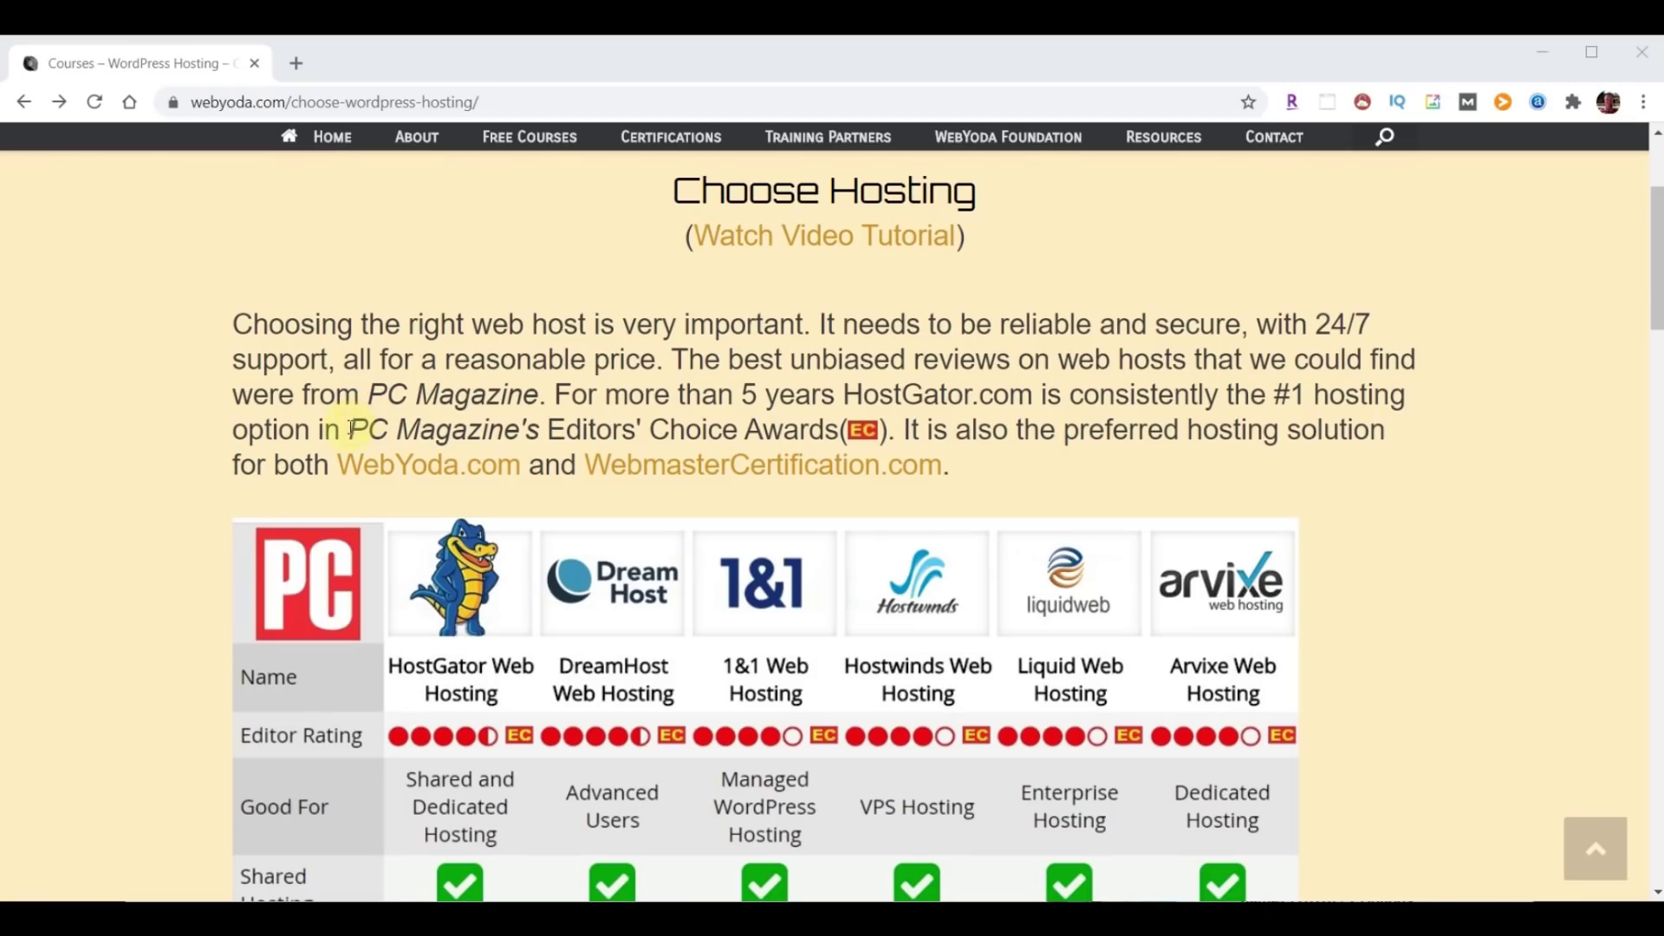
Highlight the PC Magazine Editors' Choice mention on WebYoda's Choose Hosting page.
drag(349, 429, 838, 429)
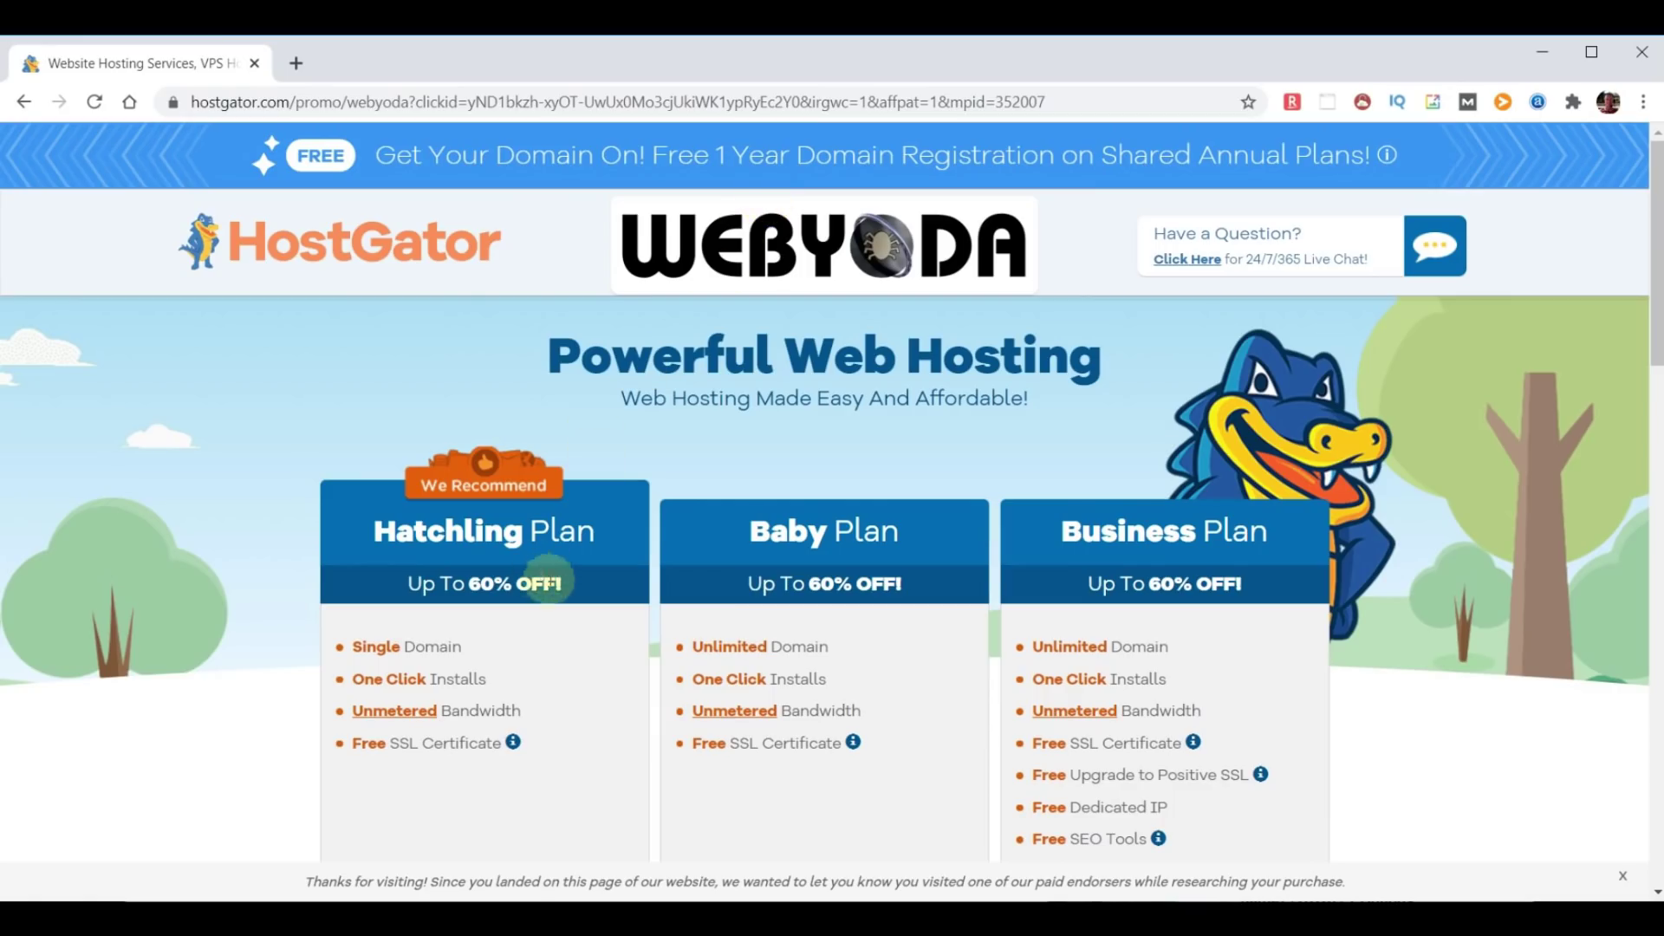
scroll(556, 592, down, 2)
scroll(555, 592, down, 1)
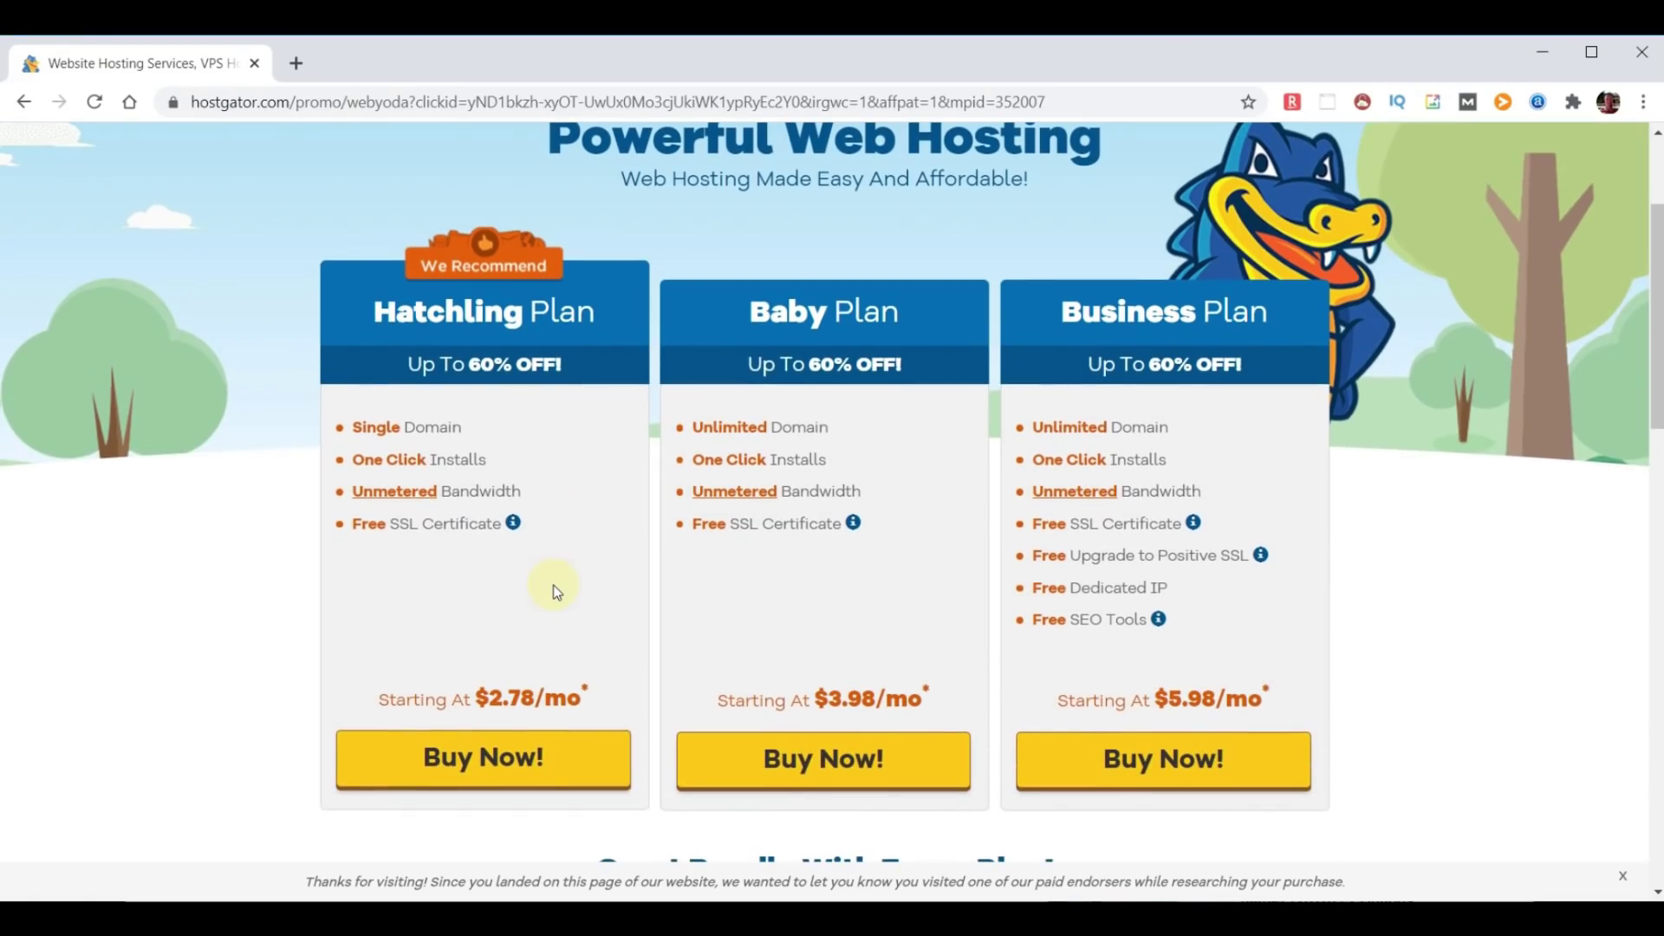
drag(501, 469, 324, 501)
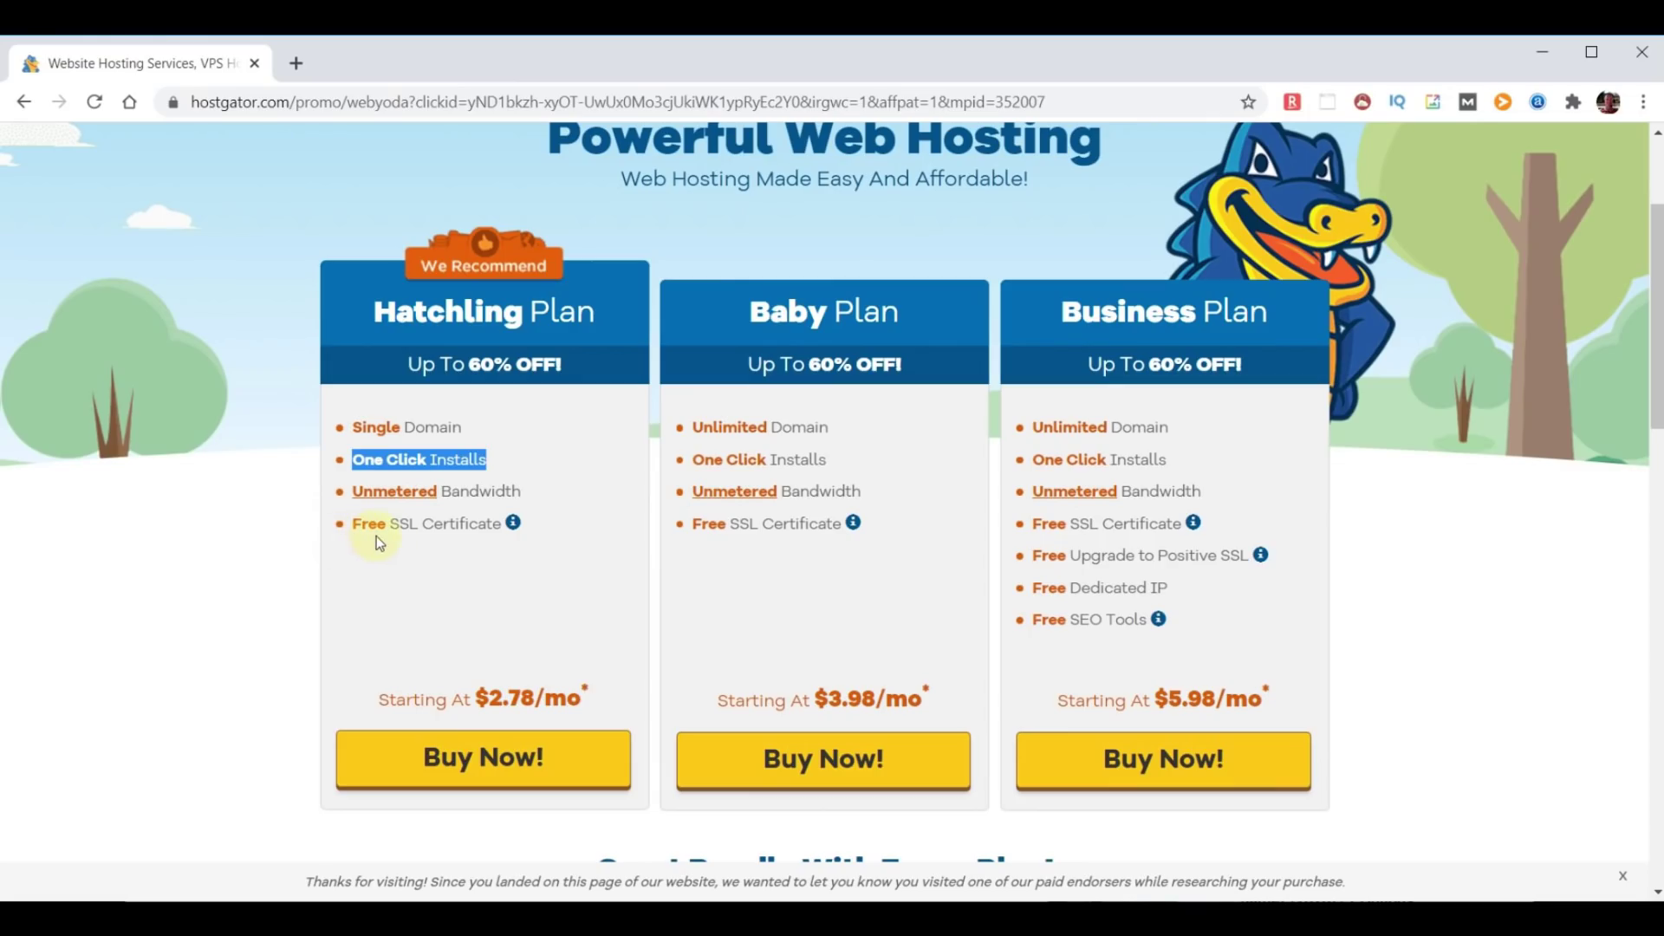
drag(522, 492, 341, 490)
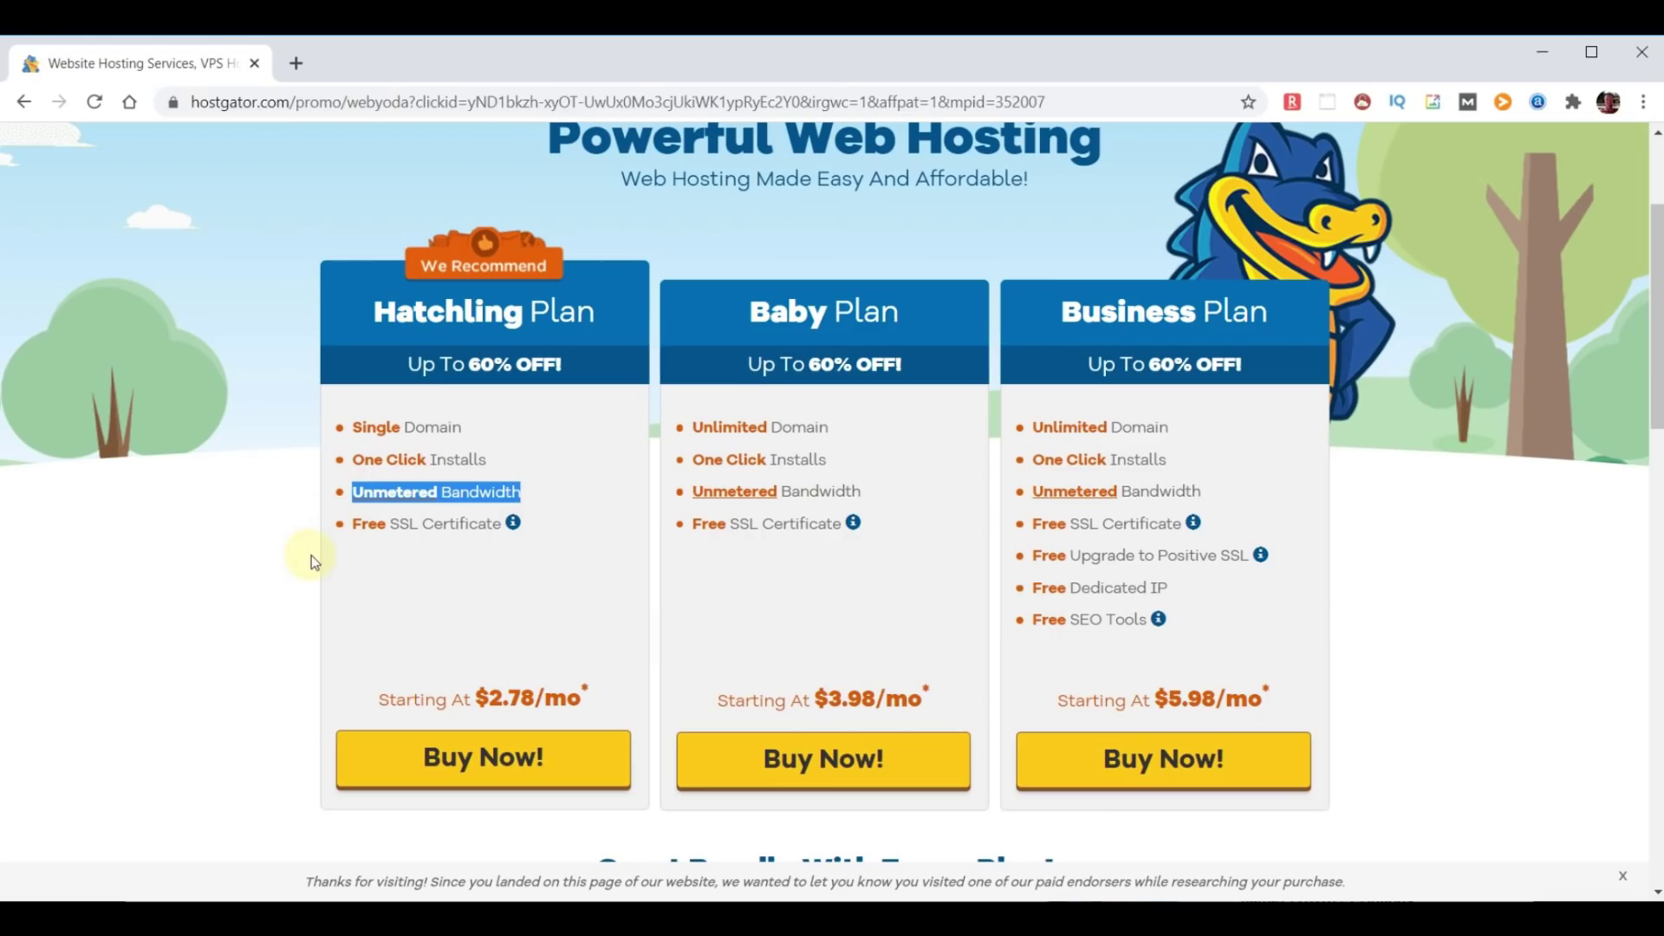
drag(502, 524, 337, 539)
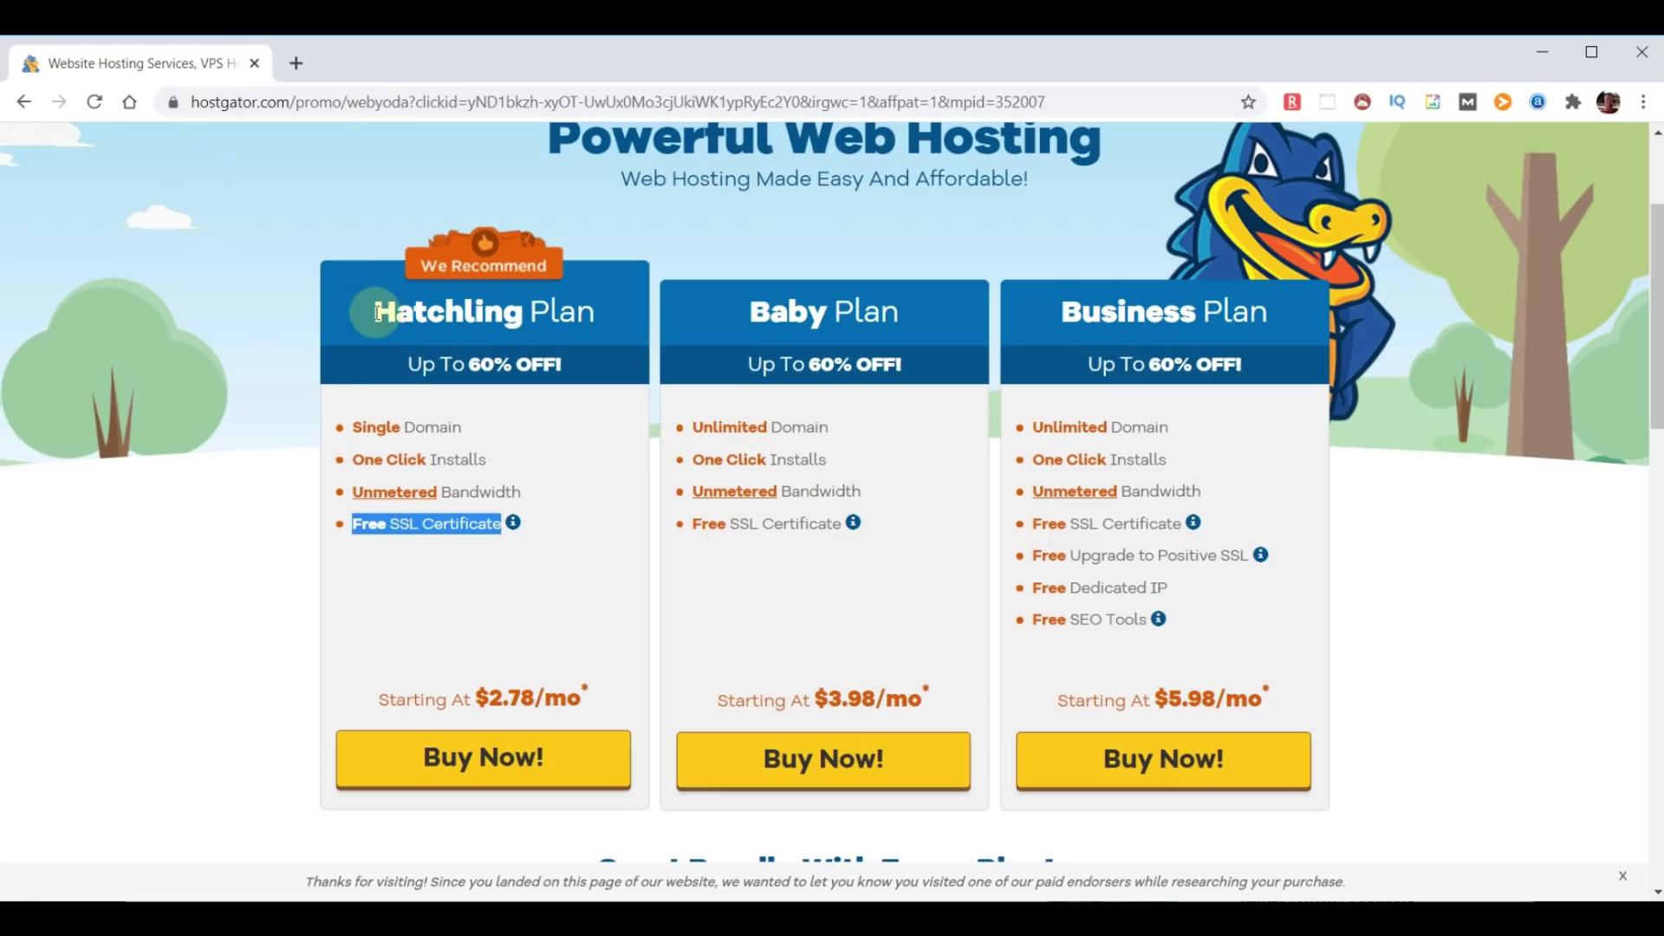
drag(375, 310, 589, 298)
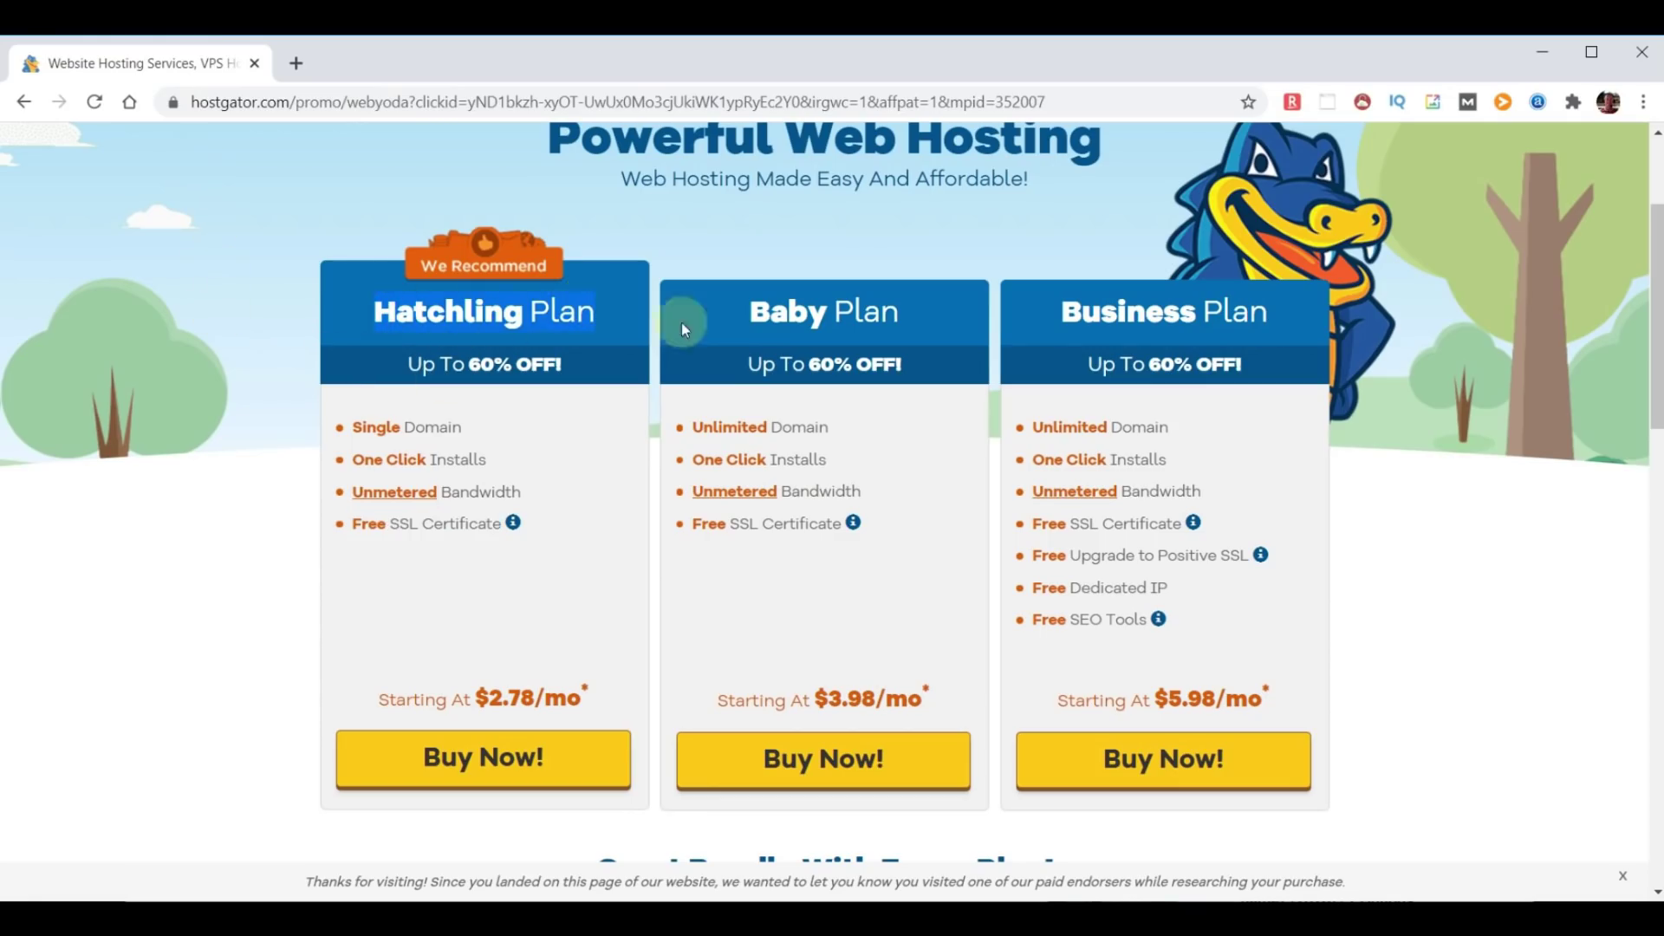
drag(747, 314, 909, 320)
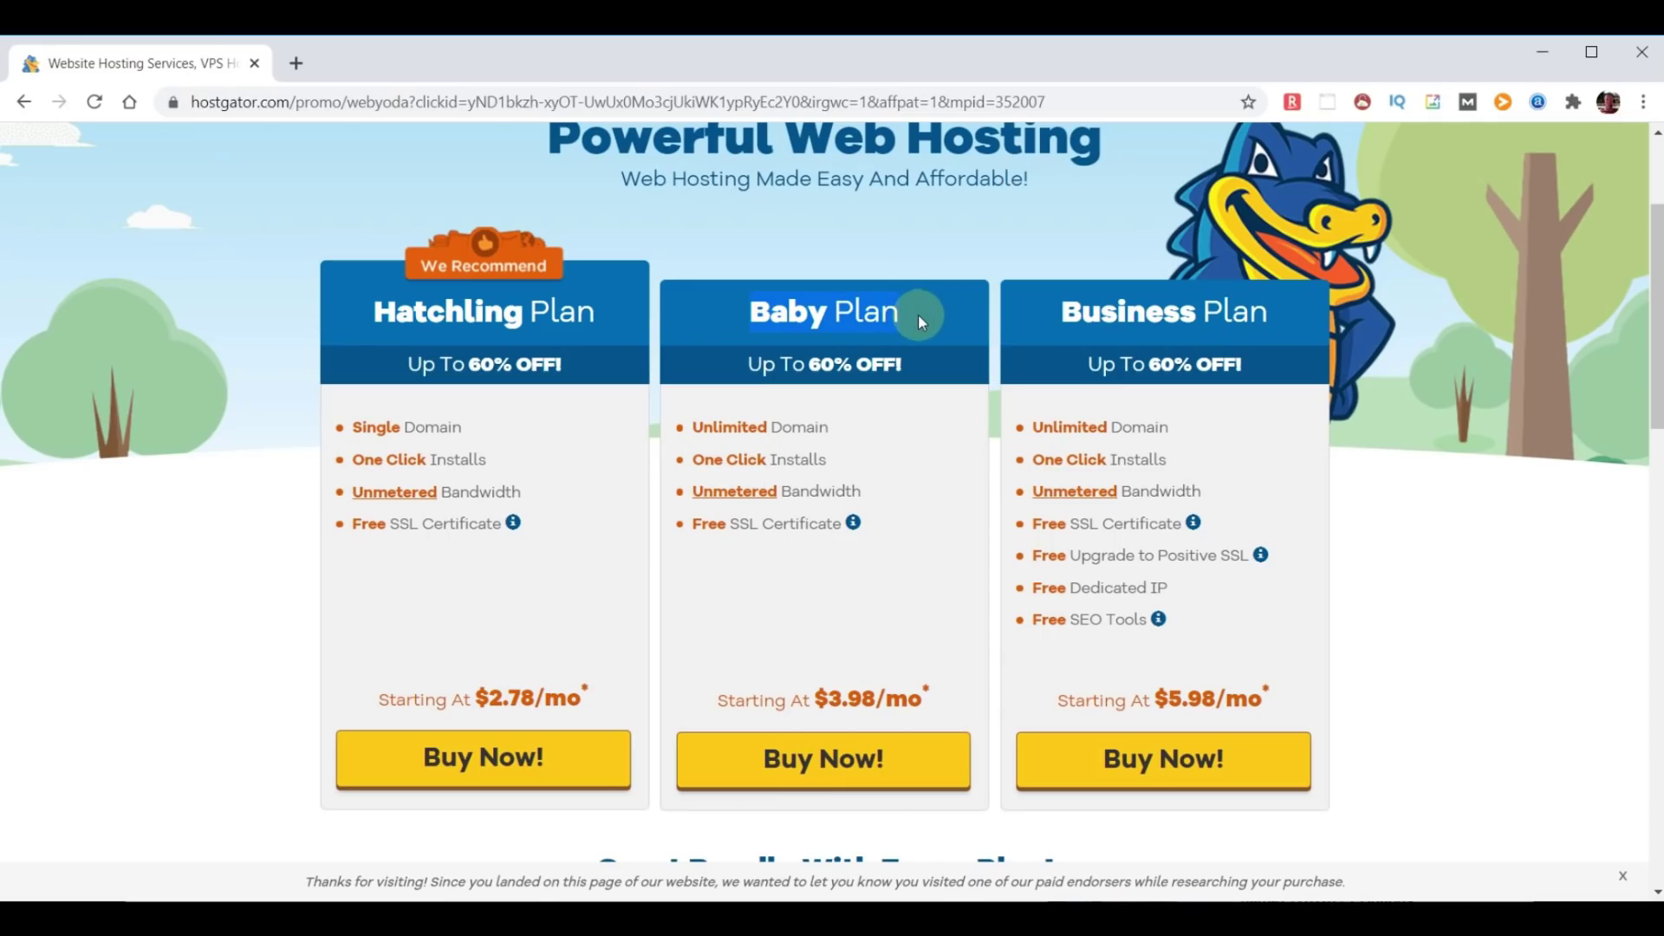
drag(1046, 336, 1256, 314)
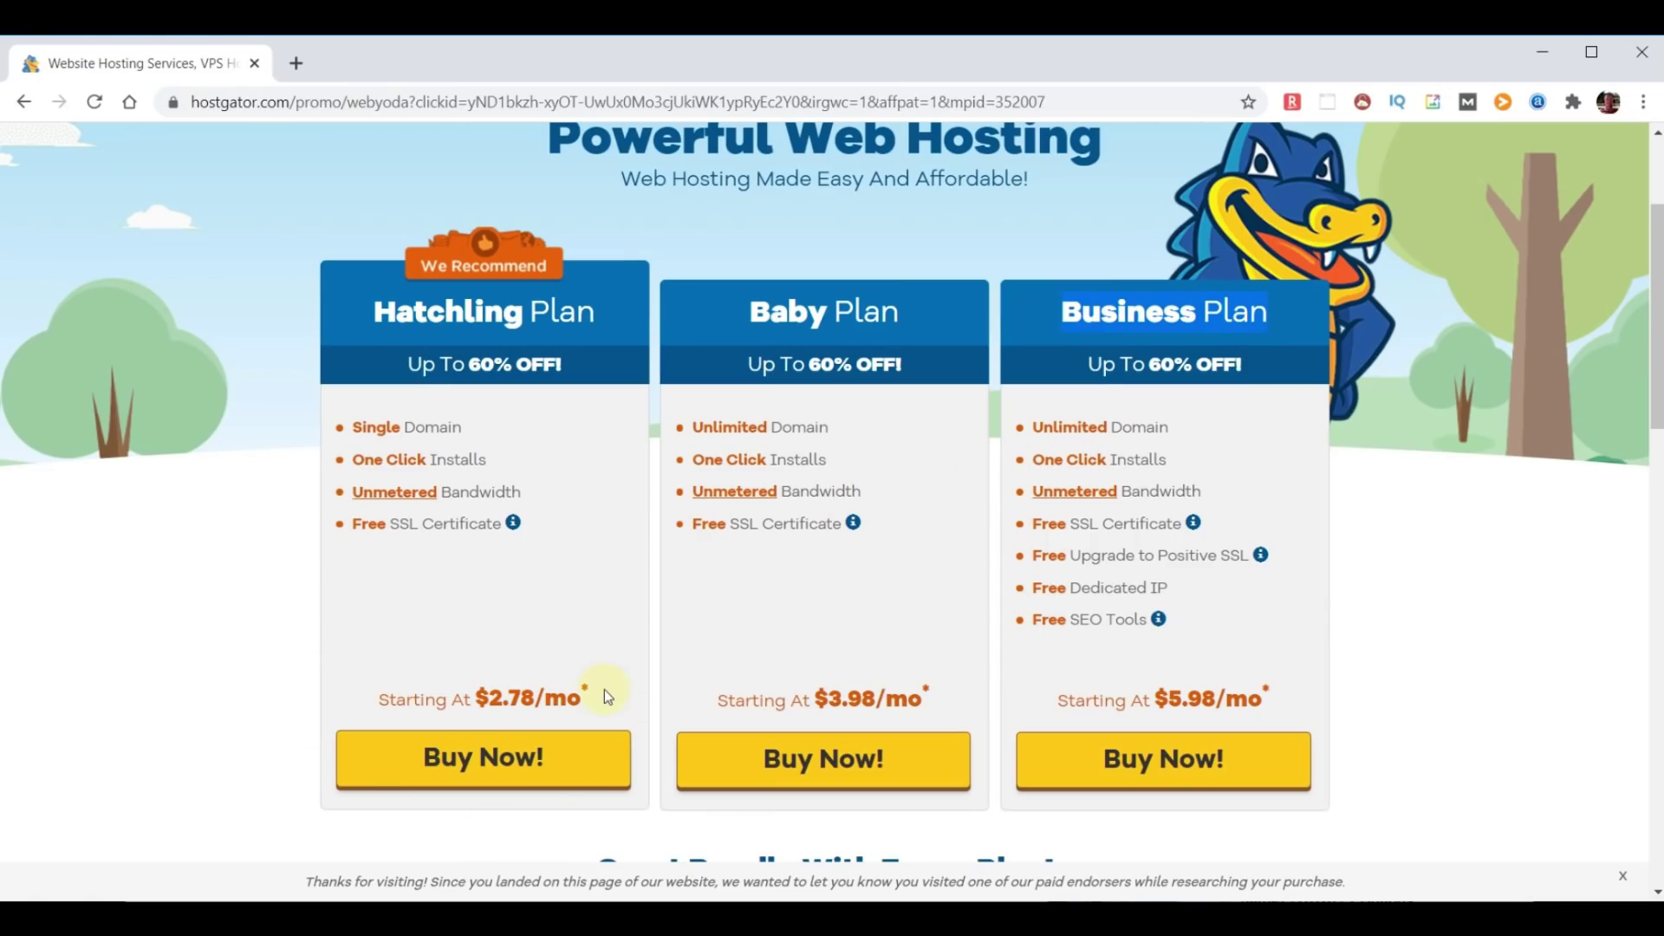
Buy the Hatchling plan and search 'dhoosemydomainname' as the free domain.
click(482, 758)
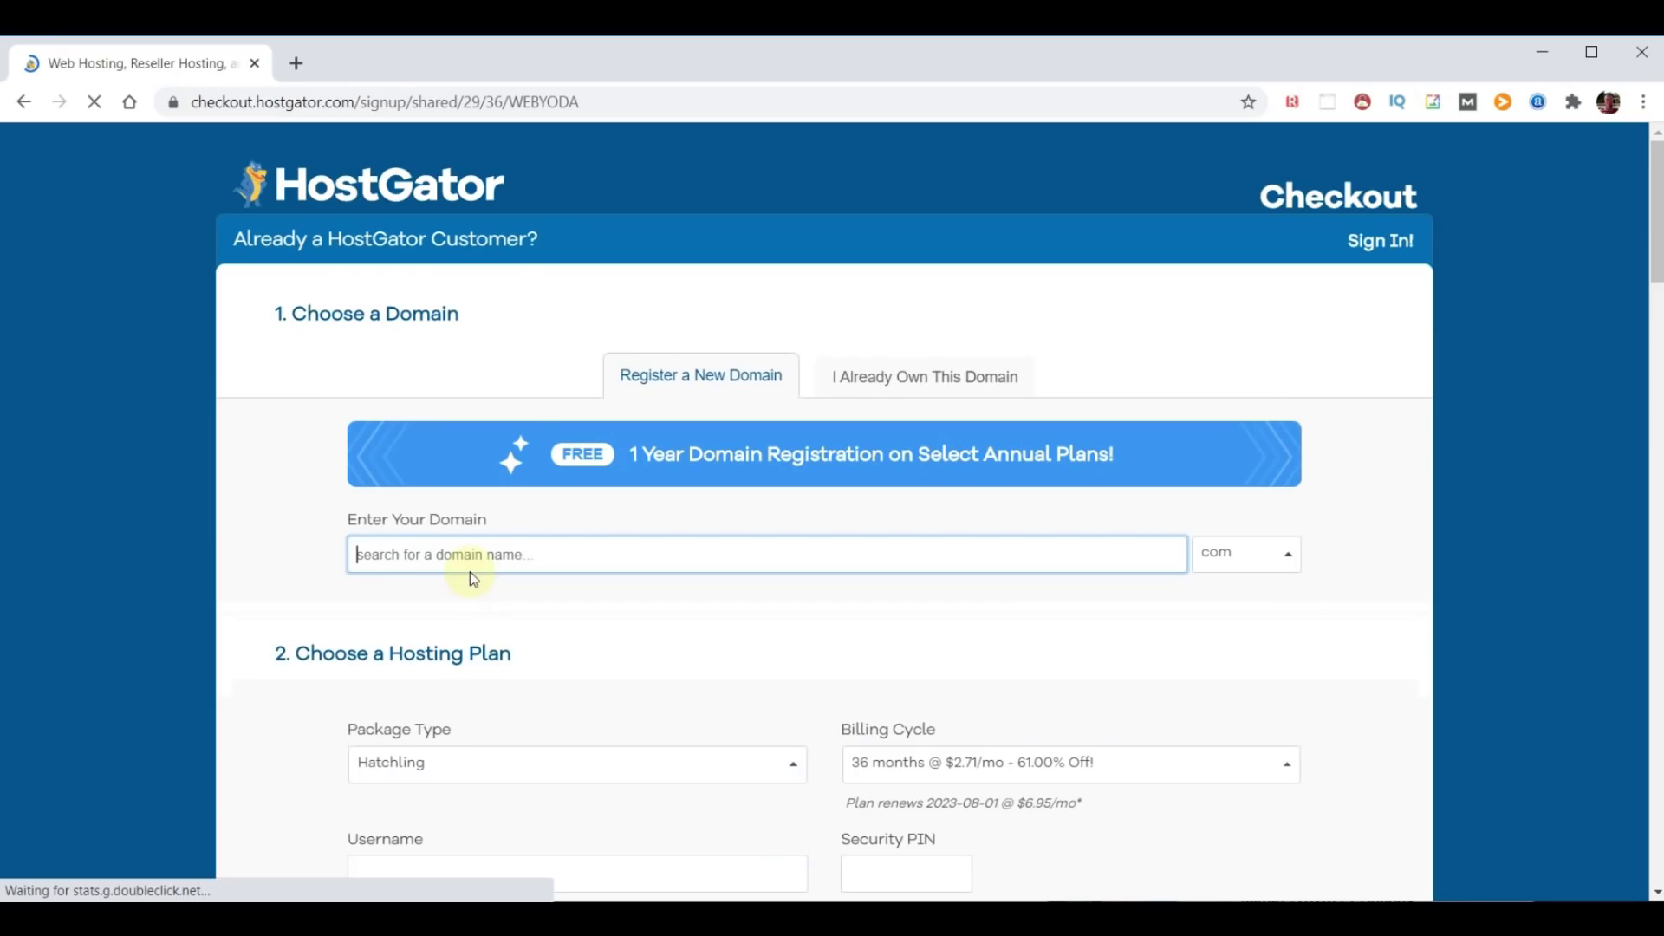
text(d)
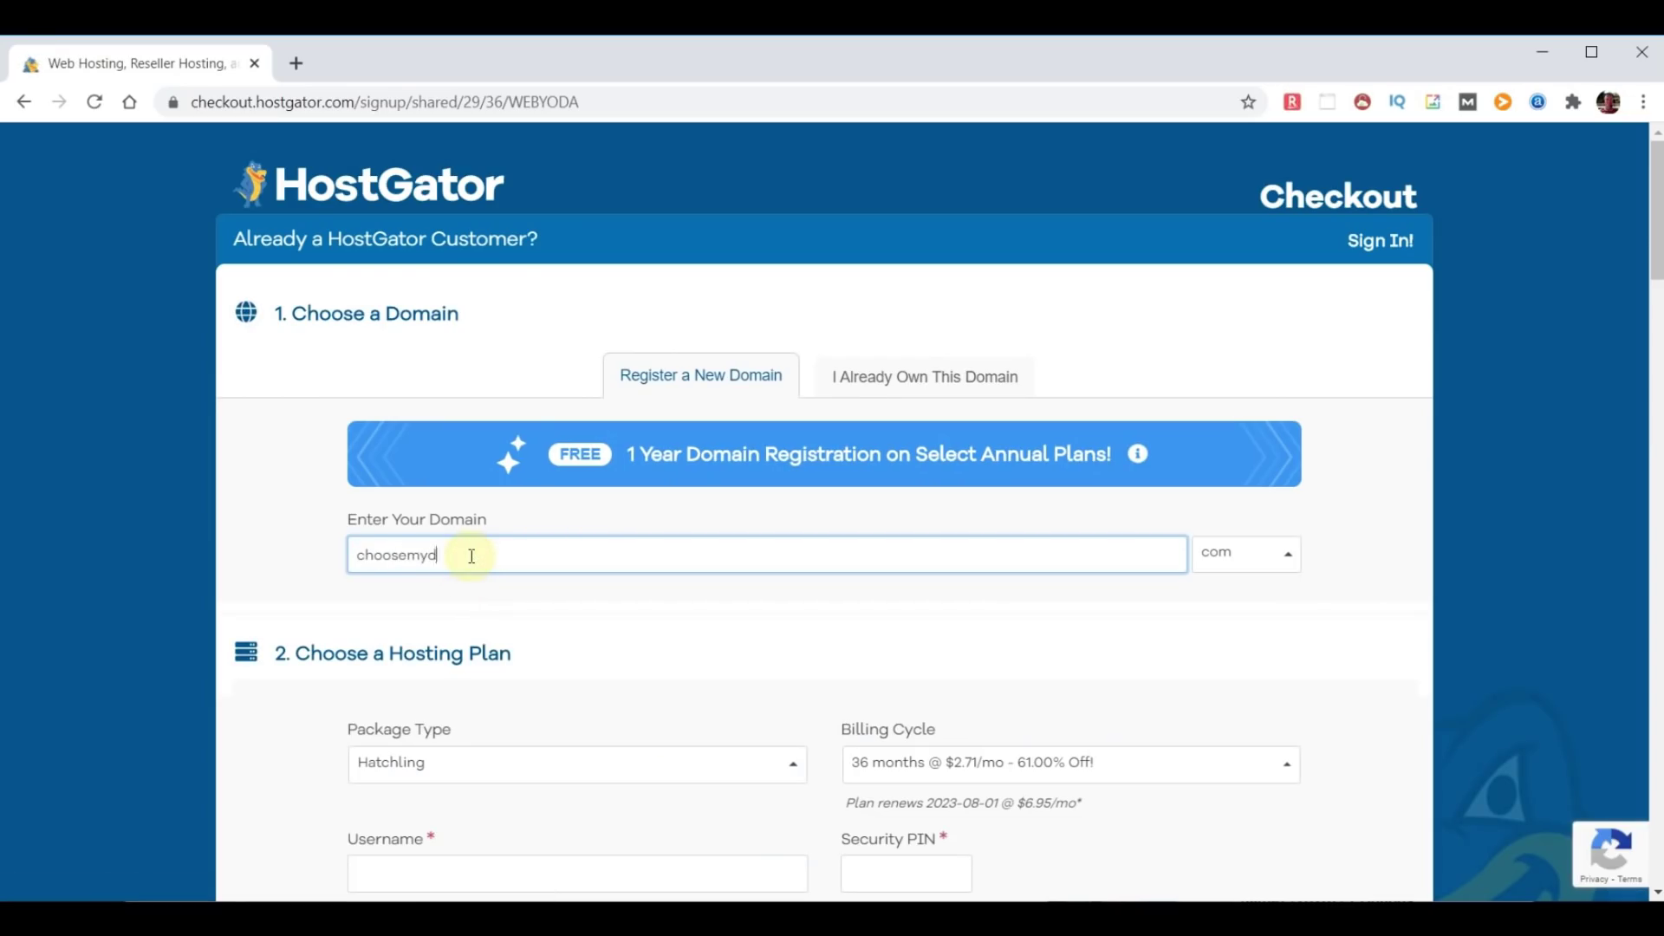
text(hoosemydomainname)
click(1356, 553)
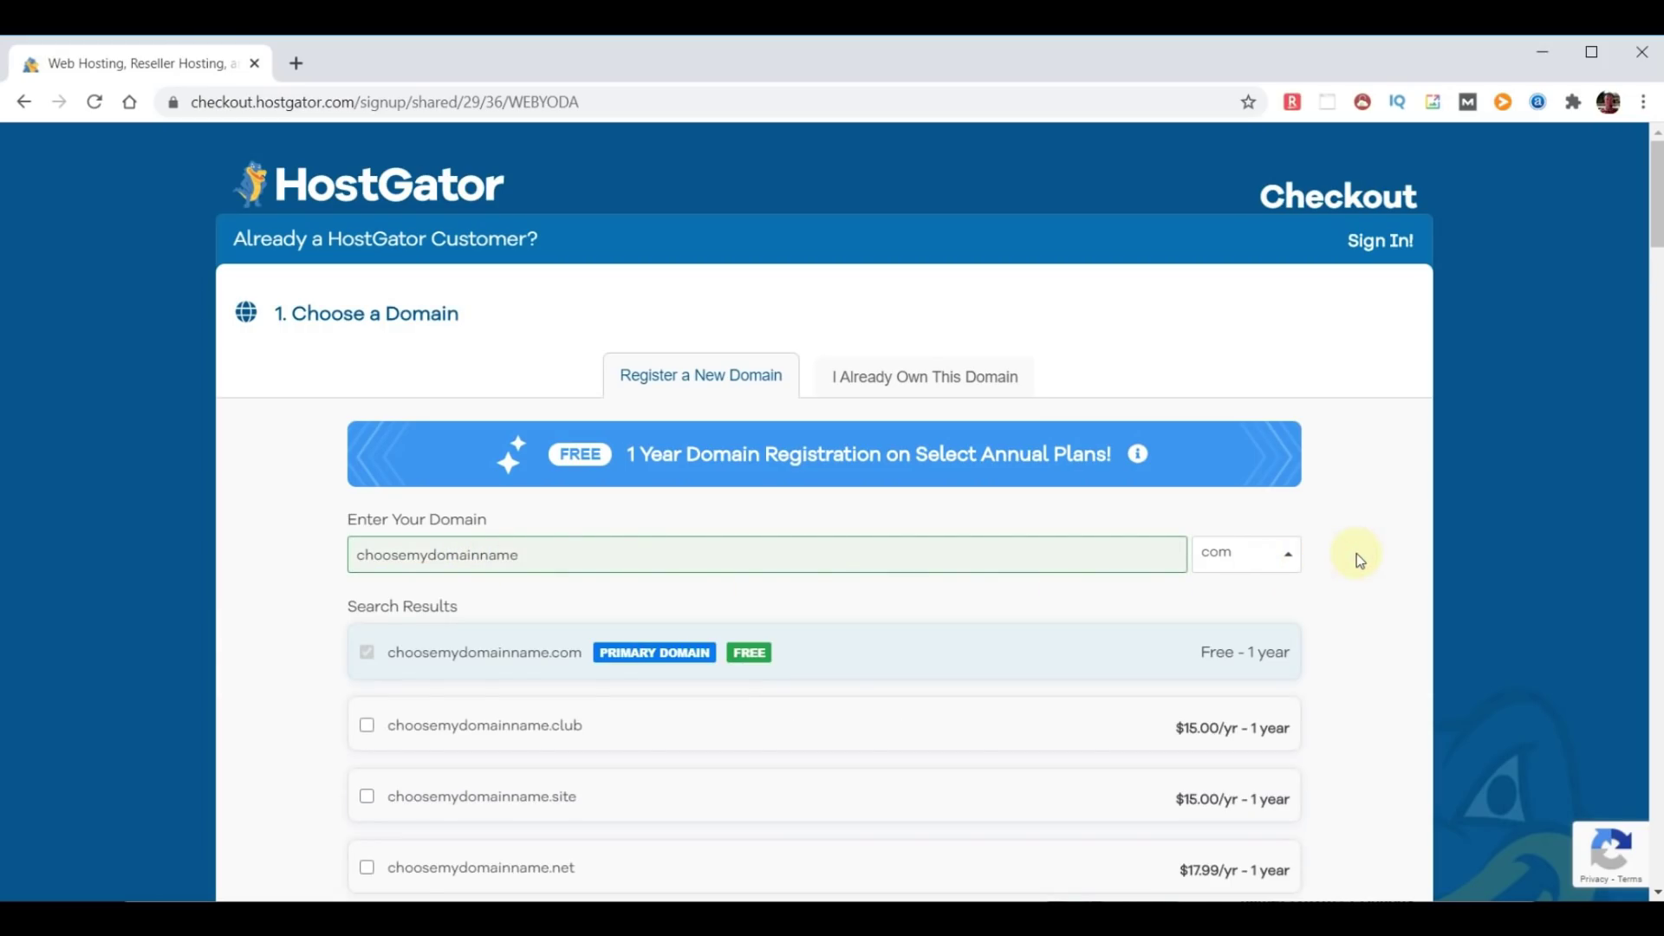
scroll(910, 611, down, 3)
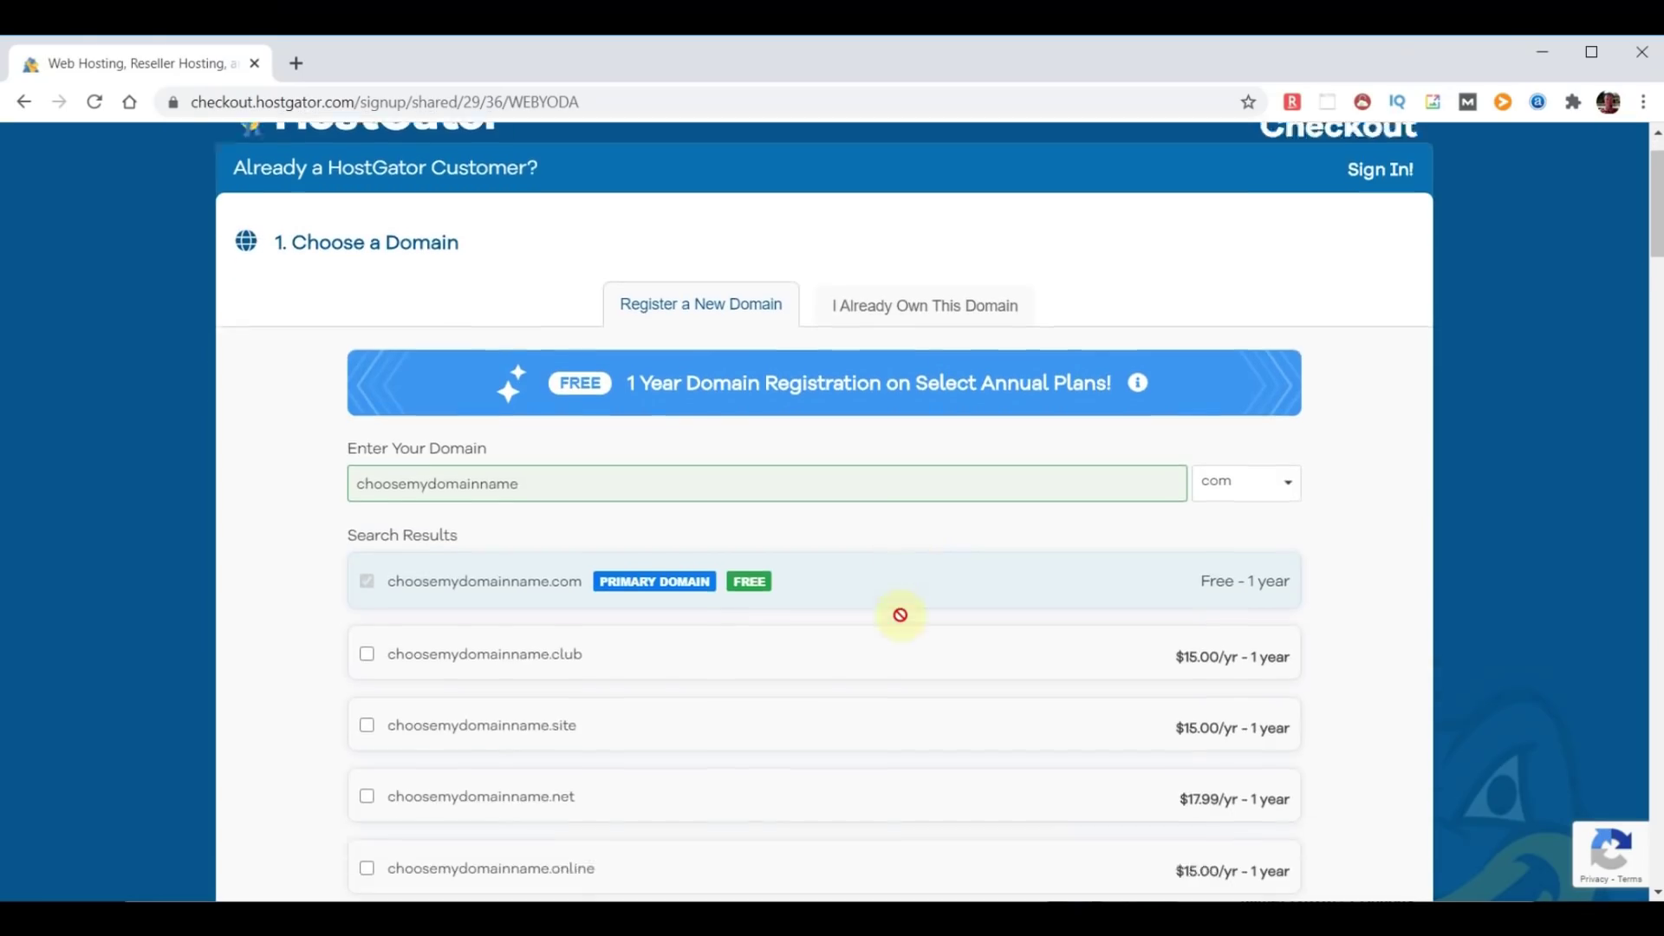
scroll(900, 623, down, 10)
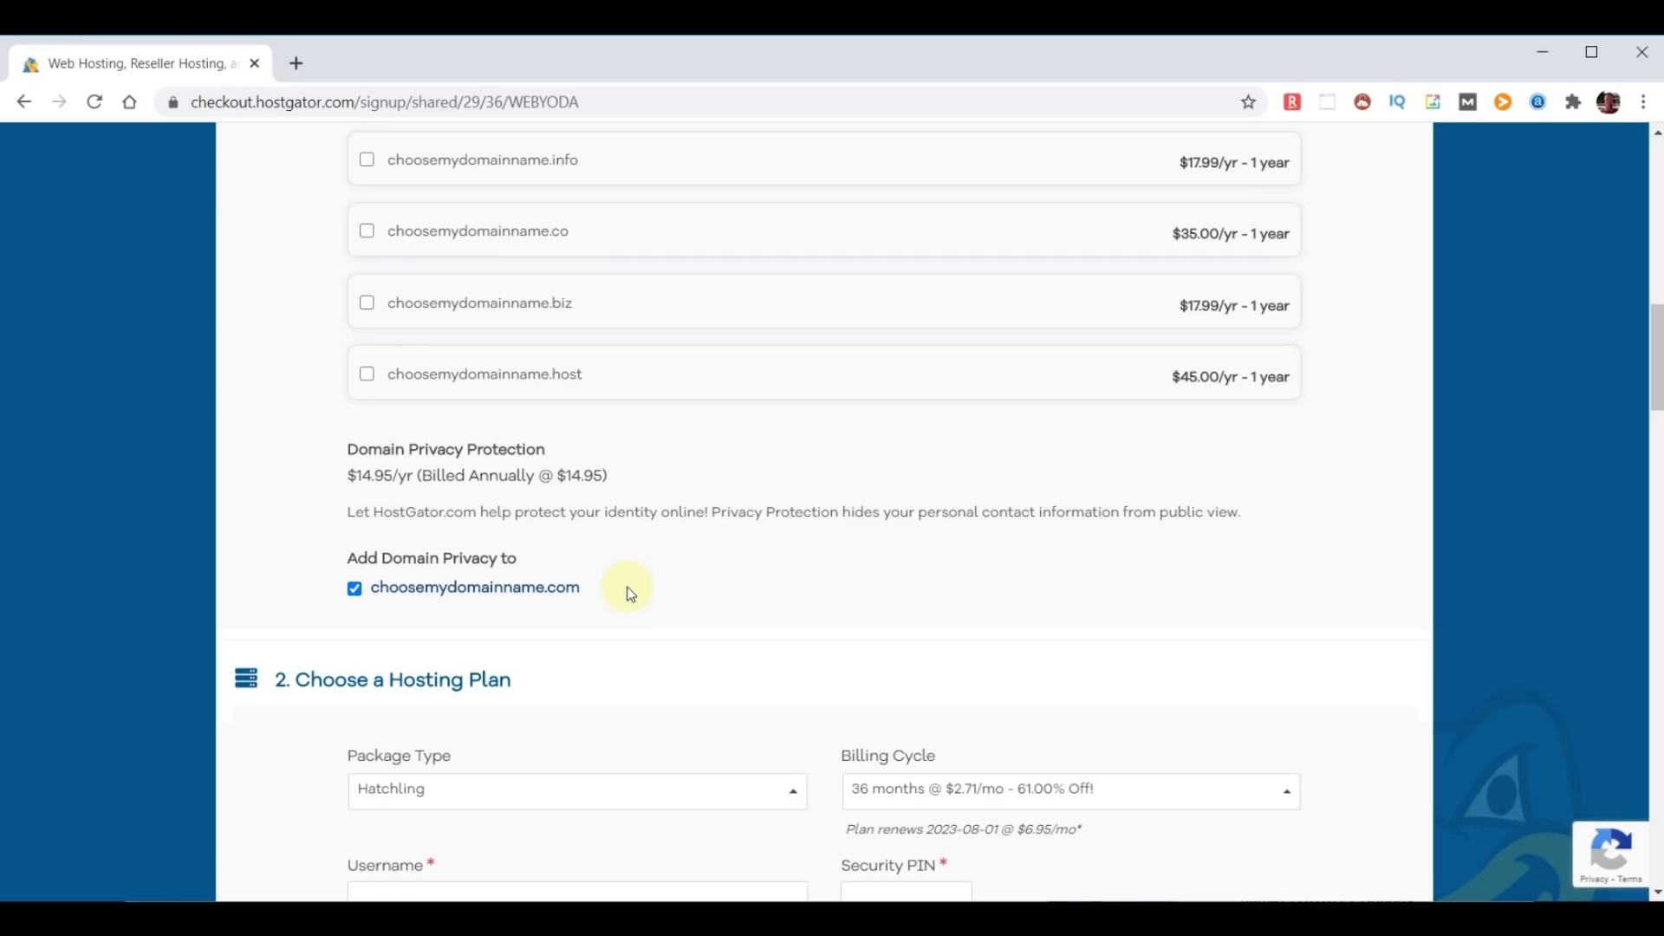
Untick Domain Privacy and switch the Hatchling billing cycle to 12 months.
click(354, 589)
scroll(922, 574, down, 5)
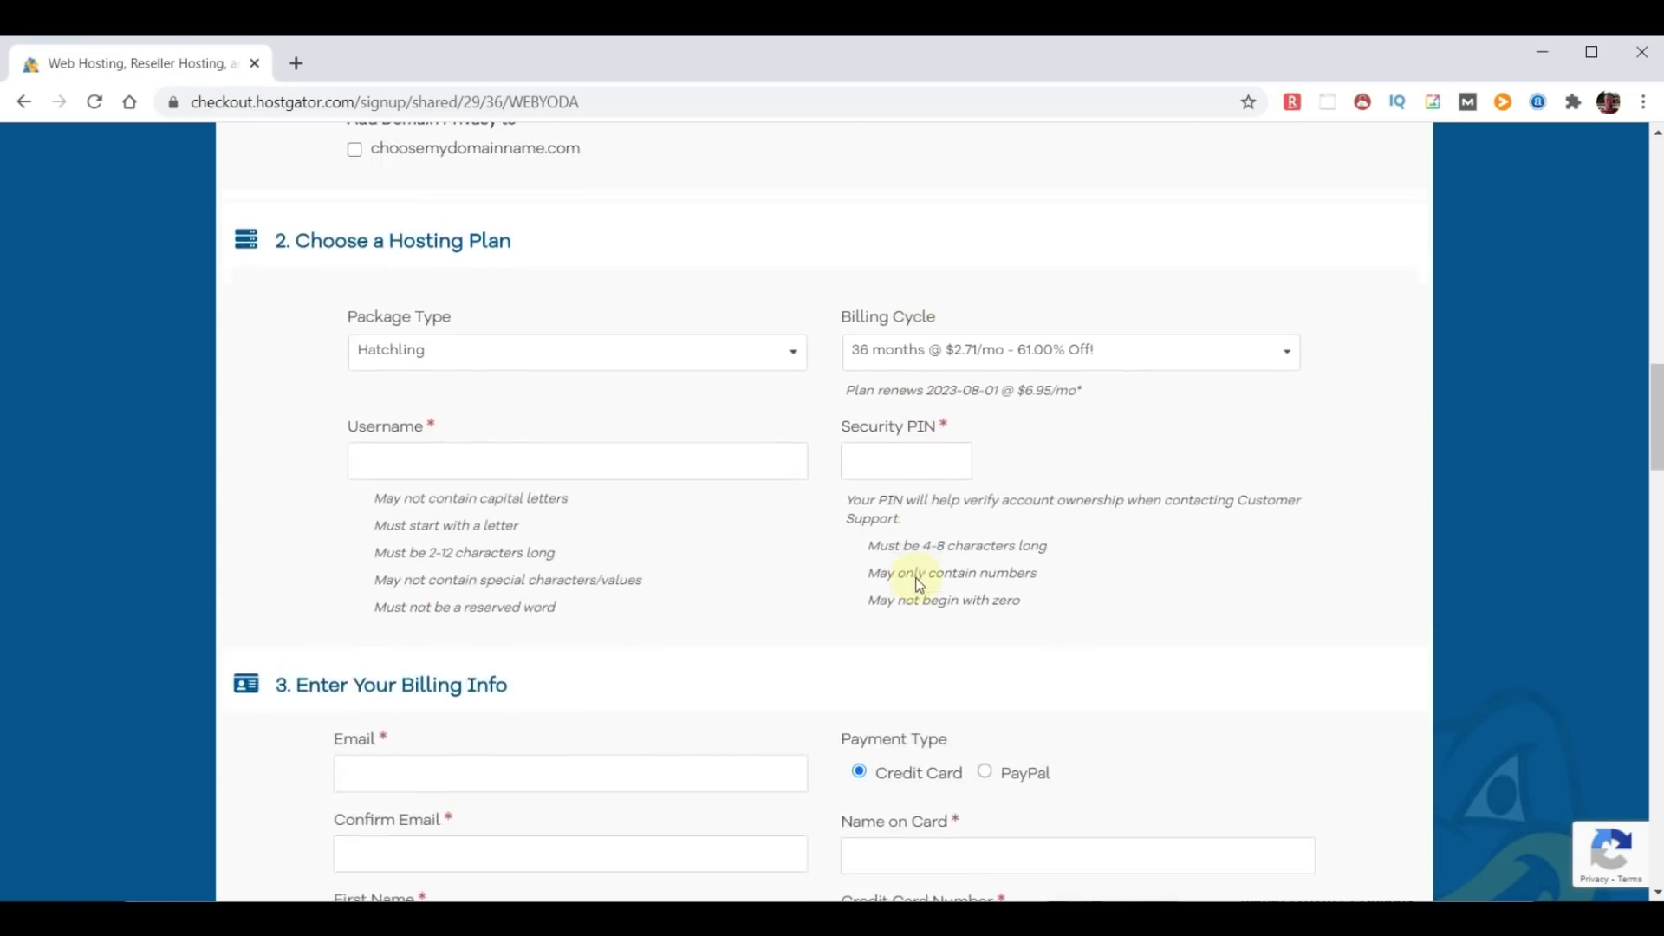
click(1293, 359)
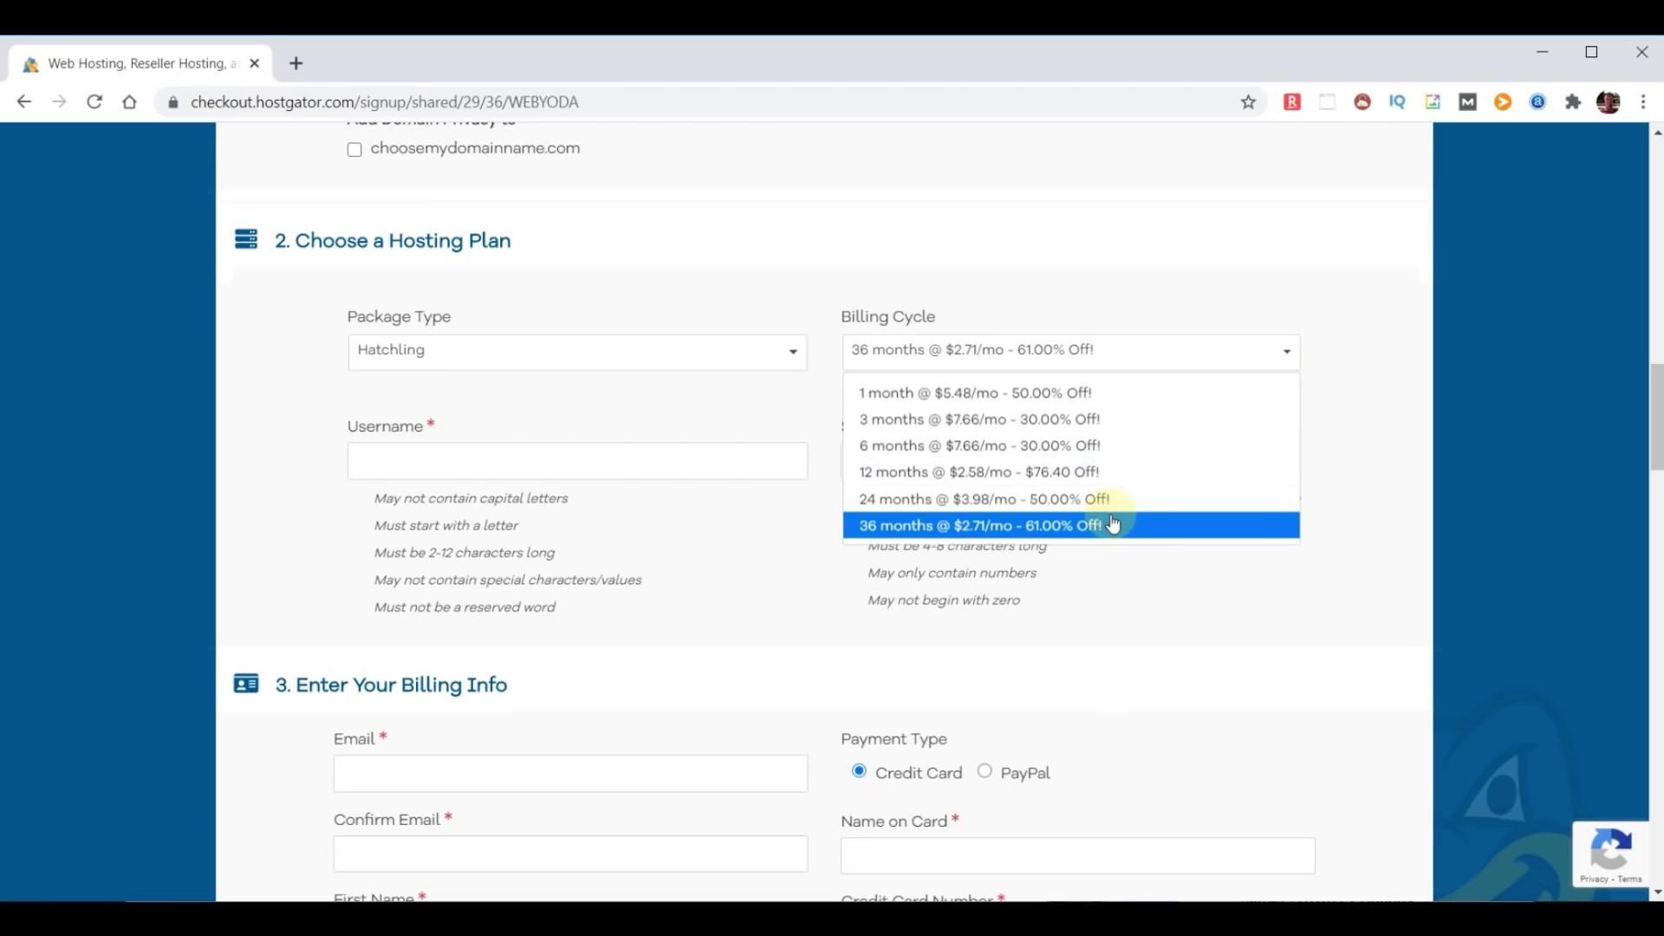
click(1083, 471)
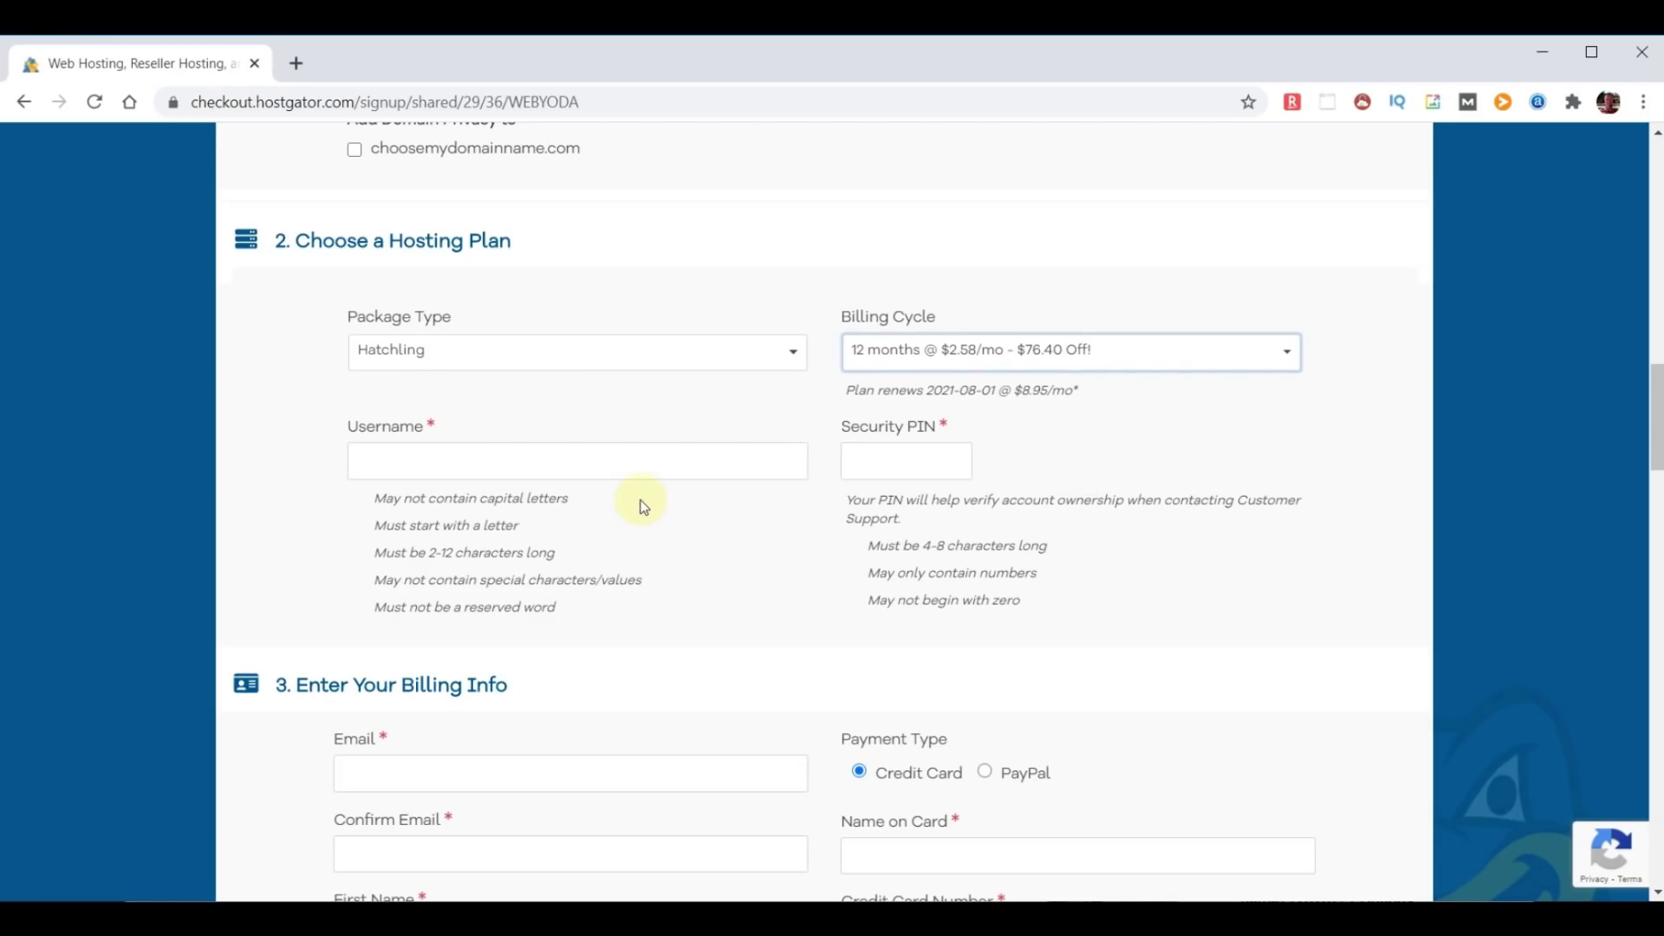
Enter 'adminyoda' as the account username and fill in a security PIN.
click(508, 461)
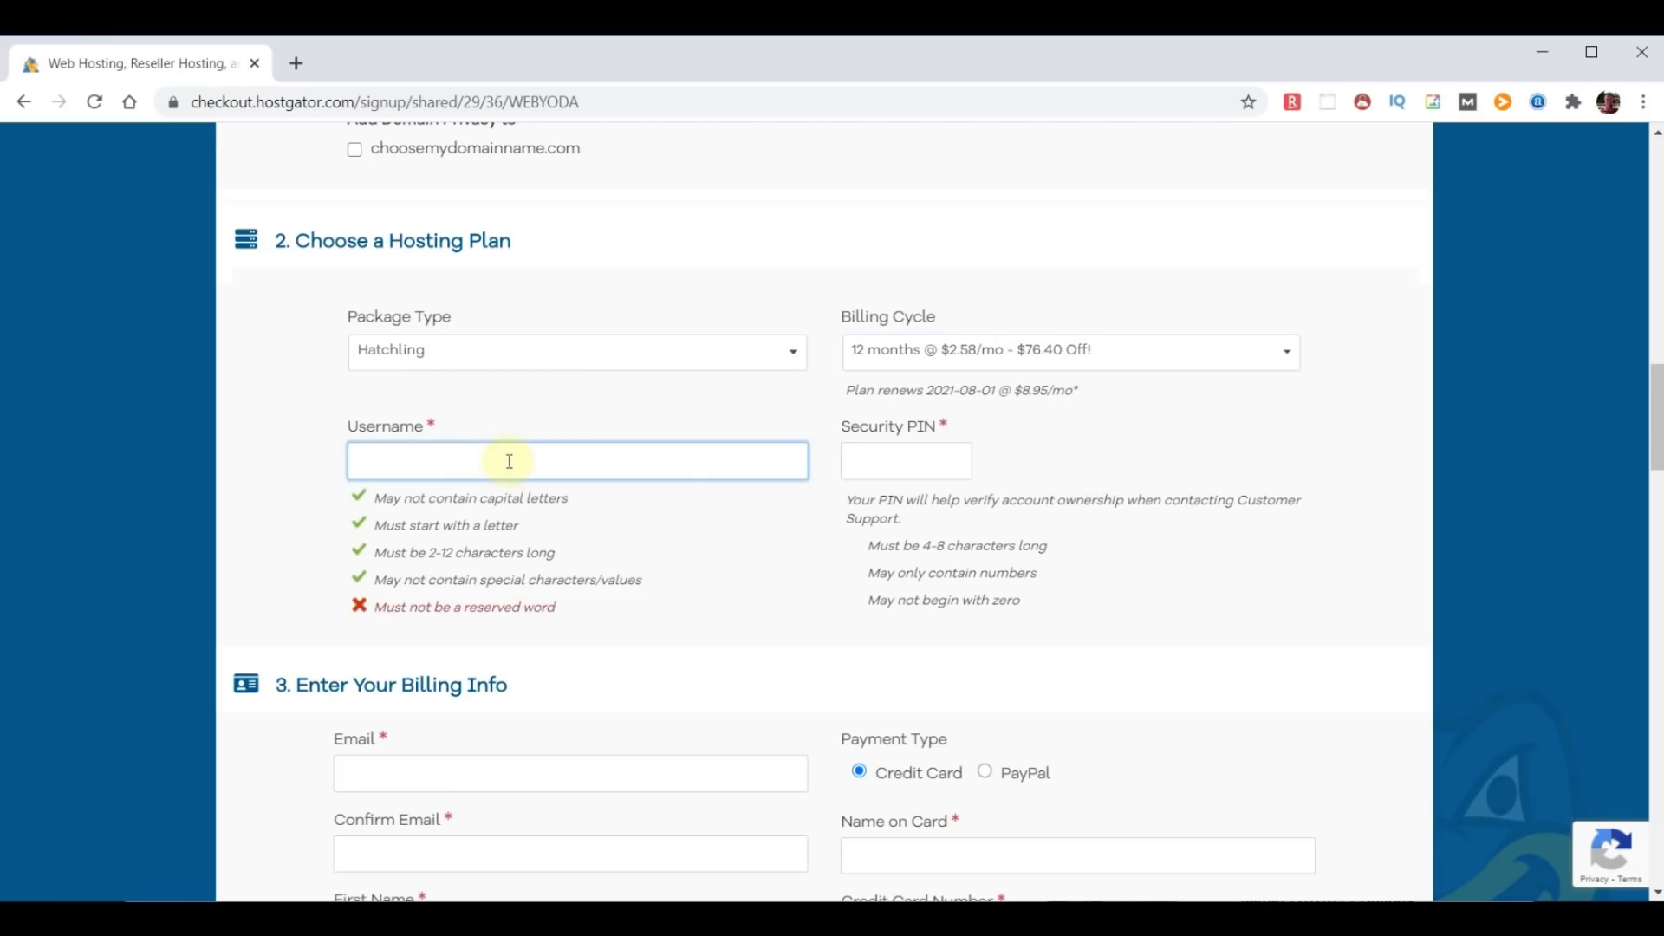
text(adminyoda)
click(884, 460)
text(1234)
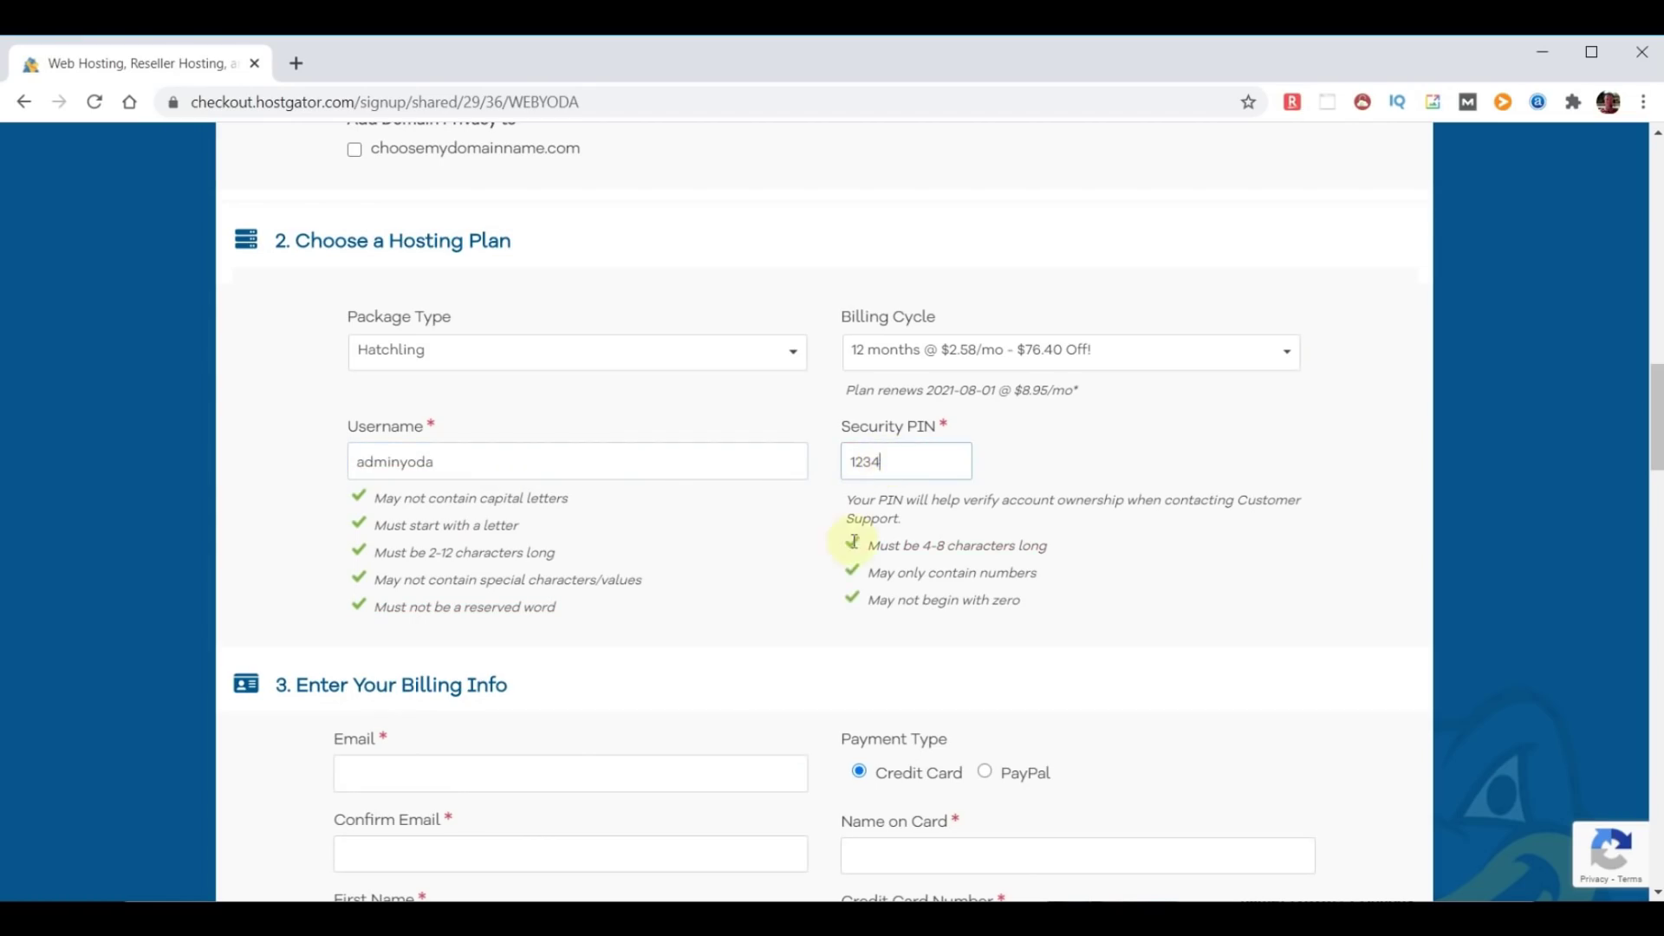
scroll(755, 642, down, 1)
scroll(754, 642, down, 15)
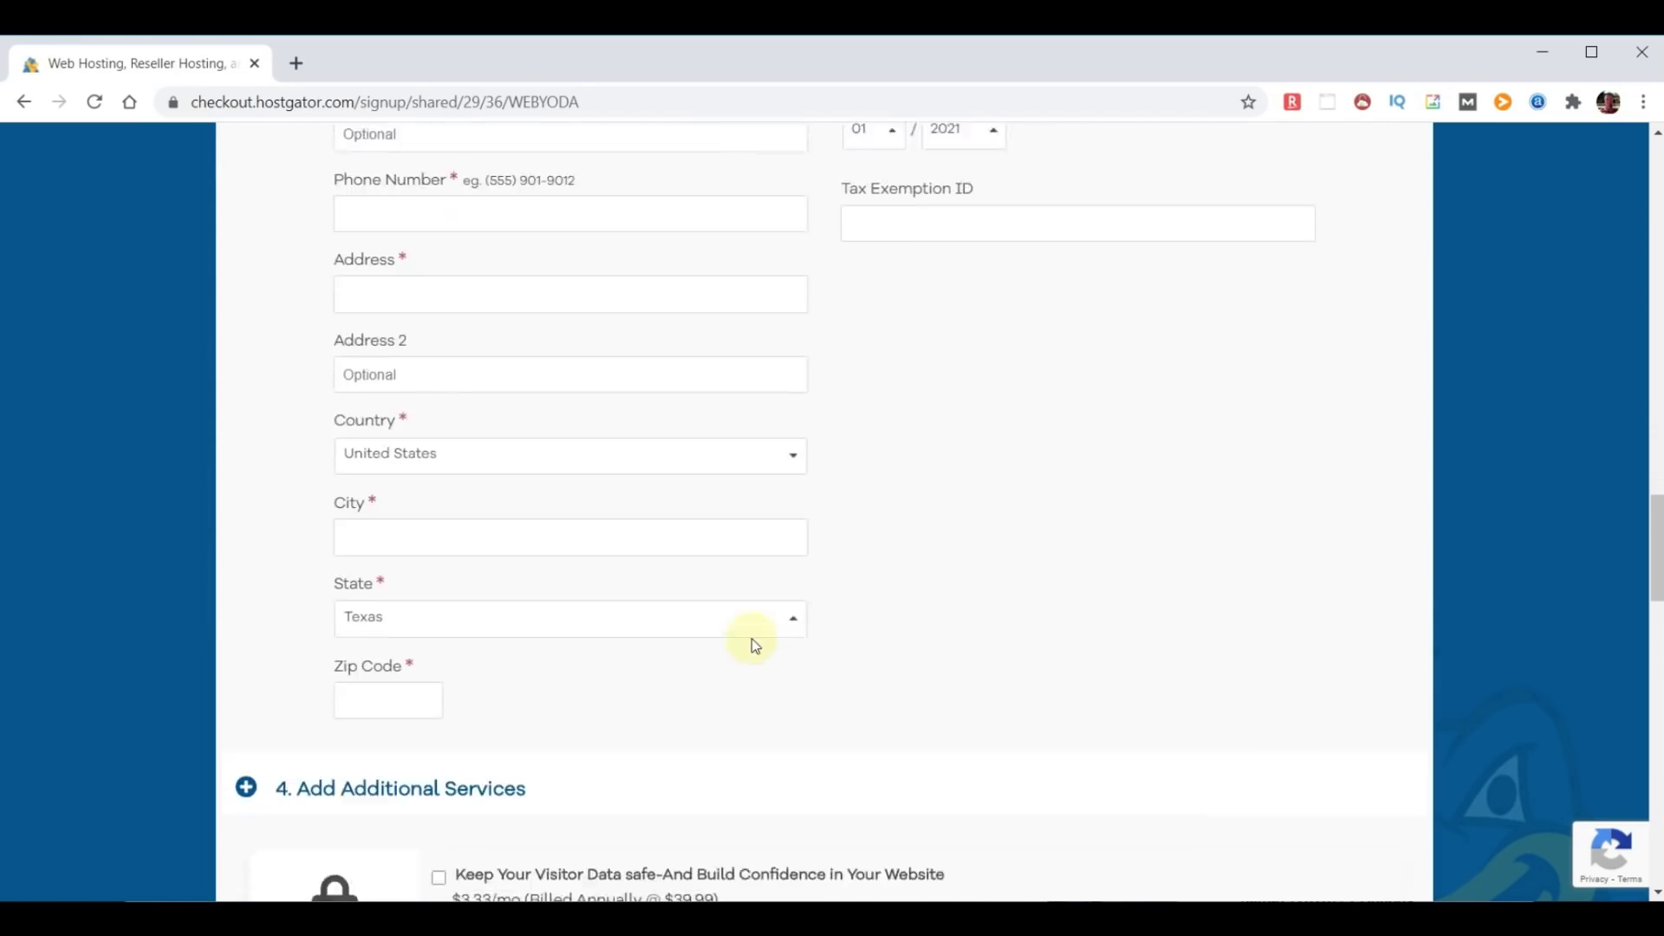
Untick the SiteLock Essentials and Site Backup add-ons, then scroll to the coupon section.
scroll(753, 643, down, 4)
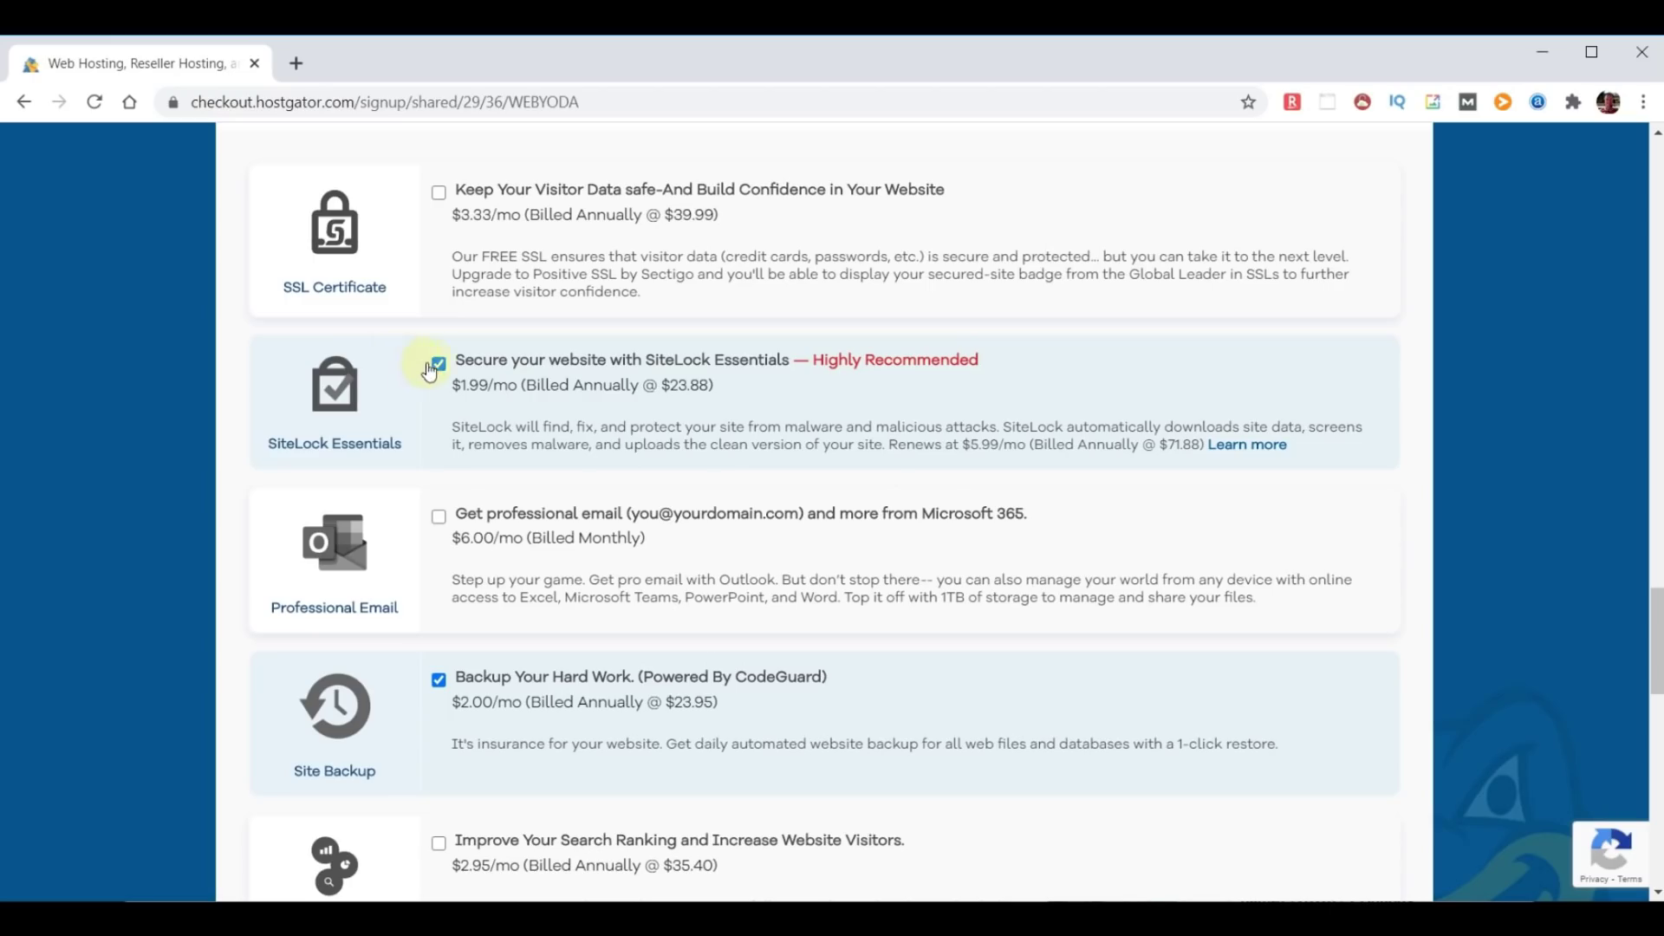
click(438, 364)
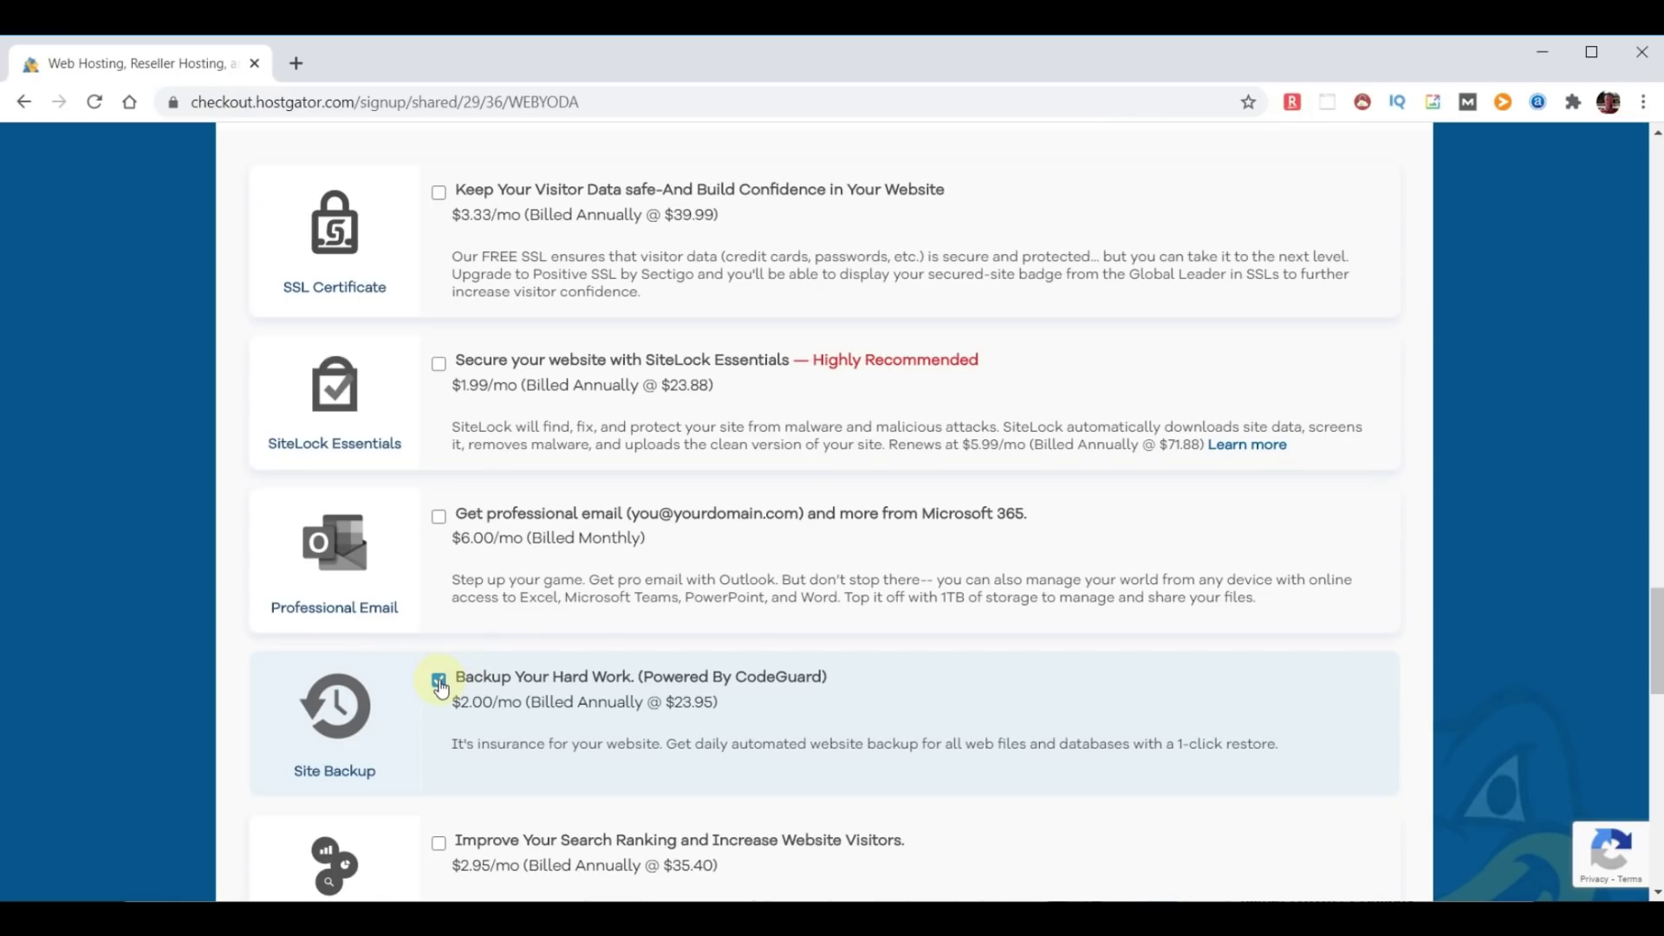
click(439, 685)
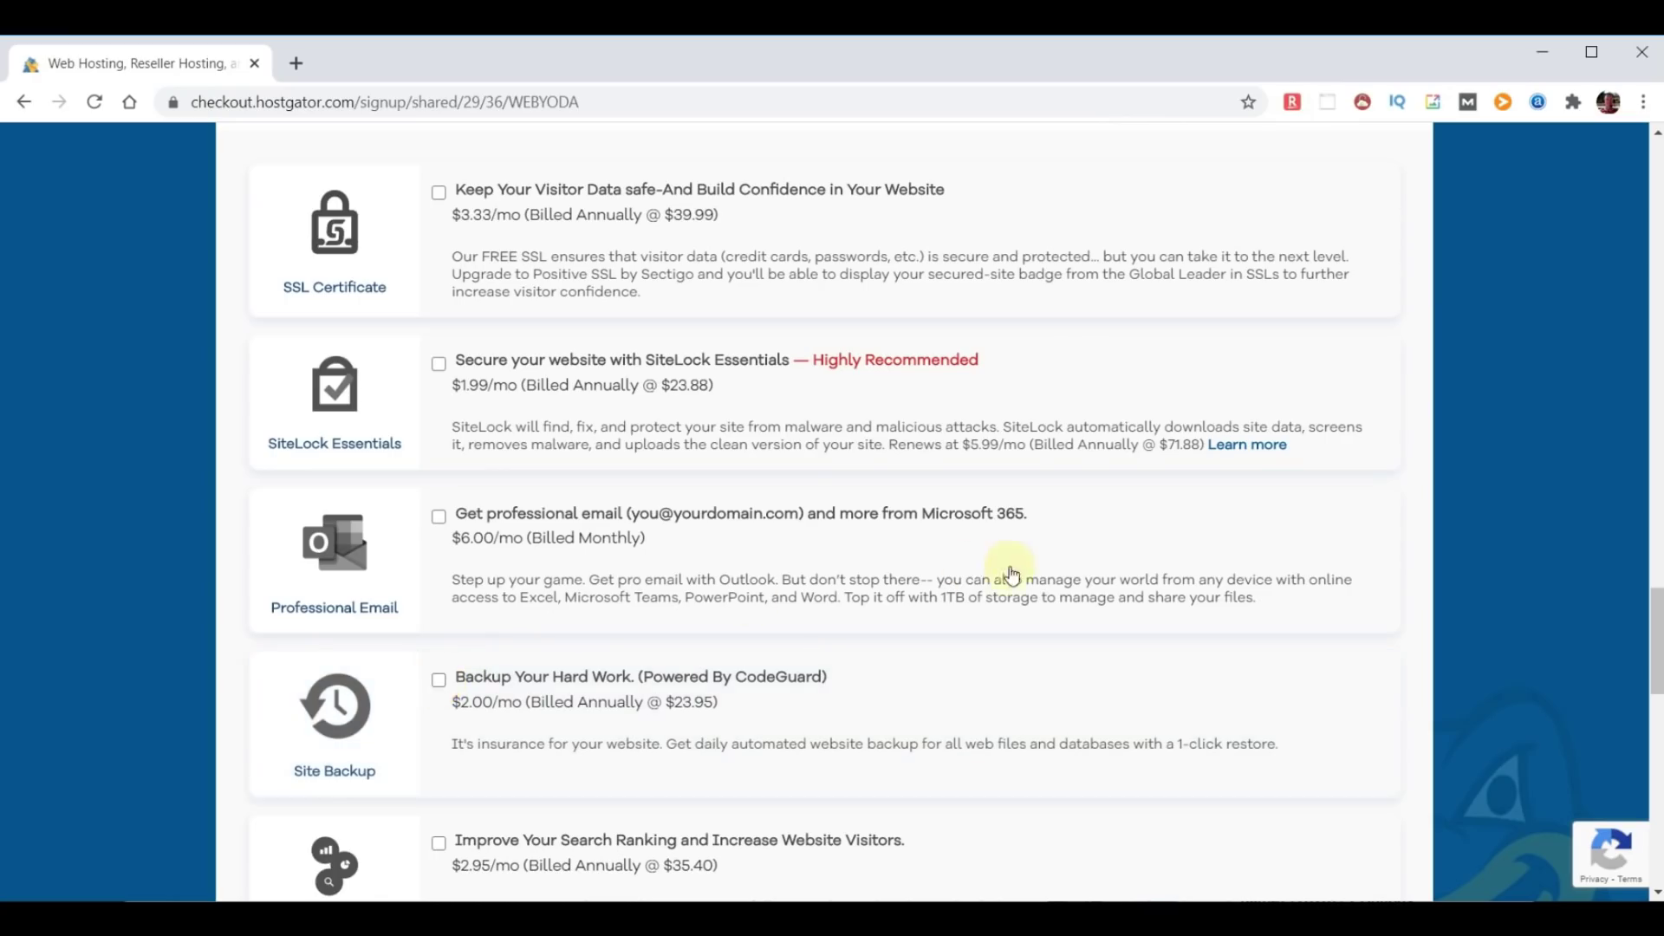
scroll(1003, 568, down, 1)
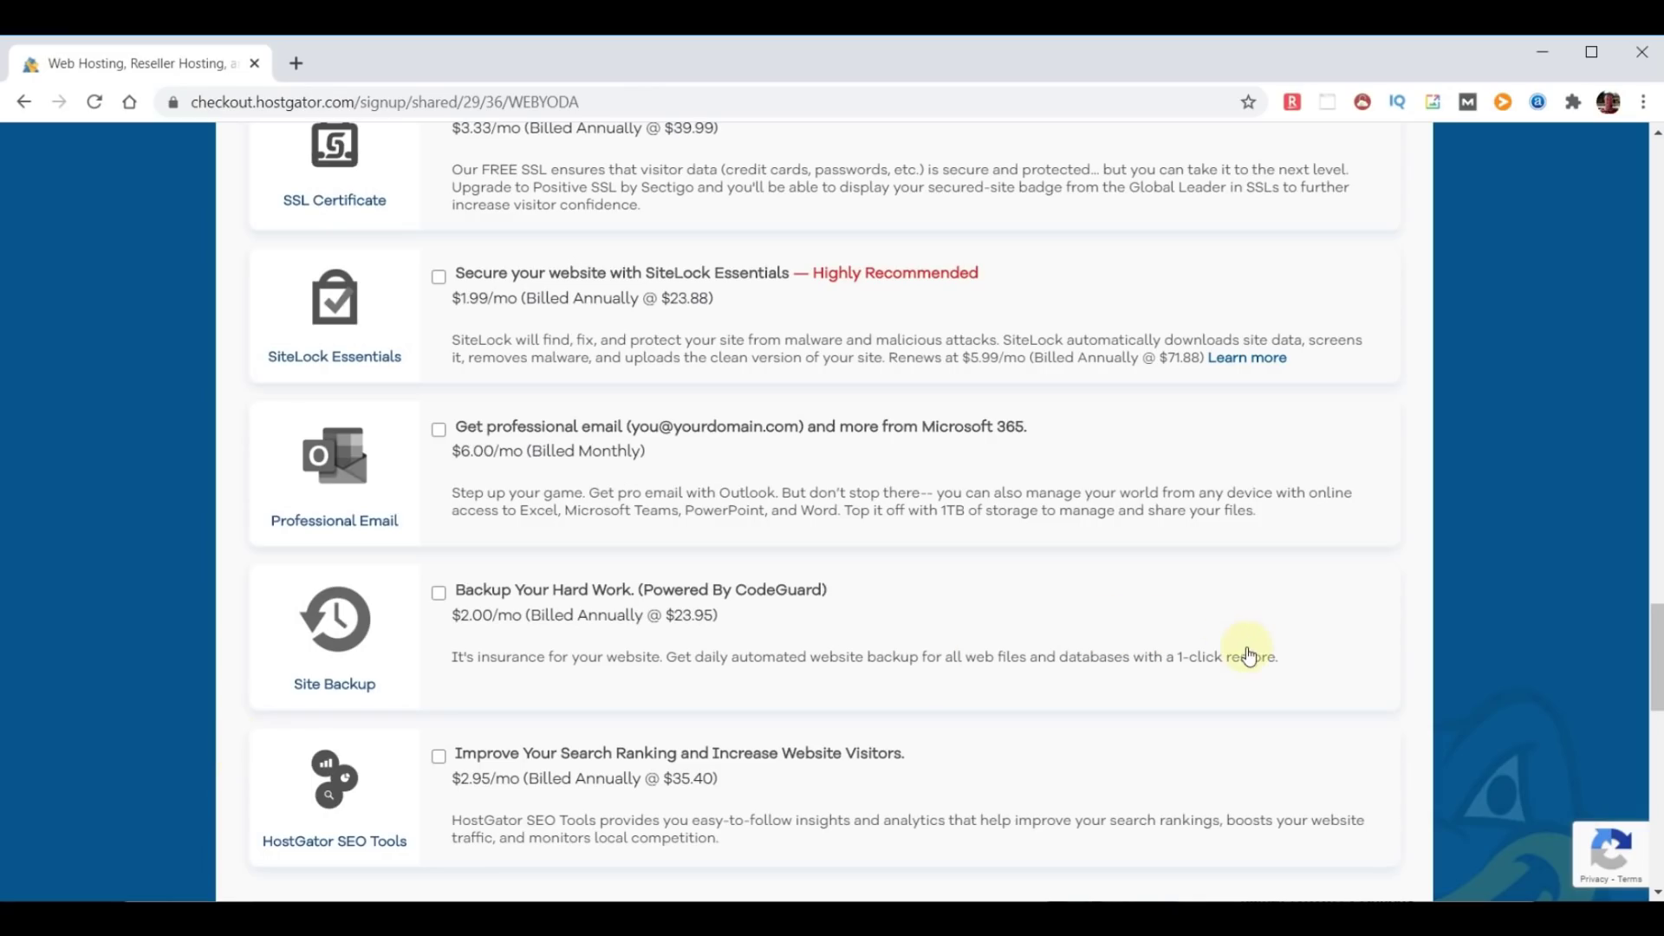
scroll(1248, 656, down, 6)
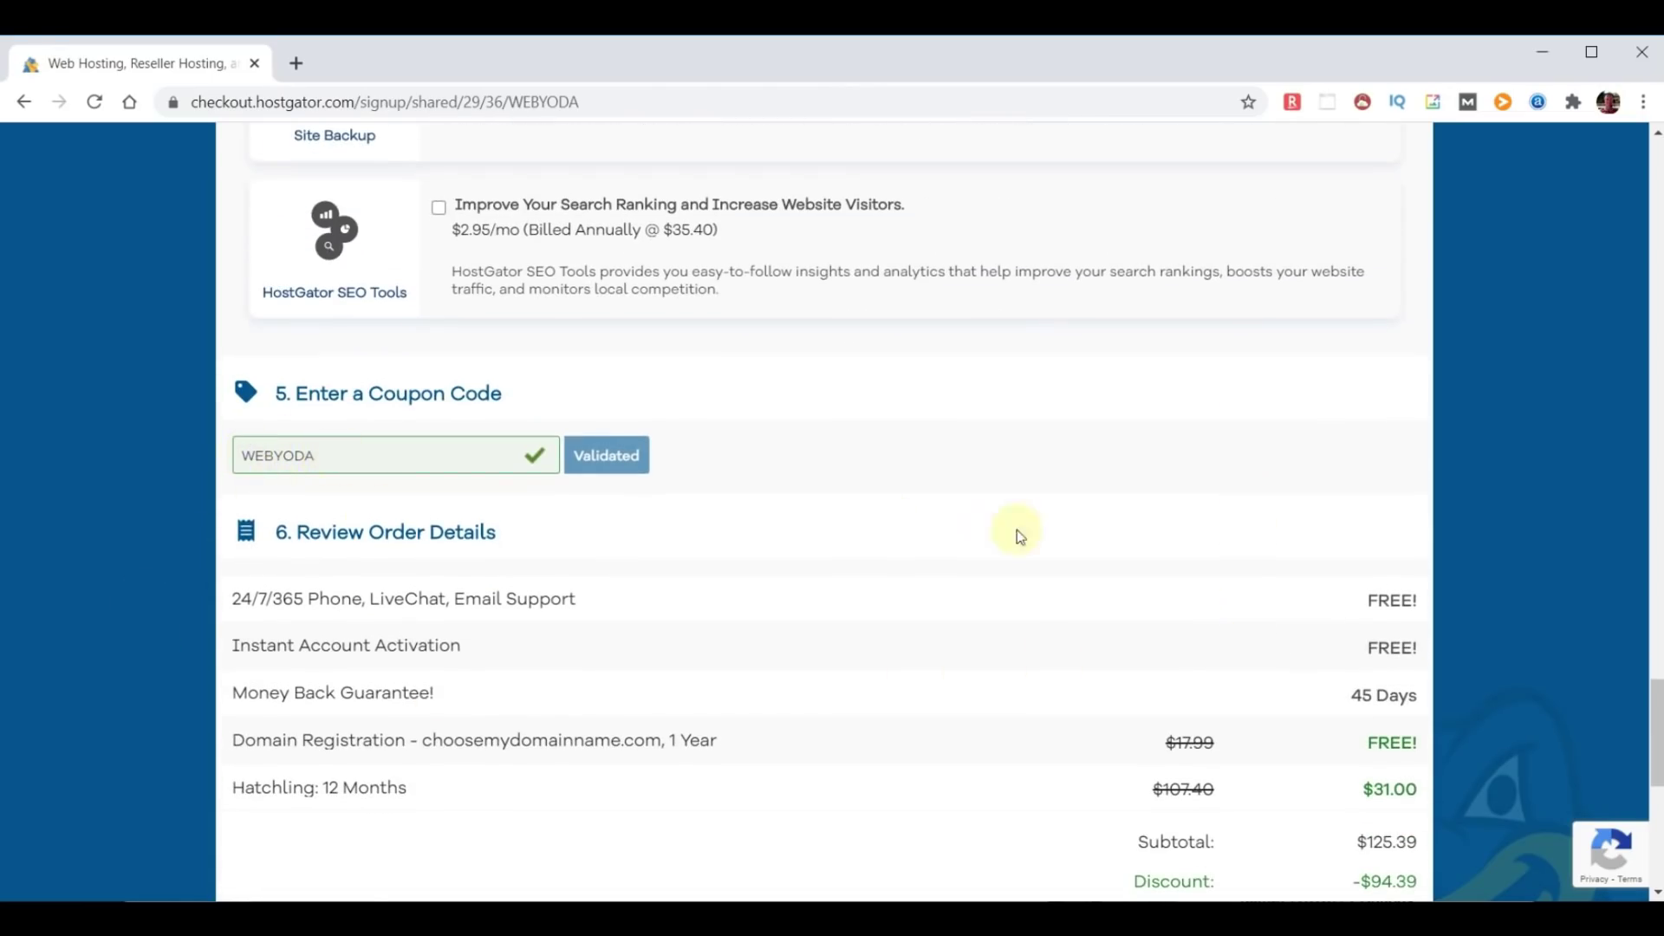
Highlight the free domain registration, 24/7/365 support and Money Back Guarantee lines.
scroll(1003, 559, down, 2)
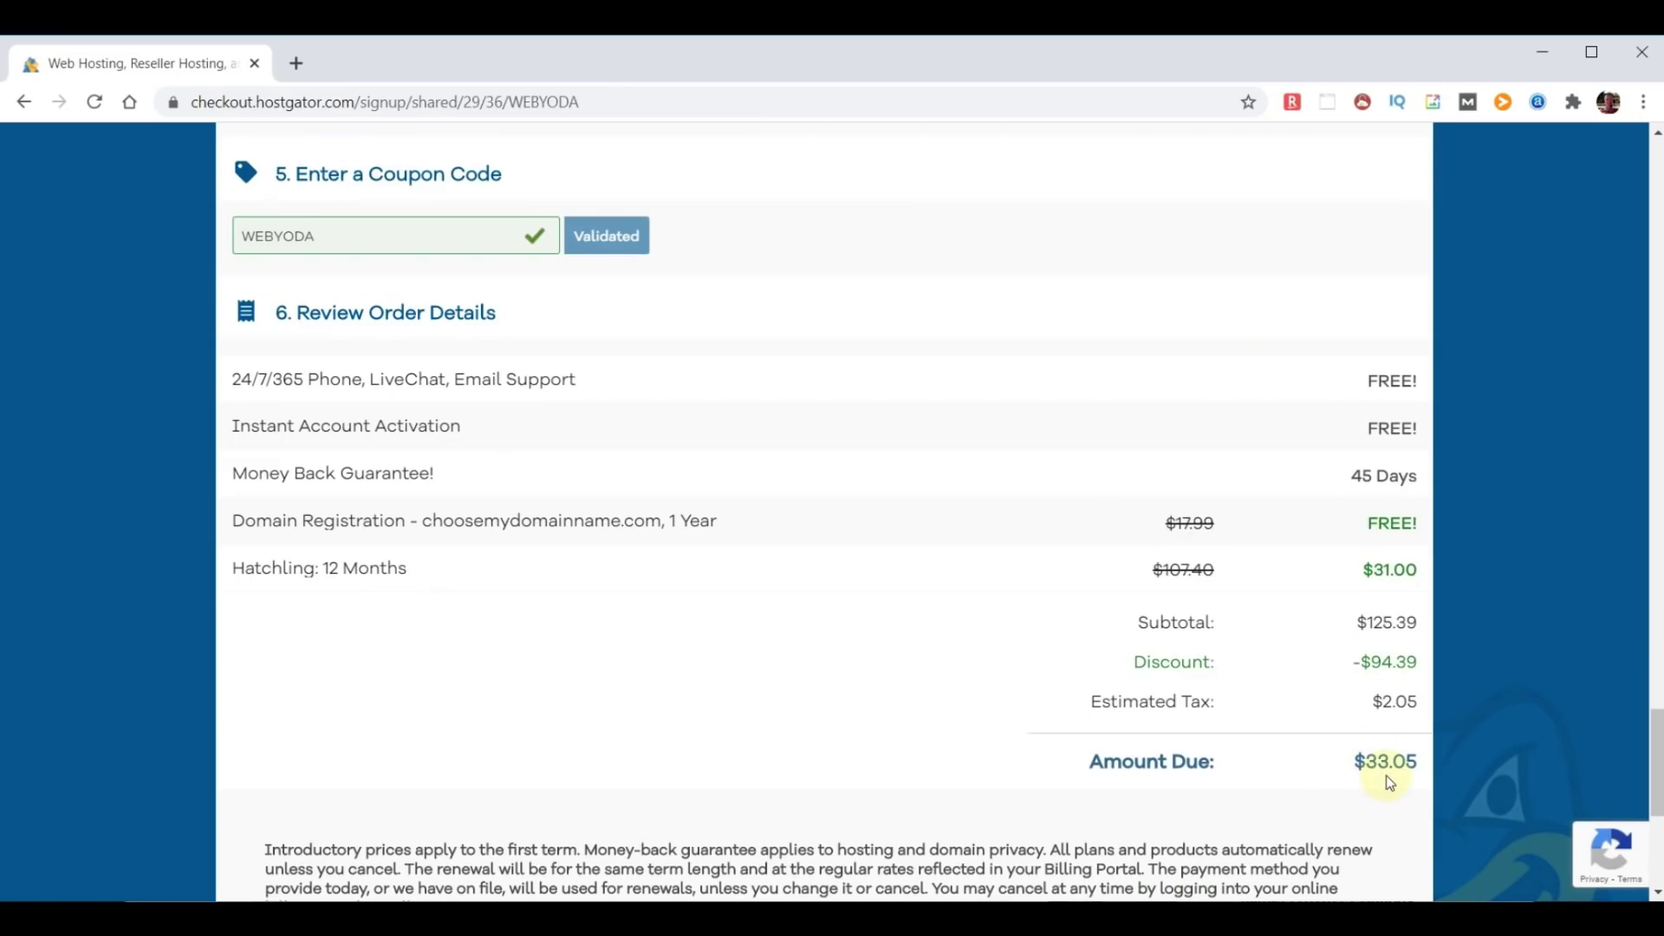
click(237, 522)
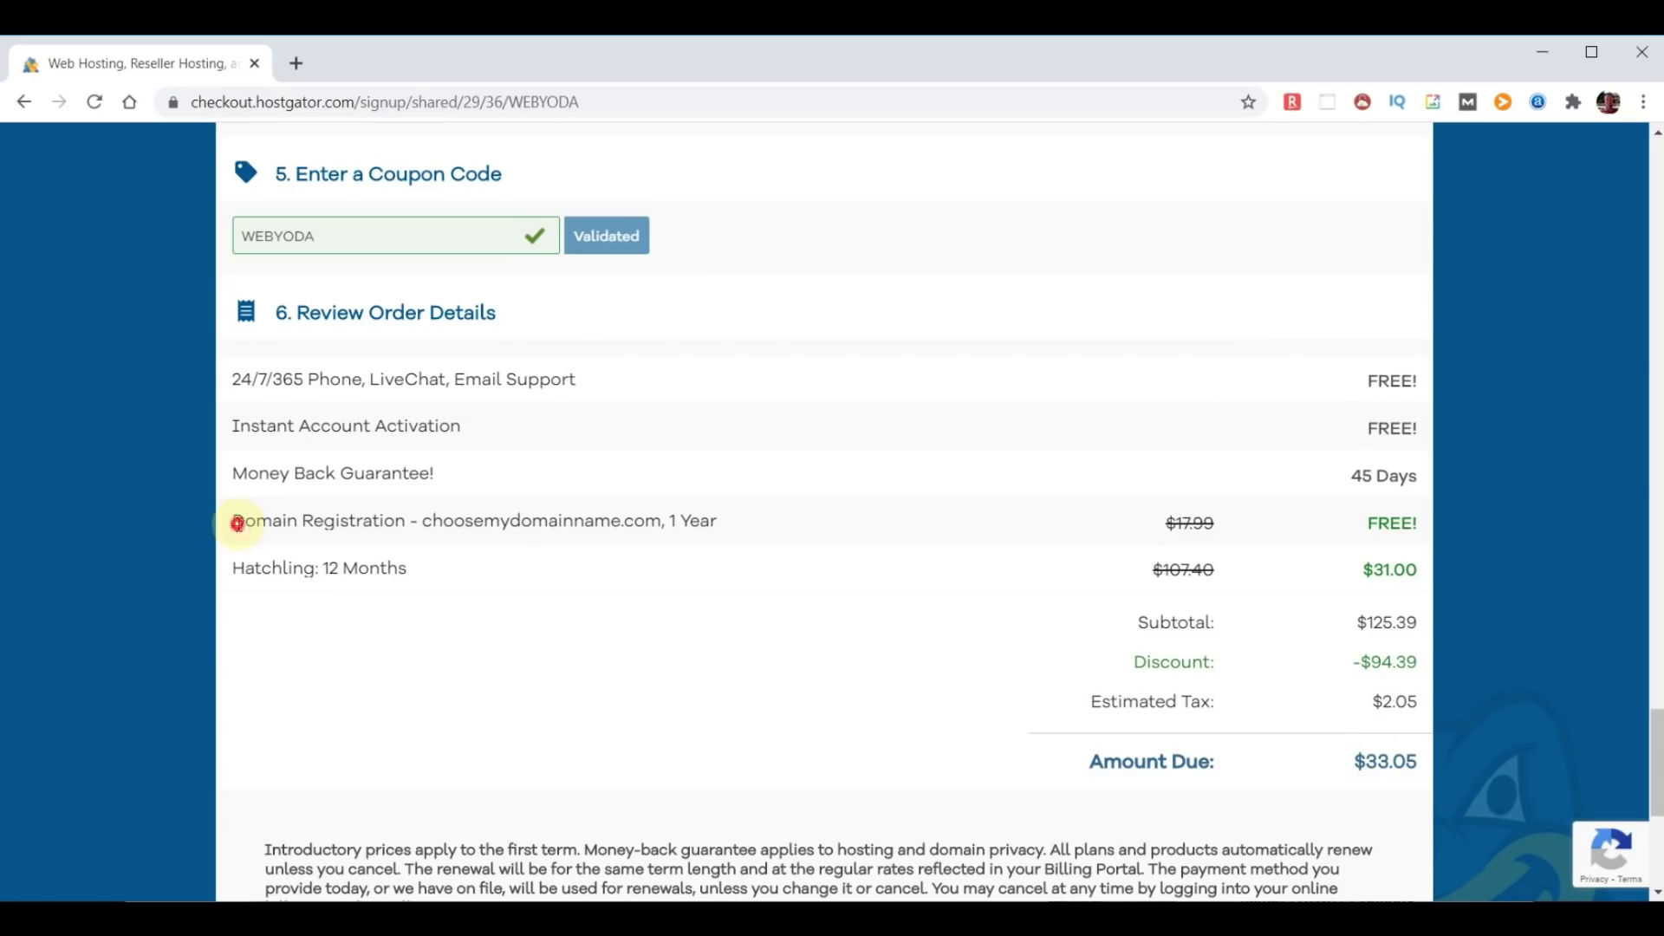
drag(237, 522, 724, 538)
click(1372, 525)
scroll(1372, 524, down, 1)
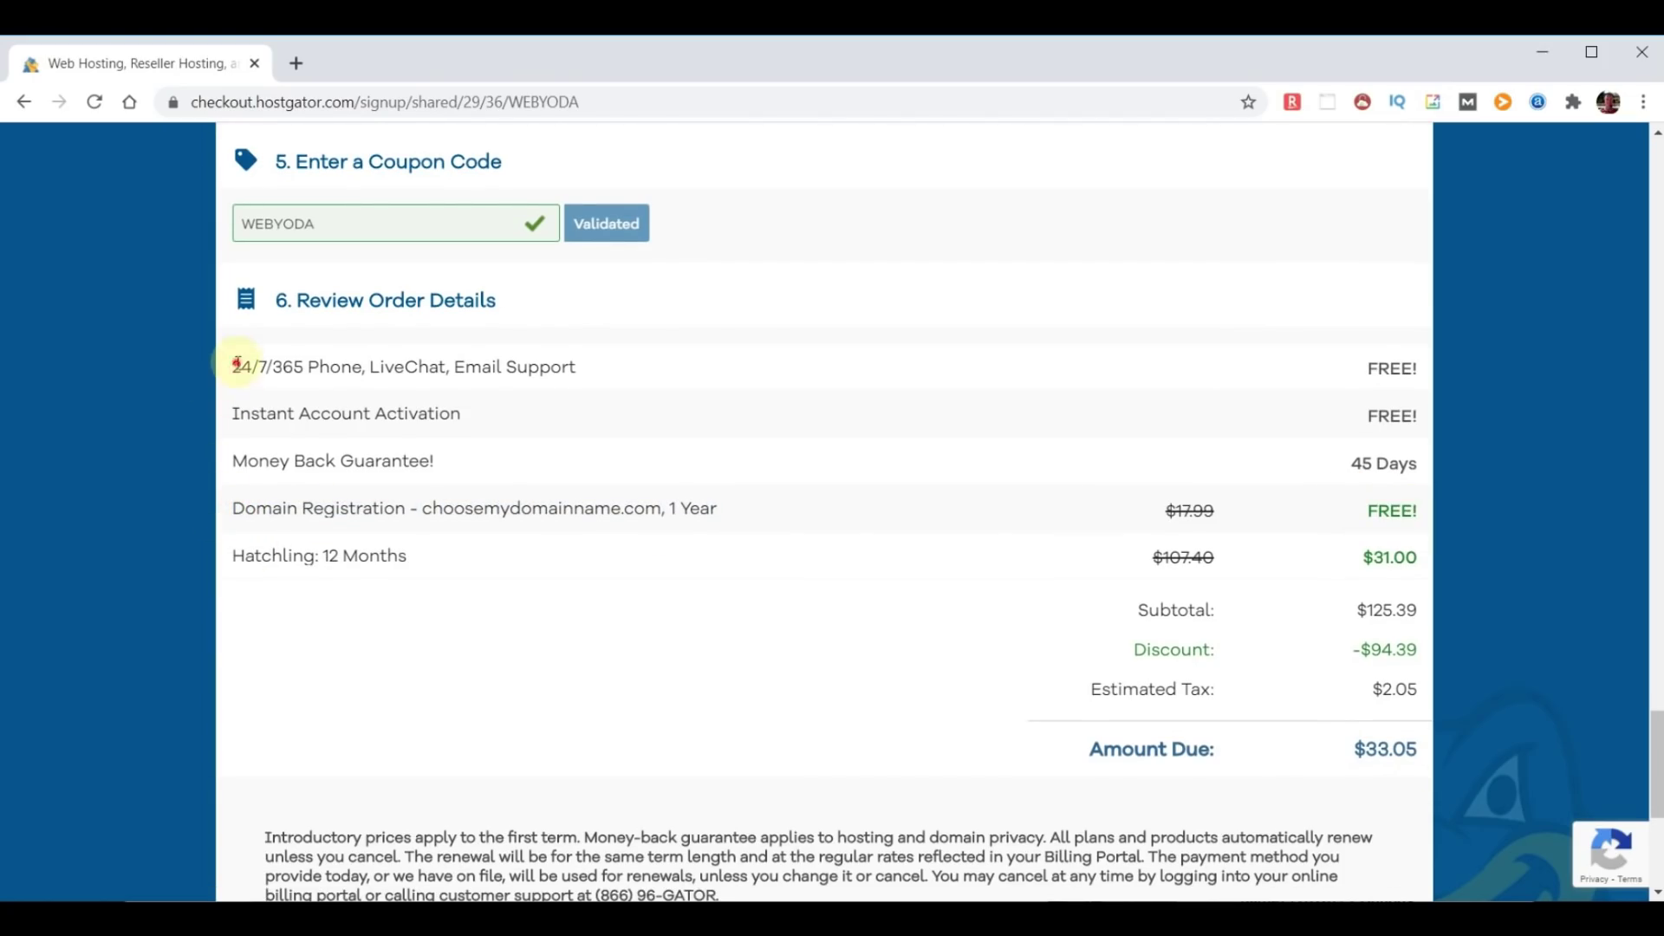
drag(237, 364, 596, 382)
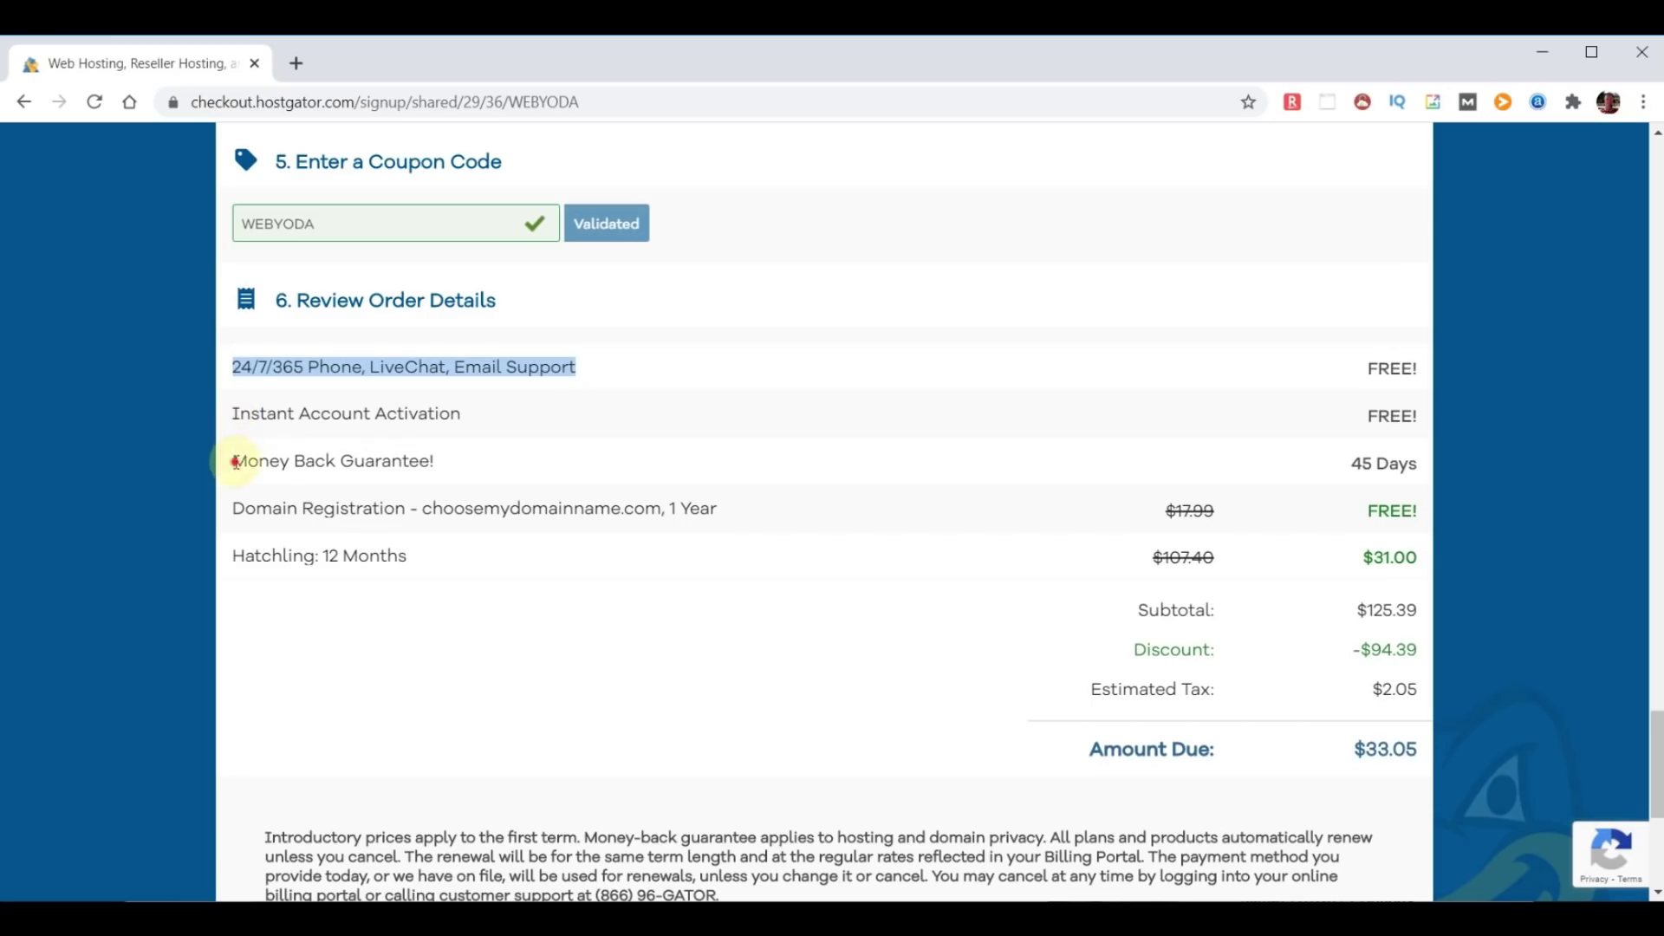
drag(236, 458, 518, 460)
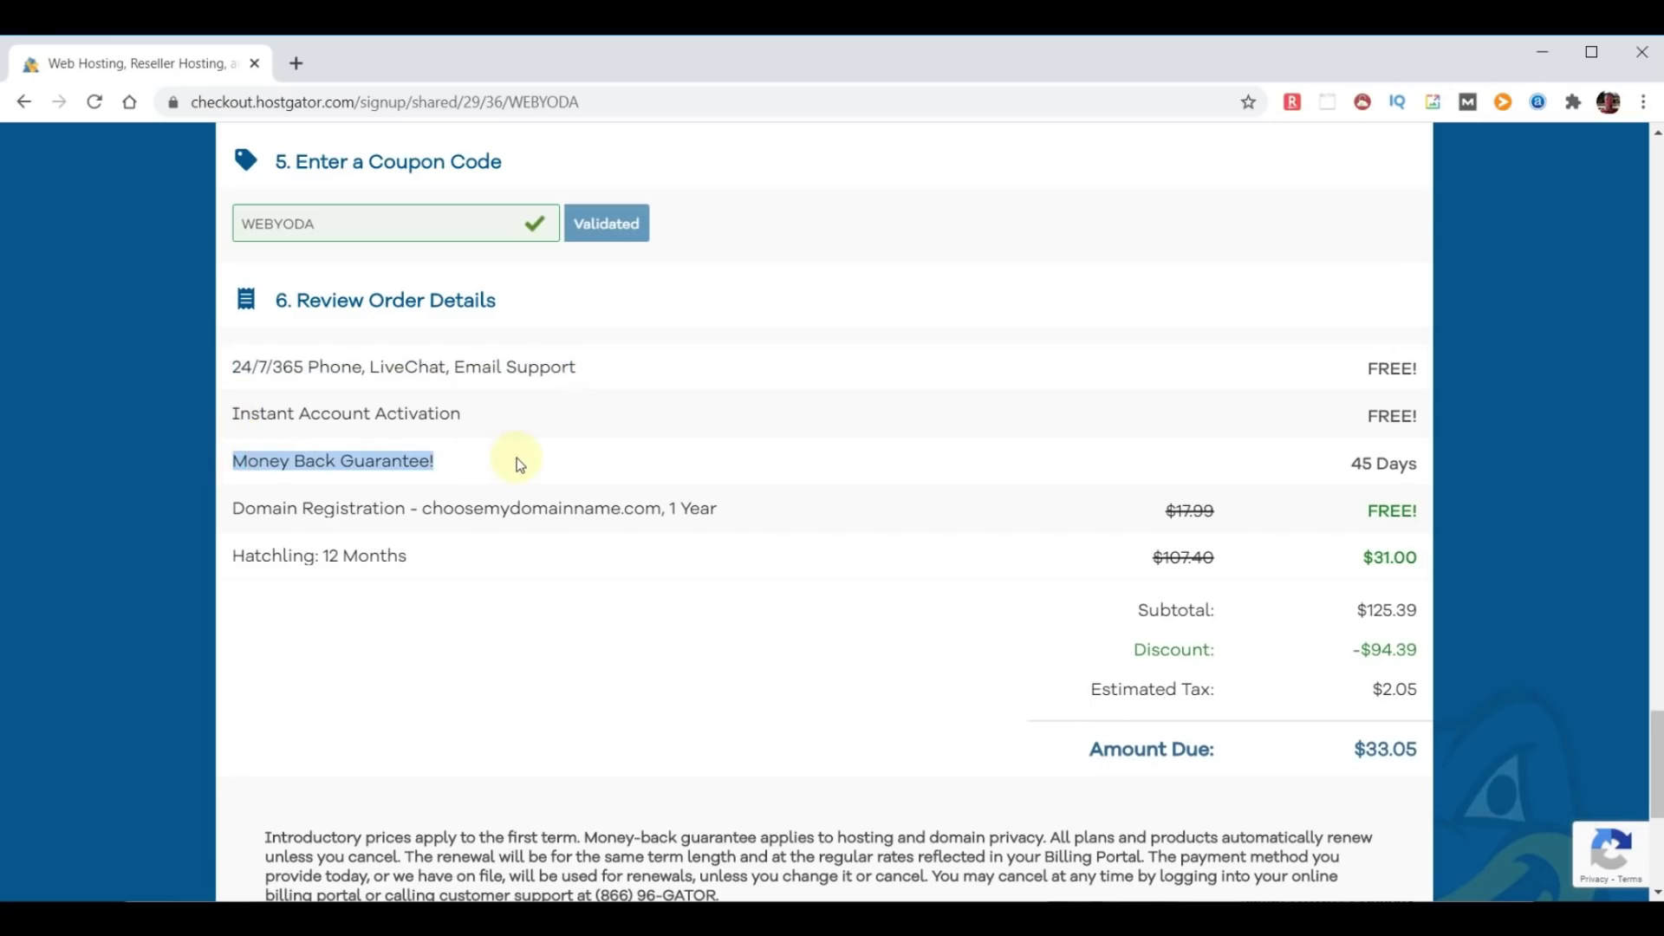
click(662, 554)
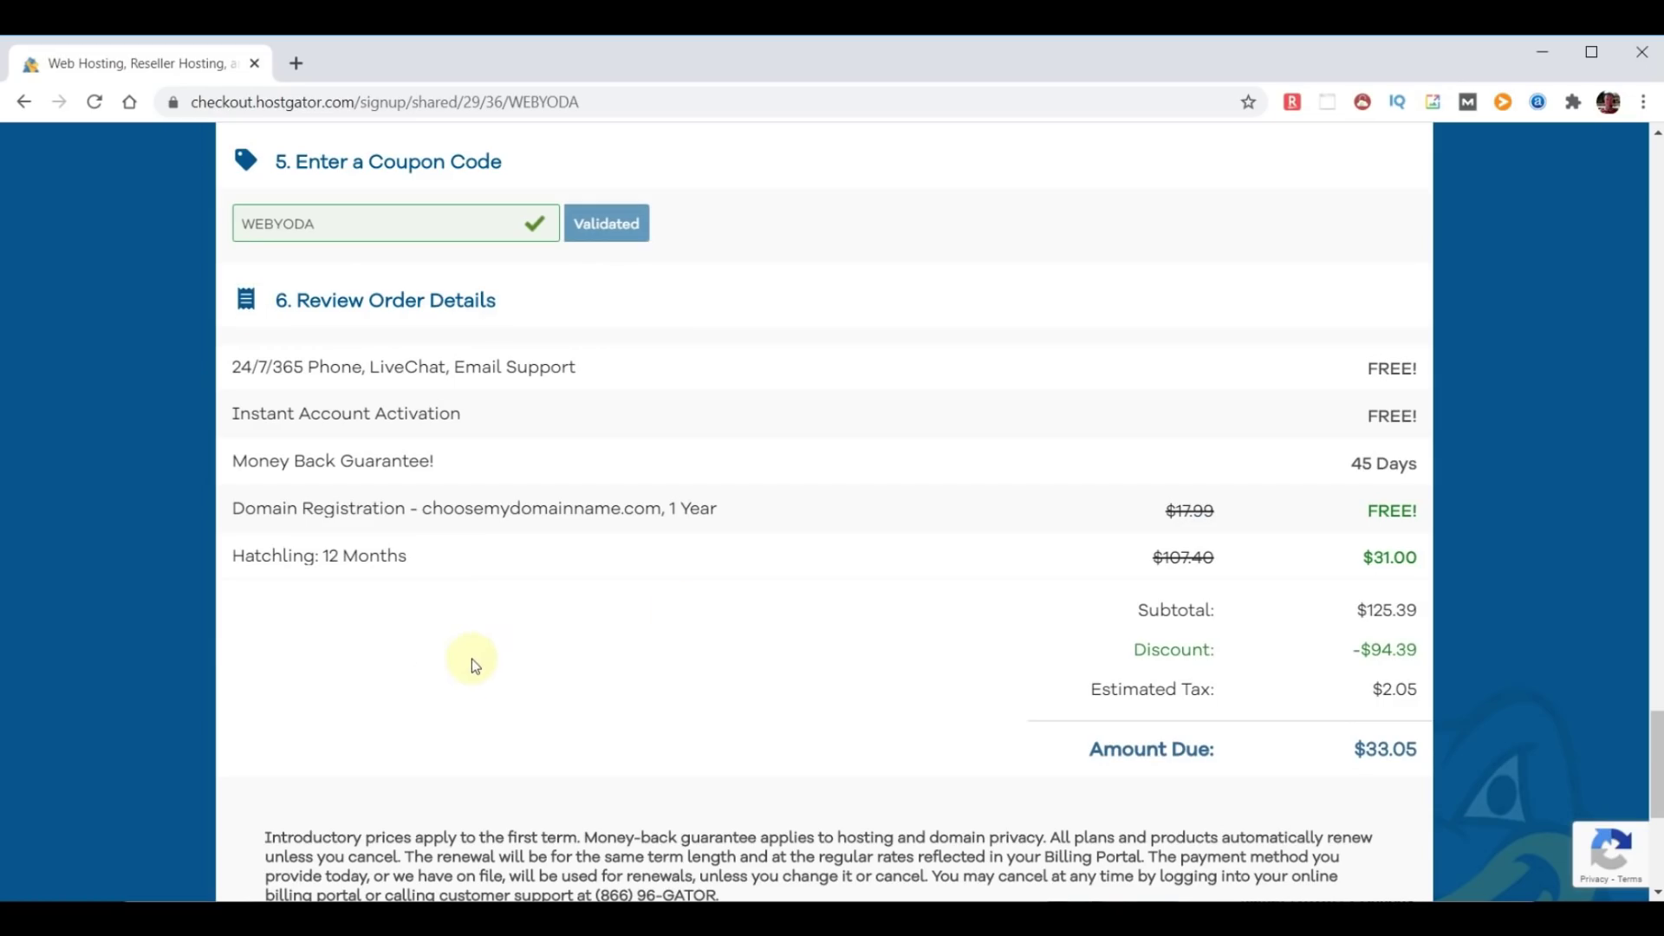
scroll(639, 639, down, 5)
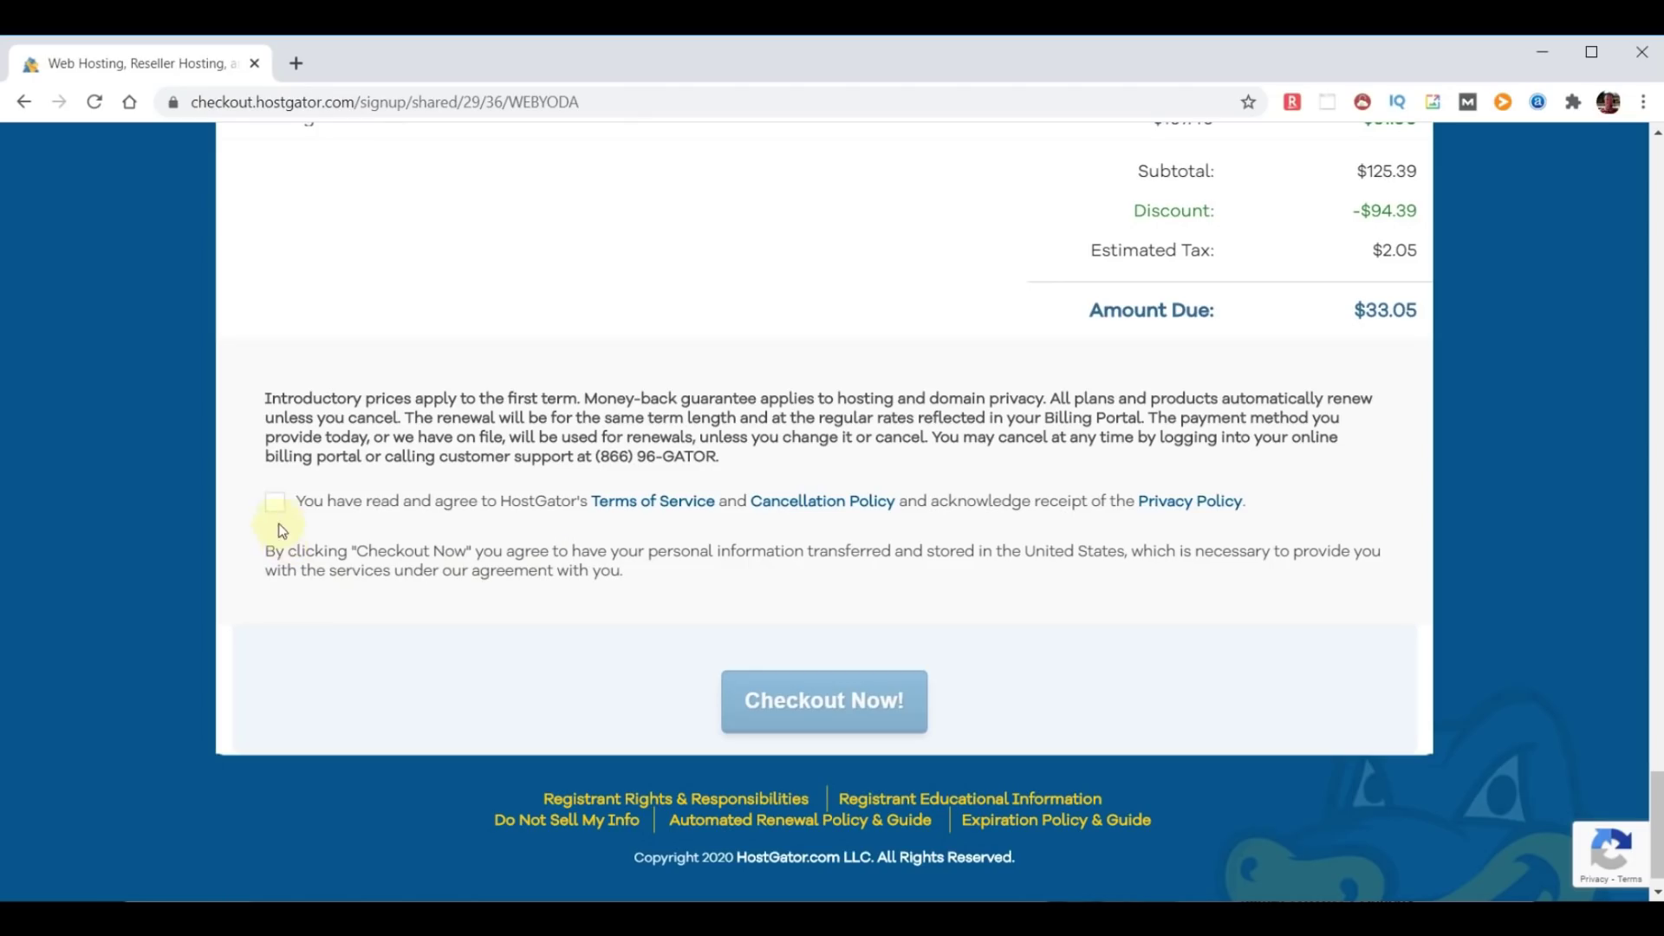
Accept the terms, change the domain to chooseyourdomainname.com, and place the order.
click(274, 502)
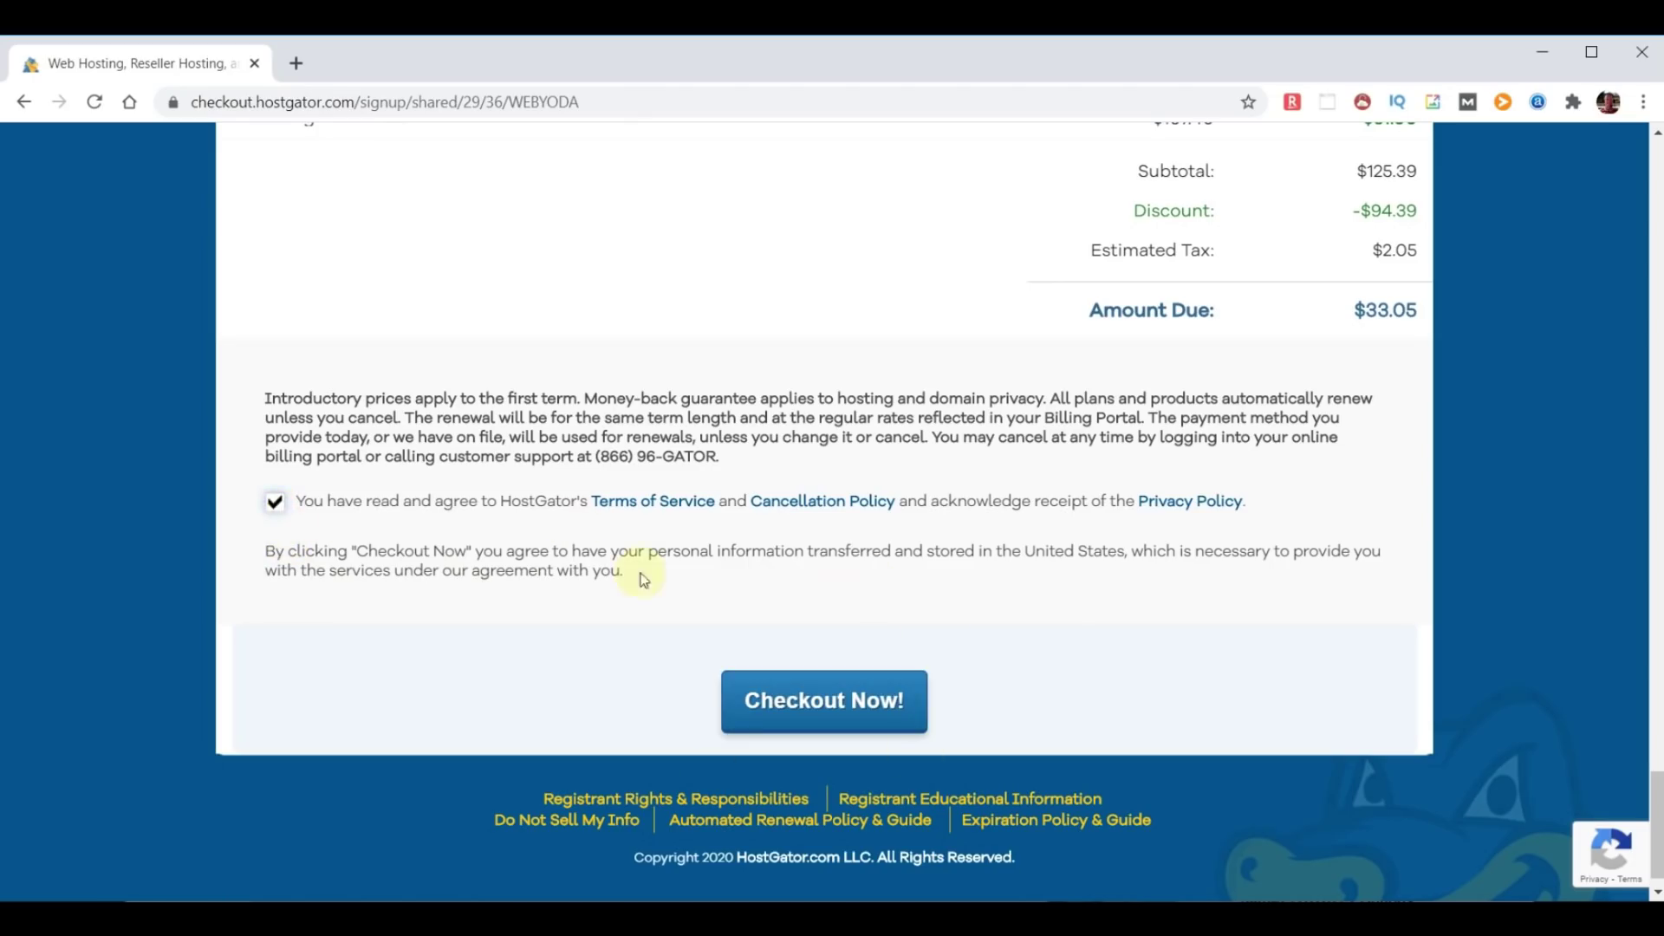
click(1561, 628)
drag(1657, 849, 1655, 147)
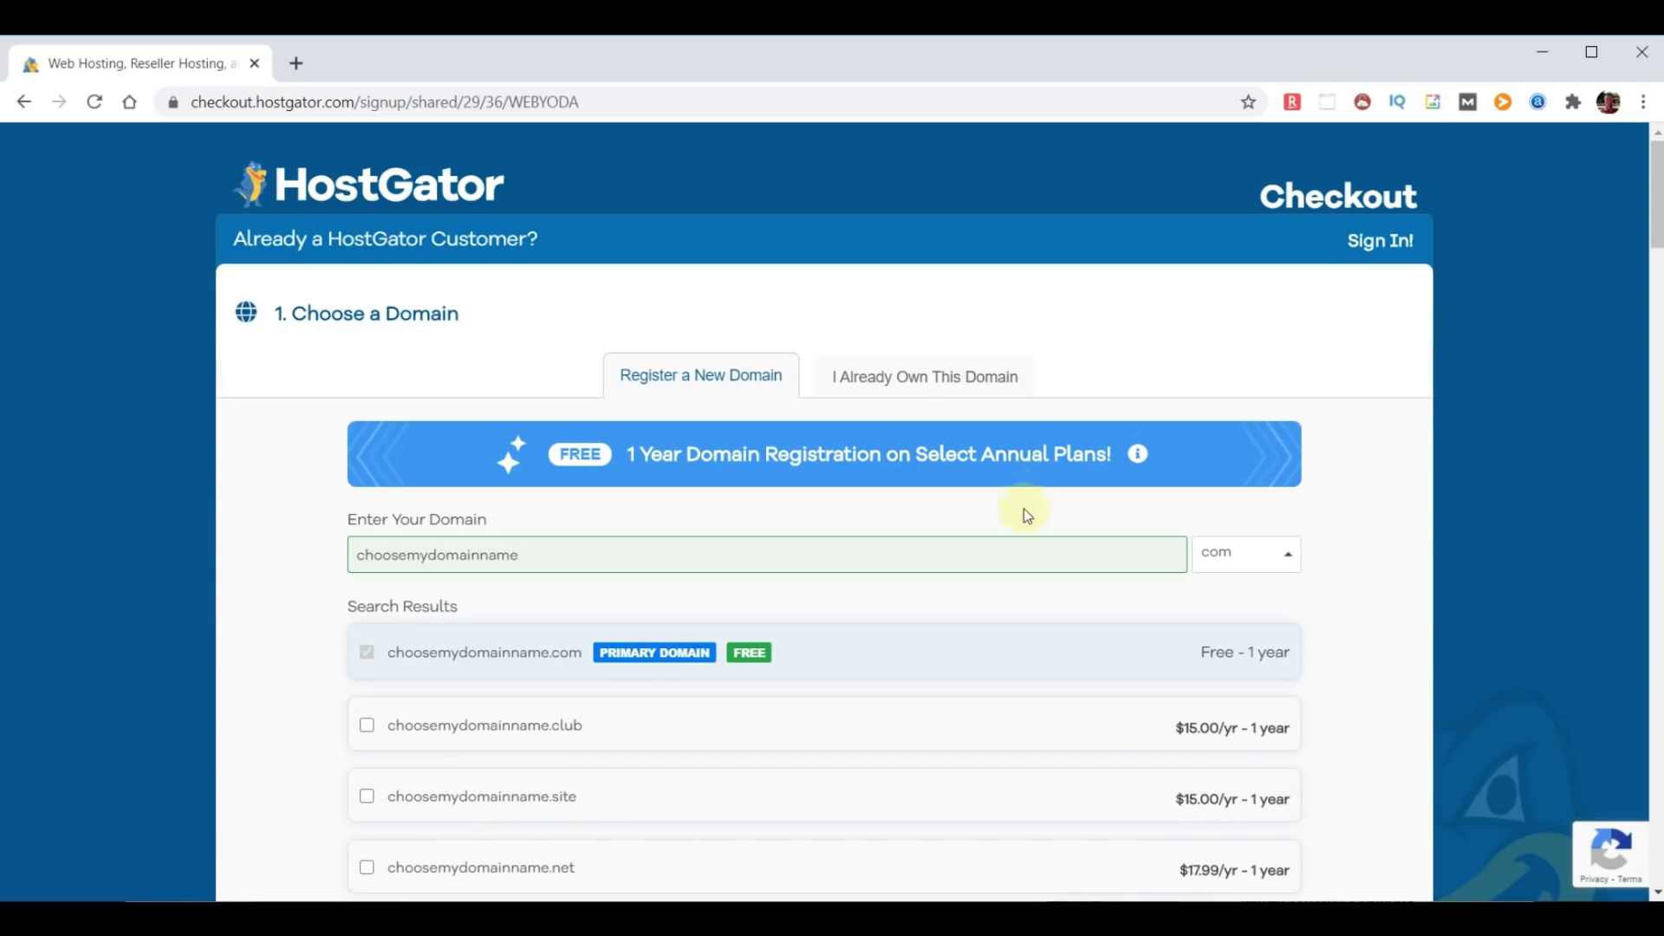
click(910, 379)
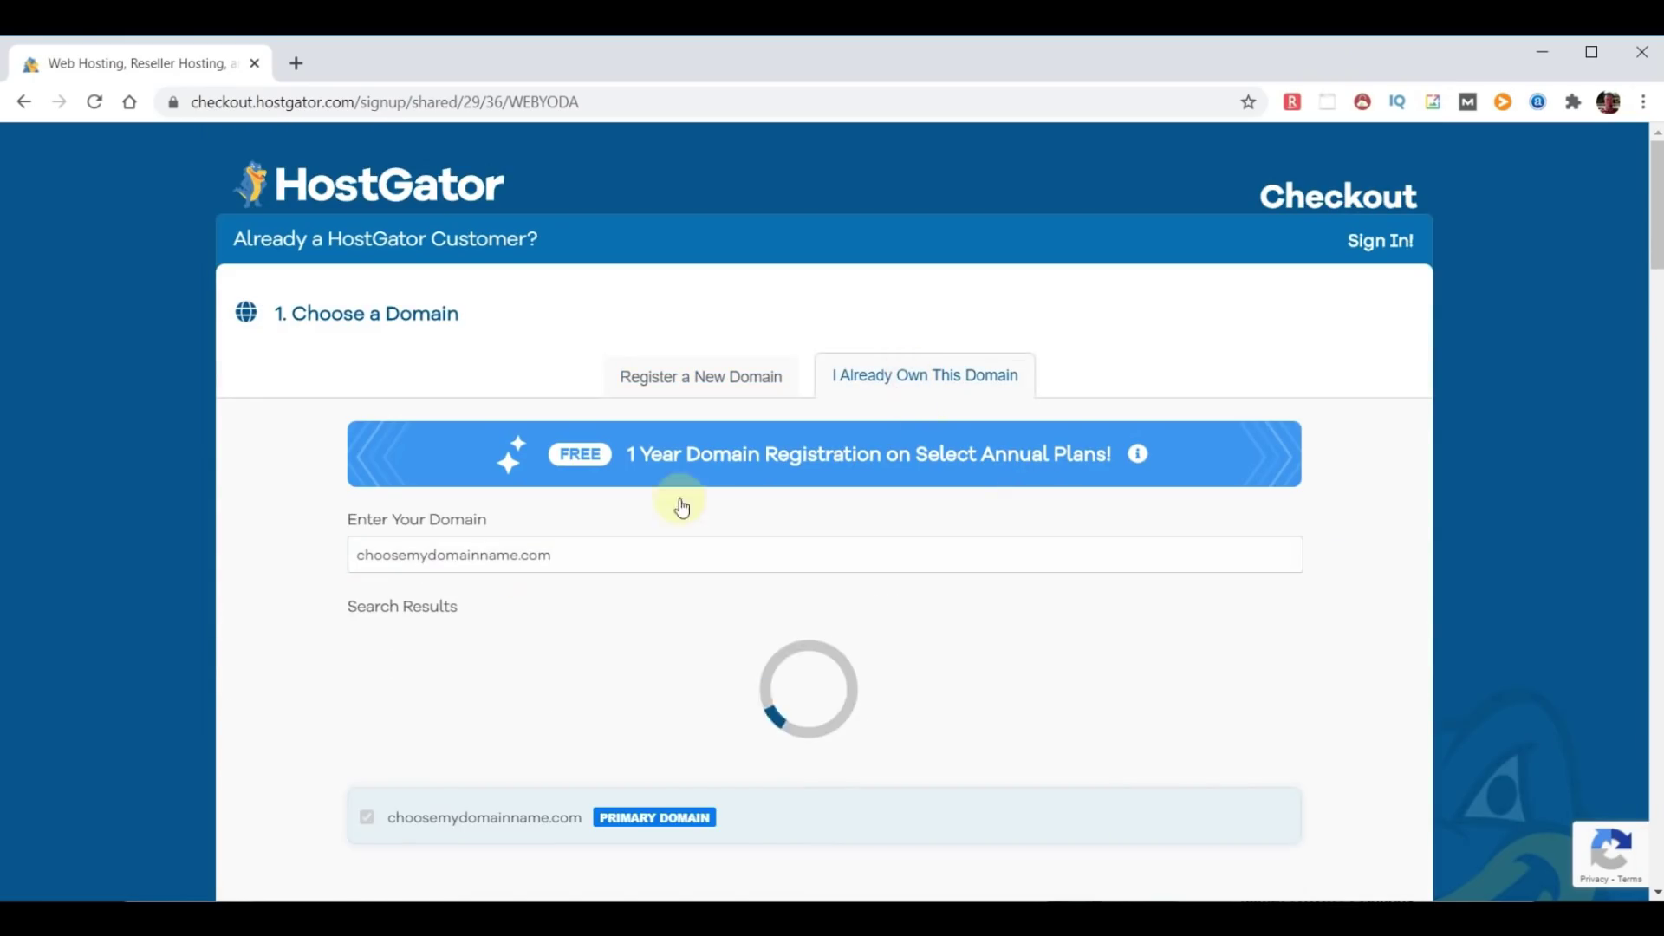
click(428, 560)
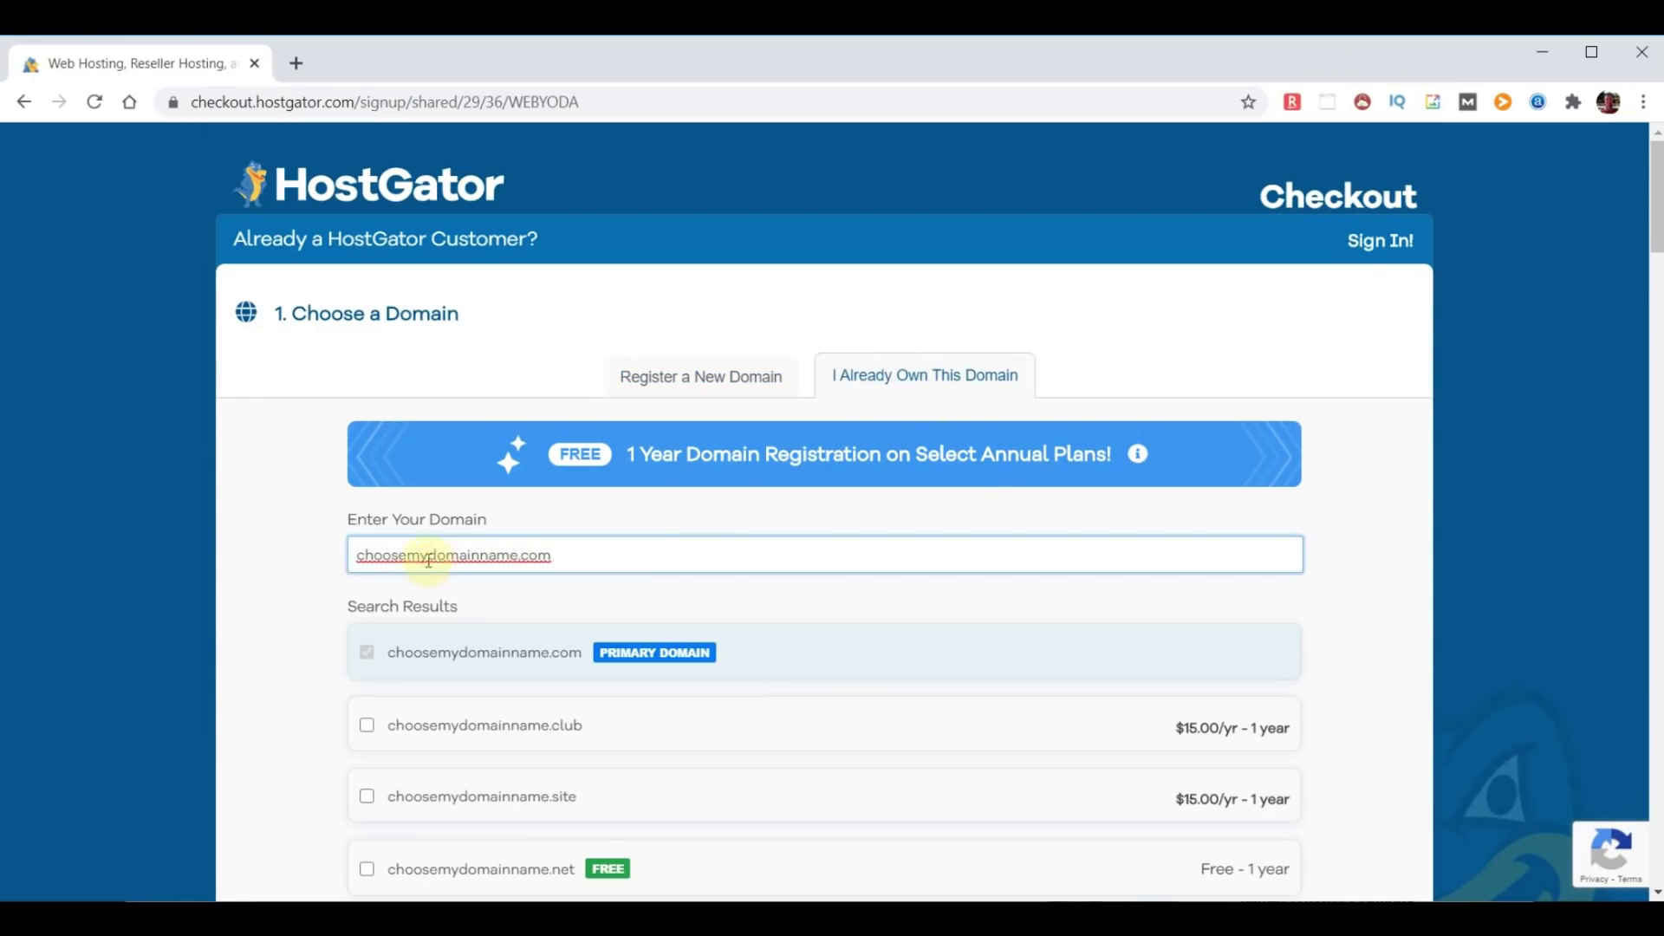
key(BackSpace)
key(BackSpace)
text(your)
click(1389, 583)
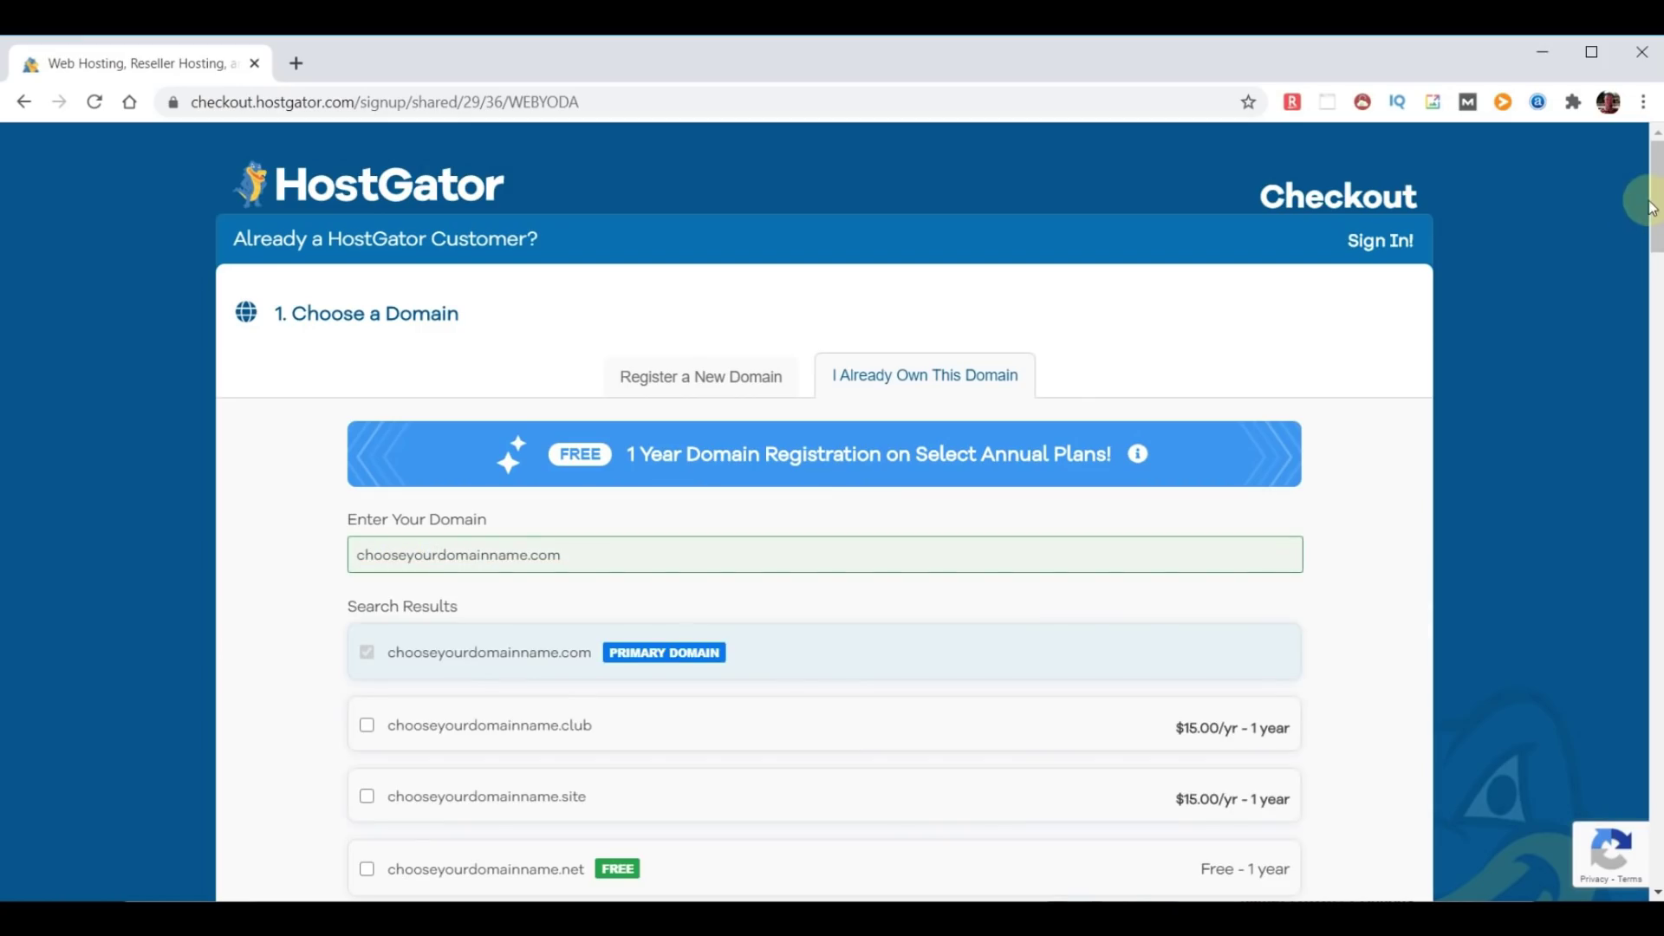
scroll(1651, 194, down, 20)
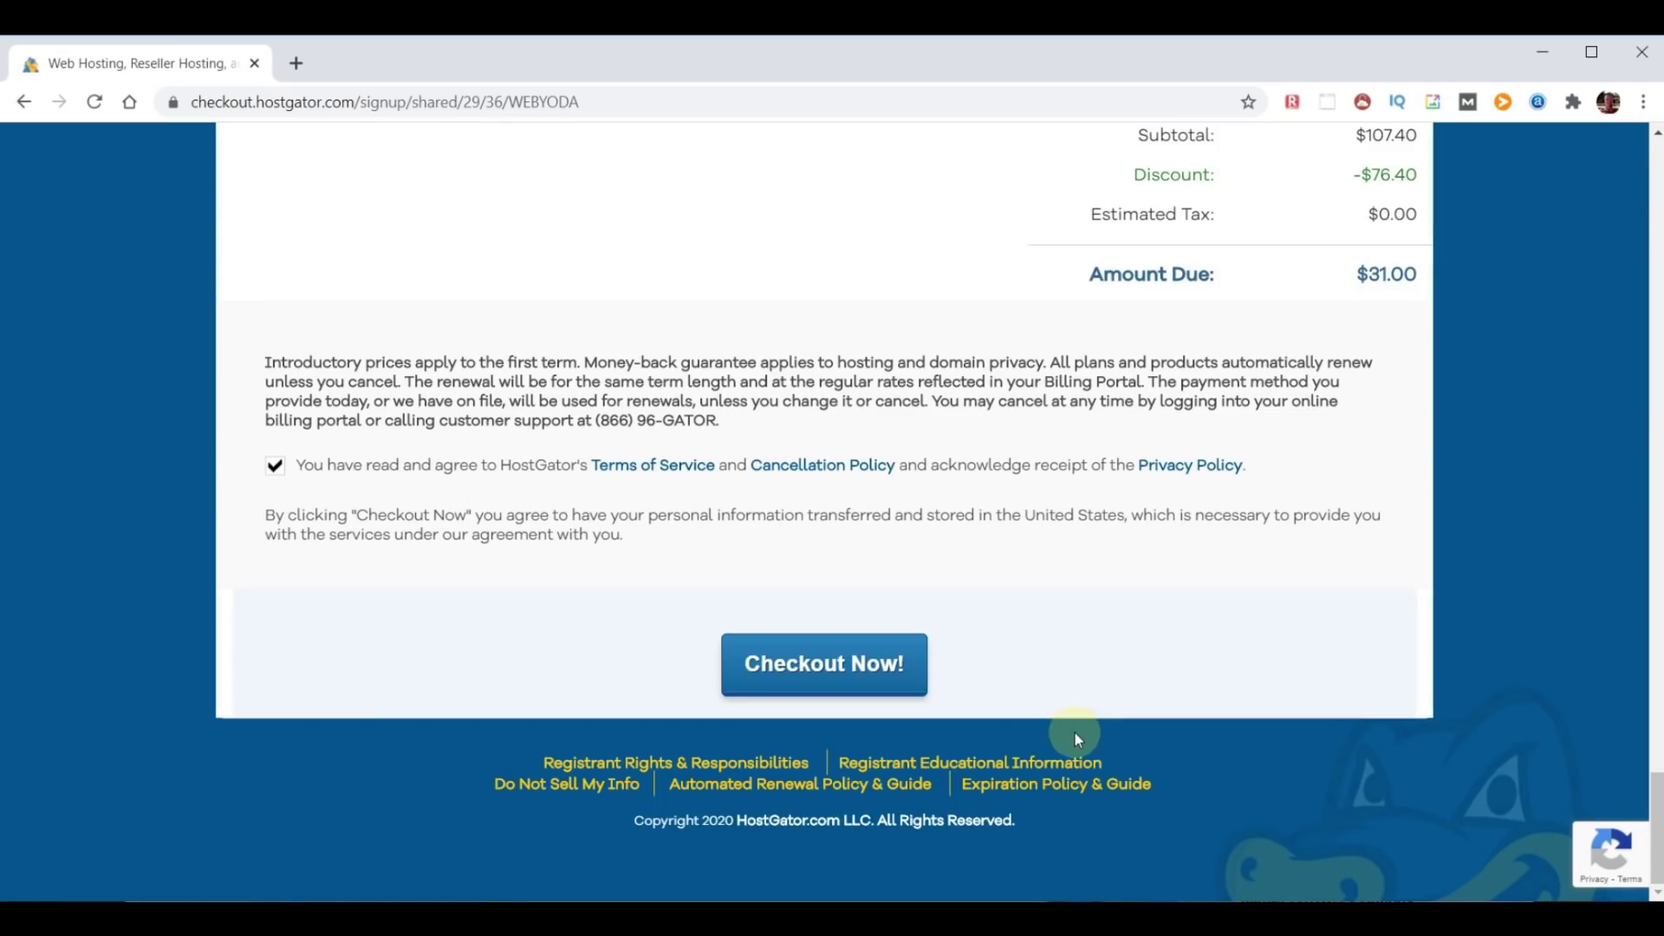
click(743, 680)
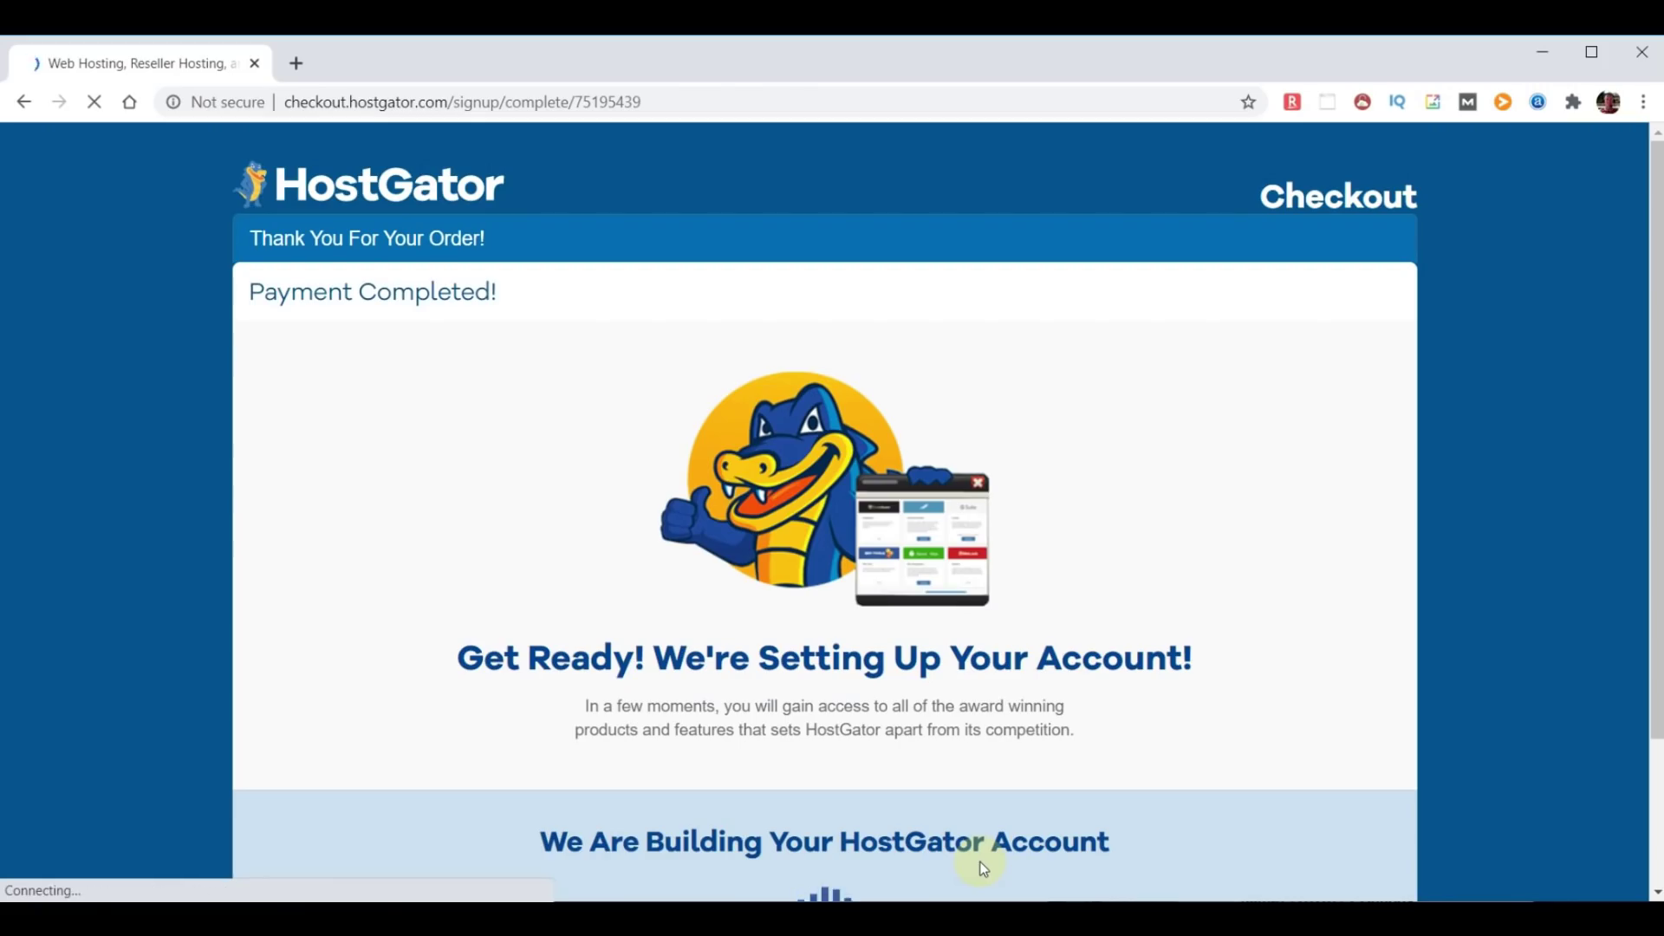
scroll(1147, 768, down, 1)
scroll(1147, 768, down, 1)
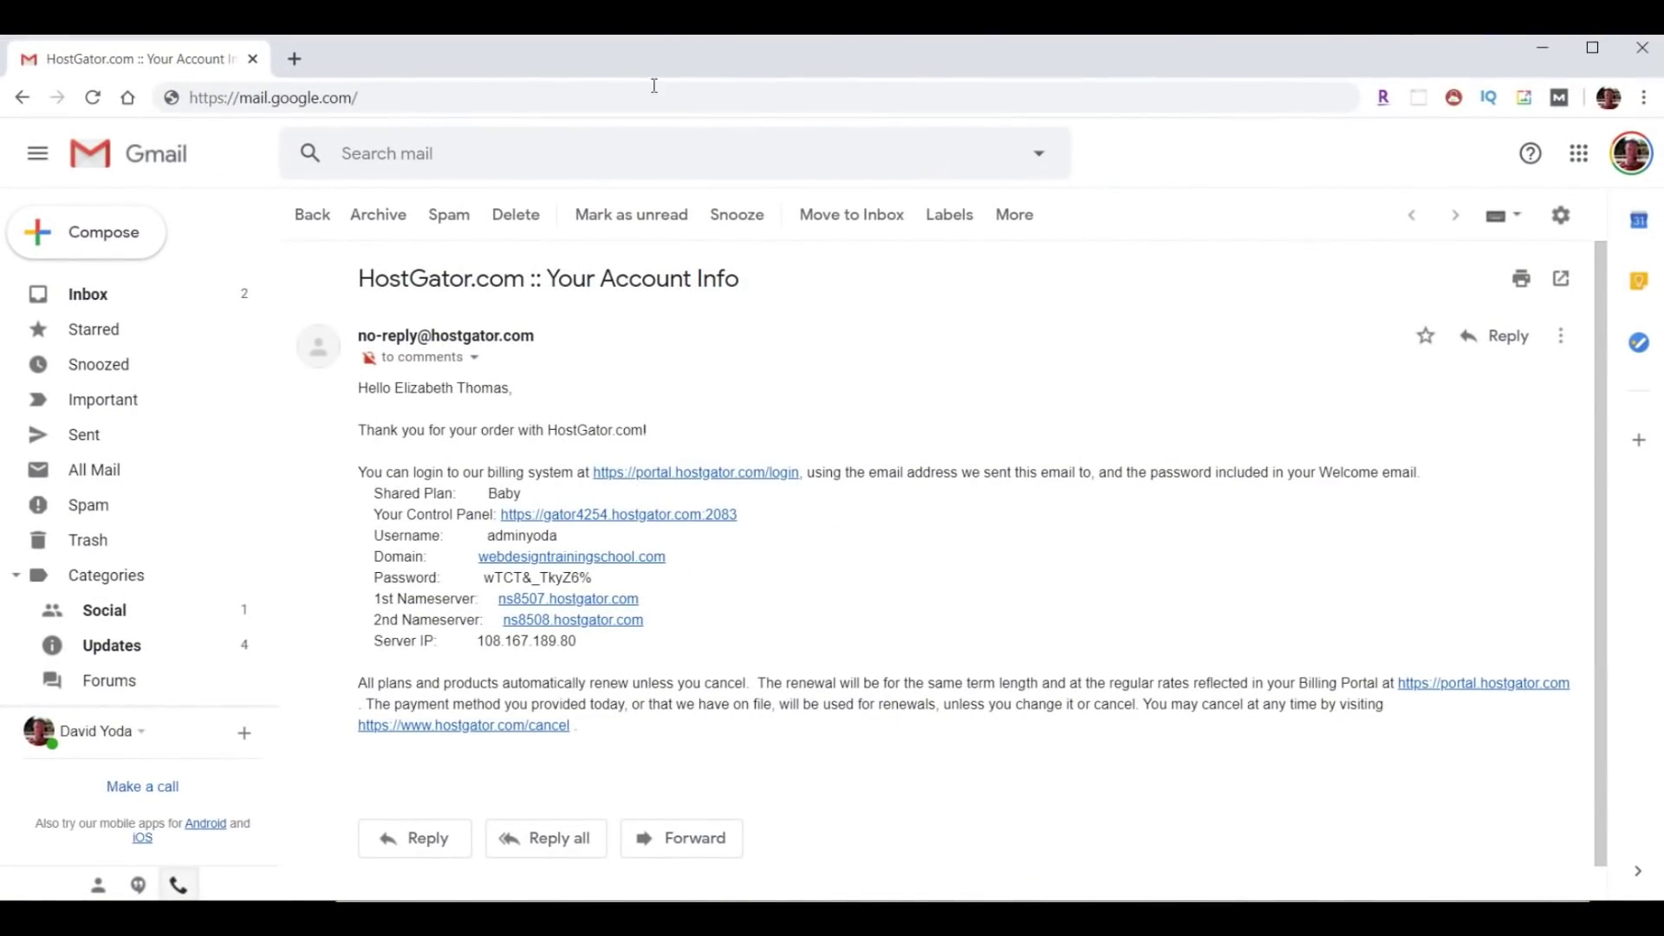
Highlight the subject and nameservers, copy the account password, and follow the Control Panel link.
drag(354, 278, 942, 315)
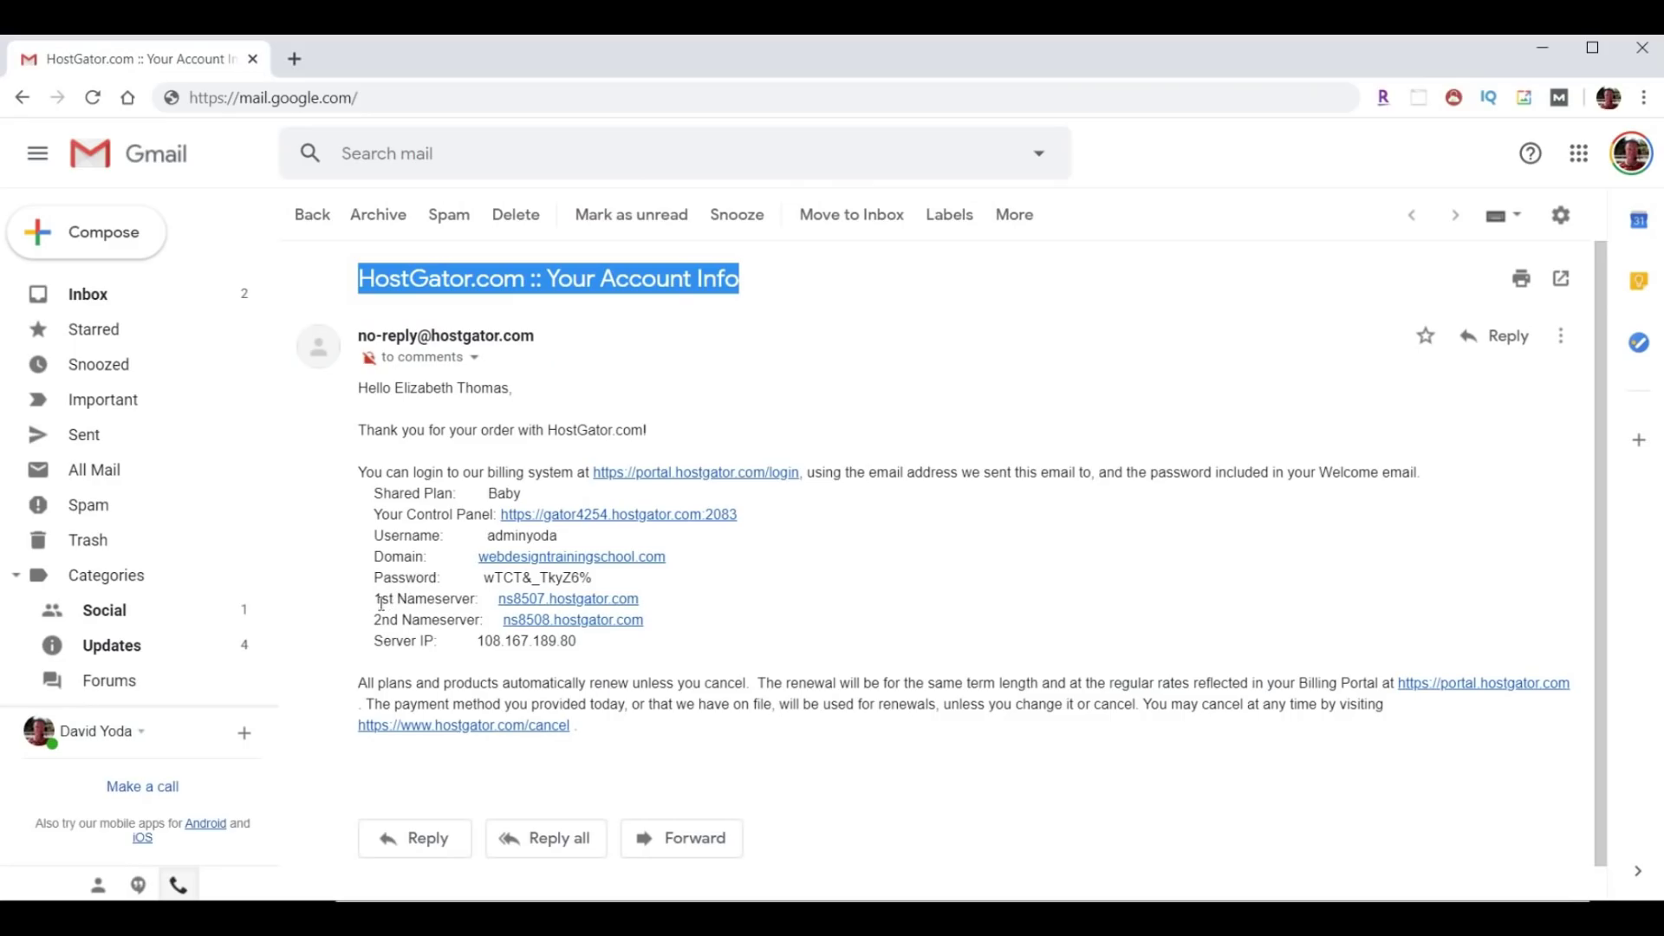
drag(362, 598, 743, 631)
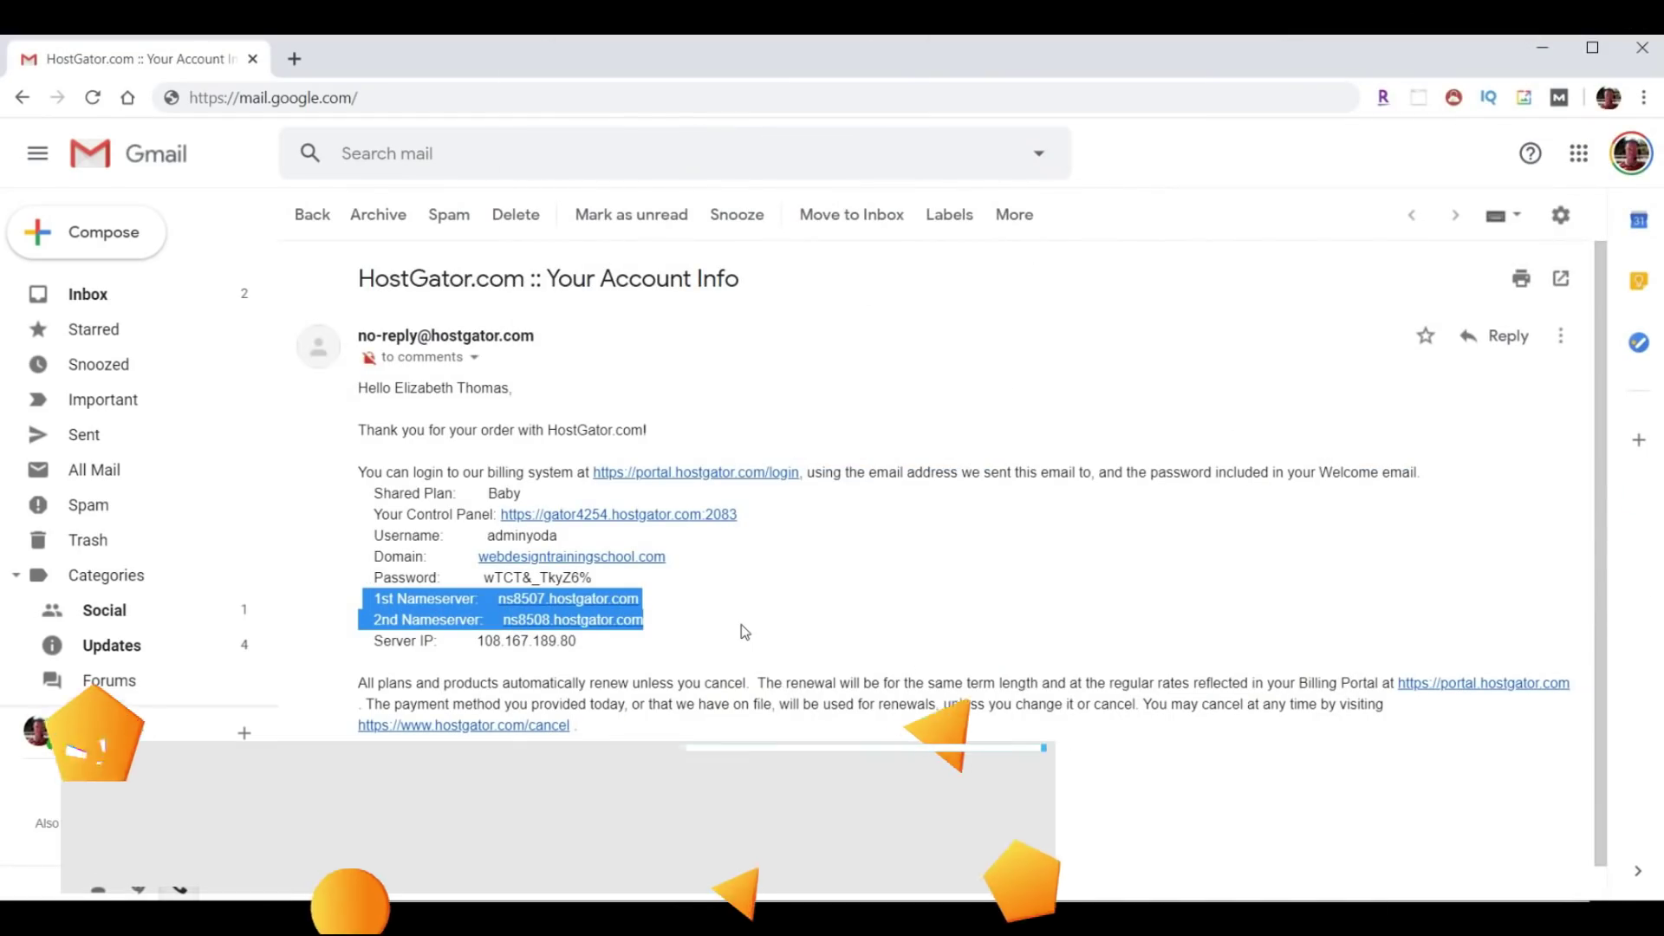
drag(485, 538, 484, 579)
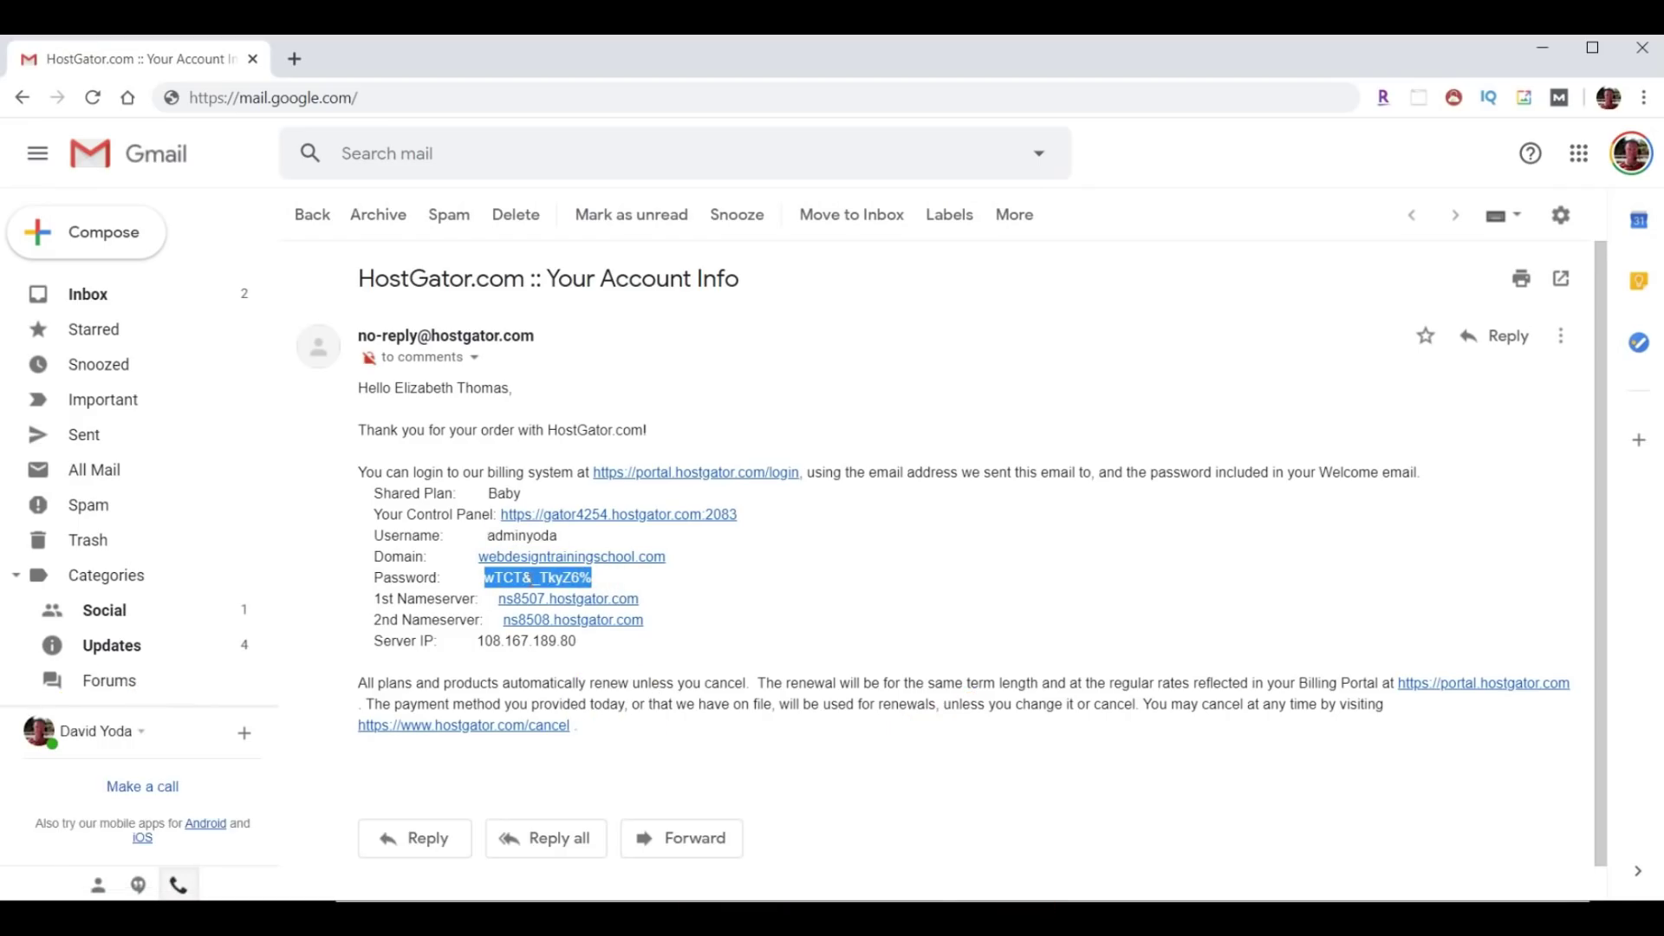
right_click(541, 578)
click(576, 596)
drag(370, 513, 491, 514)
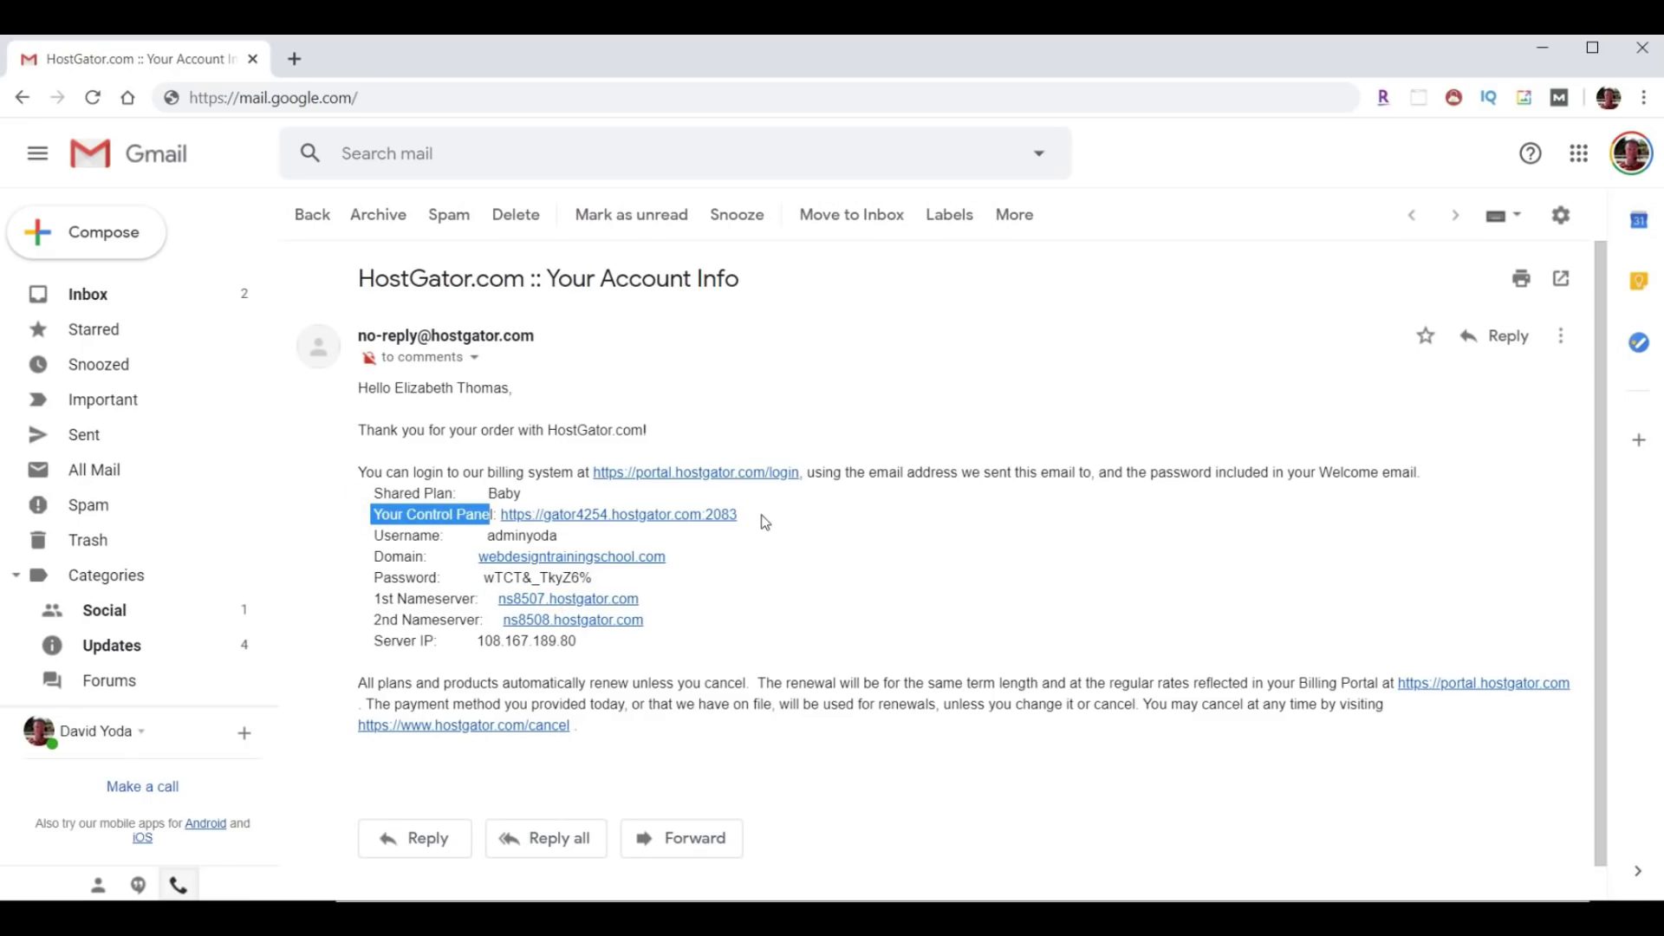
click(632, 514)
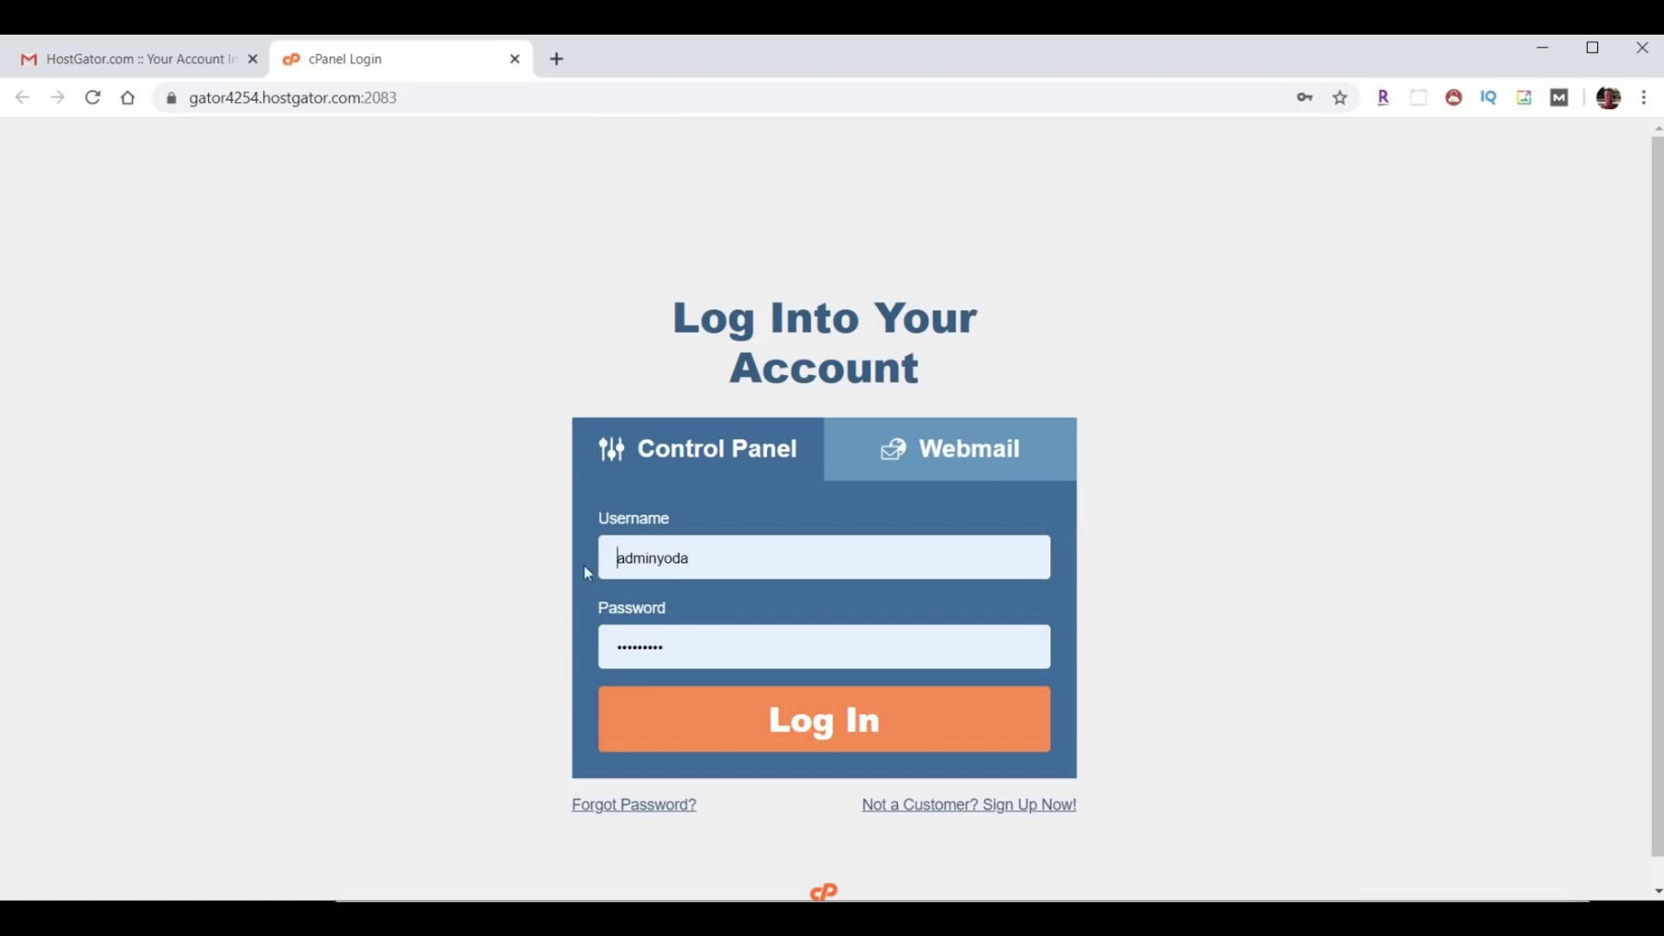
Log in to cPanel with the autofilled username and password.
click(849, 738)
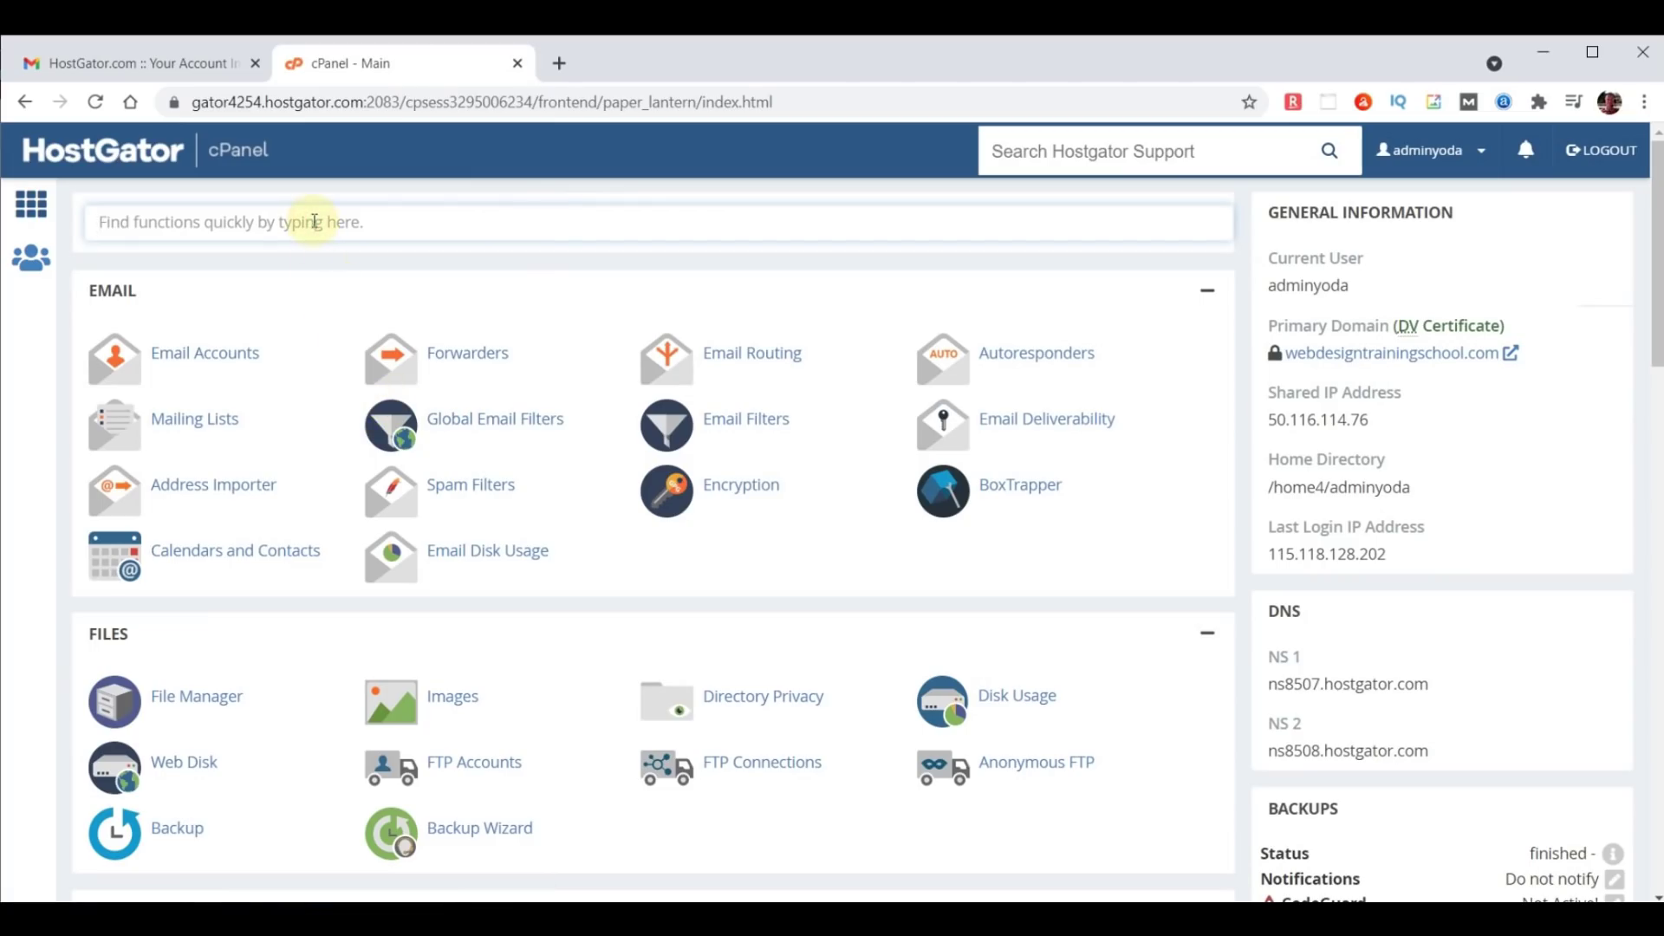
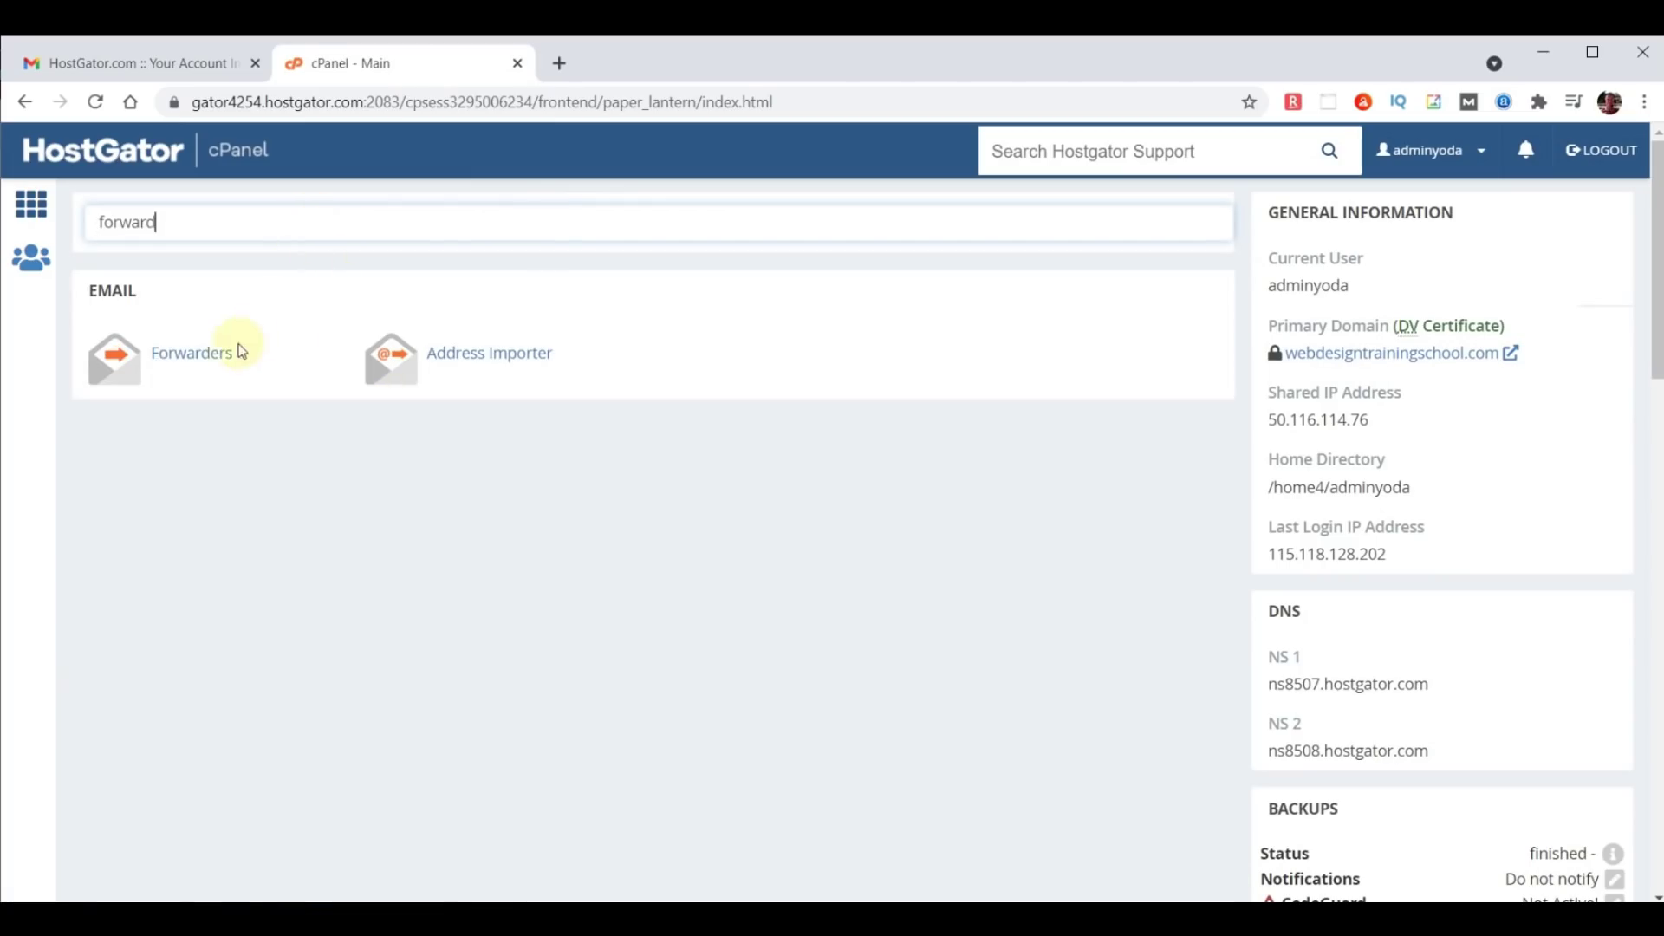
Add a Forwarders entry from a new chooseyourdomainname.com address to the suggested destination mailbox.
click(192, 362)
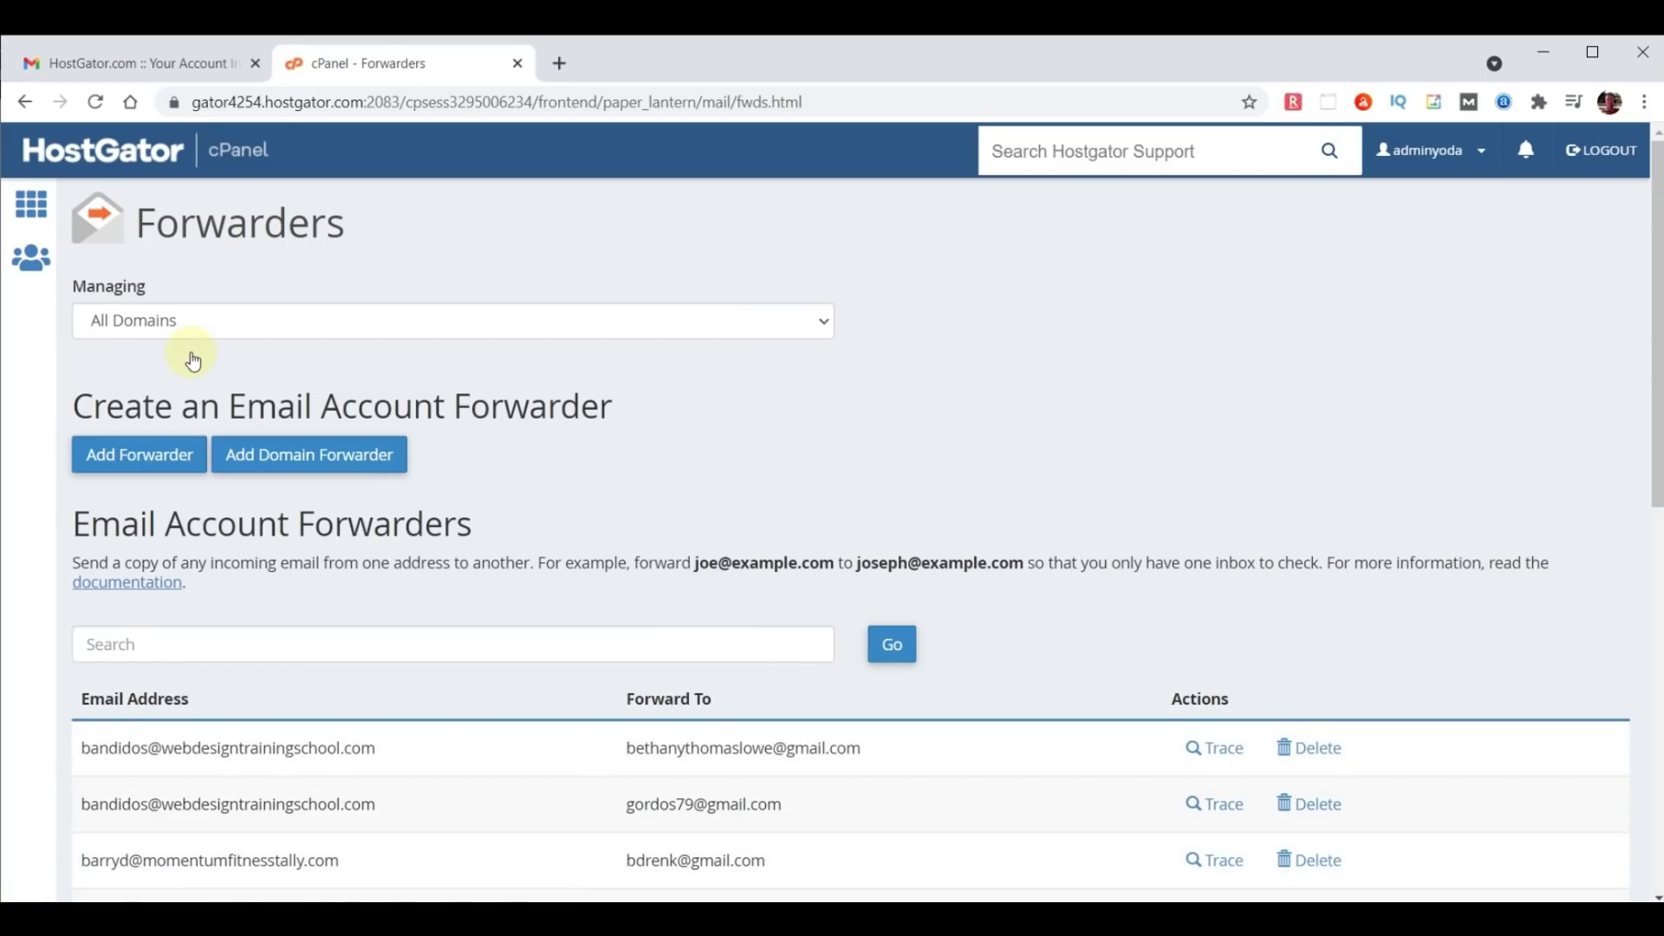
click(159, 462)
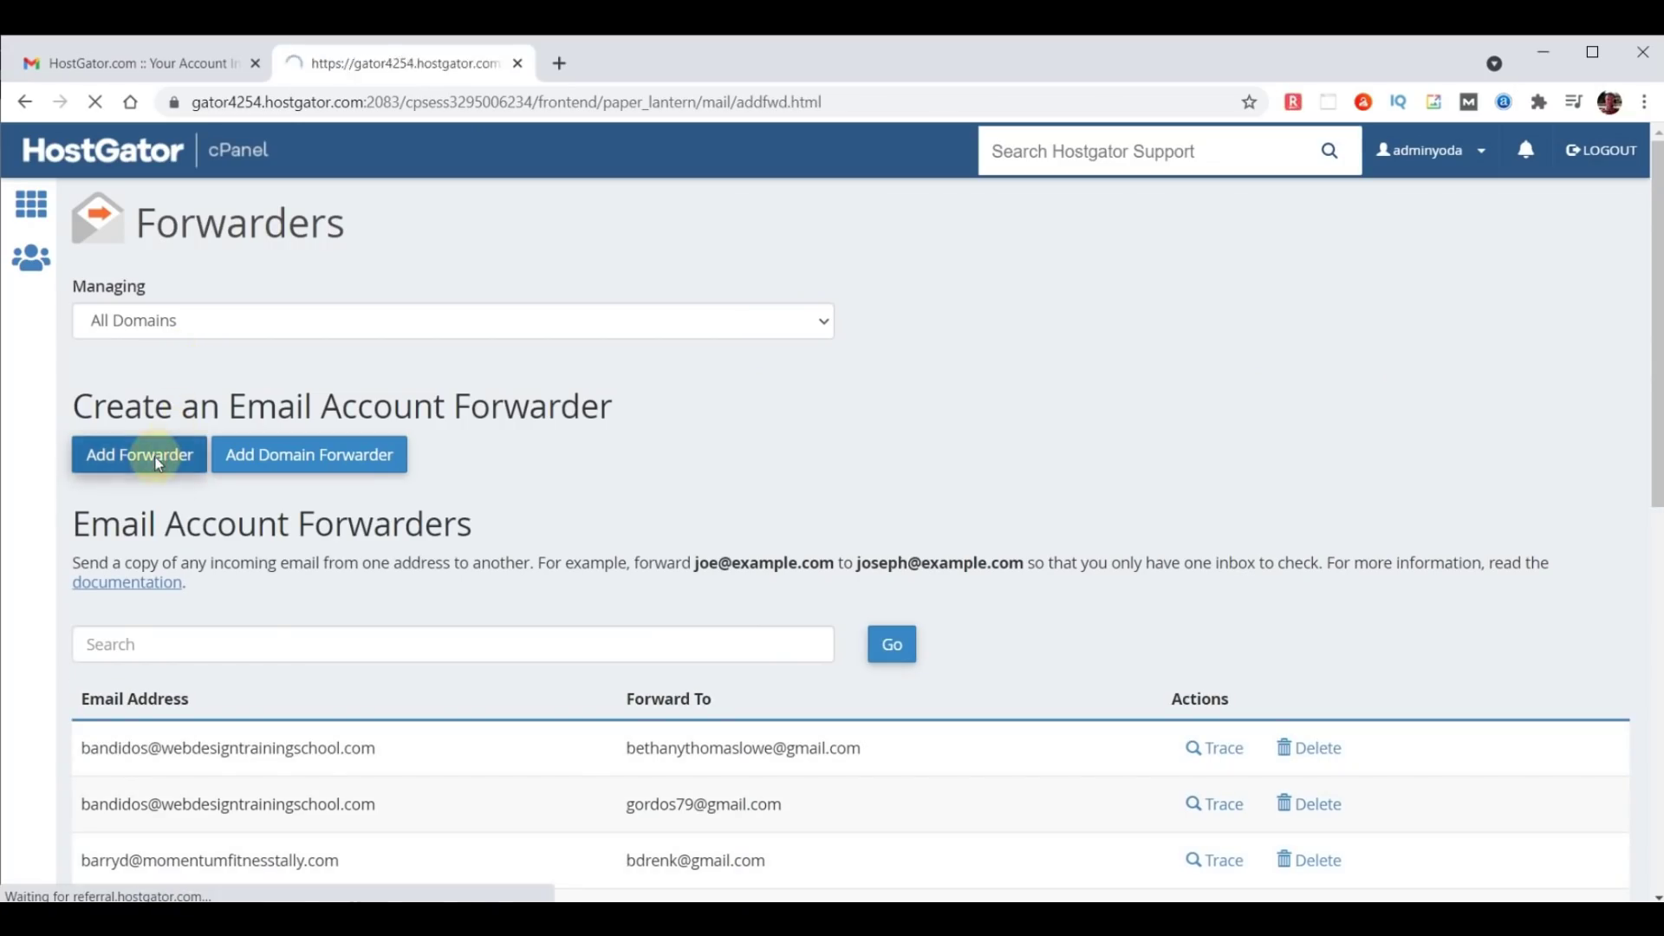
click(161, 423)
text(y)
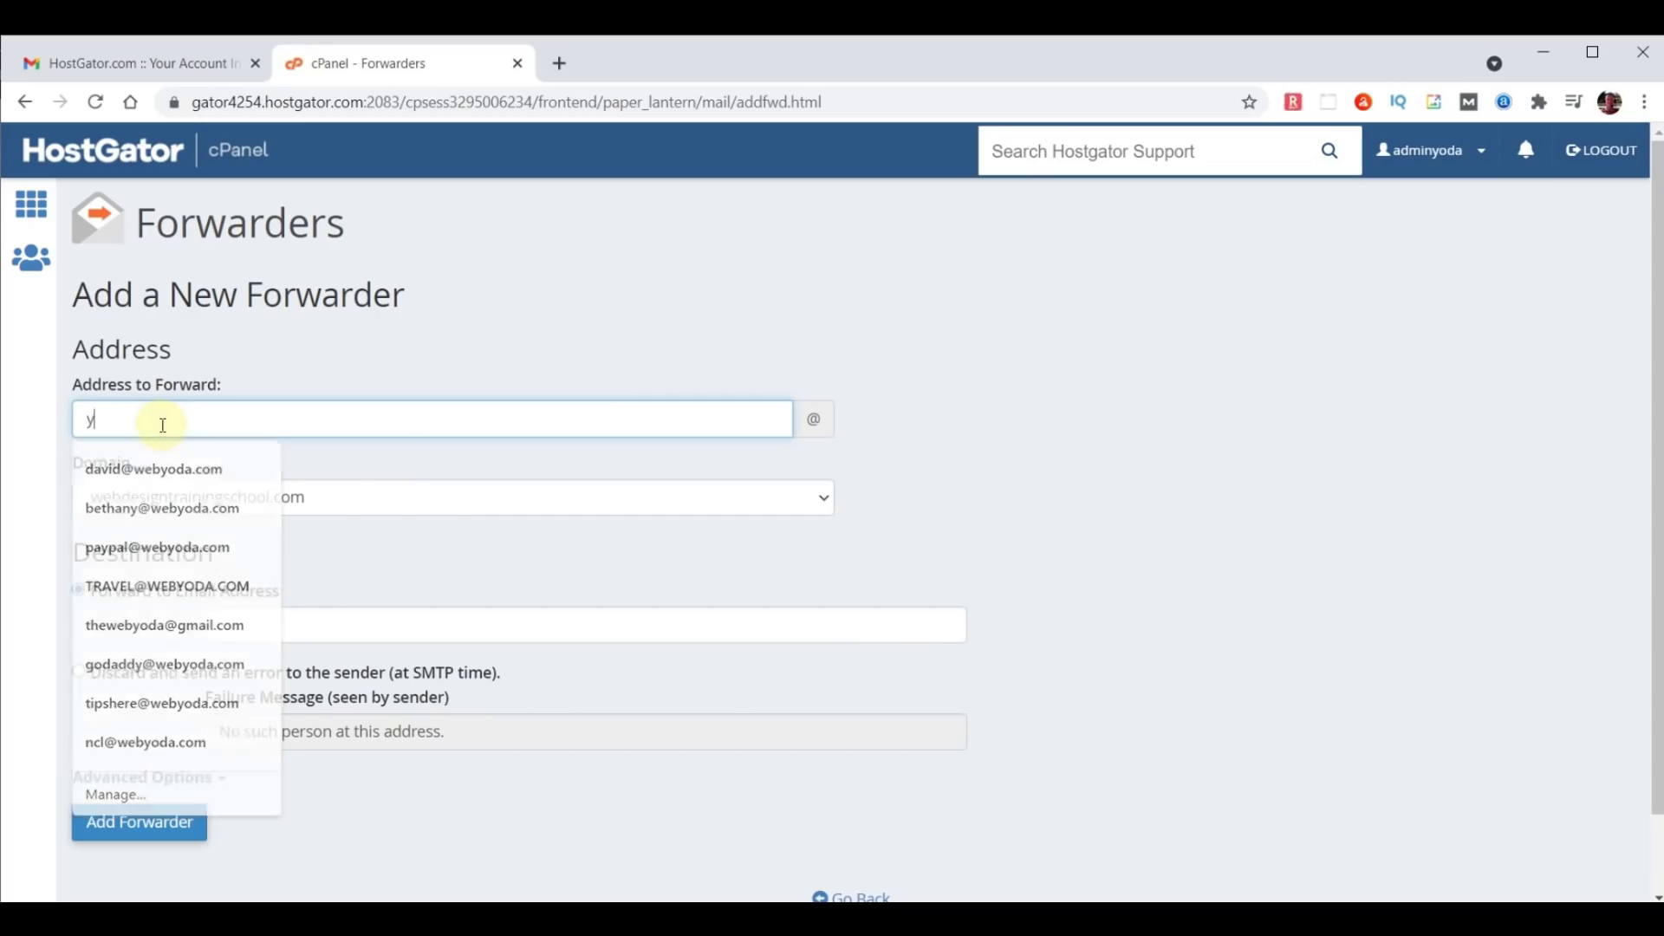
text(oda)
click(193, 496)
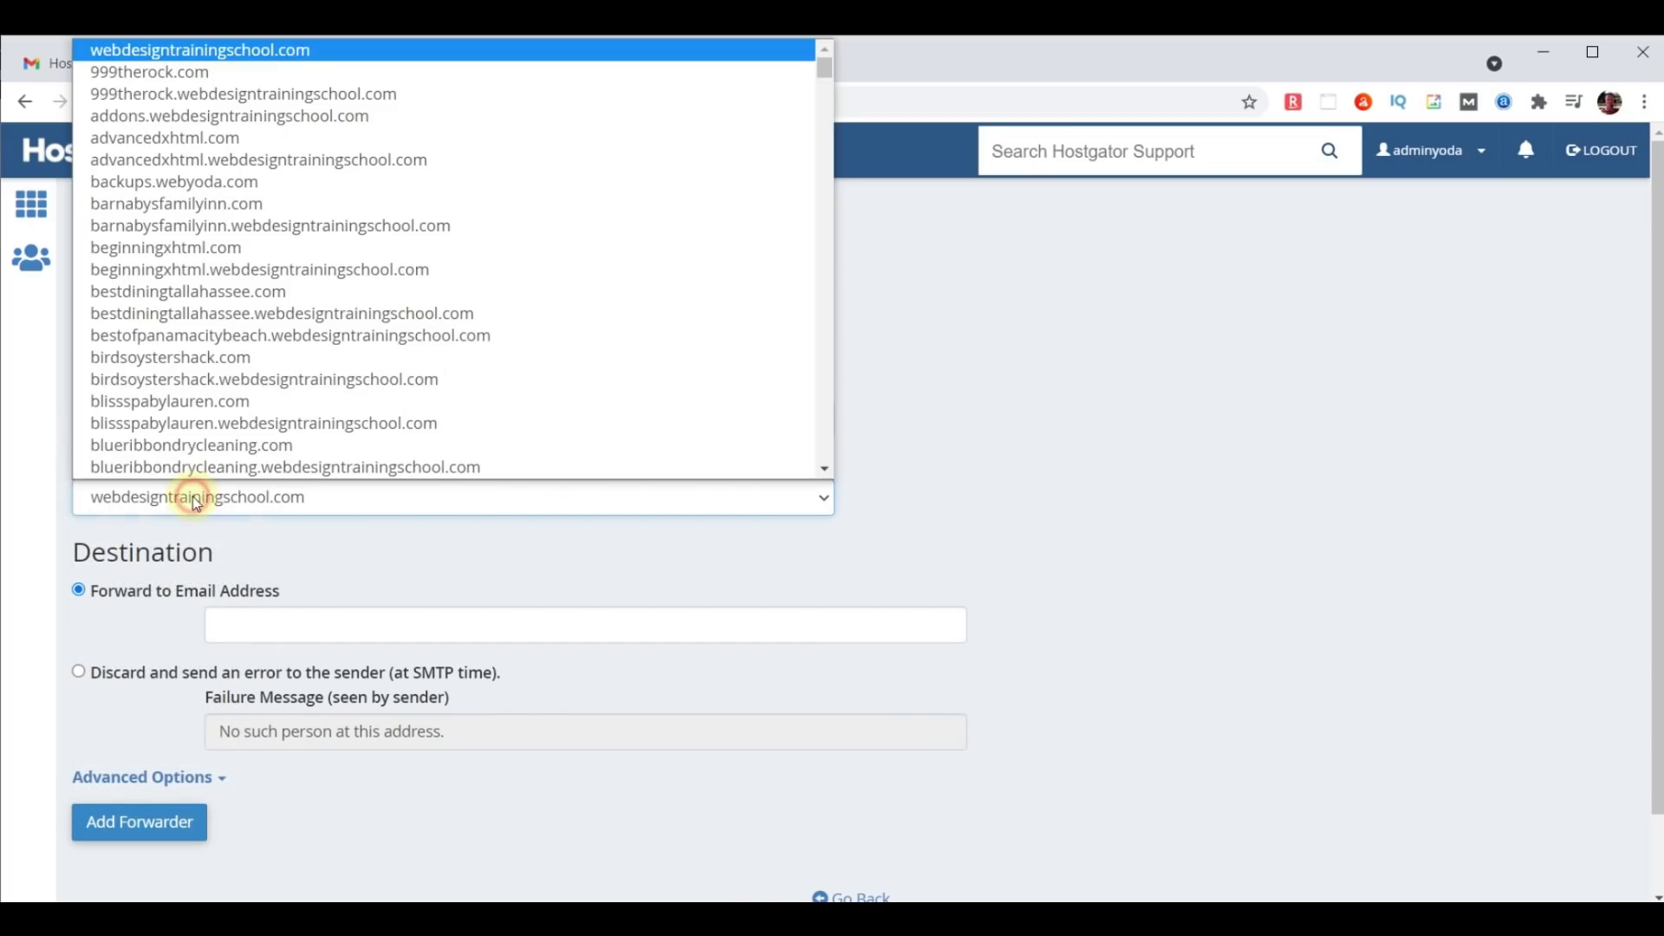
scroll(202, 463, down, 5)
click(202, 466)
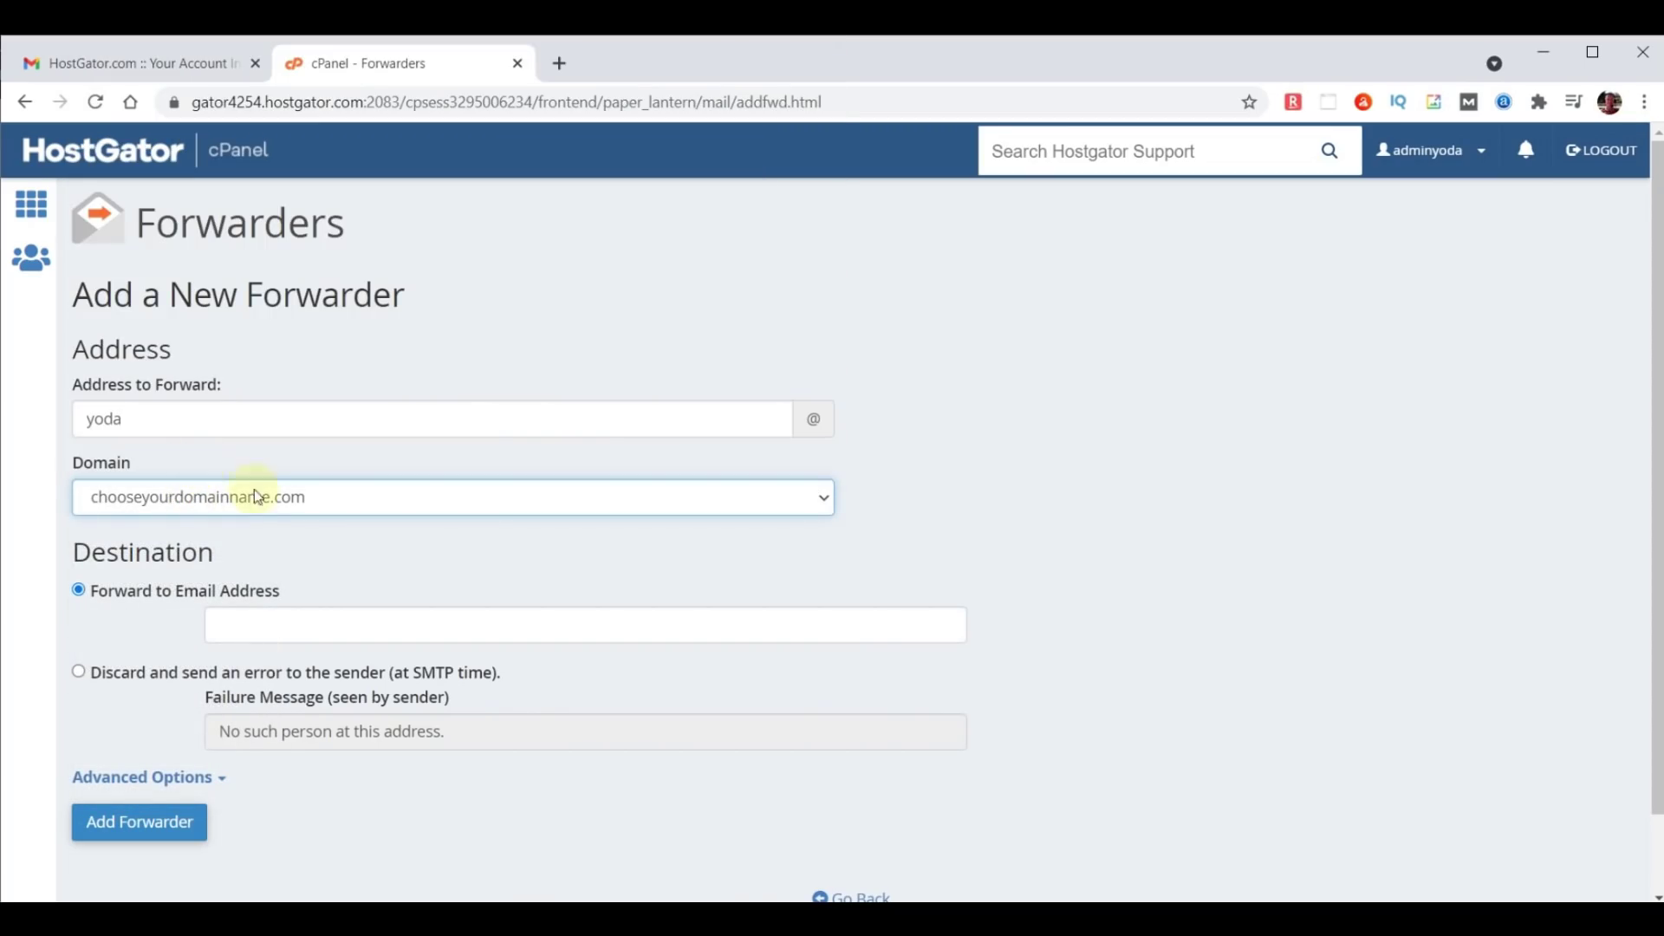
click(358, 619)
key(Down)
key(Return)
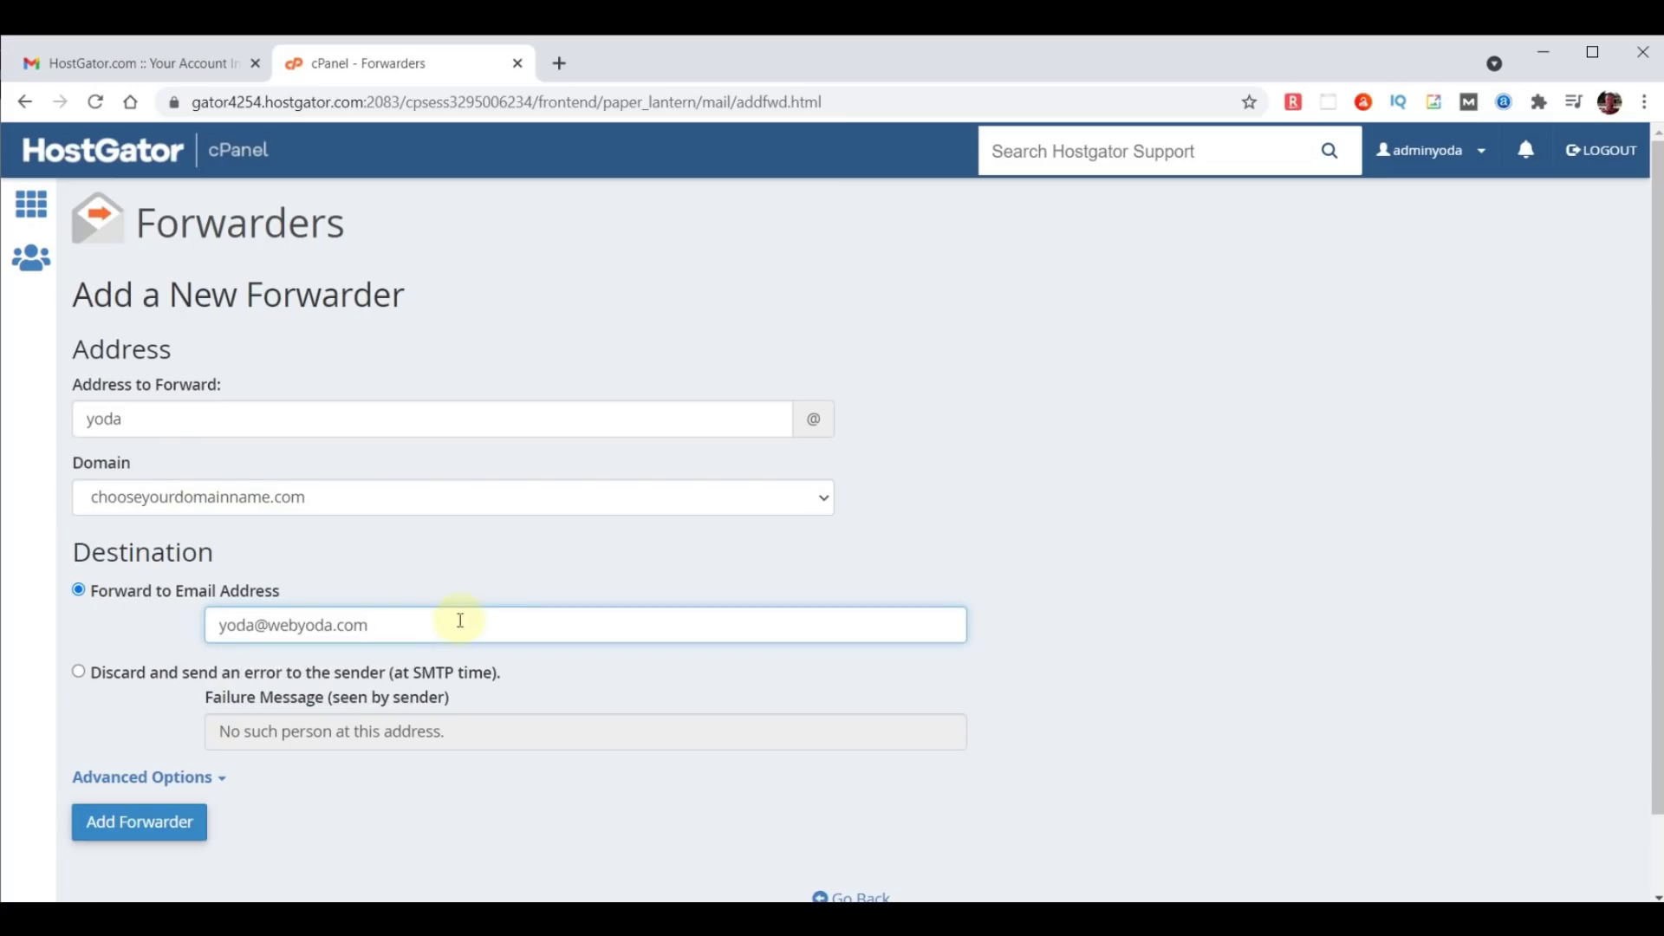
click(145, 825)
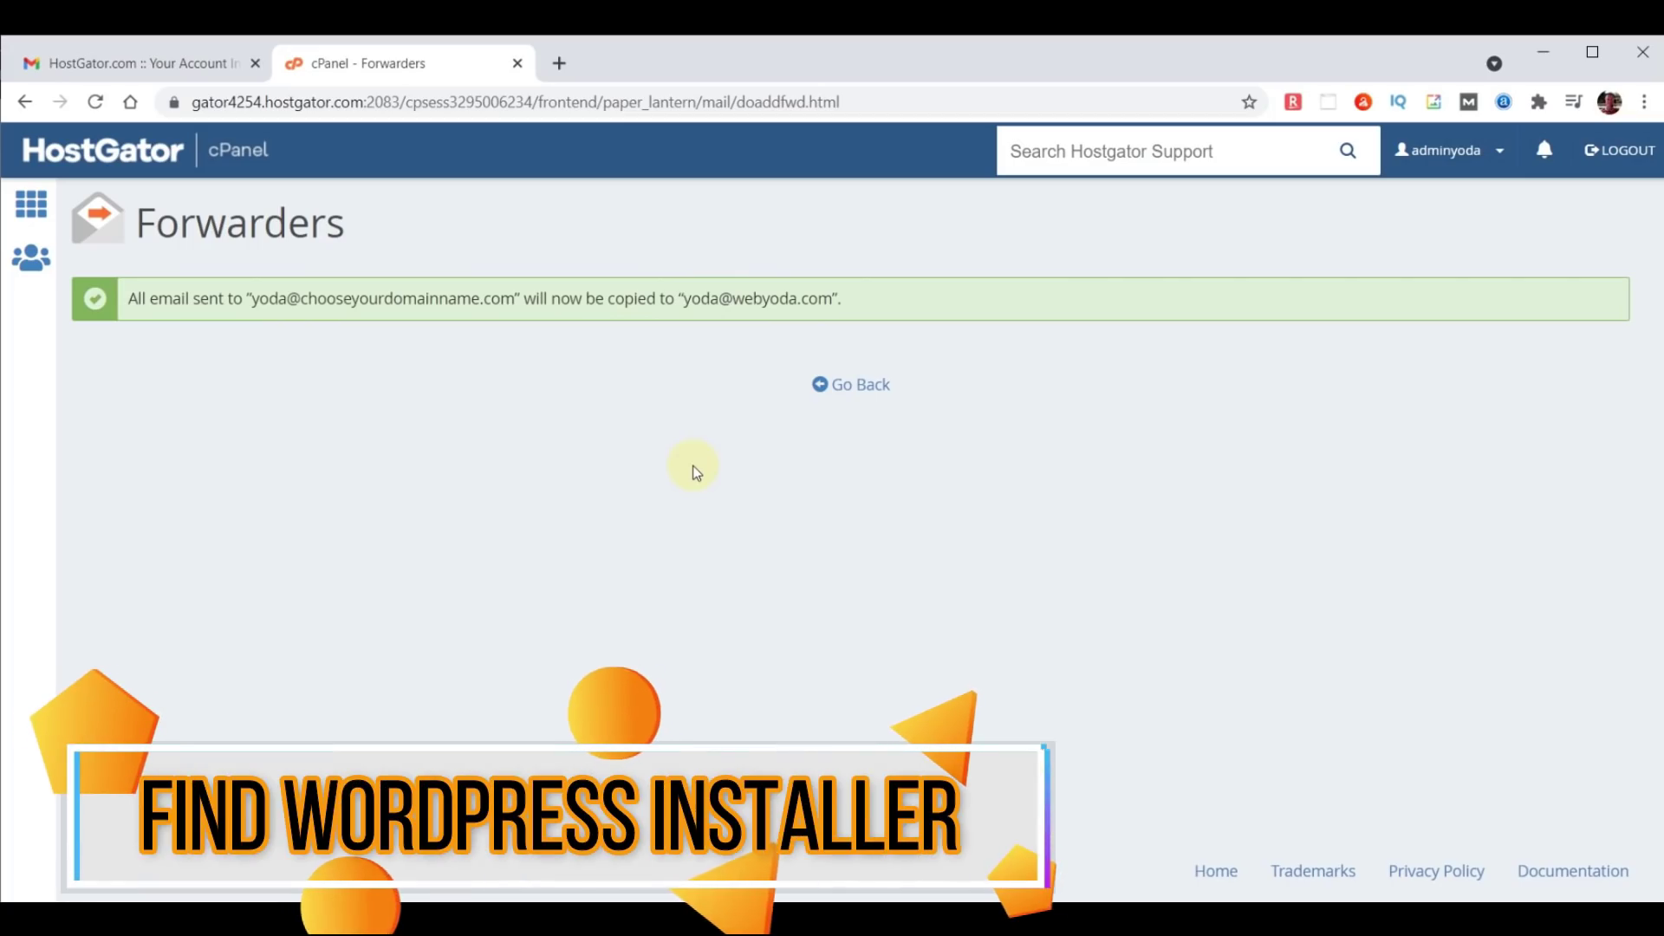
Go back to the cPanel home and find Softaculous Apps Installer by searching 'soft'.
click(80, 154)
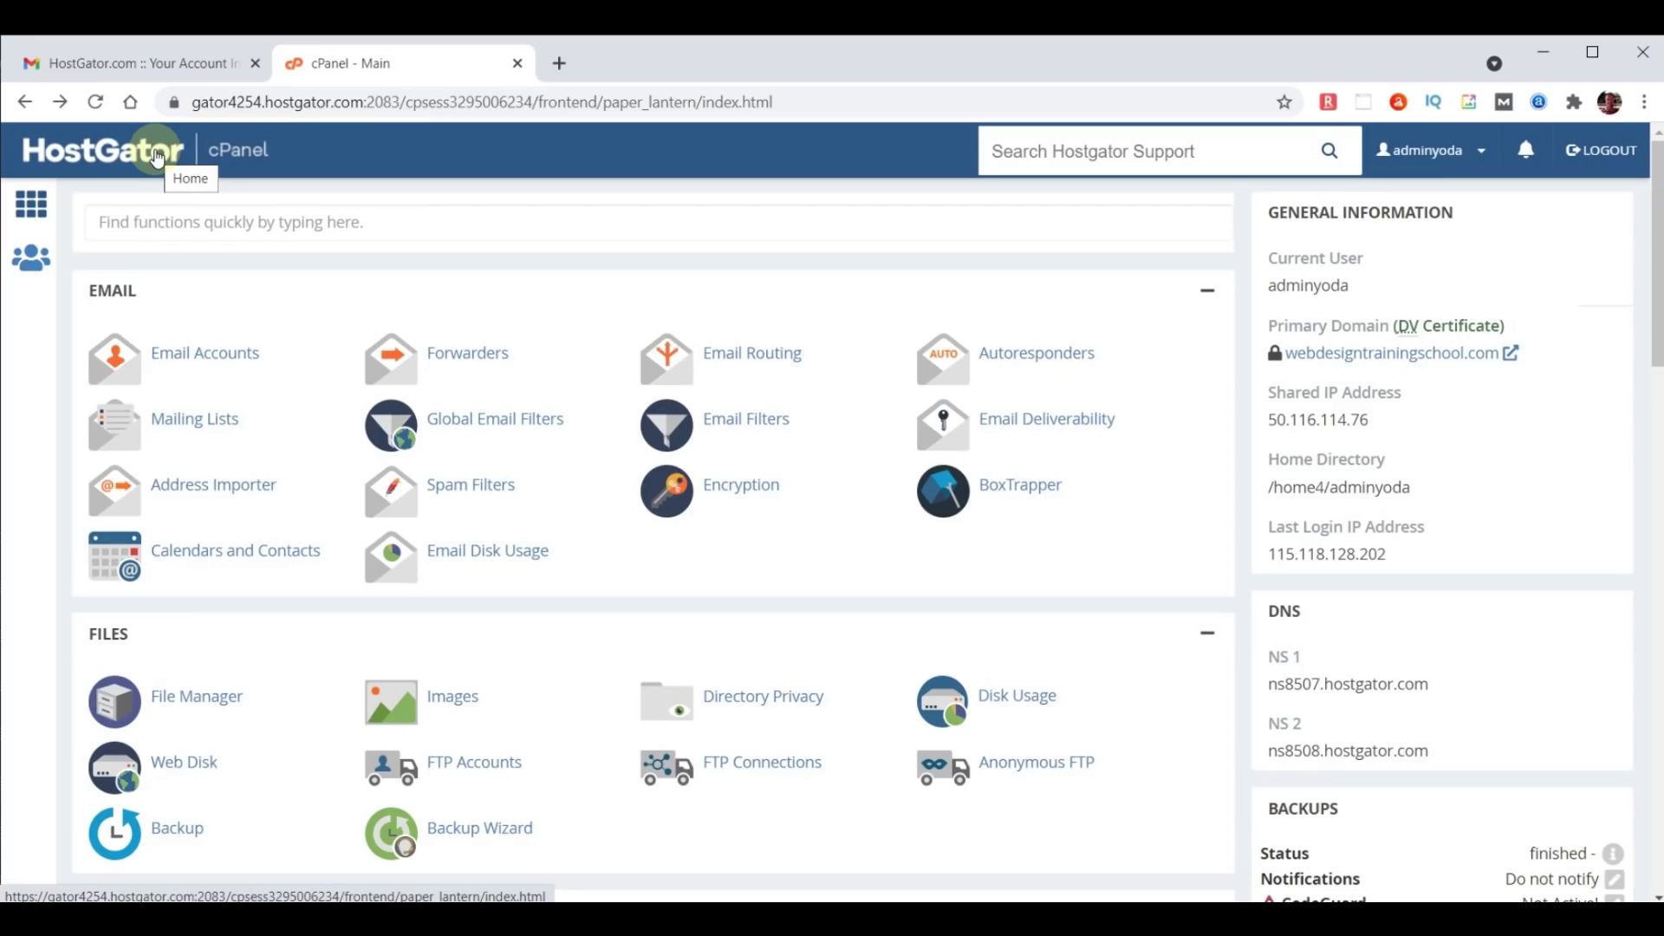
click(227, 228)
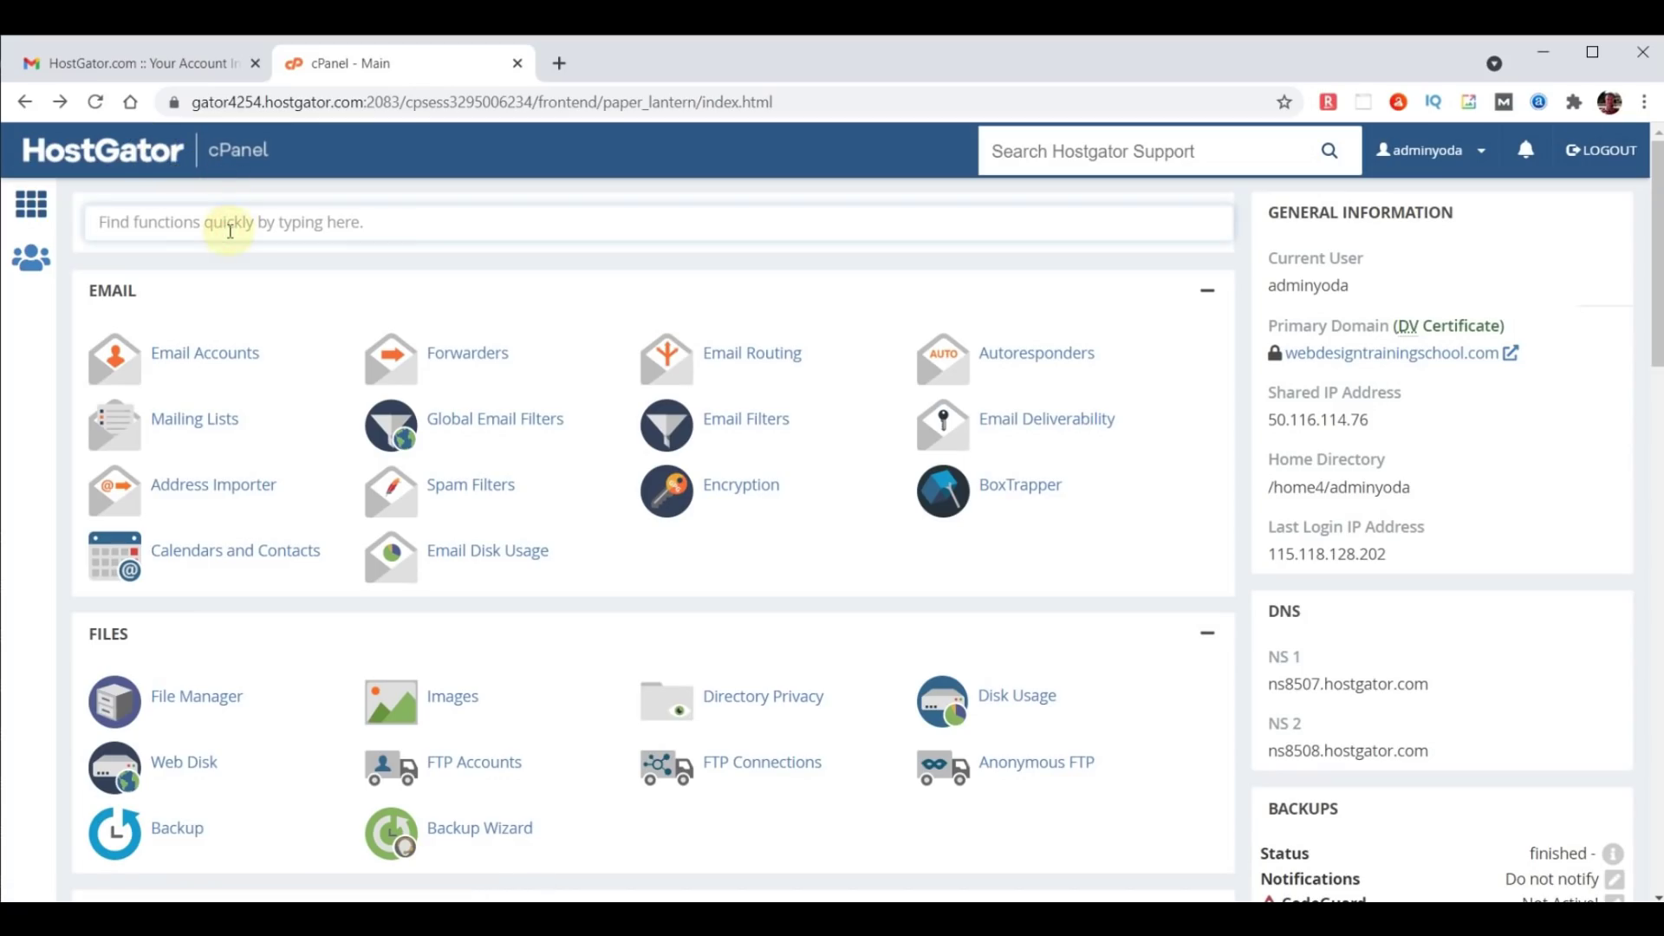
text(soft)
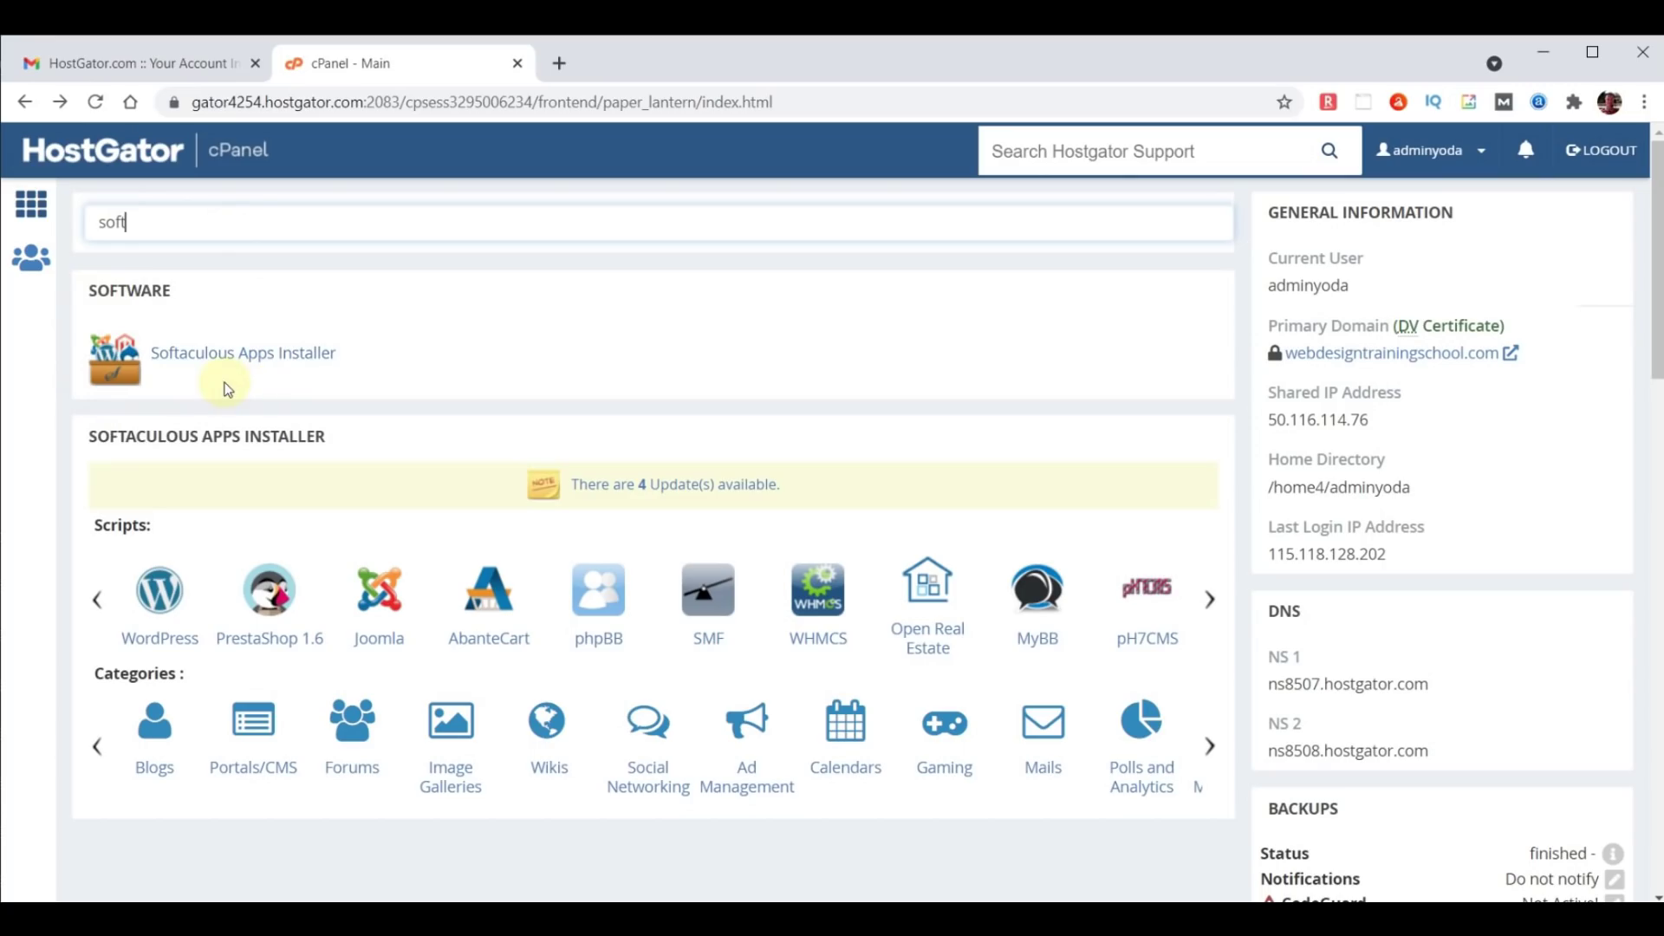
click(211, 356)
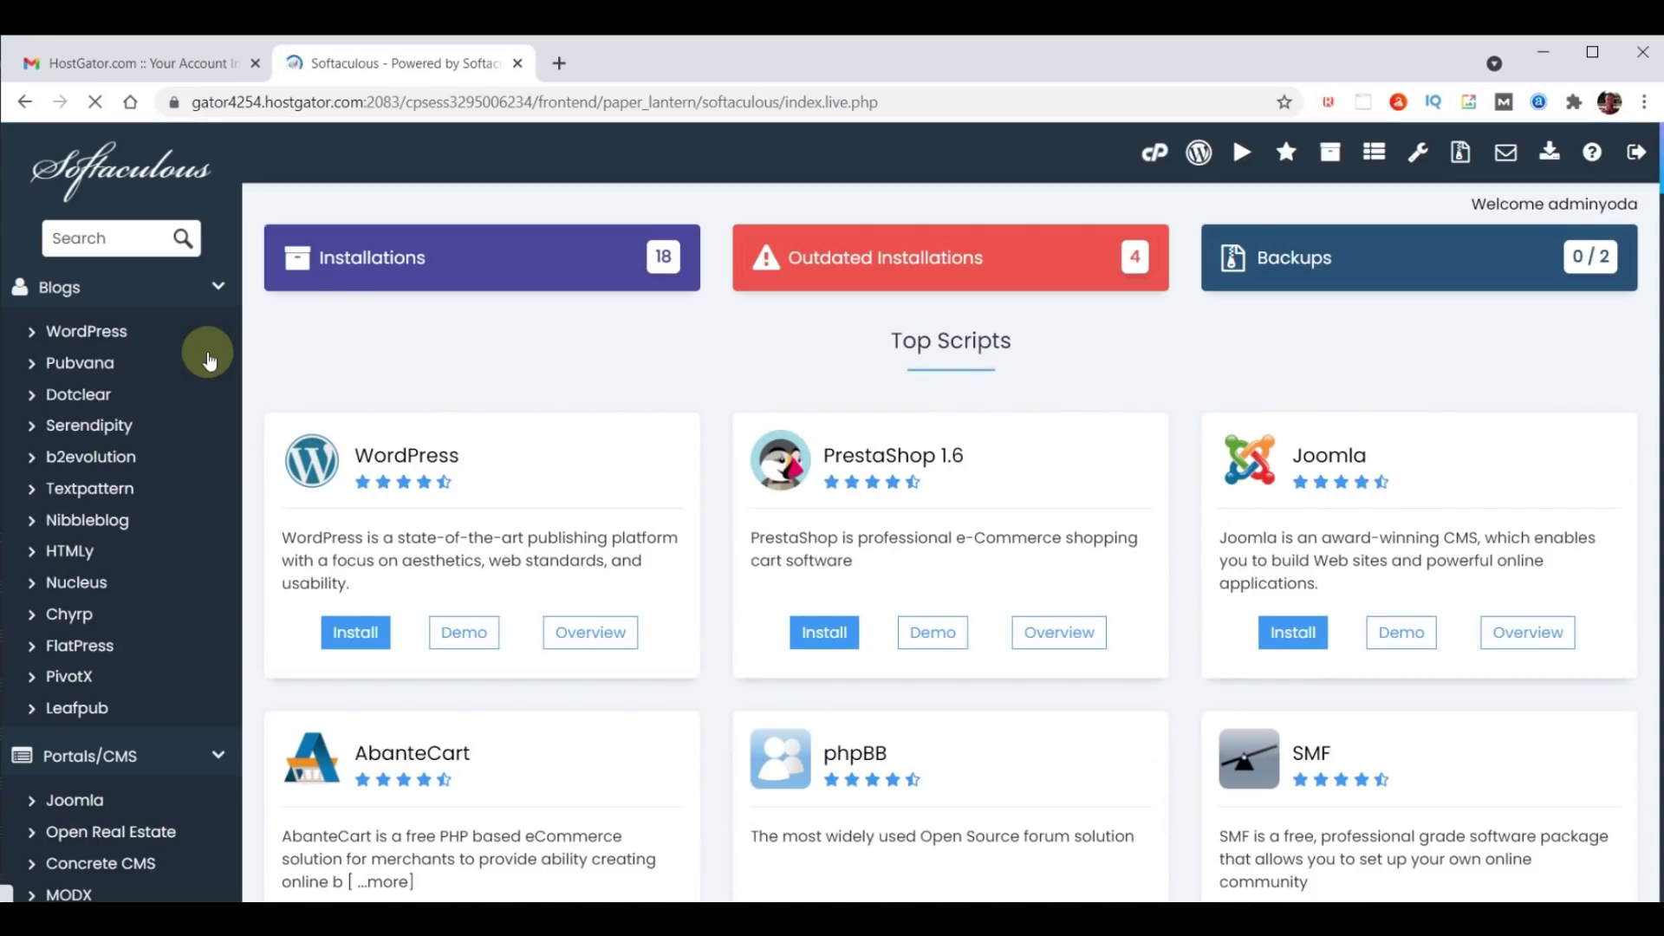
Find WordPress by searching 'wordpress' and submit its install form for webdesigntrainingschool.com.
click(108, 237)
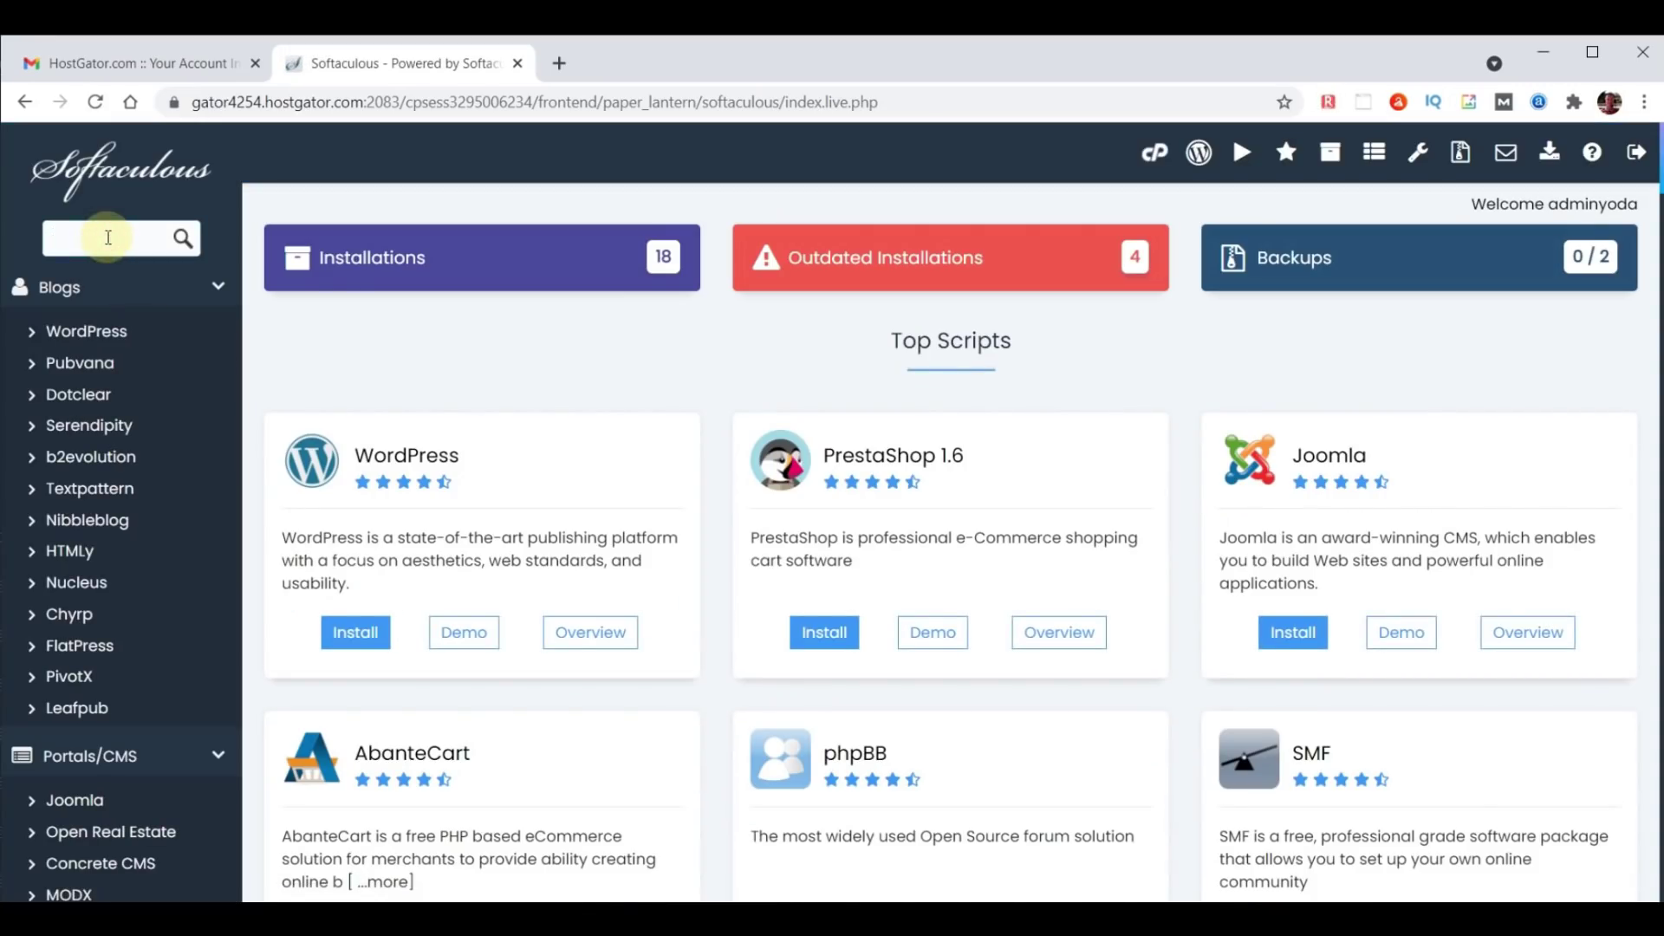
text(wordpress)
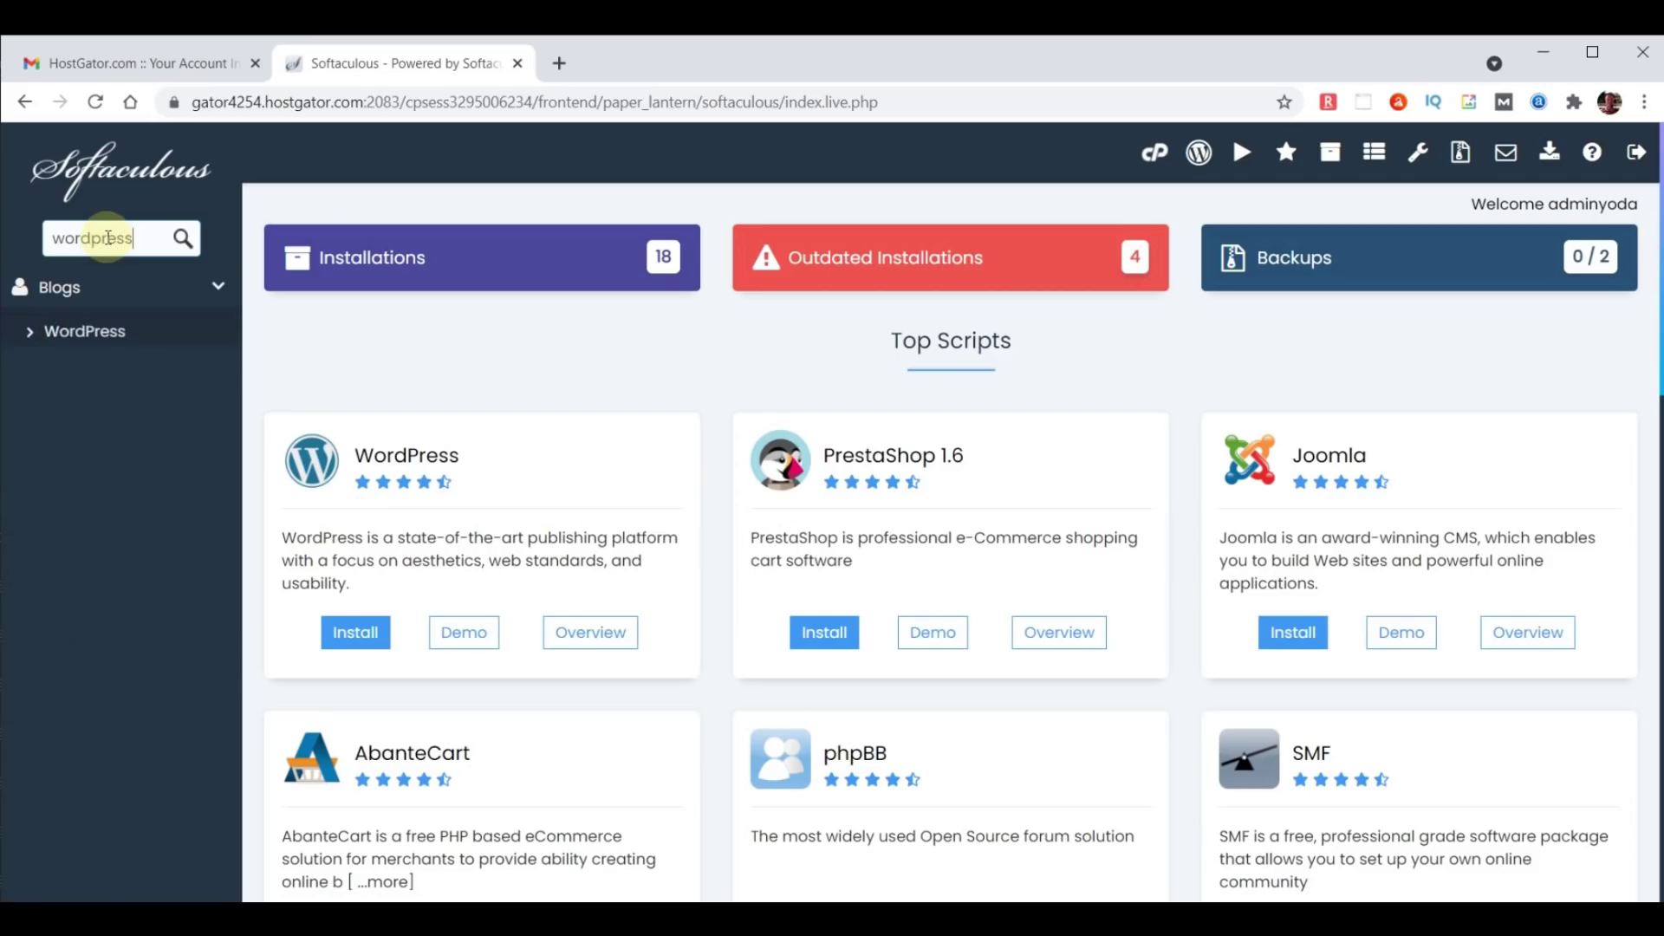
click(85, 332)
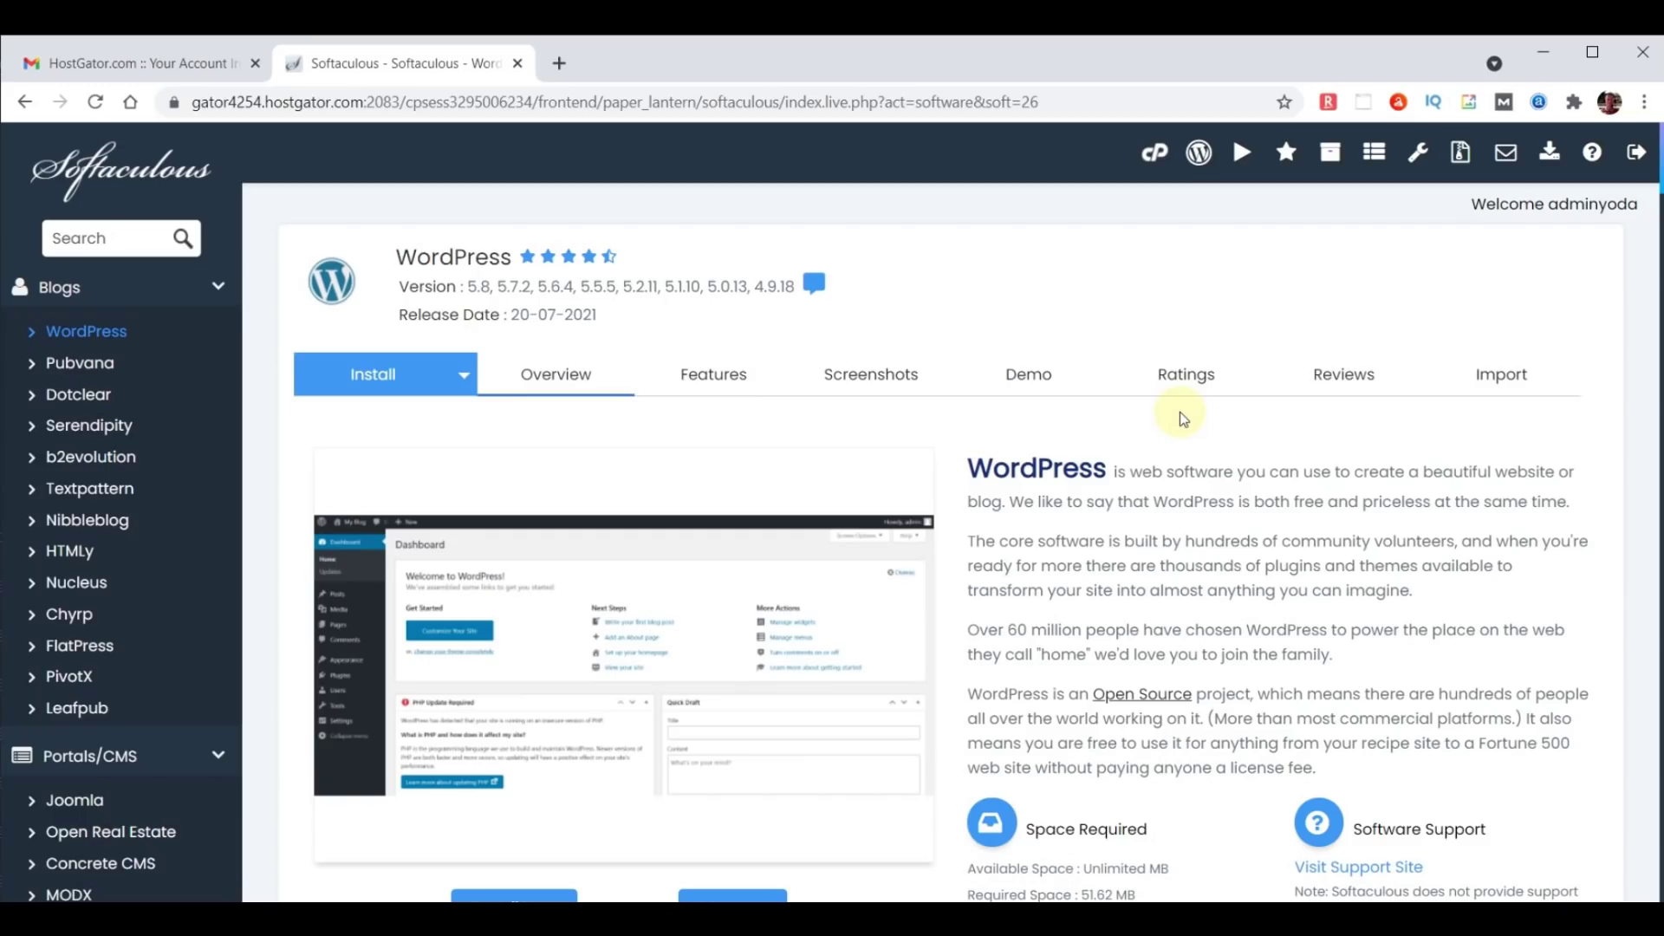
scroll(1178, 413, down, 3)
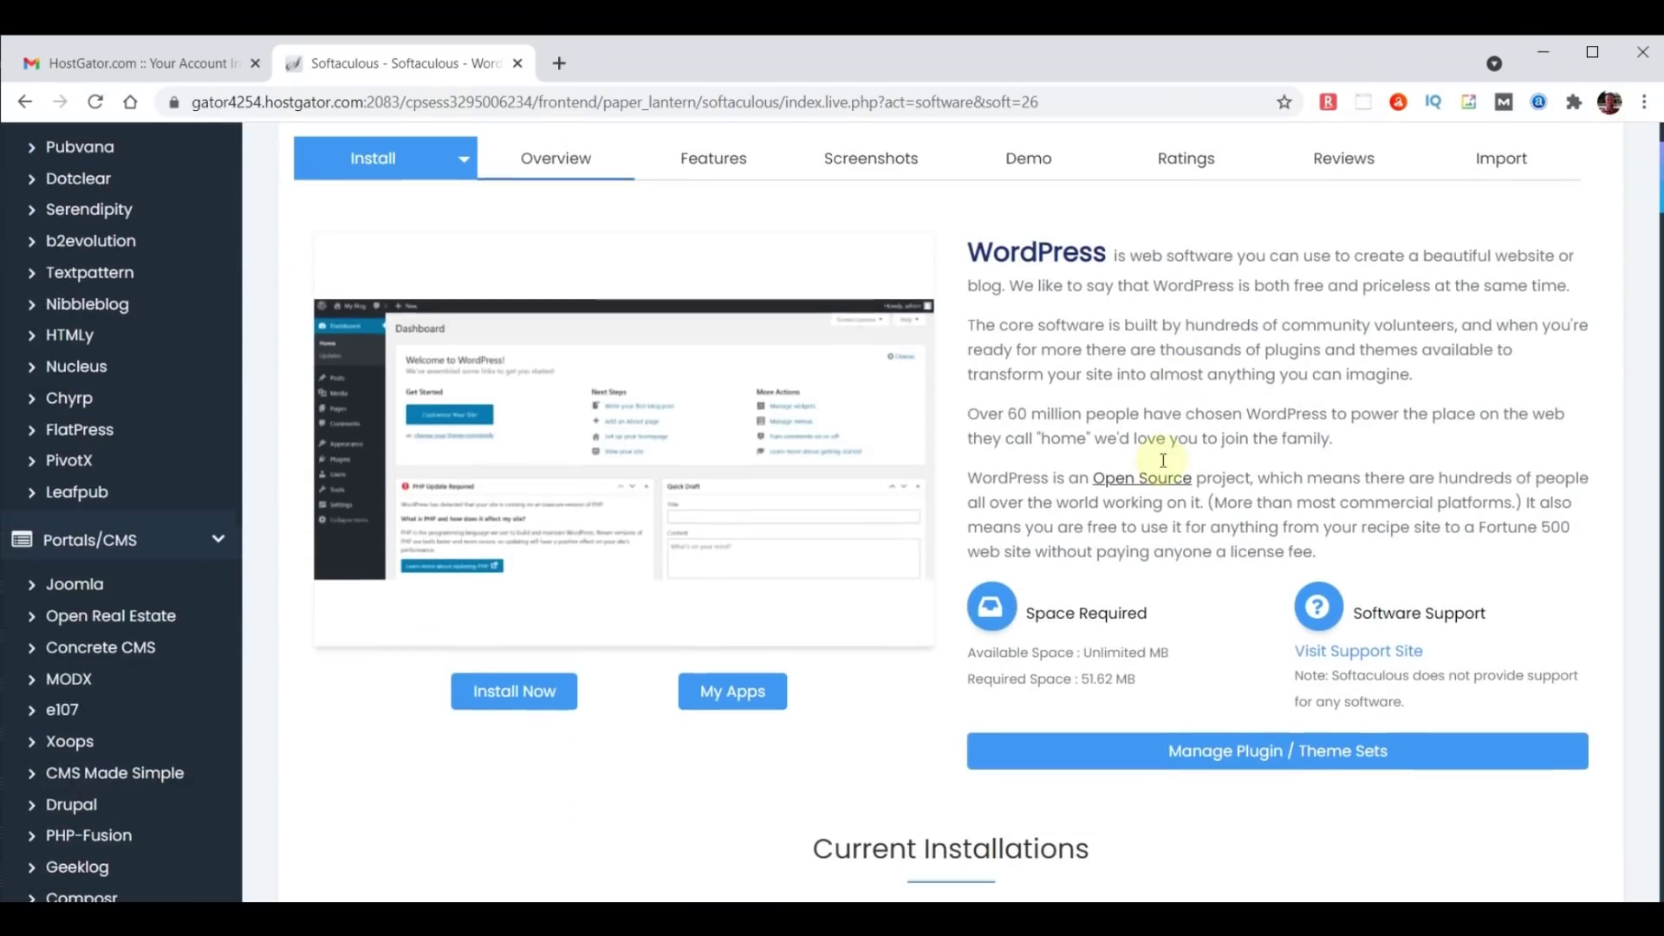
click(512, 691)
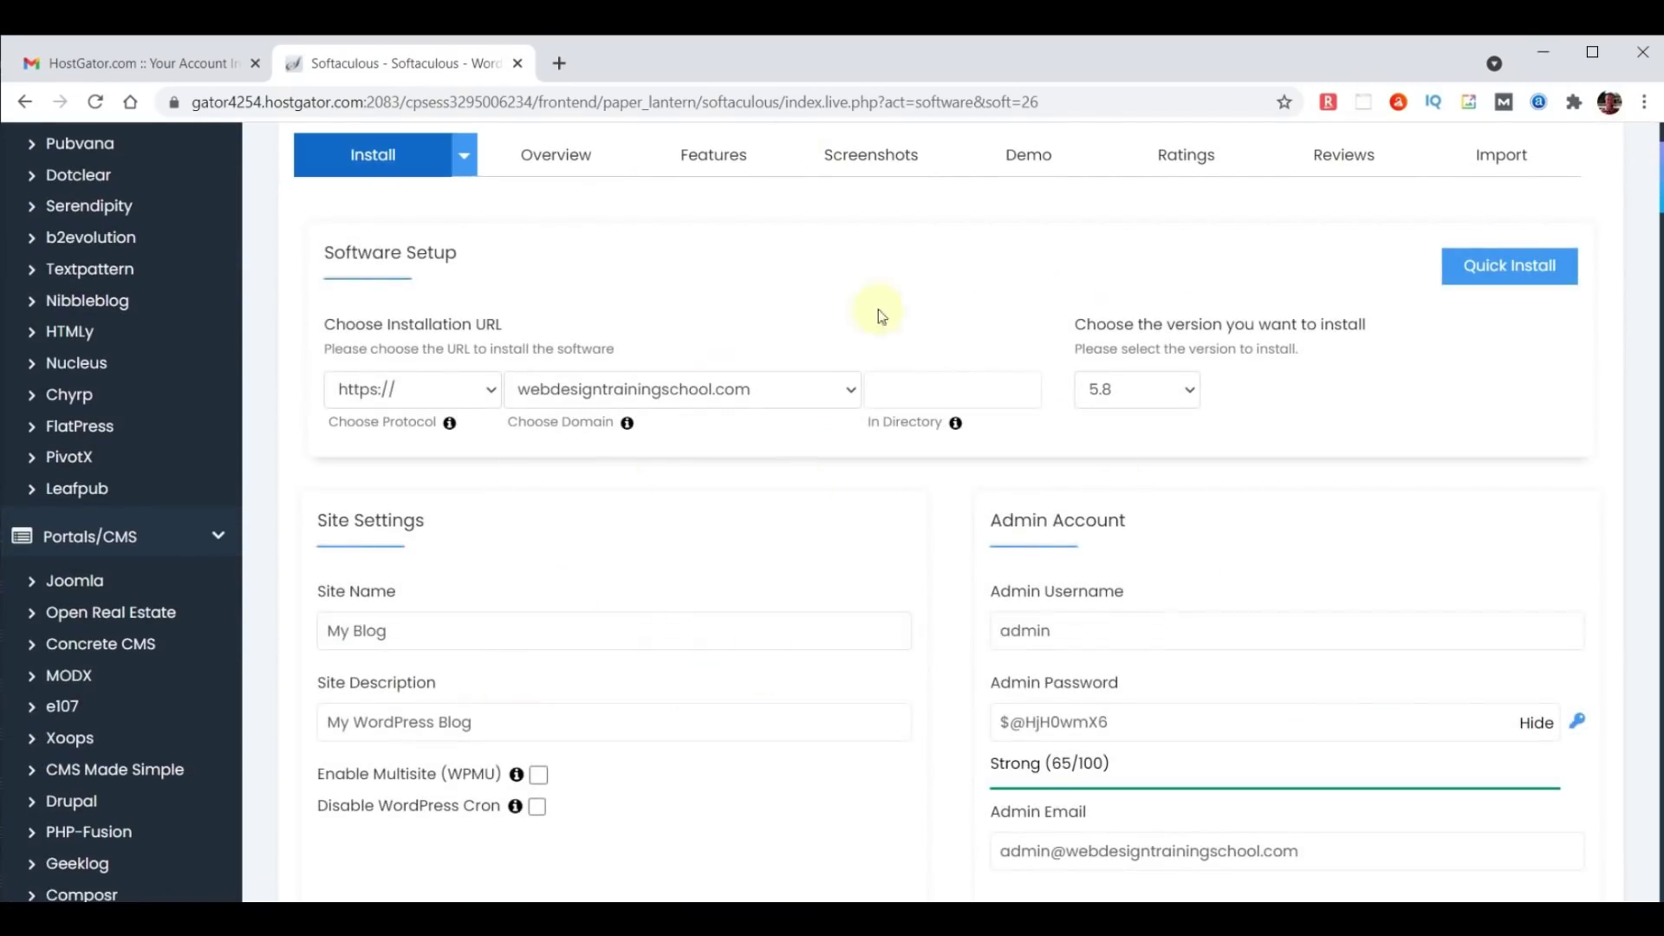
scroll(1207, 434, down, 7)
scroll(1213, 422, down, 13)
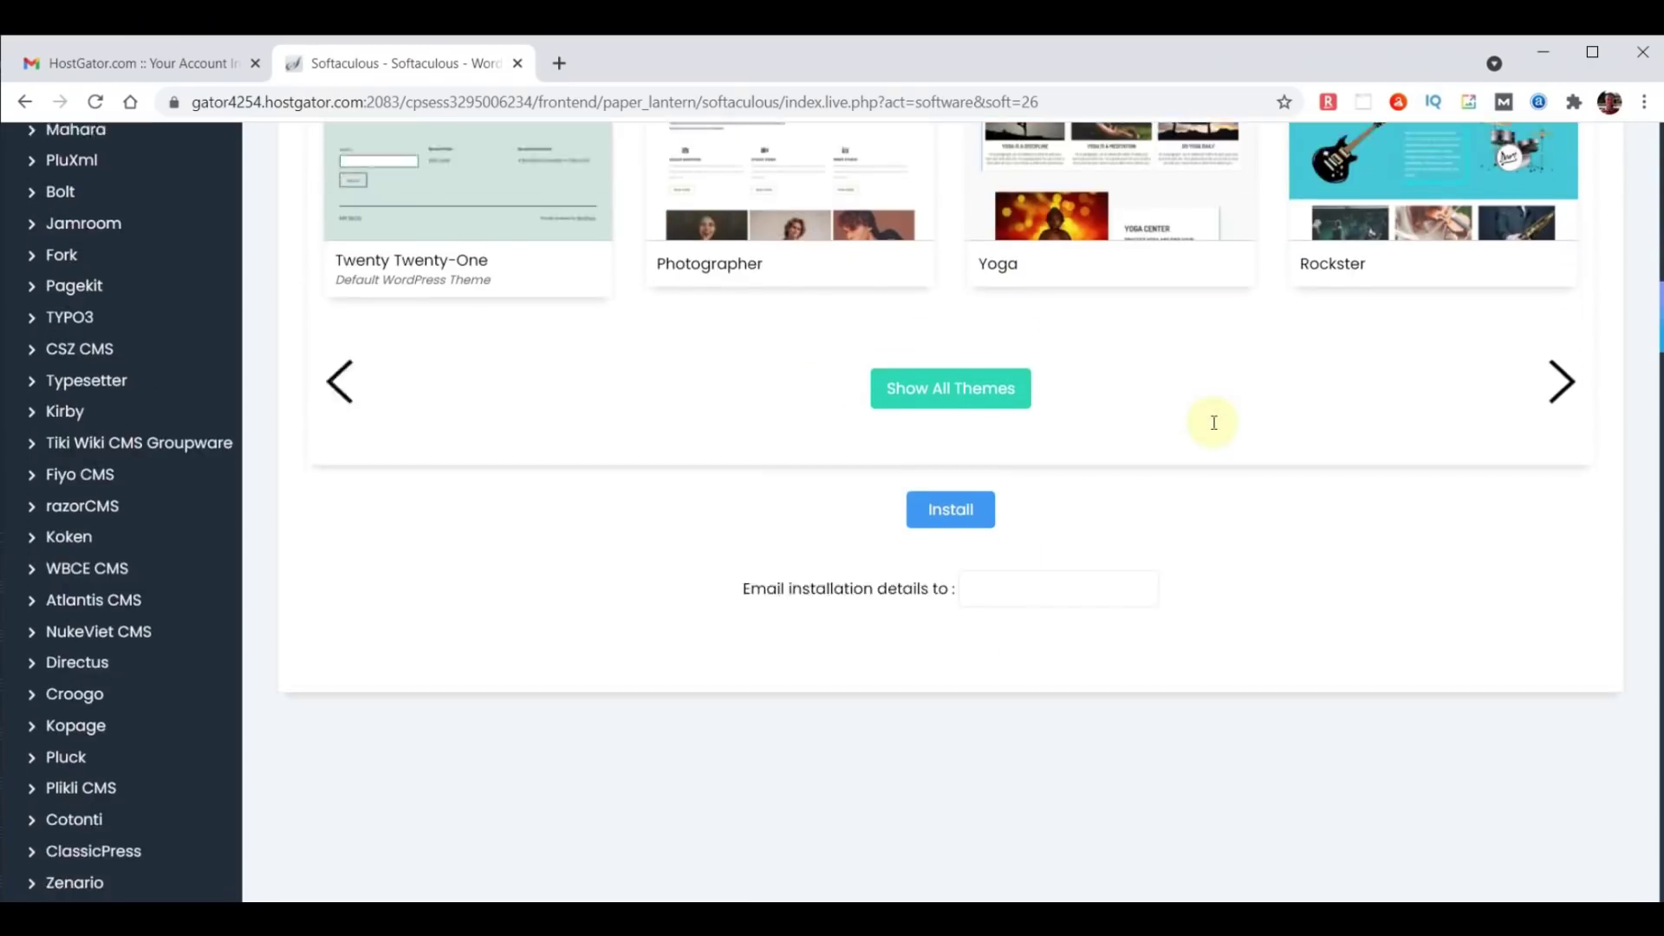
click(950, 303)
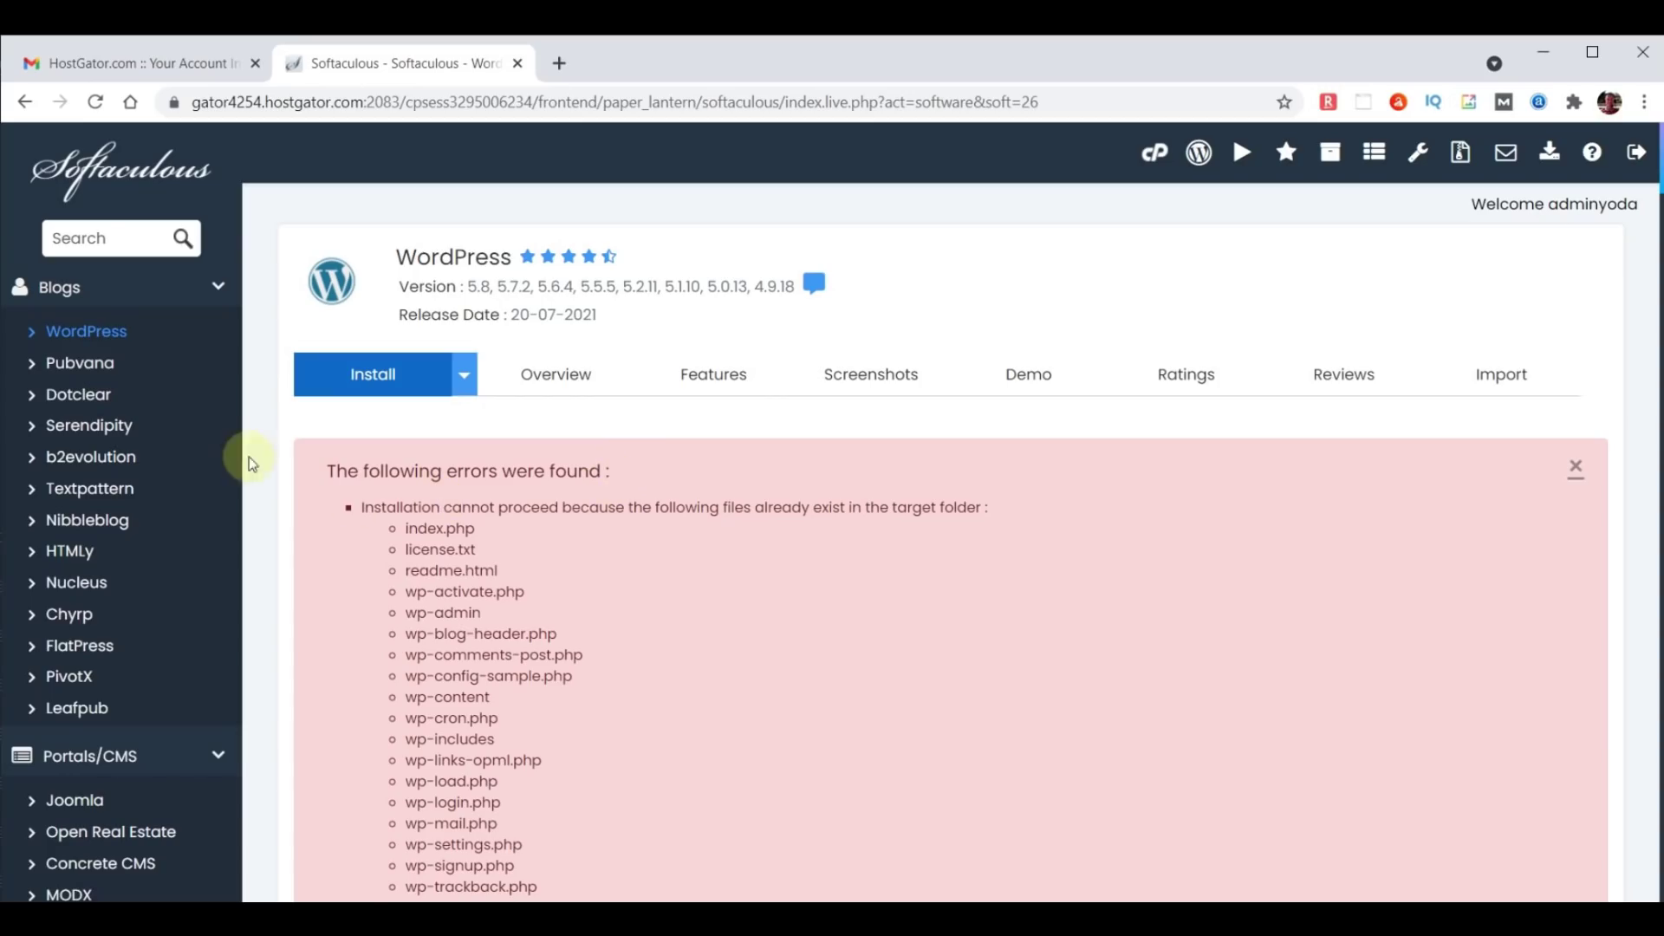
From the Softaculous home page, open the list of existing WordPress installations.
click(91, 174)
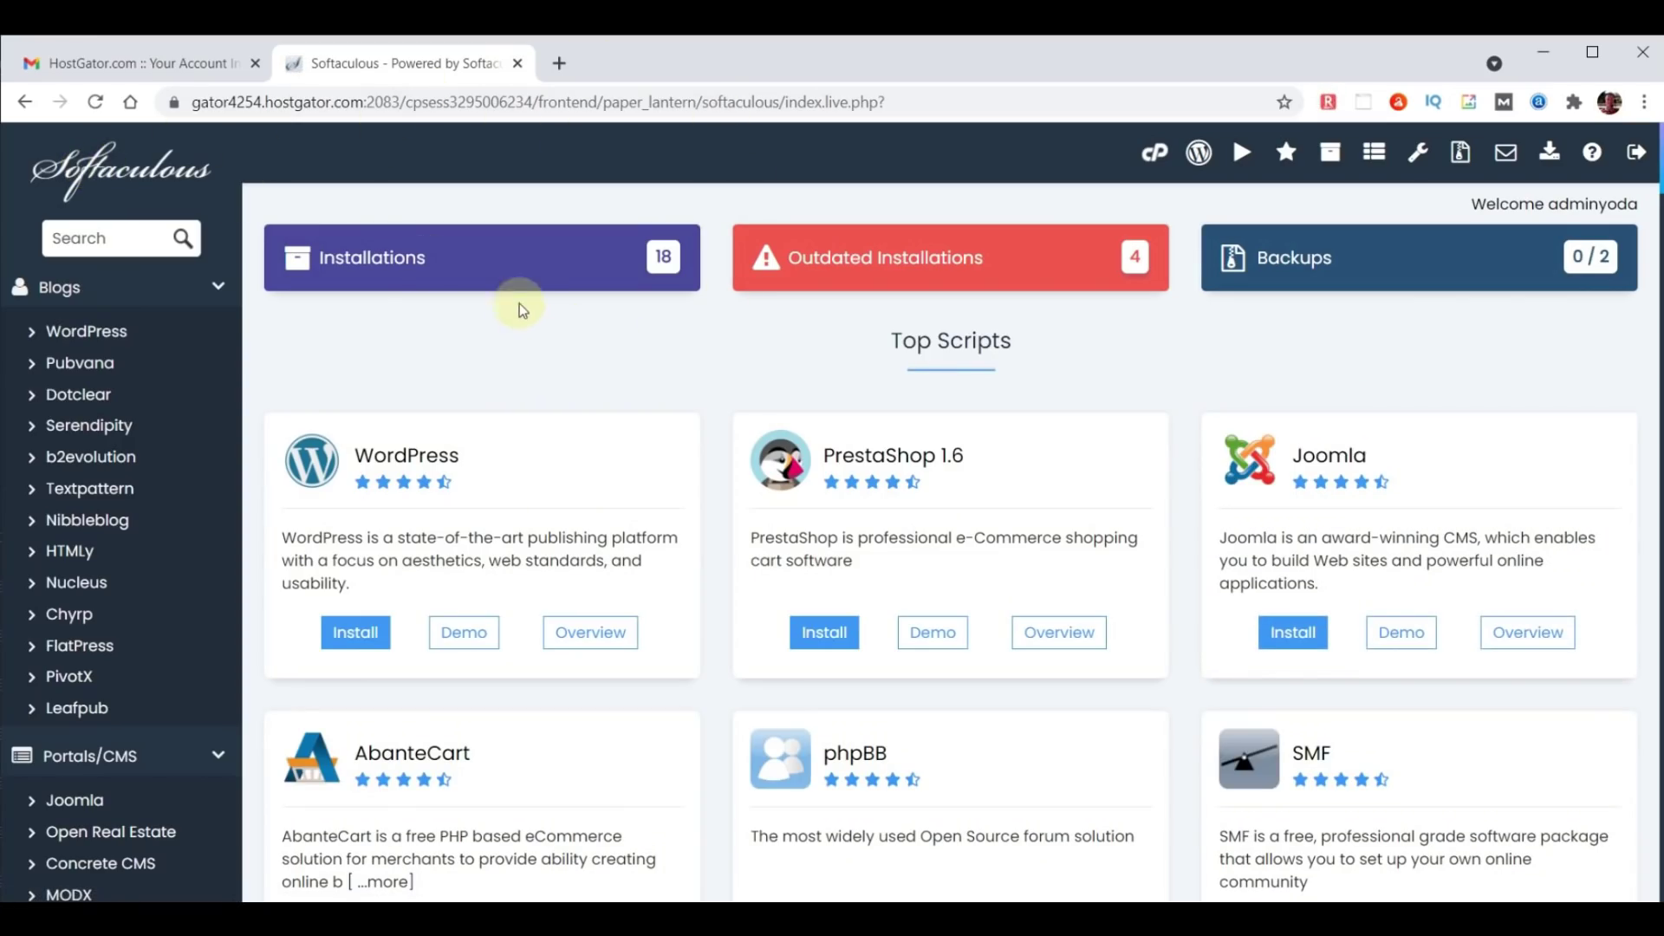
click(511, 260)
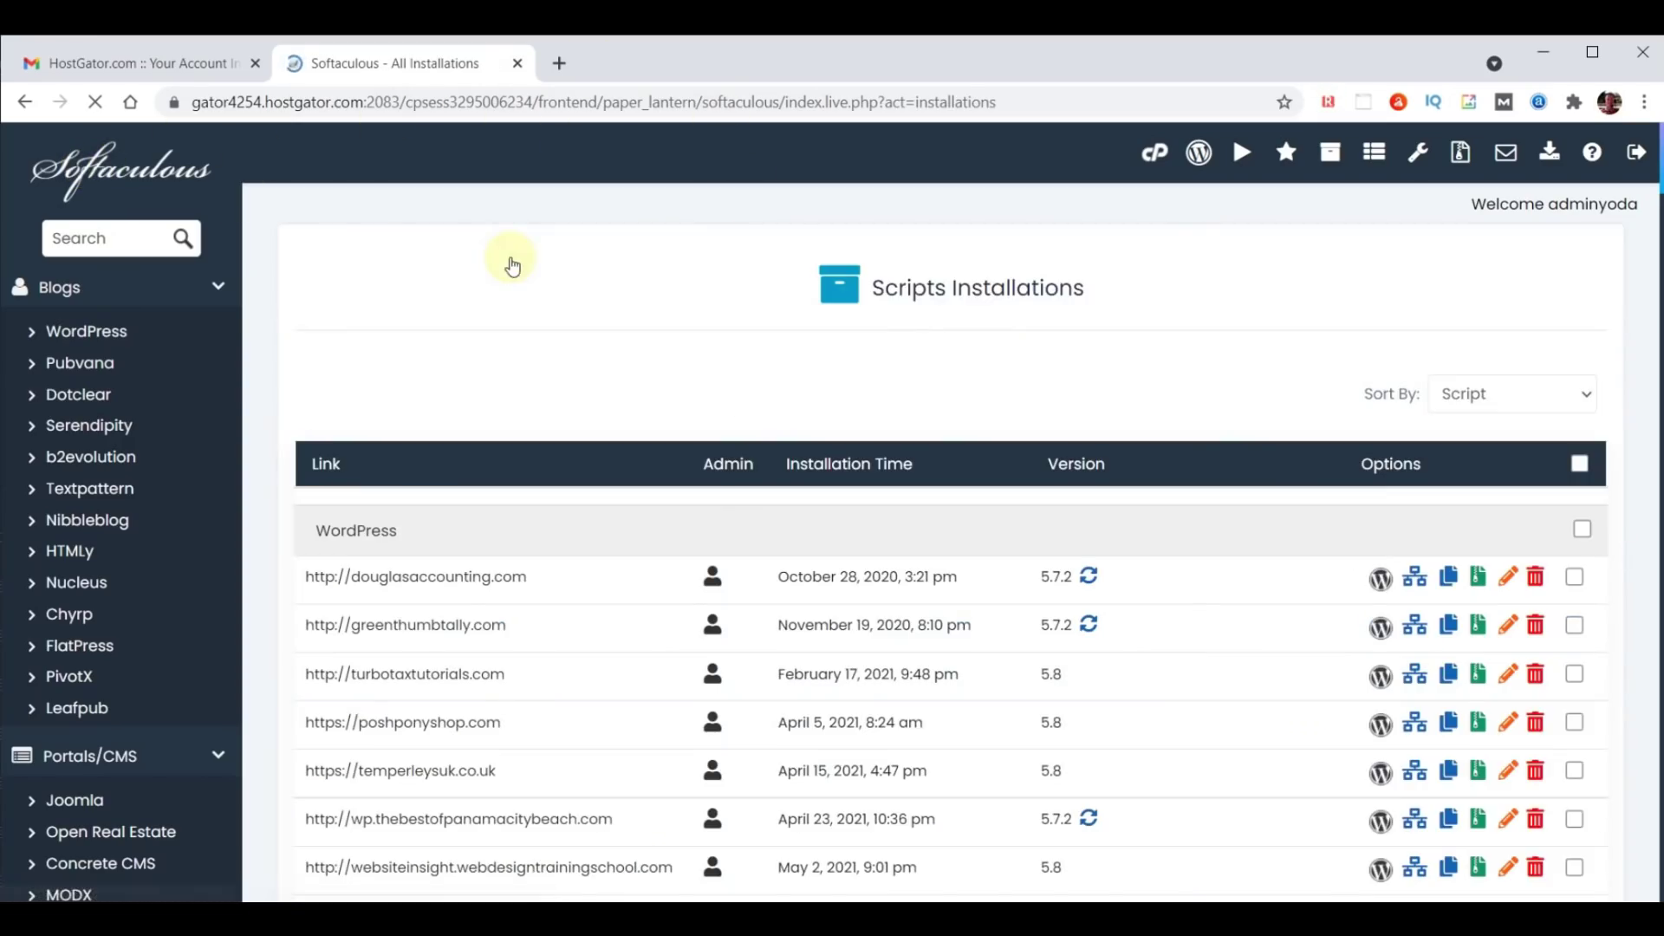
scroll(869, 397, down, 8)
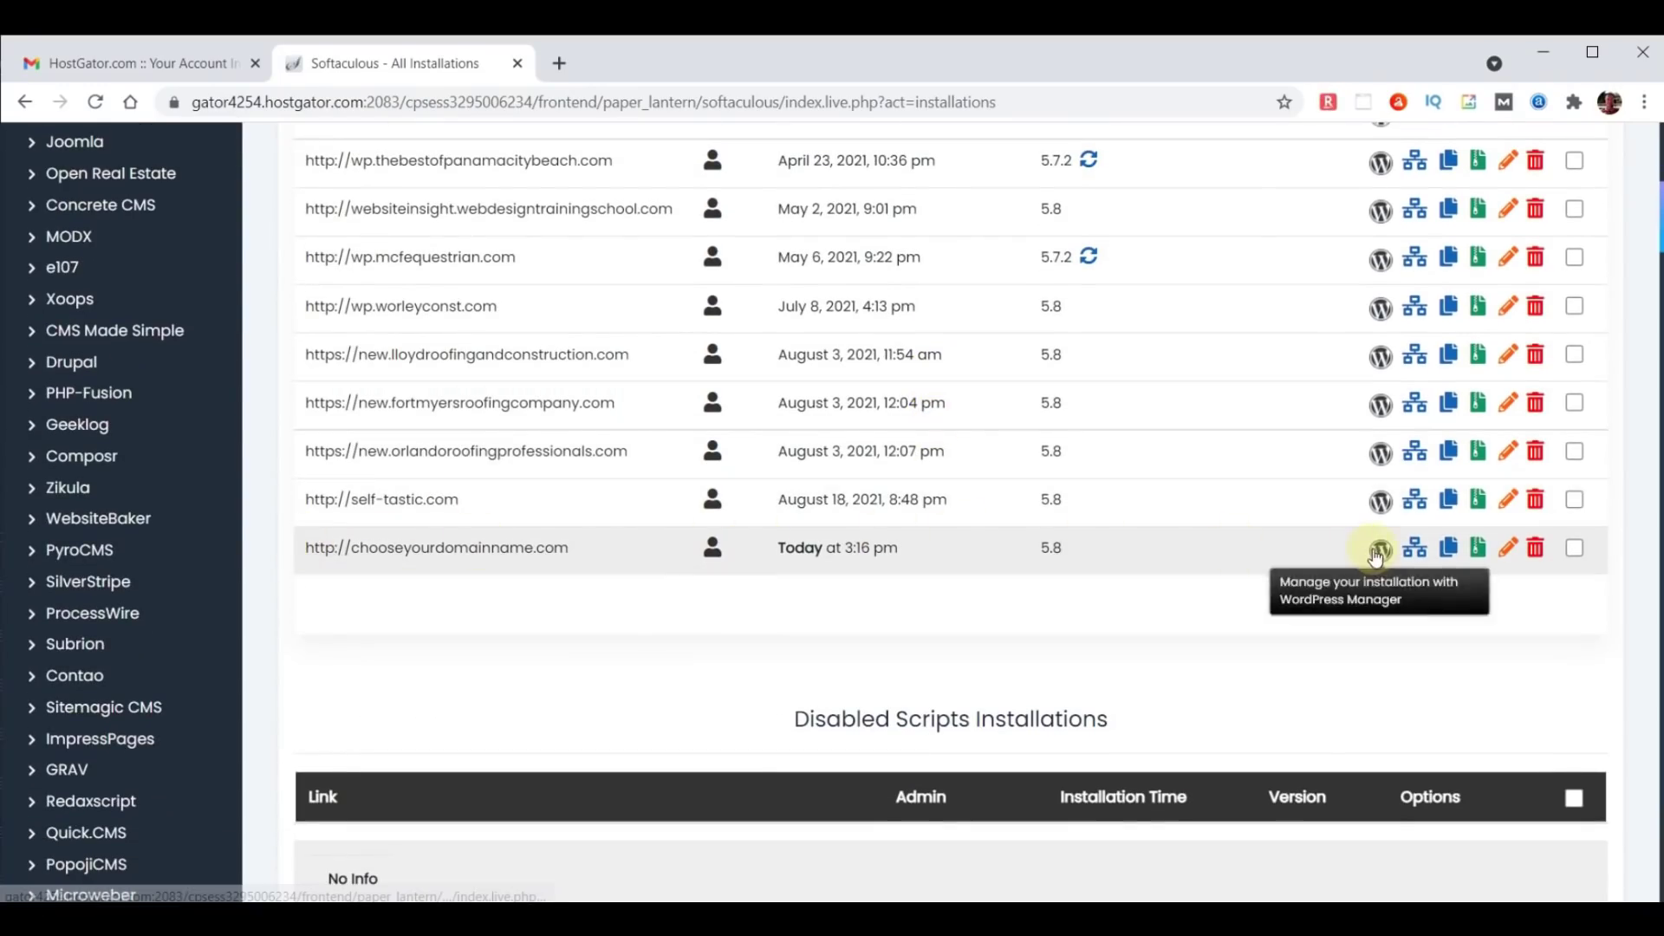
Remove the chooseyourdomainname.com WordPress installation, confirming the irreversible removal with OK.
click(1537, 550)
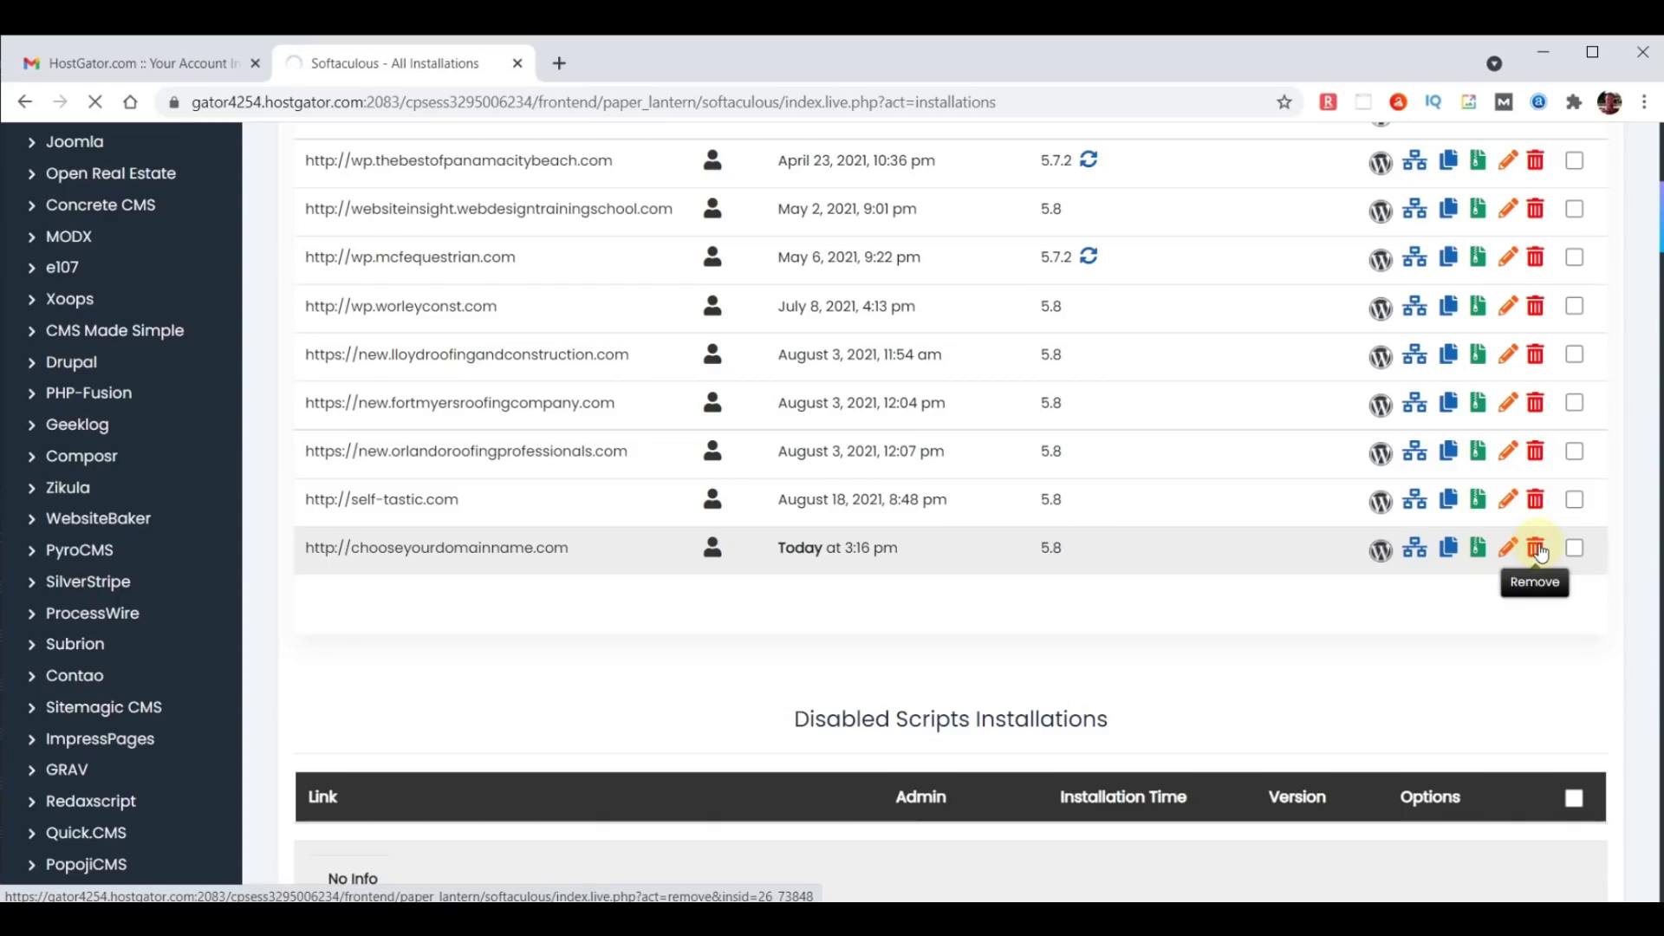
scroll(1051, 661, down, 7)
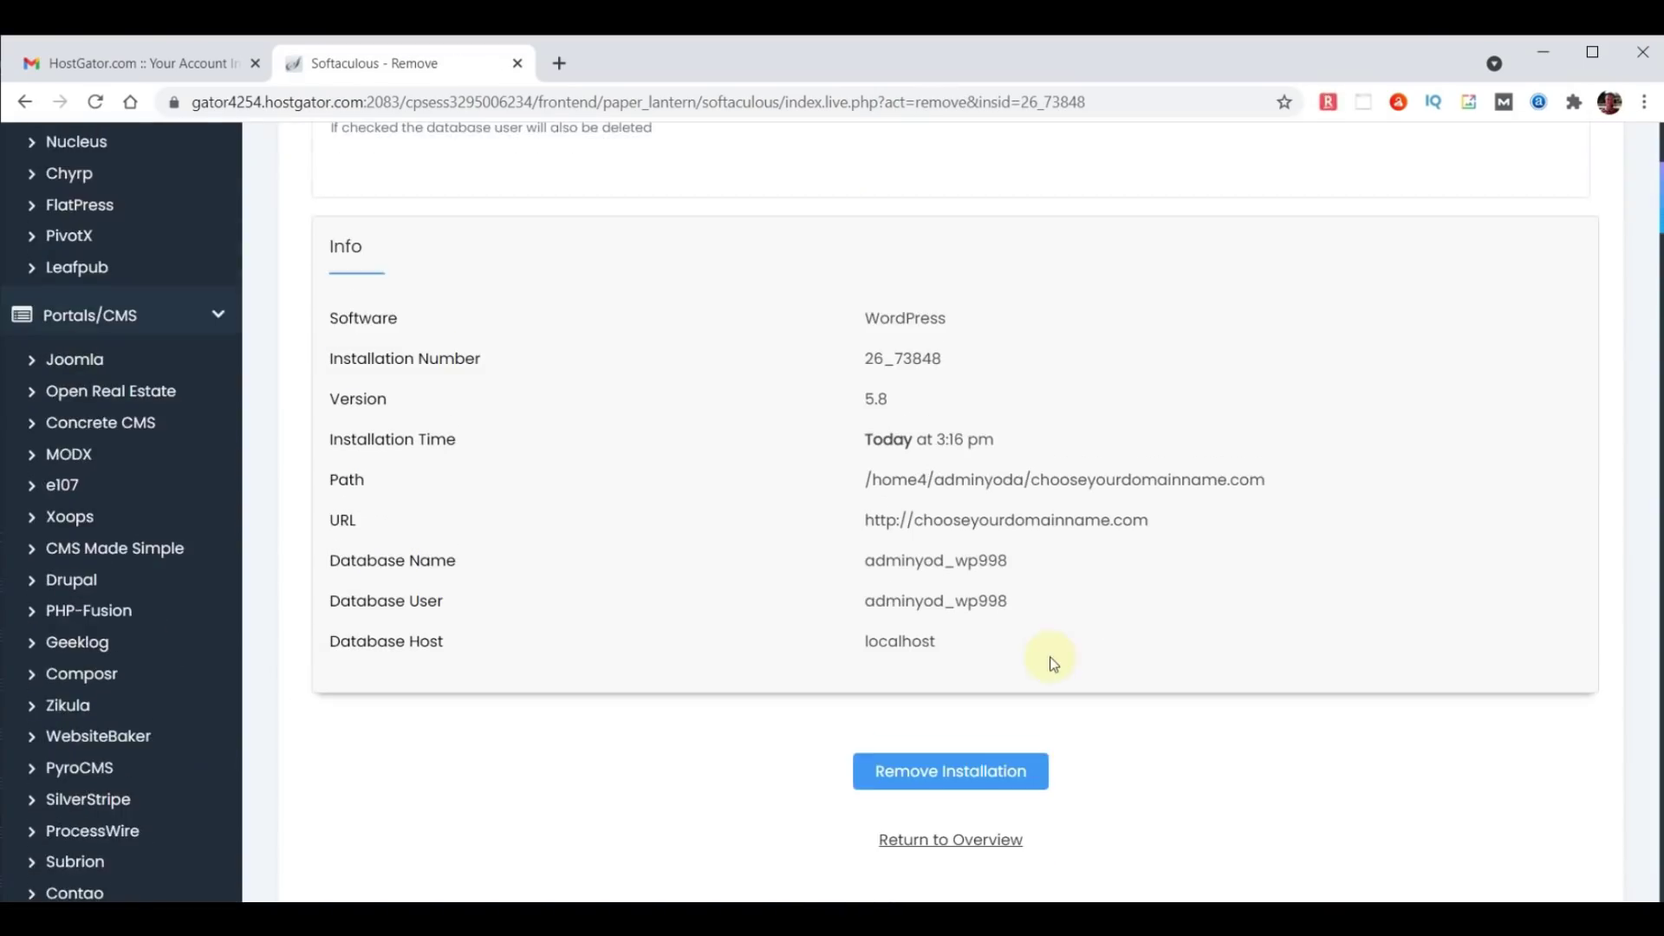
click(995, 551)
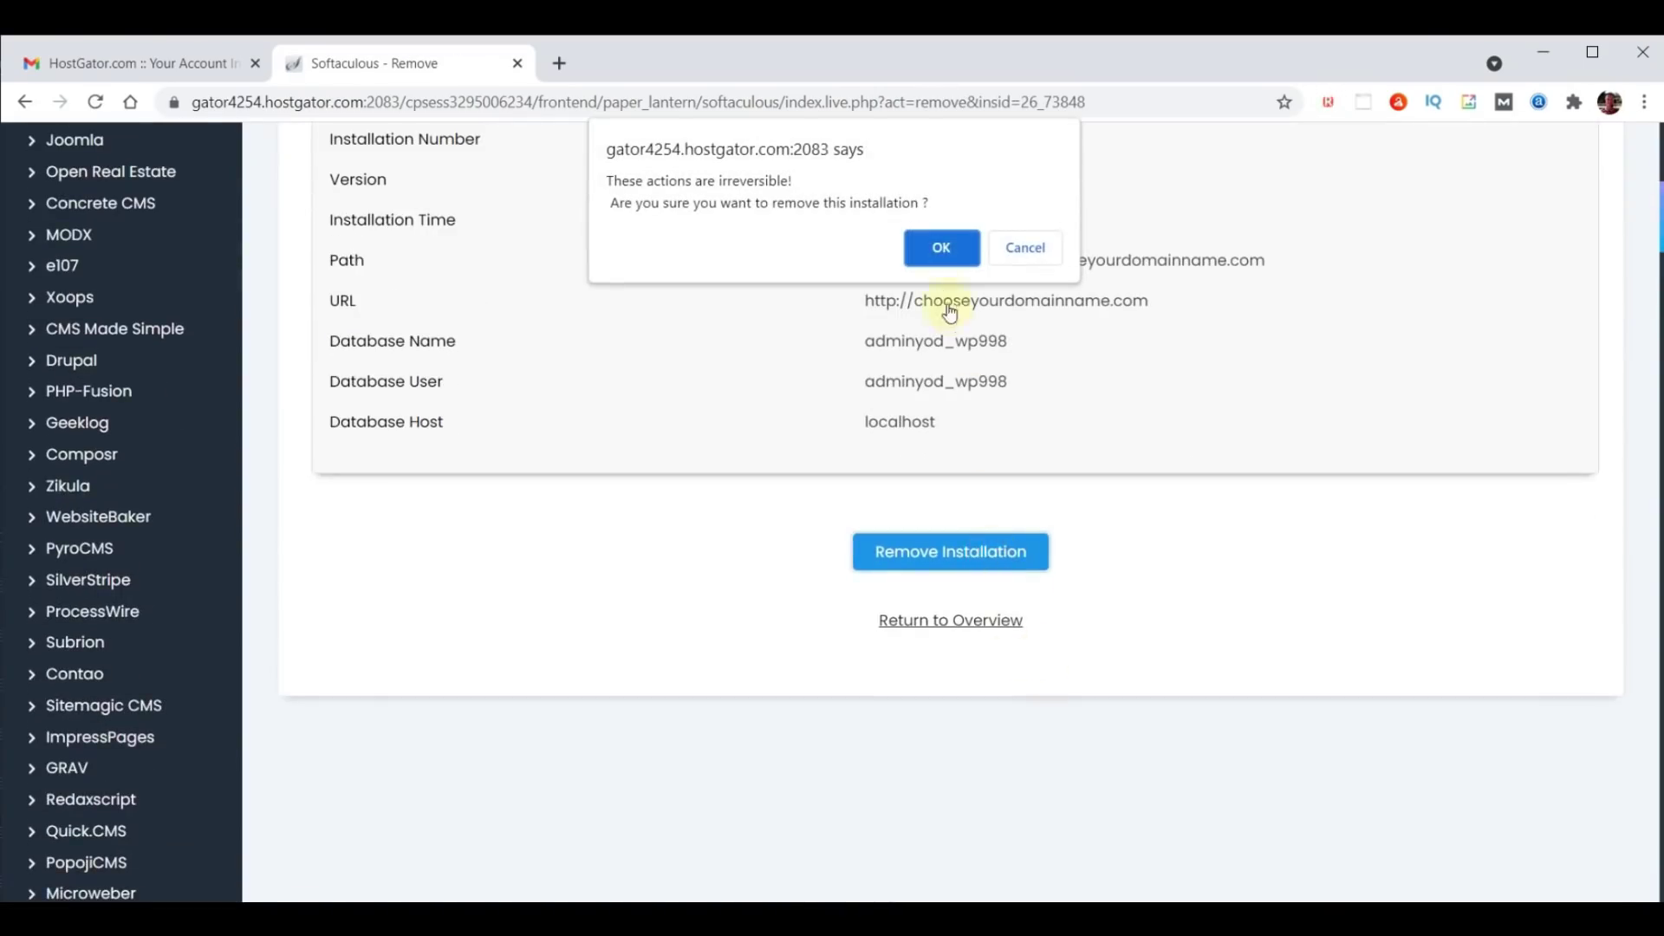
click(938, 248)
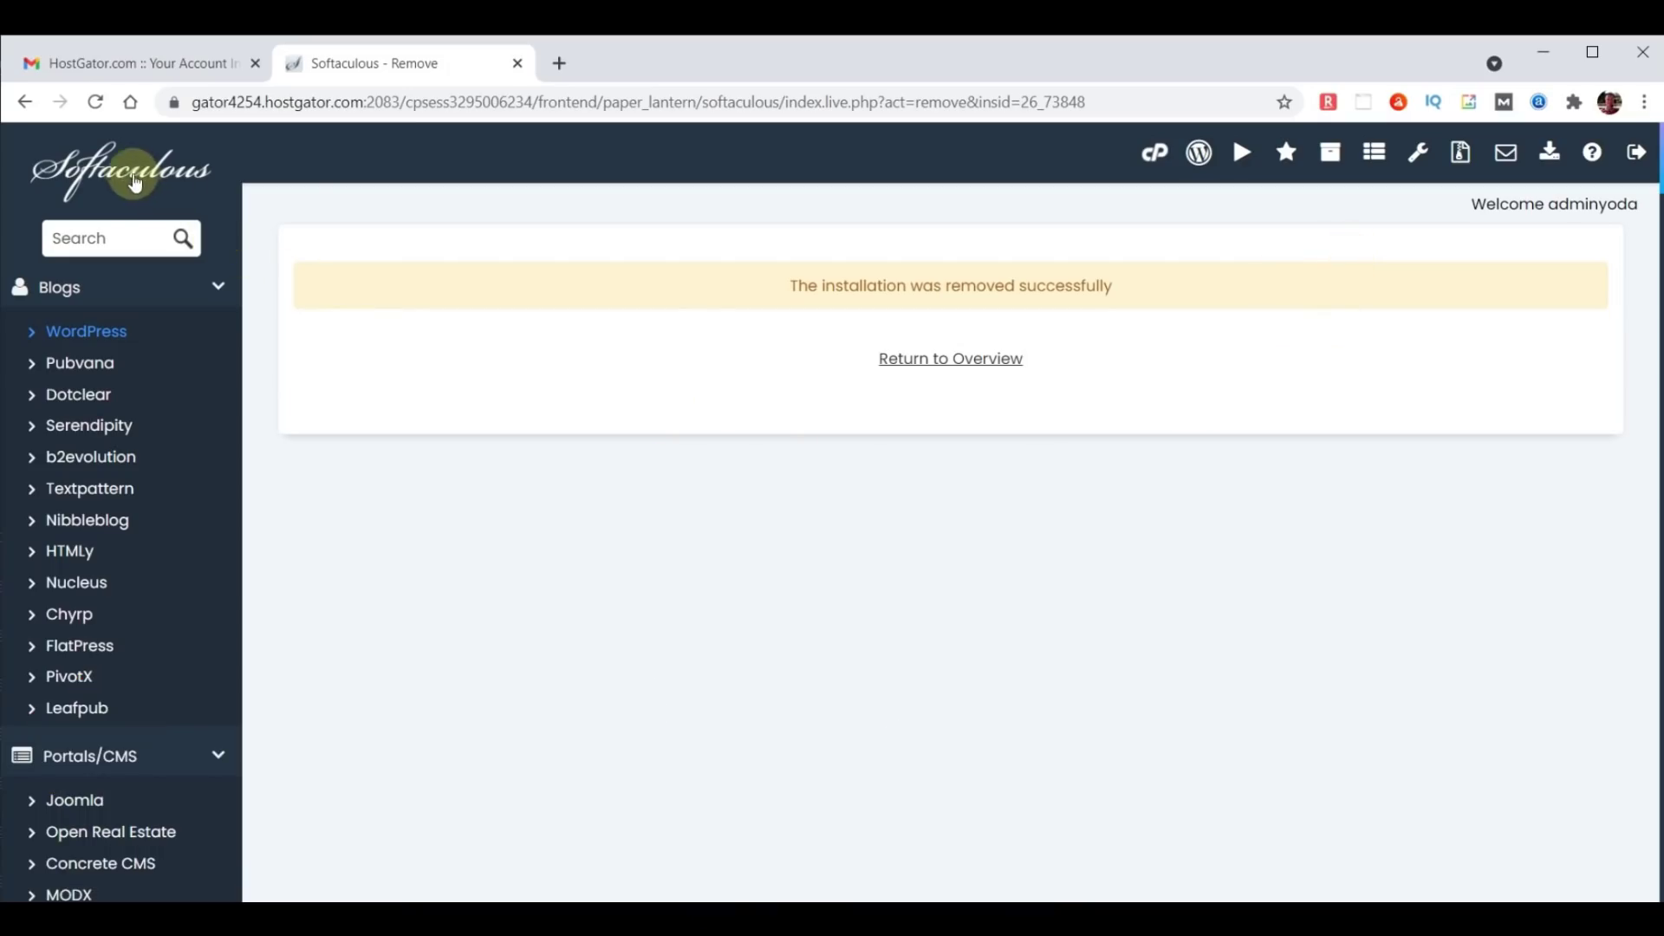
click(125, 174)
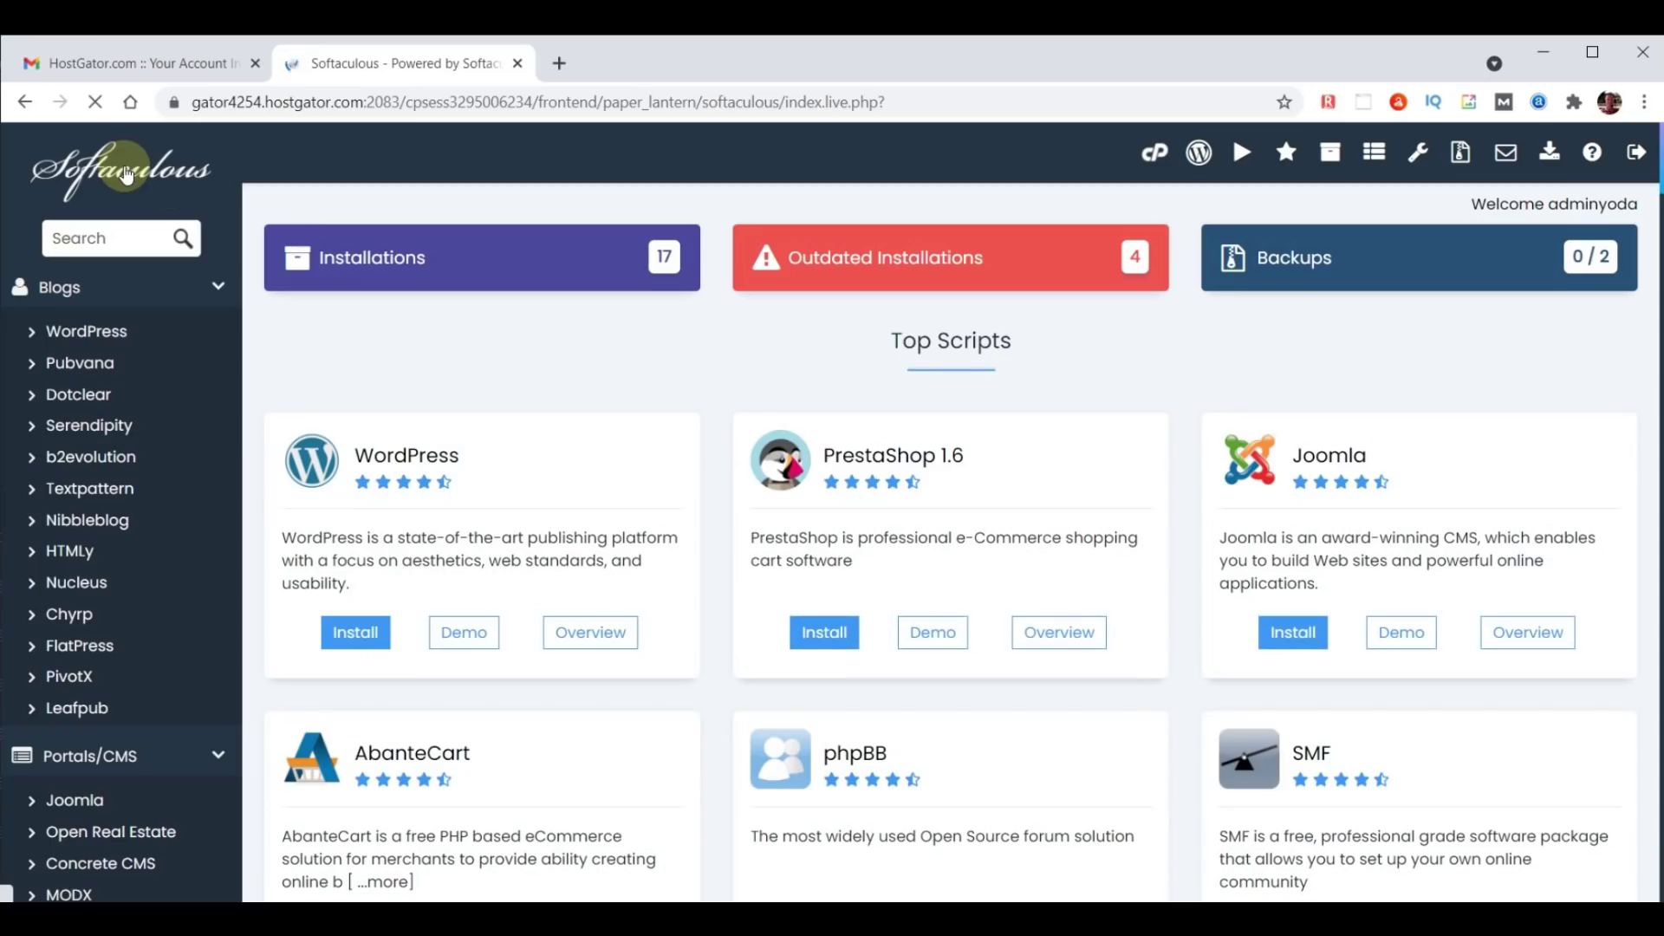
Open the WordPress installation form from the Softaculous WordPress page.
click(377, 452)
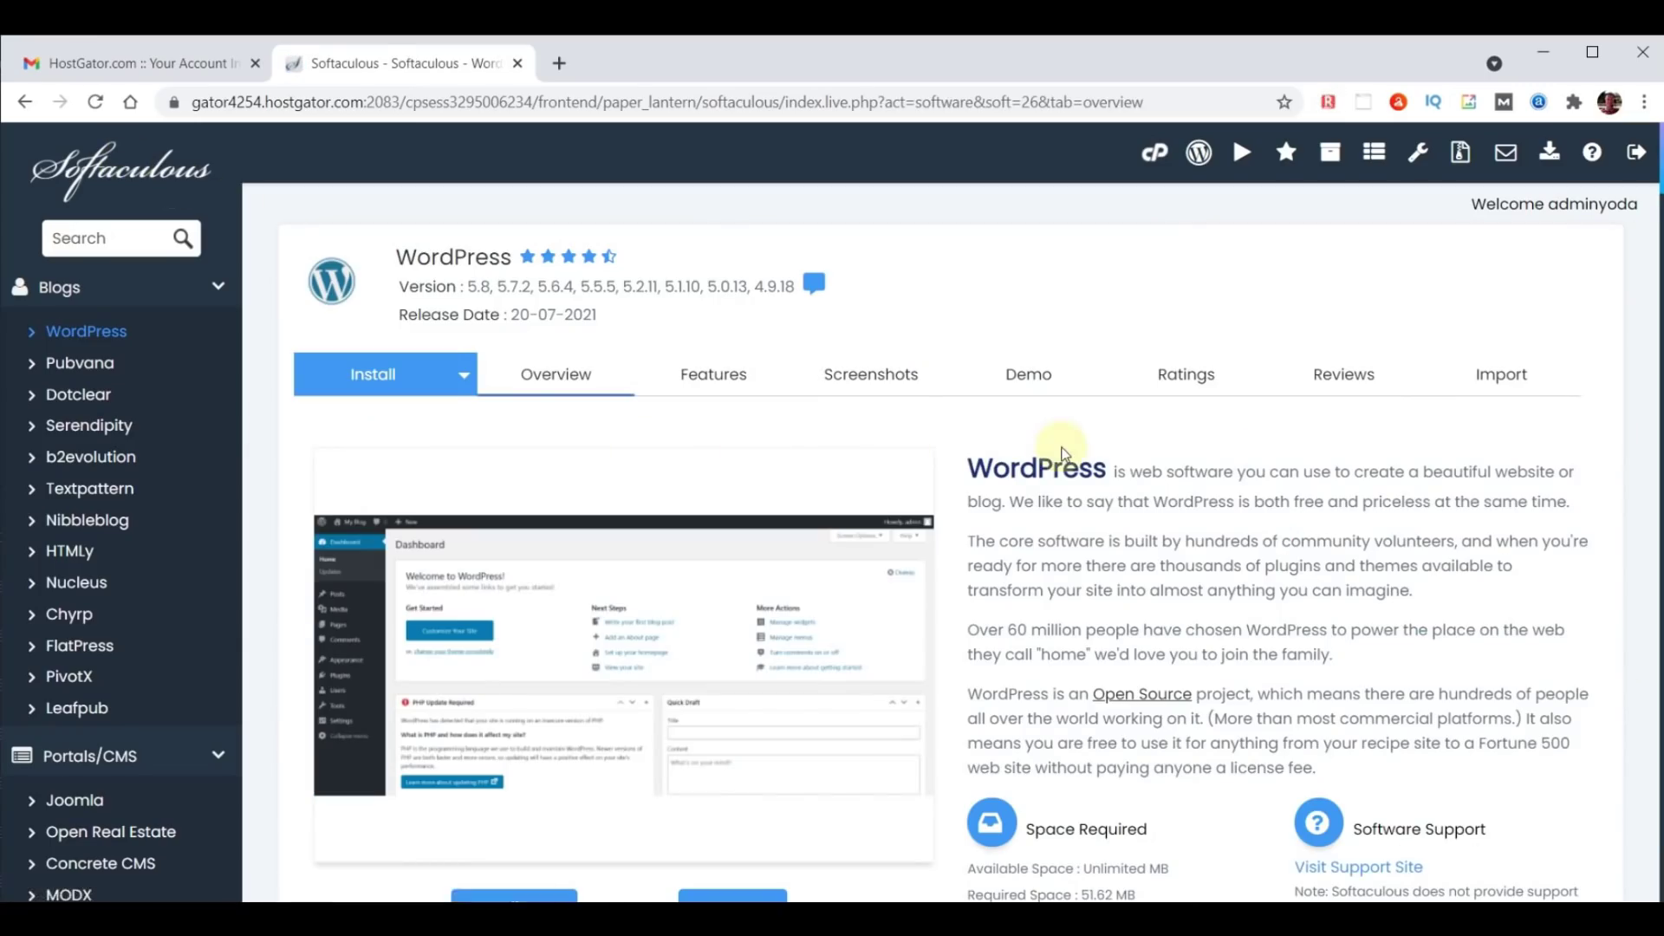
scroll(1064, 452, down, 3)
click(489, 688)
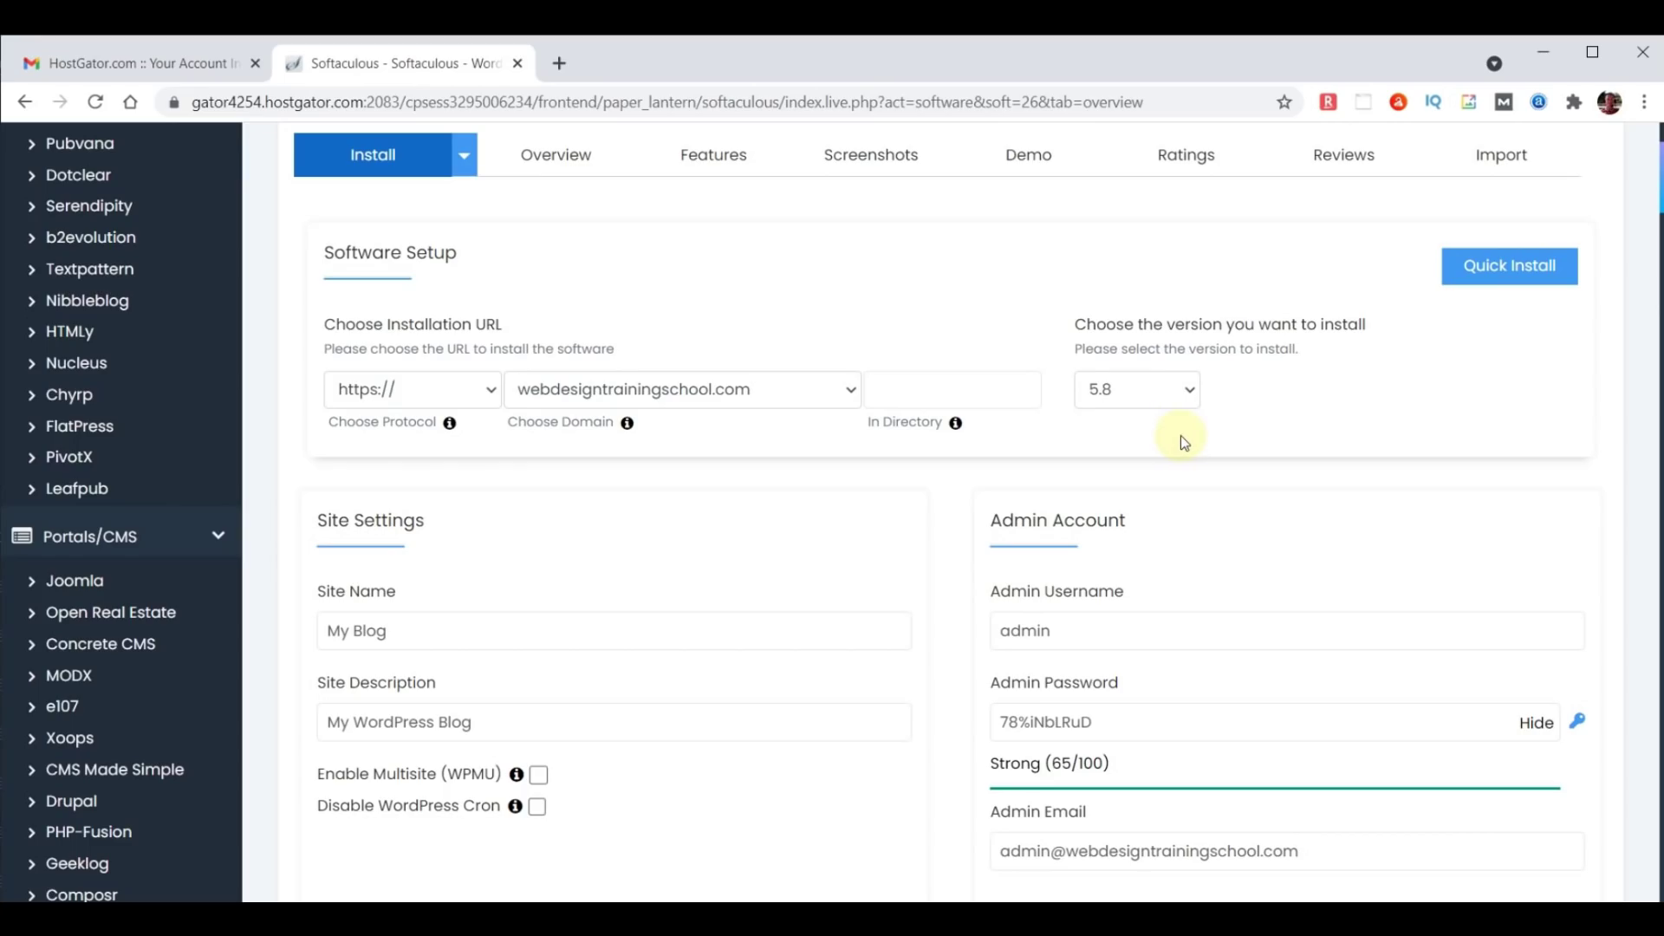
click(724, 390)
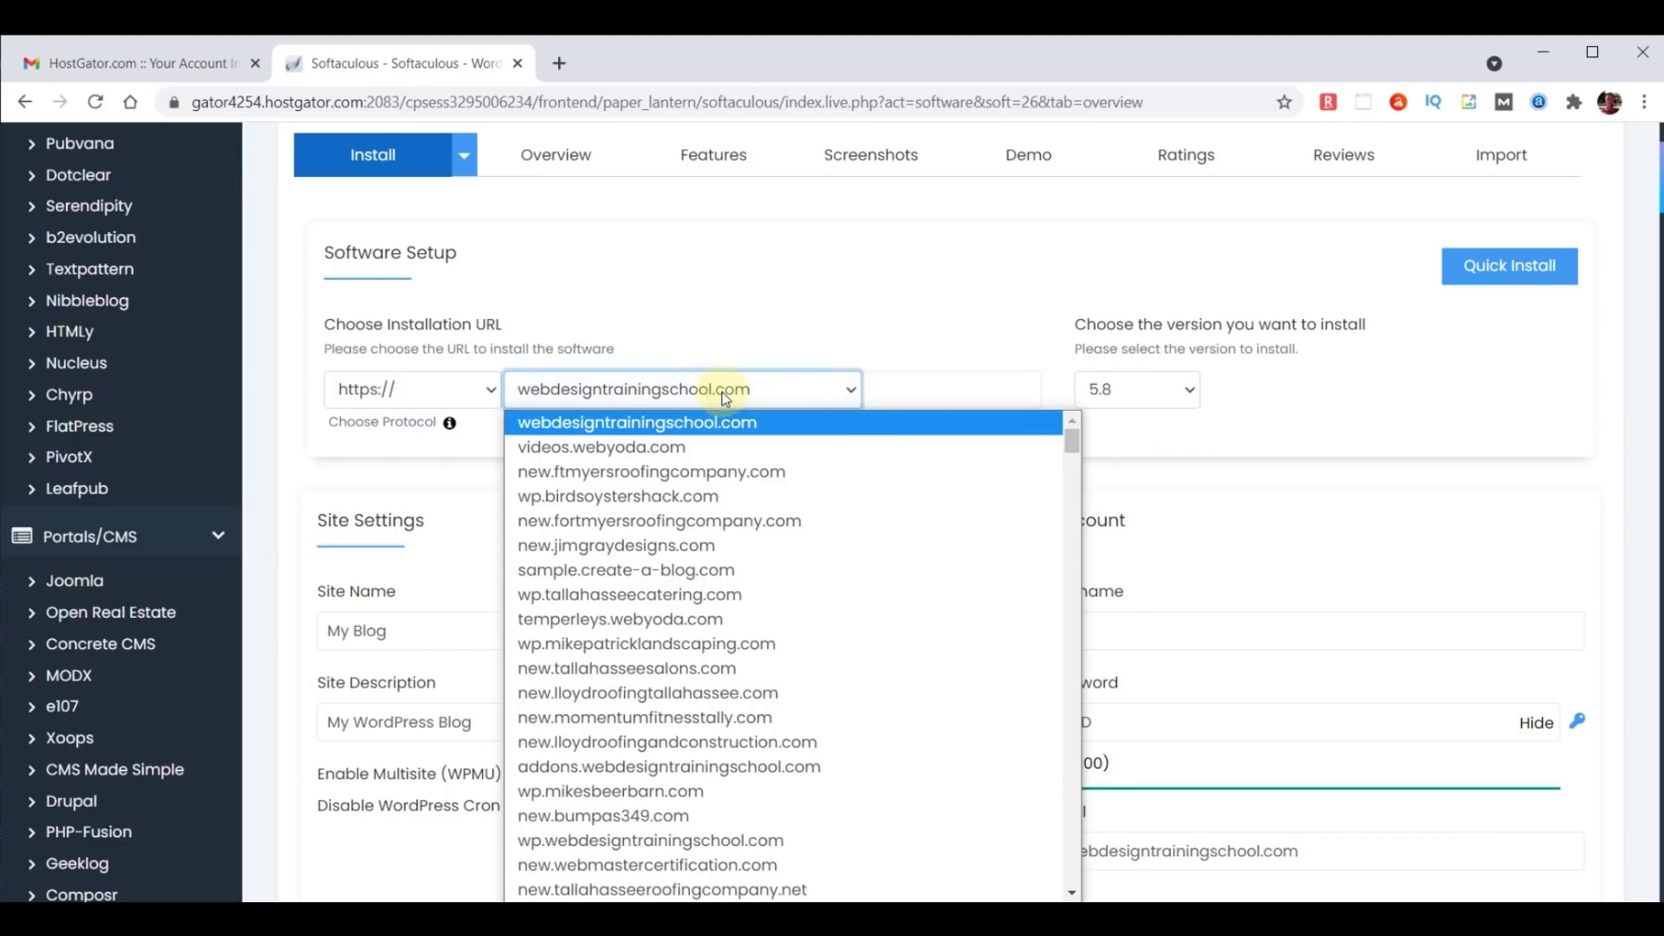
key(c)
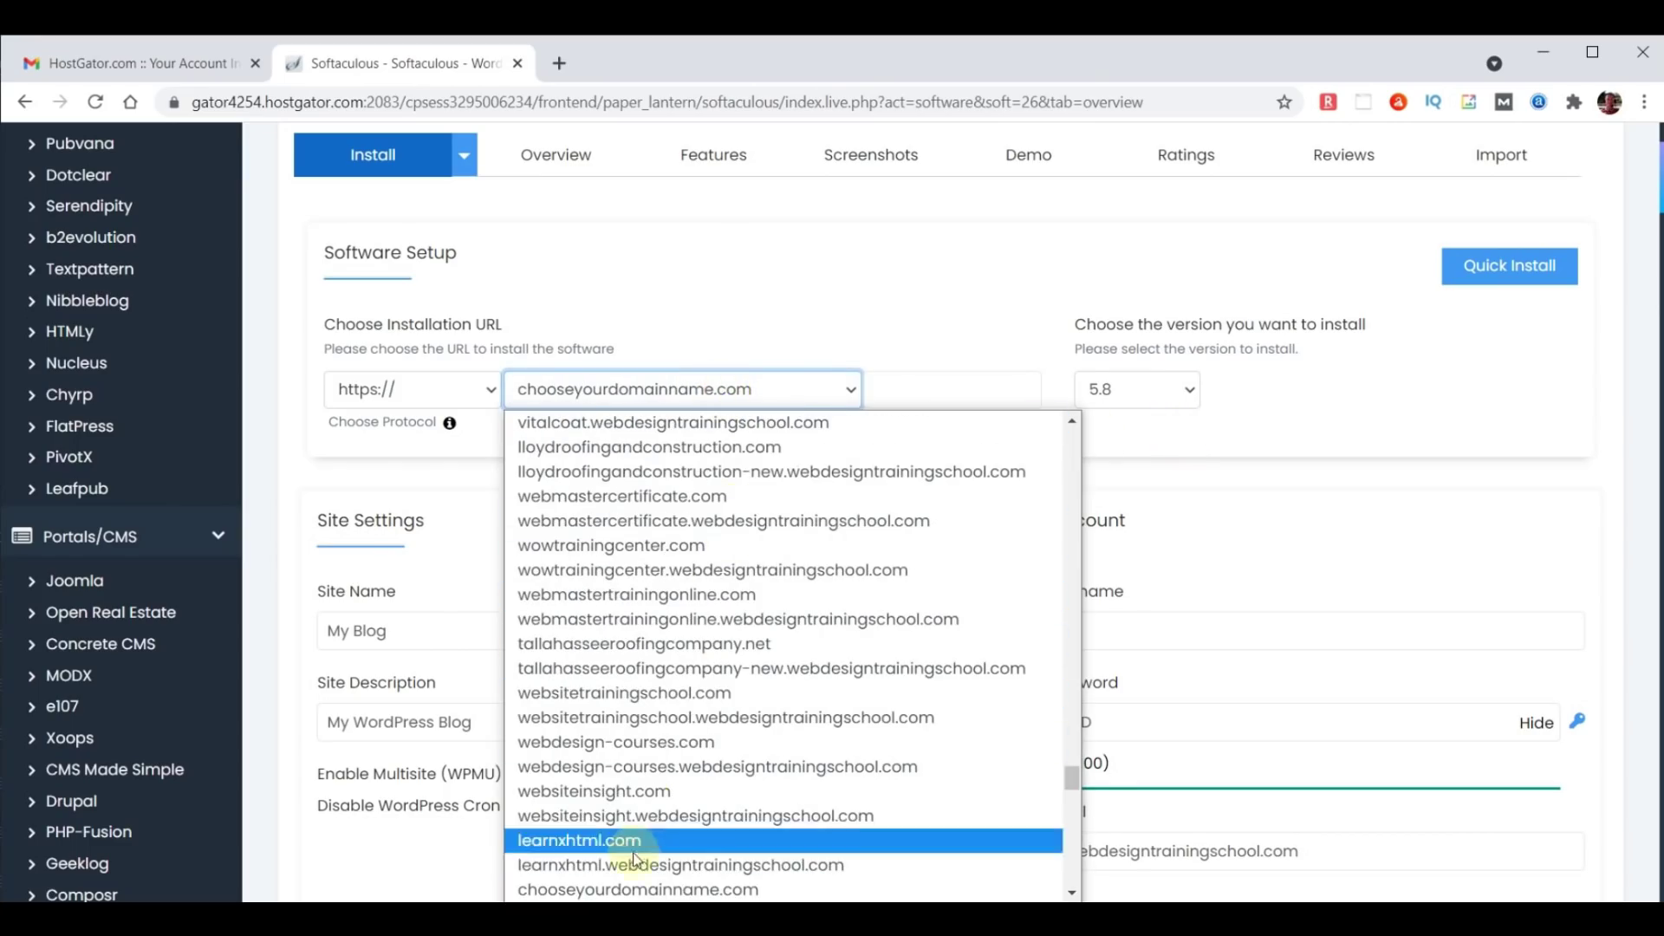
click(635, 889)
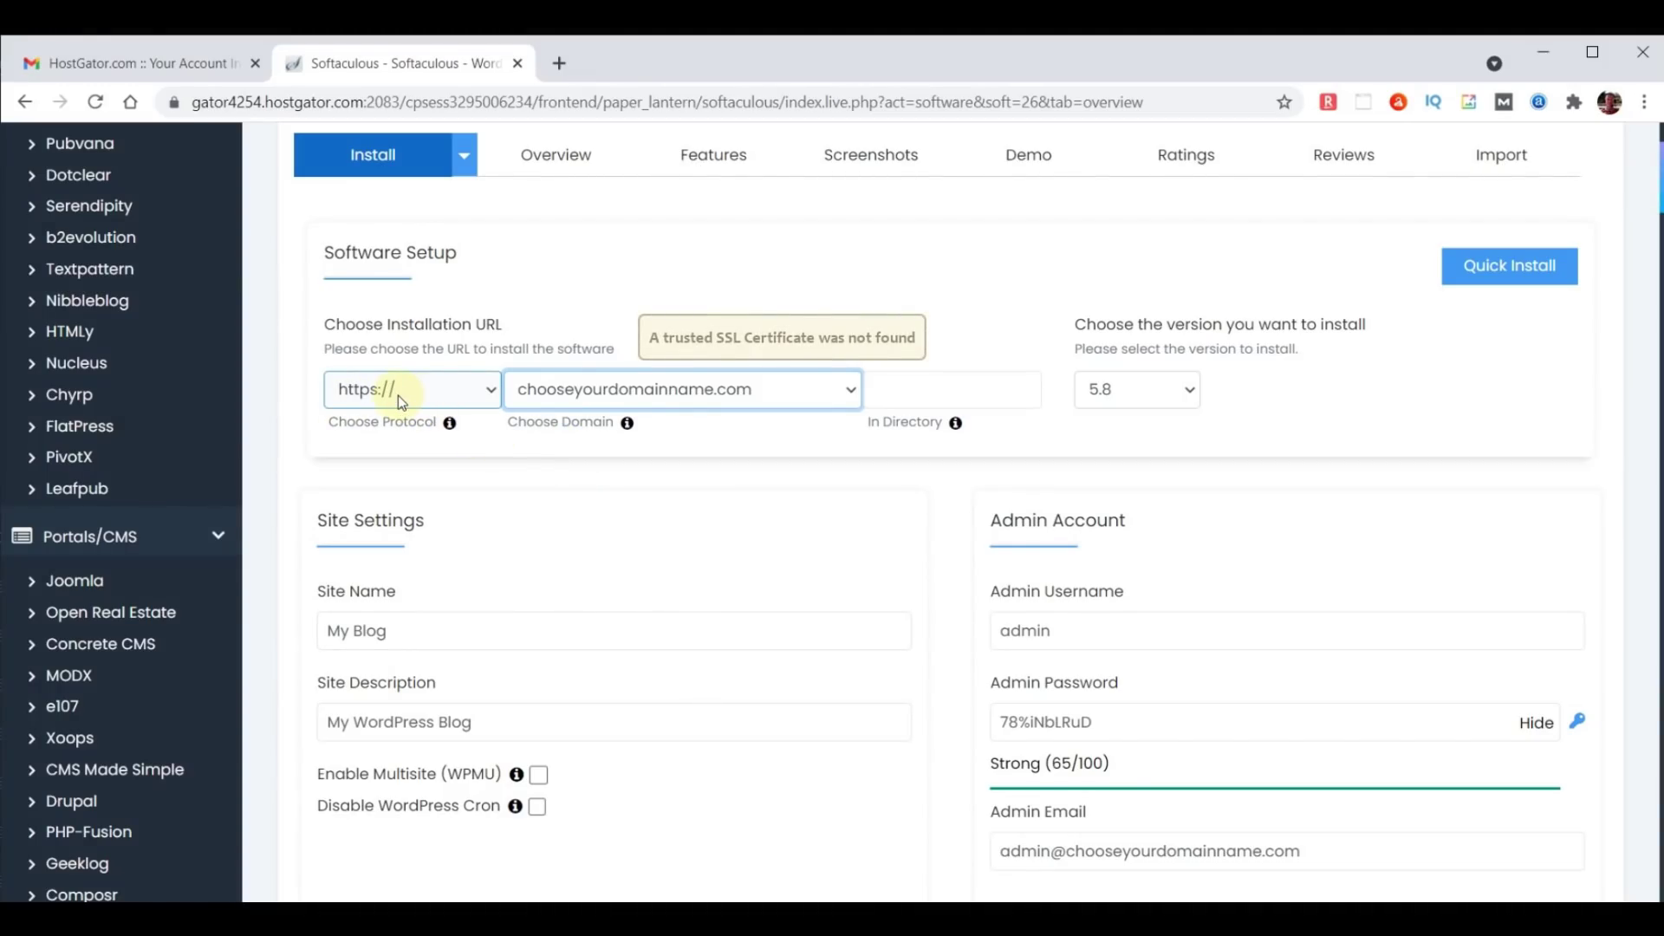
click(397, 396)
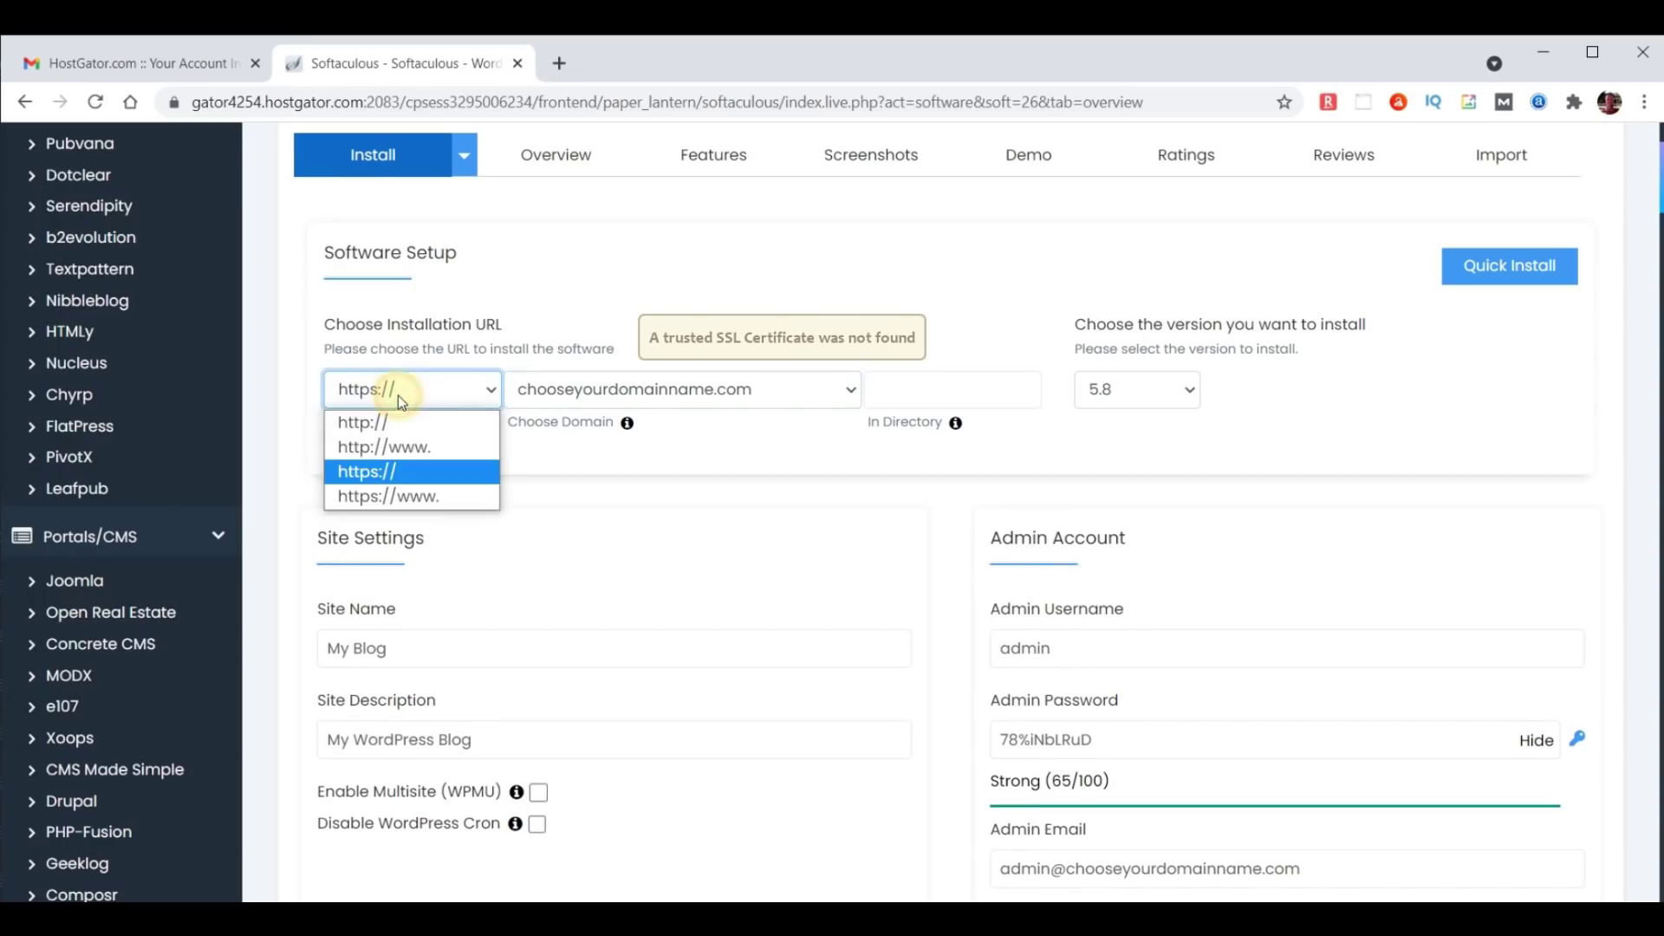
click(382, 420)
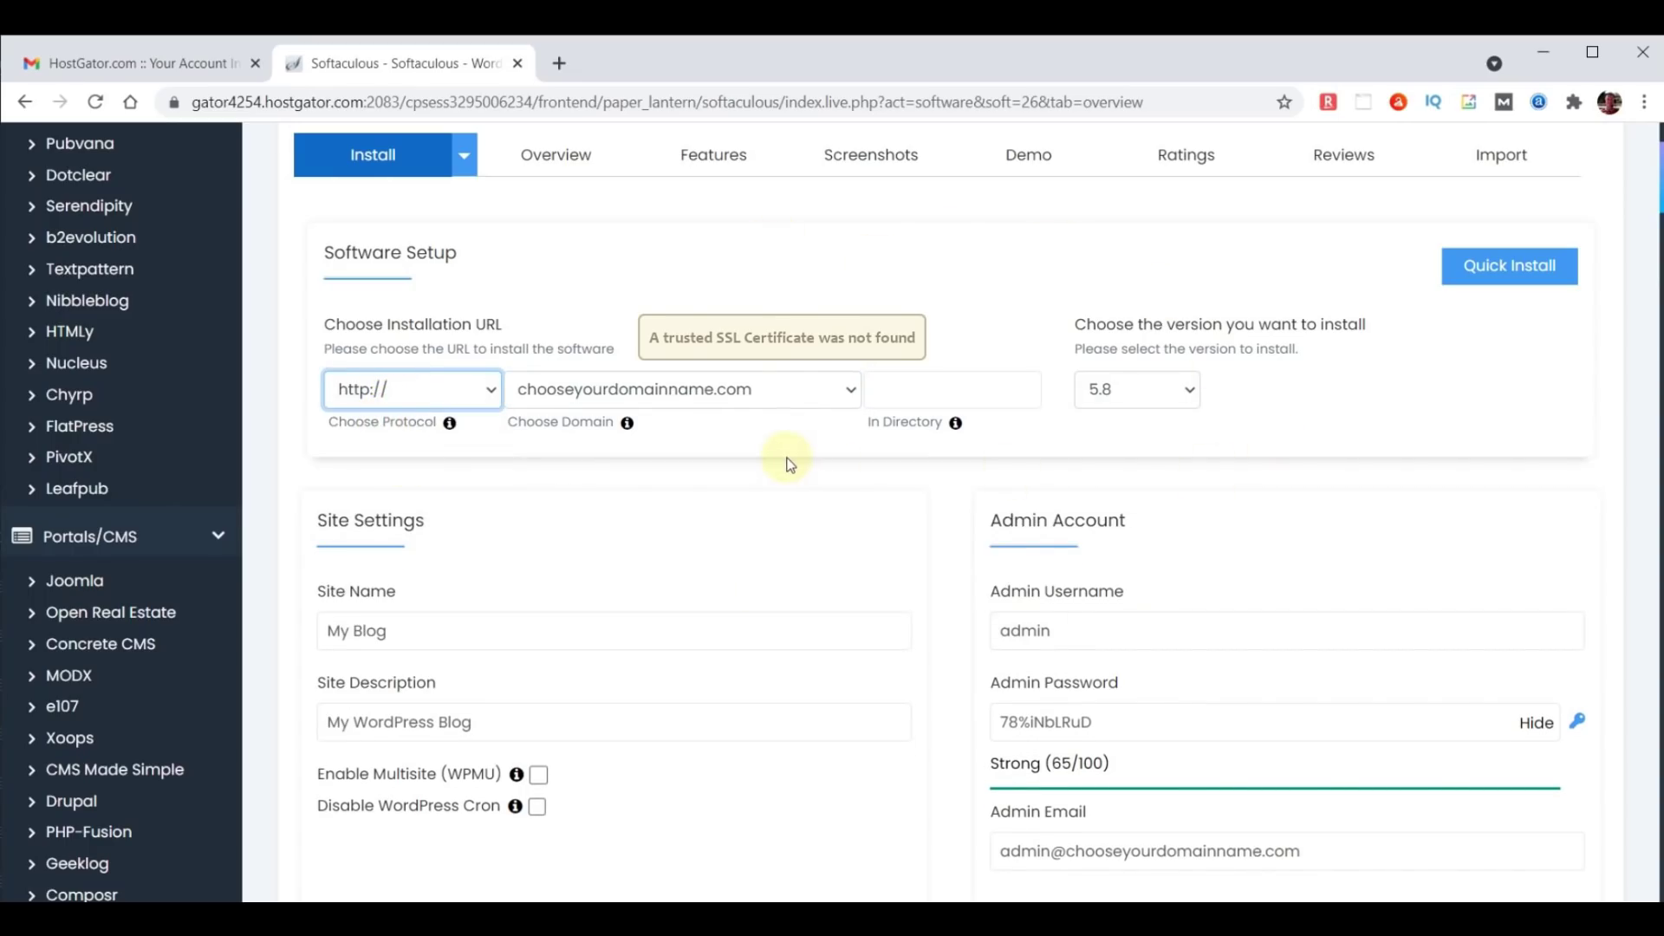
click(847, 390)
click(743, 409)
click(822, 533)
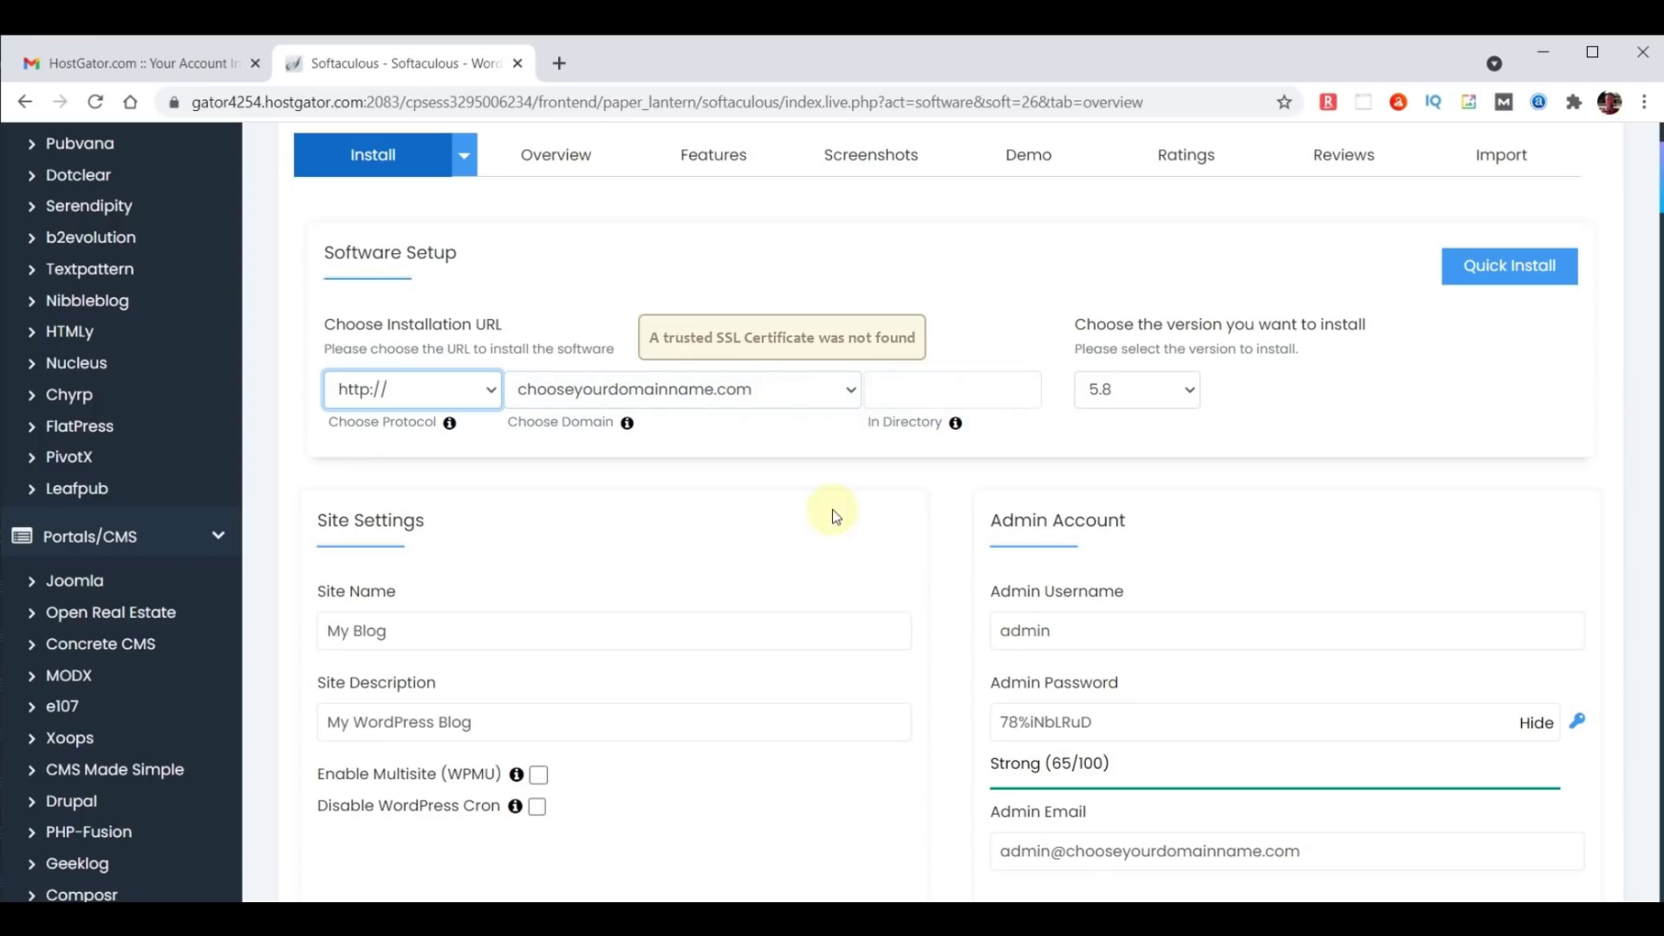
Replace the default site name with WebYoda and the description with Free Online Courses.
scroll(796, 550, down, 1)
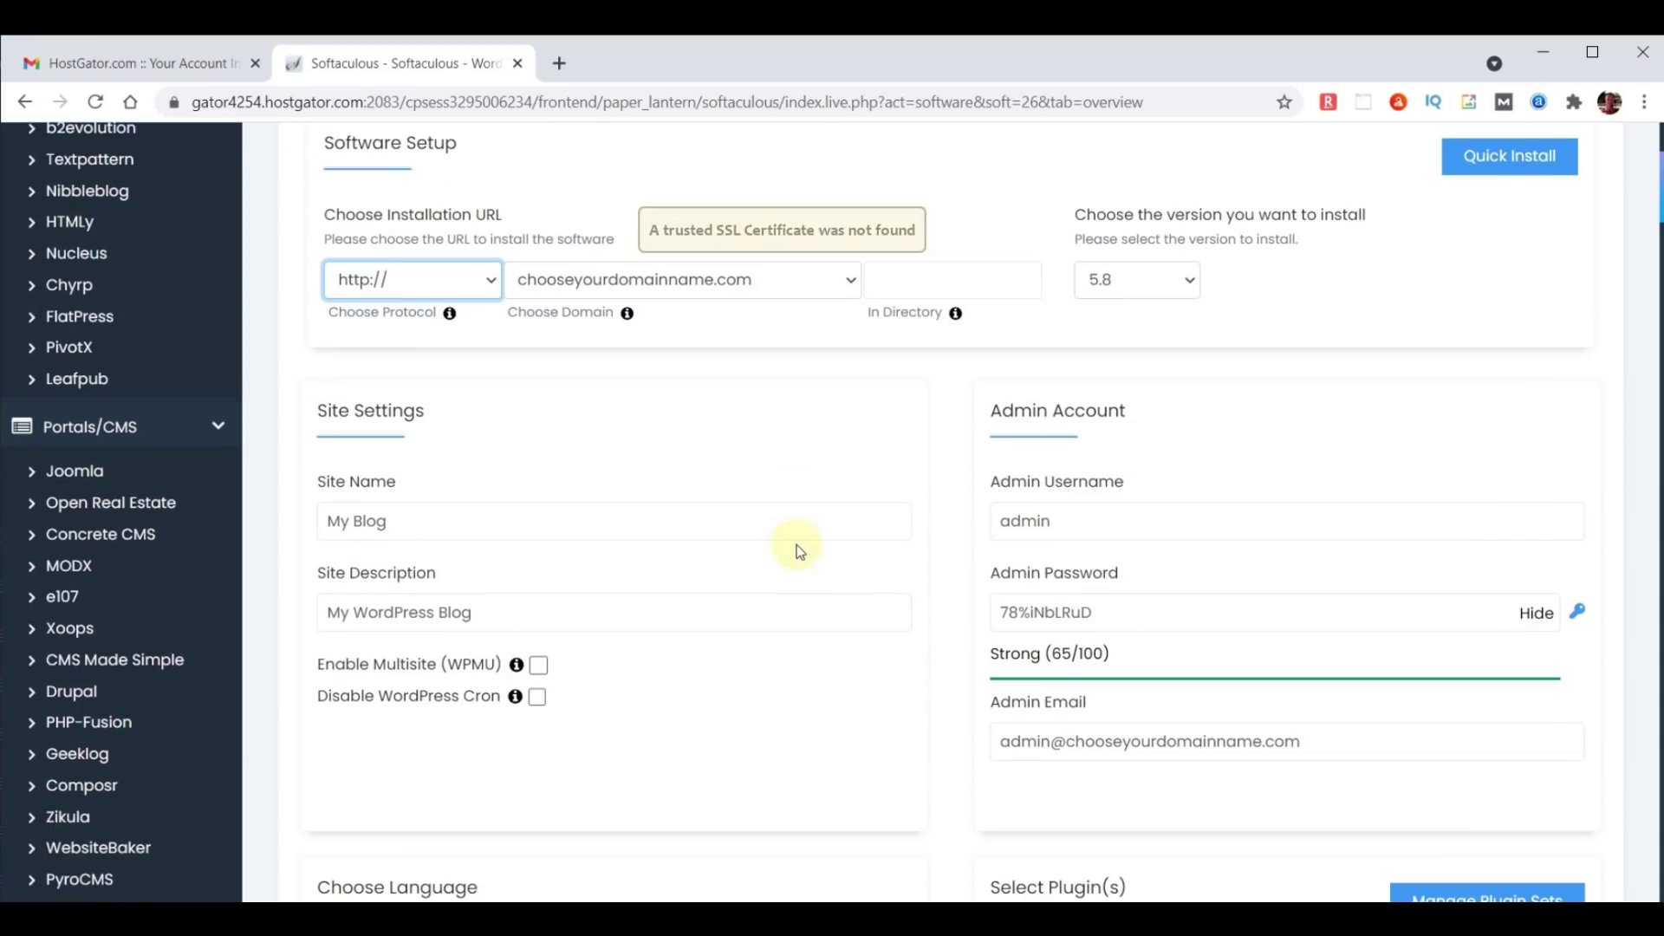
drag(476, 520, 222, 516)
text(WebYoda)
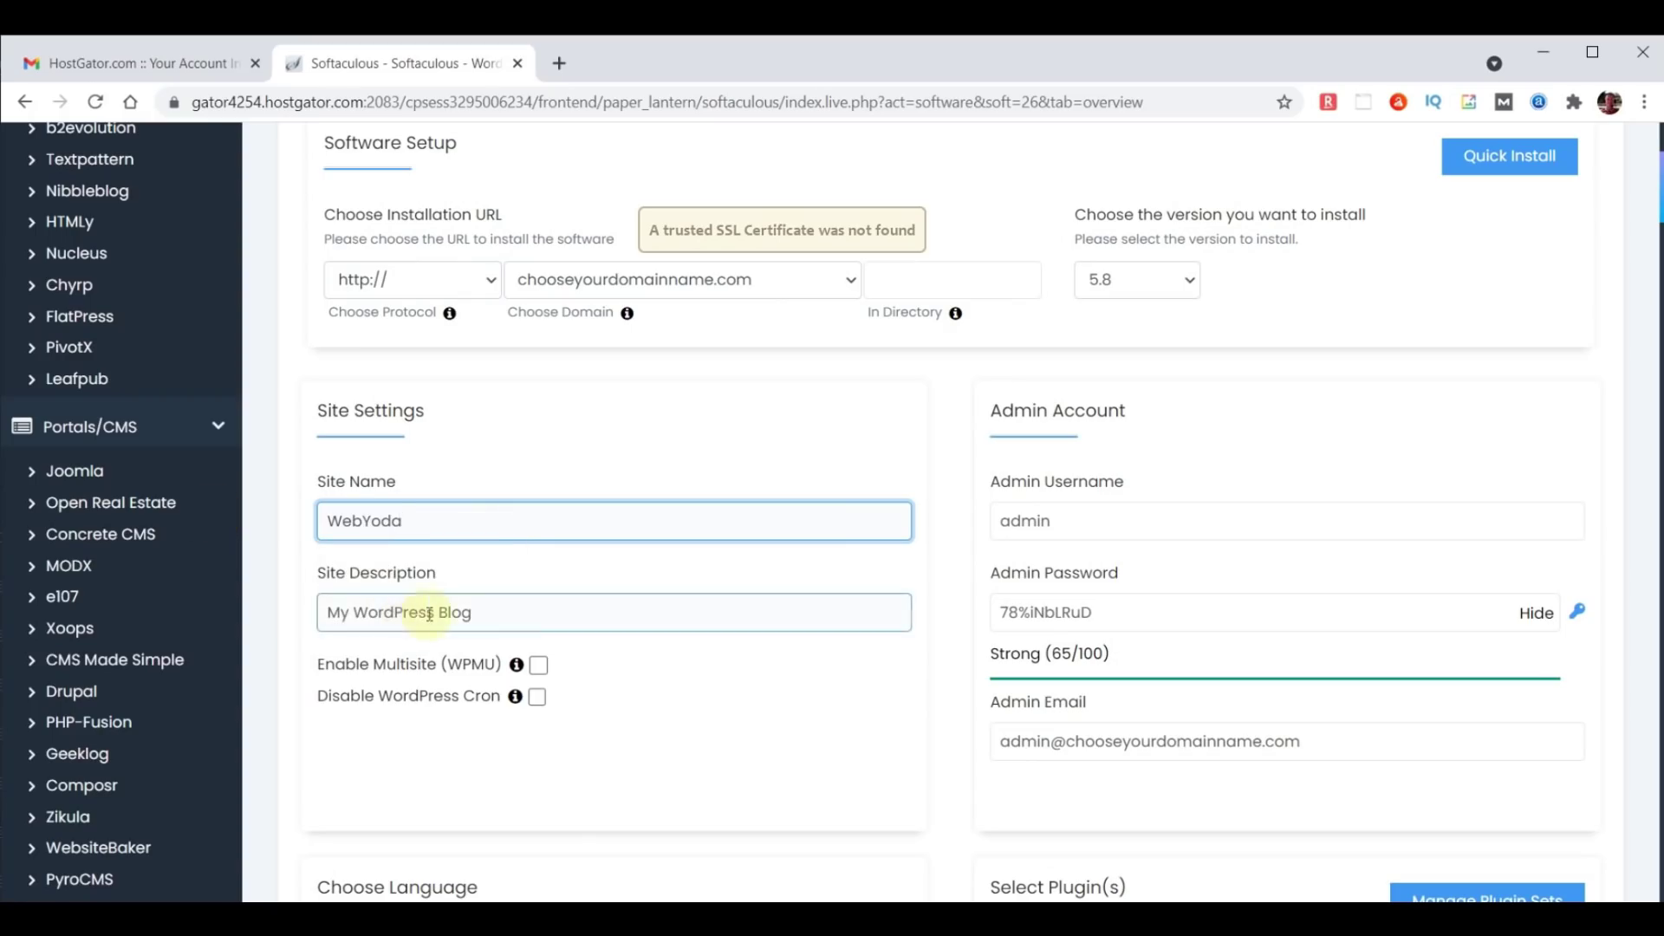
drag(486, 613, 268, 607)
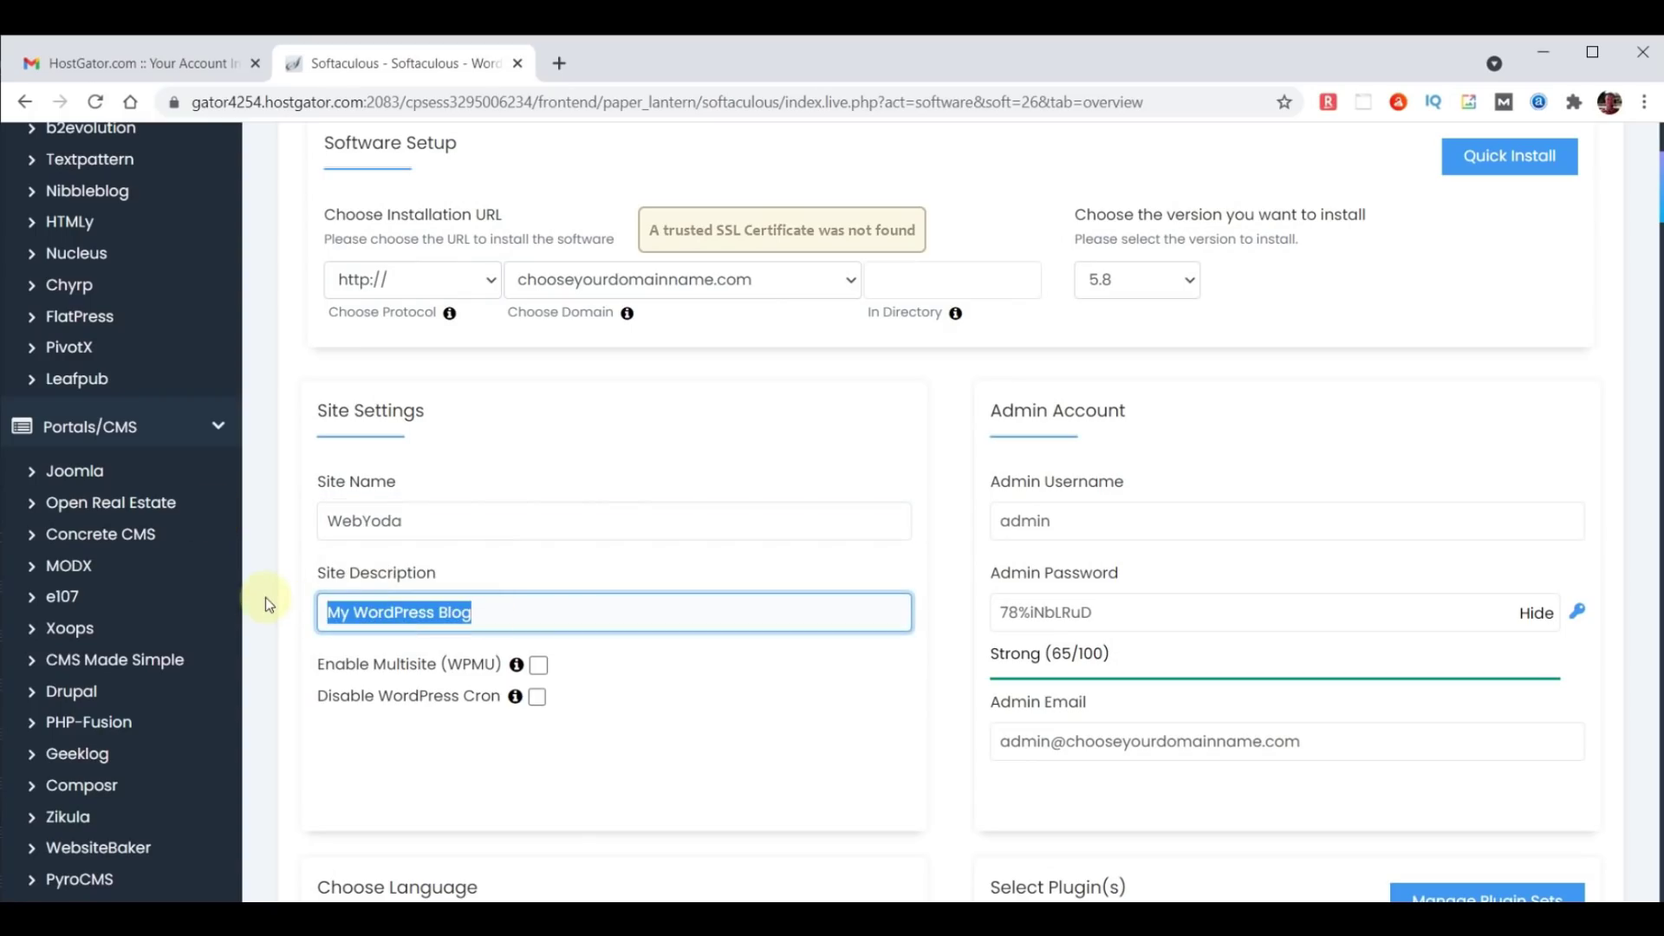
text(Free Online Course)
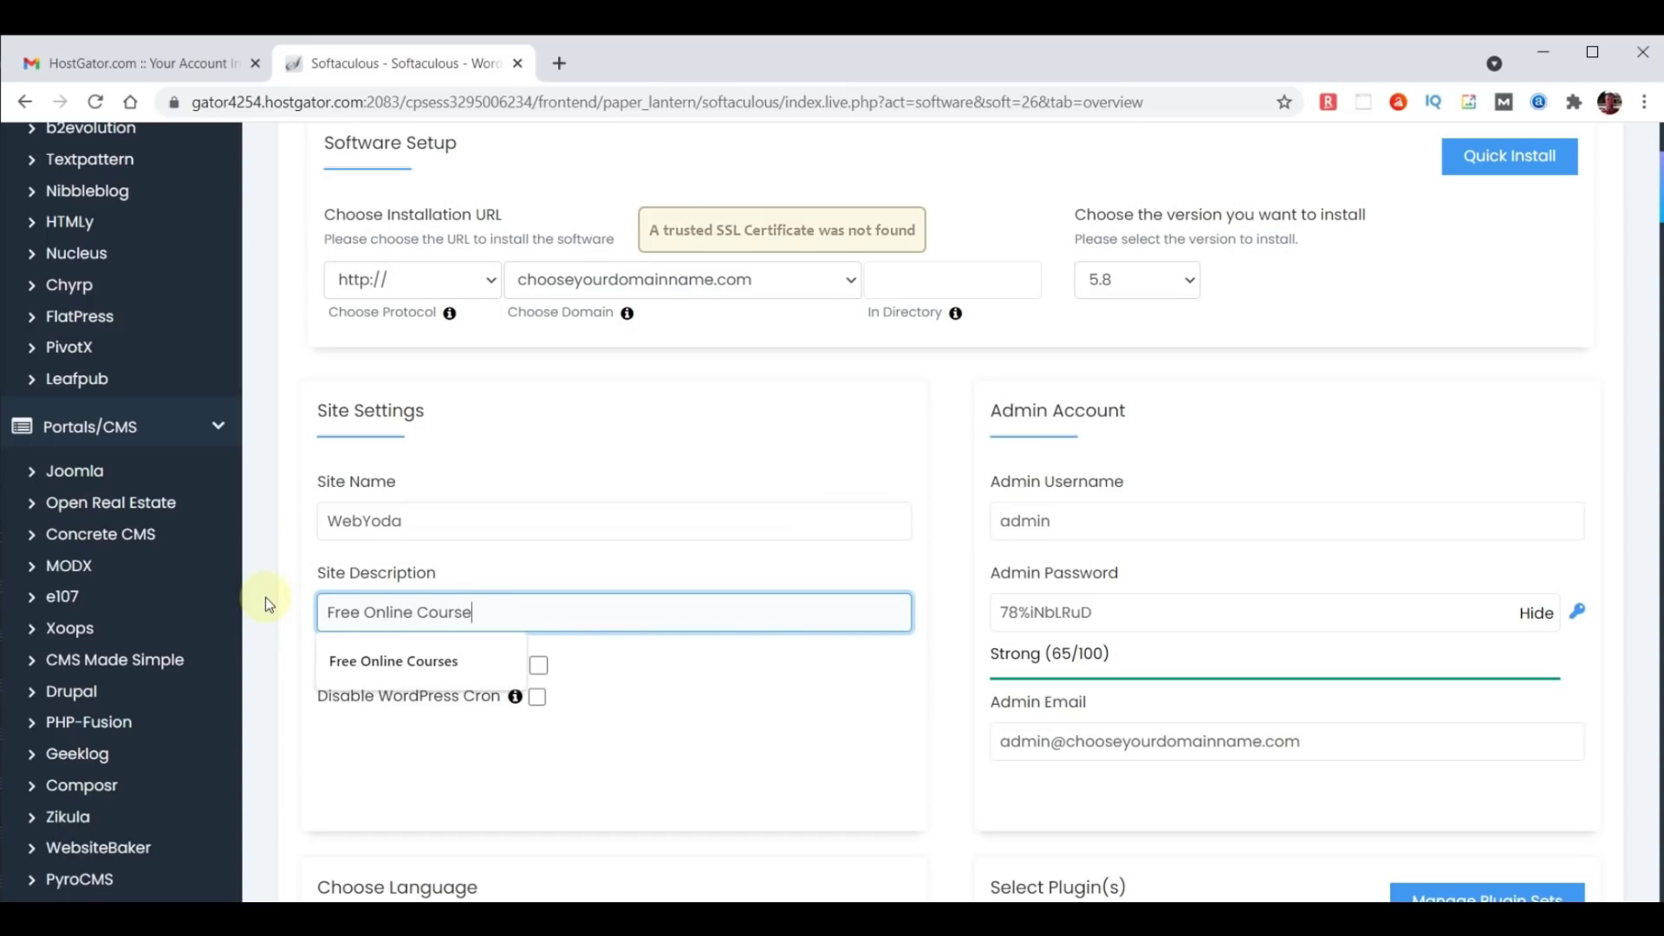
text(s)
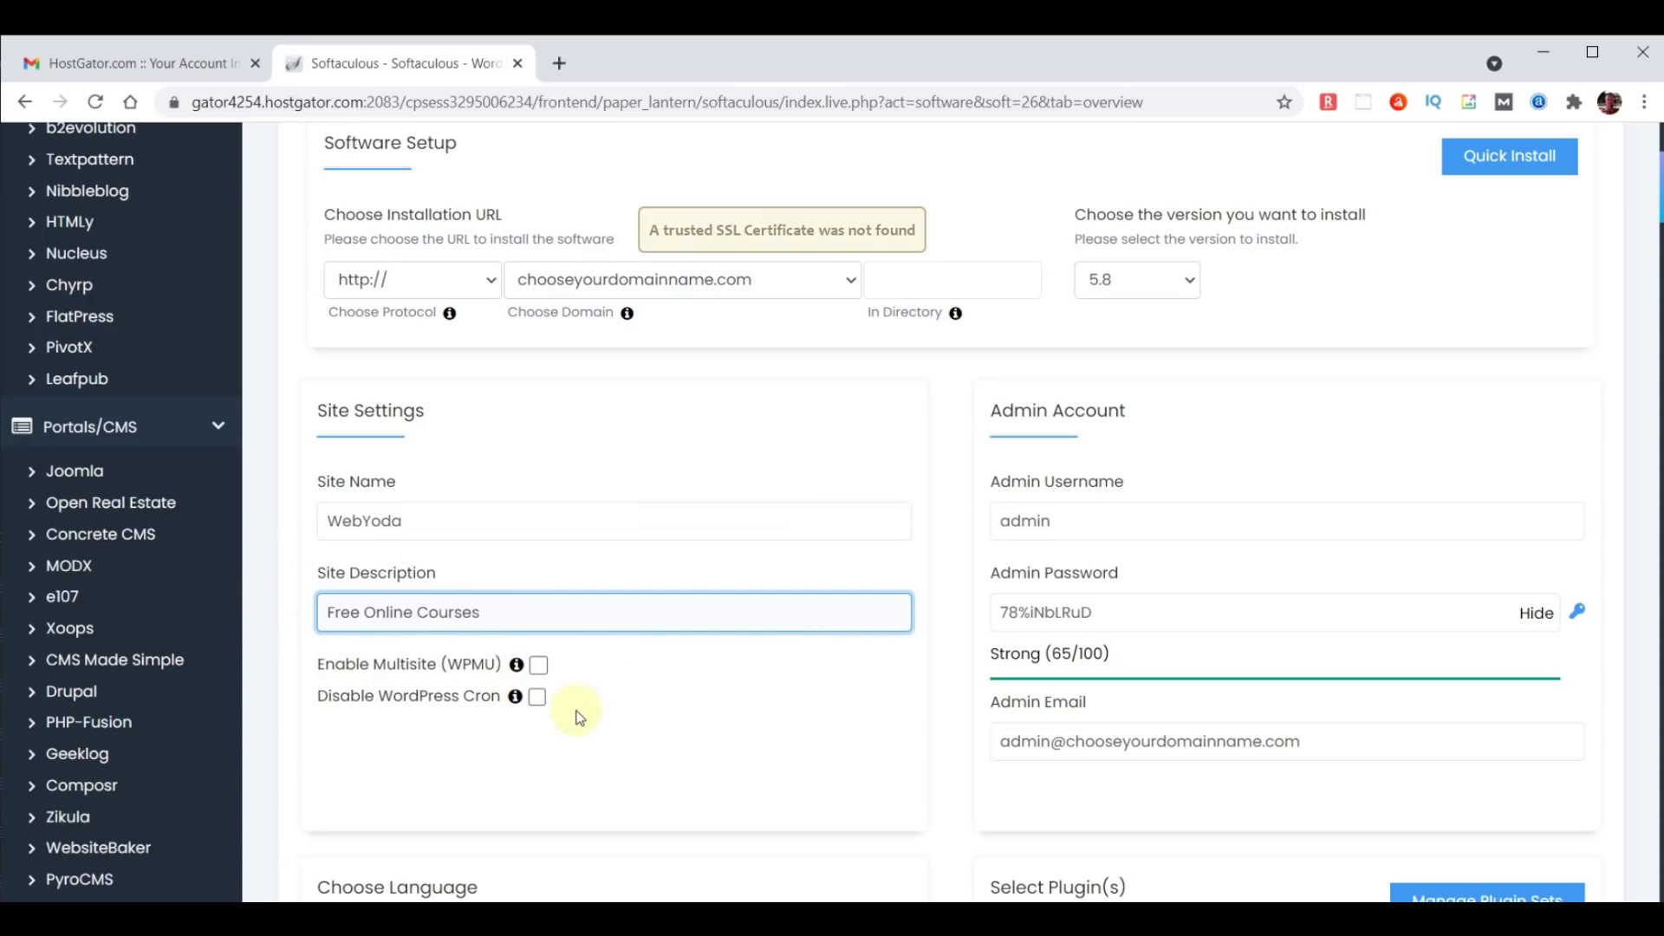
Set the admin username from the autofill suggestion and enter a new, stronger admin password.
double_click(1071, 522)
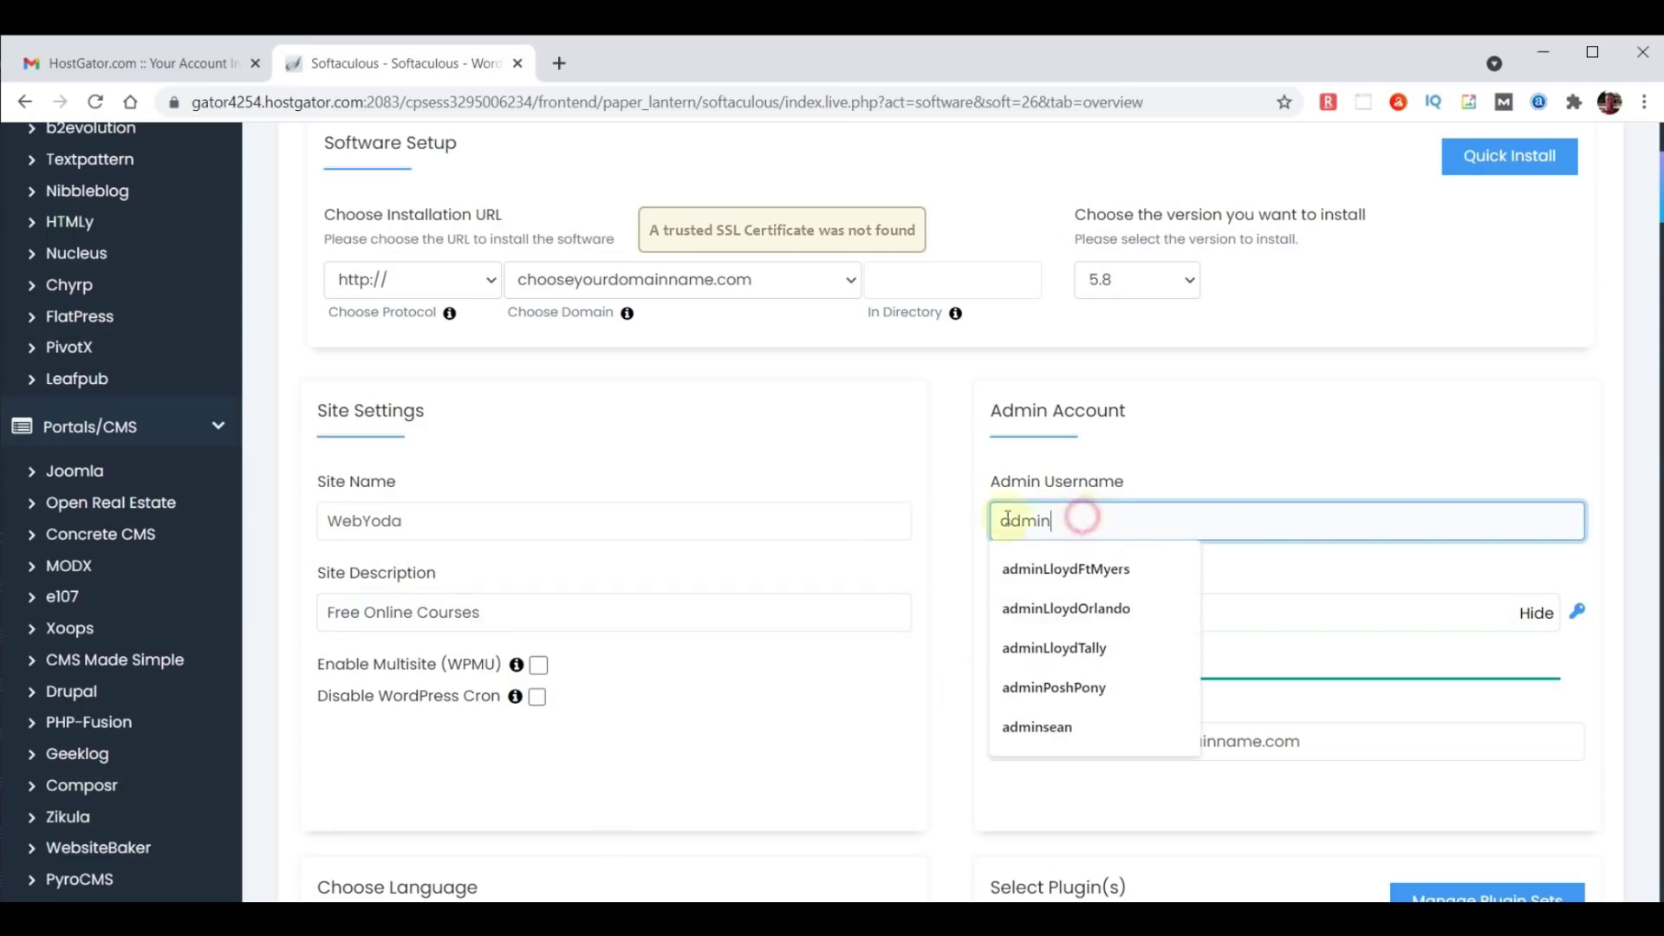
text(yodauser)
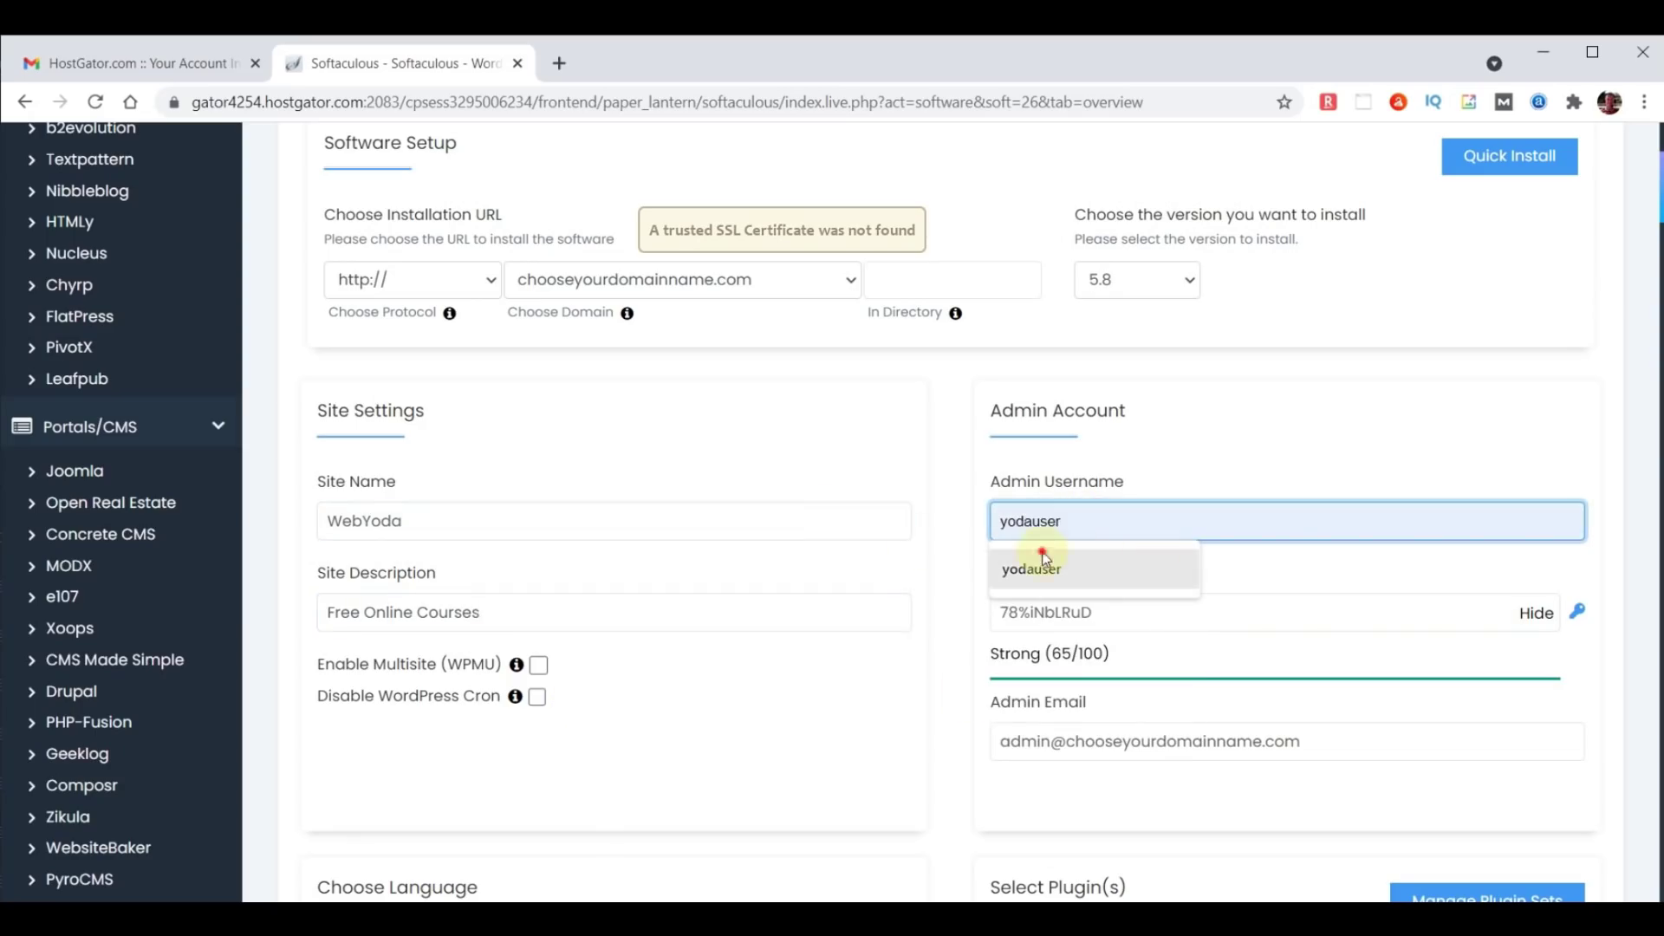
click(1096, 565)
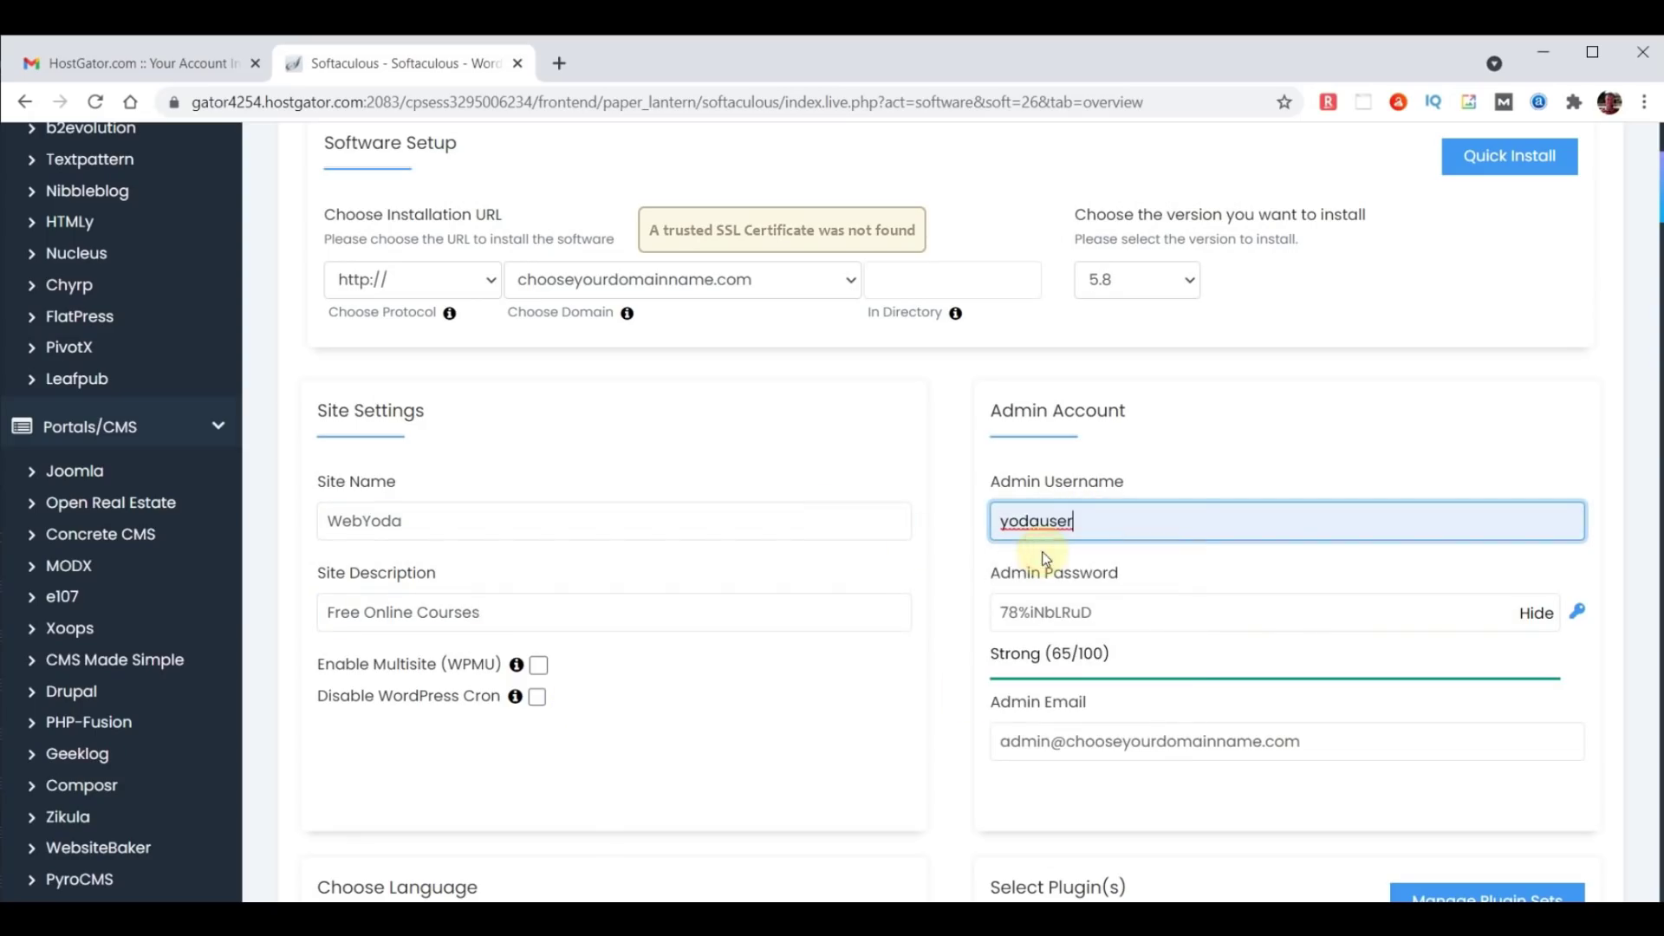
click(1536, 614)
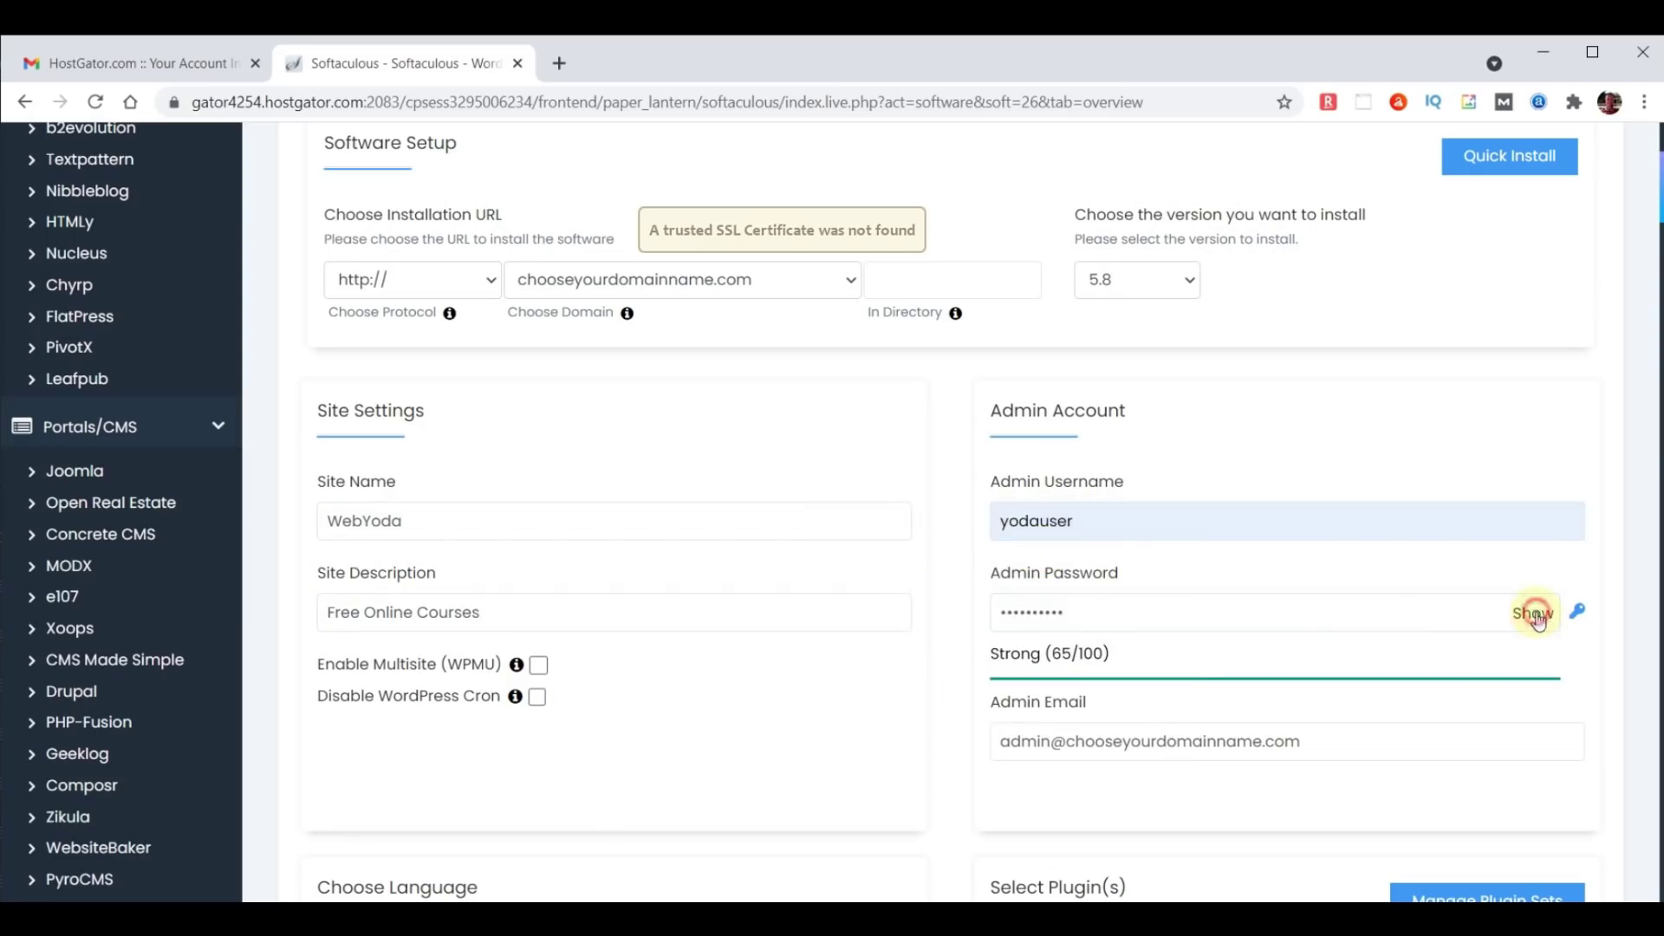
double_click(1258, 605)
text(*******)
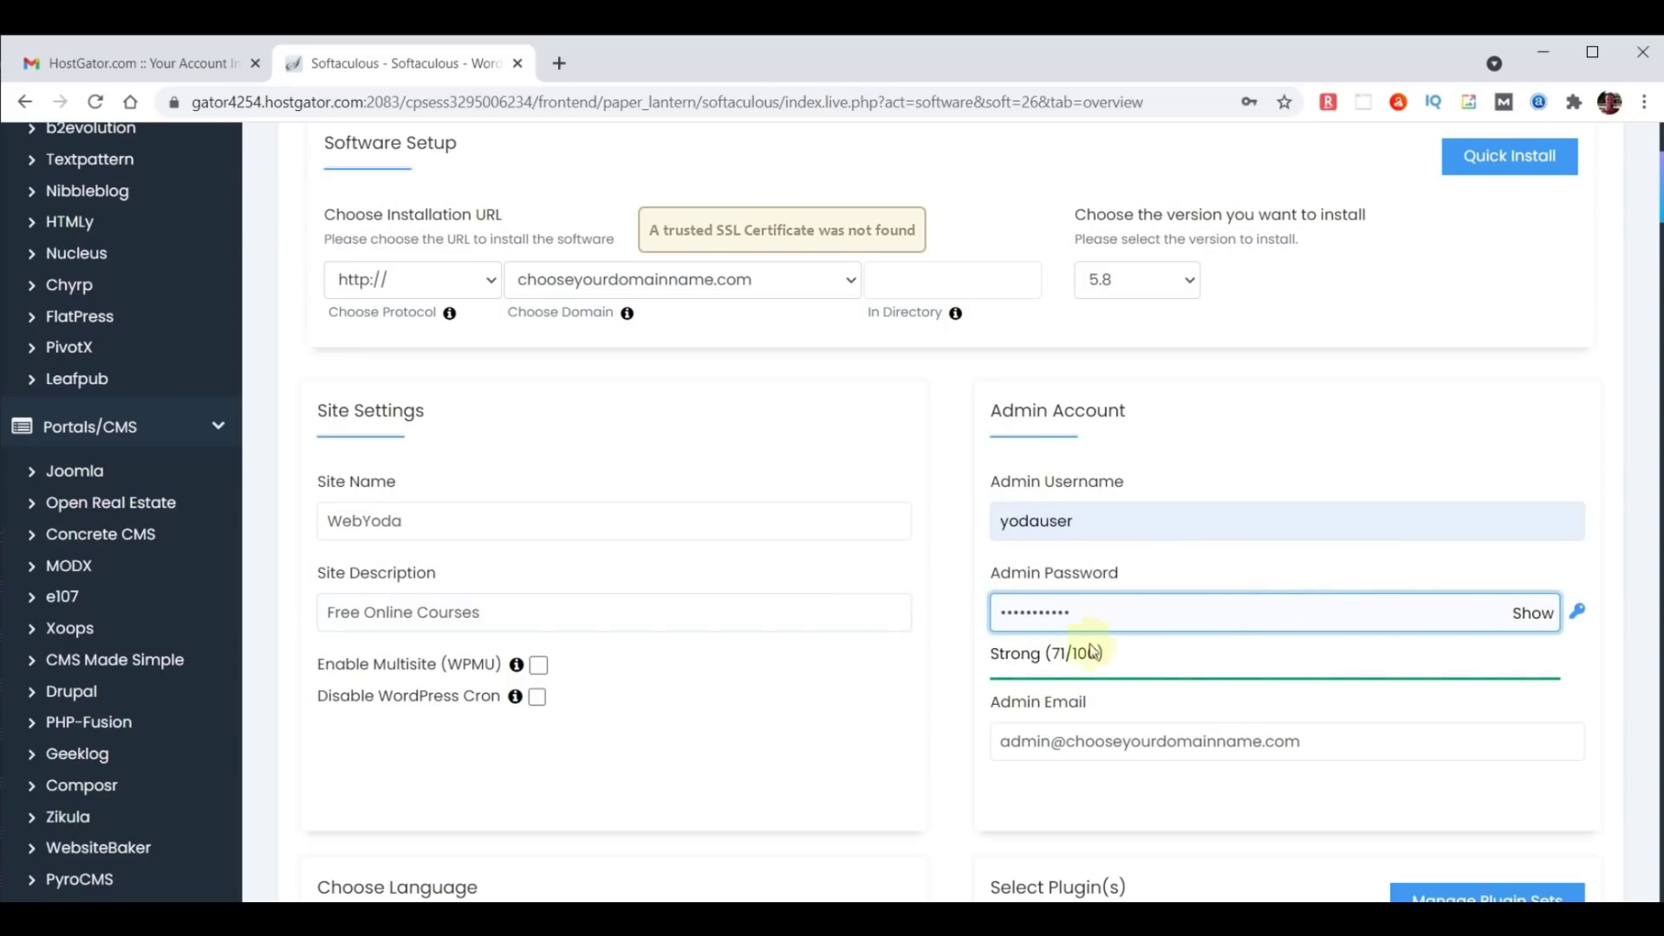
Replace the admin e-mail with the site owner's saved address from autofill.
triple_click(1345, 746)
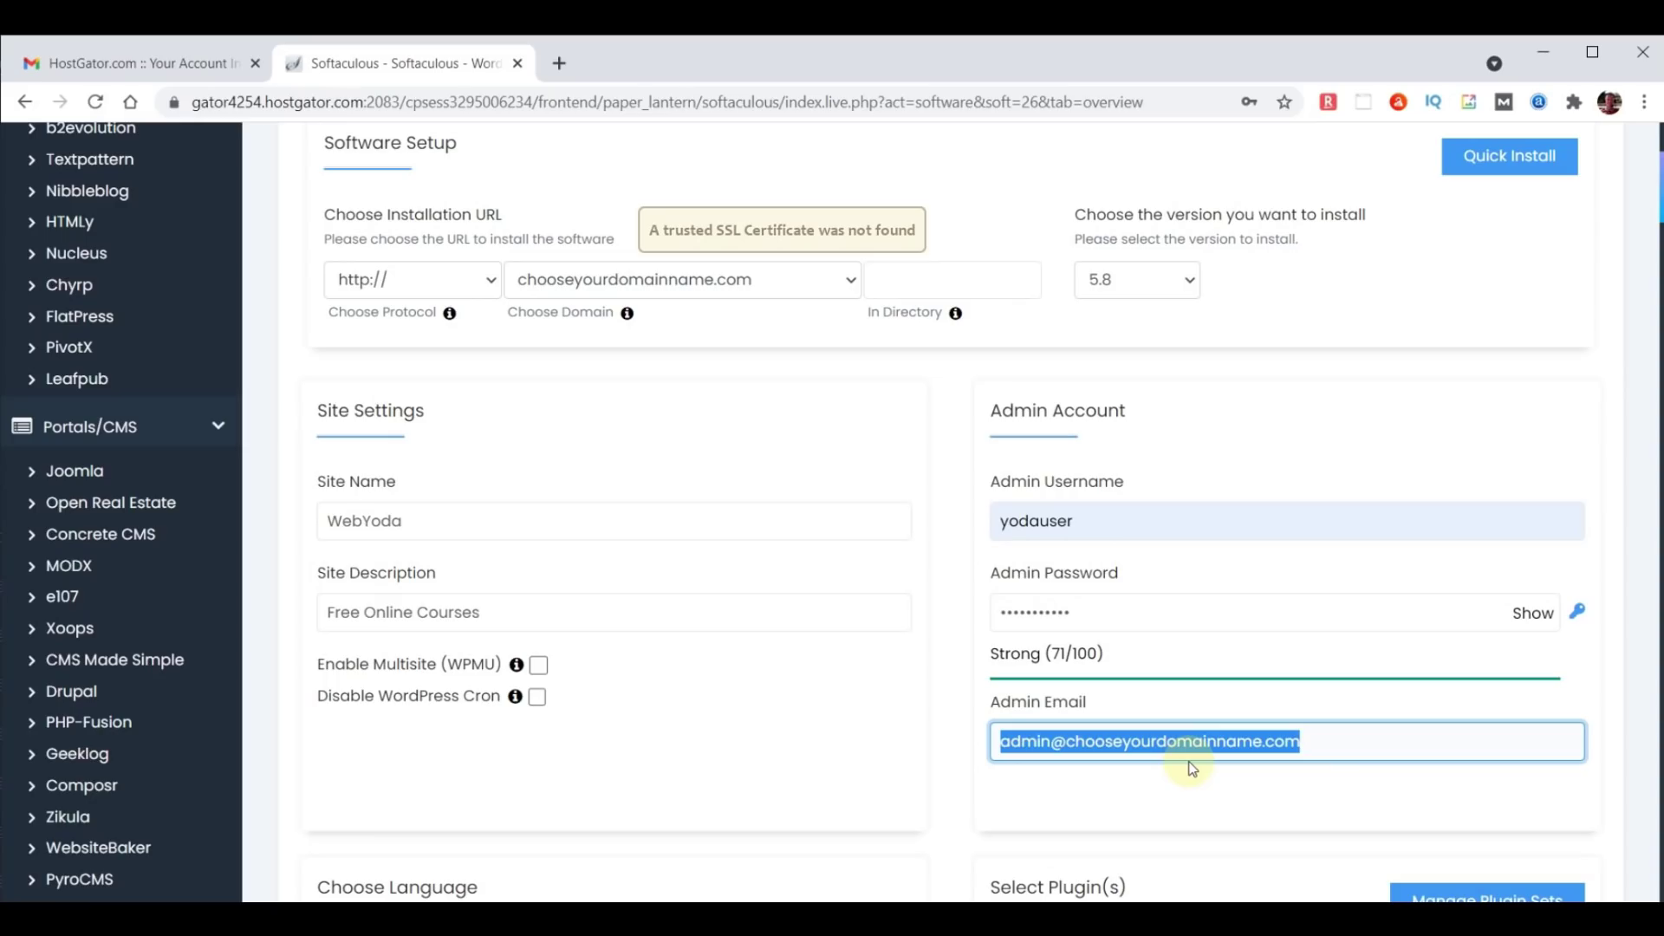
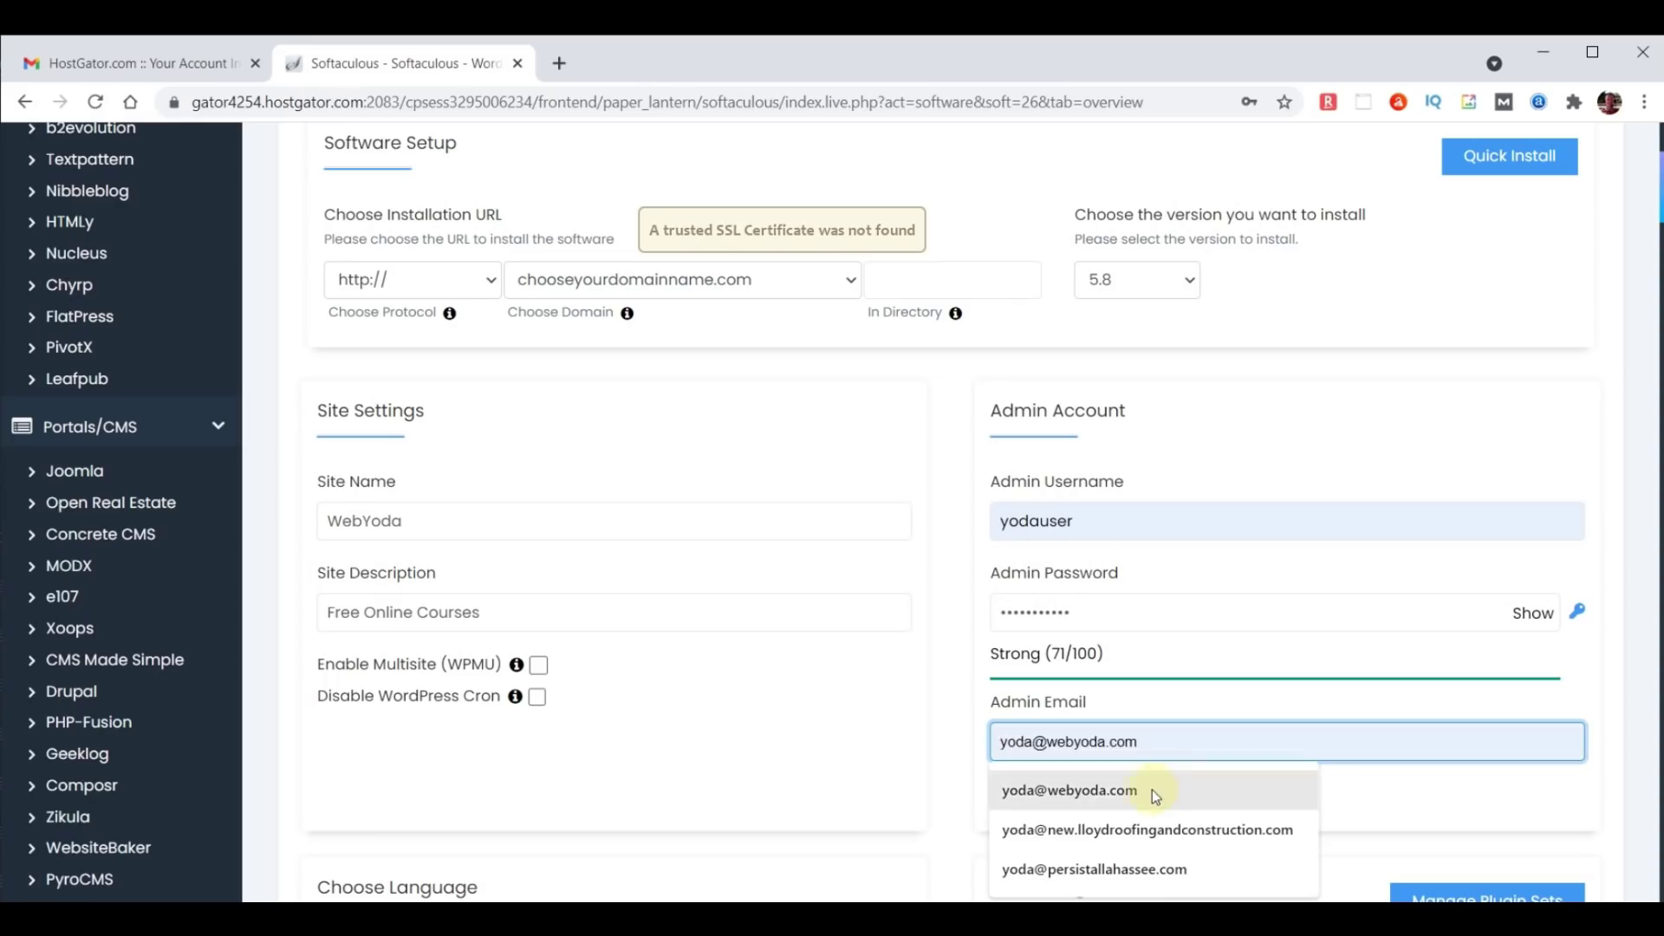
click(1153, 791)
drag(1198, 744, 934, 740)
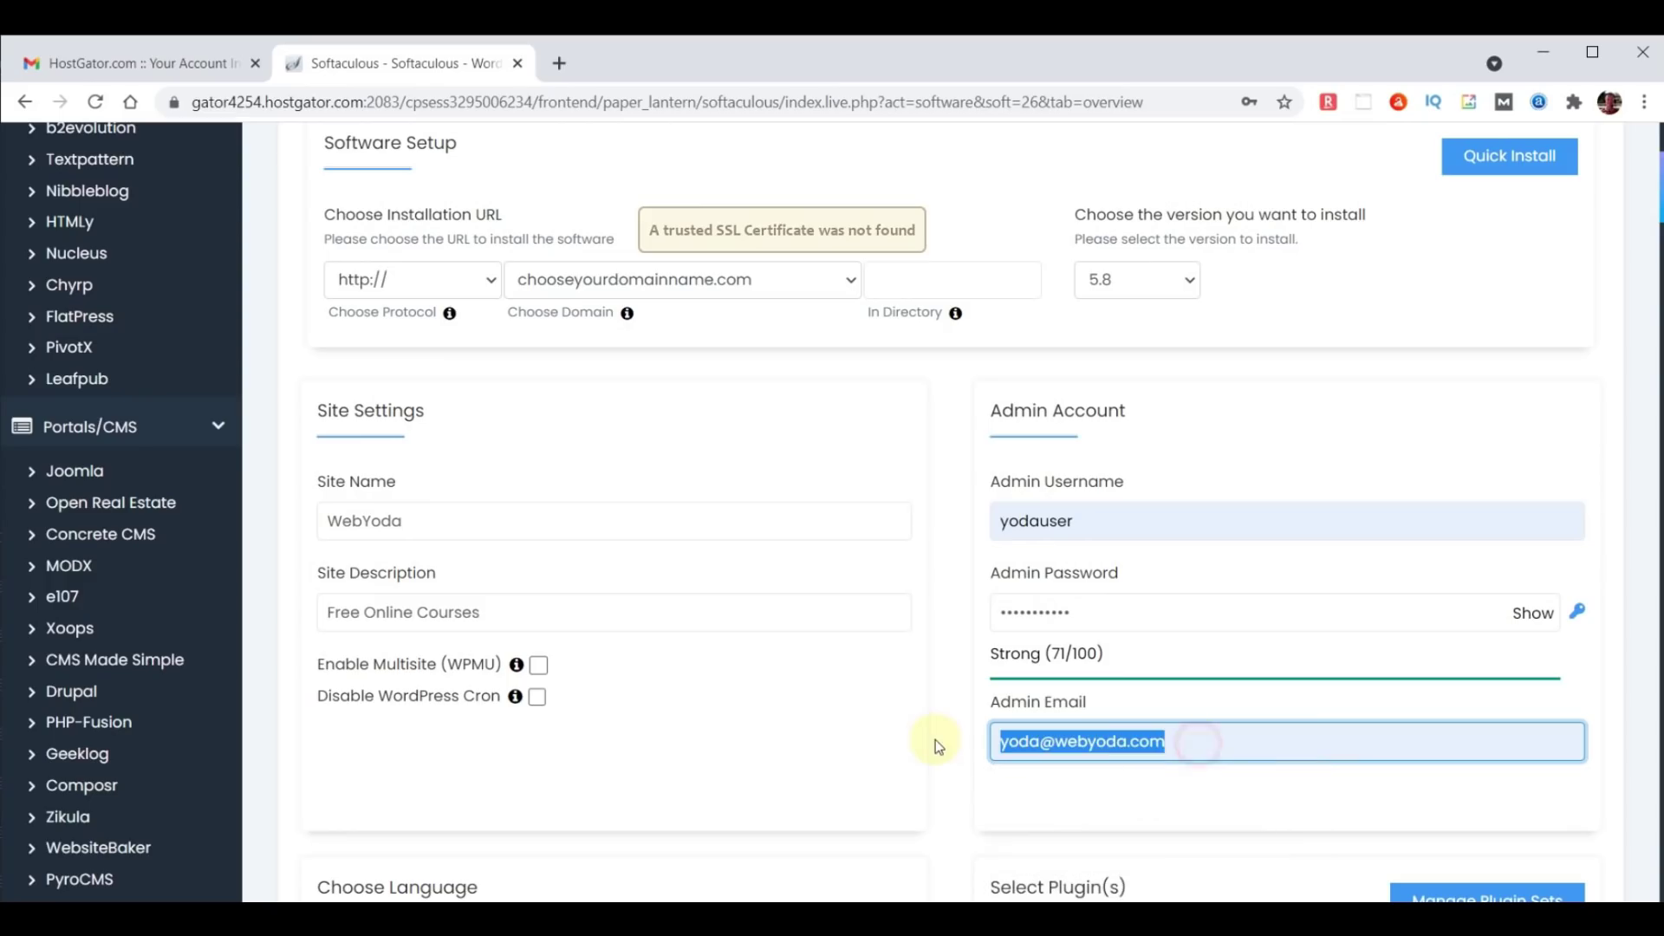
click(934, 740)
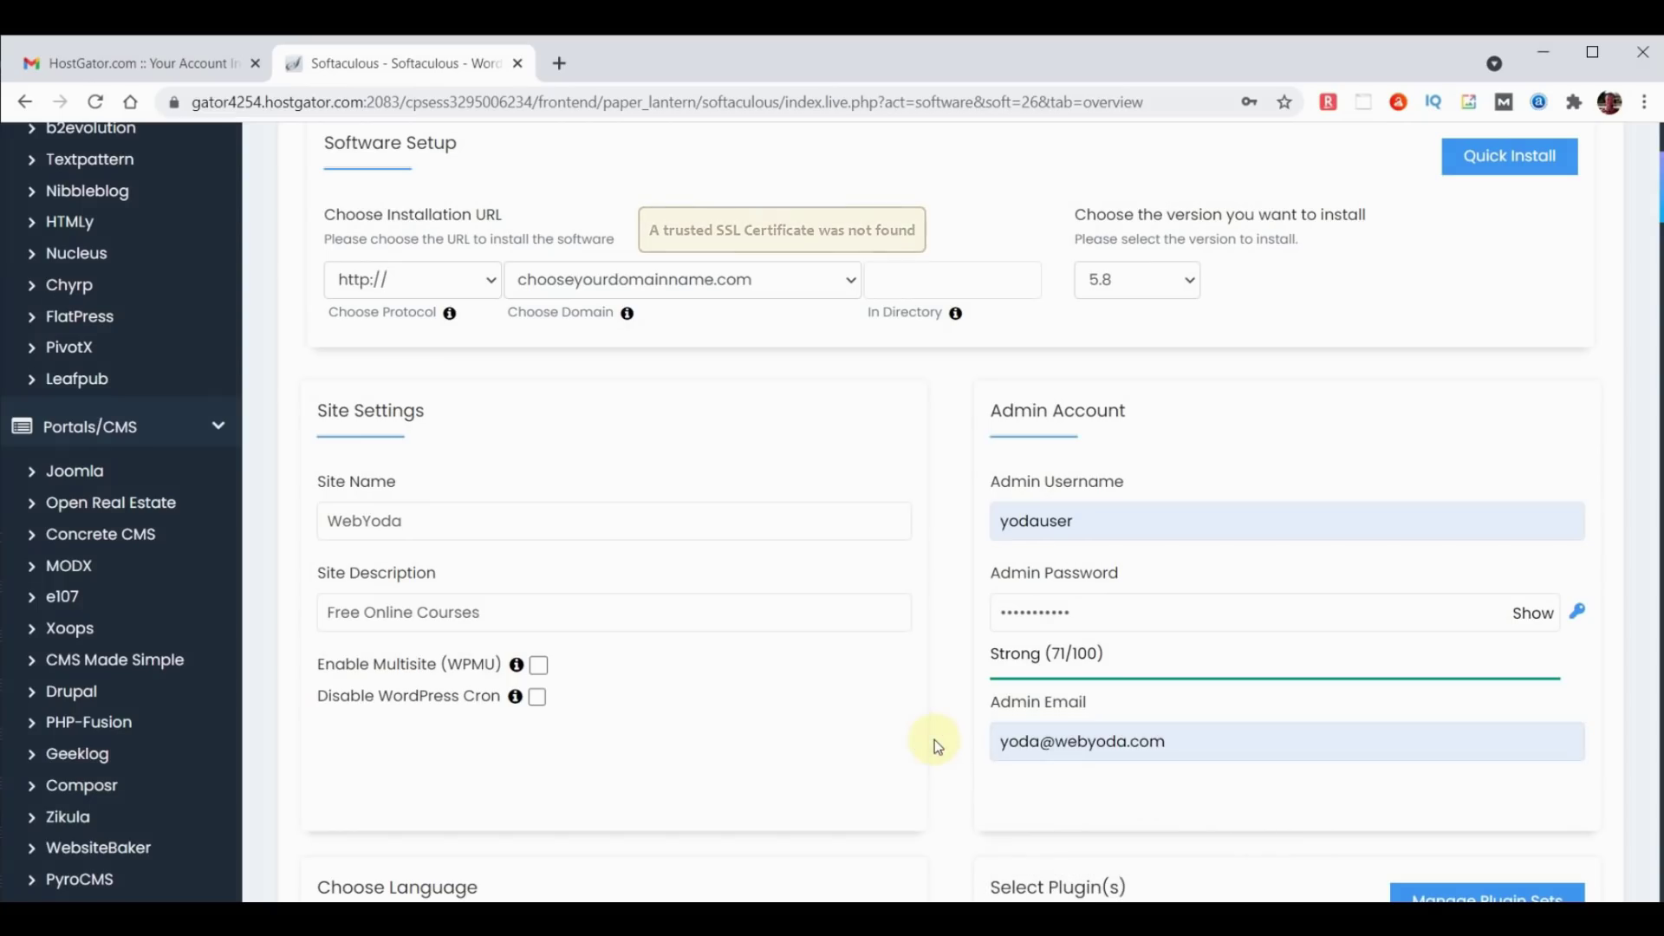
Dismiss the saved-email suggestions at the bottom of the form and launch the WordPress install.
scroll(617, 747, down, 4)
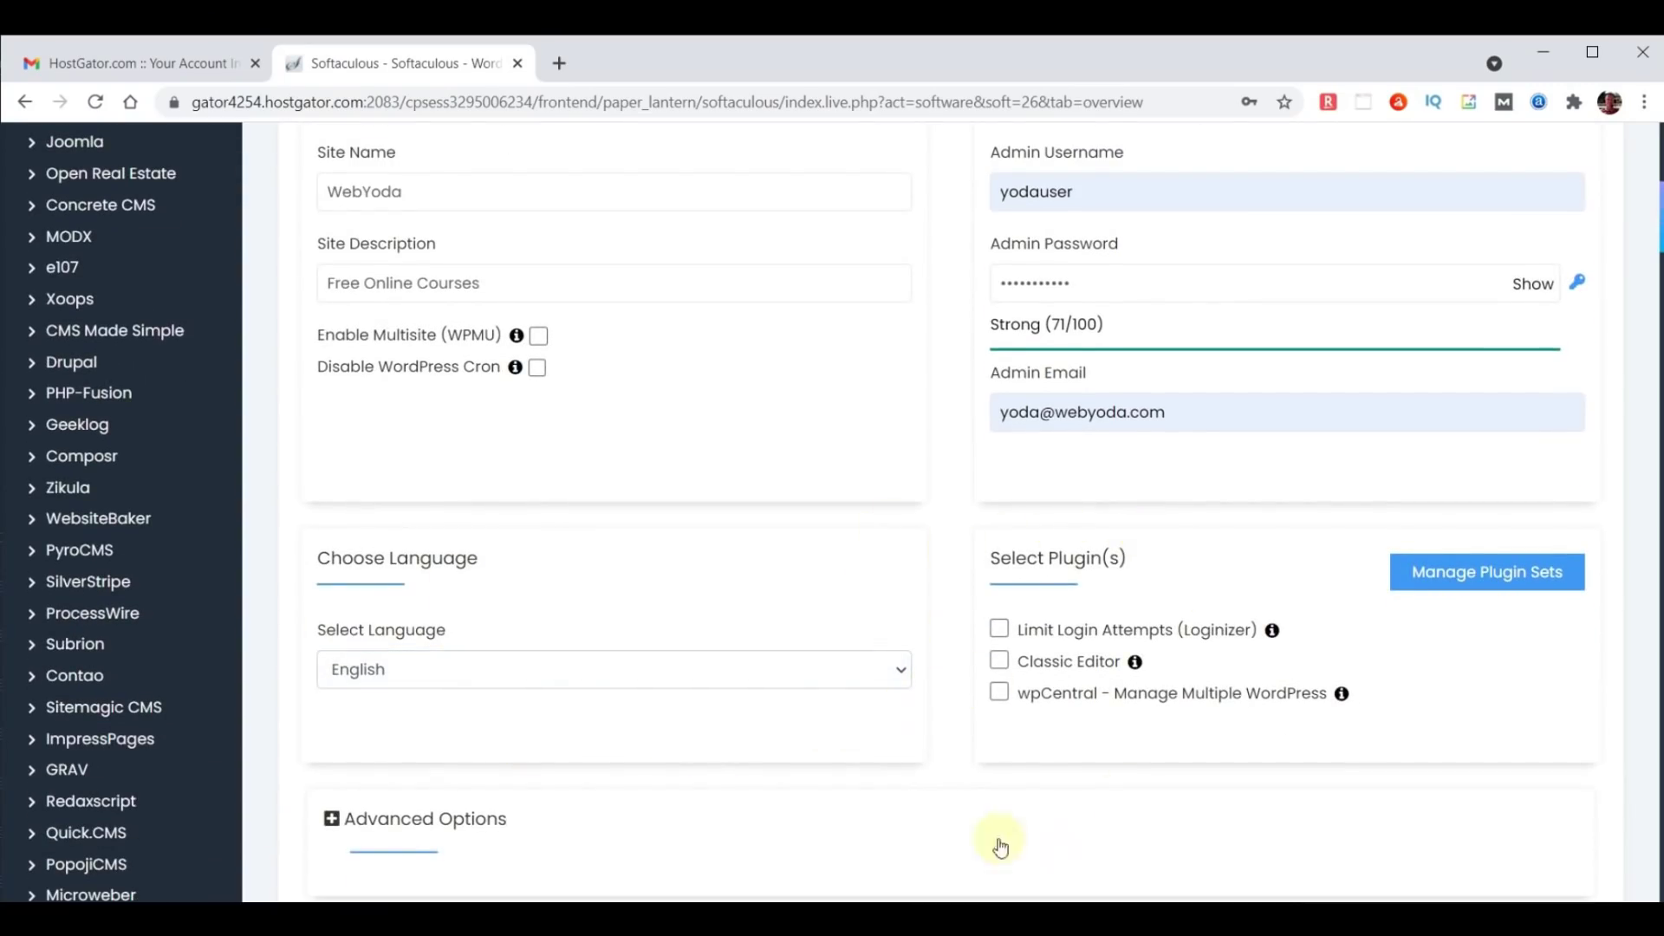
scroll(1146, 538, down, 3)
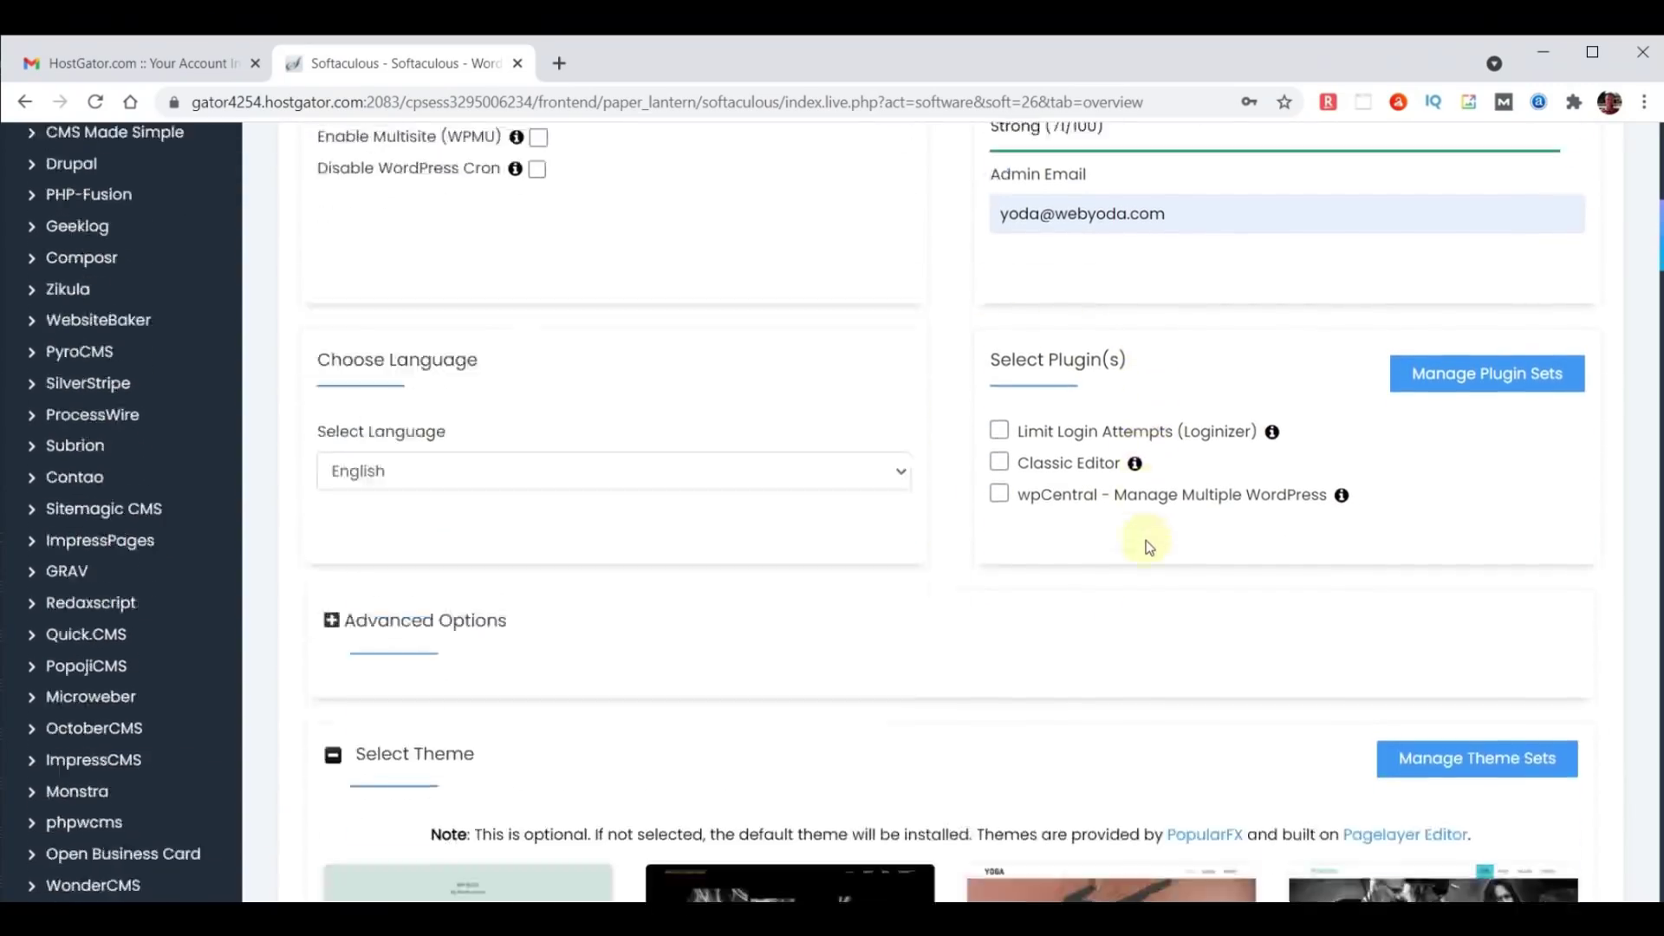
scroll(1146, 546, down, 2)
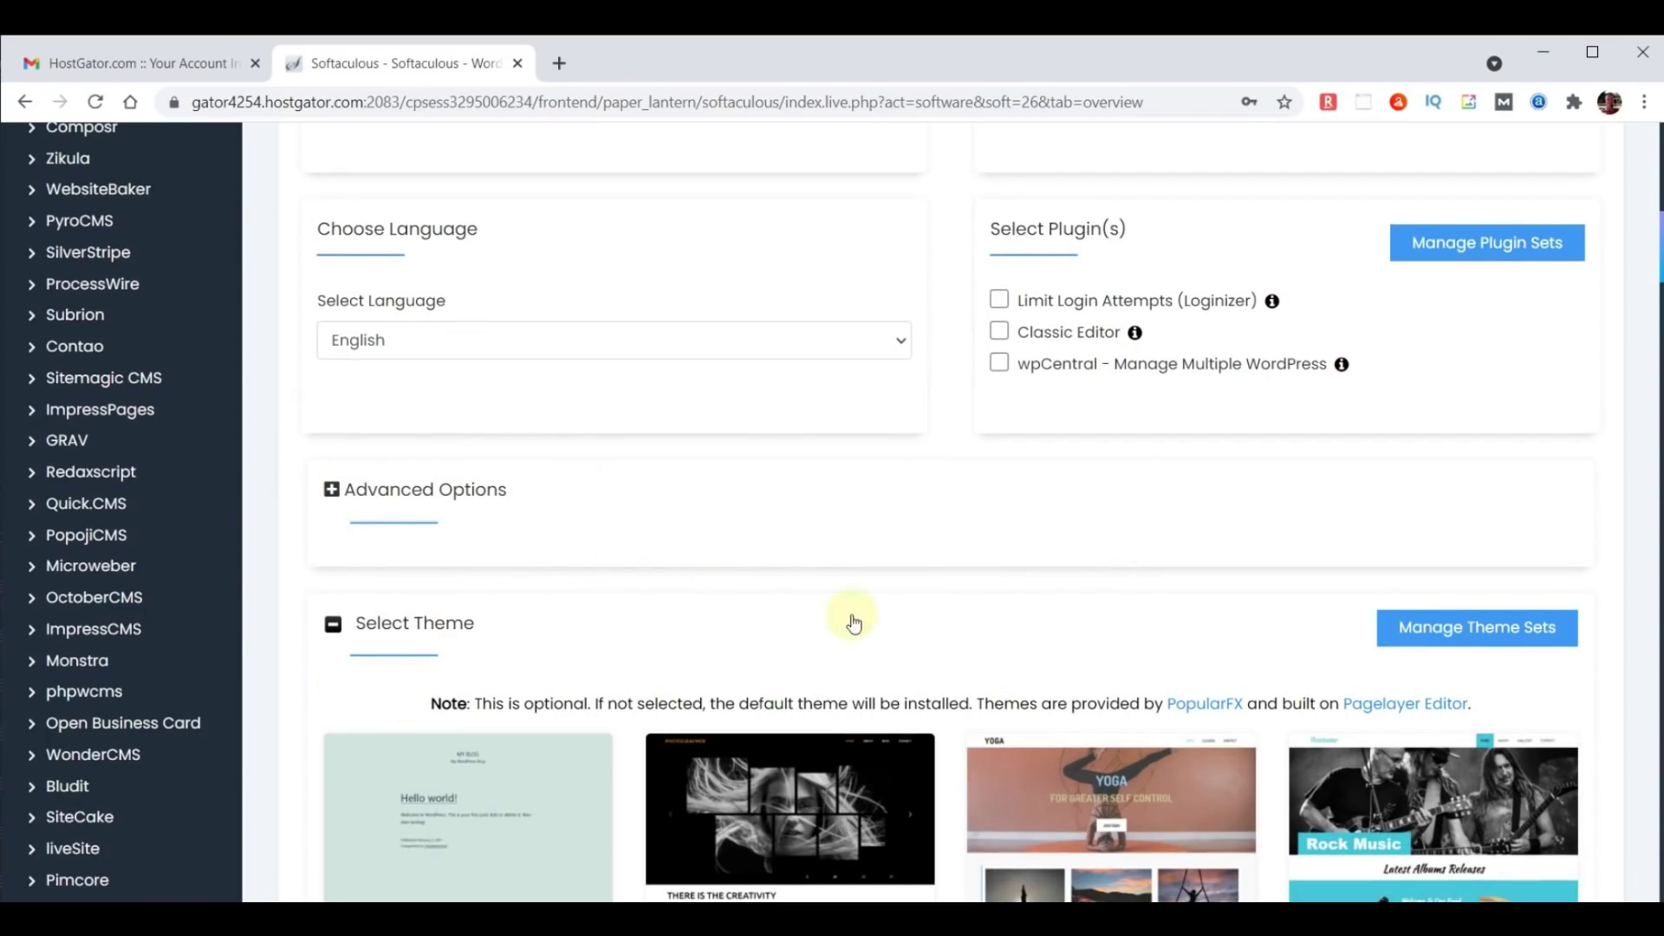
scroll(953, 631, down, 1)
scroll(966, 633, down, 6)
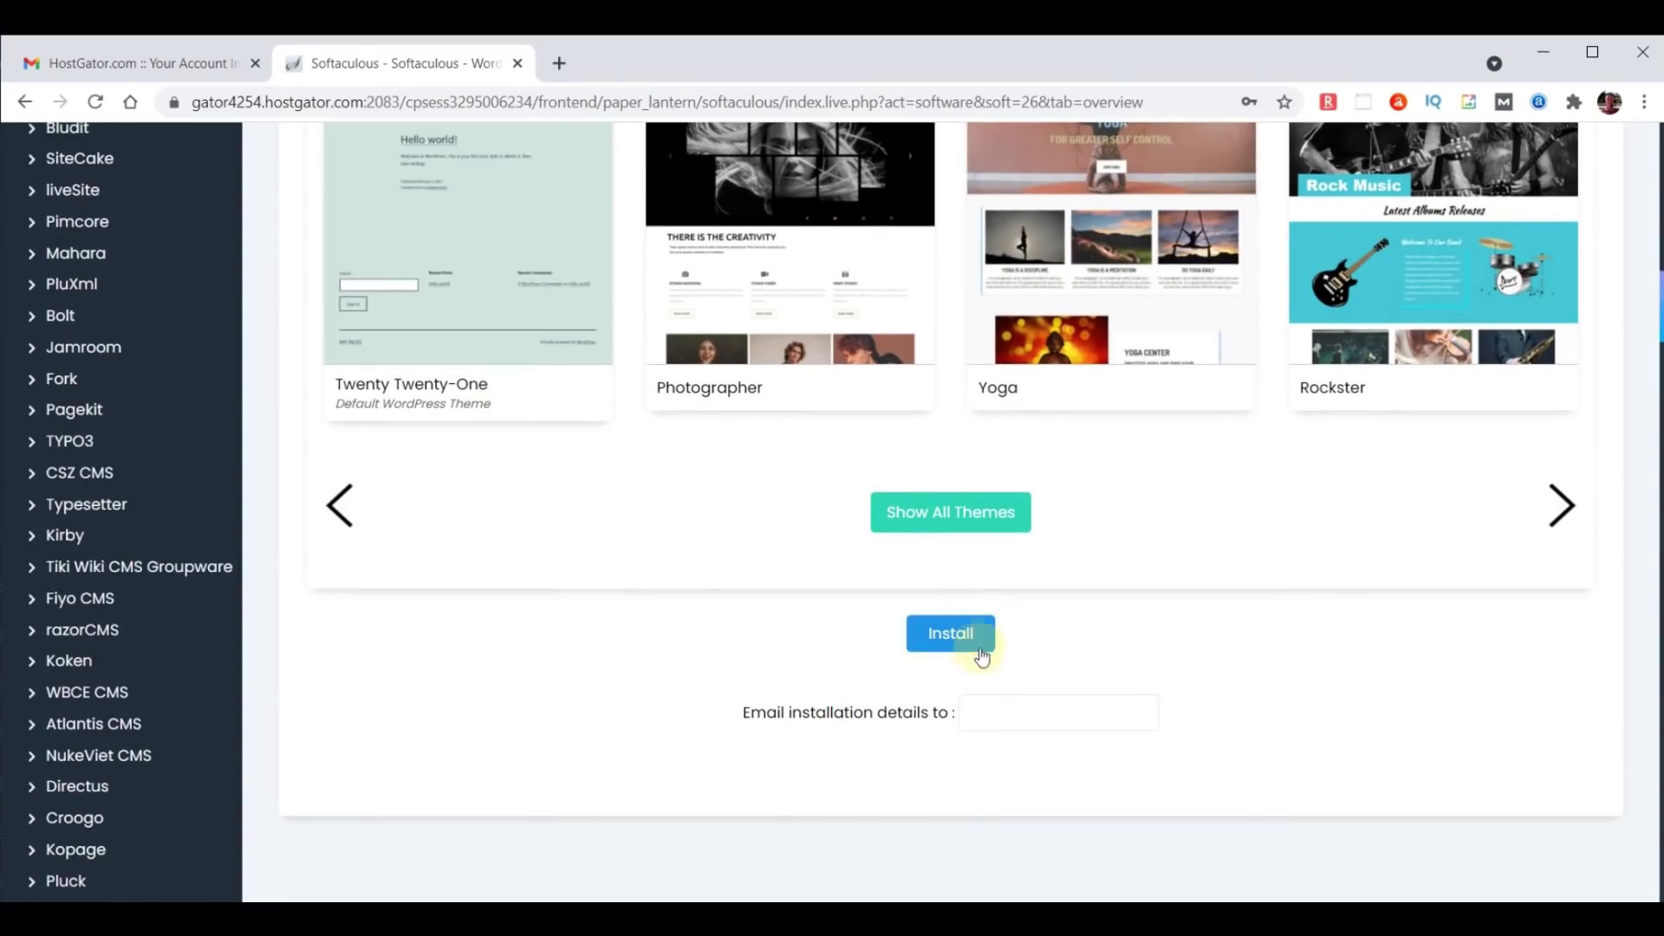
click(982, 716)
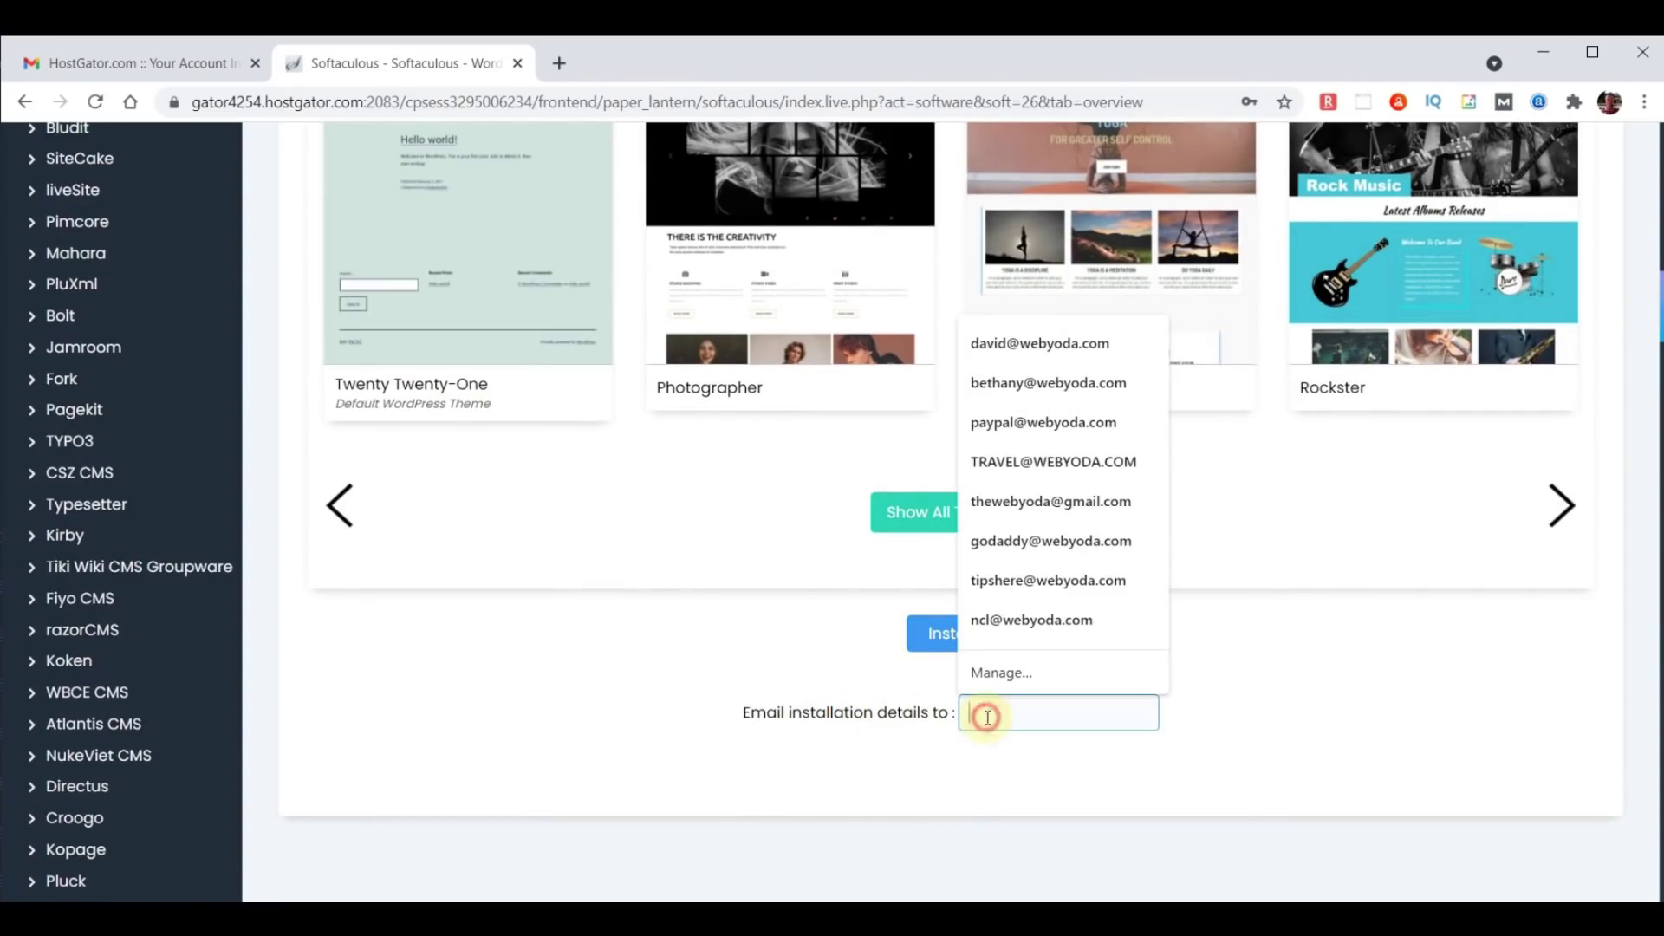
click(987, 717)
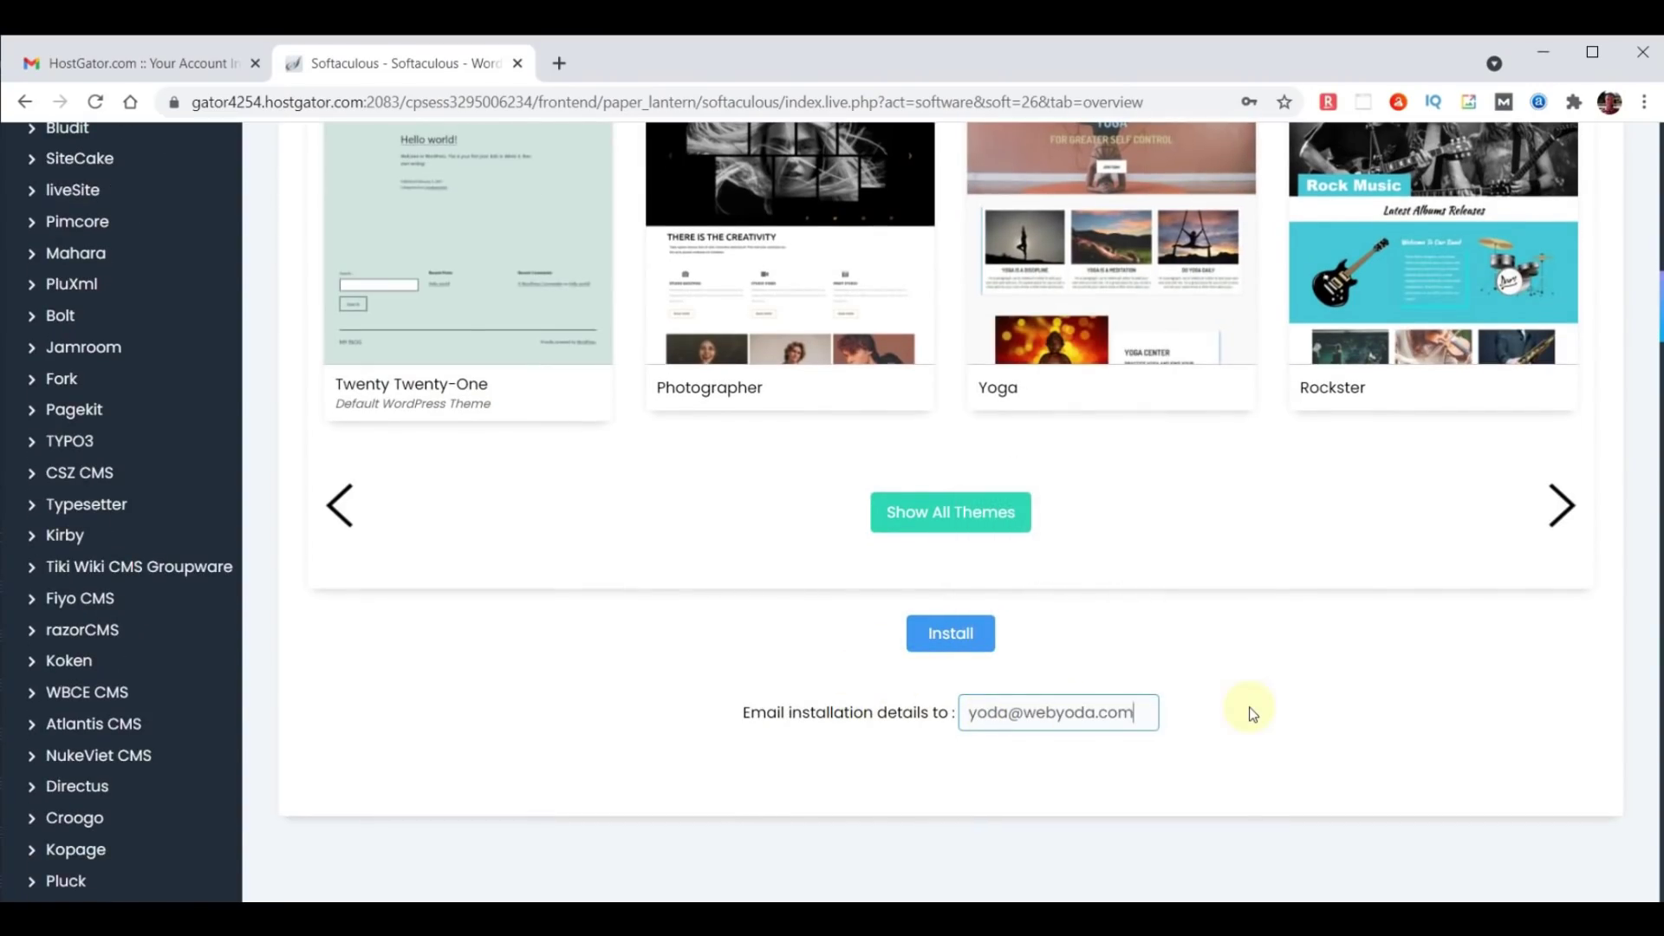
click(953, 633)
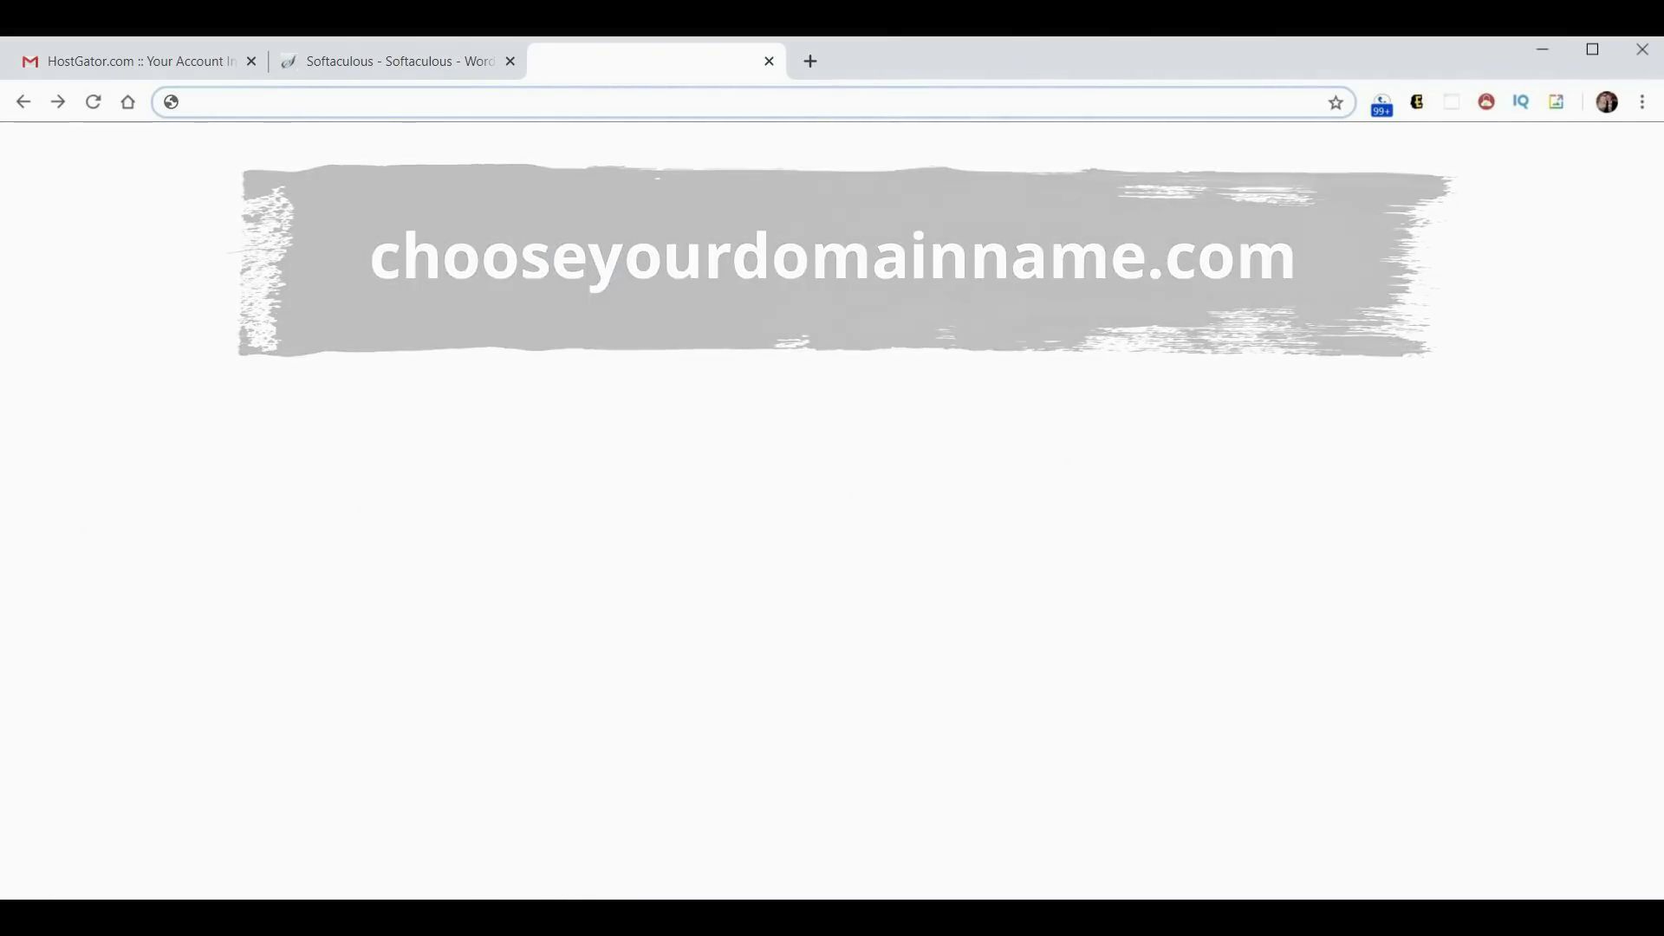
Load chooseyourdomainname.com in the new tab to test the fresh site.
text(chooseyourdomainname.com)
key(Return)
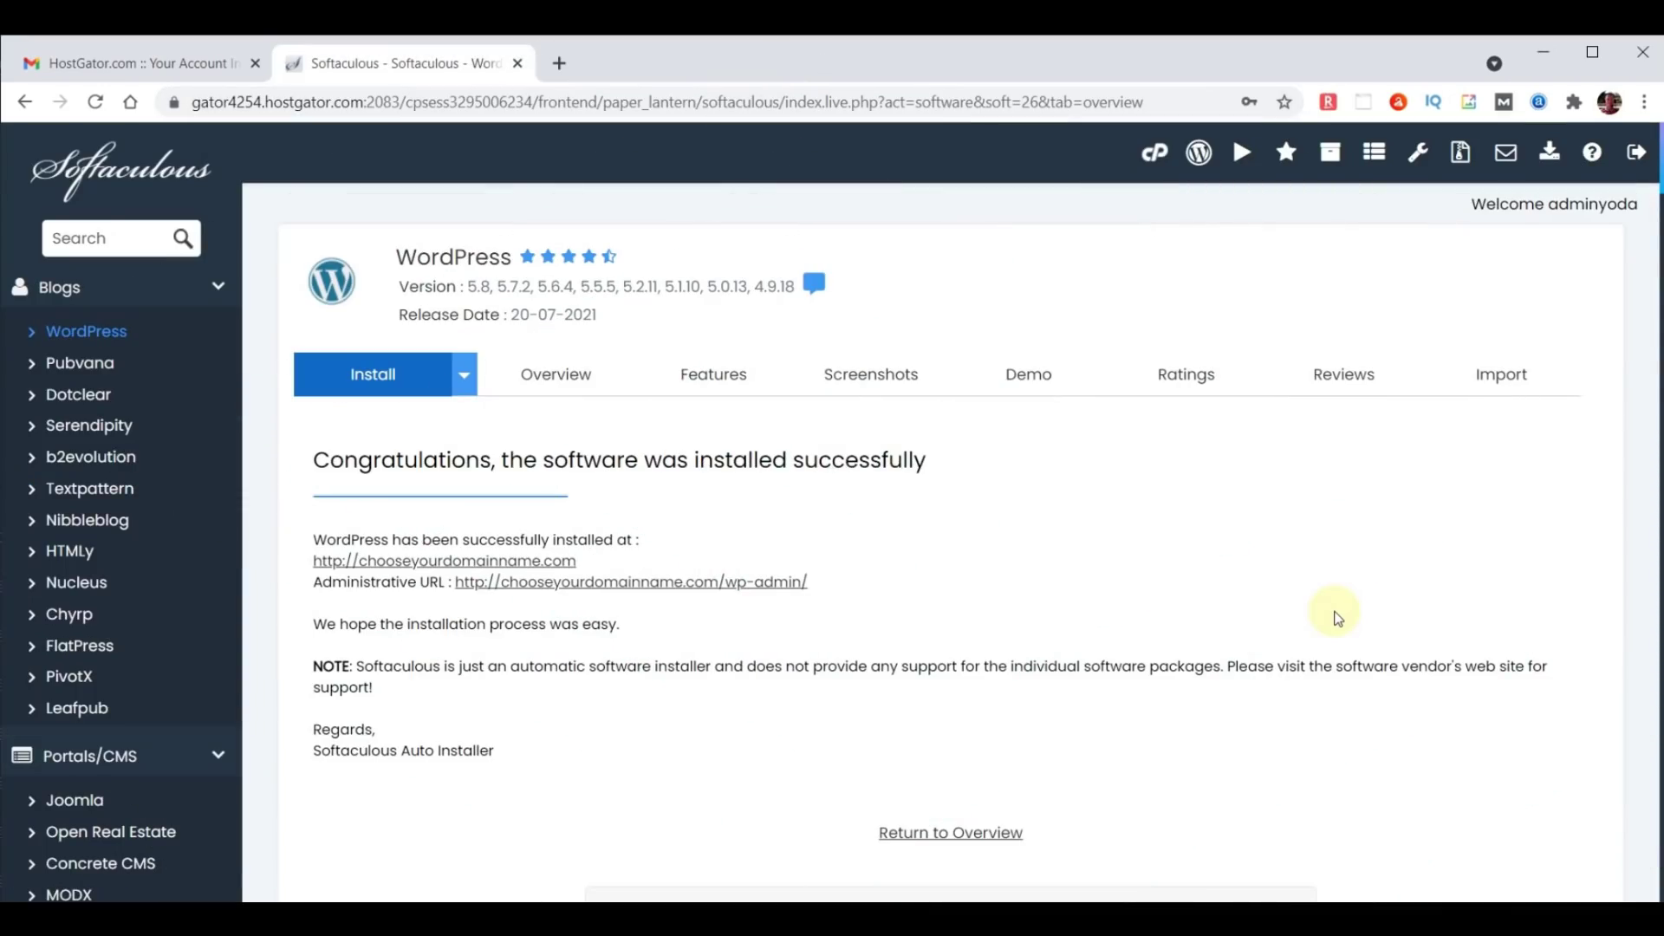
Load the chooseyourdomainname.com site in a new browser tab.
click(559, 64)
click(566, 102)
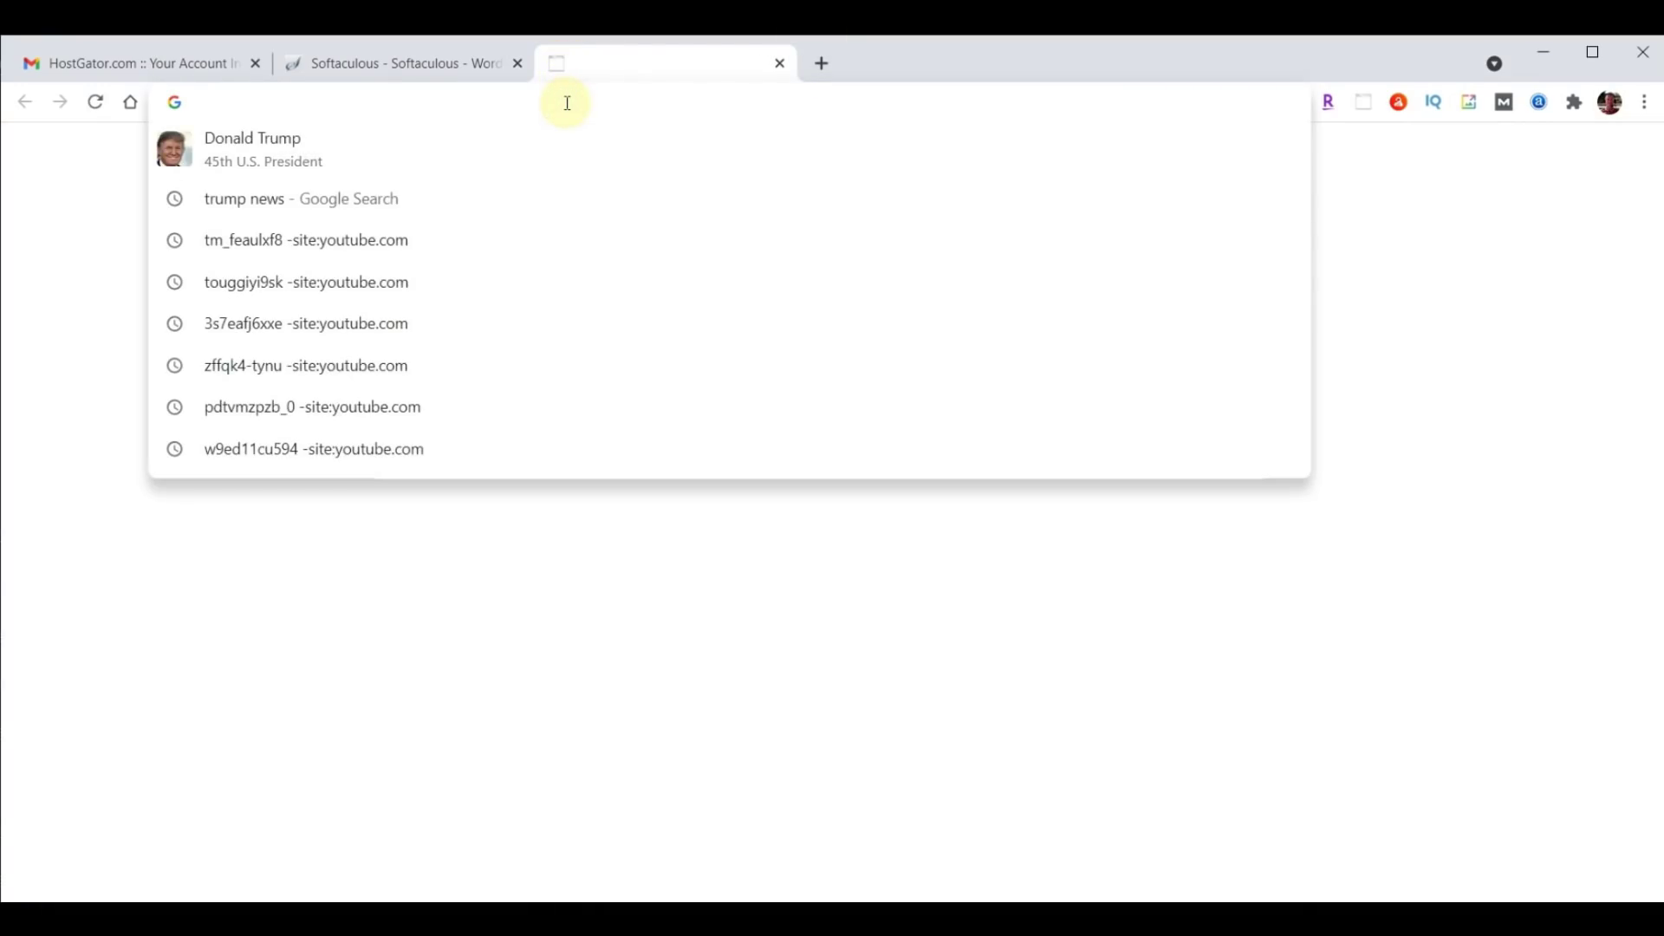
text(chooseyourdomainname.com)
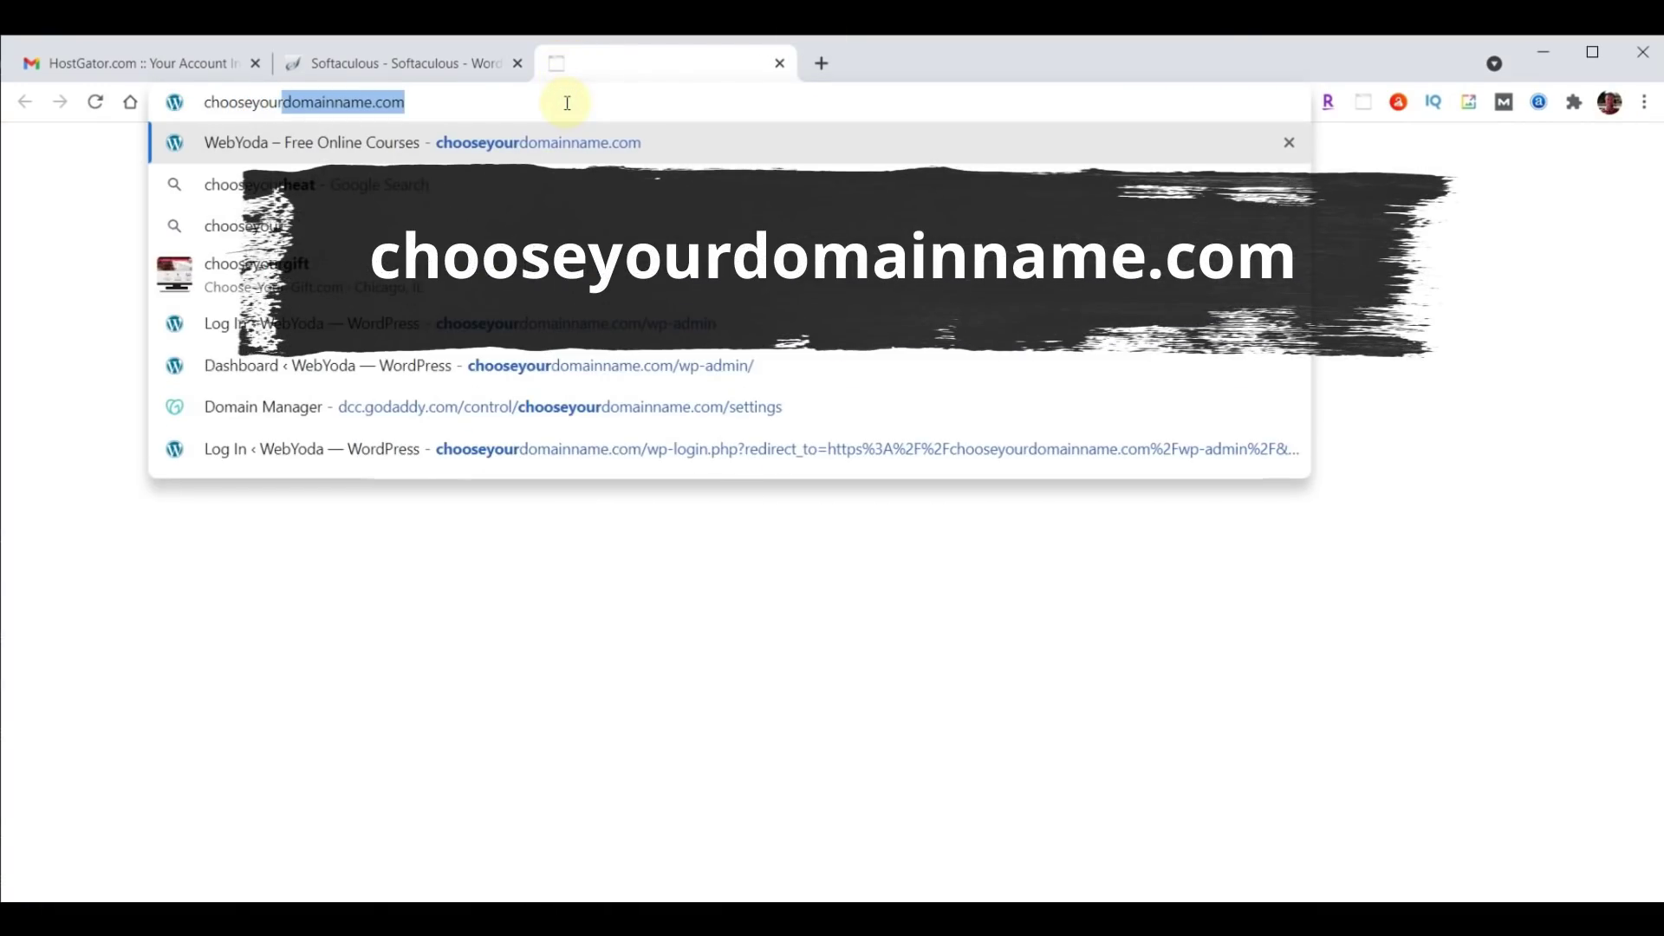
key(Return)
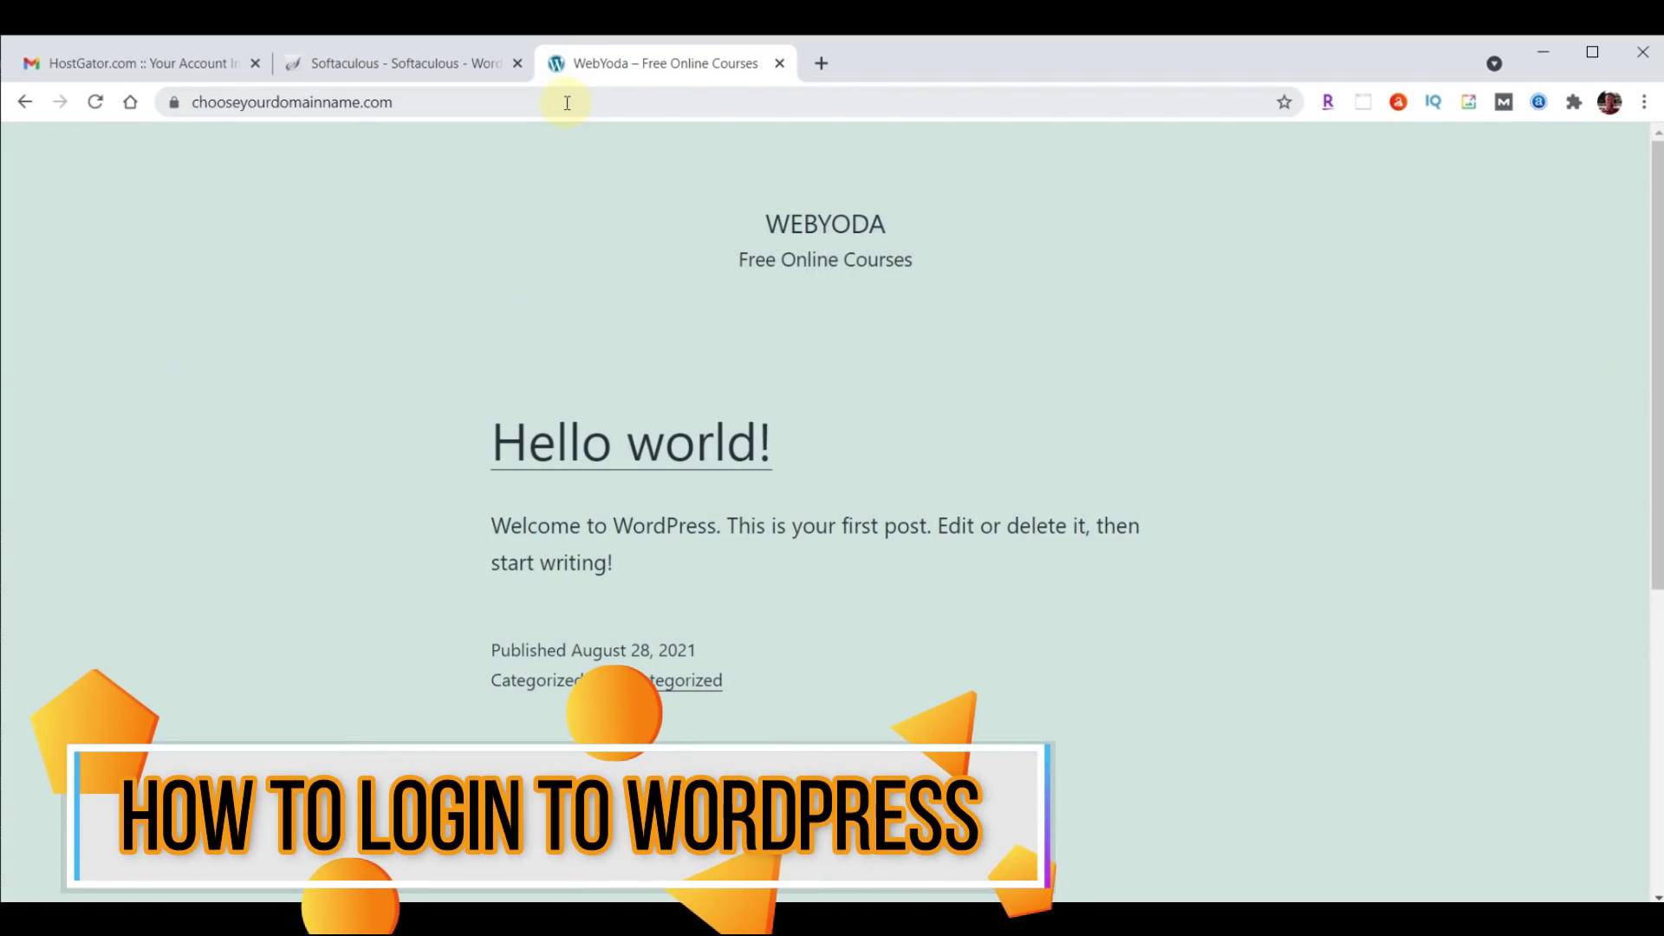
Go to the site's /wp-admin login page by appending /wp-admin to the address.
click(549, 101)
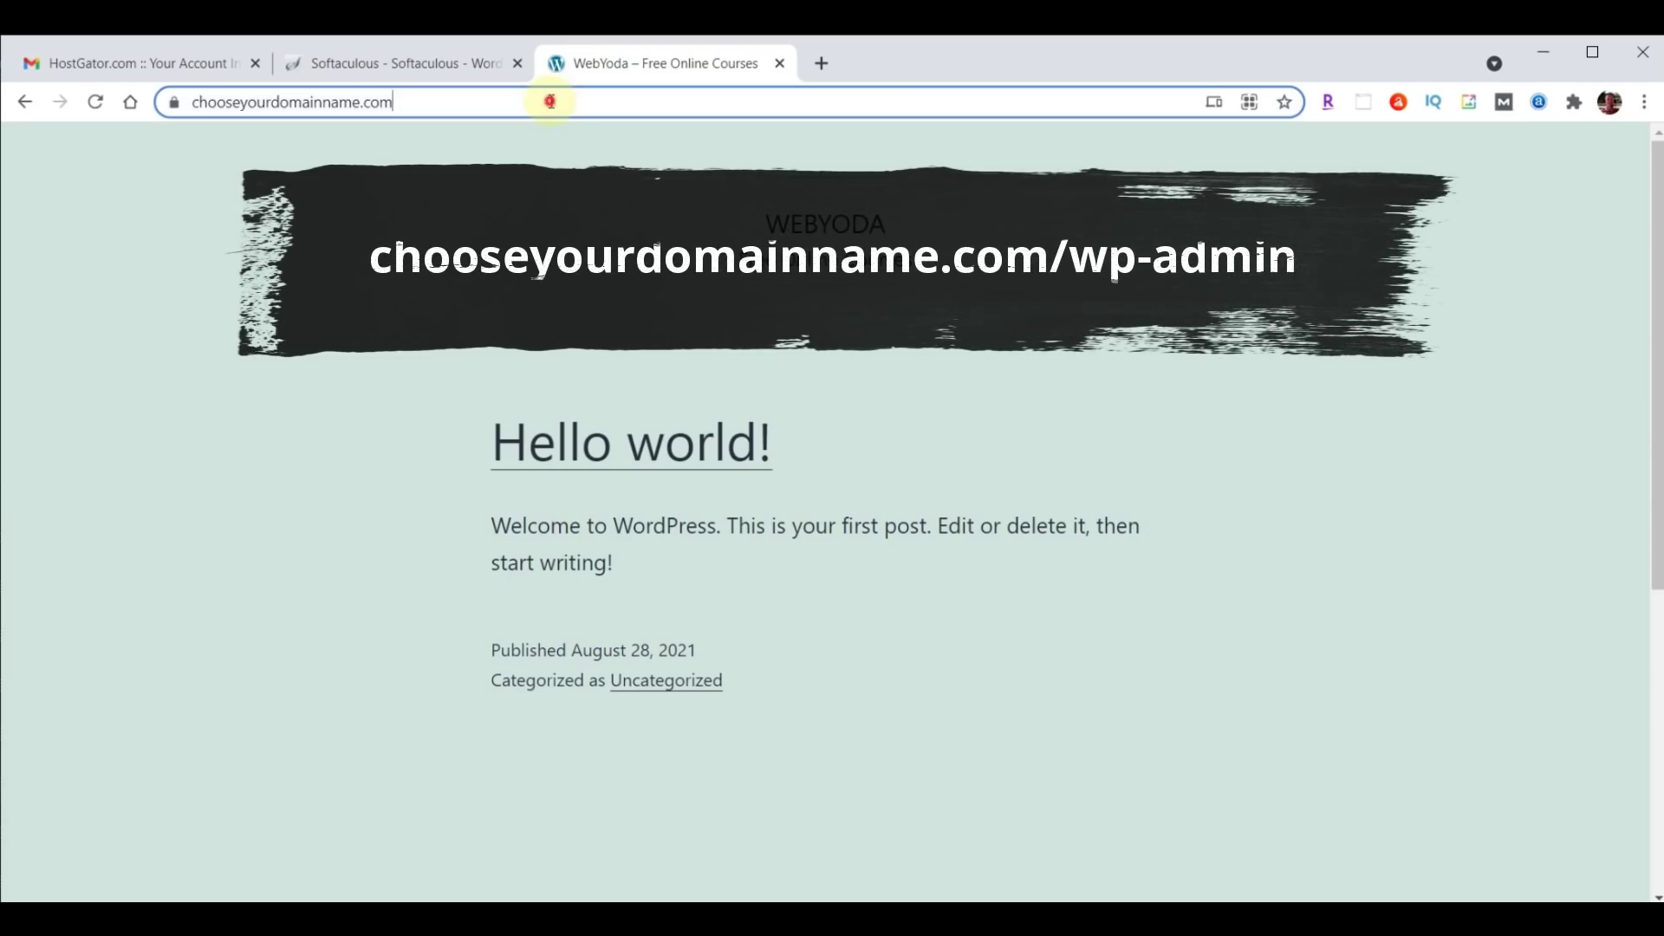
key(End)
text(/wp-admin)
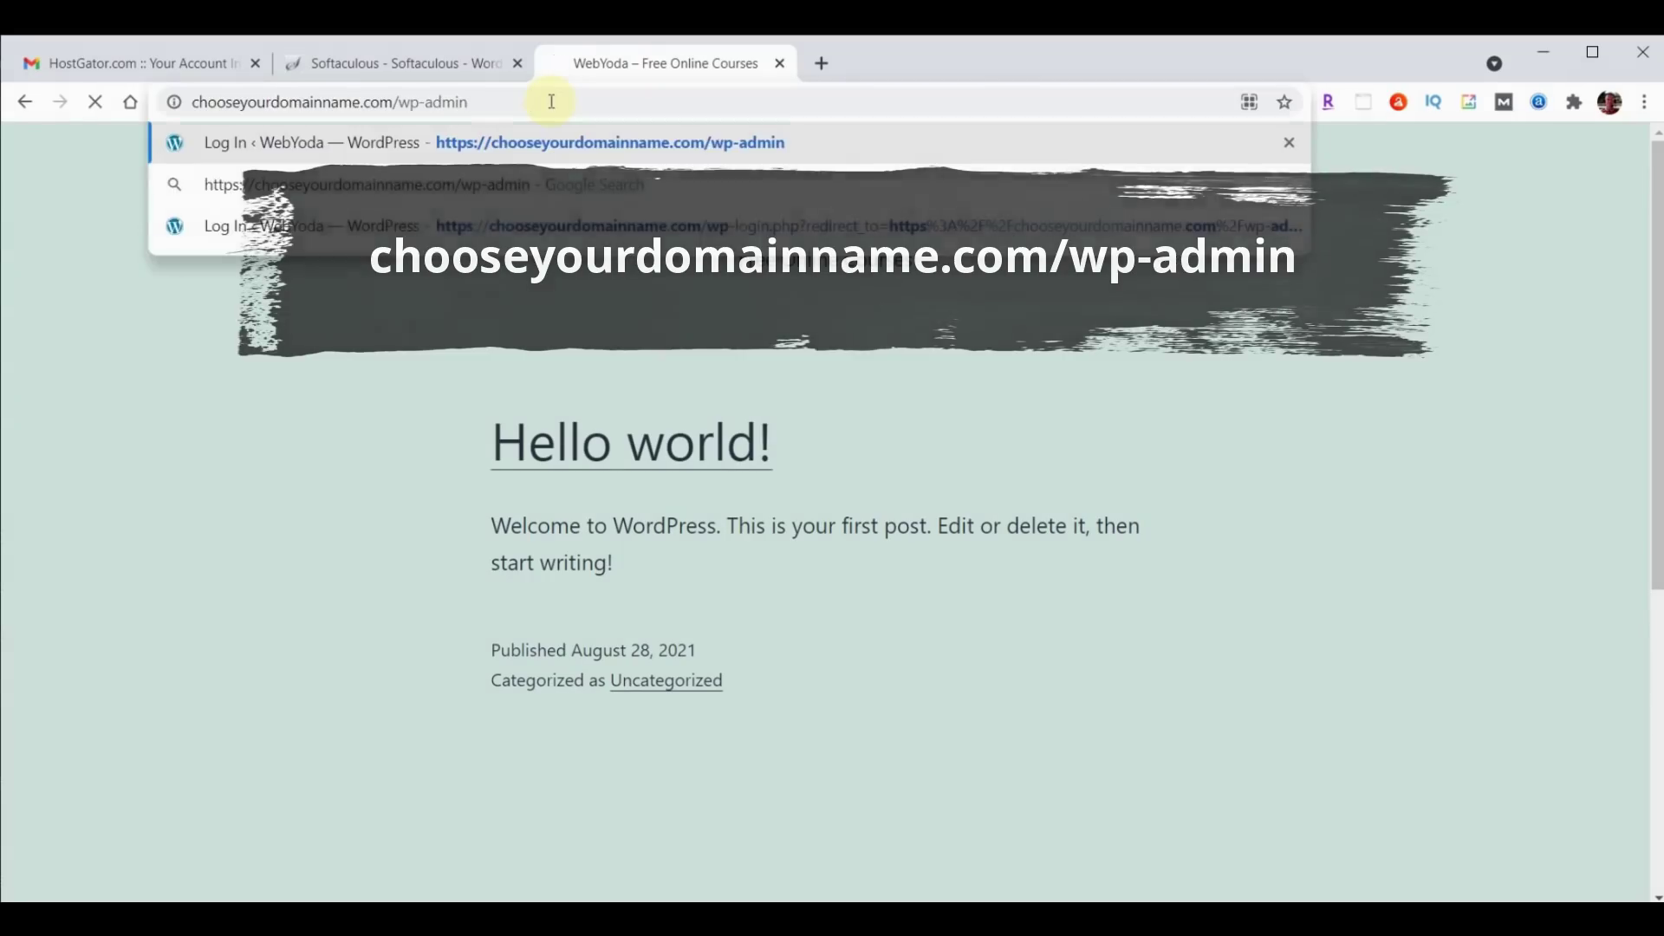
key(Return)
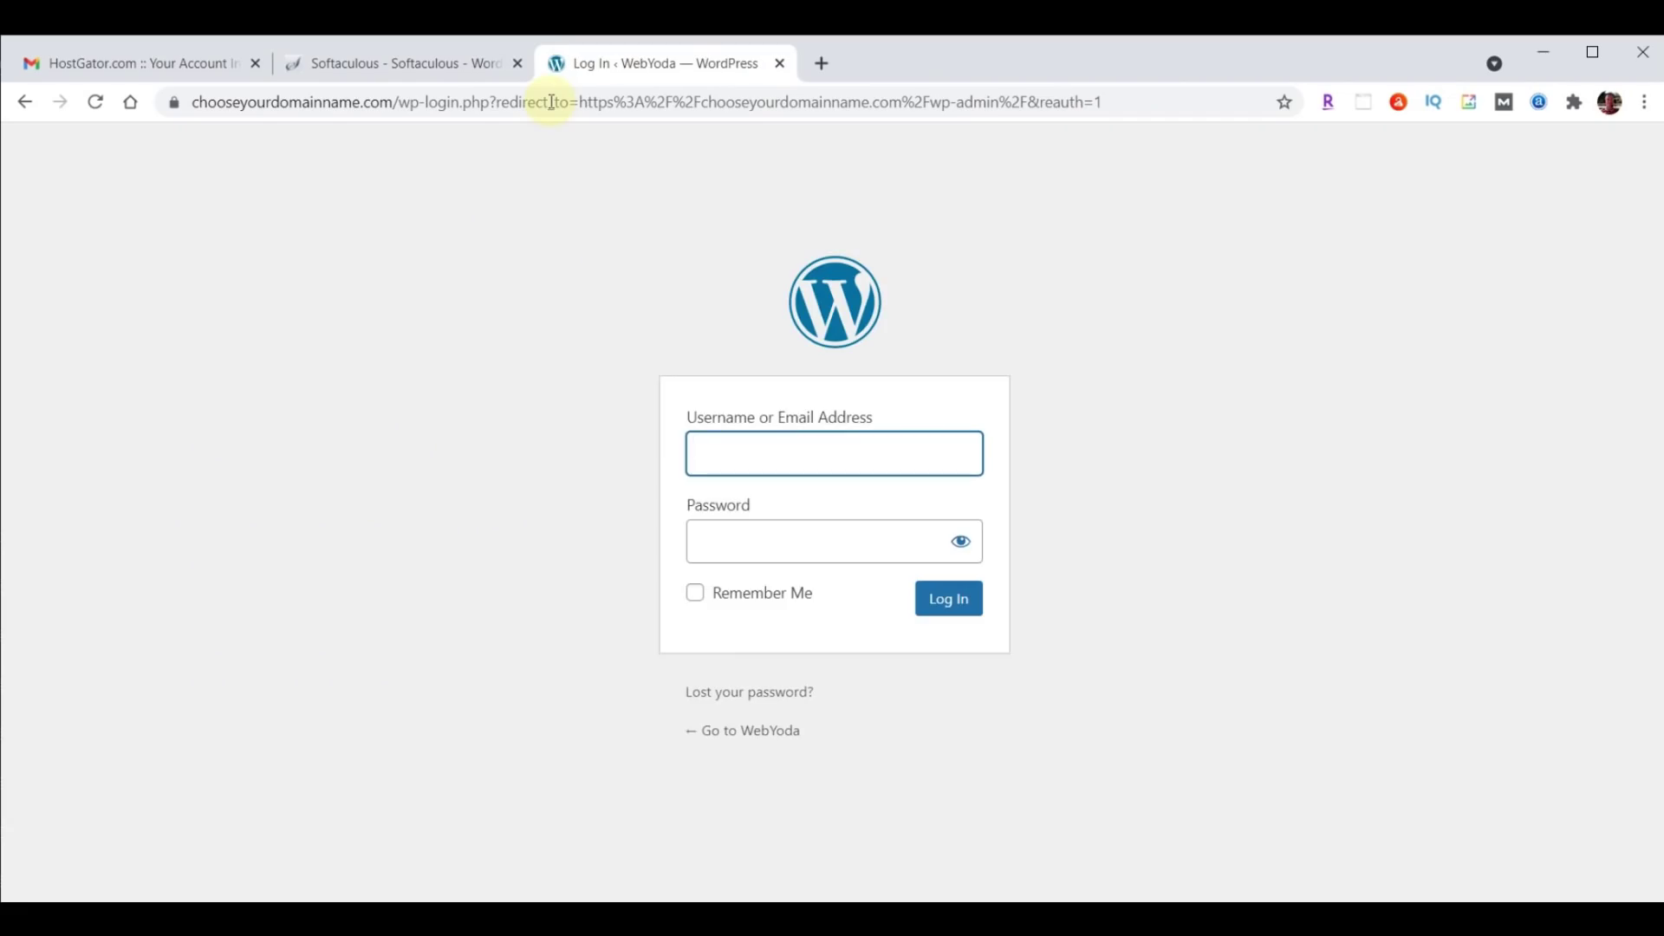
Log in to the WebYoda admin with the site's username and the pasted password.
click(757, 459)
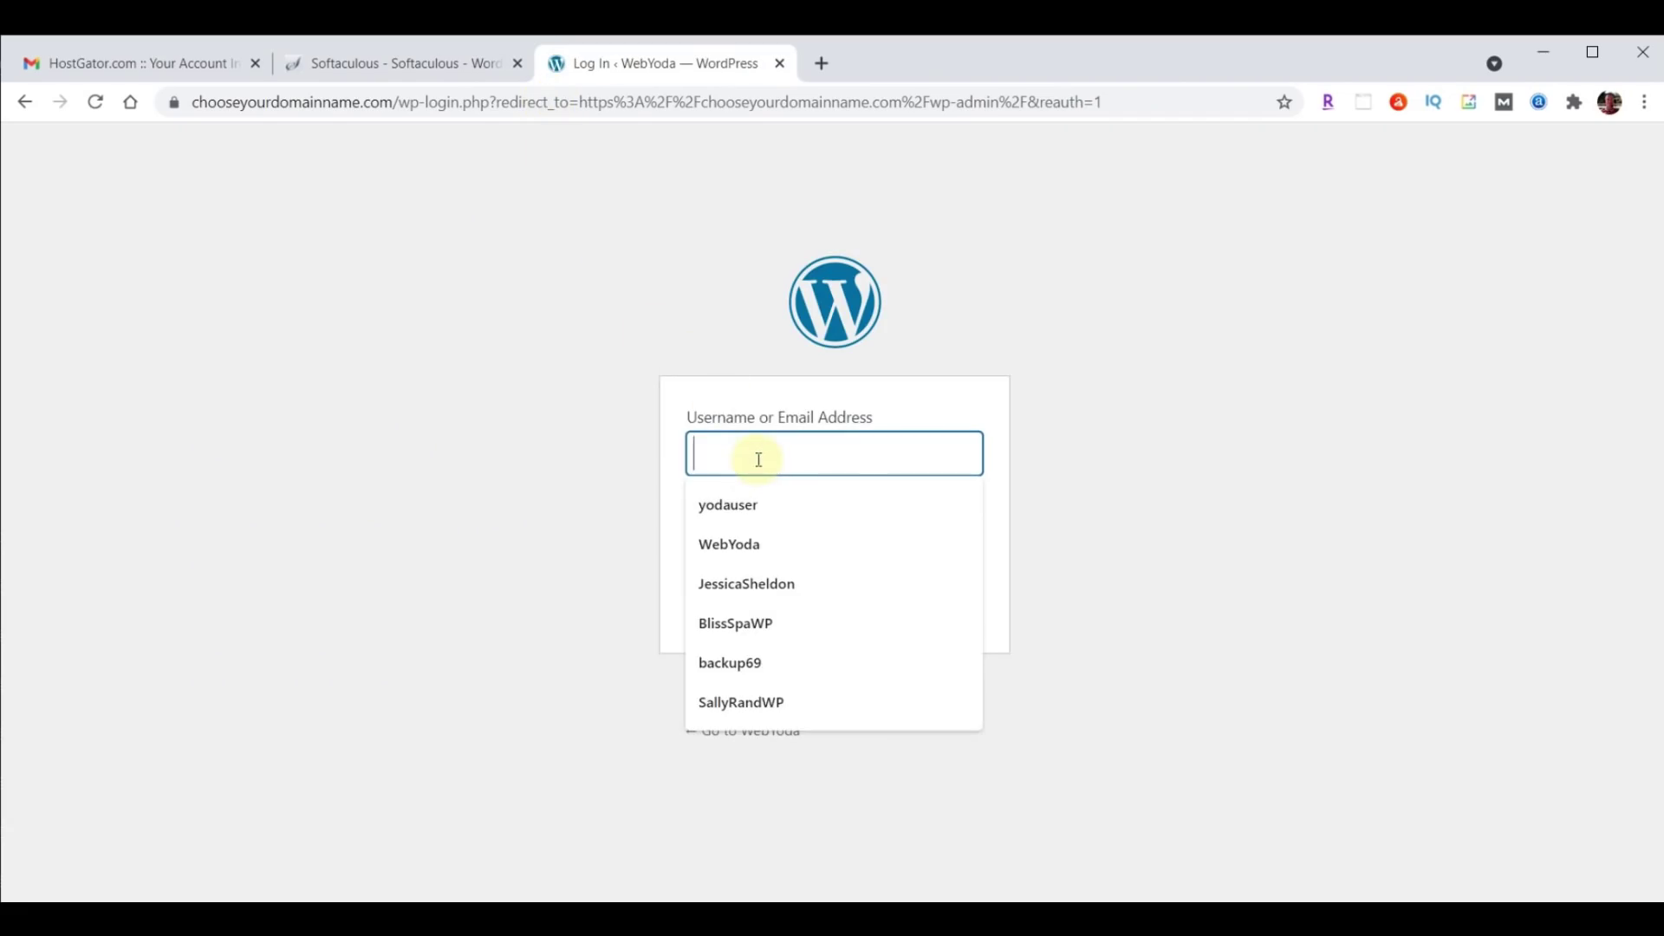
text(yodauser)
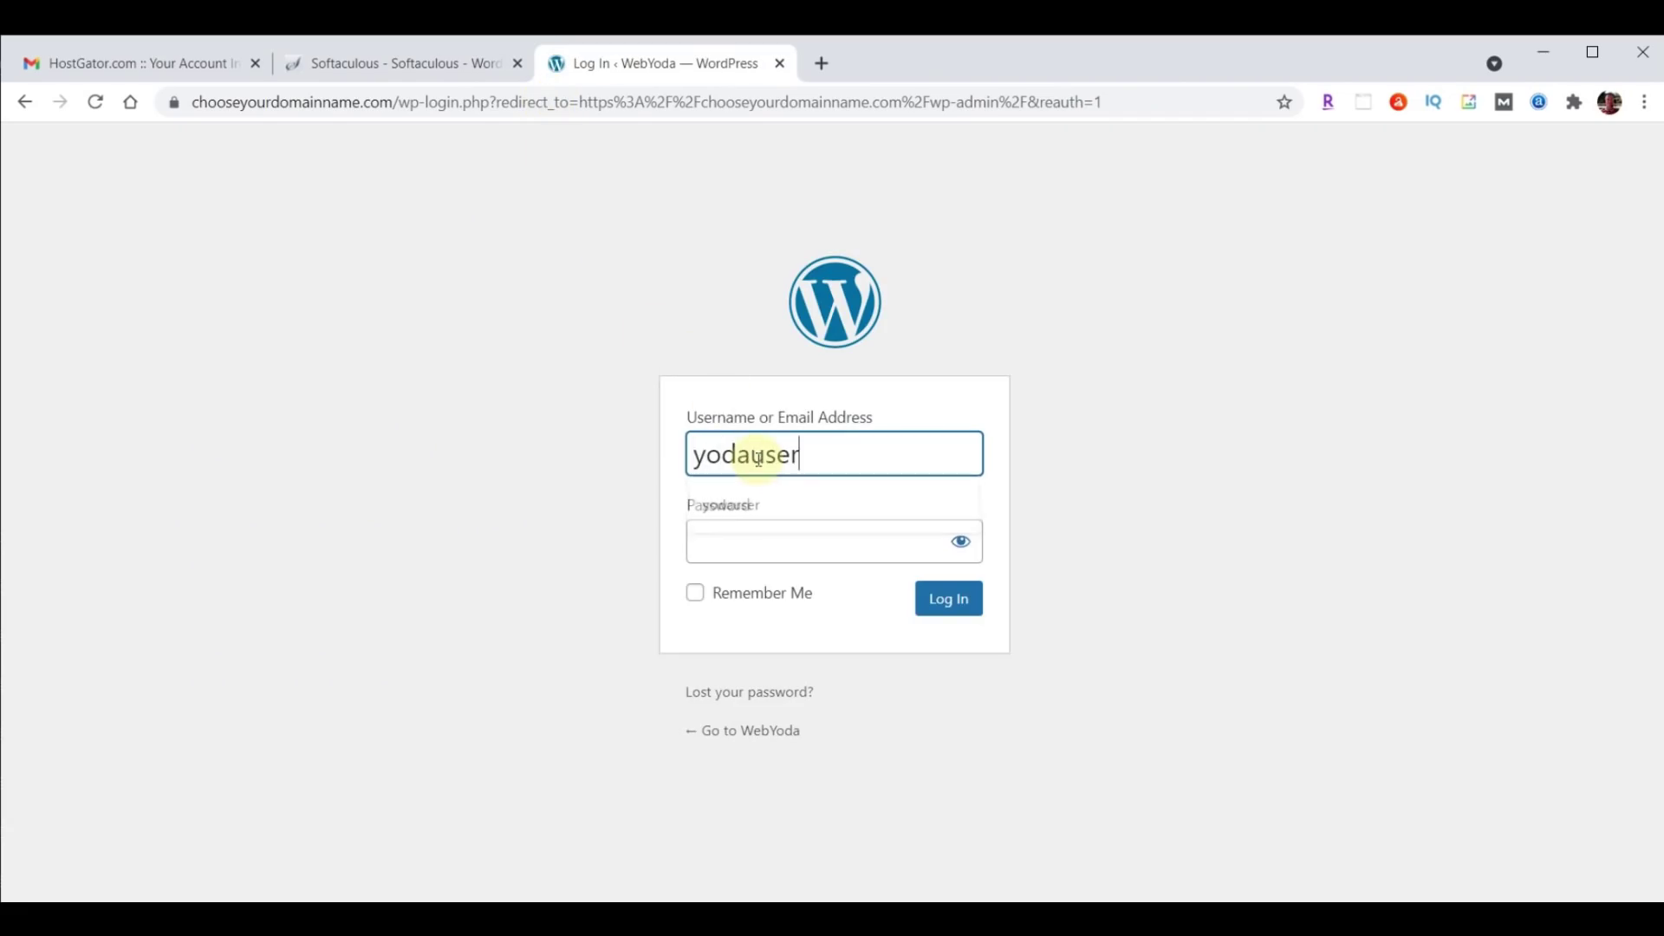
click(725, 547)
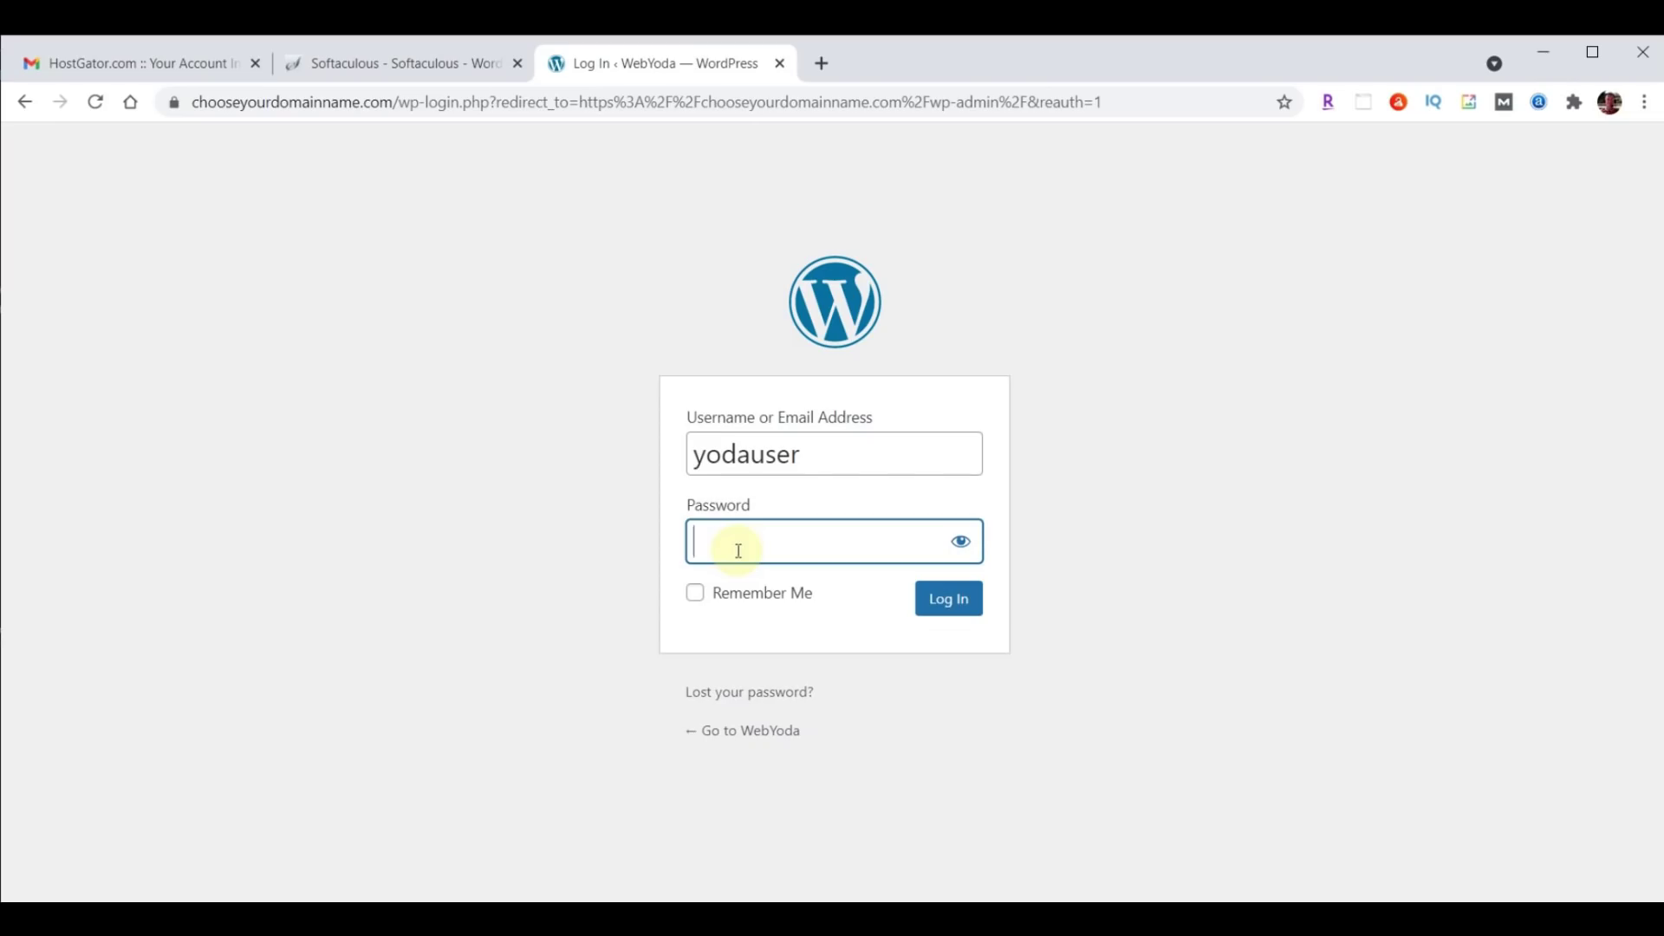
key(ctrl+v)
click(954, 609)
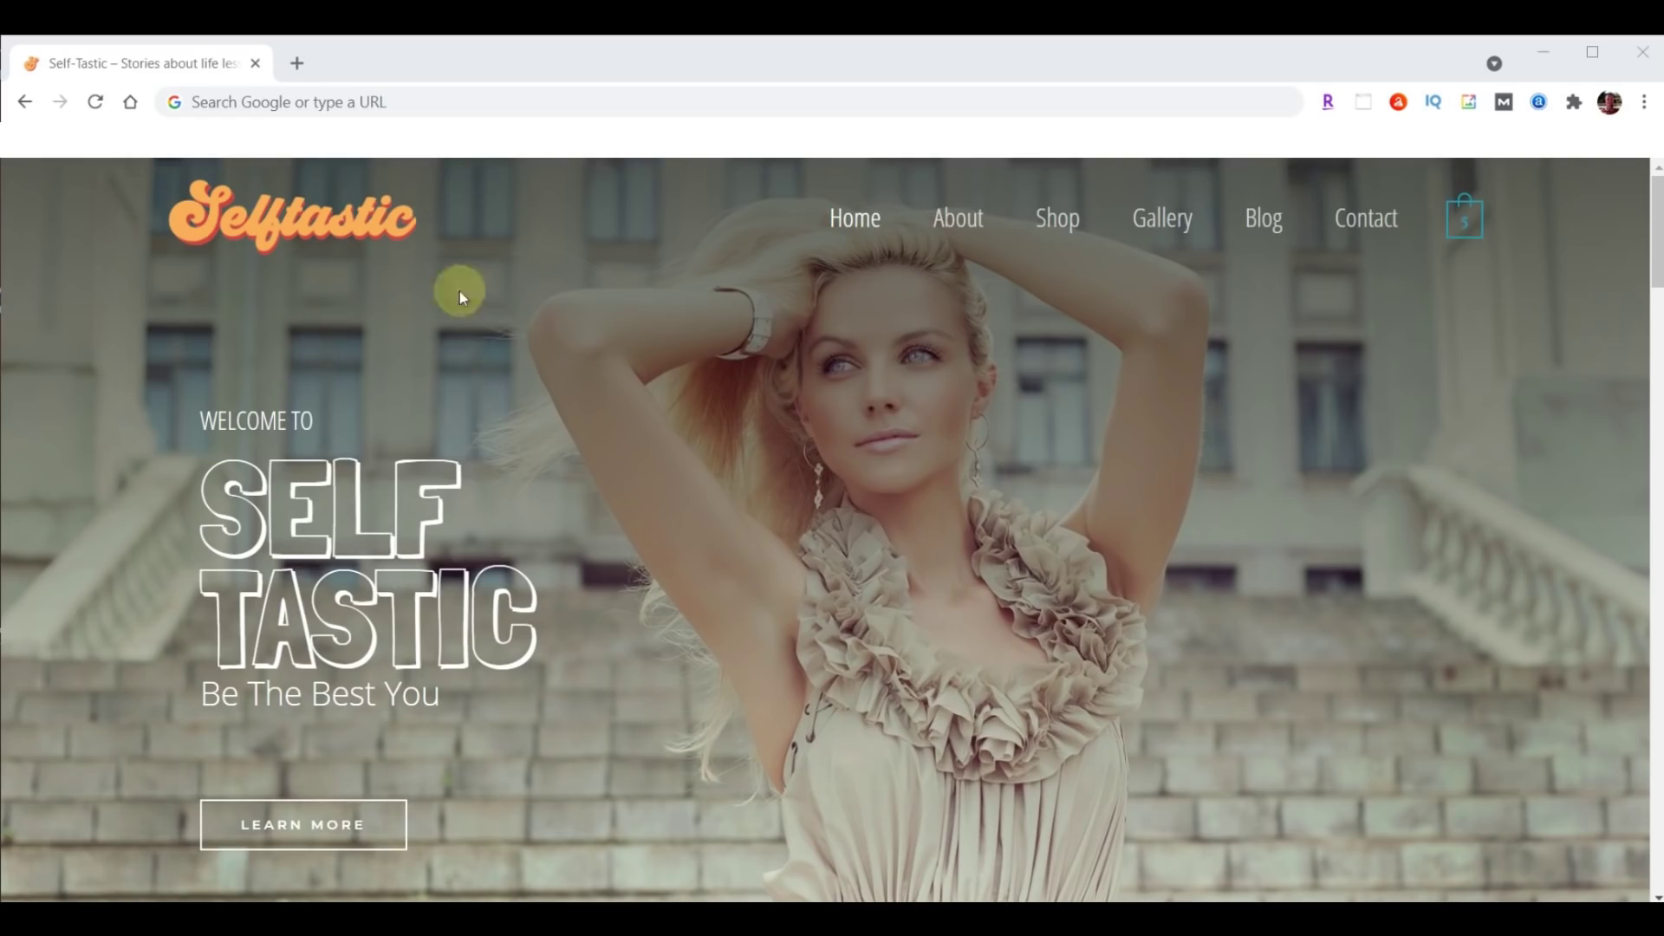
Log in to Selftastic's admin at sample.self-tastic.com/wp-admin with its password.
click(427, 101)
text(sample.self-tastic.com/wp-admin)
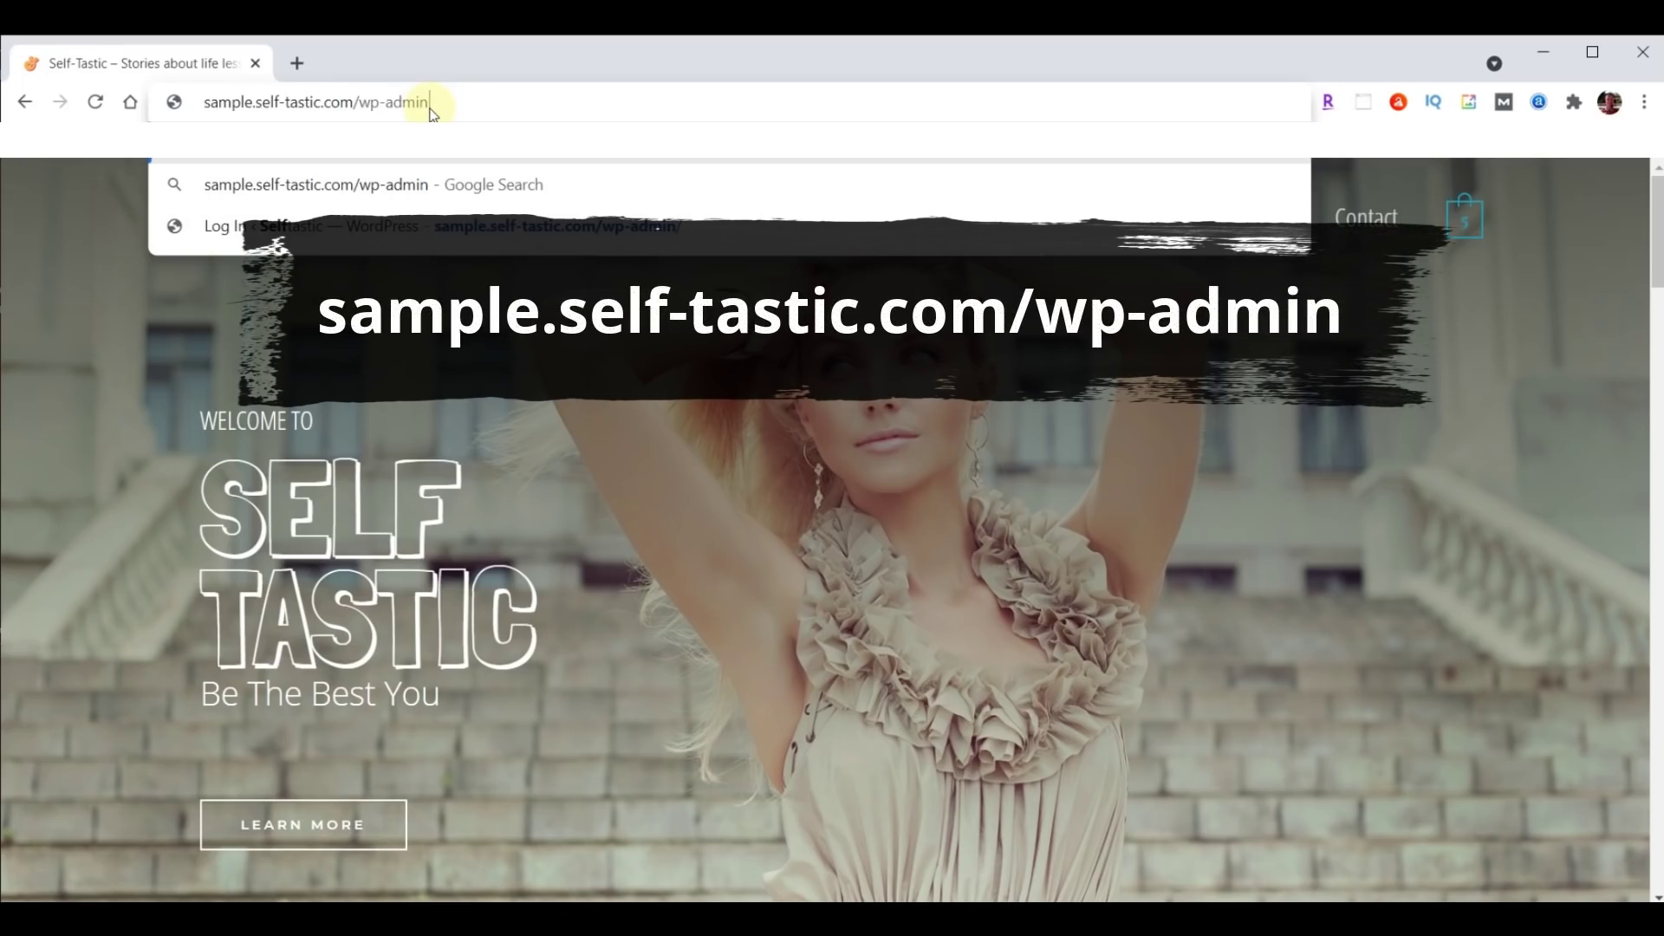
key(Return)
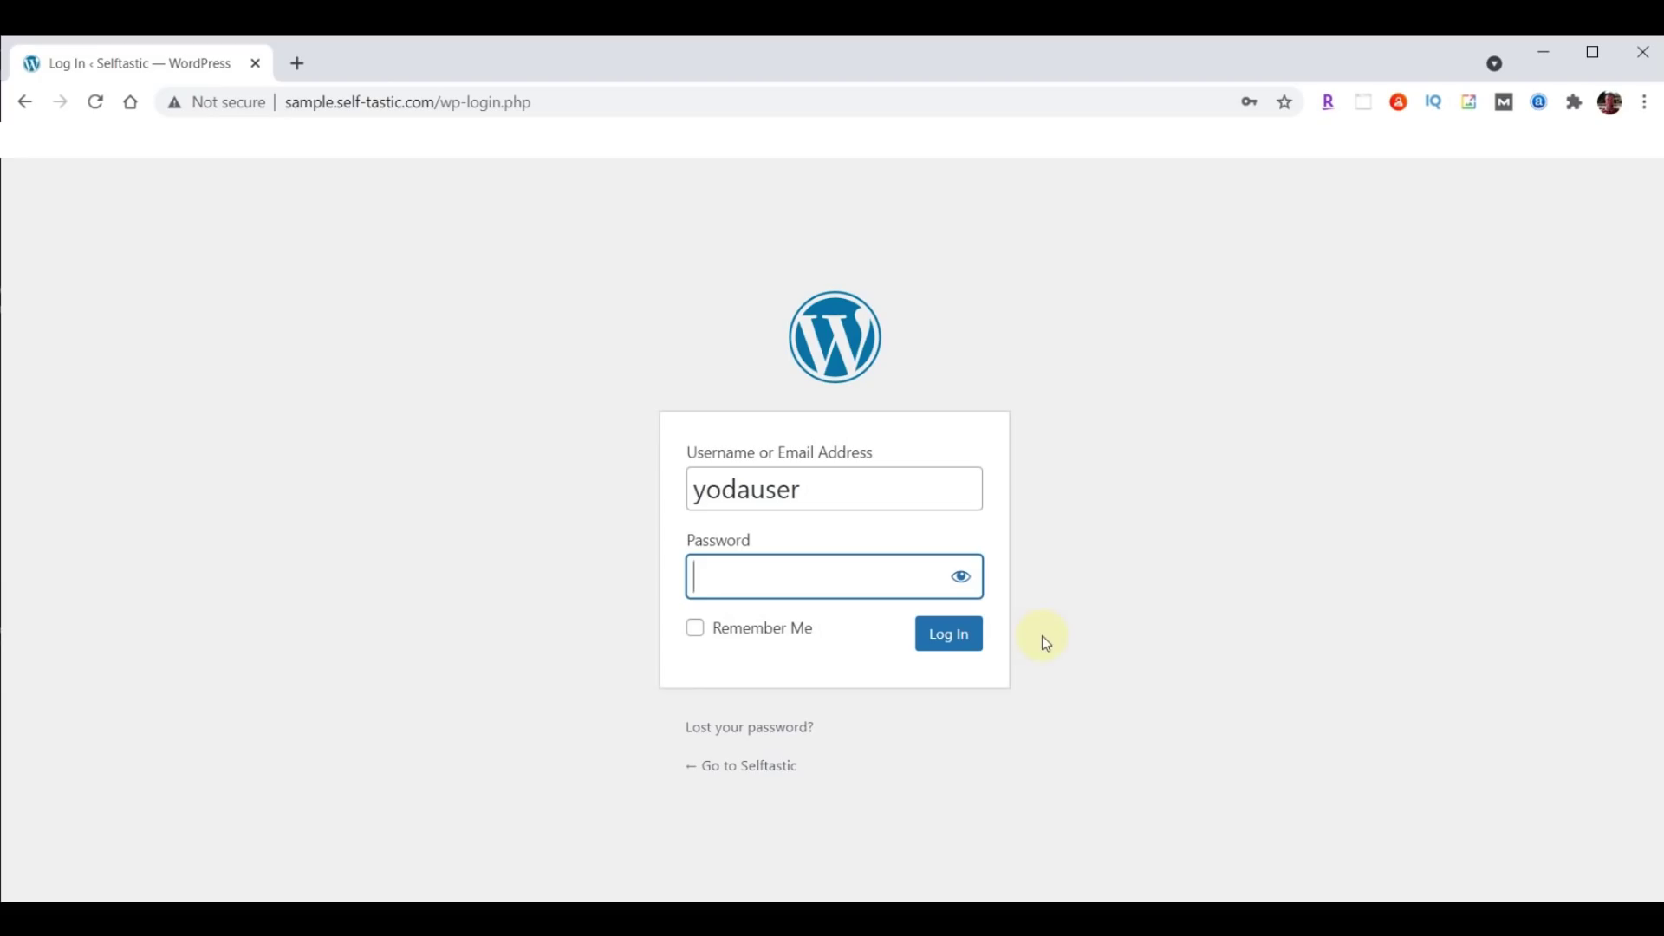
text(***********)
click(922, 642)
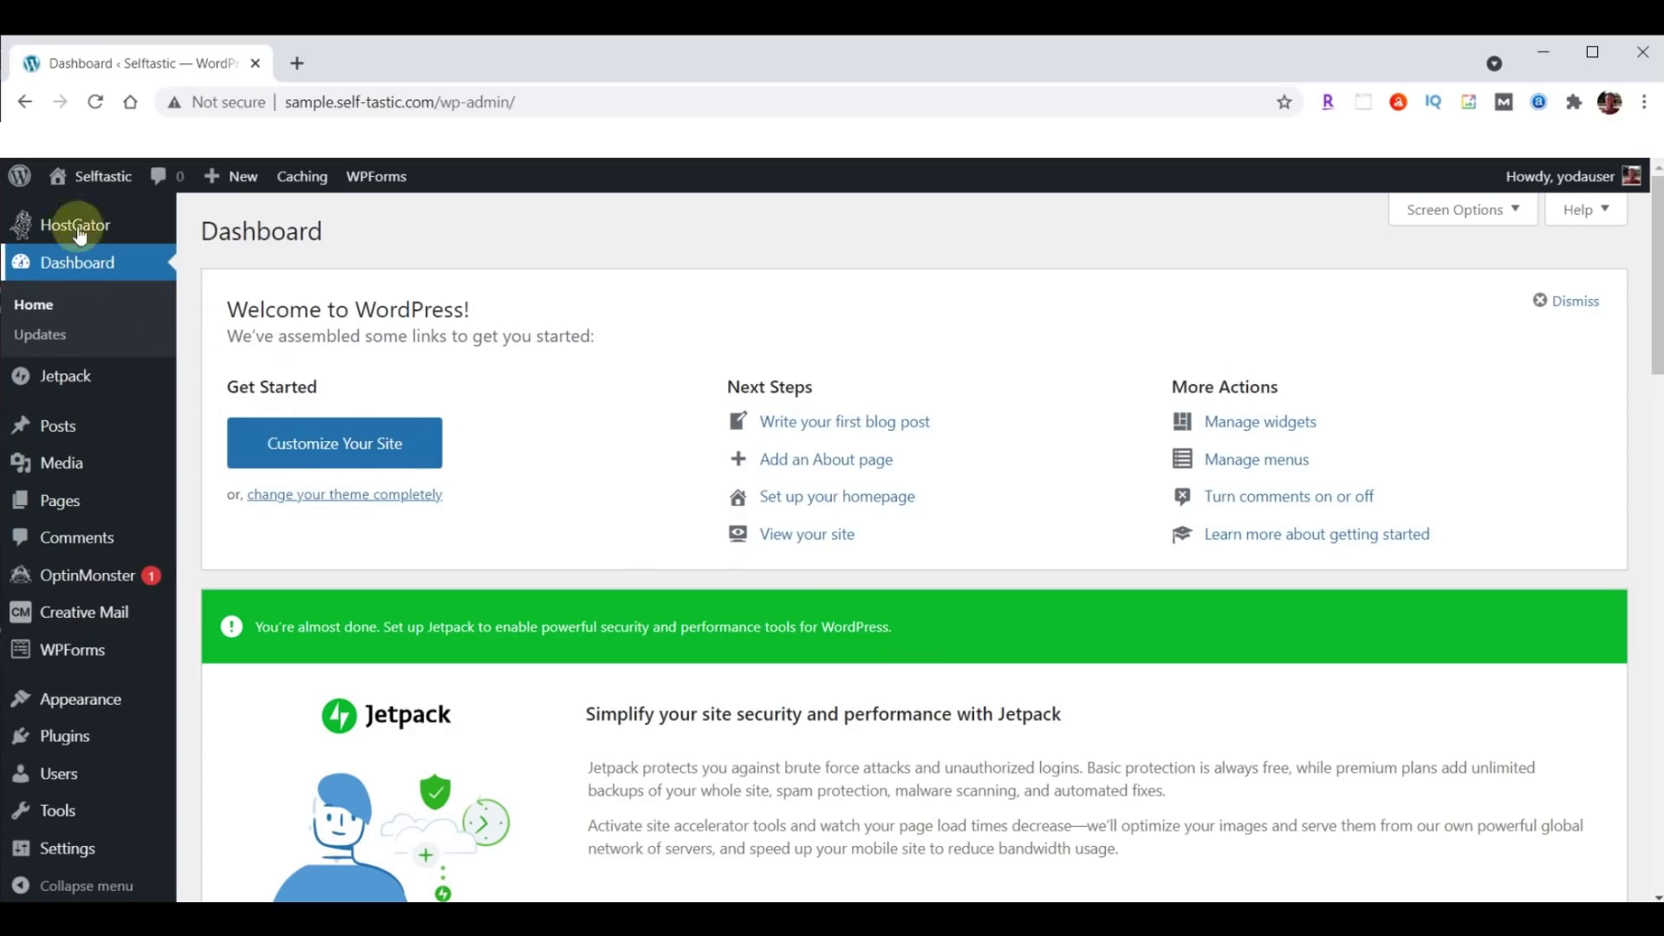
Open Selftastic's Visit Site link in a new tab, switch to it, and select its domain.
mouse_move(103, 181)
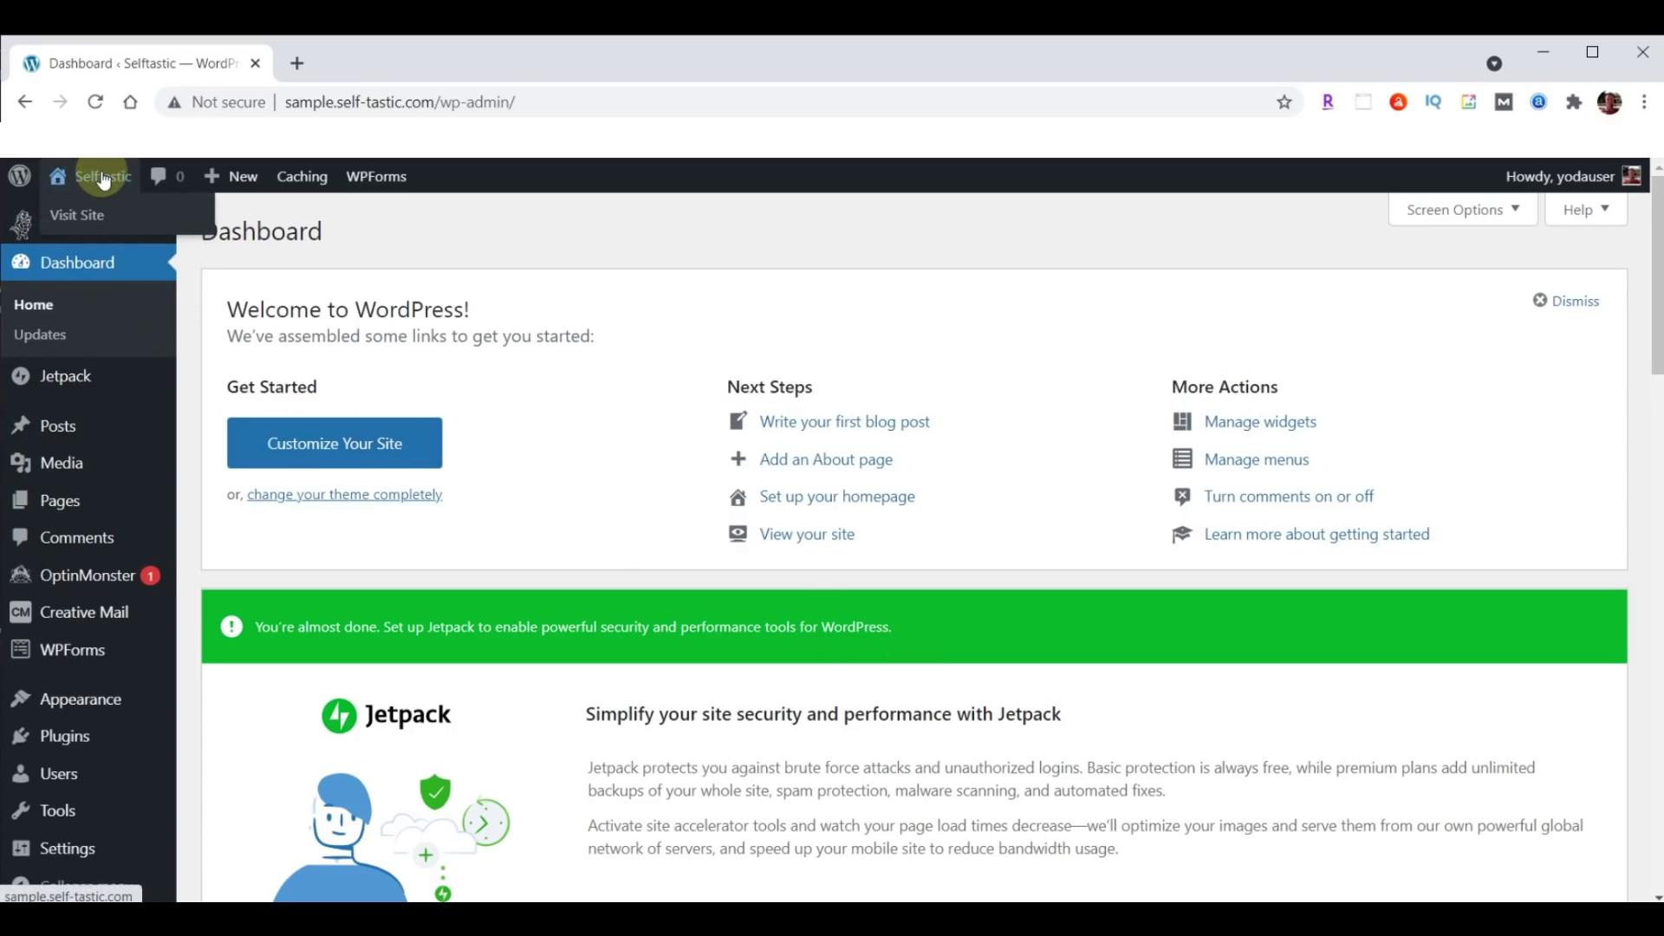
right_click(93, 216)
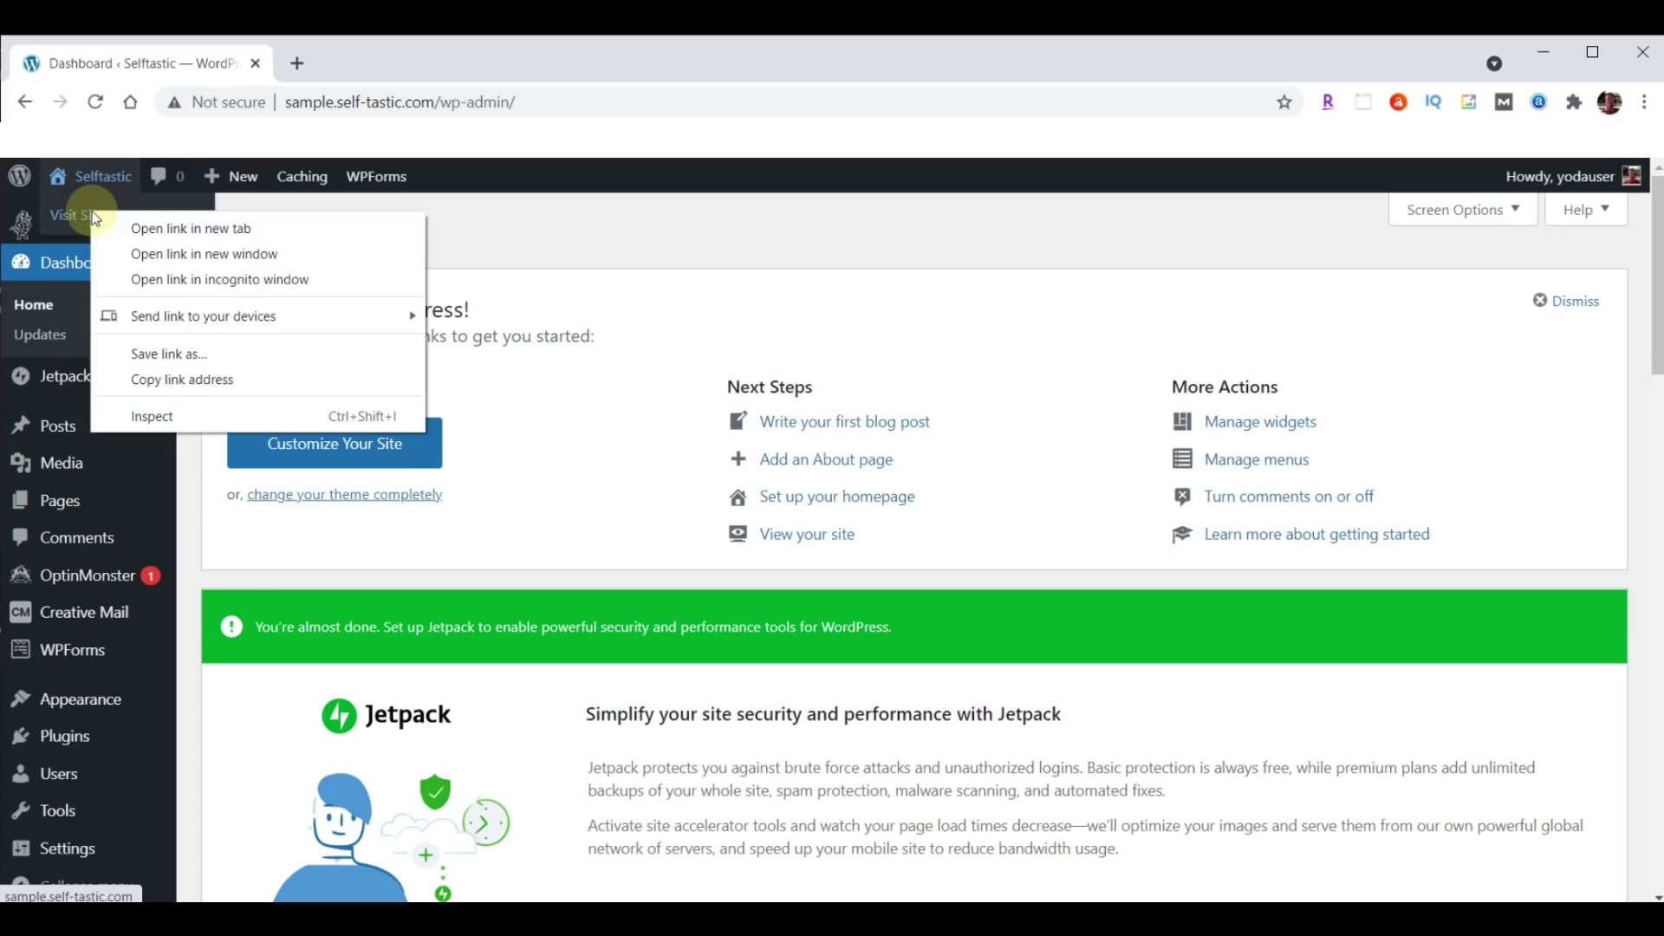
click(186, 230)
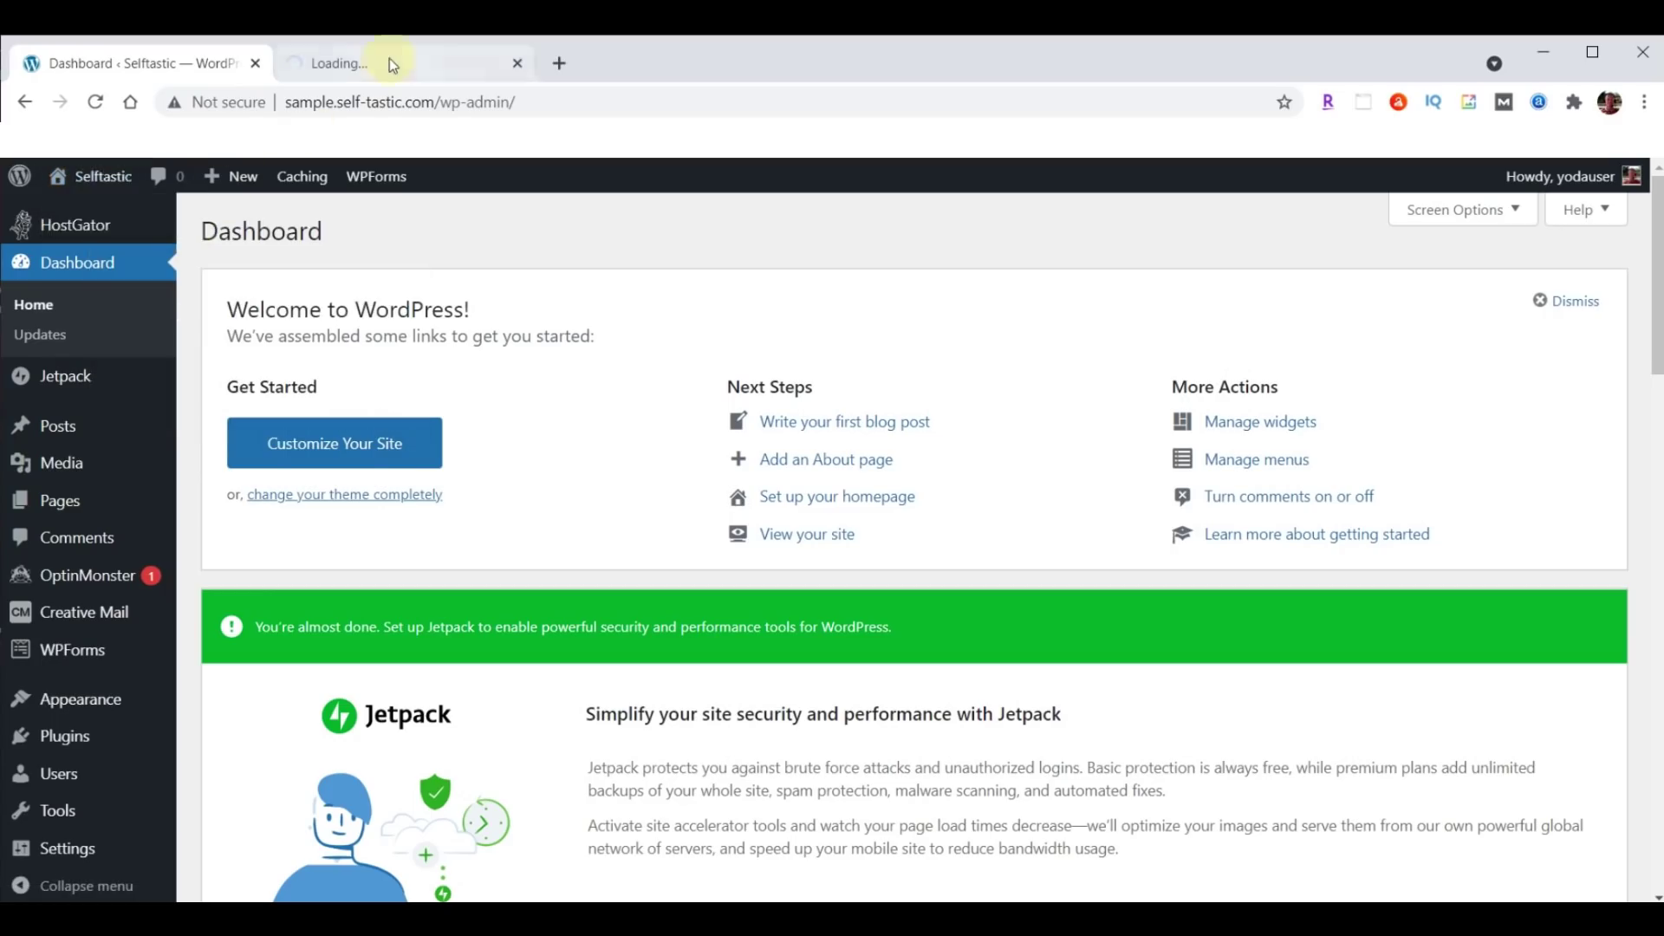
click(388, 59)
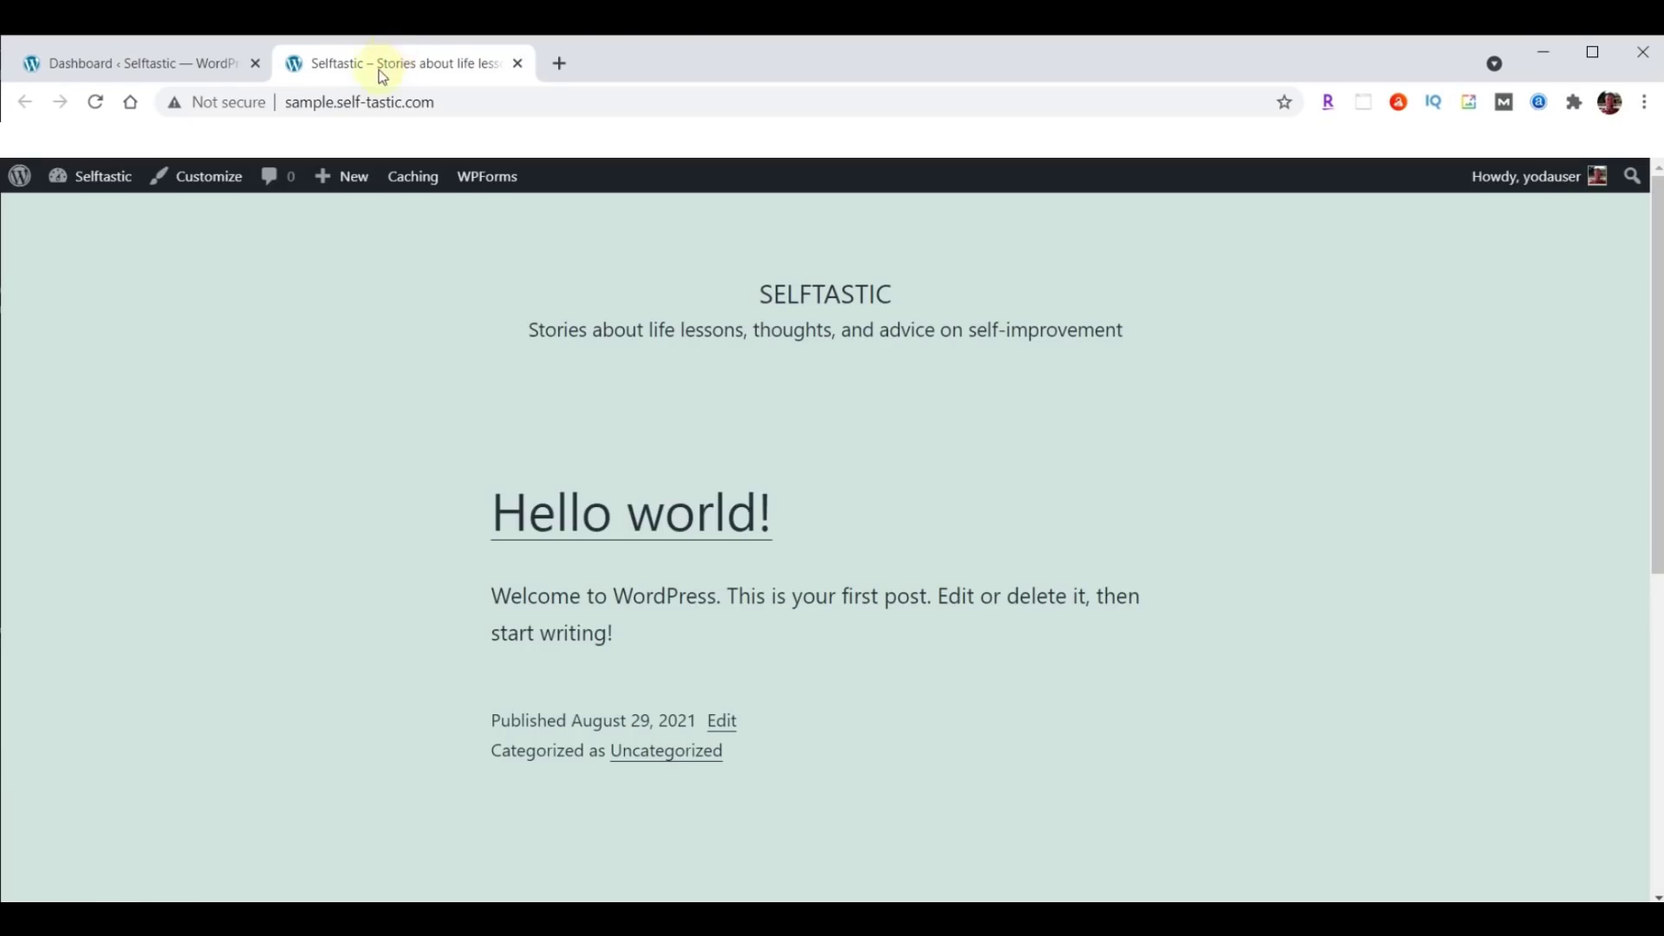
drag(338, 102, 445, 101)
key(ctrl+c)
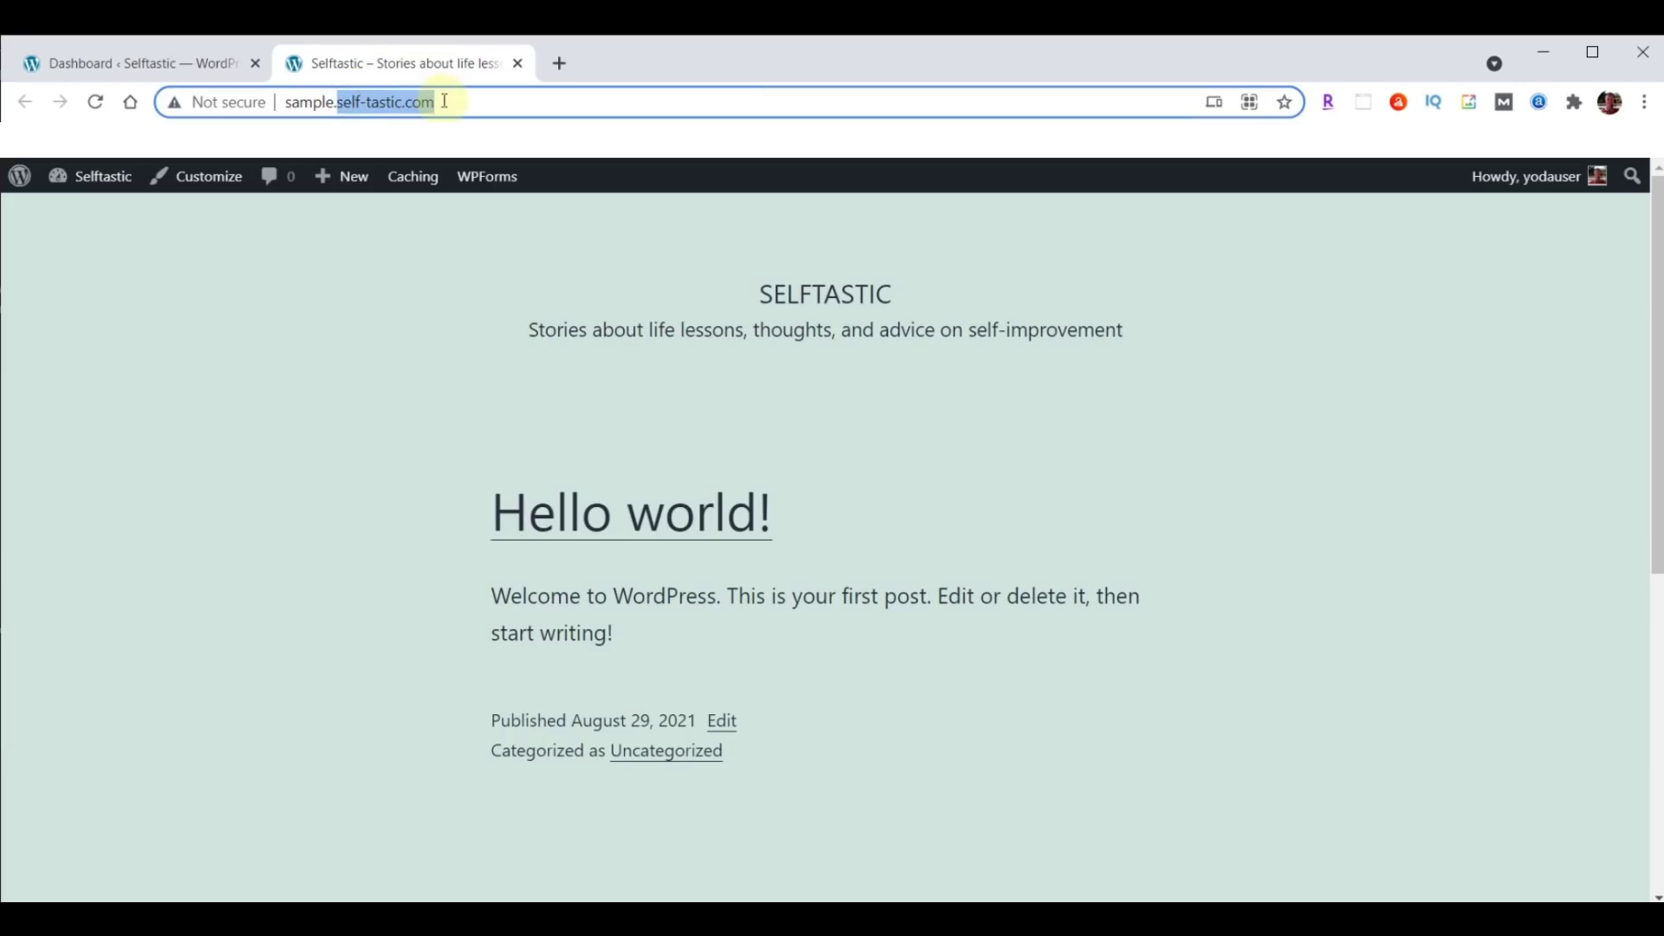
Load the self-tastic.com 'Be The Best You' homepage in a new Chrome tab.
click(559, 63)
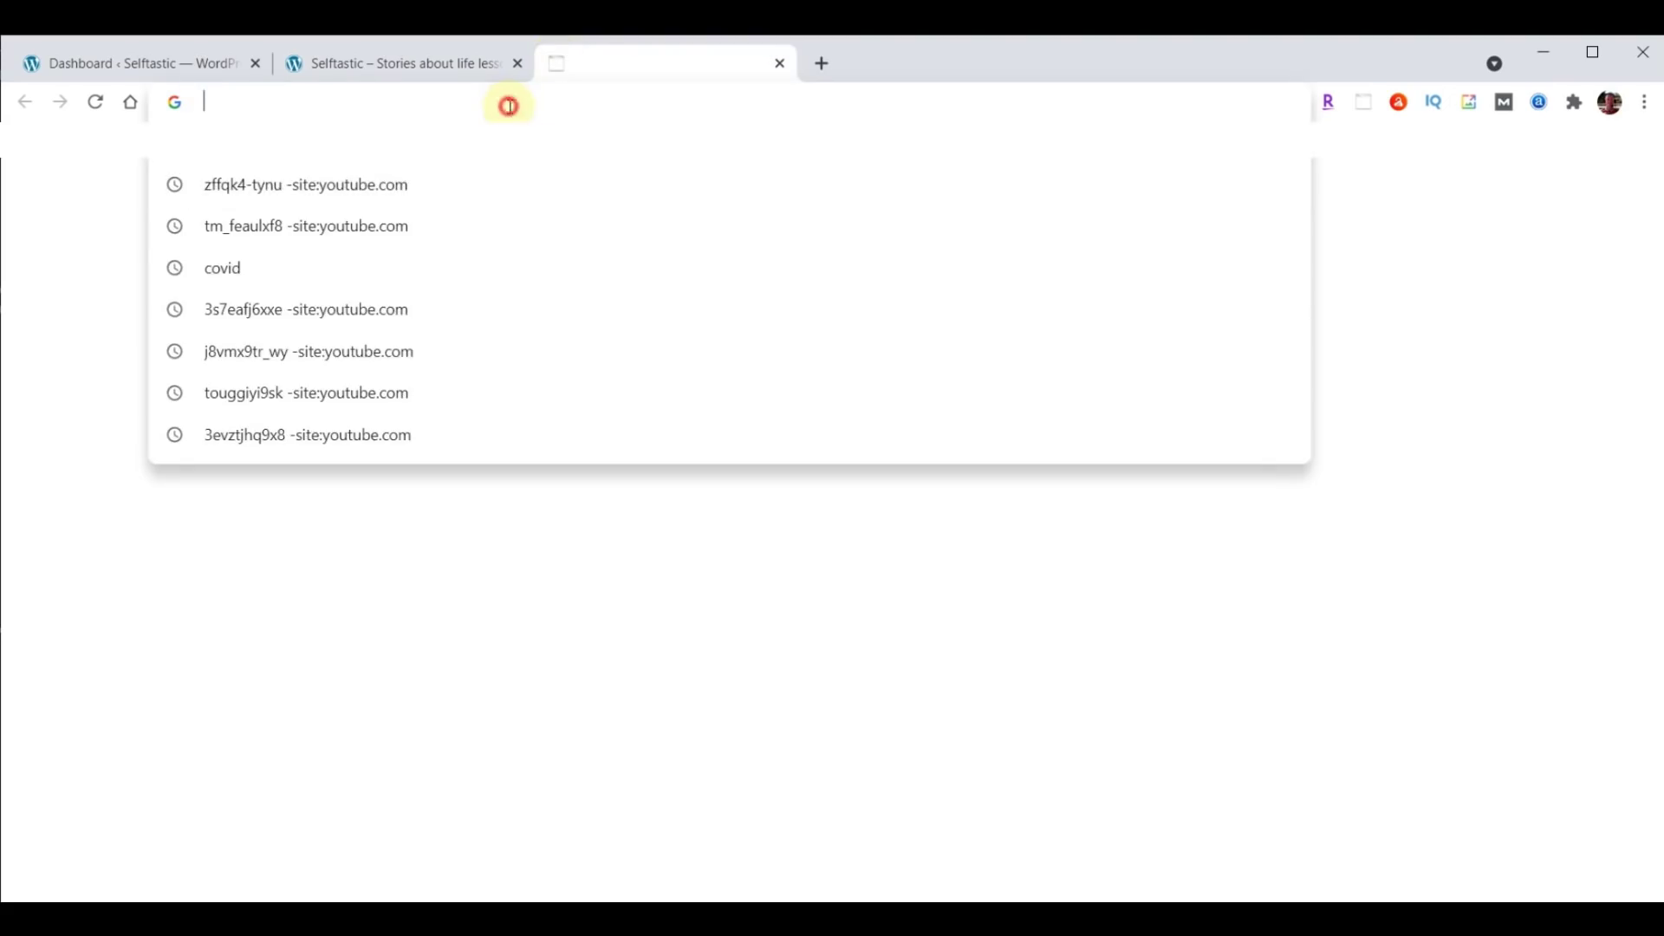
key(ctrl+v)
key(Return)
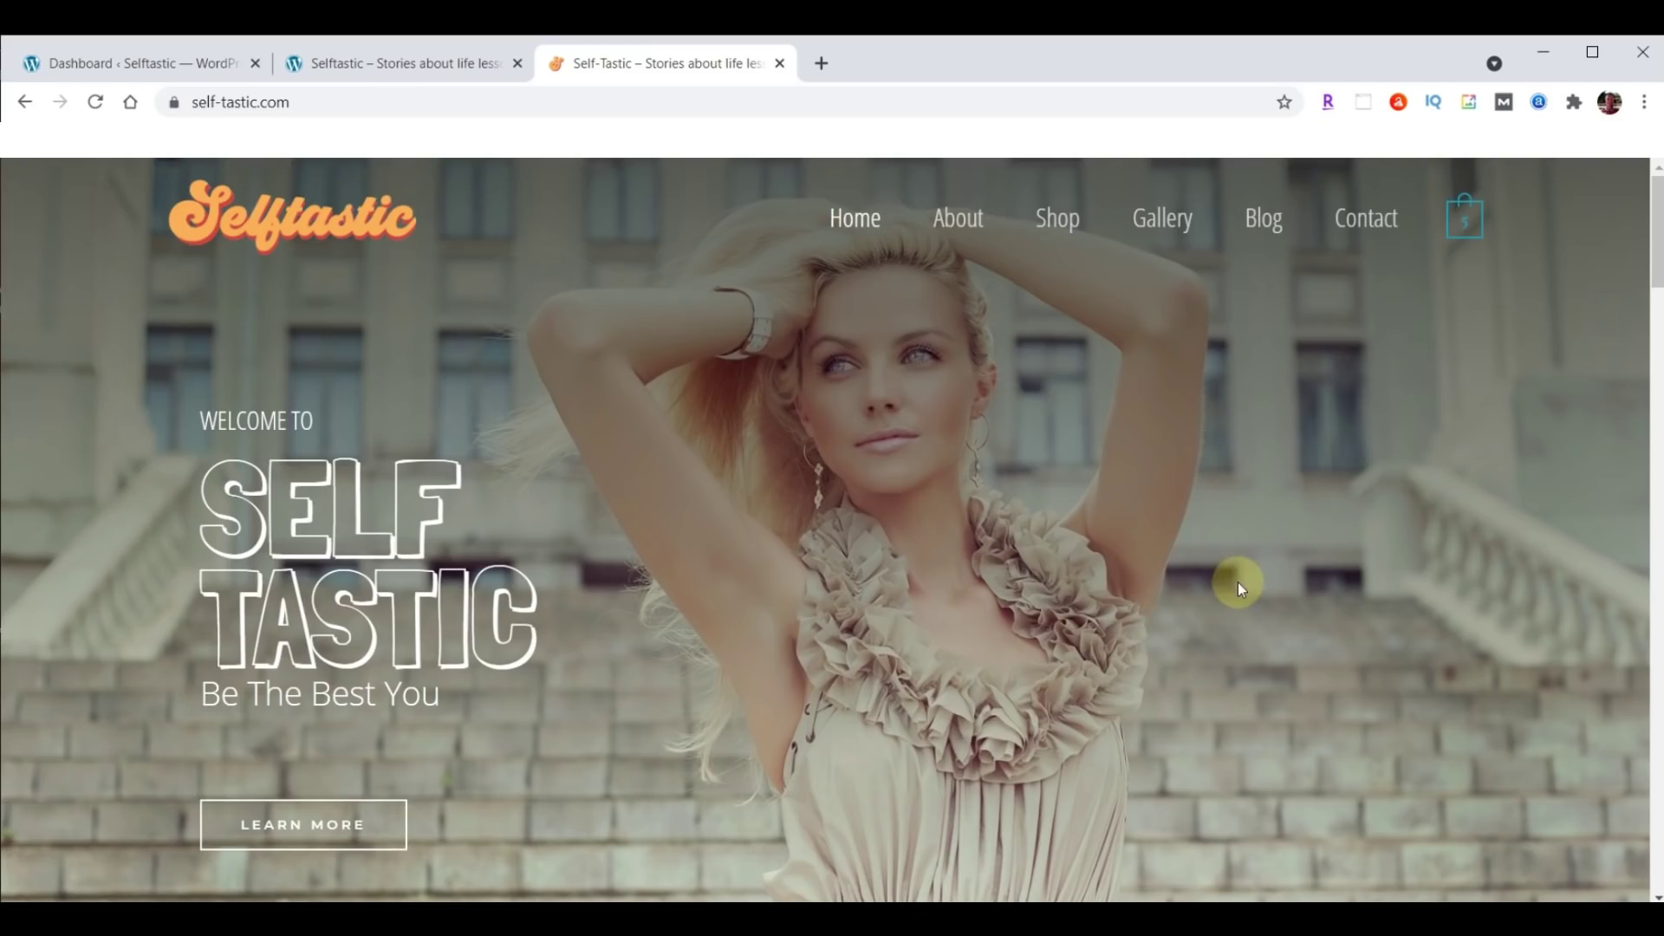
click(821, 65)
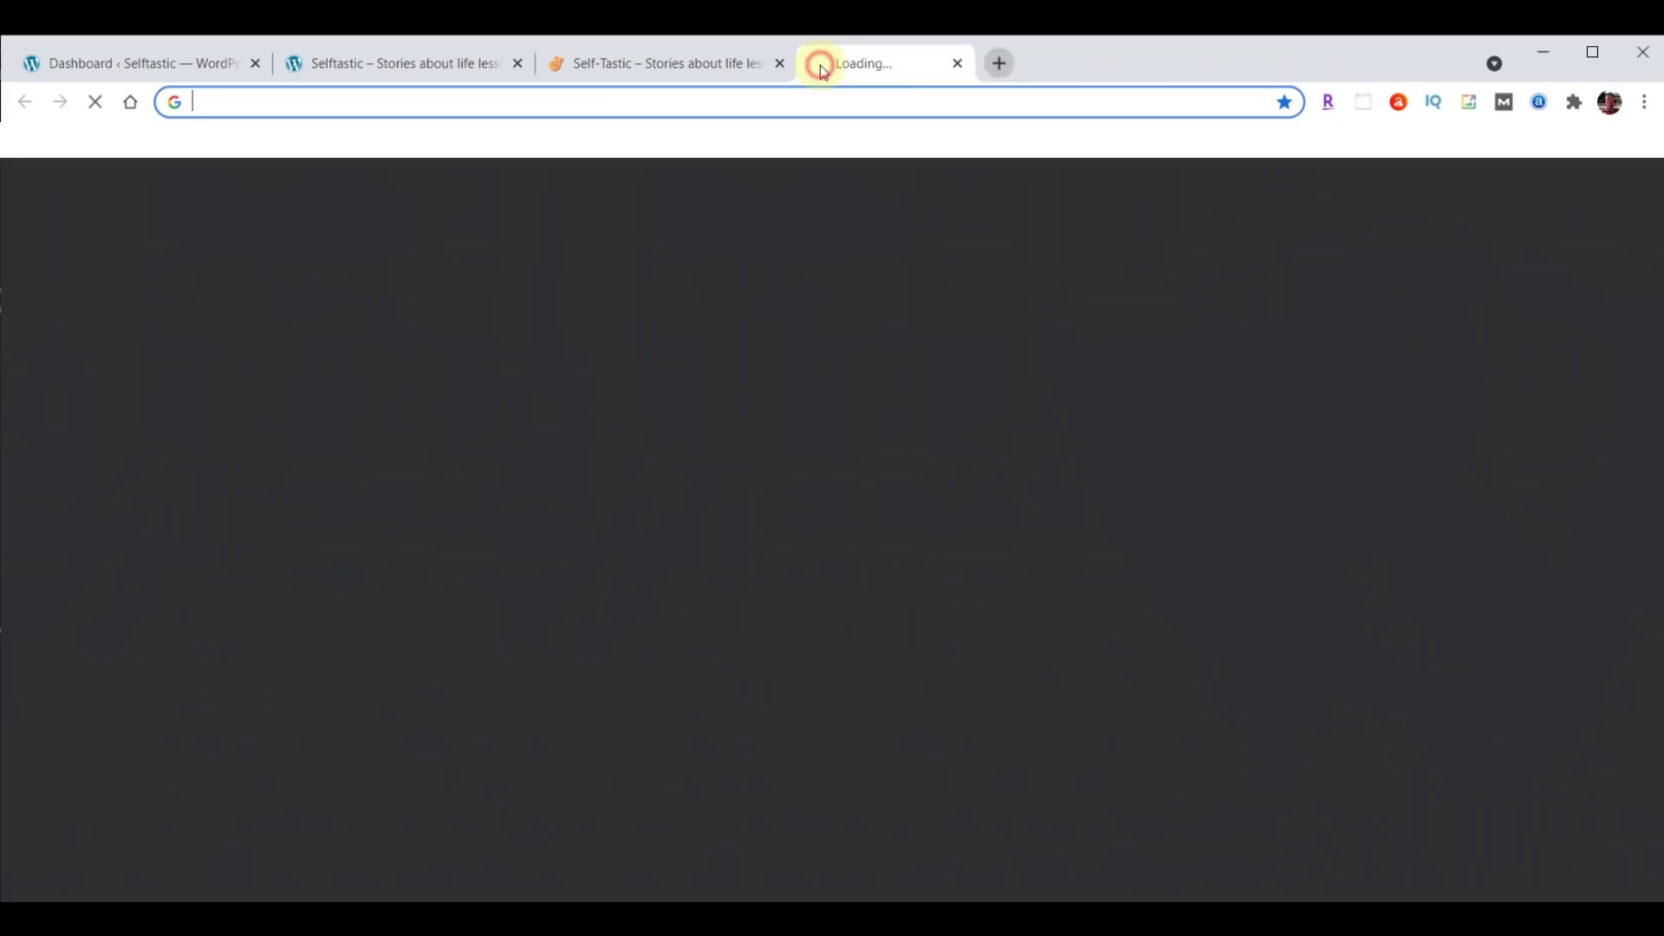
Load webyoda.com/selftastic to show the Self-Tastic.com Script listing the needed plugins and theme.
text(webyoda.com/selftastic)
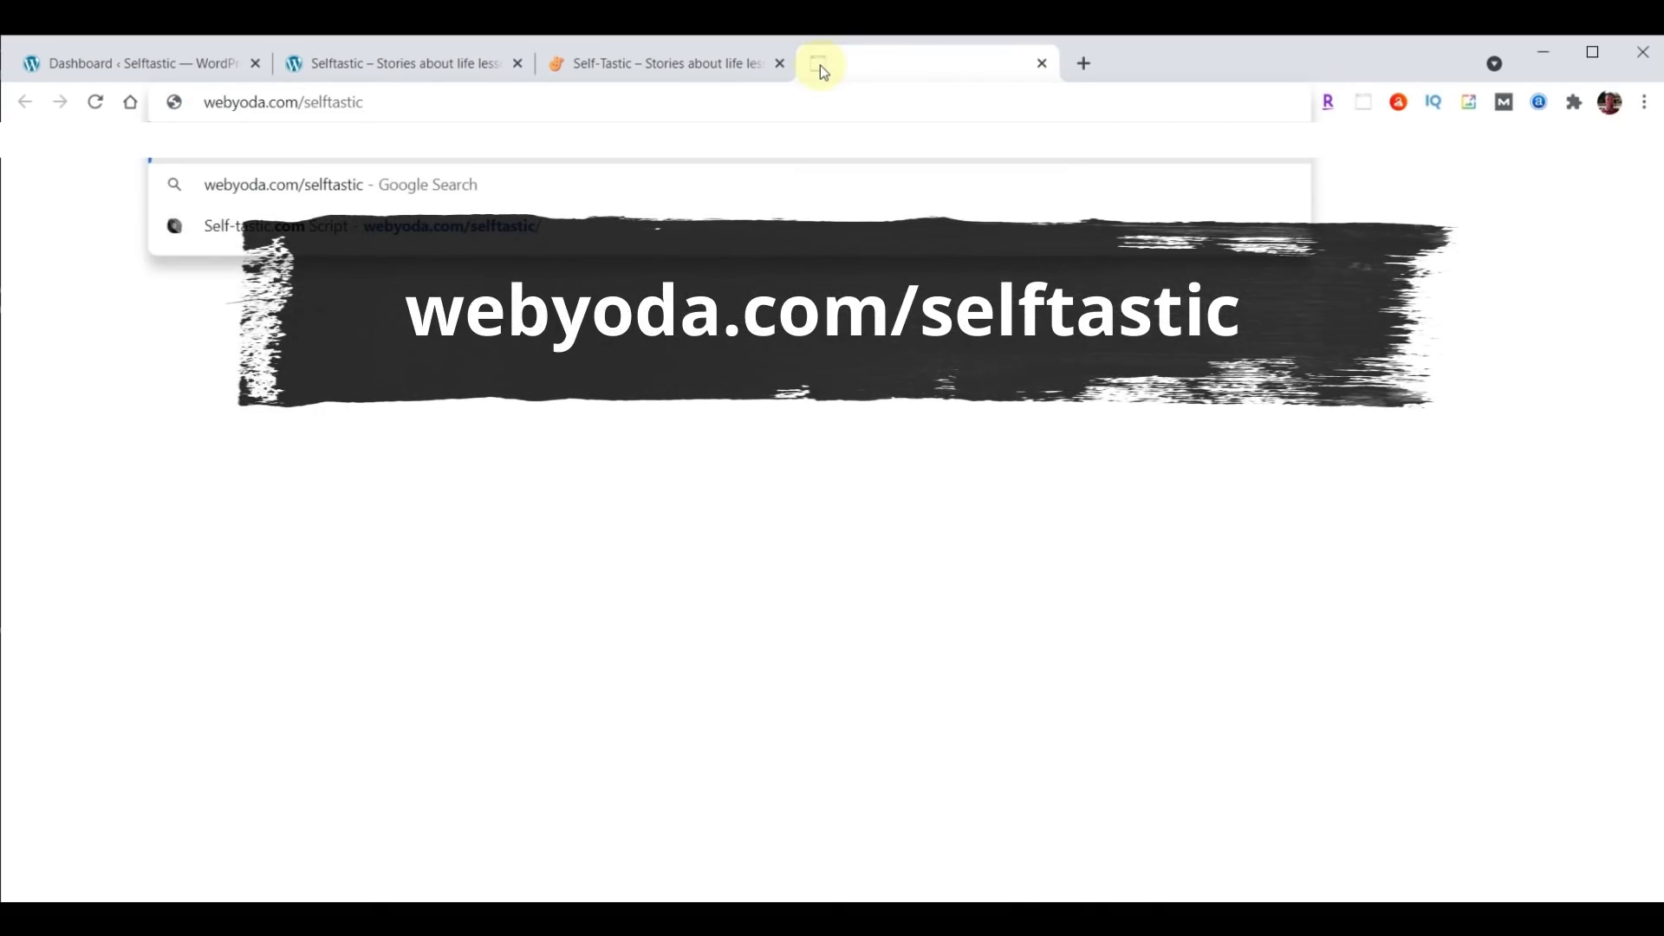
key(Return)
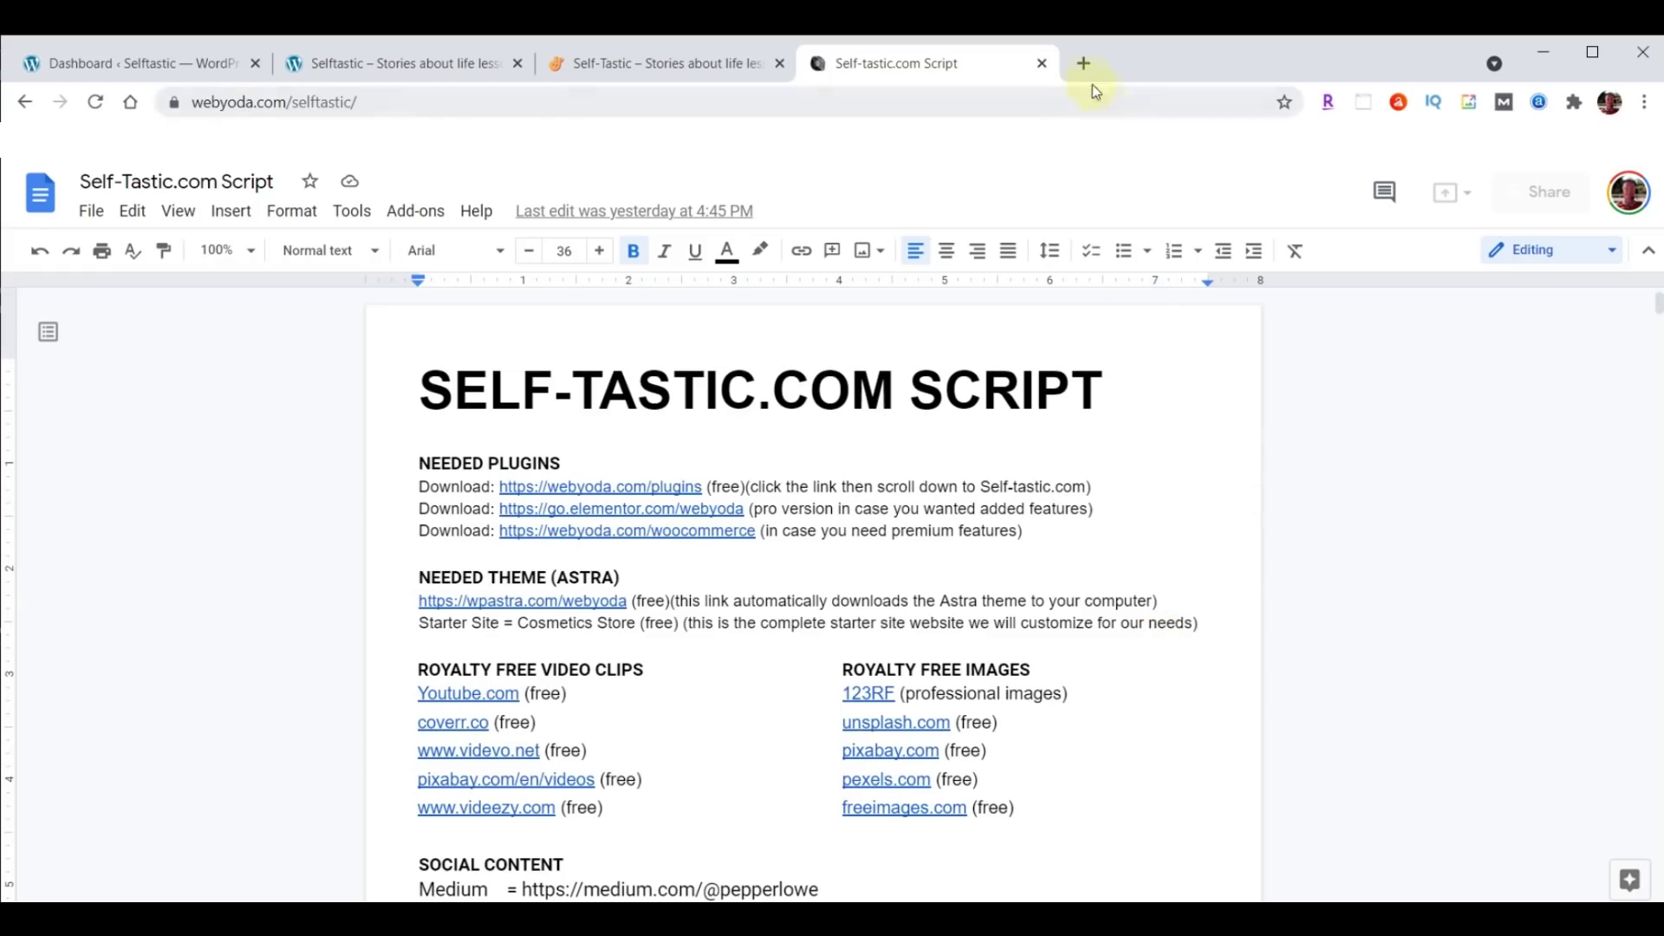
click(1083, 64)
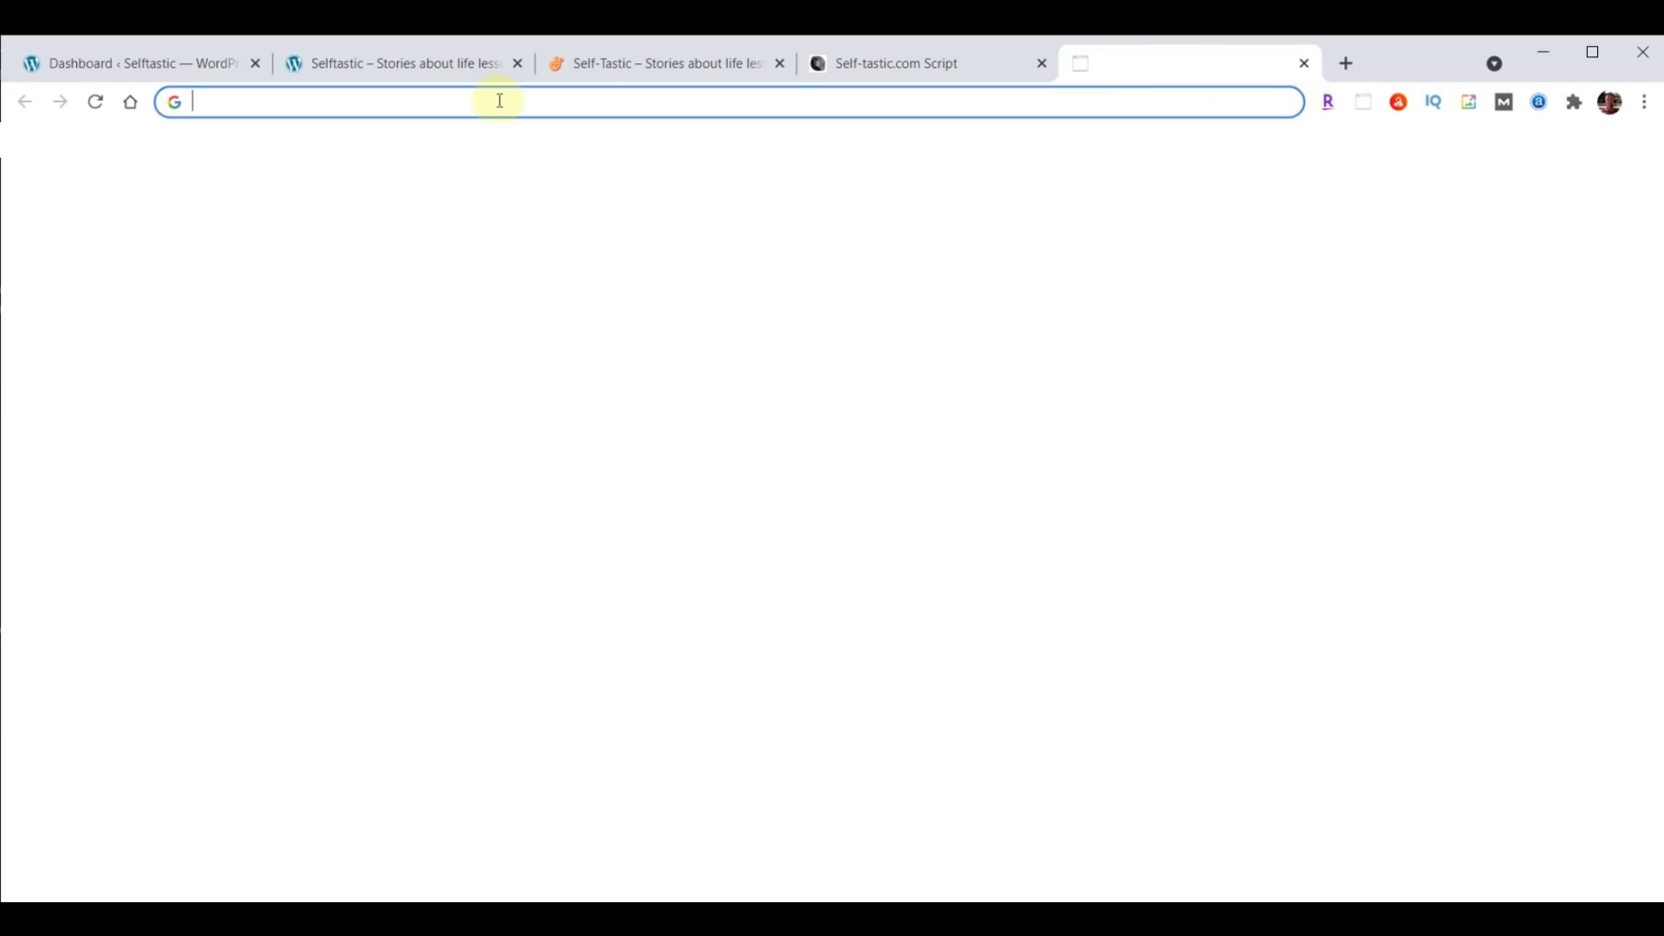
text(webyoda.com/content)
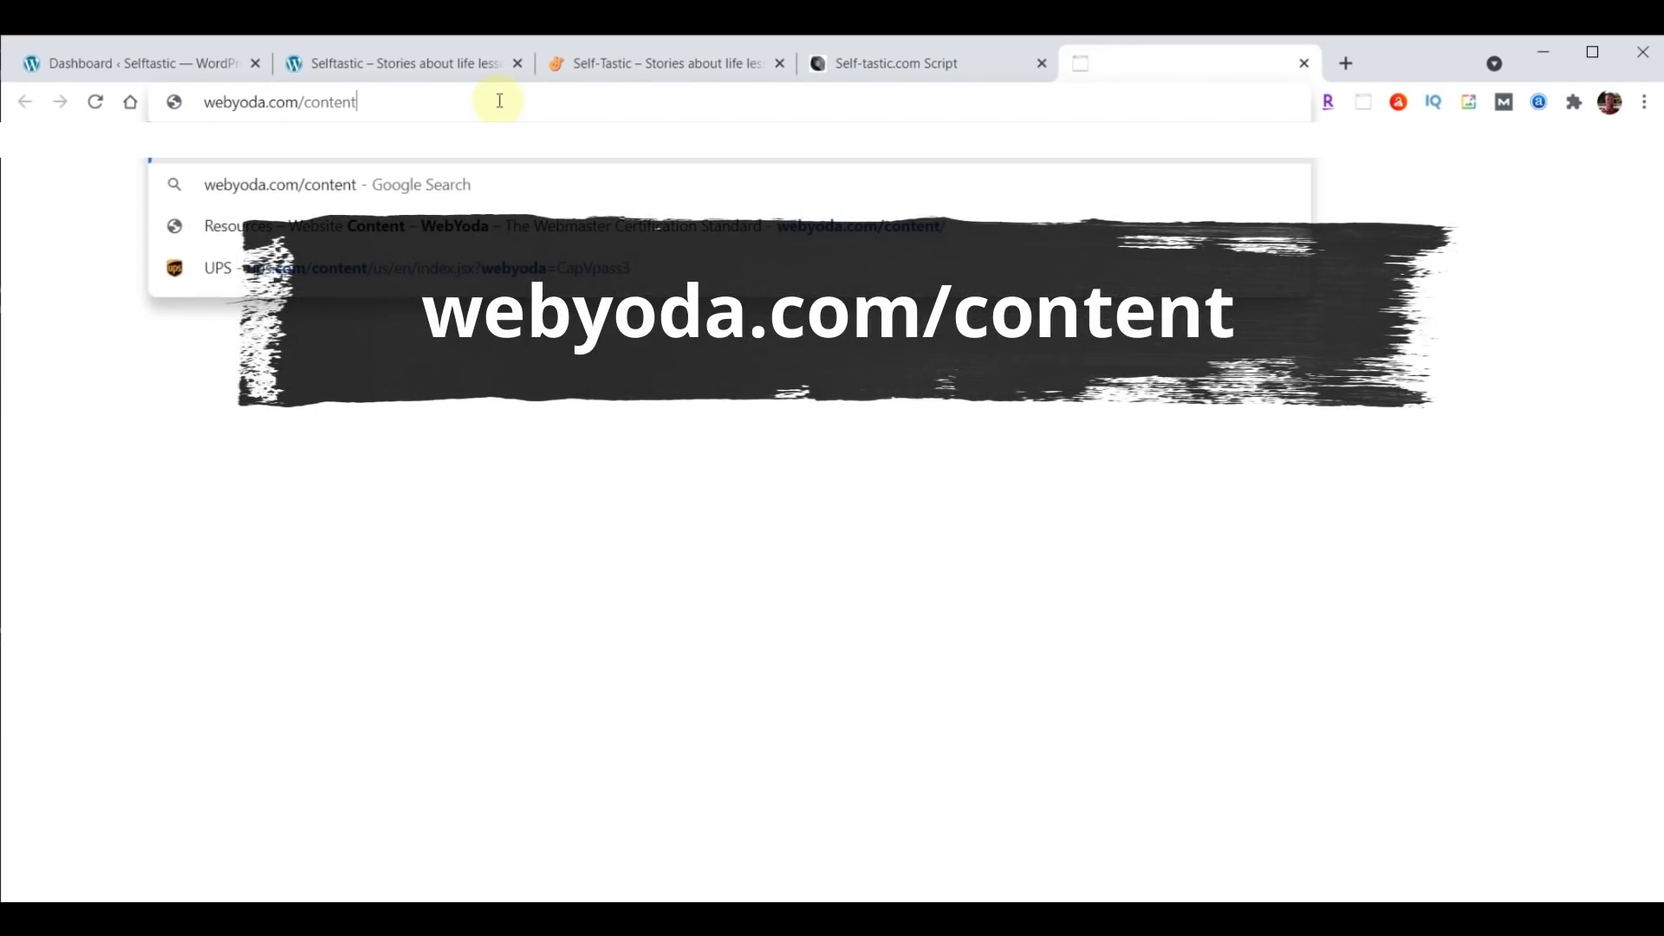
Download the 57.5 MB content-selftastic.zip from the Self-tastic.com section of WebYoda's content page.
key(Return)
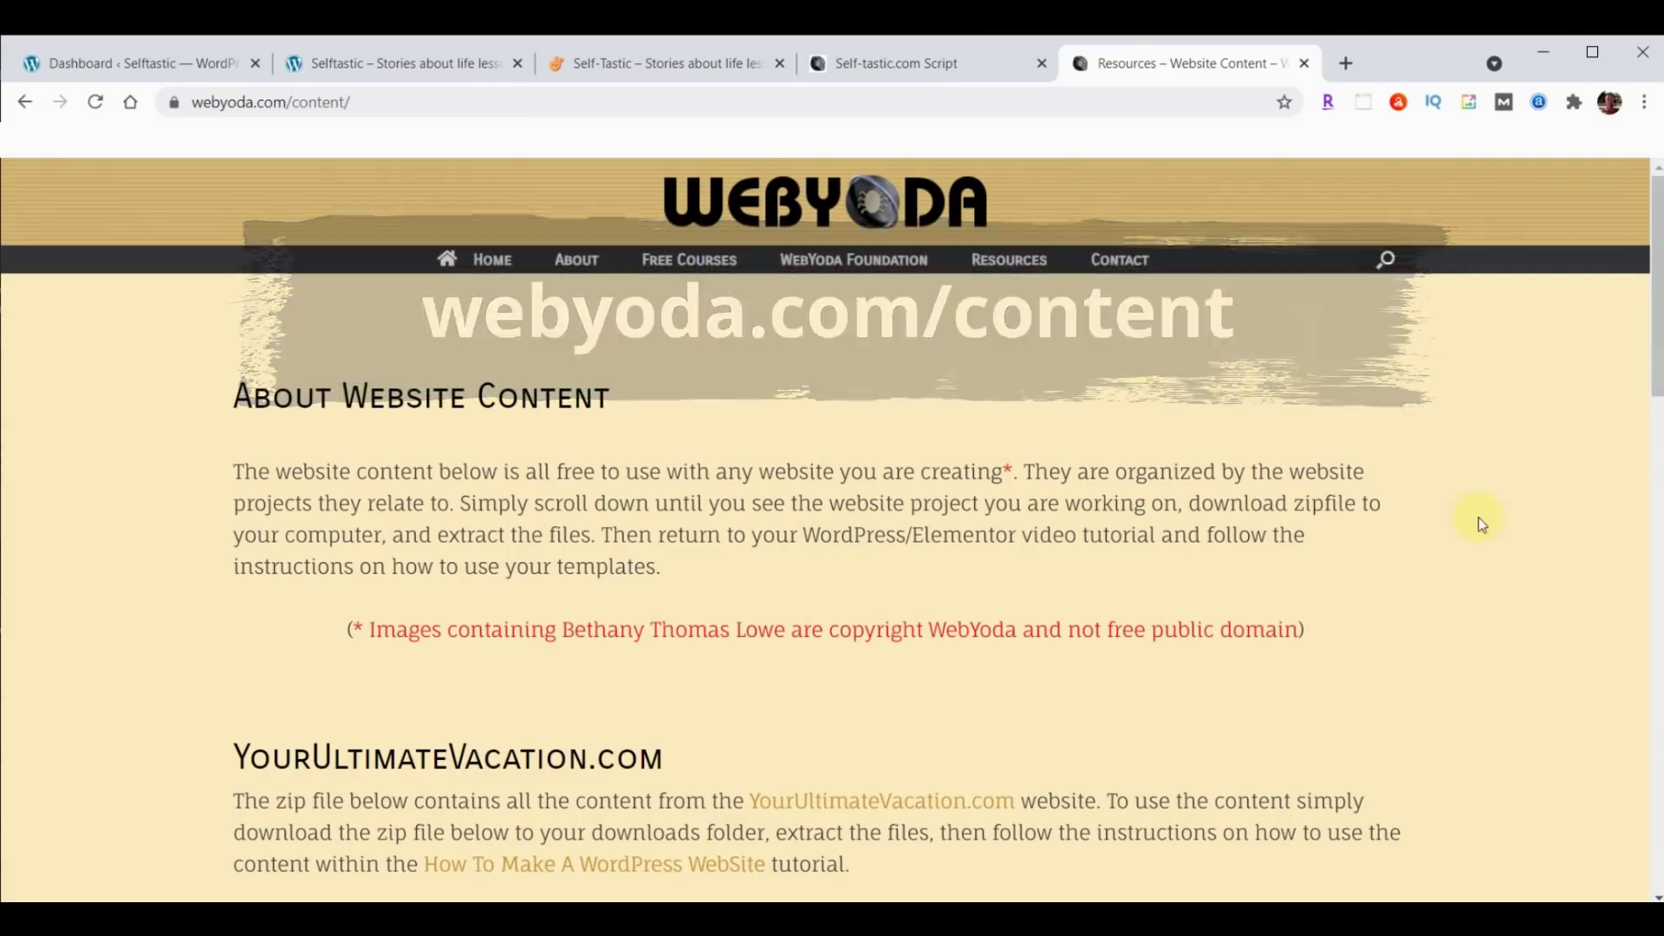
scroll(1506, 463, down, 4)
scroll(1504, 468, down, 9)
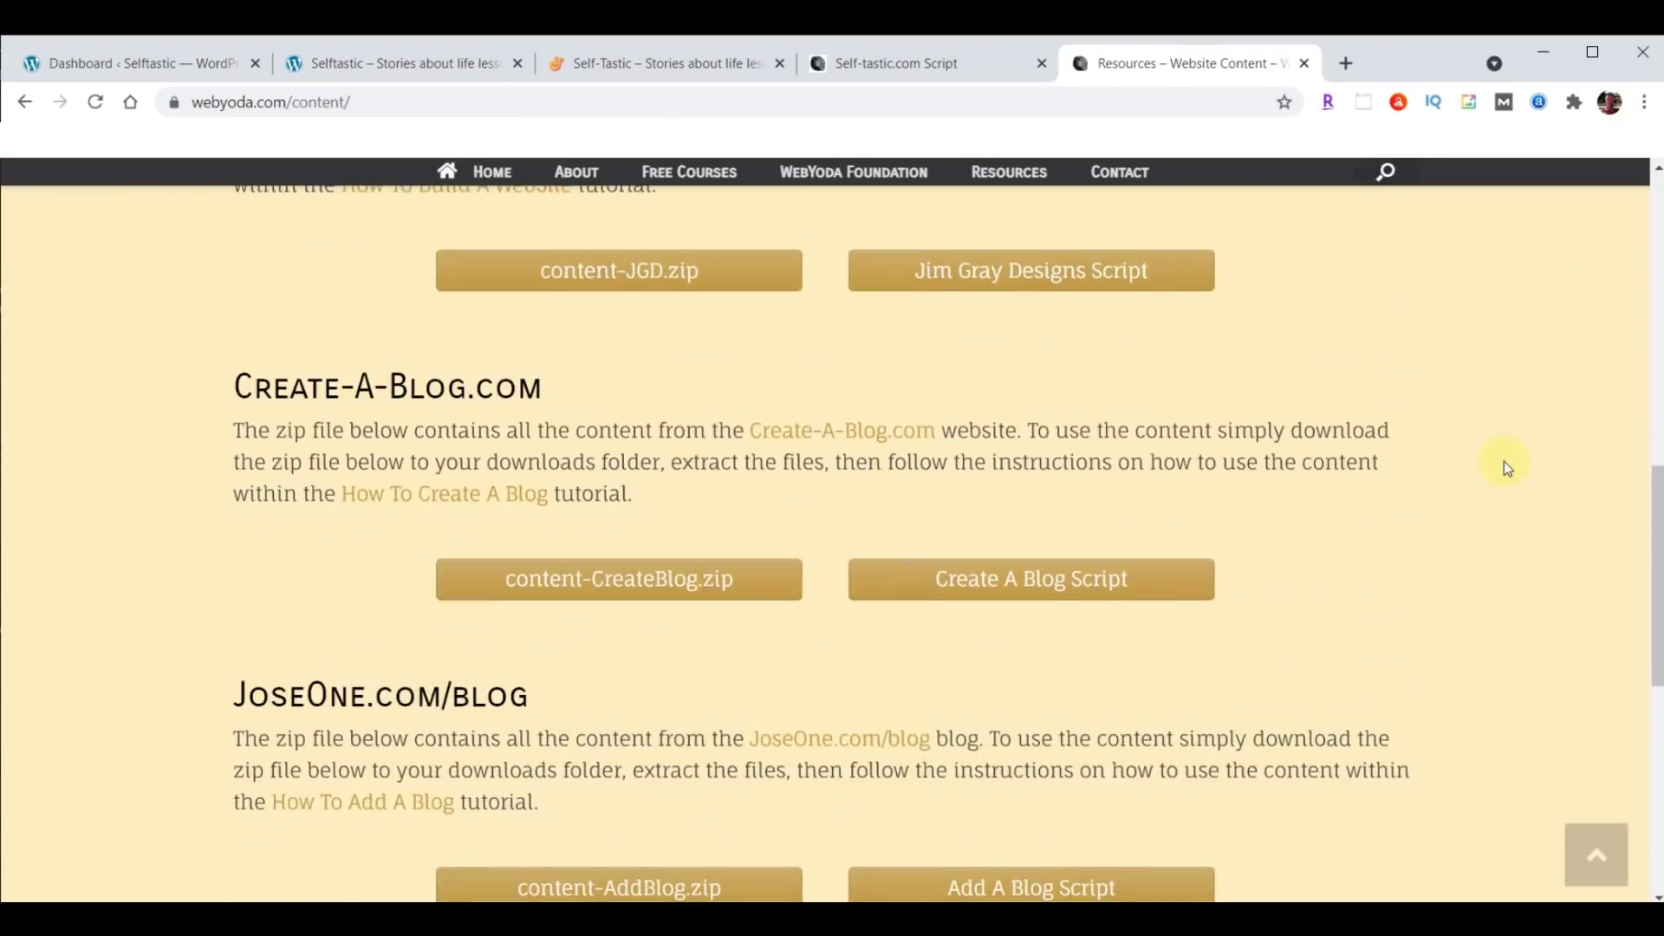
scroll(1505, 468, down, 1)
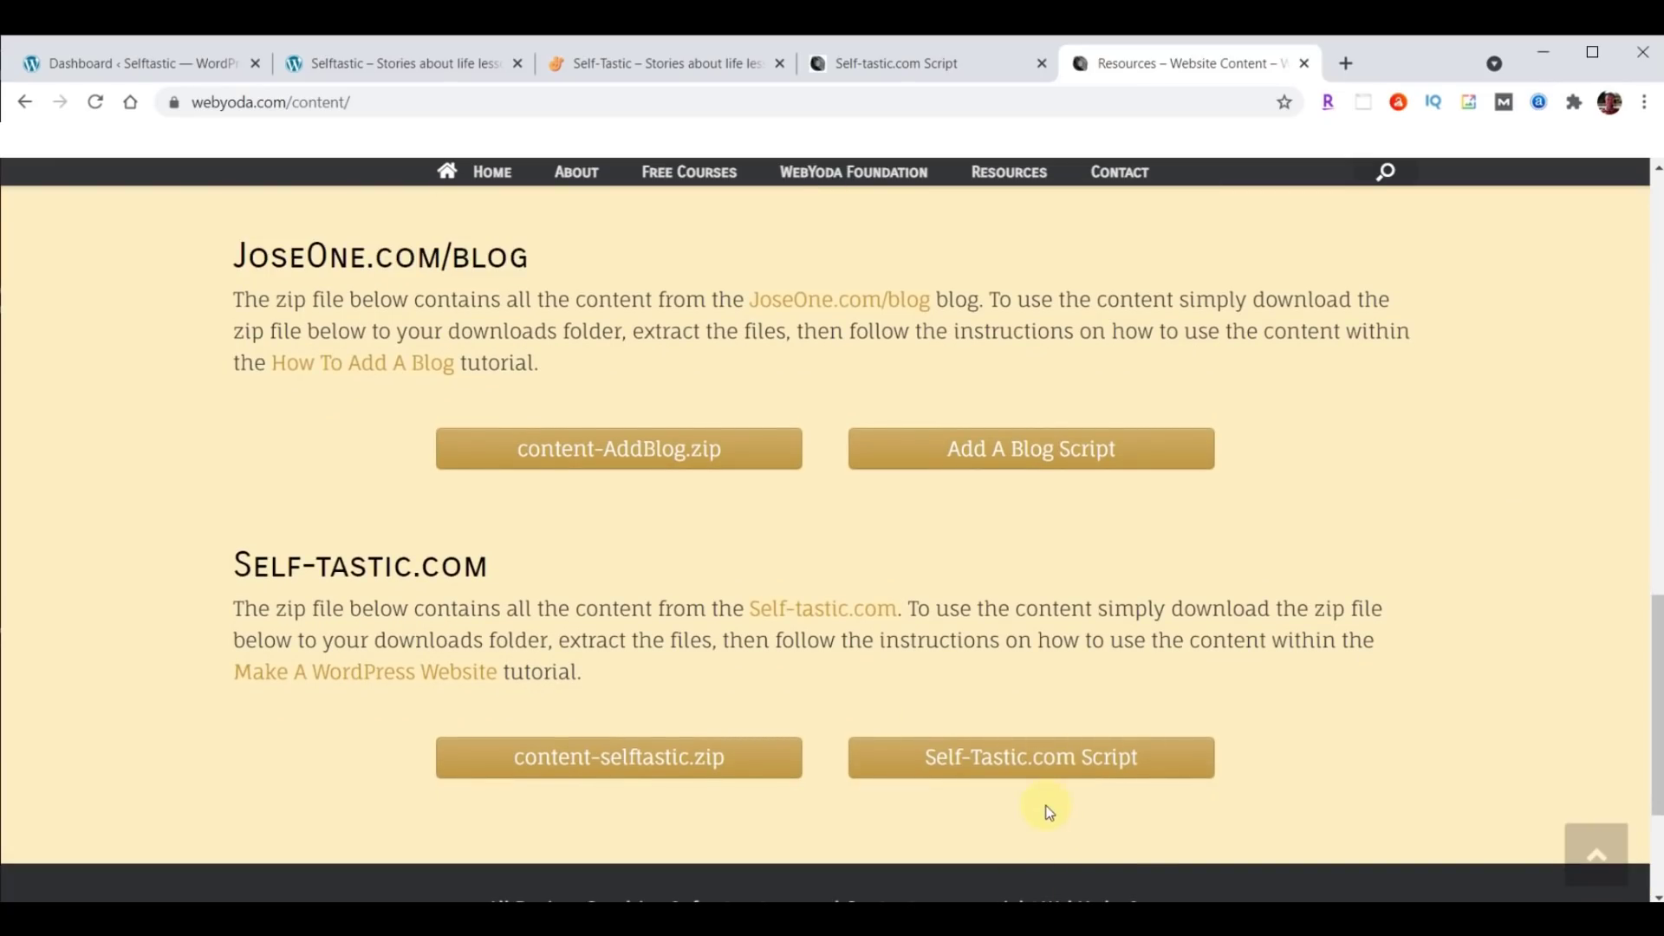
click(624, 758)
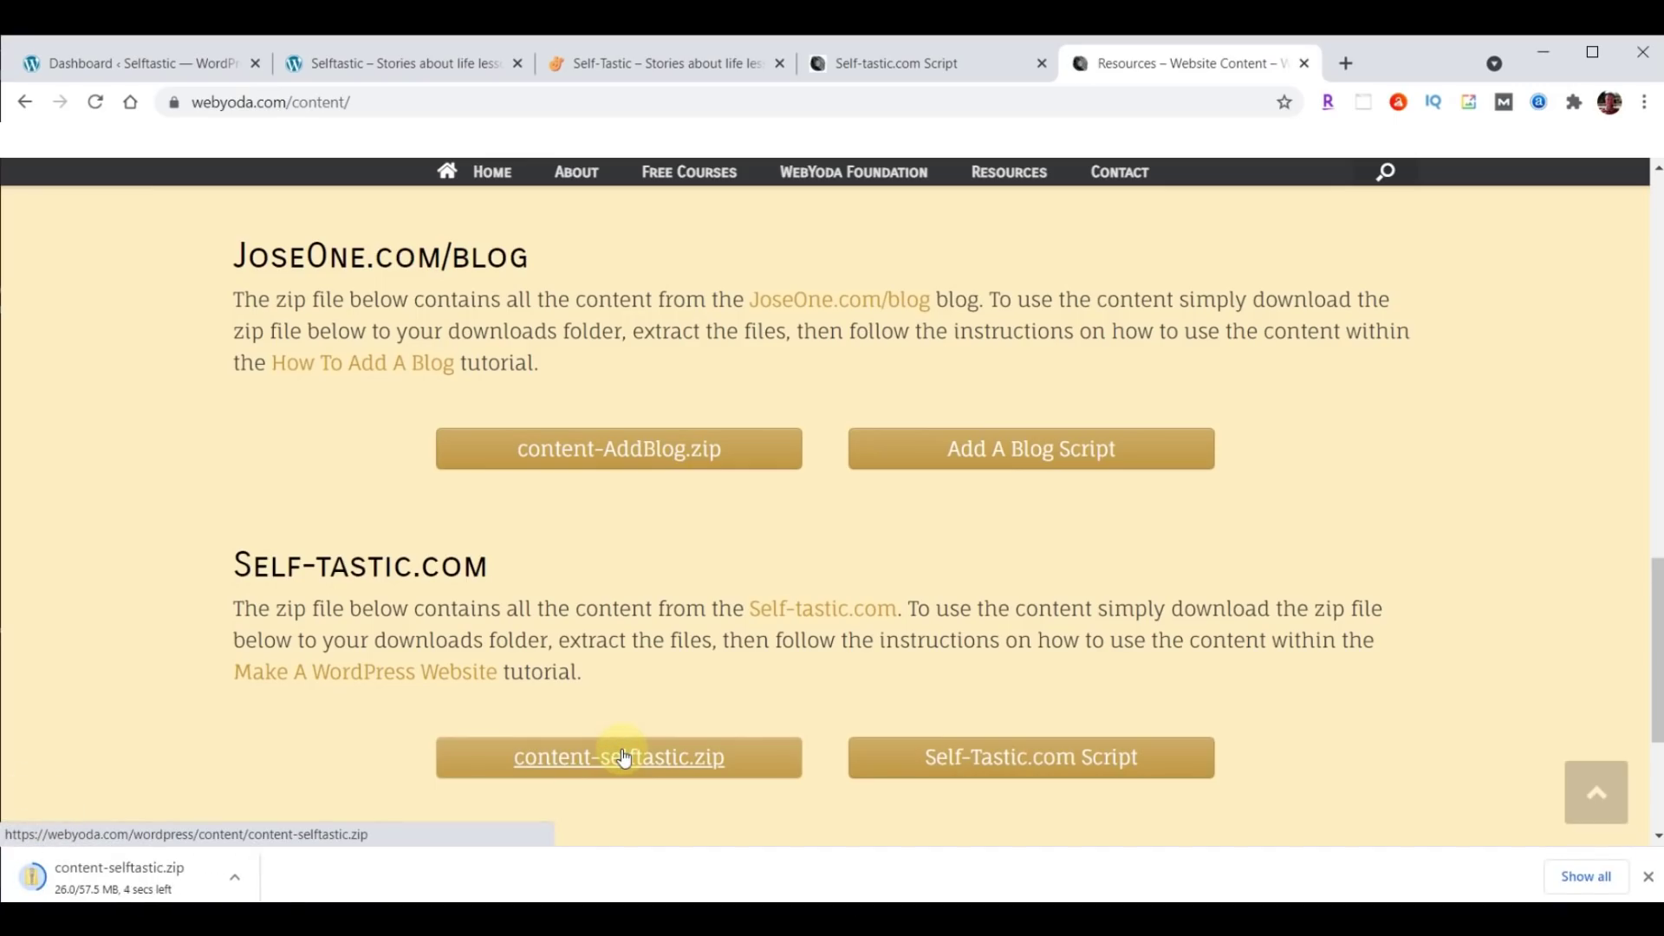
click(234, 881)
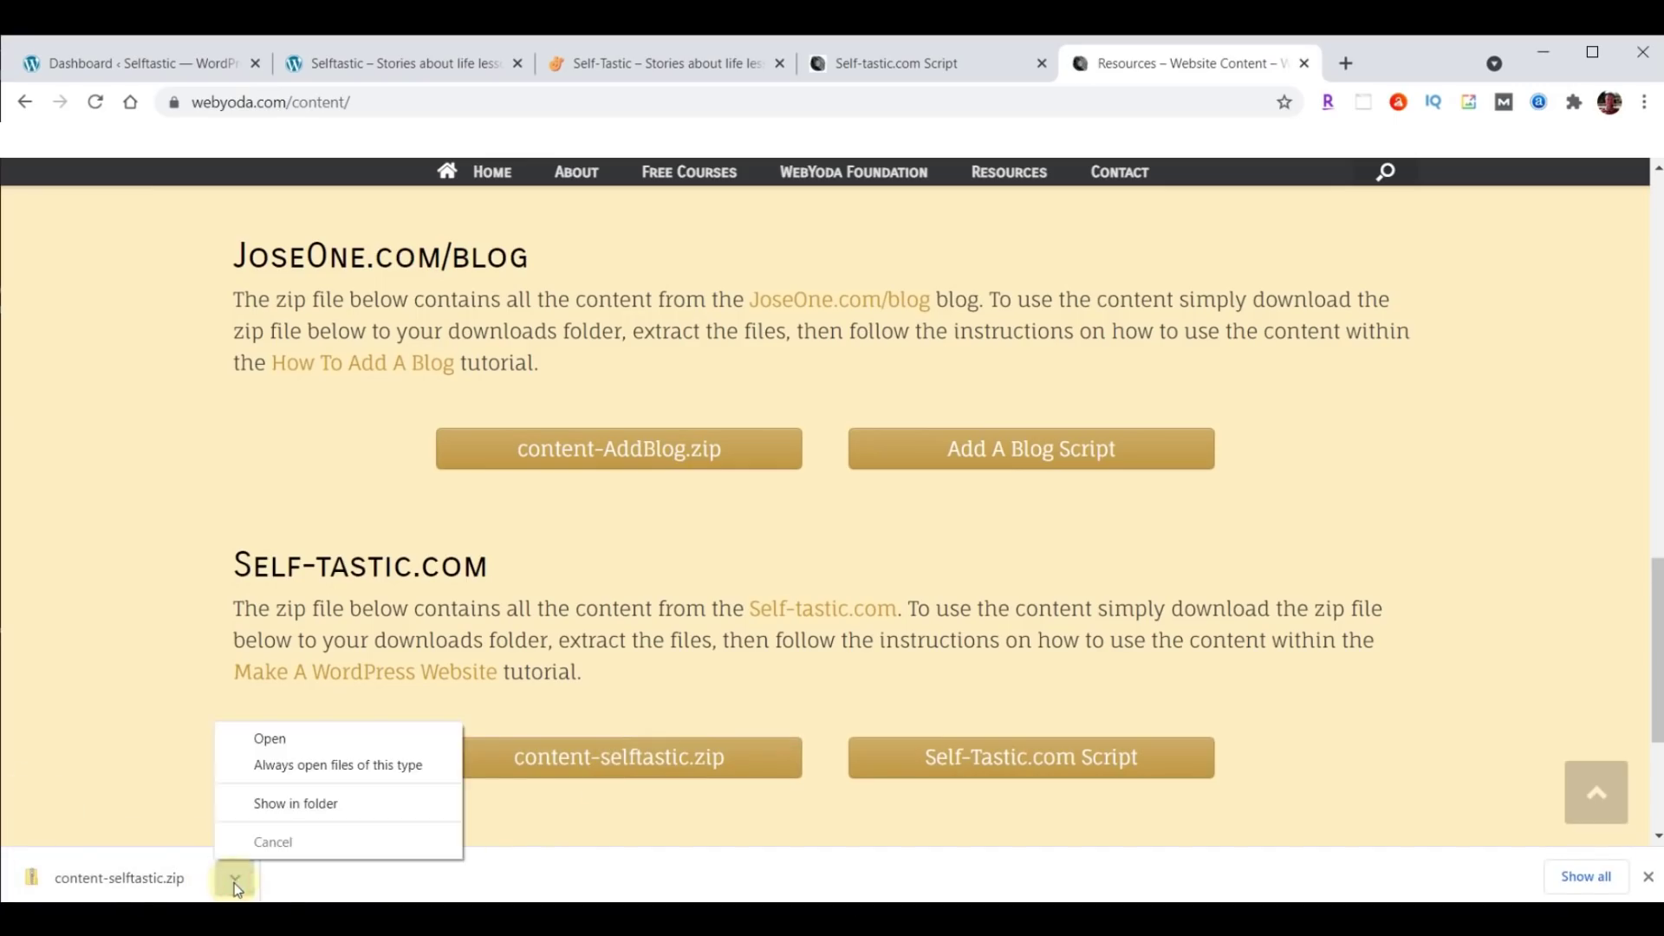
Extract content-selftastic.zip from the Downloads folder into a content-selftastic folder.
click(276, 801)
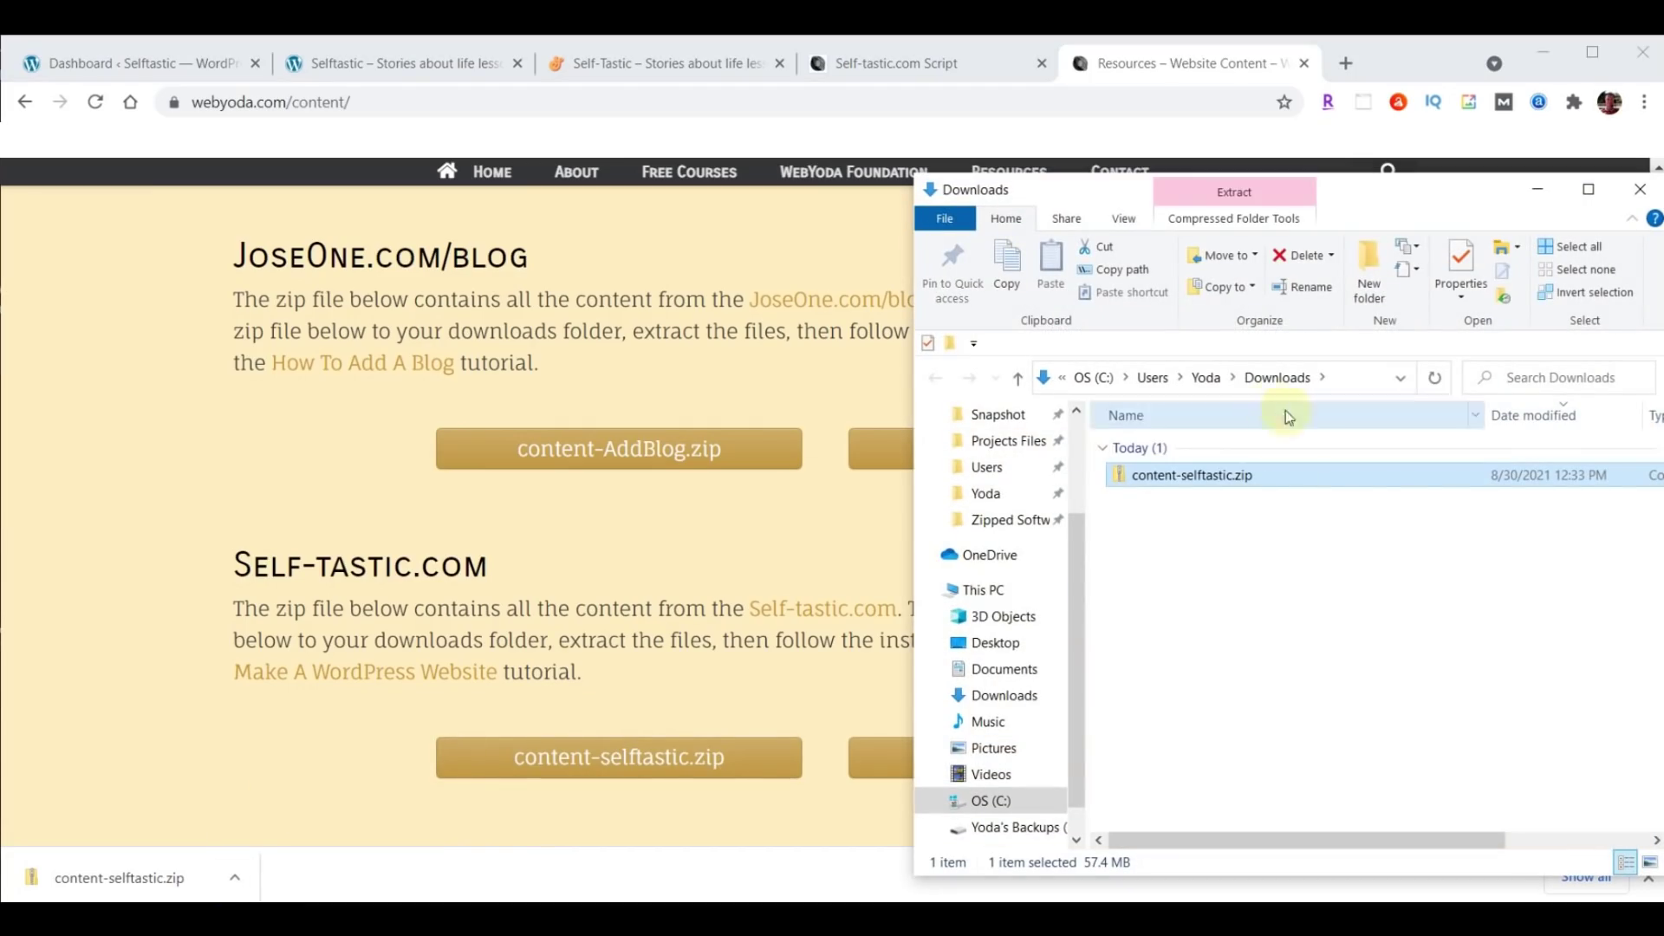
right_click(1165, 479)
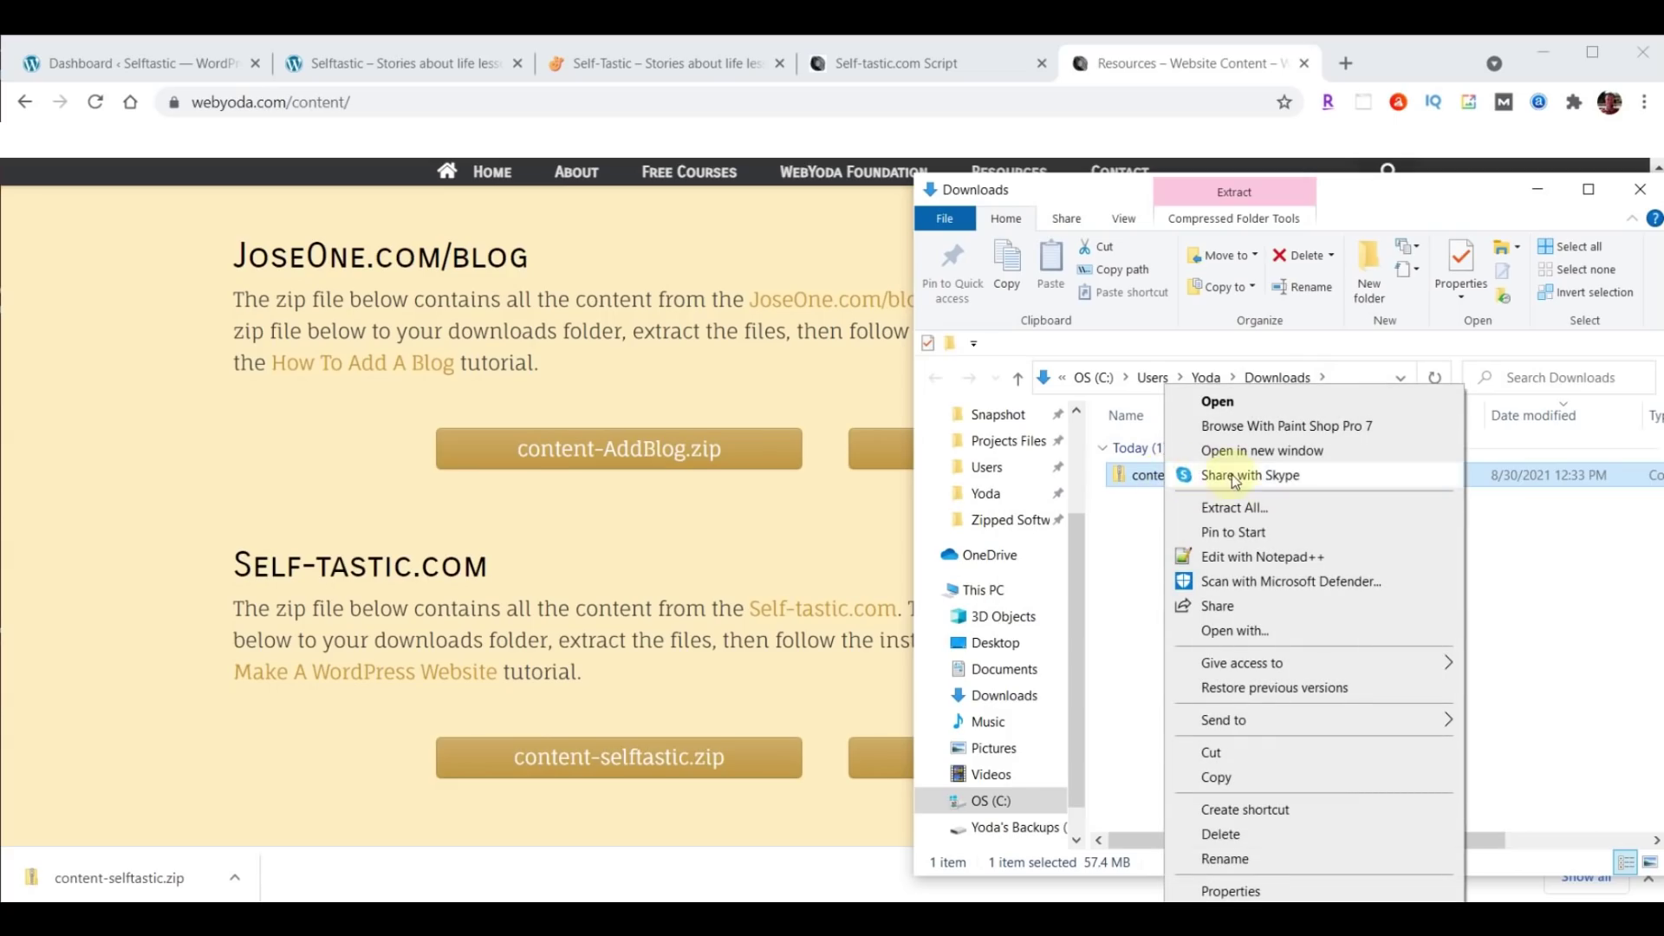
click(1234, 508)
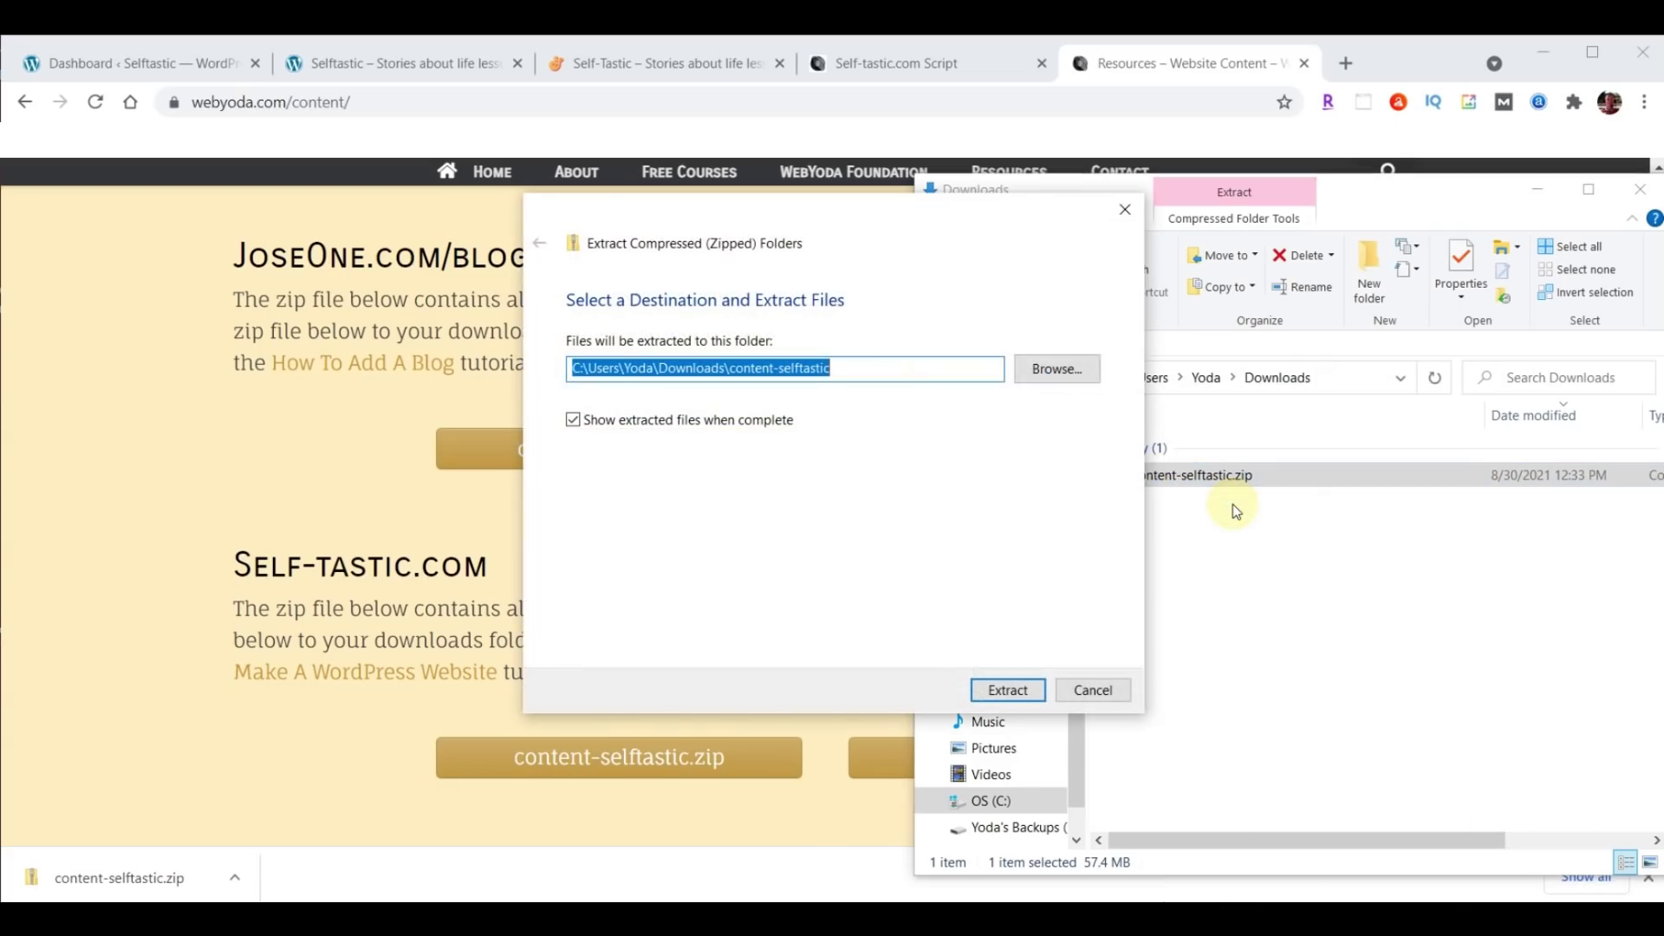
click(1000, 689)
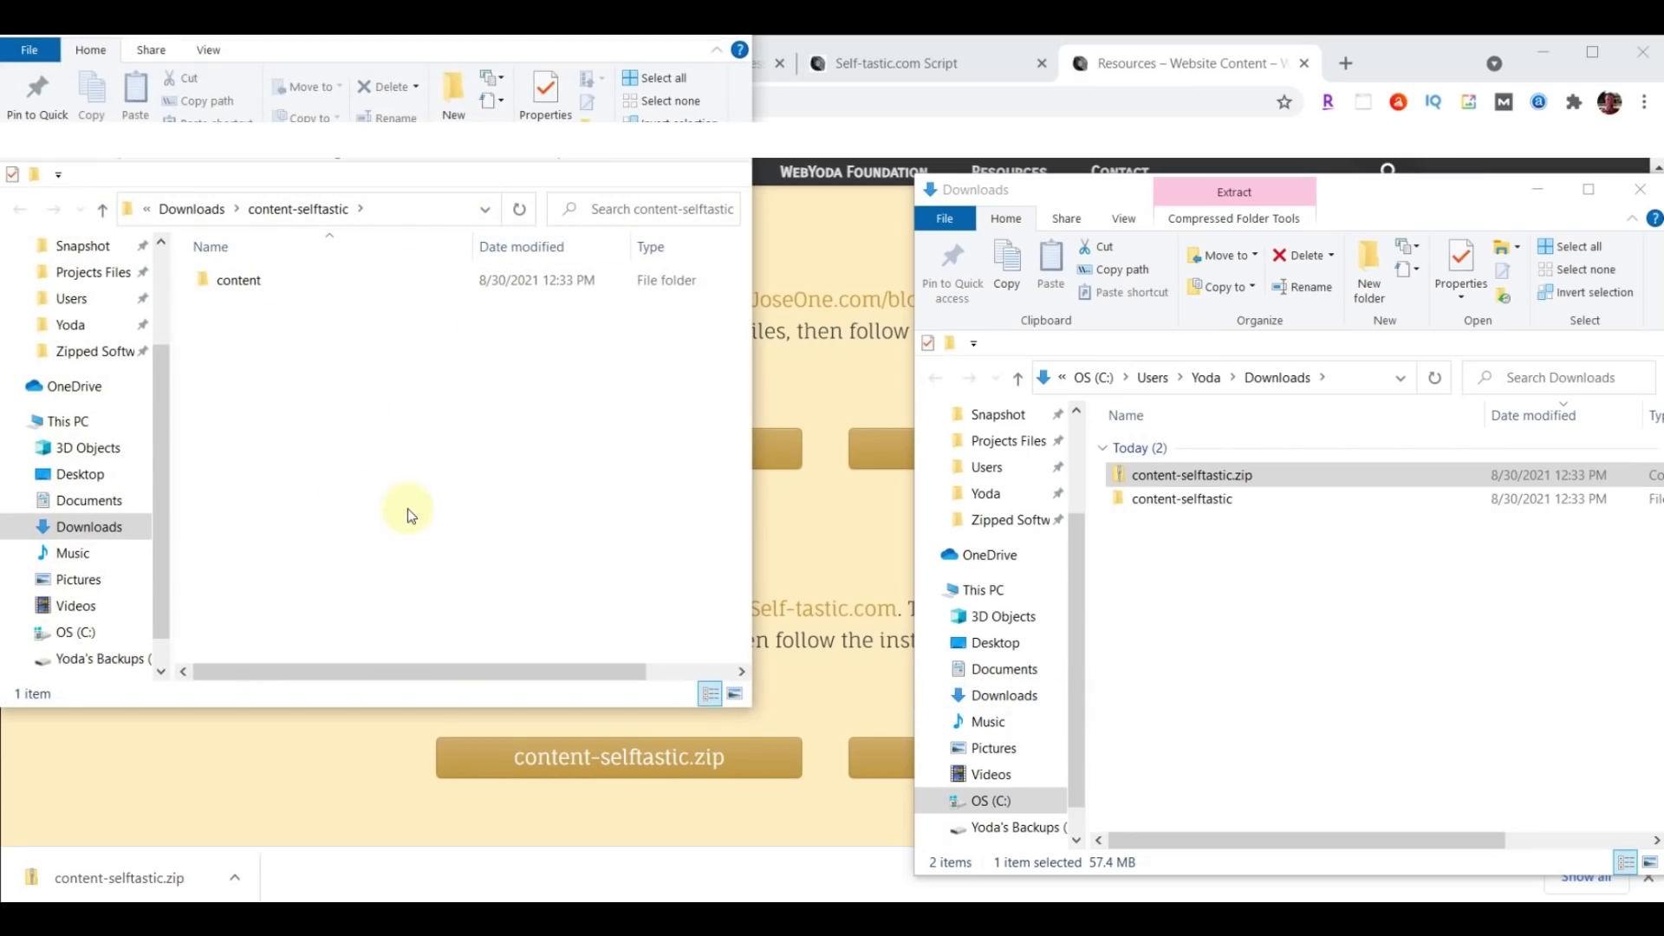
Open the extracted content folder and look through its 139 images.
click(1638, 189)
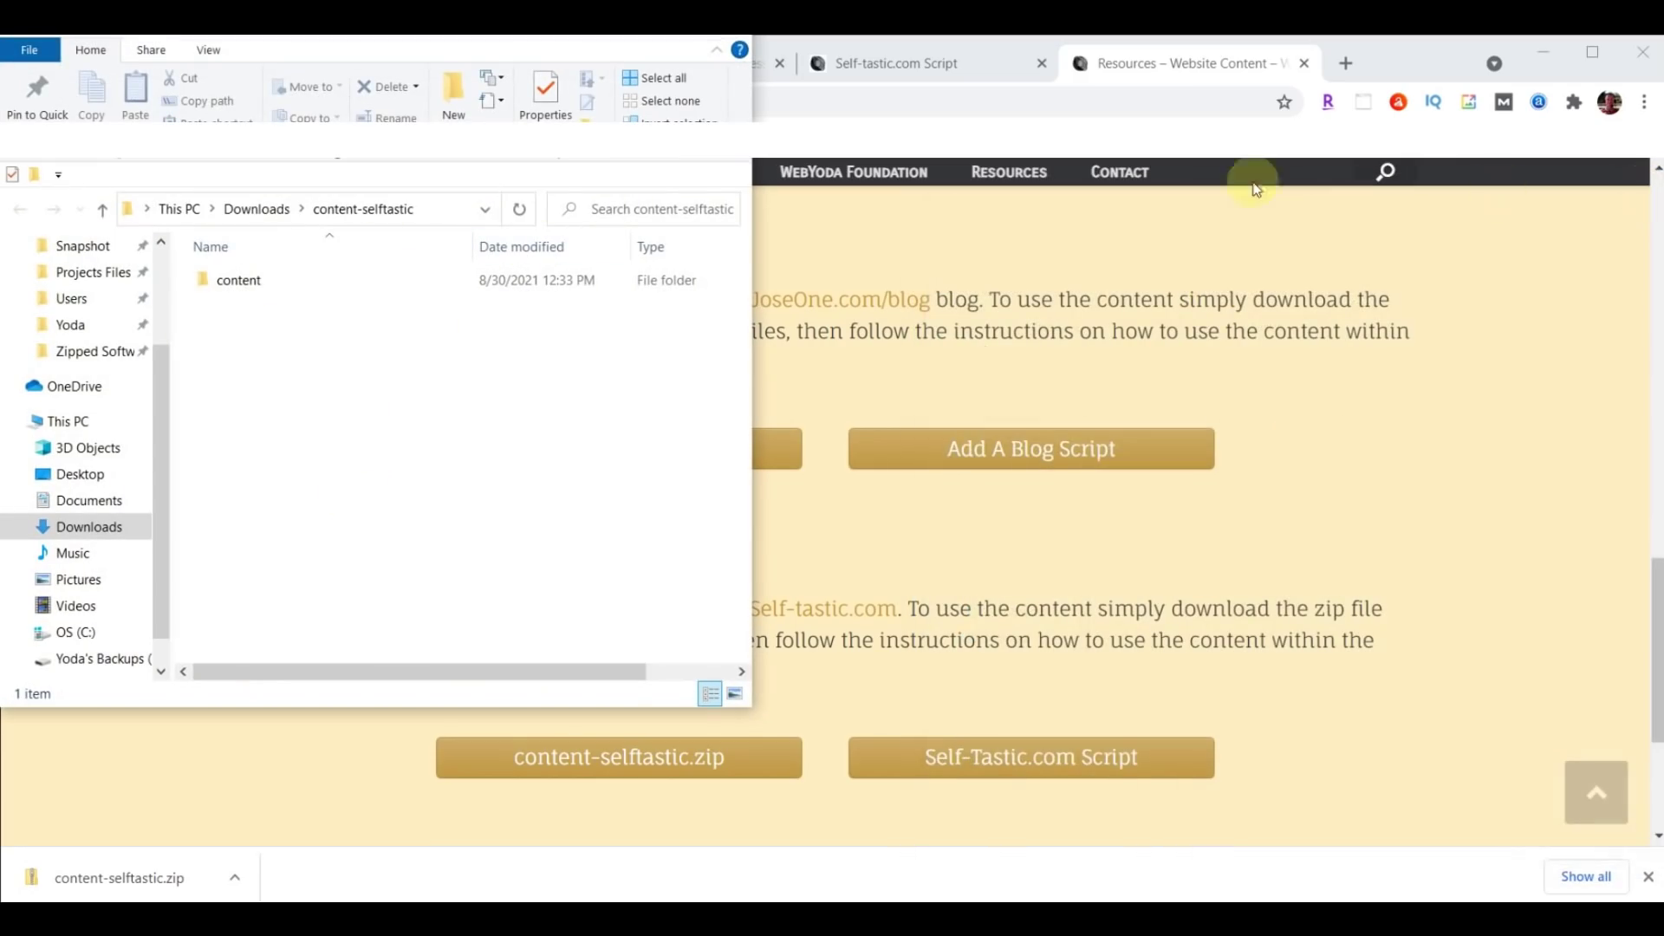
drag(530, 40, 1377, 167)
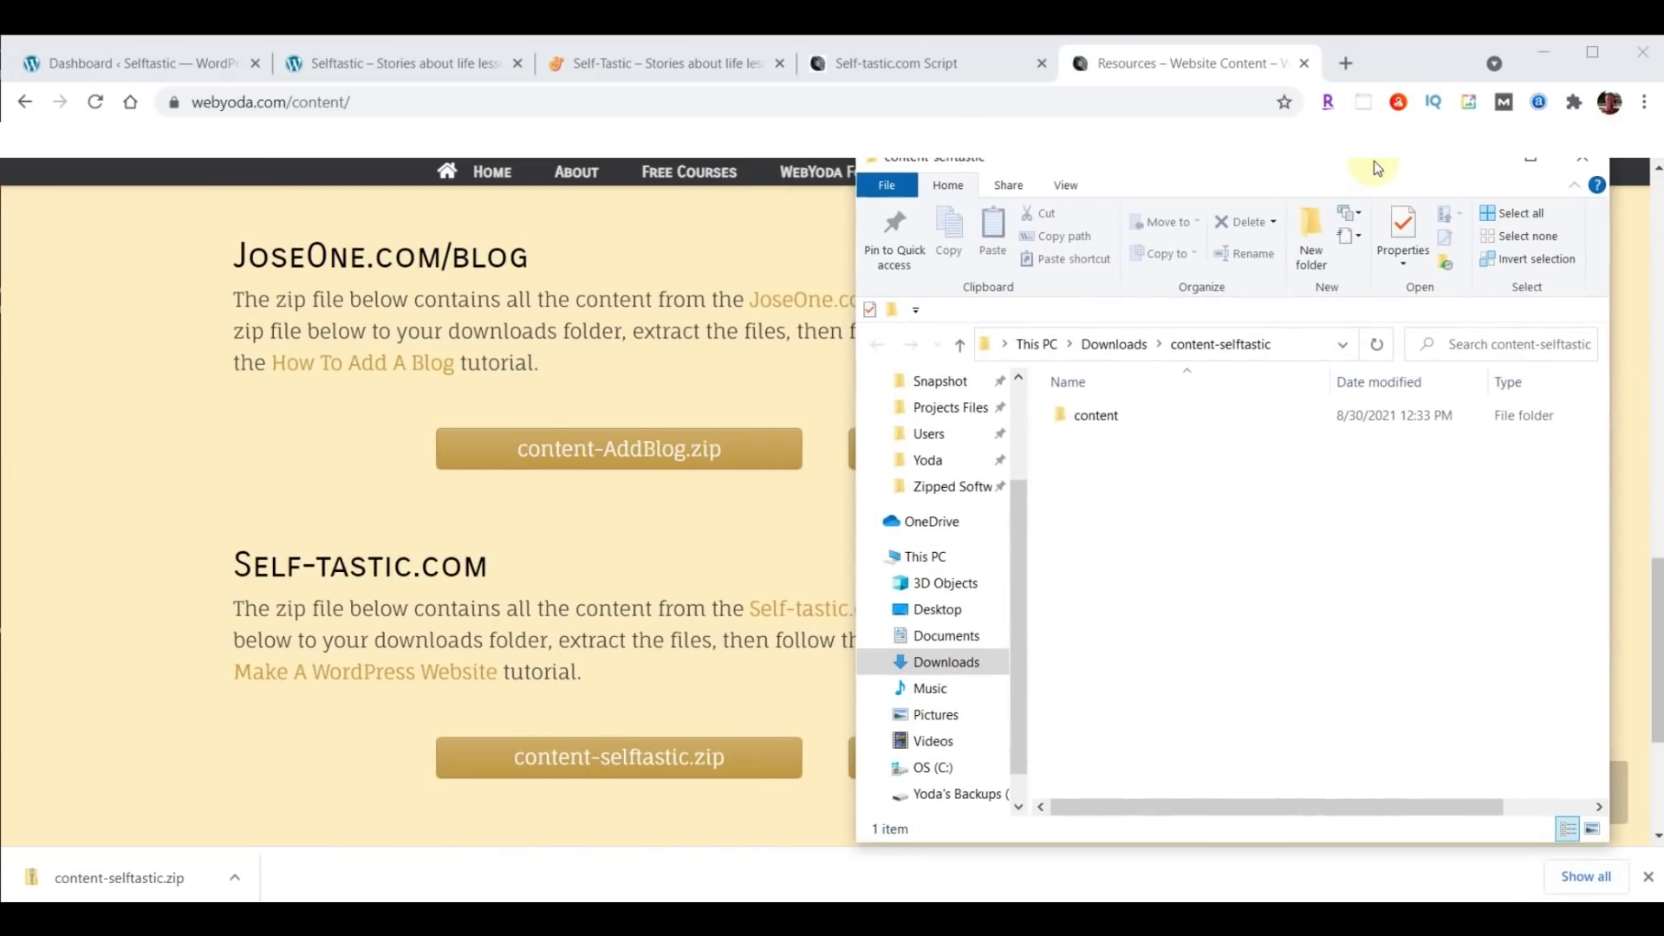
double_click(1090, 416)
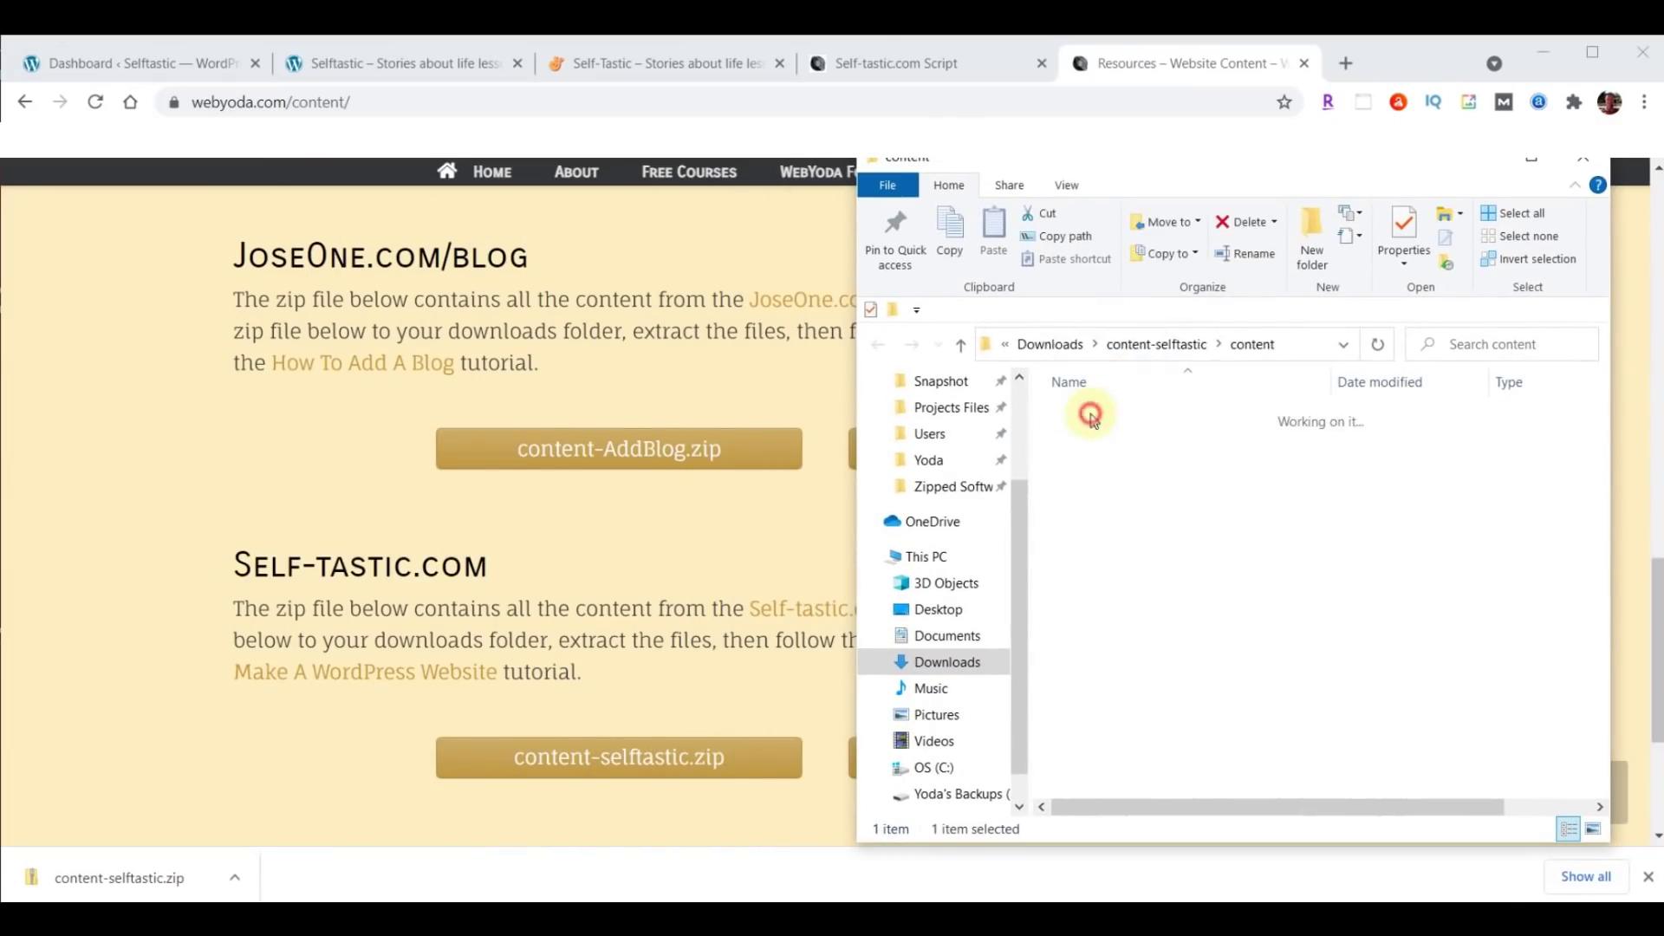
scroll(1516, 564, down, 10)
scroll(1517, 564, down, 15)
scroll(1521, 569, up, 8)
scroll(1517, 563, up, 10)
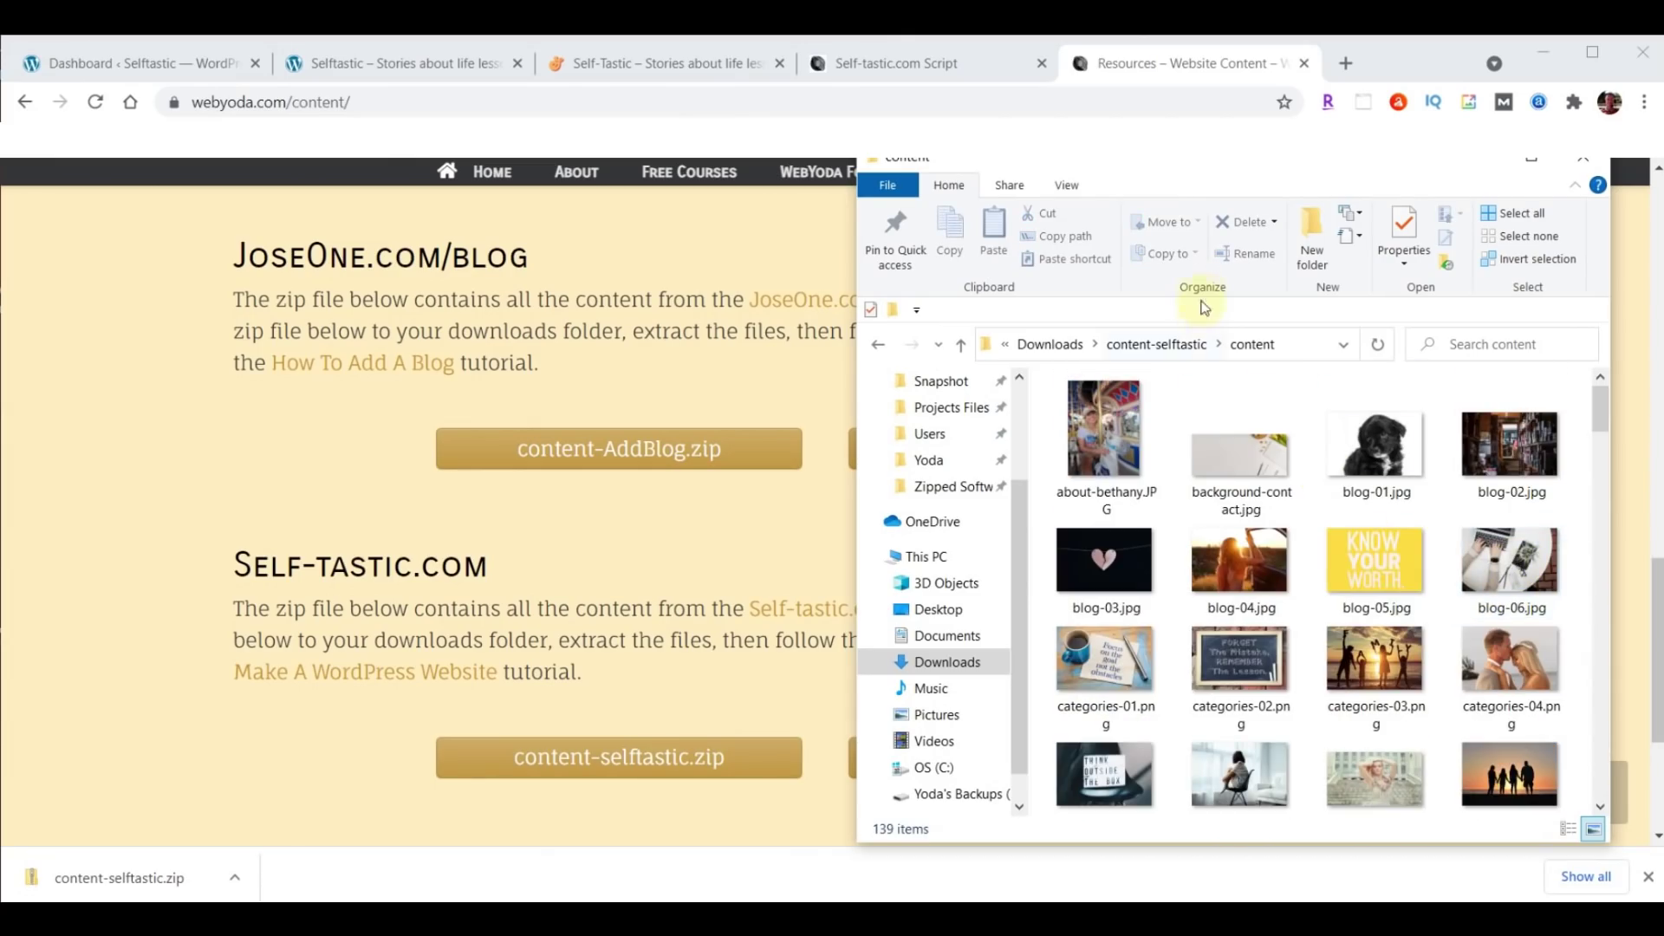
click(1304, 63)
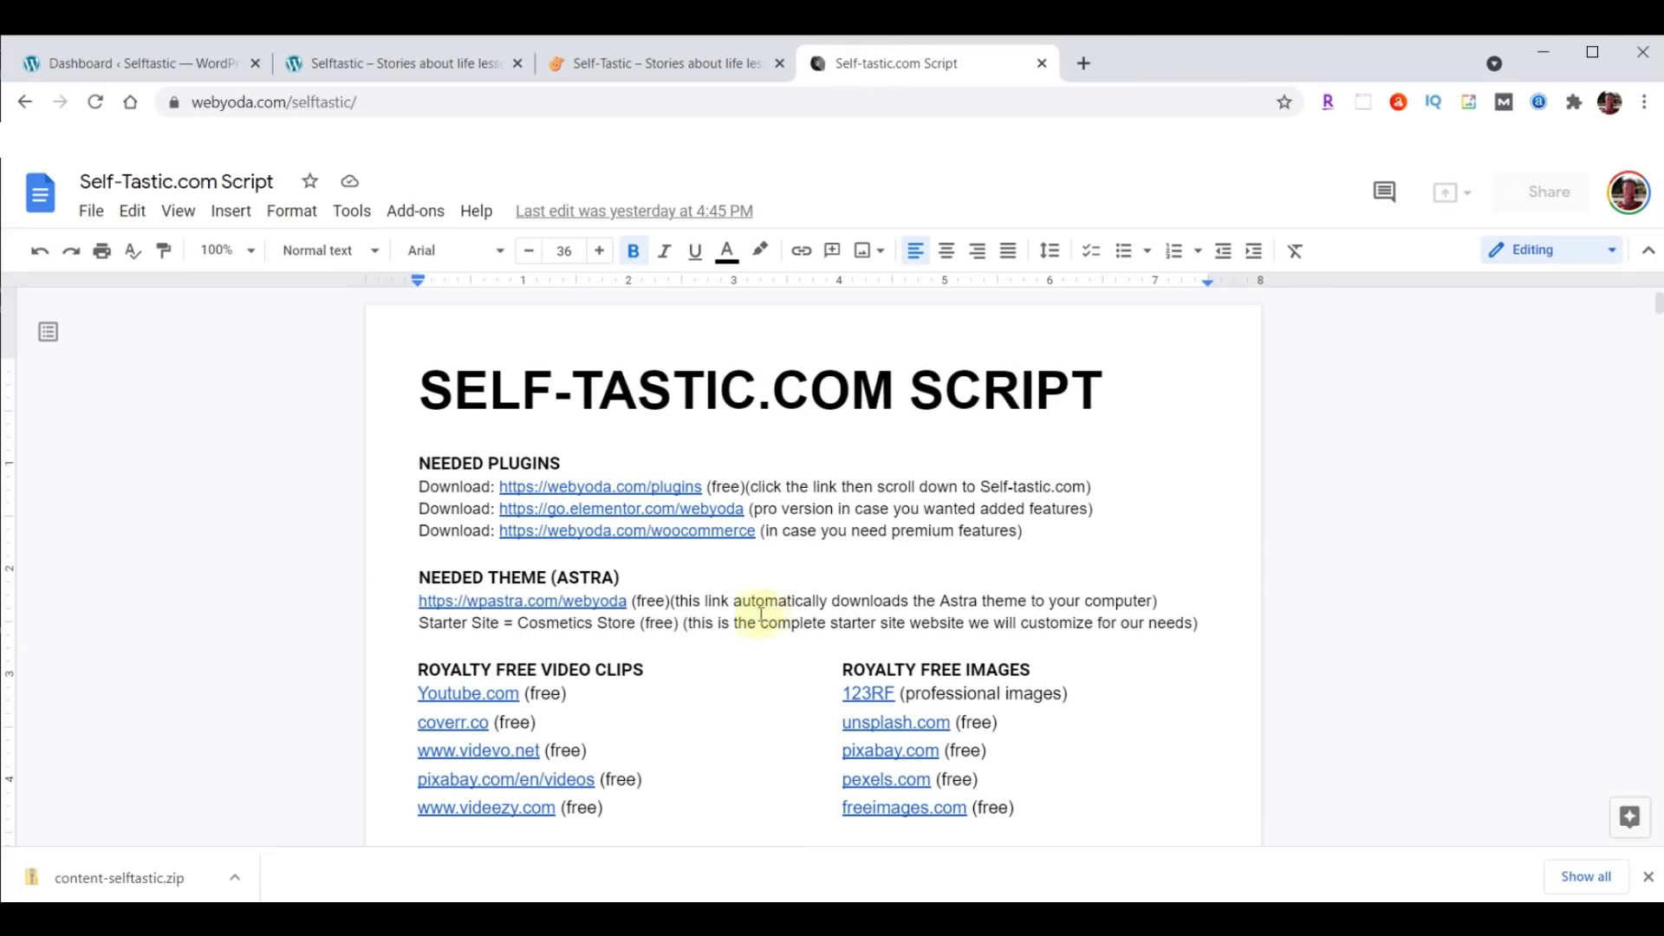
Look over the live Self-Tastic site and the sample Selftastic WordPress site, then the Dashboard tab.
click(636, 68)
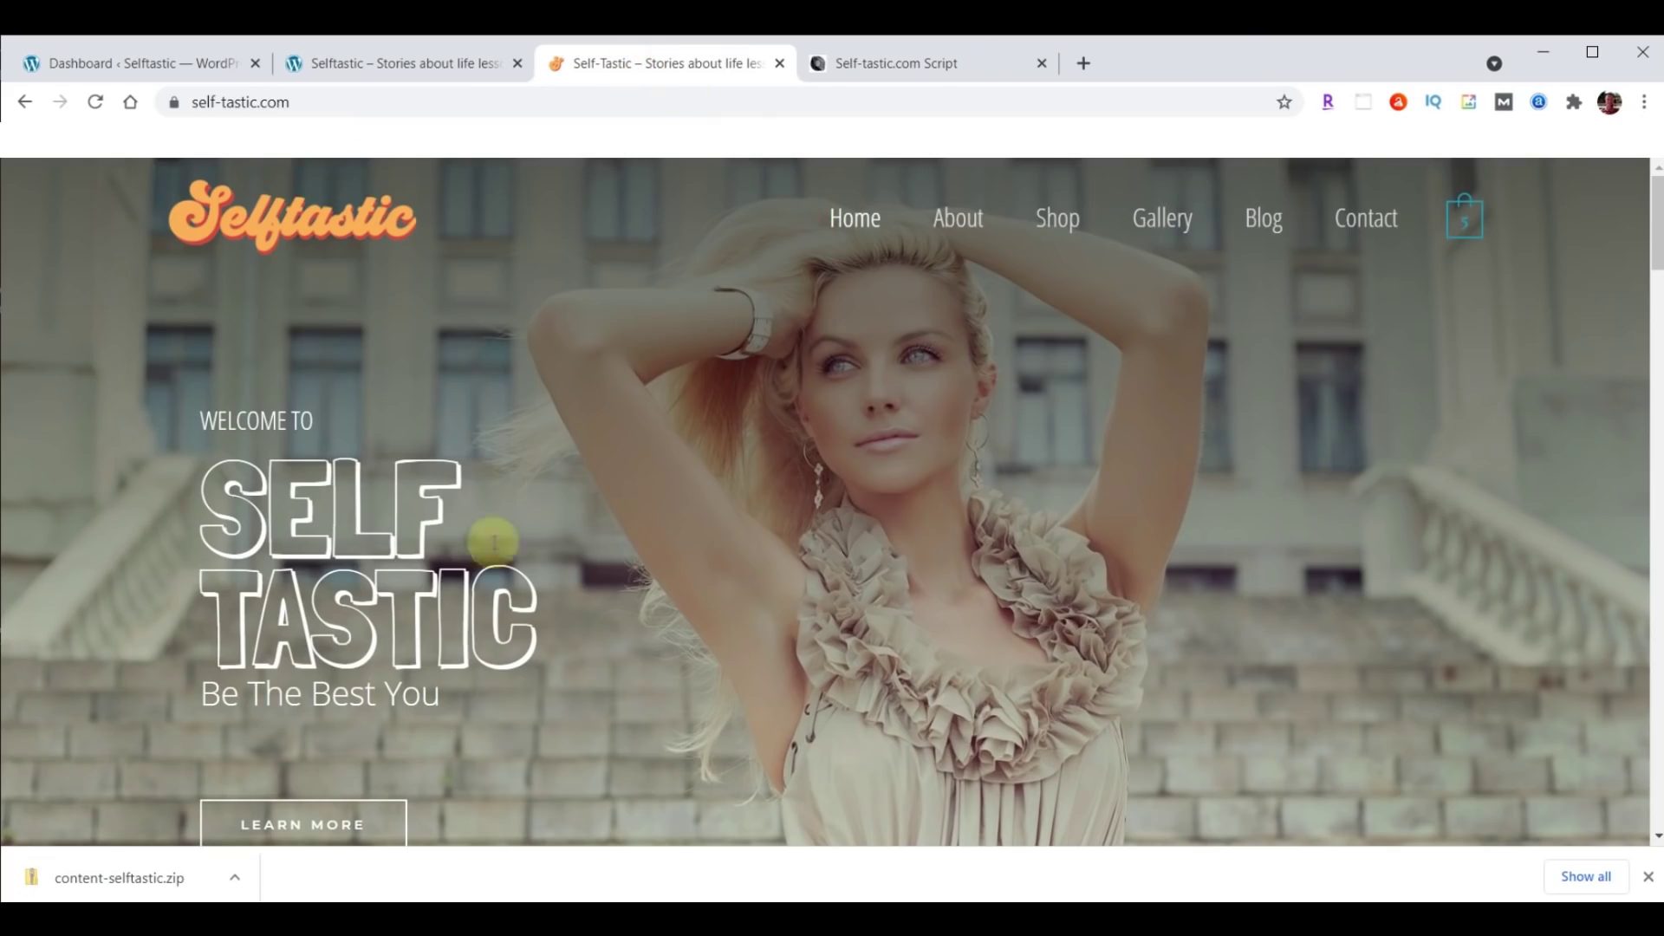
click(364, 70)
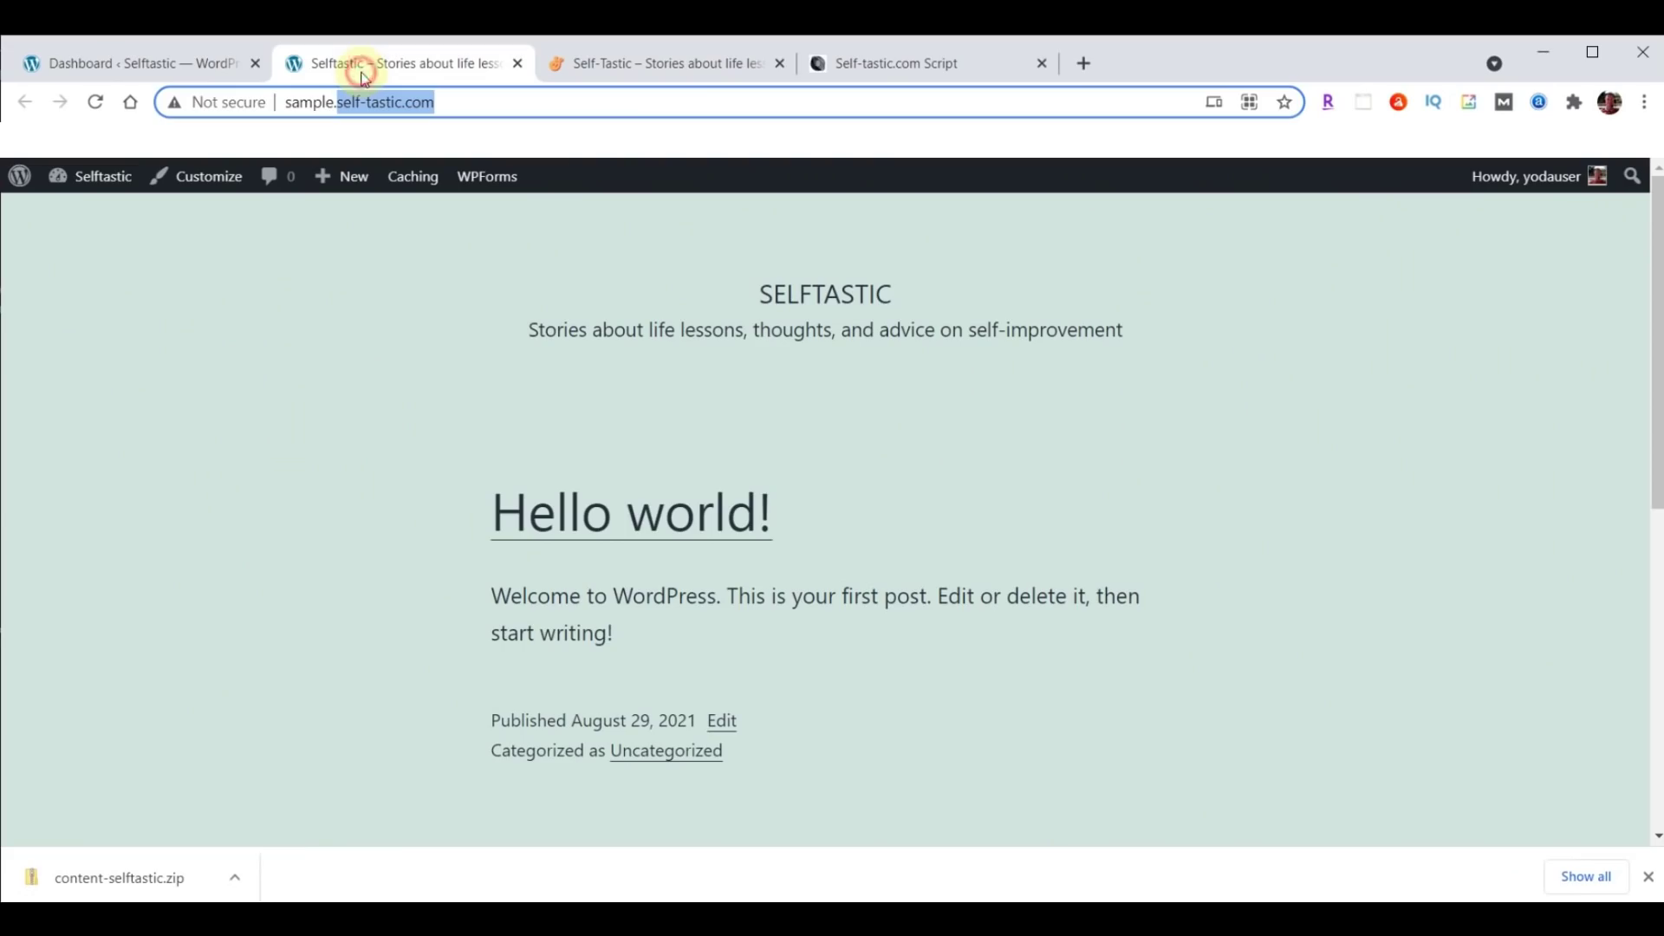
click(103, 63)
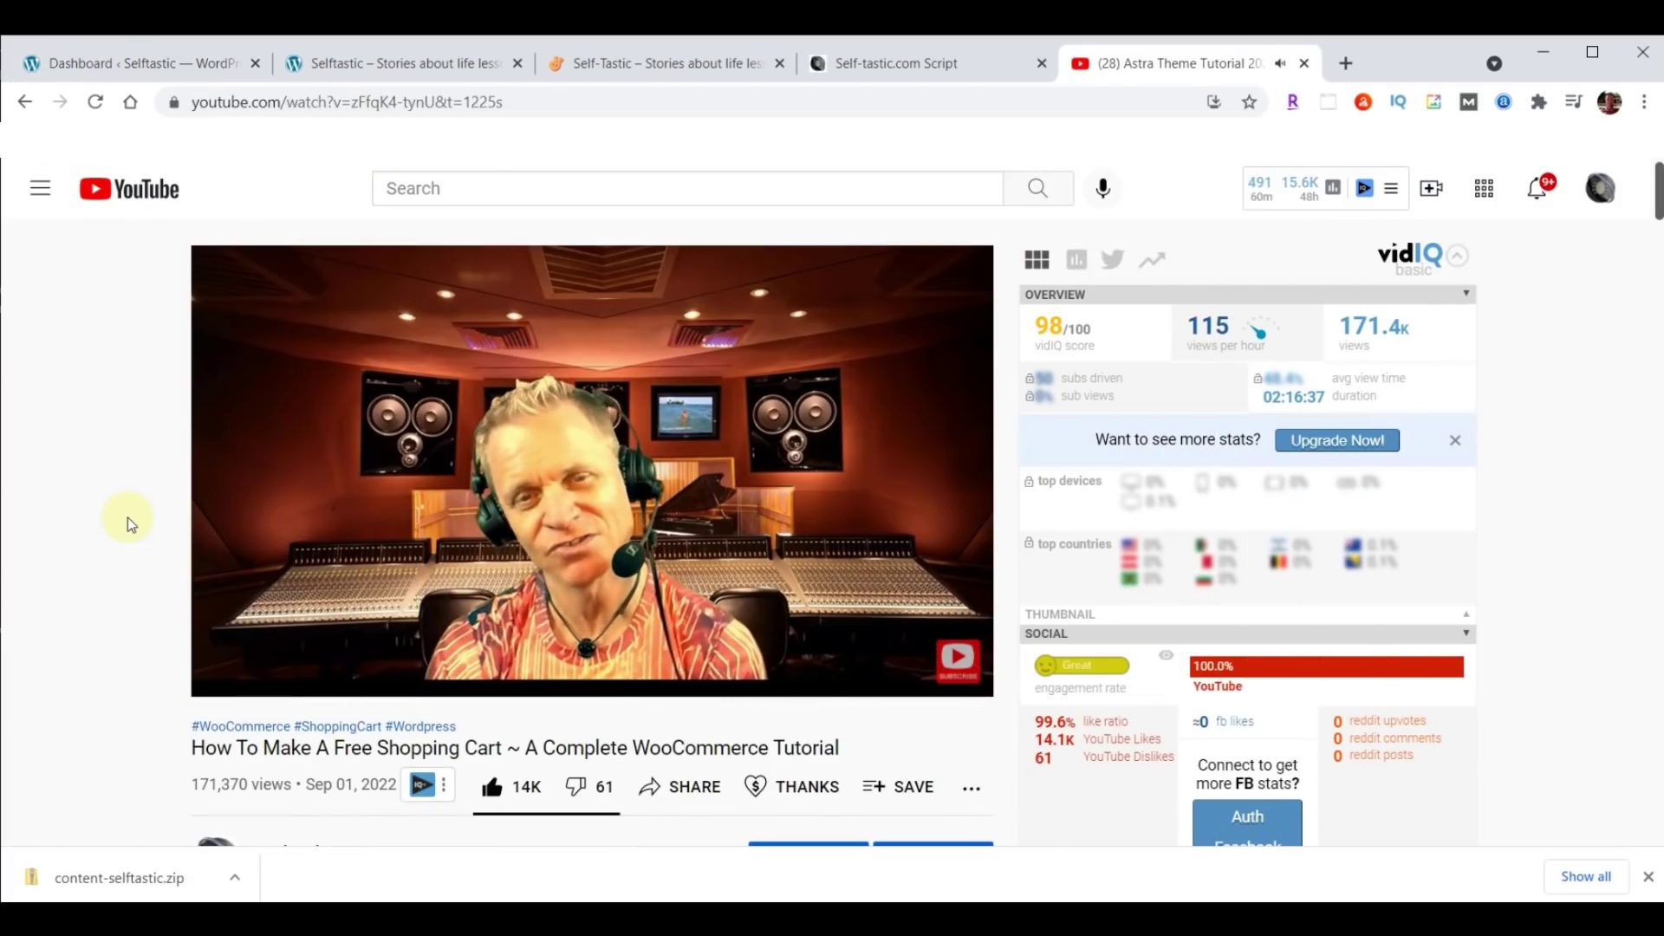
Play the Astra Theme Tutorial at 0.75 speed, then set it back to Normal.
mouse_move(393, 499)
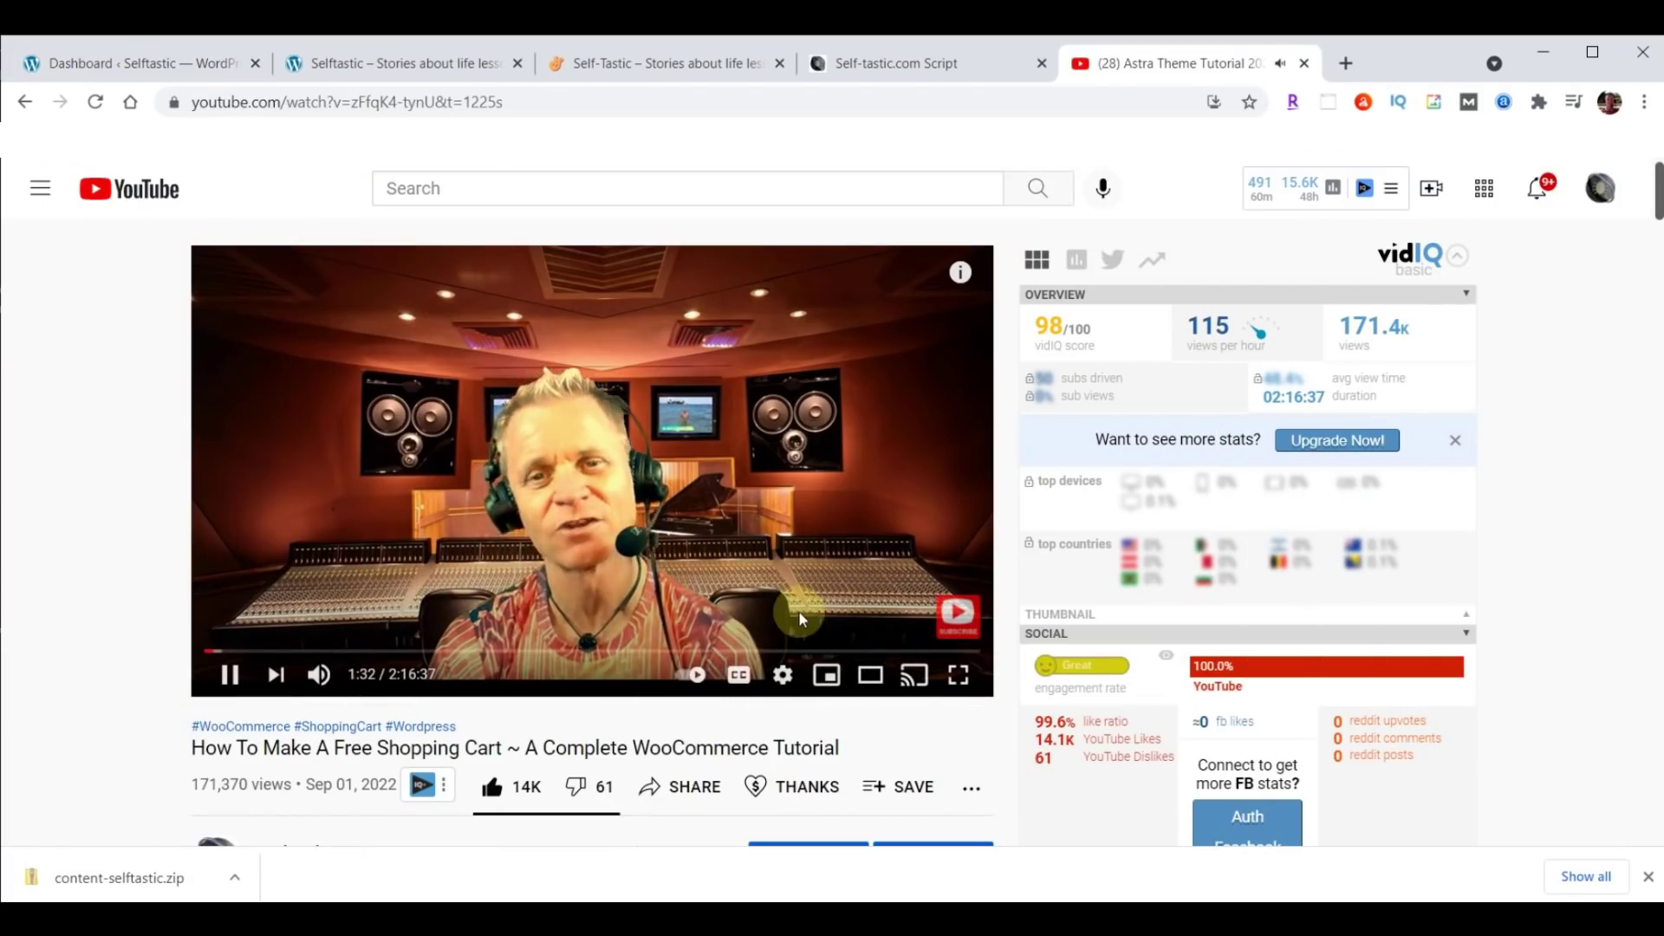
click(785, 676)
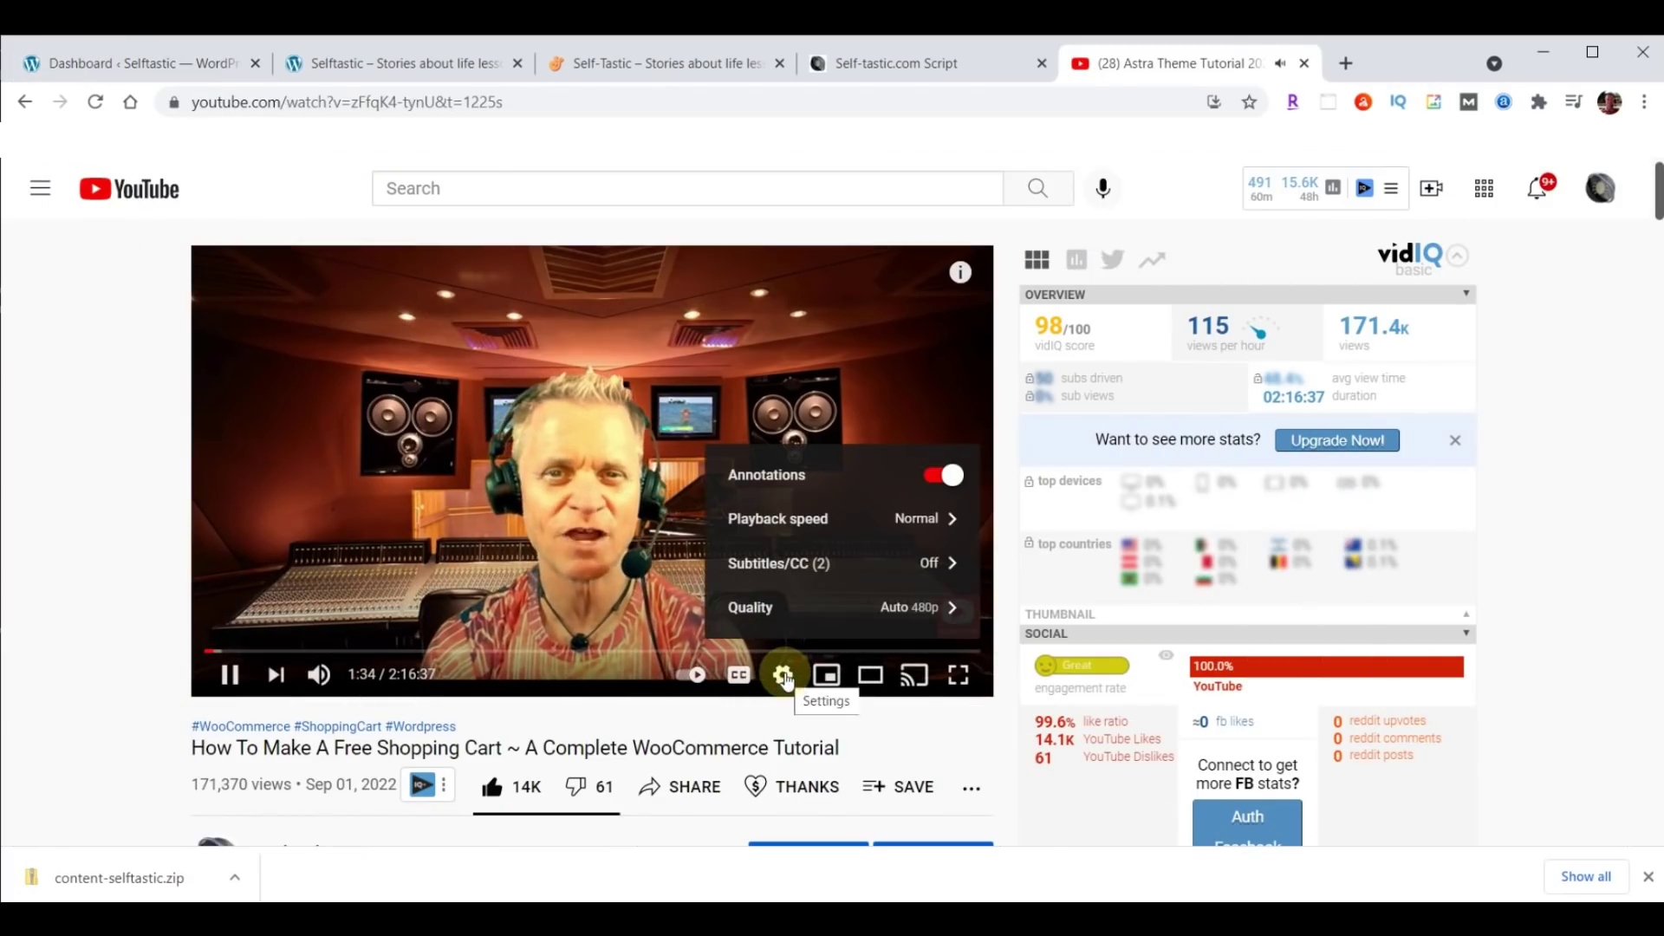
click(794, 520)
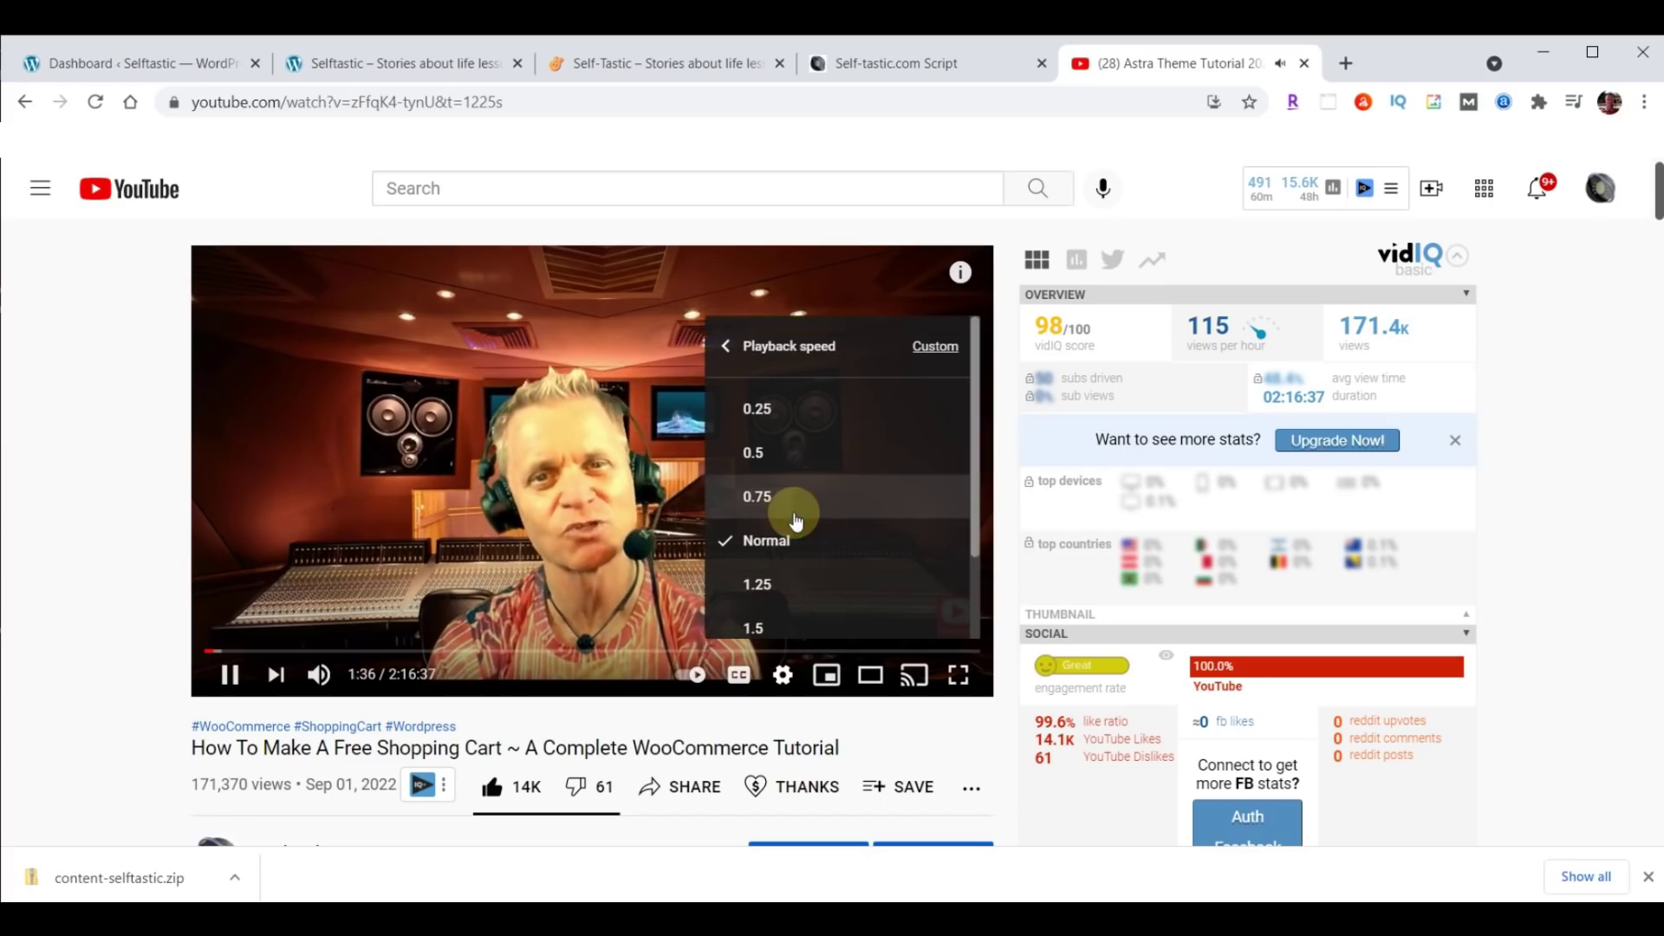
click(784, 507)
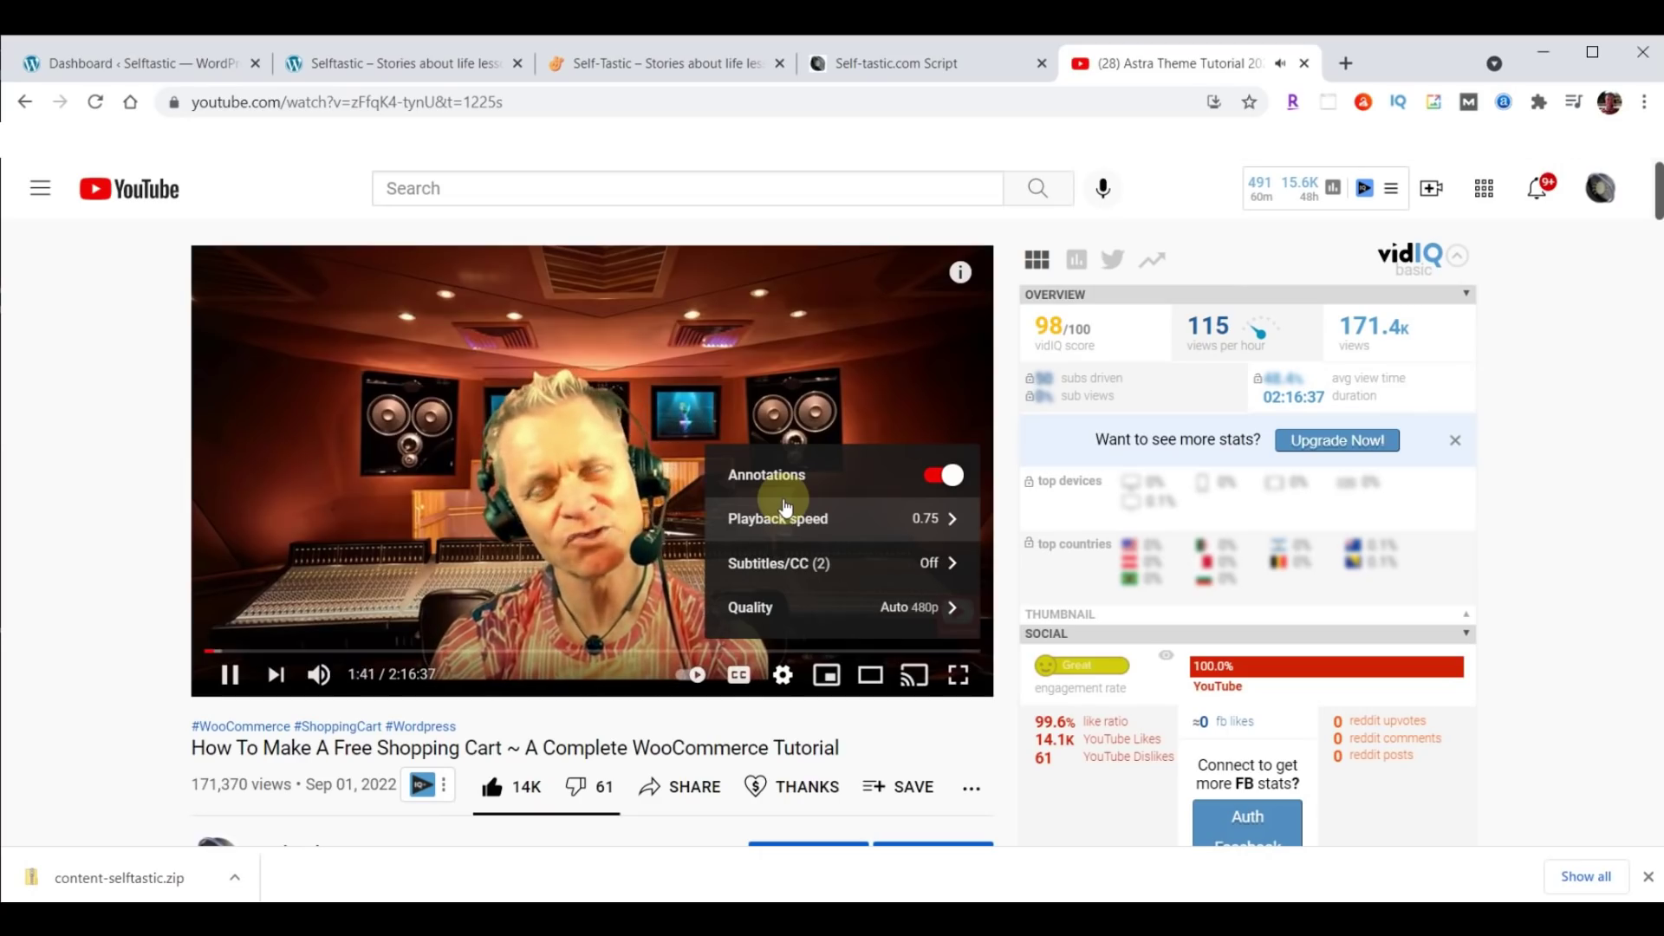
click(774, 521)
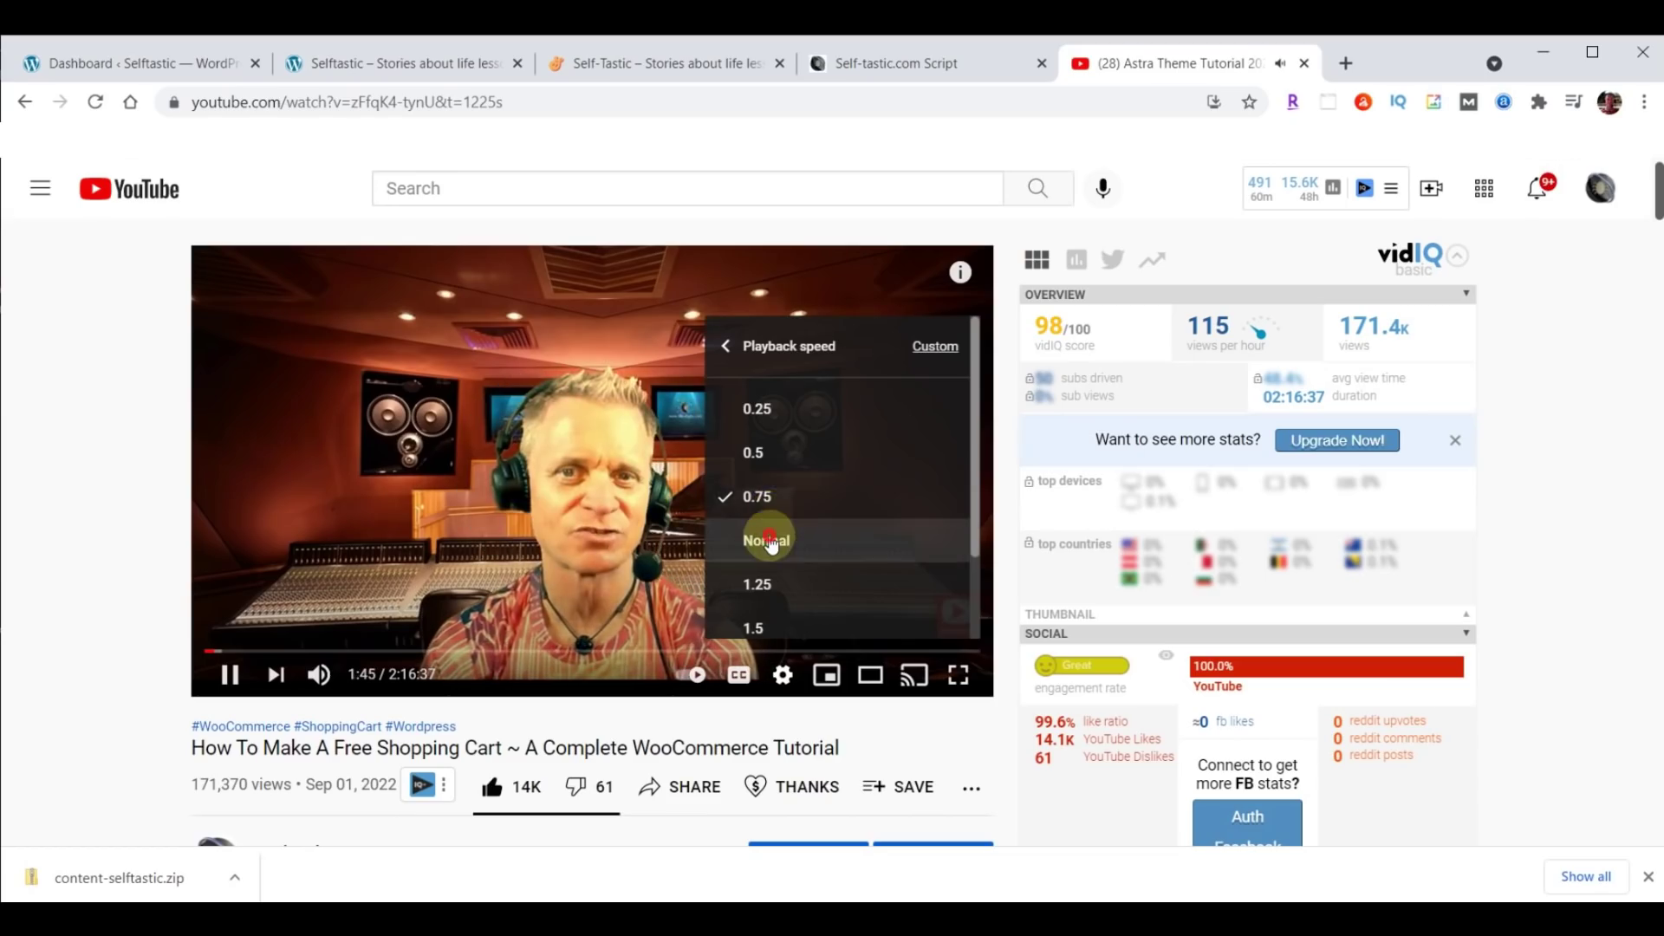
click(772, 539)
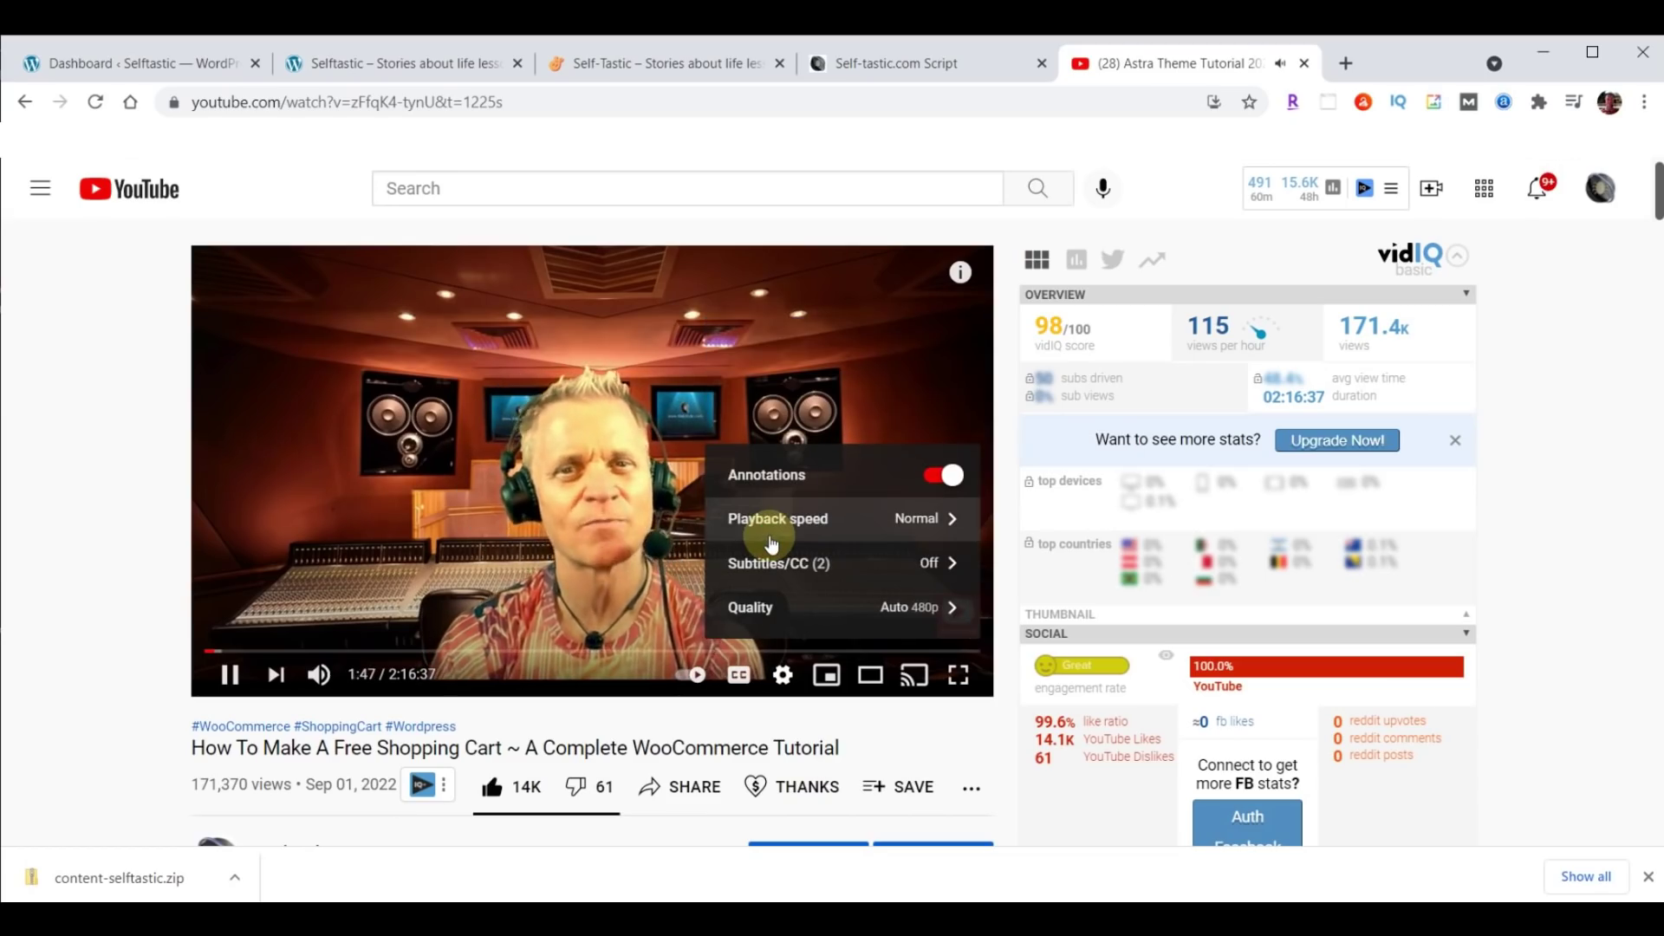
Read through the video's description, then close the YouTube tab.
scroll(61, 460, down, 10)
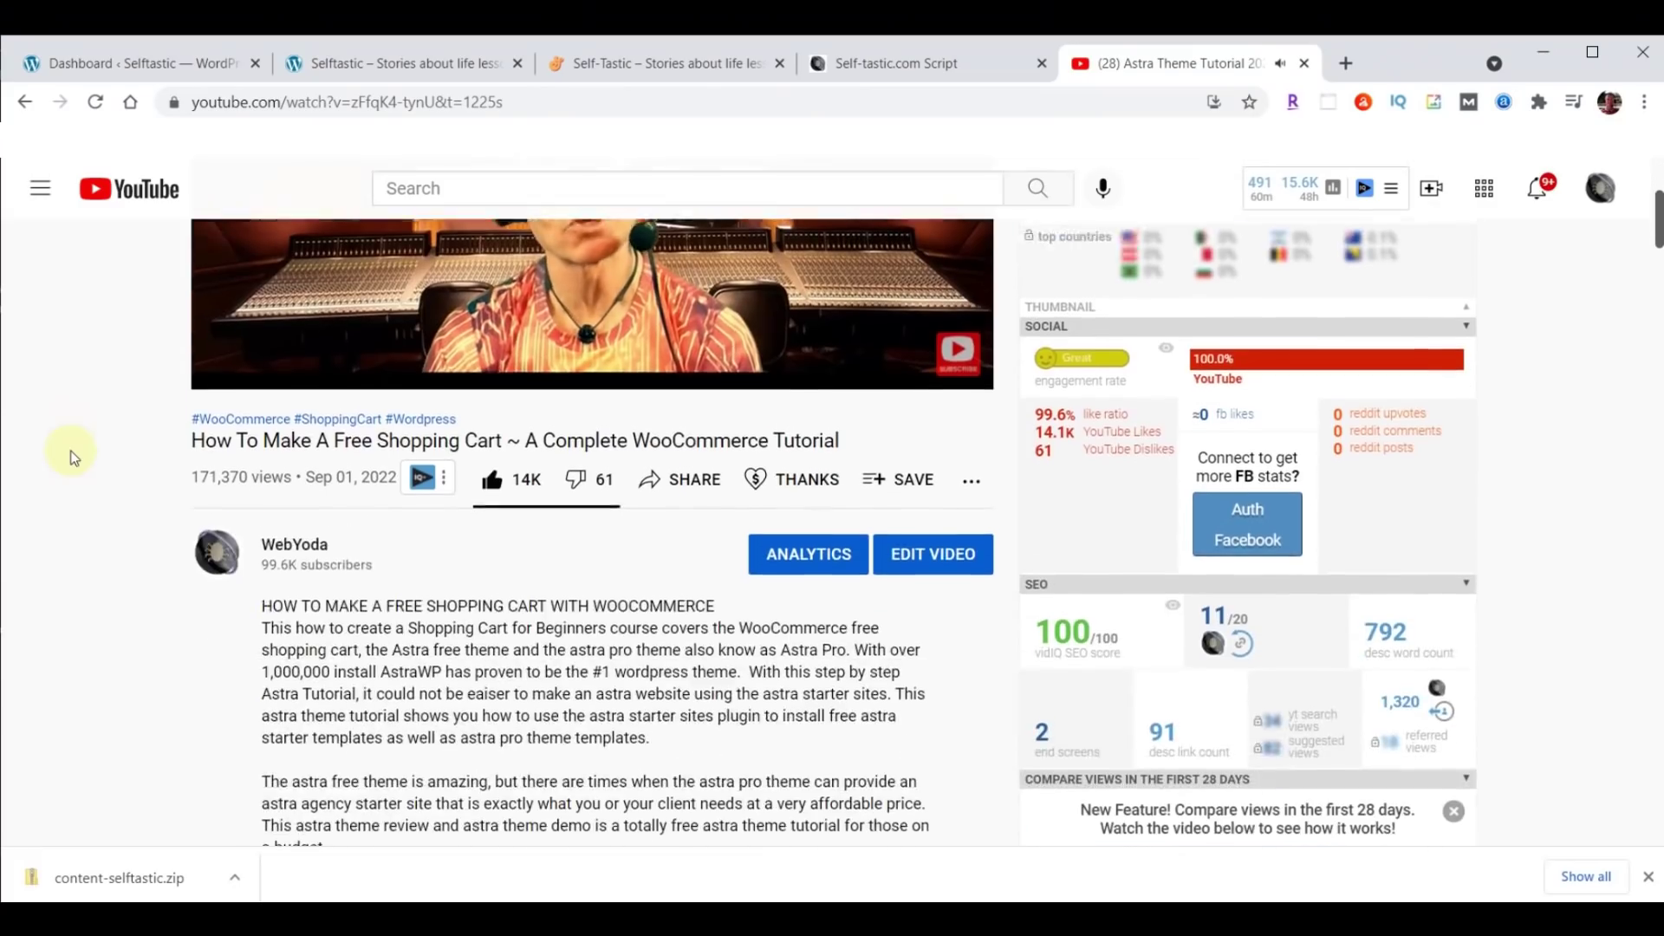
scroll(72, 458, down, 1)
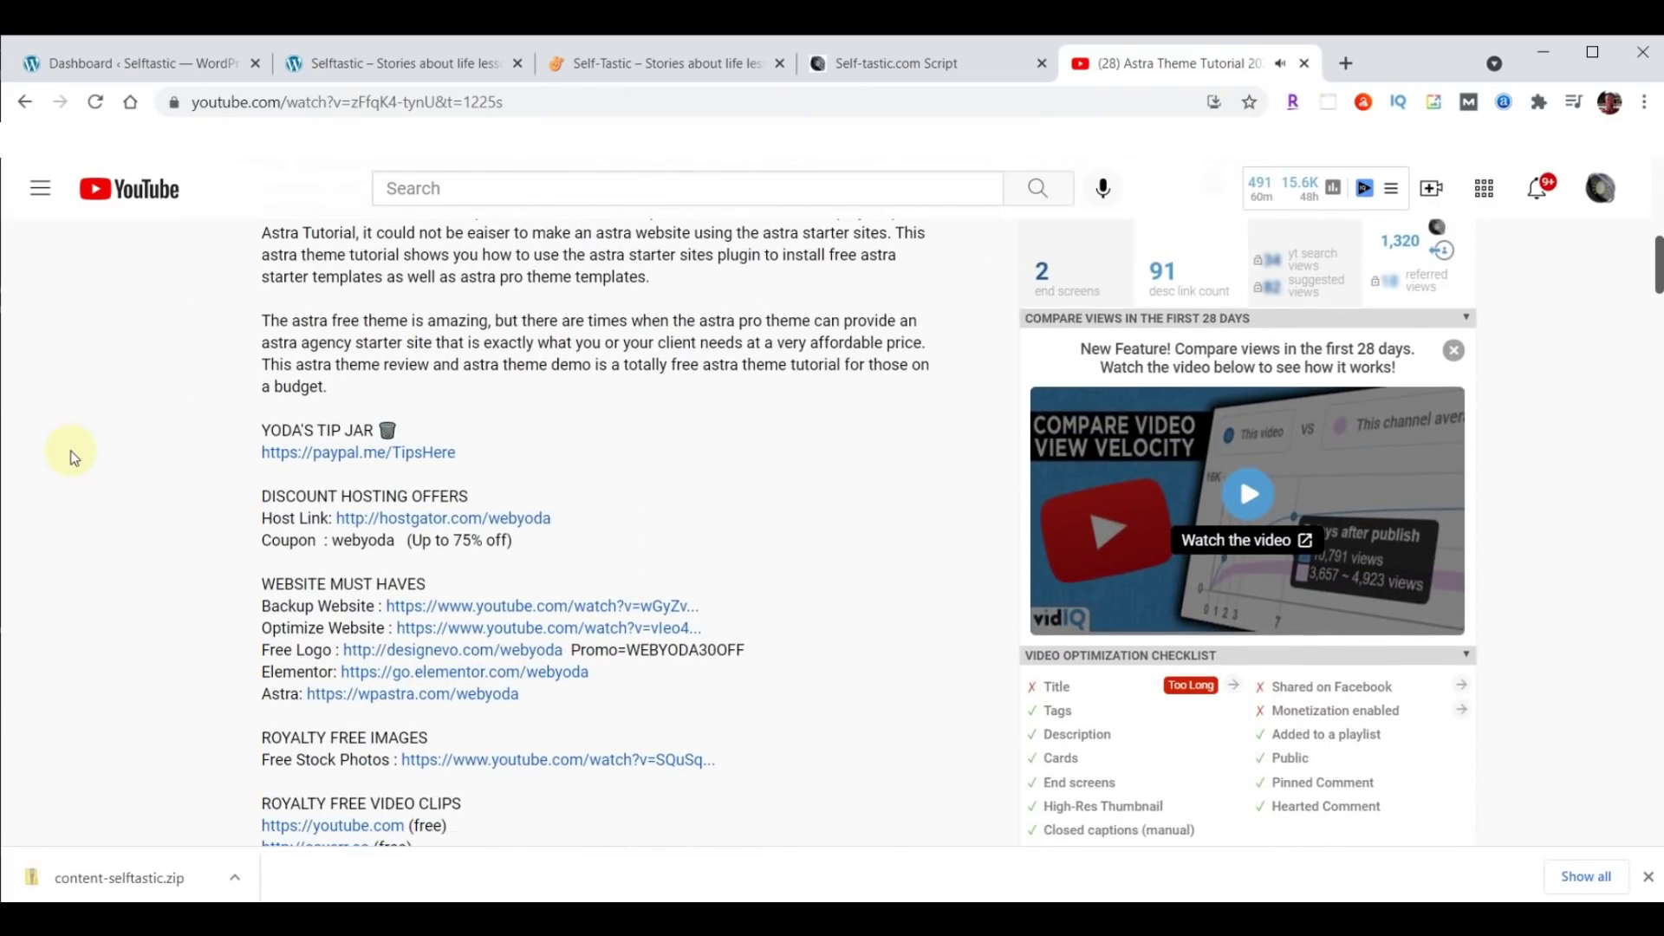
scroll(620, 435, down, 9)
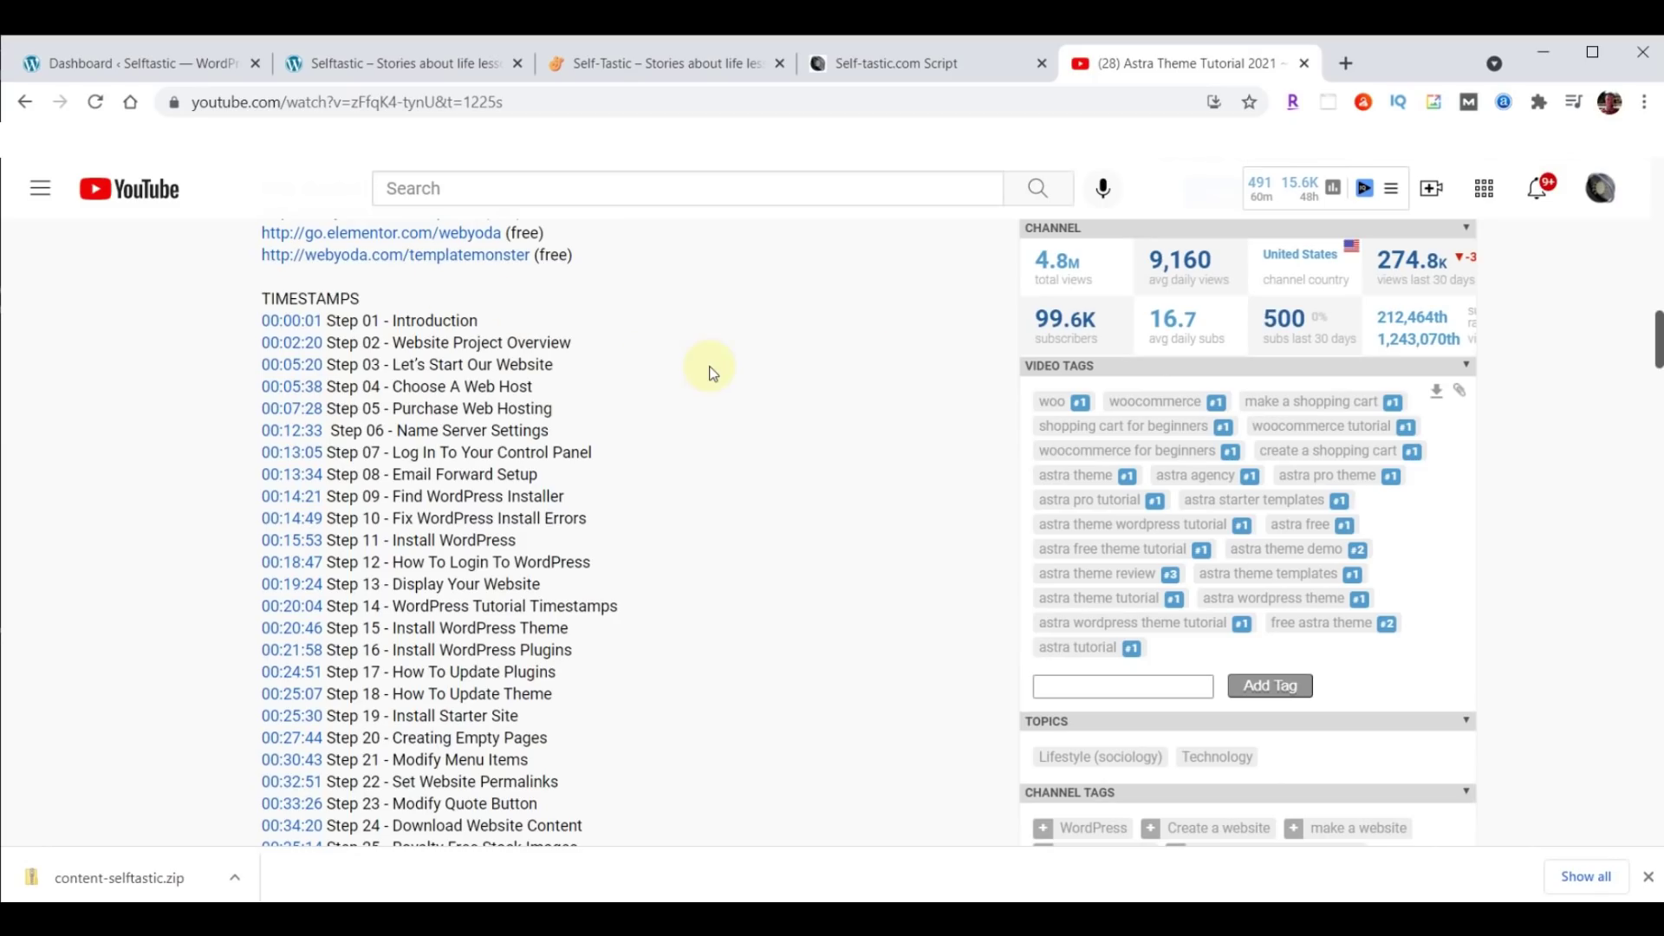
click(1303, 64)
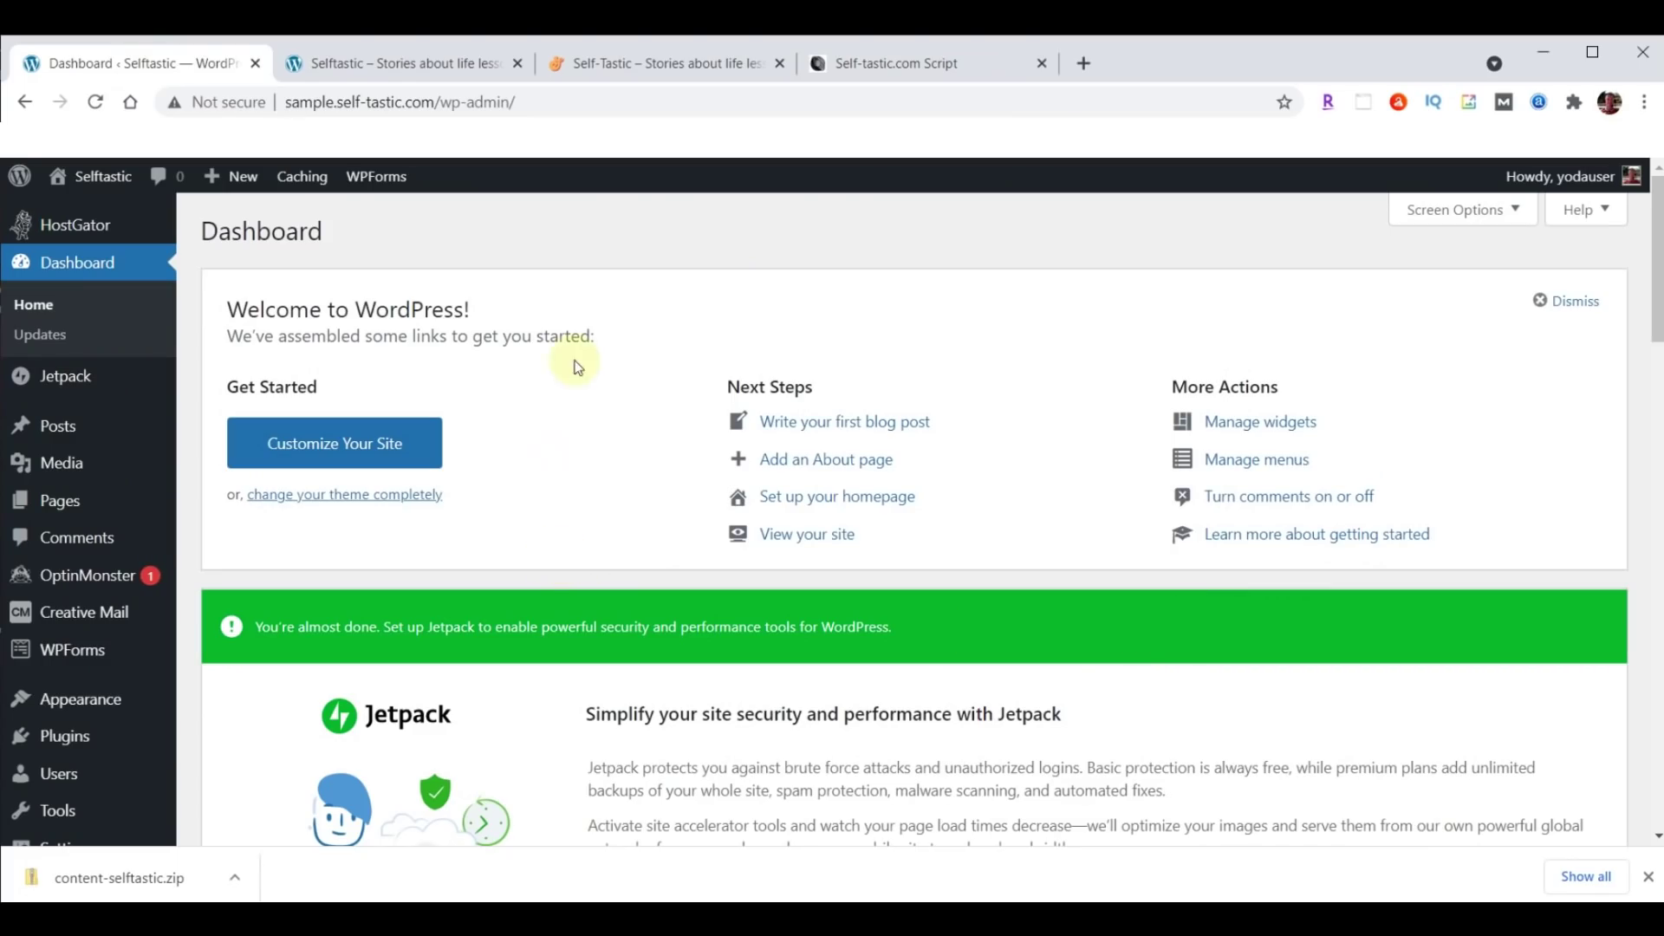
Scroll the Self-tastic.com Script down to its Social Content and SELFTASTIC COLORS hex list.
click(906, 67)
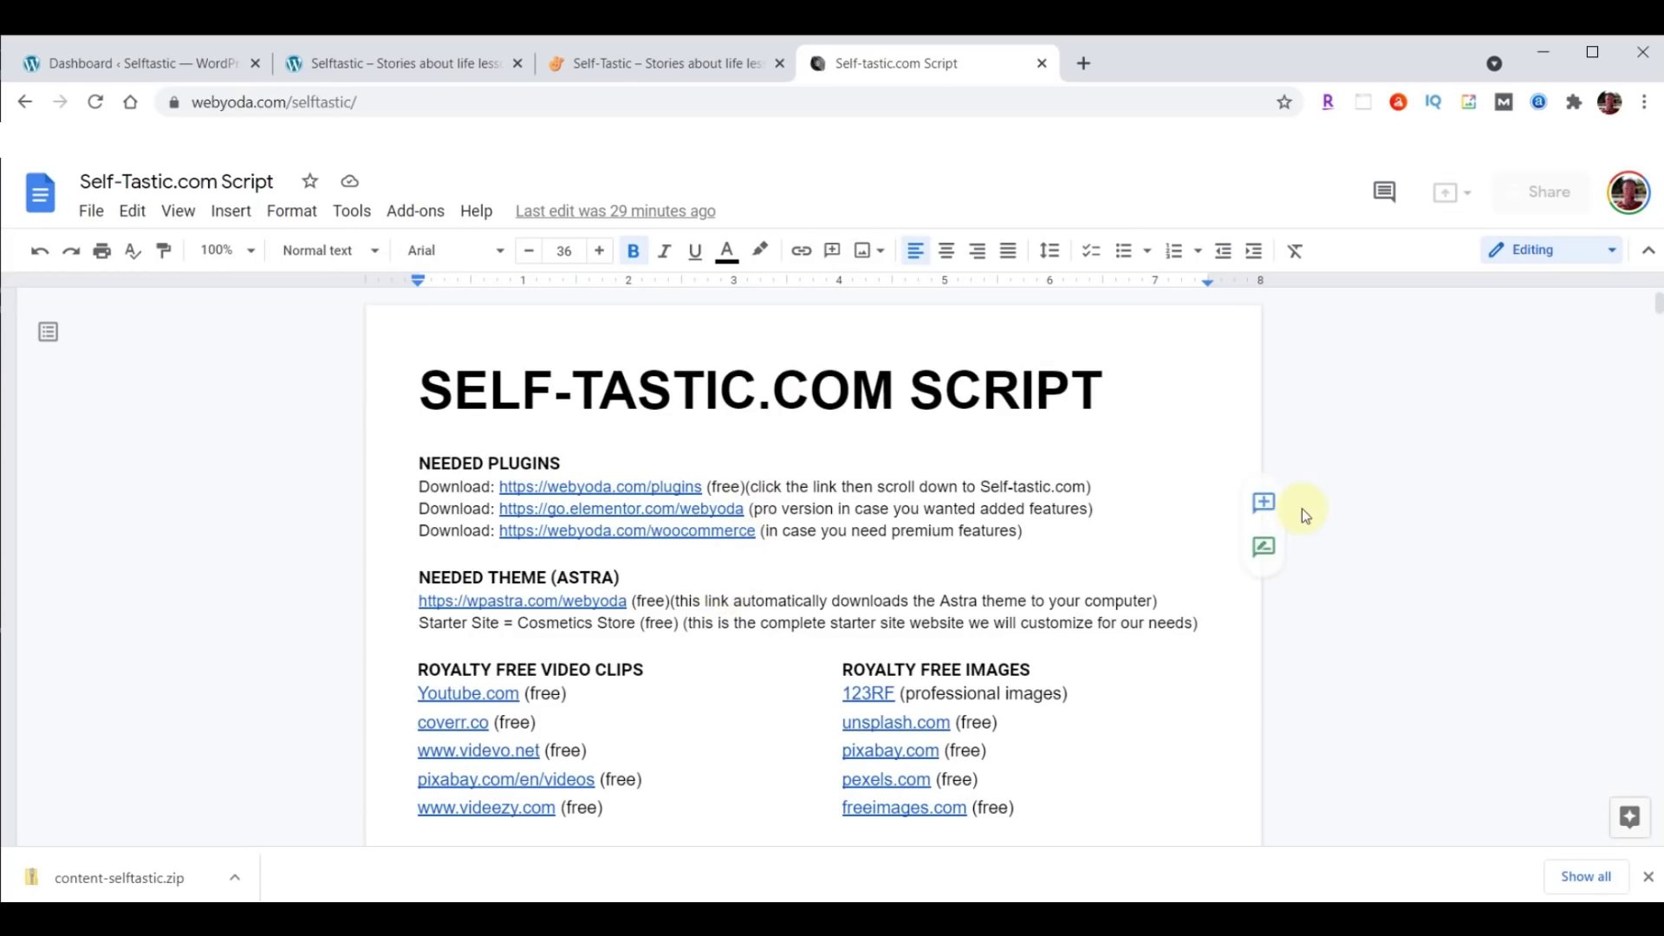
scroll(1299, 509, down, 1)
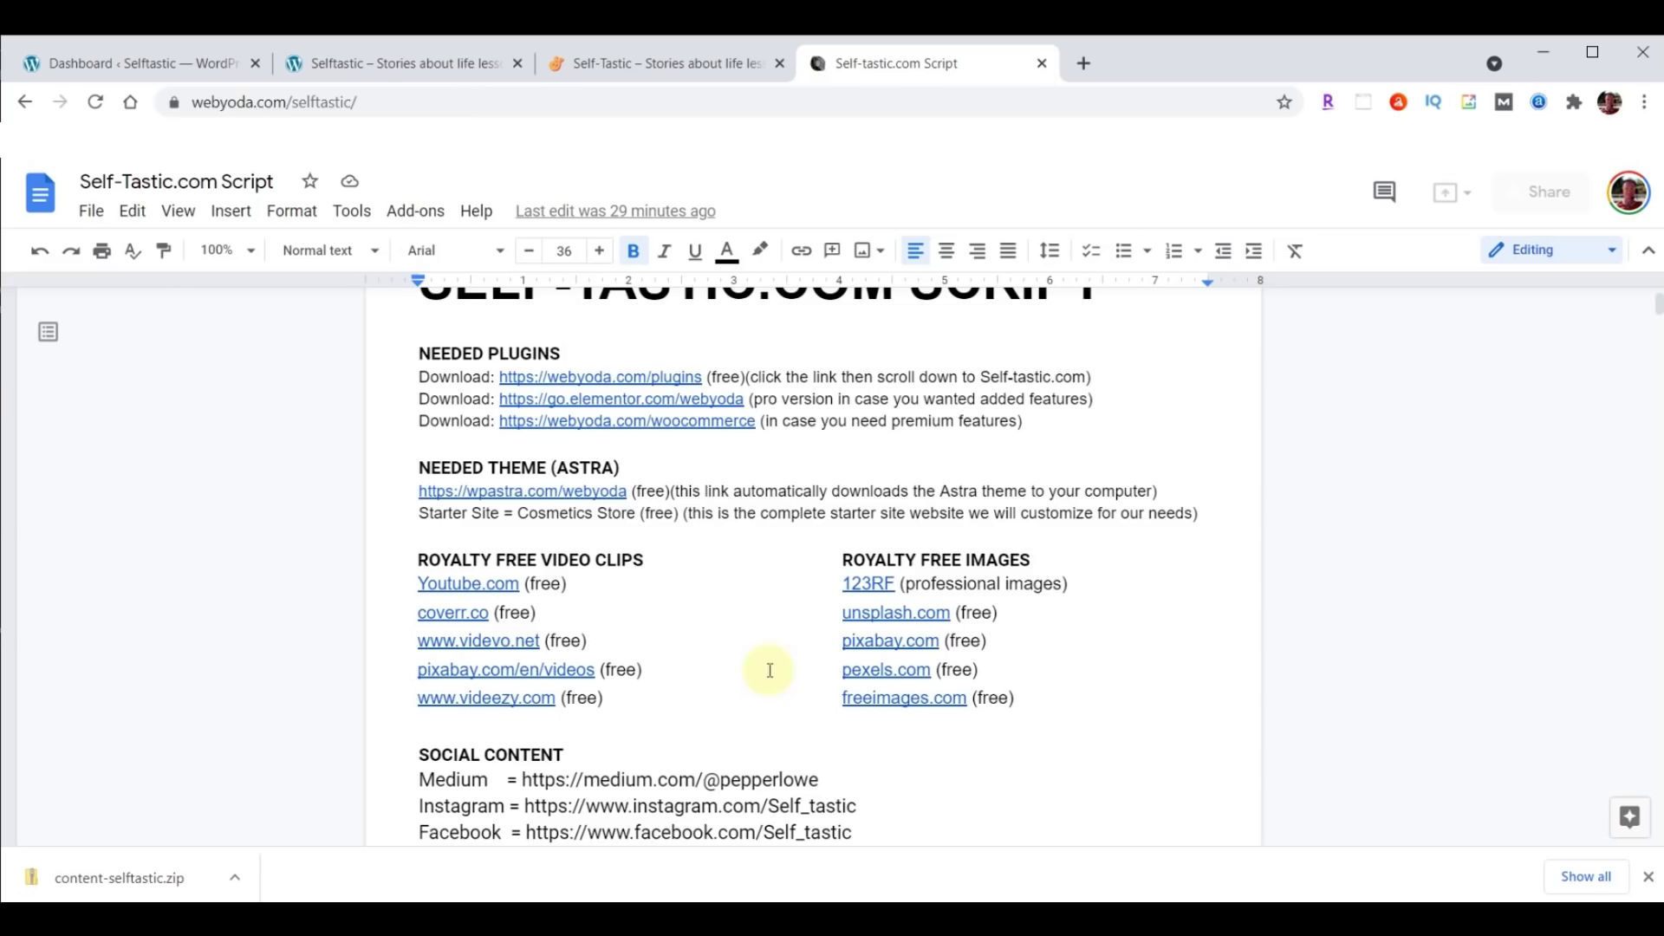
scroll(1019, 526, down, 3)
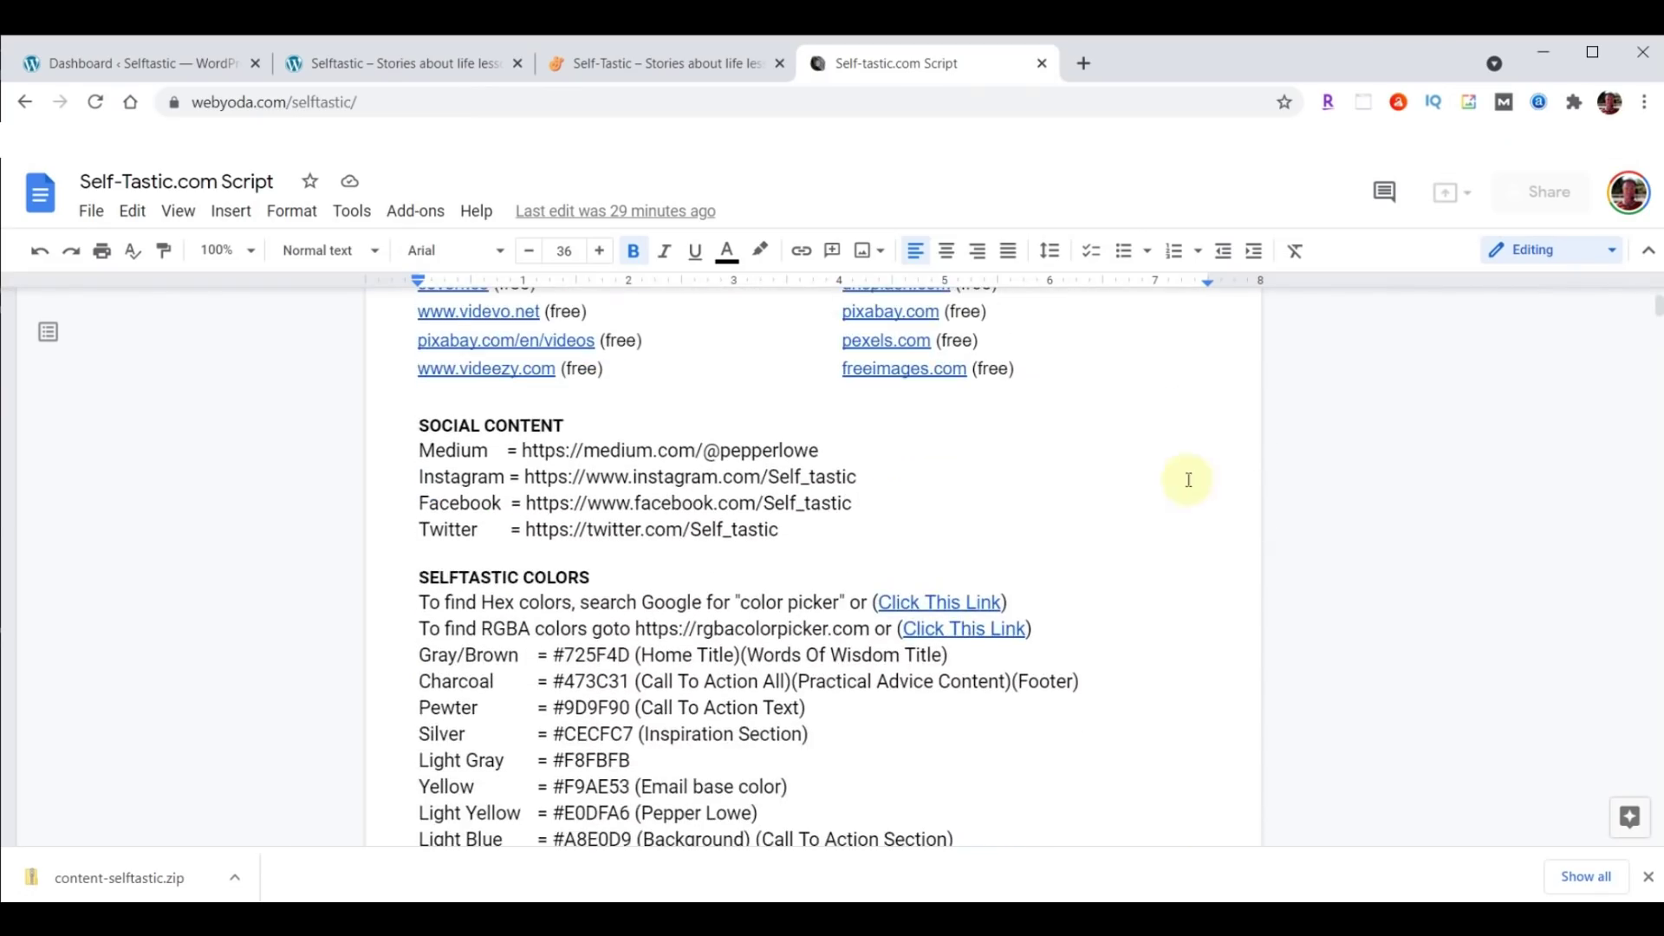
scroll(1204, 486, down, 2)
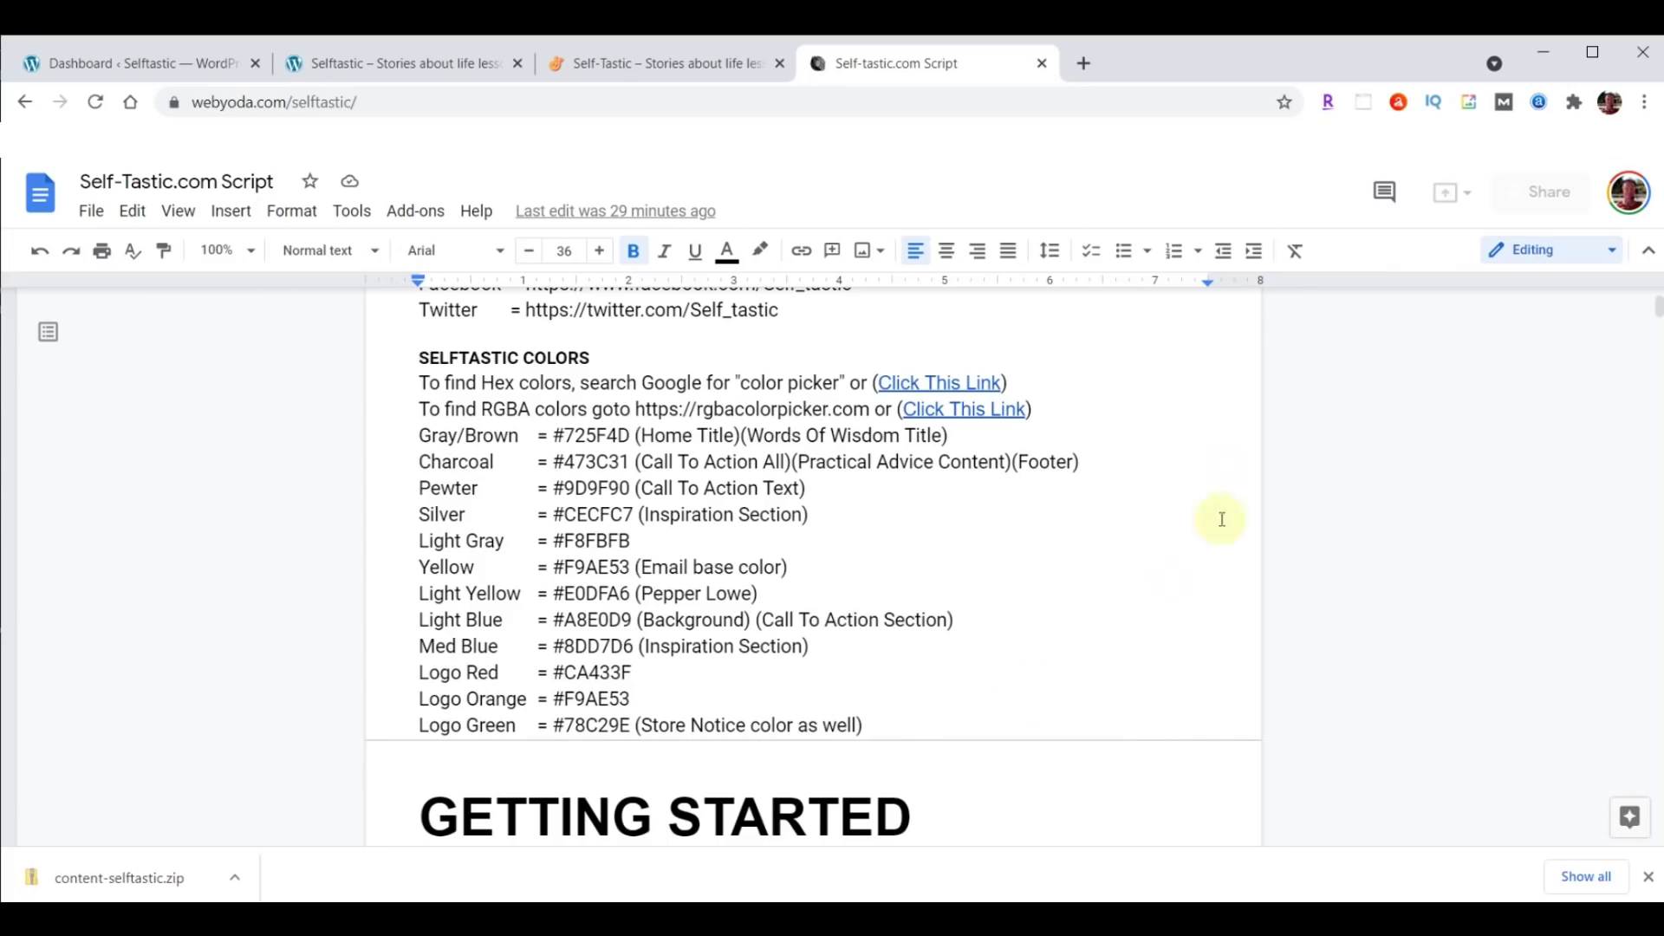
Pick a red in Google's color picker from the script link and copy hex #de3d1d.
right_click(959, 379)
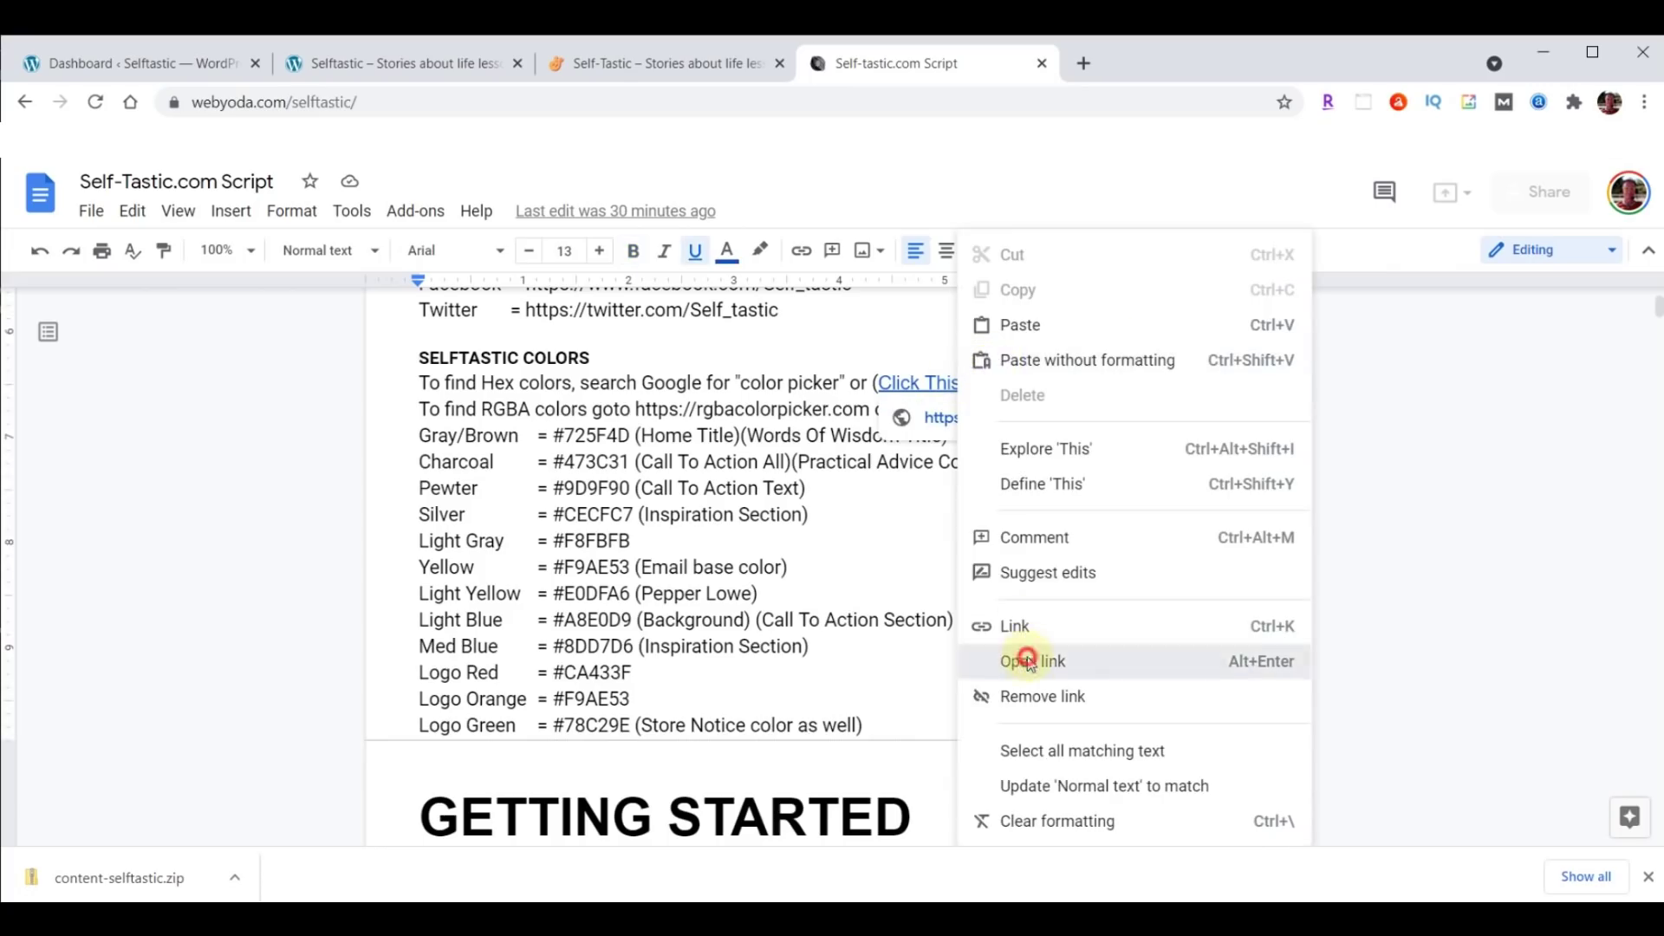
click(1033, 660)
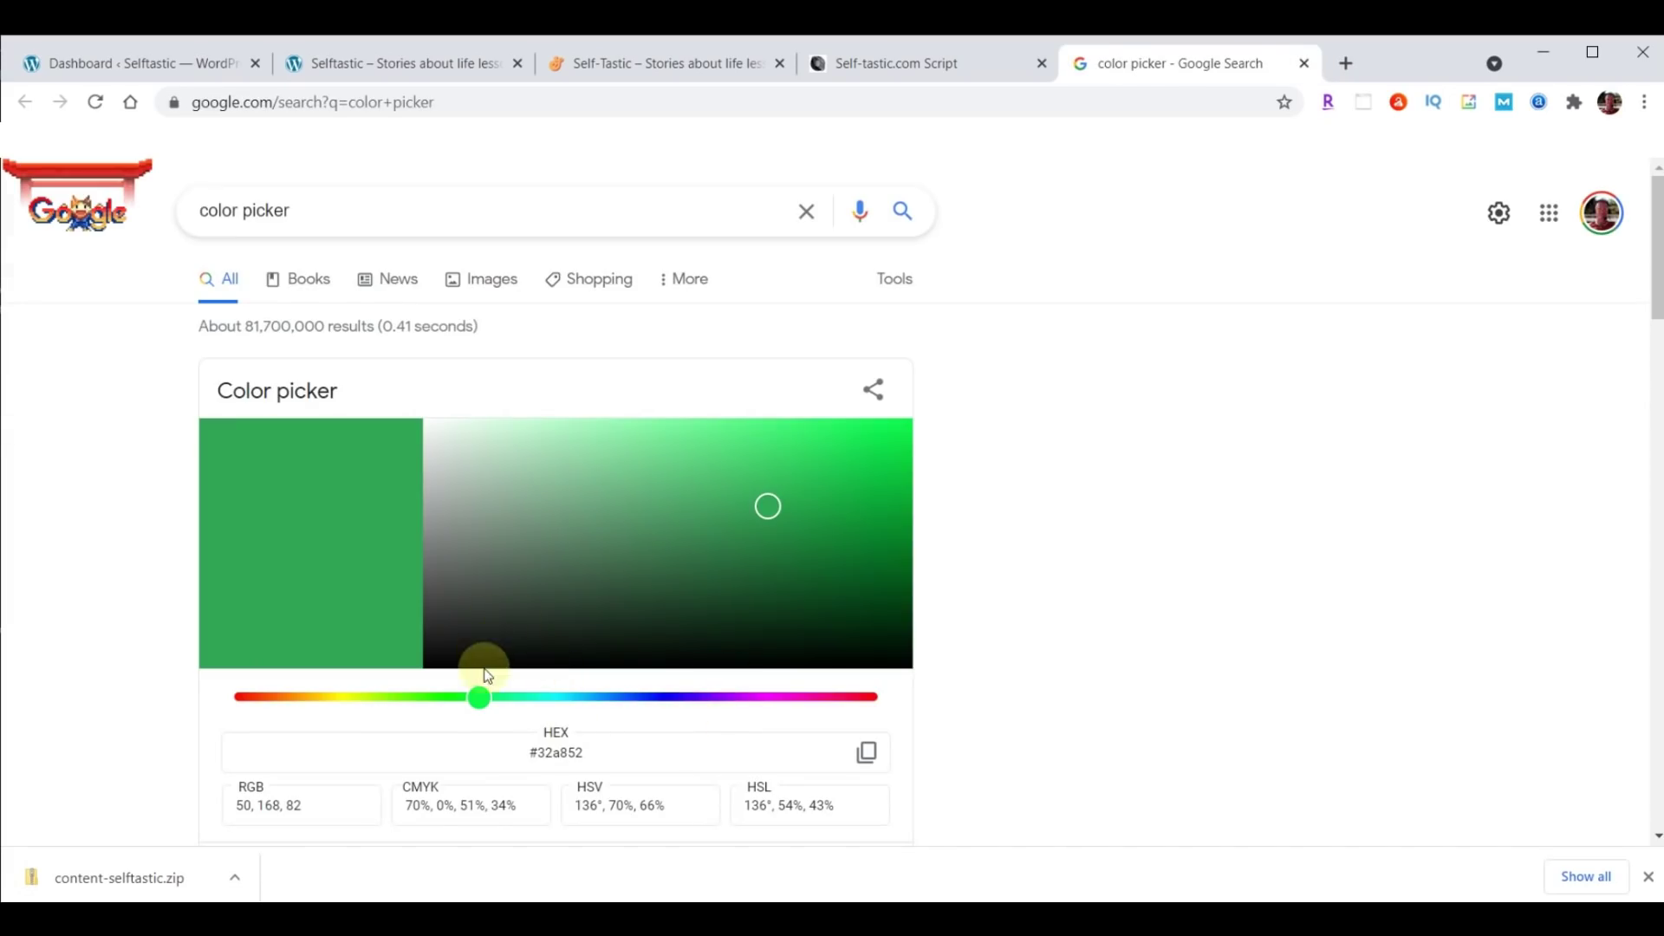
click(272, 697)
triple_click(517, 750)
text(#de3d1d)
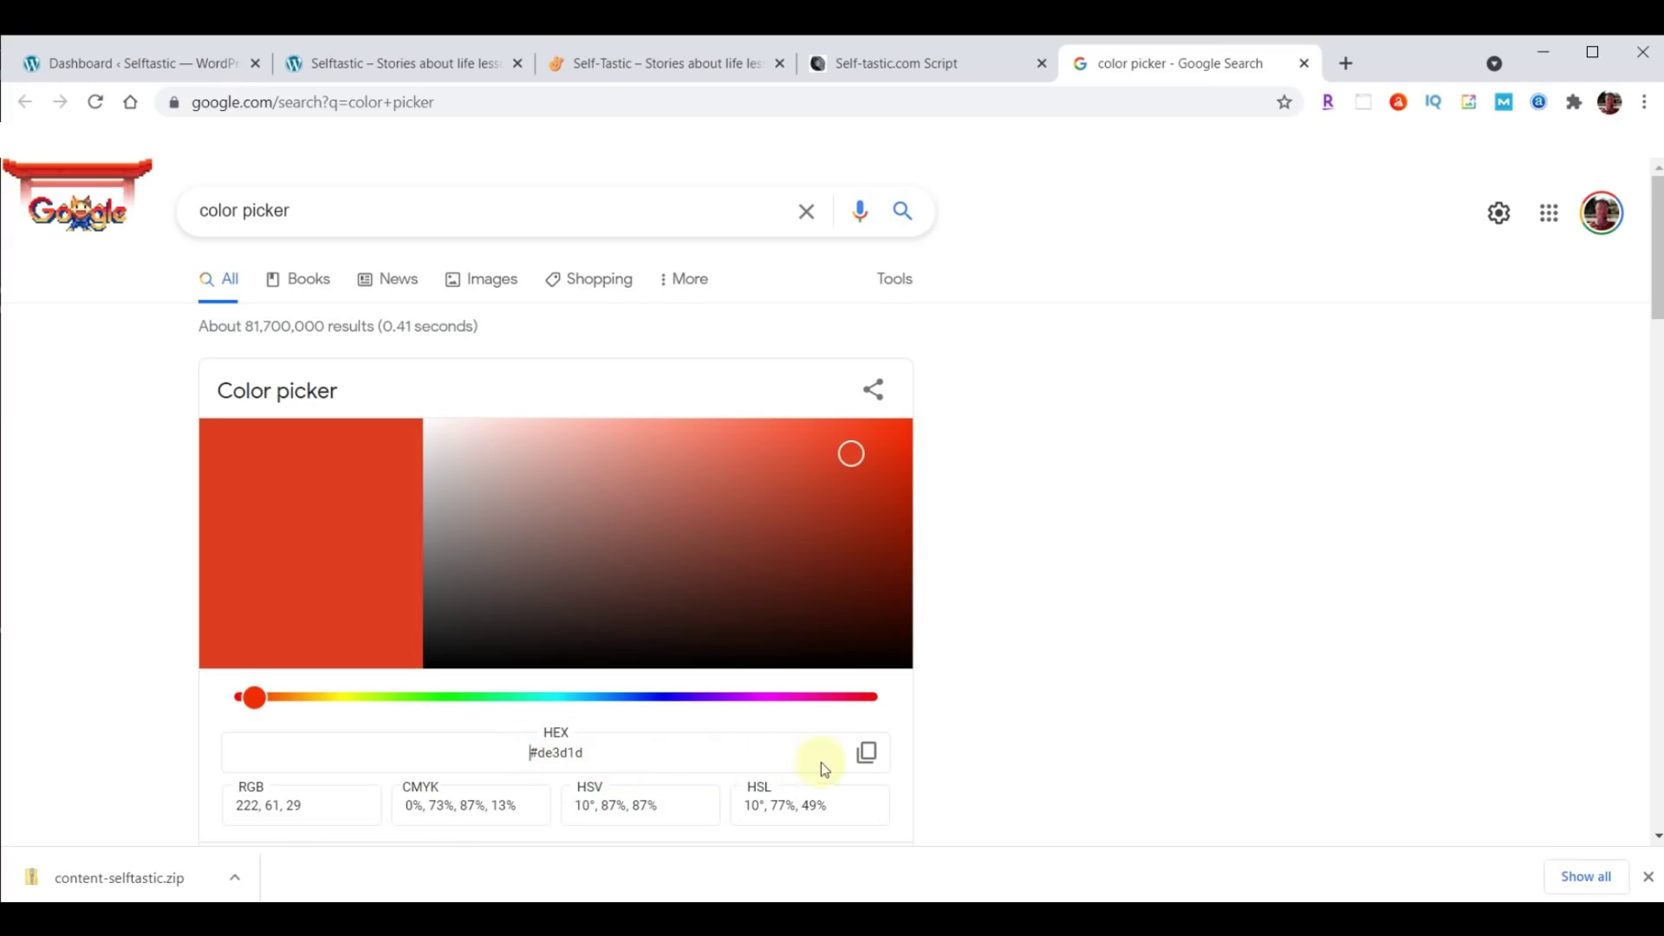
click(867, 752)
click(1306, 65)
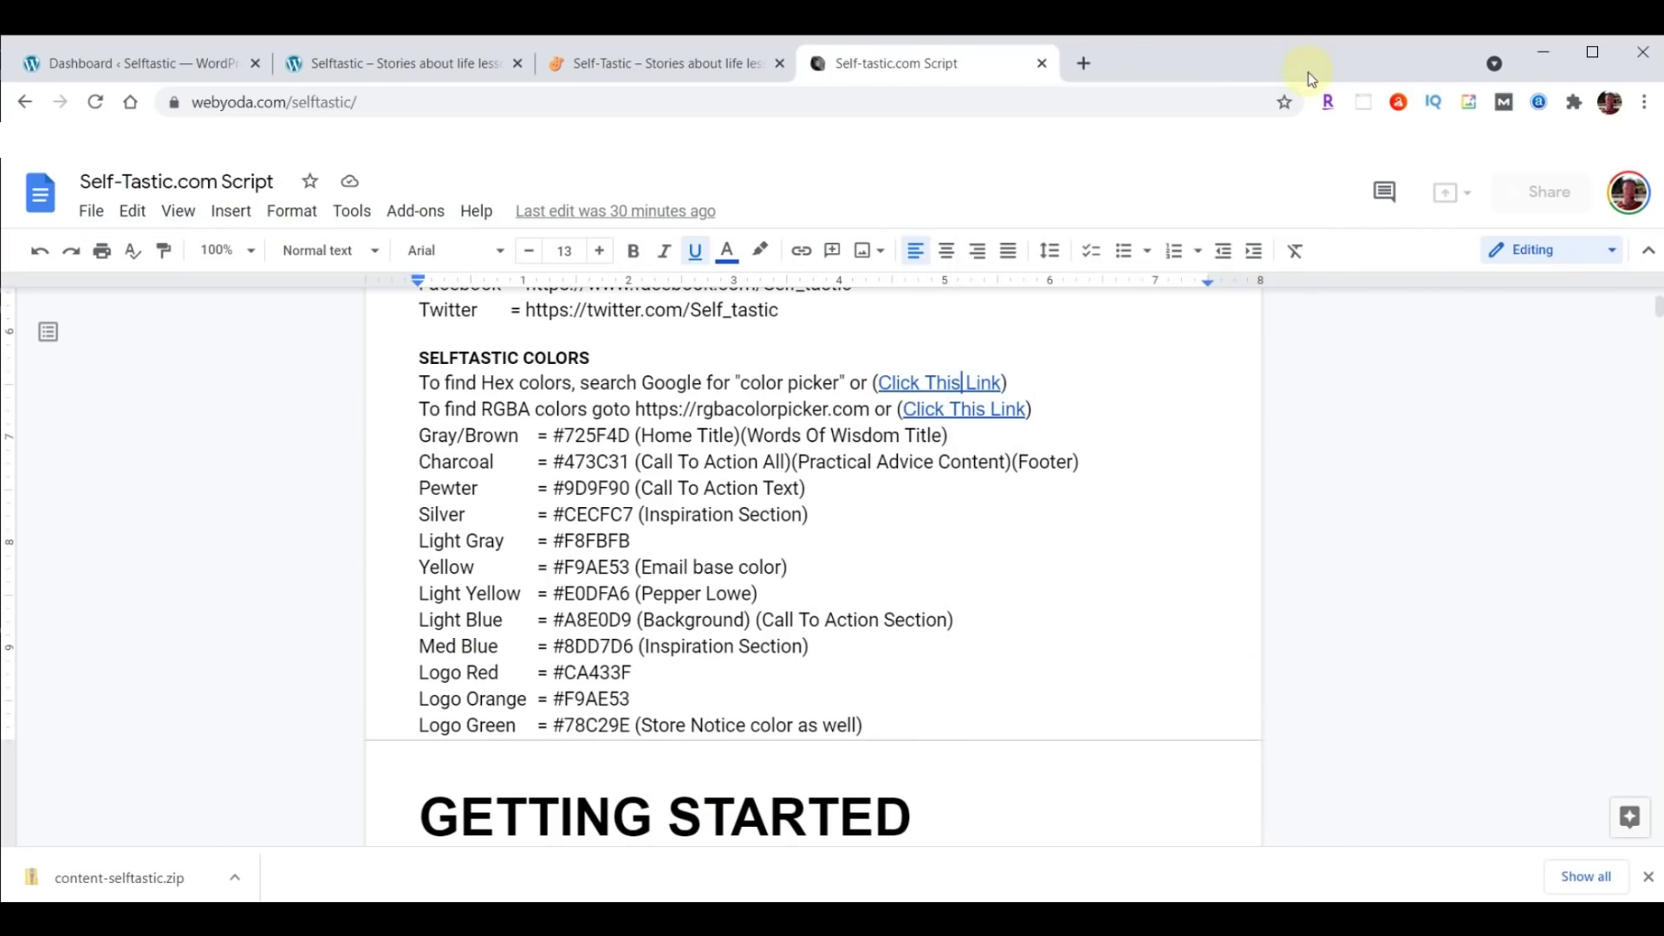
Set the yellow to 0.88 opacity in RGBA Color Picker and copy rgba(255, 255, 0, 0.88).
right_click(962, 414)
click(1026, 663)
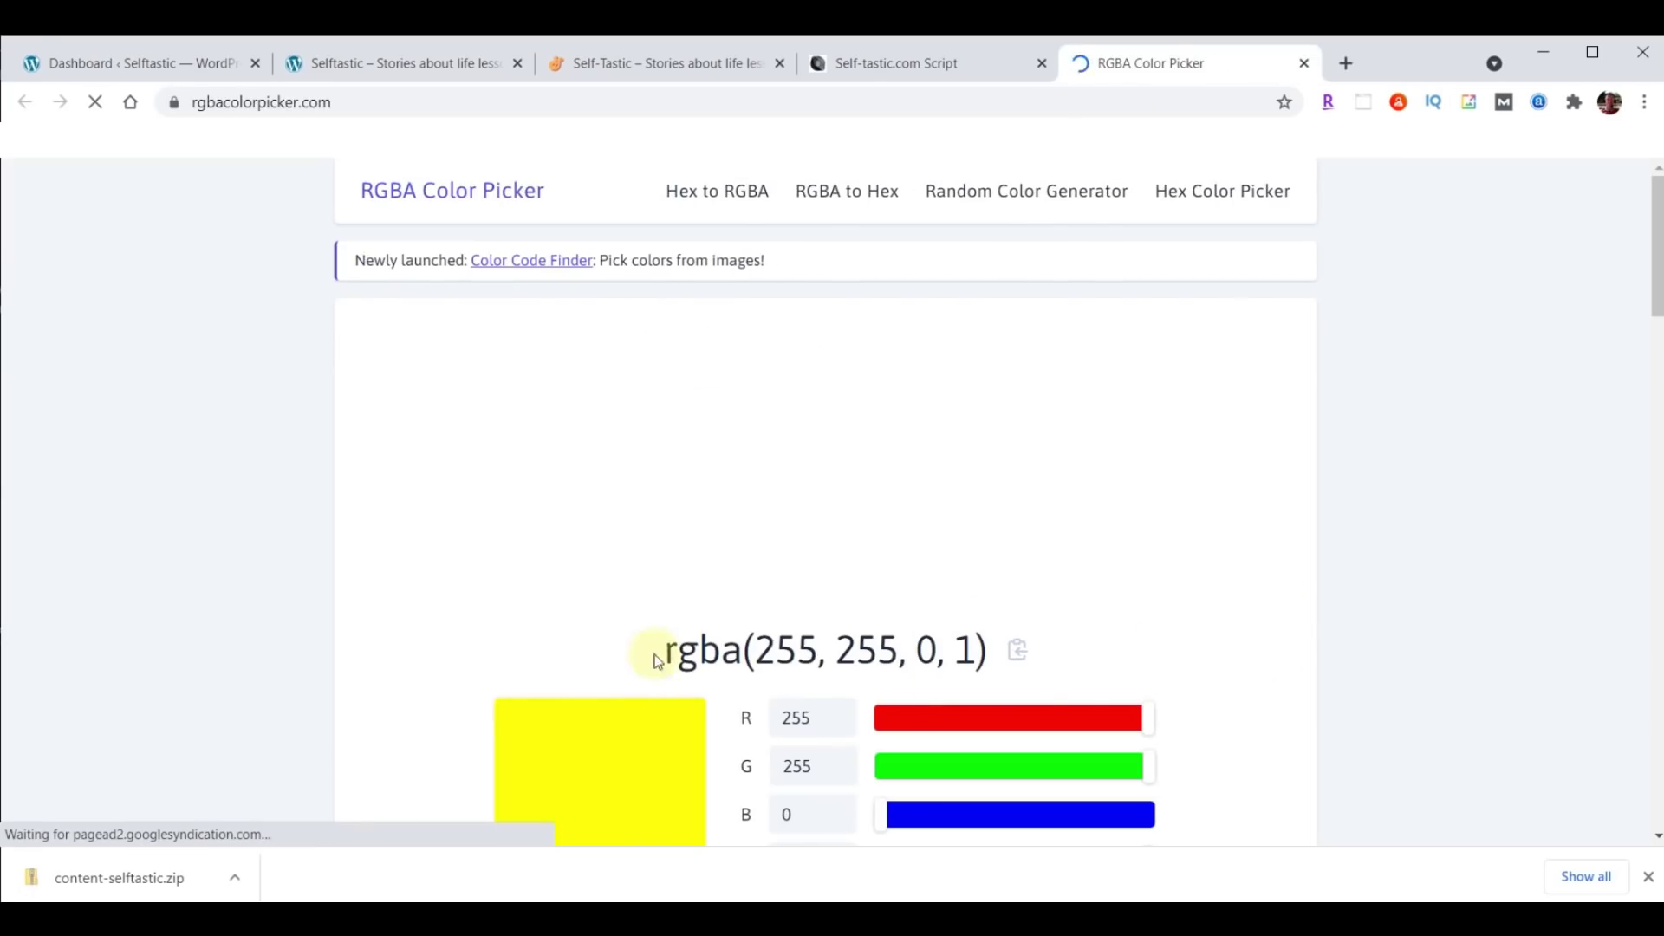
double_click(962, 652)
scroll(1453, 509, down, 1)
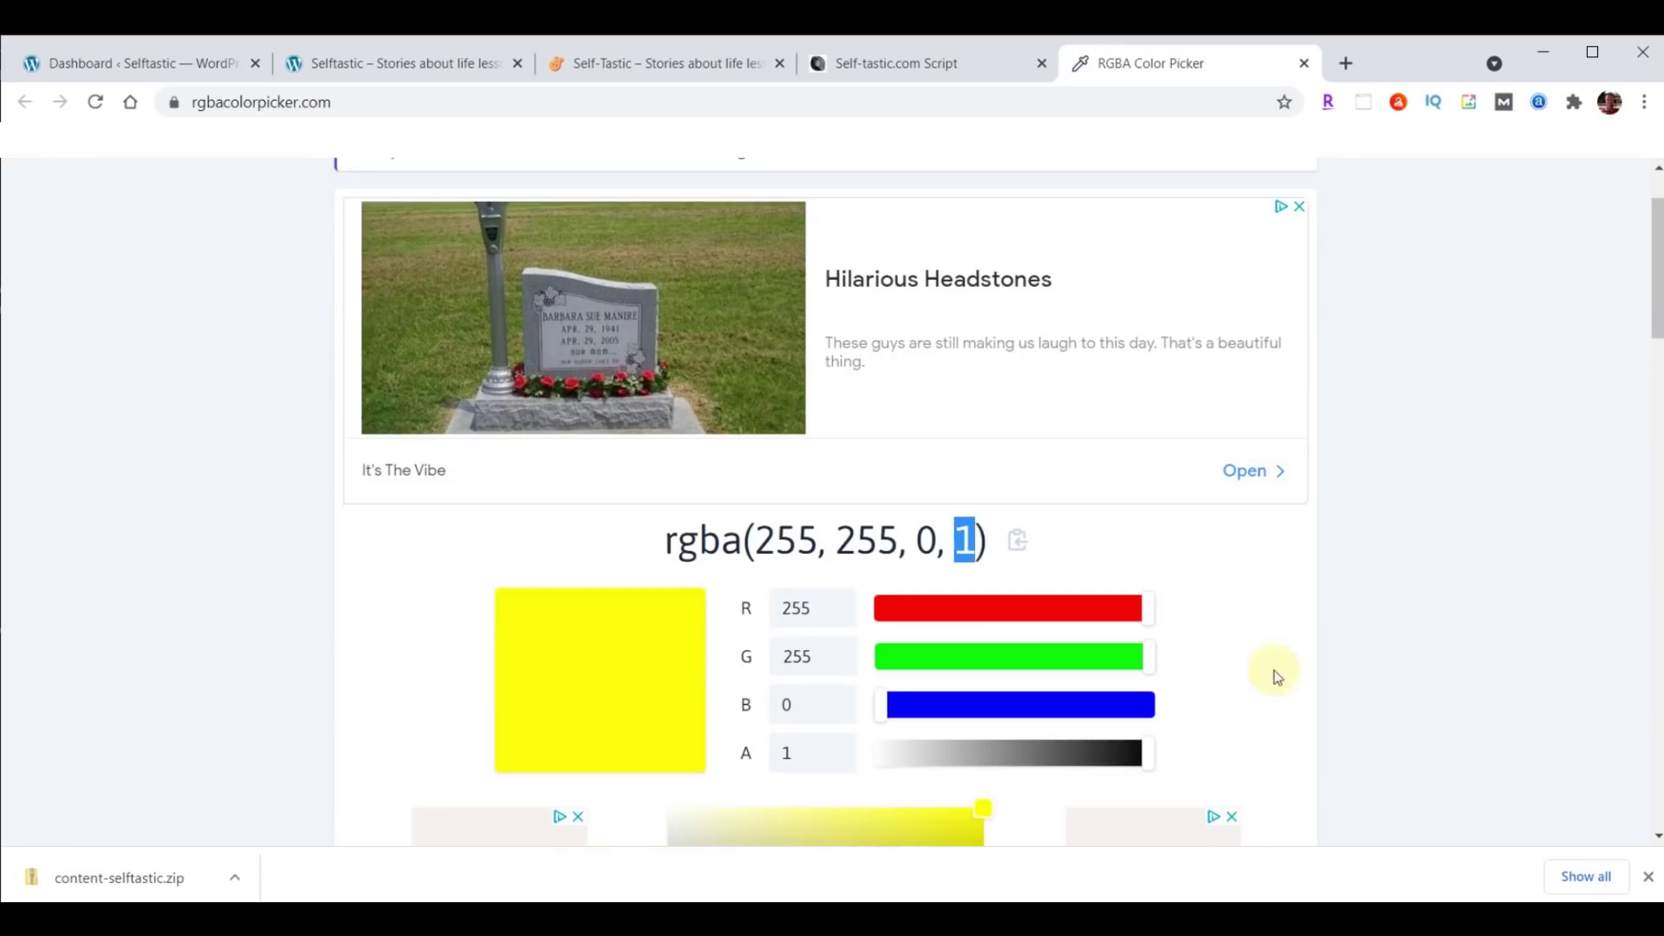
drag(1160, 760, 951, 772)
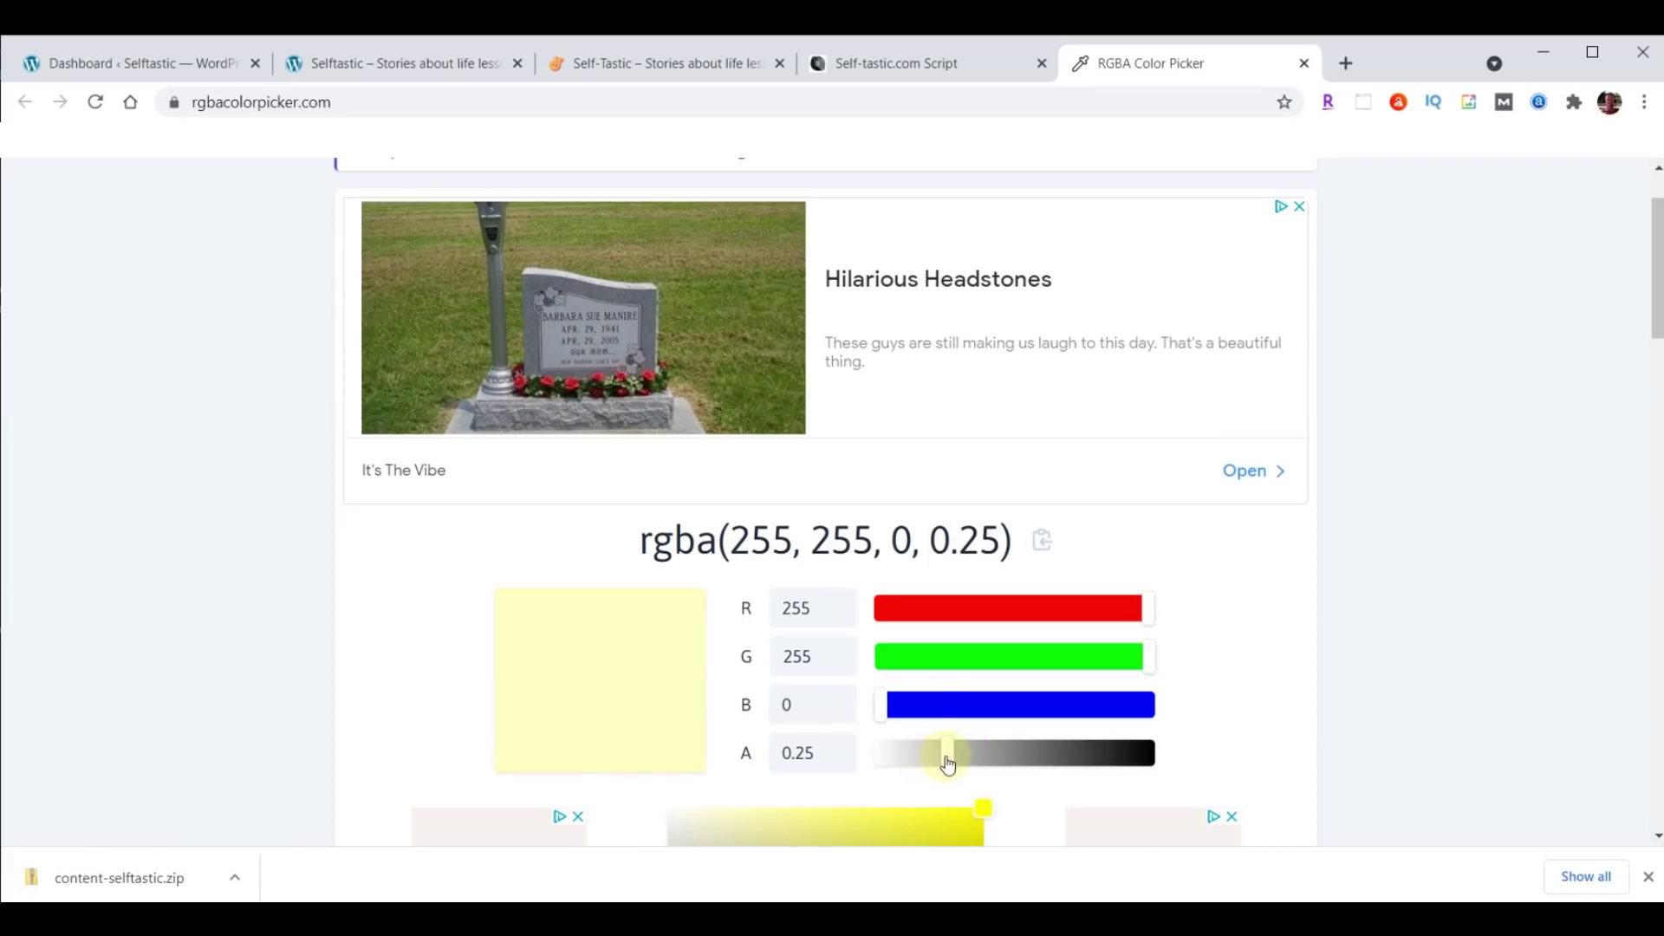
drag(948, 758, 1122, 752)
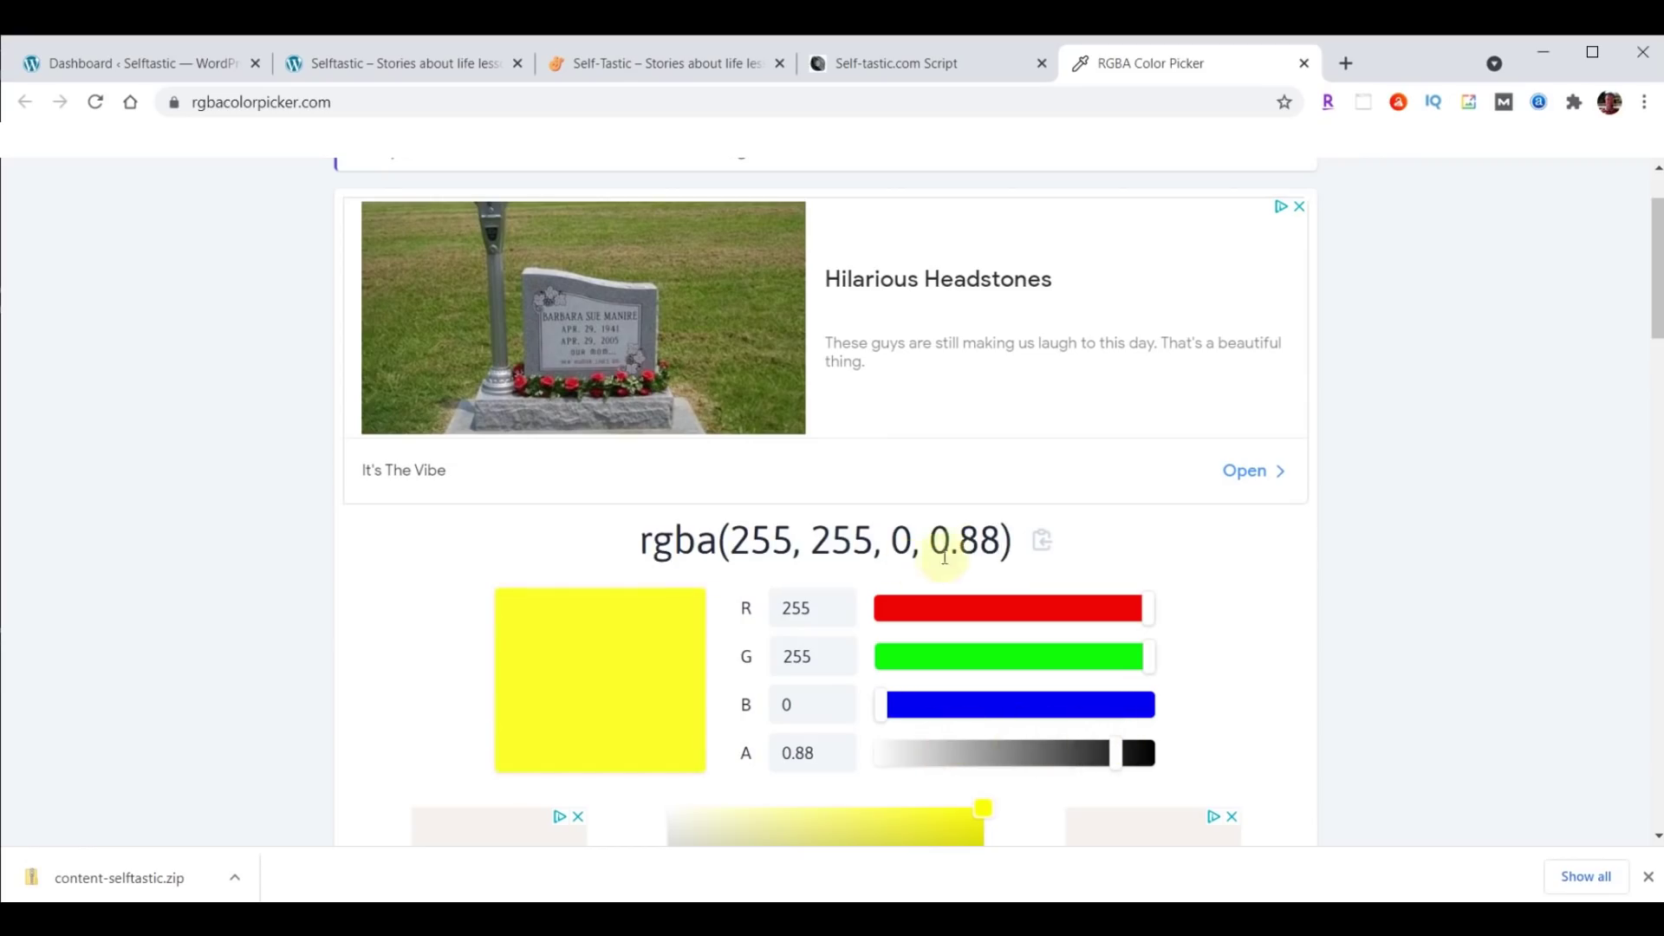
click(1041, 544)
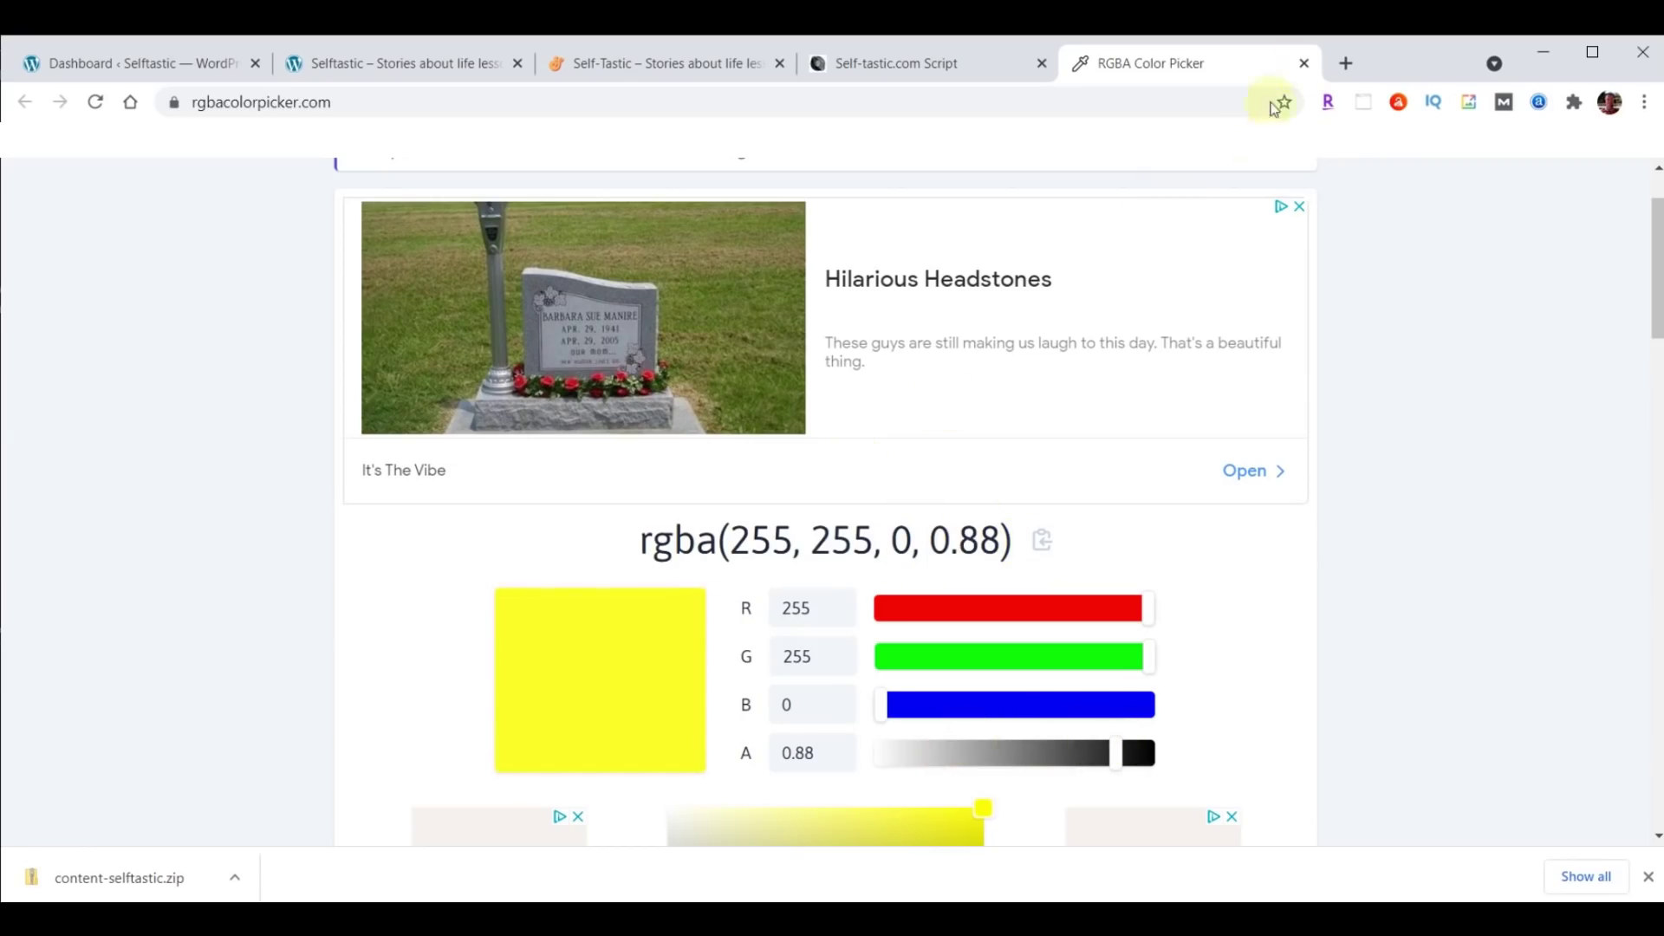
click(1303, 63)
scroll(1086, 356, down, 1)
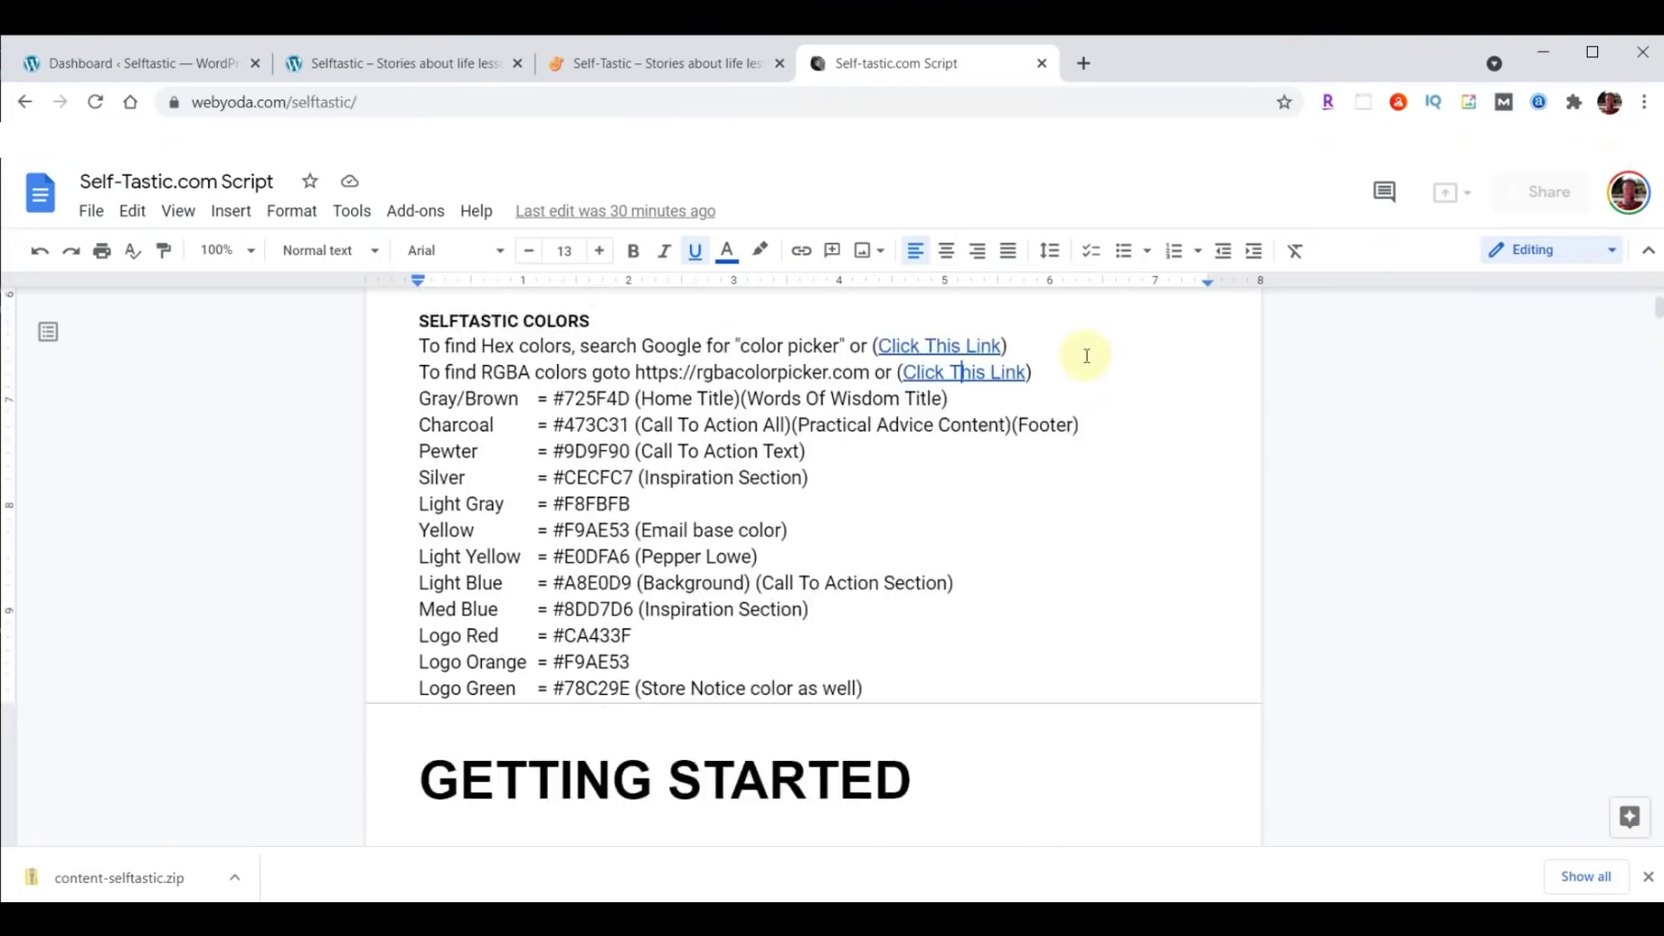
scroll(1086, 357, down, 5)
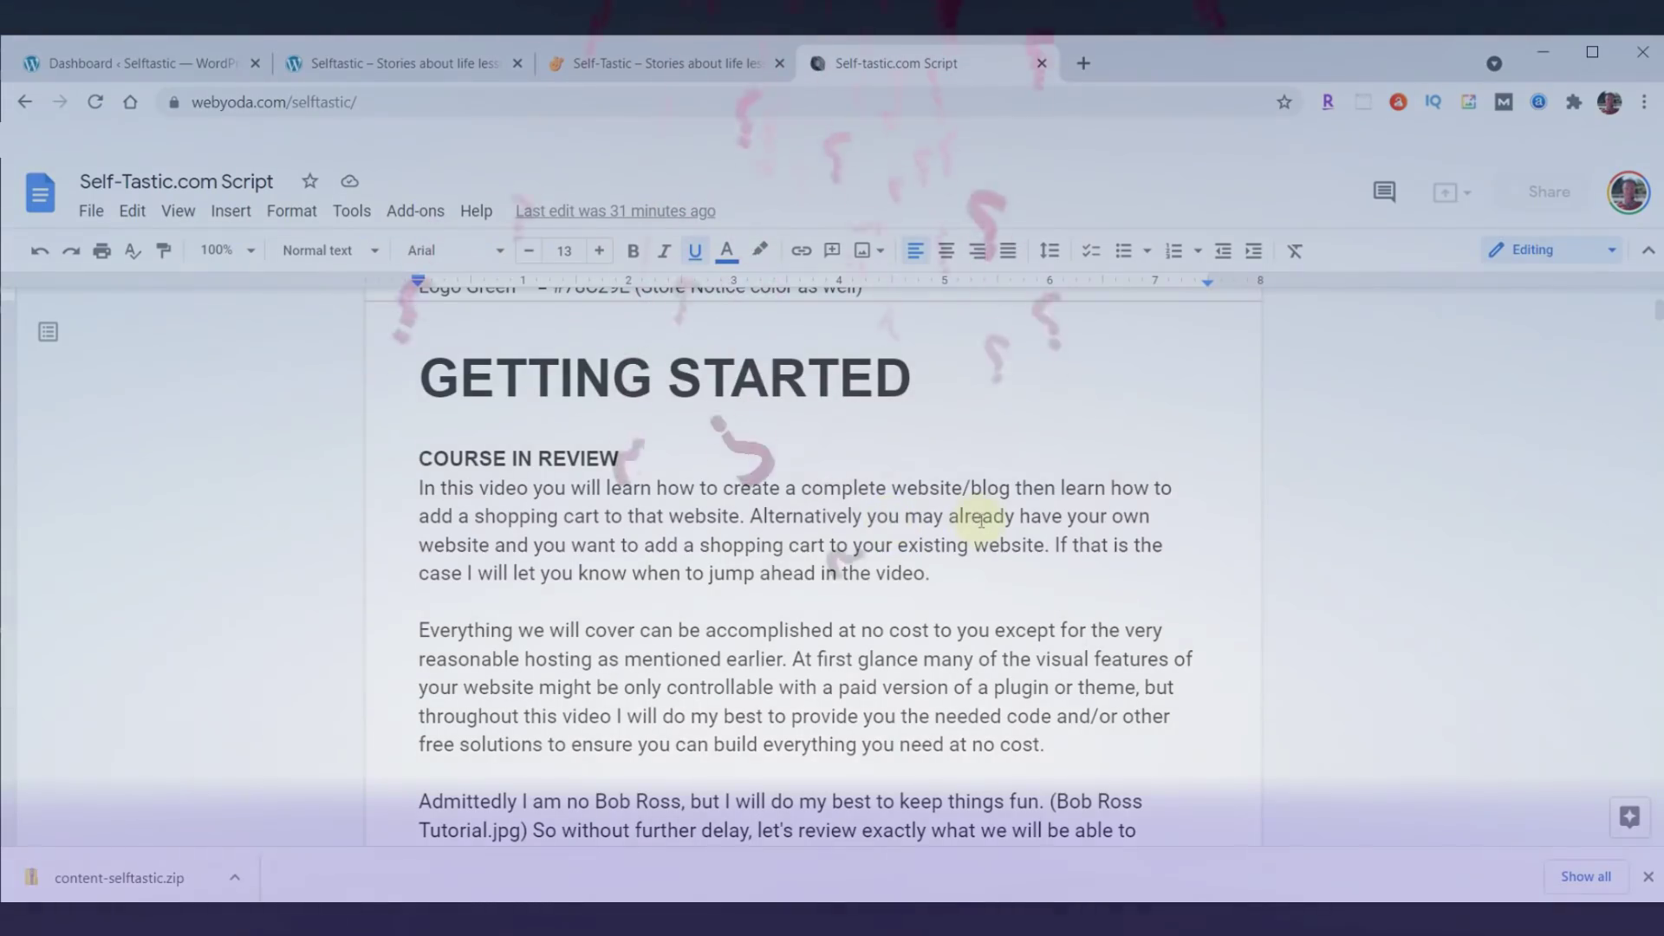
scroll(953, 520, down, 6)
scroll(981, 520, down, 6)
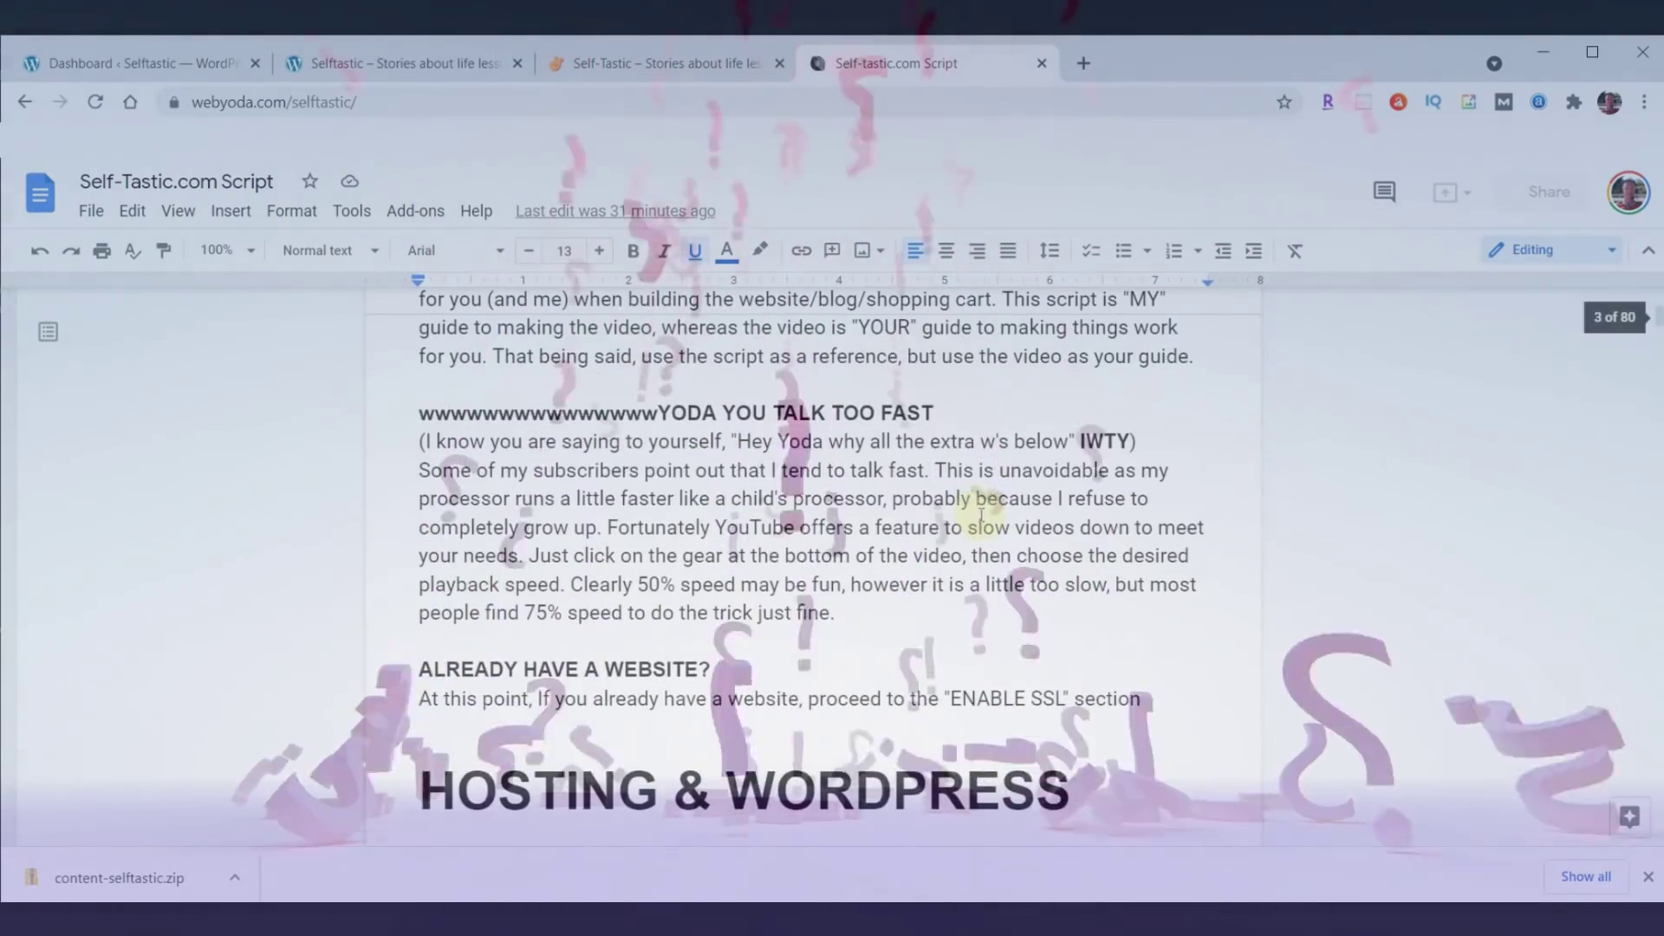
click(419, 414)
drag(419, 413, 661, 408)
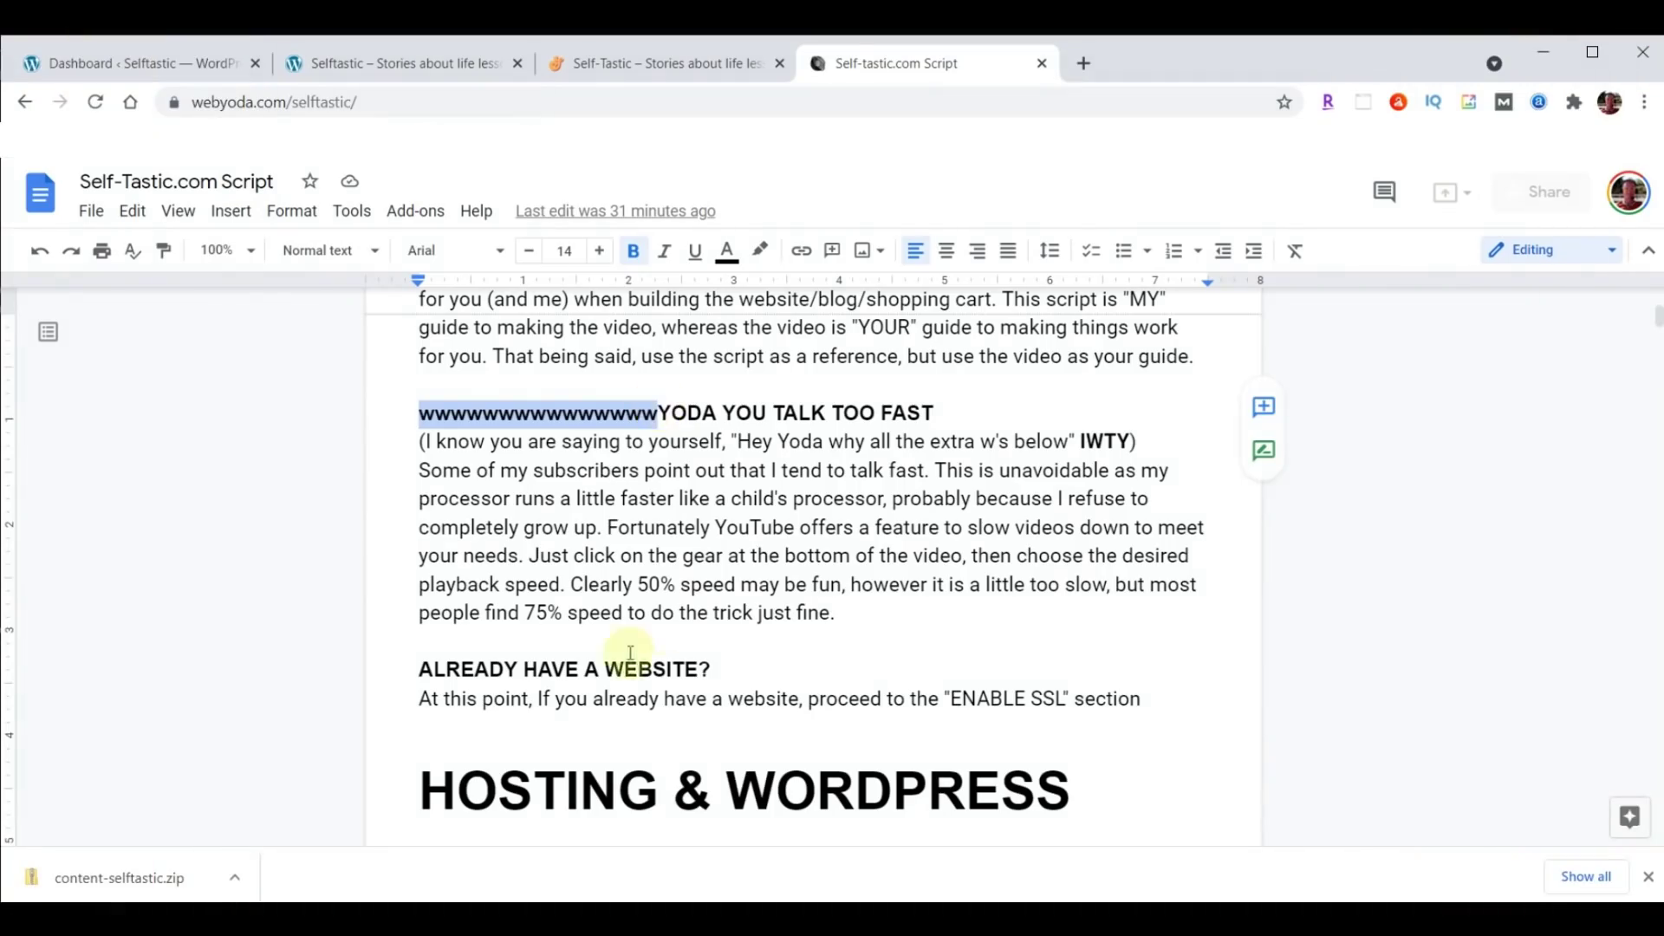
Review the script's THEME & PLUGINS steps, then return to the Selftastic WordPress Dashboard.
click(783, 548)
scroll(896, 537, down, 5)
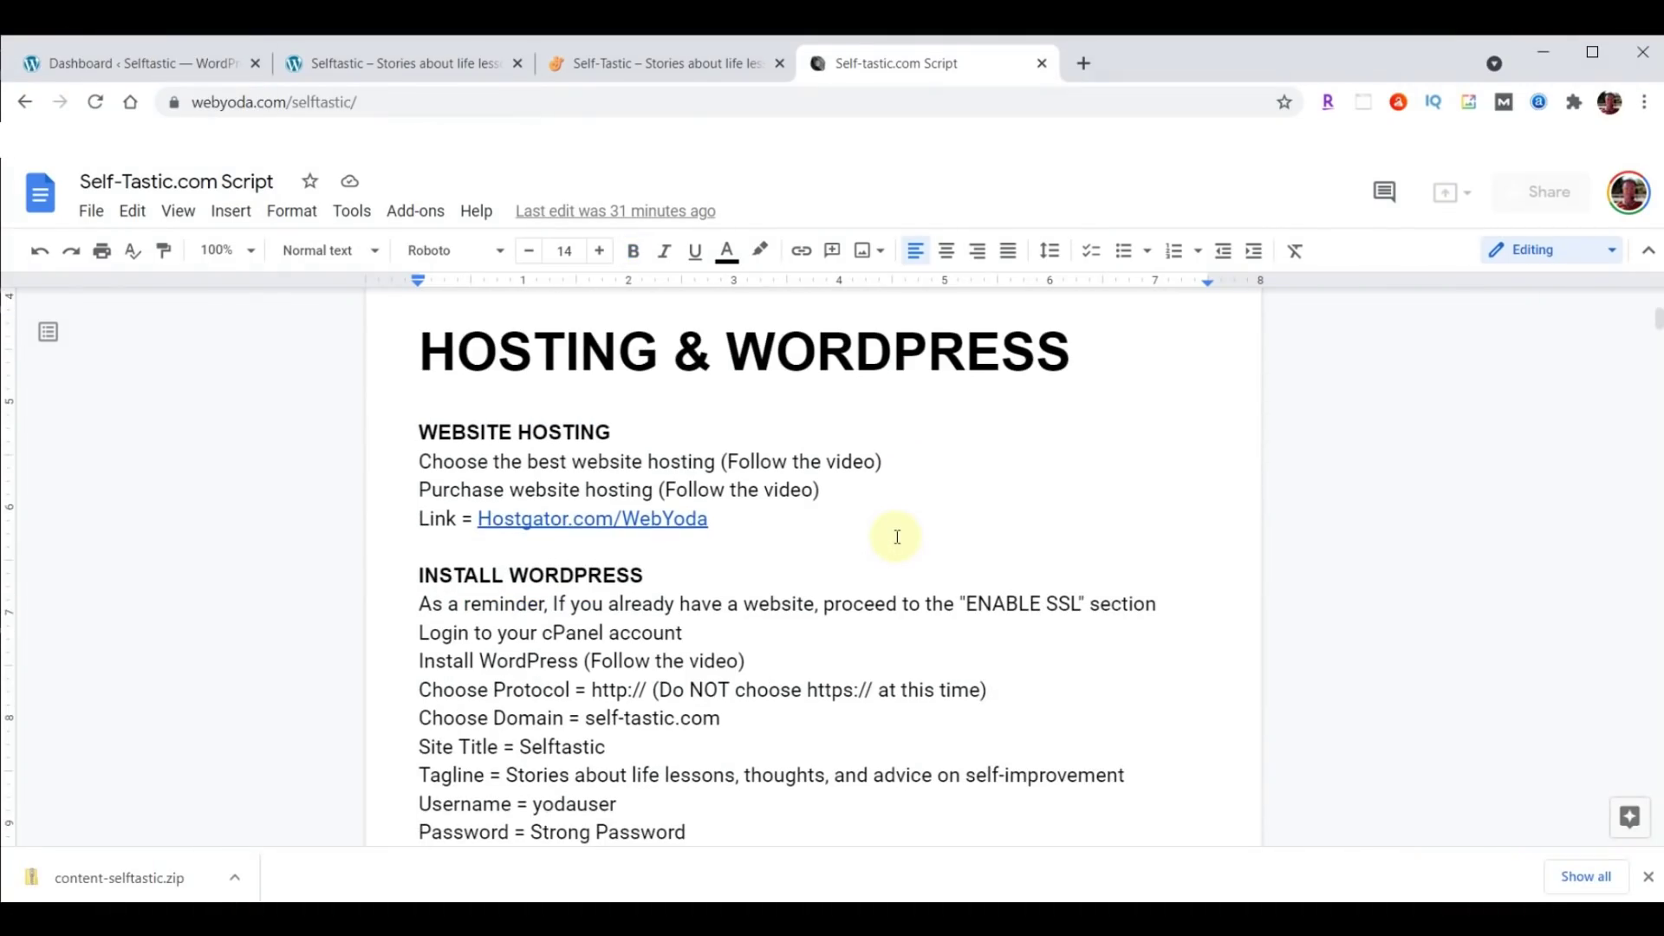
scroll(897, 537, down, 7)
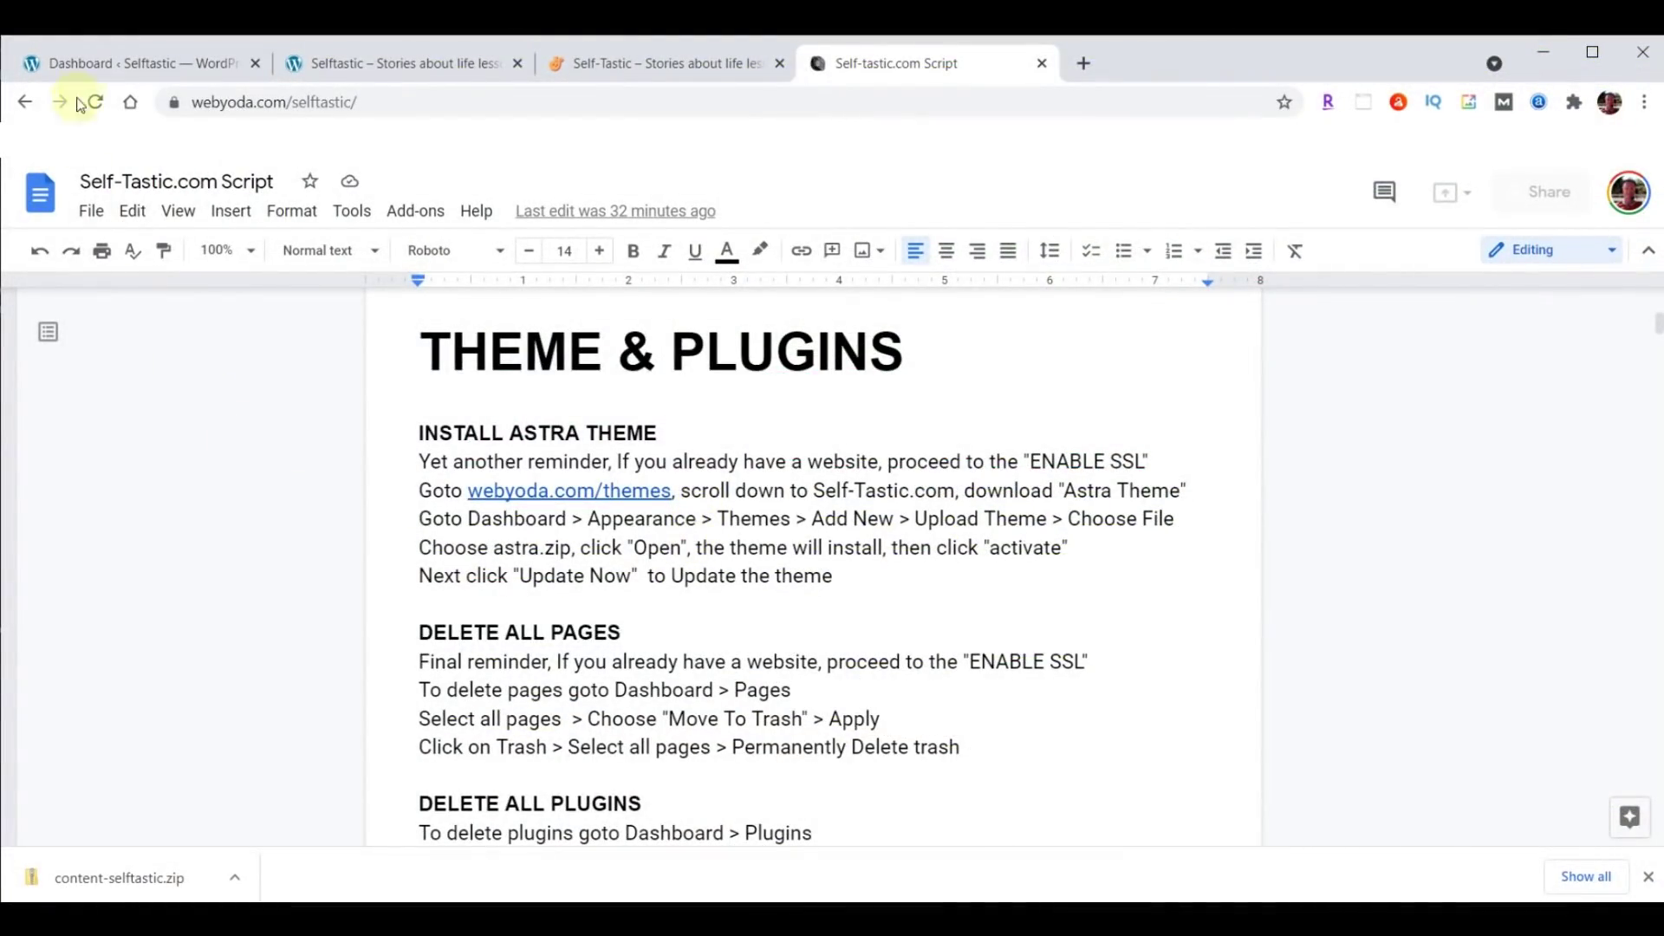
click(93, 63)
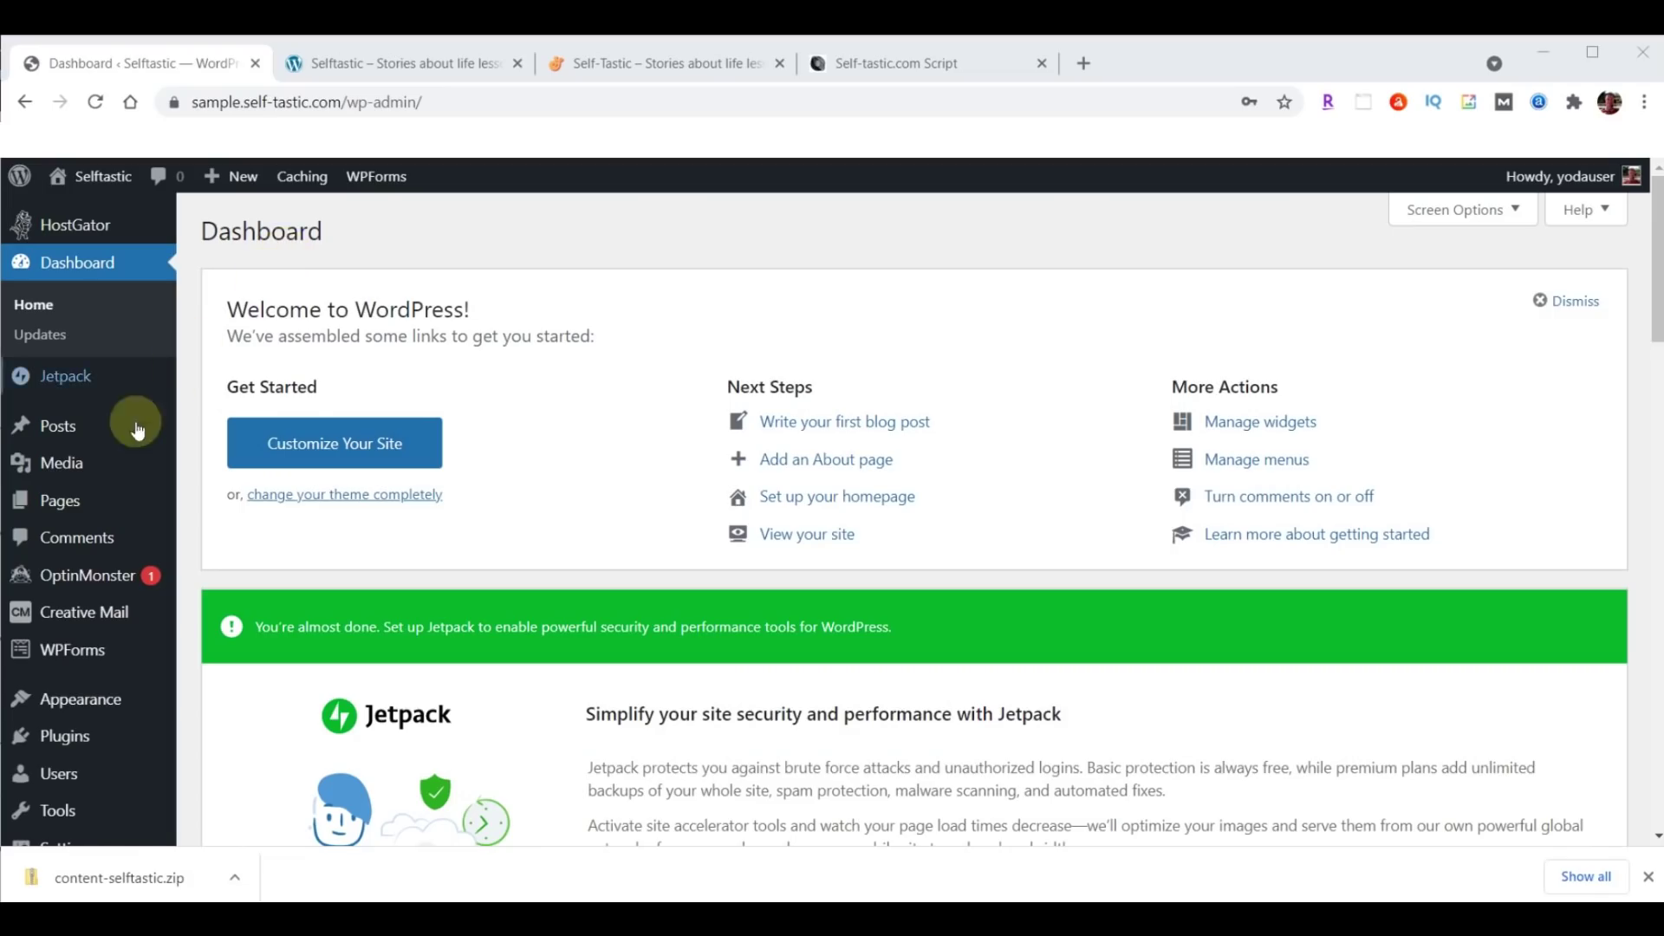
Move the Privacy Policy and Sample Page pages to the trash.
click(52, 509)
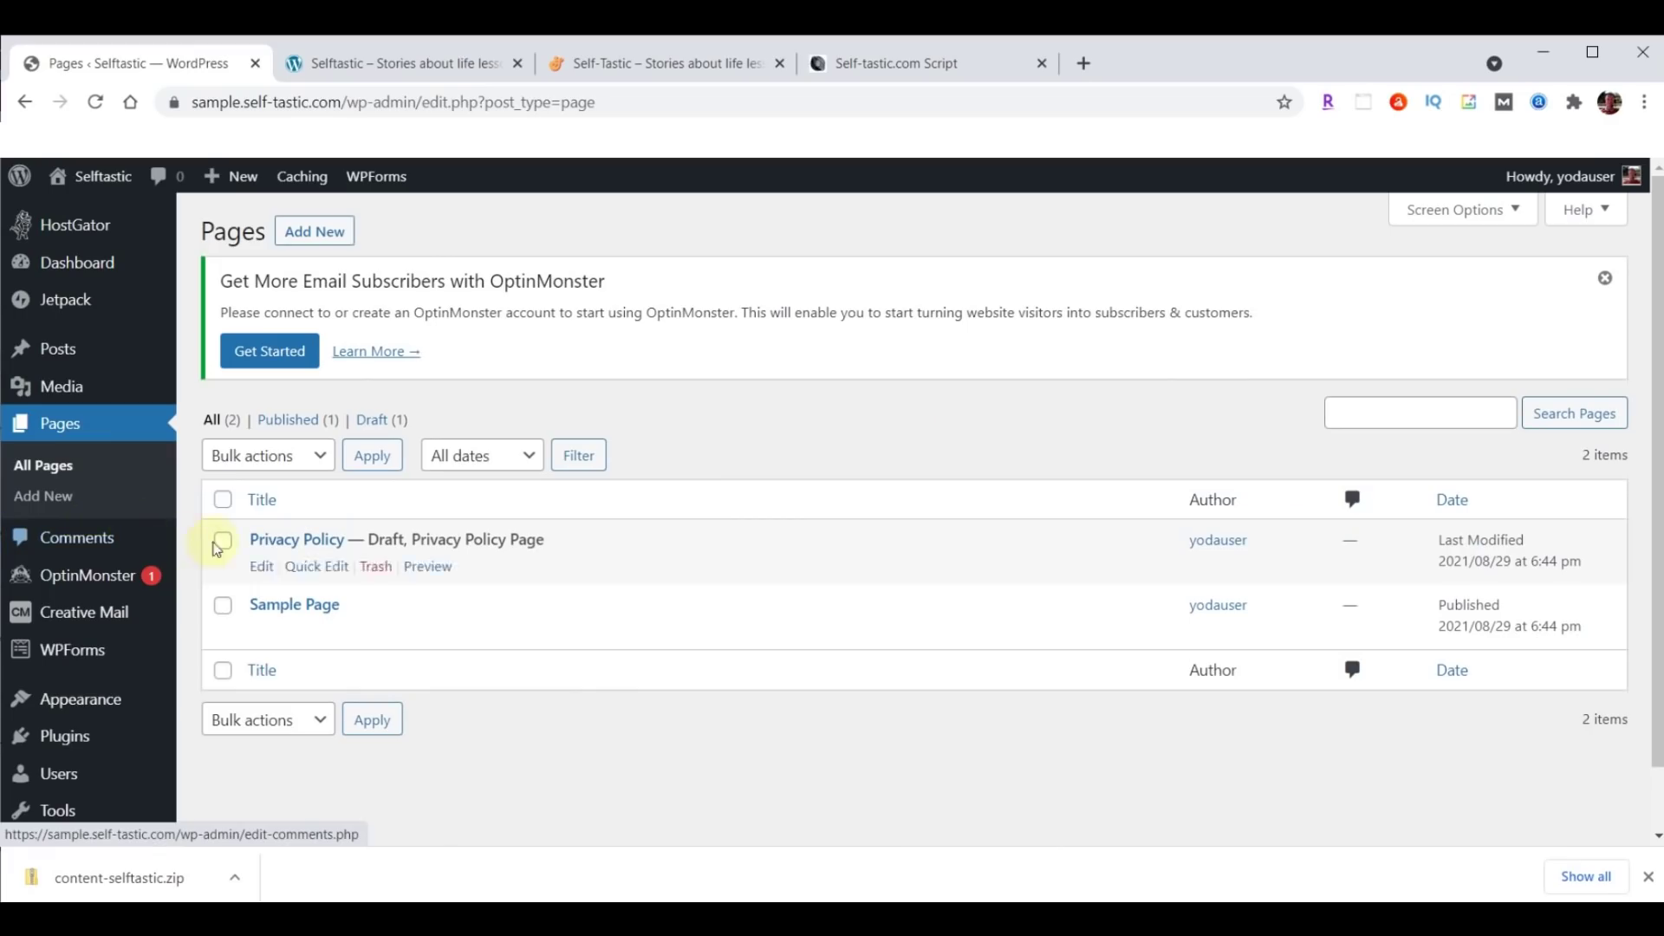
click(222, 500)
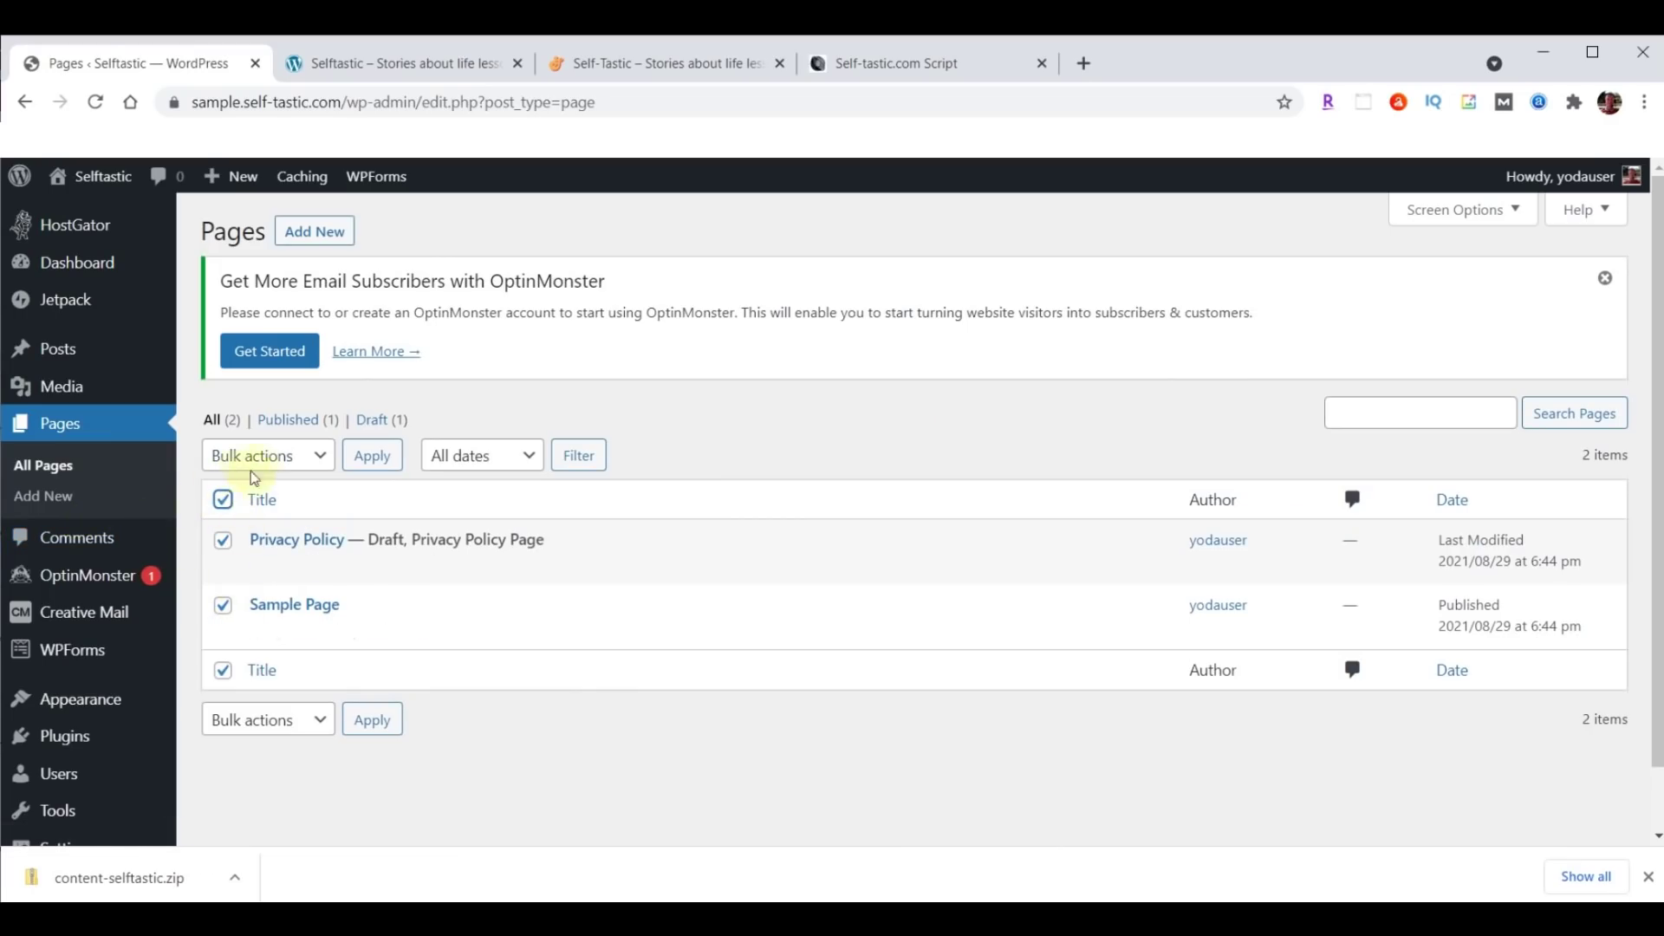
click(325, 453)
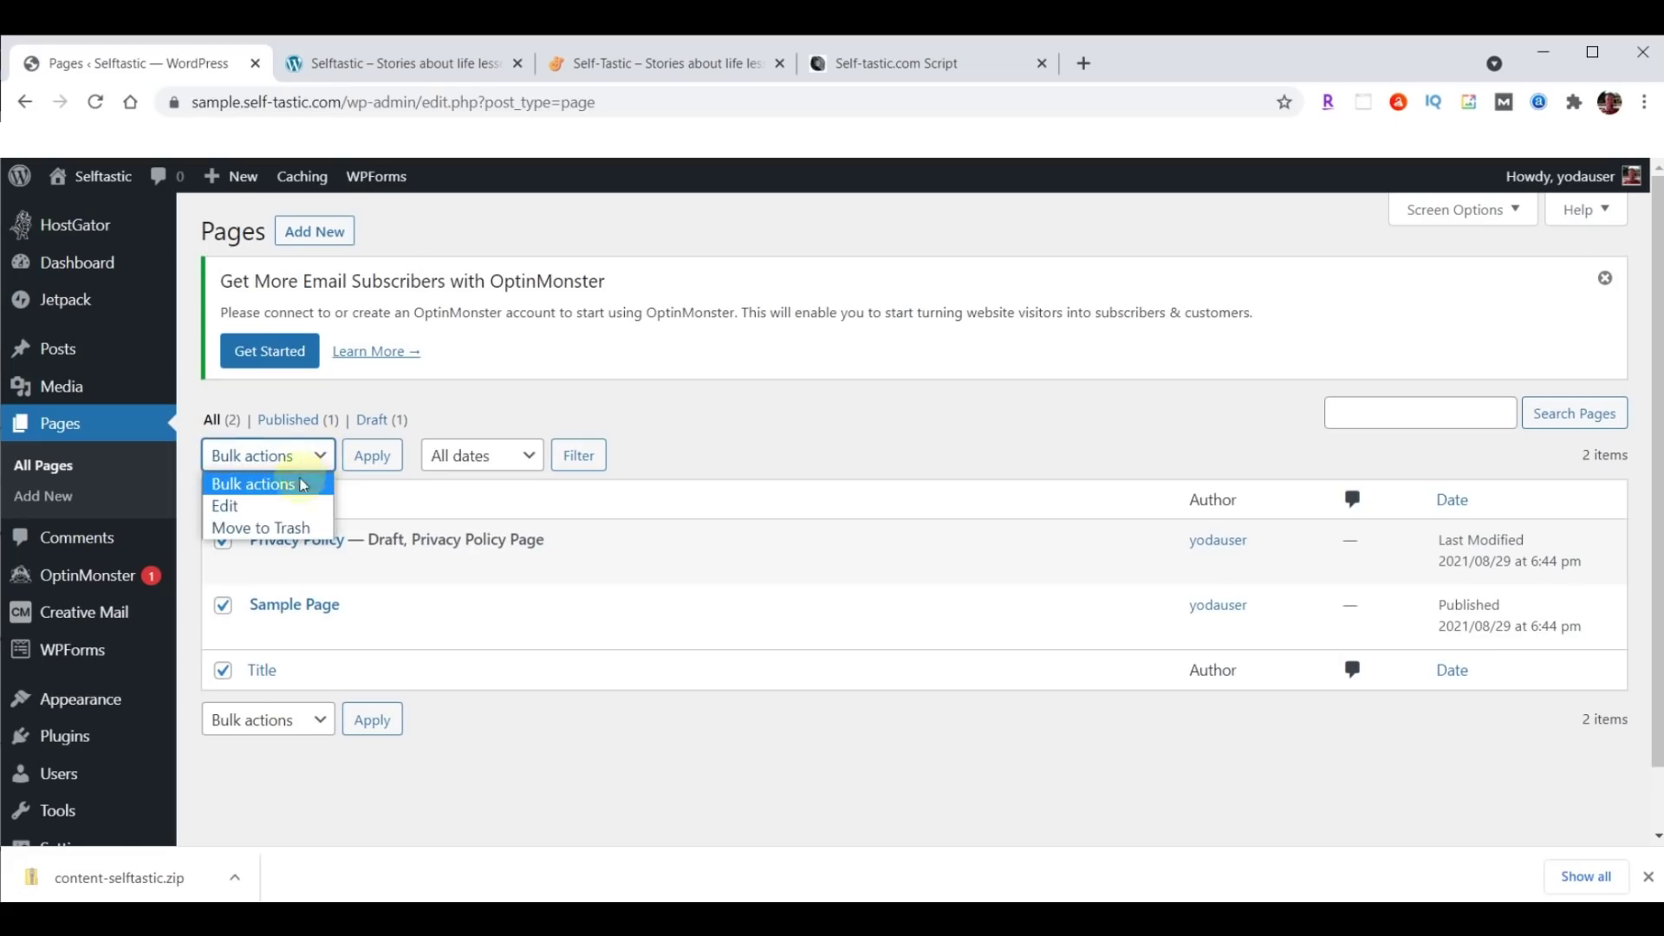
click(269, 529)
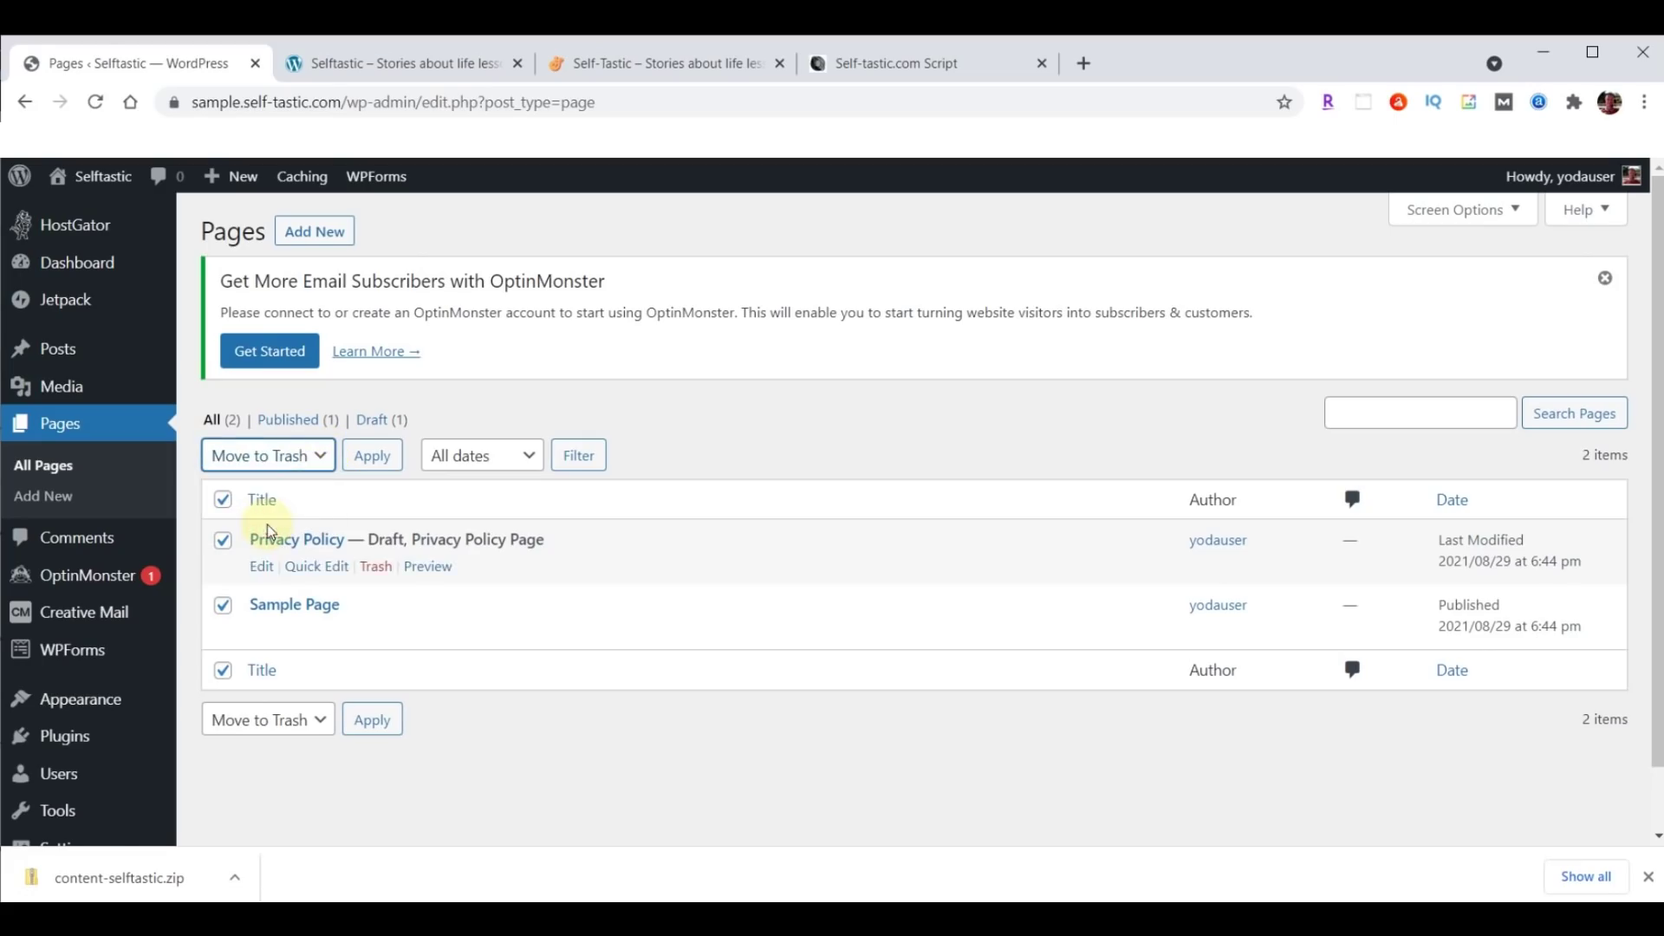
click(371, 462)
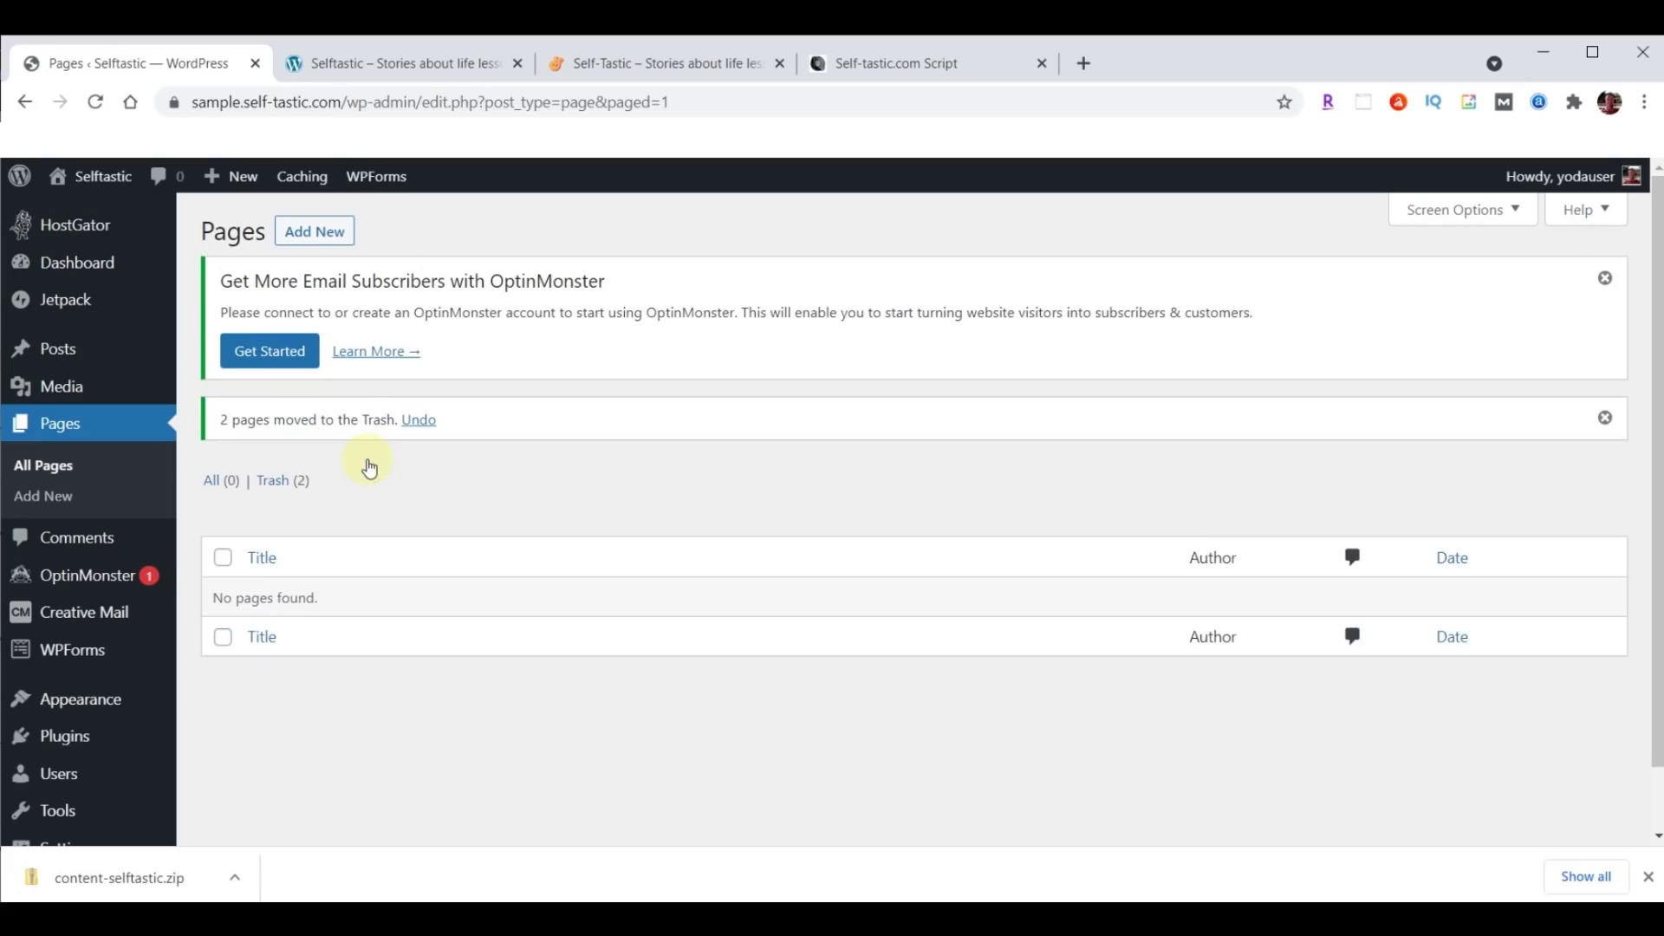
Permanently delete both trashed pages, then go to the installed plugins list.
click(274, 487)
click(221, 498)
click(335, 456)
click(287, 528)
click(396, 459)
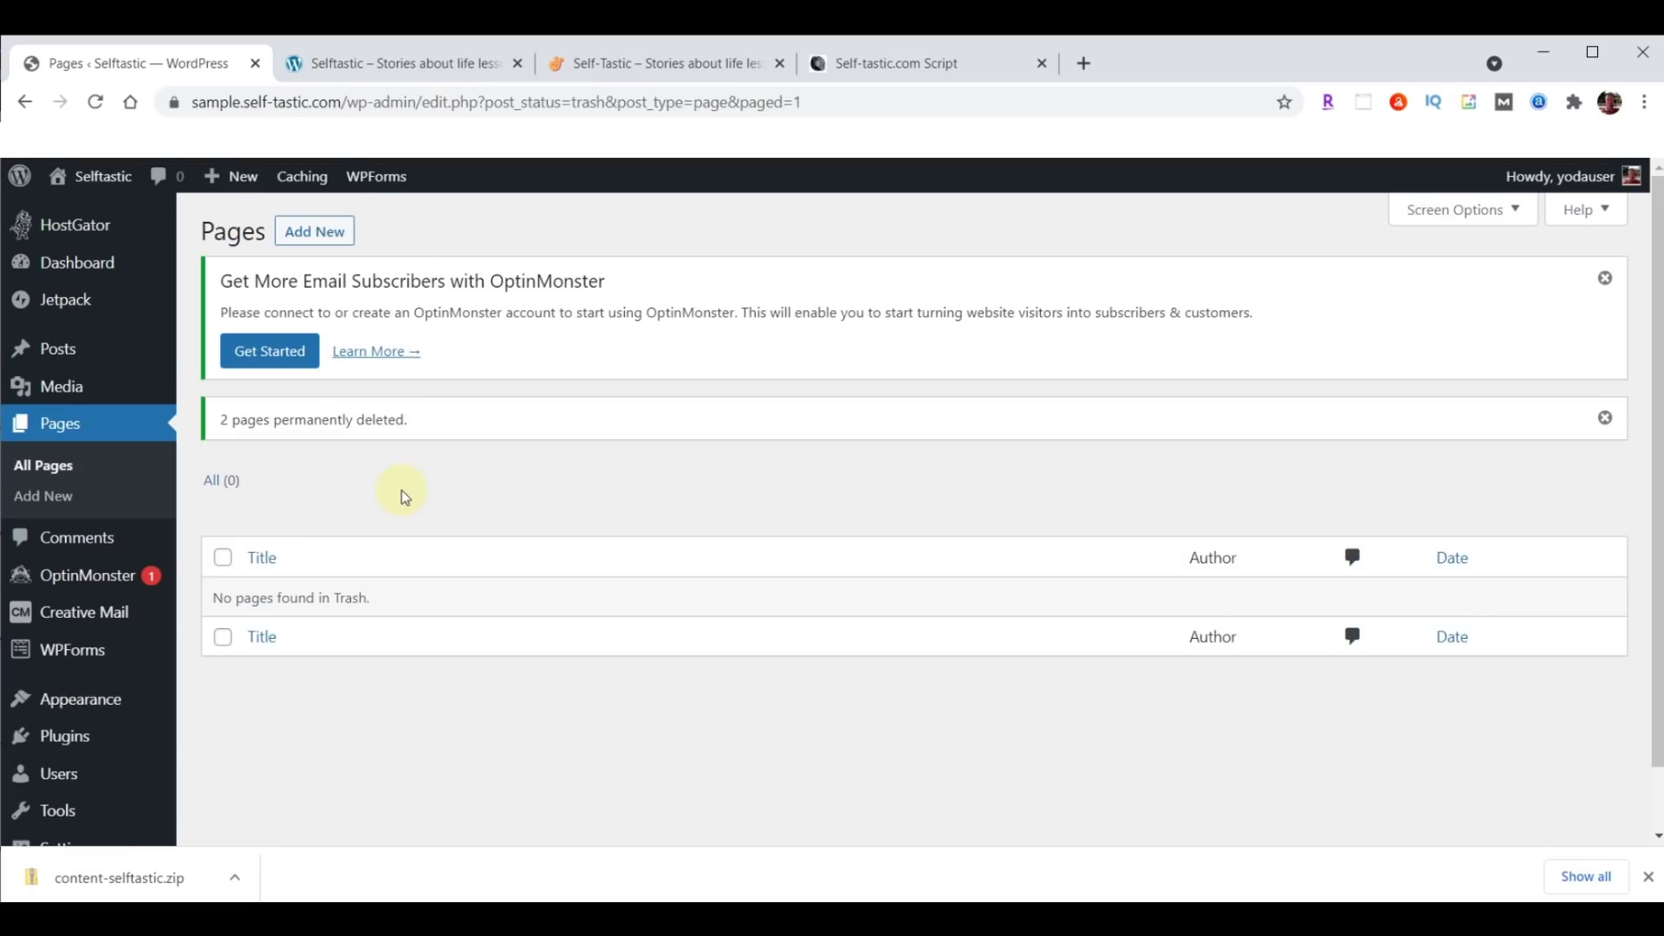
click(58, 743)
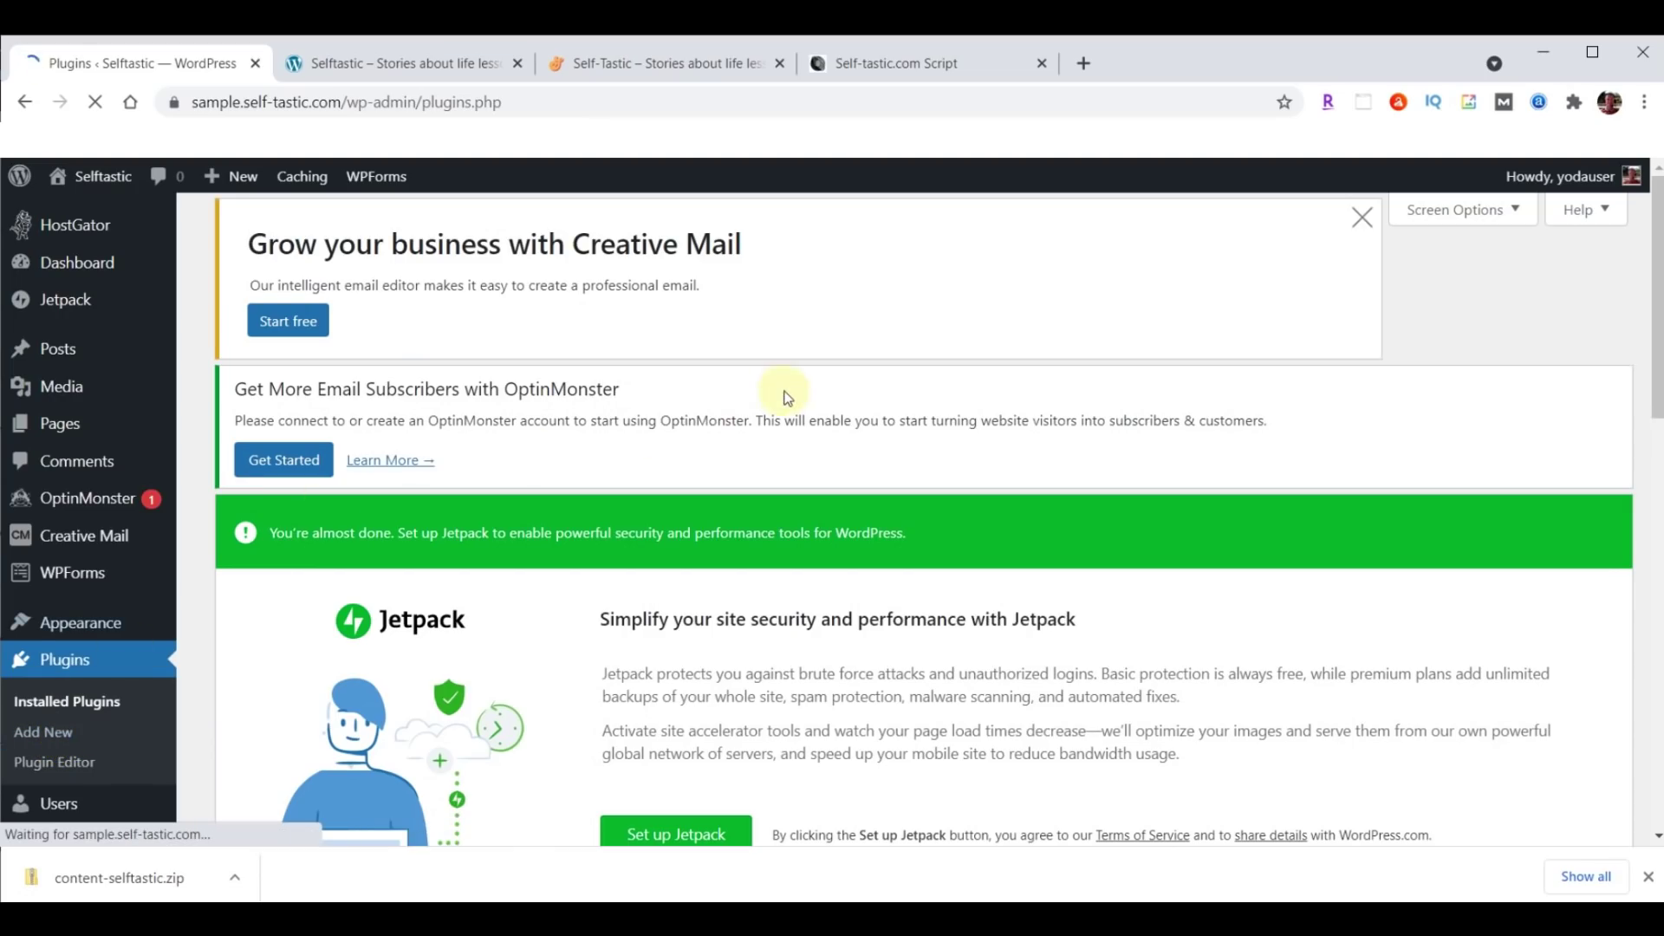
Deactivate all installed plugins with the Deactivate bulk action.
scroll(787, 398, down, 9)
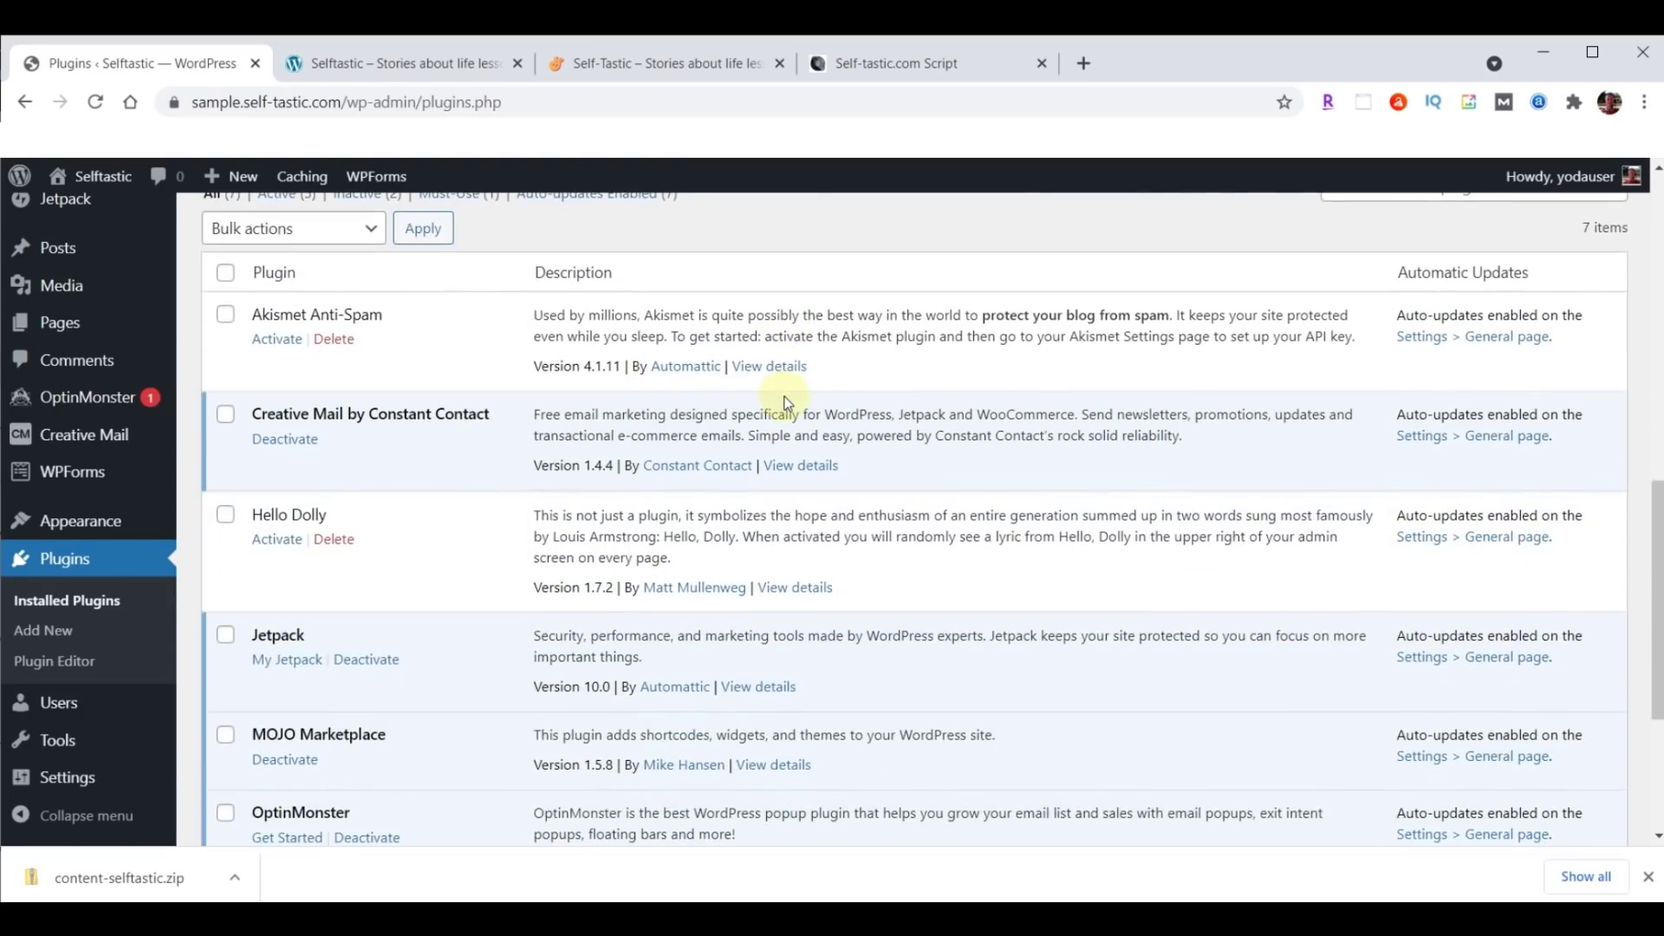
scroll(388, 357, up, 1)
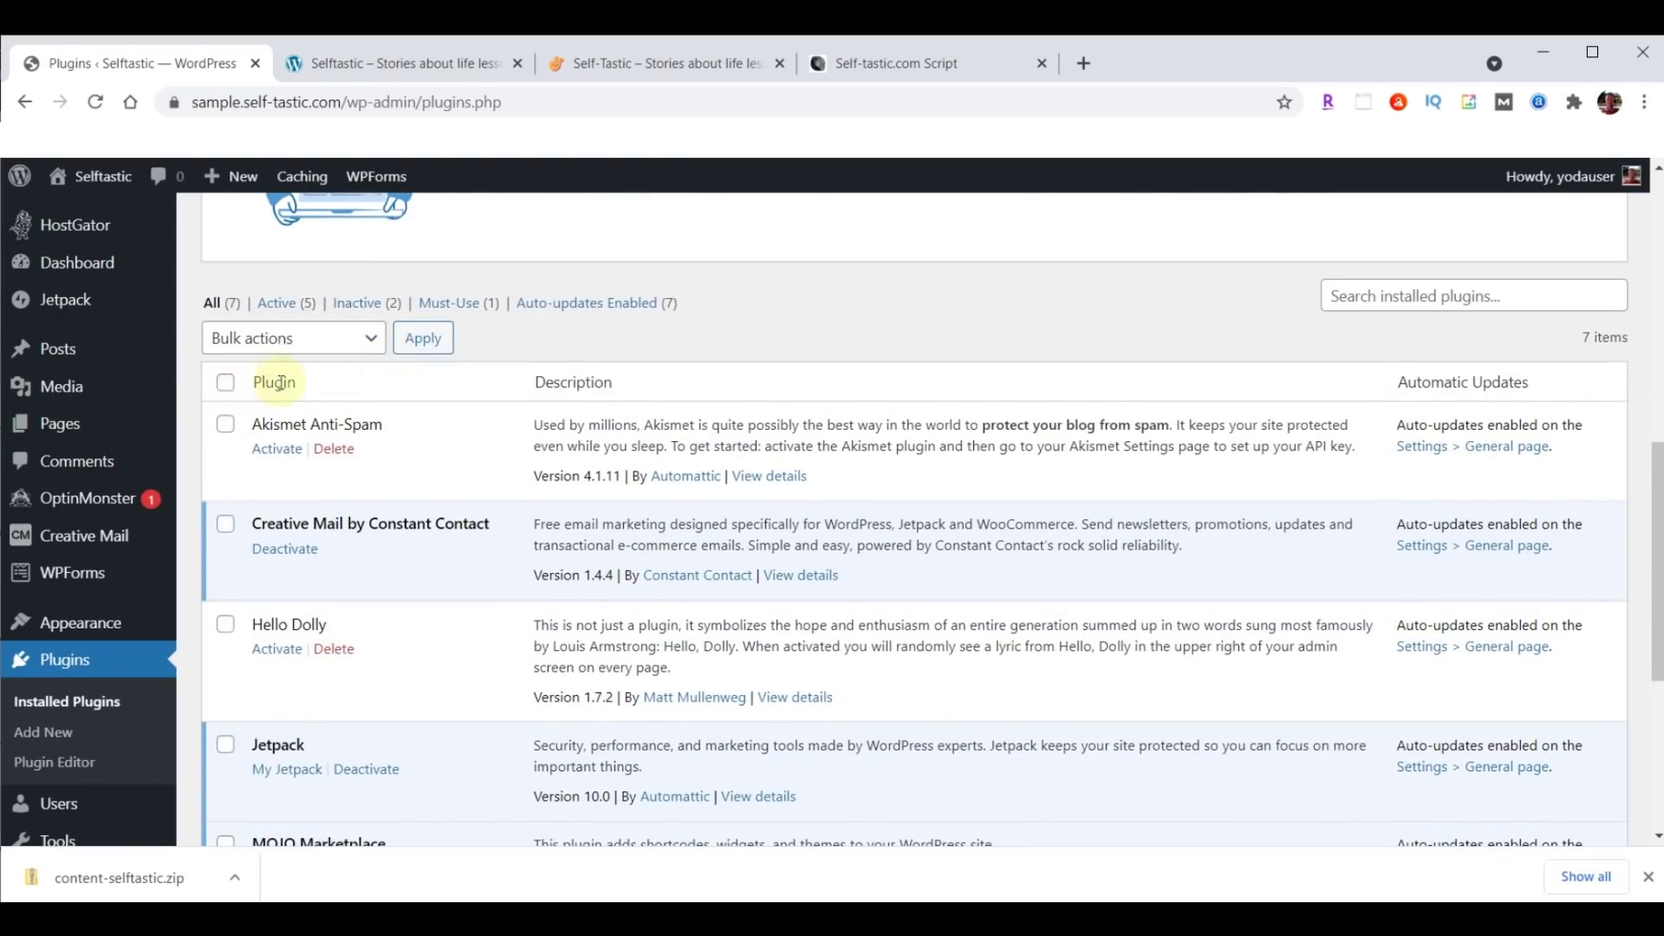
click(226, 384)
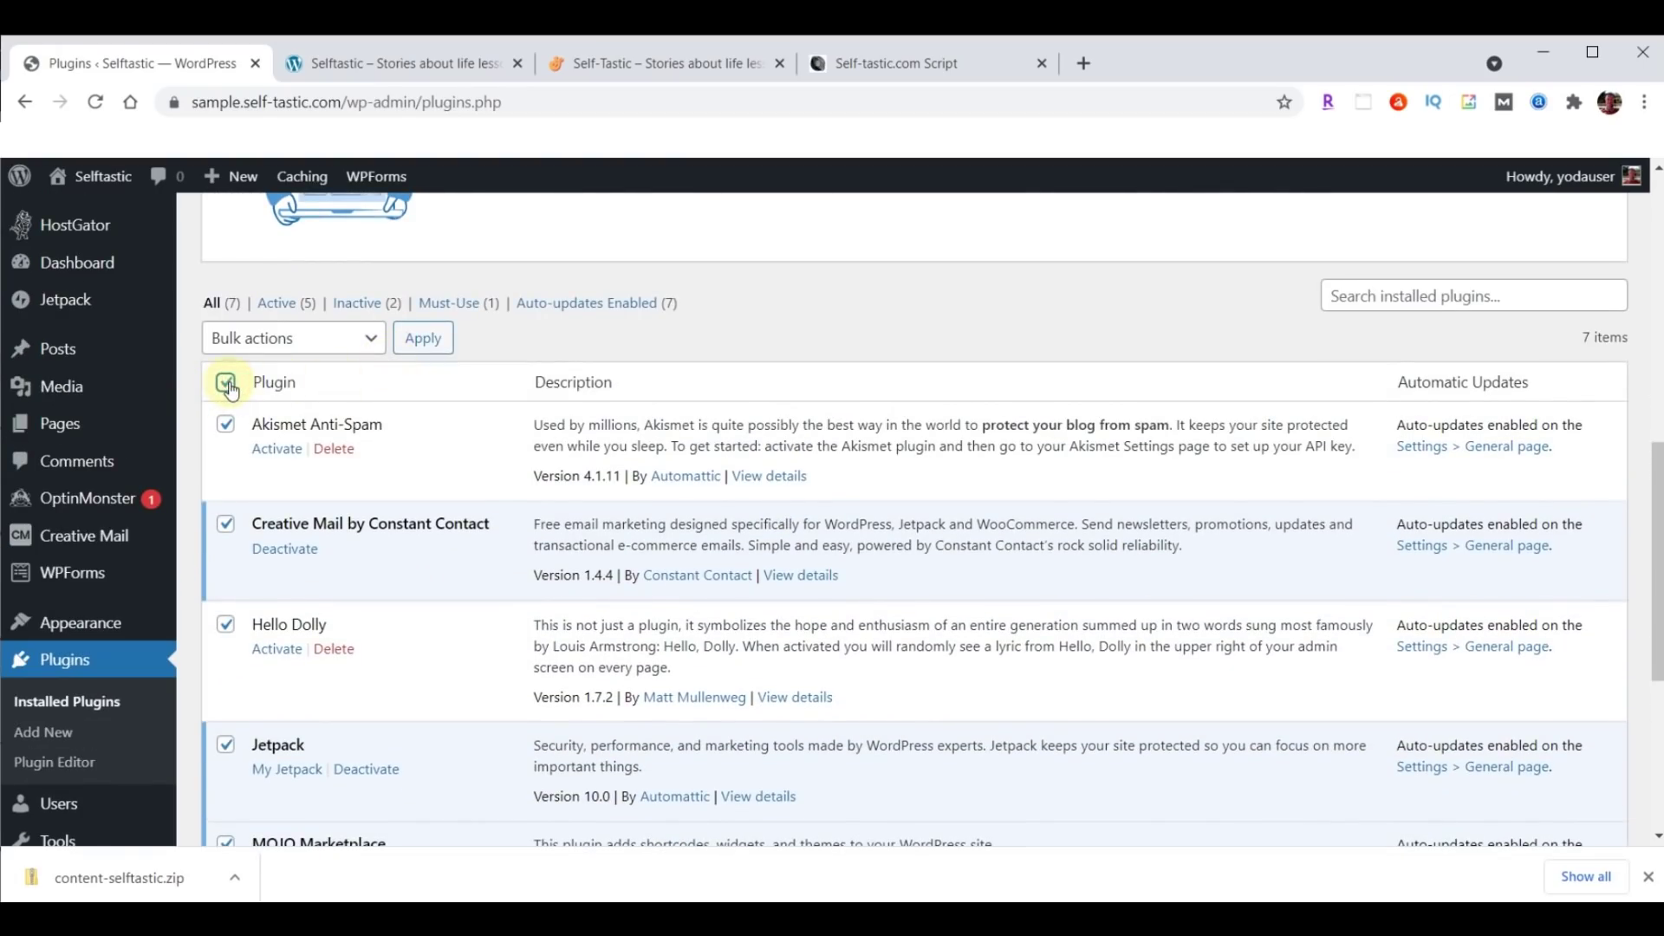
click(373, 347)
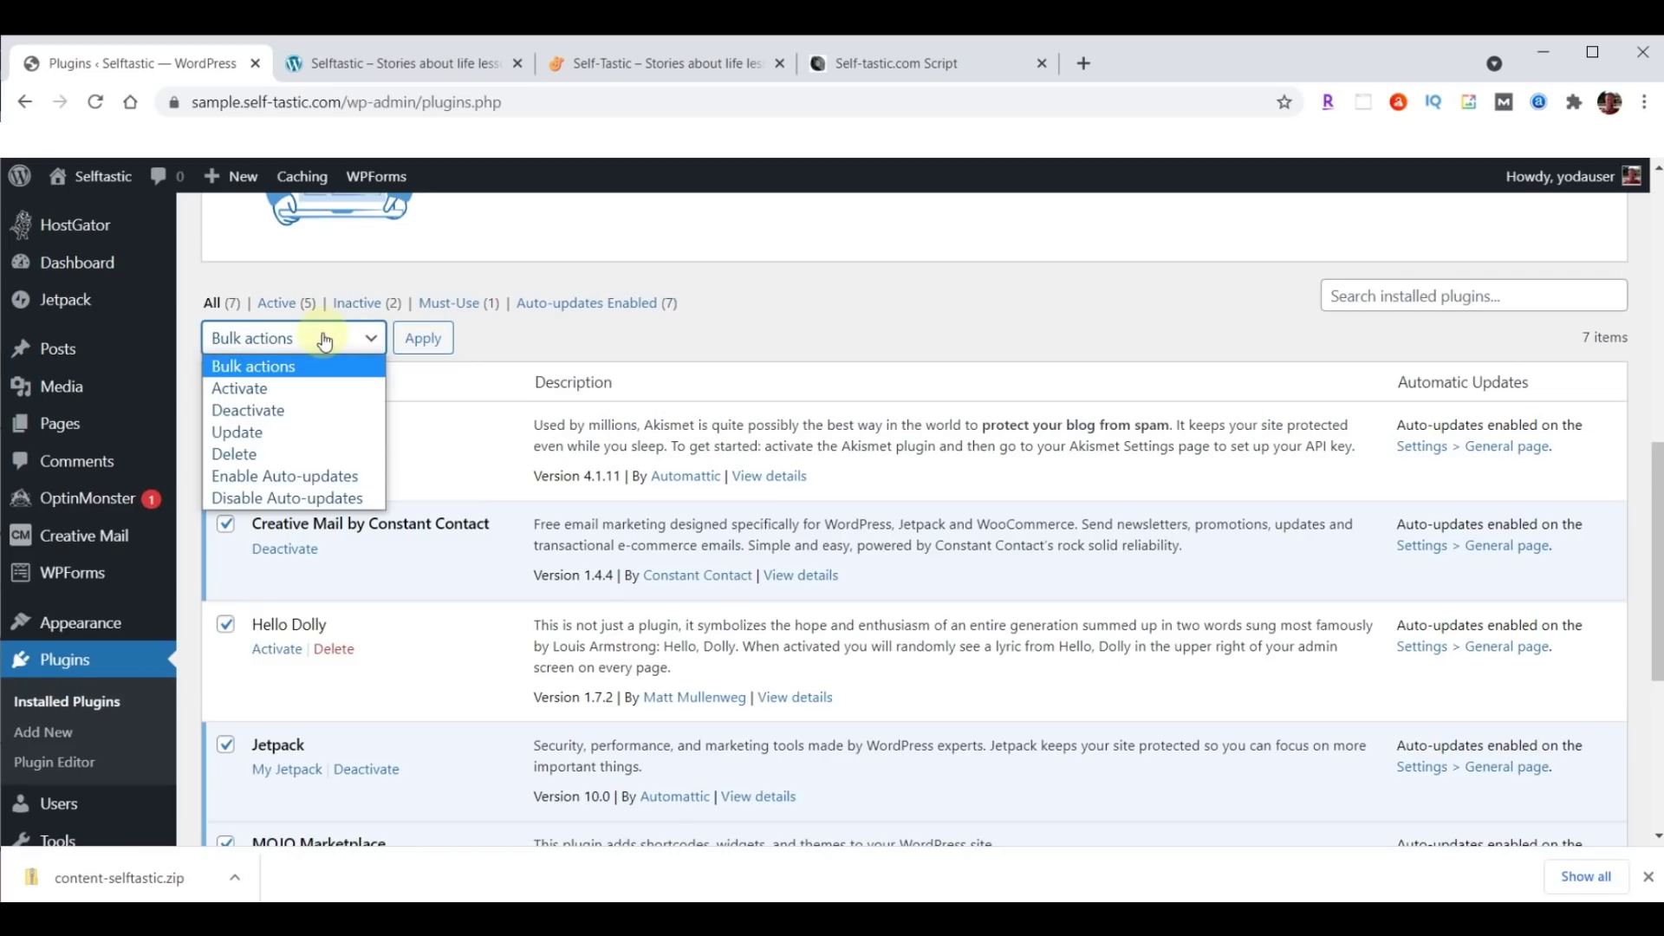
click(246, 411)
click(425, 336)
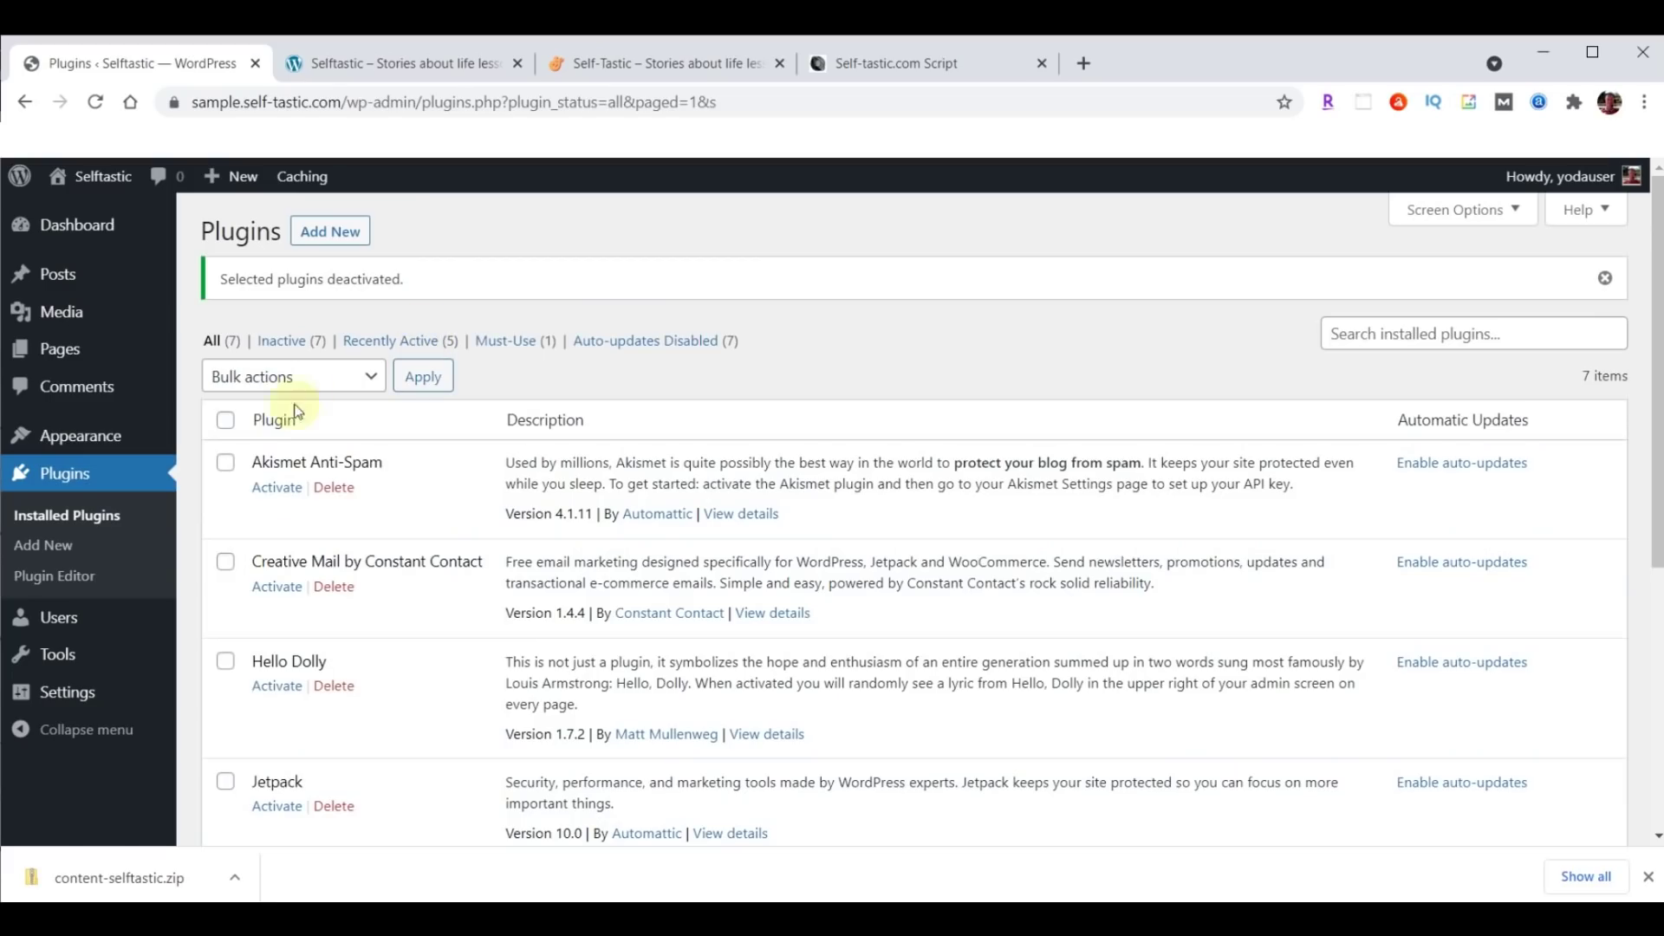
Delete all seven deactivated plugins along with their data, then go to Themes.
click(227, 425)
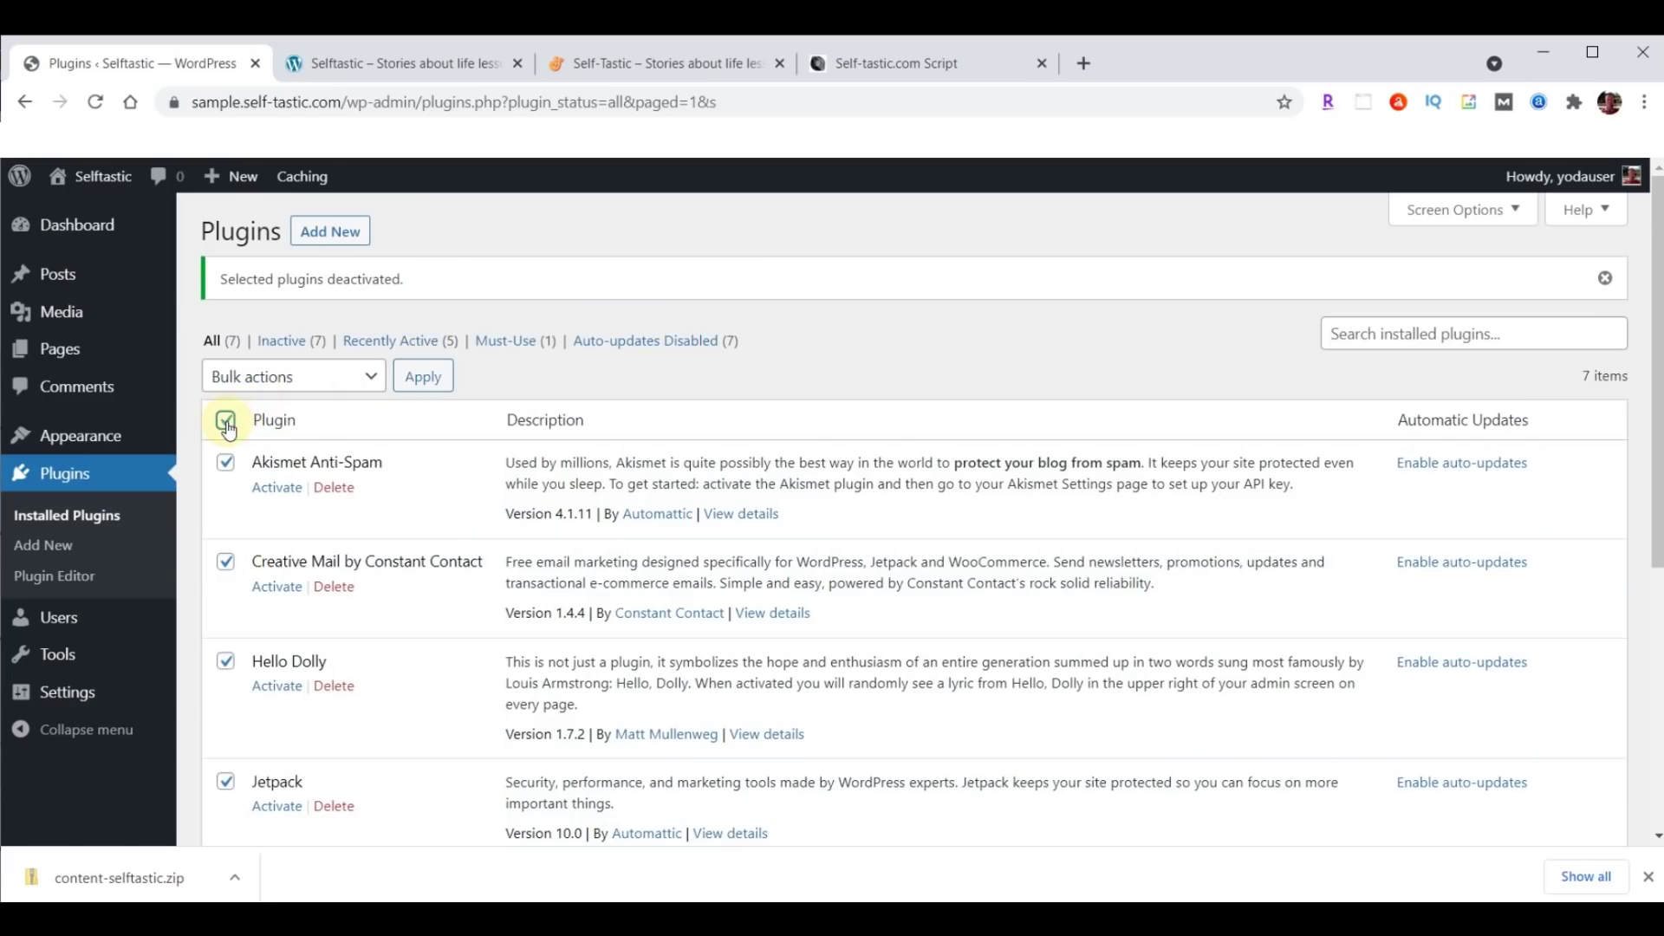
click(337, 378)
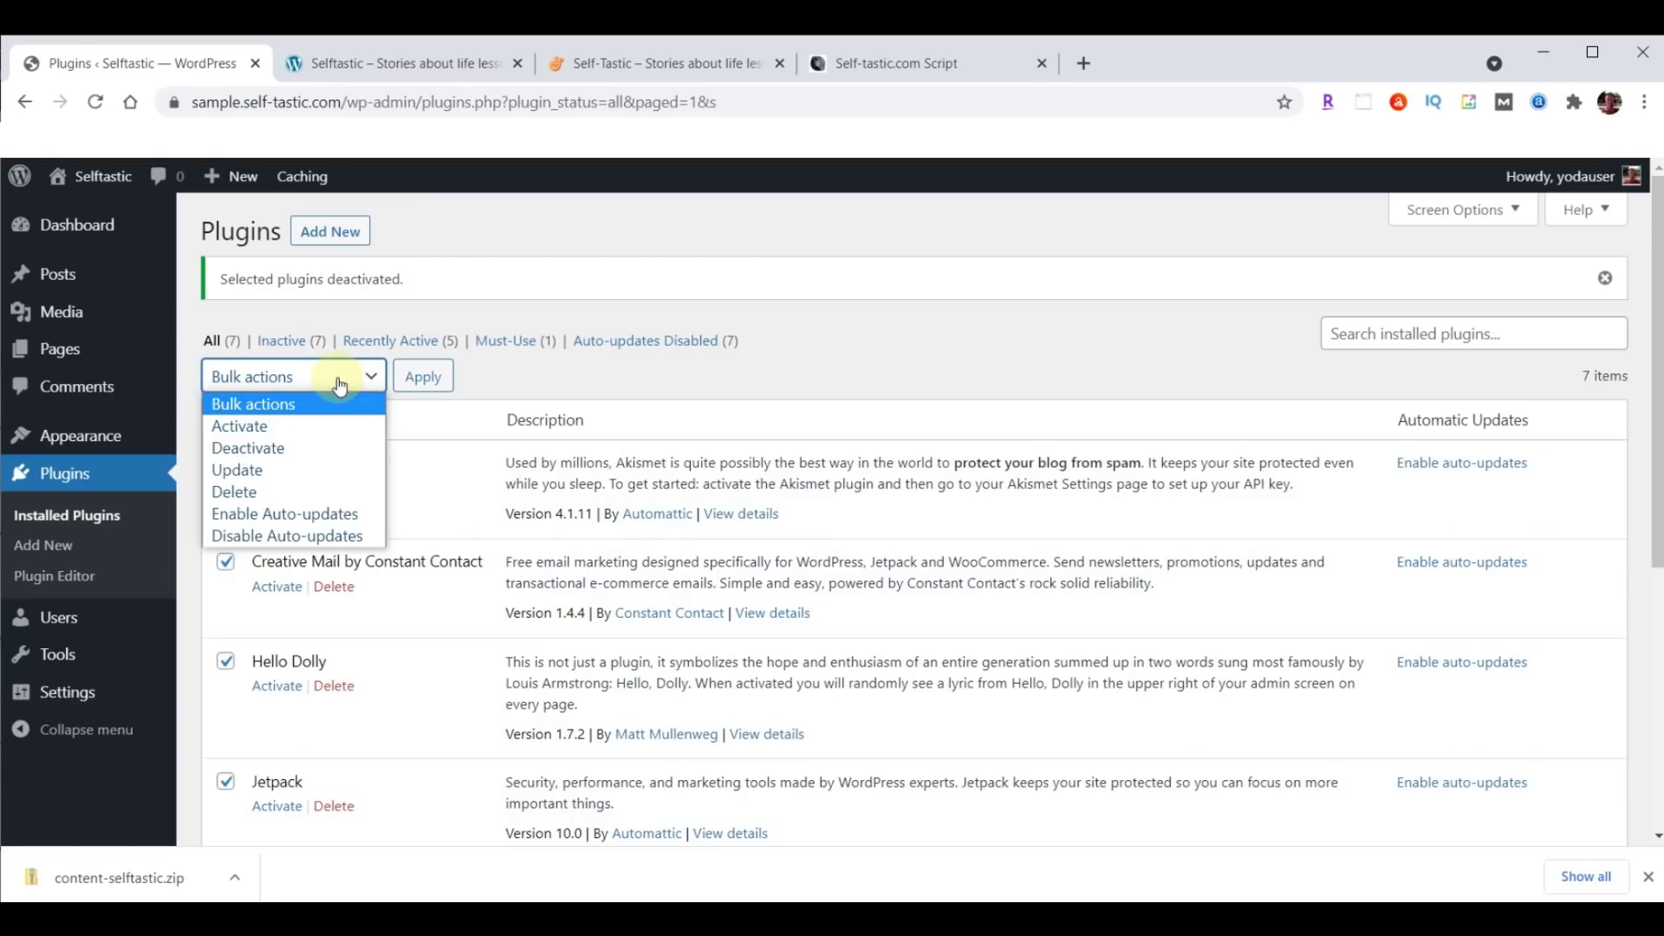
click(260, 491)
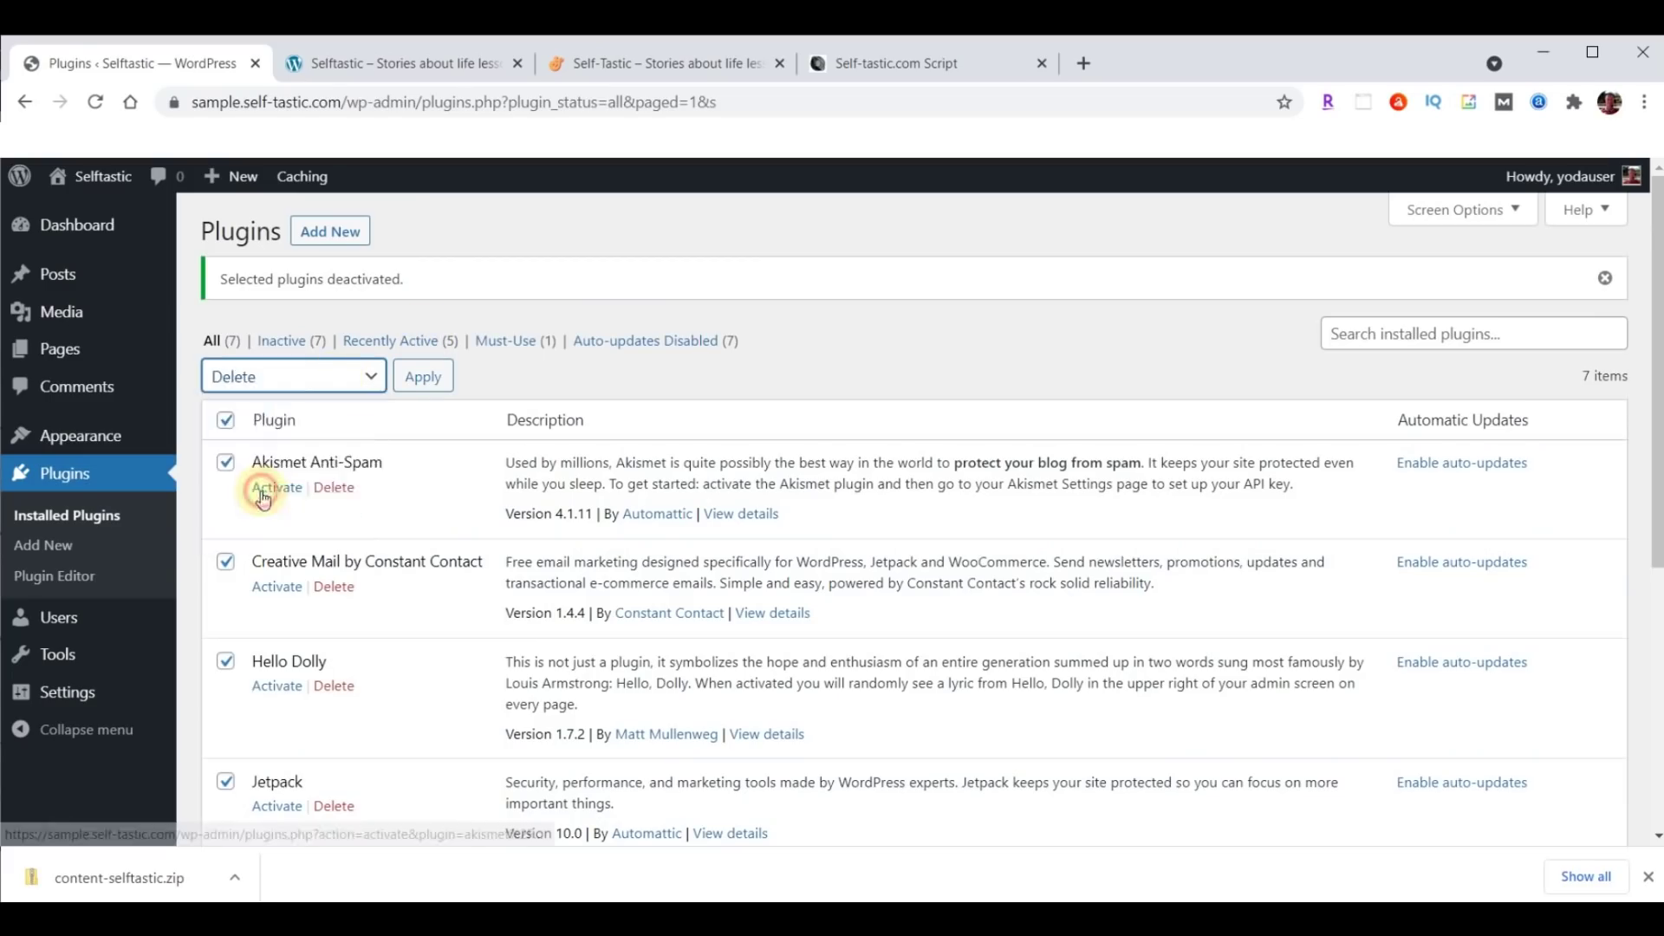
click(424, 382)
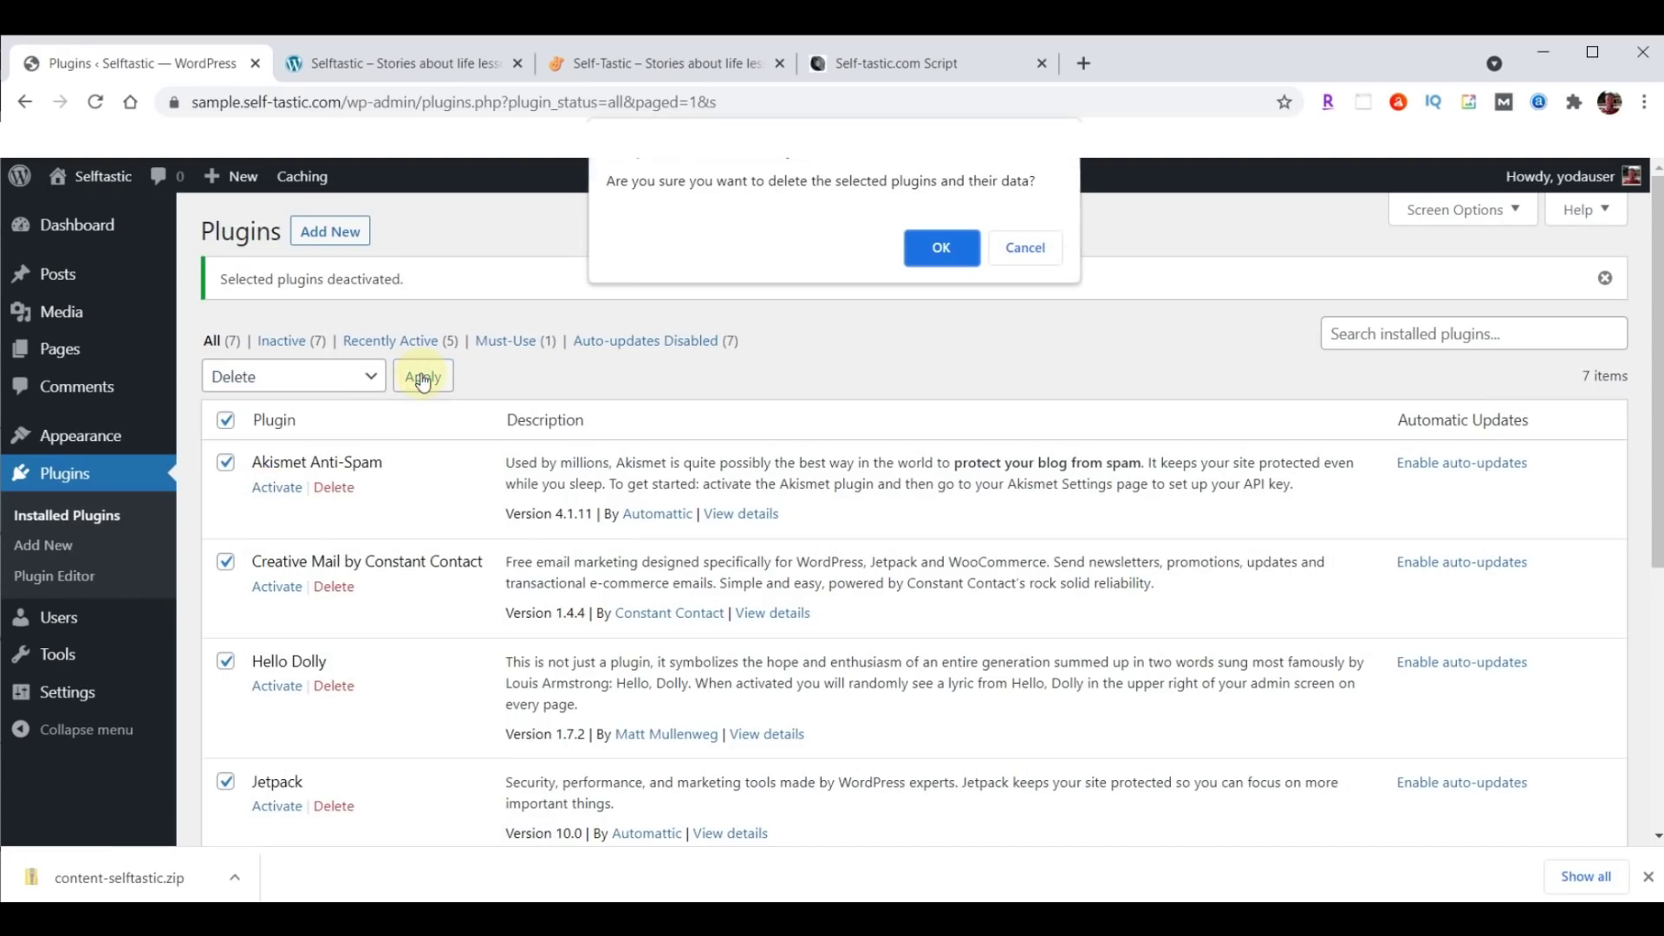
click(940, 249)
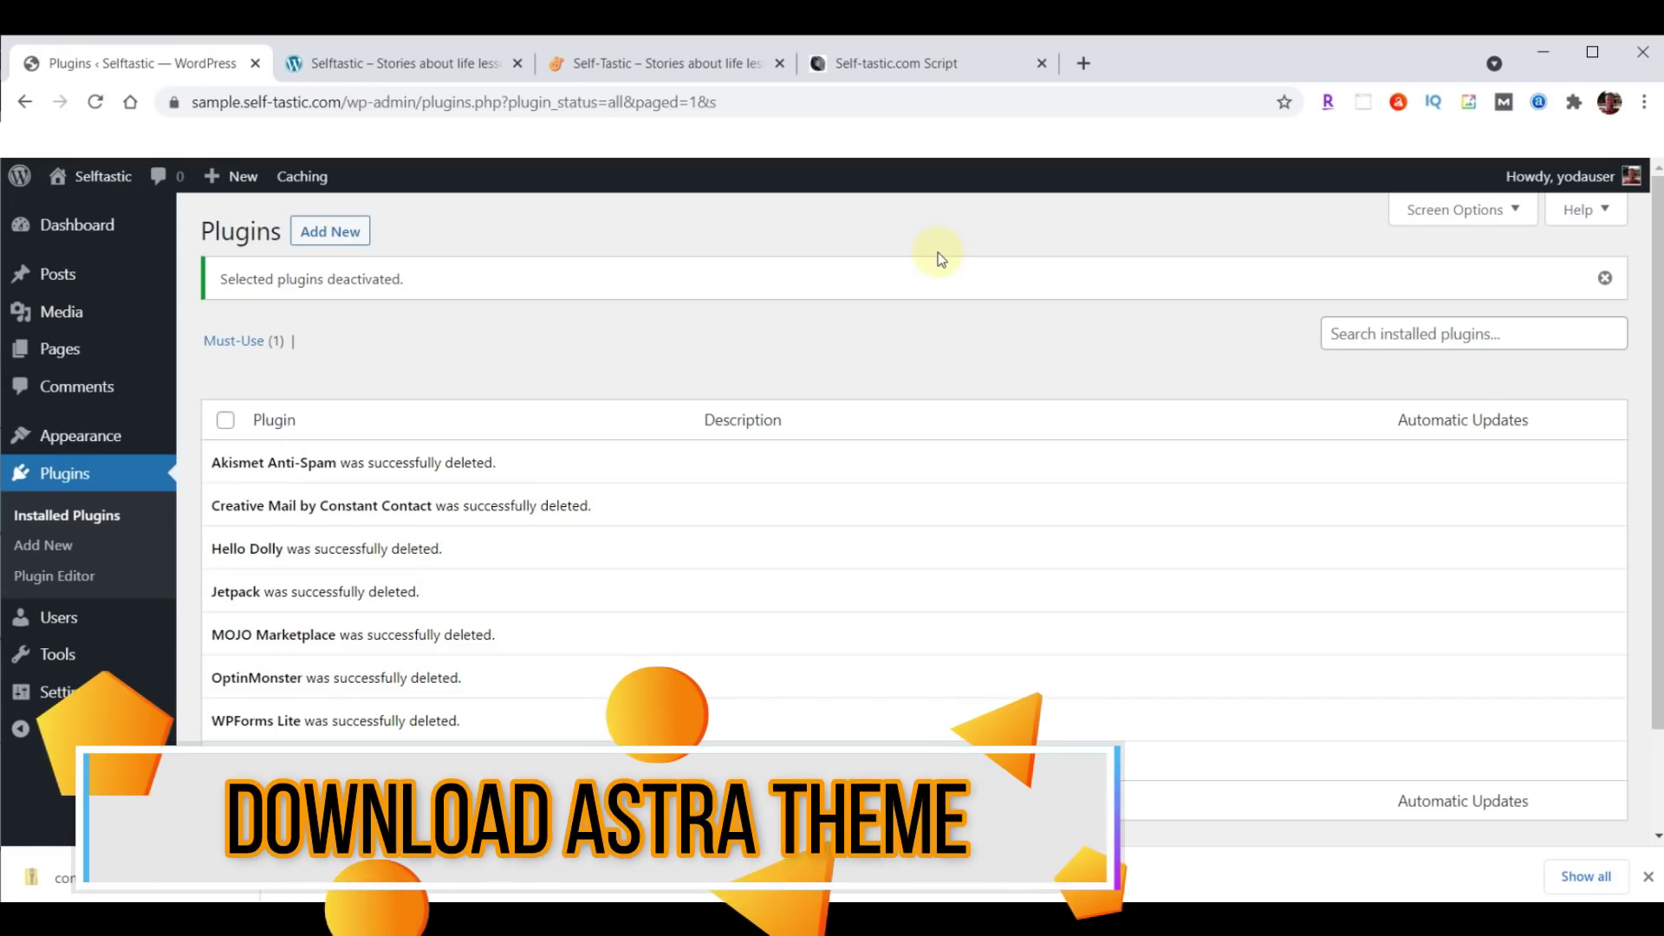
click(58, 437)
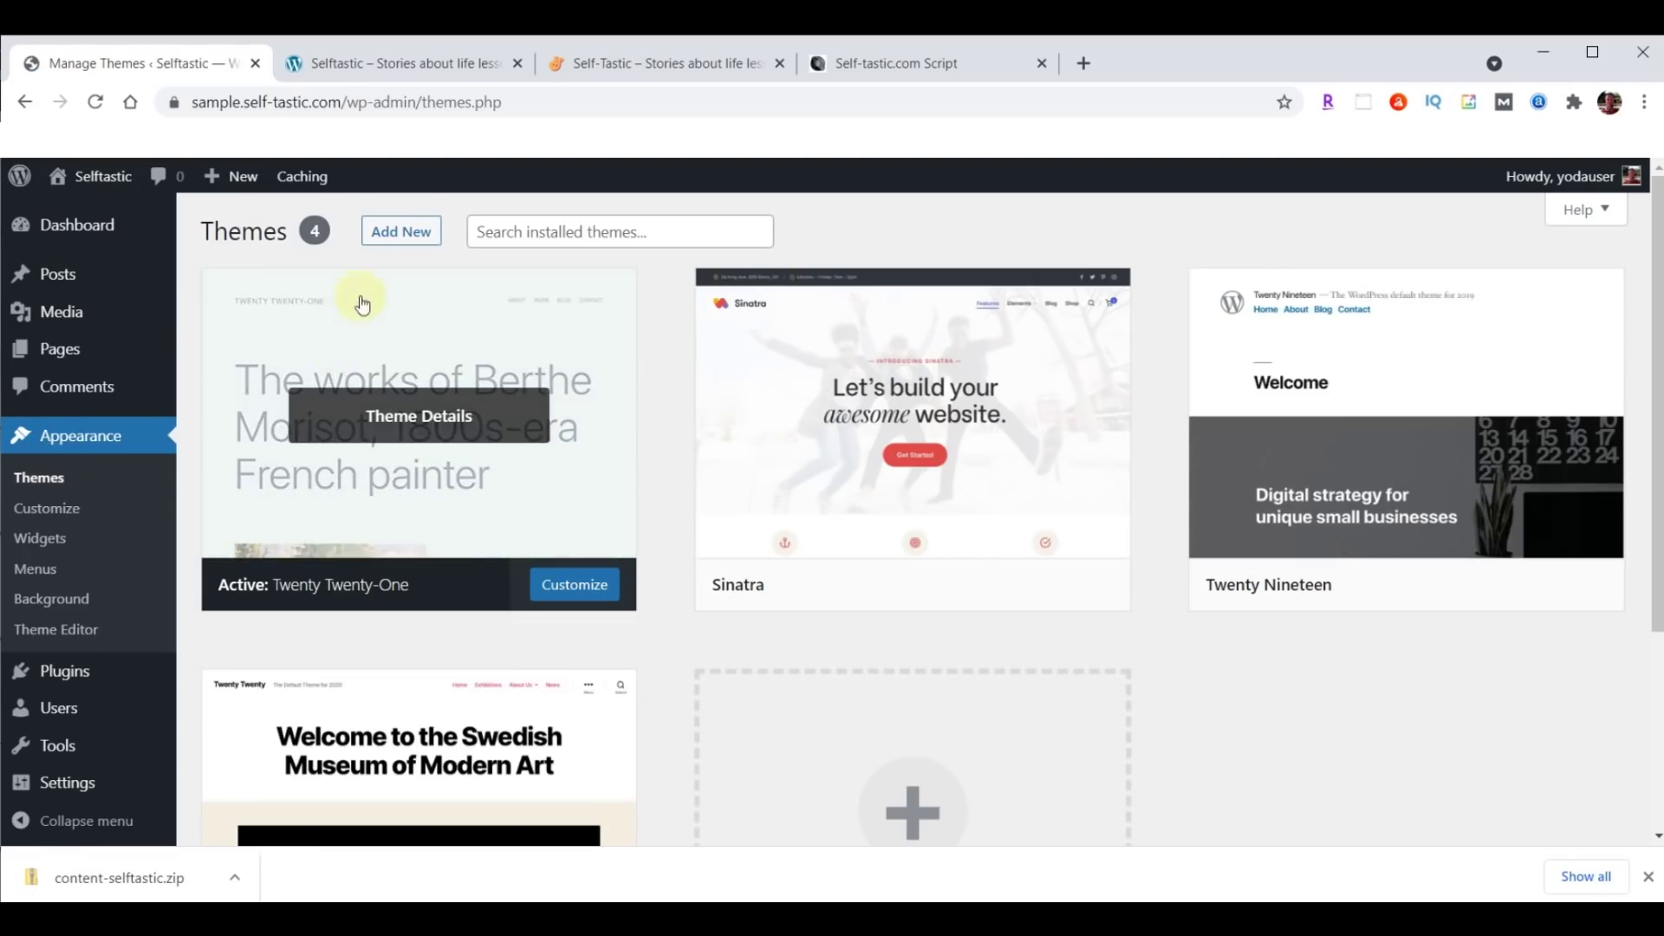
Open the Add Themes browser showing popular themes such as Astra.
click(409, 232)
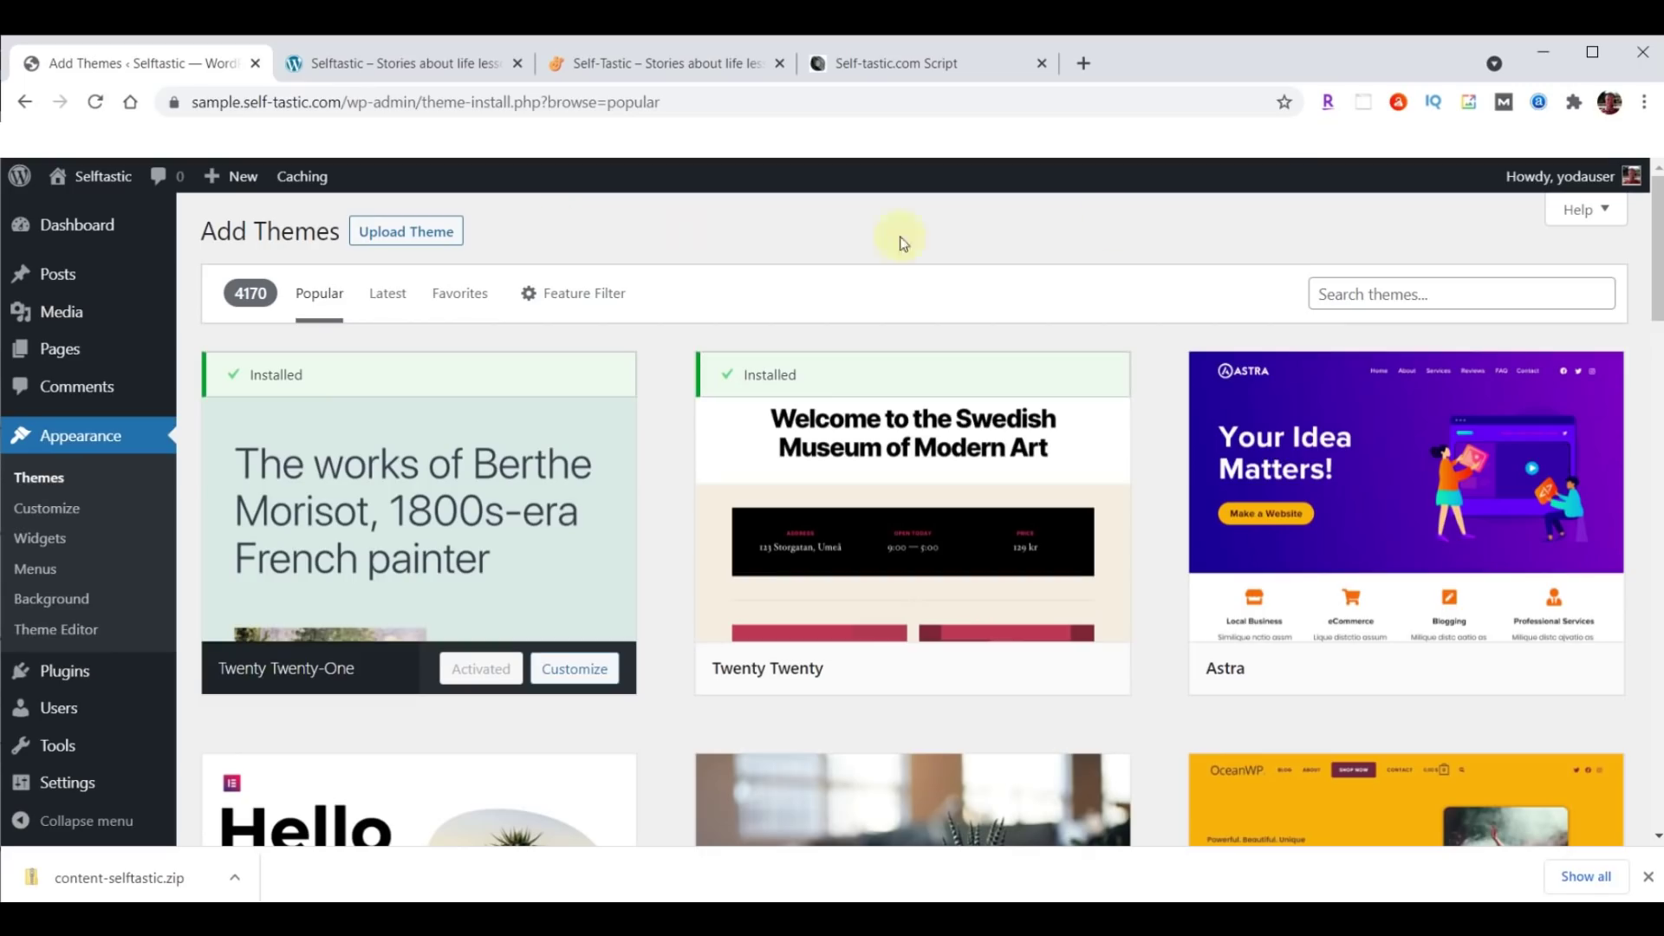
Load the WebYoda themes page in a new tab and download astra.zip for Self-Tastic.
click(1085, 64)
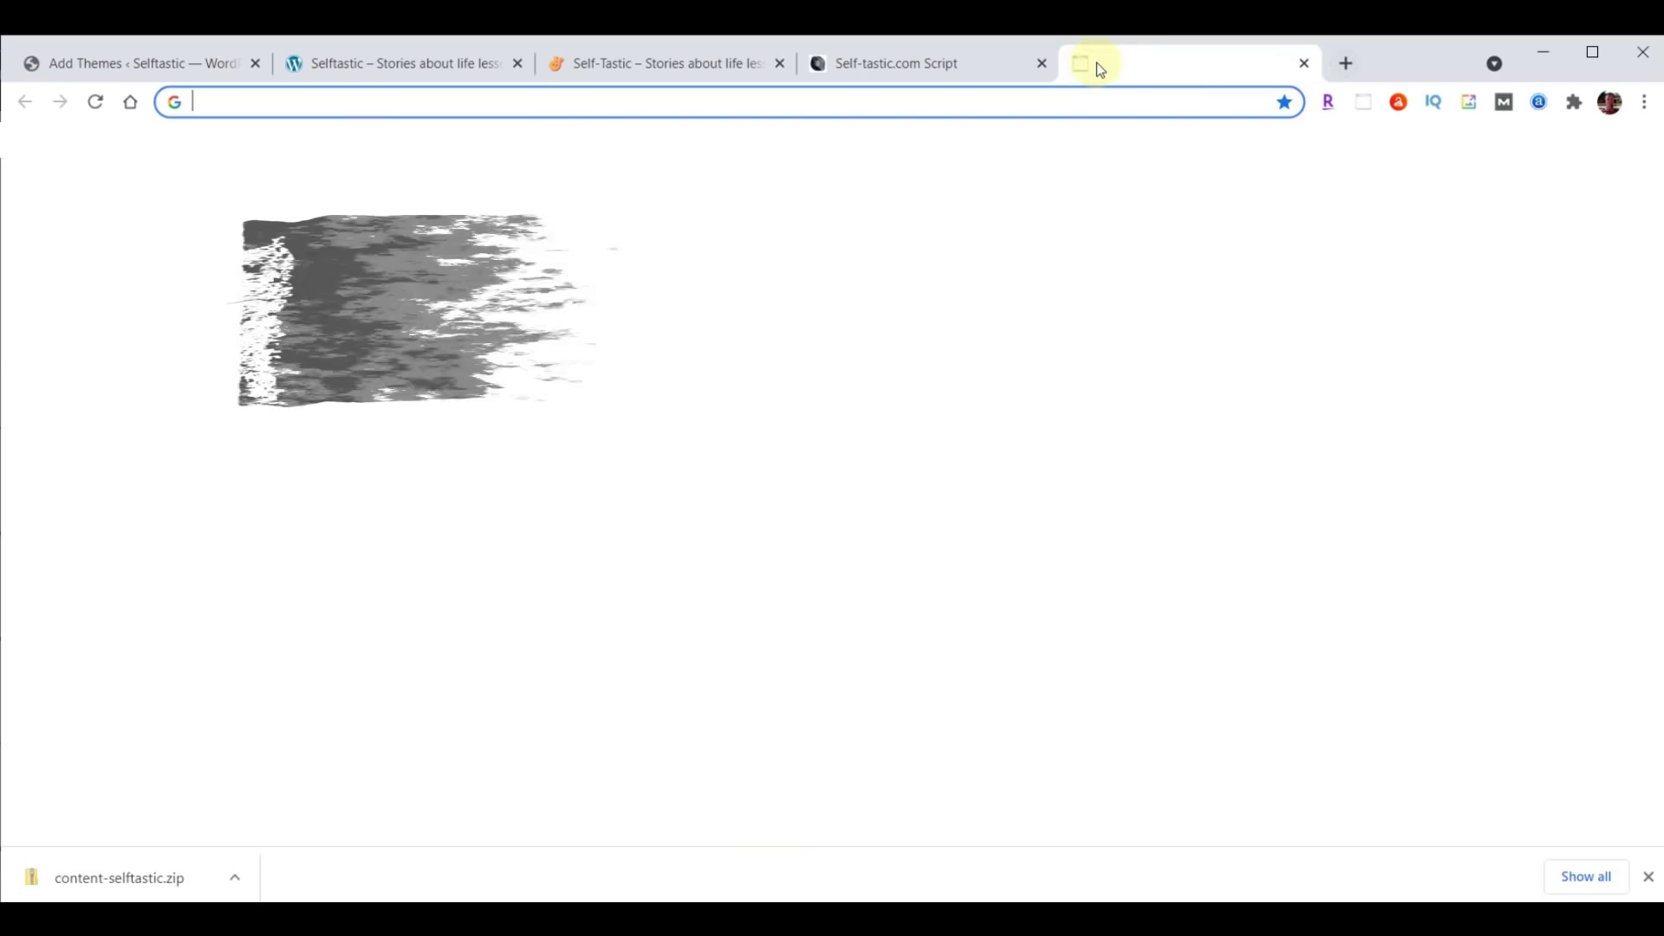
text(webyoda.com/themes)
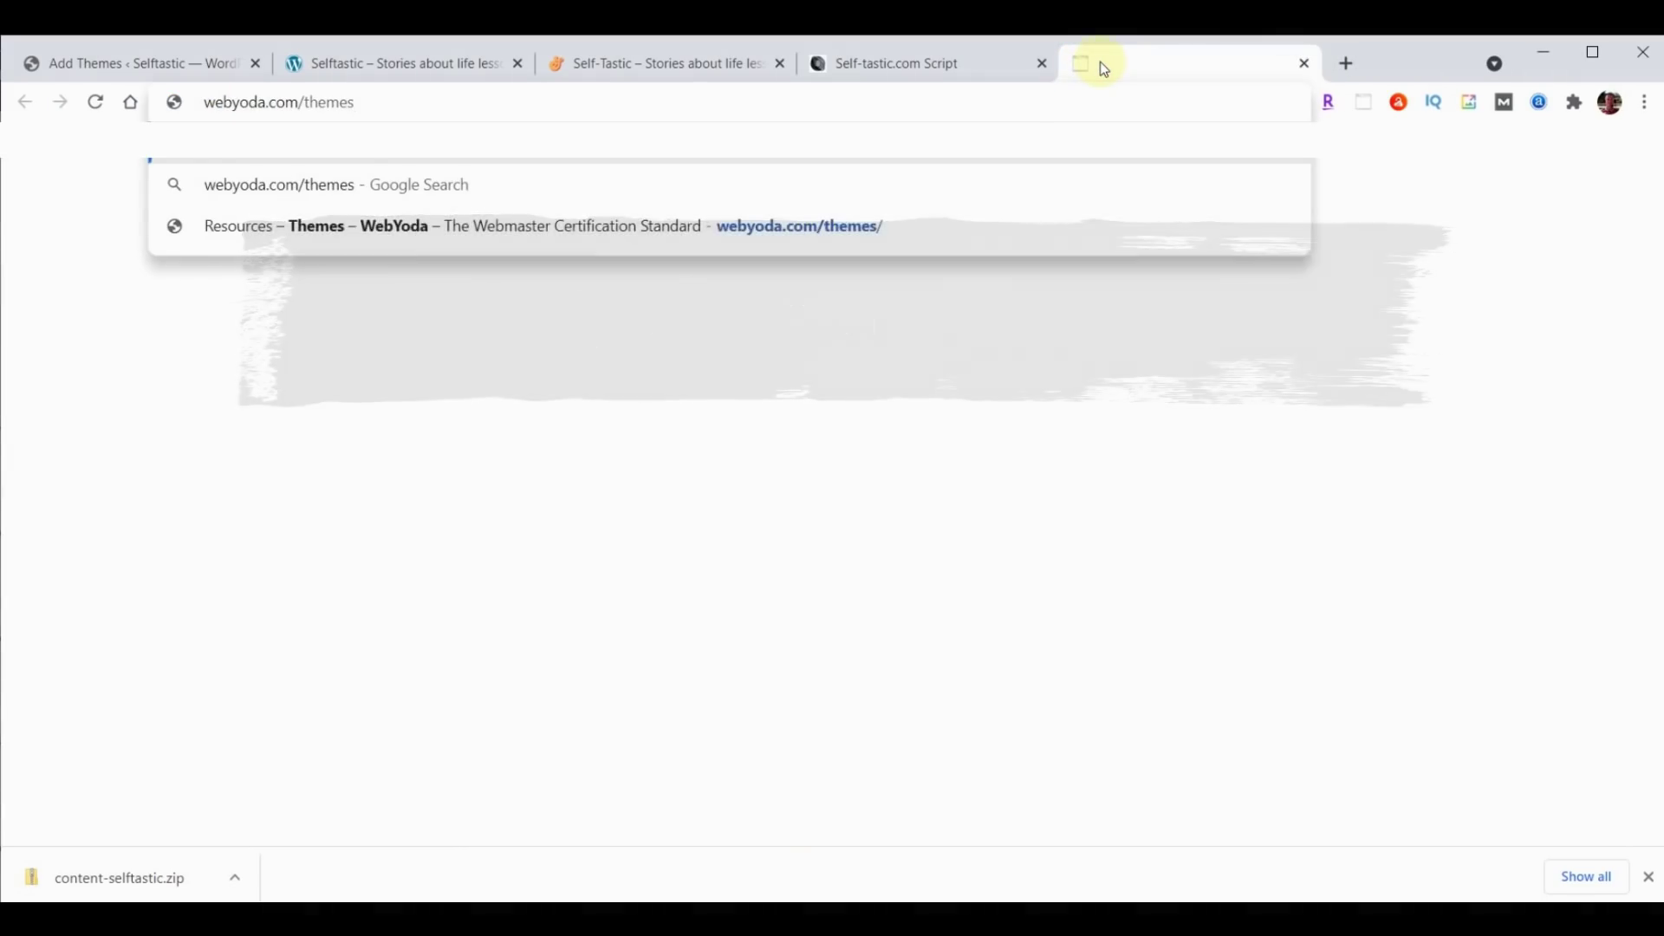
key(Return)
scroll(1318, 471, down, 5)
scroll(1332, 485, down, 10)
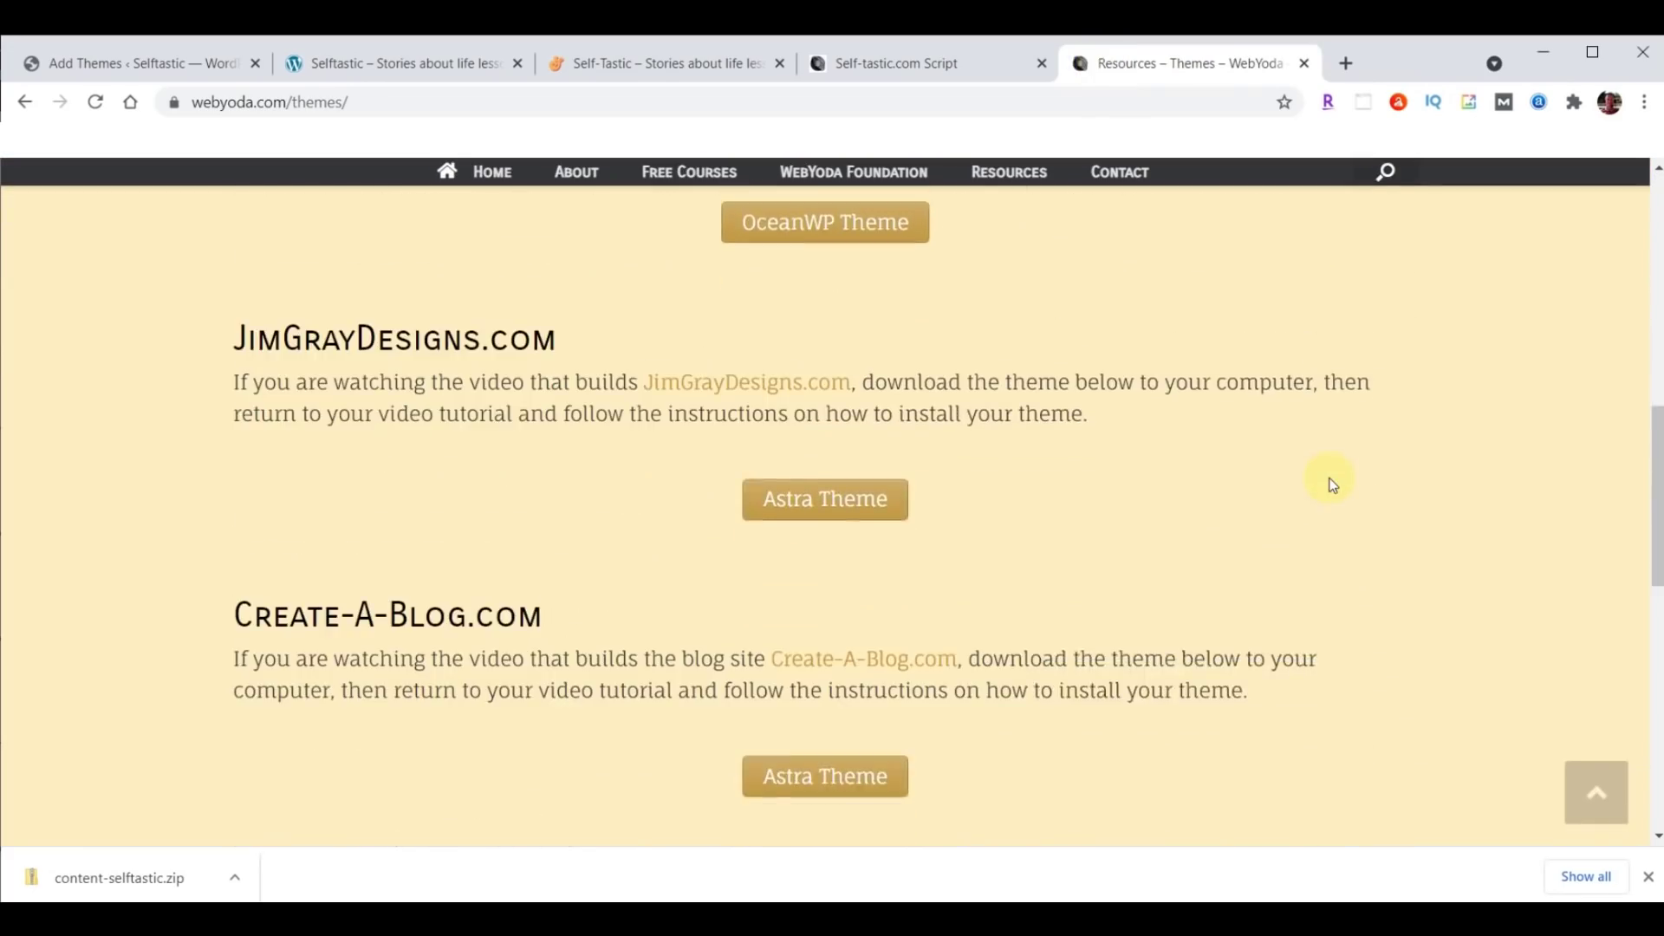
scroll(1332, 484, down, 2)
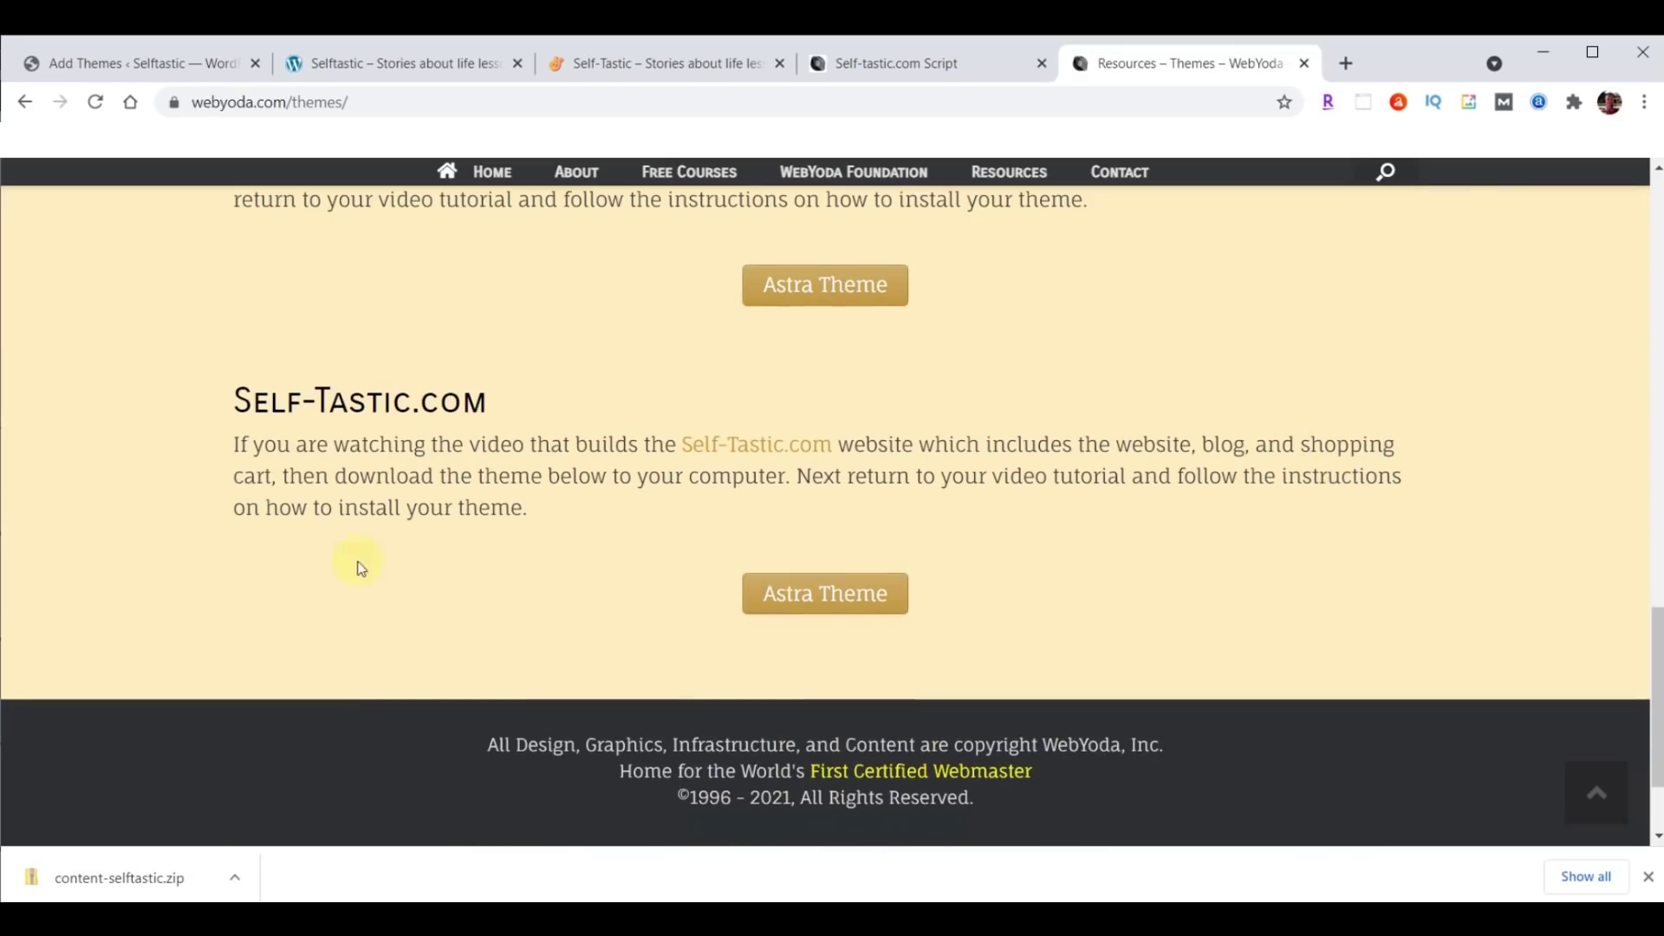
click(854, 592)
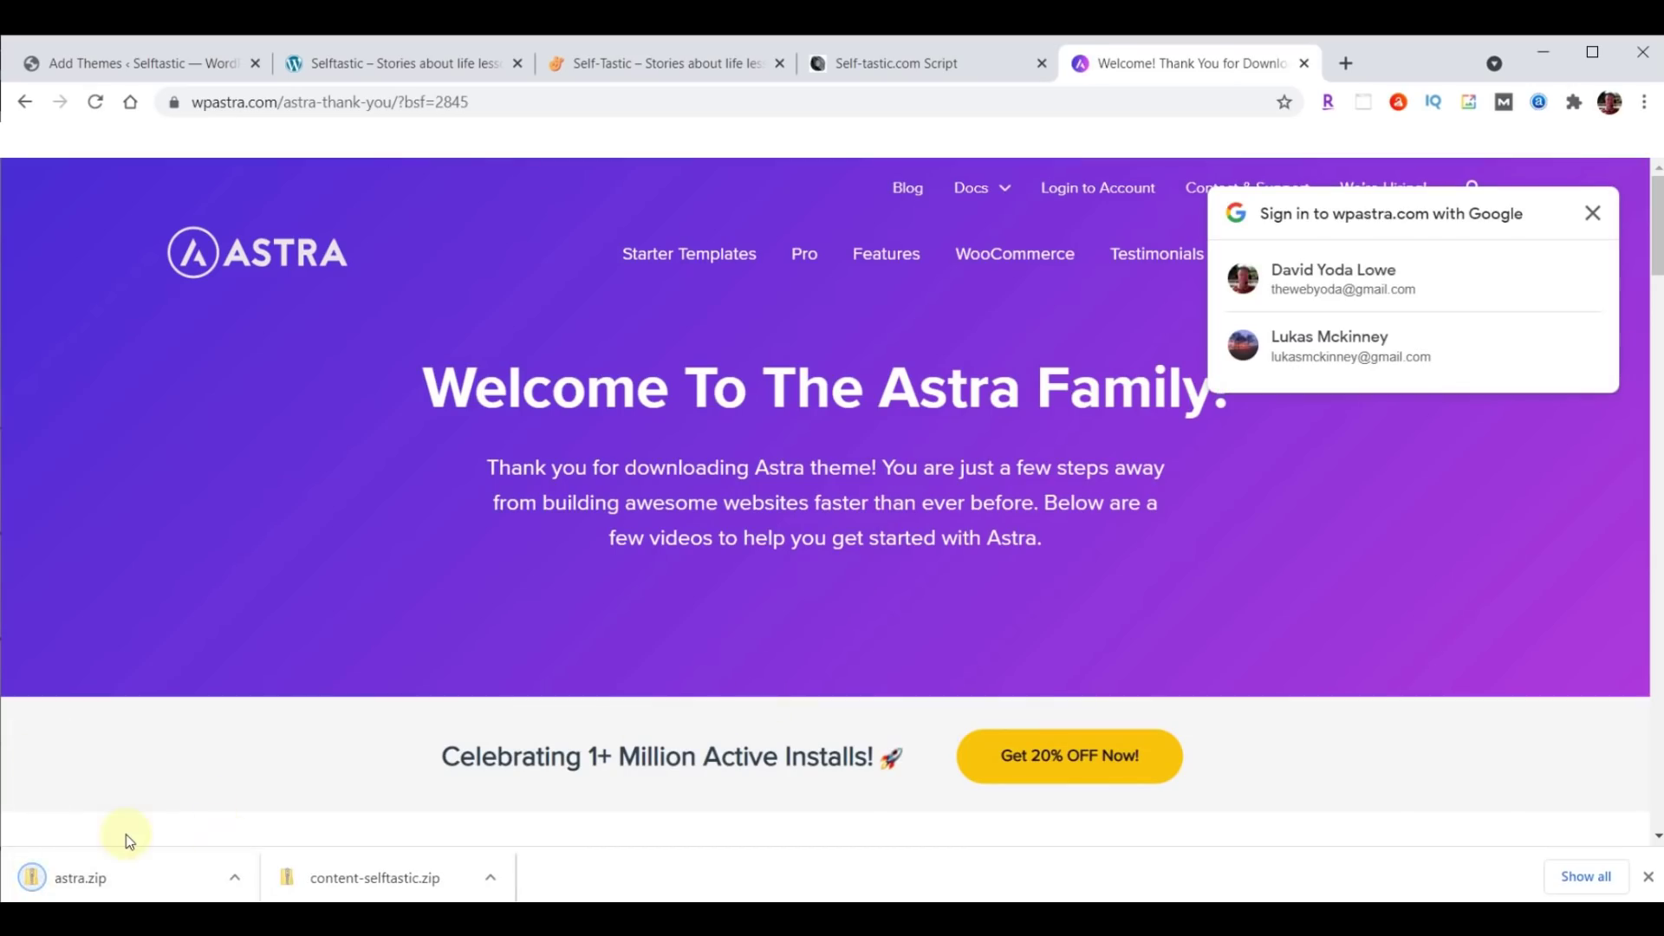
click(1648, 878)
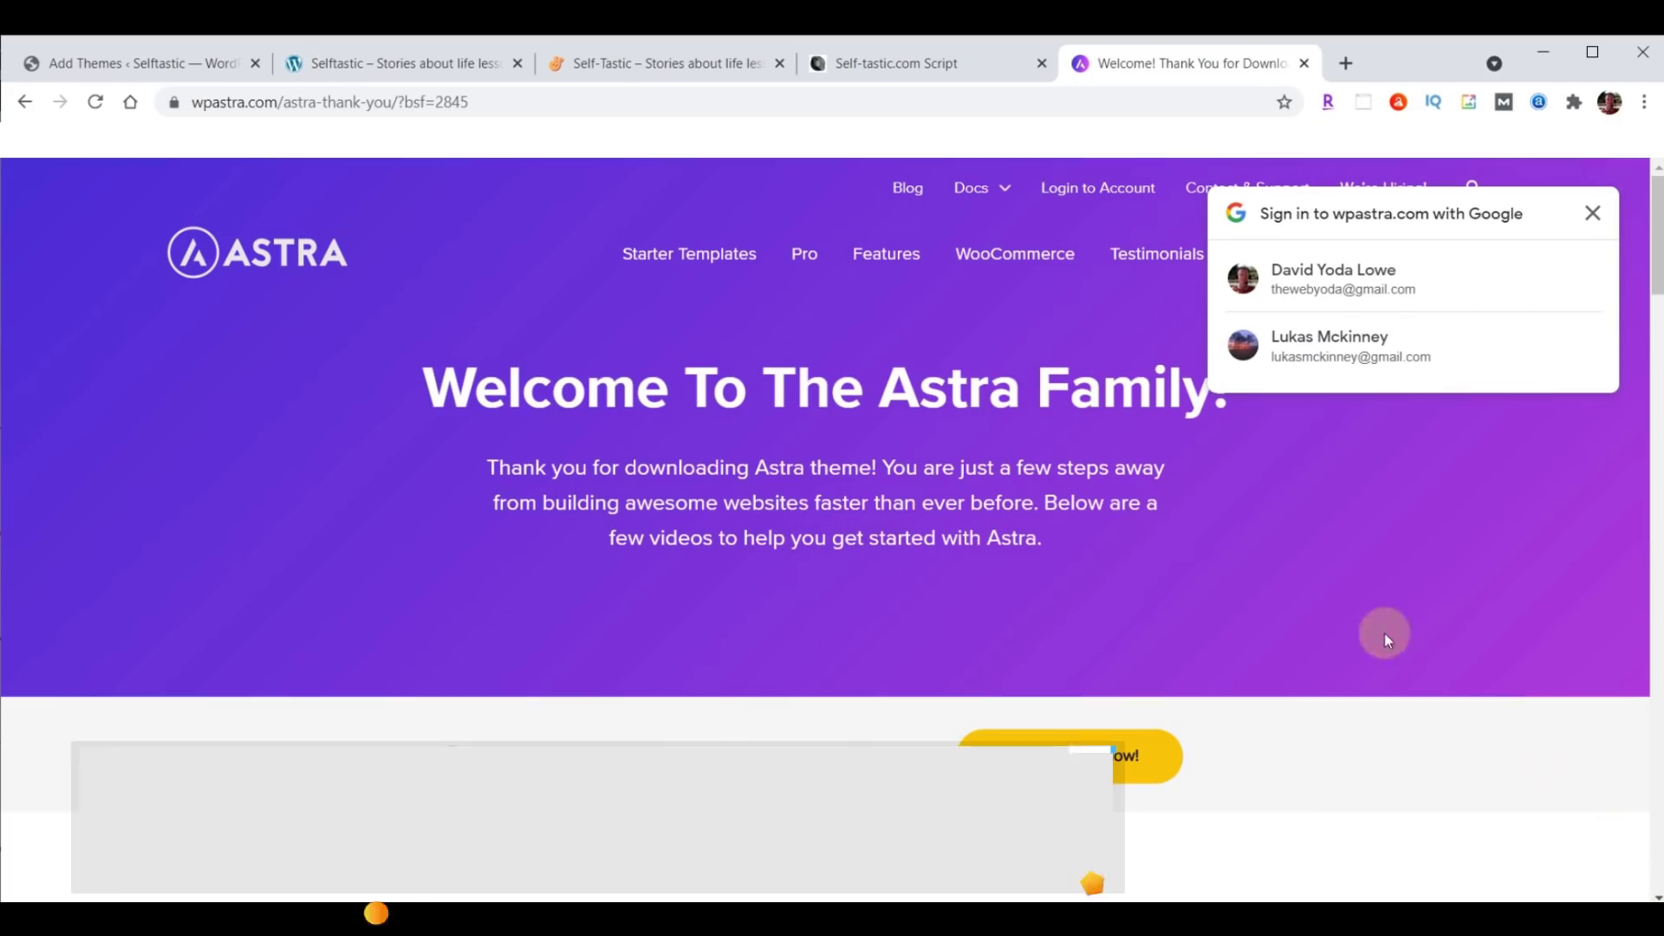
click(678, 105)
Load webyoda.com/plugins and download Astra Starter Sites, Head/Foot Elementor, Profile Press and Social Sharing.
text(webyoda.com)
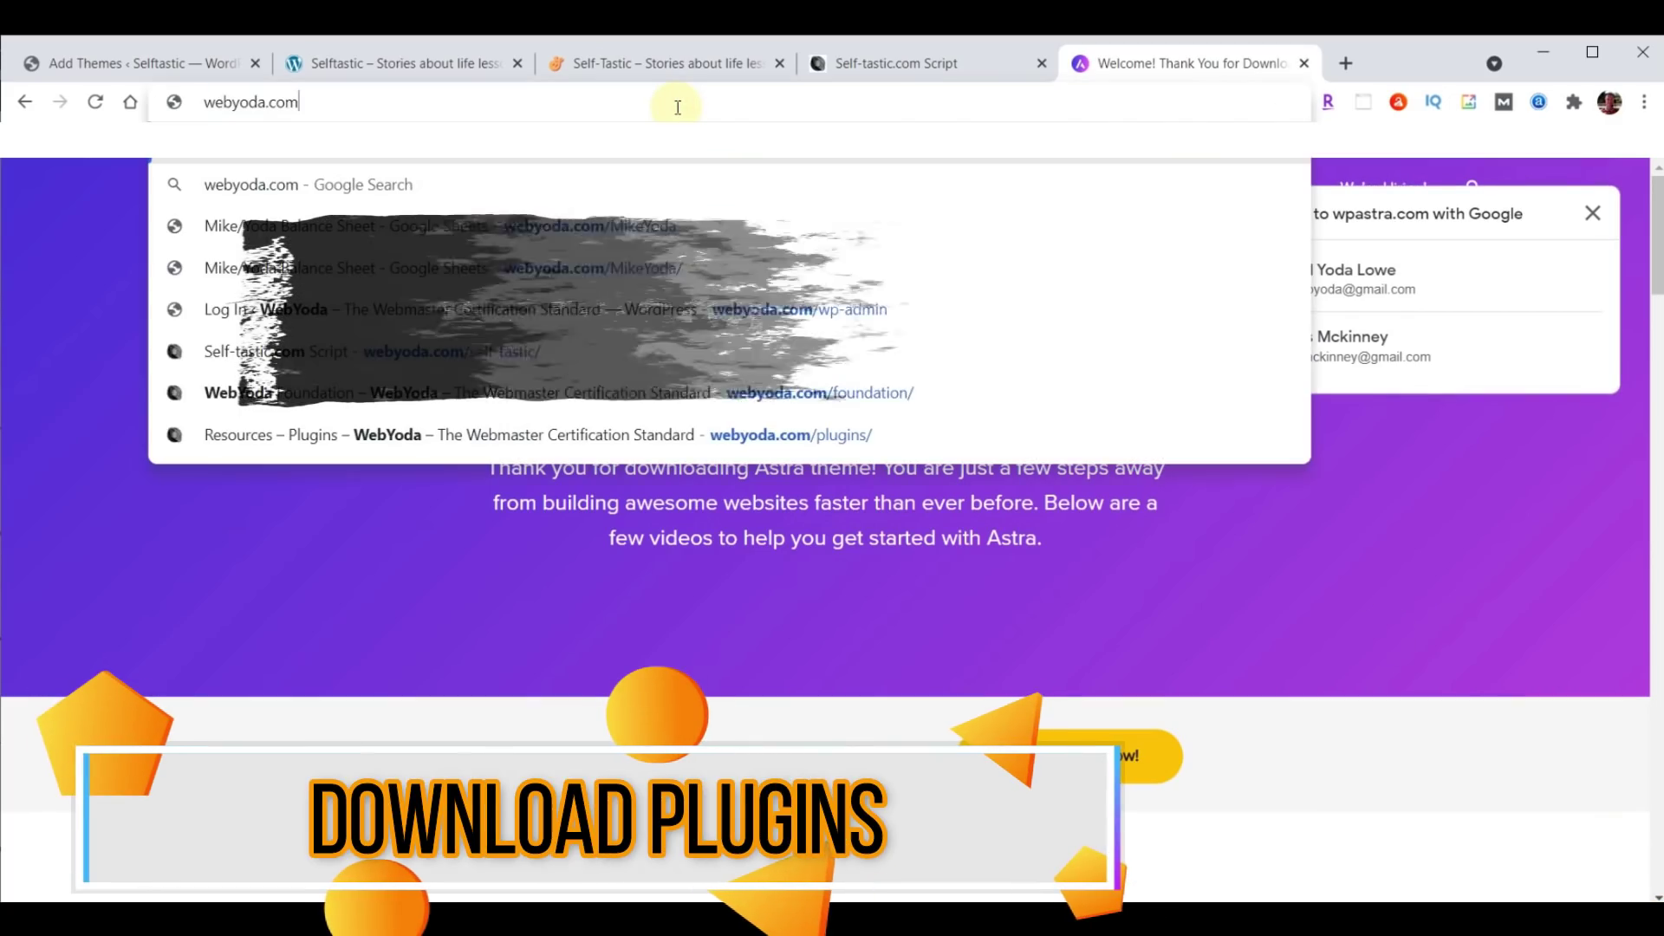
text(/plugins)
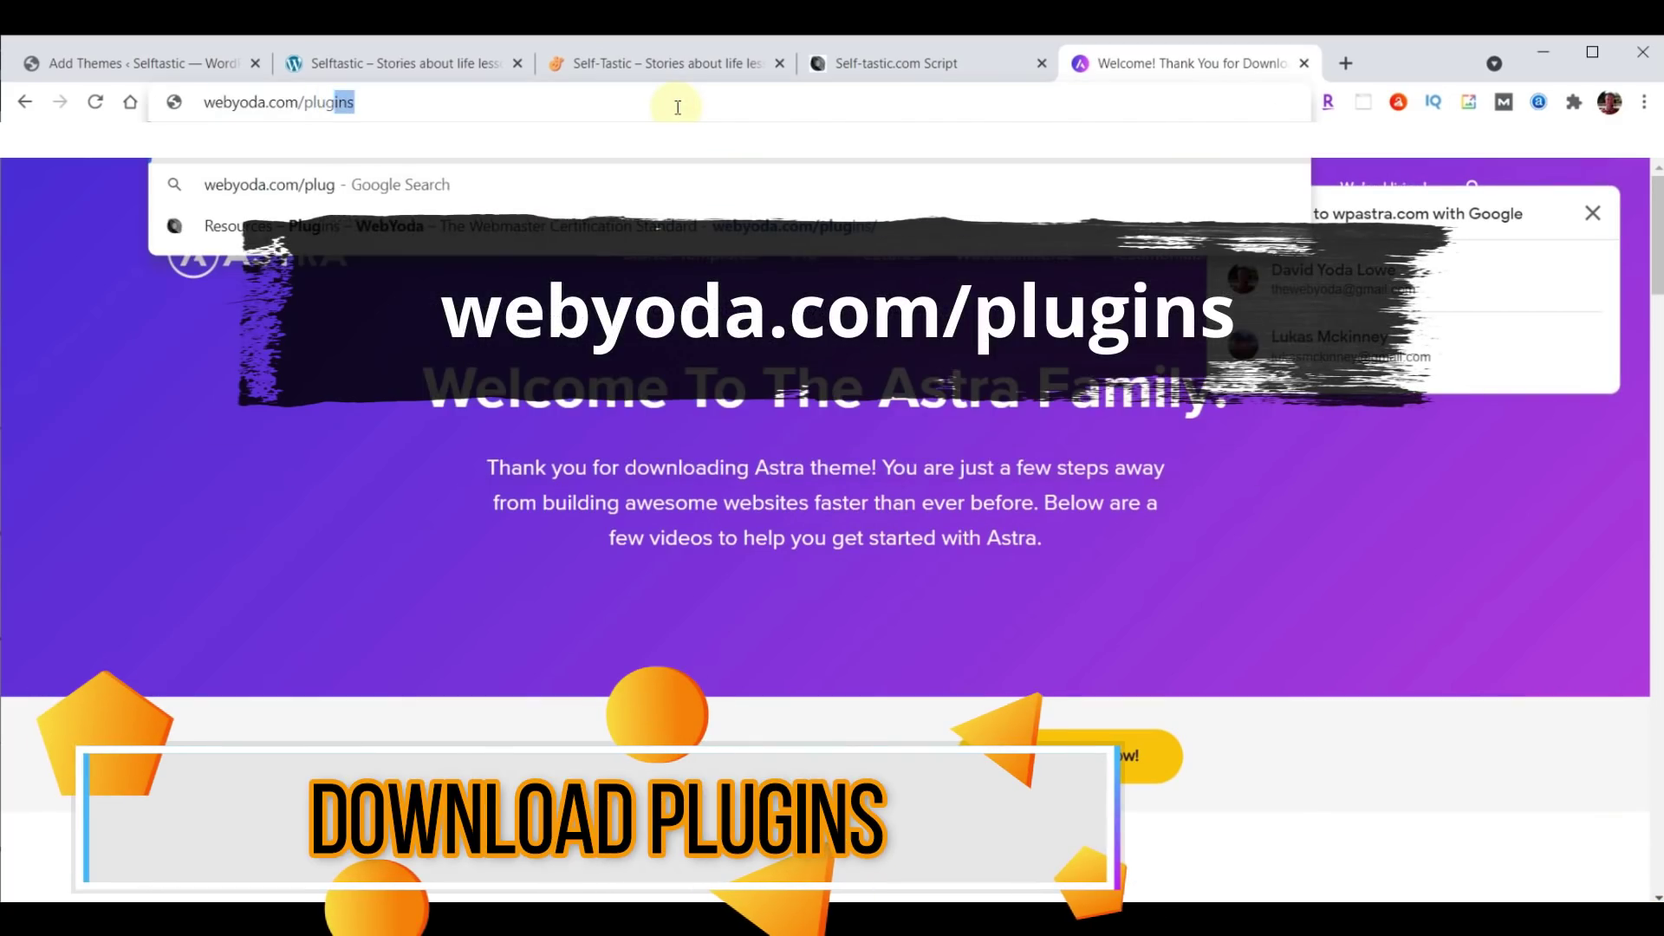
key(Return)
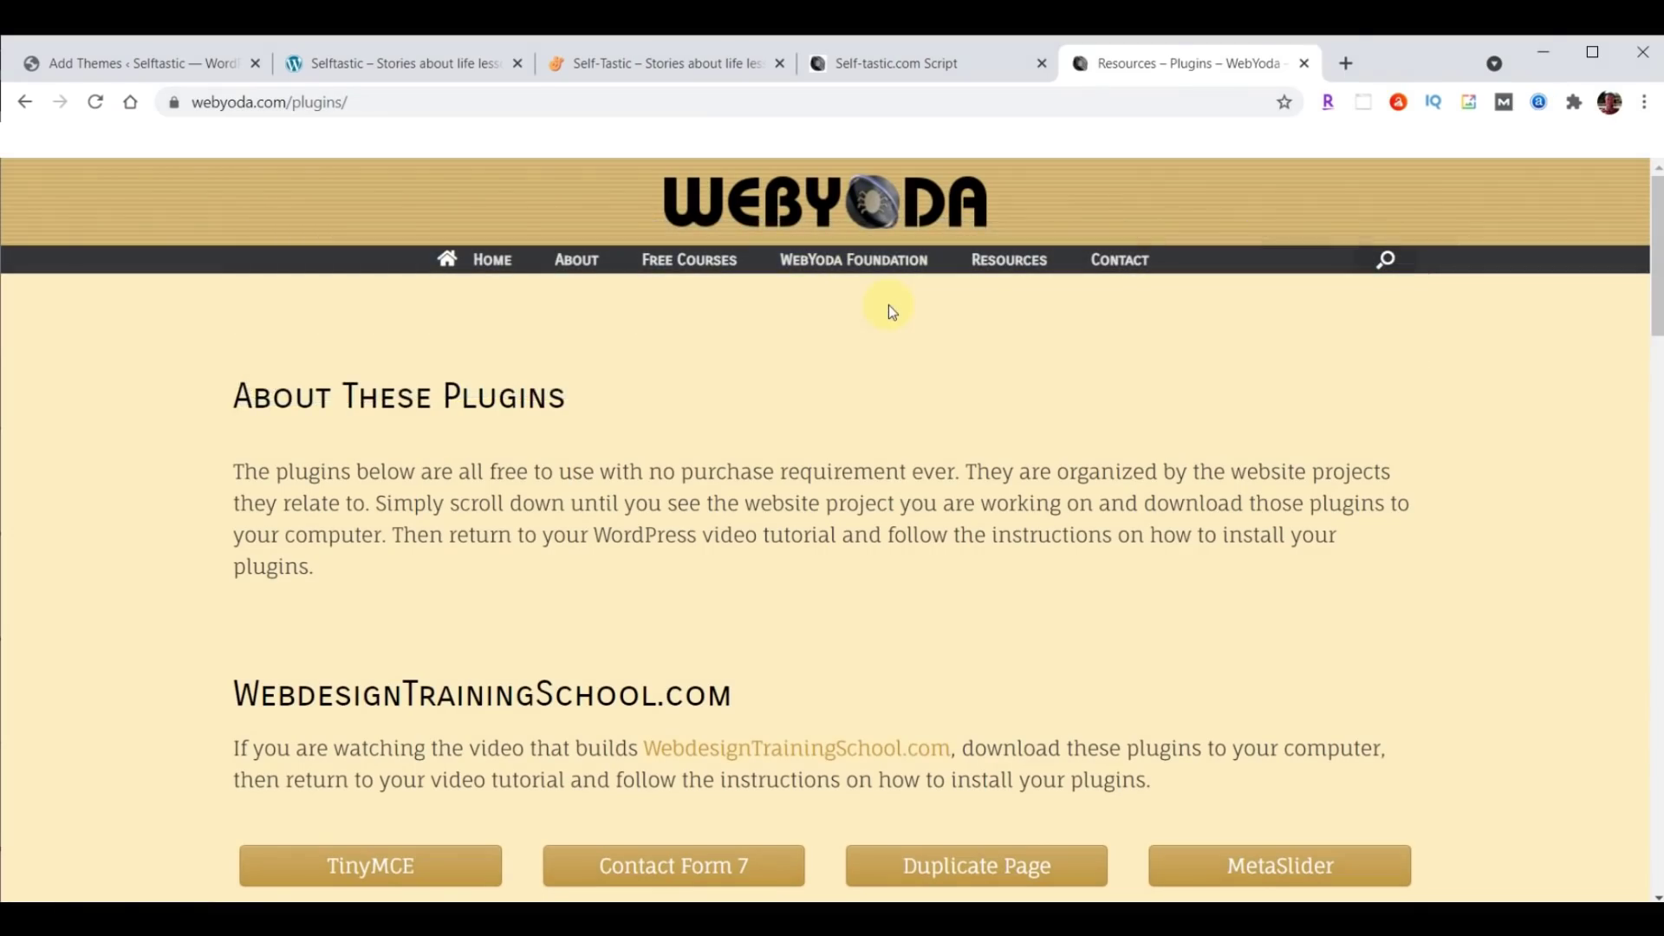
scroll(888, 305, down, 15)
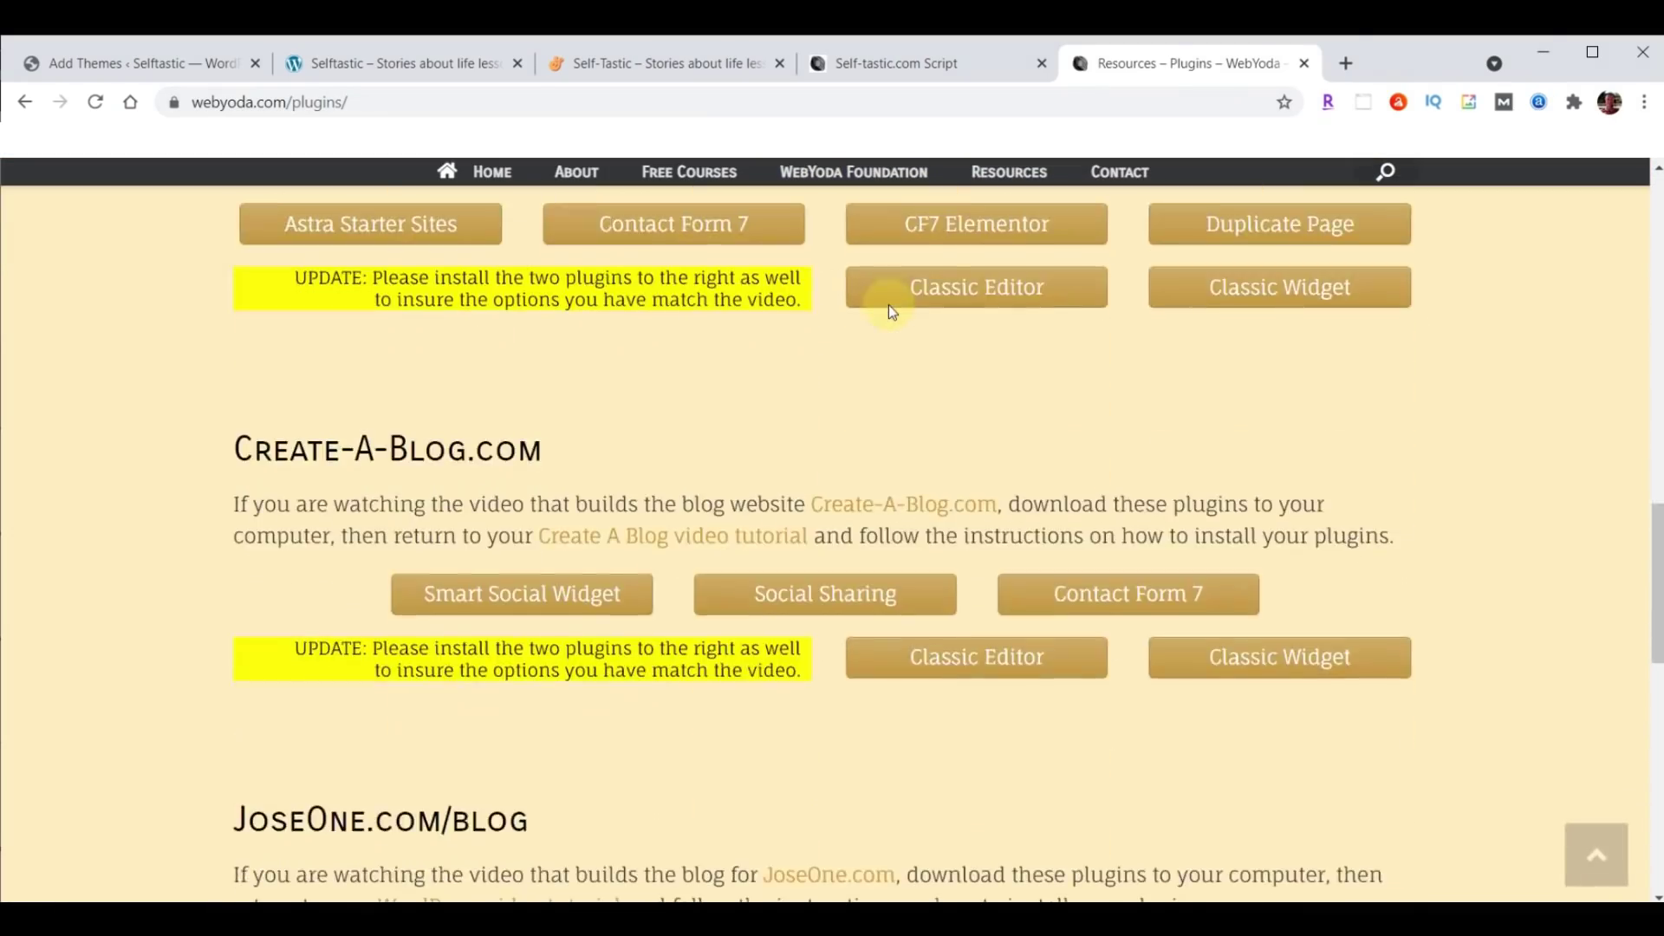
scroll(888, 304, down, 5)
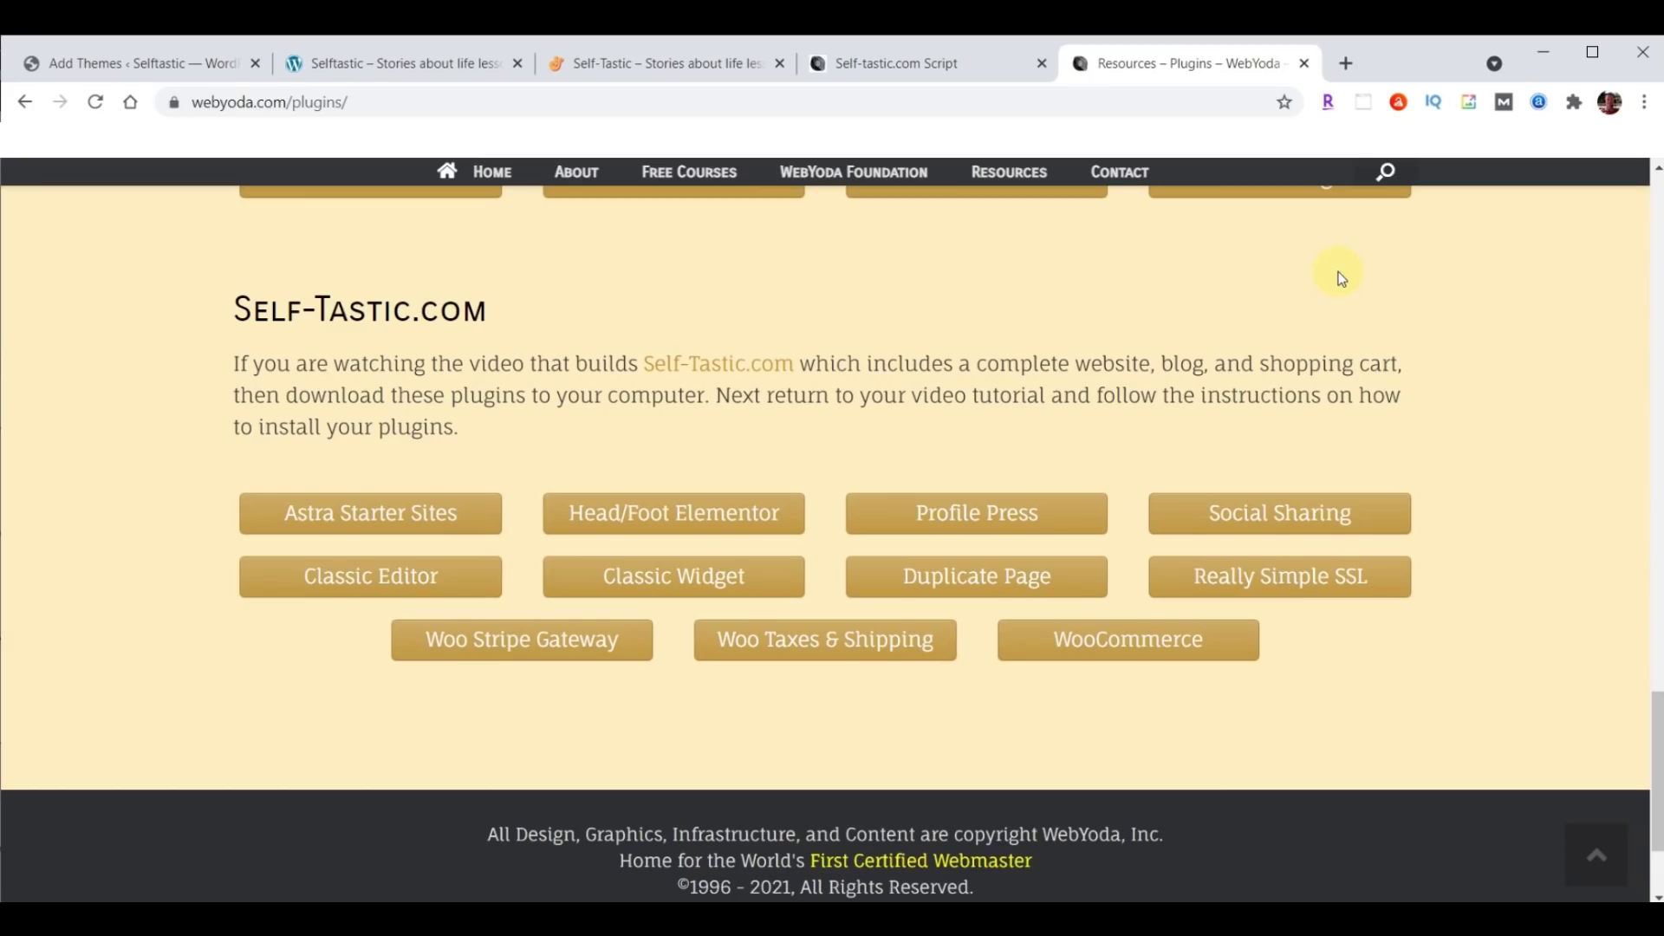
click(351, 520)
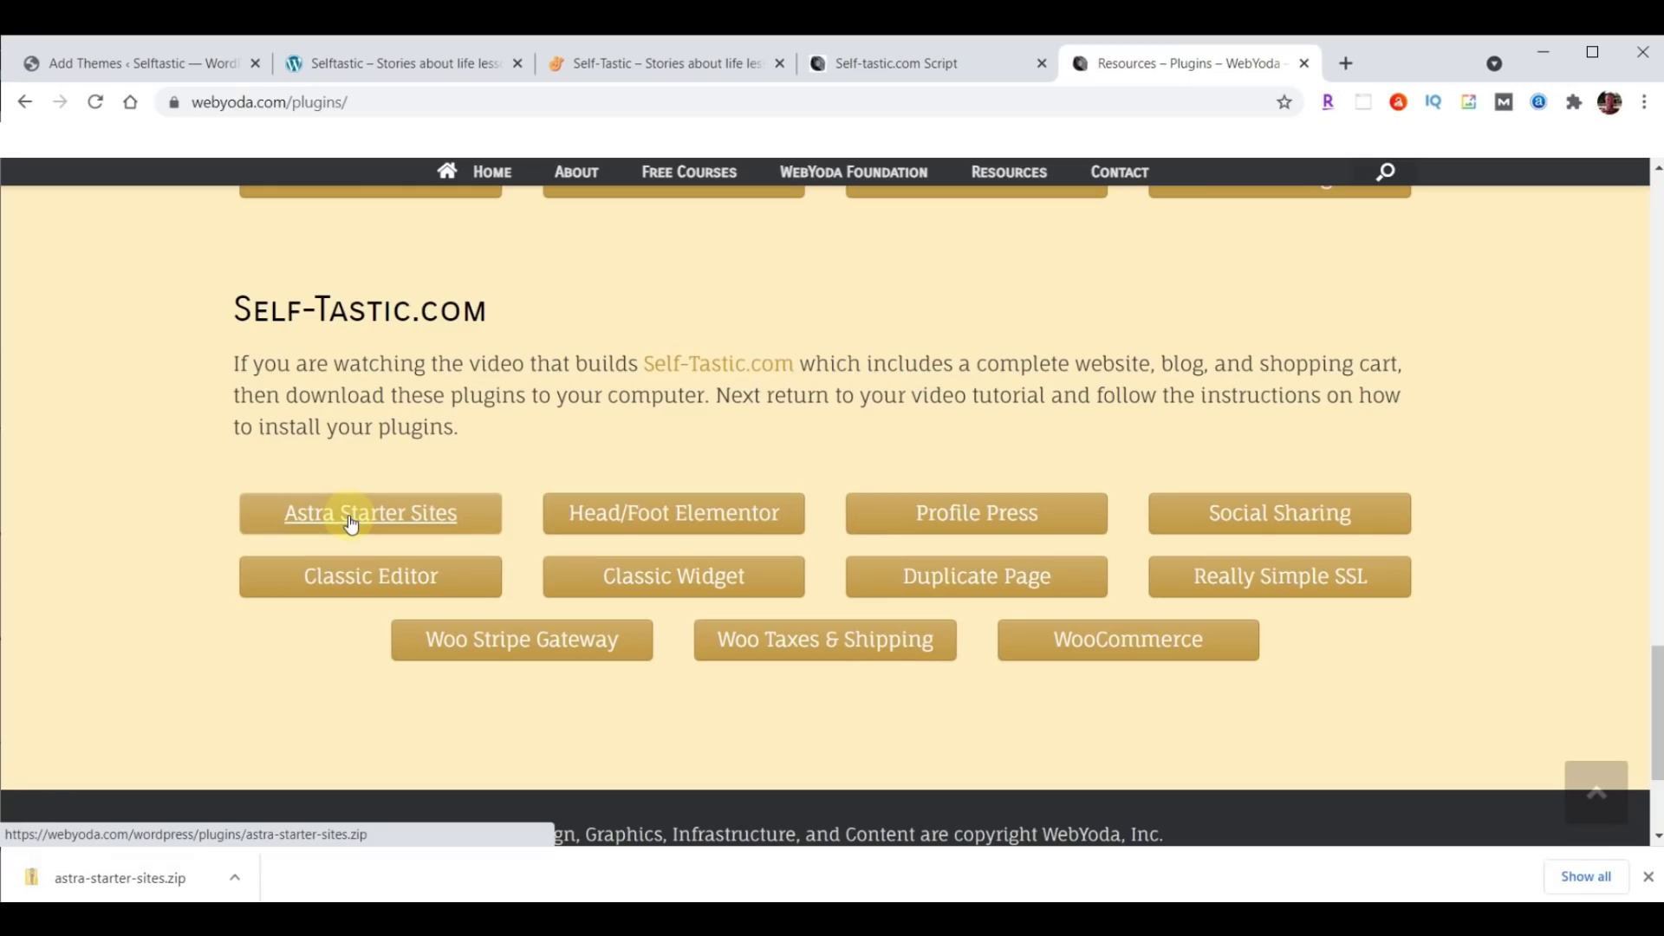
click(724, 514)
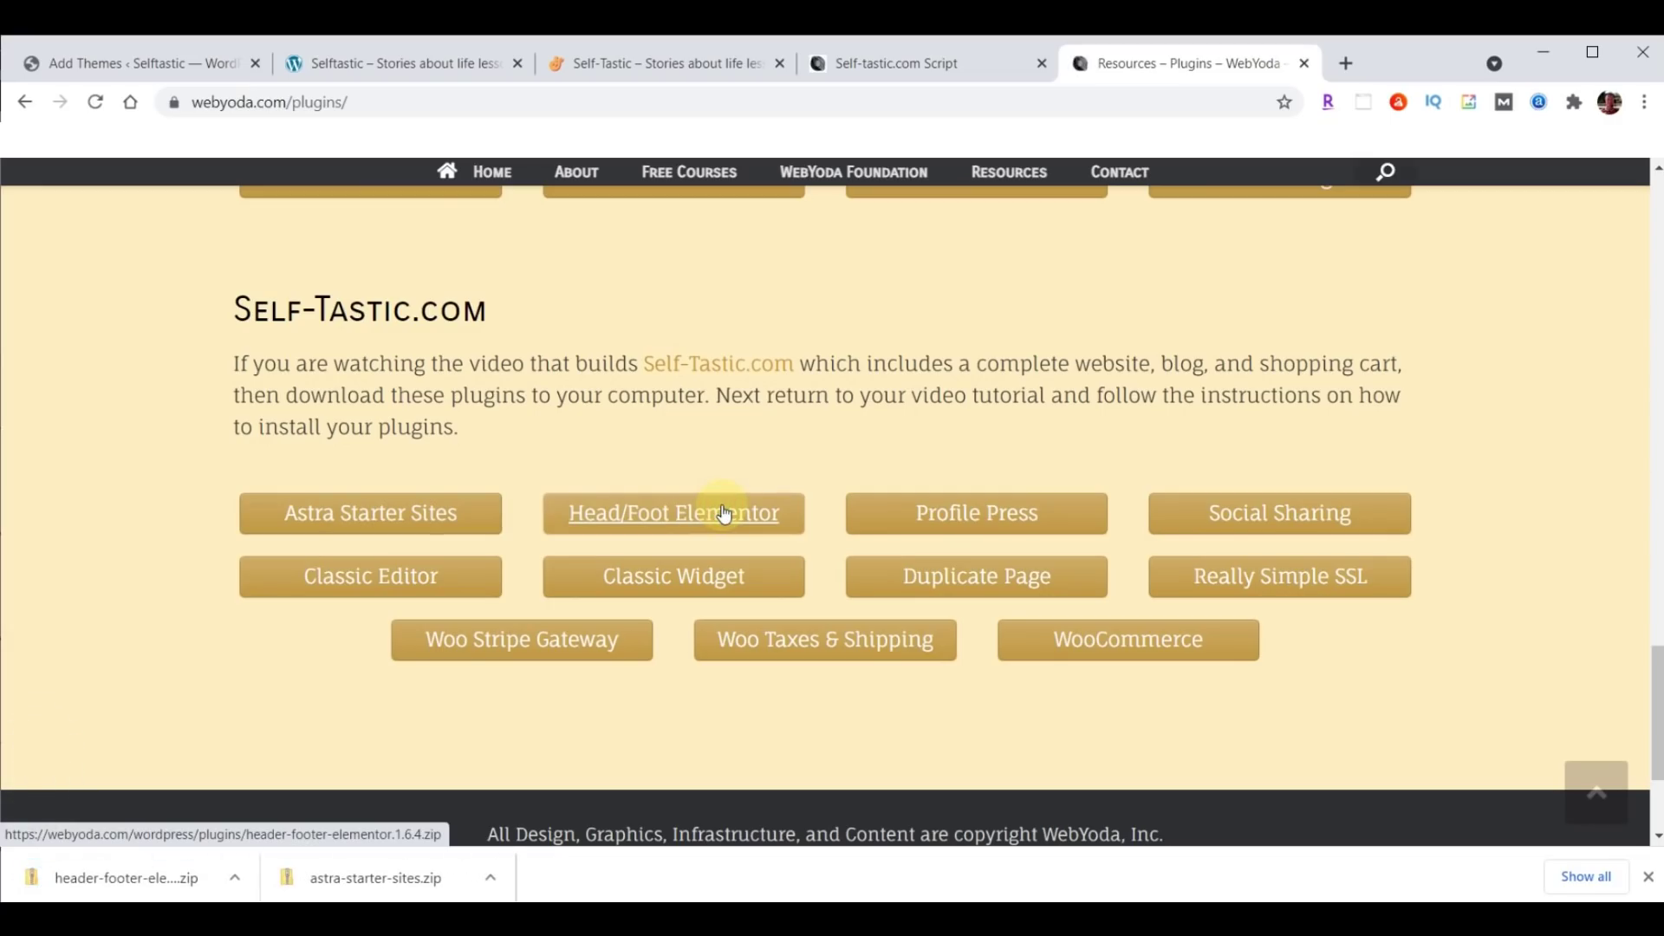
click(1007, 515)
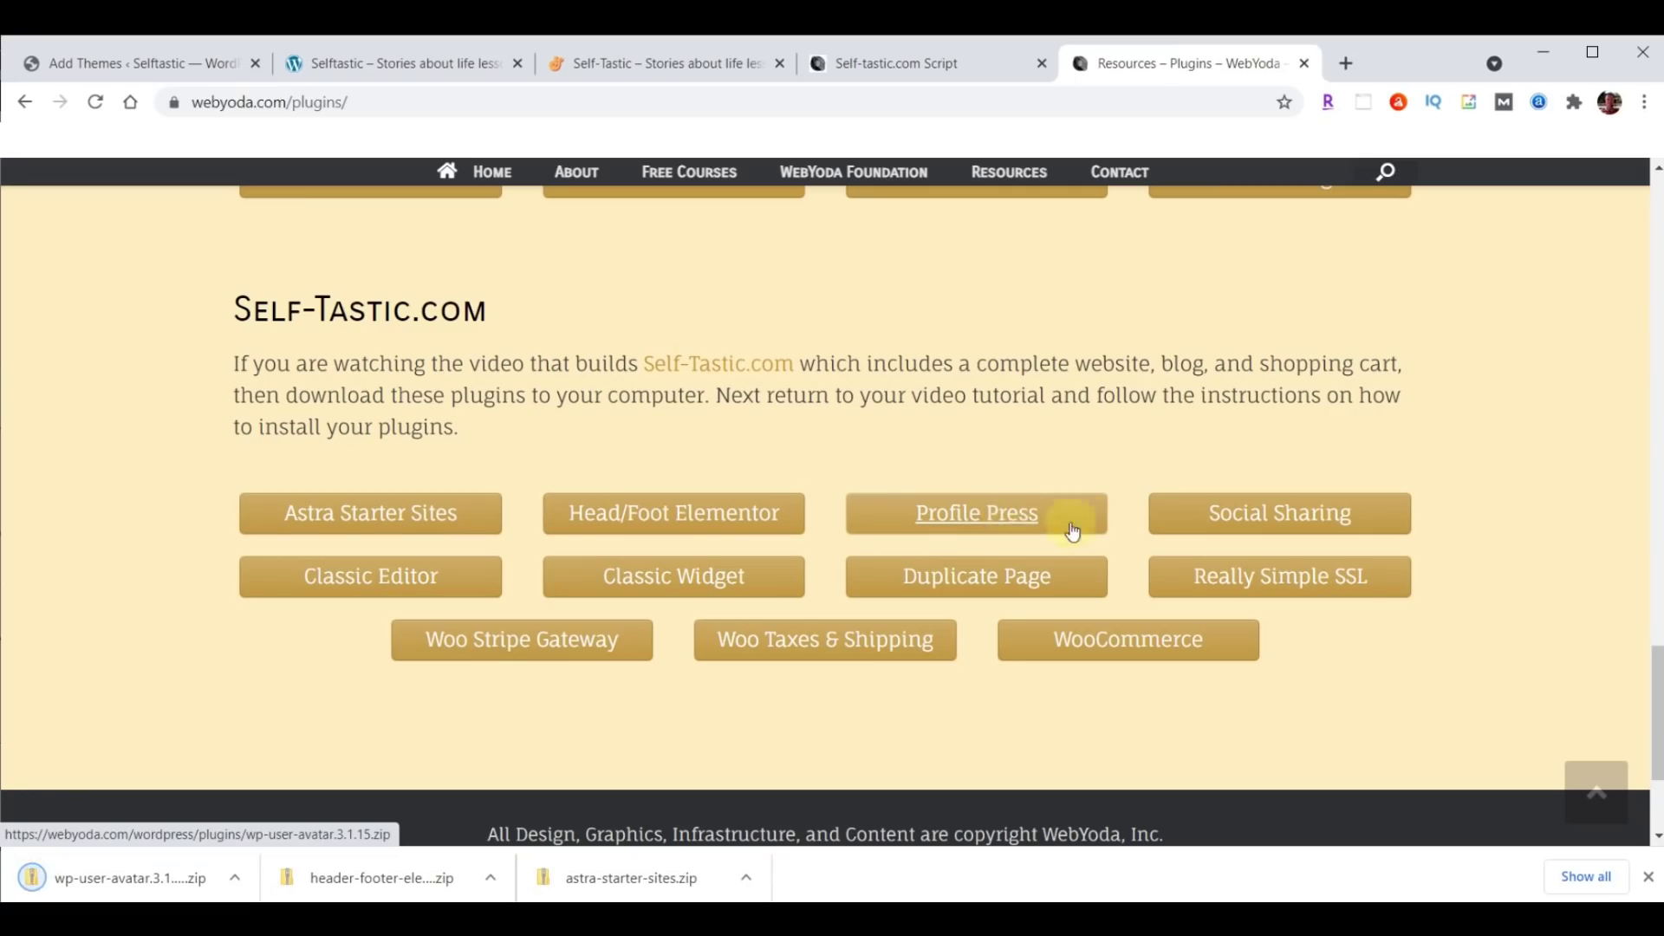
click(1312, 511)
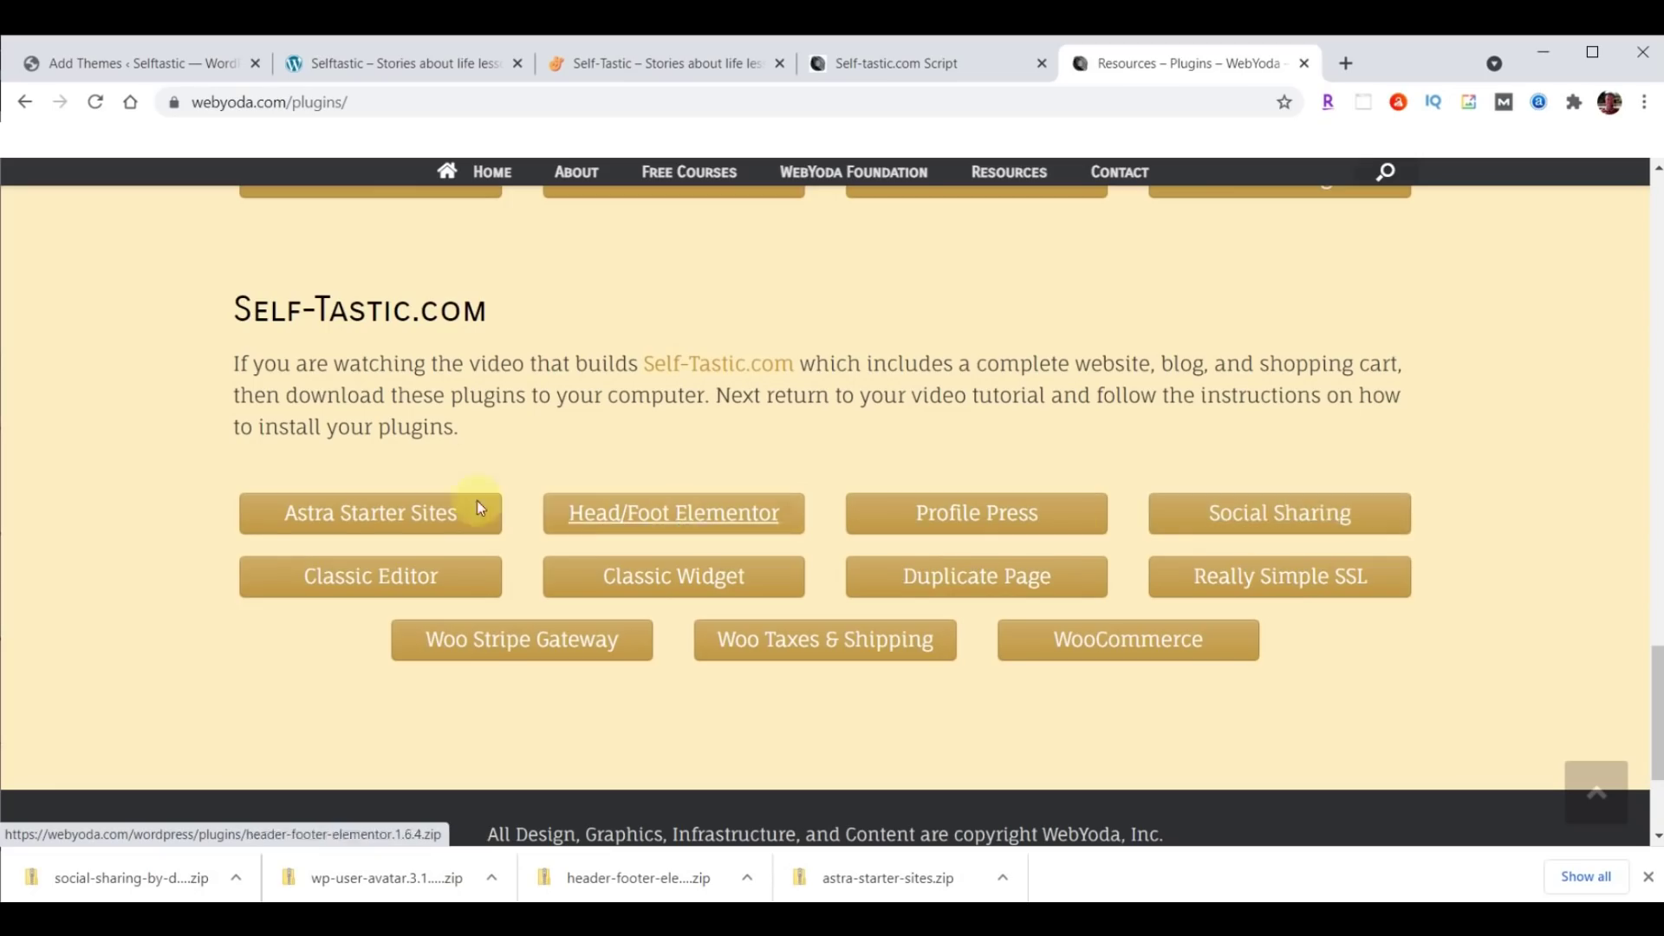
Download Classic Editor, Classic Widget, Duplicate Page, Really Simple SSL, Woo Stripe, Woo Taxes & Shipping, WooCommerce.
click(365, 586)
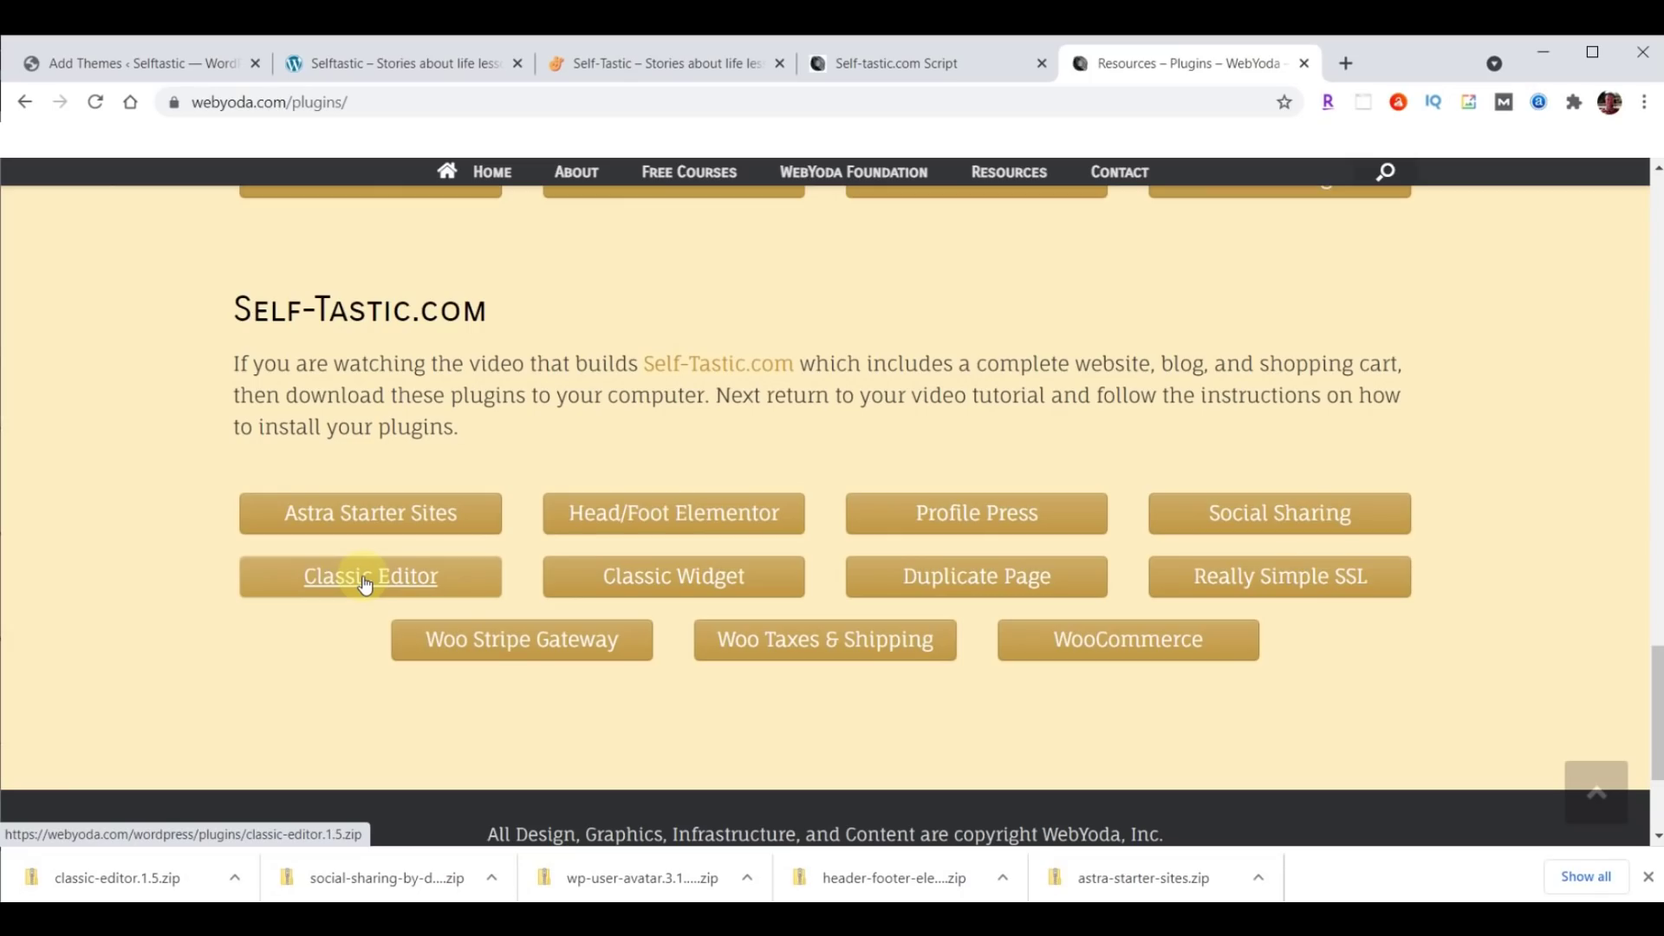
click(679, 581)
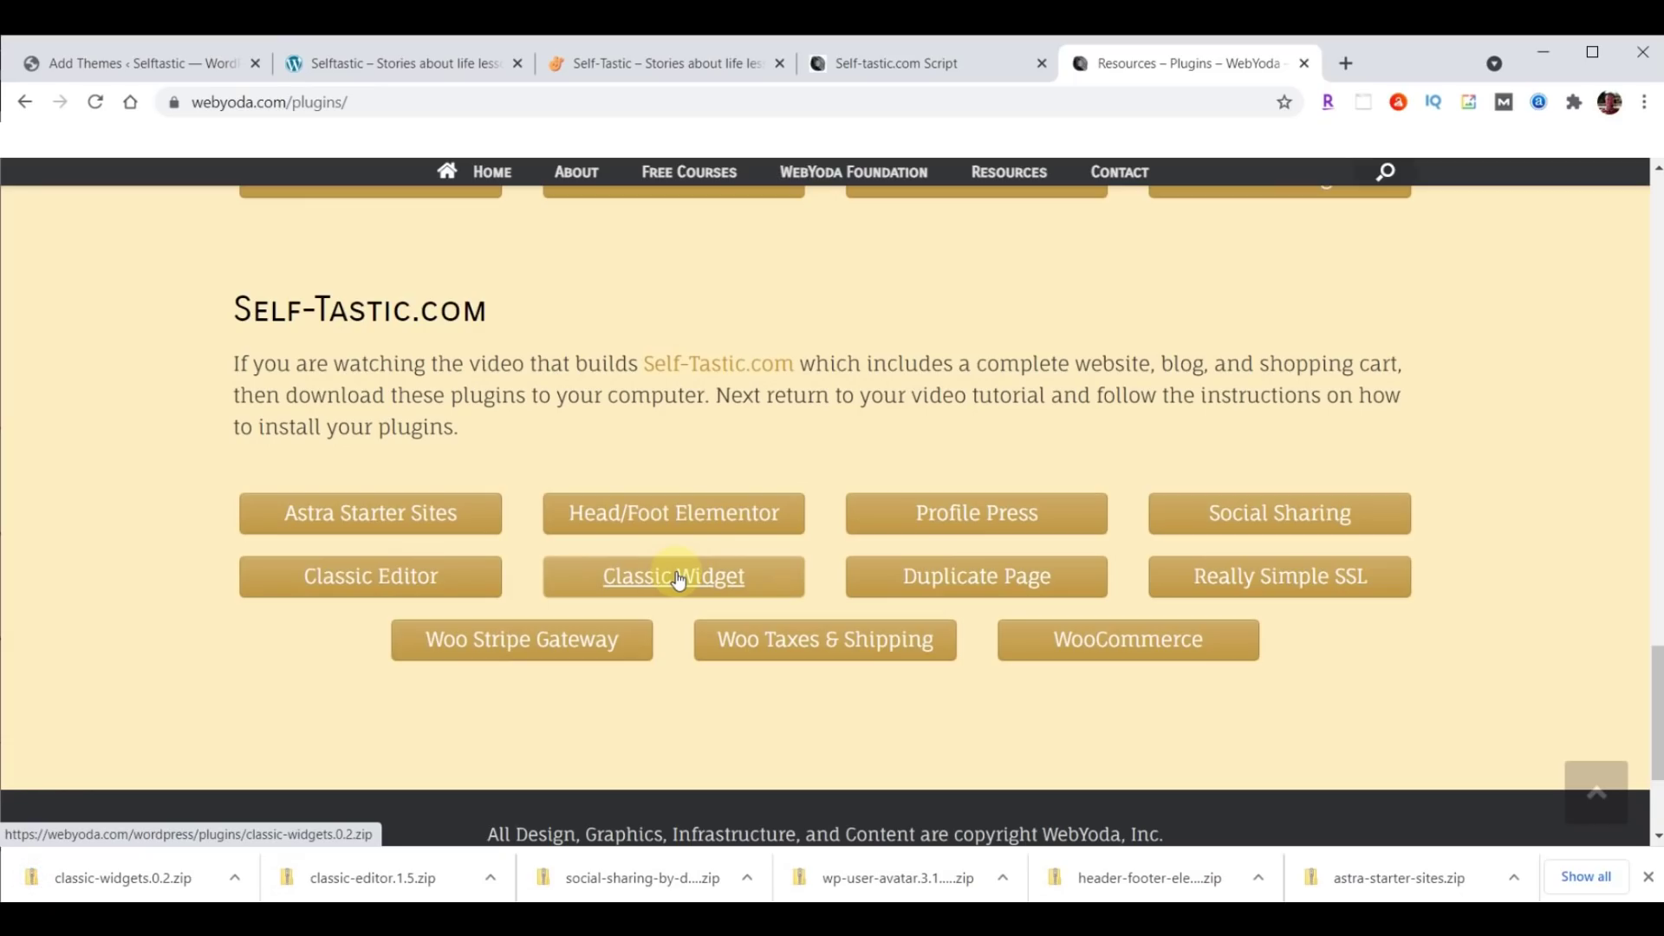
click(975, 579)
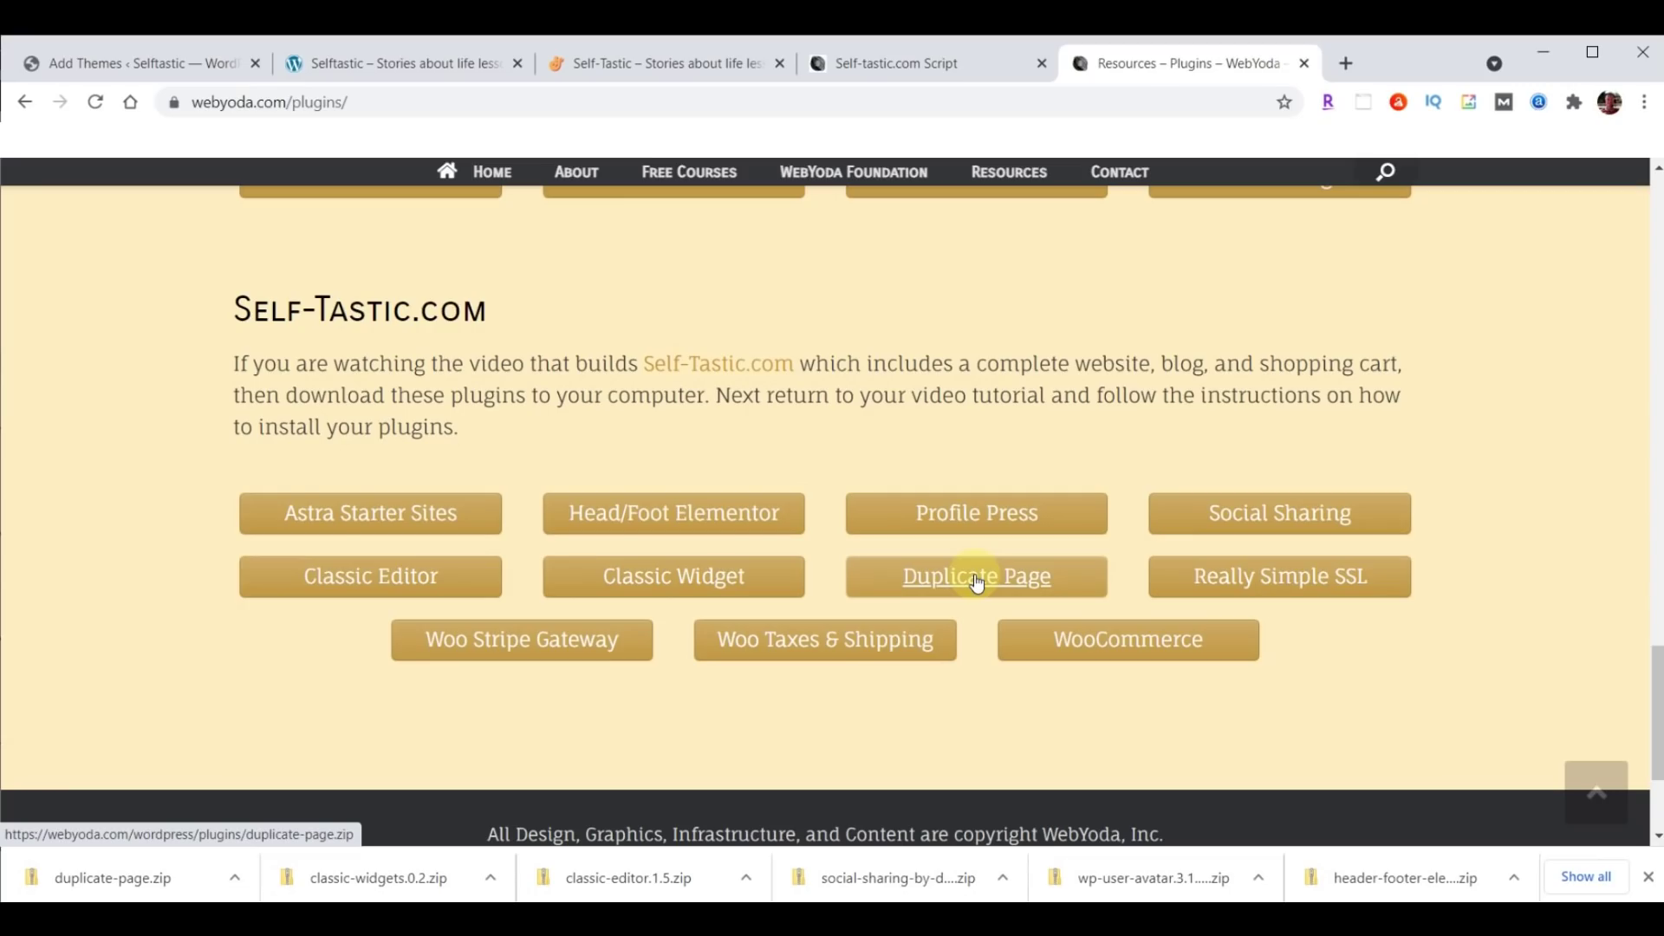
click(1280, 579)
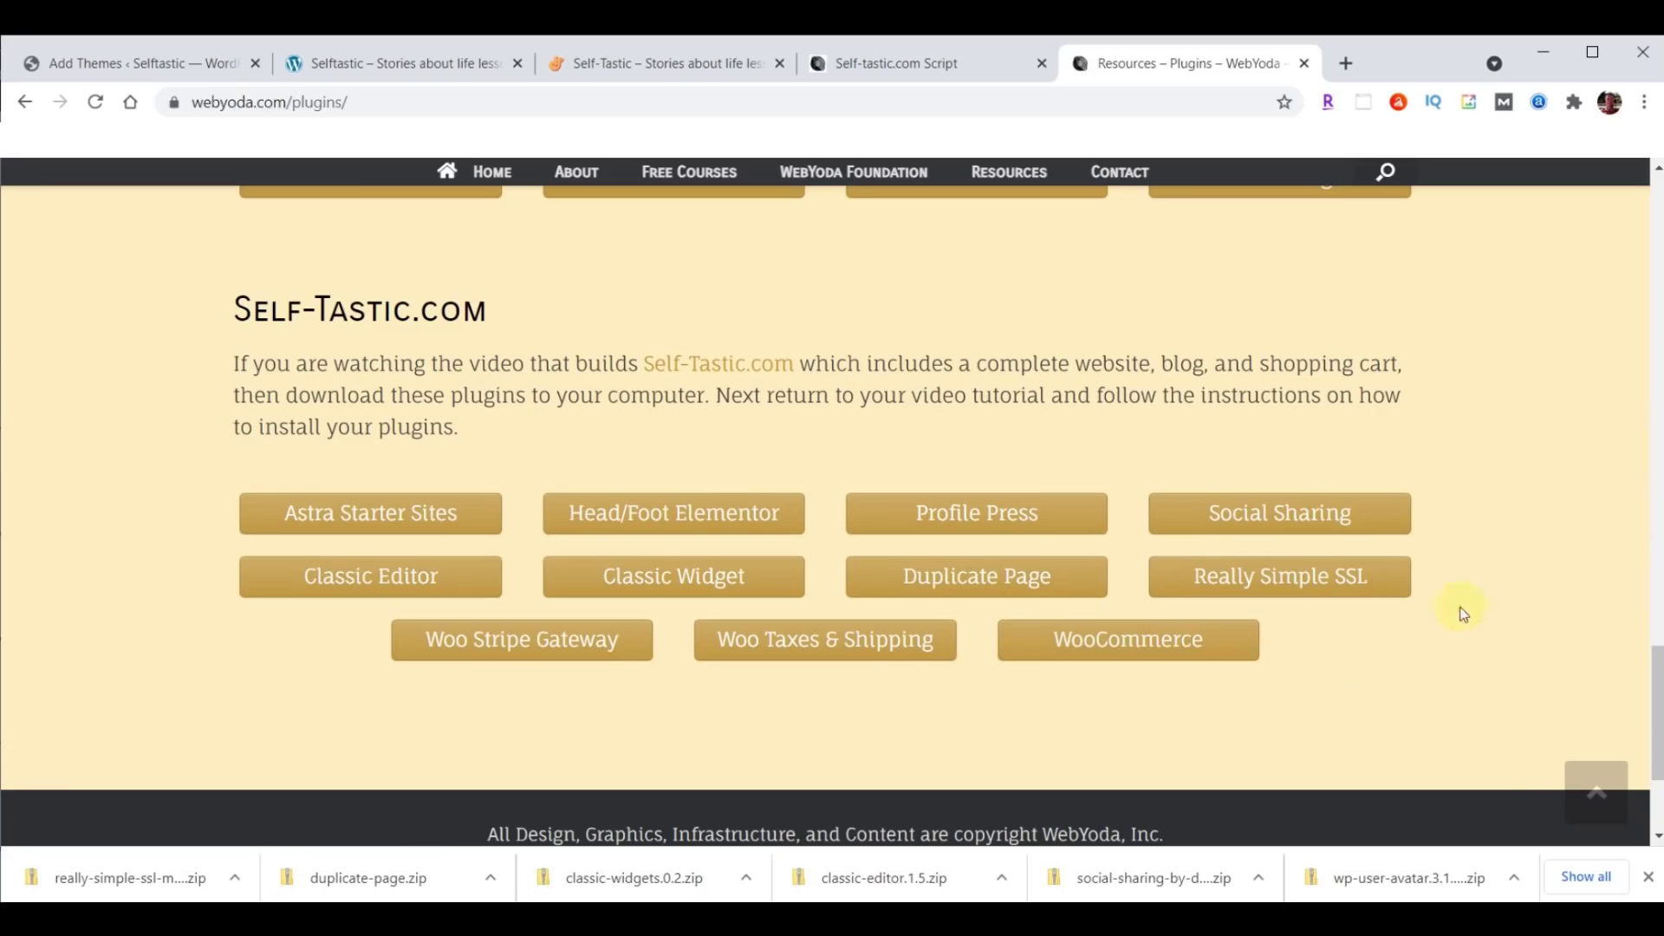
click(499, 645)
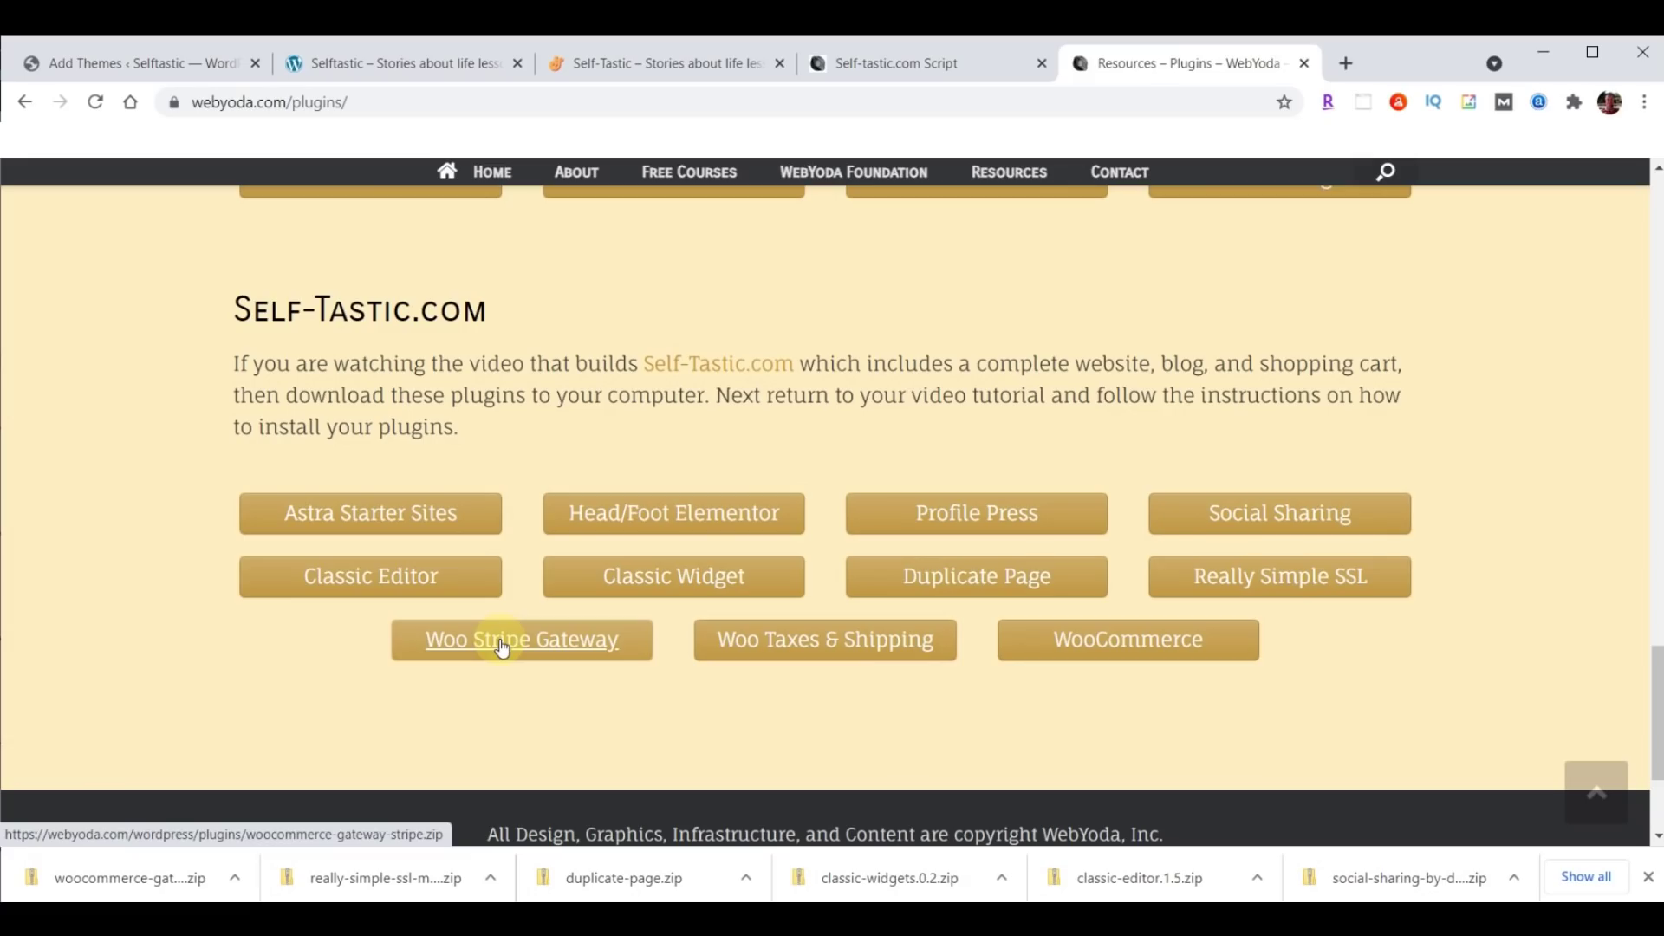
click(830, 646)
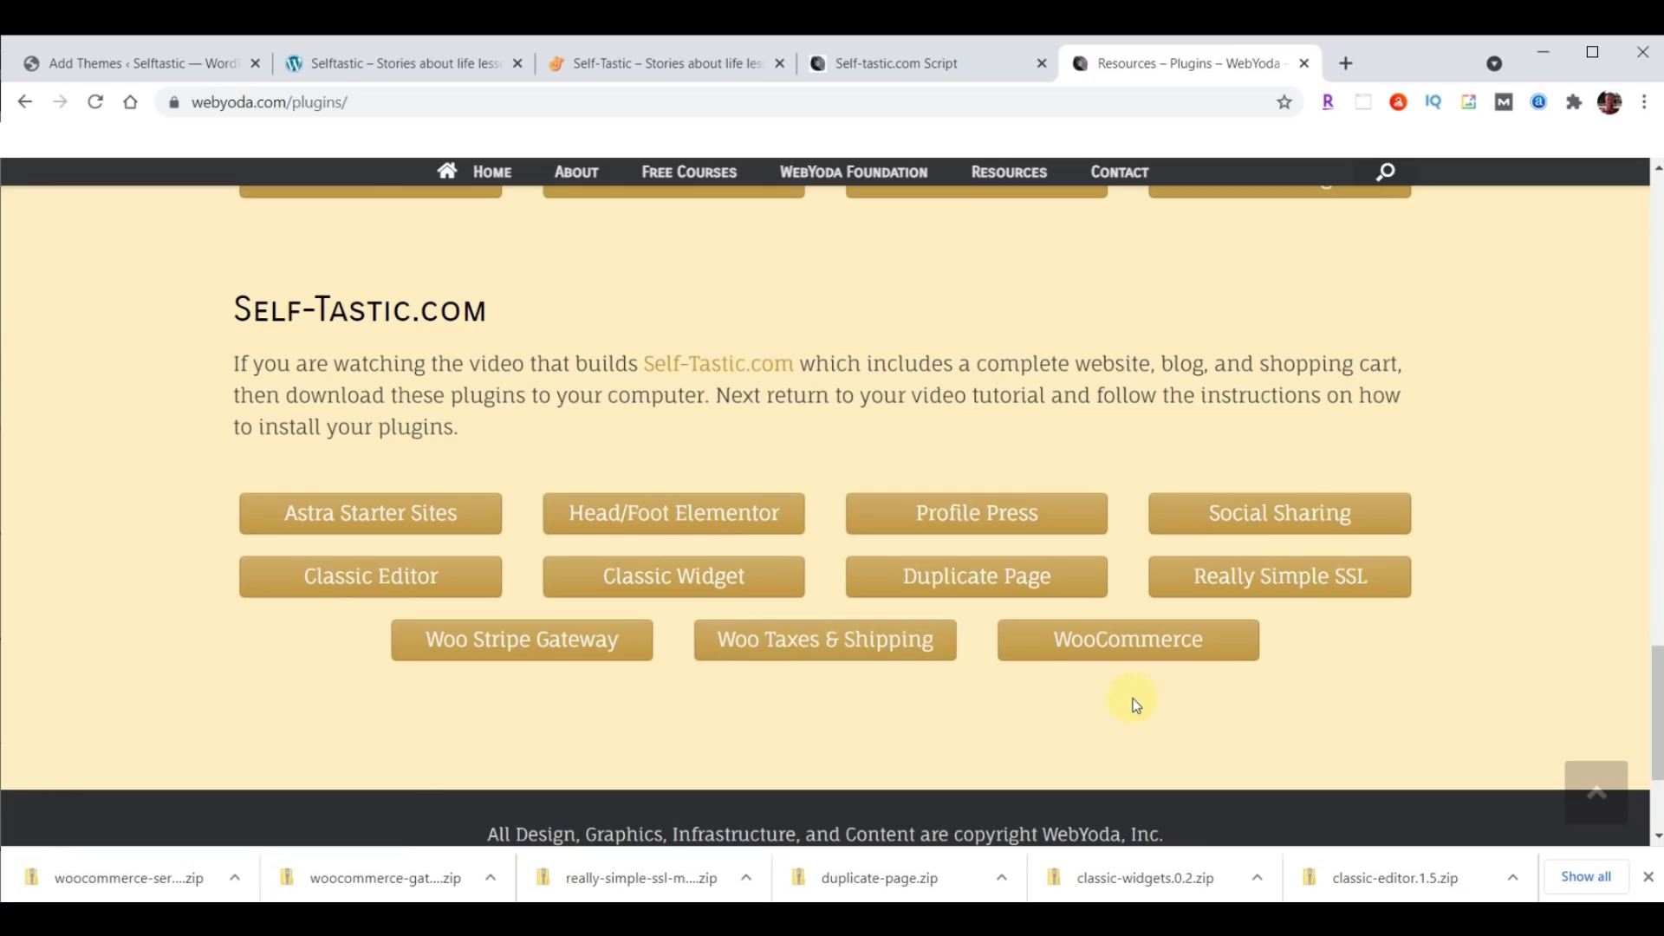
click(1130, 639)
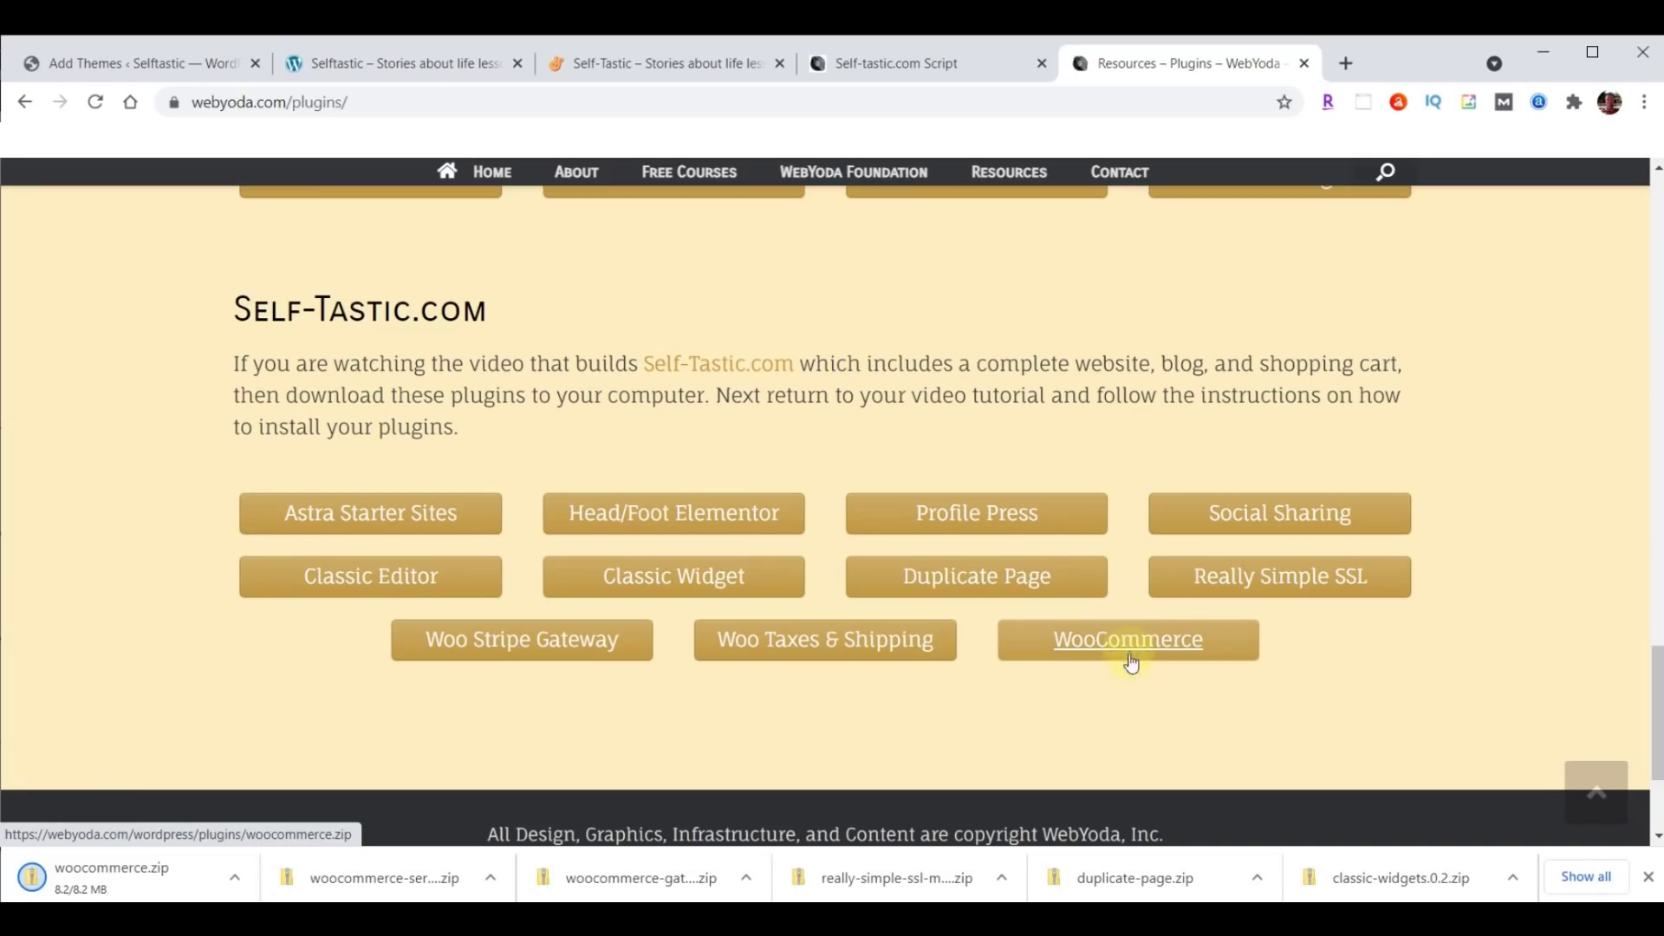
click(1648, 877)
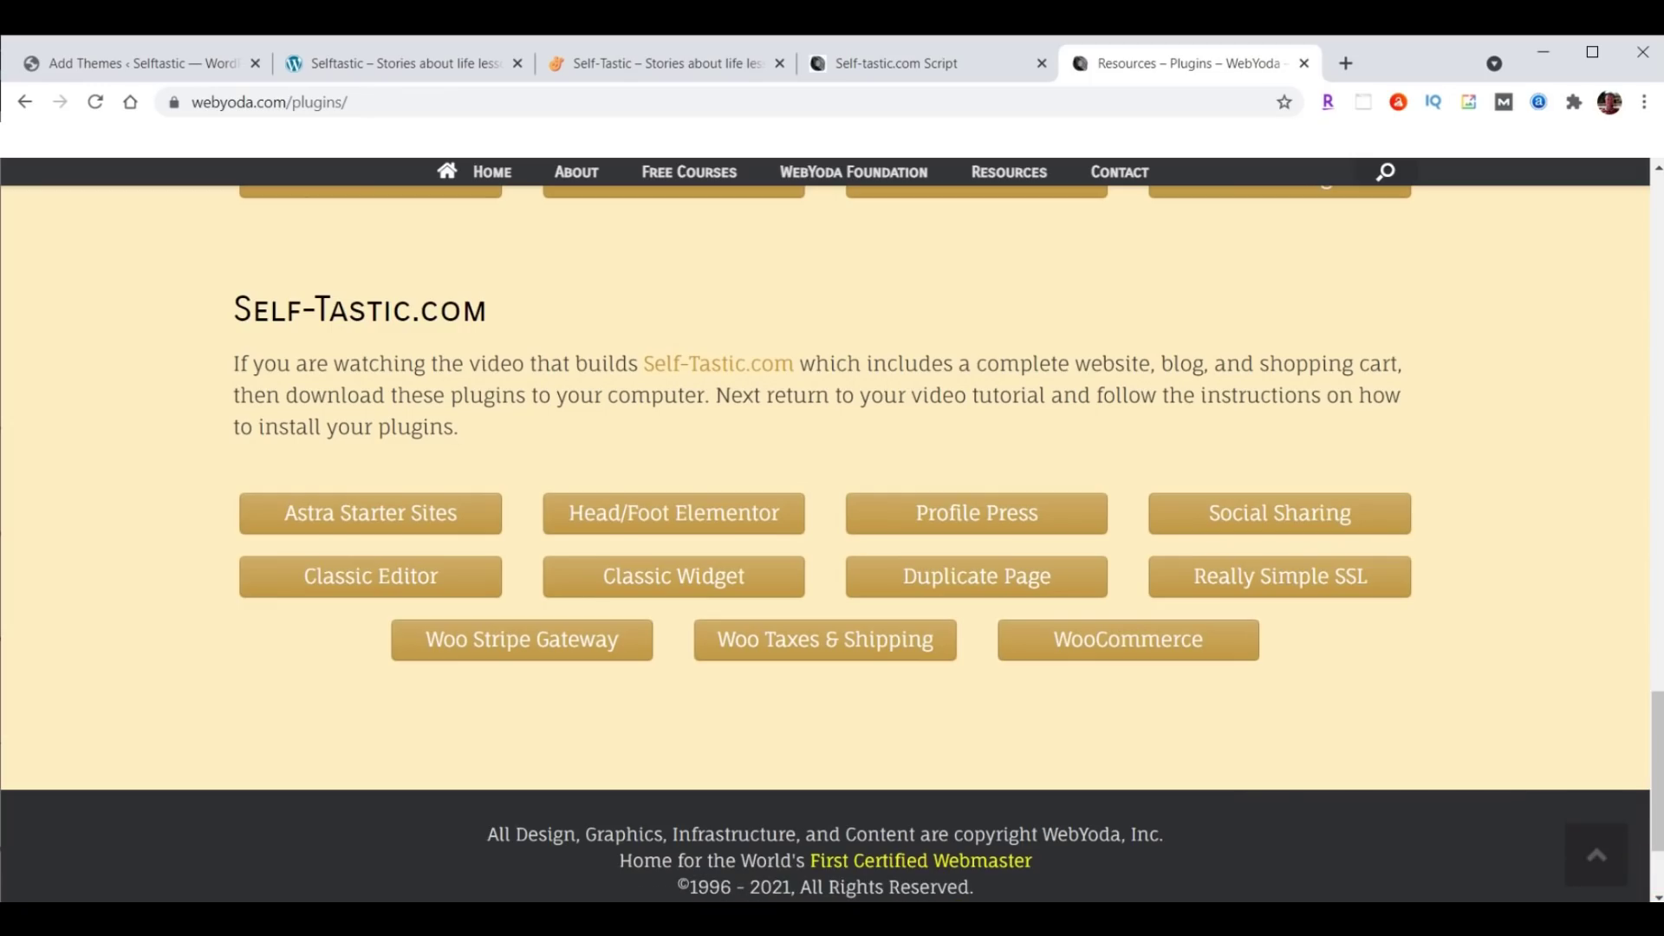
key(alt+Tab)
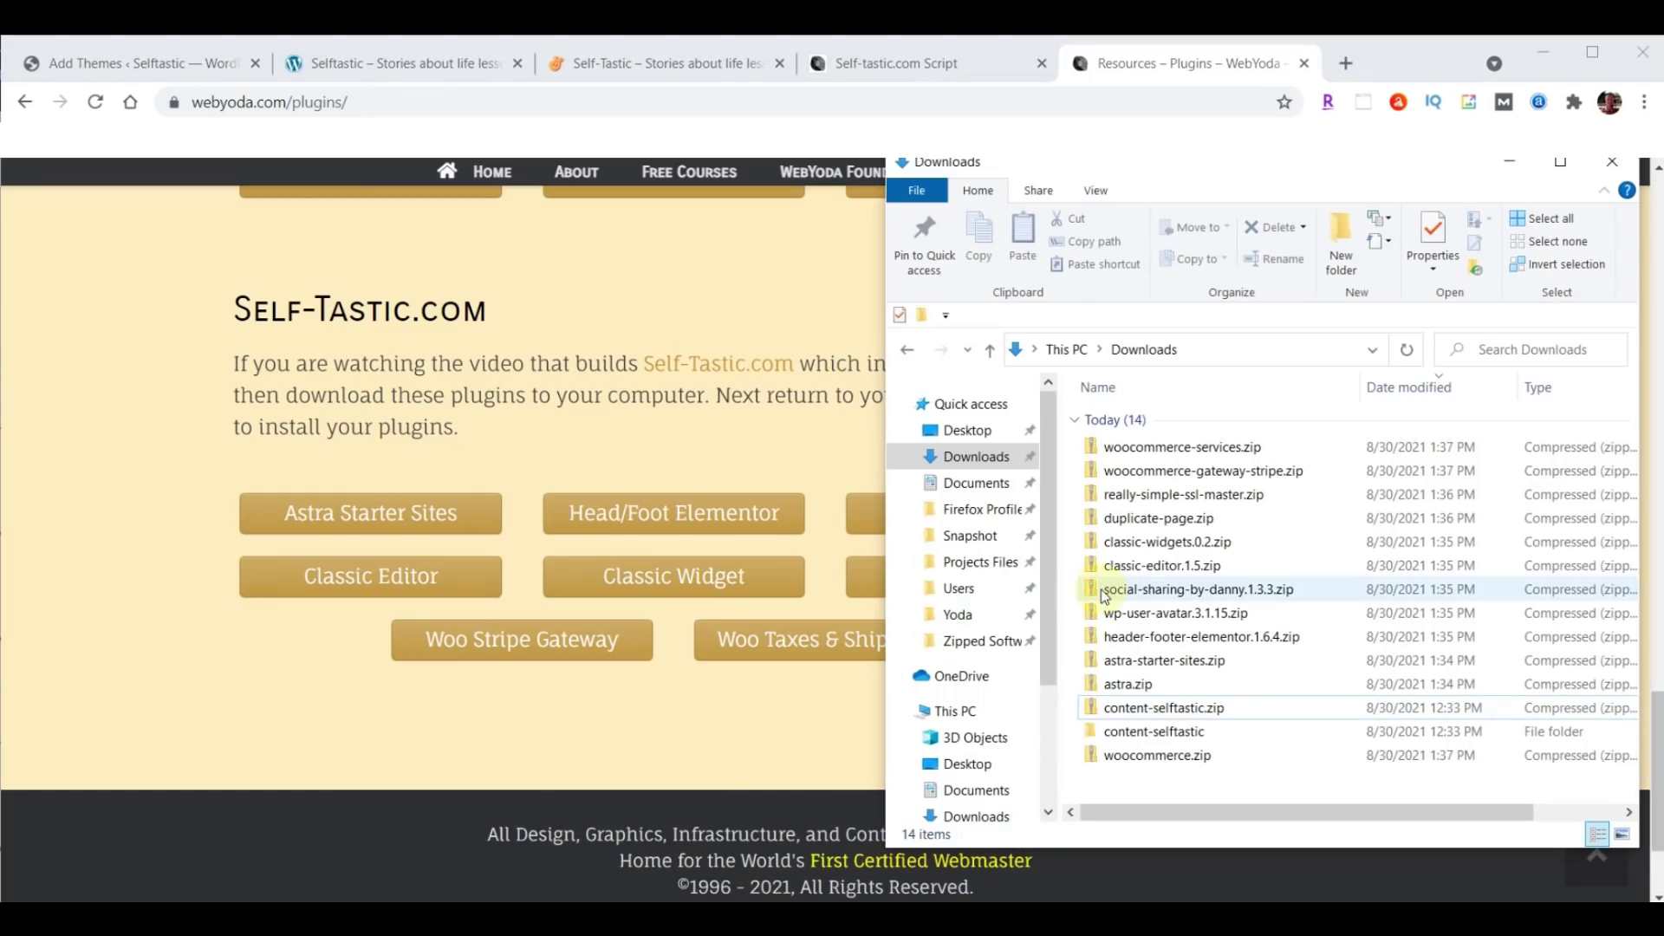
Sort Downloads by Date modified, oldest first, and return to WordPress's Add Themes page.
click(1400, 394)
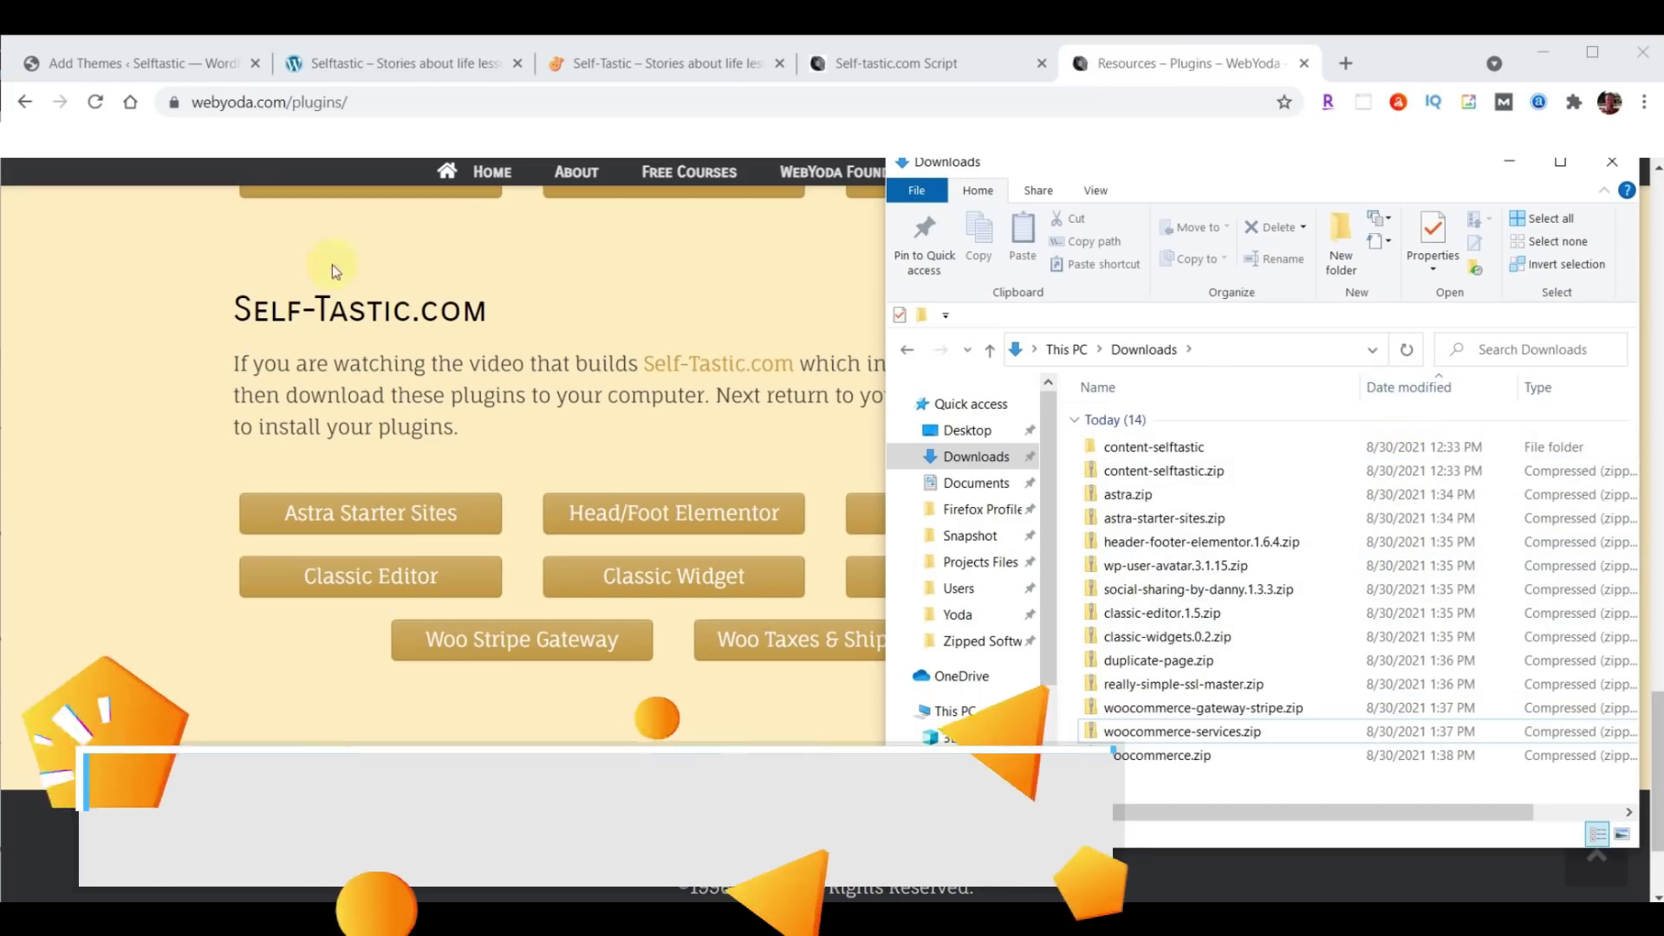
click(89, 69)
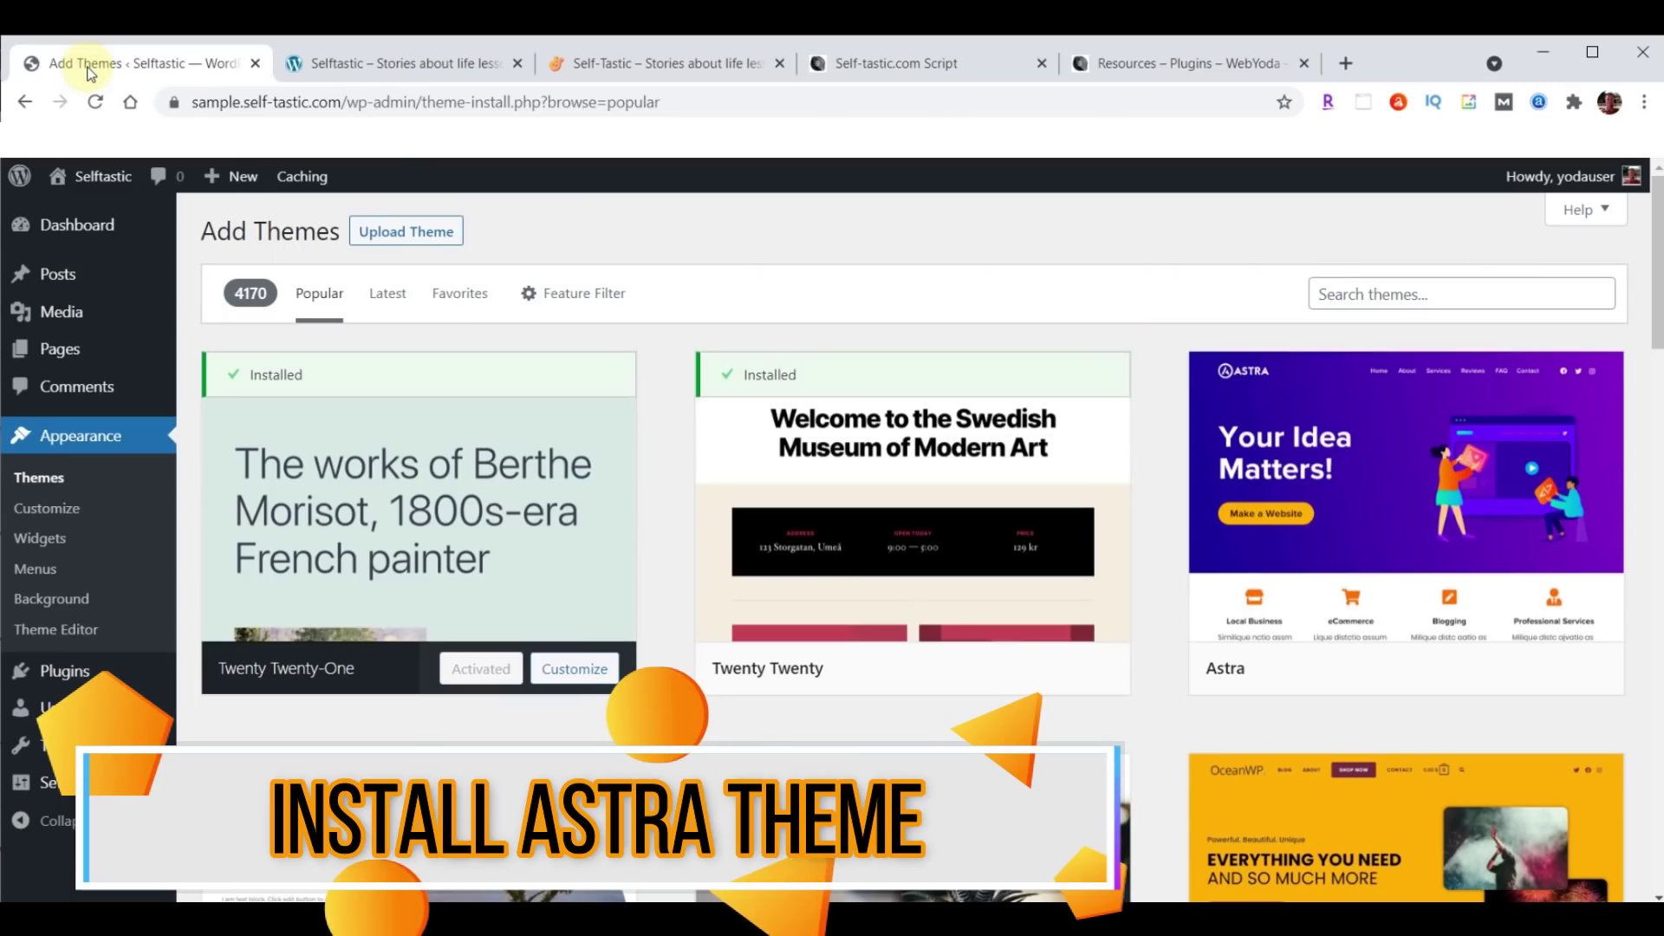
Upload astra.zip from Downloads, install it, and activate Astra as the site theme.
click(389, 242)
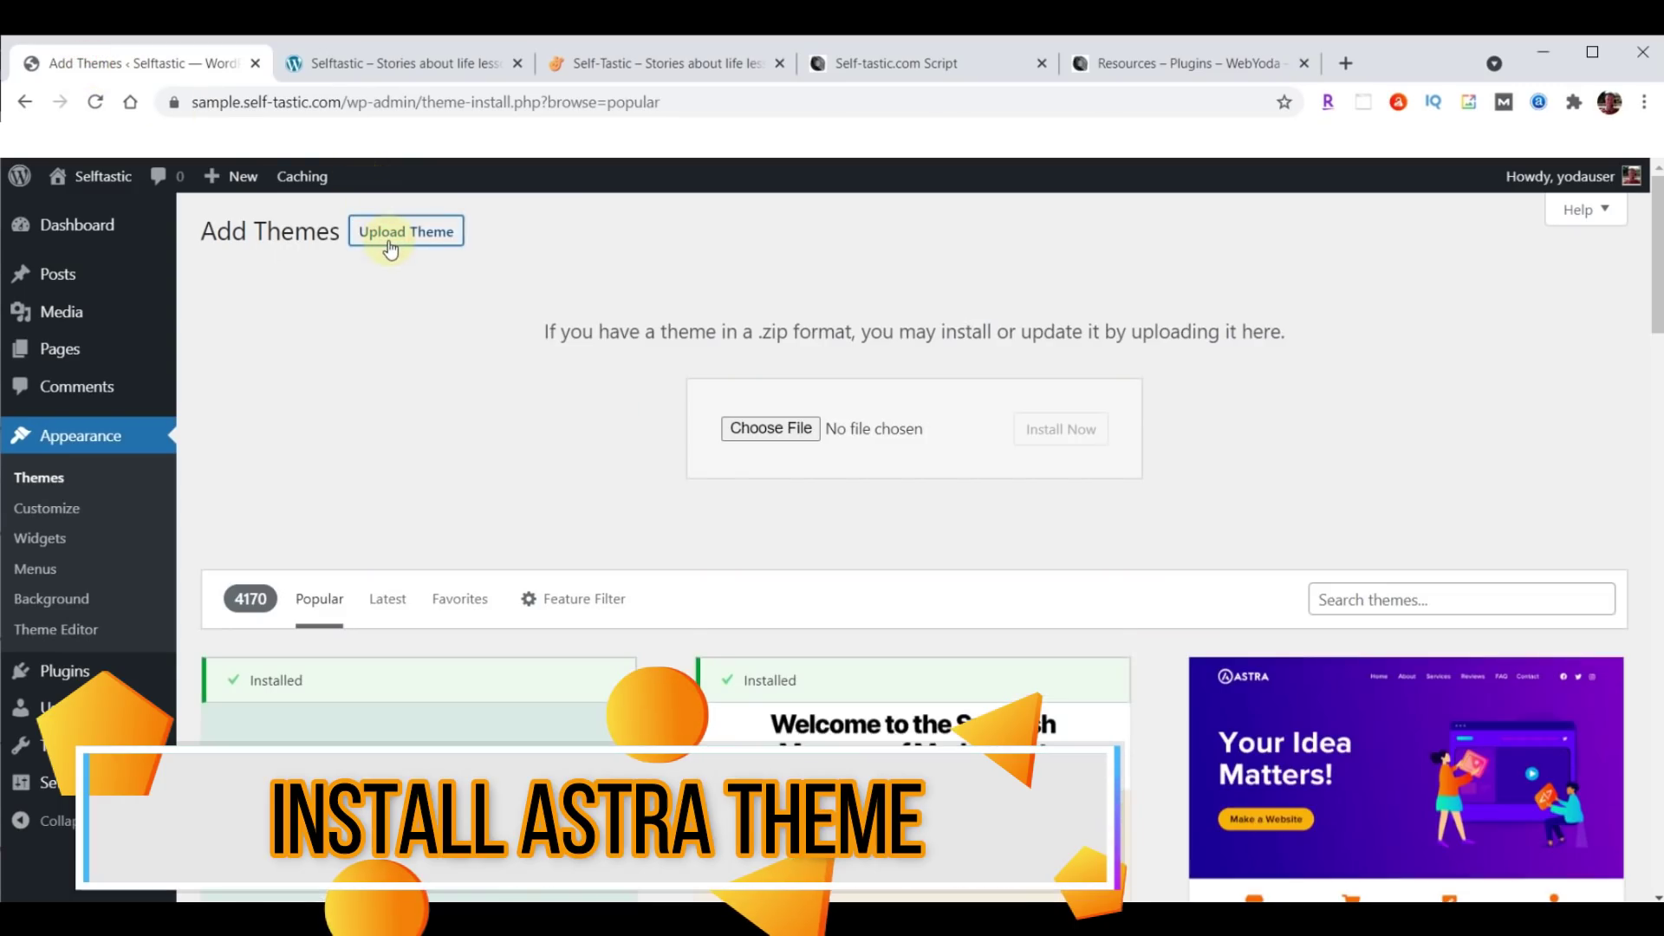
click(752, 428)
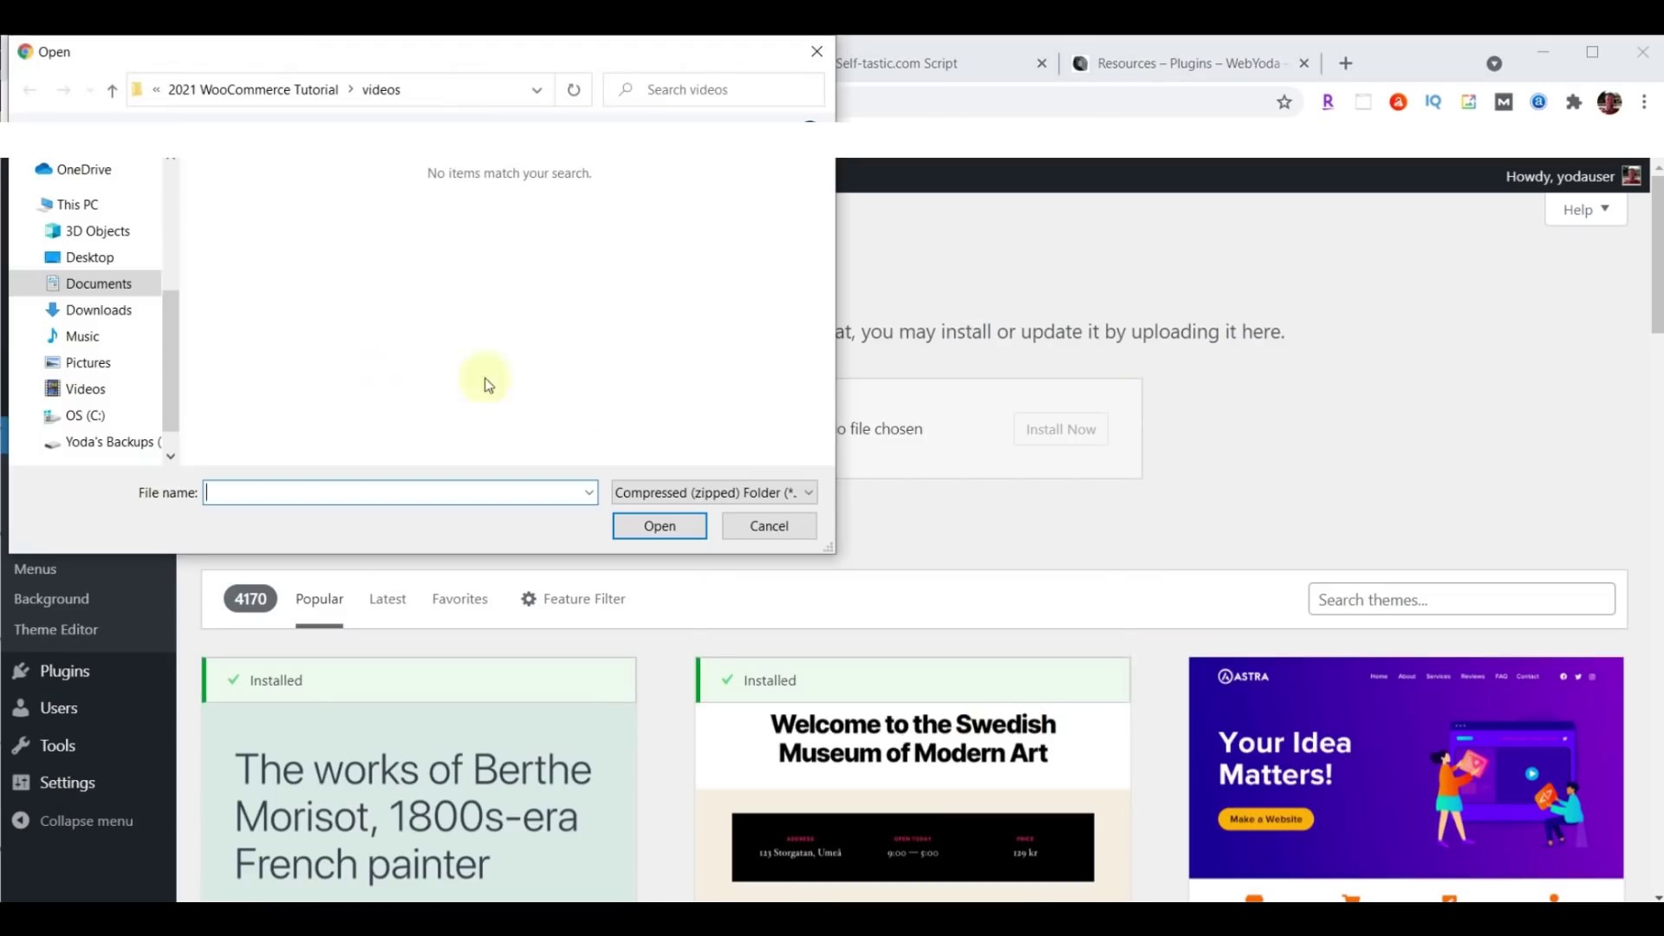
click(78, 312)
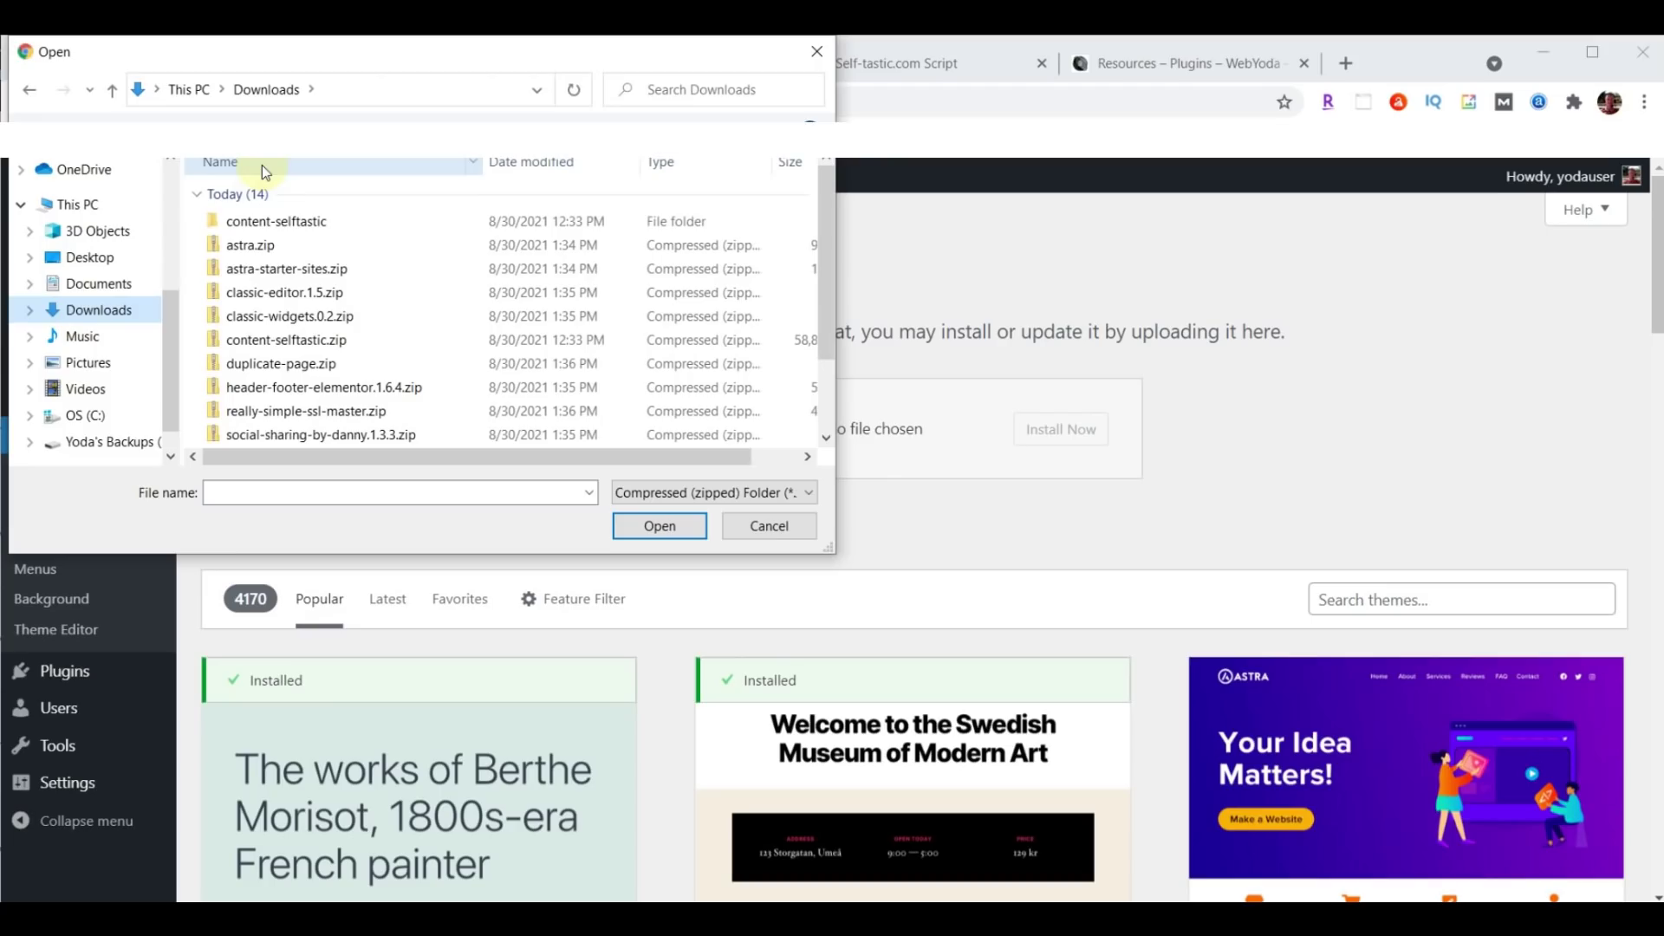
click(267, 247)
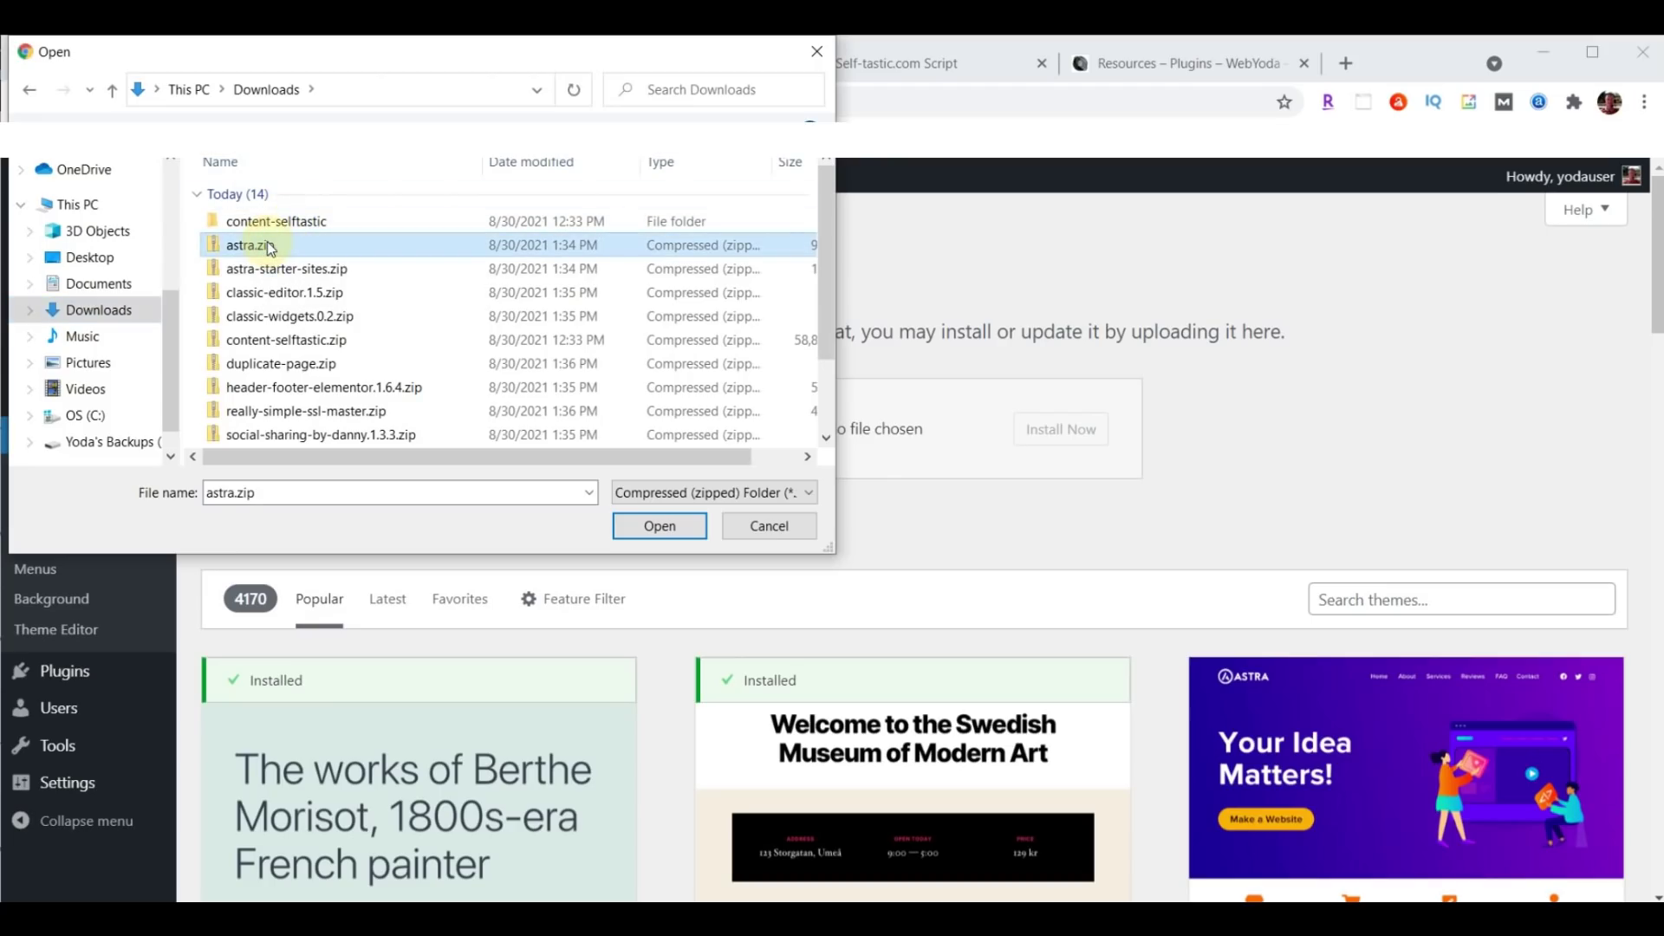
click(656, 525)
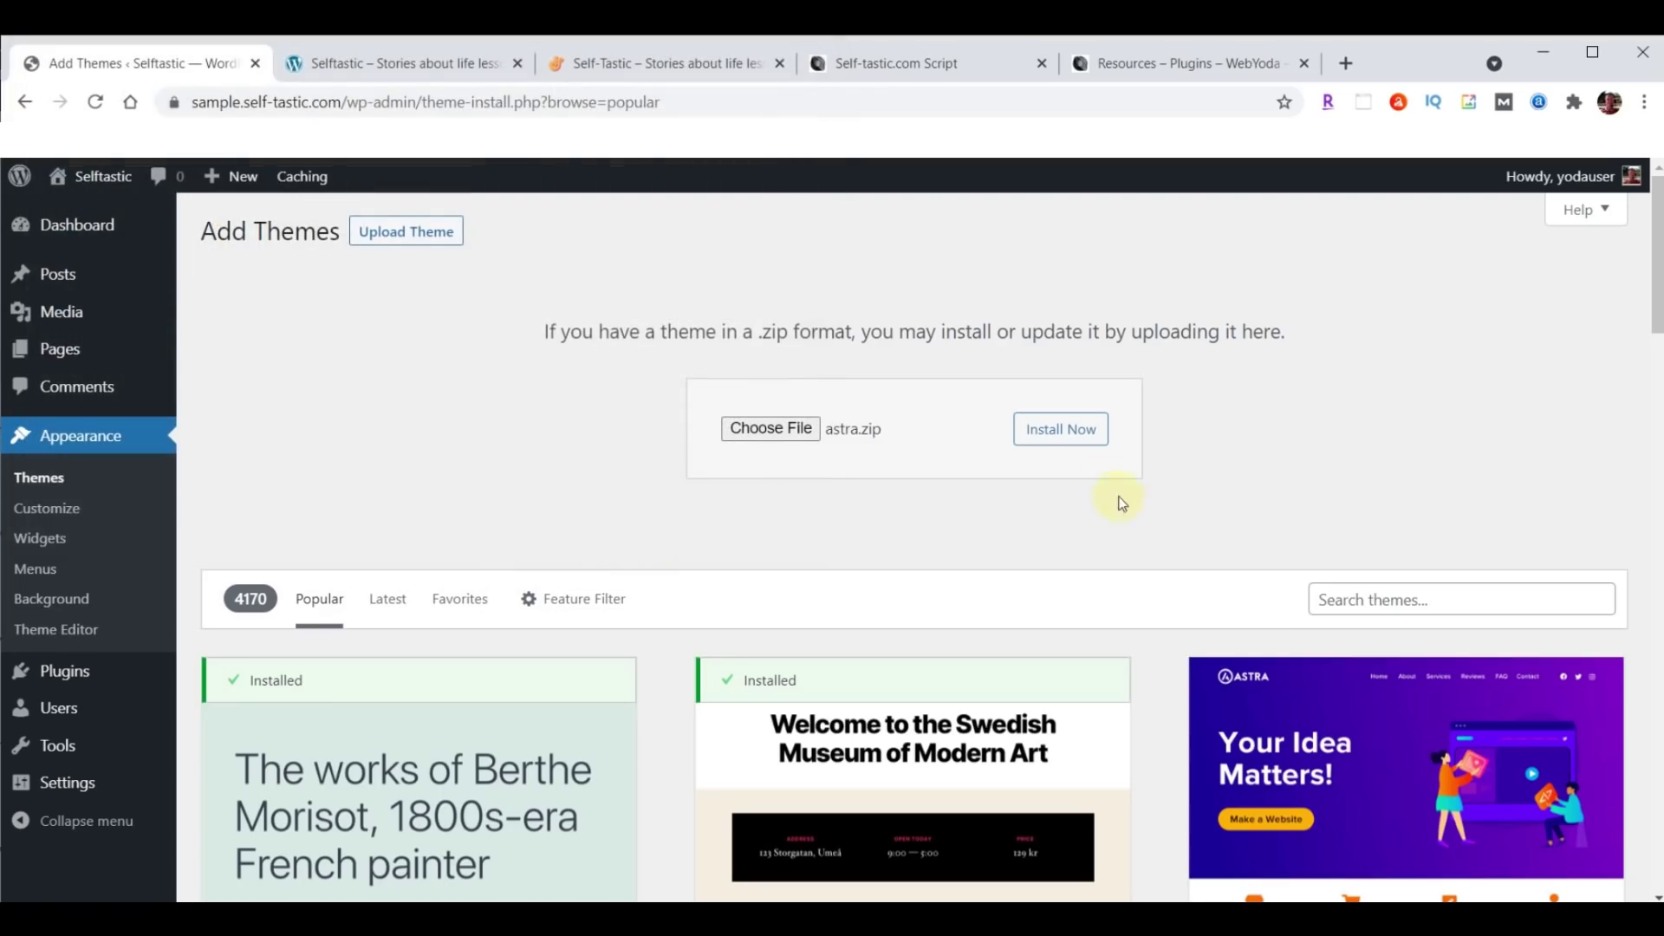
click(1076, 431)
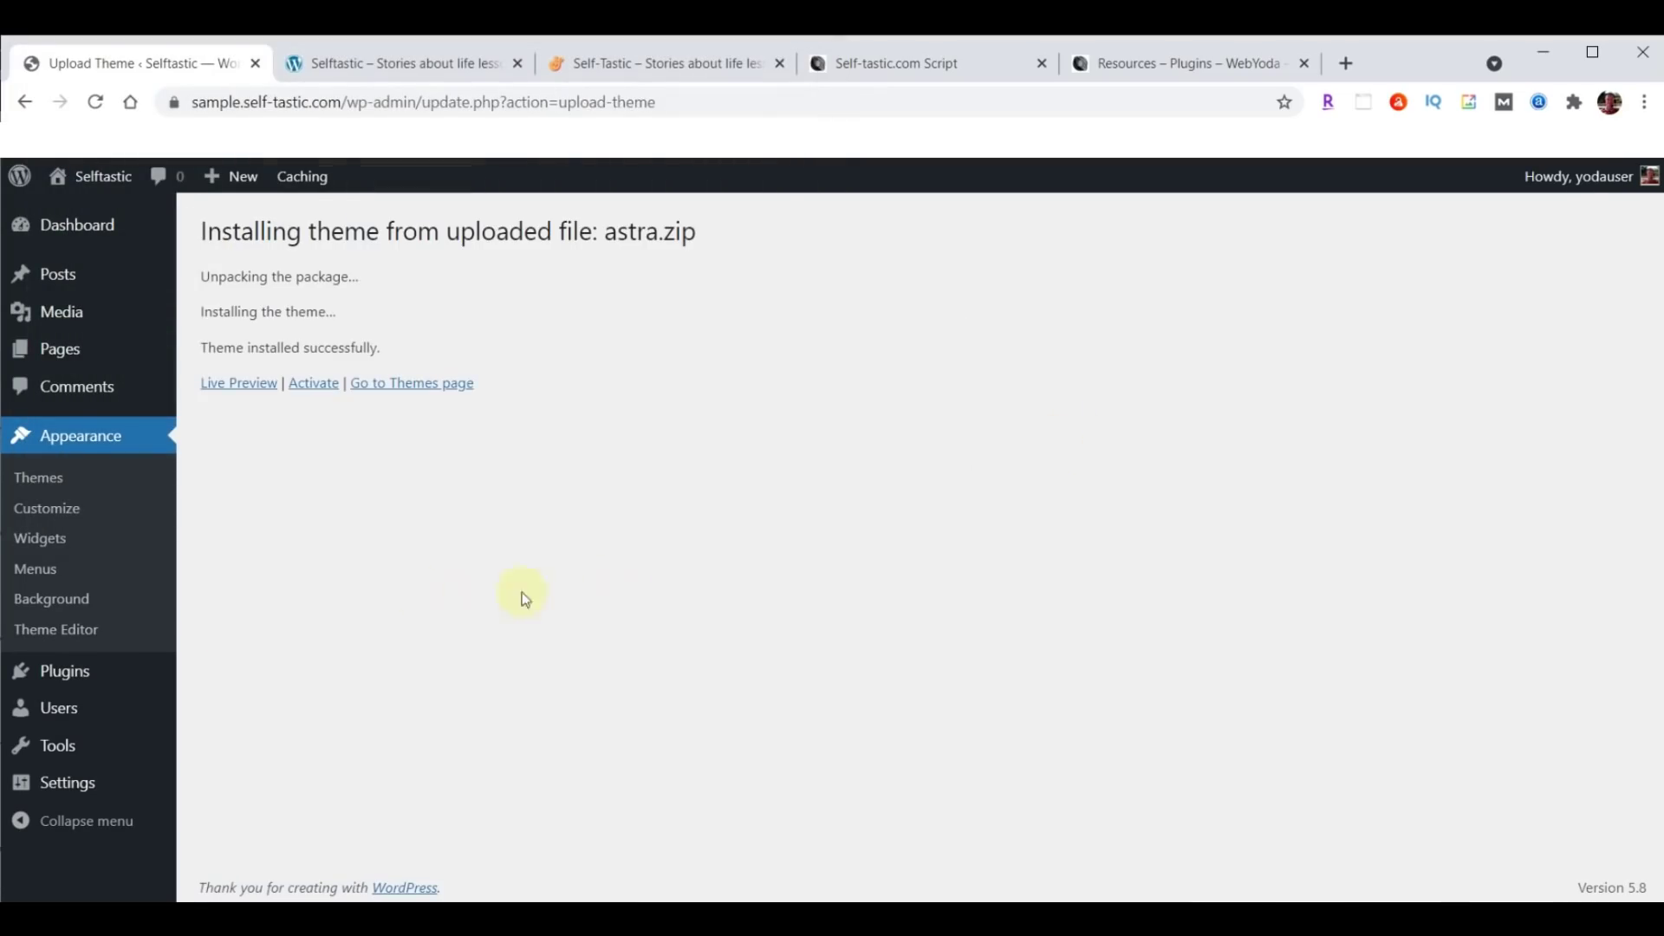
click(308, 386)
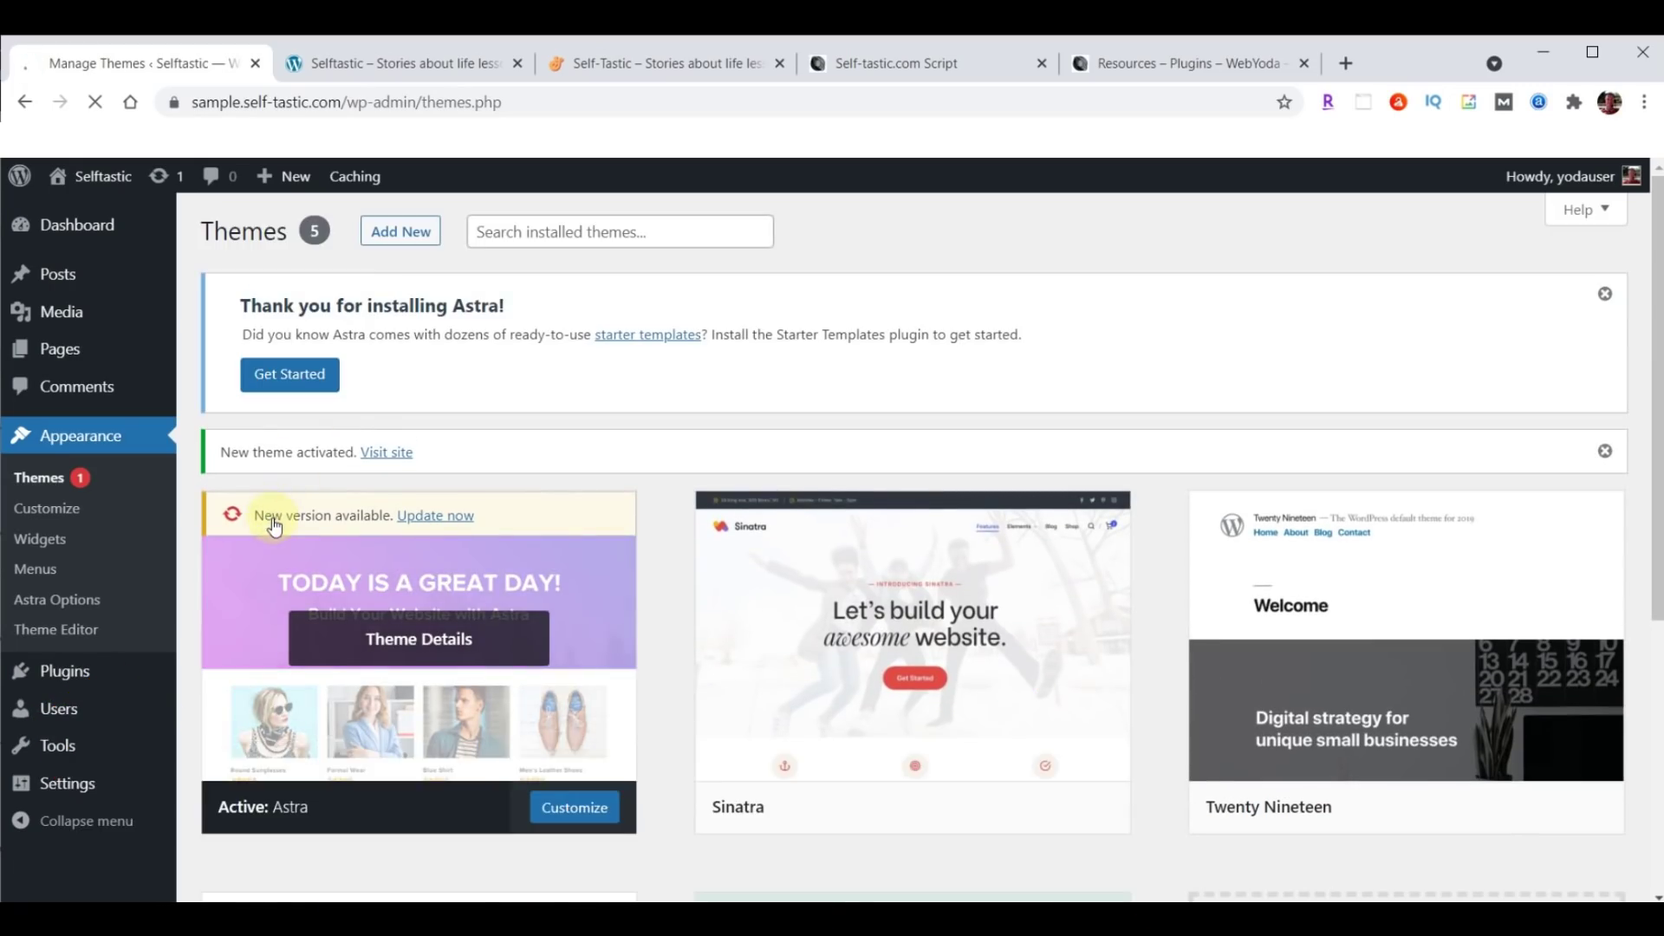
Update Astra to the newer version and reload the live site to see the new theme.
click(436, 517)
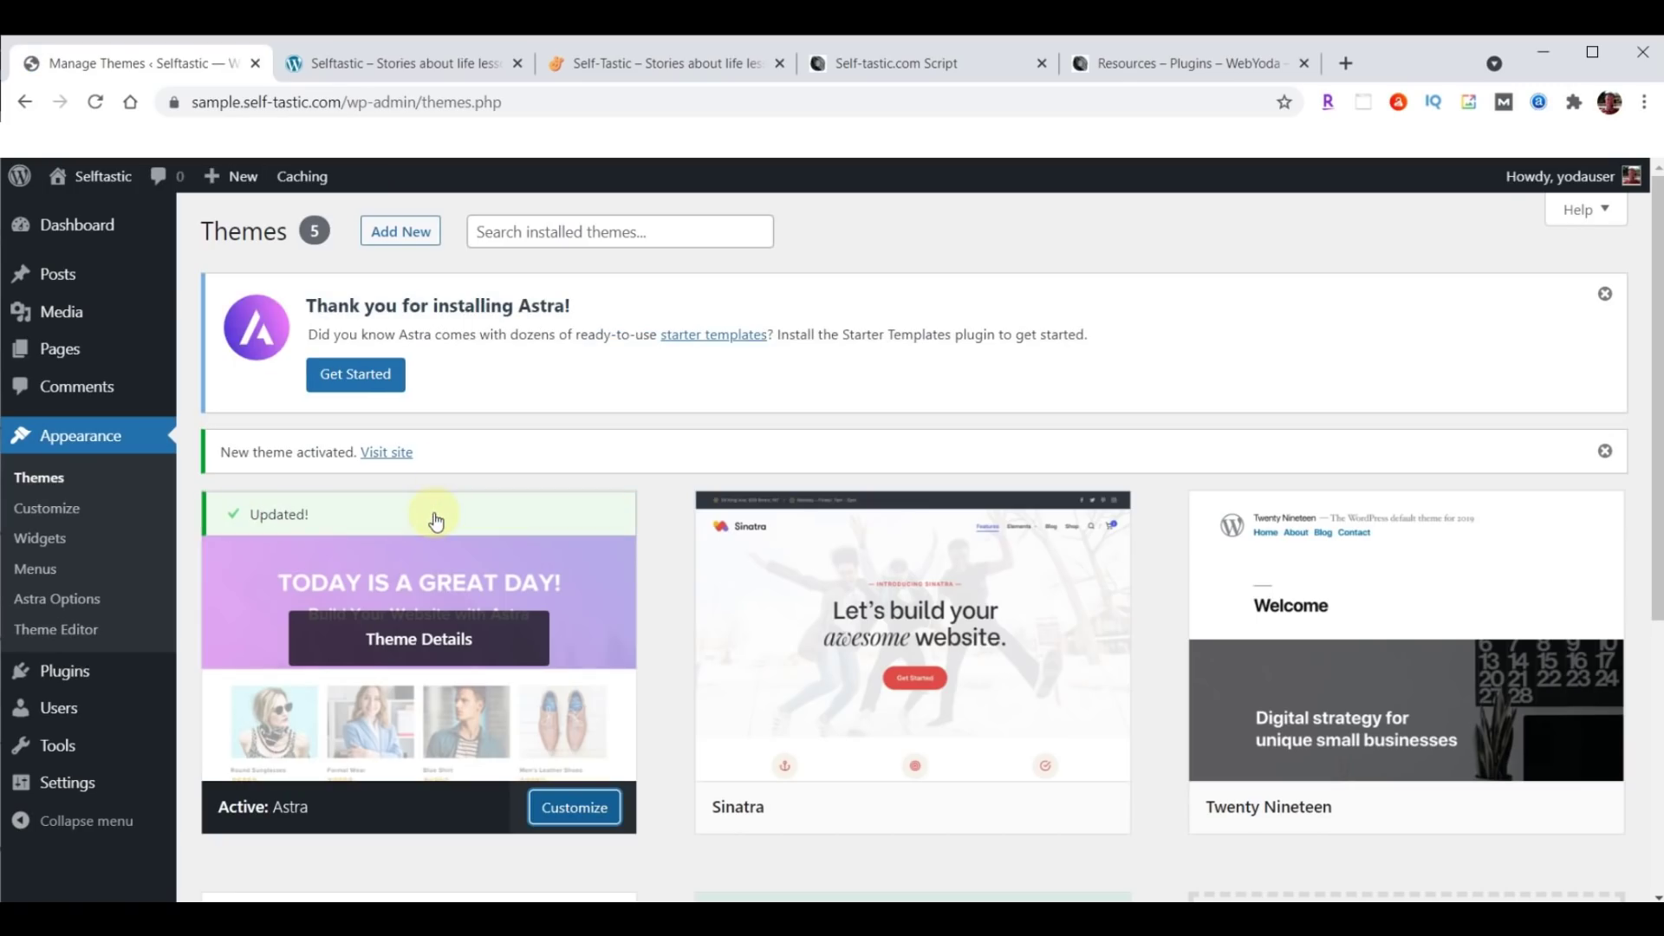
click(388, 61)
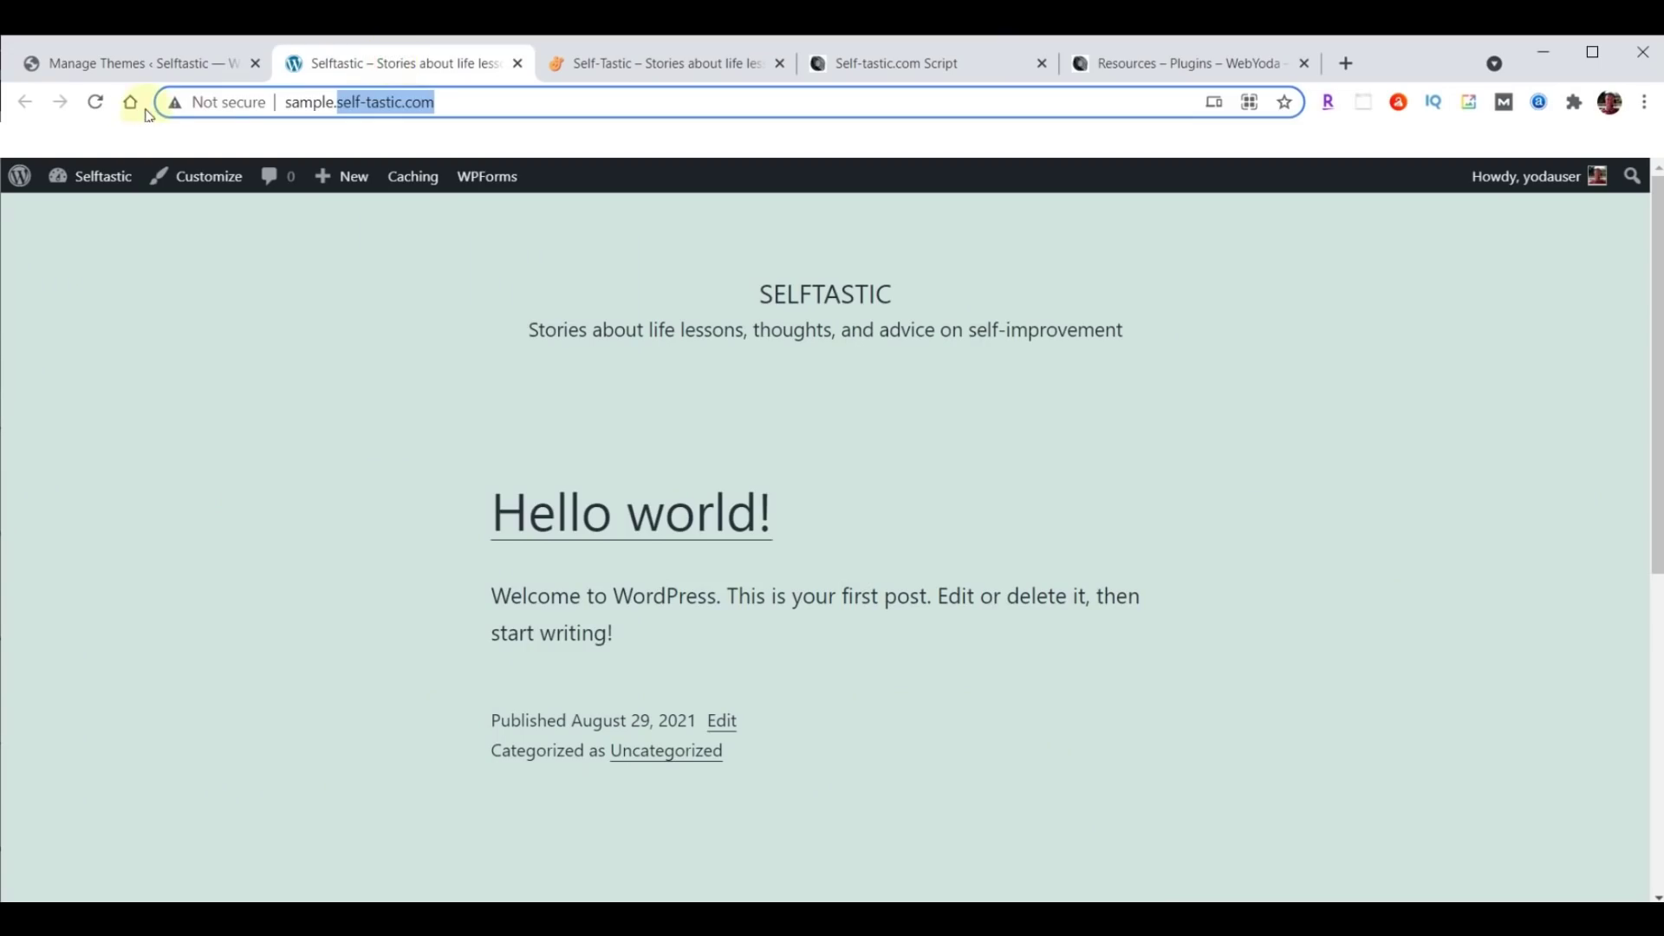
click(97, 105)
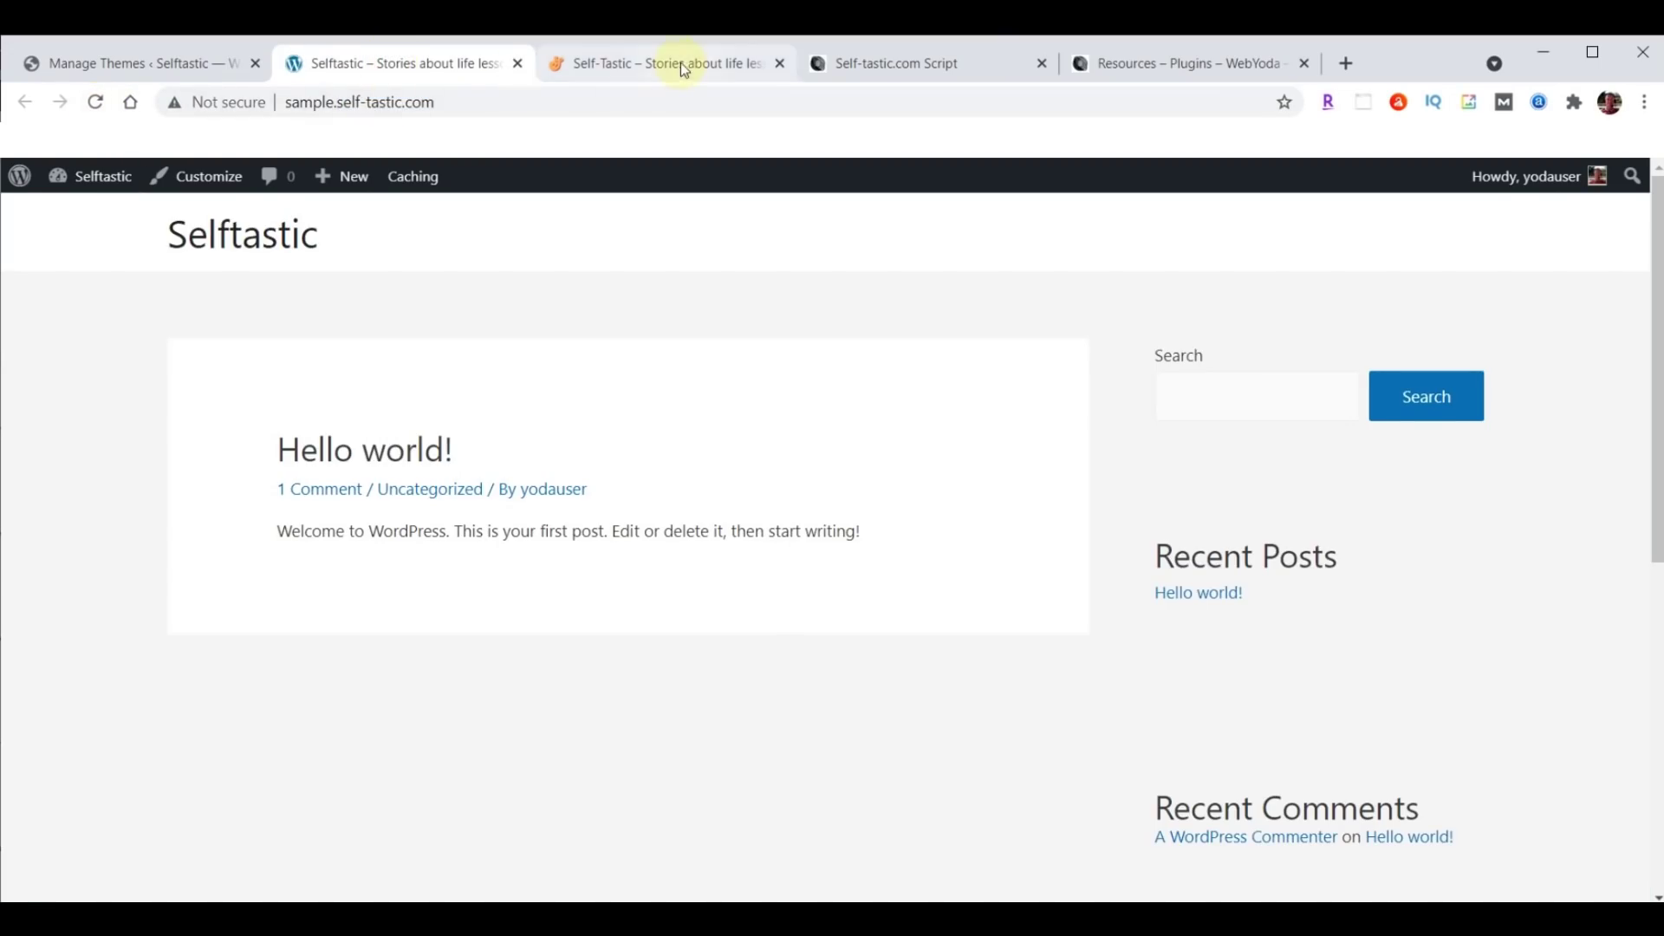
click(682, 66)
click(395, 65)
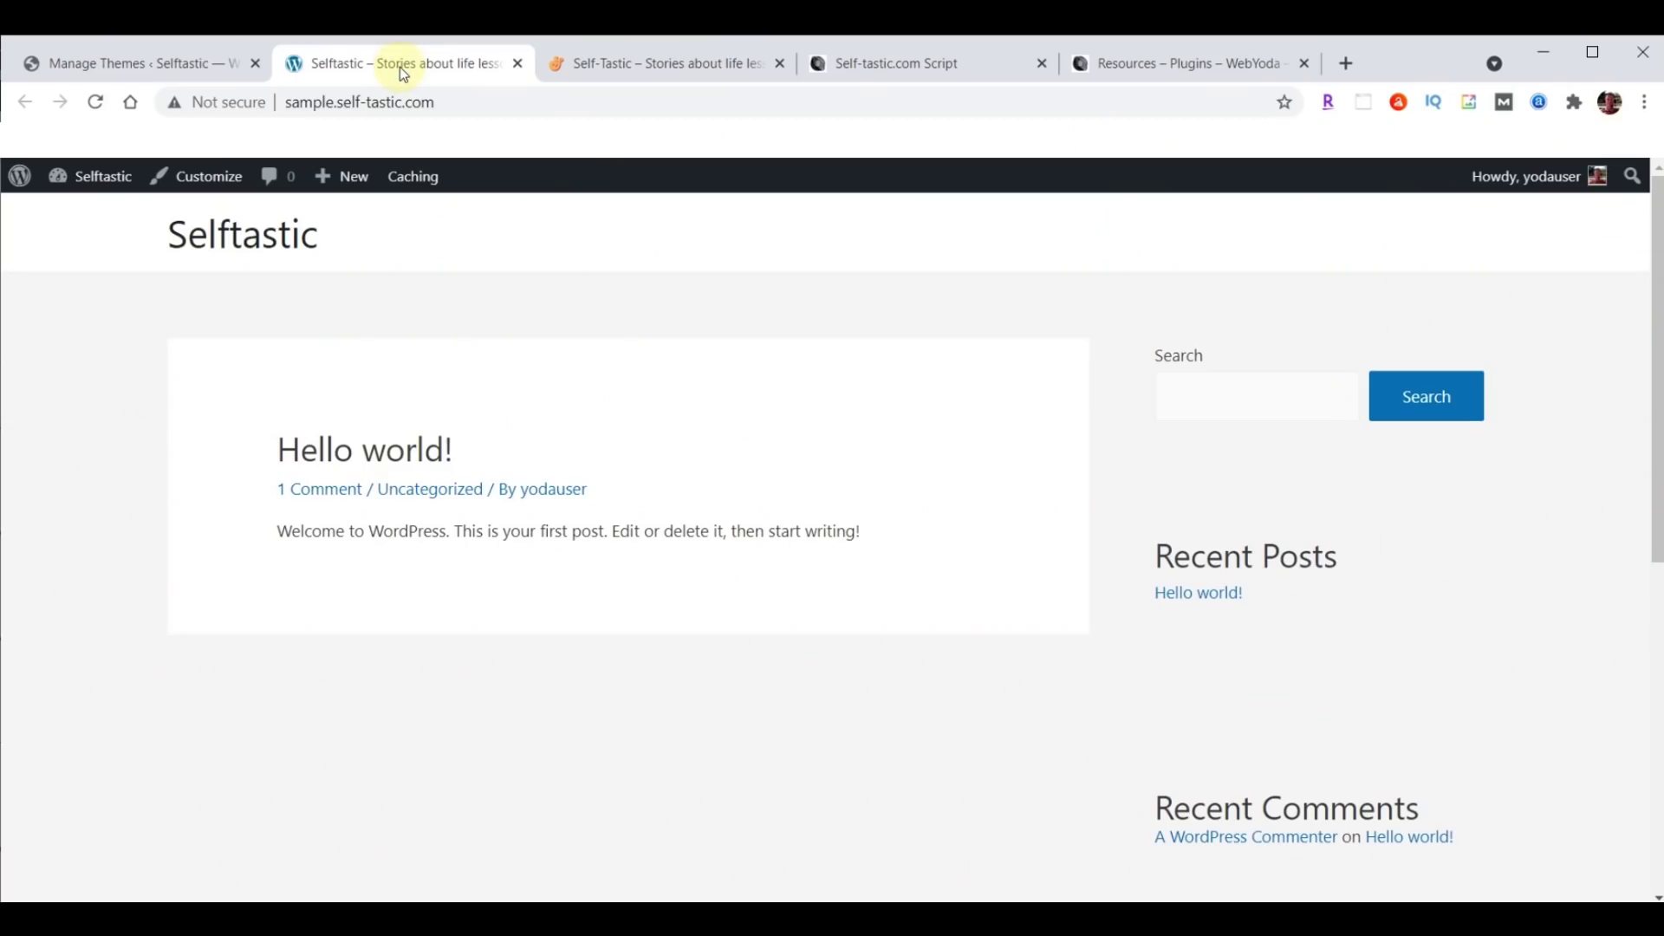
click(111, 66)
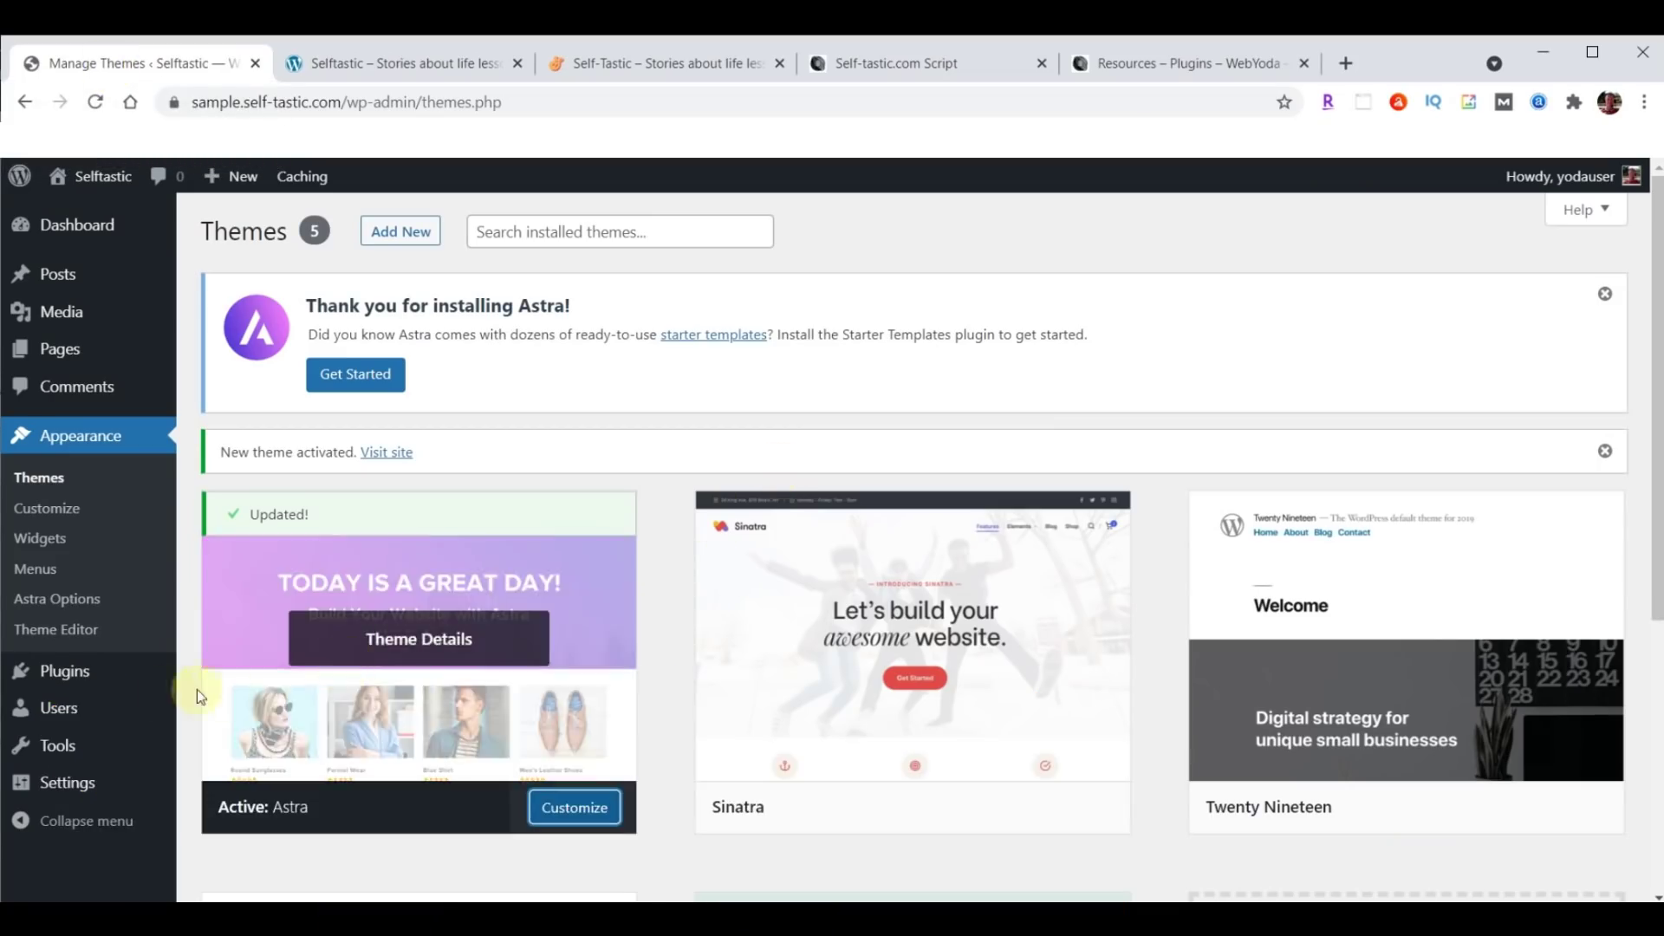
Upload astra-starter-sites.zip as a plugin, install it, and activate Astra Starter Sites.
mouse_move(68, 674)
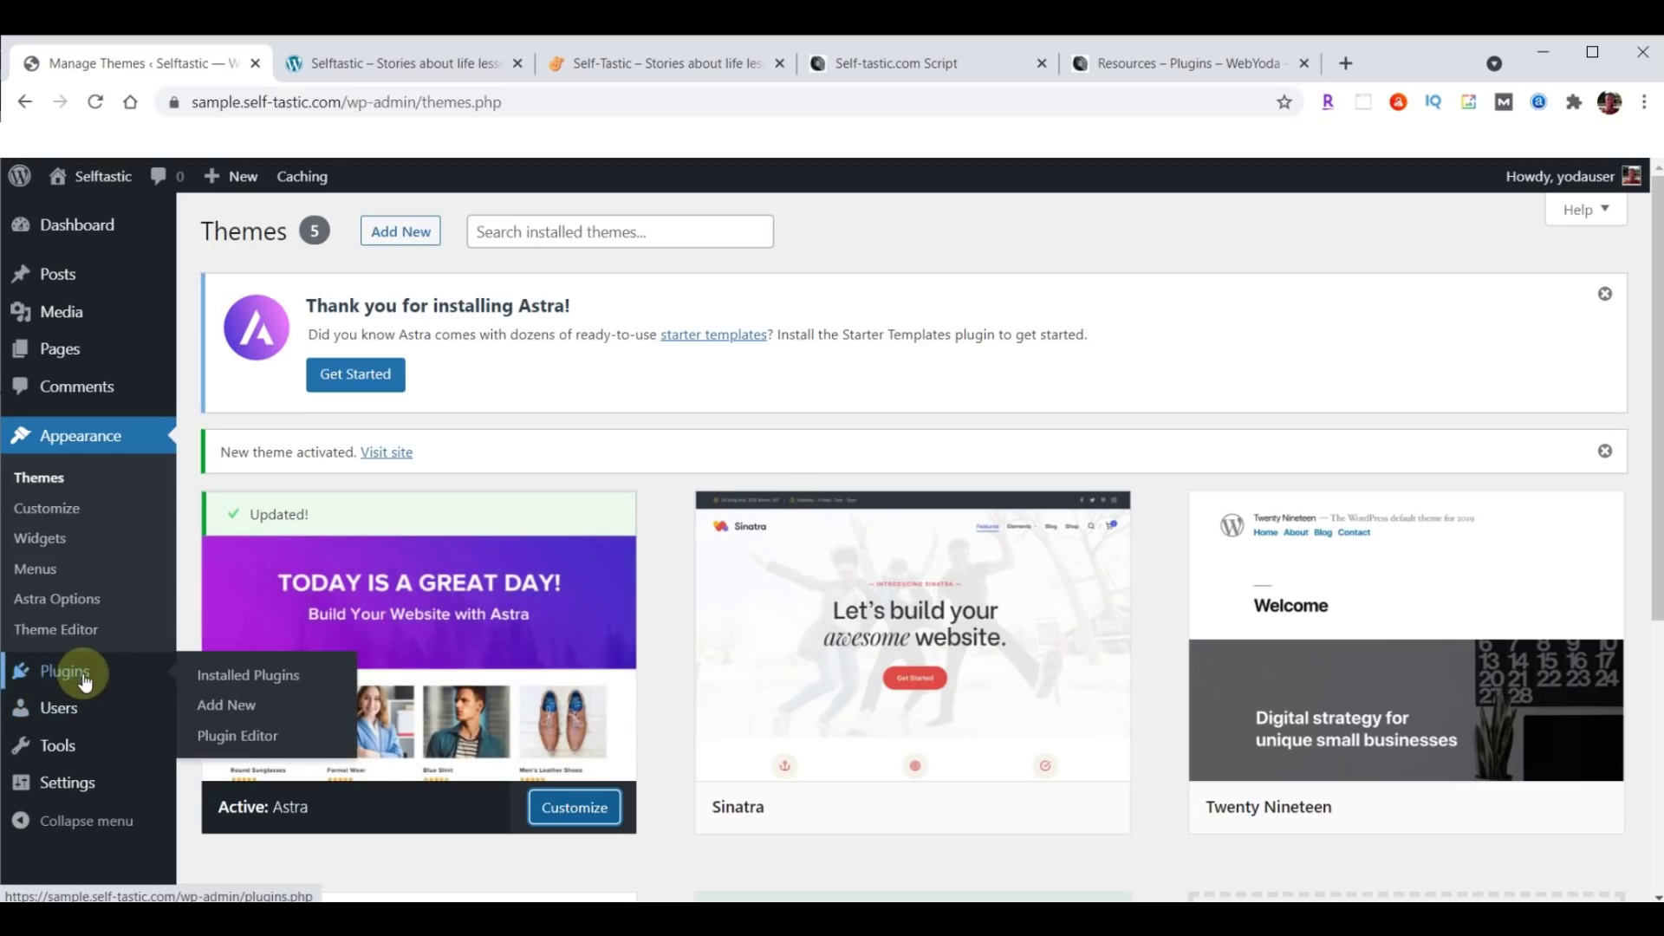
click(227, 707)
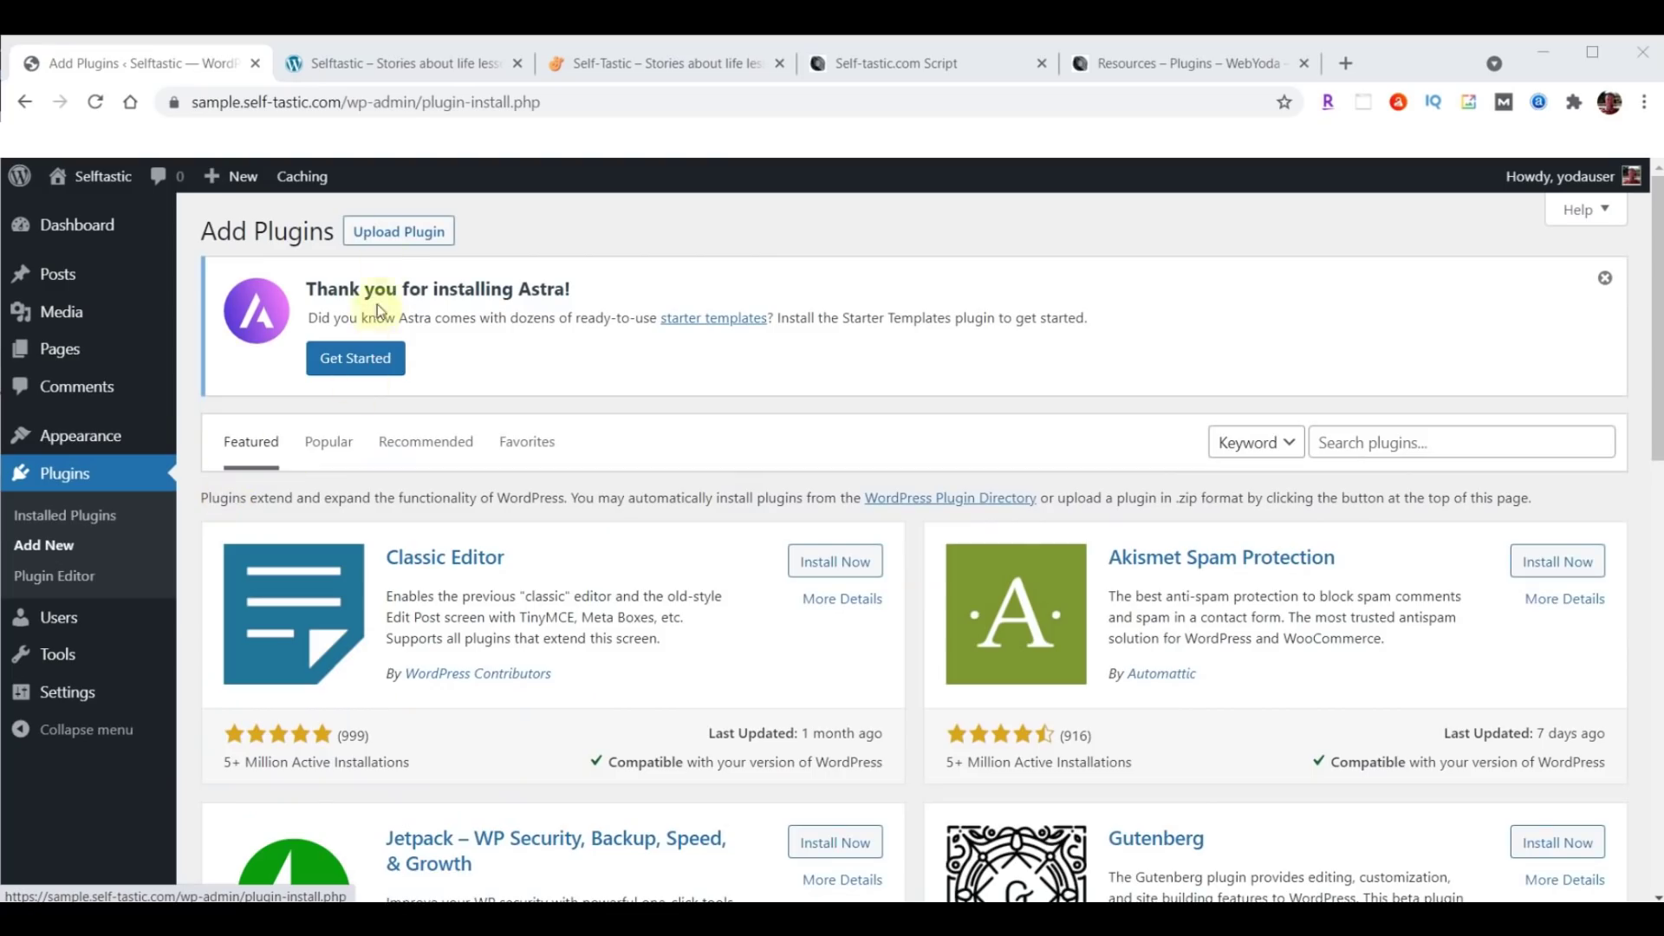
click(397, 234)
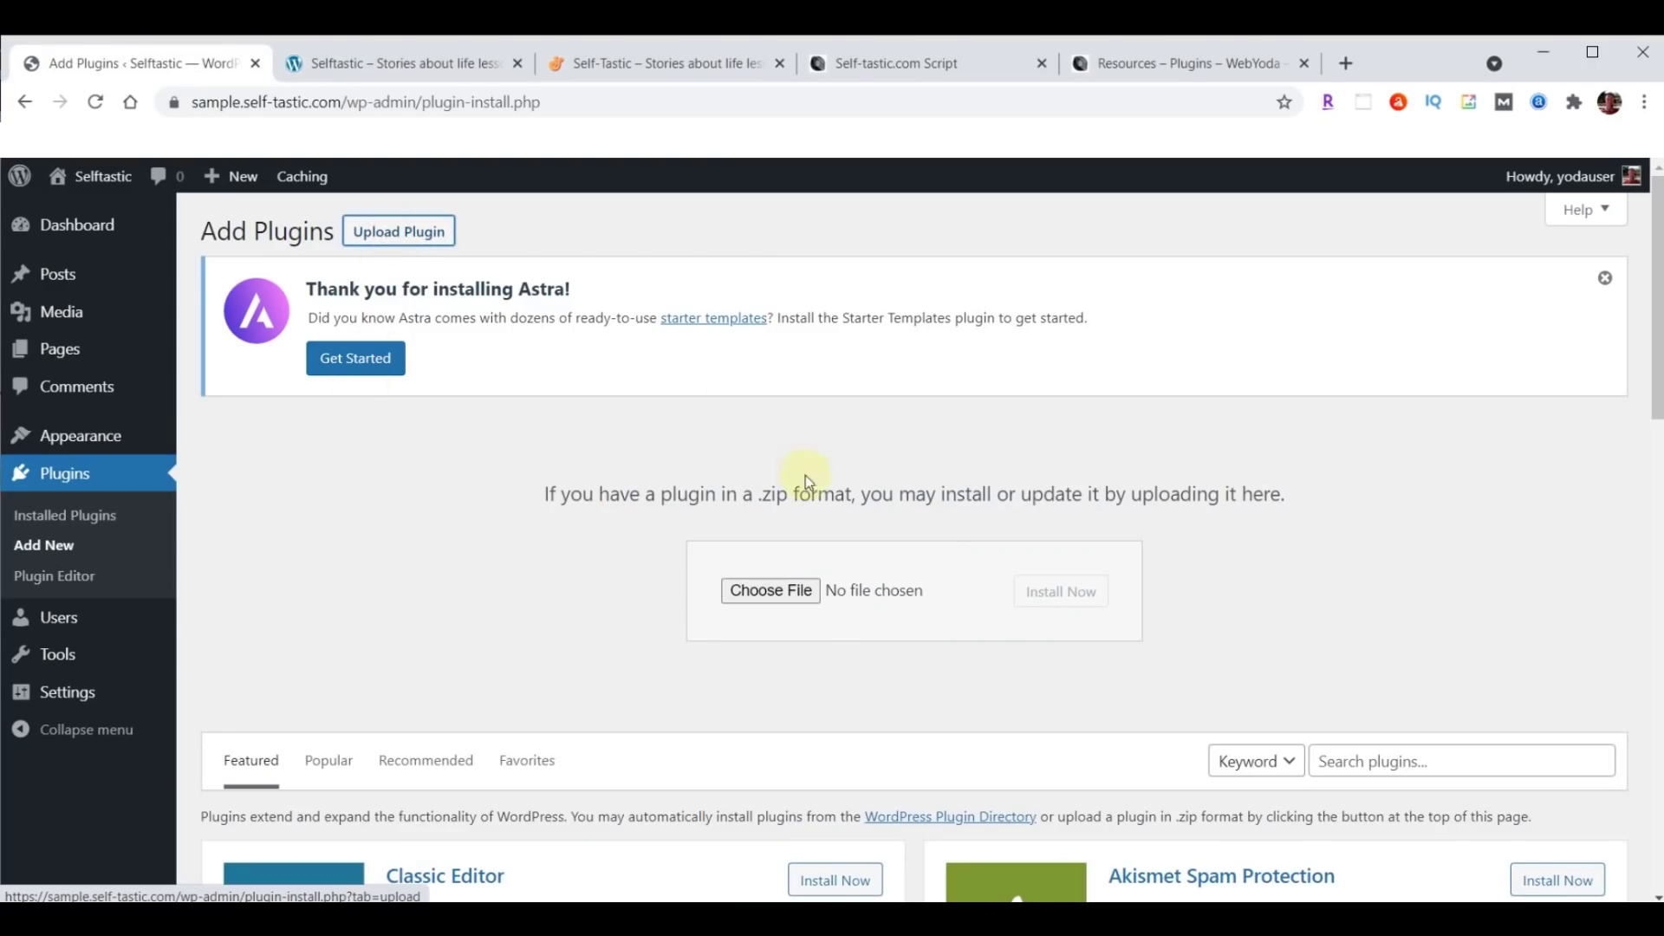
click(765, 589)
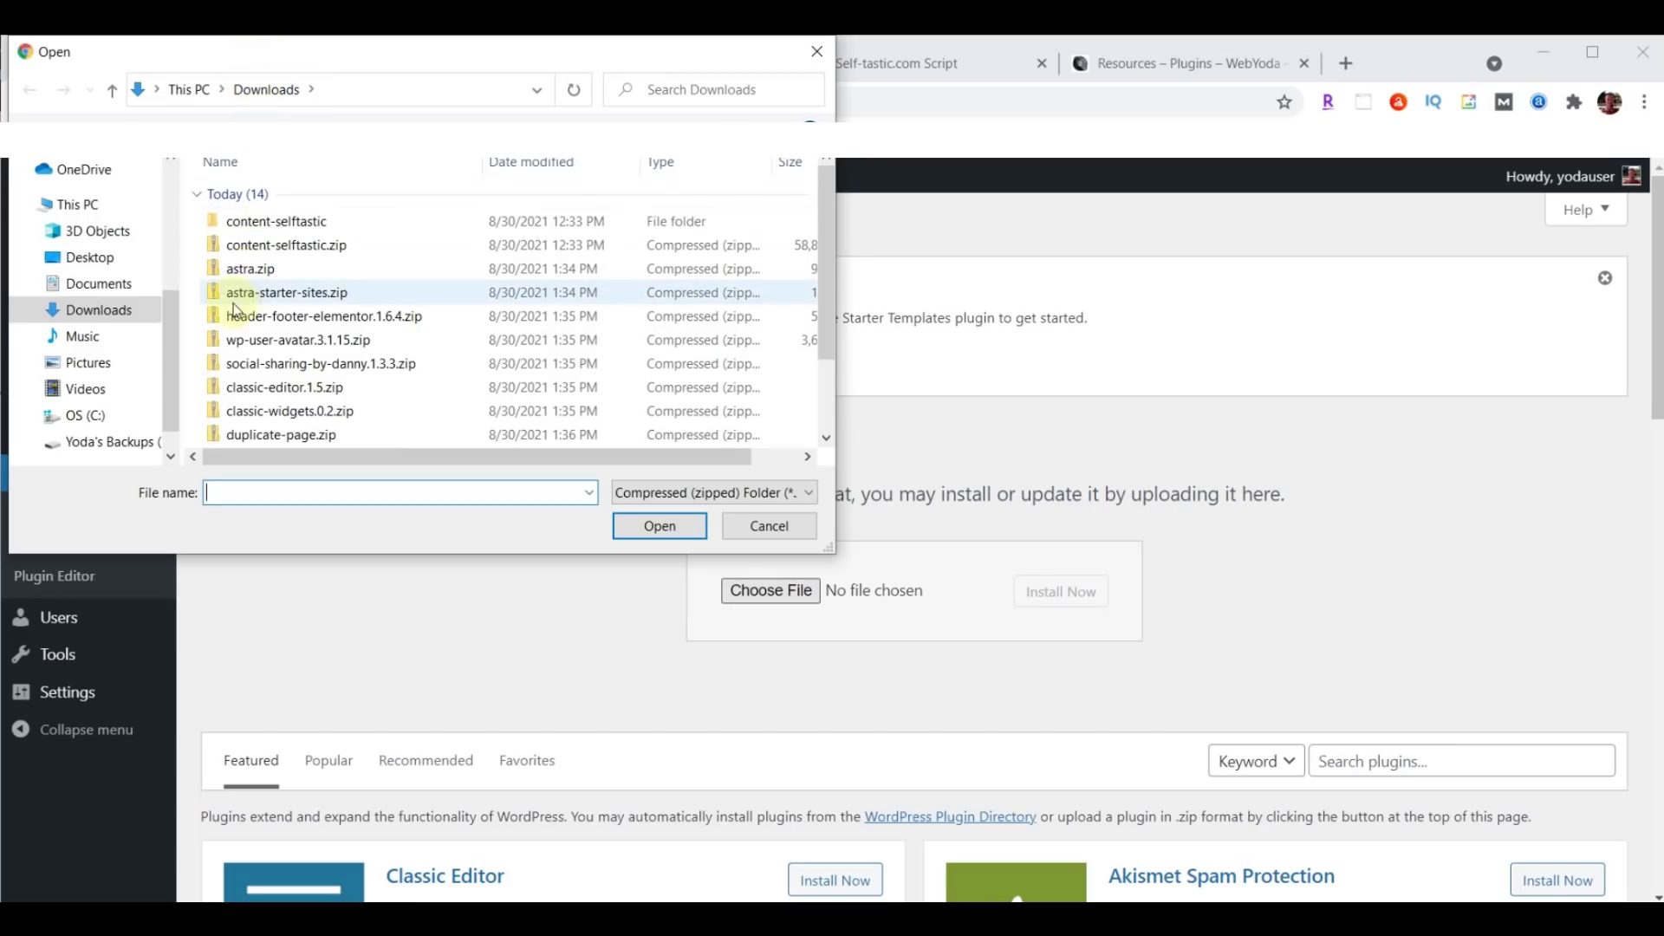
click(272, 299)
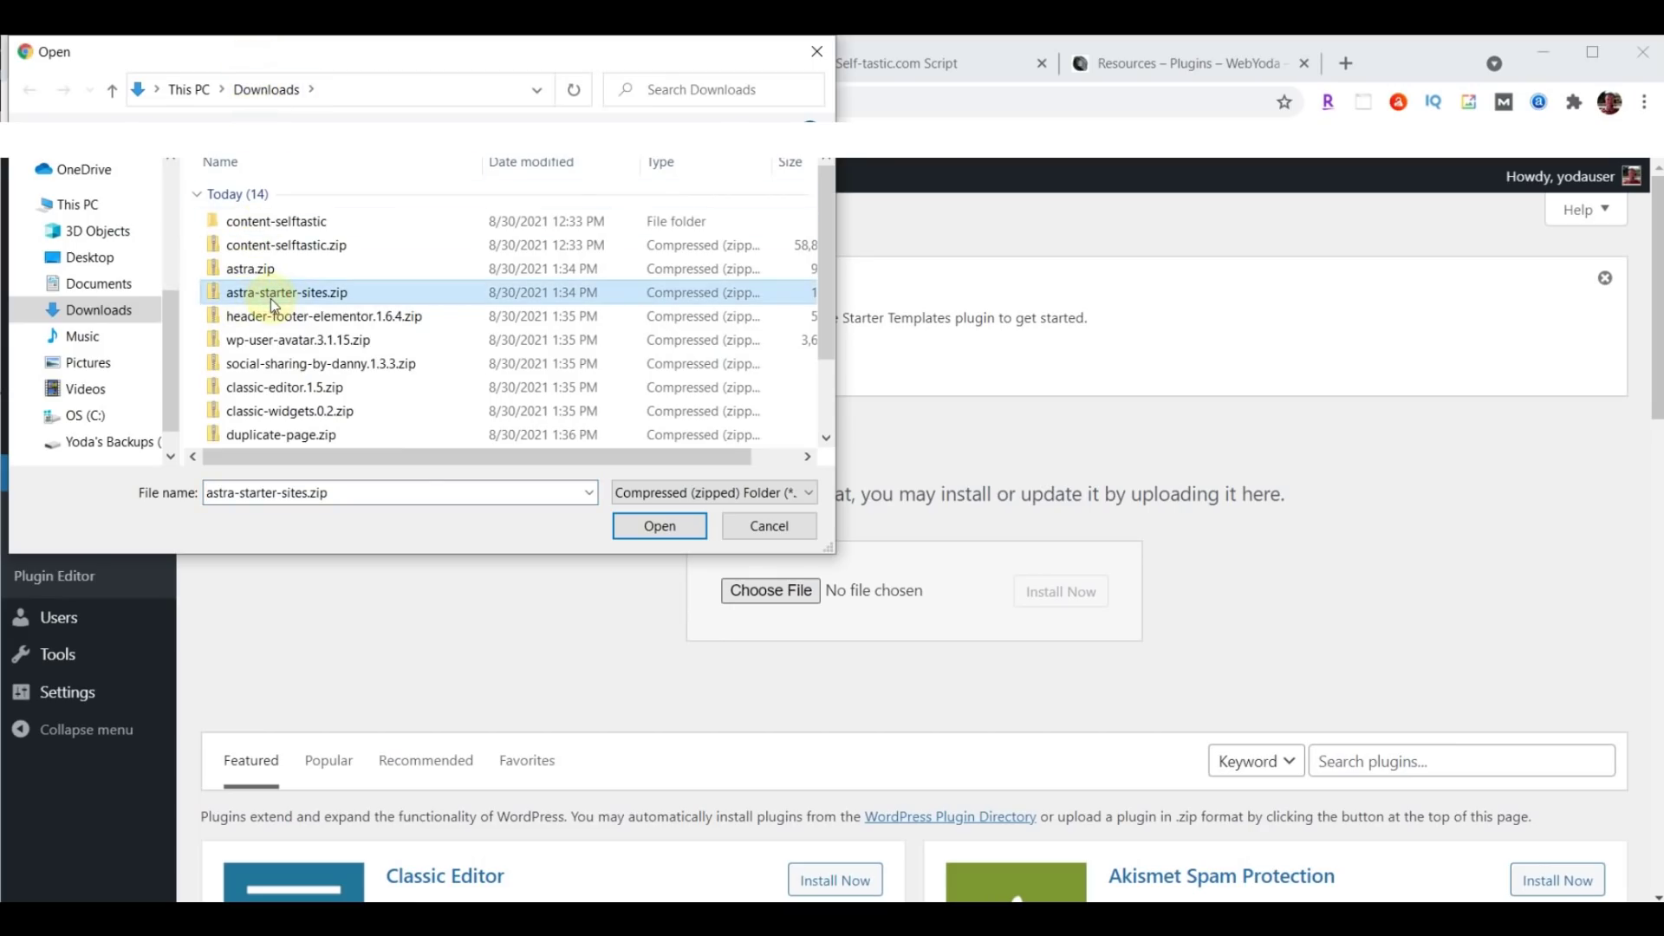
click(656, 526)
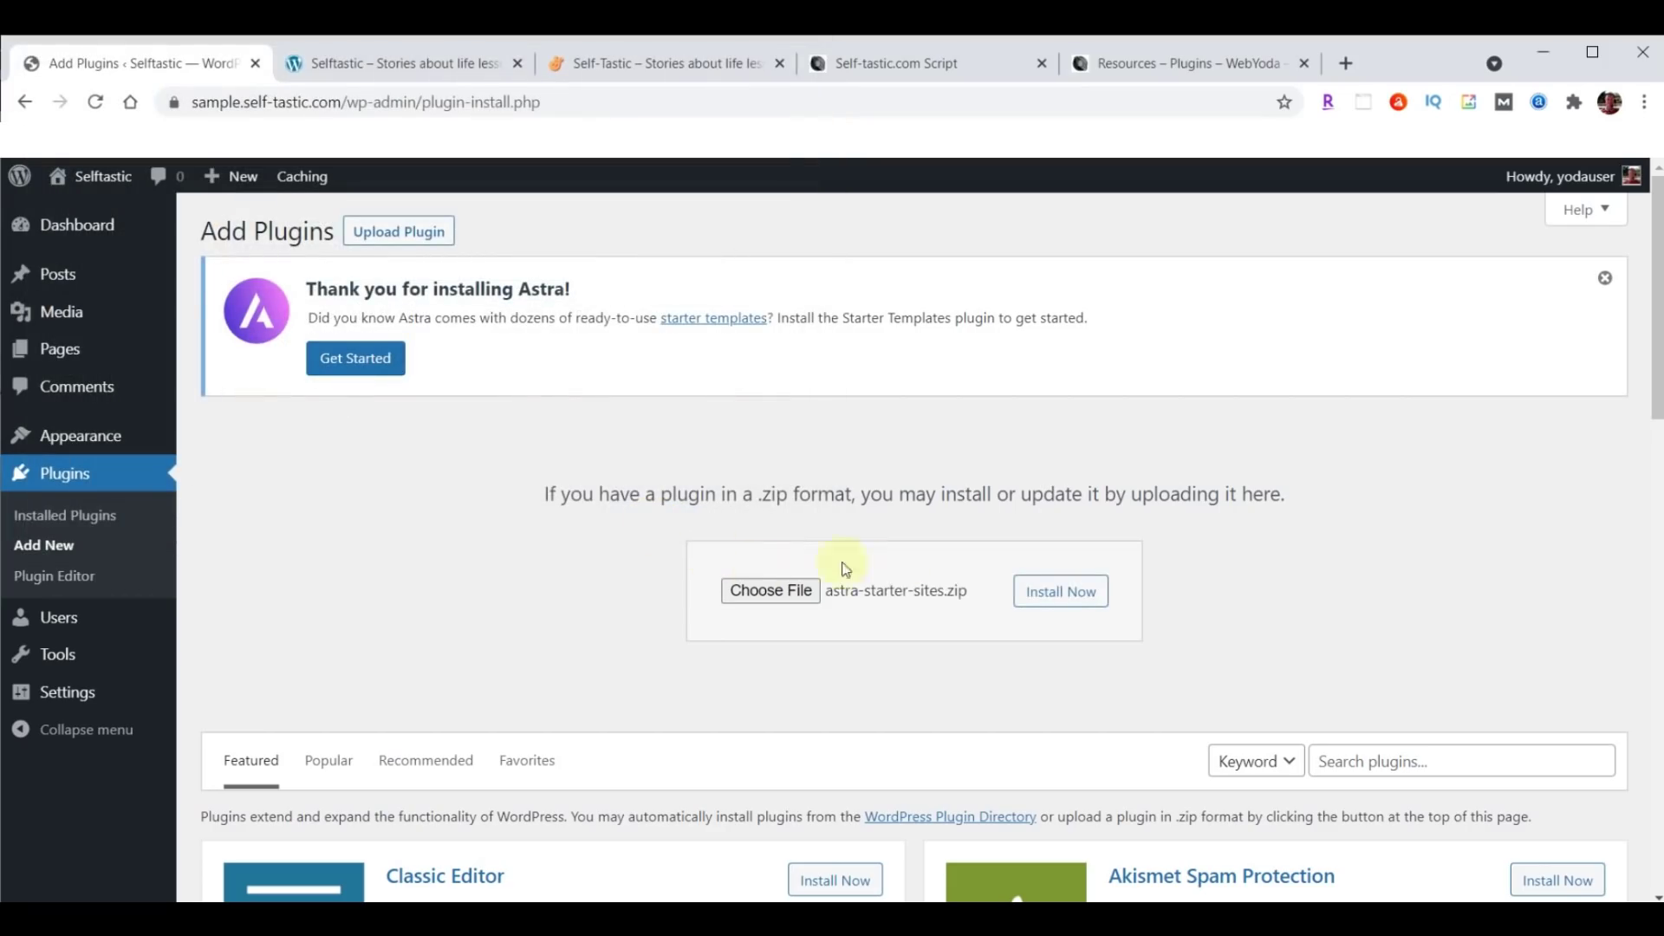
click(1052, 593)
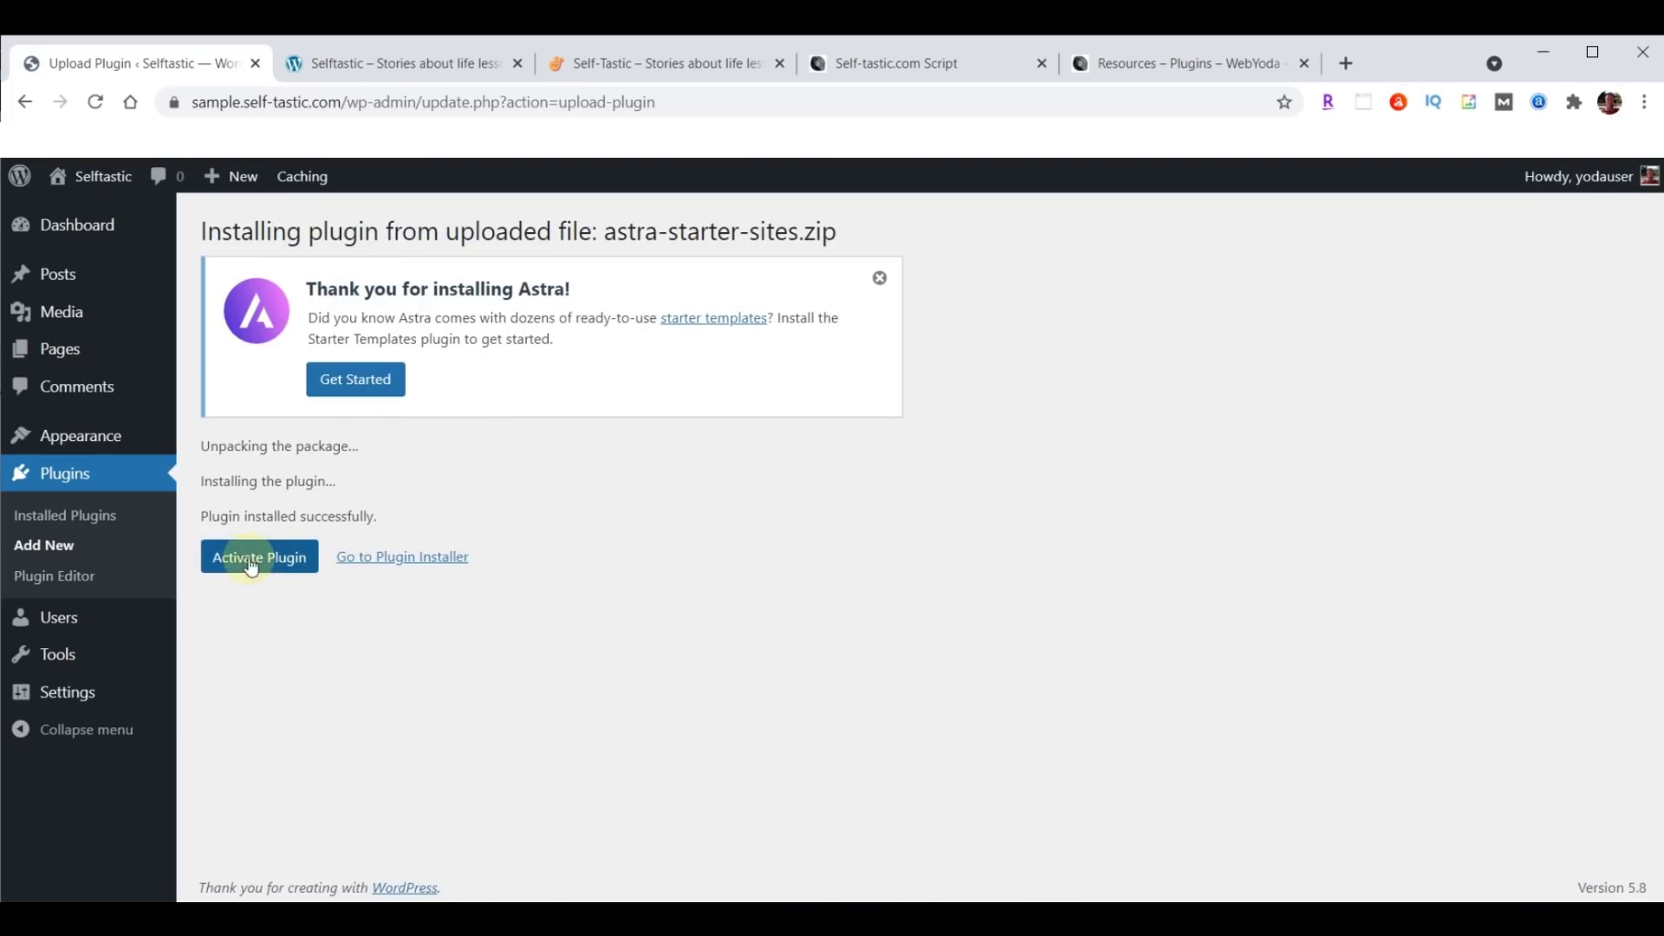
click(252, 565)
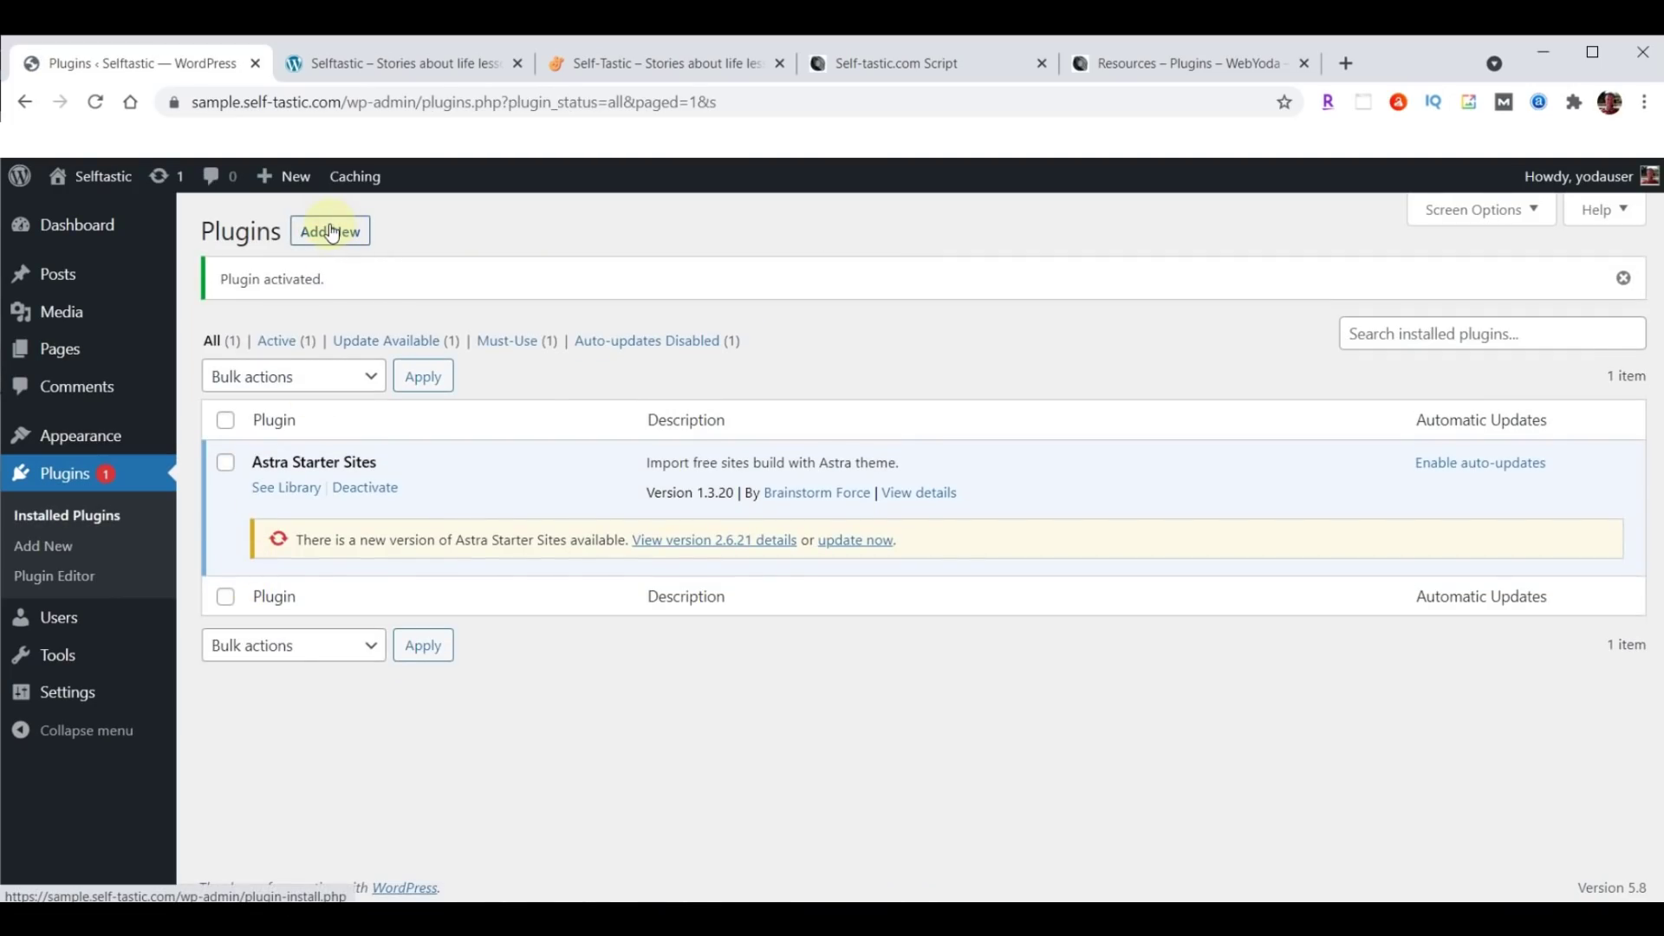
Upload header-footer-elementor.1.6.4.zip, install it, and activate Elementor Header & Footer Builder.
click(332, 233)
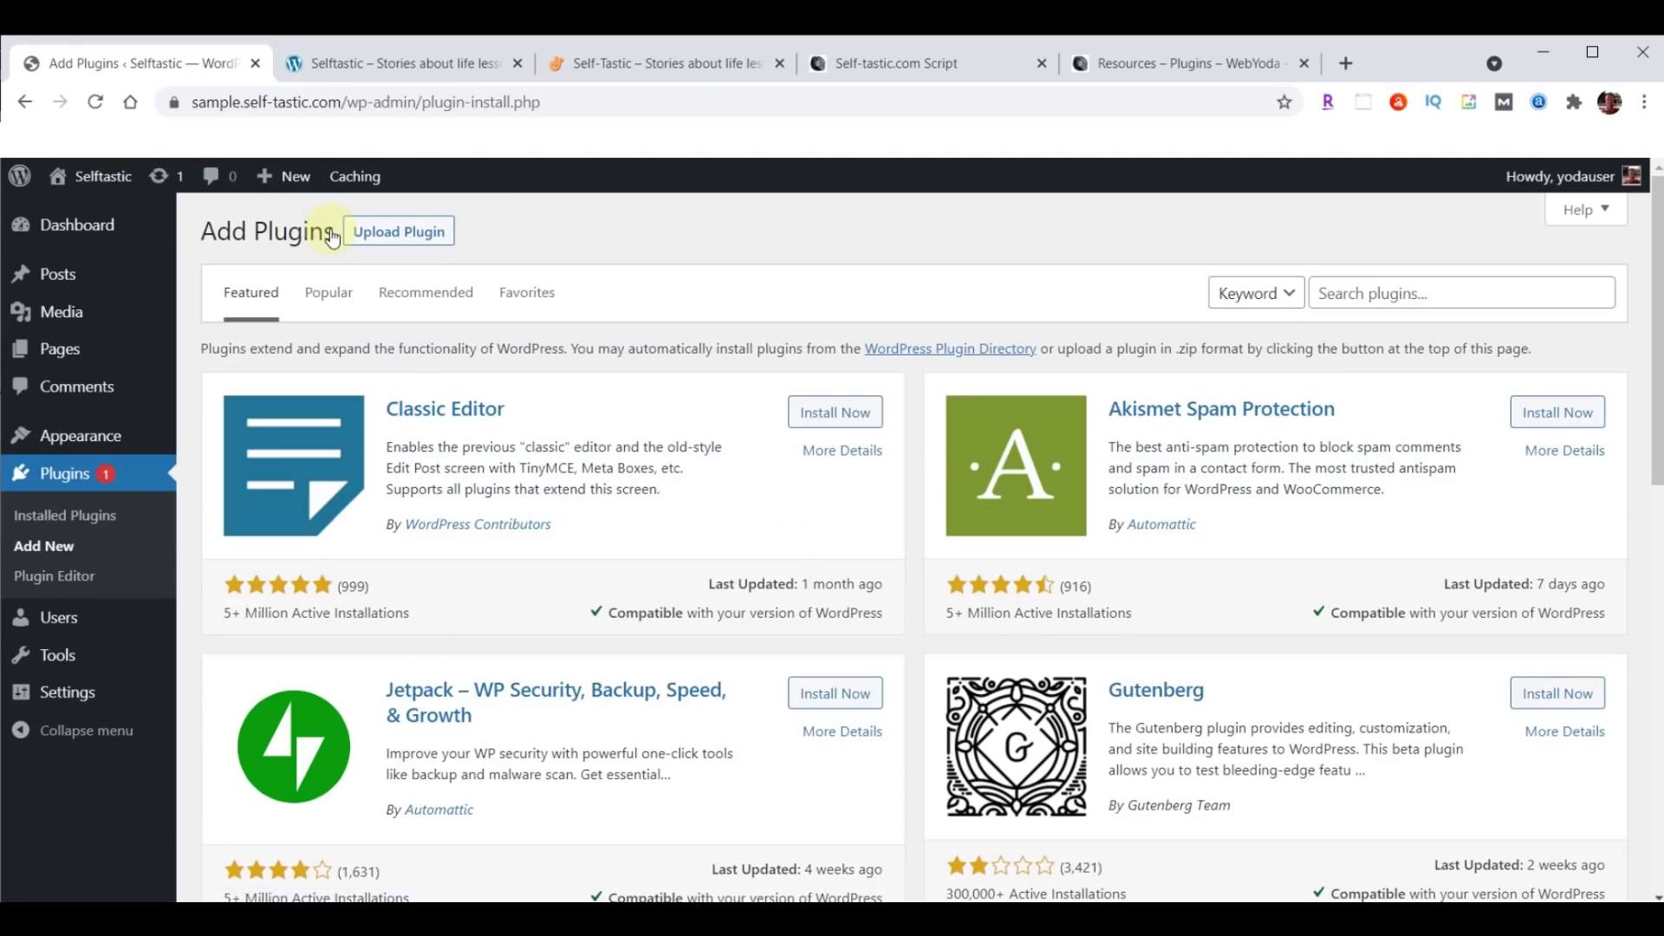
click(394, 234)
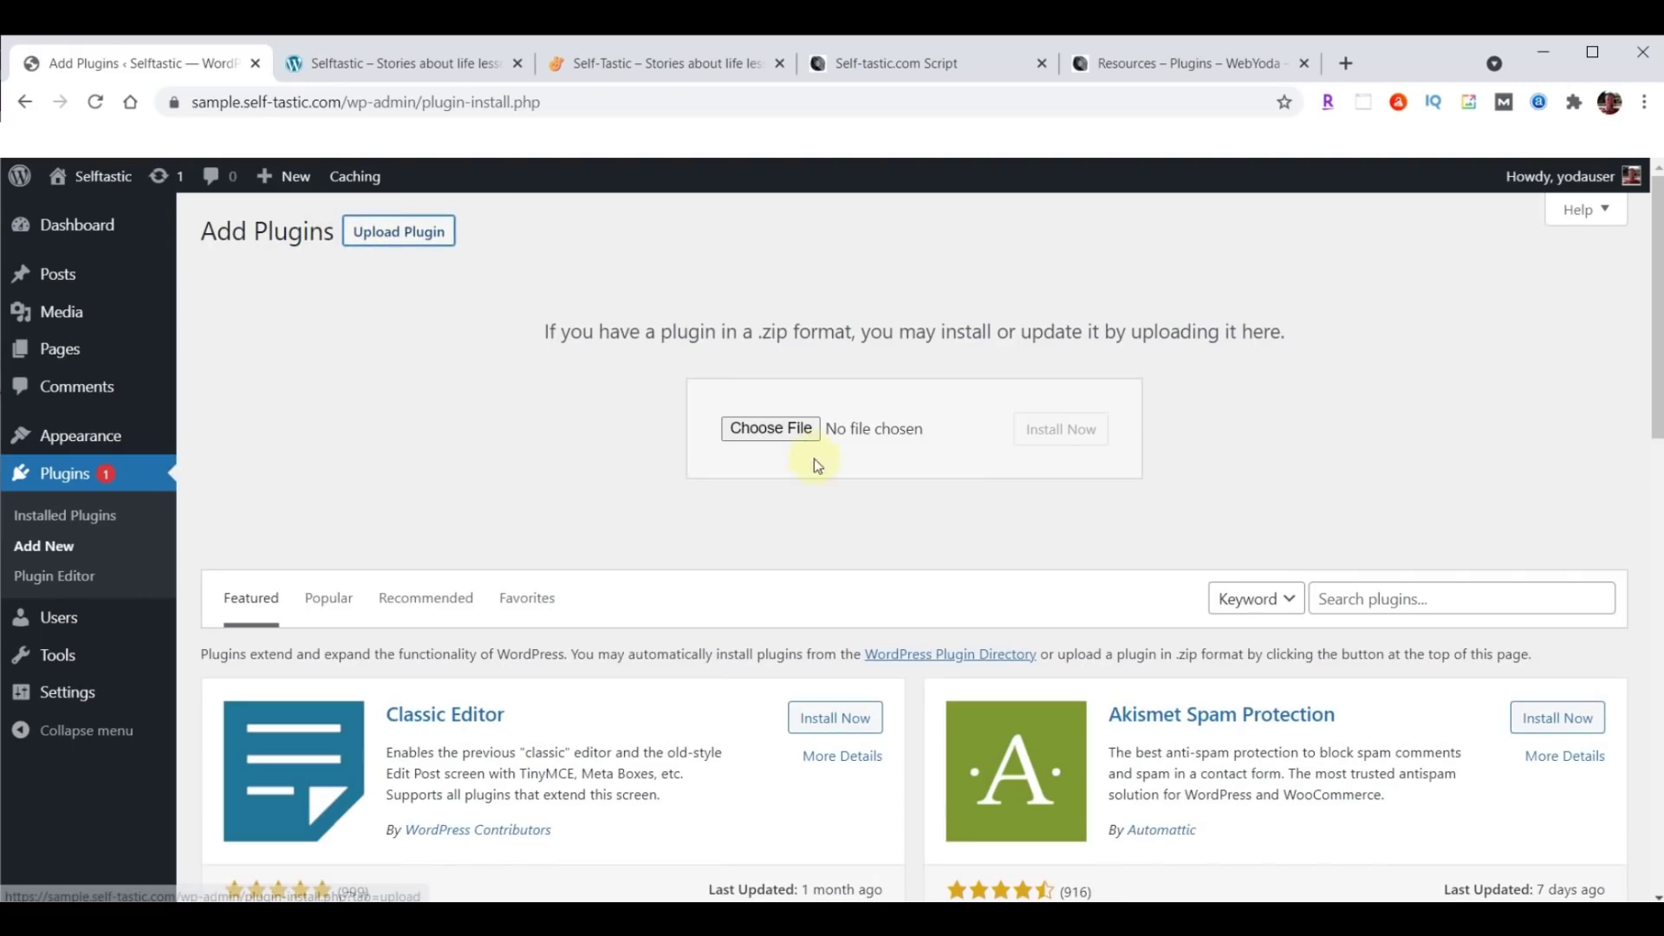
click(767, 428)
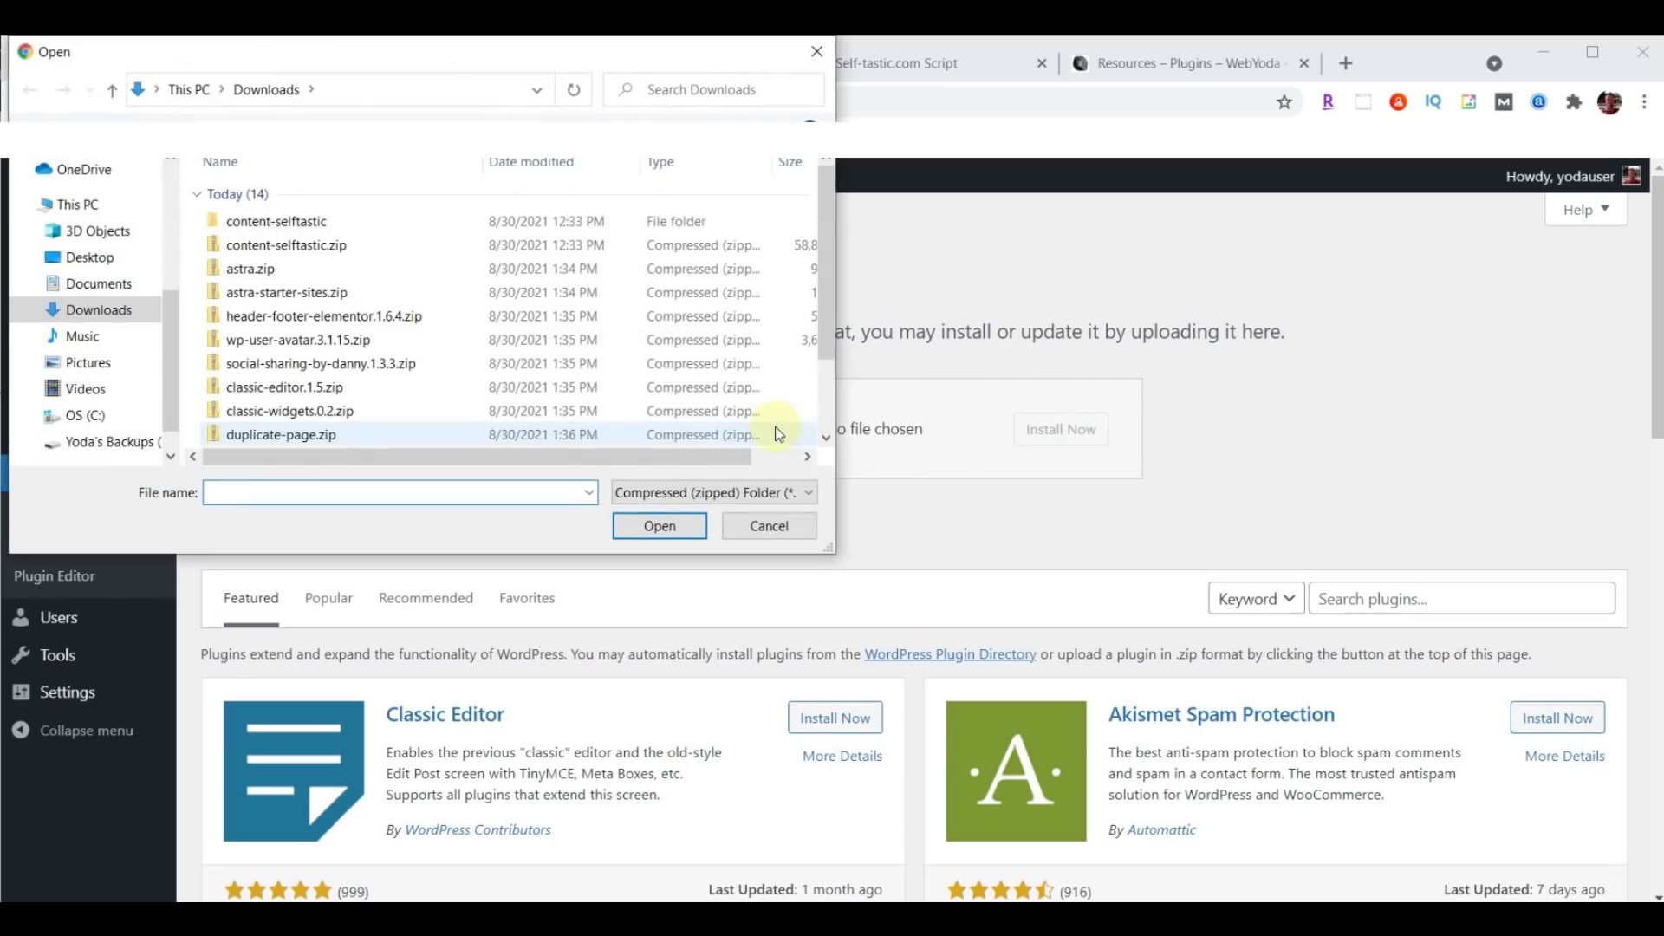
click(287, 327)
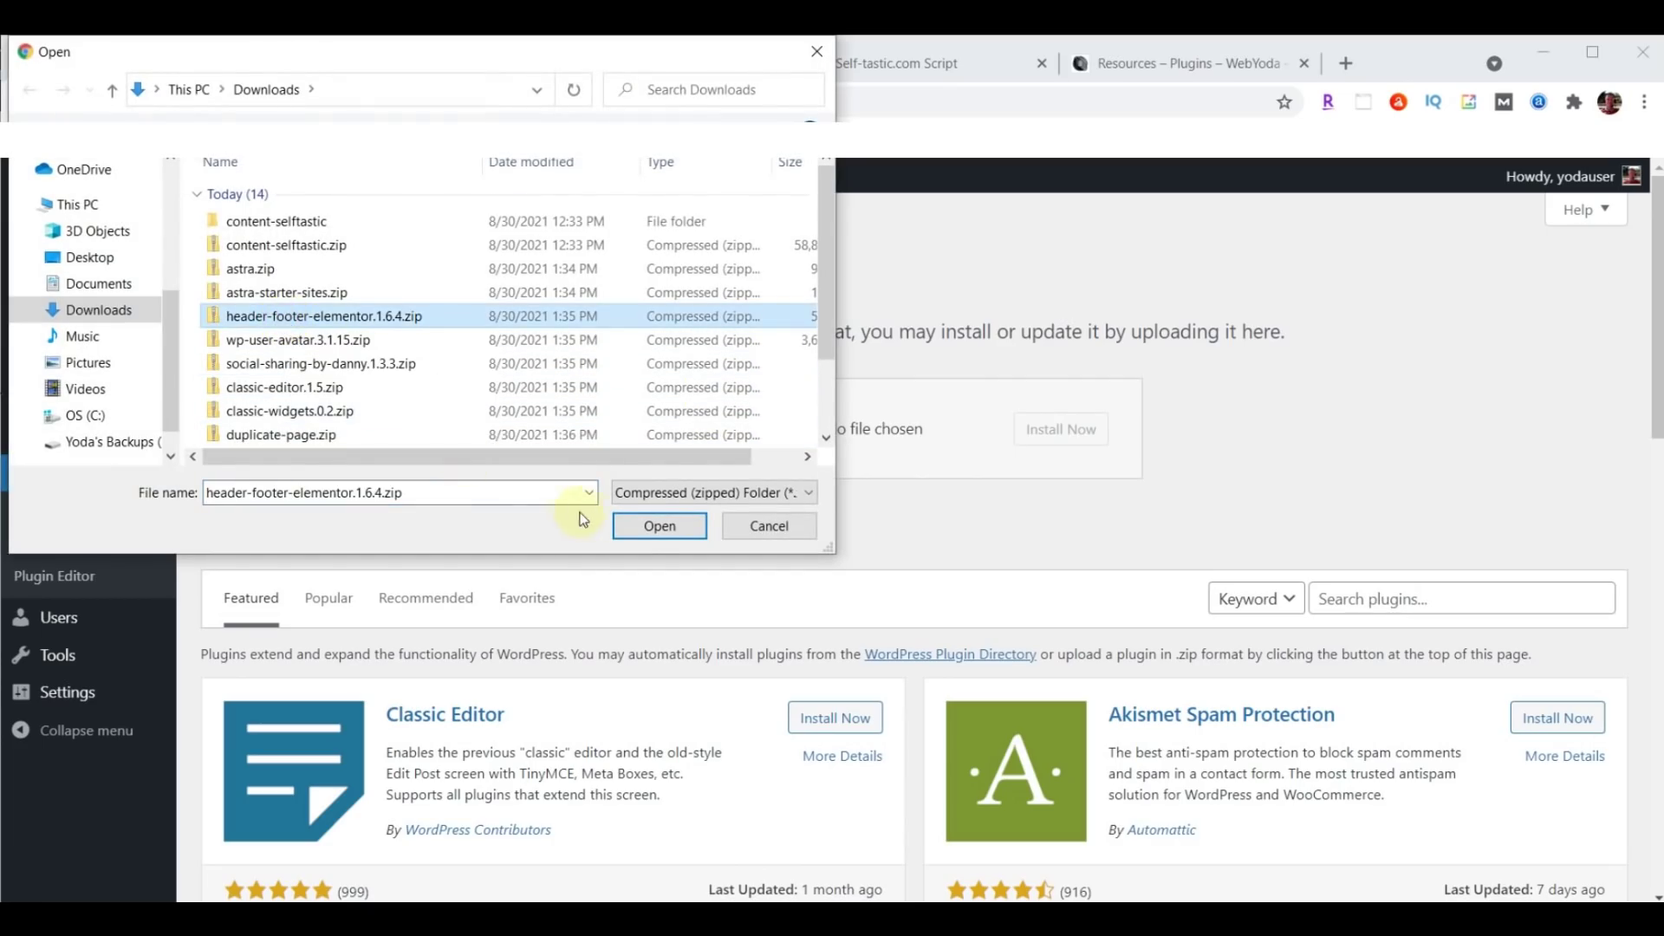
click(661, 526)
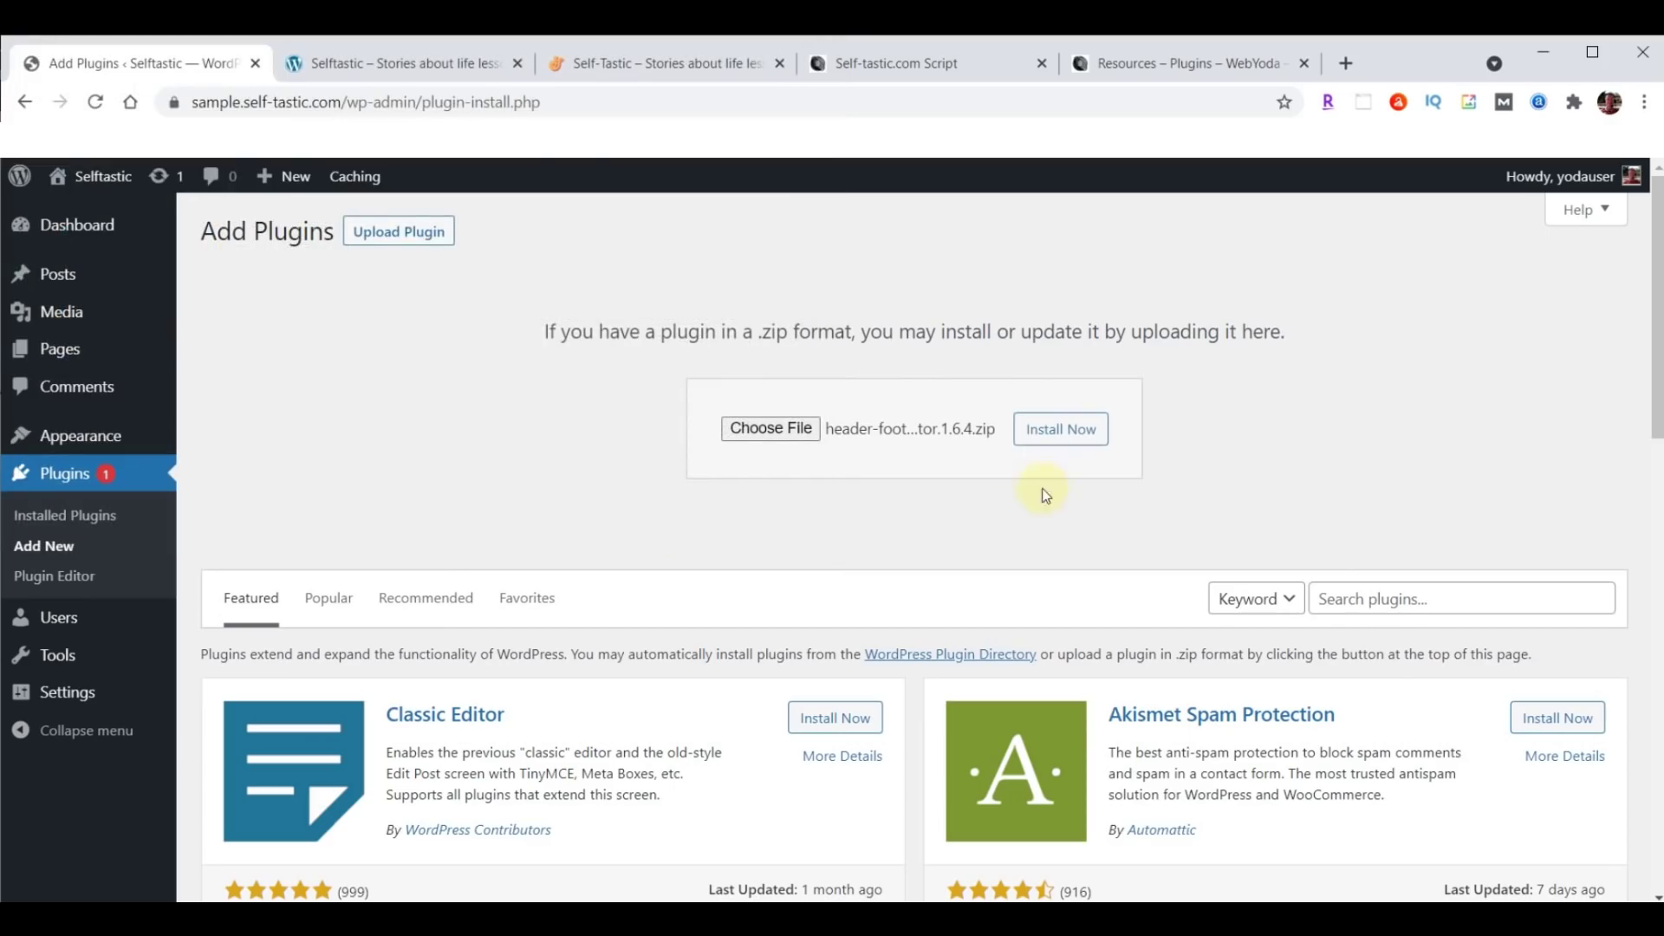
click(1074, 433)
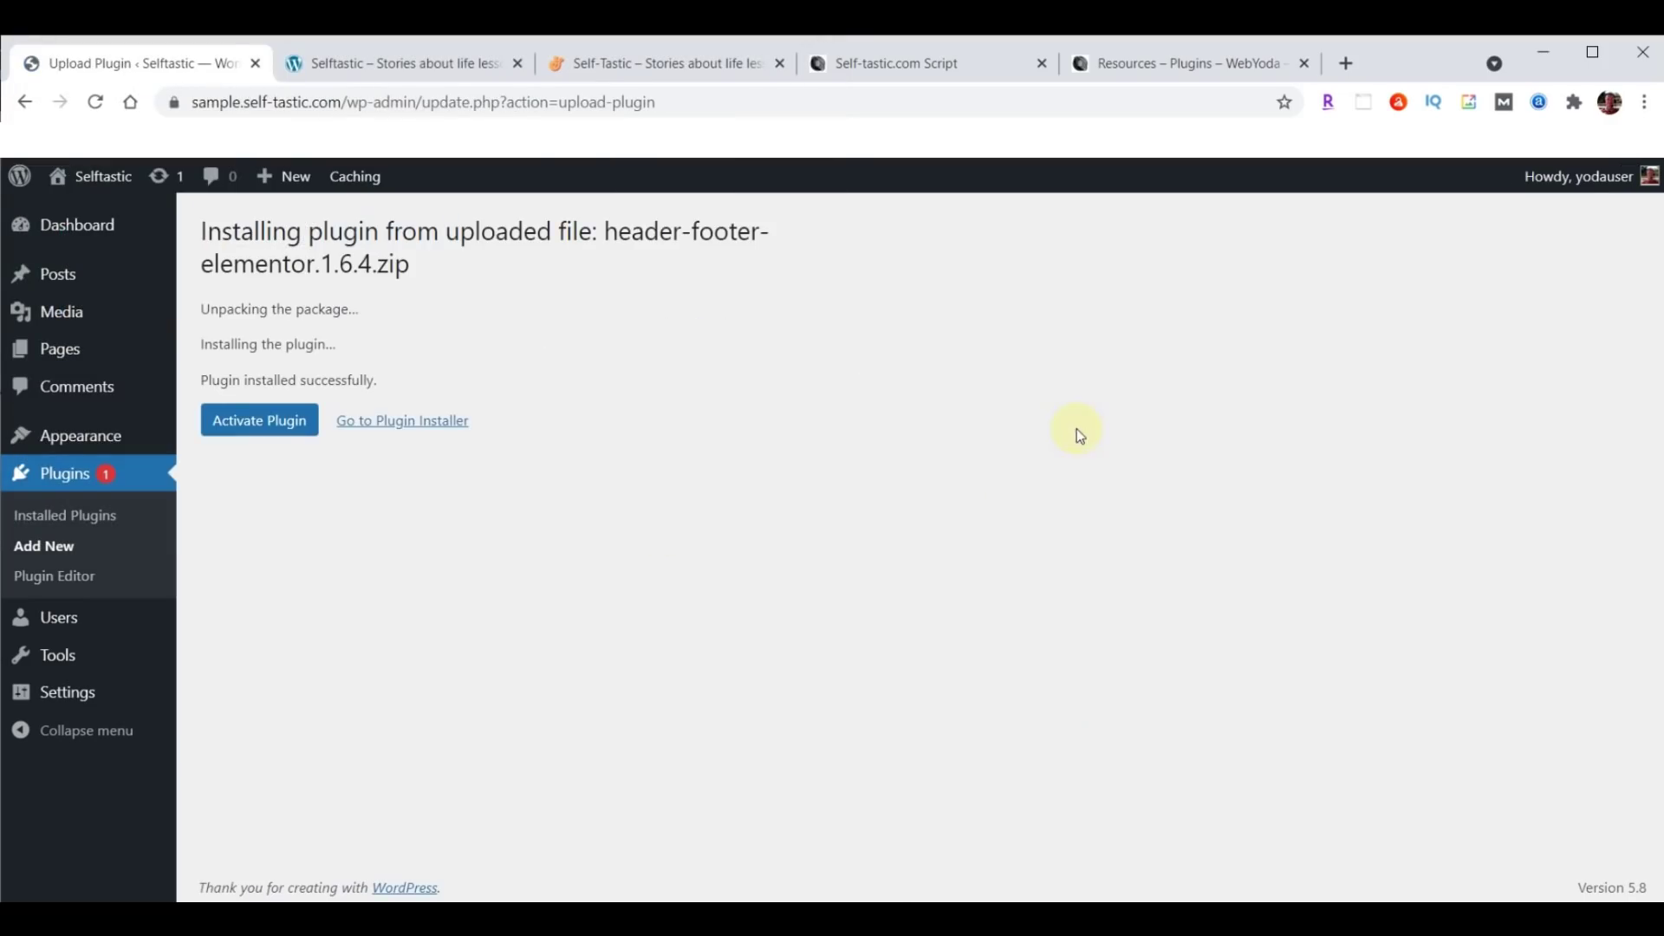
click(254, 423)
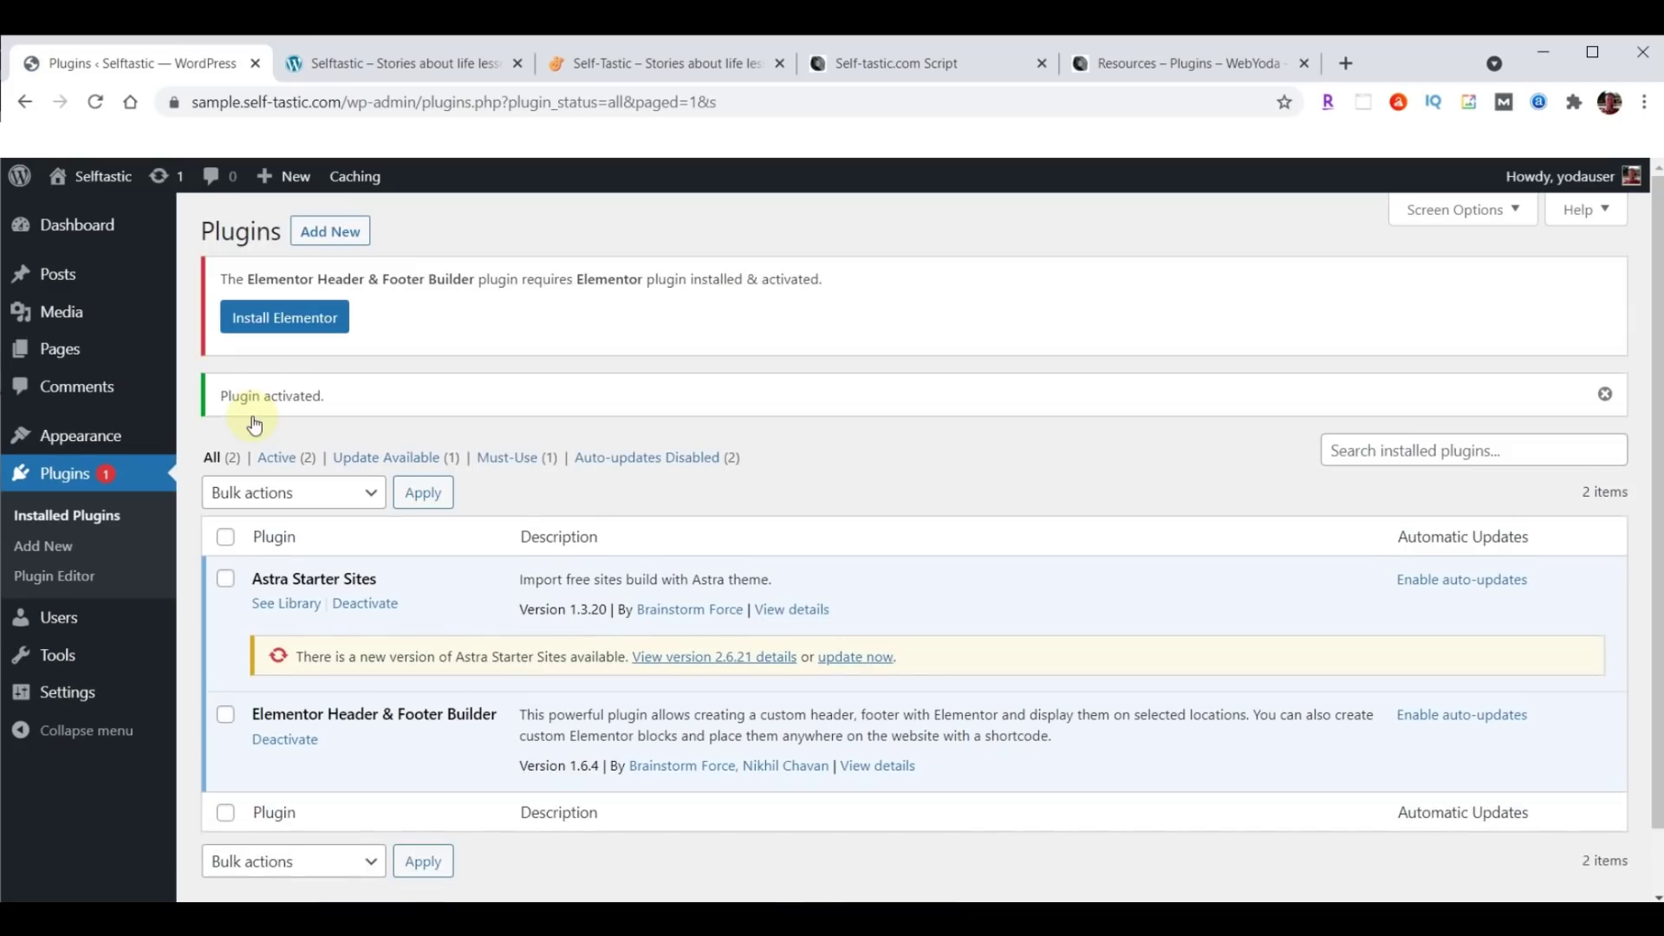
Upload wp-user-avatar.3.1.15.zip, install it, and activate it as ProfilePress.
click(331, 234)
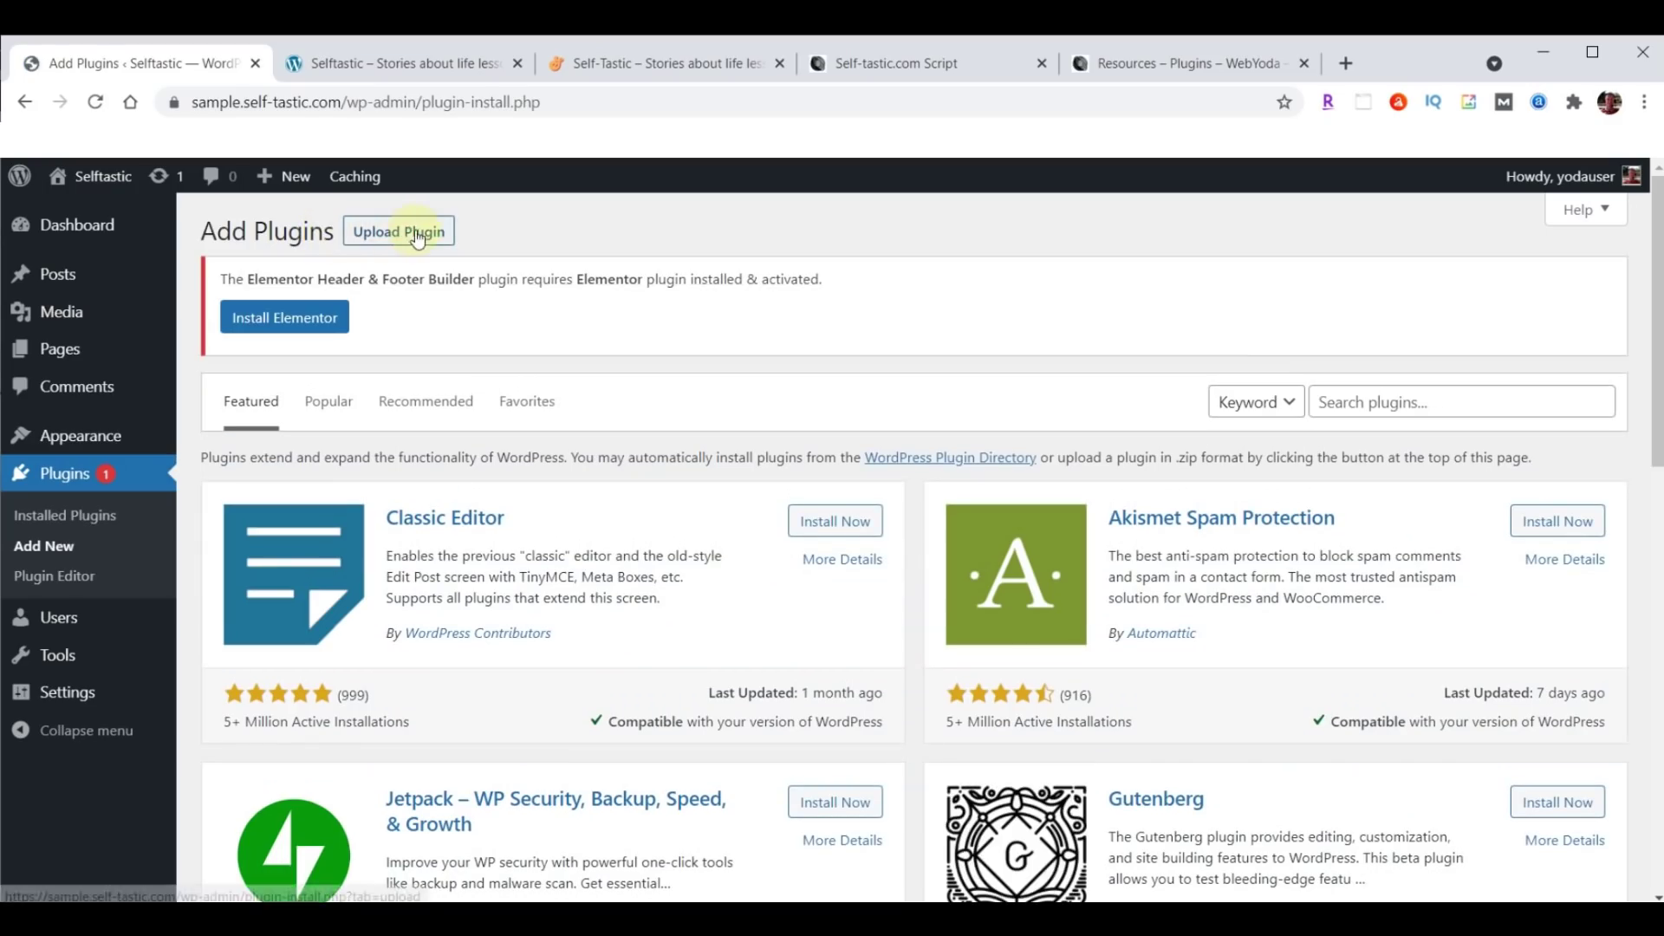
click(417, 237)
click(758, 547)
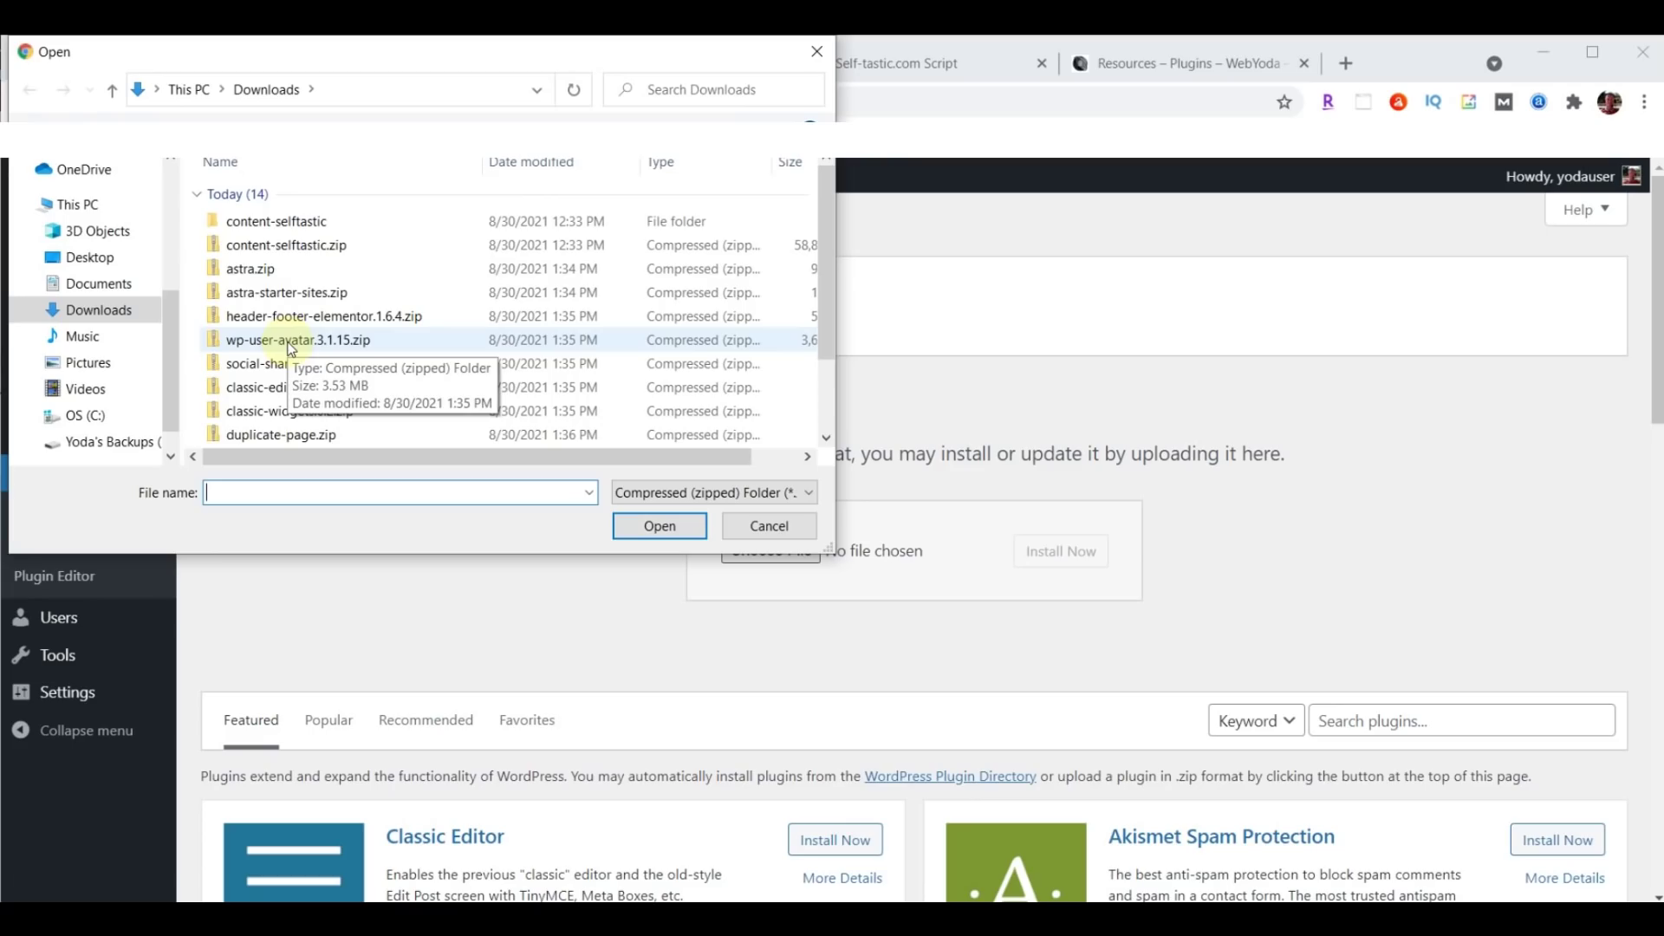
click(297, 347)
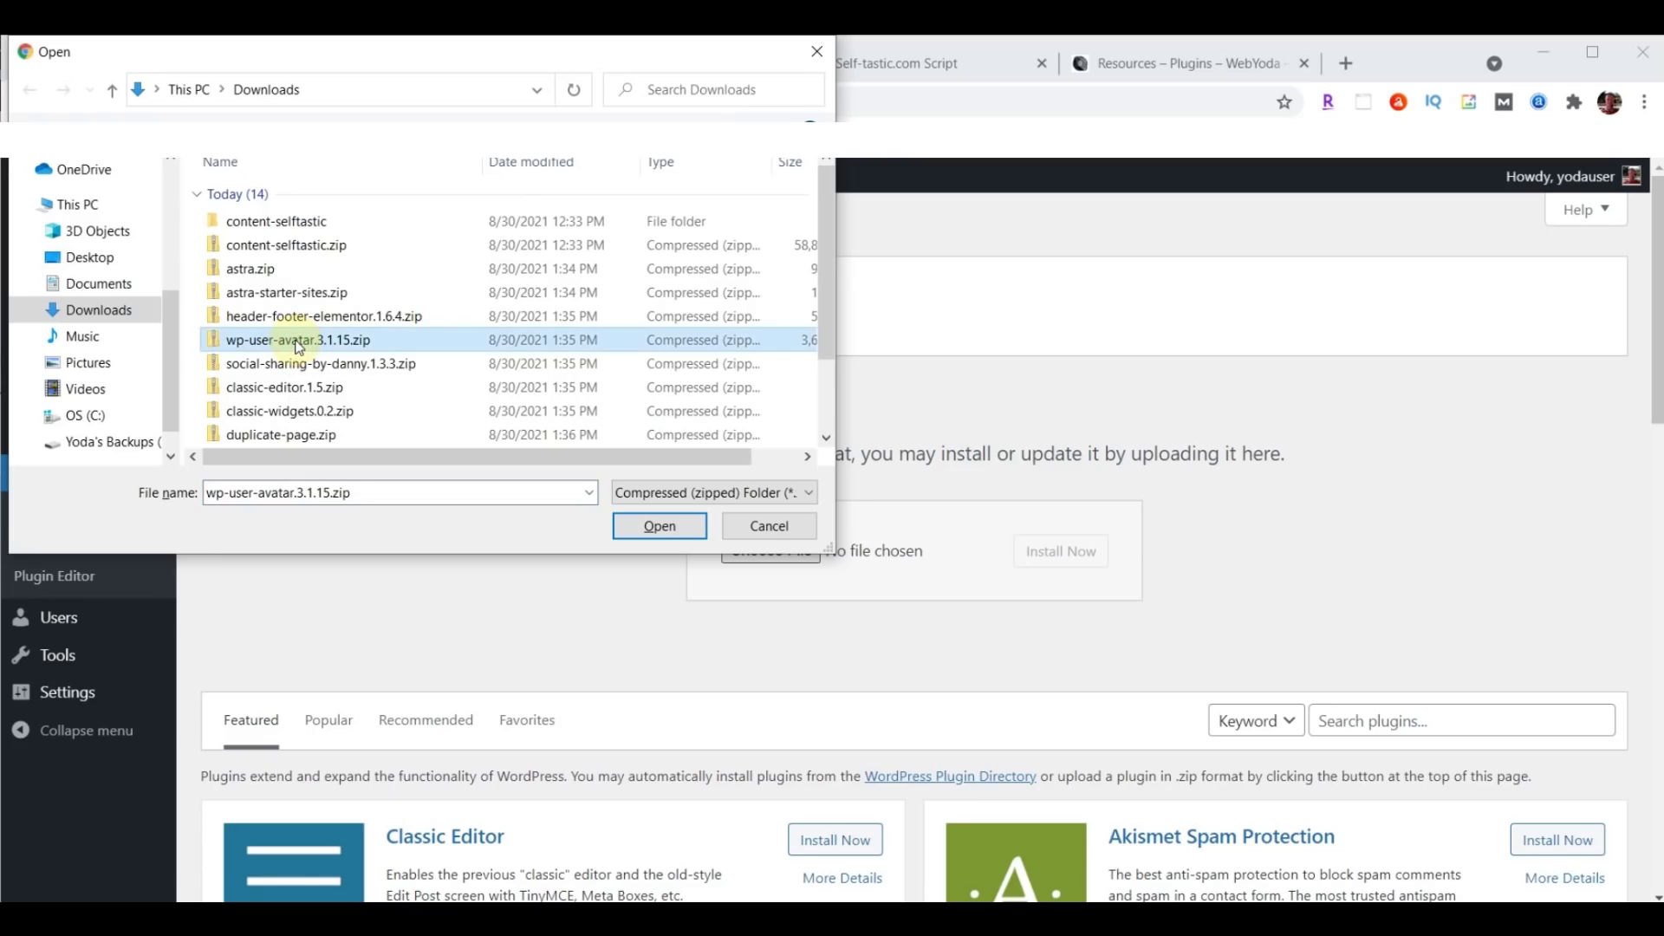
click(655, 526)
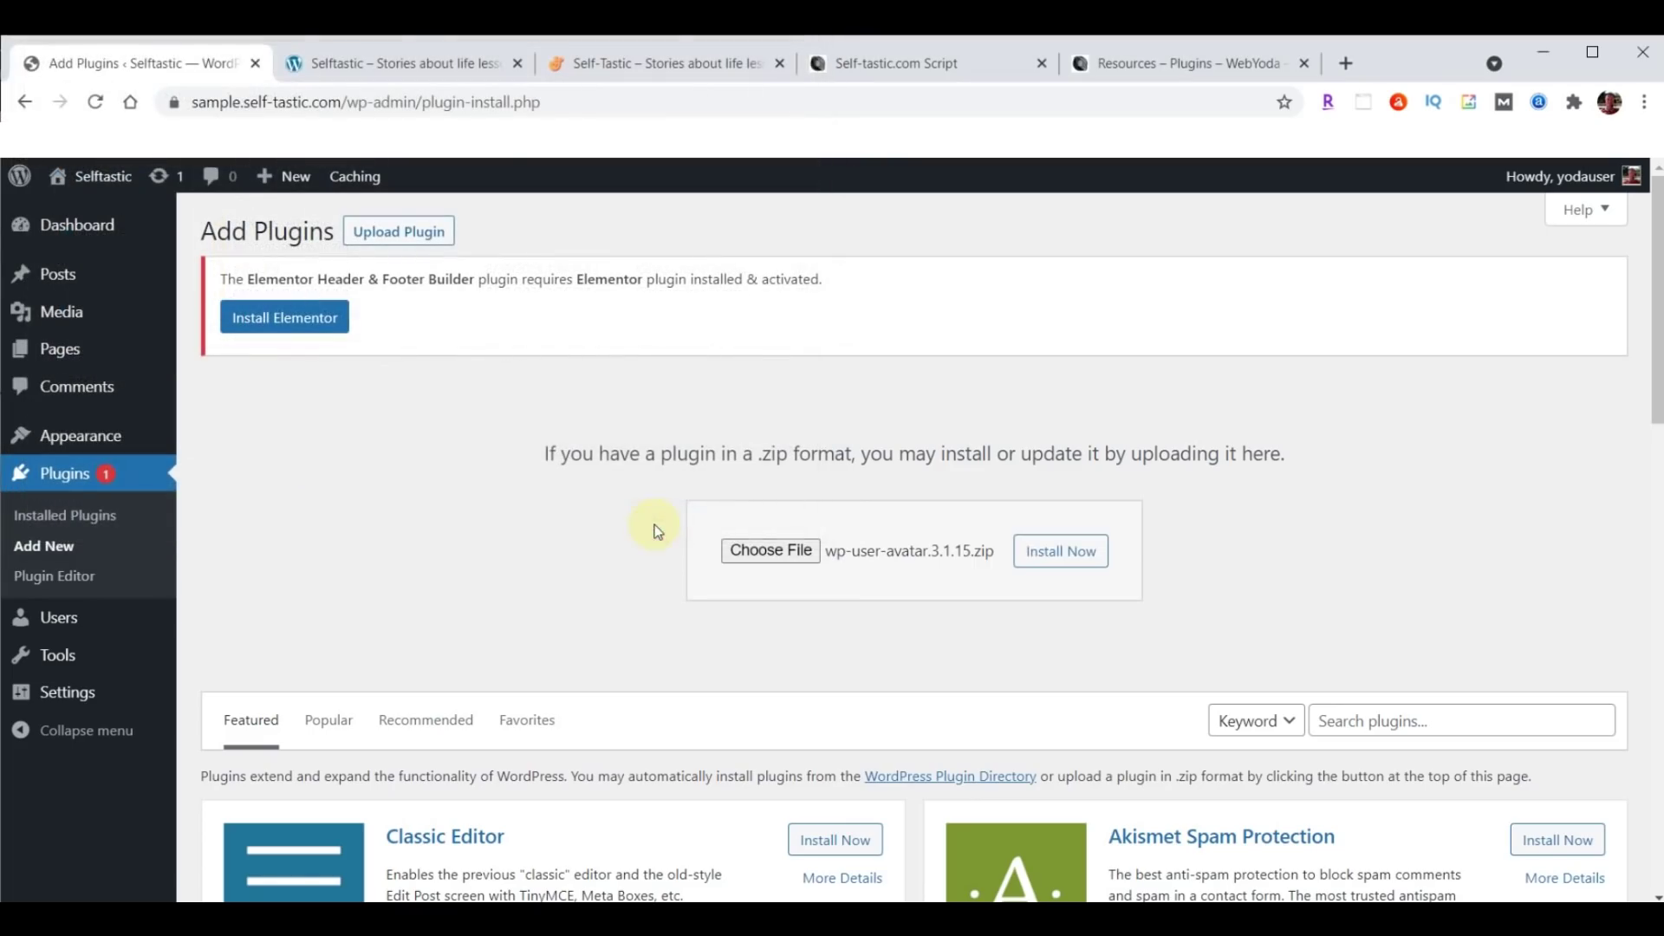
click(1077, 559)
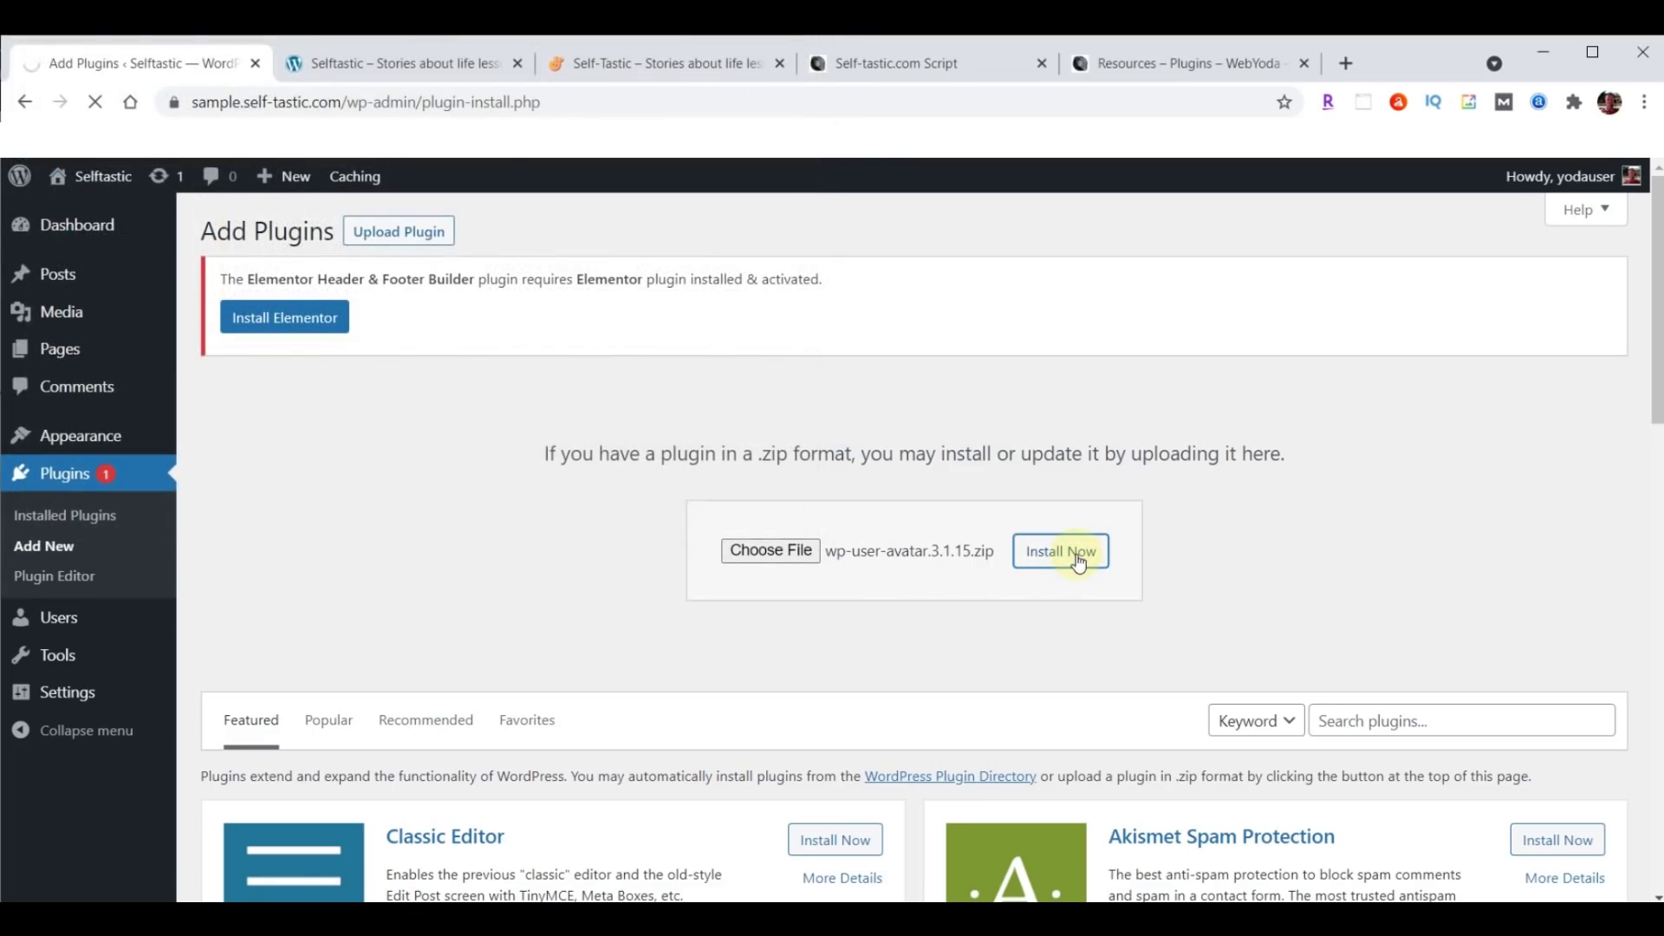
click(246, 392)
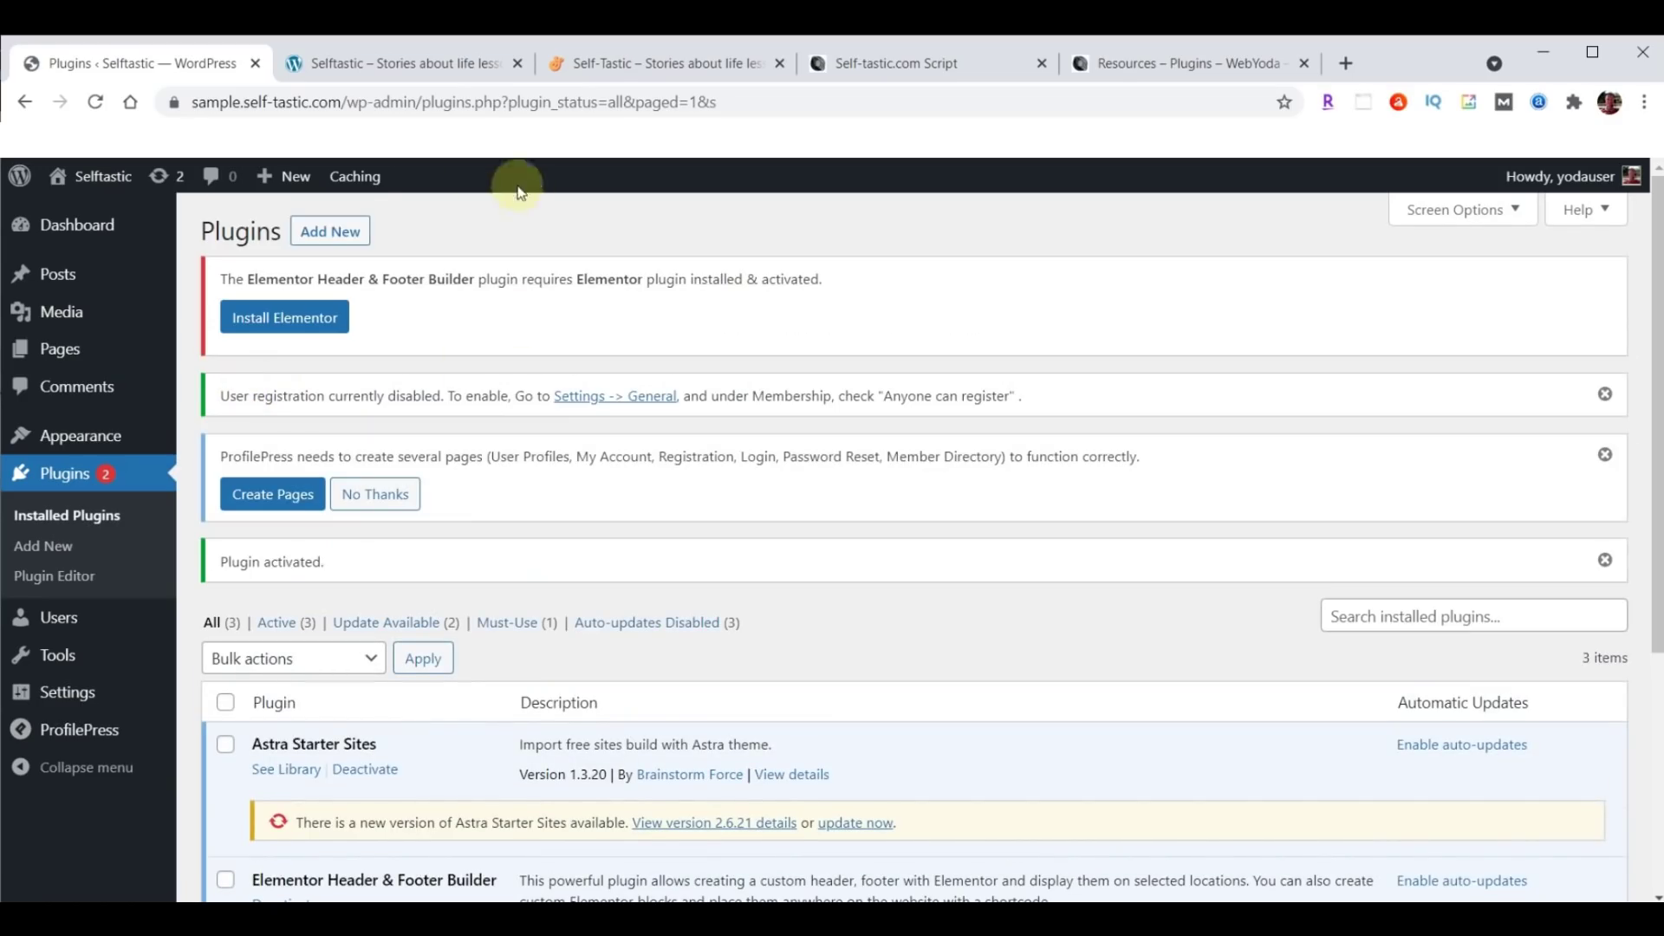
click(334, 235)
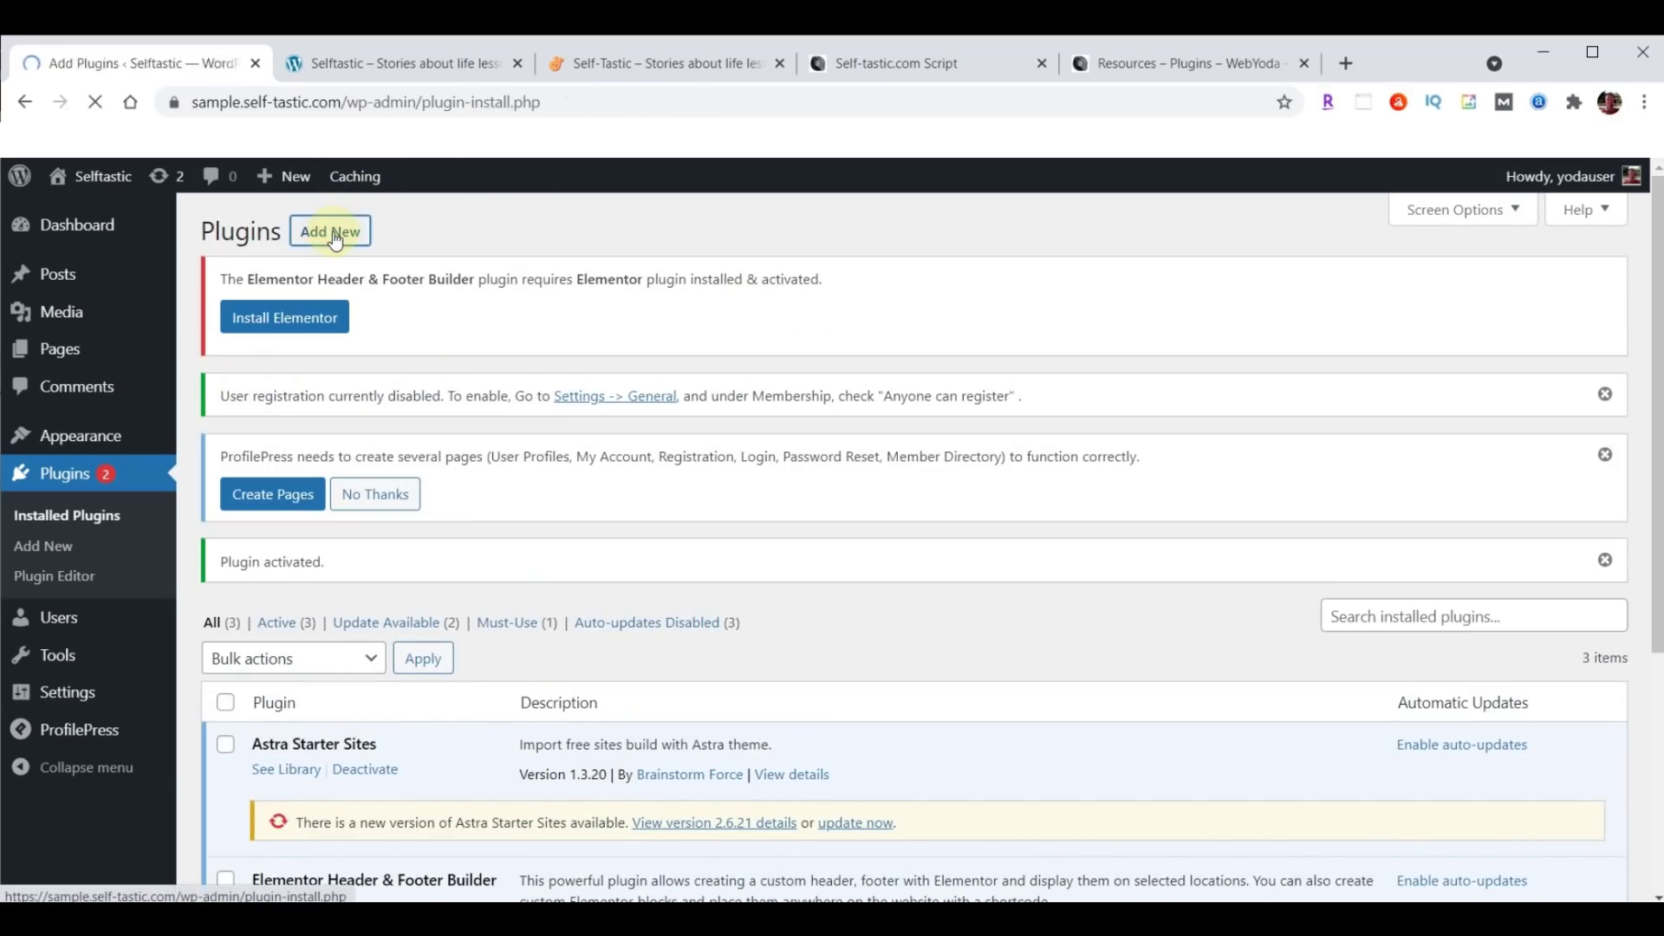
Upload, install and activate the social-sharing-by-danny.1.3.3.zip plugin.
click(411, 234)
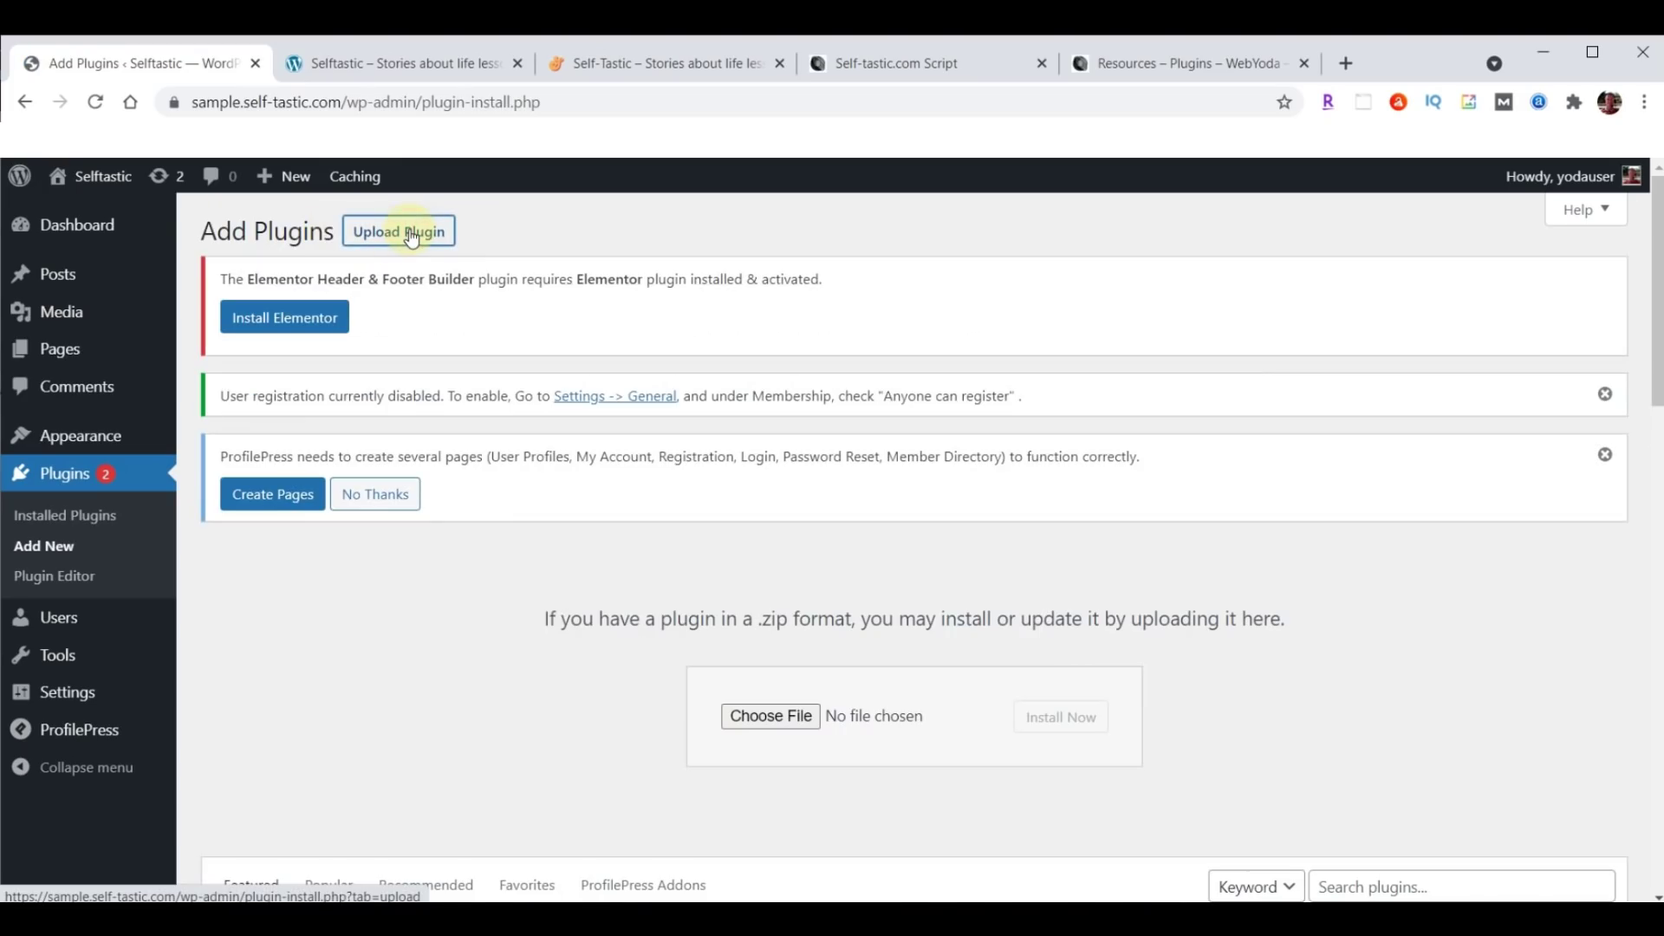
click(760, 717)
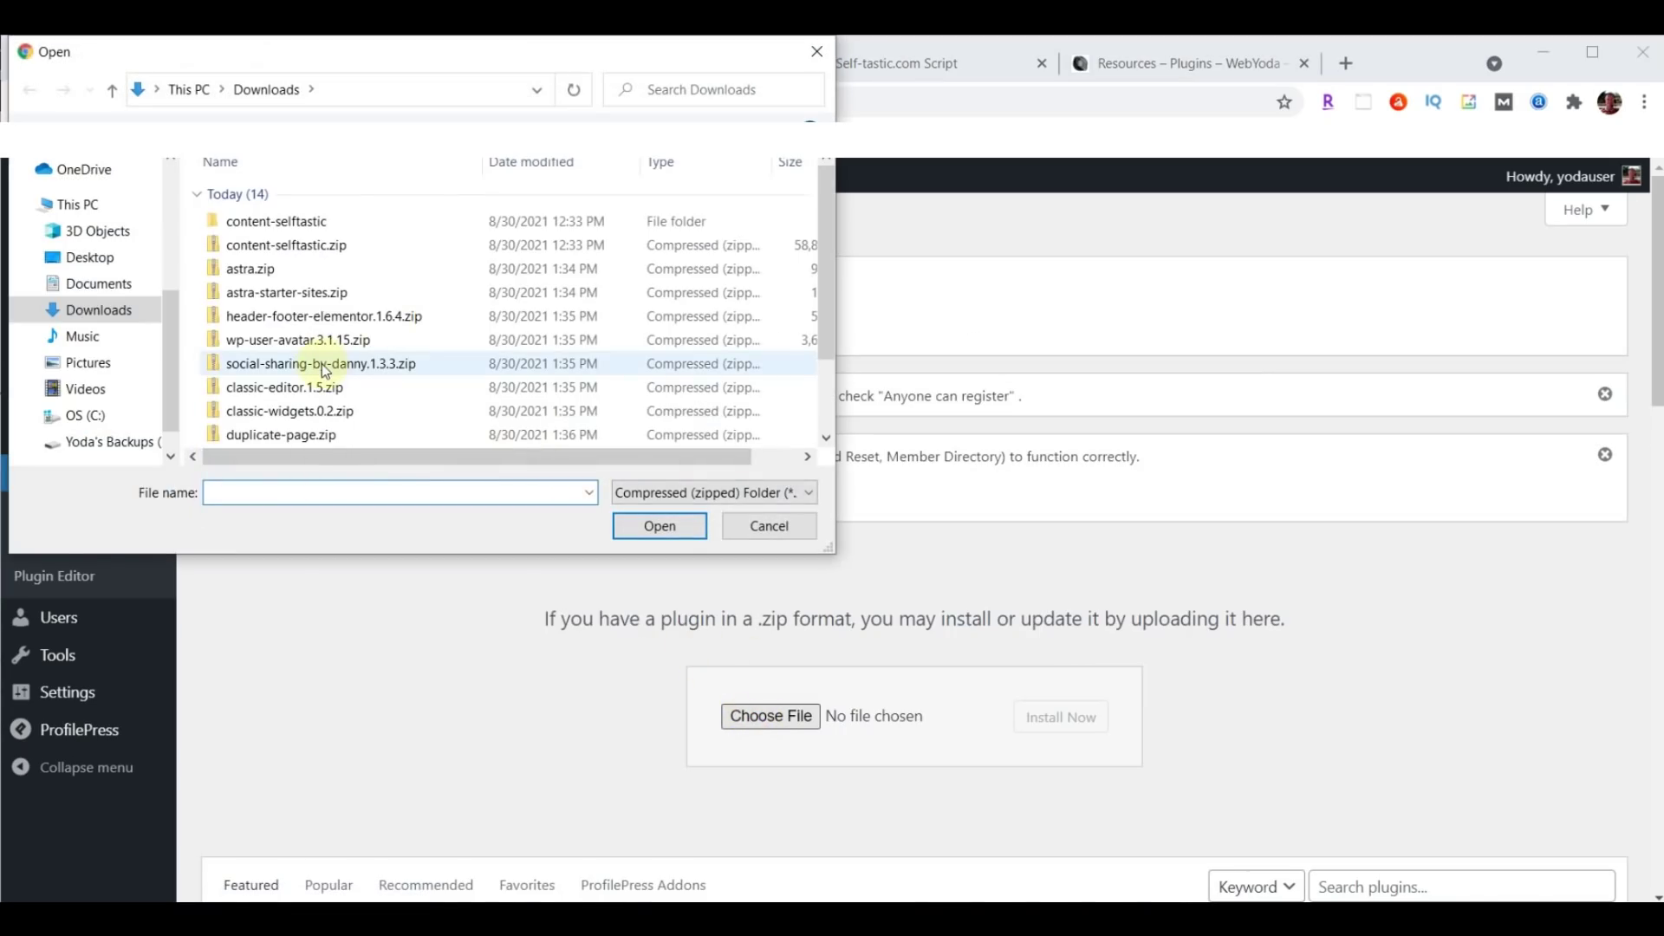
click(325, 368)
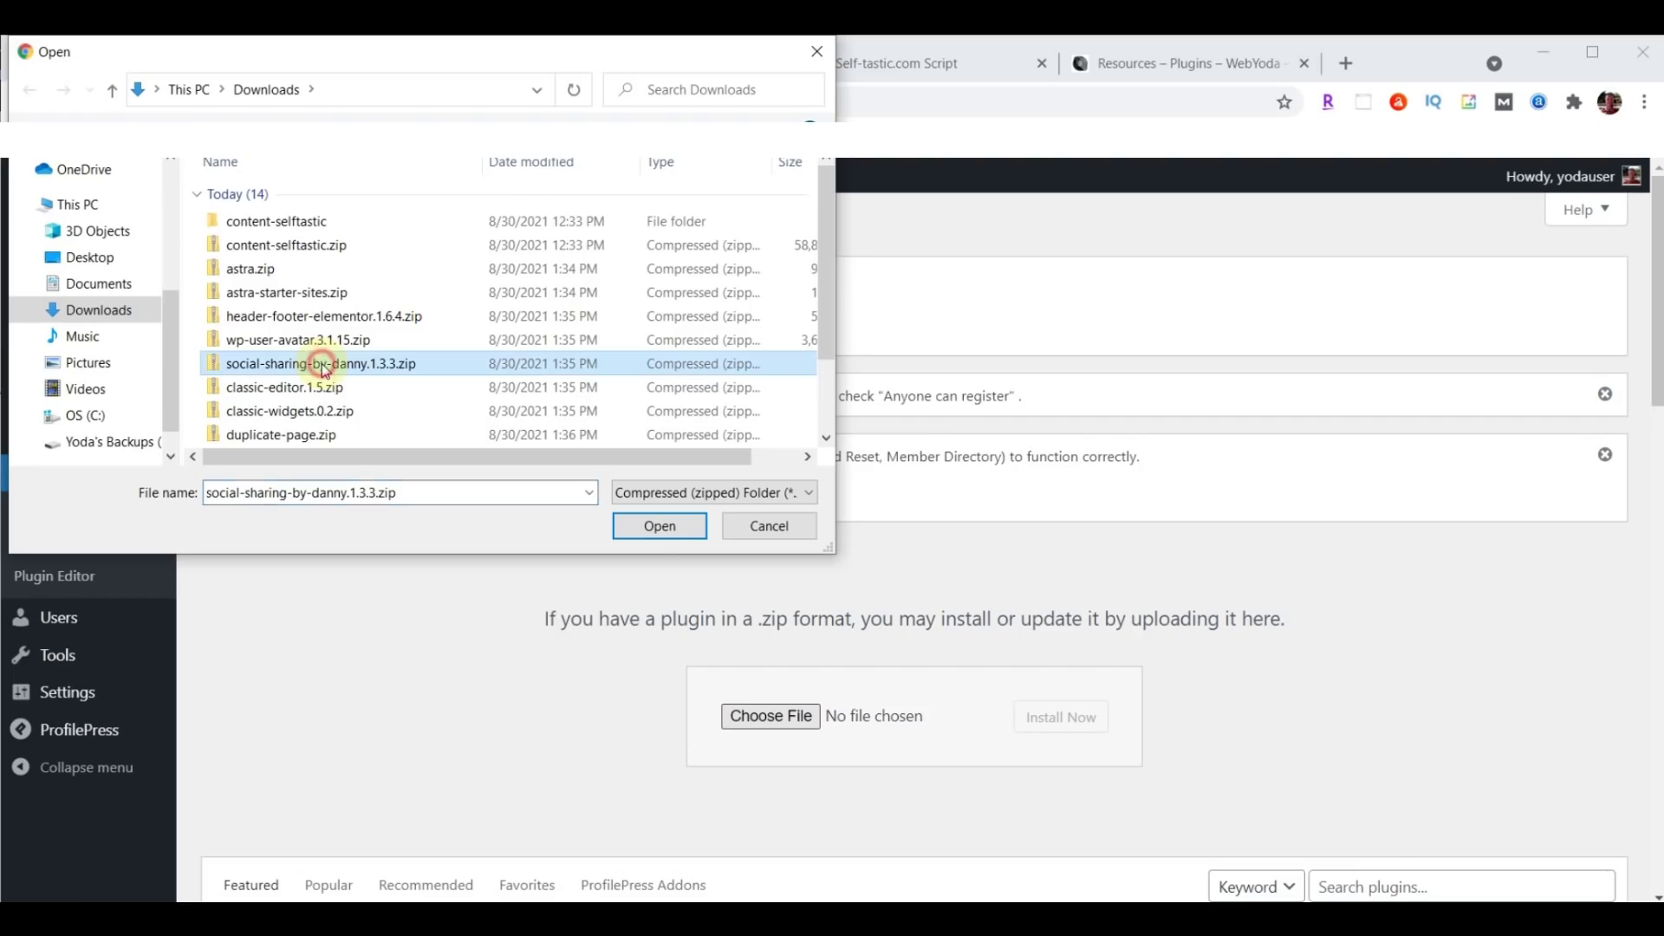
click(652, 526)
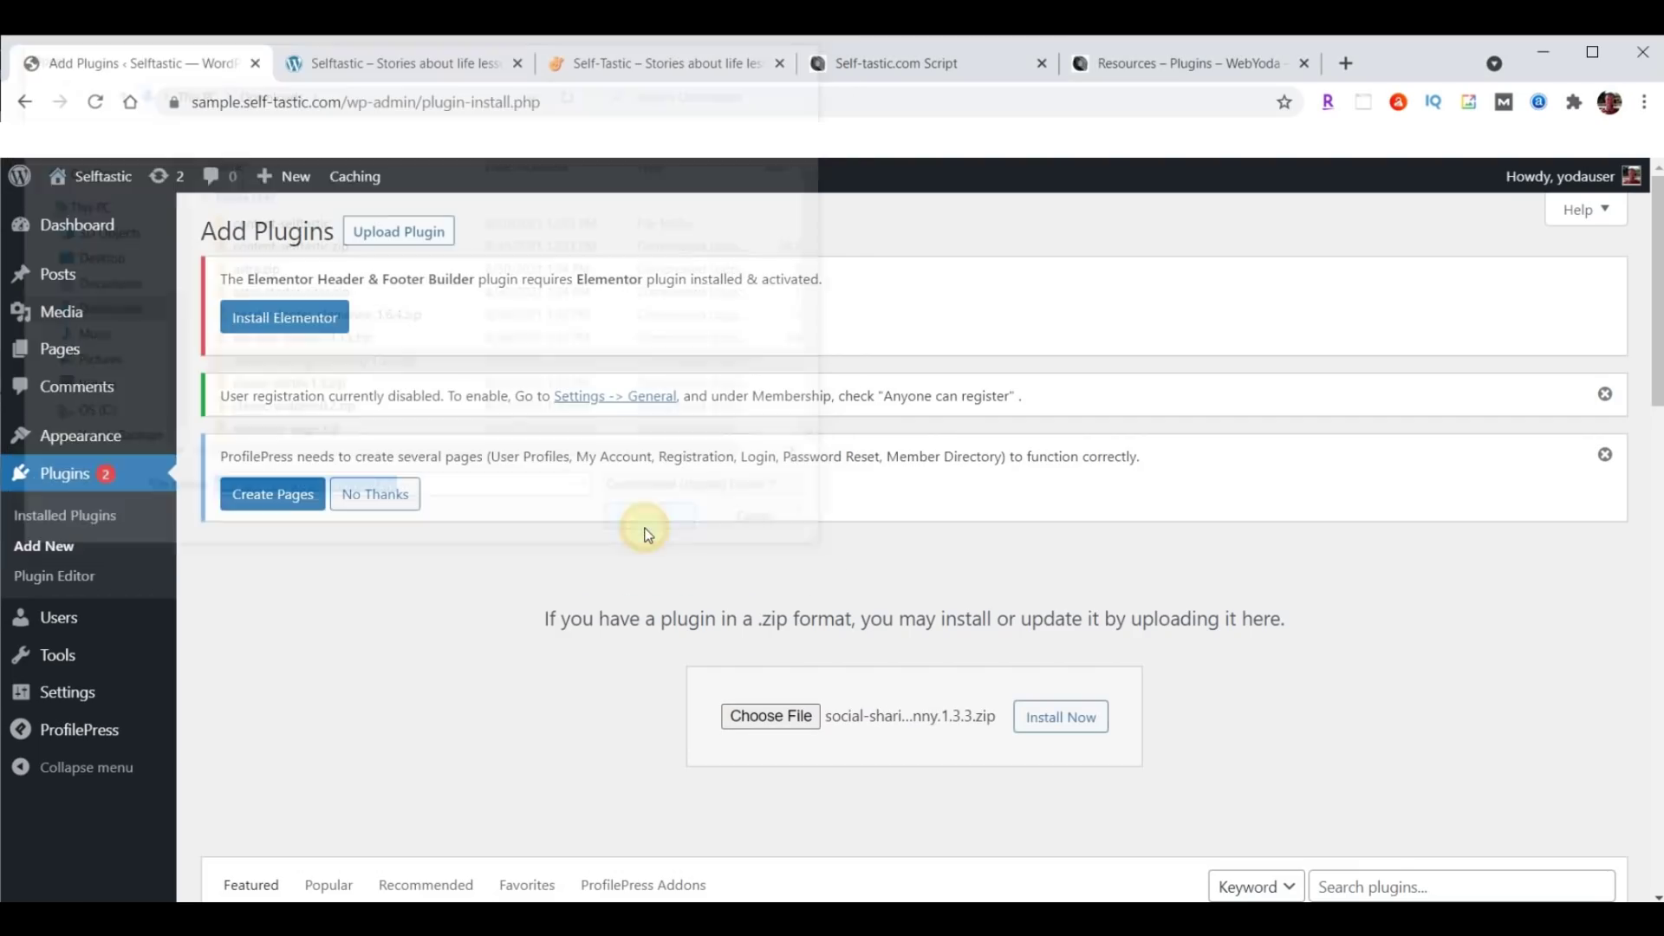
click(1060, 718)
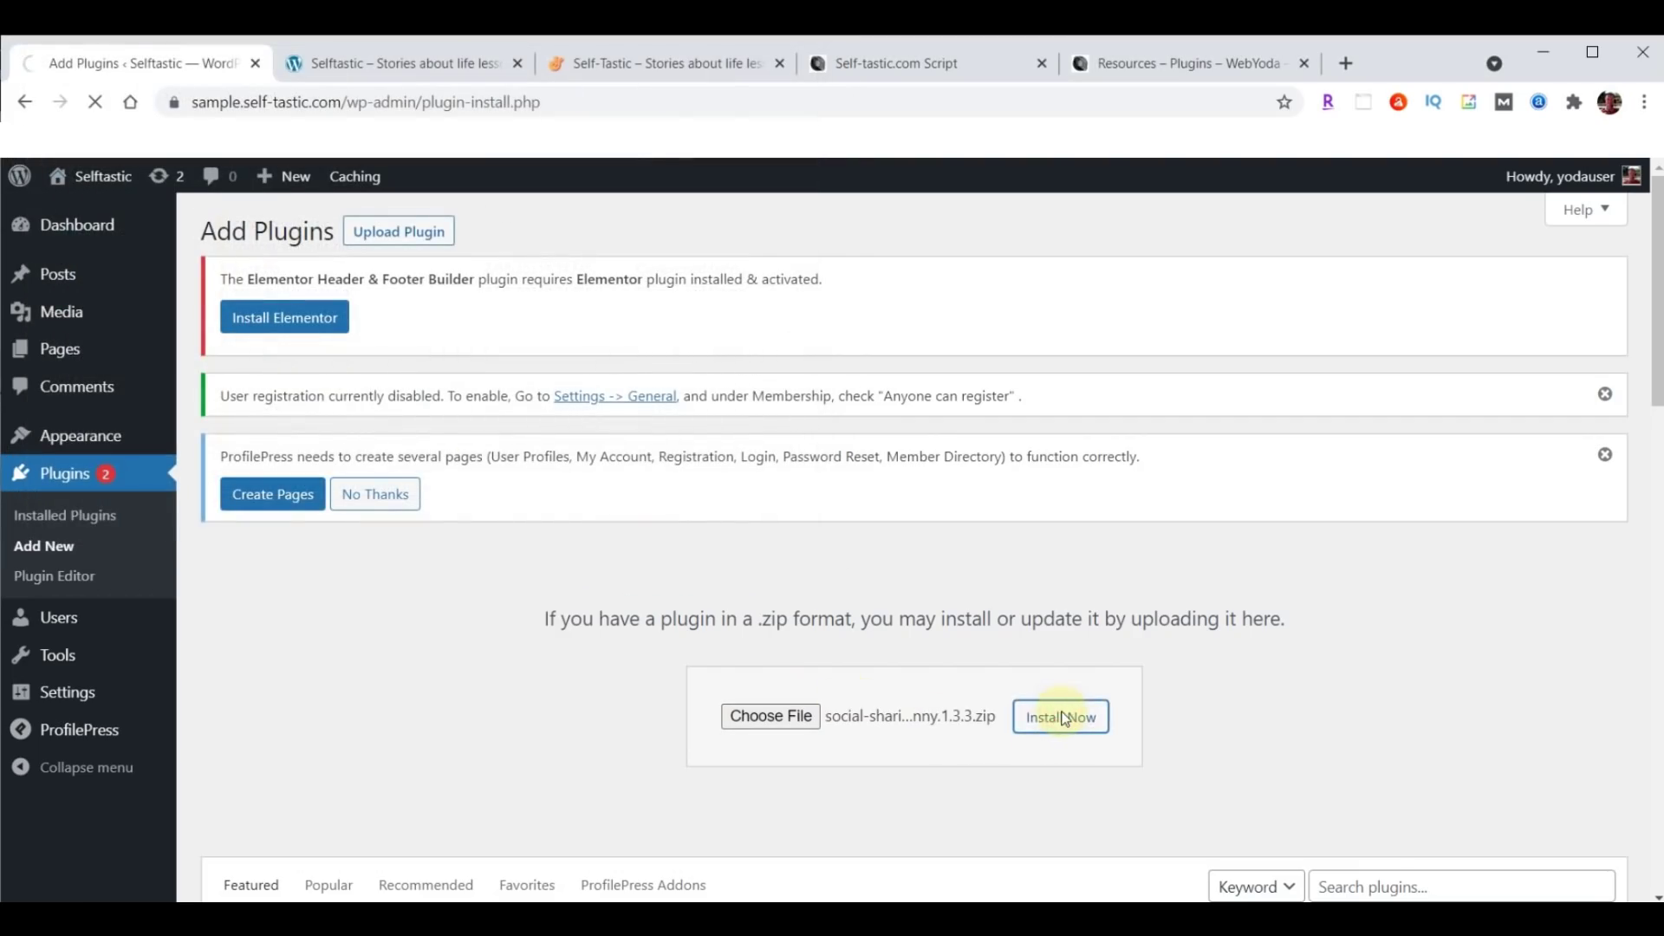
click(272, 627)
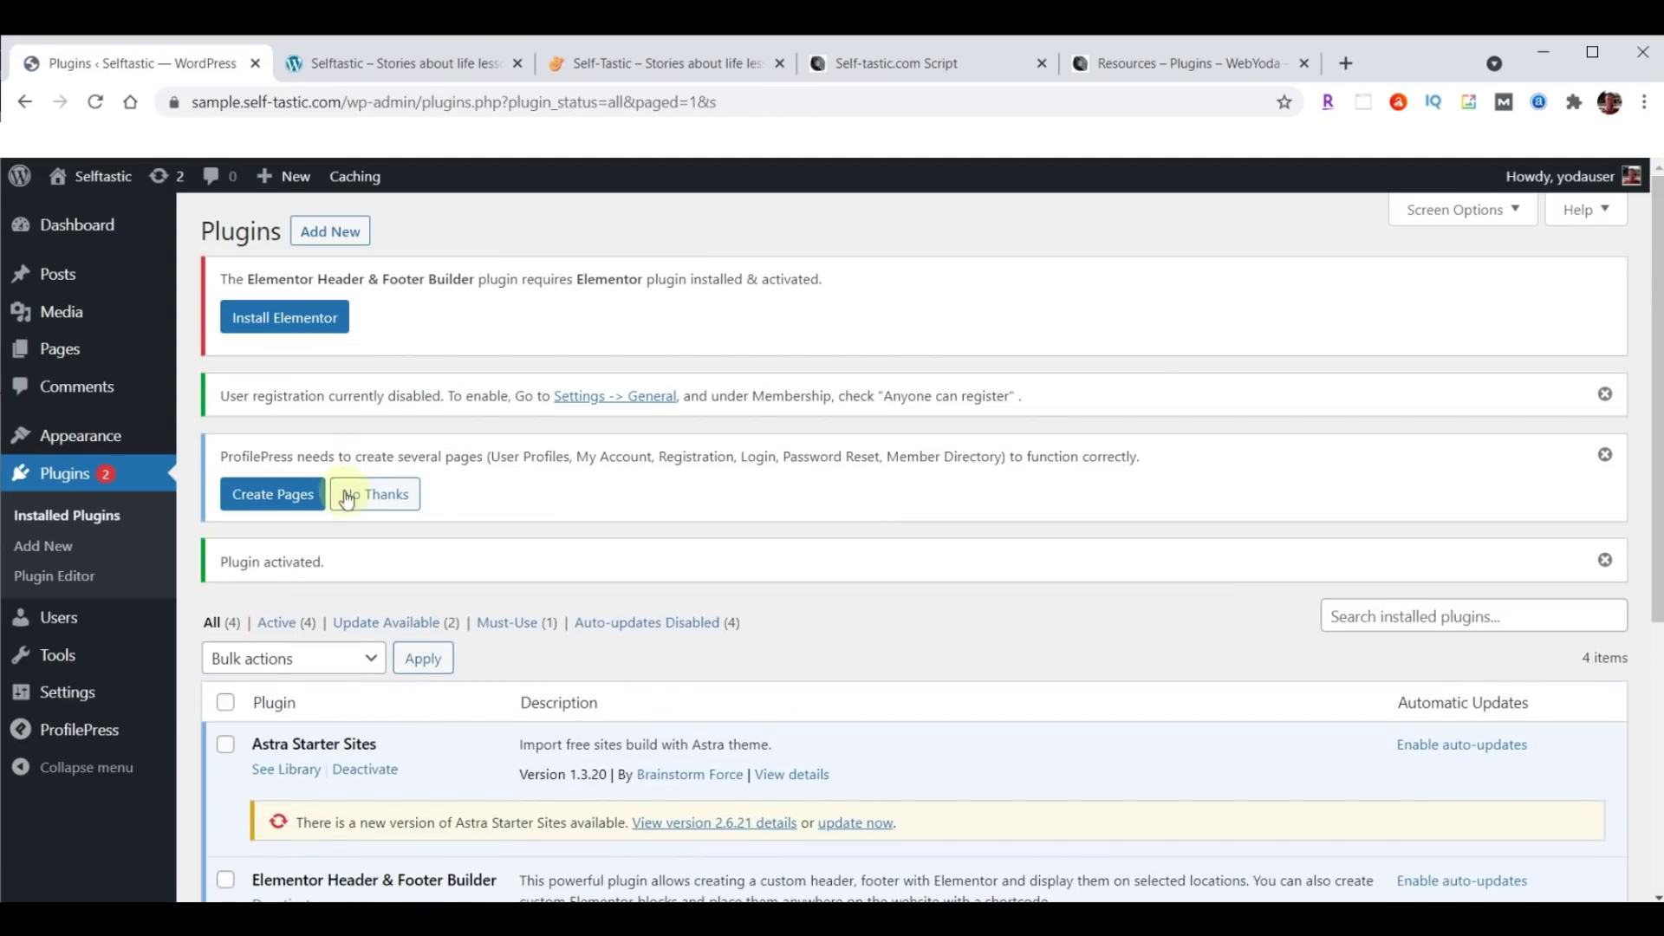
Upload classic-editor.1.5.zip from Downloads, install it and activate Classic Editor.
click(342, 239)
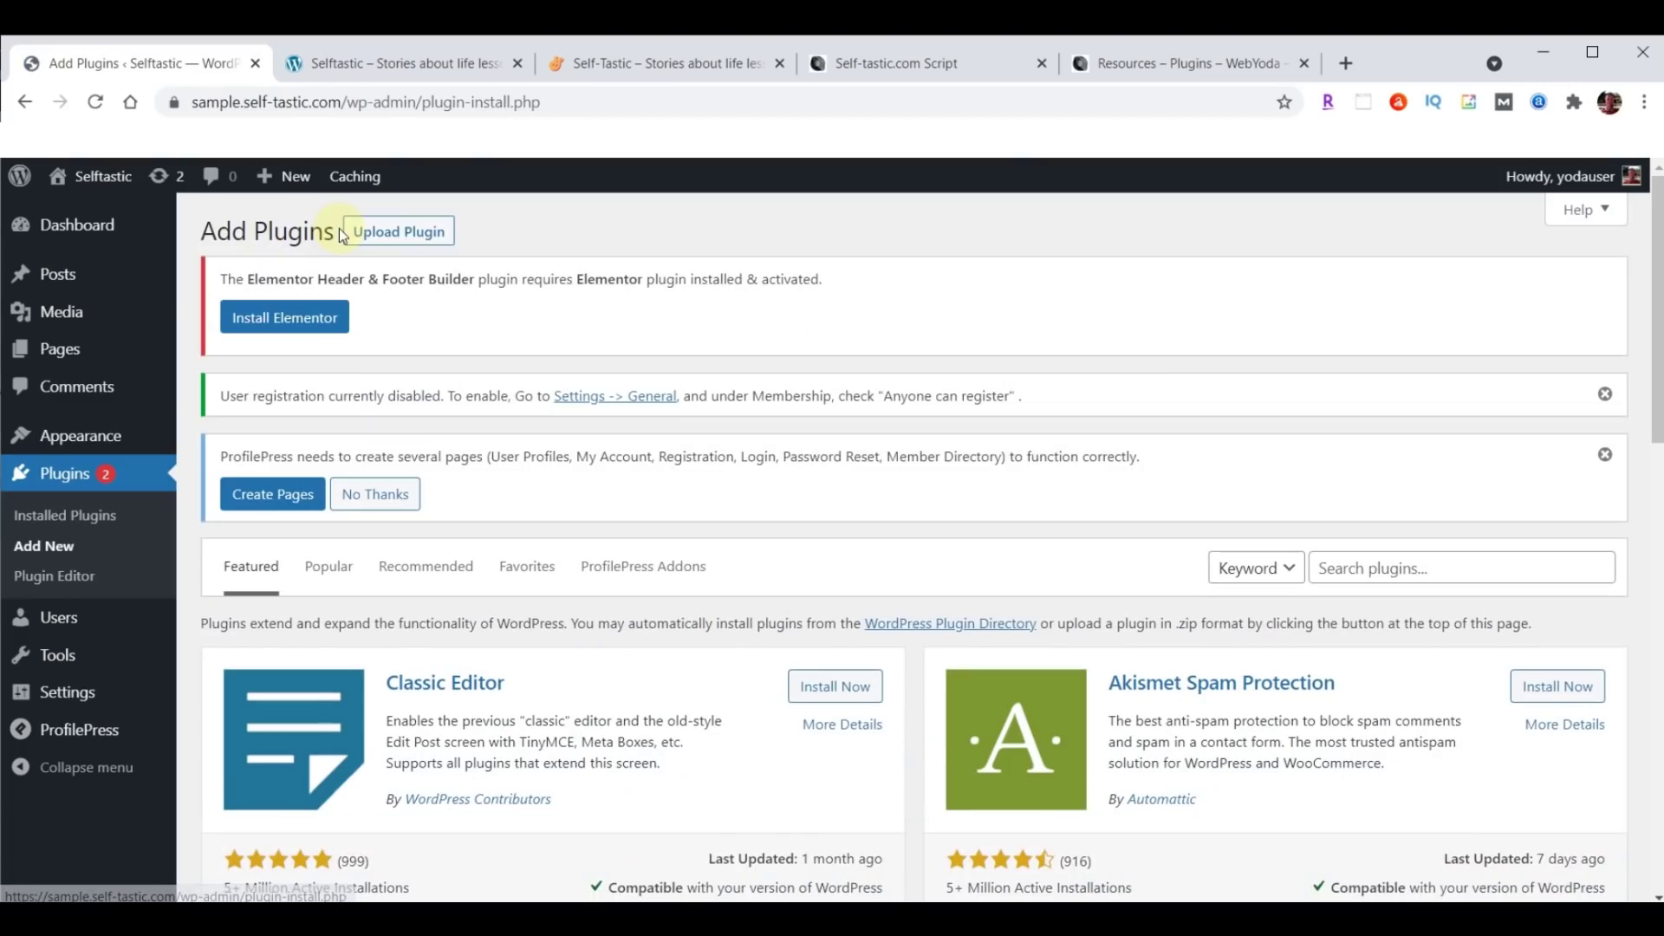
click(399, 232)
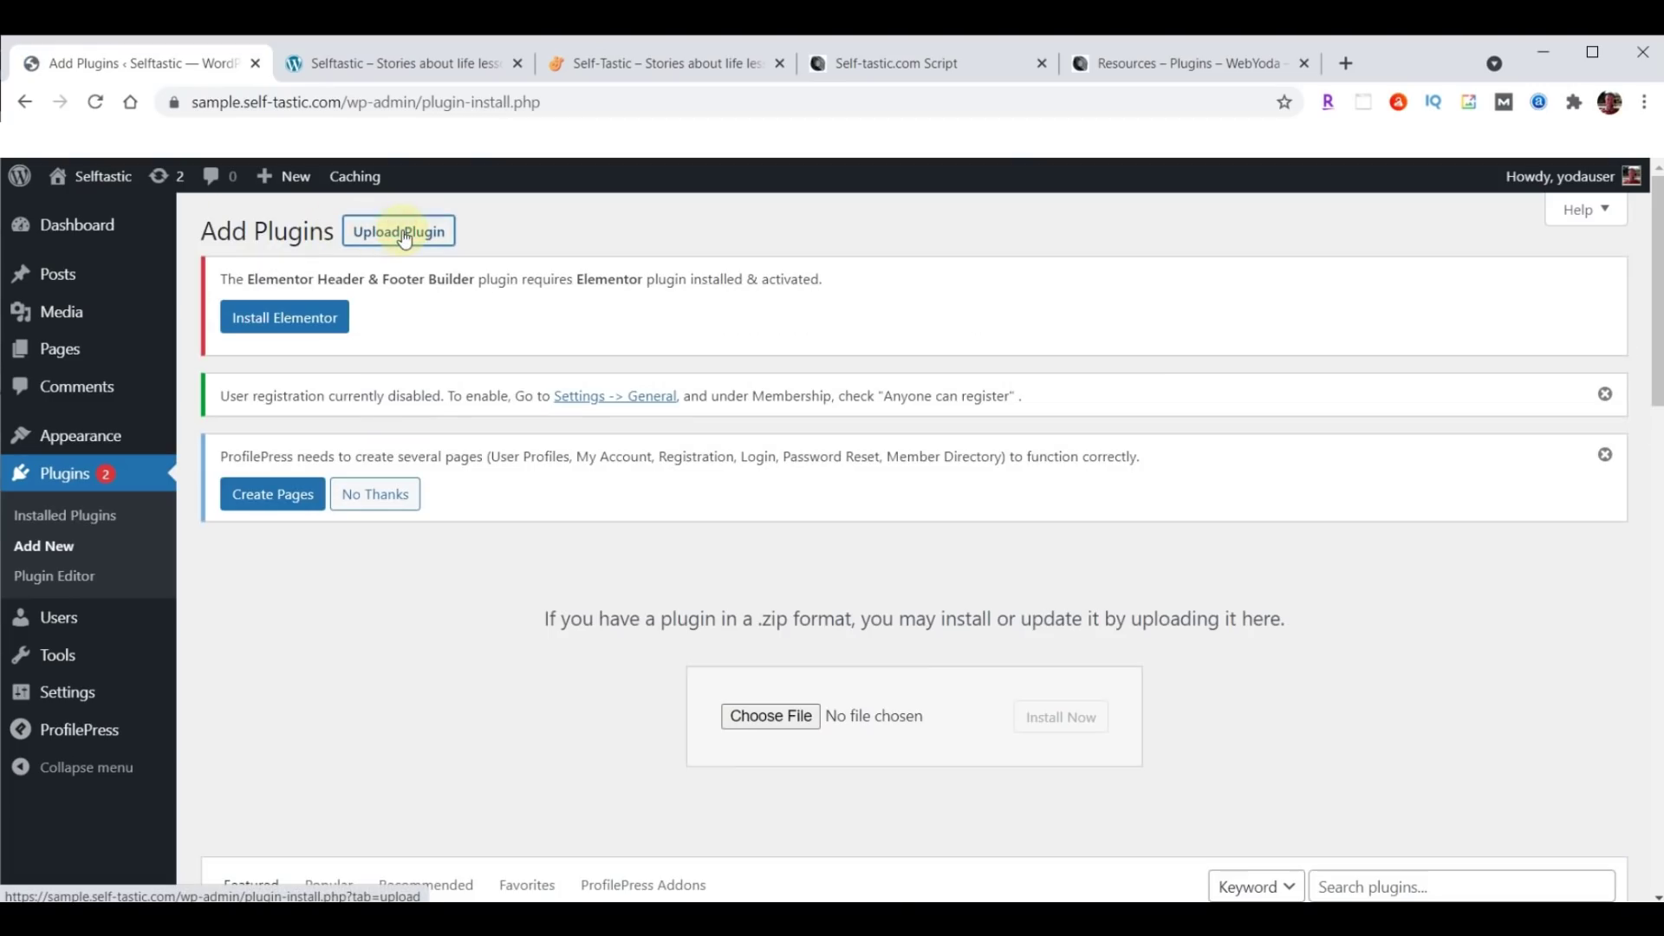
click(791, 715)
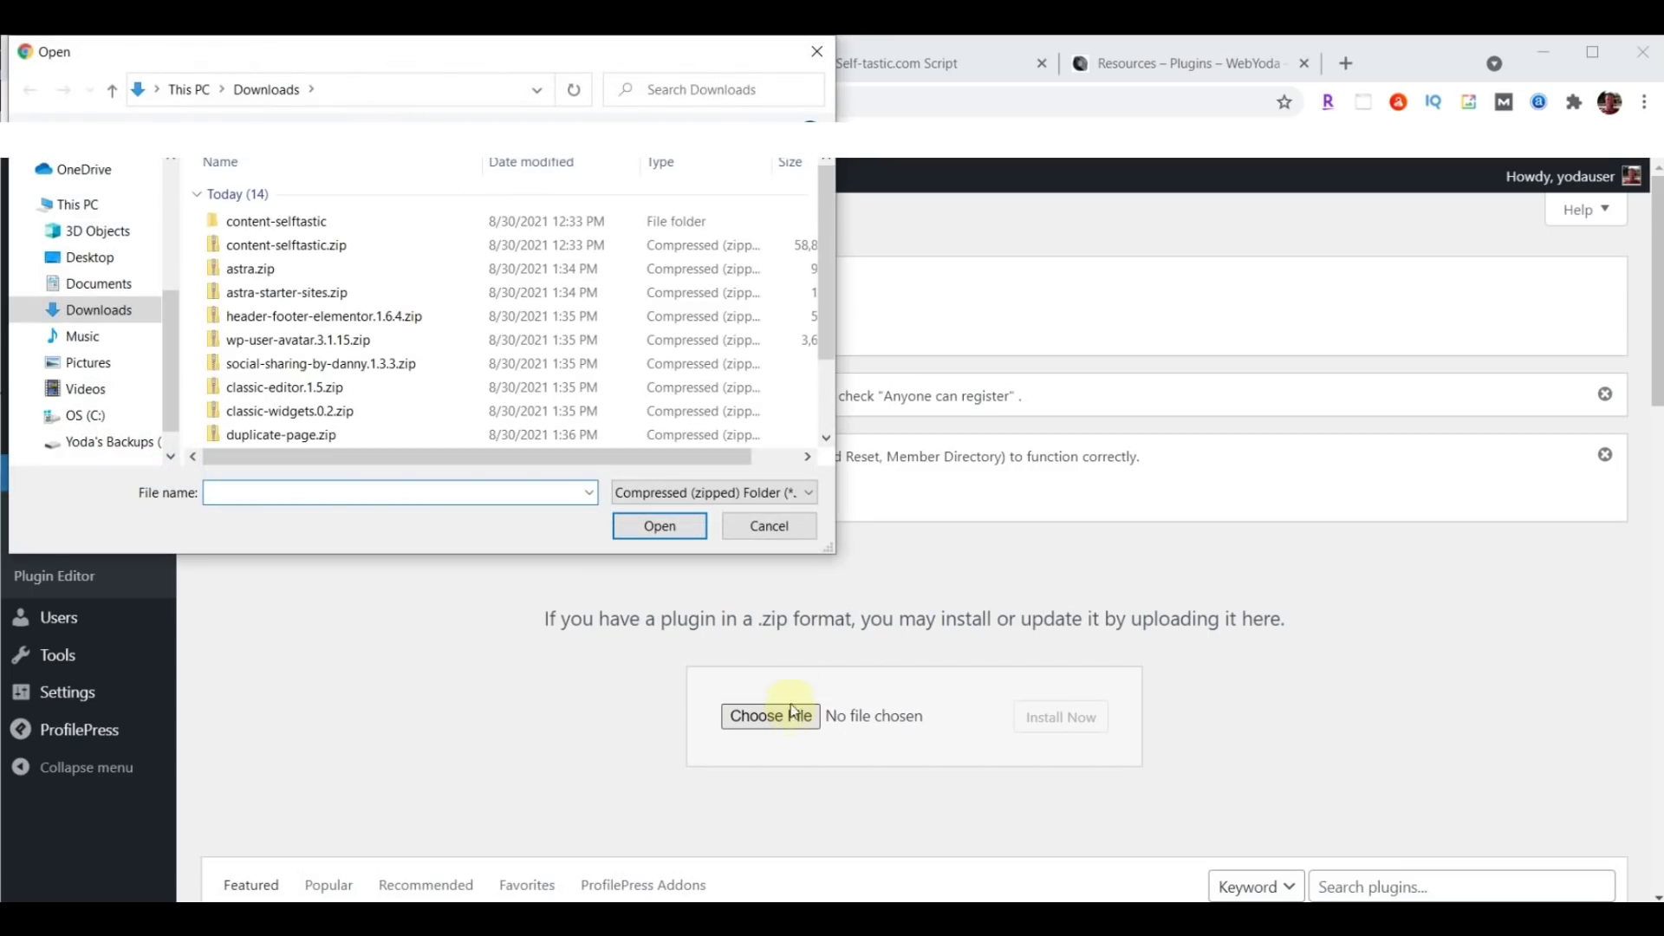
click(243, 392)
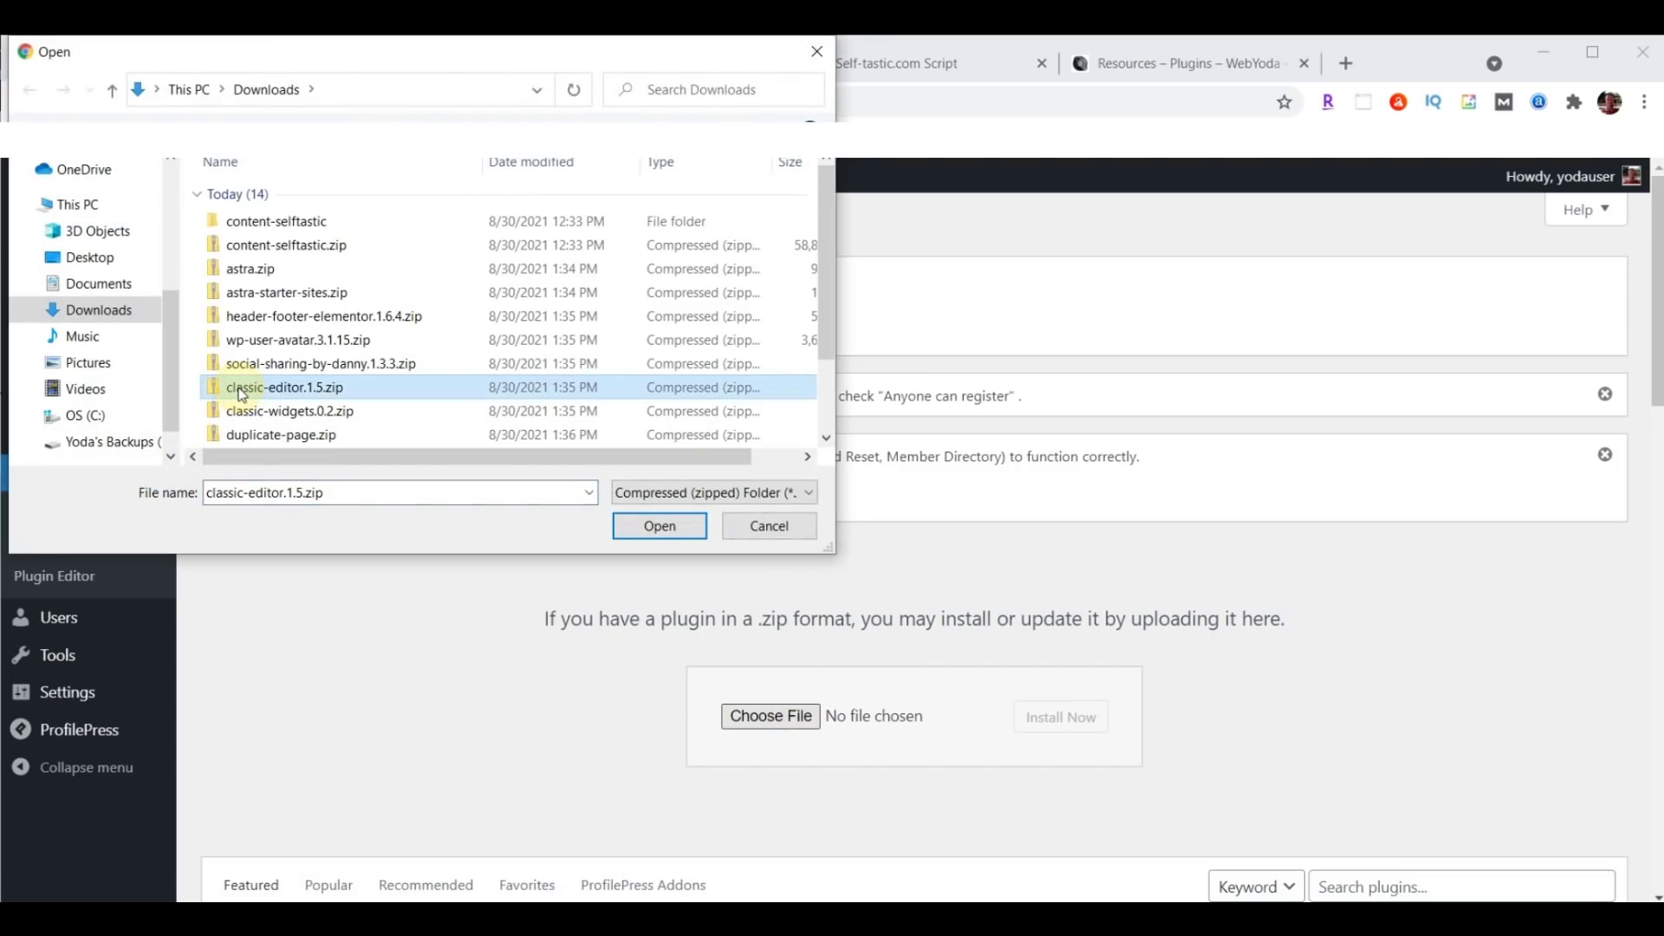
click(660, 525)
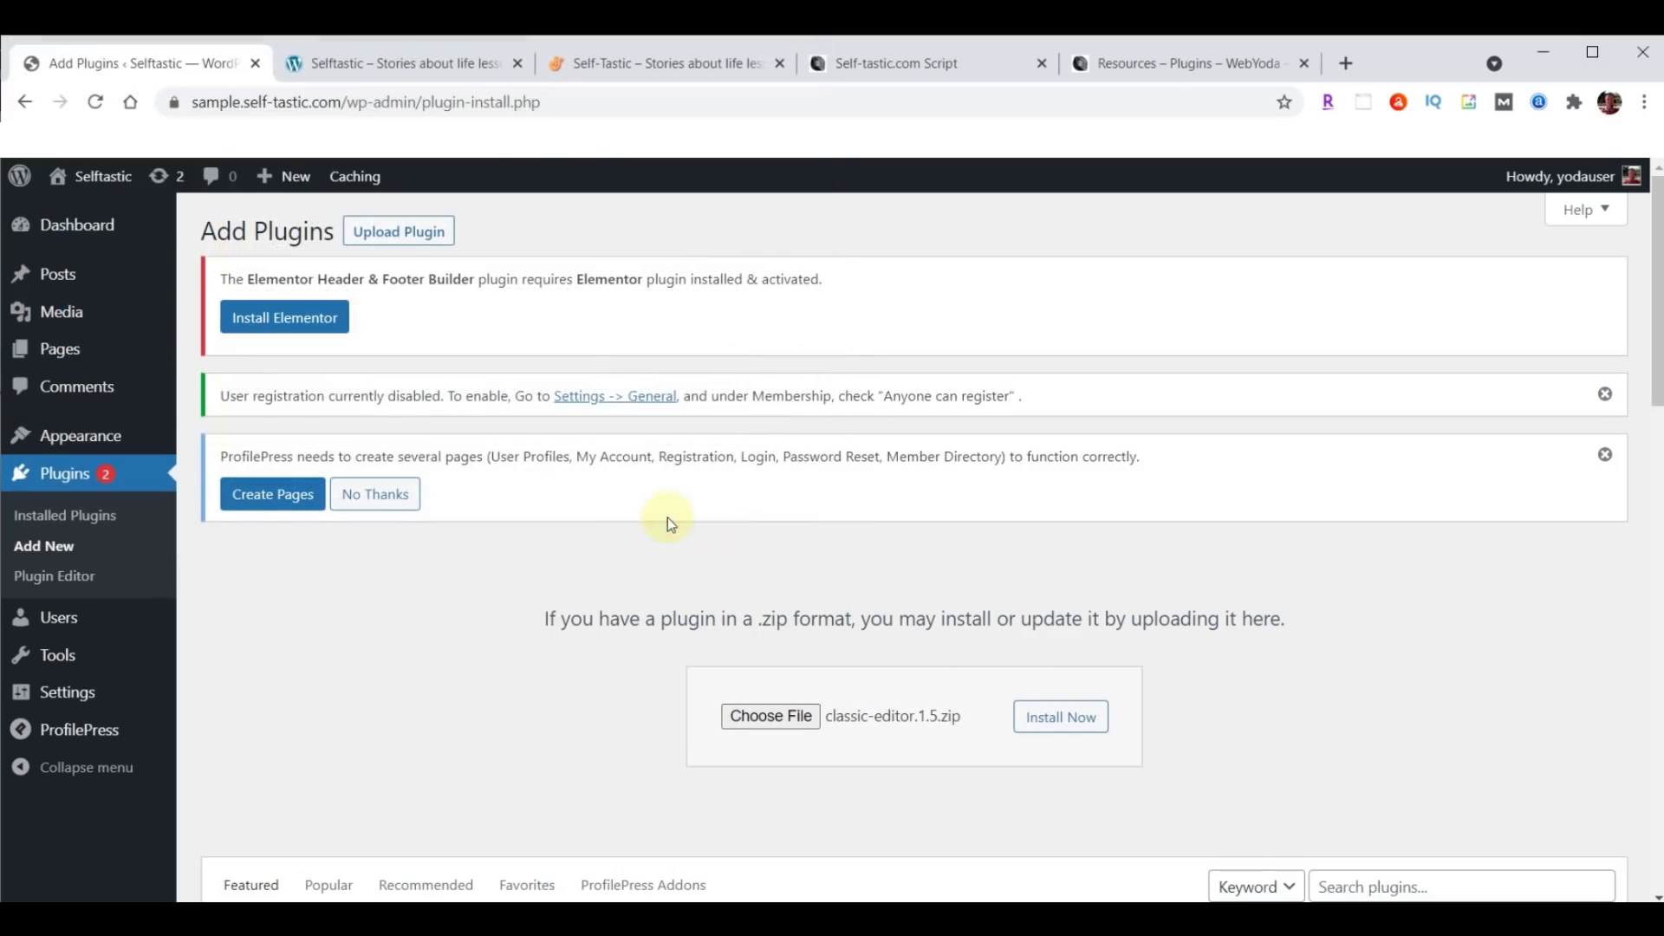
click(1044, 721)
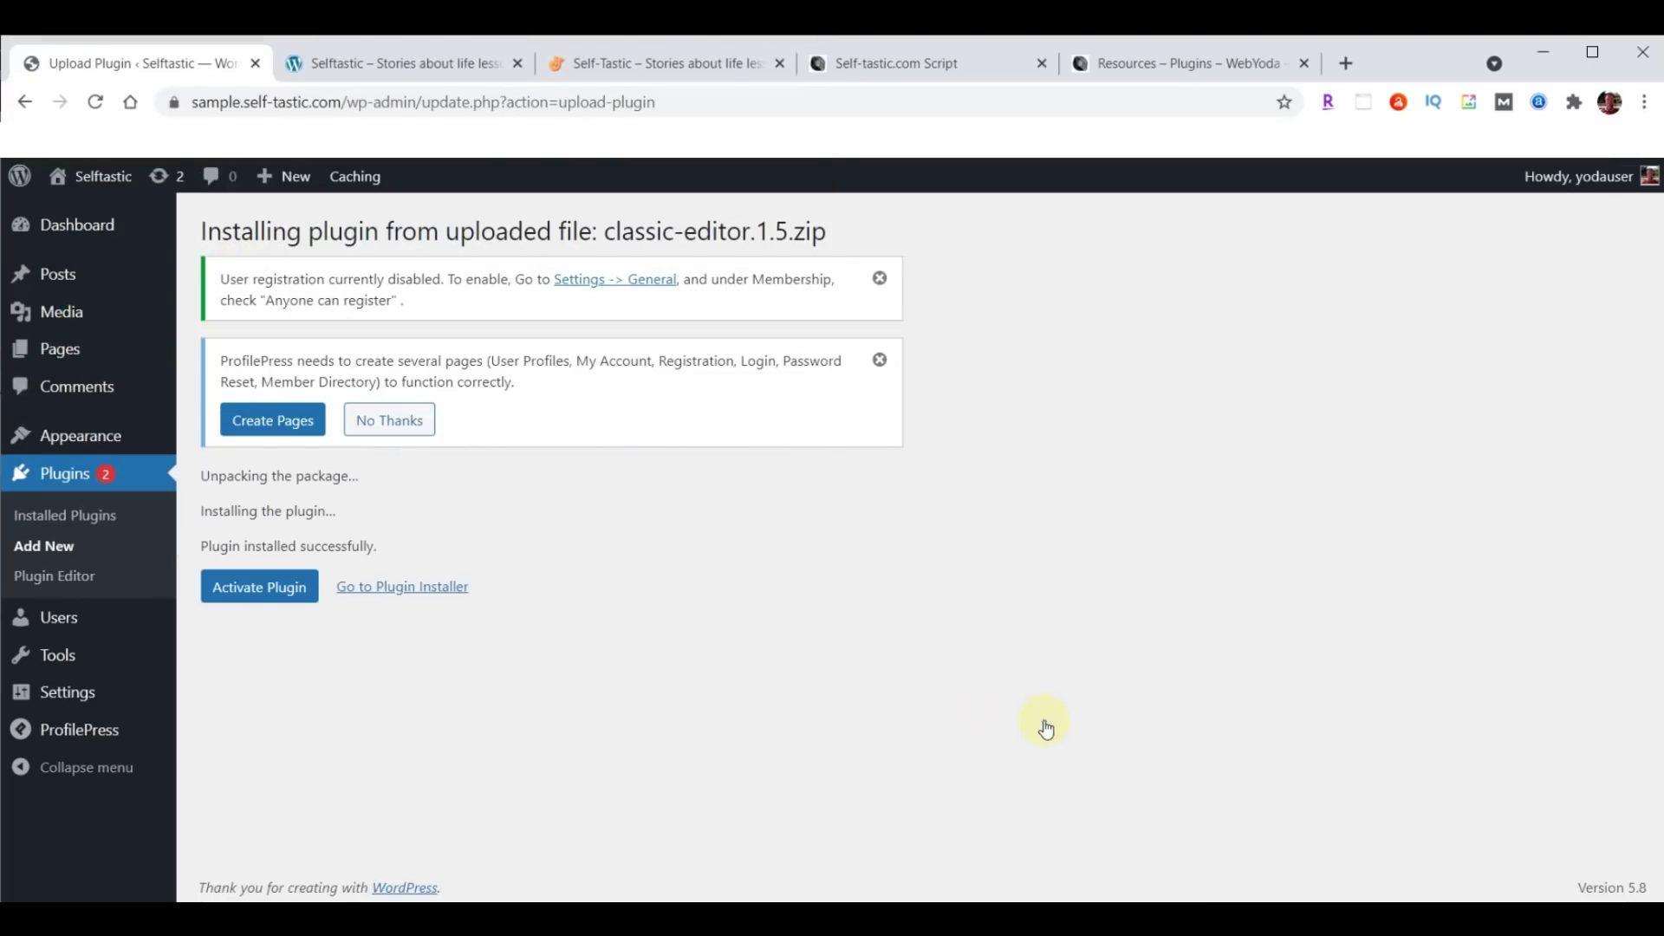
click(247, 589)
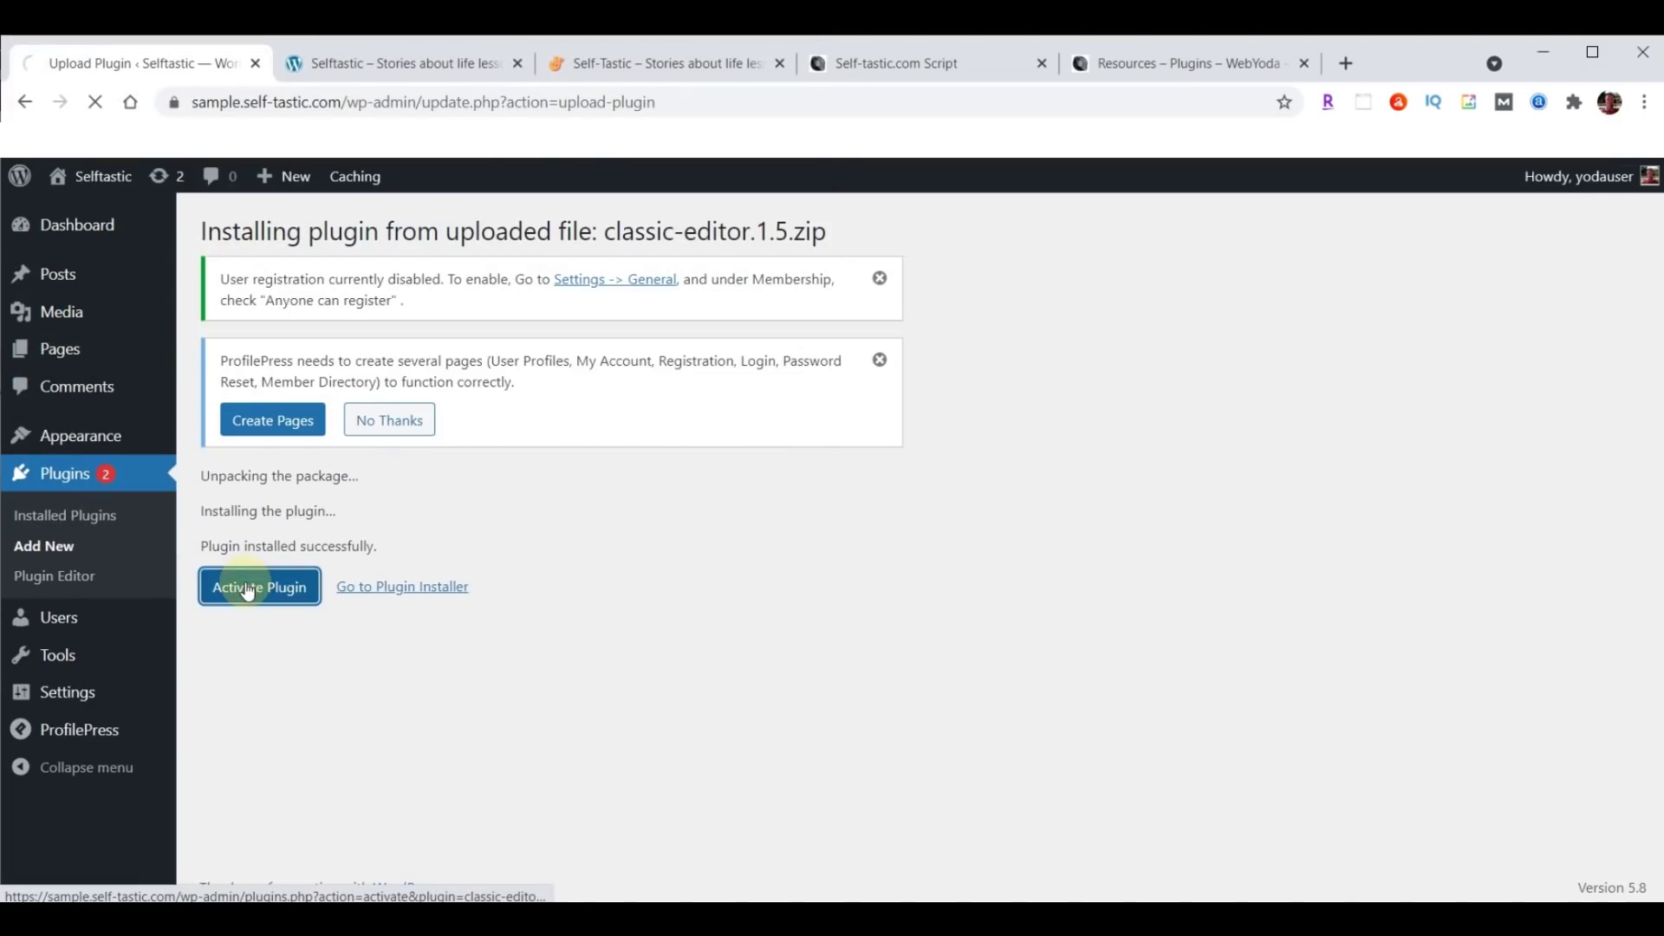
click(330, 233)
Upload classic-widgets.0.2.zip from Downloads, install it and activate Classic Widgets.
click(392, 232)
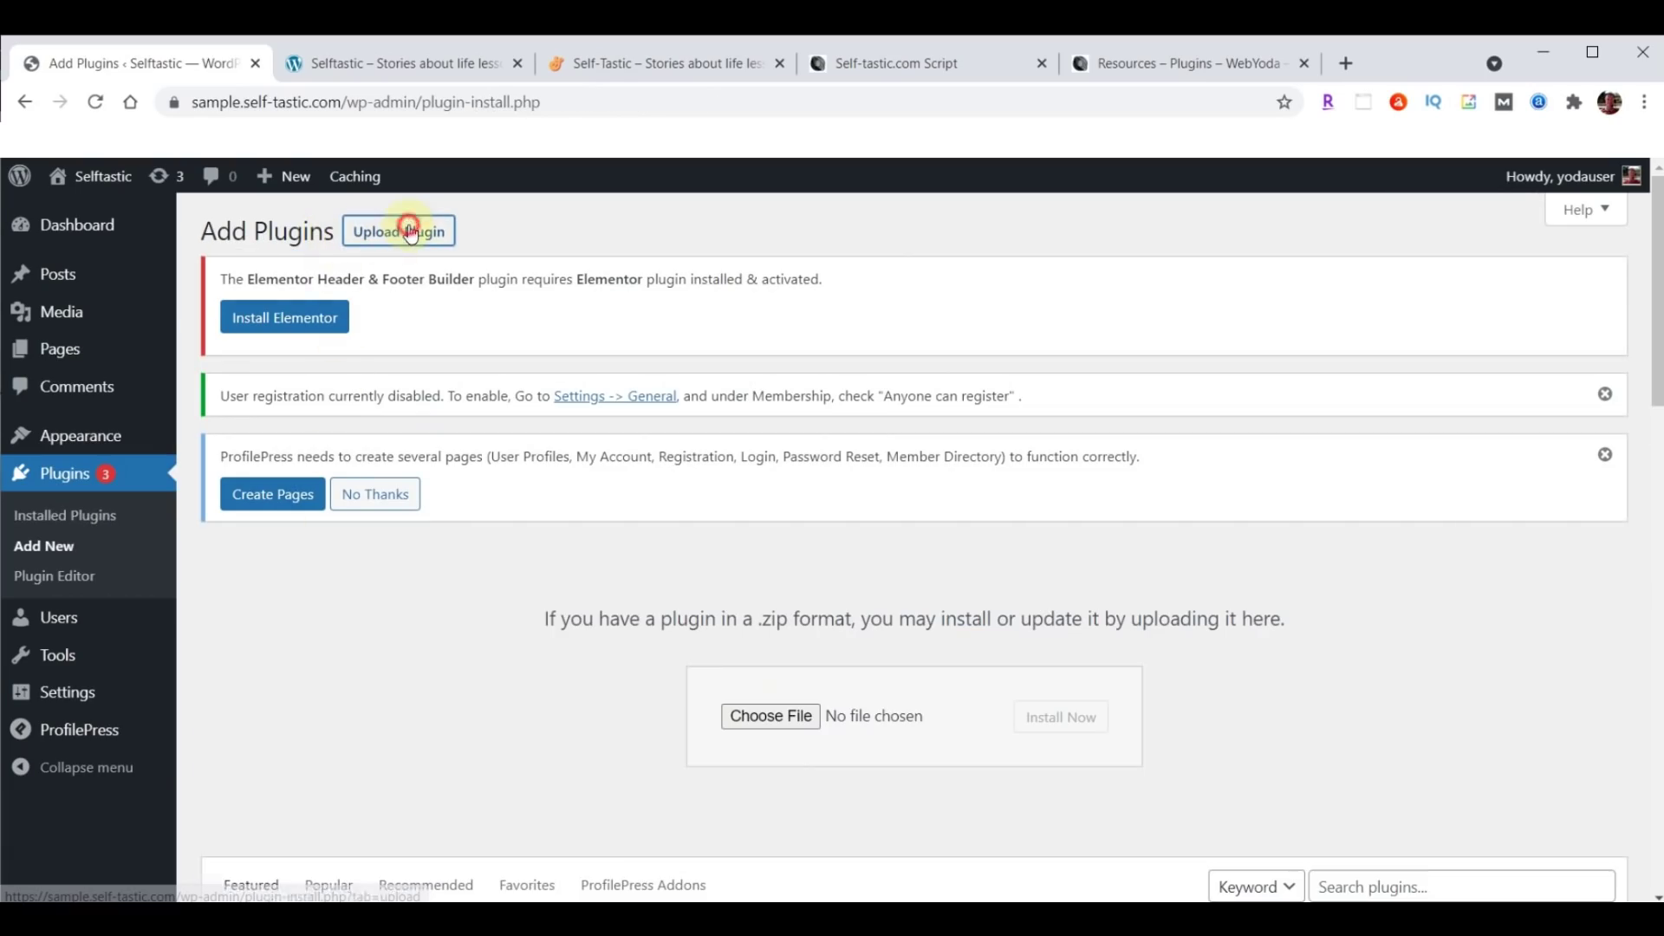
click(774, 720)
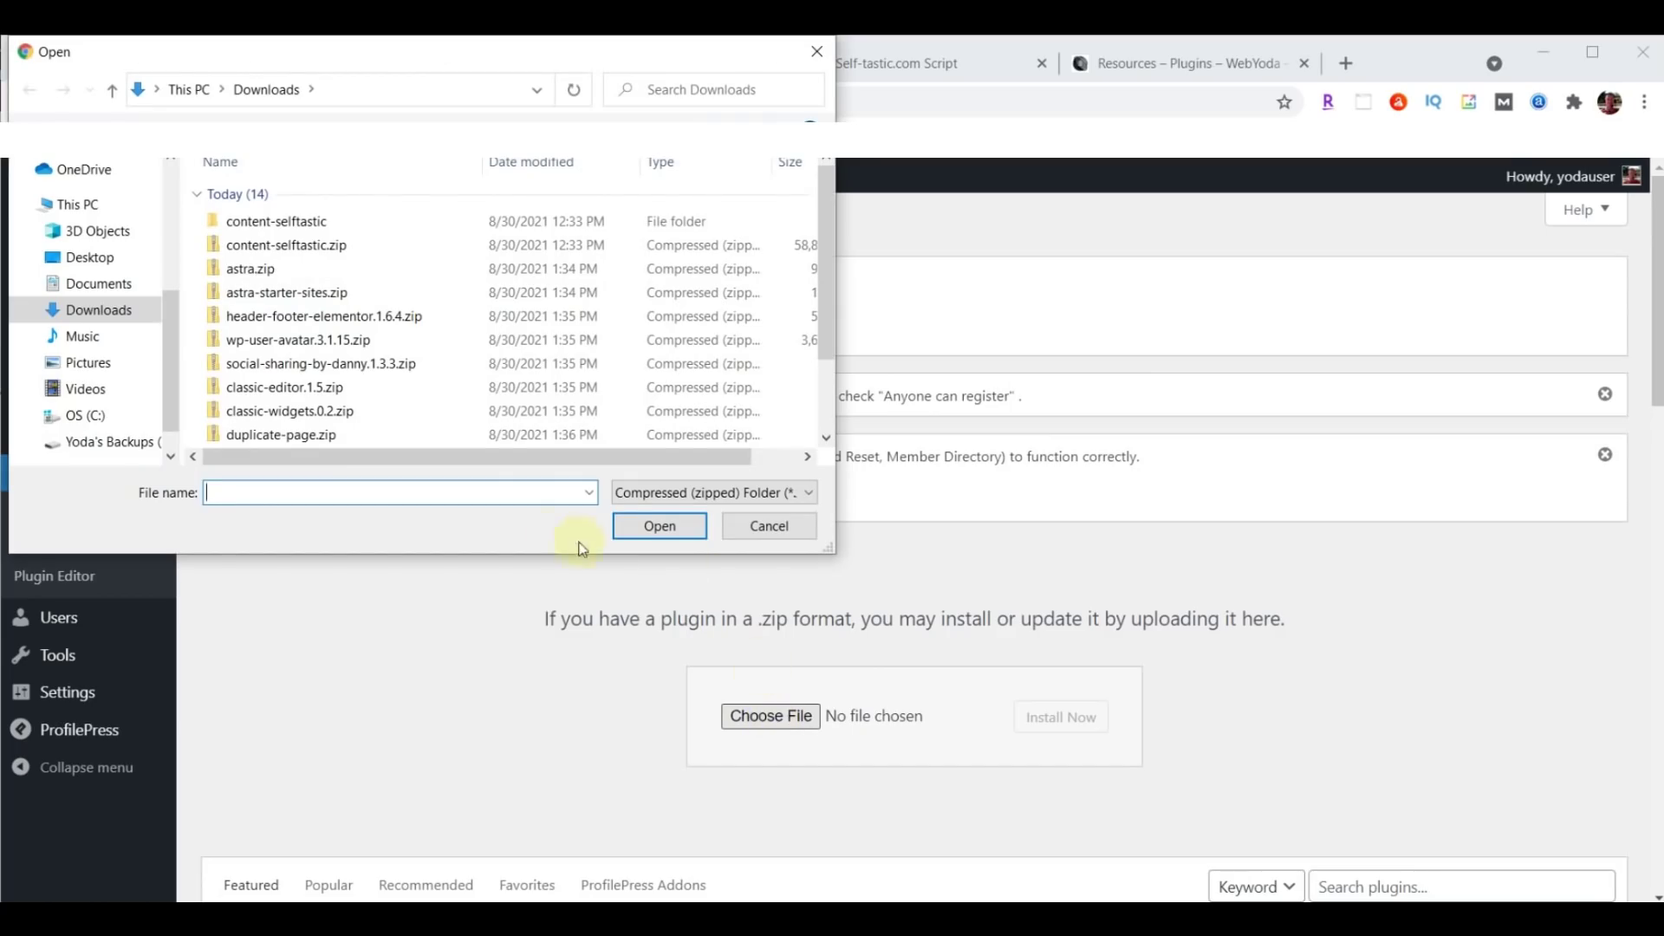
click(302, 415)
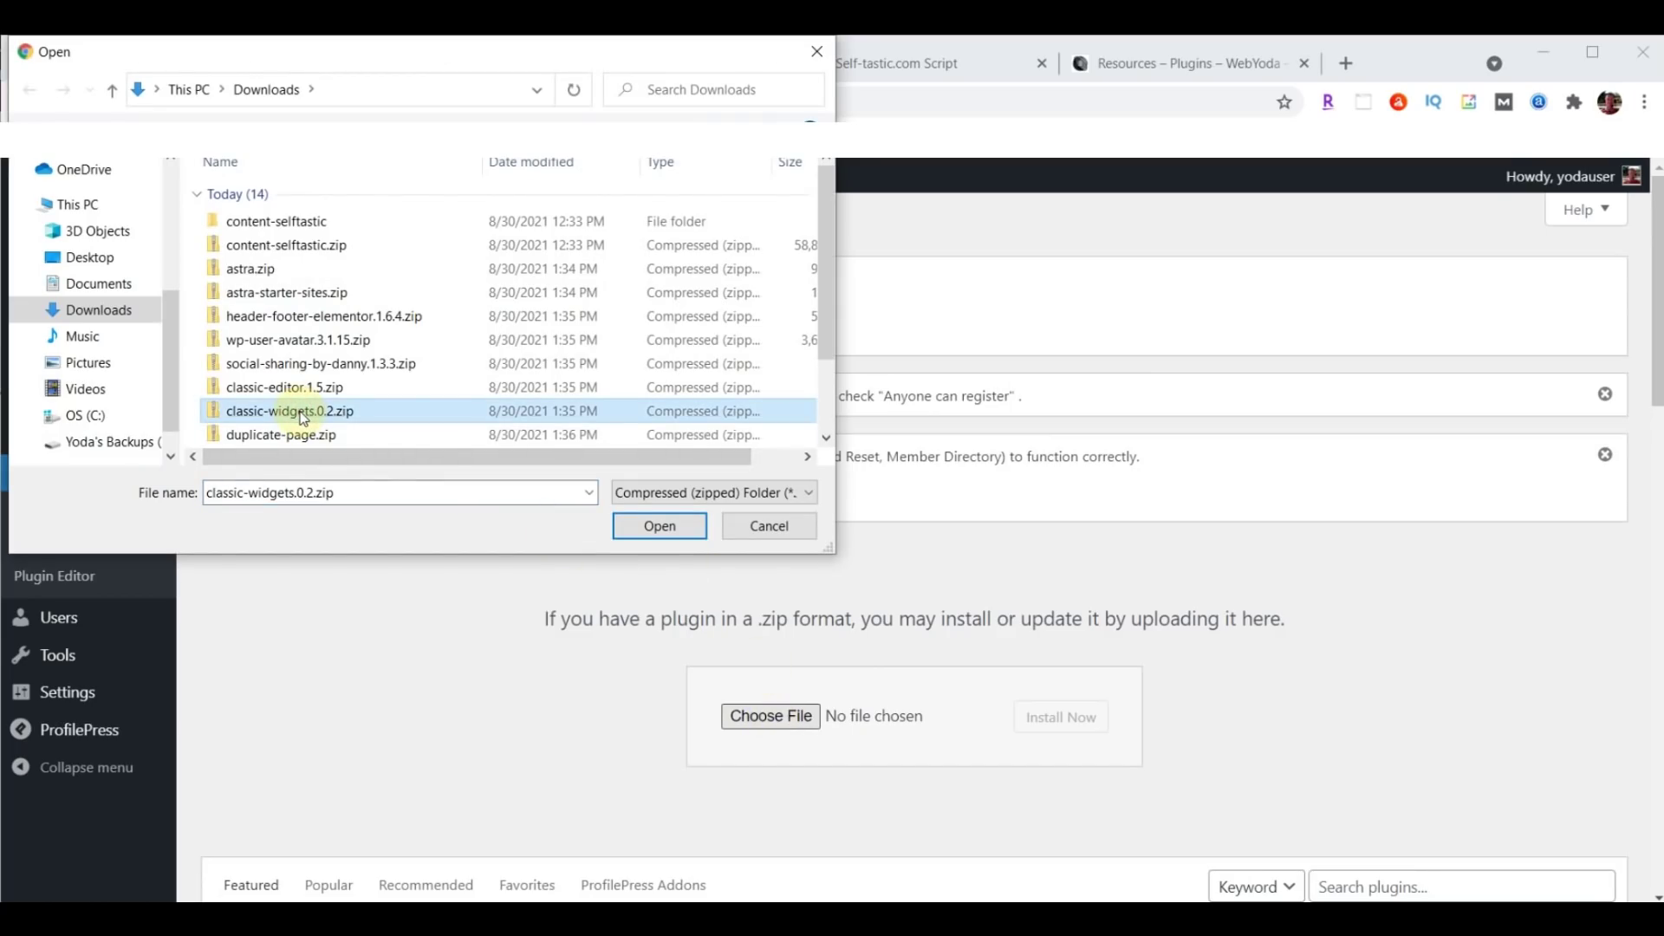
click(660, 527)
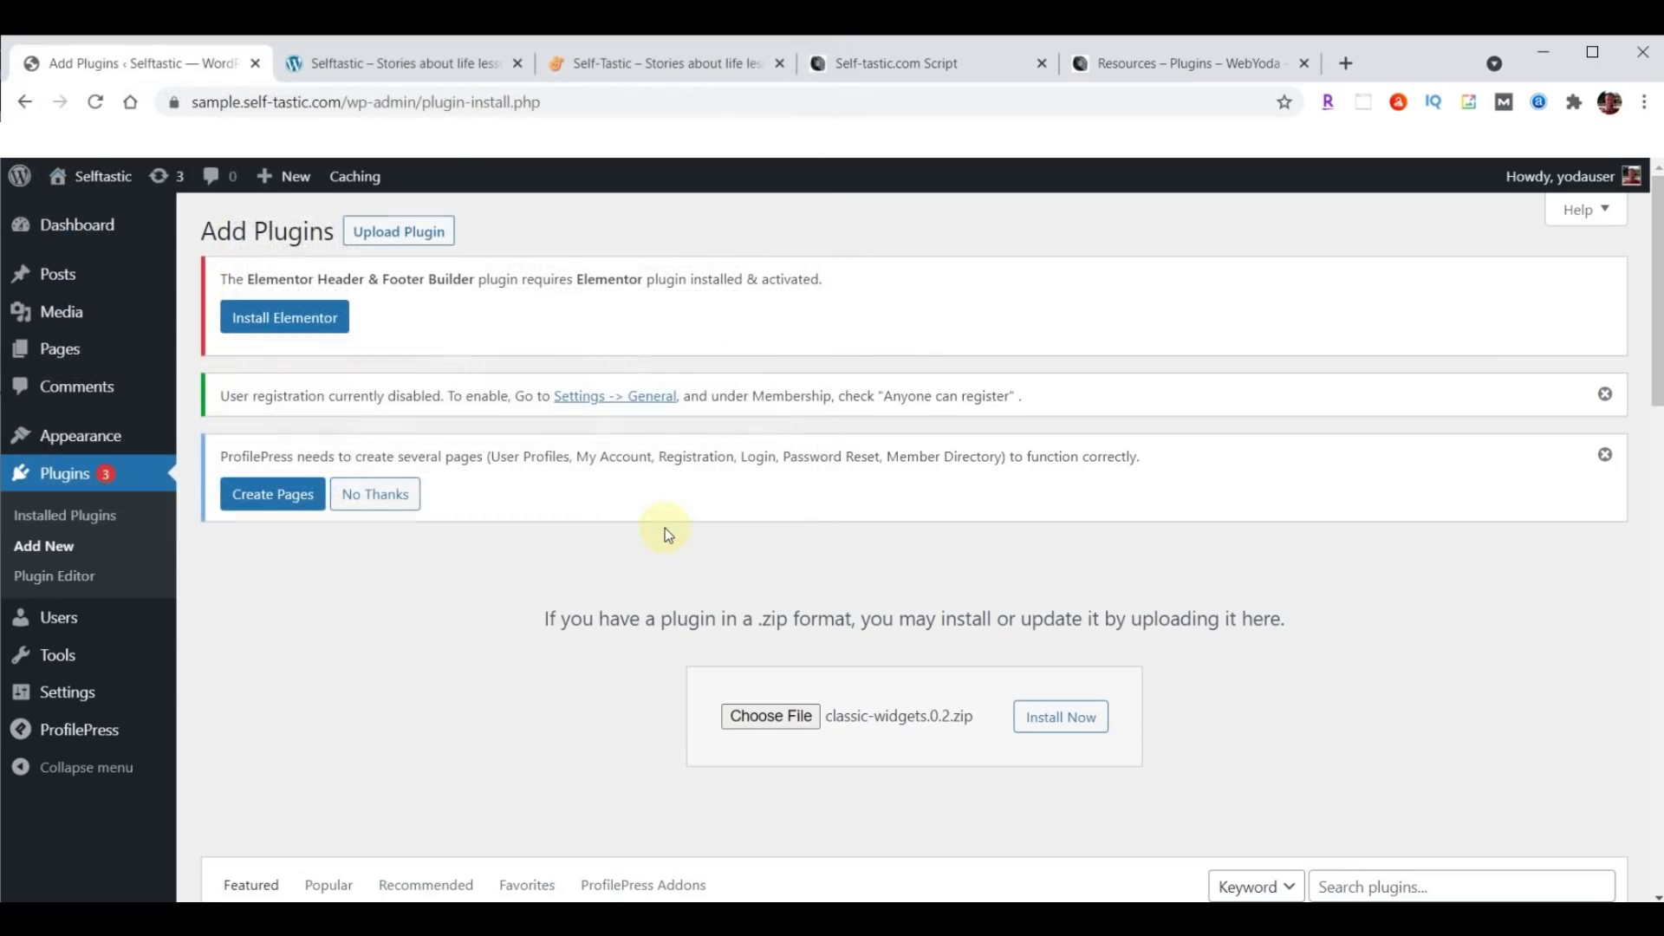
click(1064, 727)
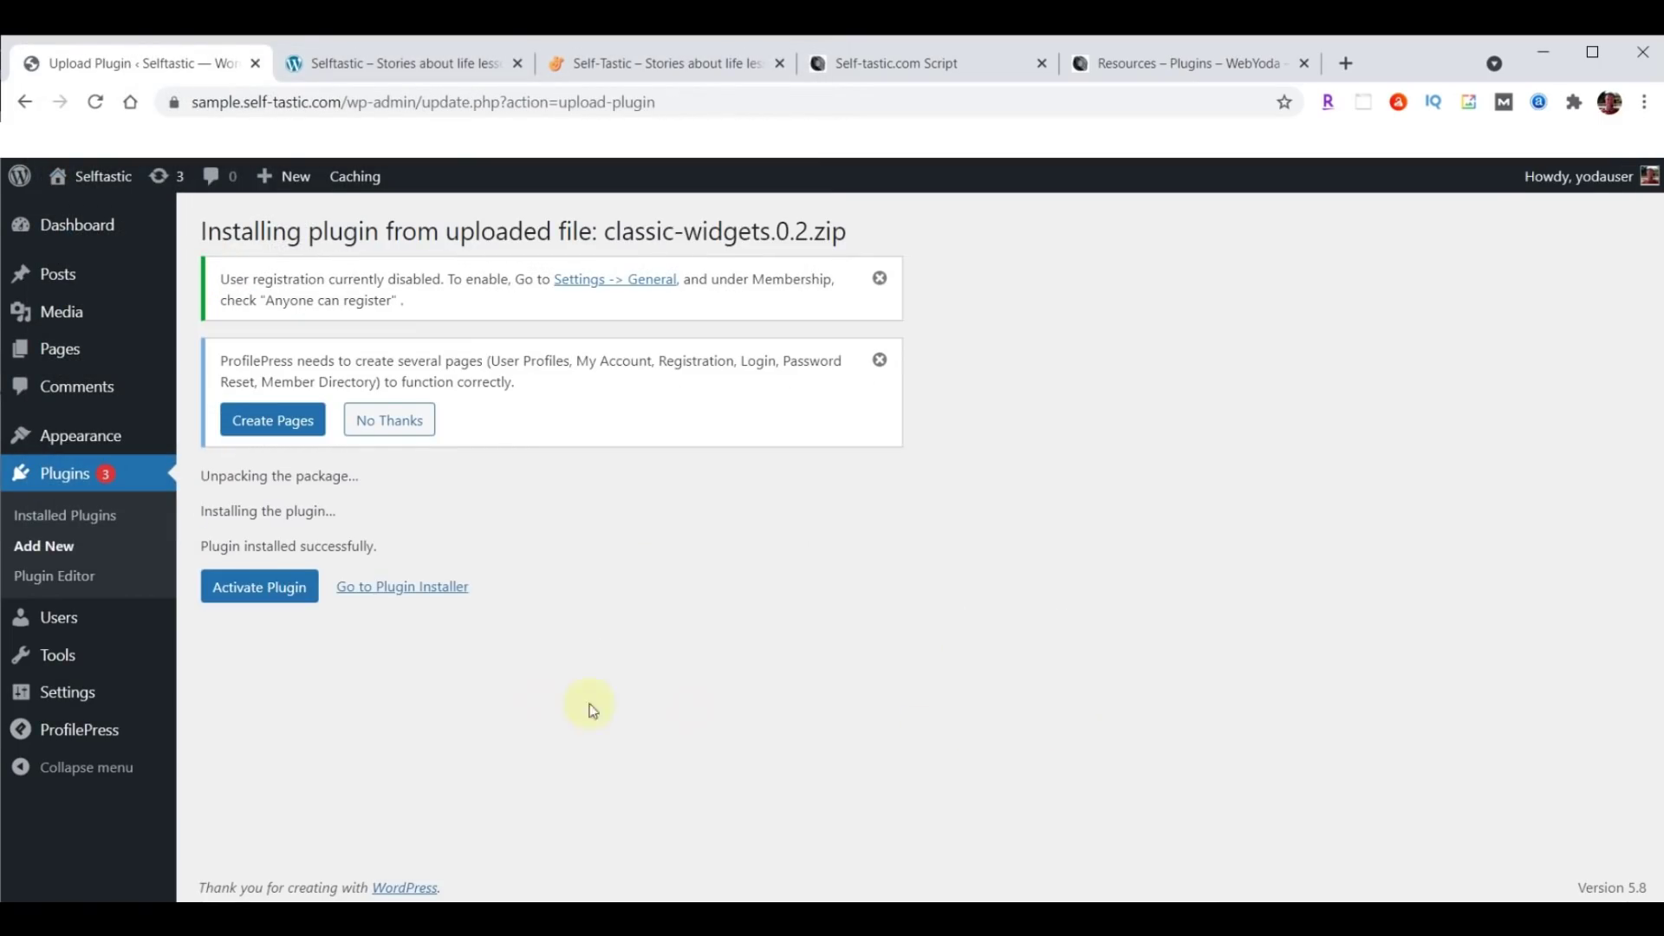
click(269, 586)
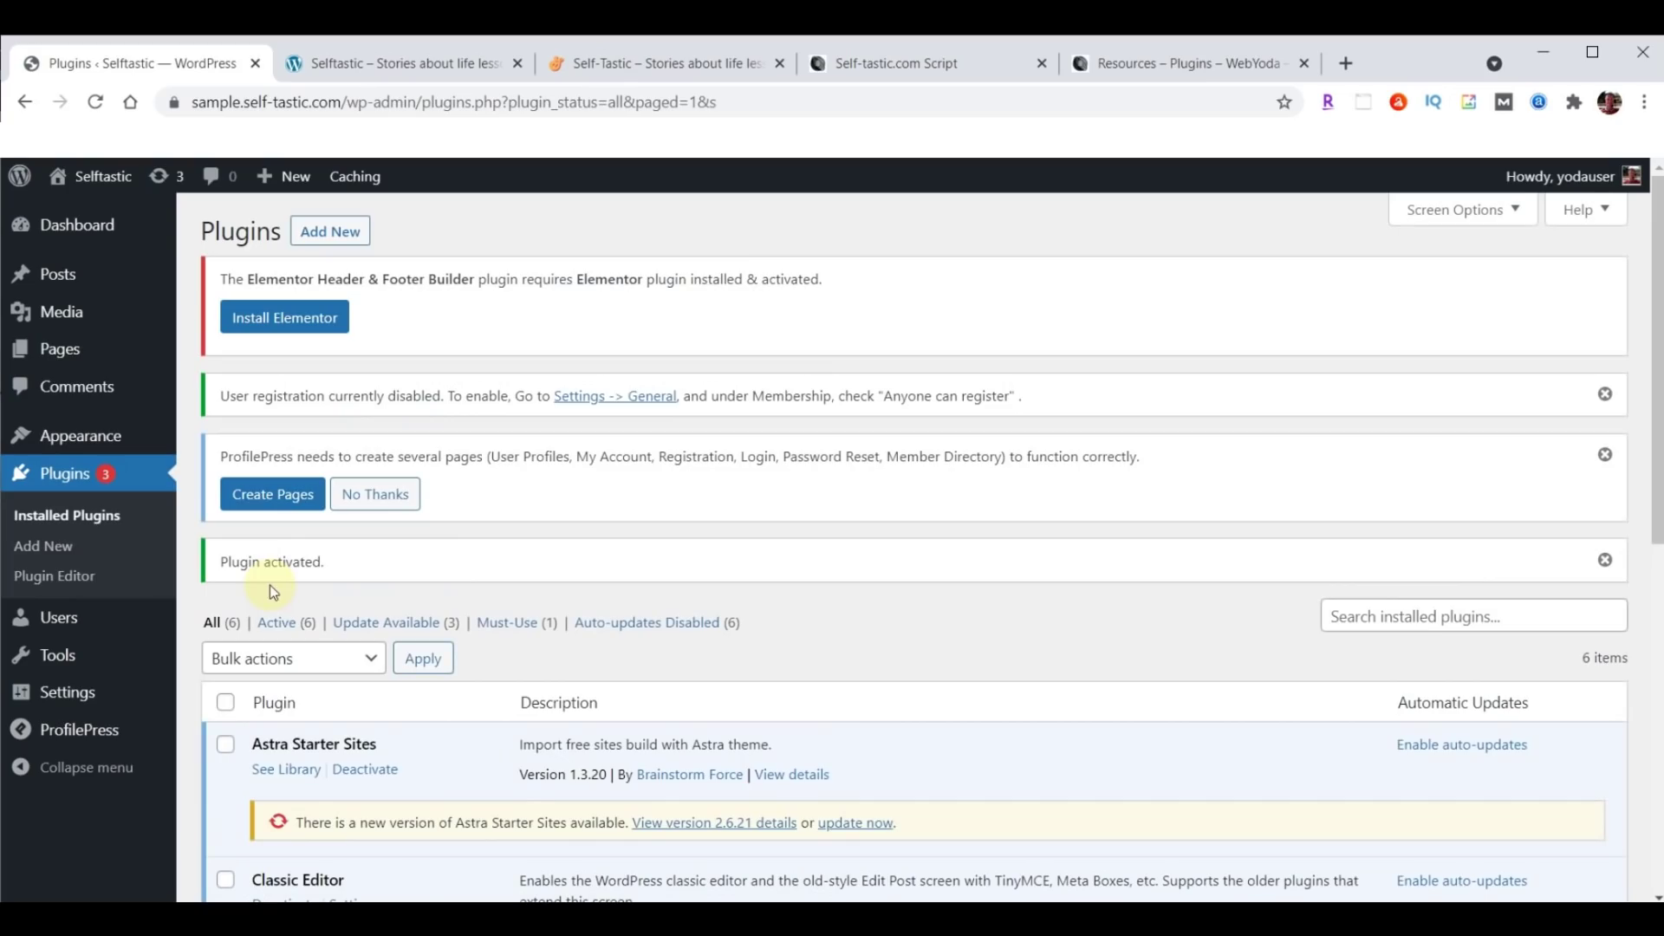
Upload duplicate-page.zip from Downloads, install it and activate Duplicate Page.
click(314, 234)
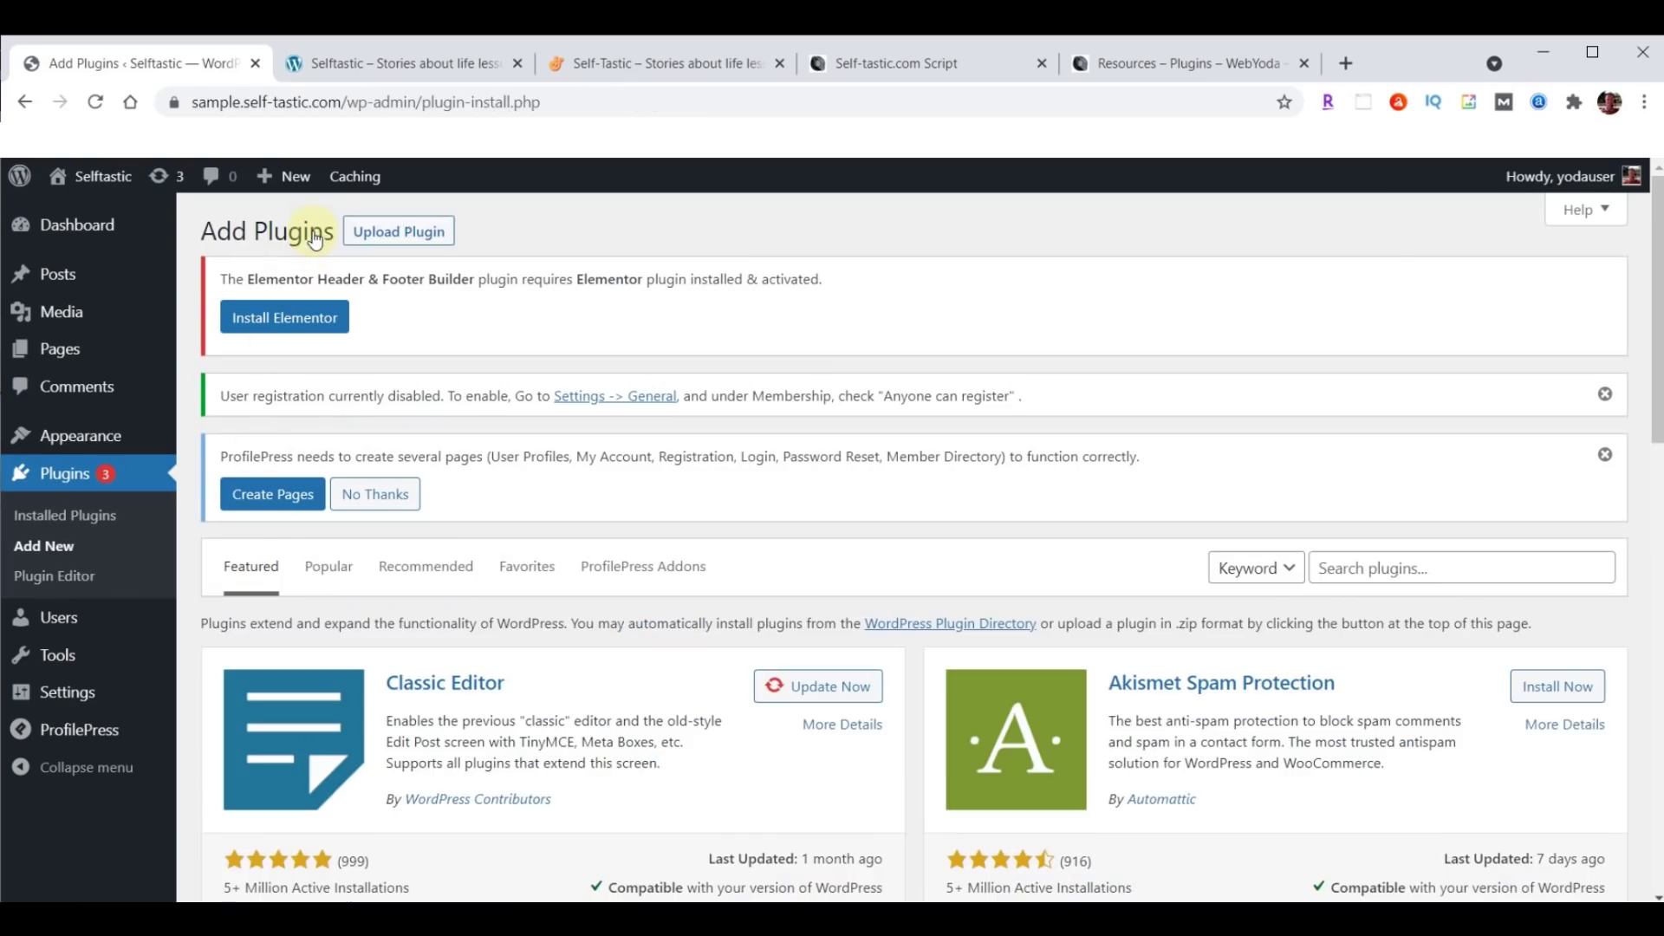
click(420, 244)
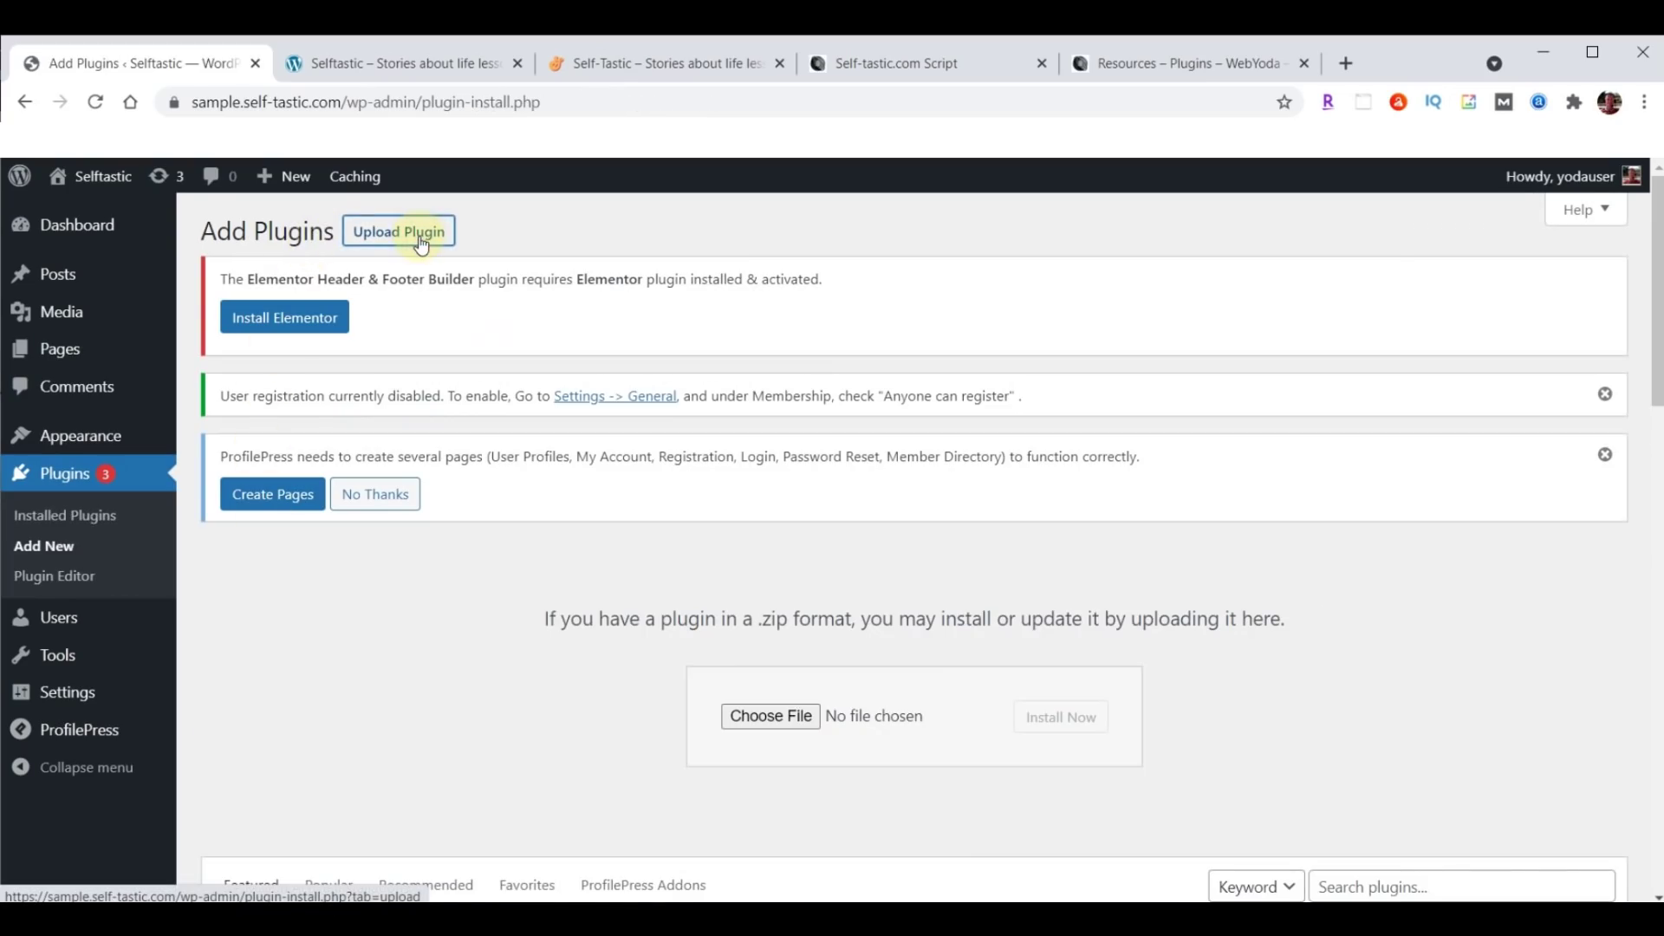
click(770, 717)
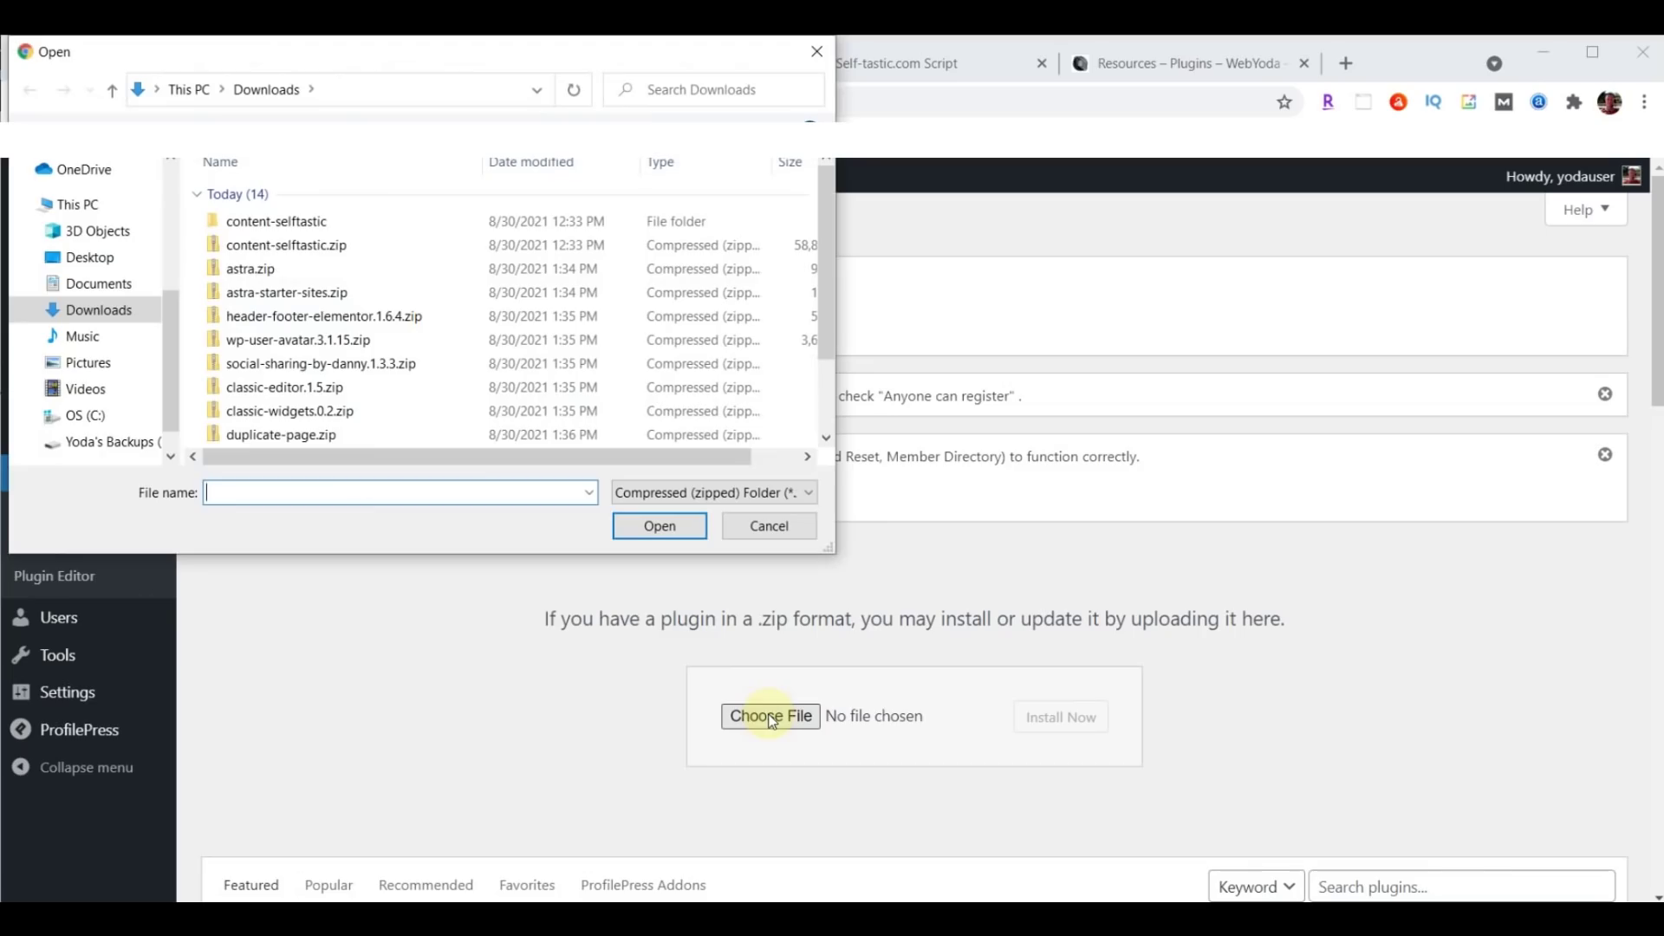
click(327, 435)
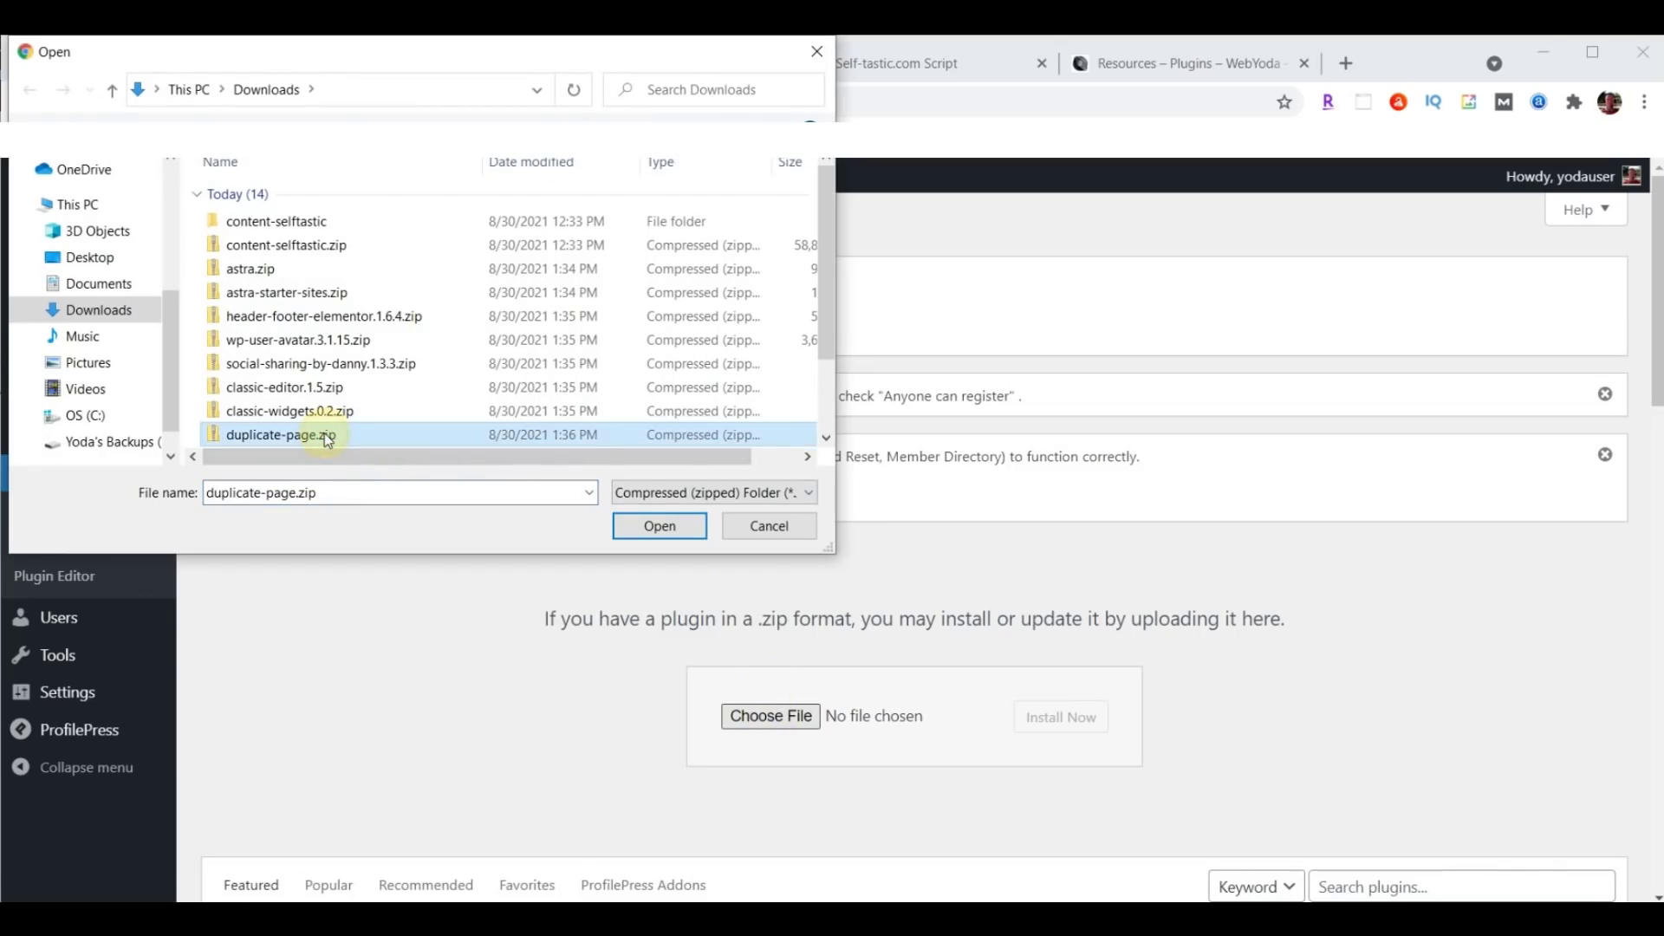
click(674, 533)
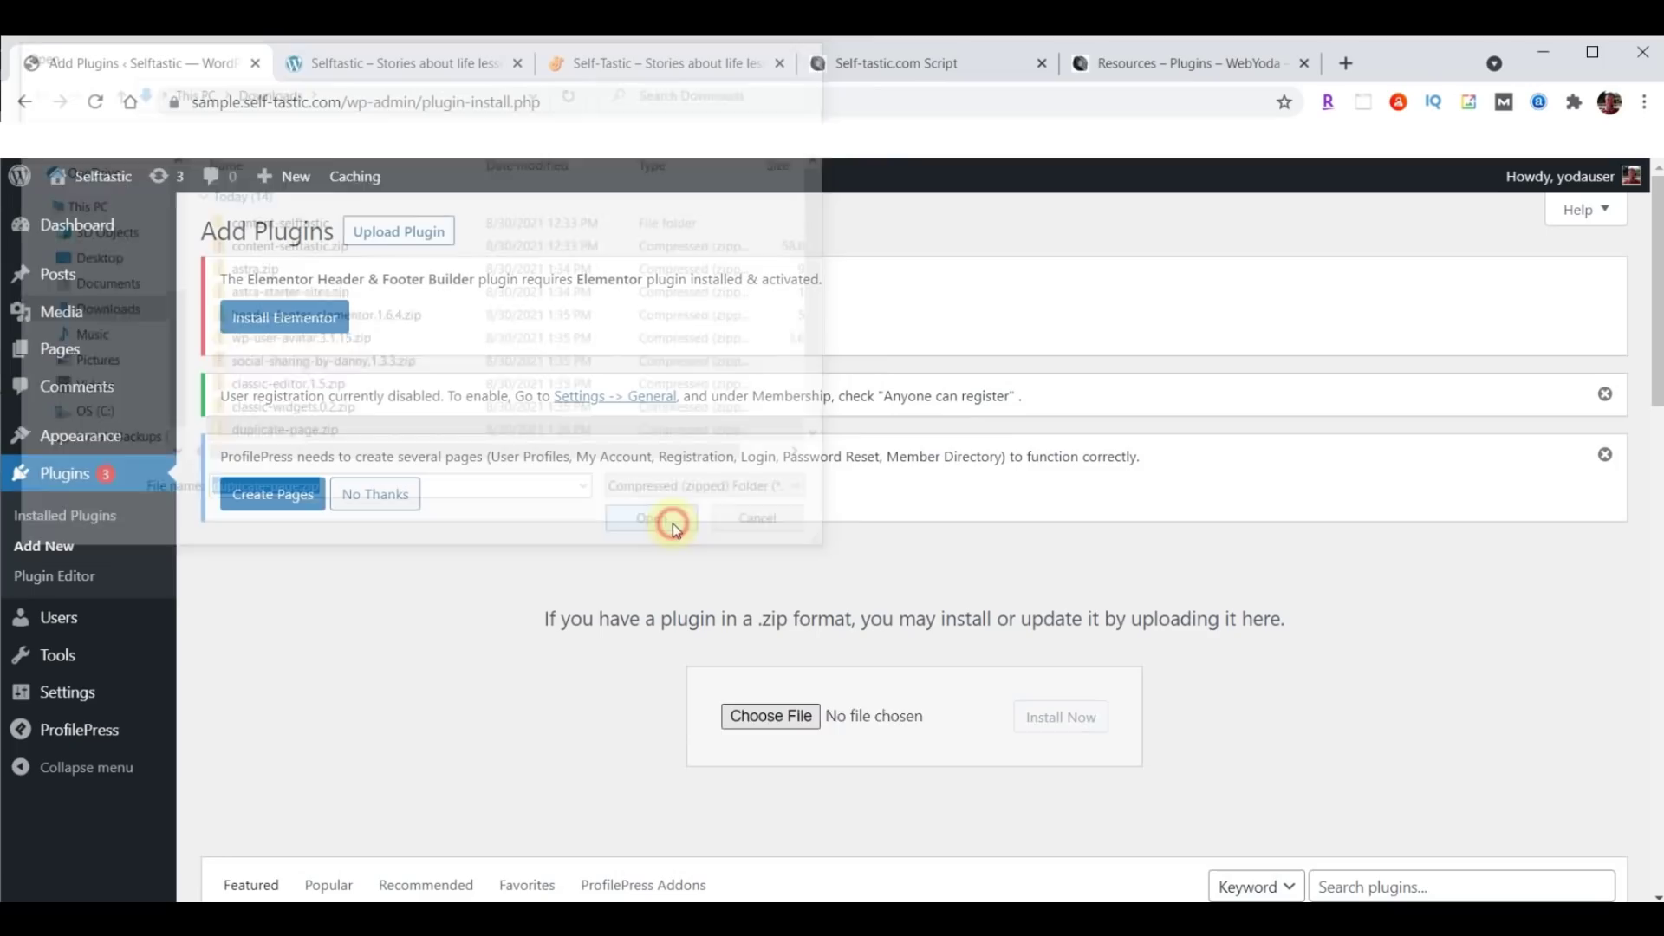
click(1078, 726)
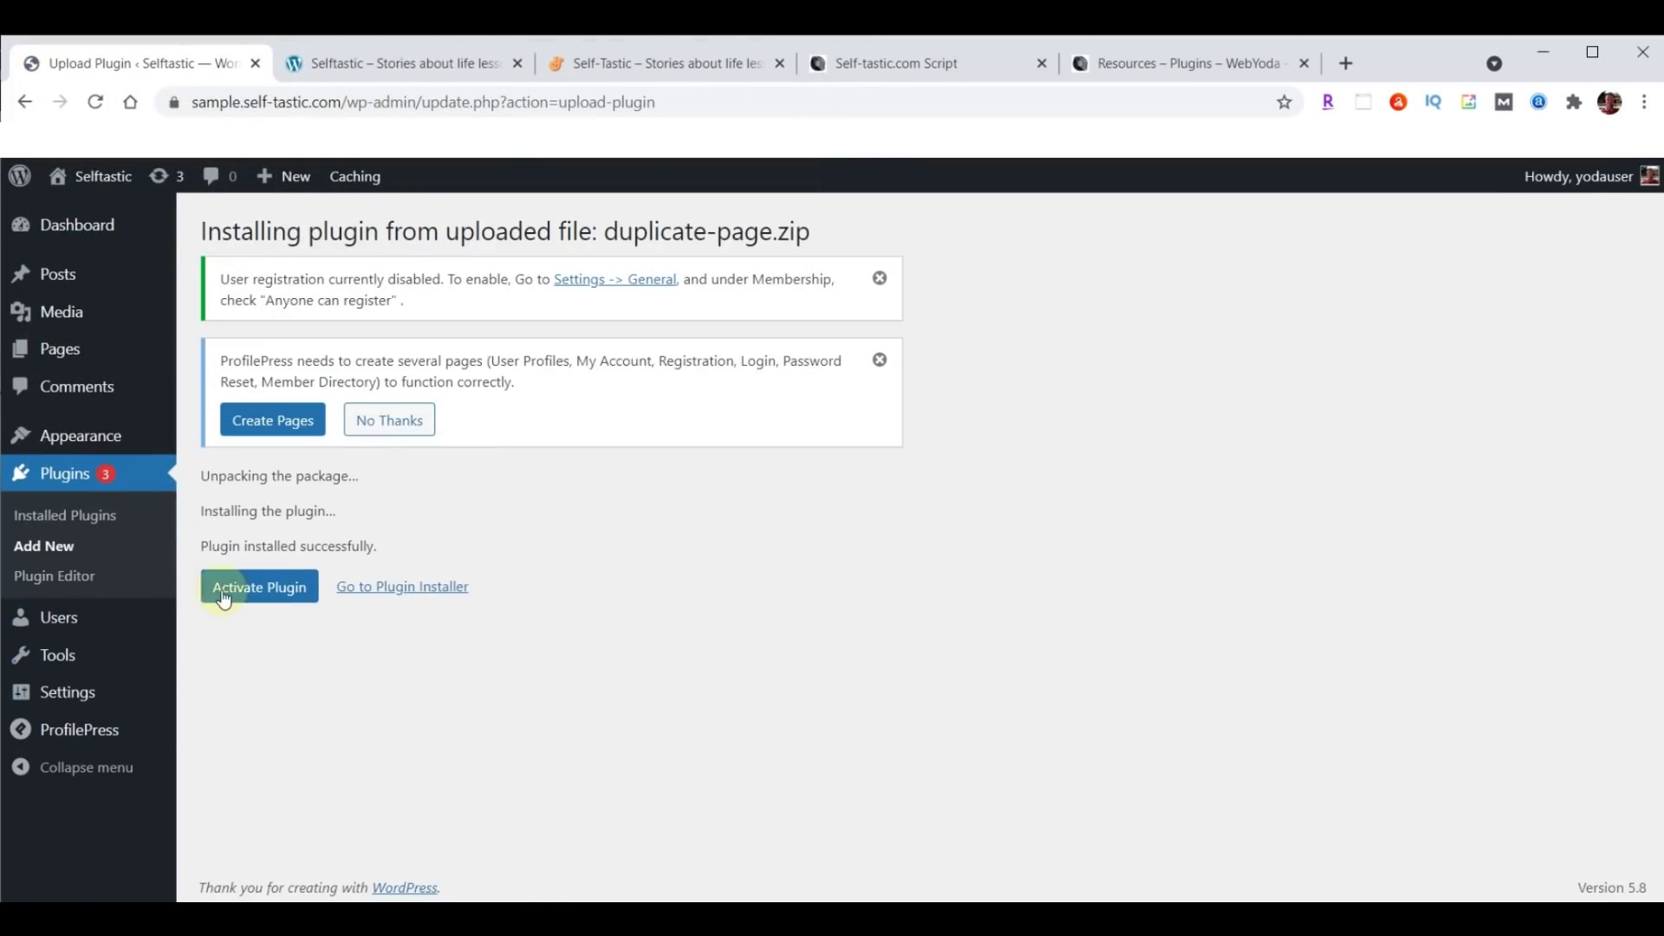
click(247, 596)
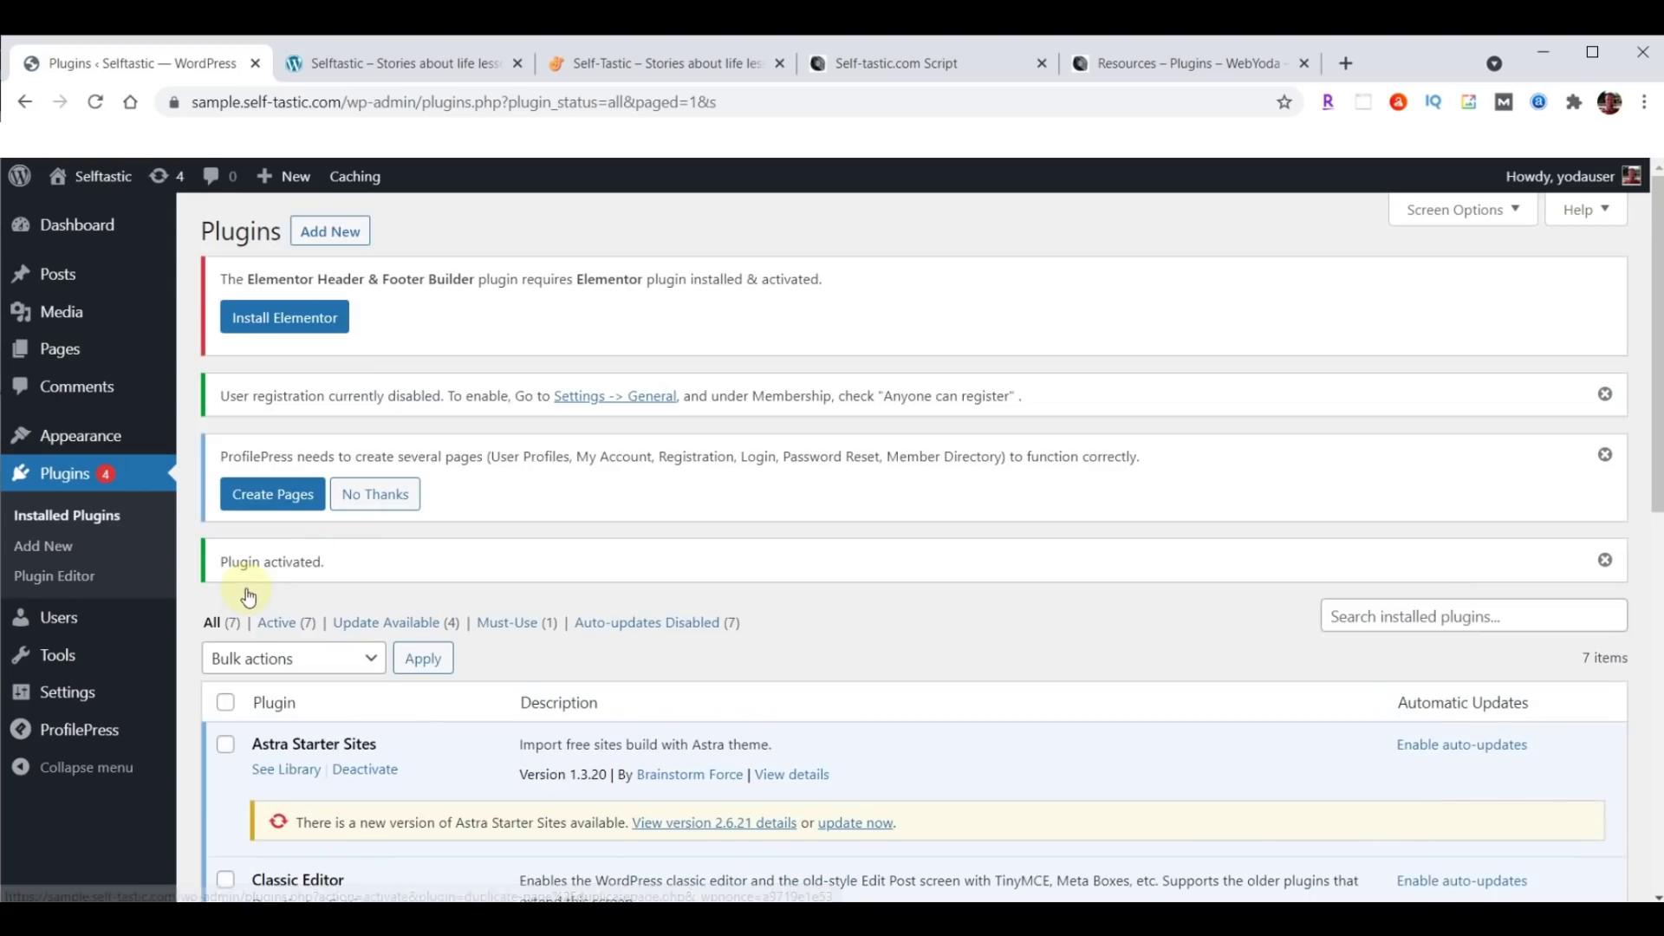
click(885, 59)
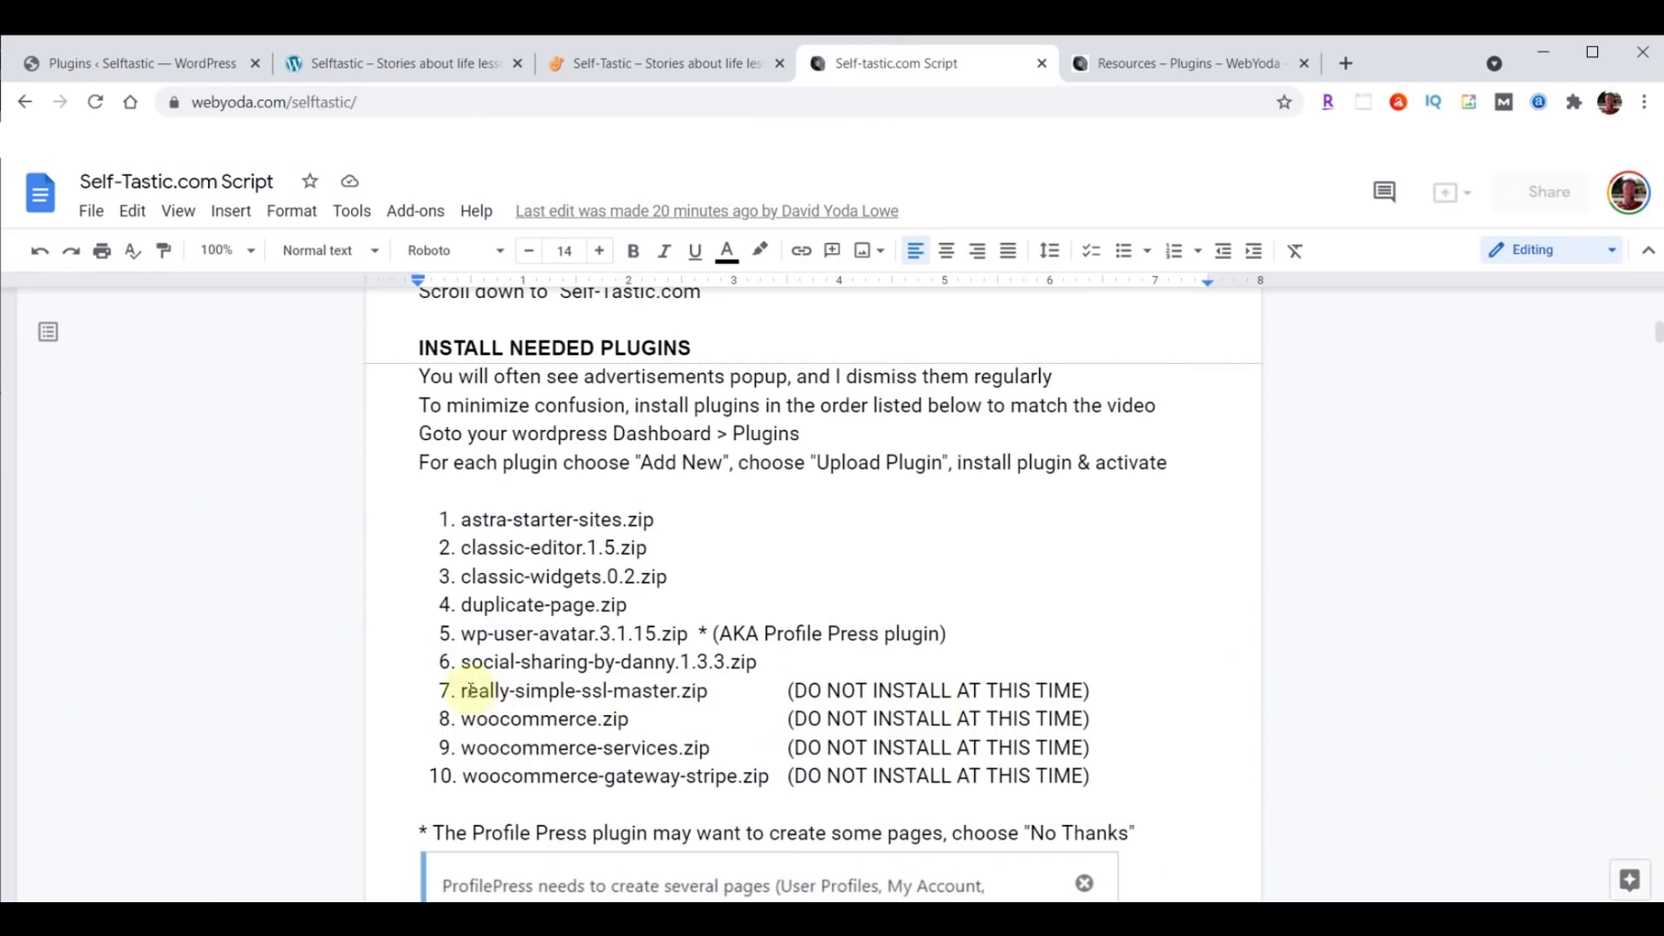
drag(434, 690, 1103, 774)
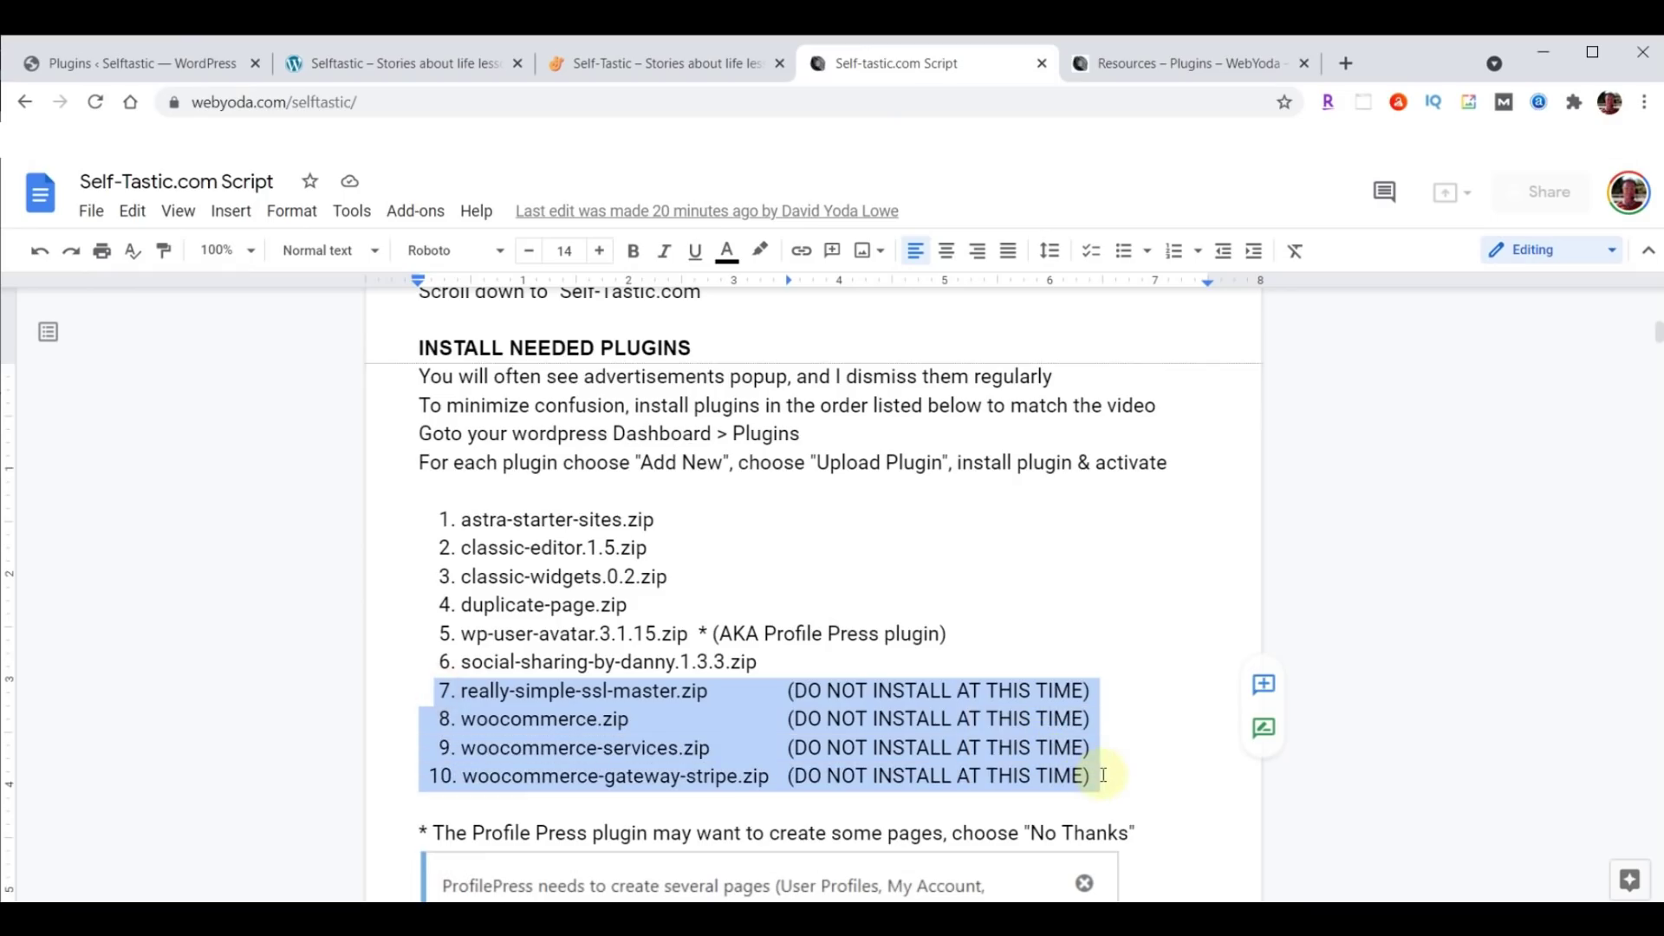
click(646, 751)
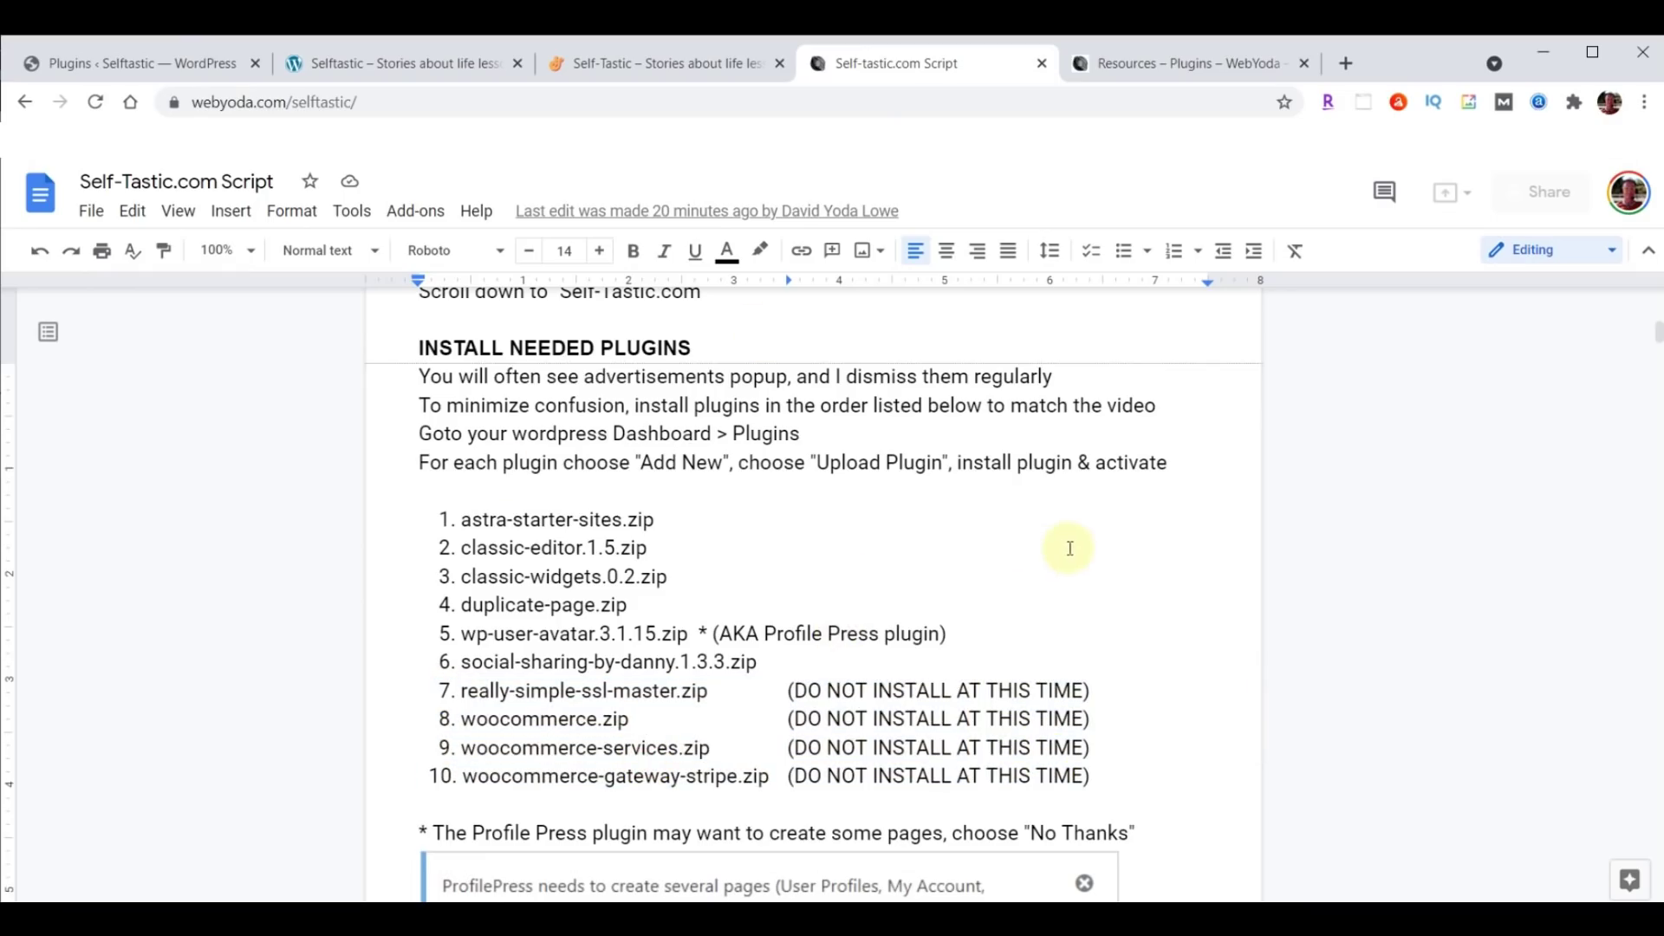
scroll(1069, 547, down, 3)
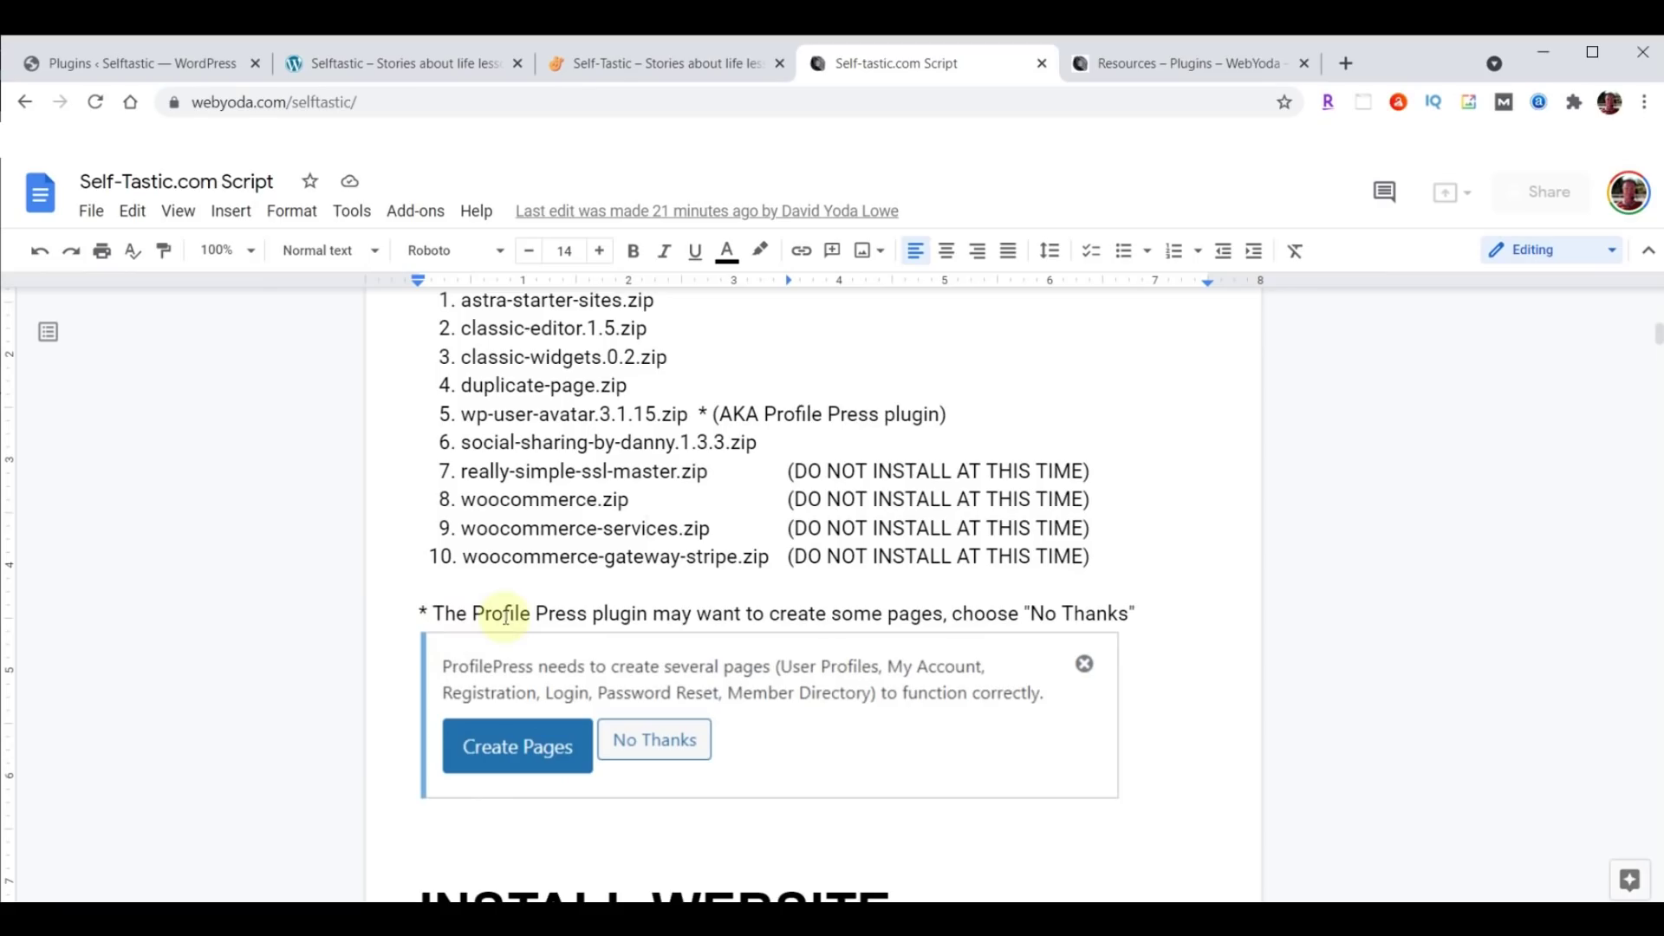
click(115, 60)
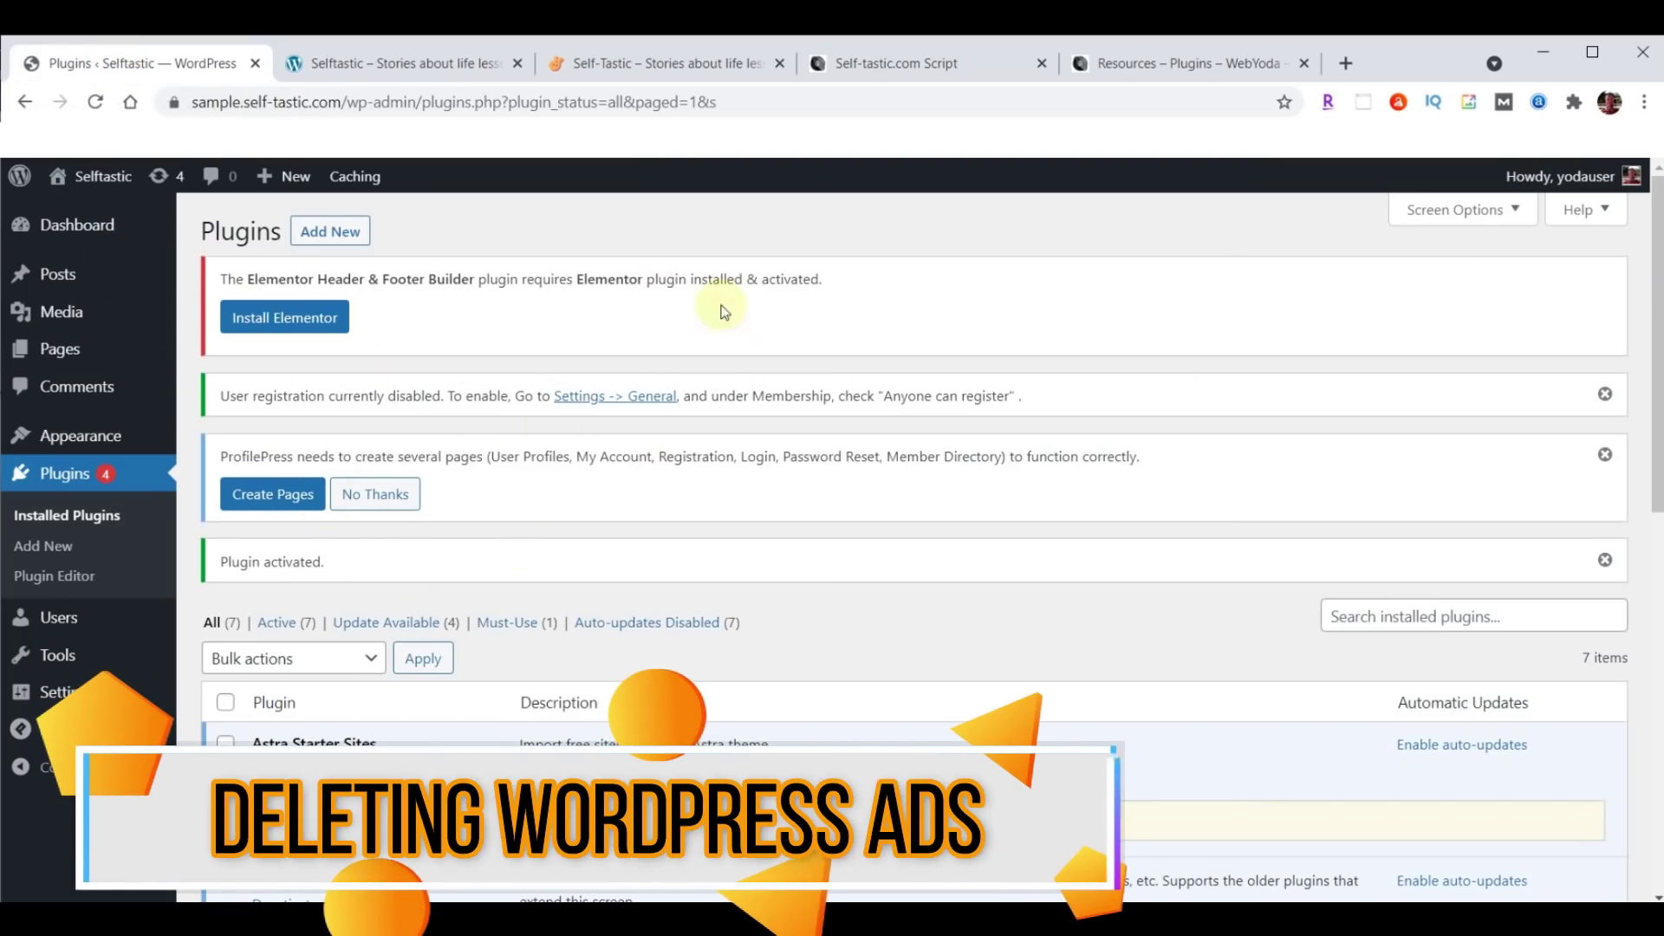
Close the user registration, ProfilePress and Plugin activated notices, leaving only Elementor's.
click(1605, 394)
click(1605, 397)
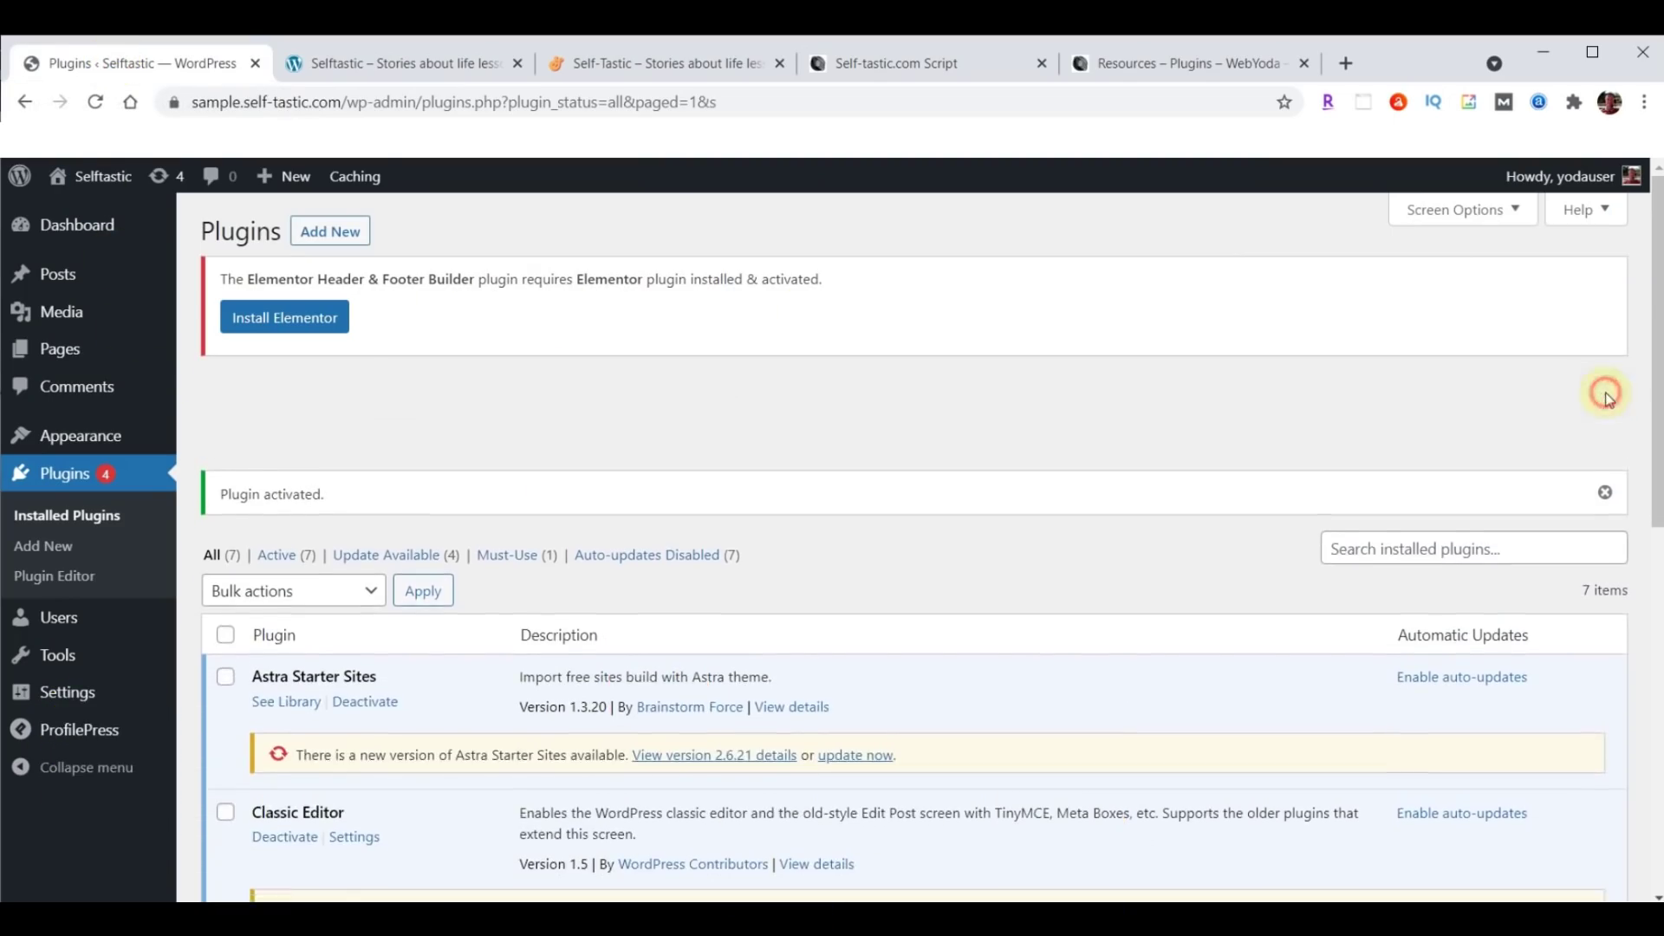
click(1605, 394)
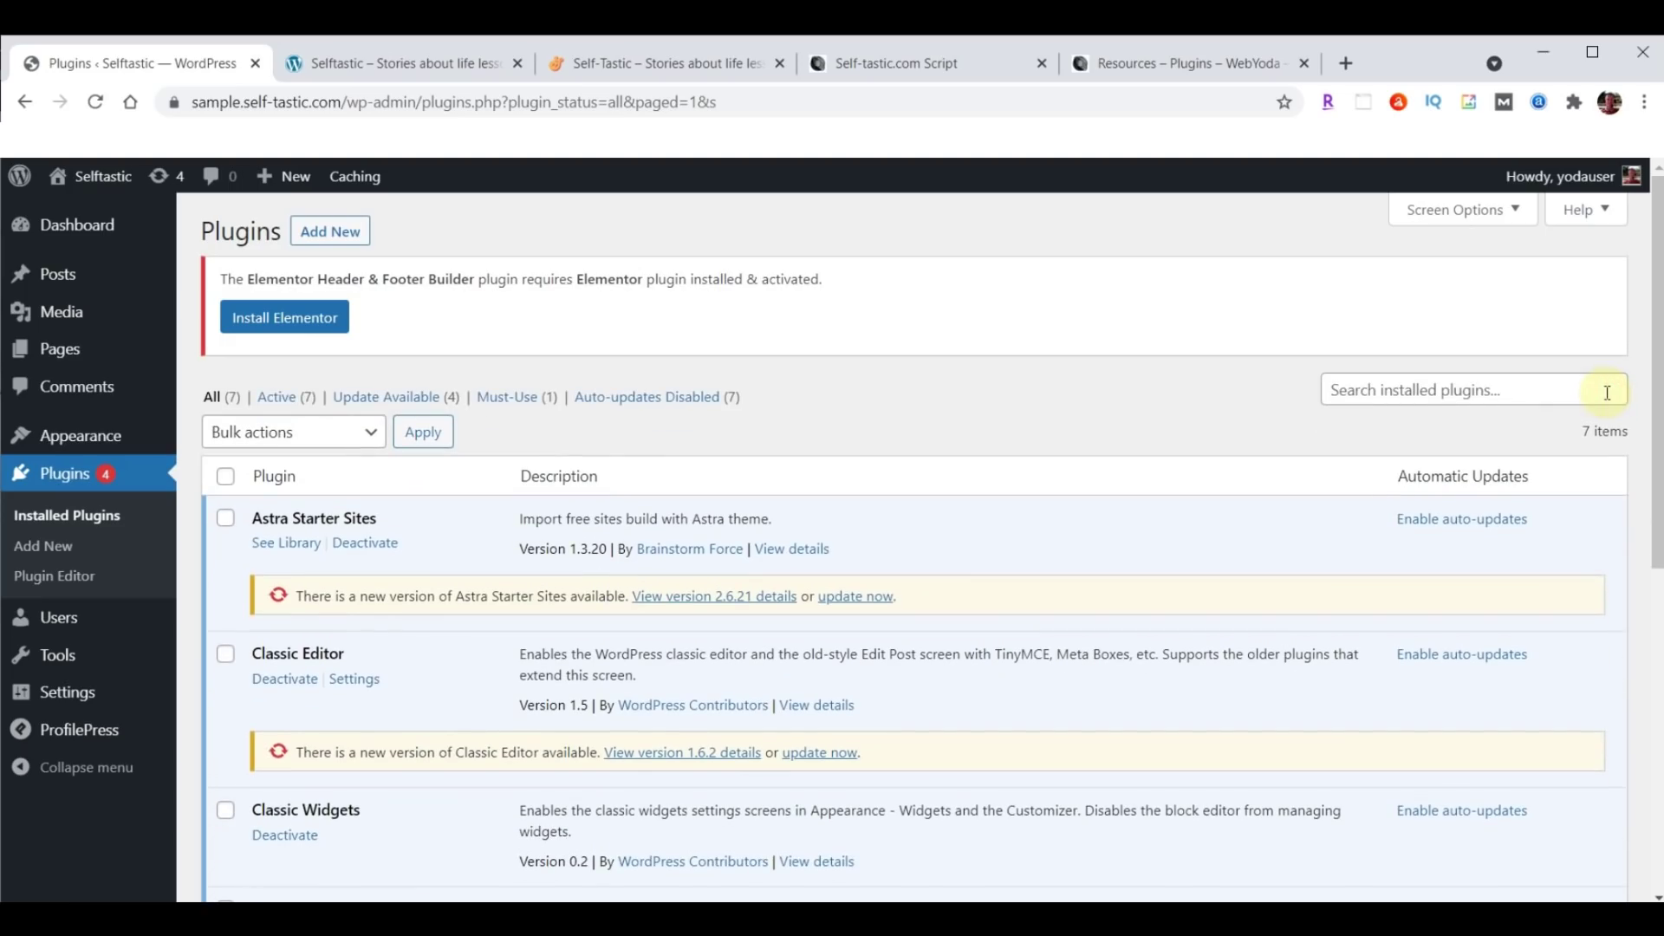
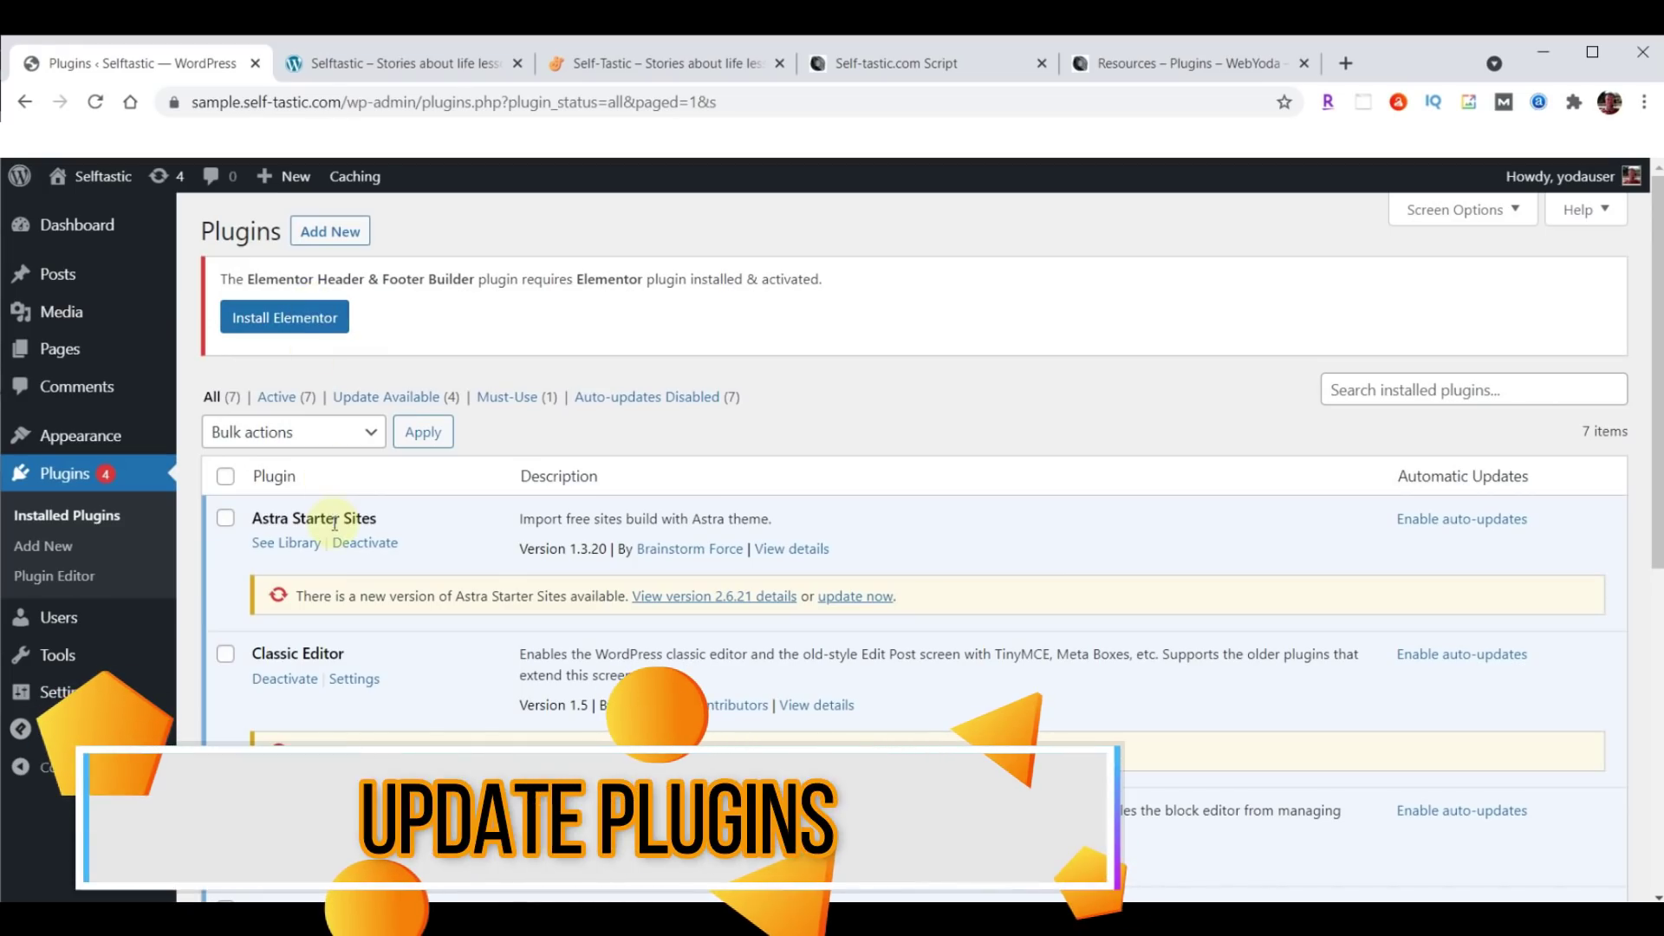
Bulk-update all selected plugins; Classic Editor reaches 1.6.2 while Duplicate Page updates.
click(225, 476)
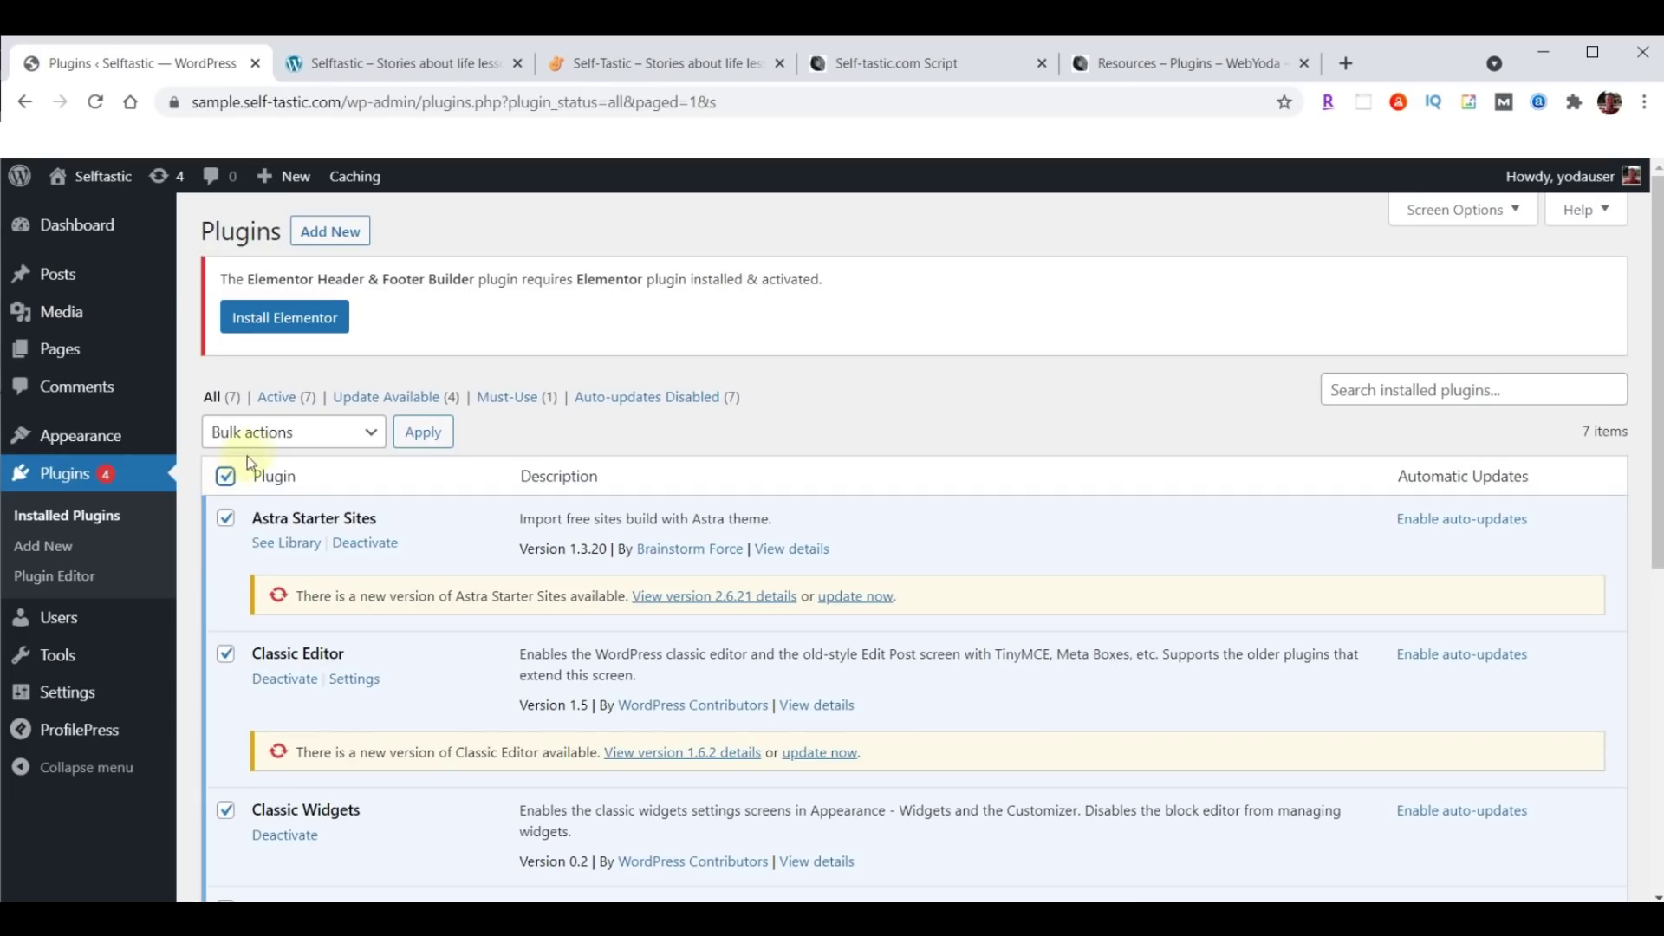
click(276, 438)
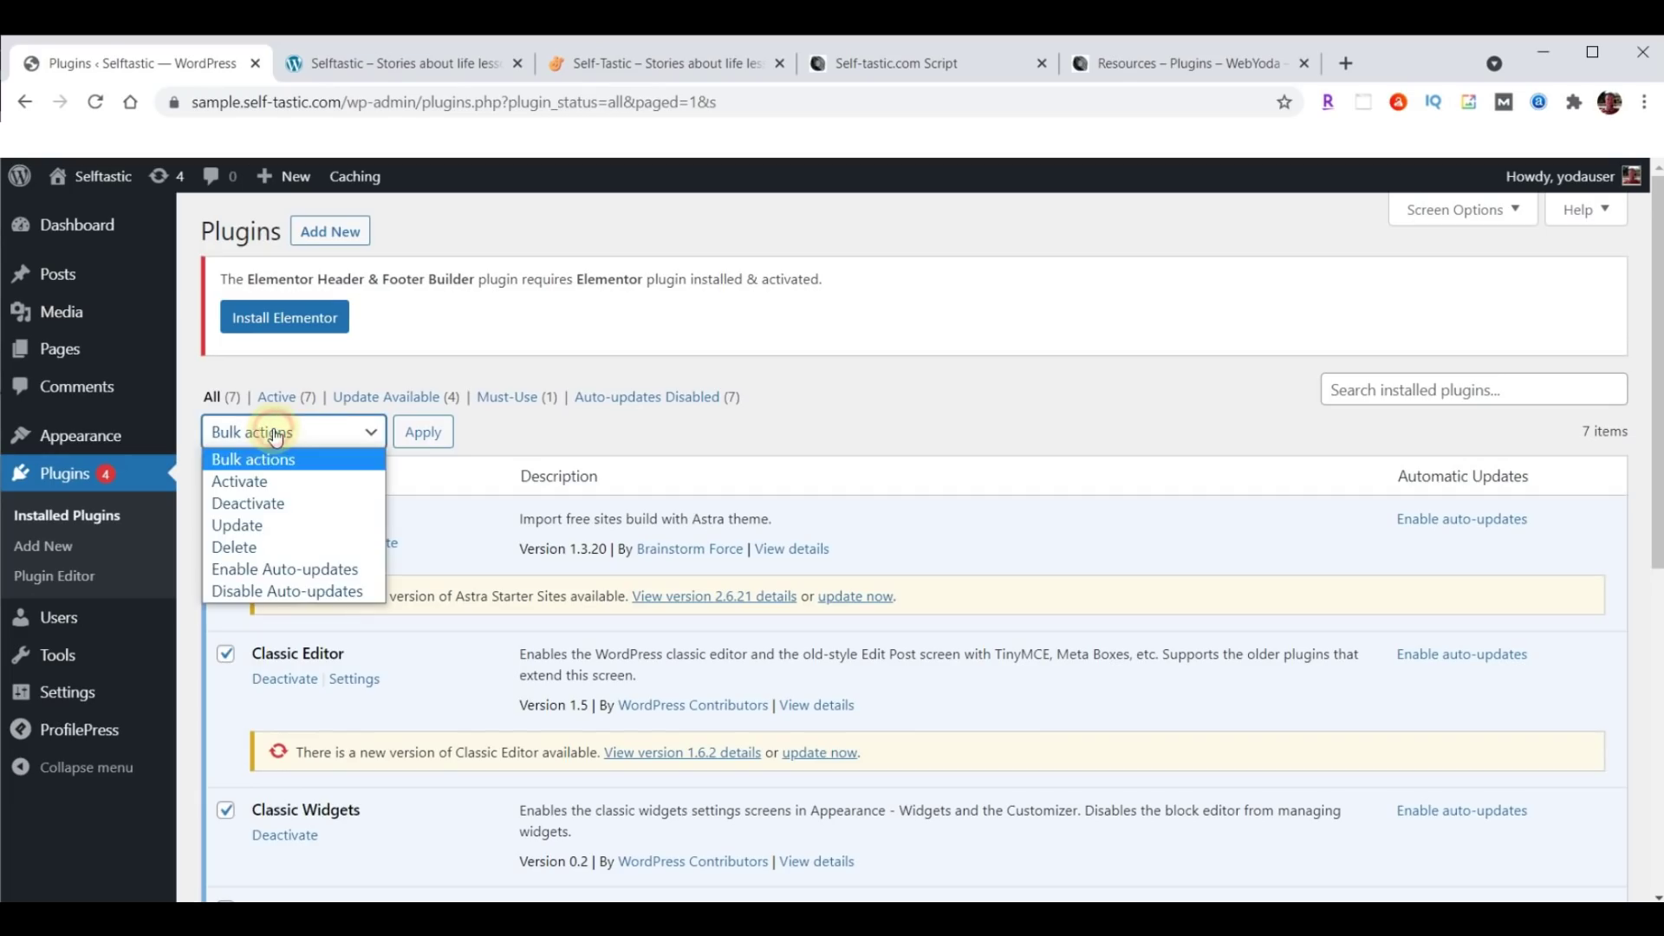
click(257, 523)
click(426, 432)
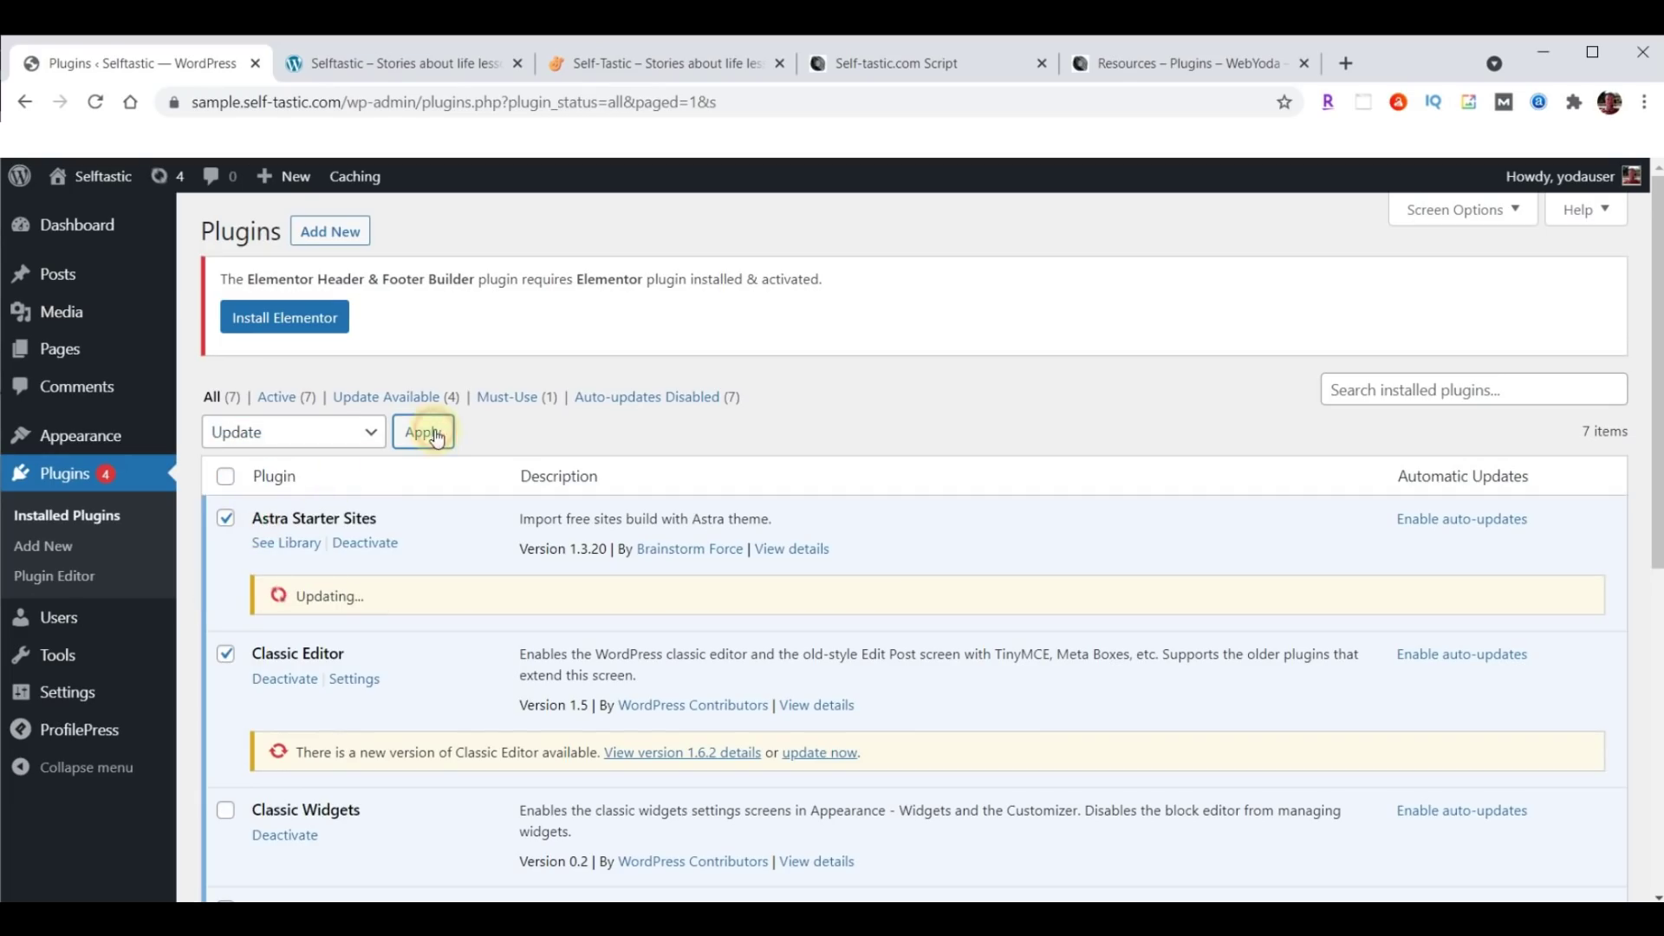
scroll(933, 468, down, 4)
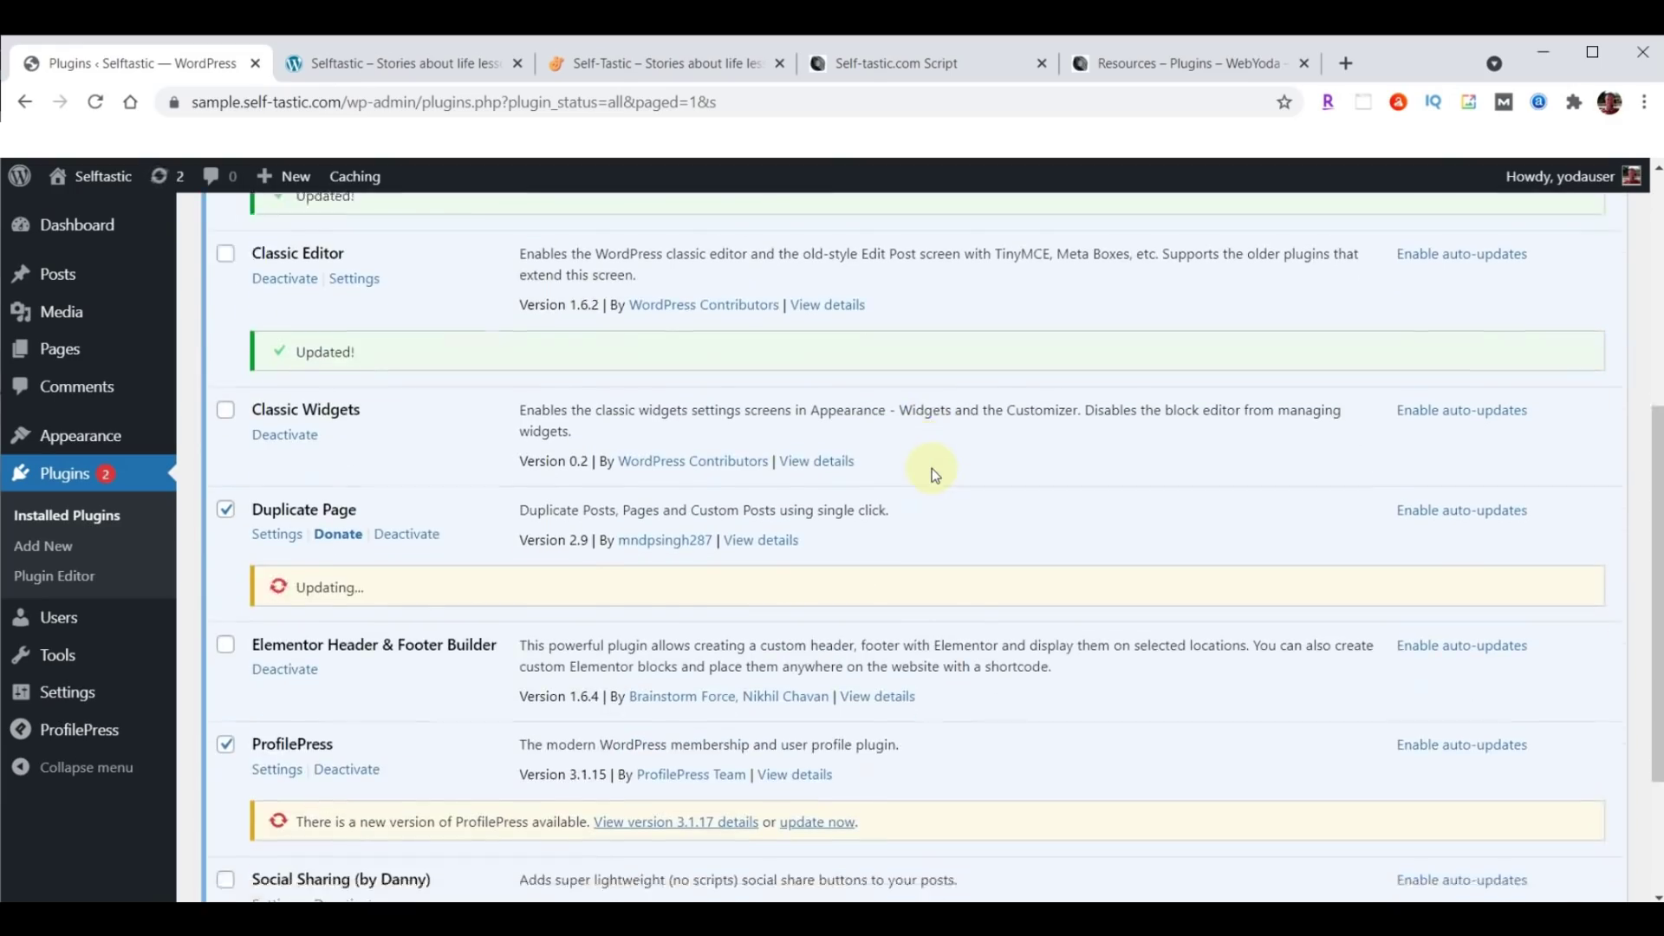
scroll(932, 474, down, 3)
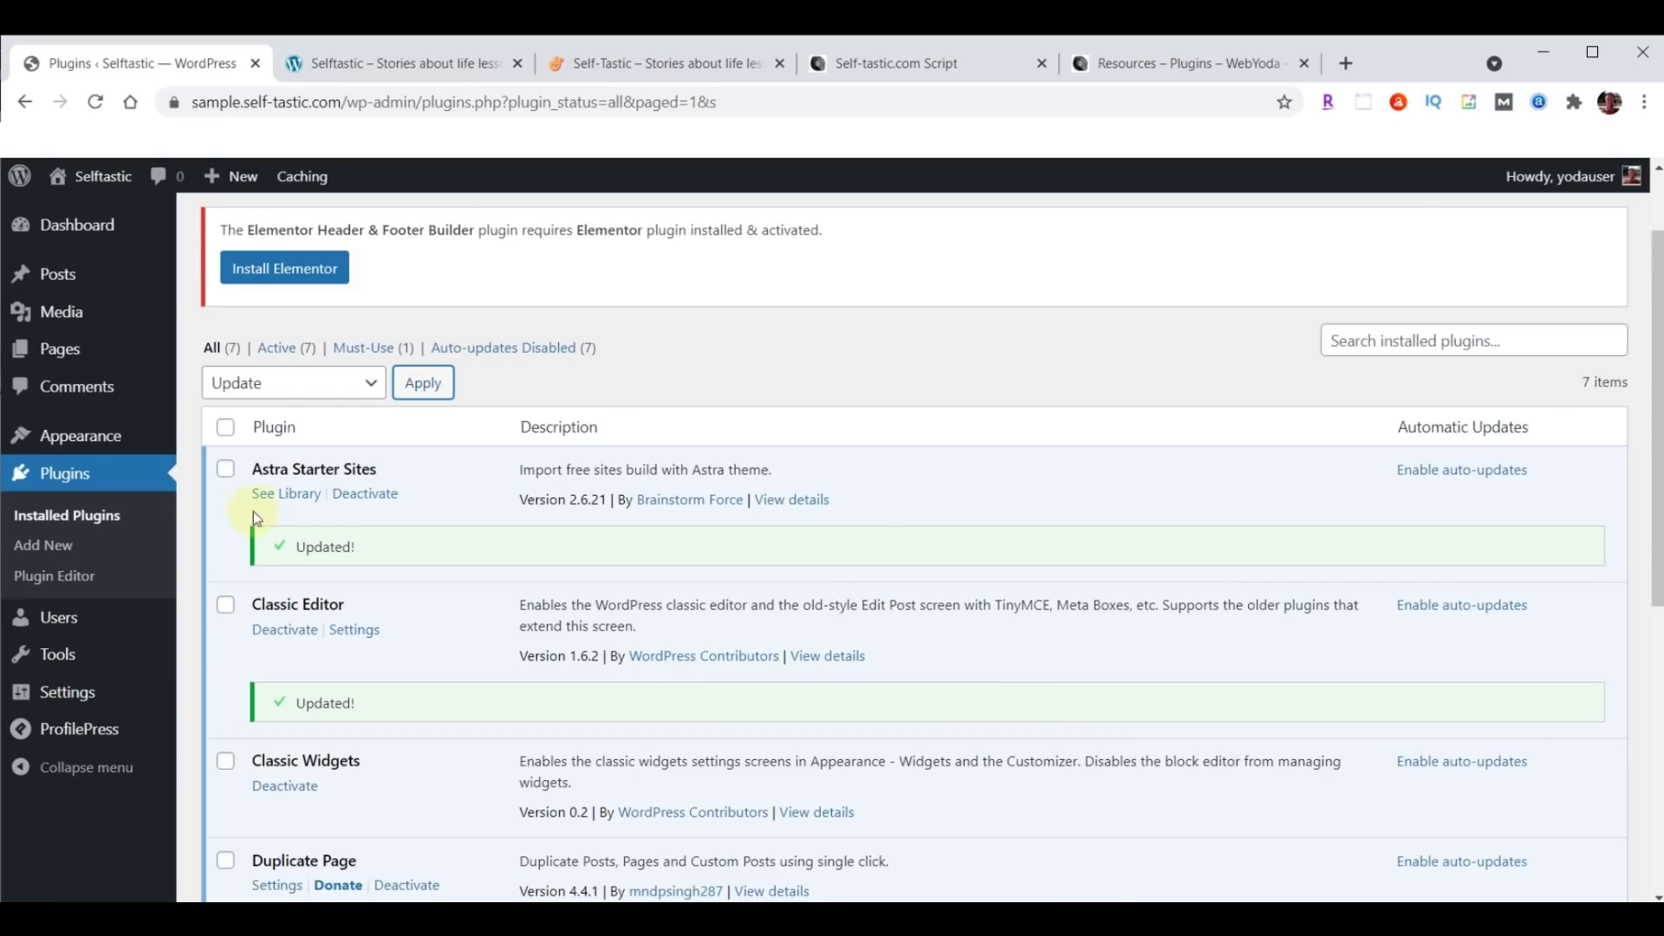
Open the Astra Starter Sites library from Plugins, retrying after the first attempt errors.
click(286, 492)
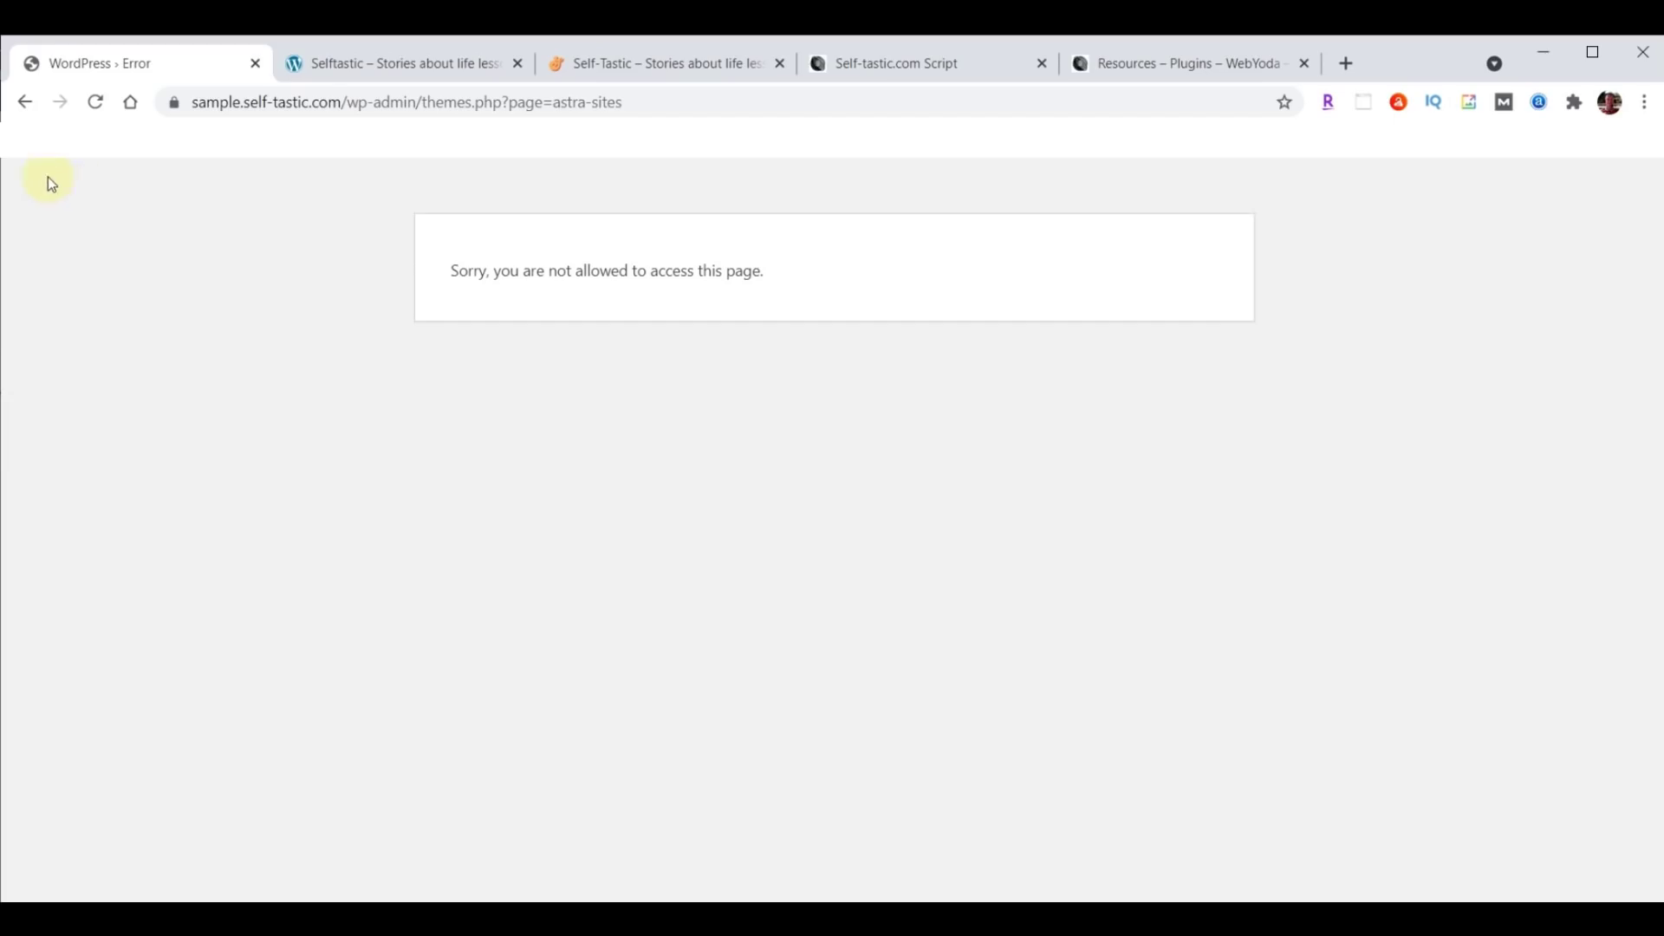
click(25, 106)
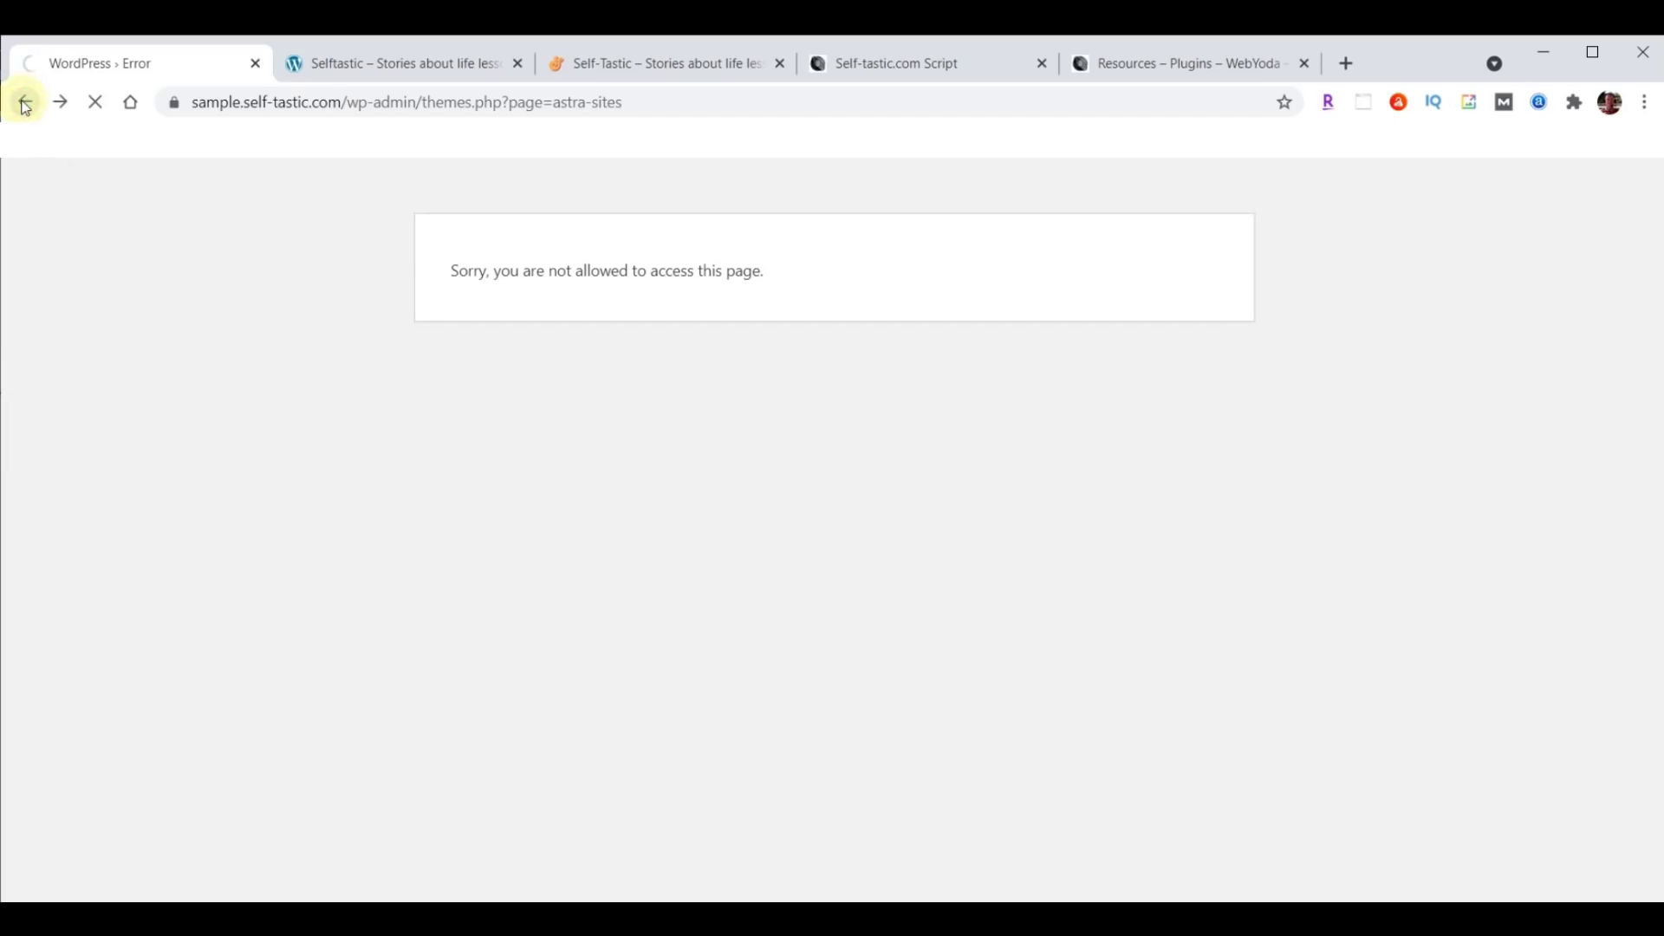
scroll(546, 576, down, 3)
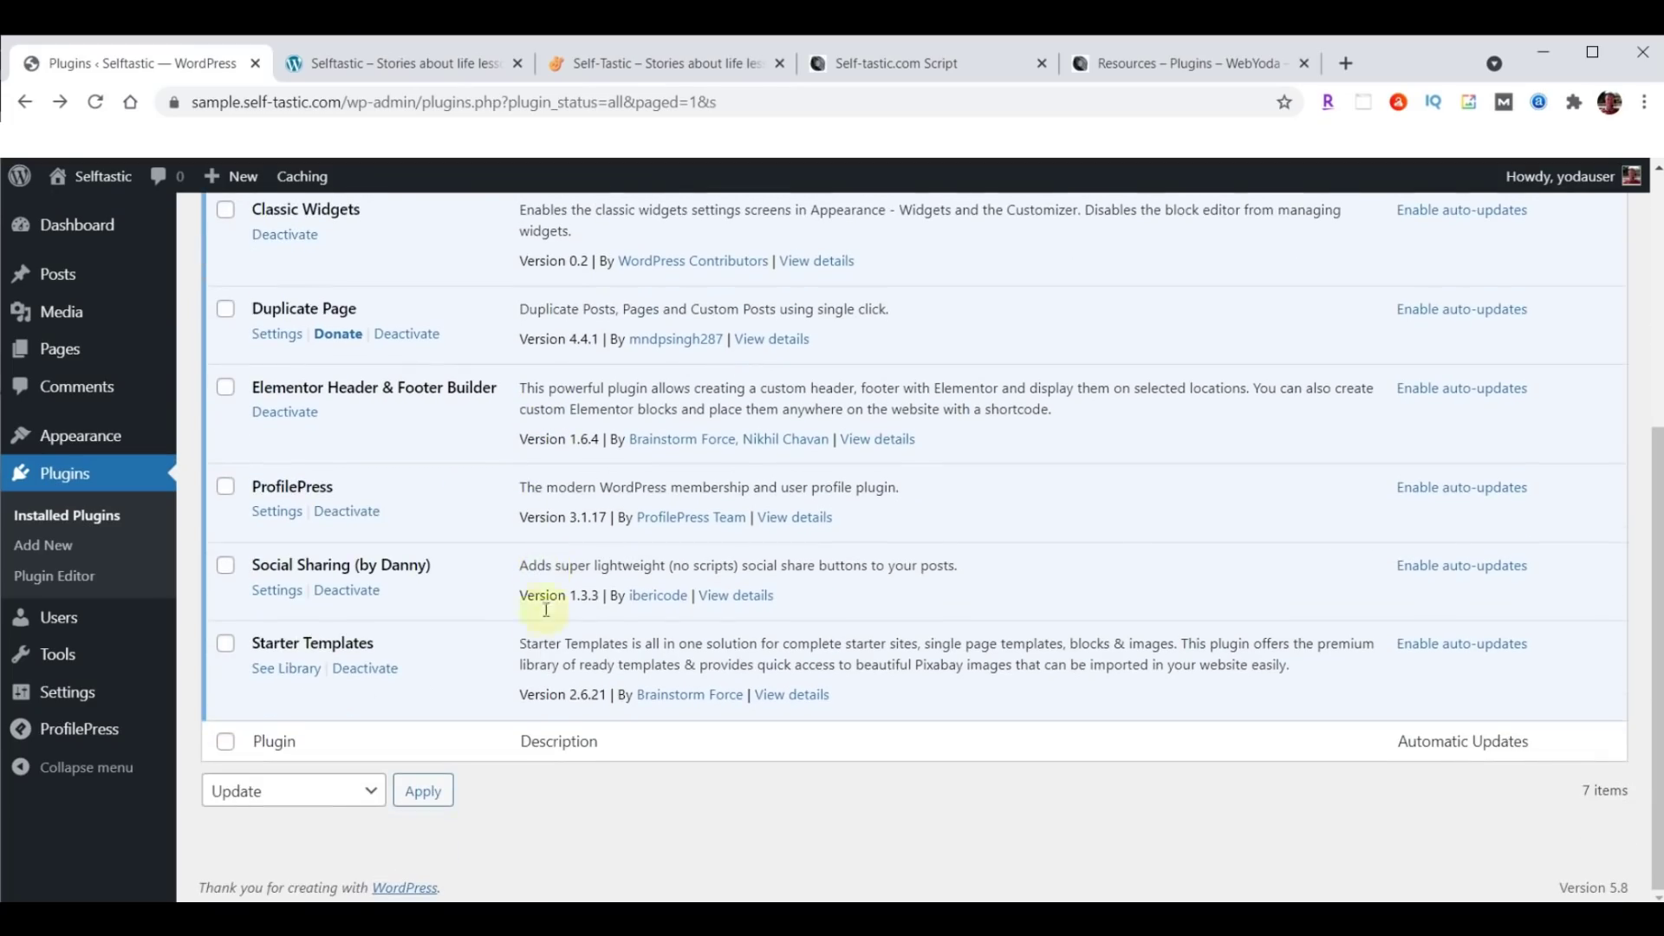
click(287, 673)
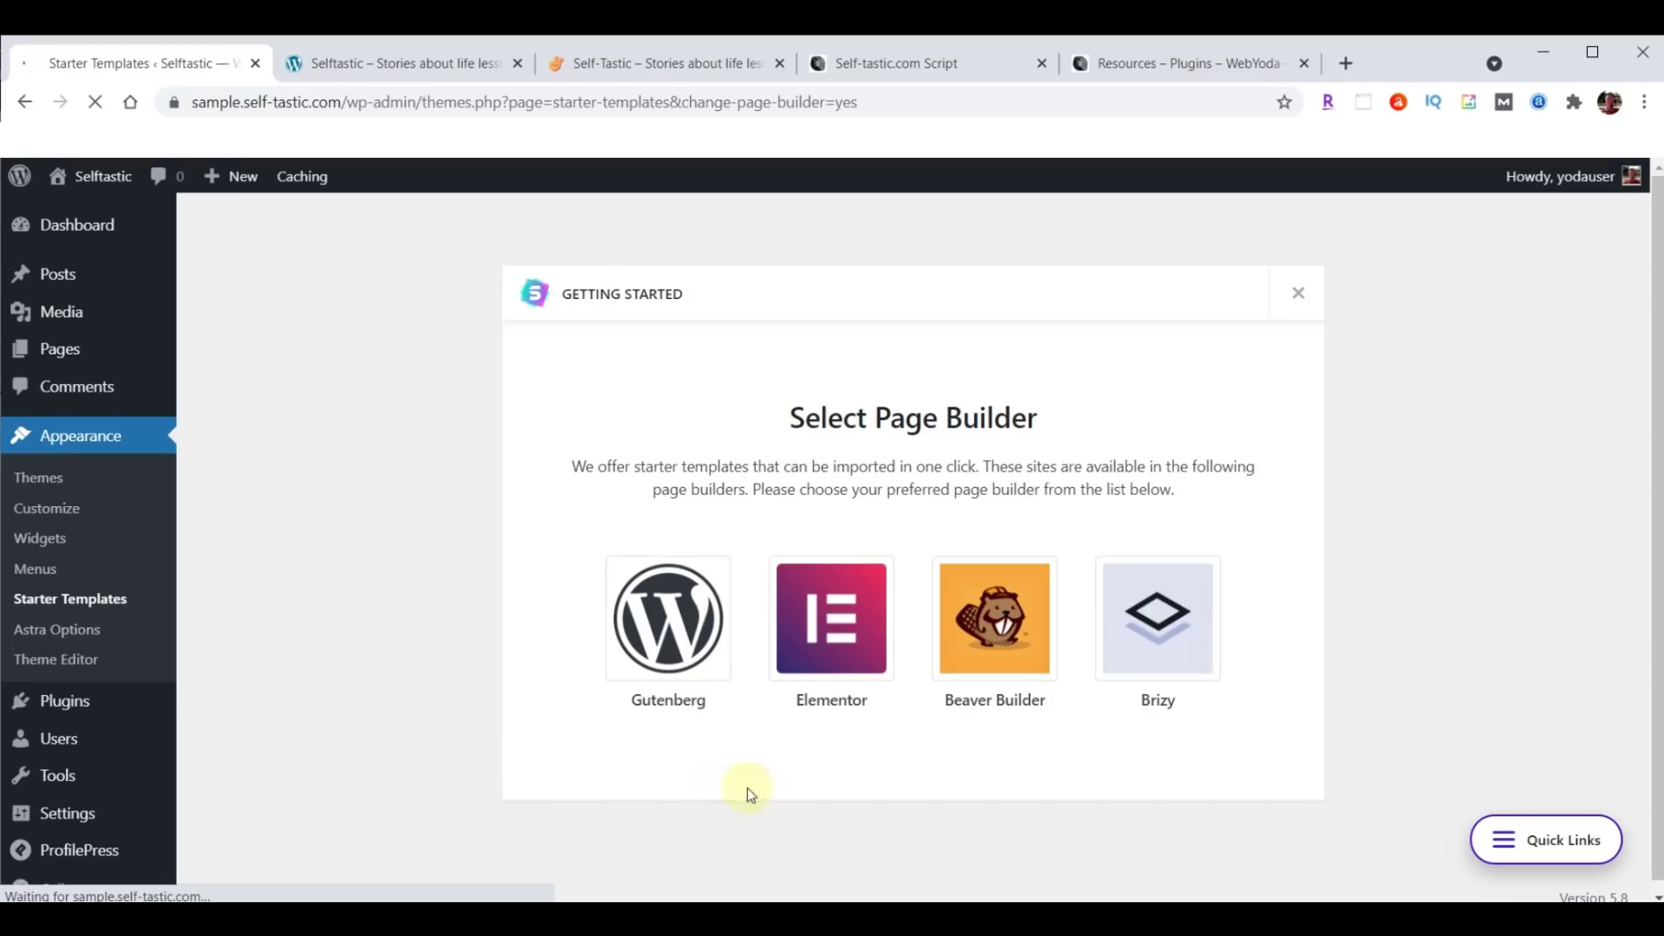
Choose Elementor as the page builder and try the Free and Premium template filters.
click(834, 617)
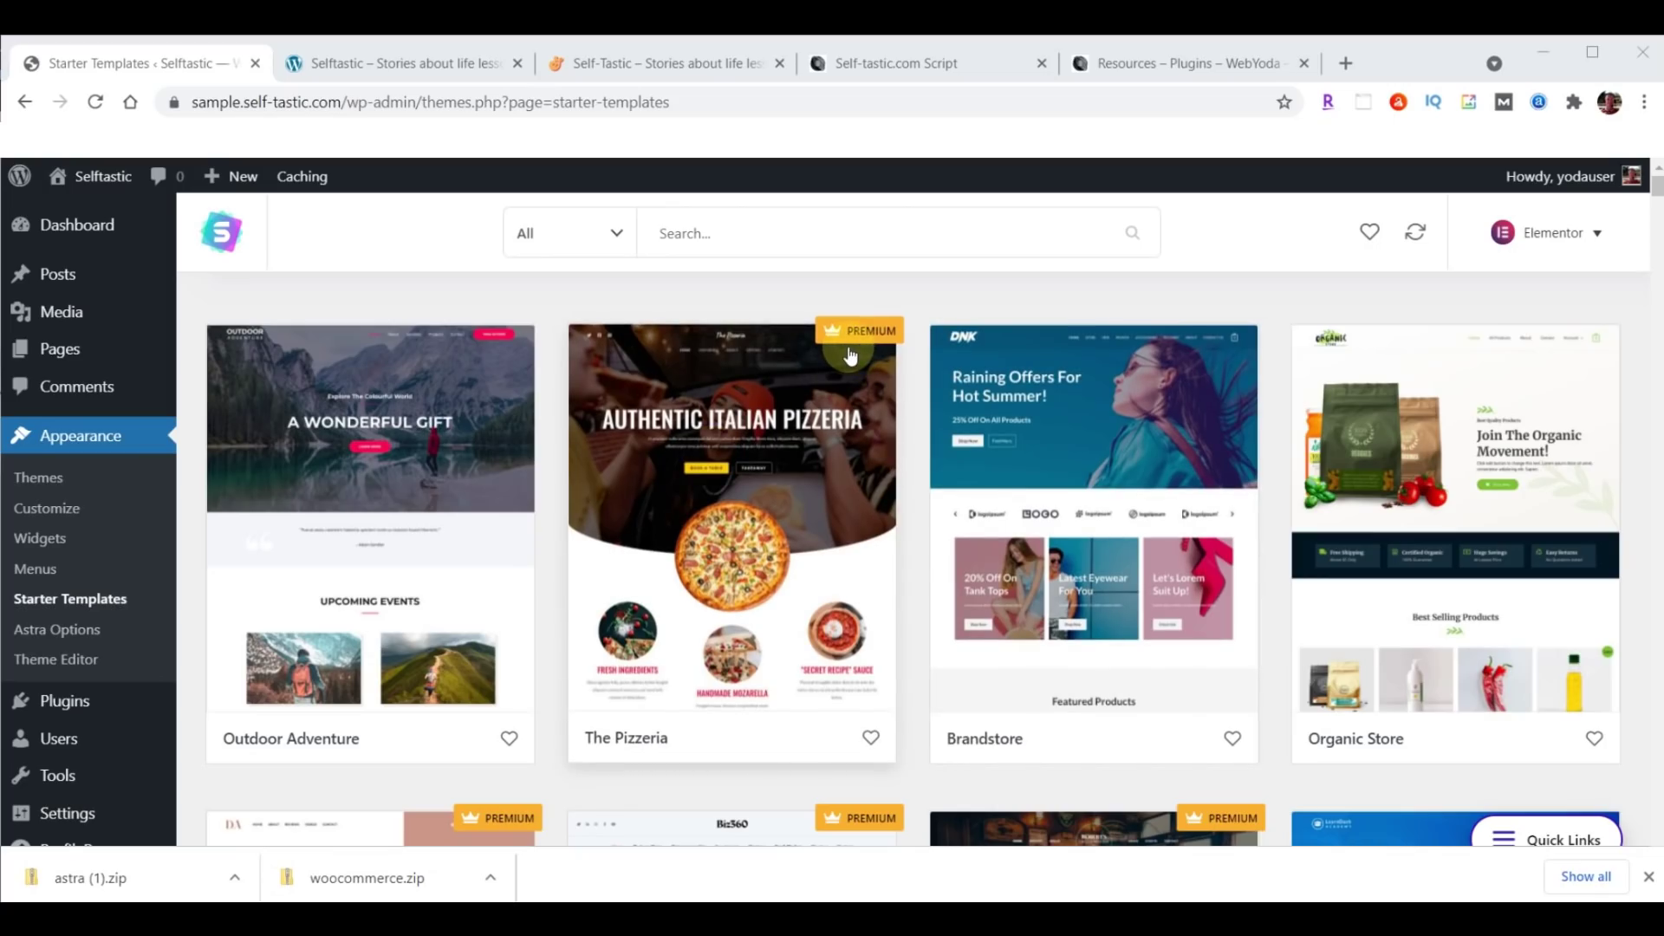
click(616, 236)
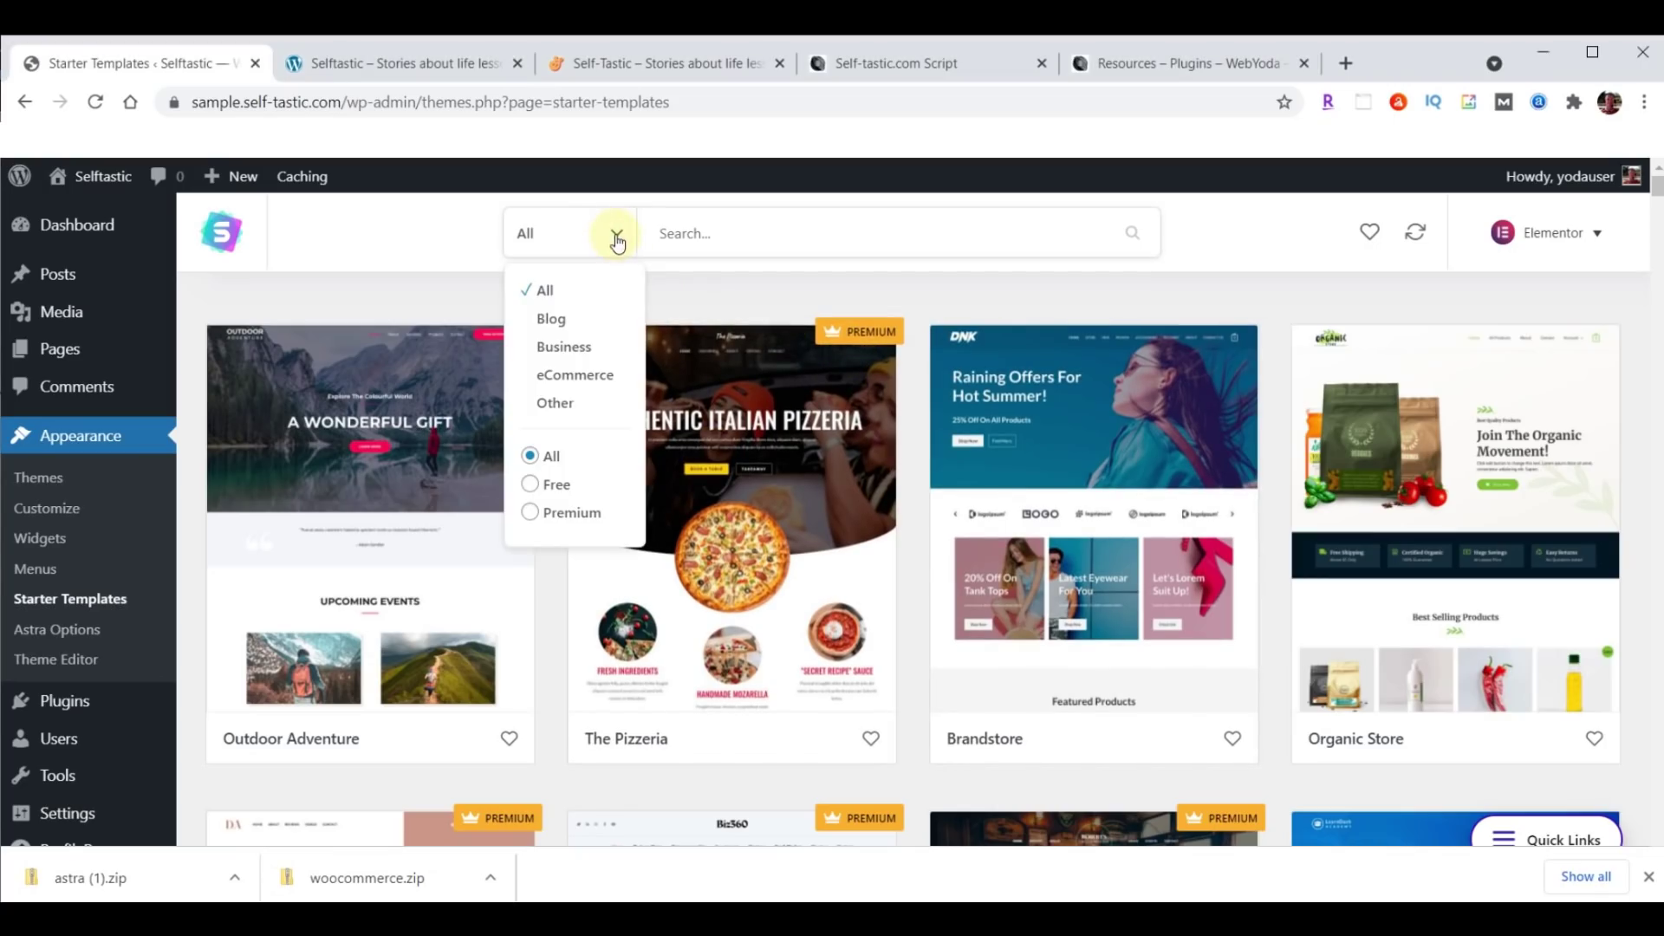
click(551, 488)
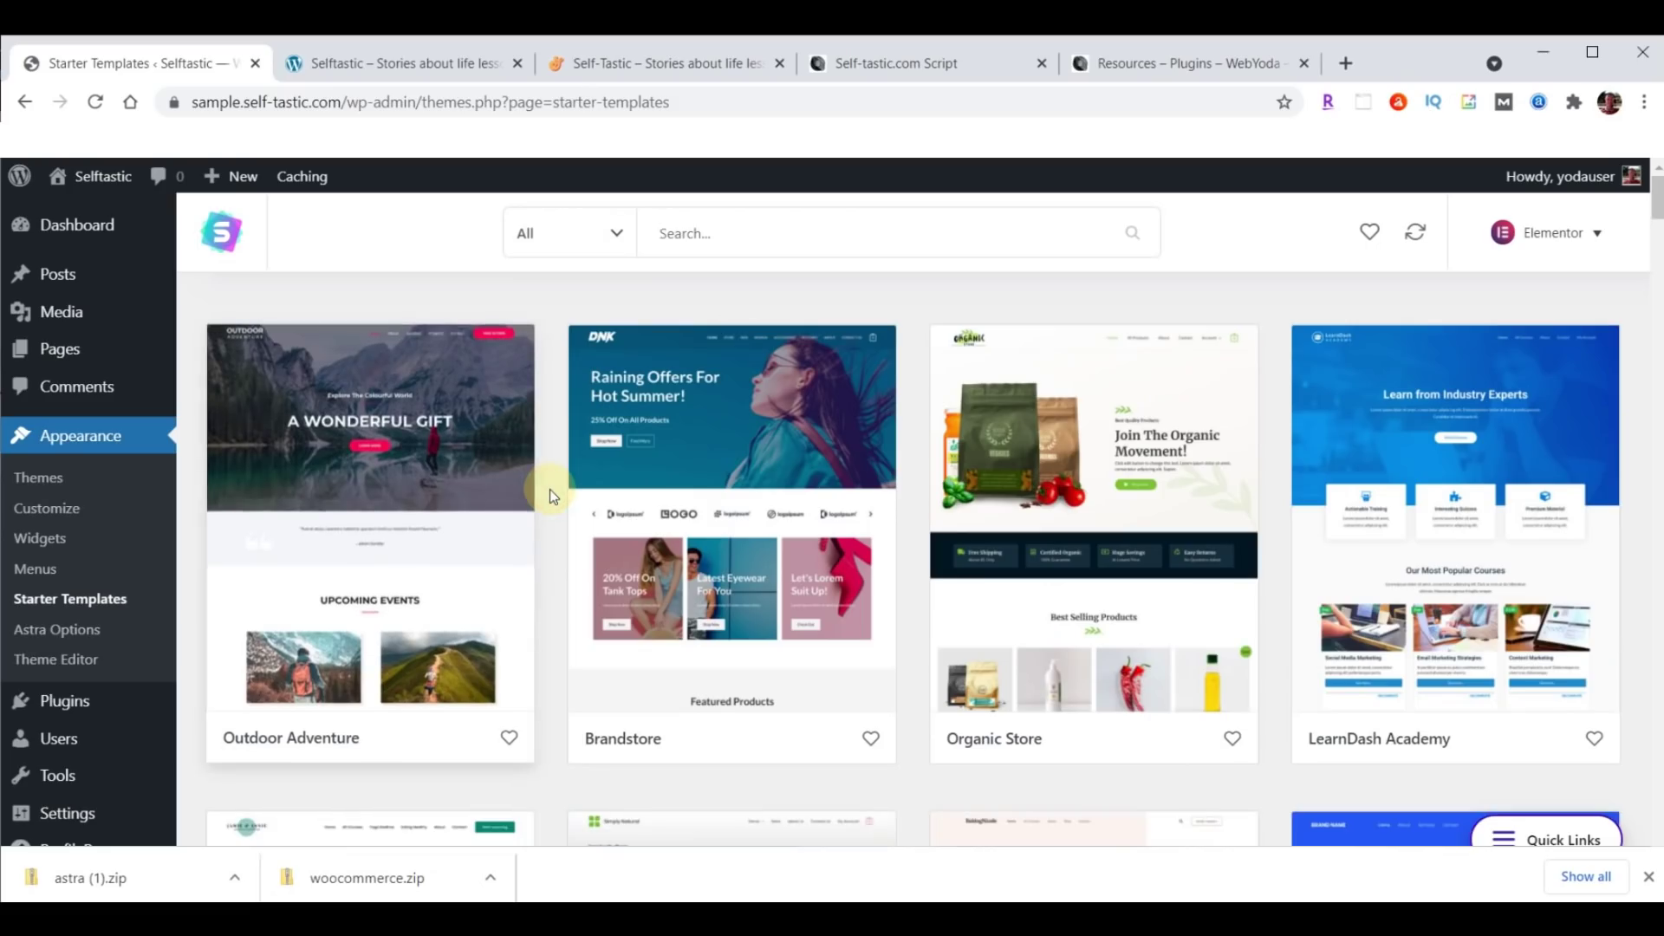
click(614, 232)
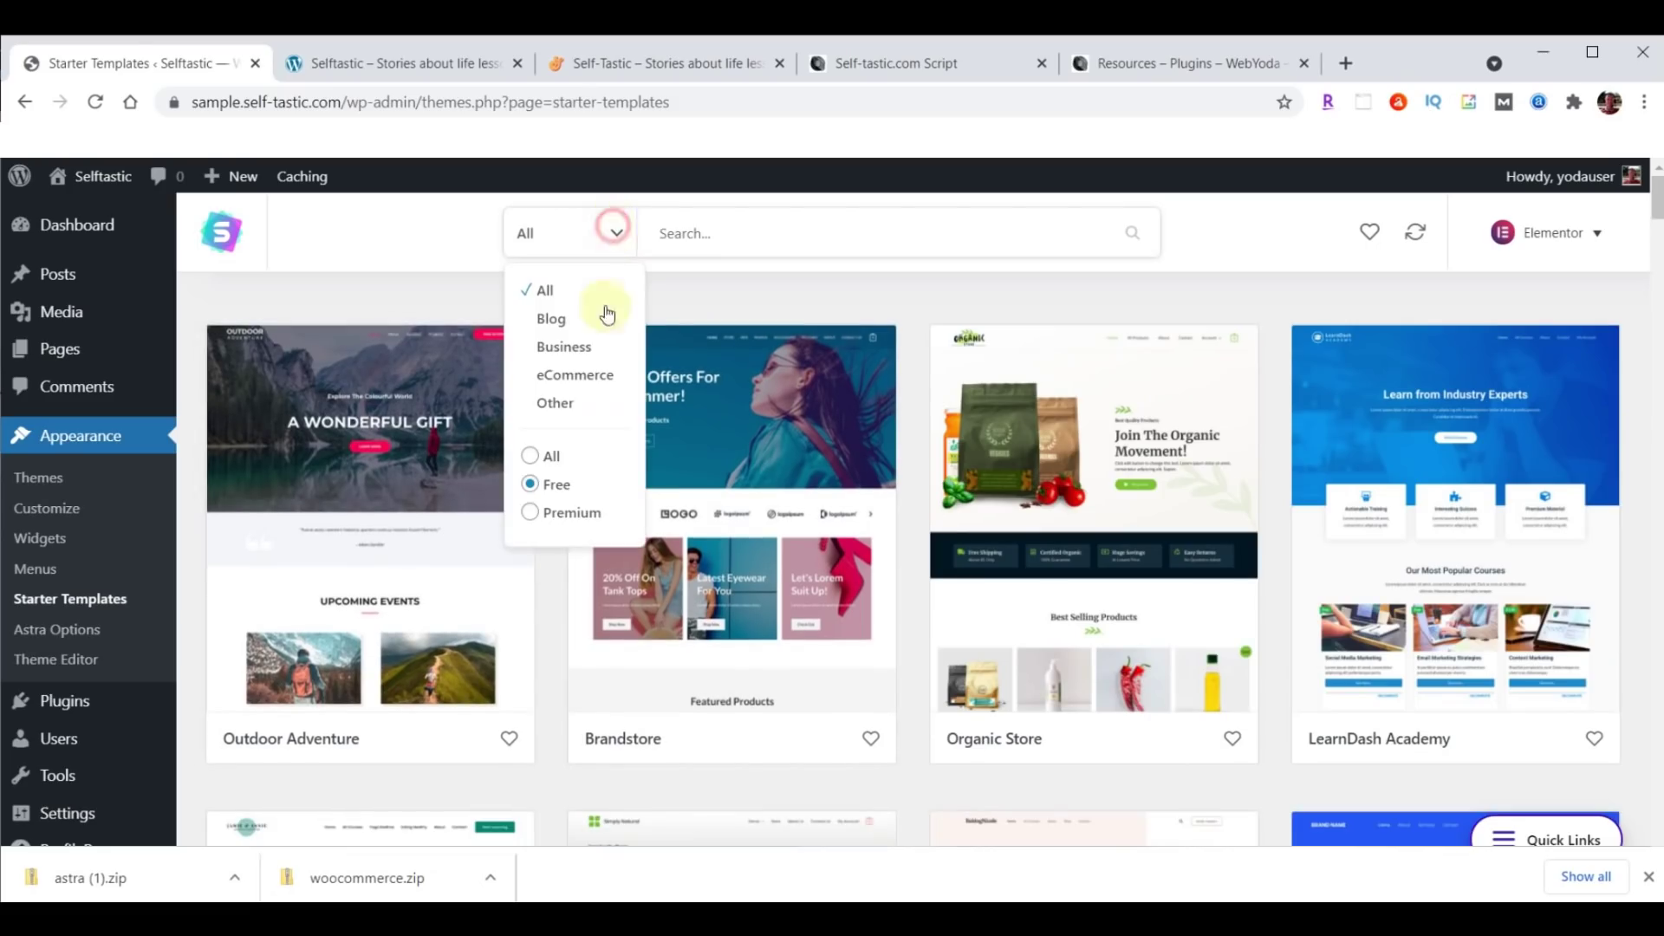
click(584, 517)
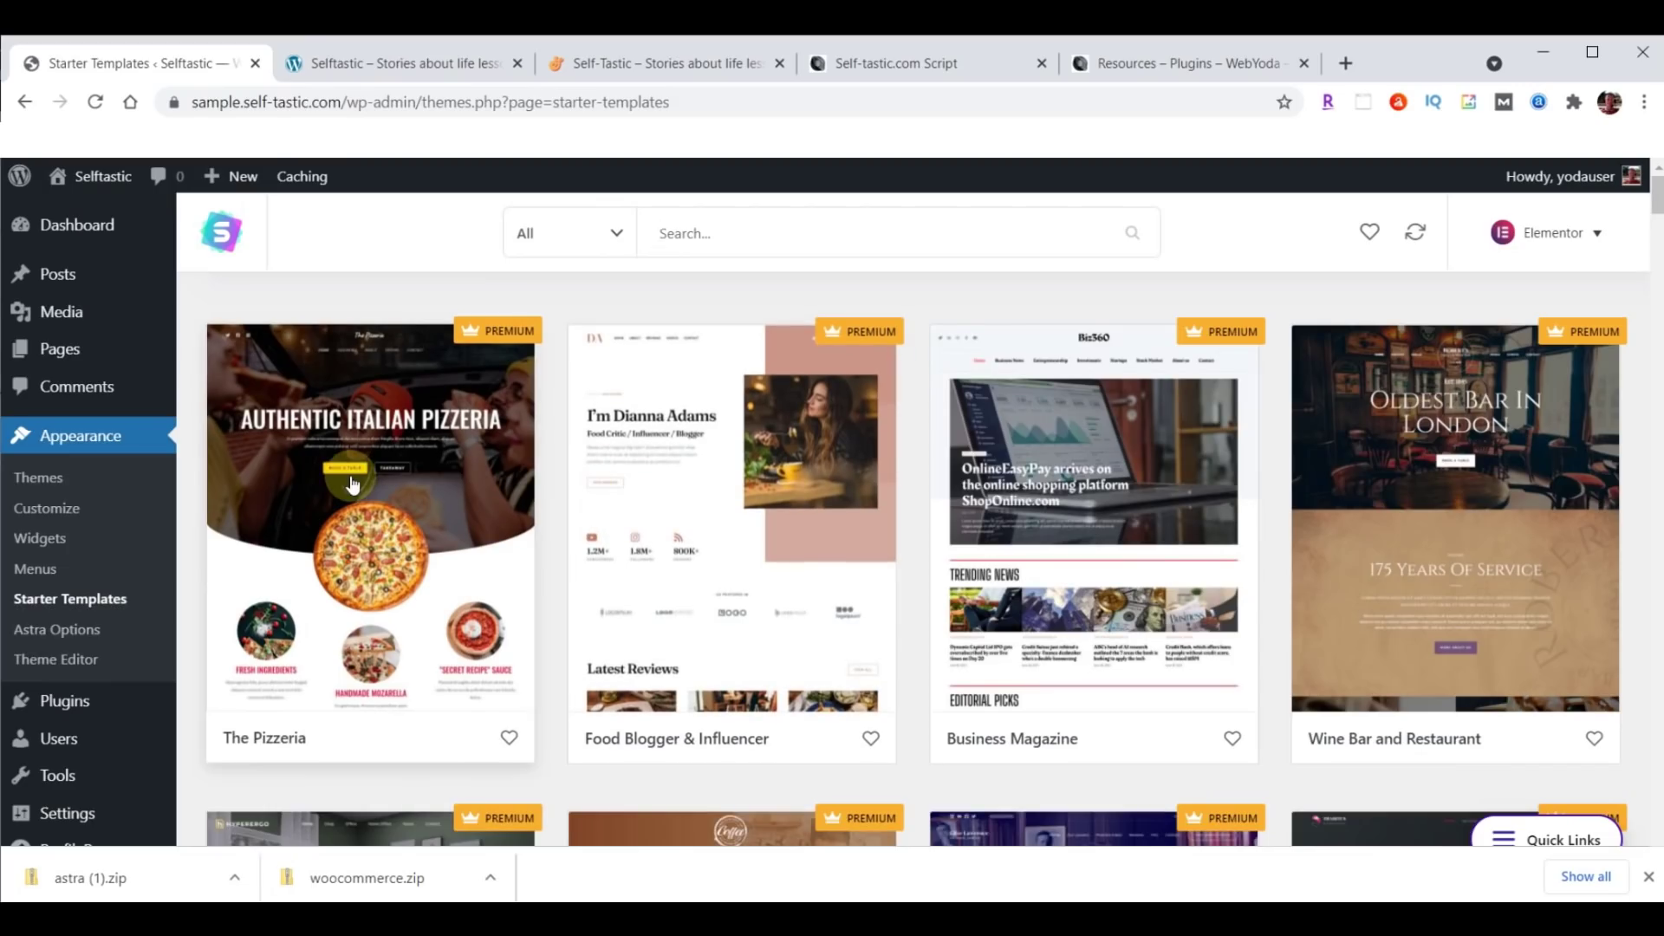
scroll(1039, 520, down, 9)
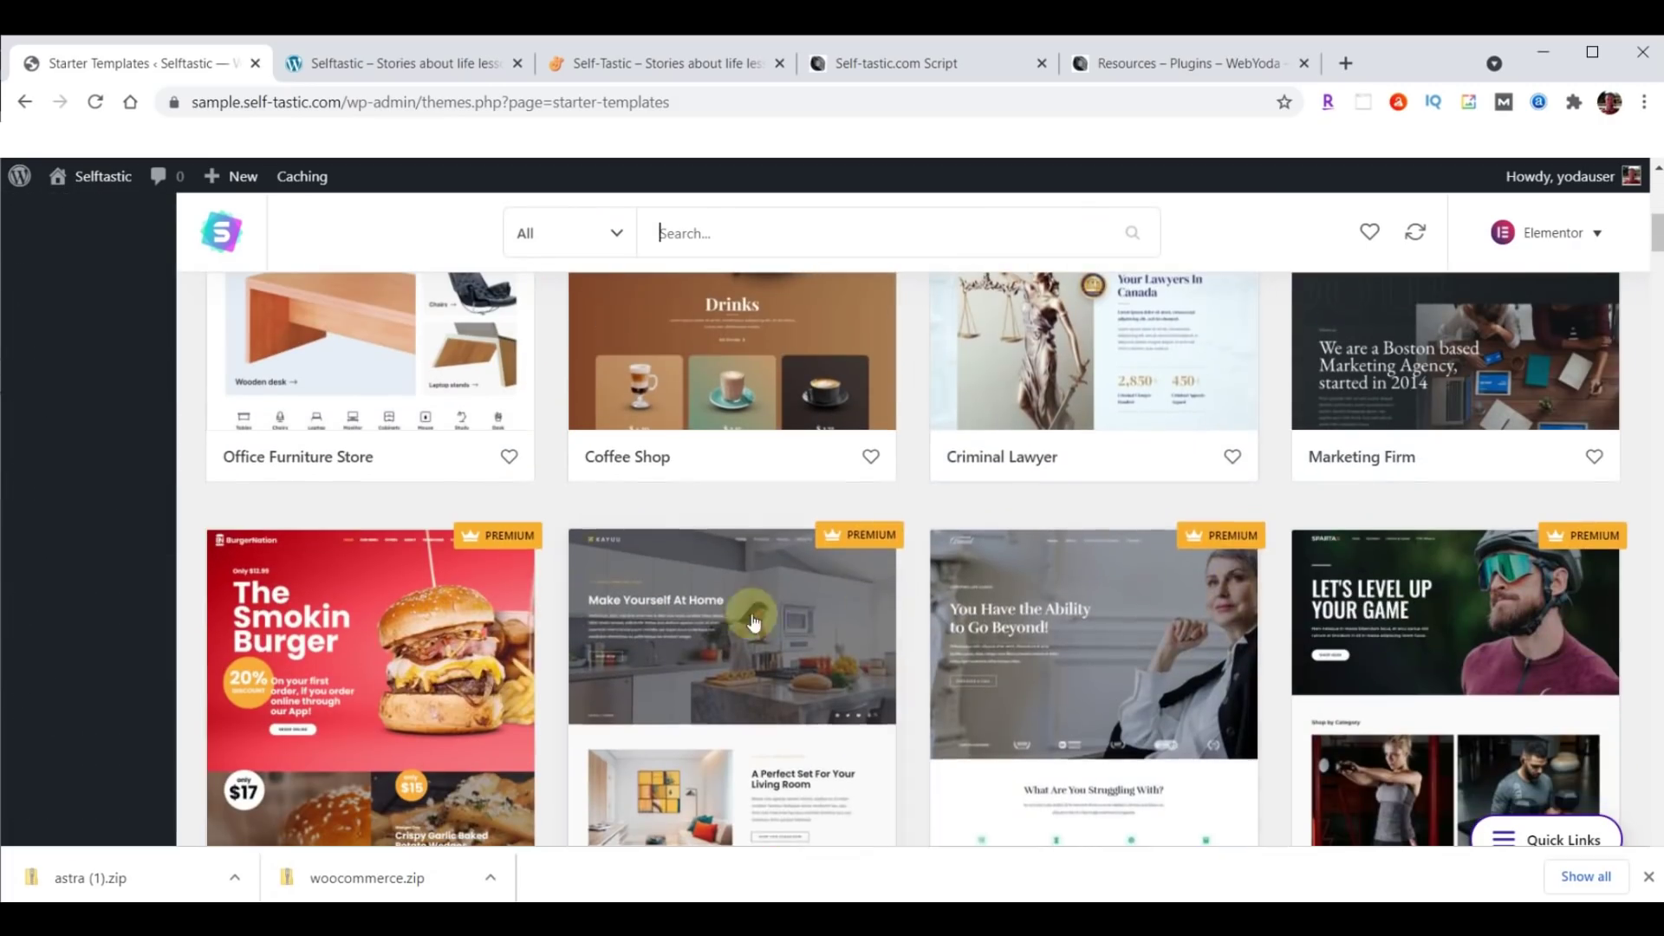
scroll(789, 643, up, 9)
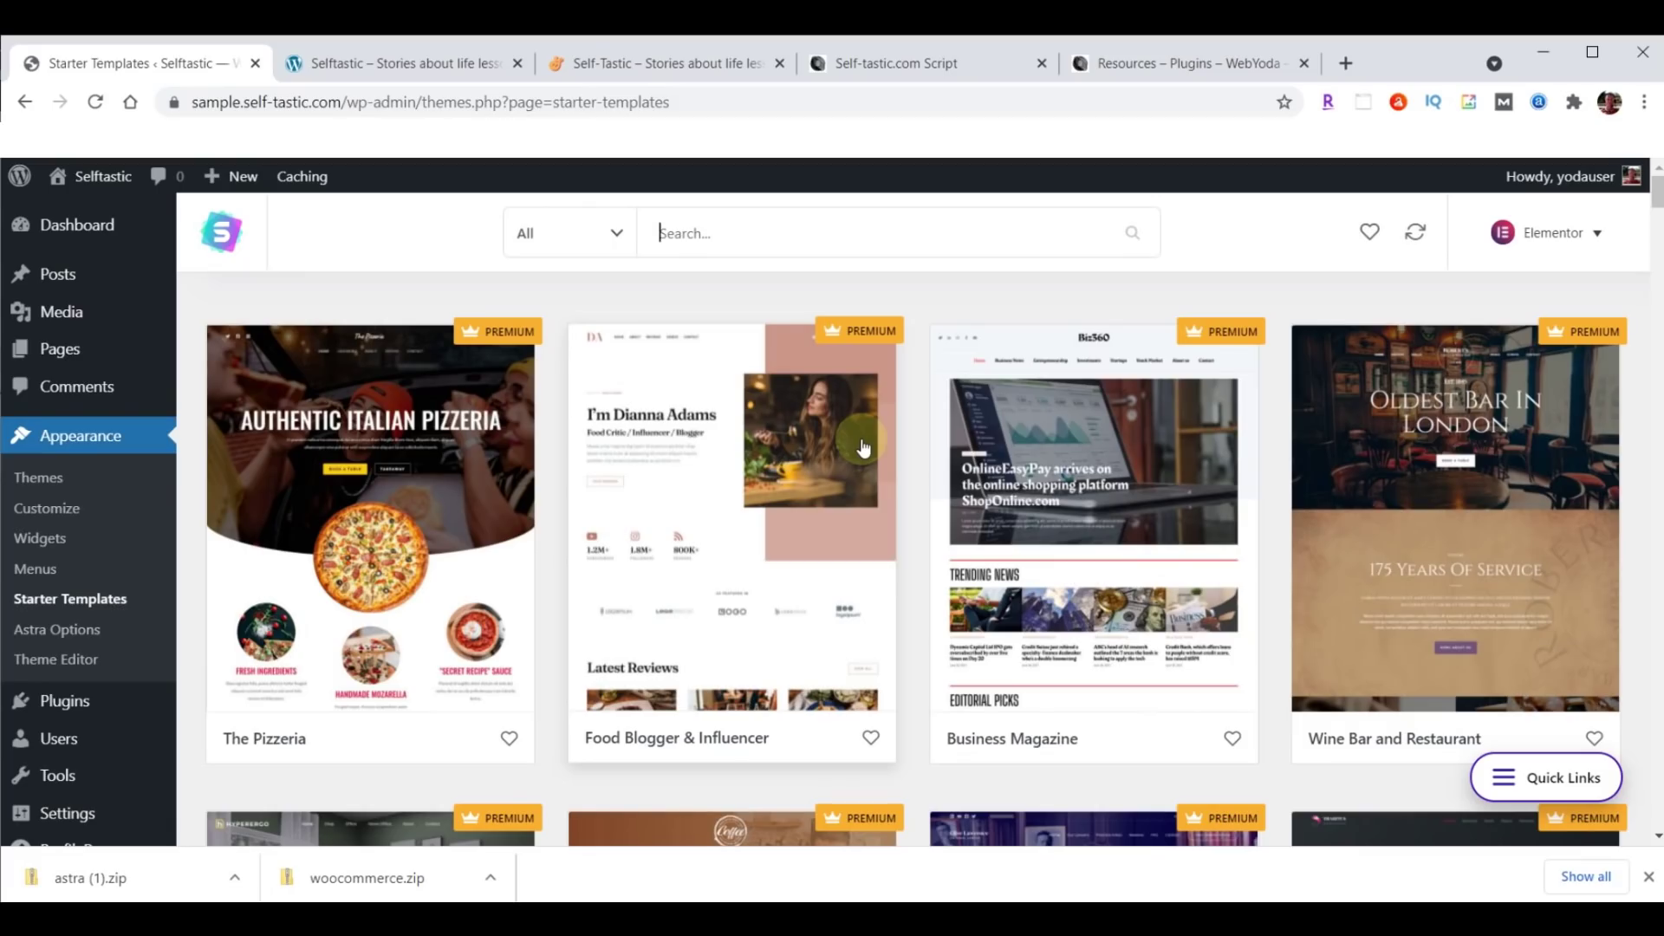
Filter the template list to Free and the eCommerce category.
click(617, 233)
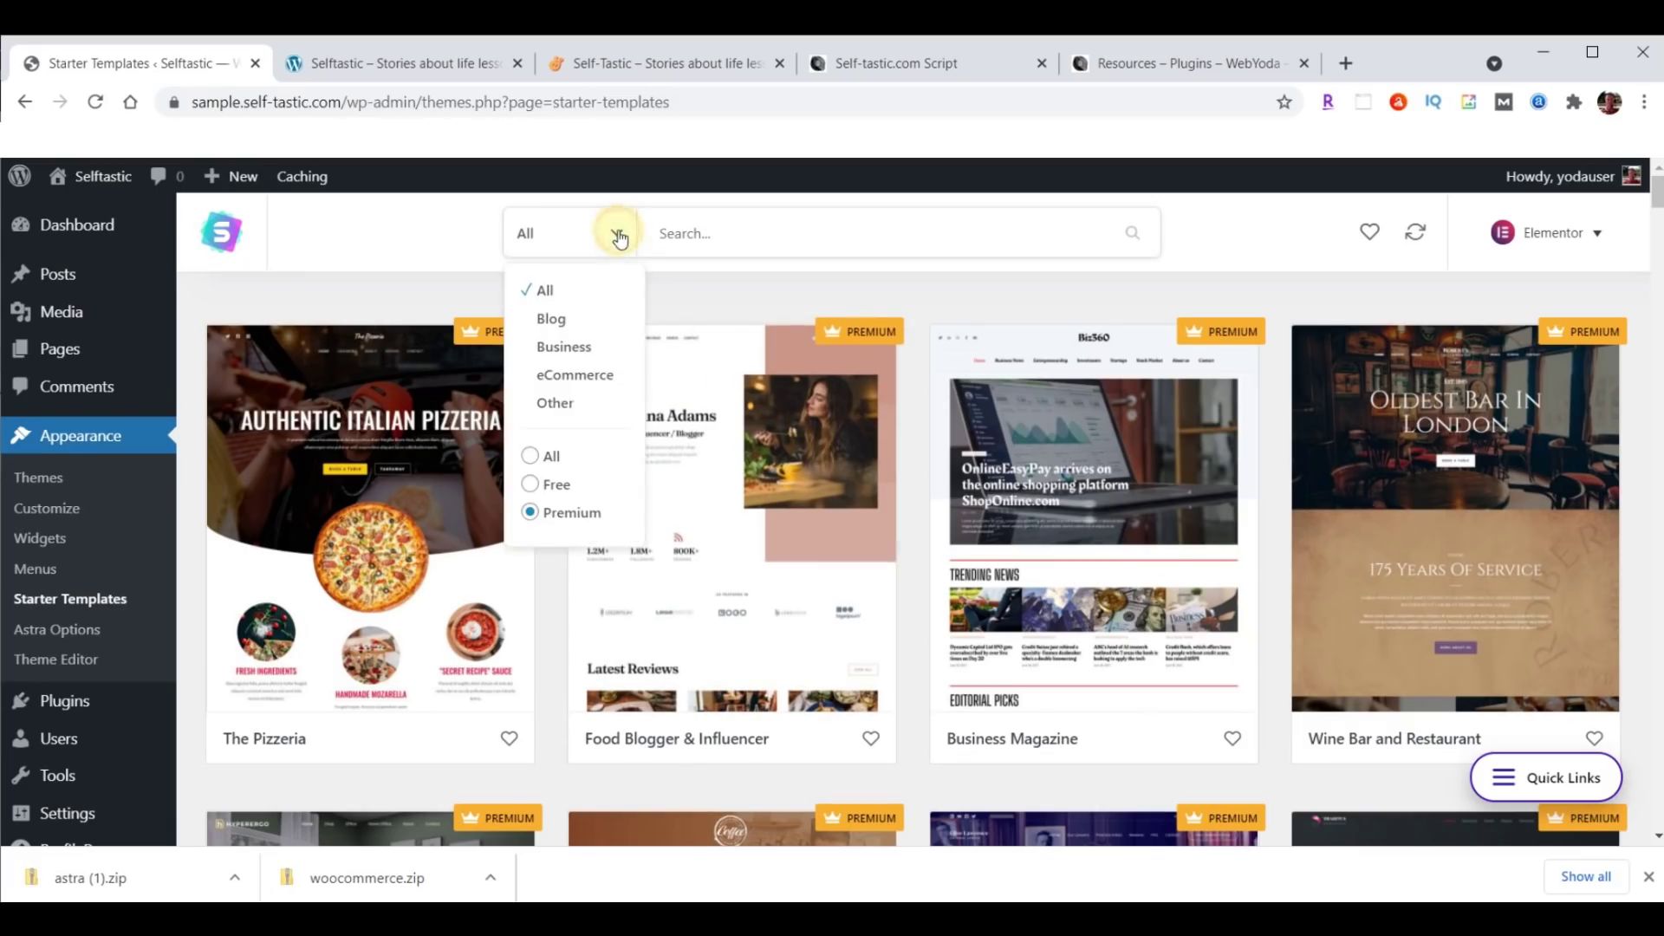
click(562, 483)
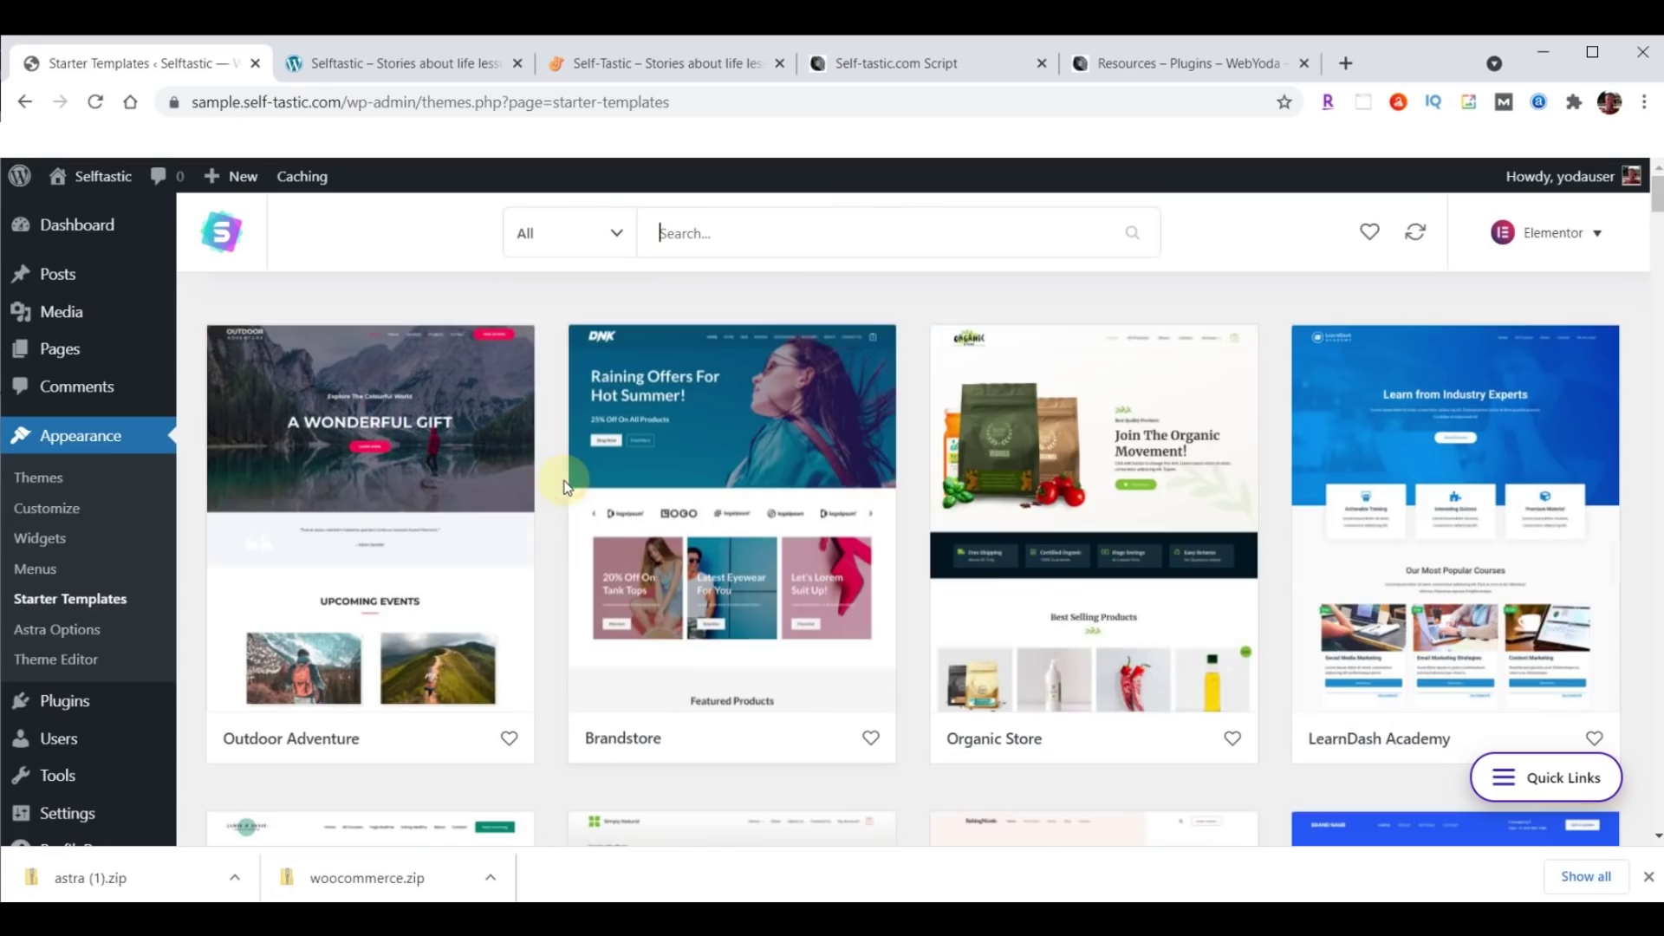
click(611, 236)
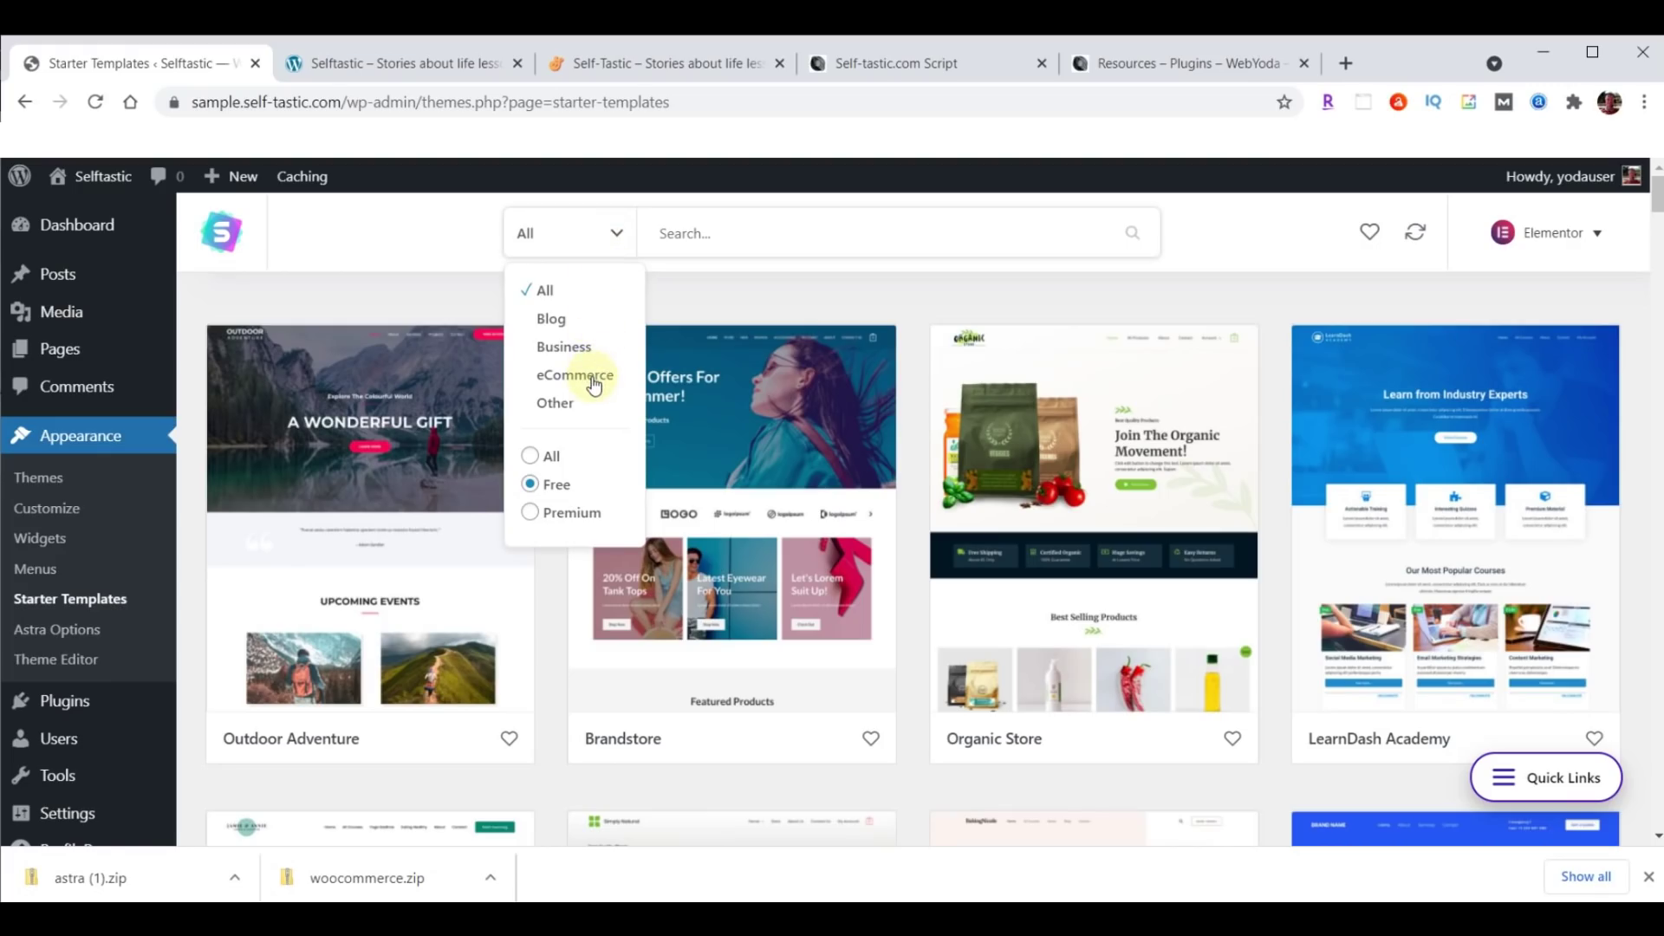
click(579, 377)
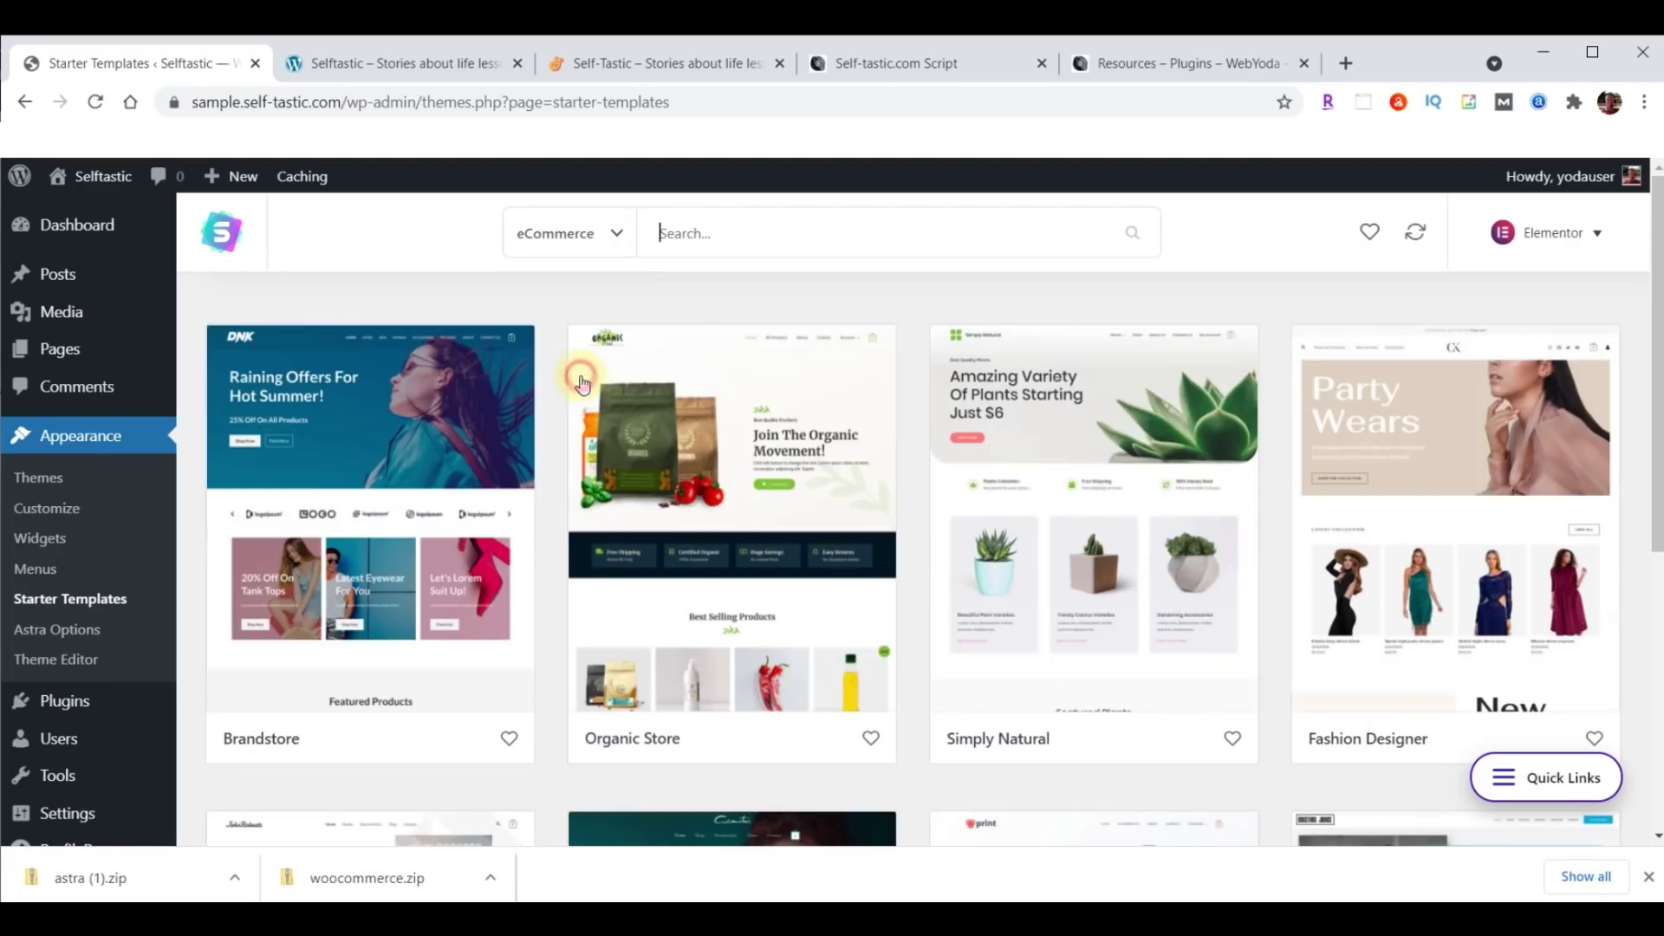
Open the Cosmetics Store template and start Import Complete Site.
scroll(1124, 439, down, 5)
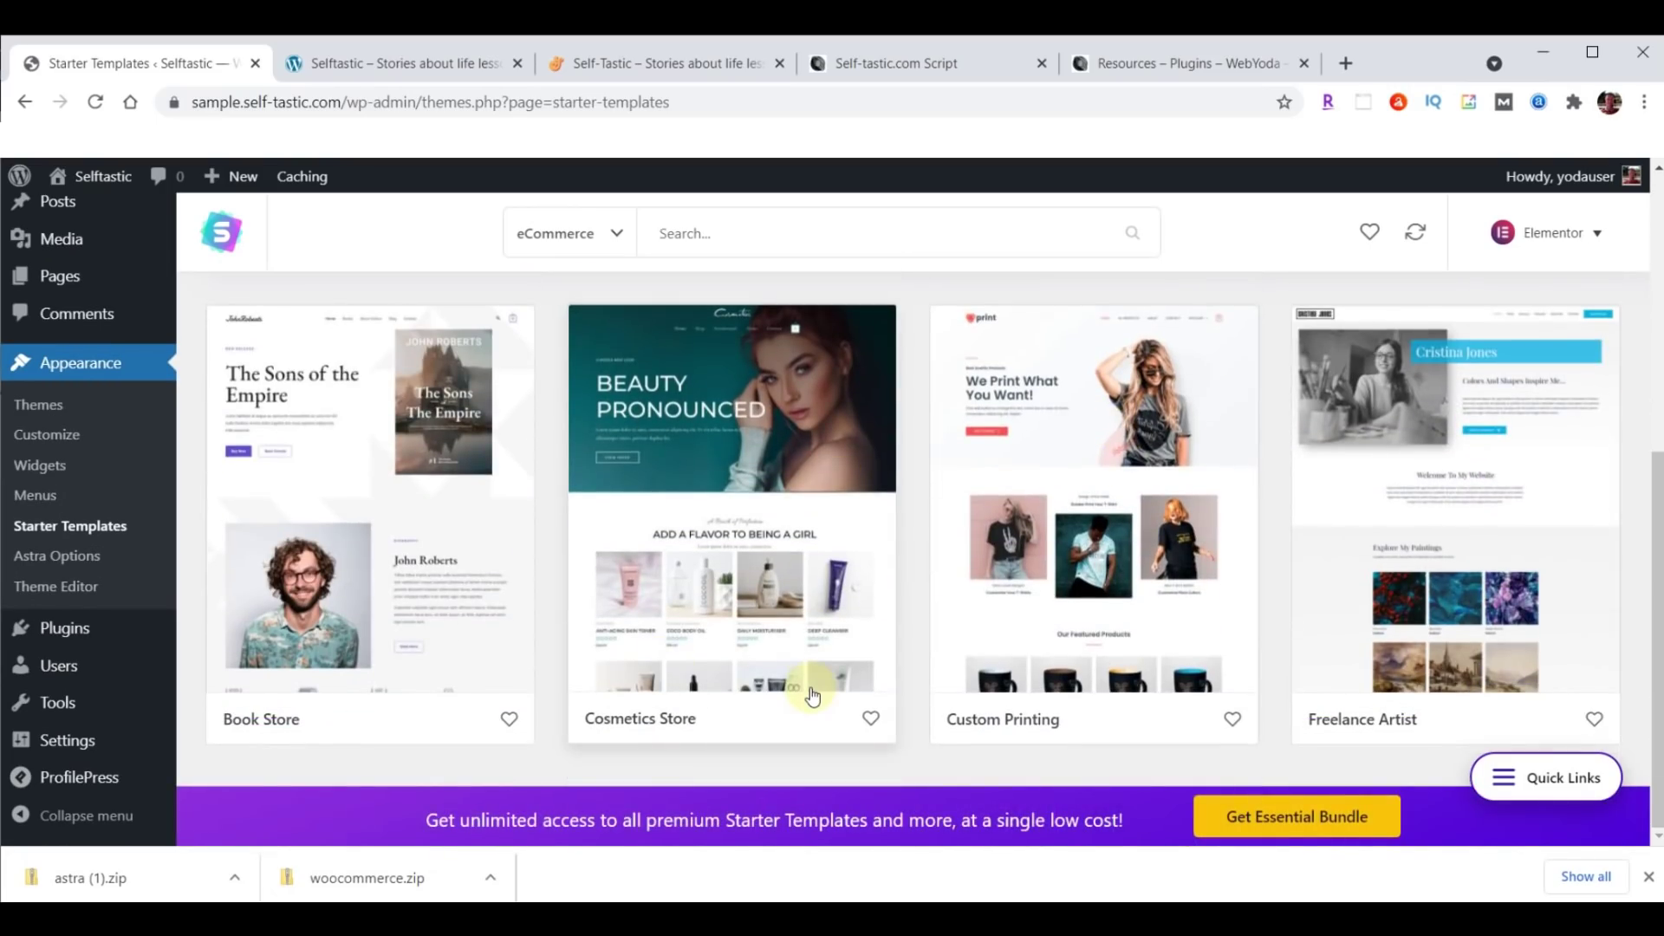
click(721, 440)
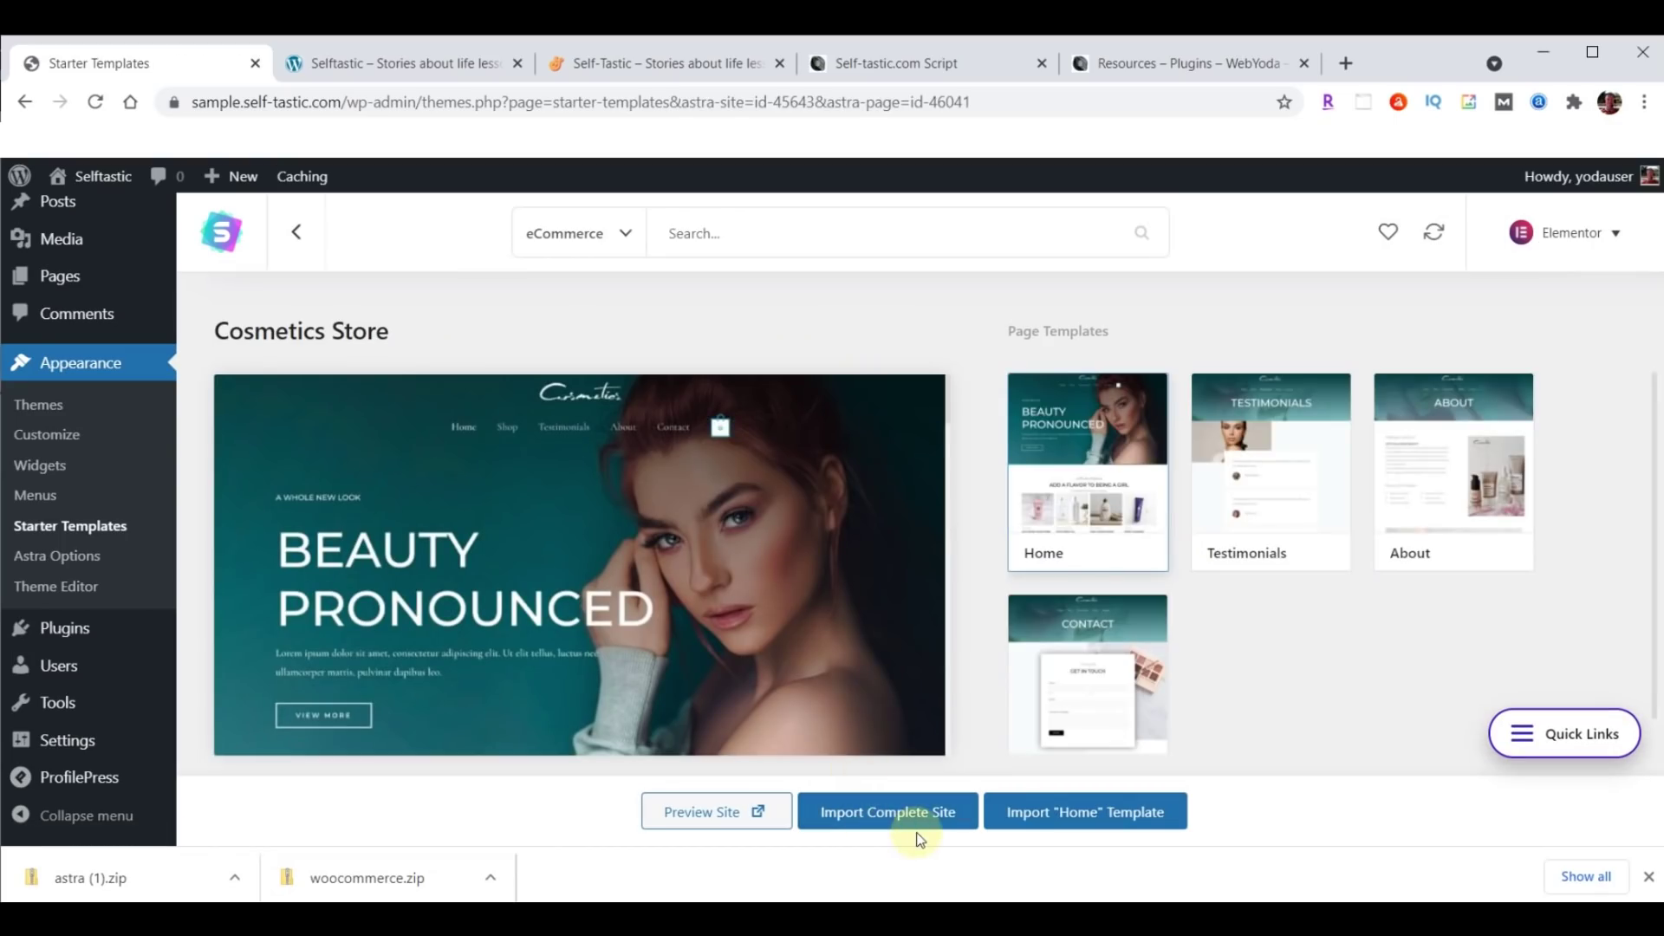
click(884, 811)
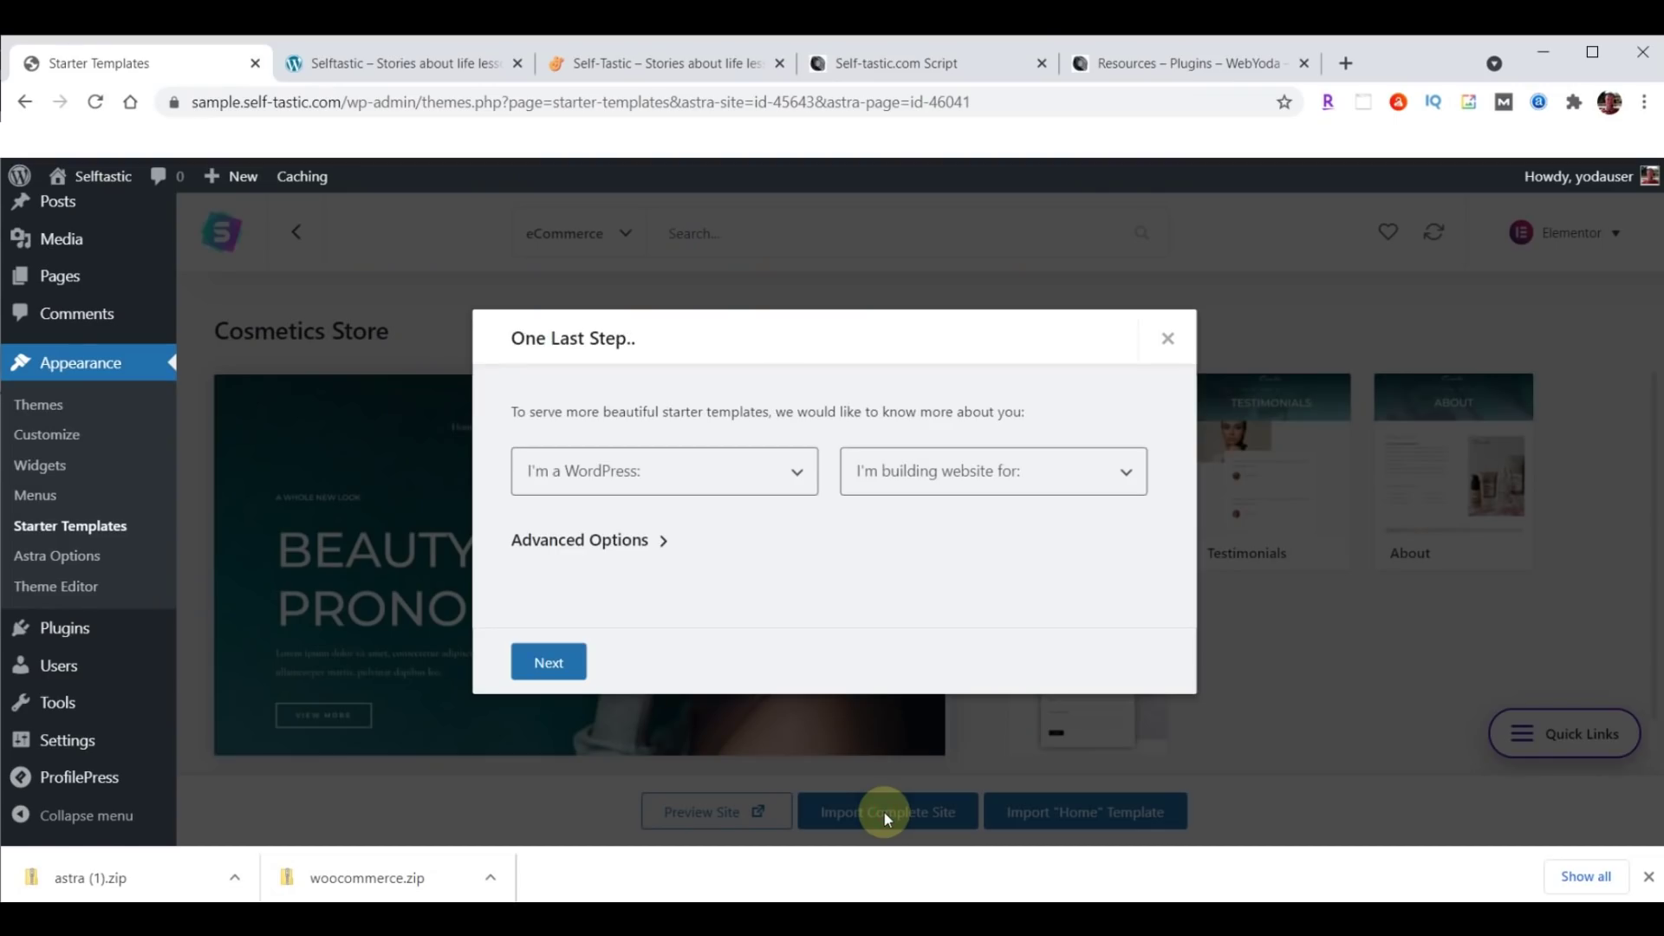
Answer the survey as Intermediate, building for Myself/My company, and expand Advanced Options.
click(665, 476)
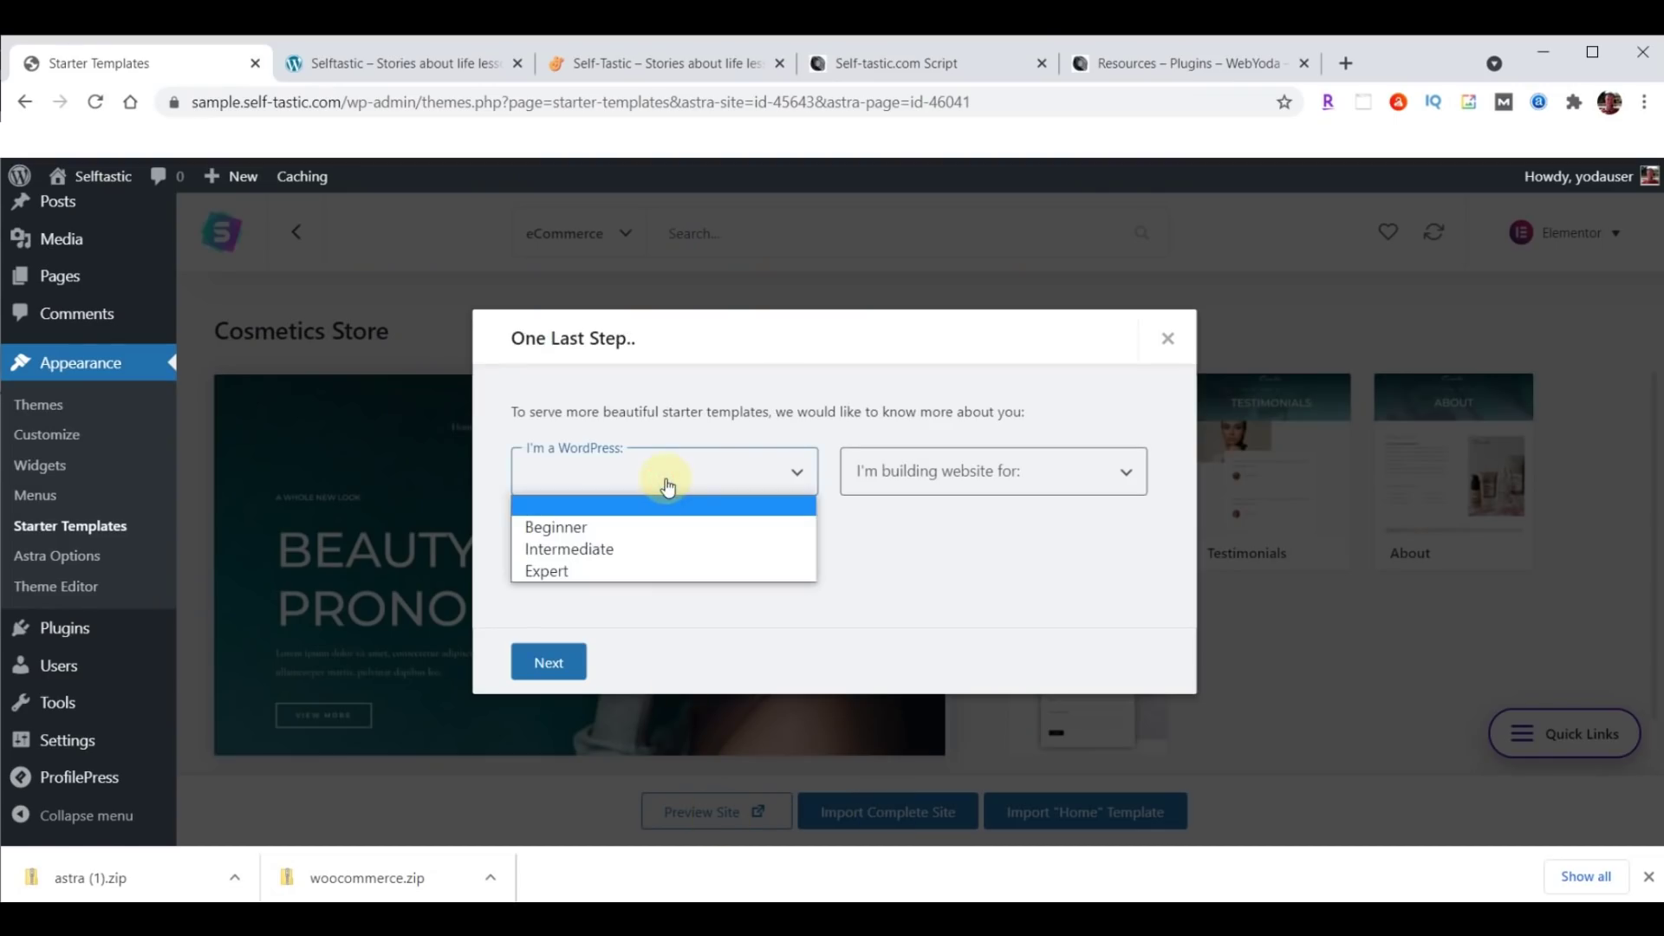
click(609, 552)
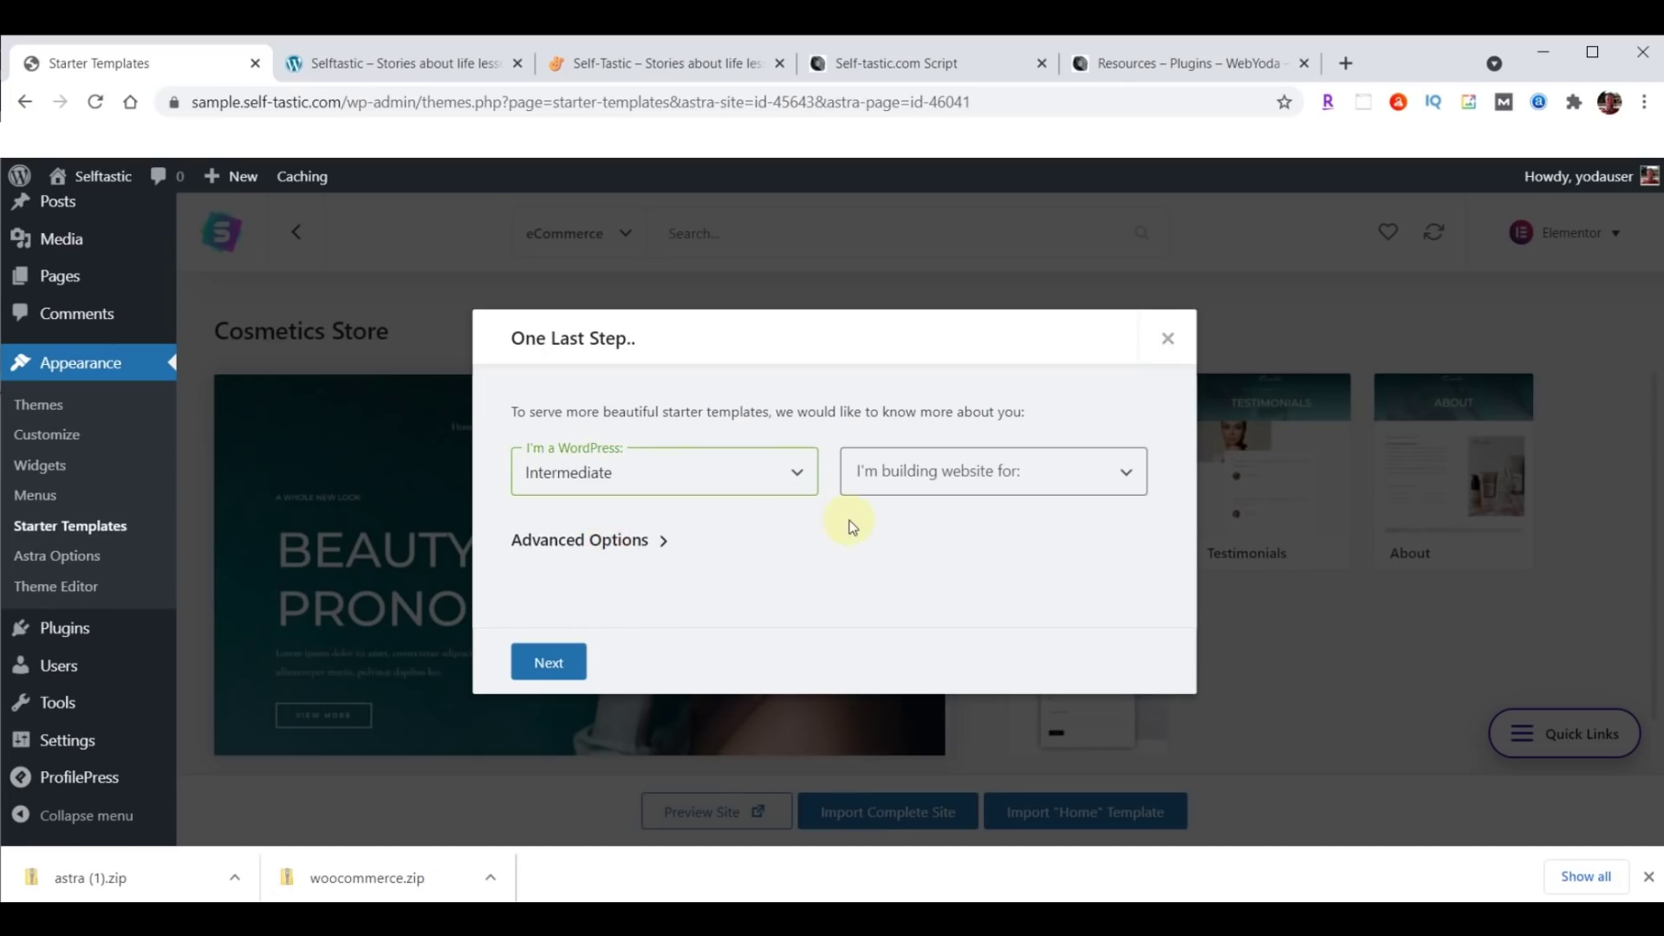
click(941, 491)
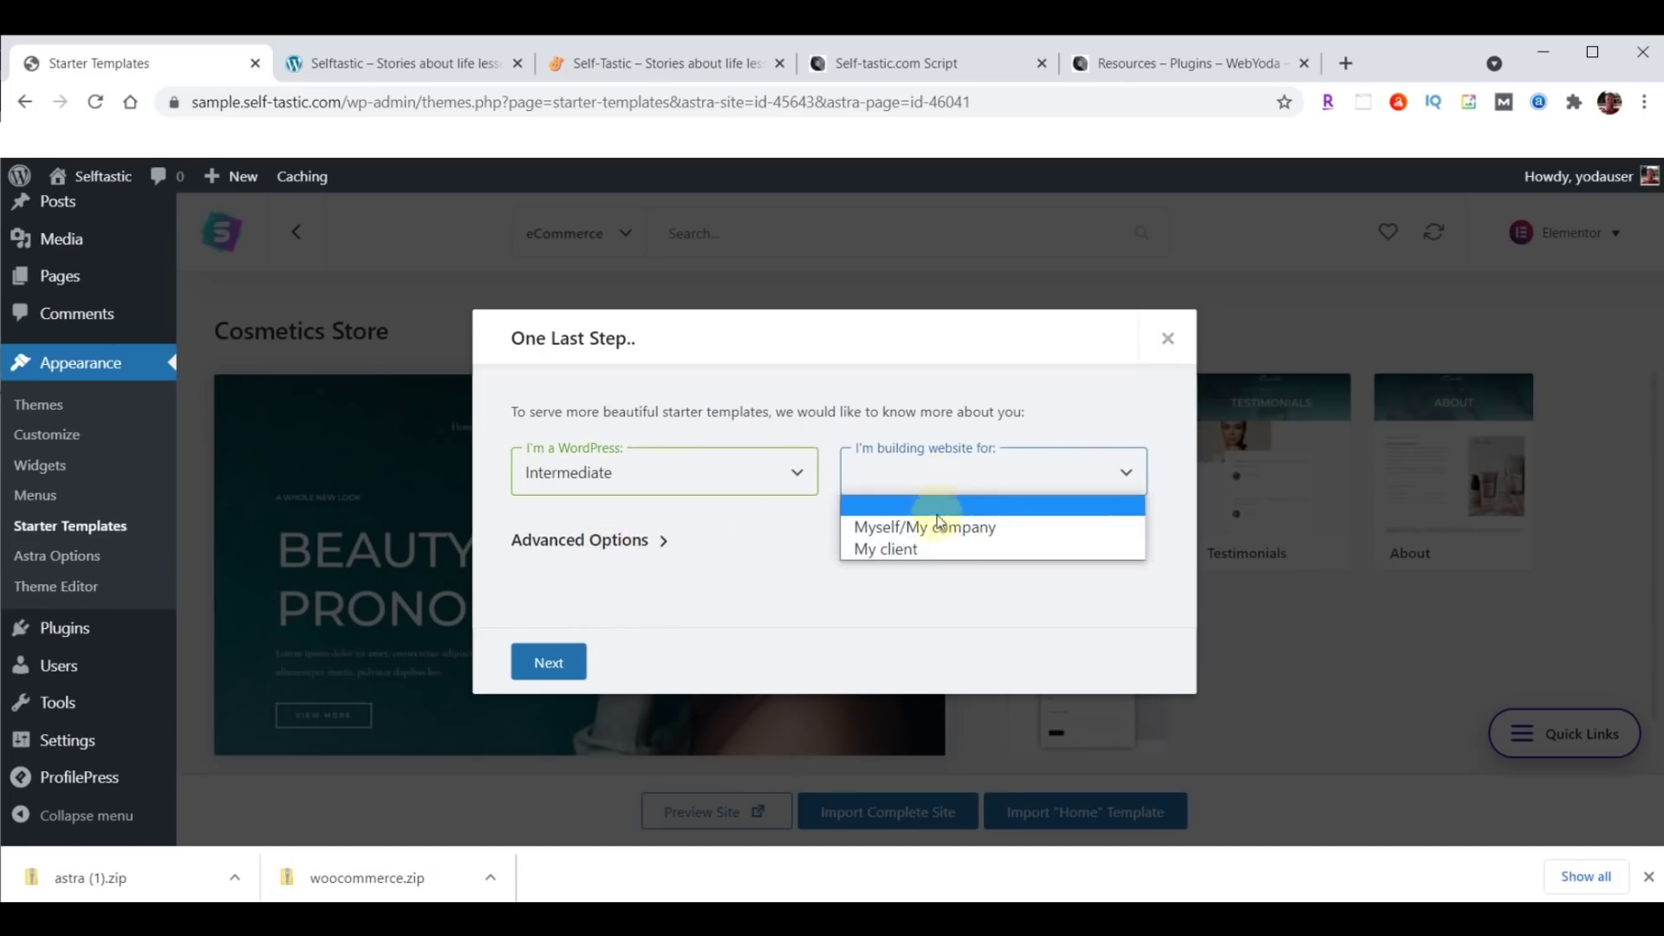
click(939, 523)
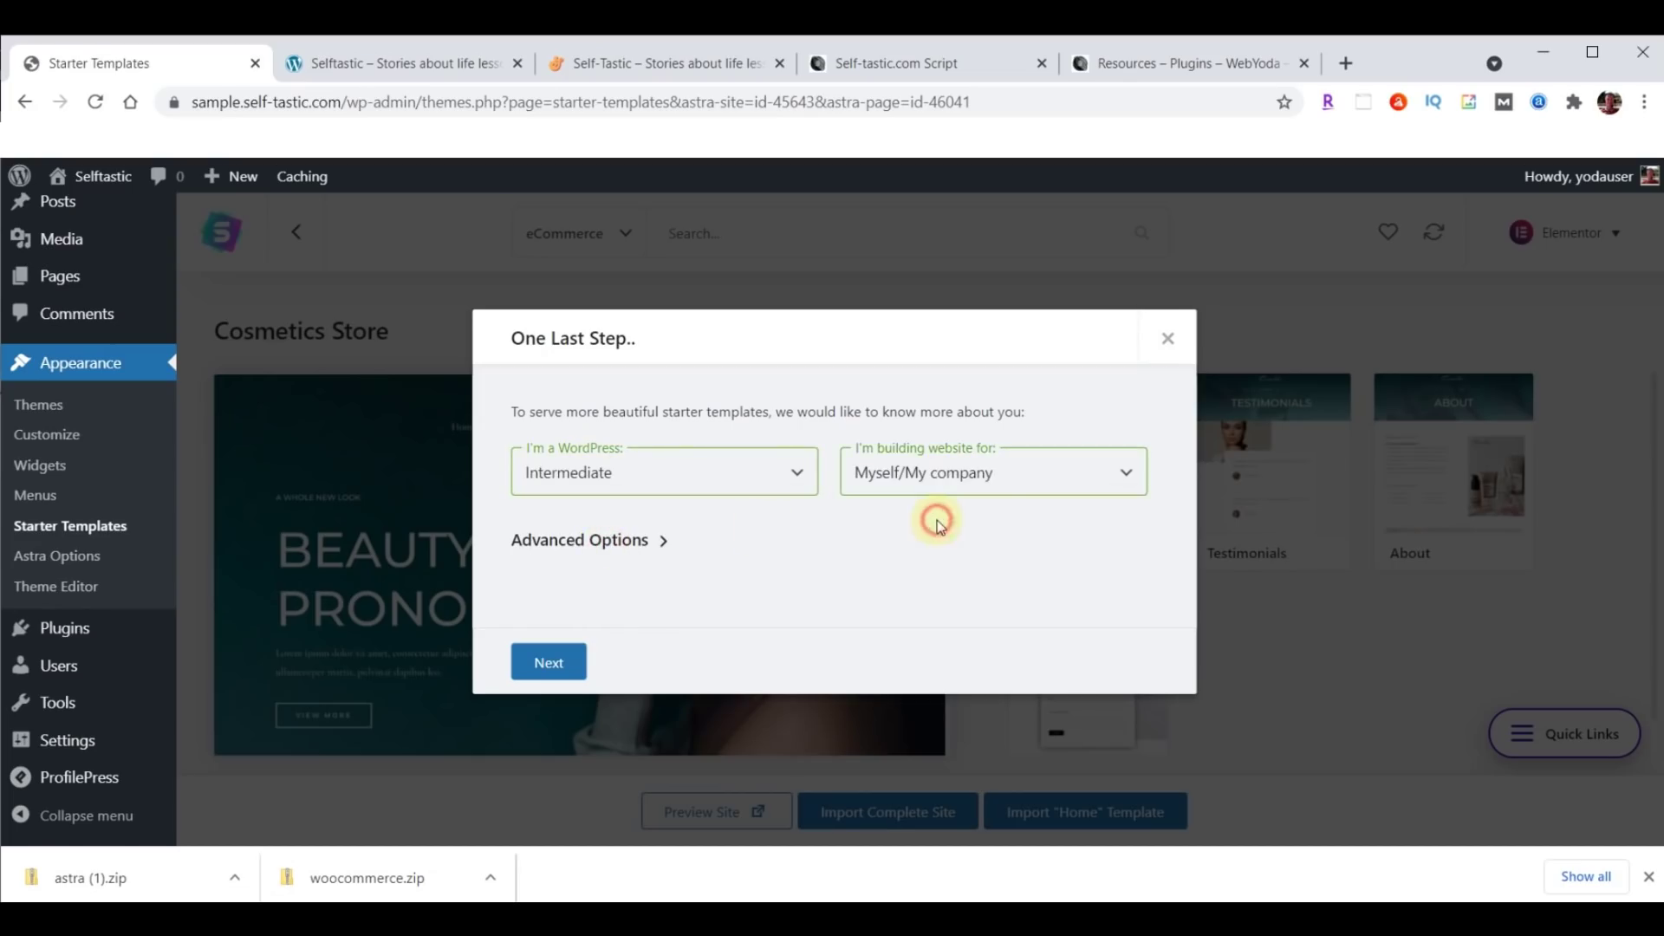
click(662, 540)
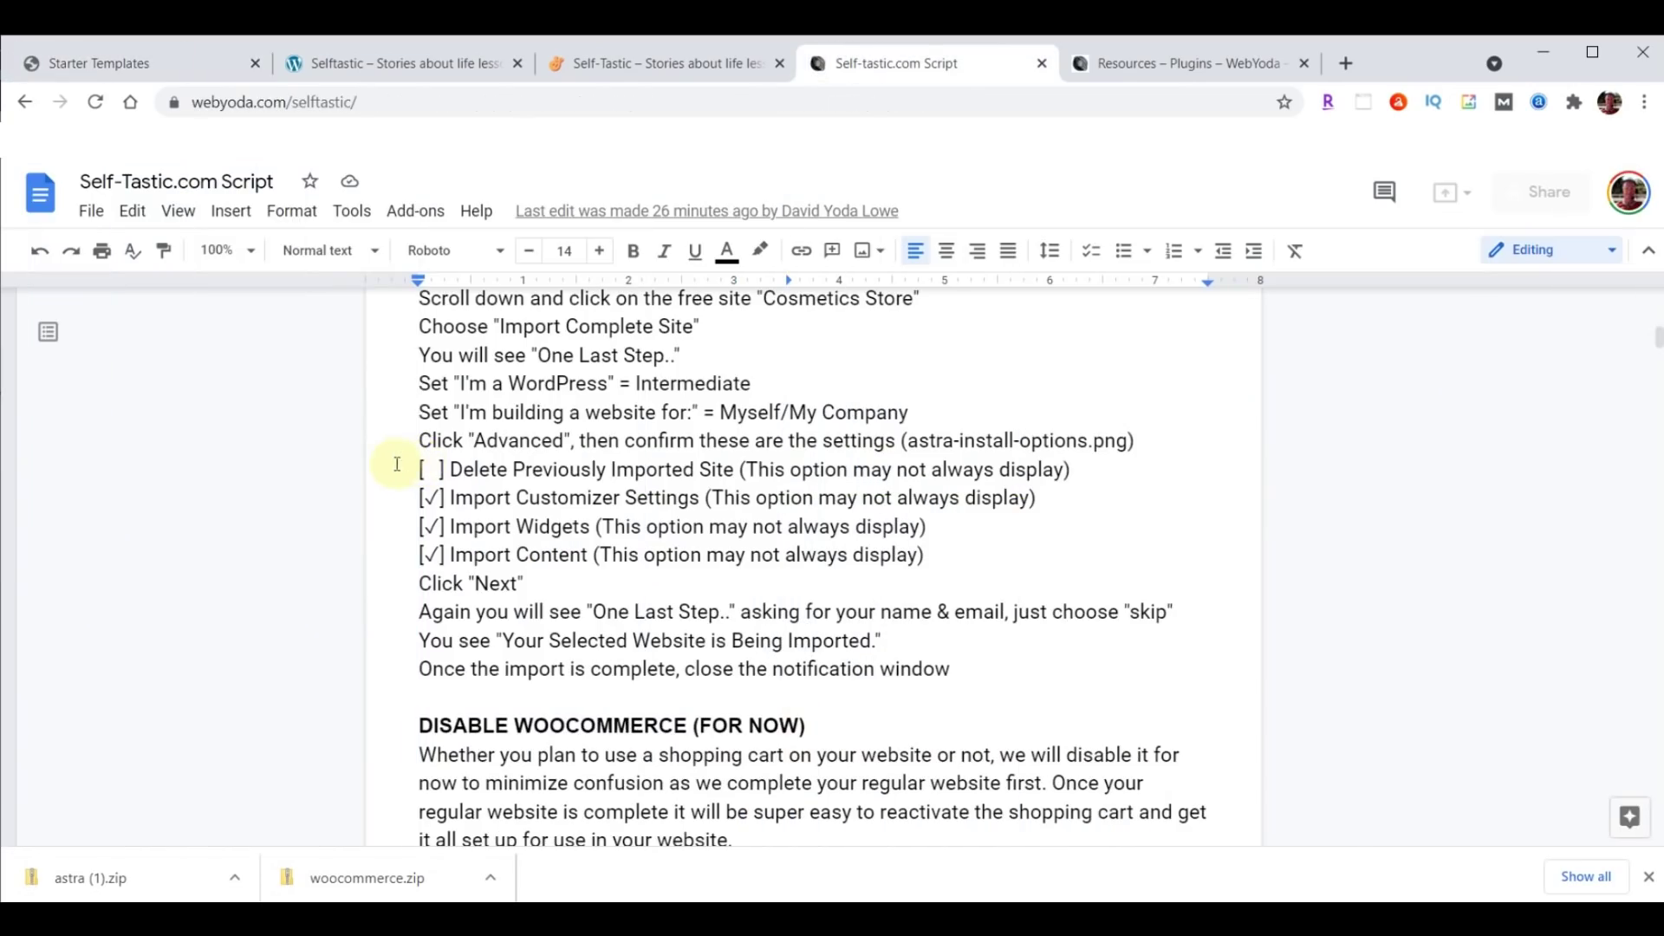
drag(418, 469, 1094, 548)
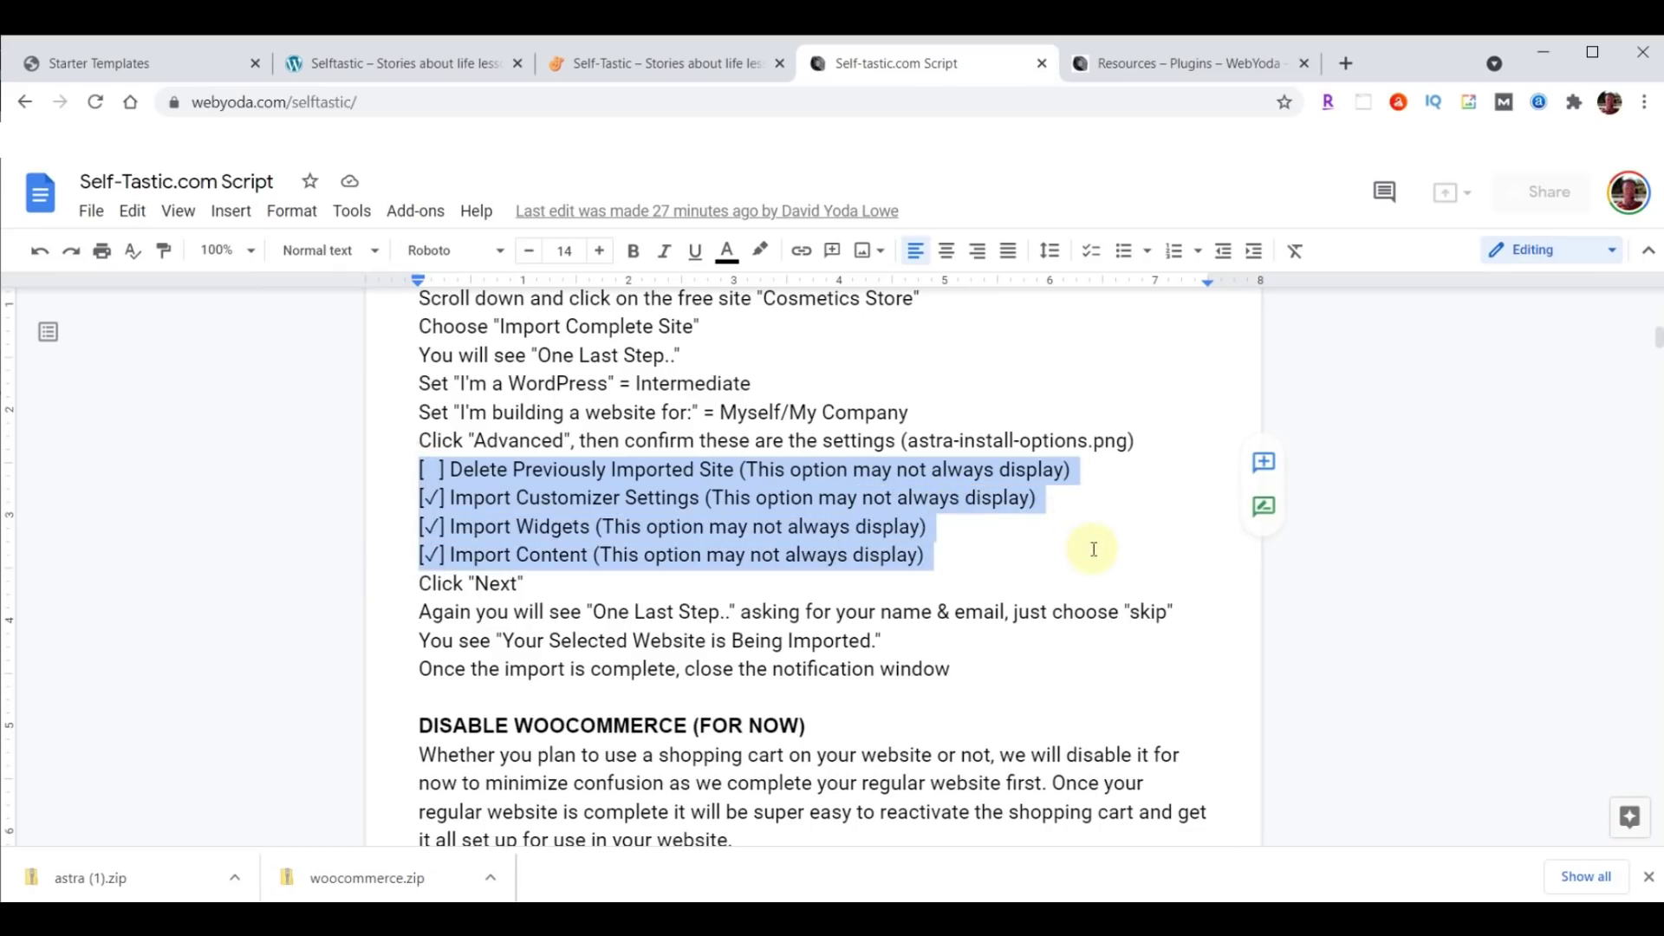
click(527, 474)
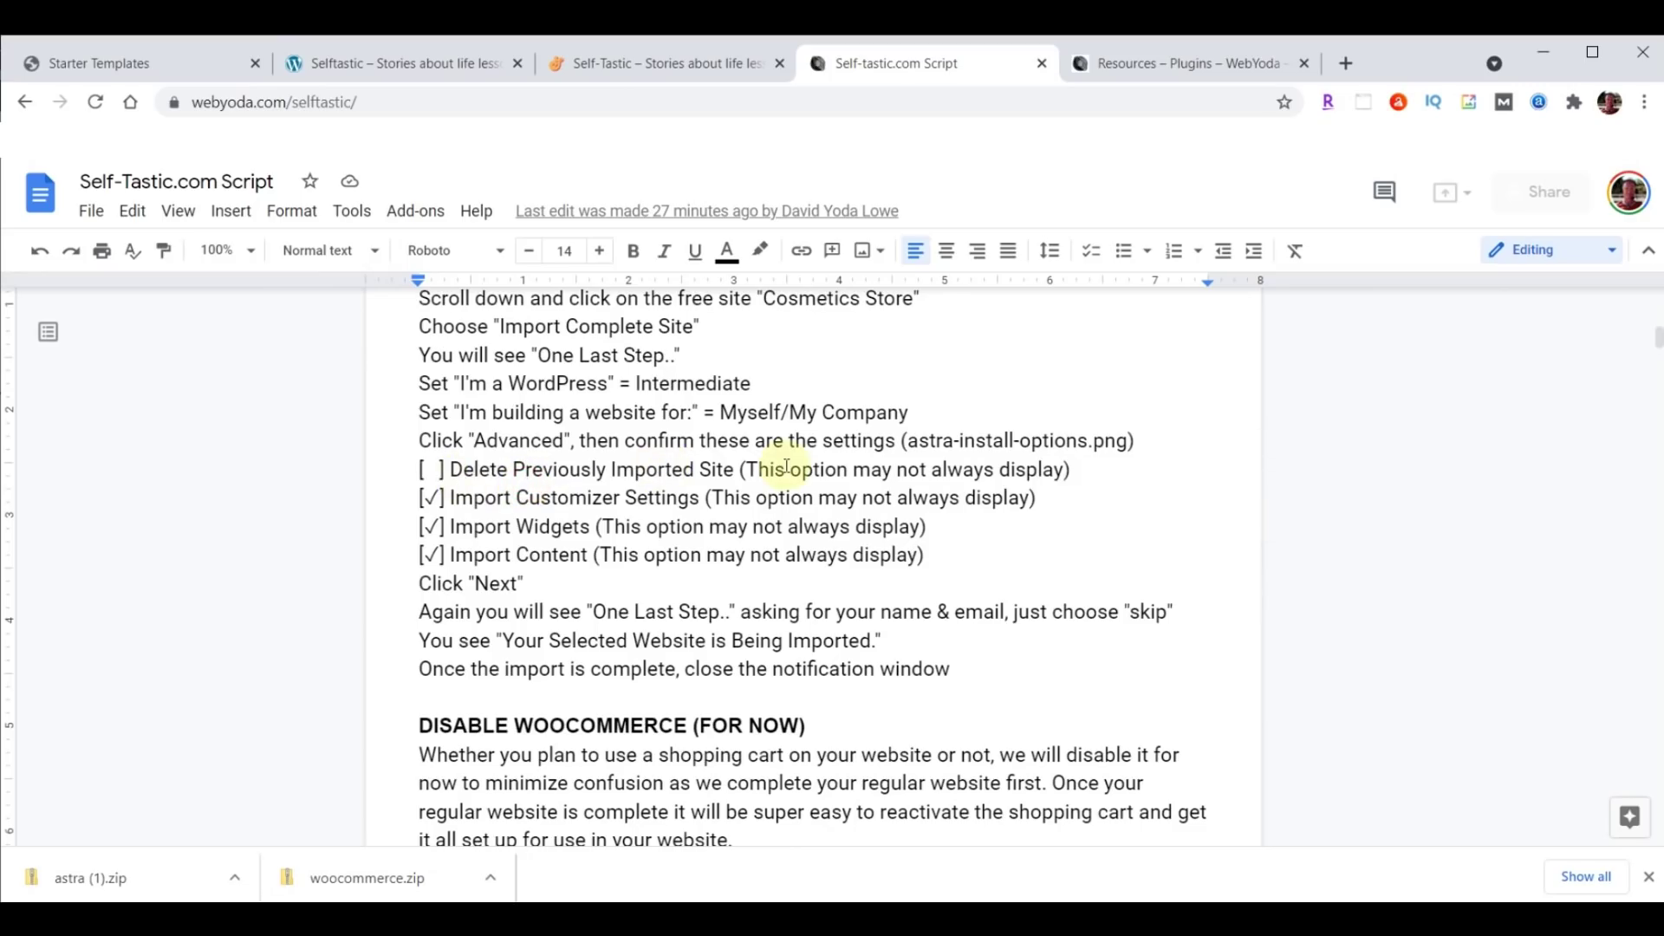
Continue past Advanced Options, skip the details form, and close the Imported Successfully dialog.
click(128, 68)
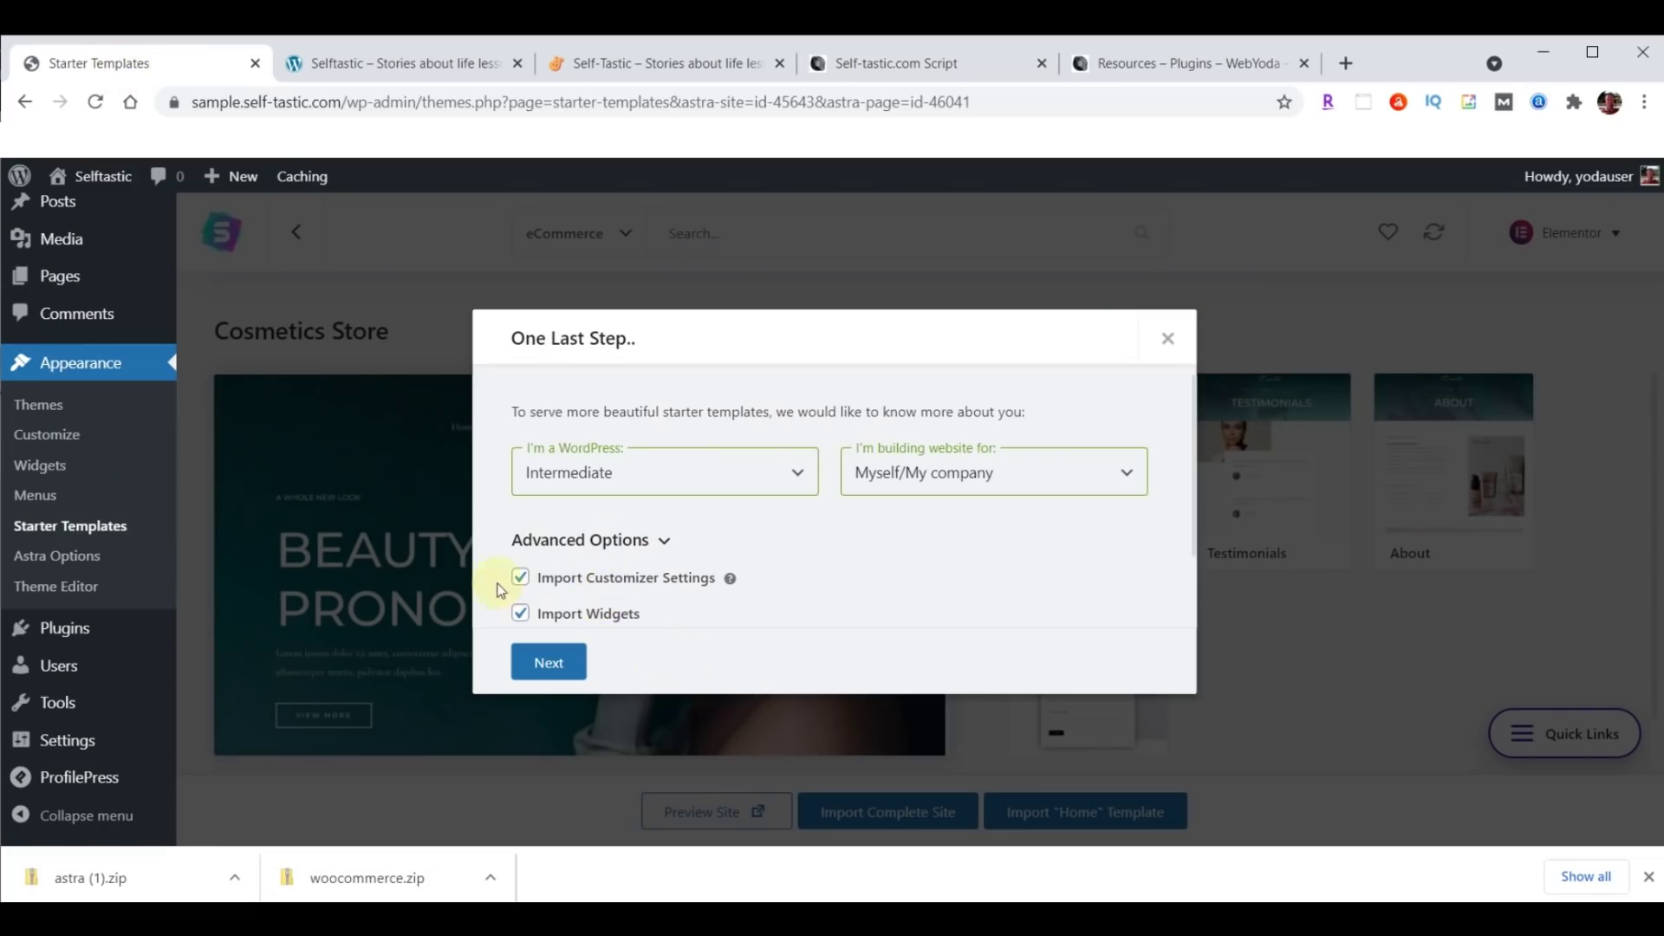
click(549, 661)
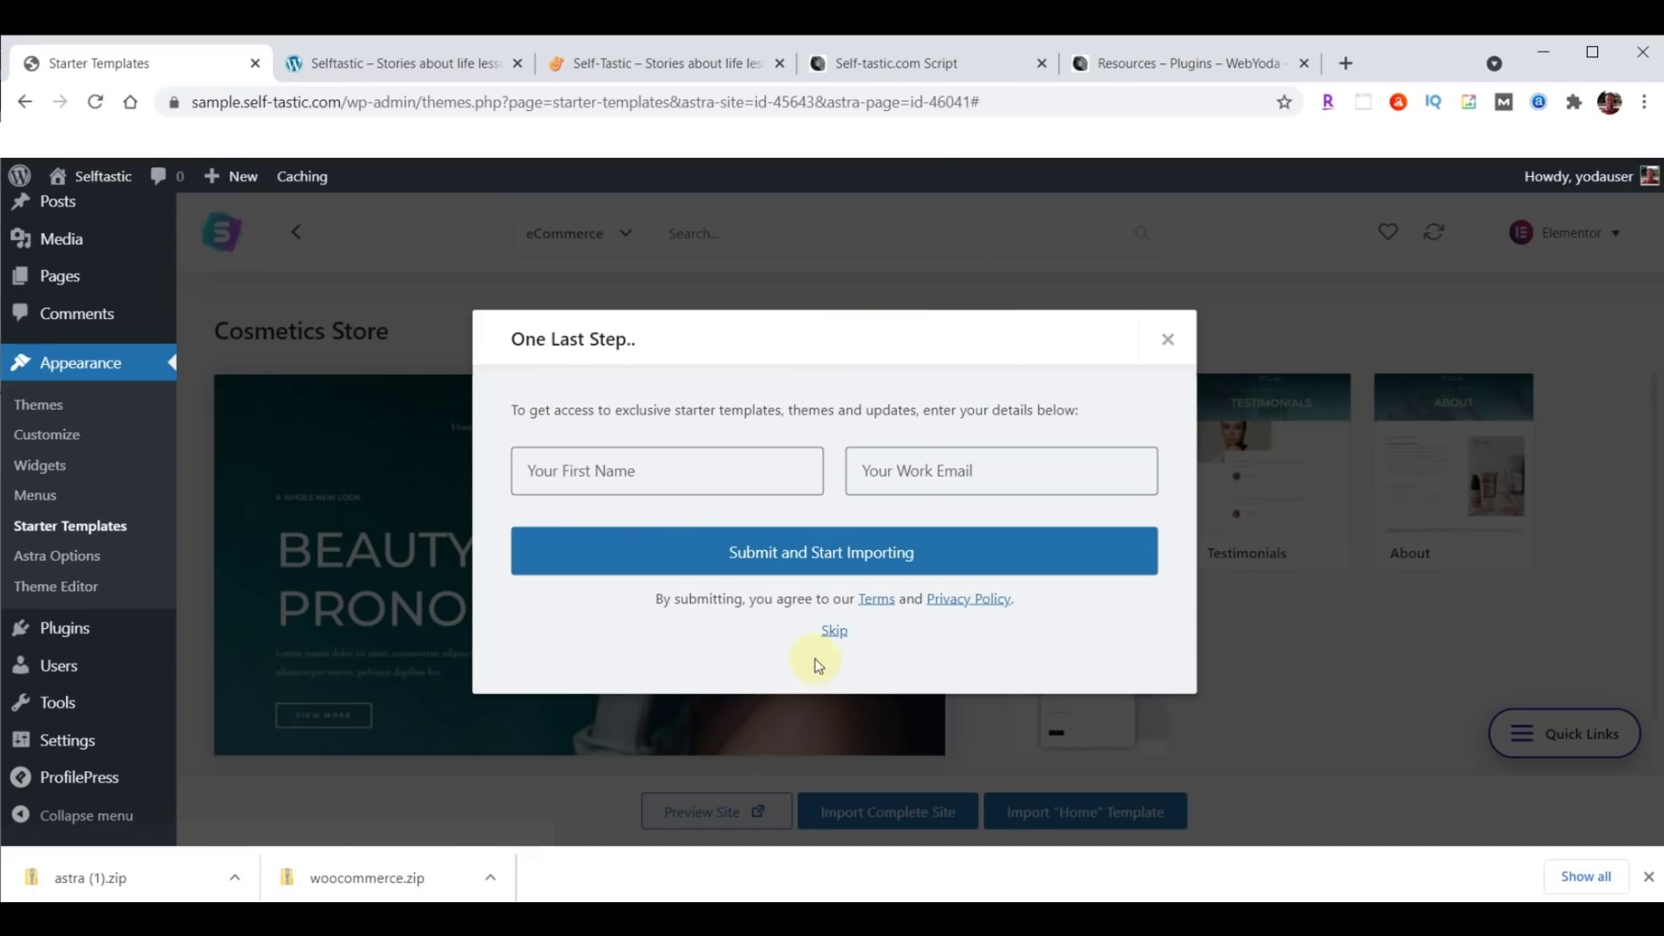
click(834, 635)
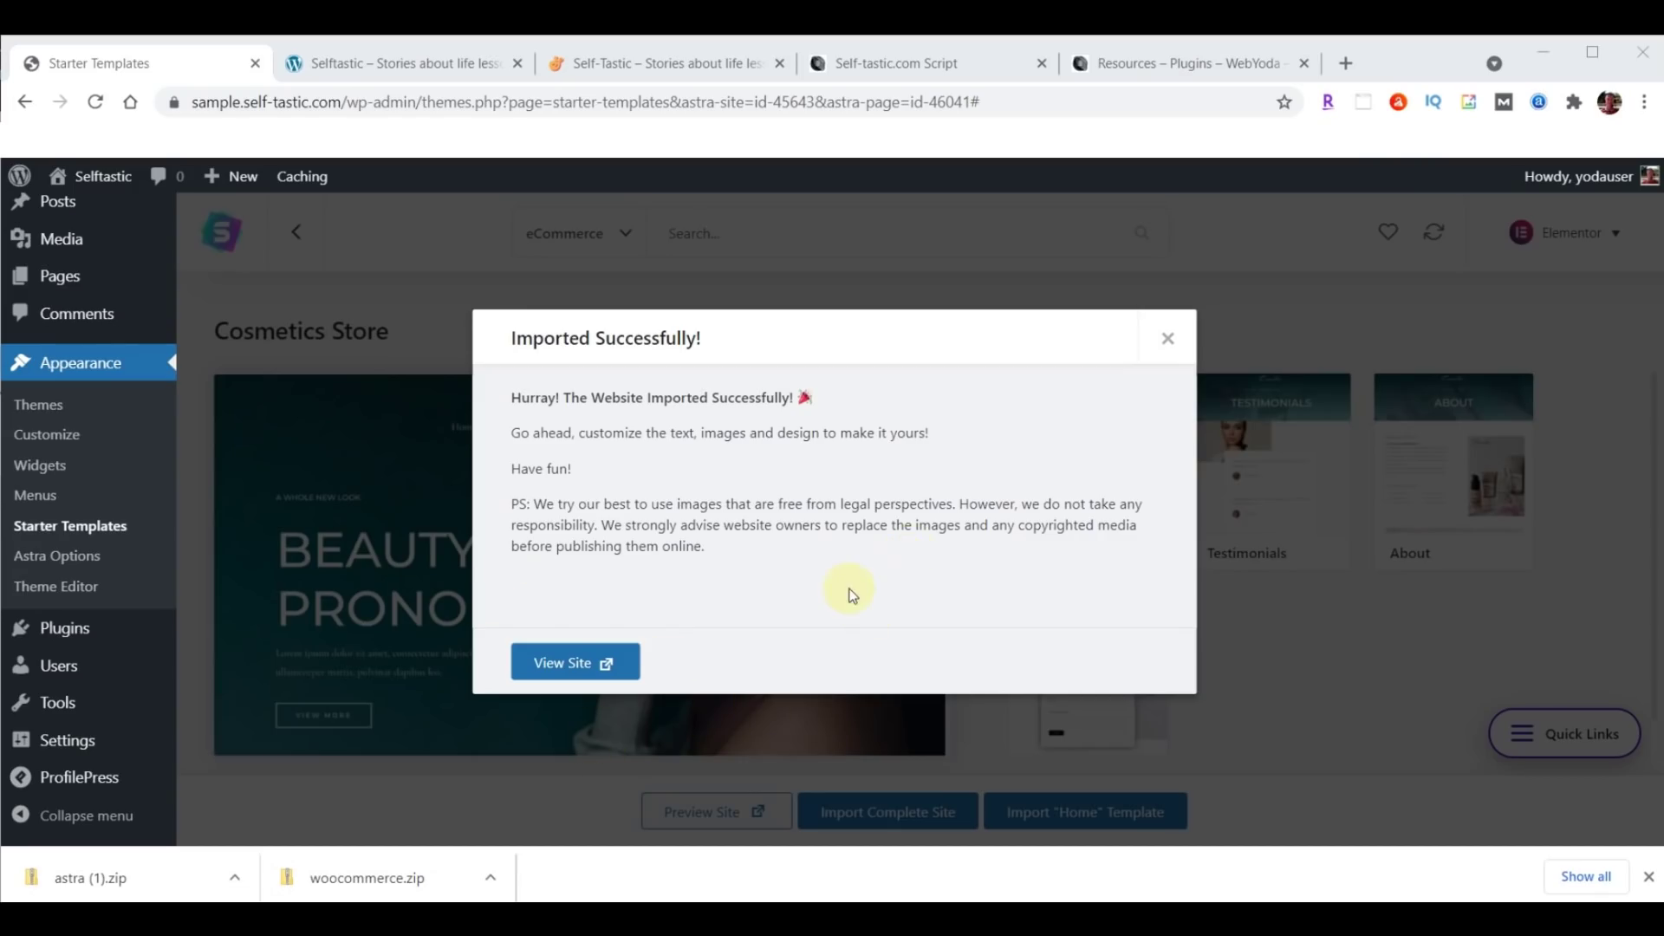
click(1166, 340)
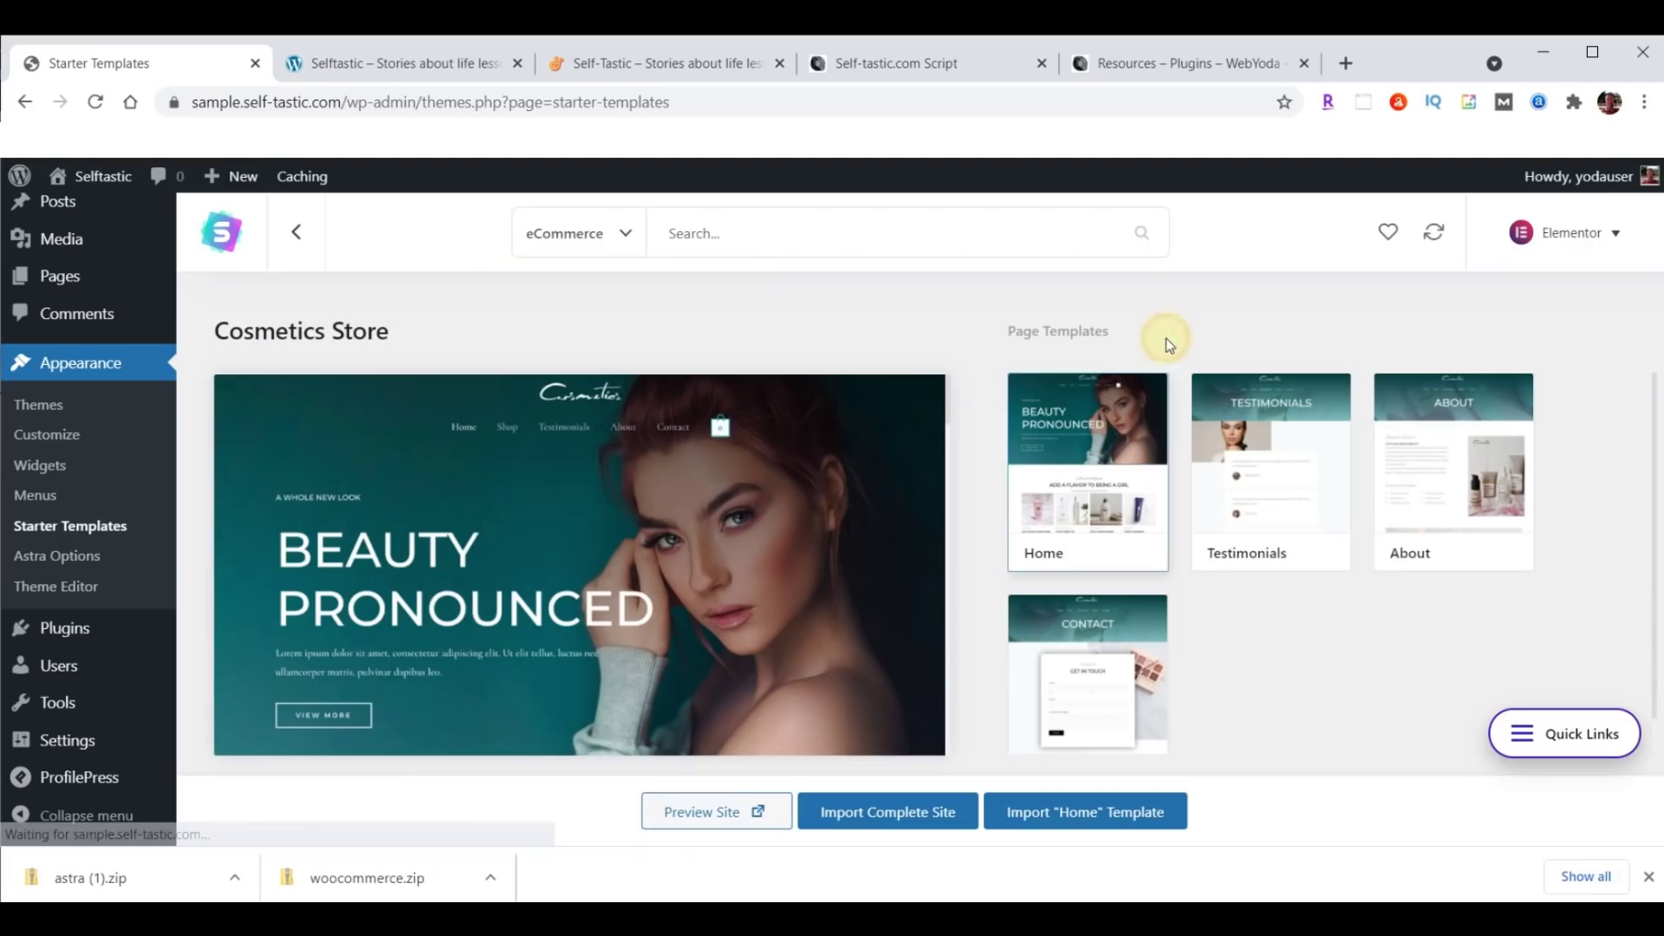
Reload the sample site and scroll through the imported Cosmetics homepage.
click(392, 68)
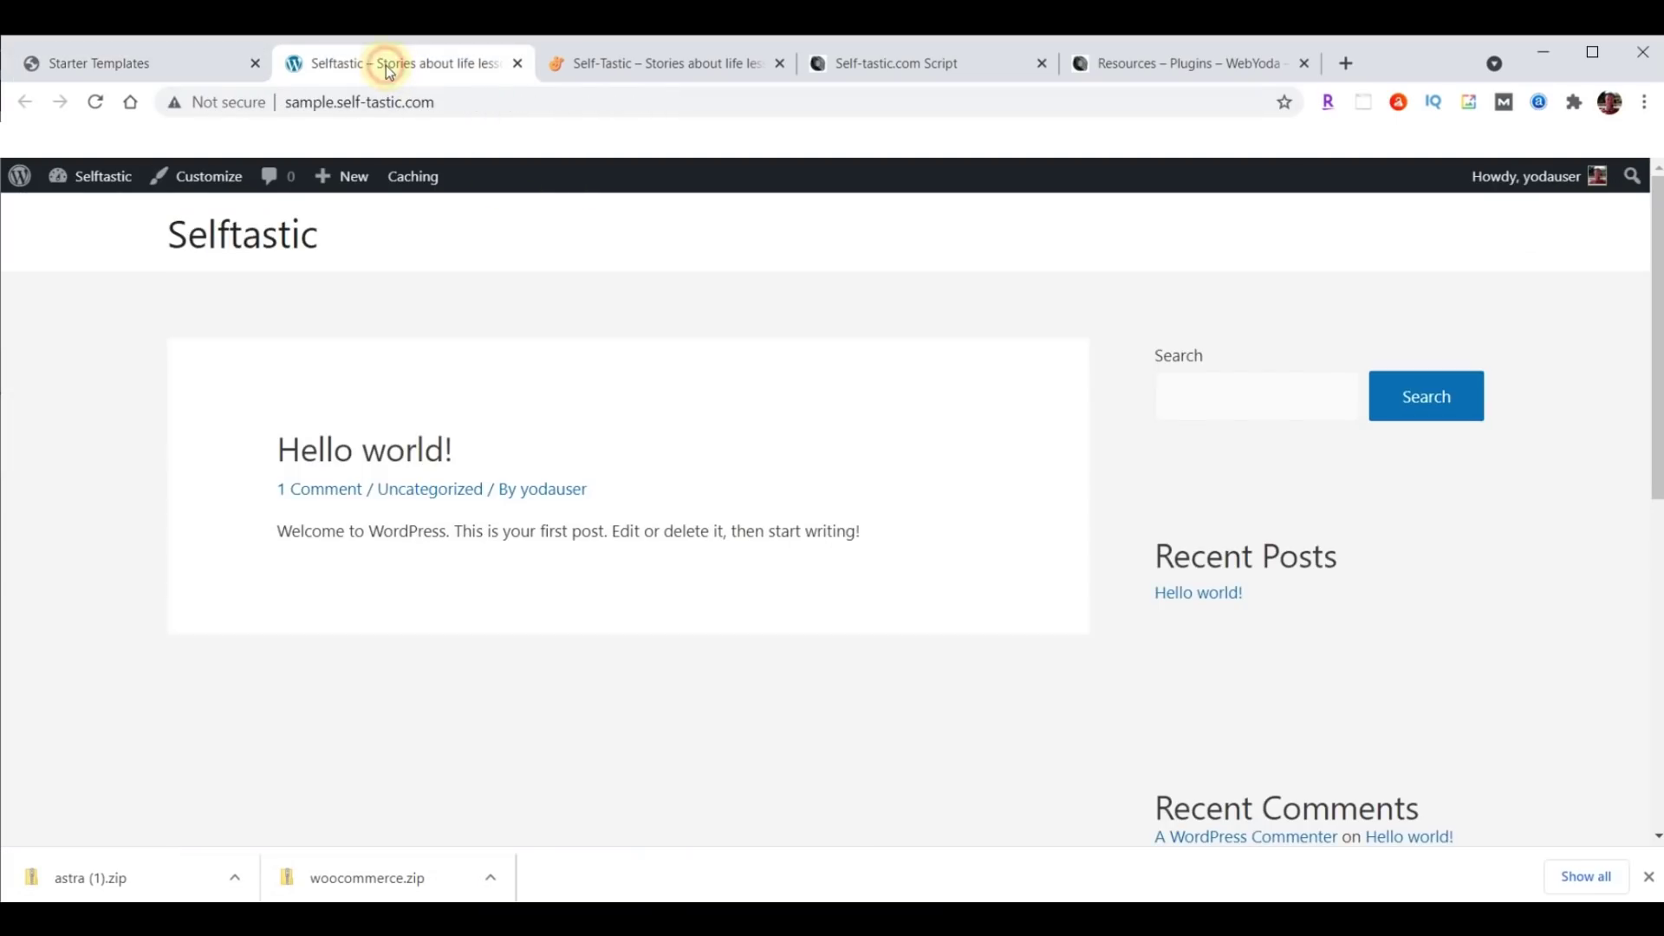
click(107, 98)
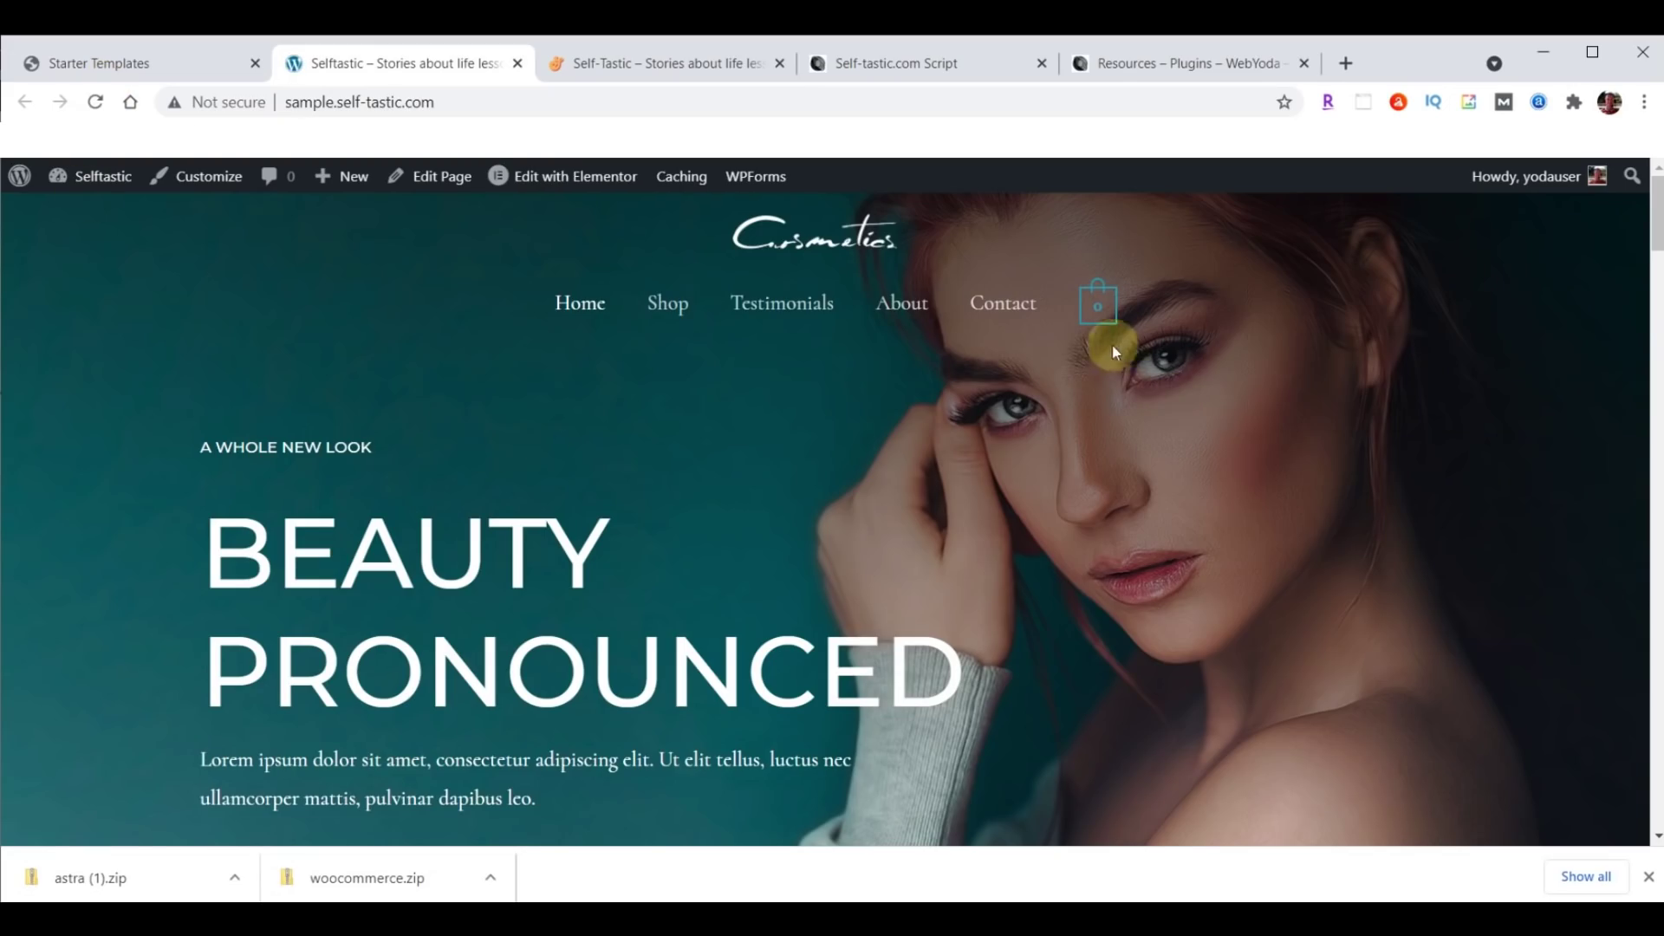
scroll(507, 428, down, 8)
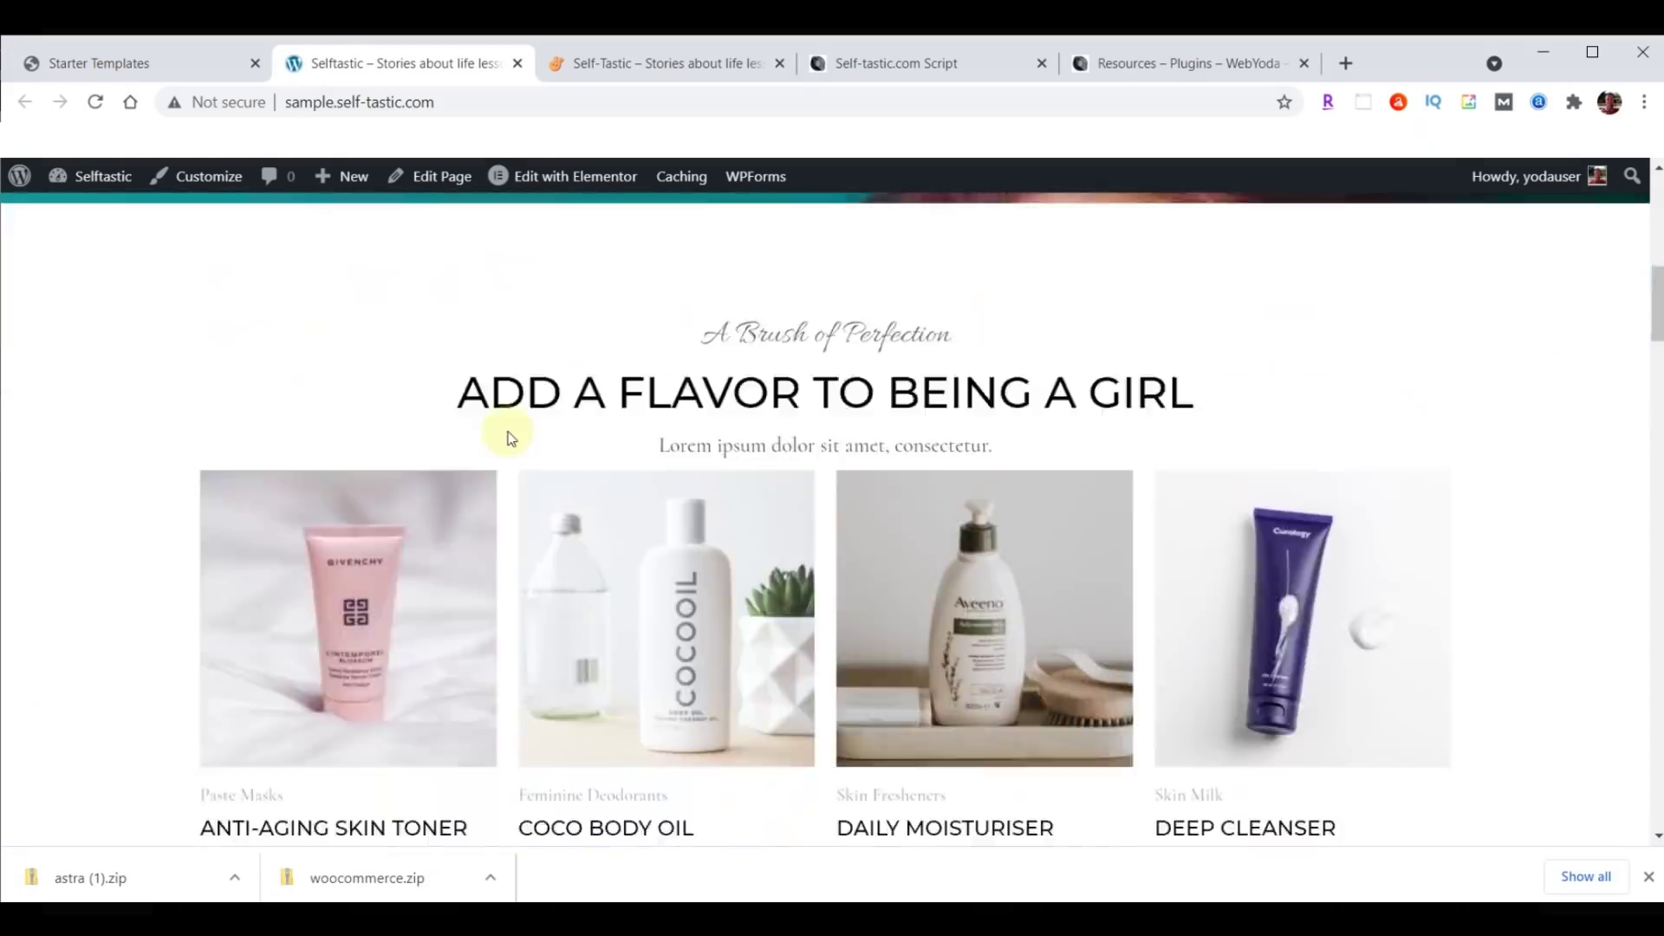
scroll(508, 431, down, 15)
scroll(509, 445, up, 13)
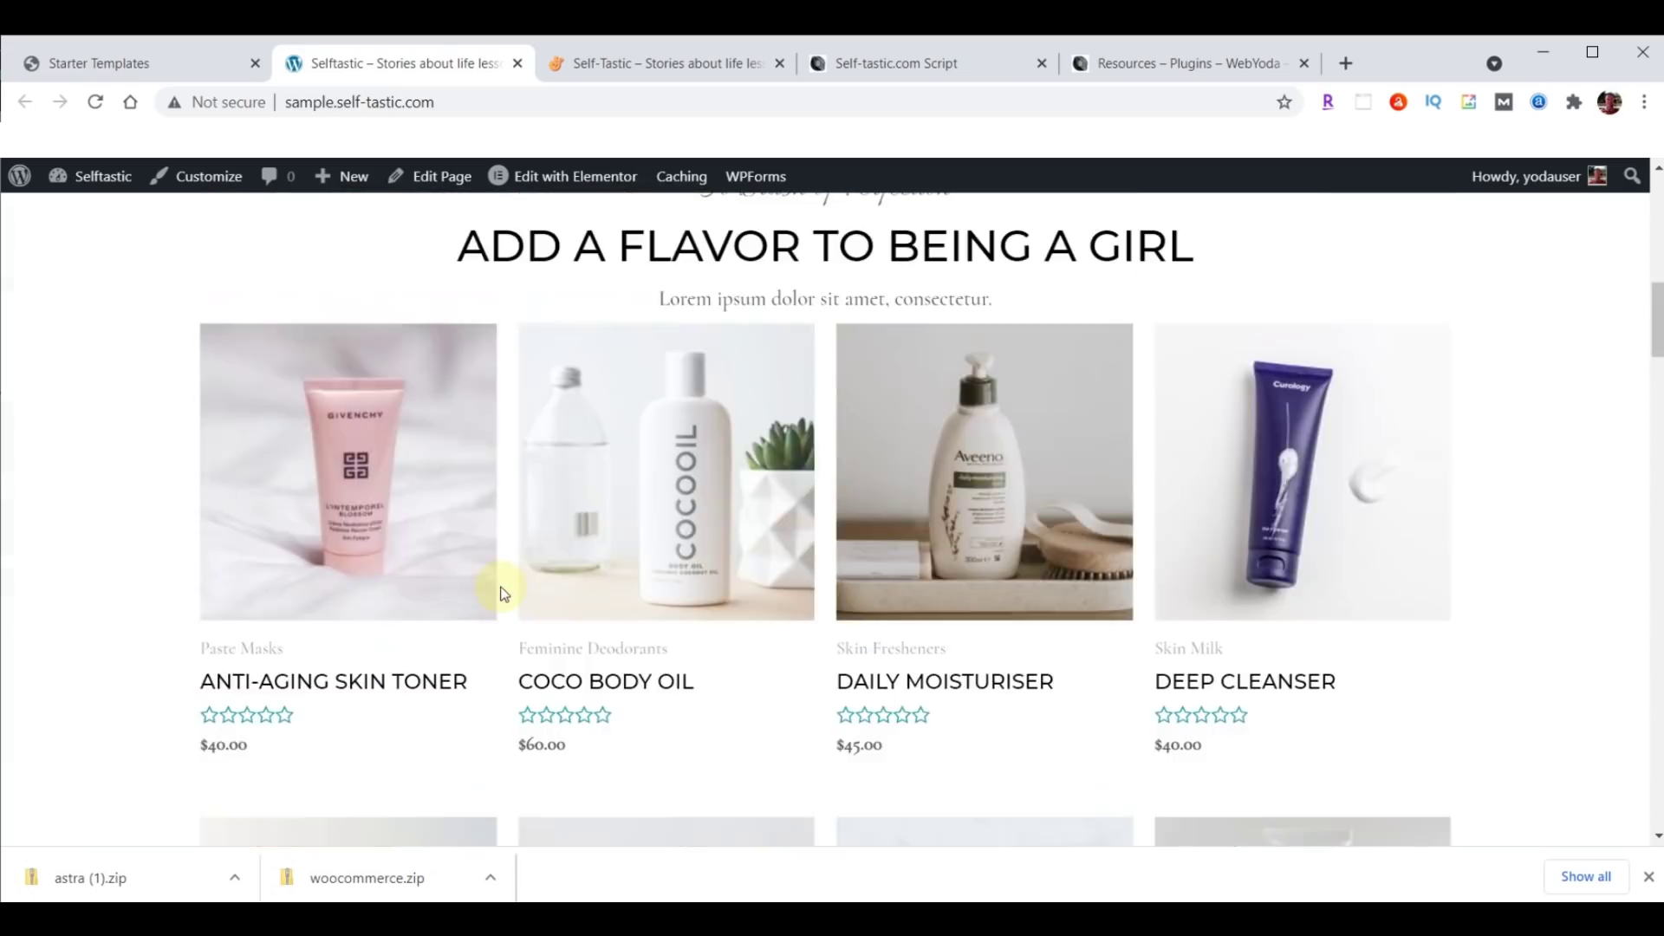
scroll(502, 594, up, 8)
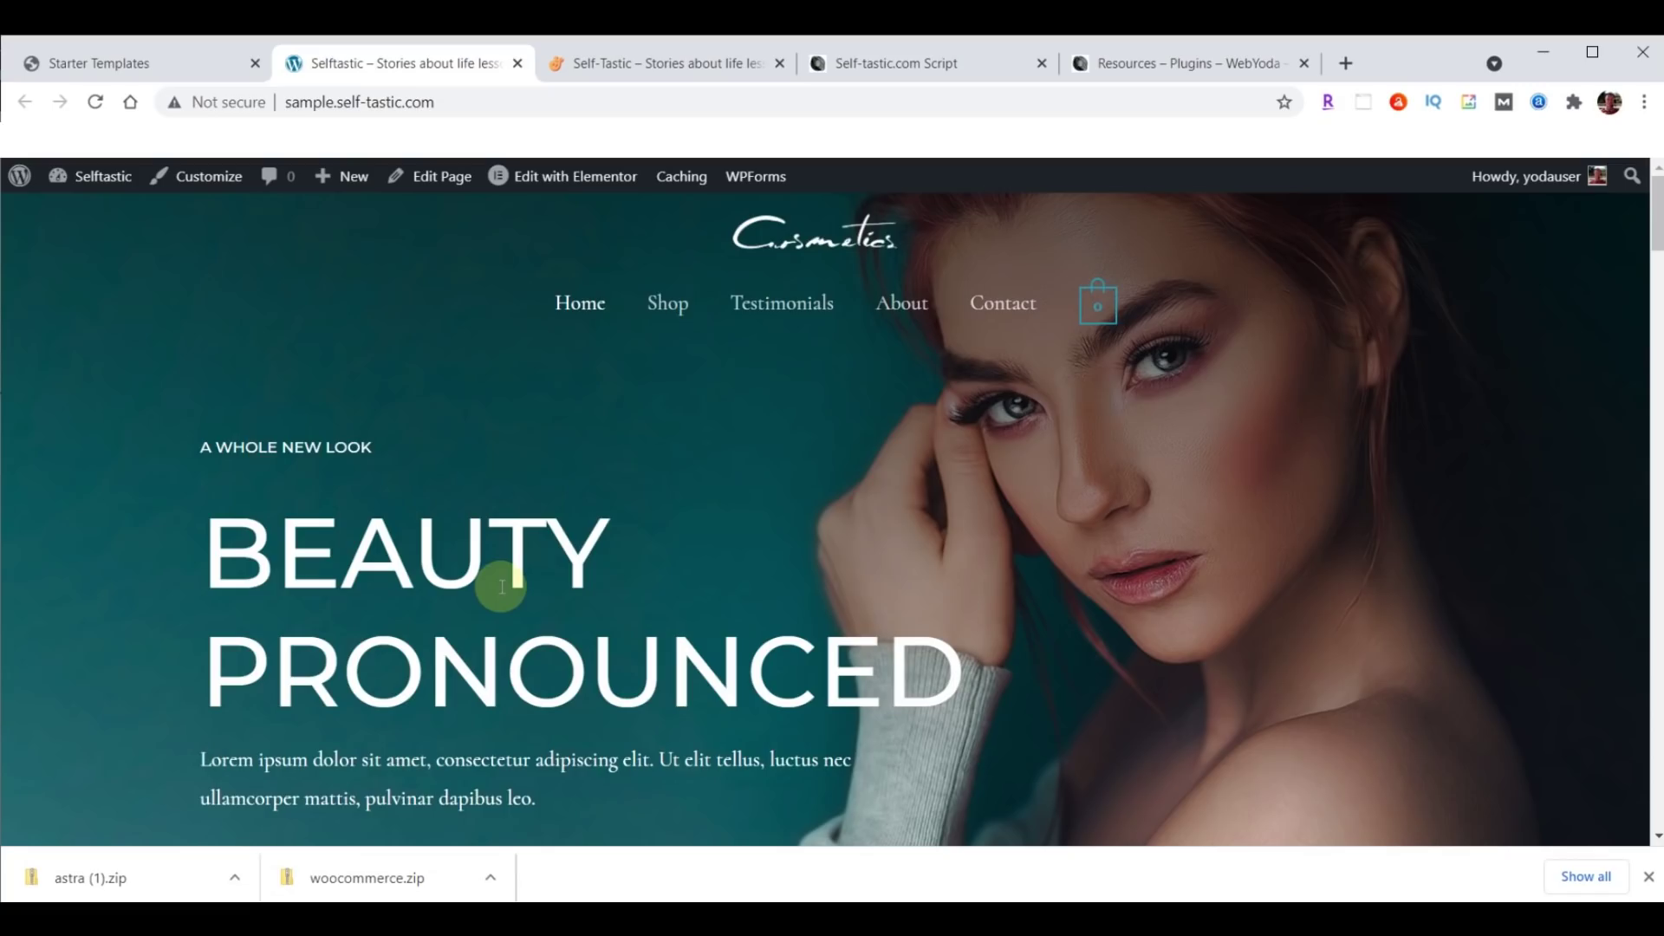
scroll(624, 598, down, 8)
scroll(650, 589, up, 8)
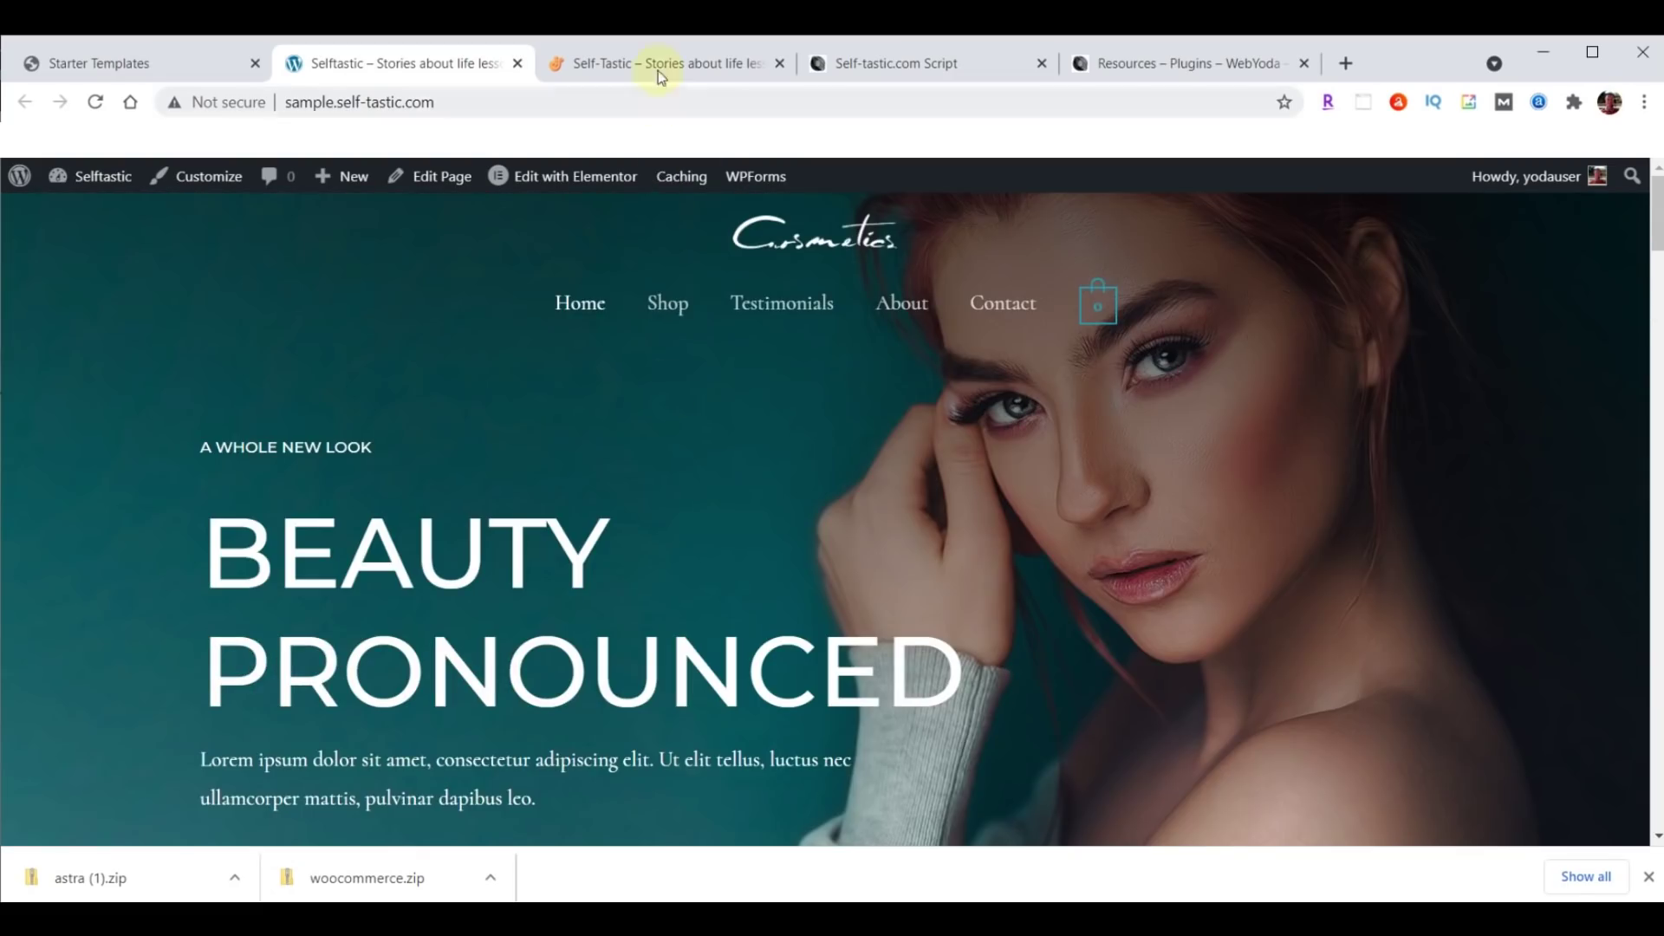
Scroll through the live Self-Tastic homepage for comparison.
click(657, 70)
scroll(1015, 503, down, 5)
scroll(1015, 506, down, 8)
scroll(1016, 506, up, 12)
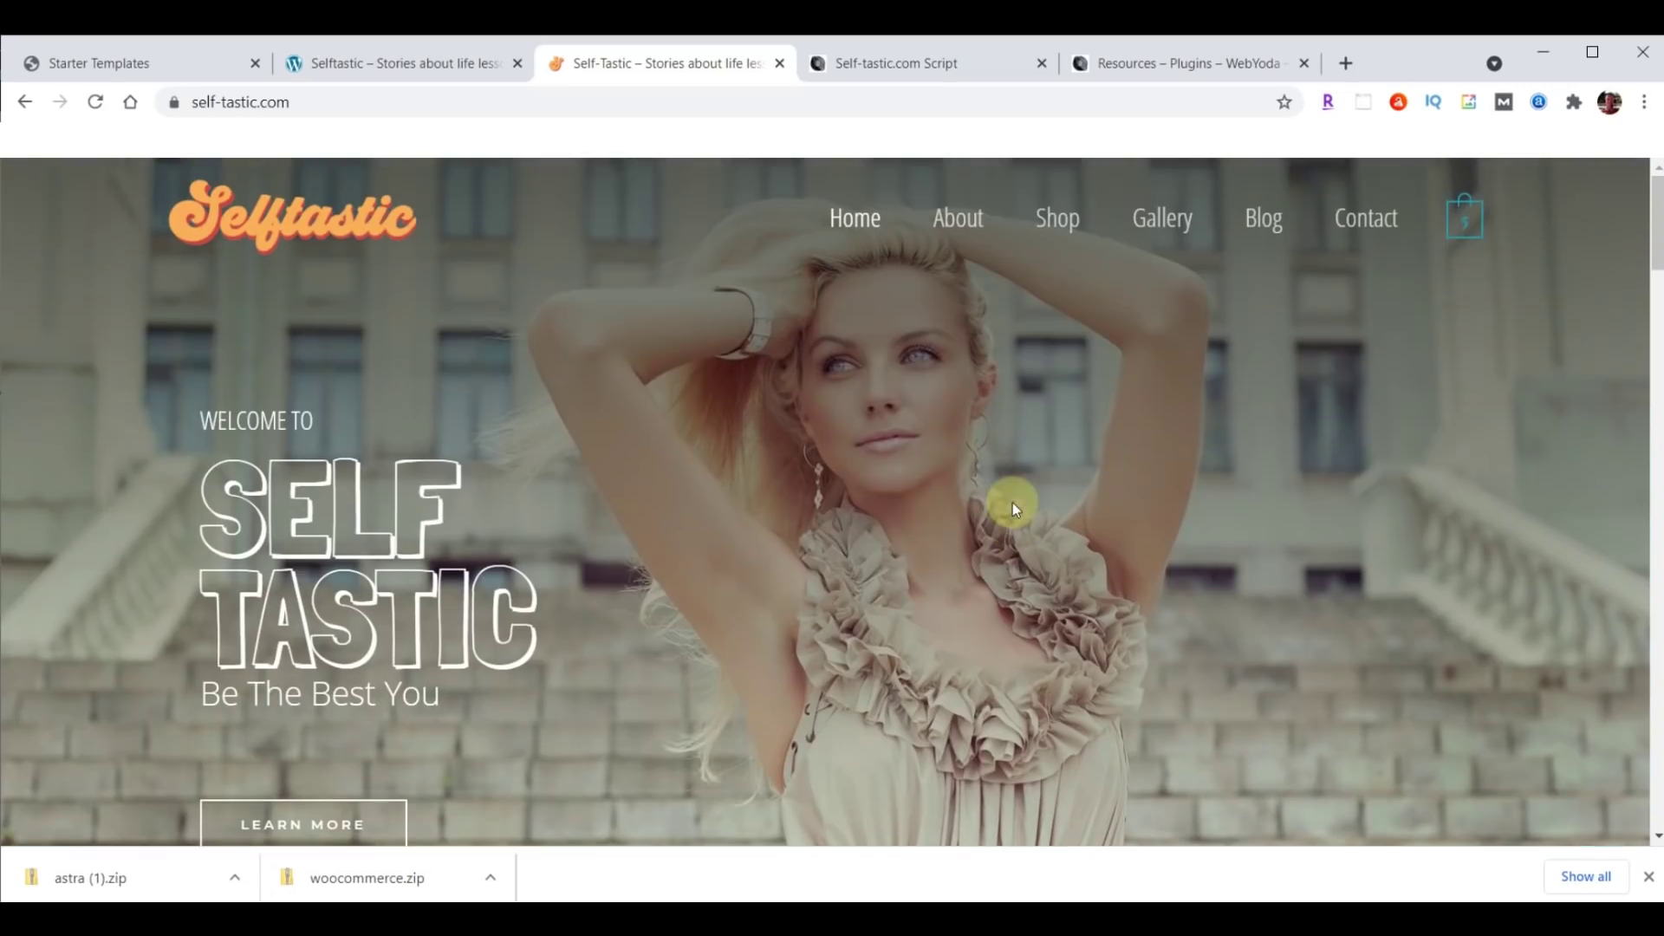
Go back to the Starter Templates admin page and close Chrome's downloads bar.
click(397, 62)
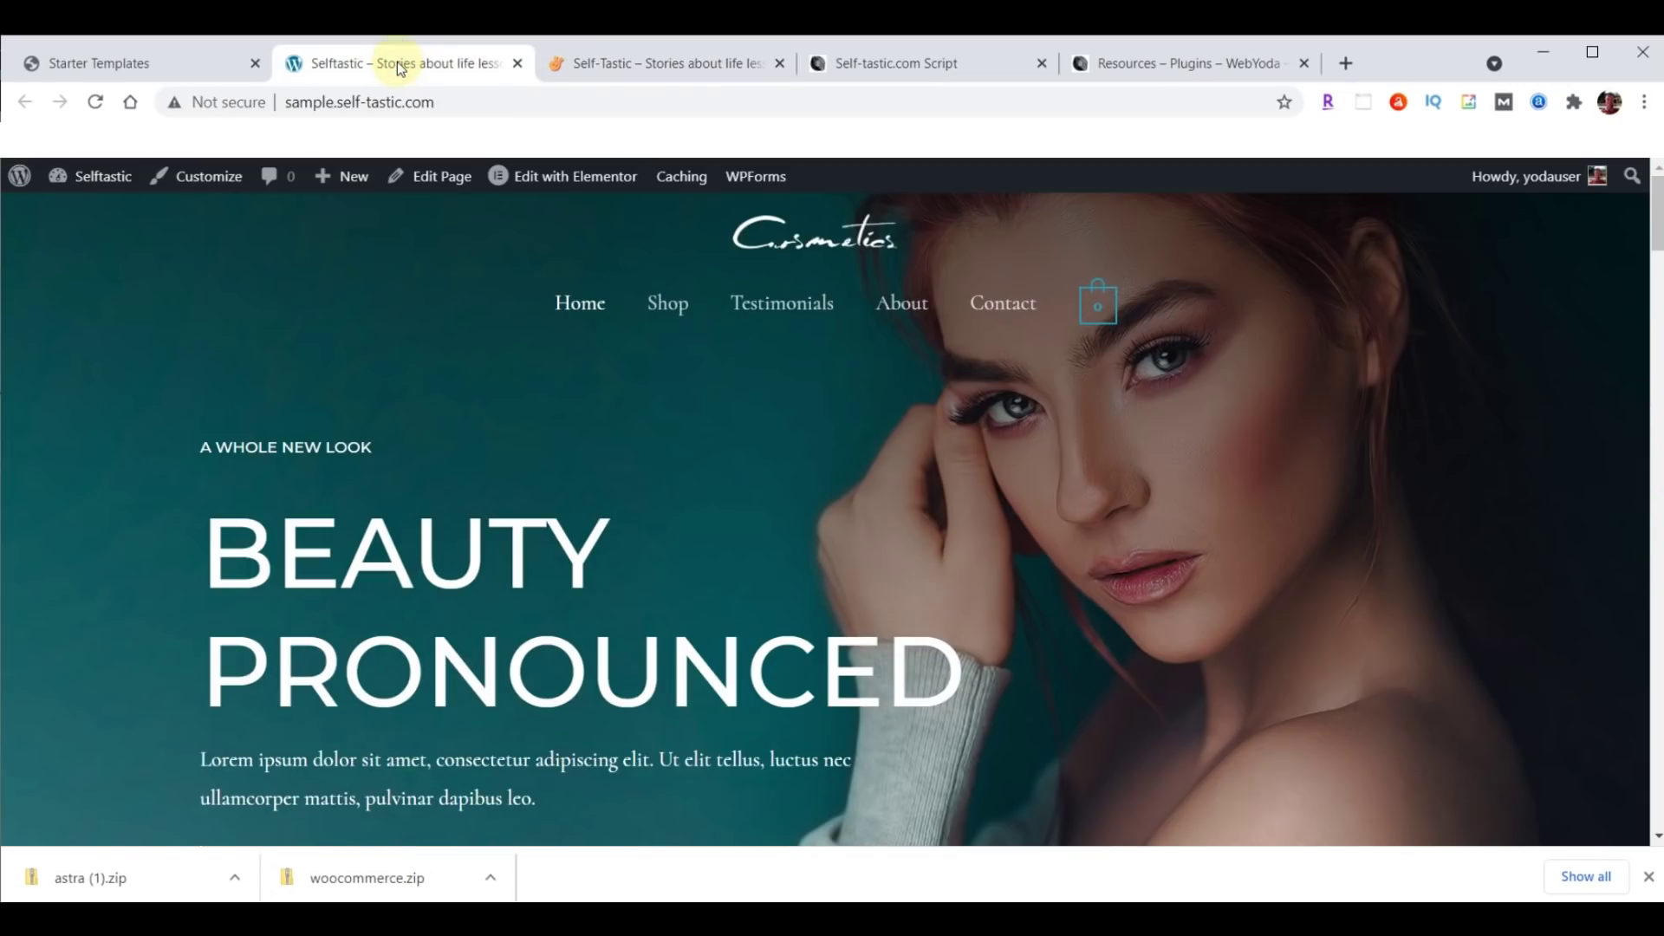
click(121, 65)
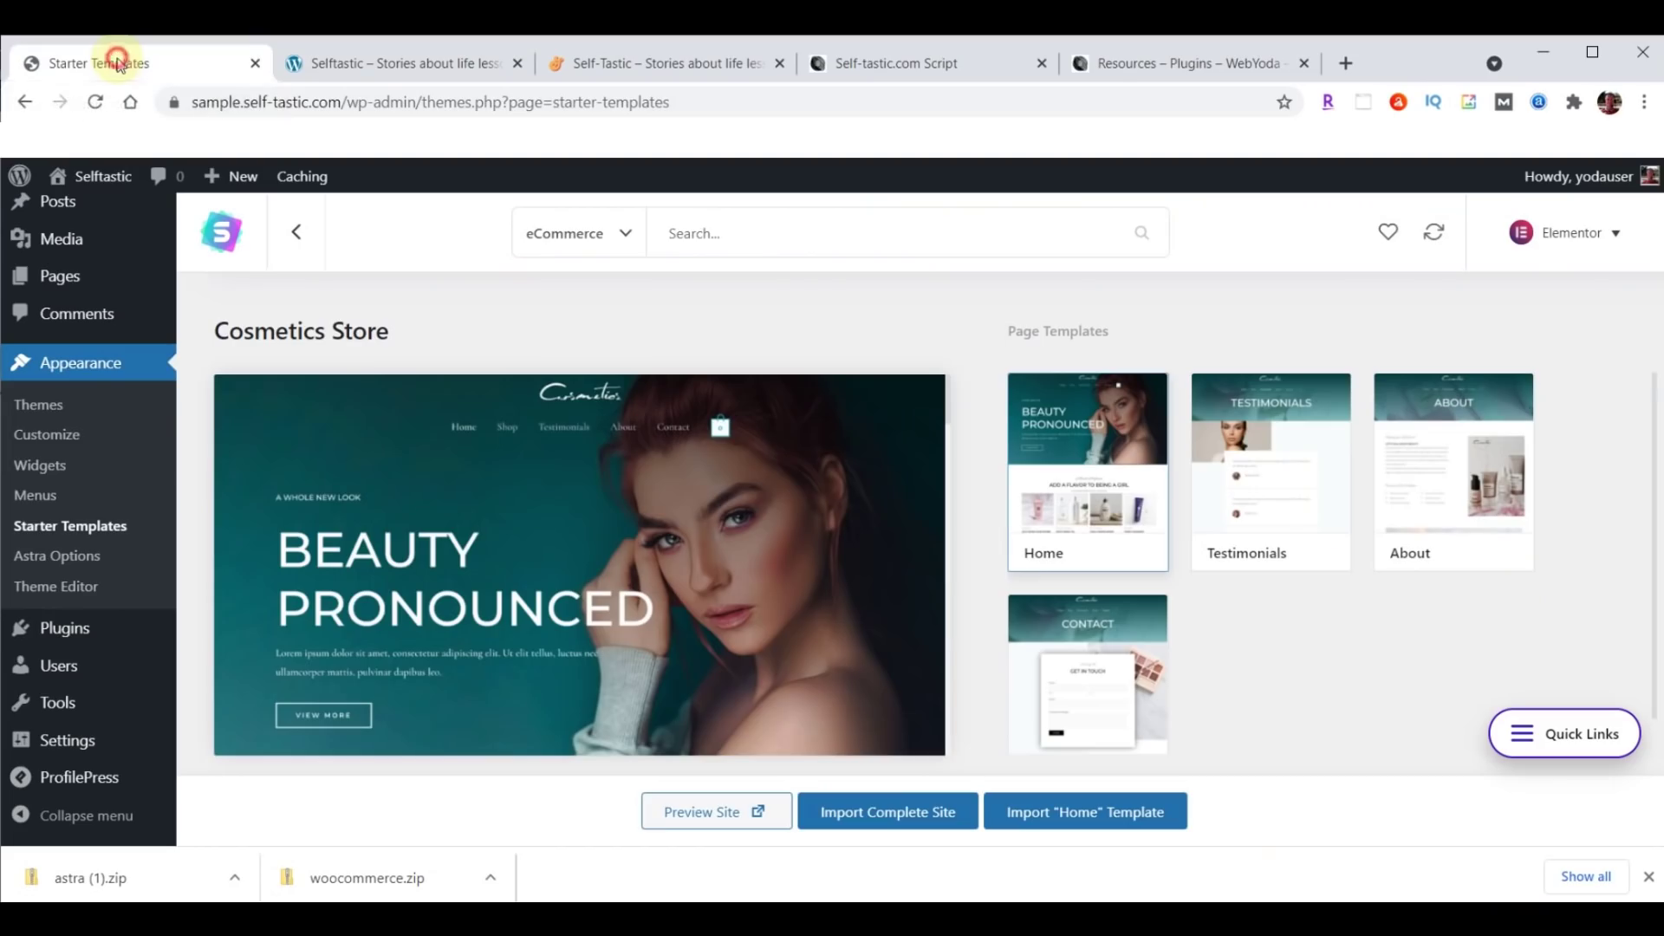
click(1649, 878)
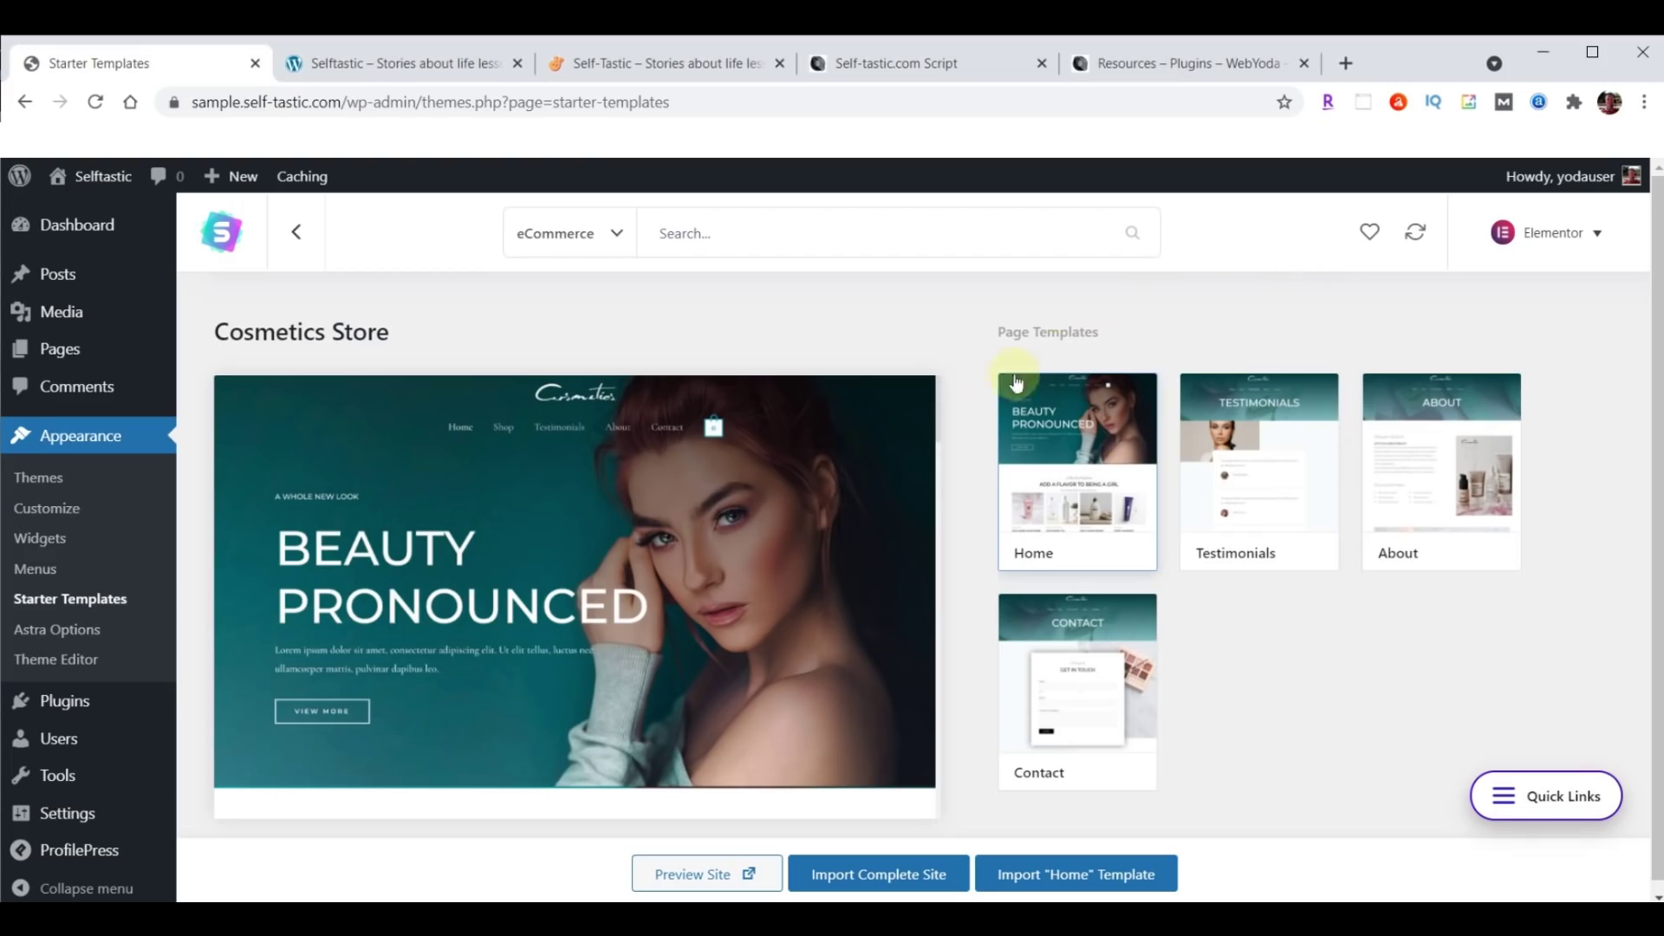
Deactivate WooCommerce from the Installed Plugins list.
click(65, 706)
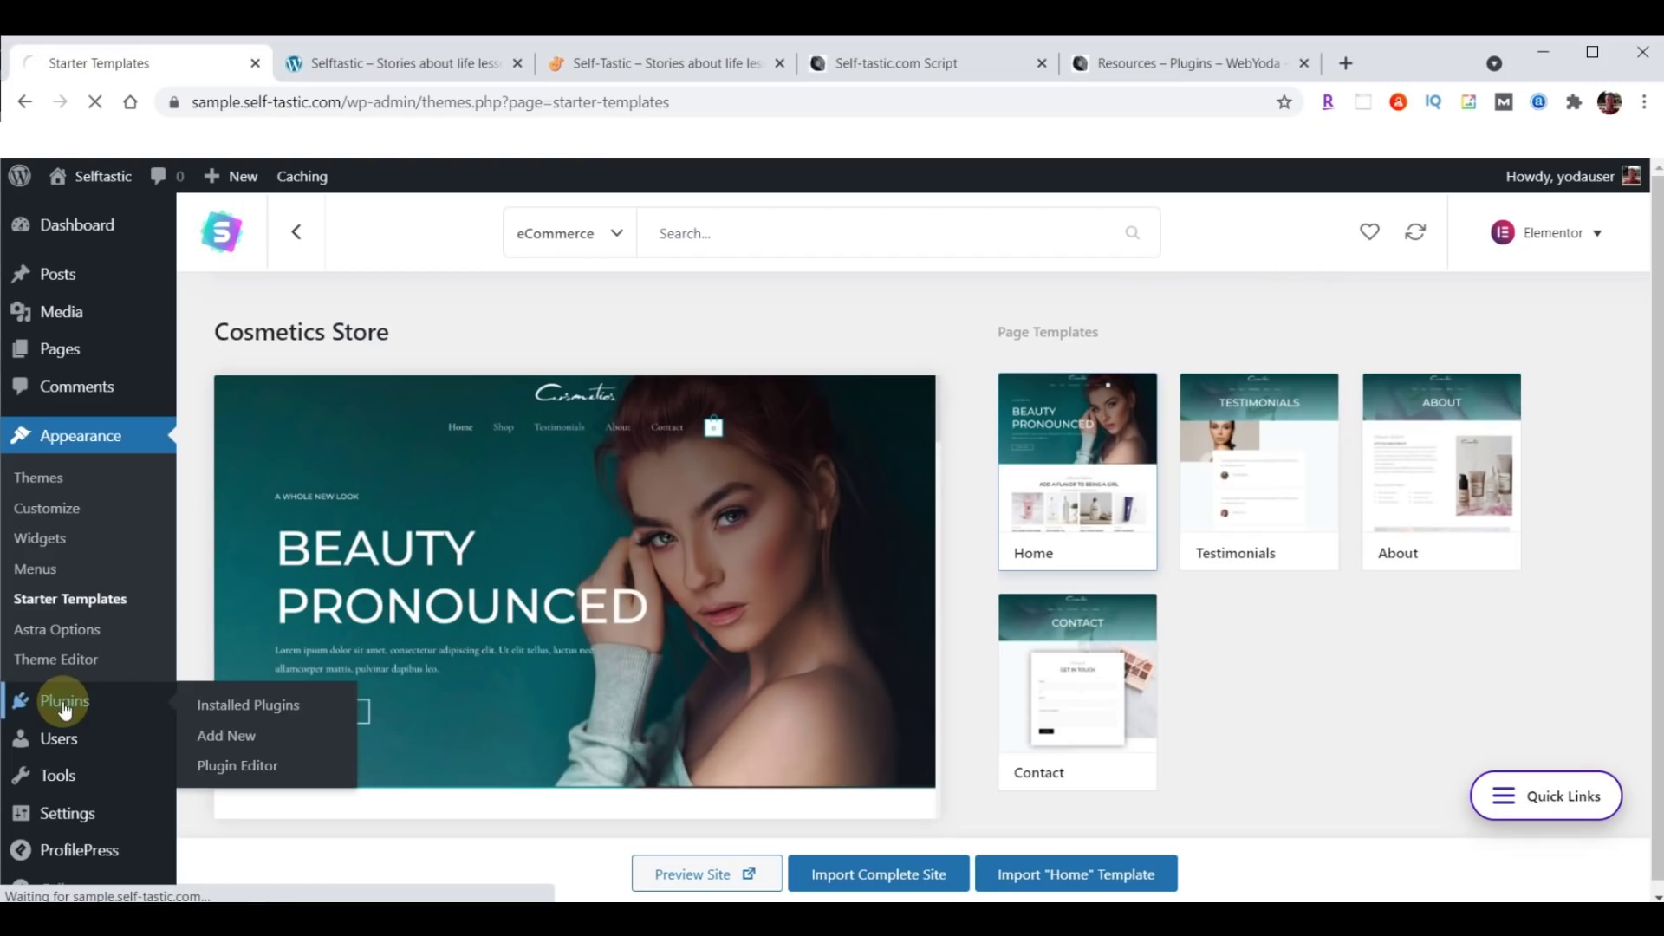
scroll(494, 524, down, 5)
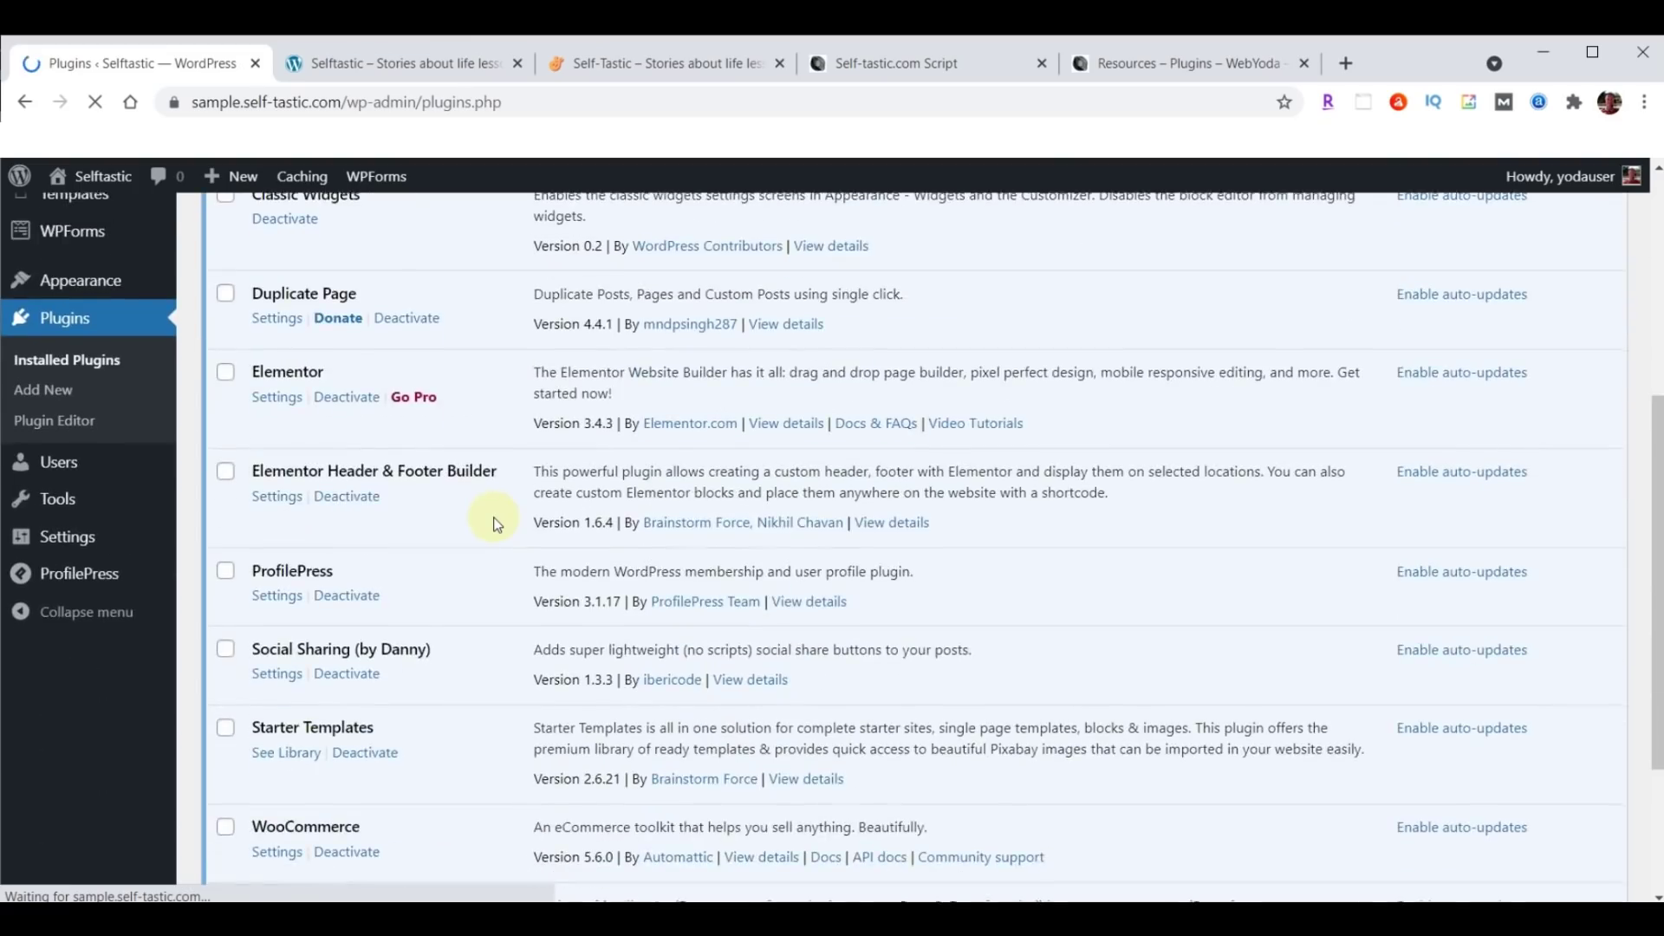
scroll(494, 524, down, 1)
click(347, 745)
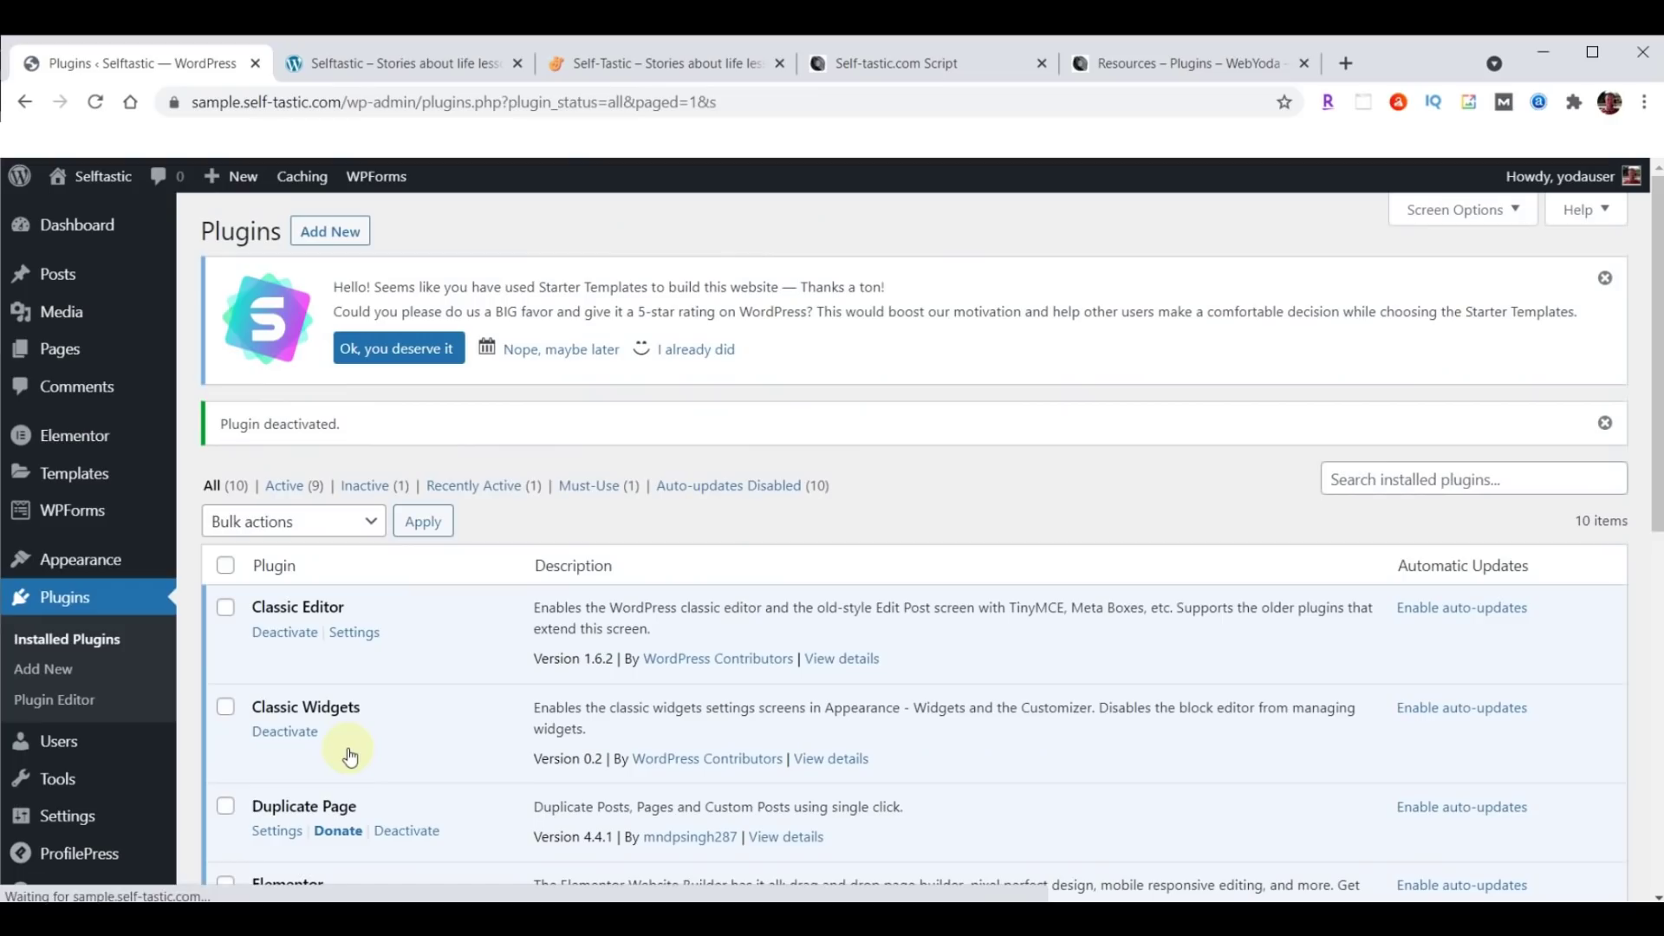
Check the live Self-Tastic and Cosmetics sample front pages, then return to Plugins.
click(610, 66)
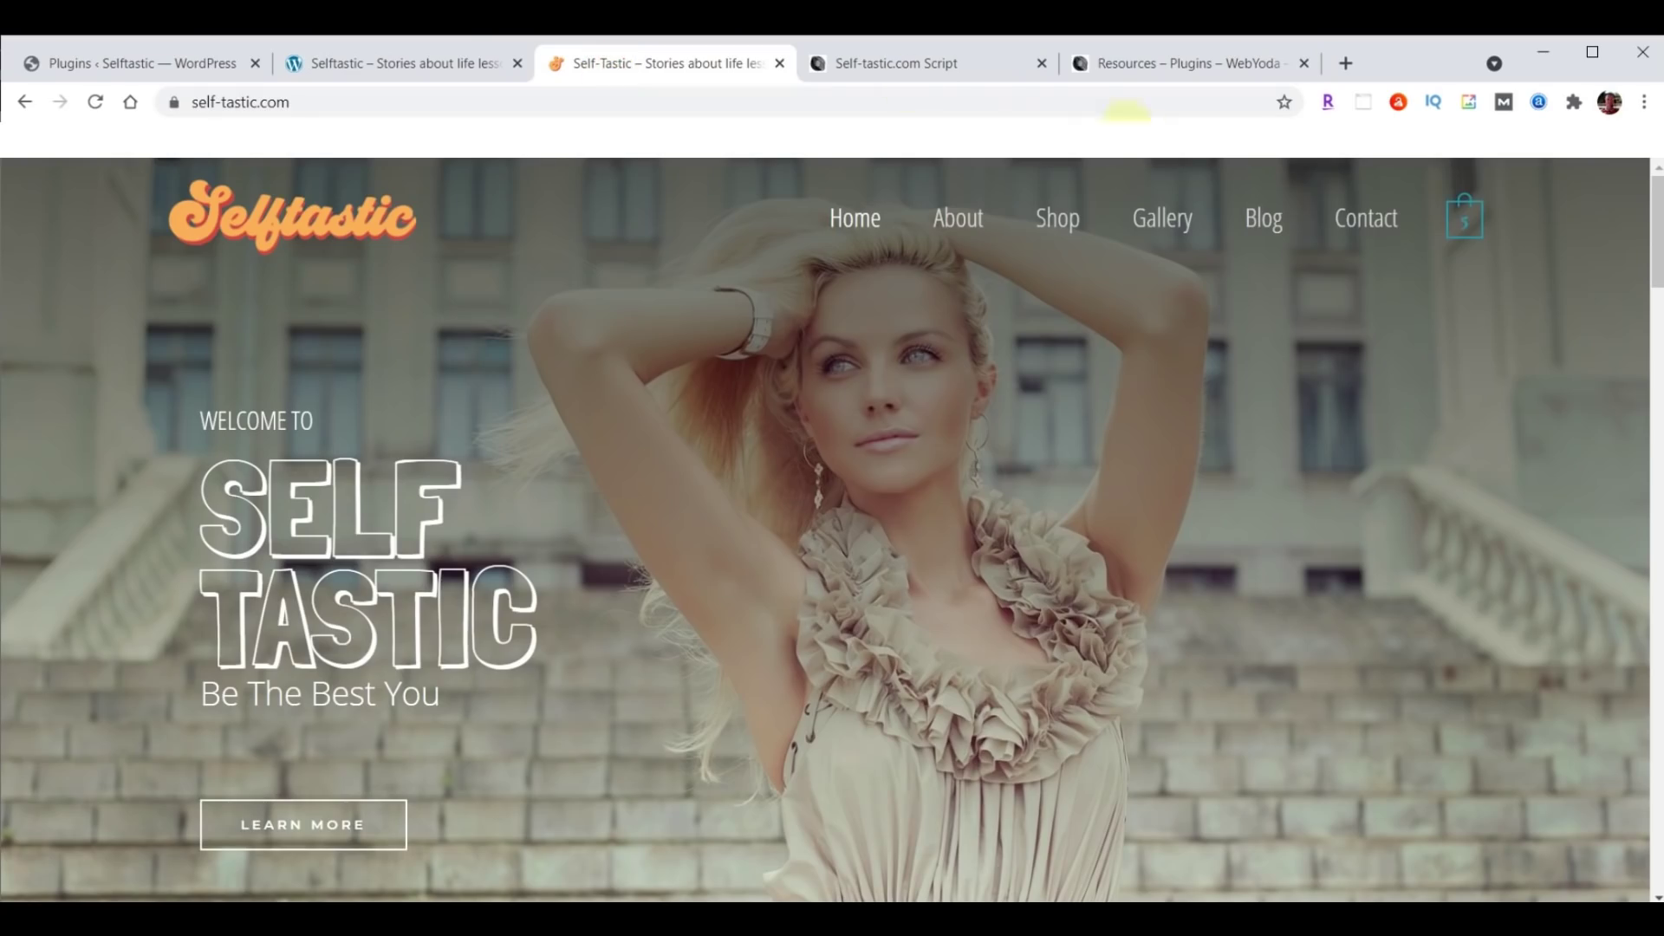
click(454, 48)
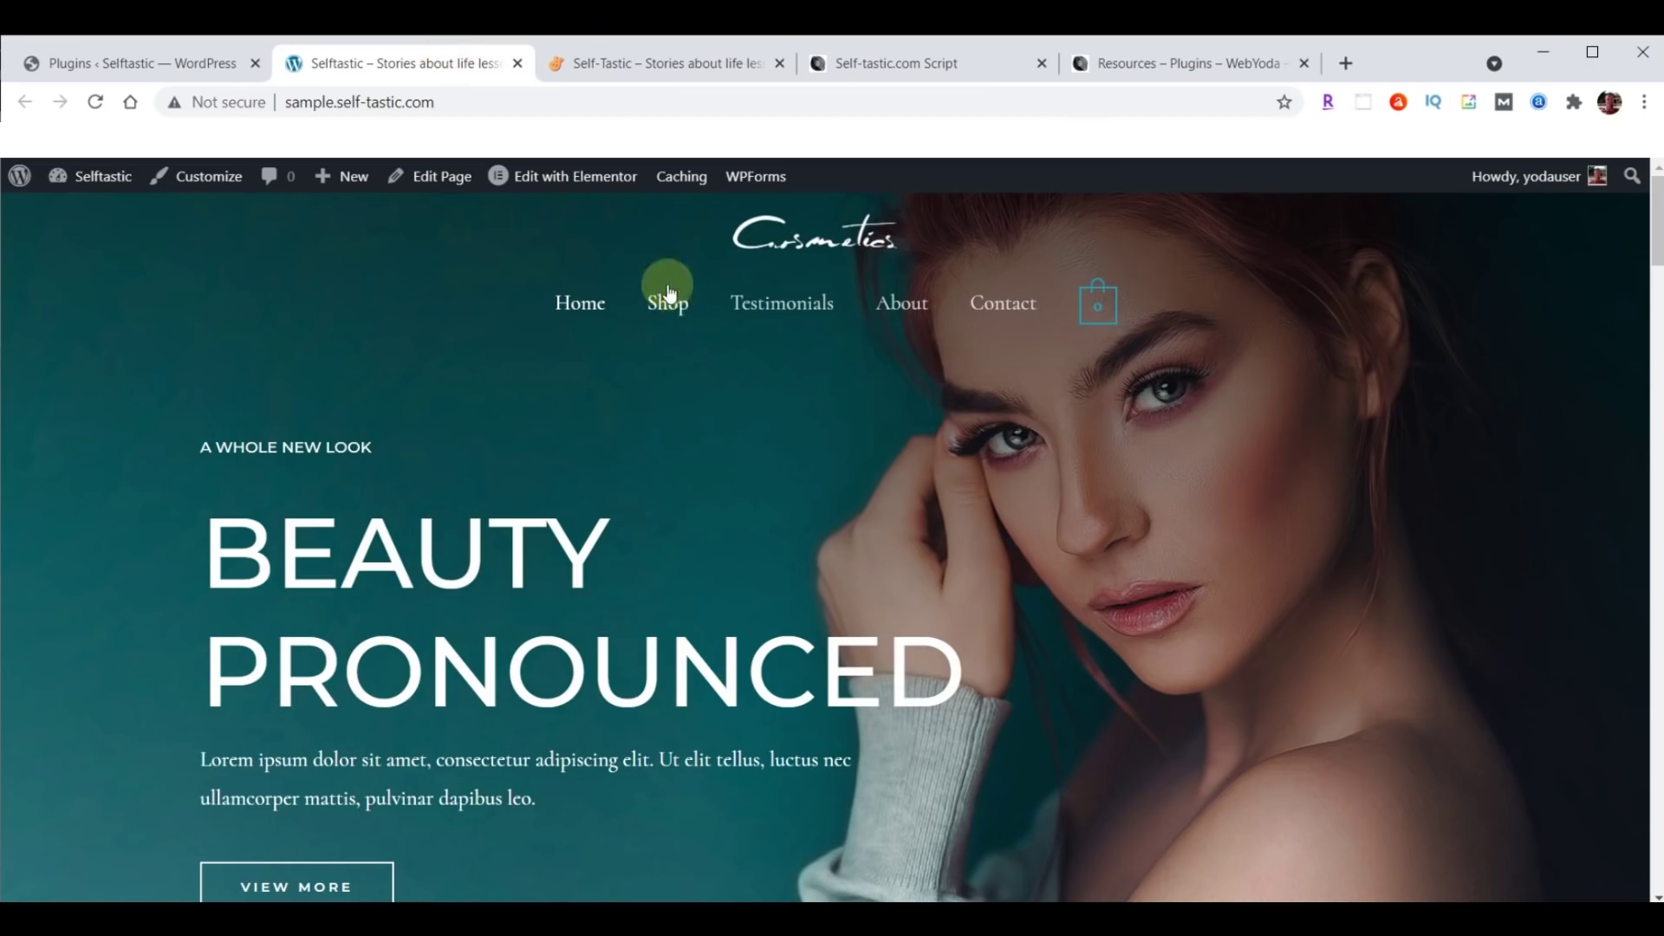
click(135, 66)
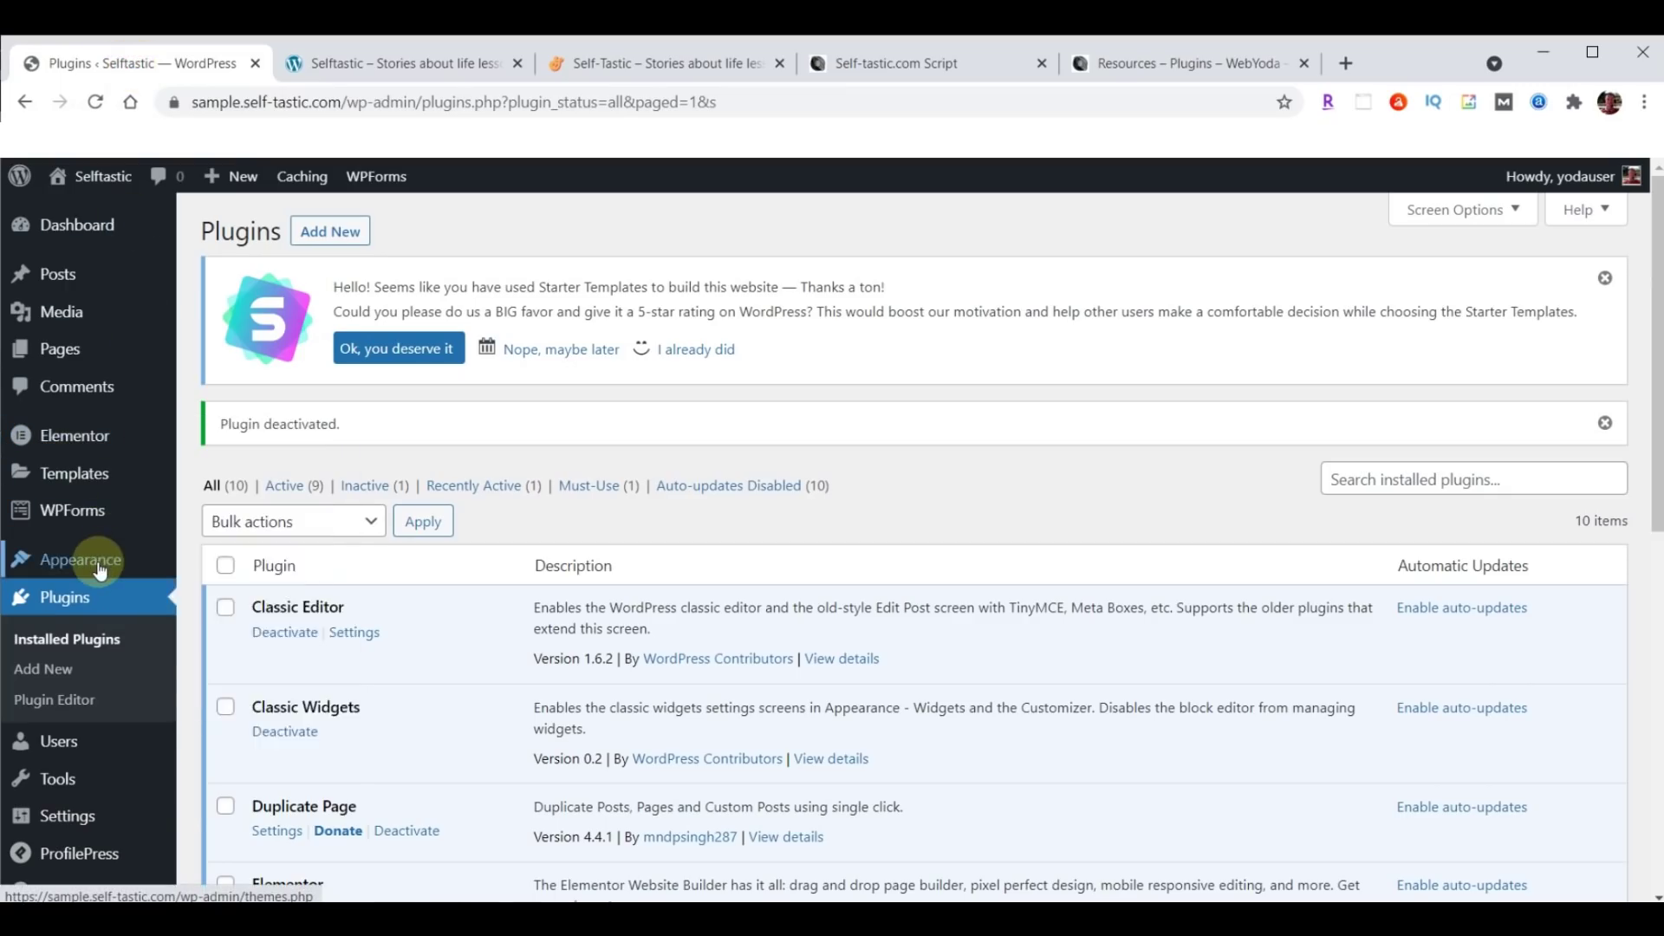
Load Menu (Primary Menu) for editing in Appearance > Menus.
mouse_move(99, 559)
click(207, 655)
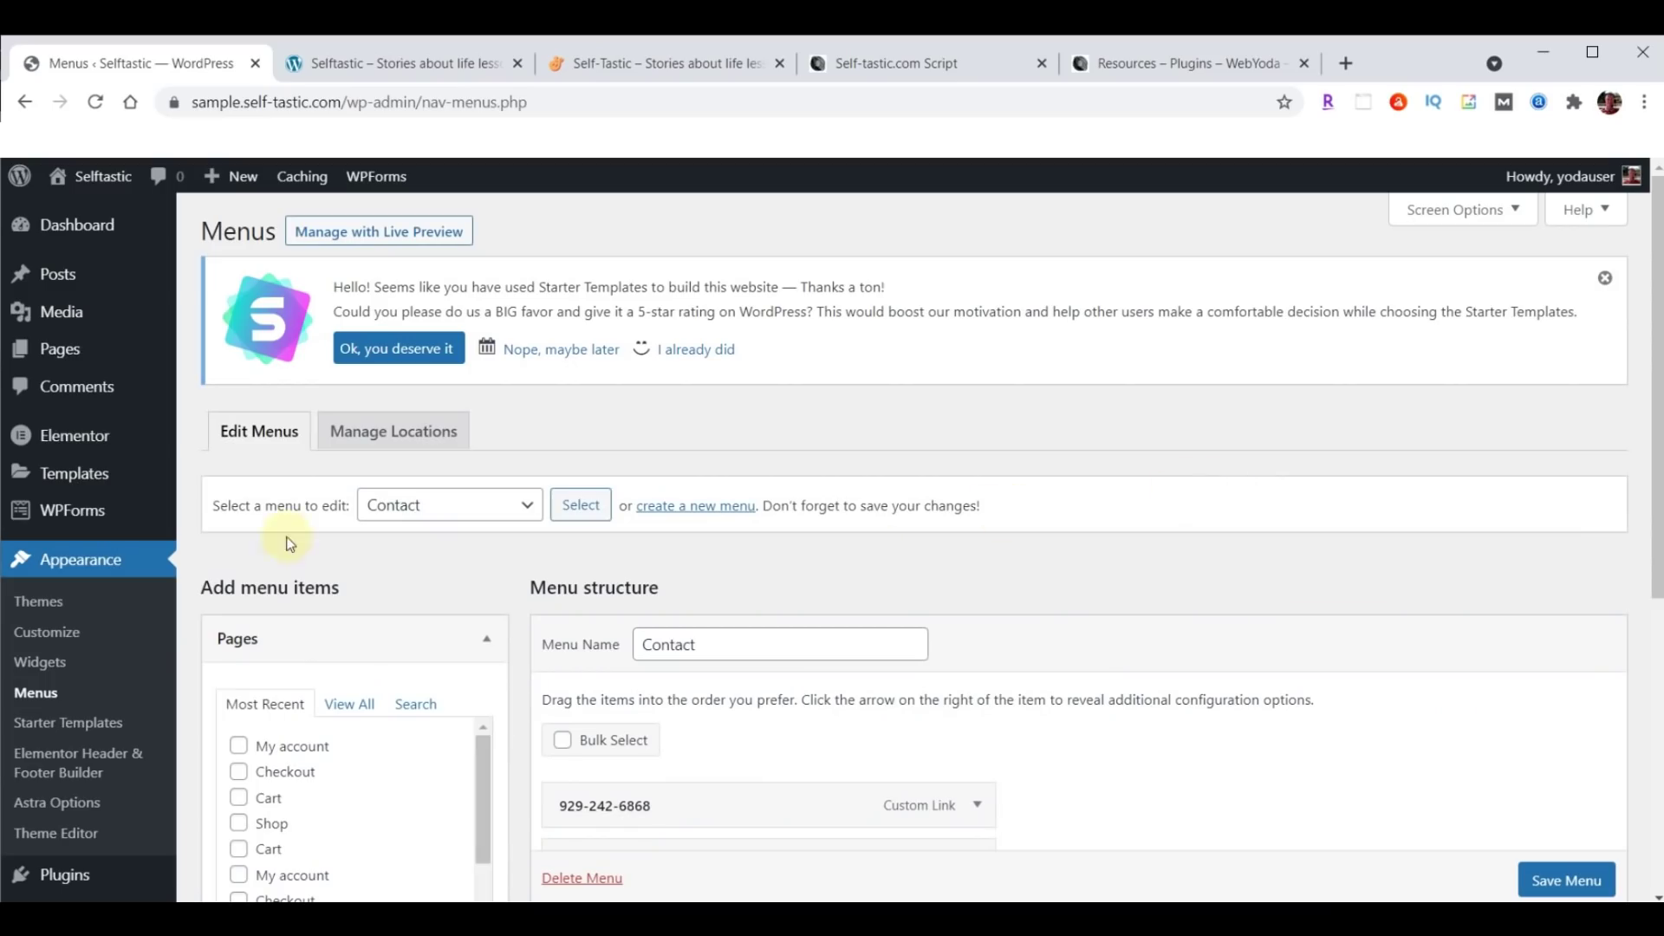
click(527, 509)
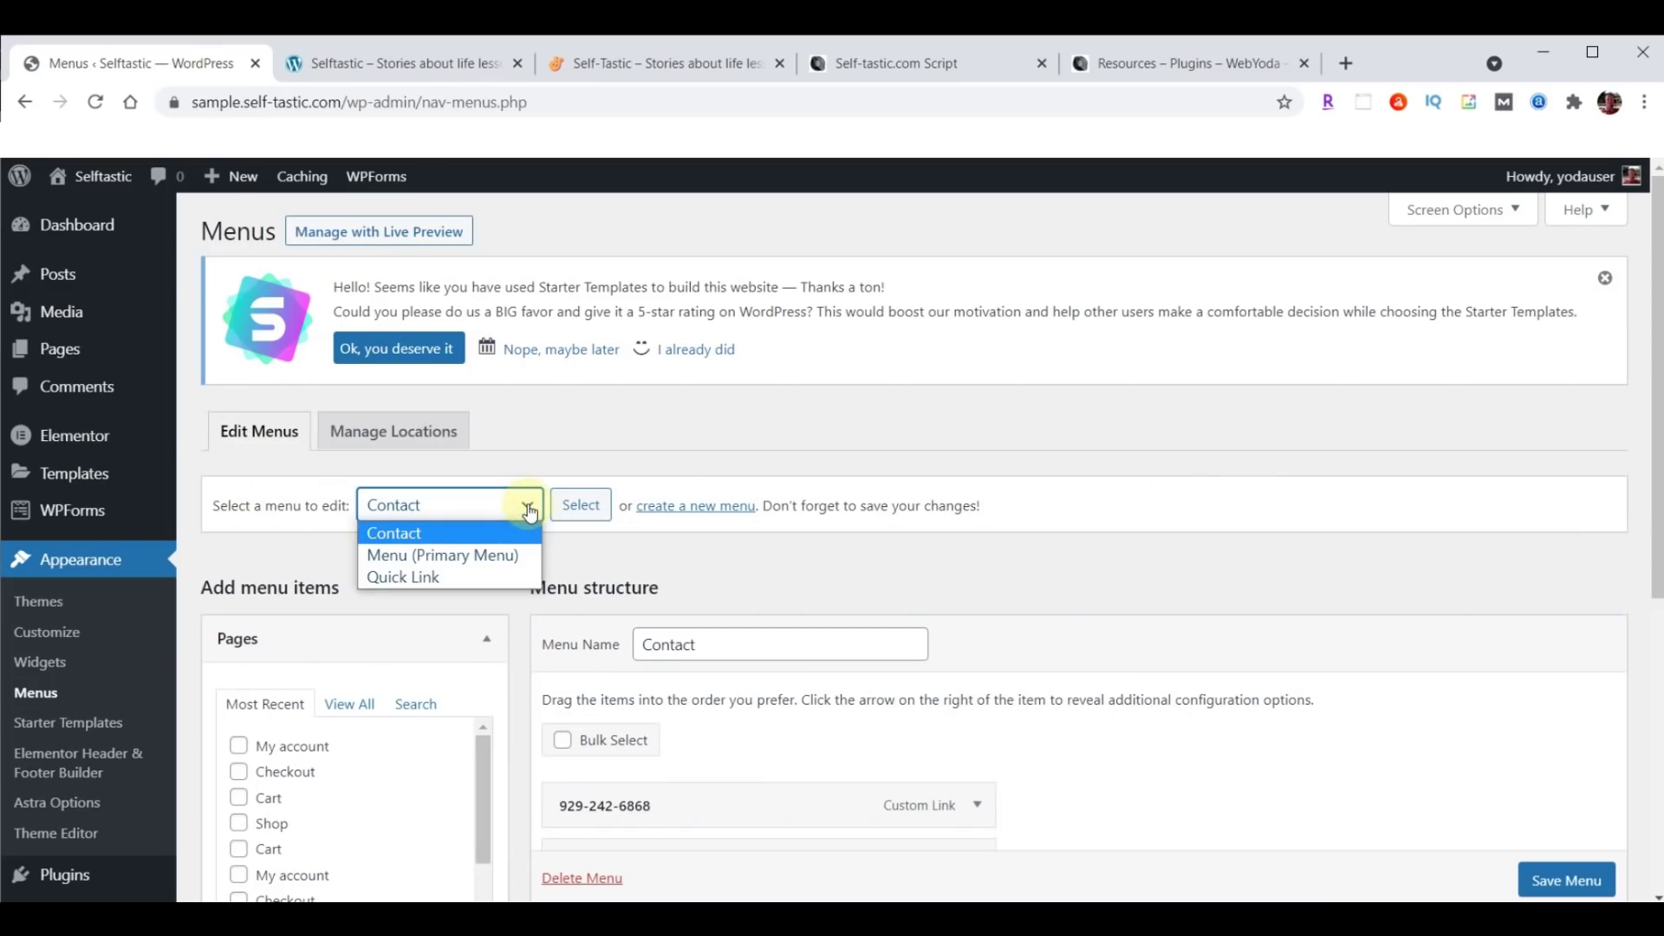
click(458, 556)
click(582, 505)
Remove the Shop item, save the menu, and reload the sample site to verify.
scroll(1463, 421, down, 5)
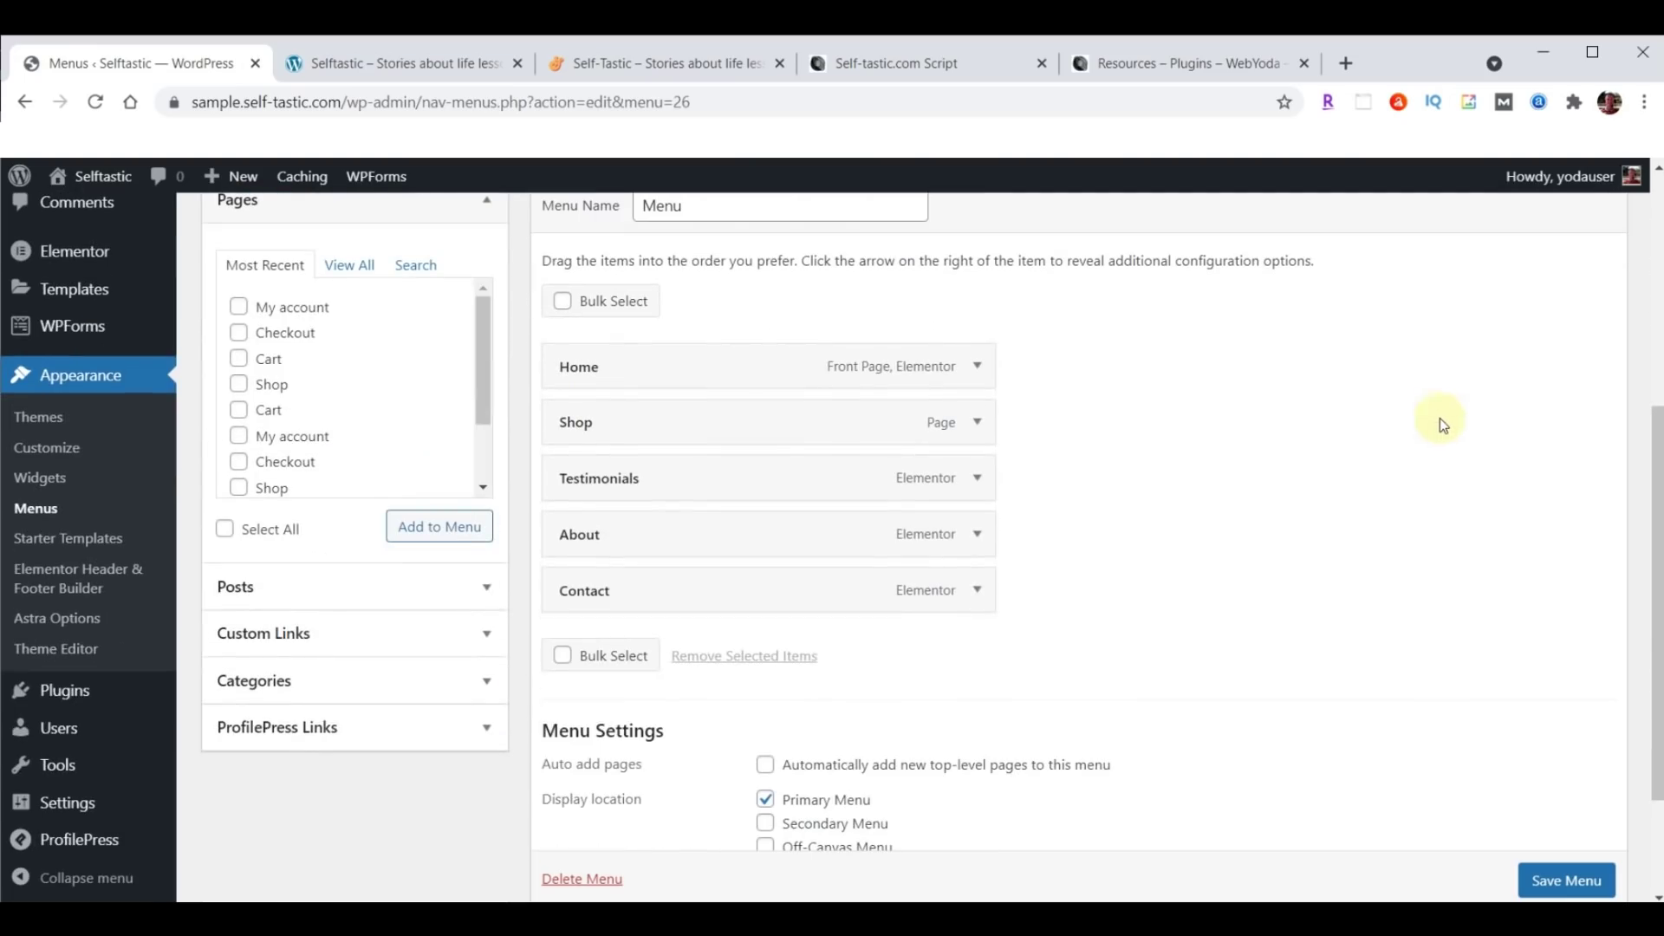
click(978, 425)
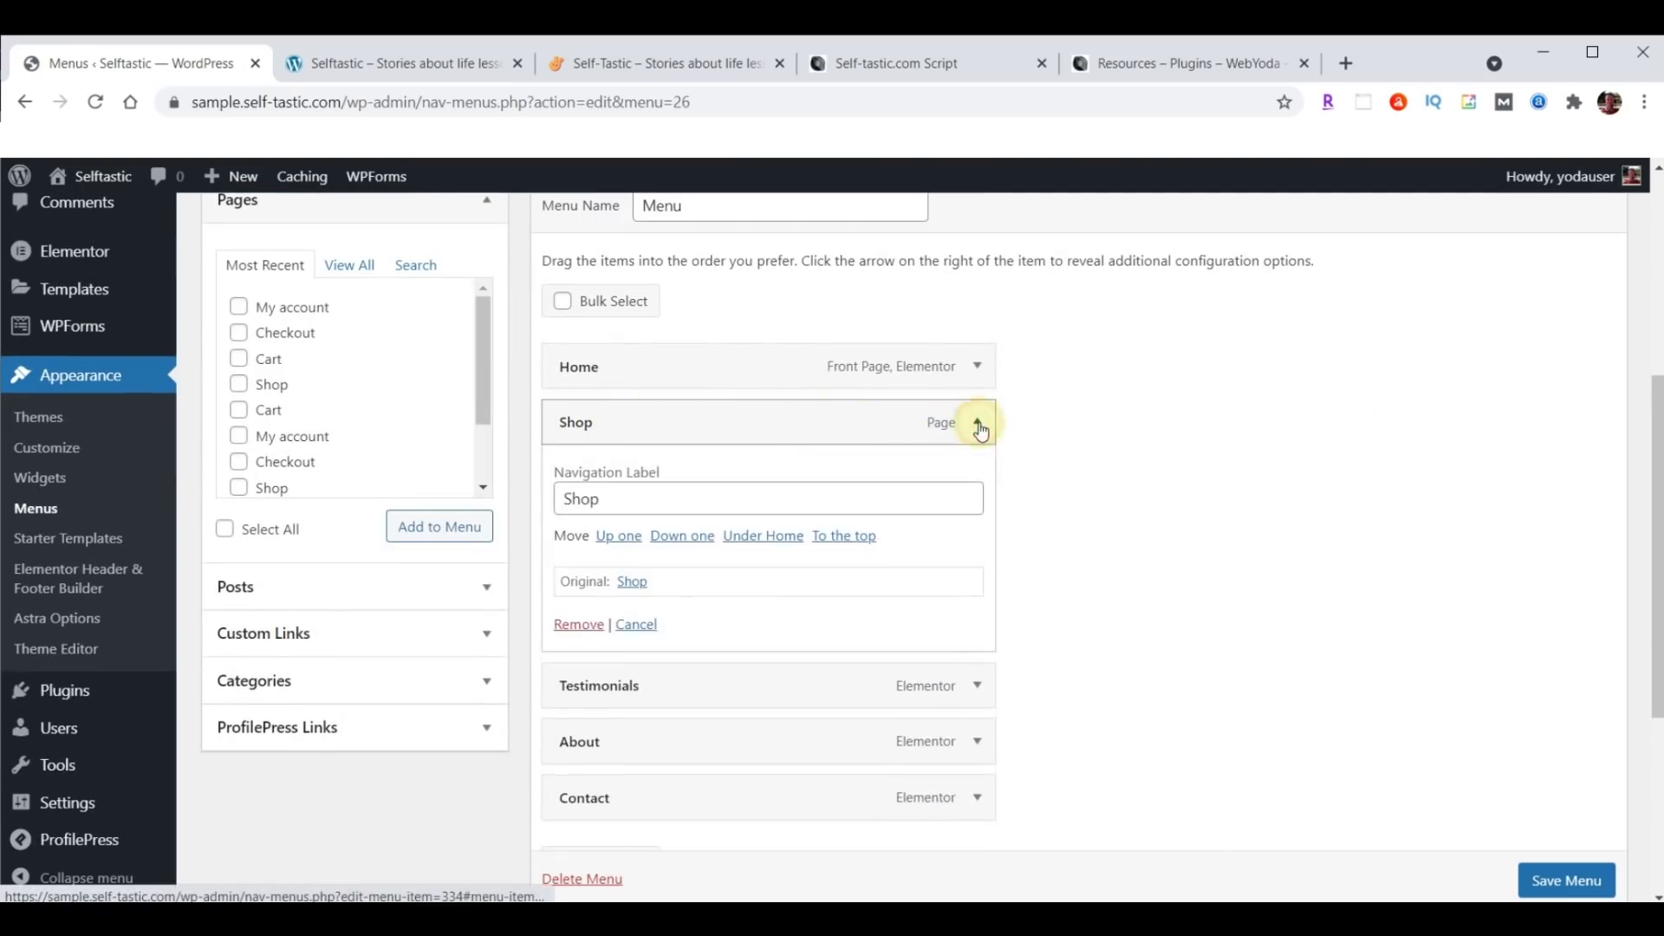
click(577, 626)
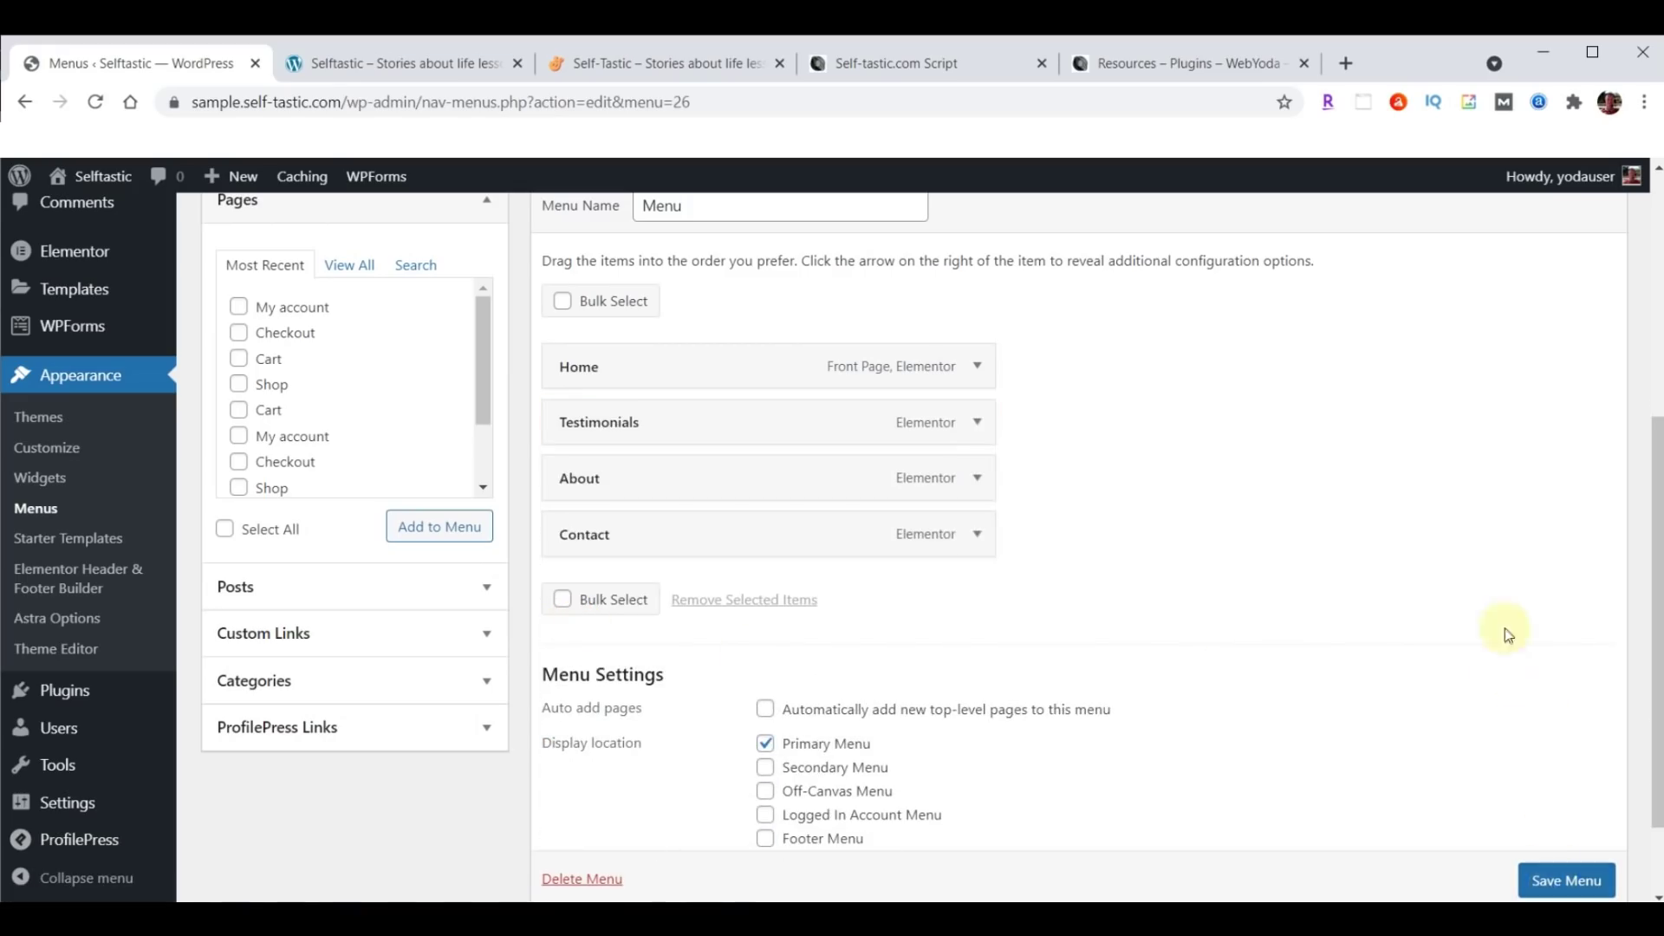
scroll(1506, 632, down, 2)
click(1566, 785)
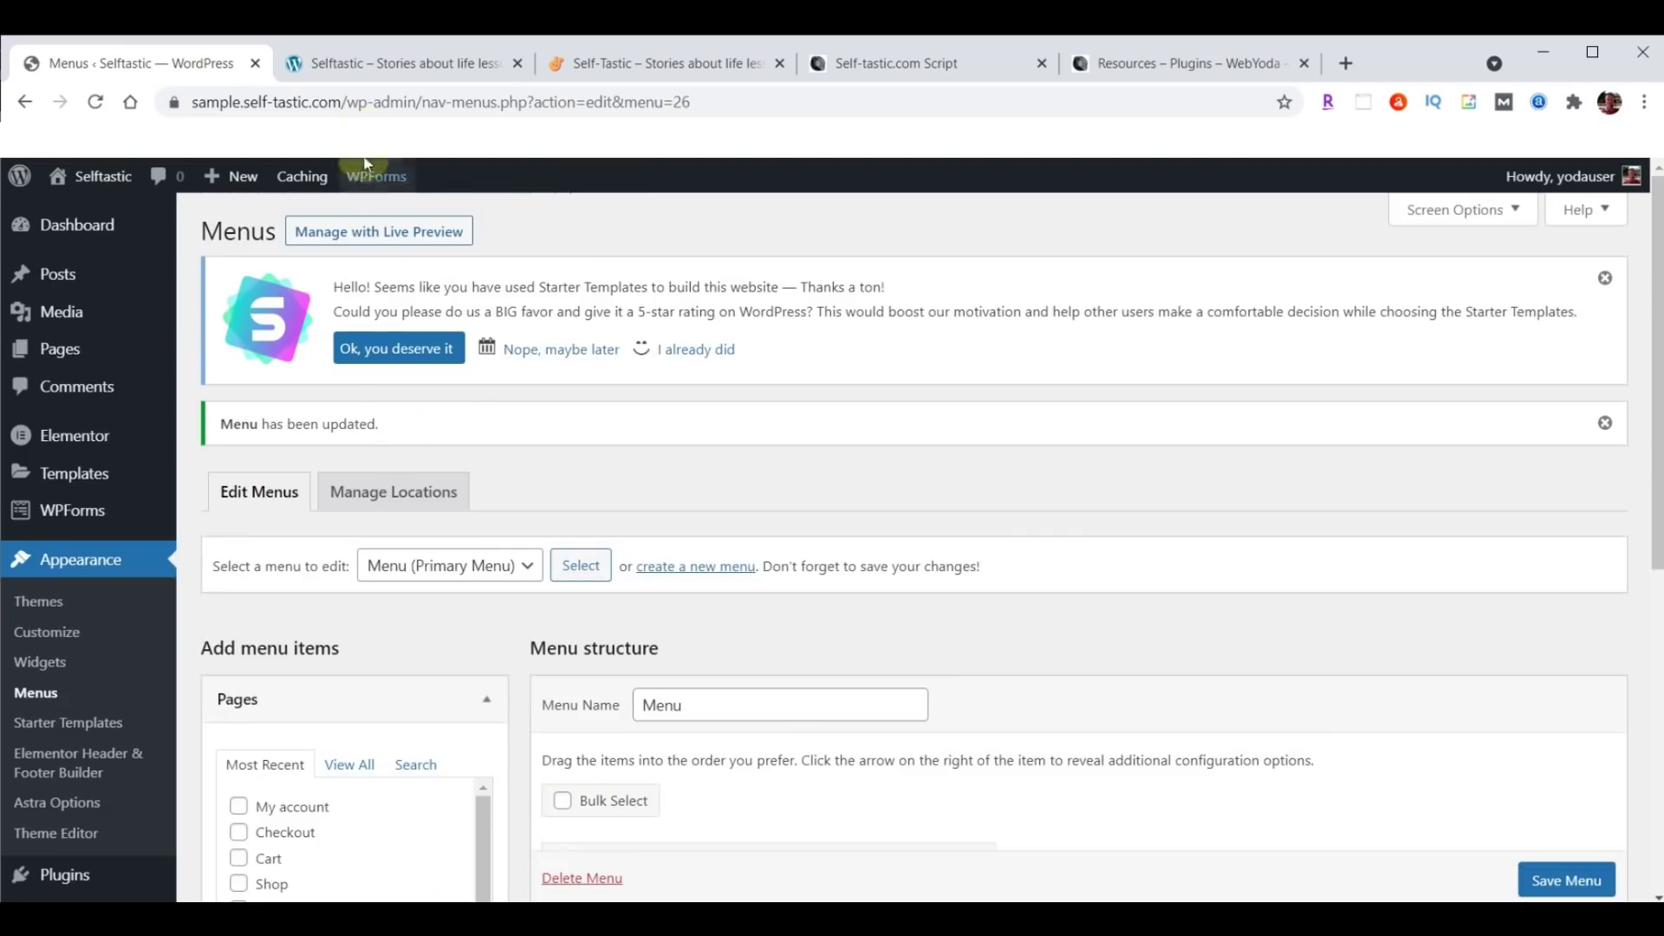
click(379, 65)
click(95, 102)
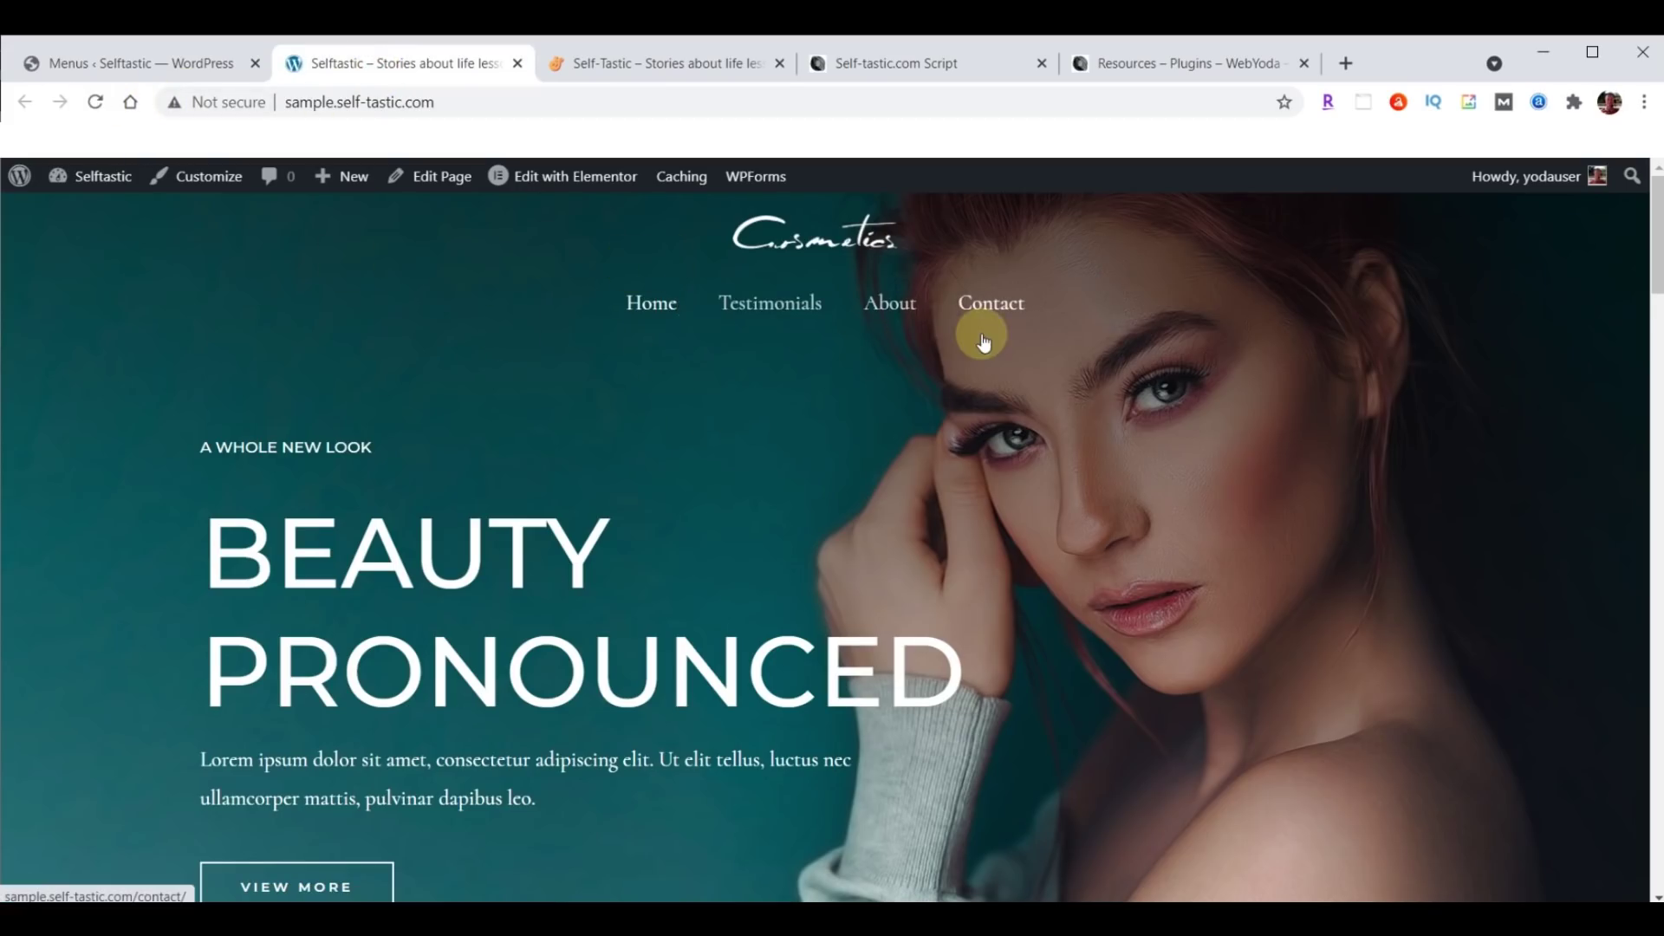
Return to the Menus page showing the 'Menu has been updated' confirmation.
click(102, 59)
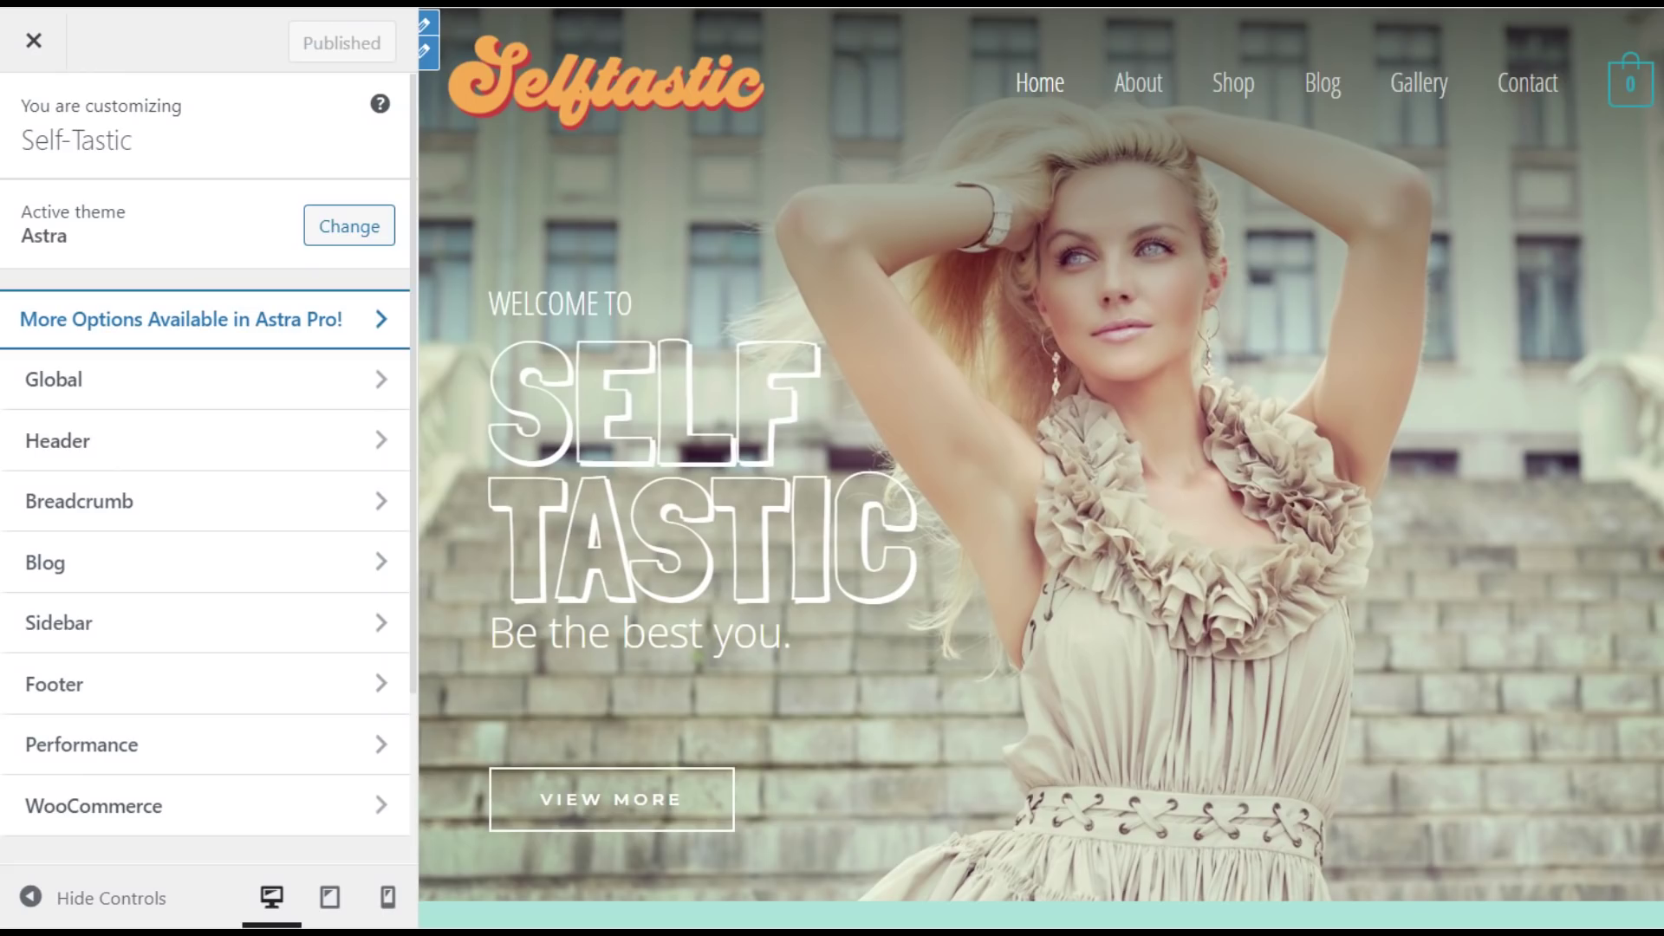
scroll(205, 520, down, 5)
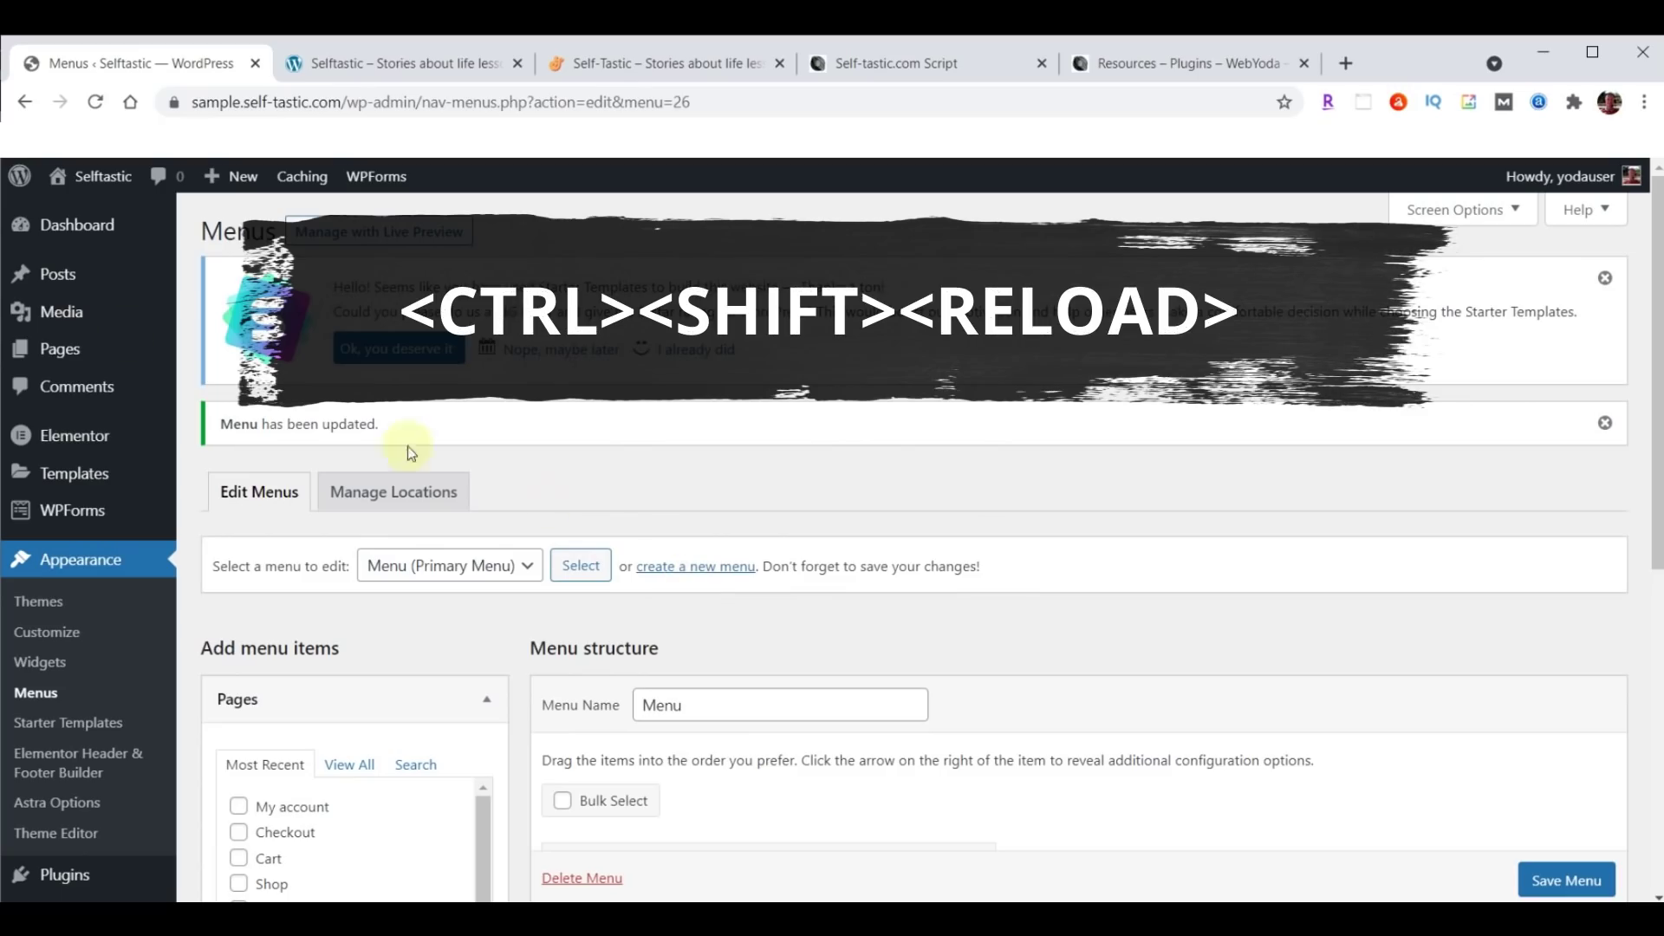
Hard-reload the Menus page and check that the primary menu lists Home, Testimonials and About.
ctrl+shift+click(96, 102)
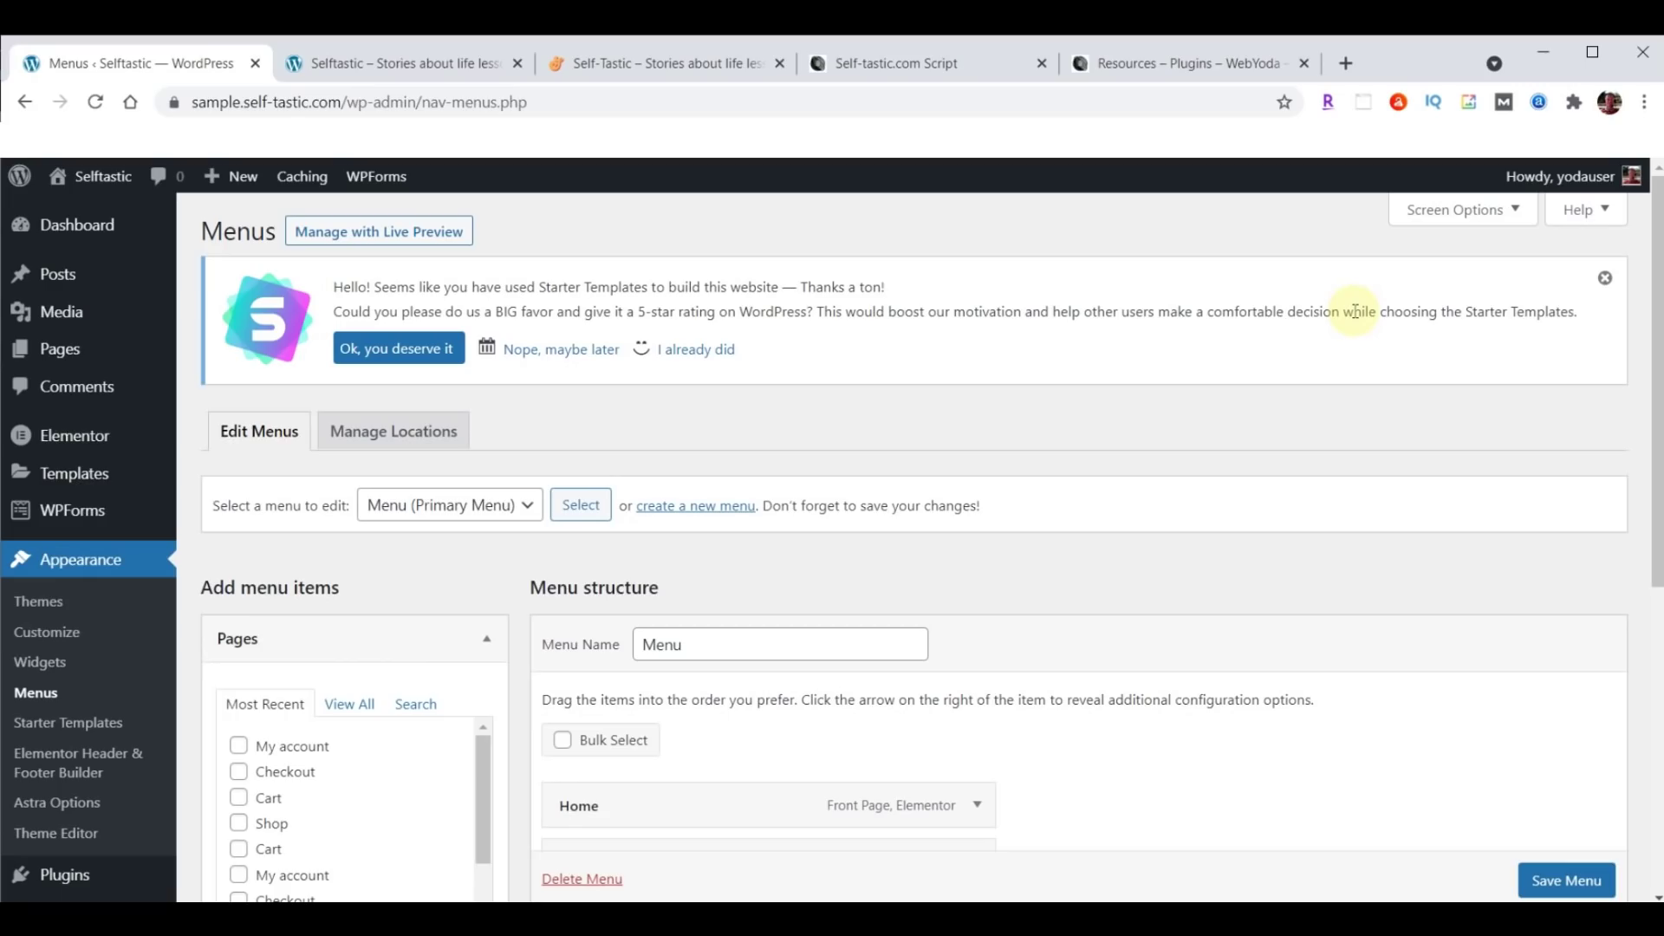
scroll(156, 689, down, 5)
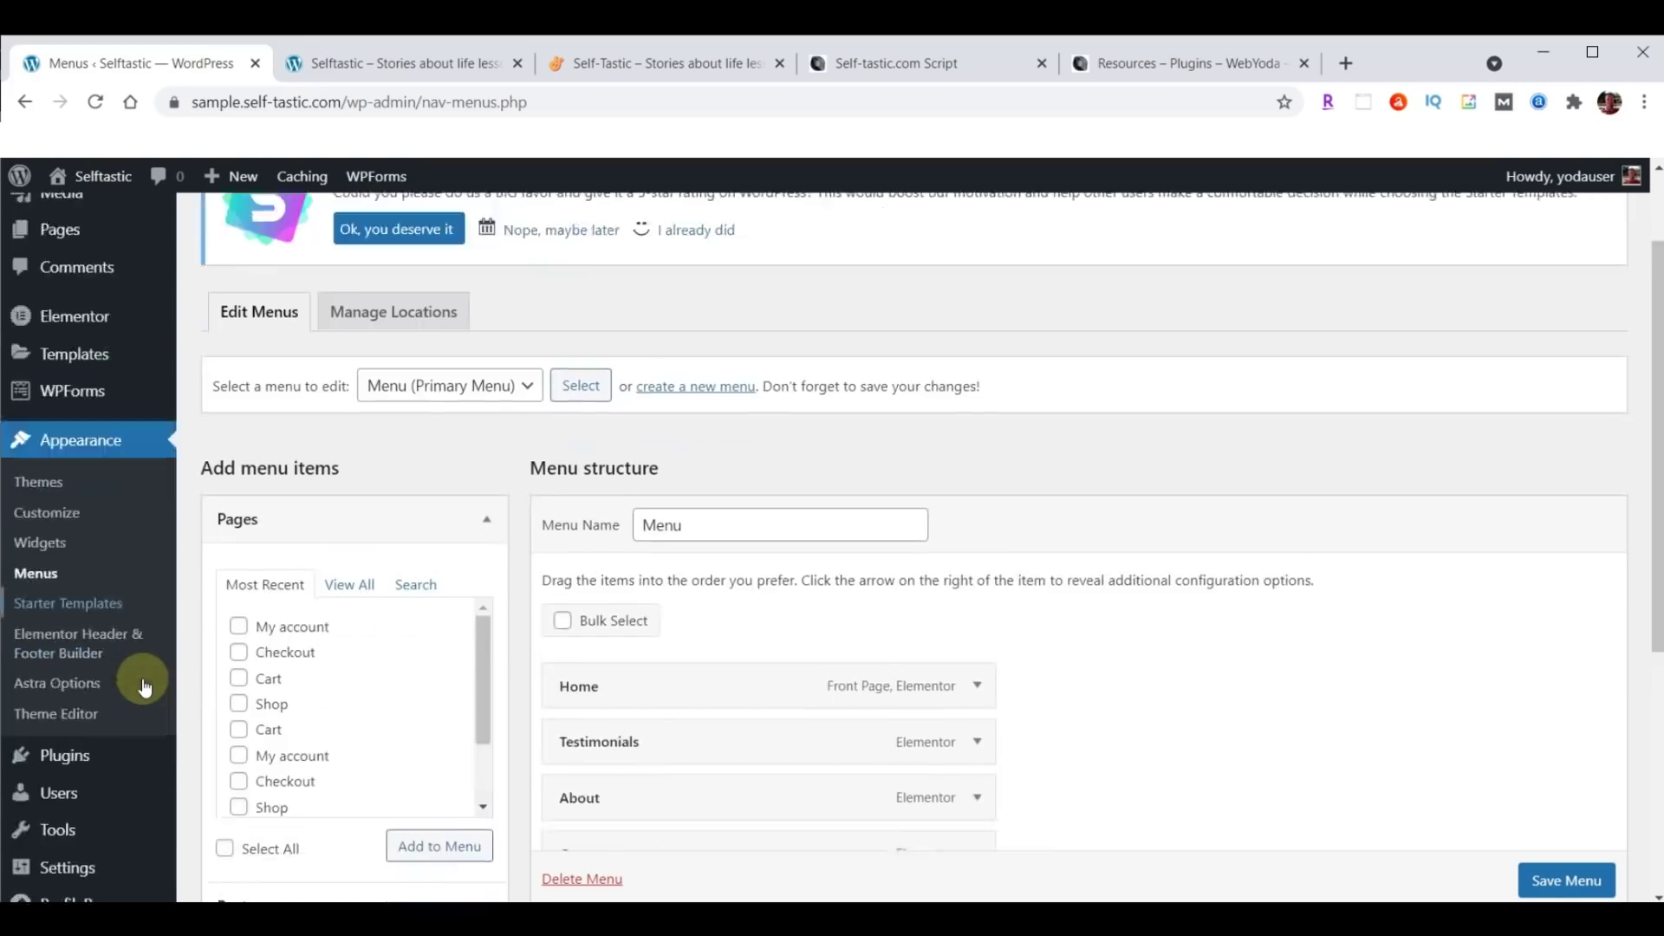
Run a Complete Backup in BackupBuddy and download the finished 68.53 MB backup zip.
mouse_move(145, 687)
click(85, 841)
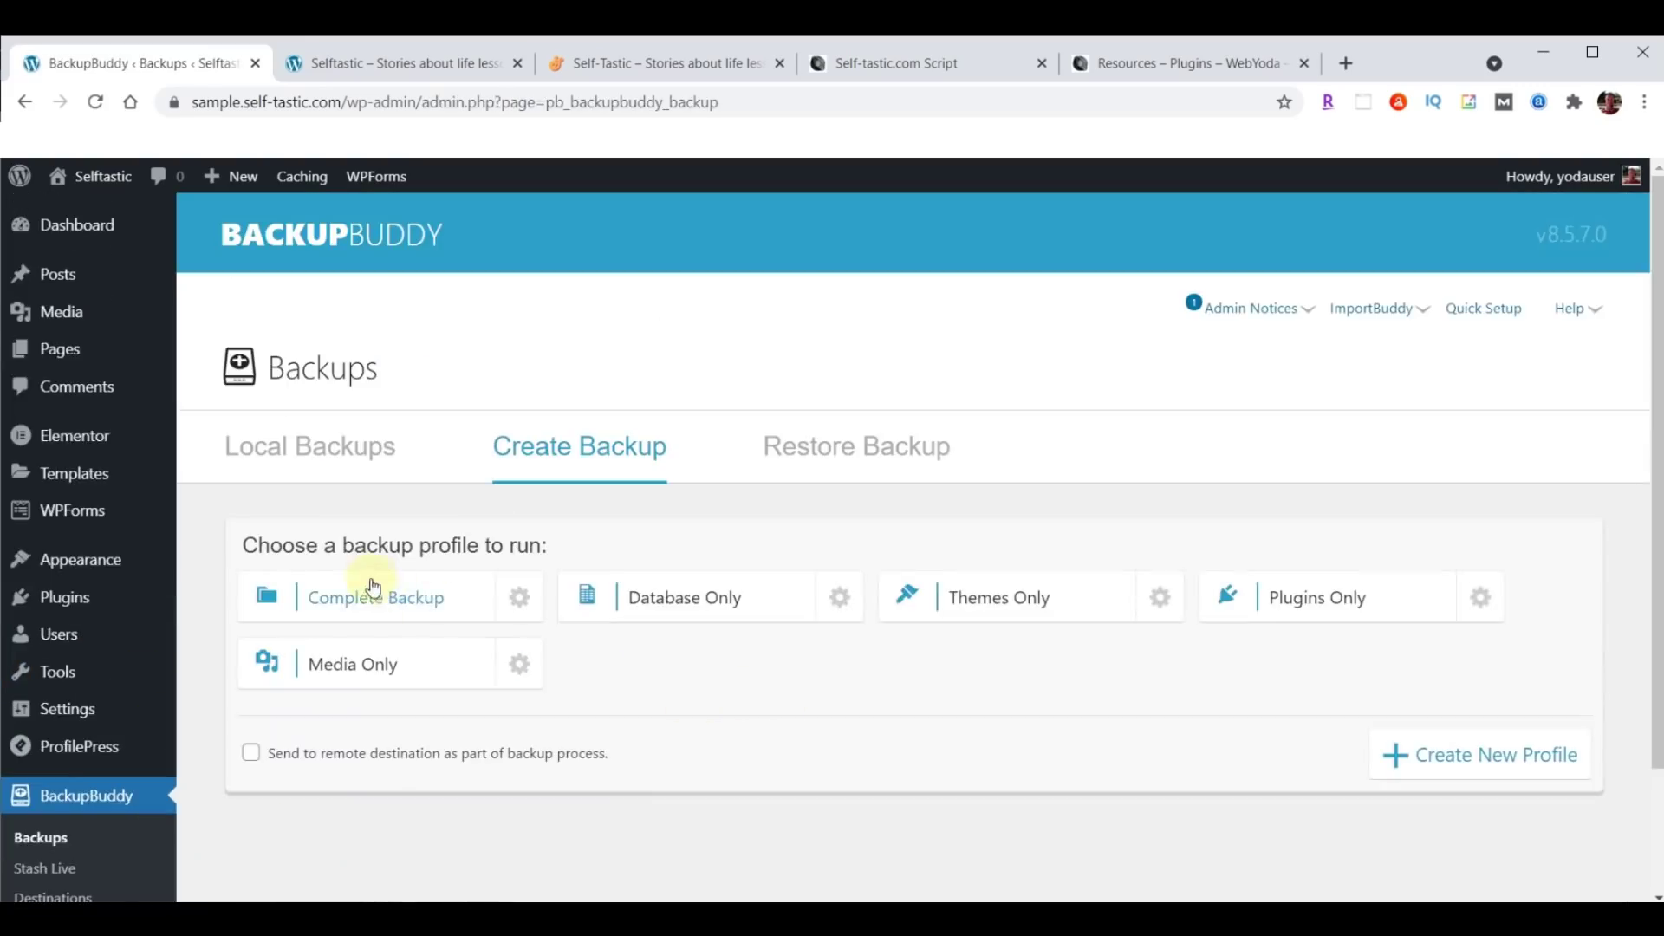
click(364, 598)
scroll(1364, 621, down, 2)
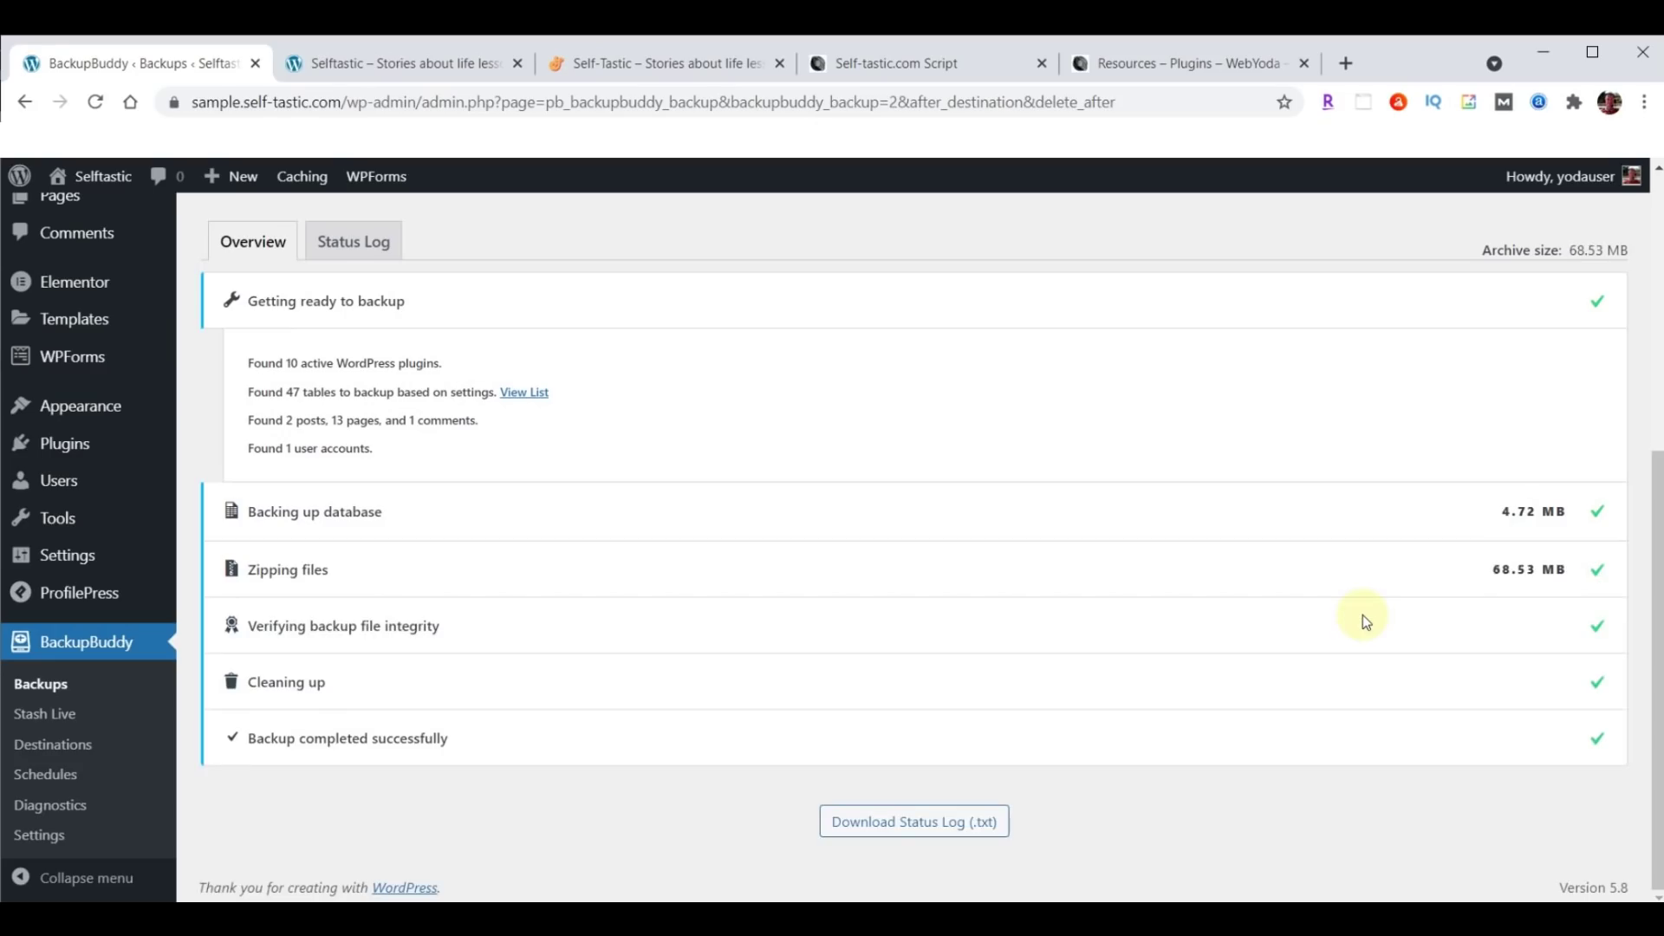
scroll(1187, 637, up, 4)
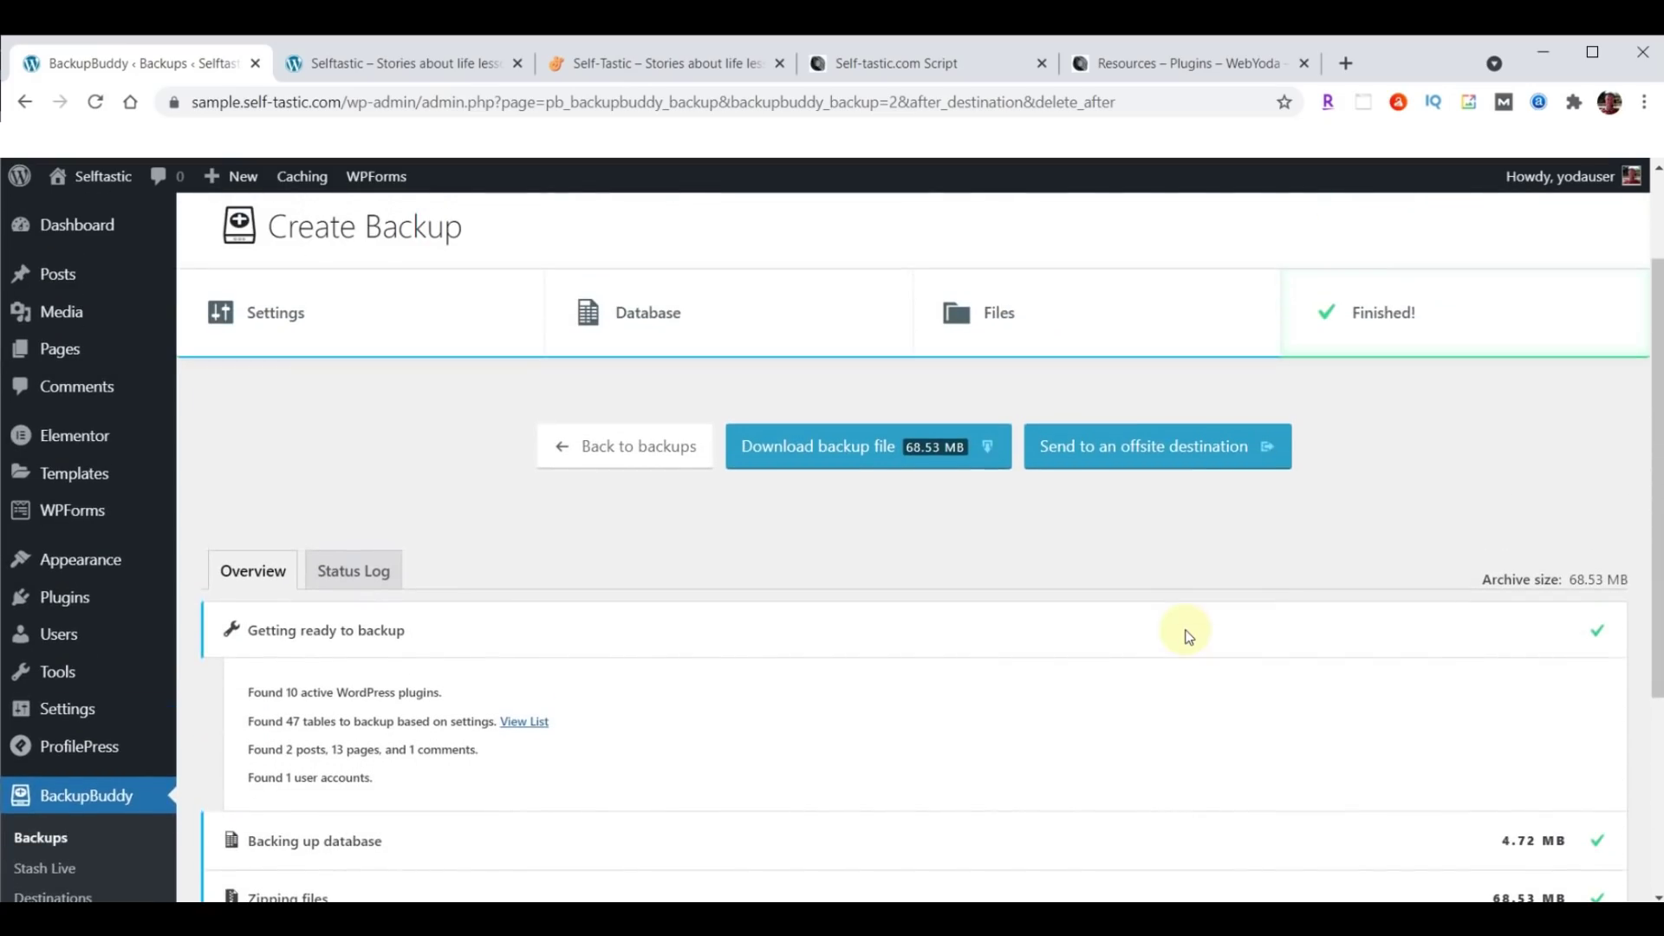
click(877, 455)
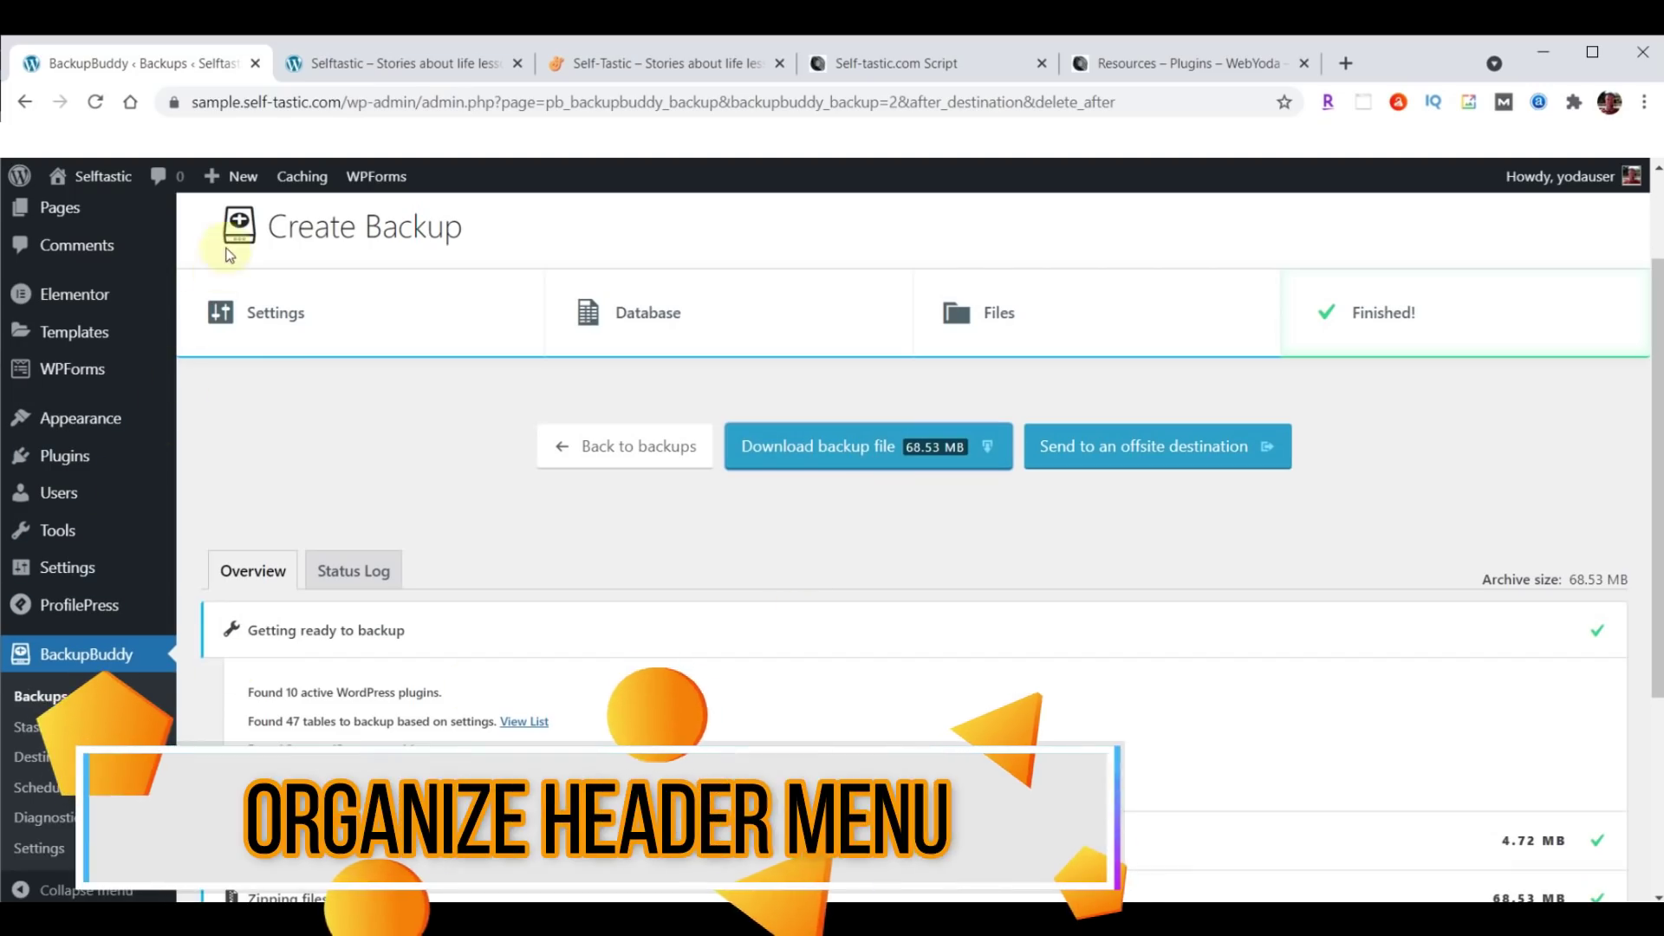
Compare the live Selftastic homepage with the Cosmetics starter site, then launch Appearance > Customize.
click(659, 65)
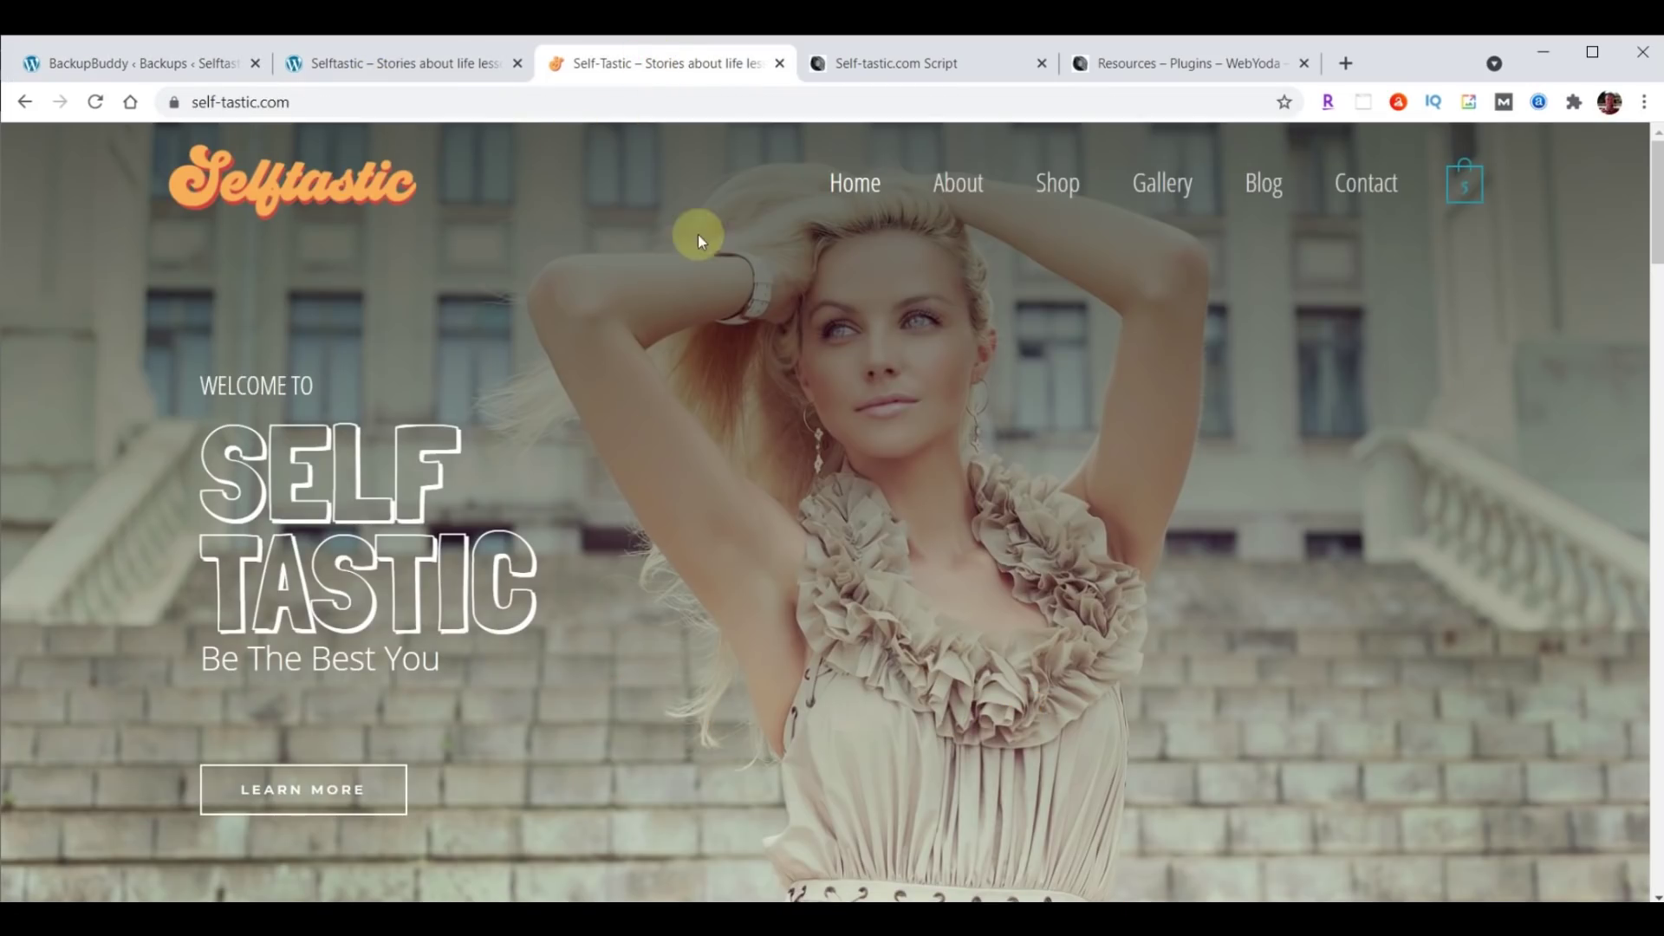
click(381, 65)
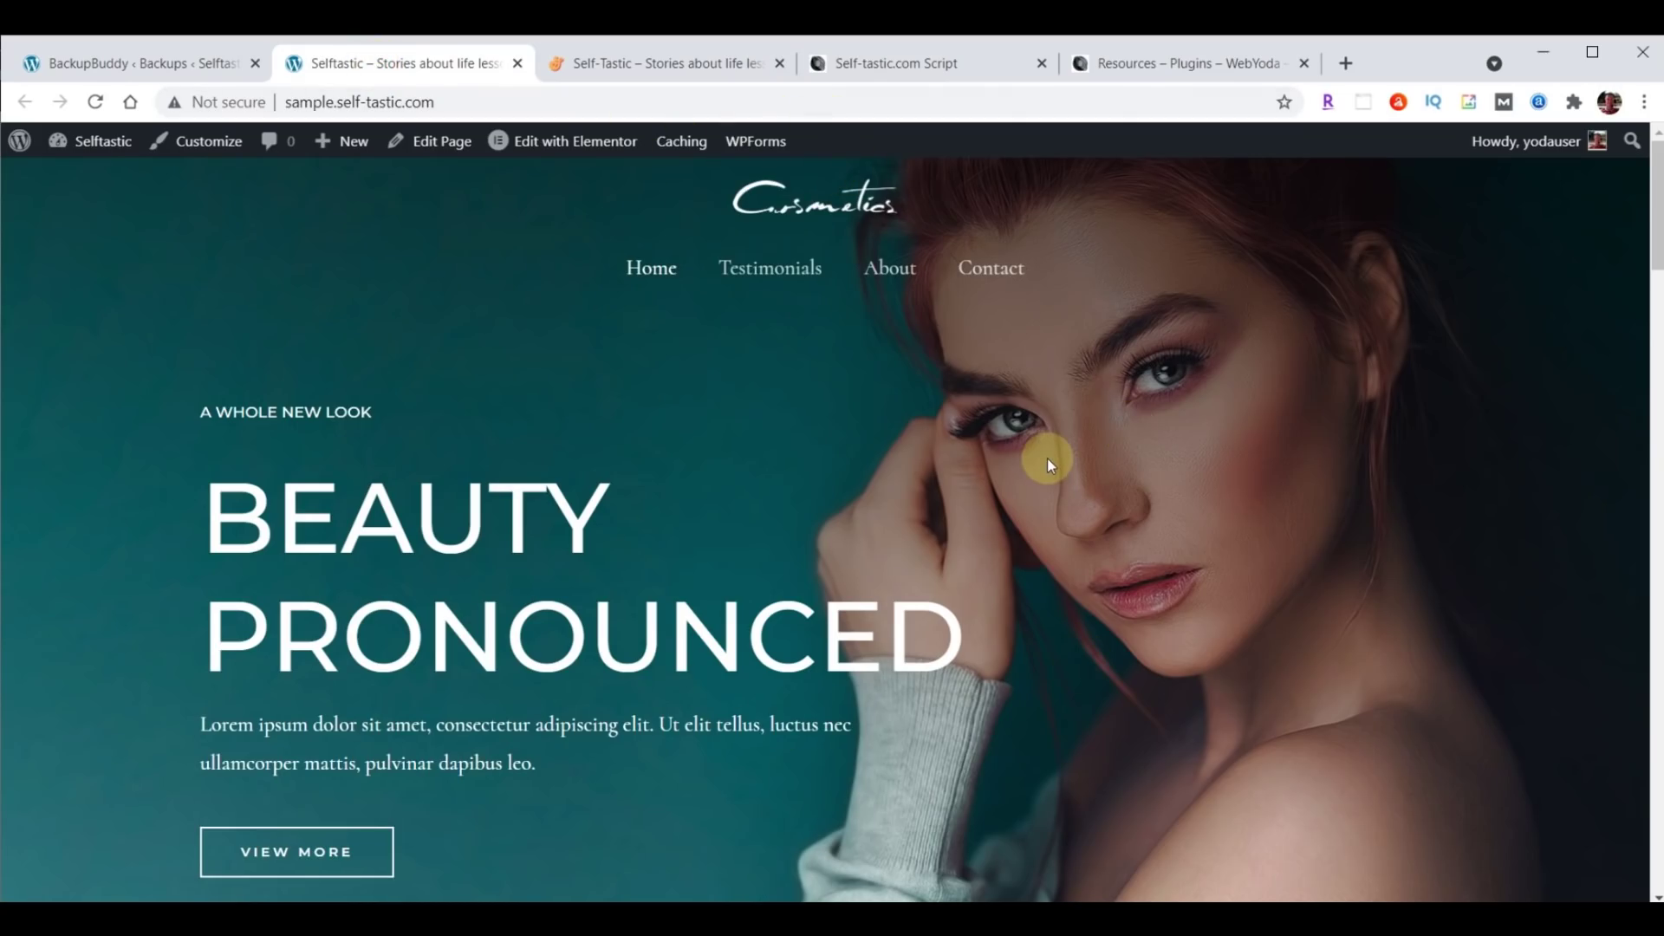
click(133, 57)
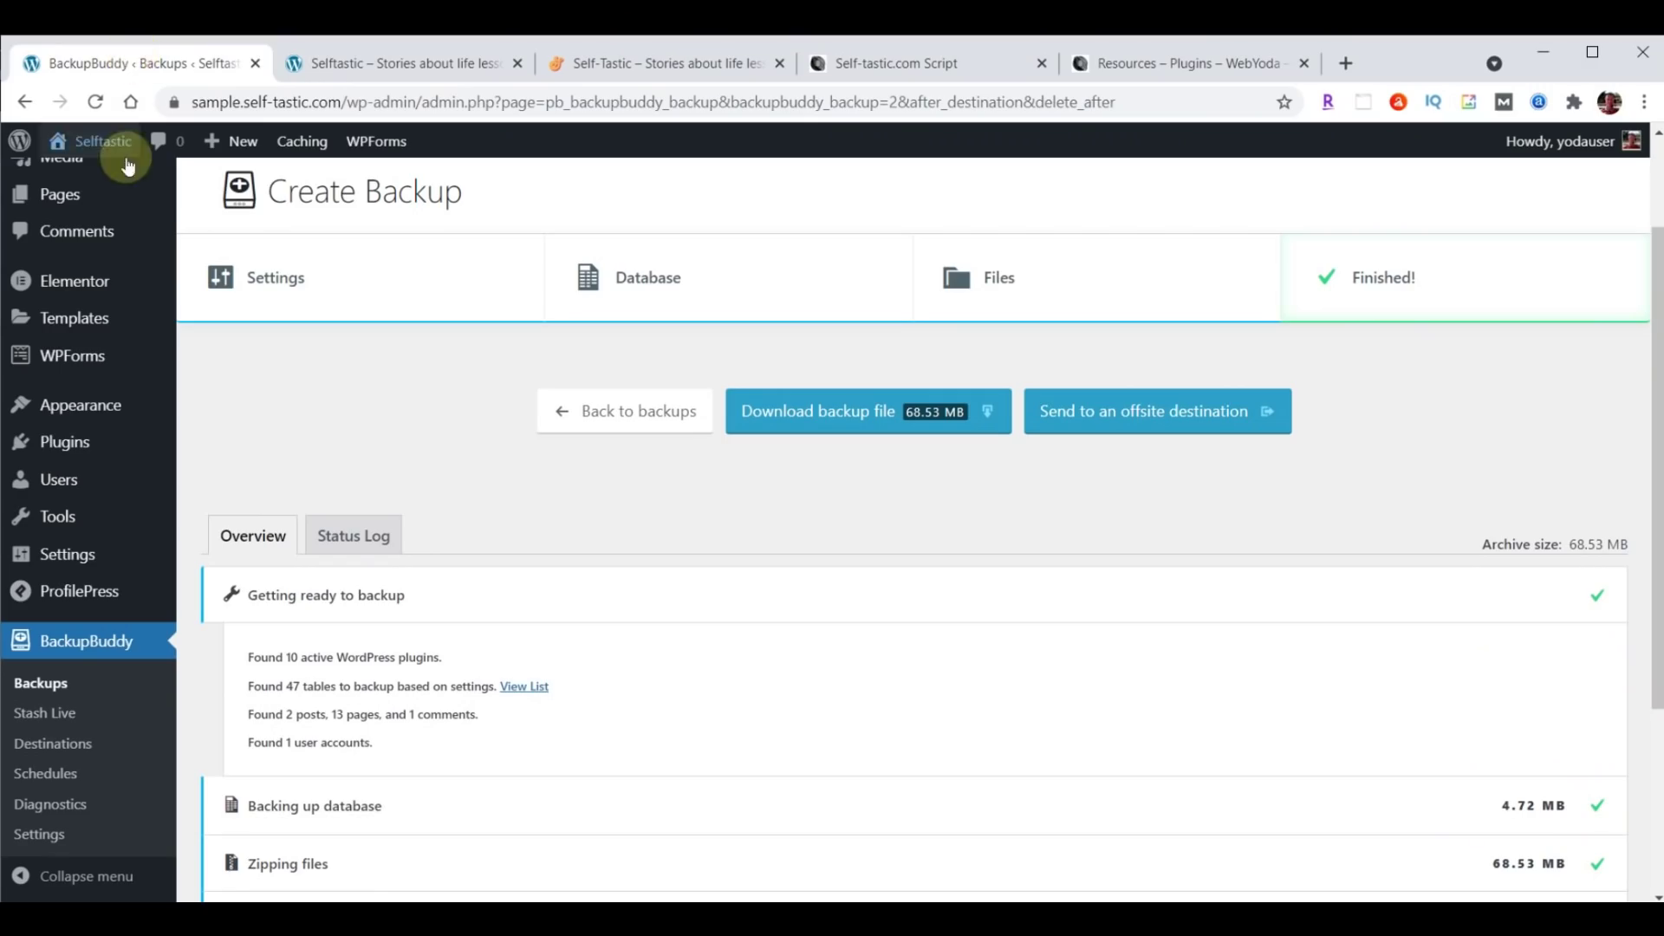
mouse_move(102, 402)
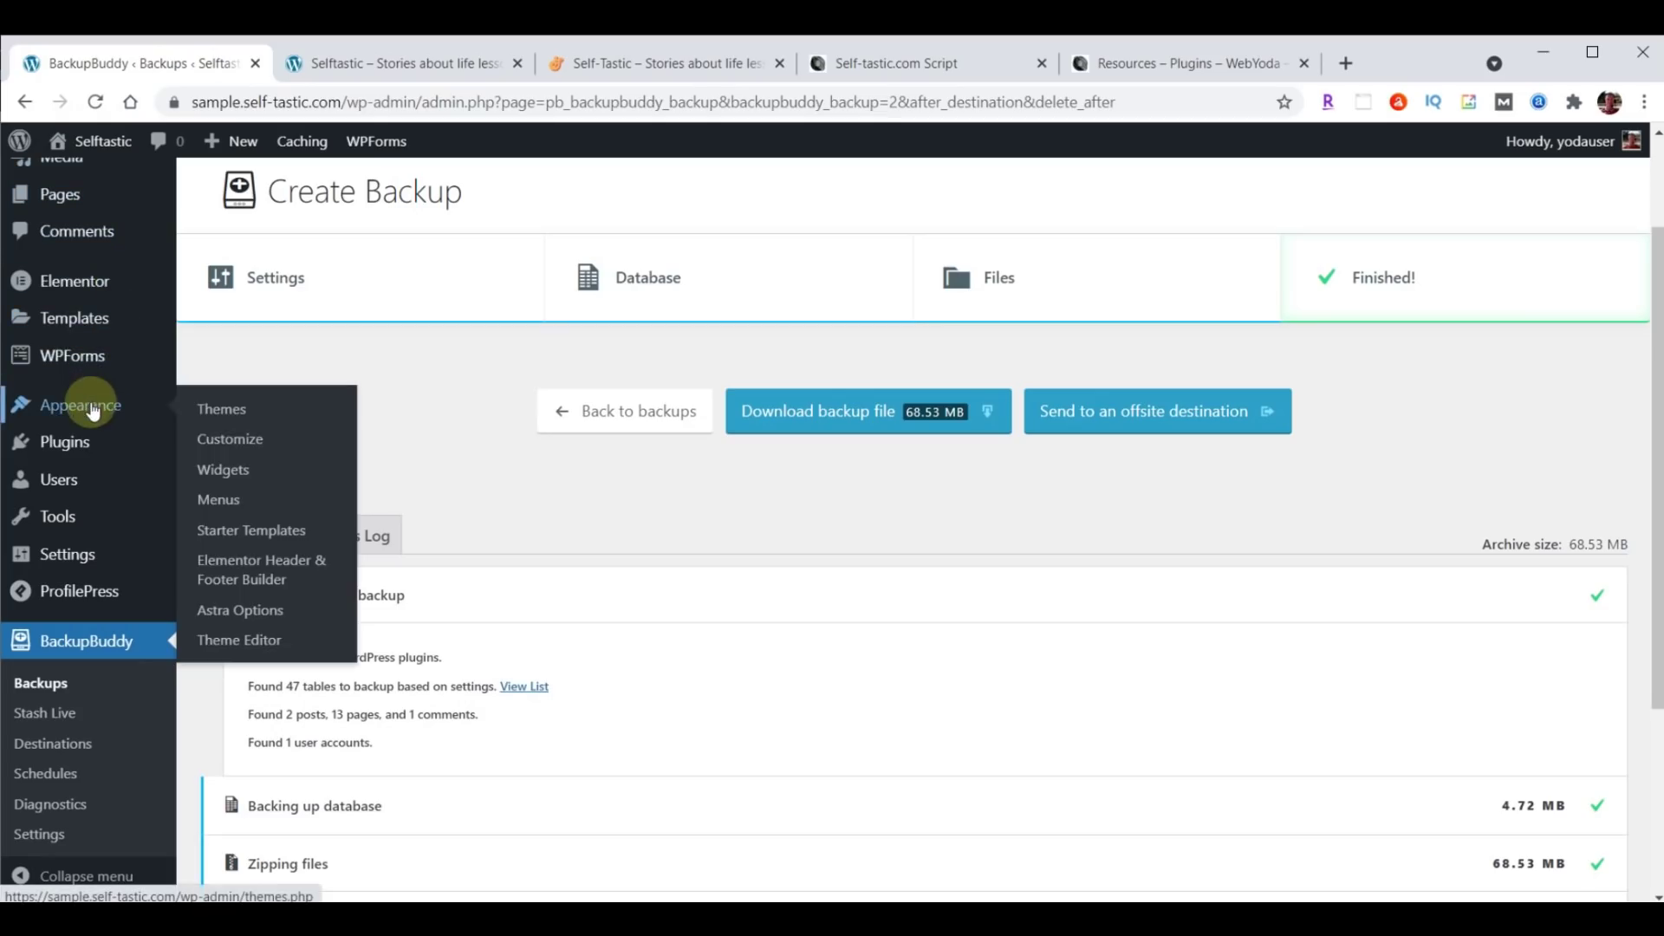
click(227, 439)
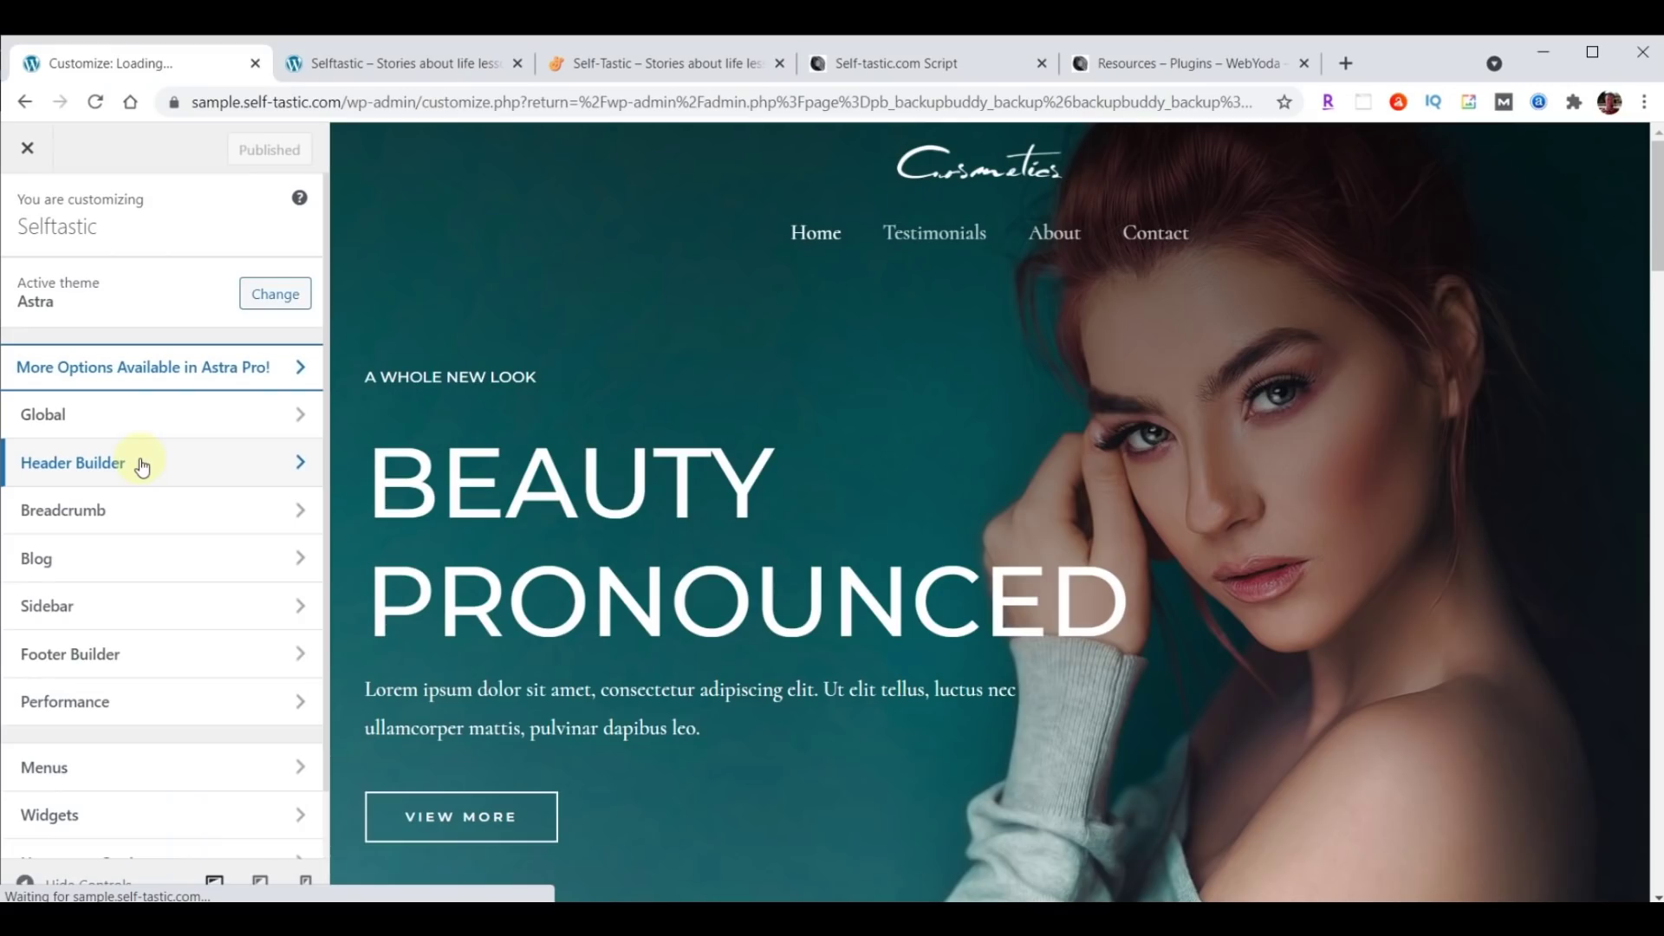
In Header Builder, place Site Identity & Logo left and Primary Menu right of the middle row.
click(142, 463)
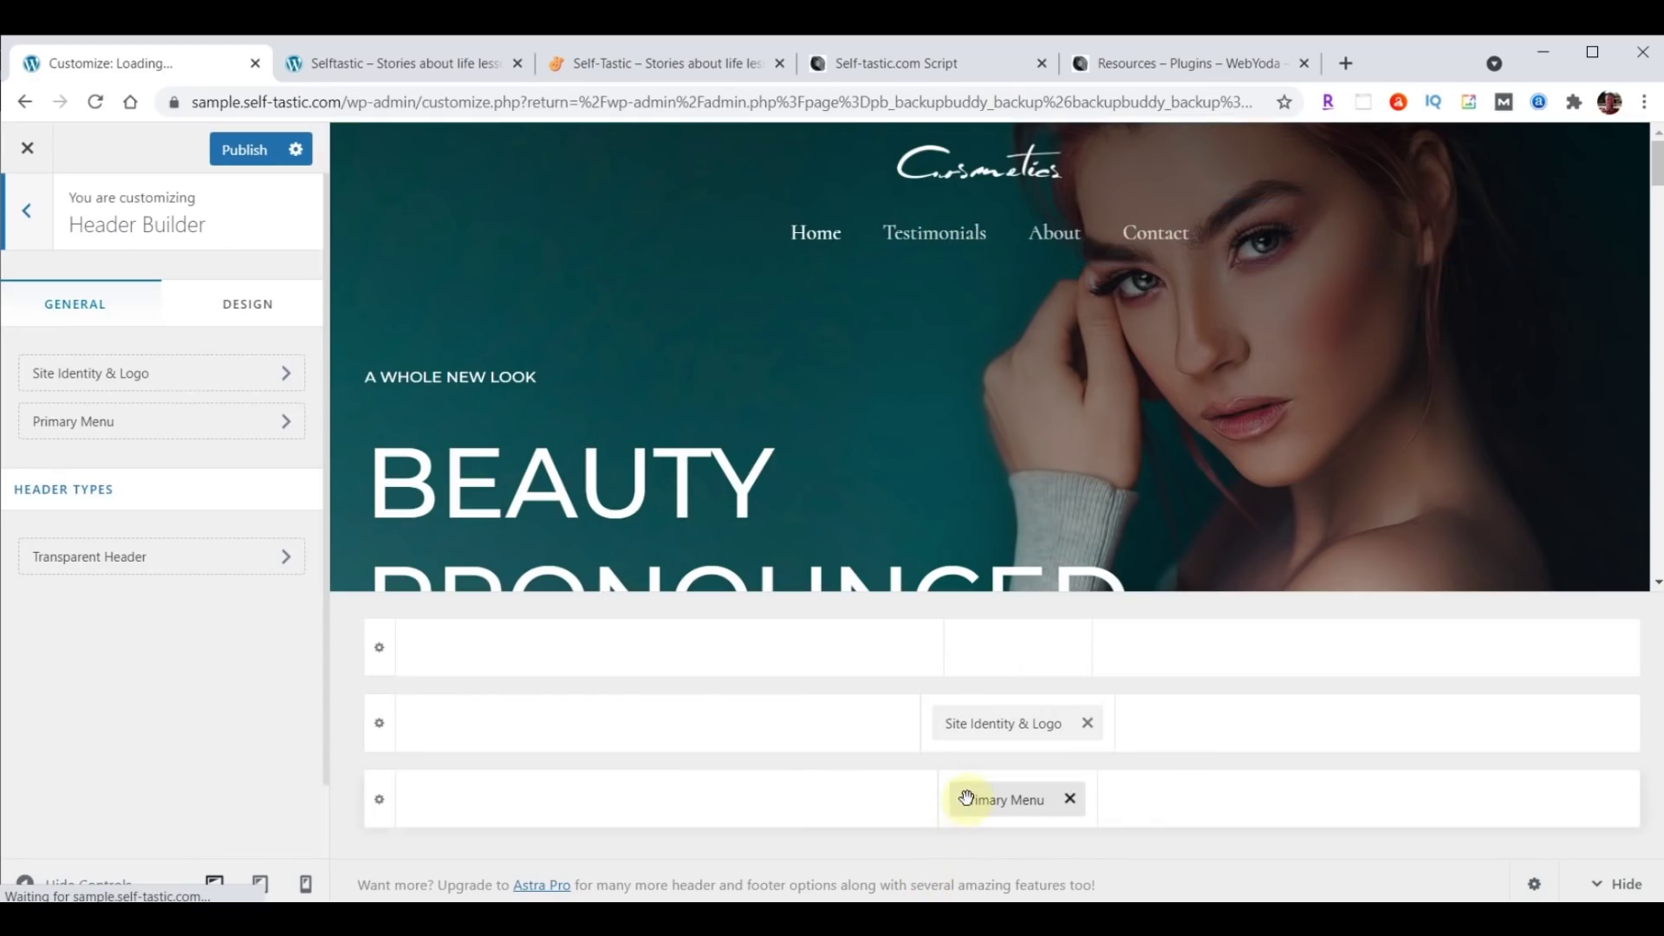
click(995, 726)
drag(995, 726, 512, 769)
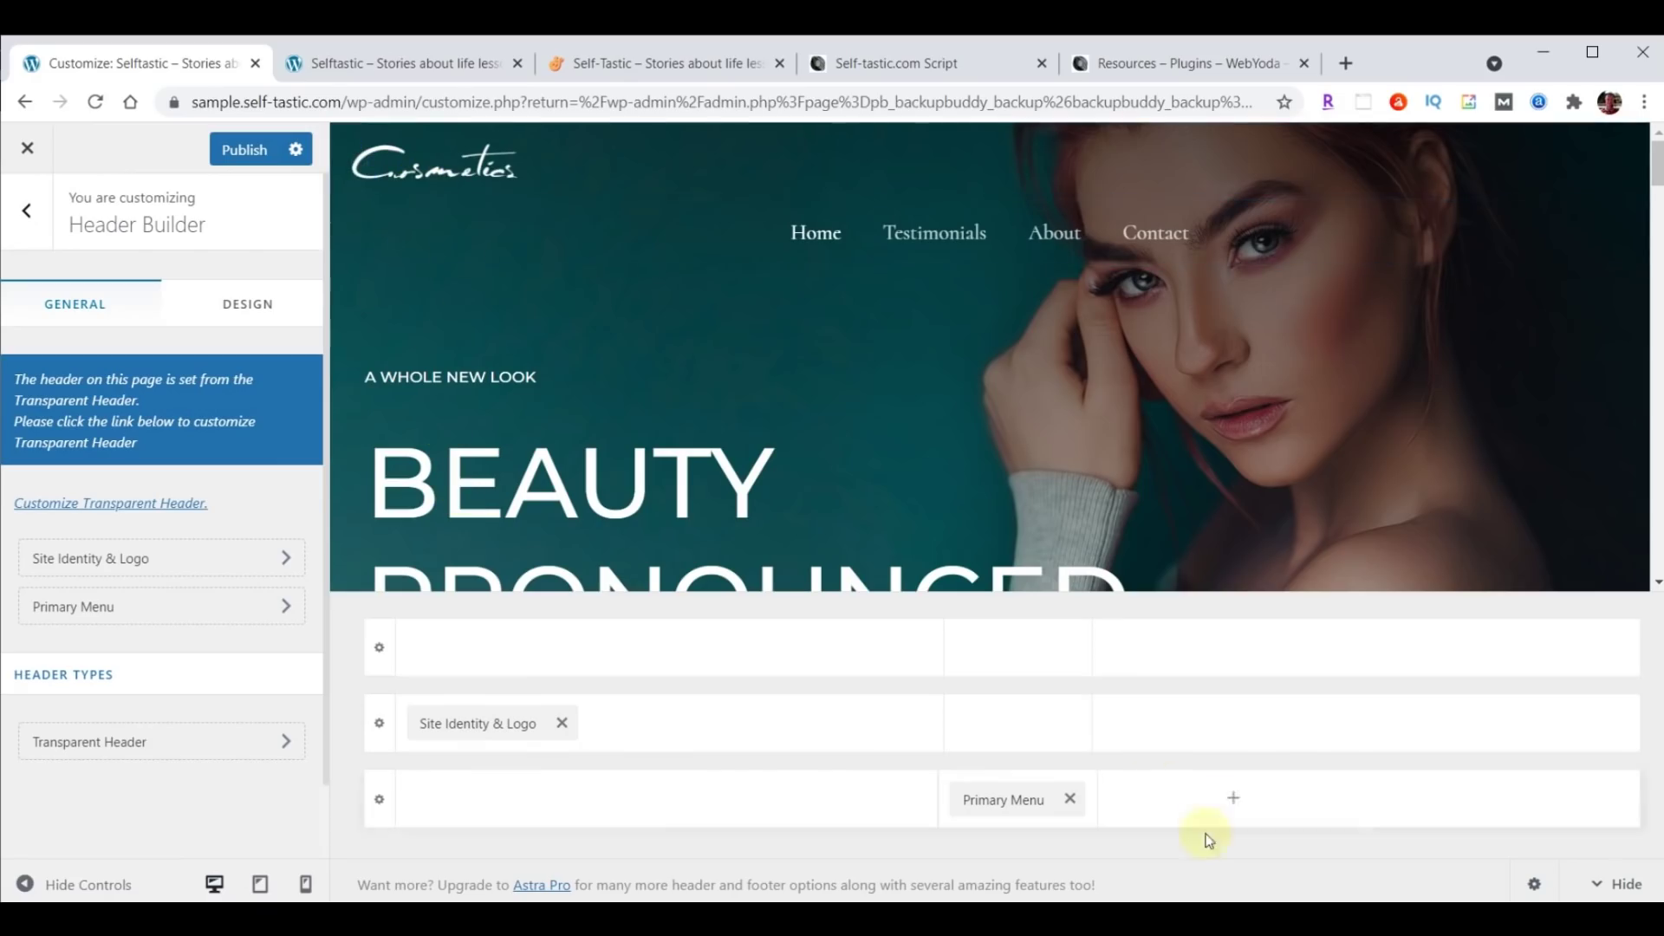
drag(1001, 809, 1512, 745)
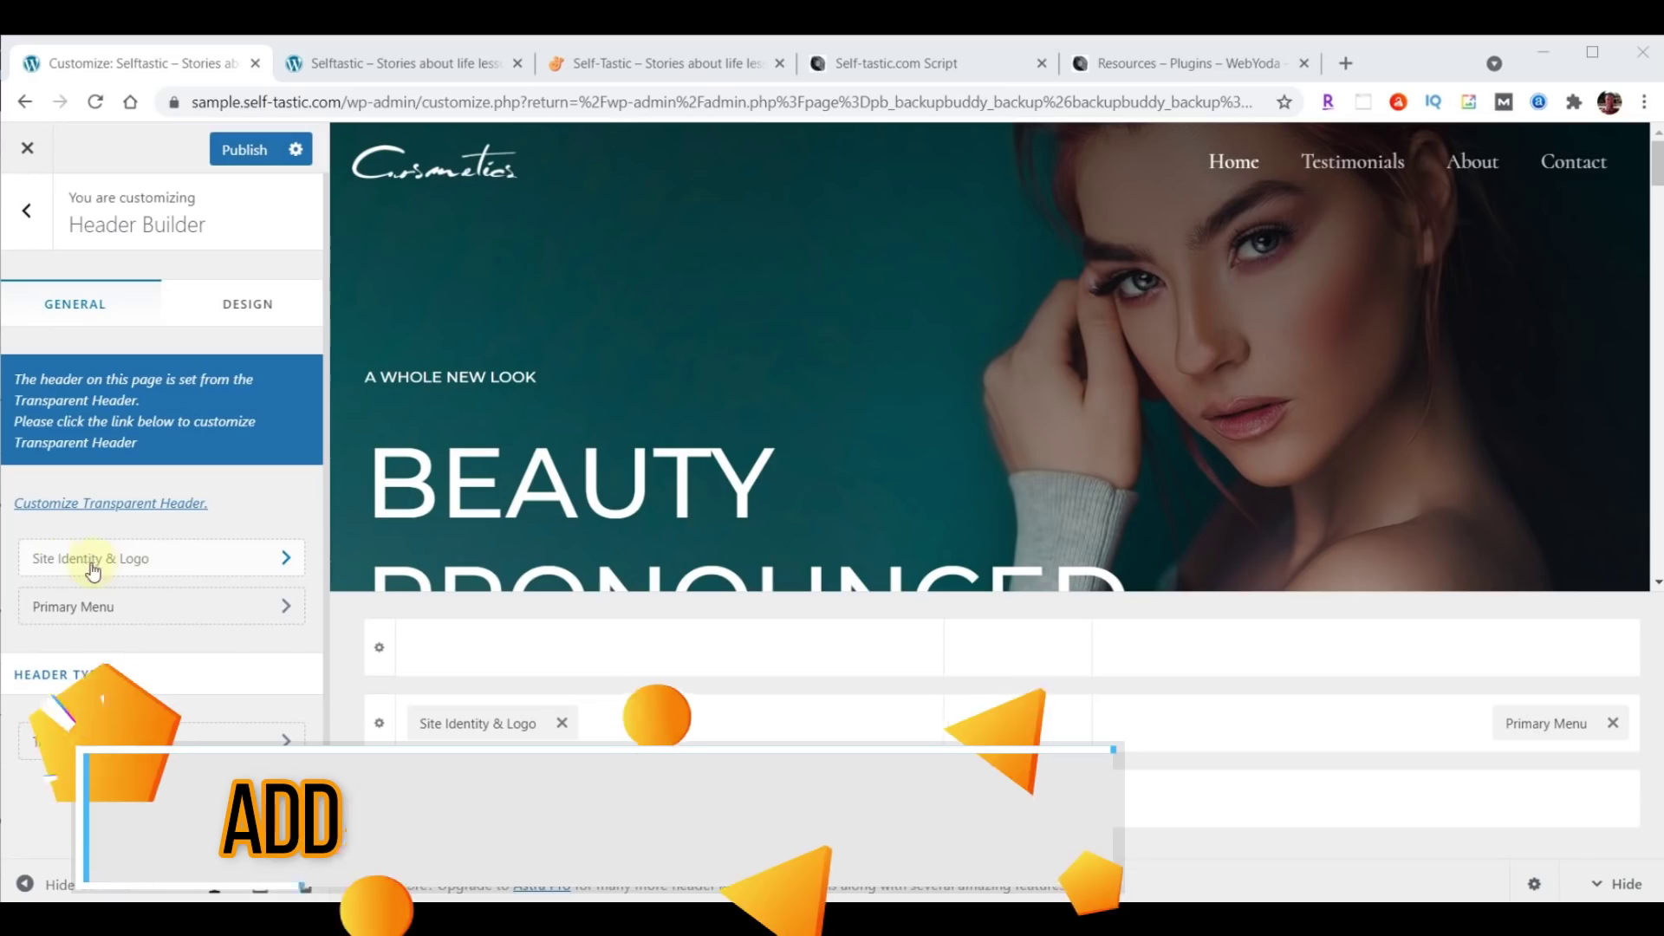
Open the Site Identity & Logo settings and choose Change Logo.
click(162, 563)
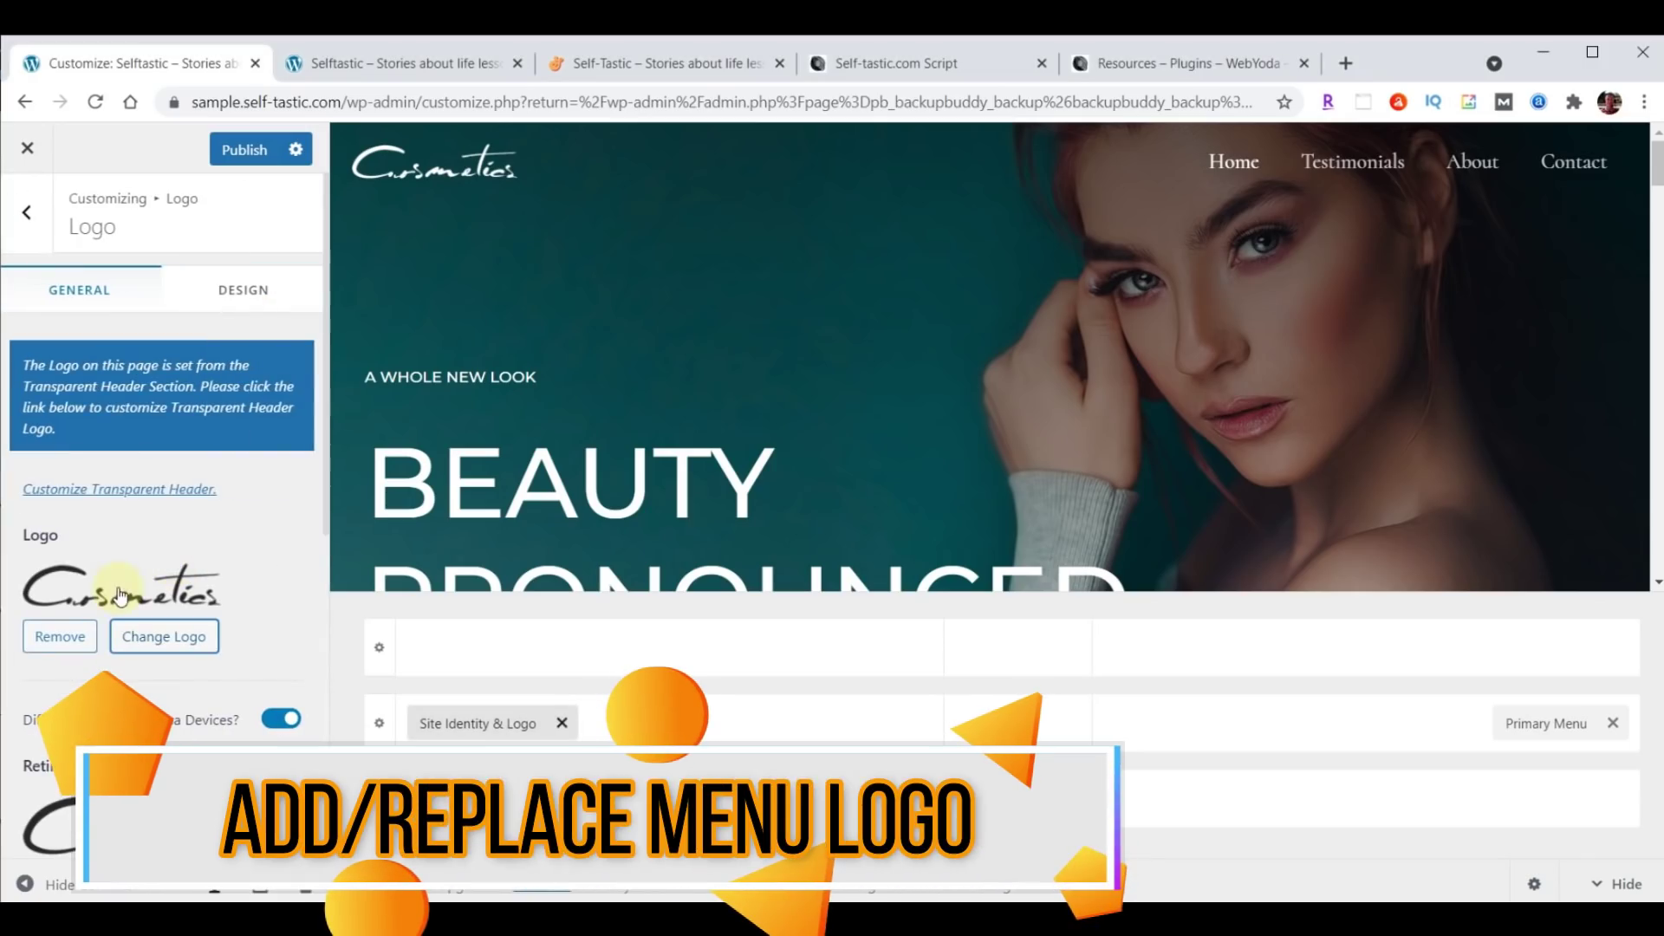
click(172, 630)
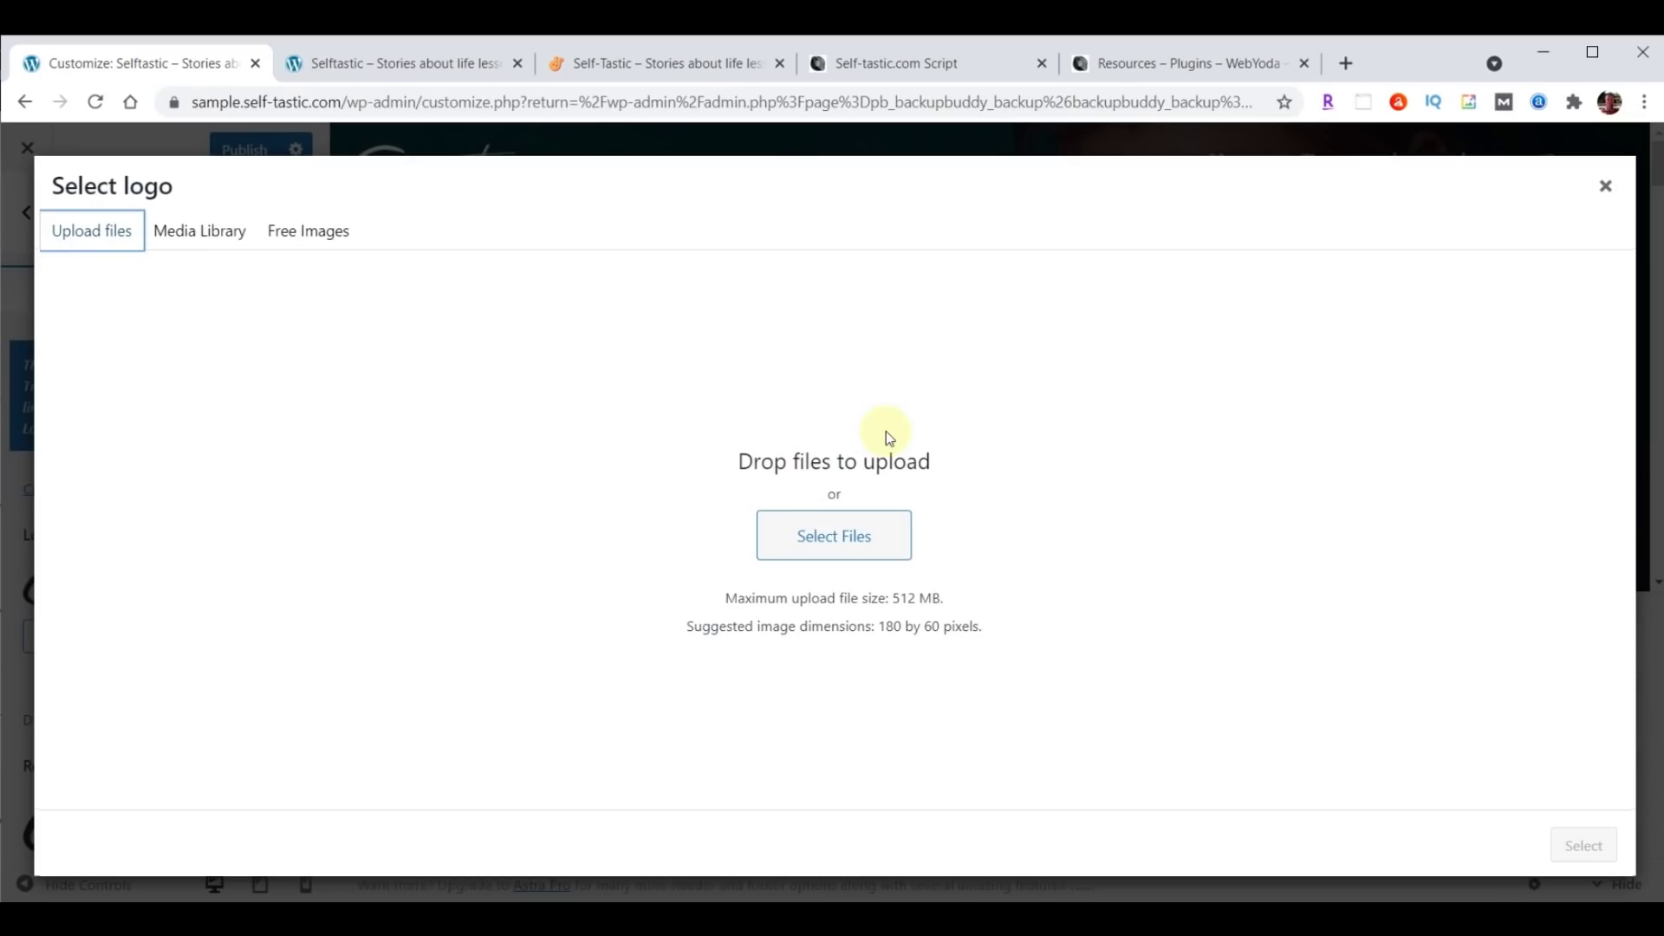
click(188, 229)
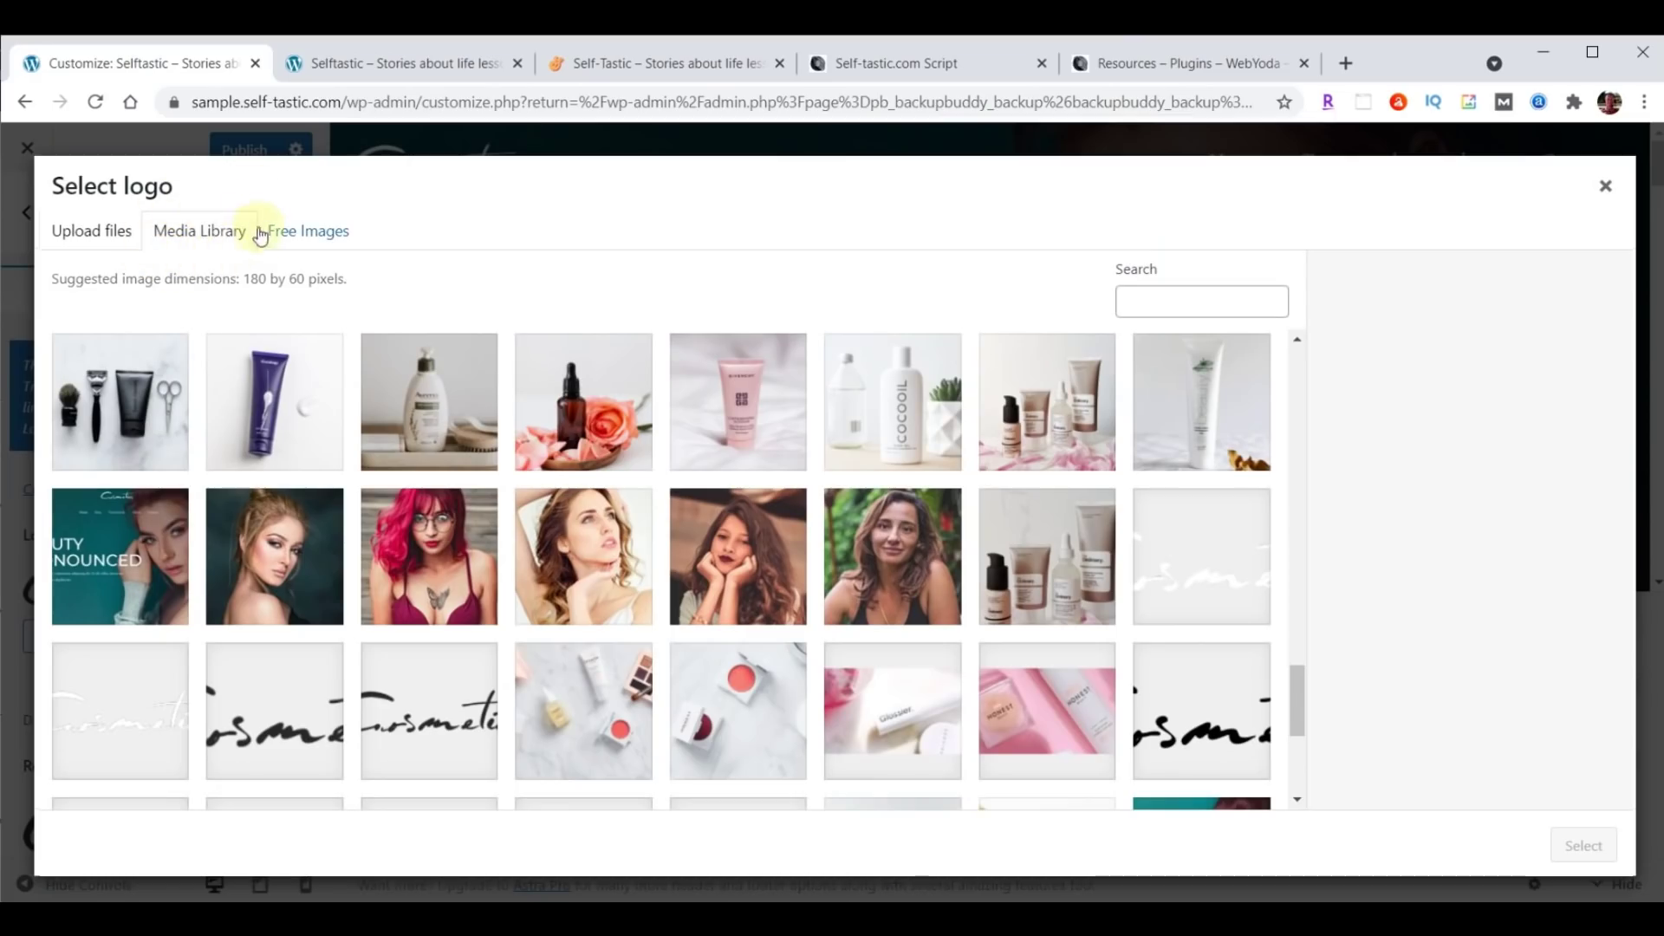
click(98, 239)
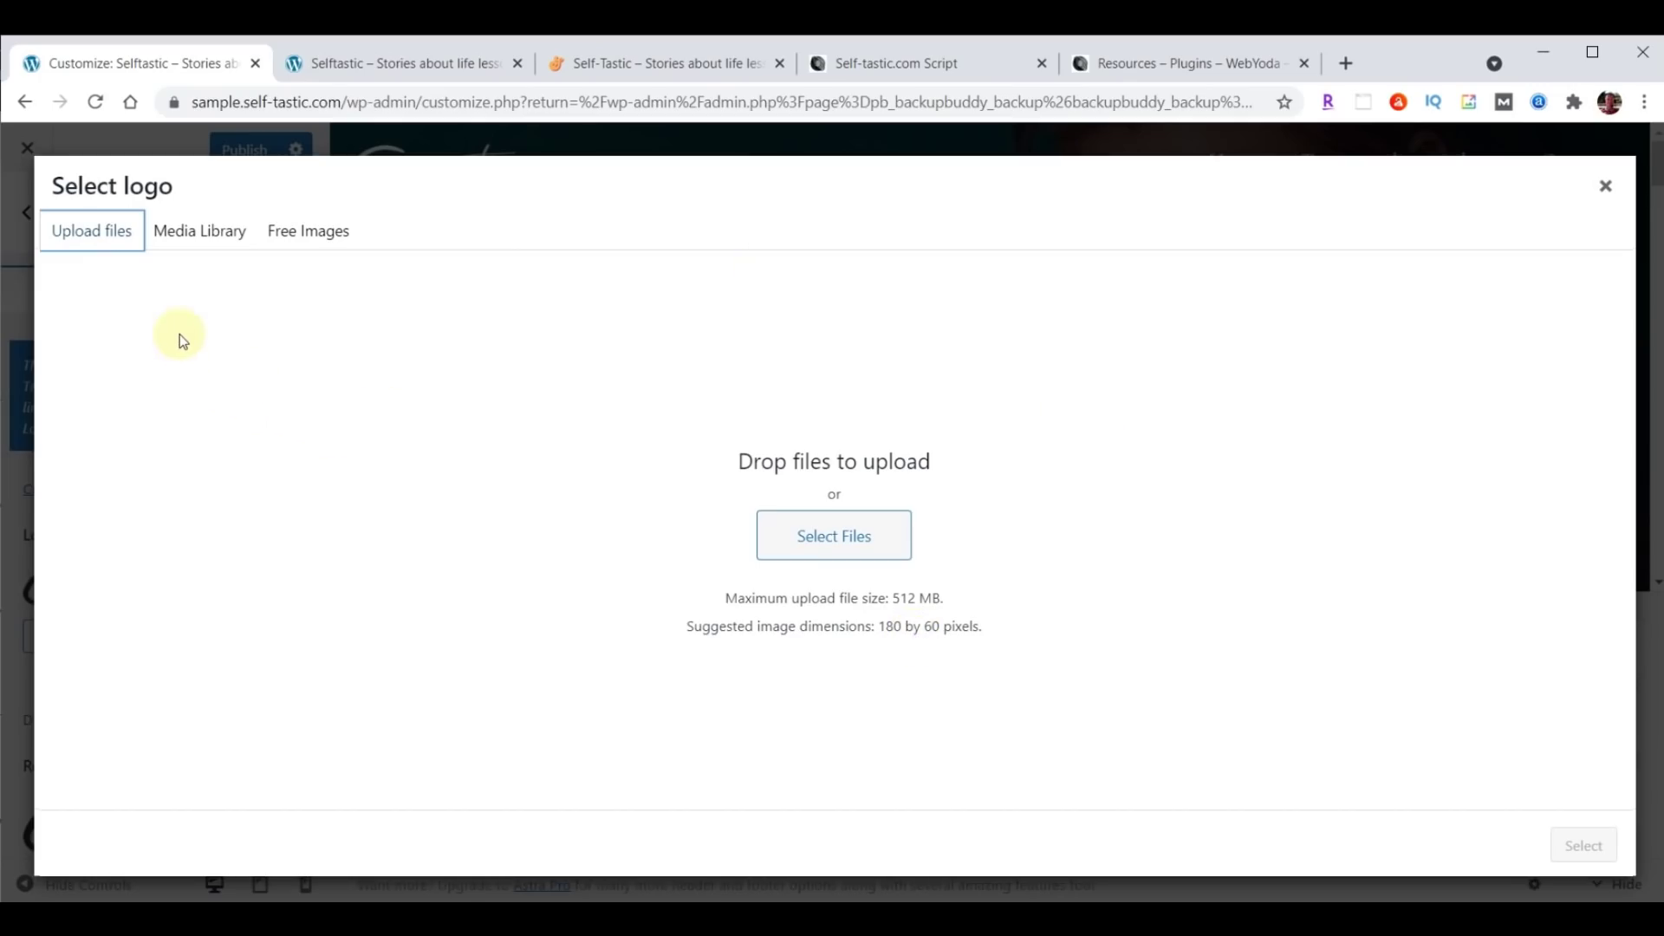
click(201, 236)
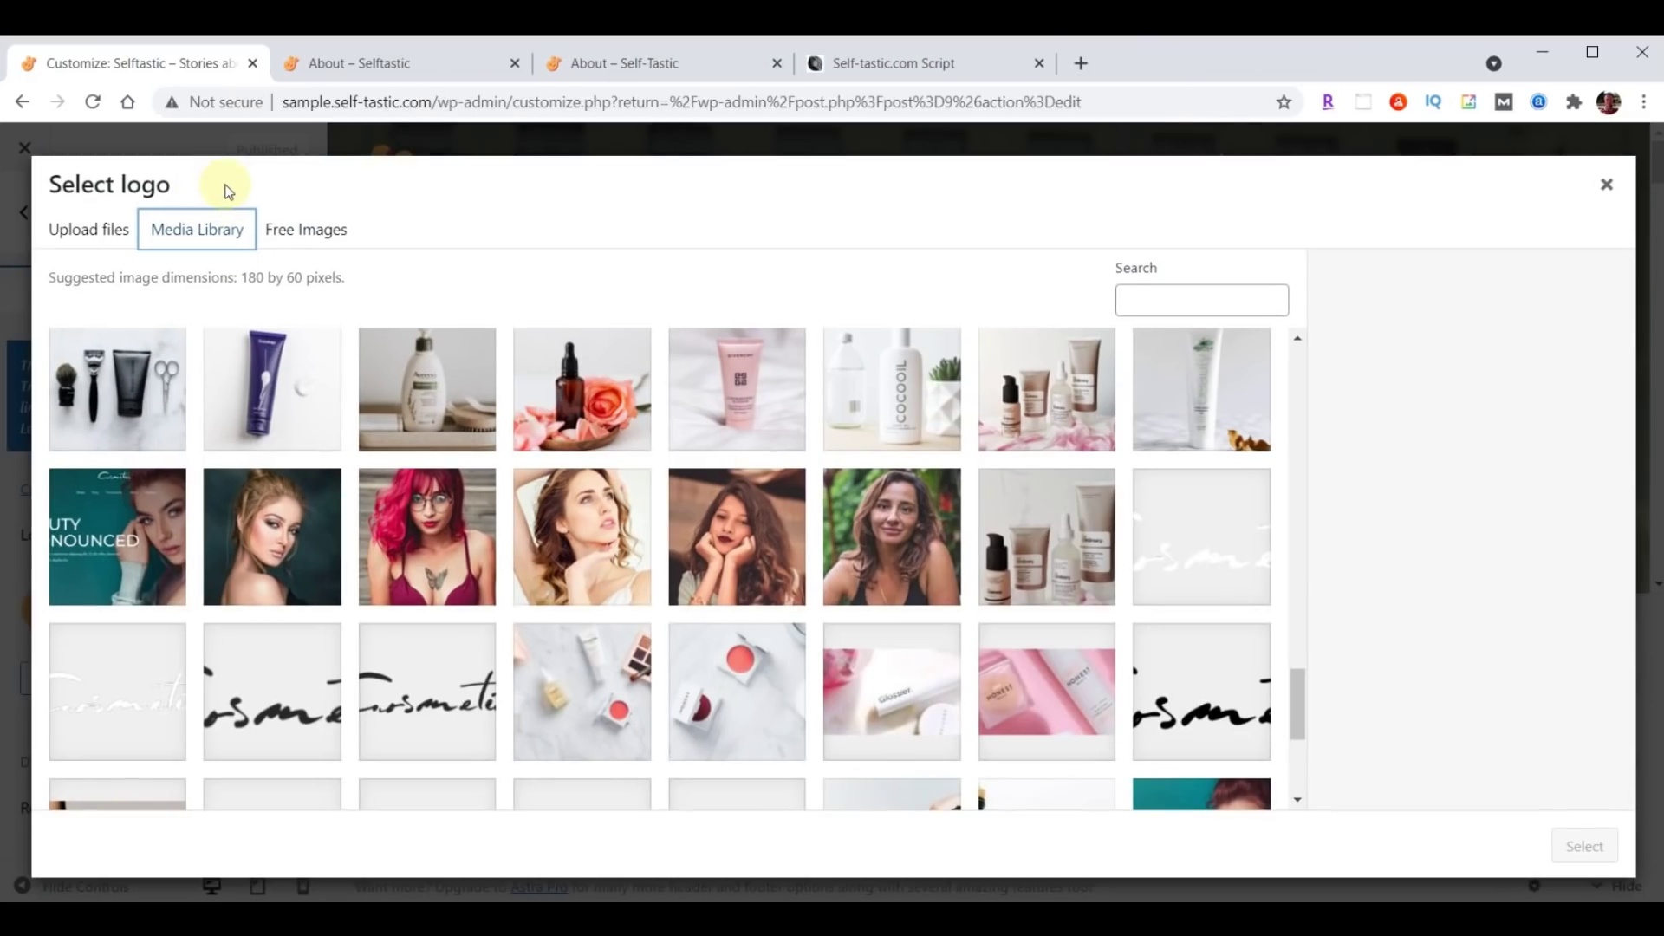
click(89, 230)
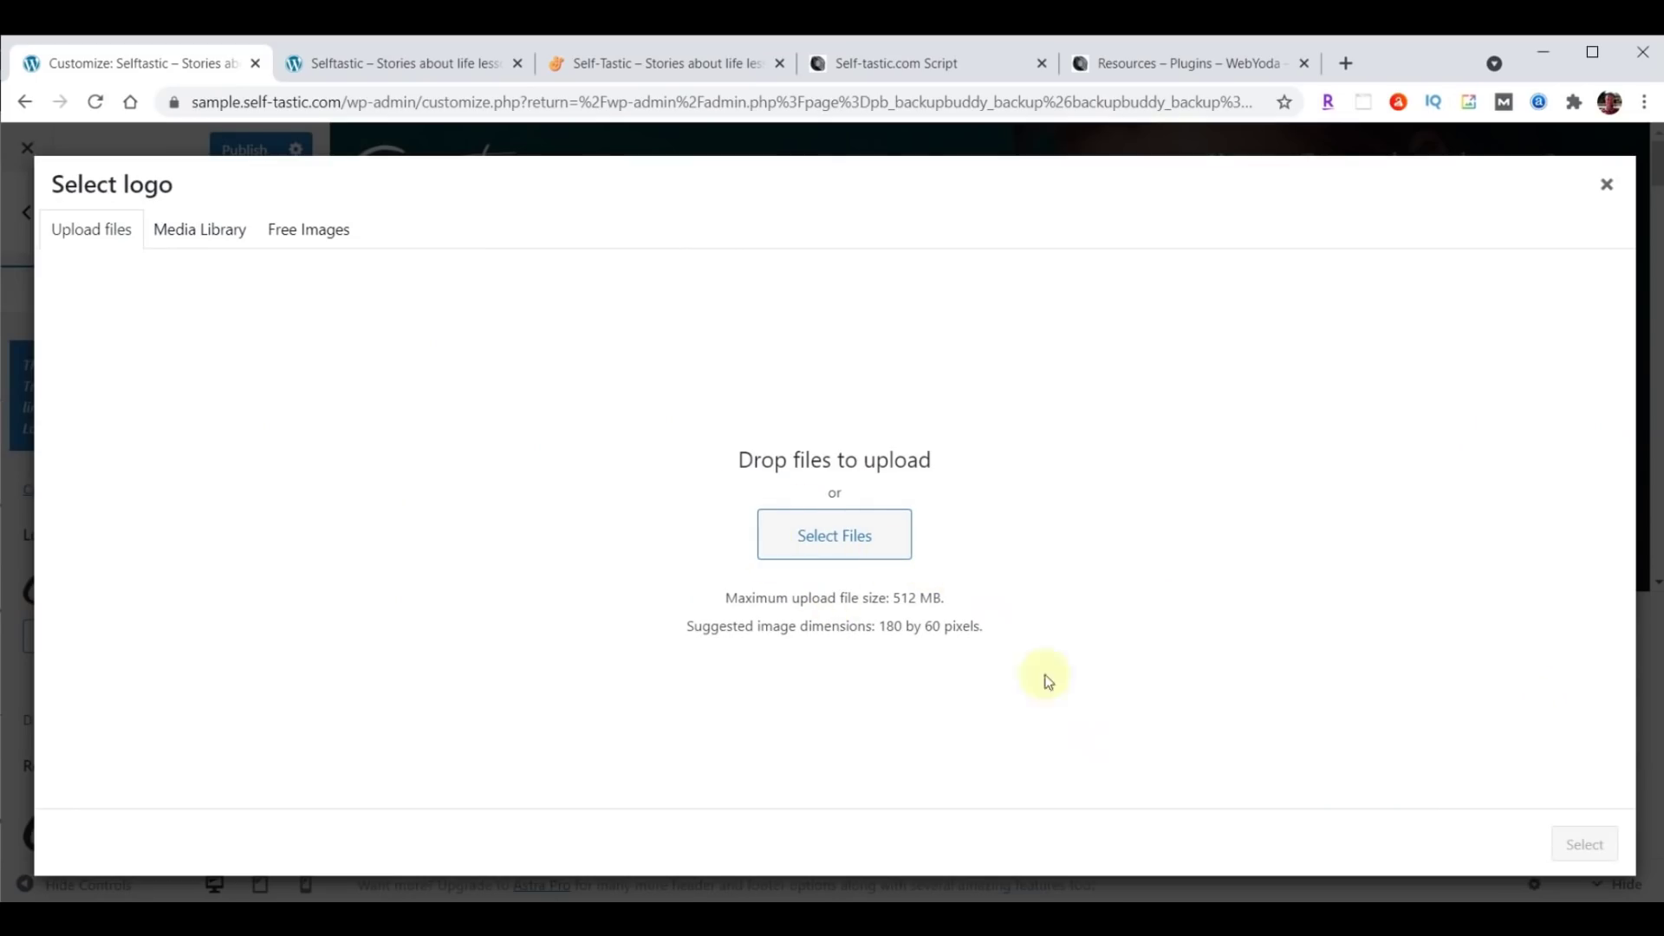
Find logo-menu.png in the content folder and drag it into the Select logo dialog.
click(949, 866)
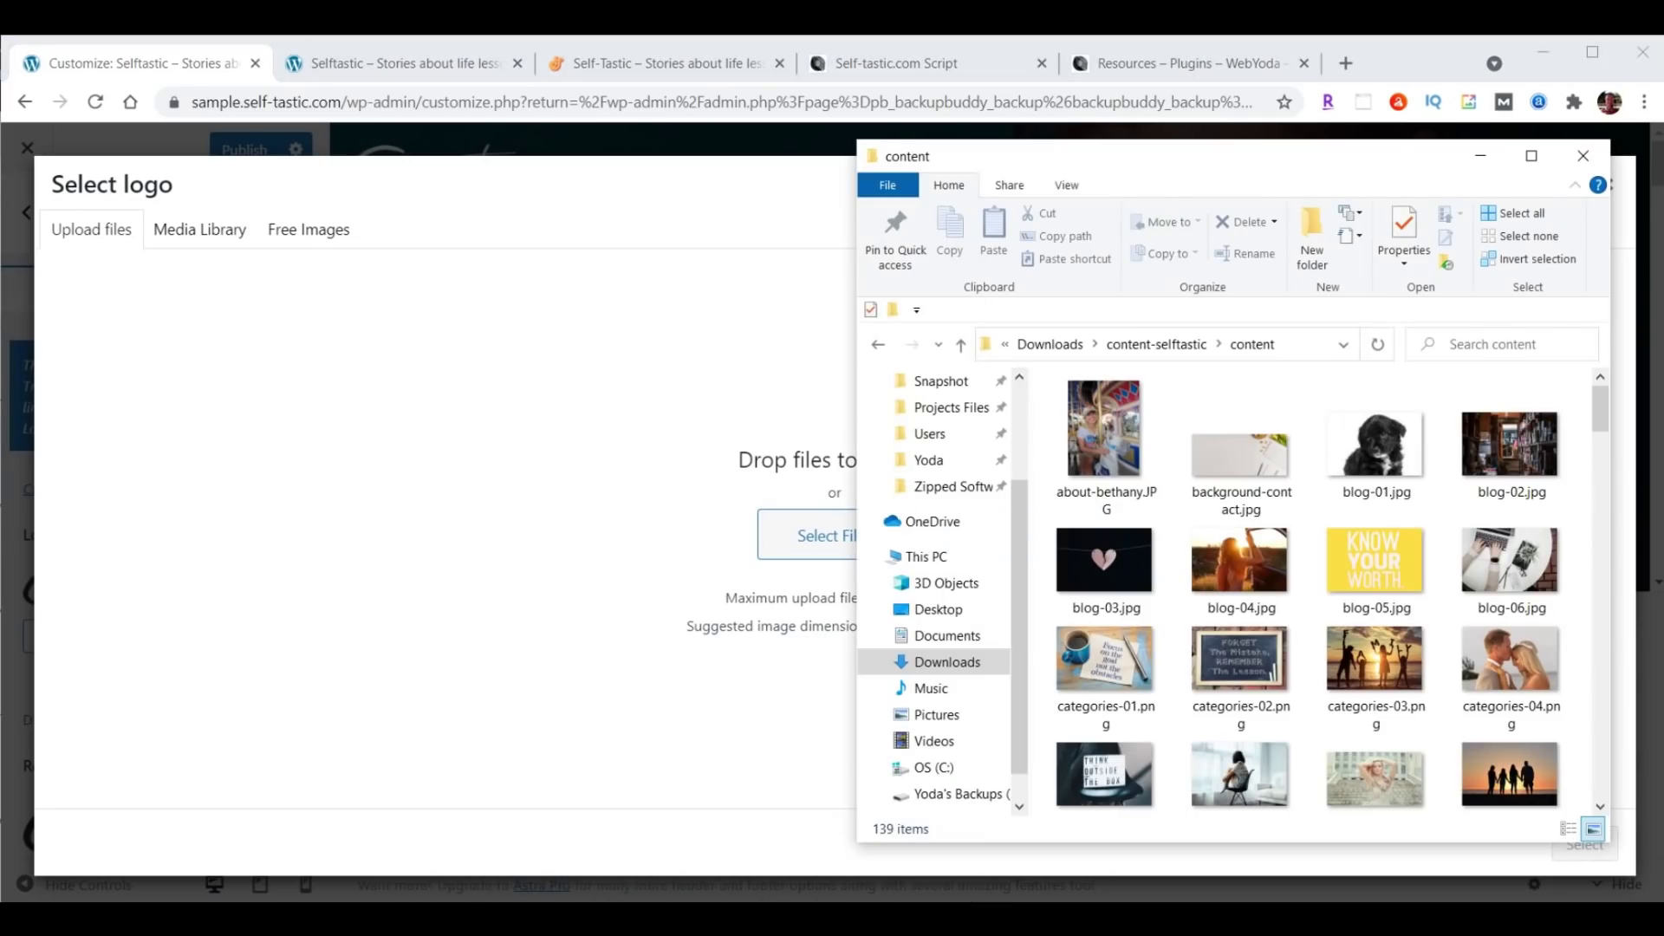
drag(1297, 163, 1344, 157)
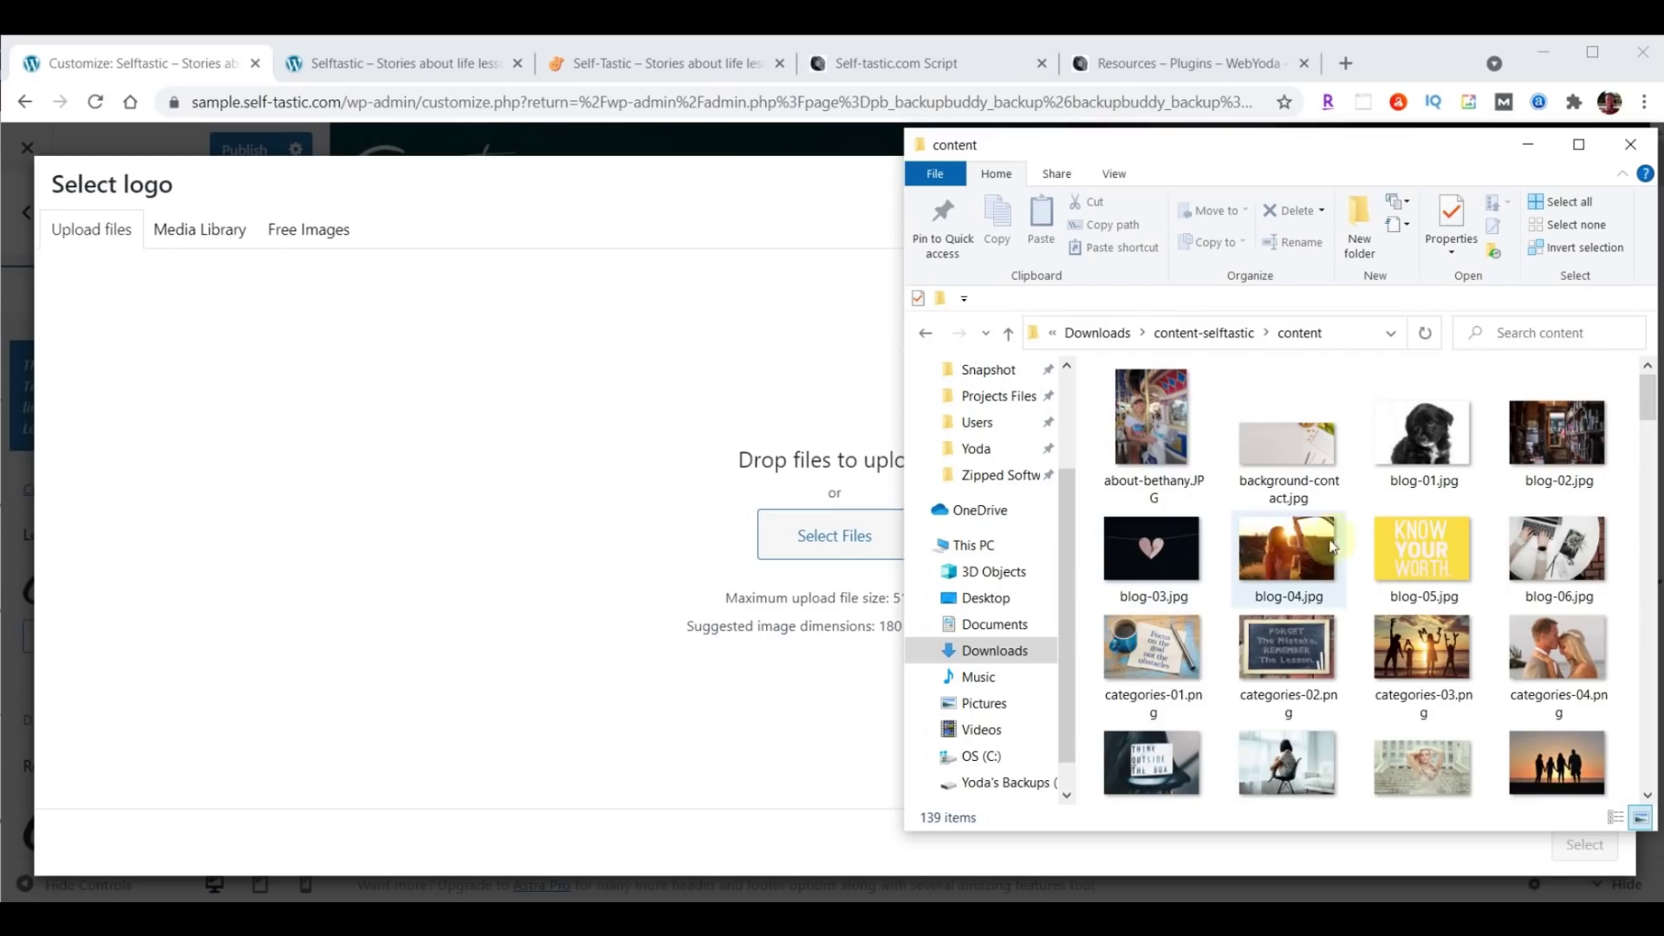
scroll(1387, 520, down, 10)
scroll(1404, 520, down, 15)
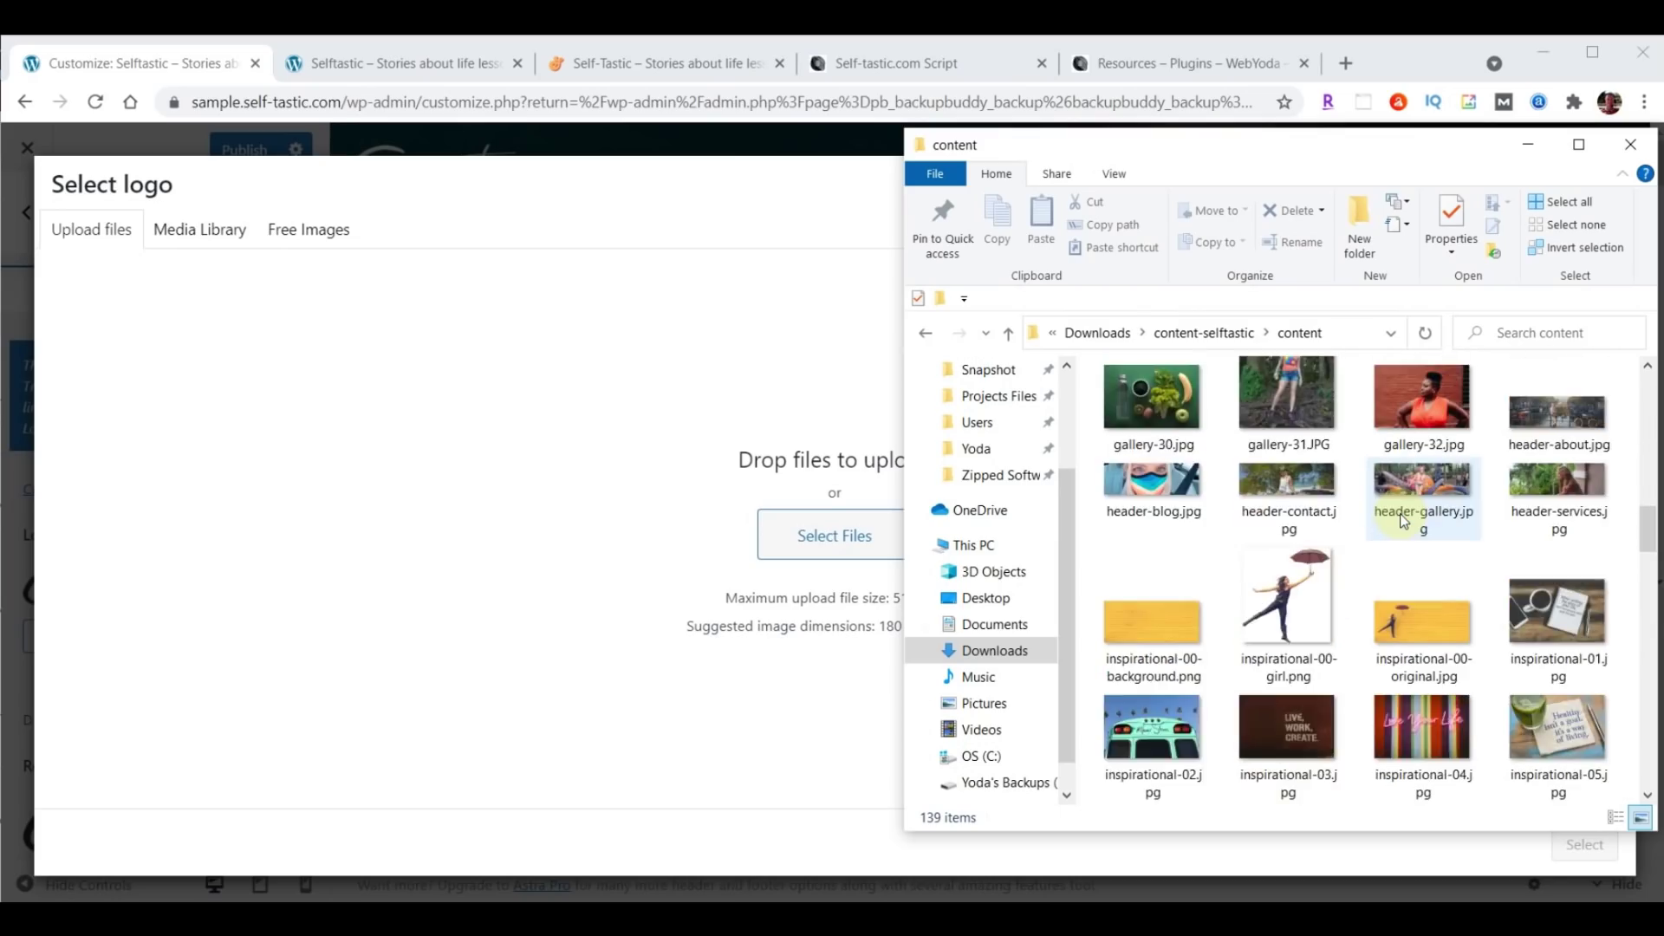
scroll(1404, 520, down, 10)
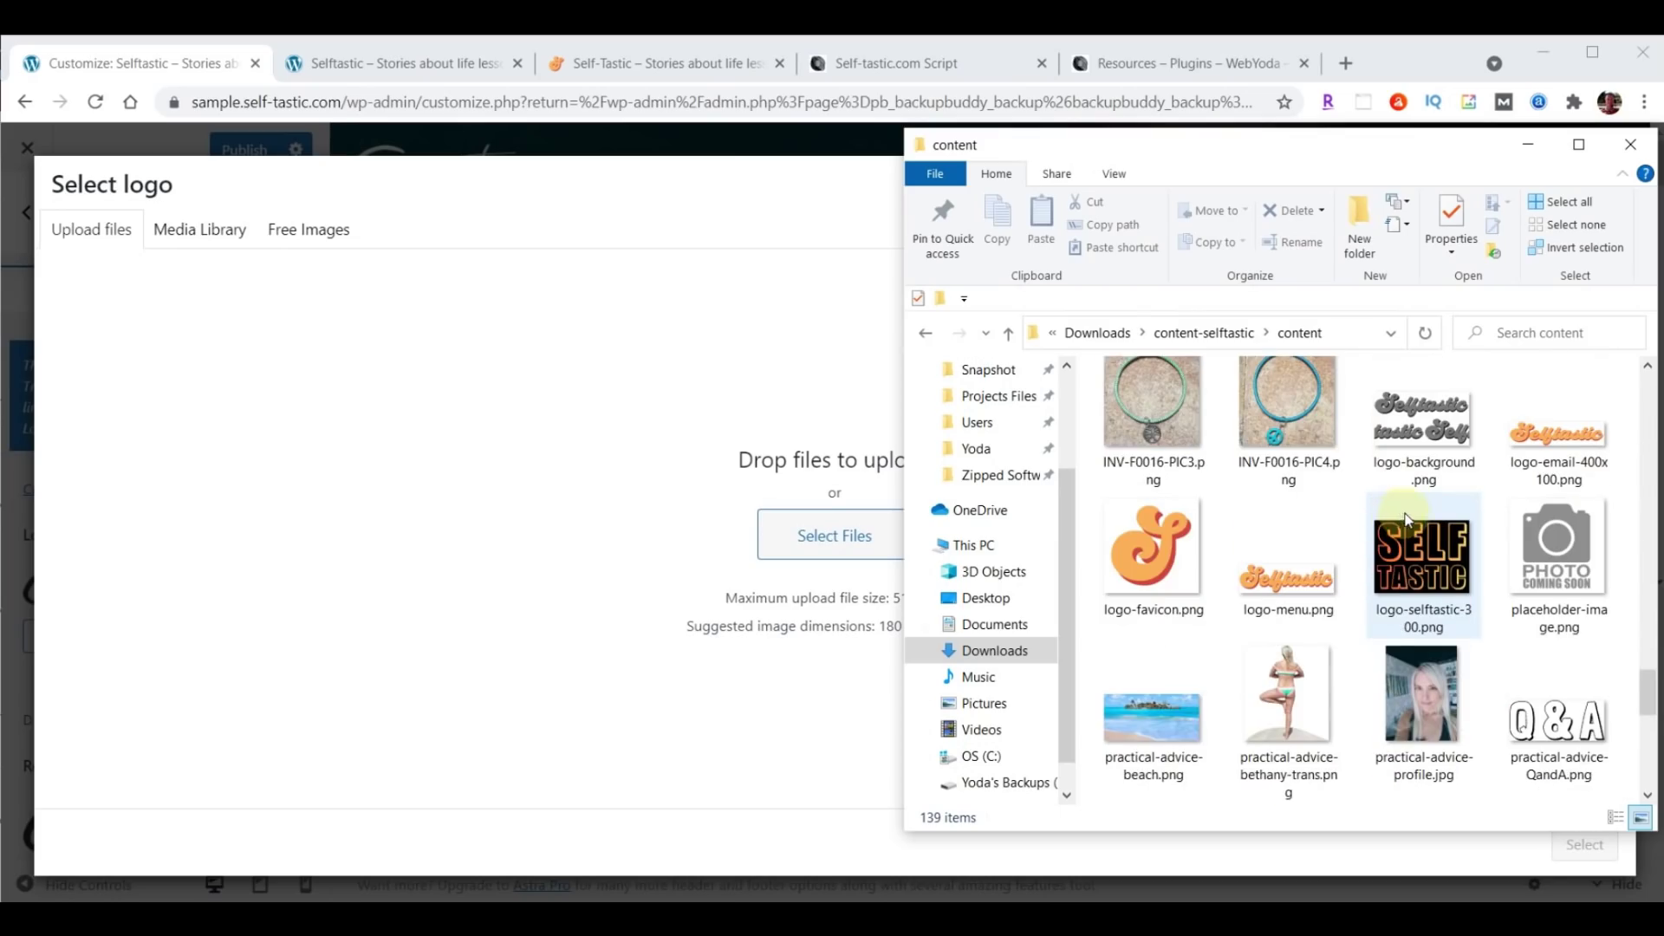
drag(1282, 587, 791, 520)
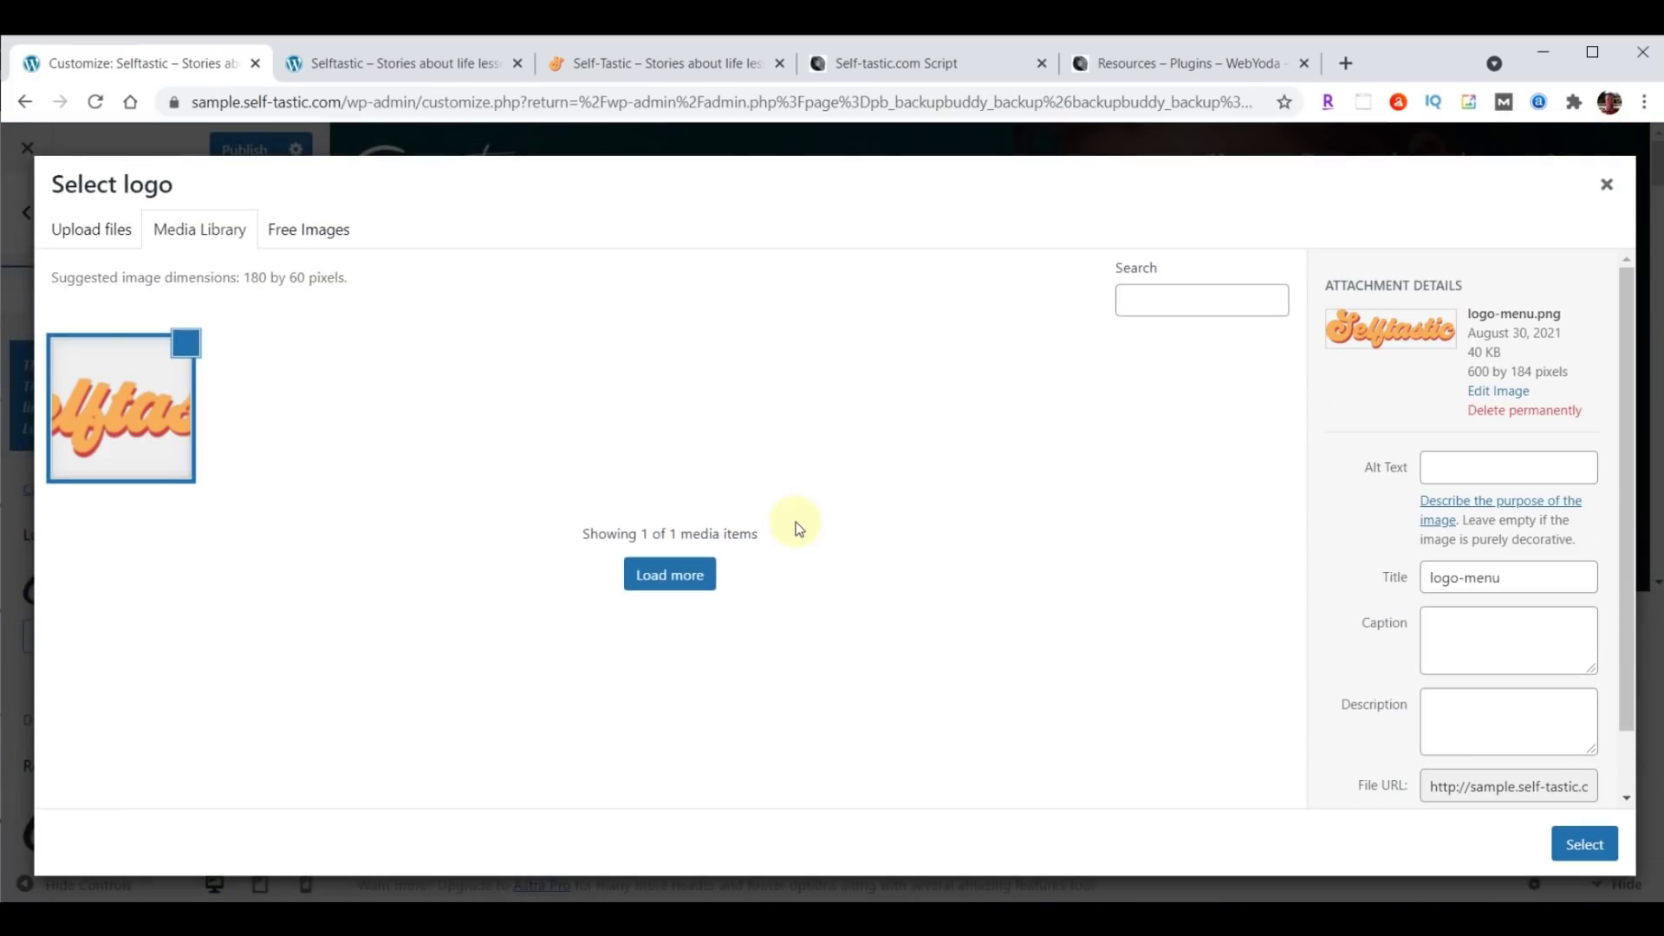
Use logo-menu.png uncropped as the Logo, and also as the Retina Logo.
click(1582, 845)
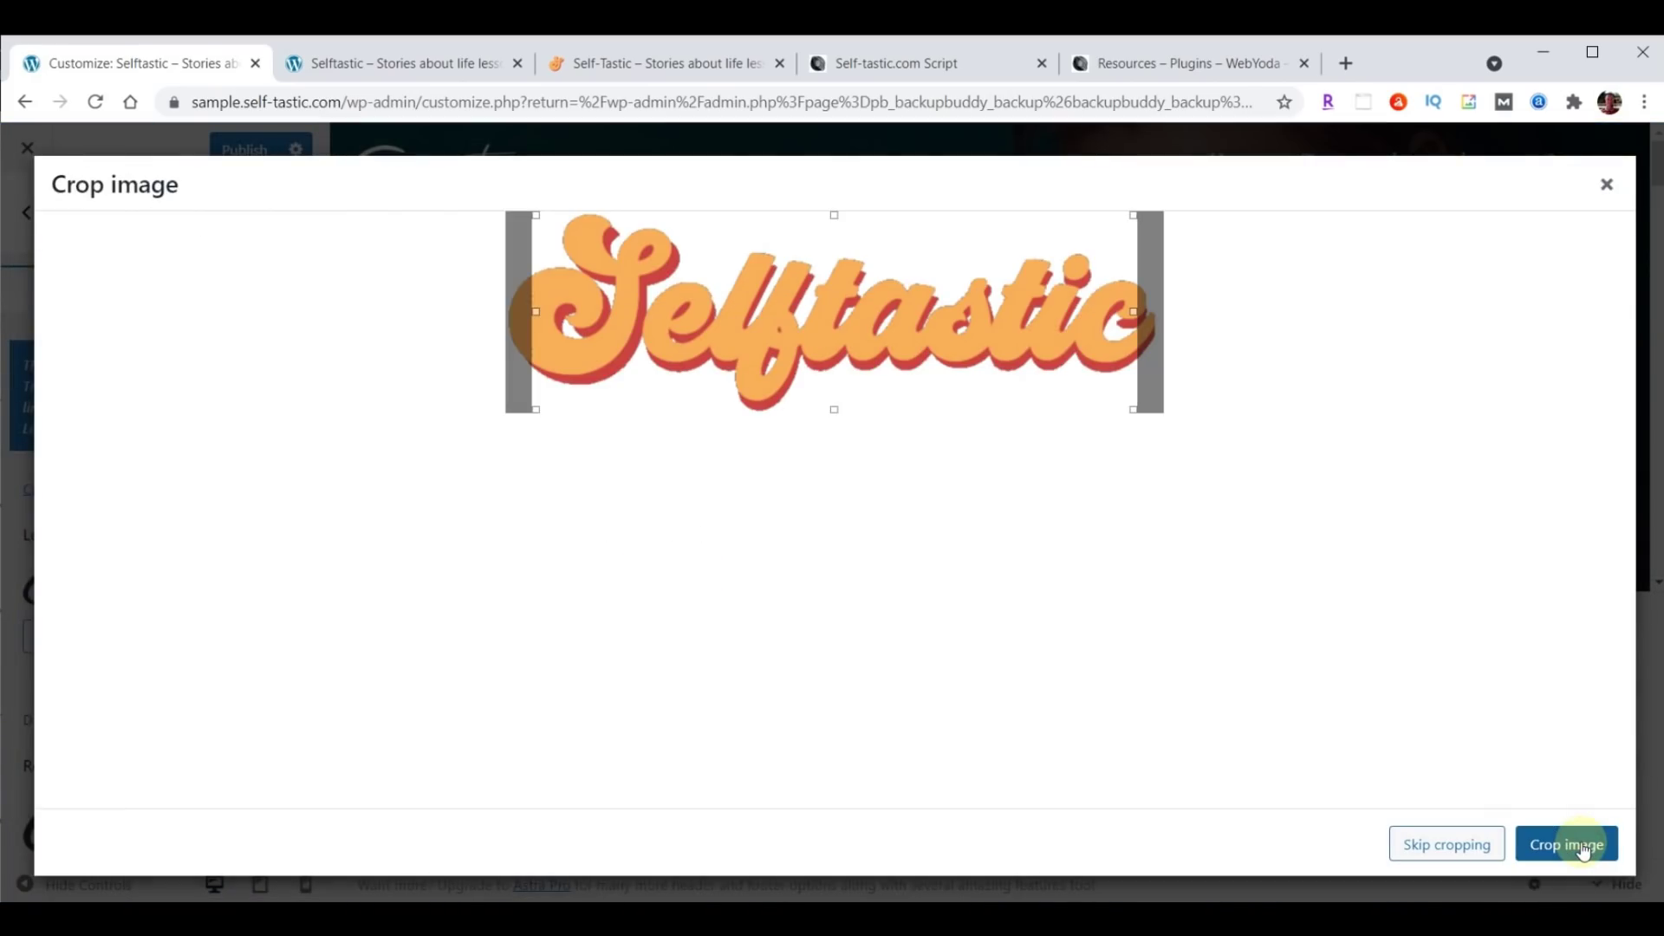
click(1443, 846)
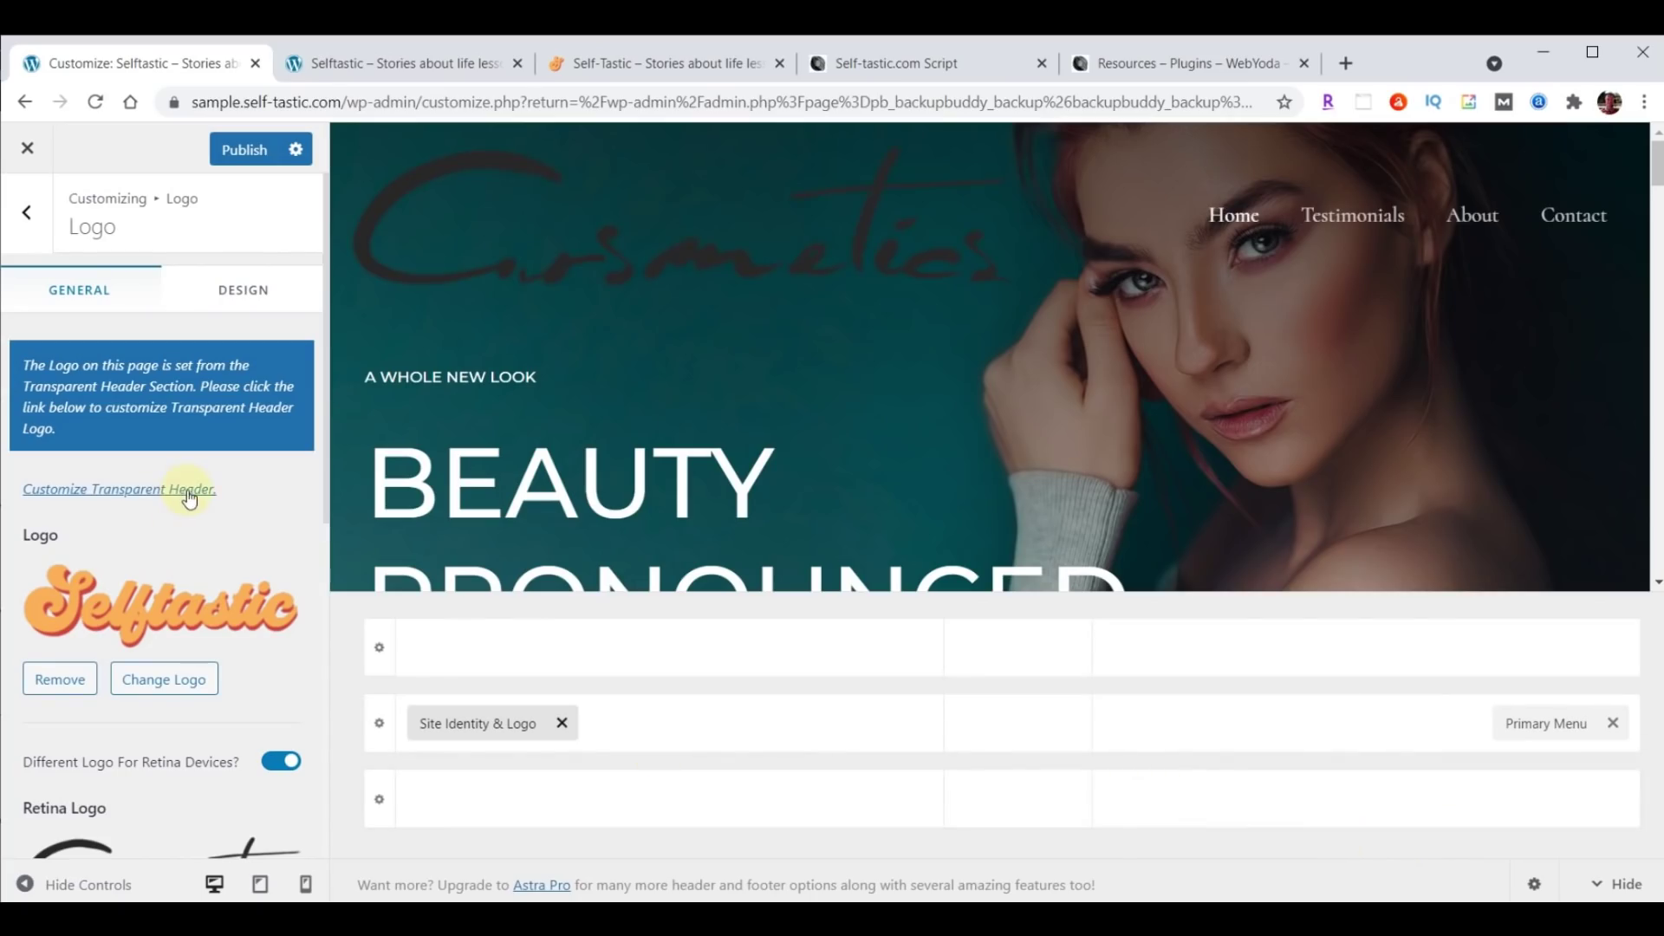
scroll(187, 494, down, 3)
click(167, 707)
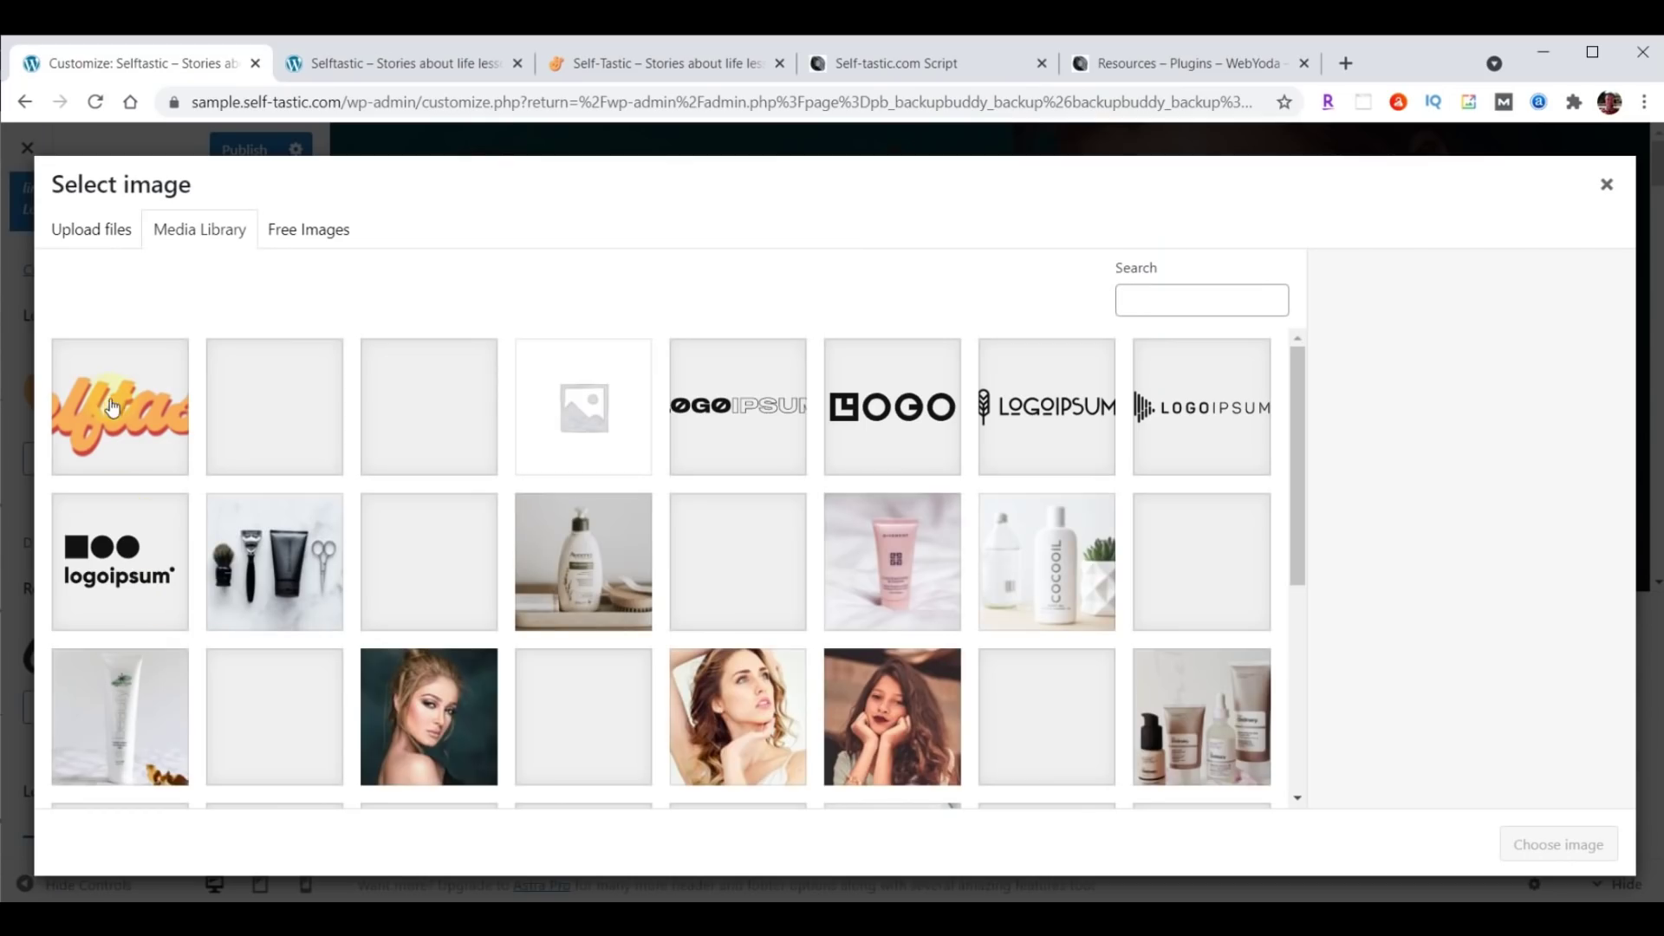
click(132, 417)
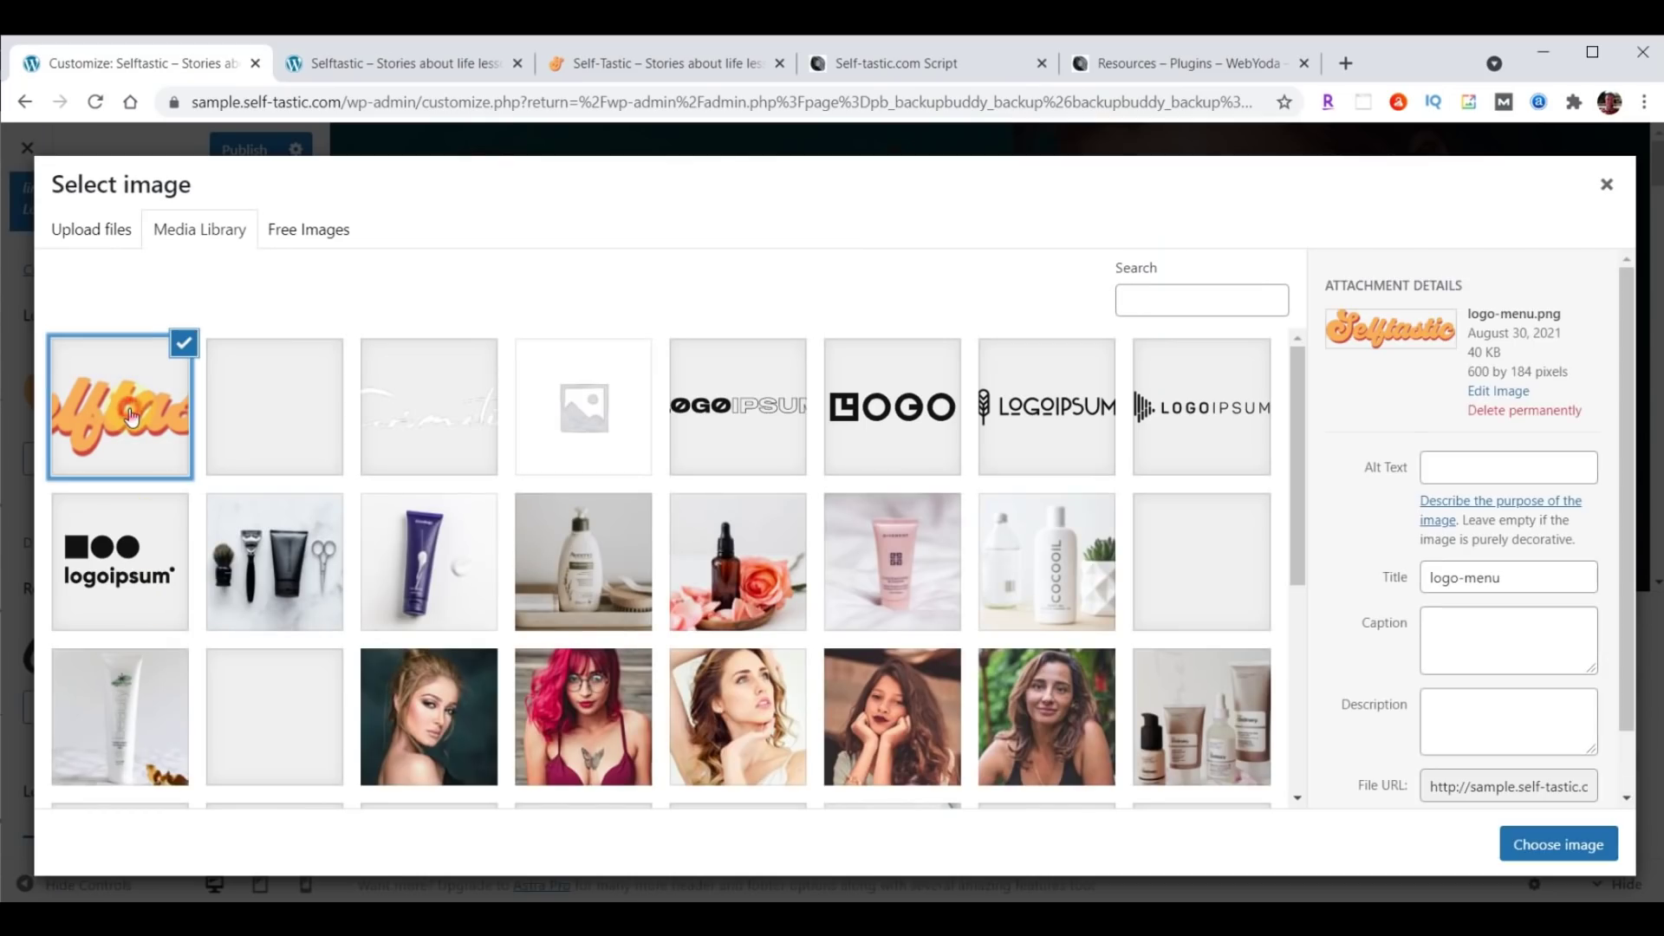
click(1560, 845)
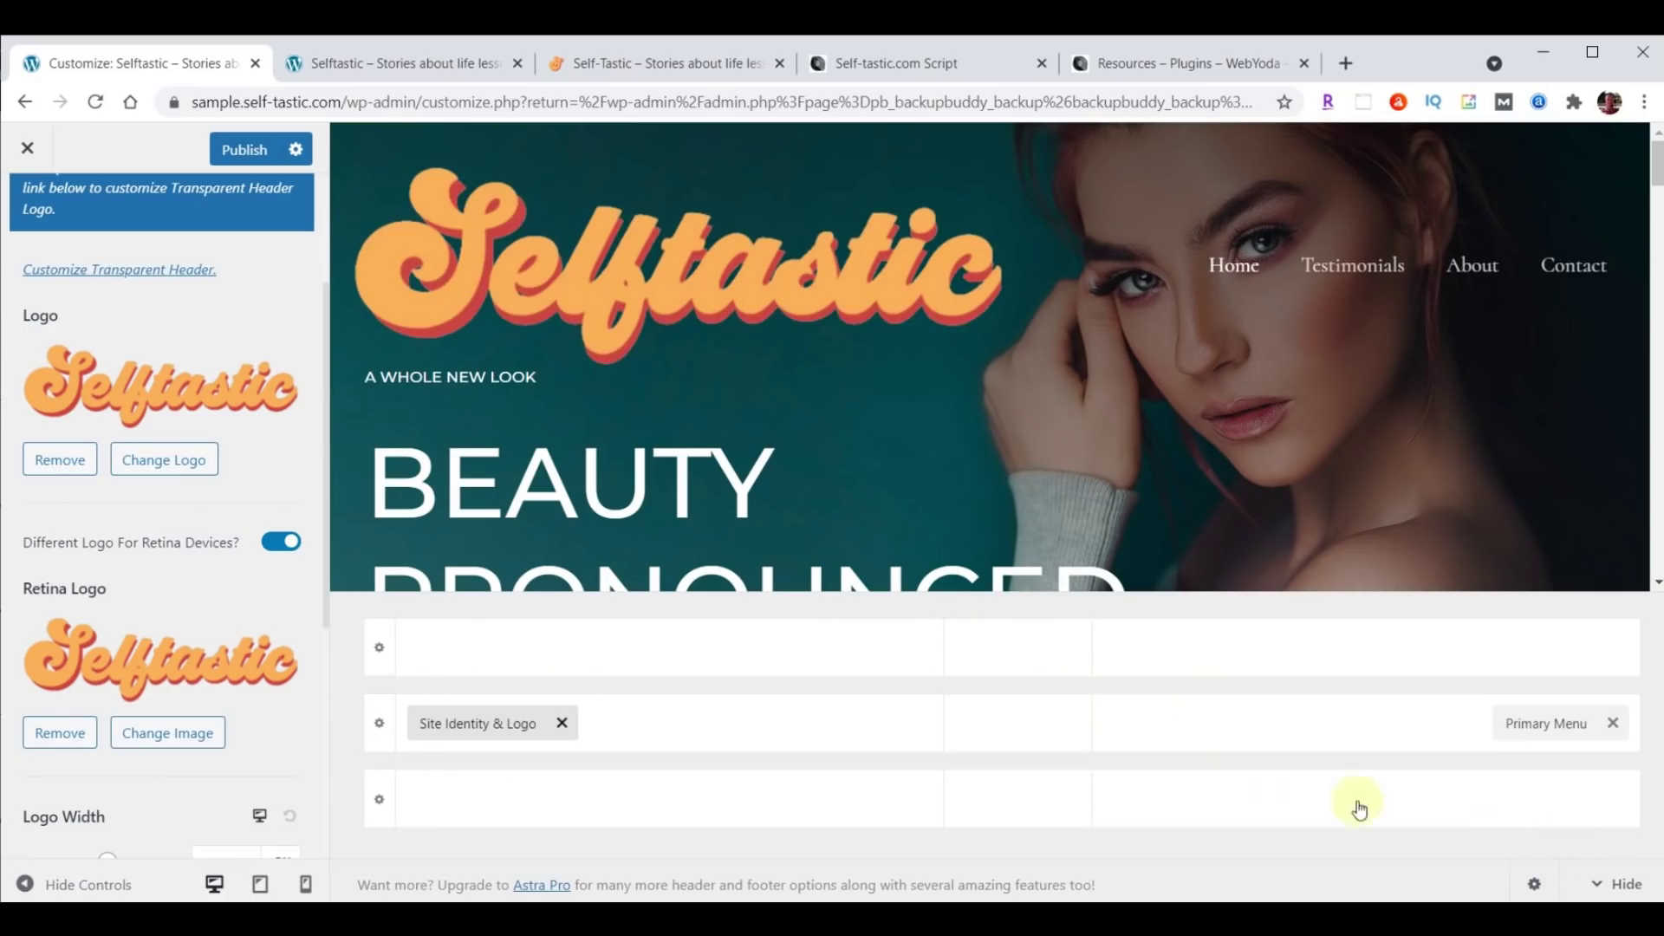
Set the desktop logo width to 230 px.
scroll(290, 570, down, 3)
scroll(289, 573, down, 1)
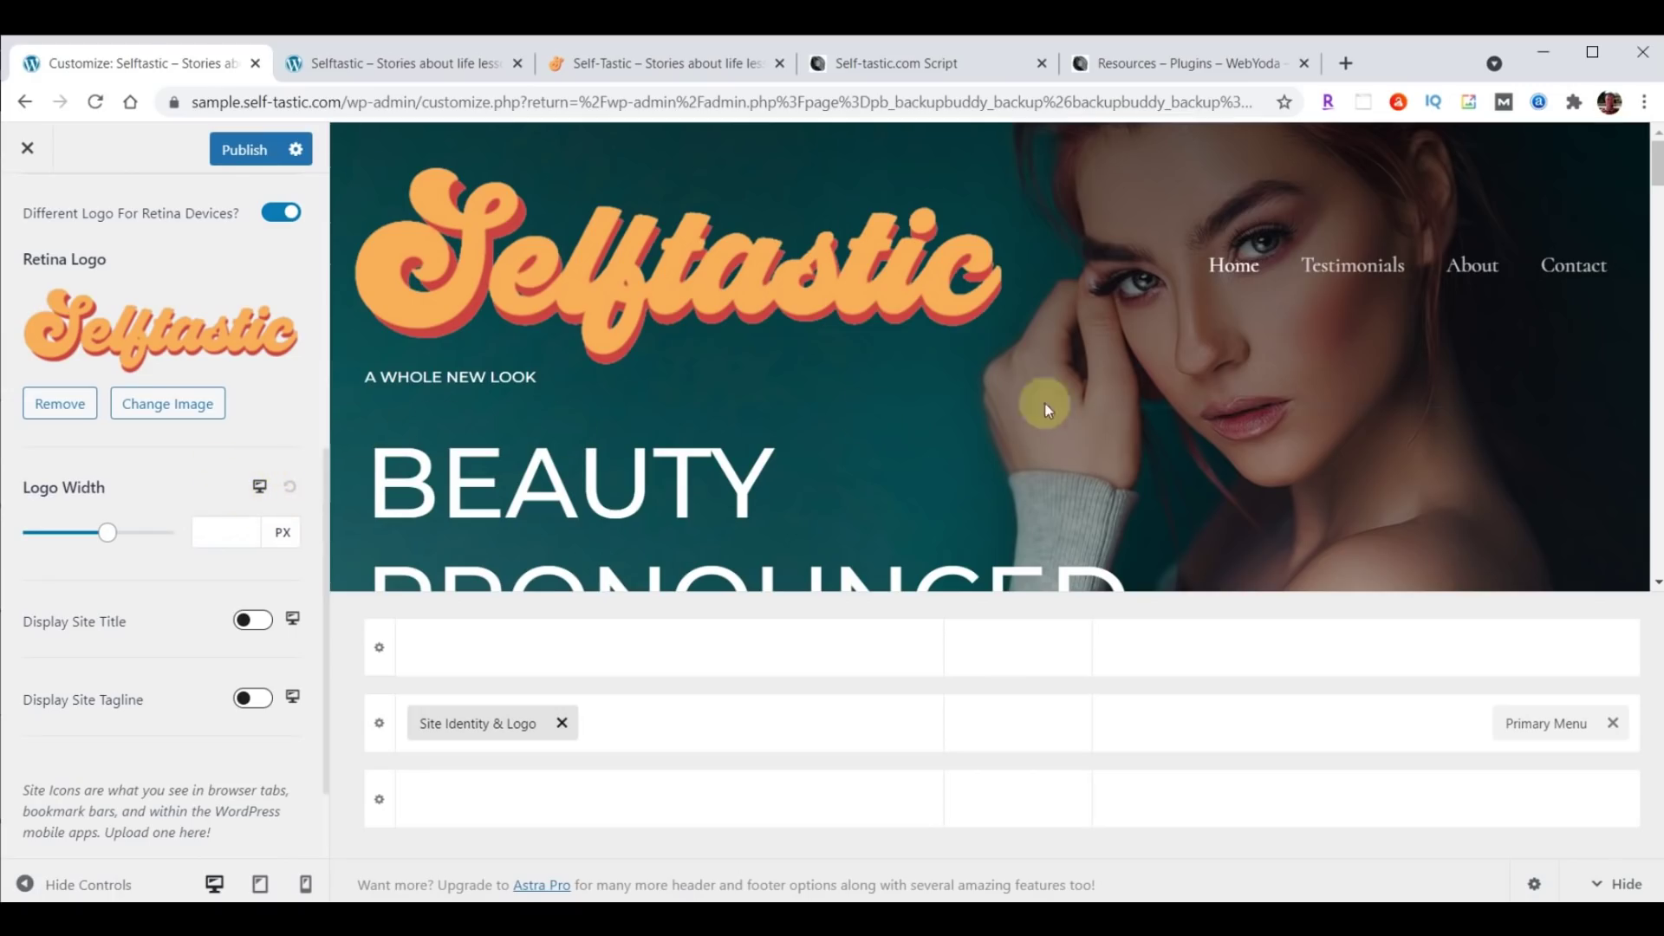
click(212, 529)
text(230)
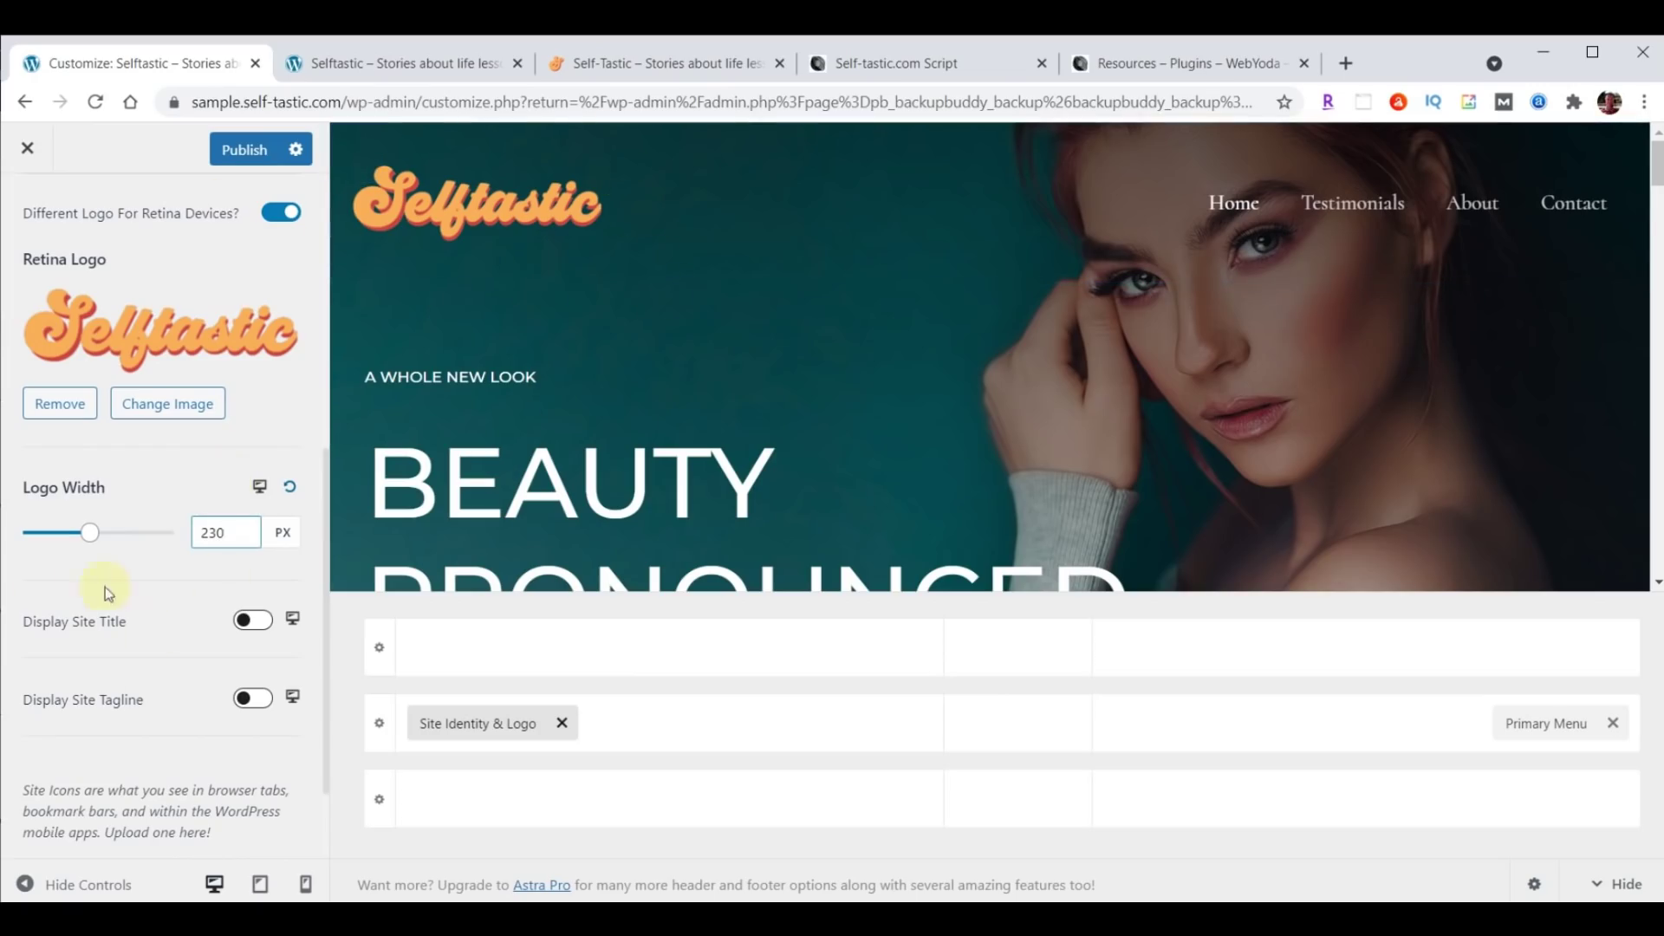
For tablet, set logo width 200 px and move Site Identity left, Toggle Button right.
click(259, 487)
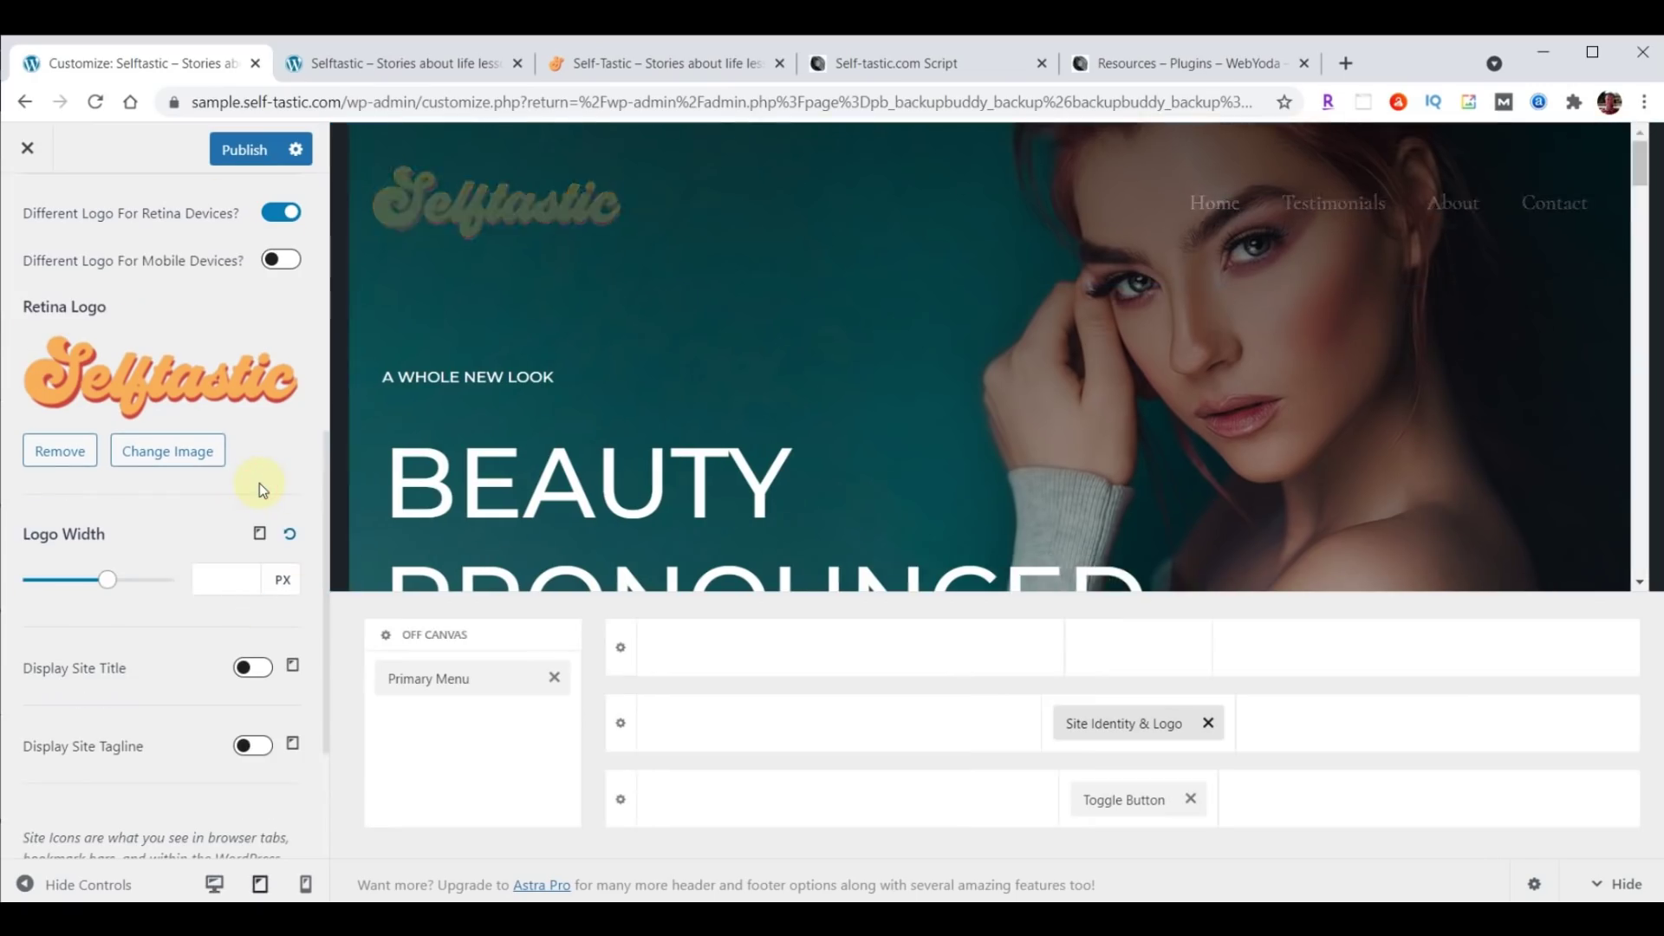
click(221, 578)
text(200)
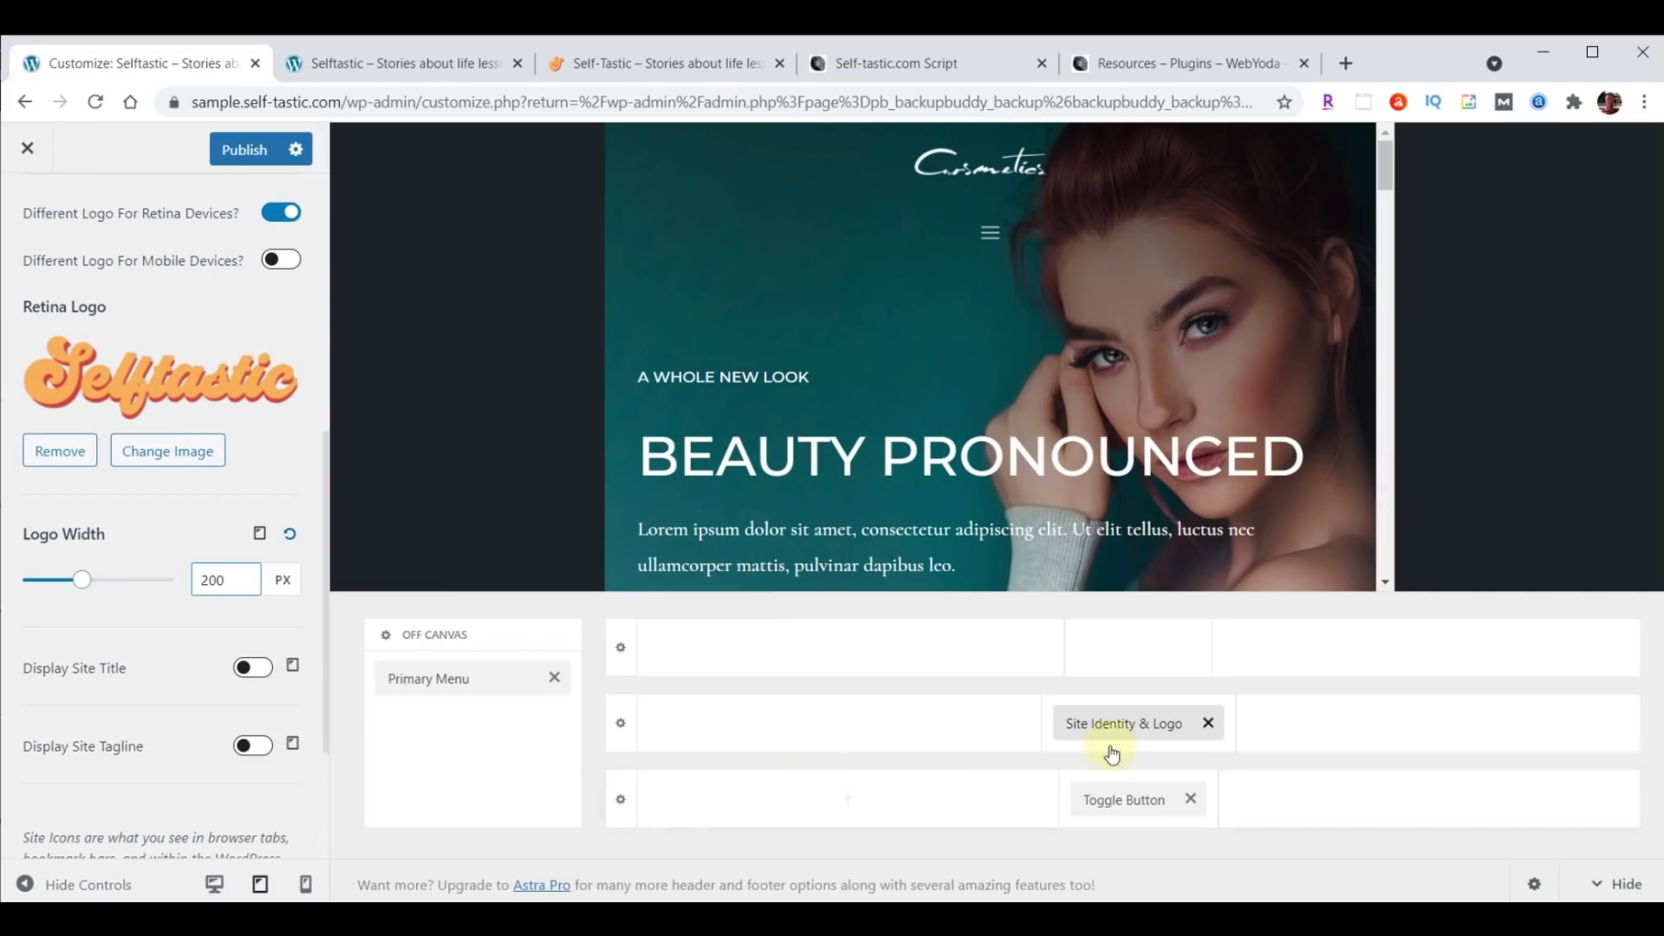
drag(1119, 728, 745, 732)
drag(1133, 801, 1412, 750)
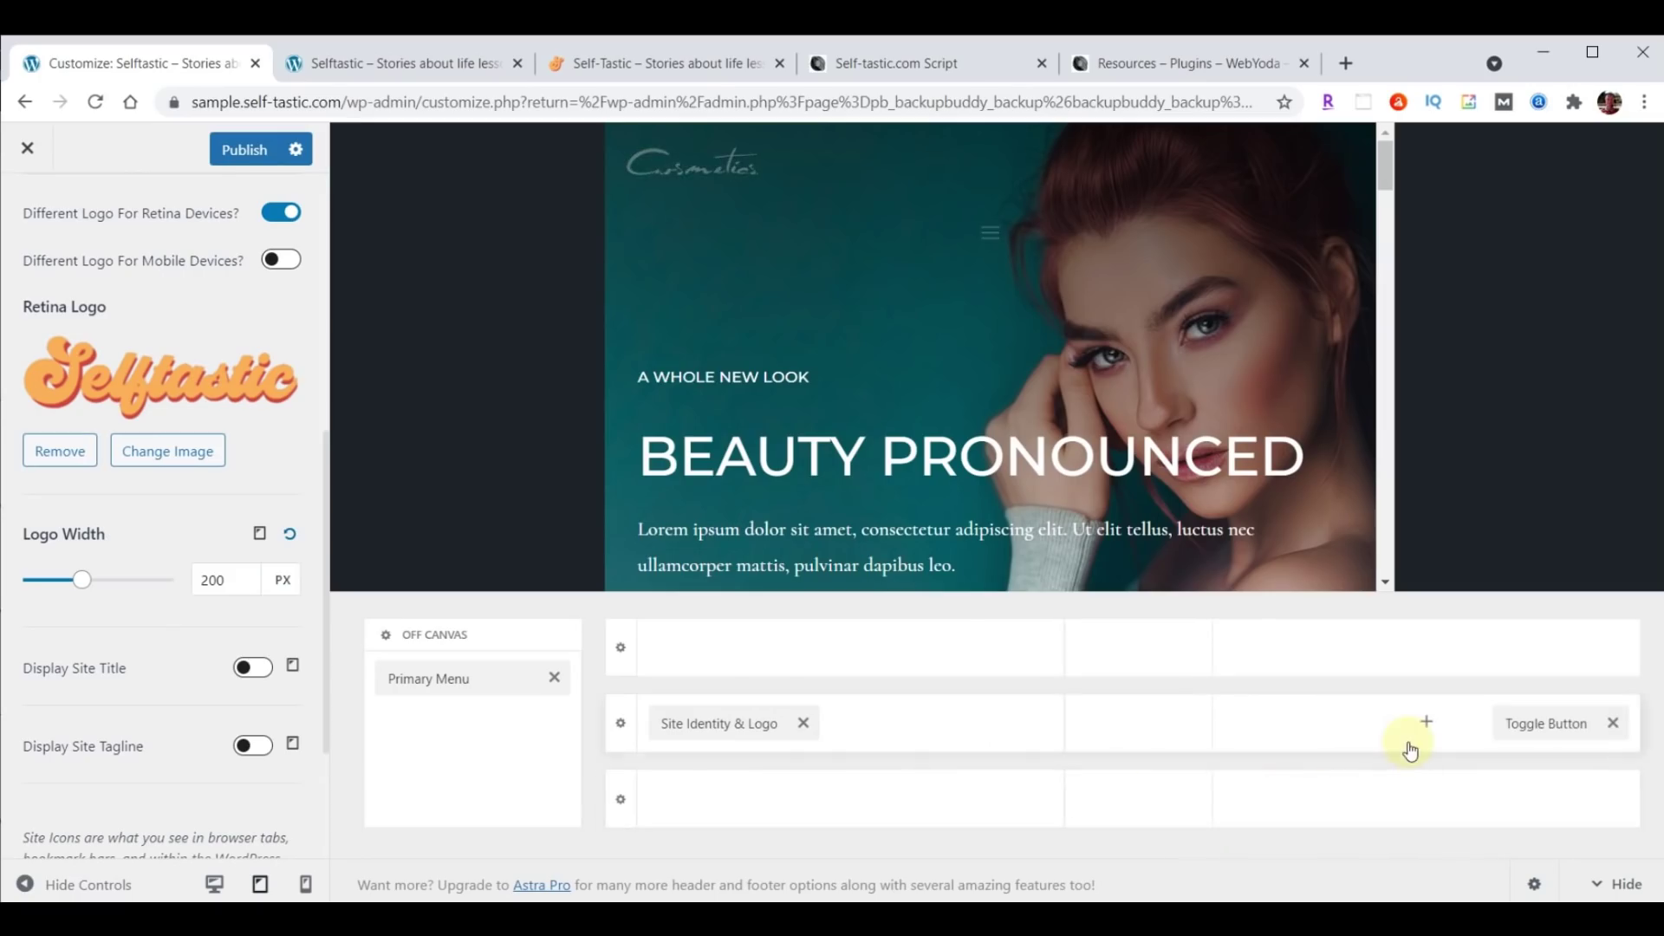
For mobile, set the logo width to 180 px.
click(260, 535)
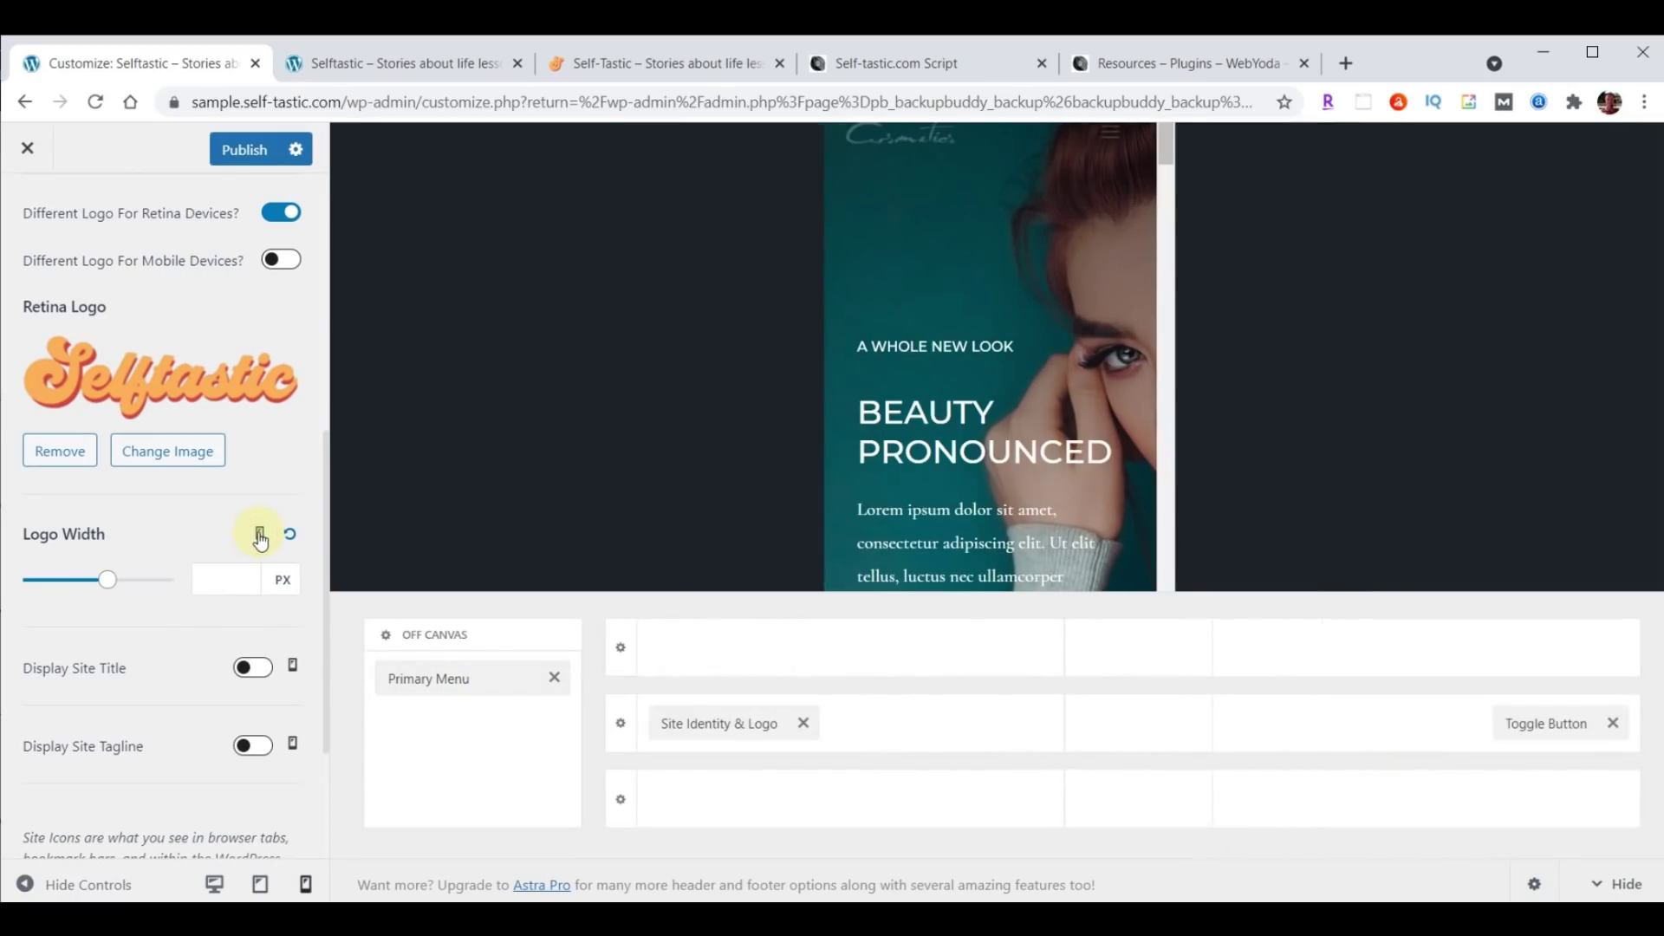
click(234, 573)
text(180)
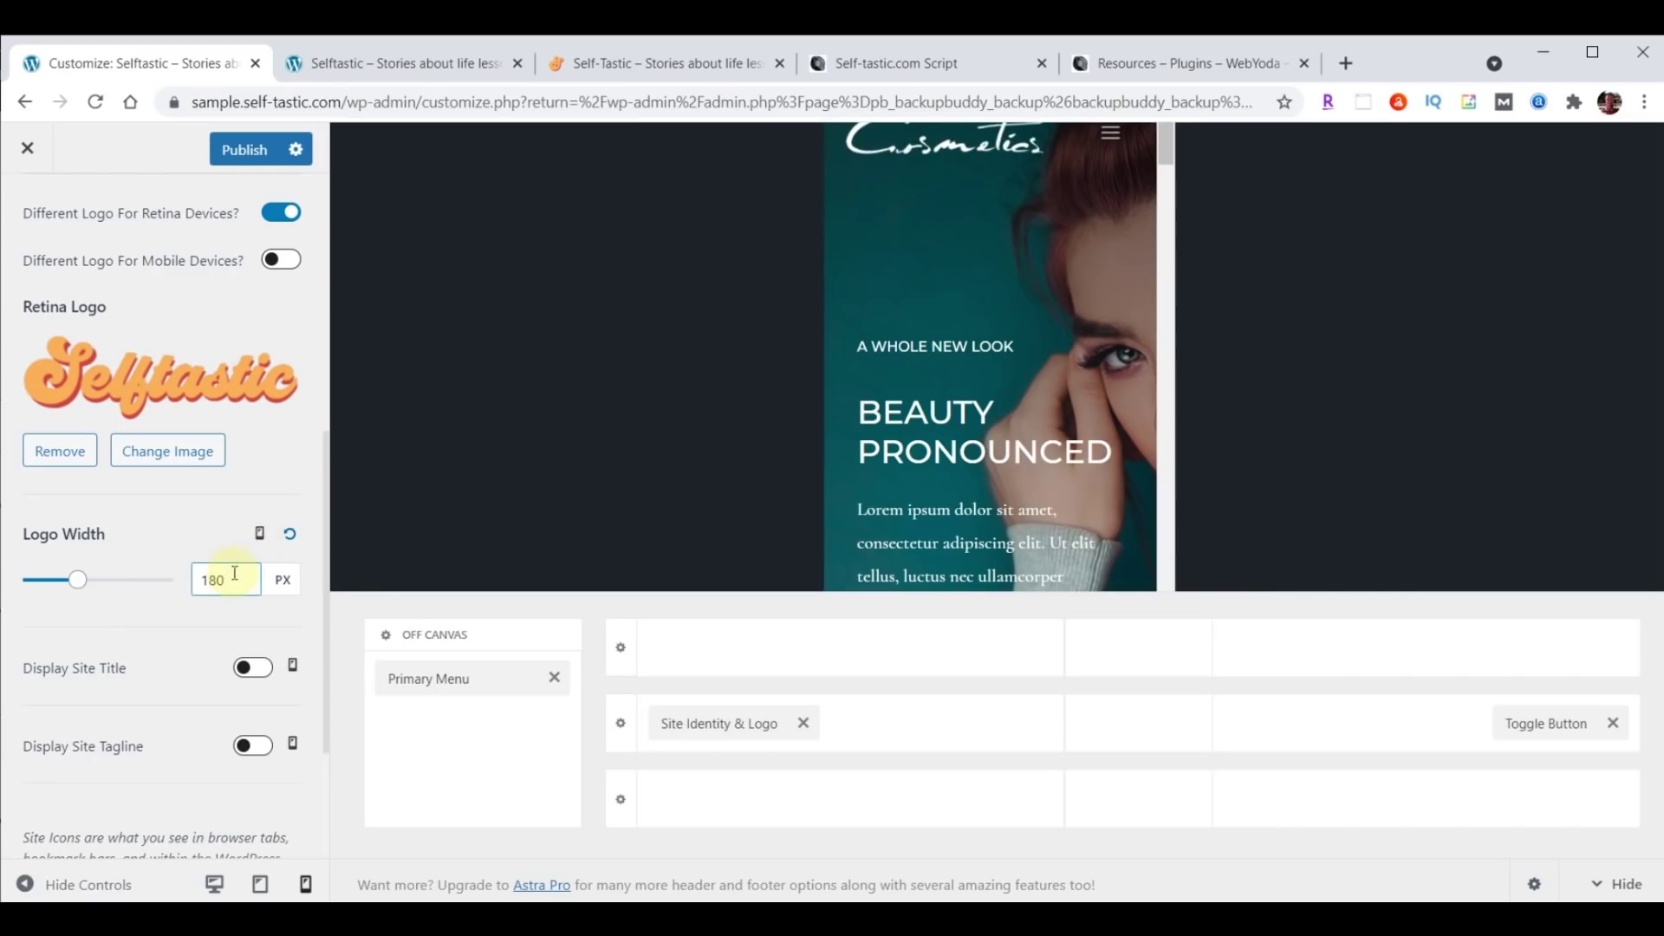
scroll(132, 628, down, 2)
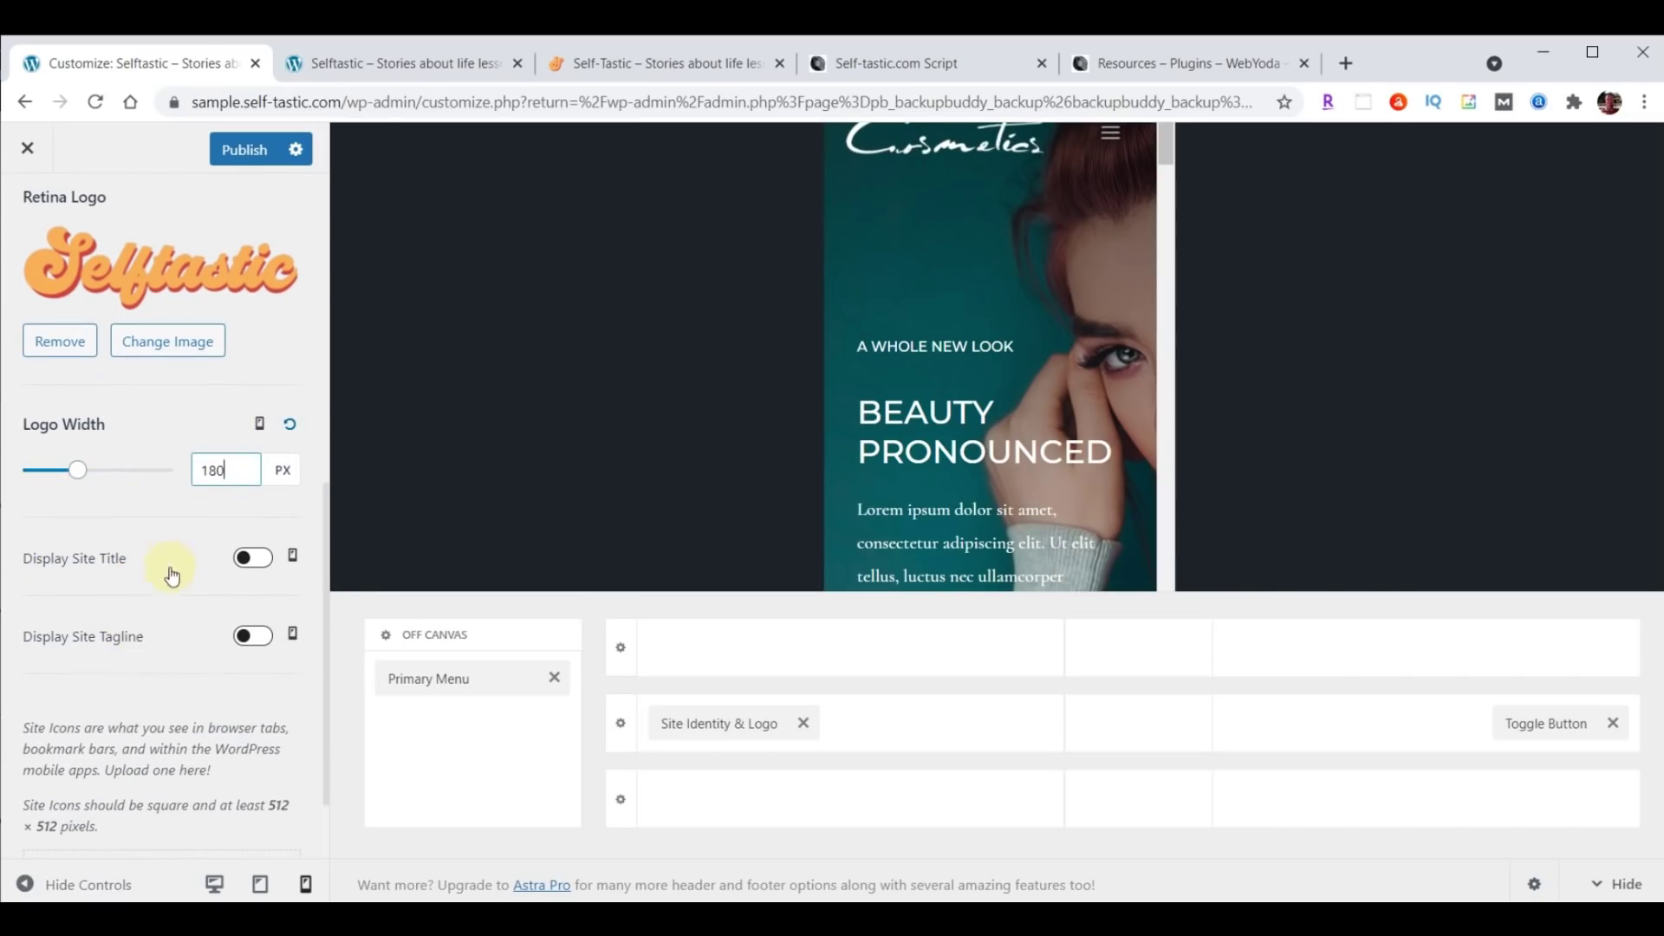
scroll(170, 579, down, 1)
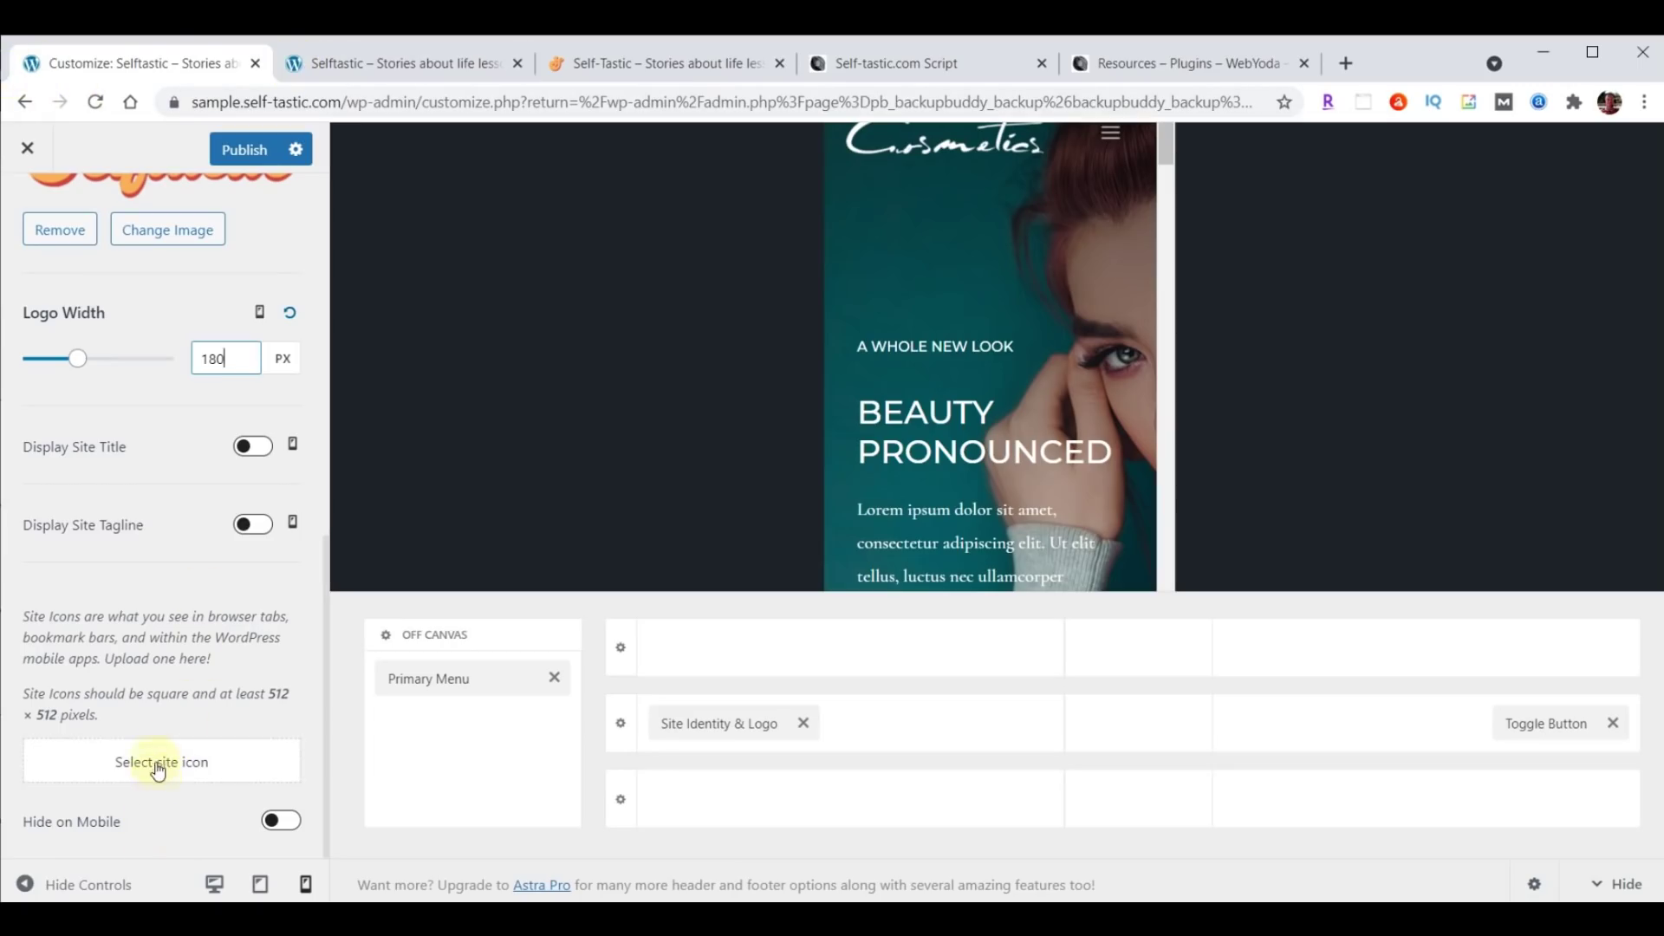
Upload logo-favicon.png, select it and crop it as the site icon.
click(154, 762)
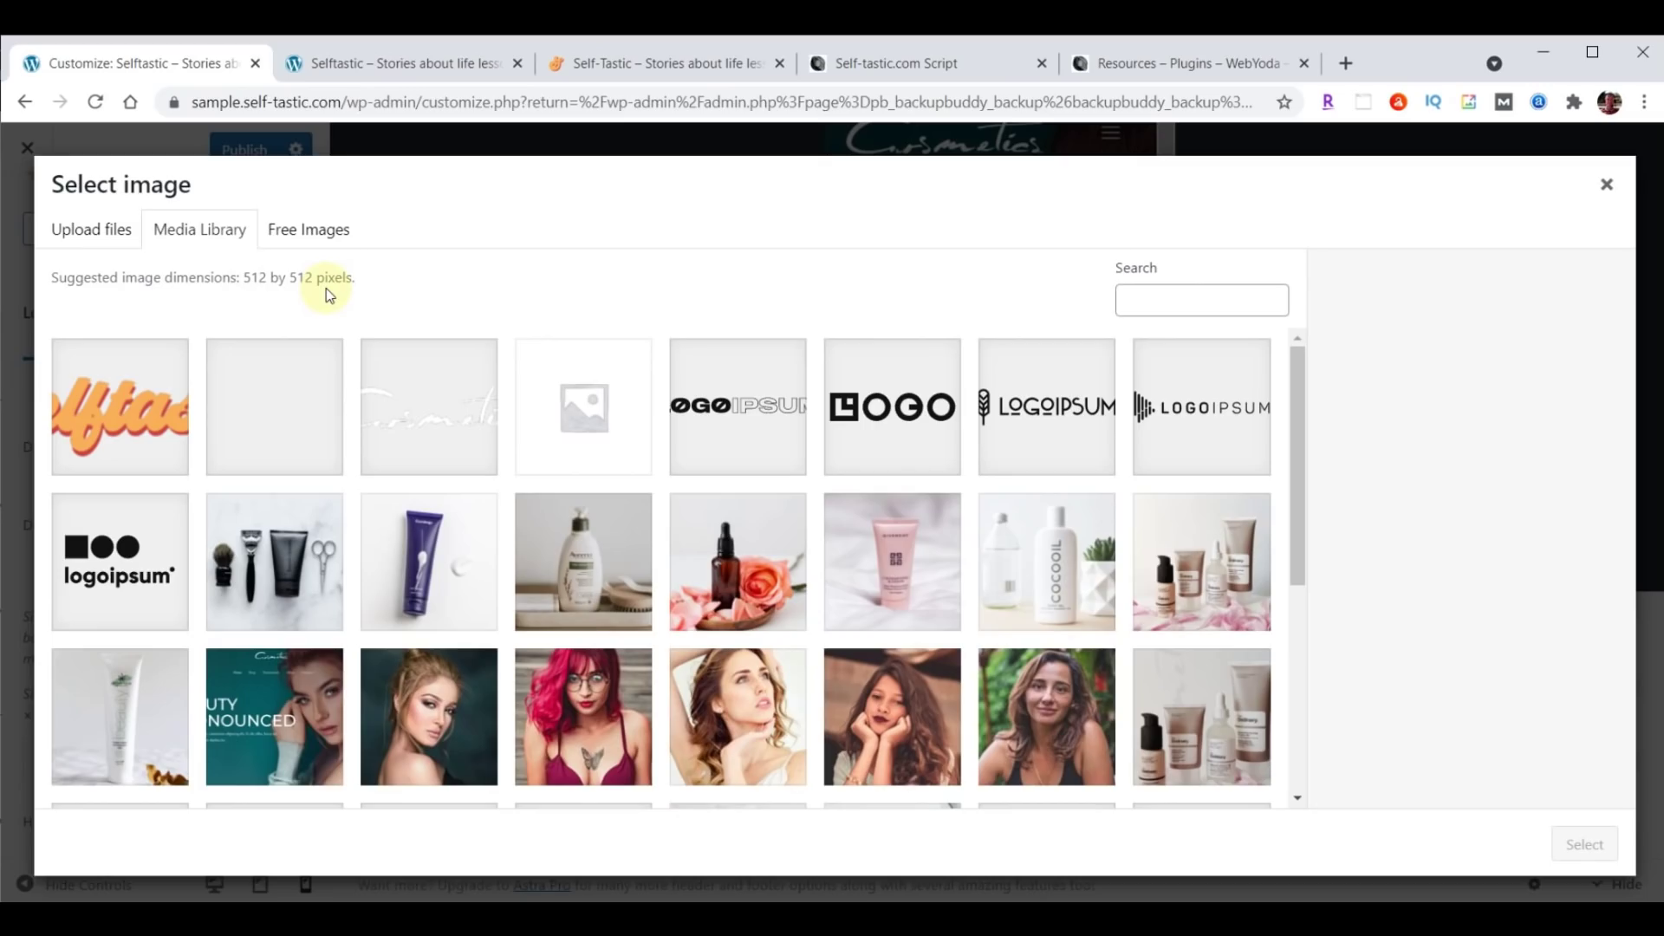
key(alt+Tab)
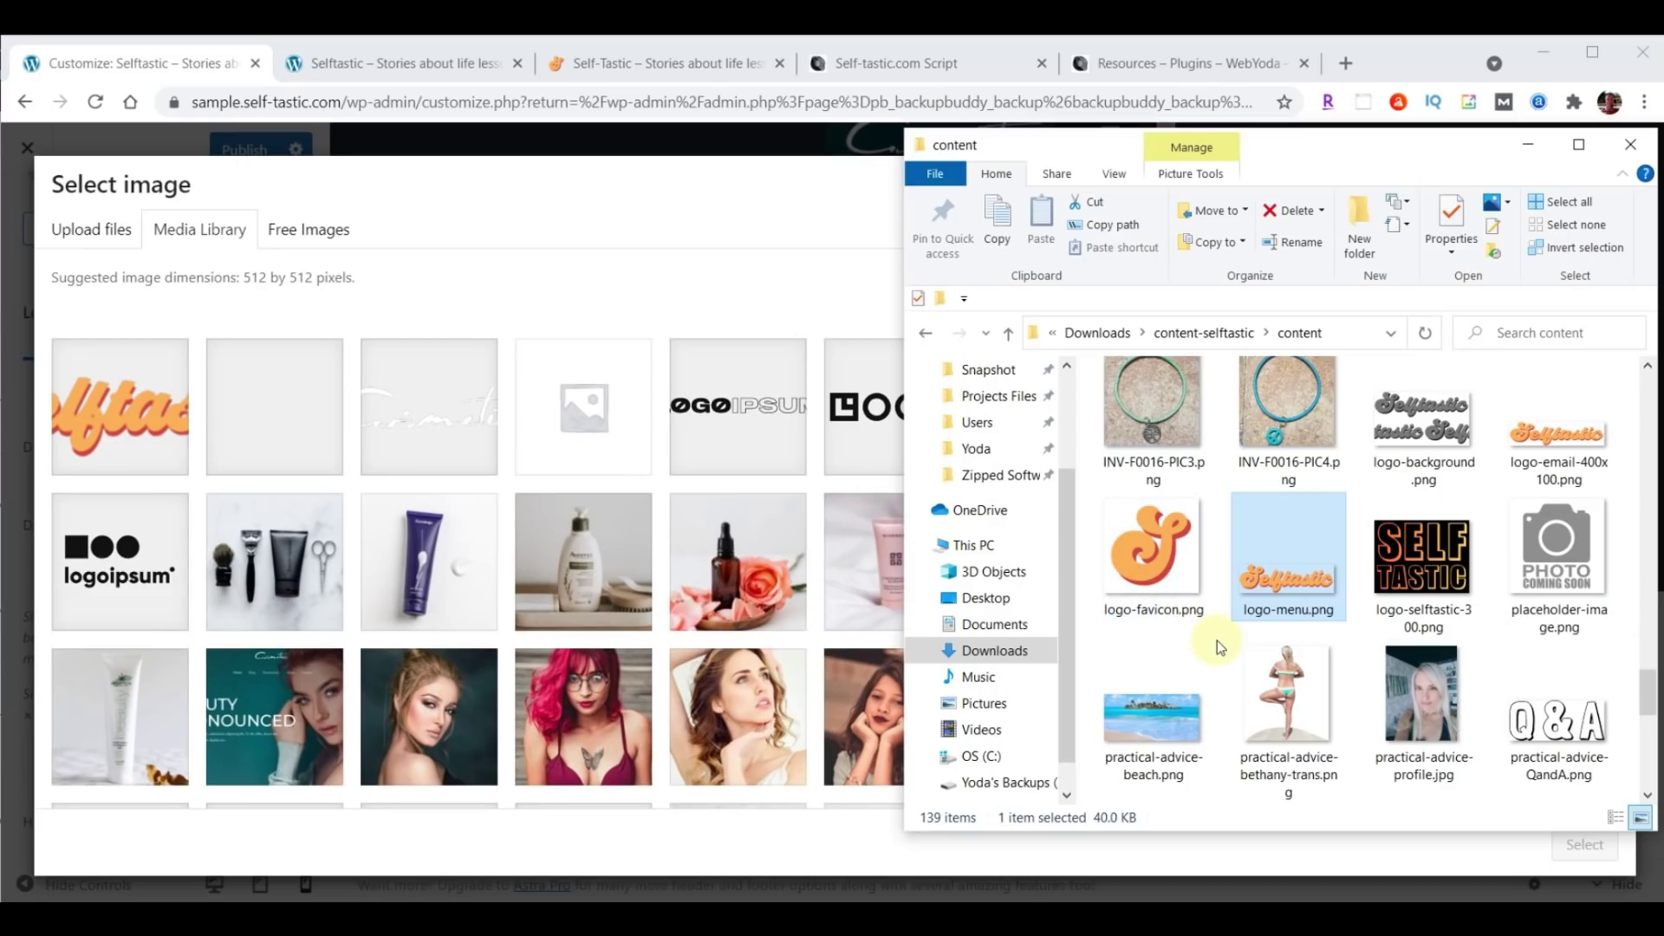
drag(1146, 550, 537, 493)
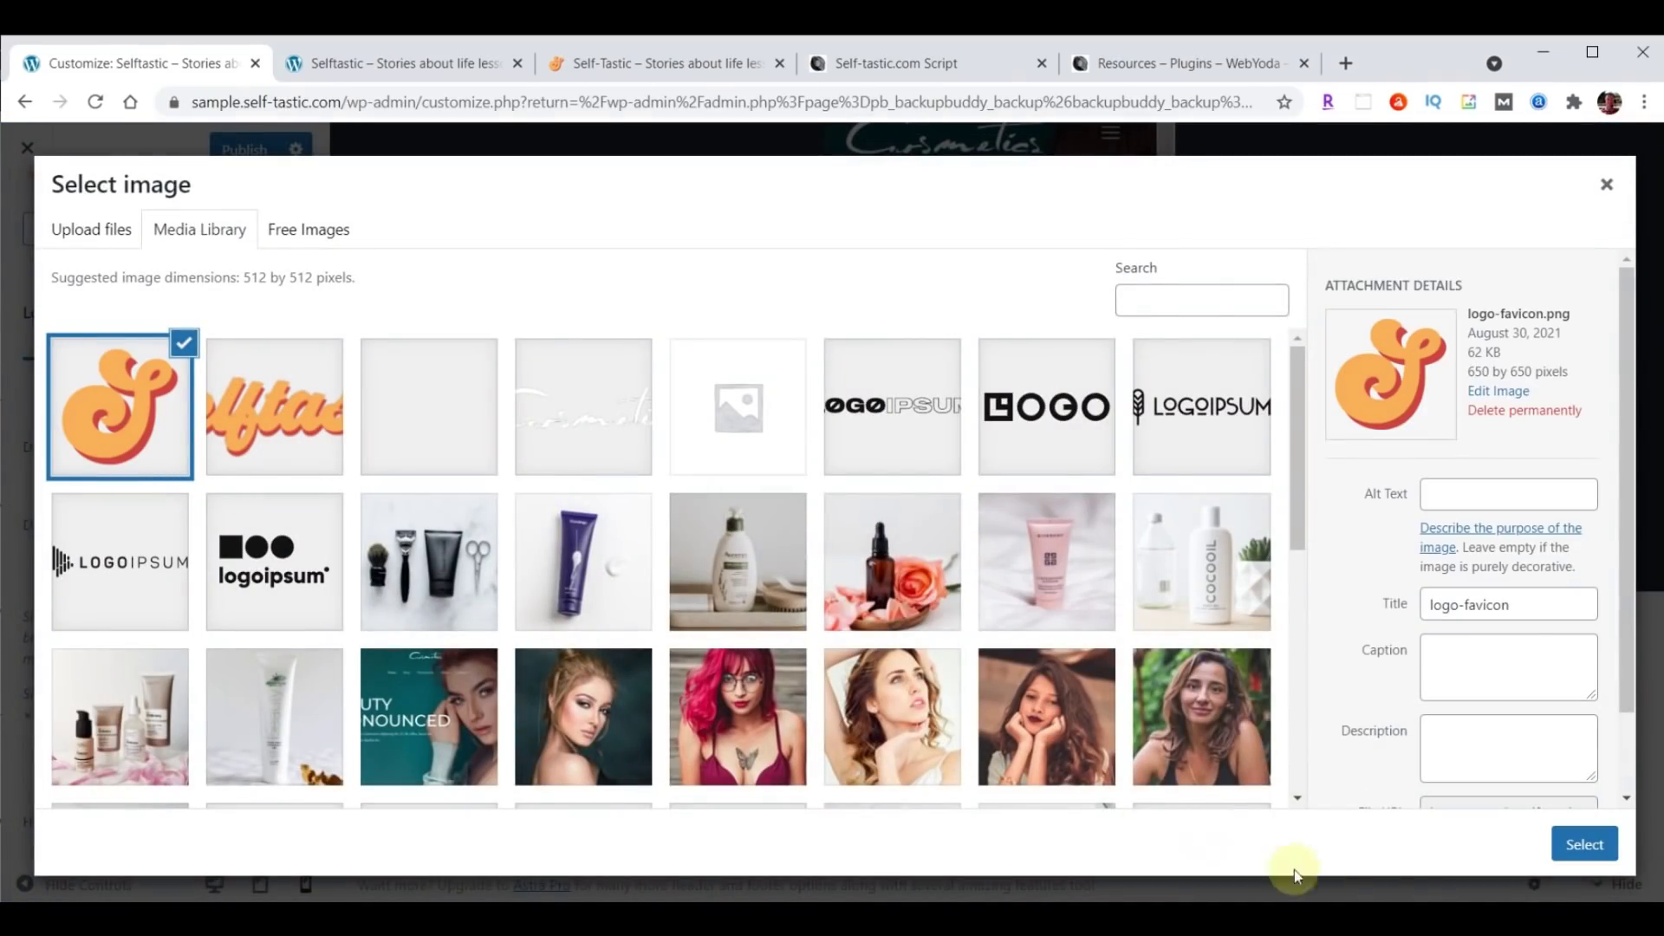
click(1579, 846)
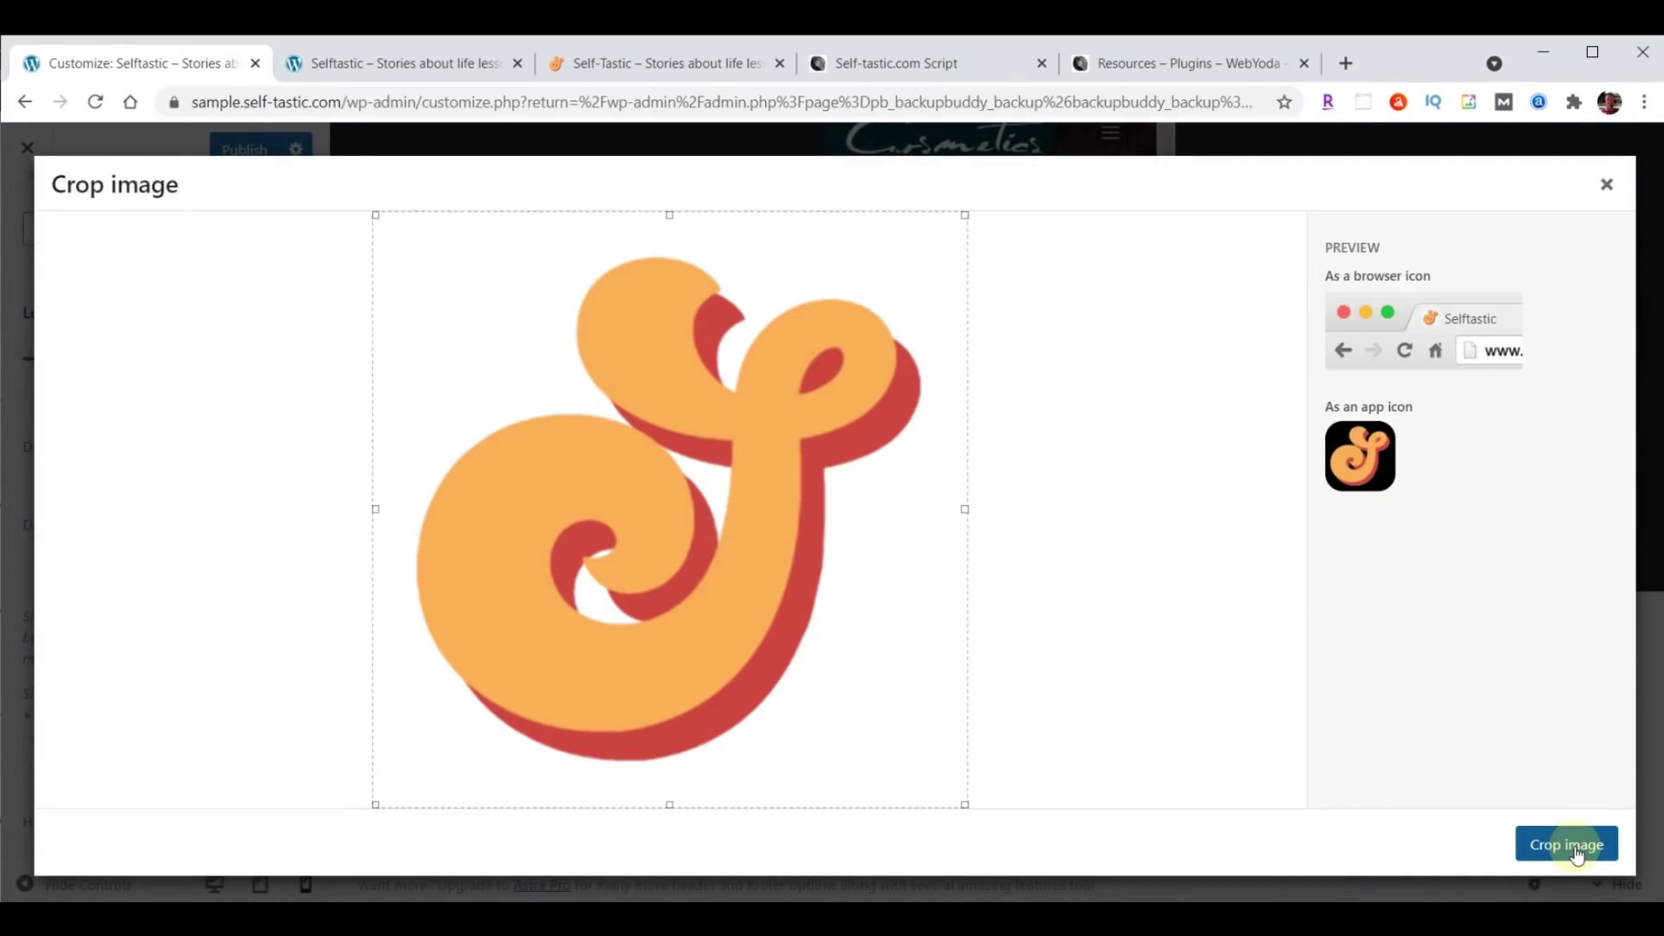
click(1577, 852)
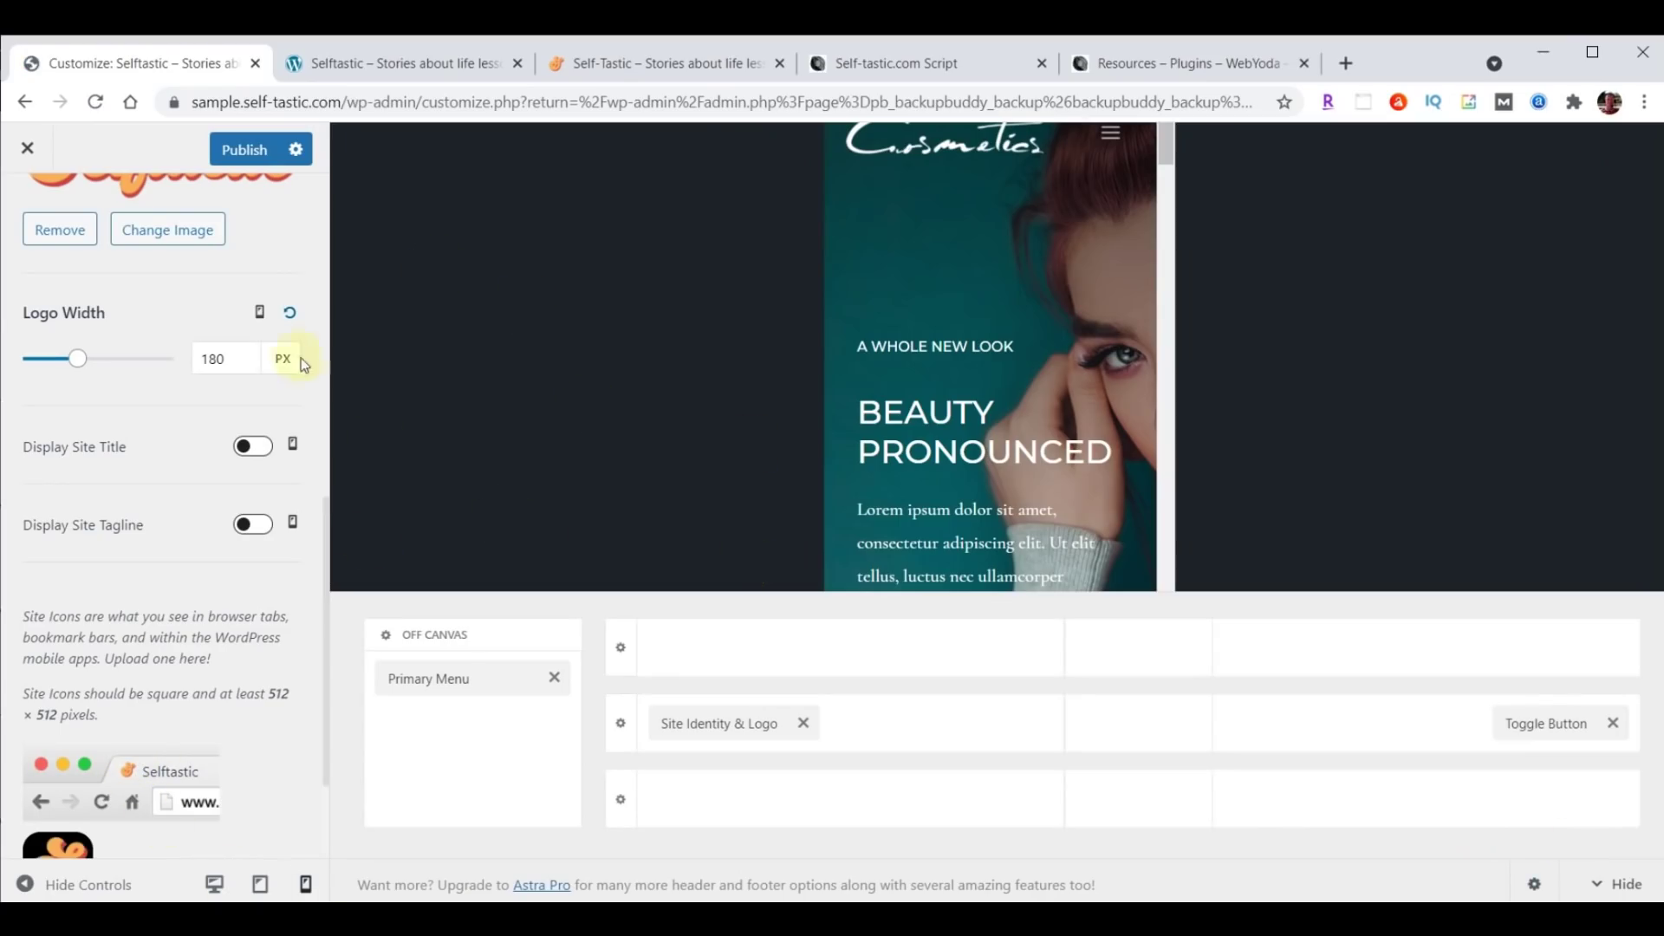
Publish, reload the live homepage to check the header, then go back to the Customizer.
click(240, 154)
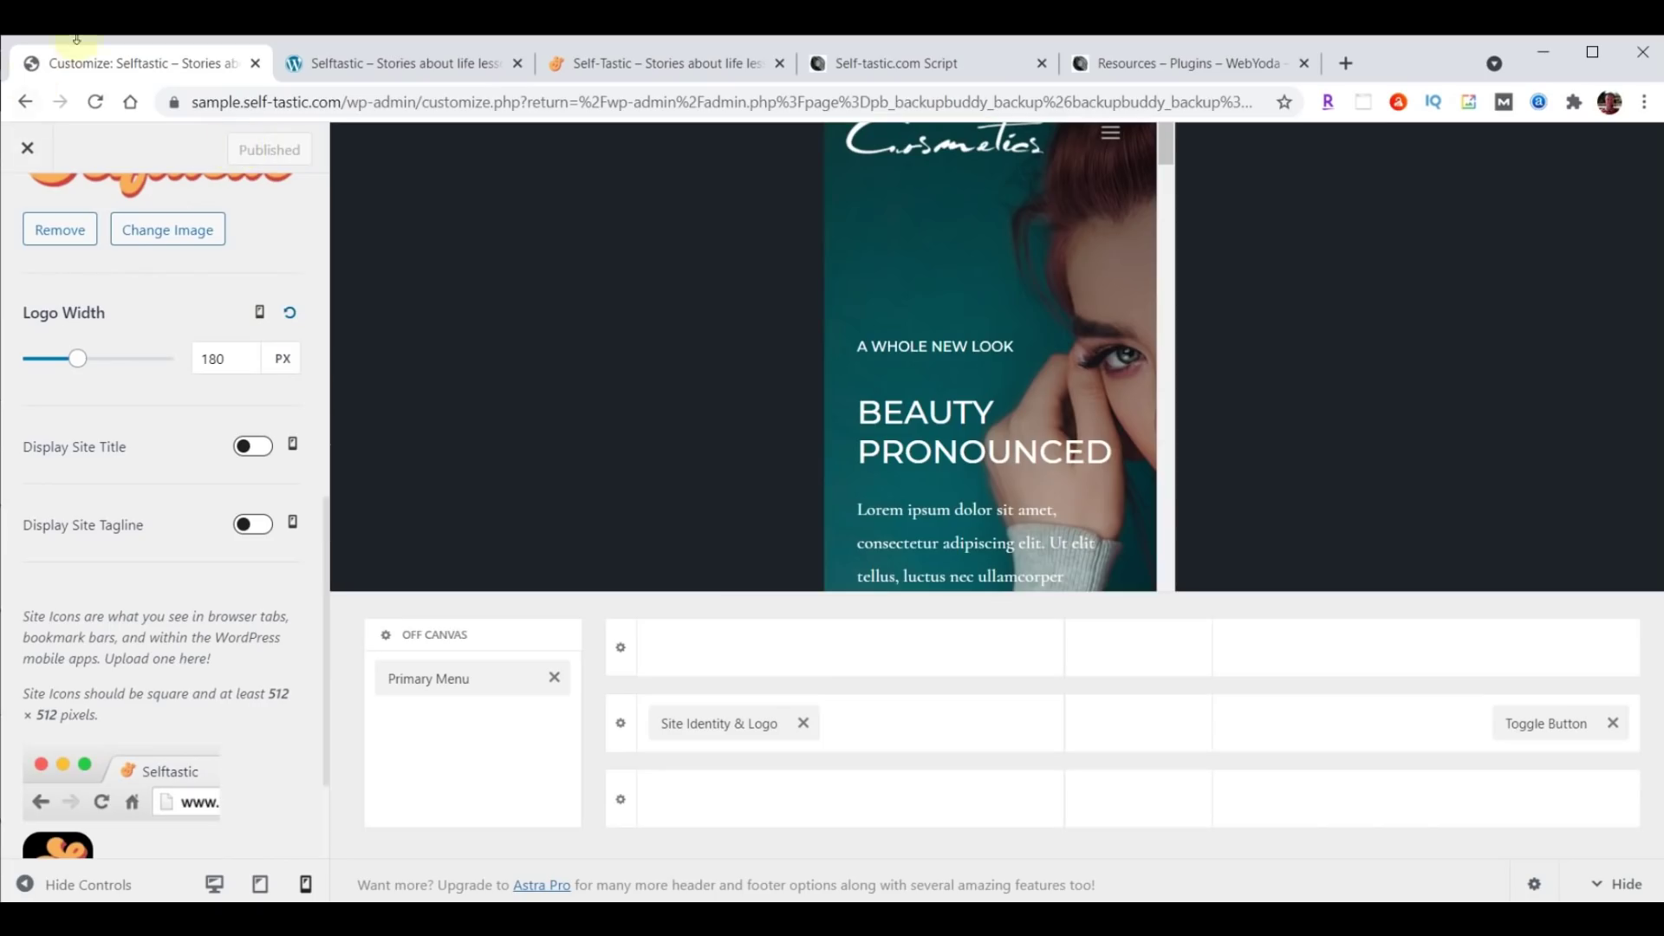
click(394, 63)
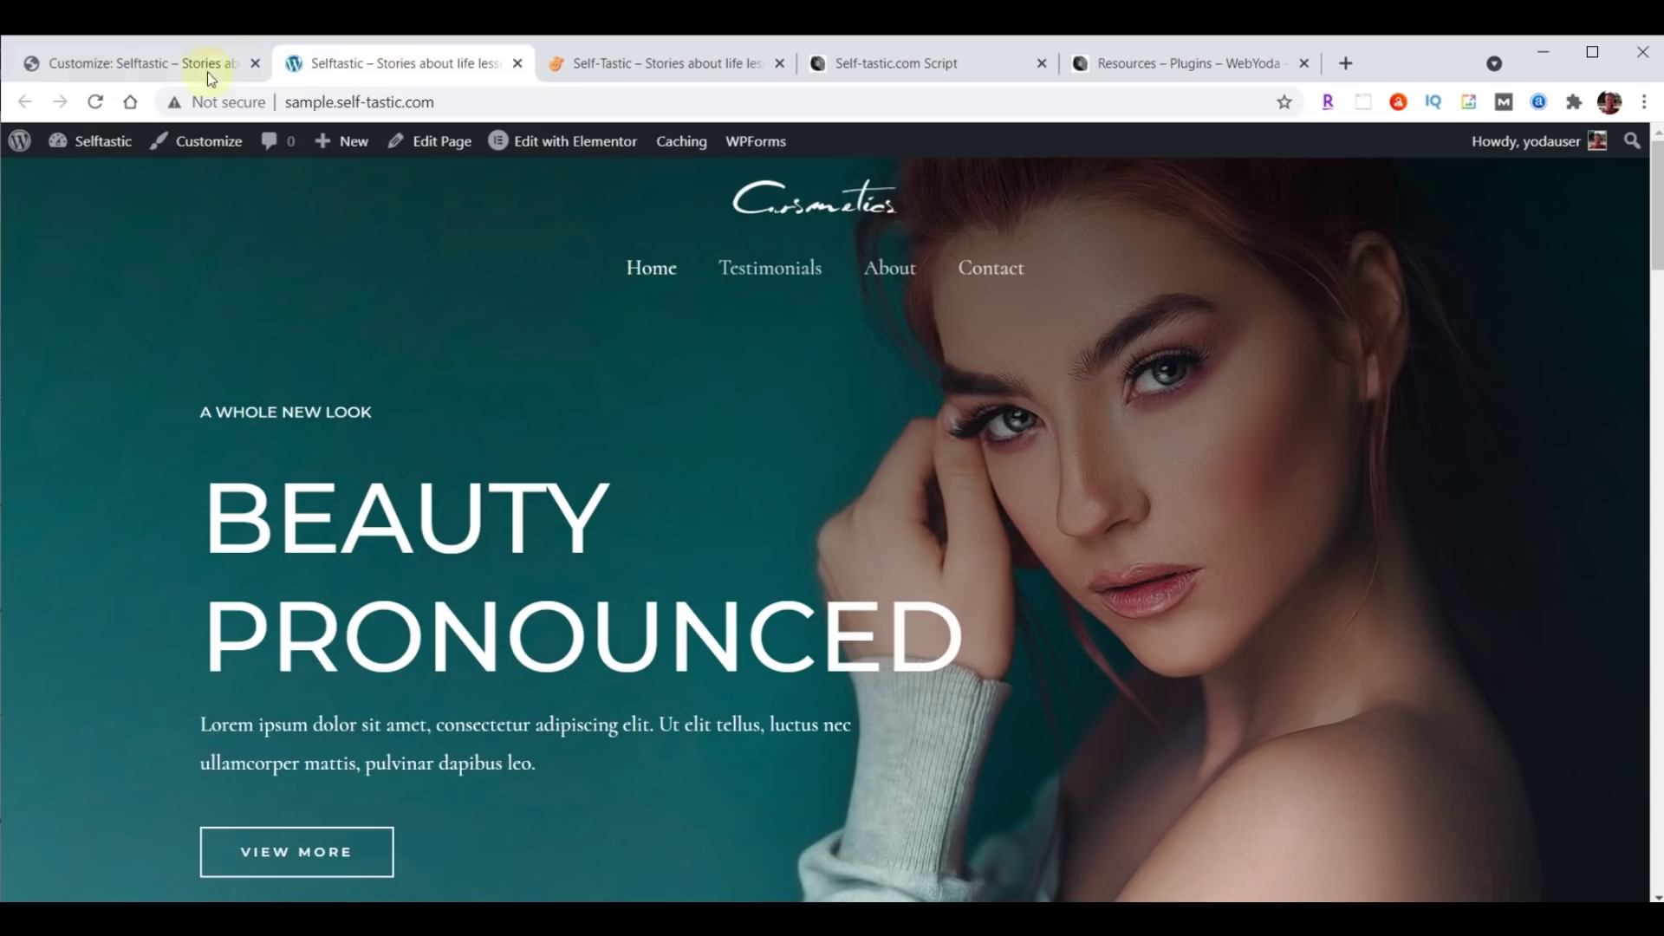
click(97, 102)
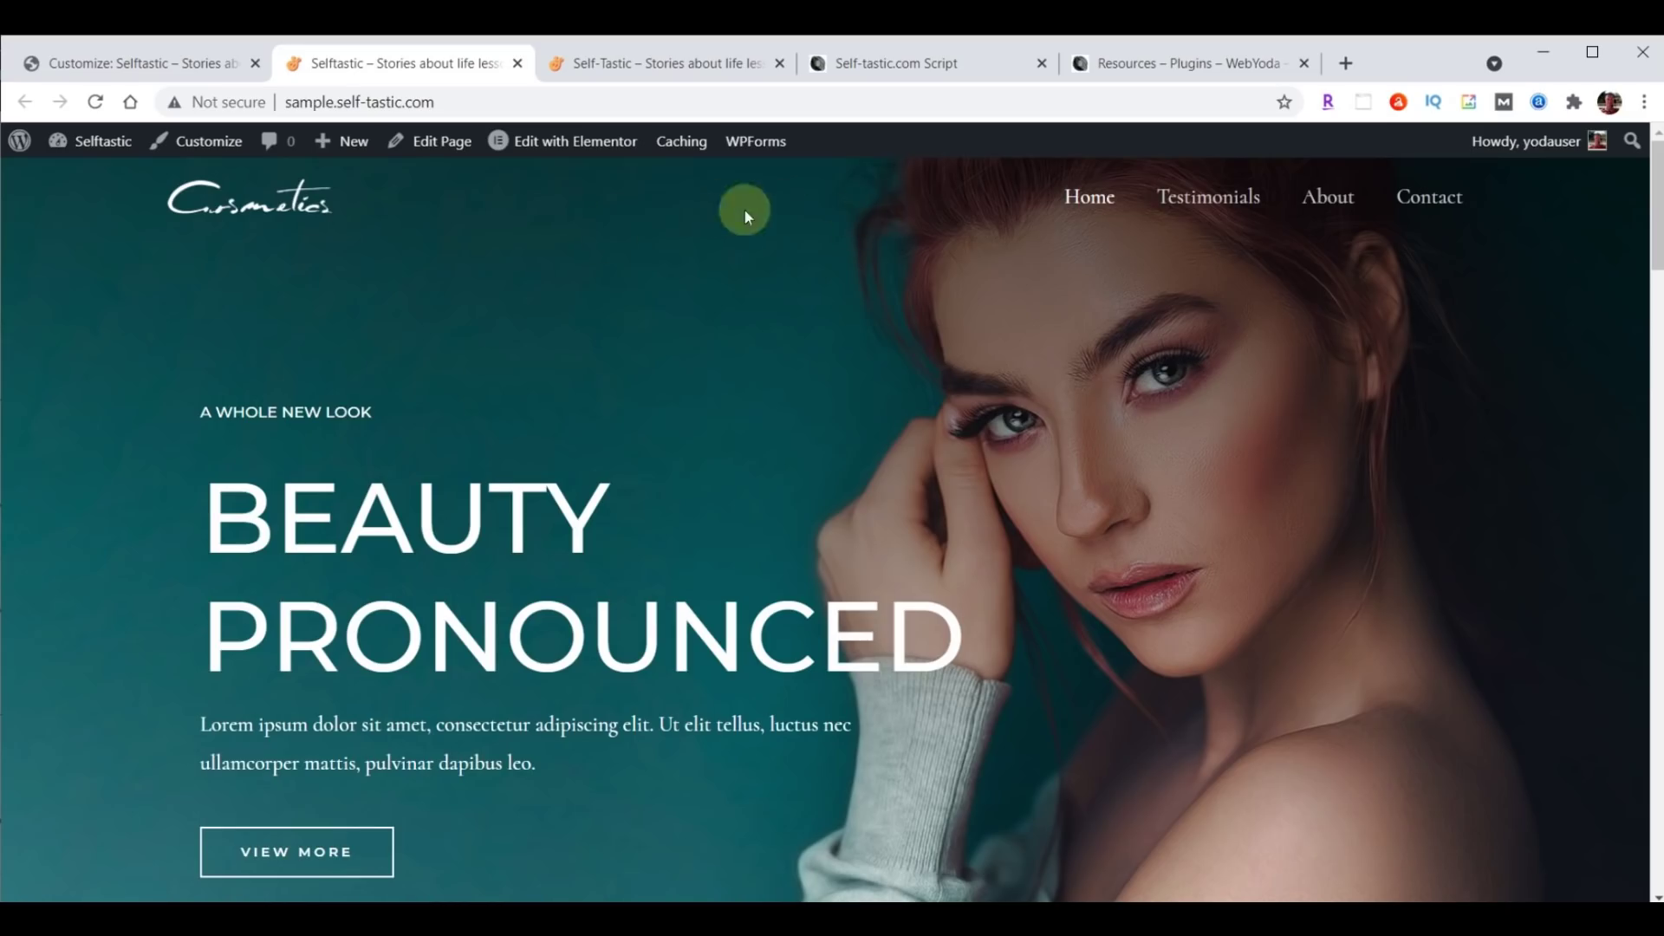
click(131, 59)
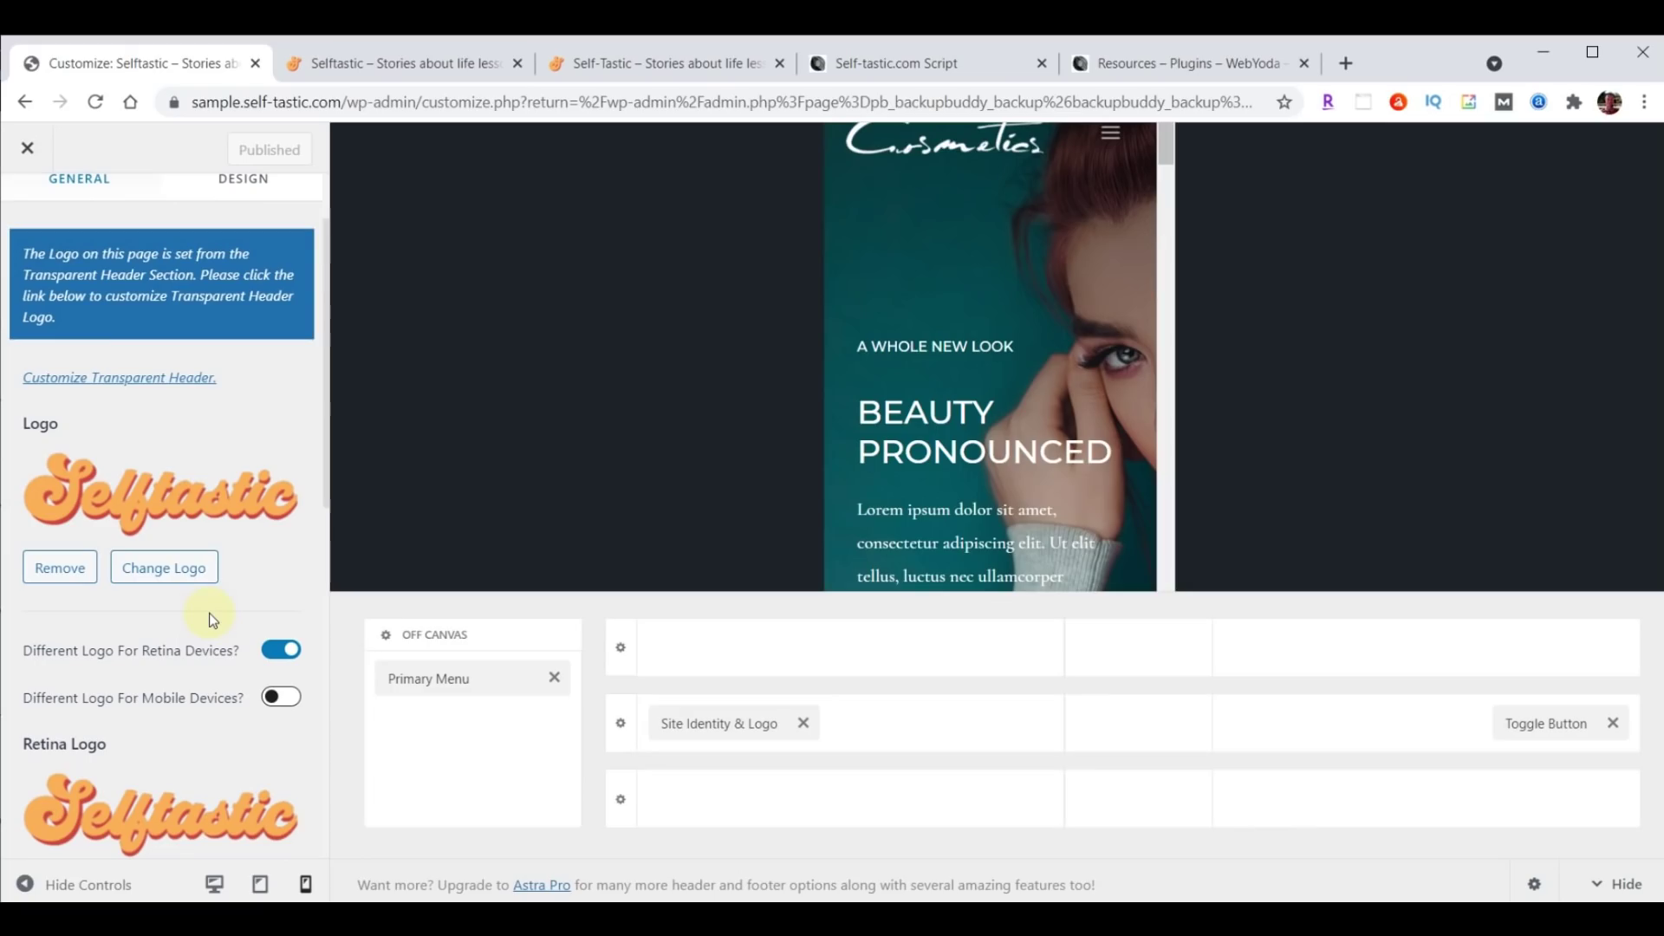
Replace the transparent header logo and retina logo with the Selftastic logo image.
scroll(183, 671, up, 2)
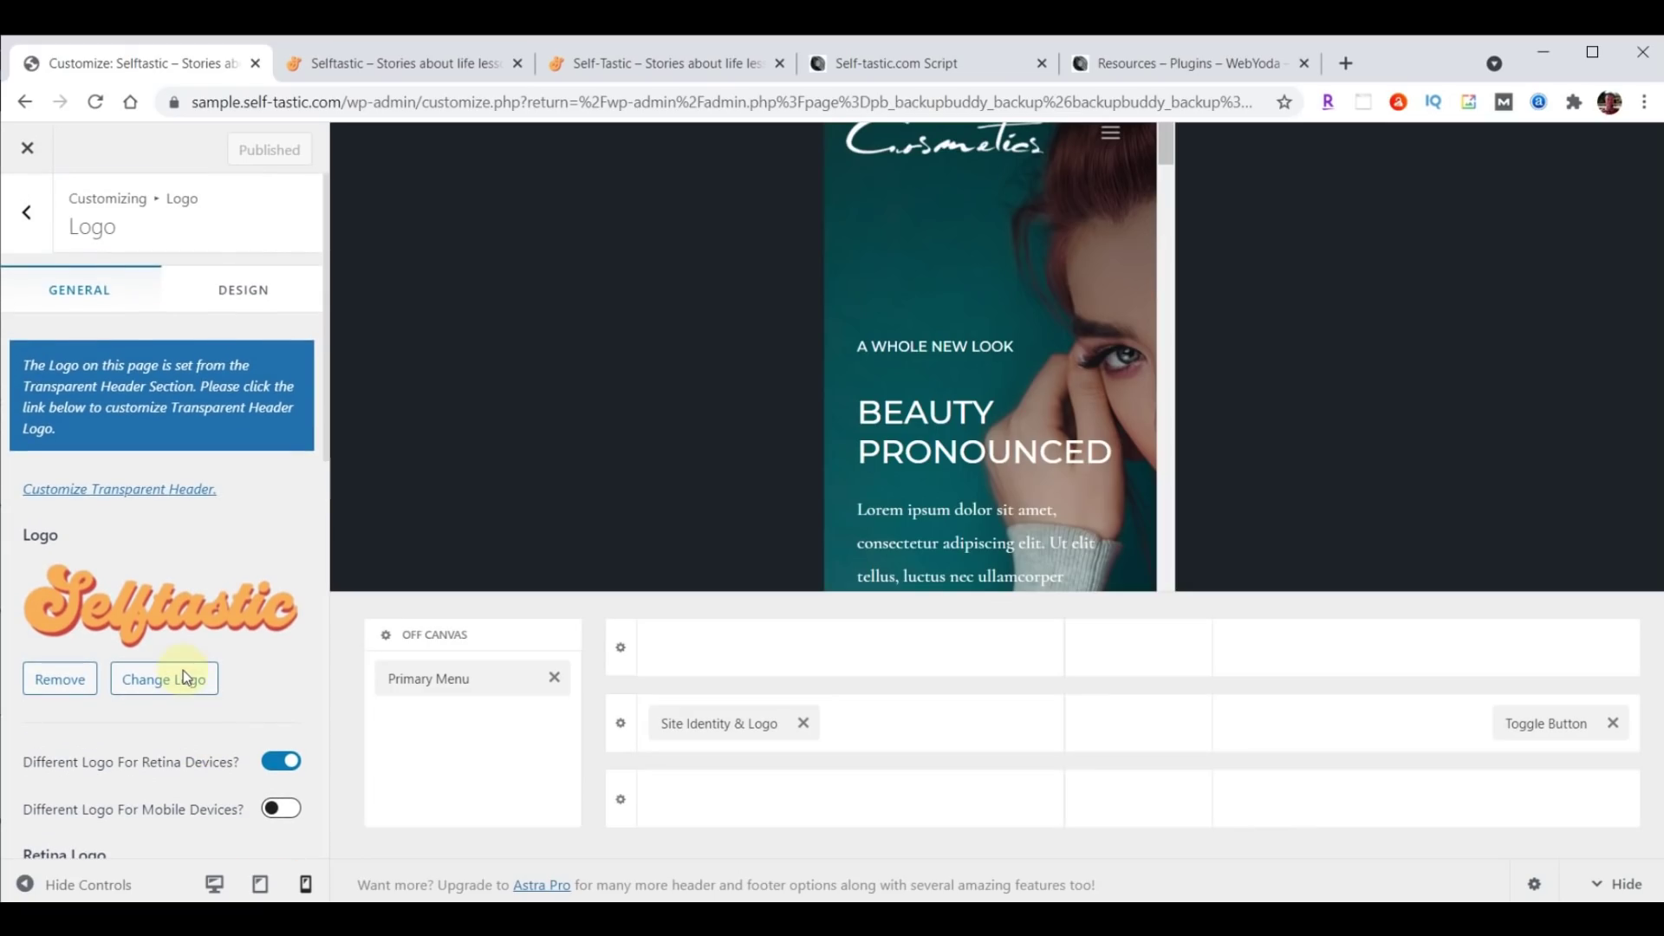
click(139, 491)
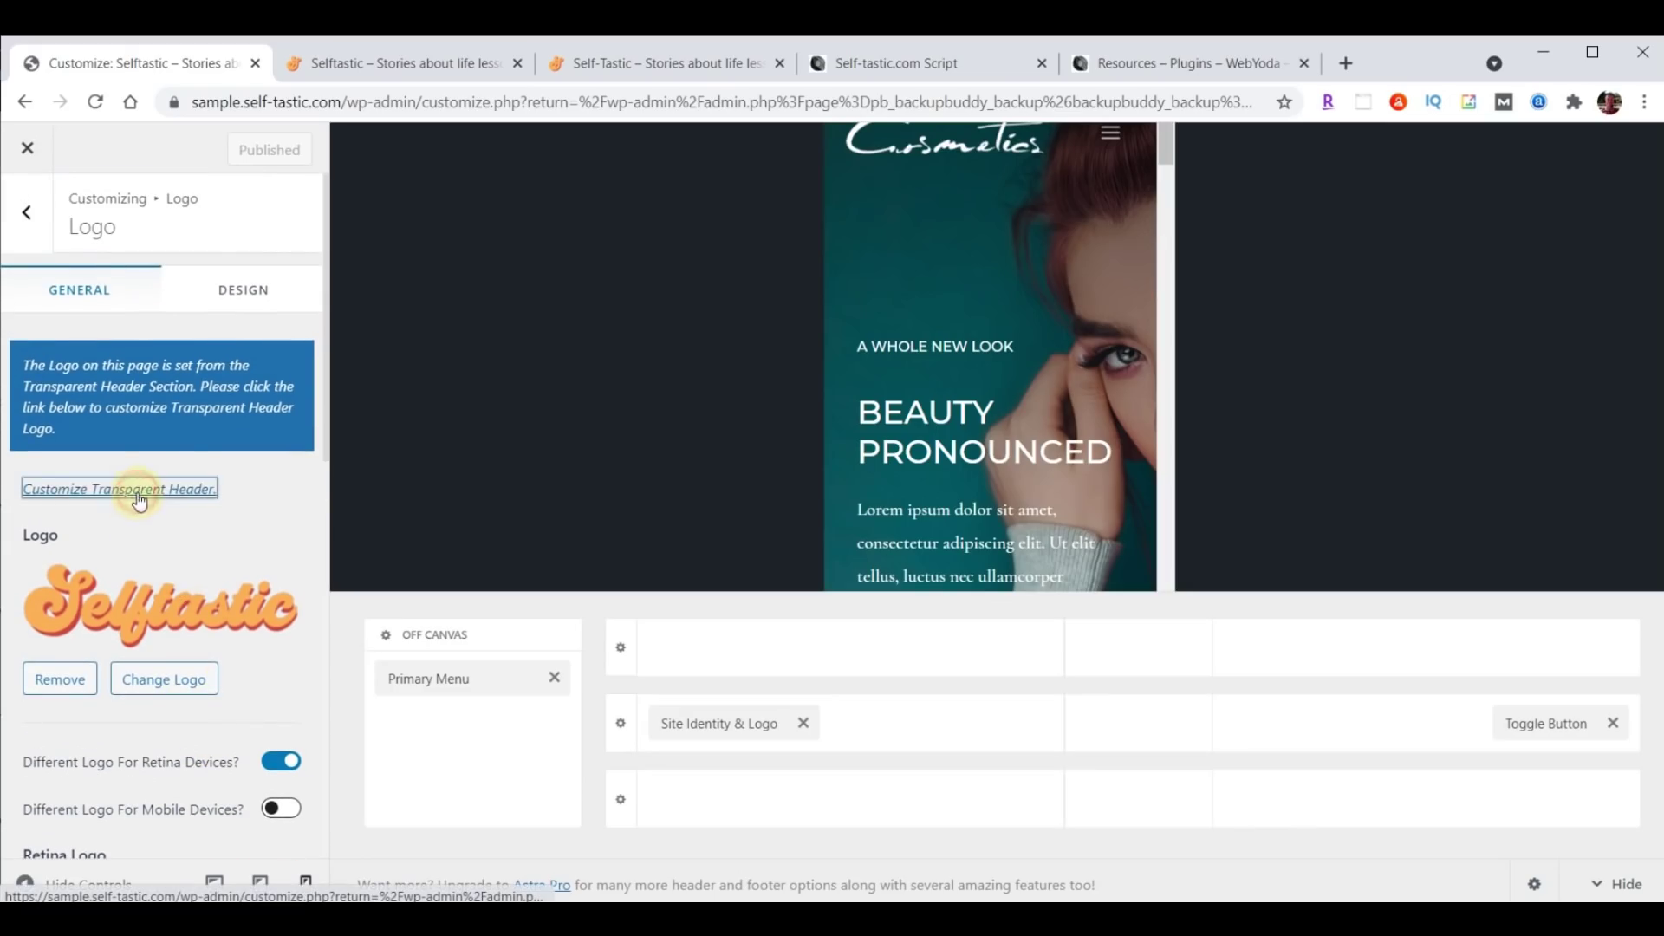
scroll(160, 481, down, 3)
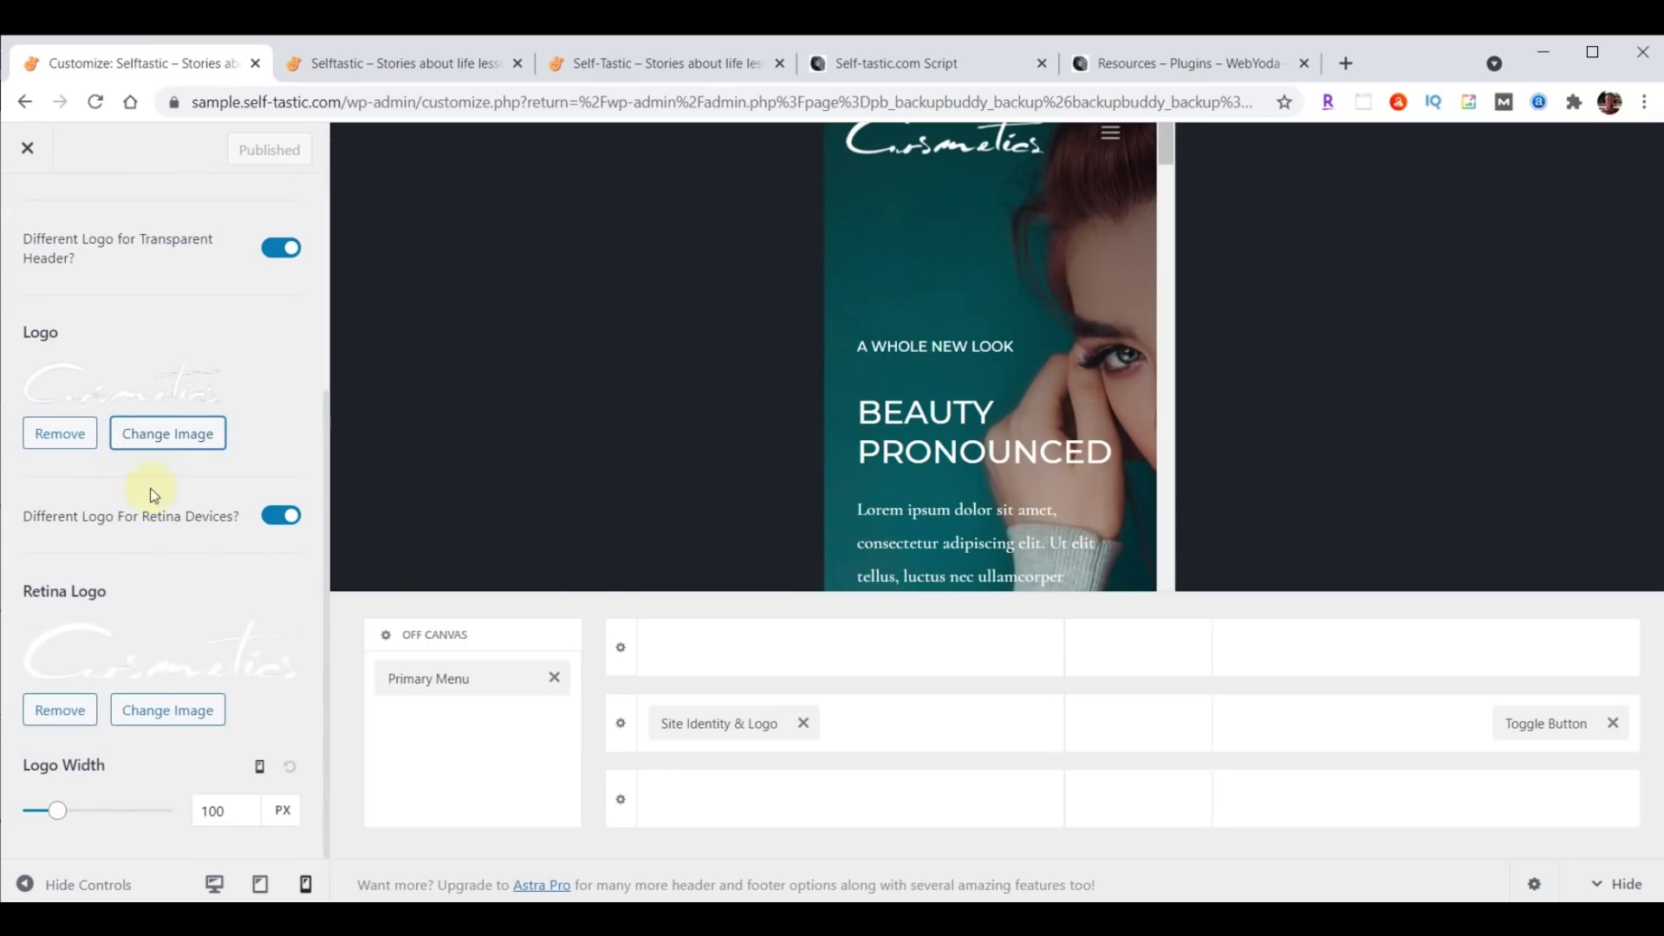
click(171, 442)
click(411, 421)
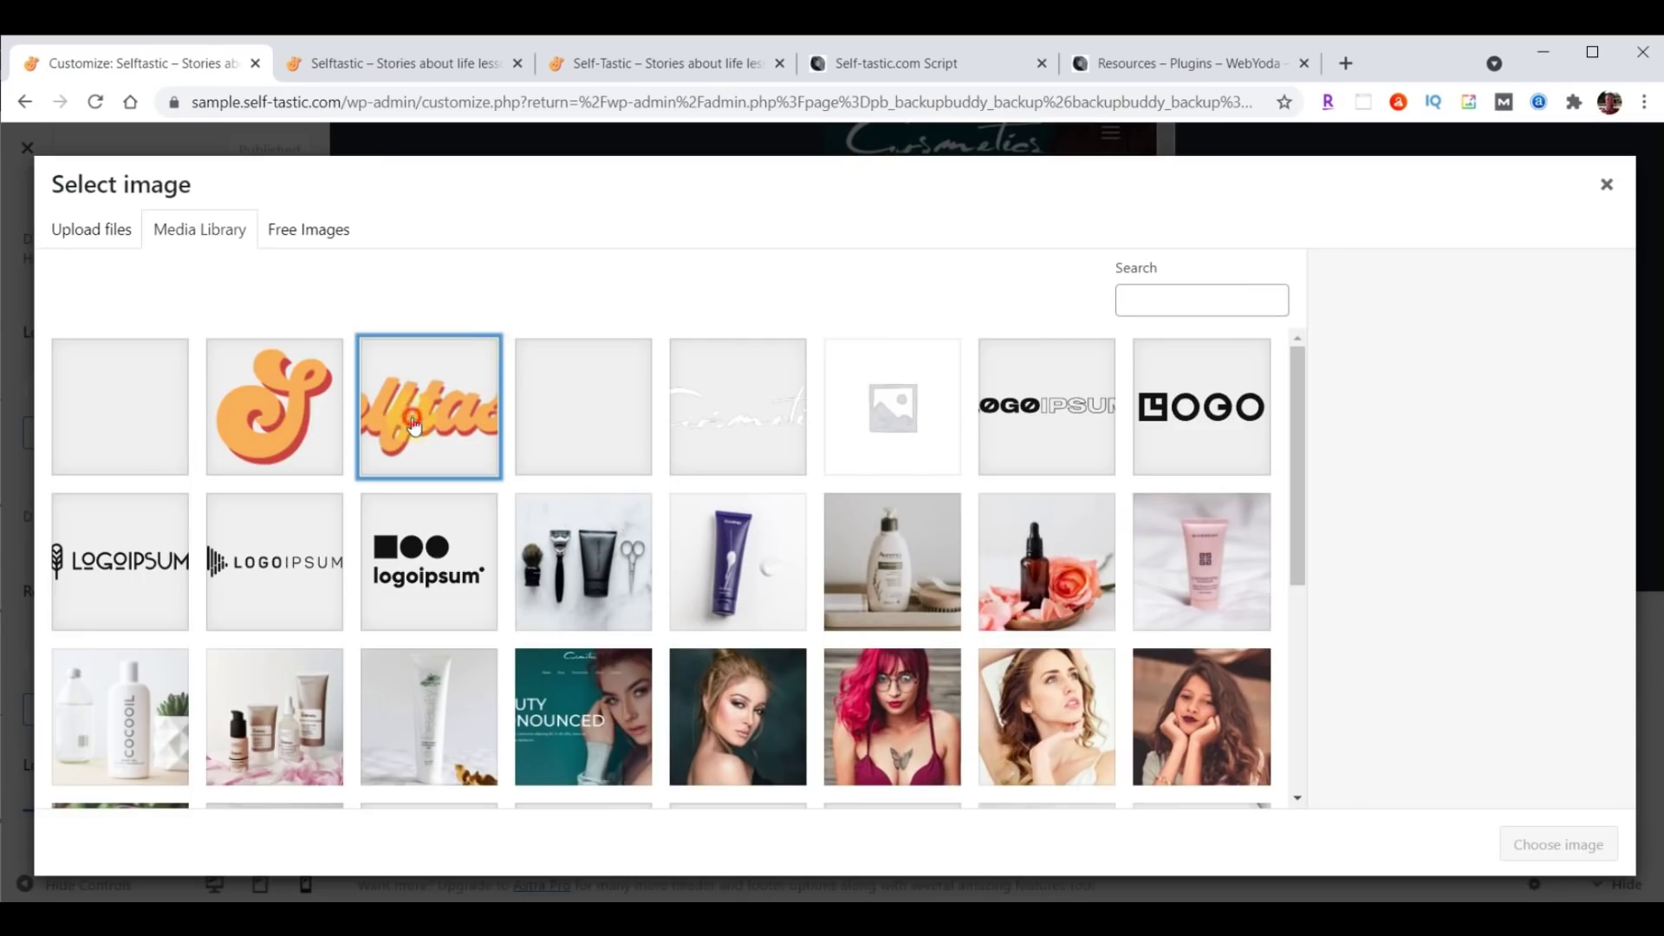
click(1564, 860)
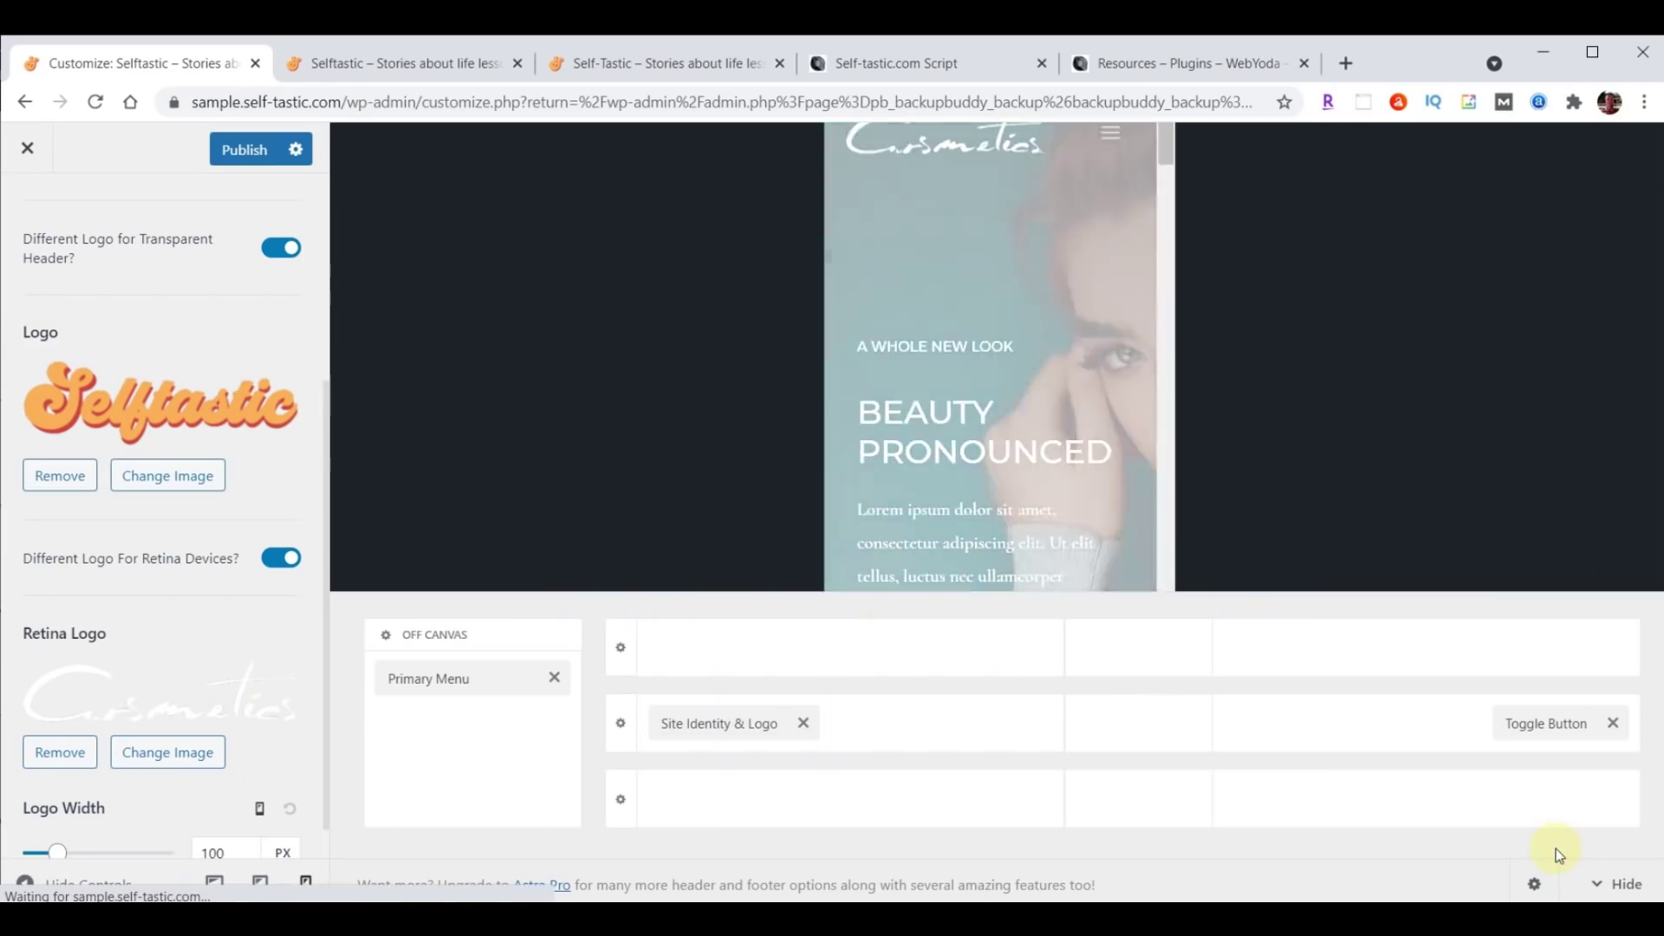
click(165, 753)
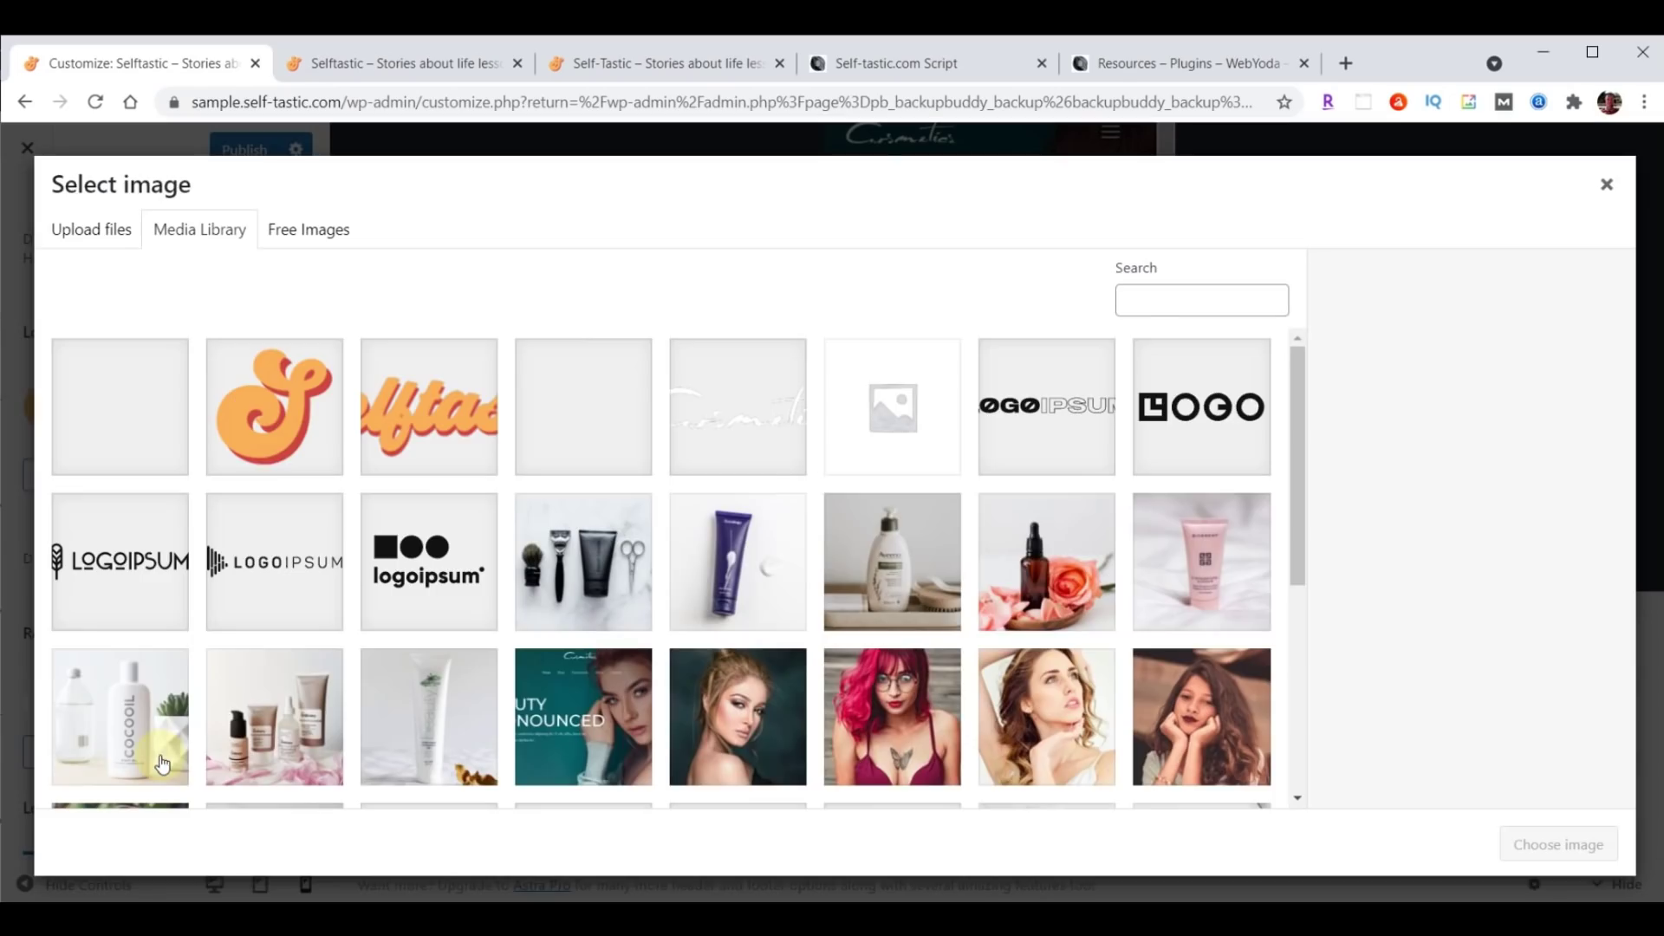
click(381, 444)
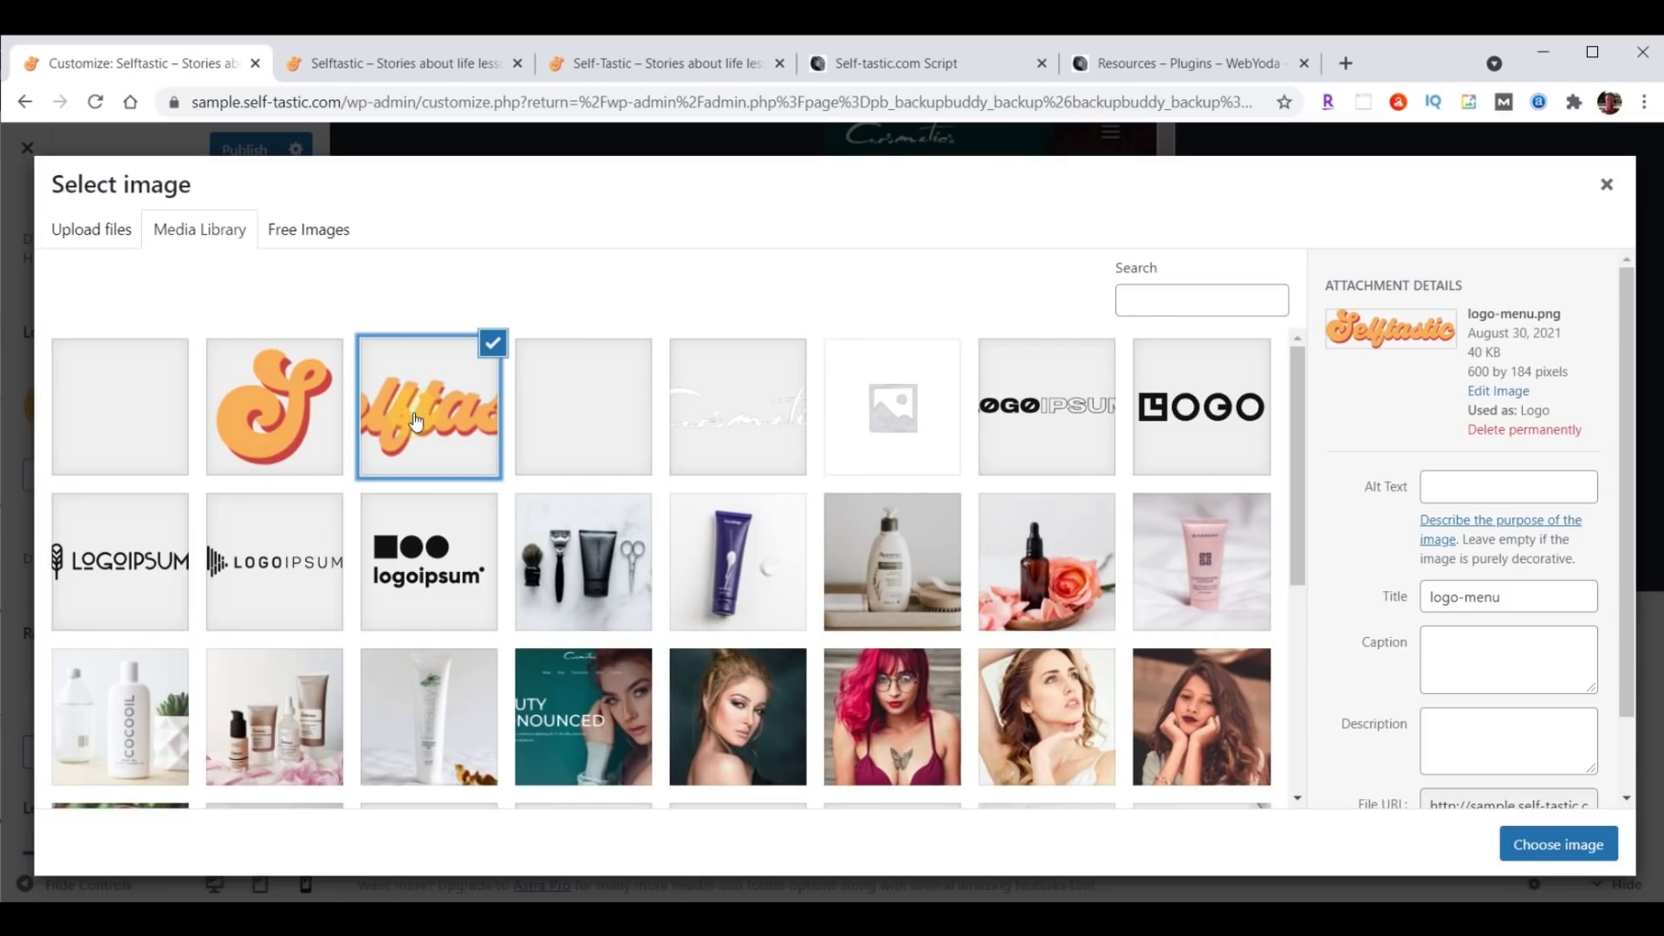
click(1549, 851)
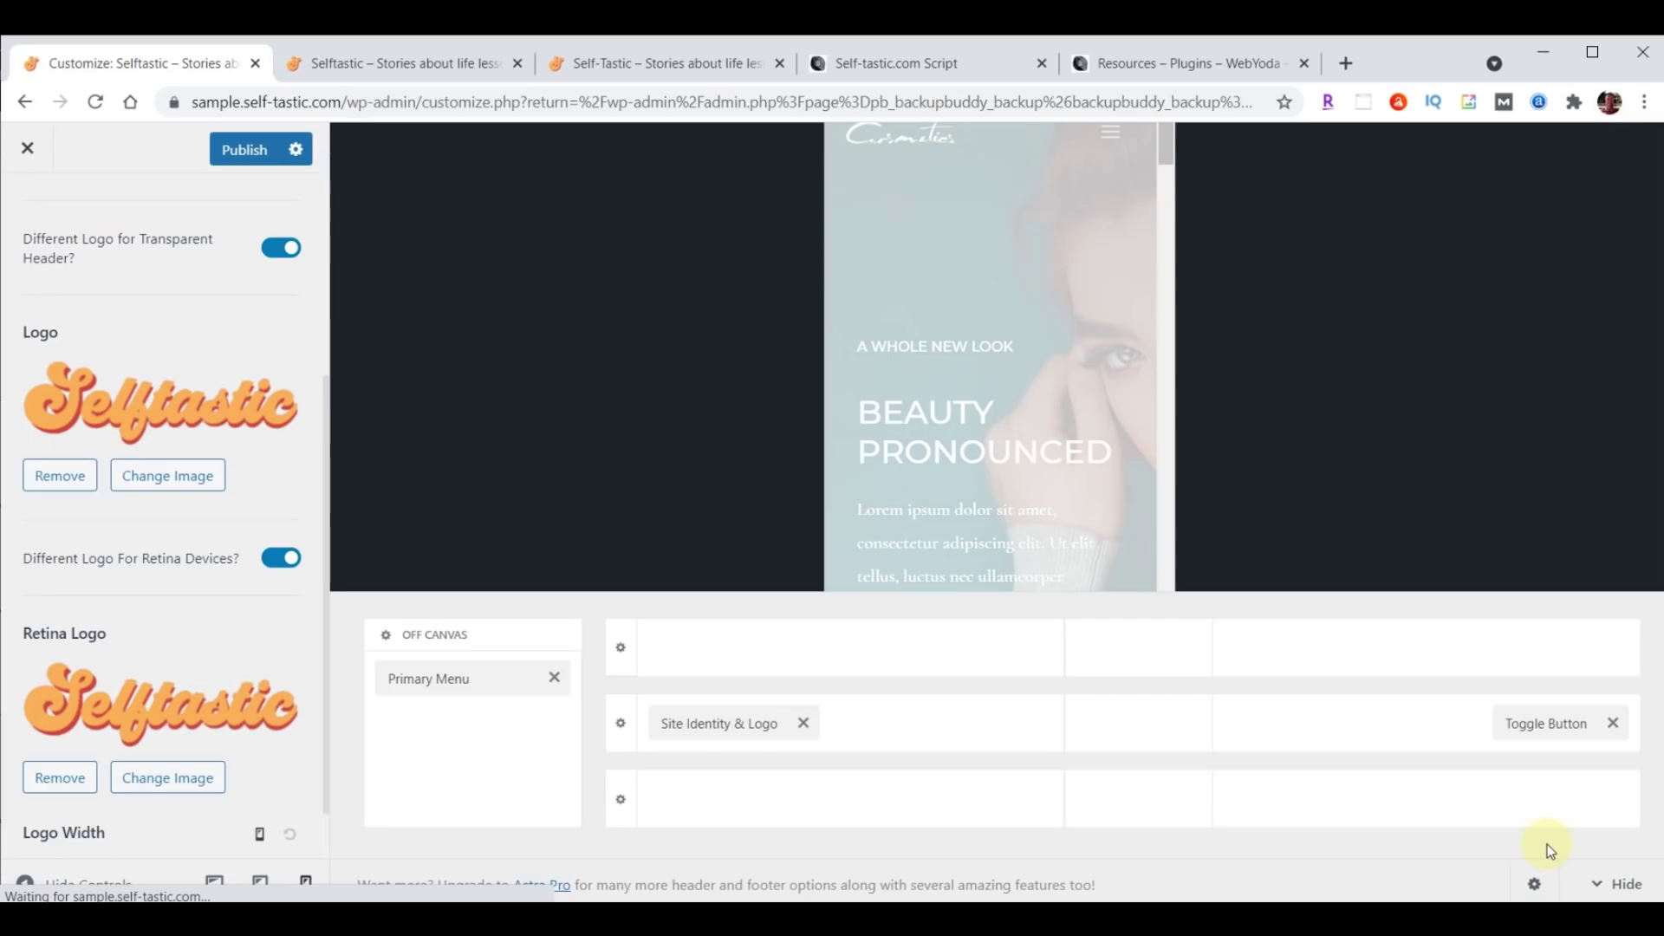
Set the logo width to 230 px desktop, 200 px tablet, 180 px mobile, and publish.
scroll(199, 549, down, 1)
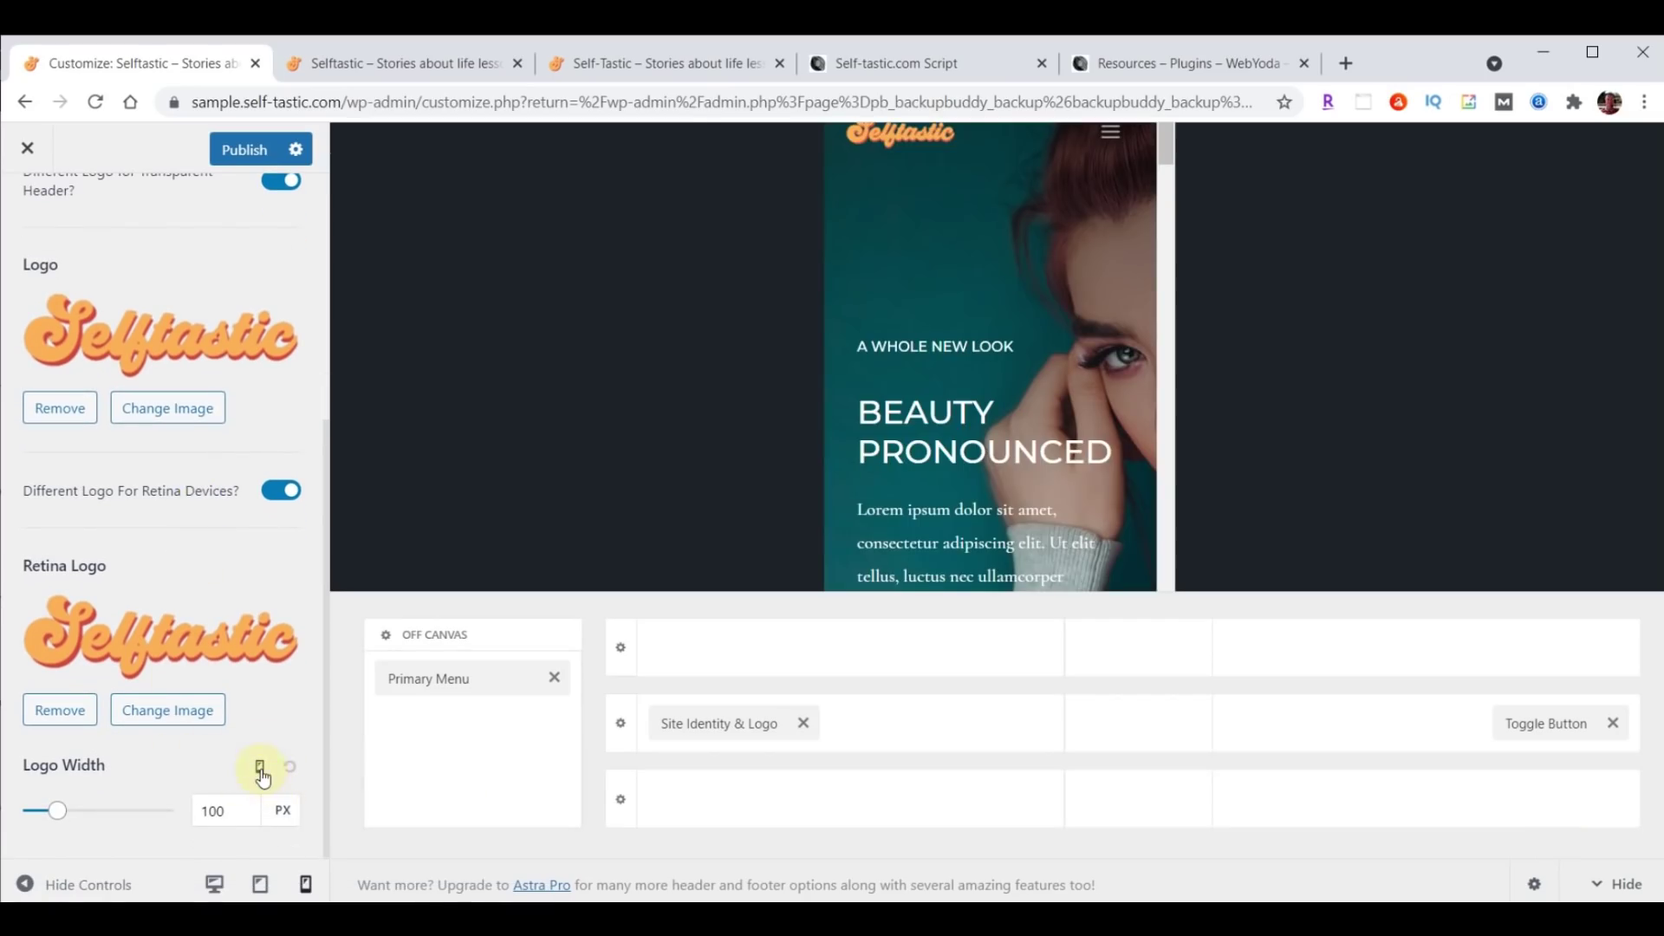
click(259, 767)
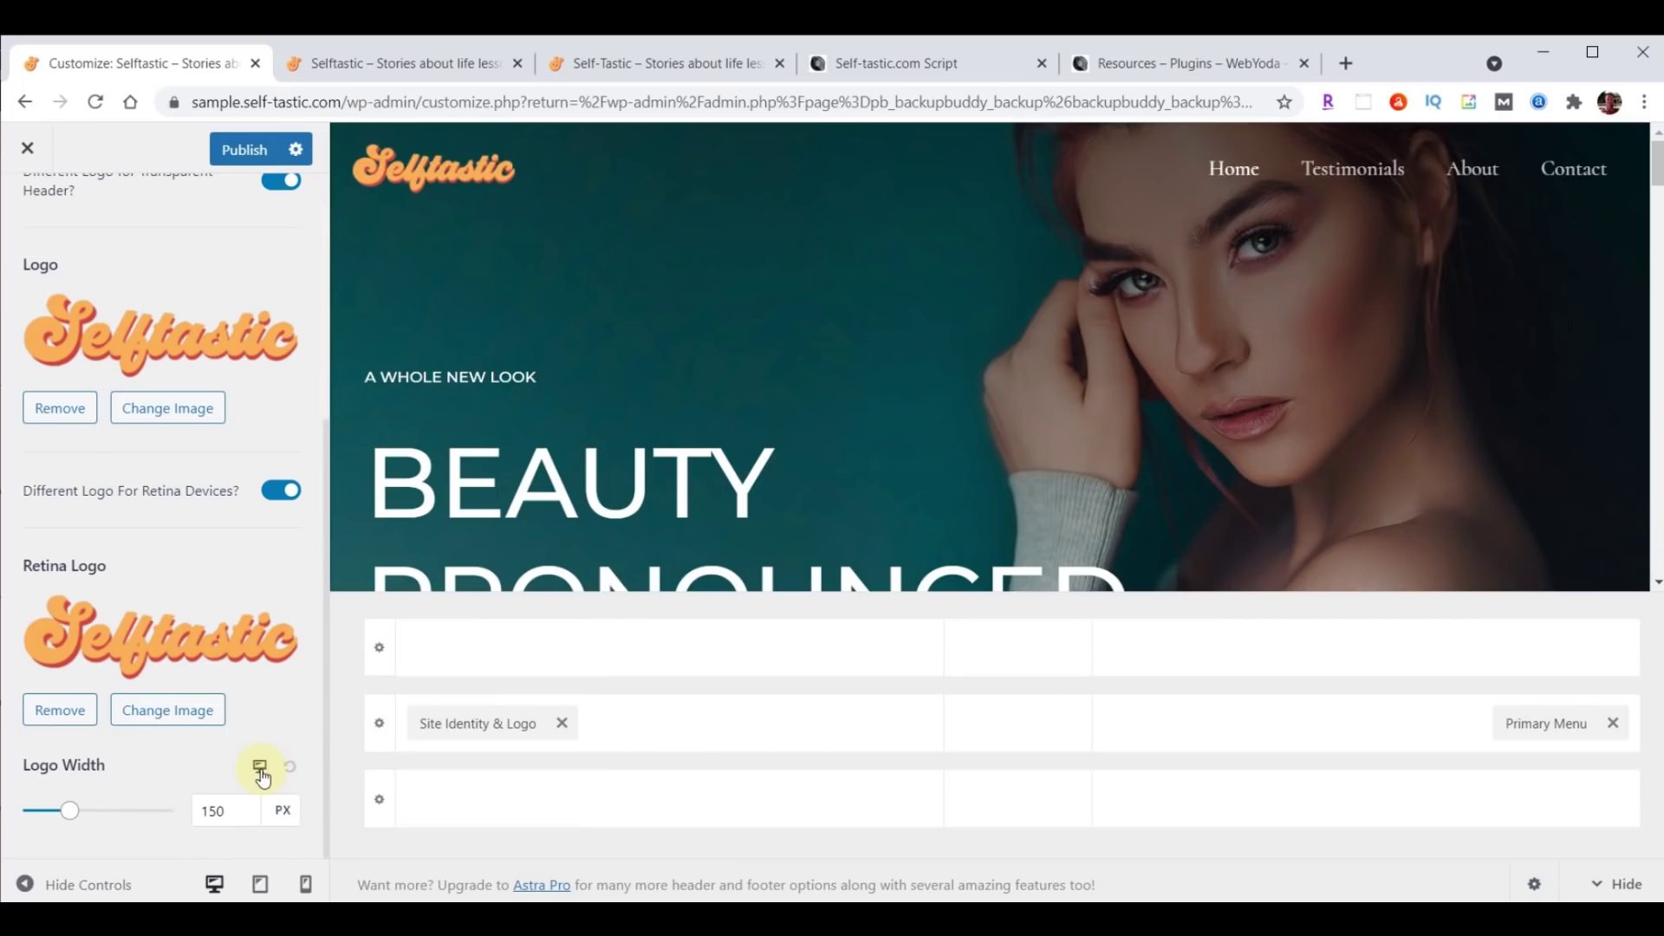
double_click(215, 810)
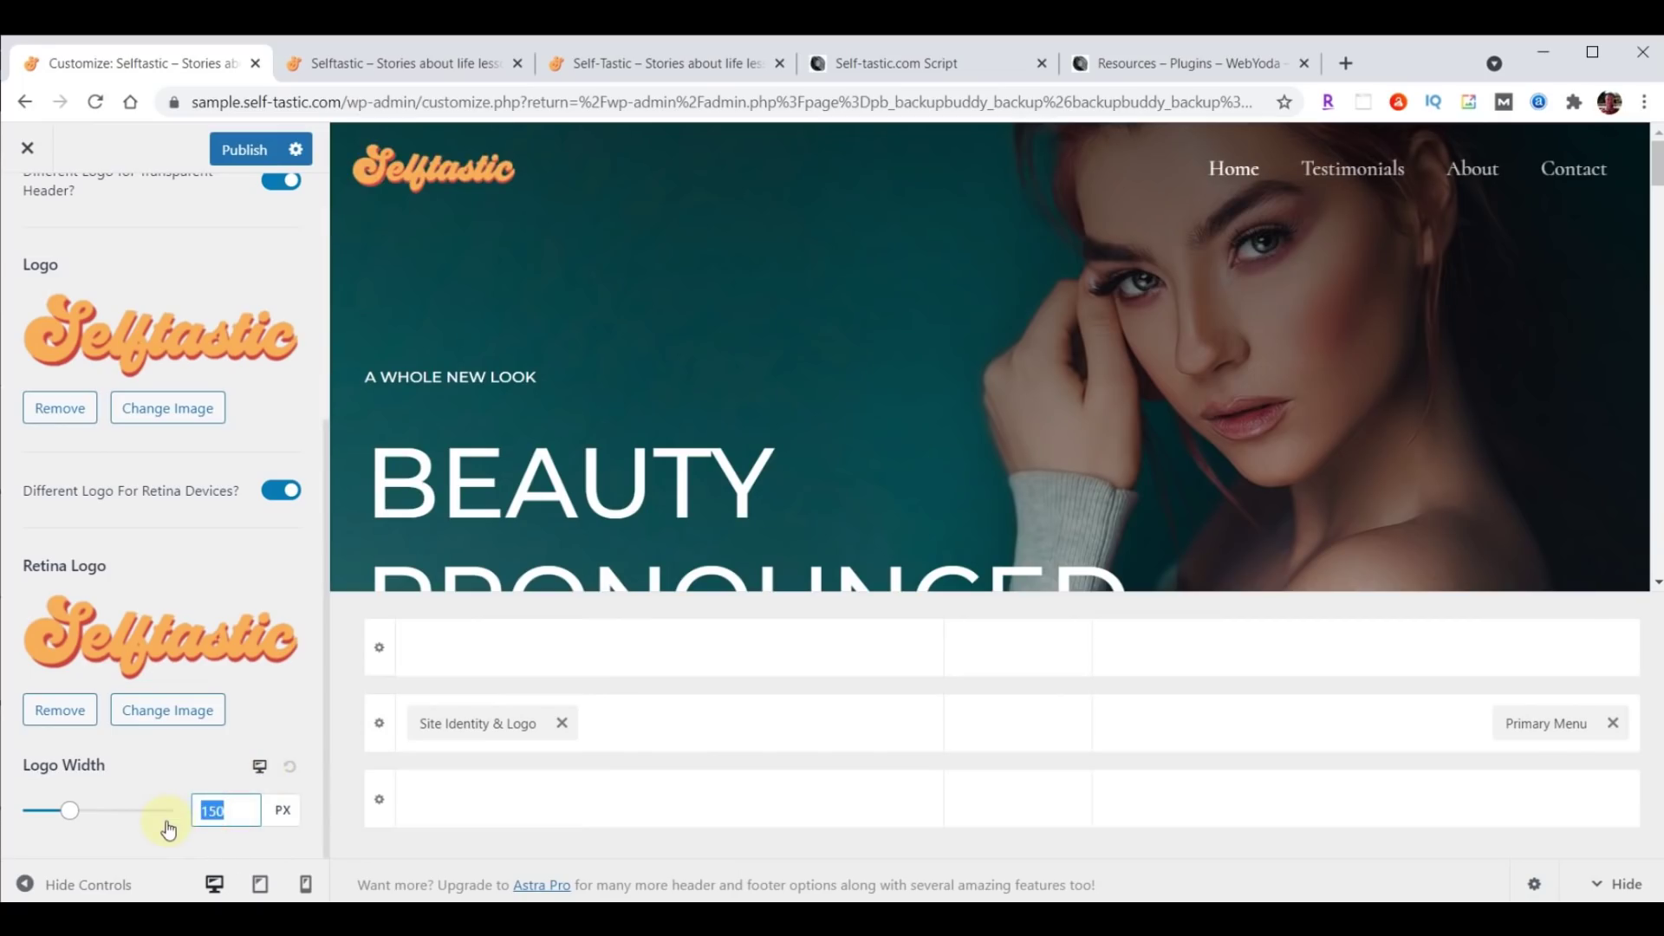
text(230)
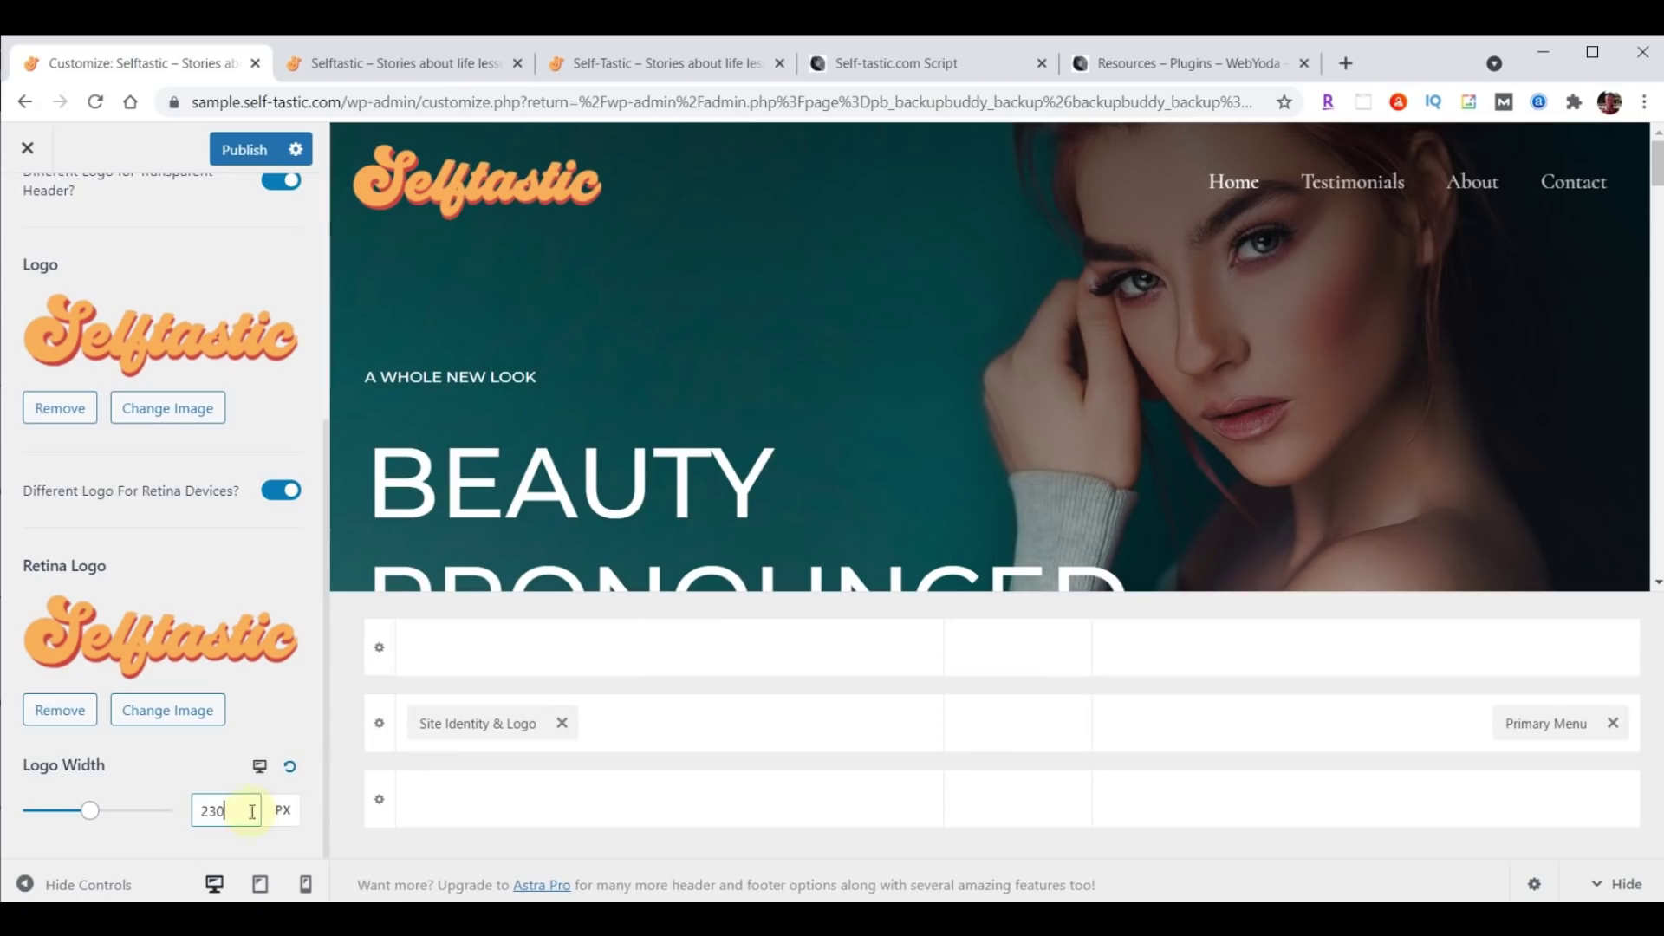
click(259, 766)
double_click(212, 810)
text(200)
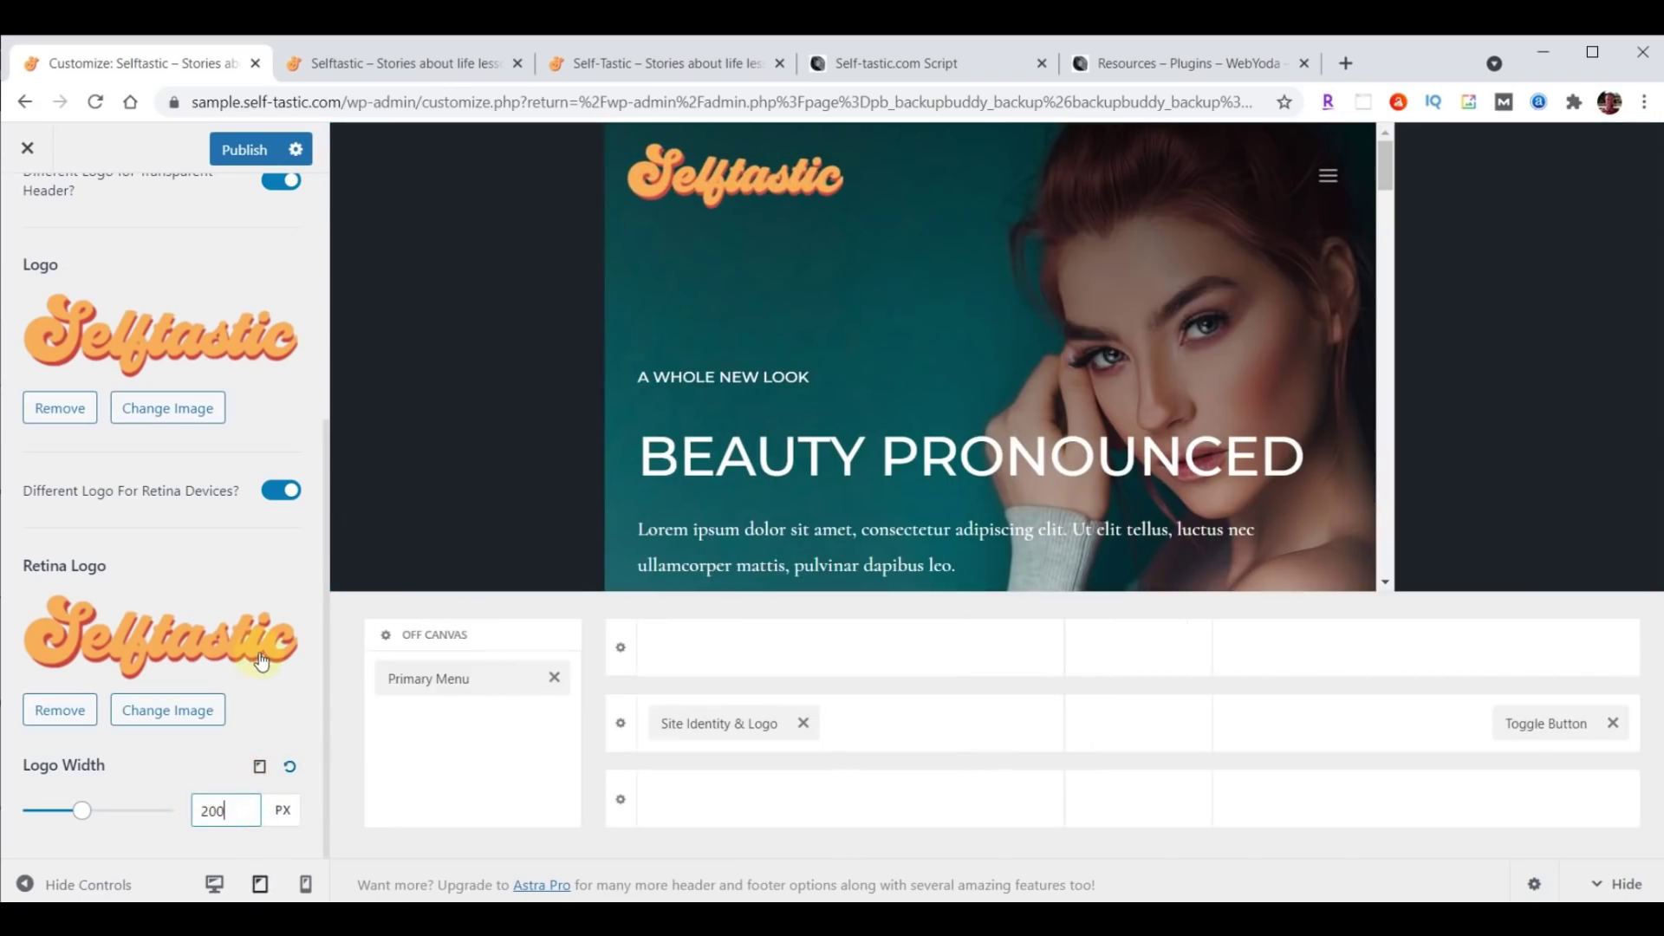
click(259, 767)
double_click(198, 810)
text(180)
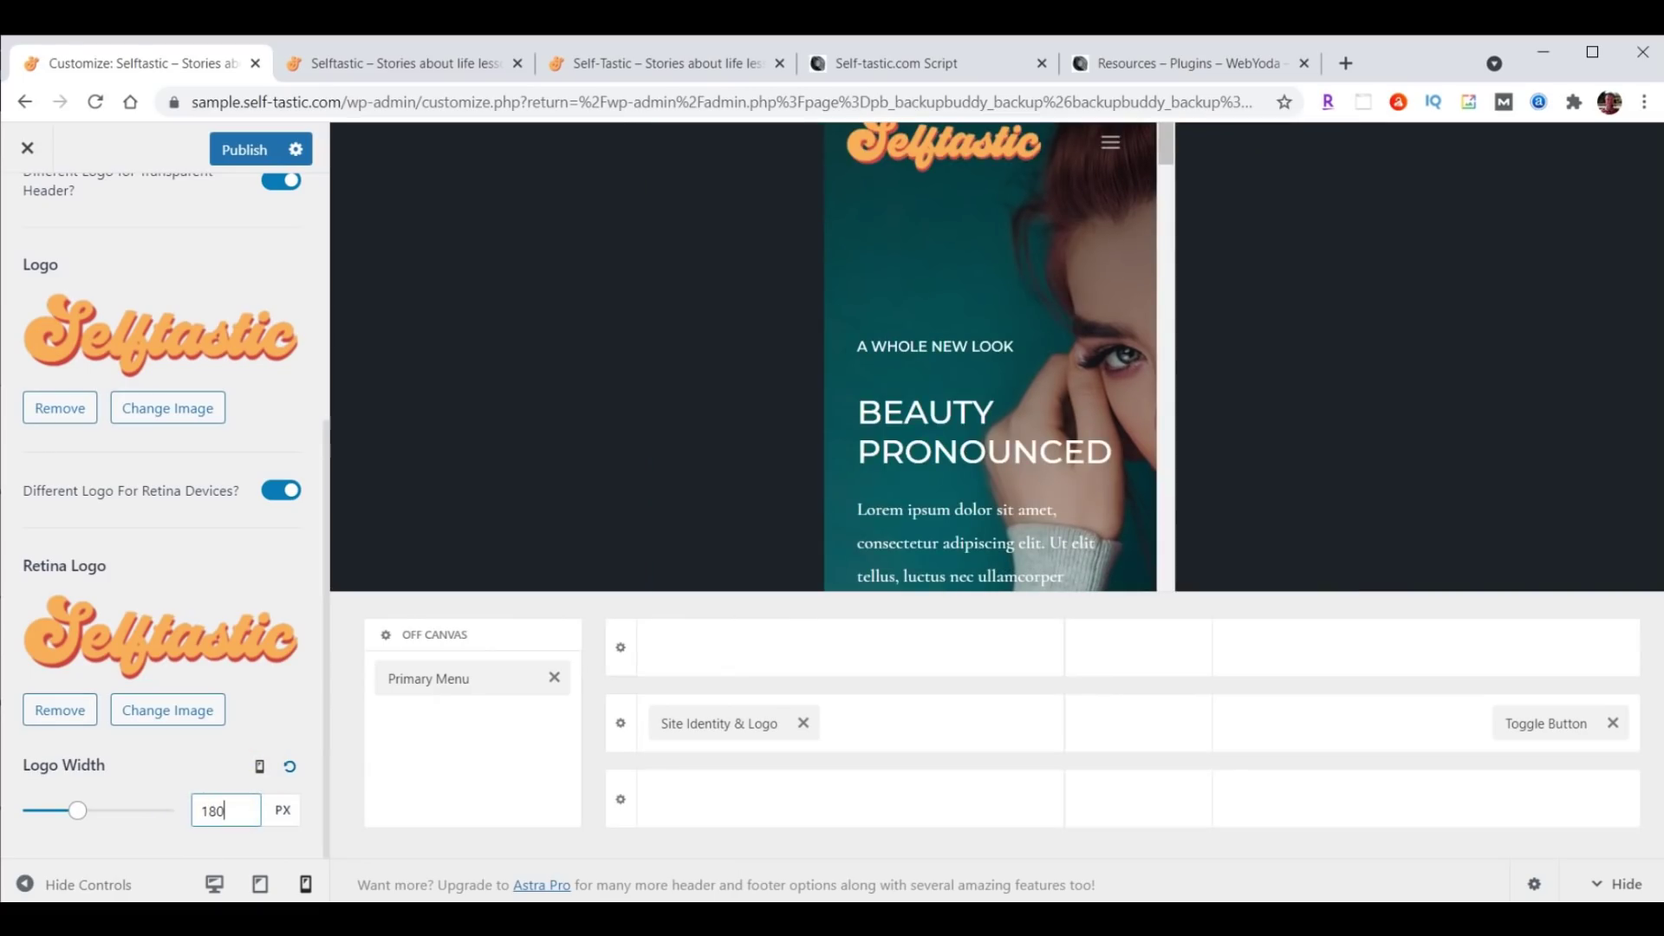
click(242, 156)
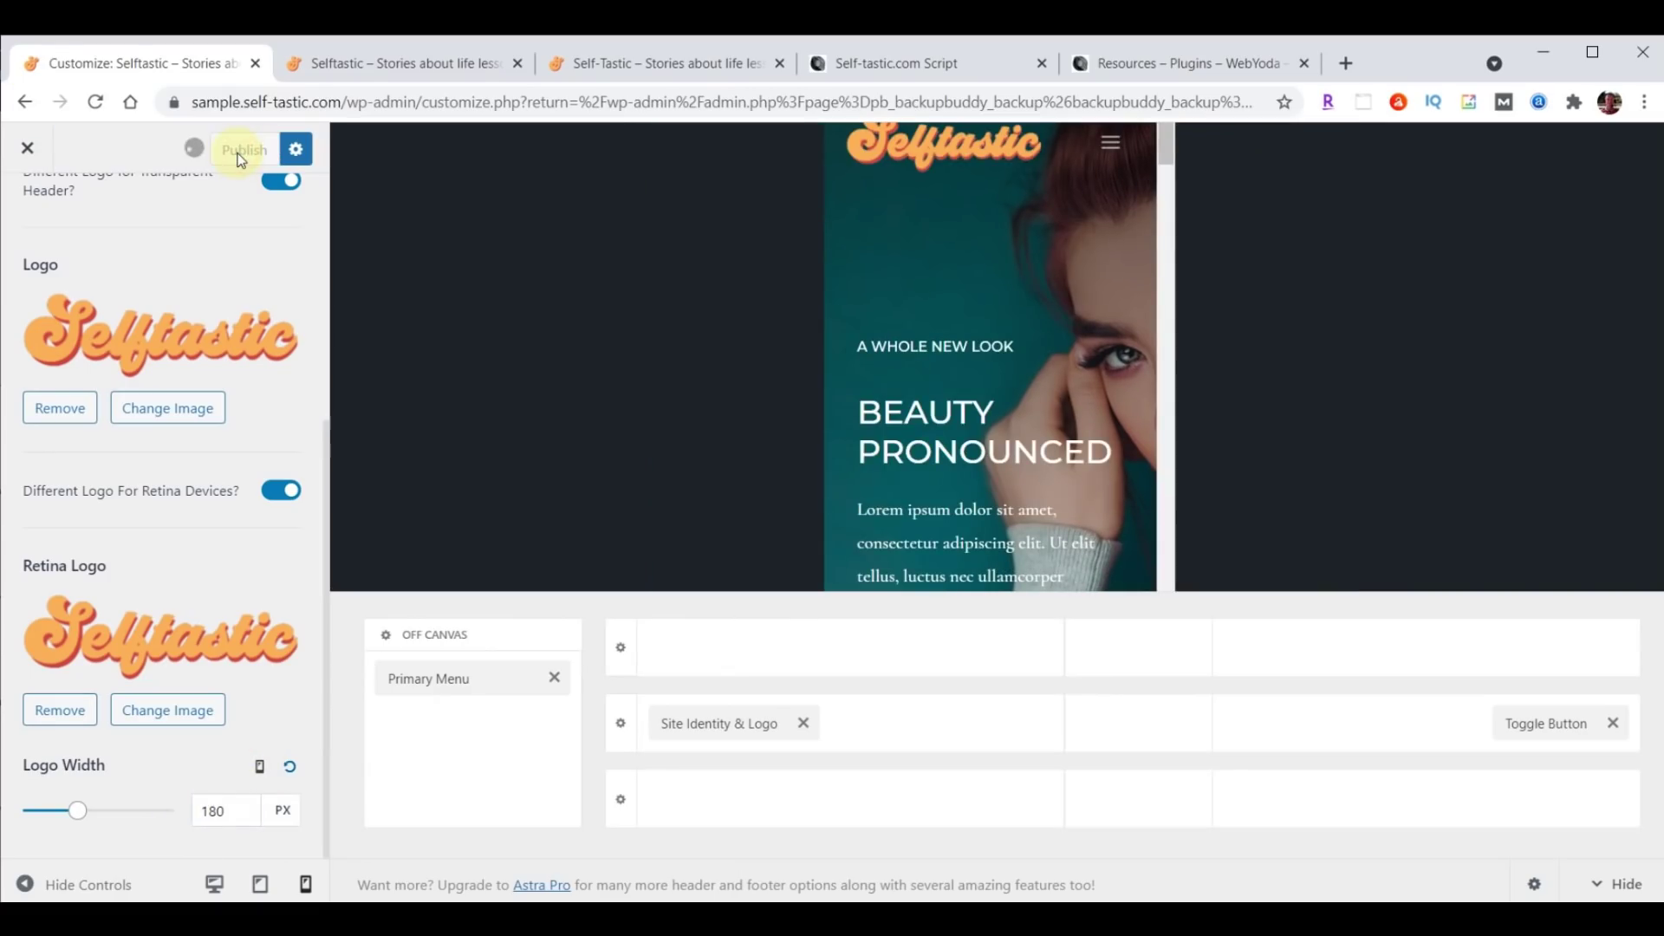
click(327, 63)
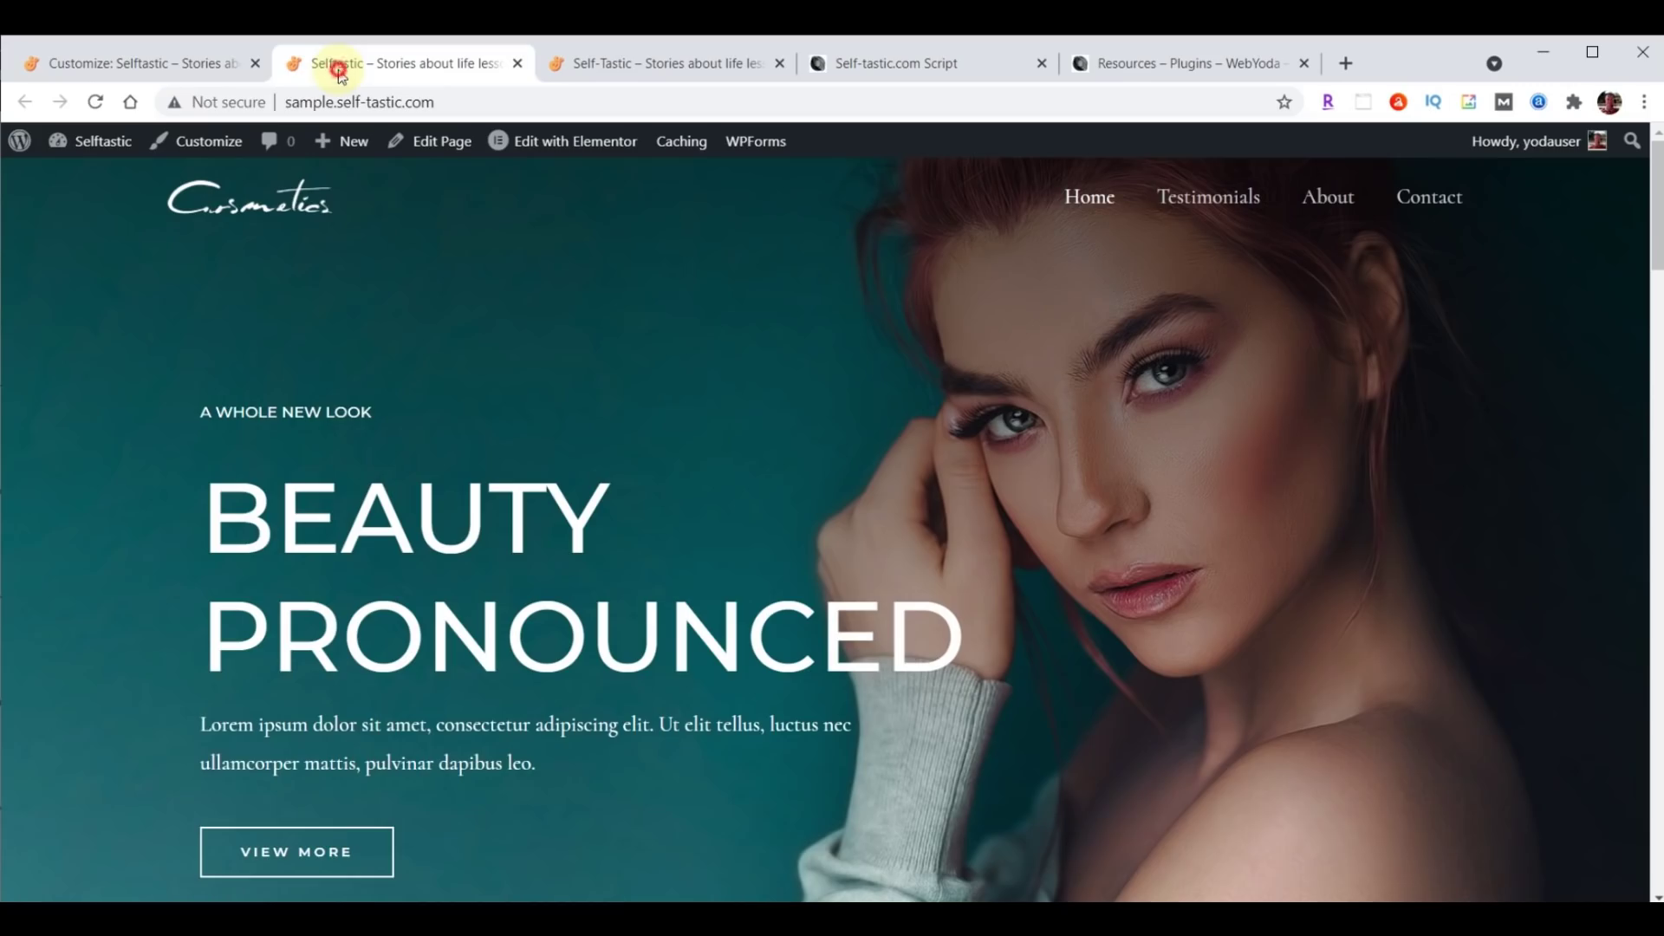
click(96, 102)
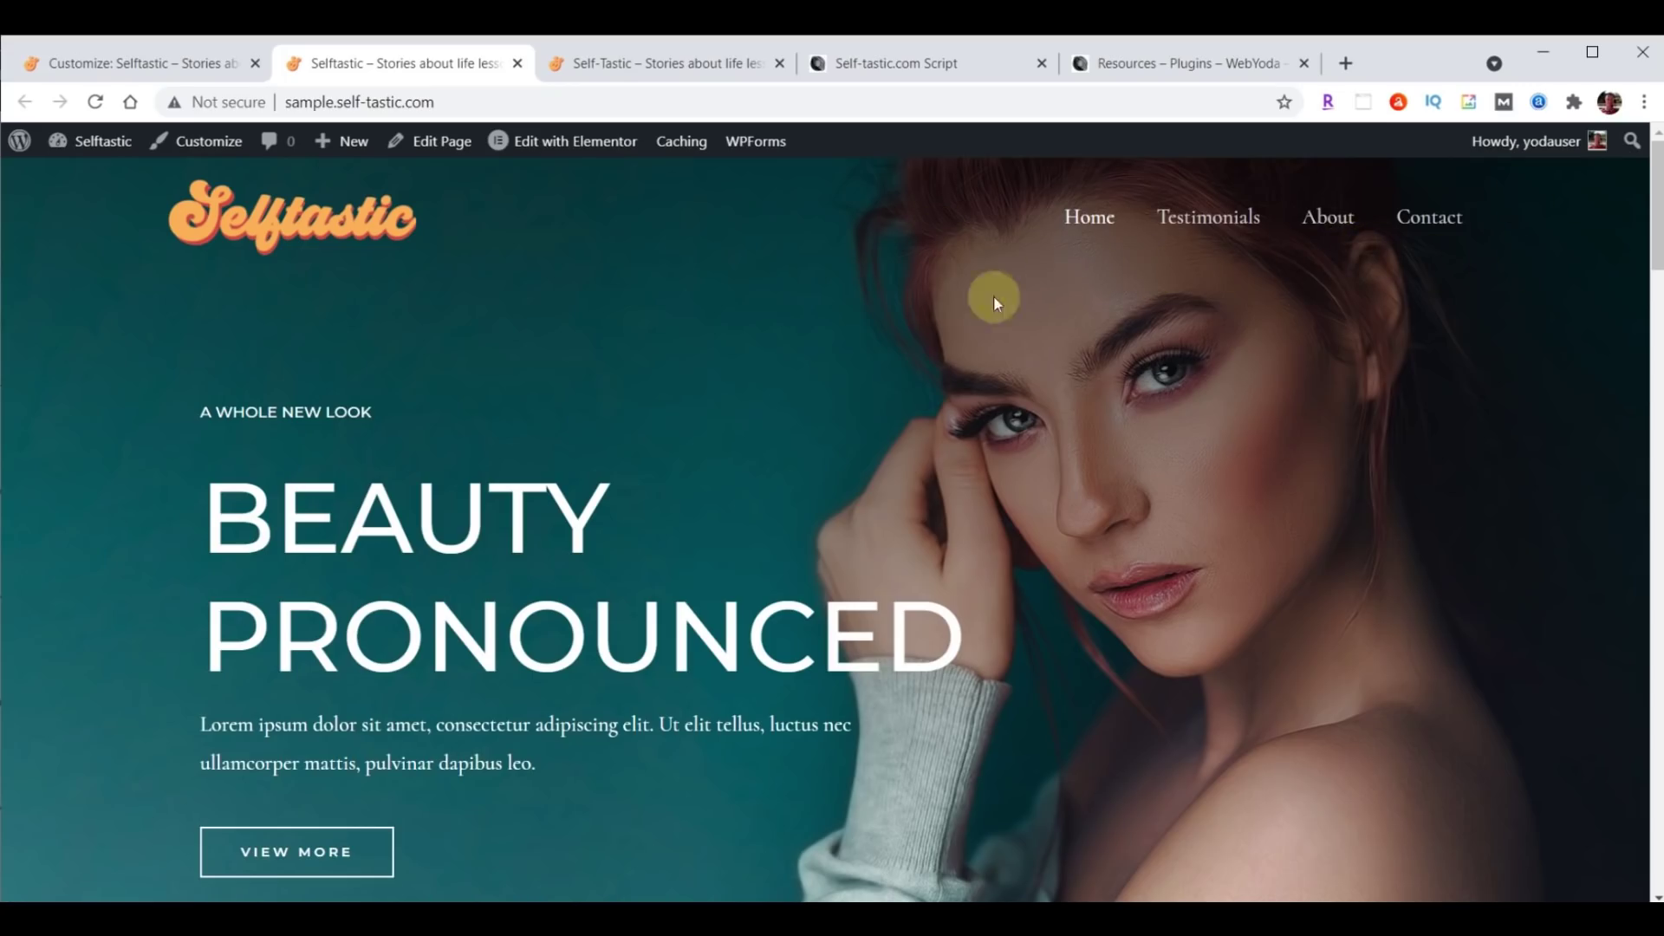
click(137, 64)
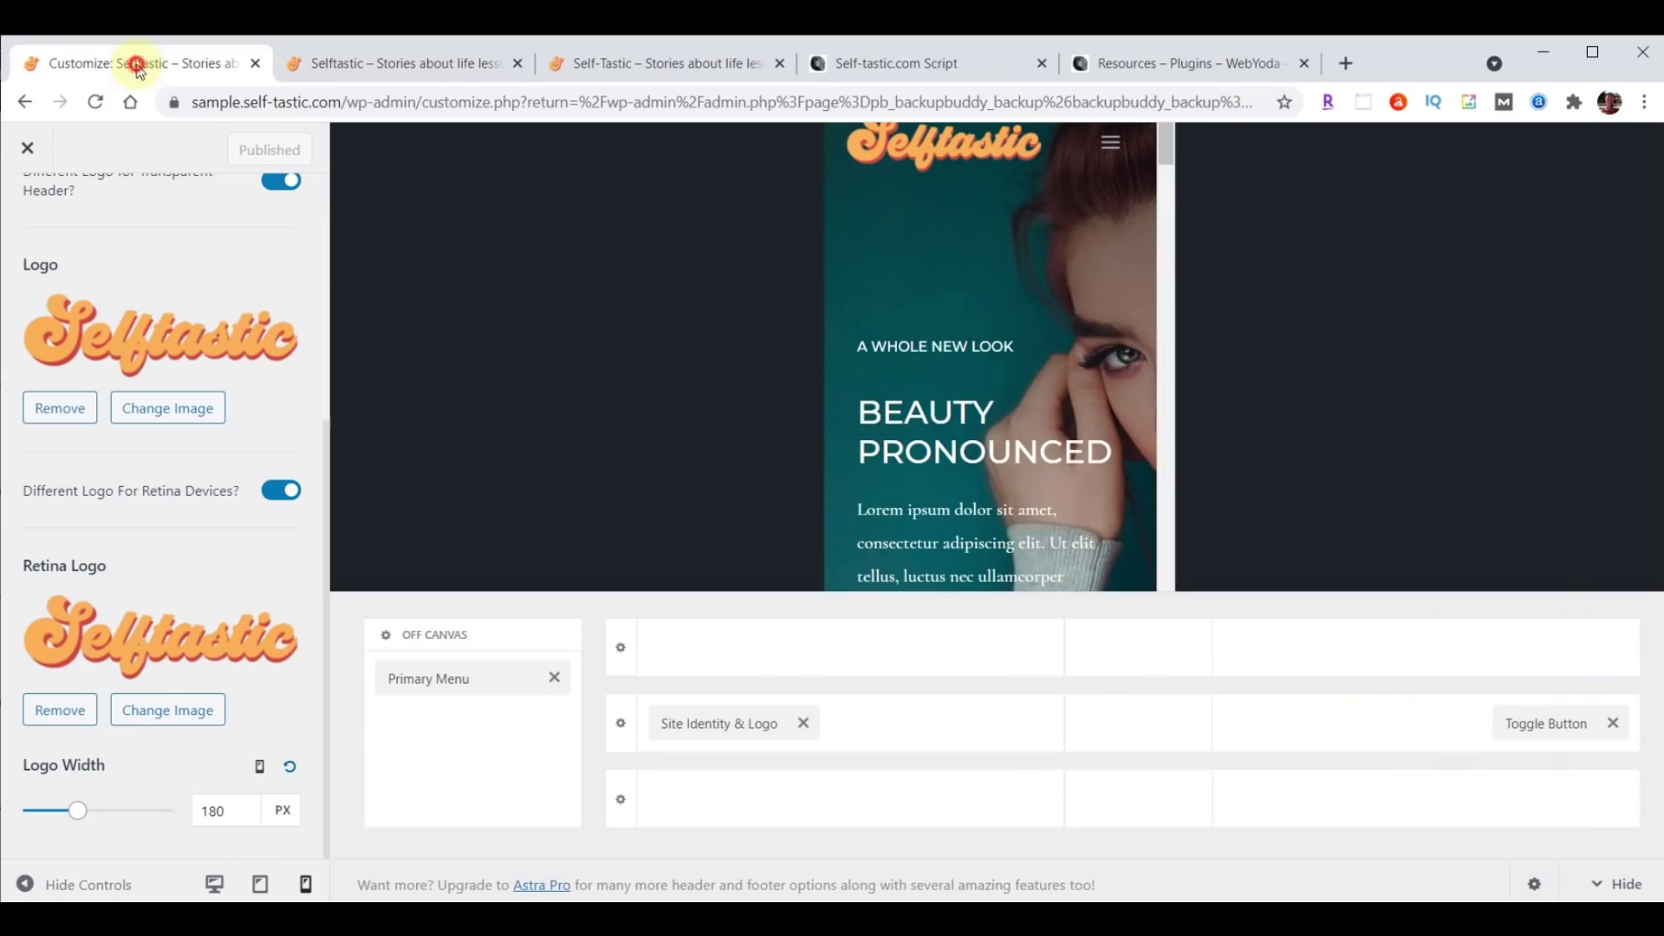
Close the Customizer to get back to BackupBuddy's Create Backup page.
click(26, 149)
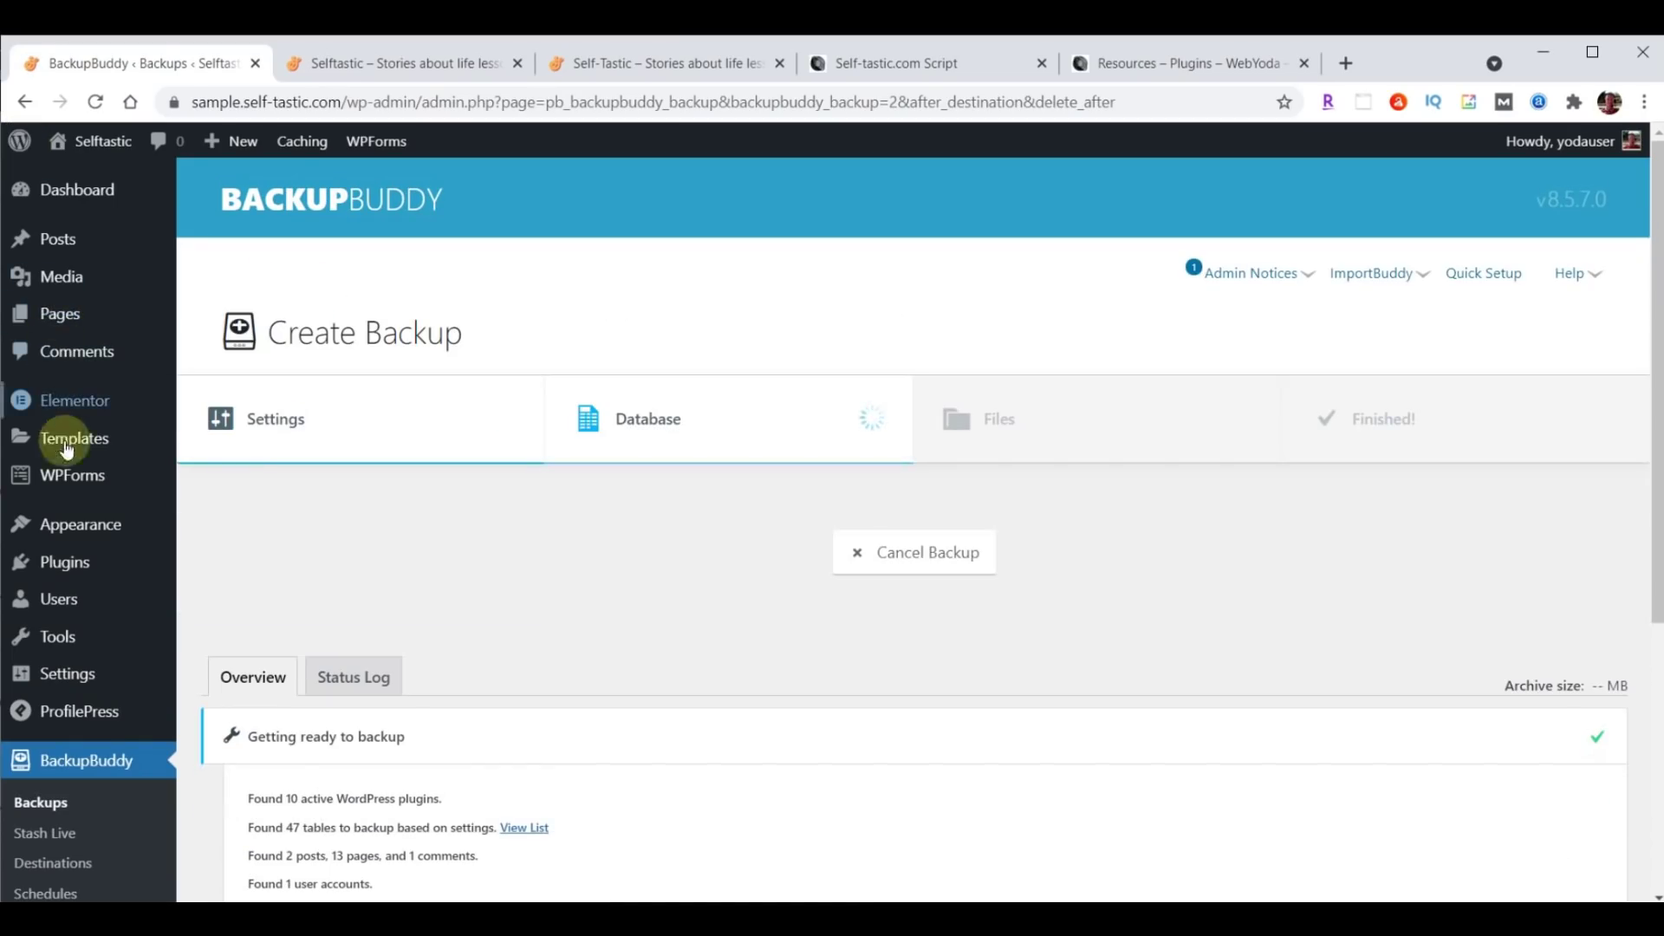
mouse_move(67, 523)
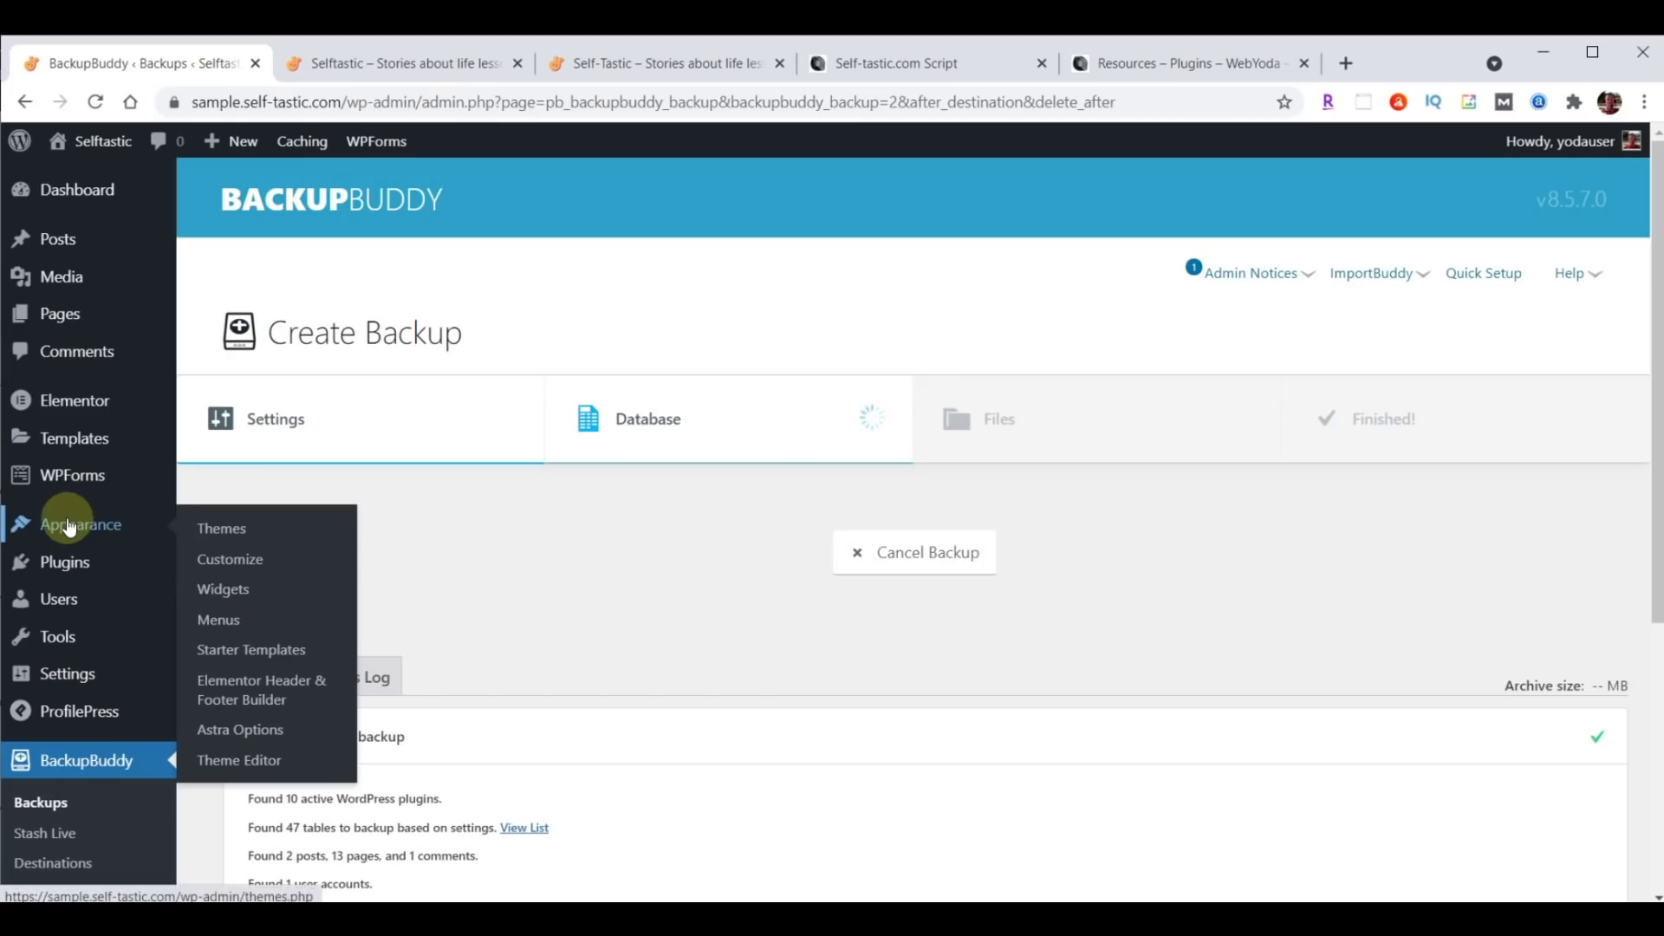
Reach the Menu Font settings in the Header Builder's Primary Menu design options.
click(228, 560)
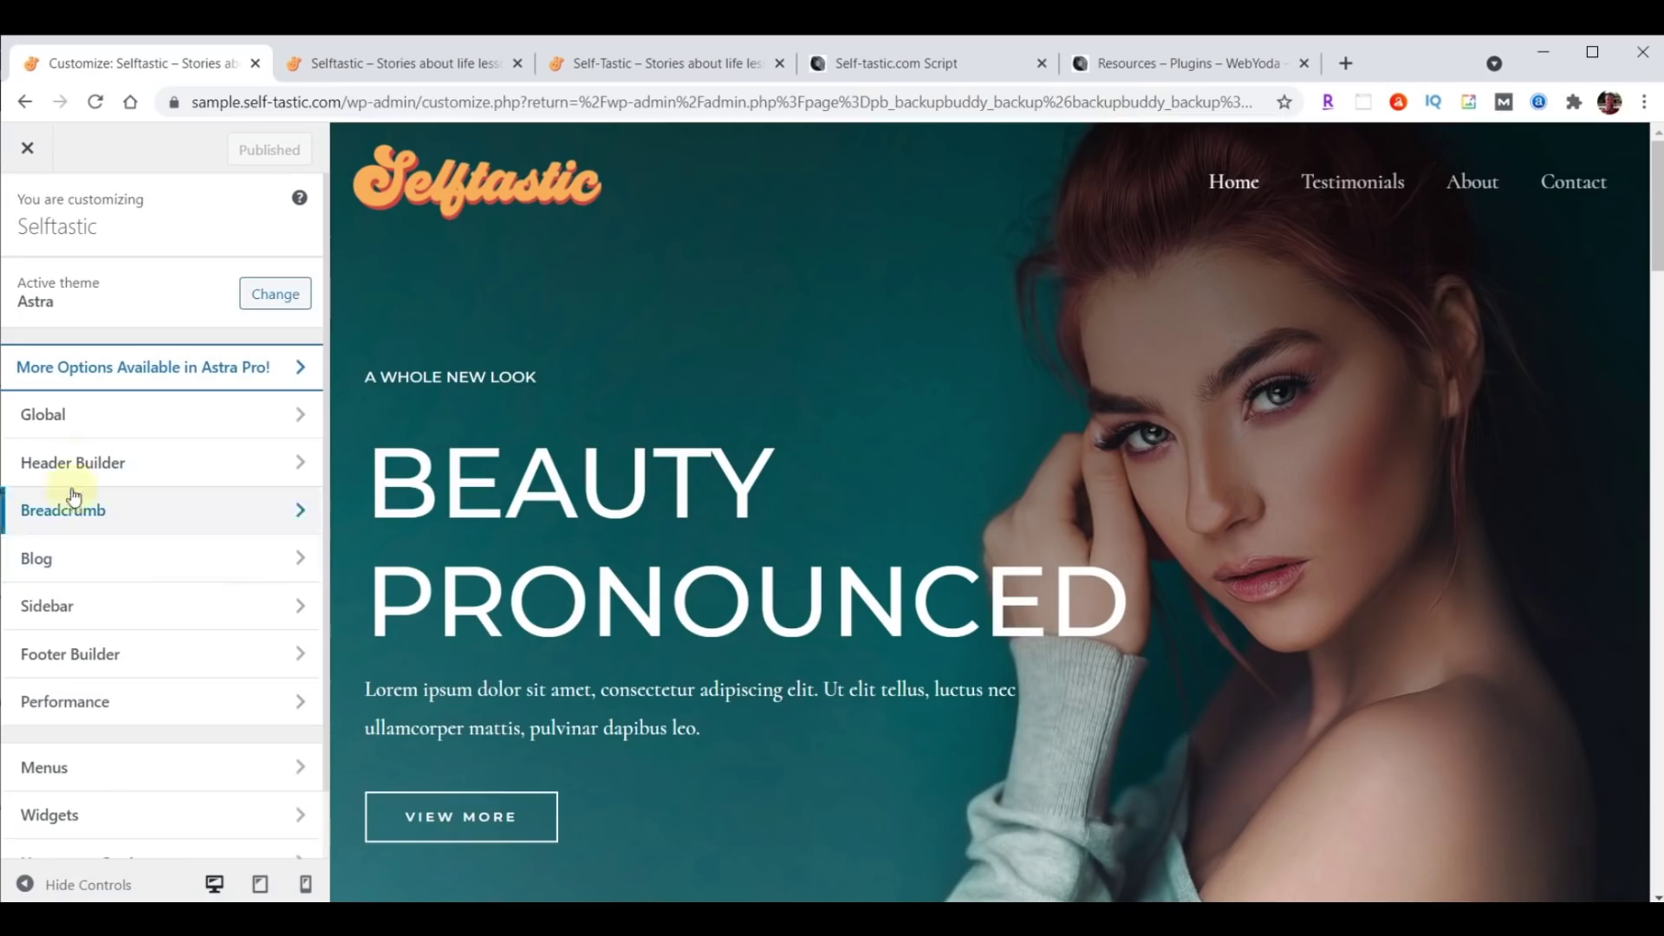
click(75, 461)
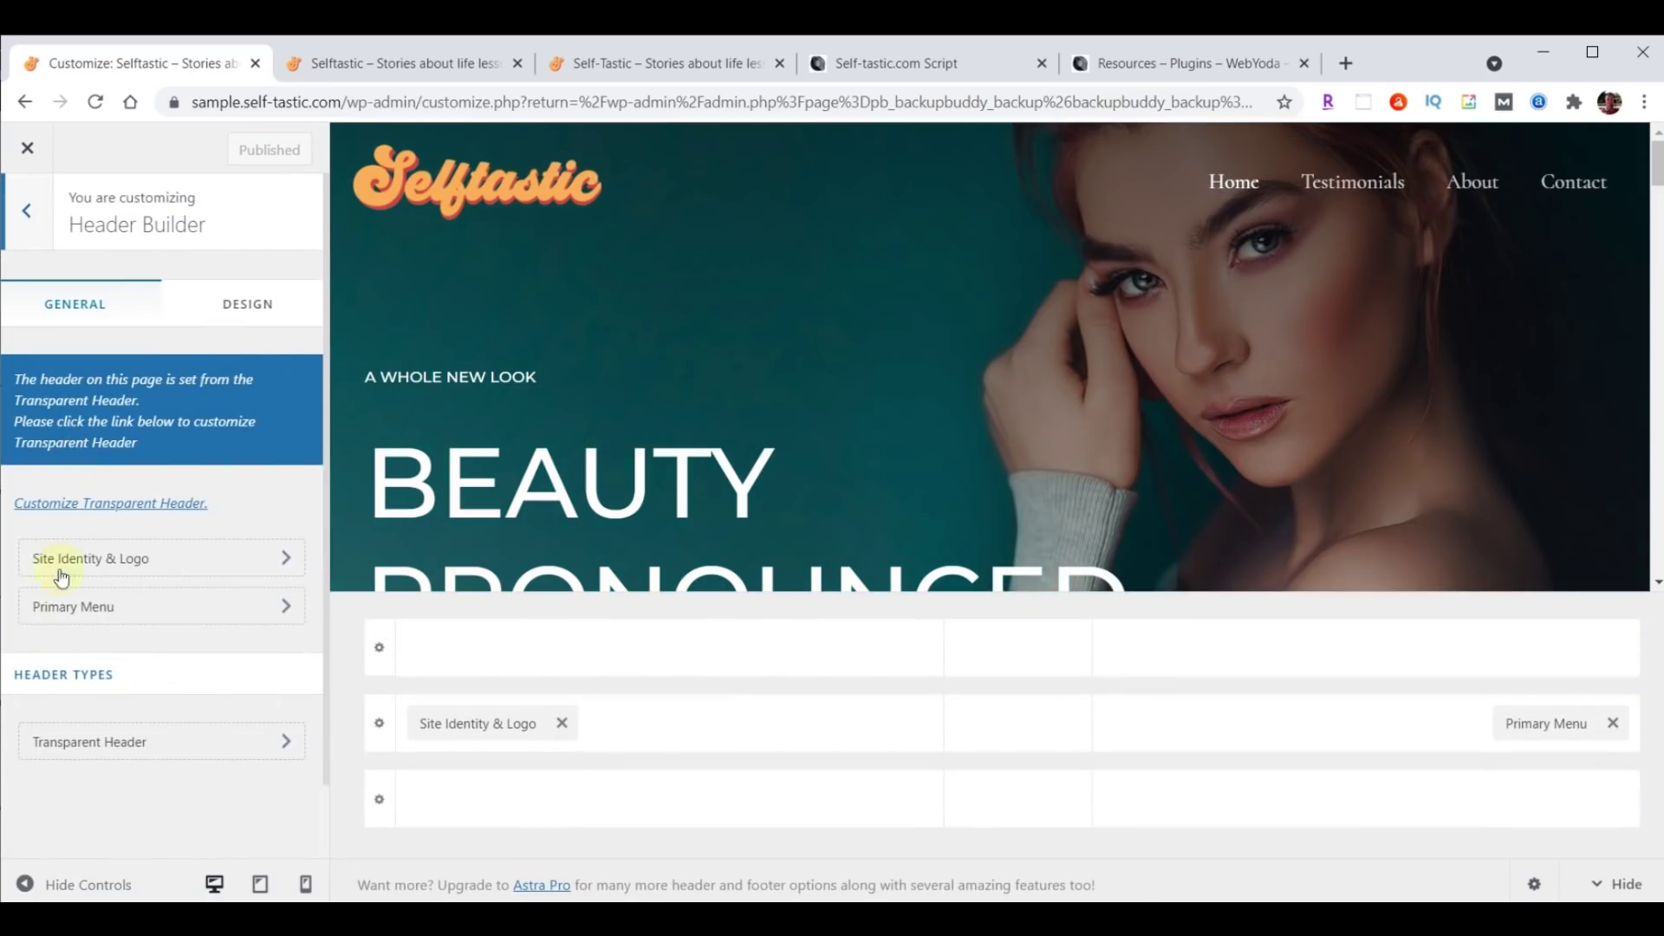
click(93, 609)
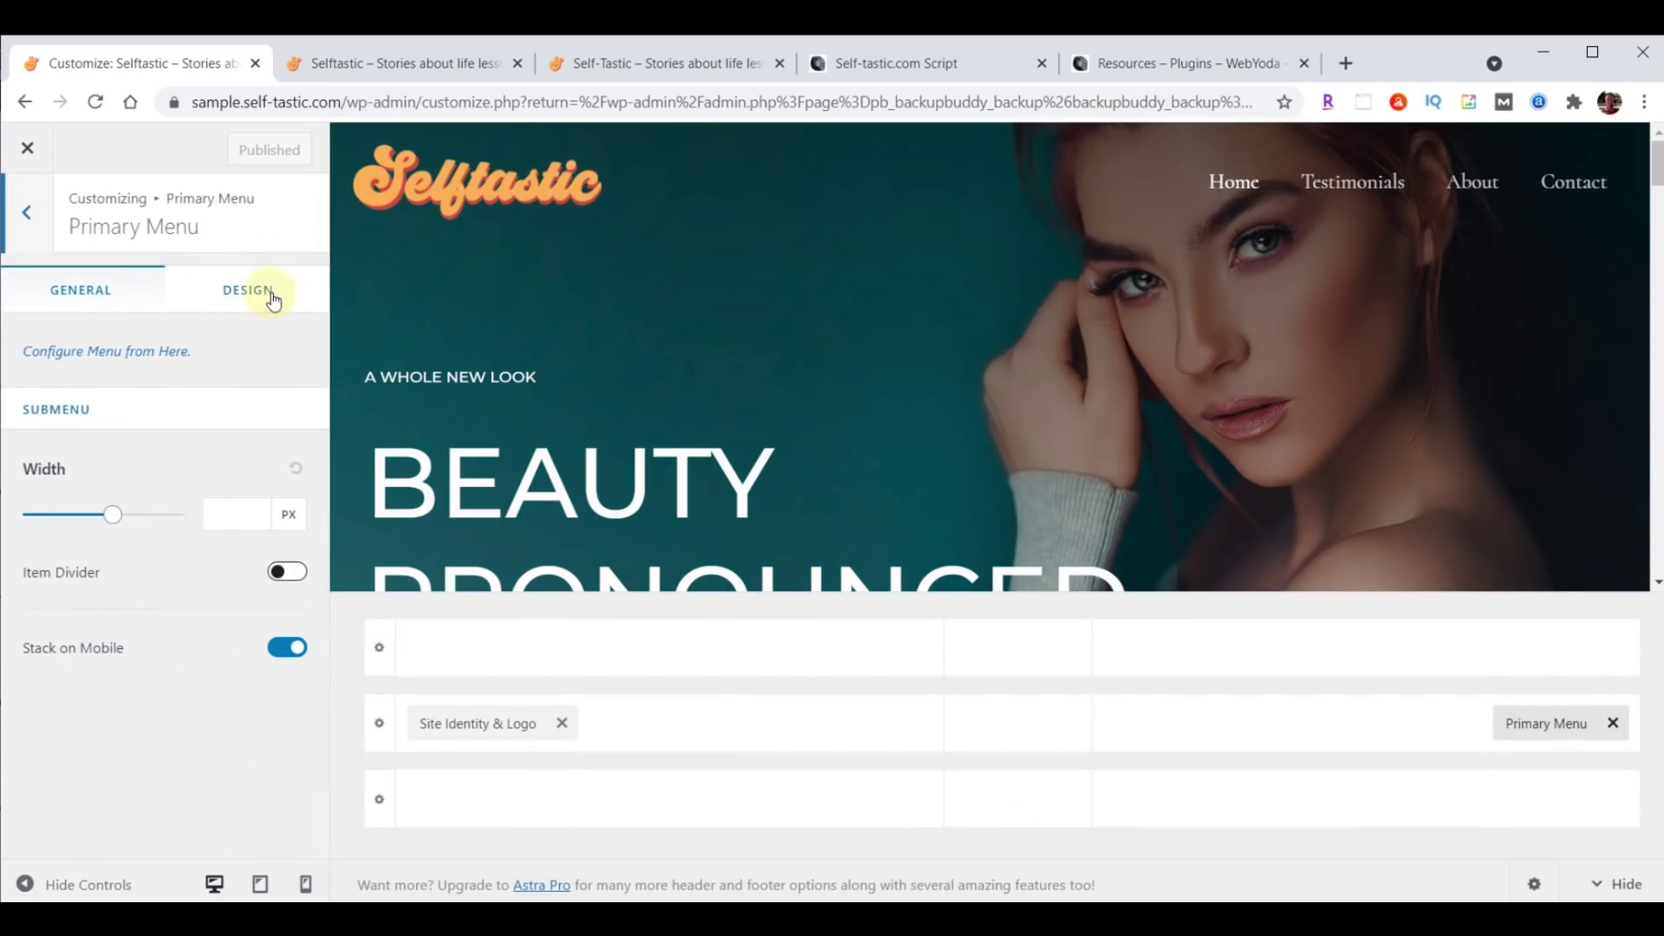
click(243, 295)
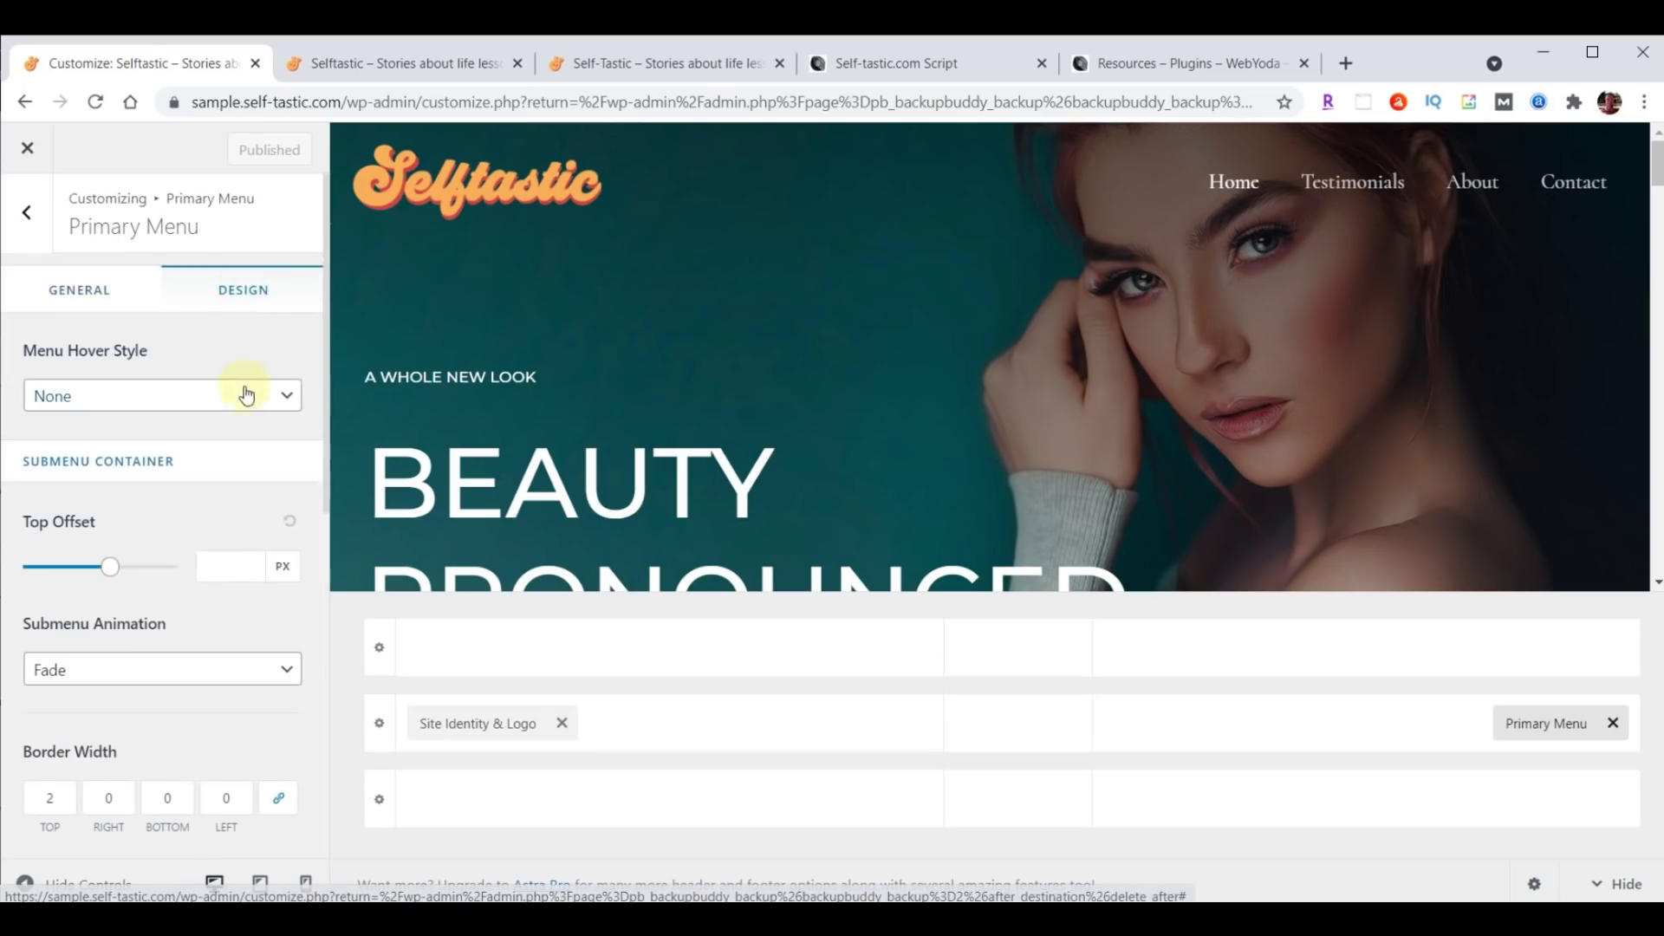
scroll(244, 392, down, 4)
scroll(243, 393, down, 2)
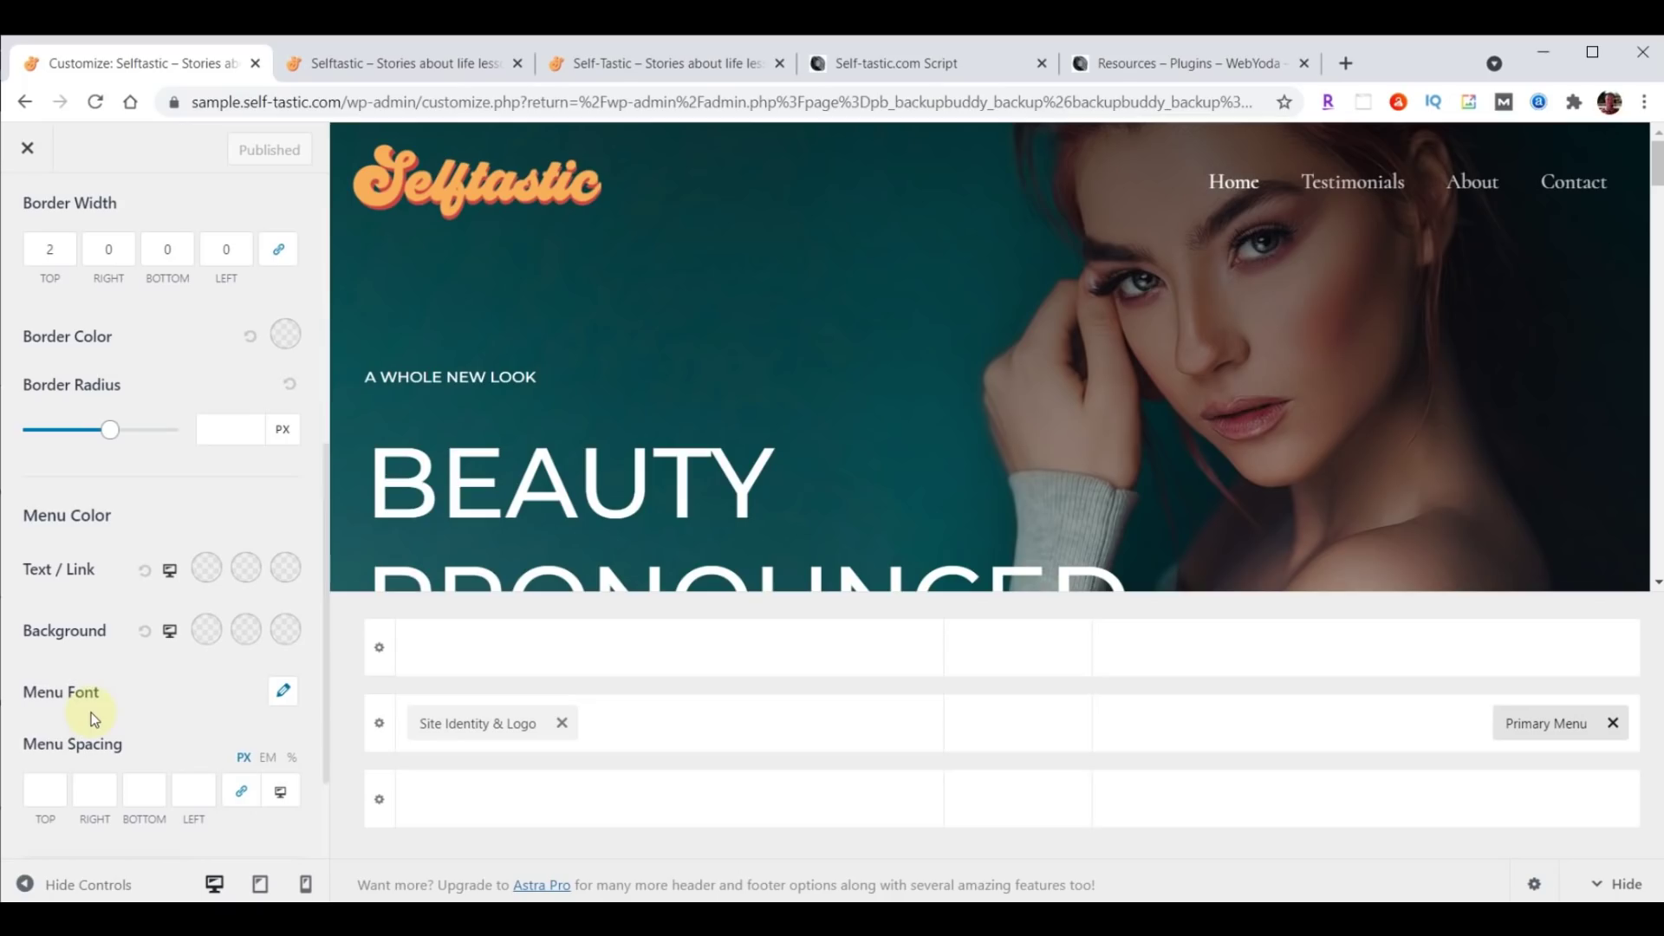
click(281, 693)
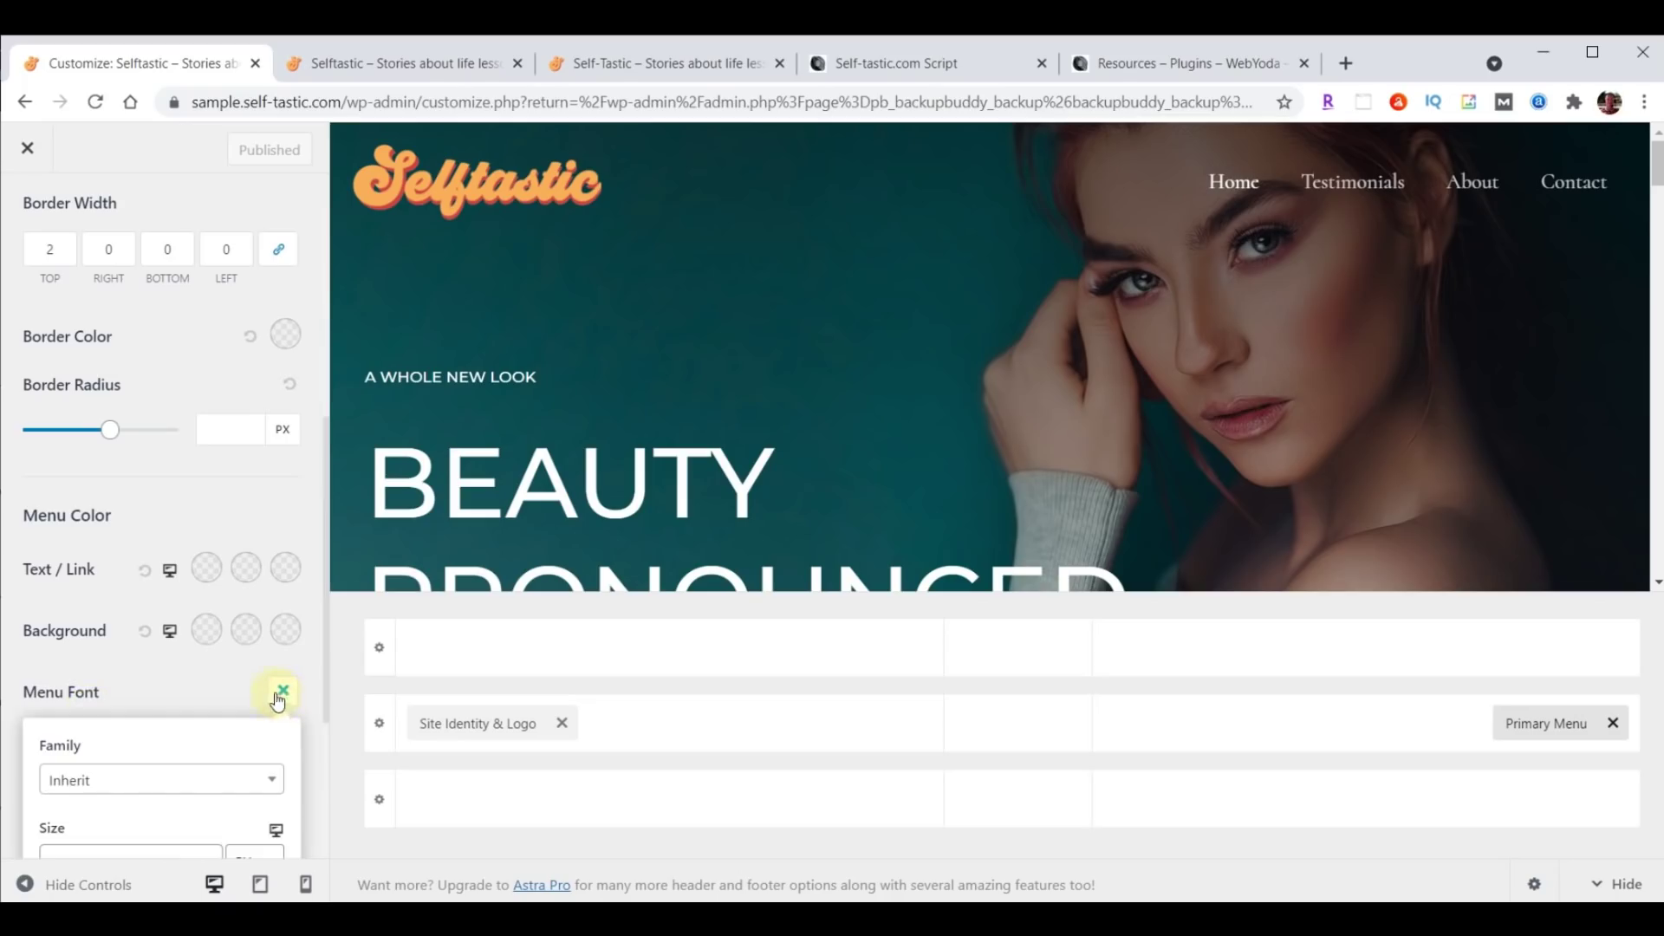
Set the primary menu font to Open Sans Condensed at 24 px and publish.
scroll(278, 685, down, 3)
click(131, 567)
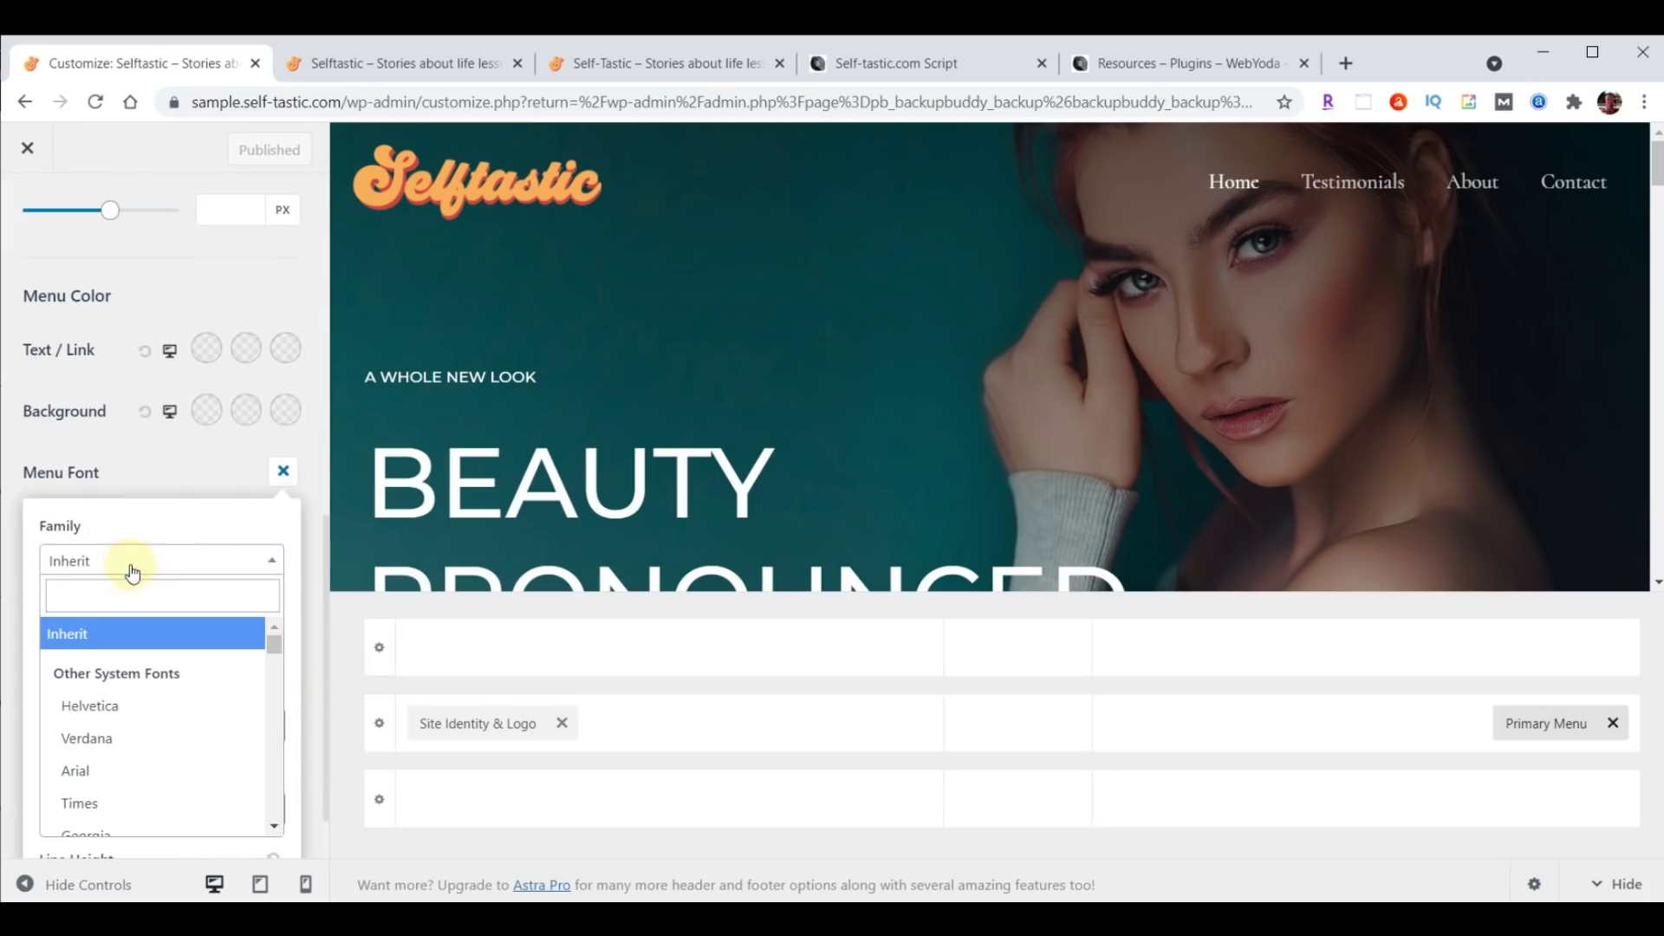
click(122, 595)
text(open)
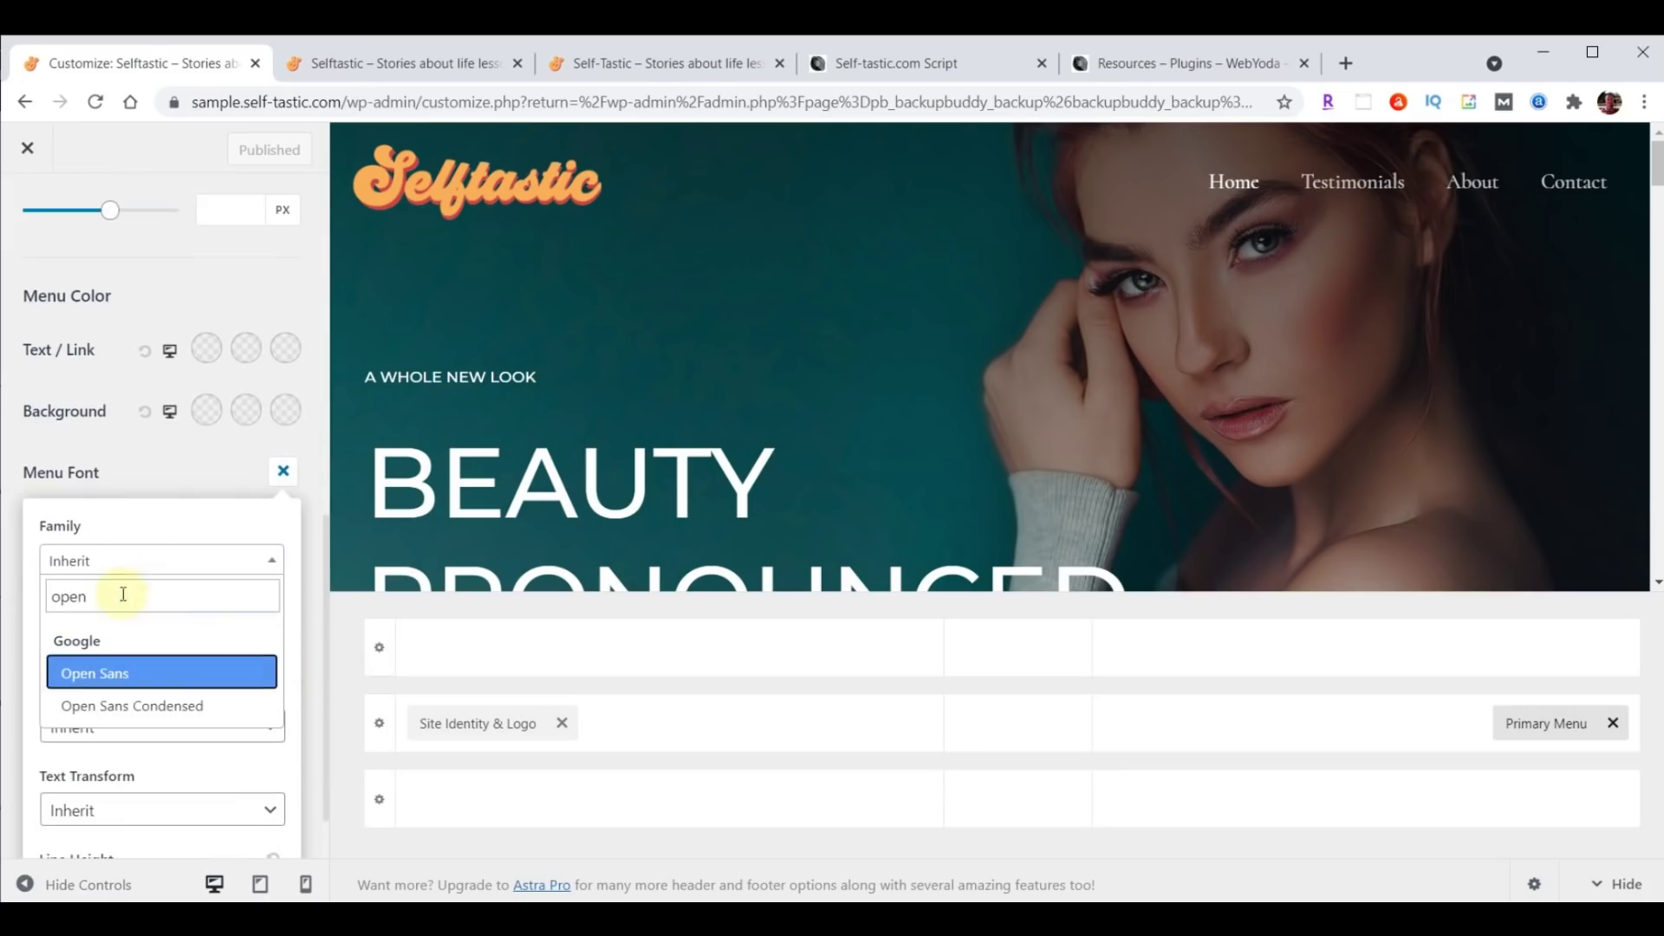
click(118, 706)
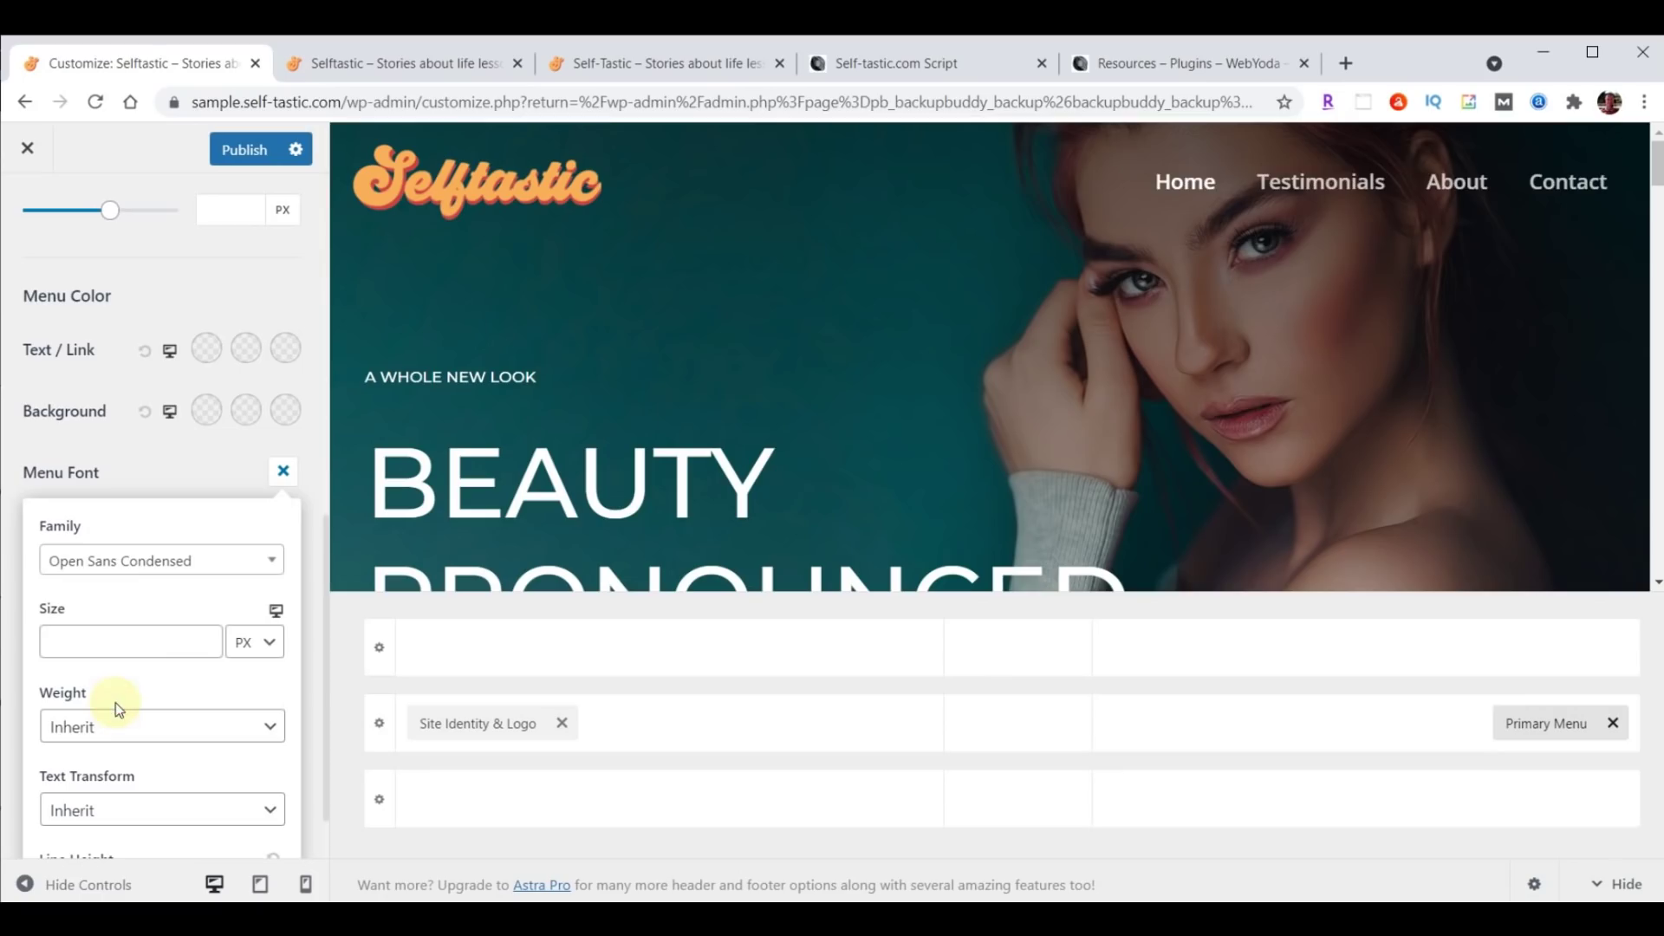
click(106, 644)
text(24)
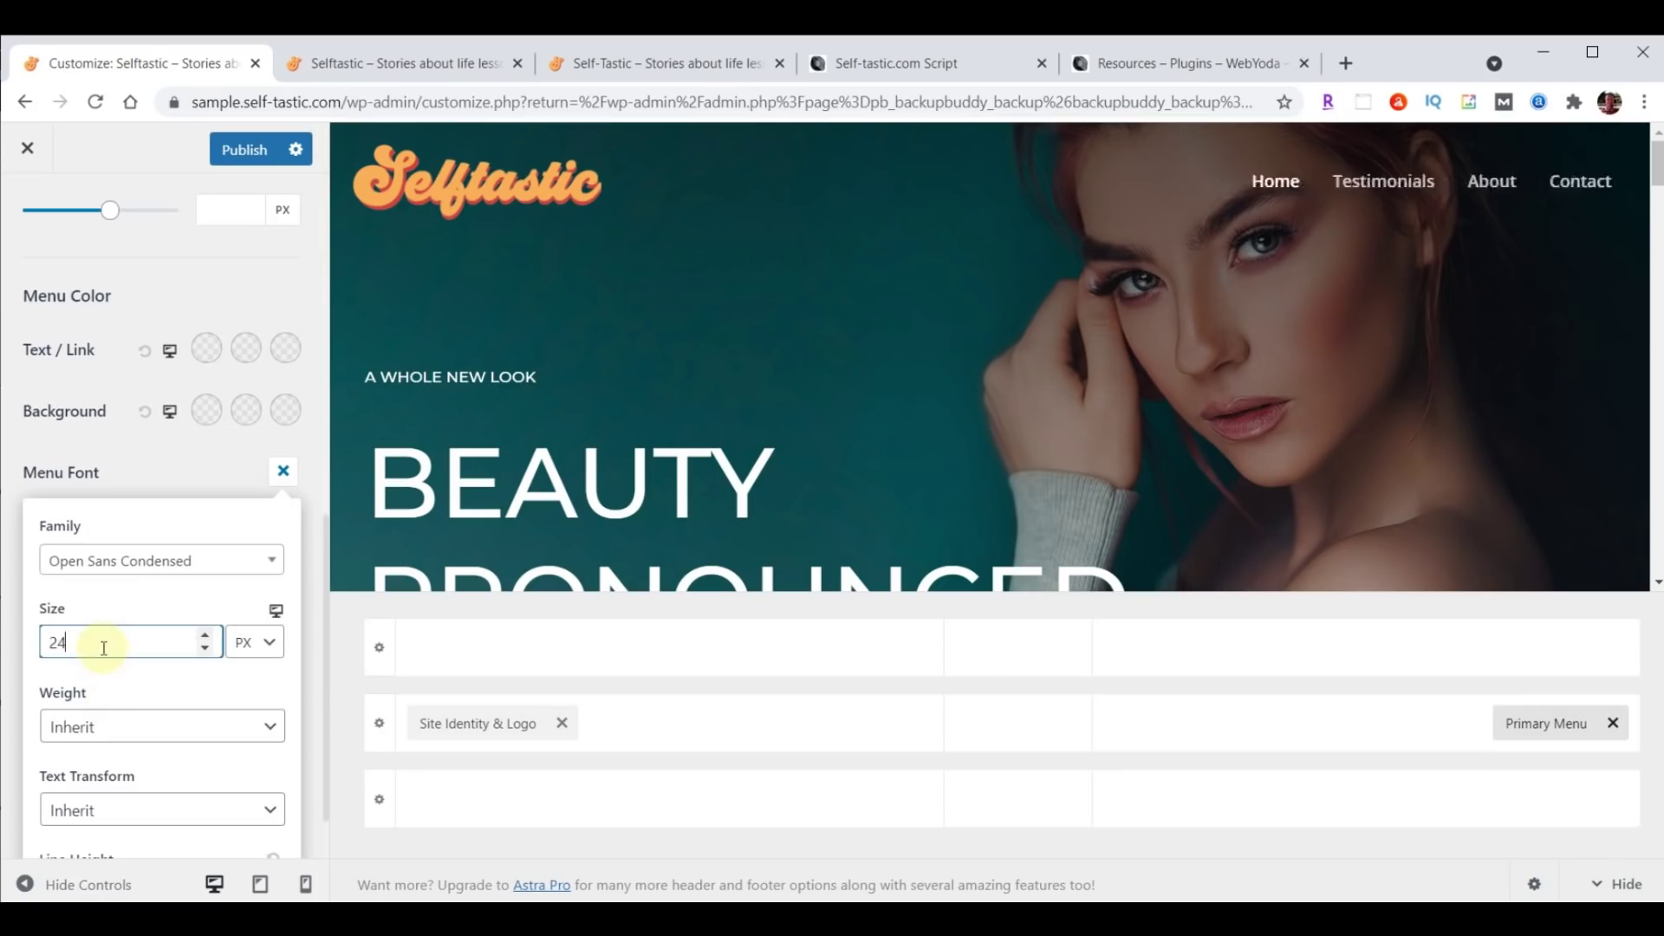
click(242, 156)
Reload the live site to check the larger menu, then close the Customizer.
click(398, 64)
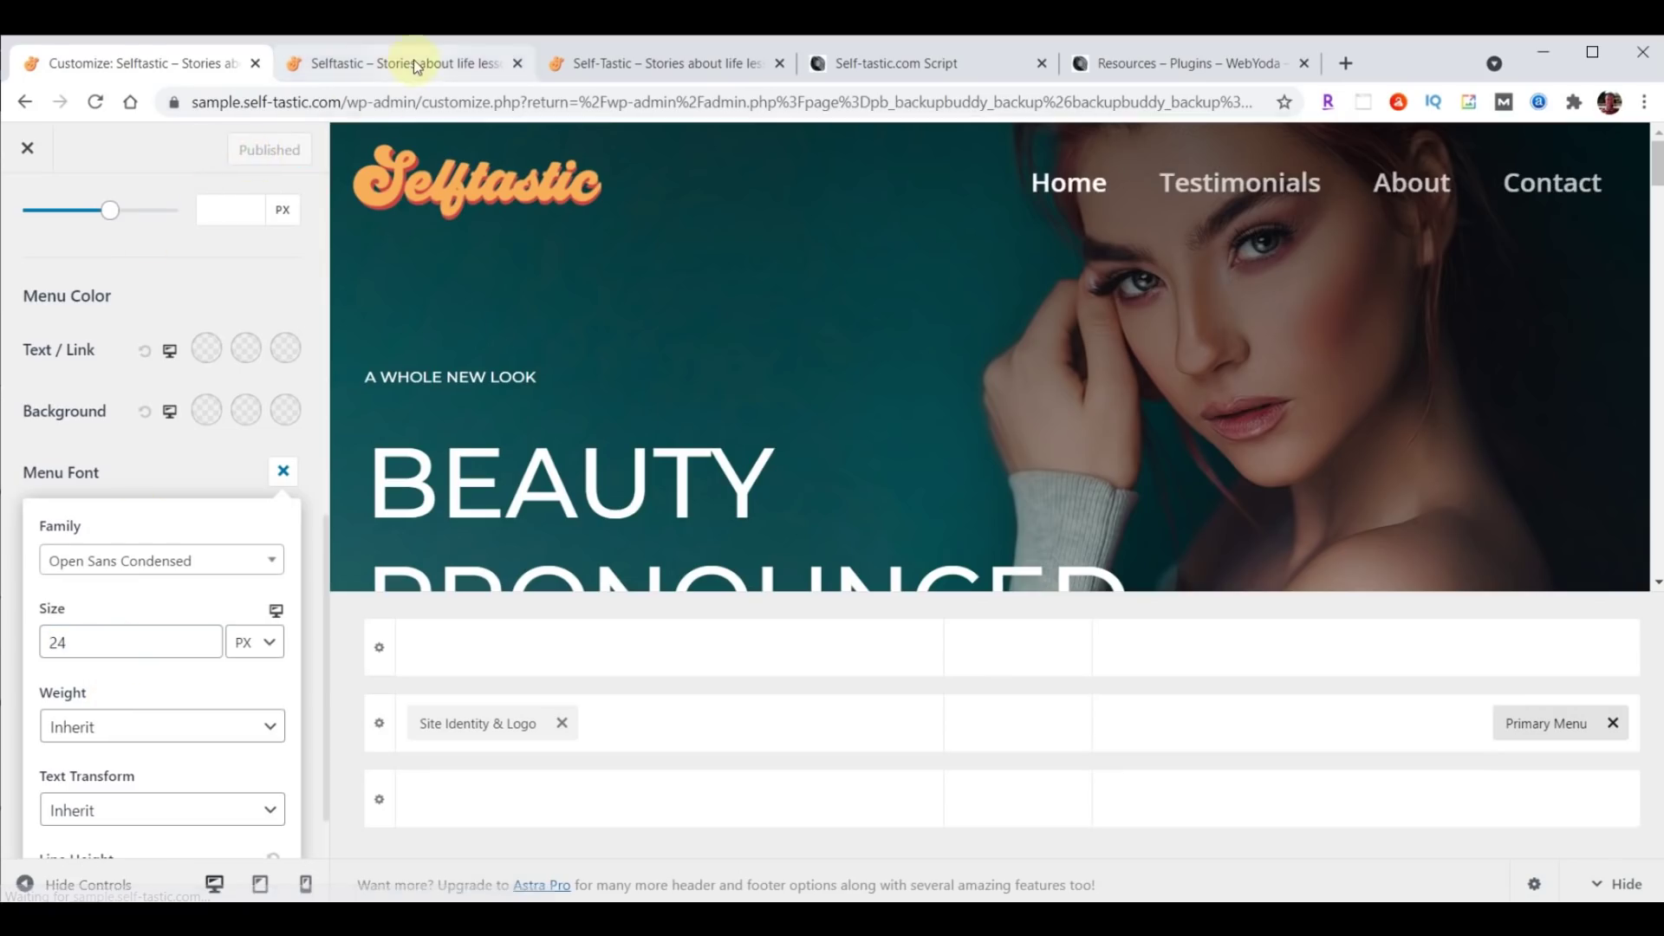
click(97, 102)
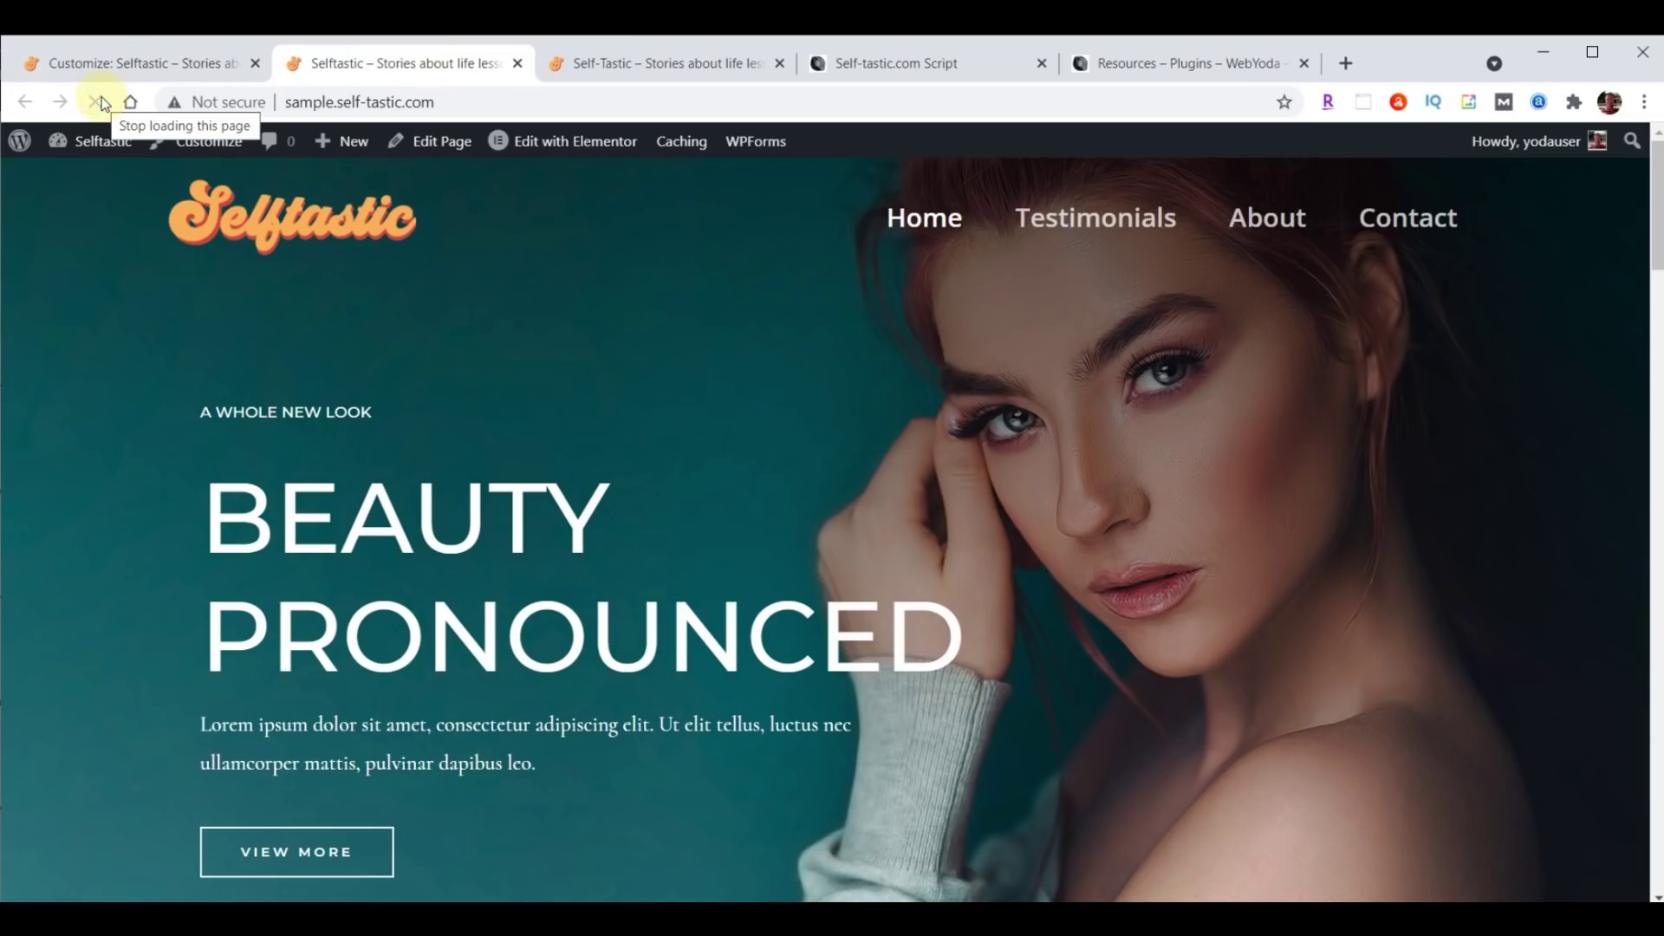
click(102, 68)
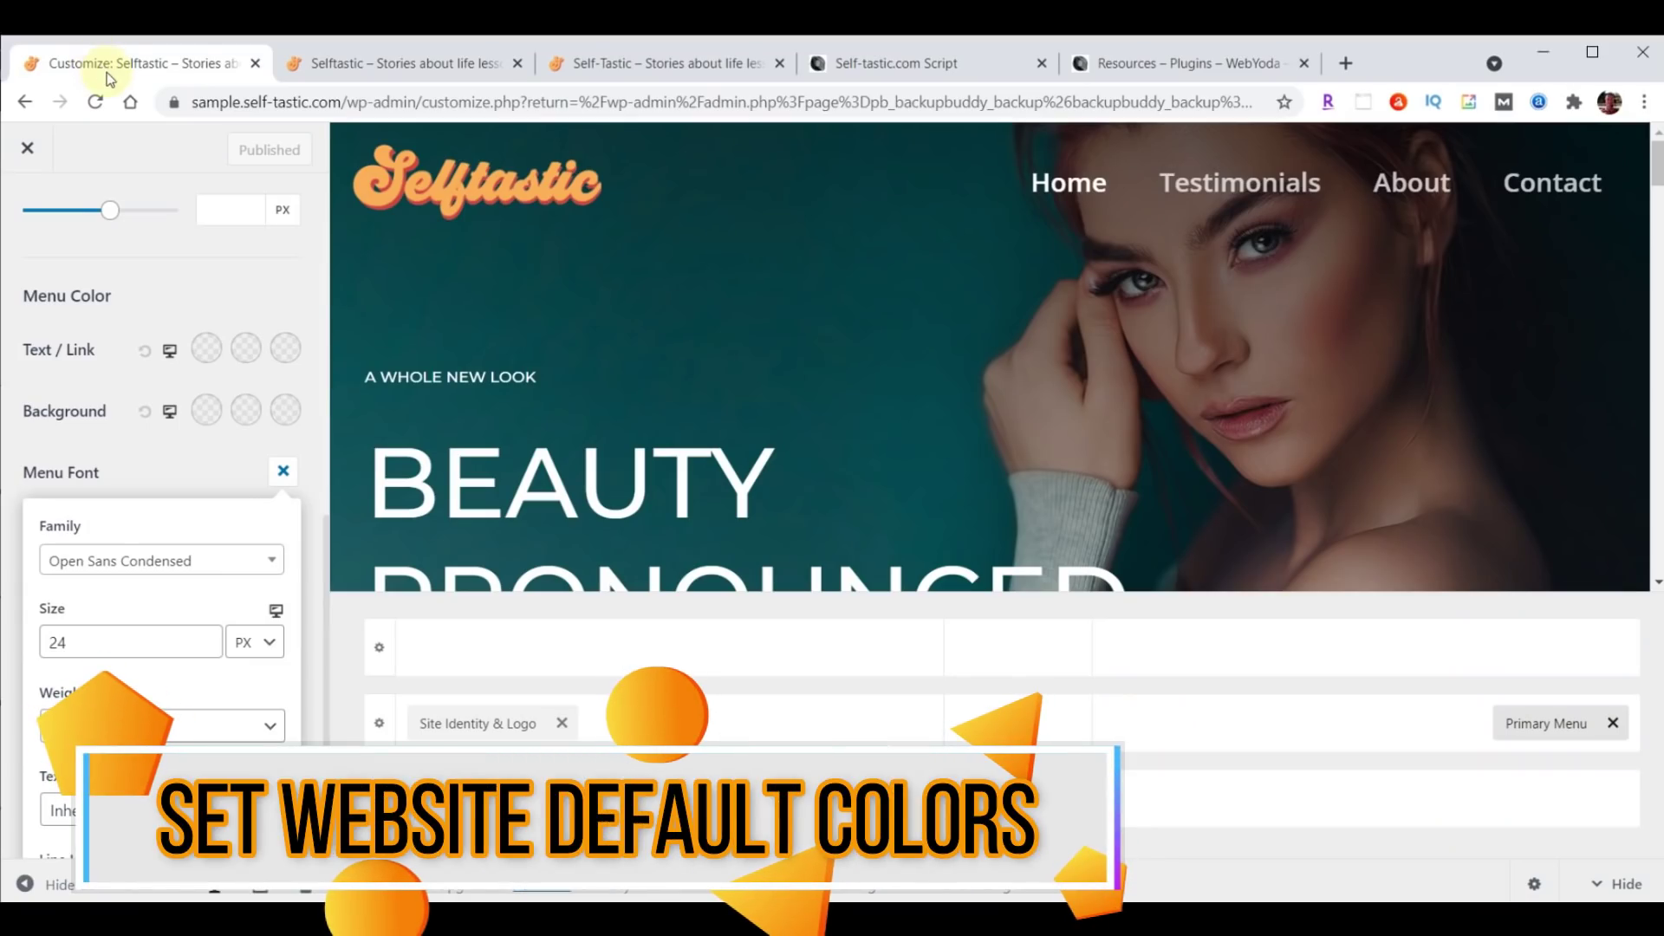
click(29, 153)
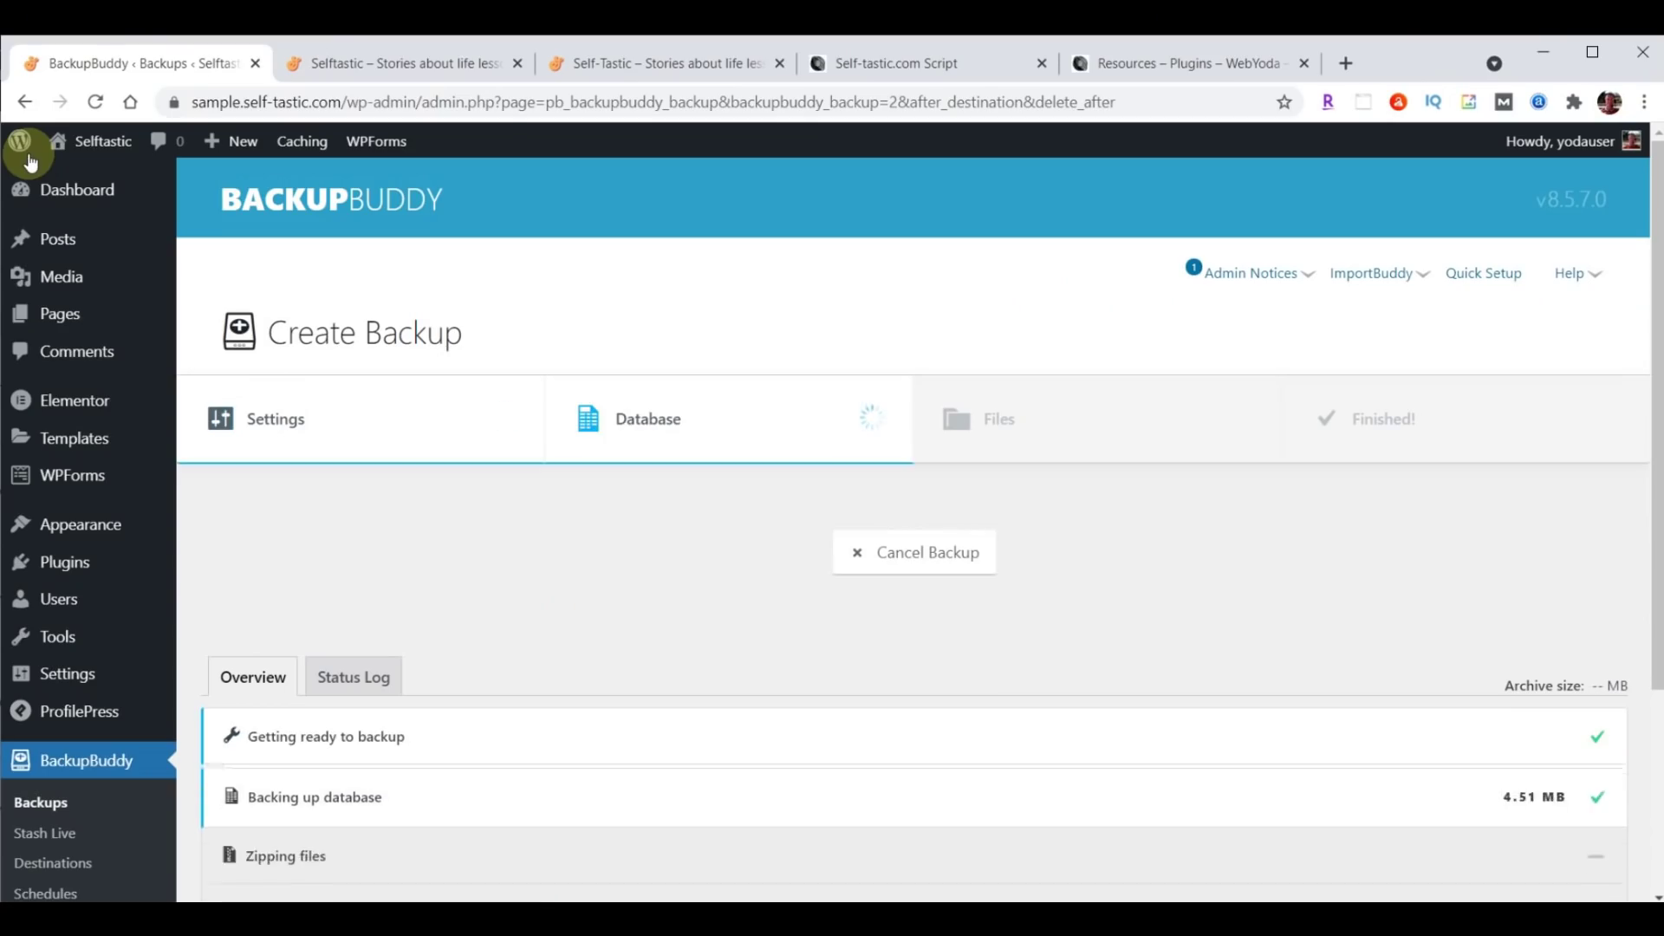
In Global Colors, replace the Background colour #000000 with the pasted code #a8e0d9.
mouse_move(61, 525)
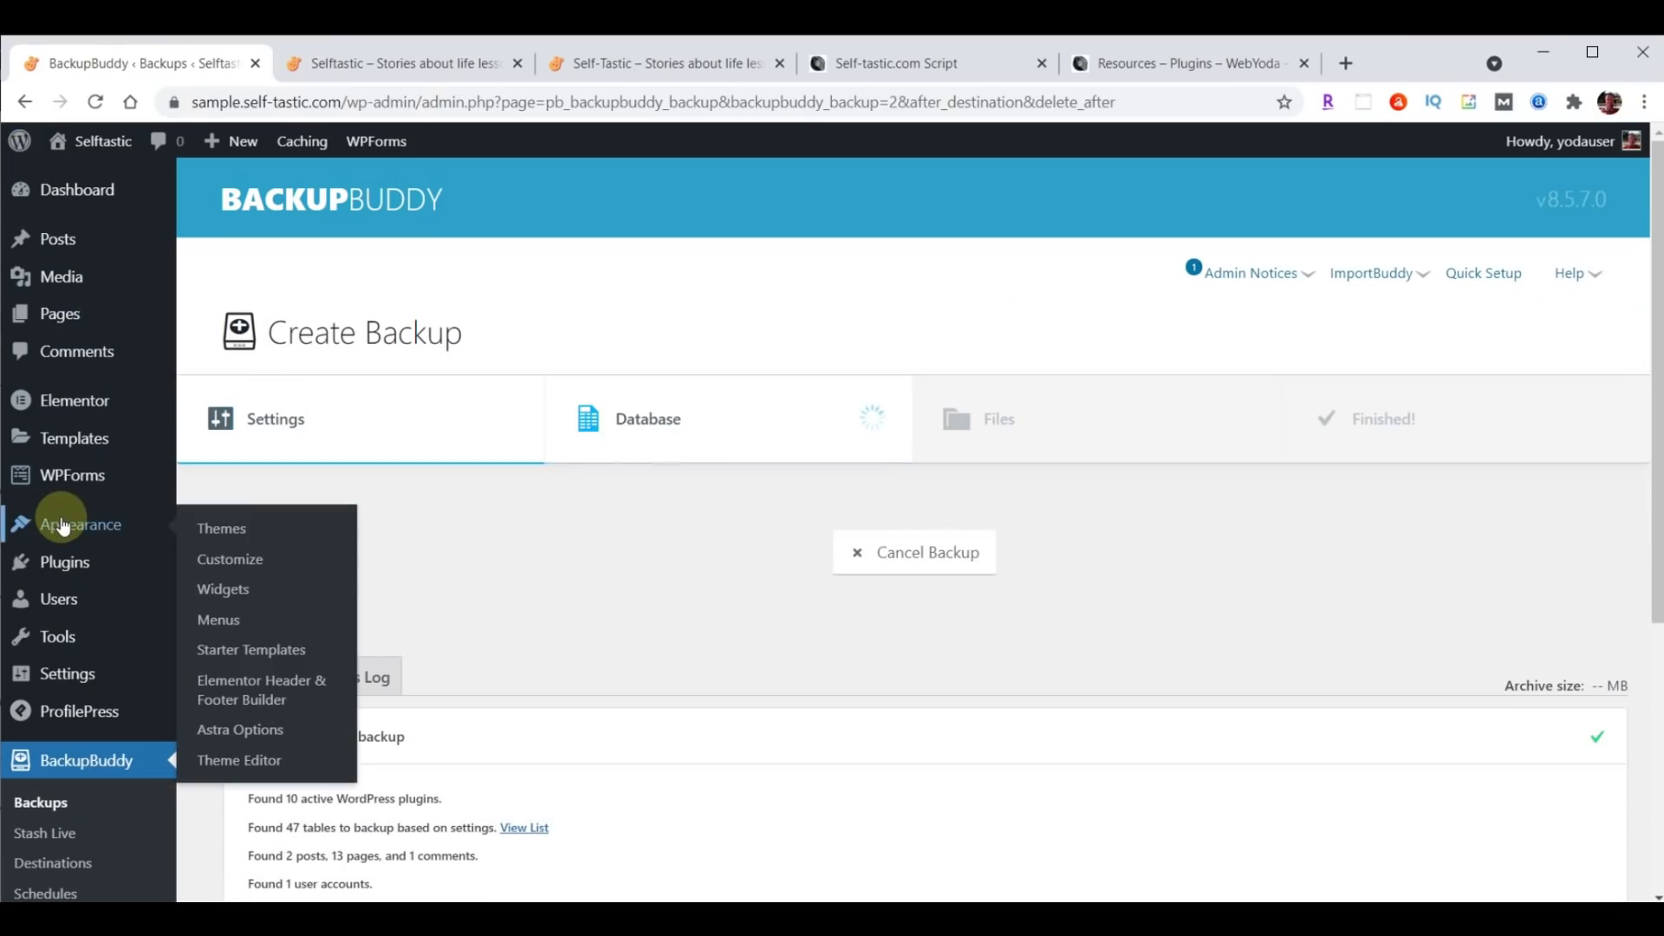
click(220, 556)
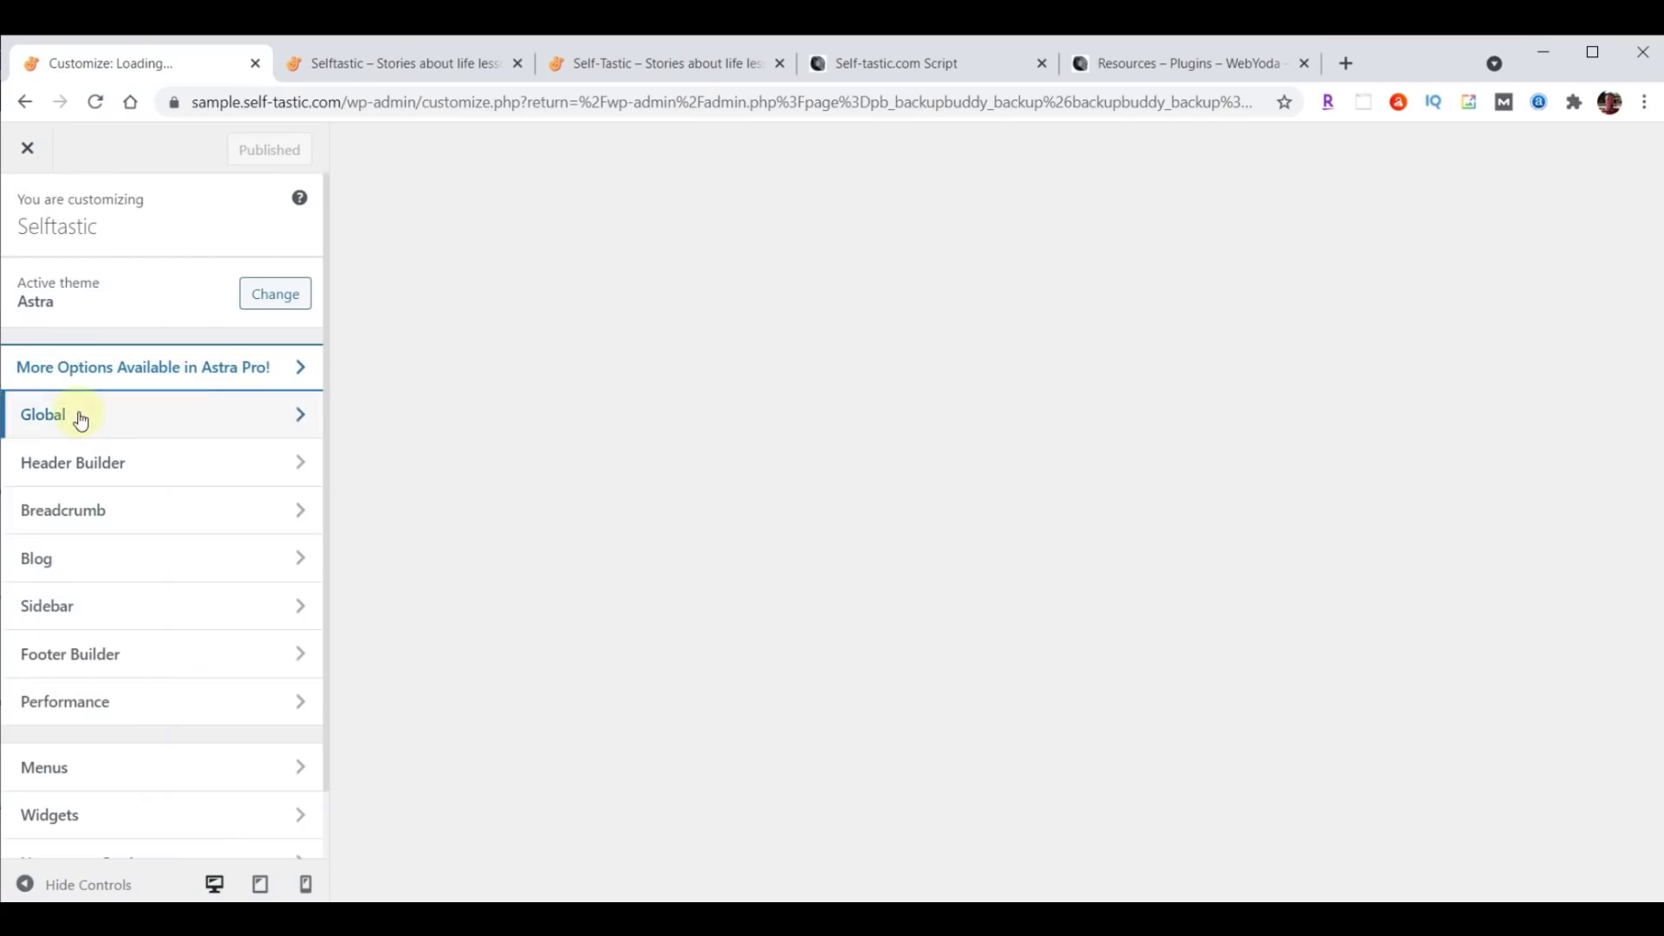
click(78, 419)
click(81, 325)
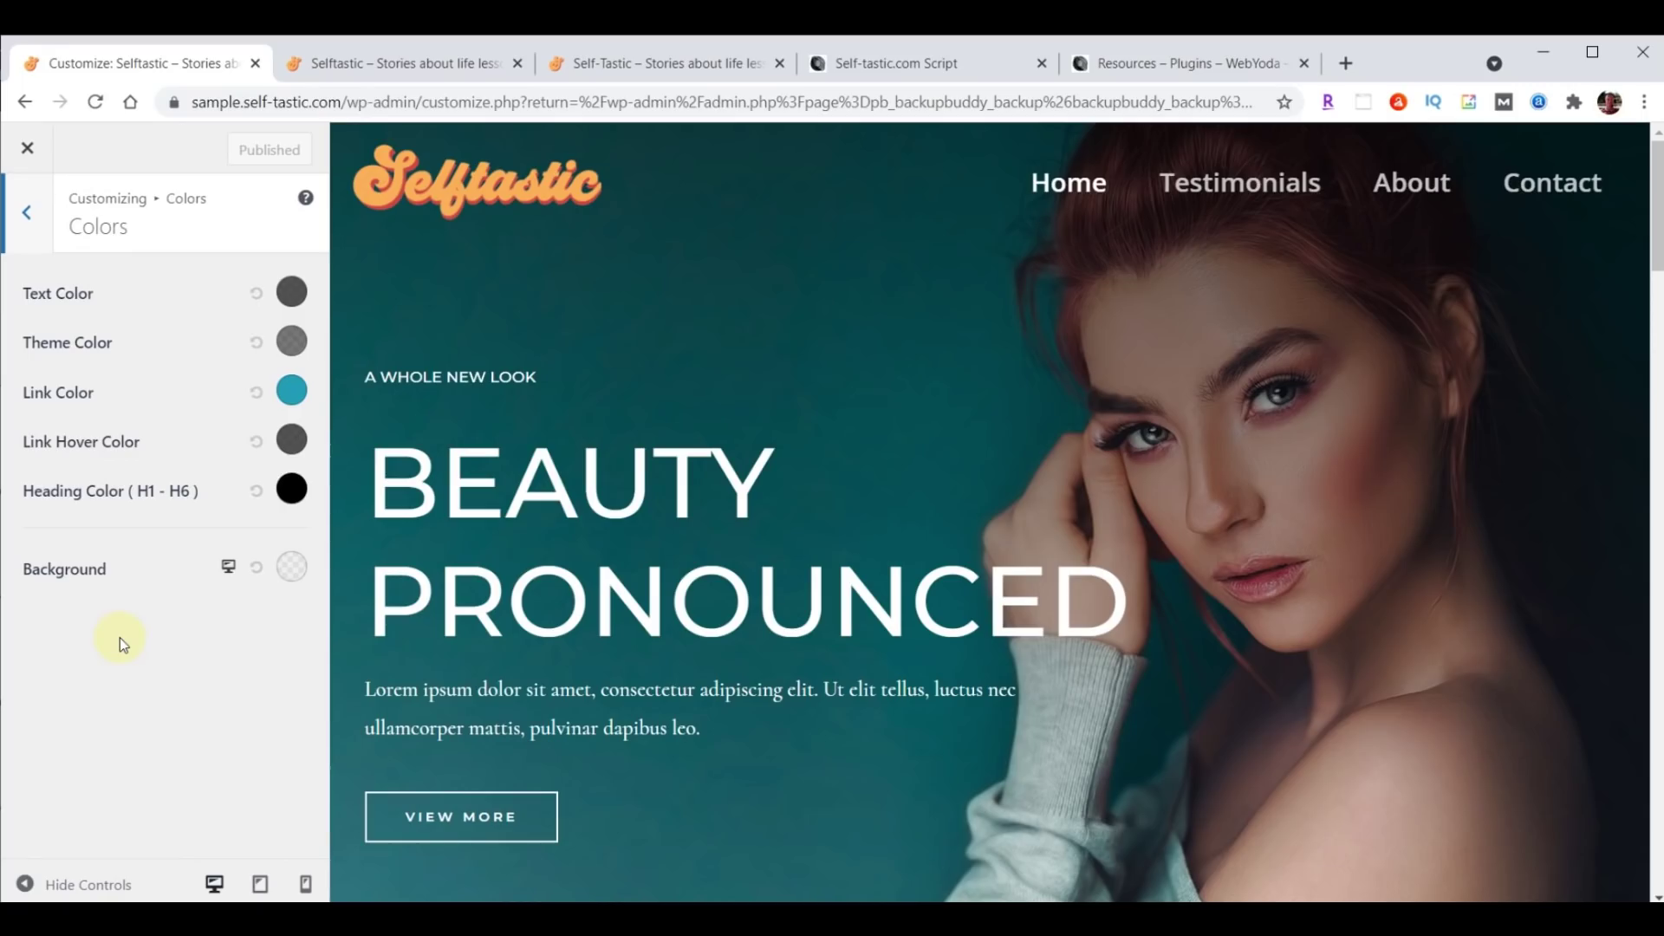
click(291, 568)
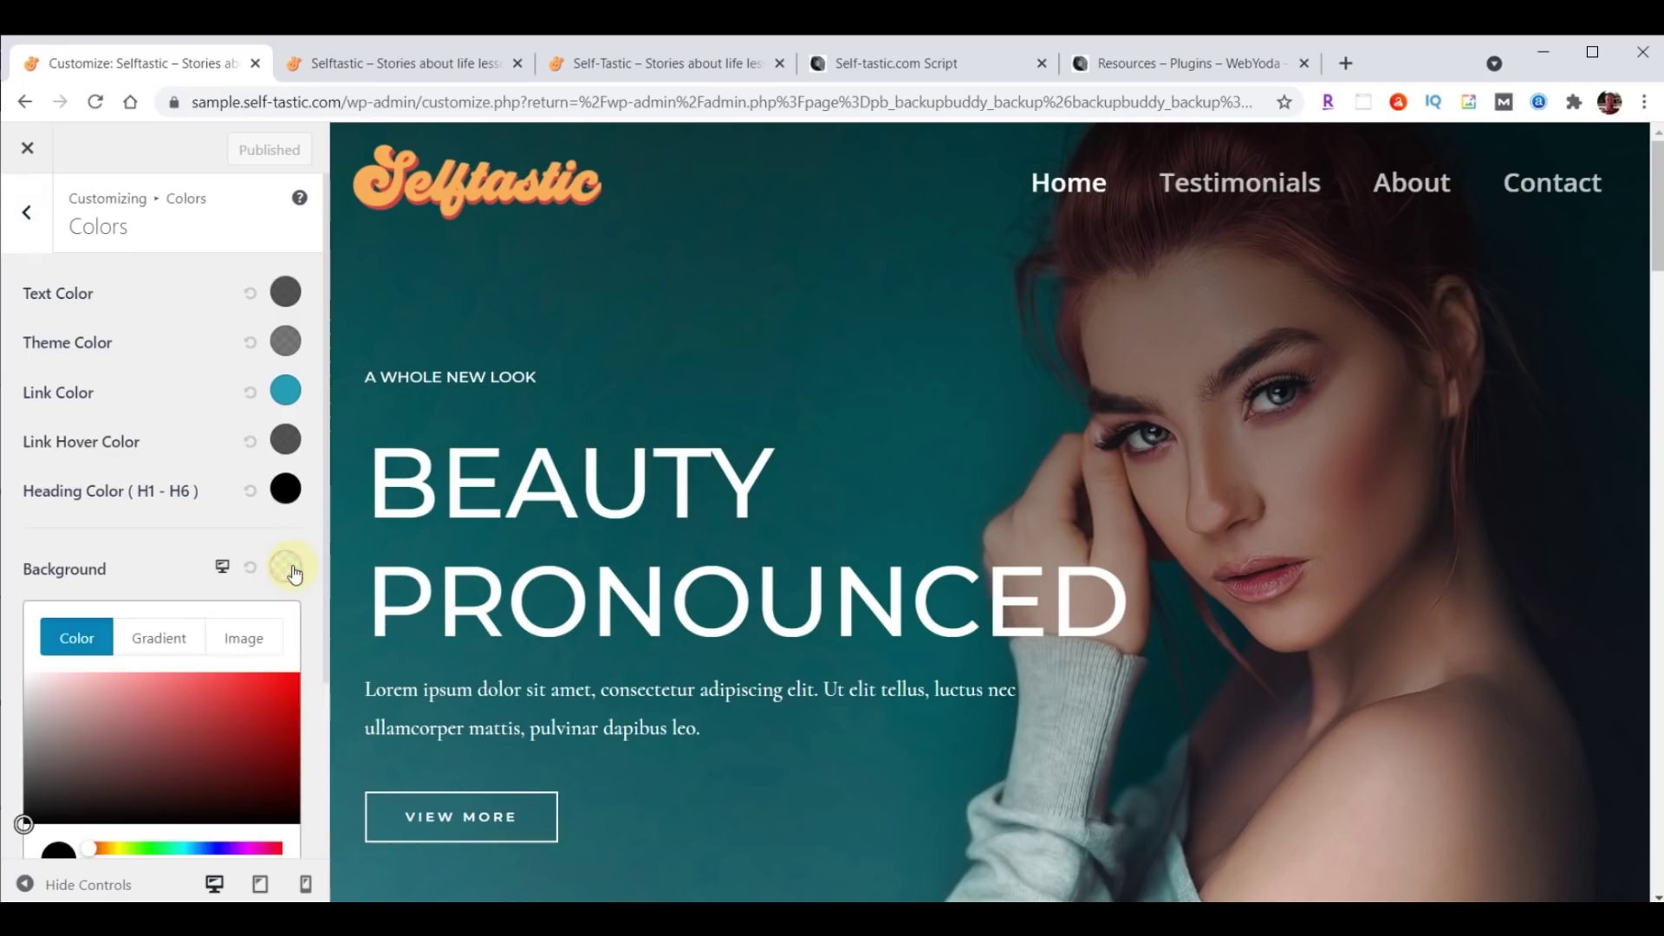
scroll(286, 572, down, 3)
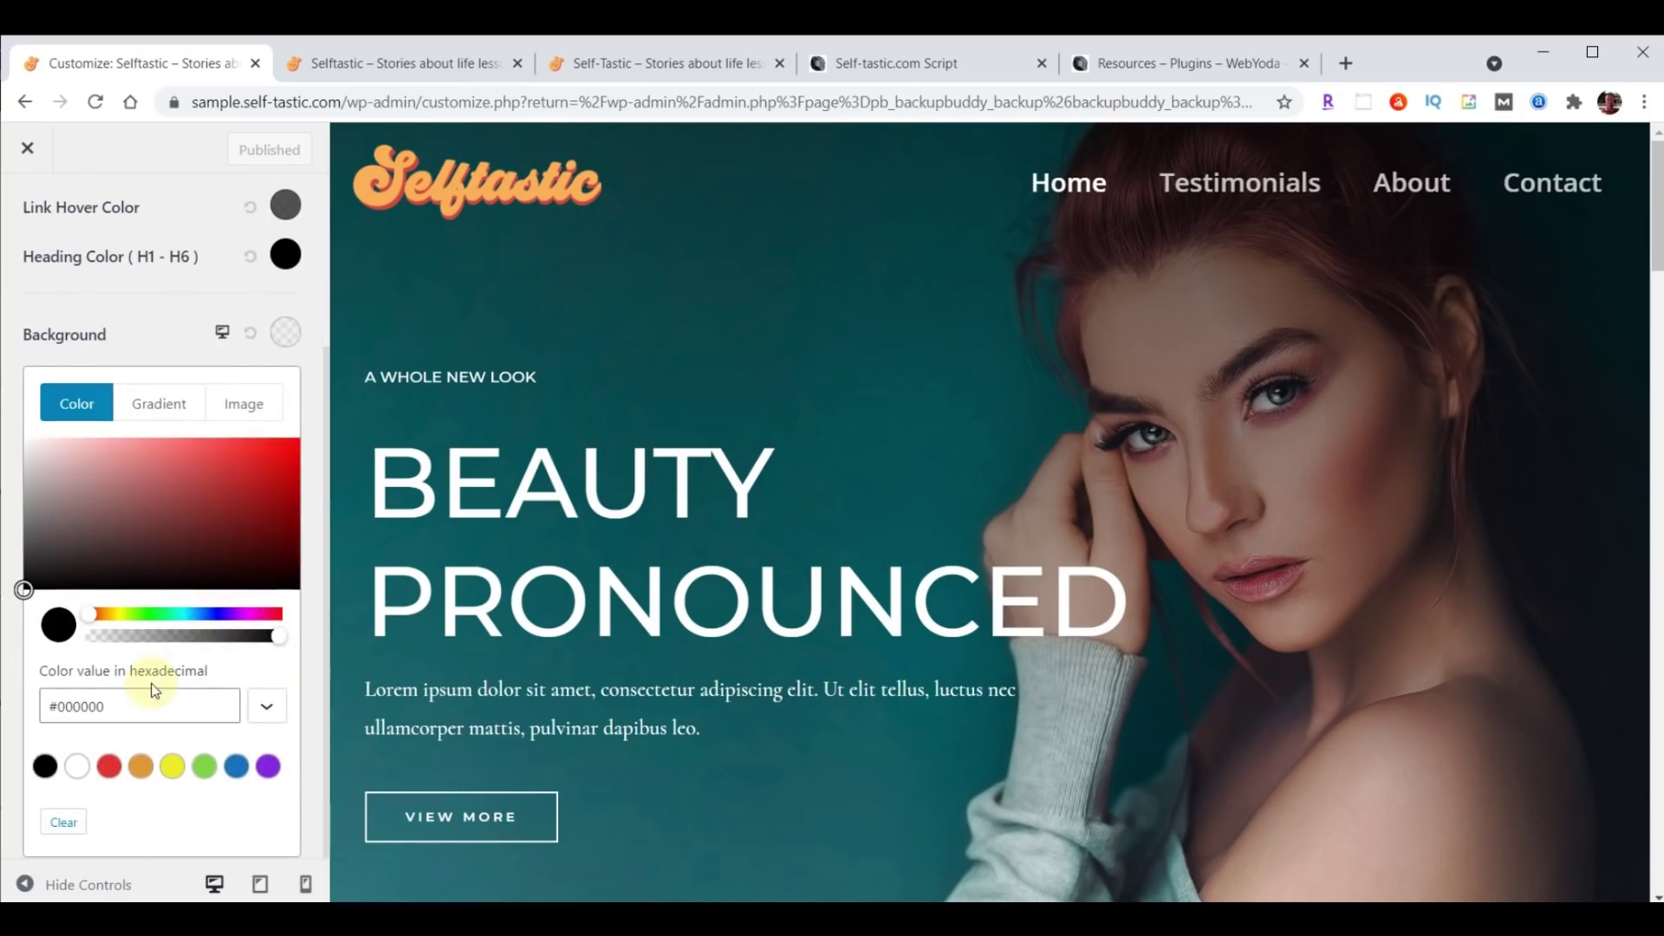
click(101, 709)
key(ctrl+a)
text(#a8e0d9)
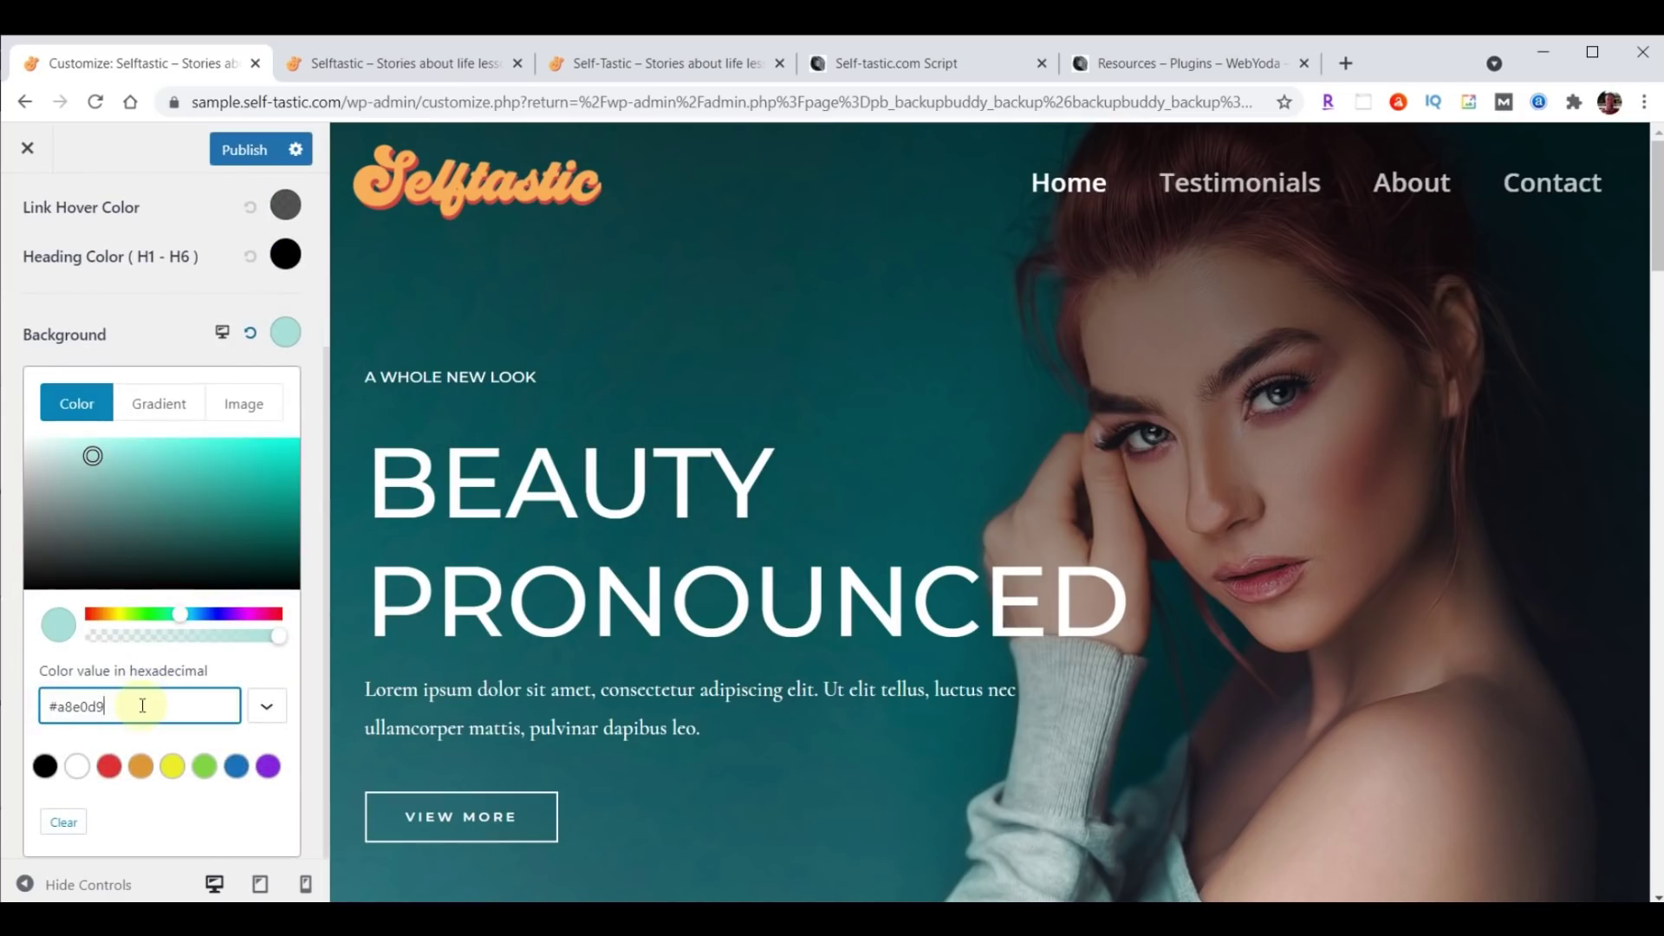
Select Light Blue #A8E0D9 in the script's SELFTASTIC COLORS list, then return to WordPress.
click(876, 63)
scroll(1560, 595, up, 20)
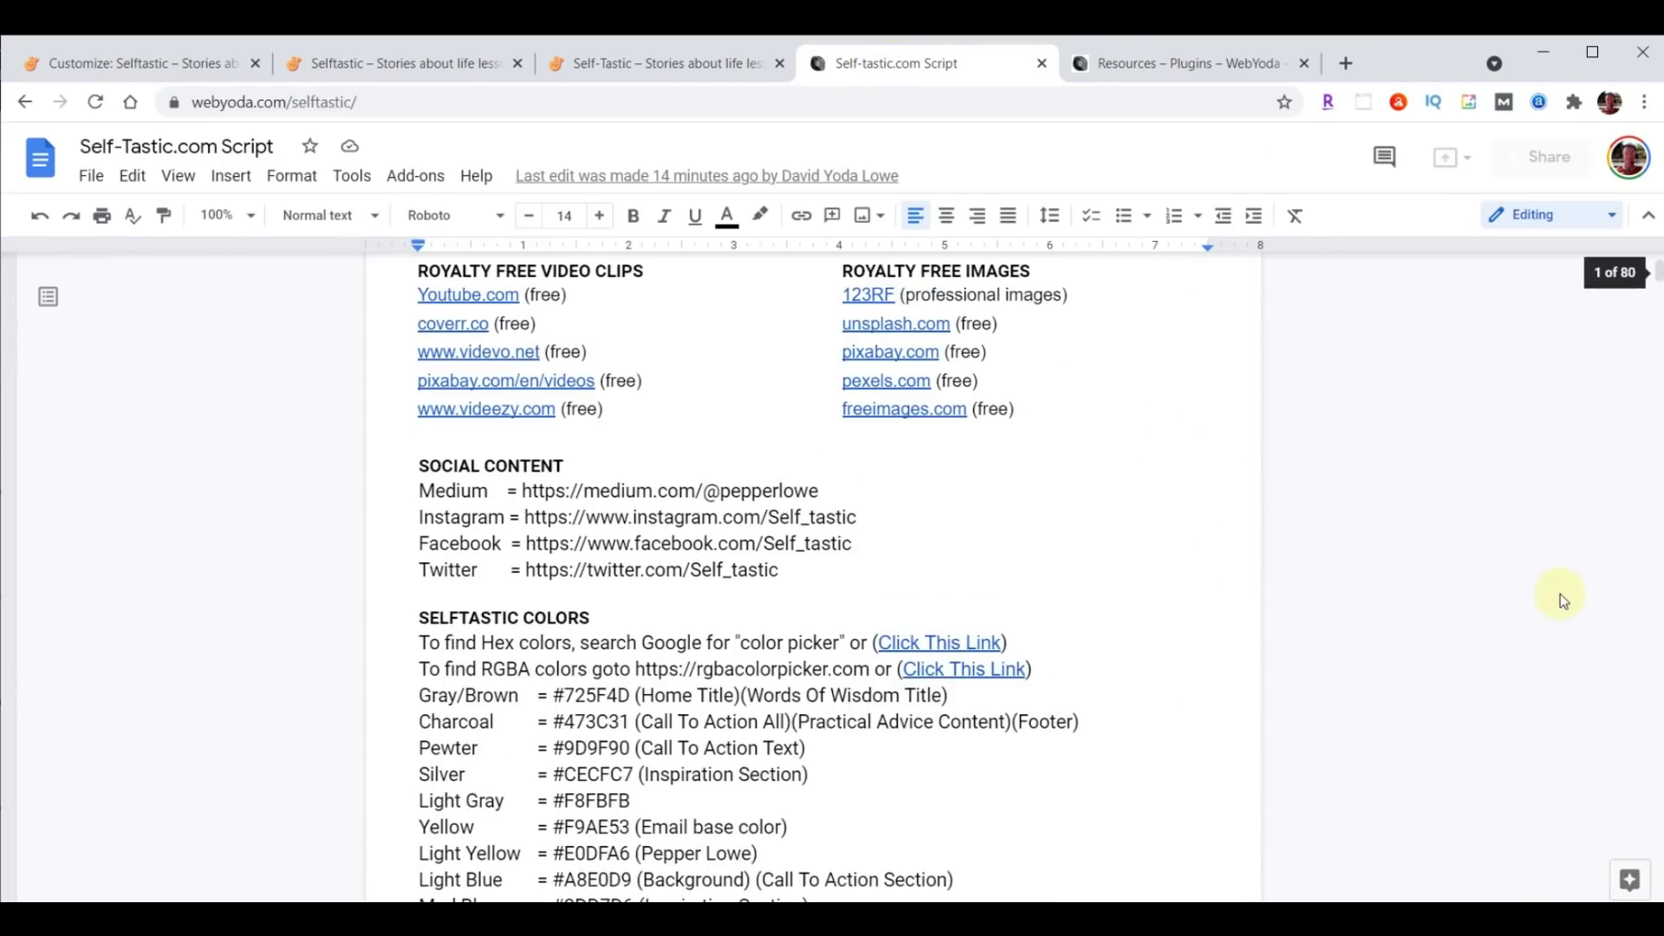
scroll(1311, 527, down, 5)
scroll(914, 557, up, 3)
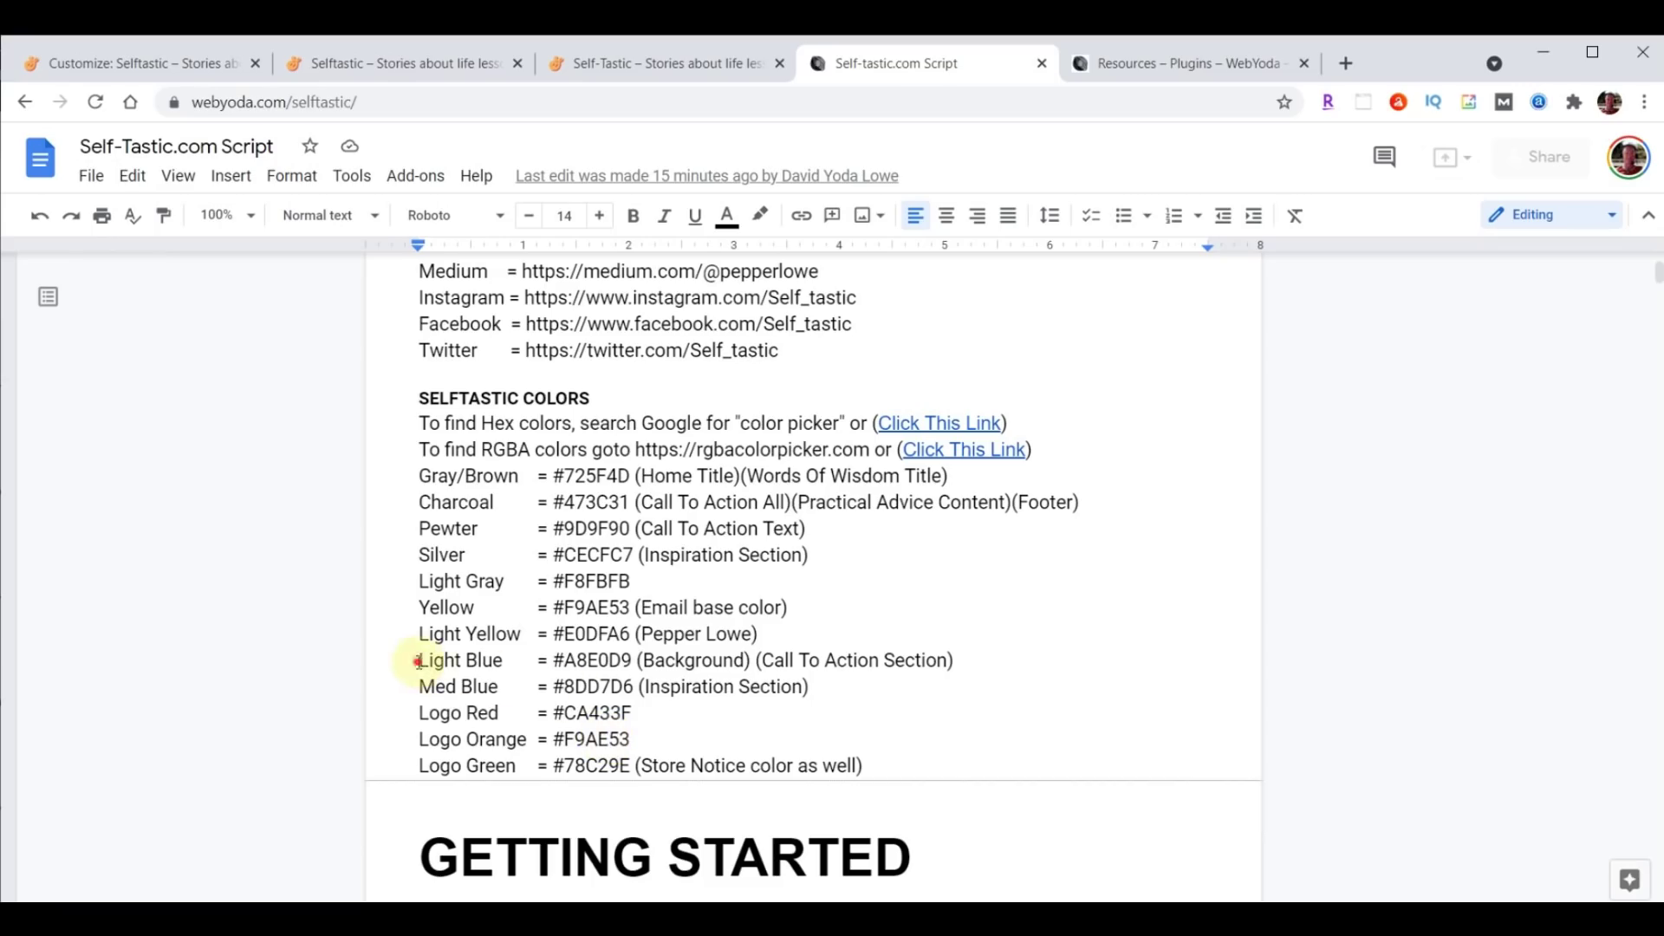
drag(419, 660, 1078, 664)
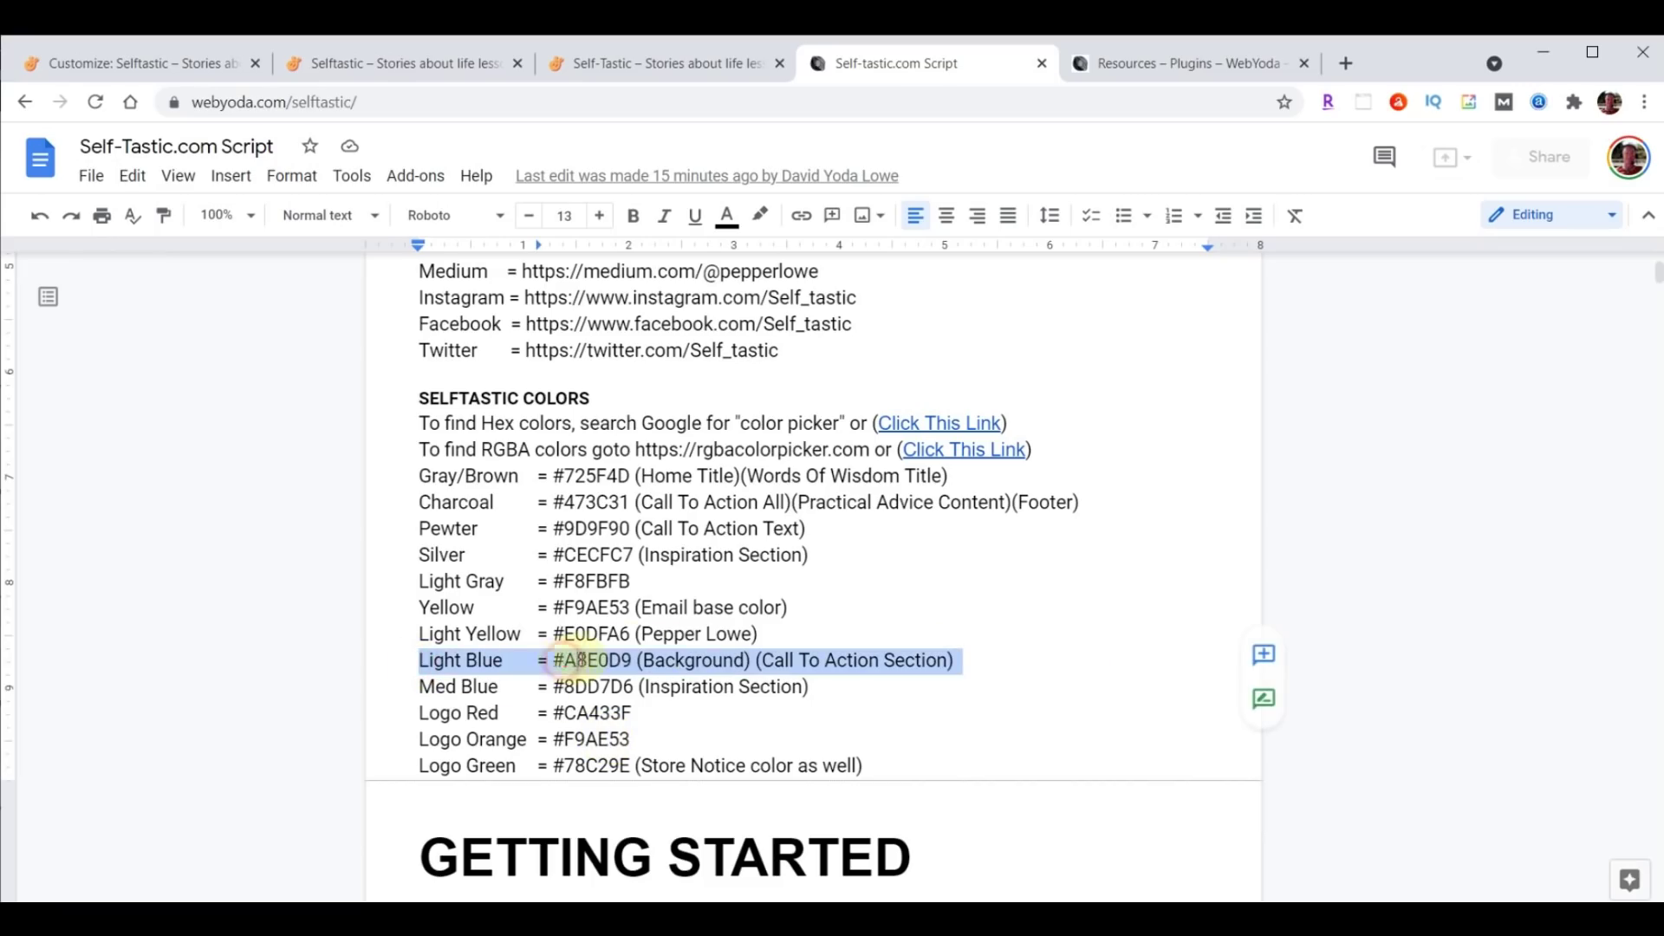
click(553, 661)
drag(553, 660, 632, 662)
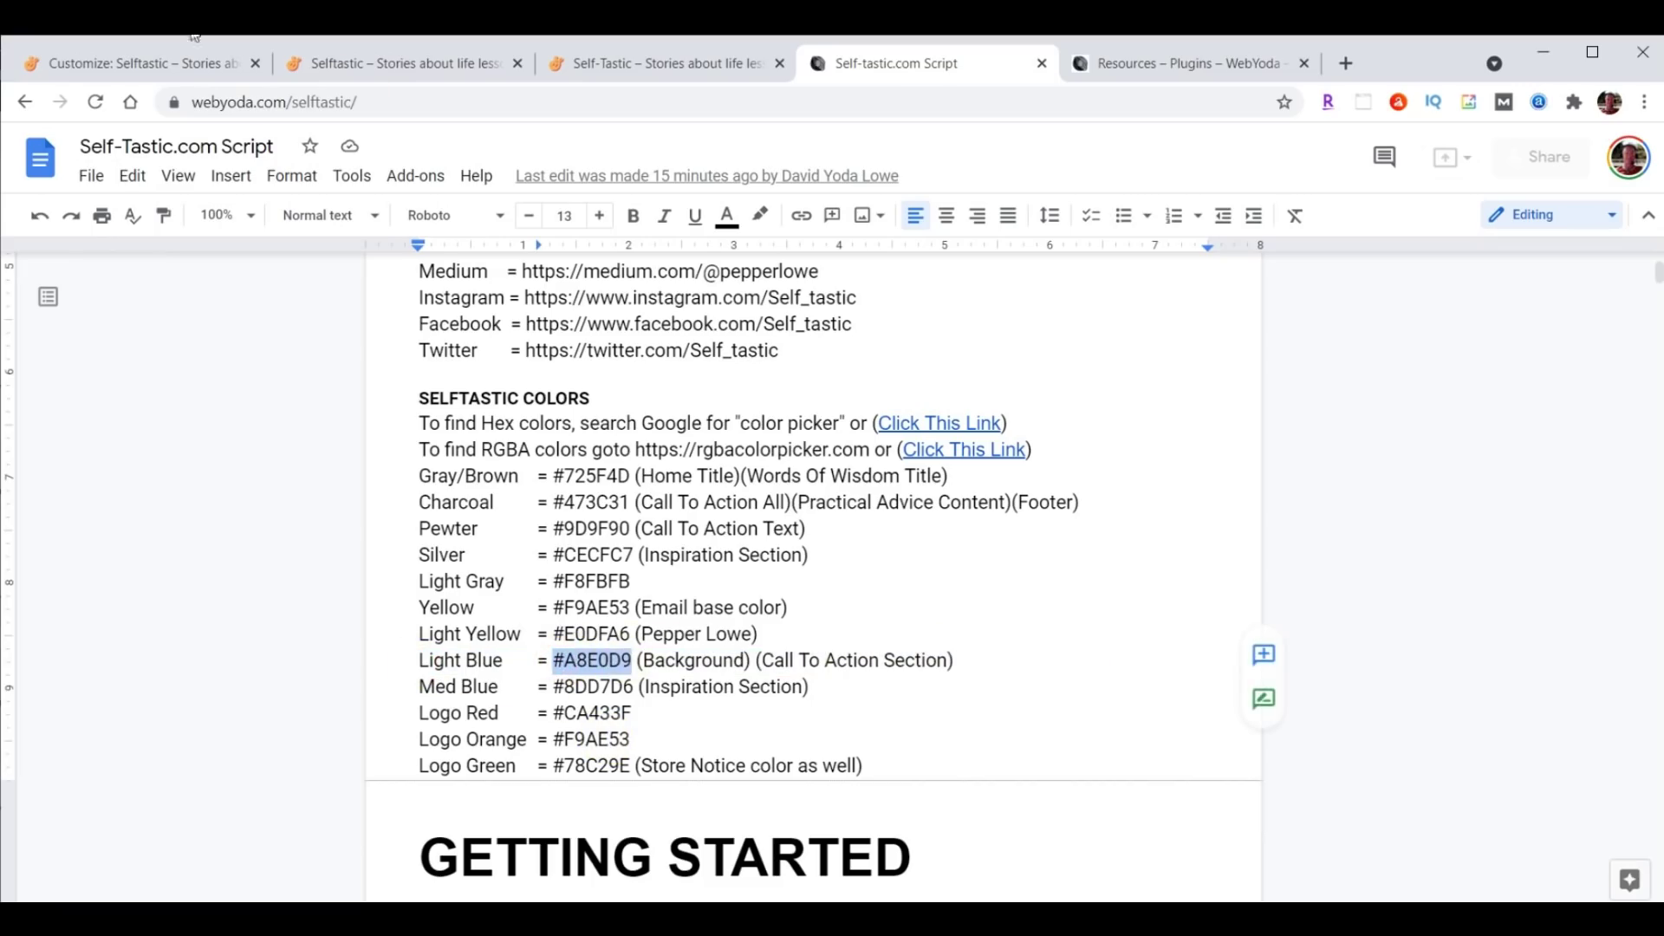
click(144, 65)
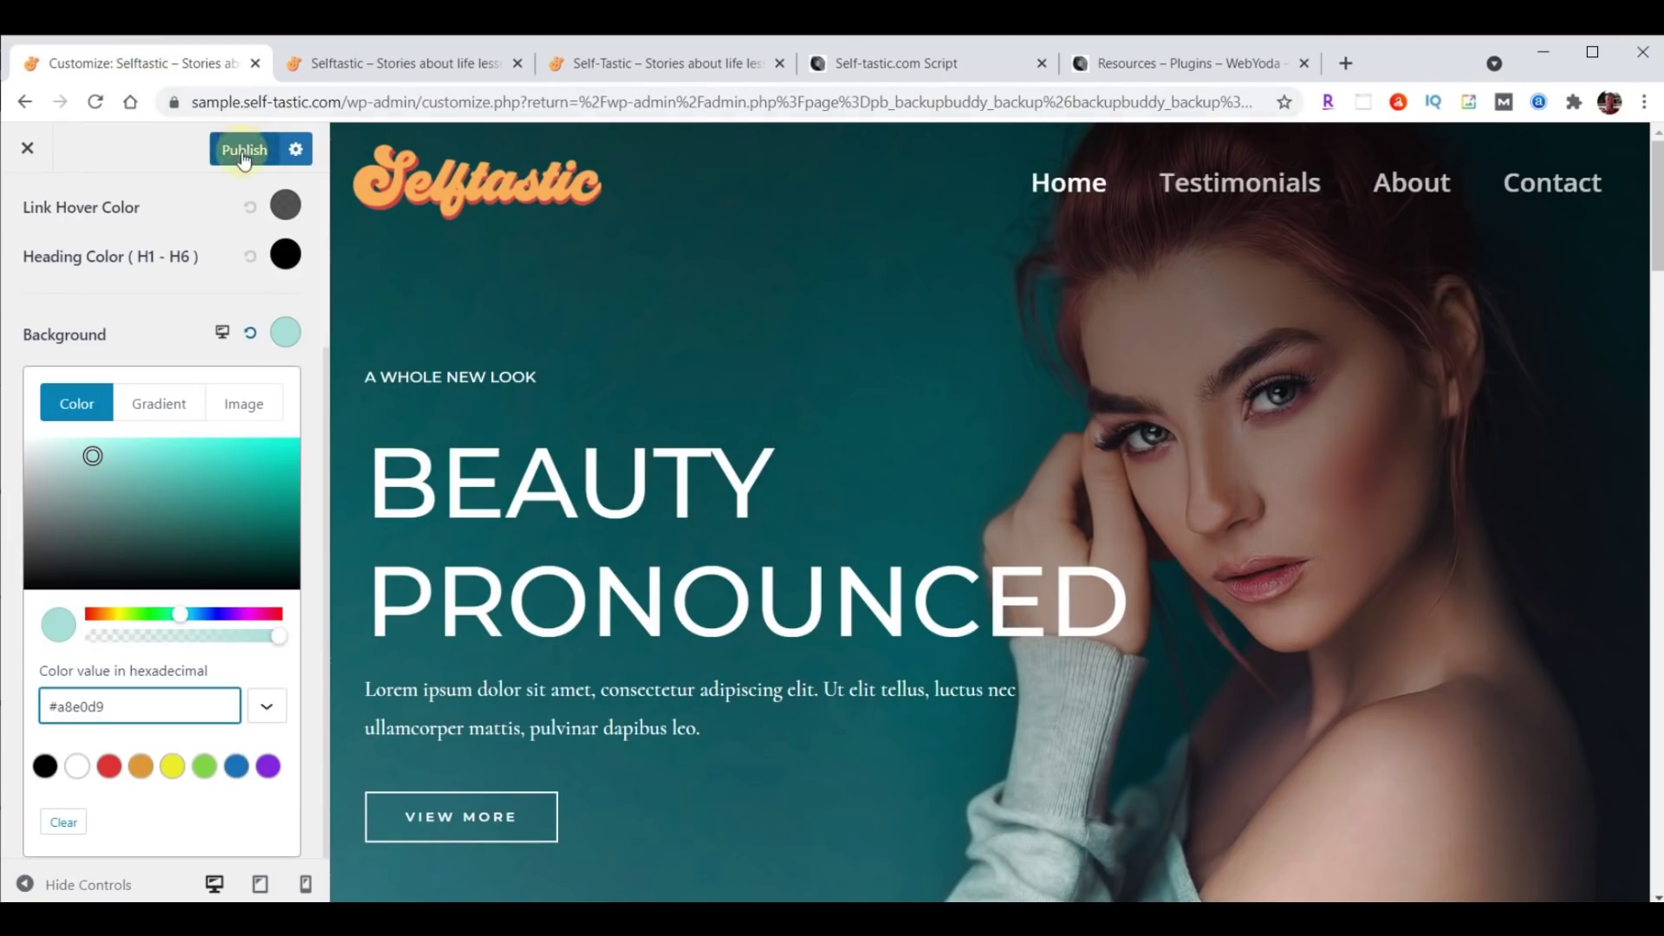
Publish the light blue background, close the Customizer, and preview the live Testimonials page.
click(242, 151)
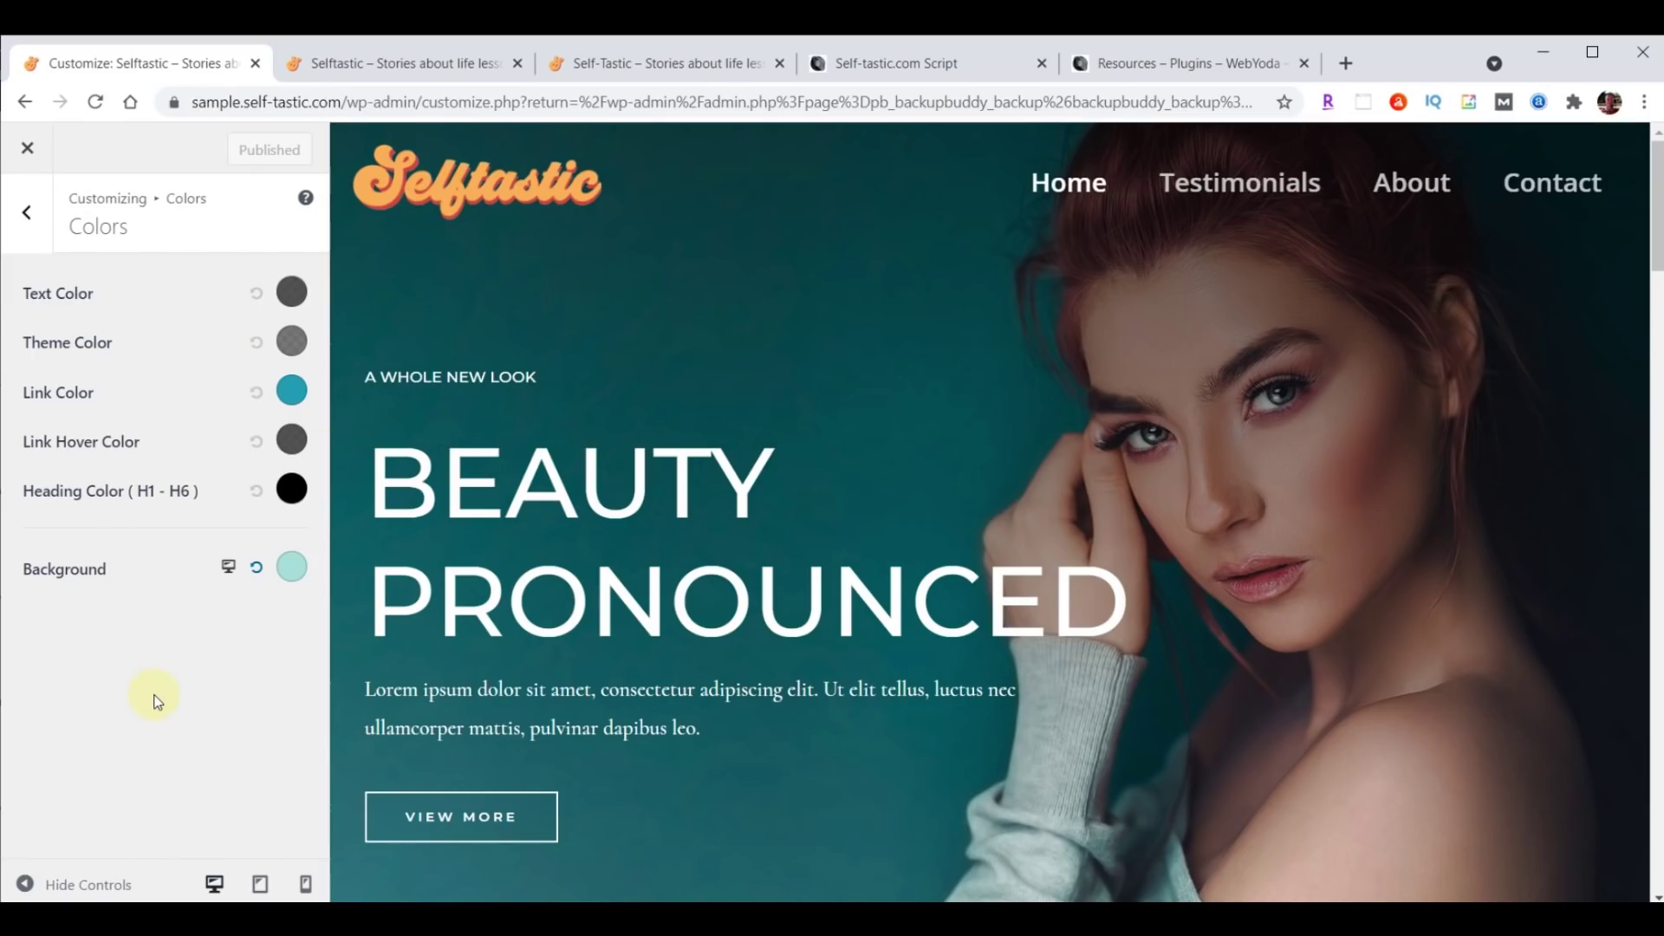
click(29, 150)
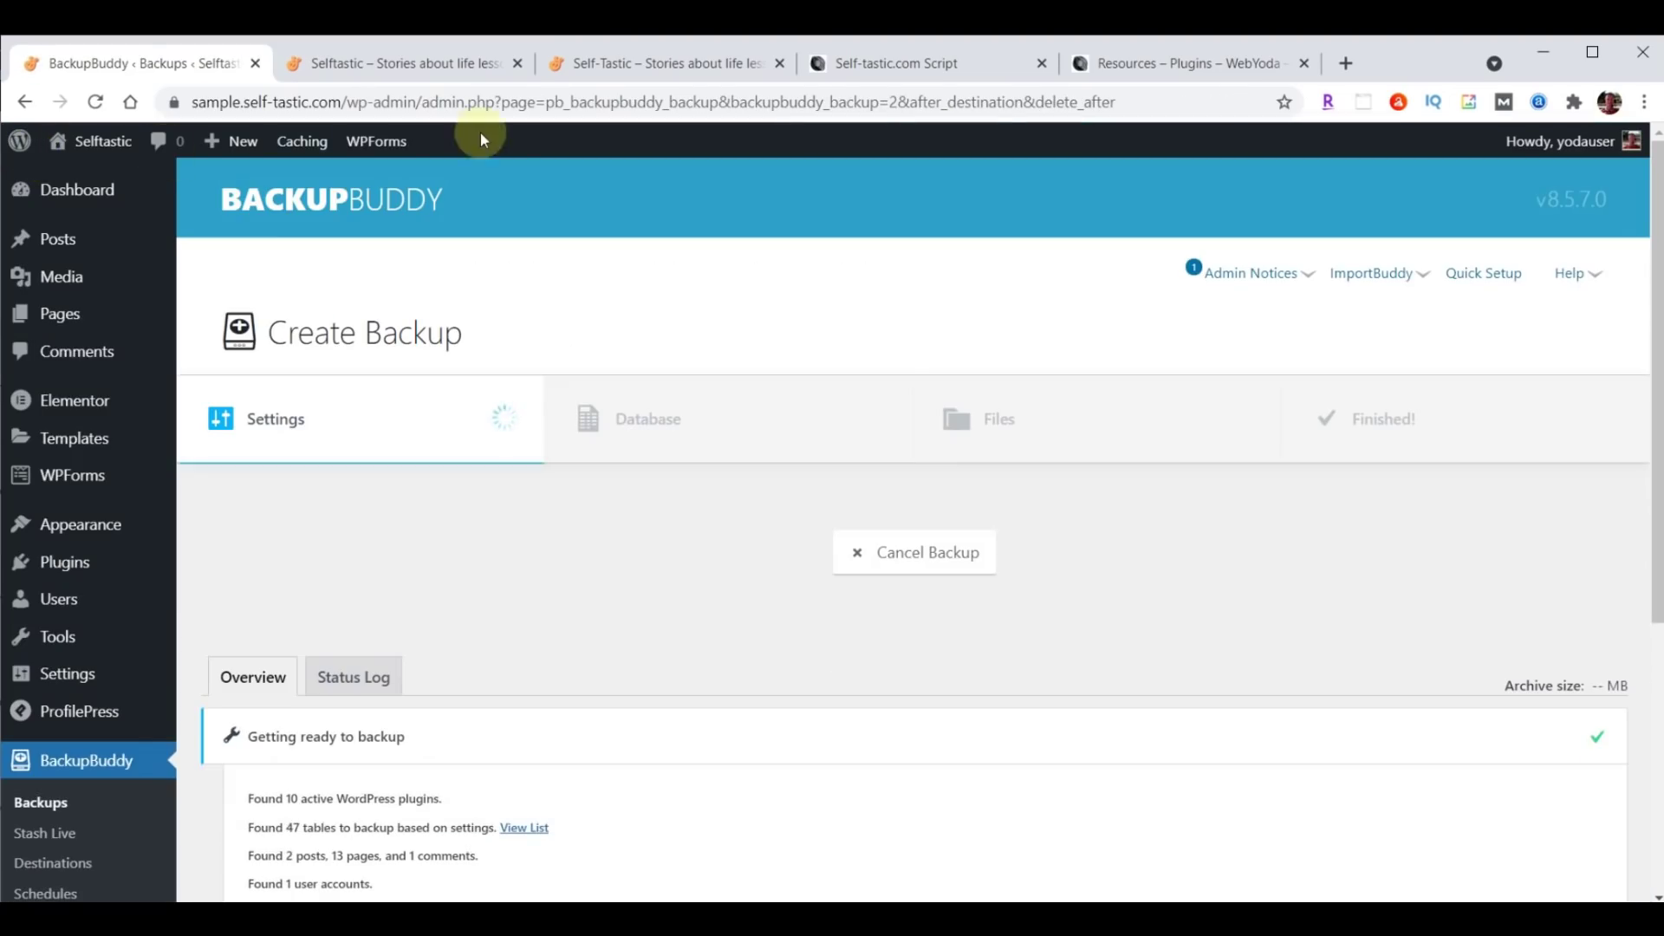
click(432, 66)
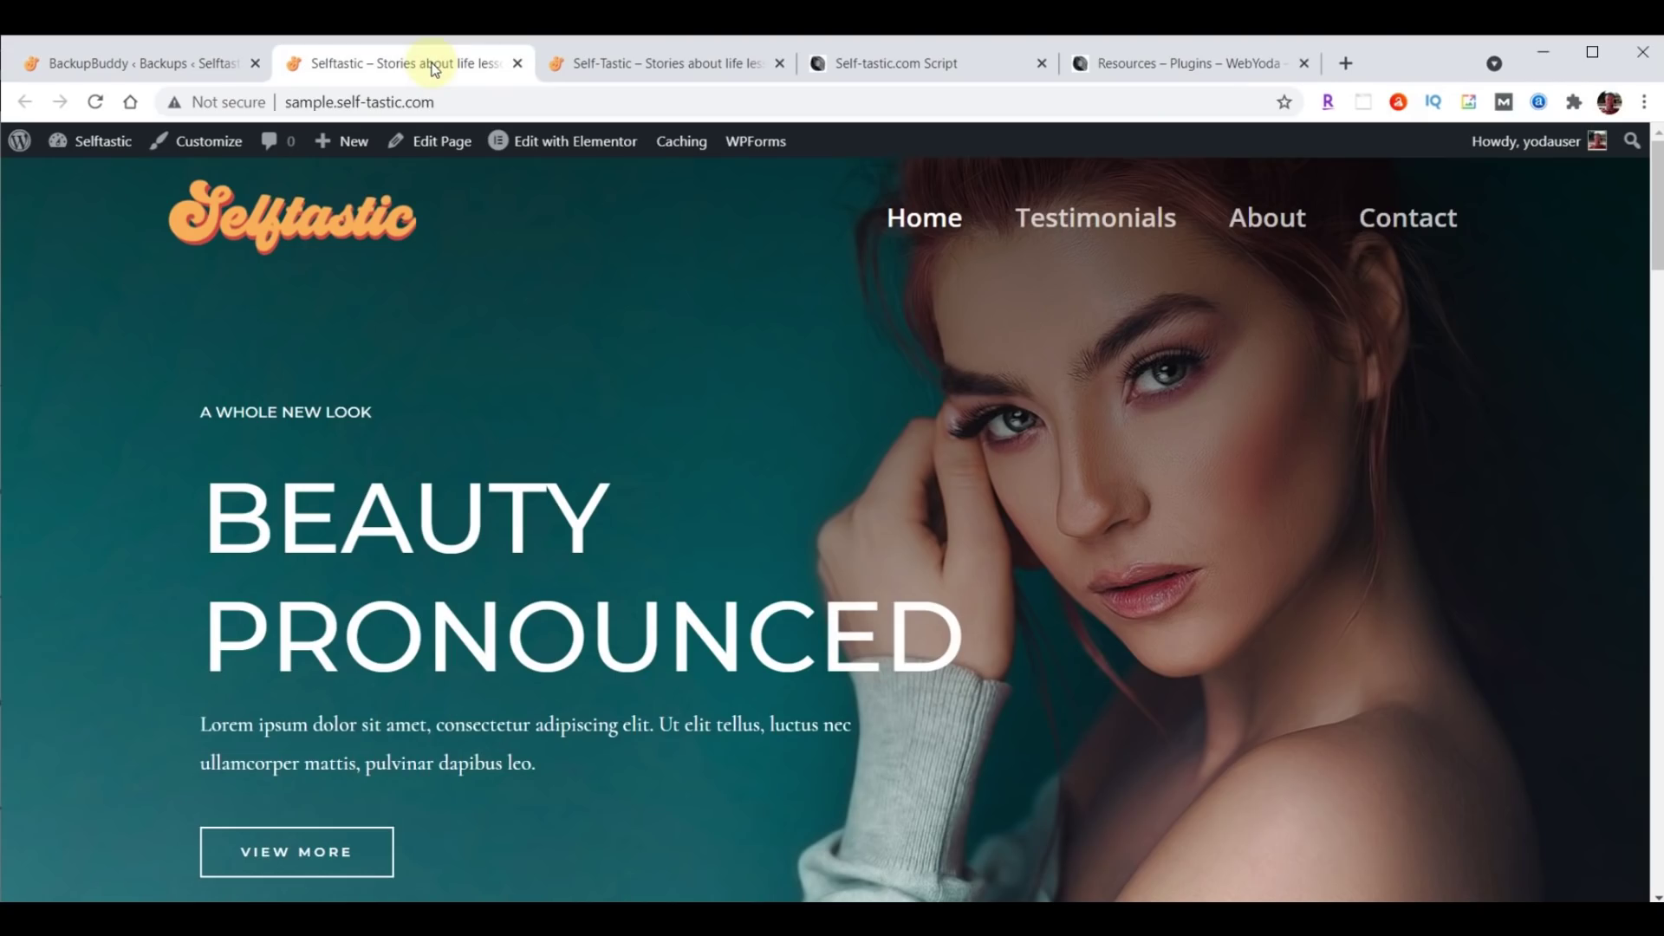
click(1085, 230)
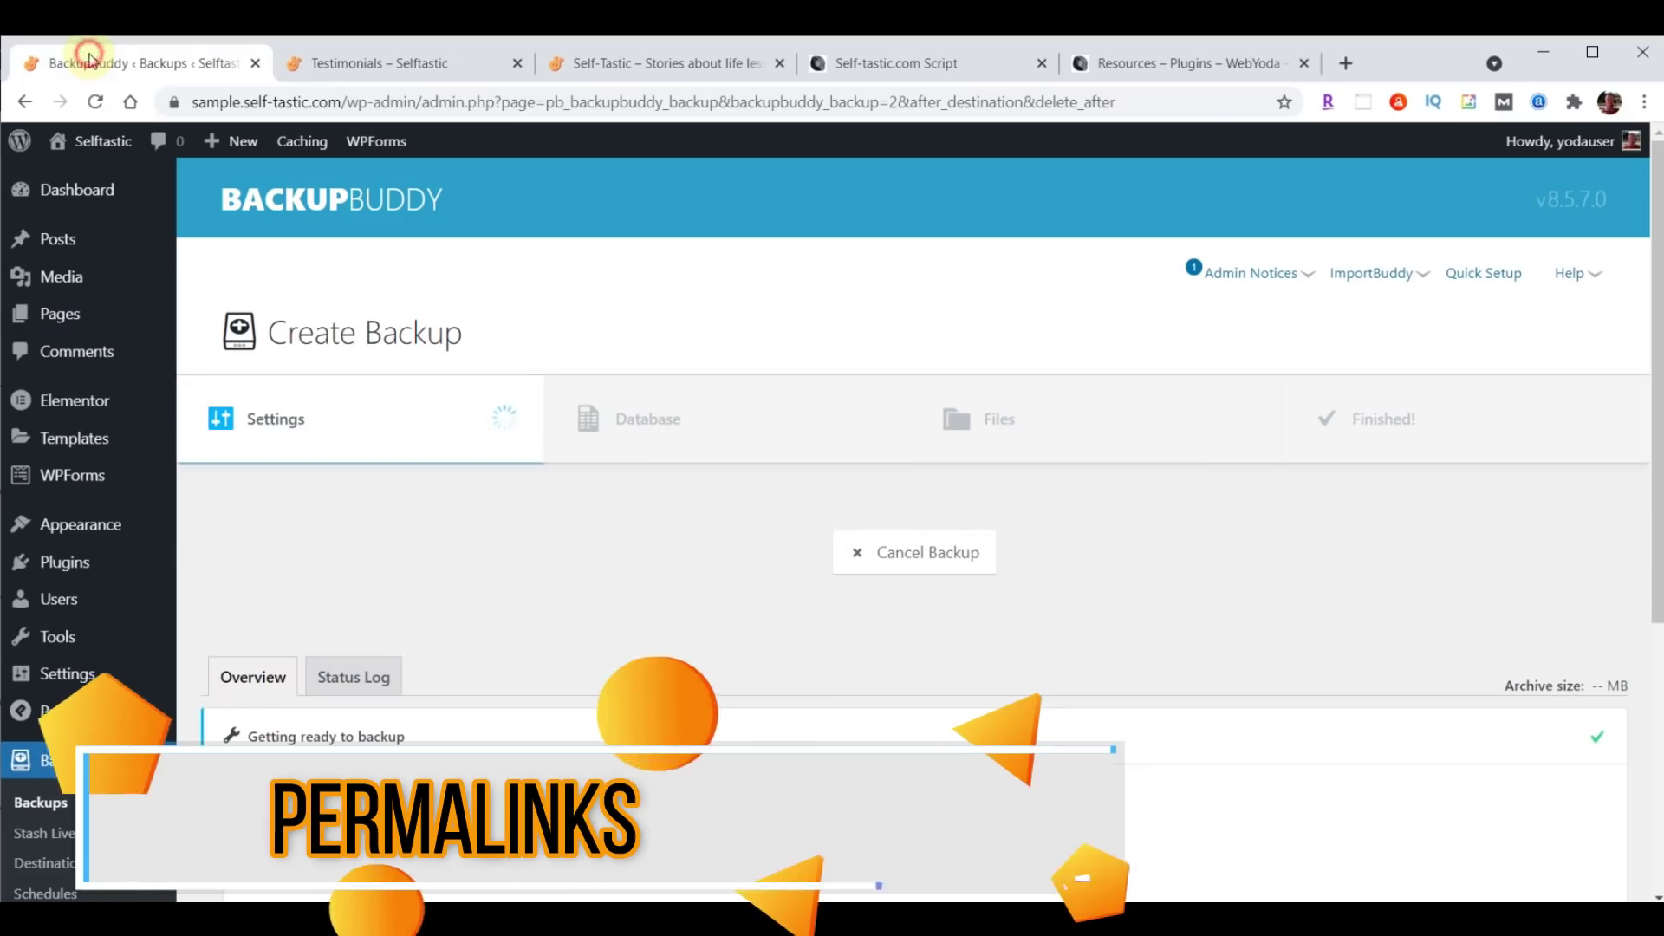
click(89, 62)
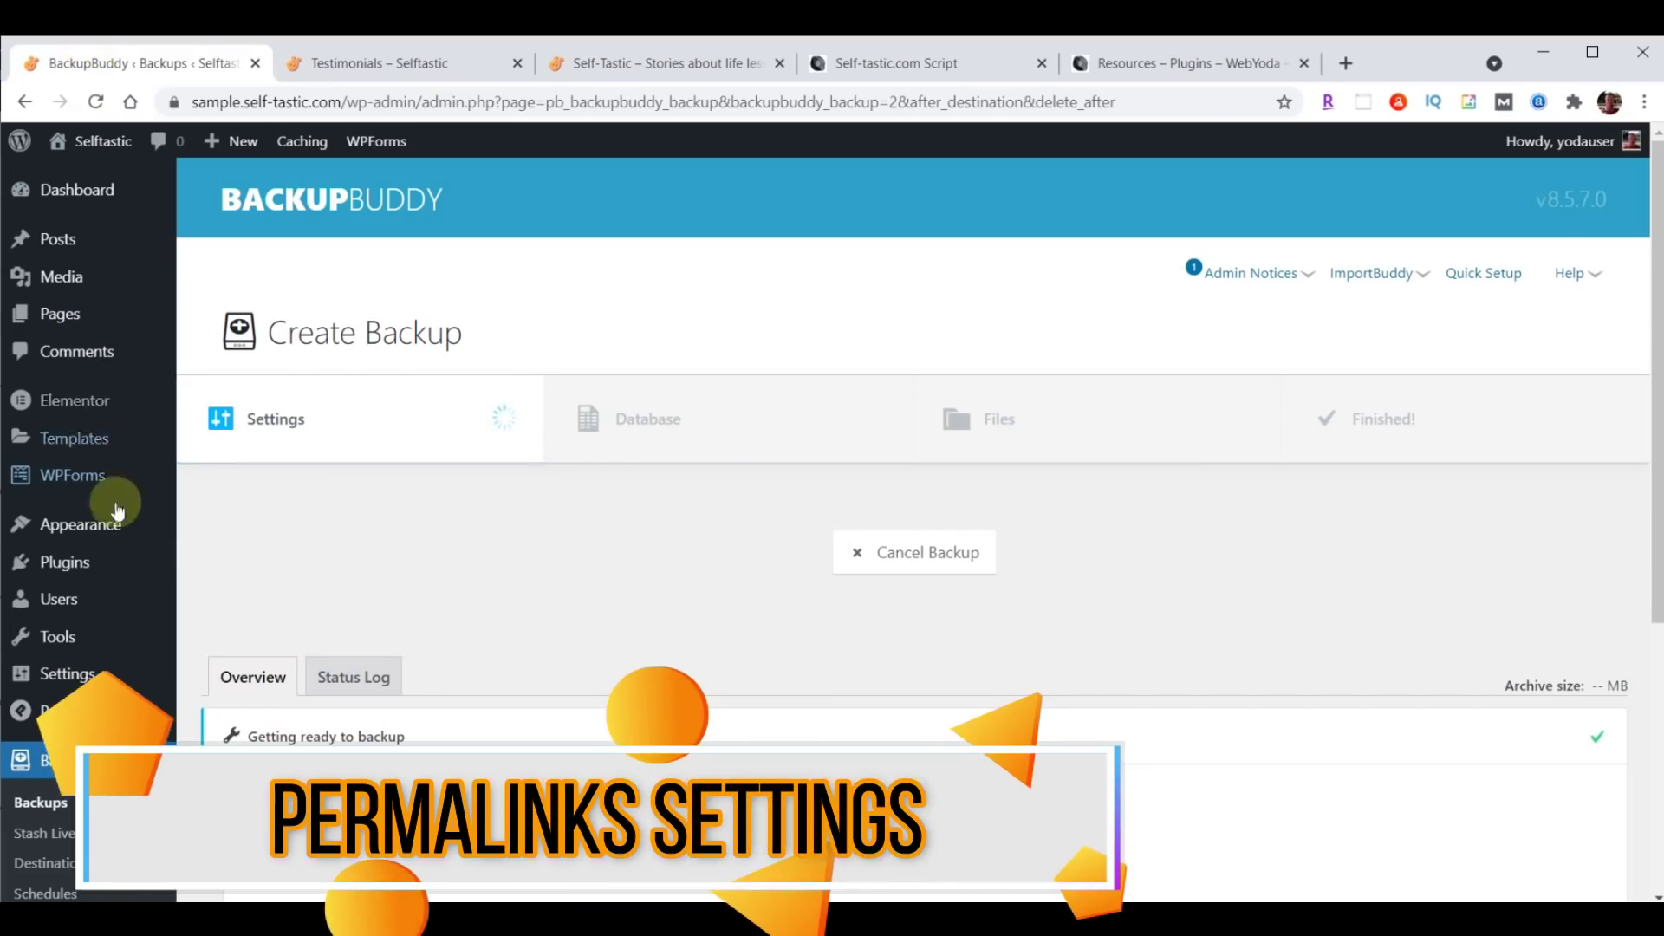
Set the permalink structure to Post name and save the change.
click(61, 676)
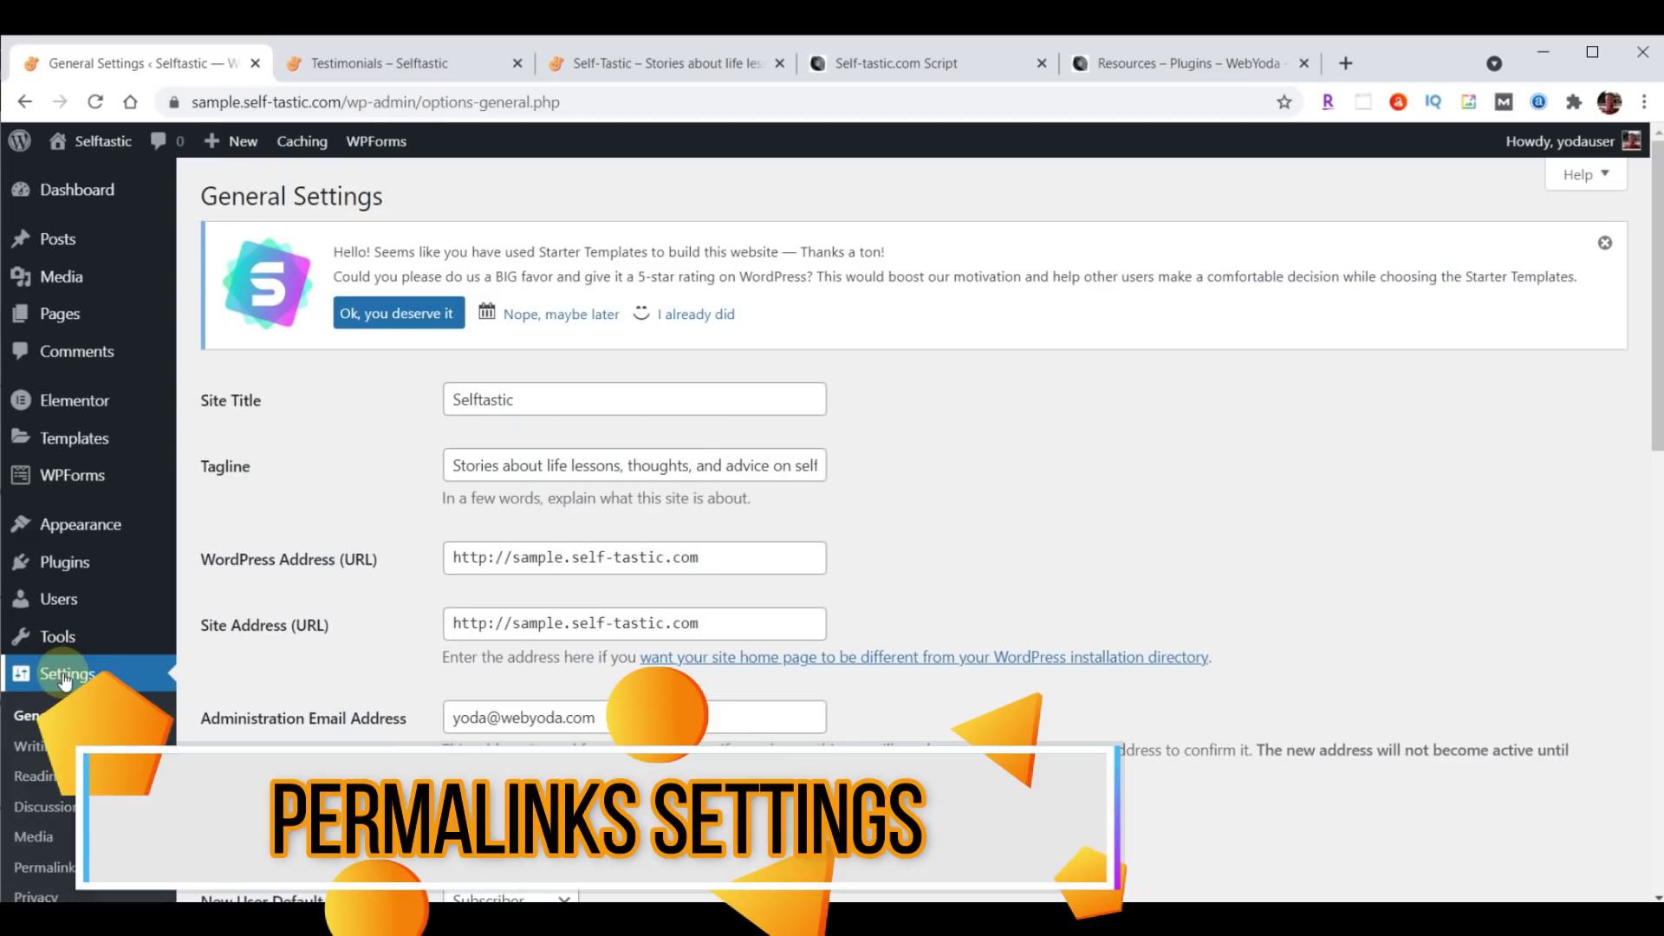
click(47, 867)
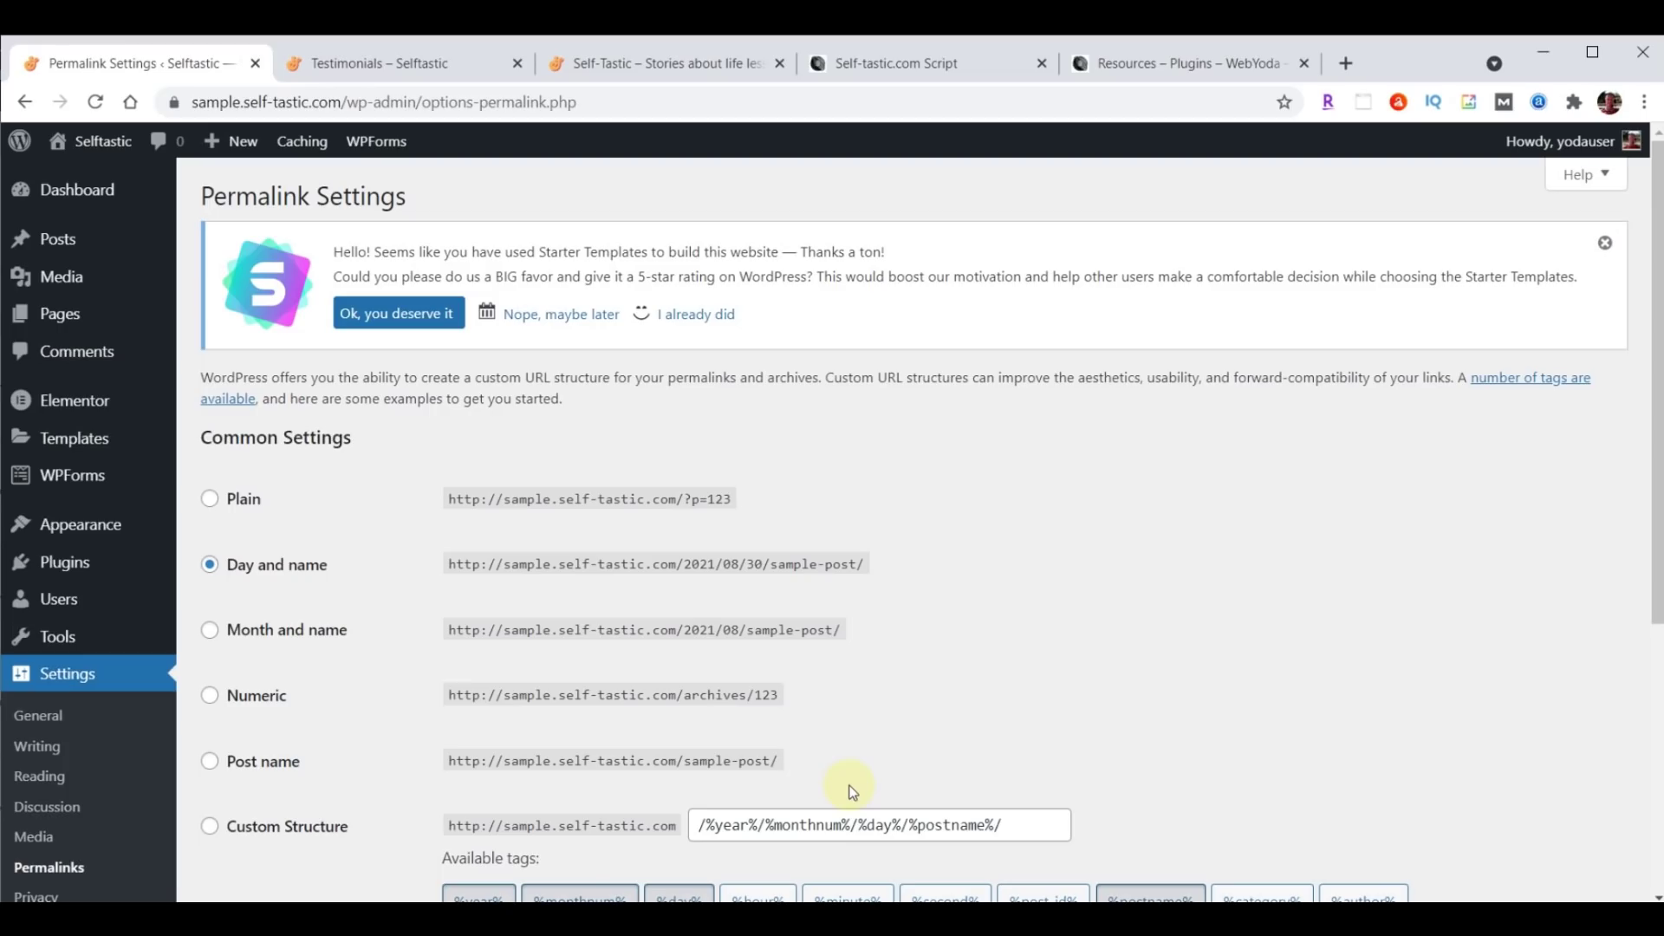
click(866, 761)
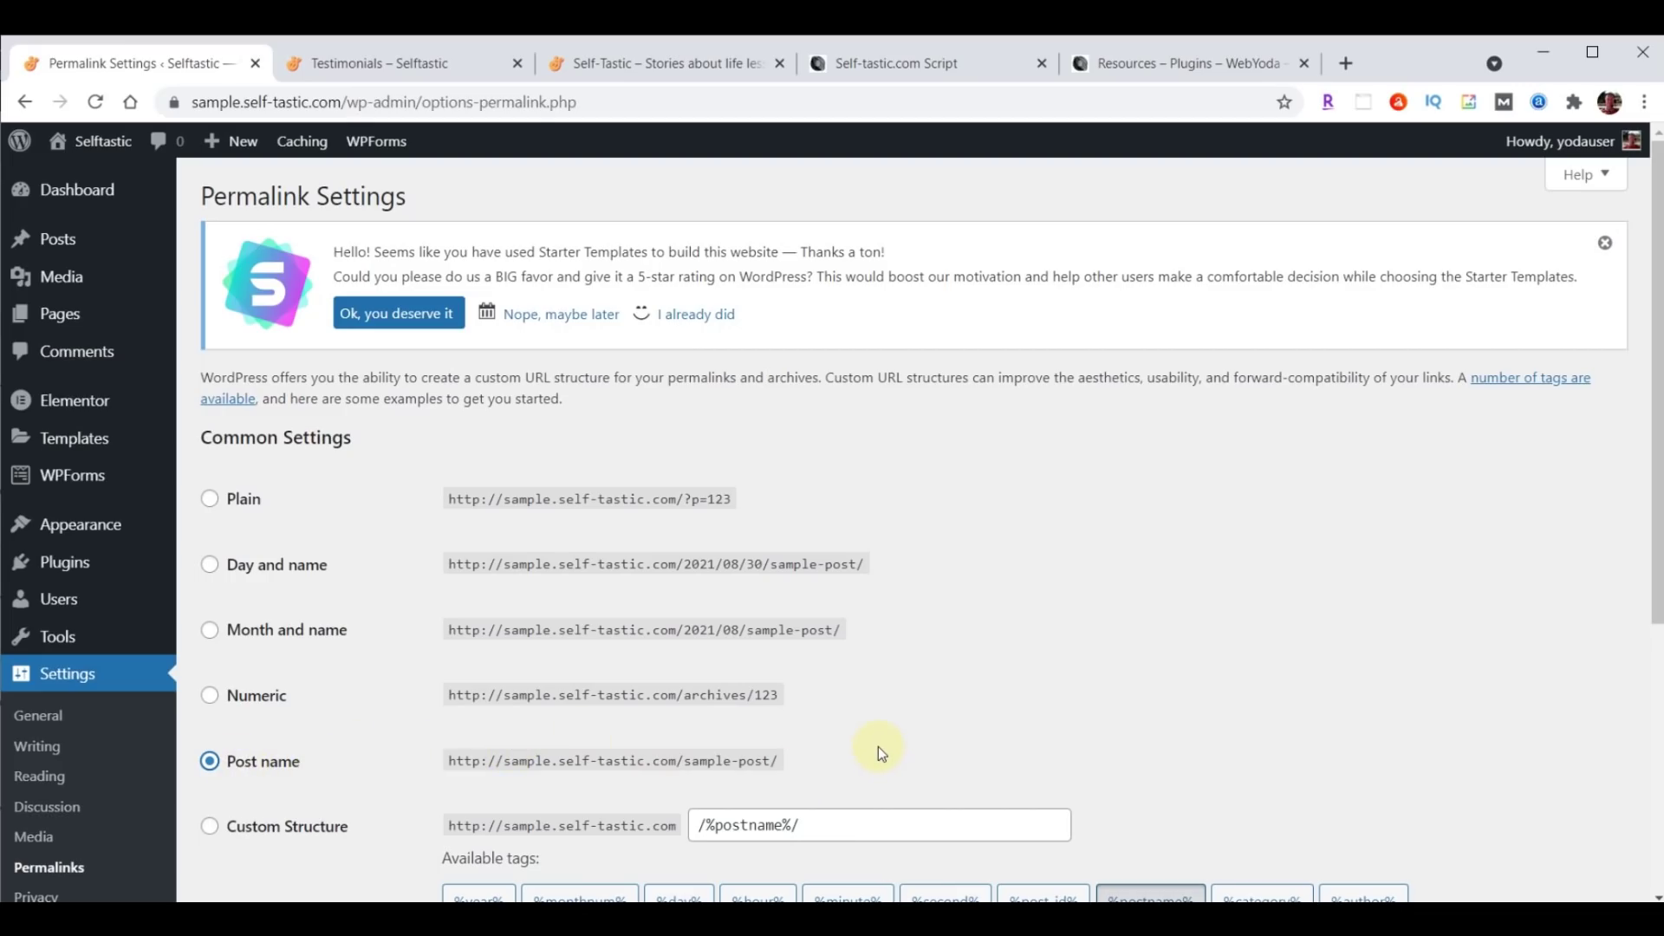
scroll(924, 583, down, 5)
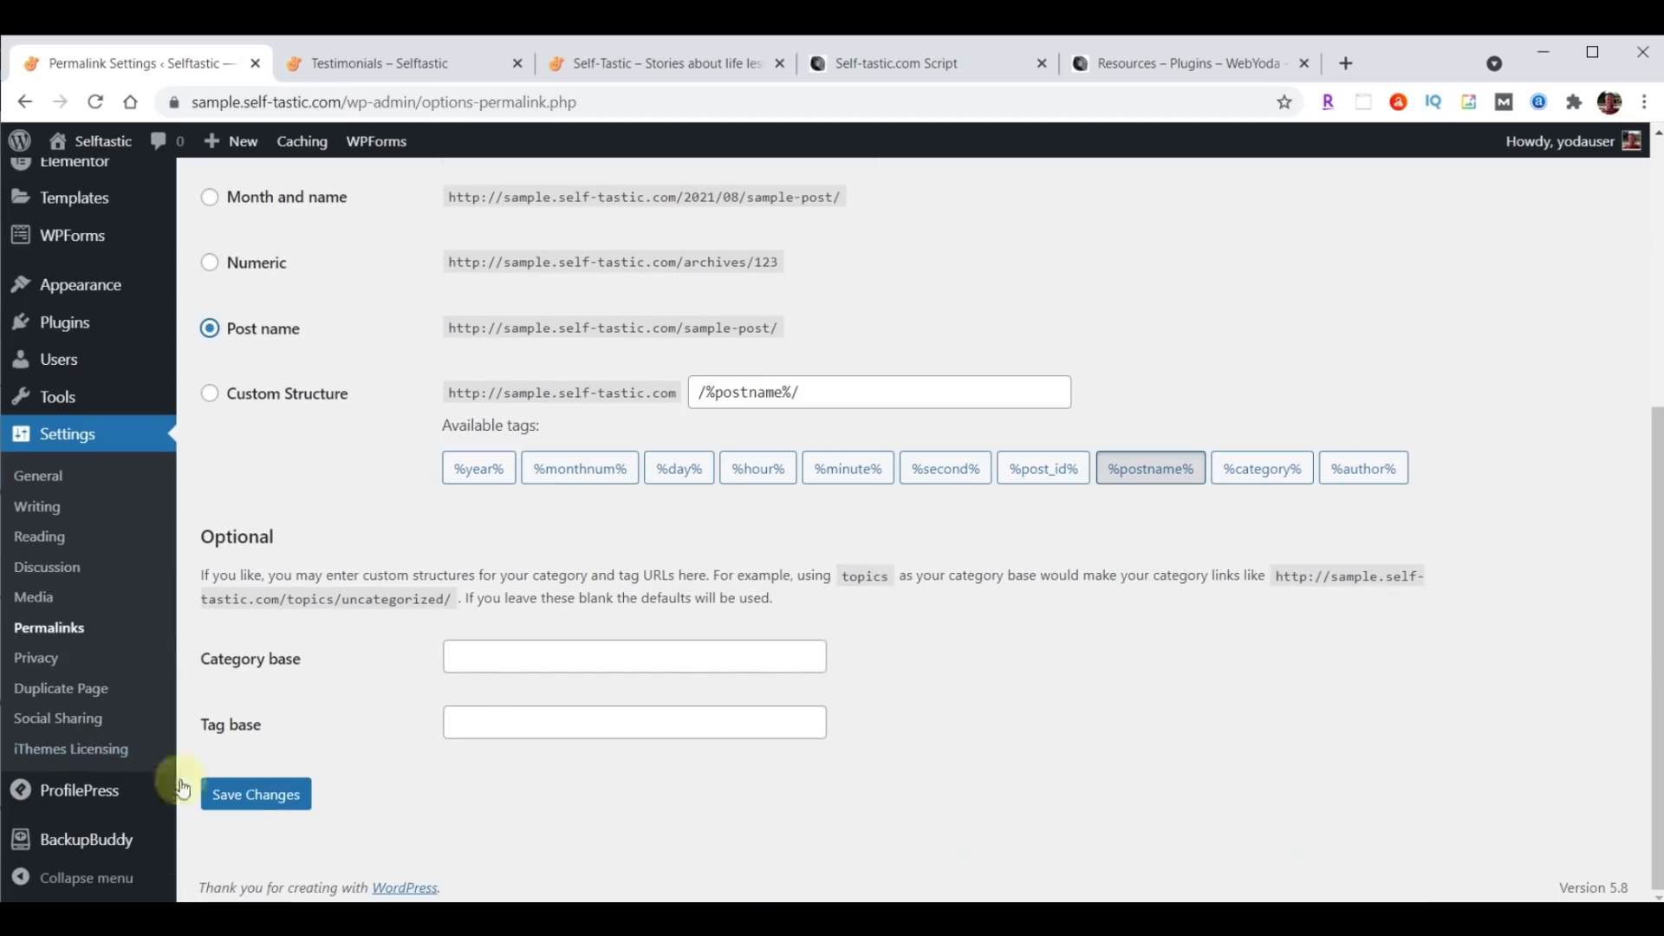
click(223, 796)
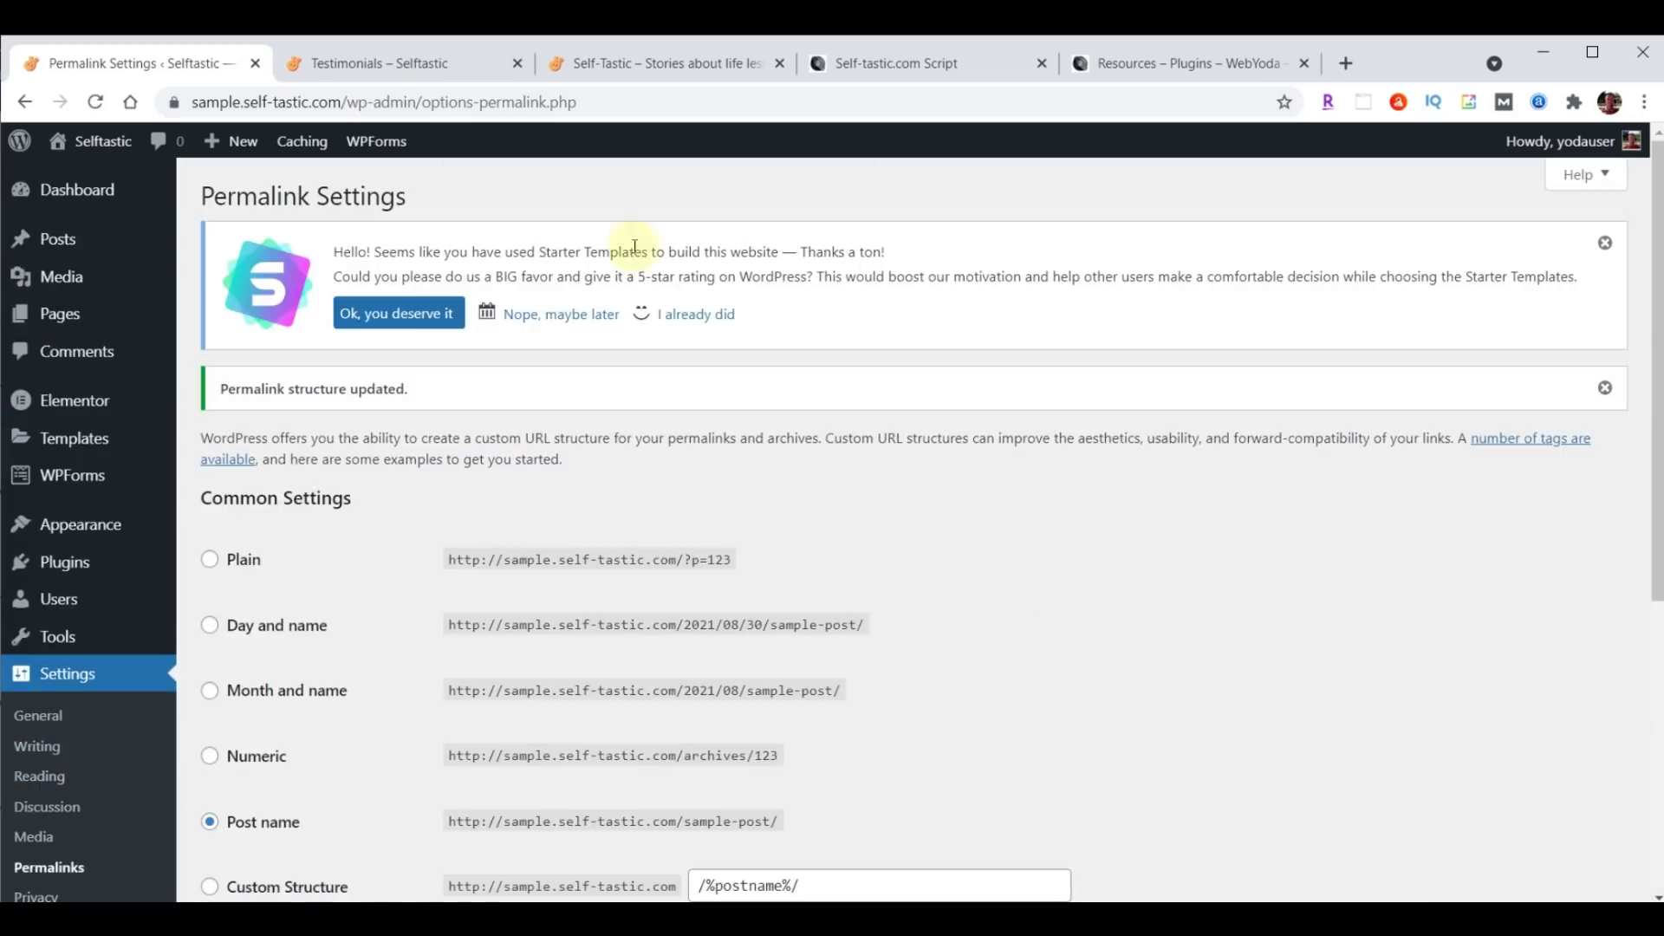
Check the live Testimonials, Home and original self-tastic.com pages, then return to Permalink Settings.
click(373, 67)
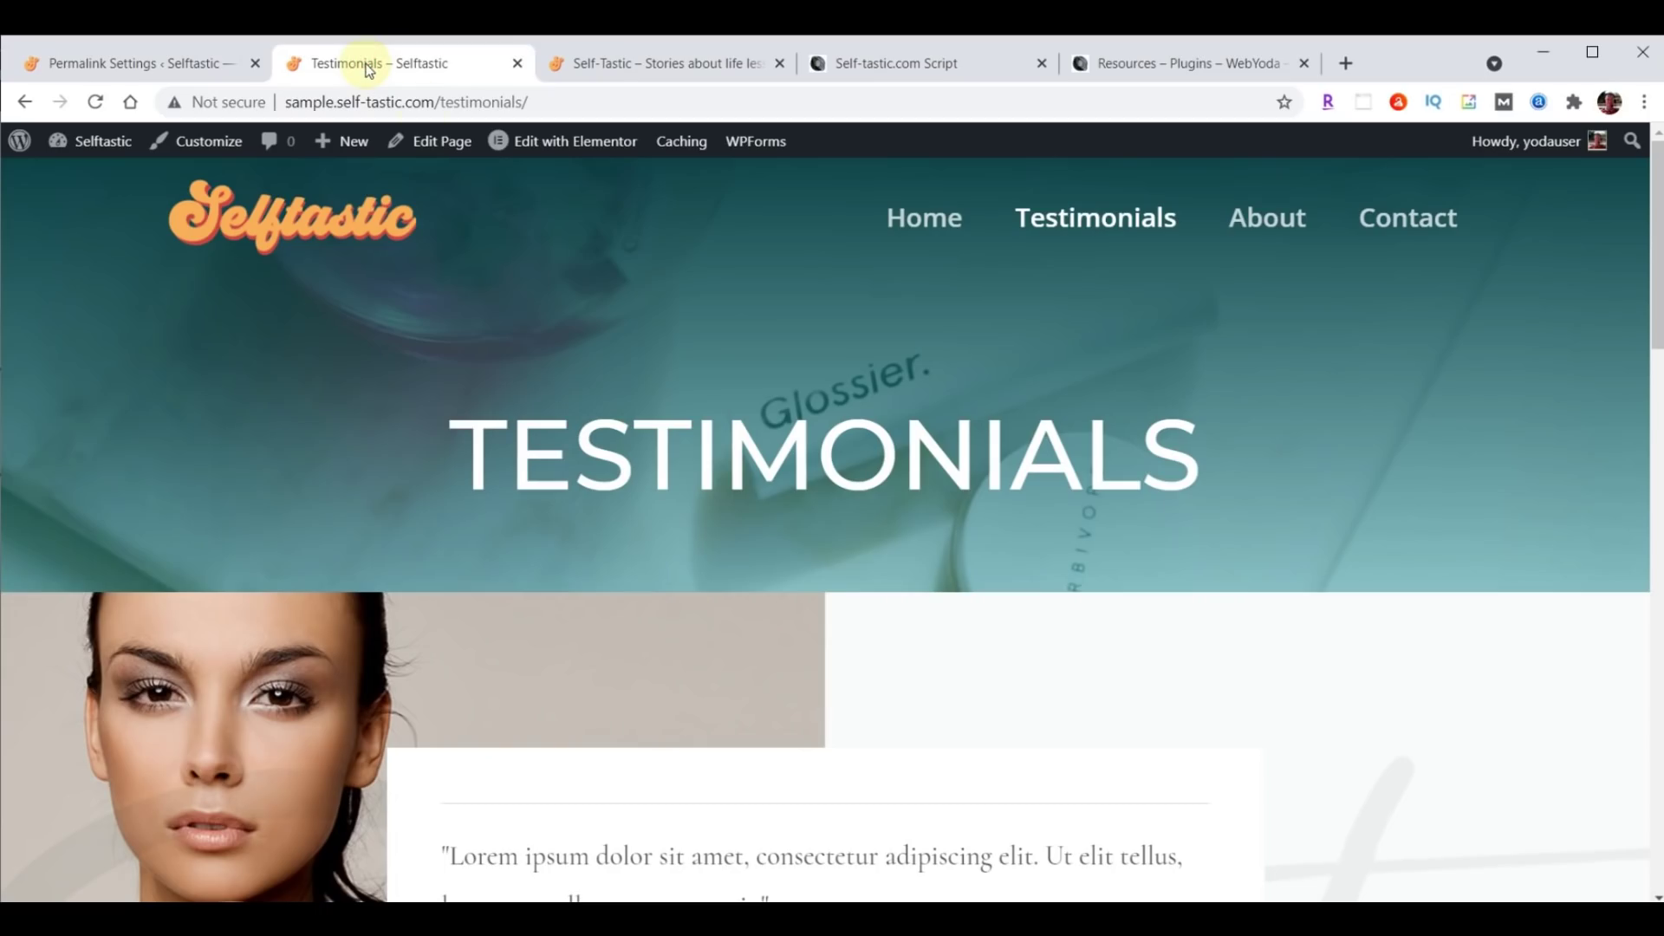
click(902, 217)
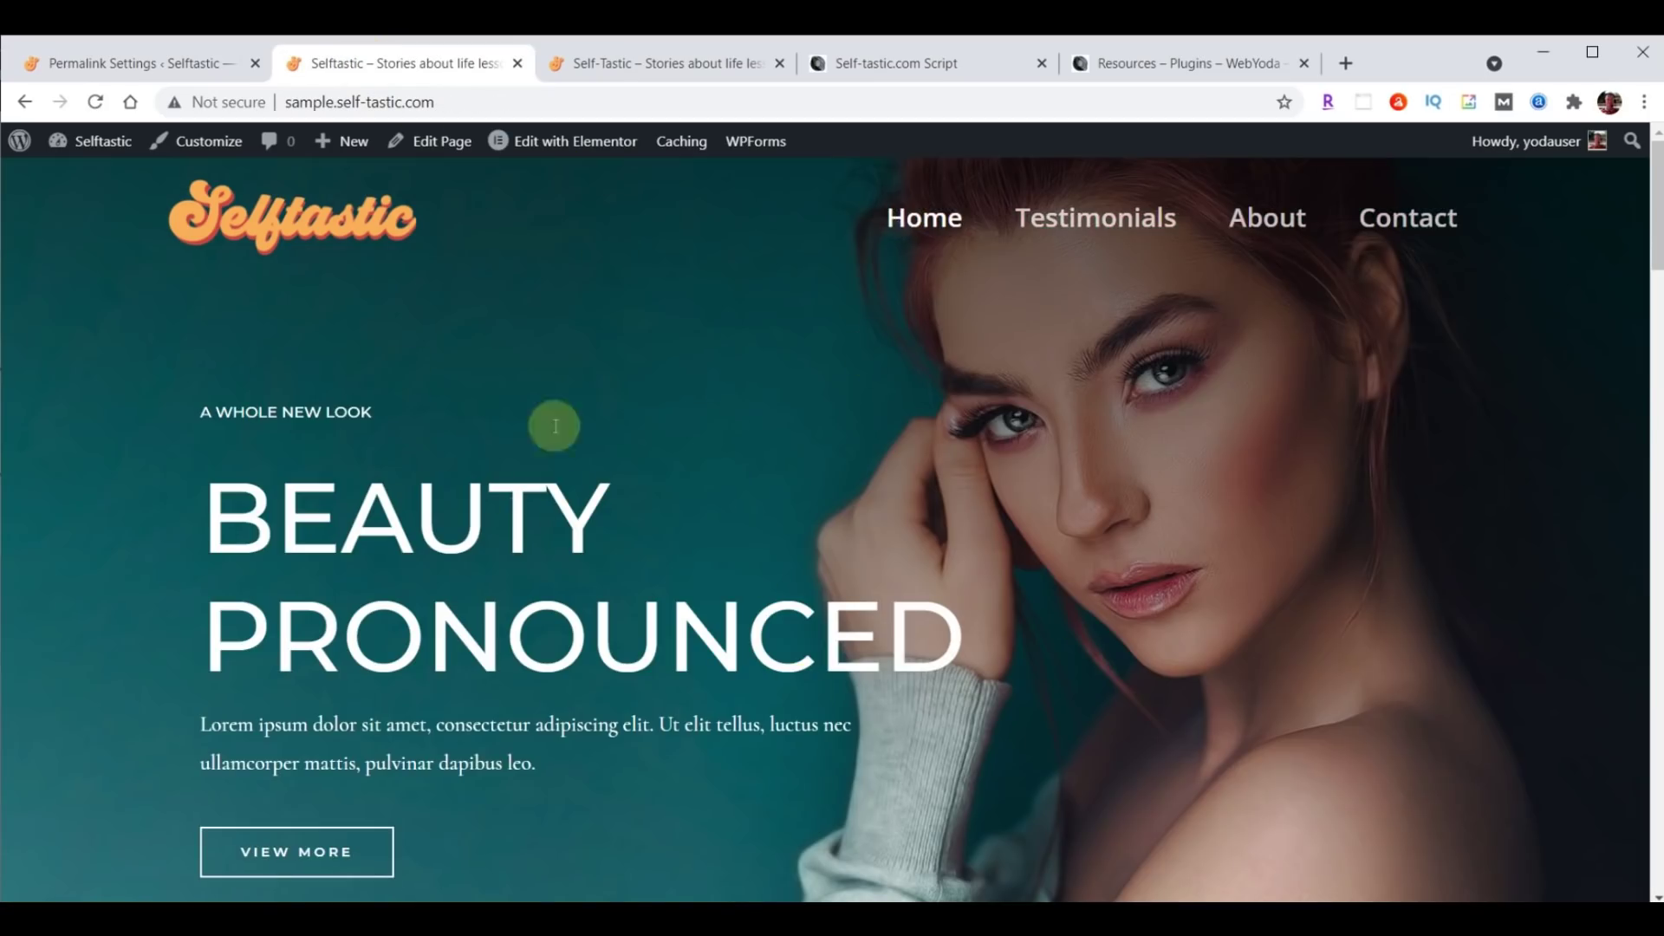
click(672, 65)
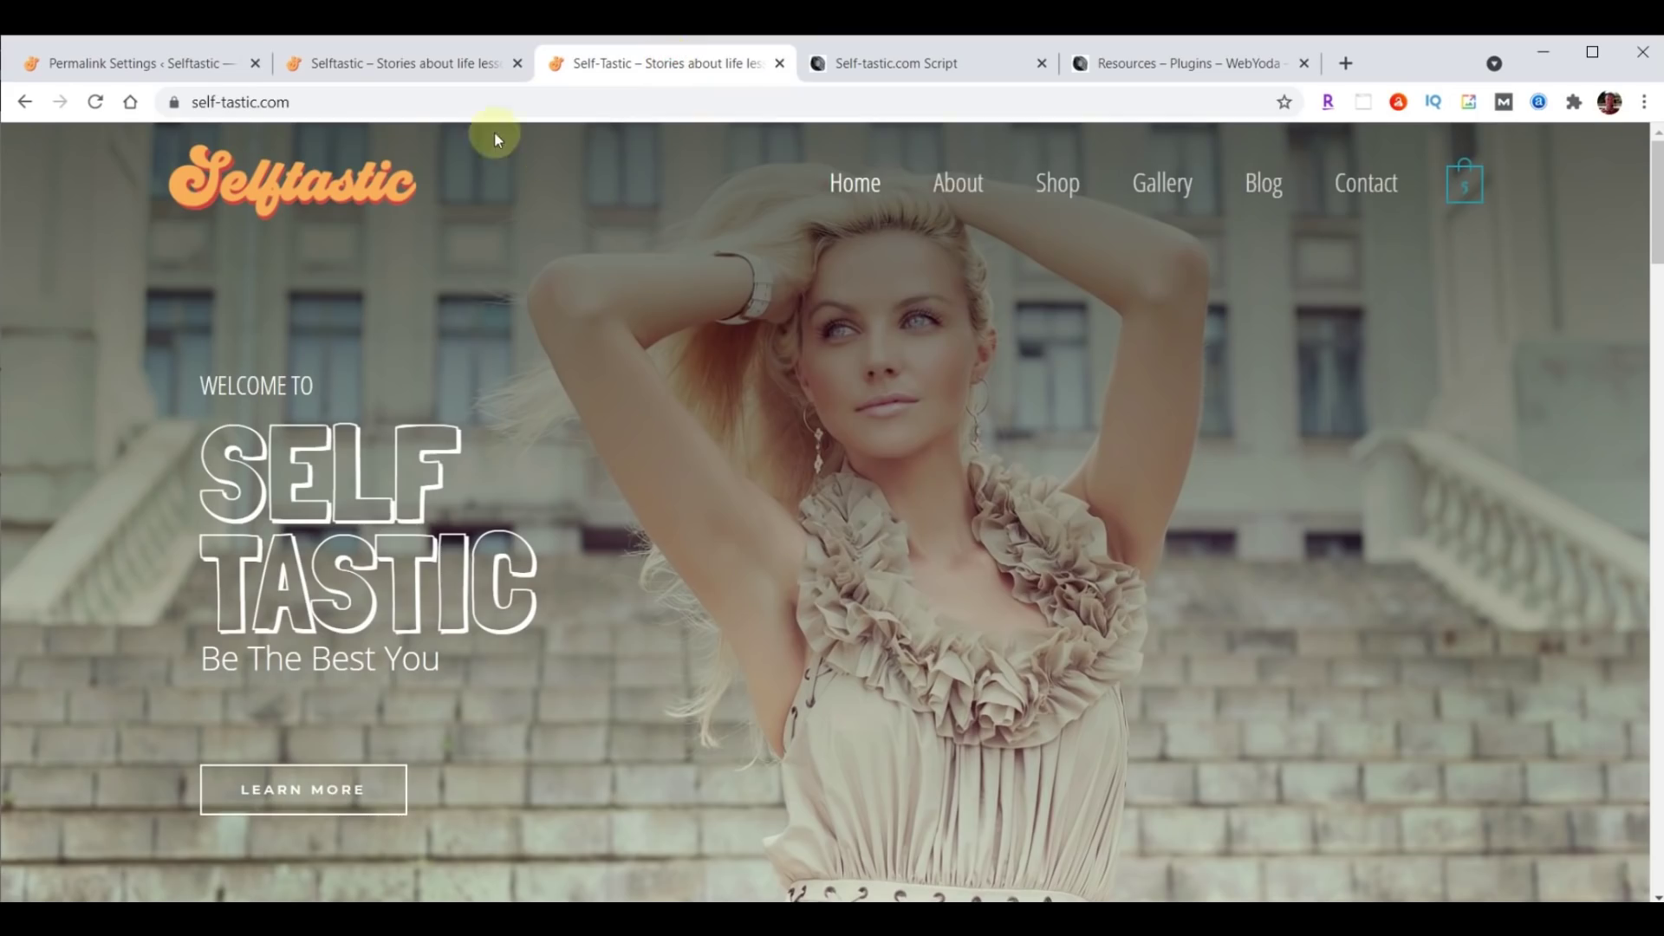
click(421, 65)
click(138, 65)
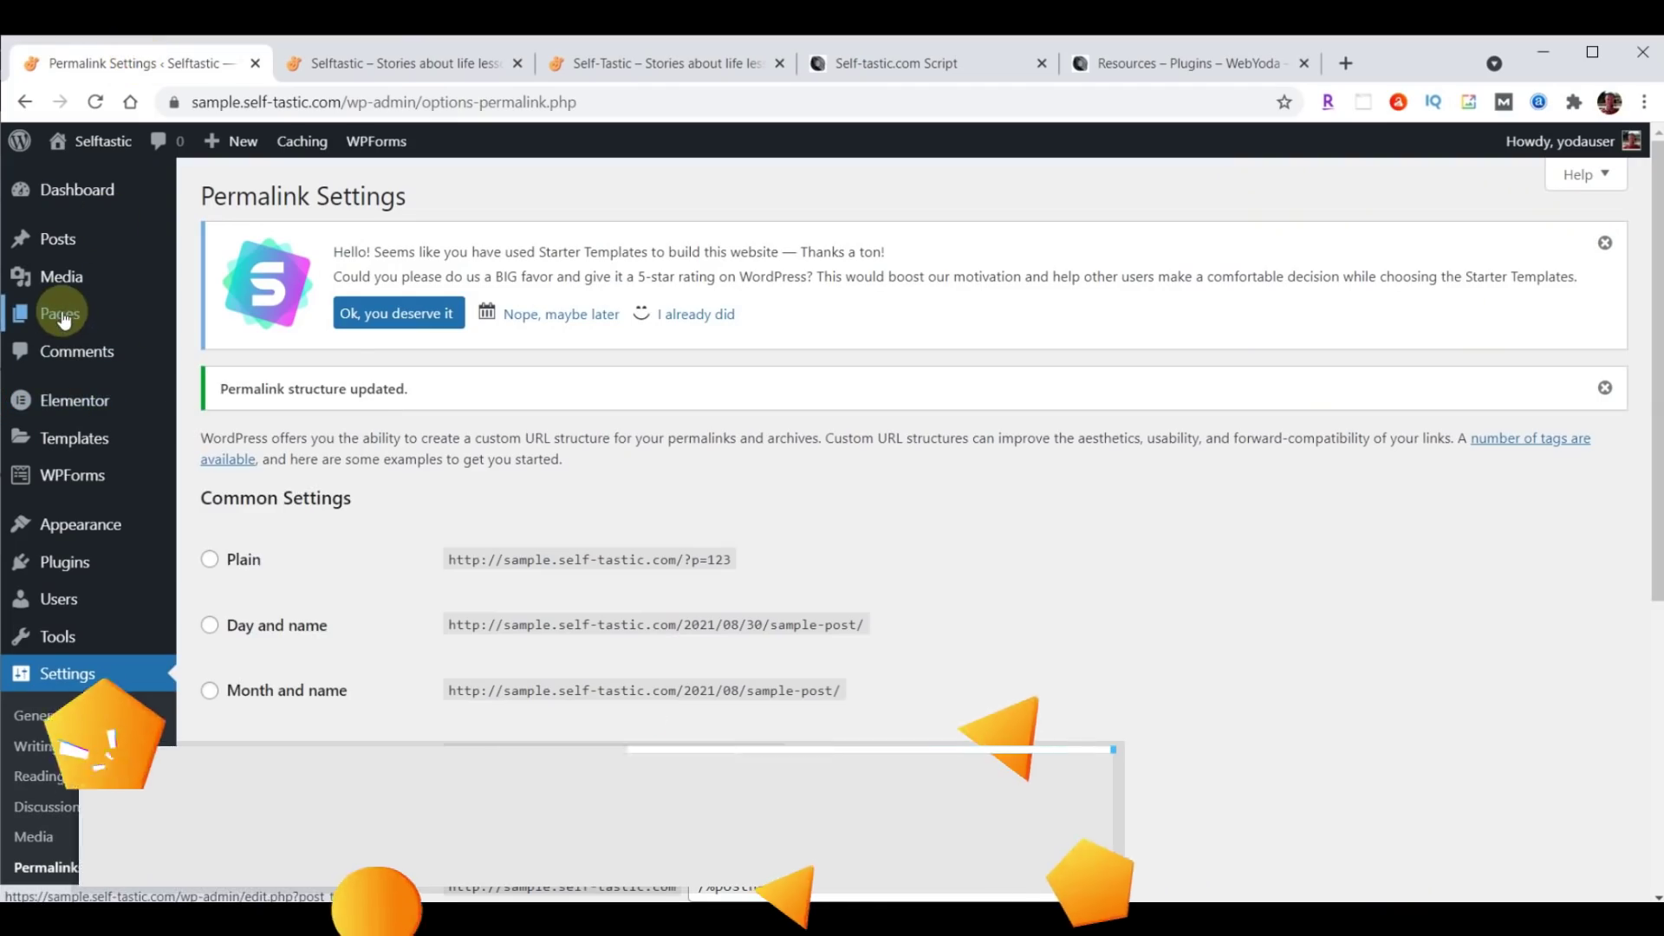
From the Pages list, edit the Home page with Elementor.
click(61, 315)
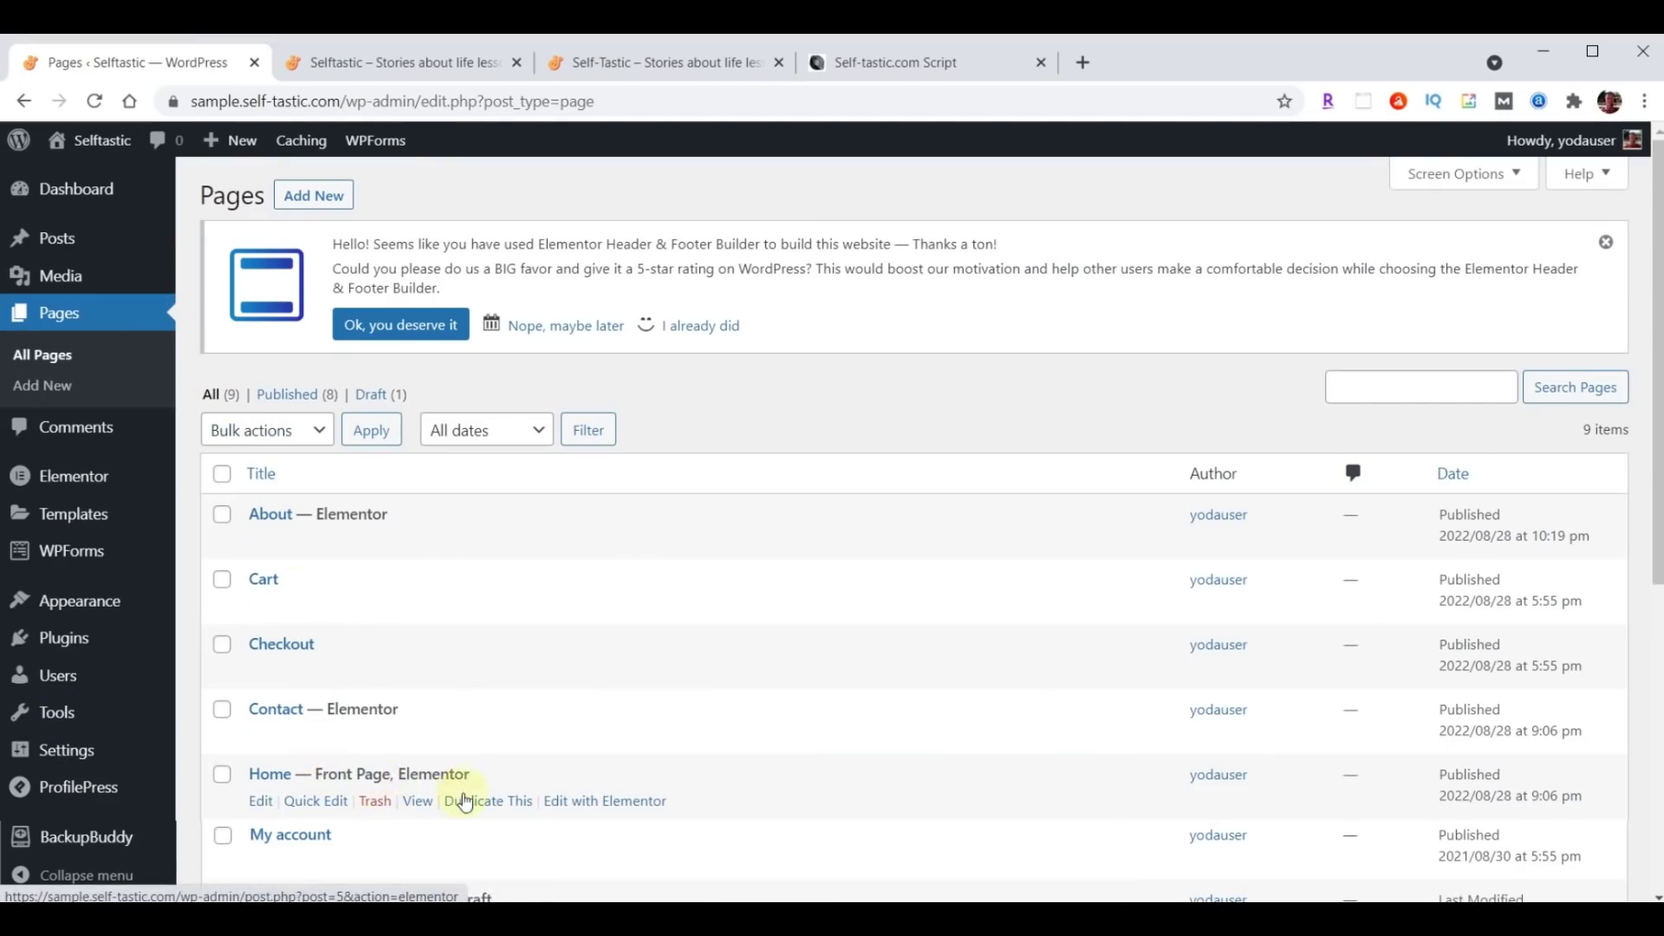
click(604, 801)
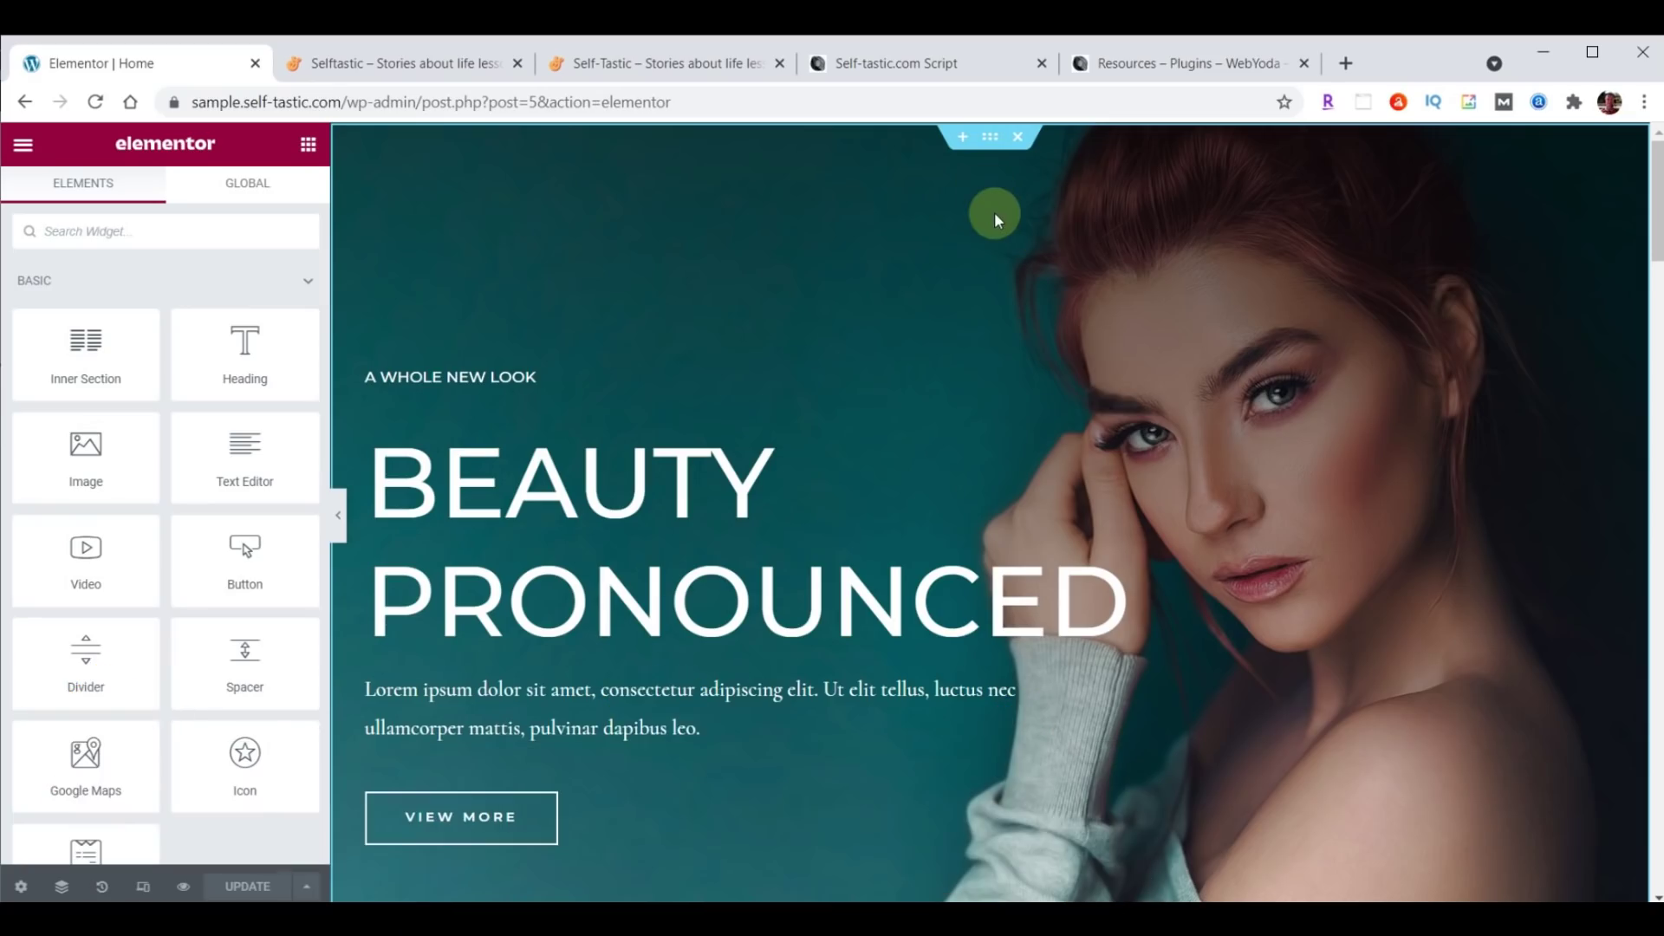
click(992, 143)
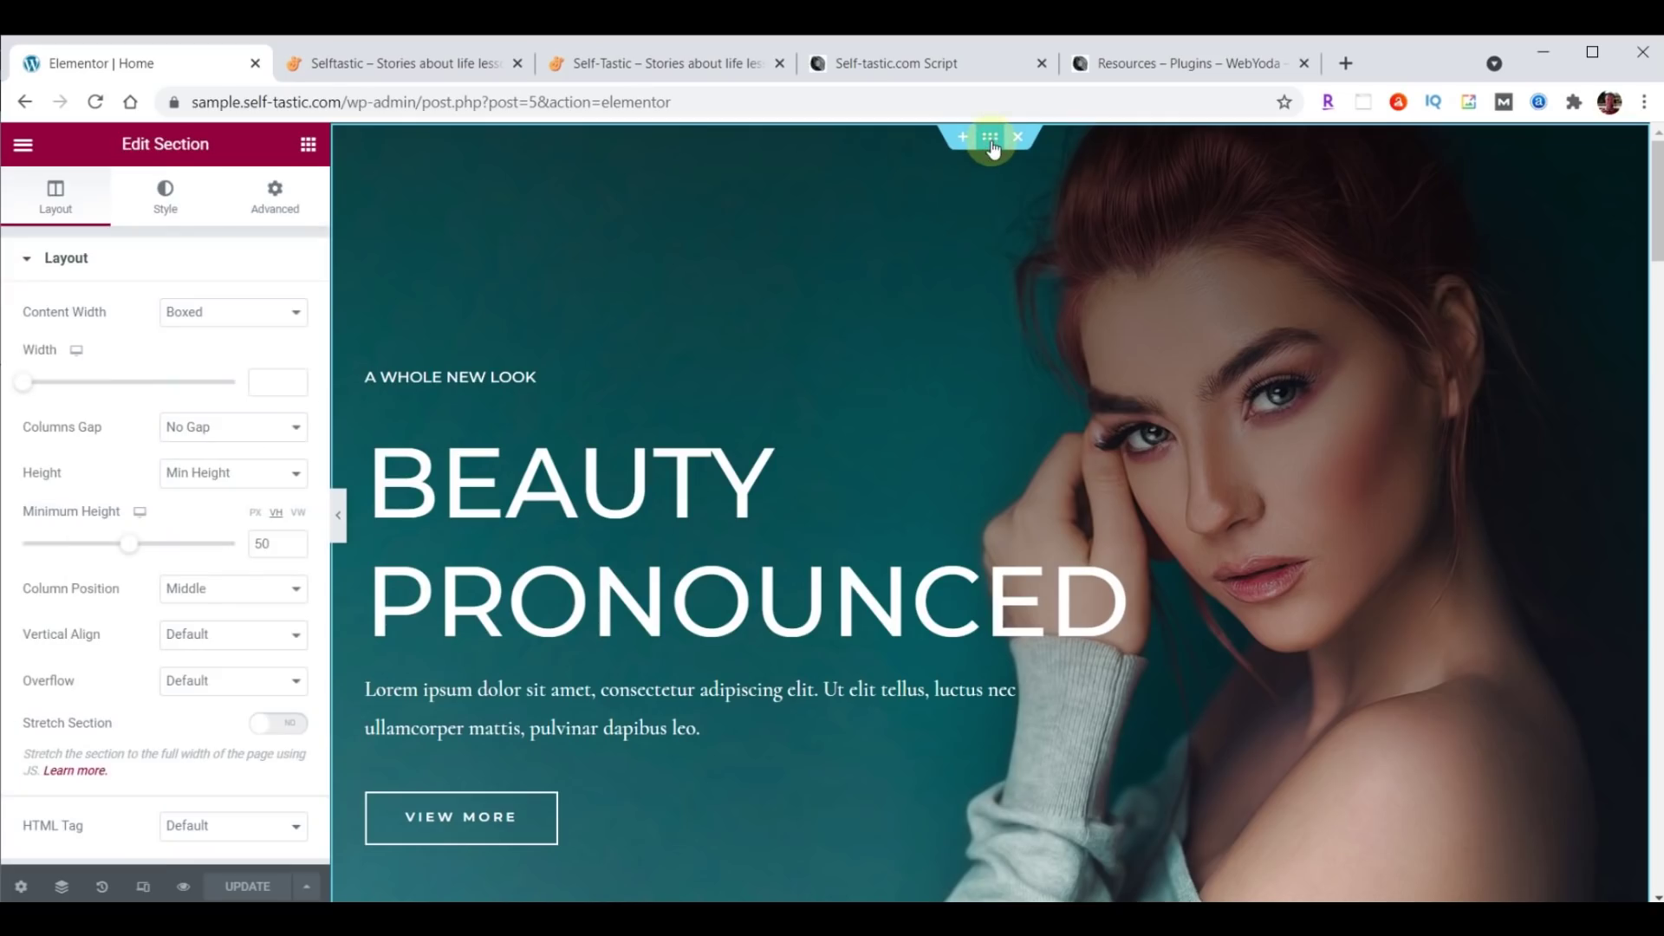
click(990, 139)
scroll(1101, 434, down, 4)
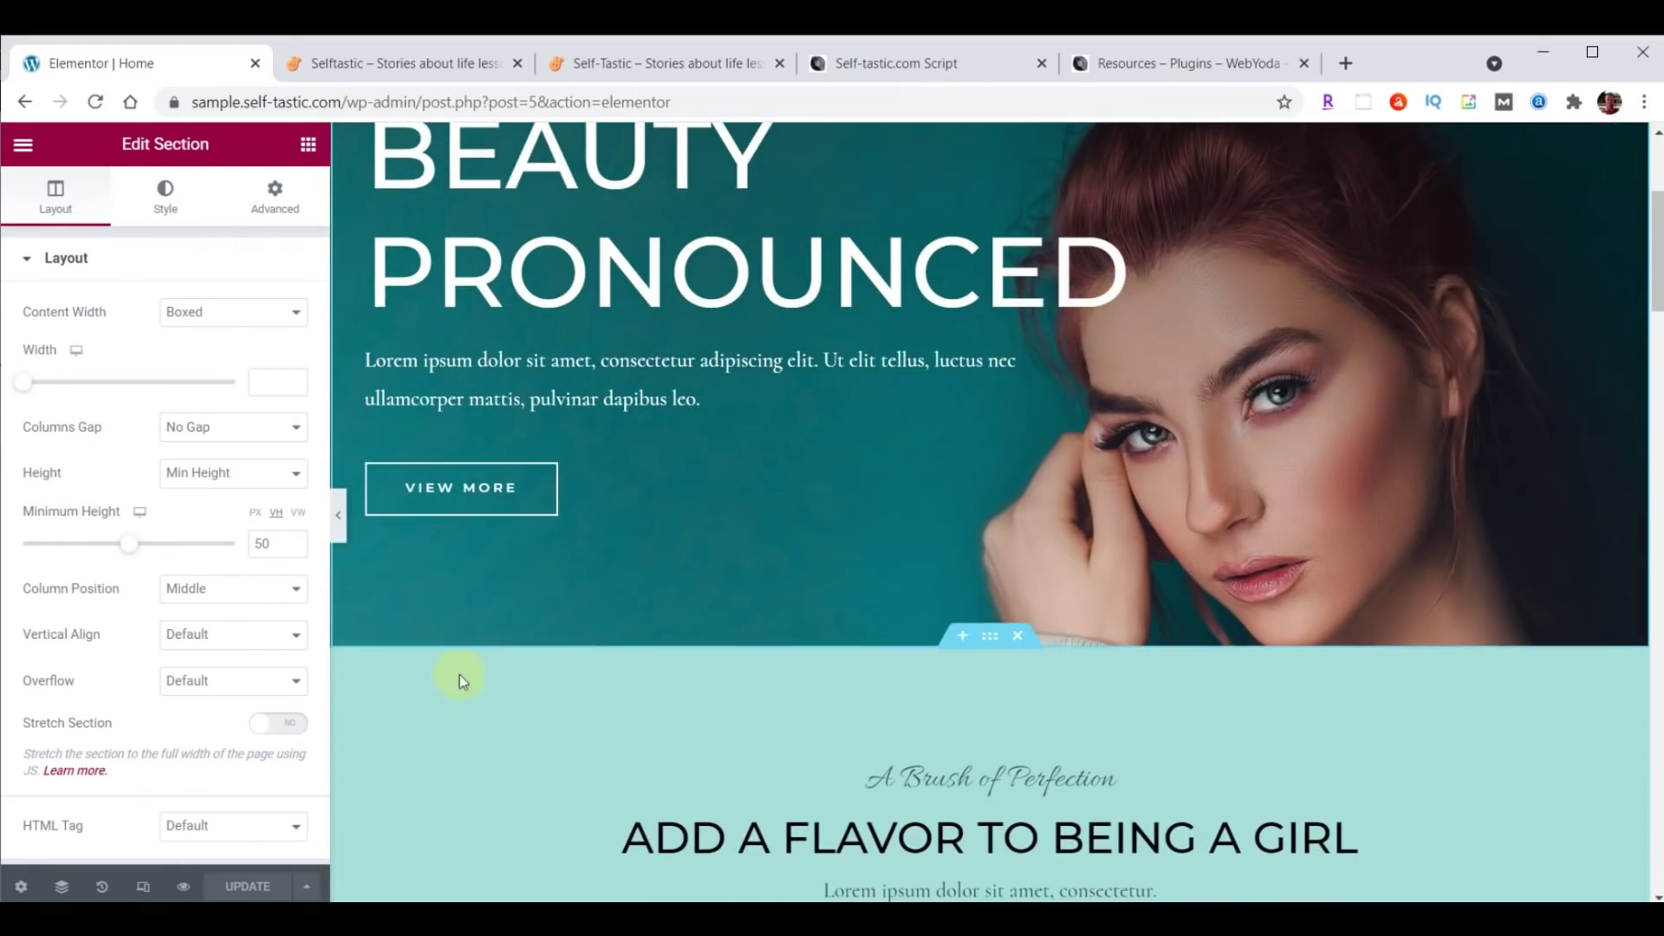
scroll(1116, 711, down, 3)
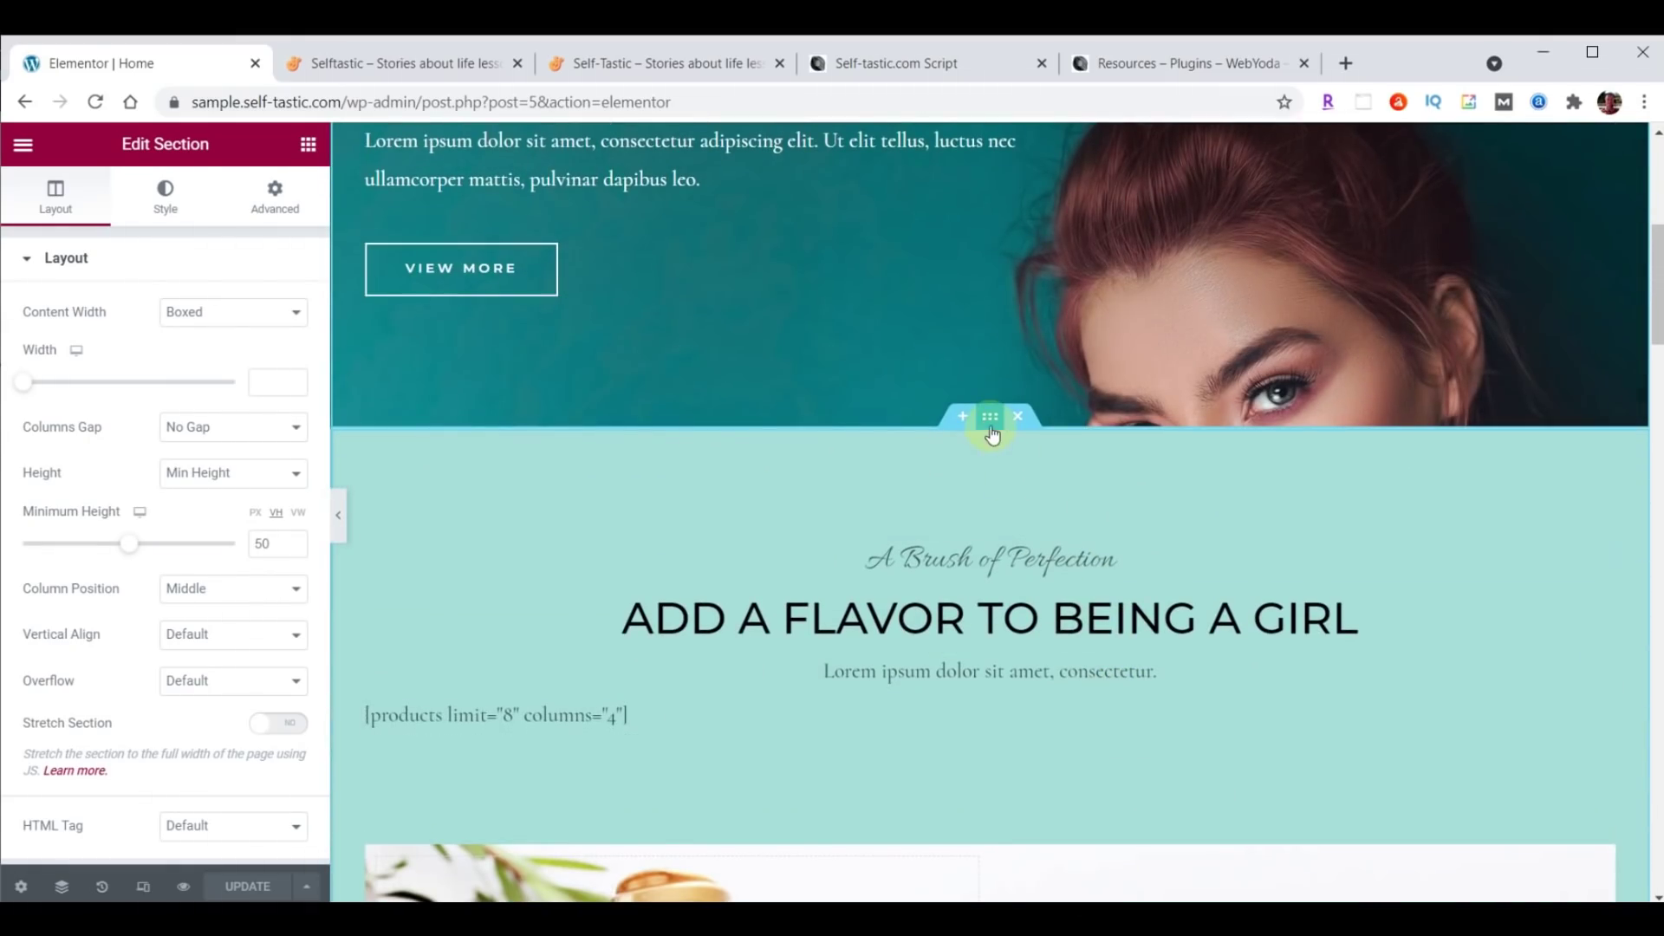
scroll(1147, 523, down, 5)
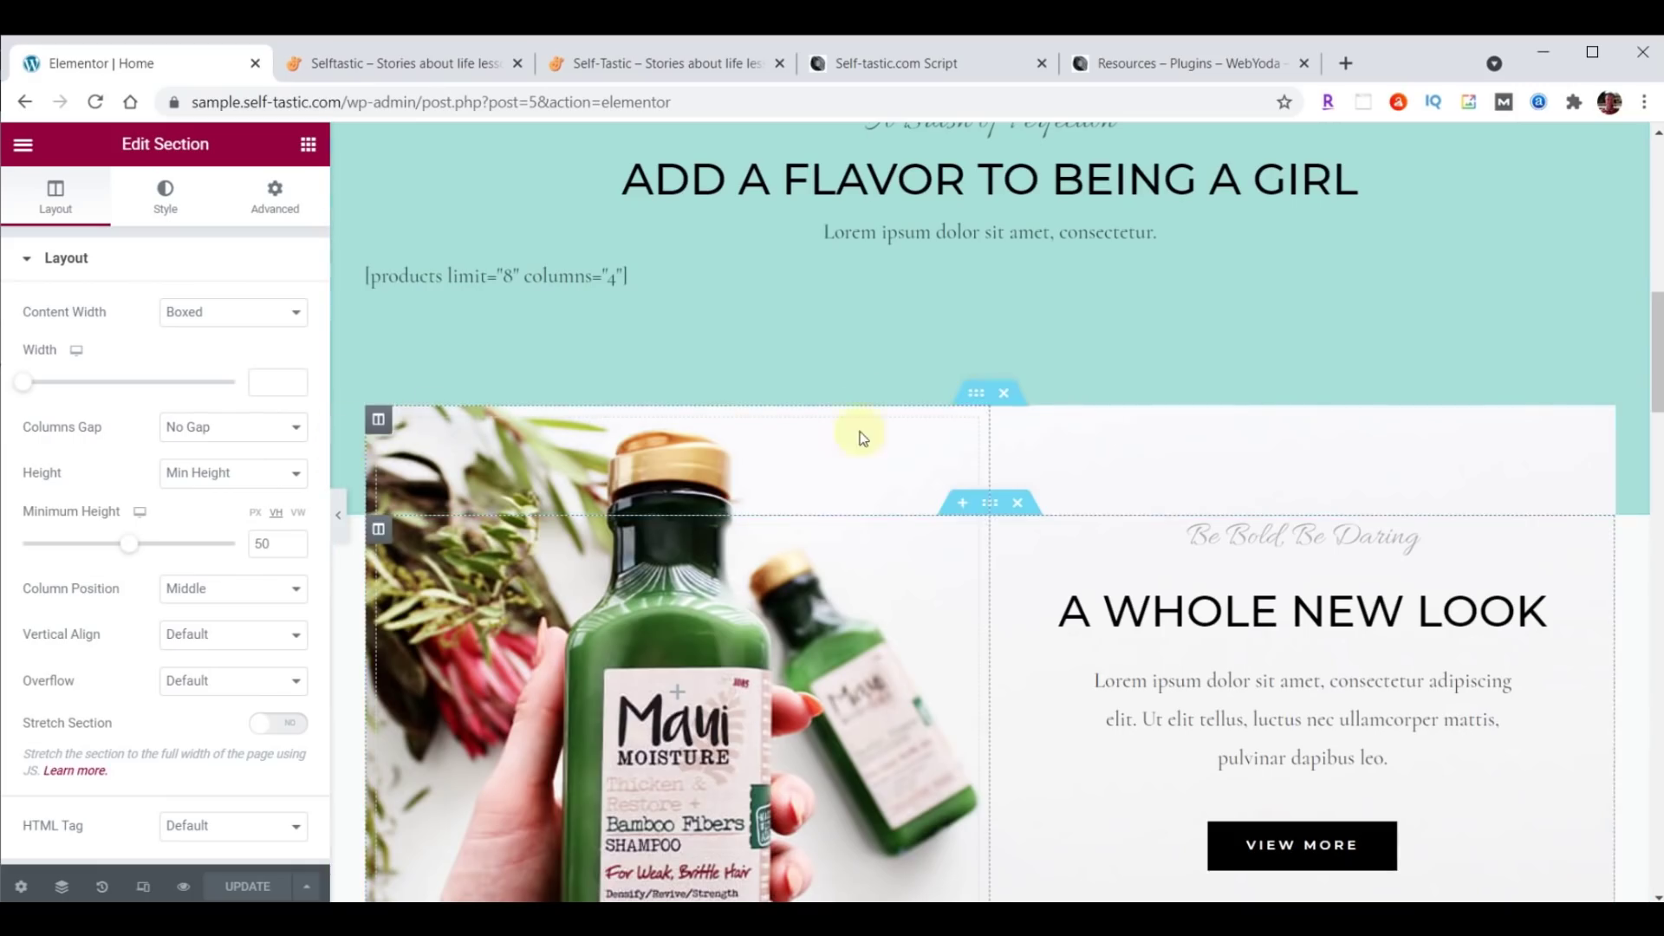
click(972, 394)
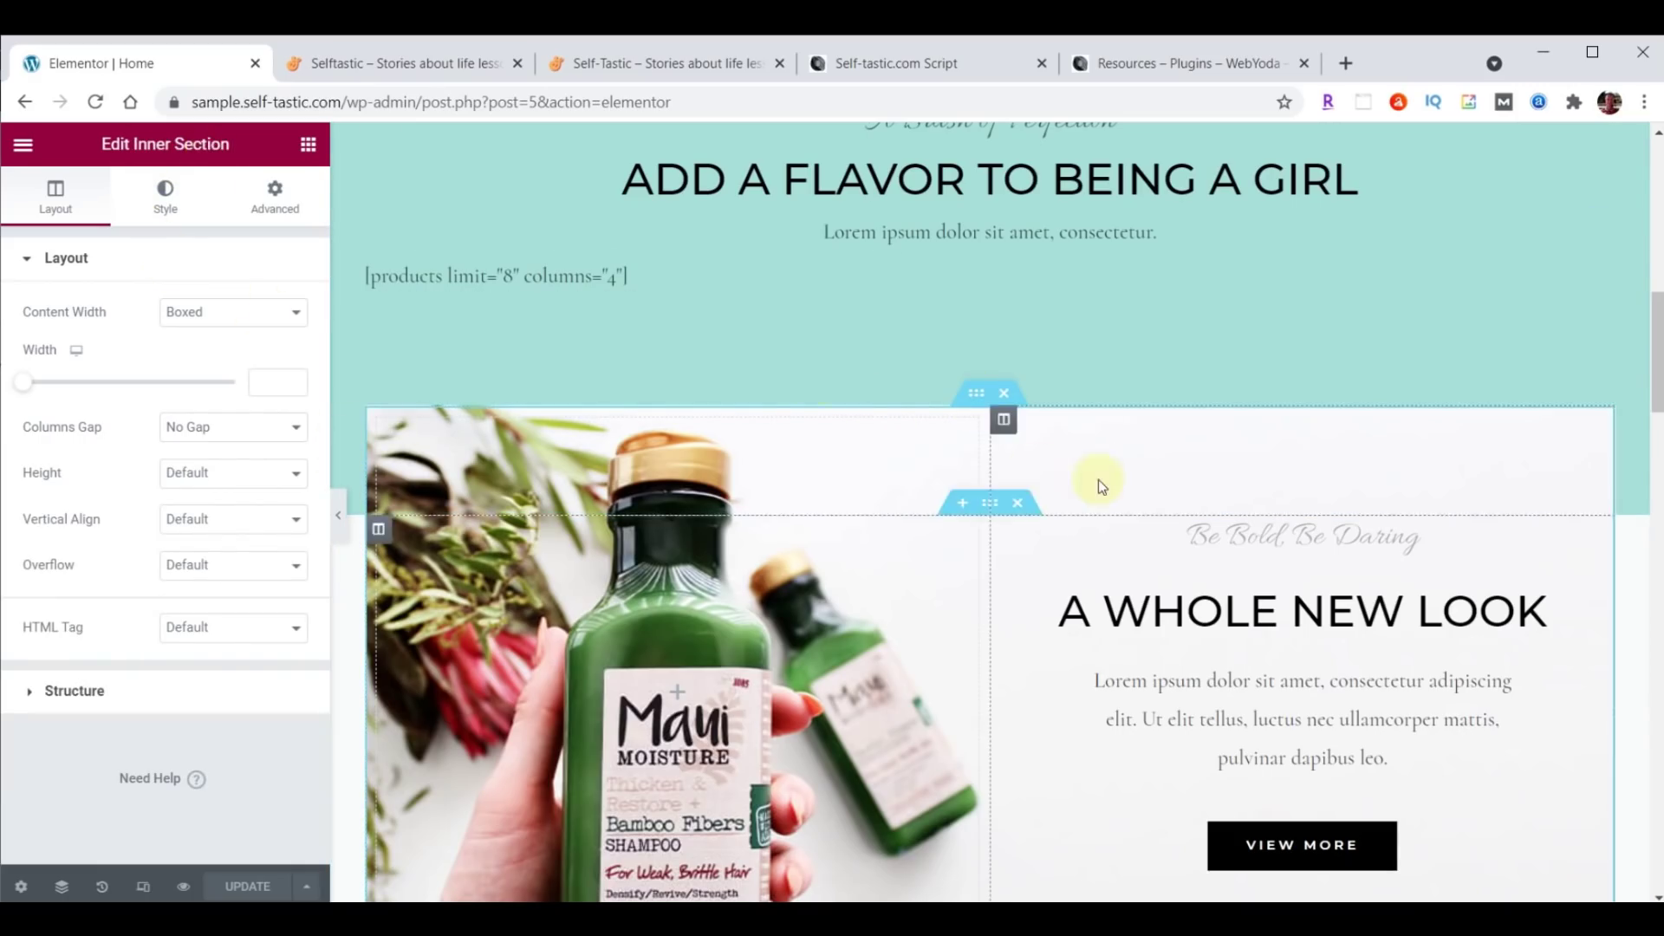
scroll(1099, 480, down, 9)
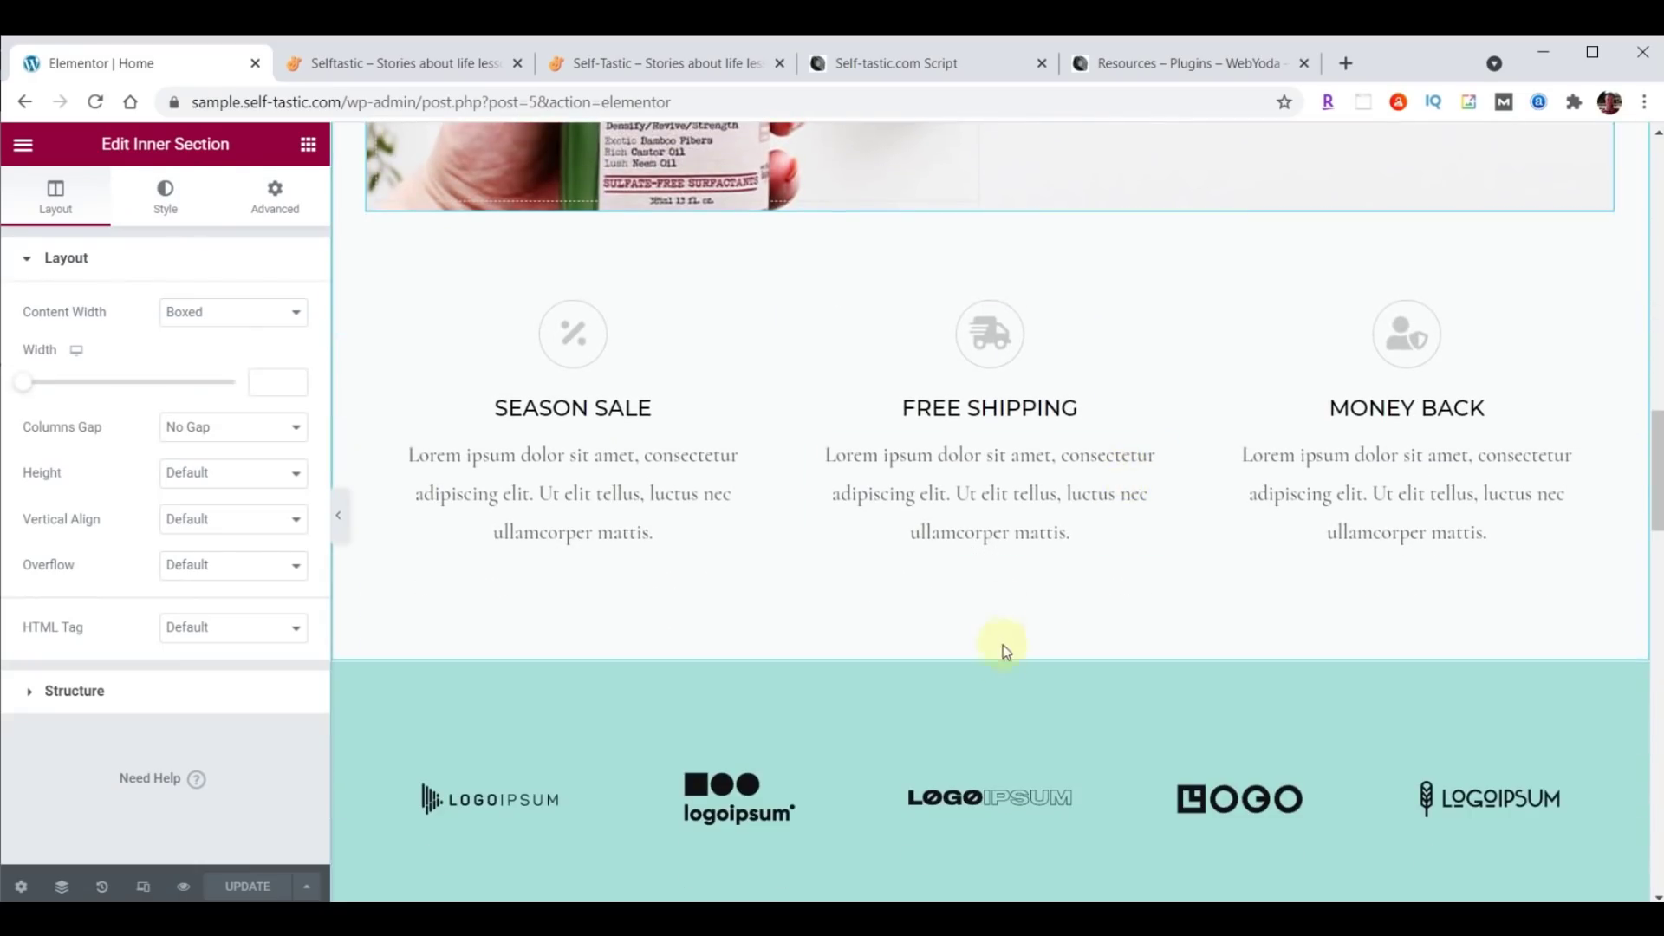
click(987, 650)
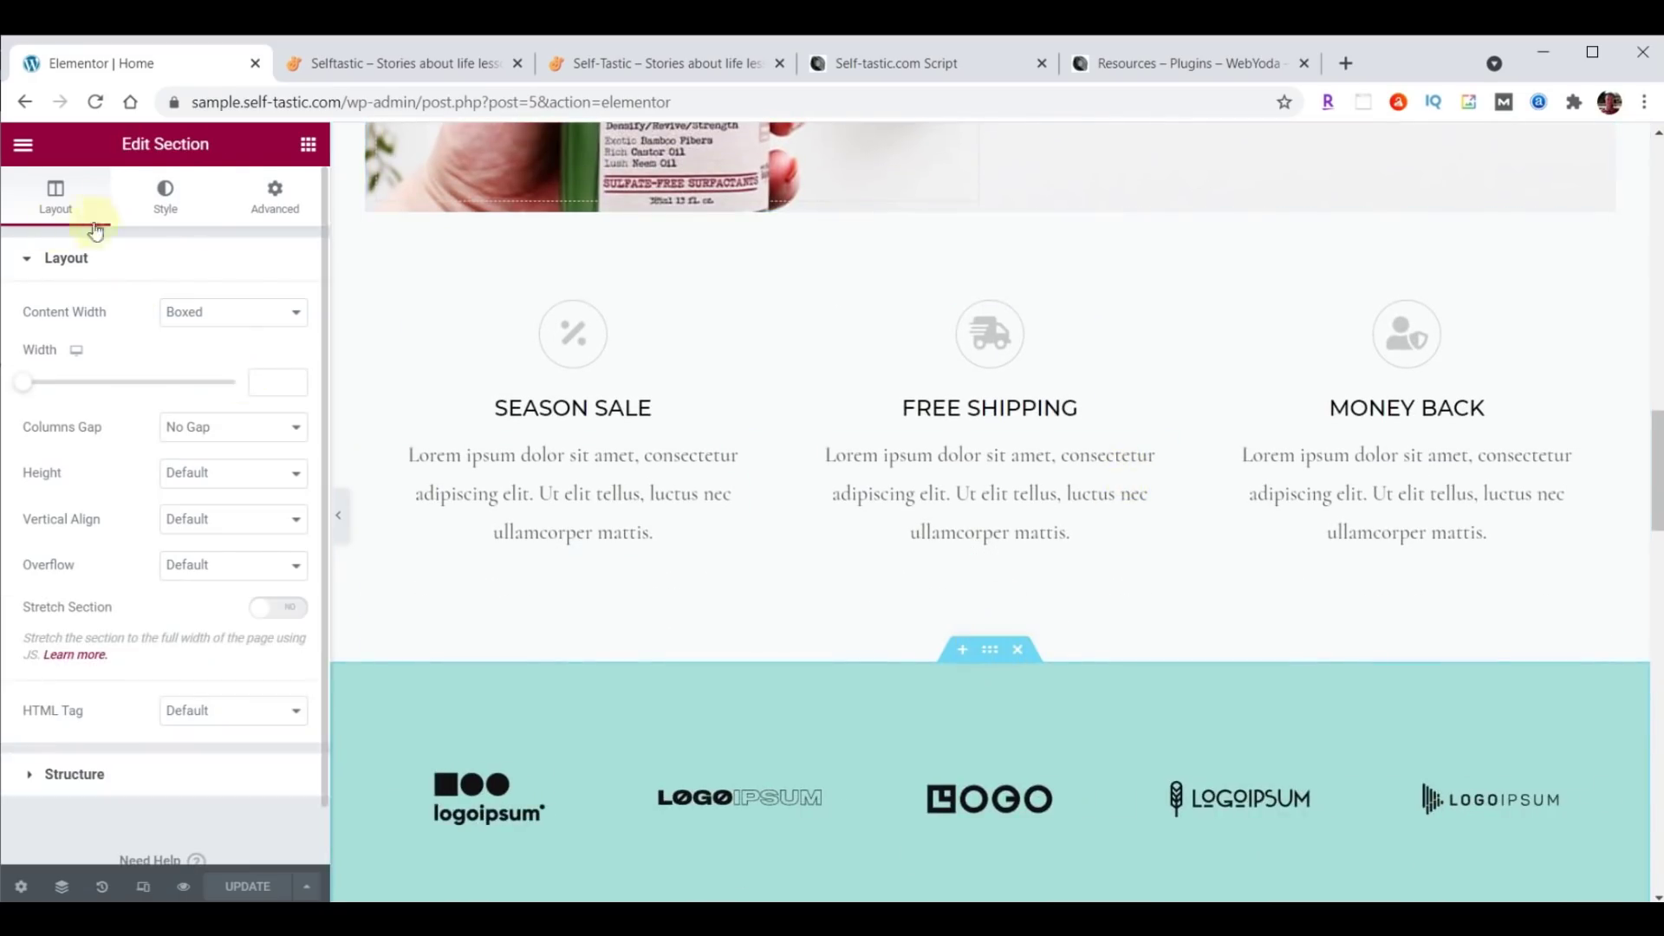
scroll(1274, 423, down, 4)
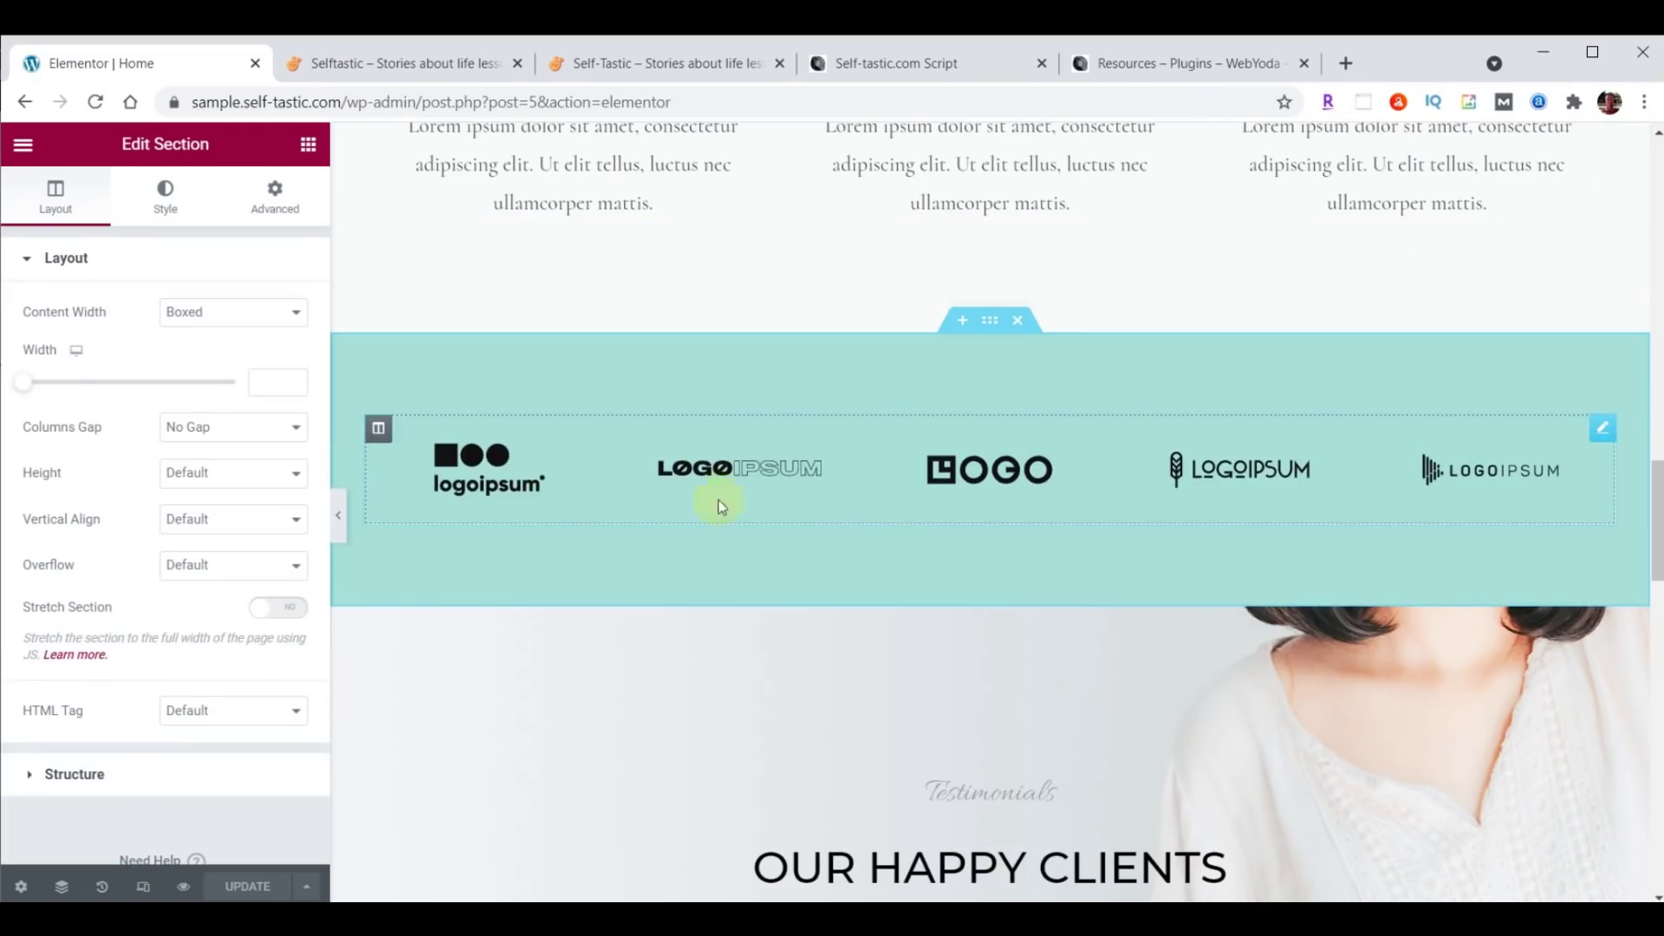
scroll(1430, 486, down, 4)
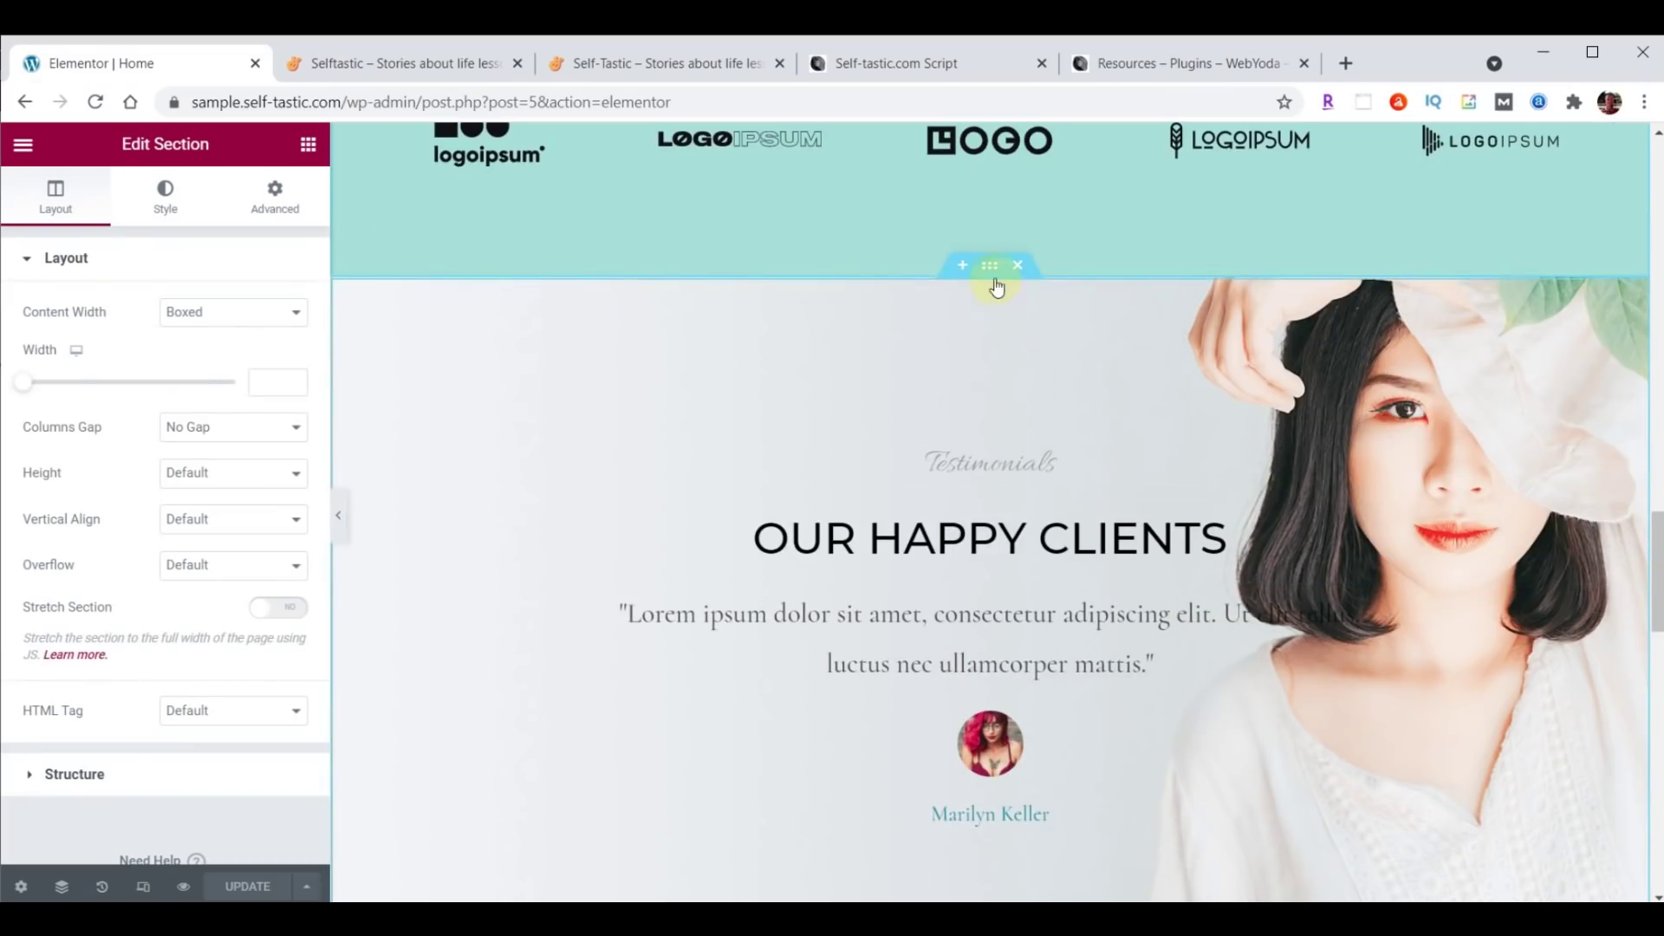
scroll(1012, 471, up, 9)
scroll(1012, 472, up, 15)
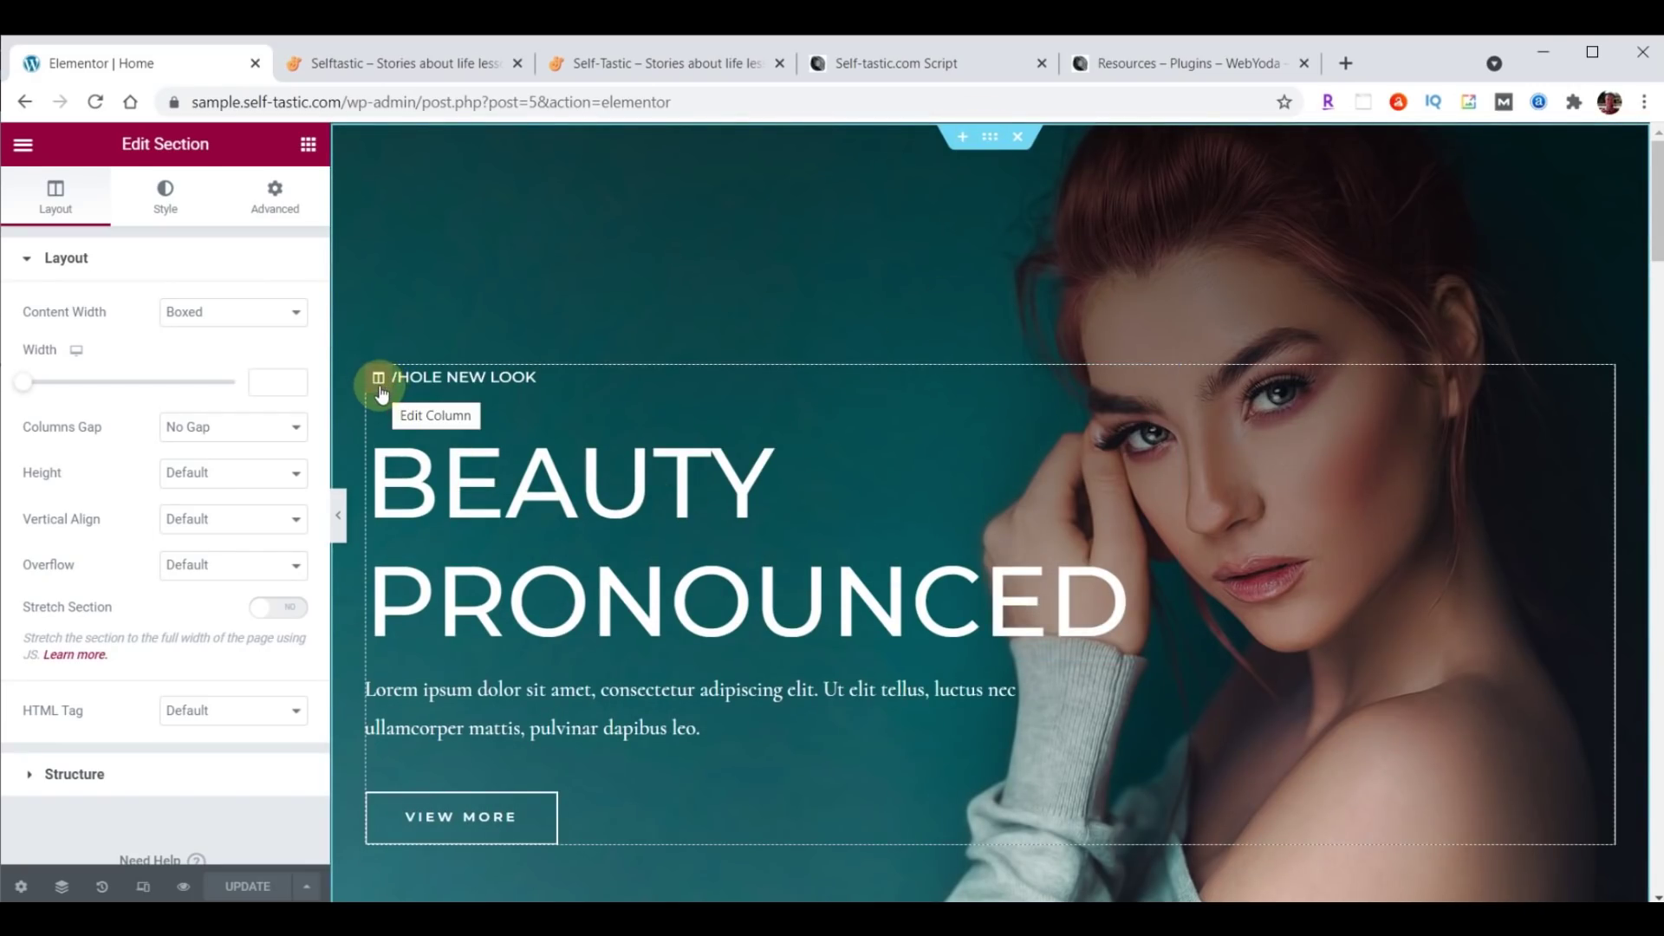
scroll(762, 442, down, 8)
scroll(762, 444, down, 6)
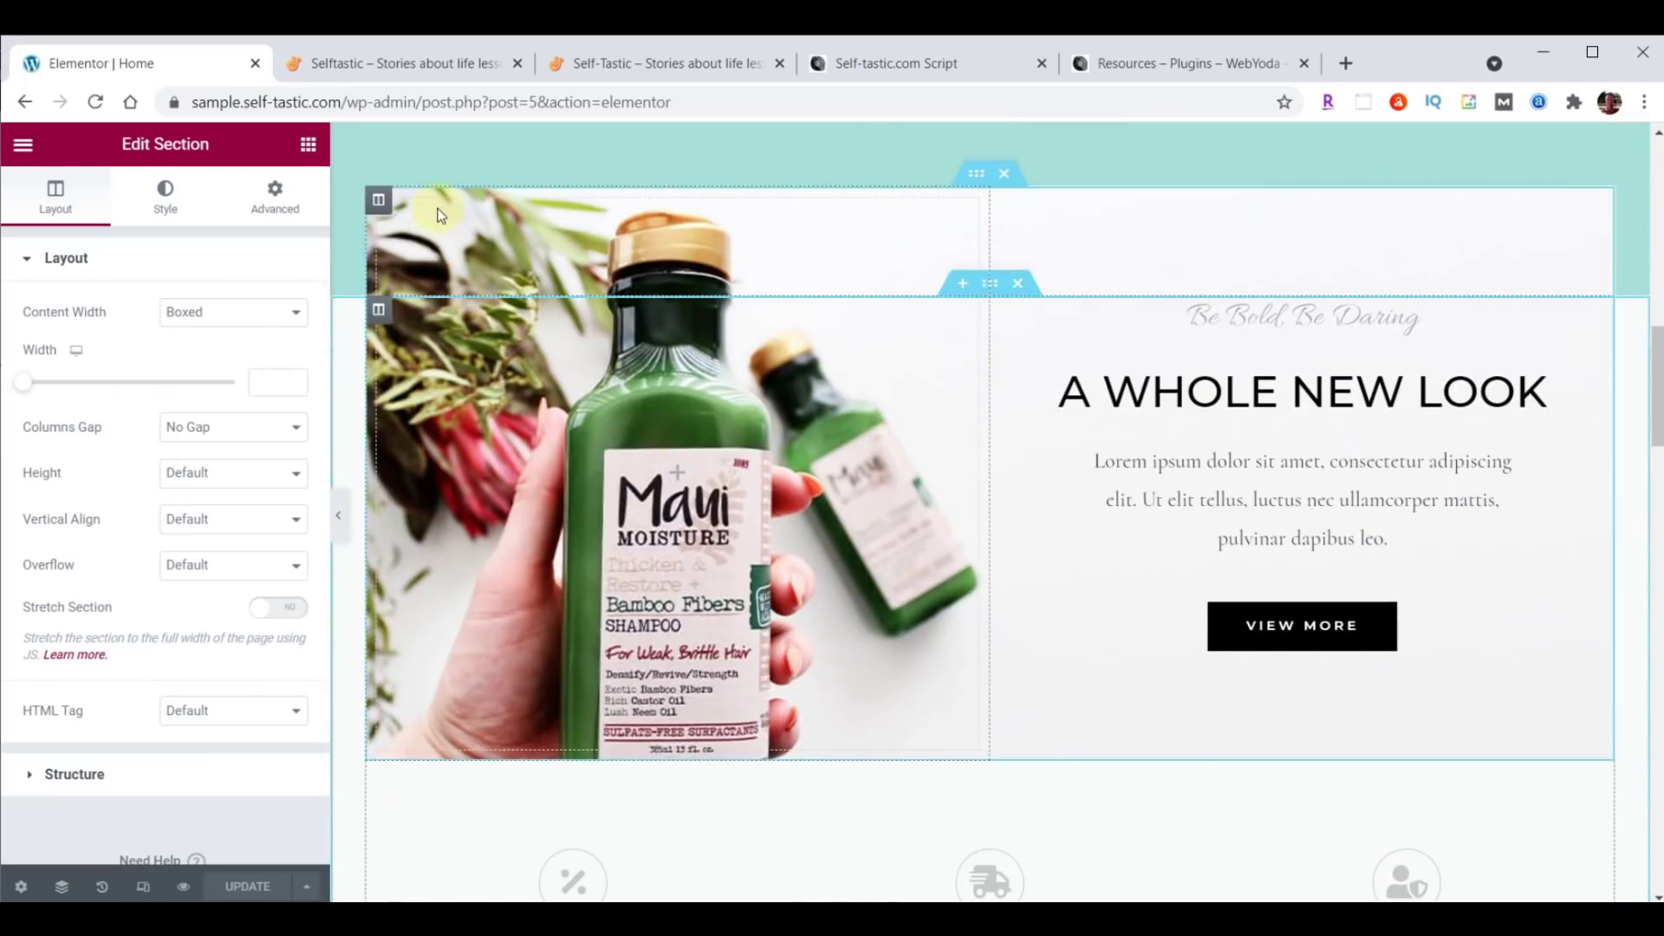
scroll(944, 383, down, 6)
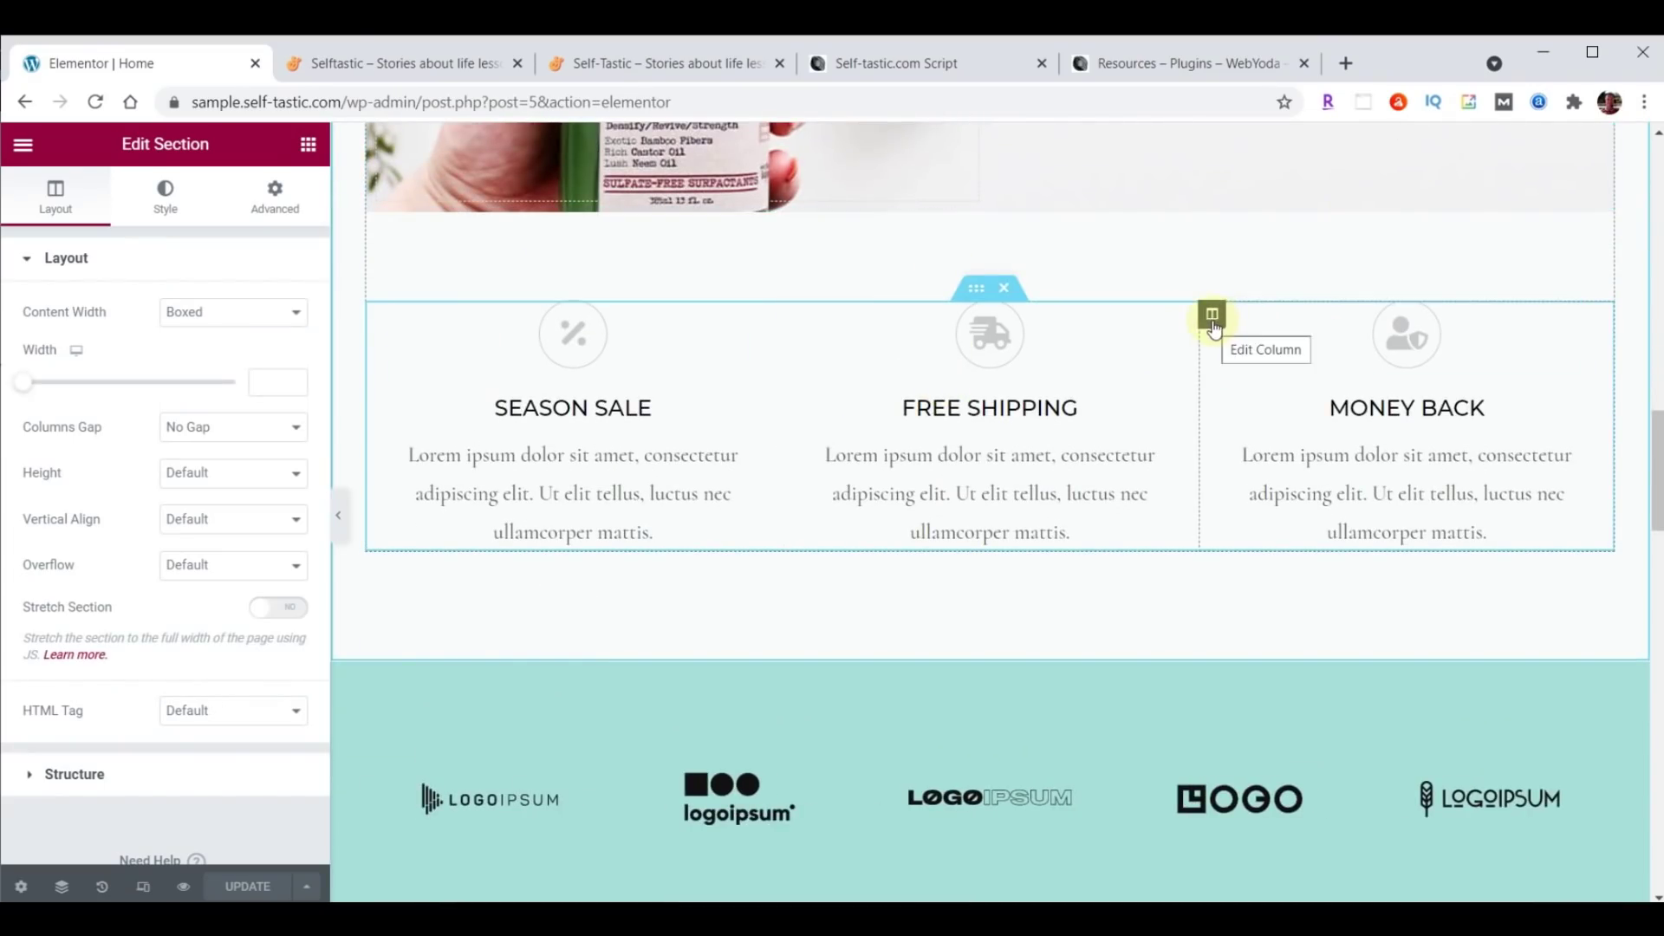
click(979, 288)
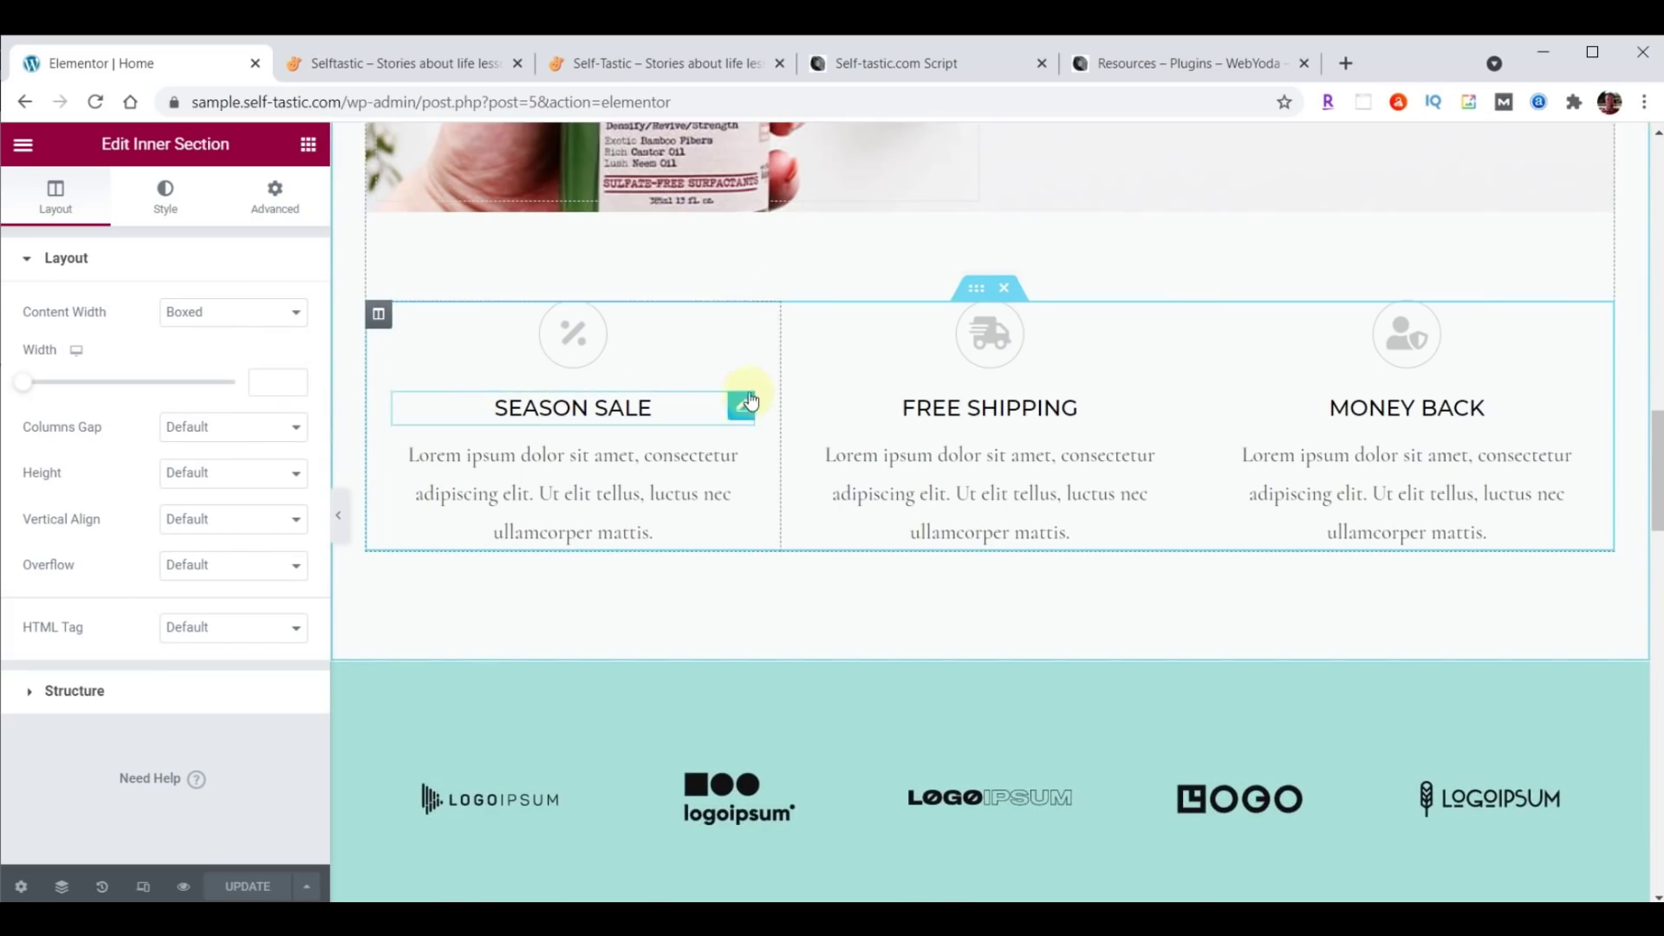
scroll(1239, 277, down, 9)
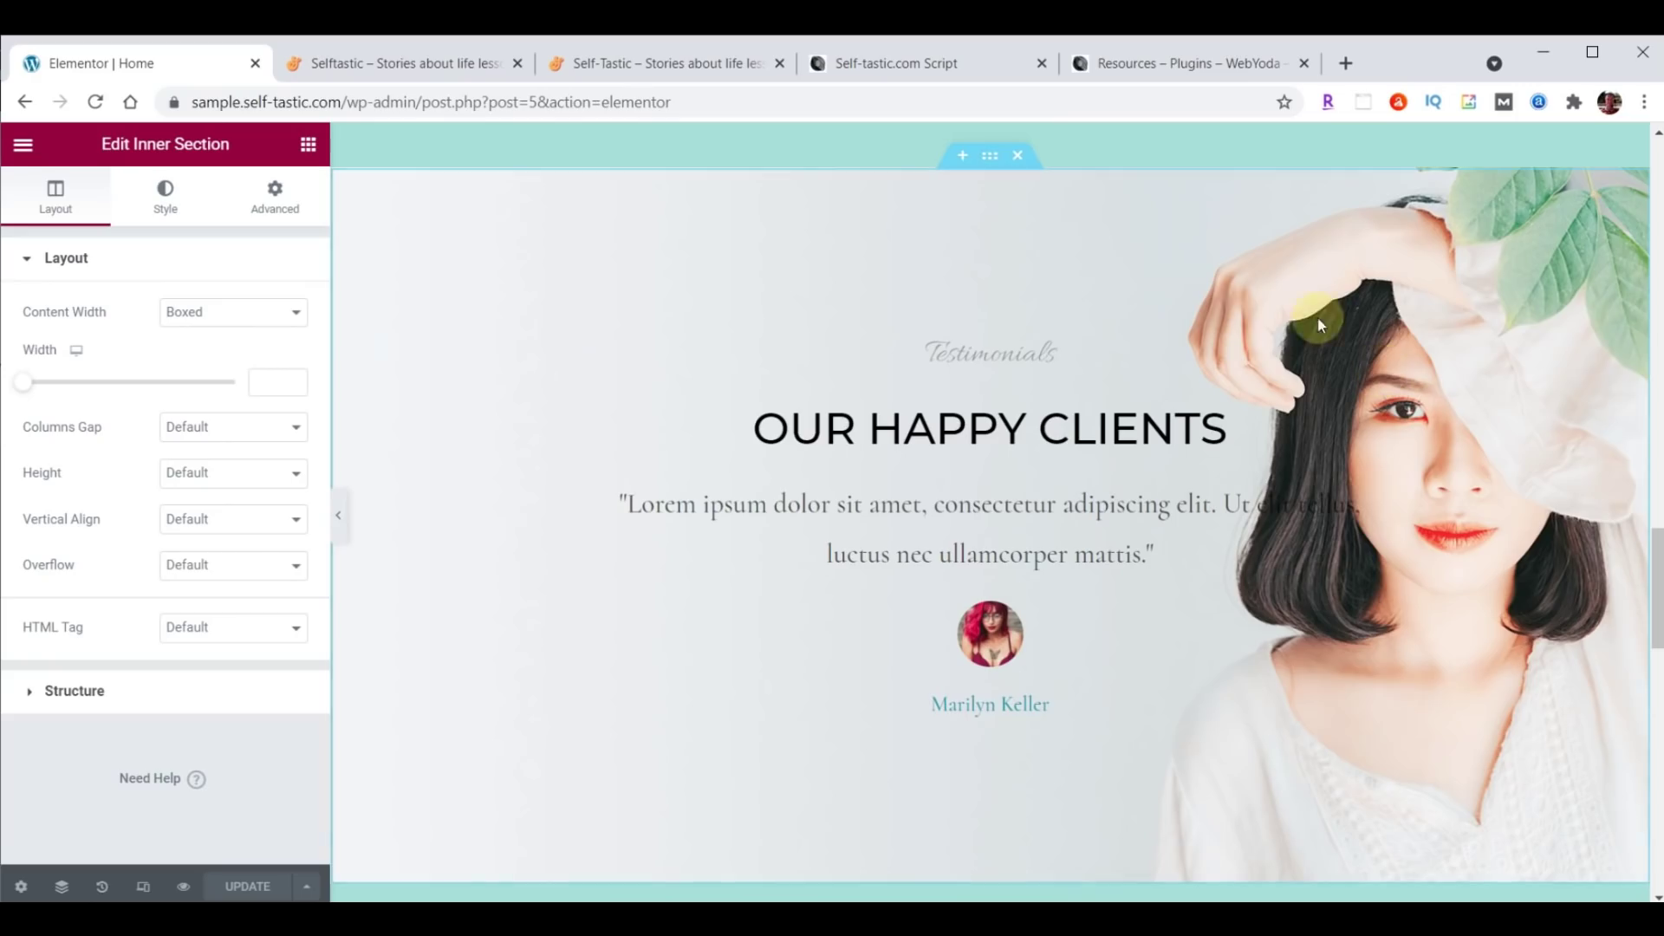
click(989, 156)
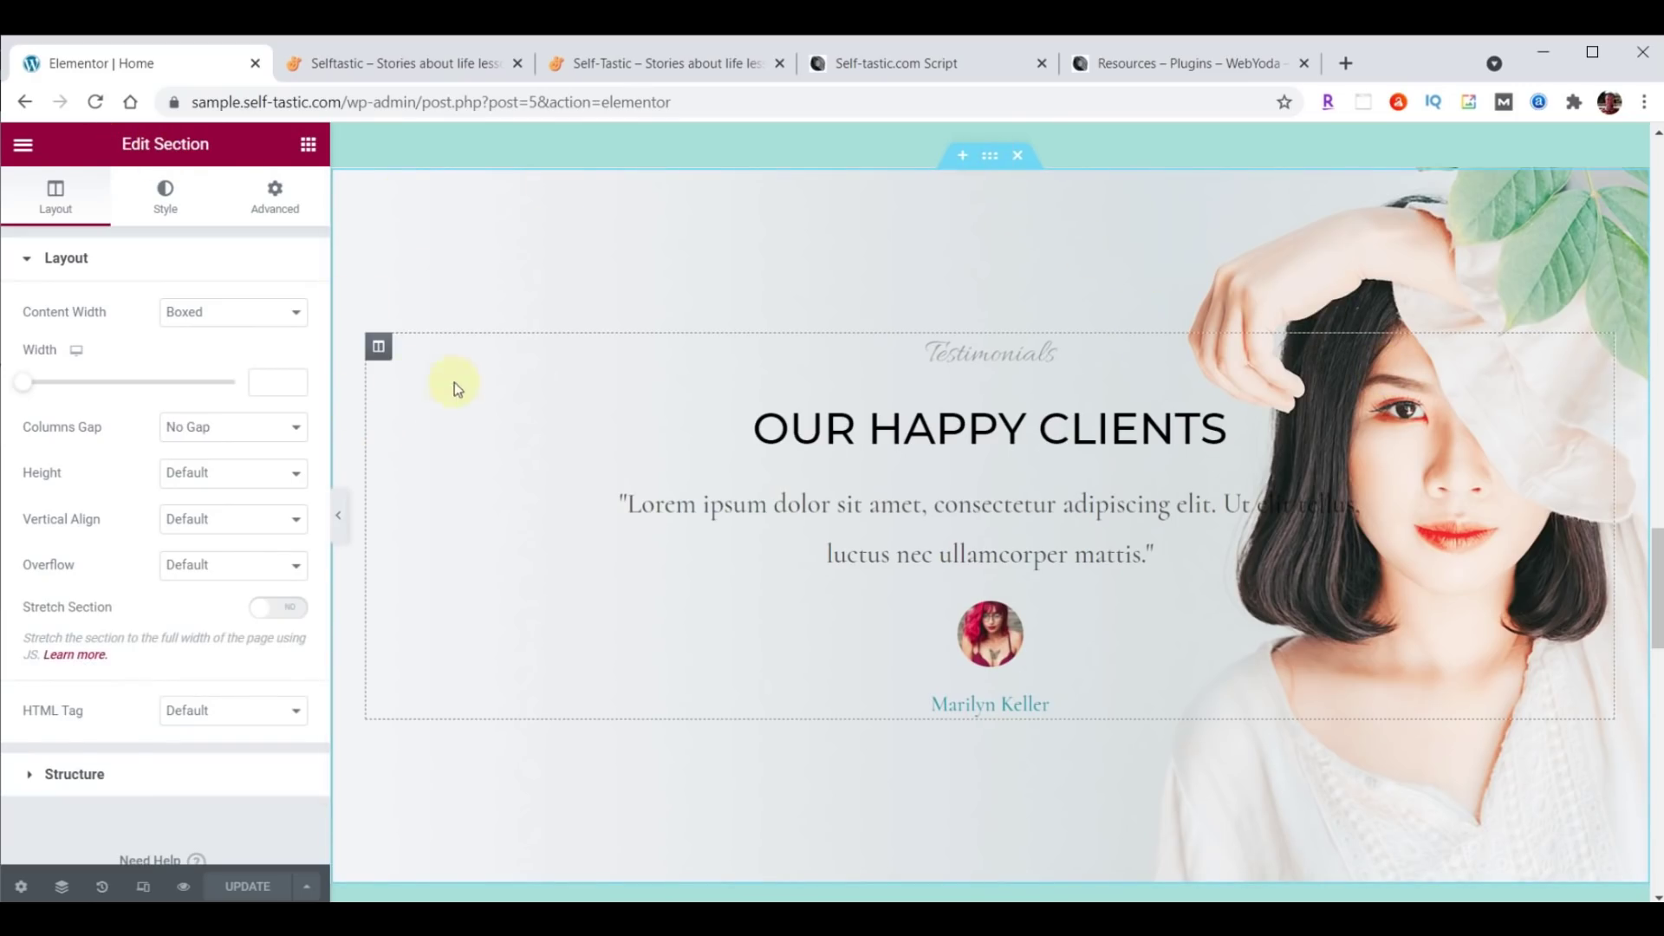
click(379, 348)
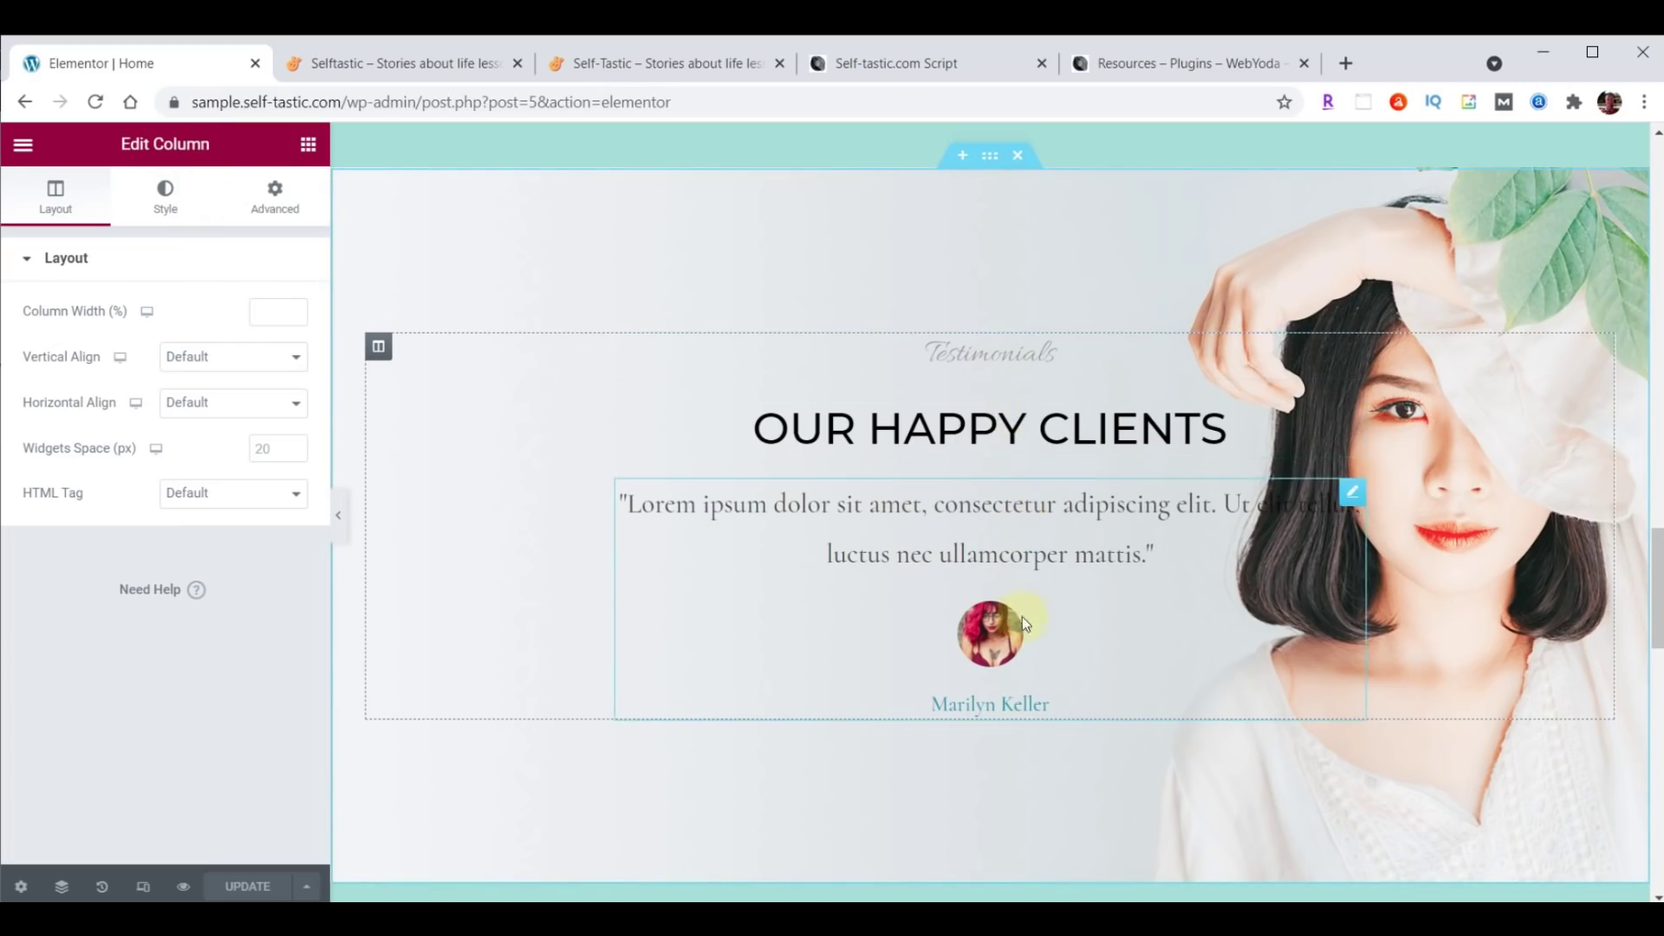
click(1255, 409)
click(1352, 349)
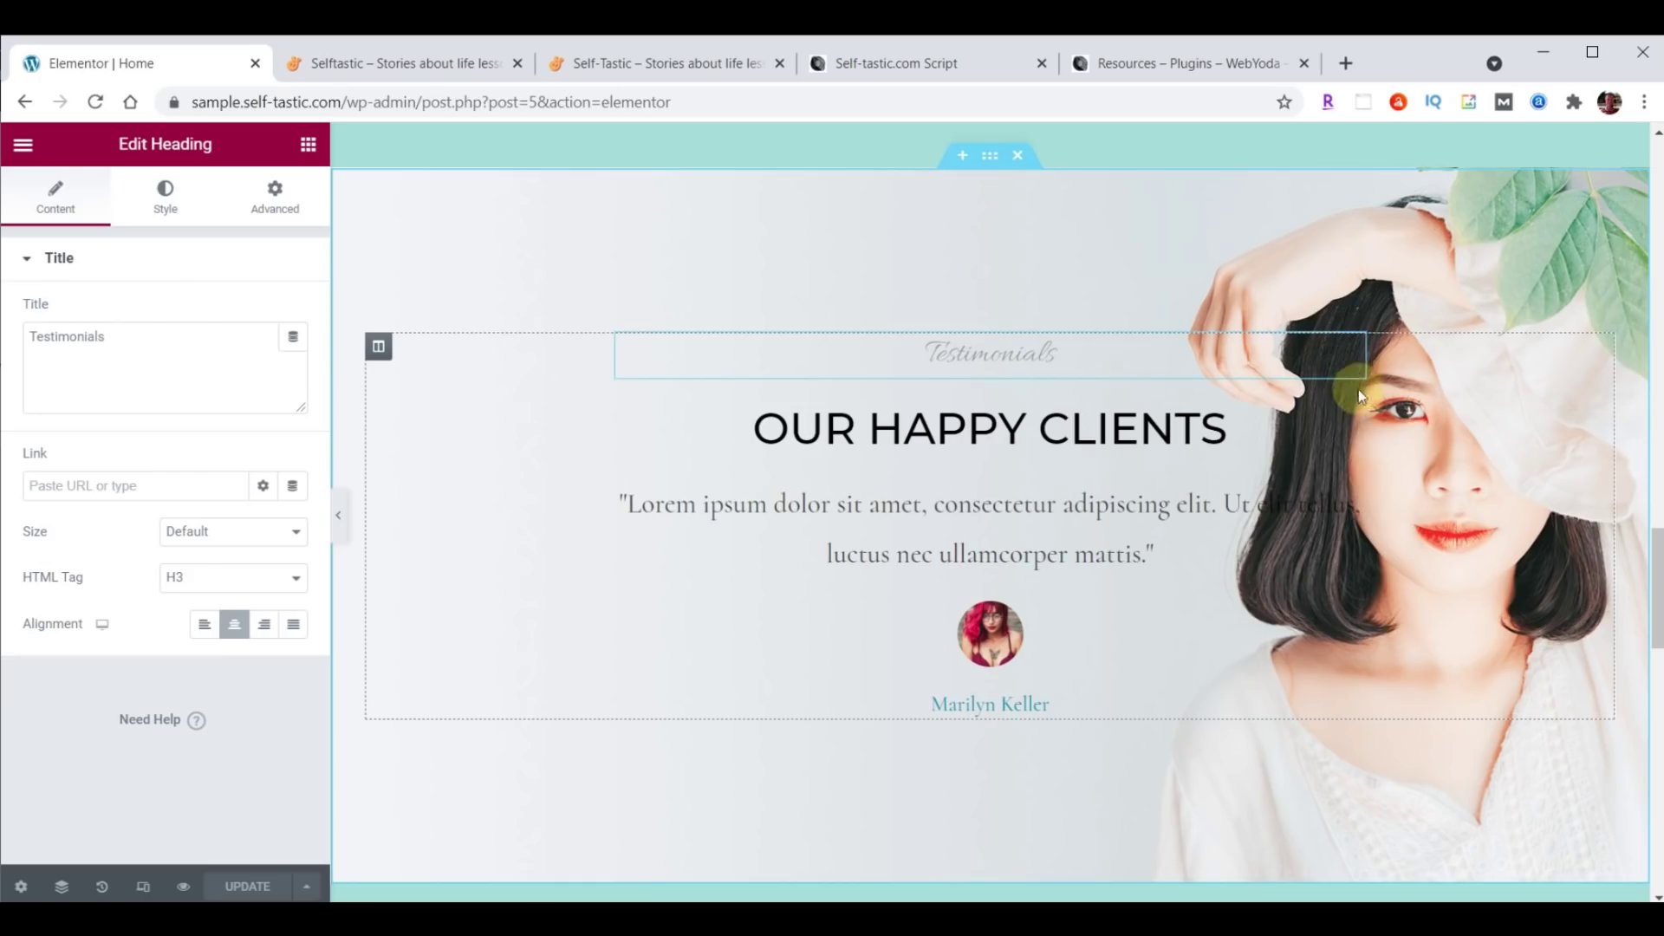
click(1352, 418)
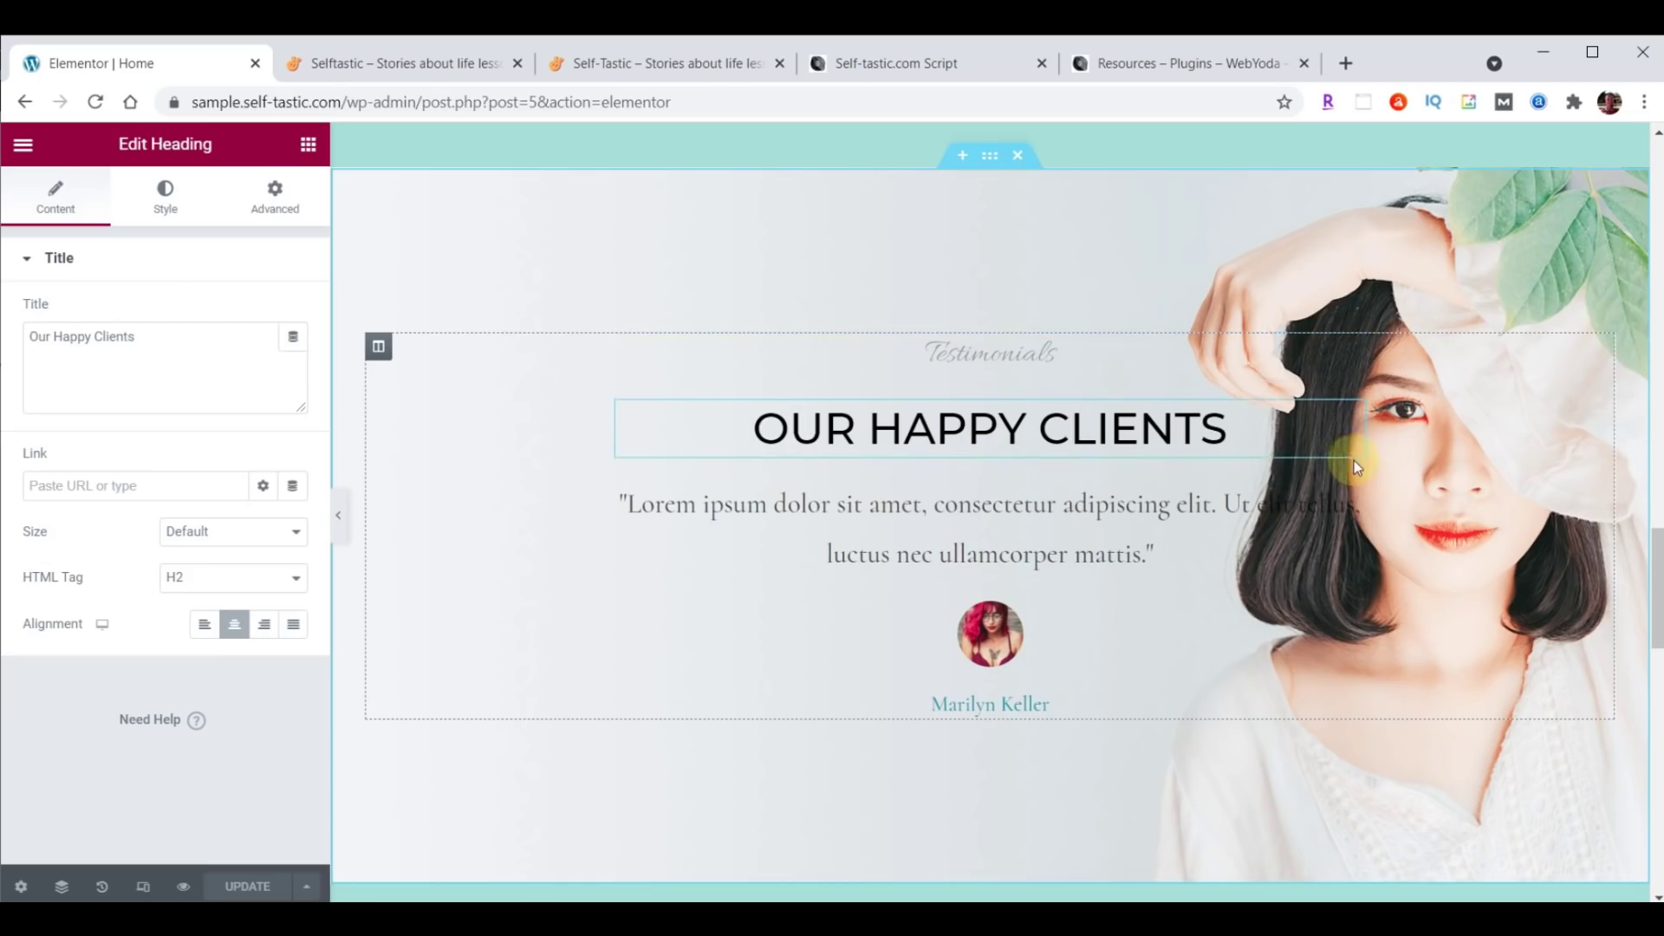
click(1349, 493)
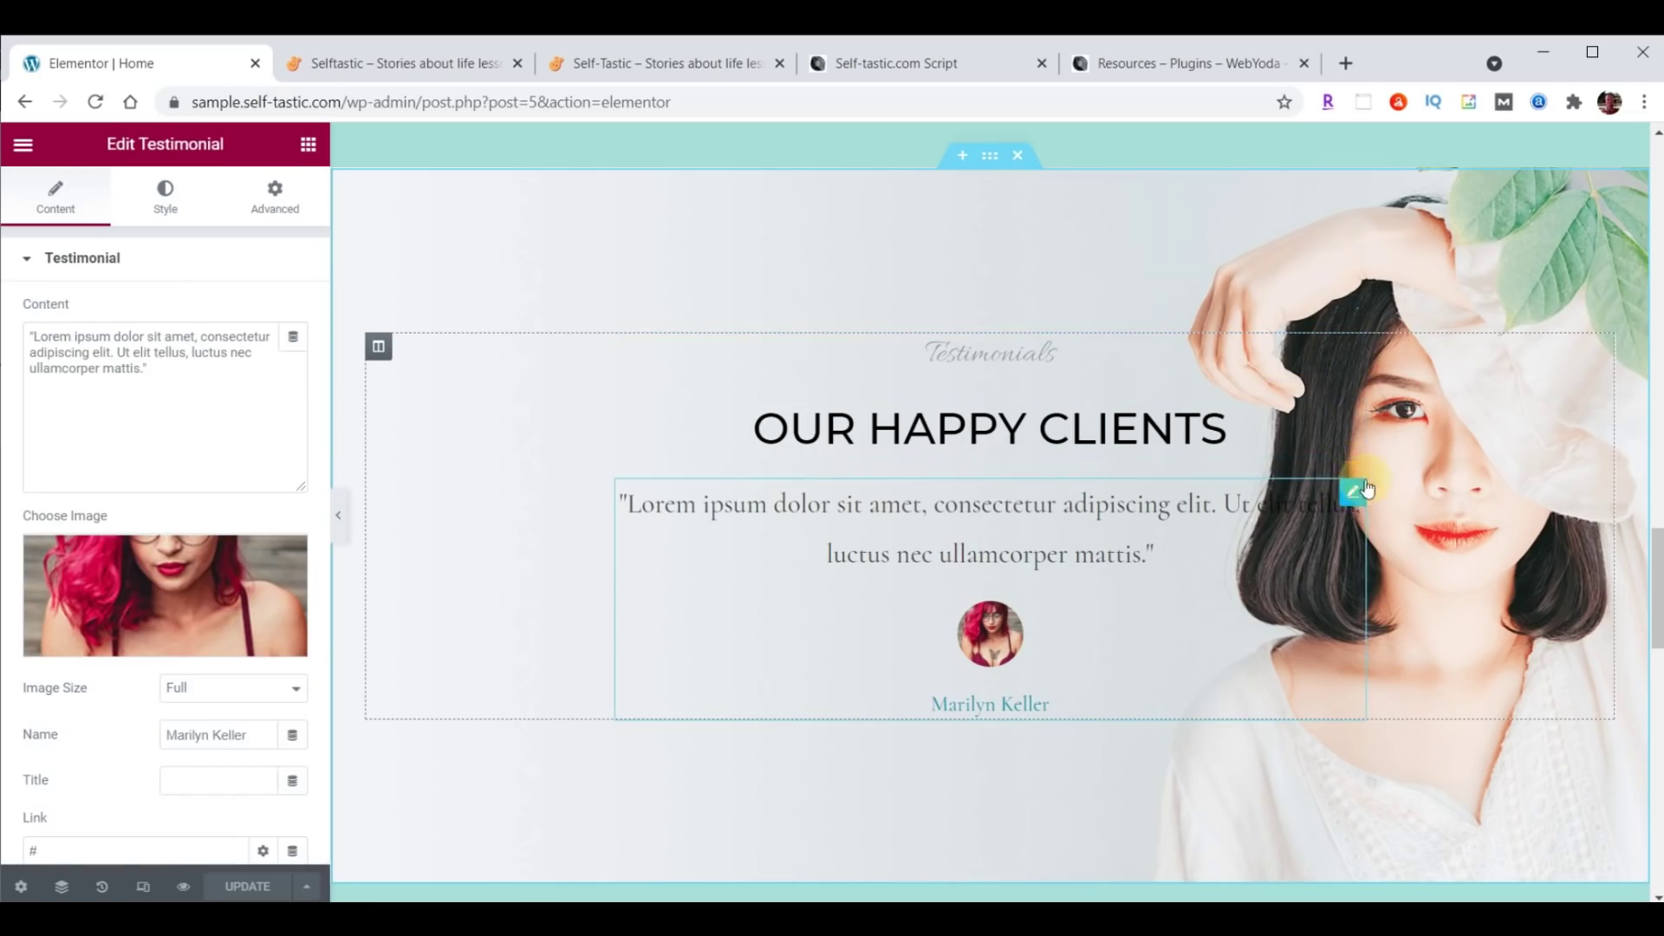
click(993, 162)
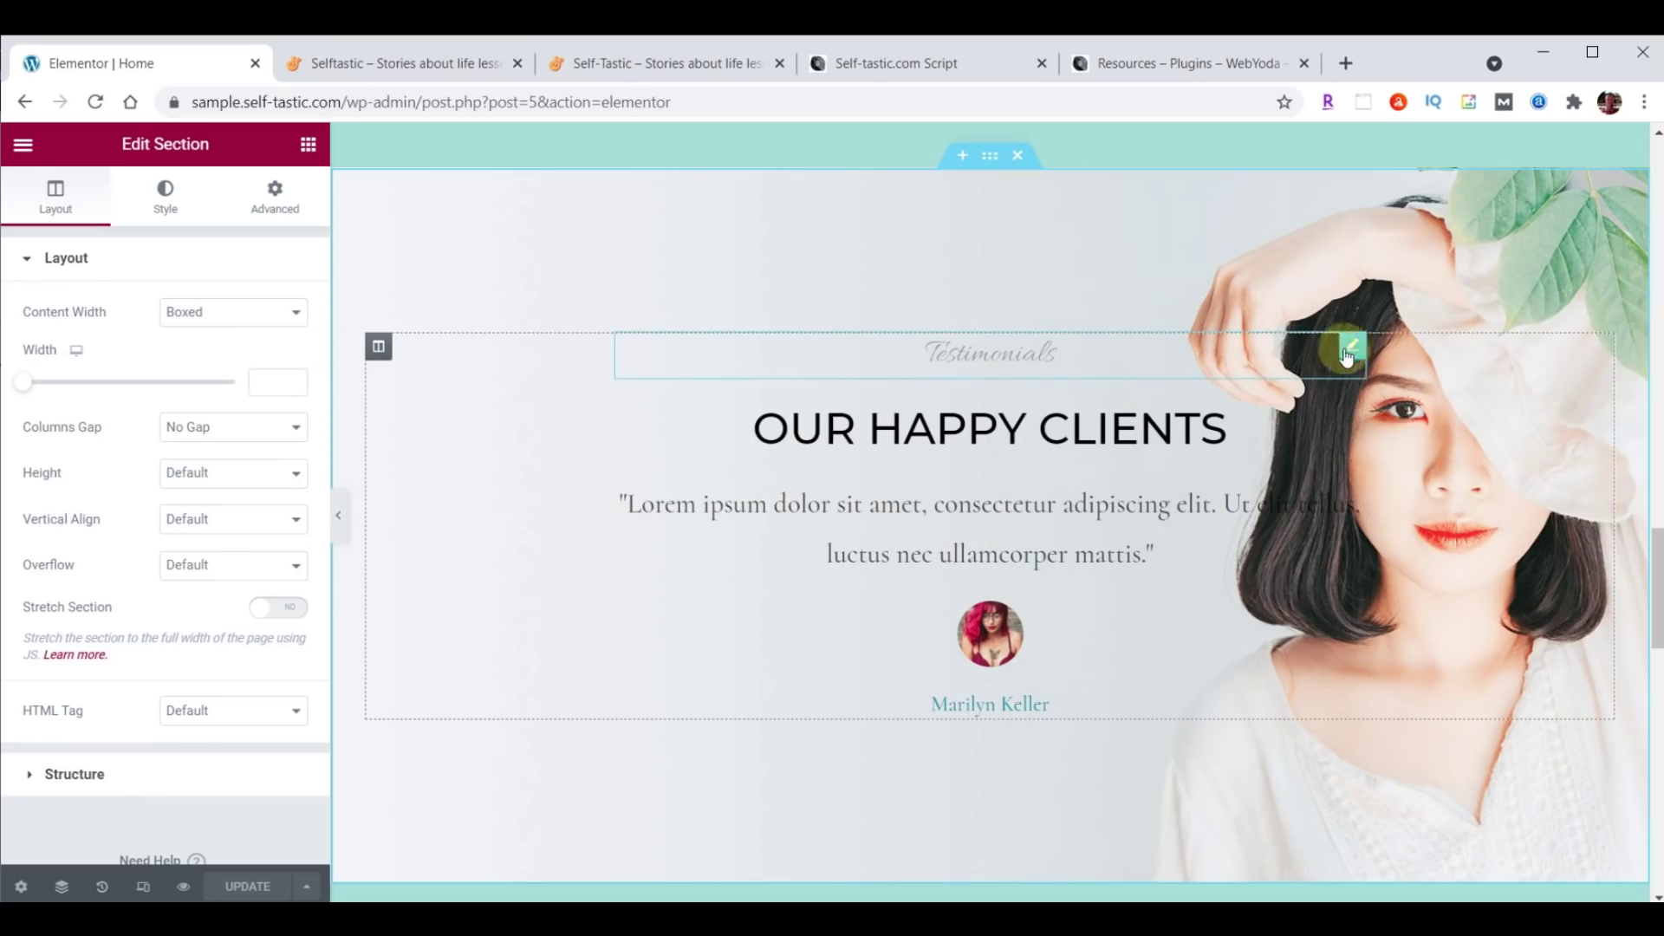
click(1353, 348)
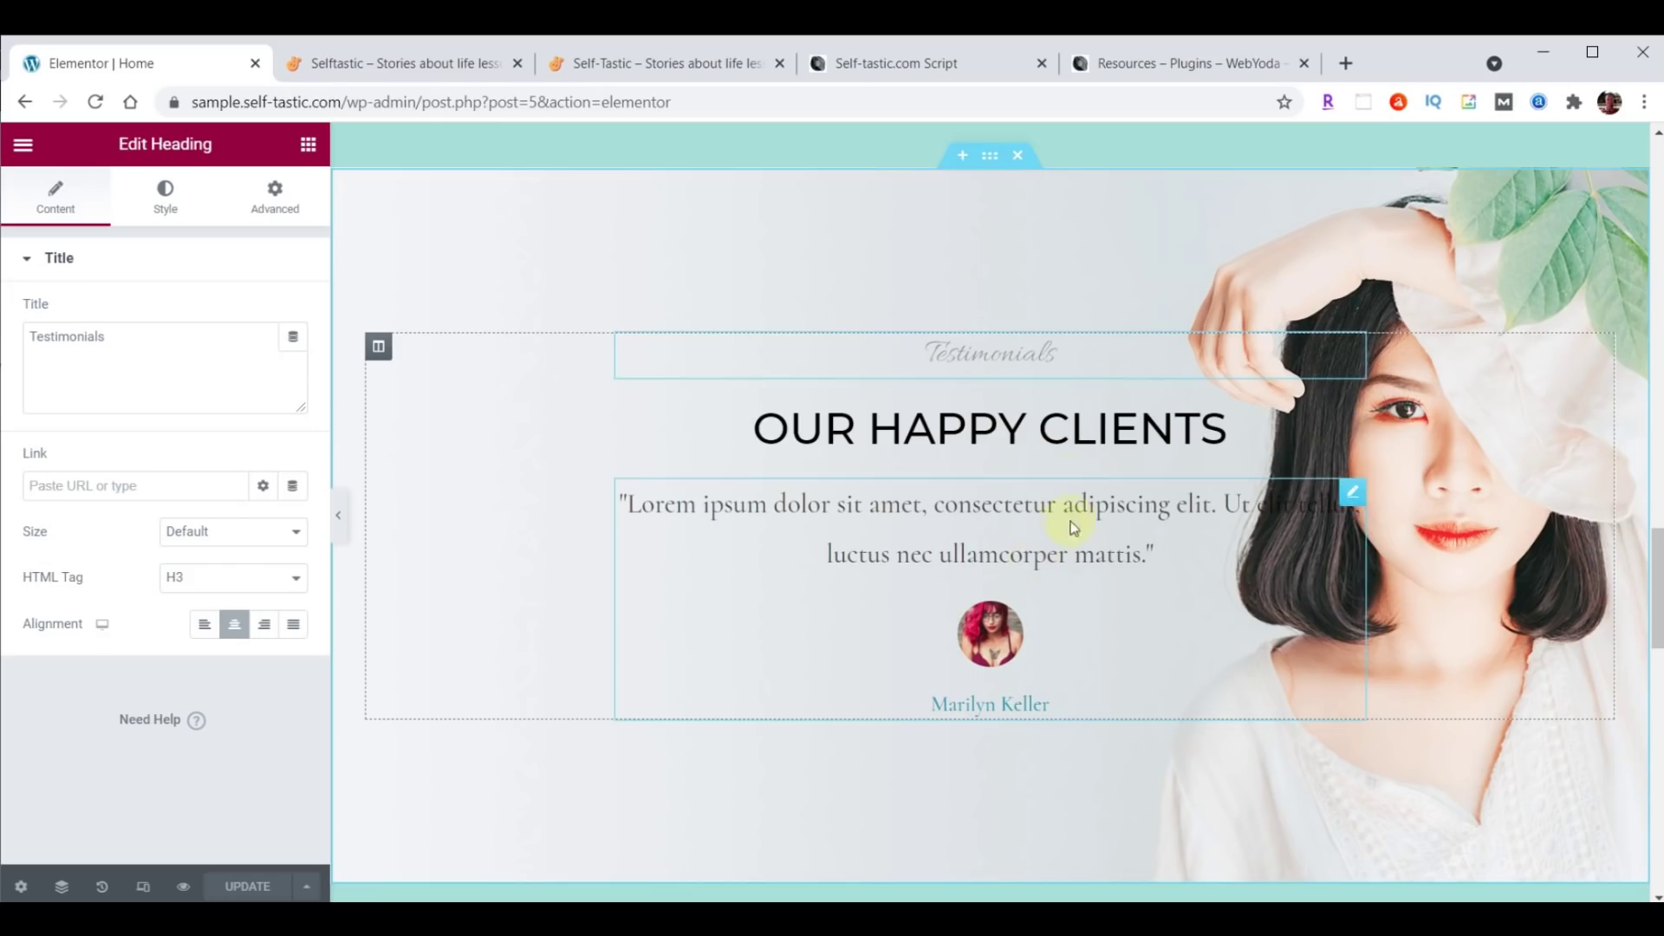
click(1355, 422)
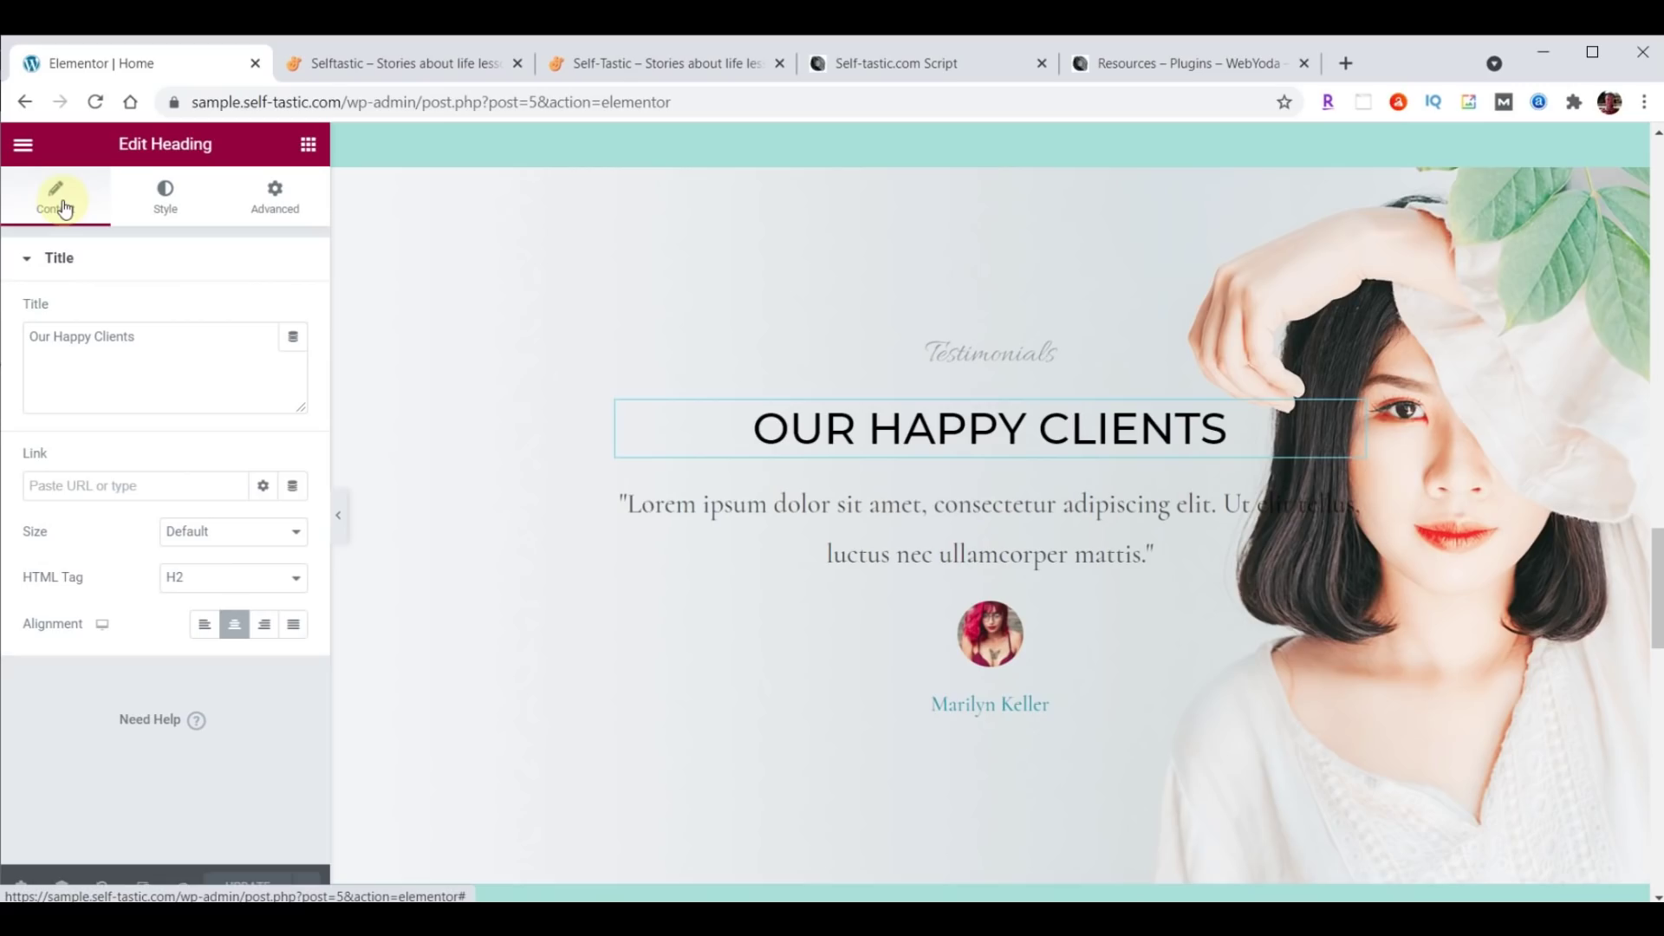
click(165, 334)
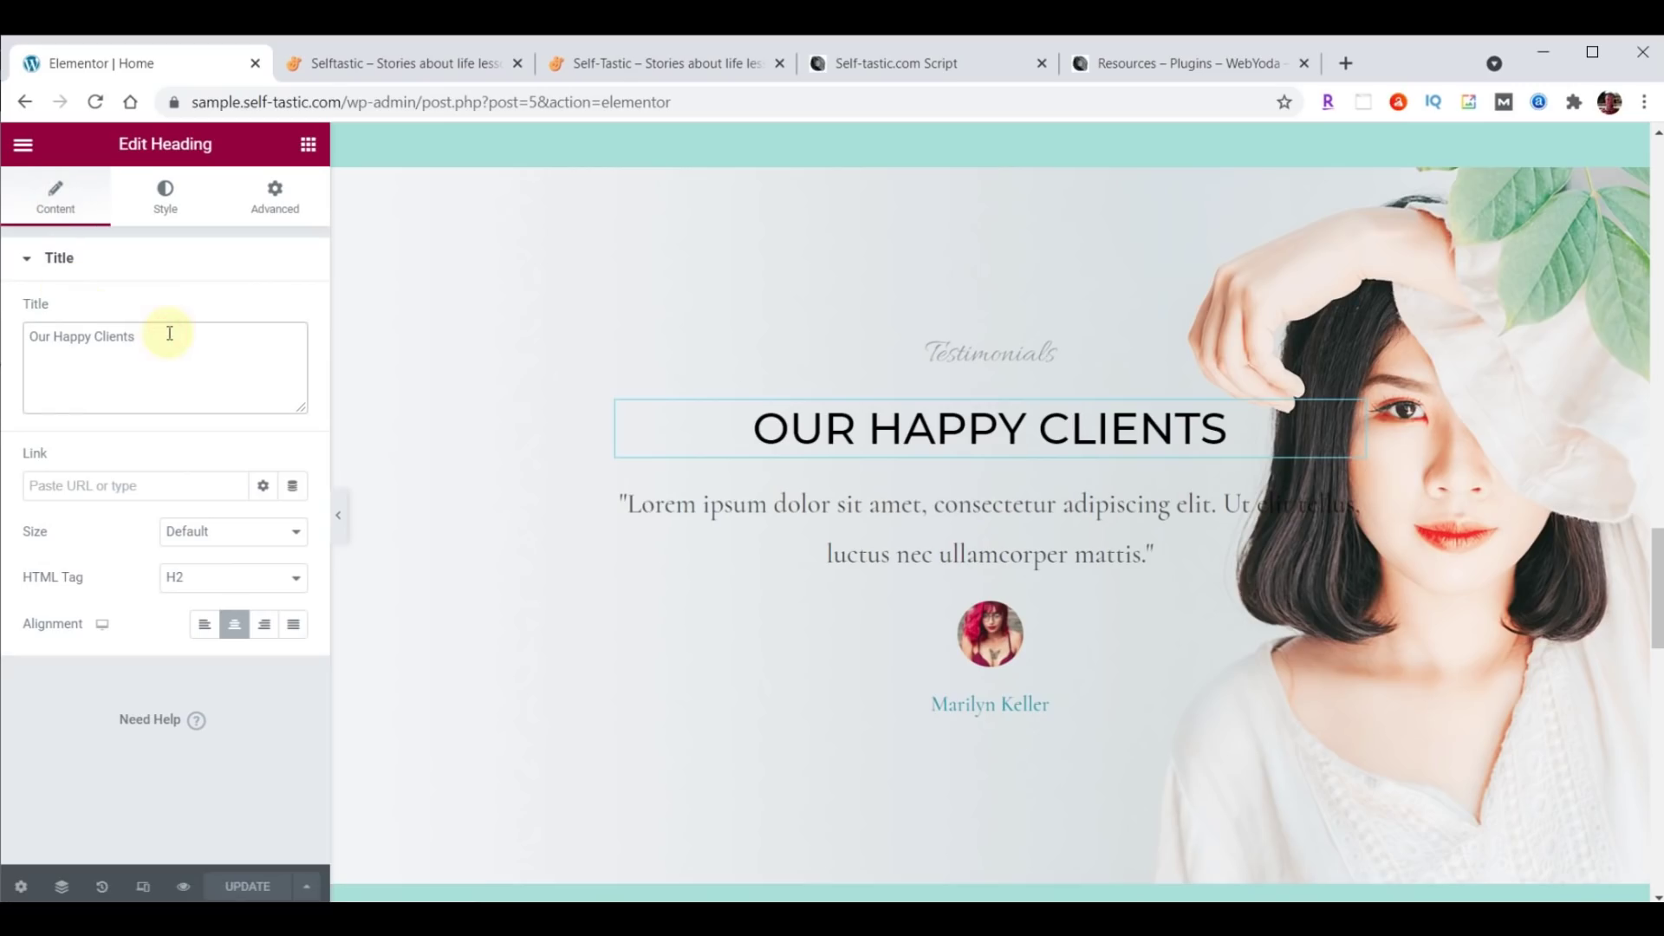
click(165, 193)
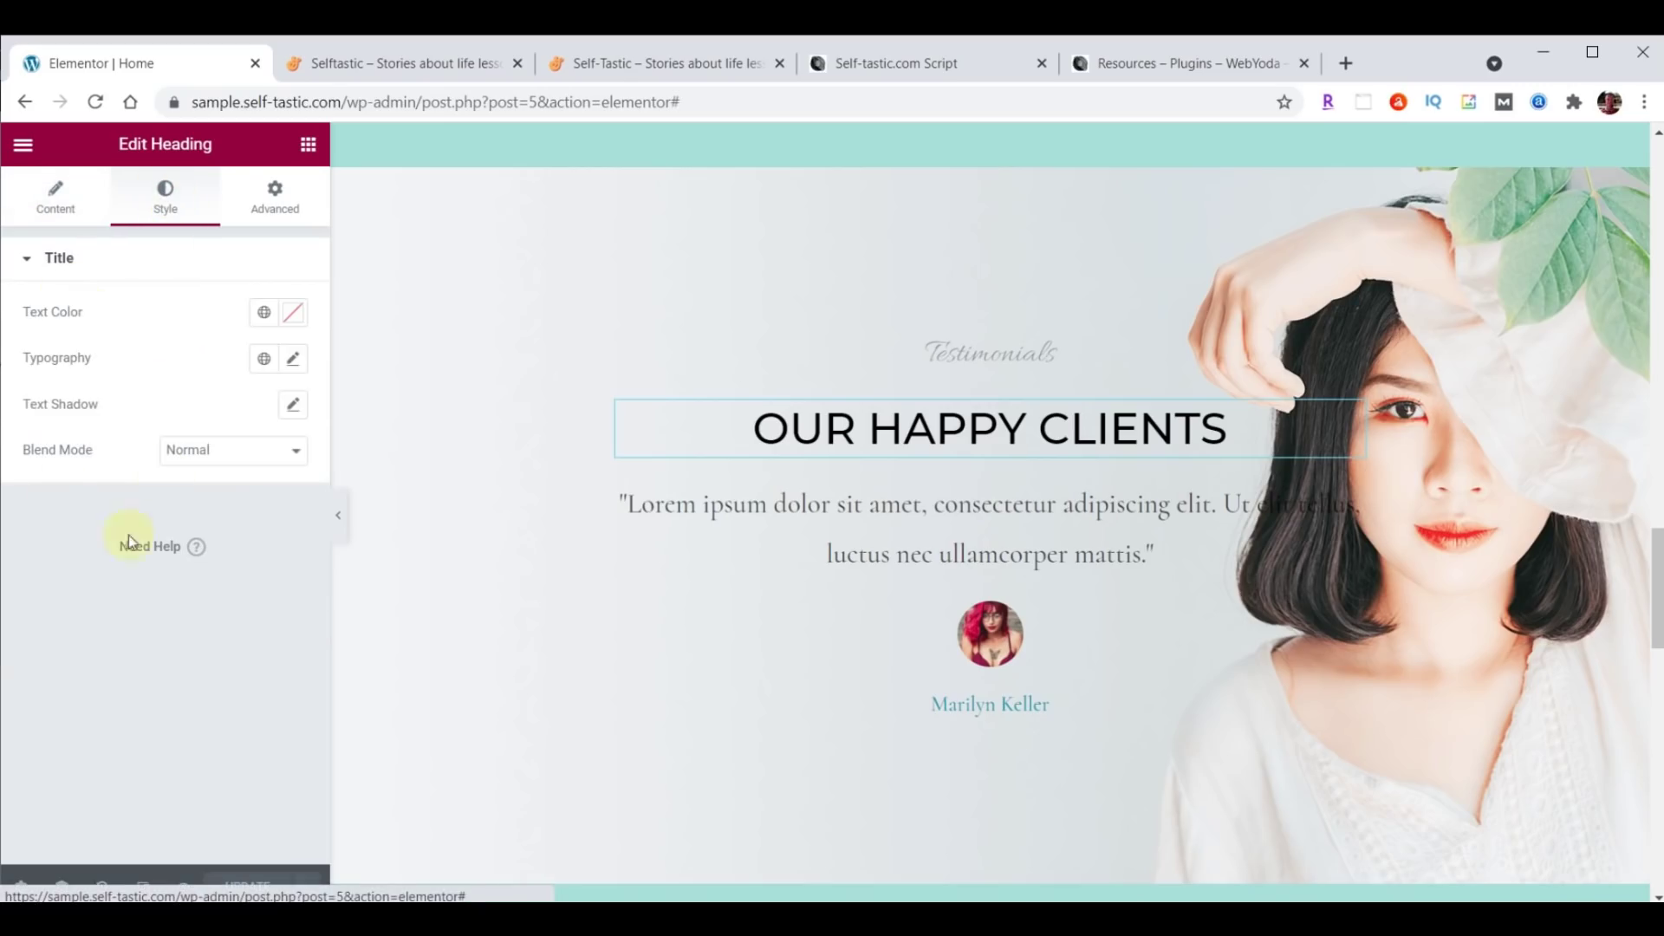
click(274, 213)
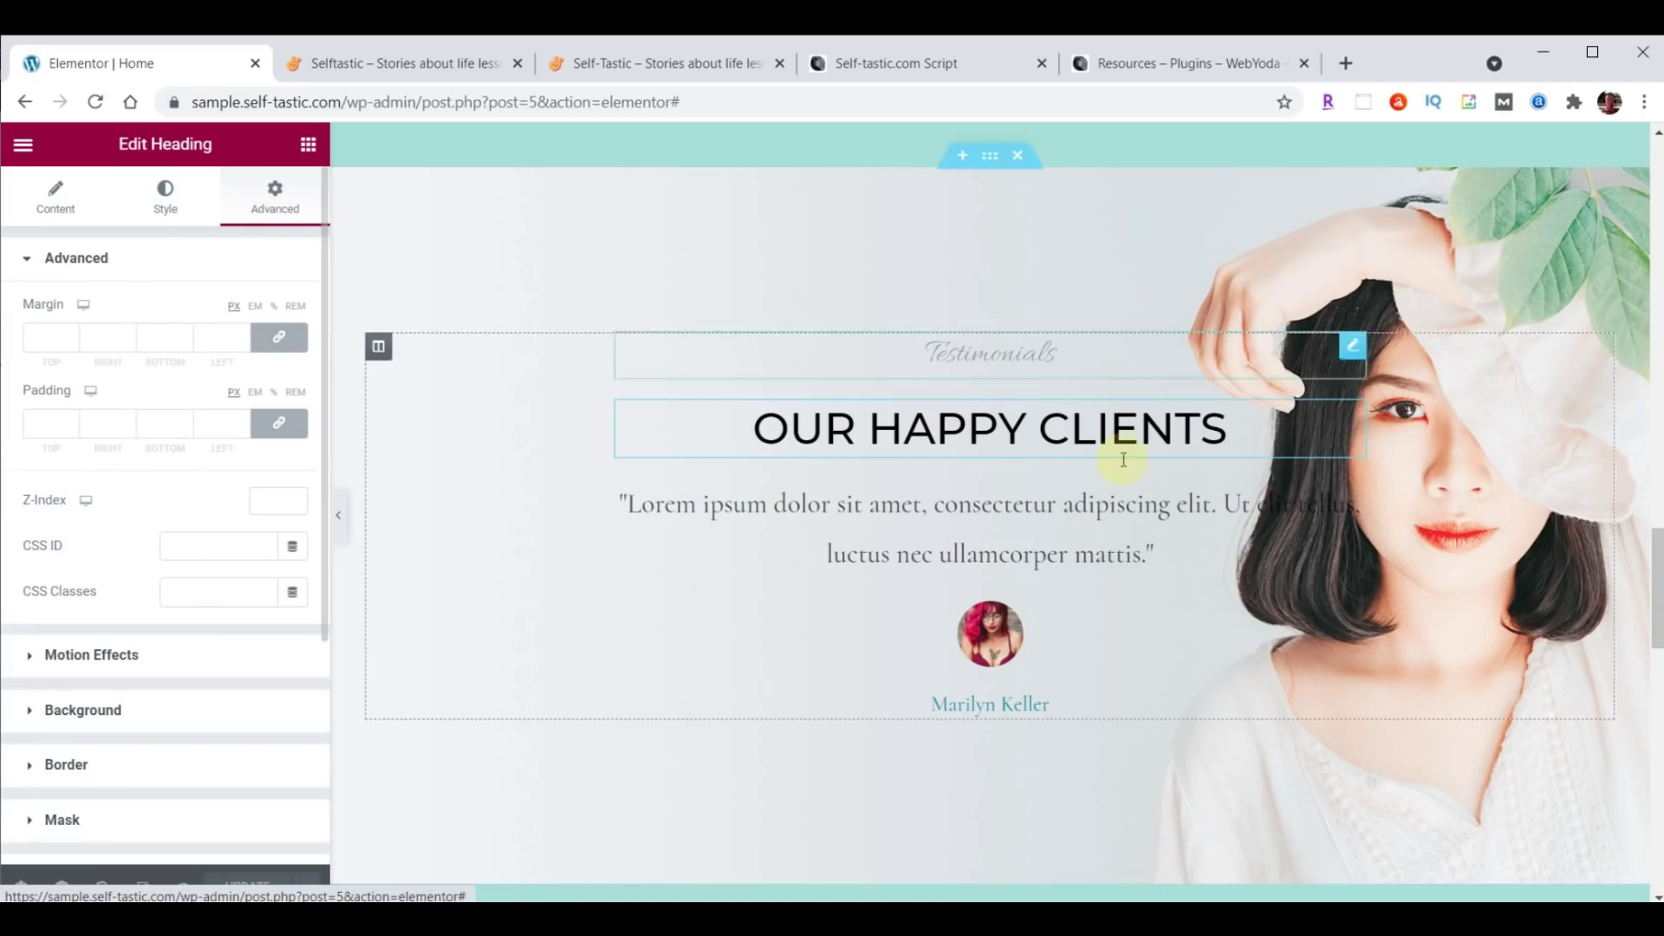
scroll(1186, 477, up, 10)
scroll(1183, 476, up, 8)
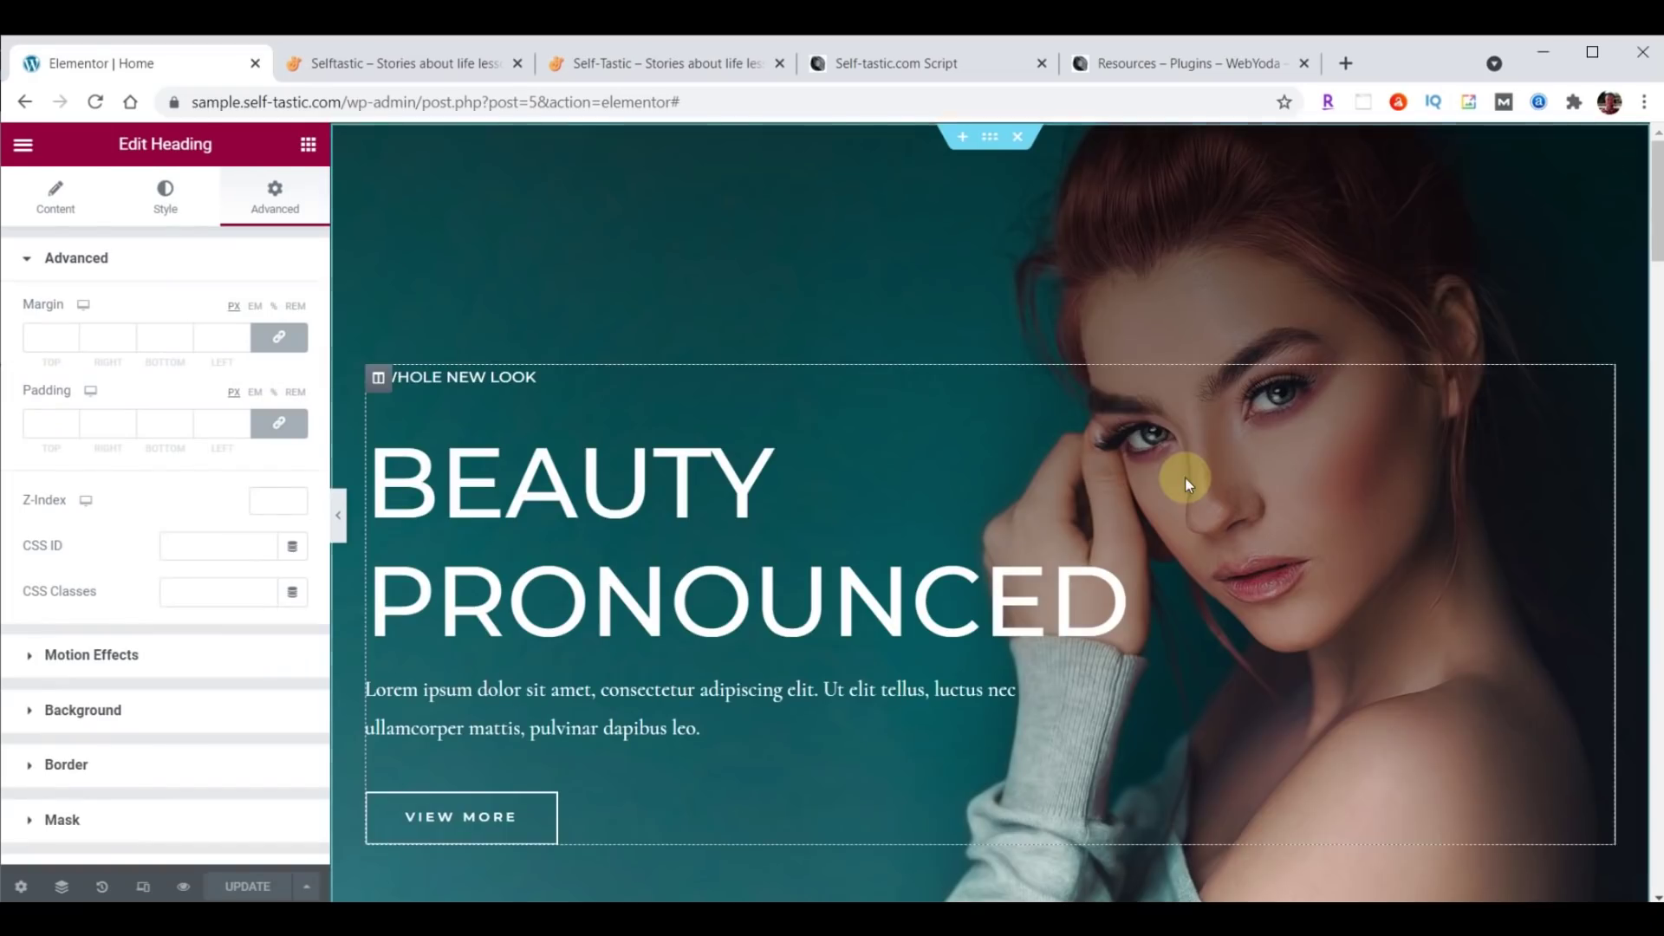
click(988, 138)
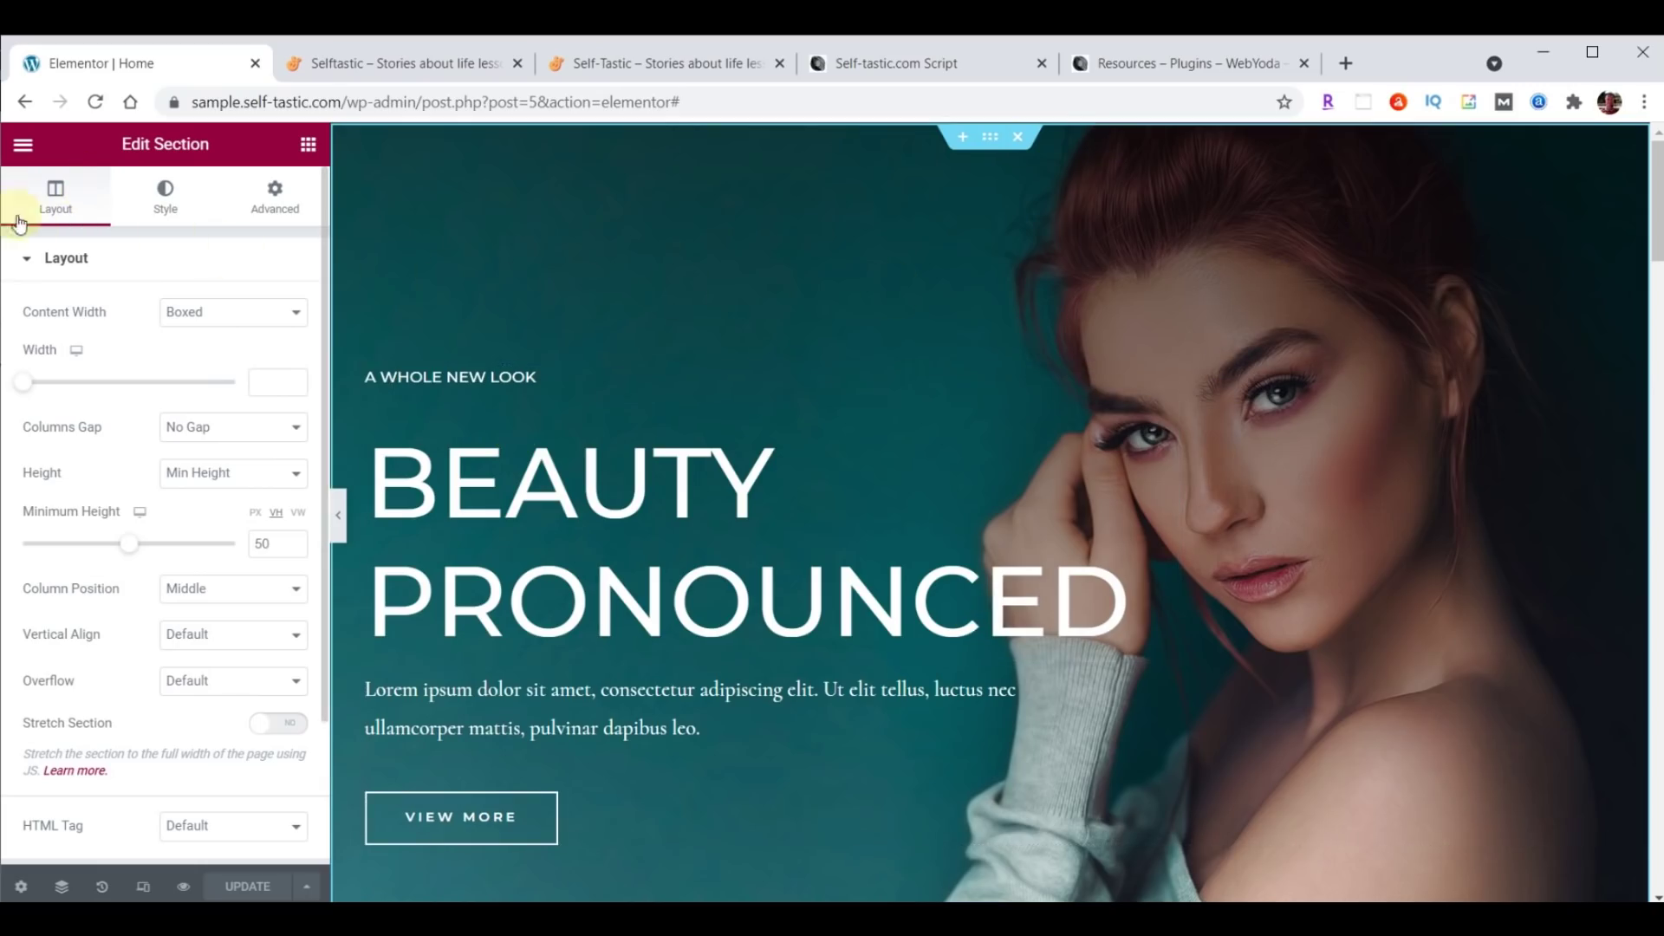
click(157, 195)
click(273, 196)
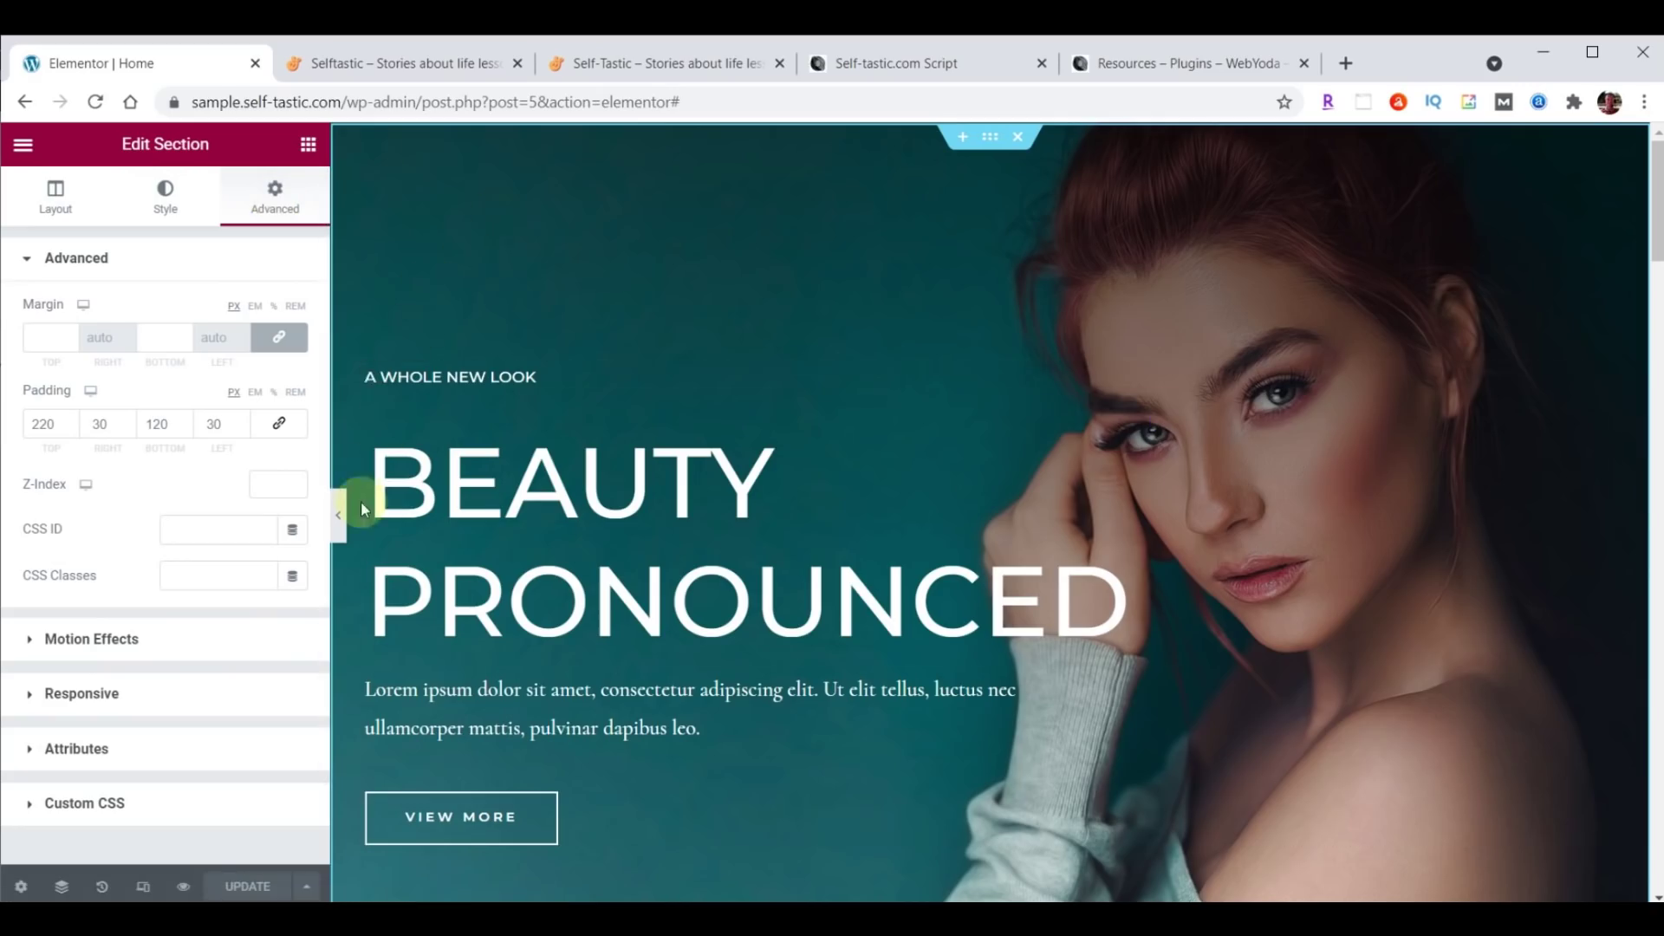
click(376, 378)
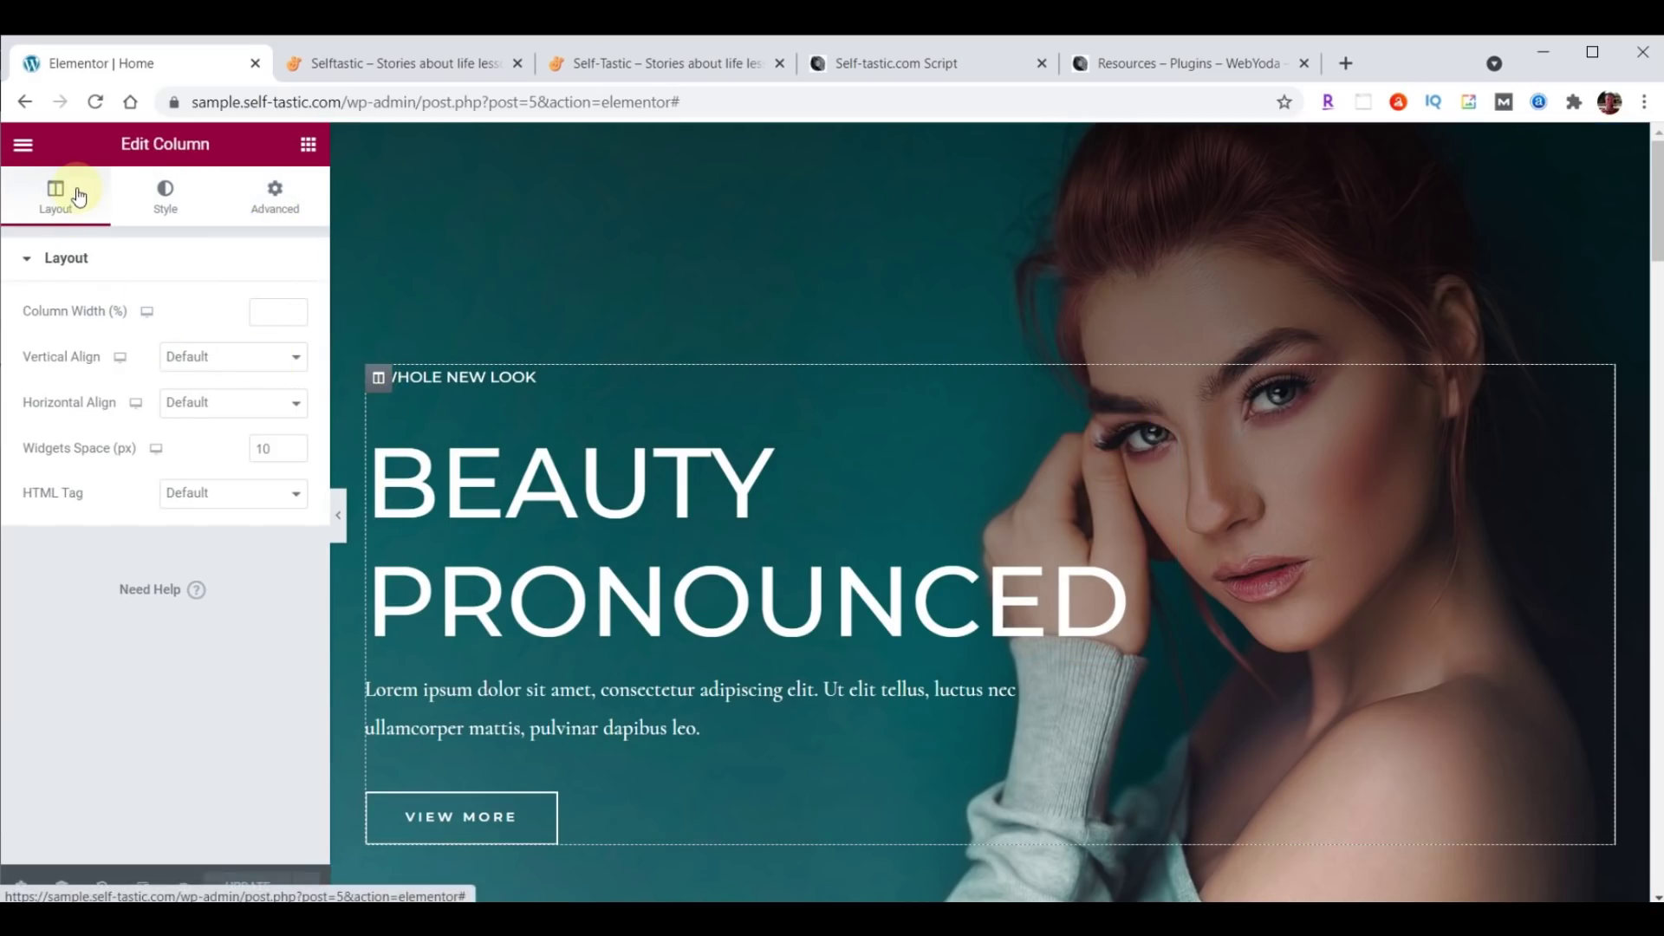
click(167, 198)
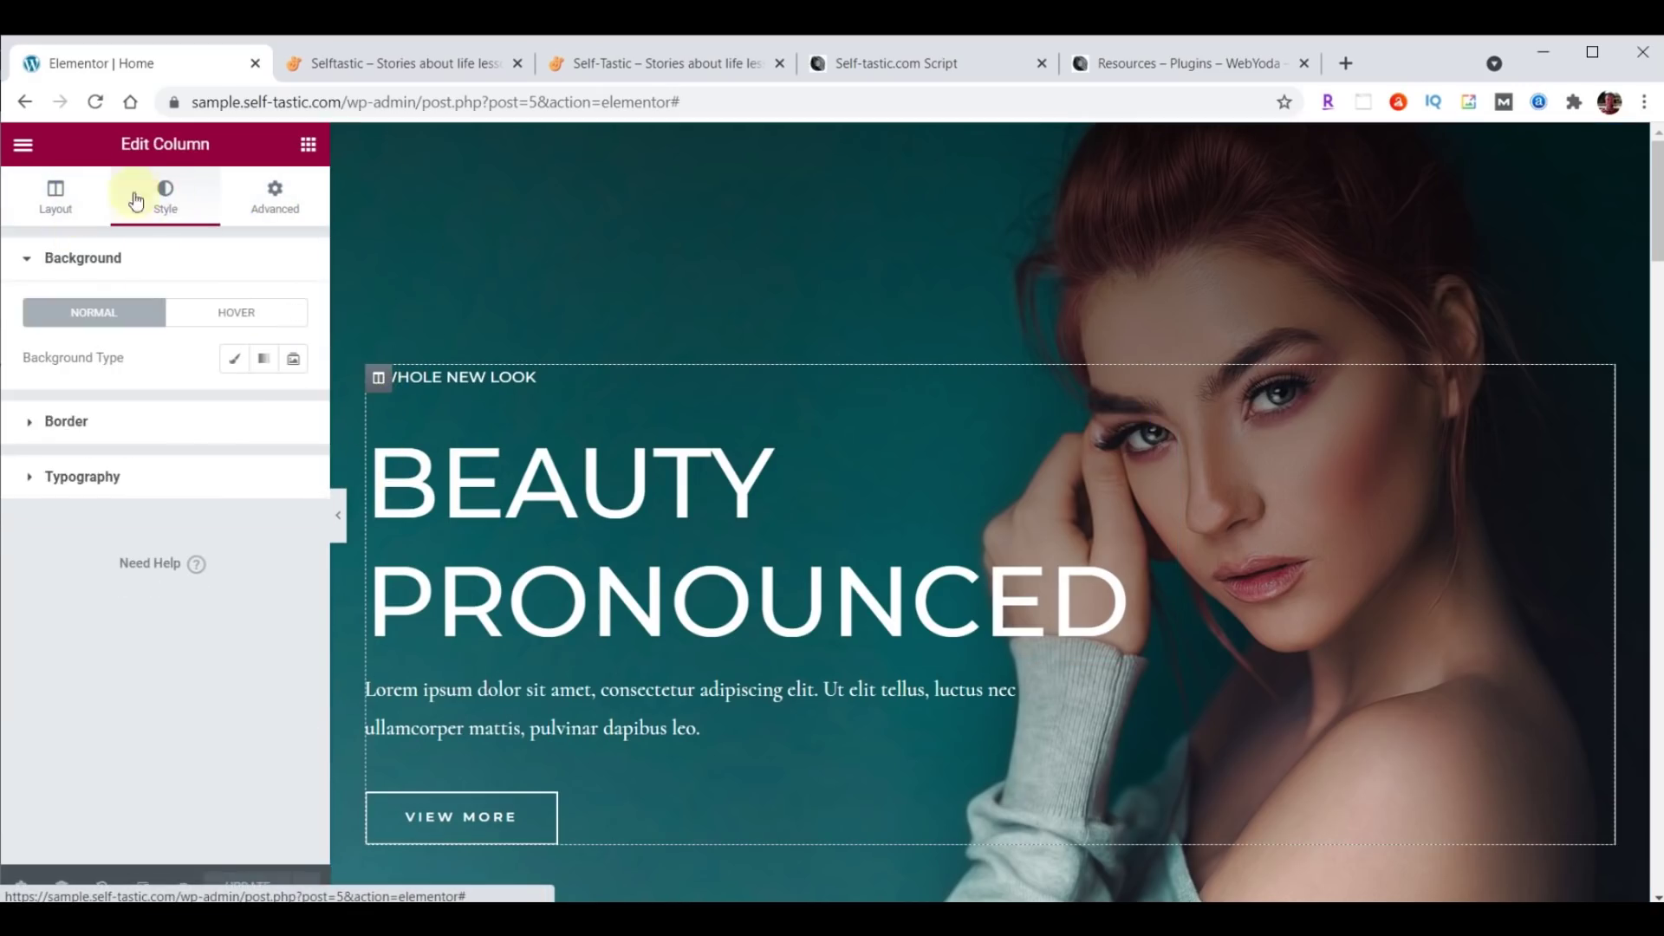
click(276, 194)
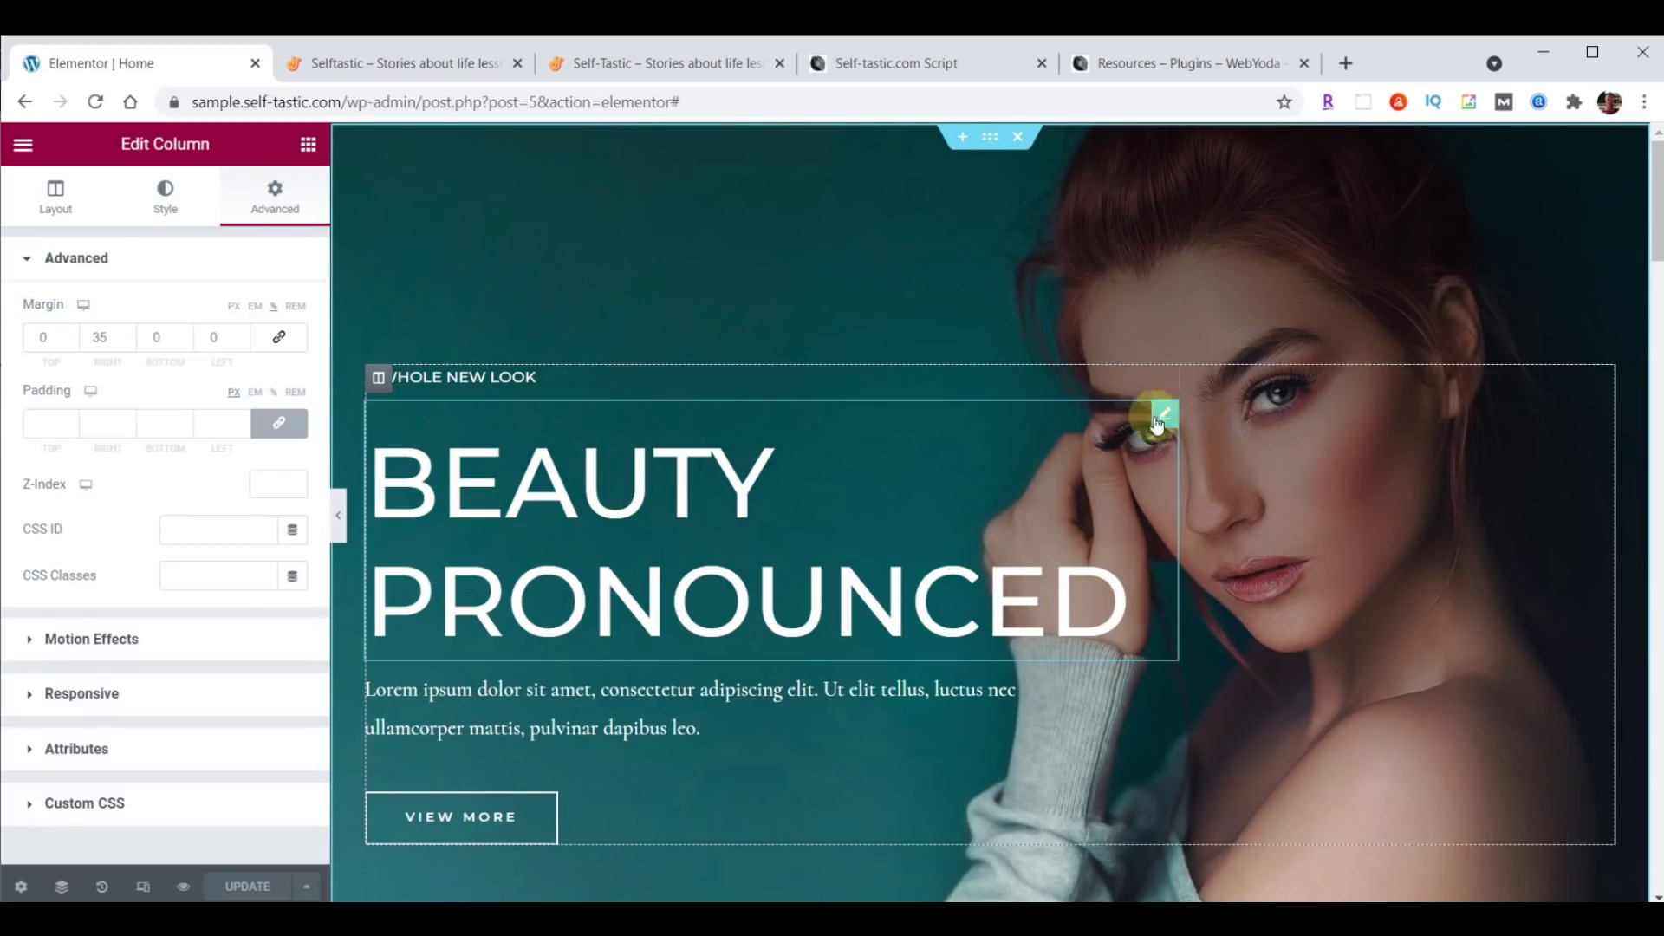
click(1166, 416)
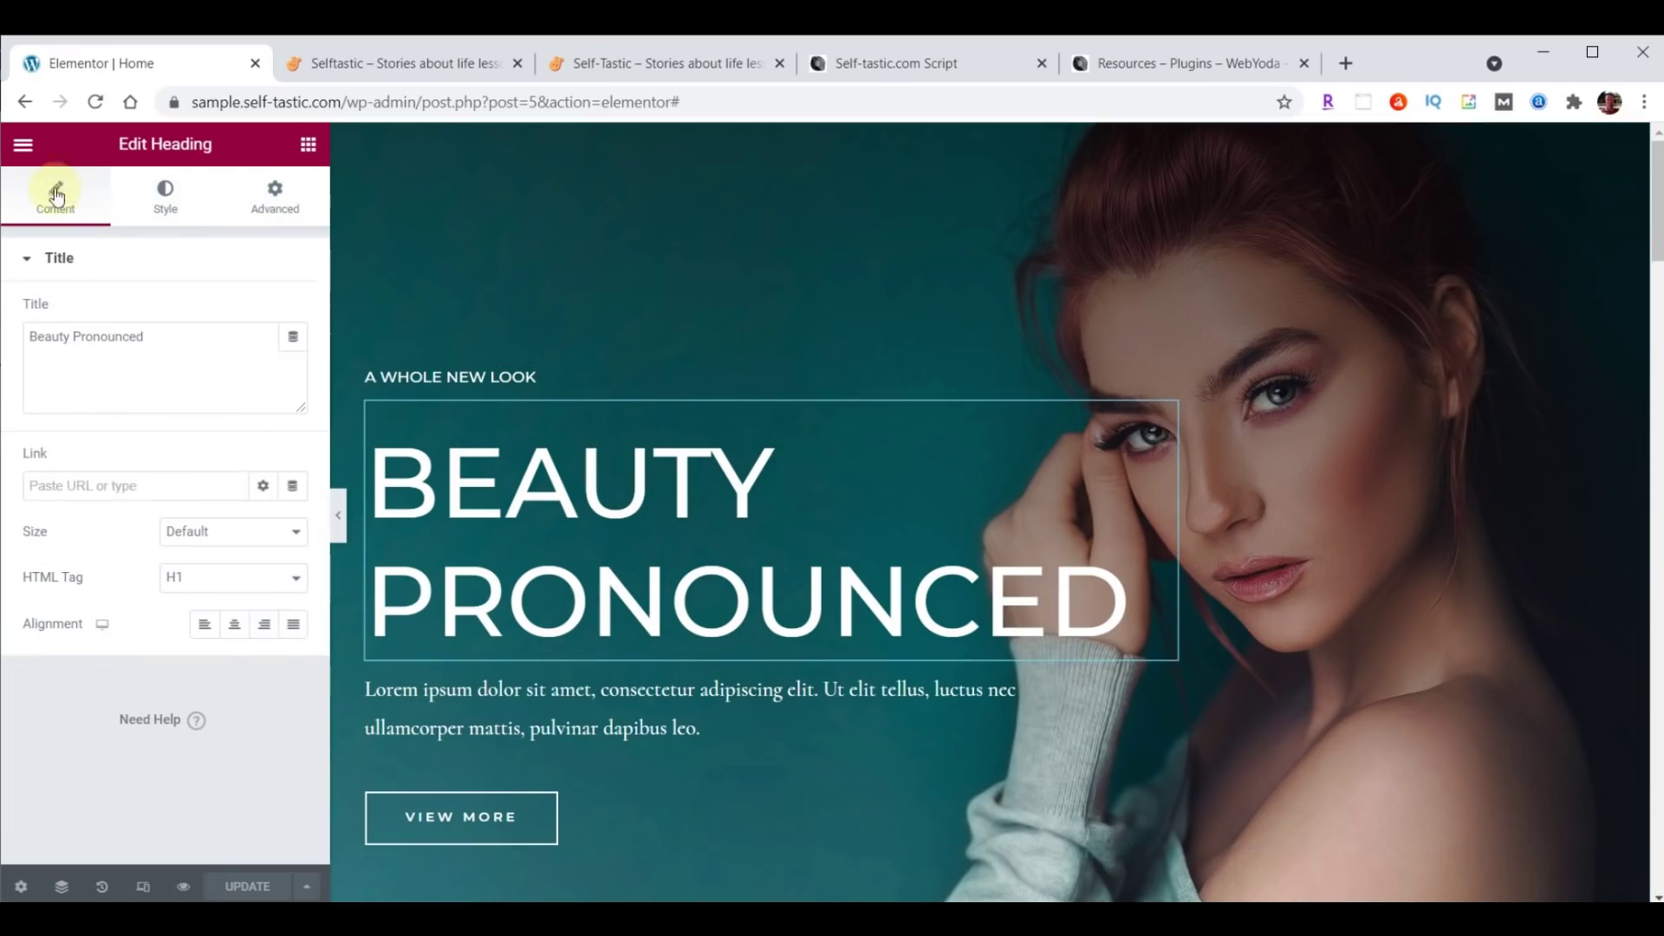
click(146, 211)
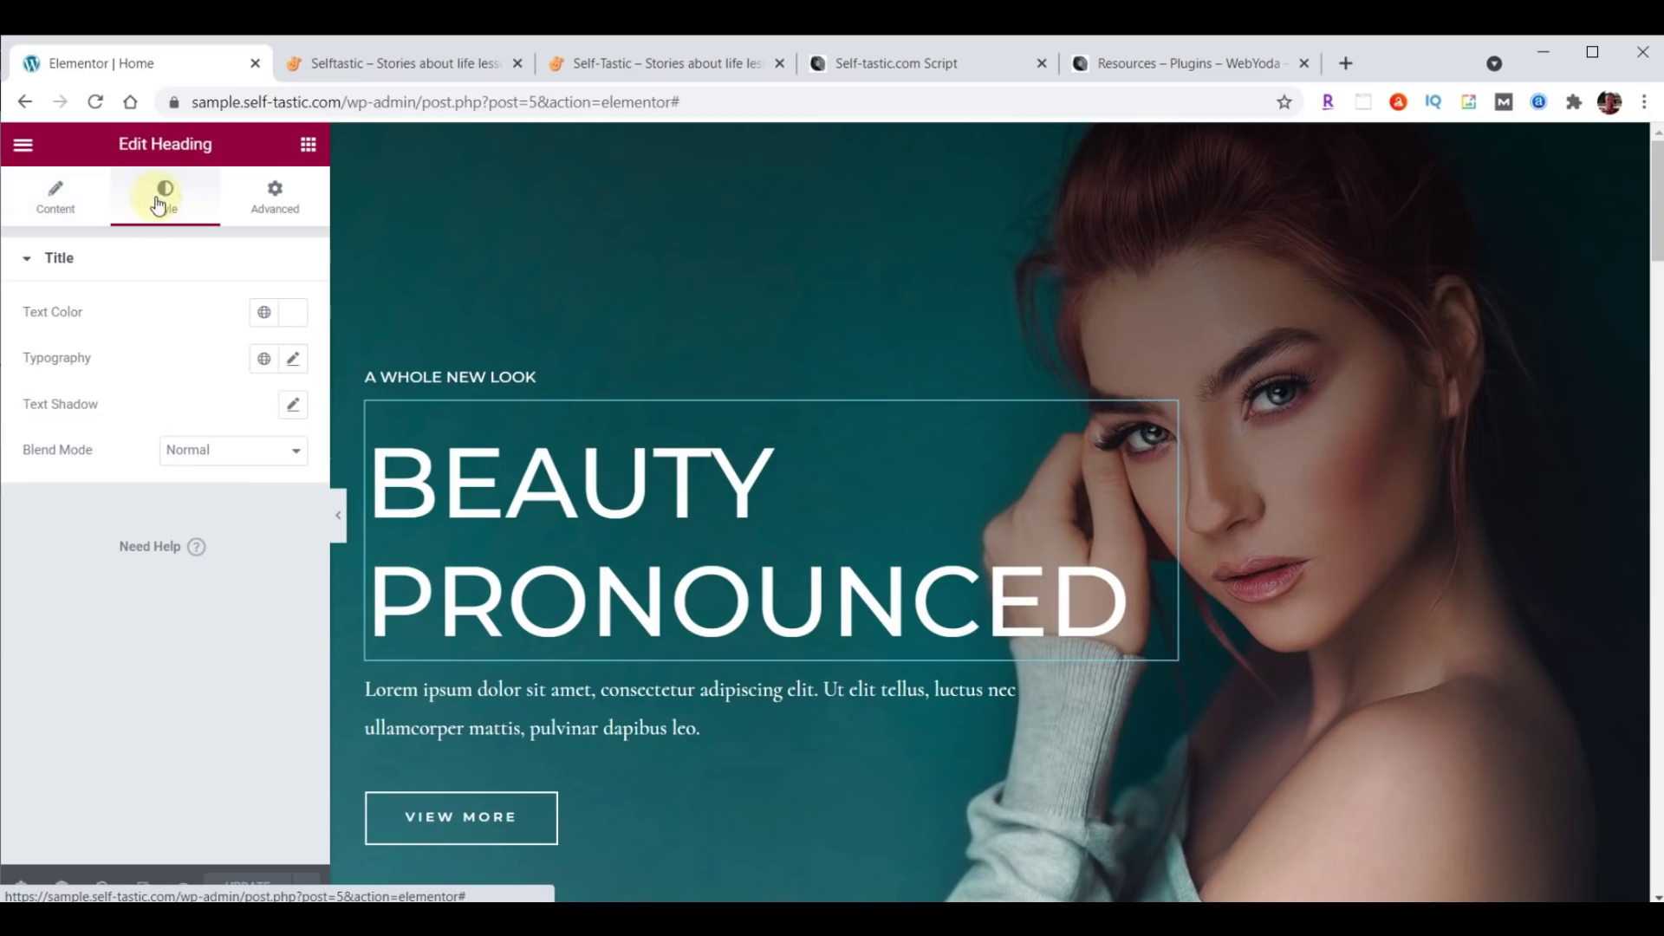
click(266, 206)
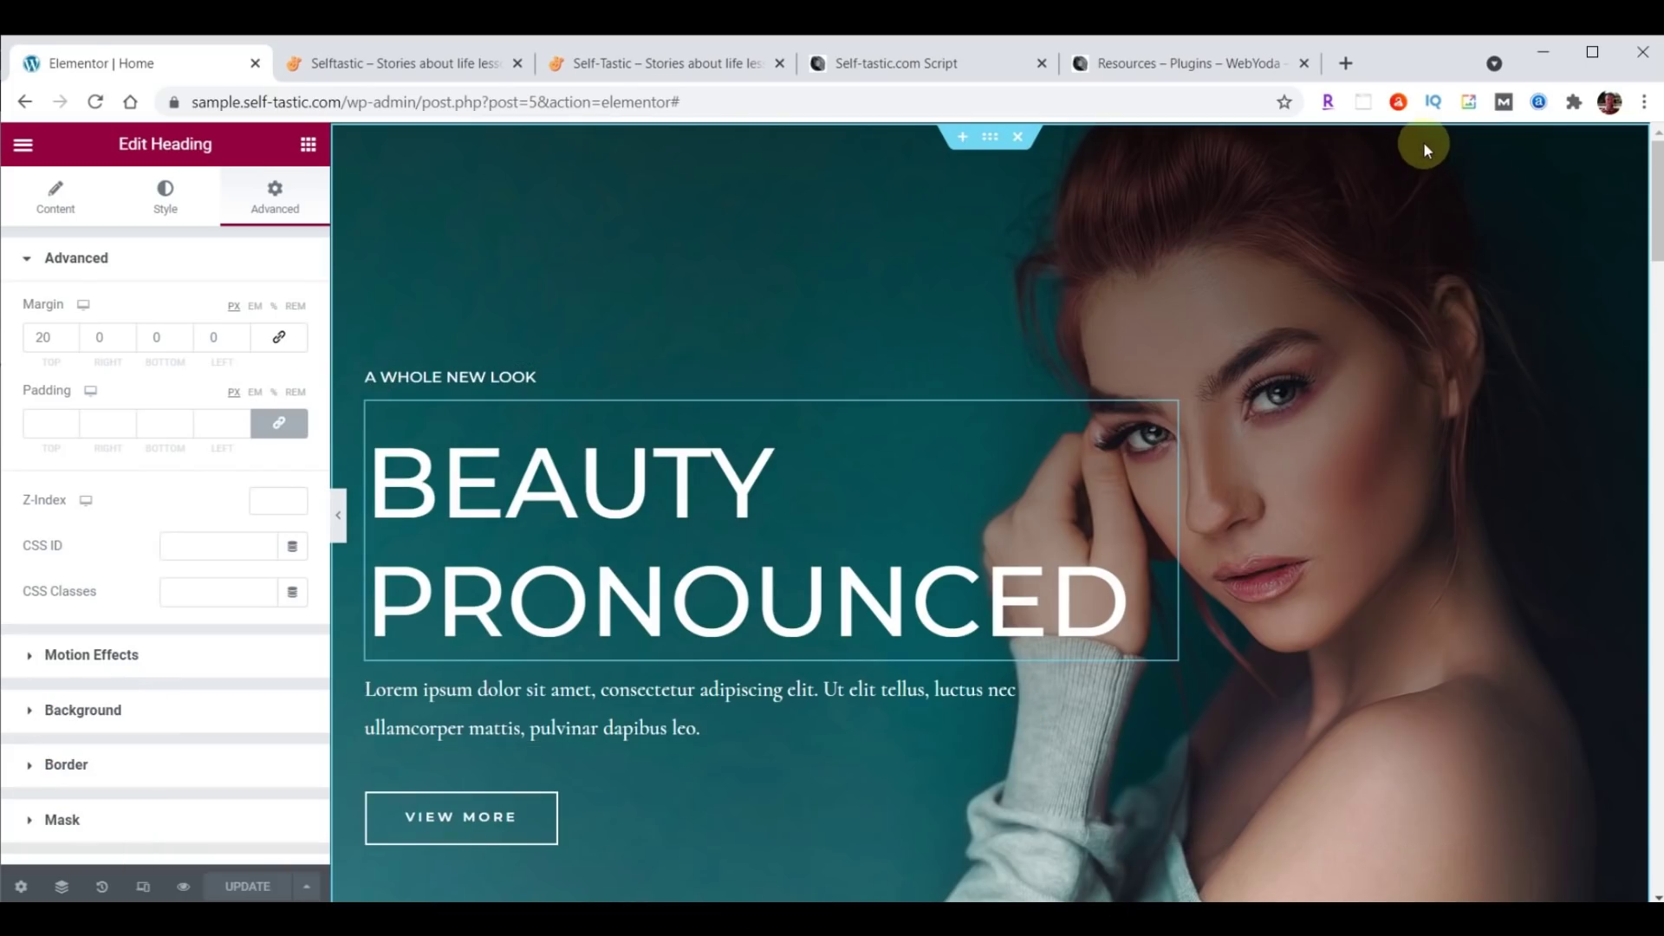
click(991, 144)
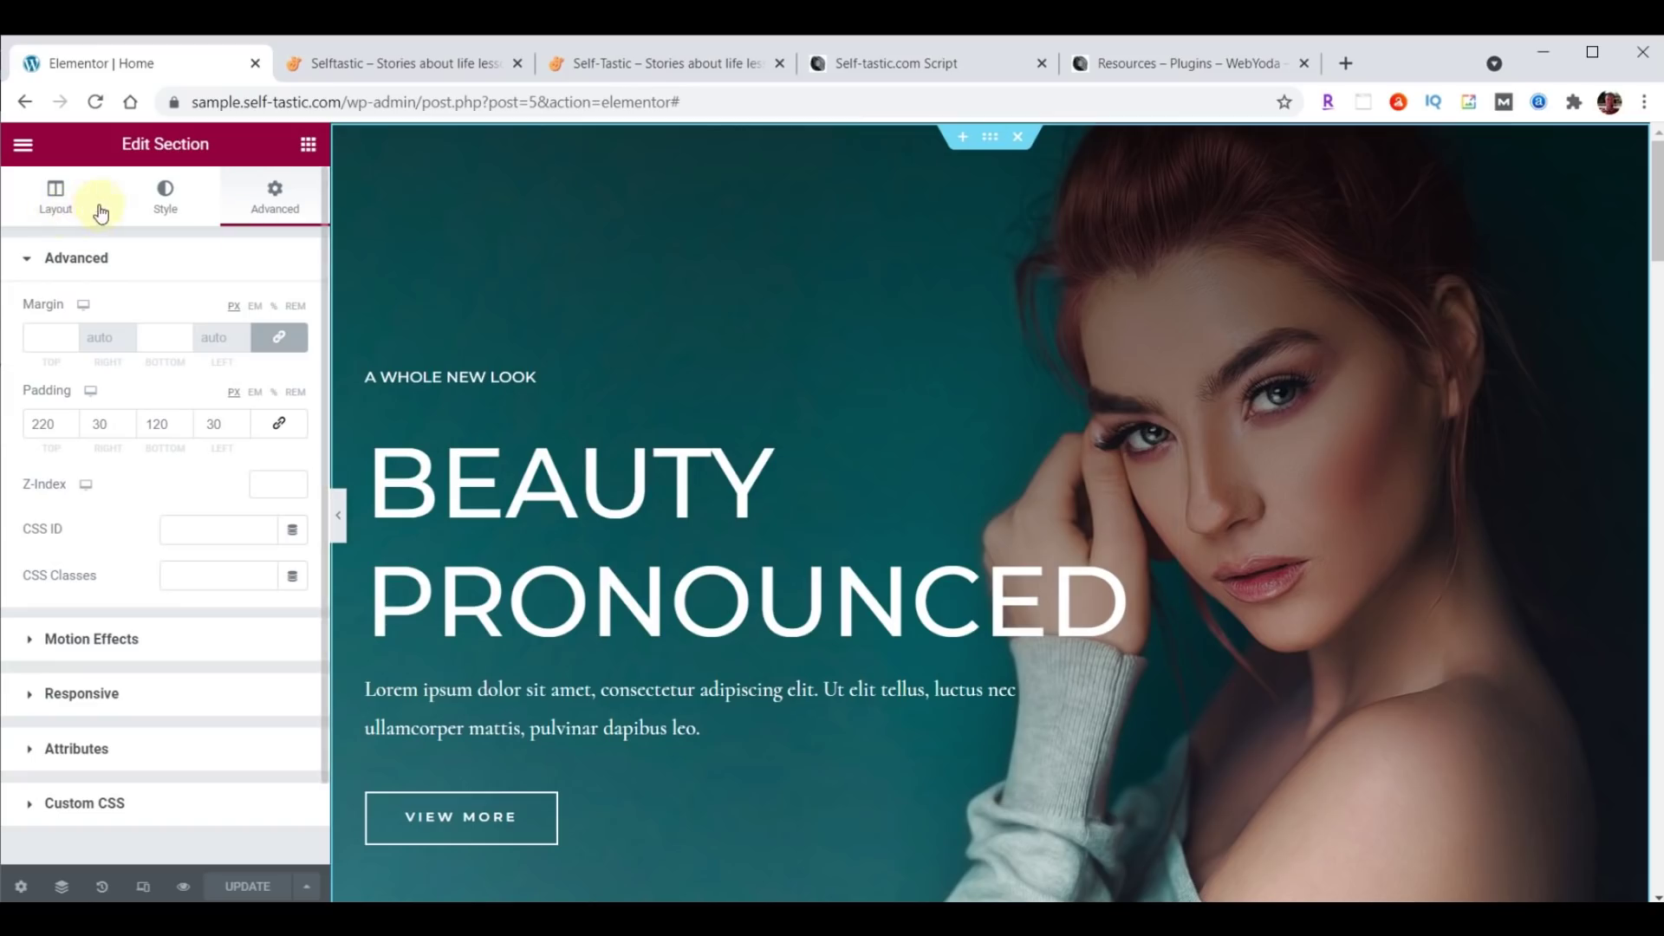
Upload cover-home.jpg from File Explorer and insert it as the section's background image.
click(168, 200)
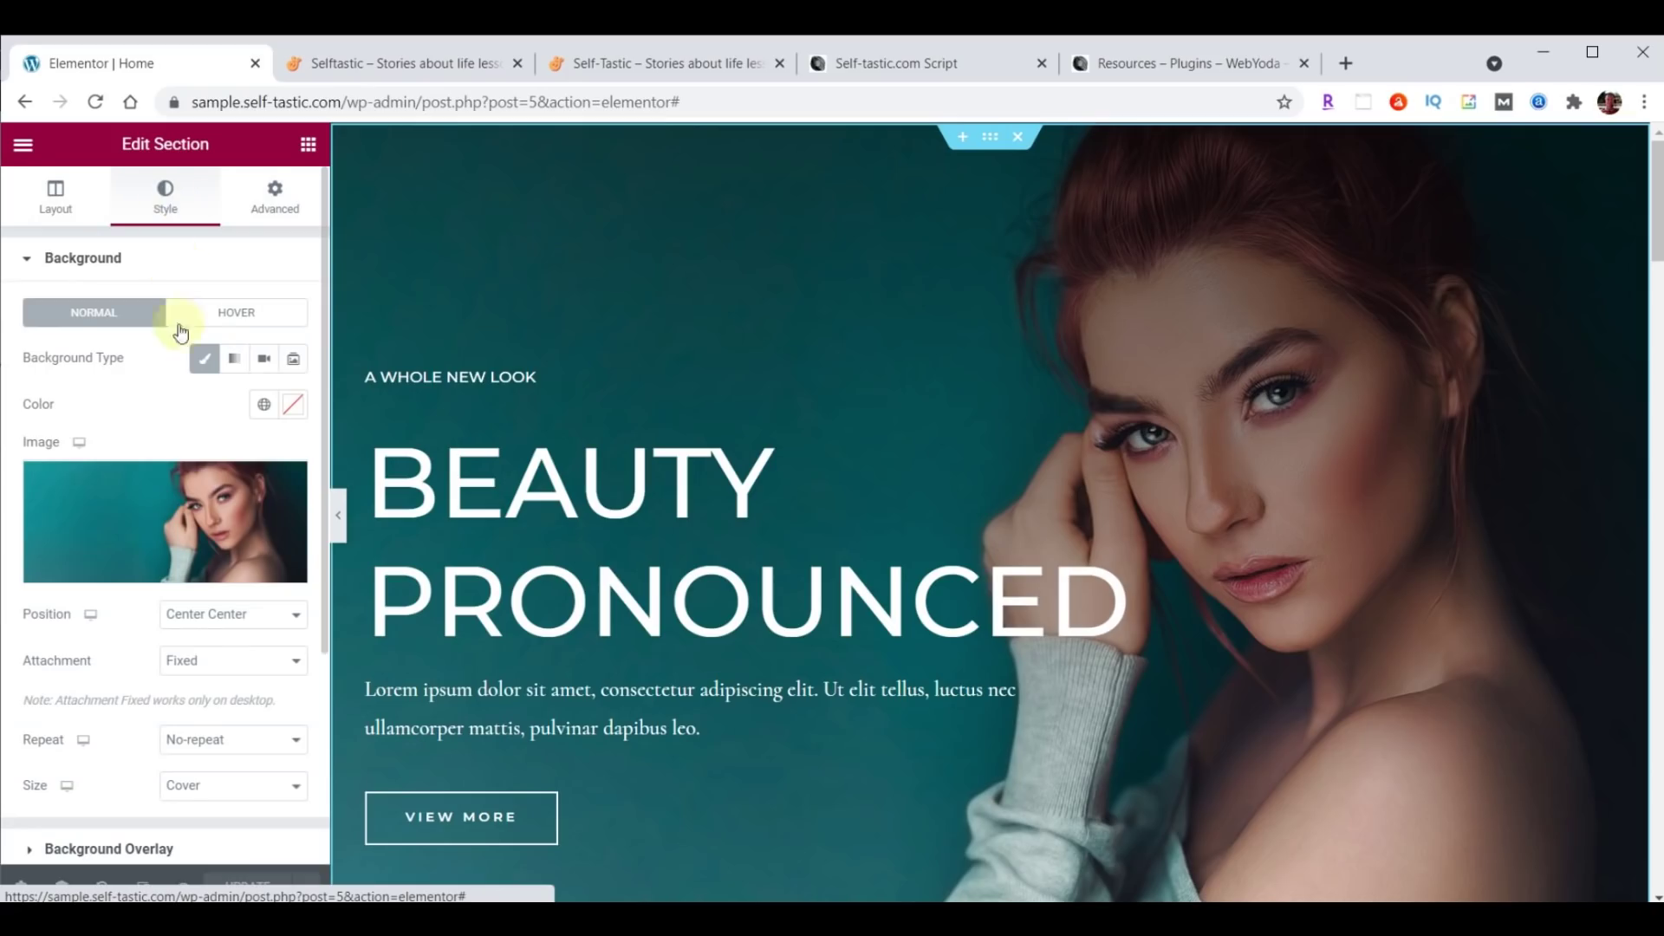
mouse_move(219, 536)
scroll(156, 369, down, 3)
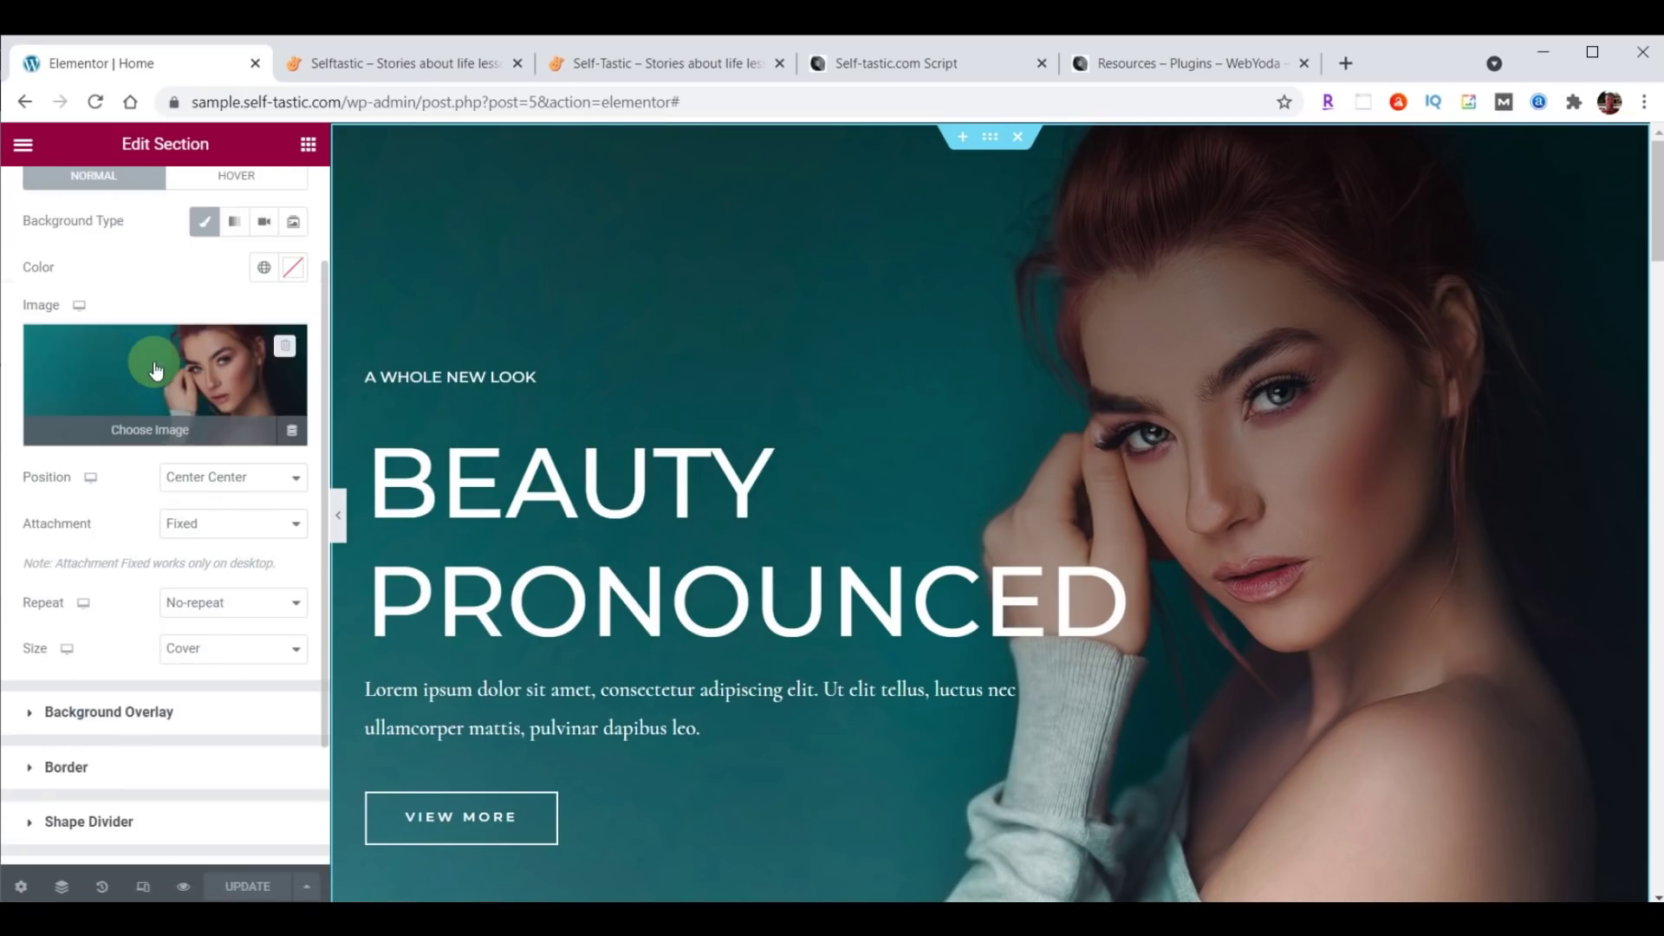
click(153, 361)
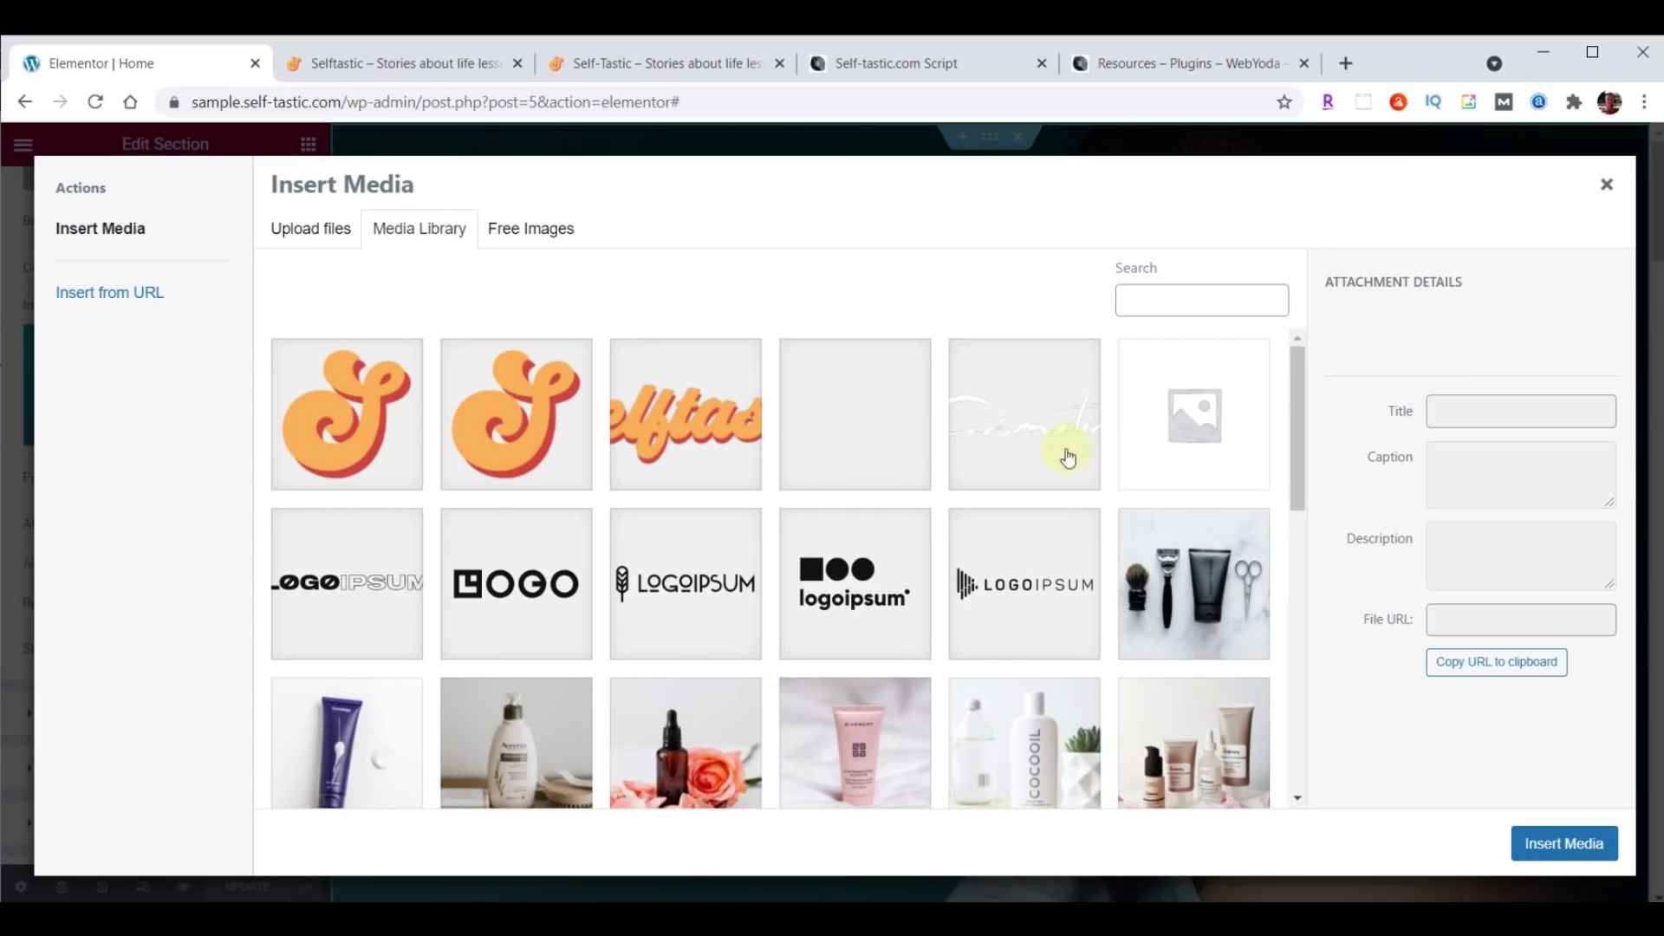
key(alt+Tab)
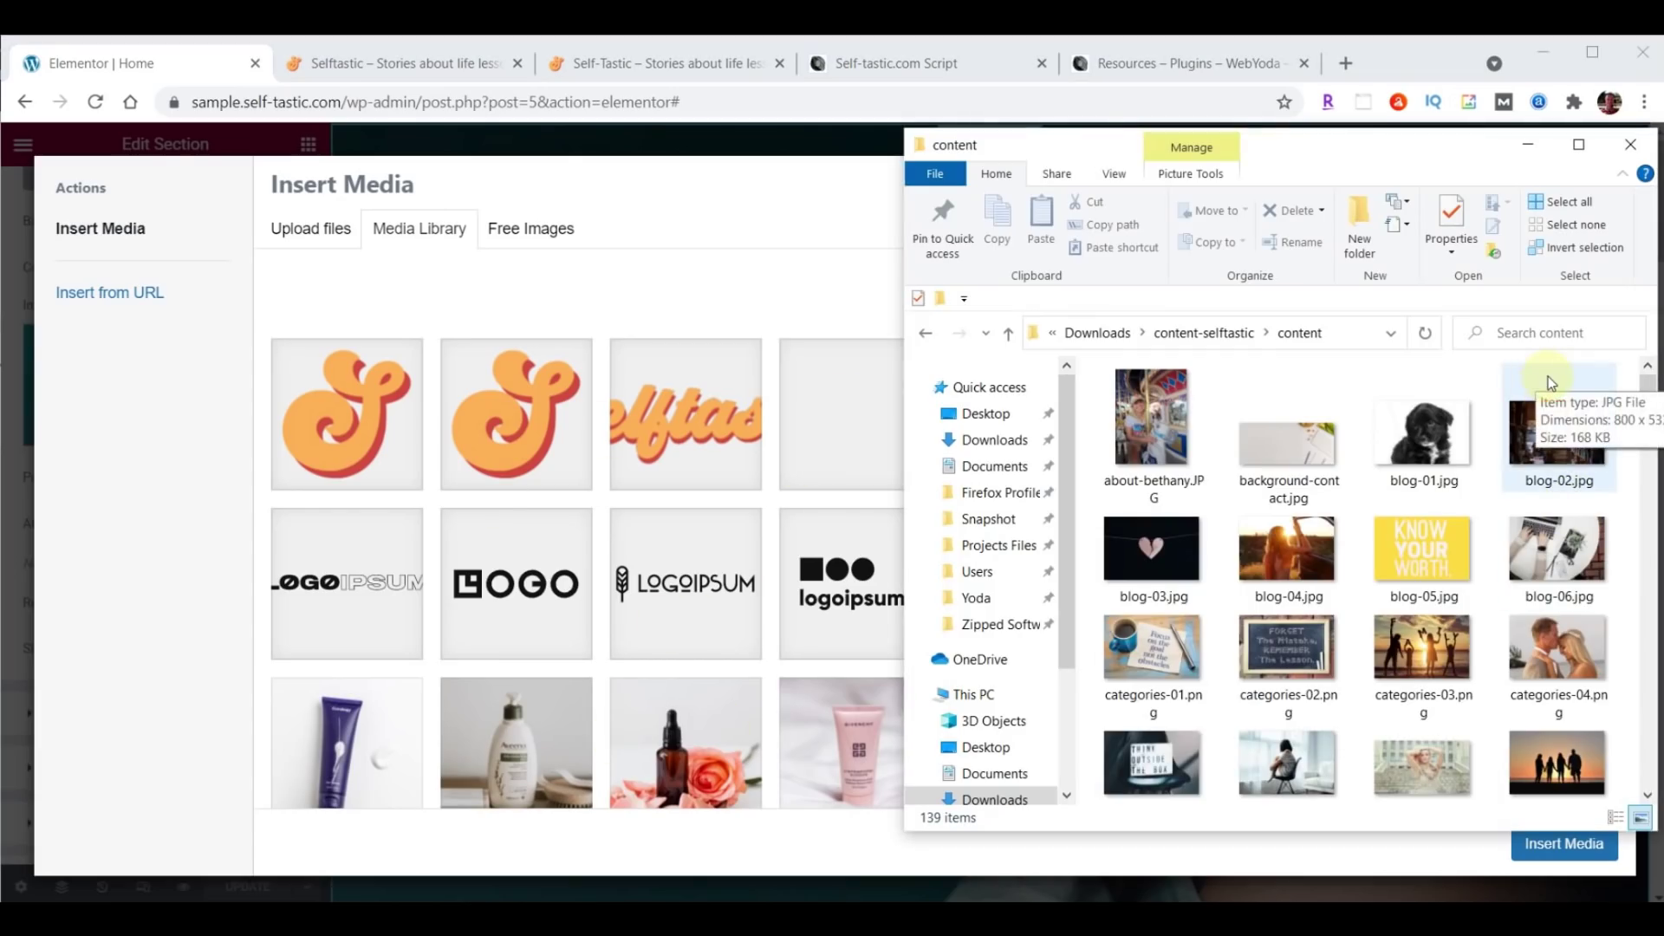
scroll(1549, 382, down, 5)
scroll(1551, 382, up, 2)
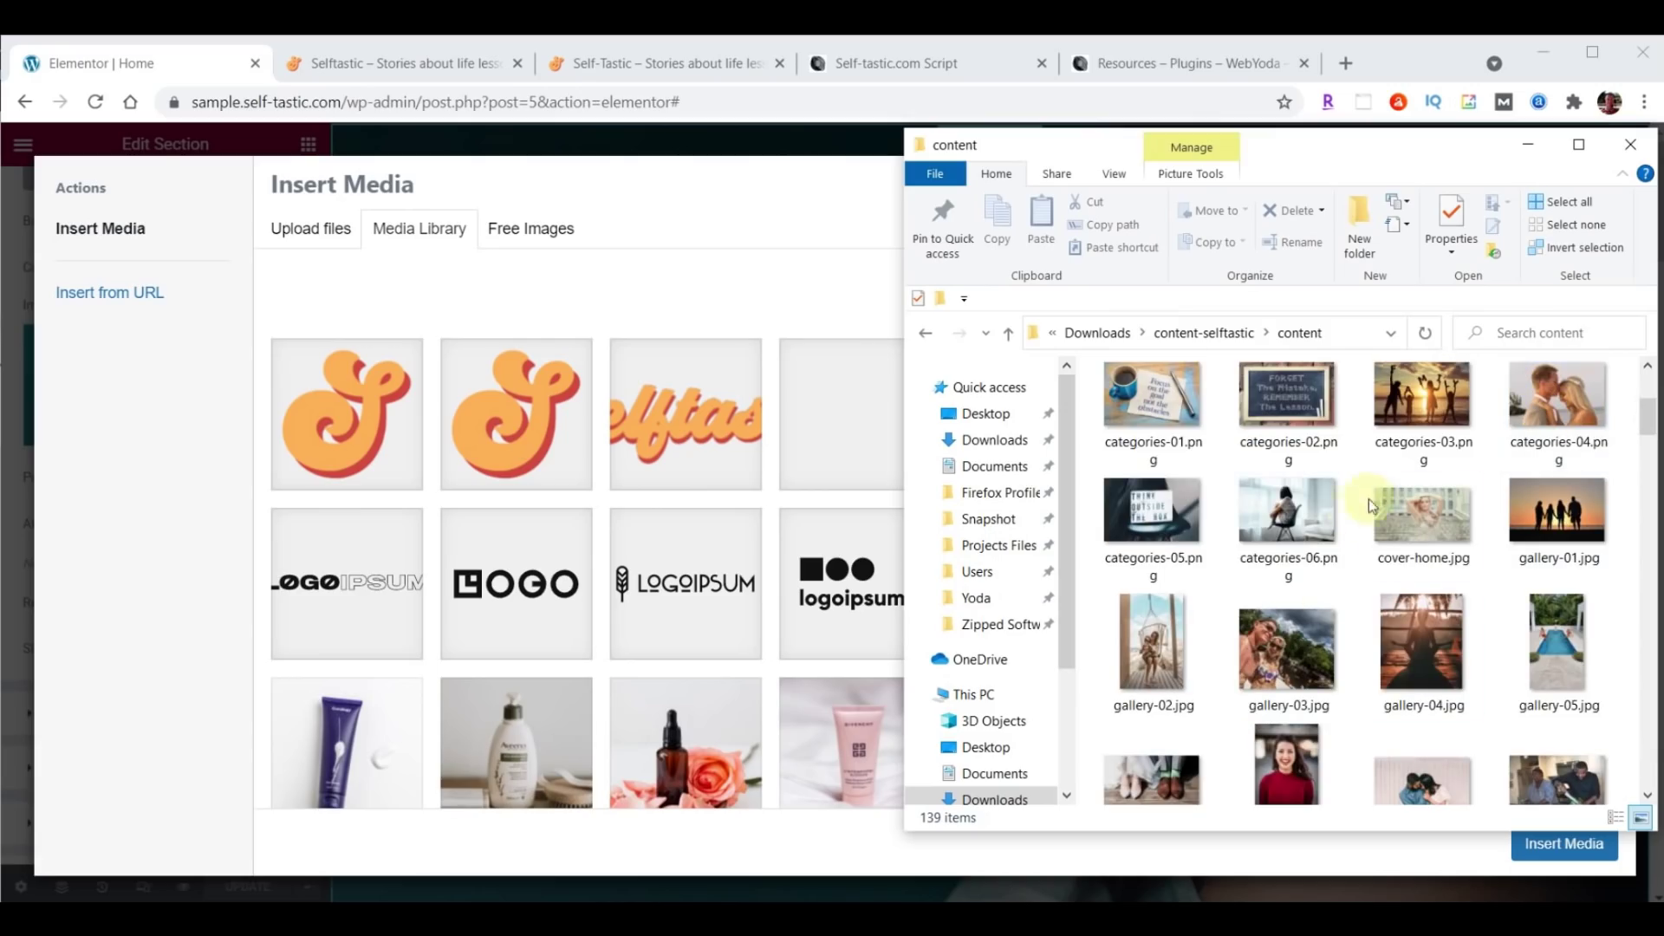
drag(1416, 513, 680, 527)
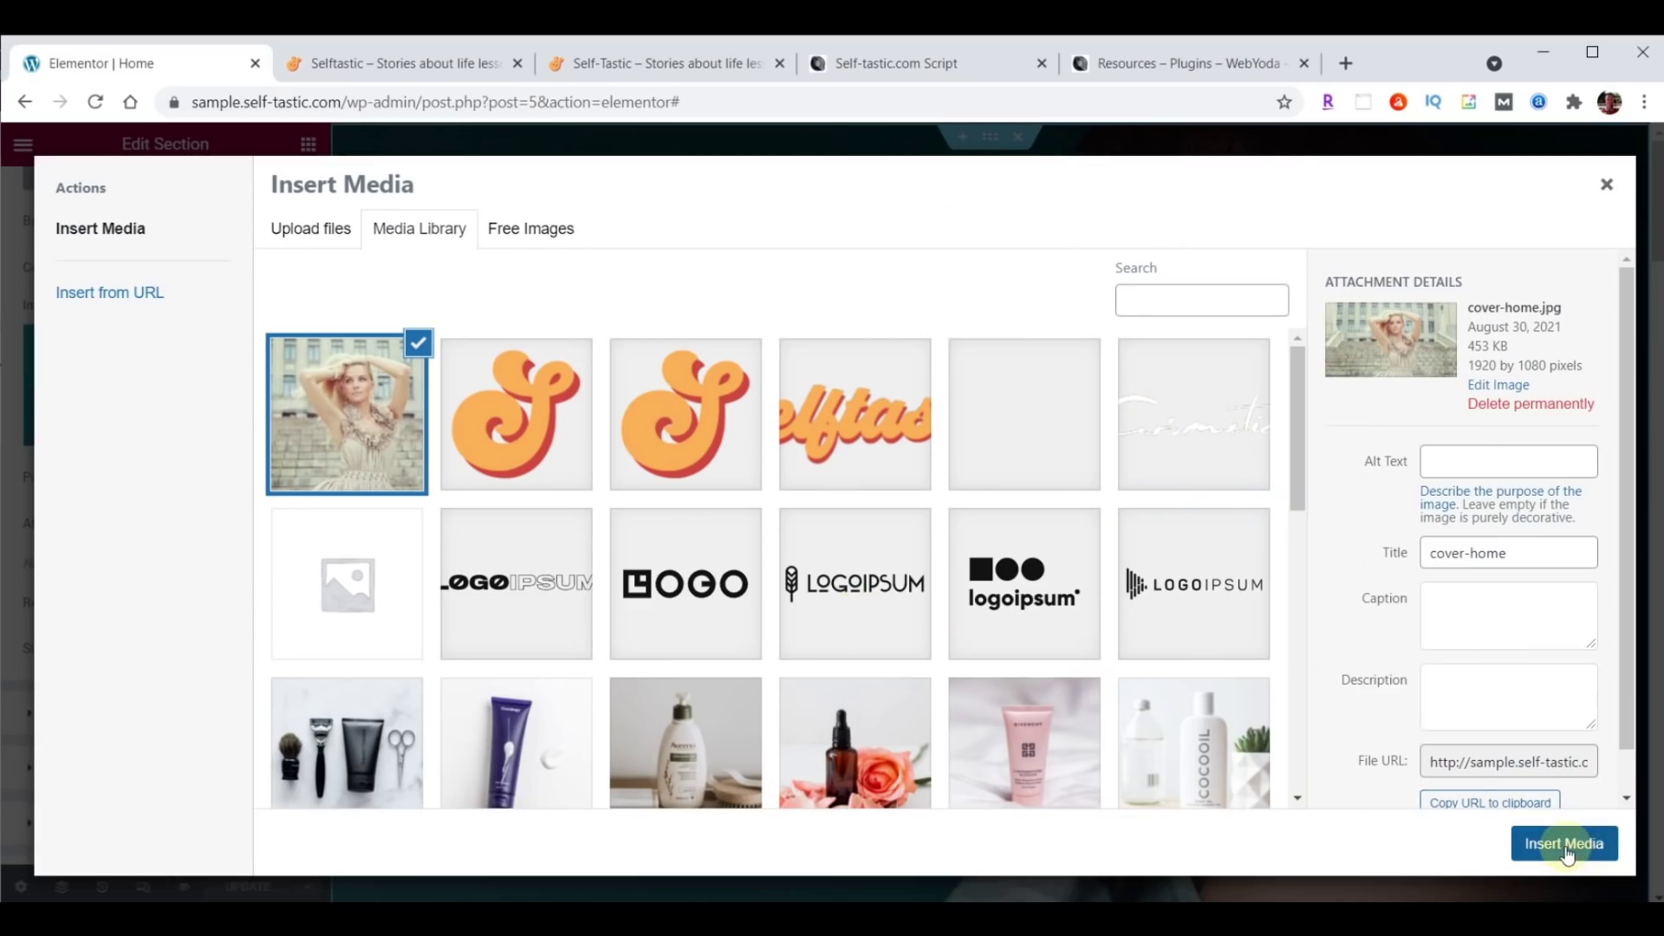
click(1565, 845)
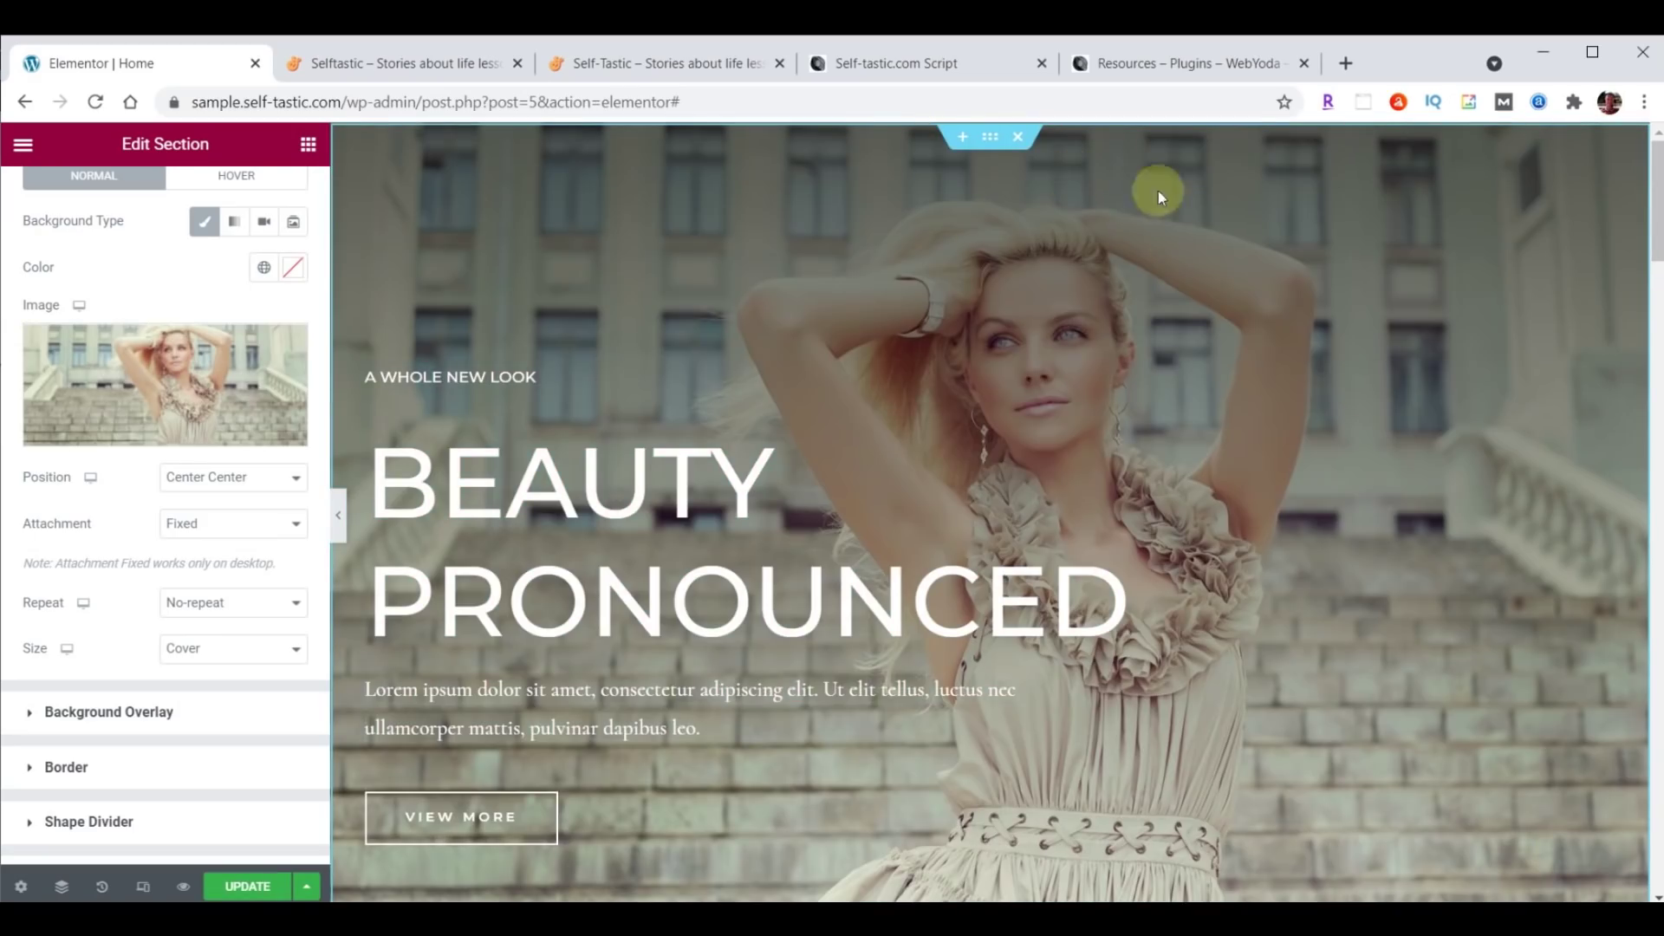
Save the page and reload the live home page to confirm the new cover-home.jpg background.
click(247, 888)
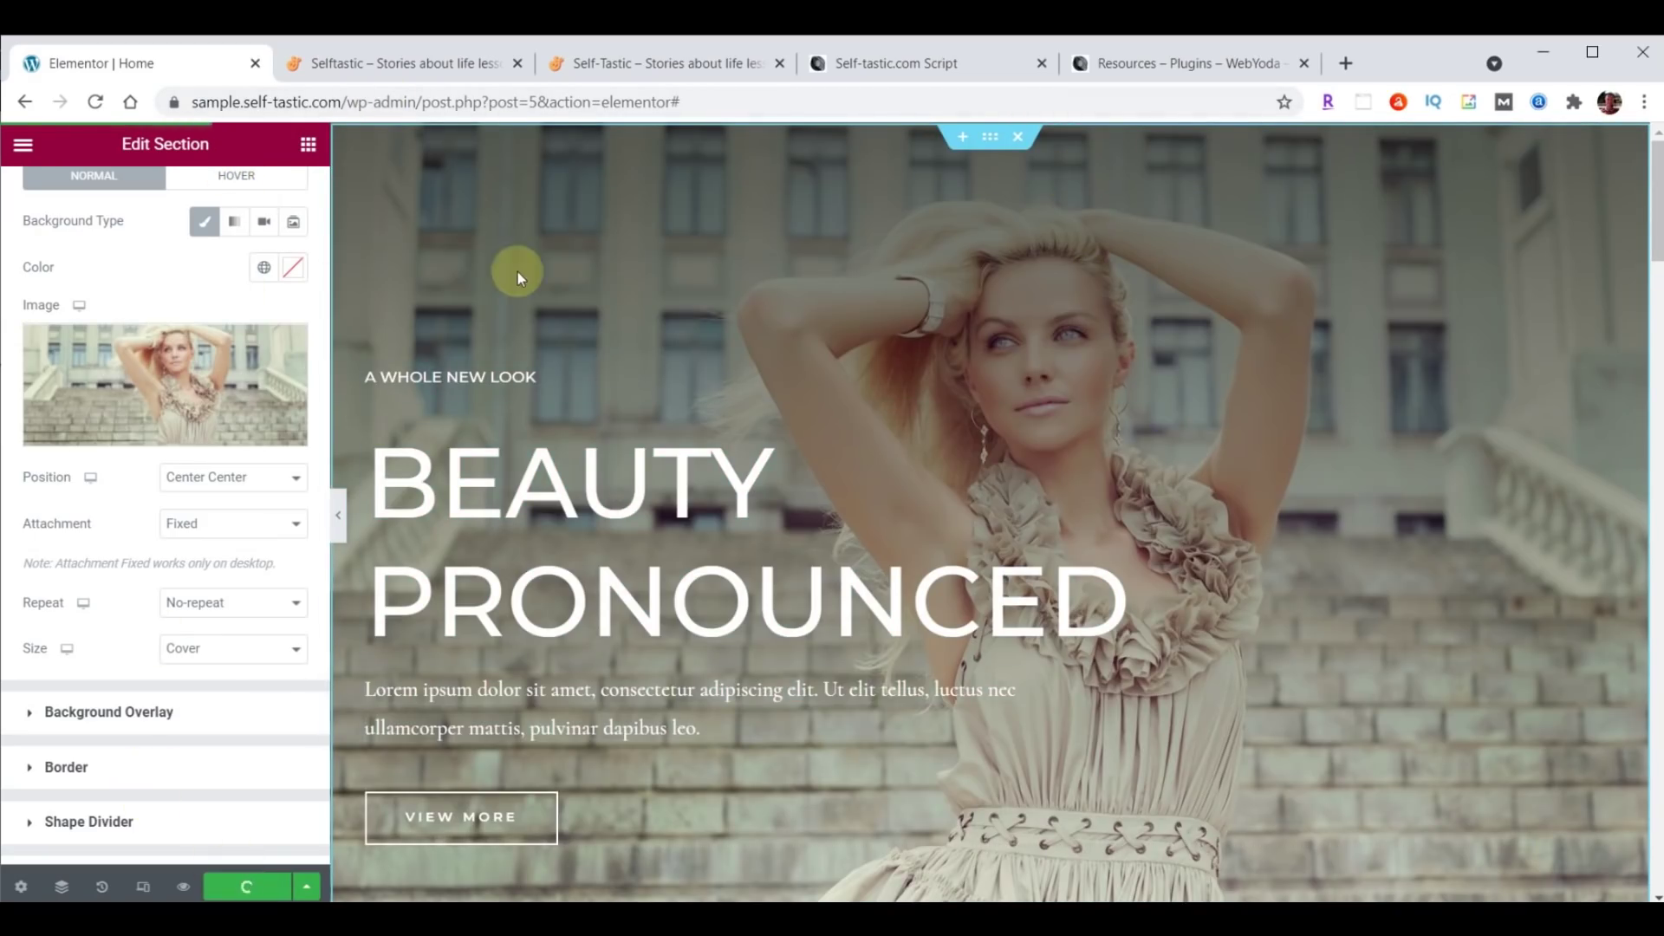
click(434, 64)
click(97, 102)
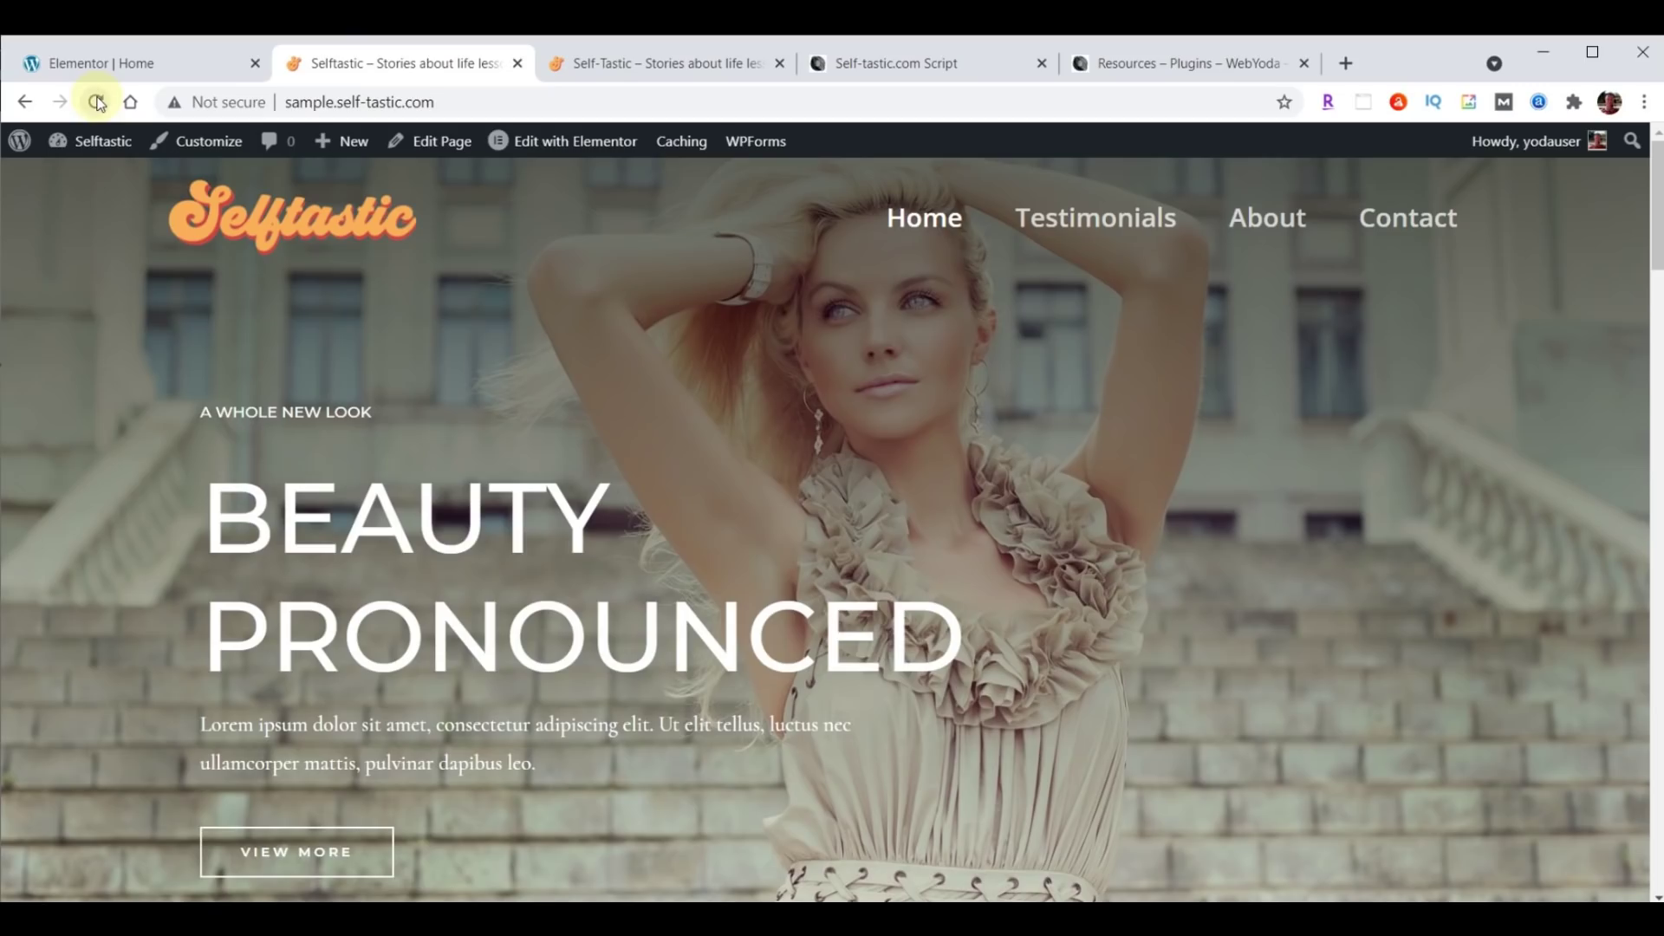
click(124, 65)
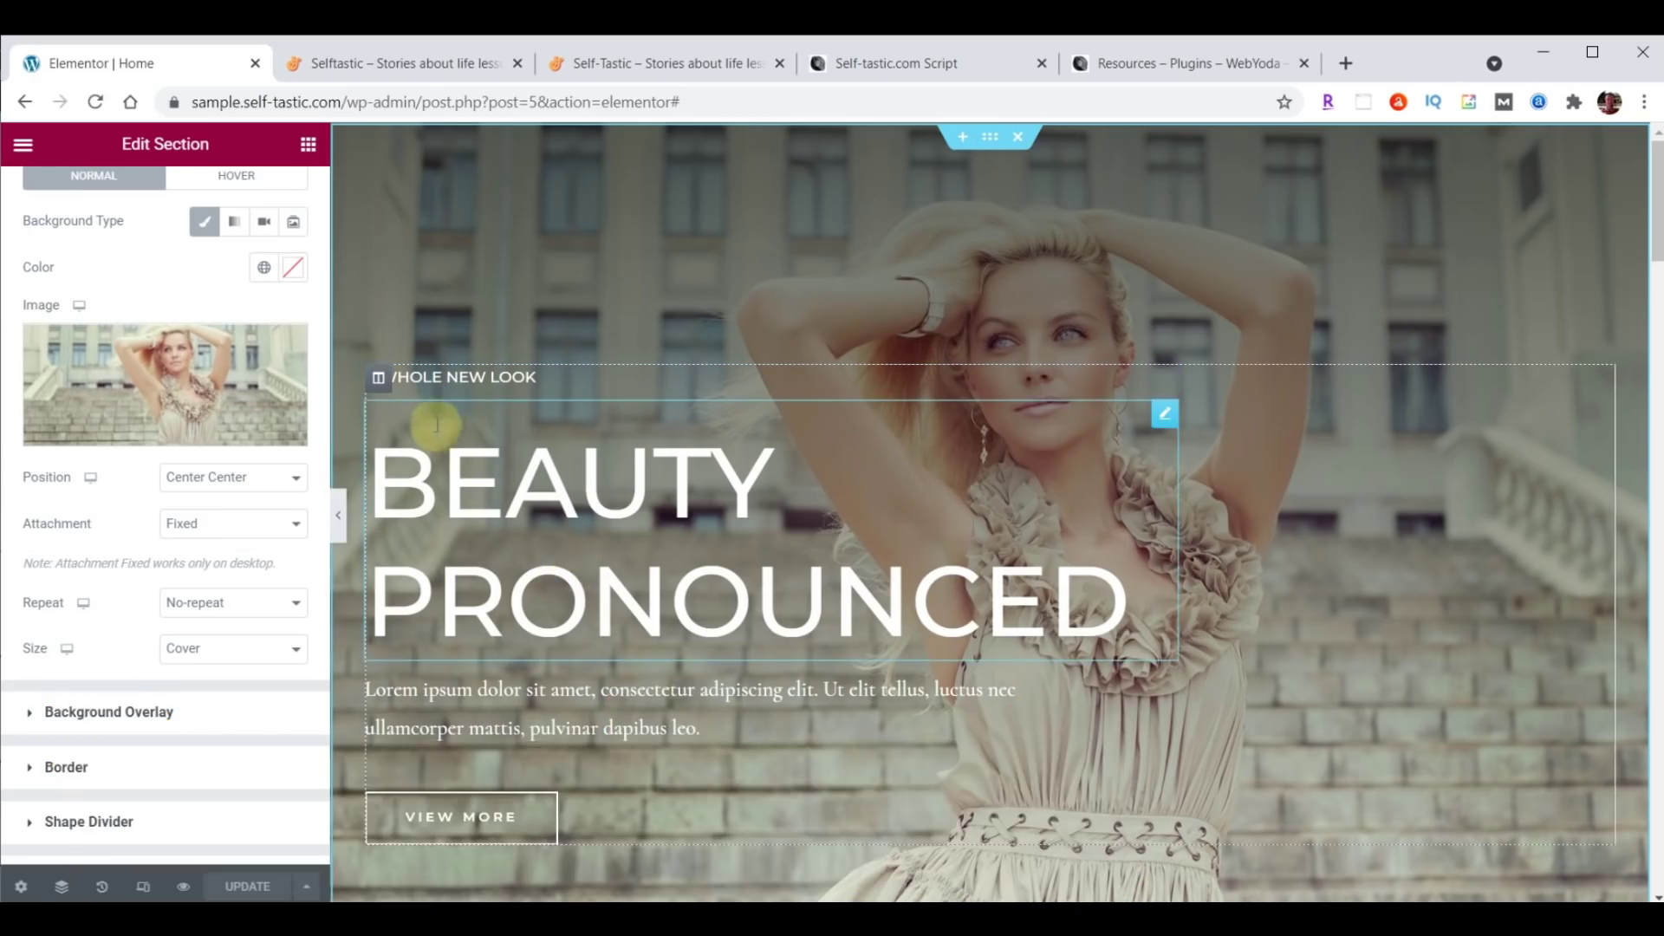
Replace the small 'A Whole New Look' heading text with WELCOME TO.
click(1168, 380)
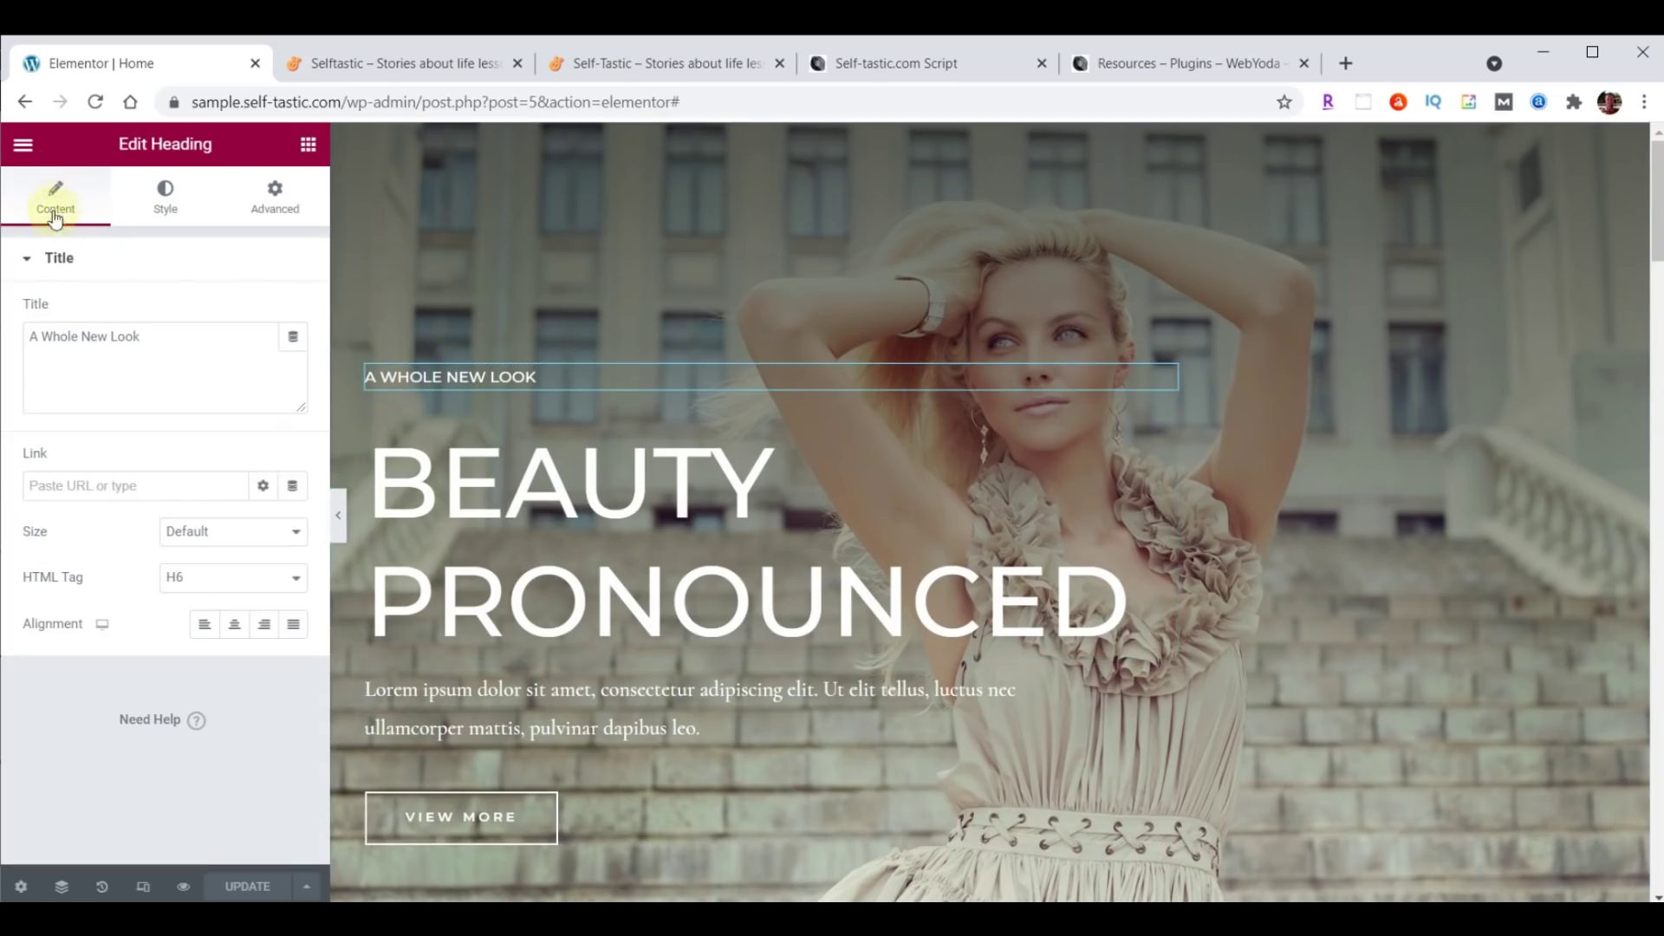
click(32, 338)
drag(31, 338, 197, 338)
text(WELCOME TO)
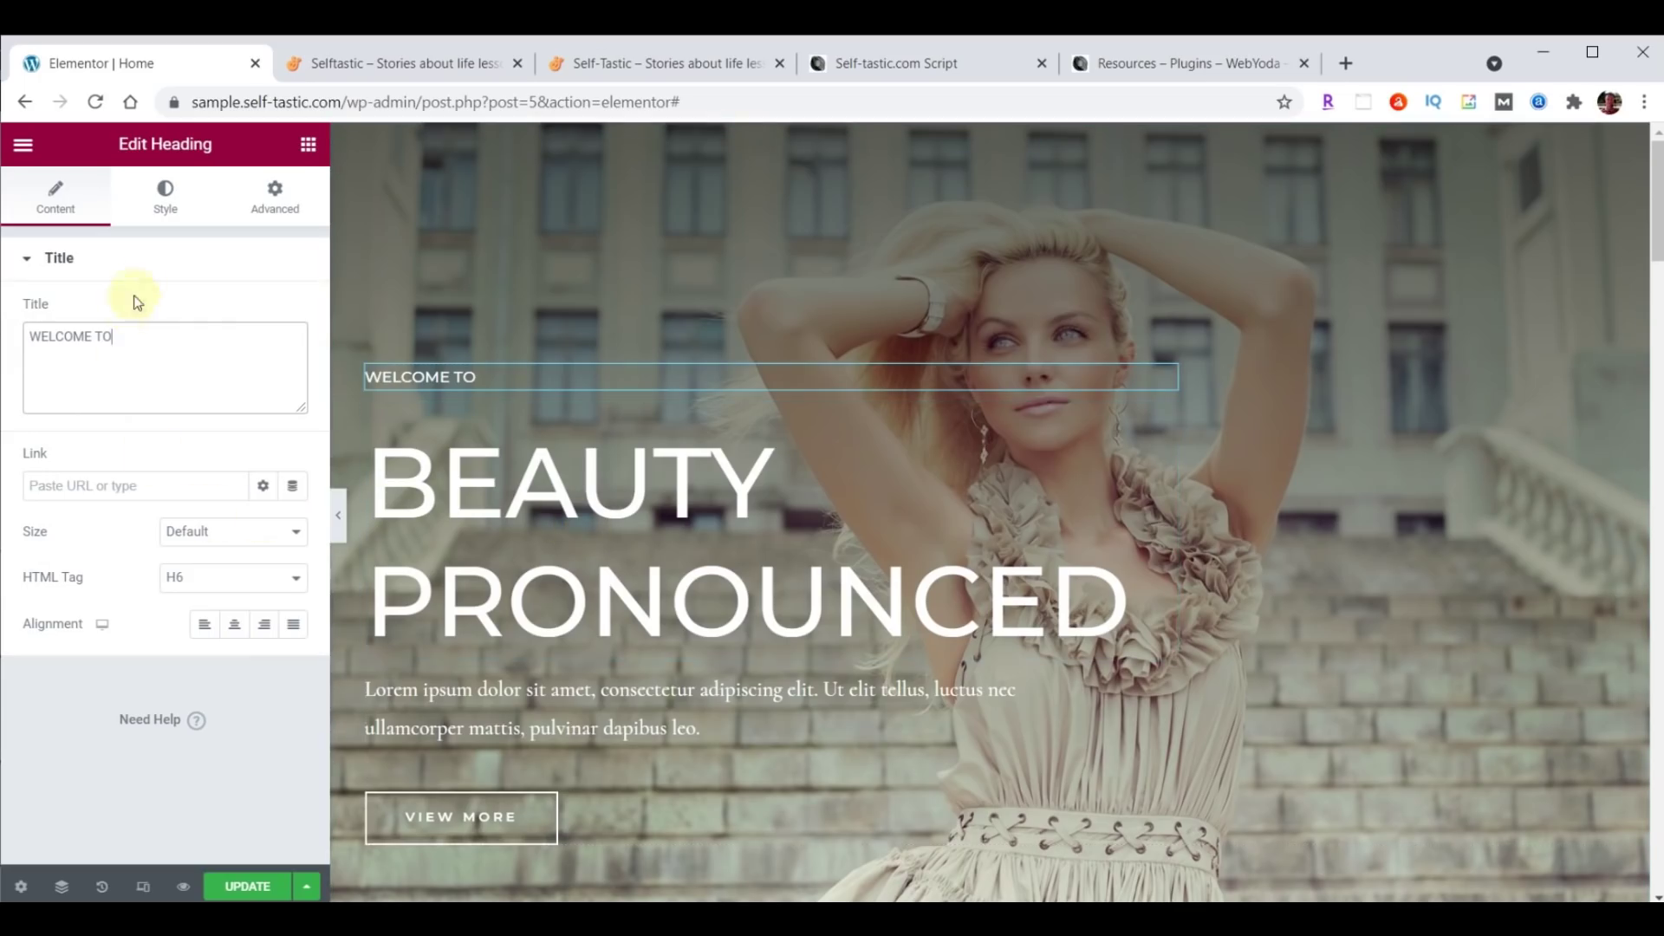
Set the WELCOME TO heading's font to Open Sans Condensed at size 23.
click(165, 198)
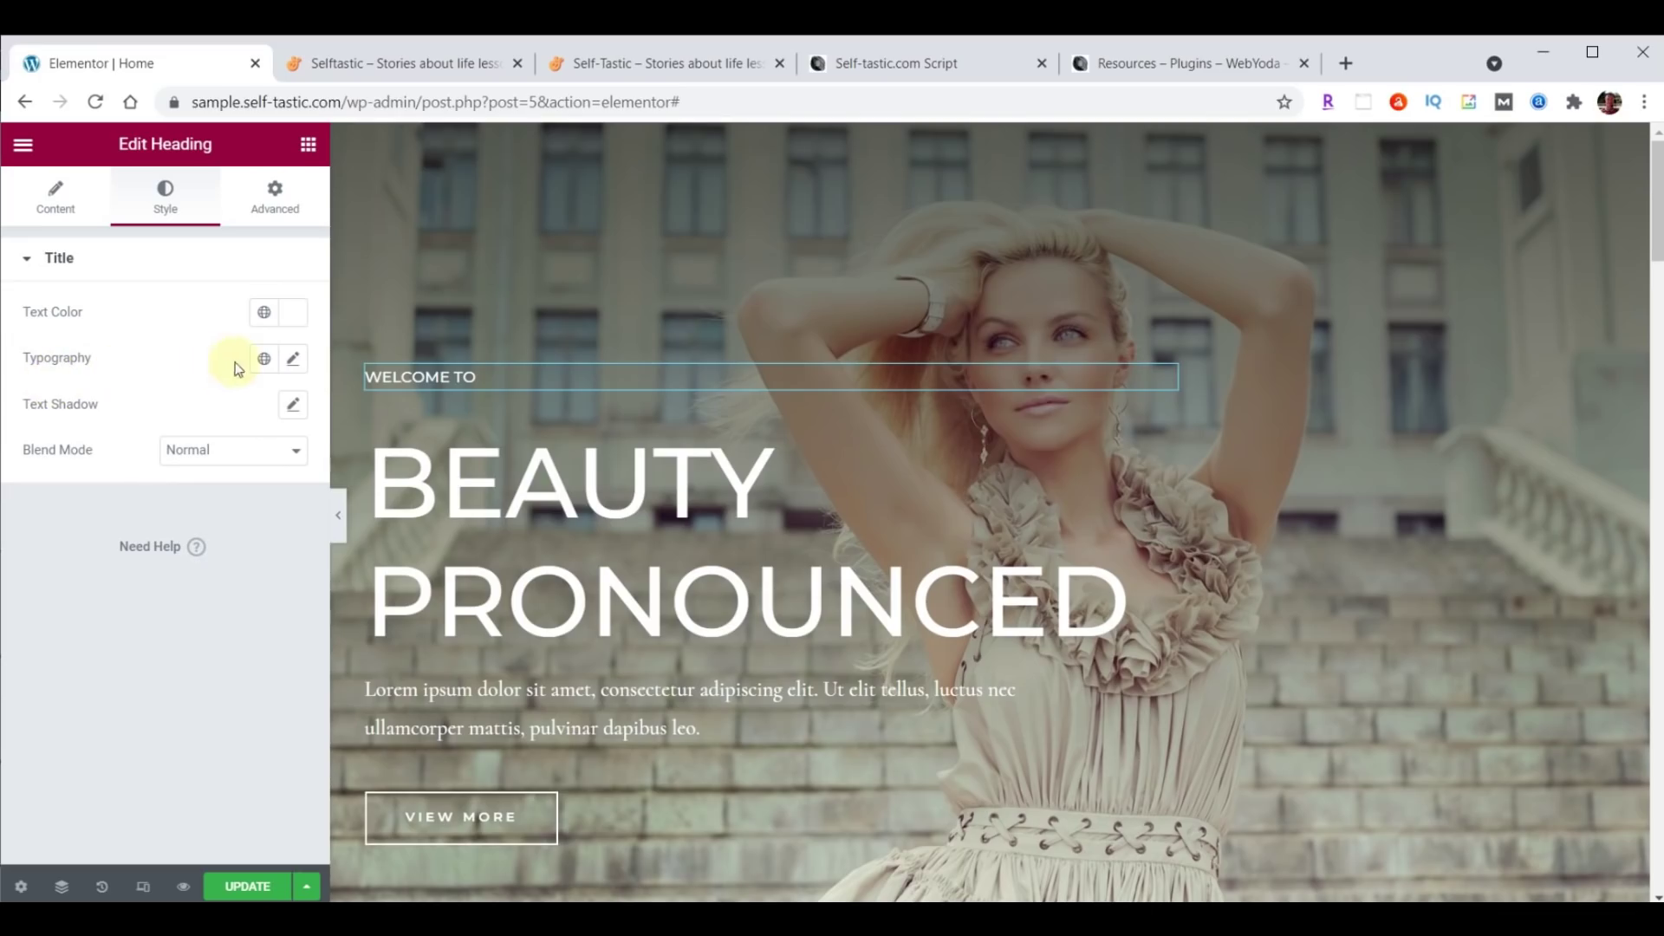
click(293, 362)
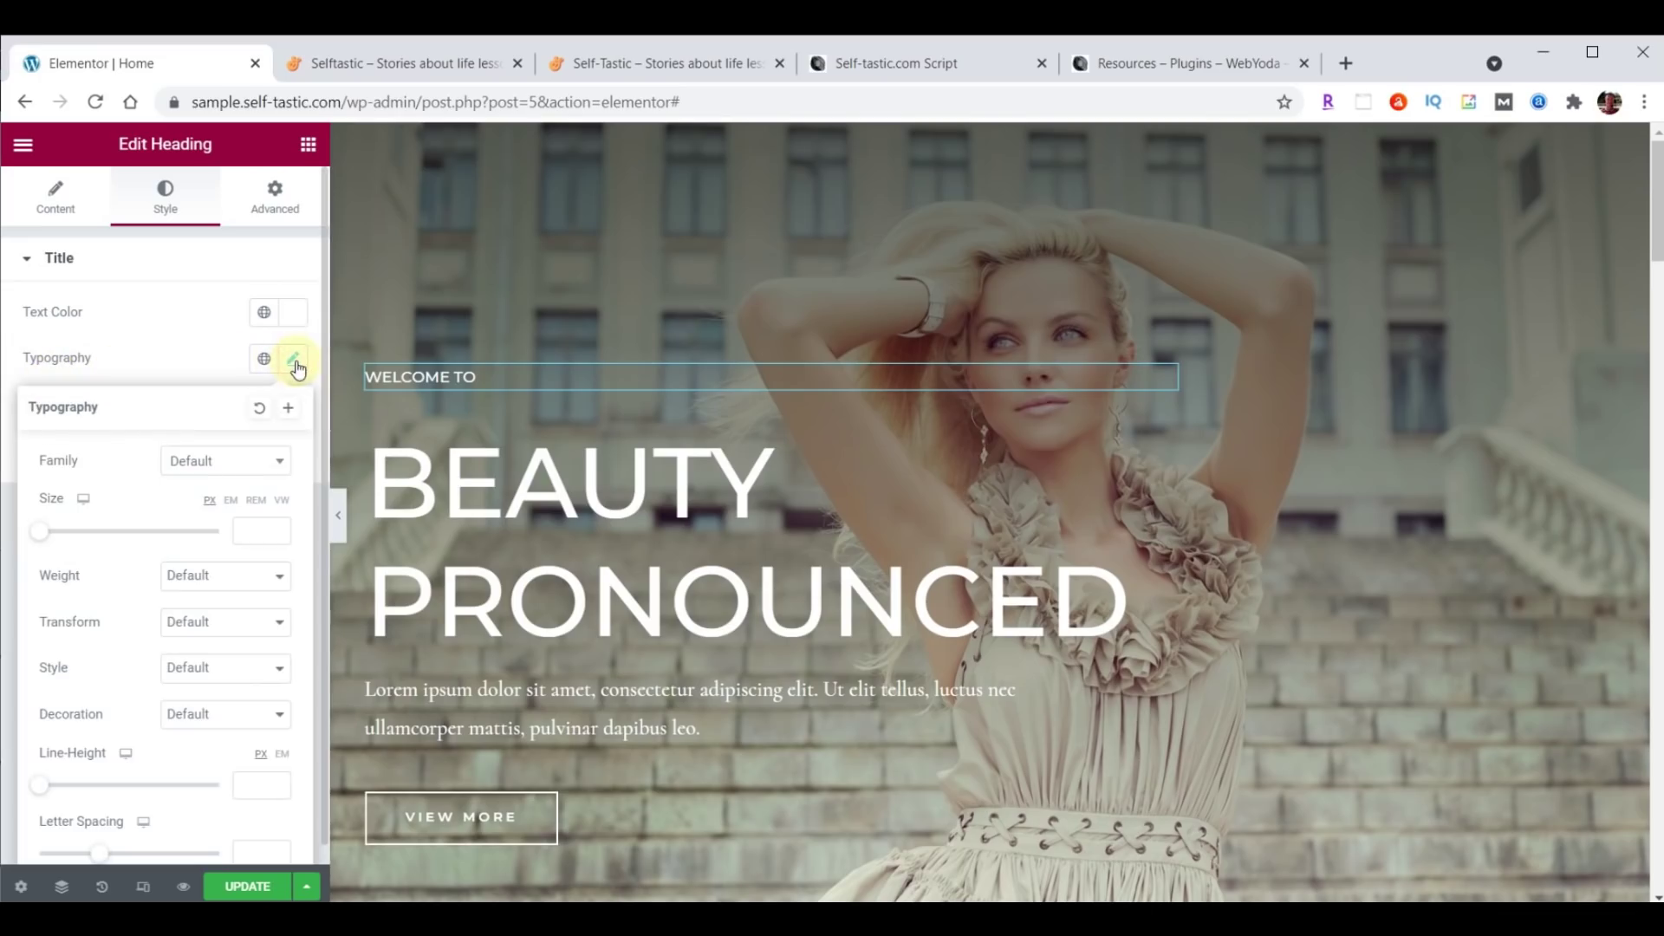
click(243, 462)
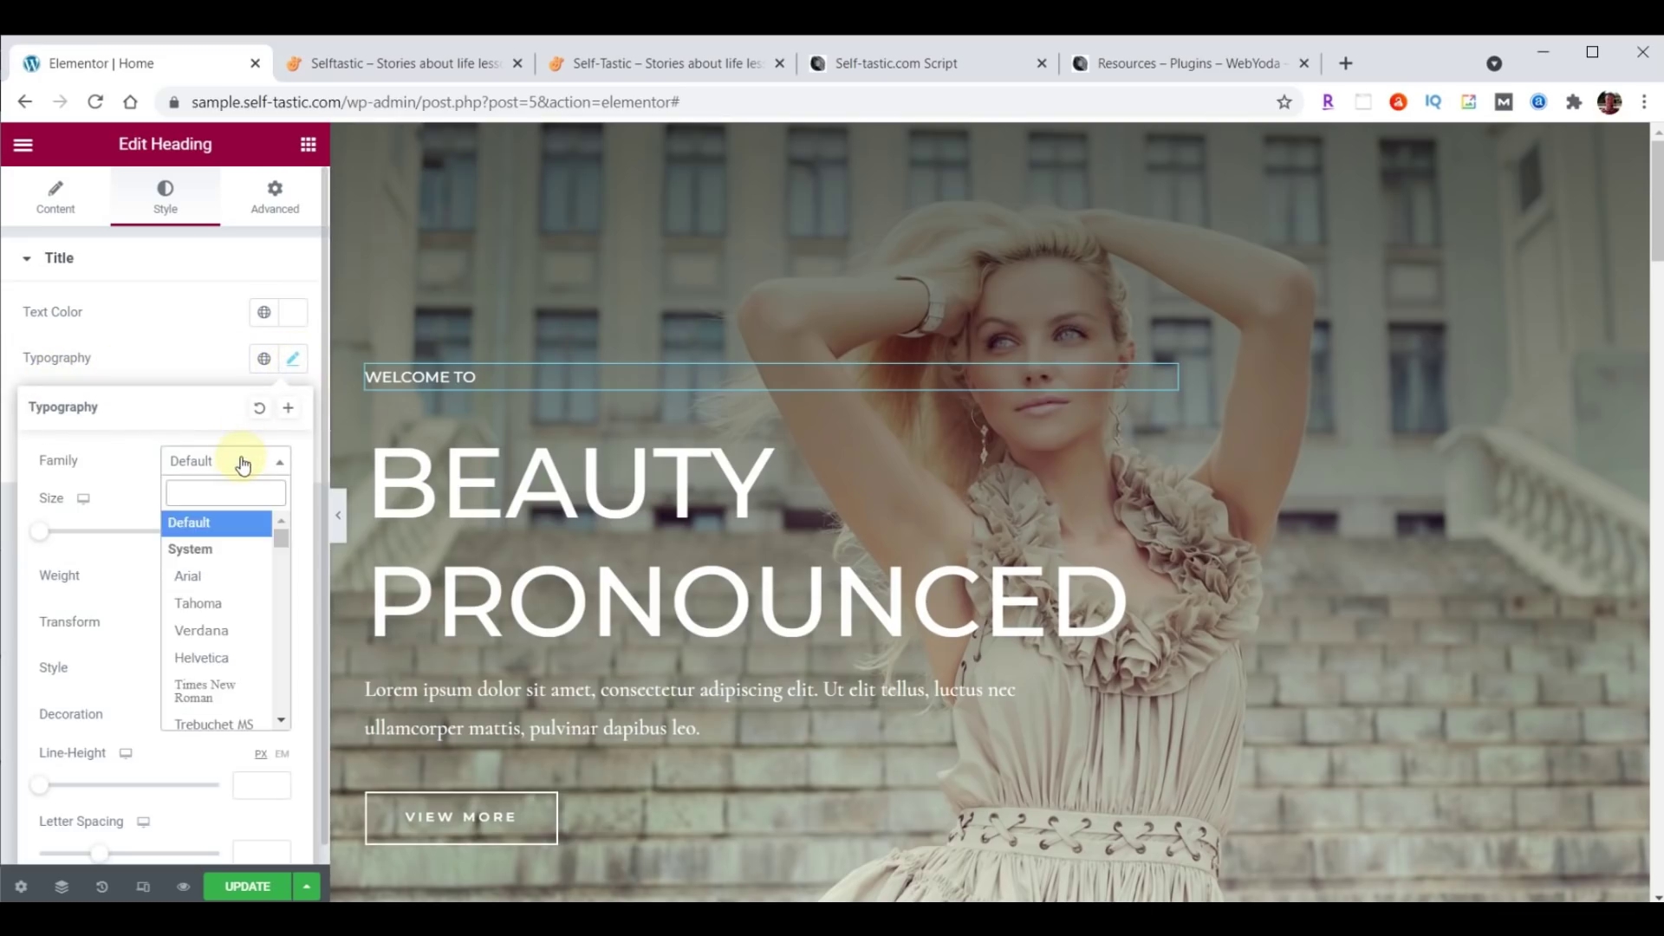
text(Open)
click(189, 579)
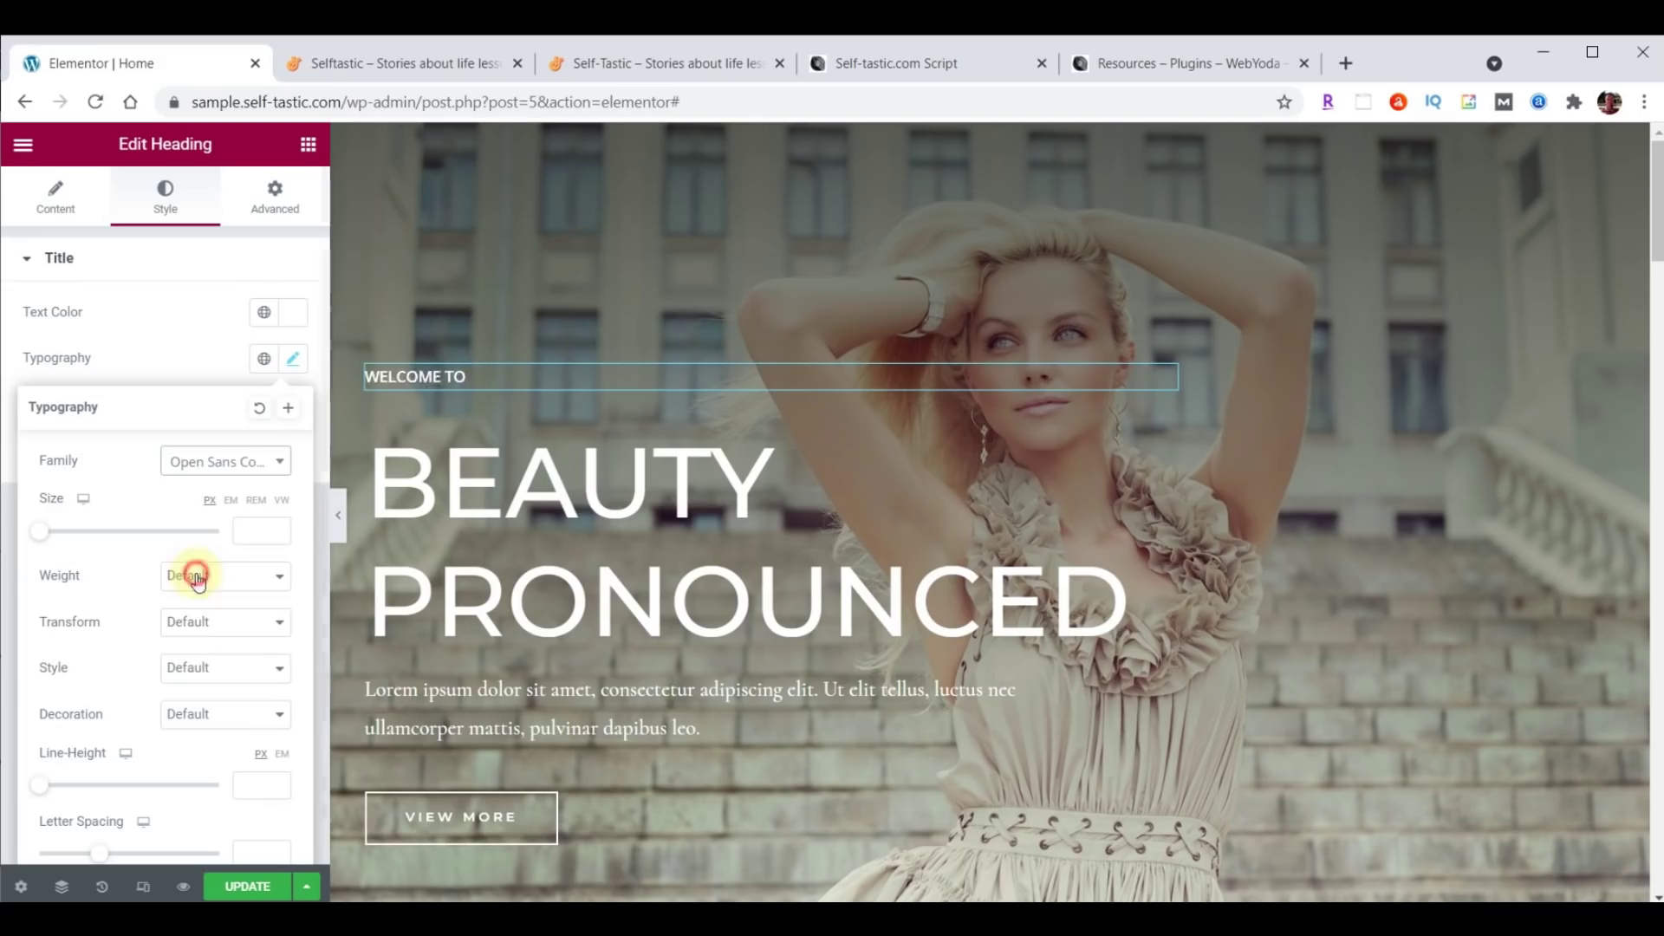
click(254, 529)
text(23)
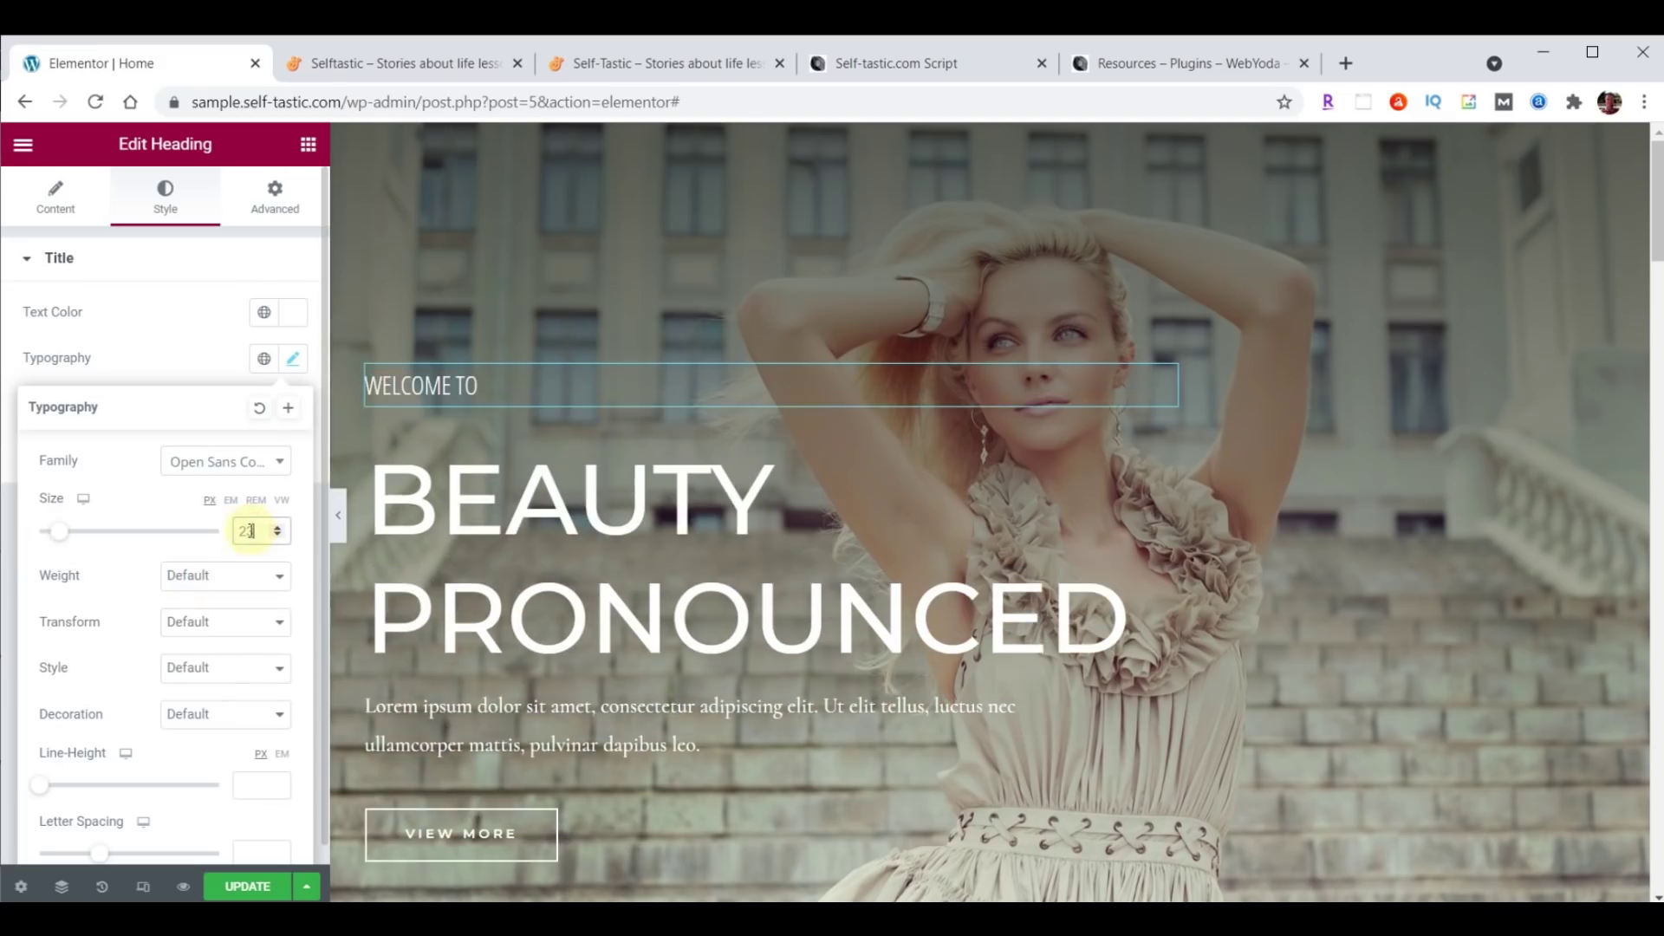
Try weights 900 and 600, then settle the heading's font weight at 100.
click(201, 592)
click(196, 605)
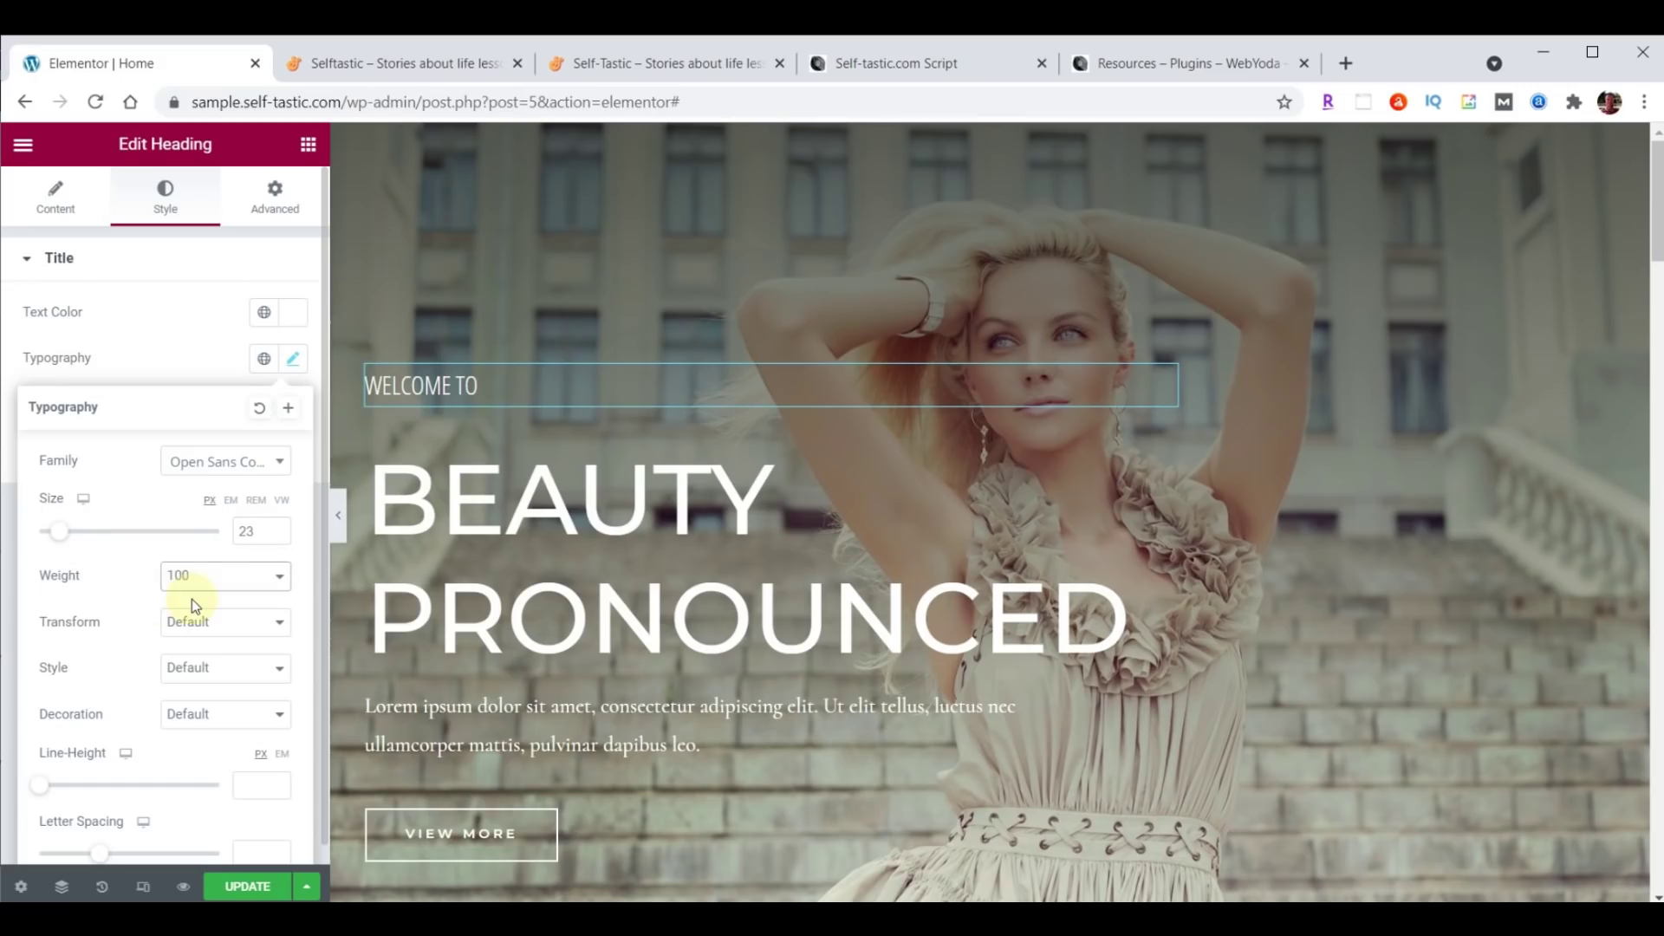
click(196, 579)
click(207, 728)
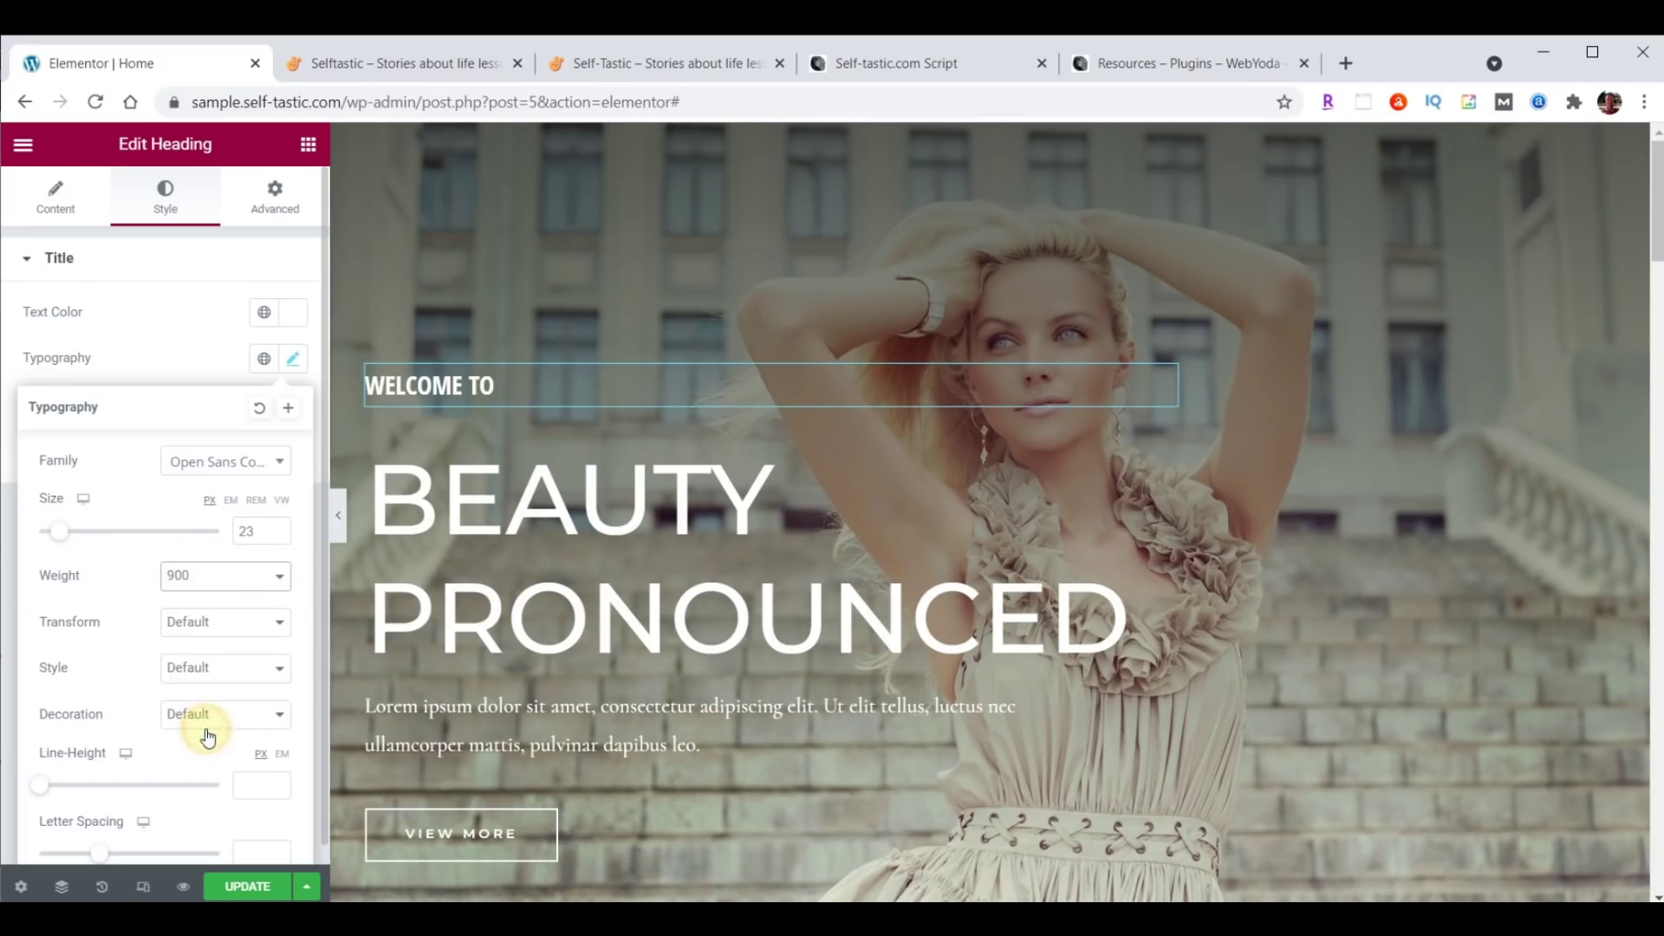
click(201, 589)
click(196, 689)
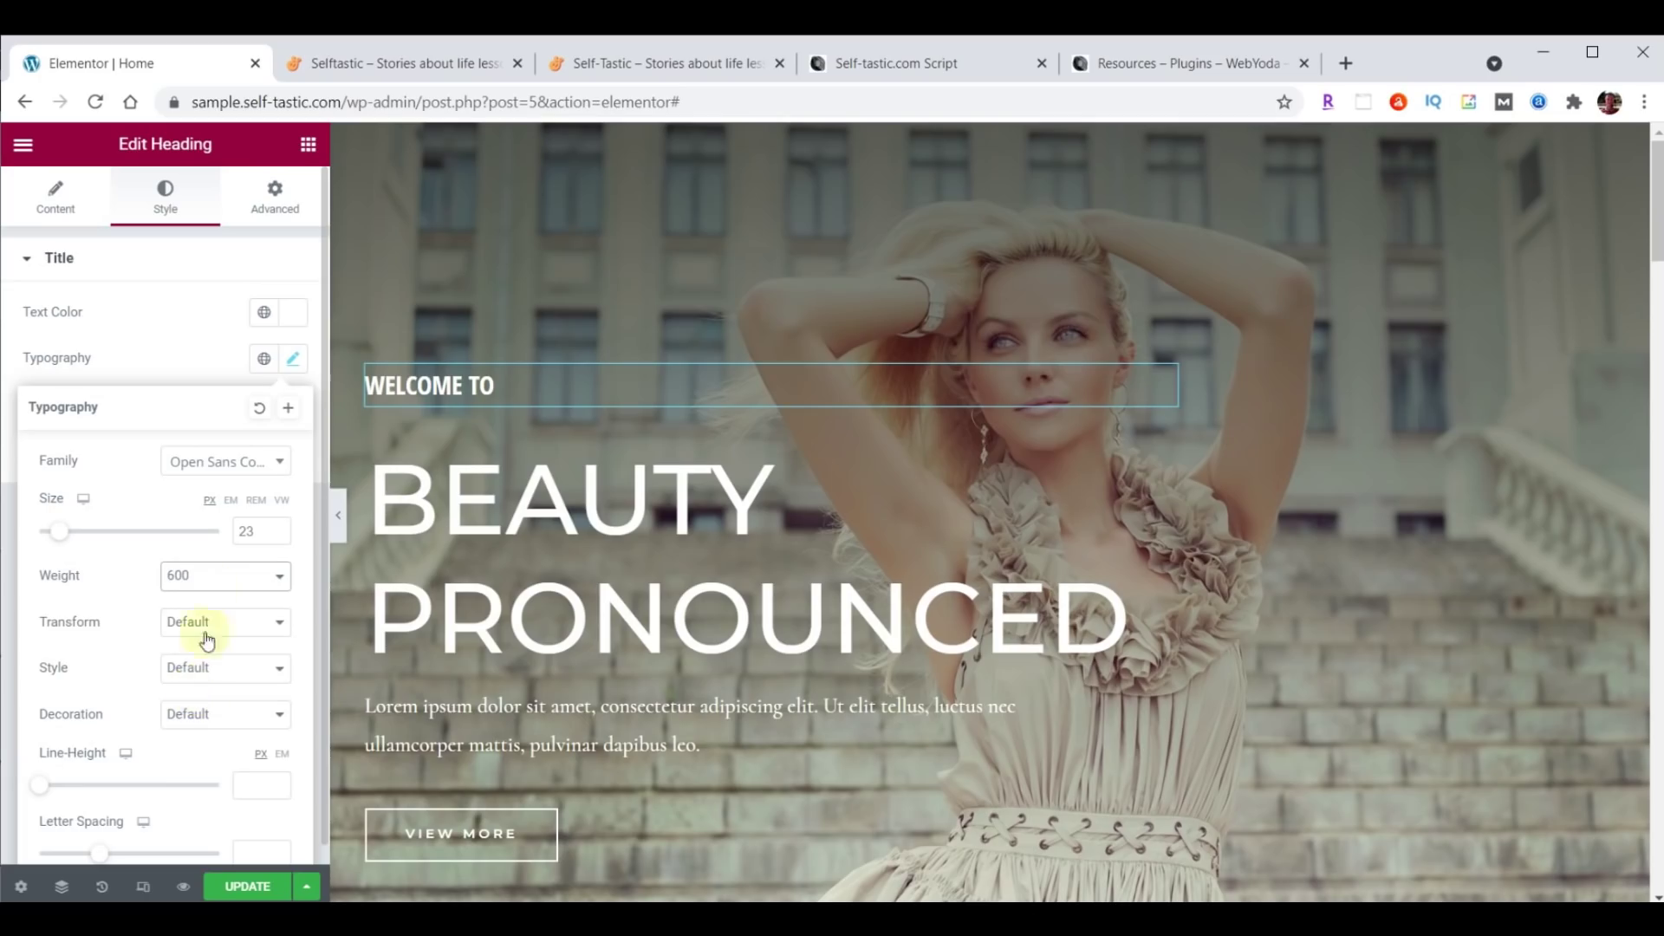
click(201, 581)
click(199, 597)
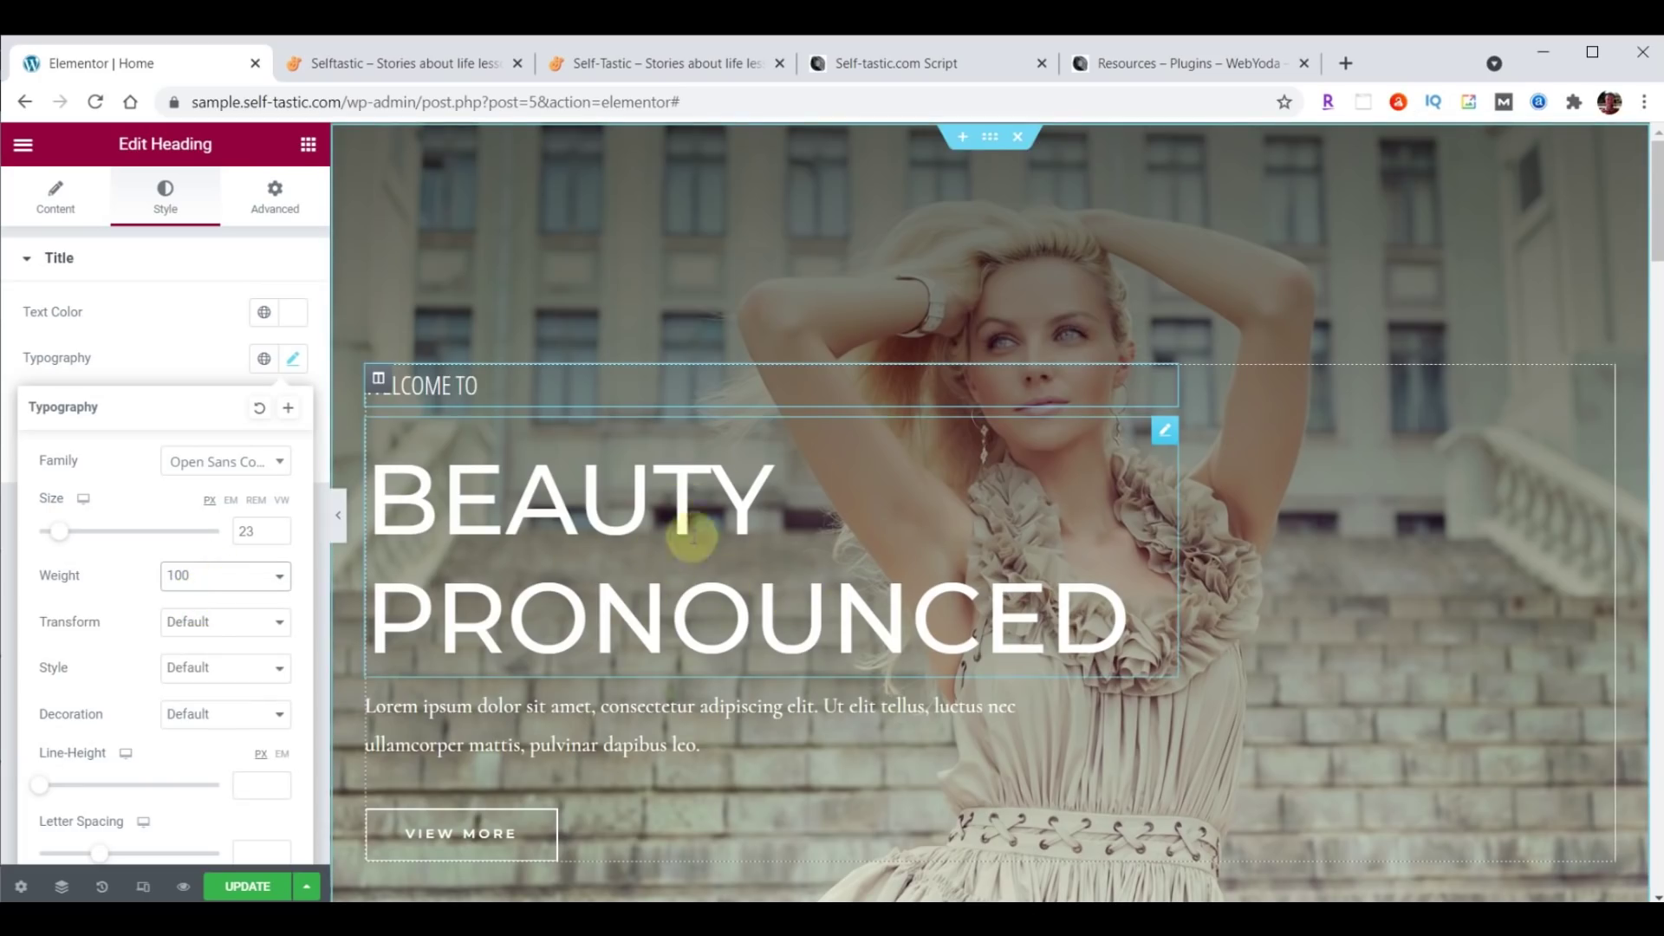
drag(1164, 430, 1166, 436)
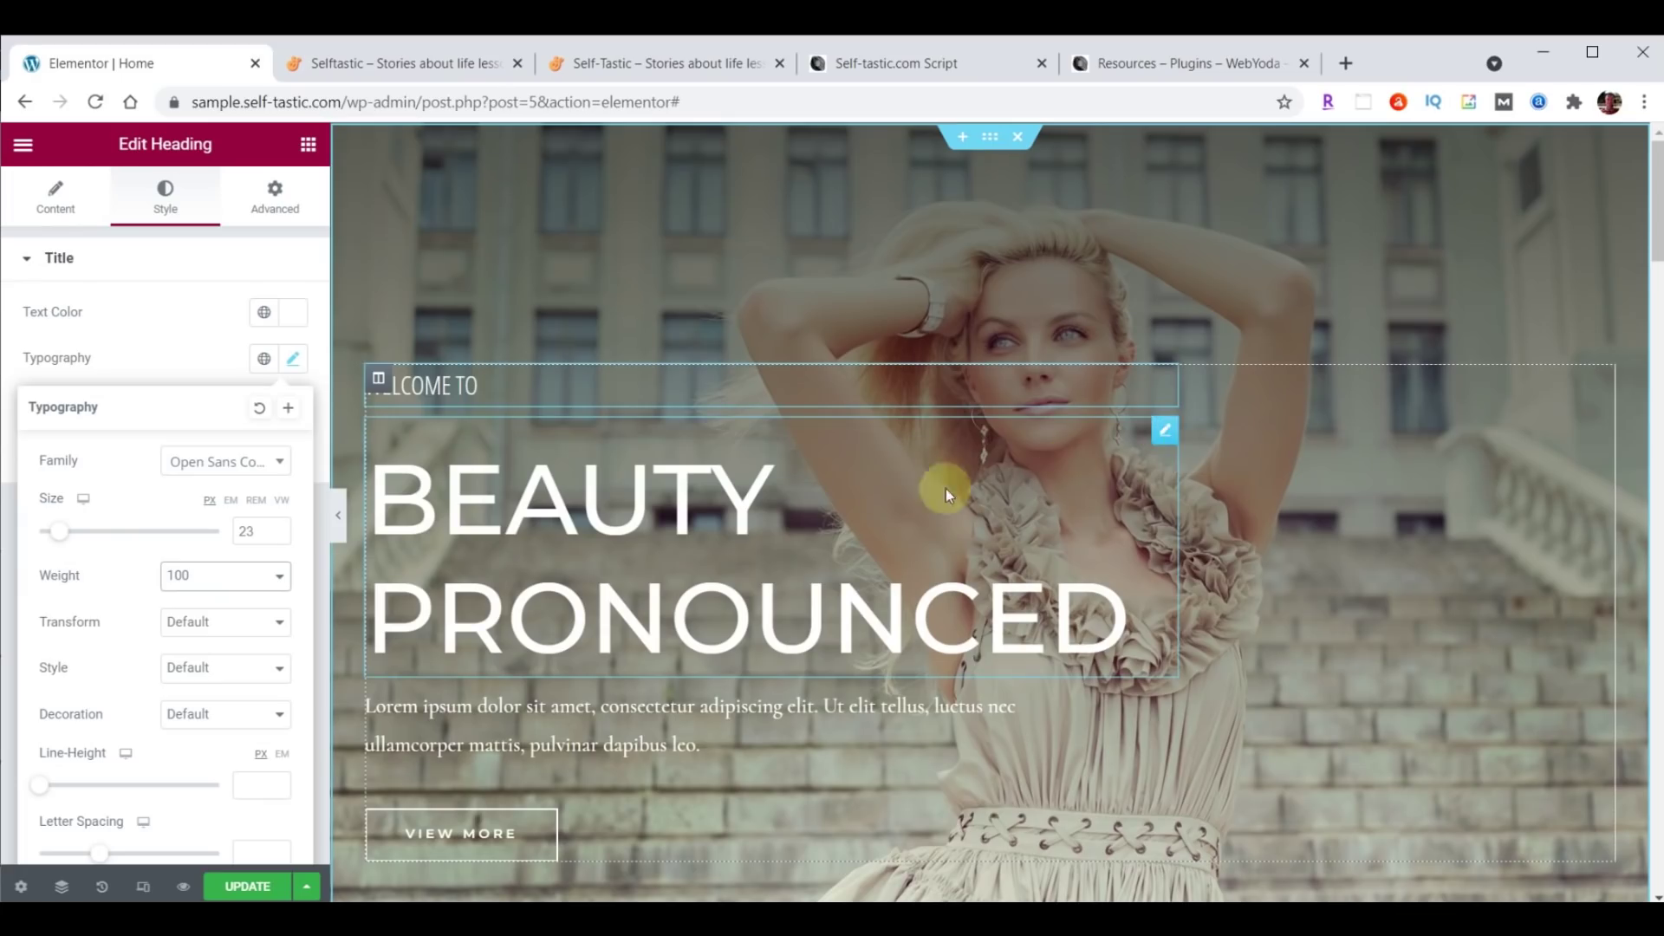
Retitle the large BEAUTY PRONOUNCED heading as SELF<BR>TASTIC.
click(56, 208)
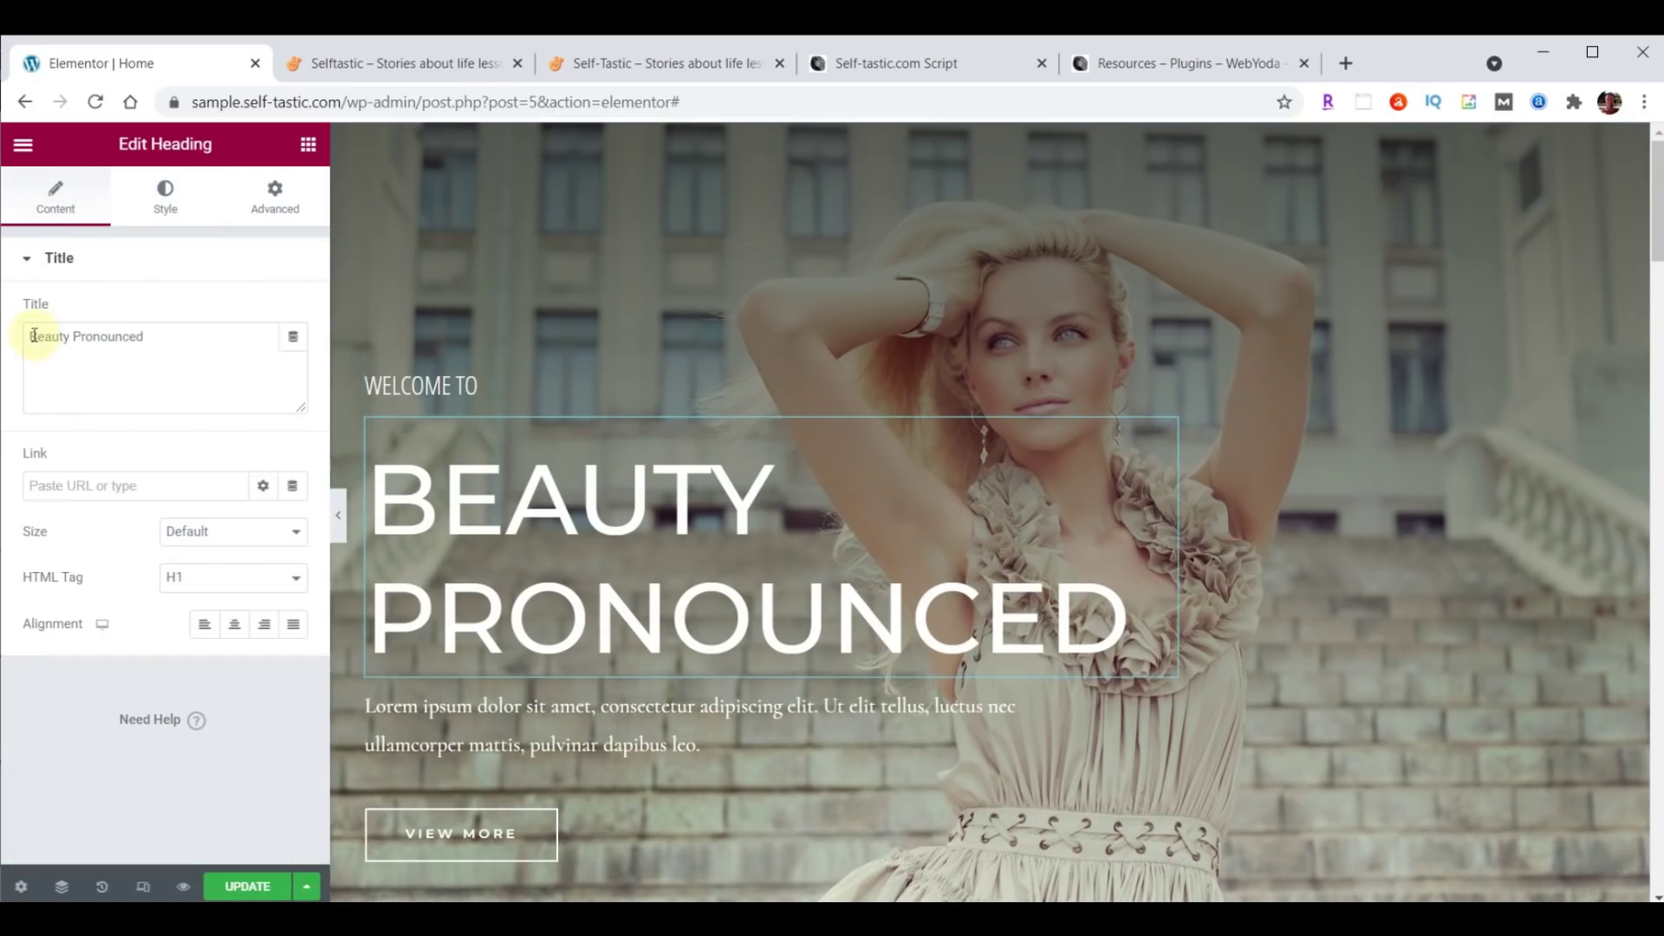
drag(30, 331, 205, 327)
text(SELFTASTIC)
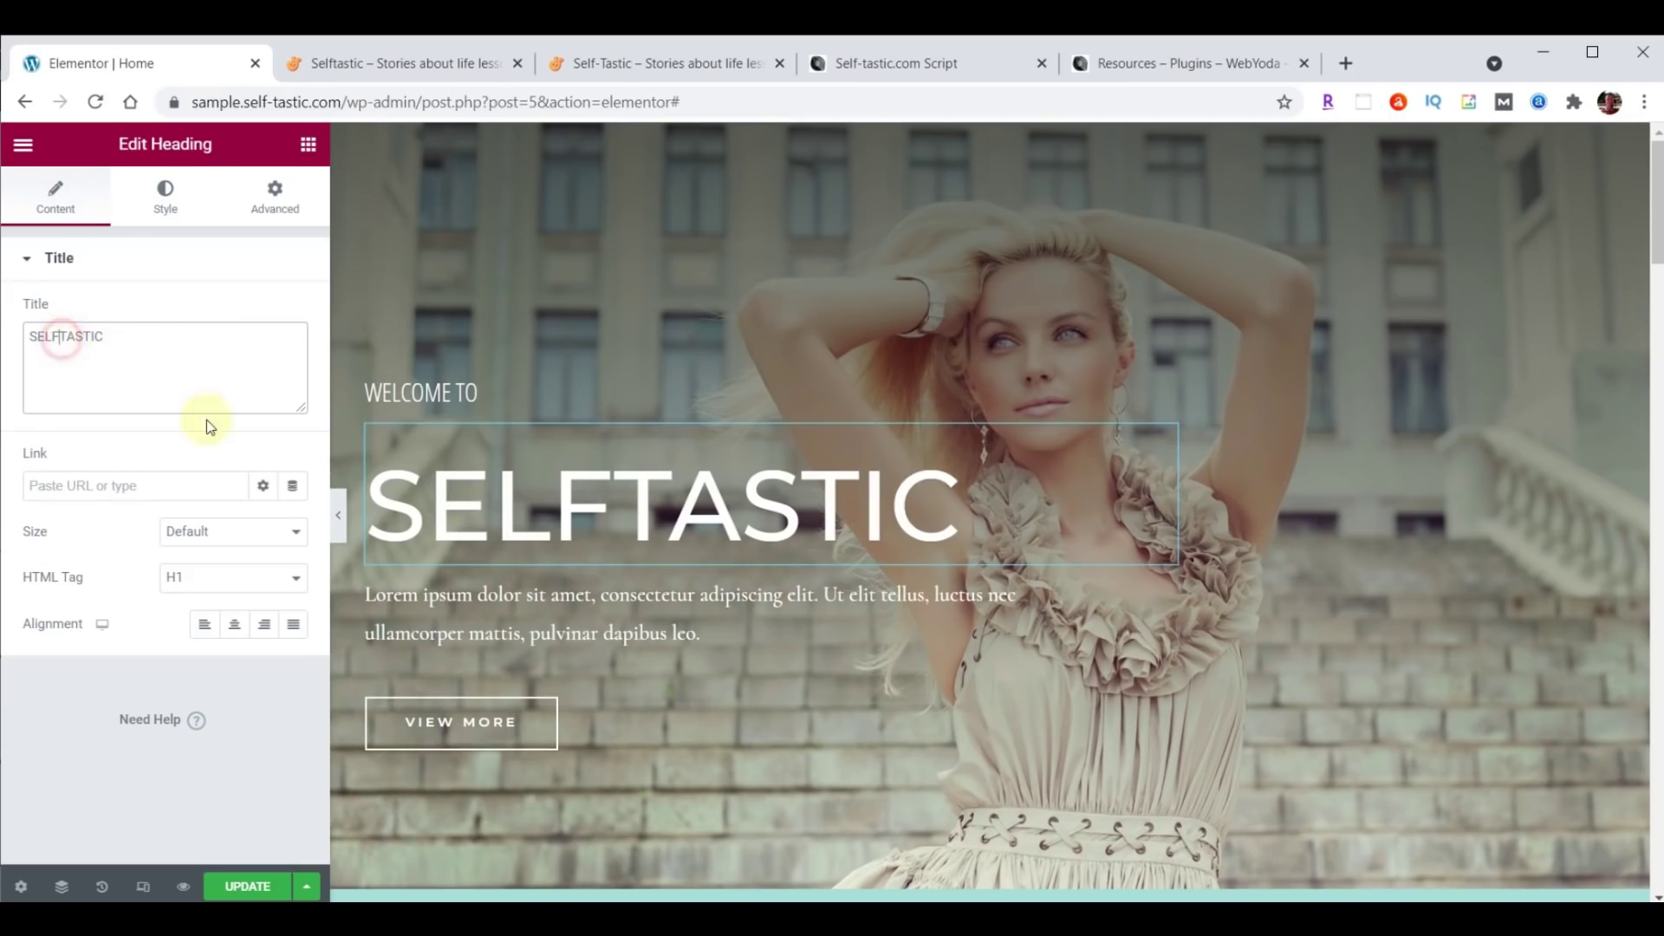
text(<)
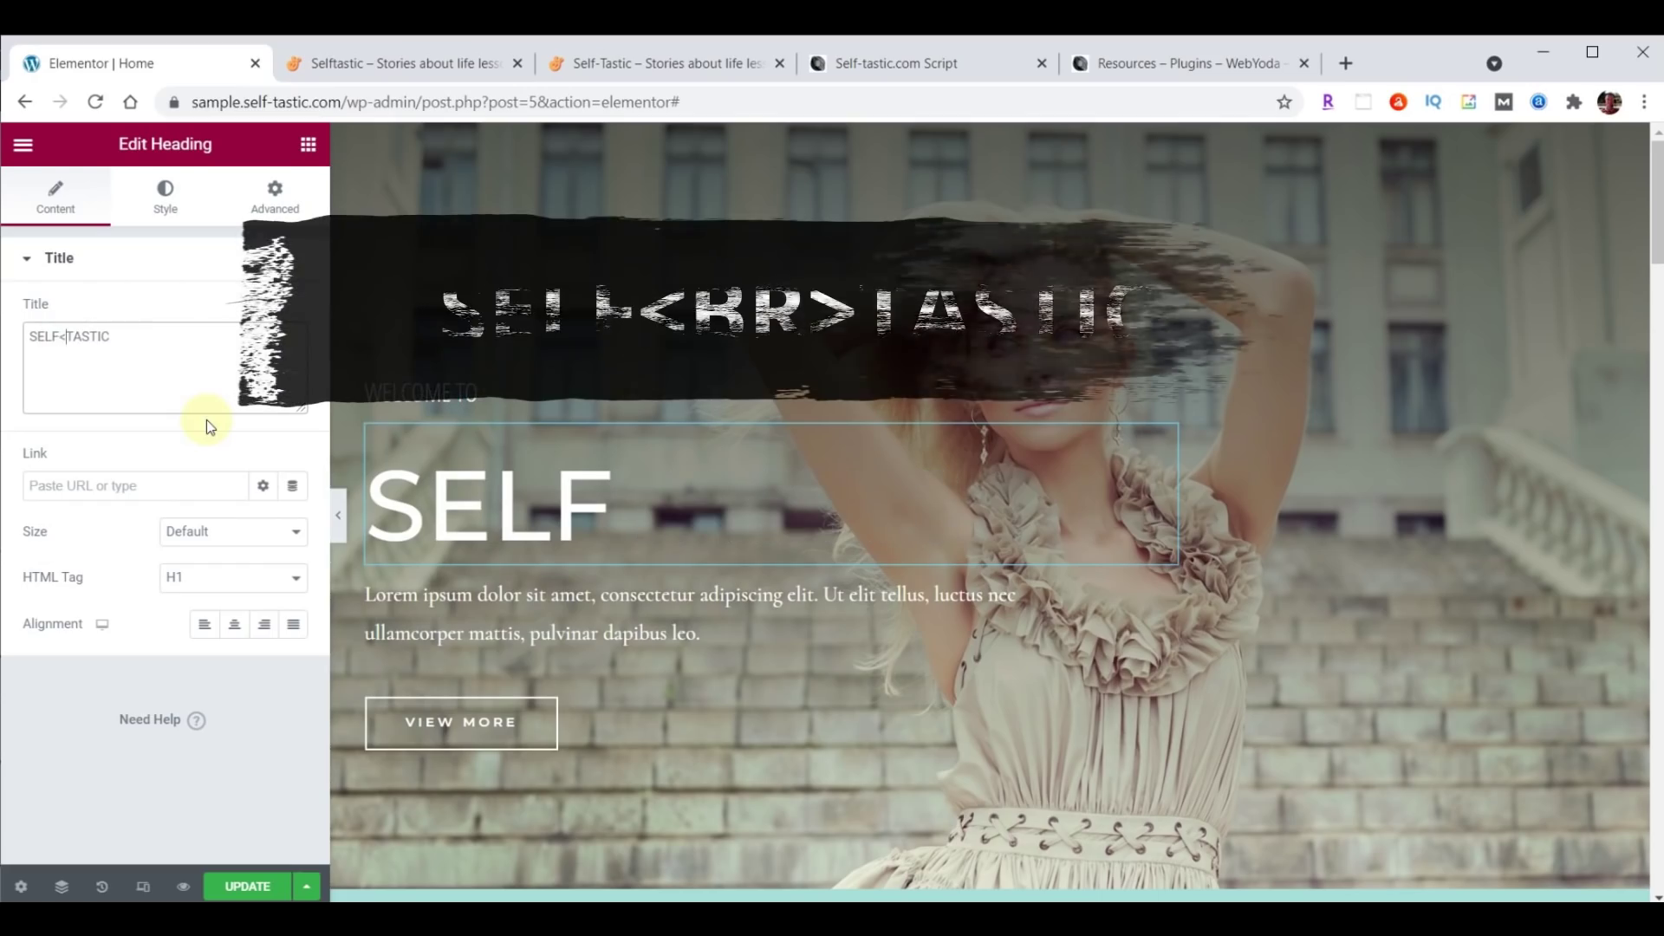
text(BR>)
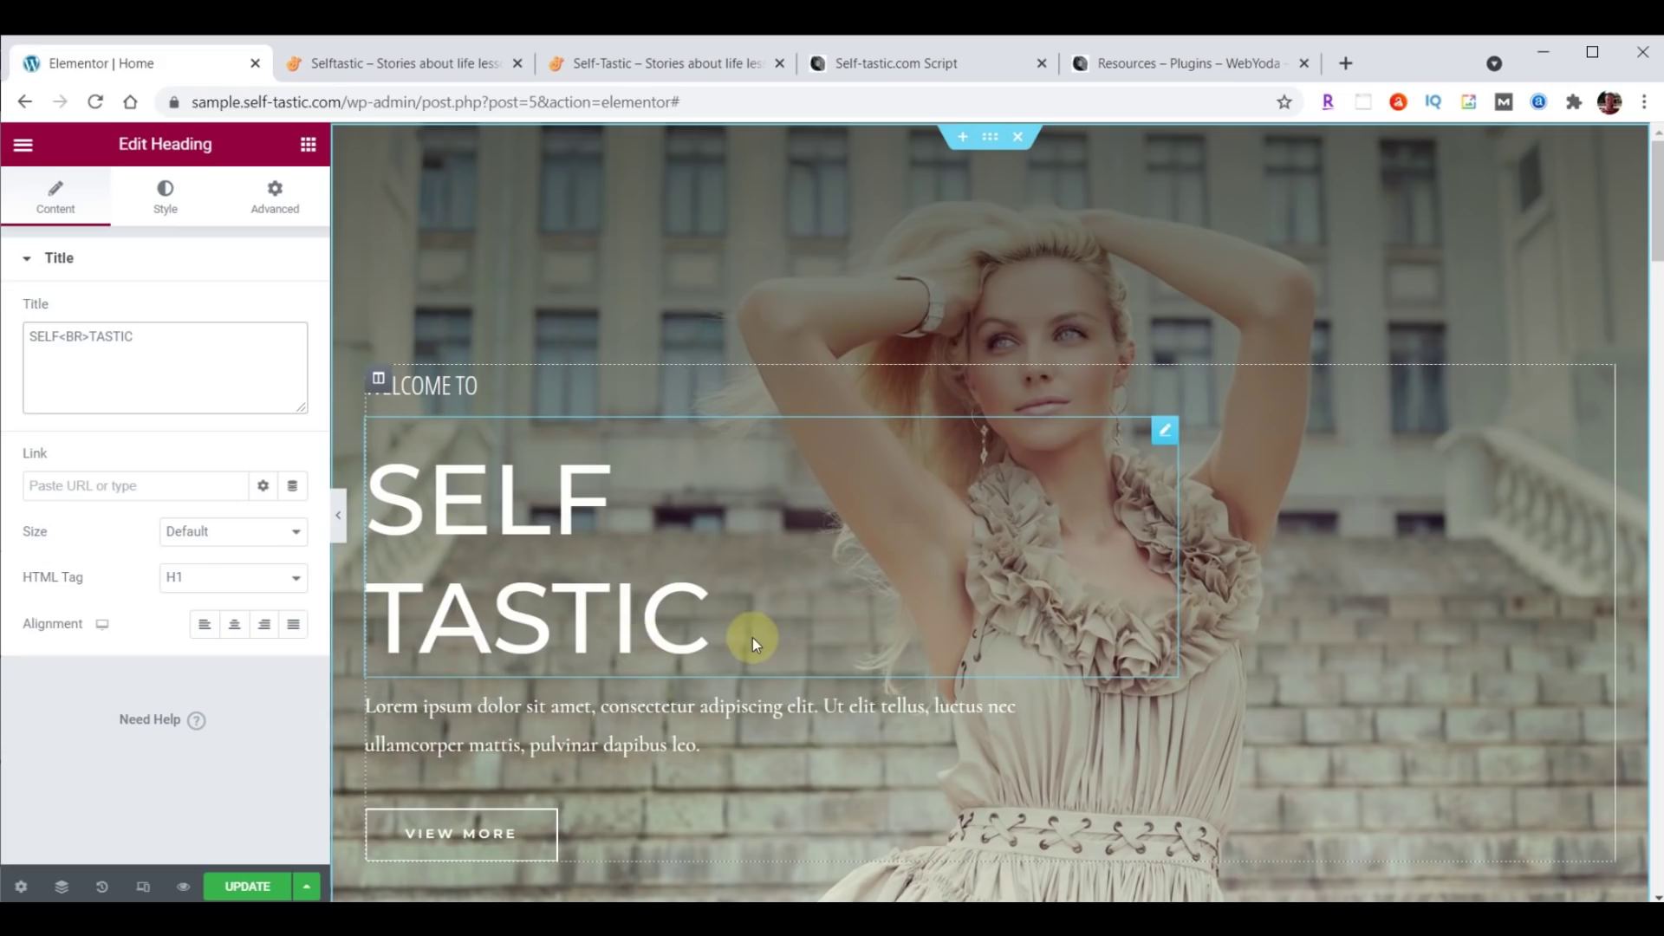
Set the big heading's font to Londrina Shadow at size 122.
click(158, 196)
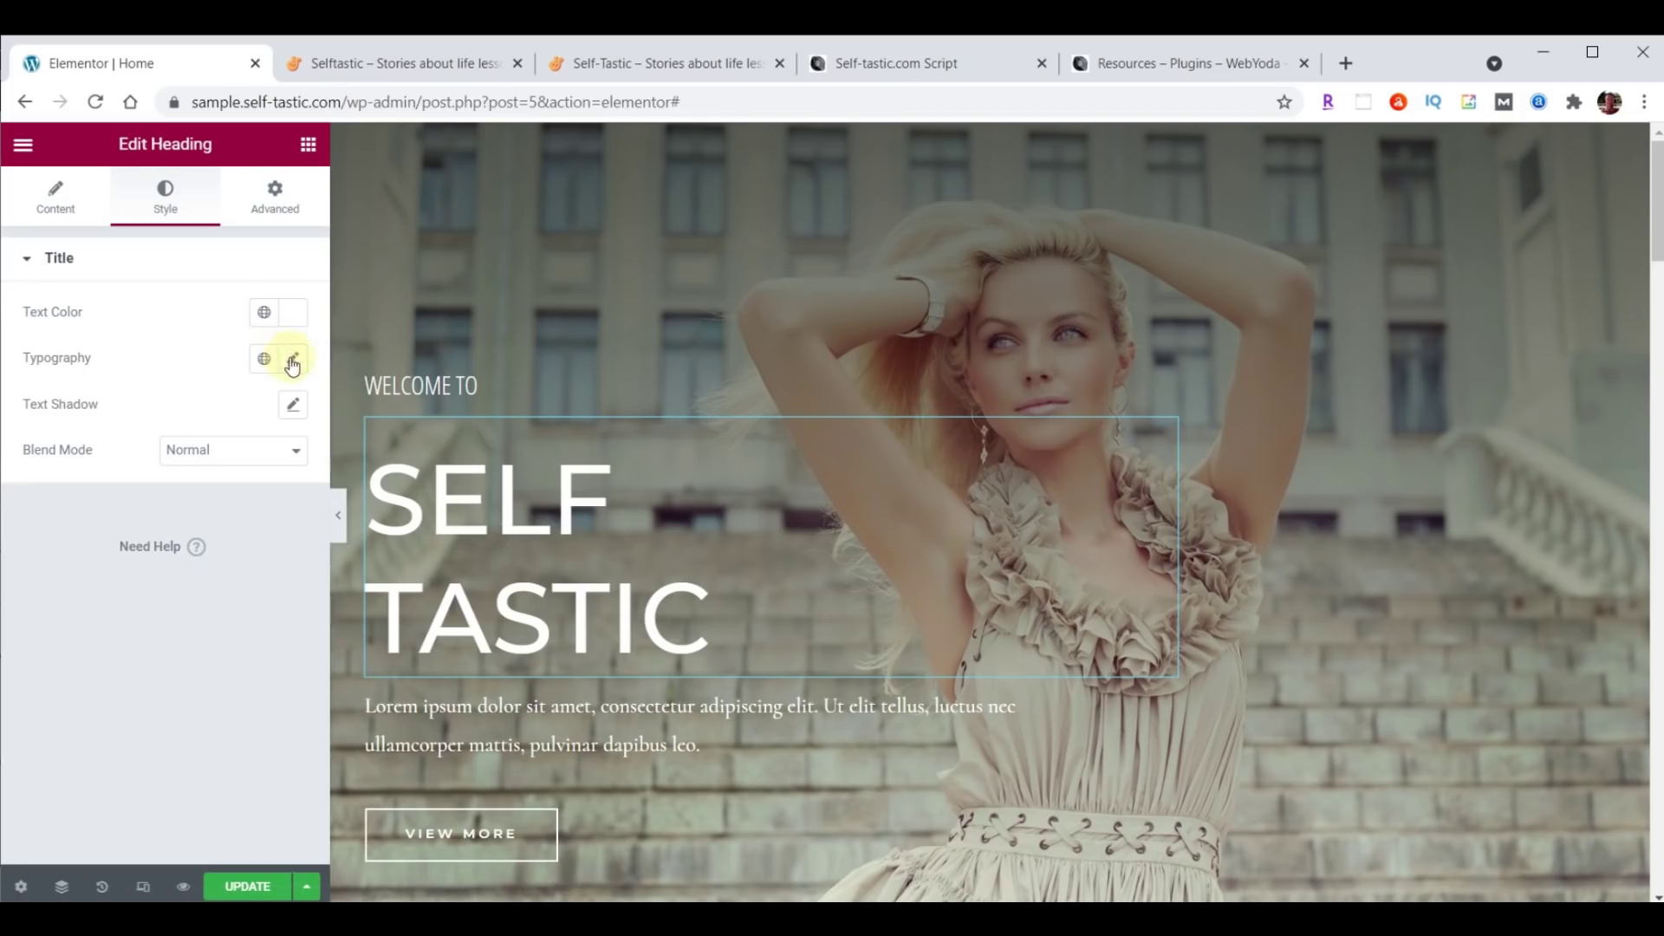
click(293, 358)
click(212, 466)
text(Londrina Shadow)
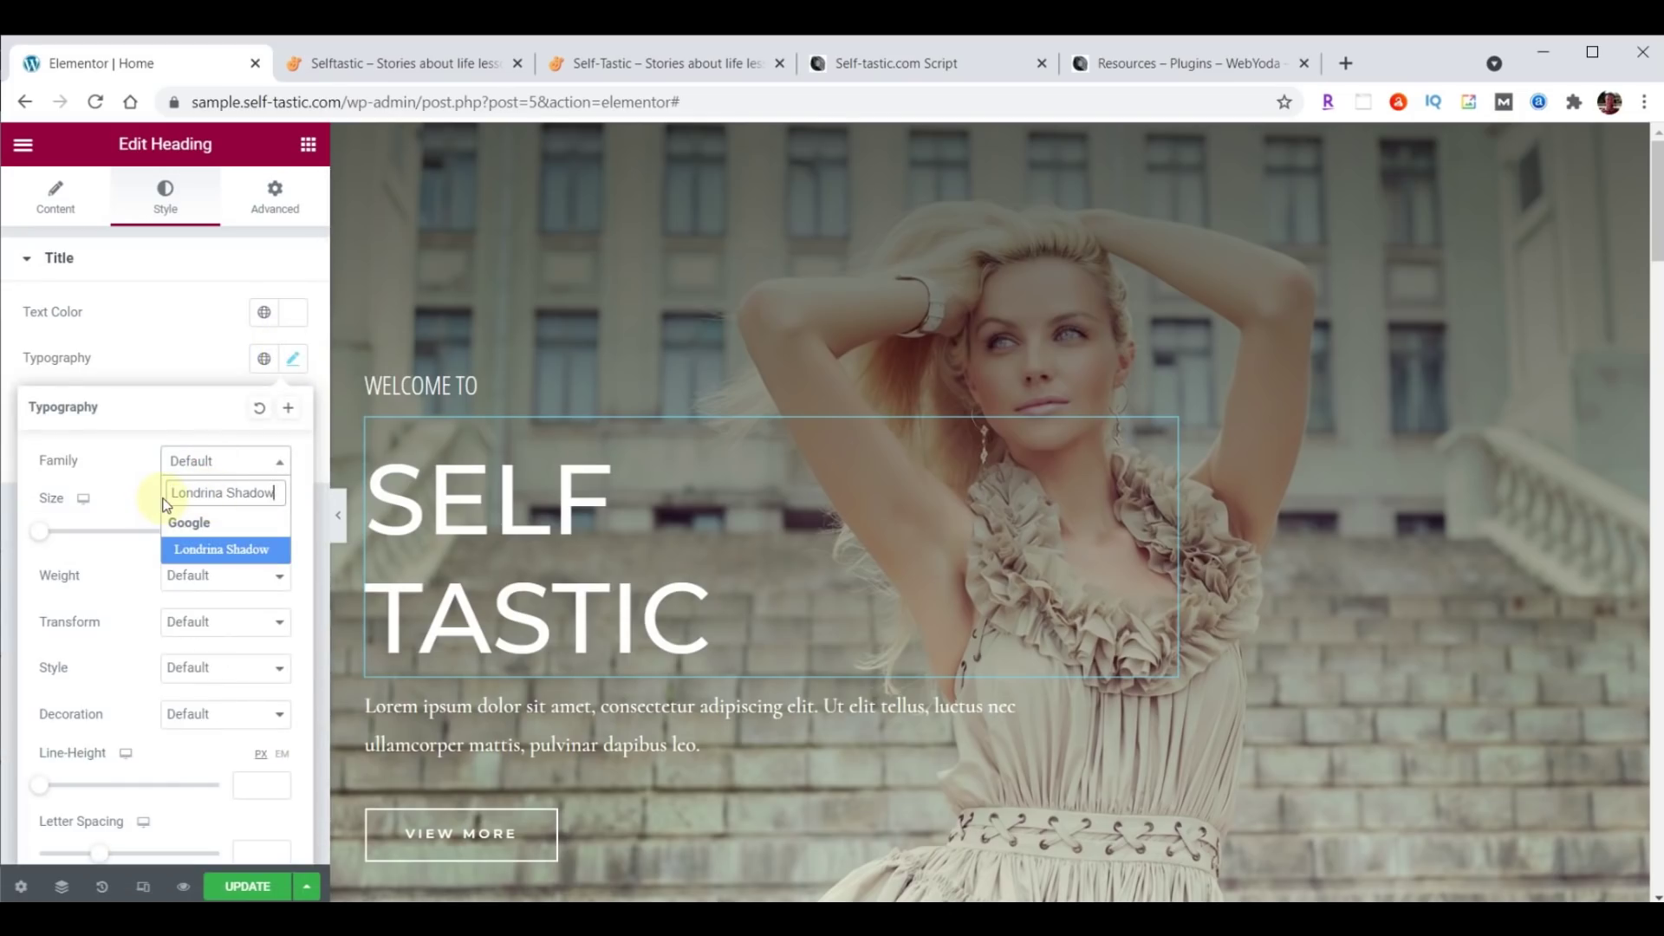
click(209, 553)
click(246, 524)
text(122)
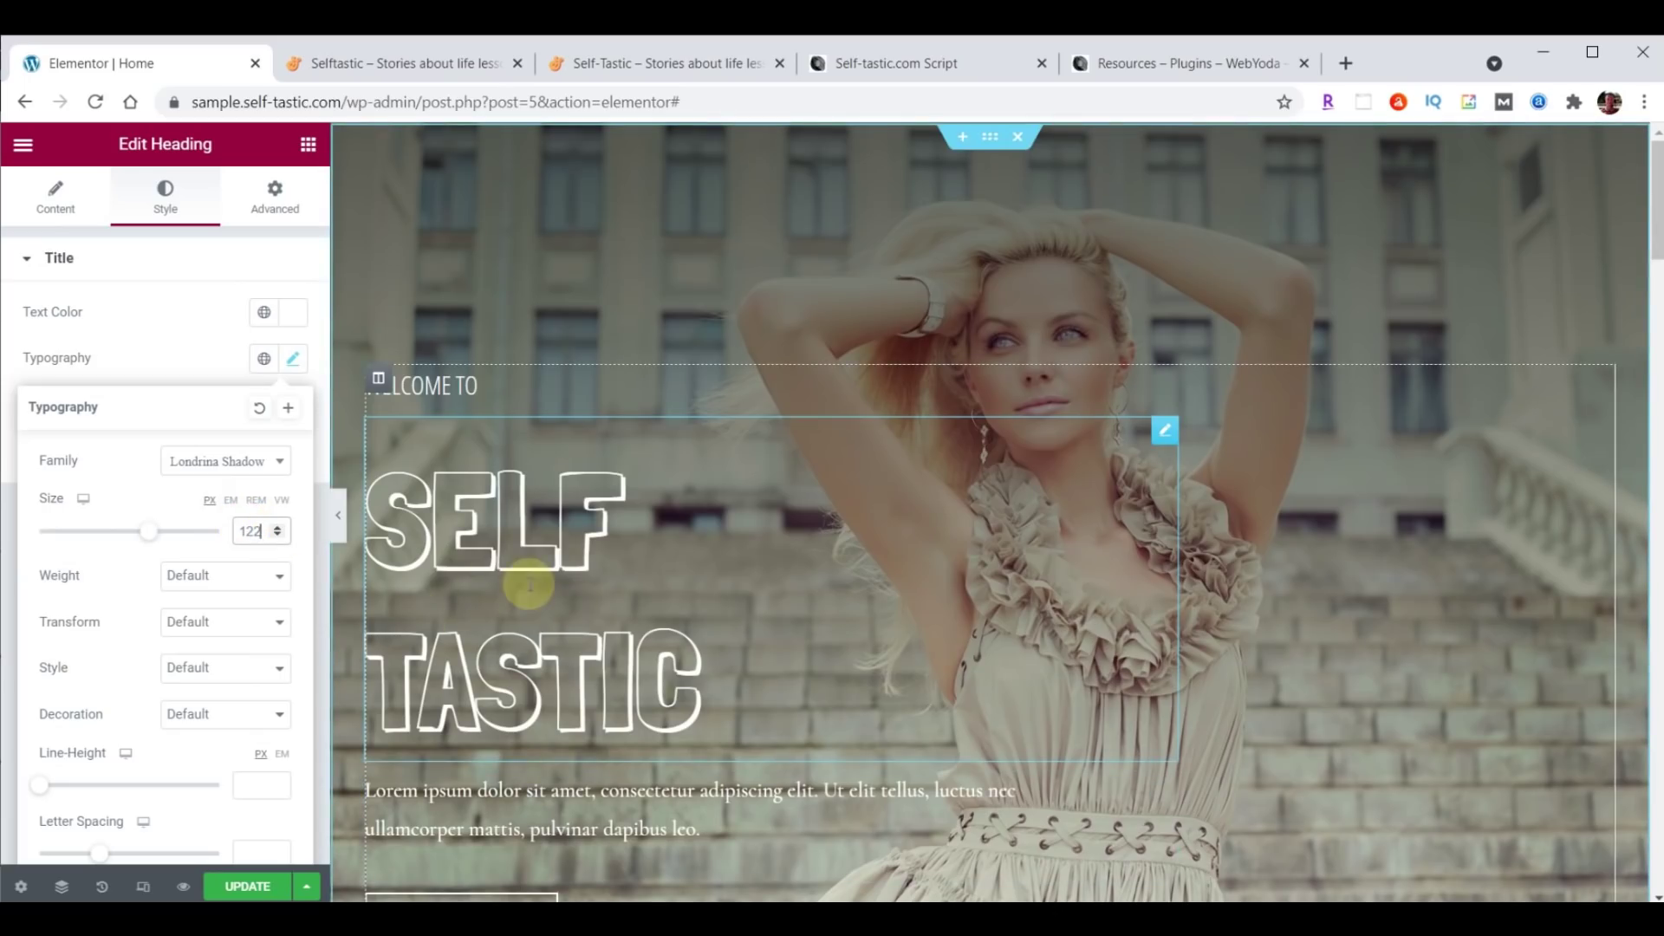
key(ctrl+4)
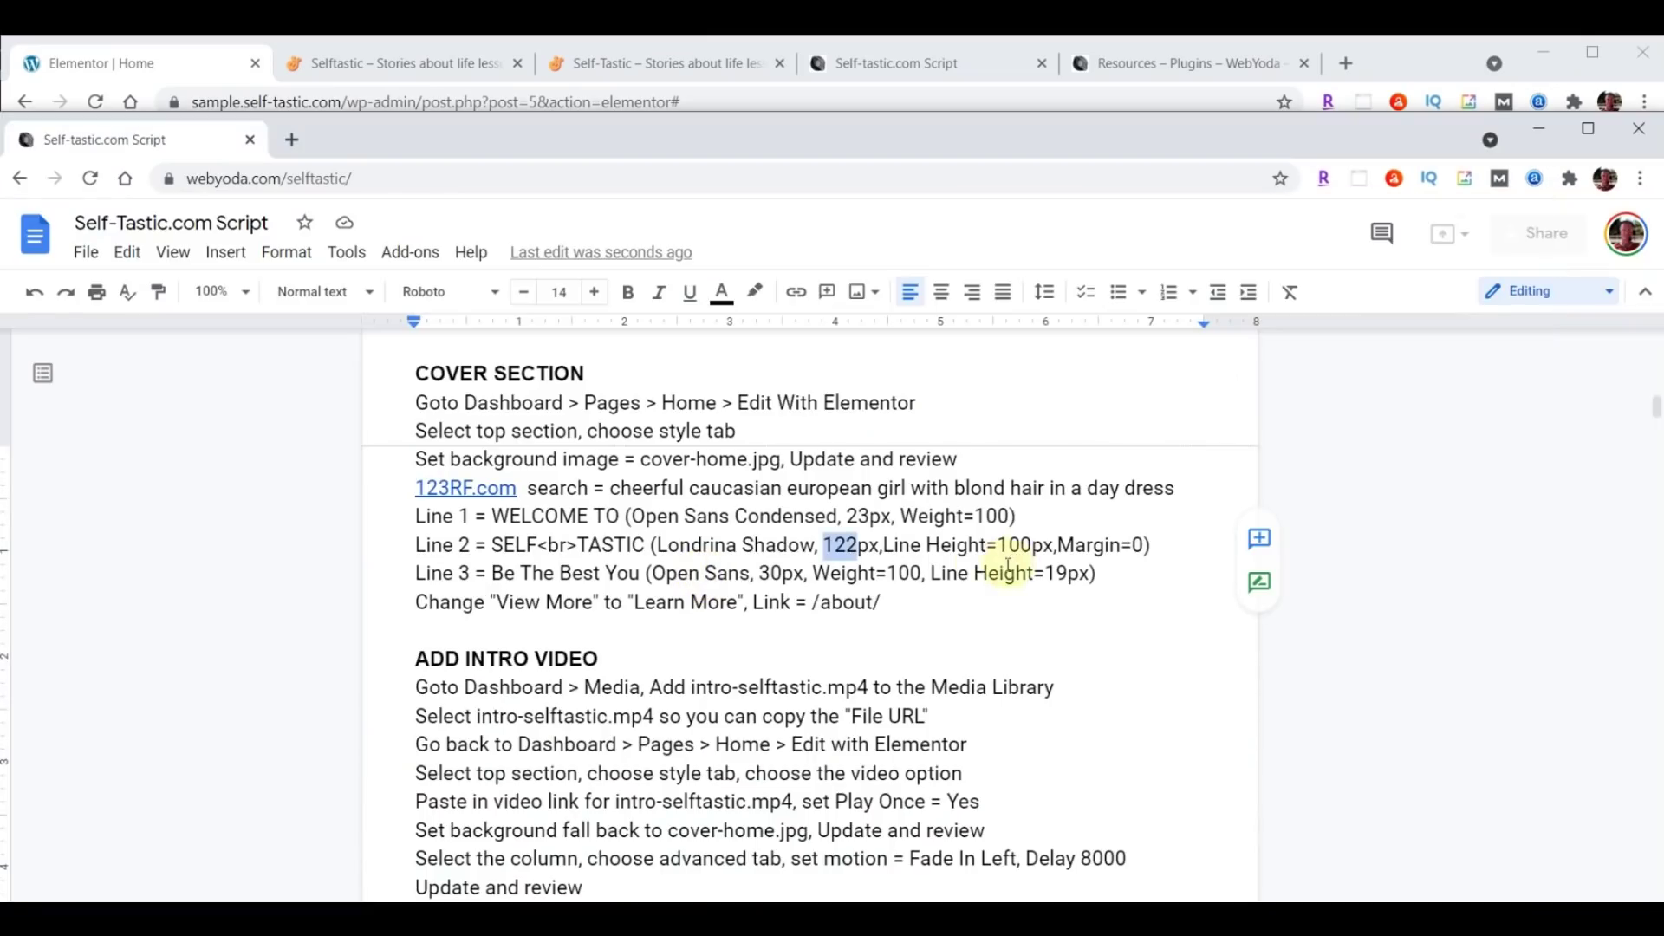
key(ctrl+1)
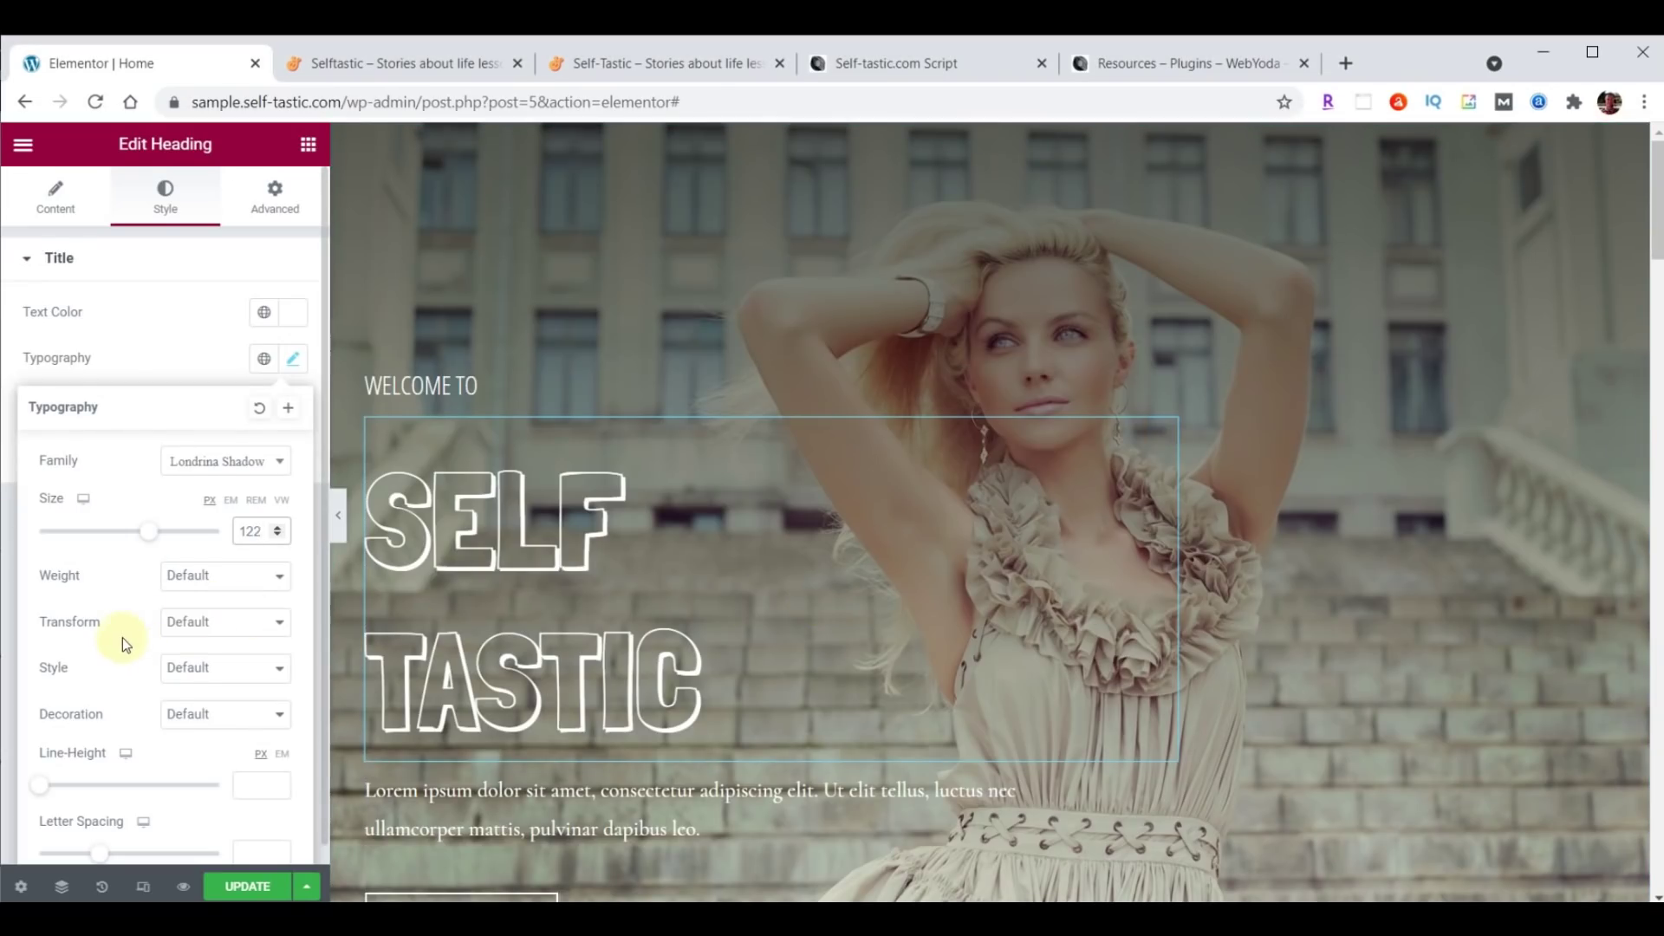
Set the heading's line height to 100 and shrink its top margin from 20.
scroll(122, 637, down, 1)
click(252, 765)
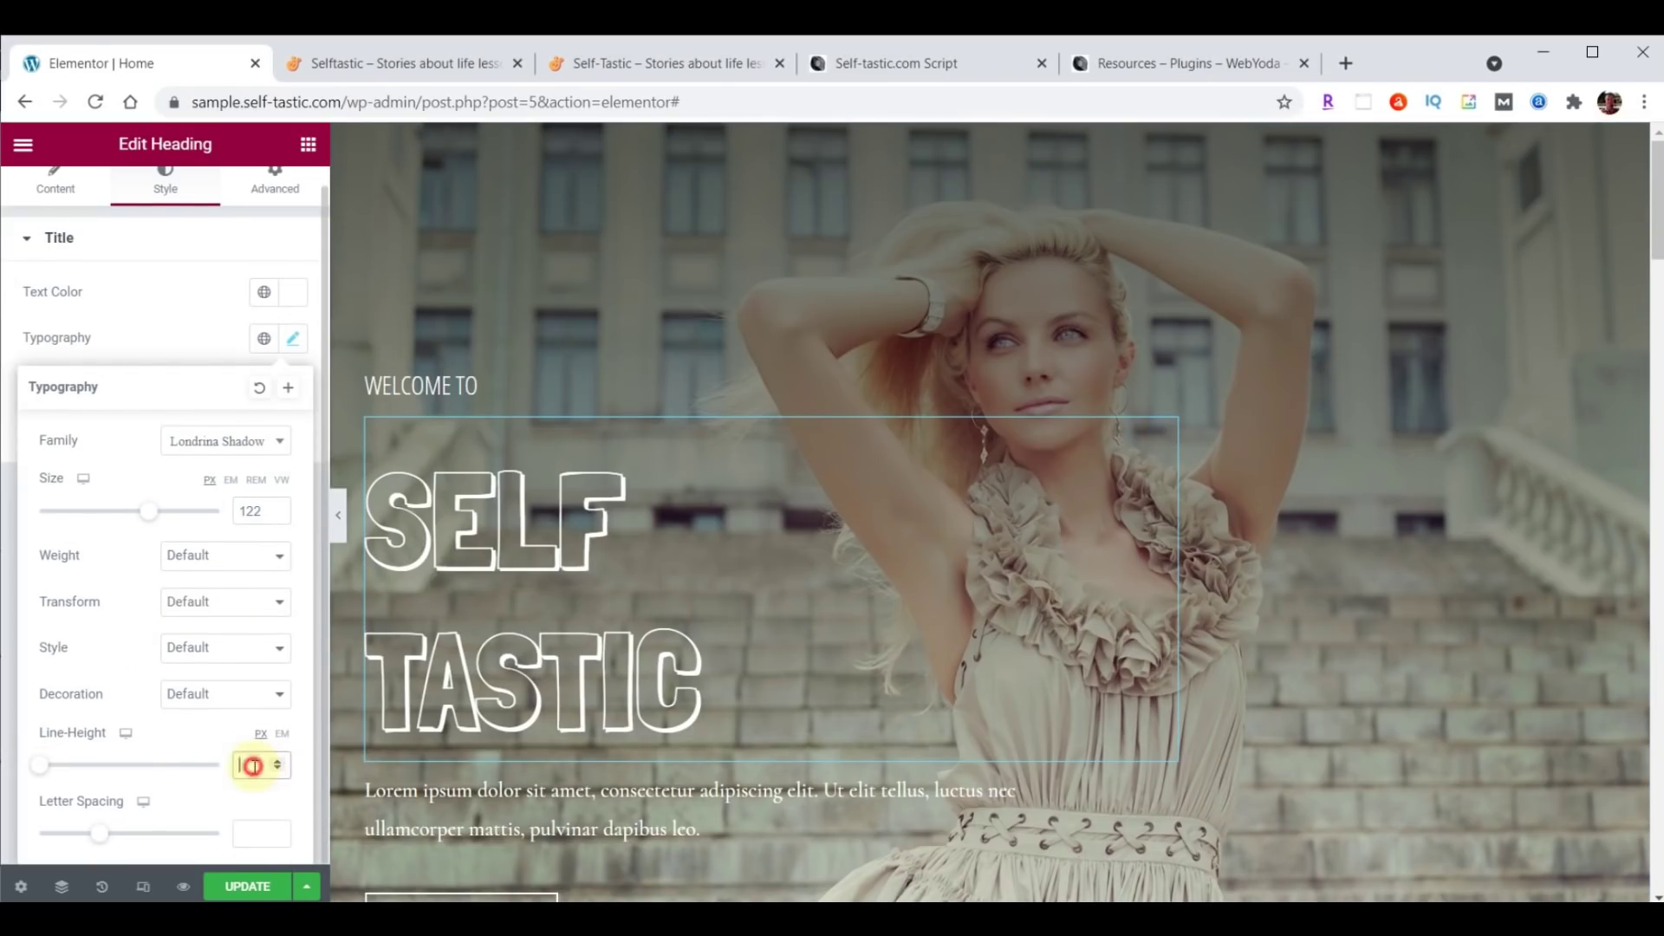
text(100)
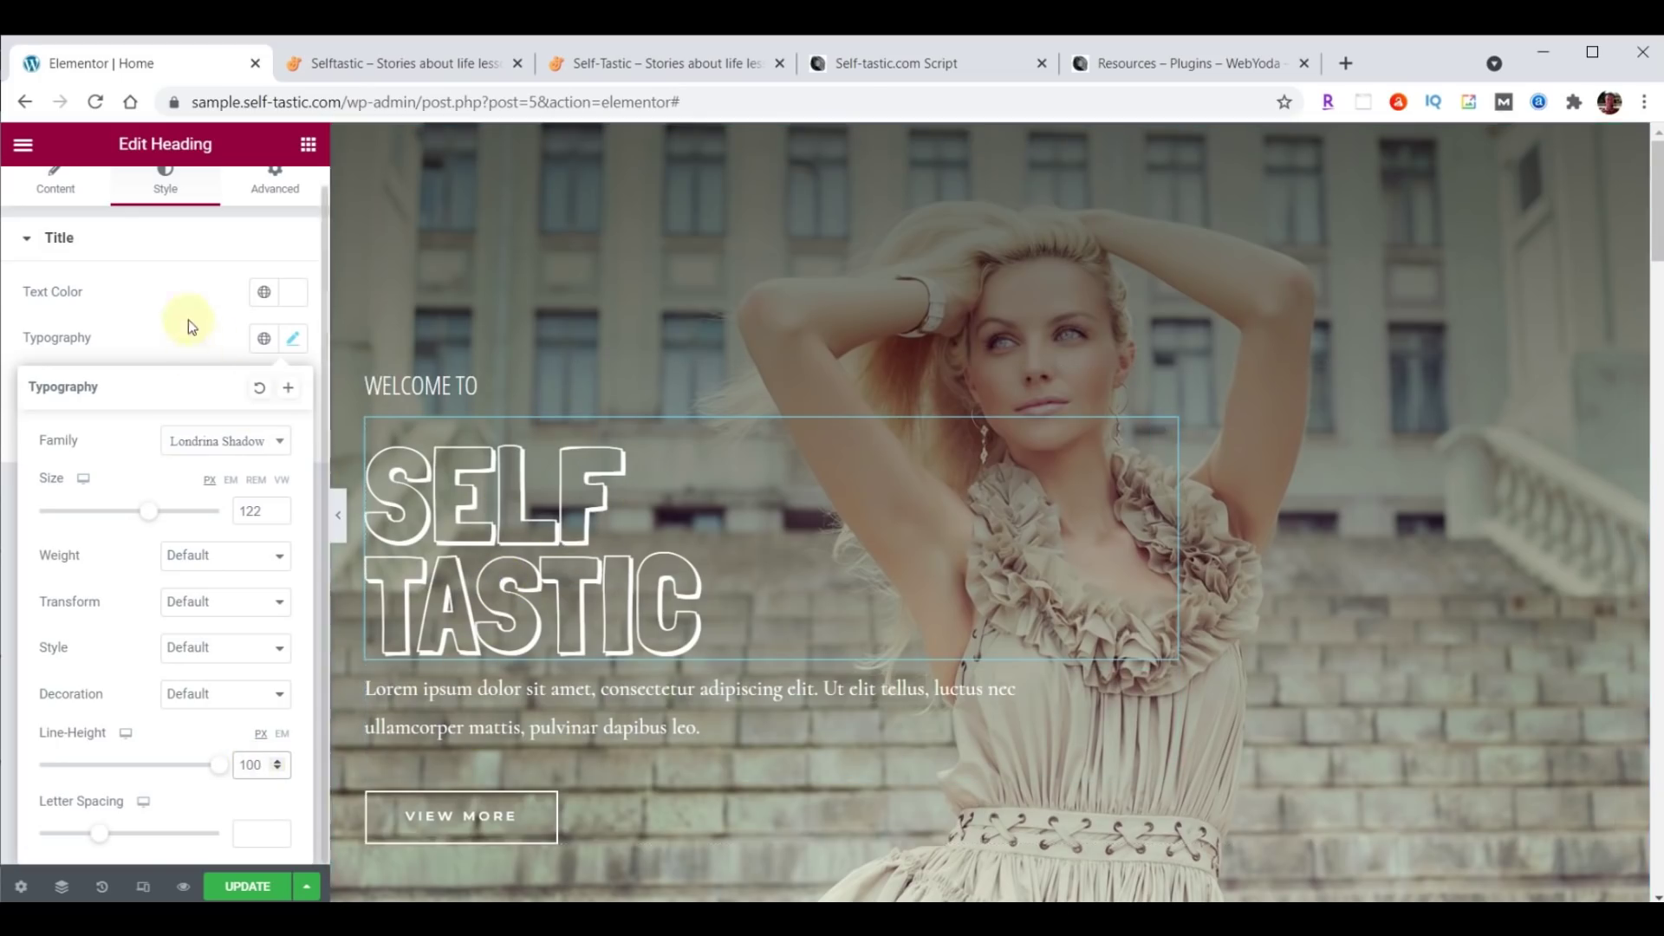
scroll(192, 307, up, 1)
click(271, 198)
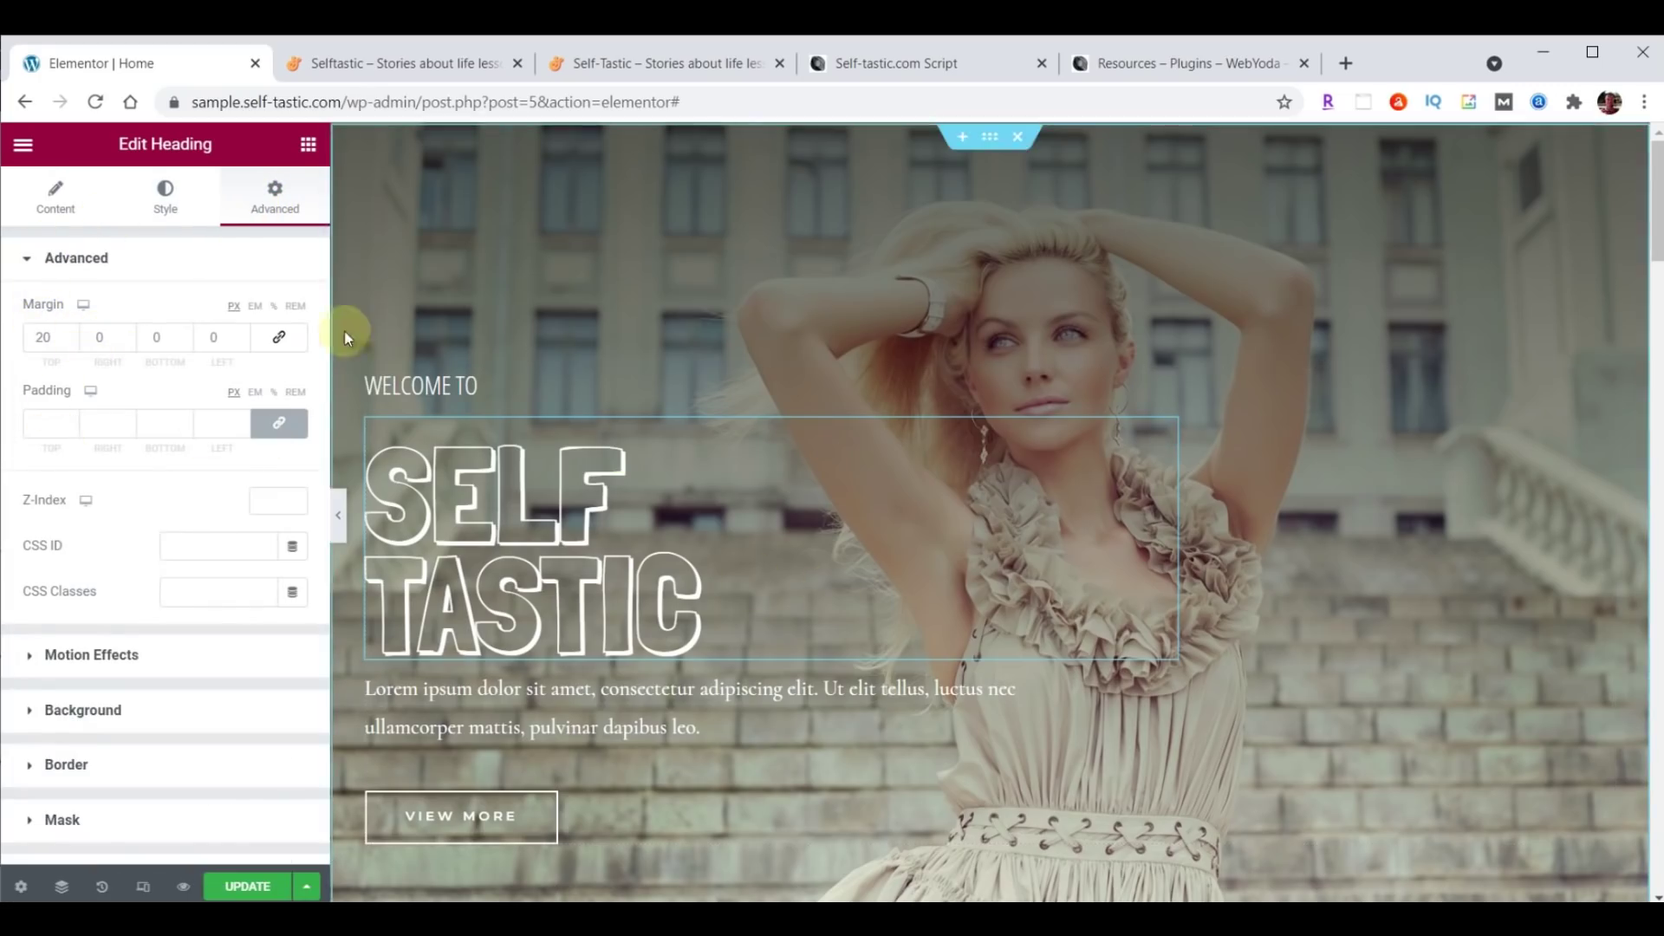
drag(43, 340, 30, 340)
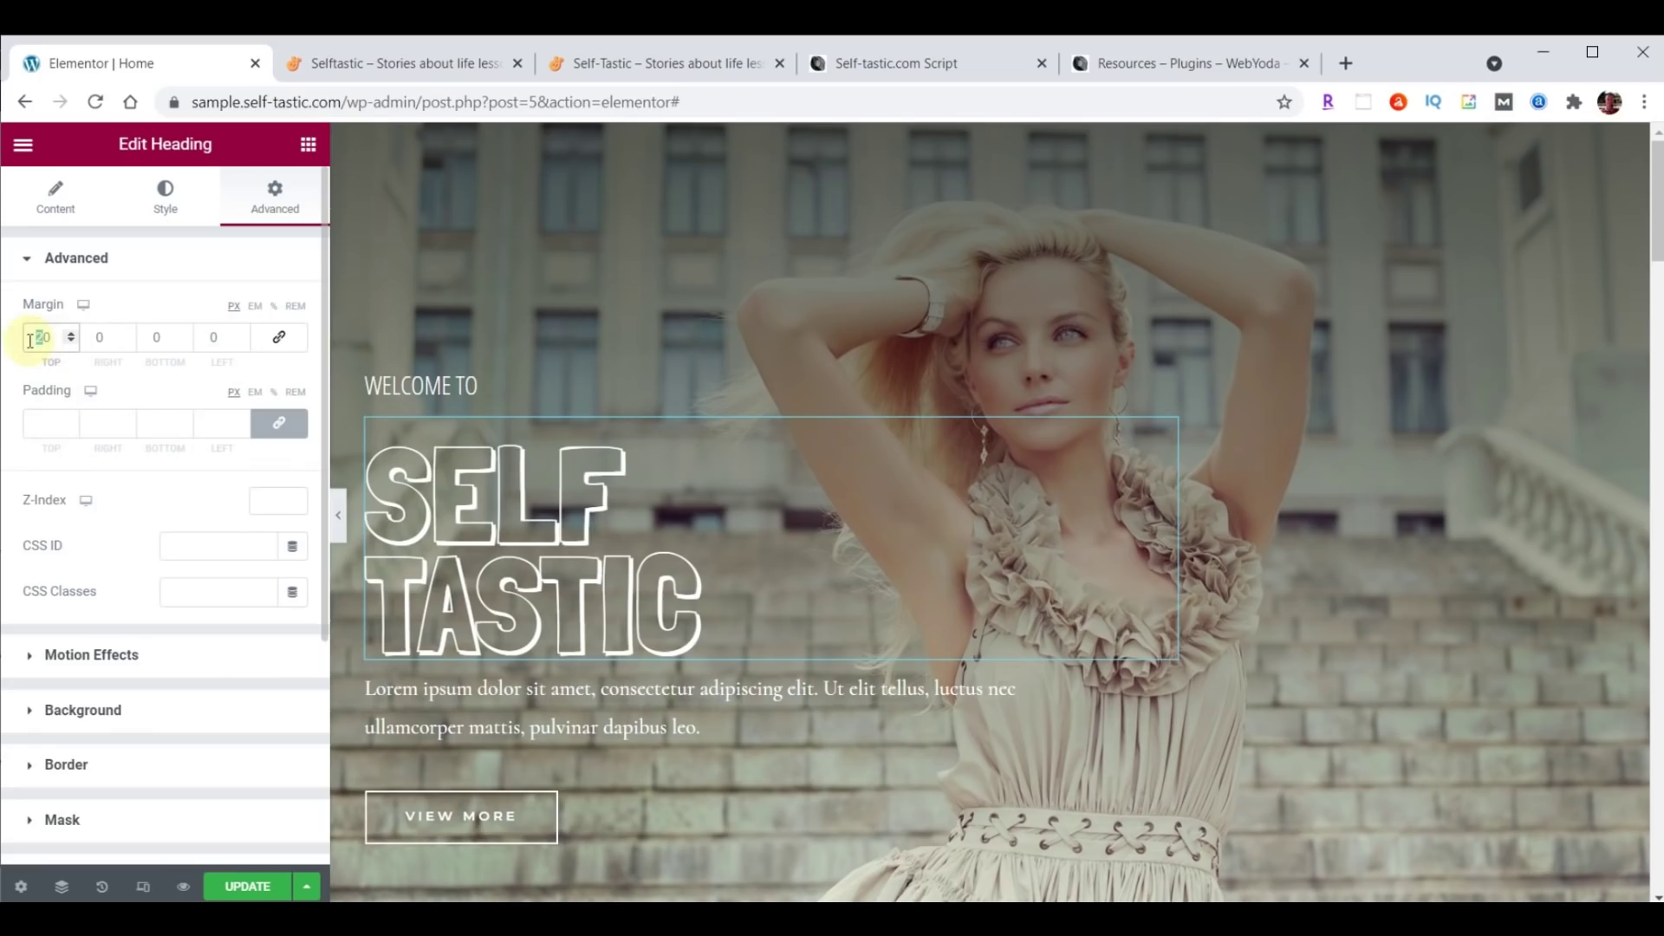
text(-5)
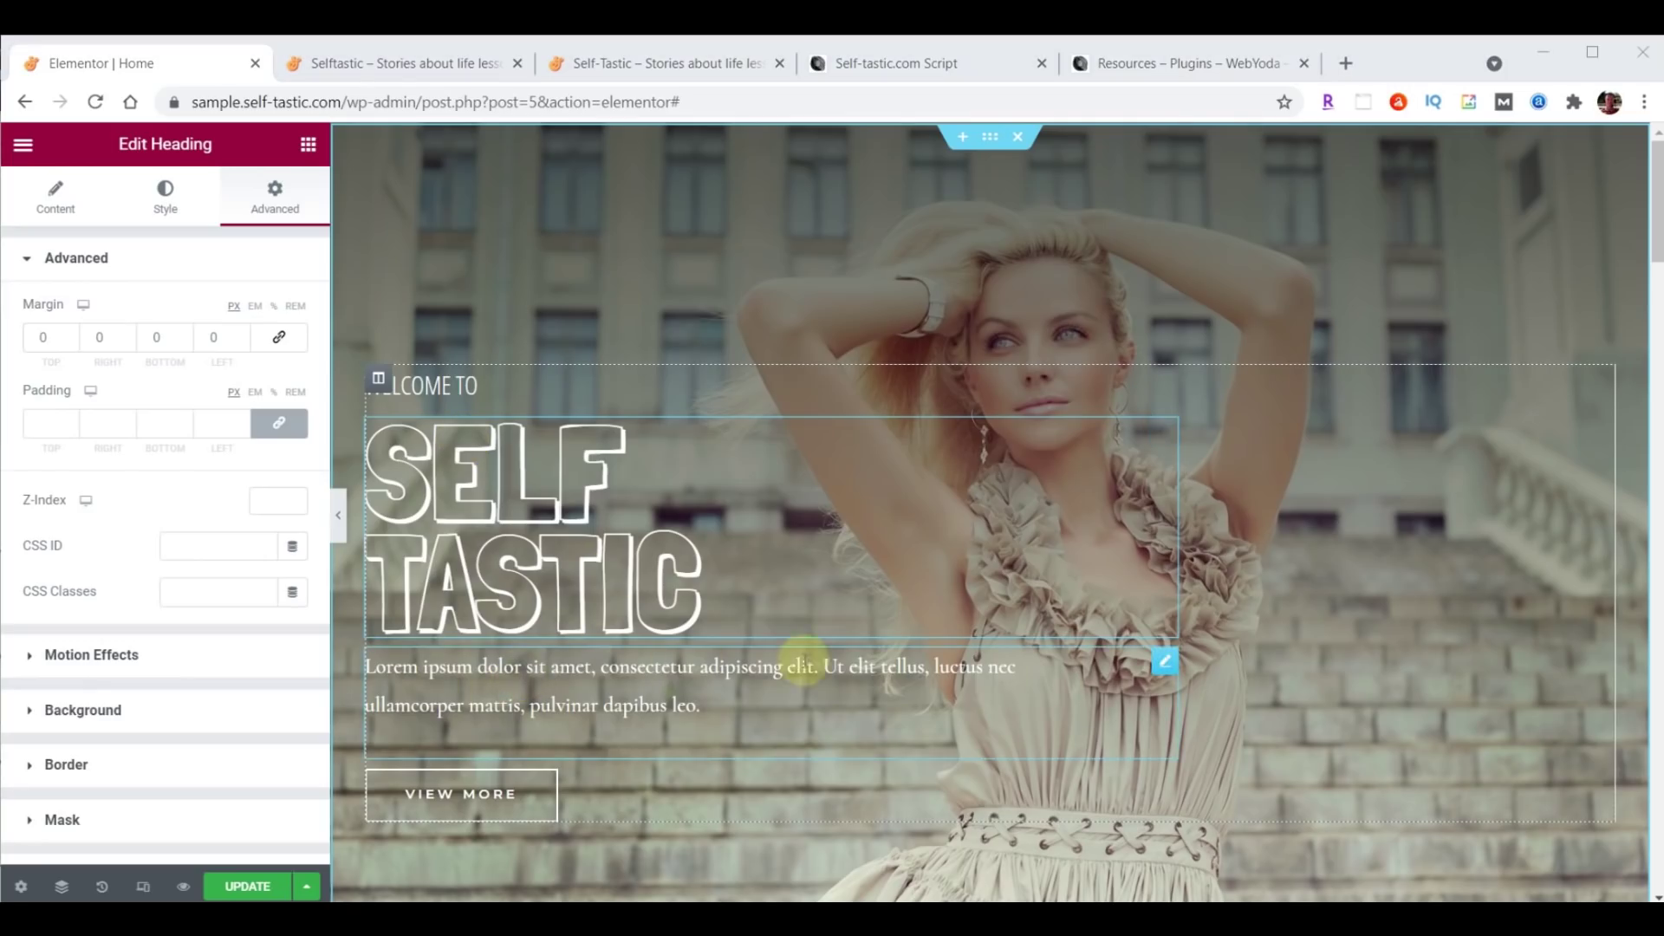
Replace the Lorem paragraph with the tagline Be The Best You.
click(1163, 665)
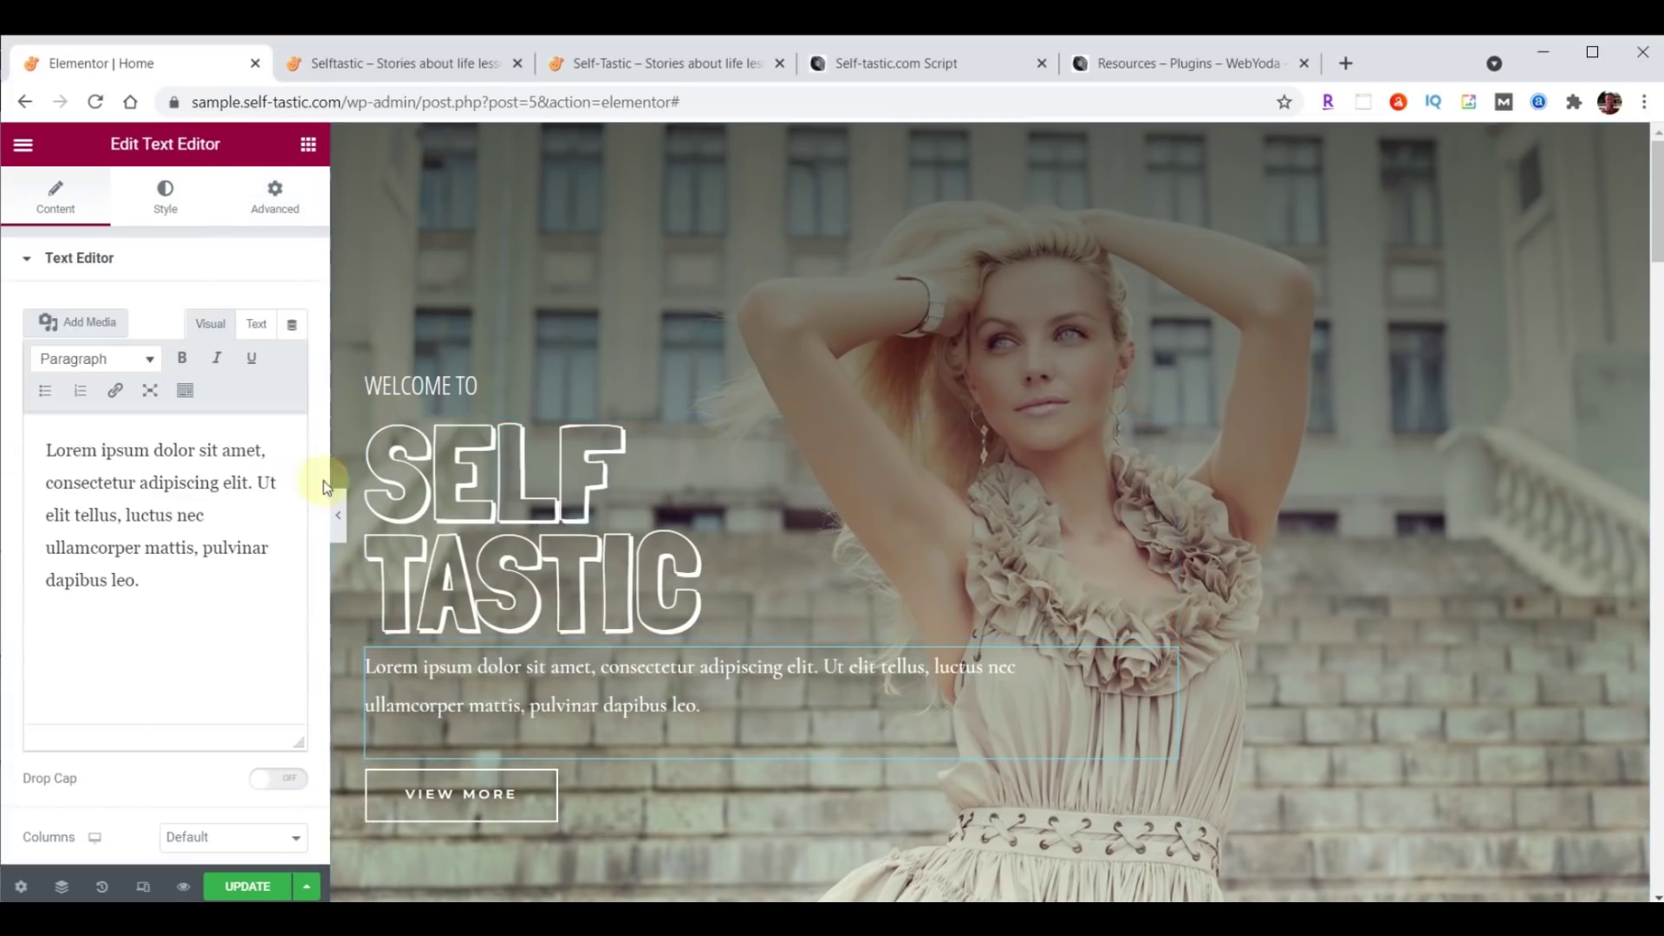
drag(47, 451, 219, 624)
text(Be The Best You)
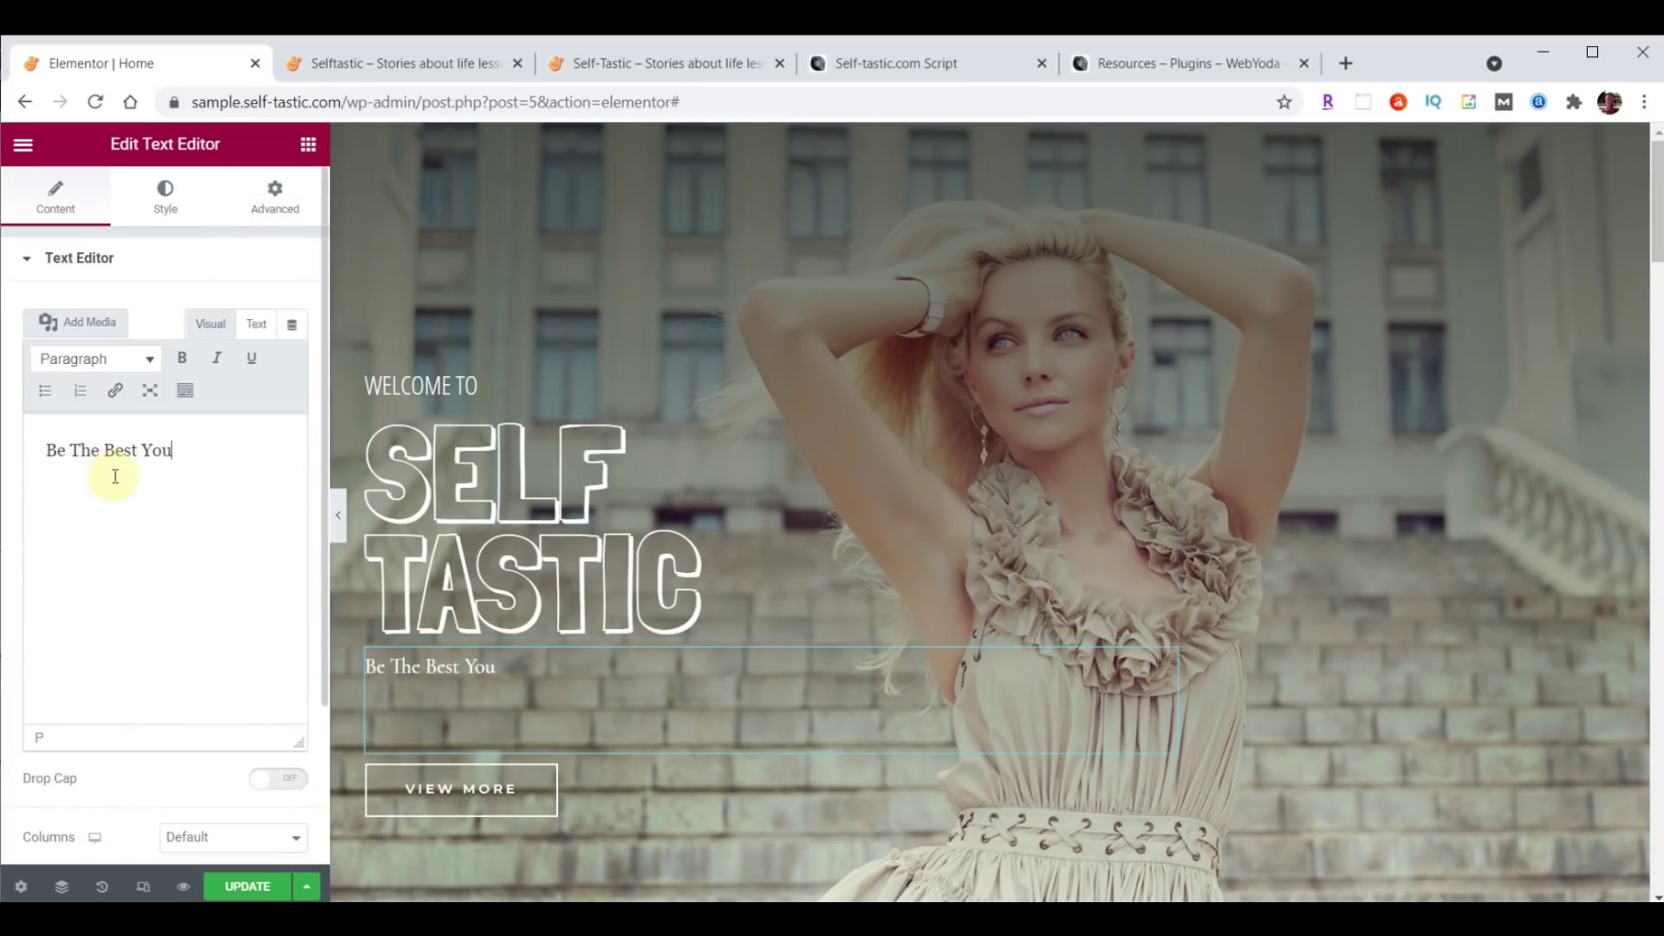
Style the tagline in Open Sans Condensed, size 30, weight 100, line height 19.
click(166, 204)
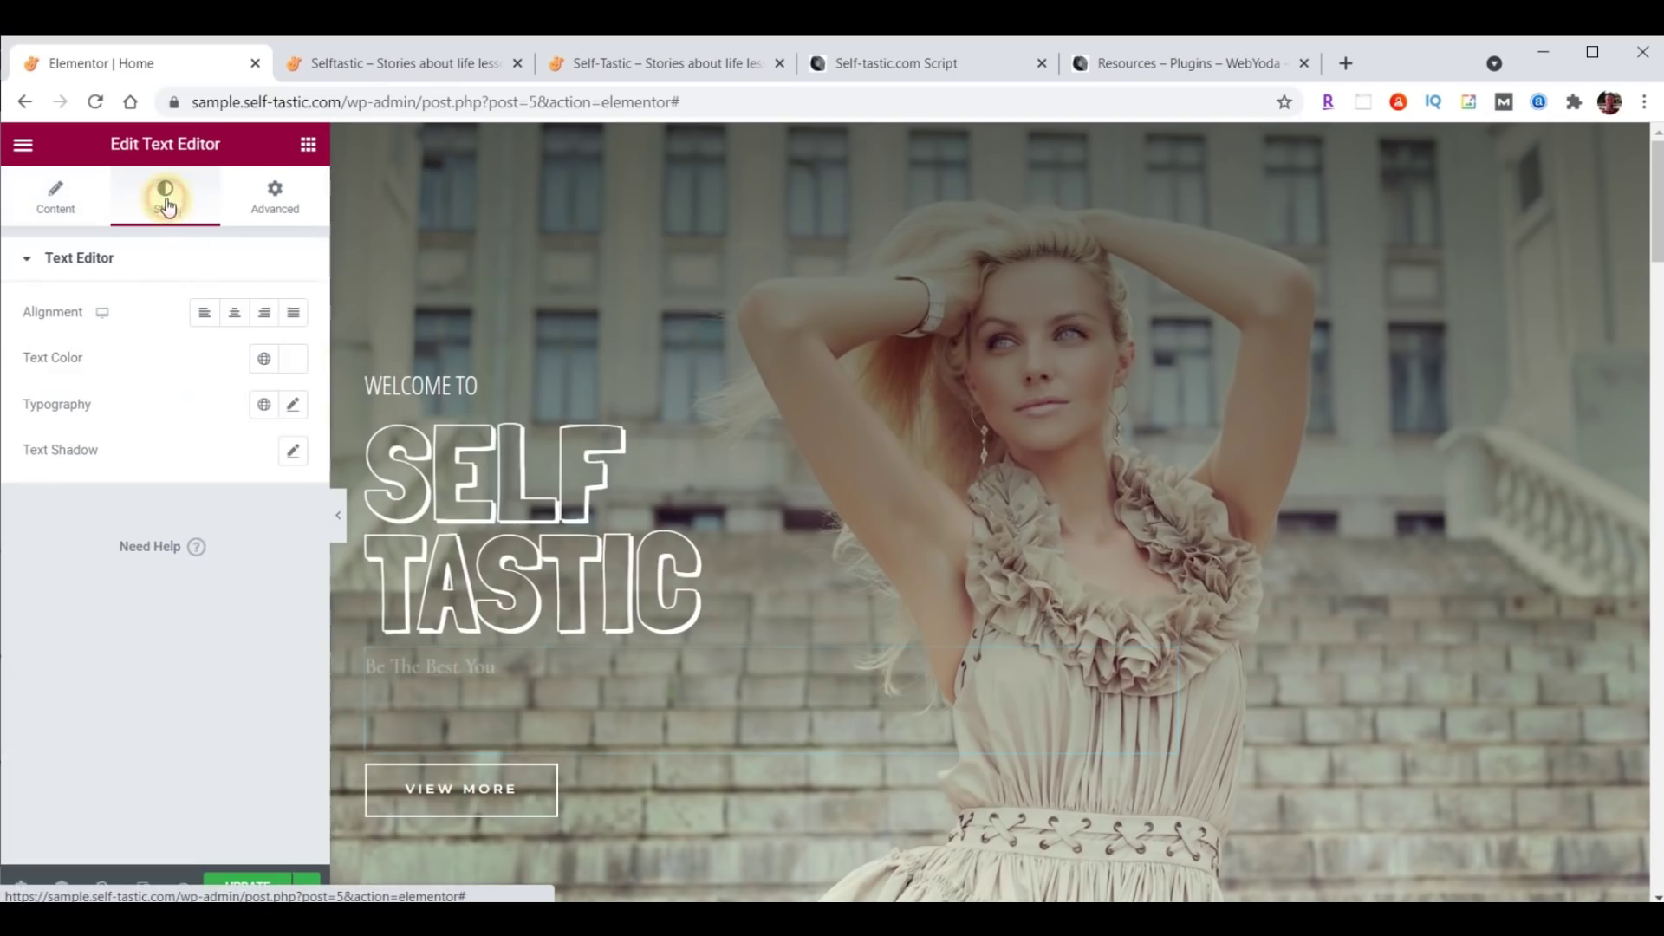
click(293, 405)
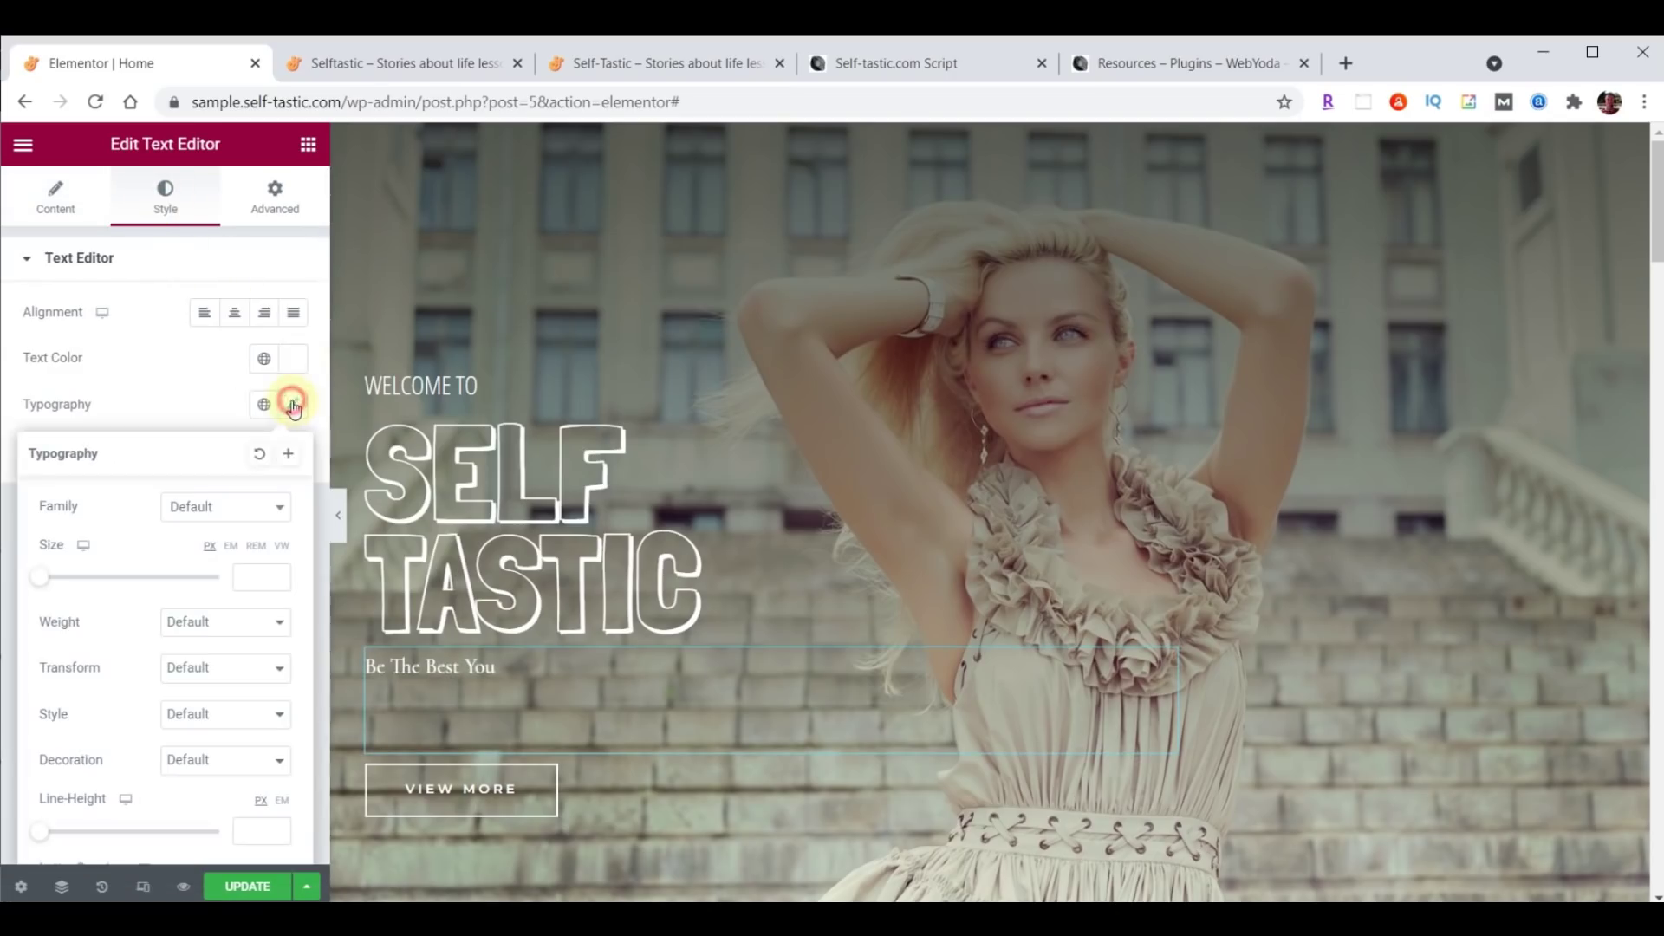
click(236, 507)
text(open)
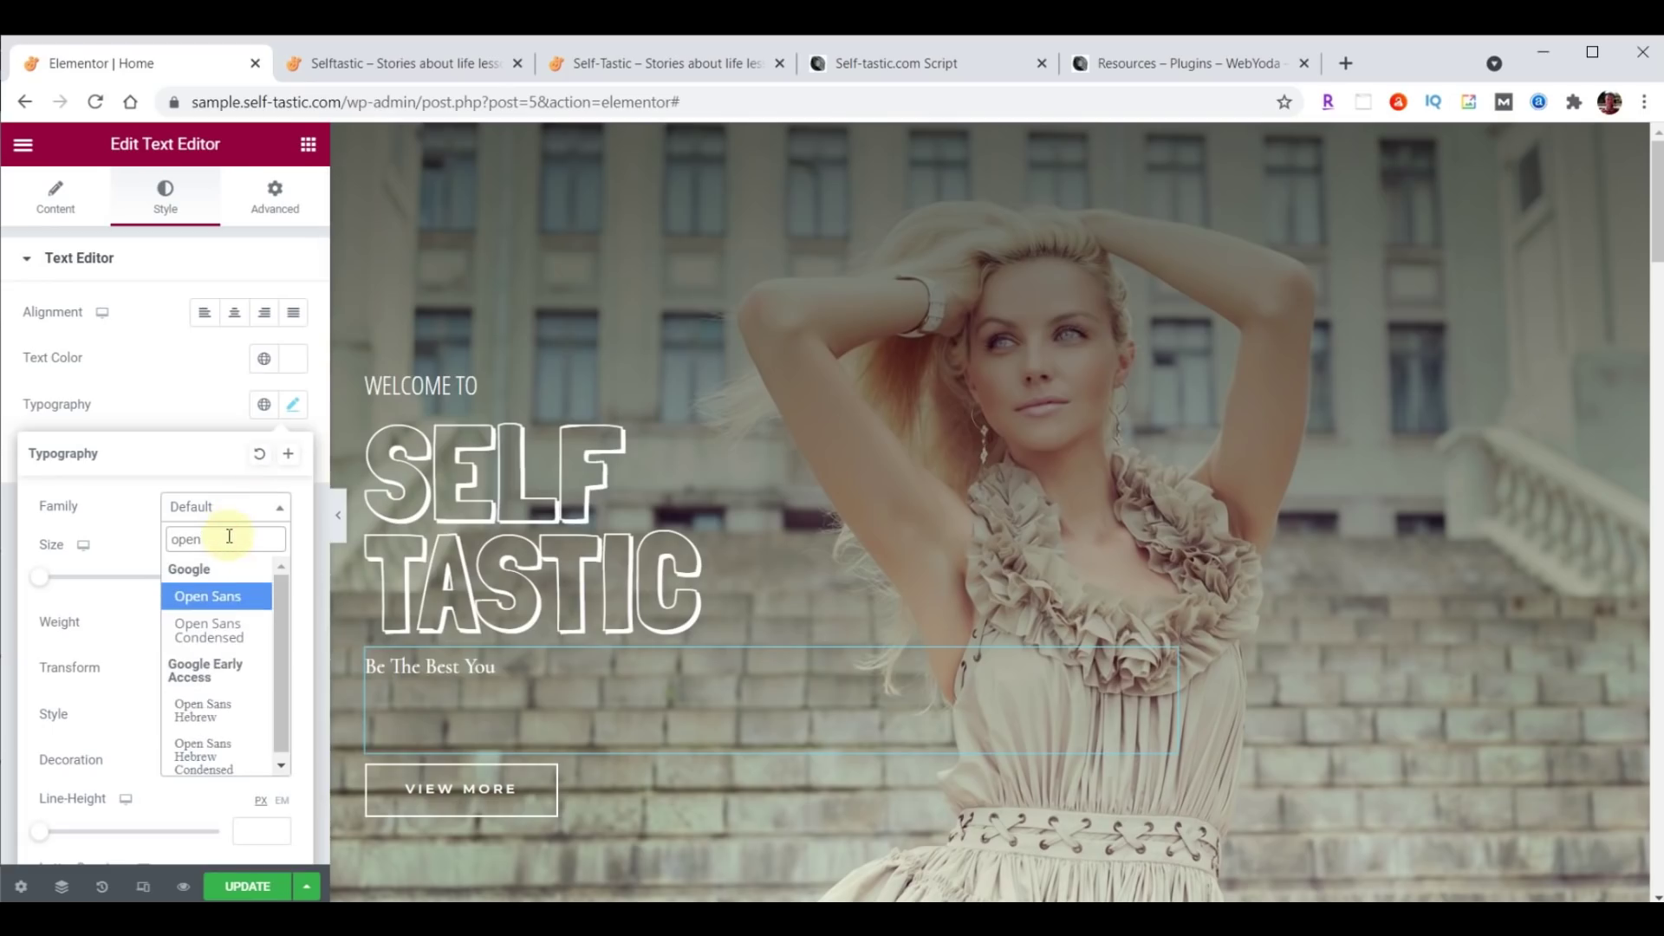
click(215, 630)
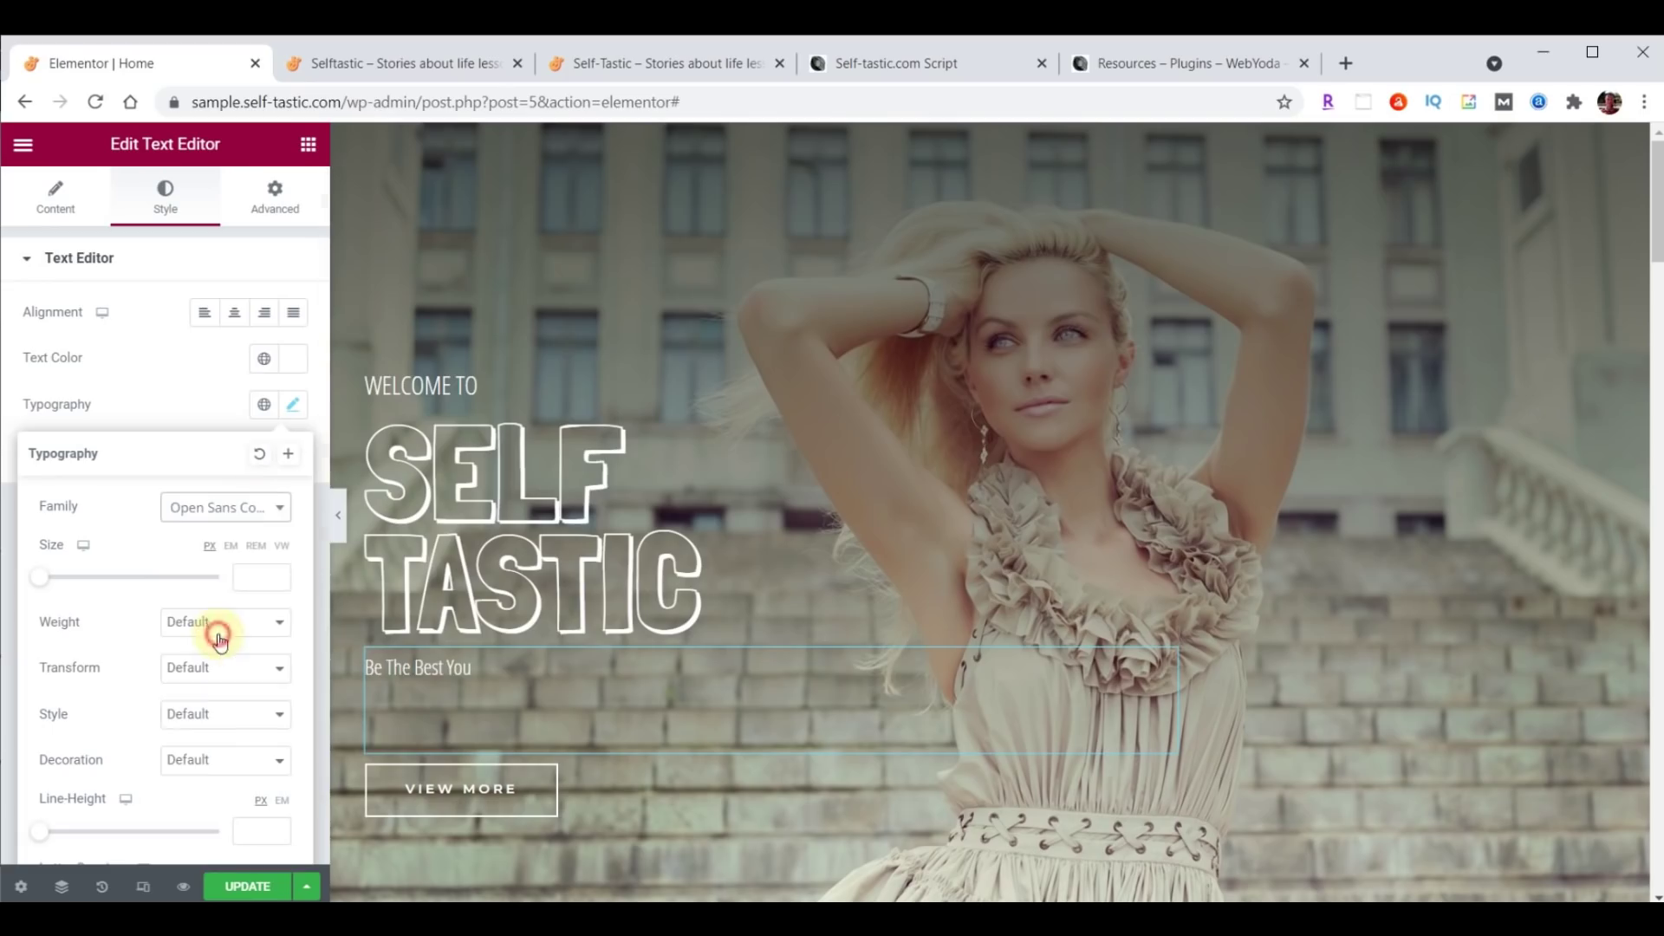
click(248, 574)
text(30)
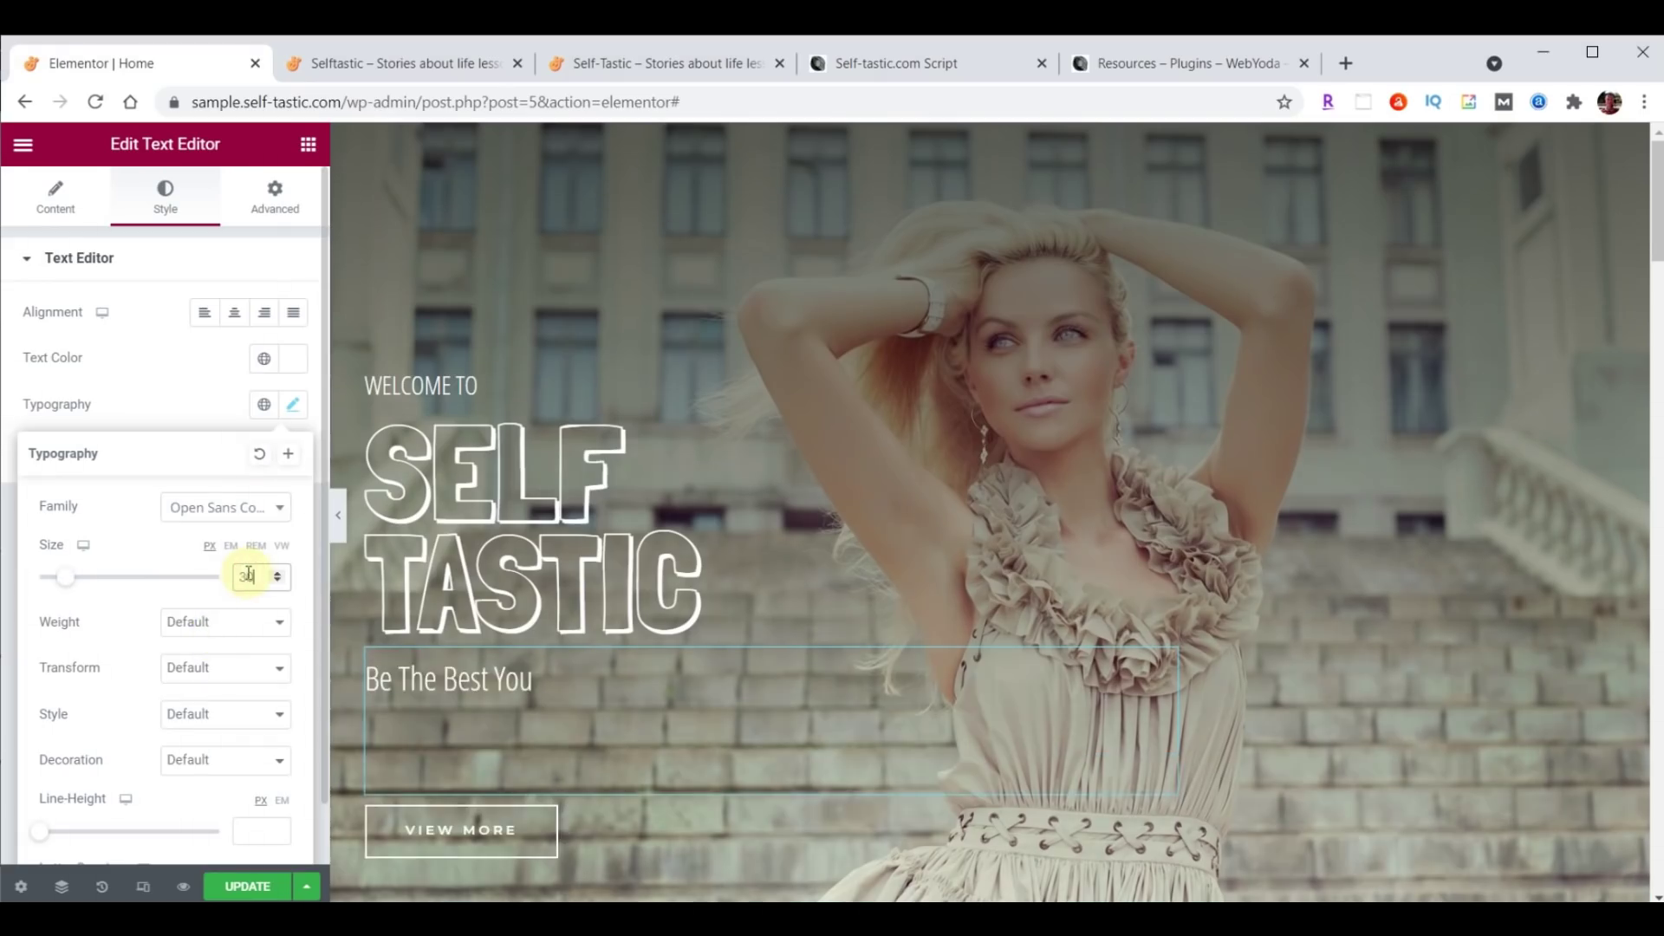
click(192, 622)
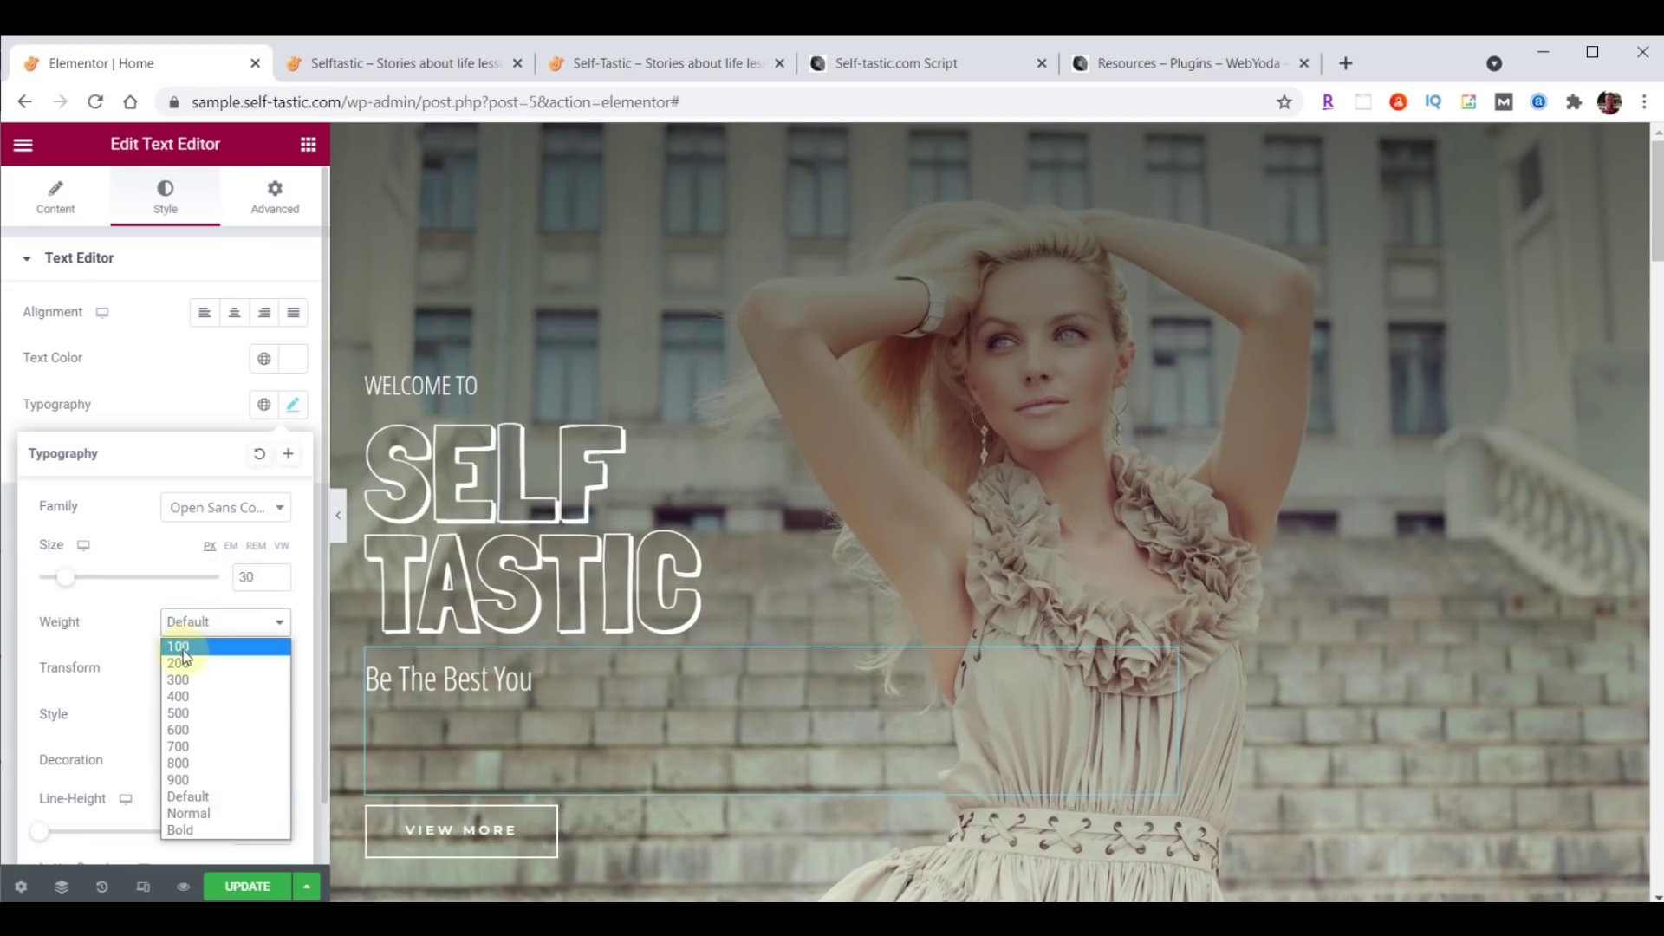
click(180, 646)
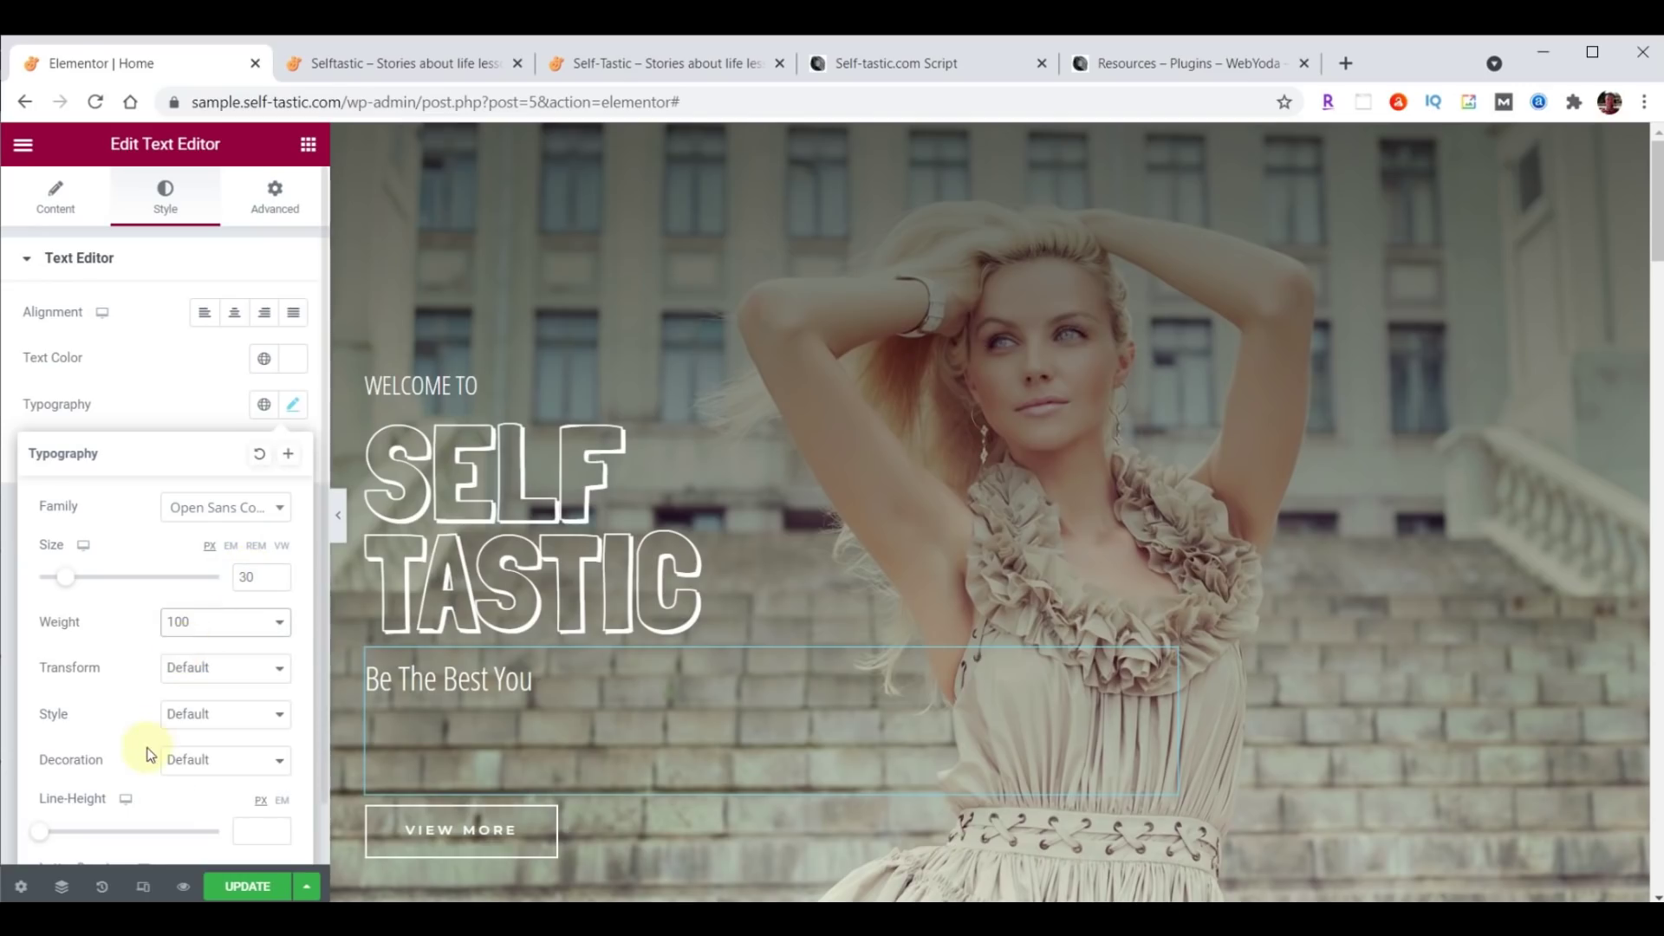
scroll(148, 747, down, 1)
click(246, 770)
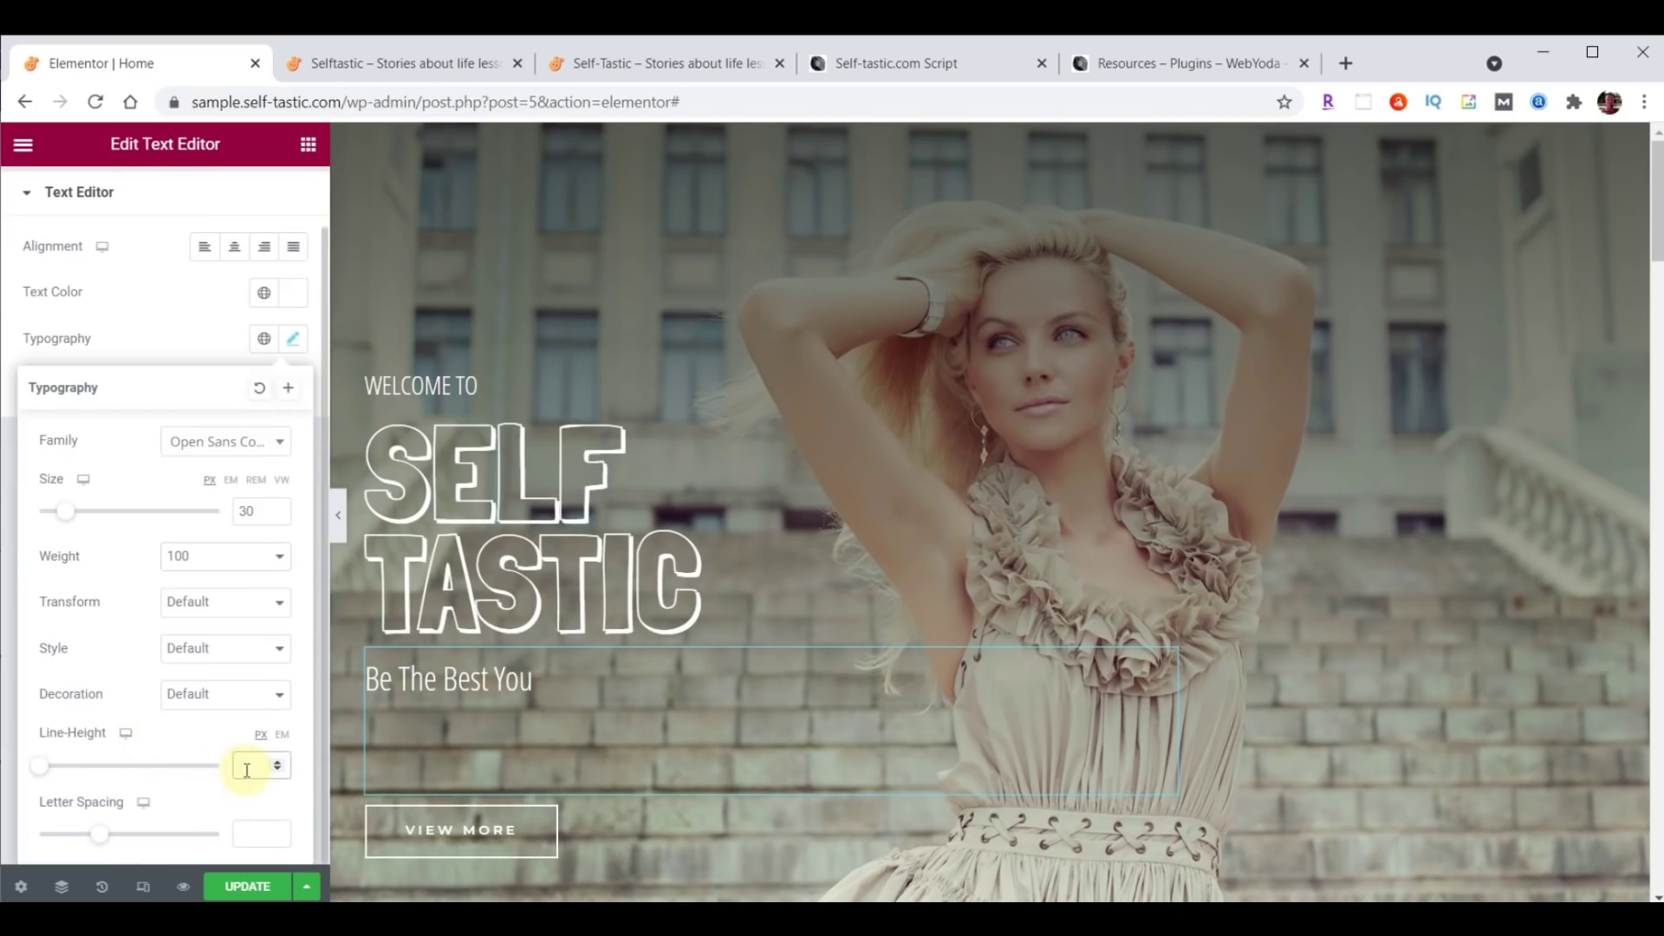
text(19)
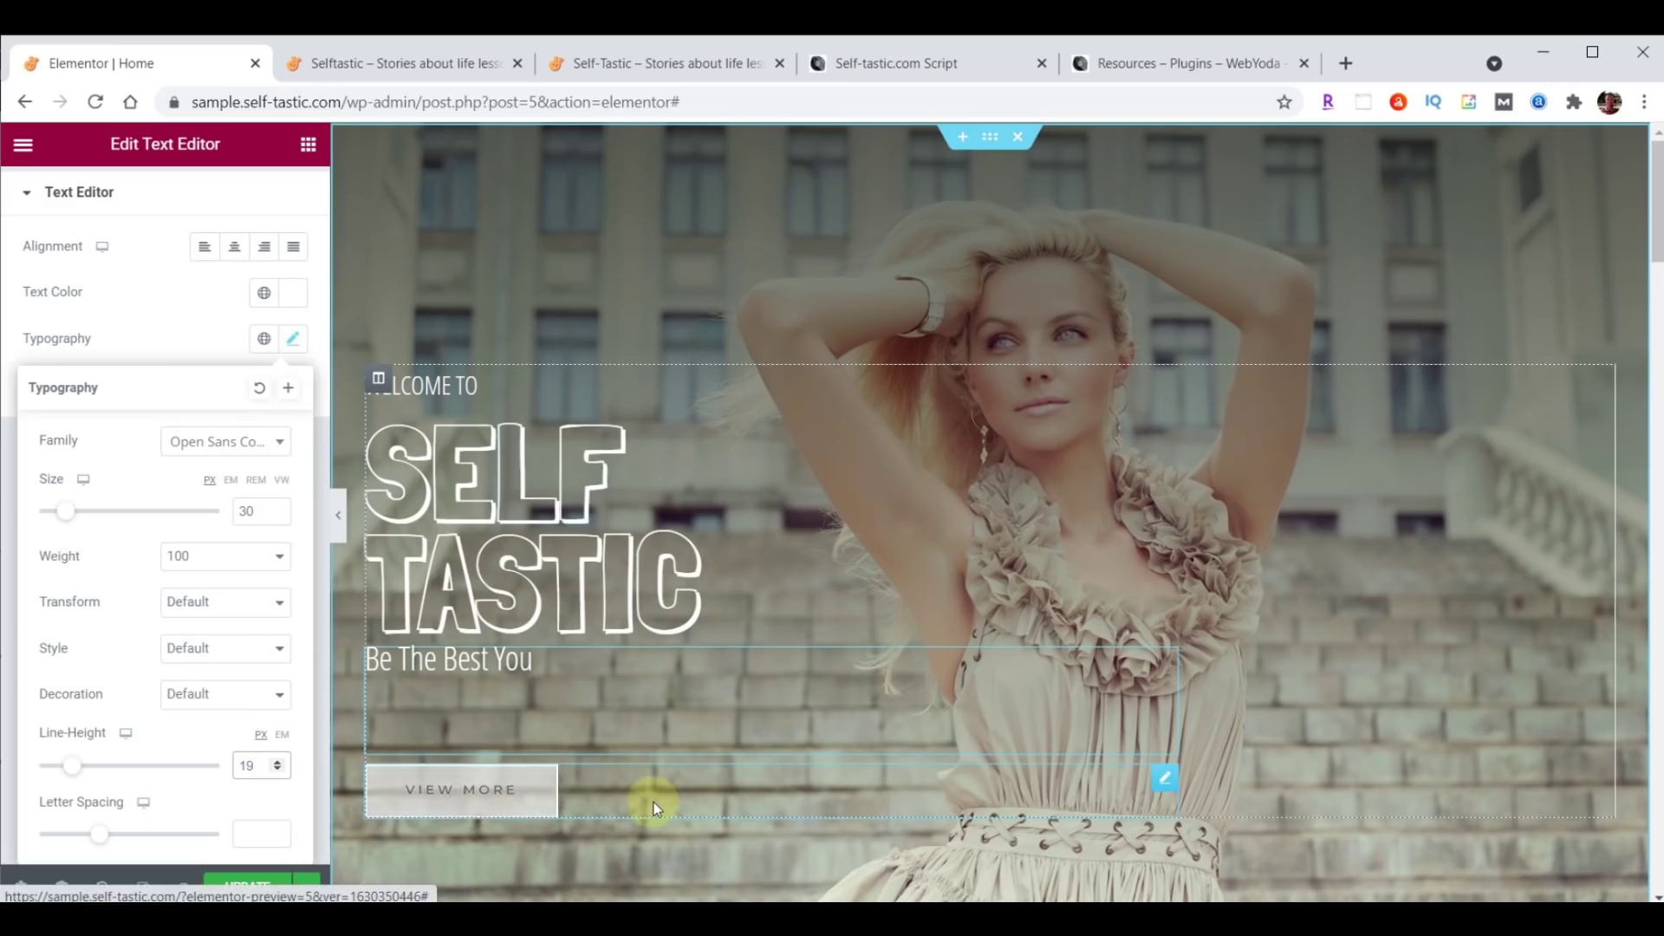
Relabel the hero button Learn More, link it to /about/, and save the page.
click(1166, 780)
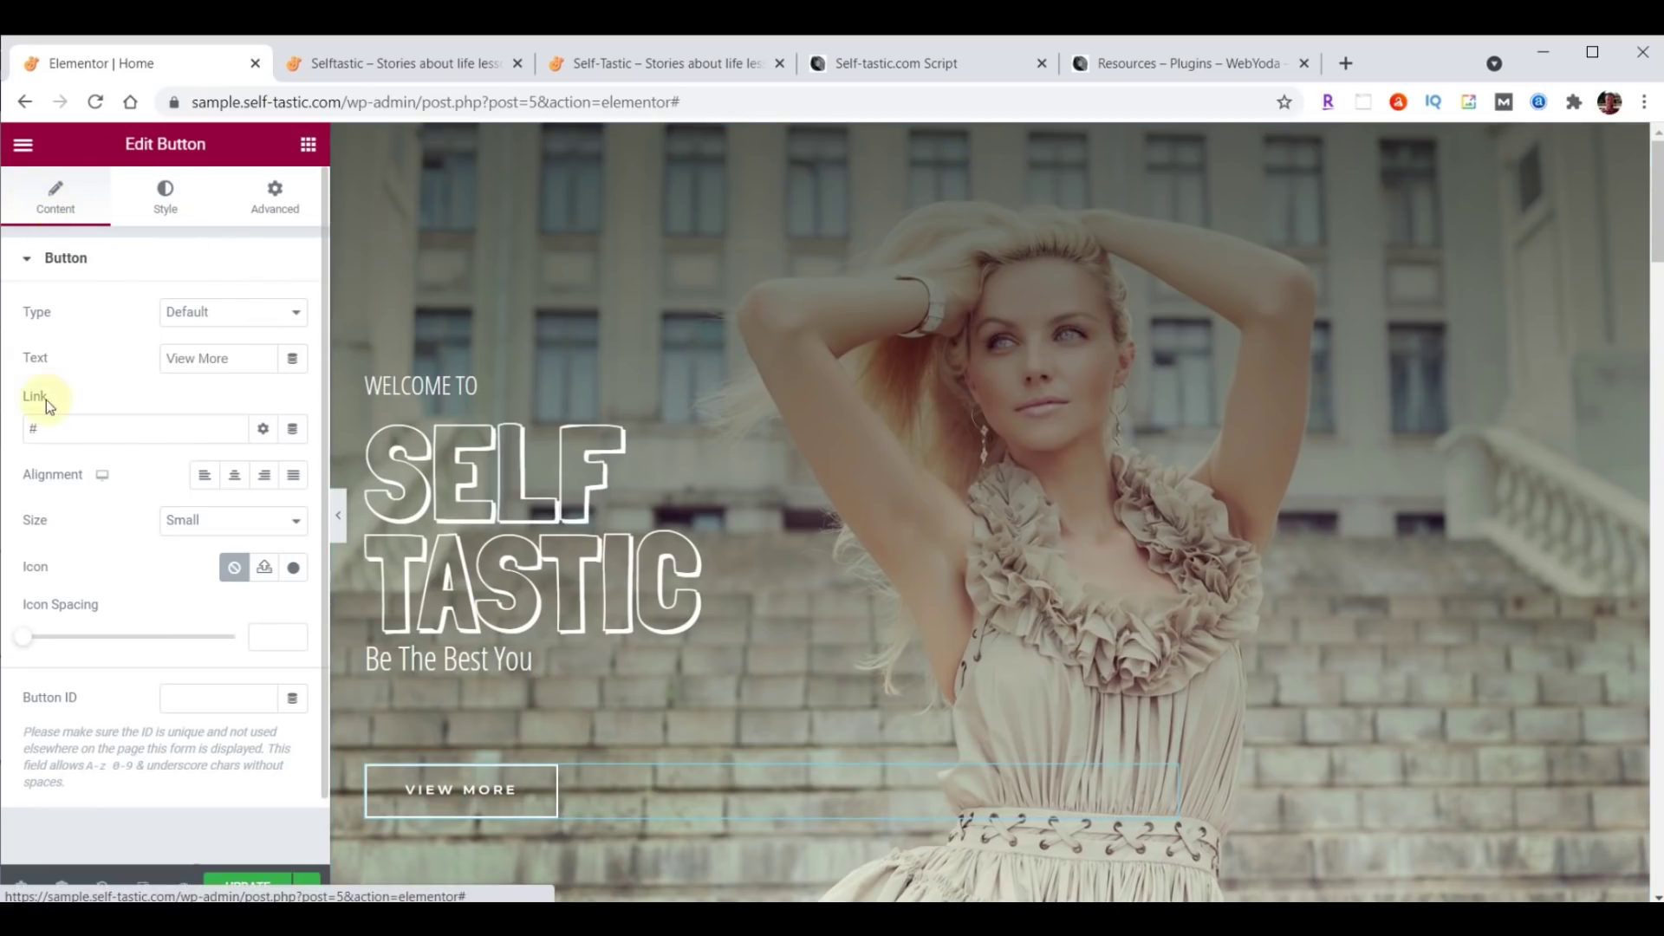
drag(231, 359, 138, 359)
text(Learn More)
drag(74, 422, 4, 422)
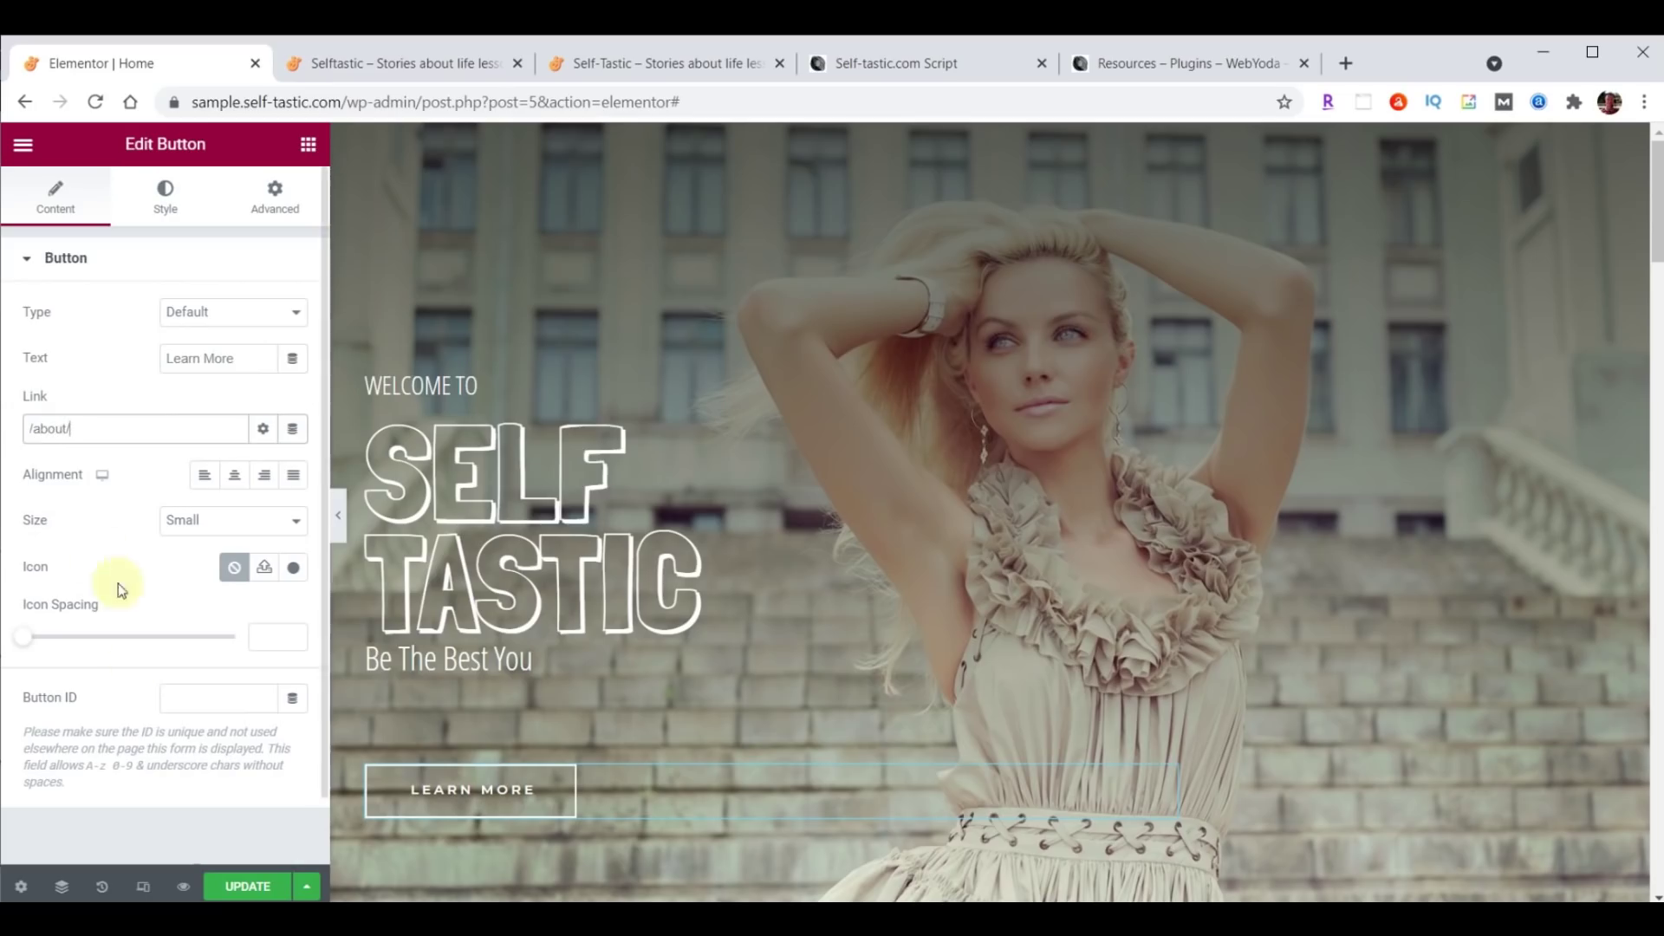
click(227, 886)
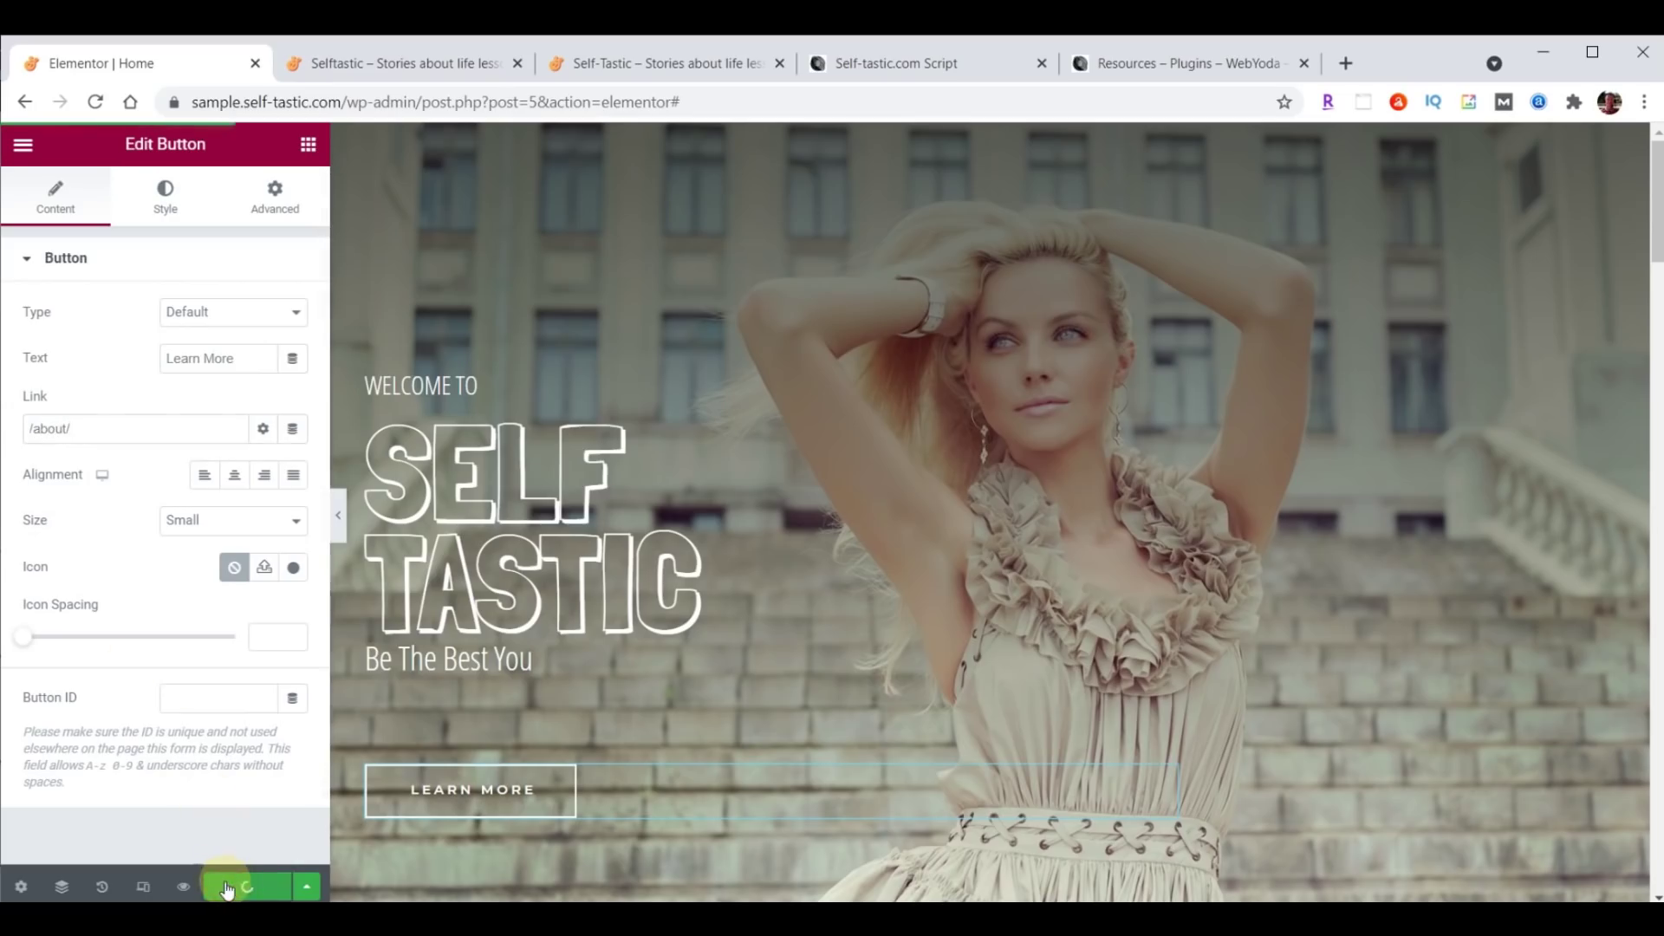
click(399, 65)
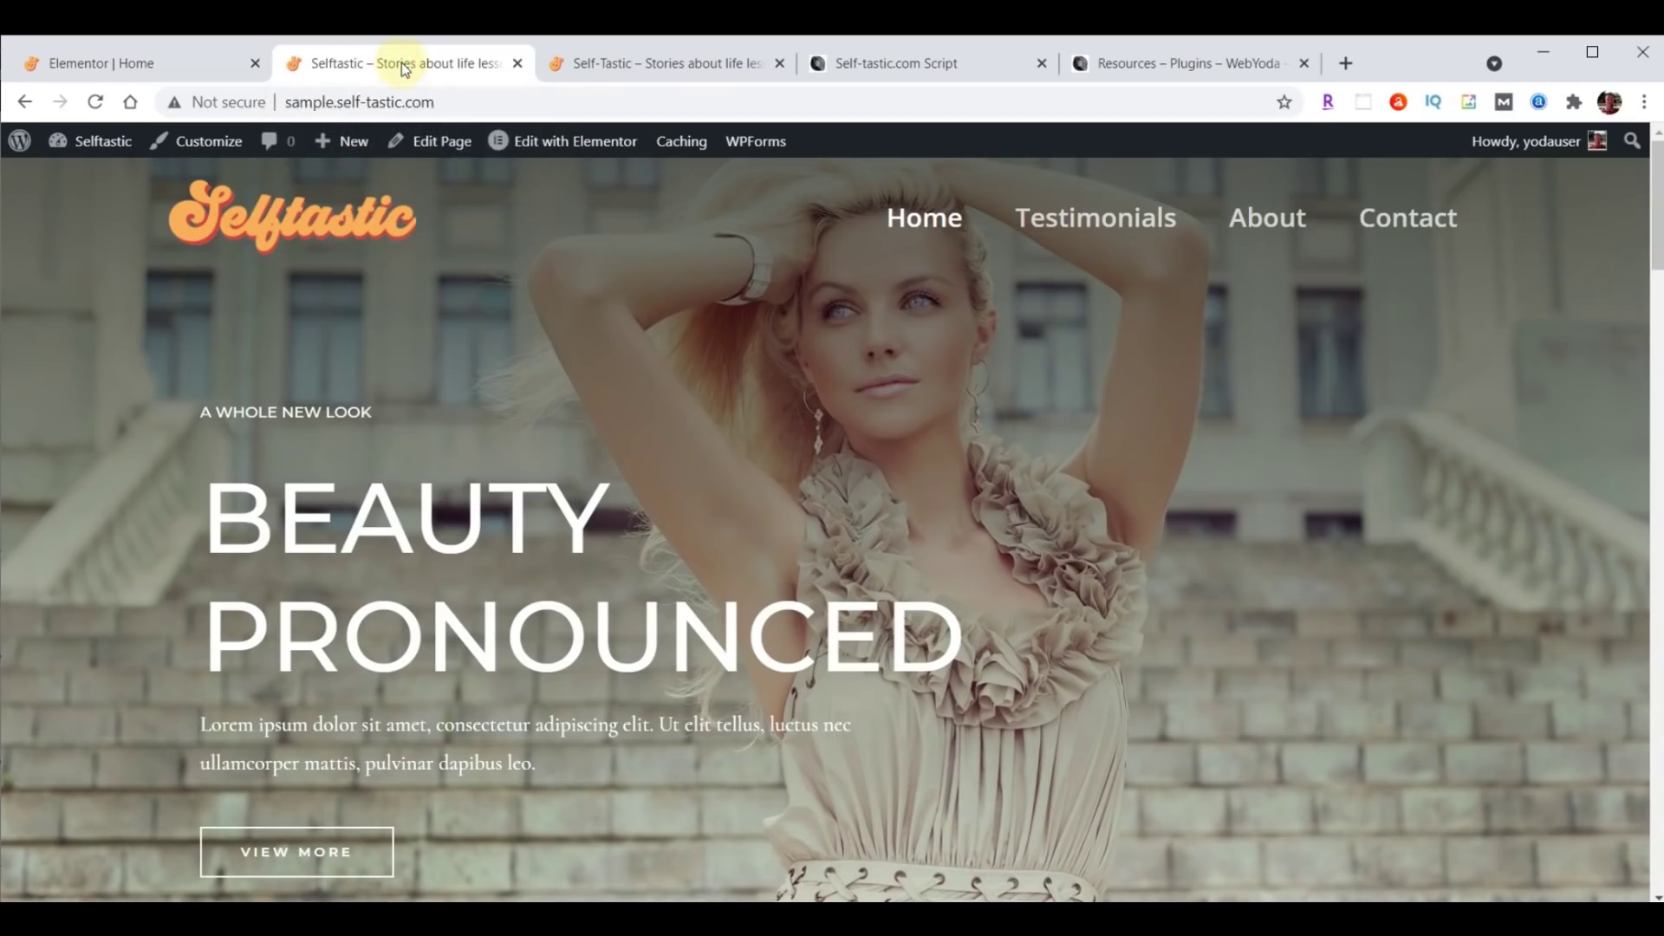
click(95, 102)
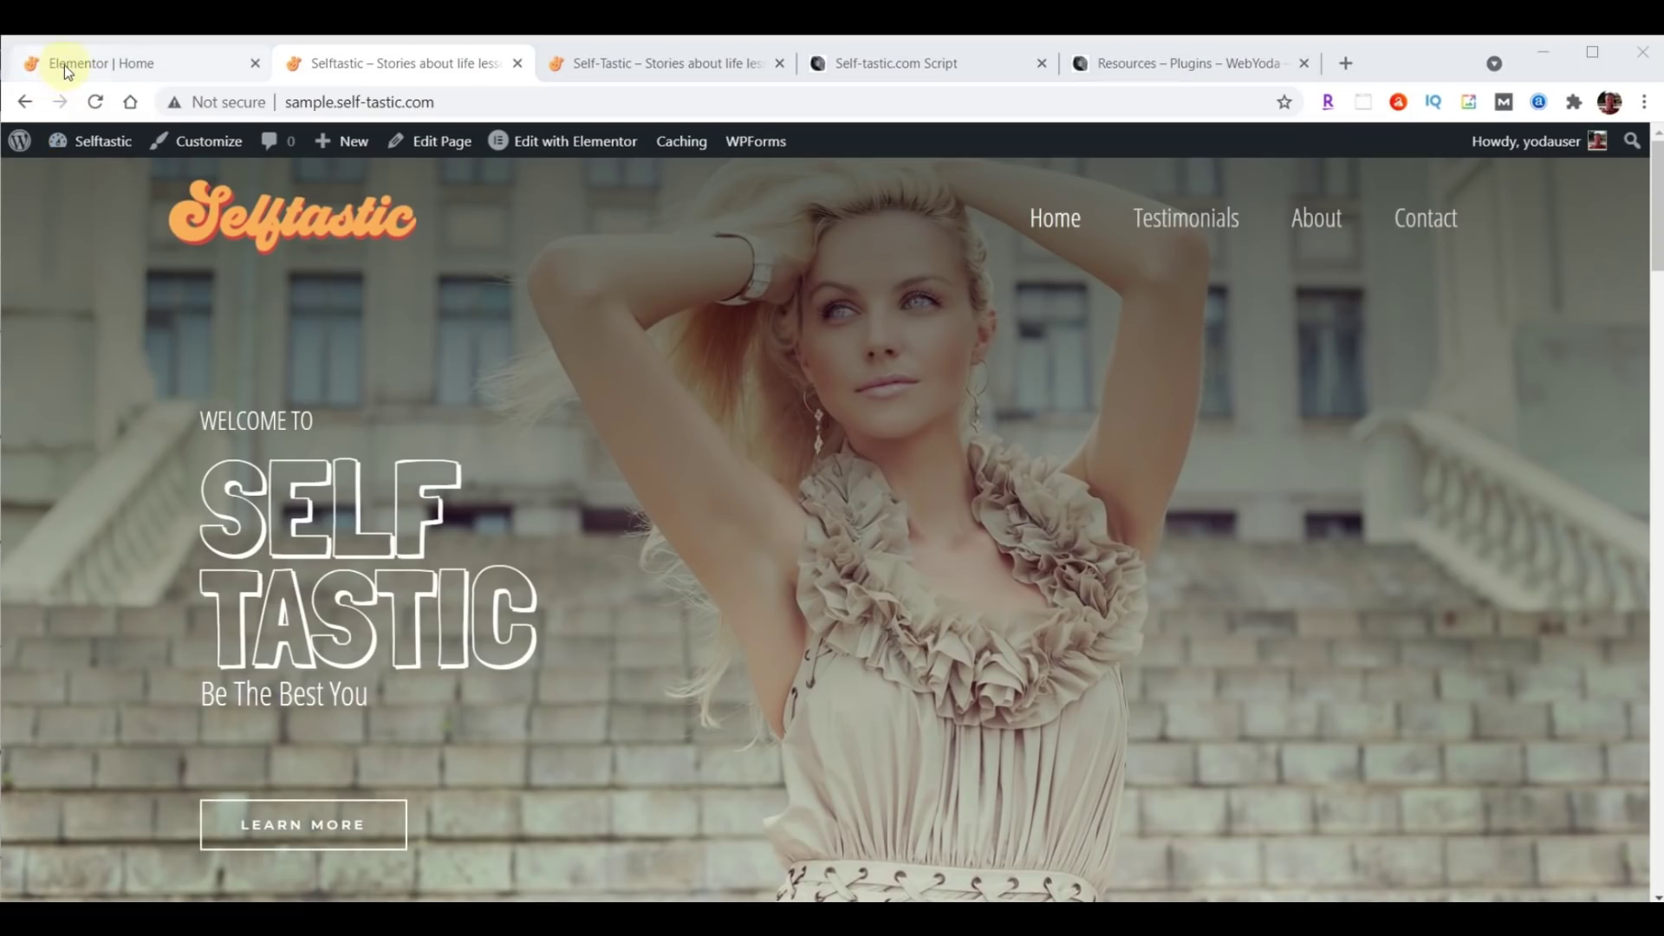
click(73, 70)
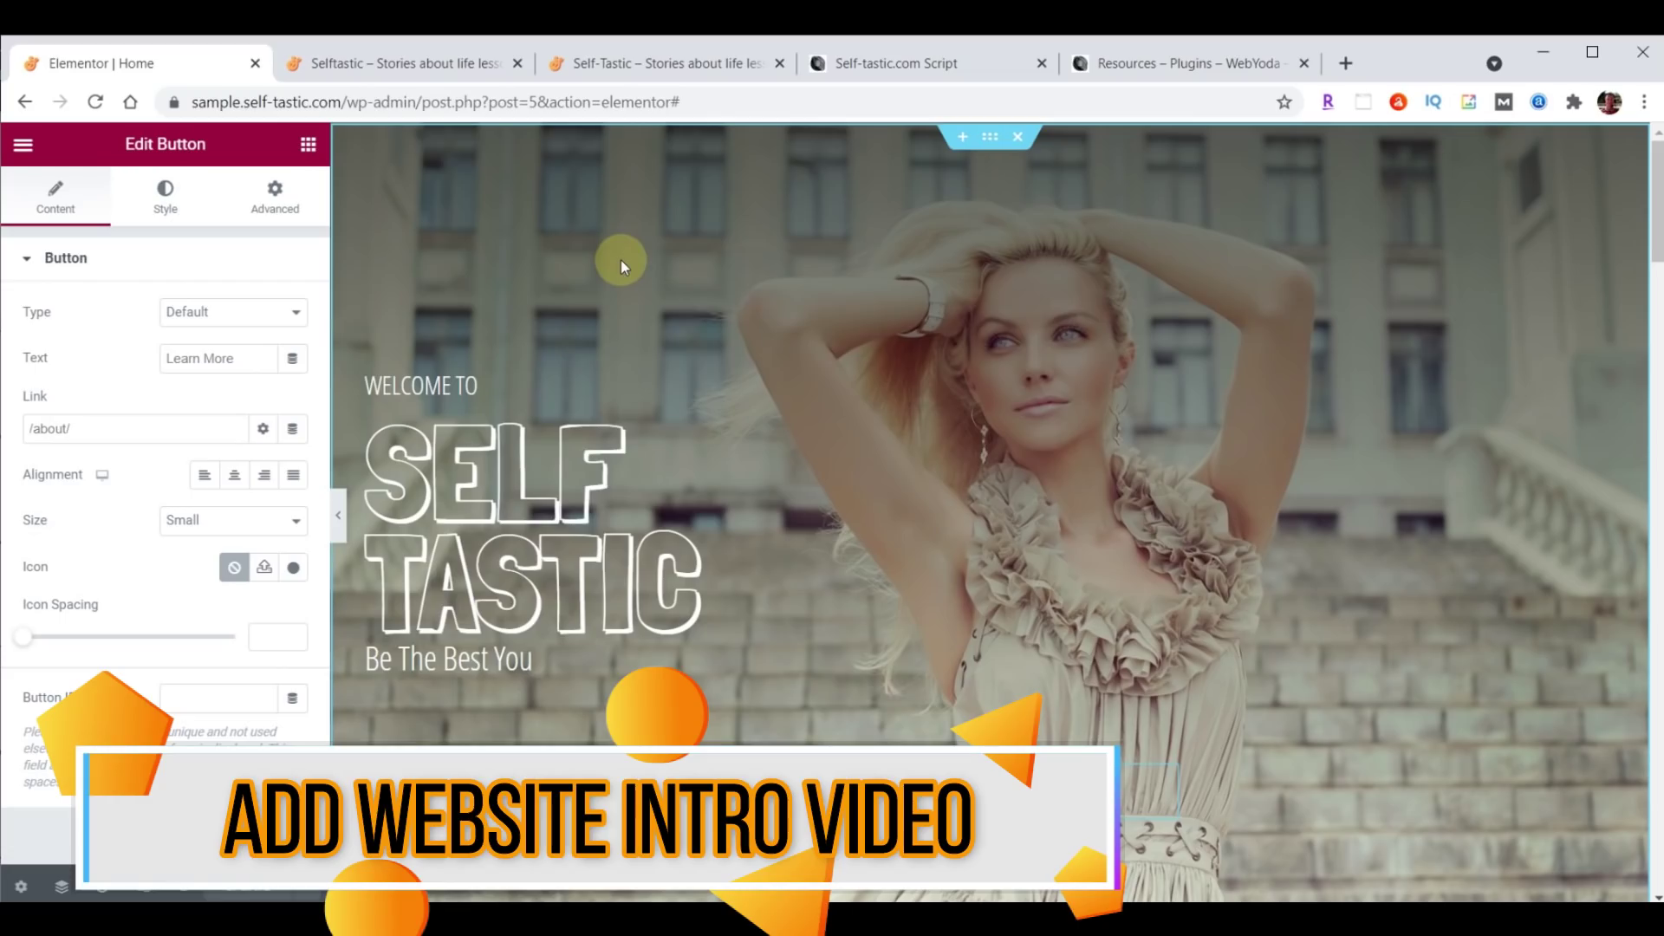
Exit the Elementor editor to the dashboard and head to Media > Library.
click(31, 149)
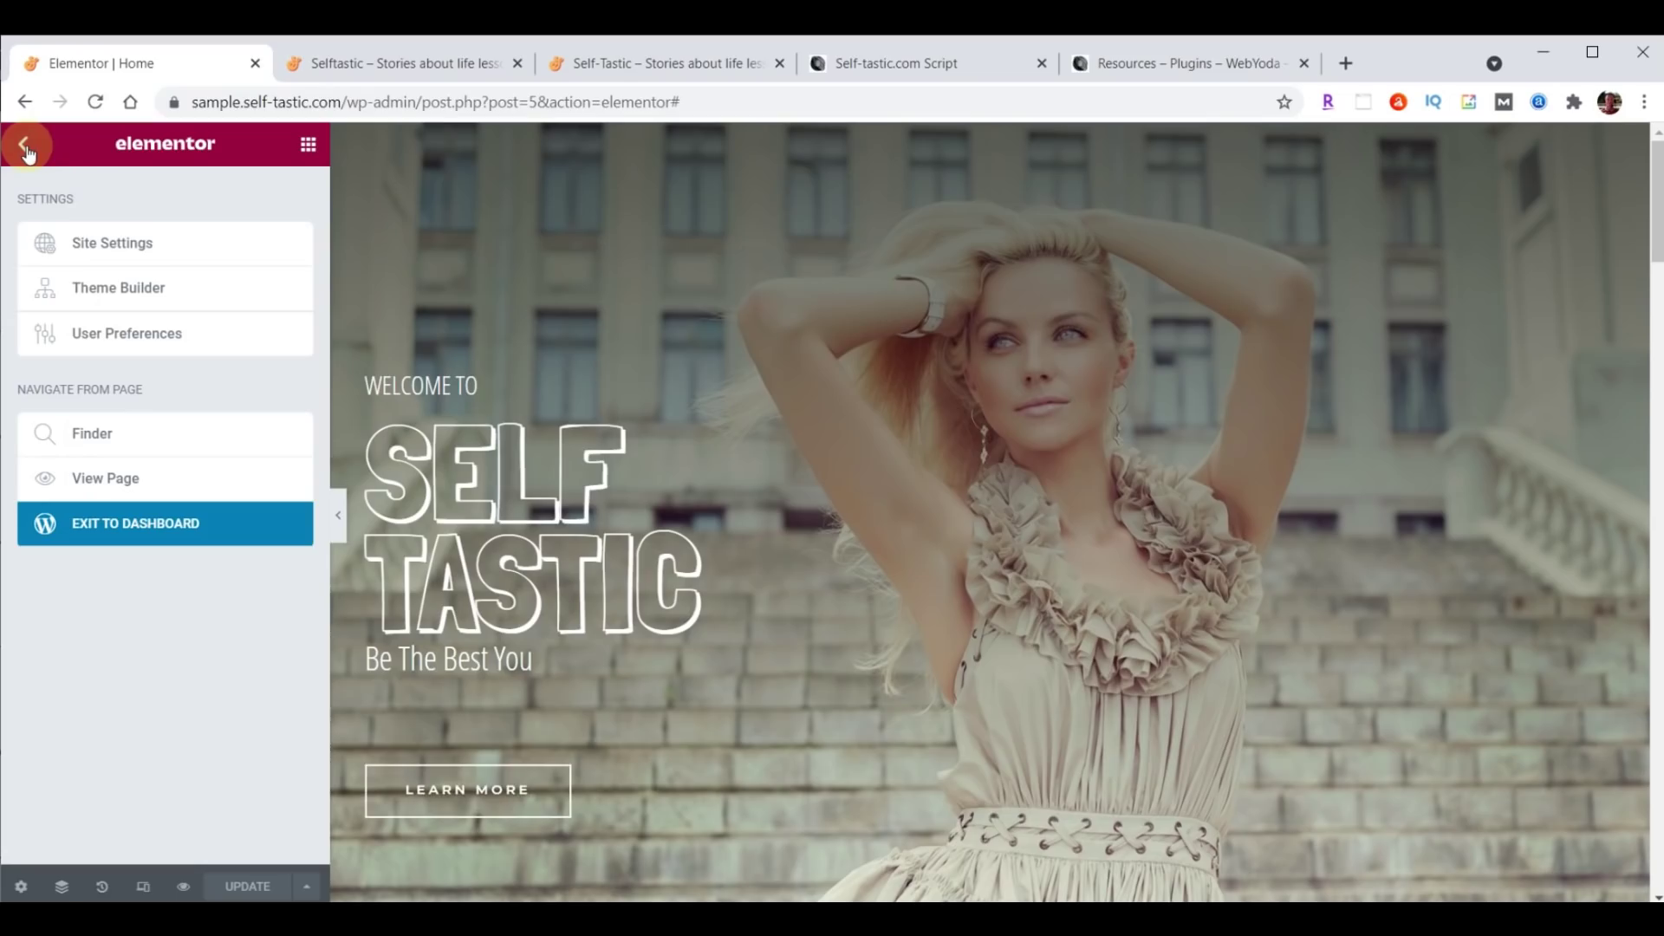
click(136, 535)
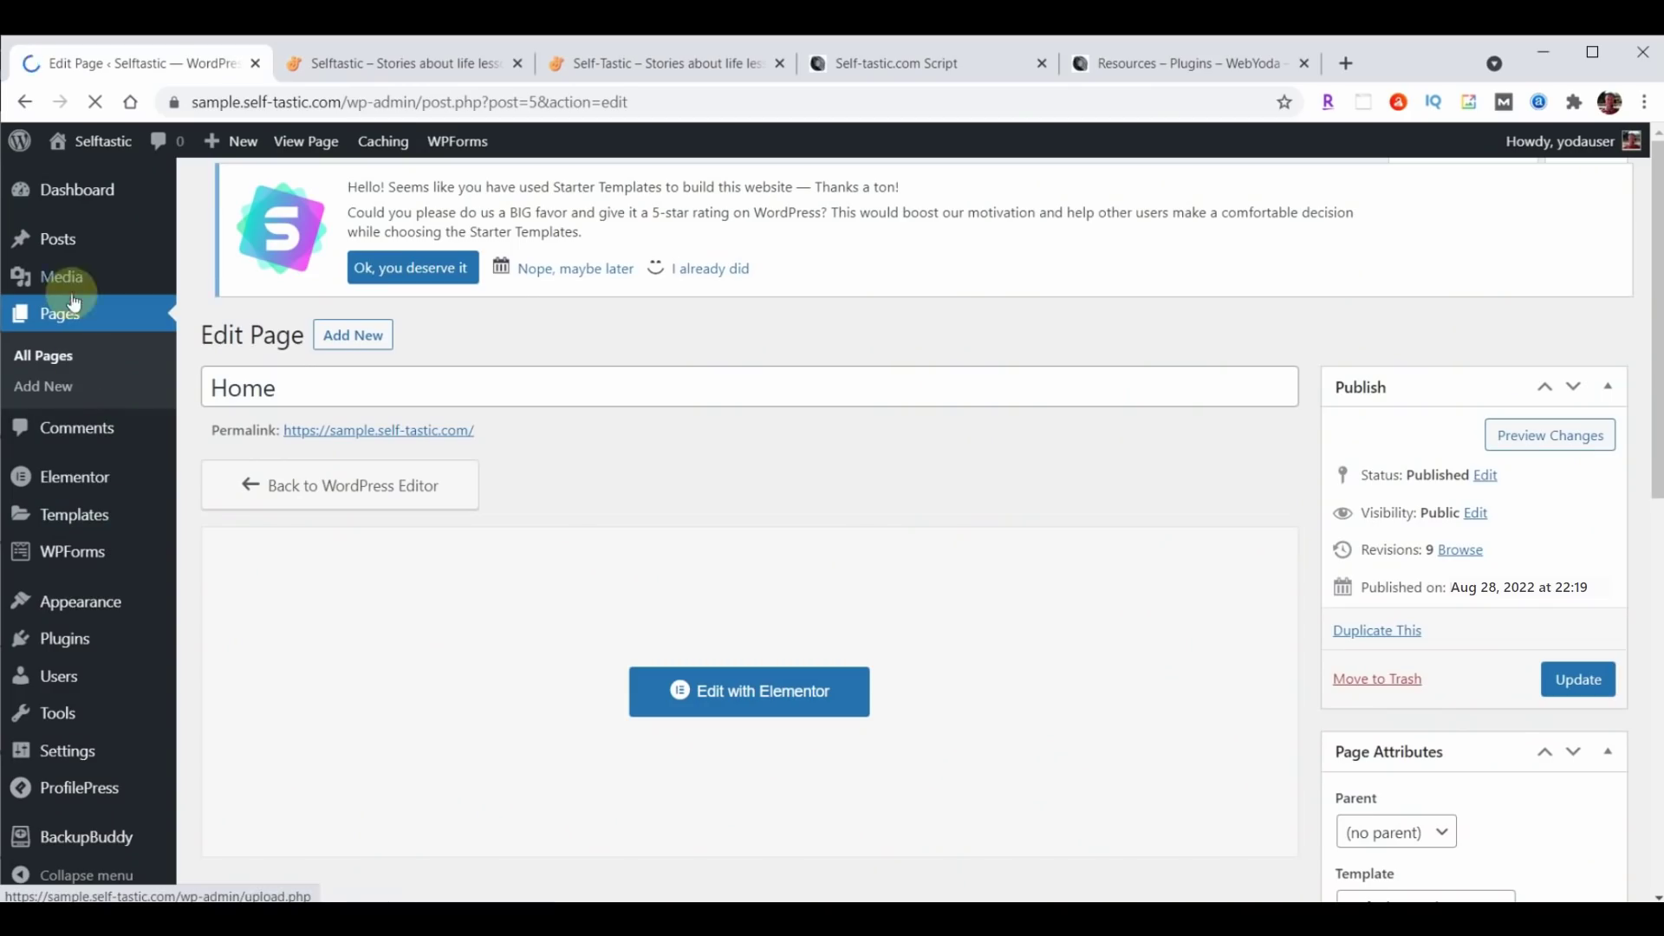
mouse_move(65, 279)
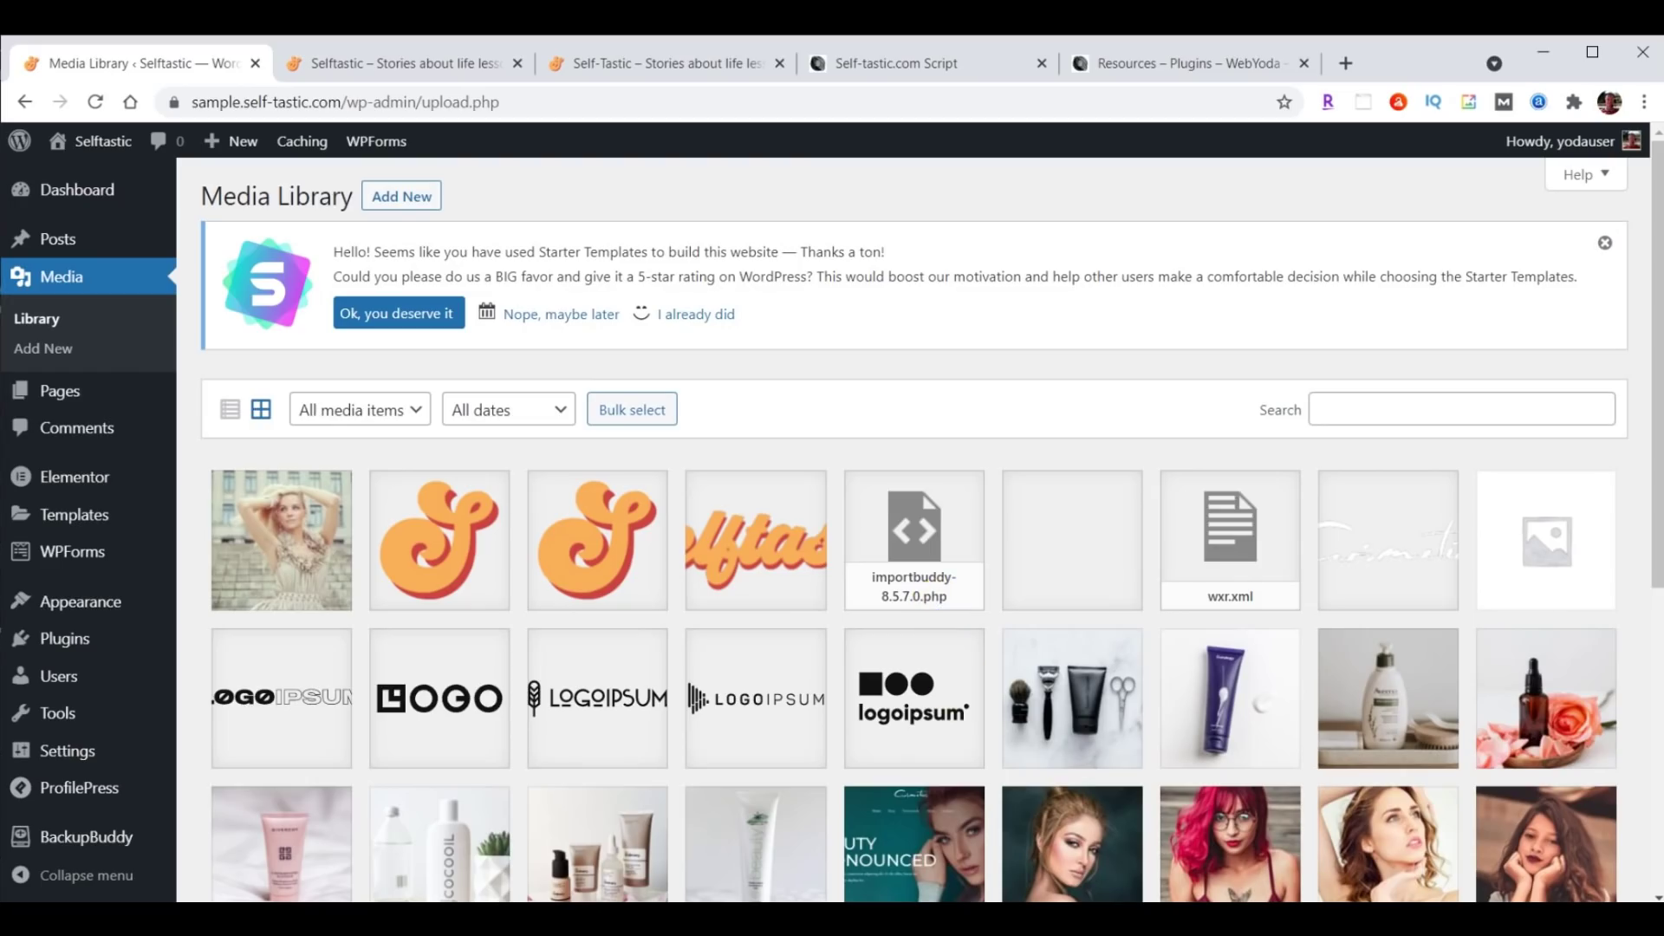
Drag intro-selftastic.mp4 from the content folder onto the Media Library to upload it.
key(alt+Tab)
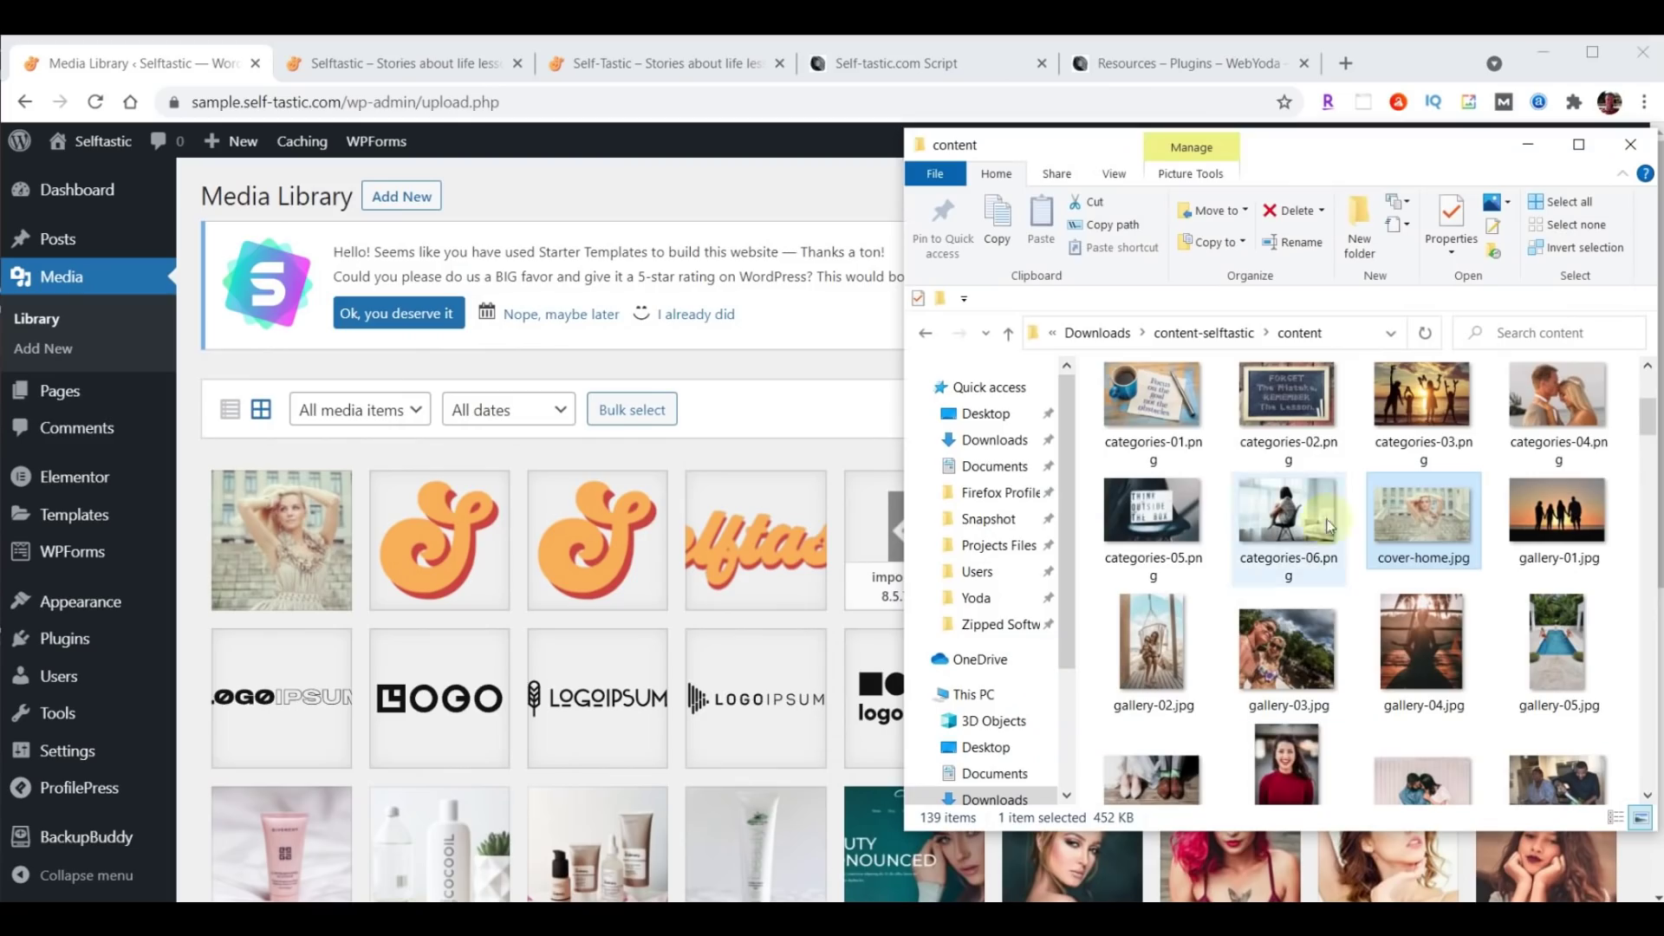
scroll(1467, 439, down, 10)
scroll(1473, 442, down, 5)
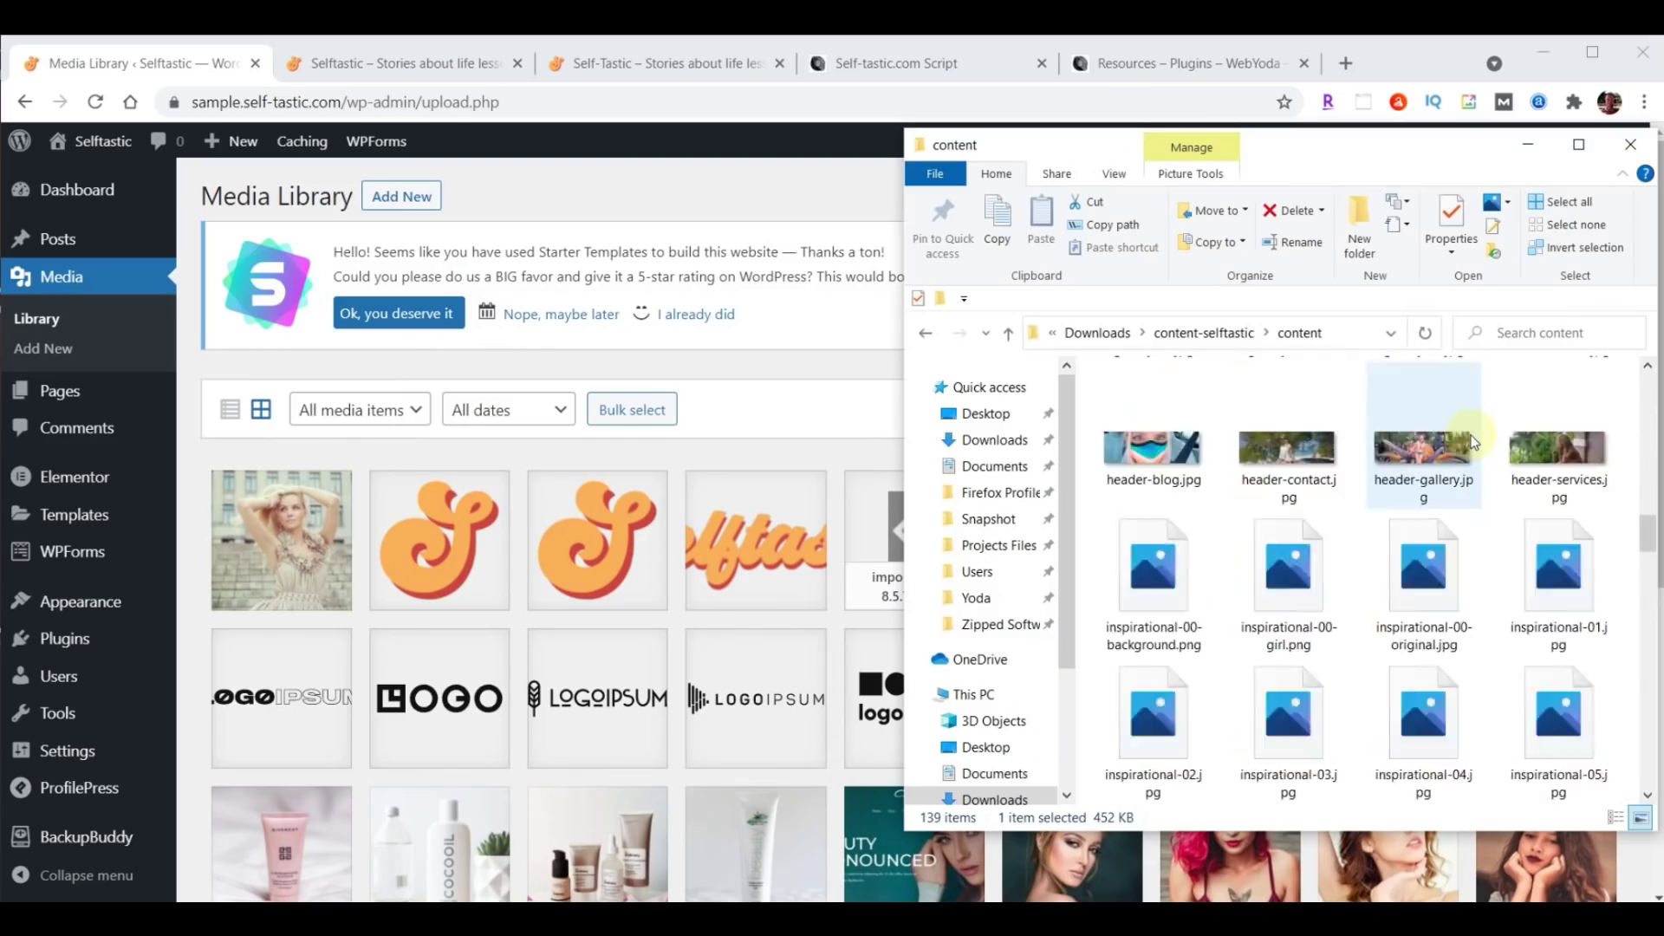
drag(1556, 559, 589, 584)
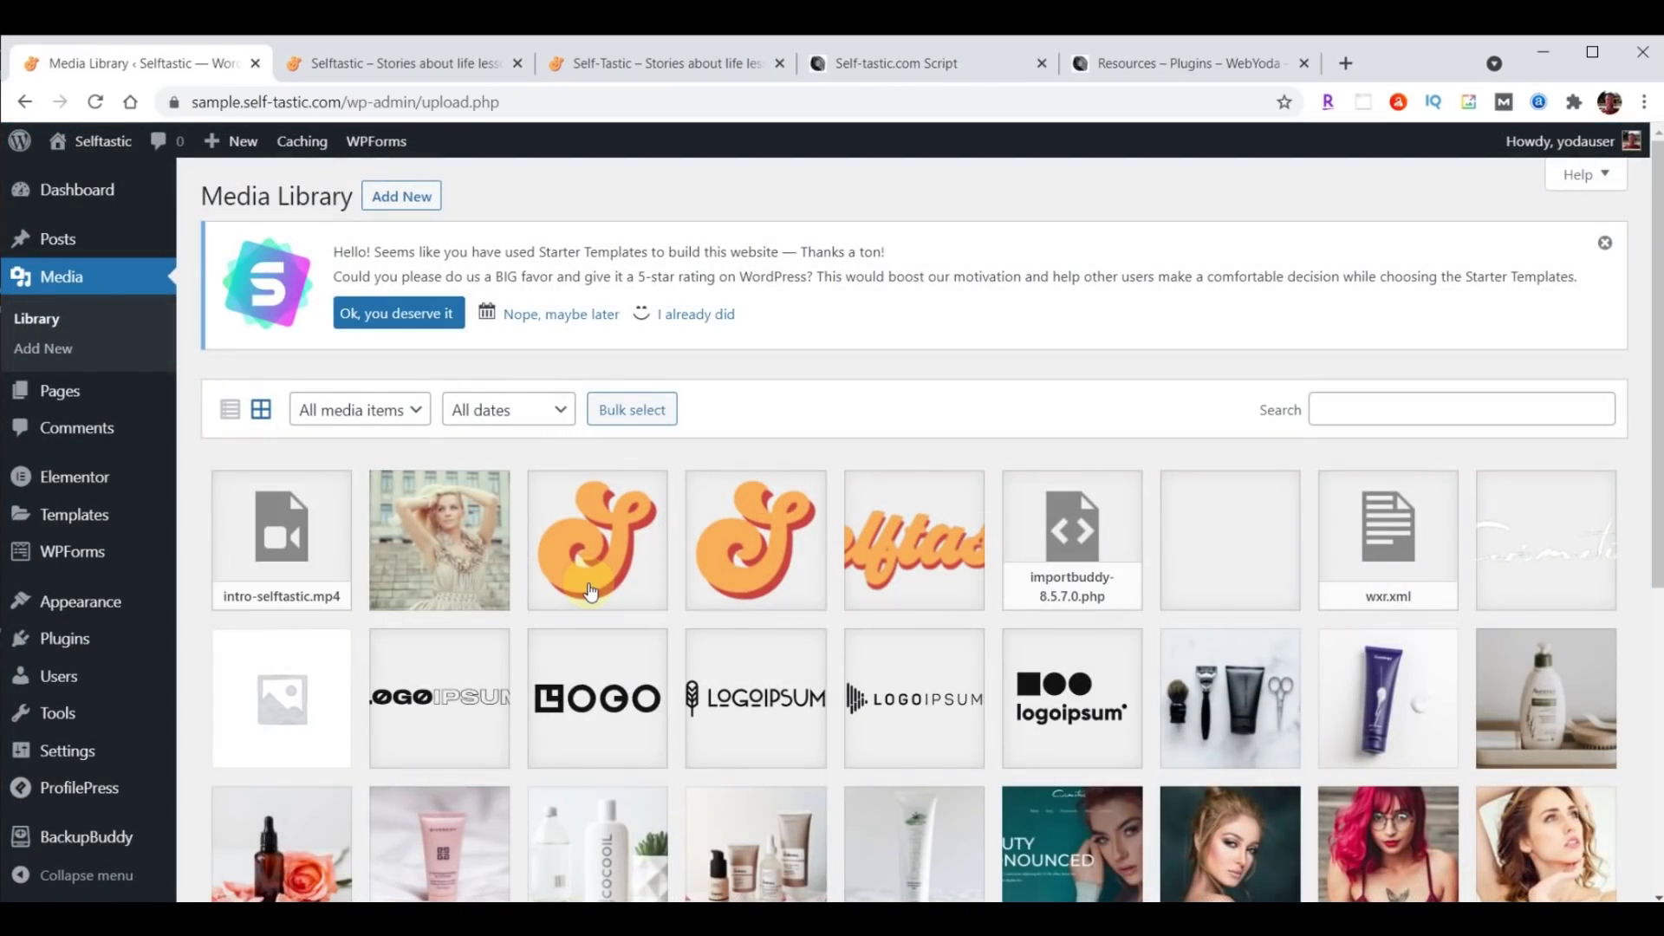
Copy the intro-selftastic.mp4 URL from its attachment details, then go to the Pages list.
click(294, 542)
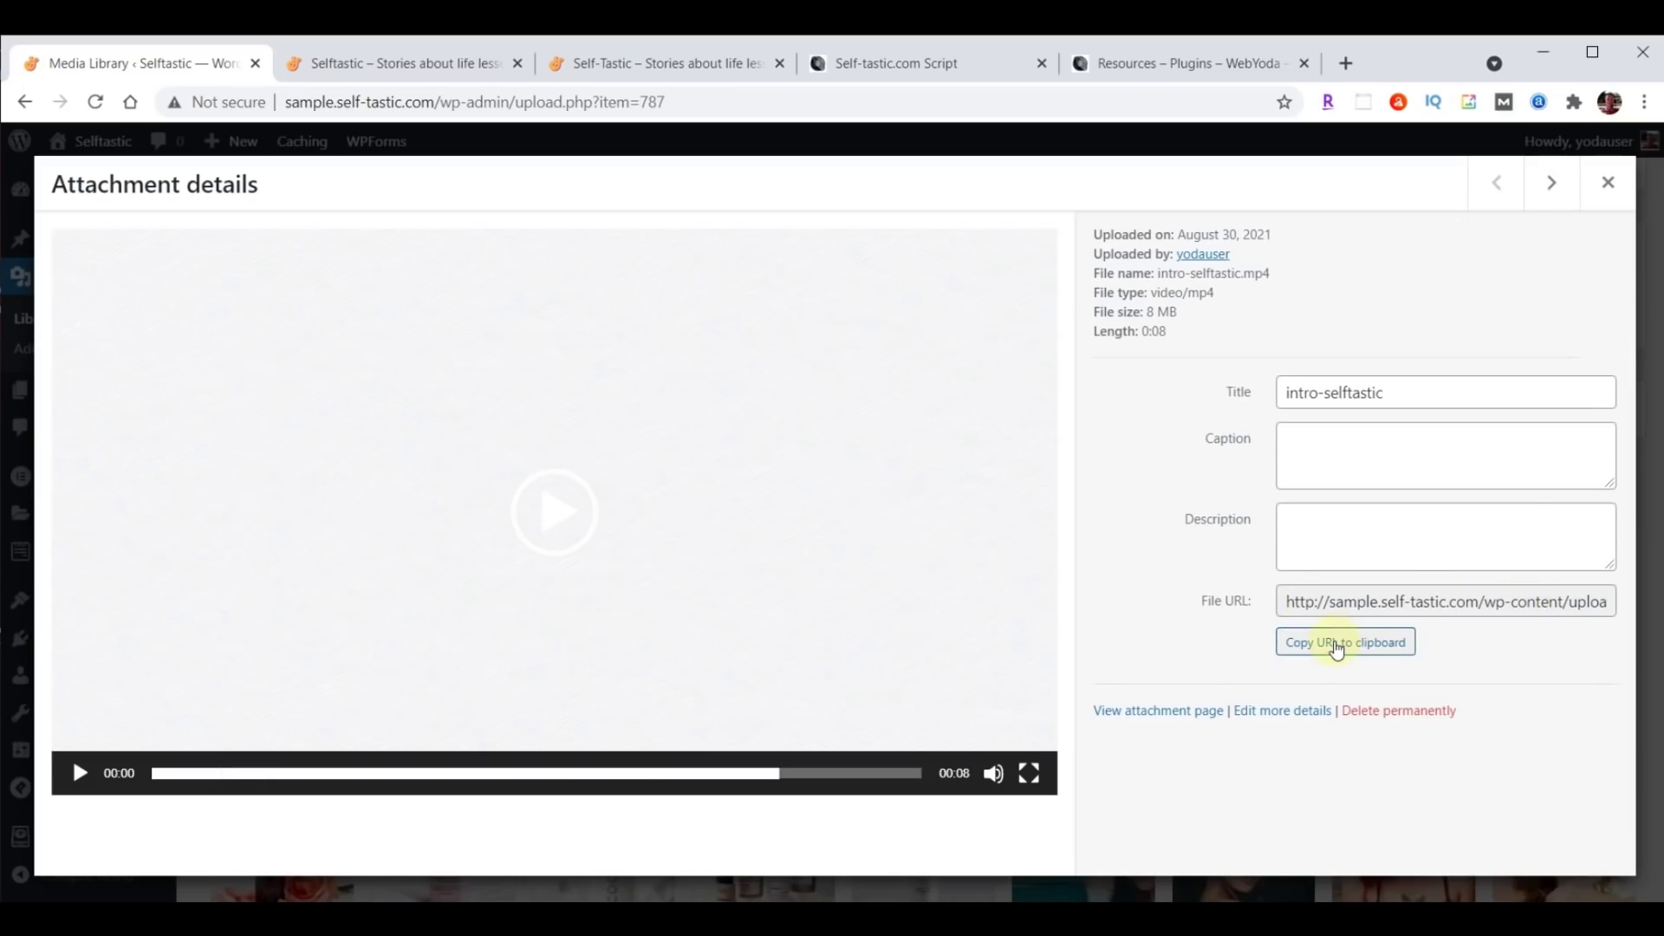
click(1337, 646)
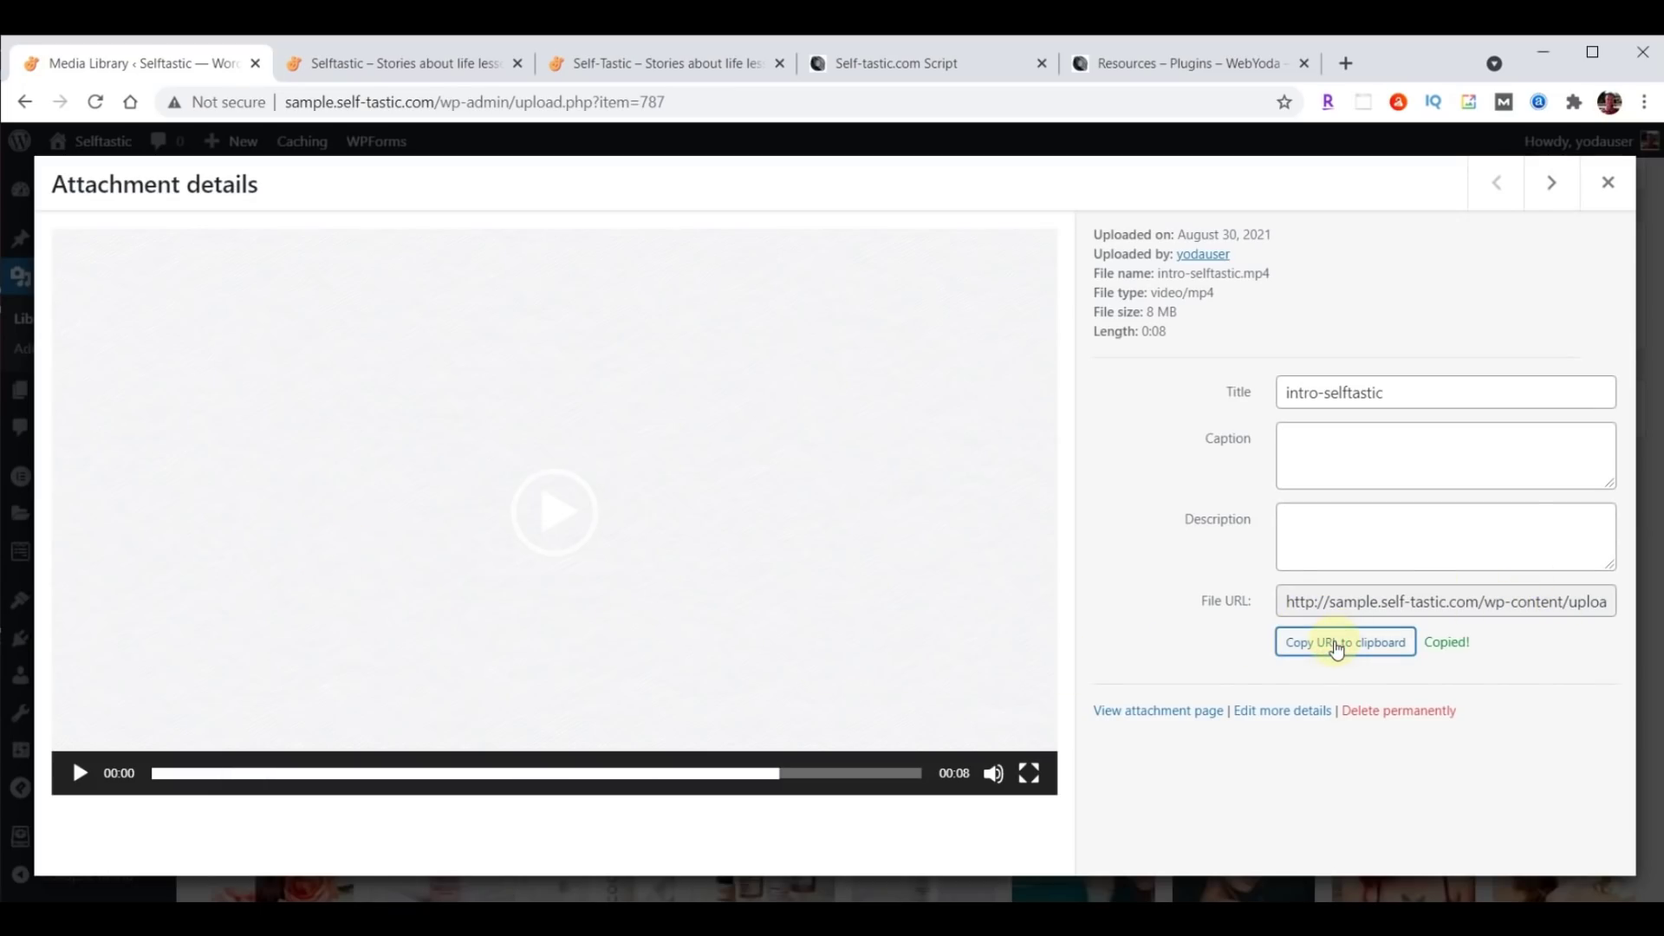
click(1612, 185)
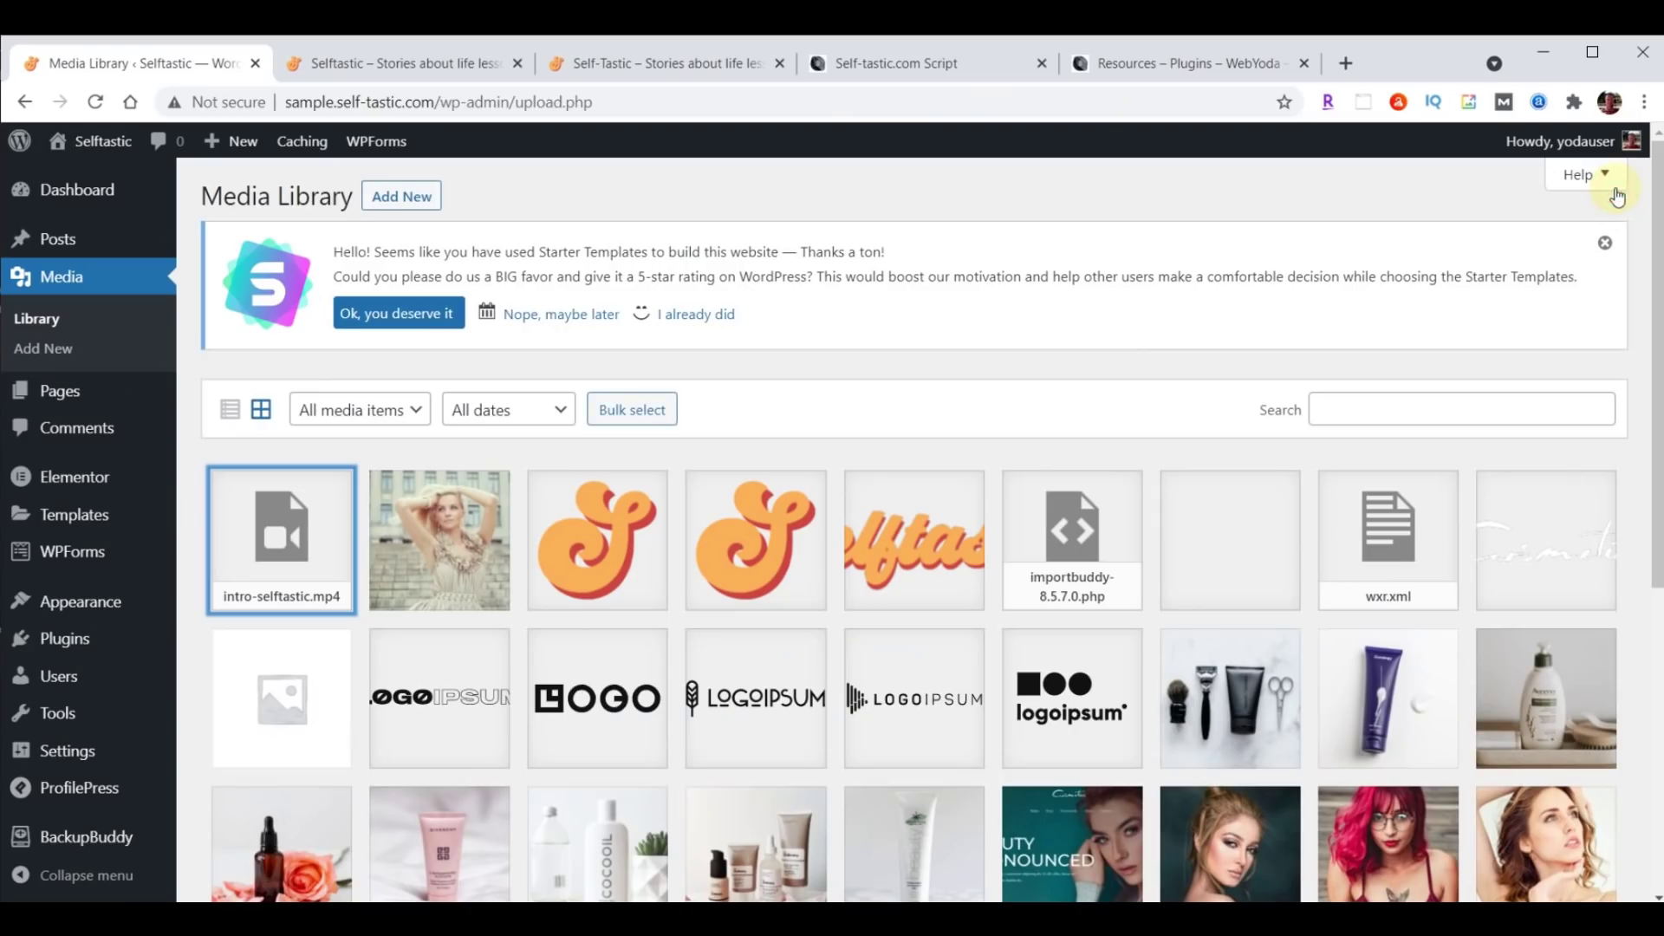
click(58, 396)
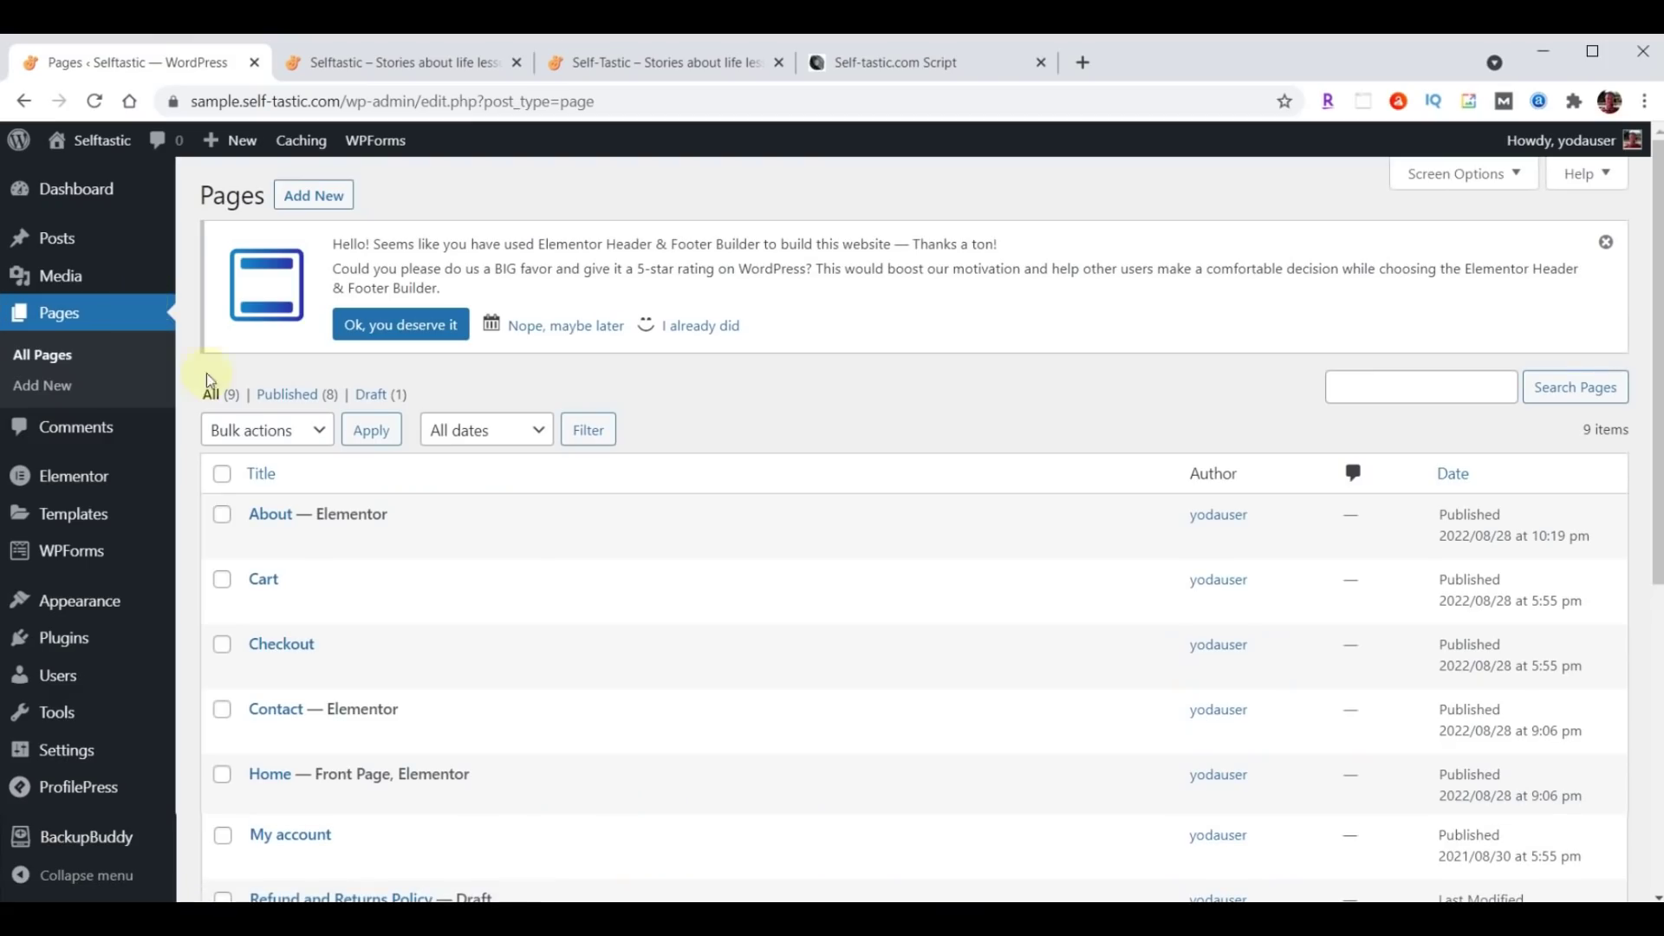
Give the Home hero section a video background from the pasted intro-selftastic.mp4 URL, playing once.
click(604, 801)
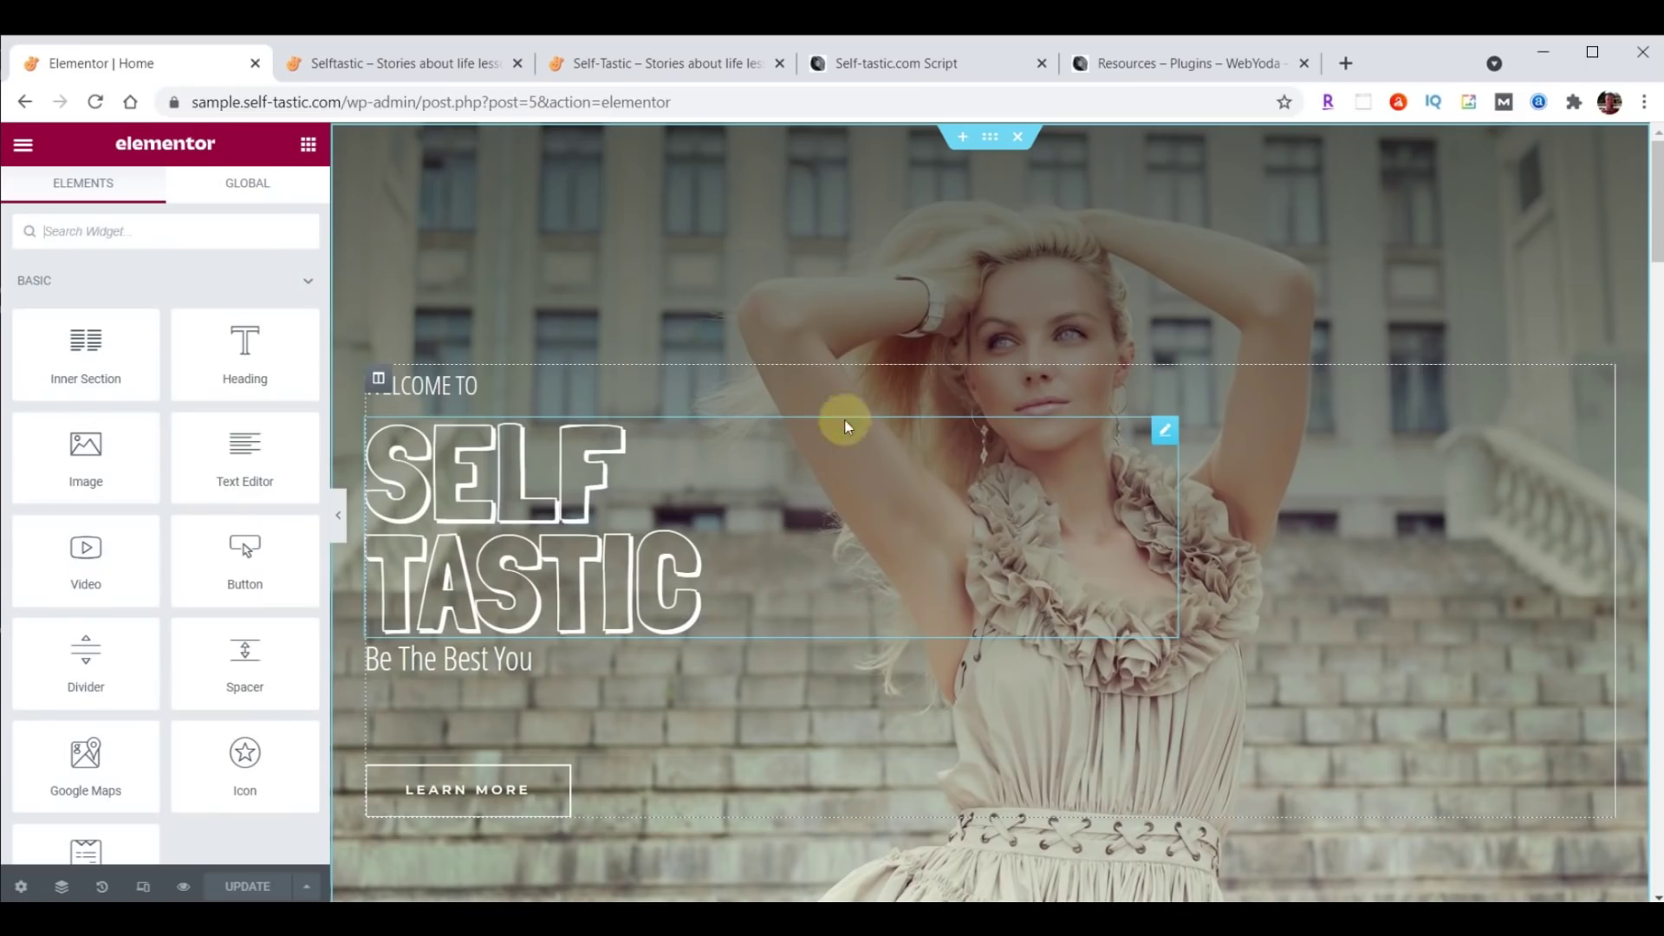
click(991, 139)
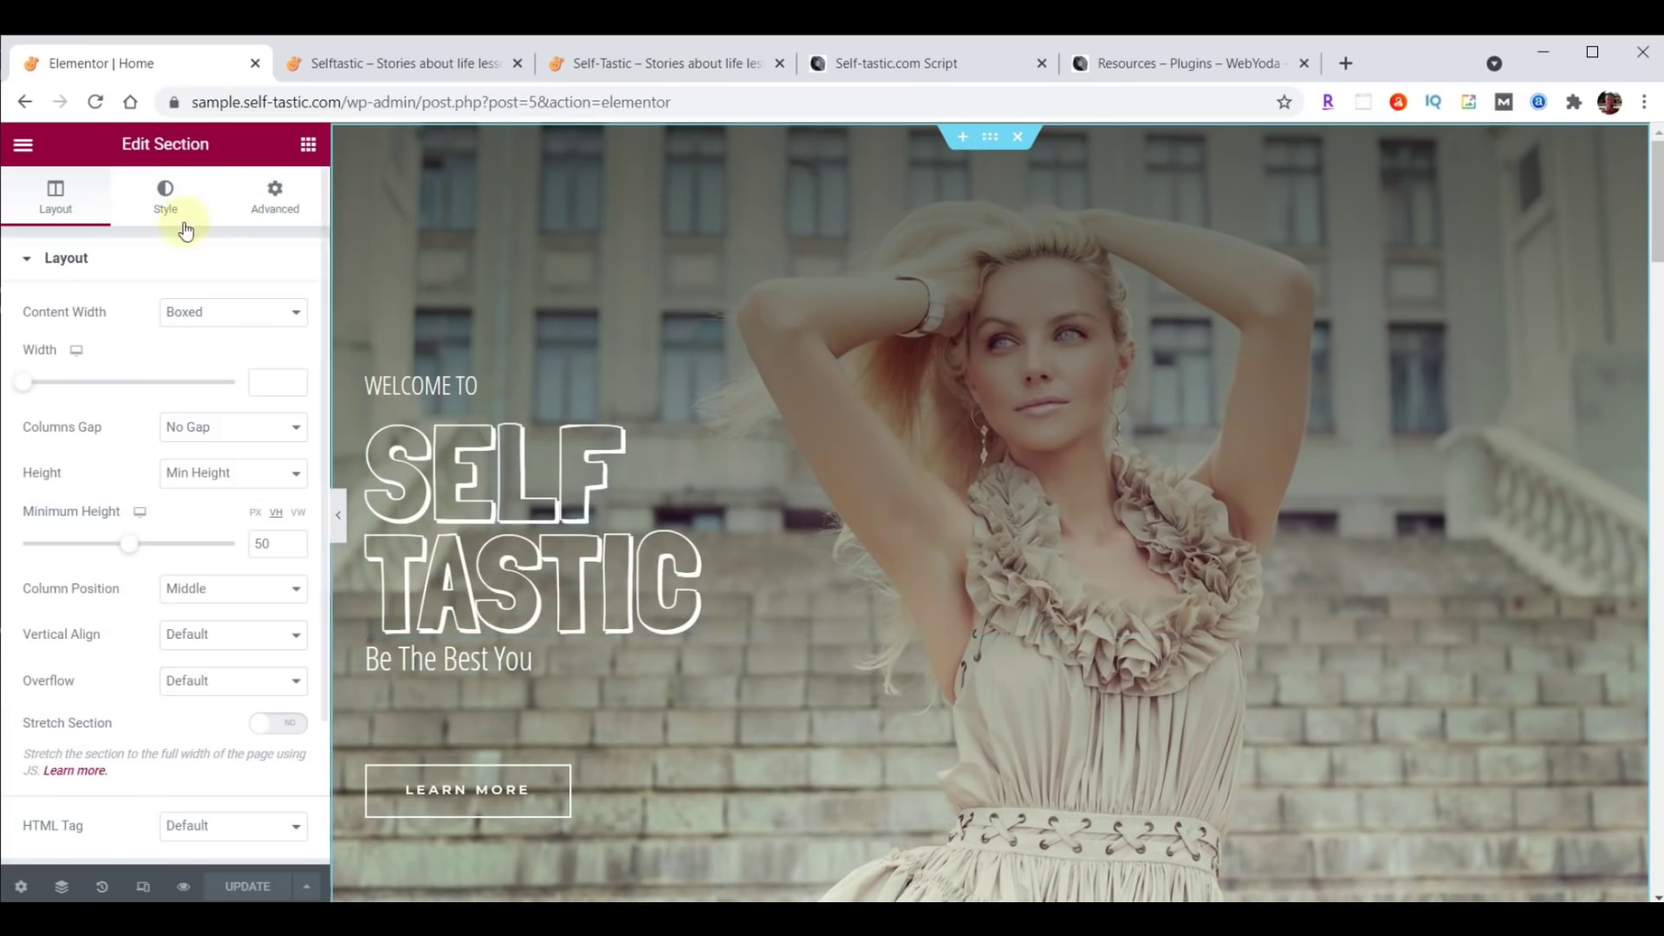
click(165, 197)
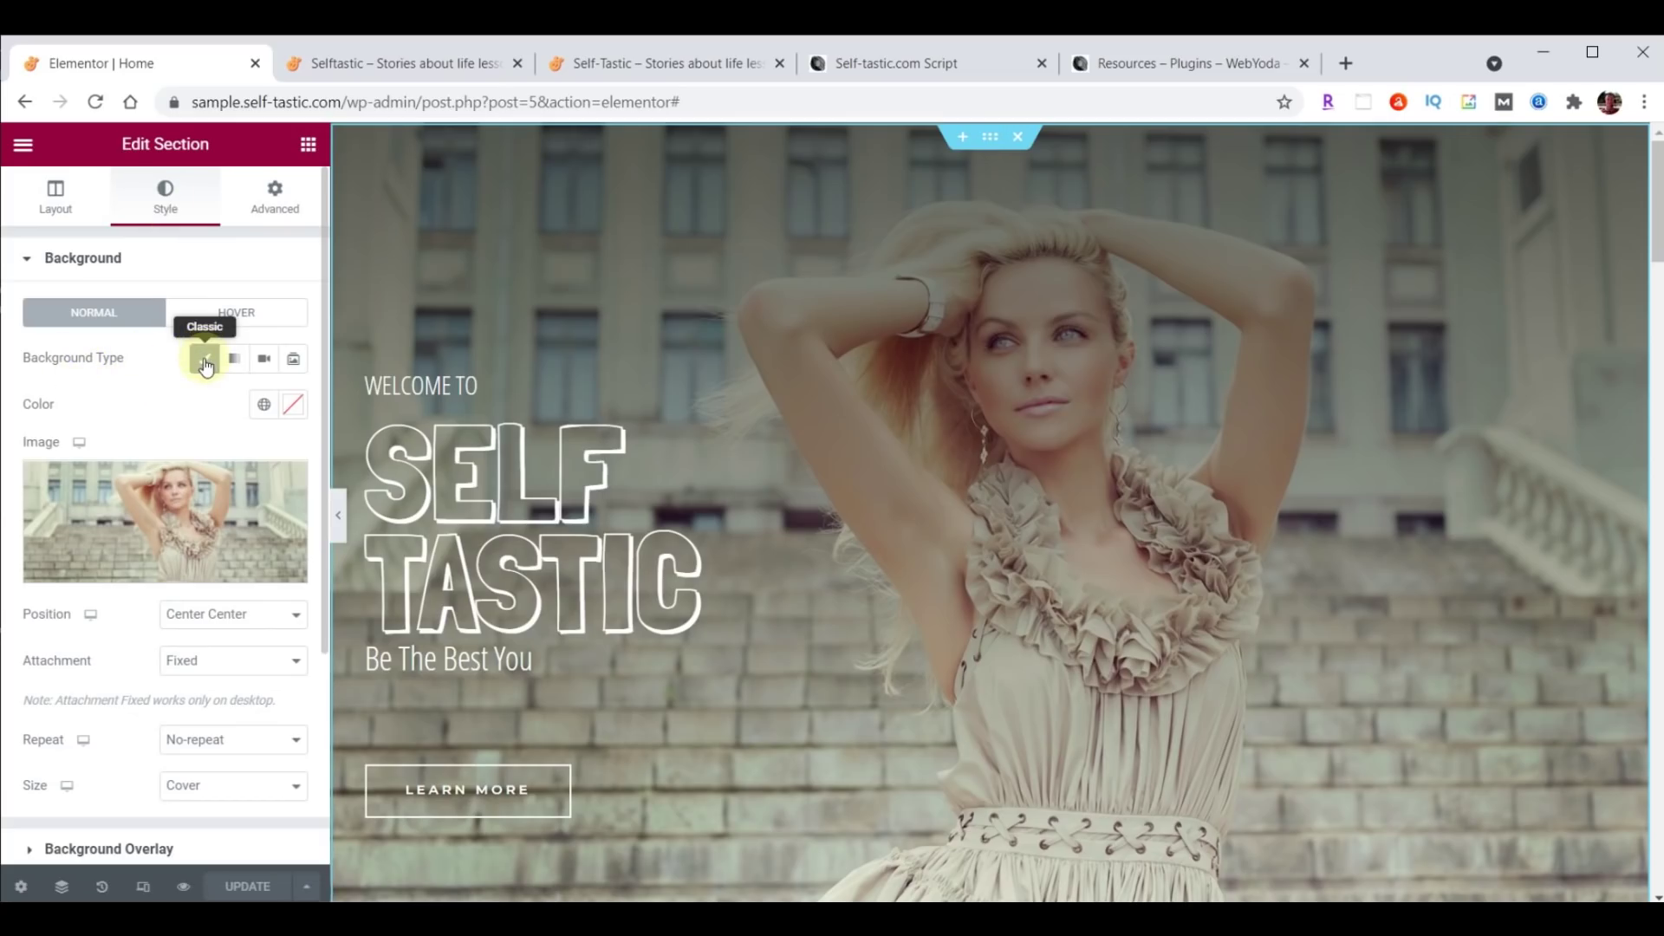
click(263, 360)
click(134, 424)
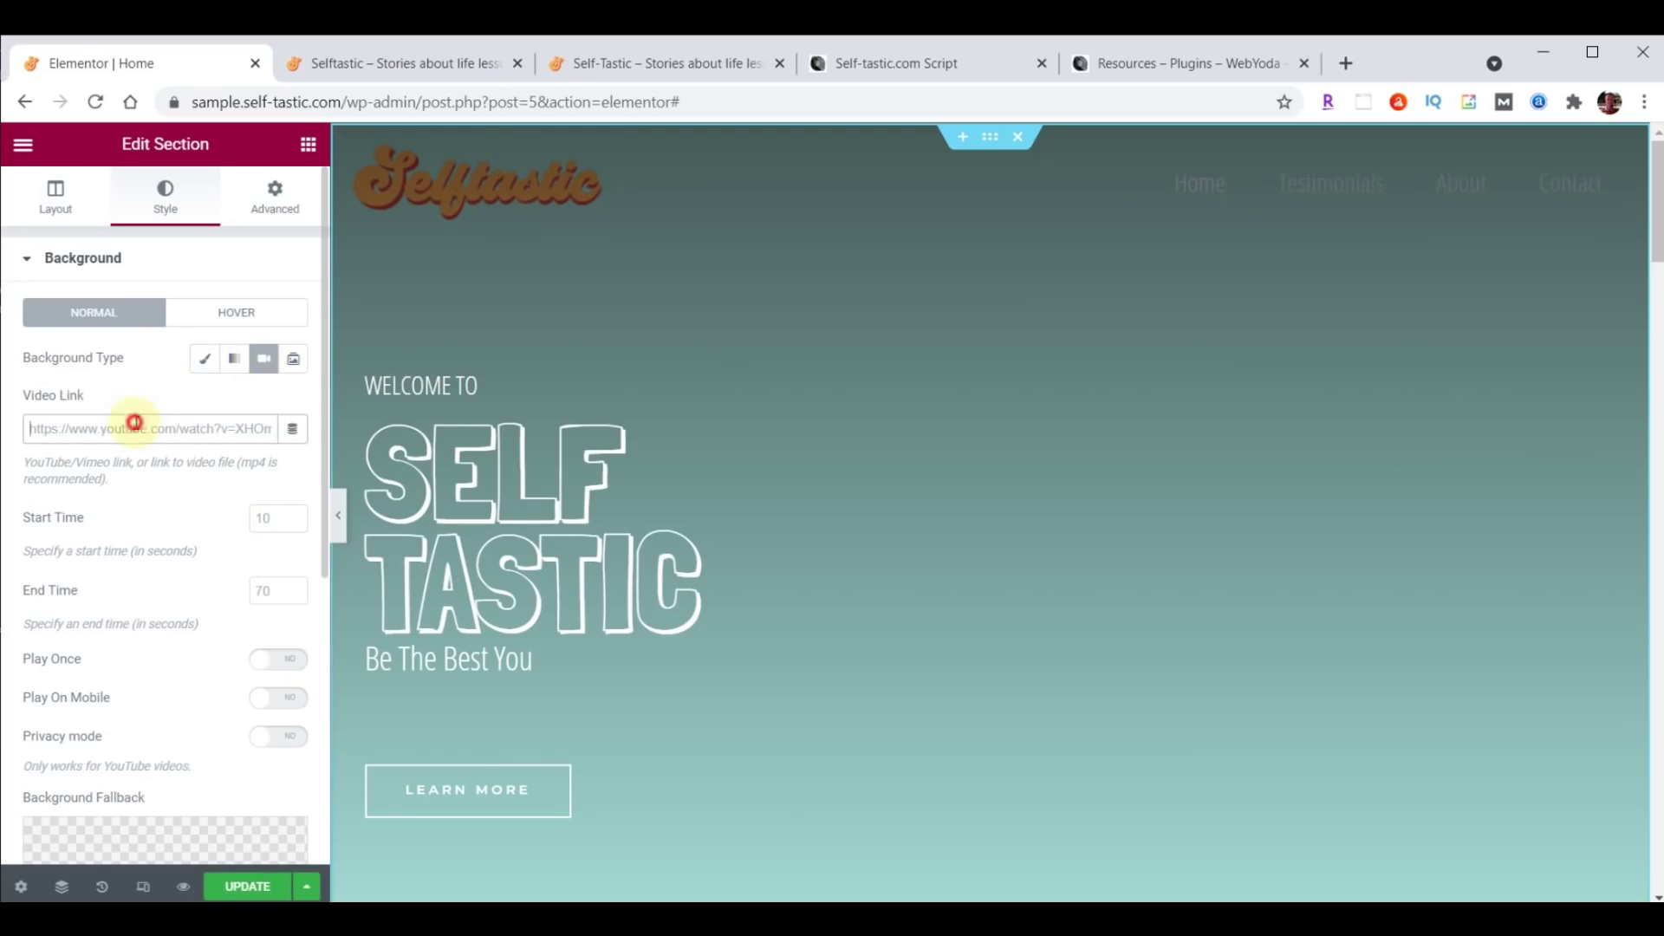
key(ctrl+v)
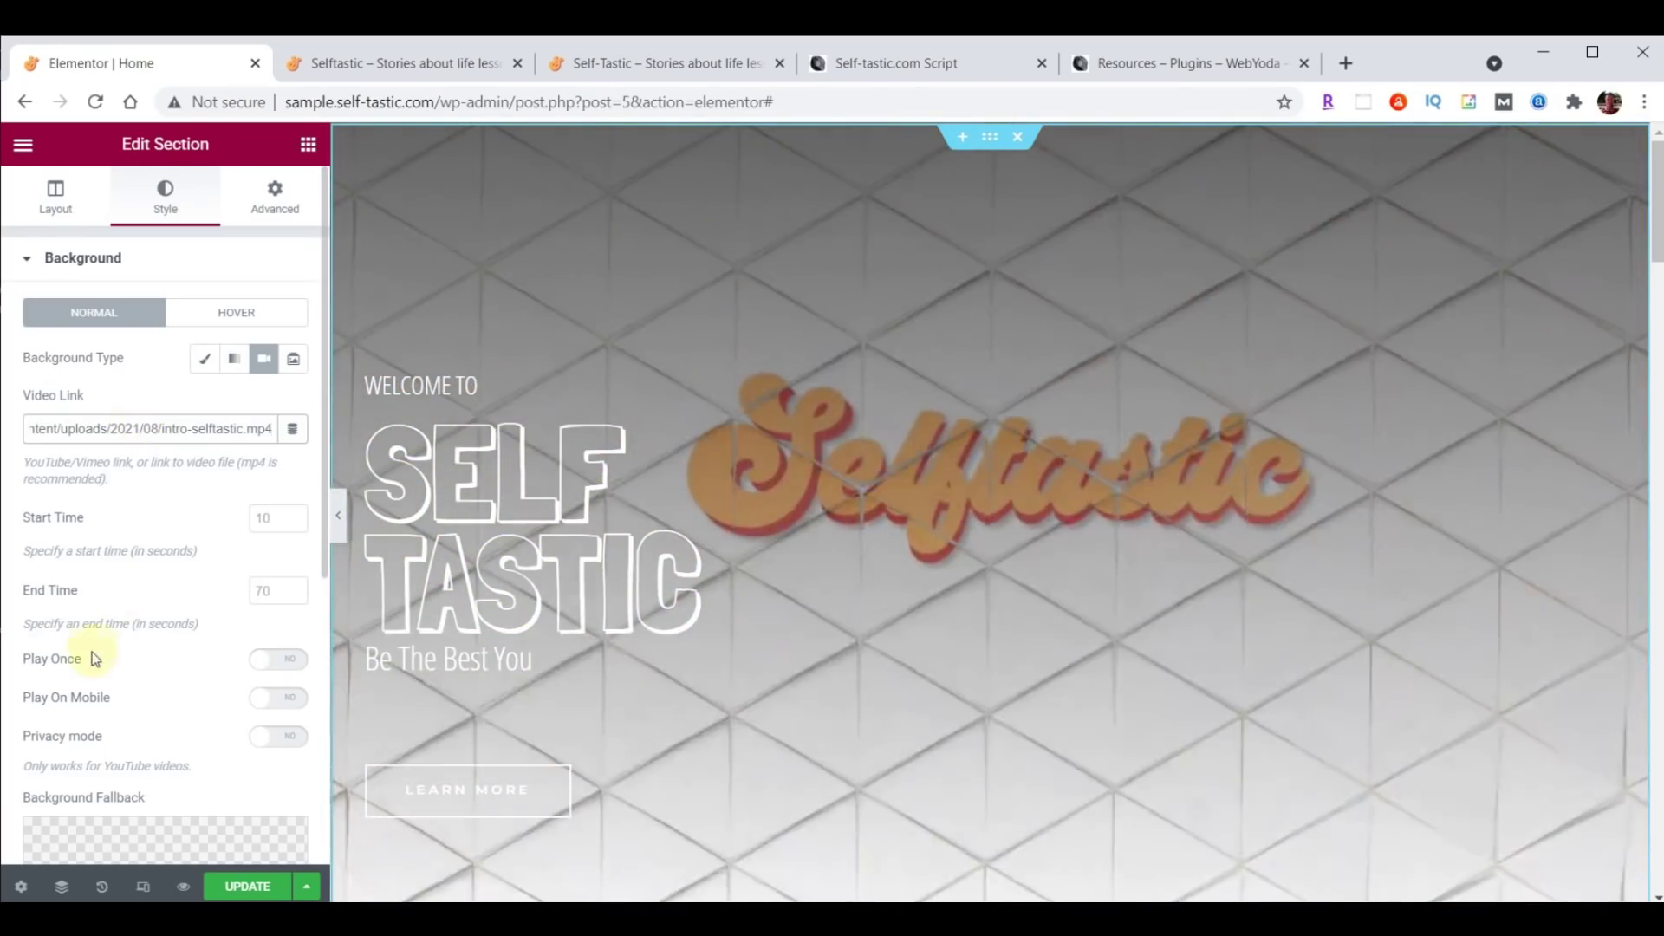
click(286, 665)
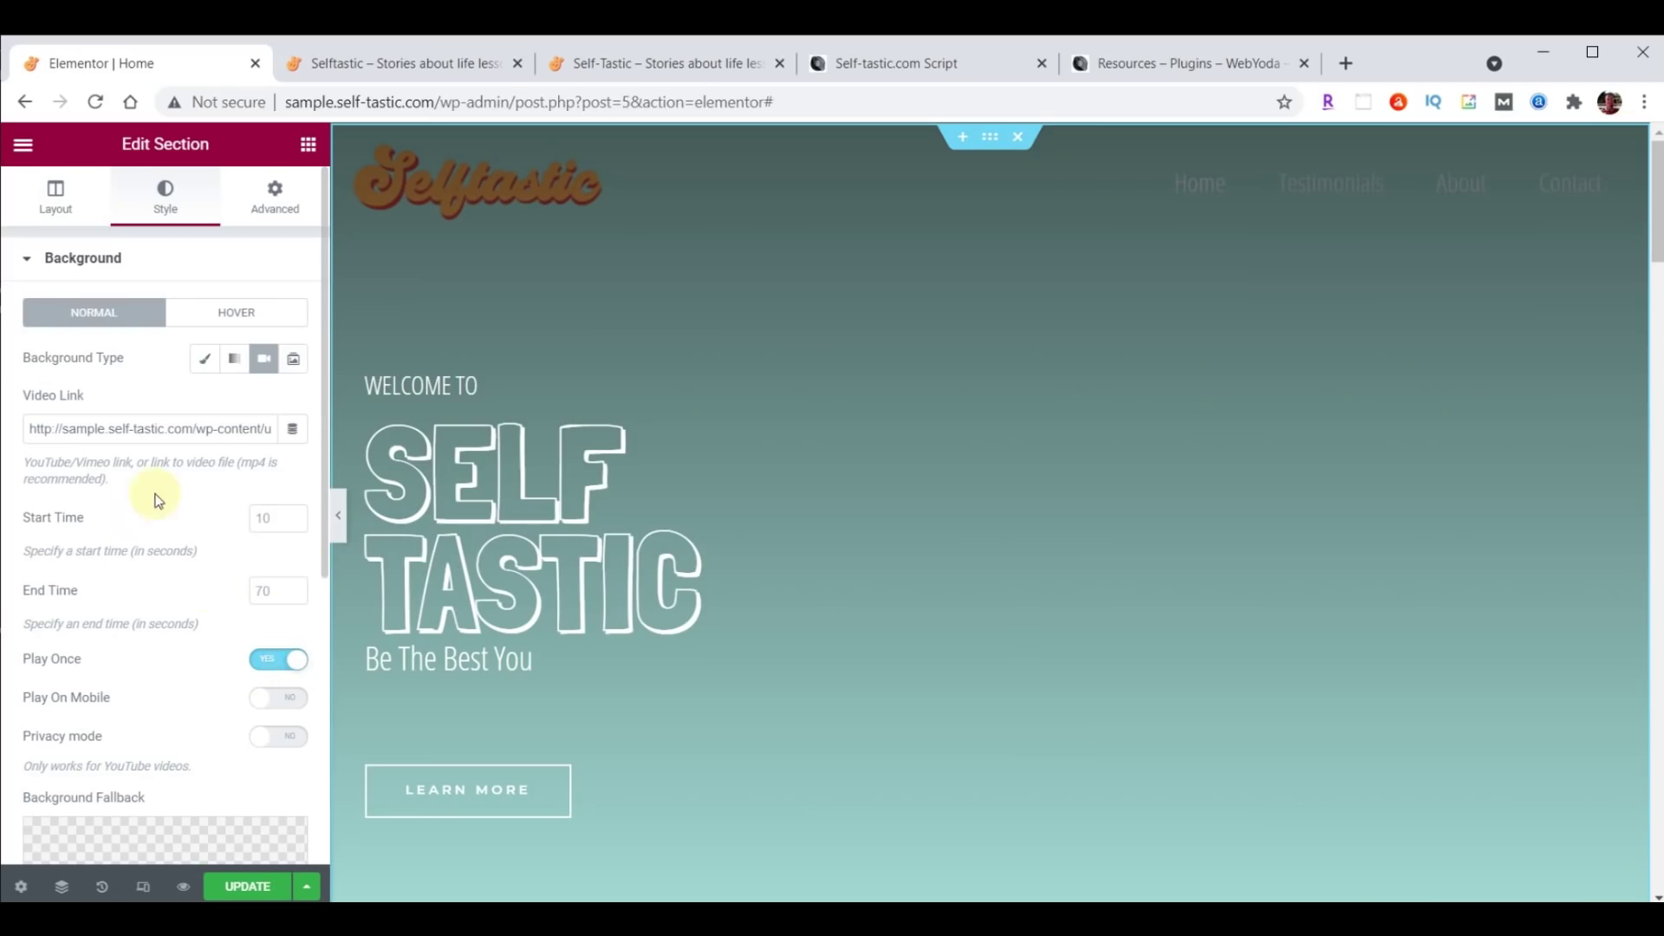
Set cover-home.jpg as the hero's background fallback image and update the Home page.
scroll(169, 481, down, 5)
scroll(174, 491, down, 1)
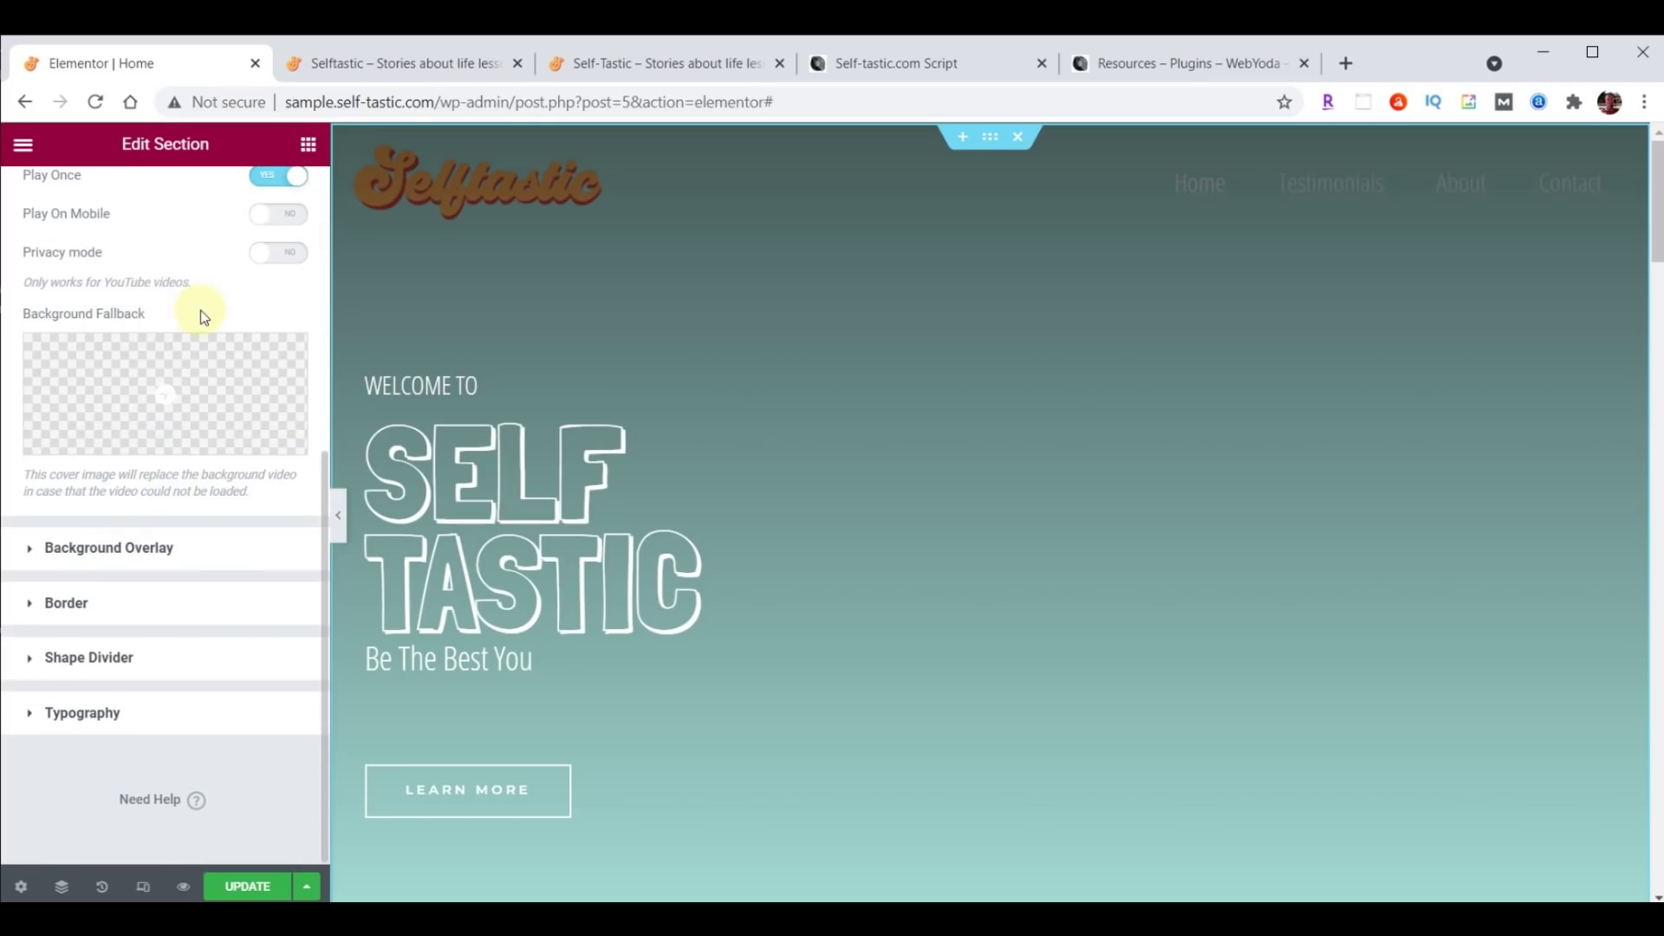
click(165, 392)
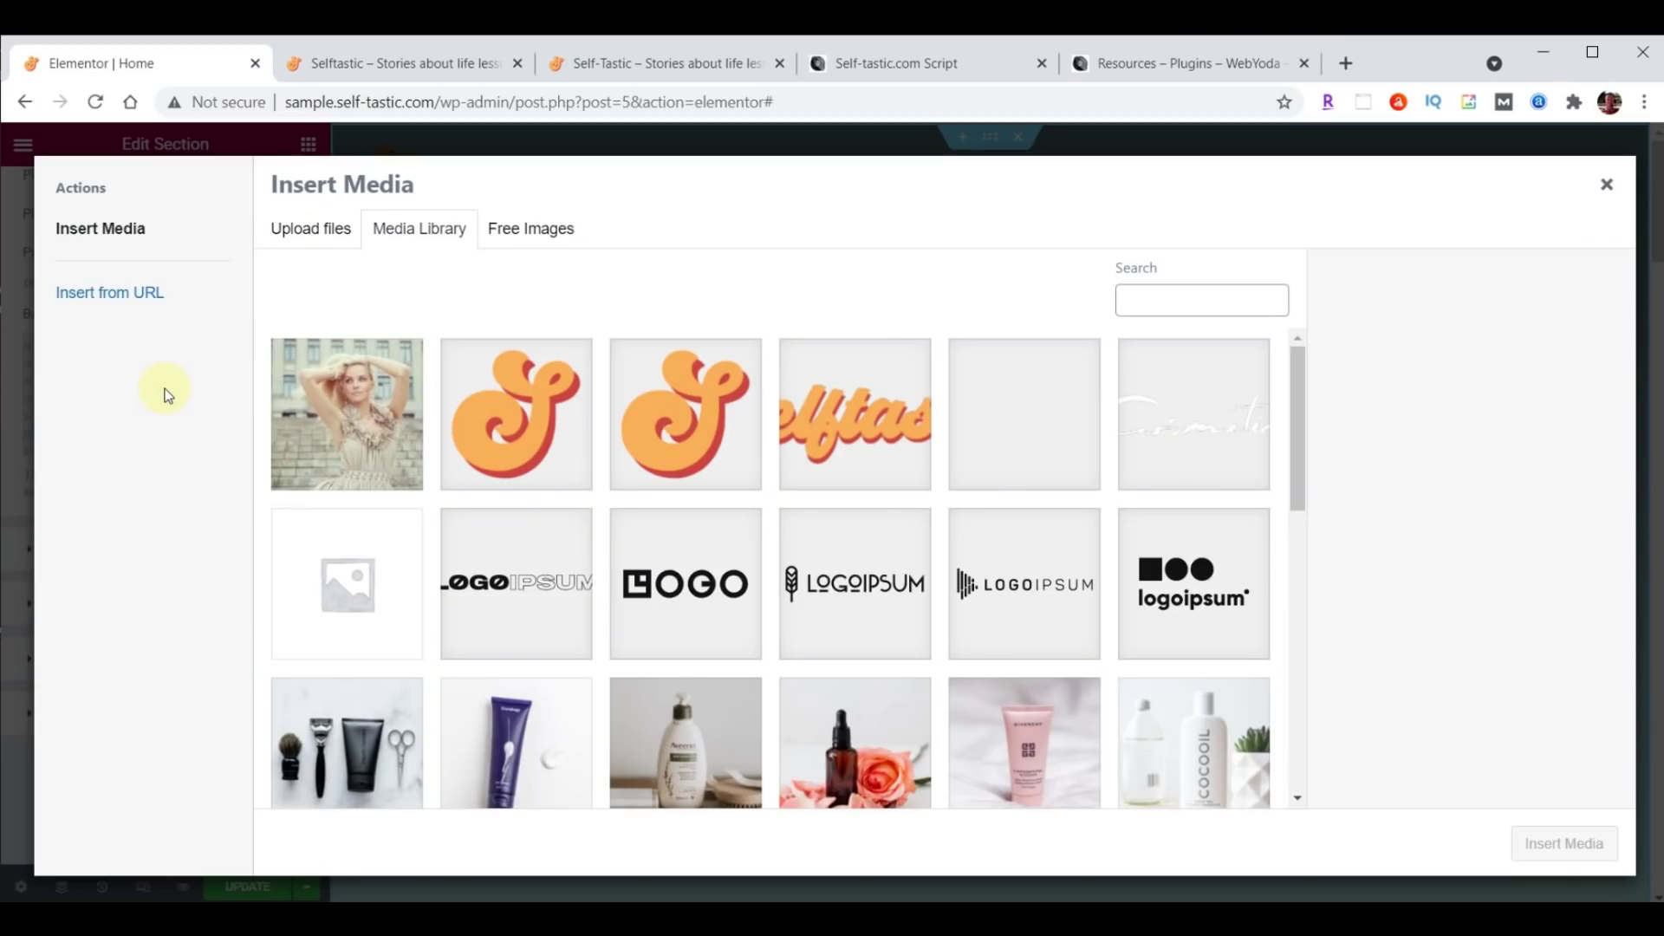
click(367, 421)
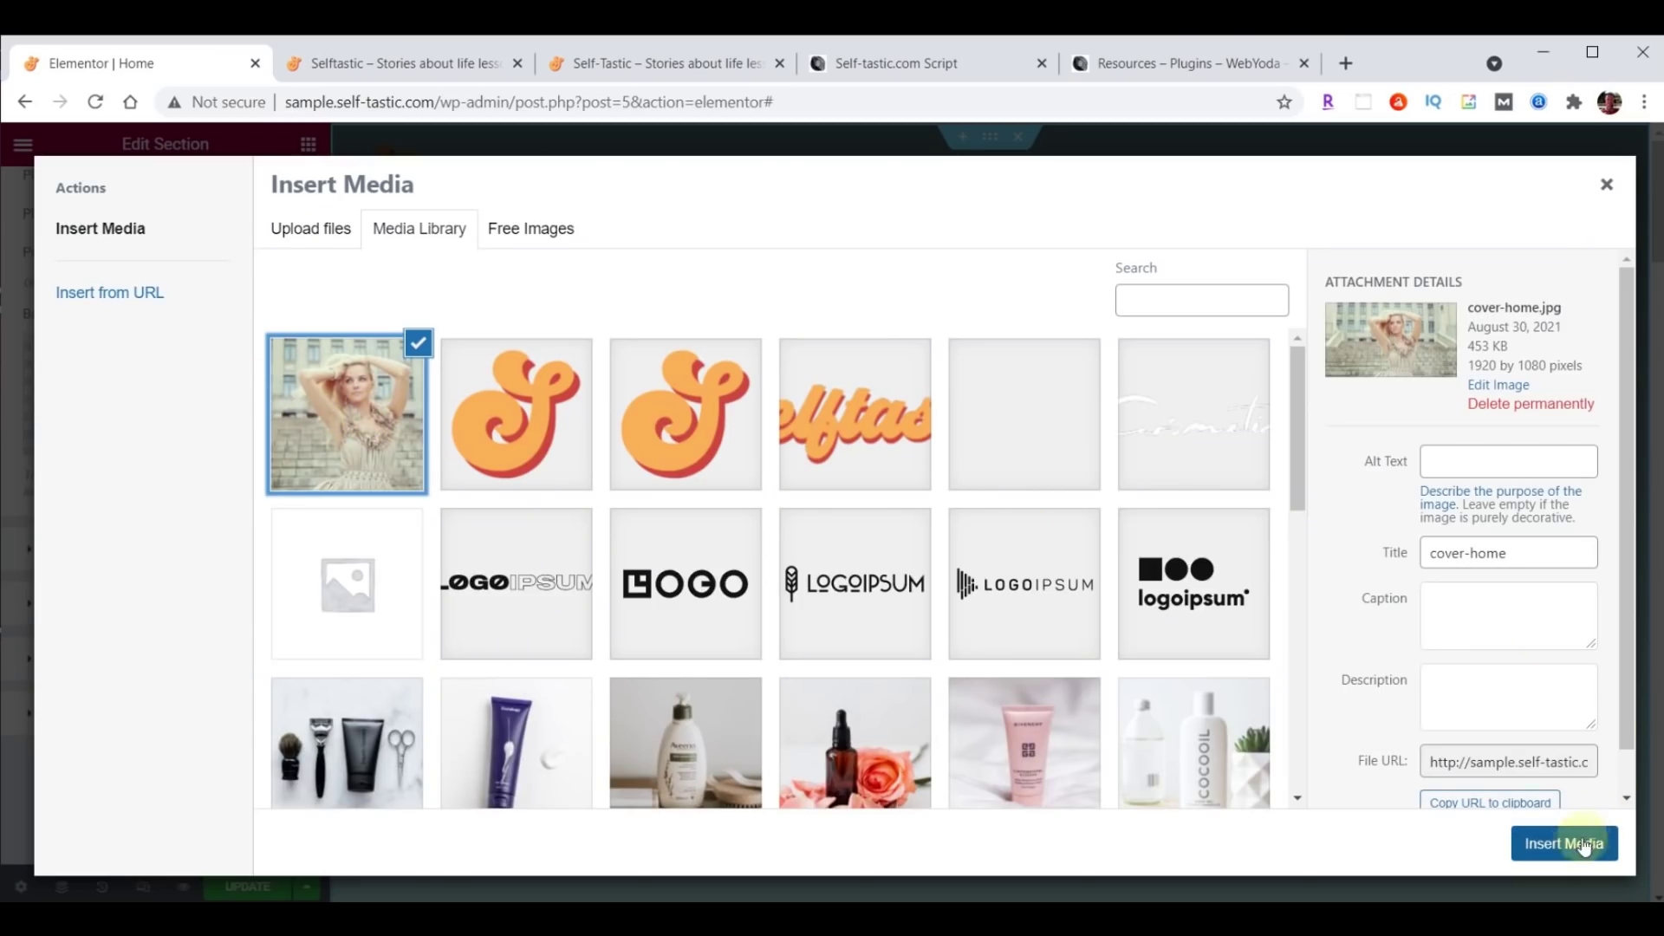
click(1573, 844)
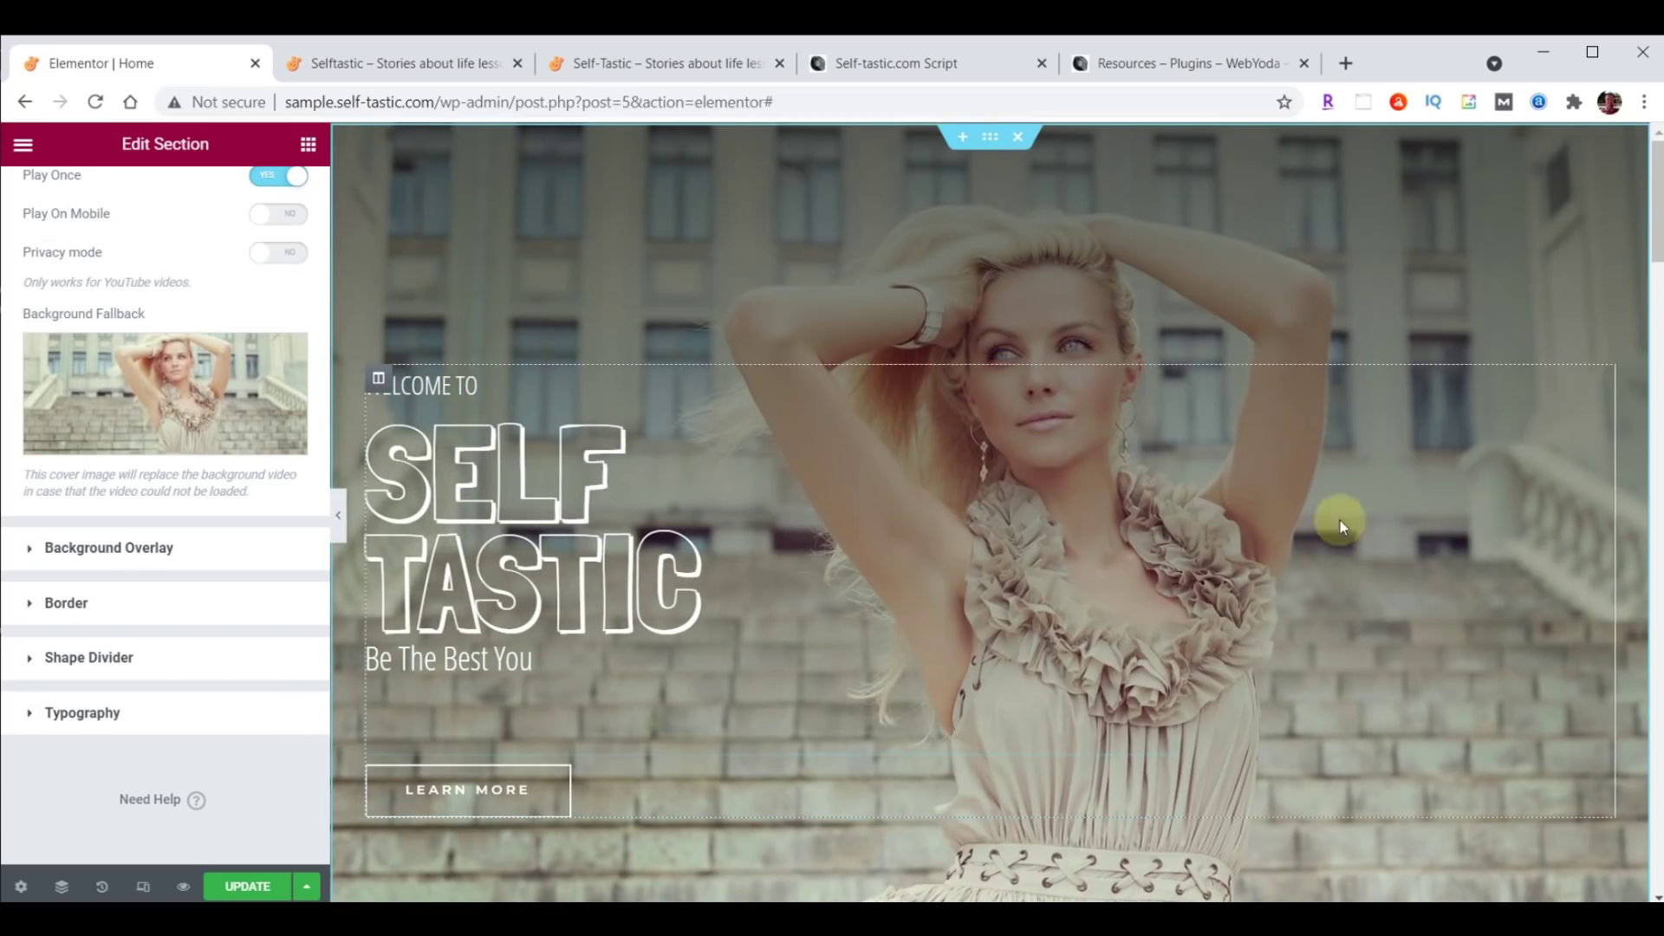
click(247, 885)
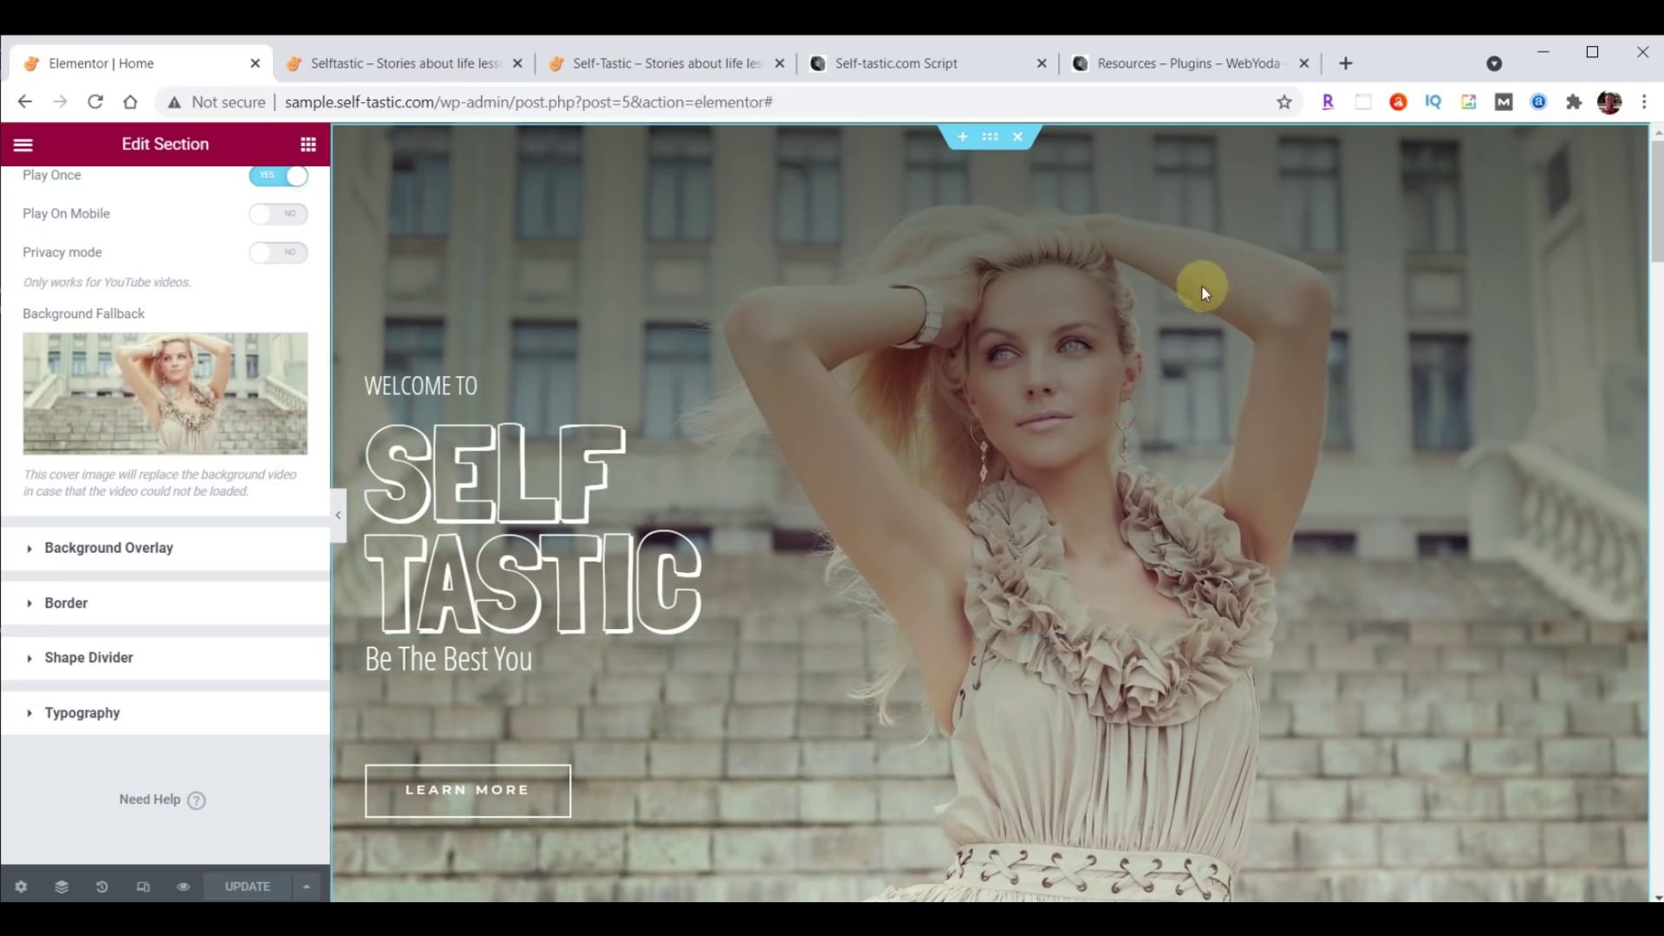
click(481, 67)
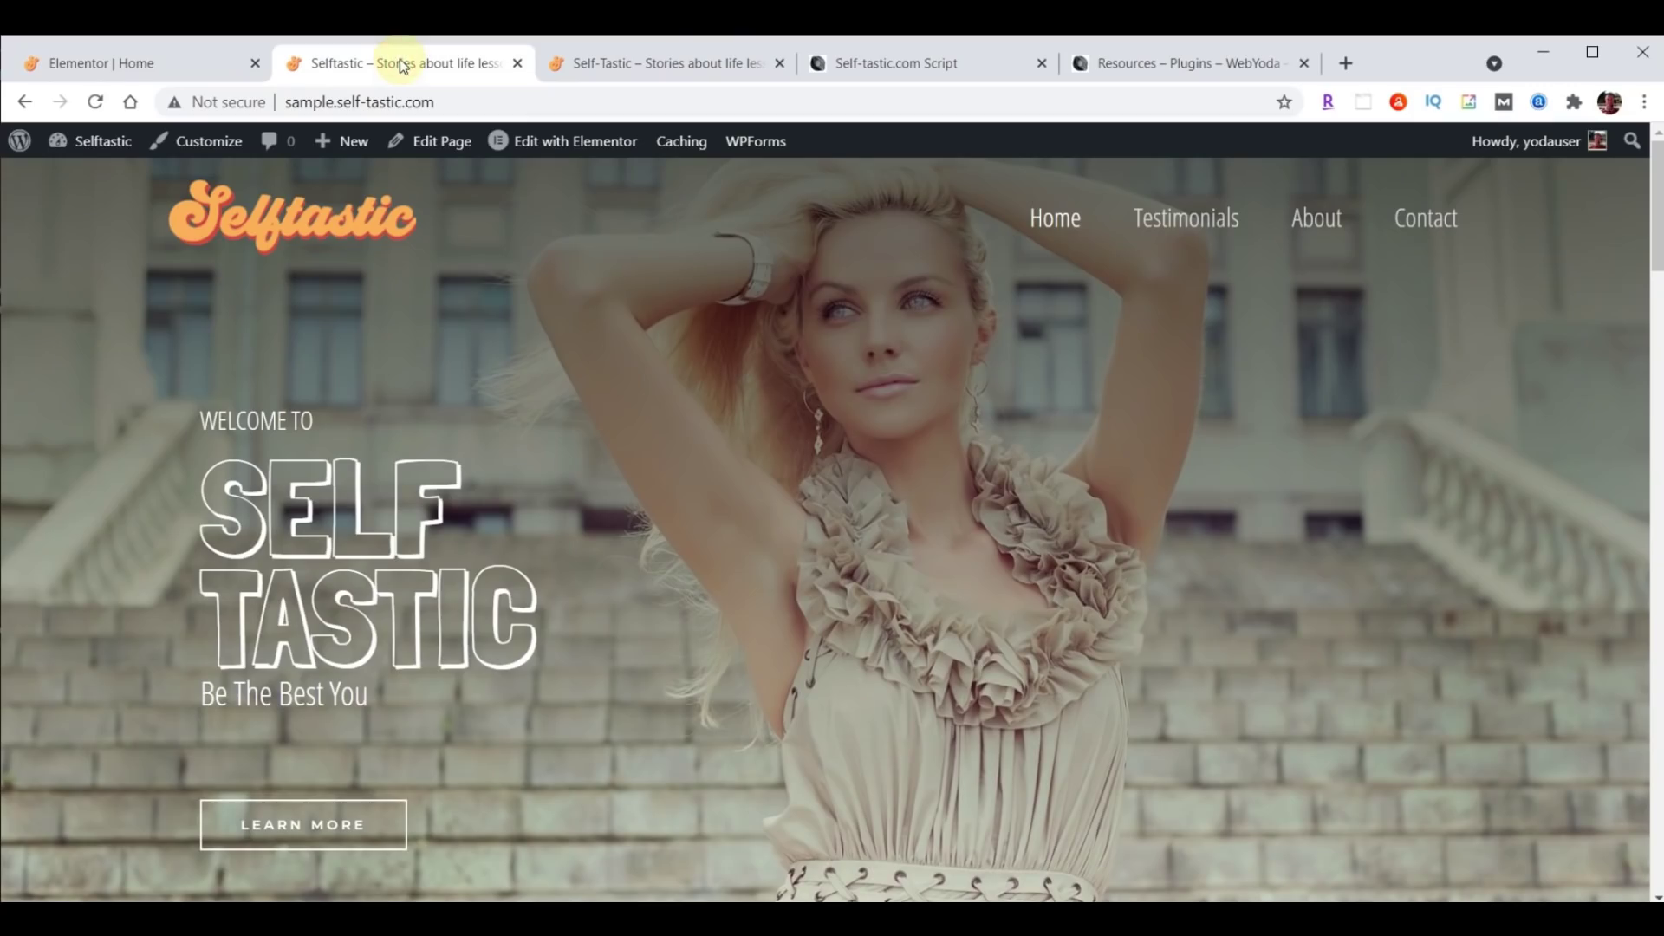
click(97, 102)
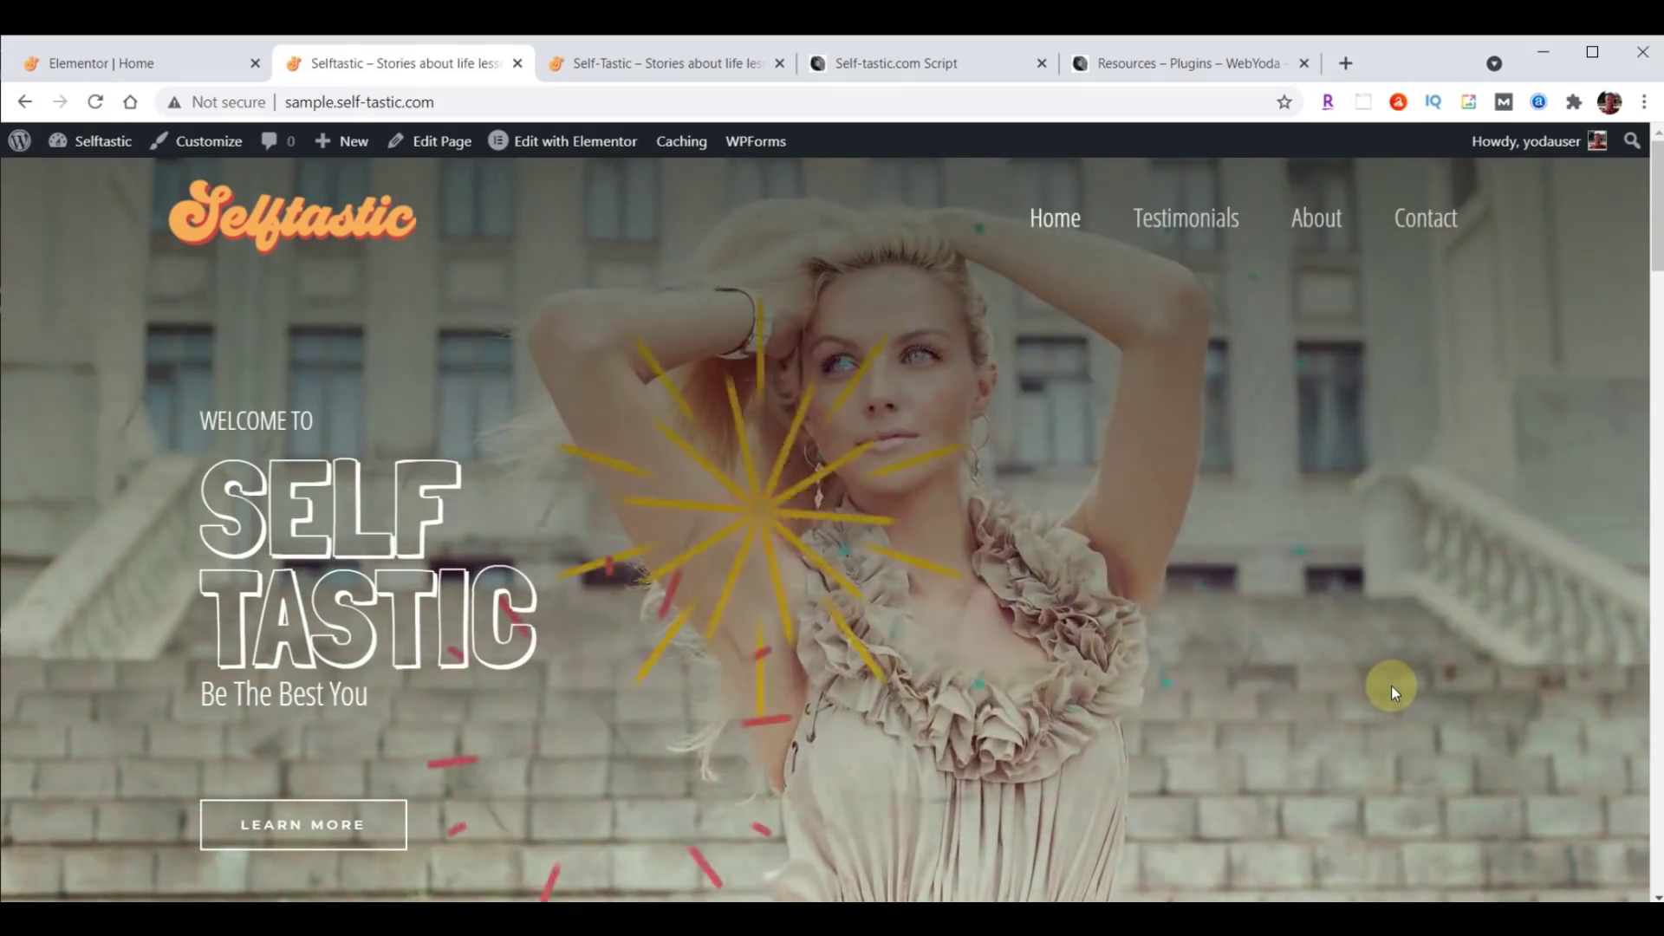
click(586, 55)
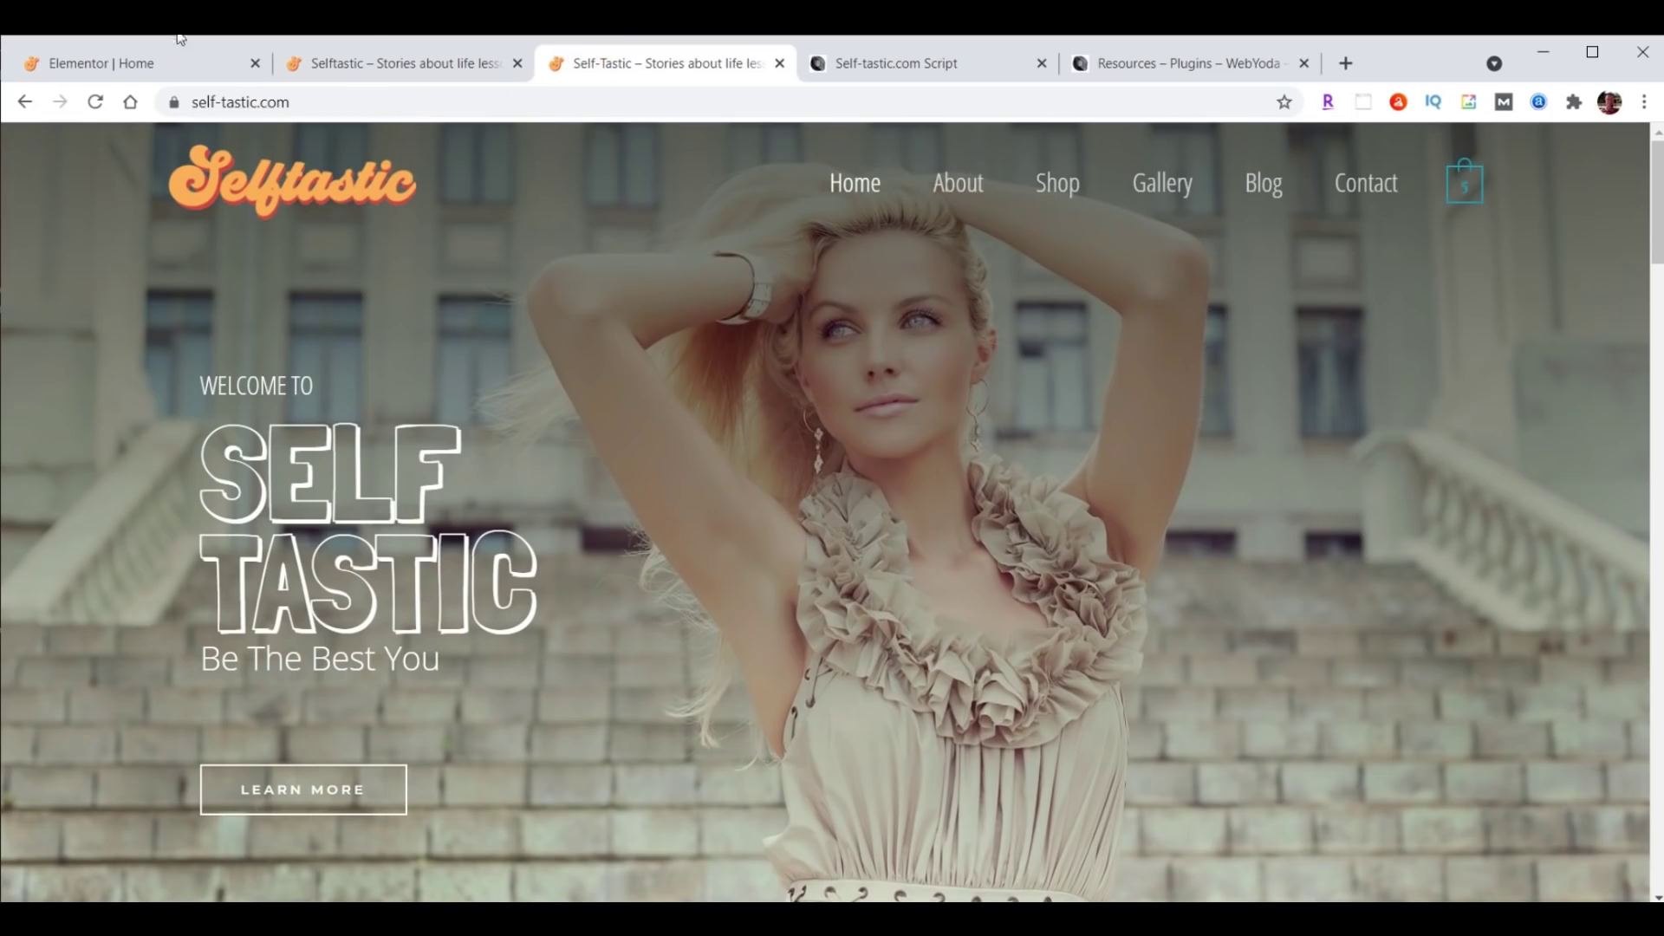
click(98, 101)
click(96, 67)
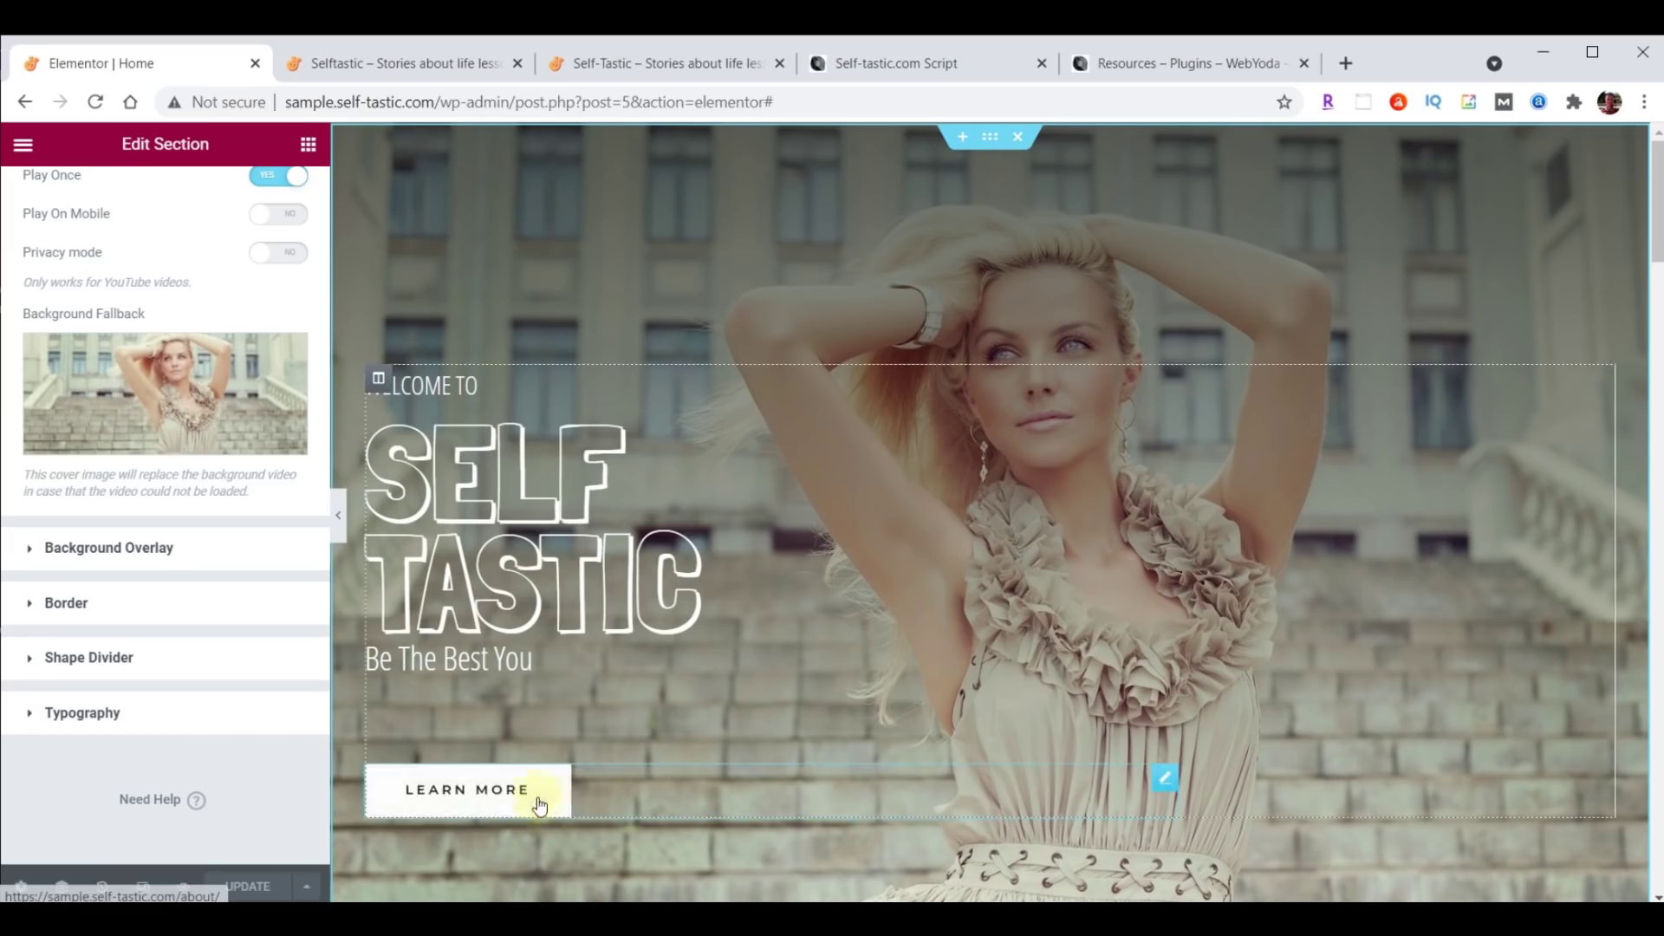
Give the hero text column a Fade In Left entrance animation with an 8000 ms delay.
click(378, 381)
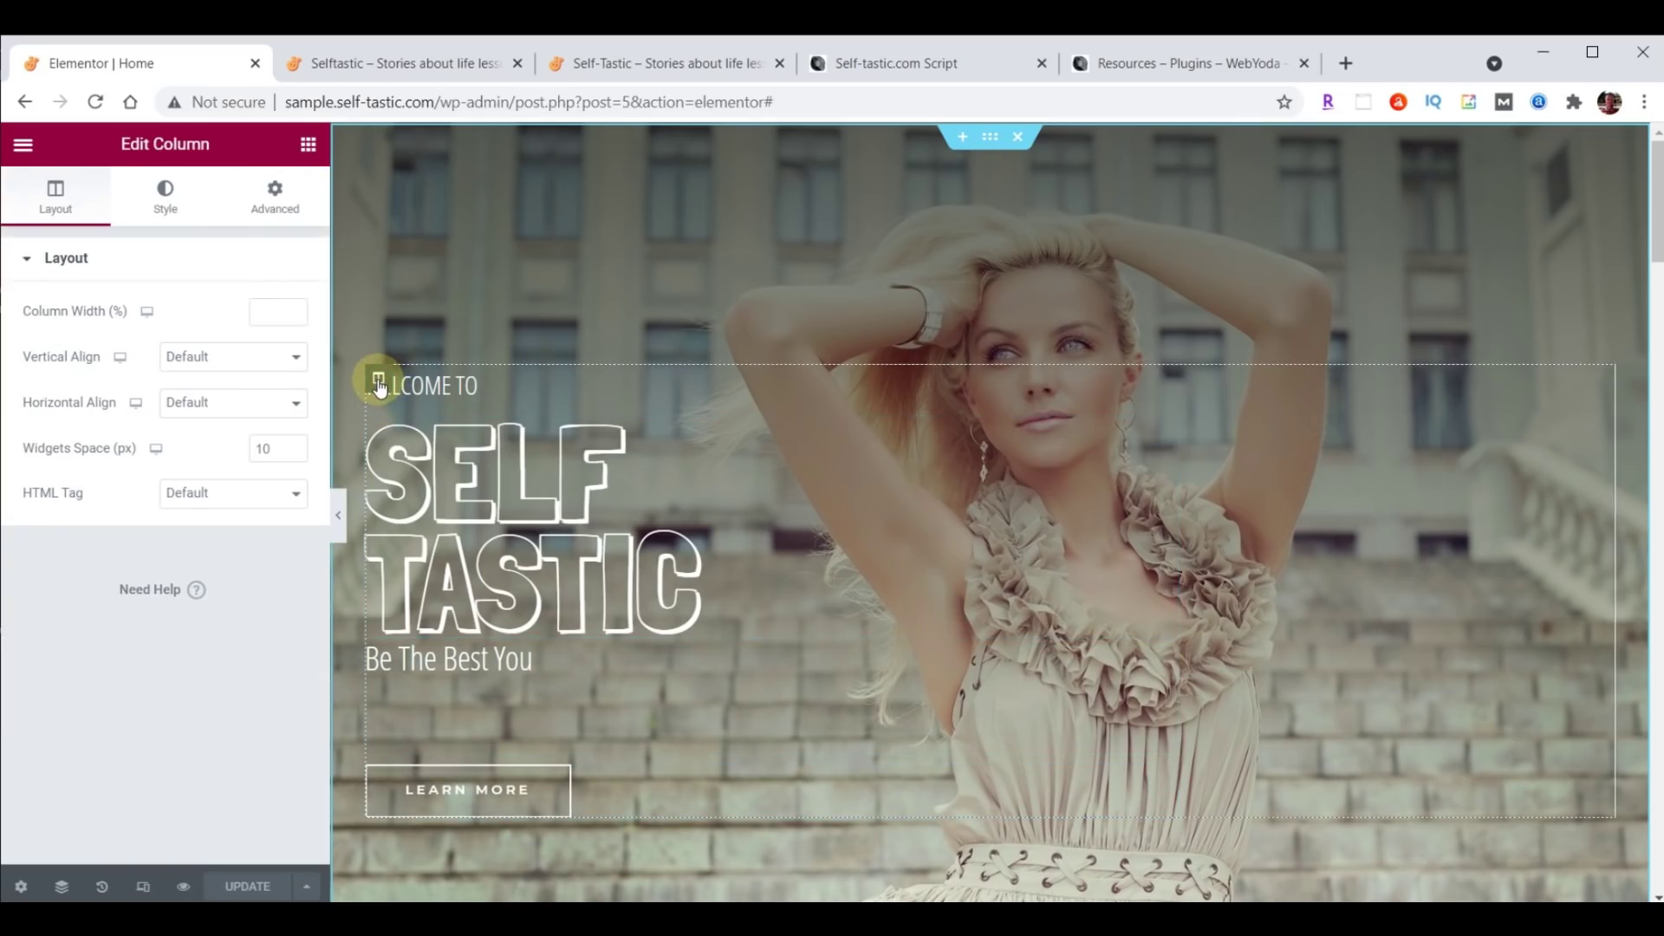
click(280, 208)
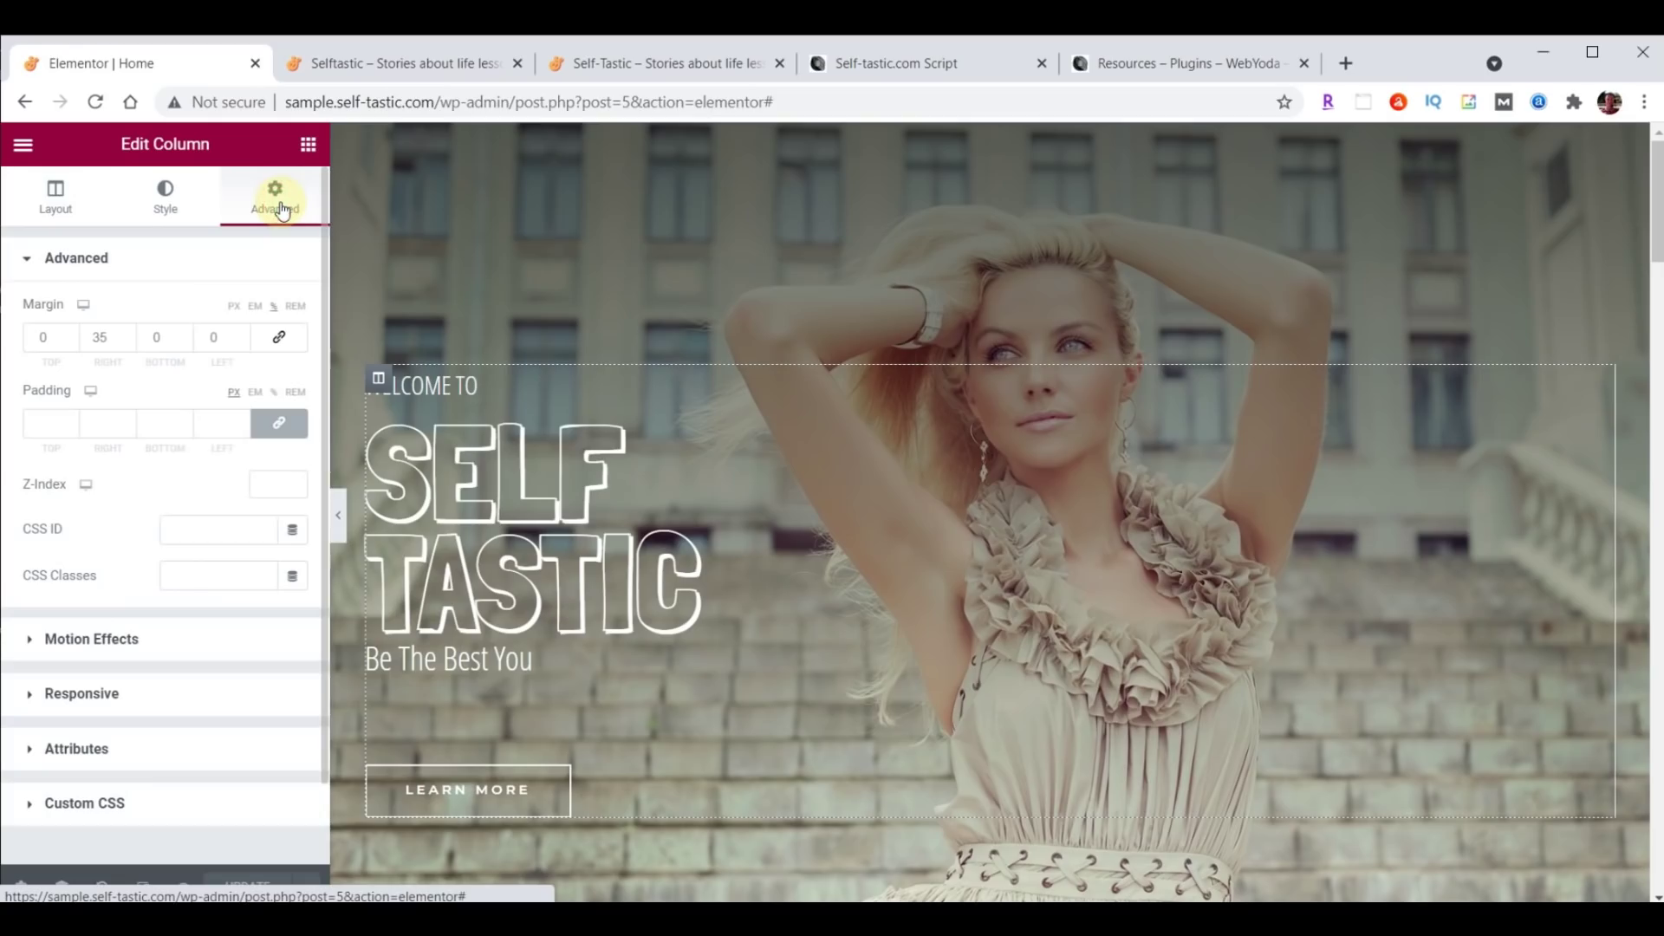
click(69, 641)
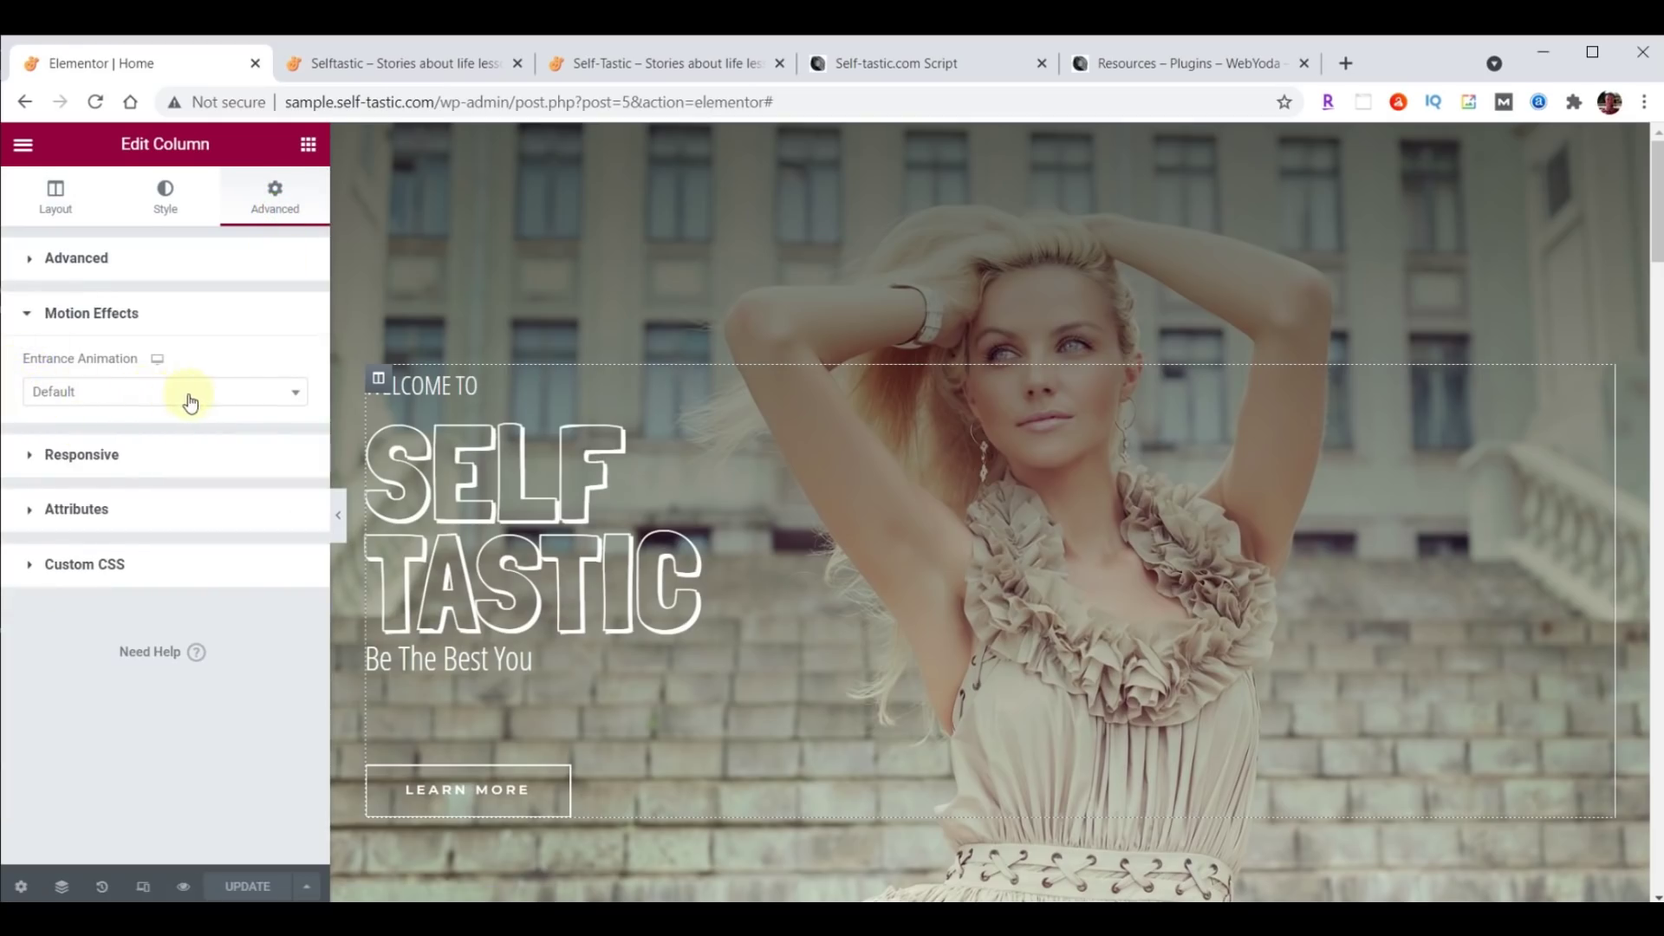
click(295, 395)
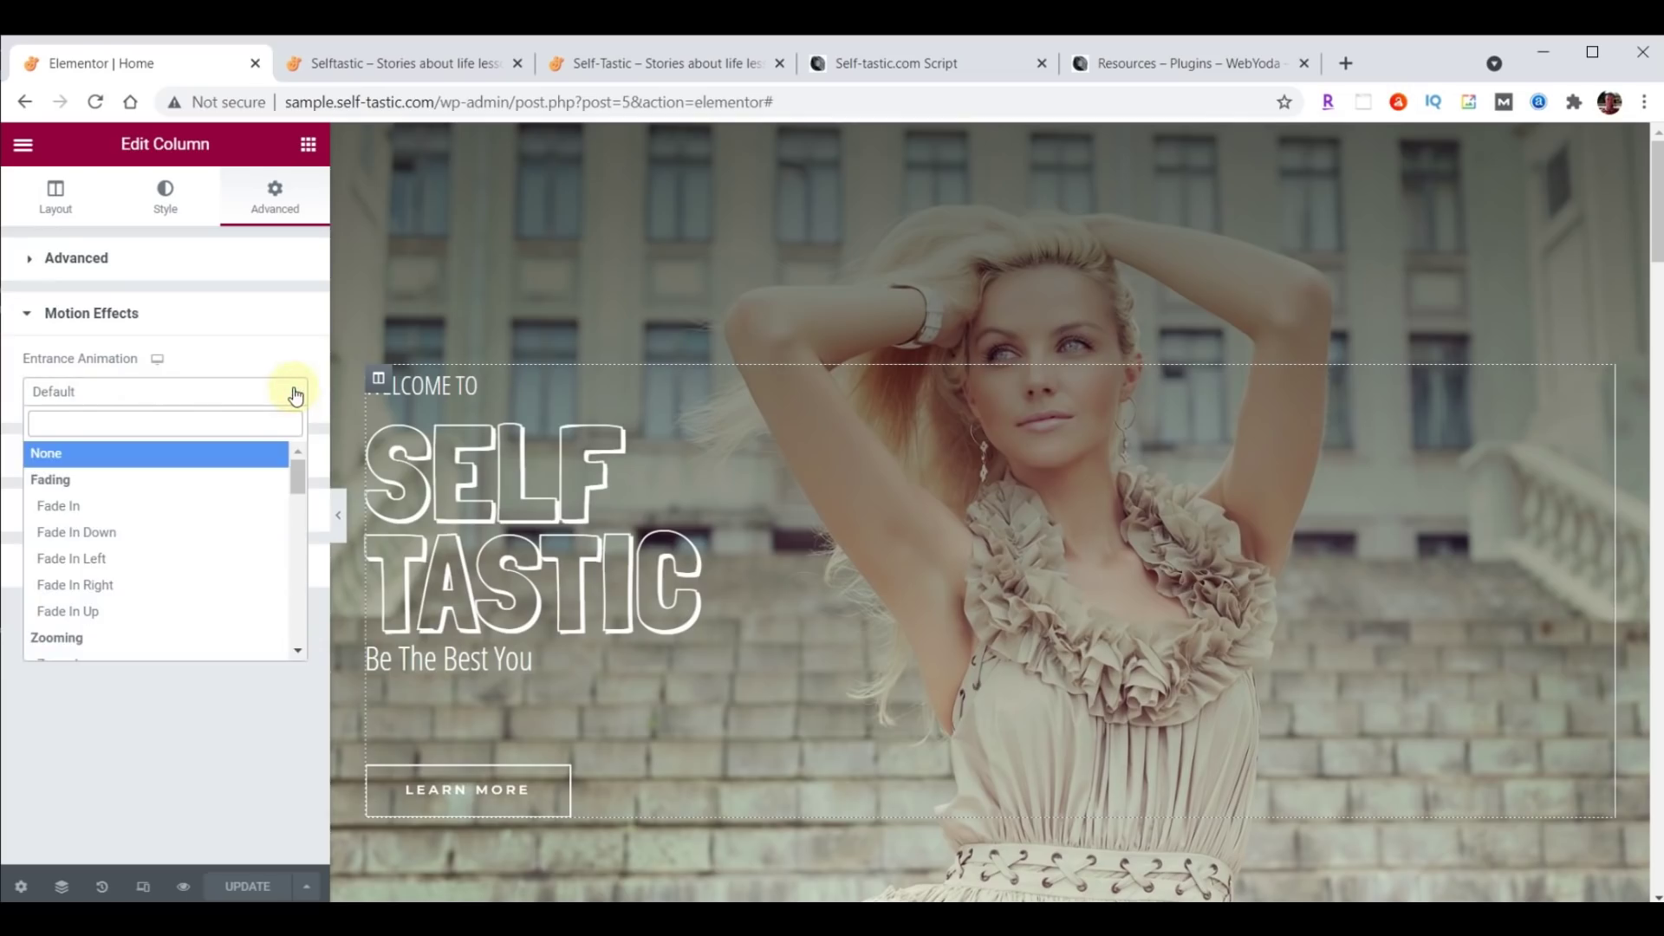
click(95, 560)
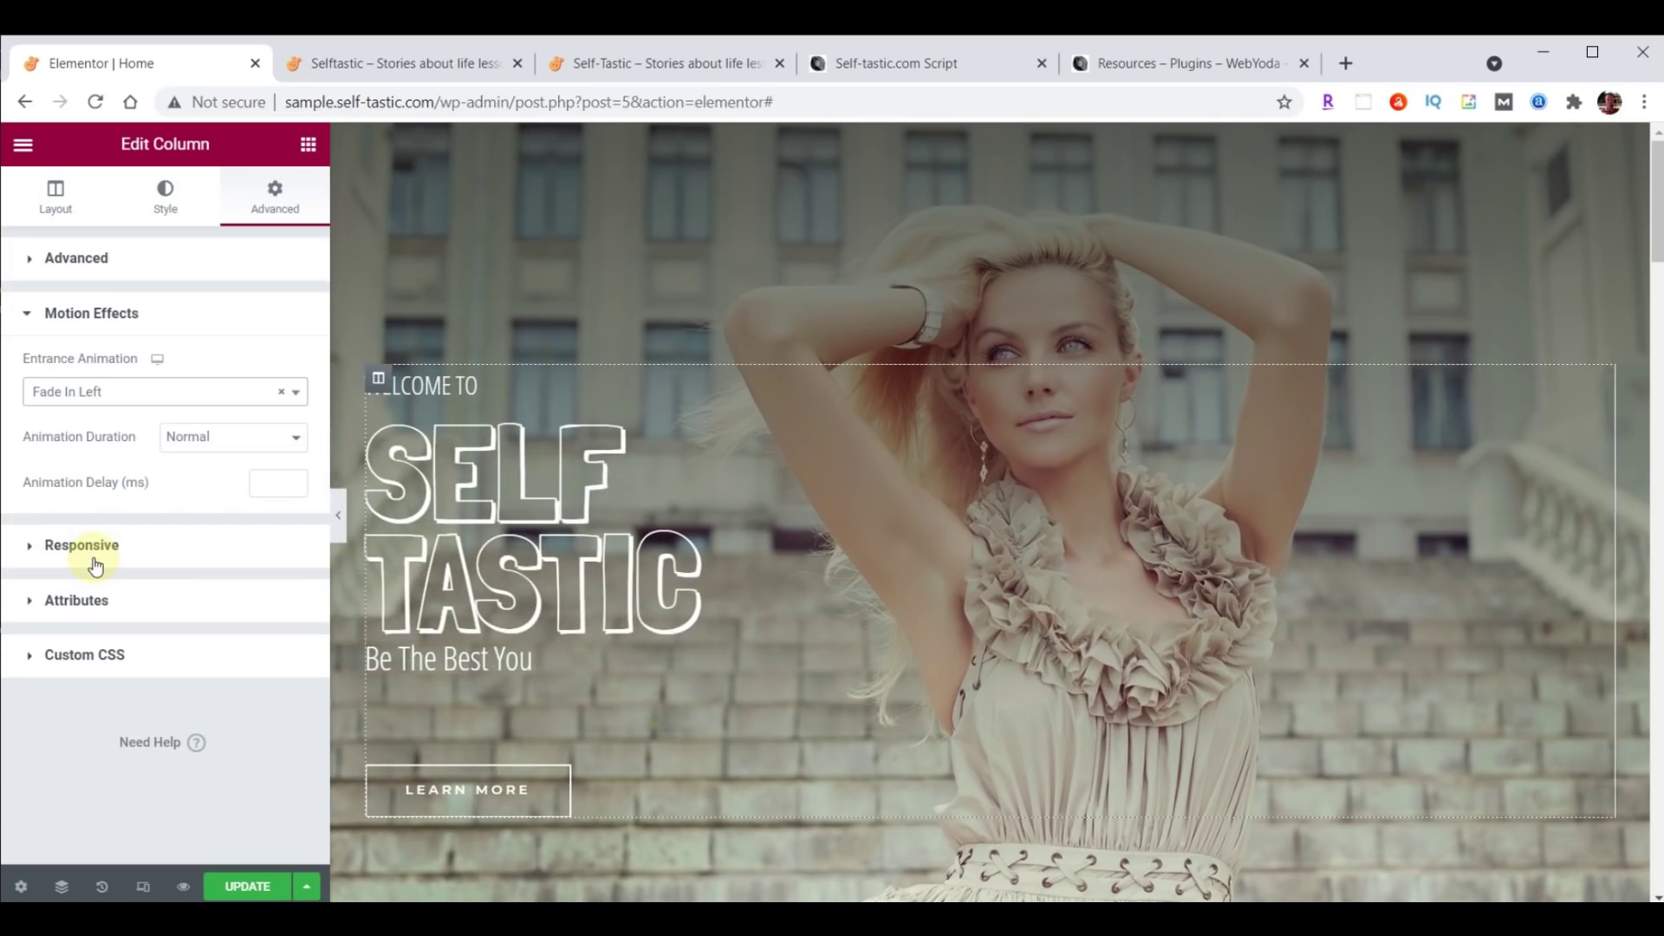
click(272, 489)
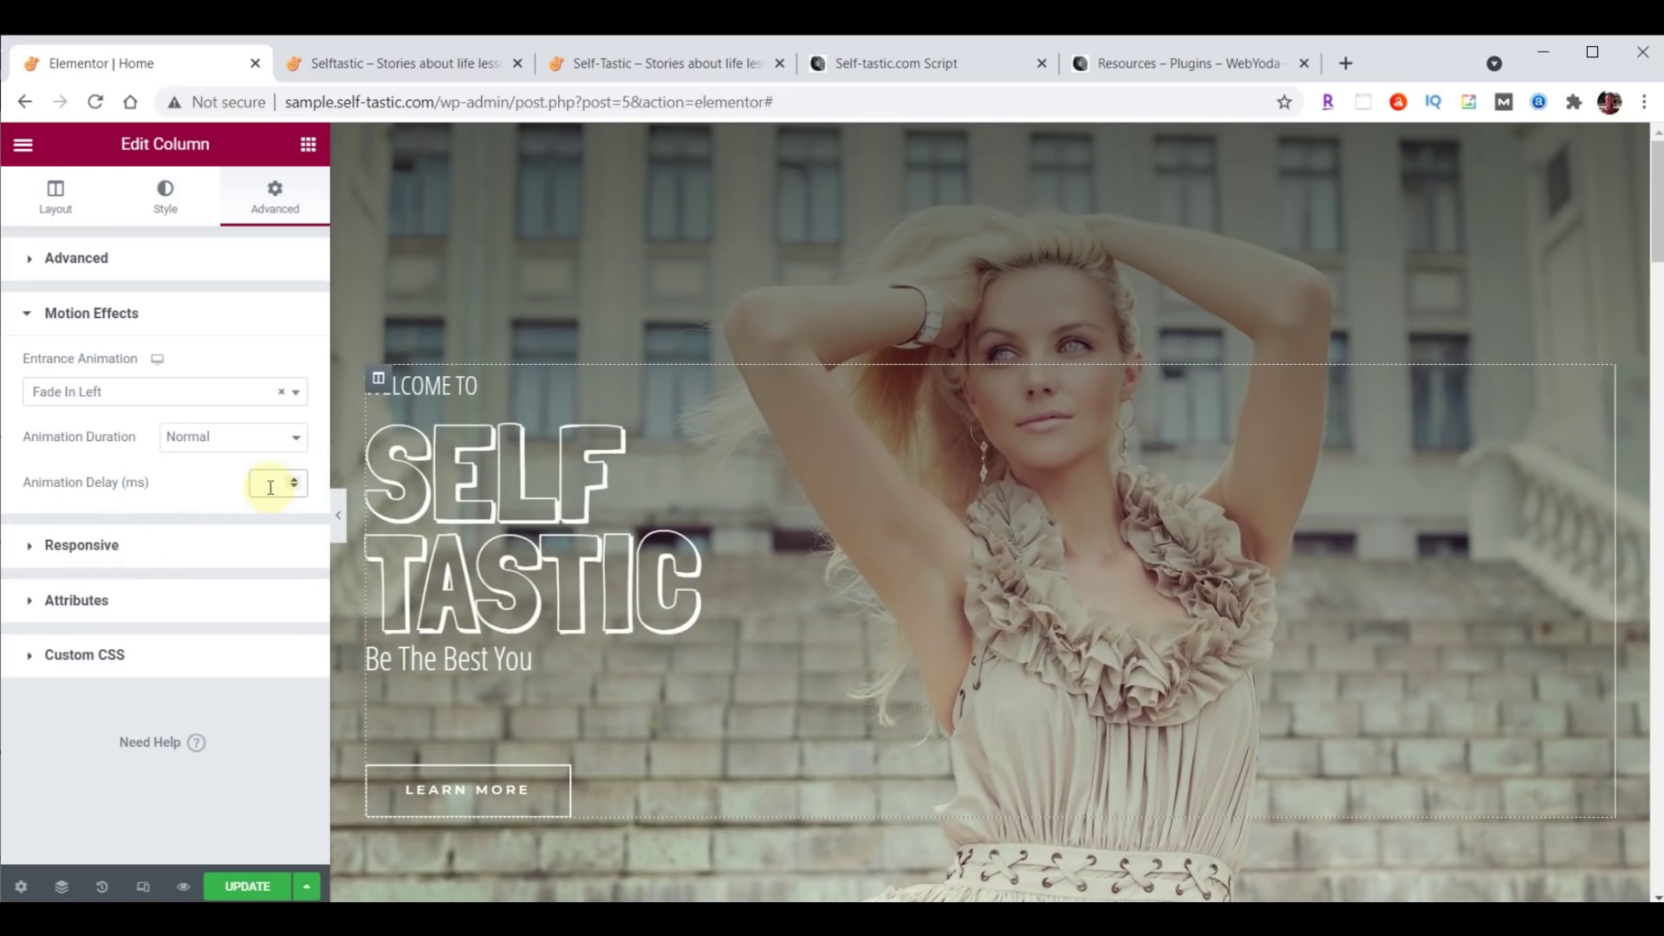
text(8000)
Update the Home page and reload the live site to preview the hero.
click(242, 884)
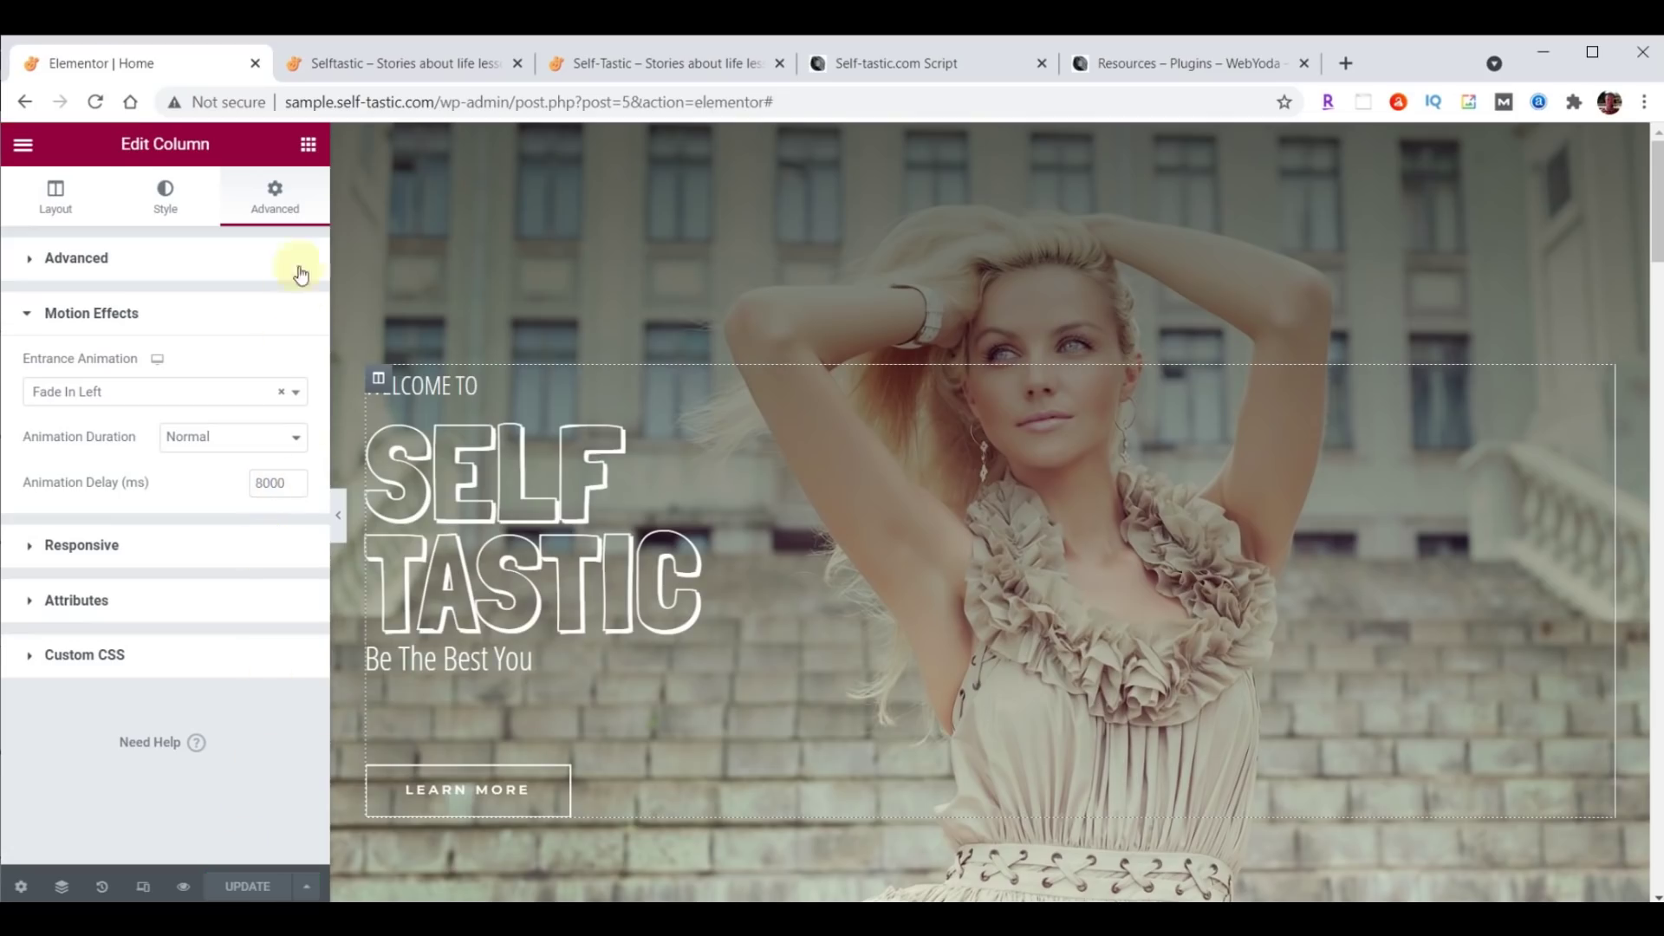
click(383, 61)
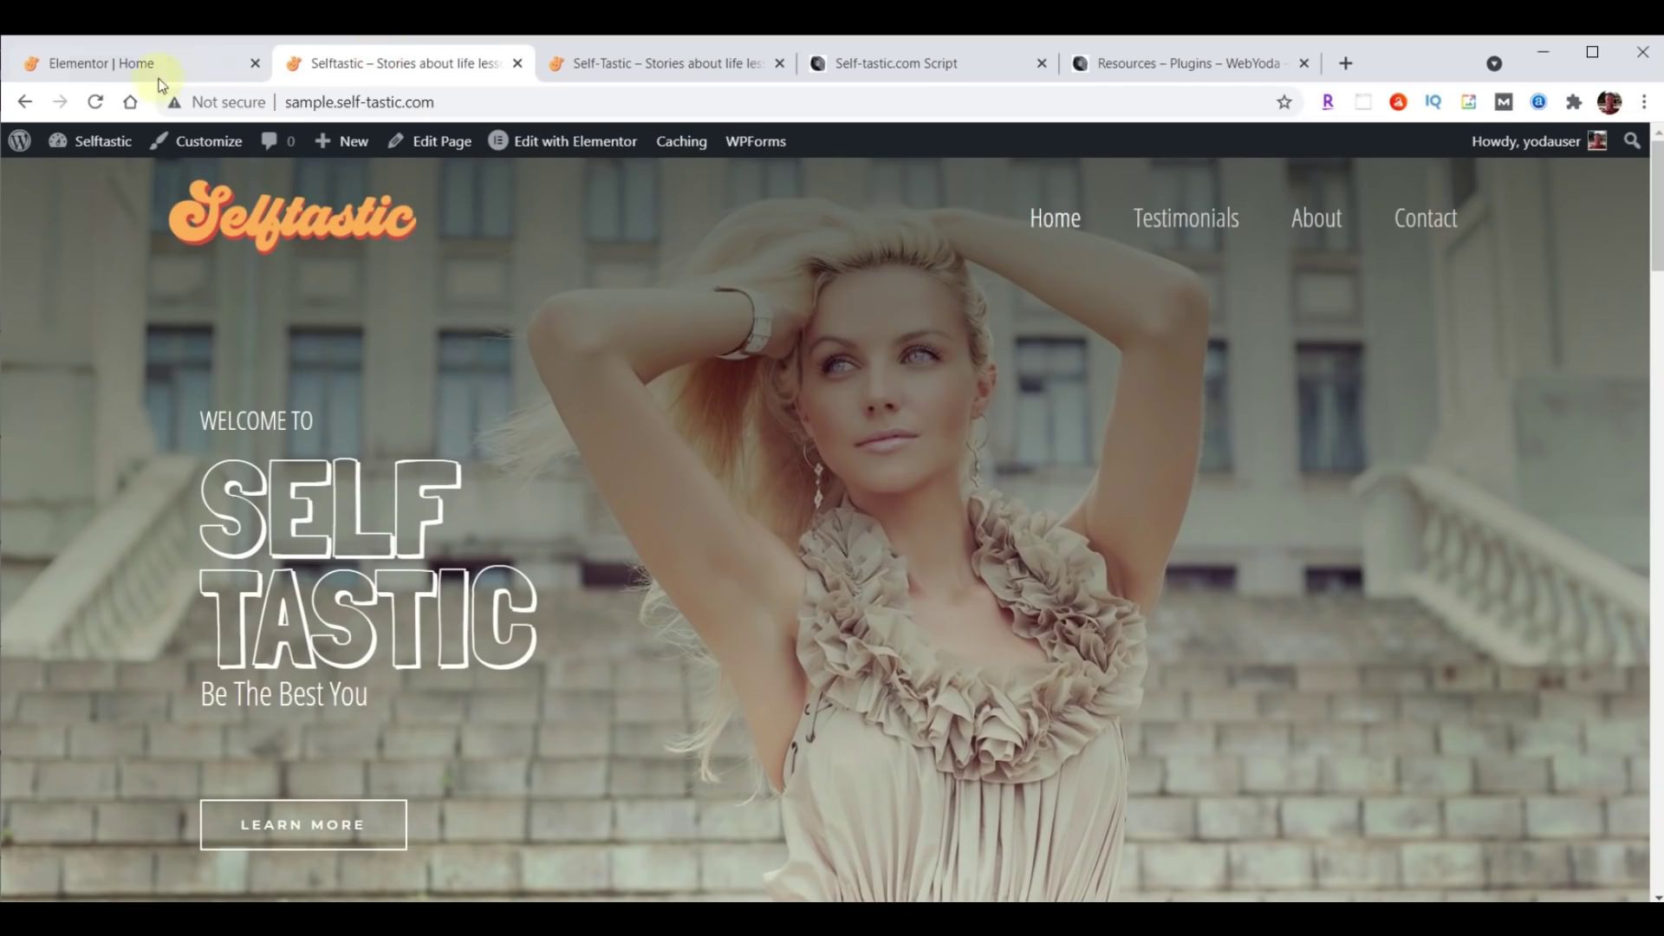
click(95, 102)
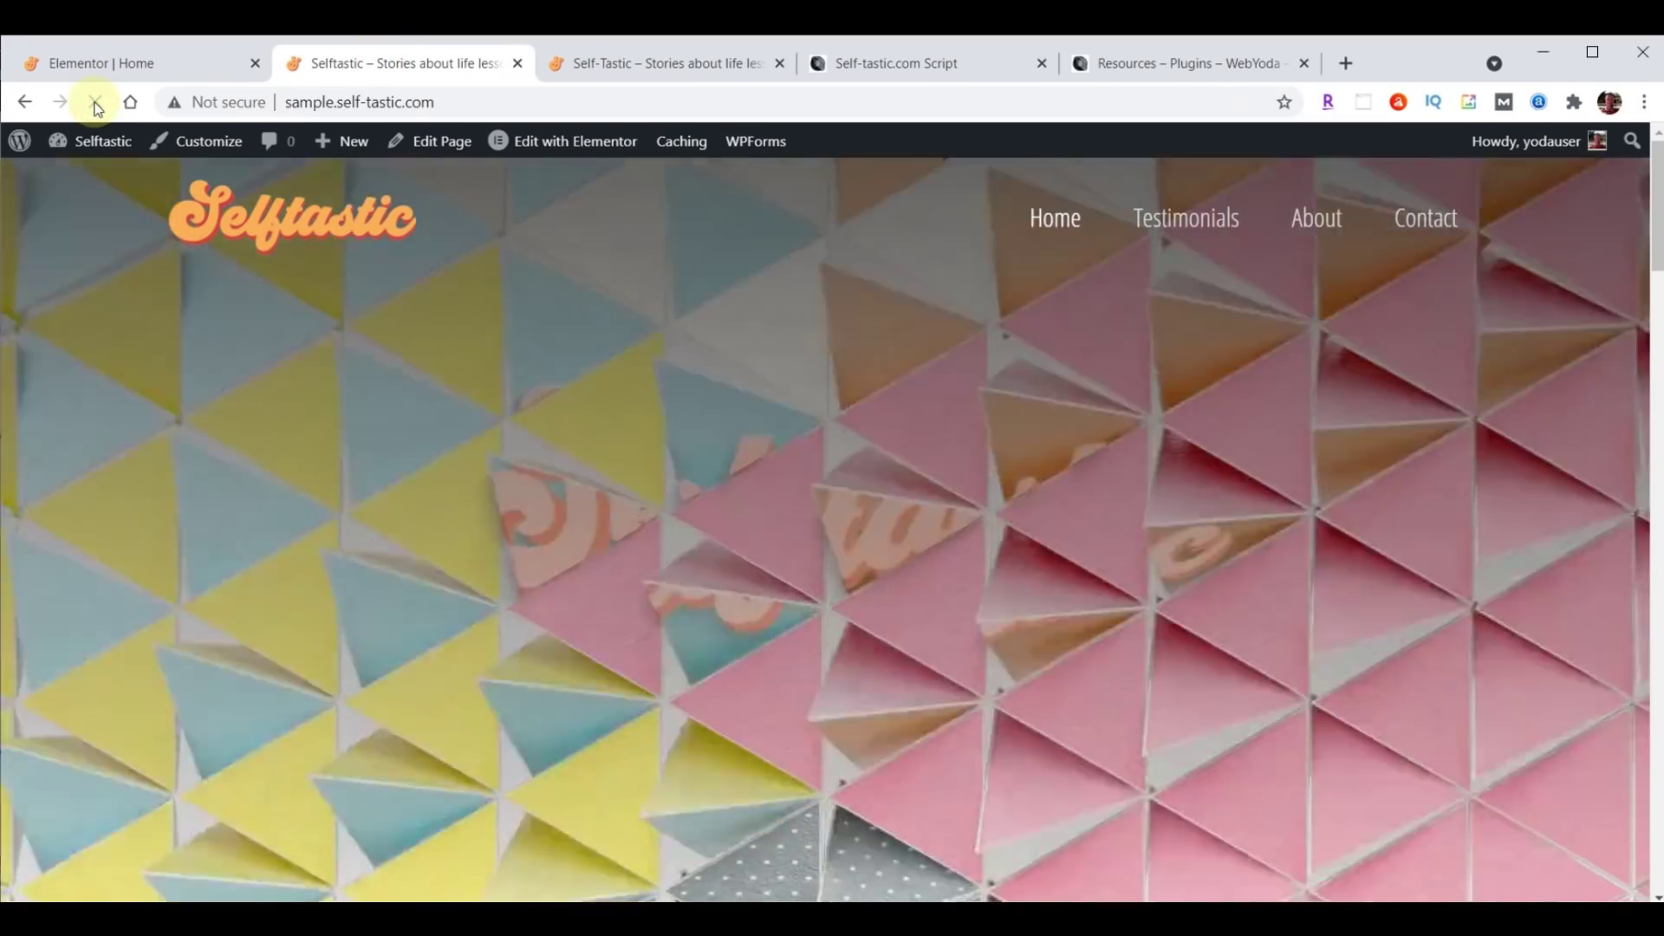
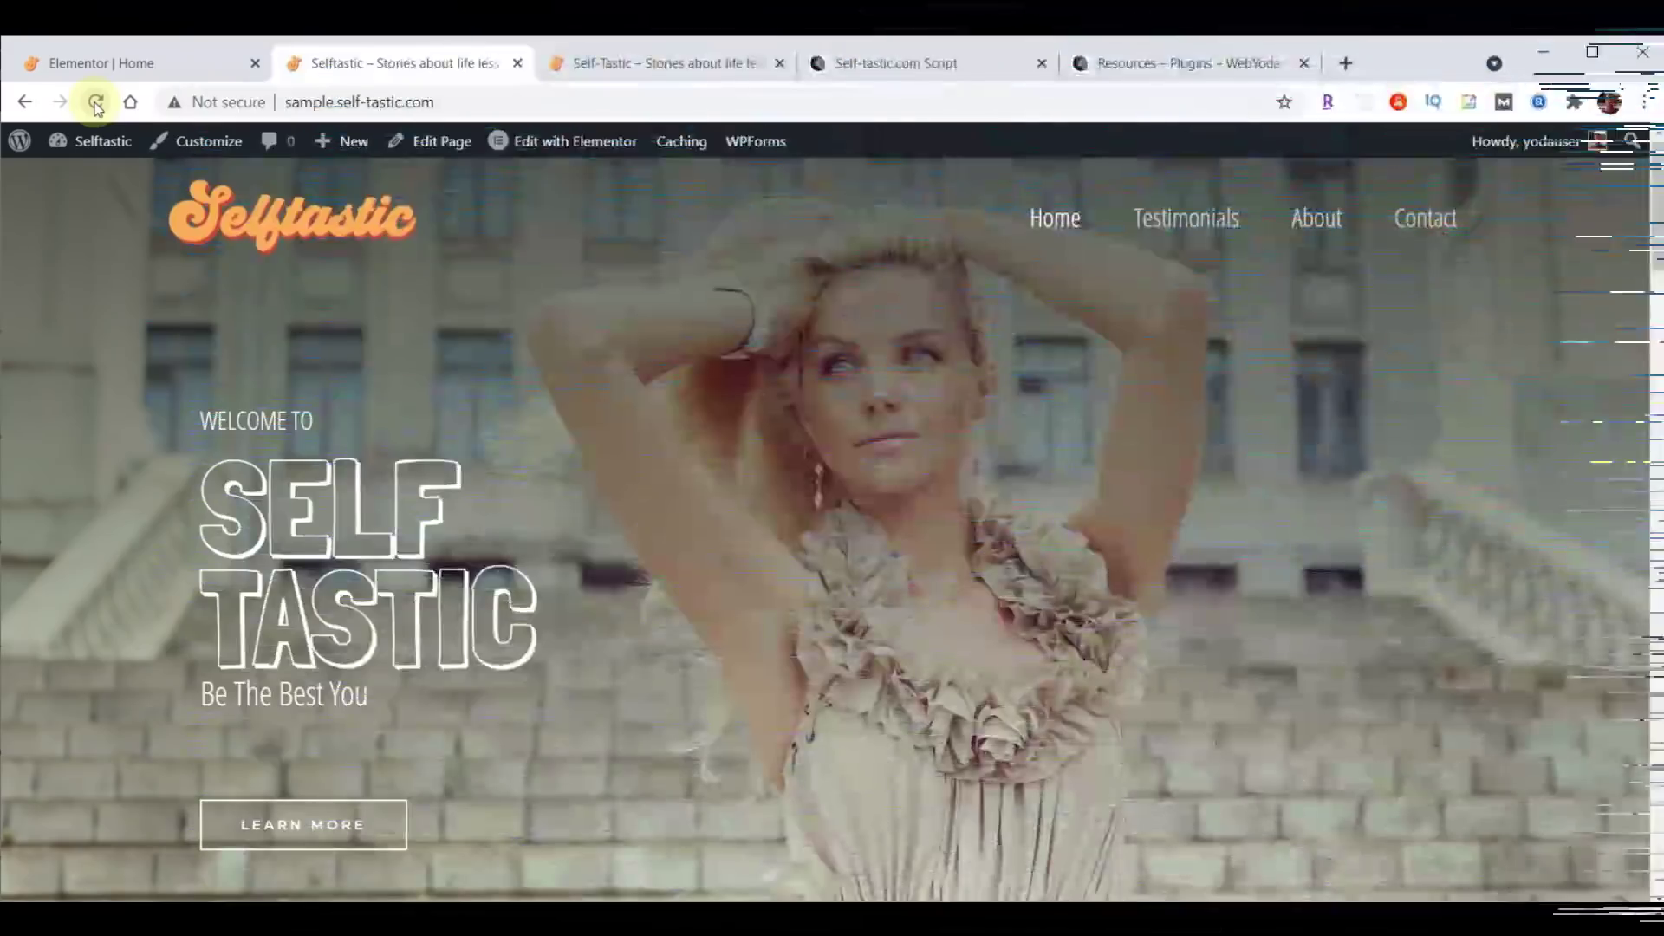
Return to the Home page's Elementor editor and scroll to the 'ADD A FLAVOR TO BEING A GIRL' section.
mouse_move(103, 140)
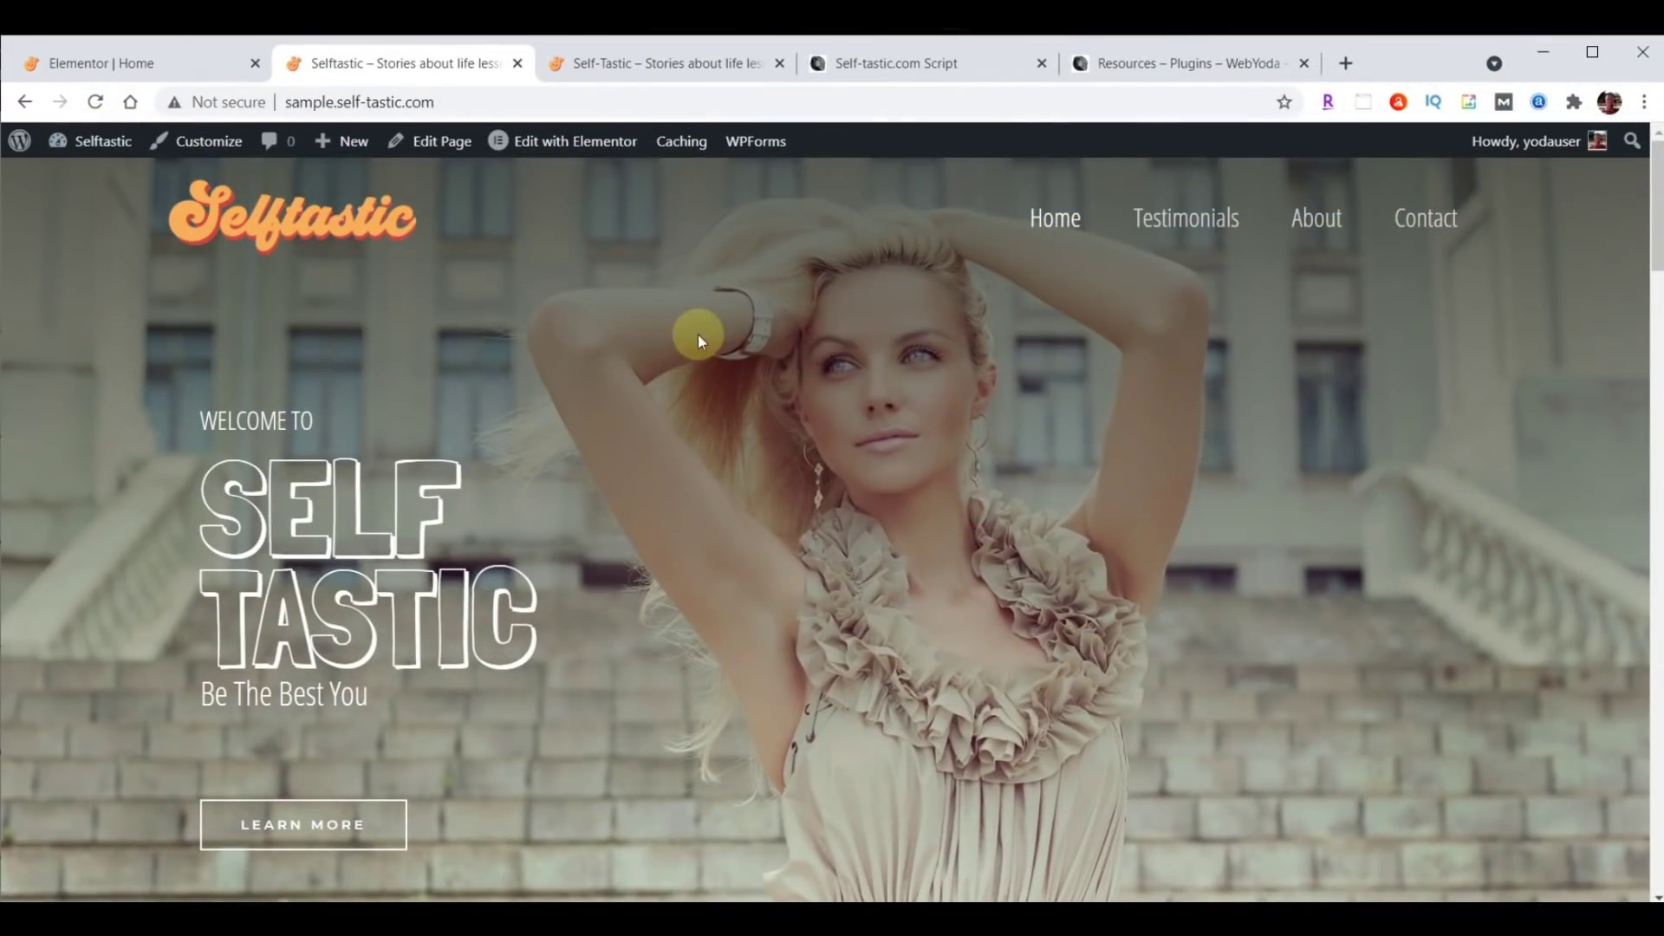
click(144, 65)
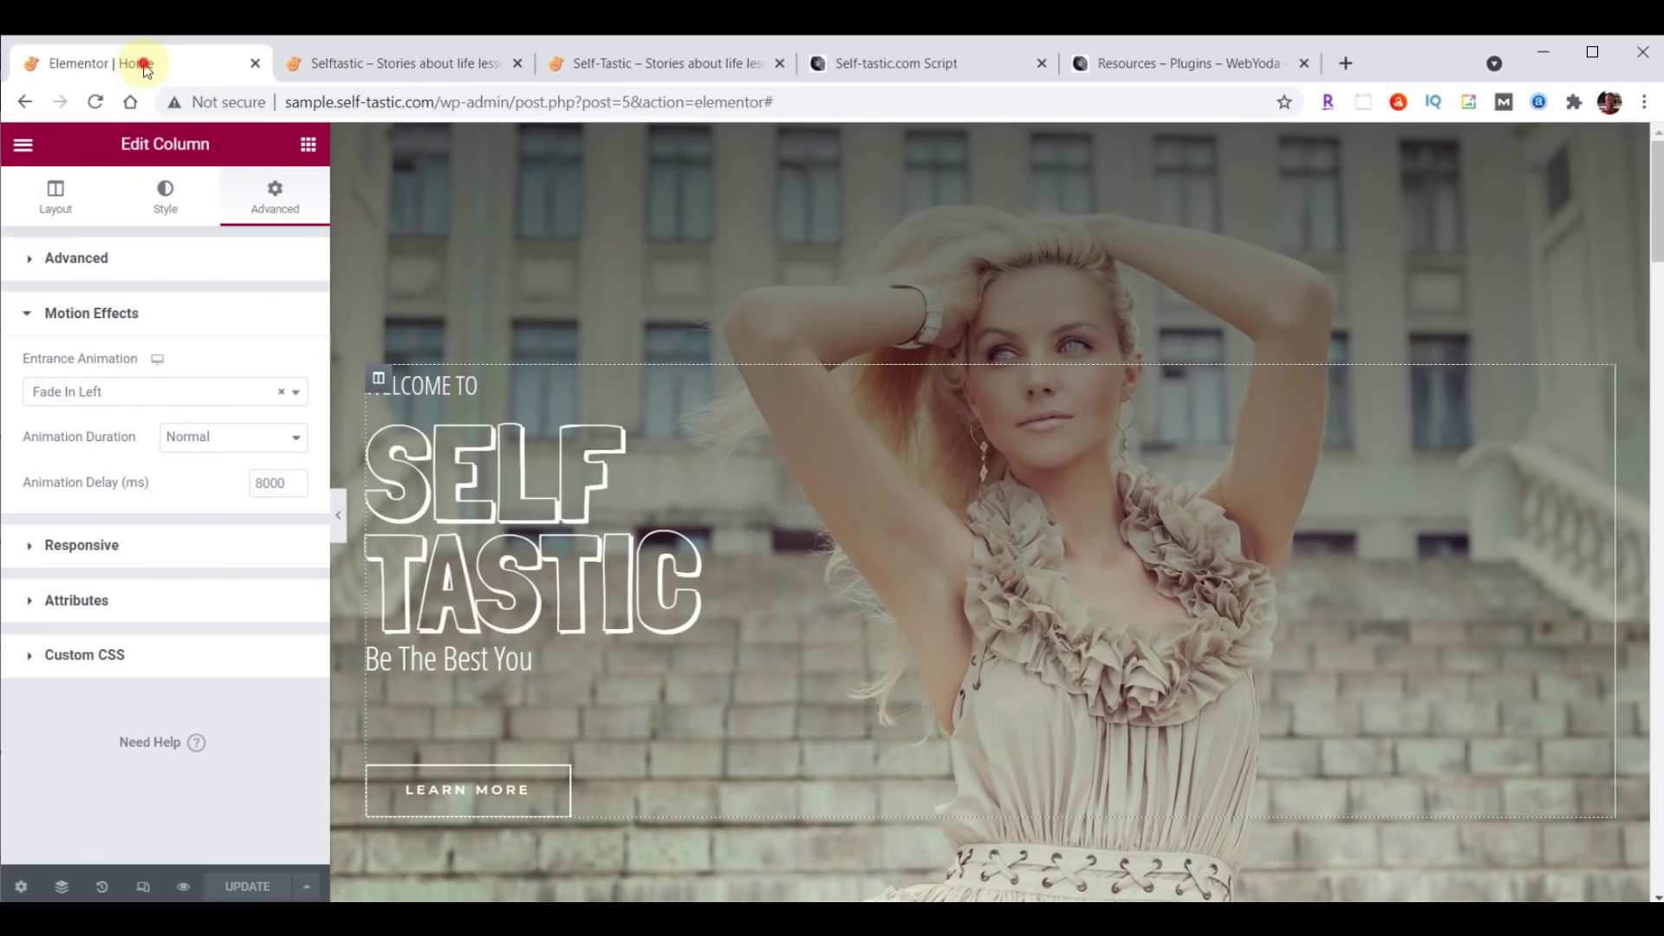
scroll(1502, 378, down, 8)
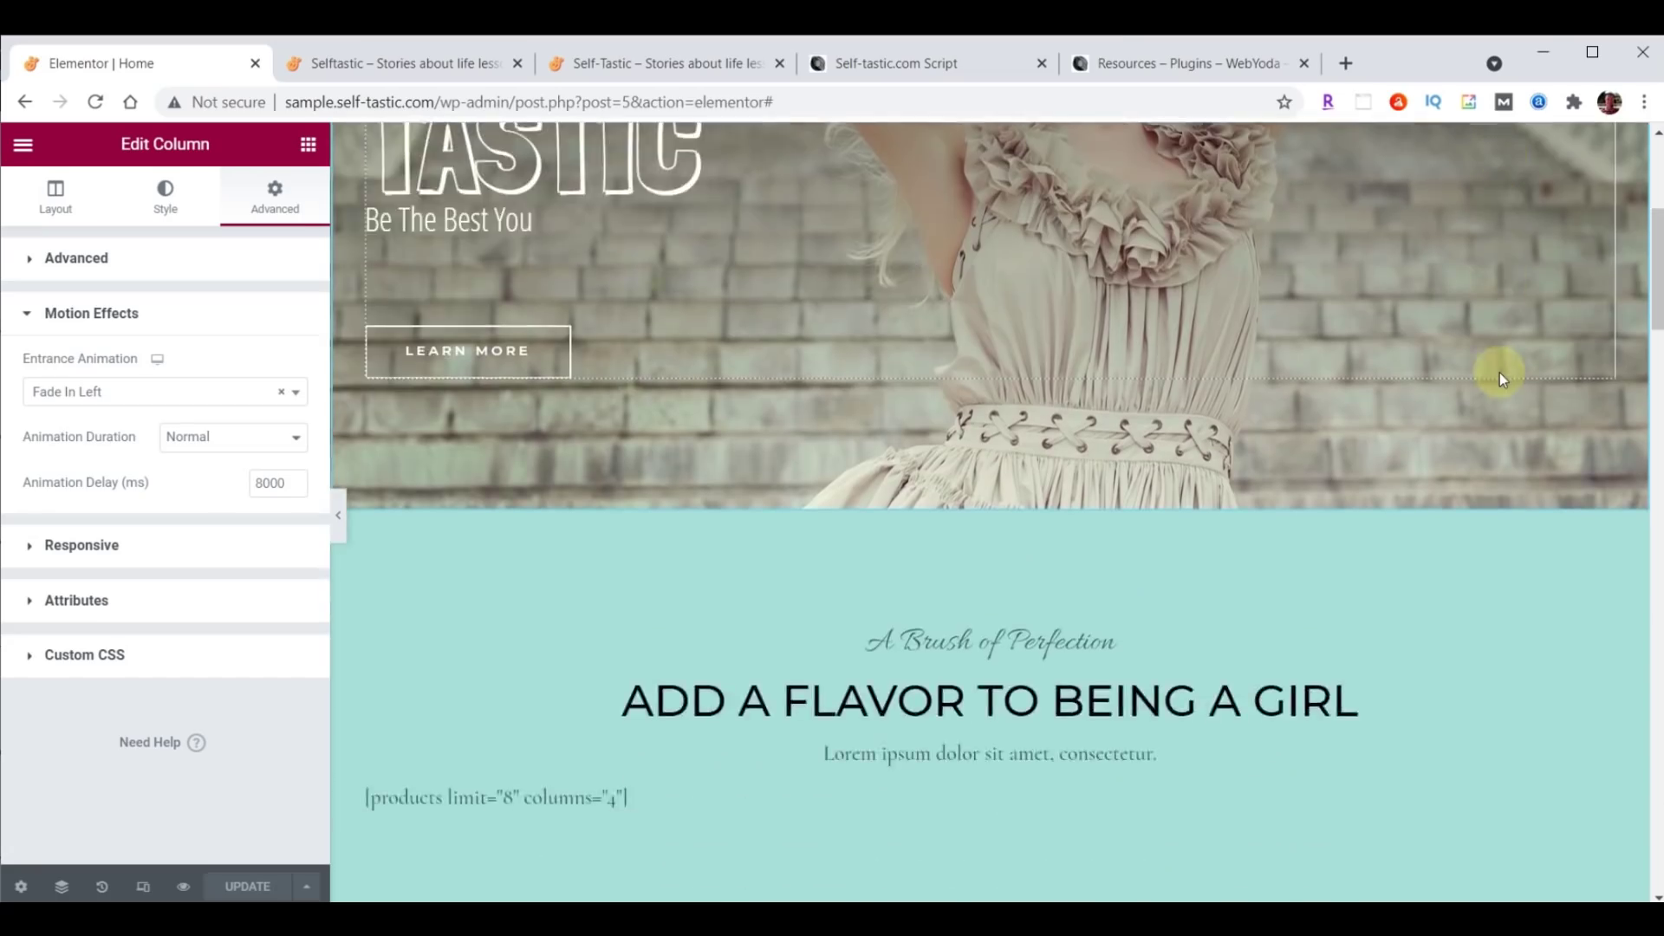
scroll(1502, 378, down, 3)
scroll(1502, 379, up, 2)
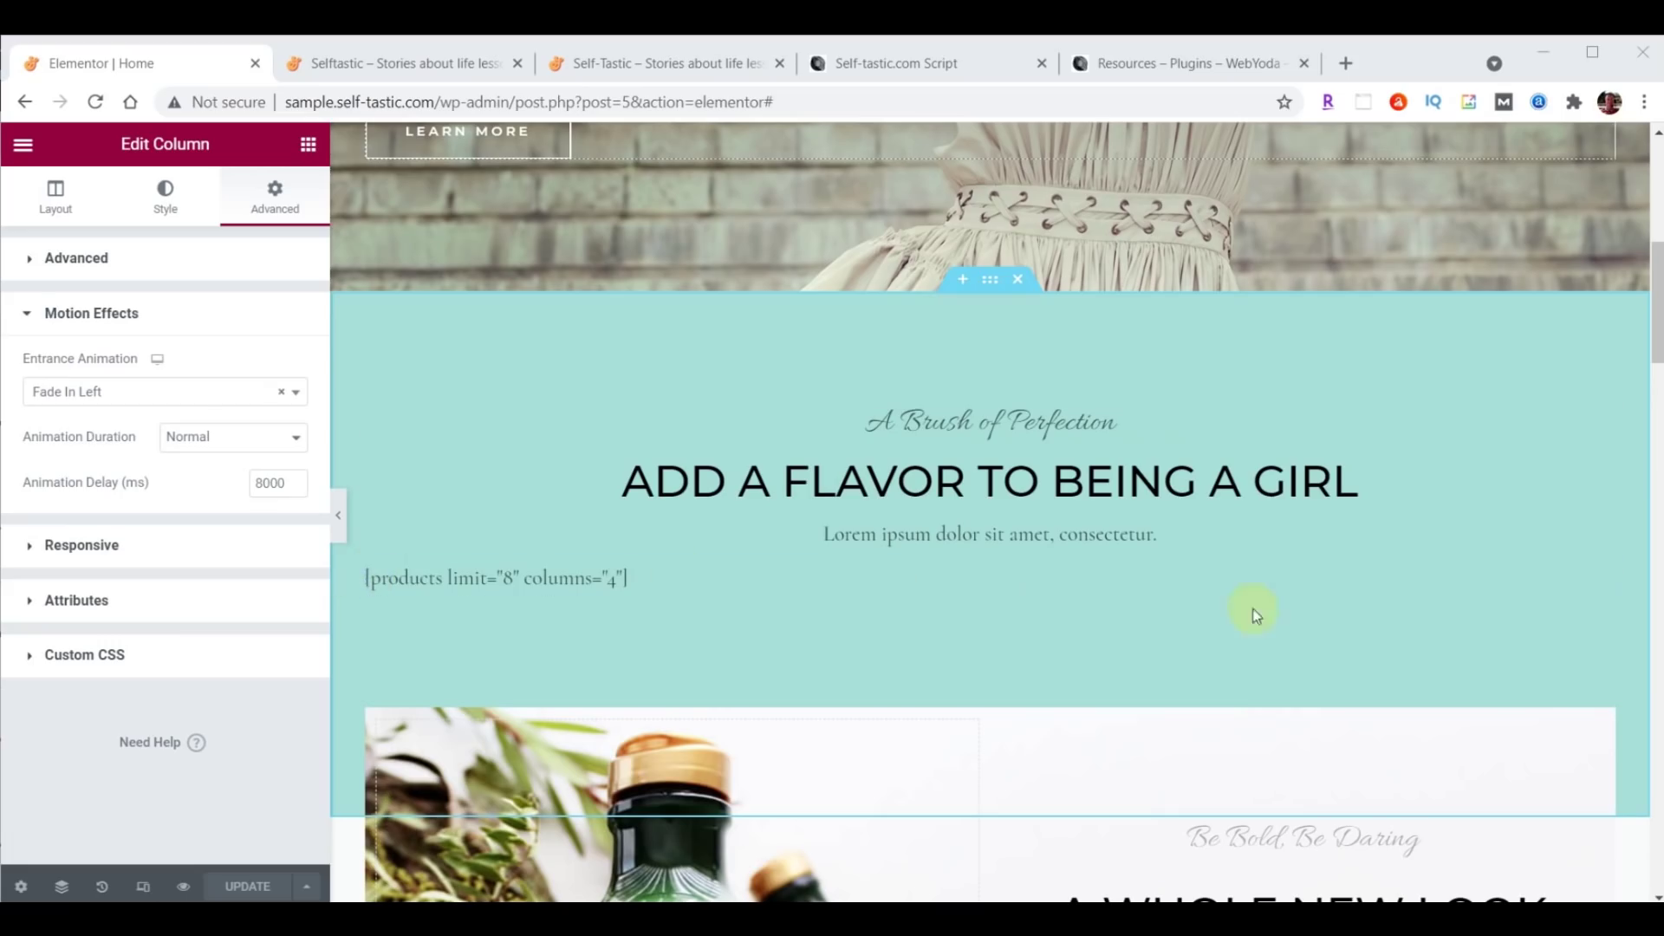
Delete the products shortcode widget and the 'A Brush of Perfection' heading, leaving the main heading.
click(1602, 573)
right_click(1606, 578)
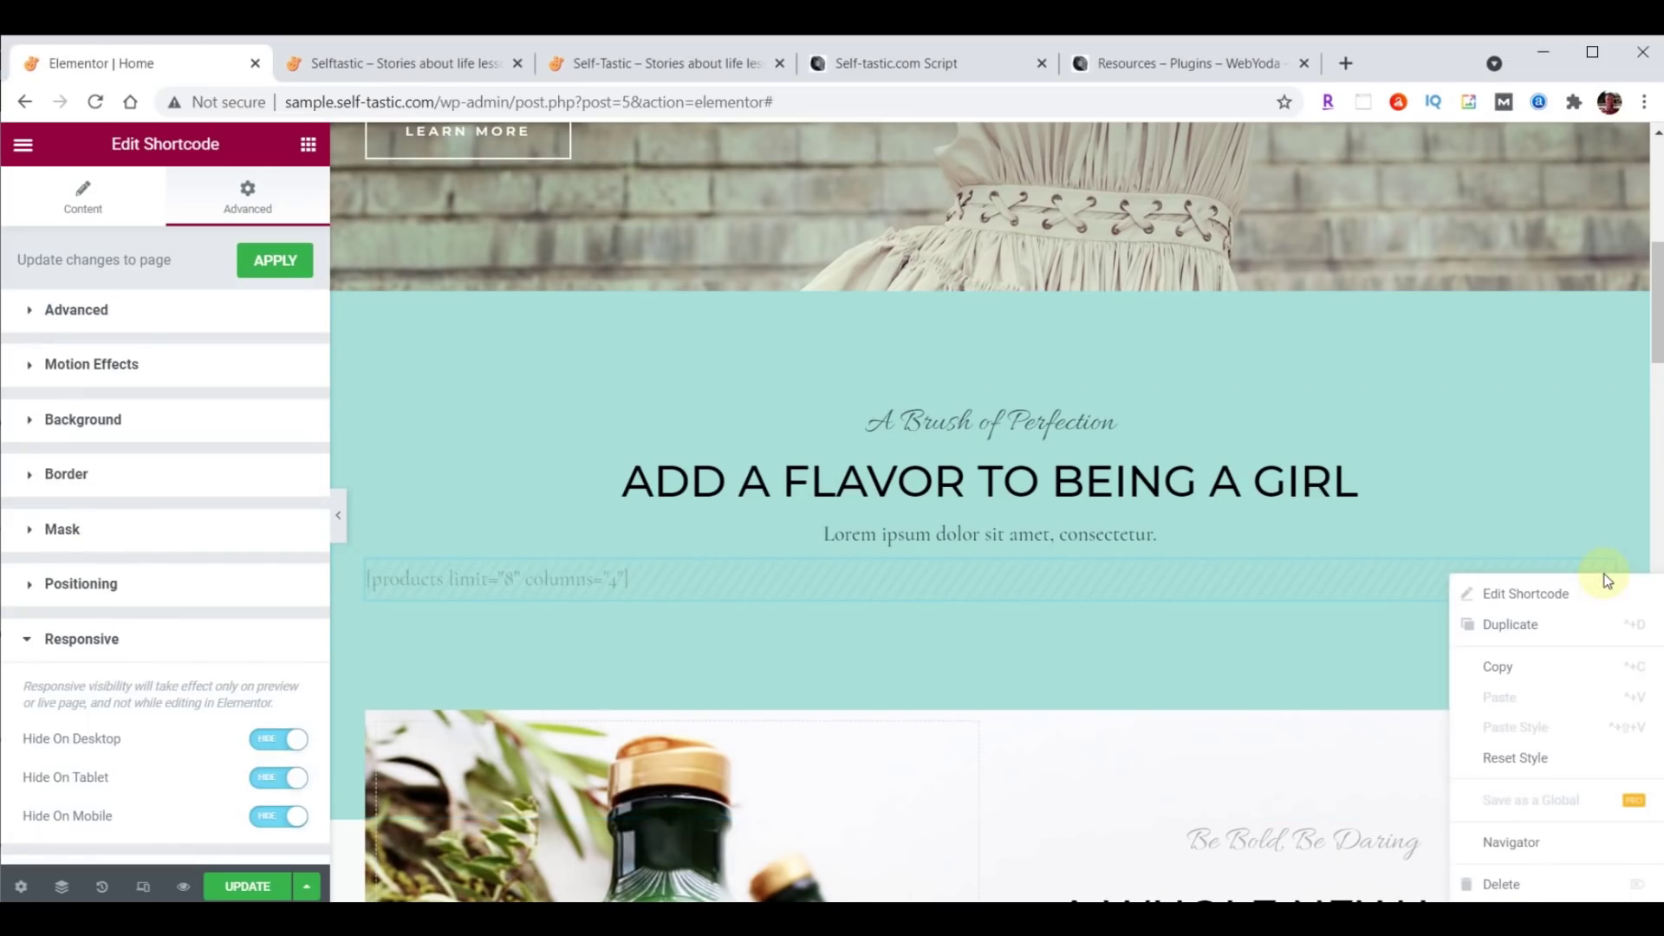
click(1506, 886)
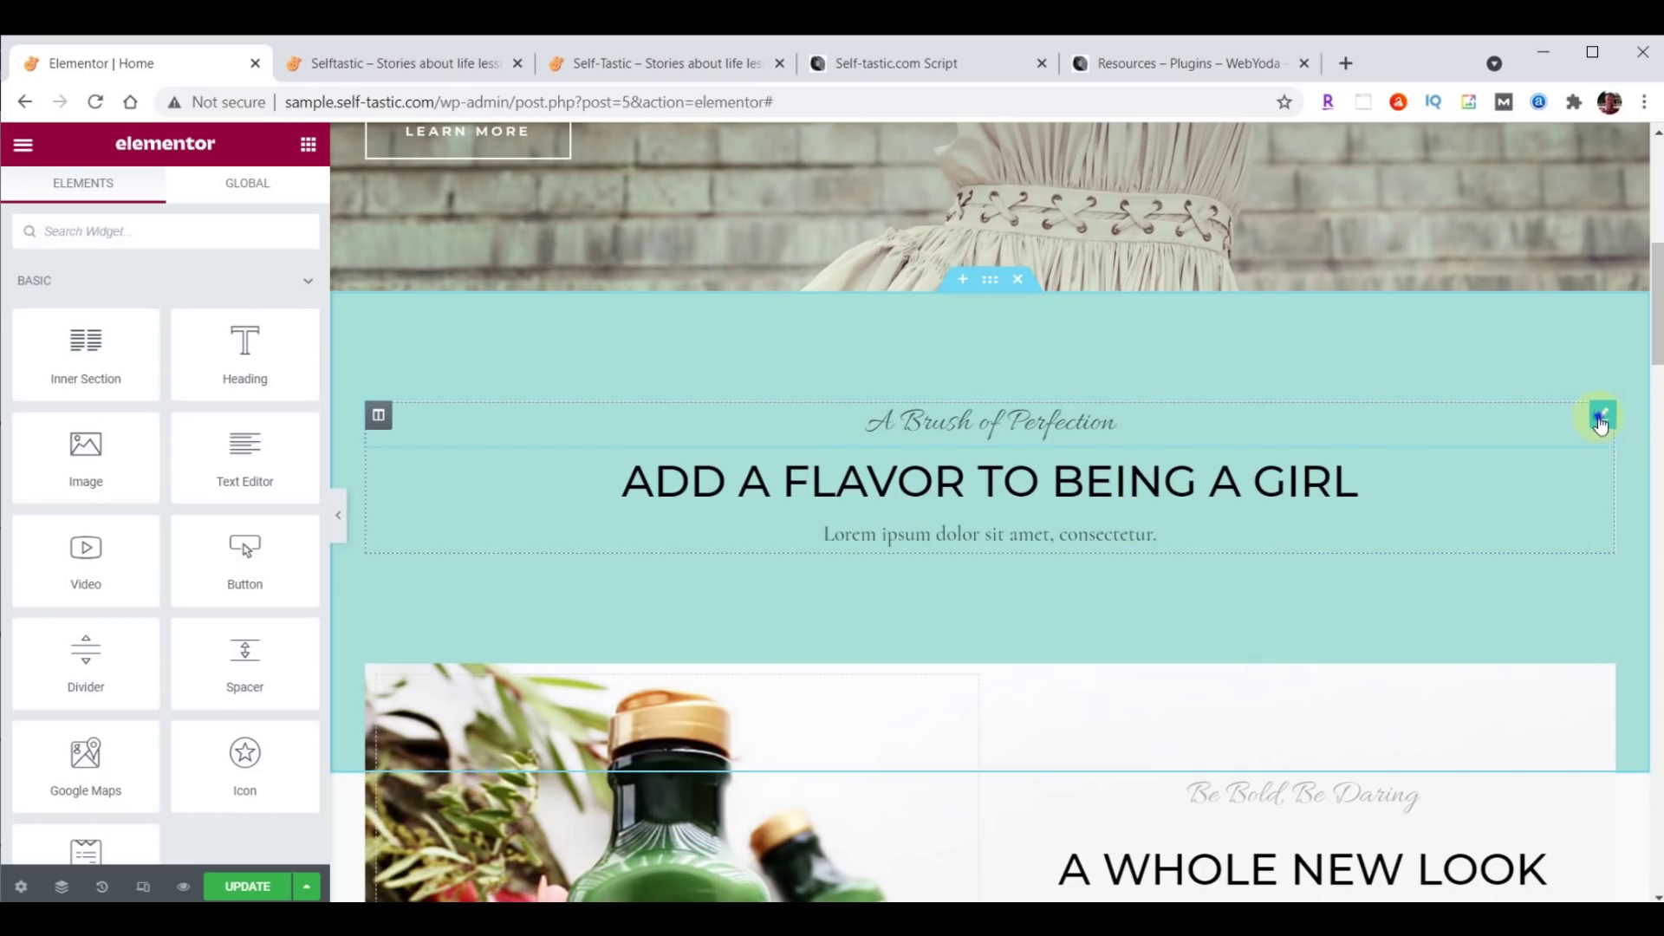
right_click(1600, 422)
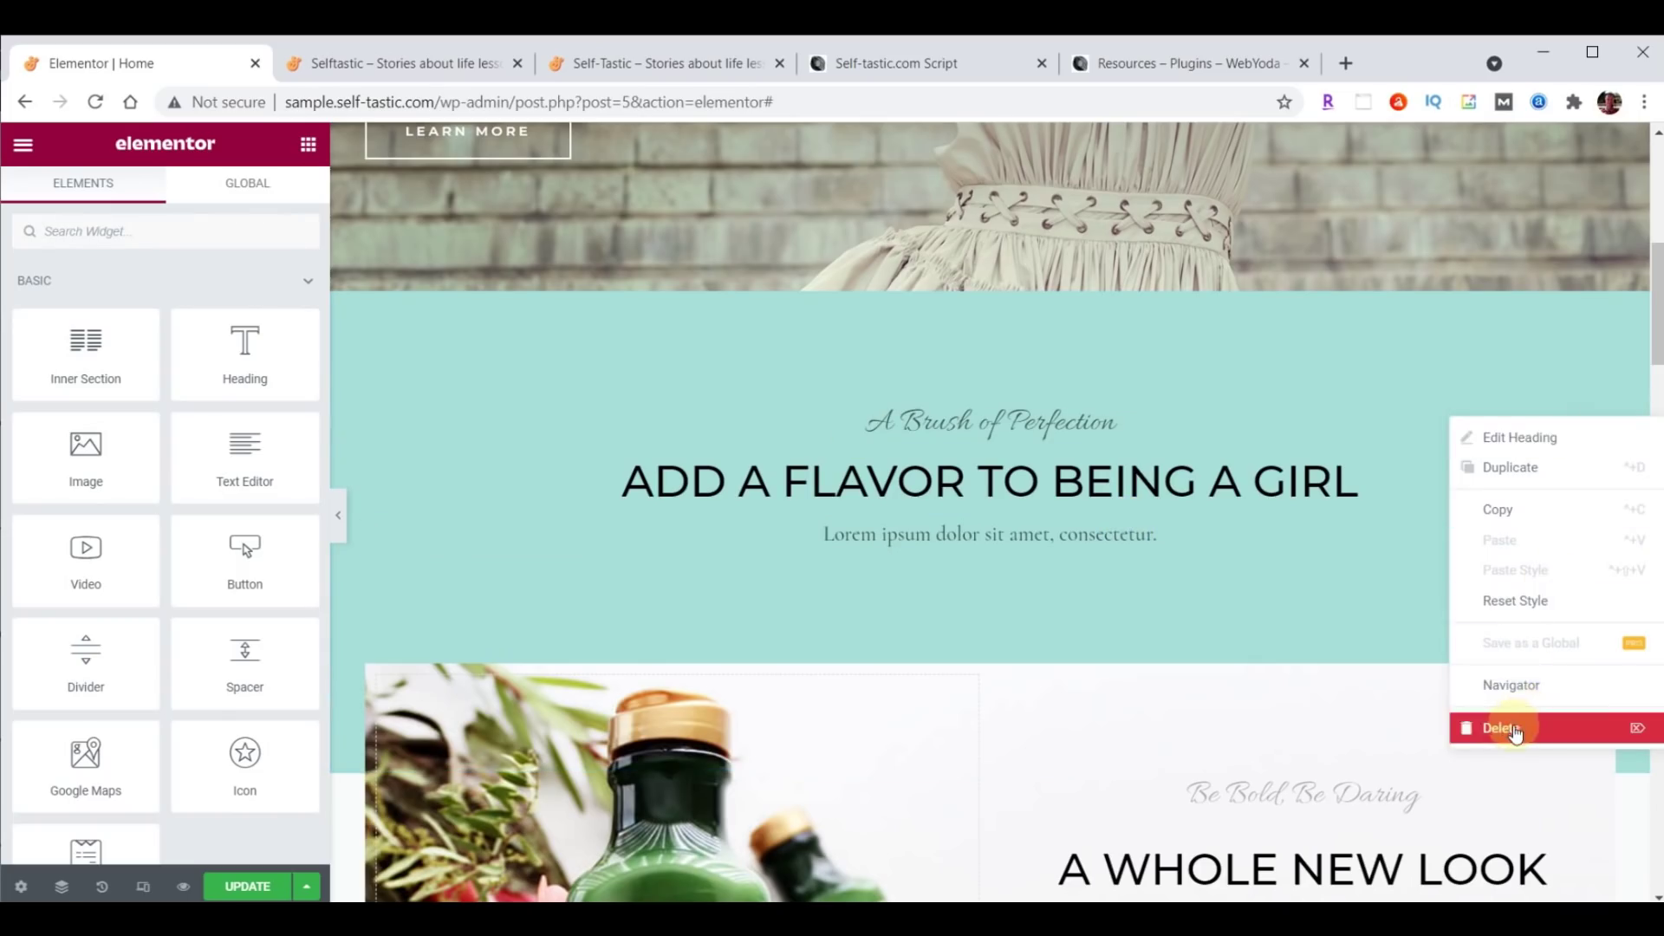
click(1512, 728)
click(928, 434)
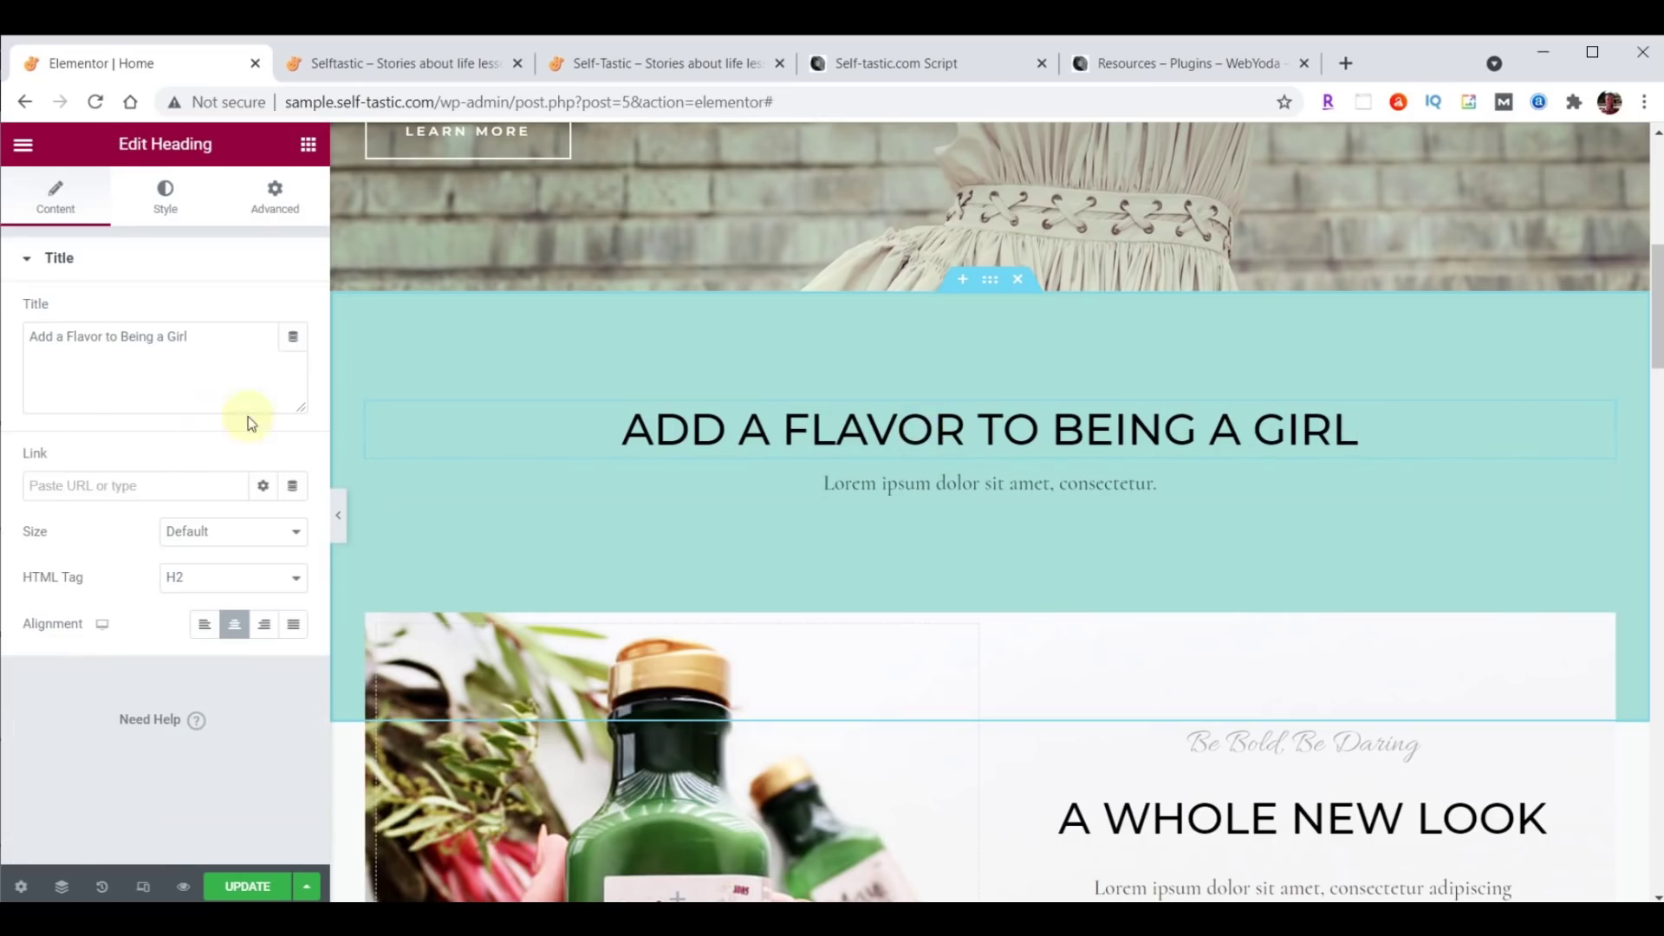
Change the heading text to 'Advice and encouragement on improving yourself'.
click(32, 343)
drag(32, 343, 253, 338)
text(Advice and encouragement on improving yourself)
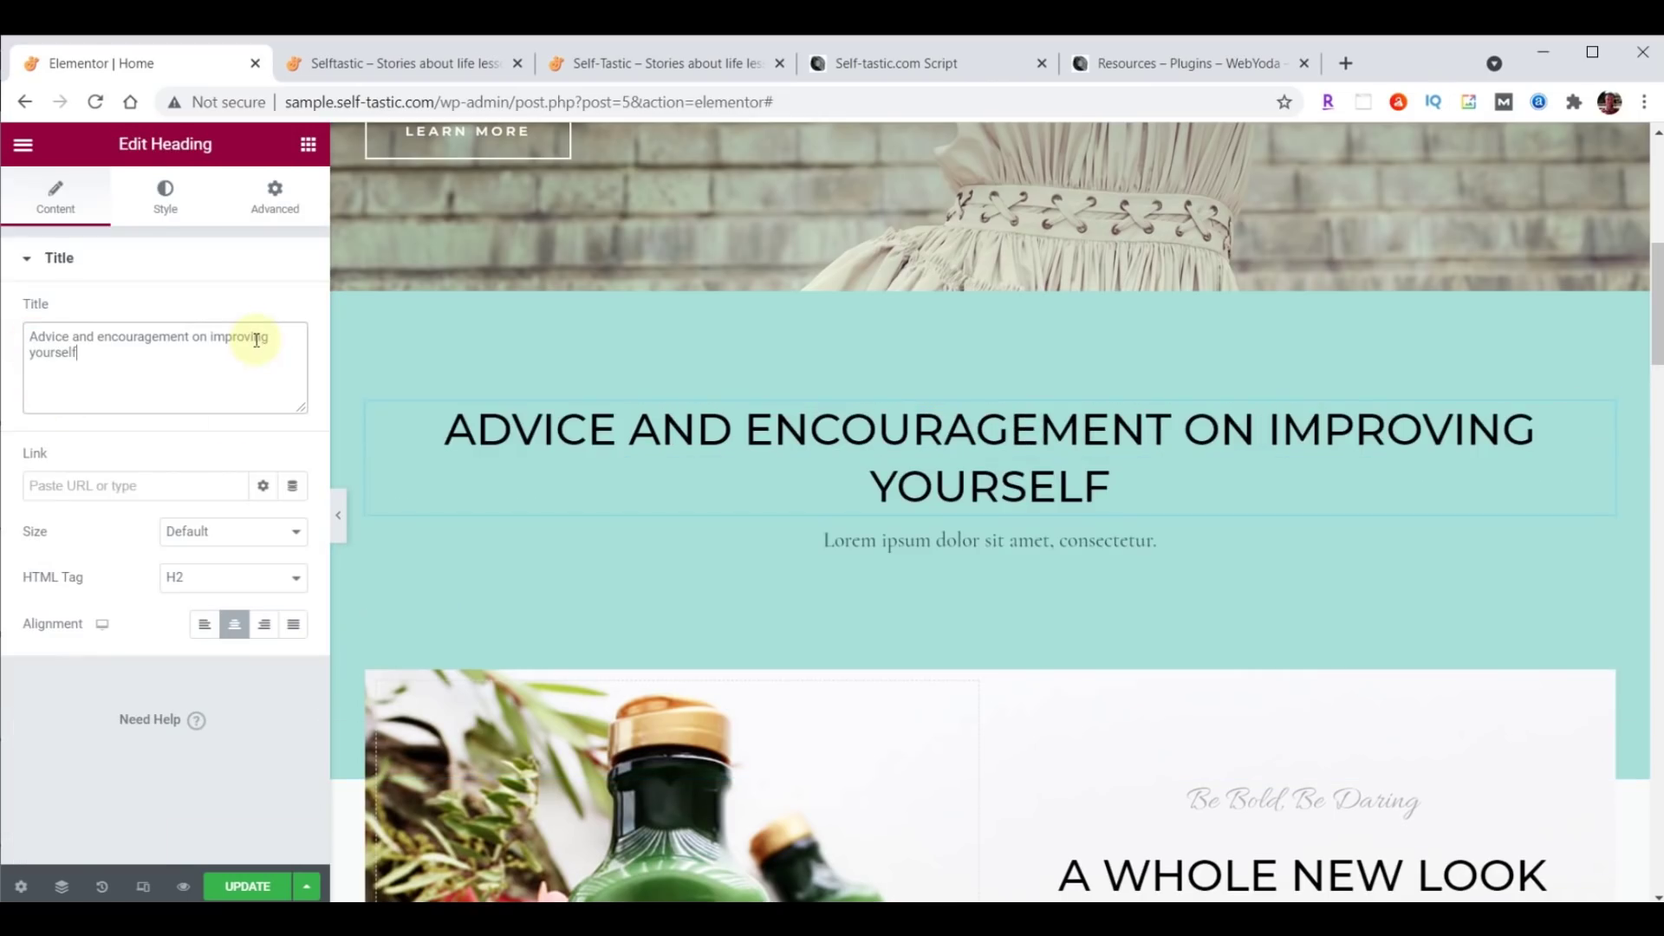
Set the heading's text colour to brown #725F4D.
click(170, 205)
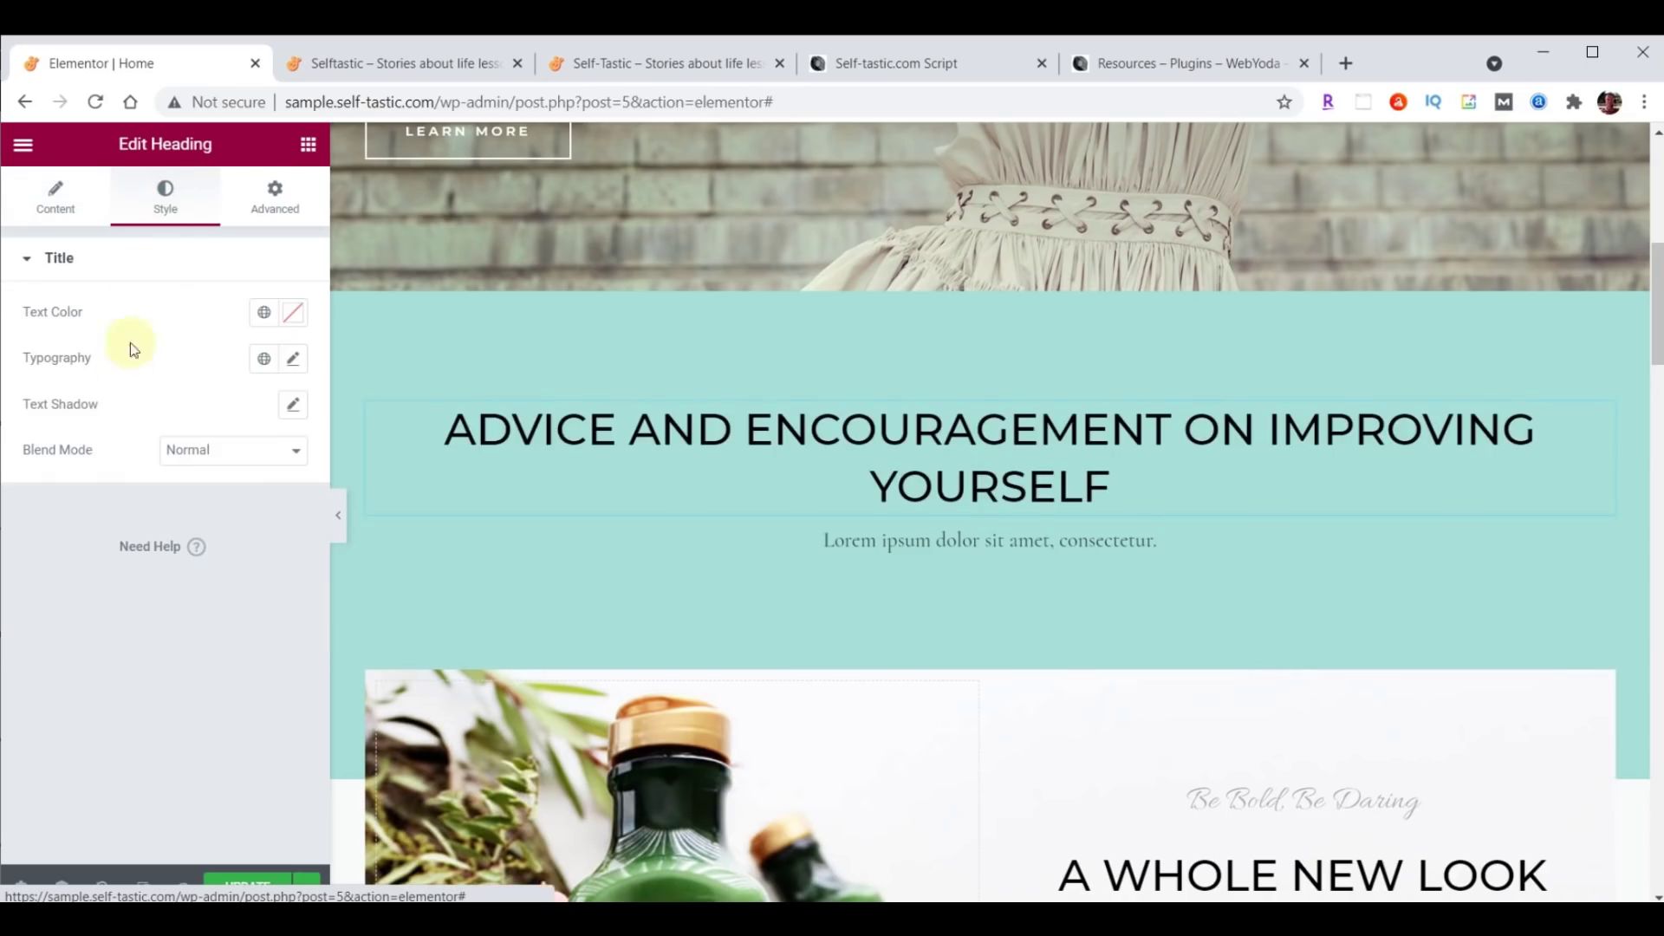
click(293, 314)
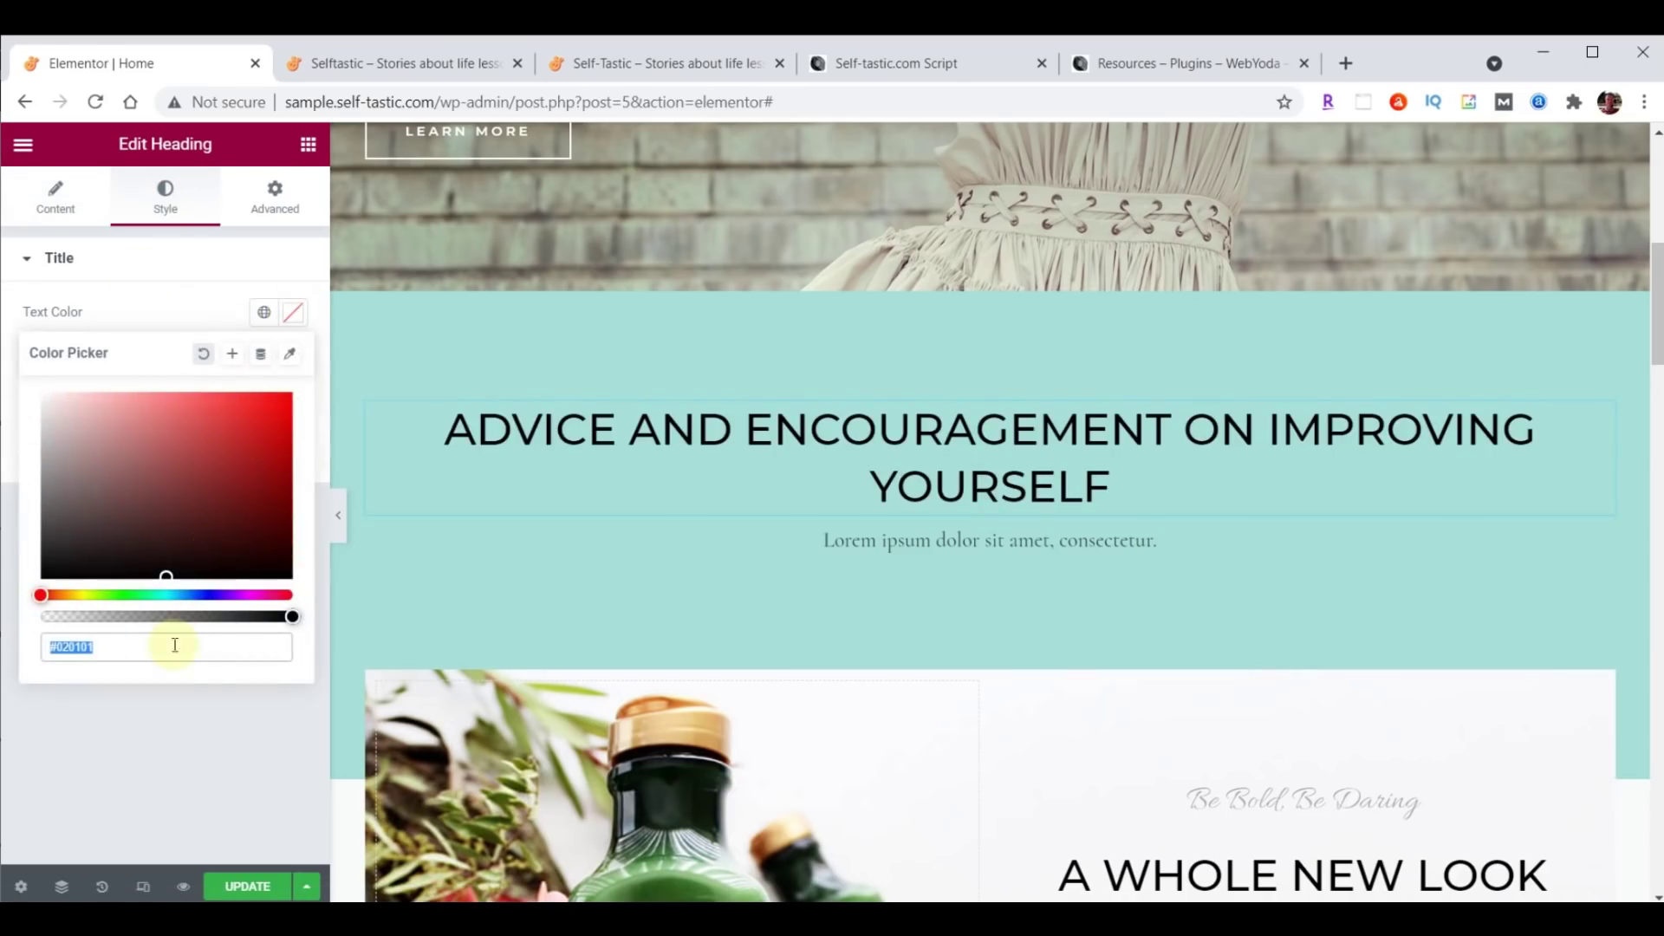
text(725F4D)
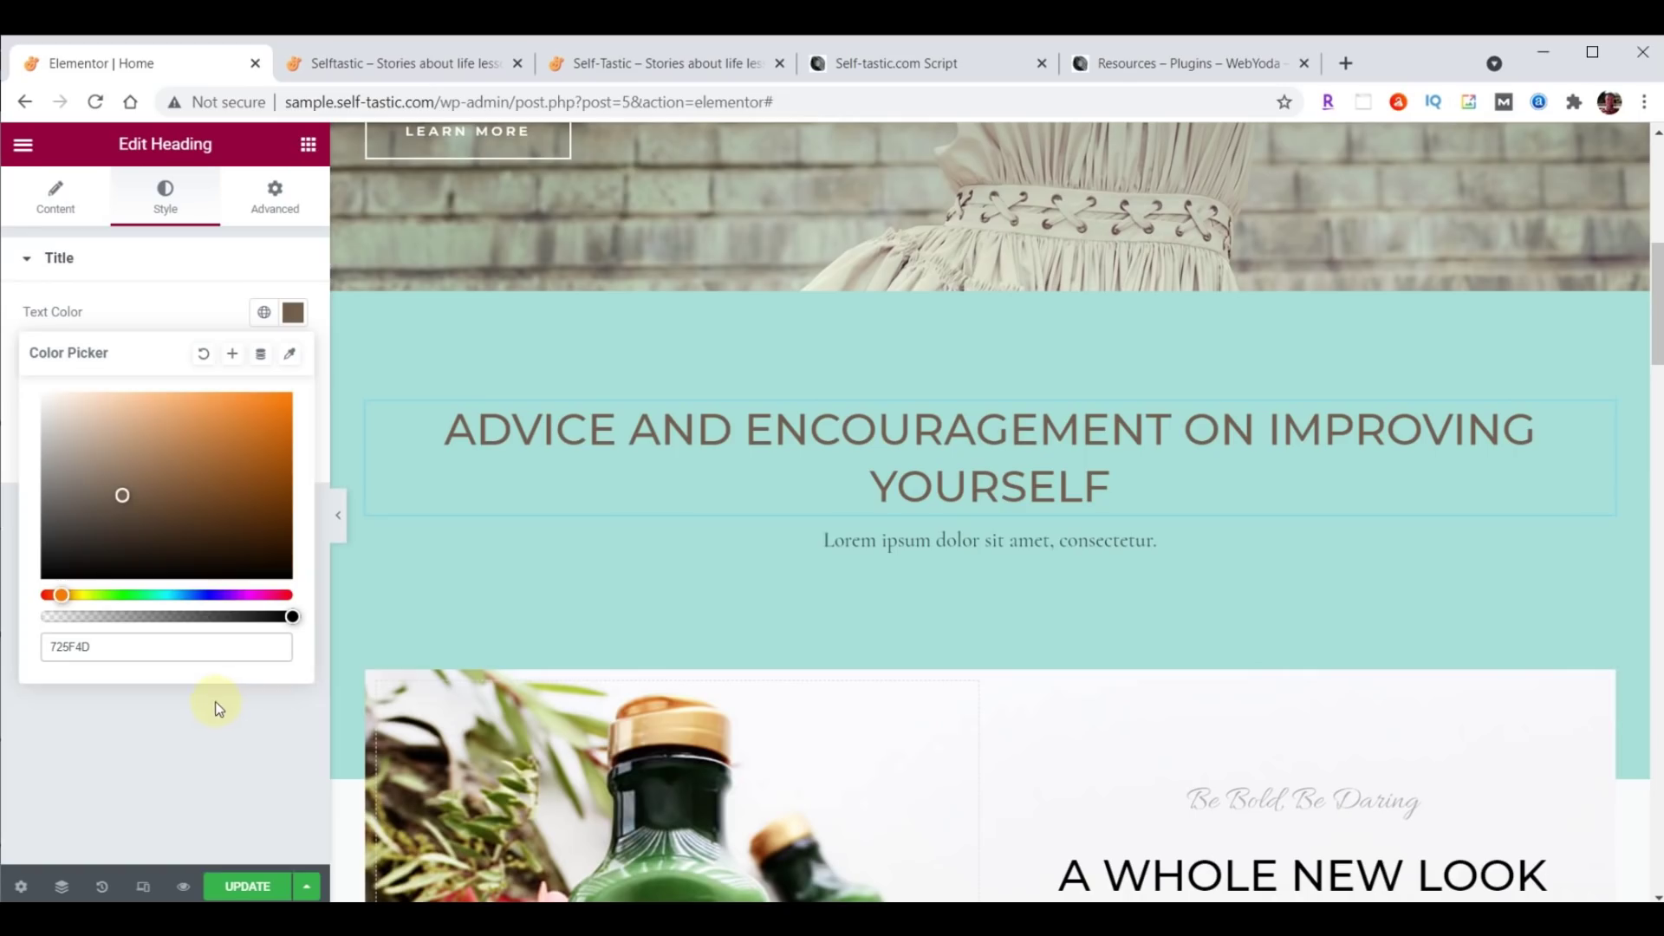
click(294, 313)
click(296, 315)
click(298, 321)
click(298, 321)
click(295, 317)
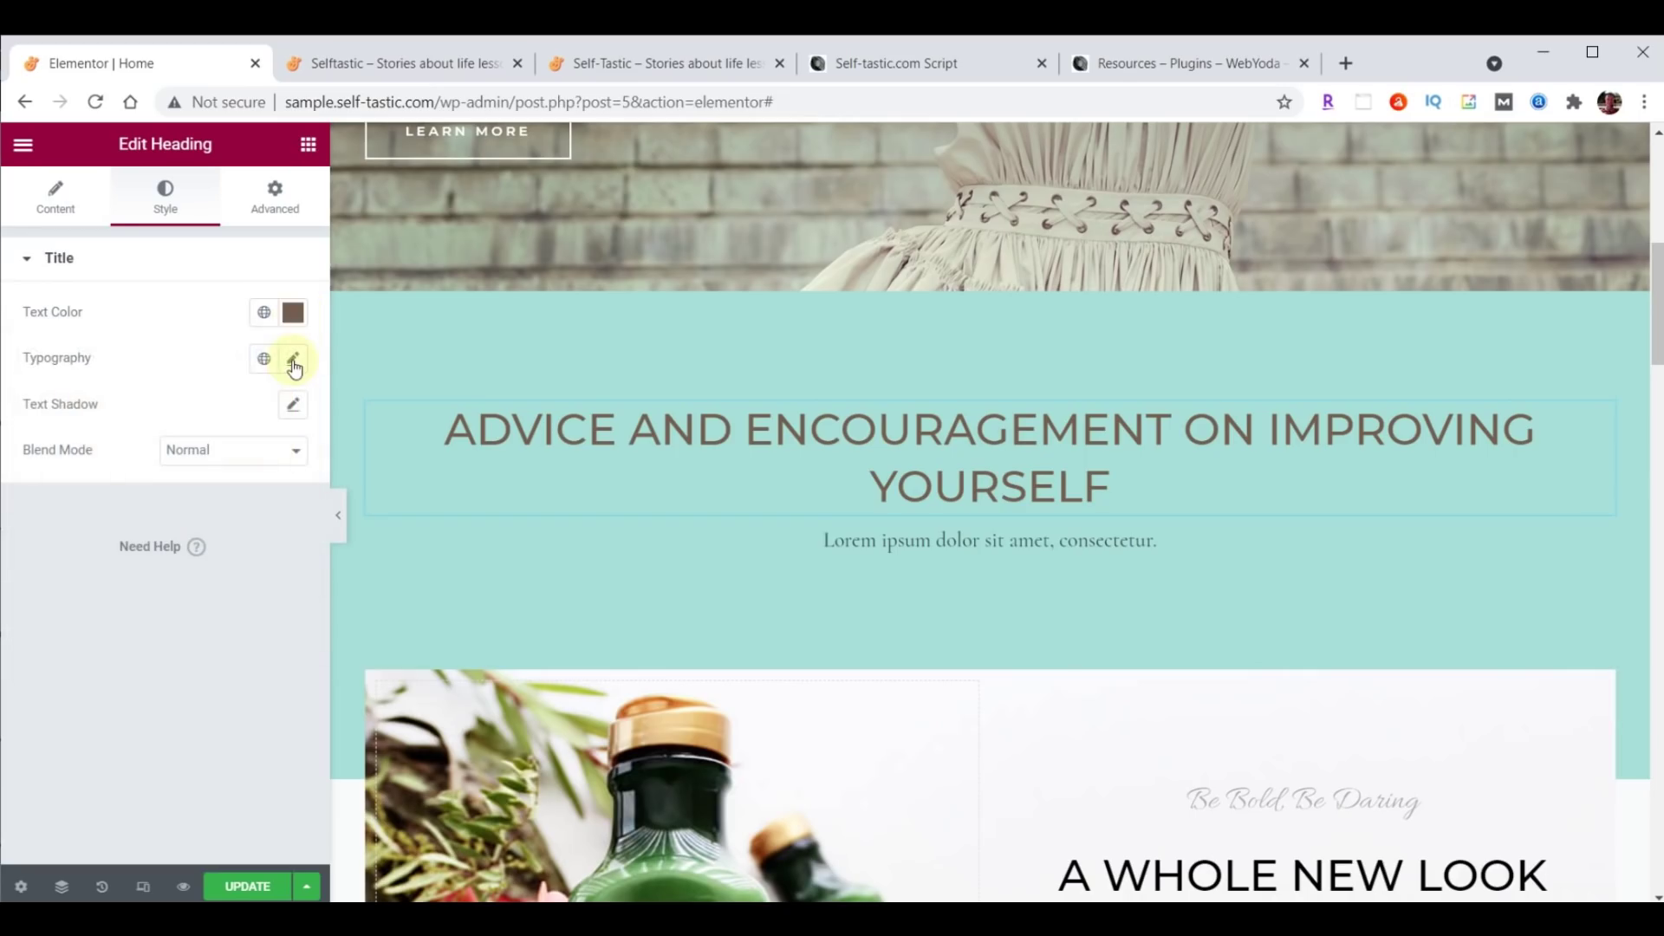
Set the heading's typography font family to Open Sans Condensed.
click(295, 362)
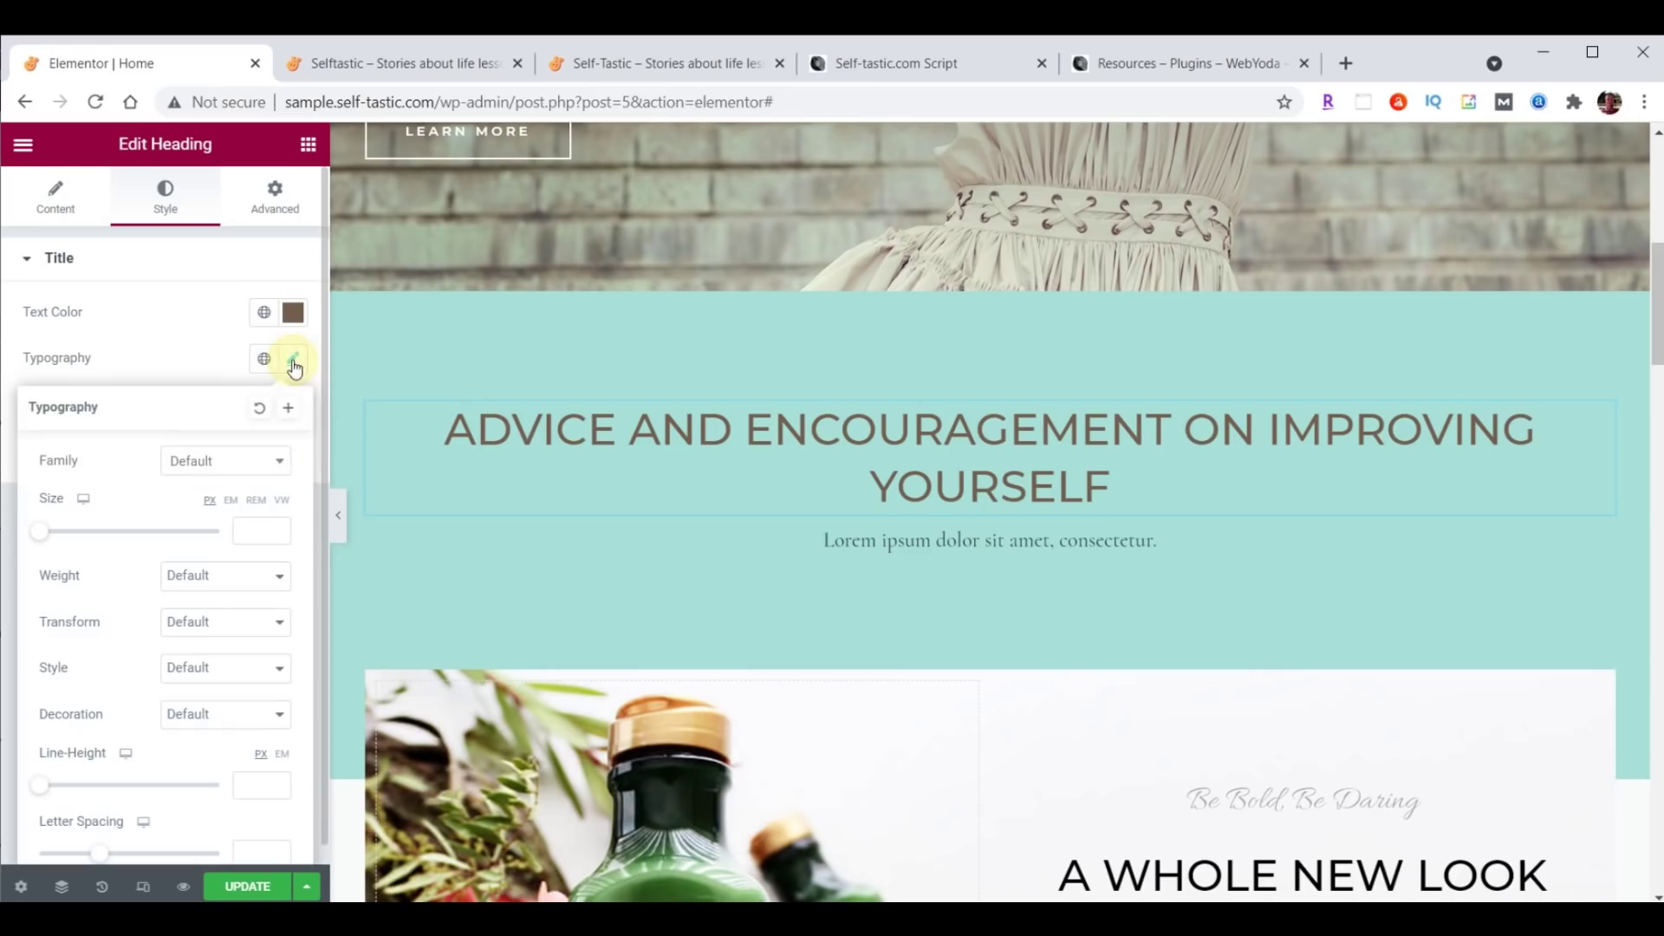
click(223, 466)
click(215, 492)
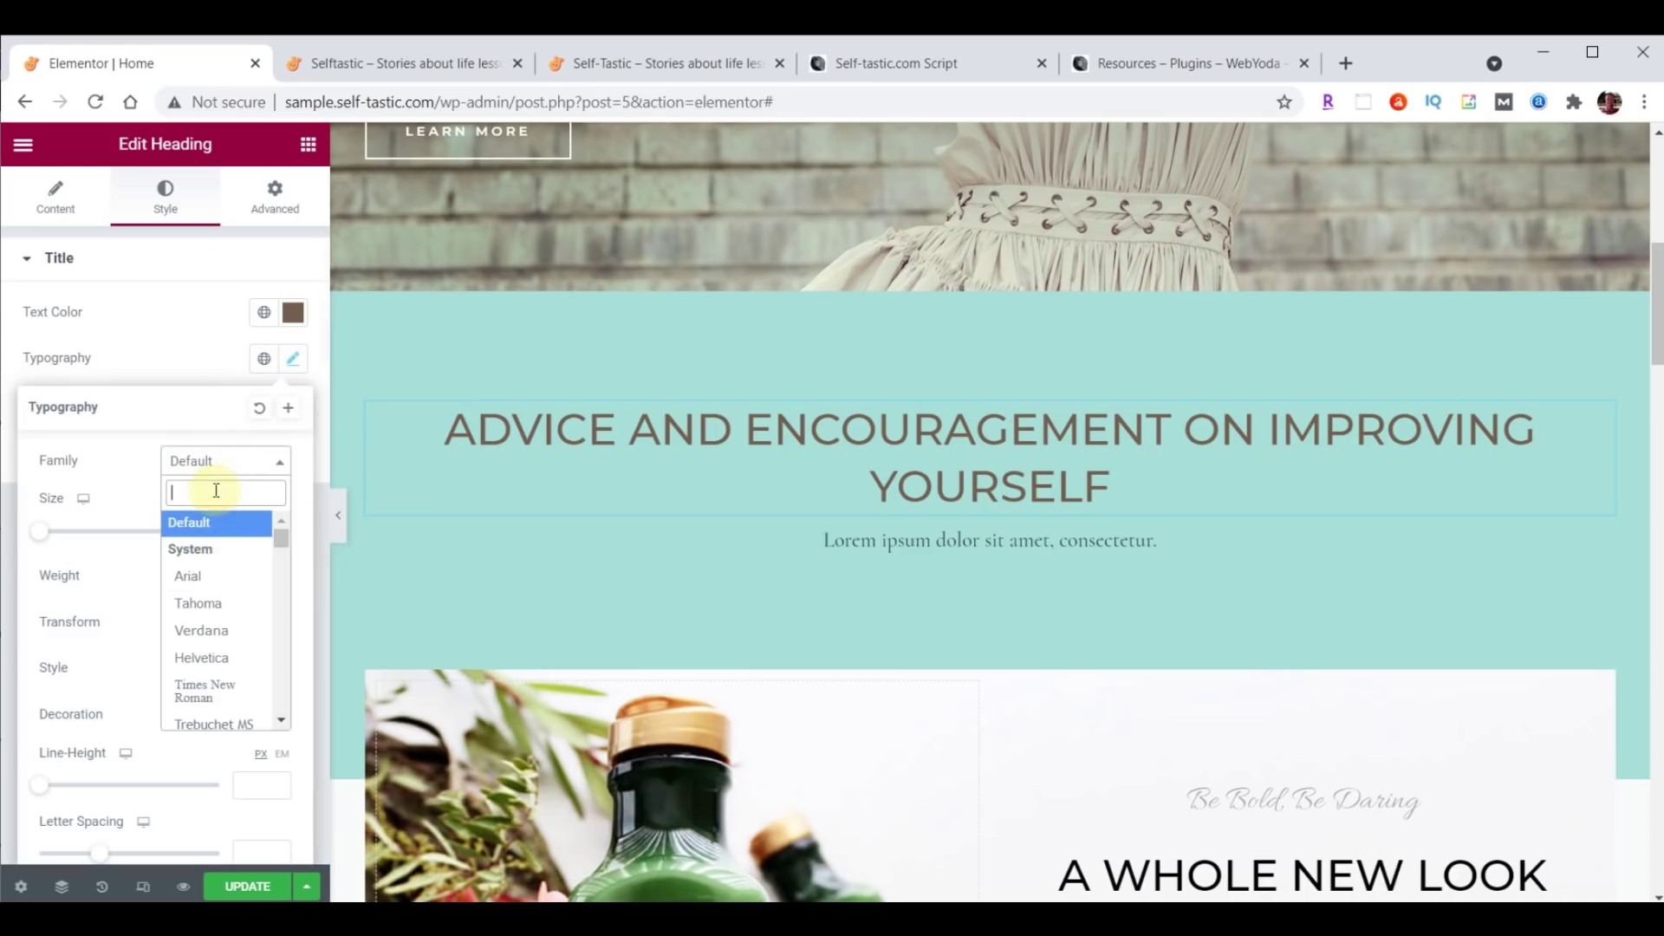
text(Open)
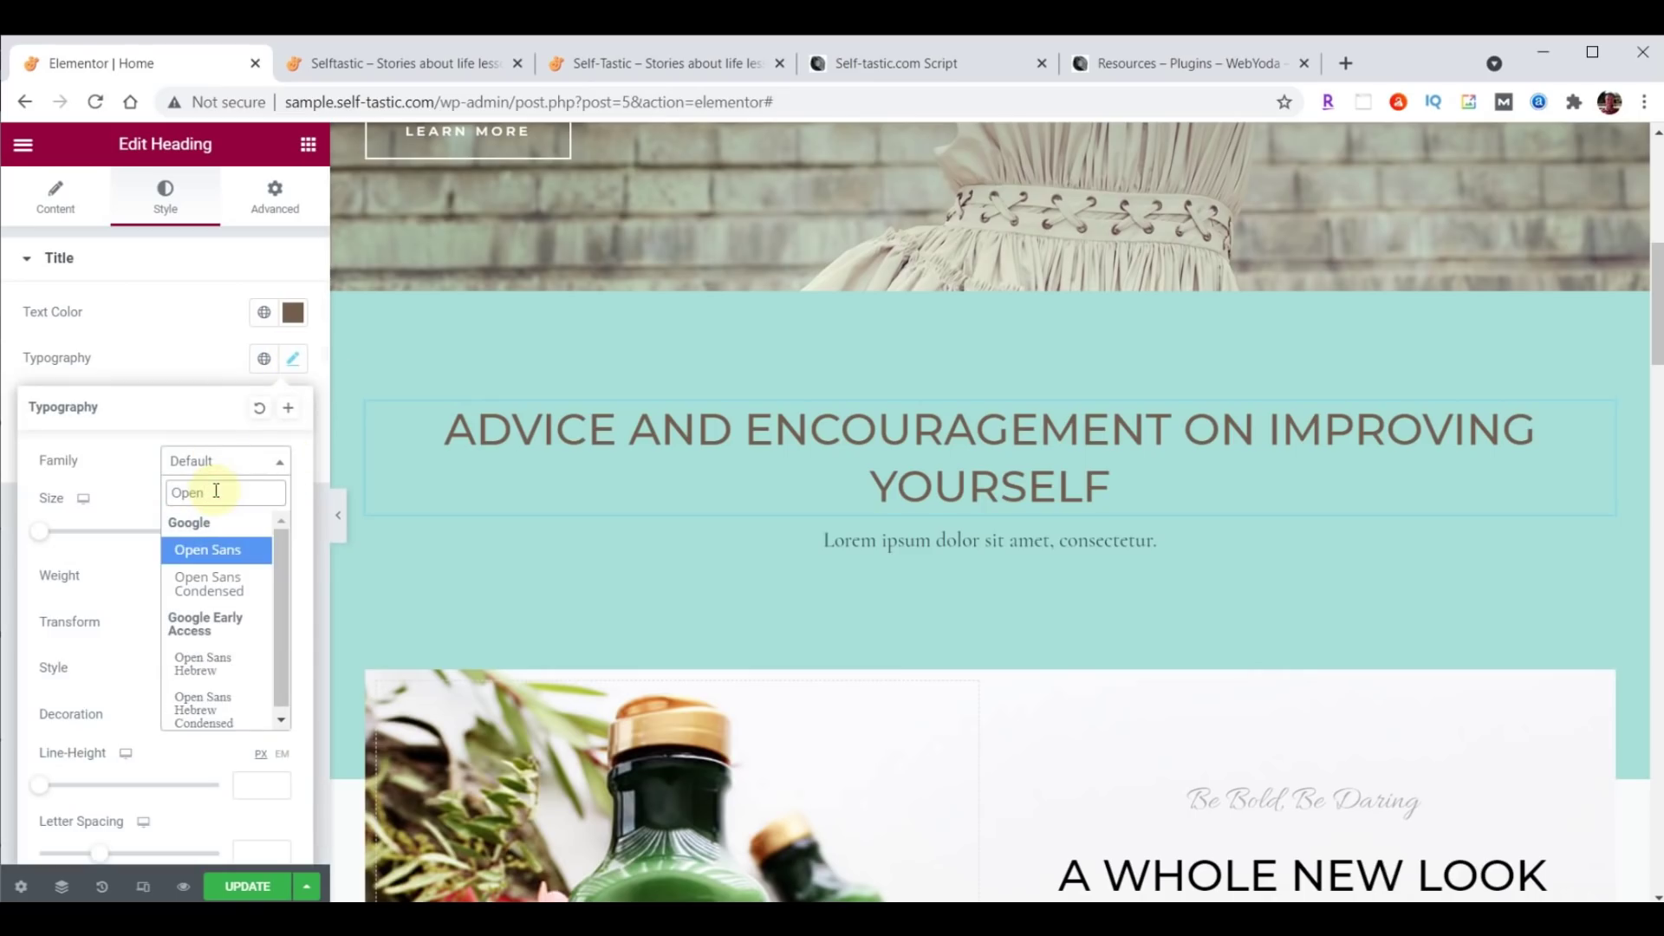
click(208, 585)
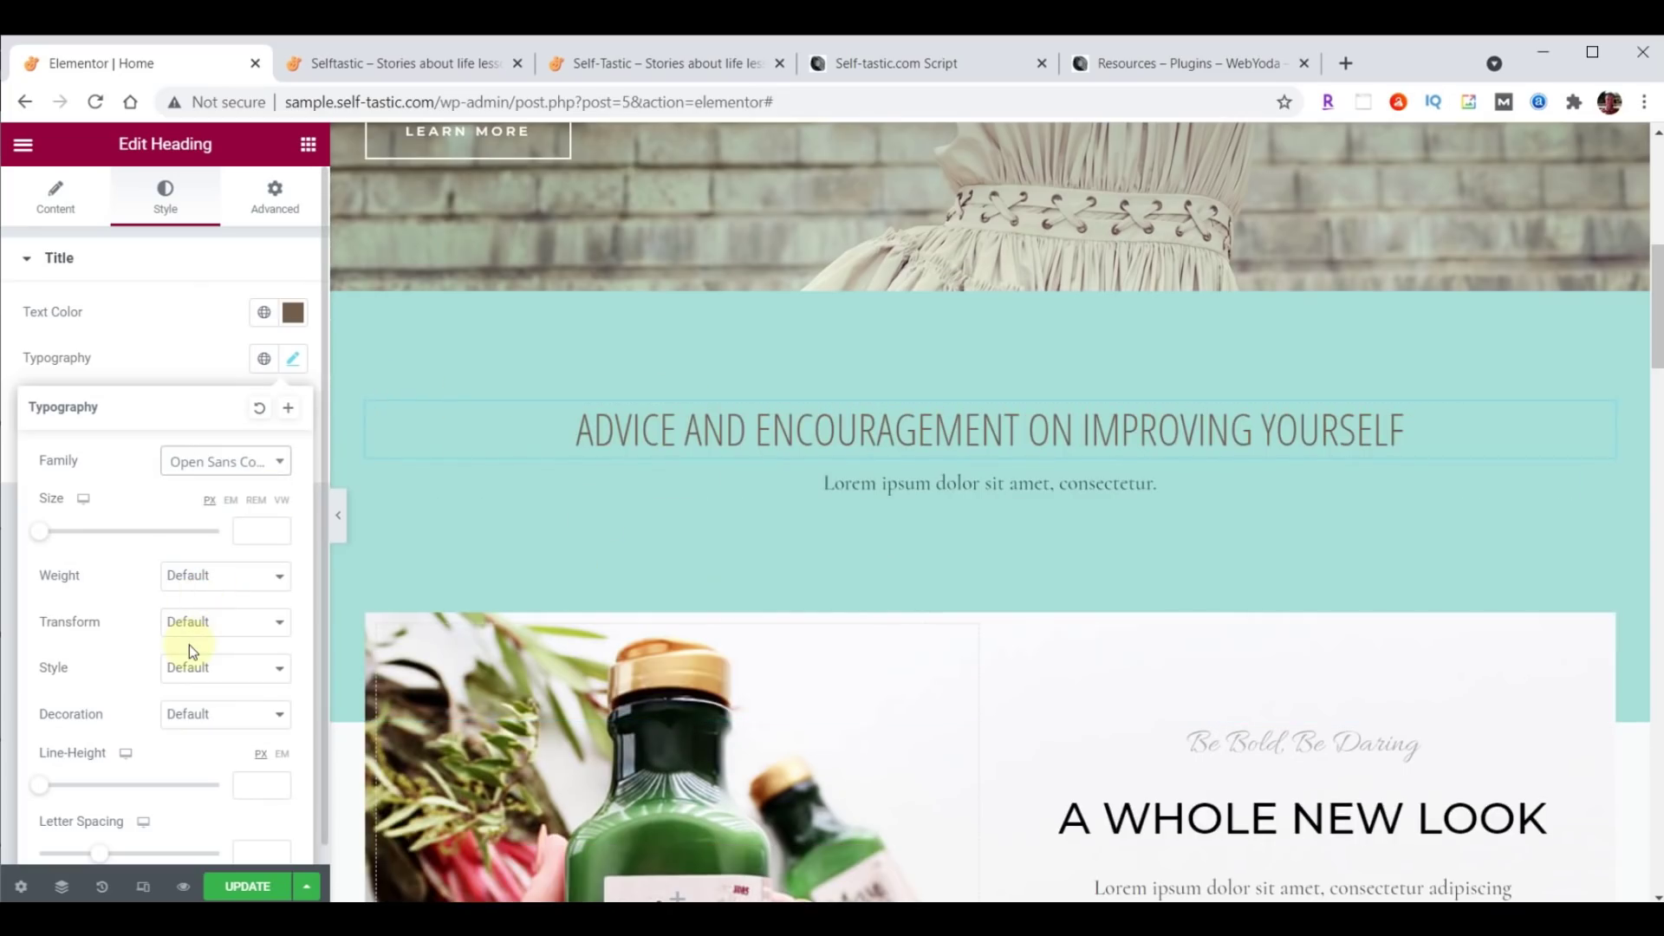
click(273, 201)
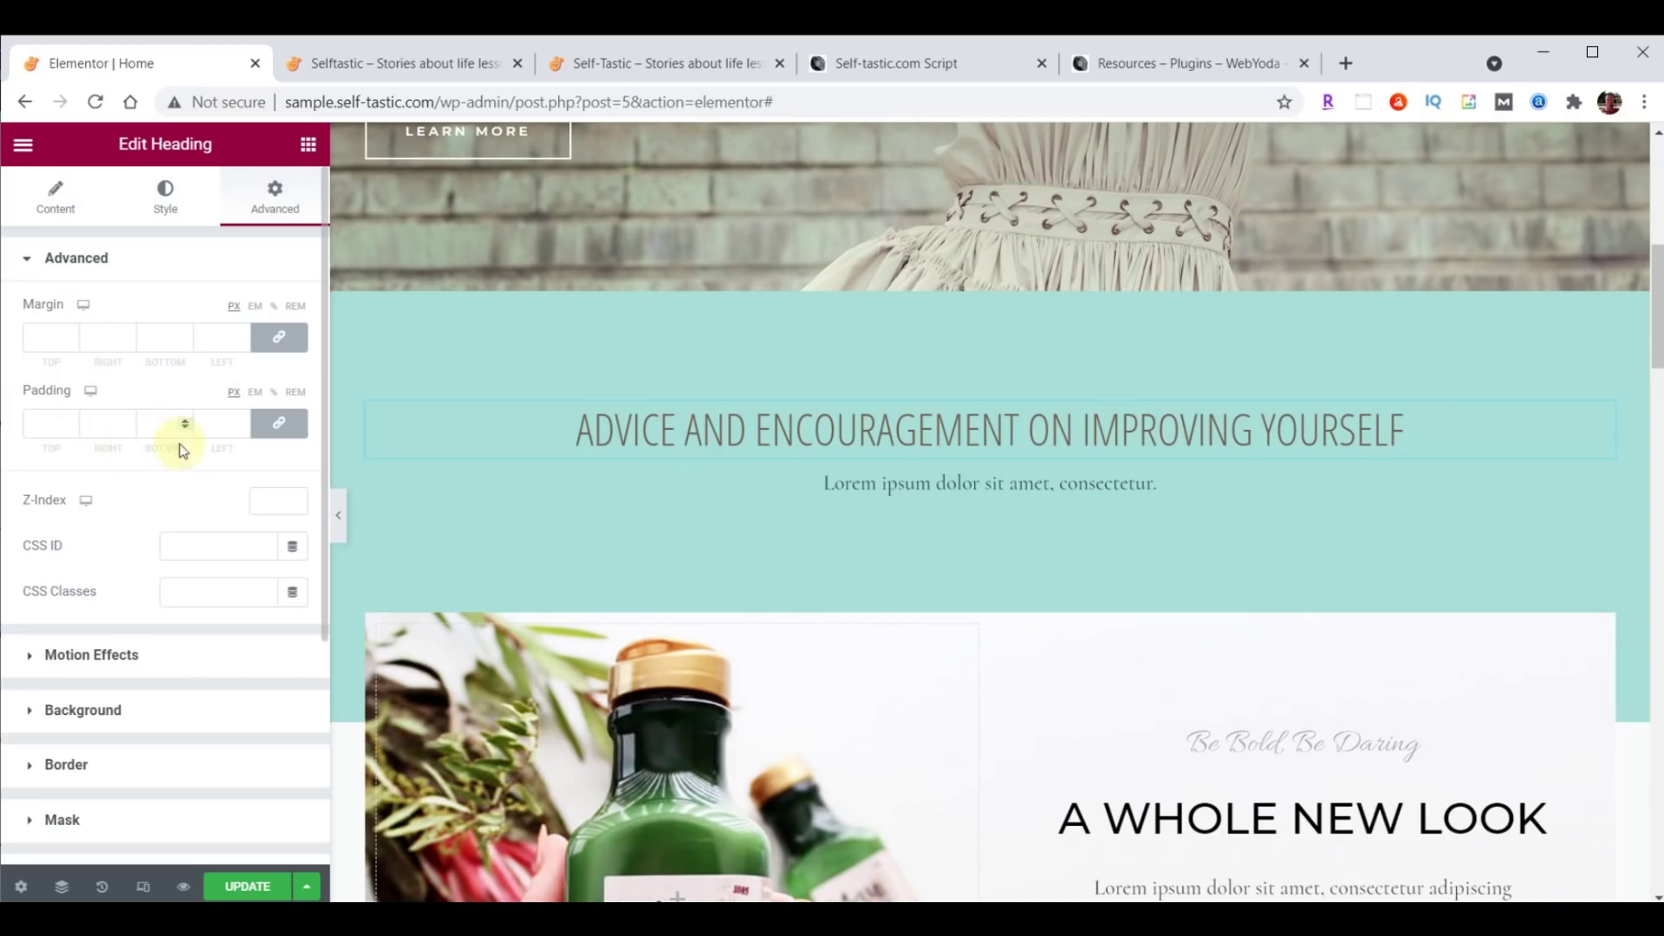
Set the heading's Advanced padding to 20 on all four linked sides.
click(279, 425)
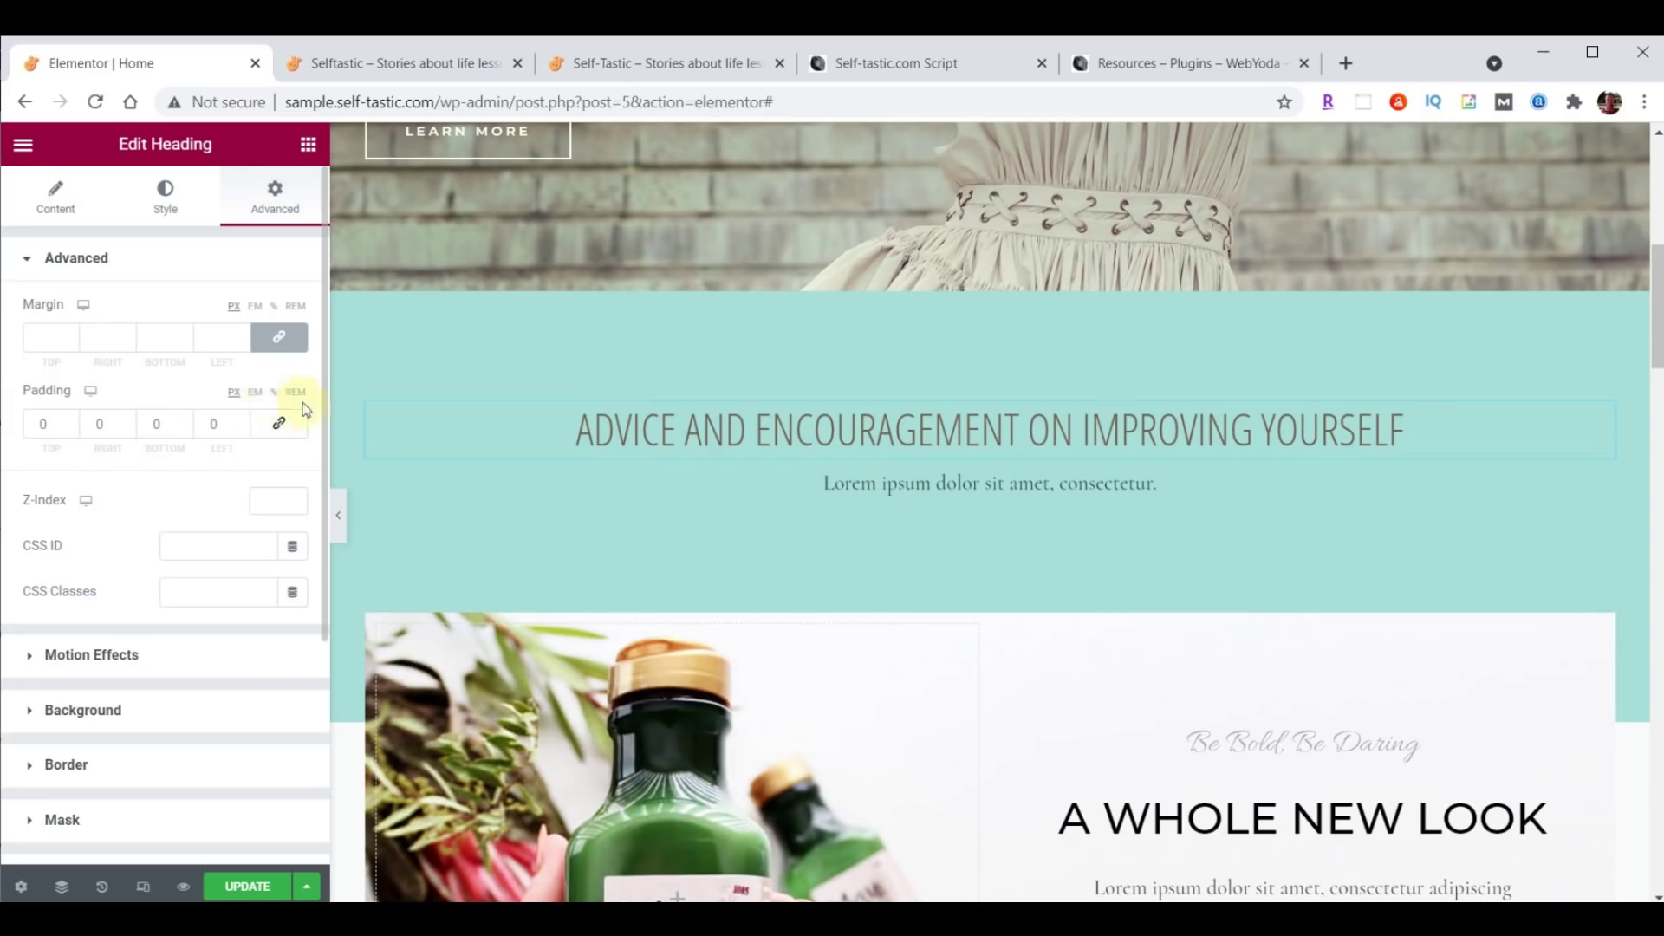
click(283, 433)
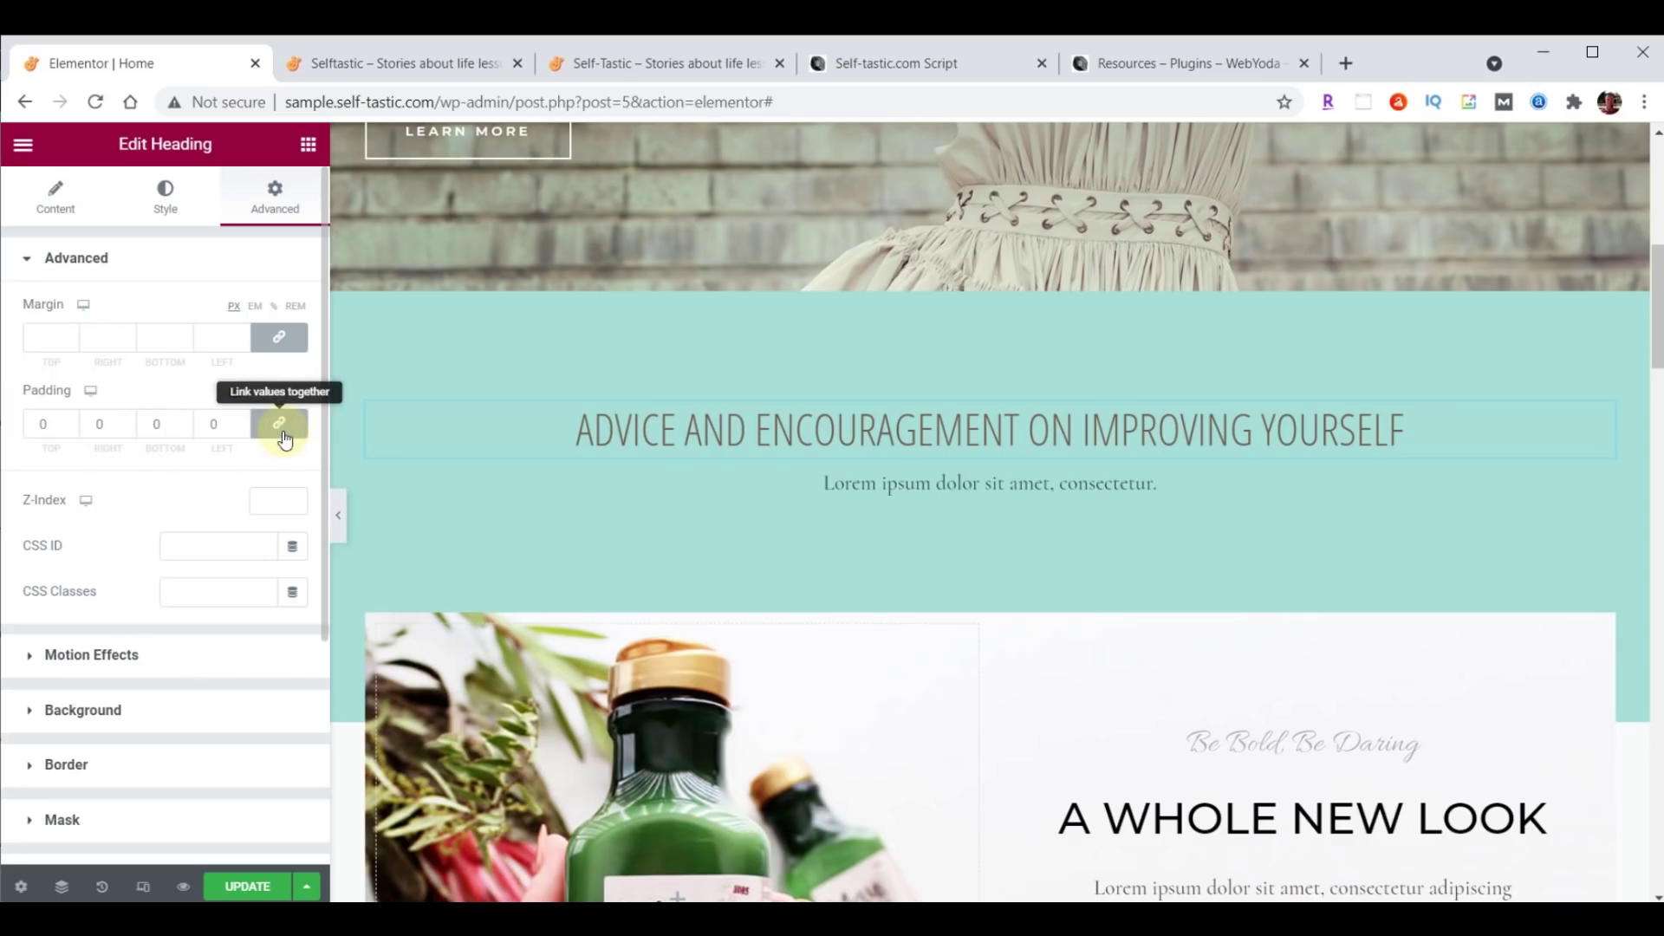
click(283, 434)
click(282, 433)
click(73, 422)
click(74, 421)
click(74, 422)
click(299, 434)
click(71, 428)
click(71, 428)
click(71, 428)
click(71, 429)
click(71, 428)
click(71, 428)
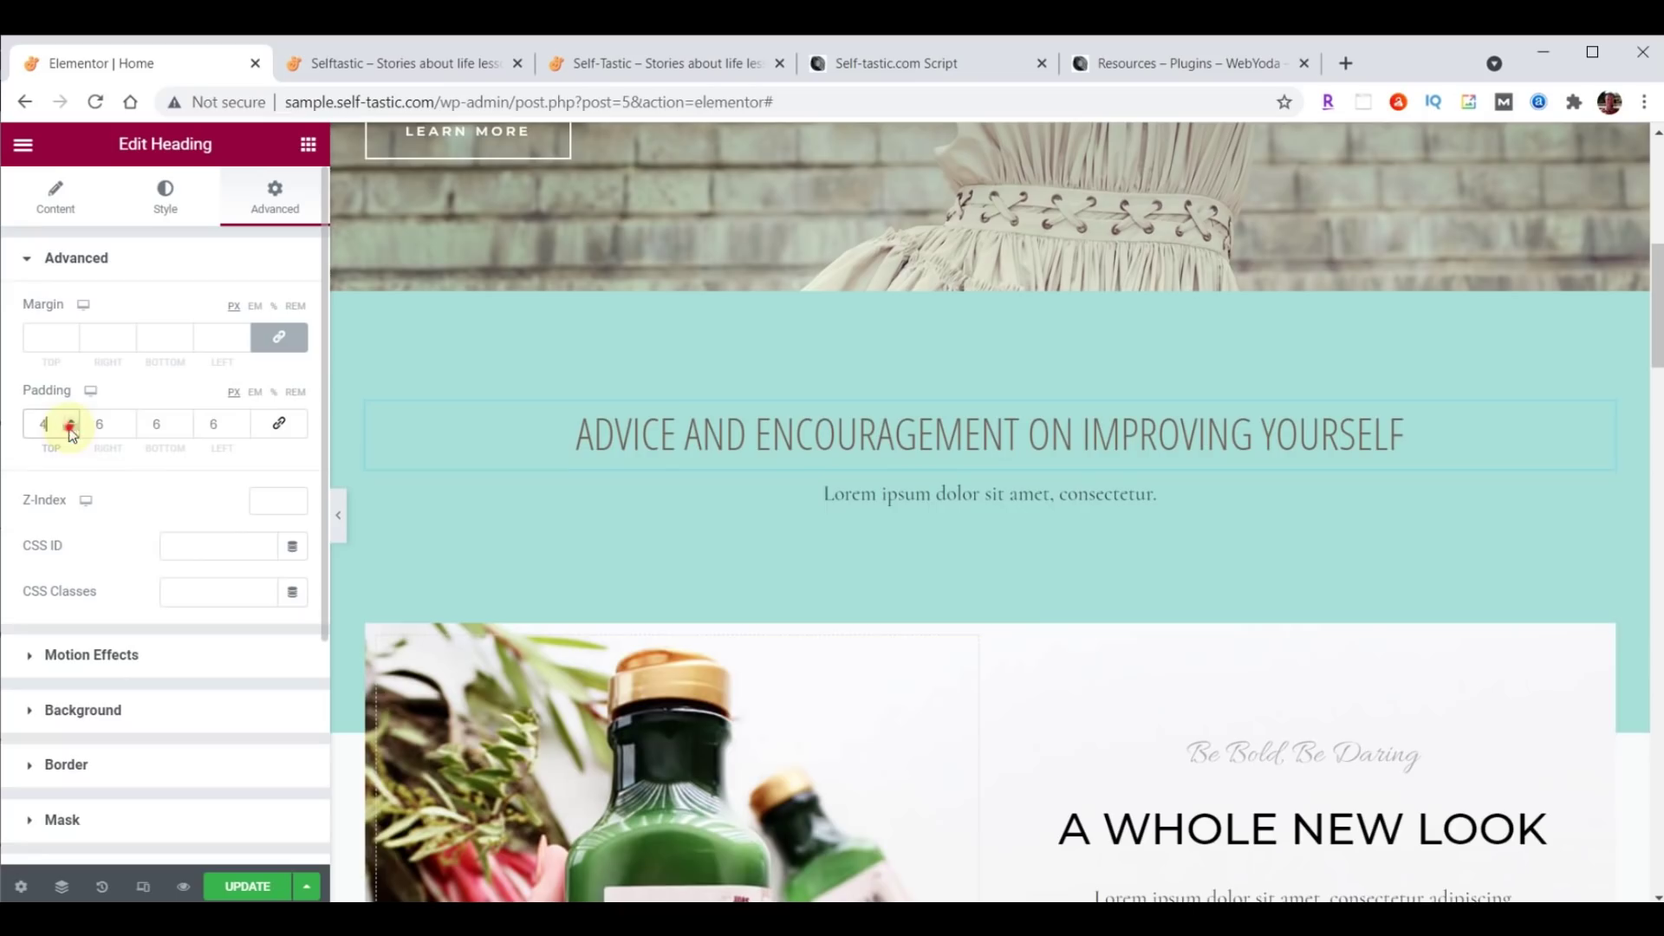
click(283, 431)
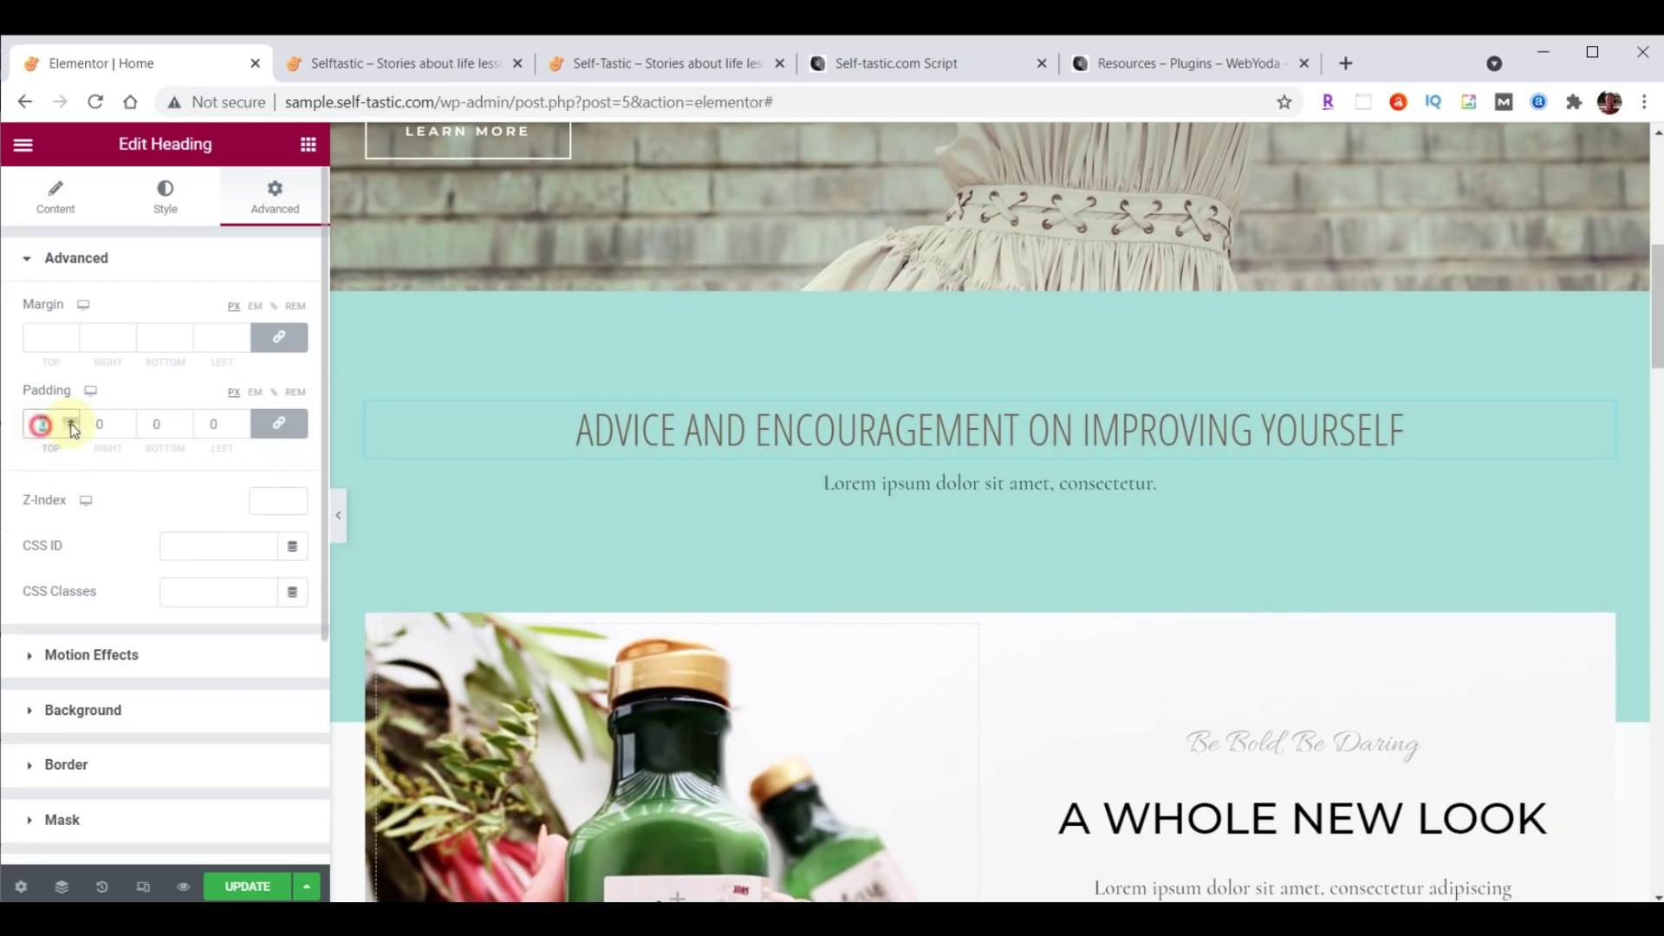
text(20)
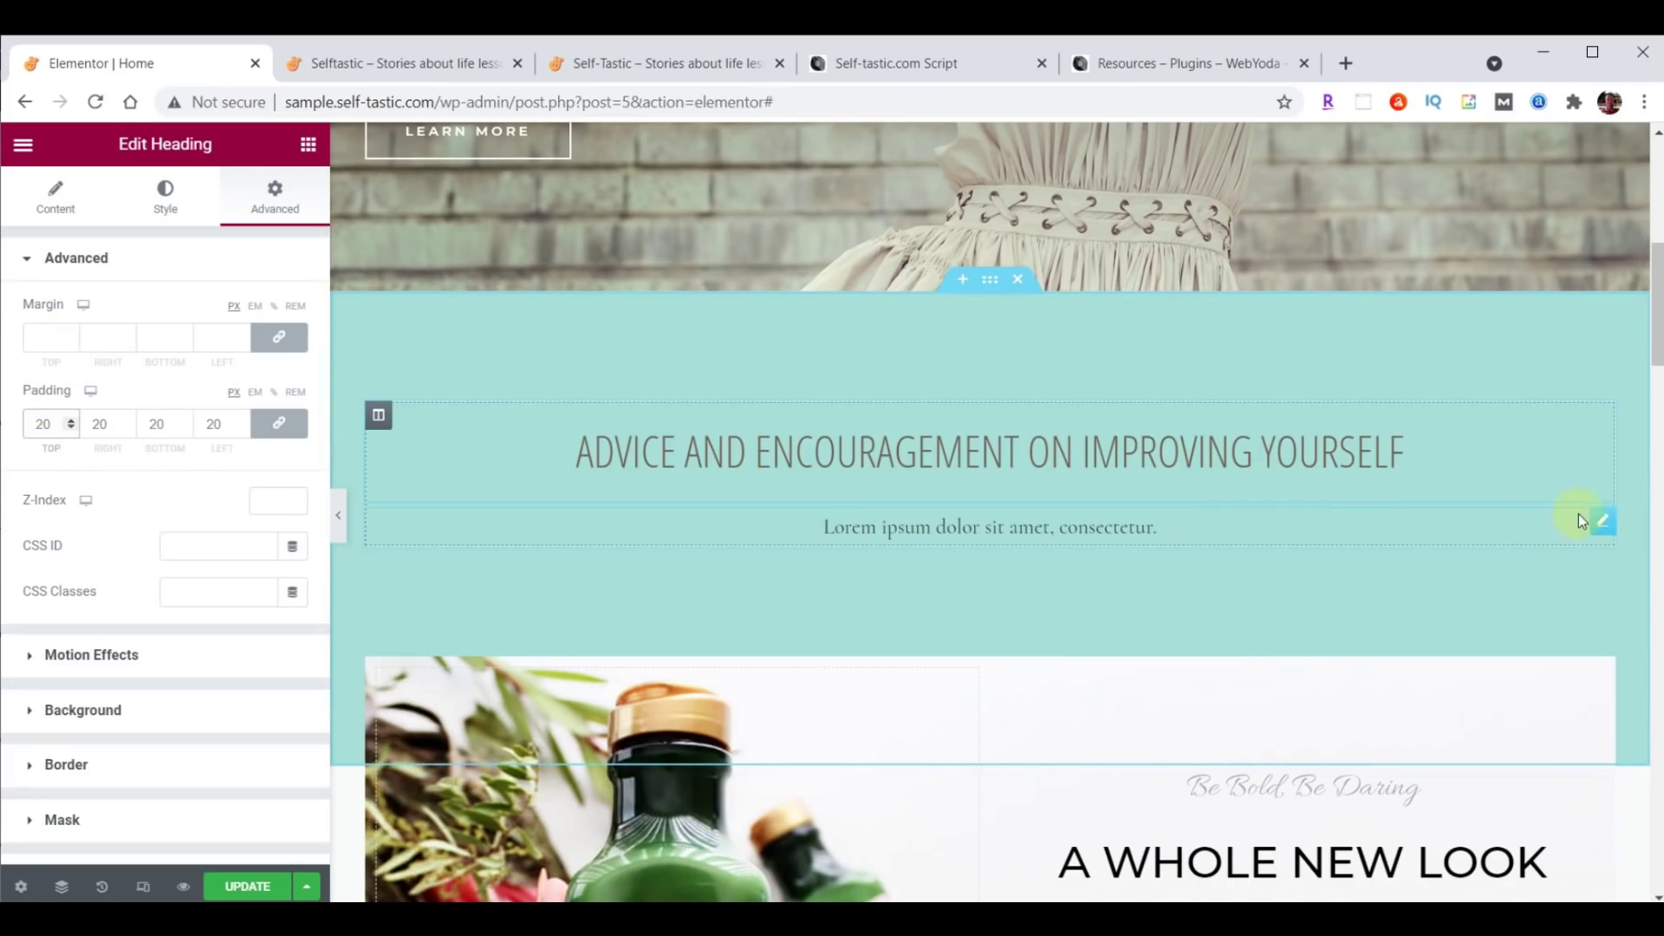
Delete the Lorem ipsum text under the heading and browse the Elements widget panel.
right_click(1601, 527)
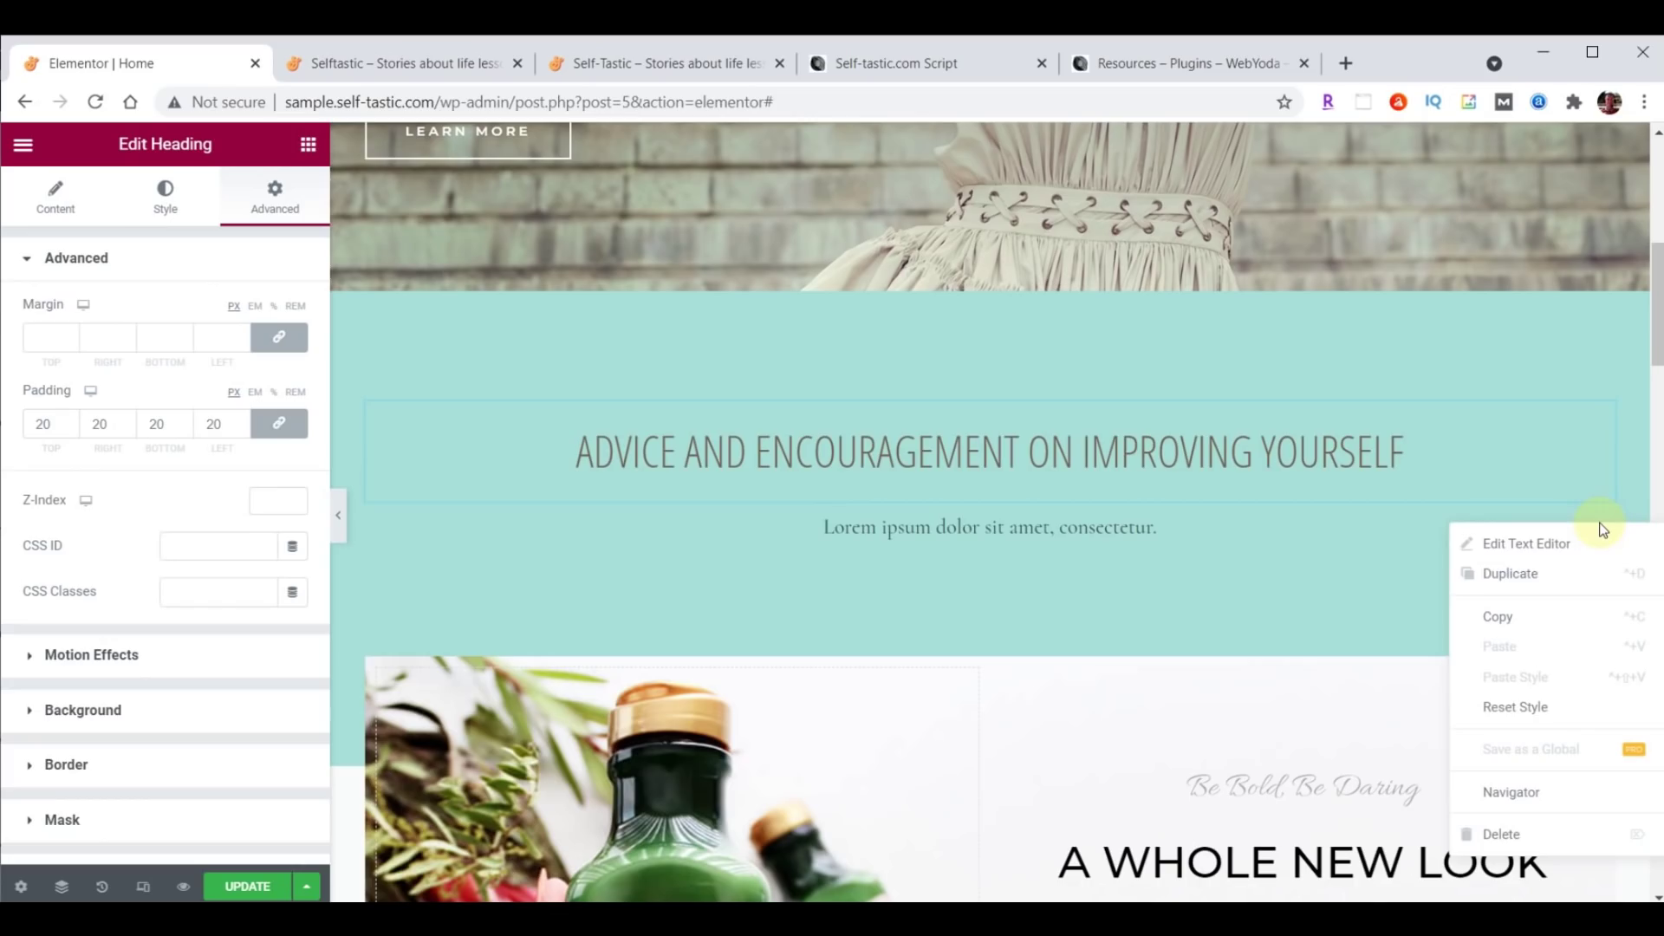
click(1517, 834)
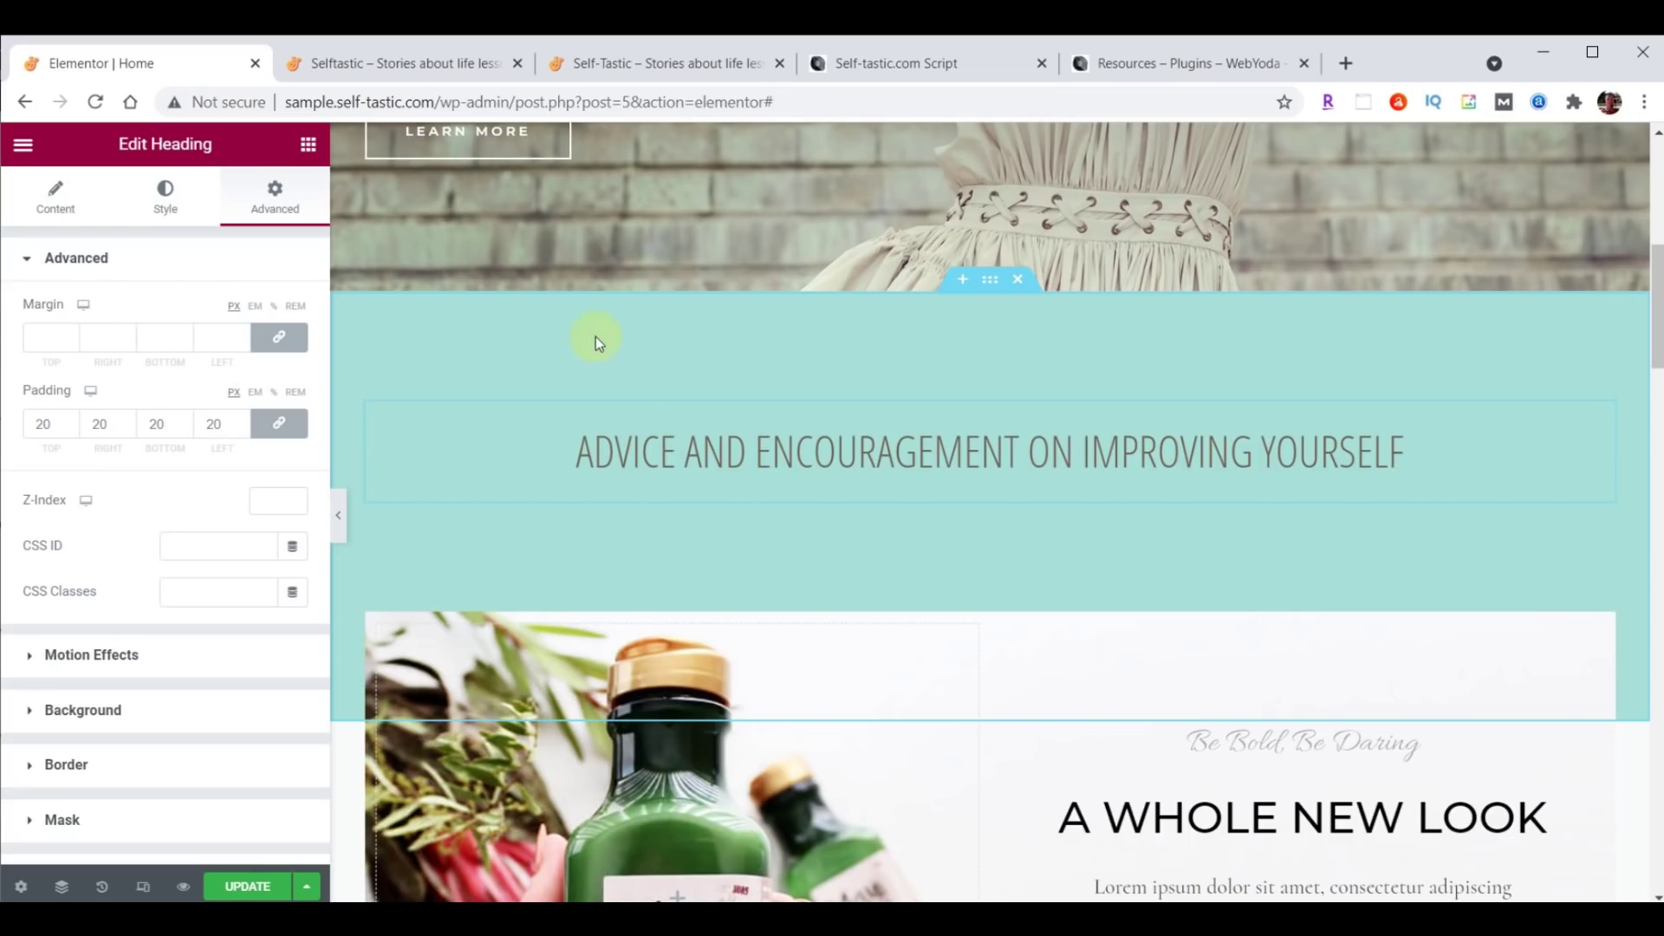
click(309, 148)
scroll(242, 496, down, 15)
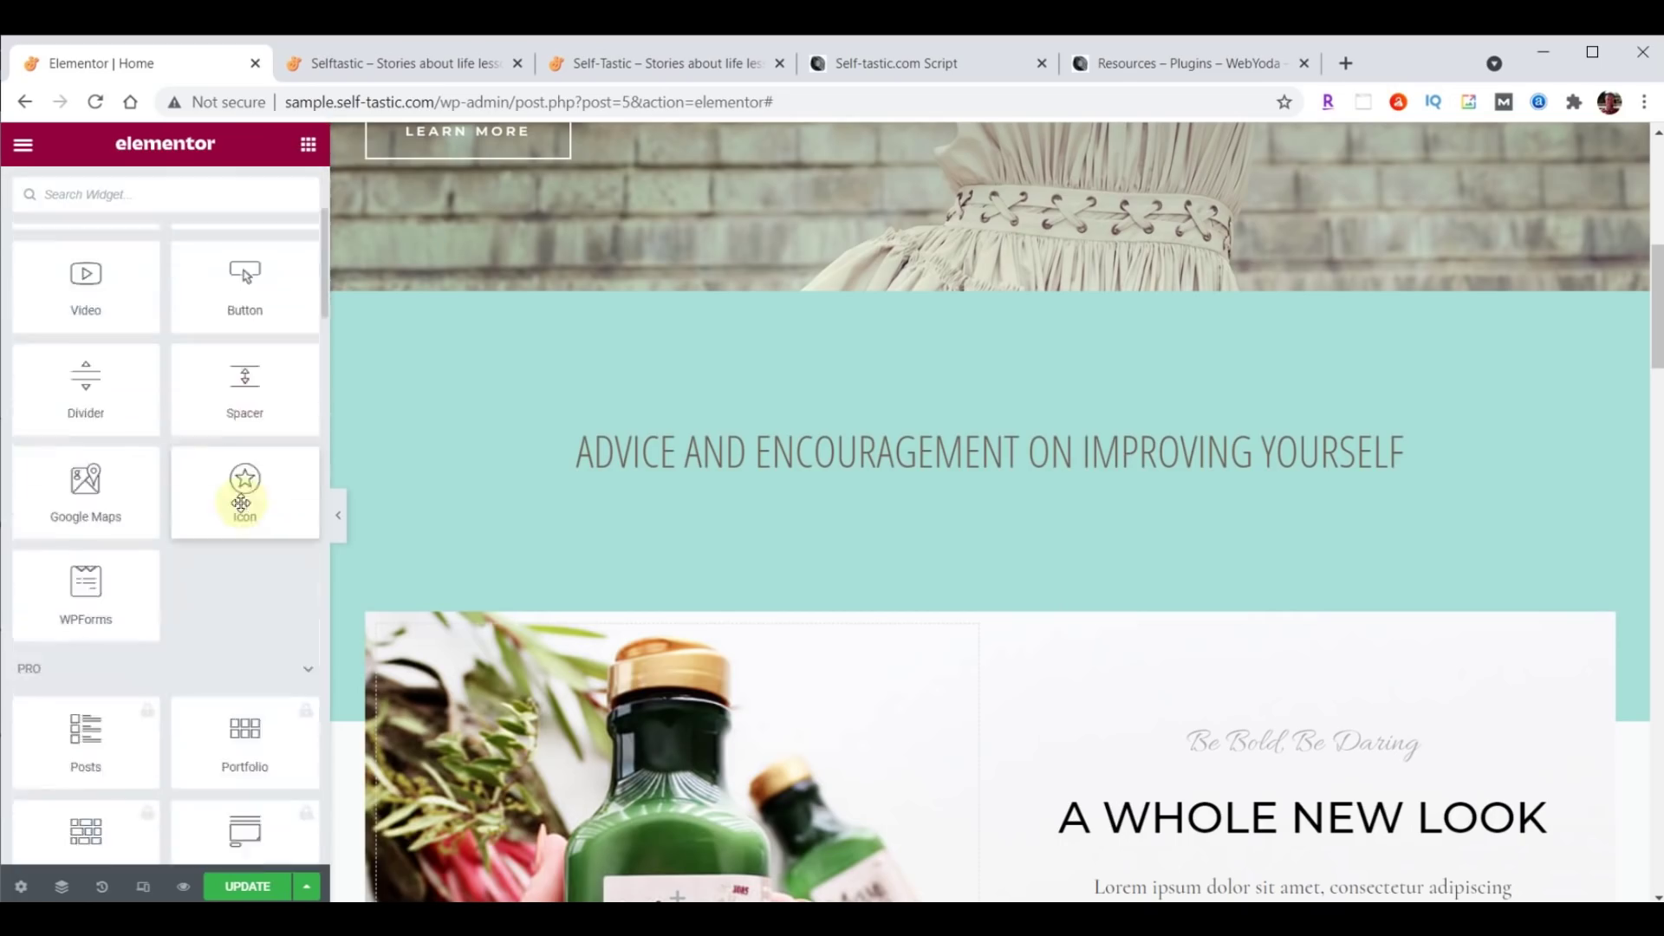
scroll(241, 503, down, 20)
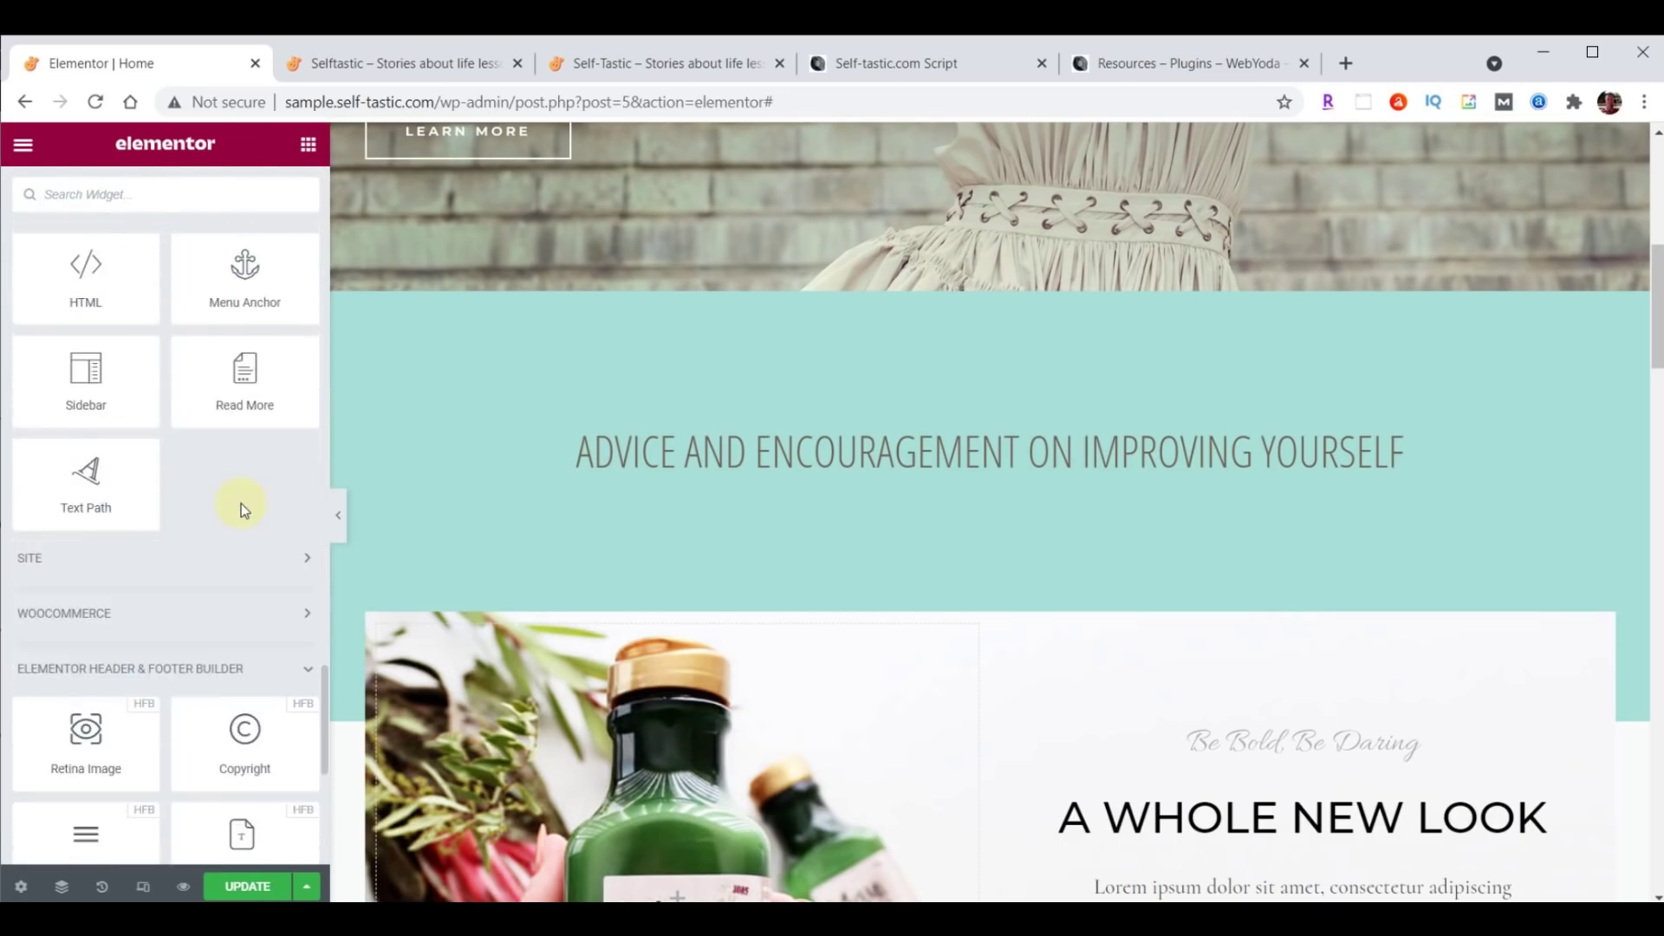
scroll(241, 503, up, 20)
scroll(244, 512, down, 8)
scroll(243, 512, up, 5)
scroll(240, 490, down, 8)
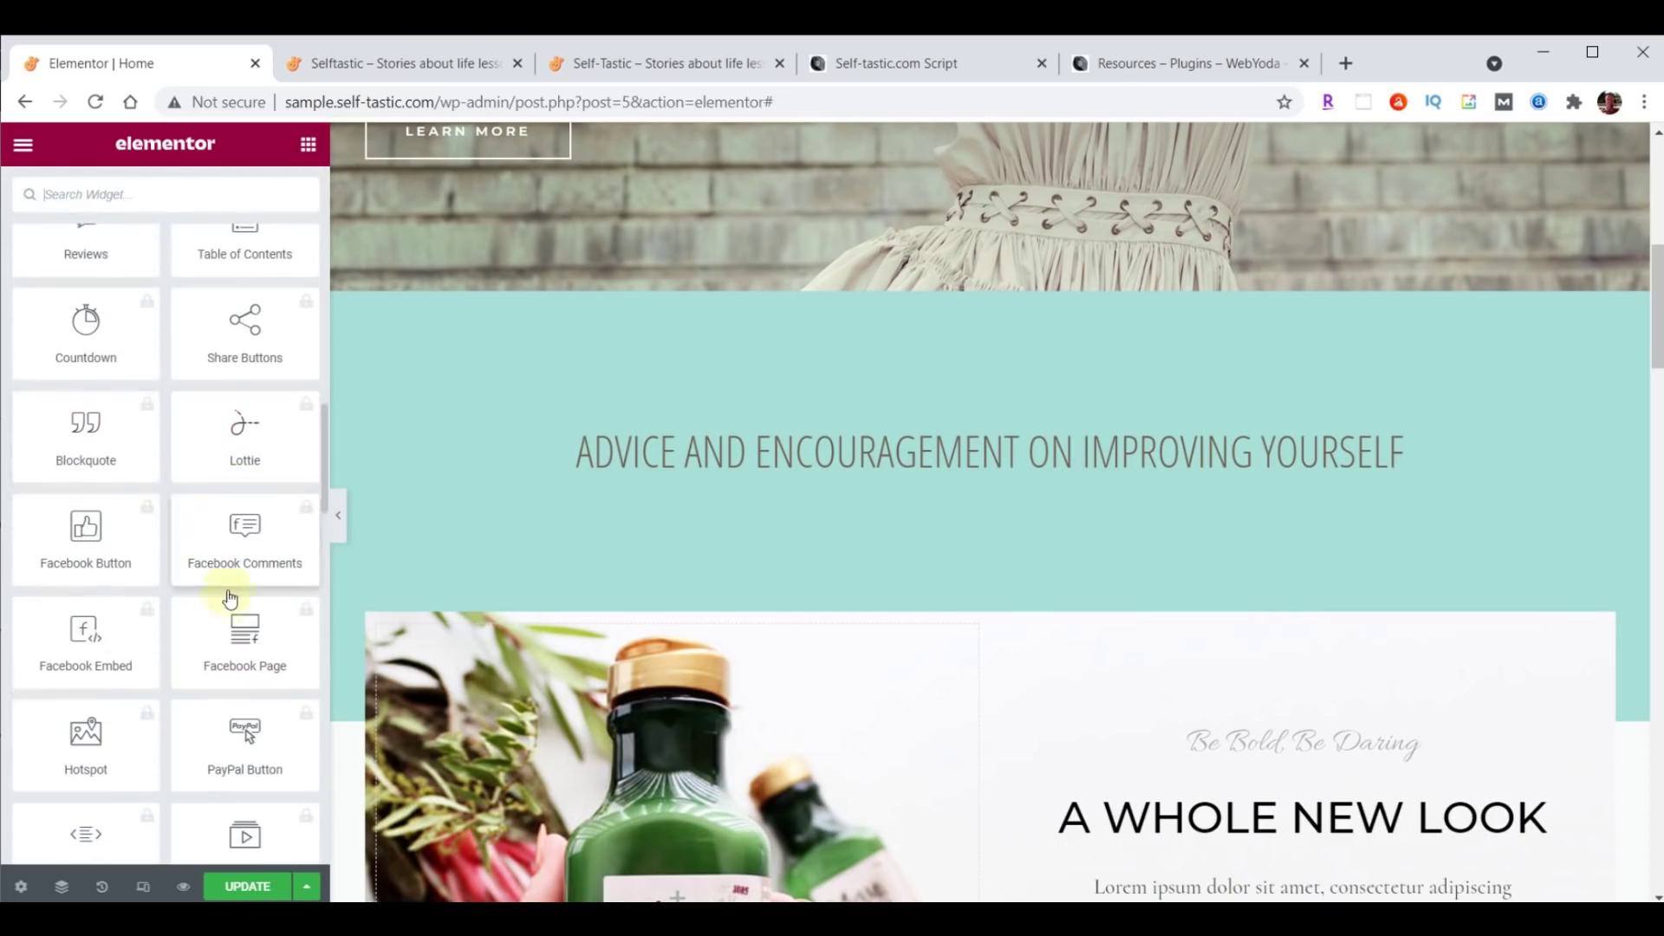
scroll(229, 648, up, 20)
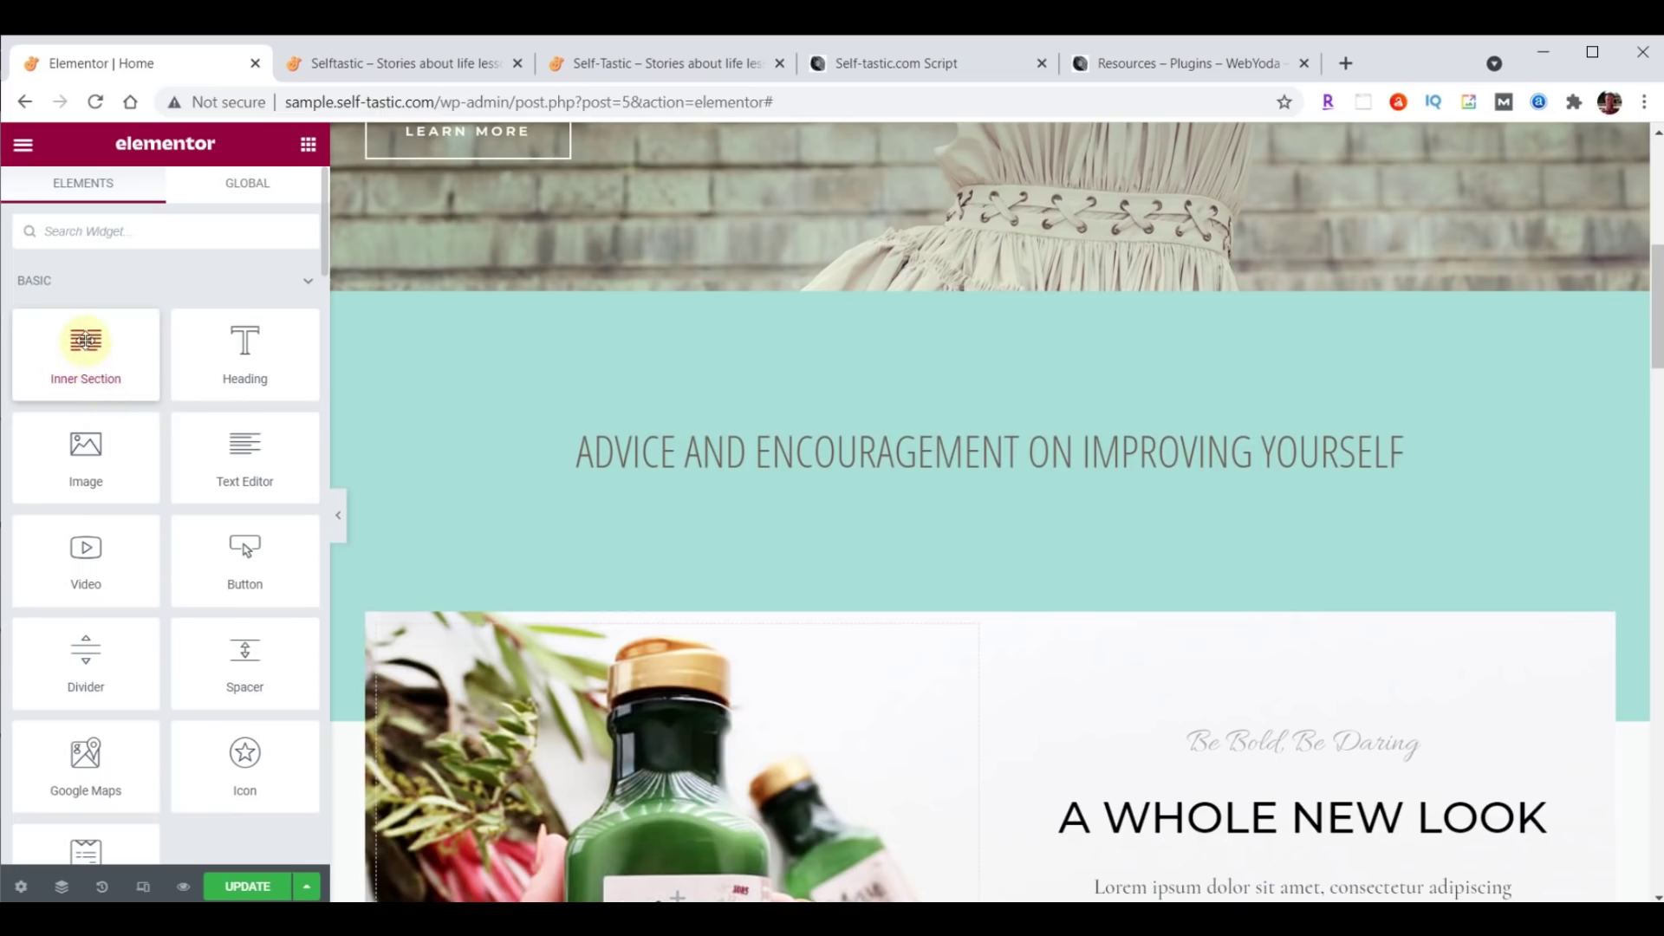
Drop an Inner Section below the heading and an Image widget into its left column.
drag(86, 341, 1021, 475)
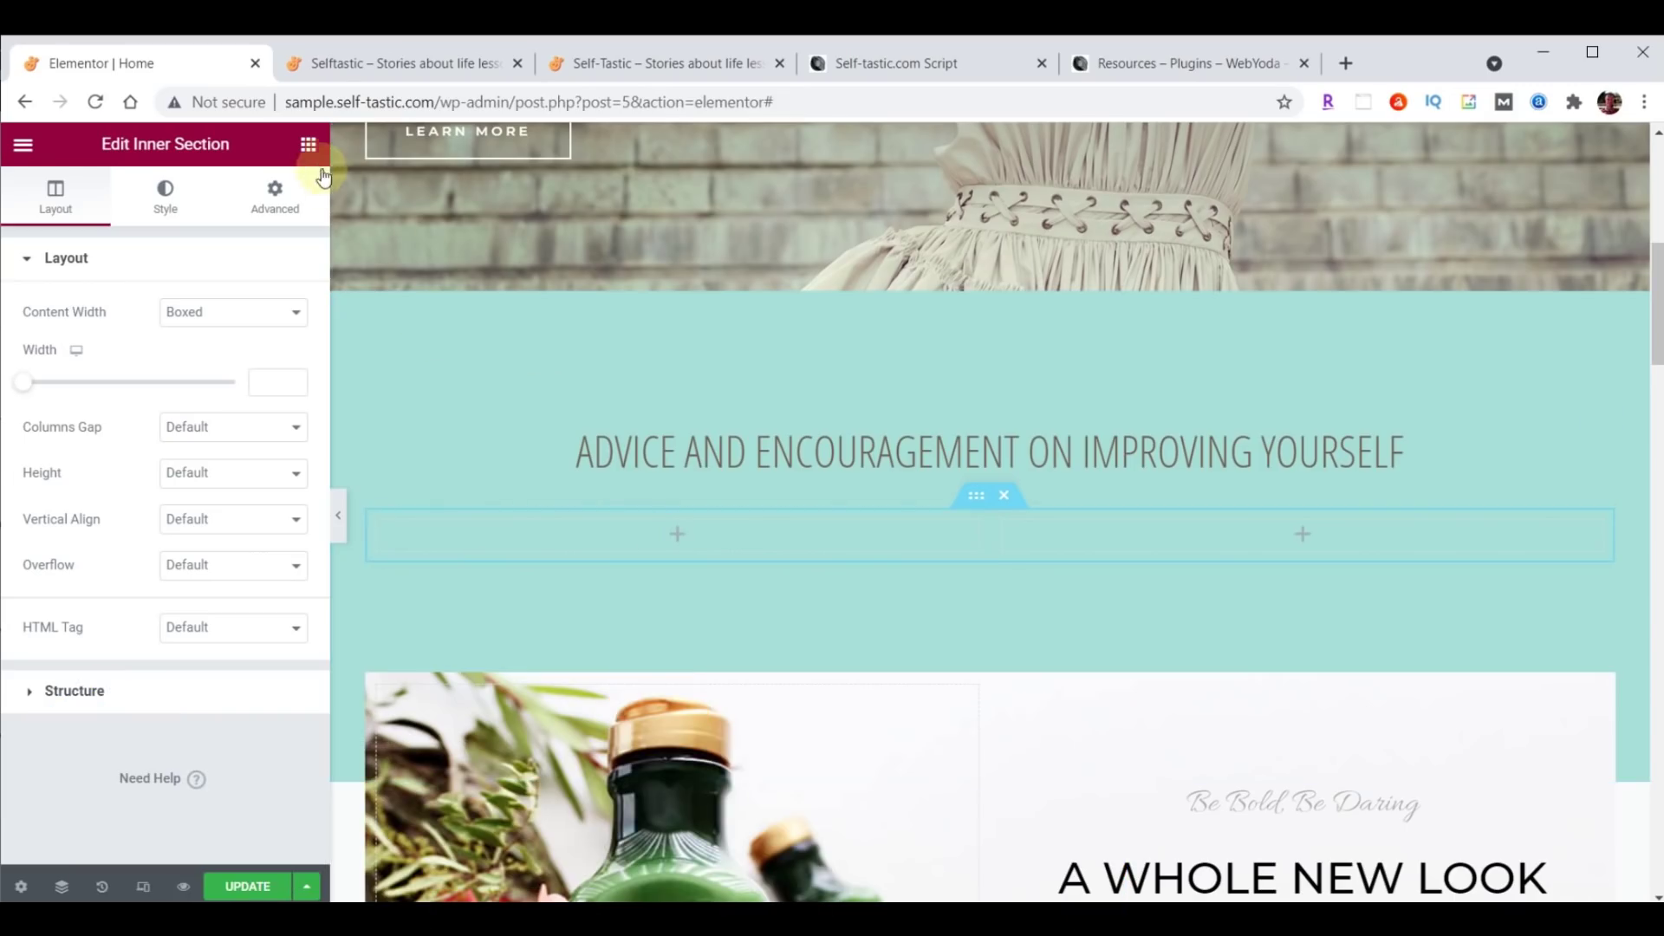
click(309, 144)
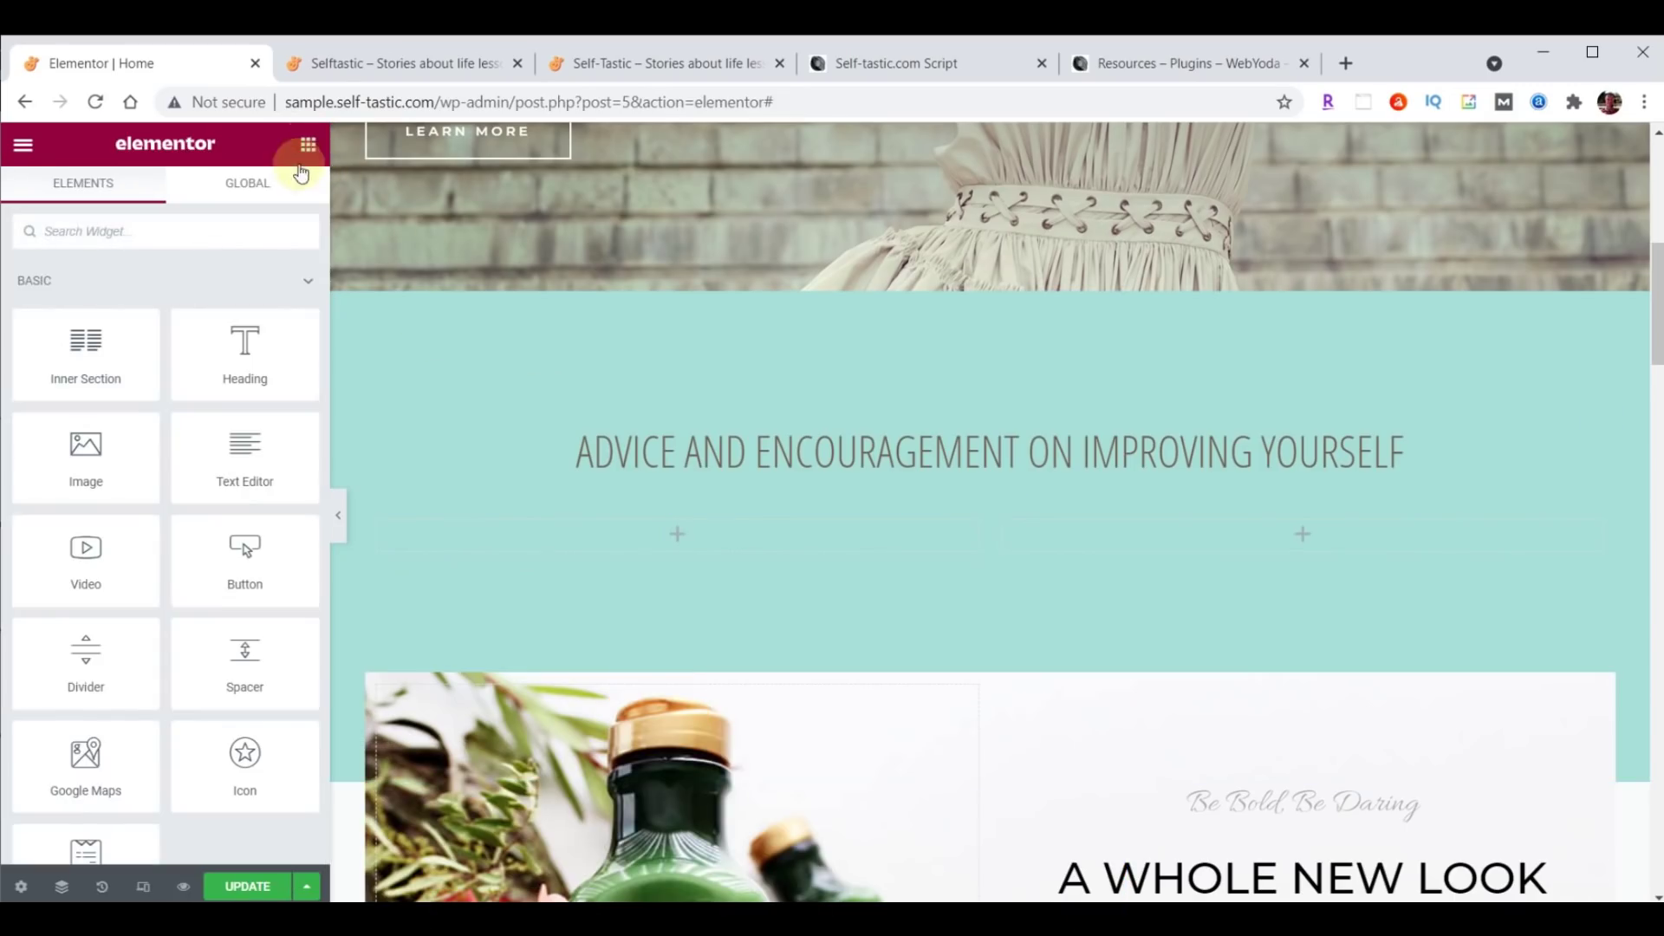
drag(78, 459, 665, 532)
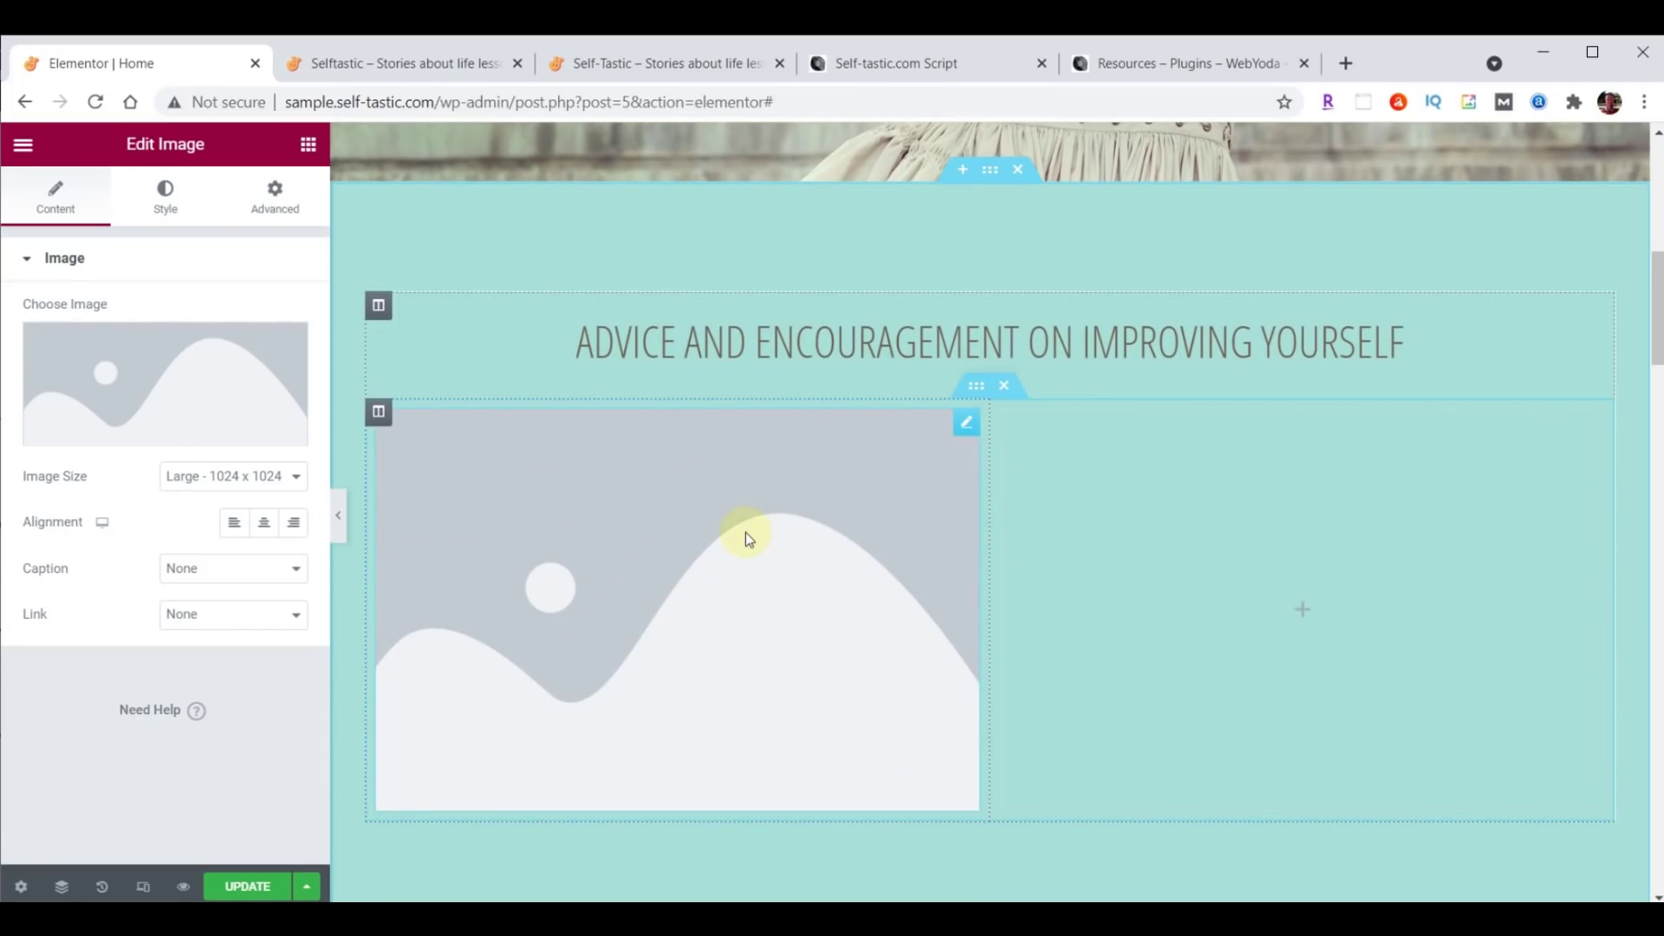
Upload the images categories-01 through categories-06 from Explorer to the Media Library.
mouse_move(163, 414)
click(158, 369)
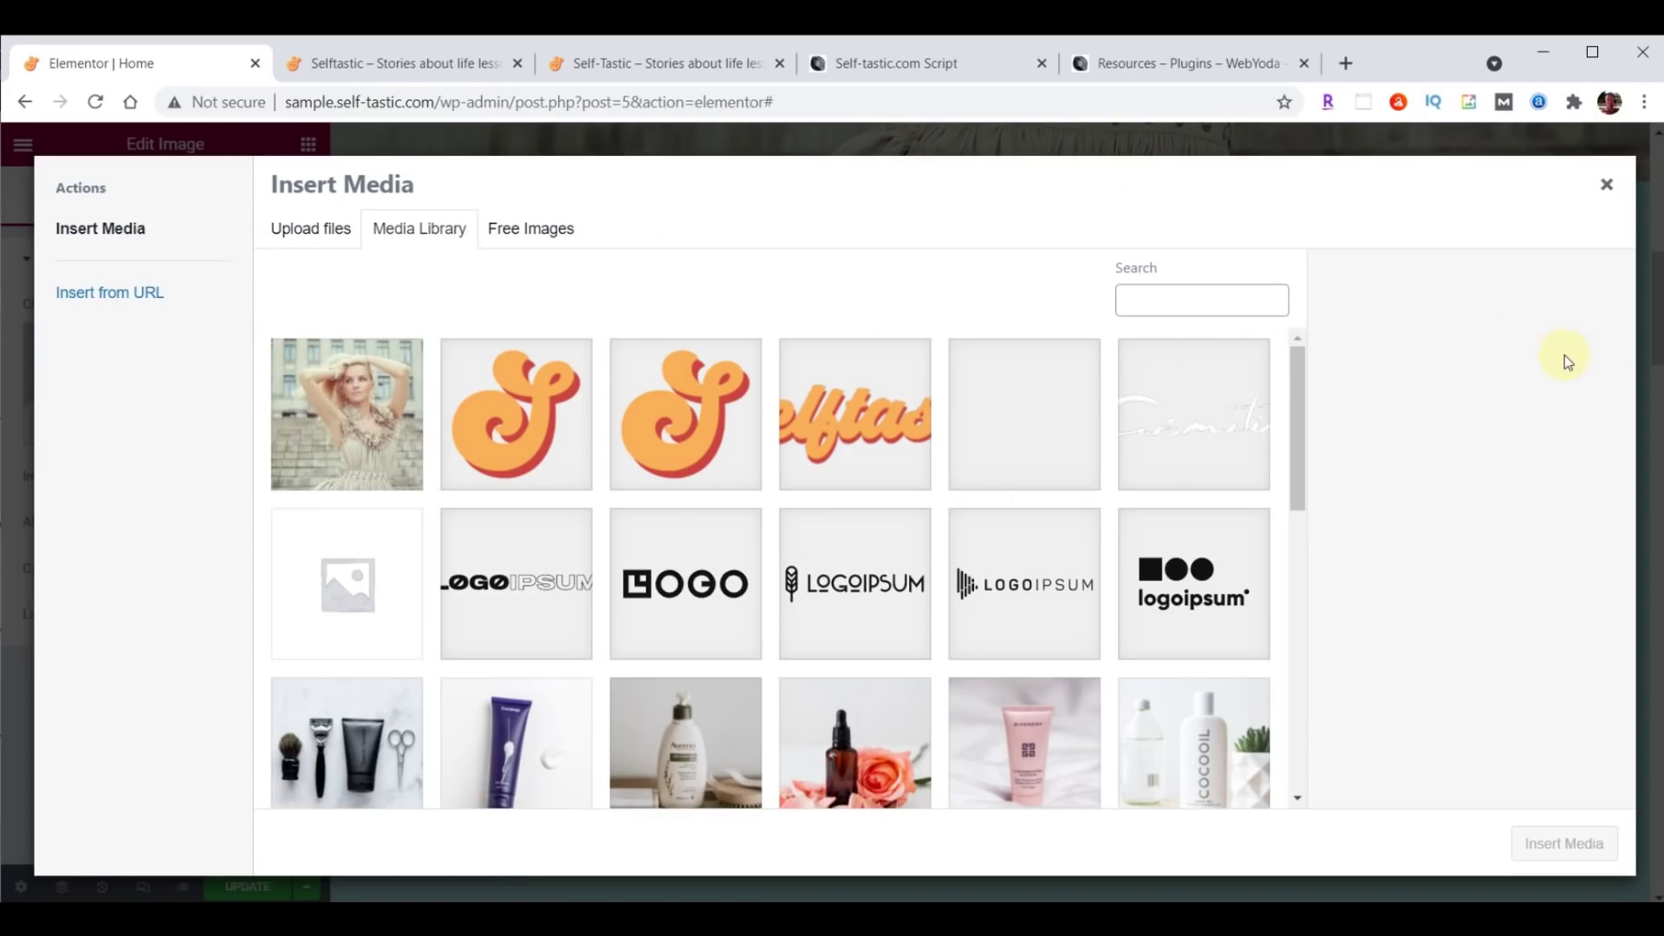
key(alt+Tab)
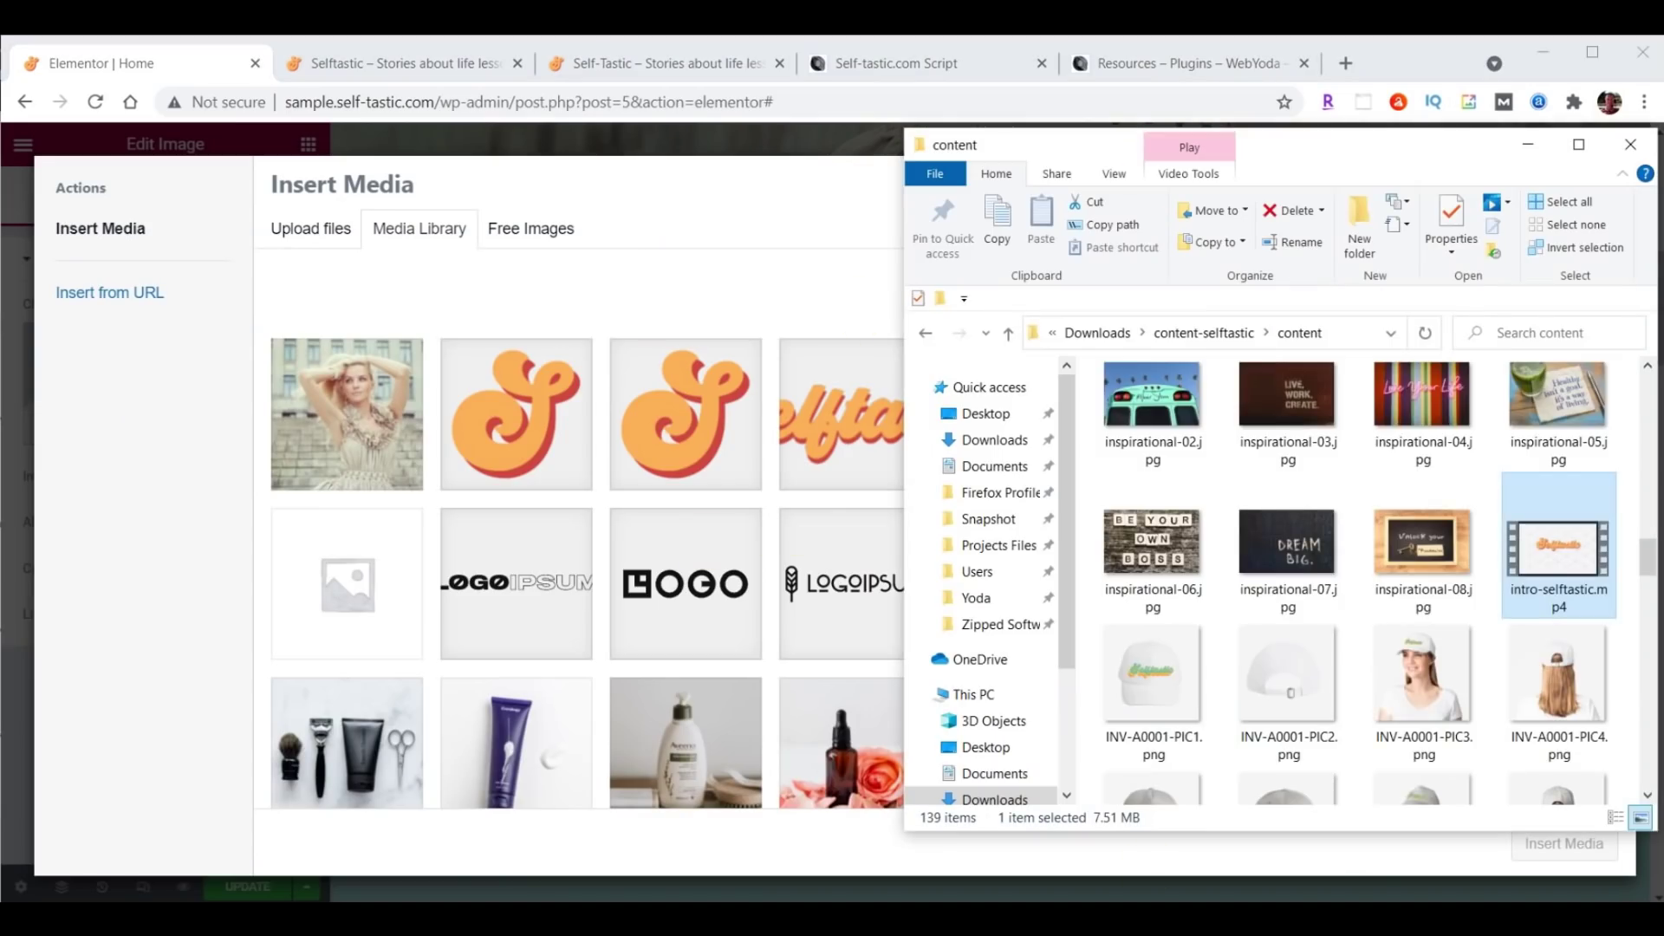
scroll(1499, 567, down, 5)
scroll(1499, 570, up, 3)
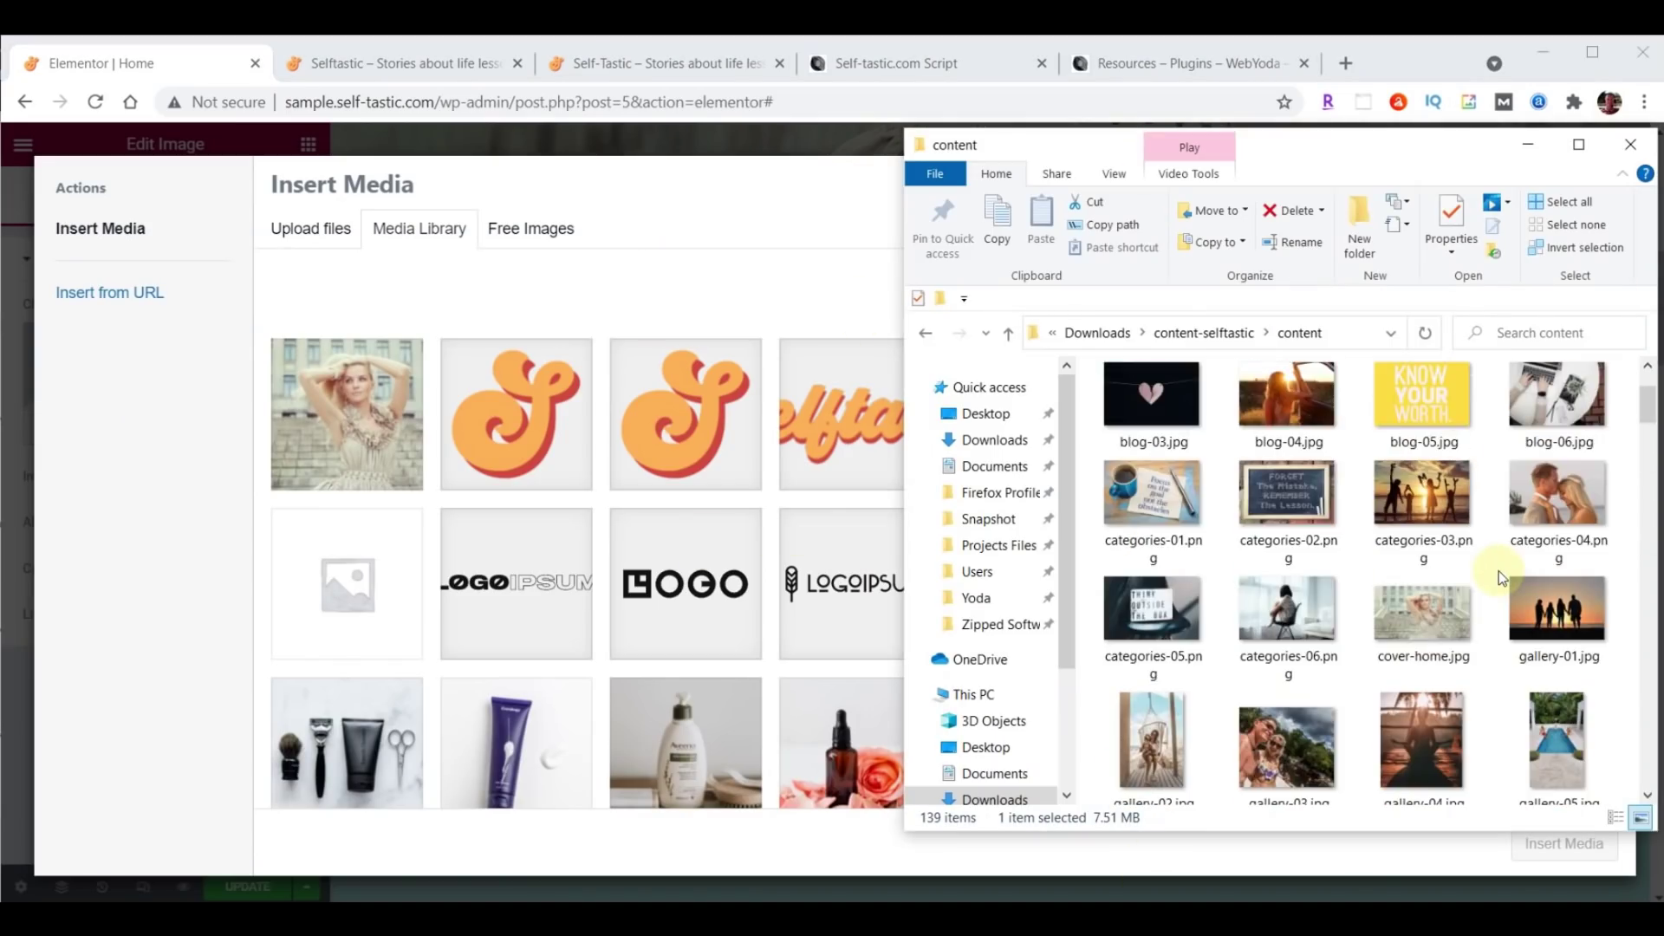
click(1156, 506)
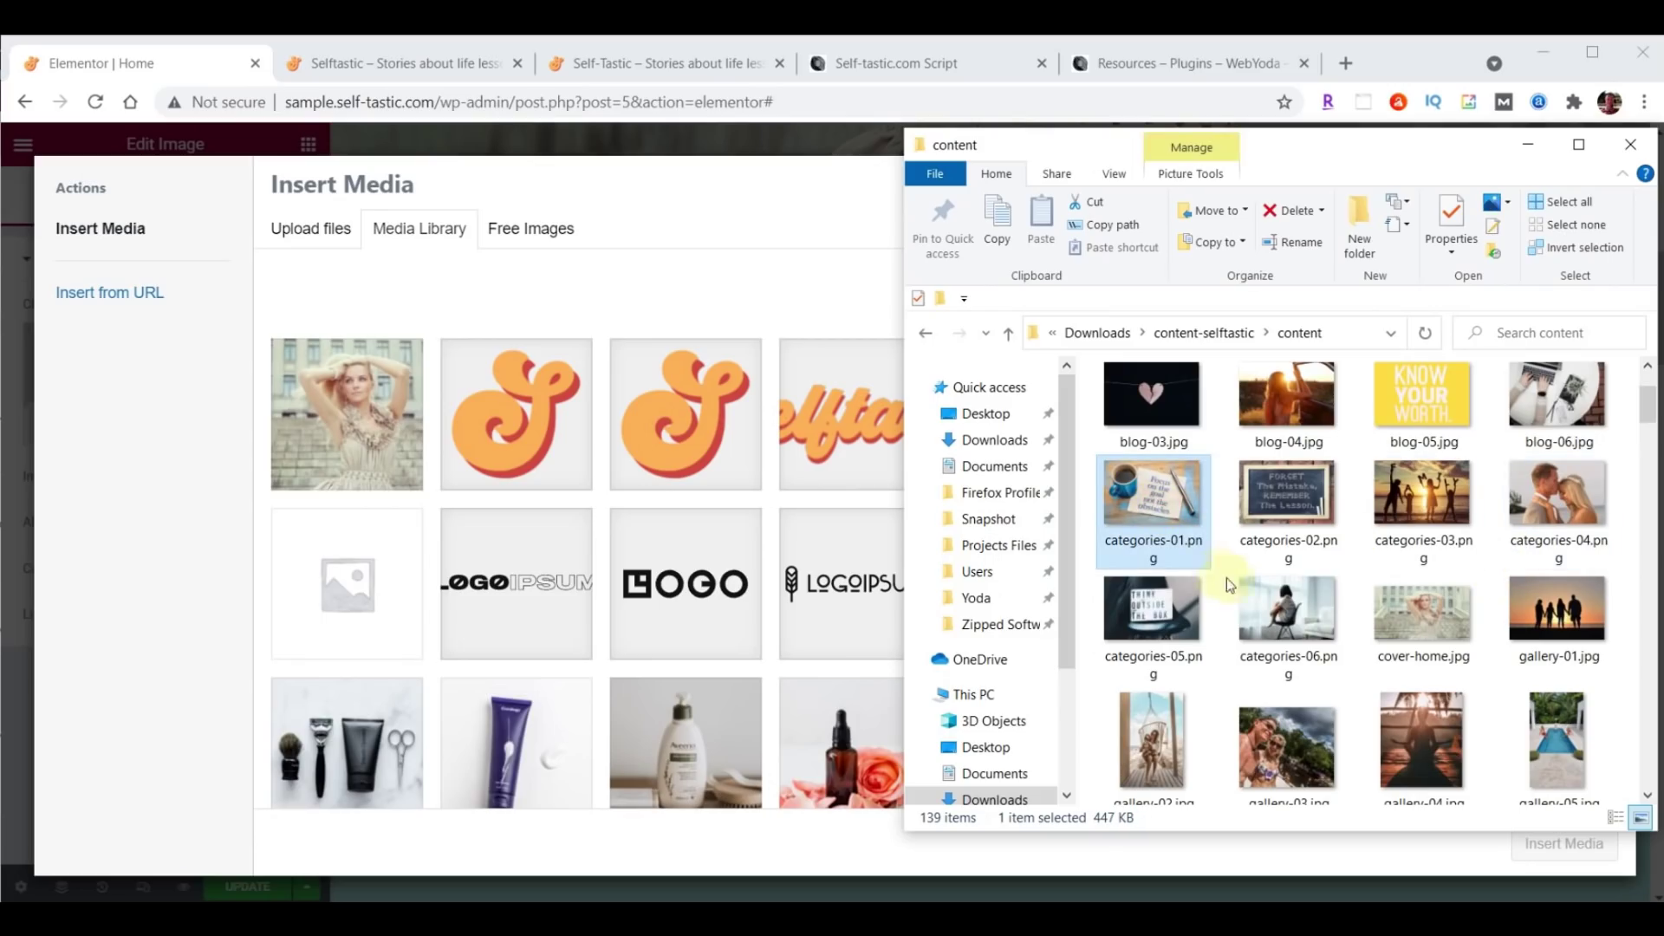
shift+click(1283, 624)
drag(1279, 501, 646, 507)
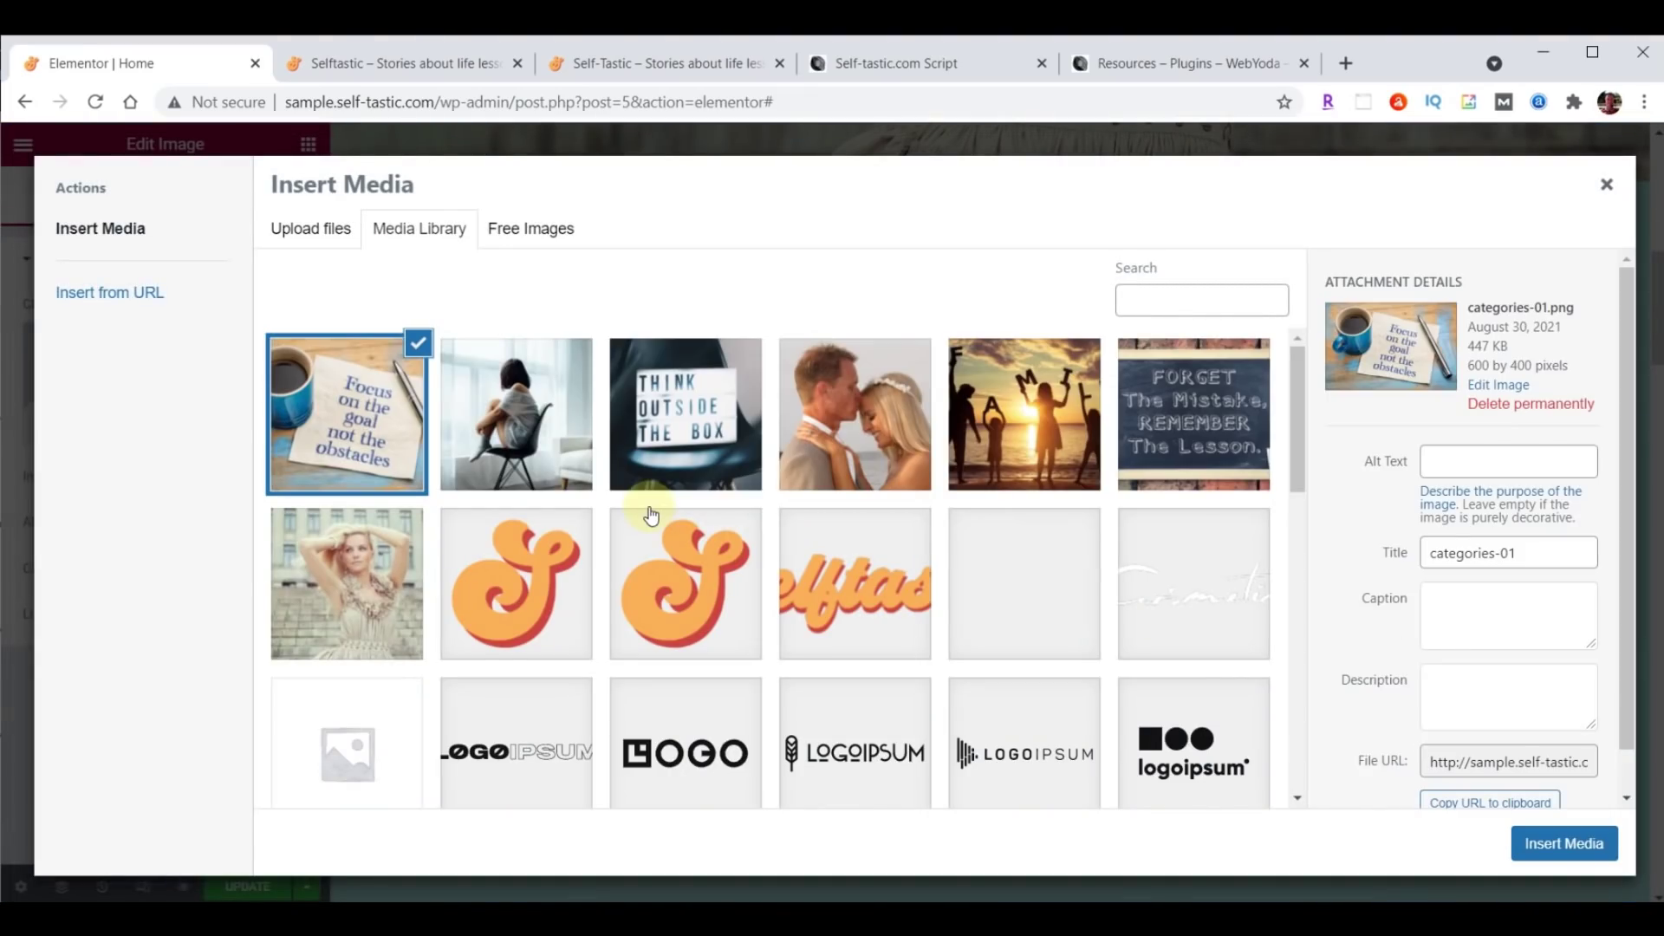
Insert the categories-01 'Focus on the goal' image into the left column.
click(530, 414)
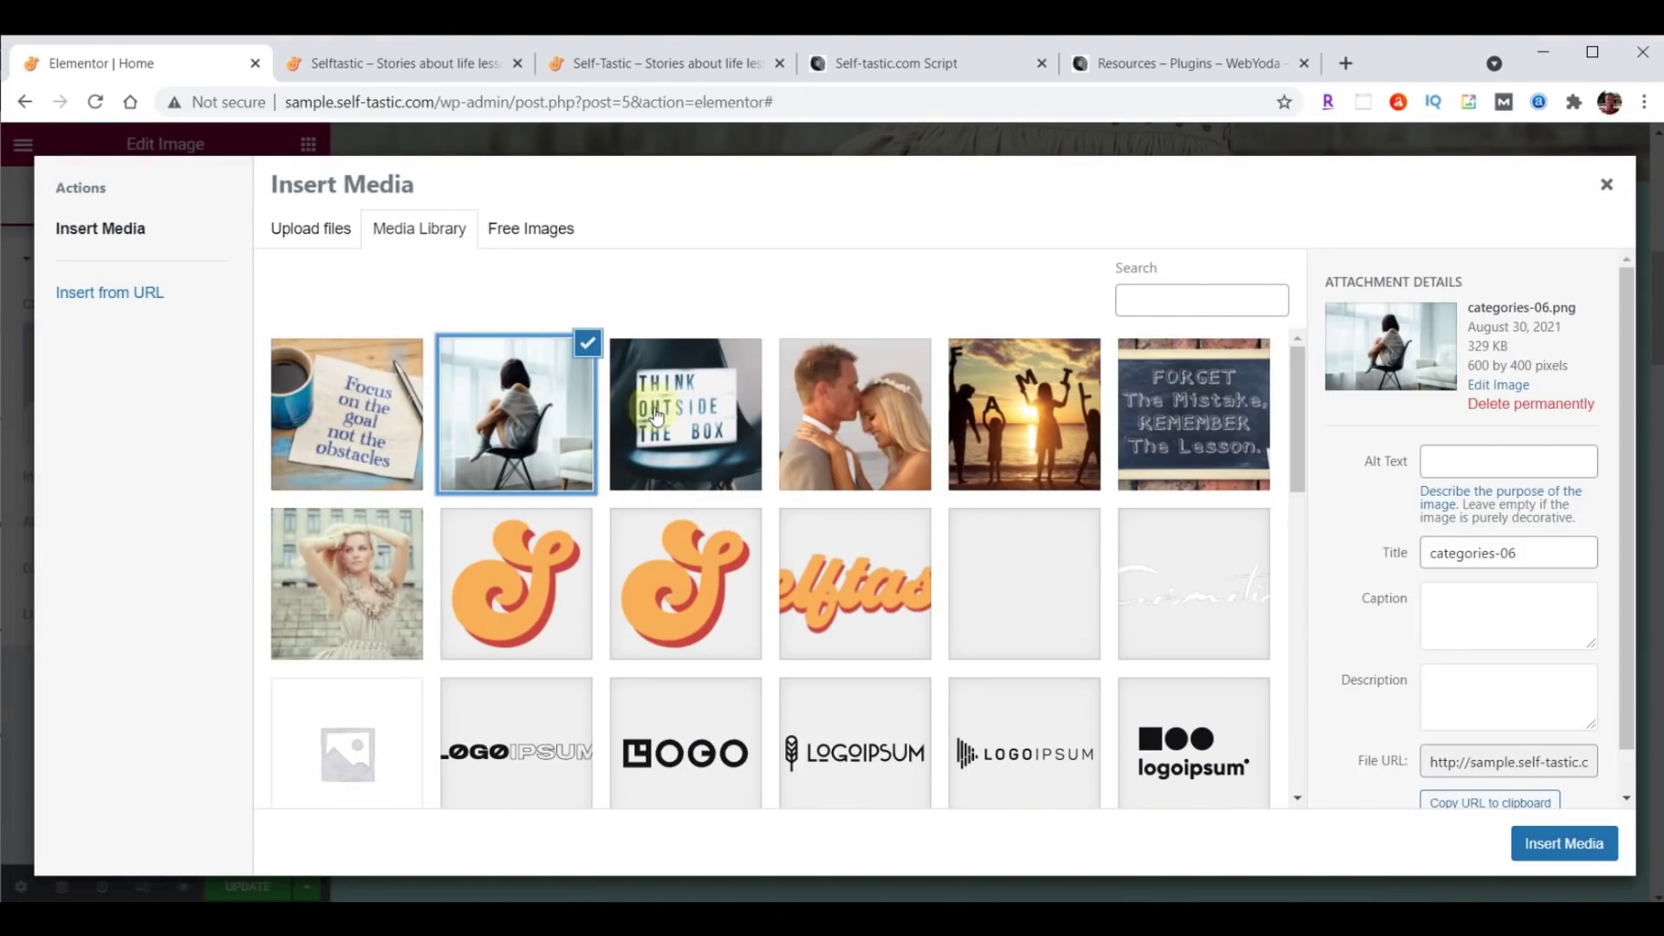
click(656, 416)
click(902, 418)
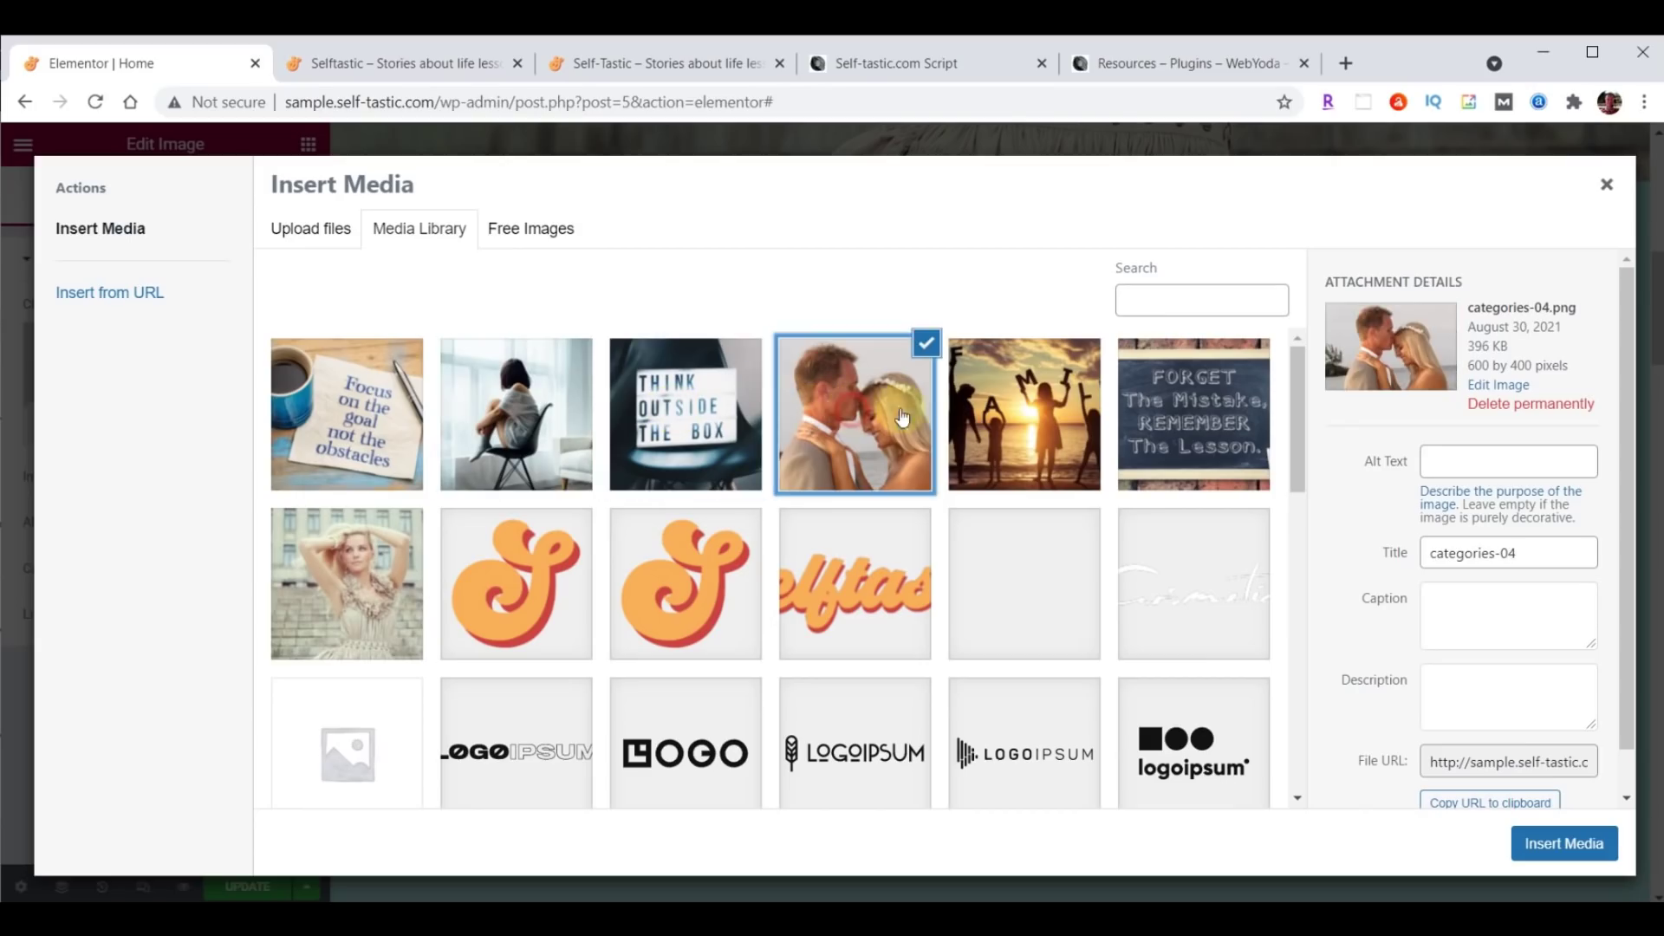
click(1053, 402)
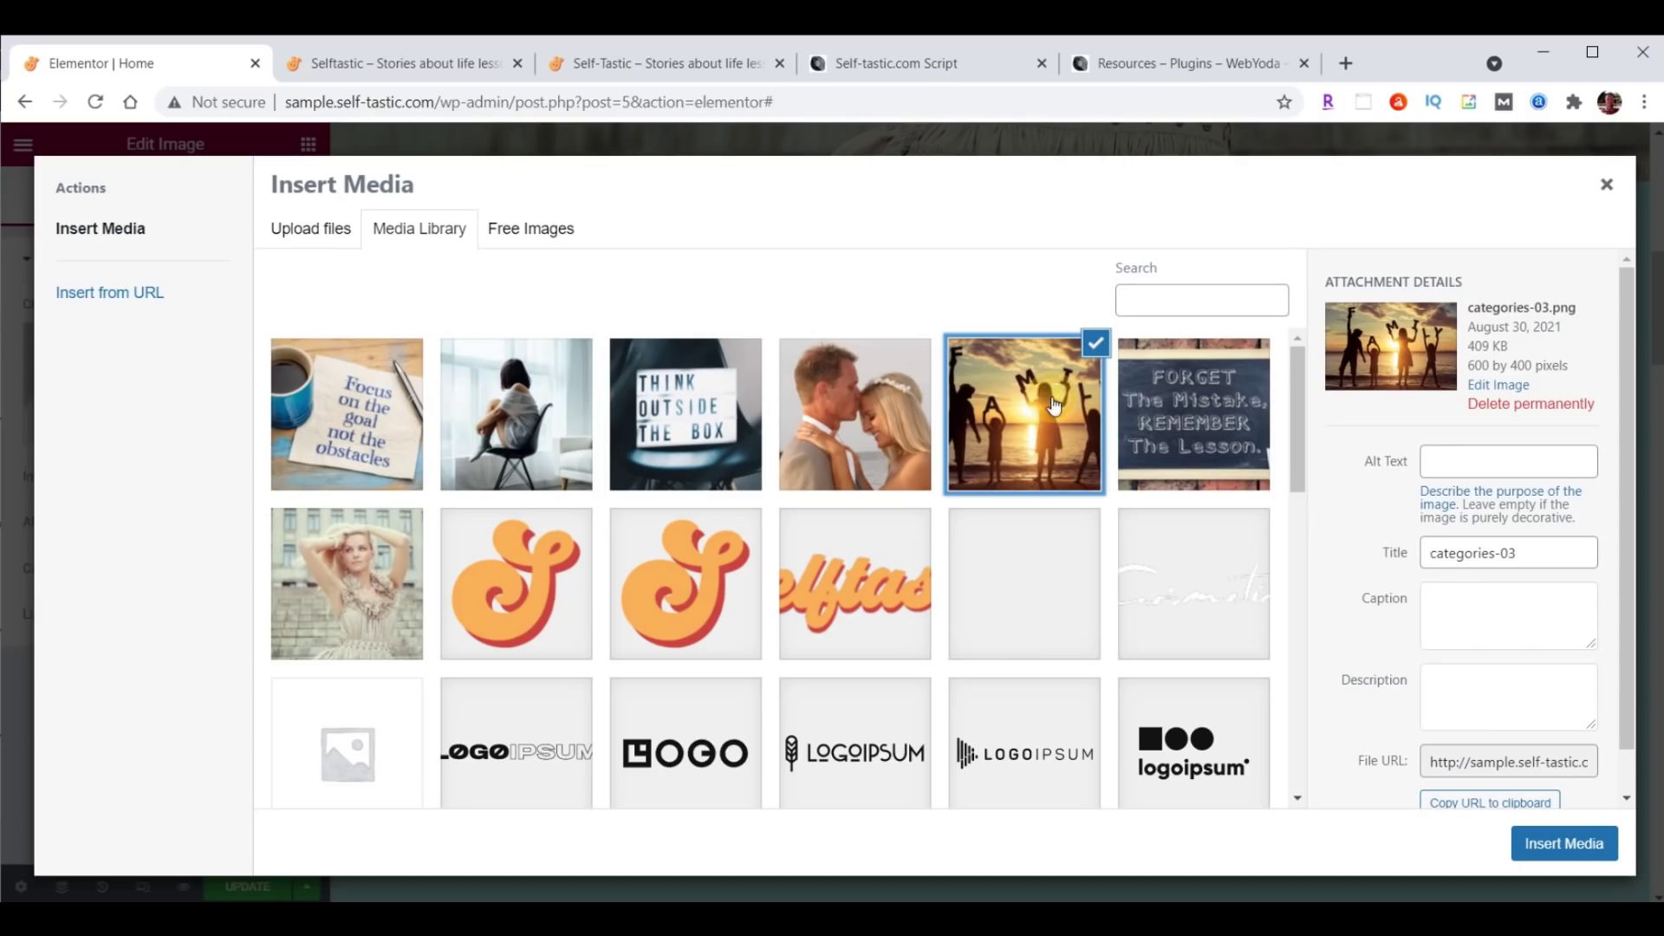
click(1165, 399)
click(1051, 404)
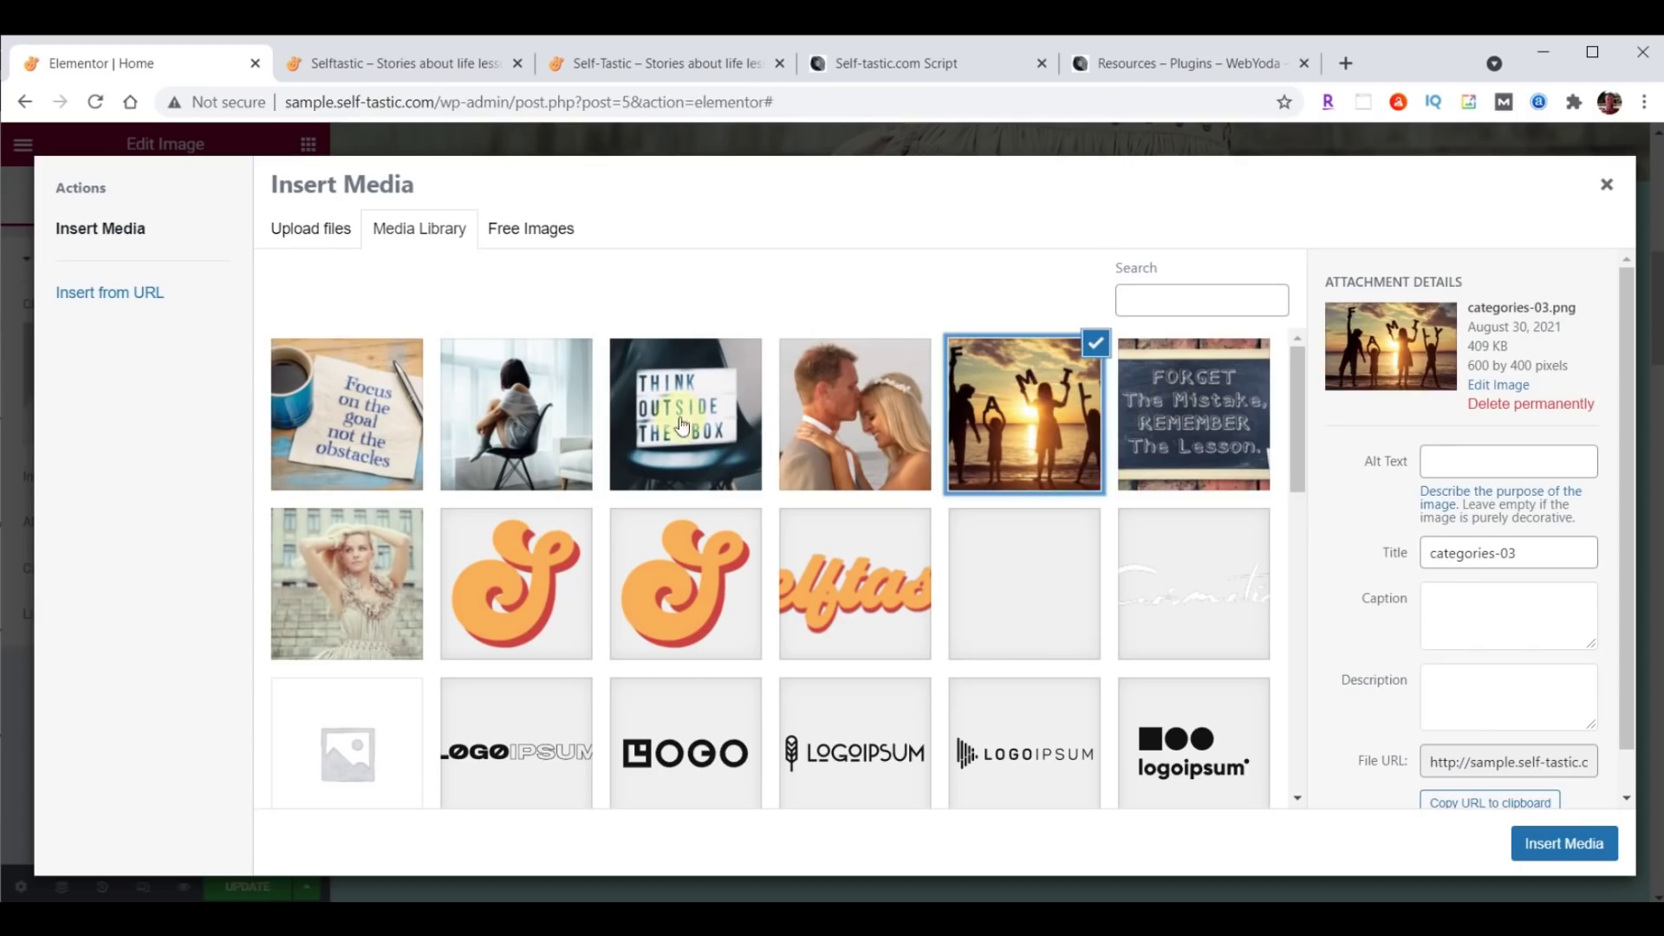
click(342, 408)
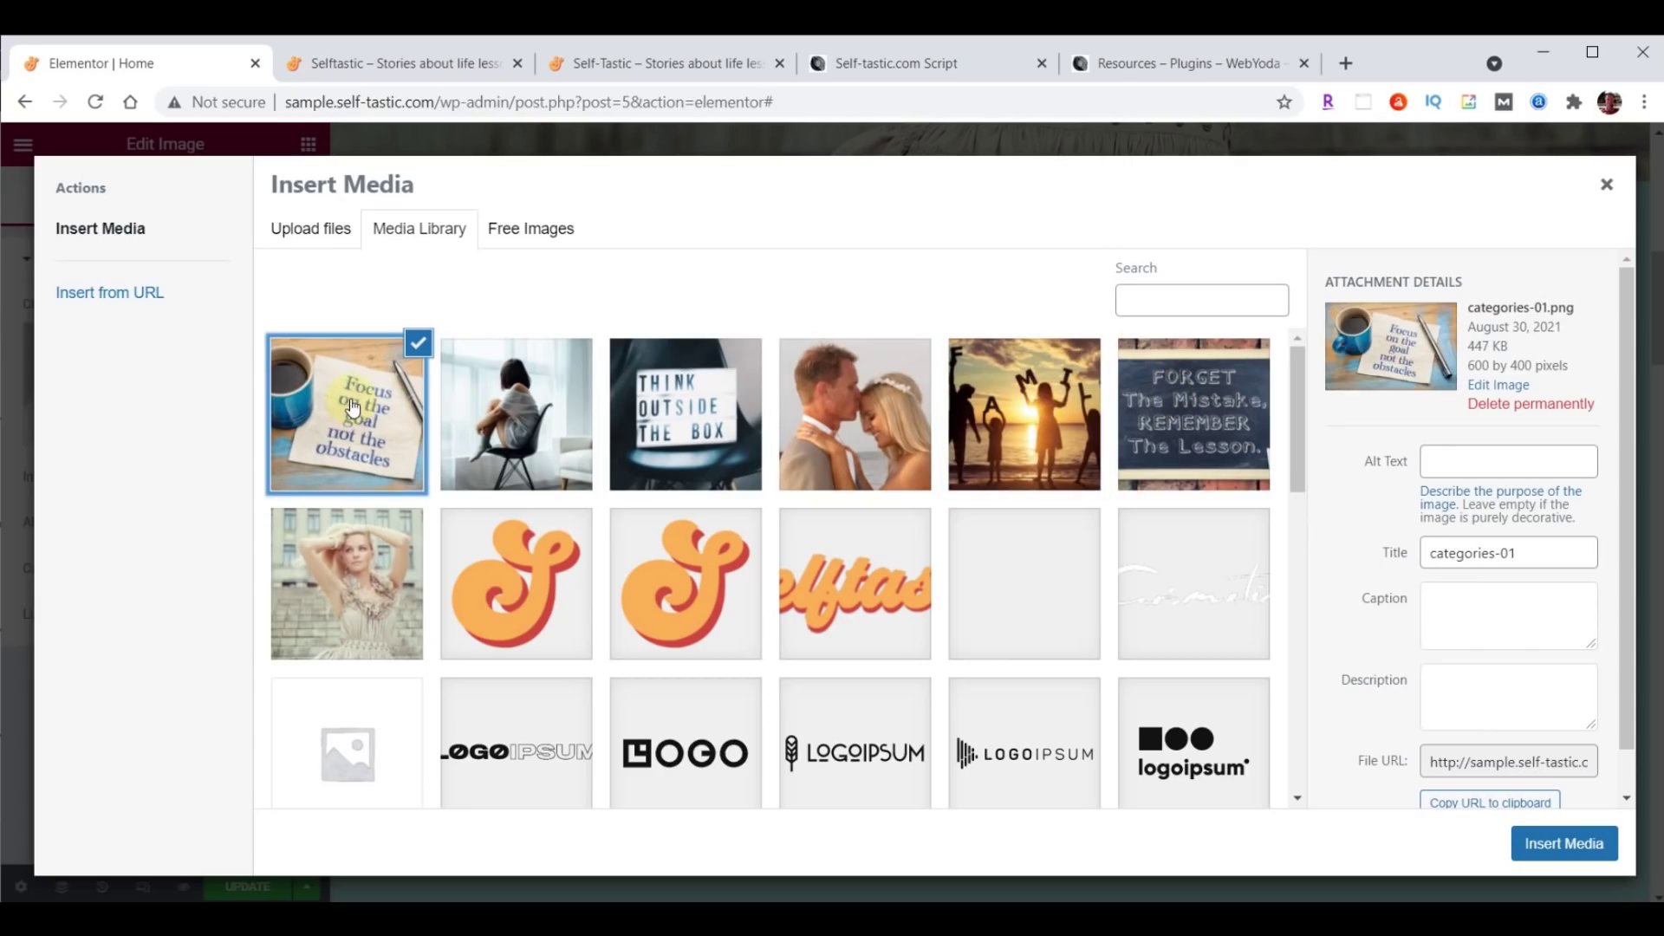
click(1567, 845)
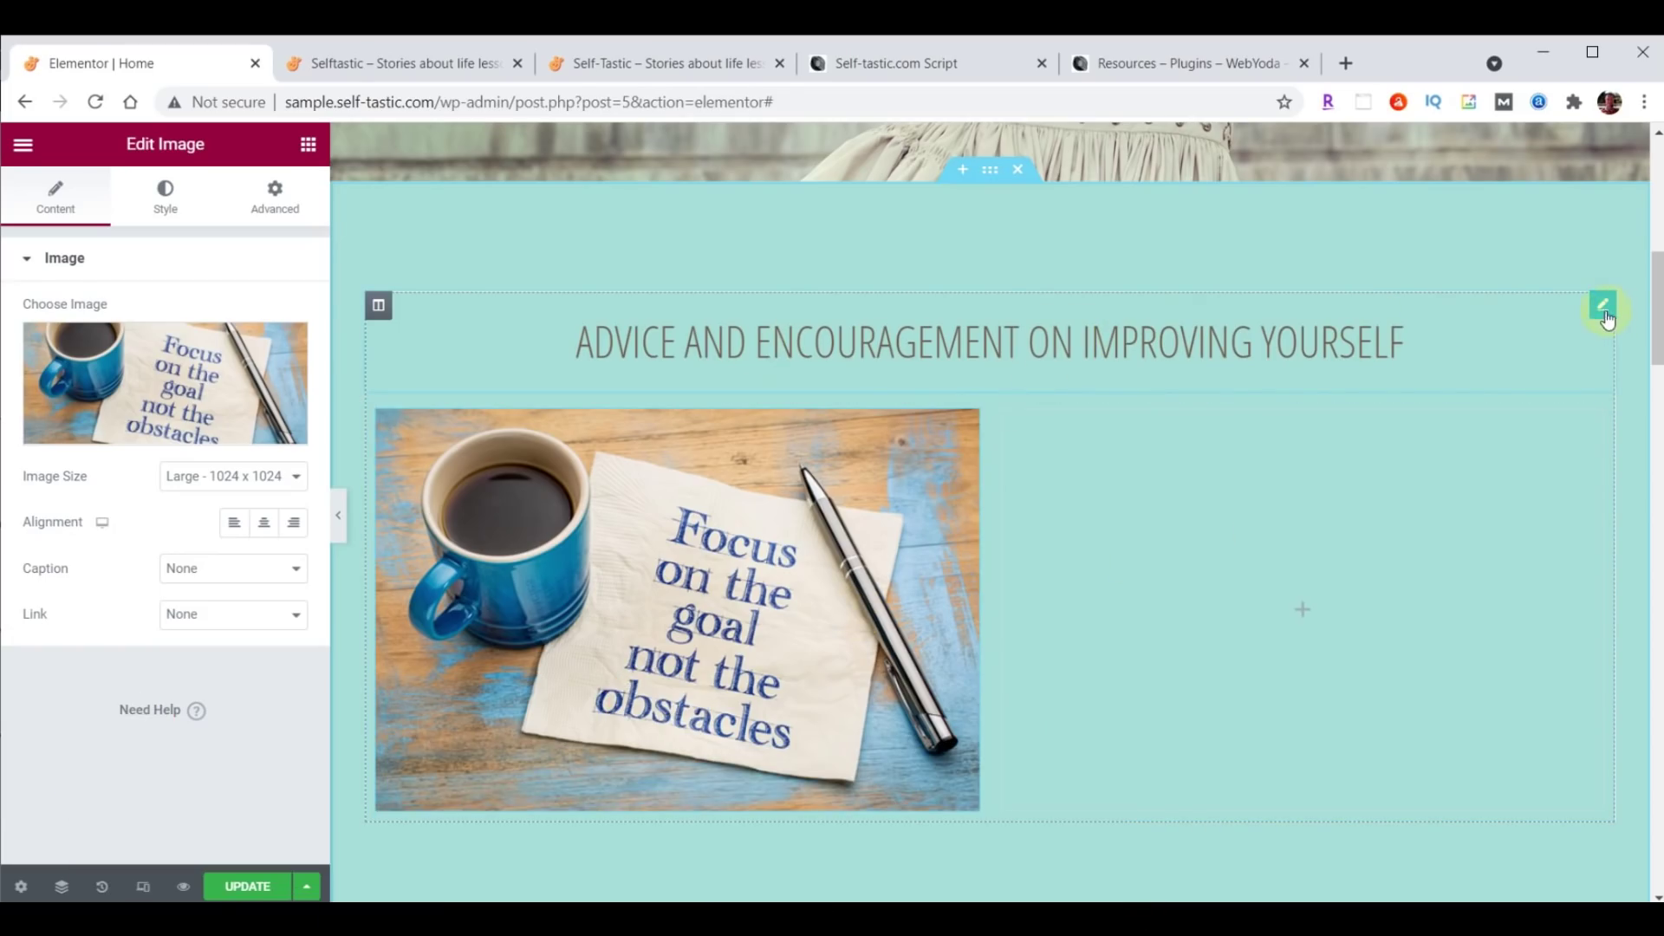
Duplicate the 'Advice and encouragement' heading widget.
click(1603, 309)
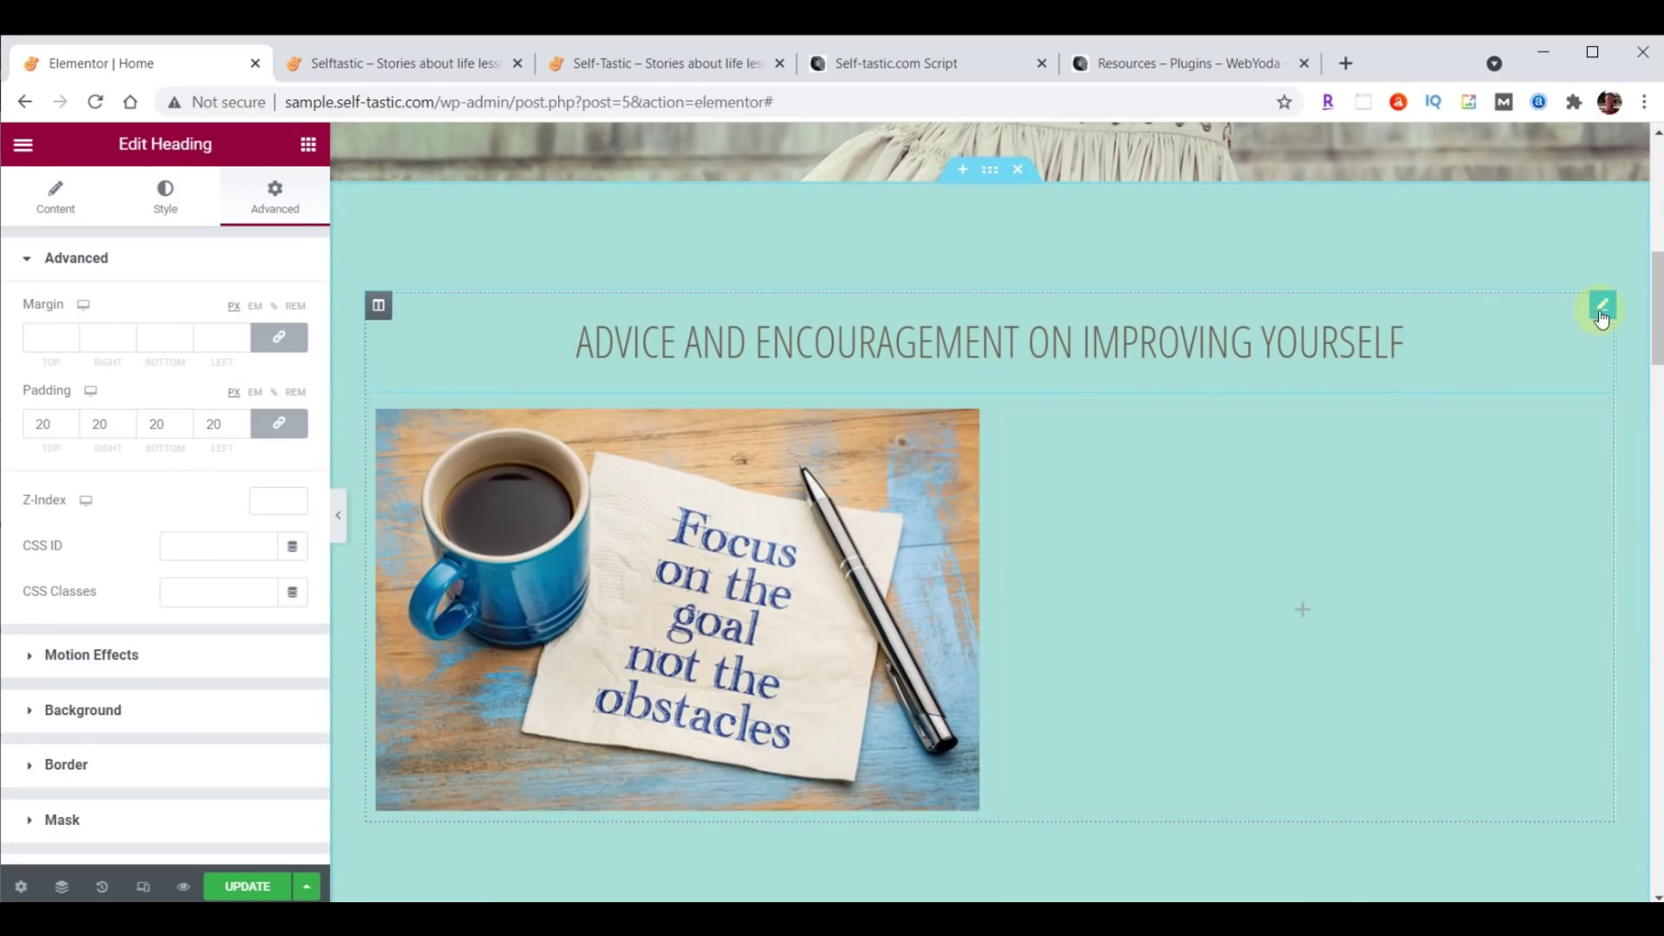
right_click(1602, 319)
click(1540, 357)
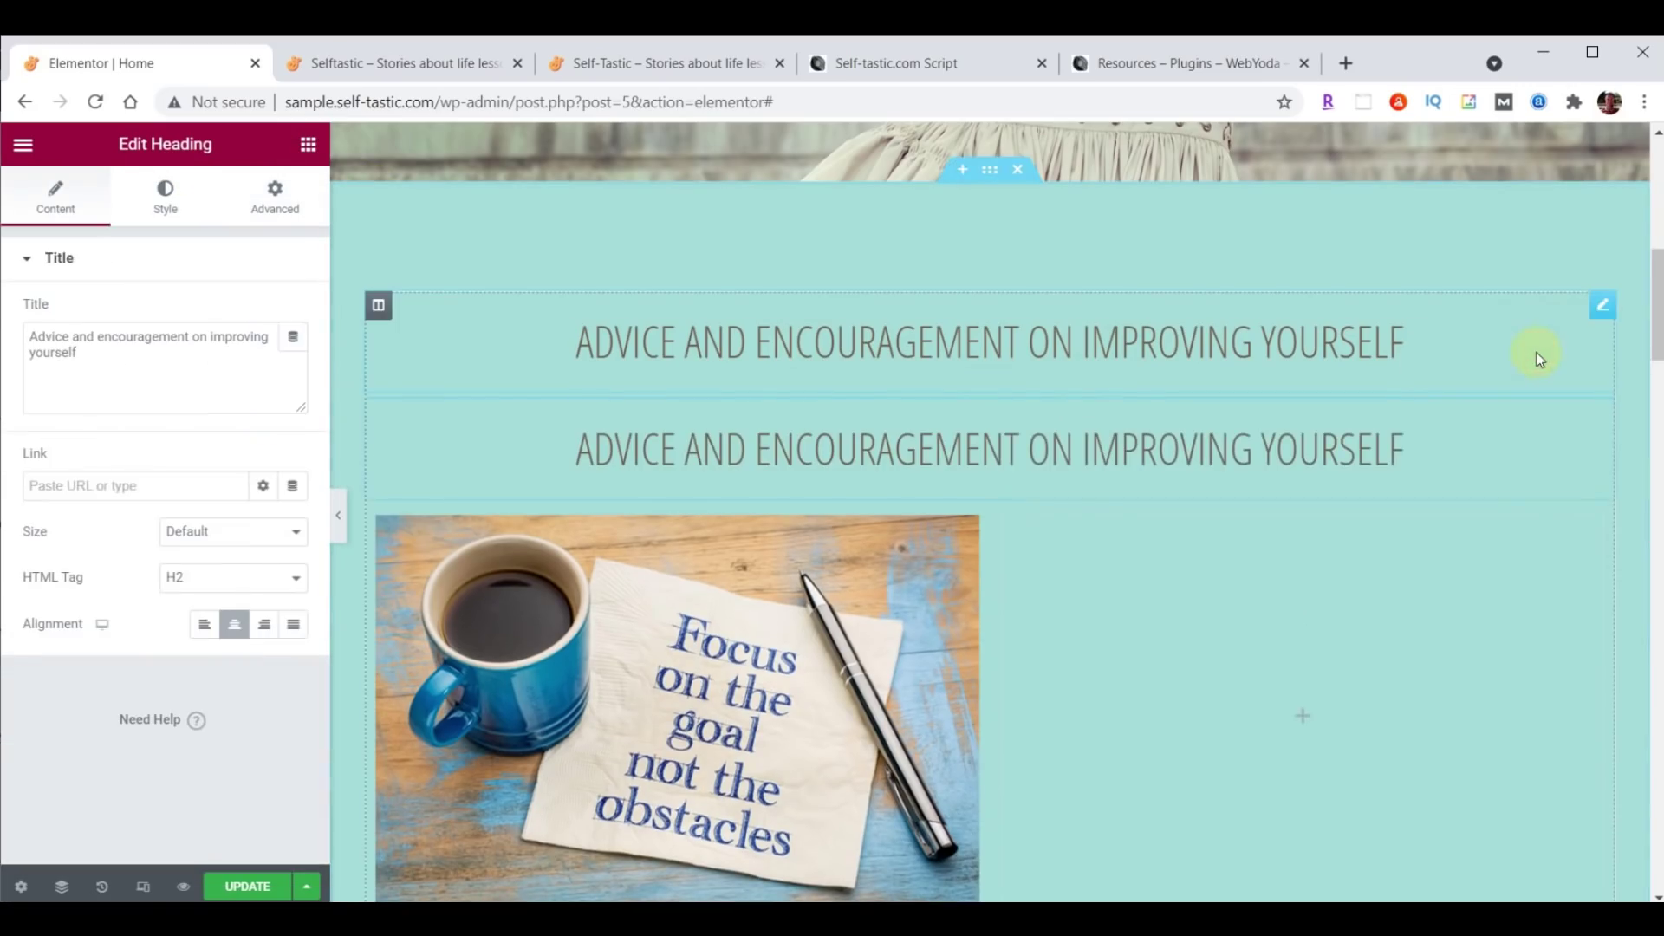
scroll(1421, 643, down, 1)
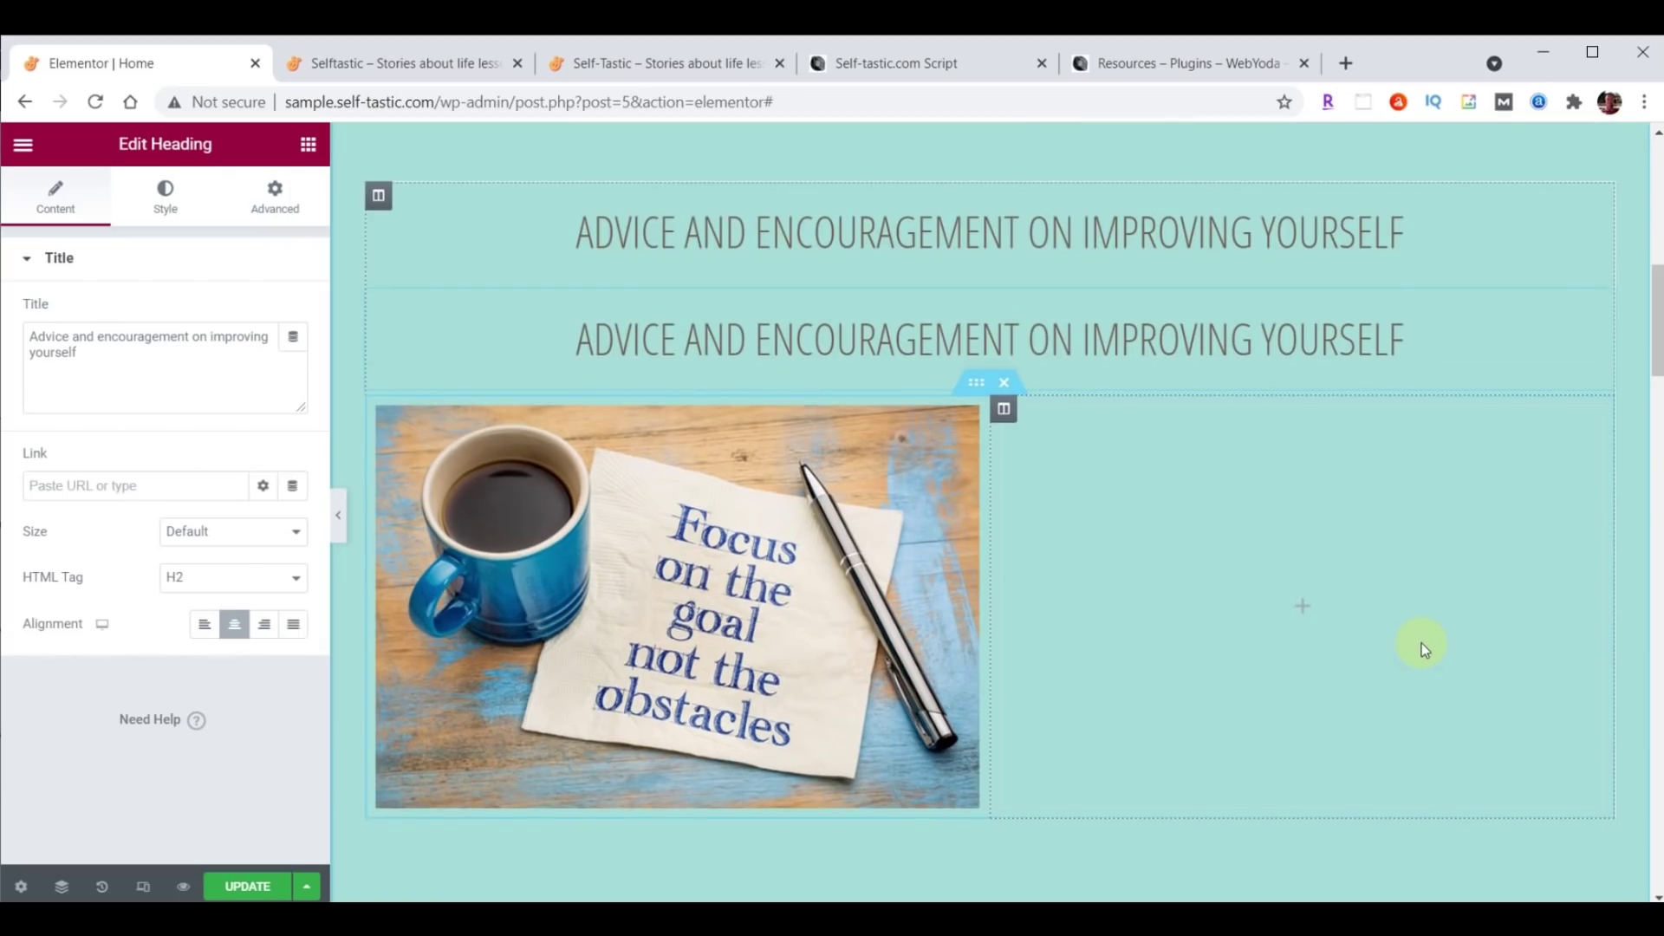
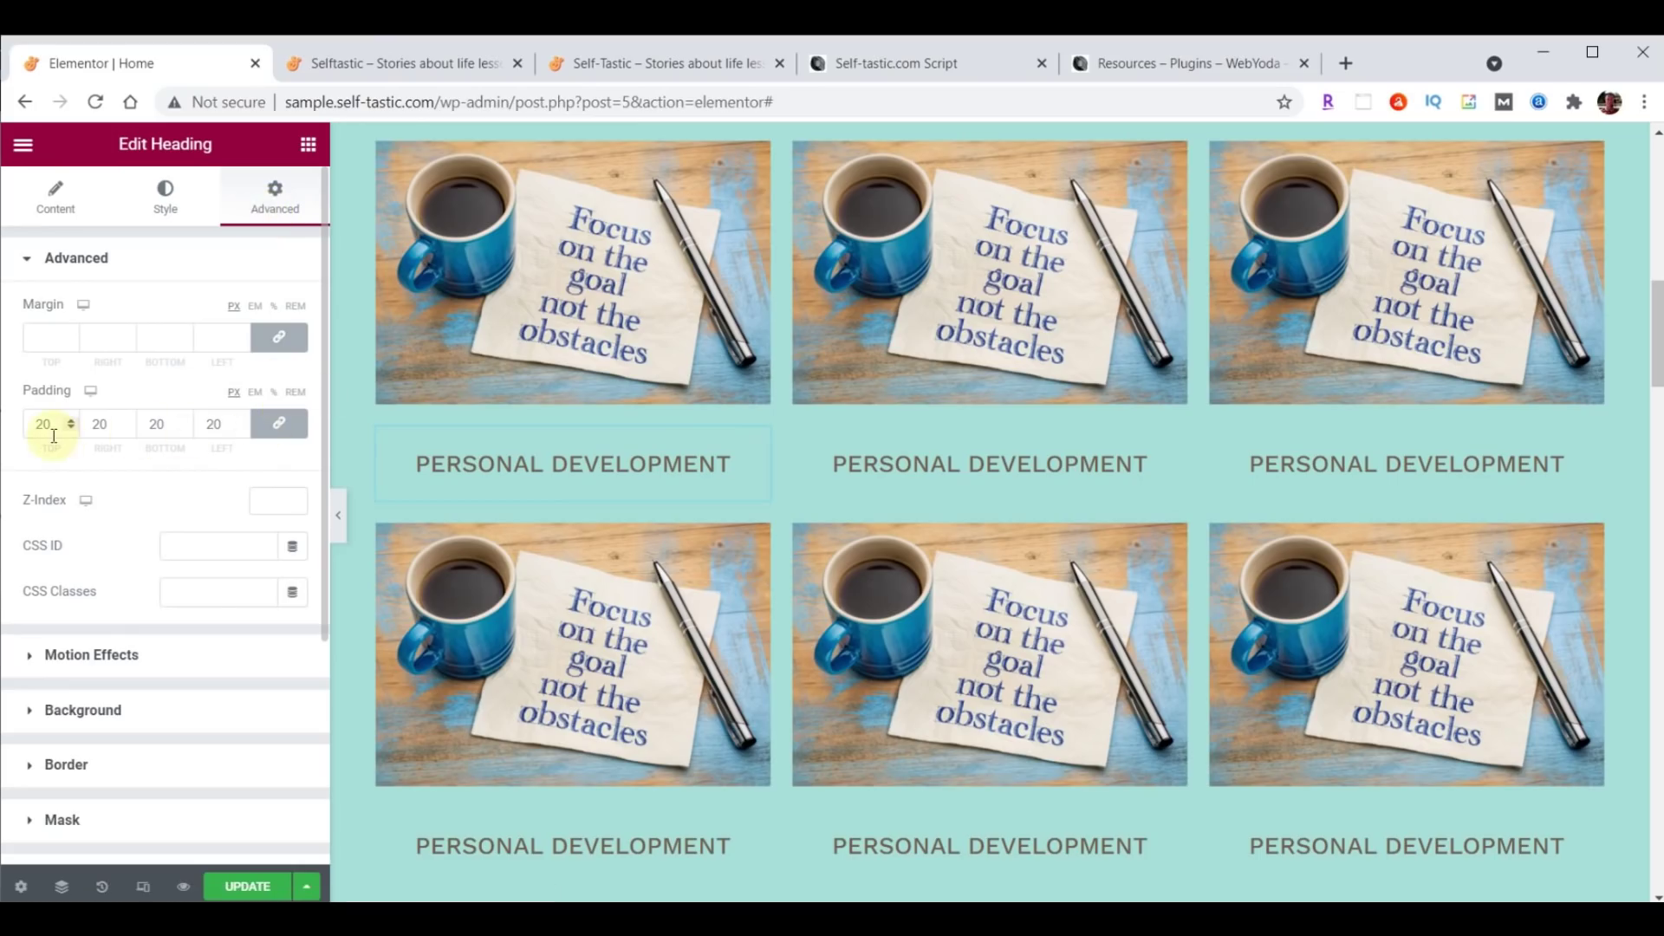
Zero the heading's padding, unlink the sides, and set bottom padding to 20 px.
drag(54, 436, 36, 434)
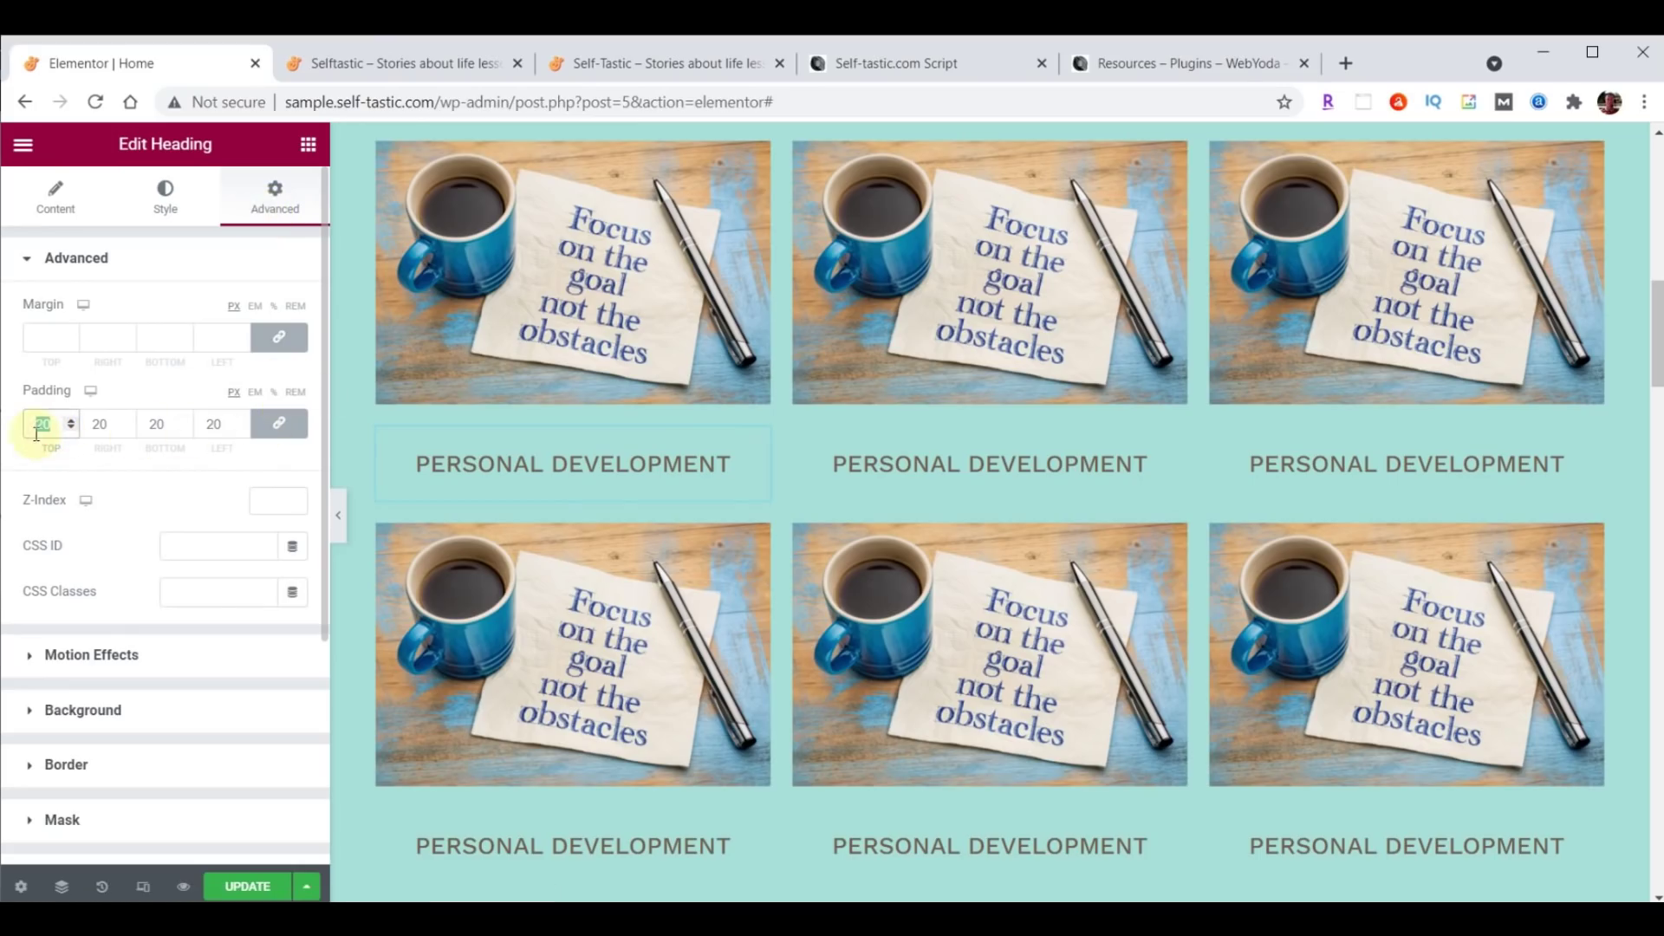
scroll(1040, 473, up, 1)
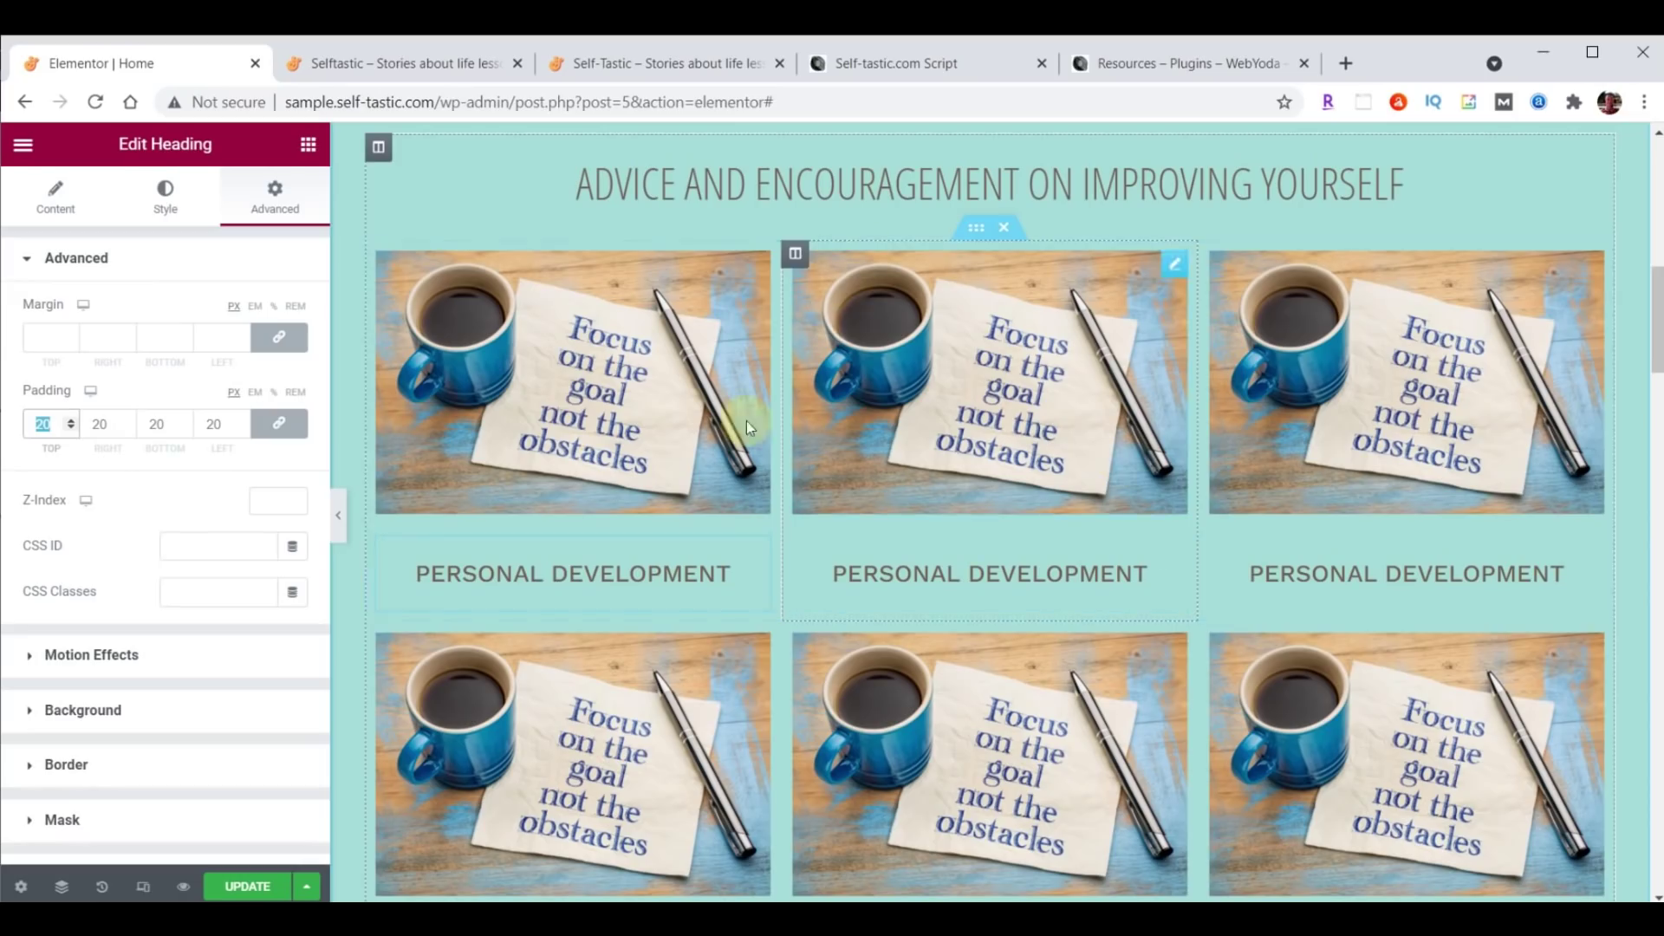
text(0)
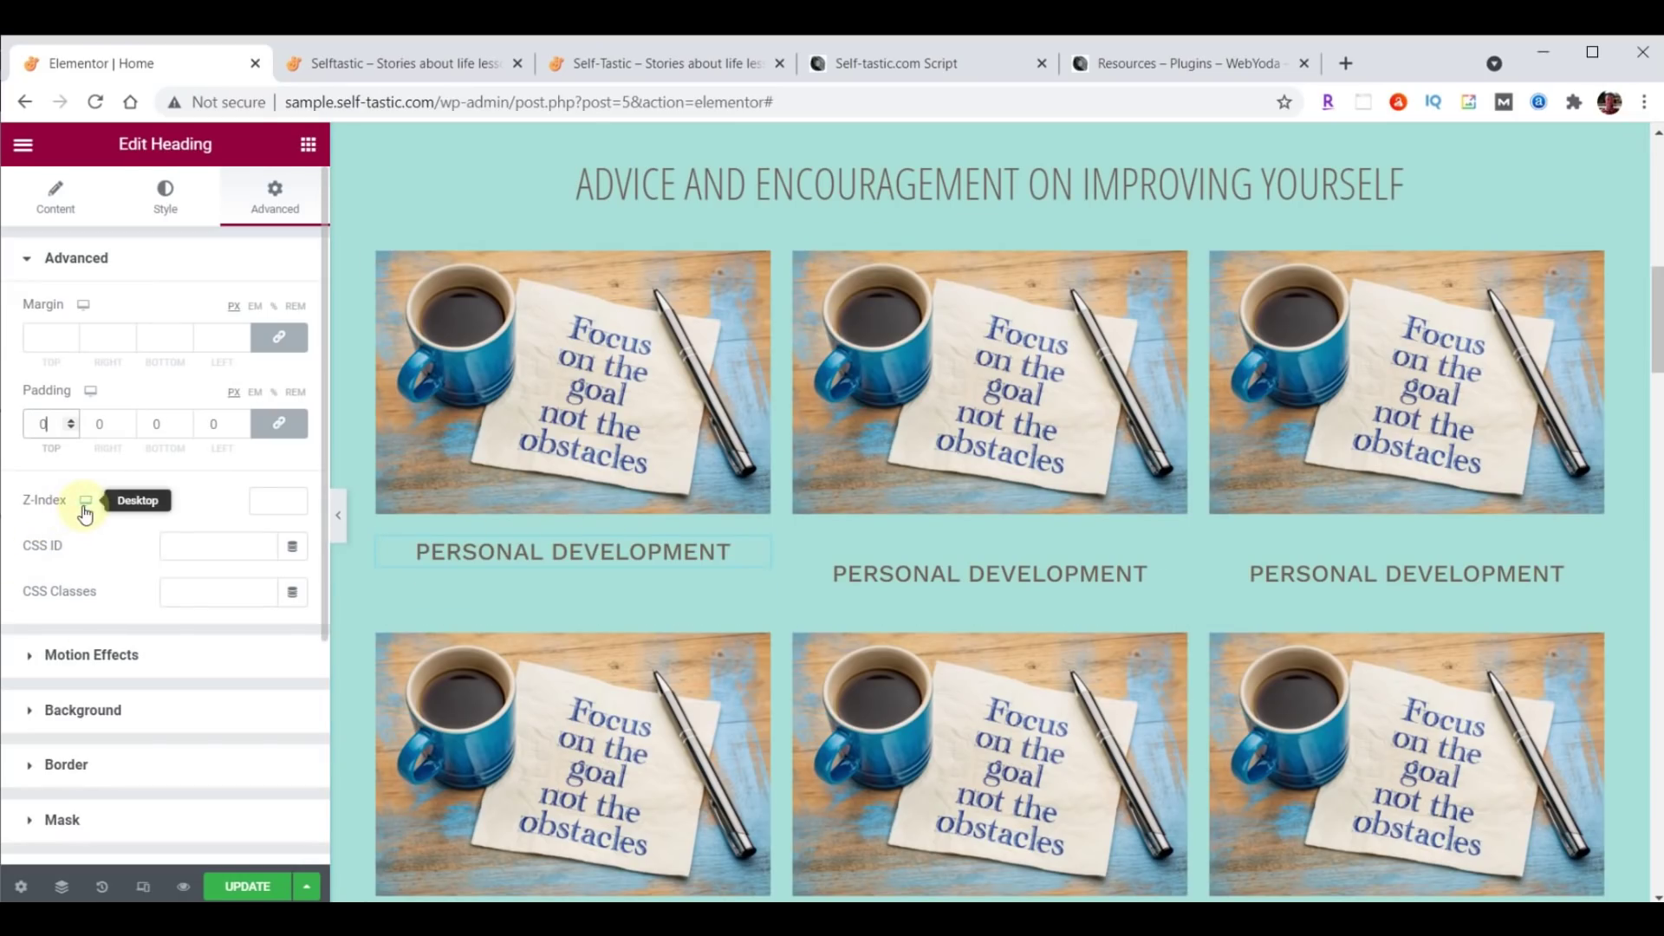
click(280, 427)
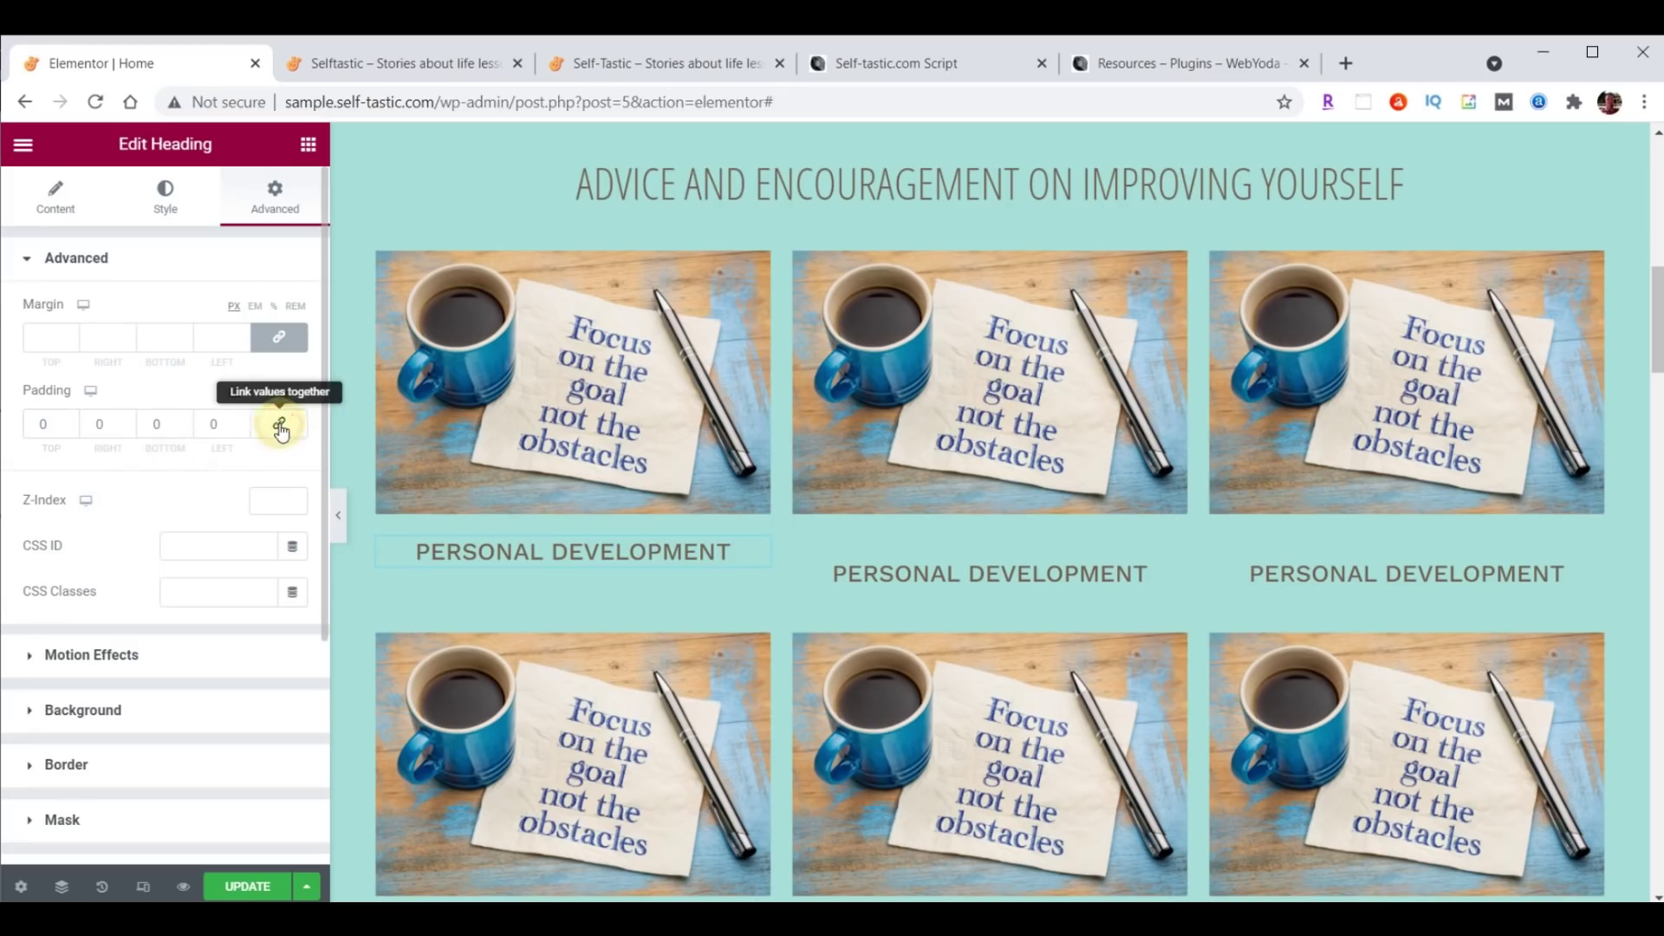
click(184, 419)
click(184, 419)
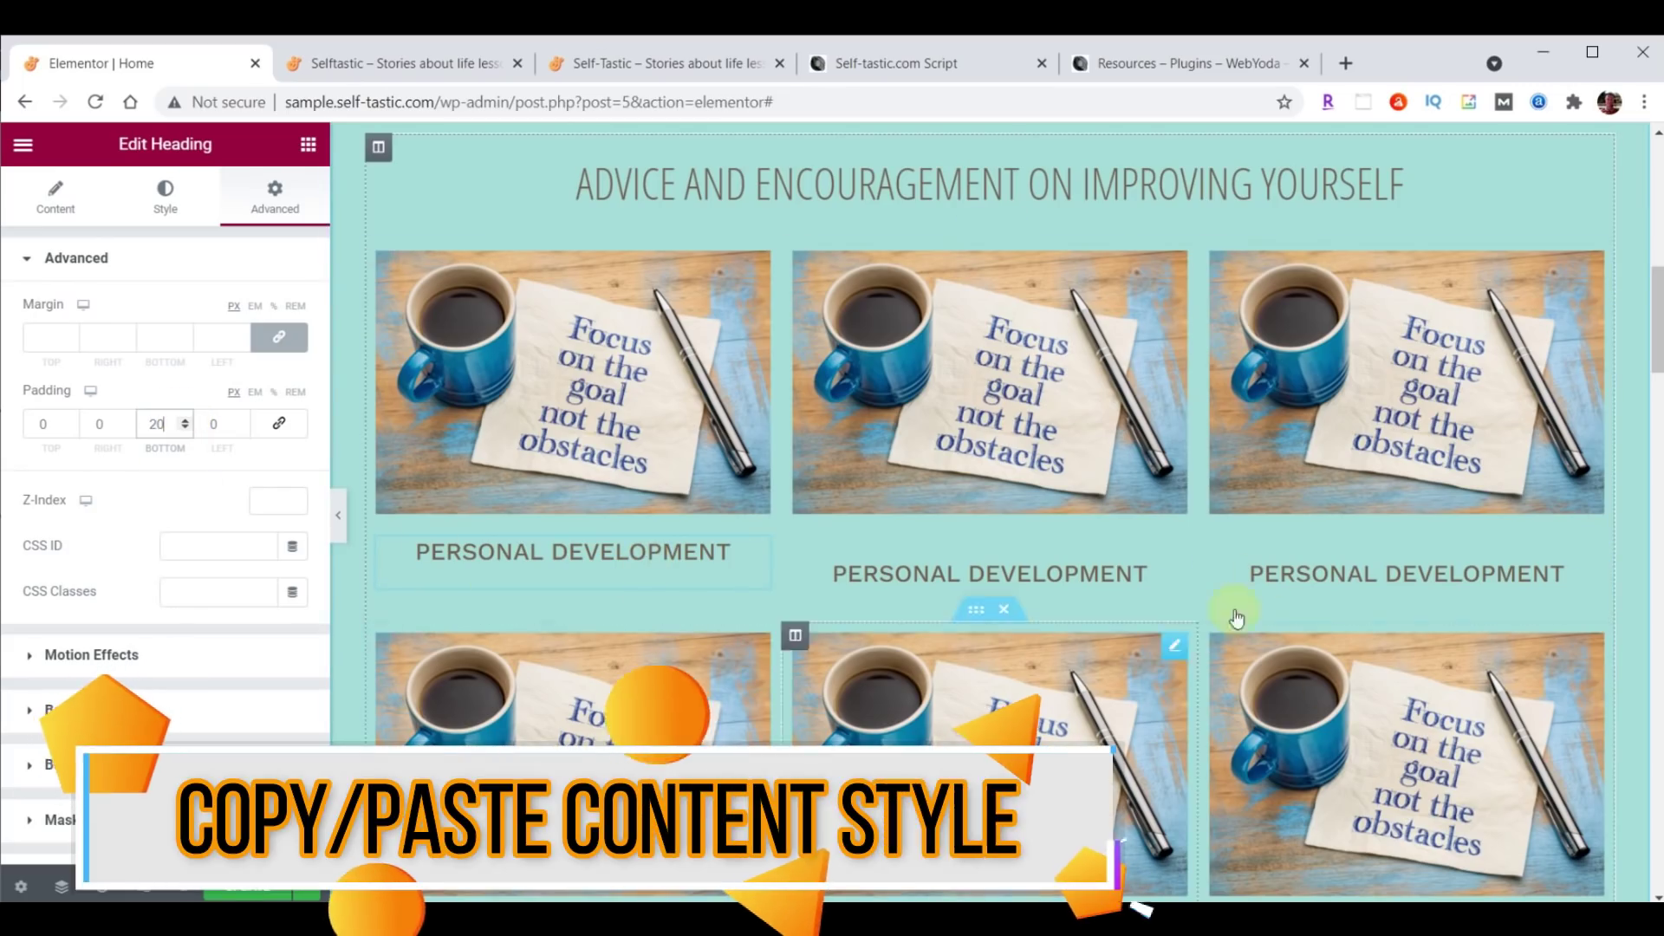
scroll(1282, 579, down, 1)
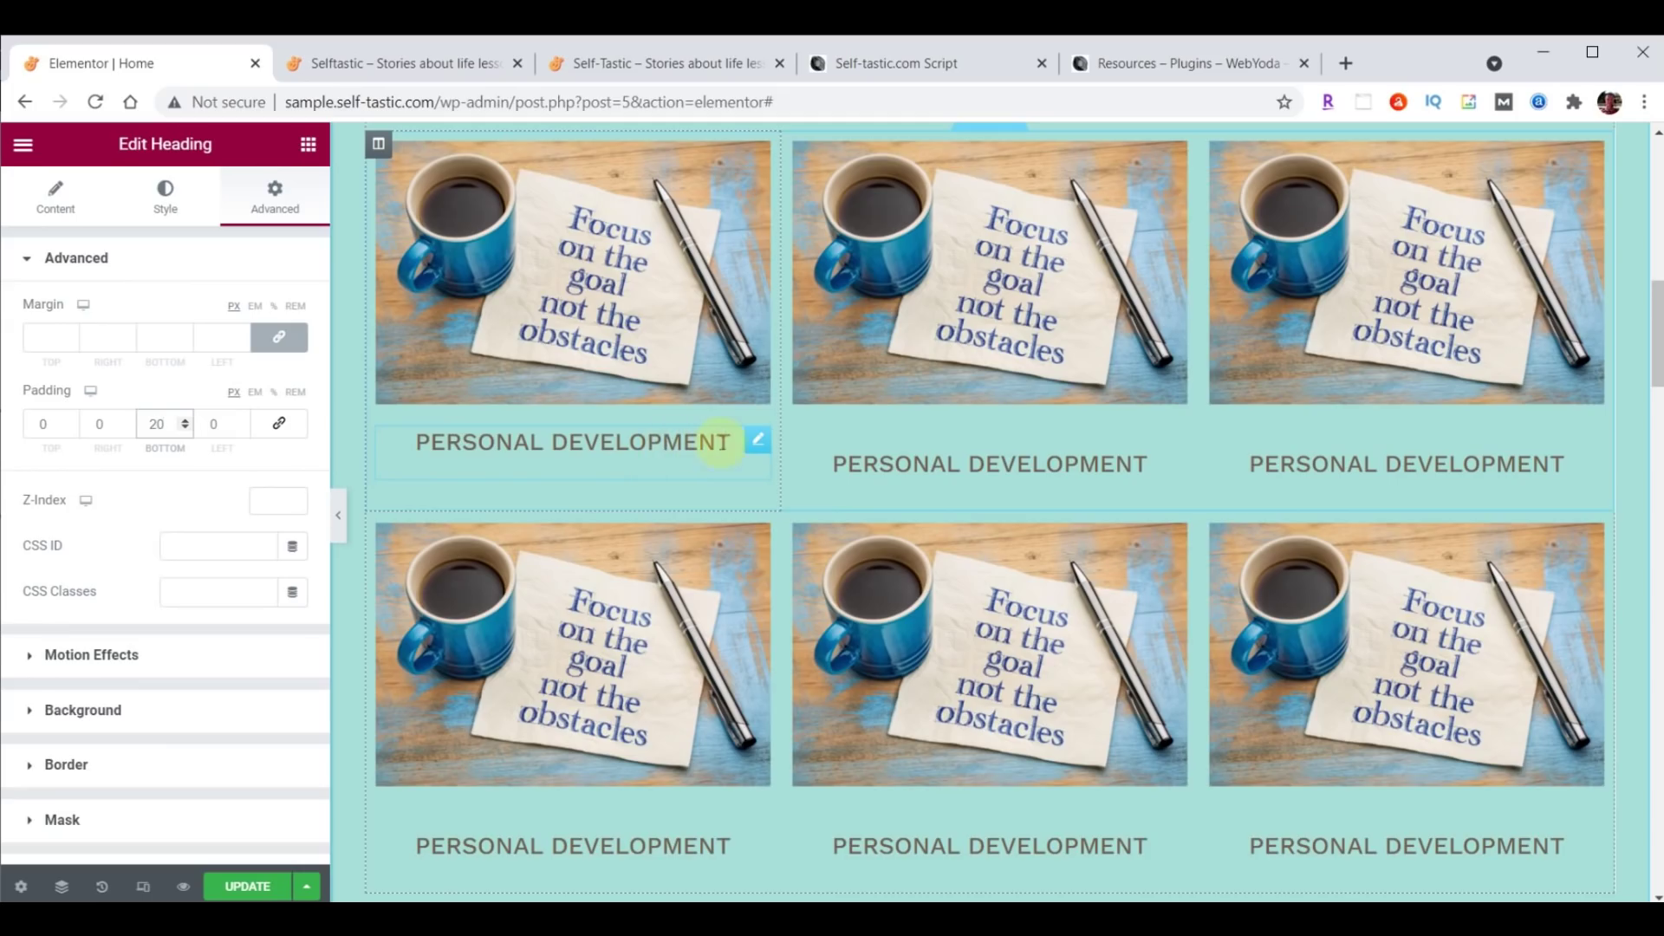
Copy the first Personal Development heading and paste its style onto the other two top-row headings.
click(758, 443)
right_click(759, 442)
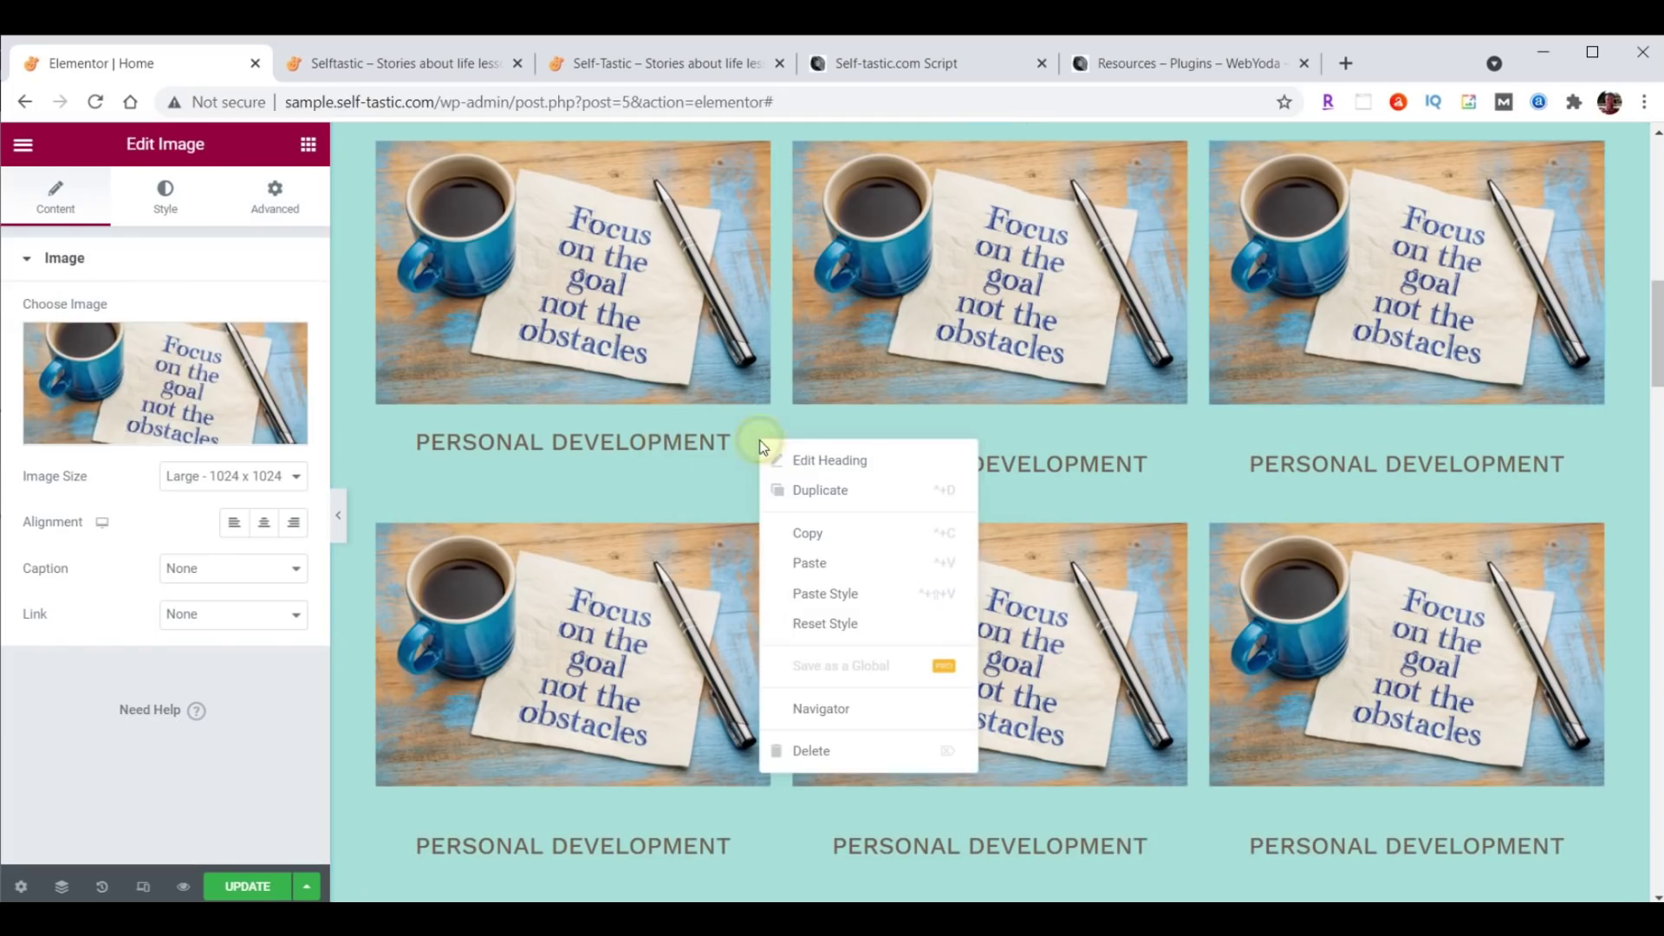
click(796, 528)
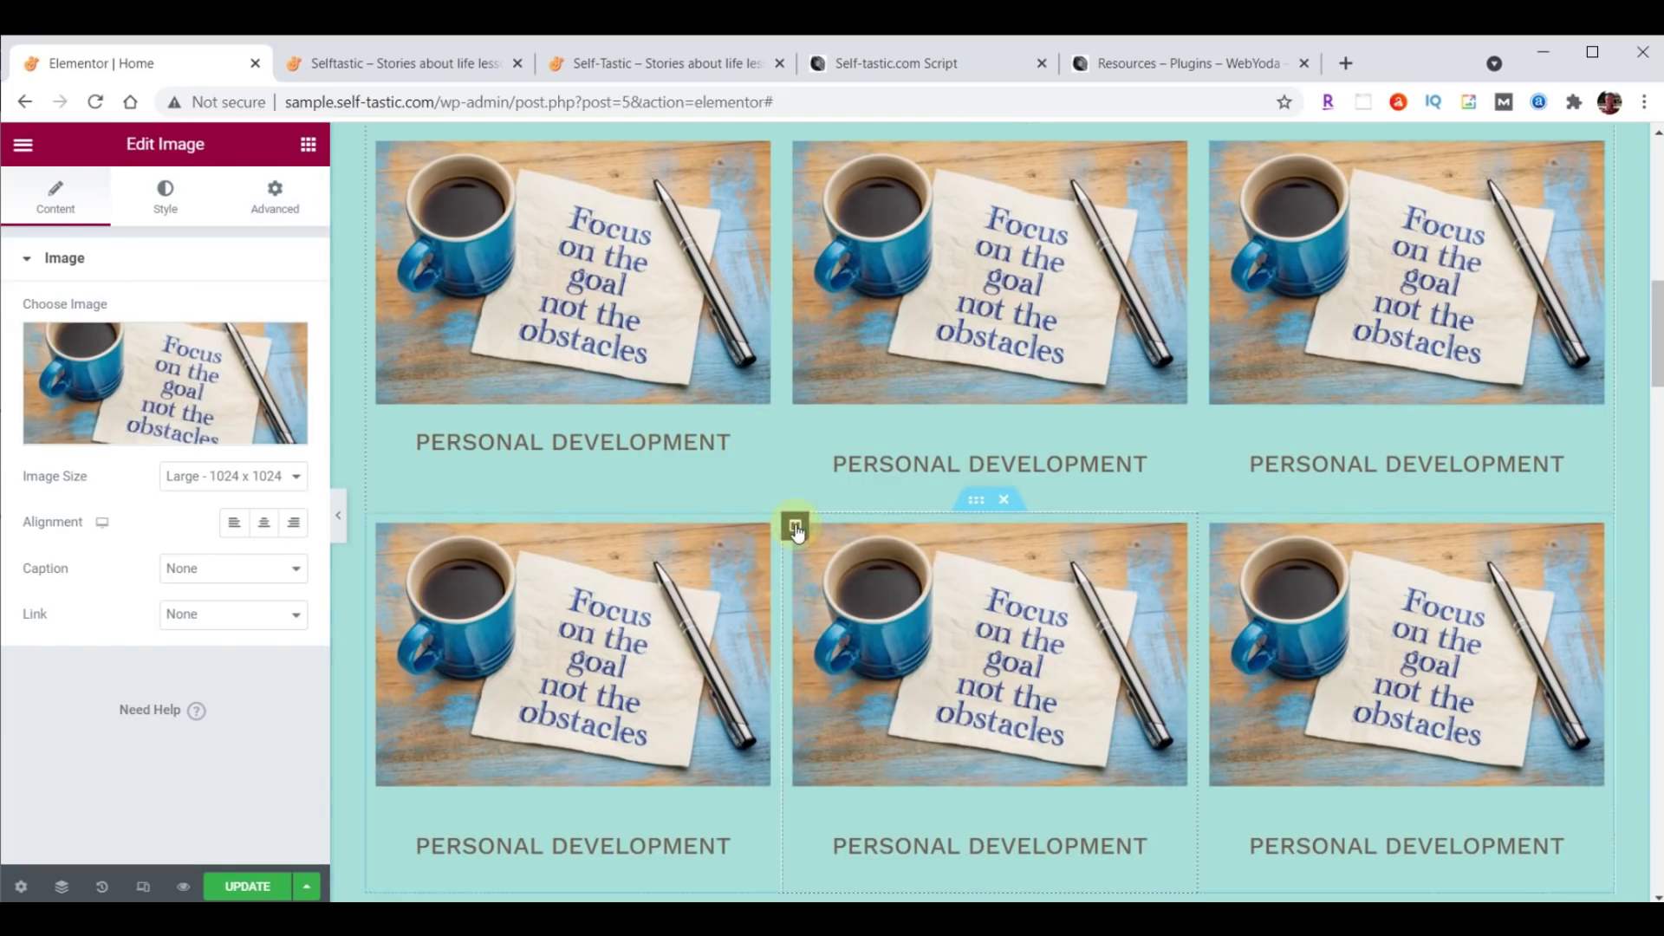
right_click(1170, 441)
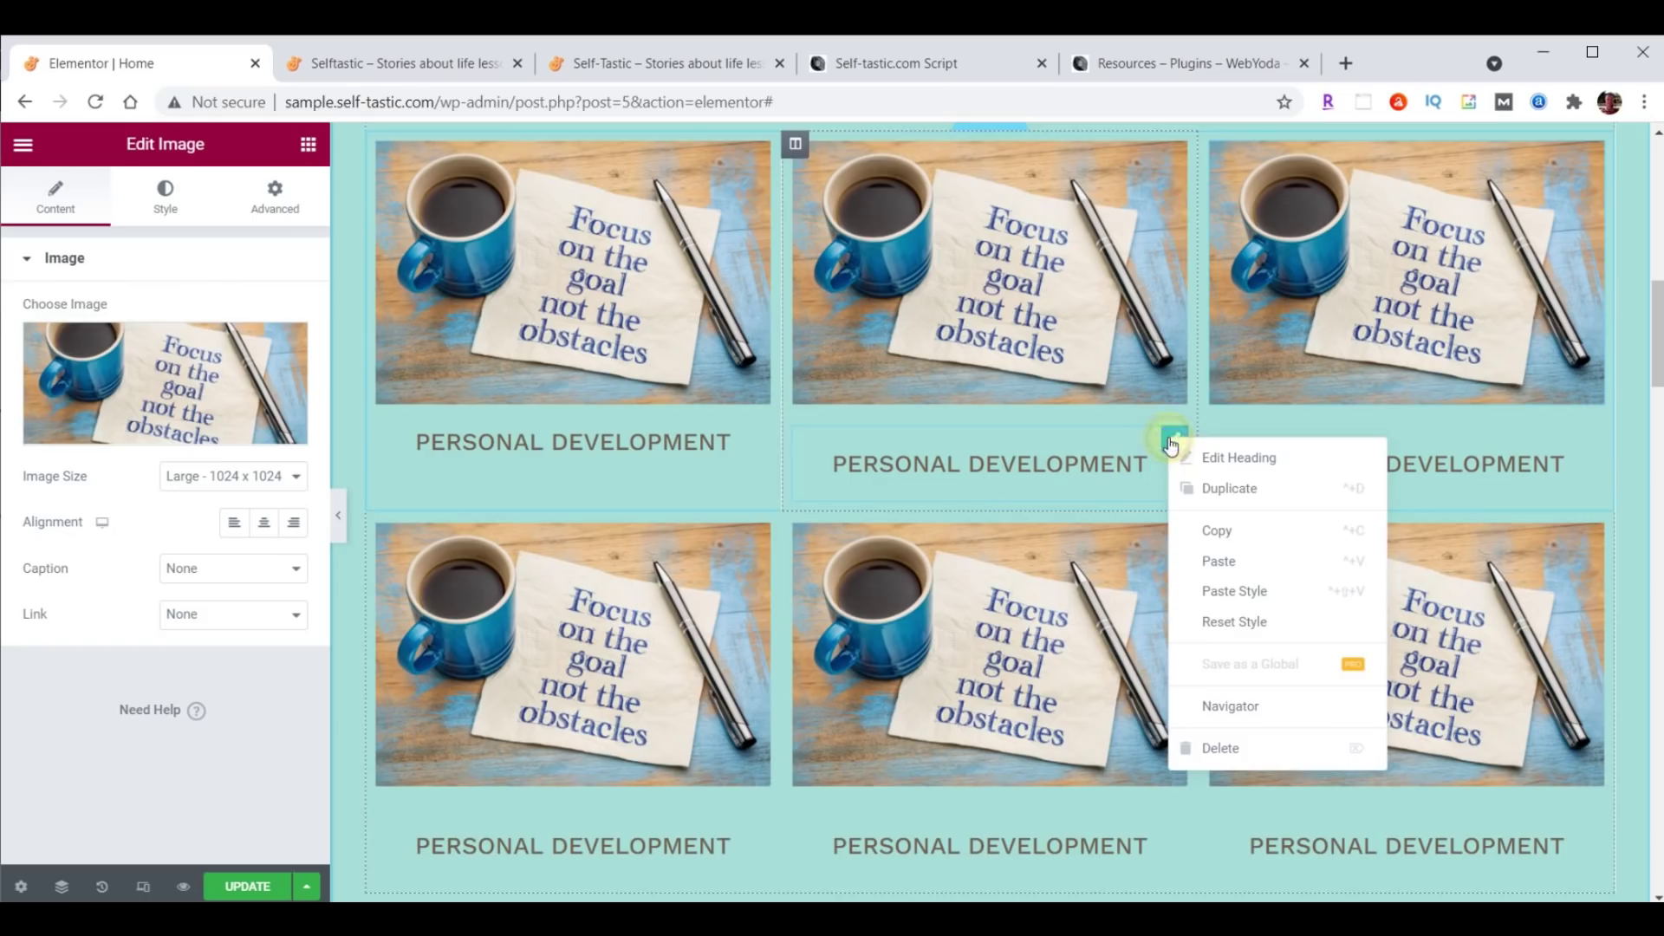
click(1232, 594)
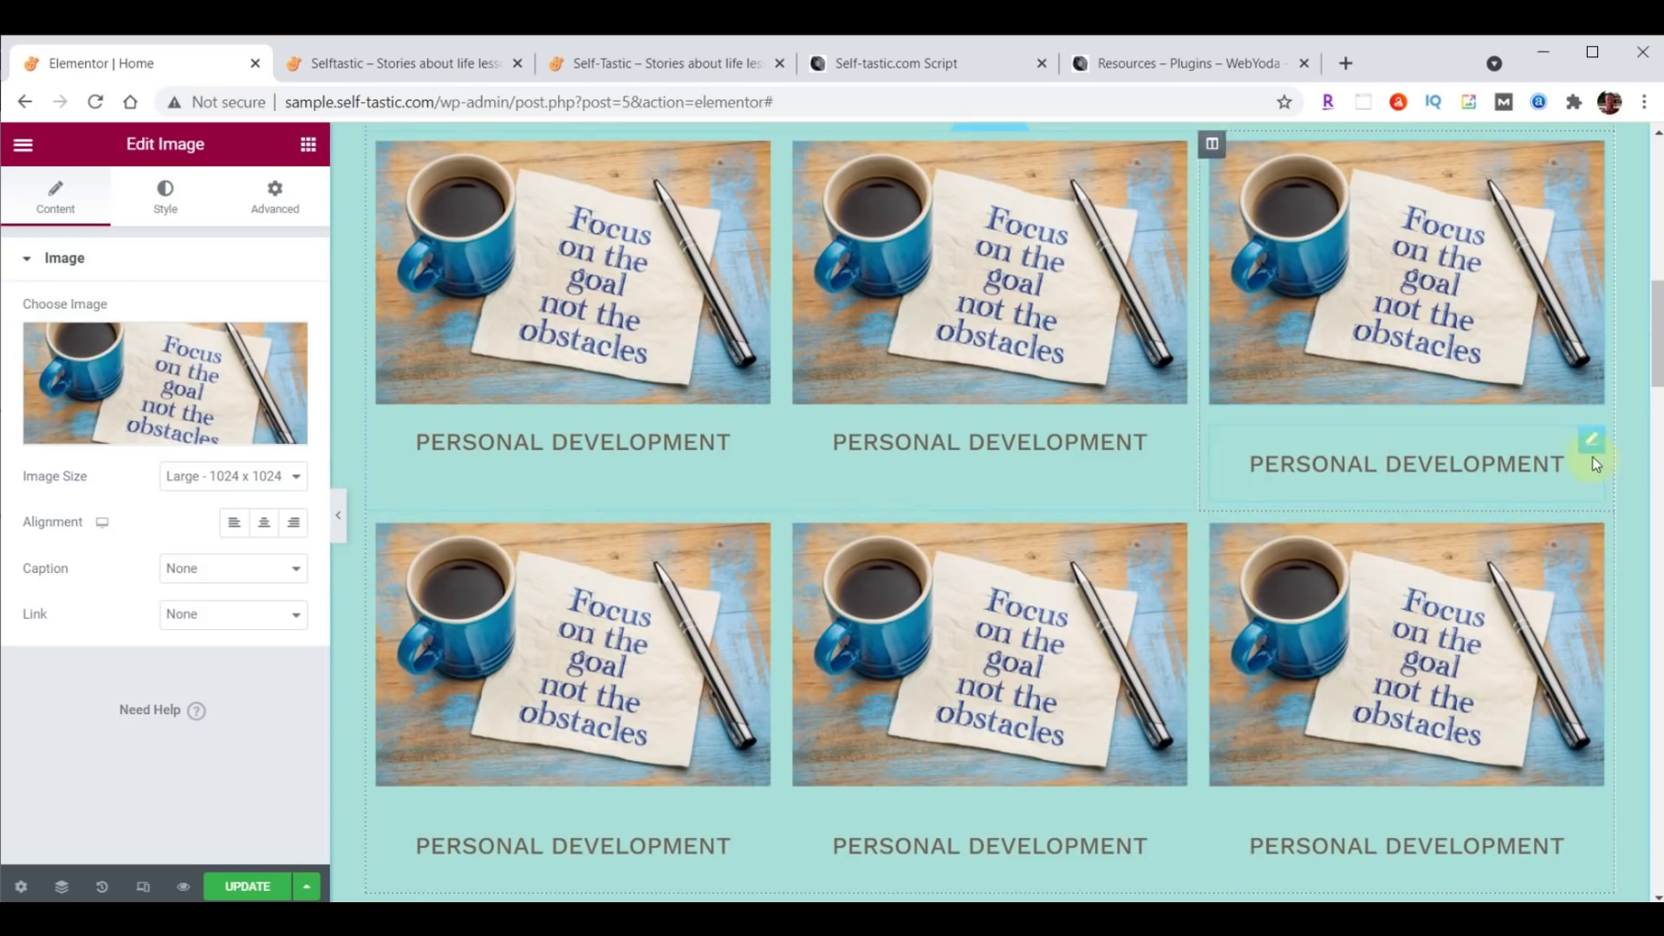
right_click(1586, 443)
click(1538, 594)
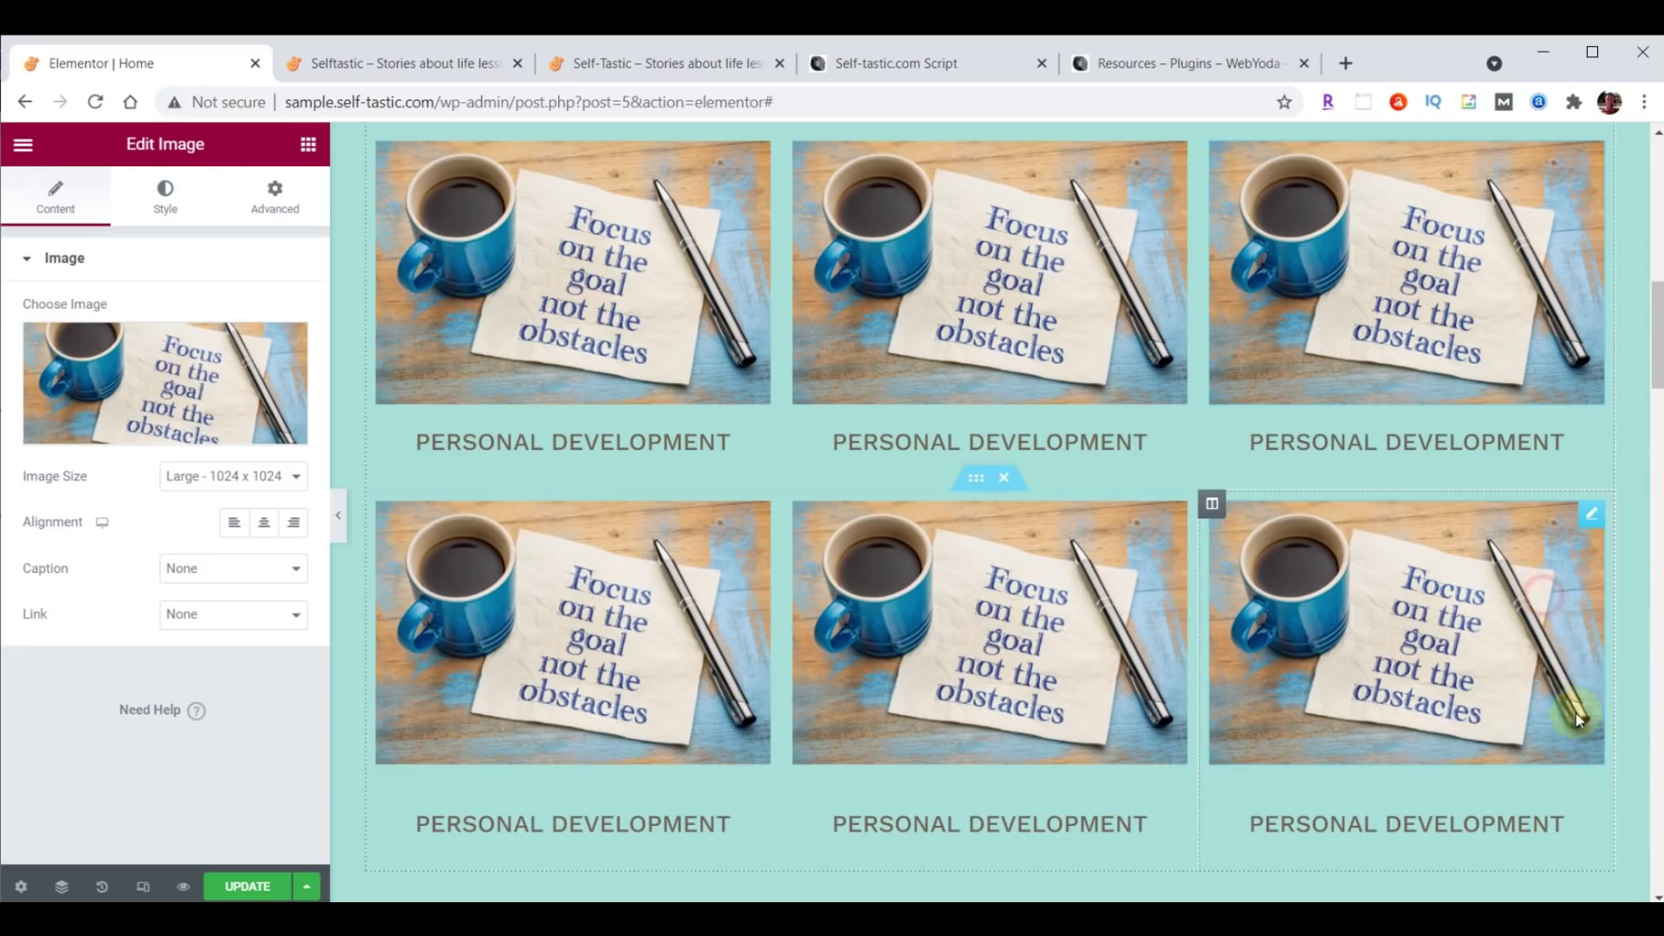
Paste the copied heading style onto the three bottom-row headings.
right_click(1585, 803)
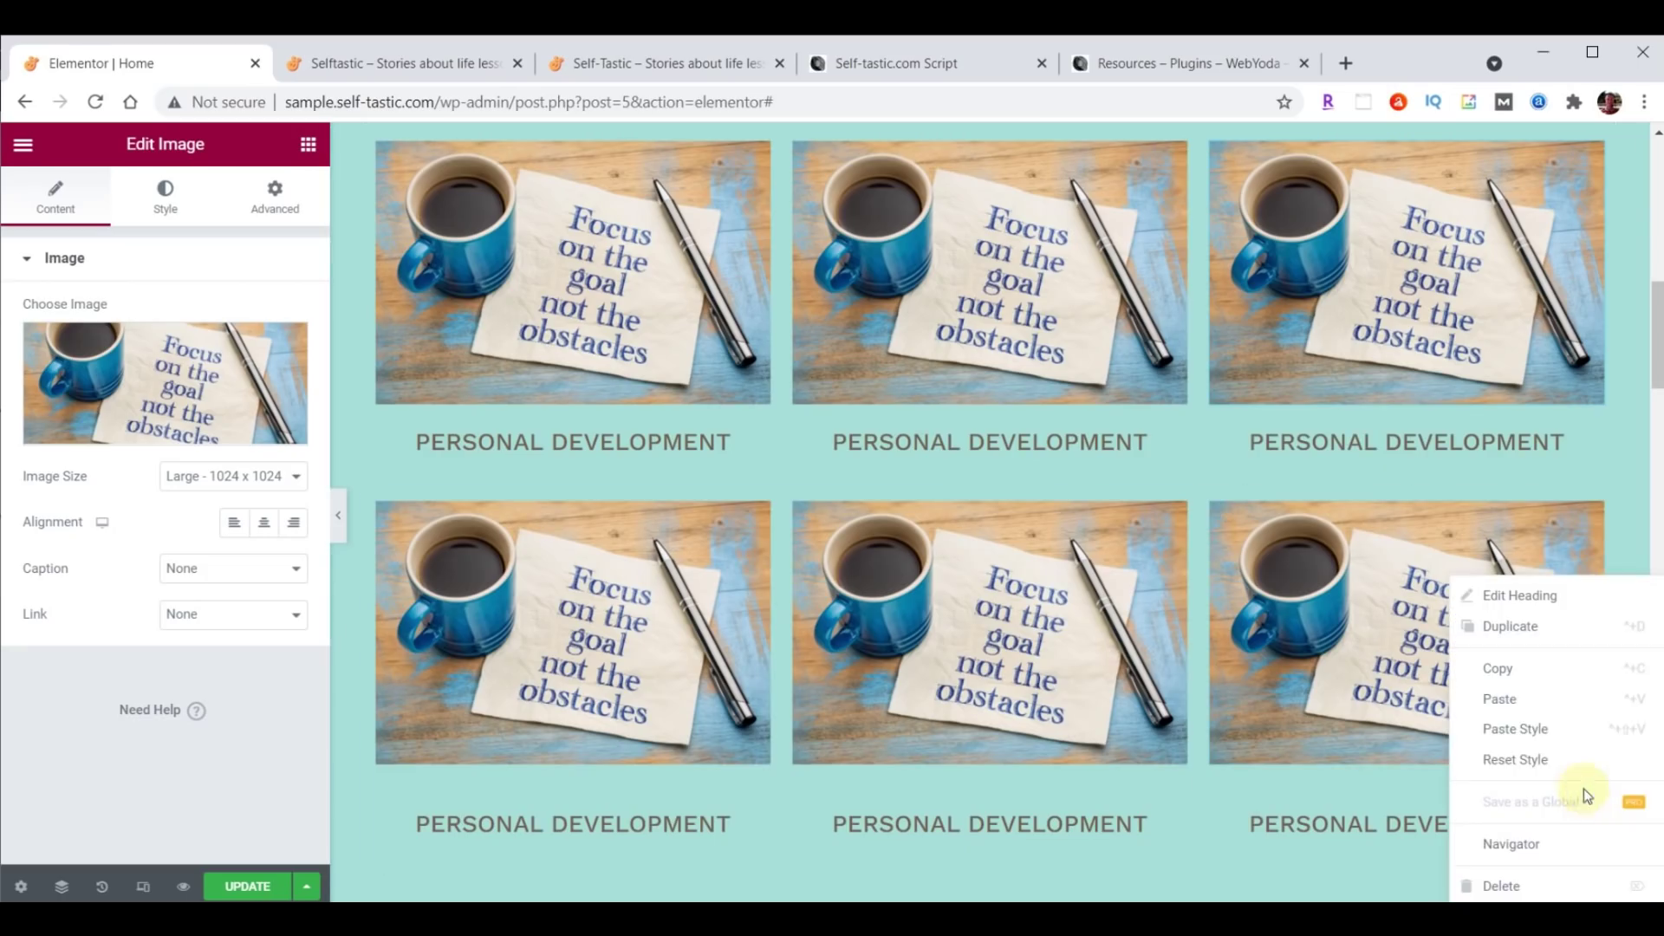
click(1547, 733)
right_click(1182, 814)
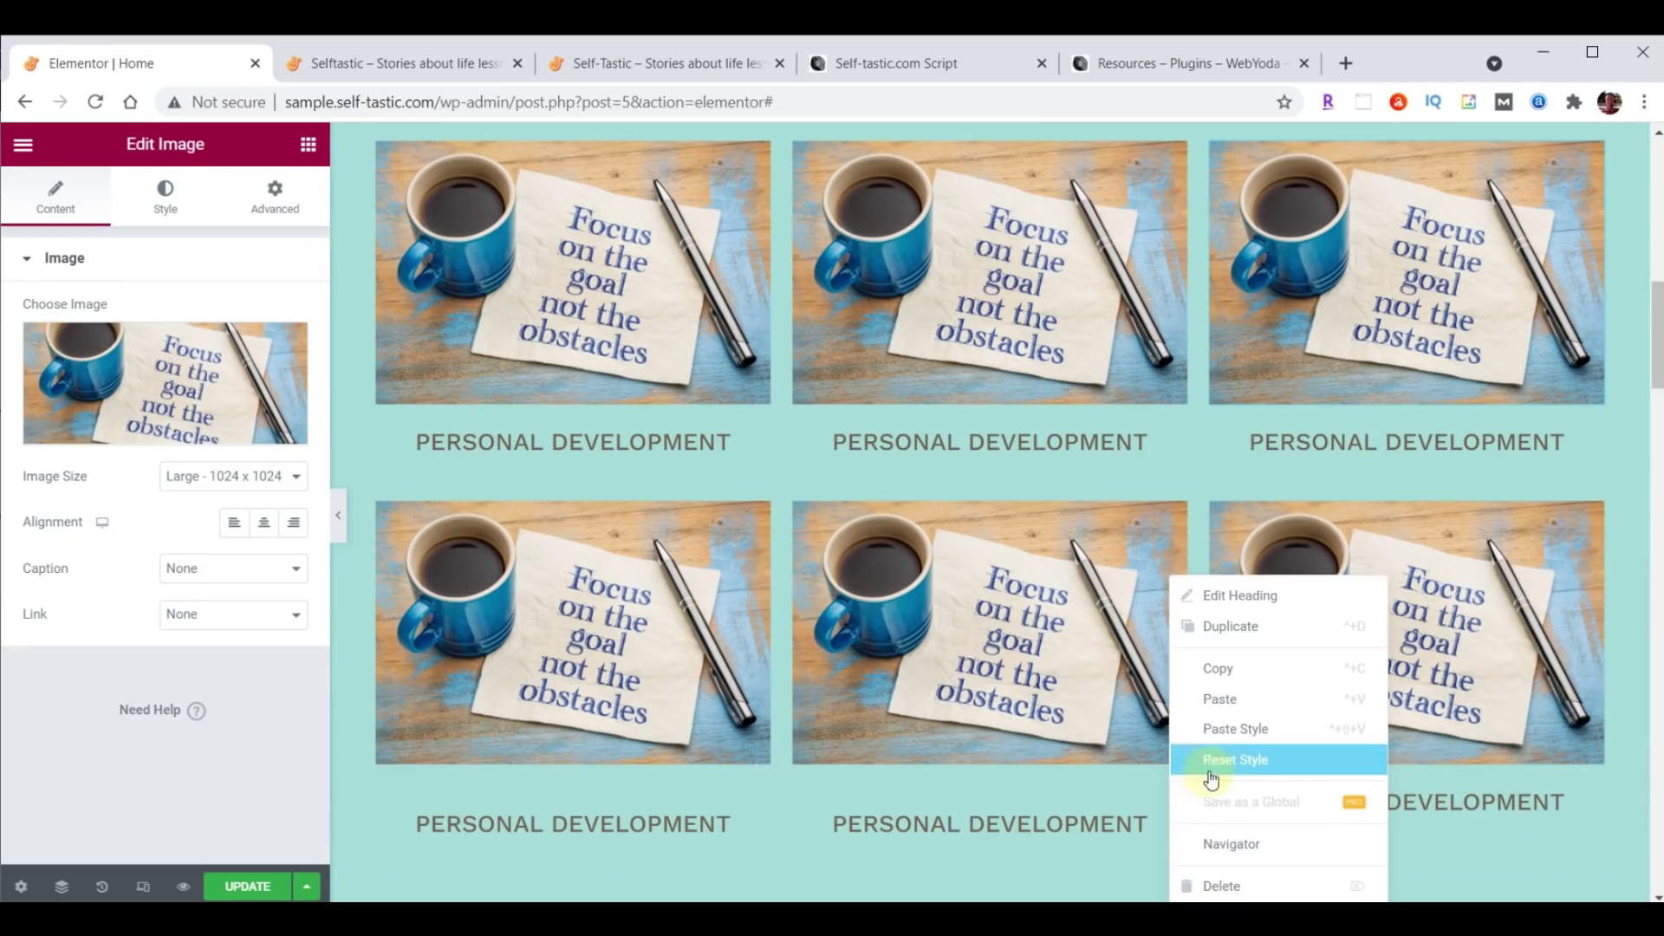
click(1213, 732)
right_click(758, 799)
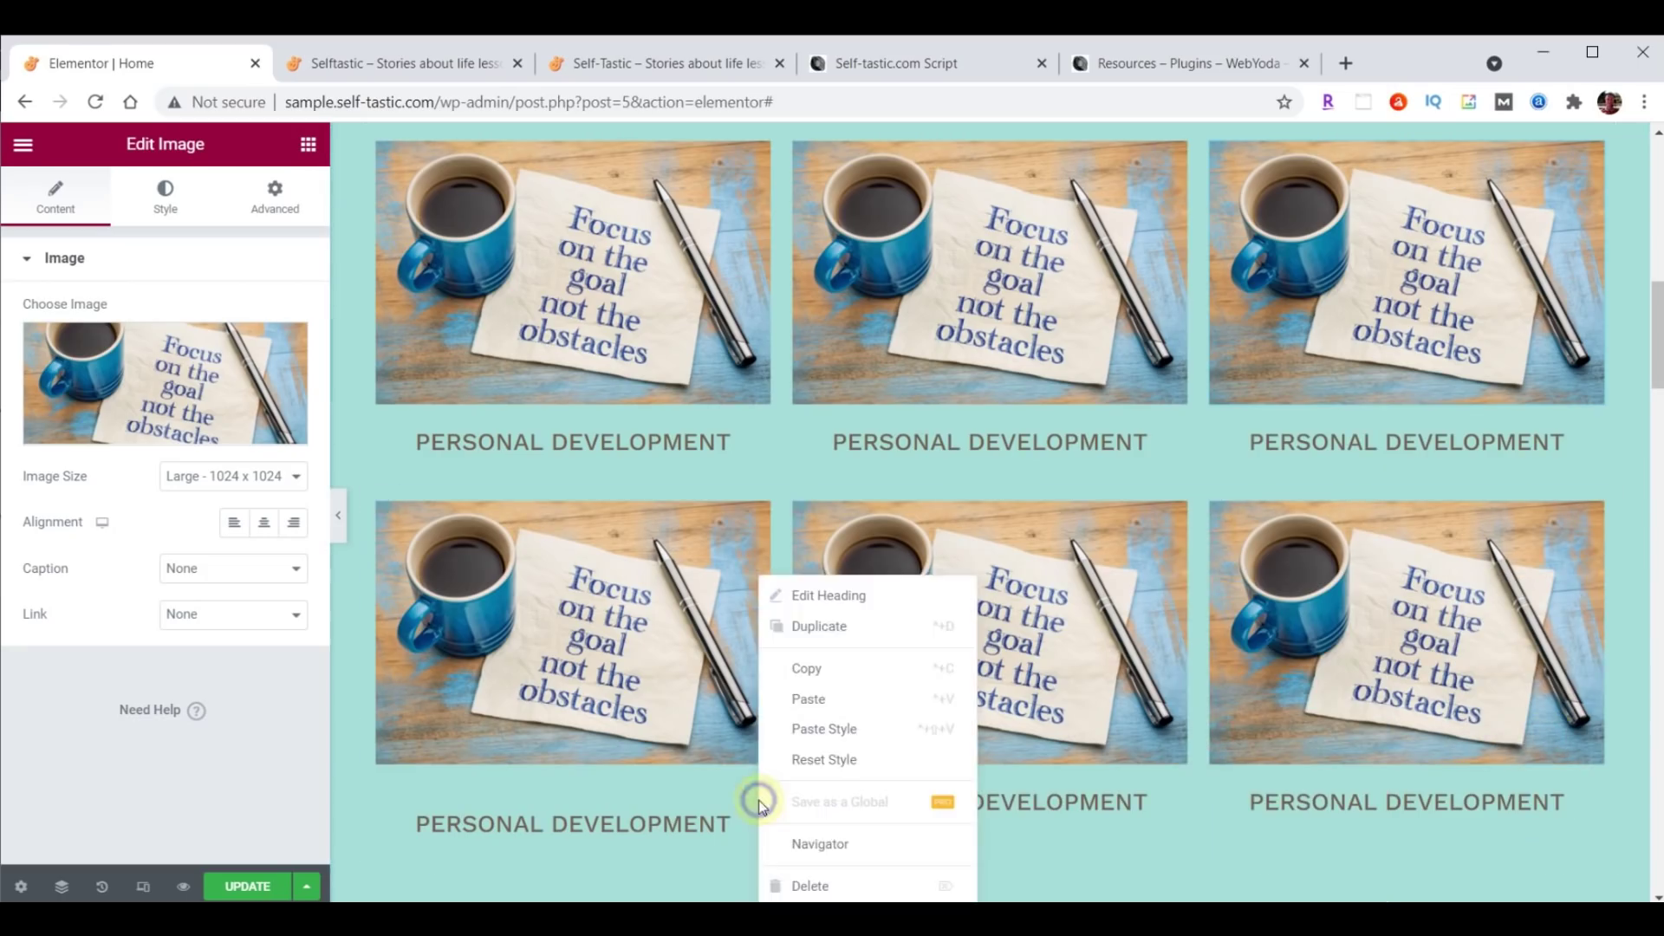
click(803, 739)
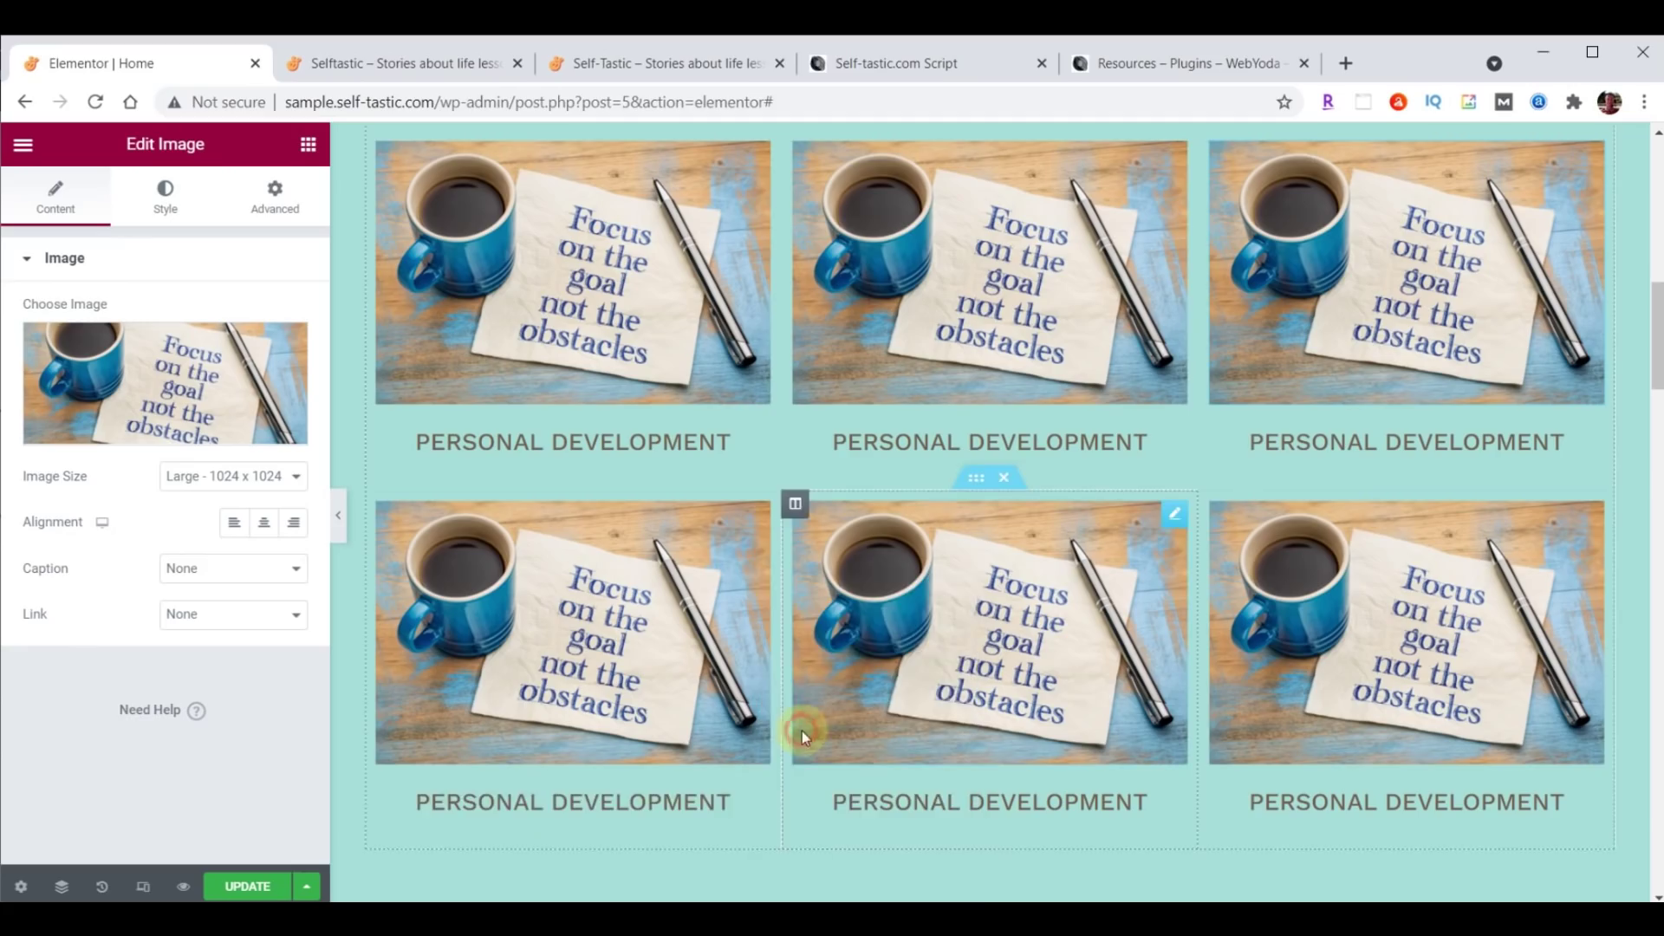
scroll(1115, 743, up, 2)
scroll(1114, 743, down, 2)
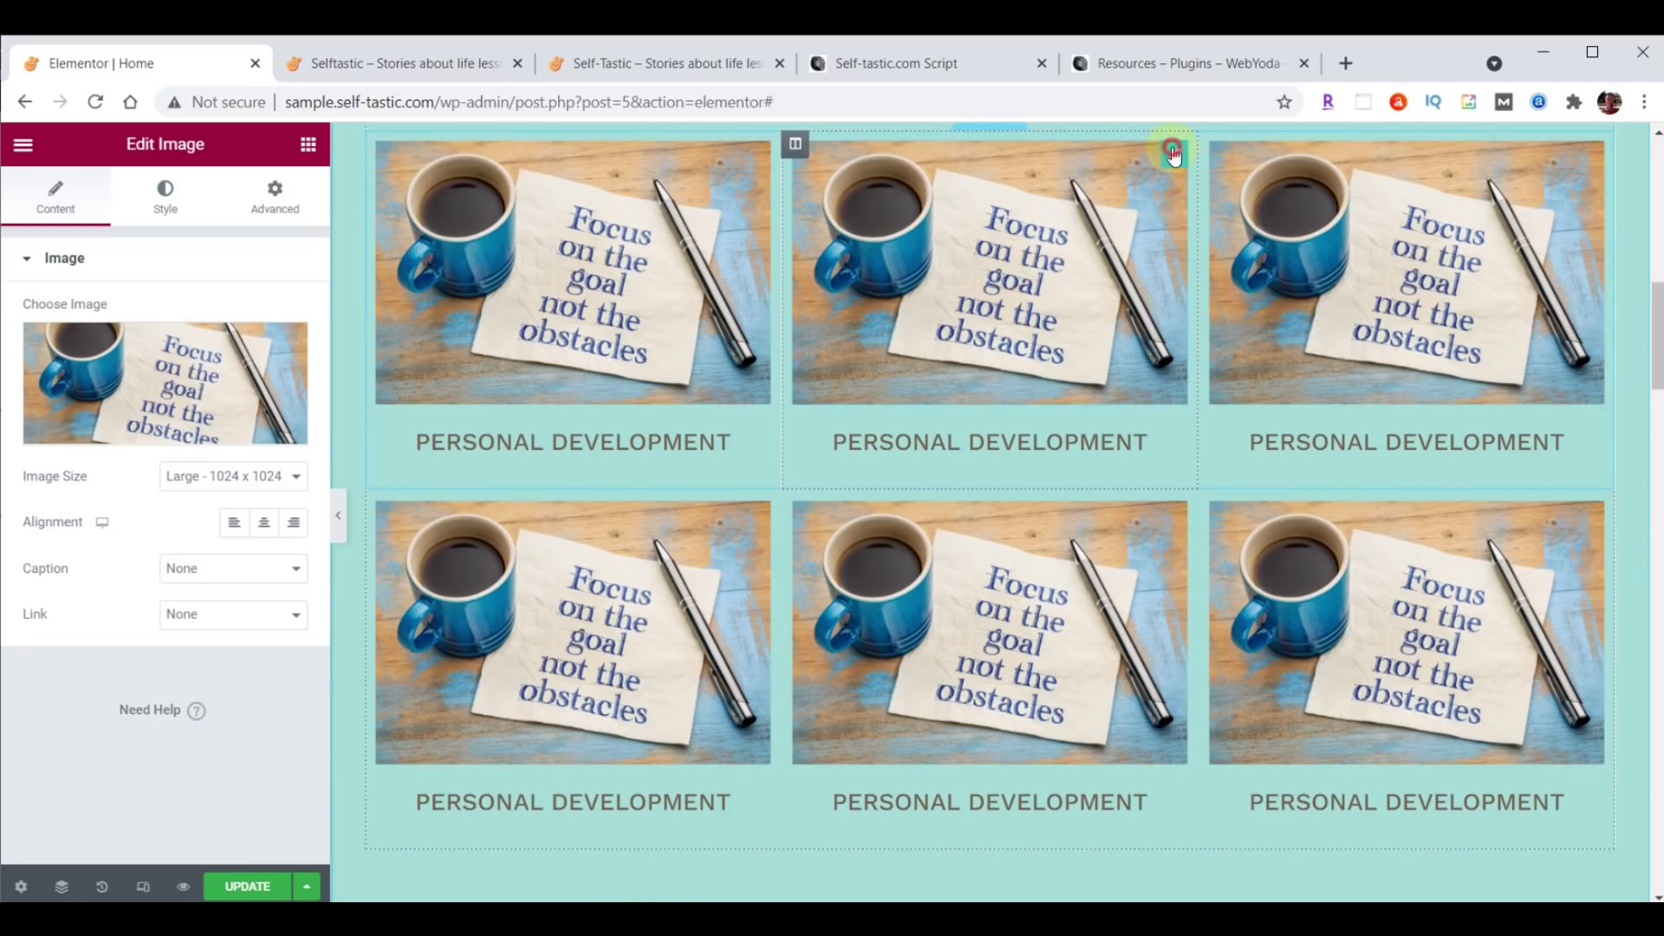
Replace the middle card's image with the 'FORGET The Mistake' chalkboard photo.
click(113, 366)
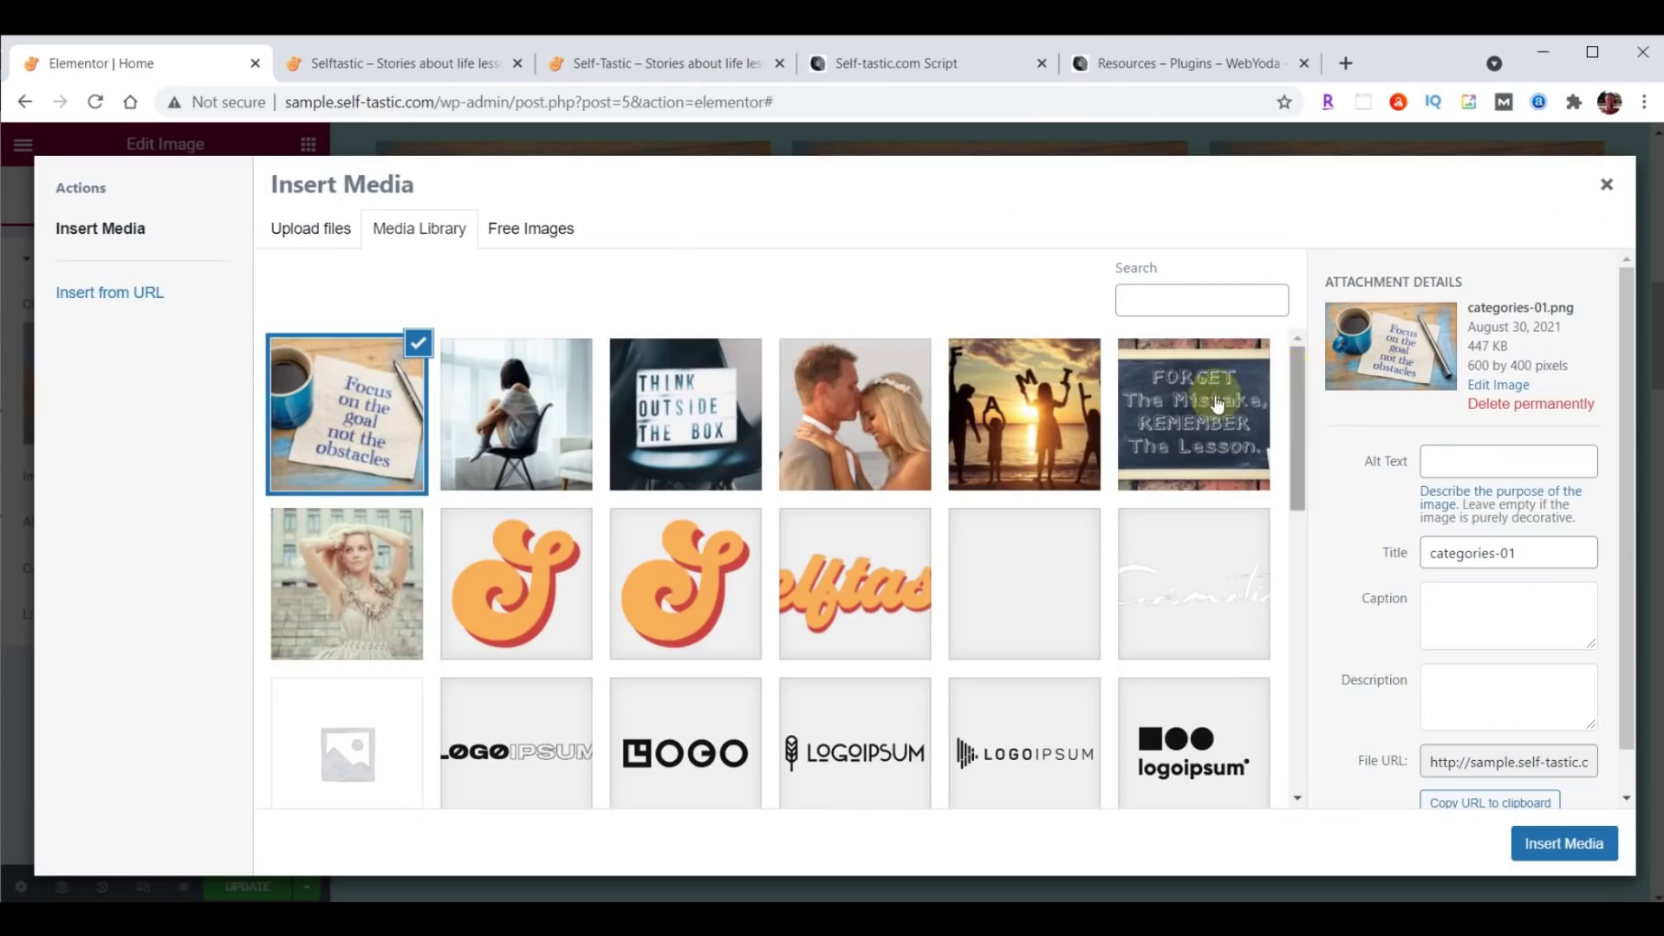
click(1187, 407)
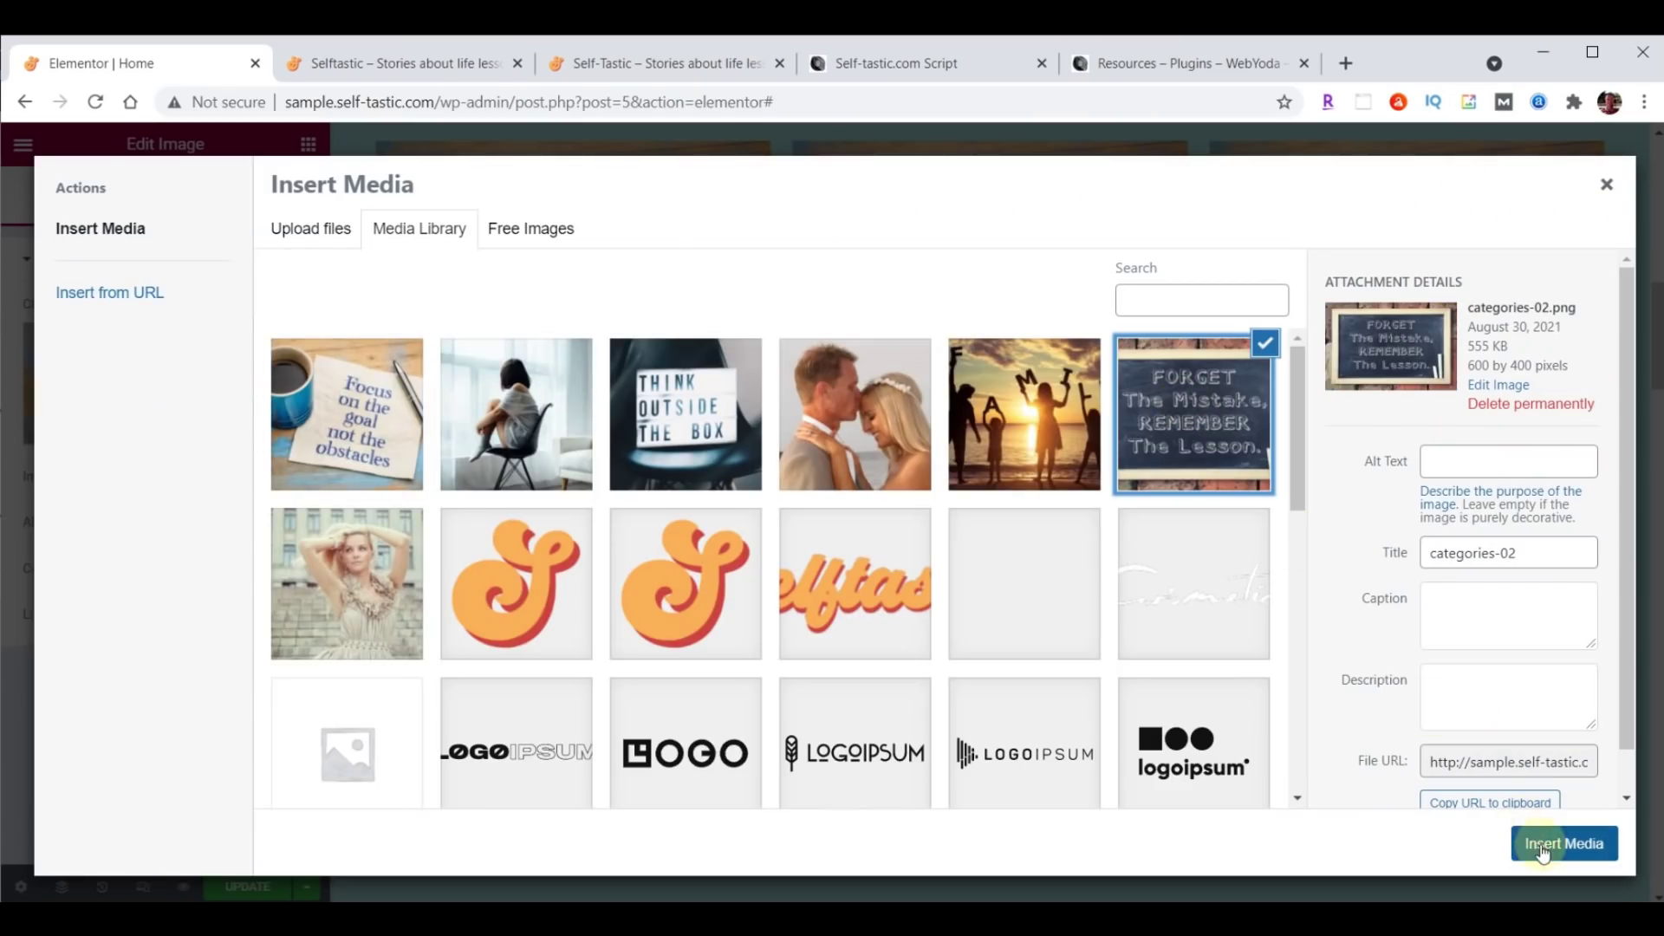
click(1543, 843)
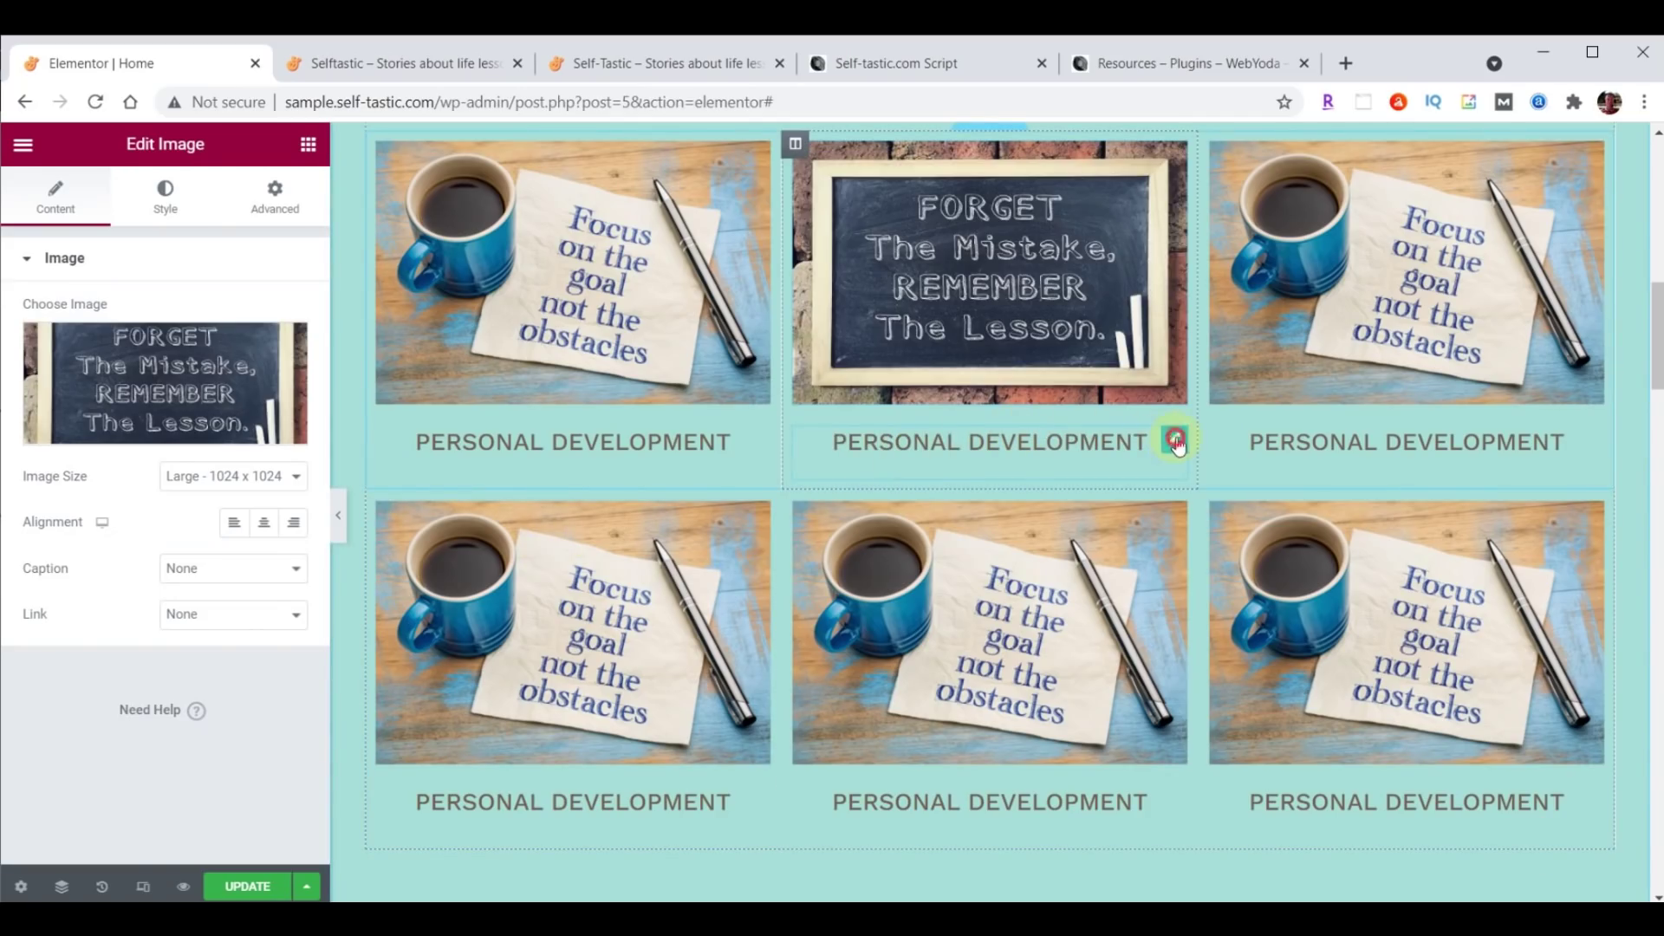
Retitle the middle card's heading 'Life Lessons' and save the page.
click(1175, 442)
click(30, 342)
drag(30, 342, 200, 330)
text(Life Lessons)
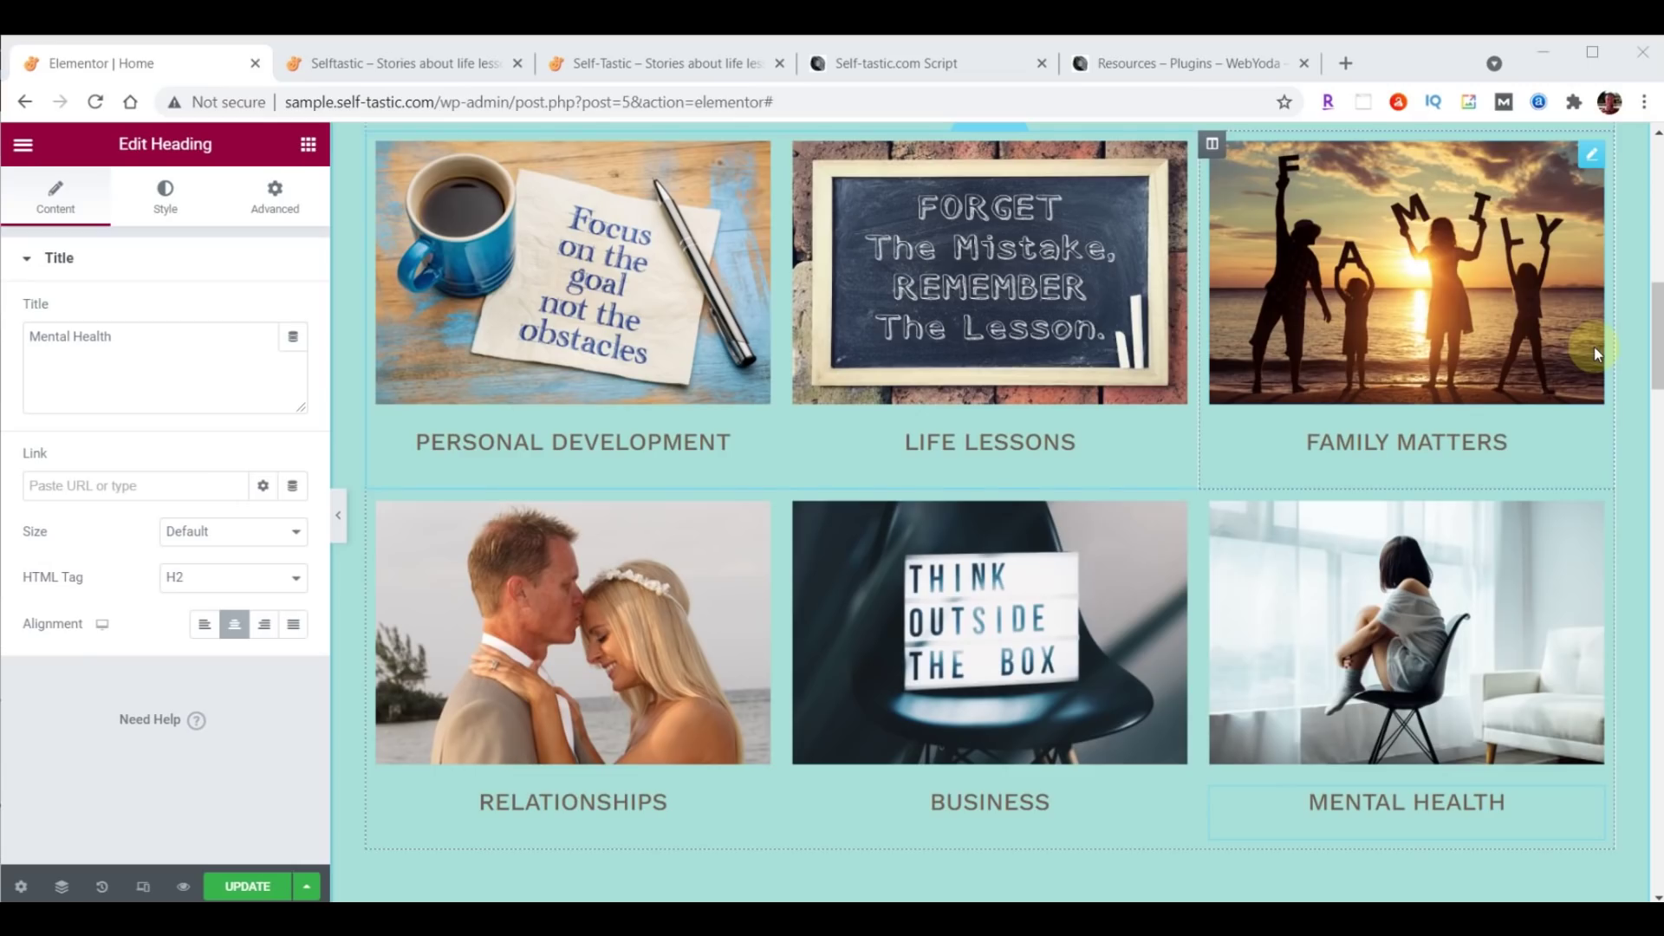
click(240, 886)
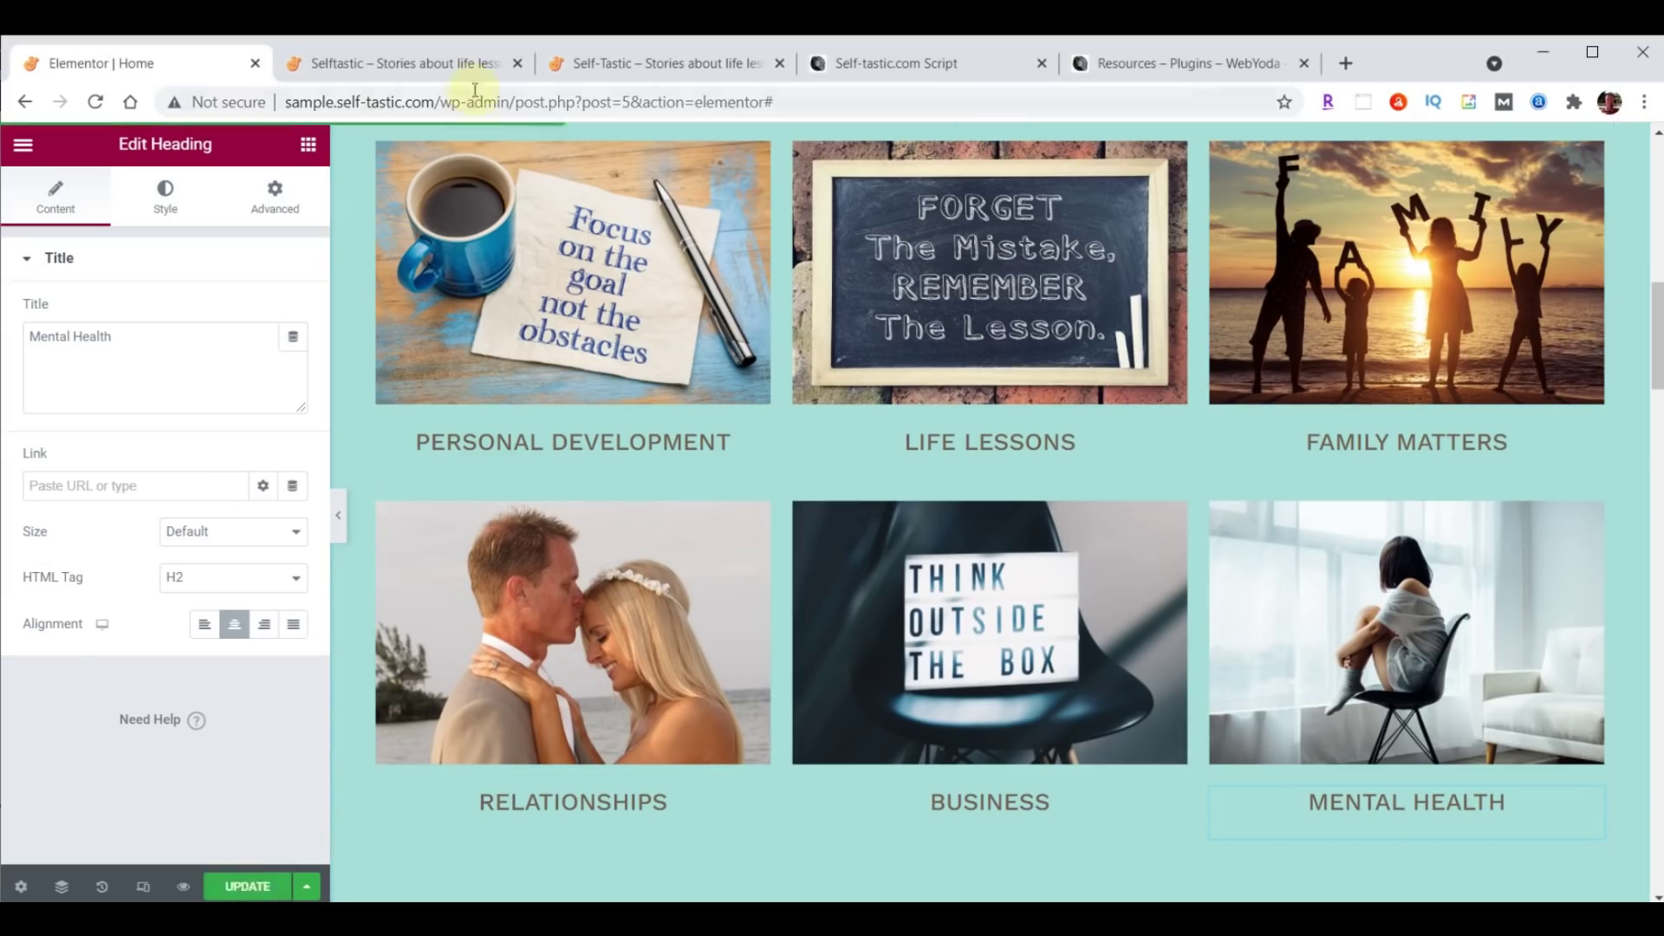
click(420, 64)
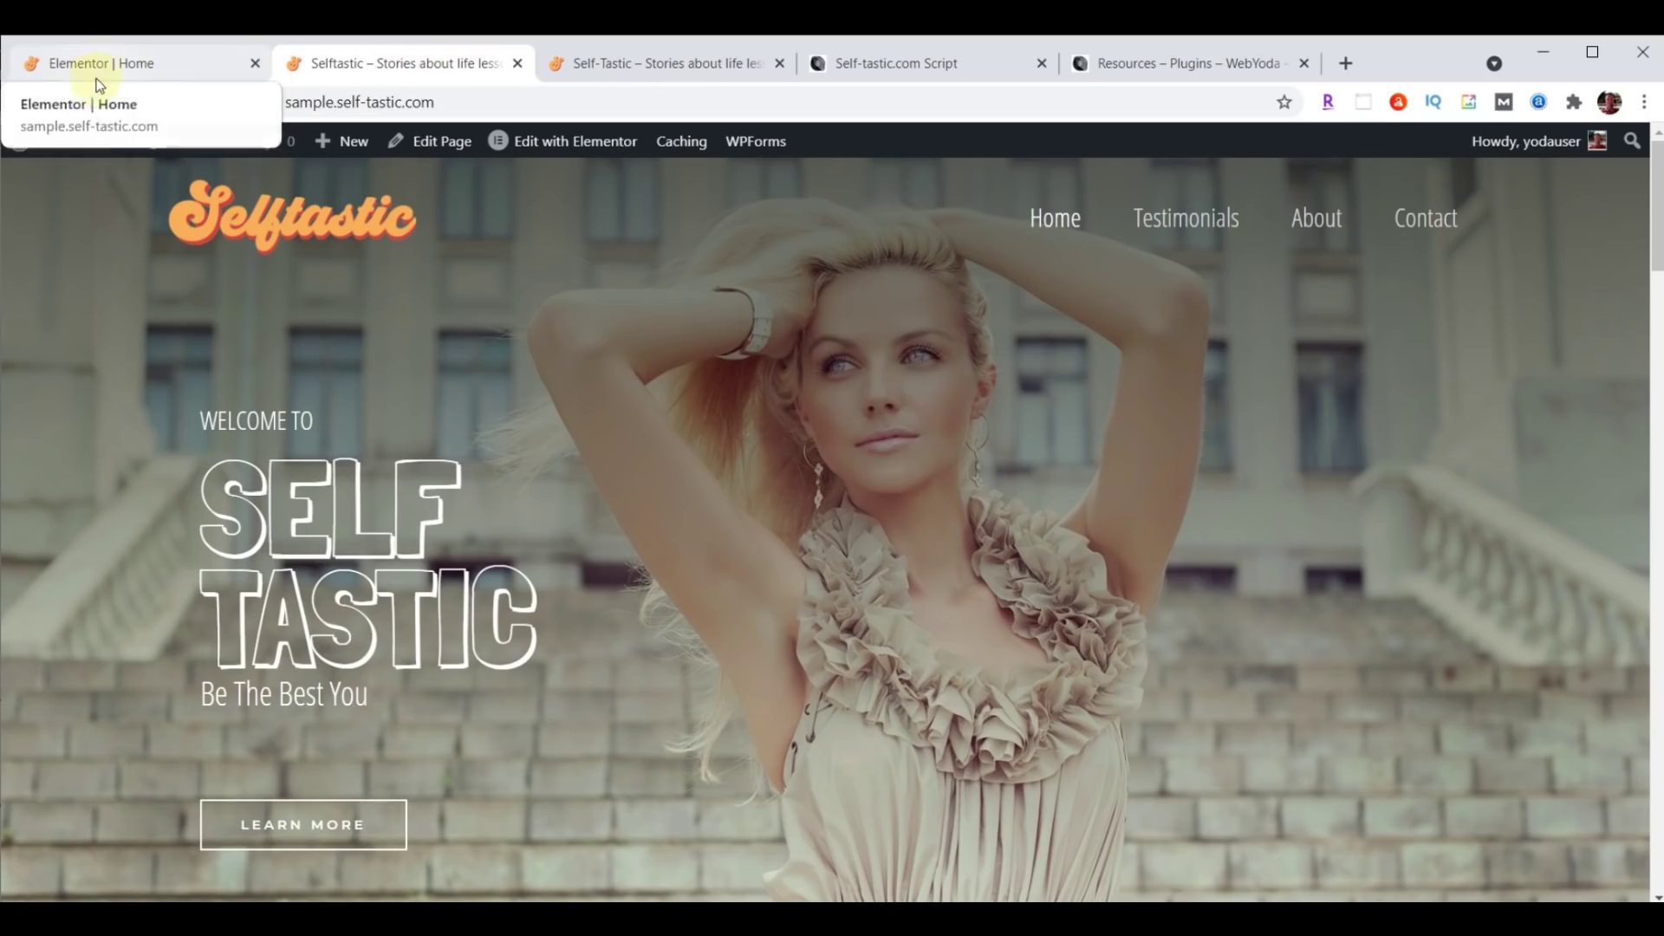
click(95, 101)
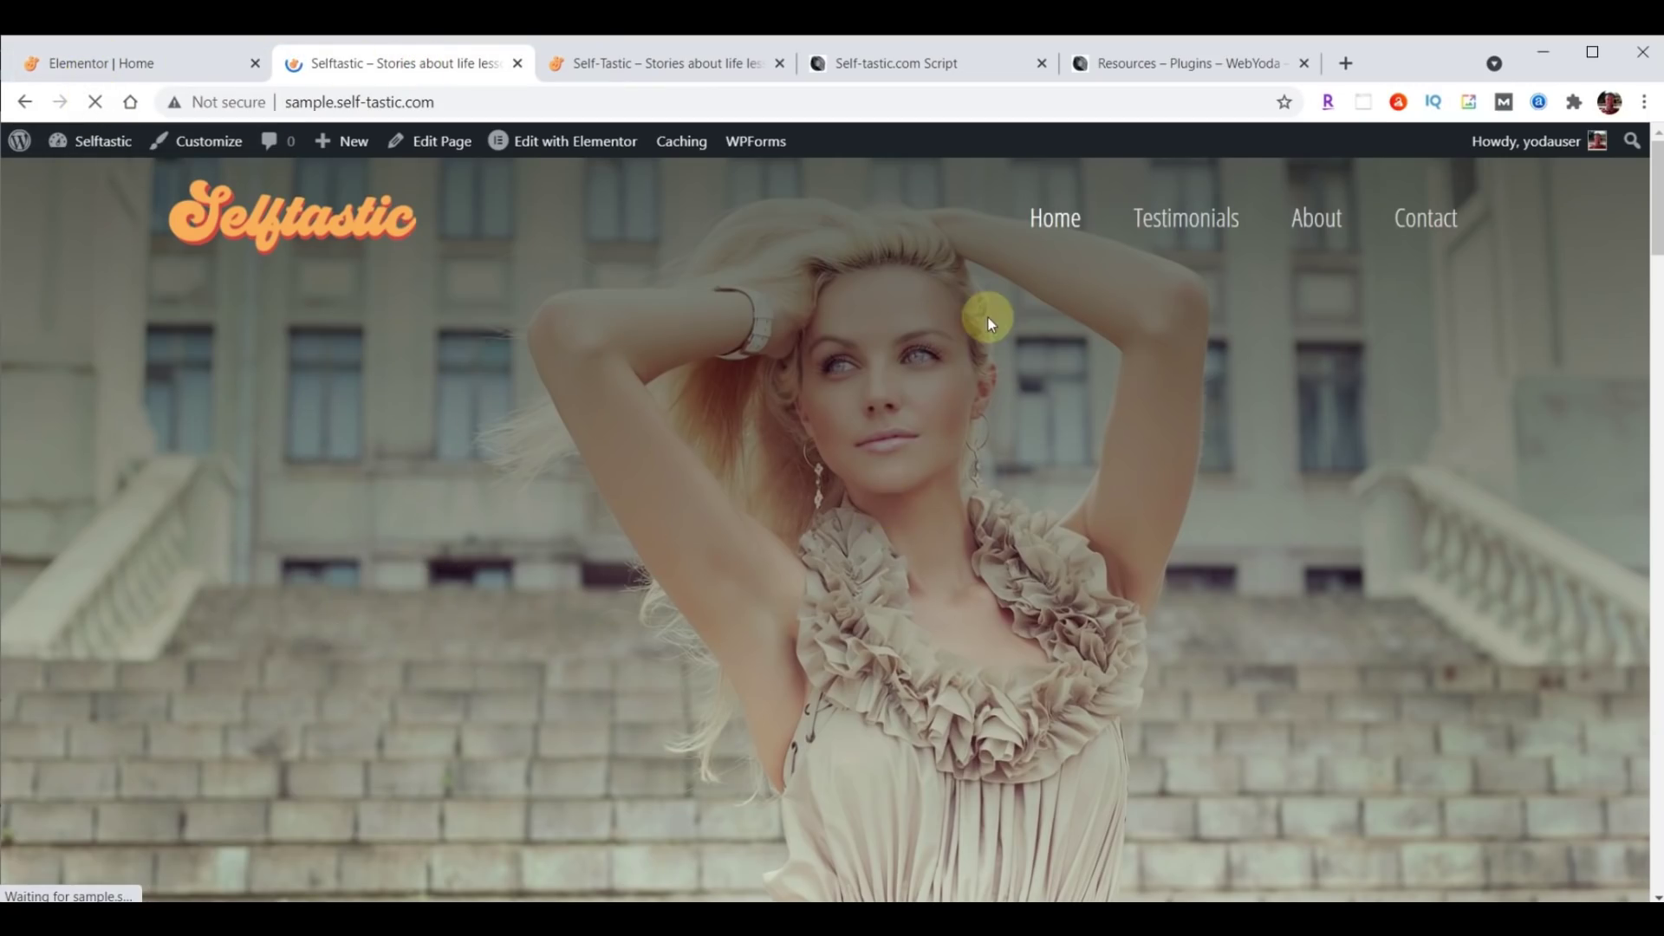
scroll(1121, 362, down, 5)
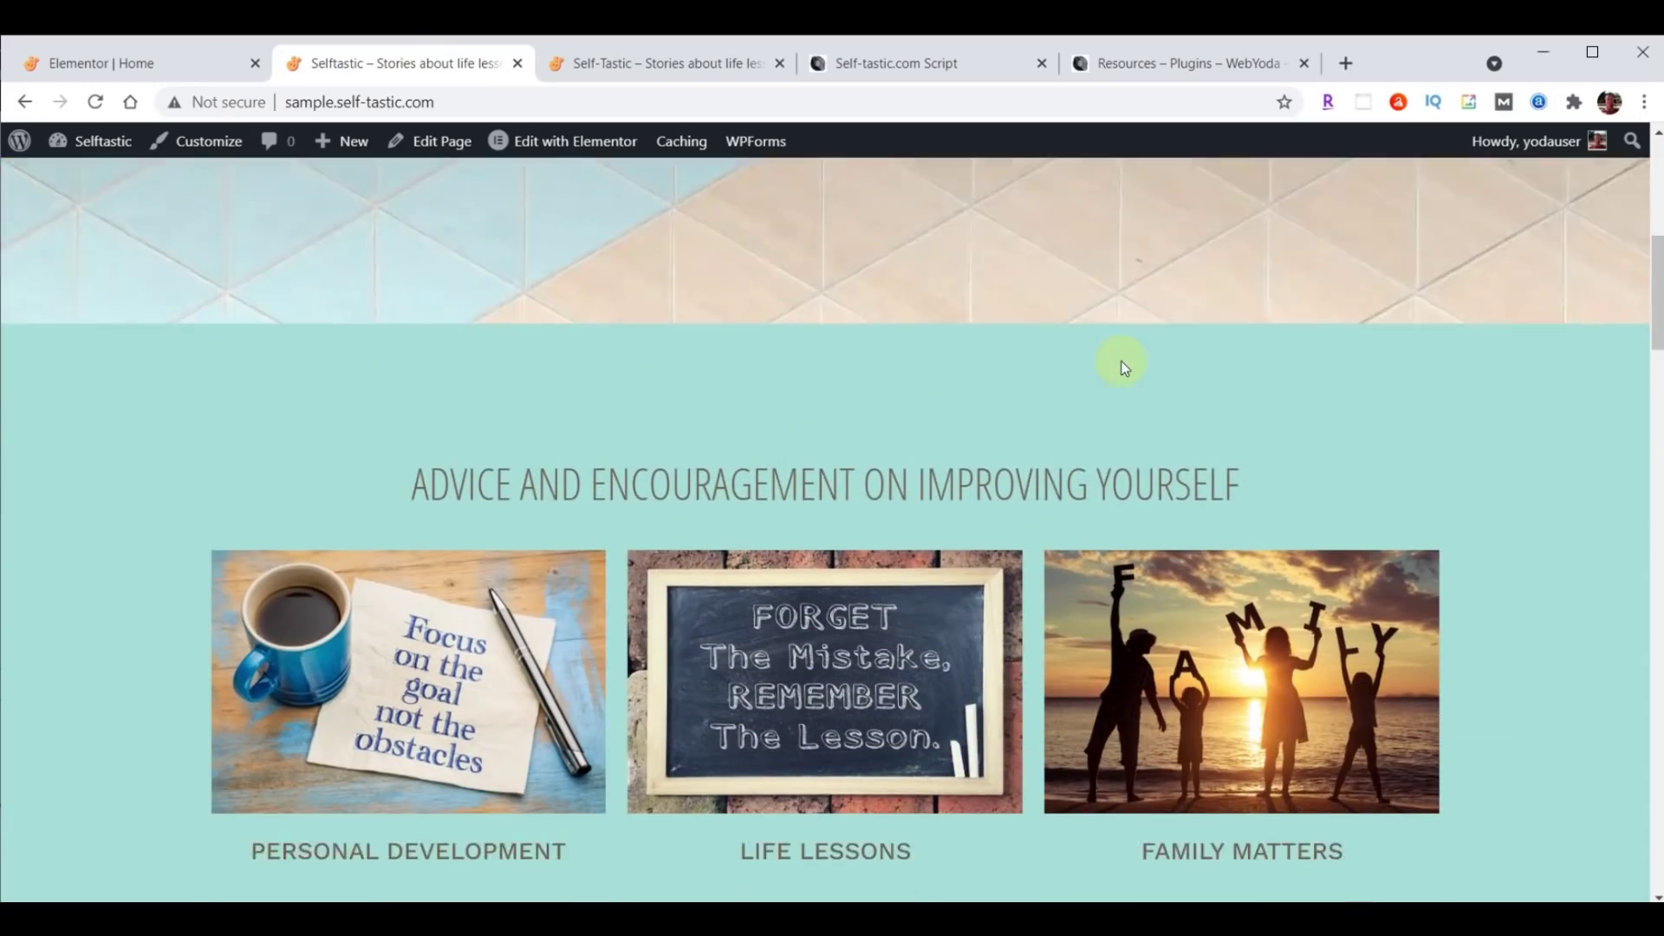
scroll(1122, 365, down, 3)
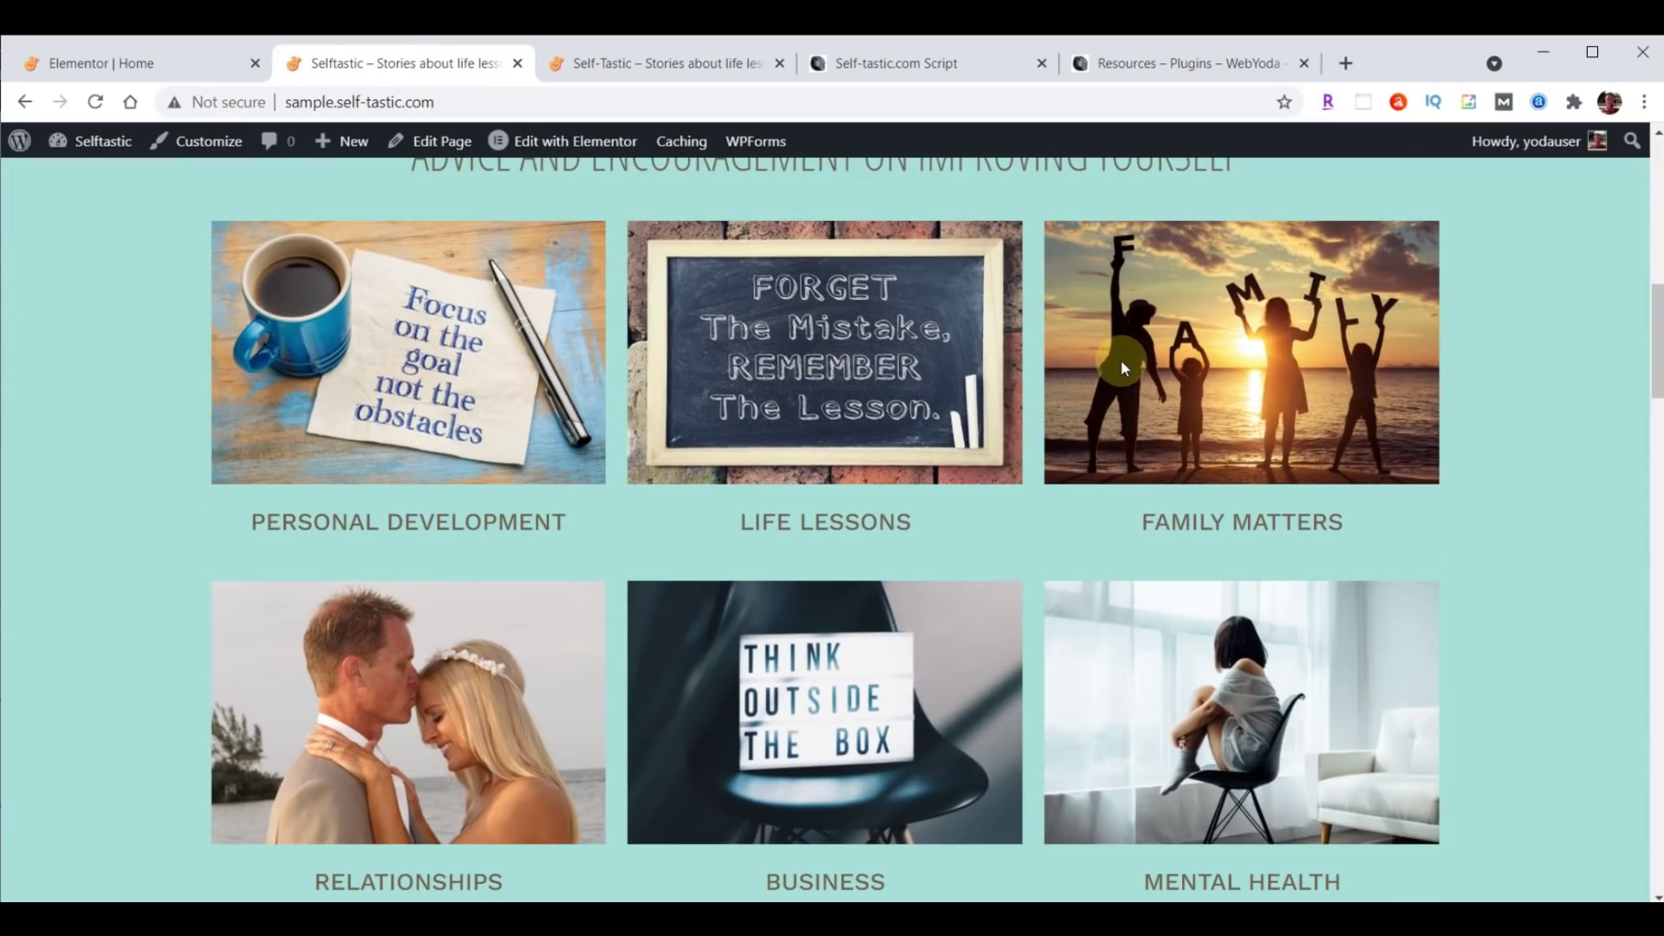
click(705, 63)
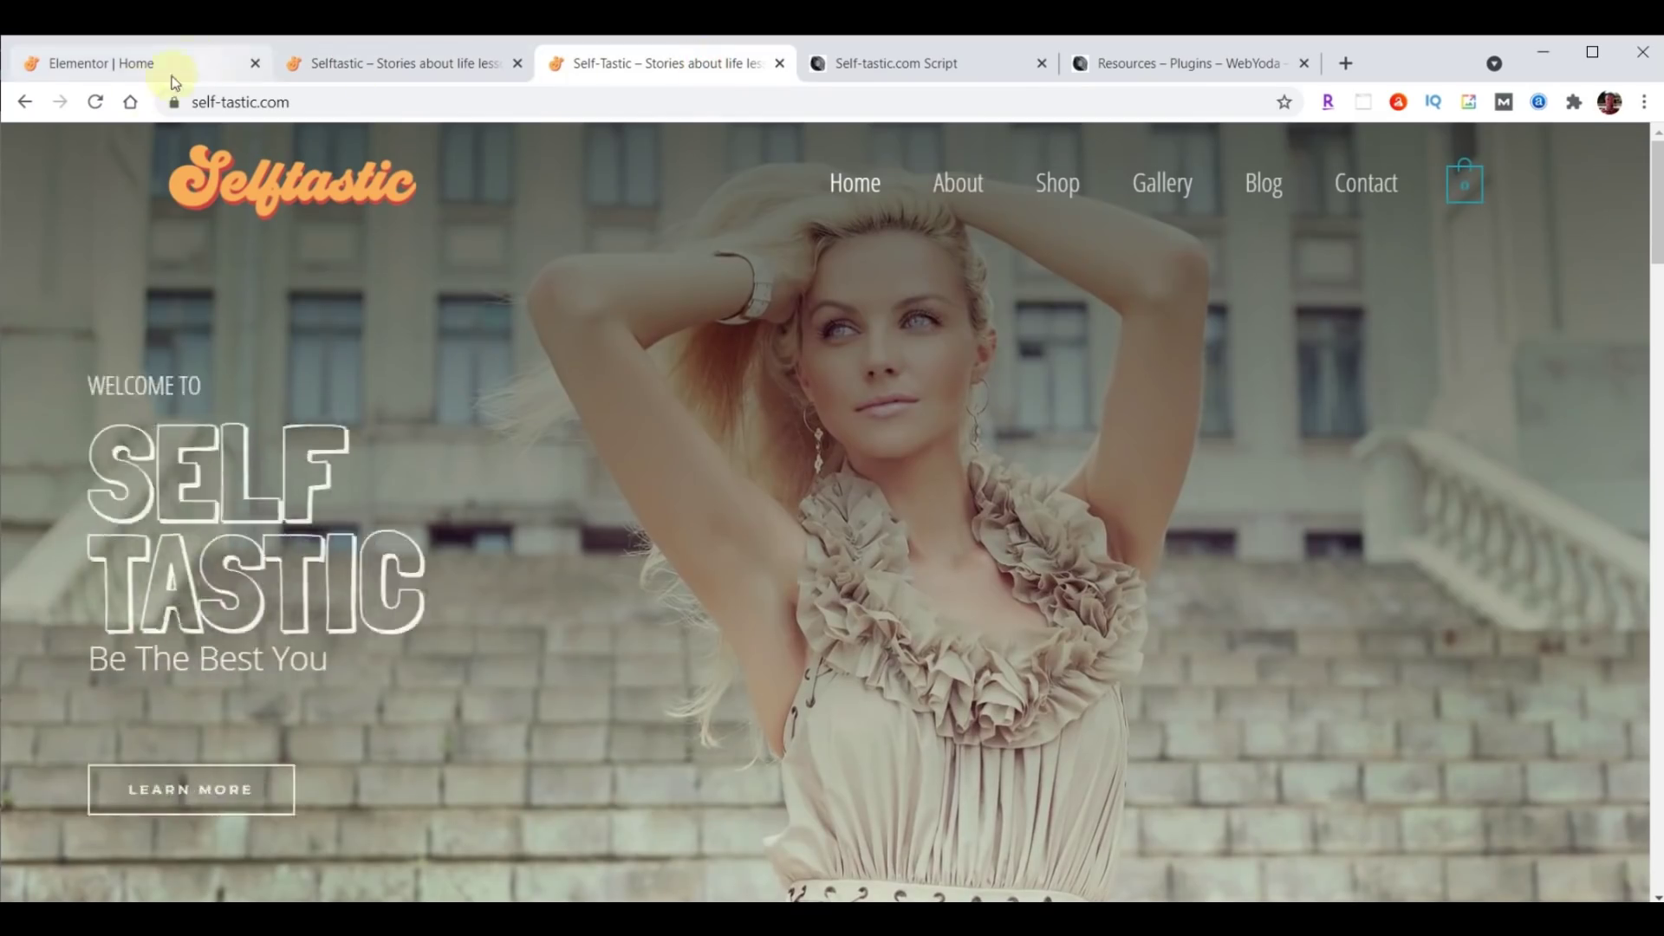
click(92, 106)
scroll(986, 425, down, 10)
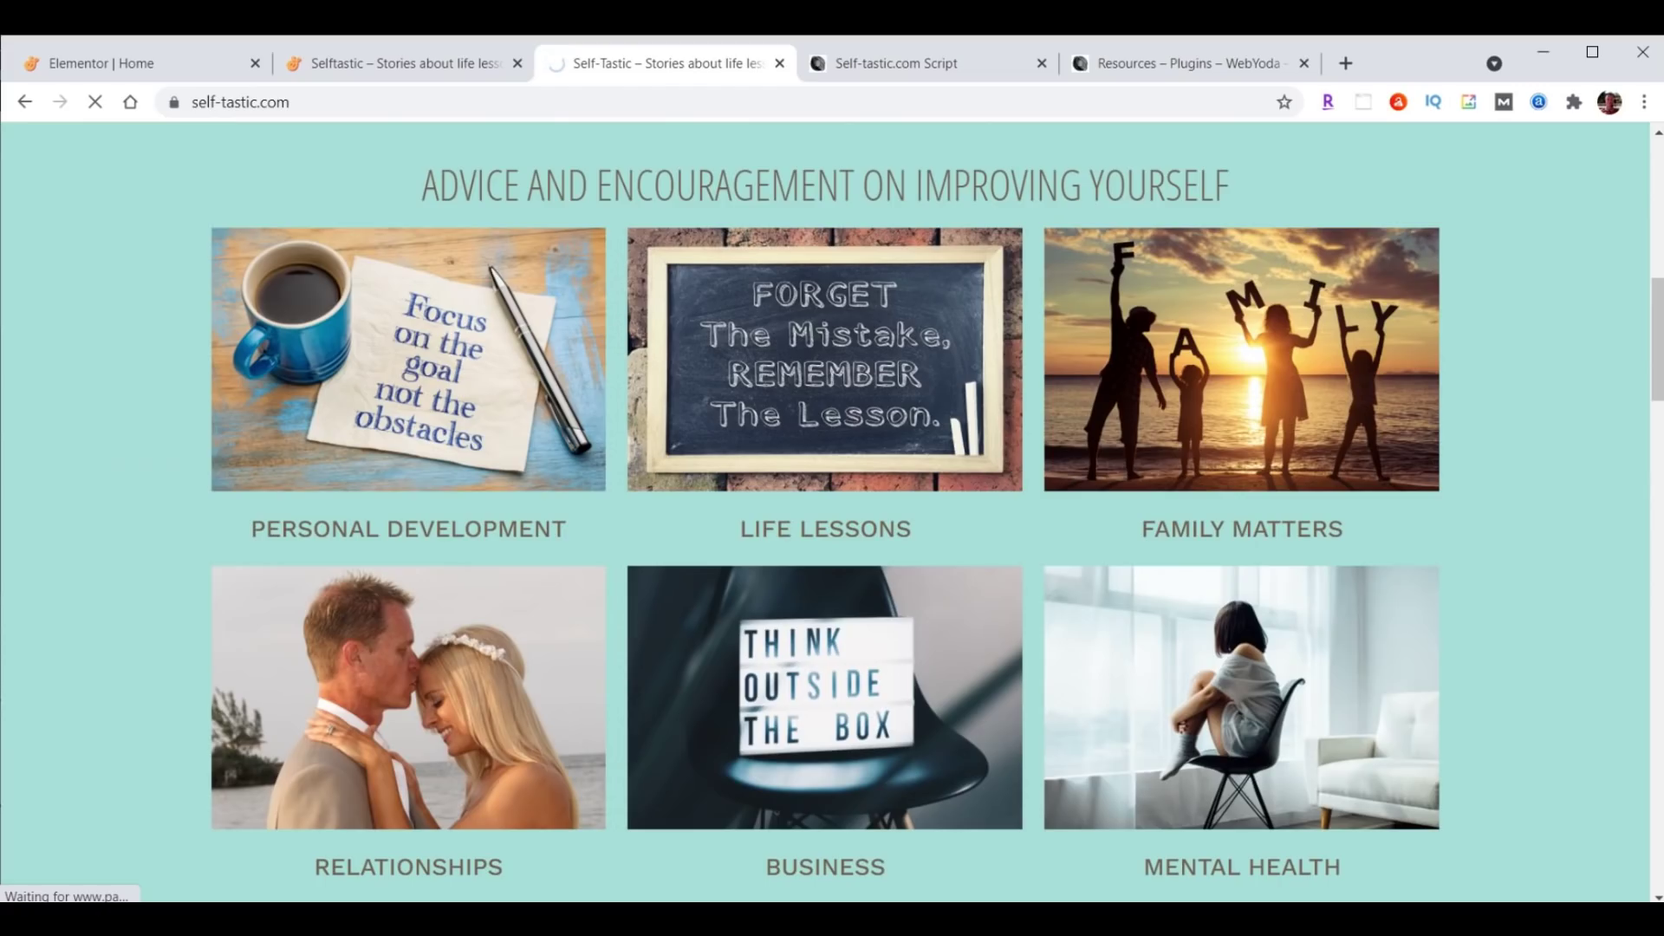
click(85, 61)
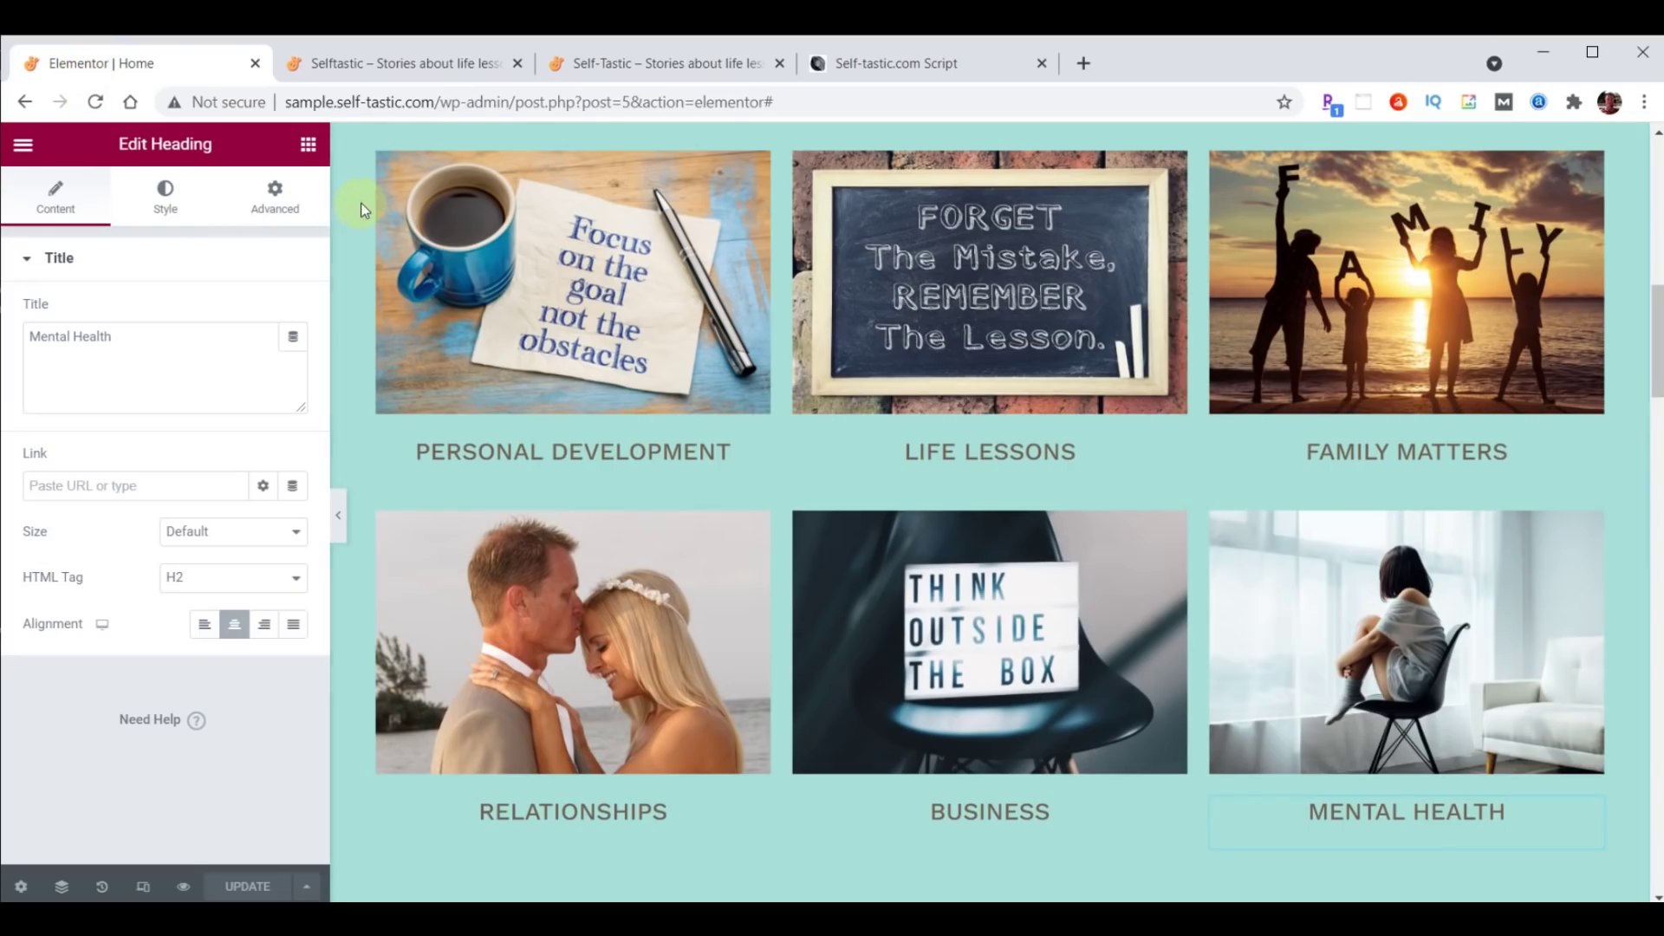
Set the first column's Motion Effects entrance animation to Slide In Right with delay 1000.
mouse_move(381, 162)
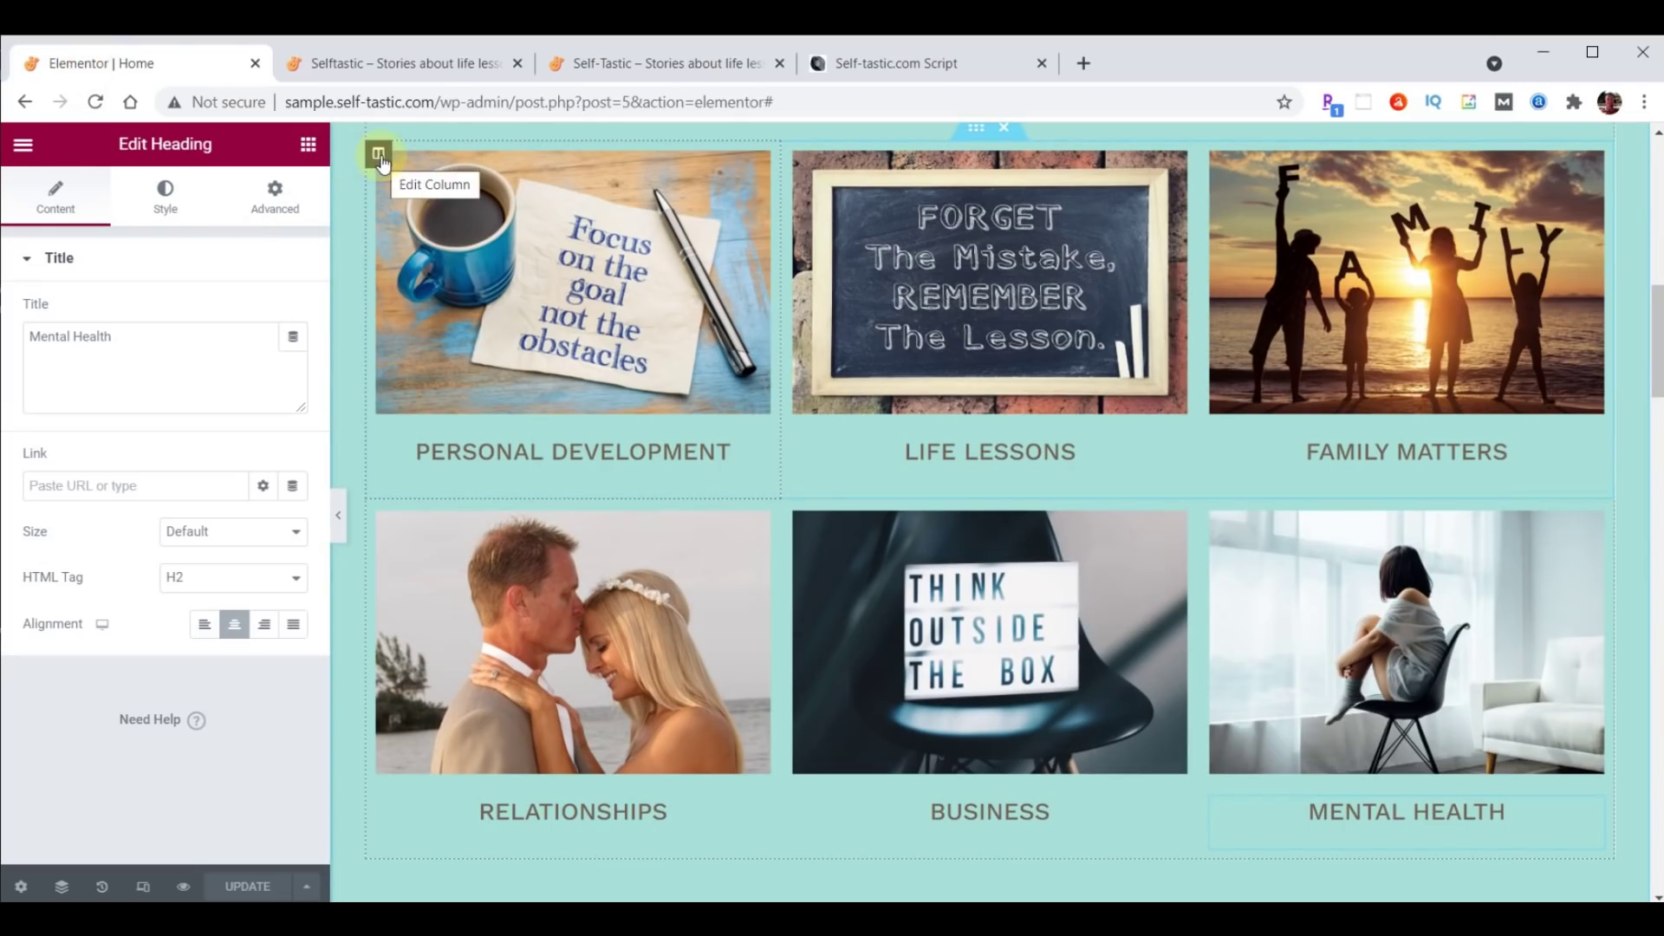
click(380, 158)
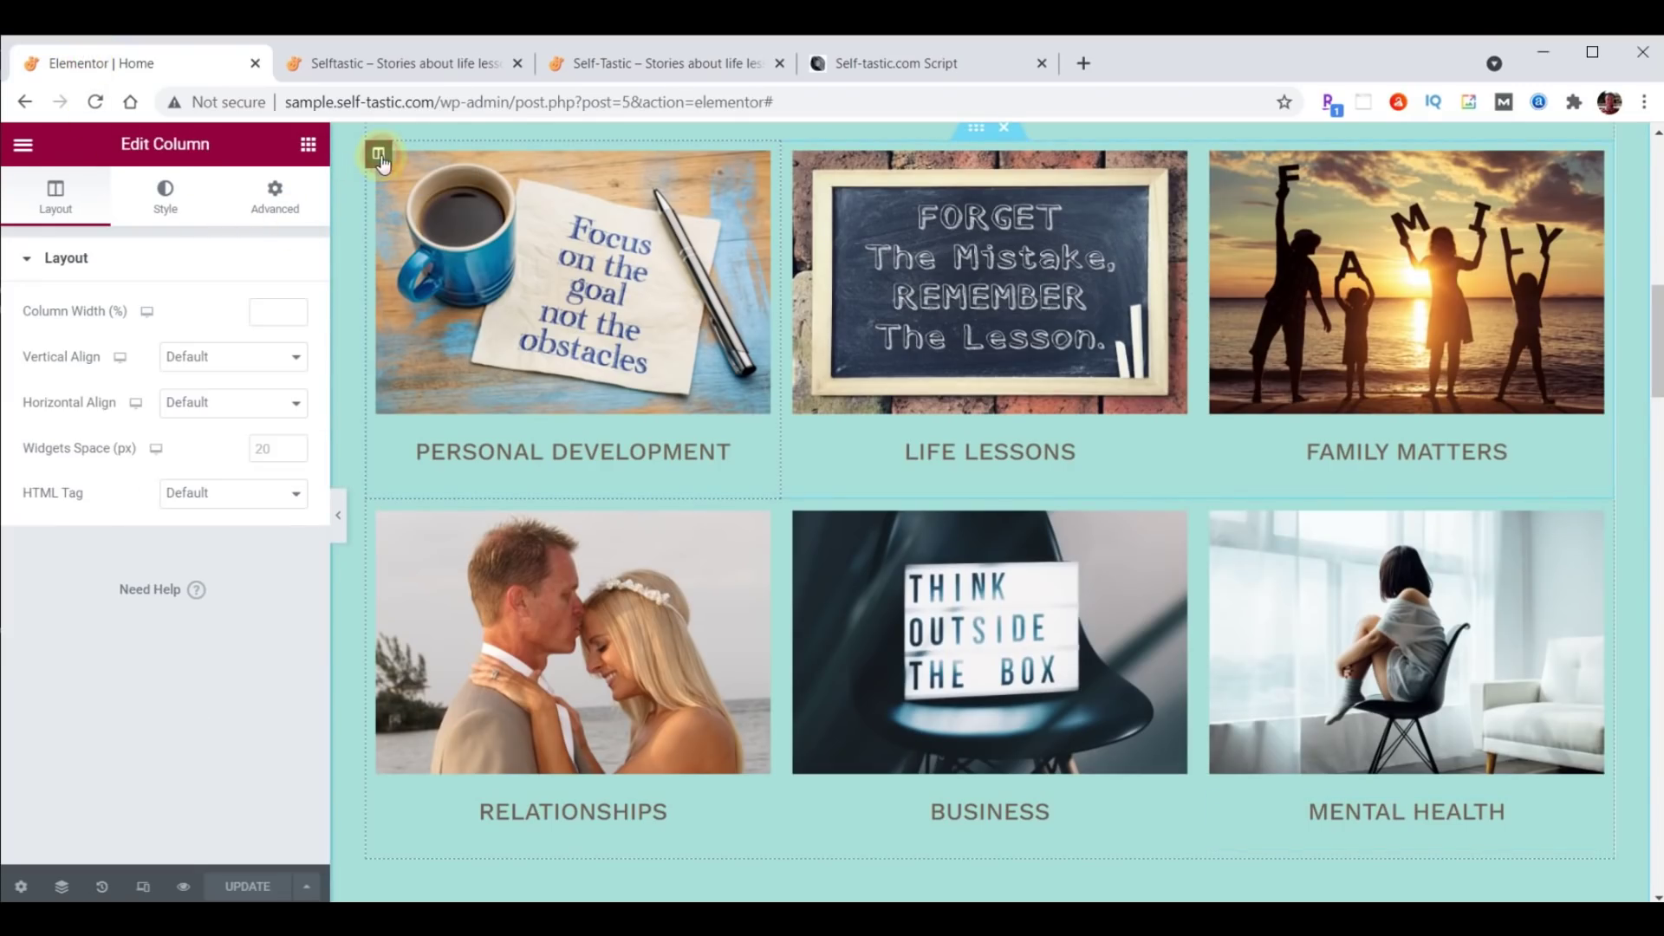
click(278, 201)
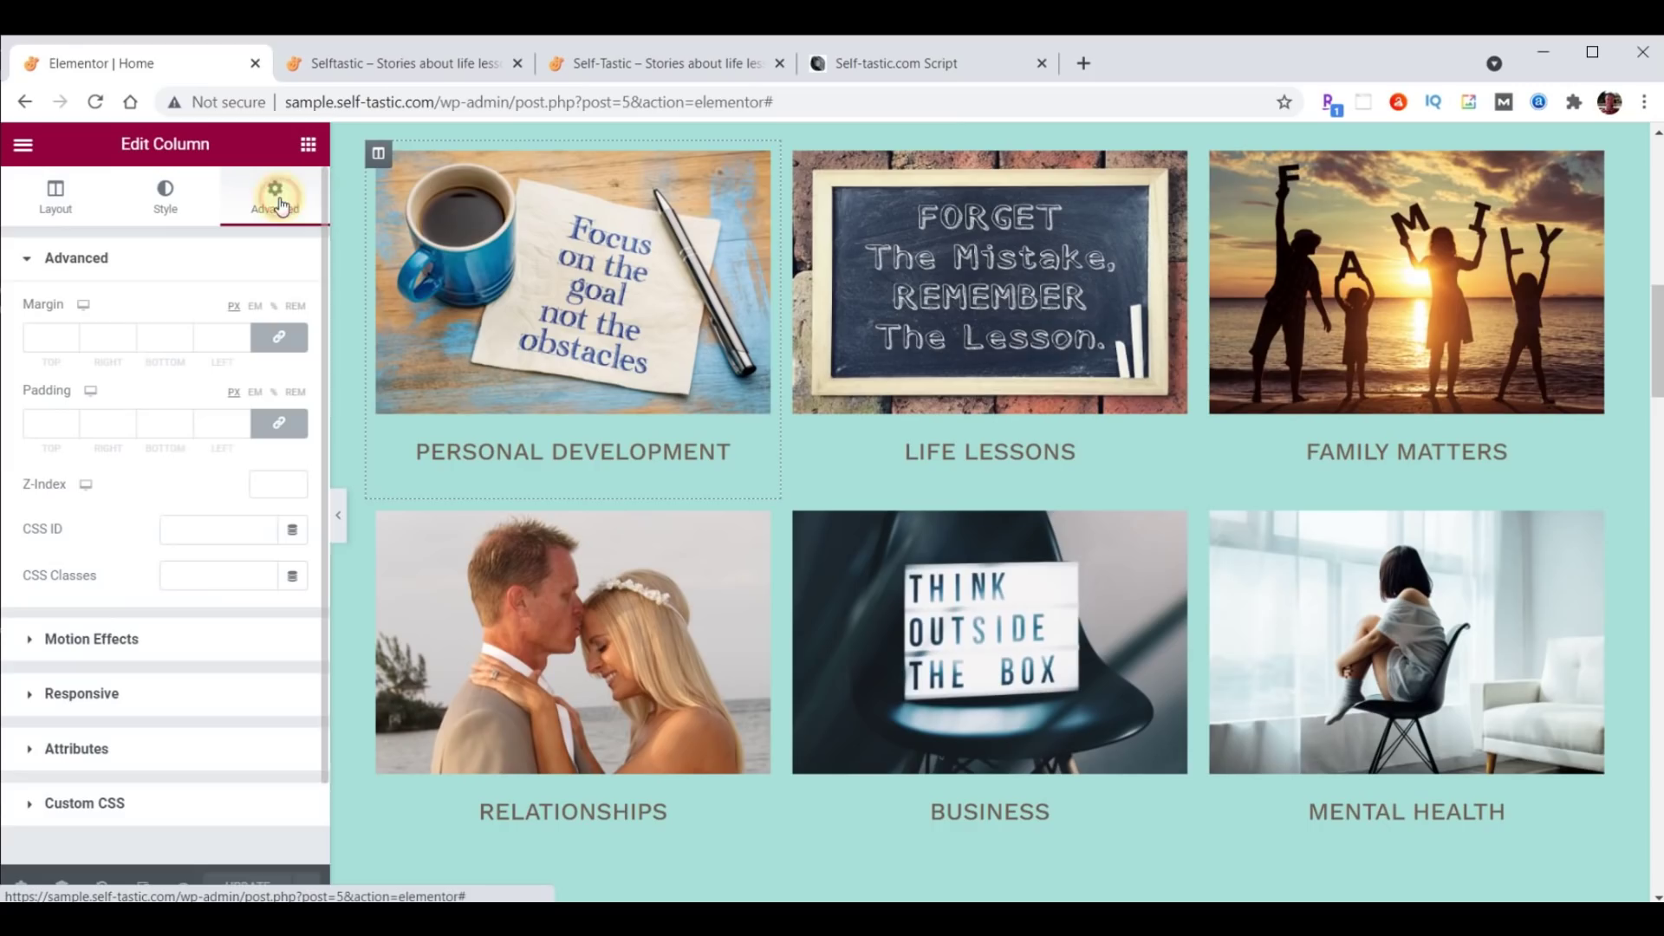
click(112, 638)
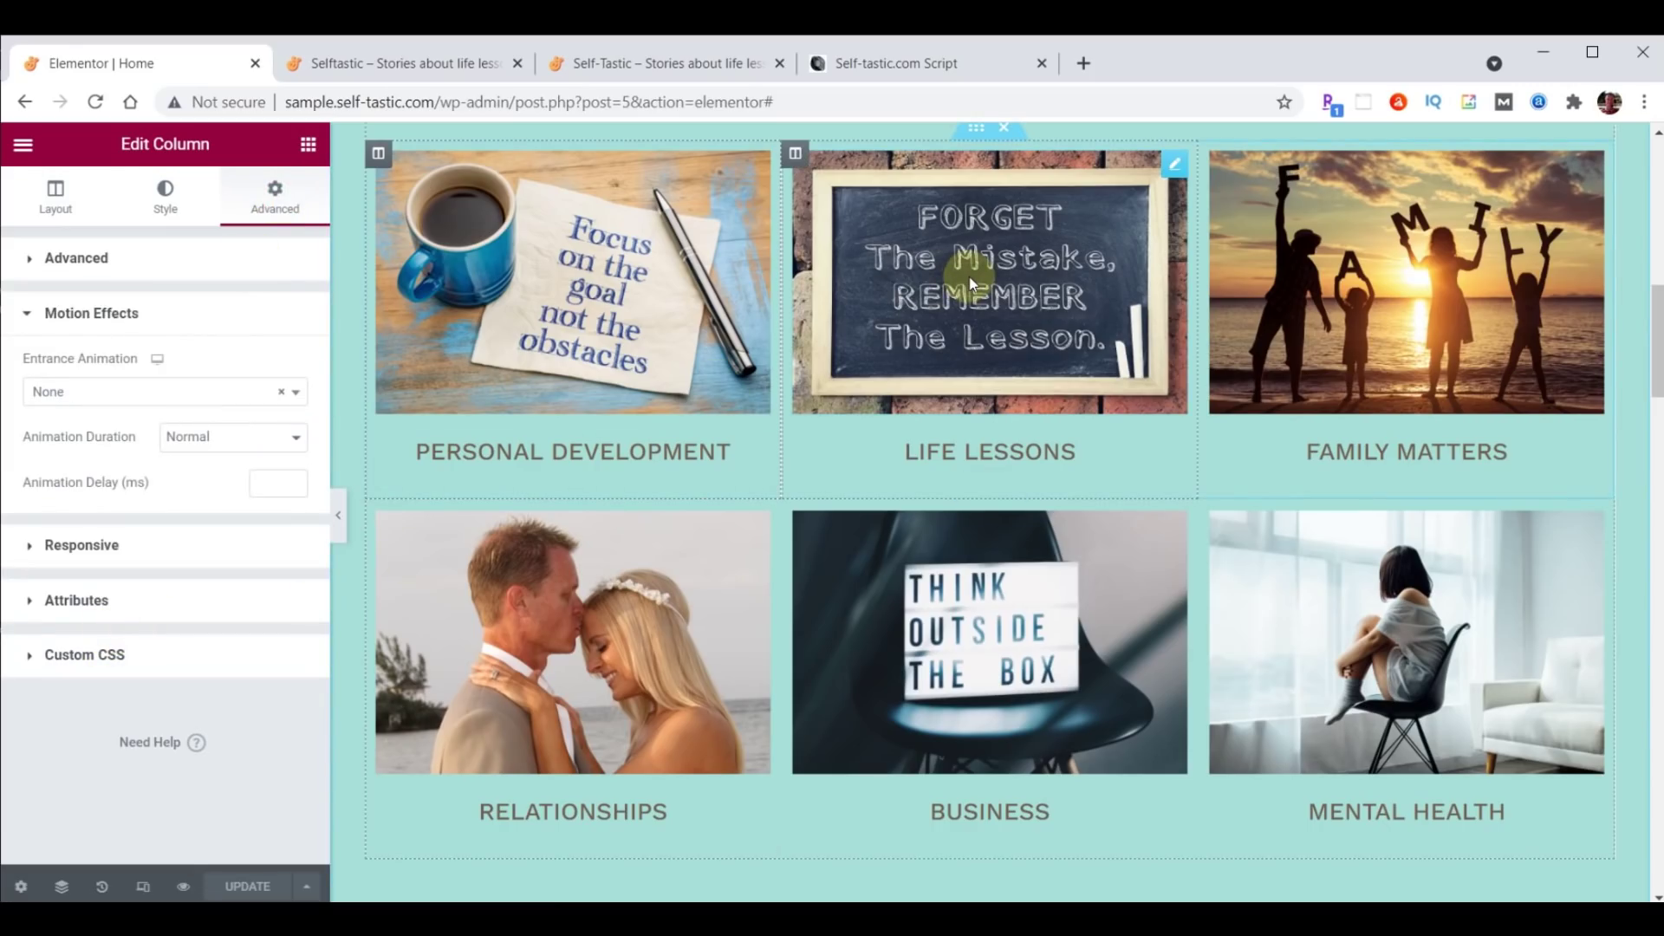
click(130, 392)
scroll(143, 531, down, 5)
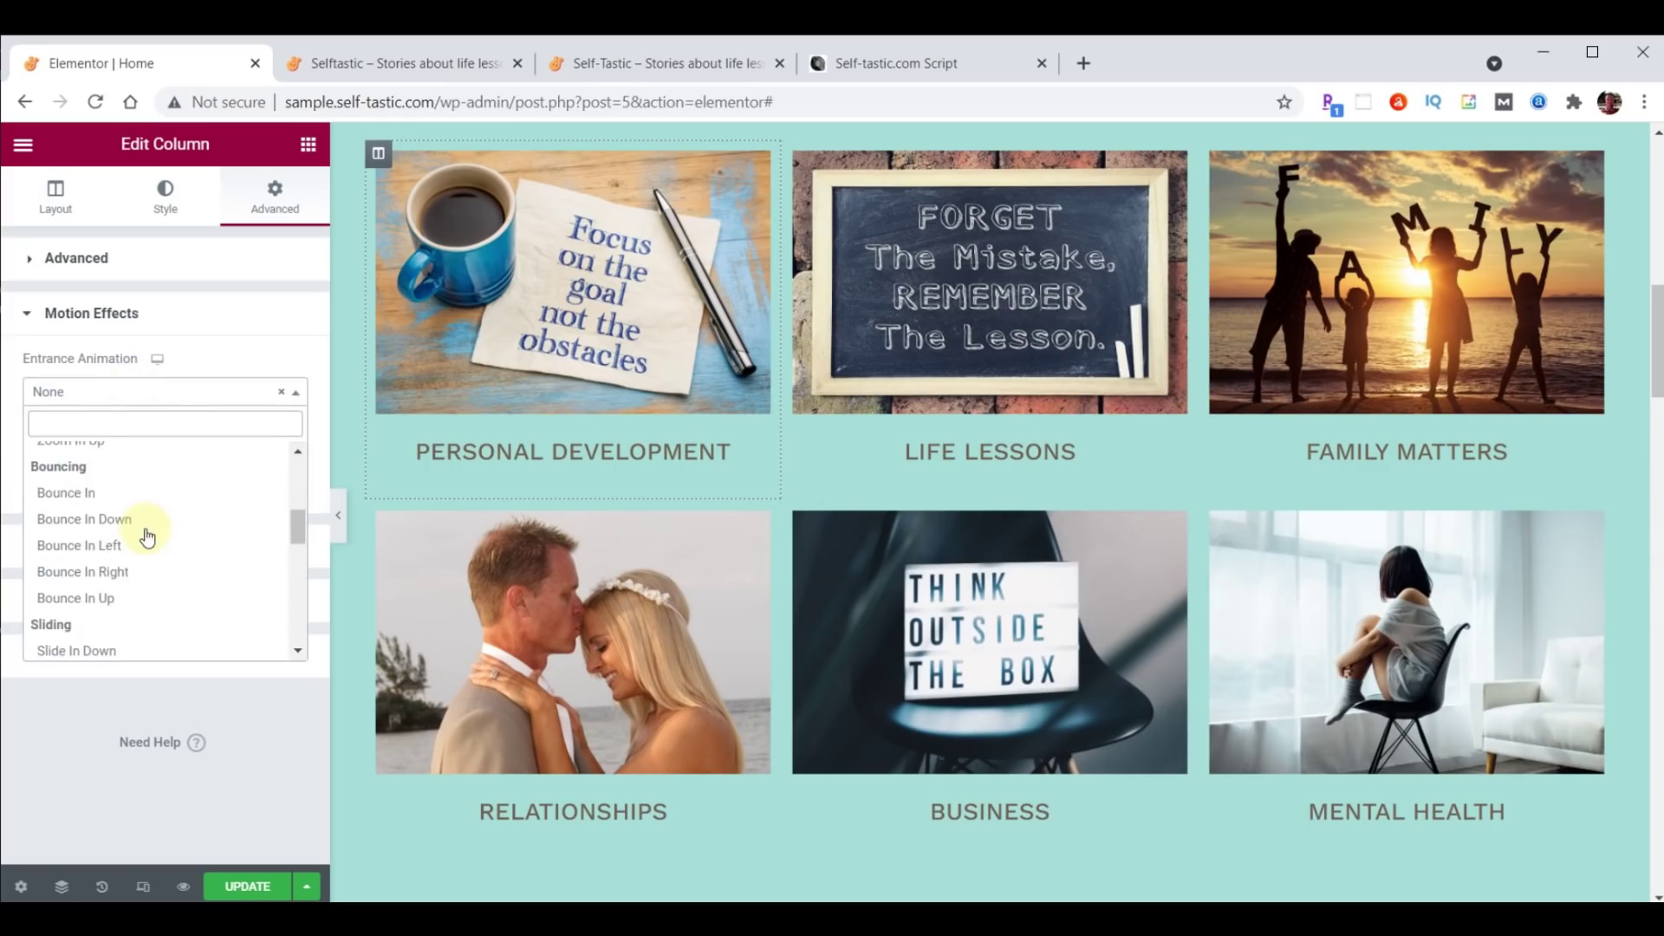
scroll(143, 533, down, 1)
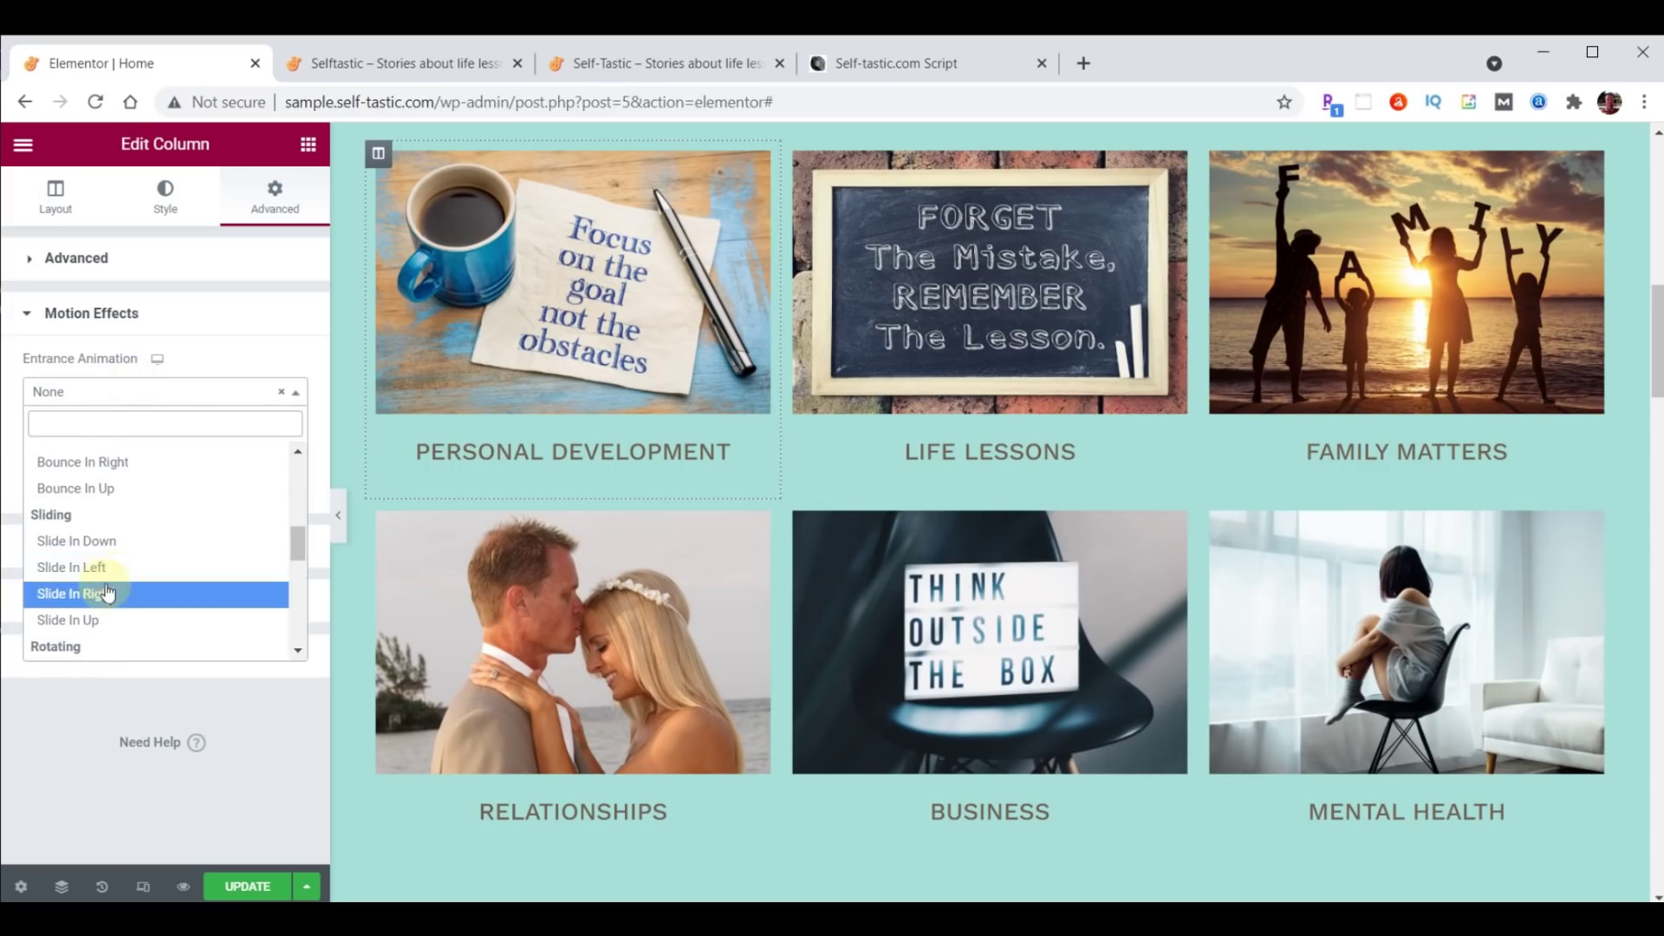
click(102, 592)
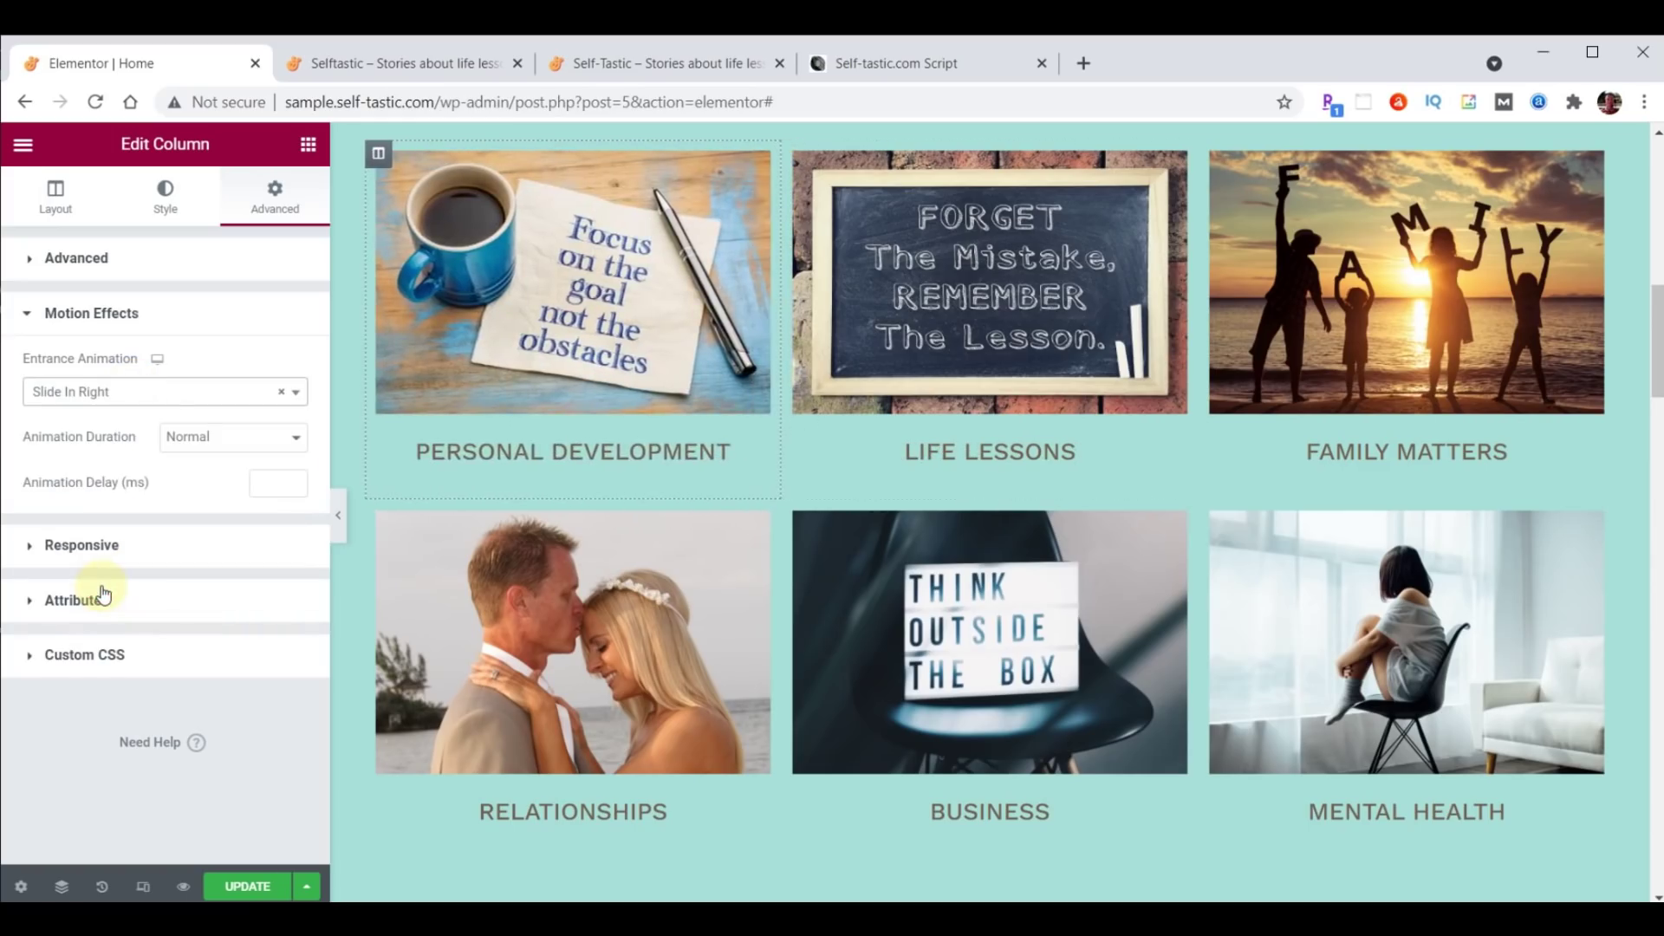
click(267, 485)
text(1000)
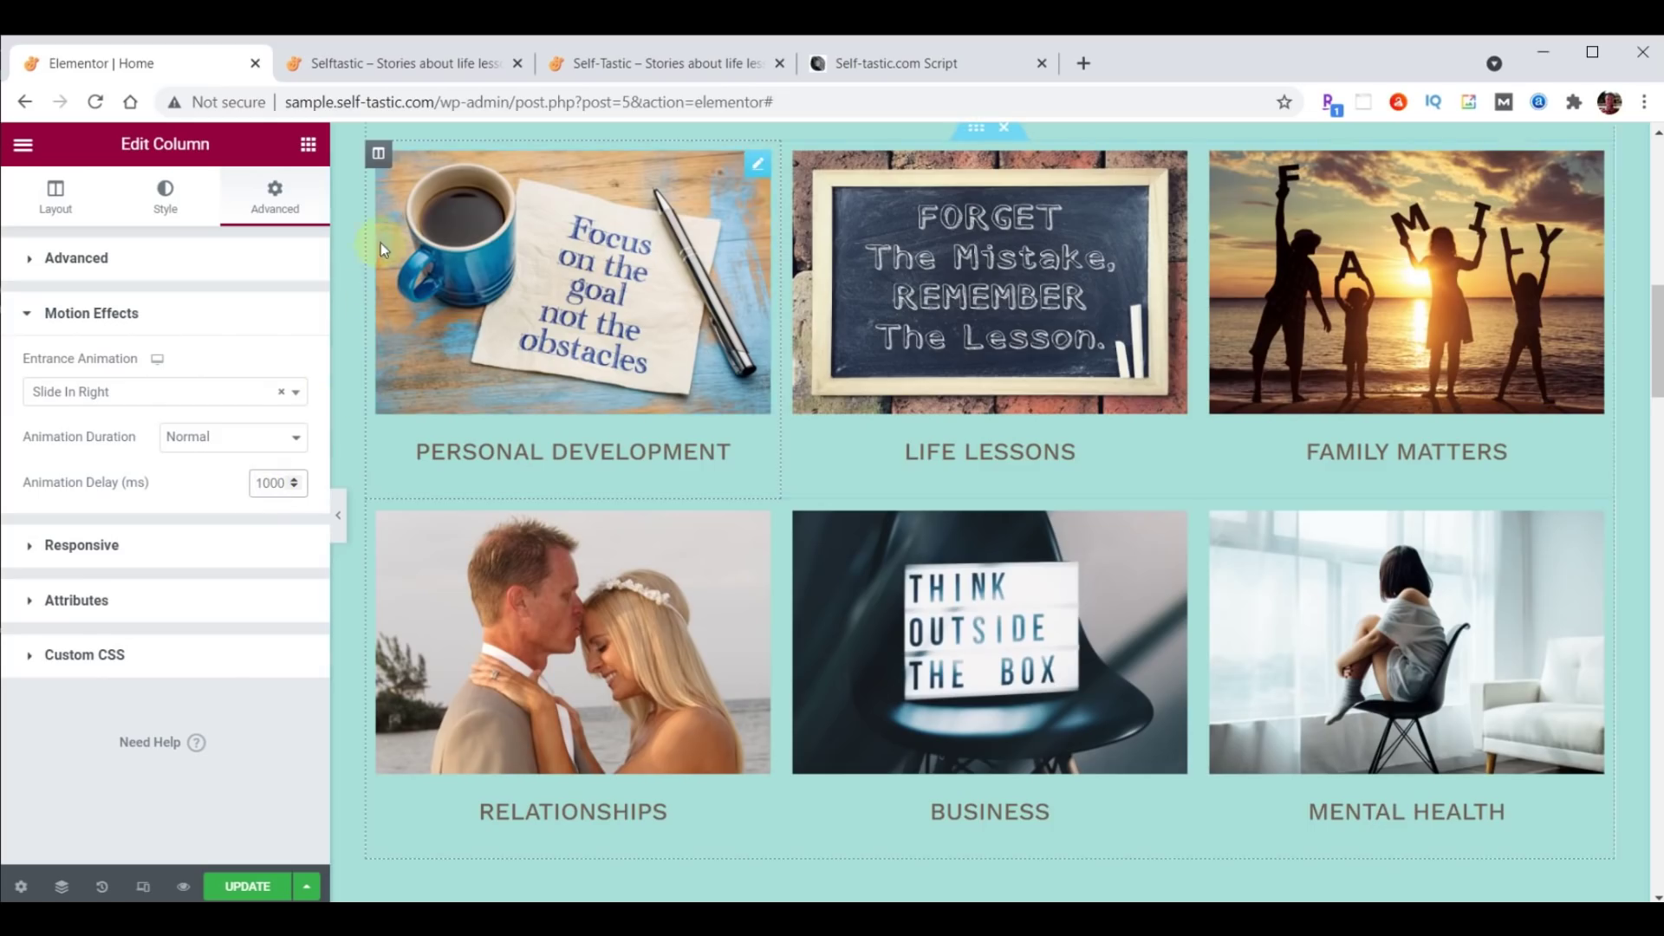
Copy the Personal Development column's style and paste it onto the Relationships column.
right_click(382, 158)
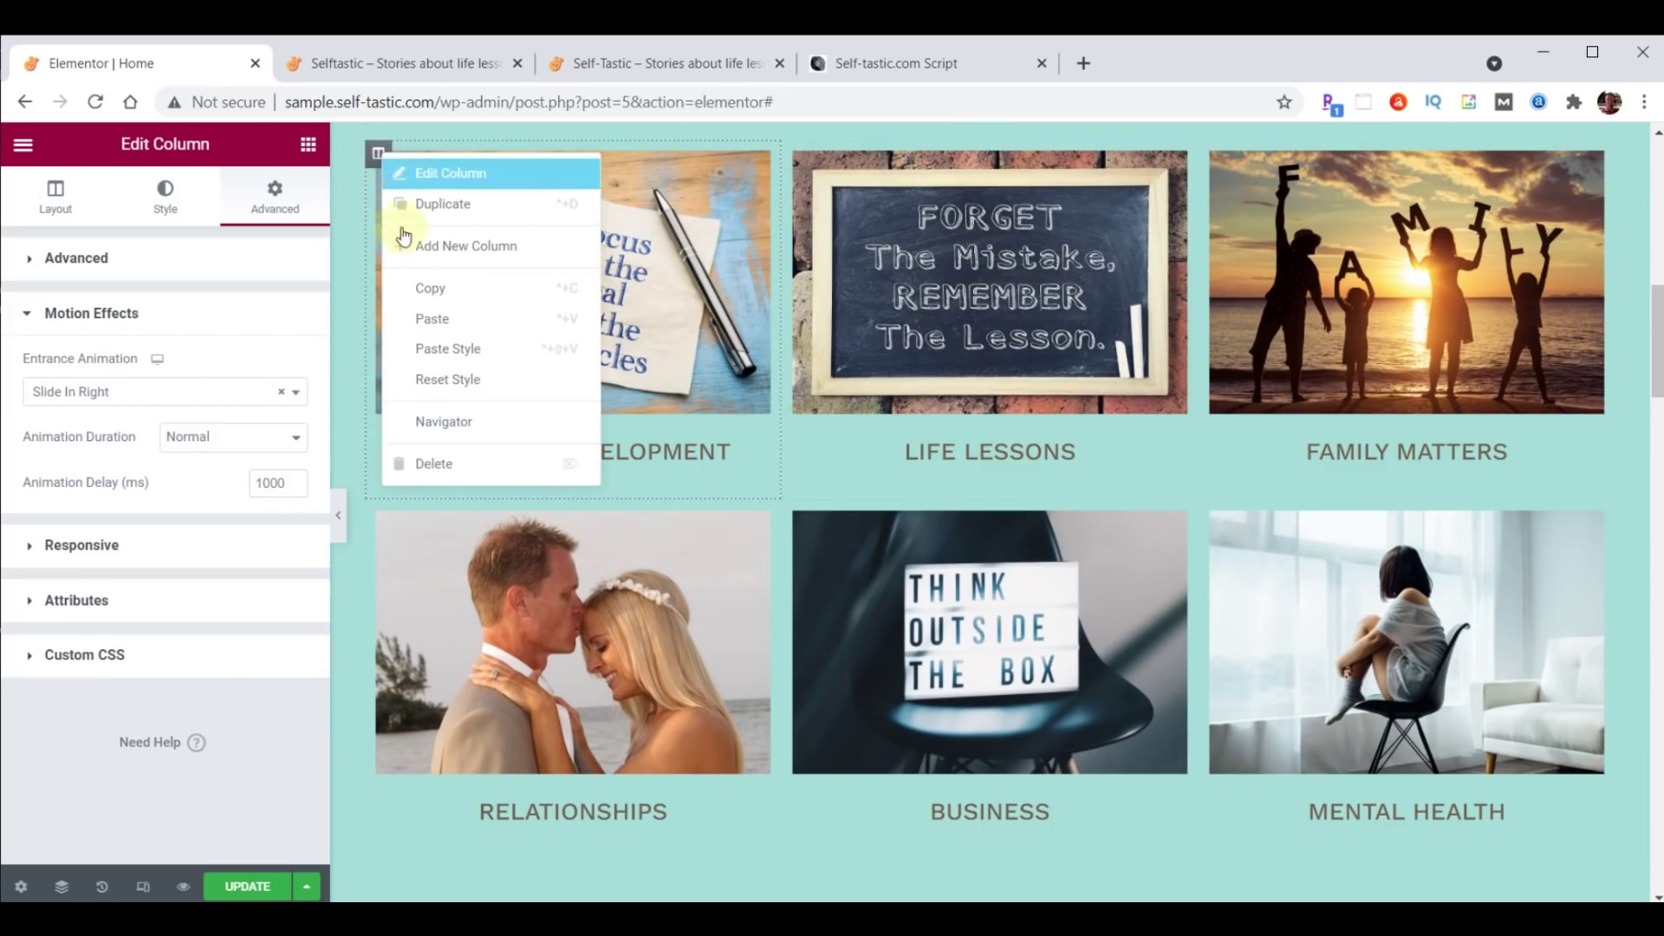
click(429, 286)
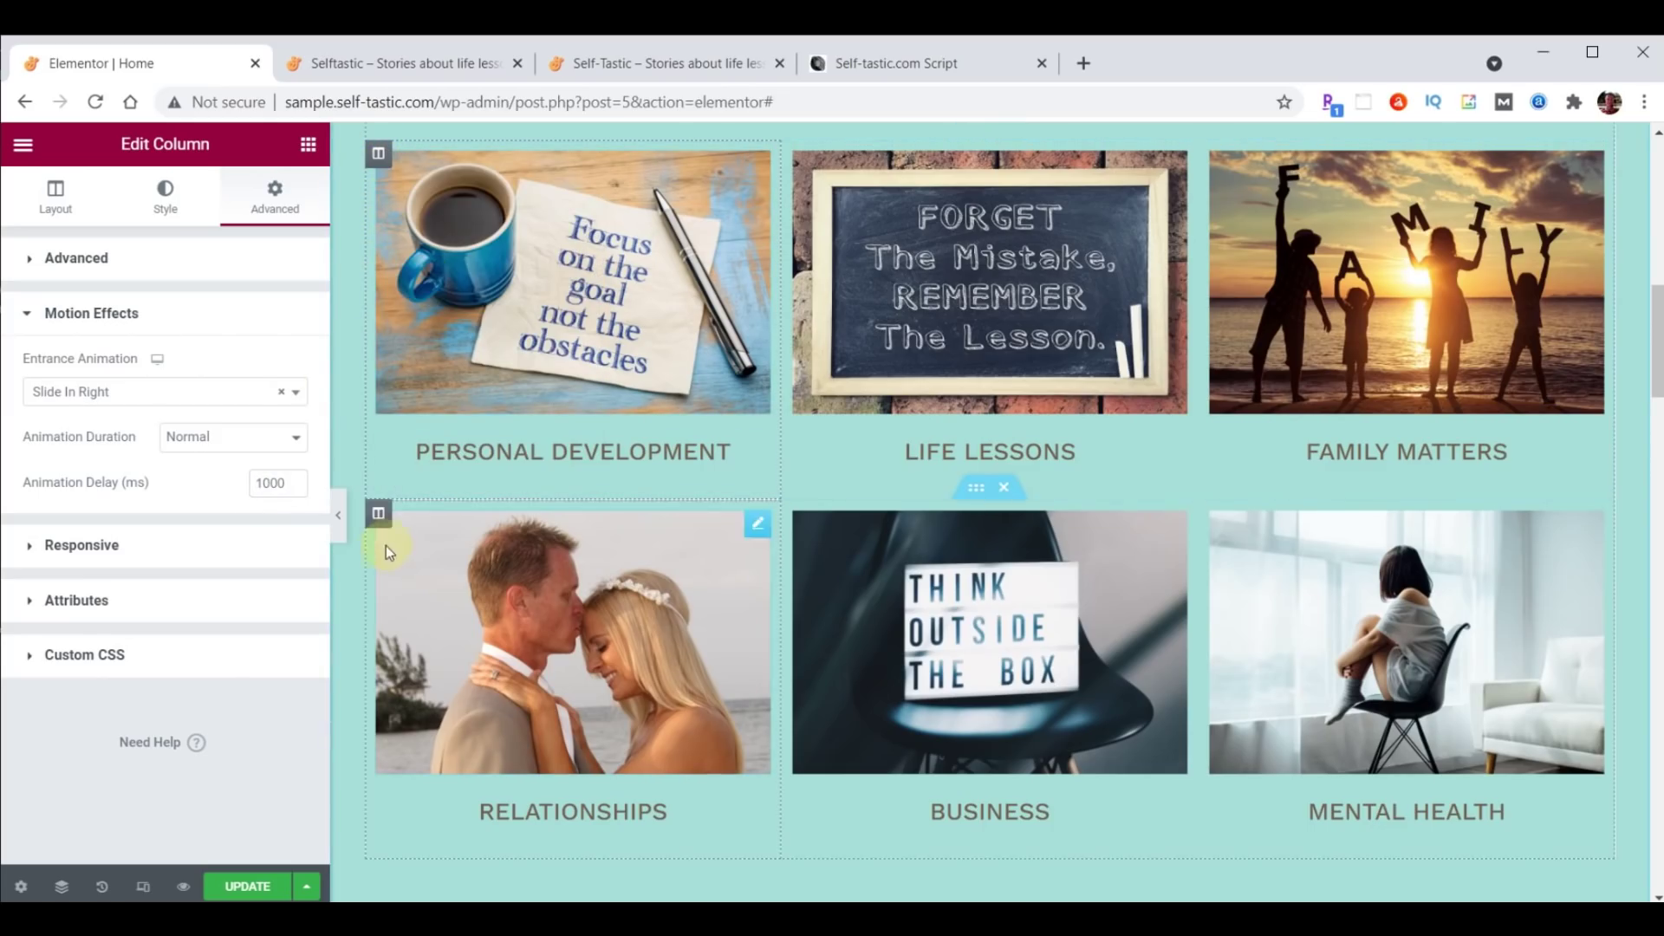
right_click(387, 515)
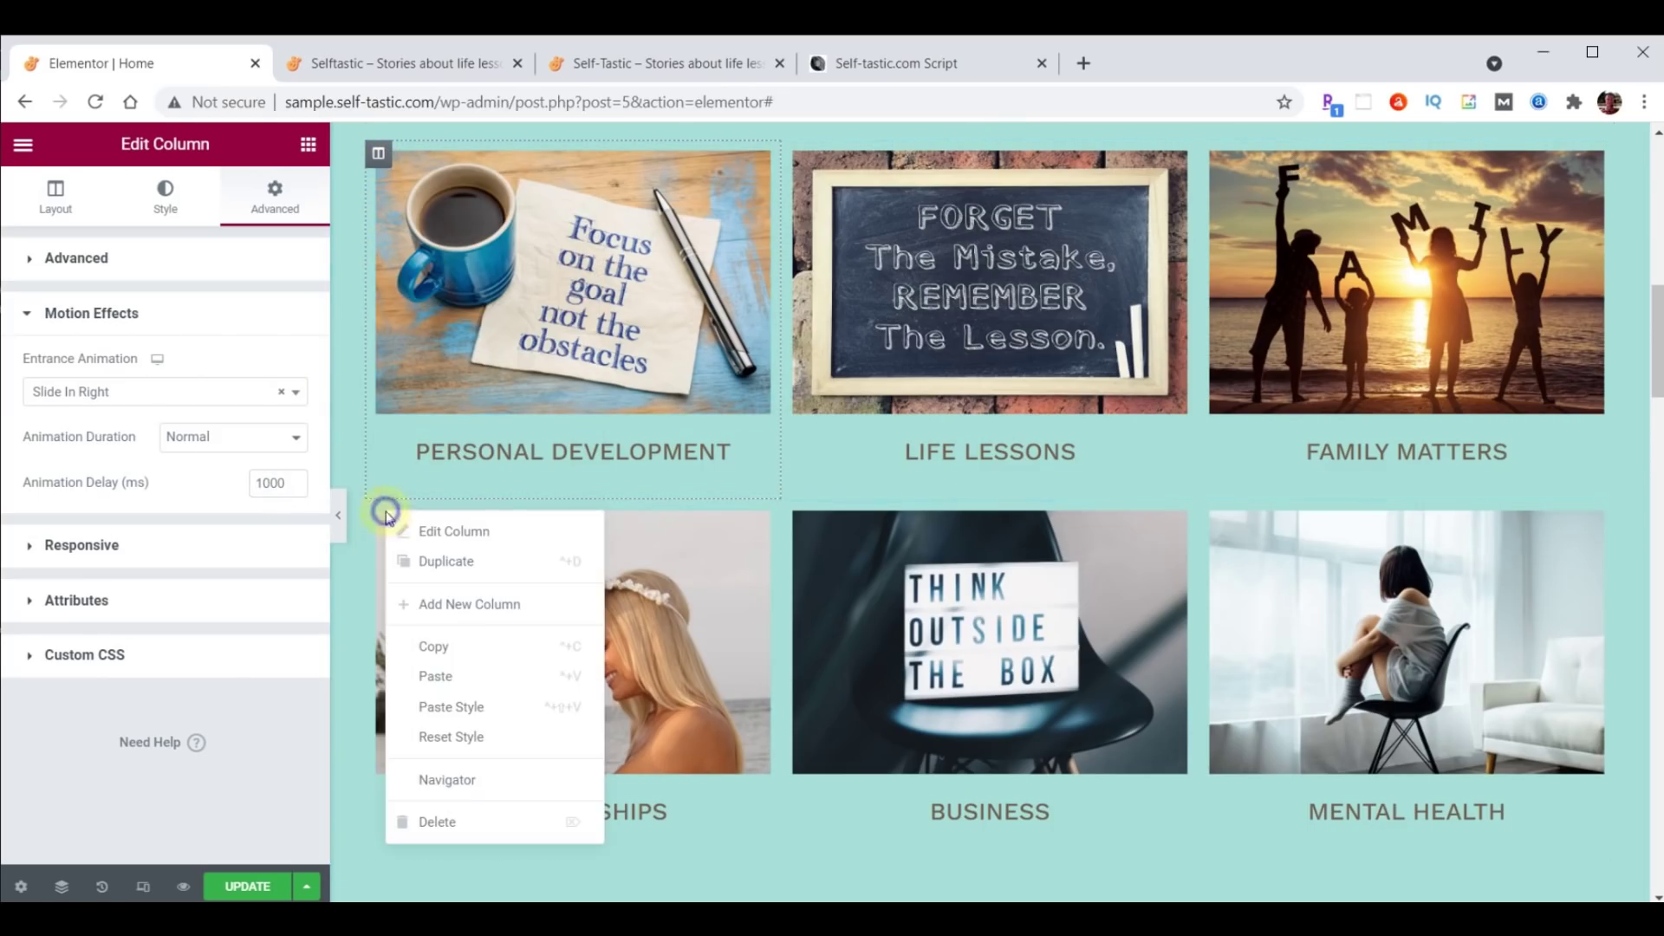
click(464, 700)
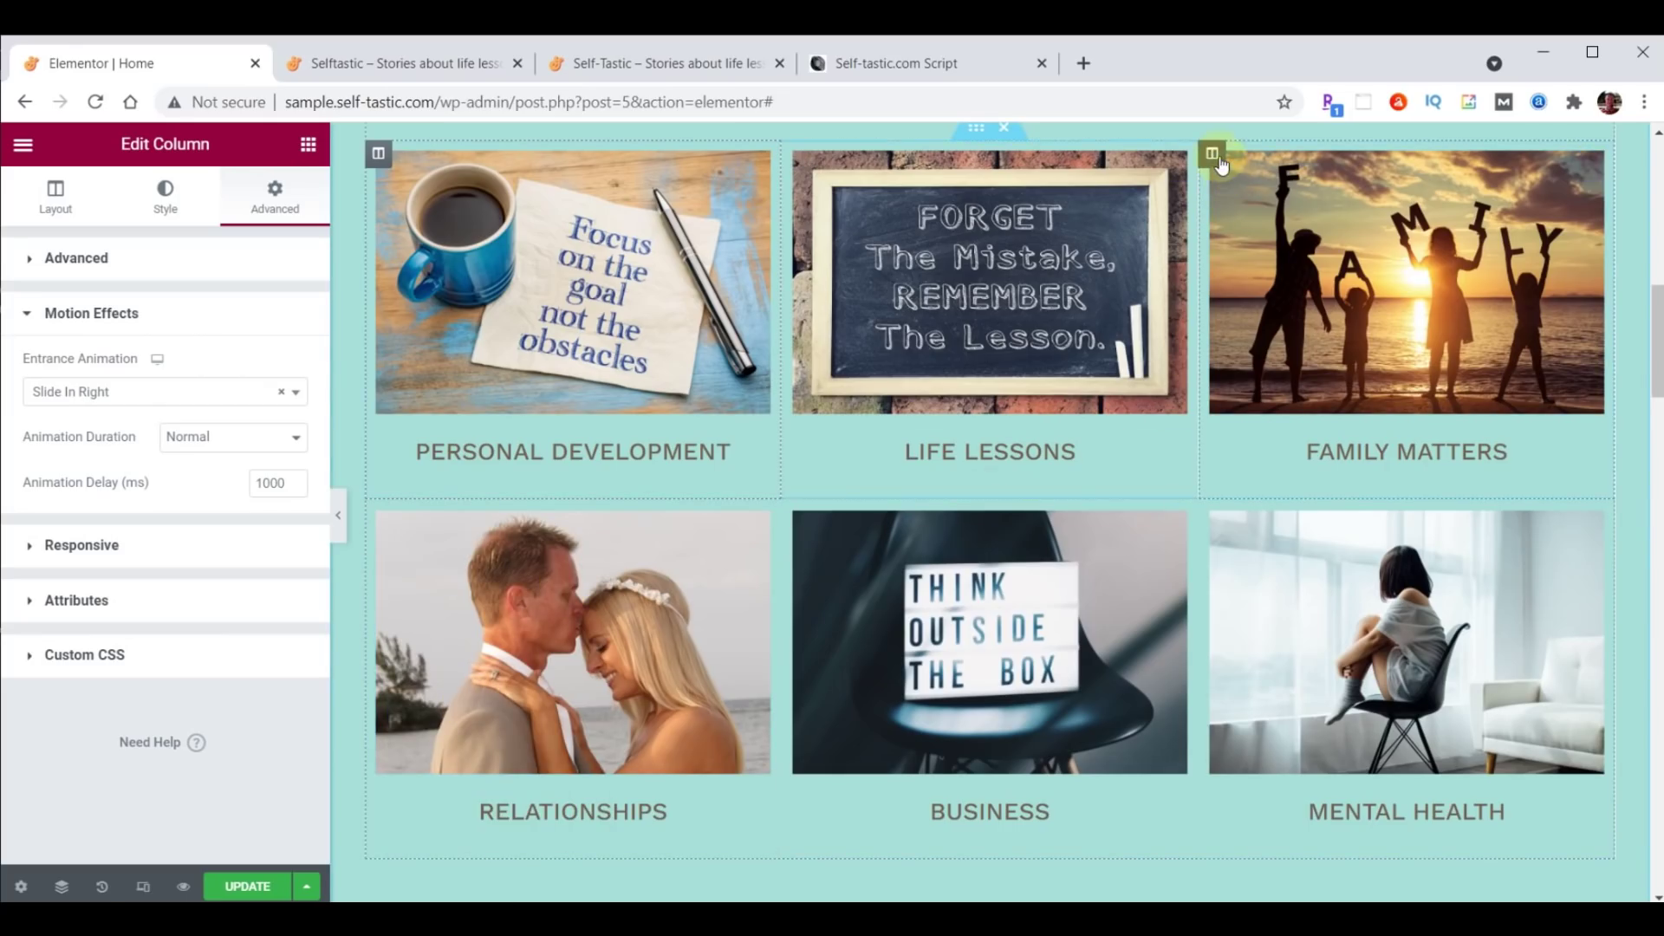
Give the Family Matters column a Slide In Left entrance animation with 1000 ms delay.
click(1213, 154)
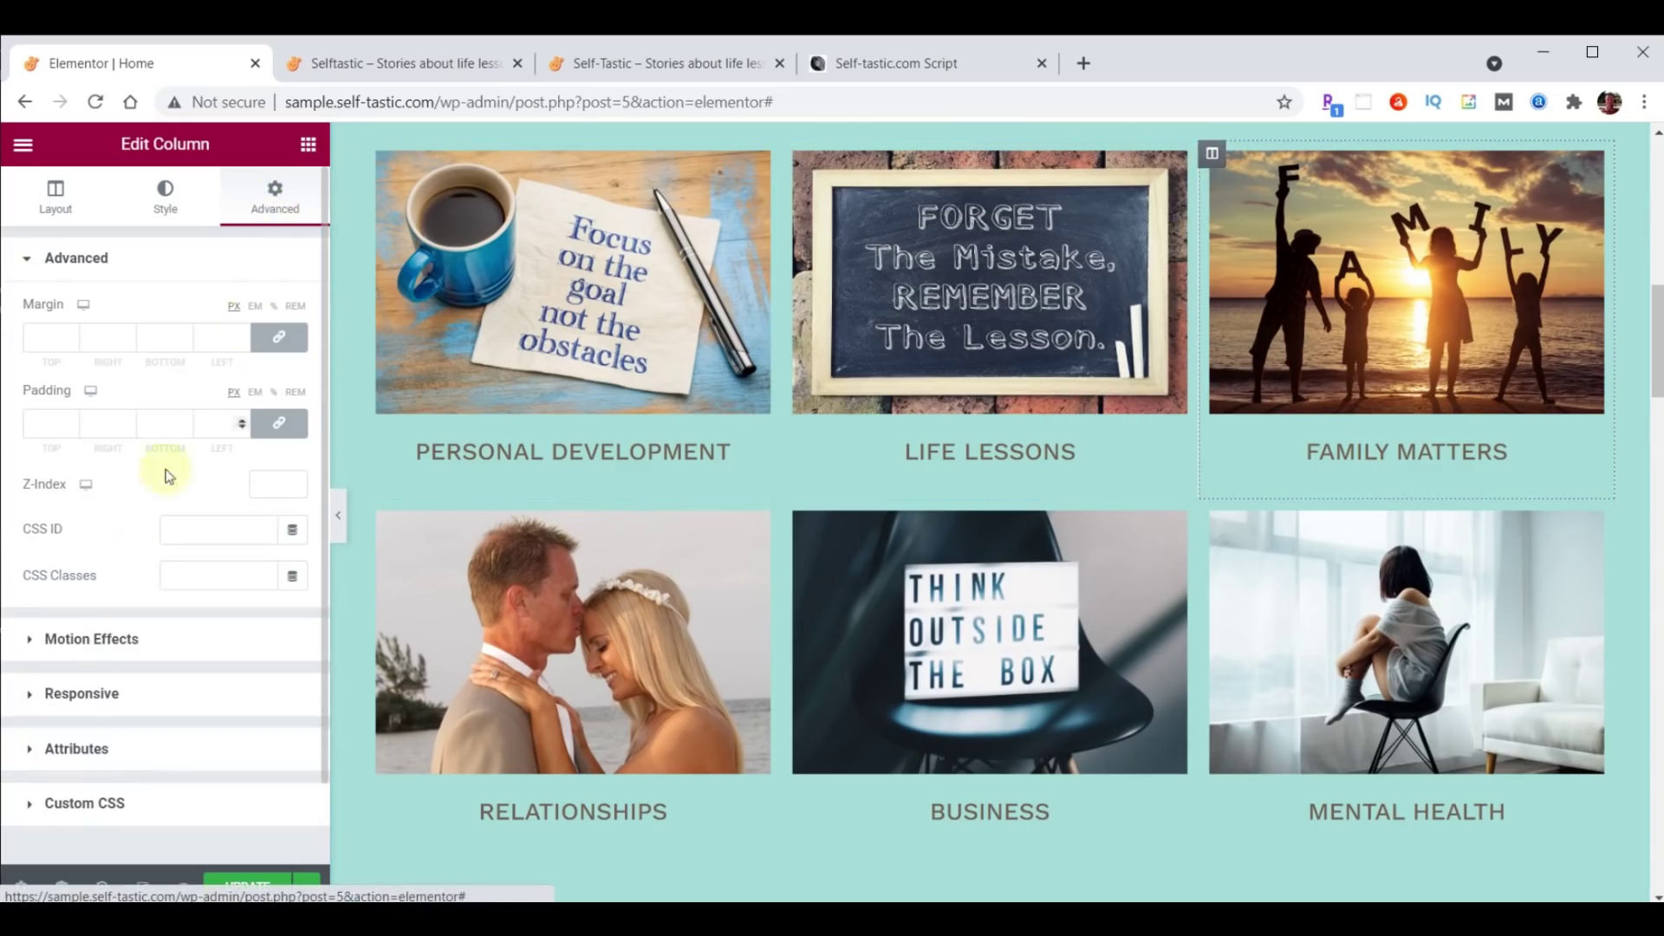
click(89, 637)
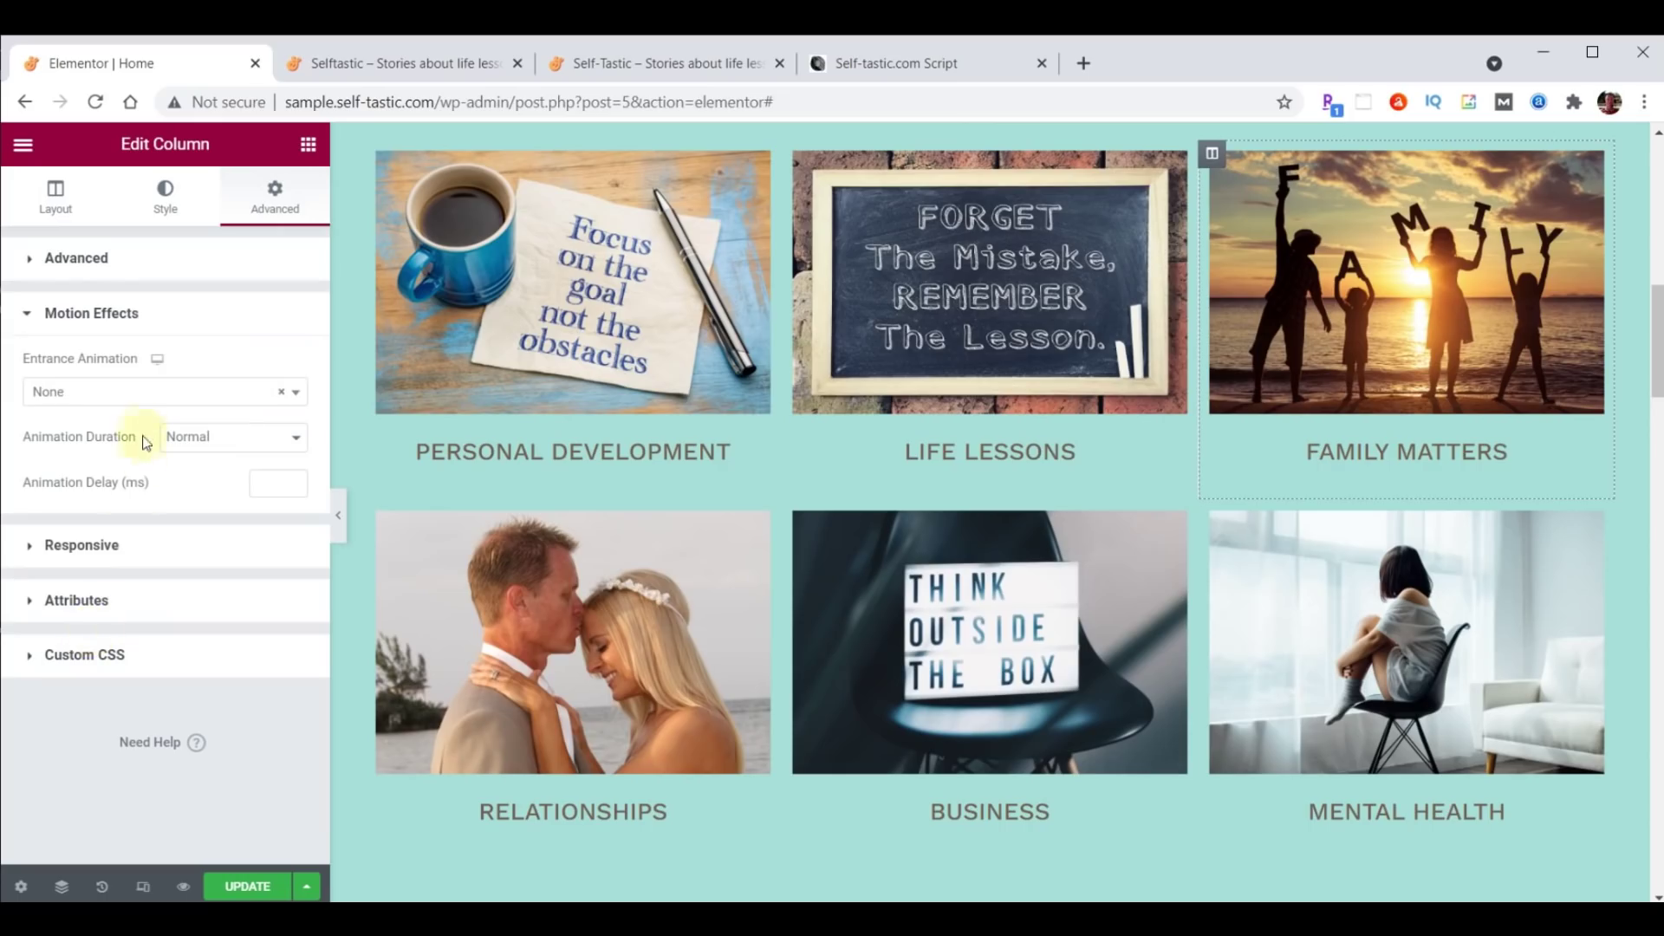
click(130, 395)
scroll(128, 520, down, 2)
scroll(128, 520, down, 3)
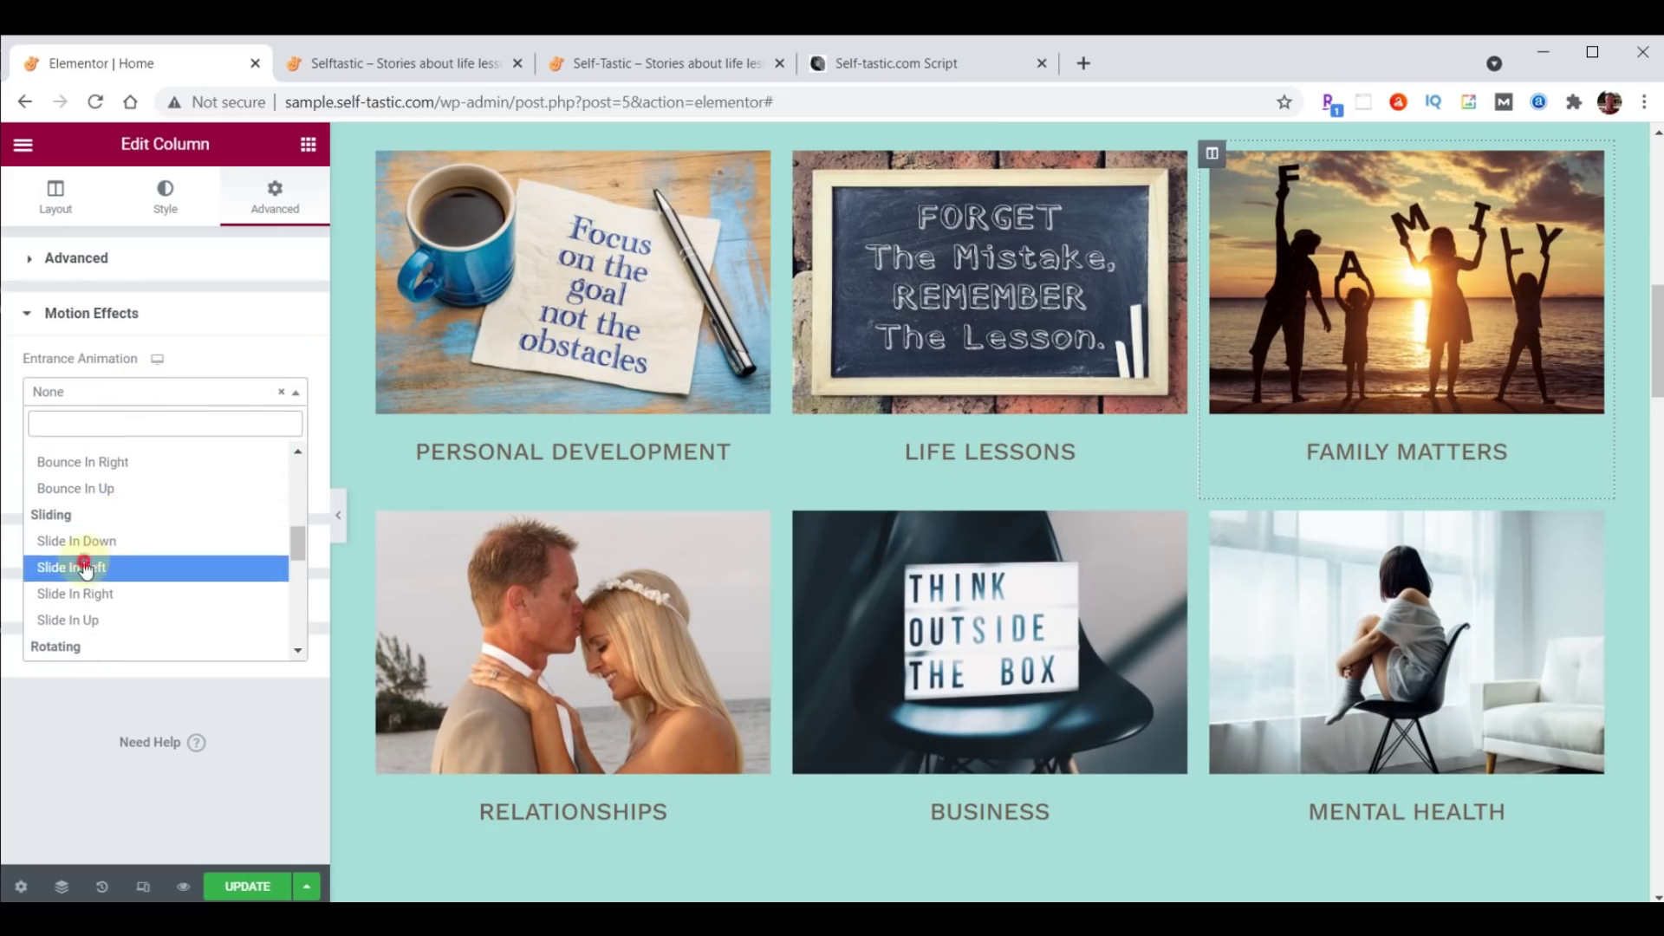
click(84, 567)
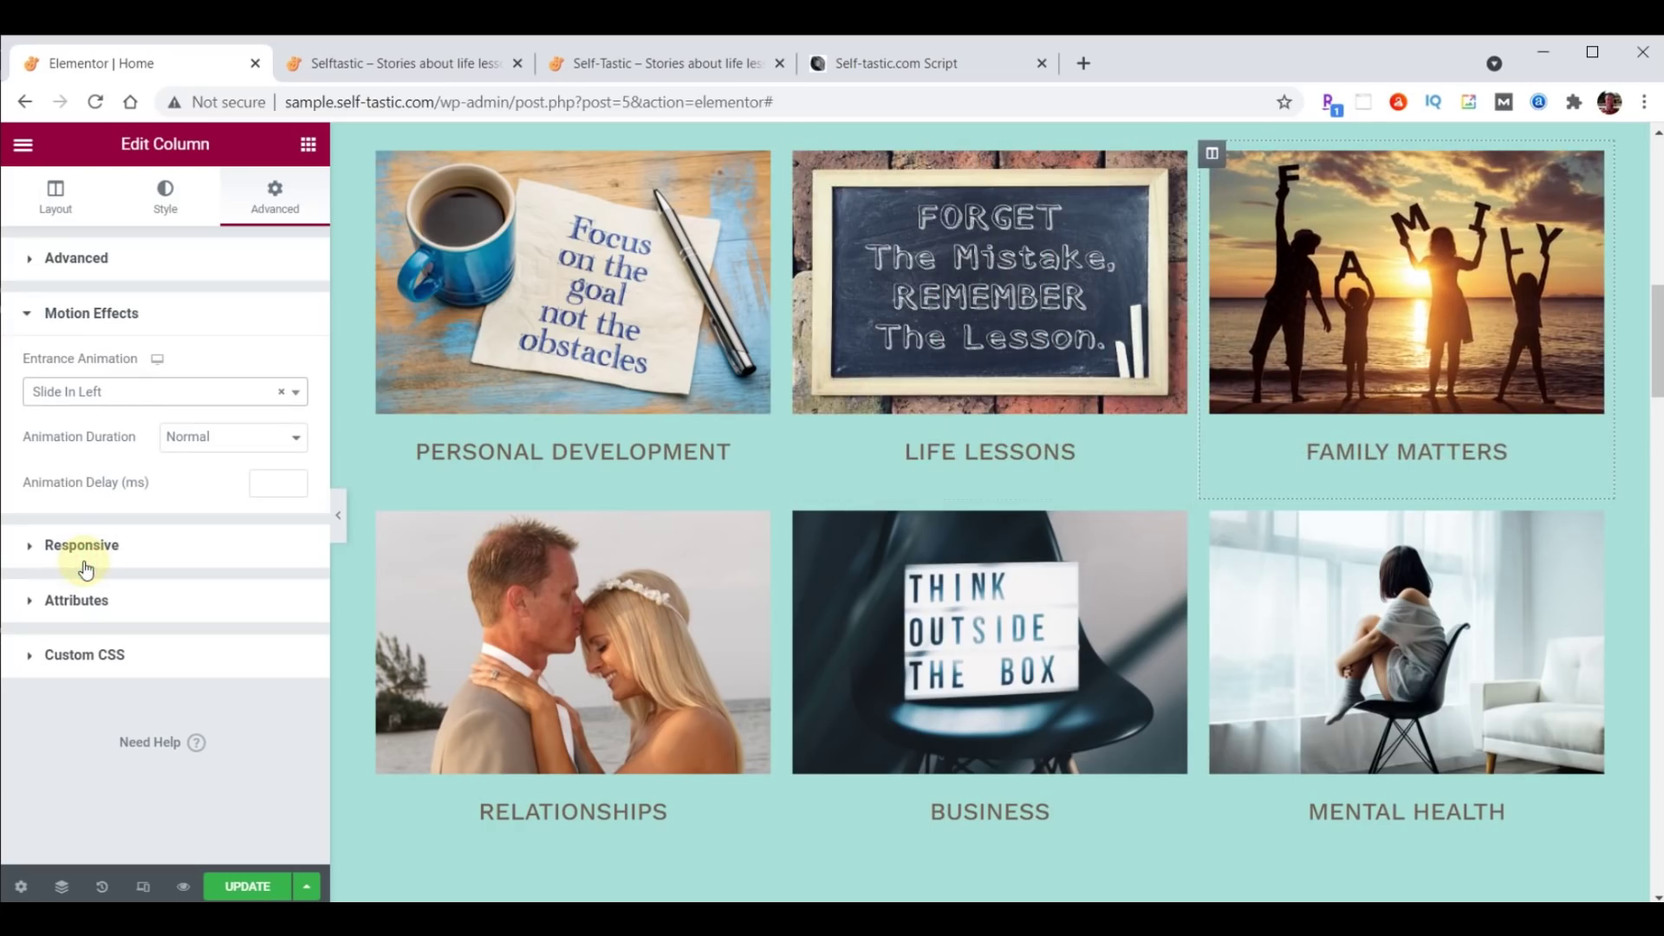
click(265, 483)
text(1000)
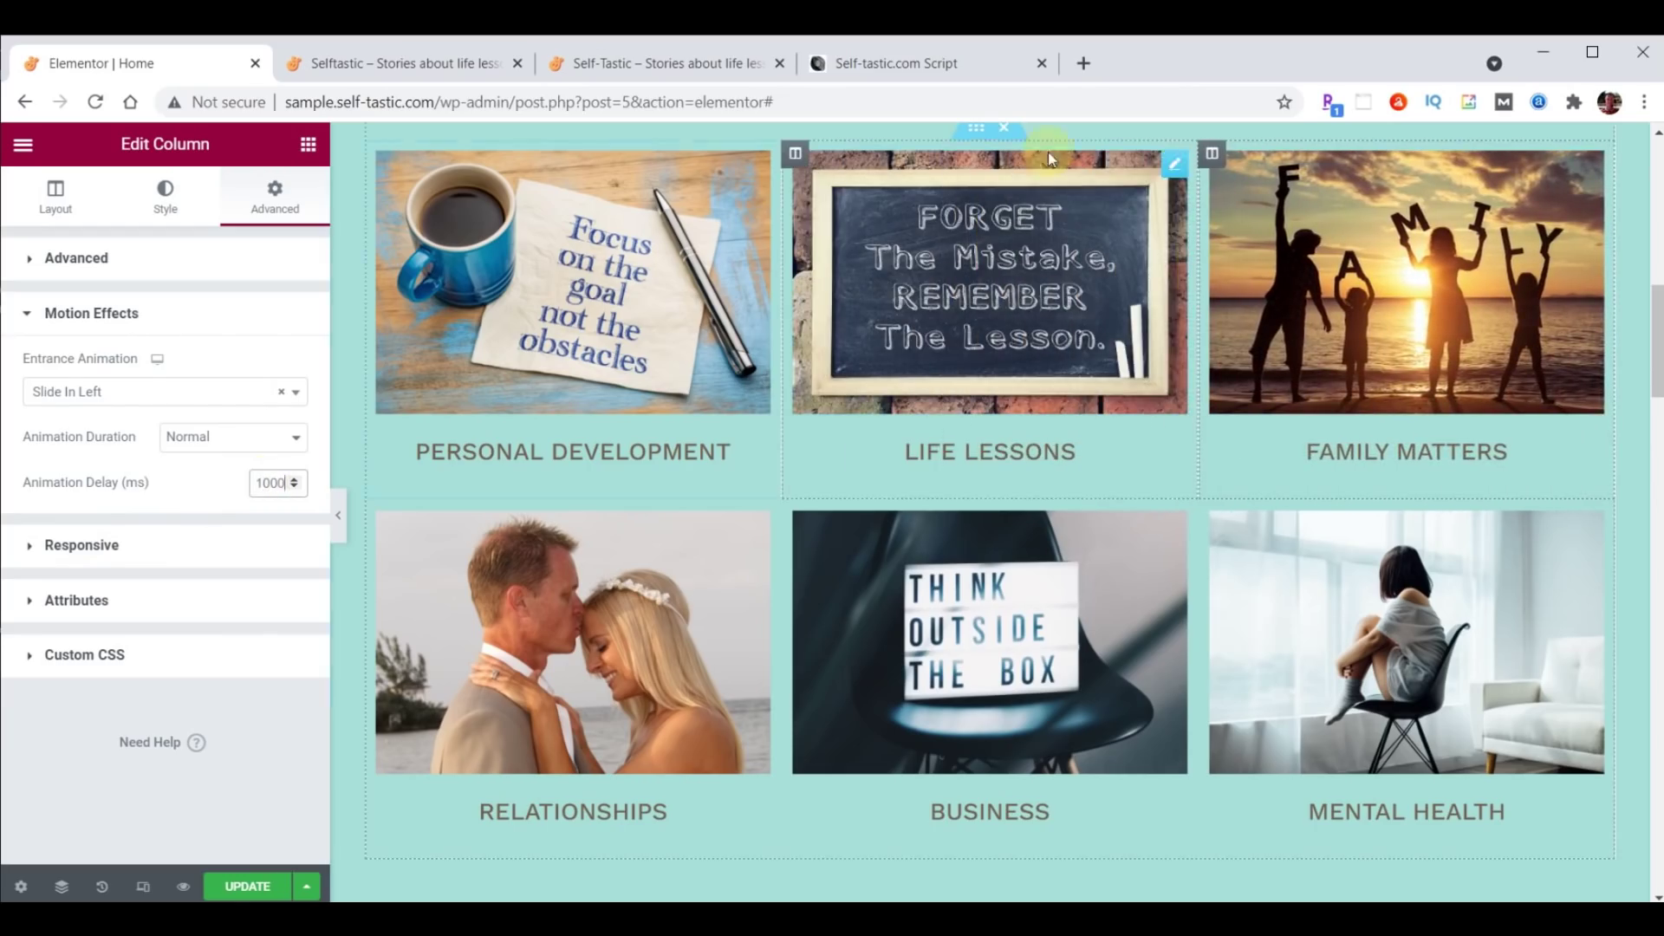
Copy the Family Matters column's style and paste it onto the Mental Health column.
right_click(1212, 153)
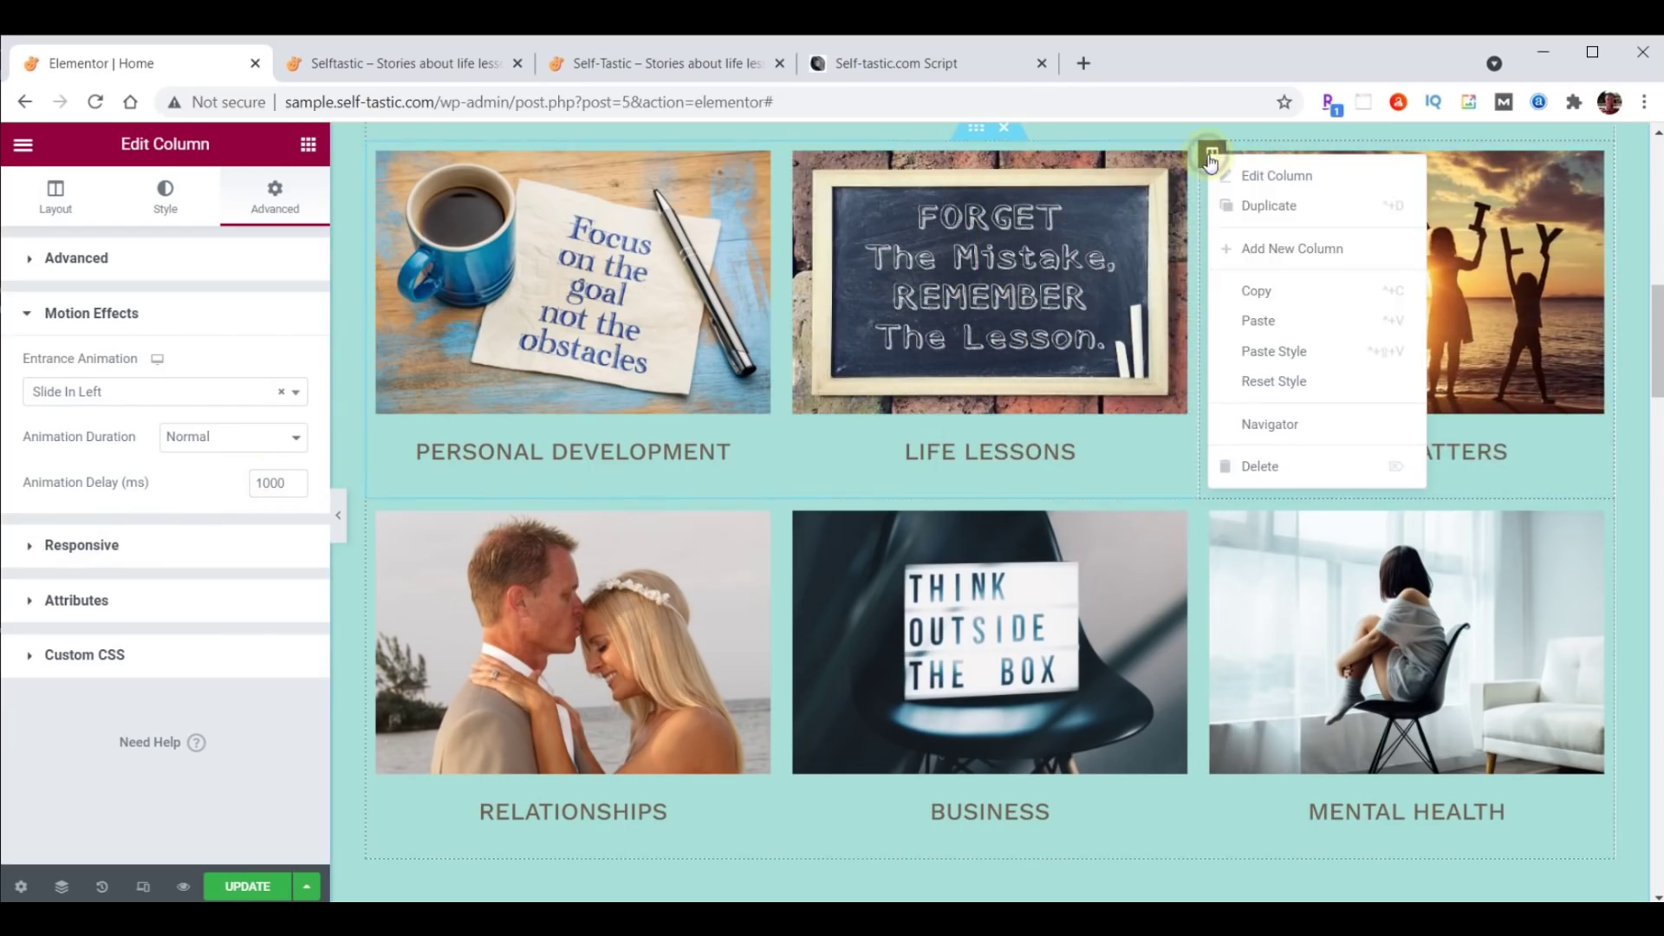
click(1268, 296)
right_click(1215, 517)
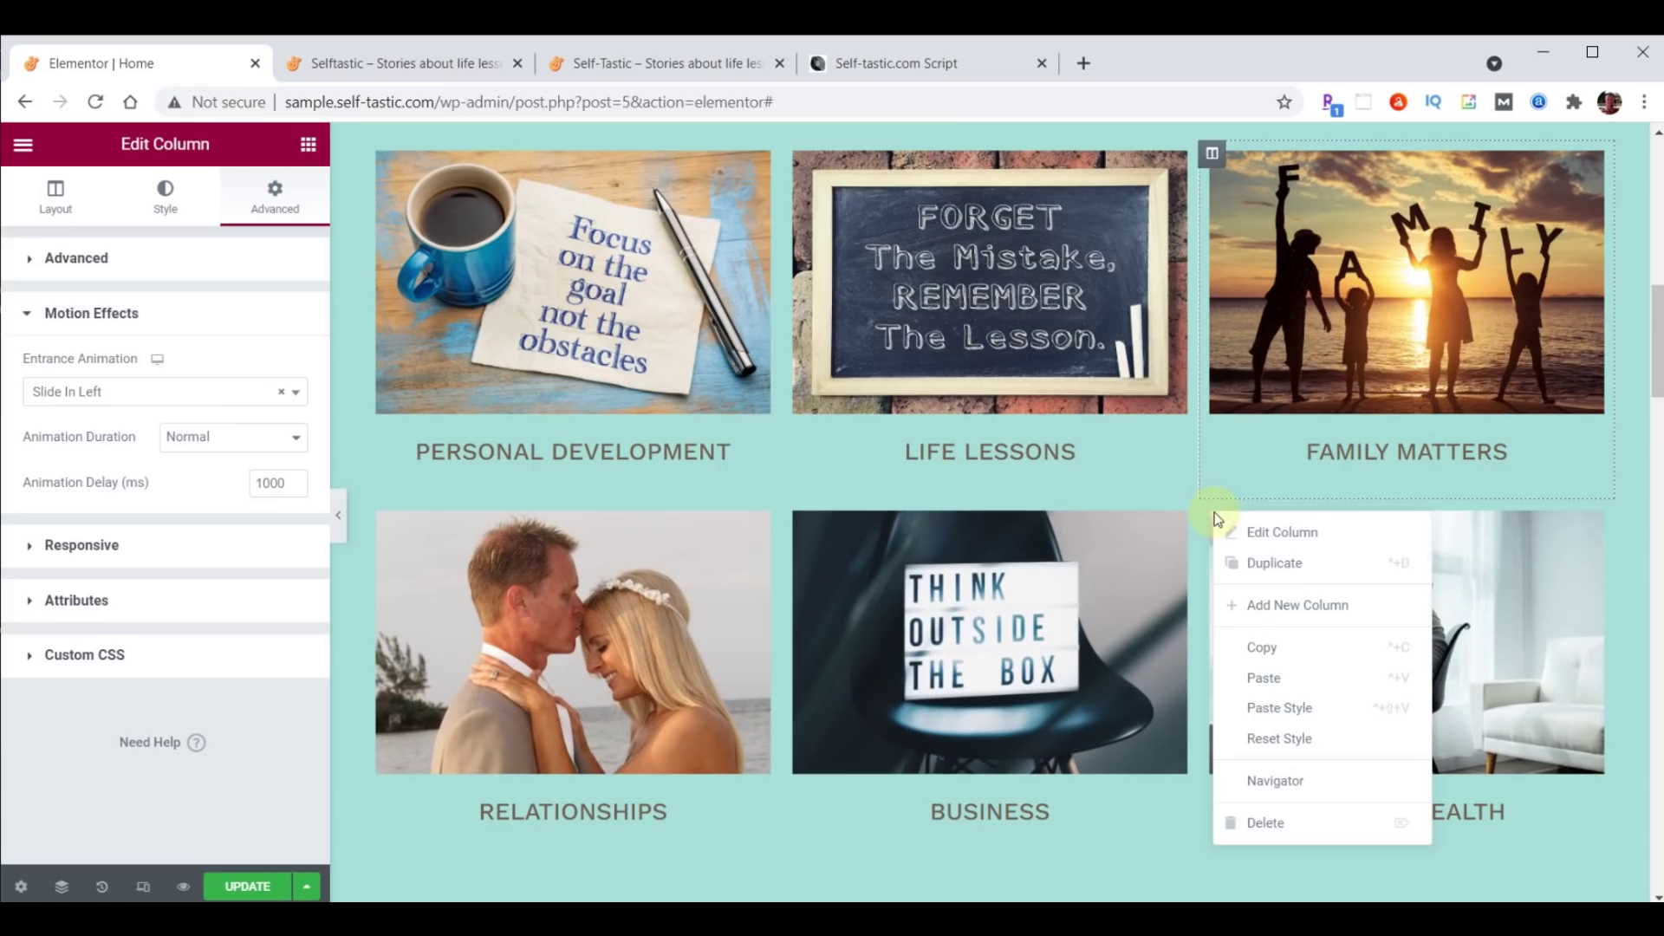
click(1271, 706)
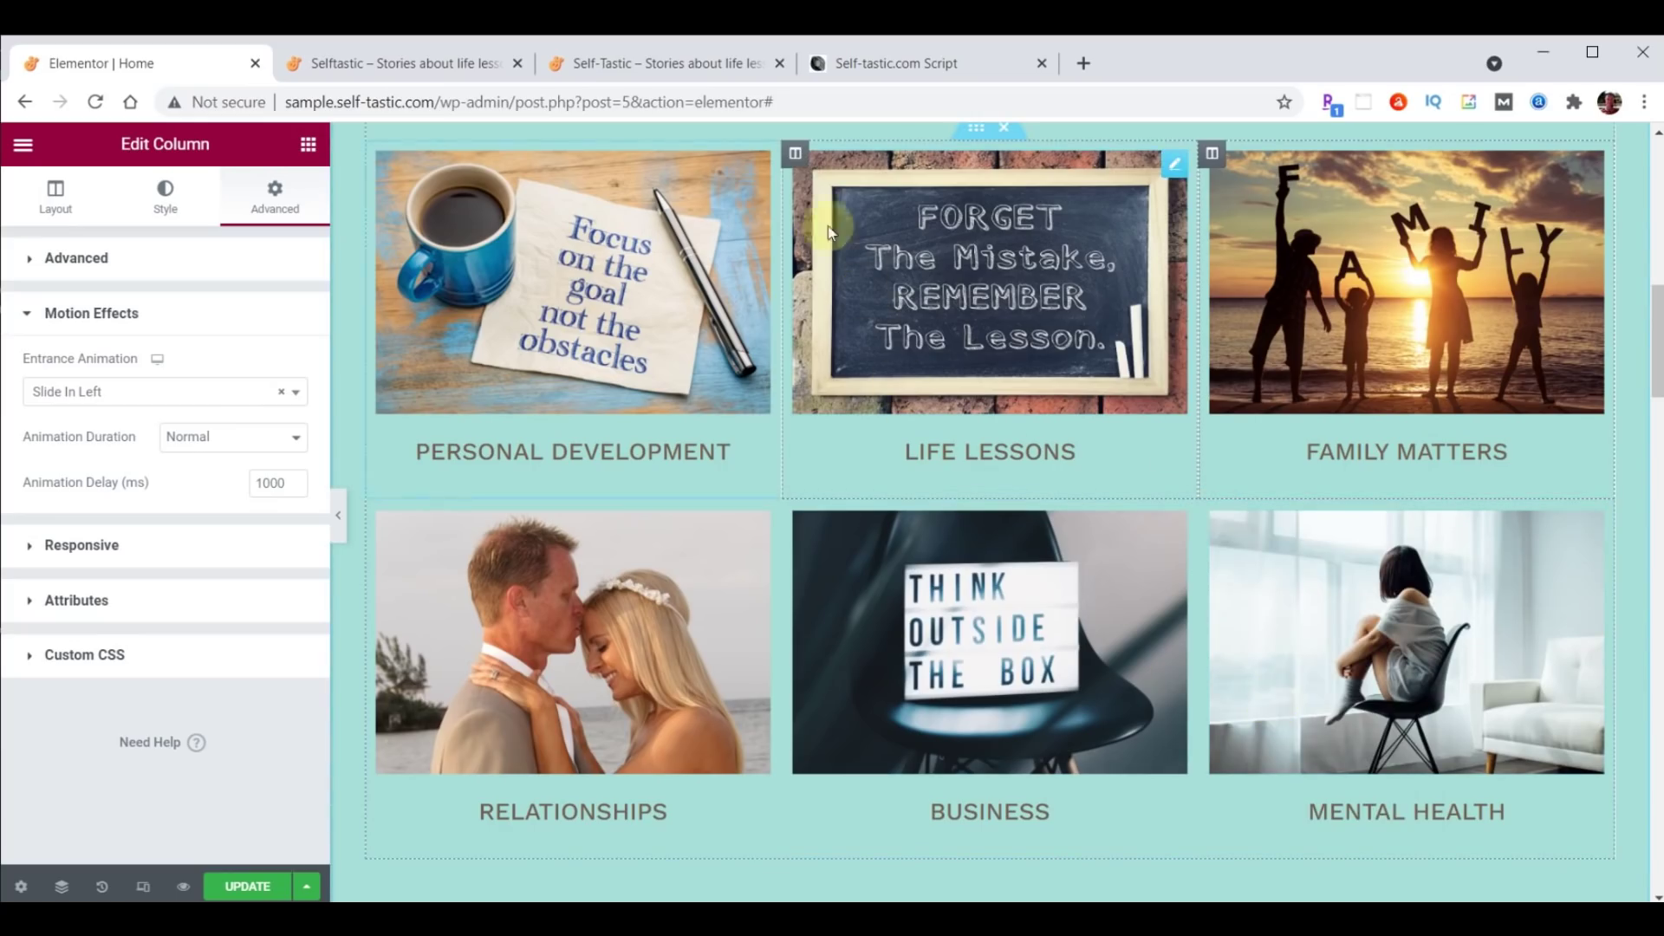
Give the Life Lessons column a Zoom In entrance animation with a delay.
click(795, 156)
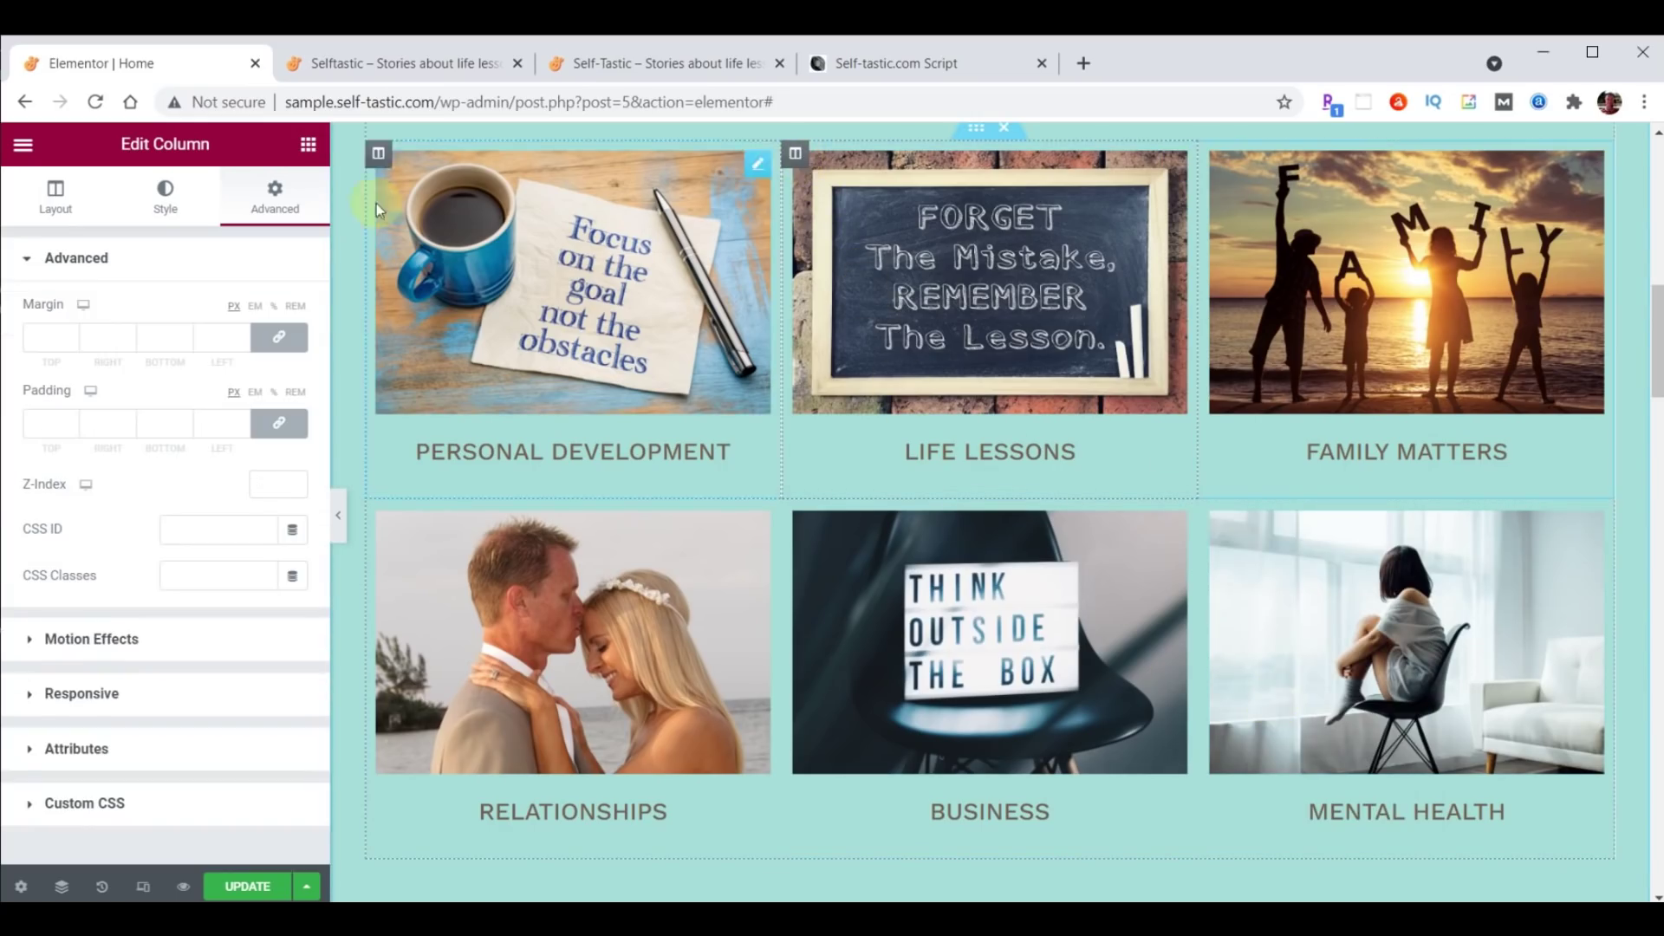
click(78, 643)
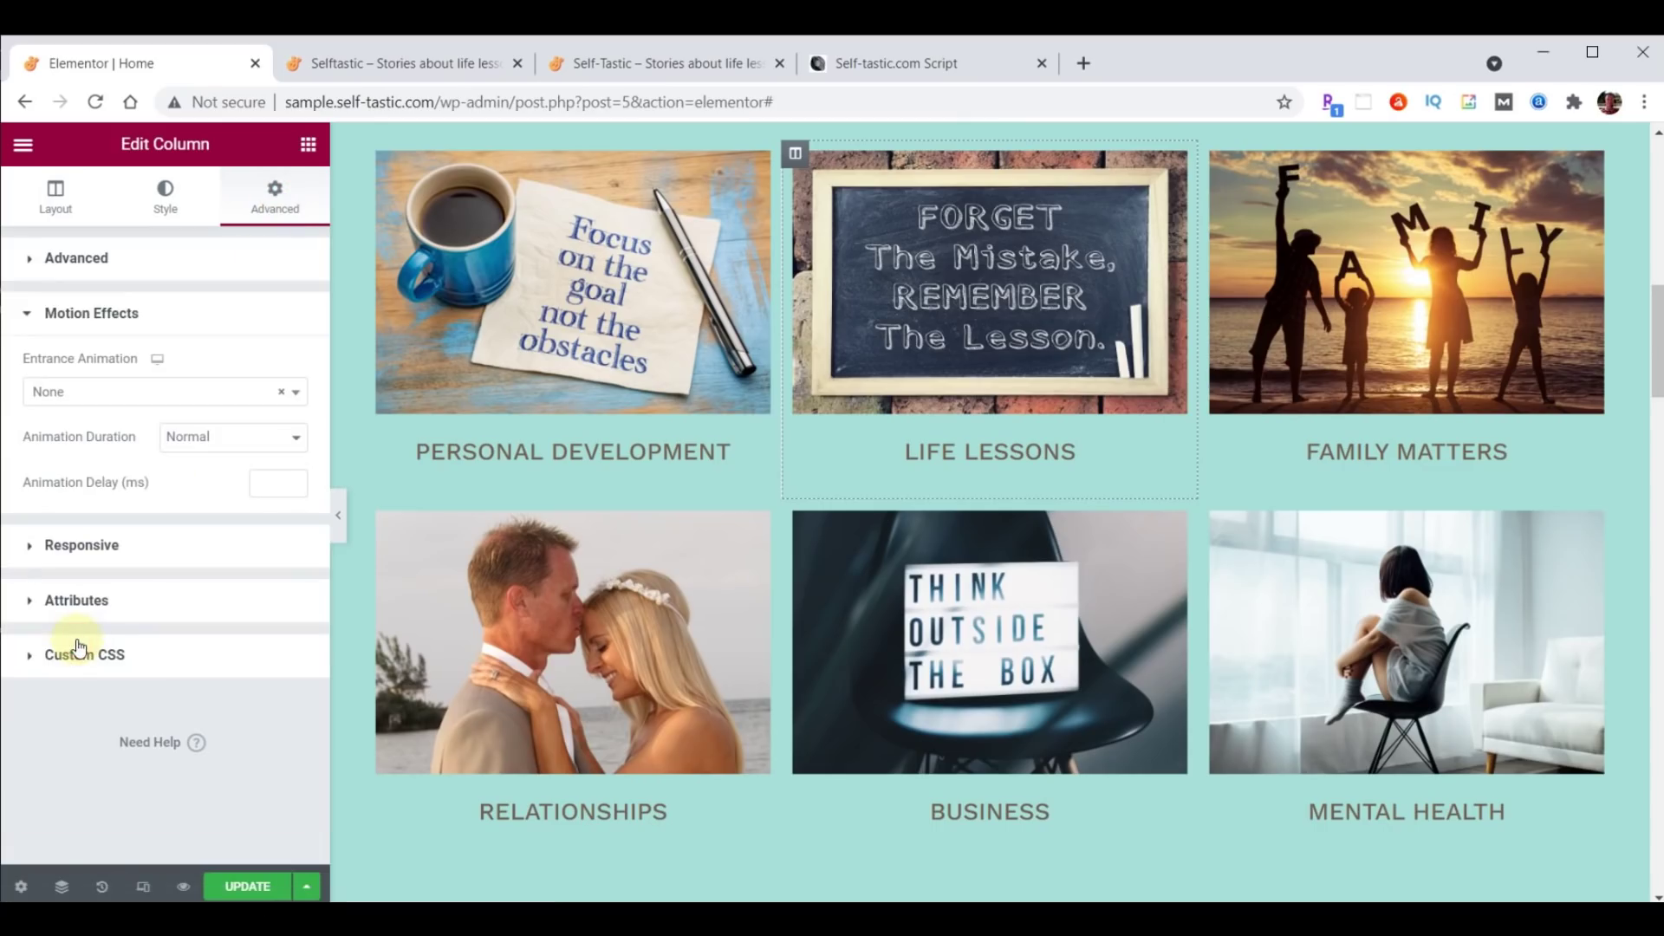
click(109, 395)
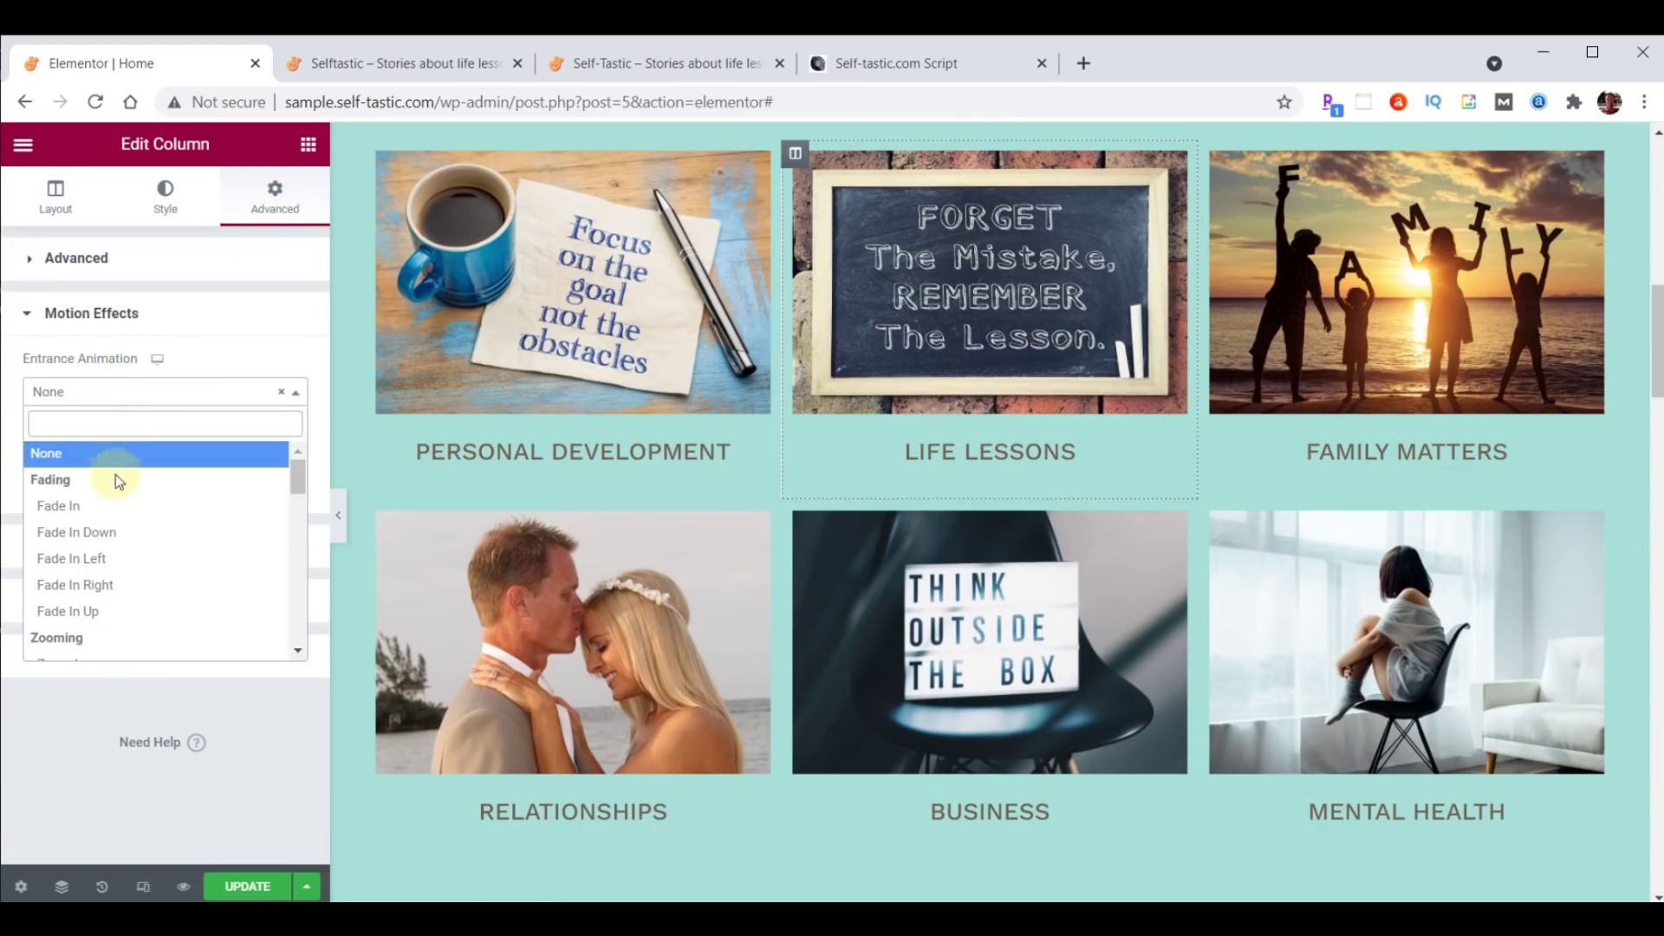
scroll(104, 502, down, 2)
click(82, 553)
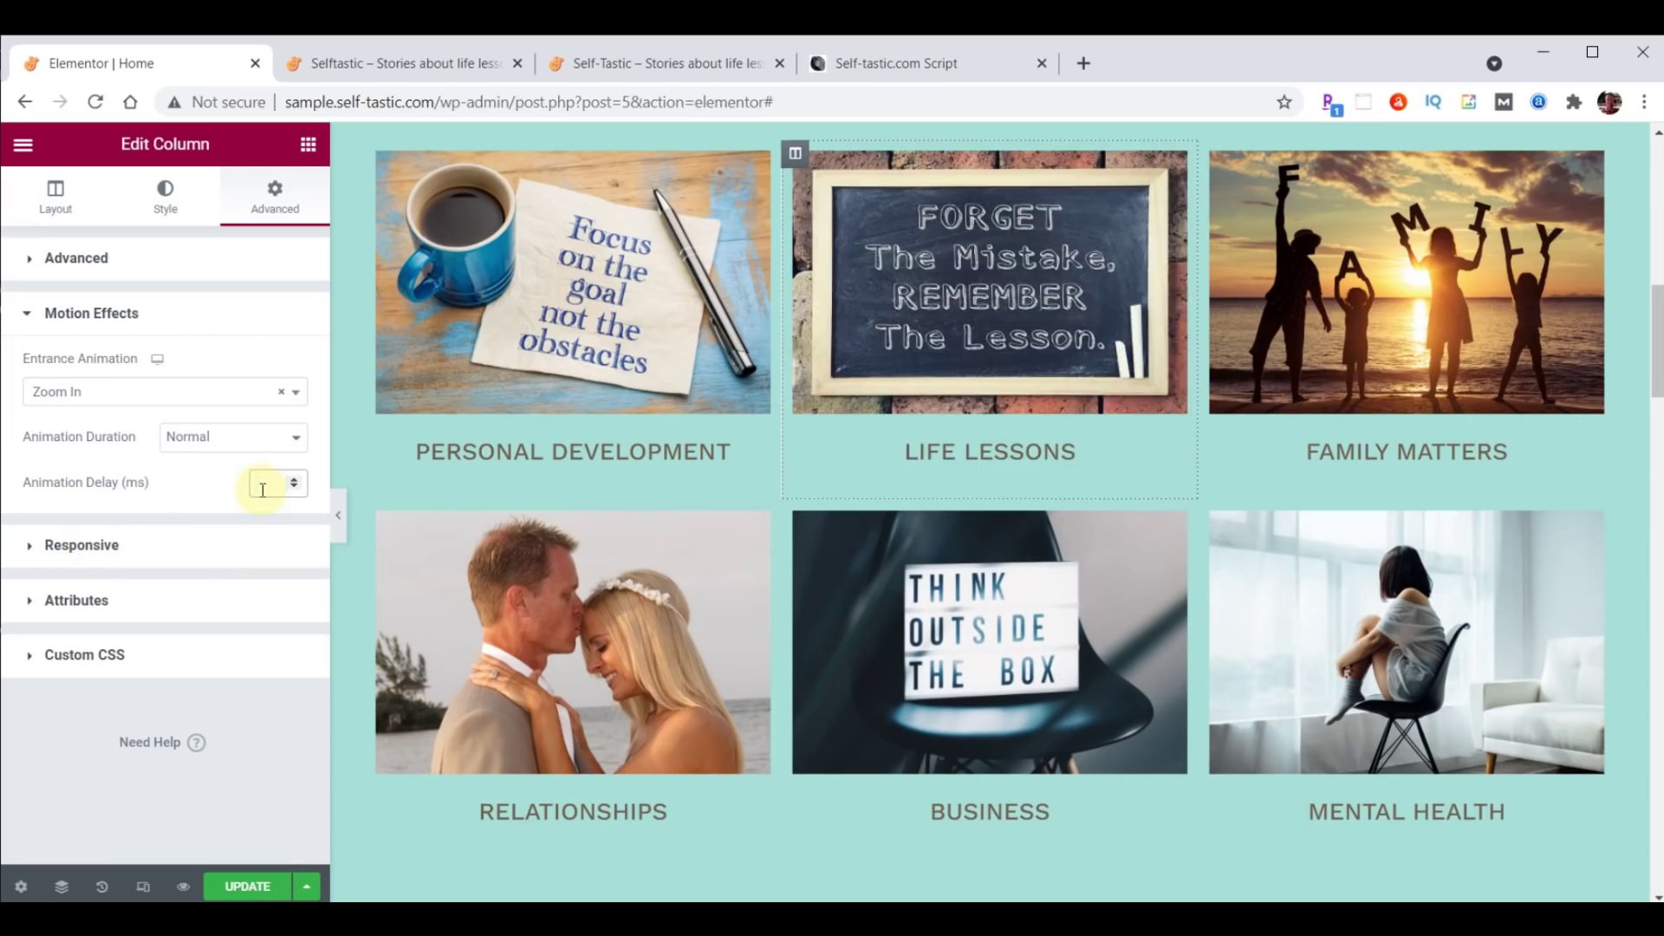
text(1000)
Paste the Life Lessons column's style onto the Business column and save the page.
right_click(796, 156)
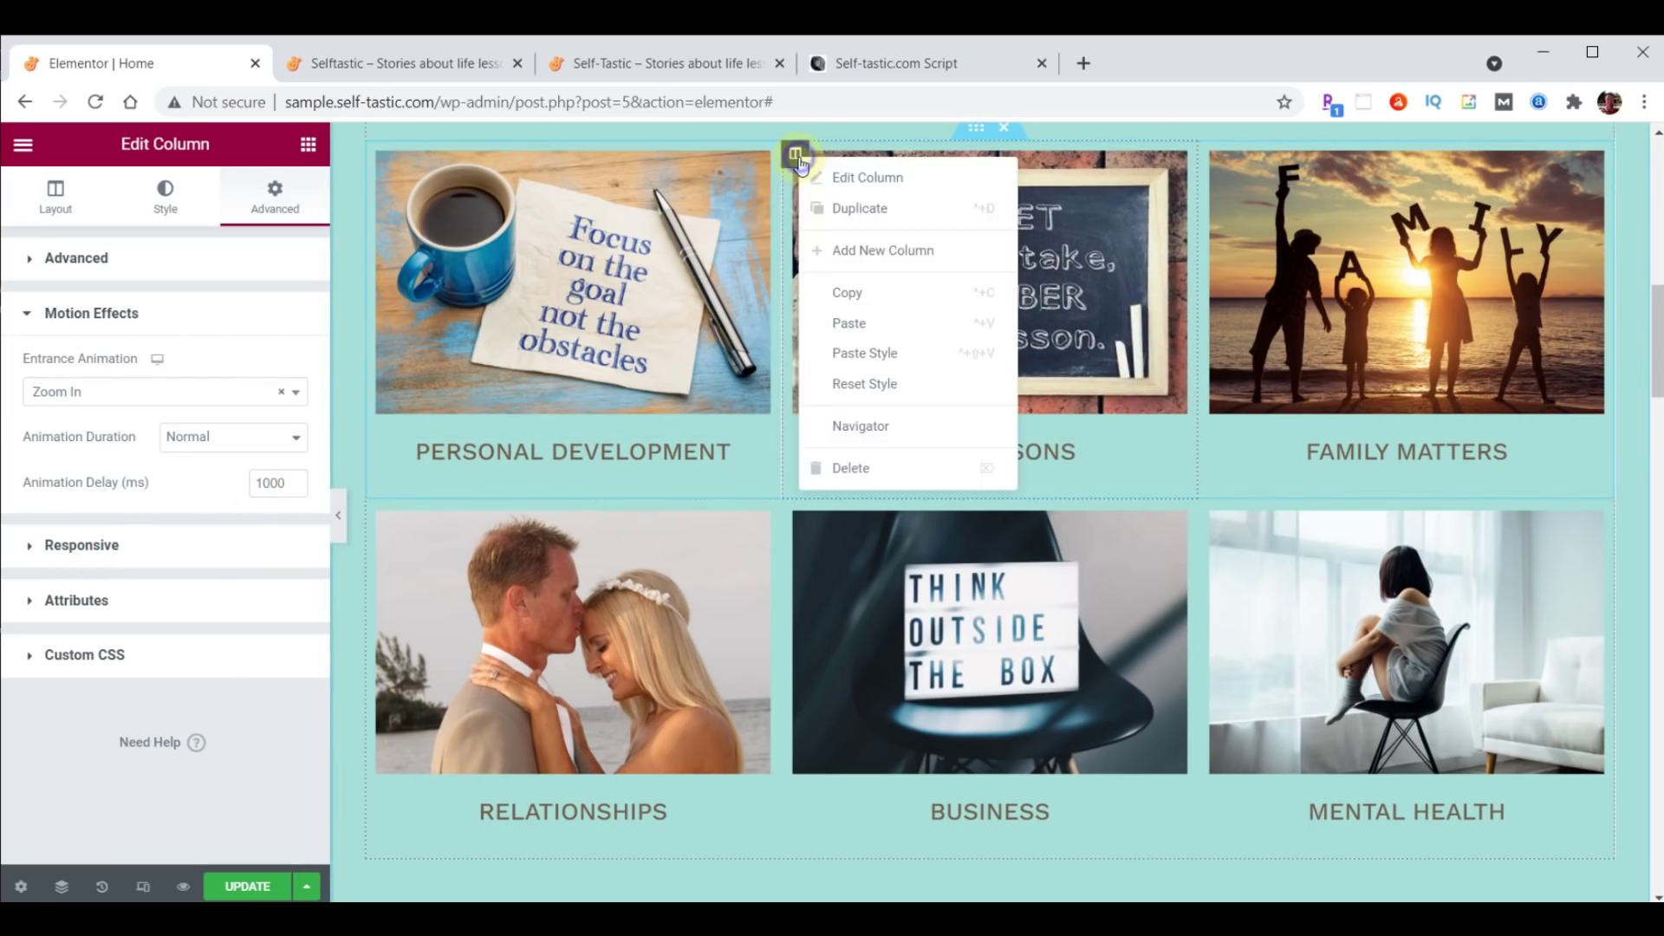
click(848, 292)
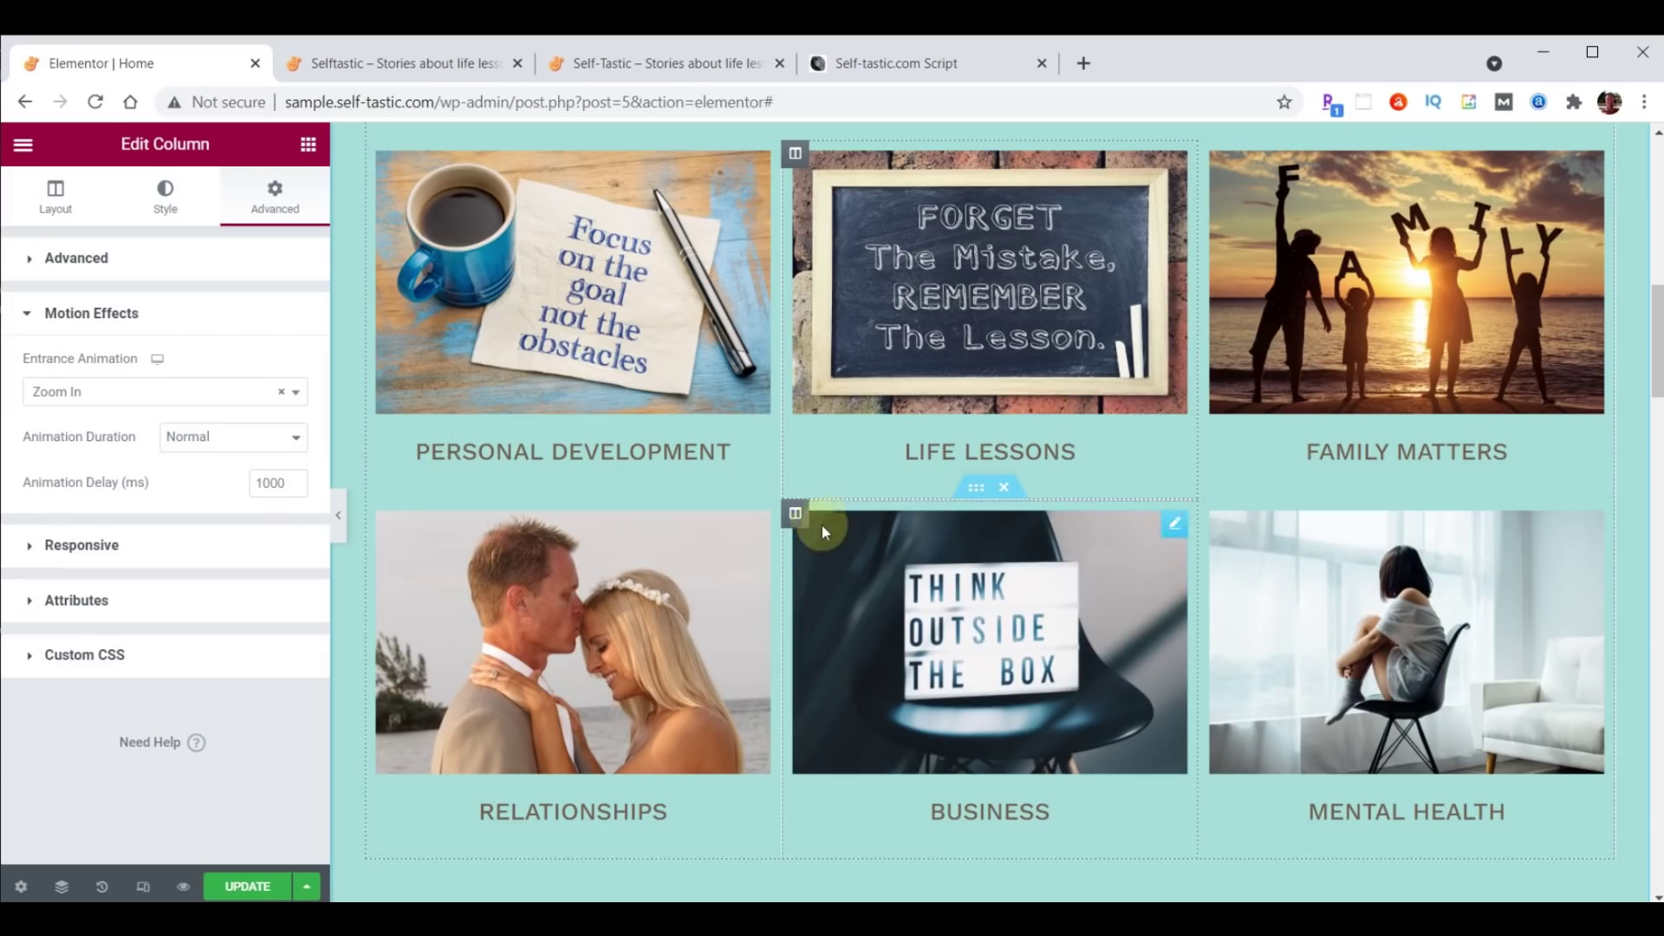
right_click(795, 513)
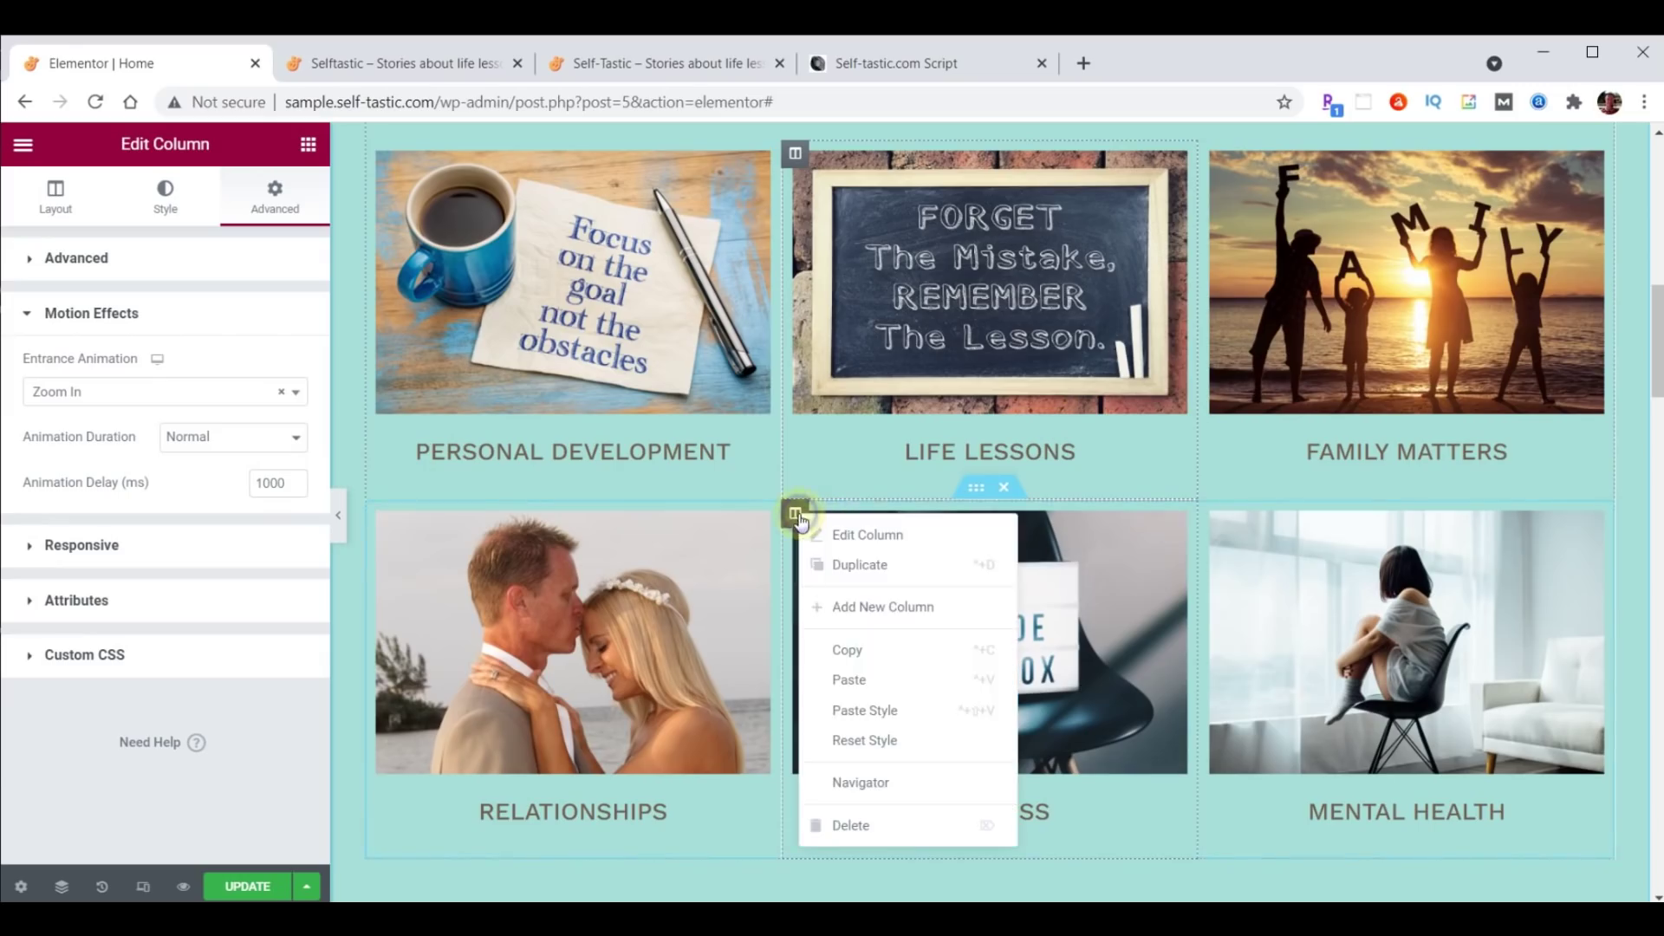
click(868, 724)
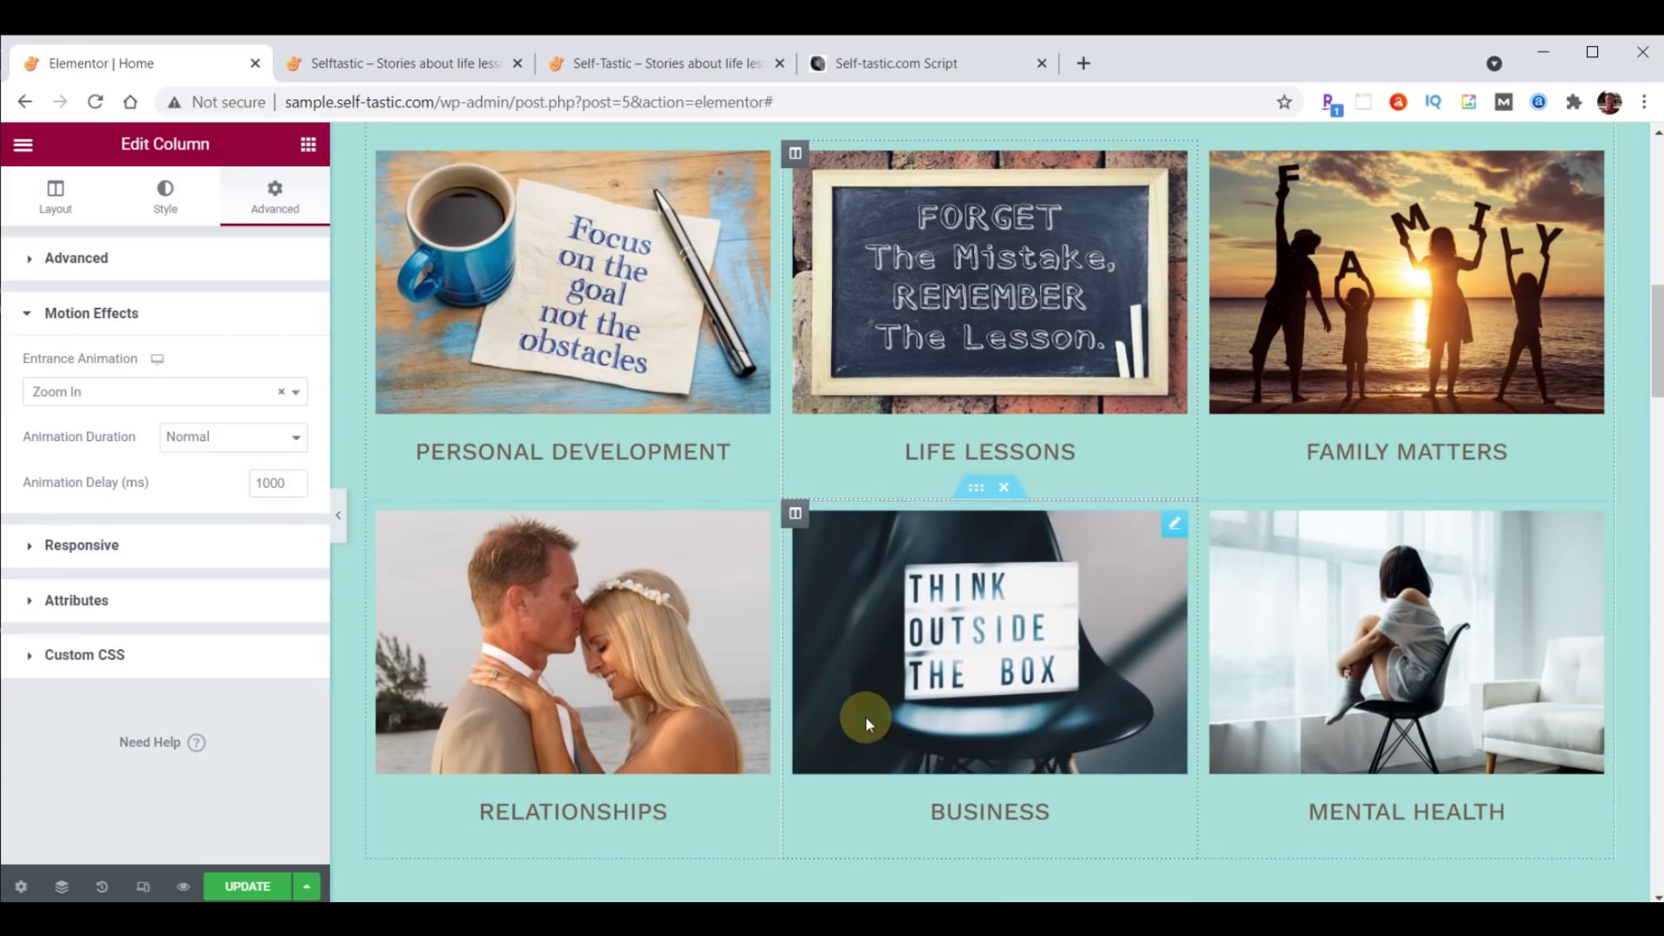
click(247, 887)
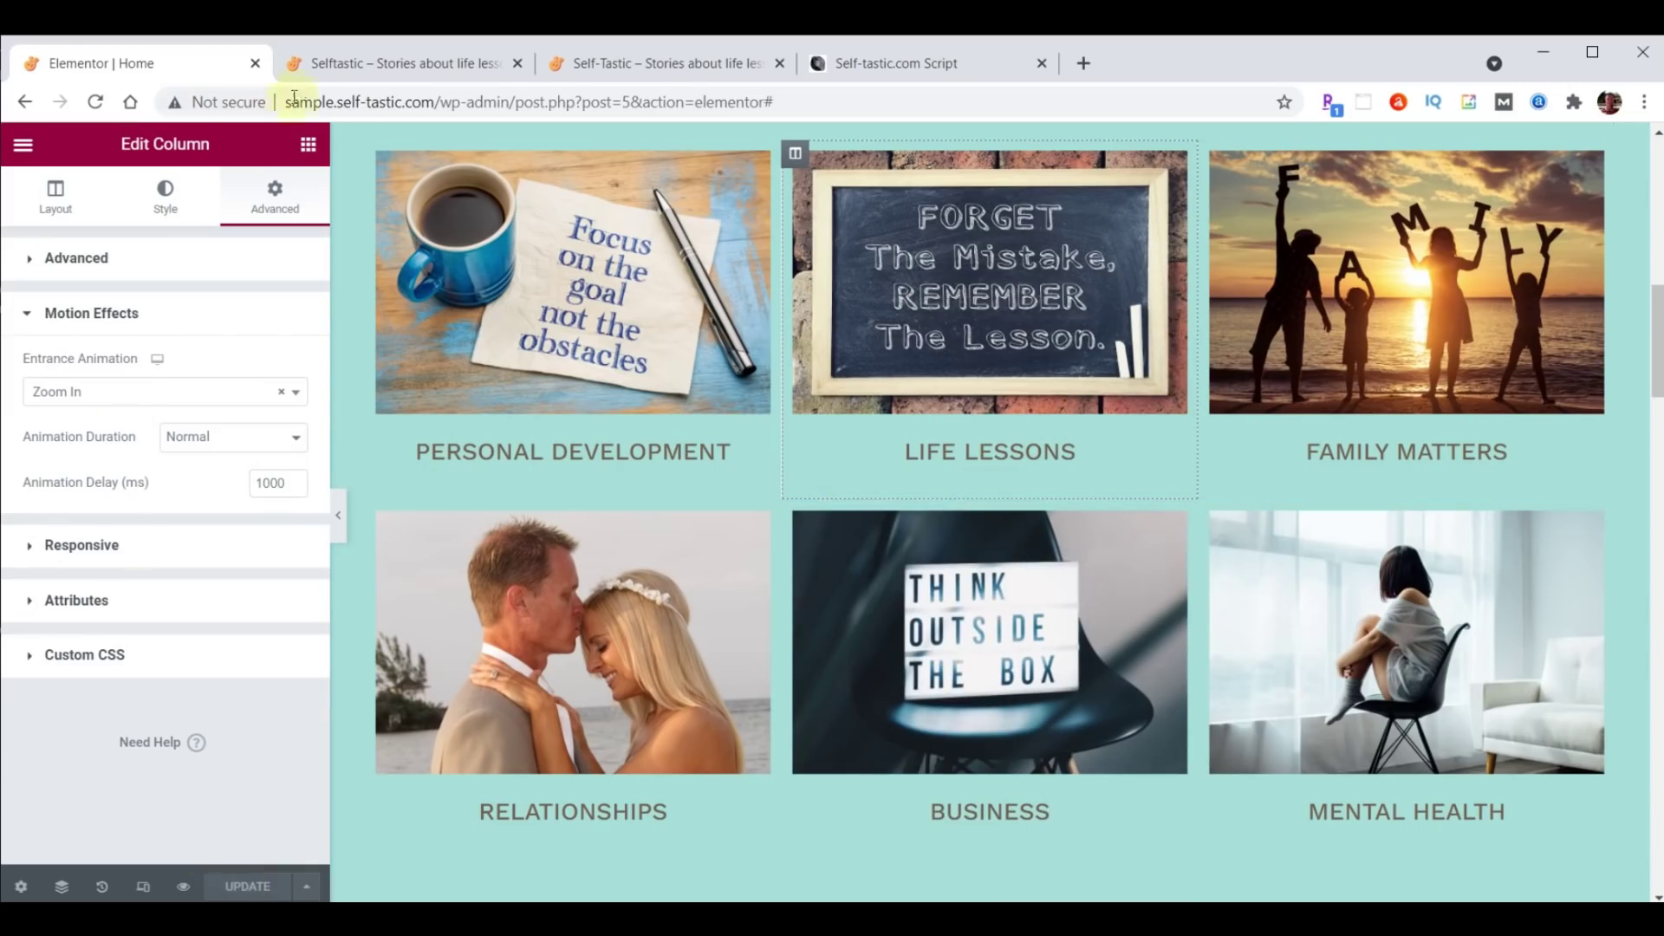
click(364, 63)
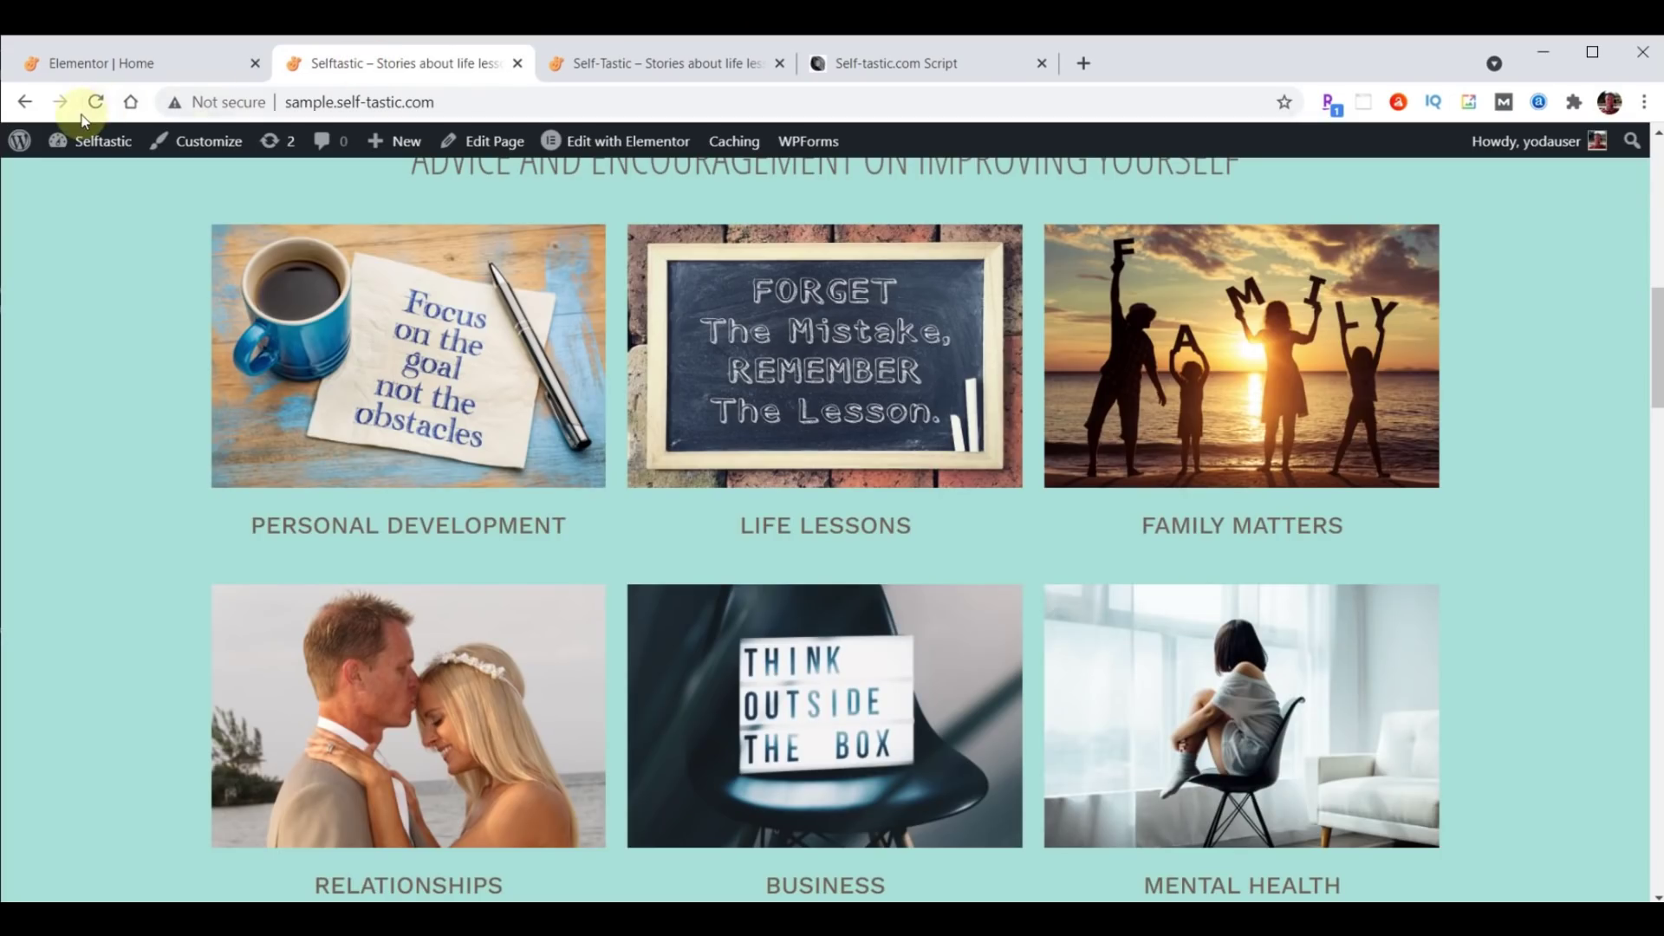
click(96, 104)
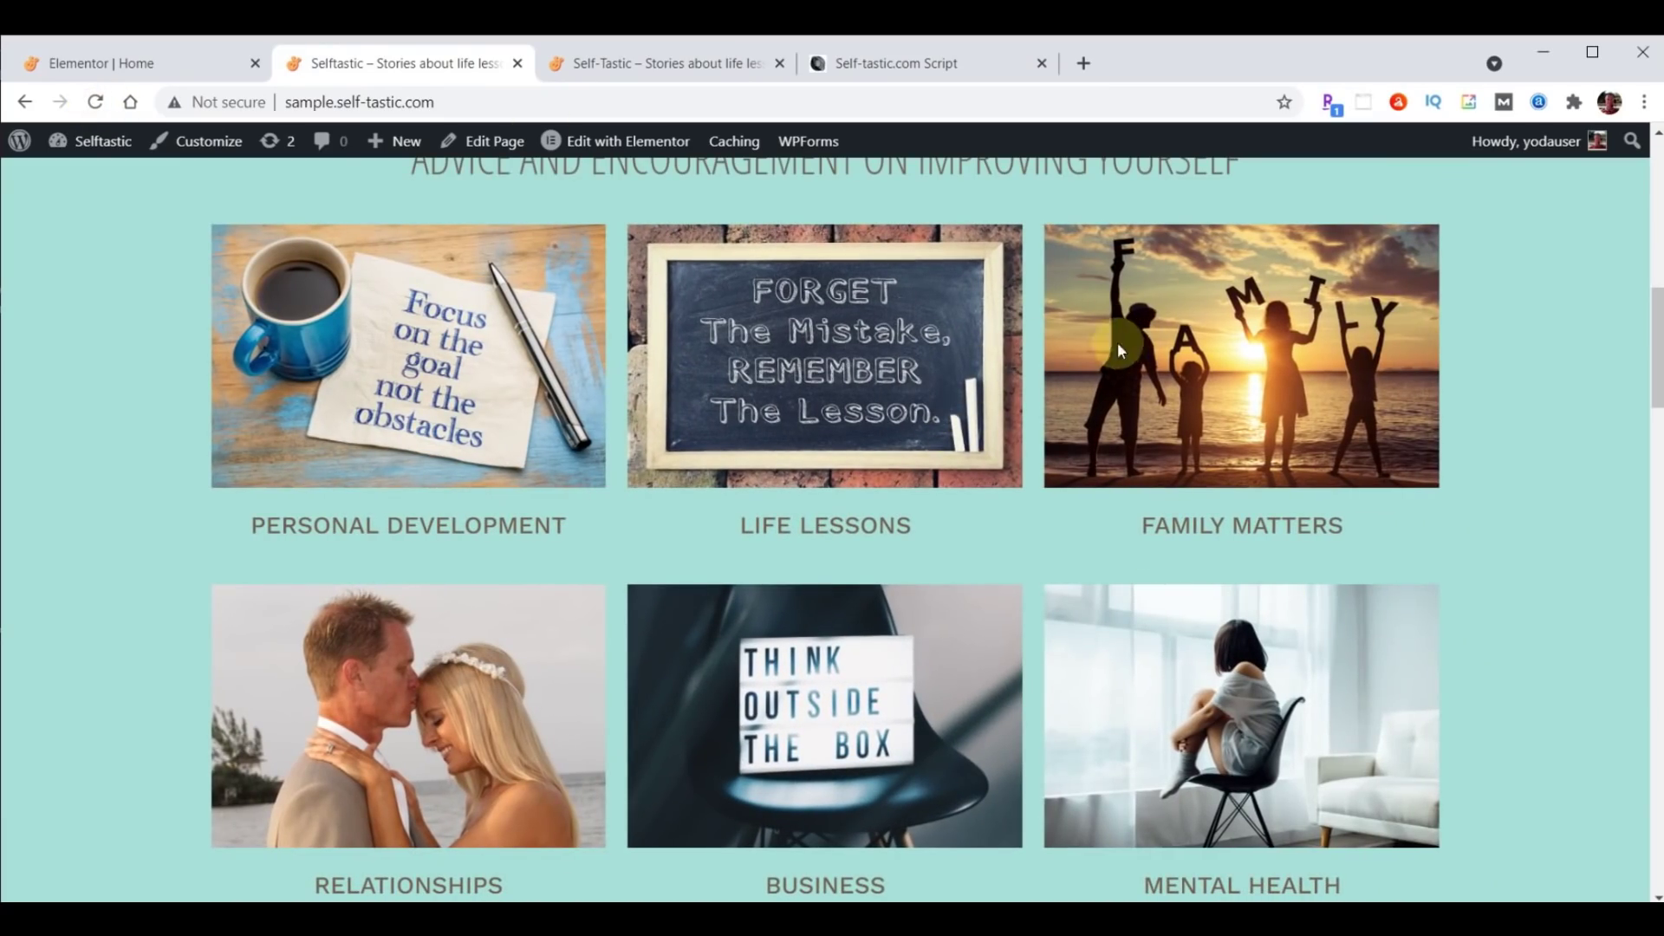
click(97, 102)
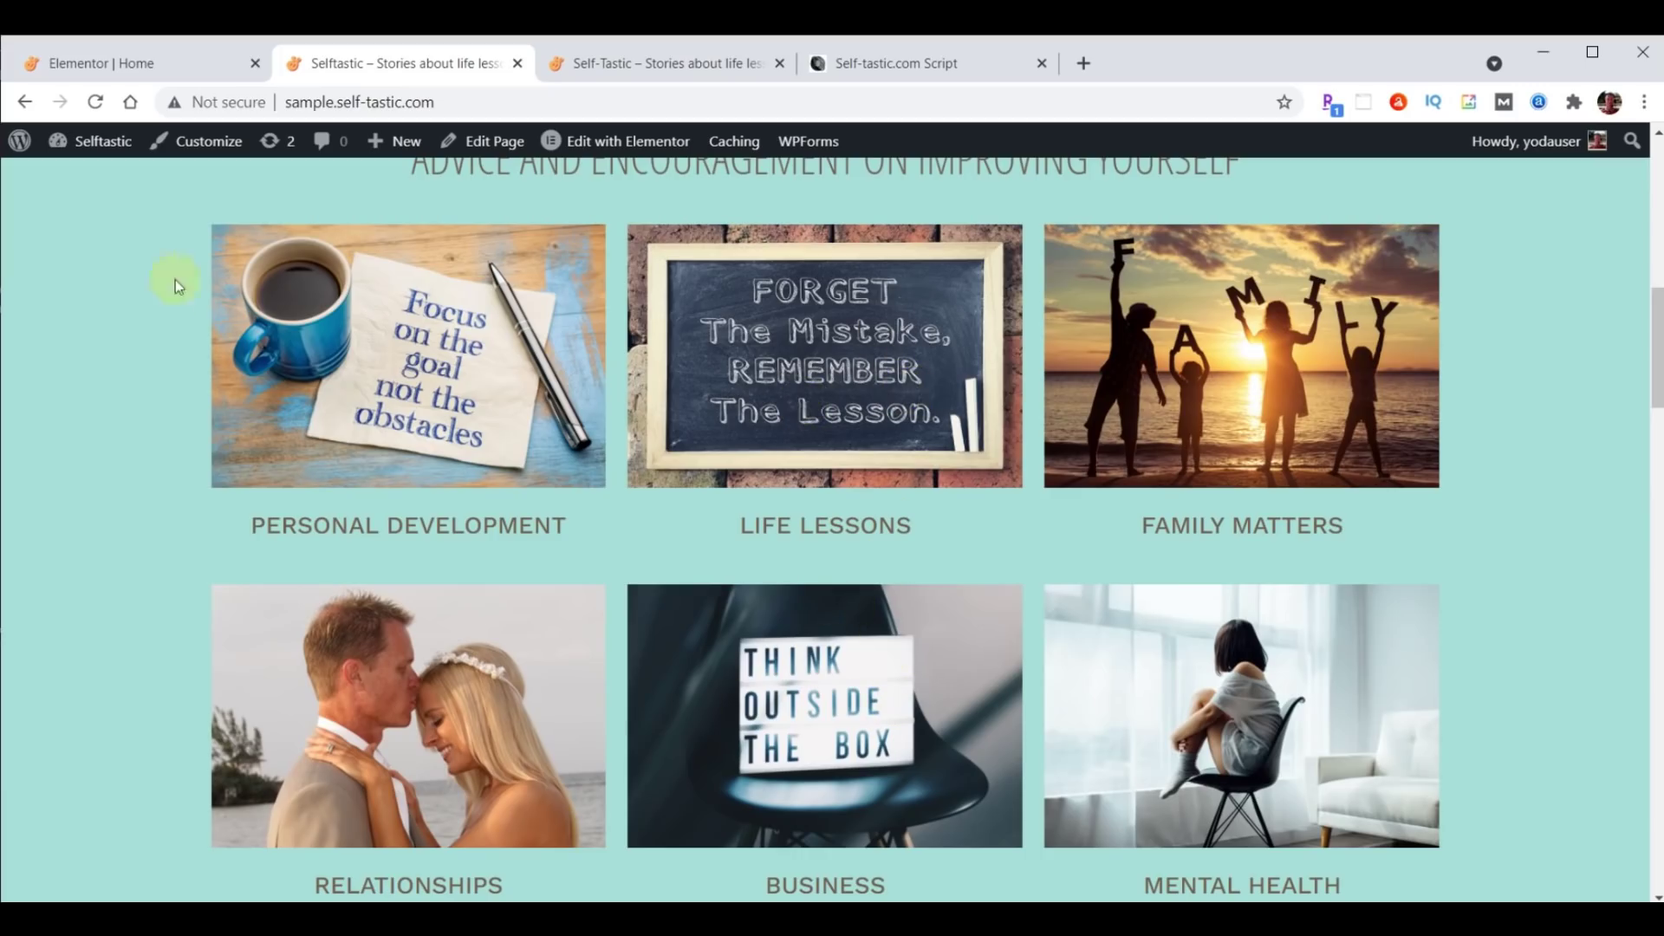
click(95, 63)
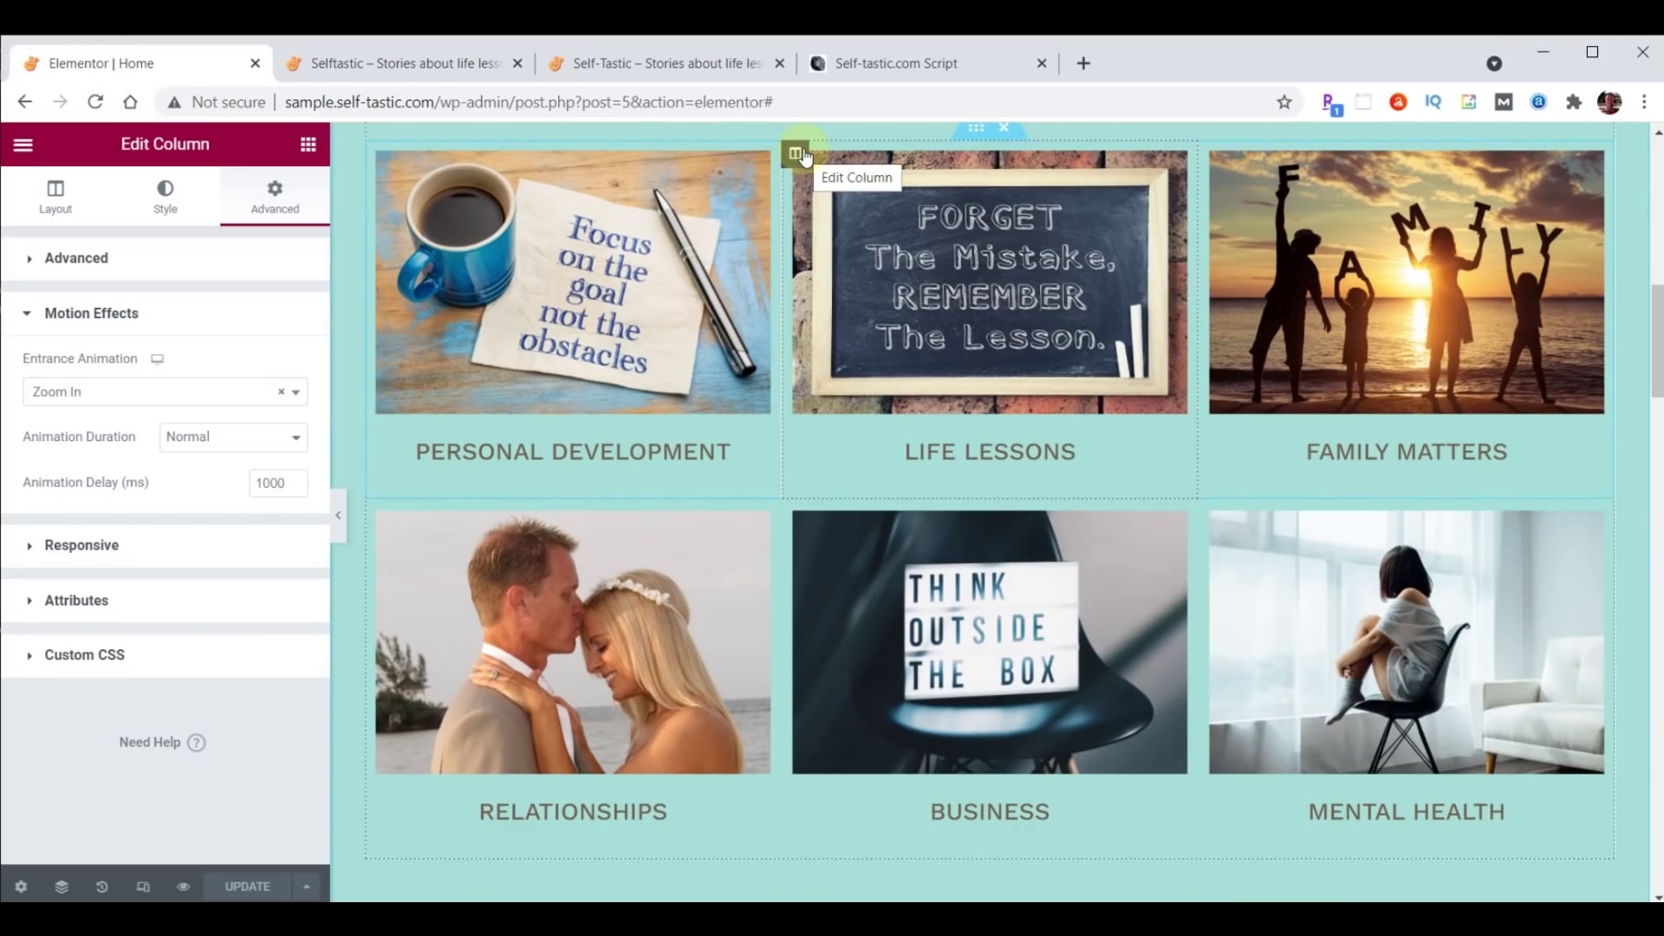
Set the selected column's Z-Index to 1.
click(28, 260)
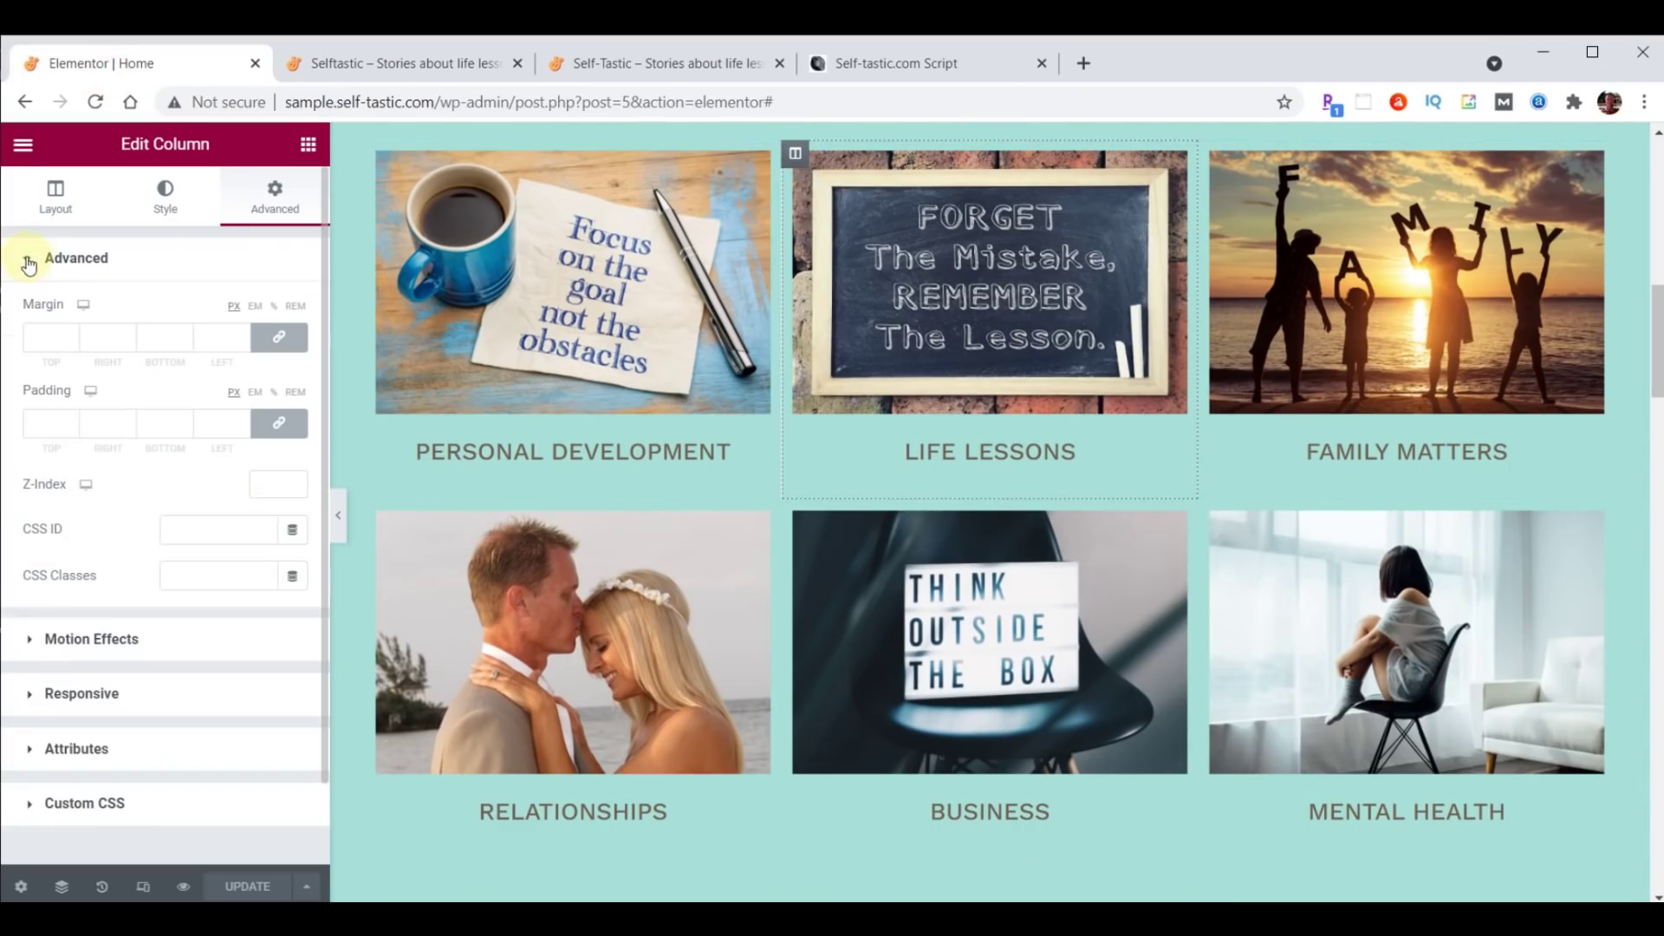
click(270, 484)
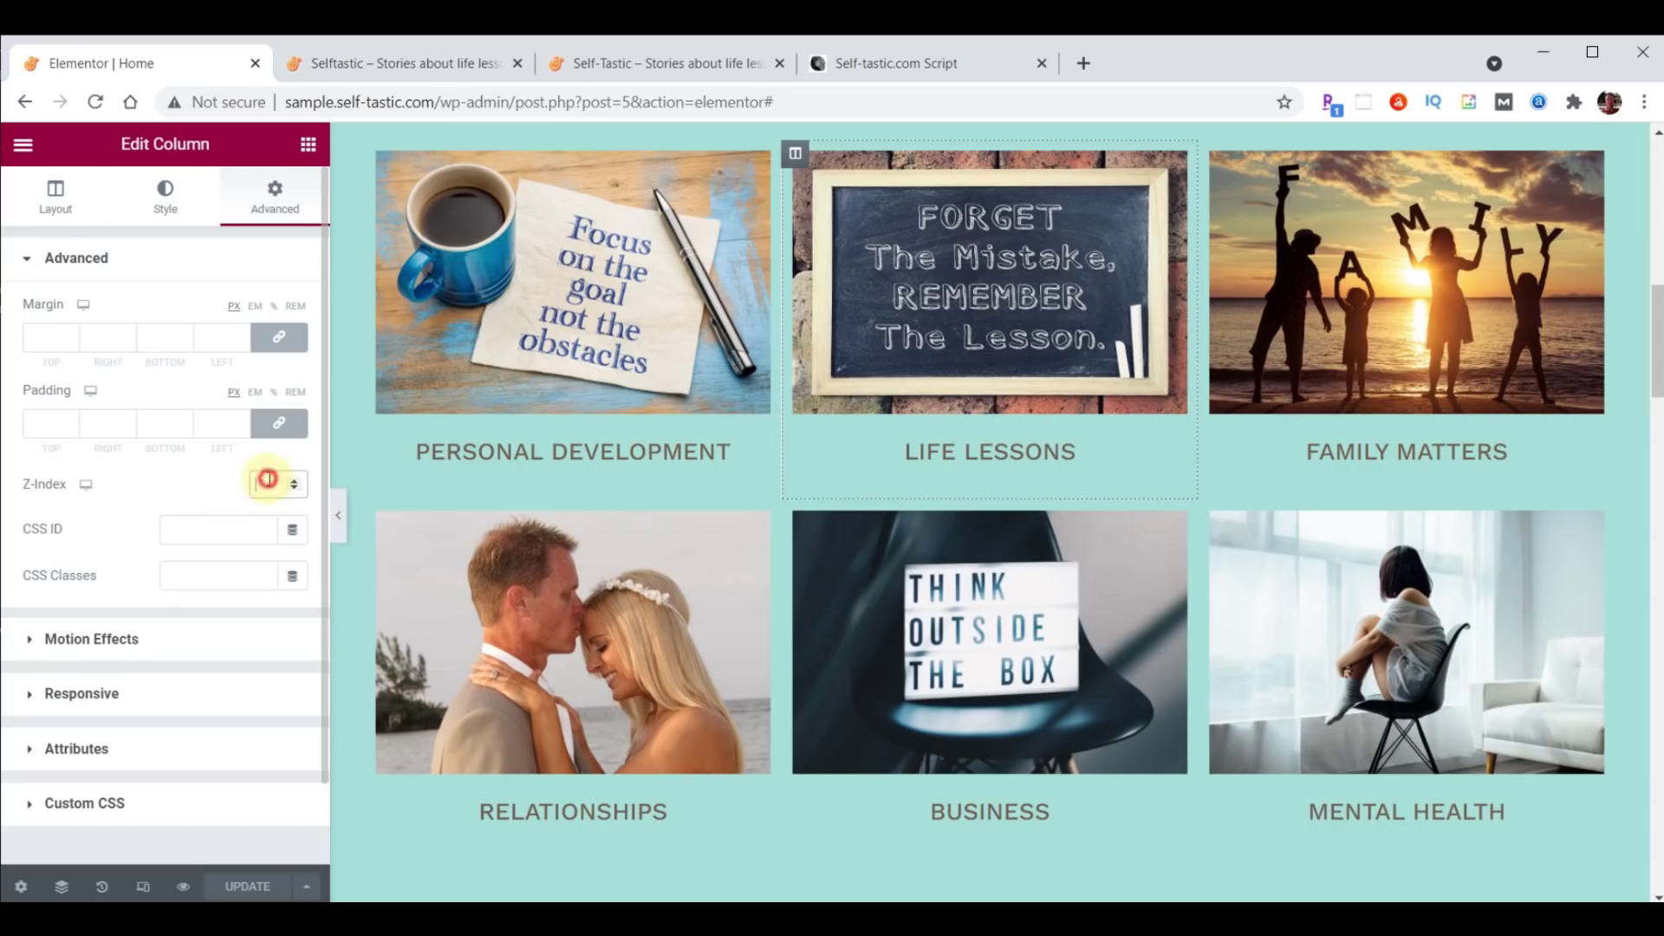
text(1)
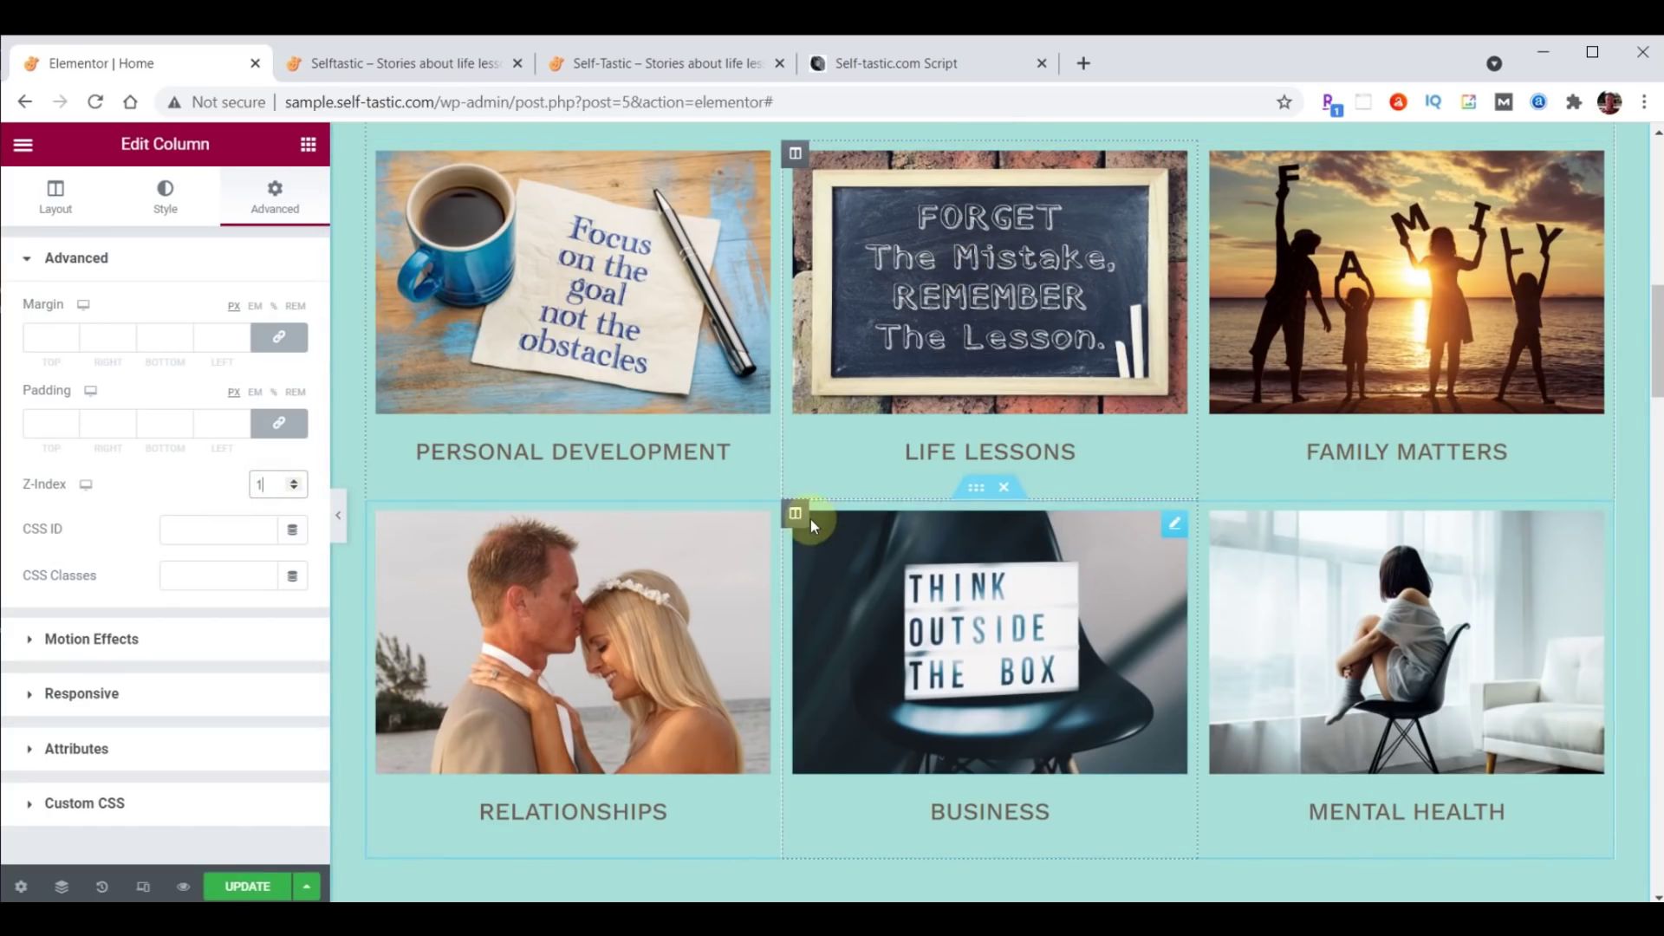
Set the Business column's Z-Index to 1 and save the page.
click(792, 511)
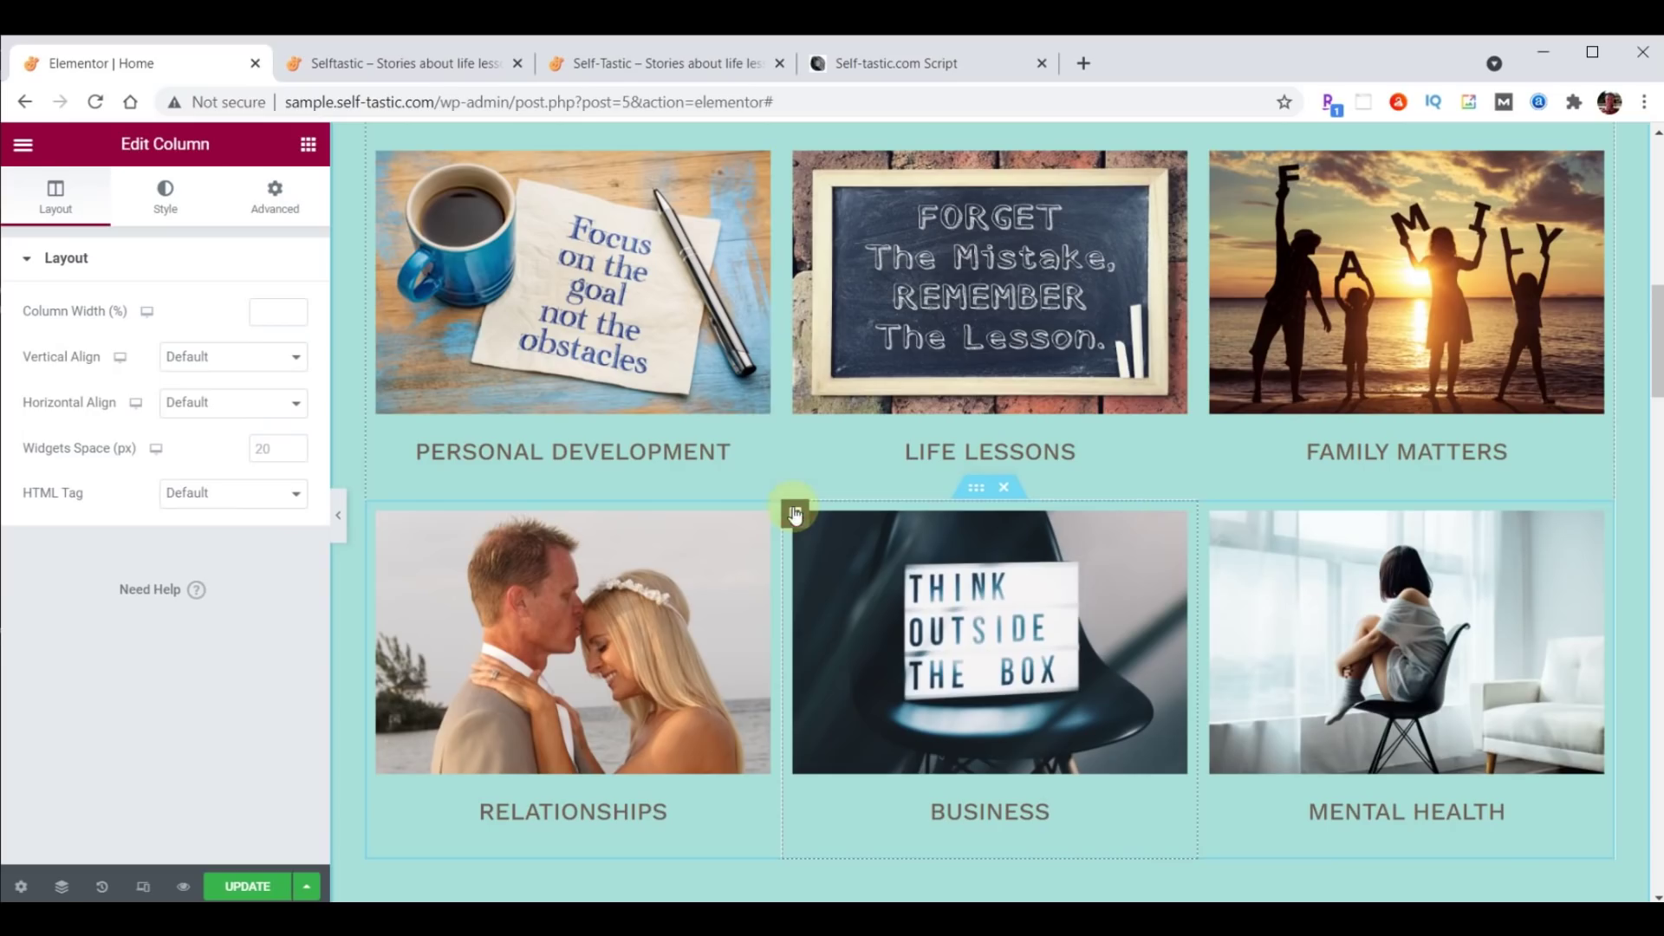
click(286, 202)
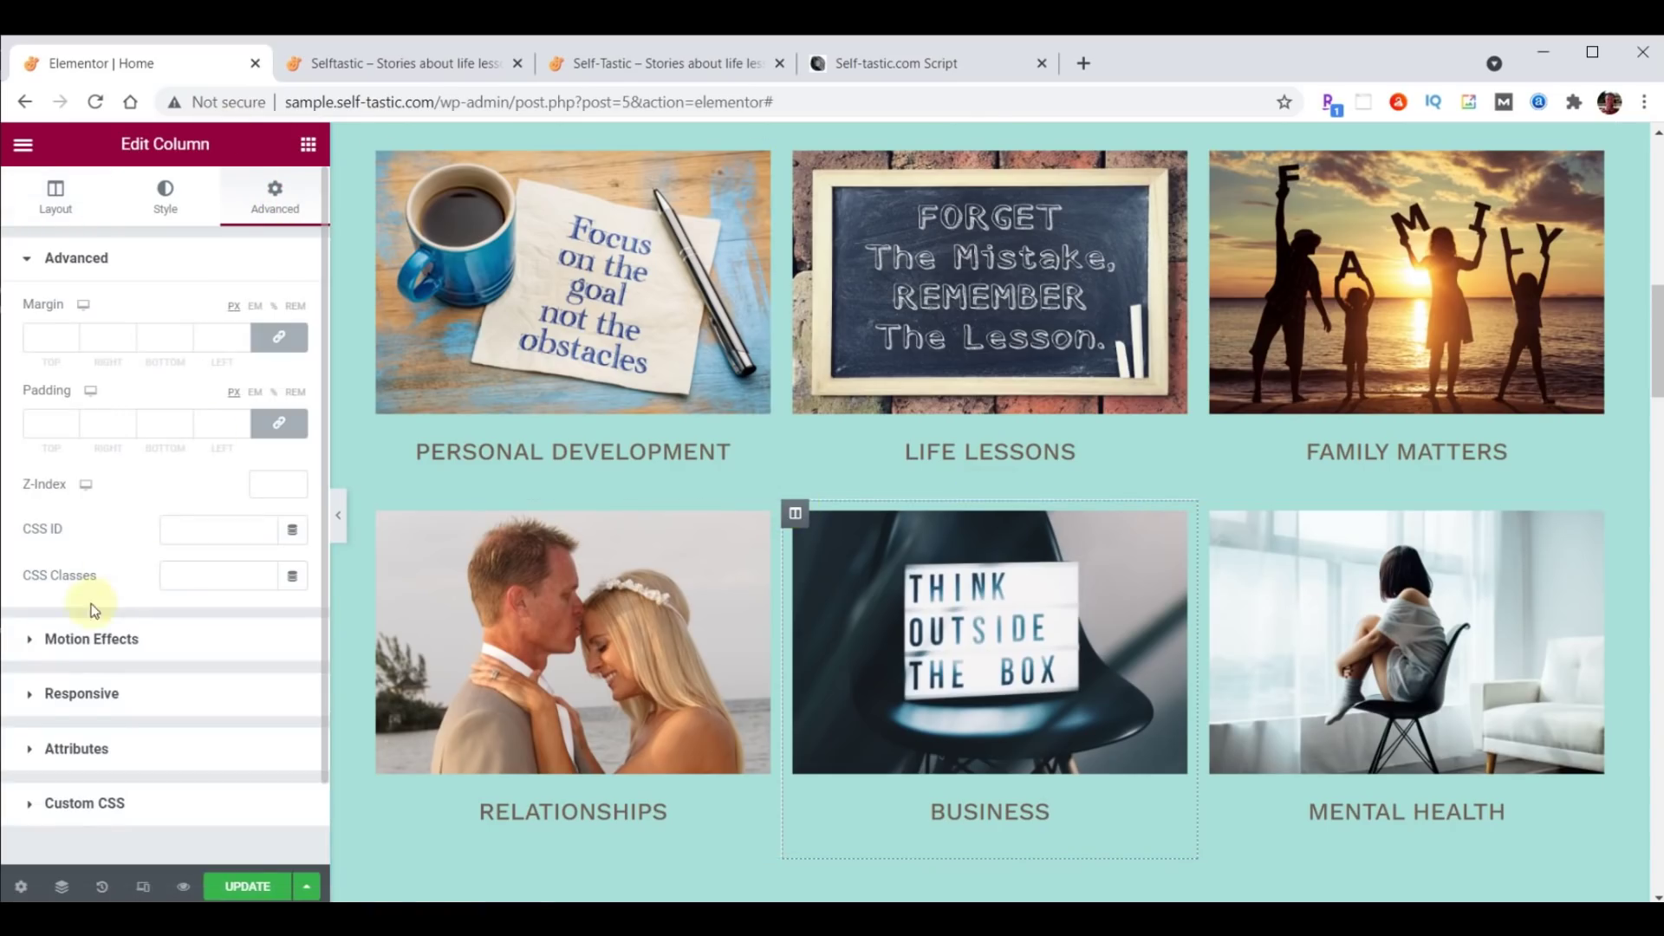
text(1)
click(244, 888)
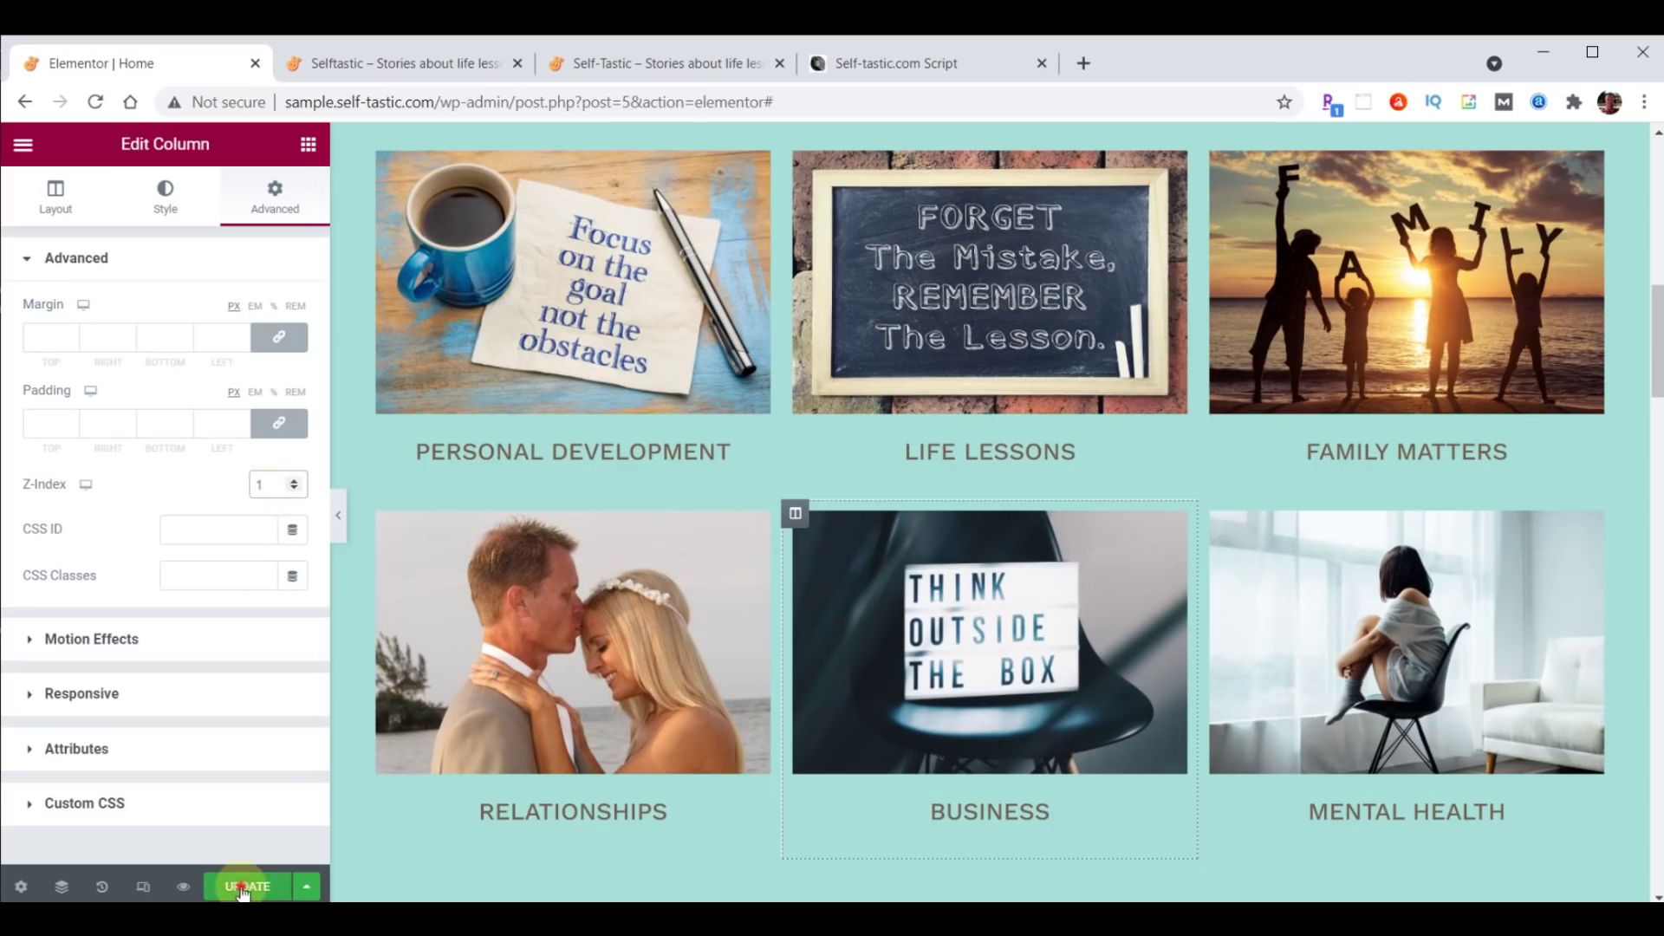
Reload the live site to check the change, then return to the reference Self-Tastic site.
click(409, 70)
click(96, 102)
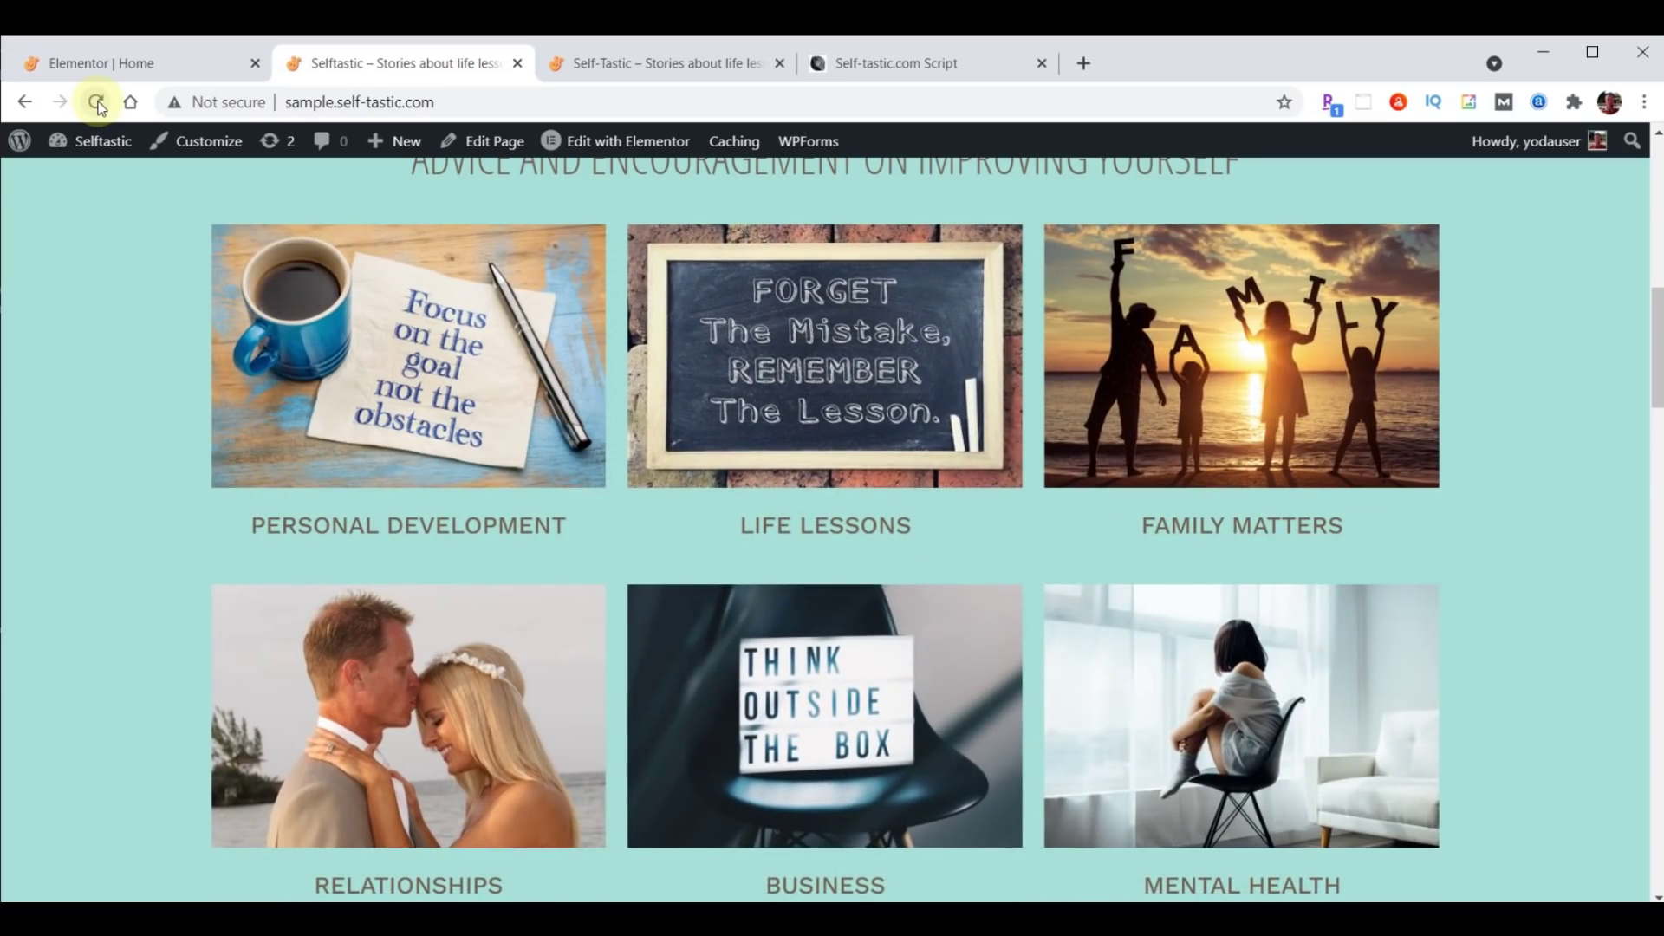
click(664, 67)
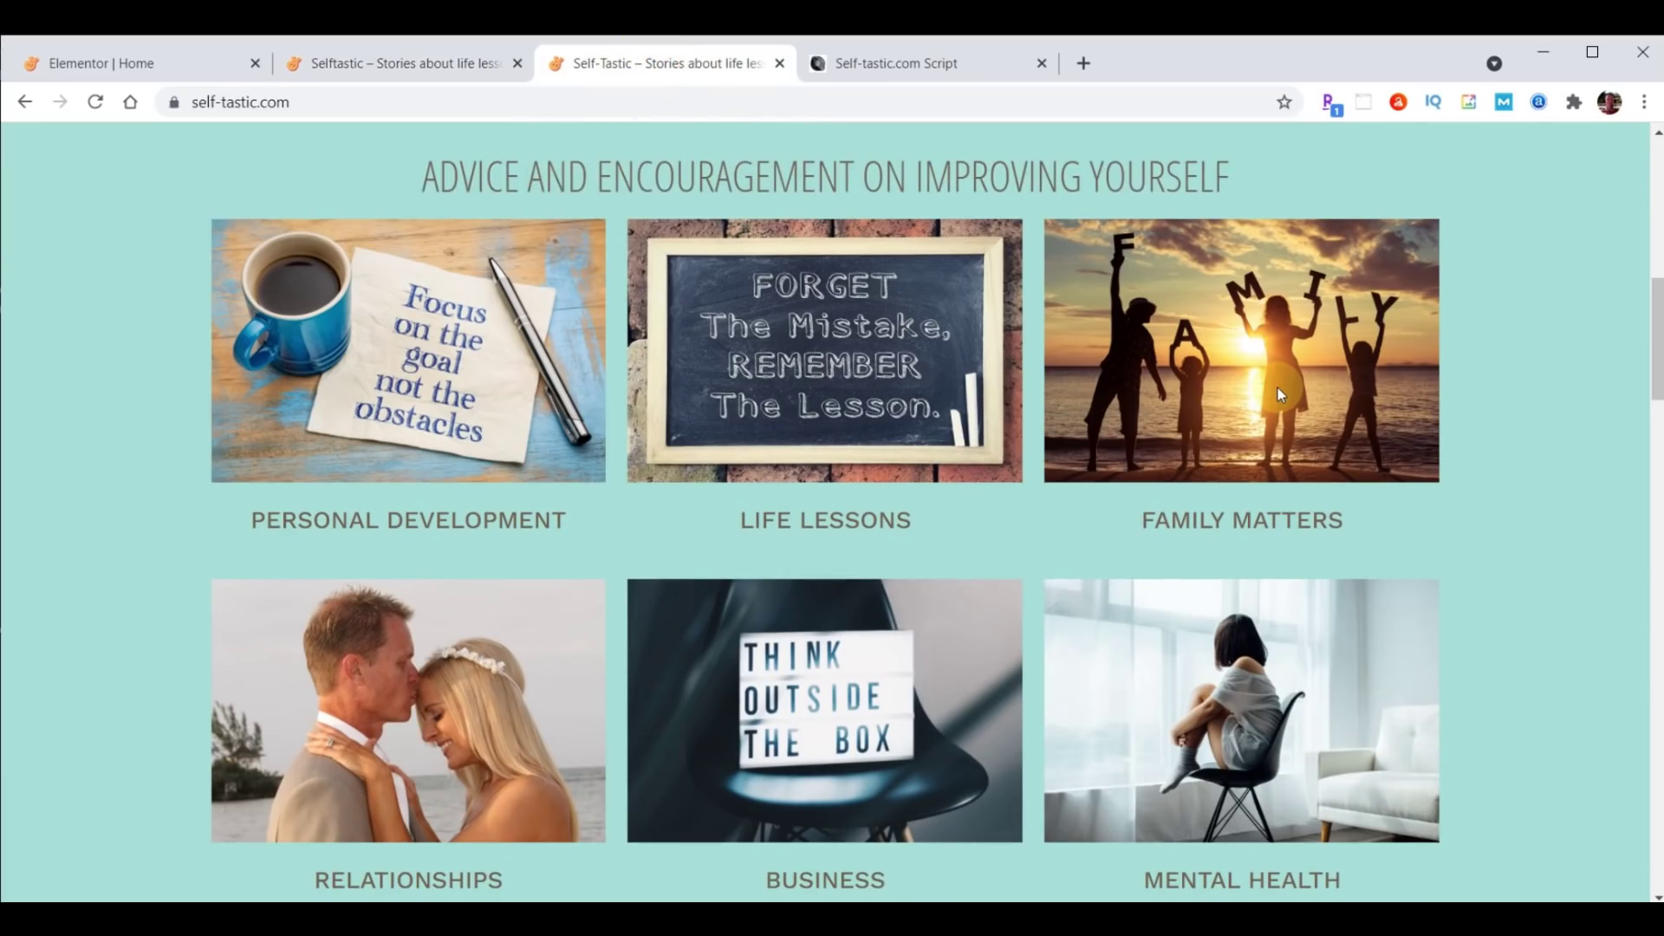
Scroll the reference site down to the BE INSPIRED section.
scroll(1032, 299, down, 6)
scroll(1028, 314, down, 3)
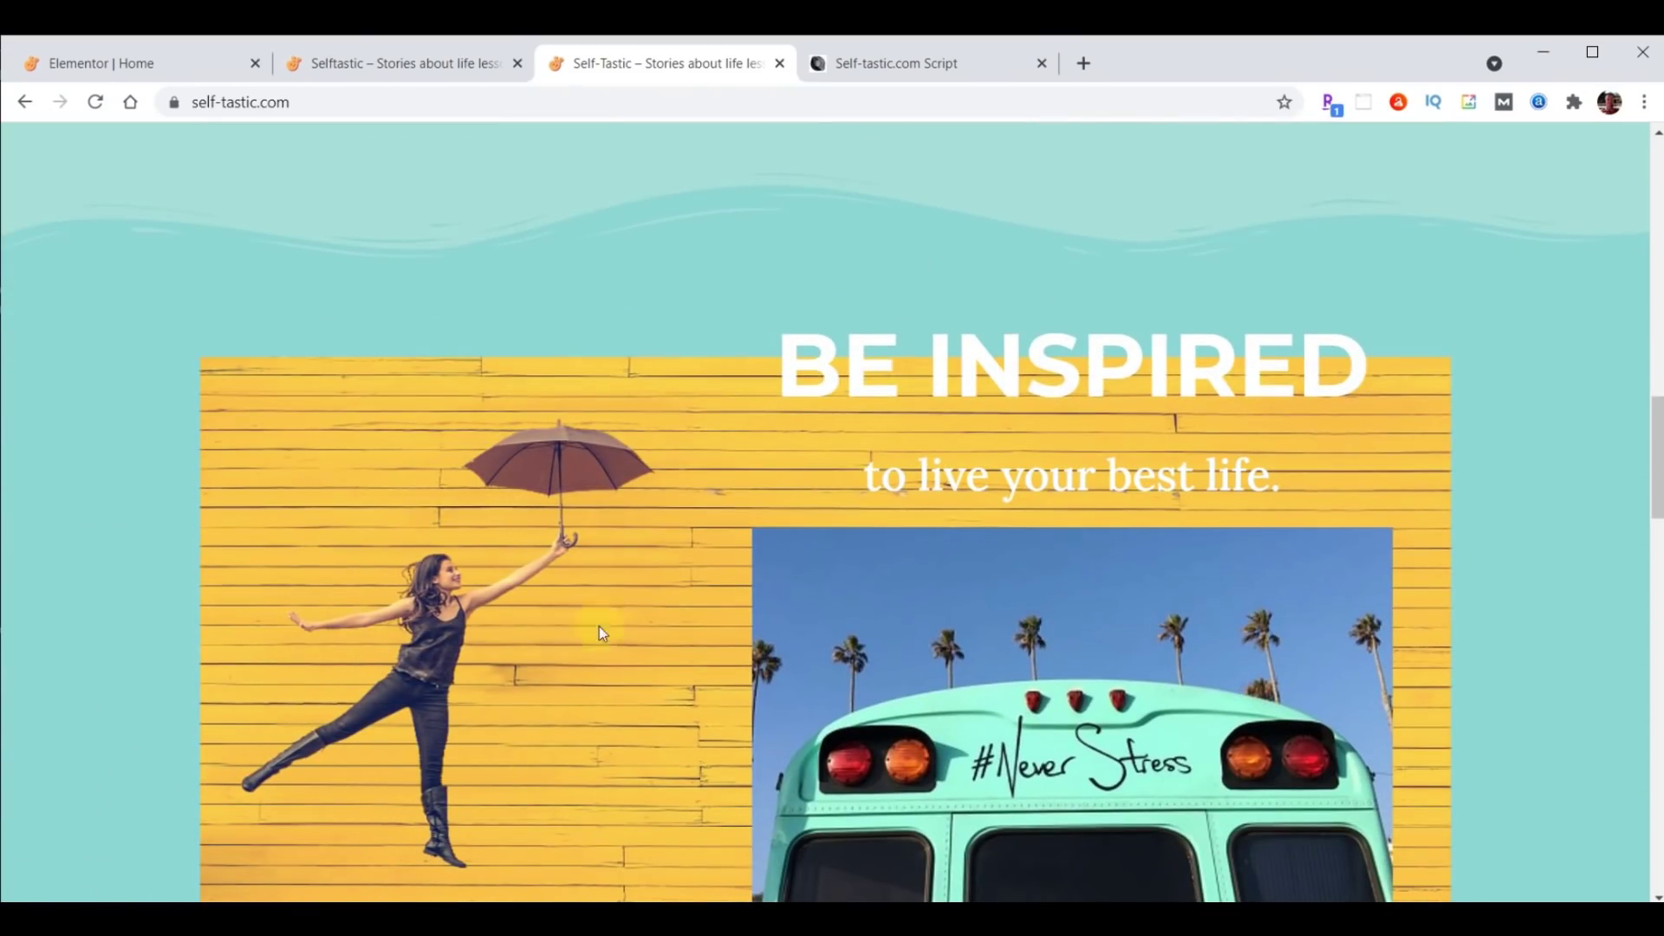
scroll(677, 583, down, 1)
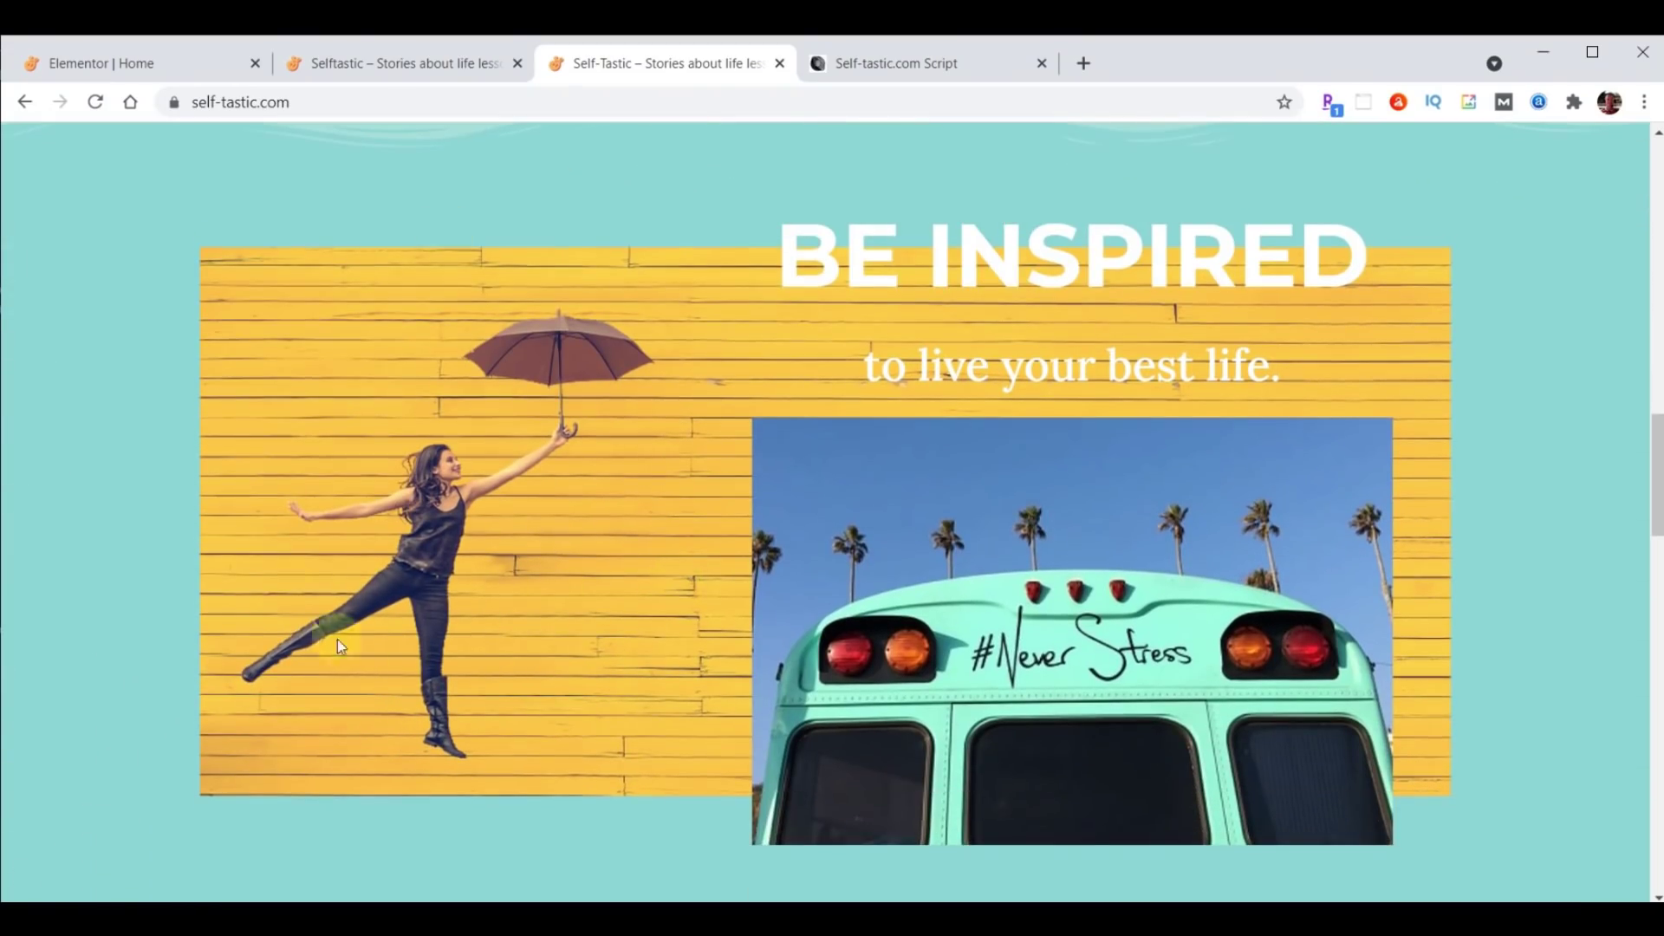
scroll(258, 327, down, 1)
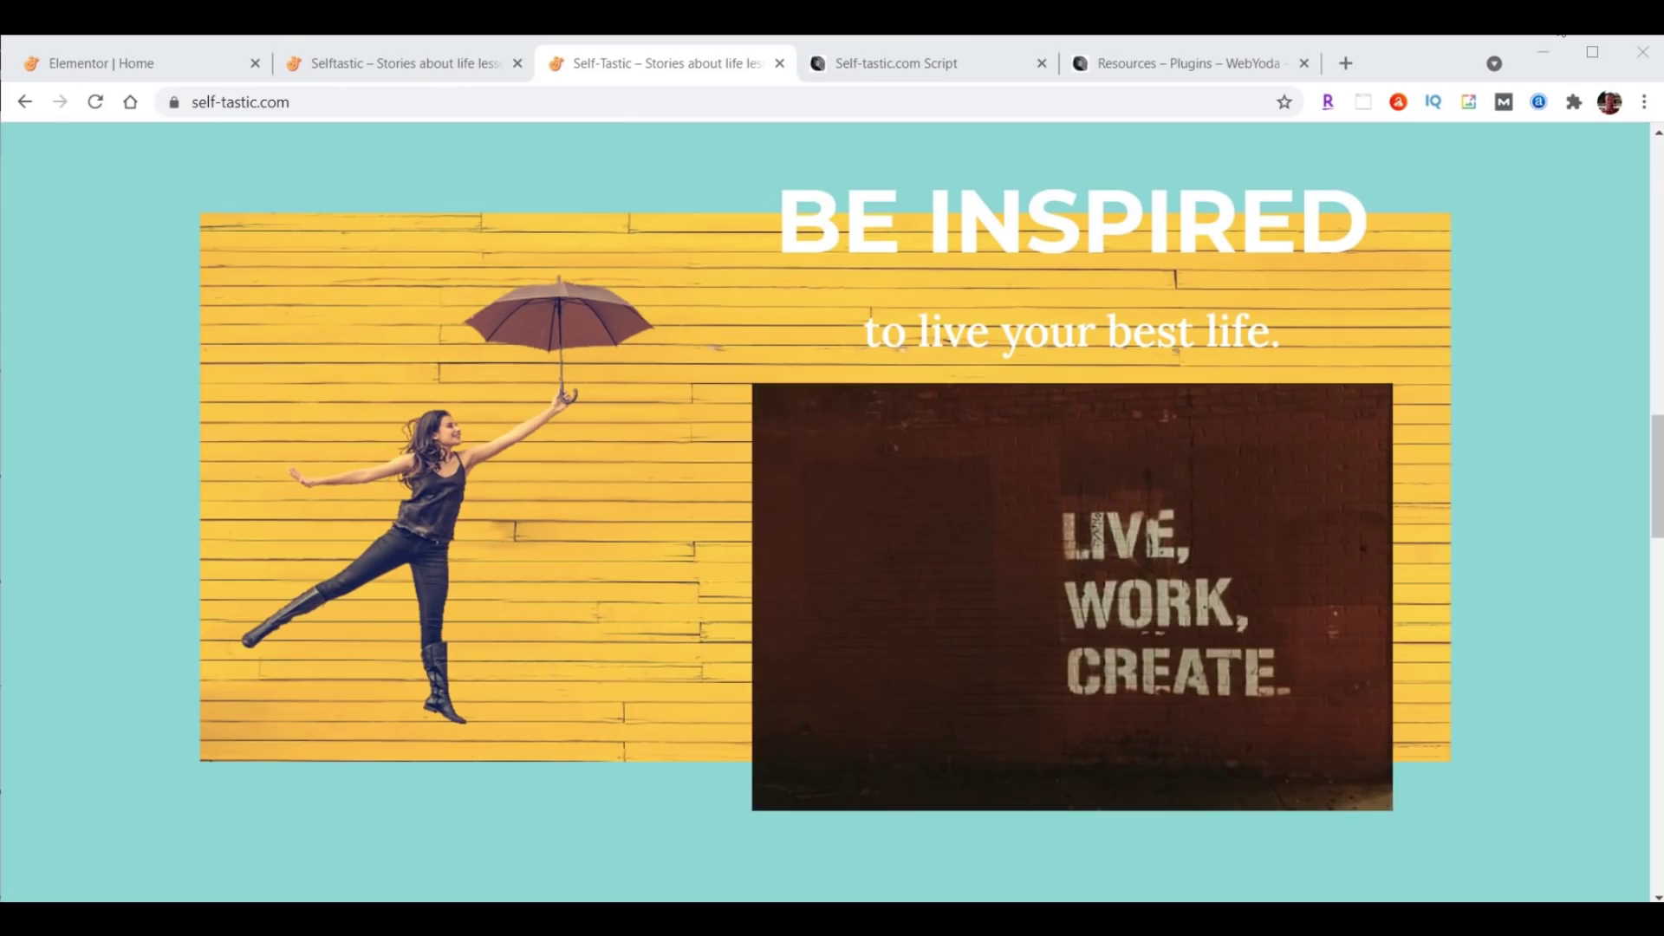
Open the Unsplash.com link from the Self-tastic.com Script document in a new tab.
click(886, 67)
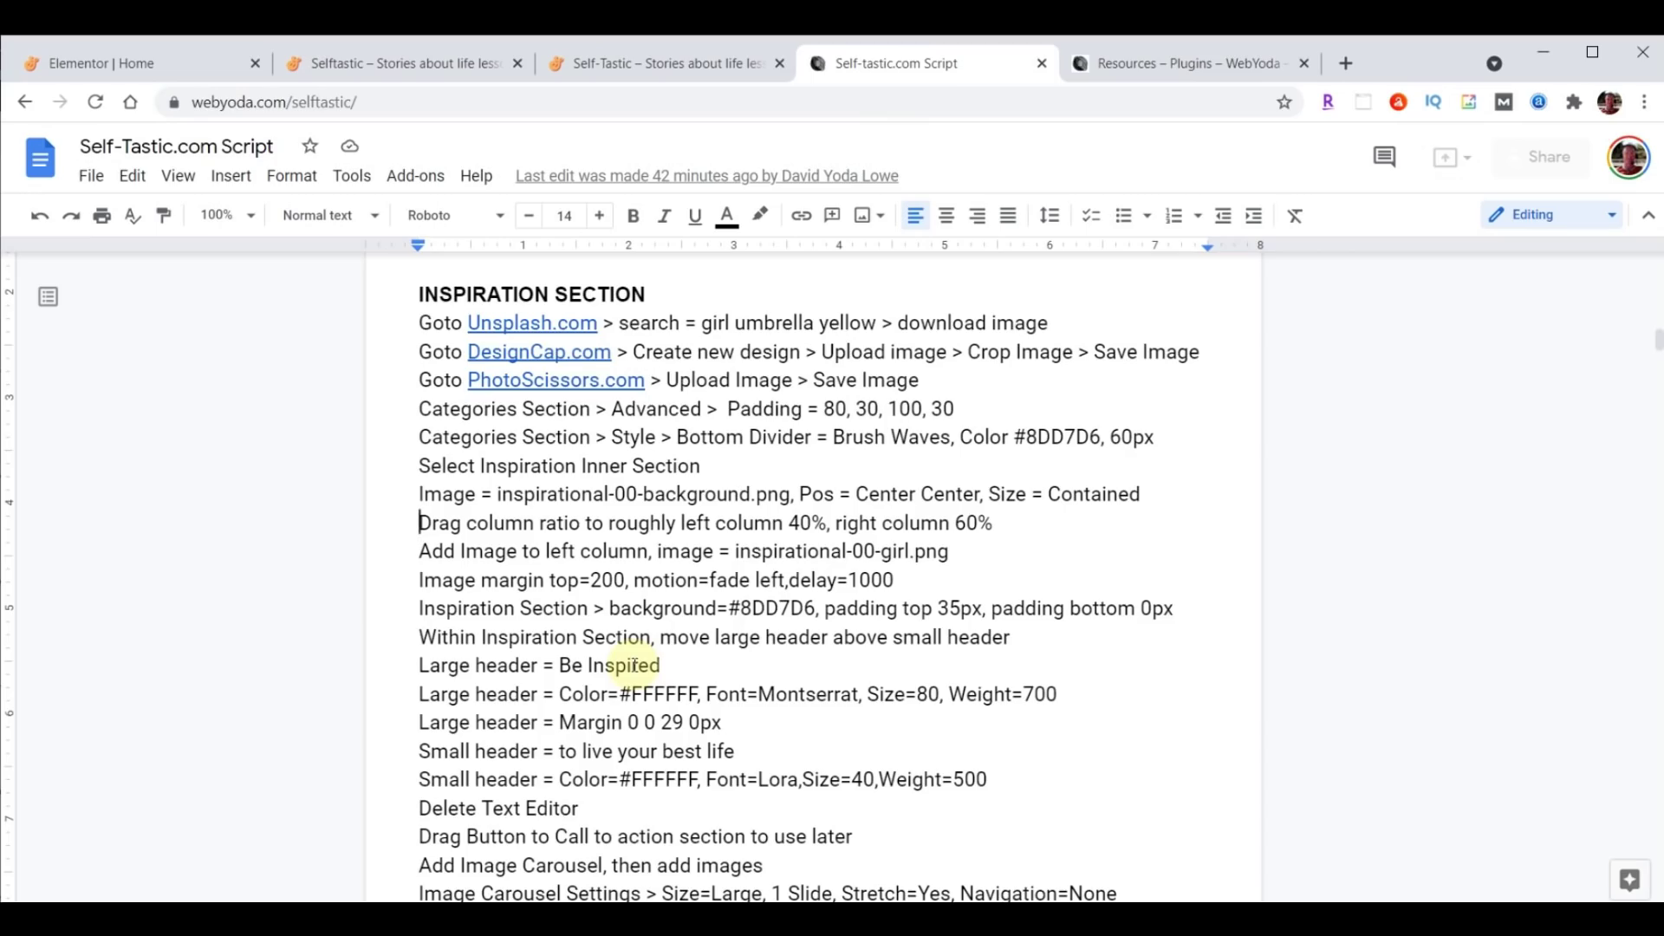
click(520, 322)
click(587, 356)
Search Unsplash for 'girl umbrella yellow' and download the yellow-wall umbrella photo.
click(795, 590)
text(girl umbrella yellow)
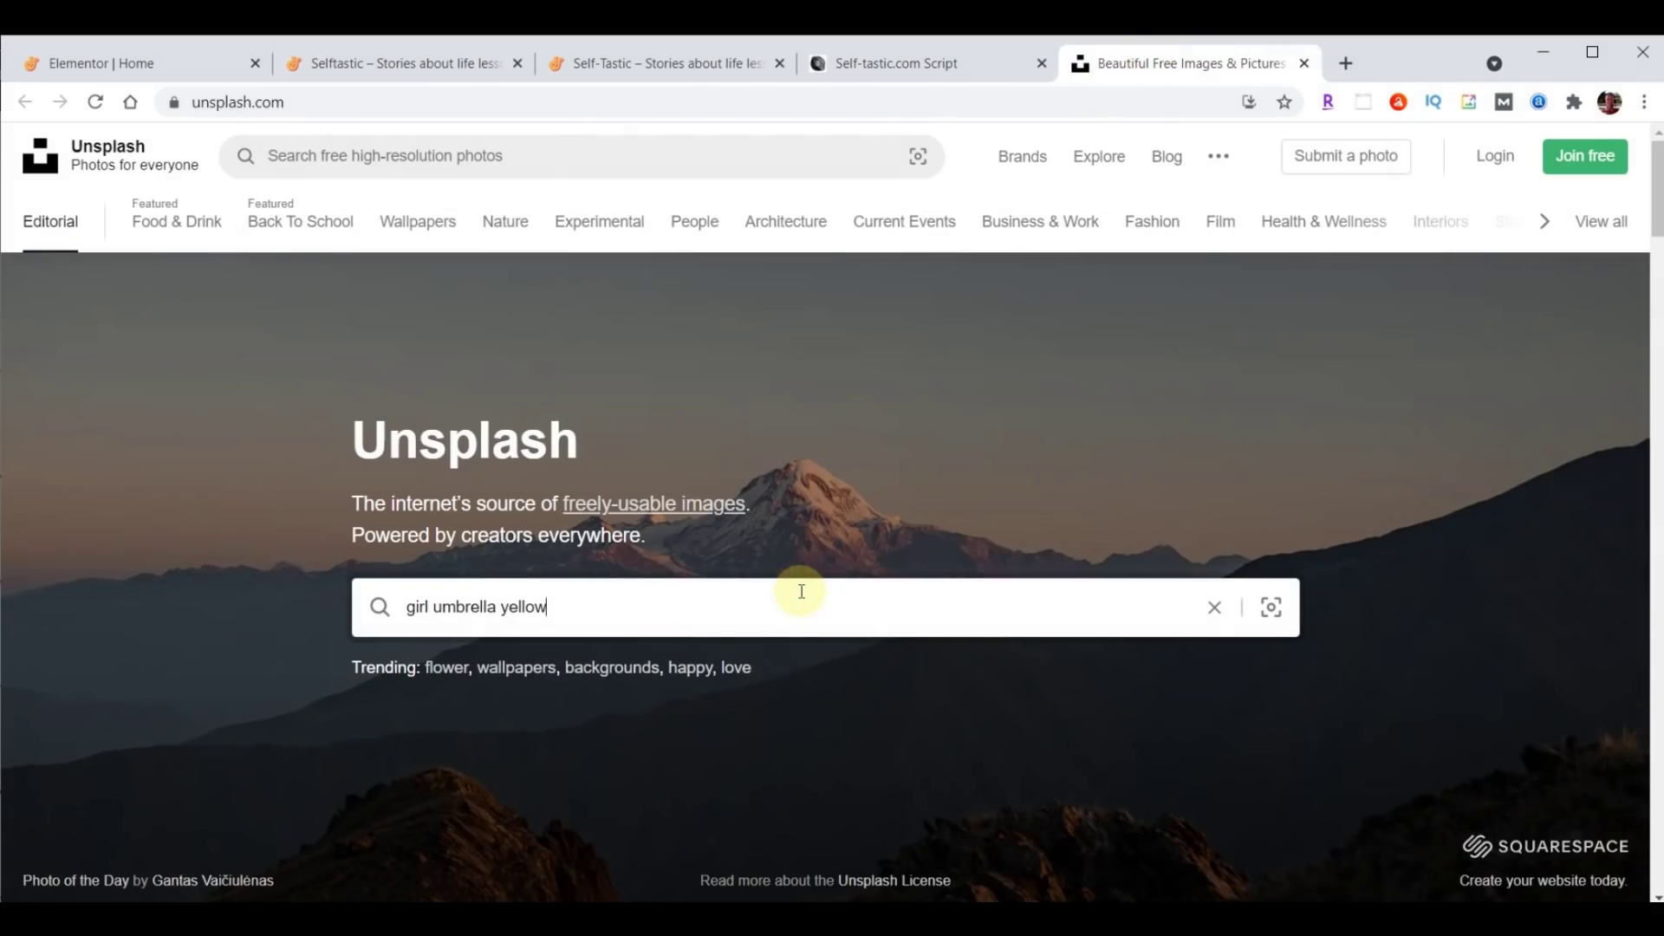
key(Return)
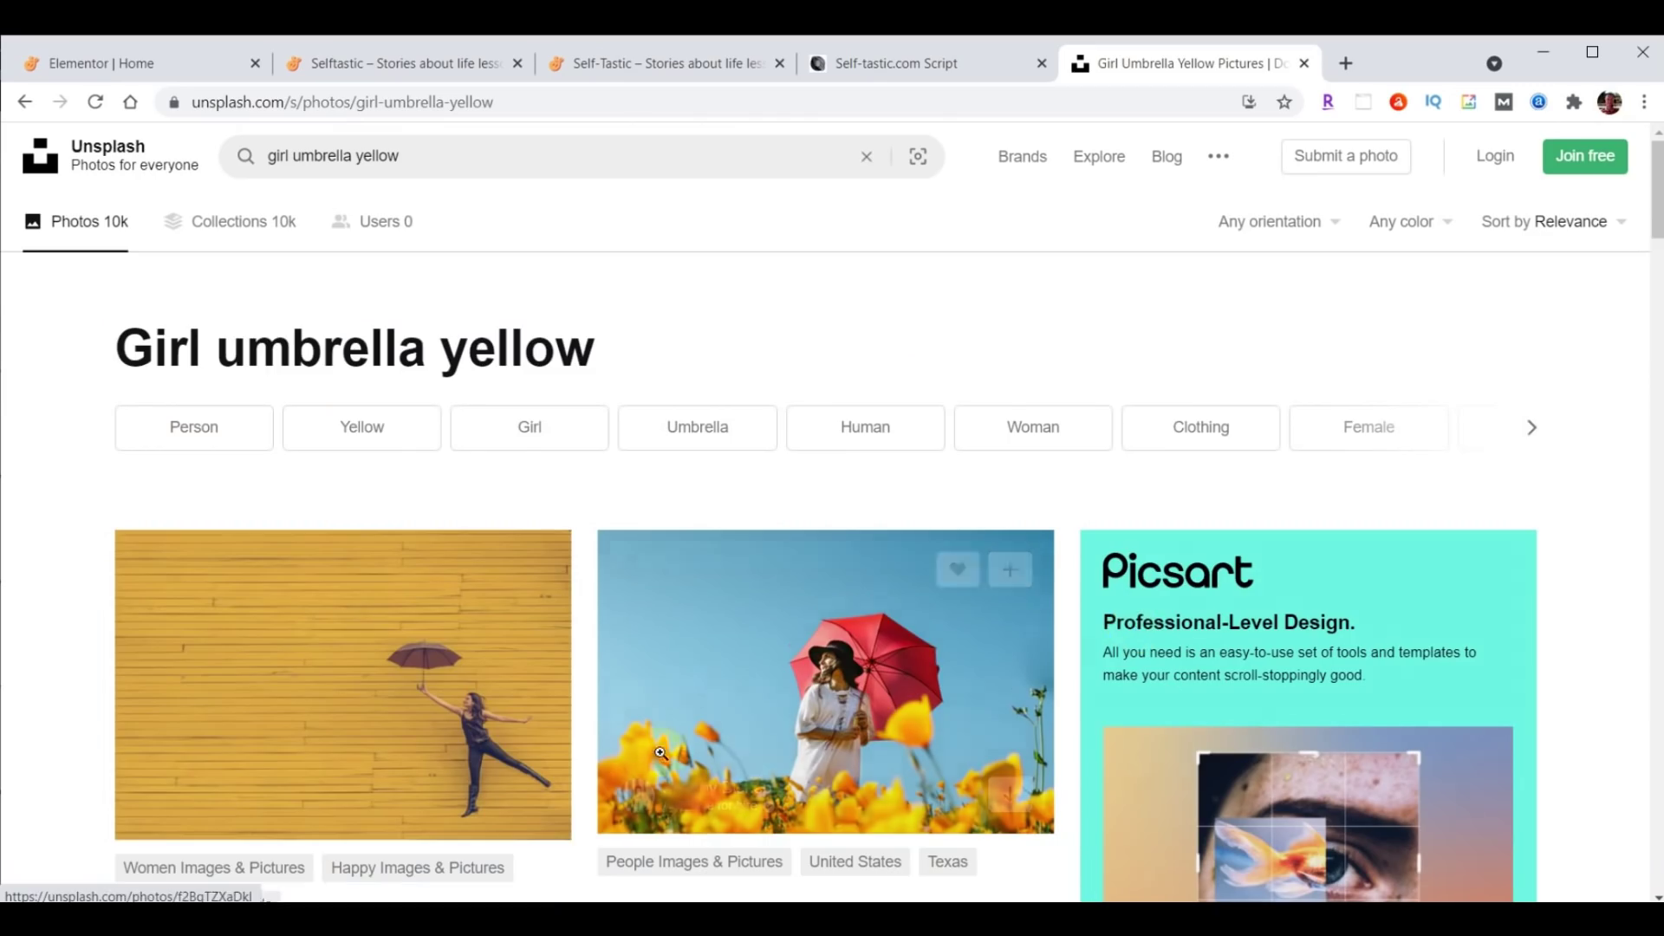
scroll(660, 753, down, 3)
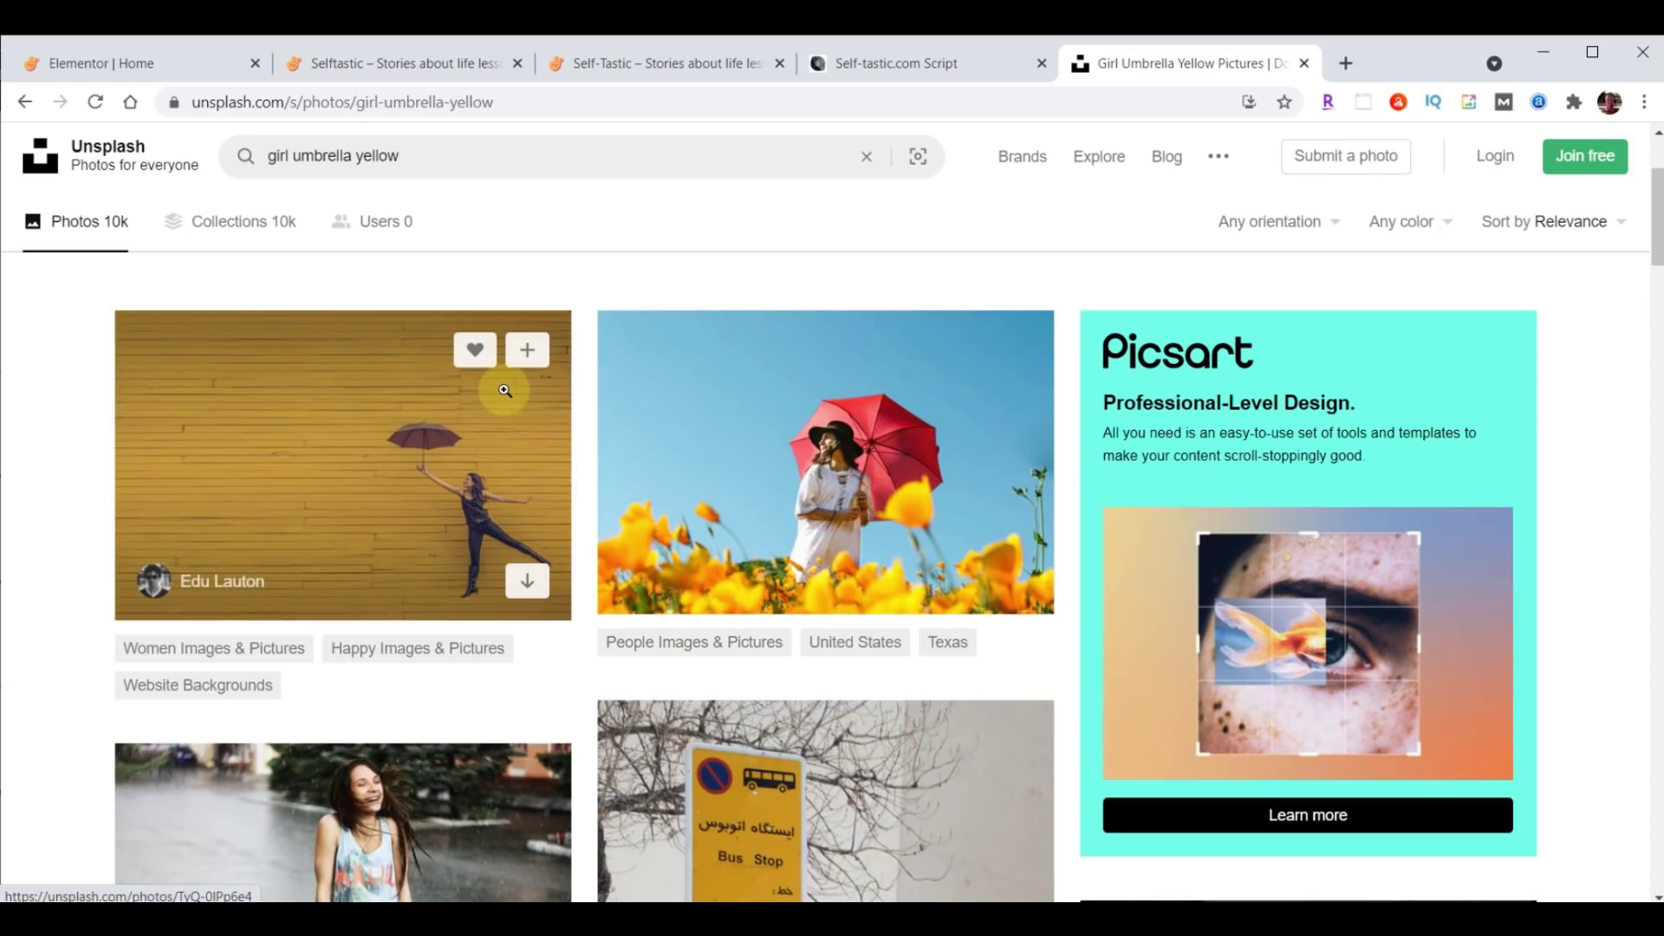
click(528, 586)
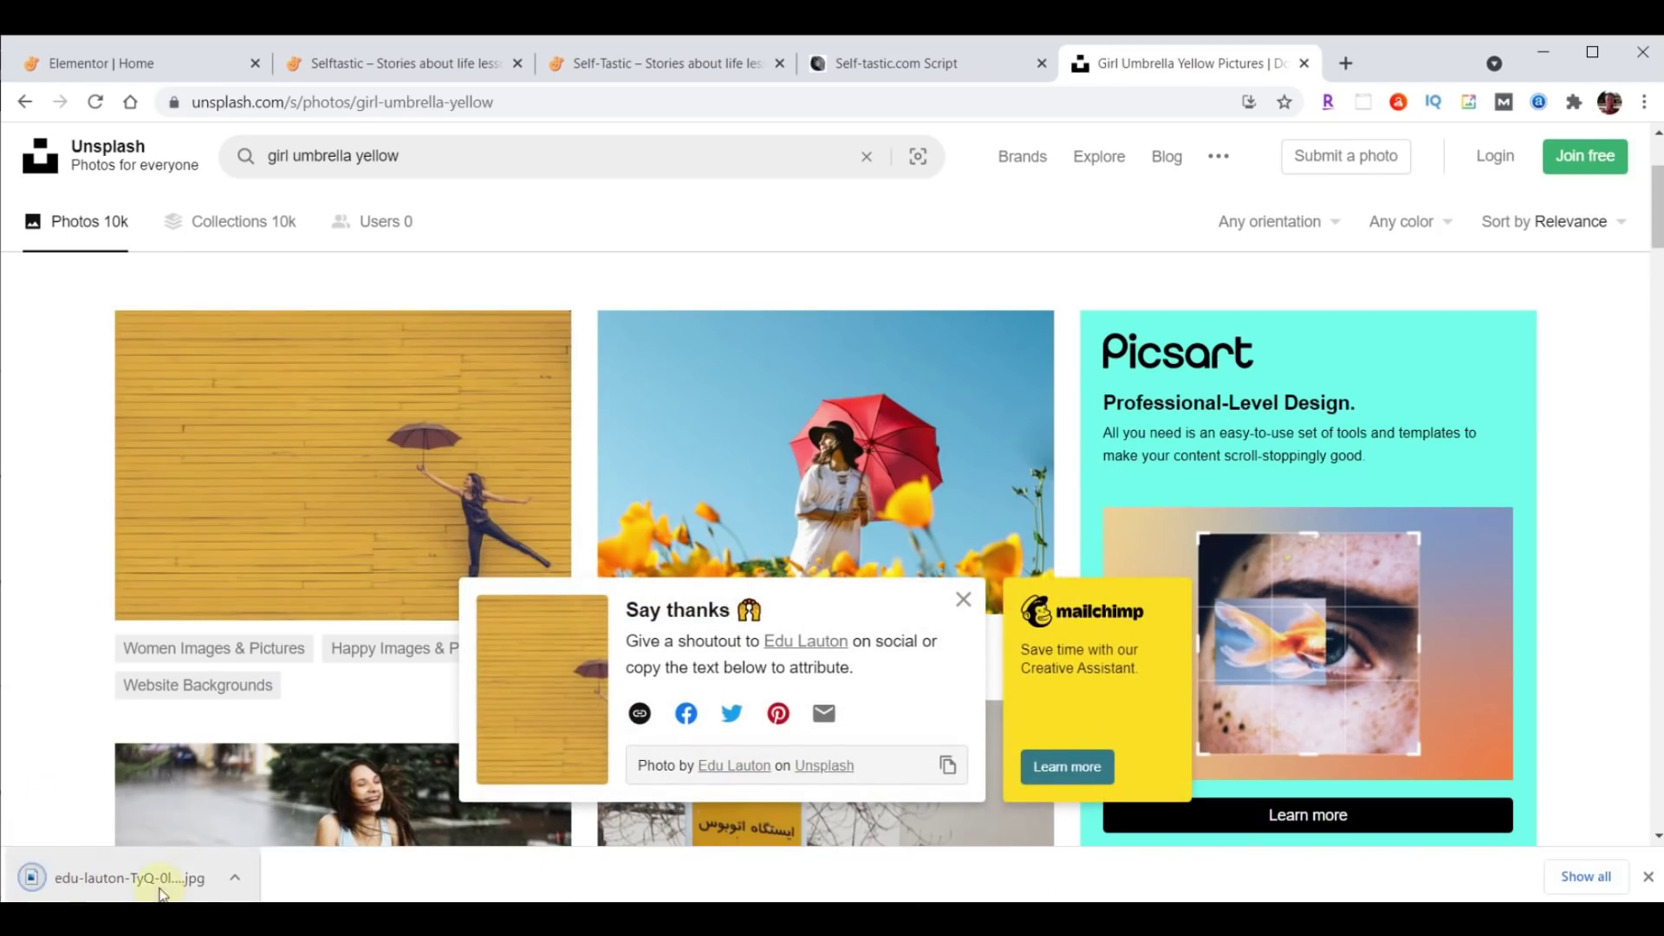
Check the photo in the Downloads folder, then close the Unsplash tab.
click(1648, 877)
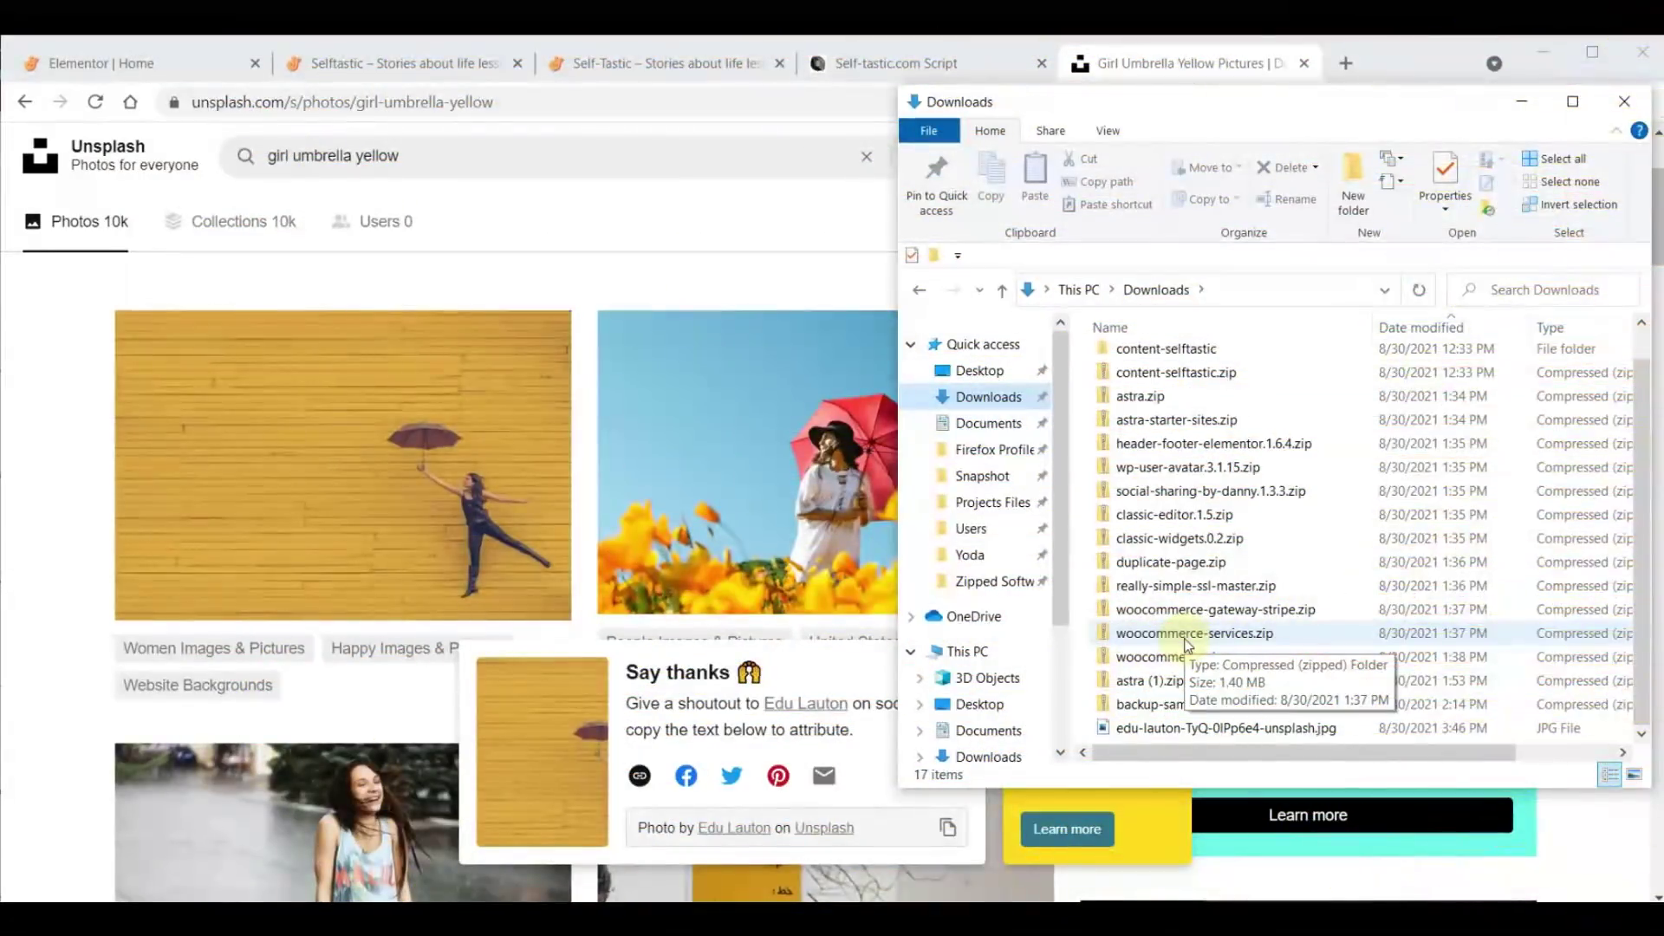
click(1187, 68)
click(1303, 64)
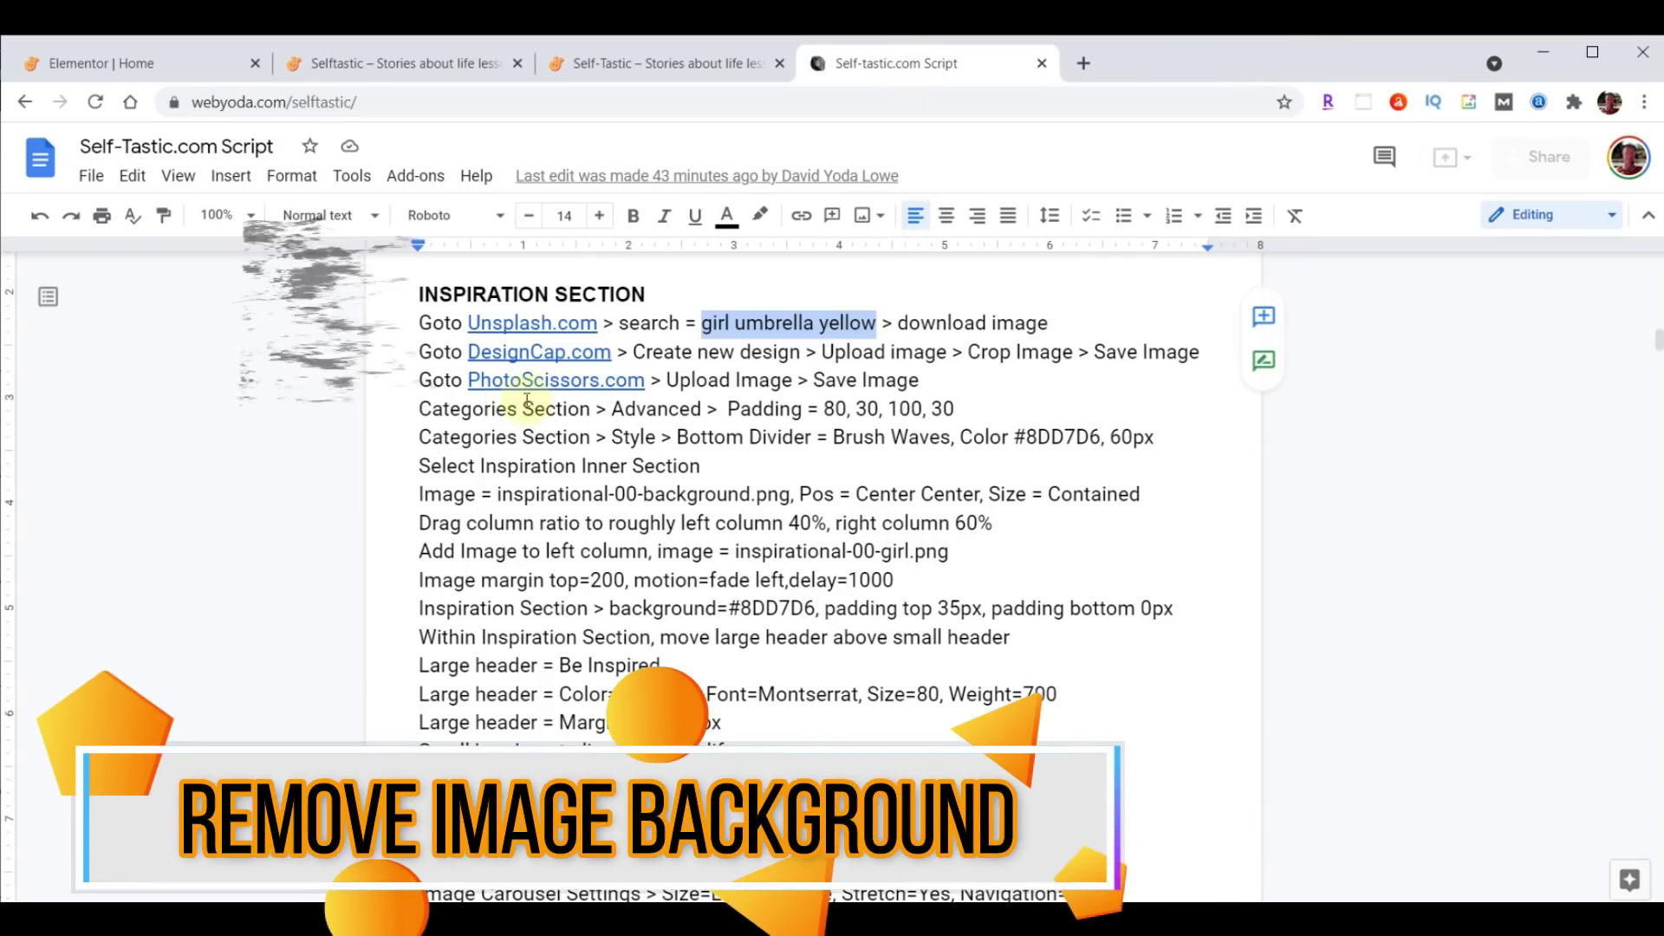
Open PhotoScissors in a new tab and upload the downloaded Unsplash JPG.
click(554, 379)
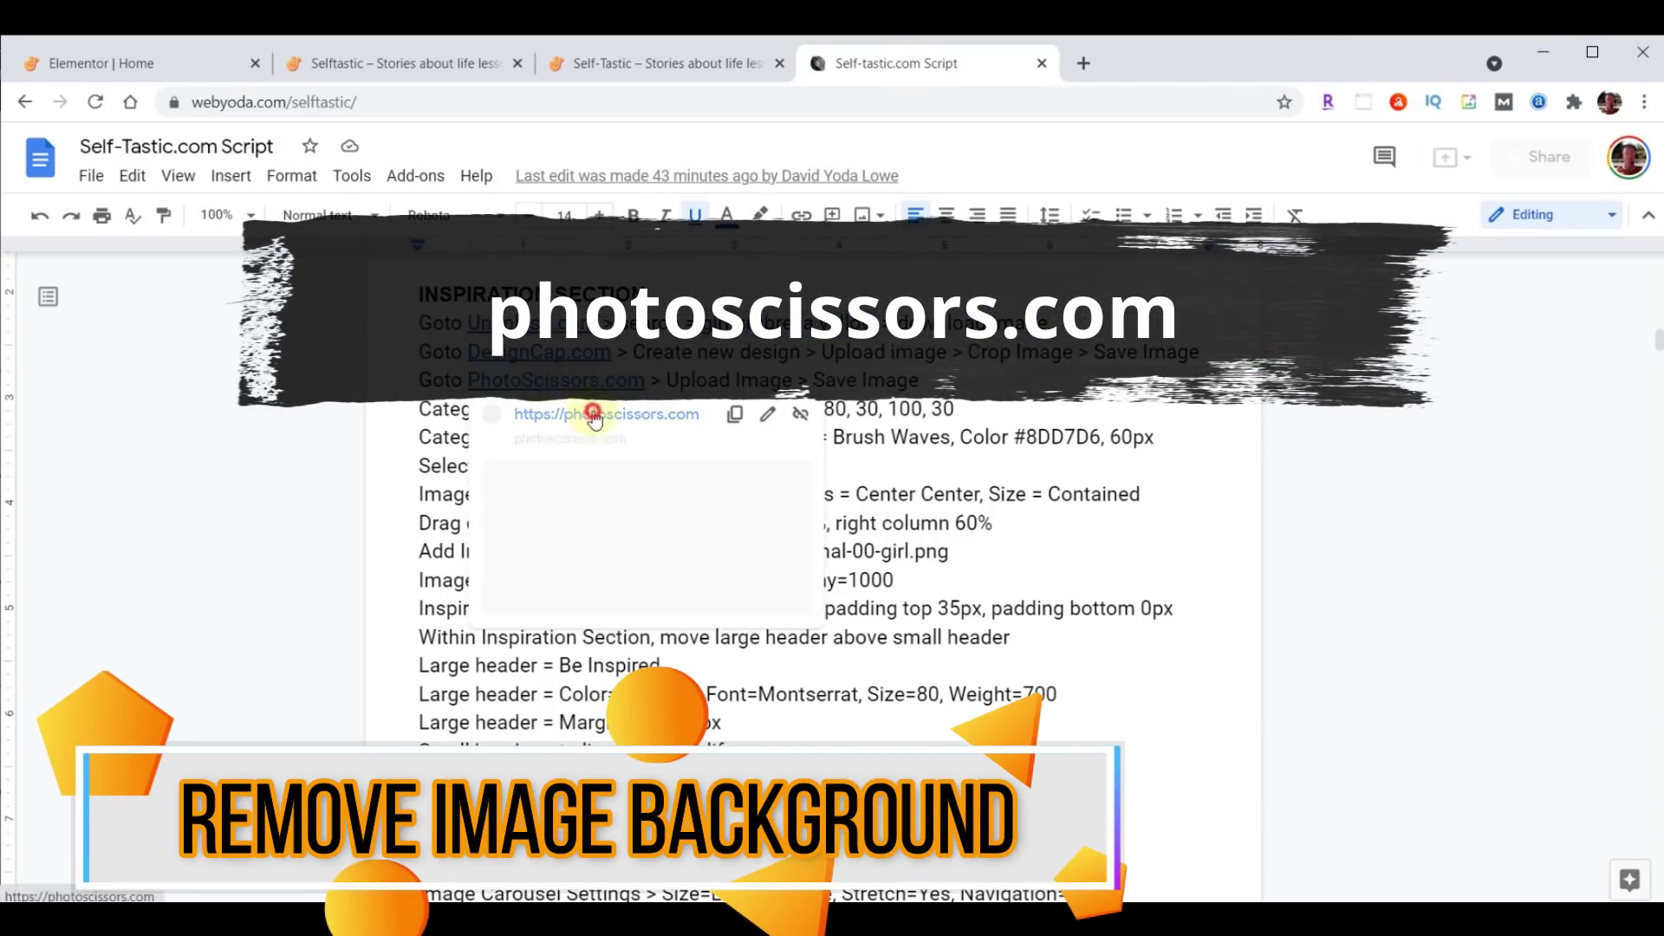
click(594, 416)
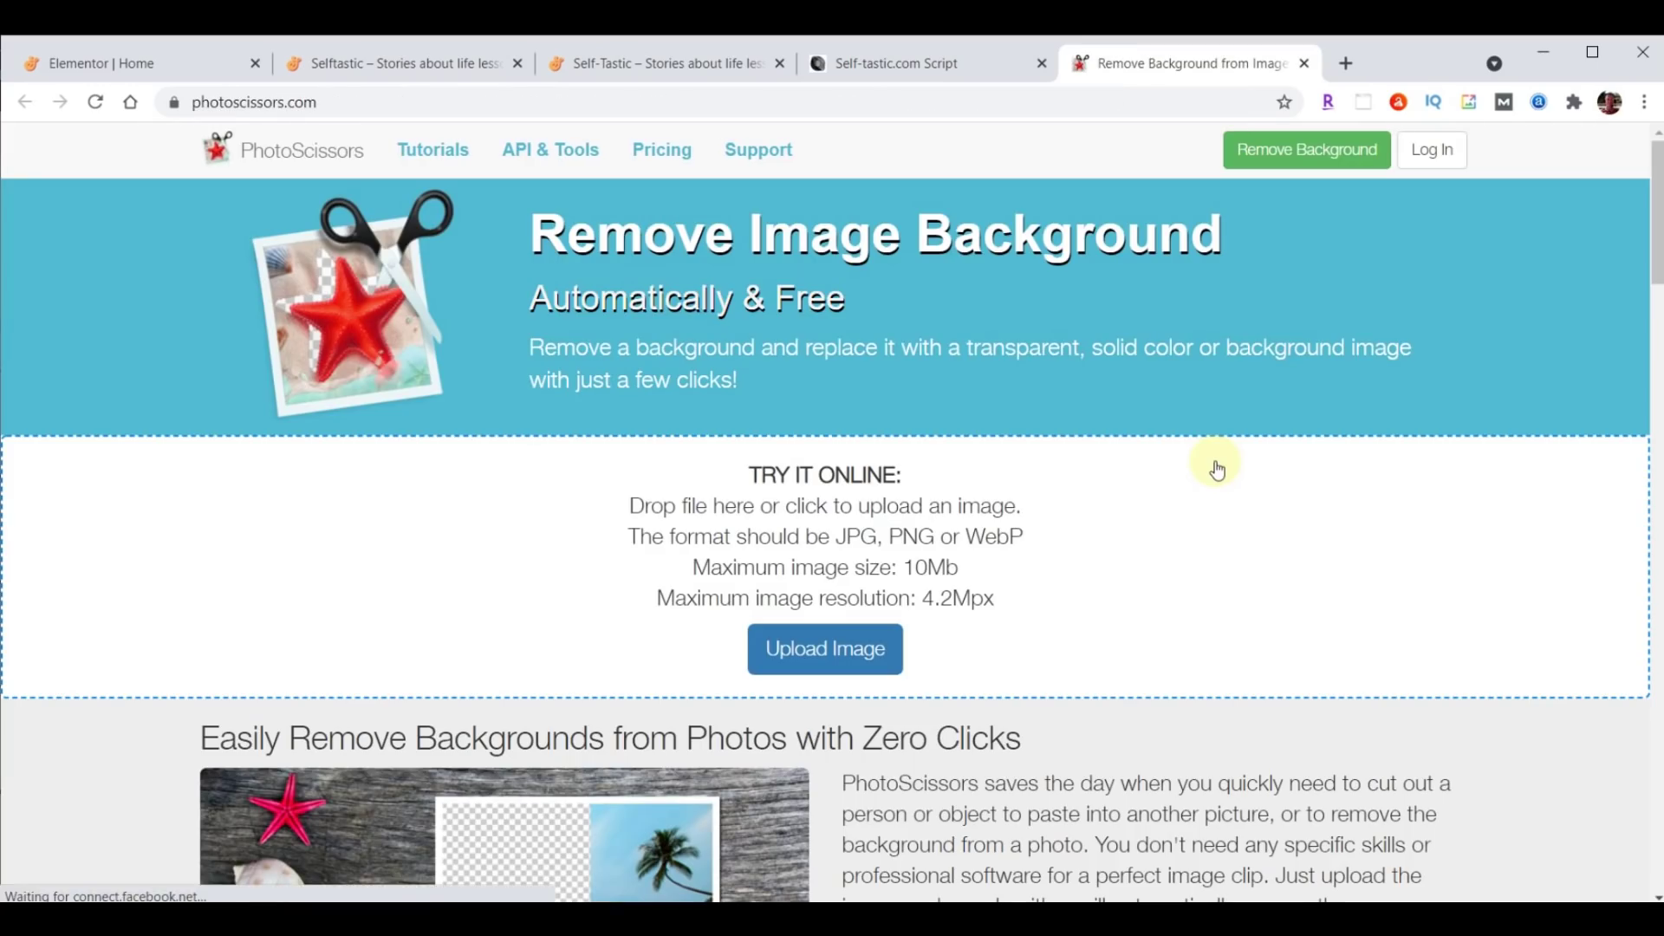
click(819, 654)
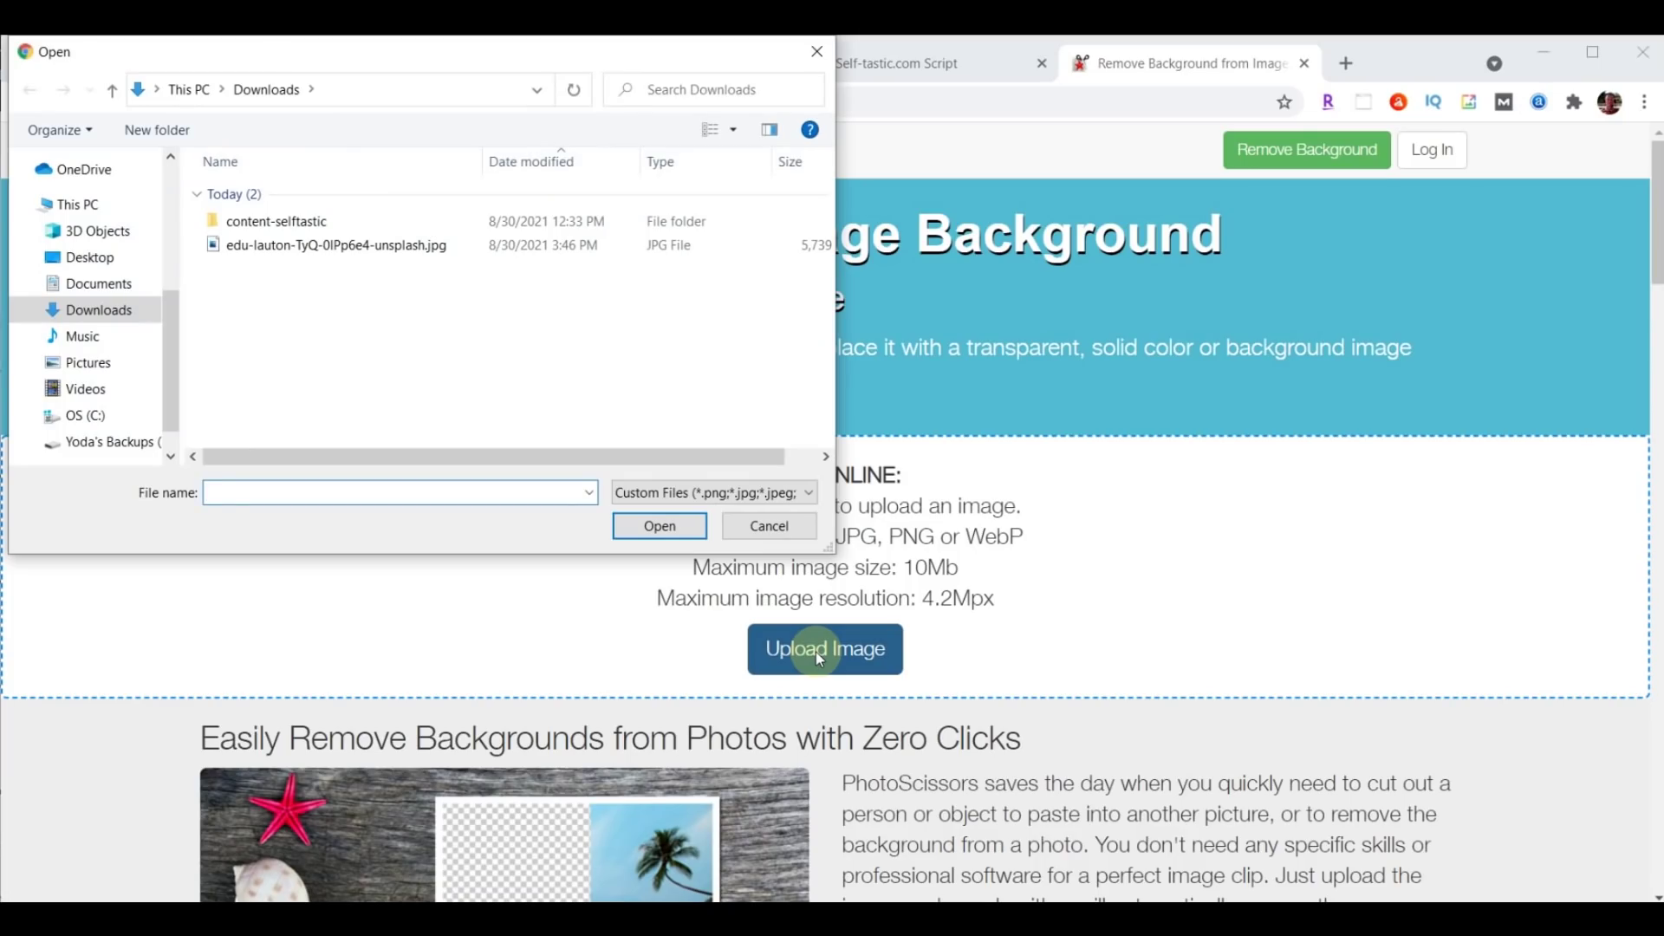
click(282, 250)
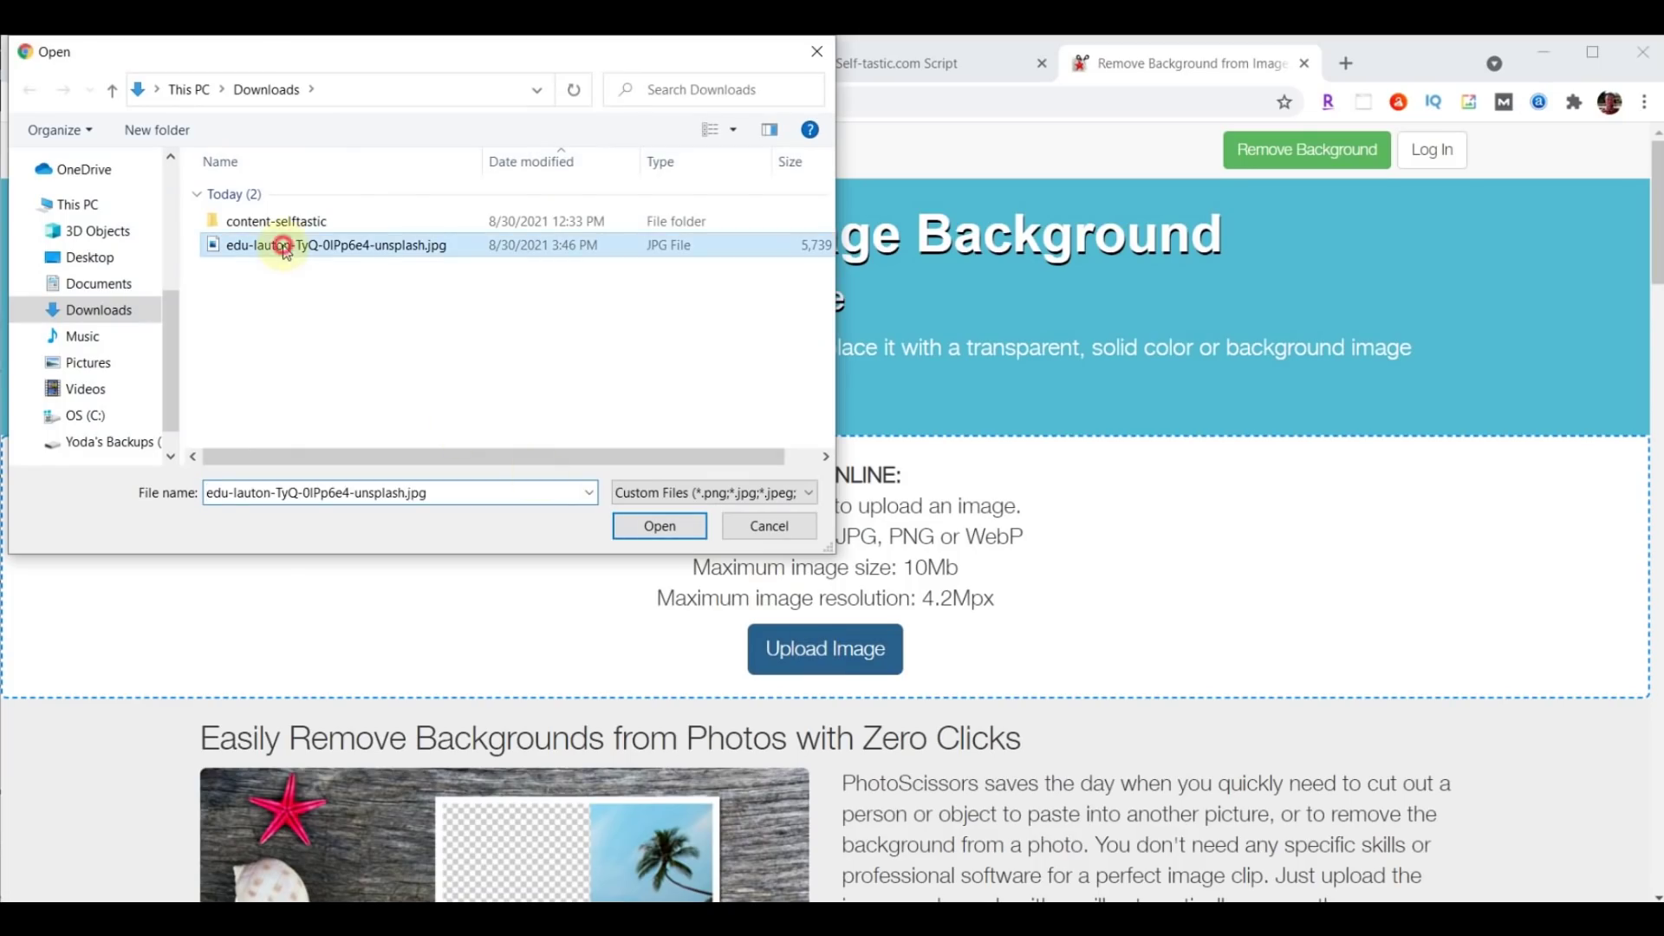
click(660, 525)
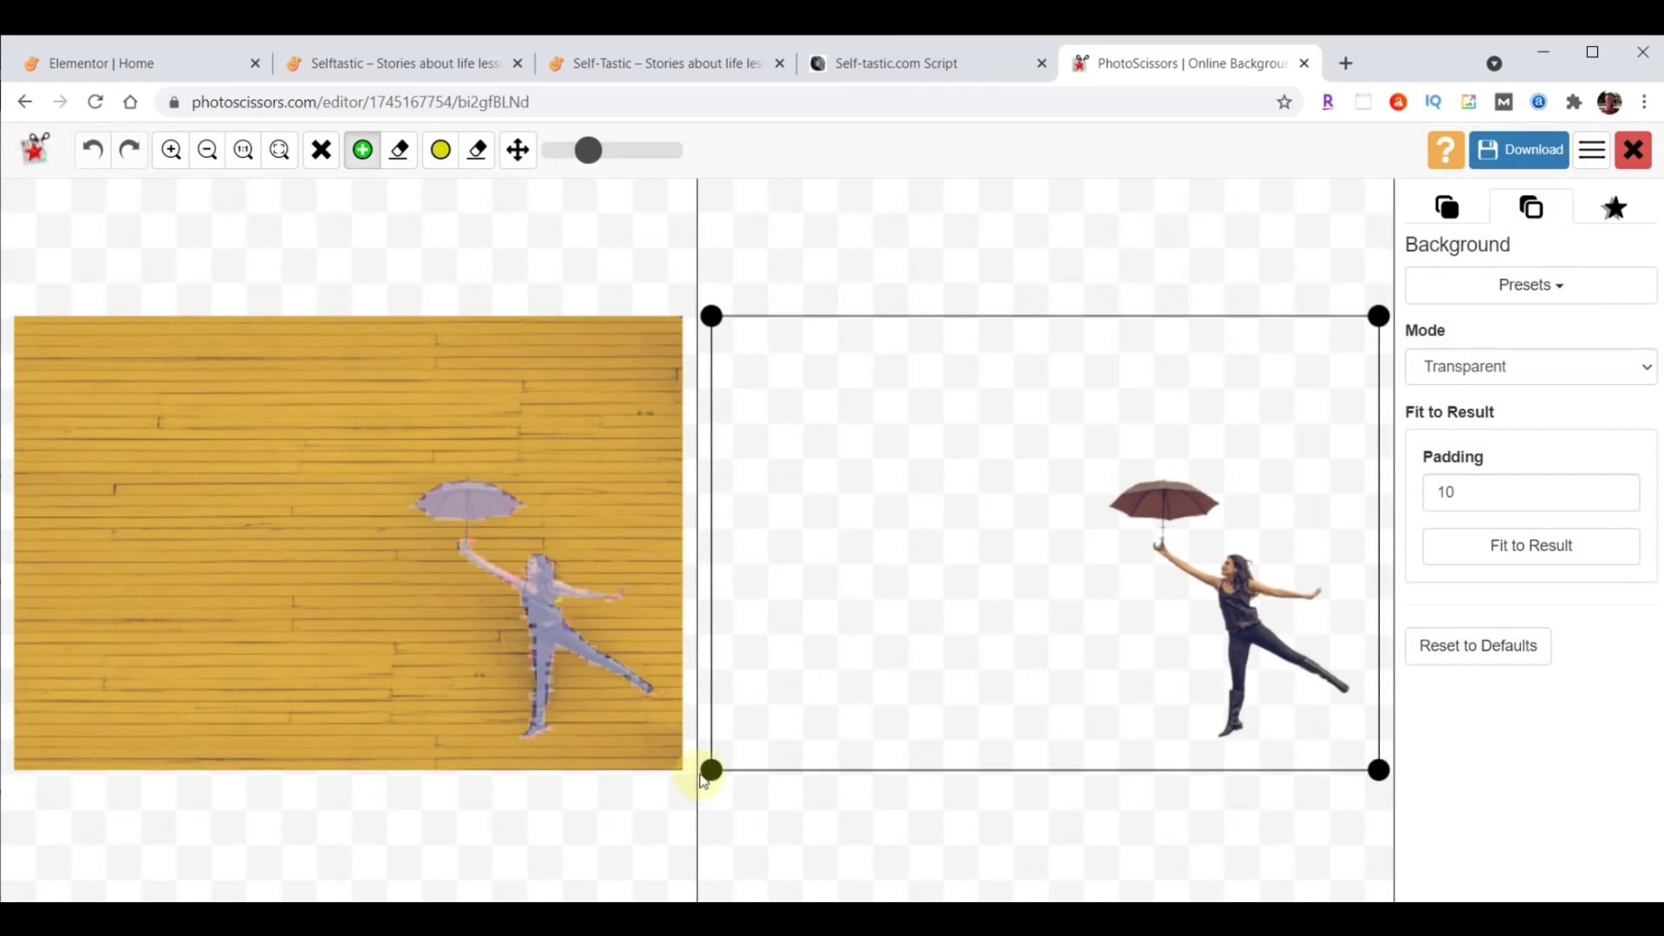
Crop tightly around the umbrella girl and download the result in low resolution.
drag(742, 768, 1079, 747)
drag(1080, 317, 1090, 448)
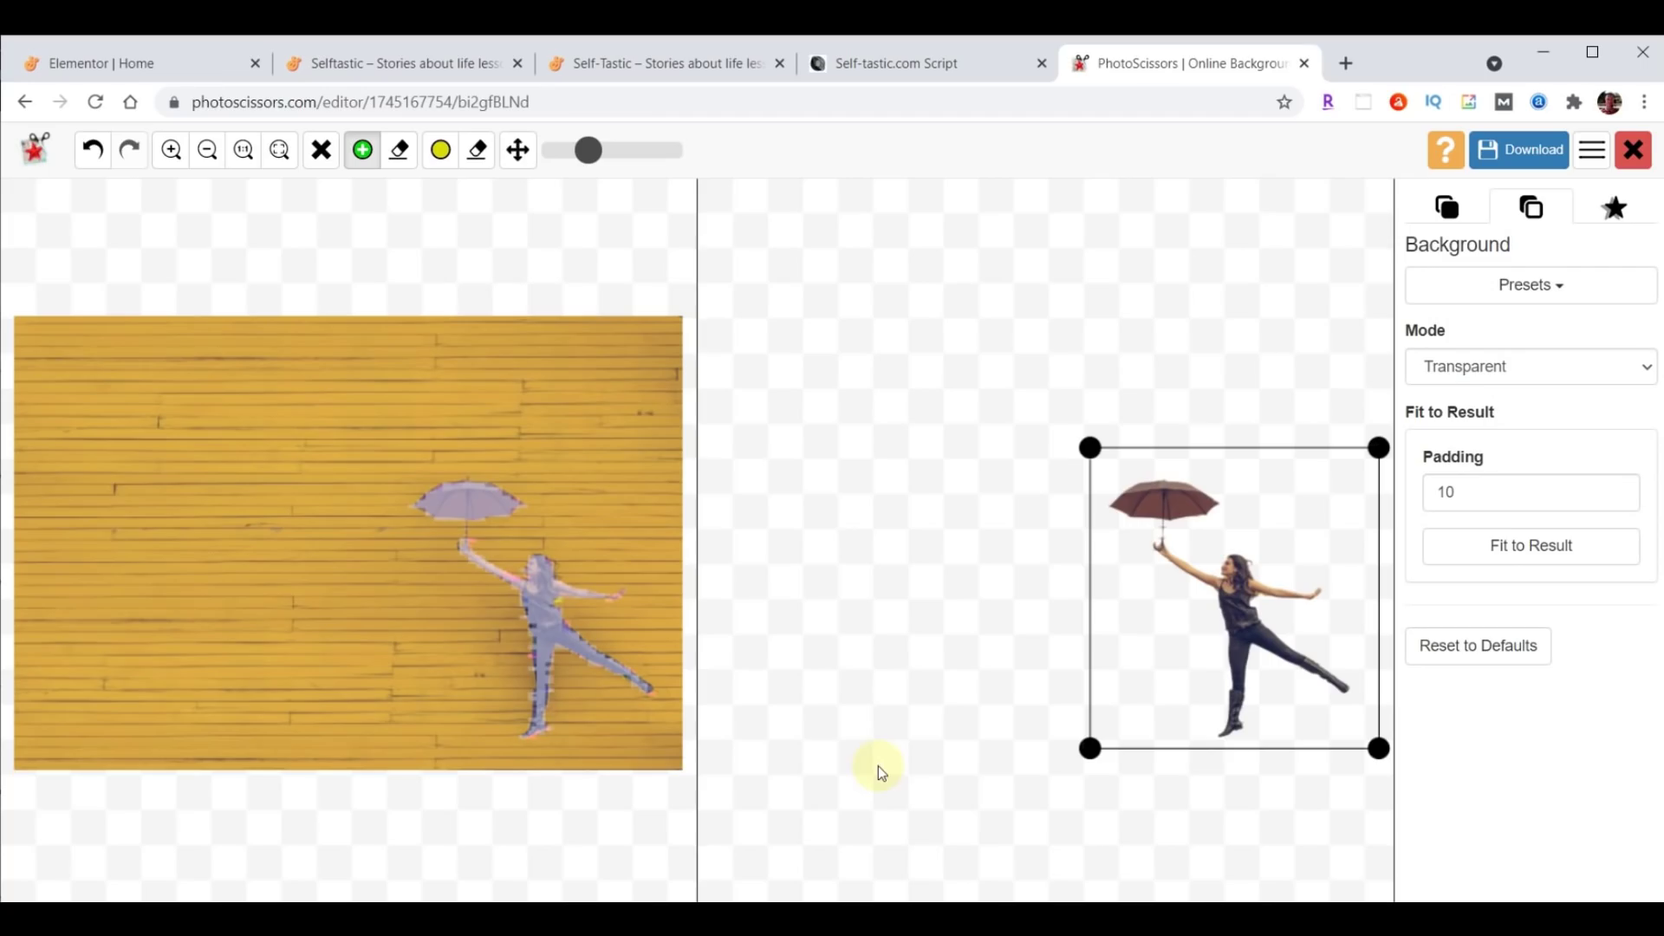
click(1504, 149)
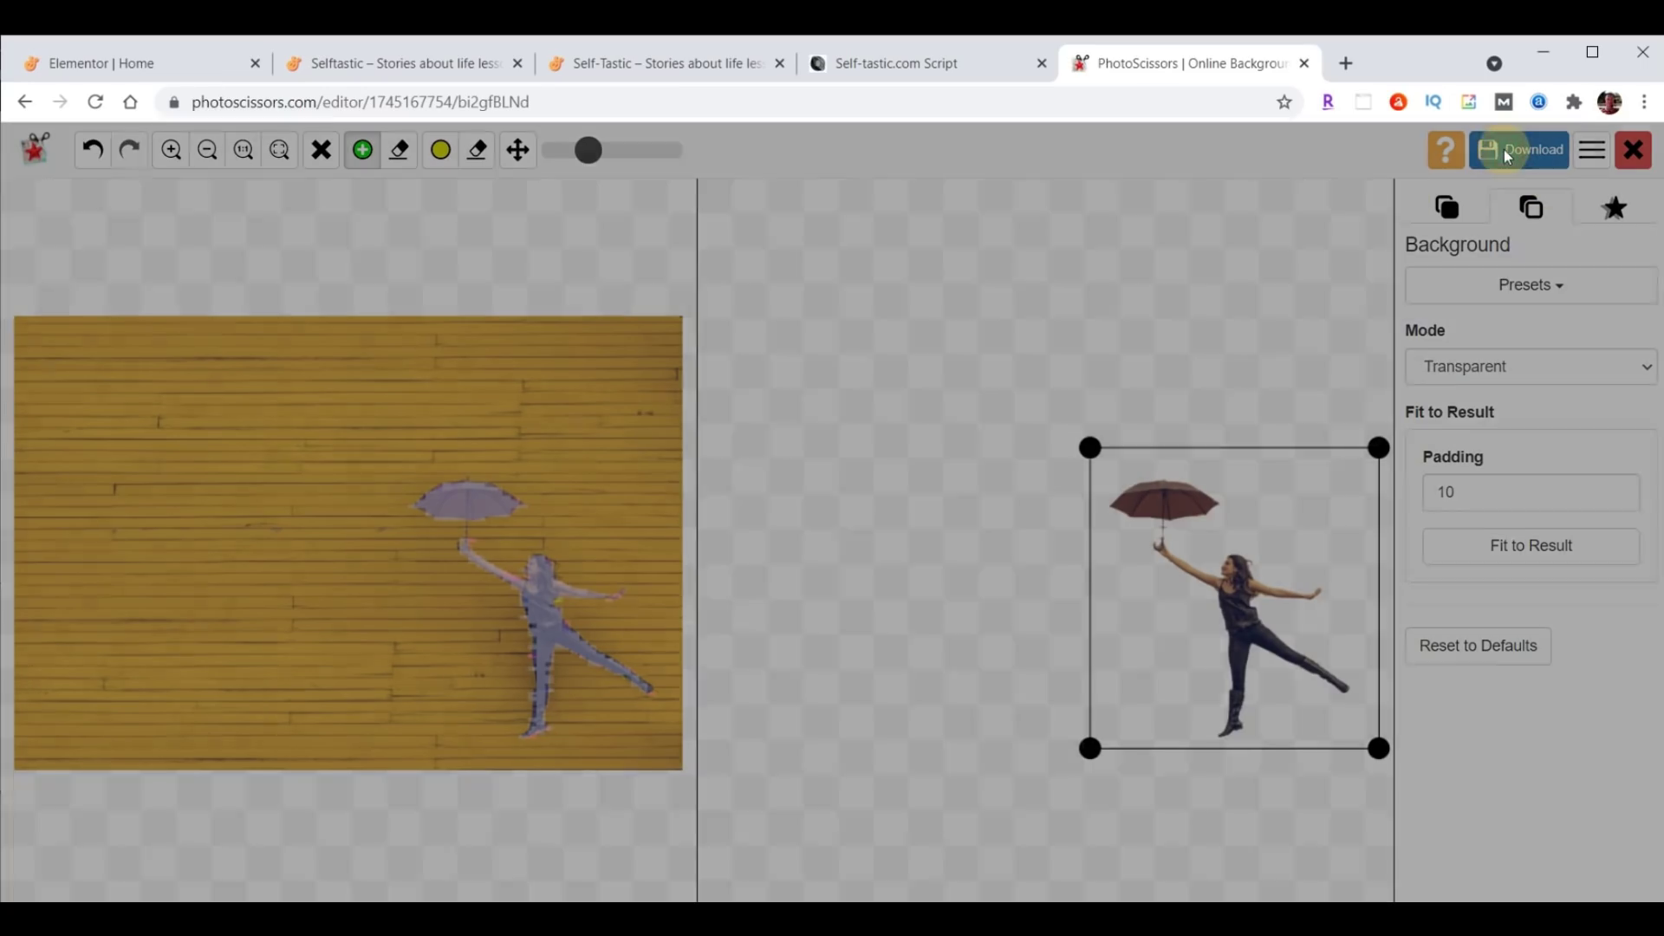
click(935, 352)
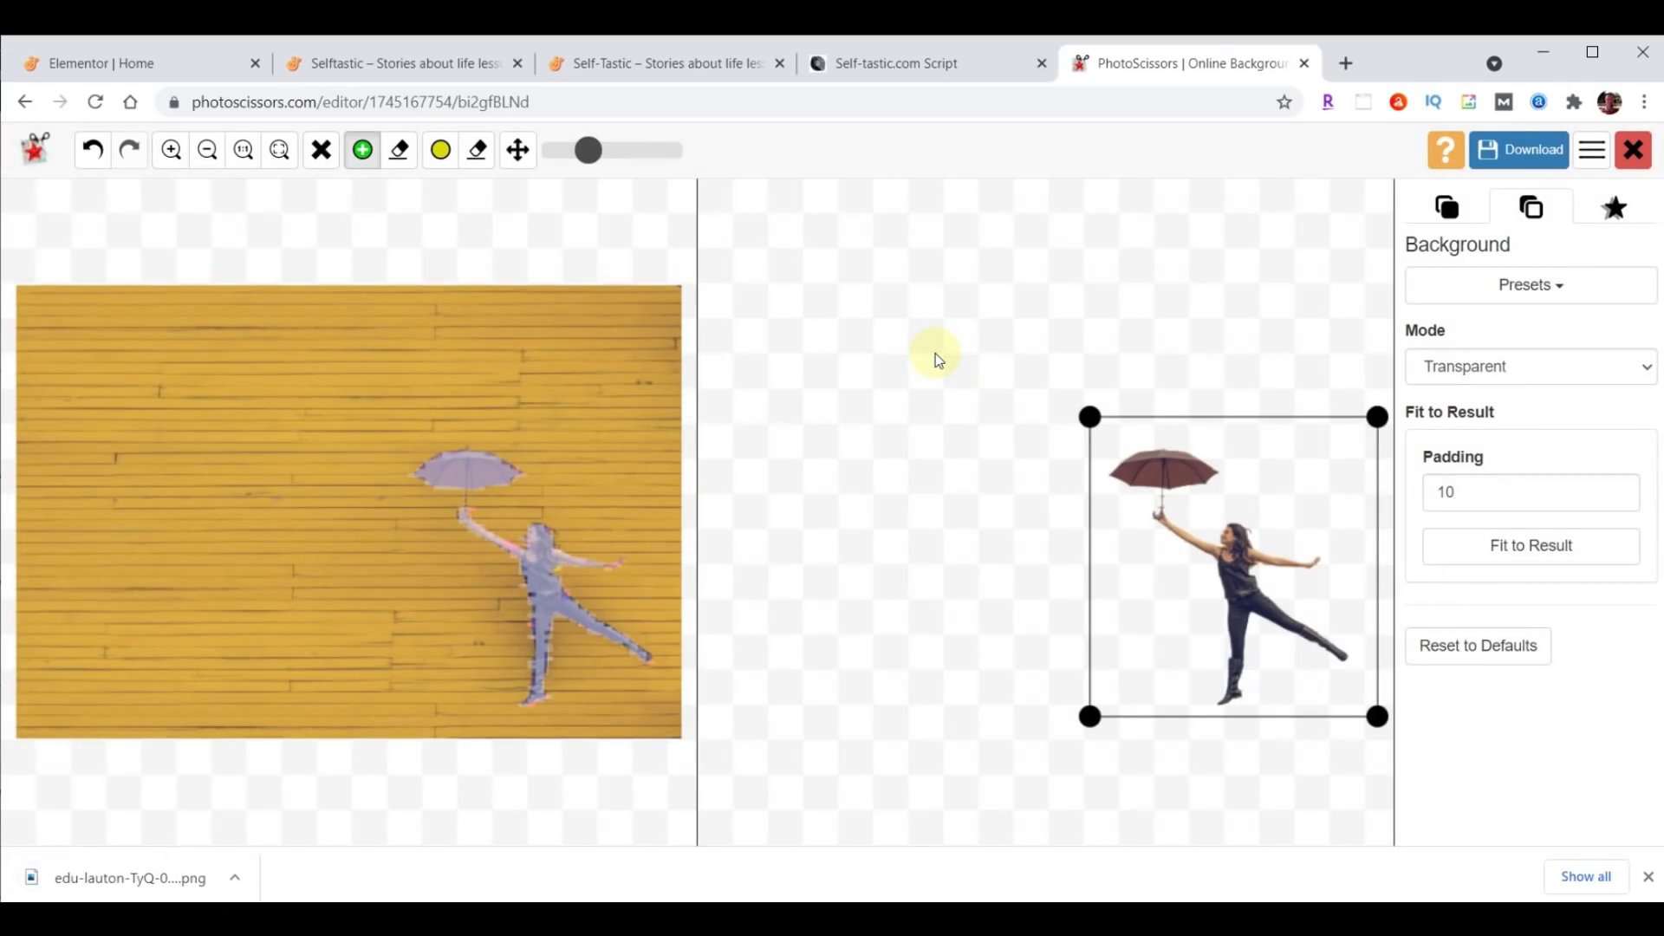
click(1304, 62)
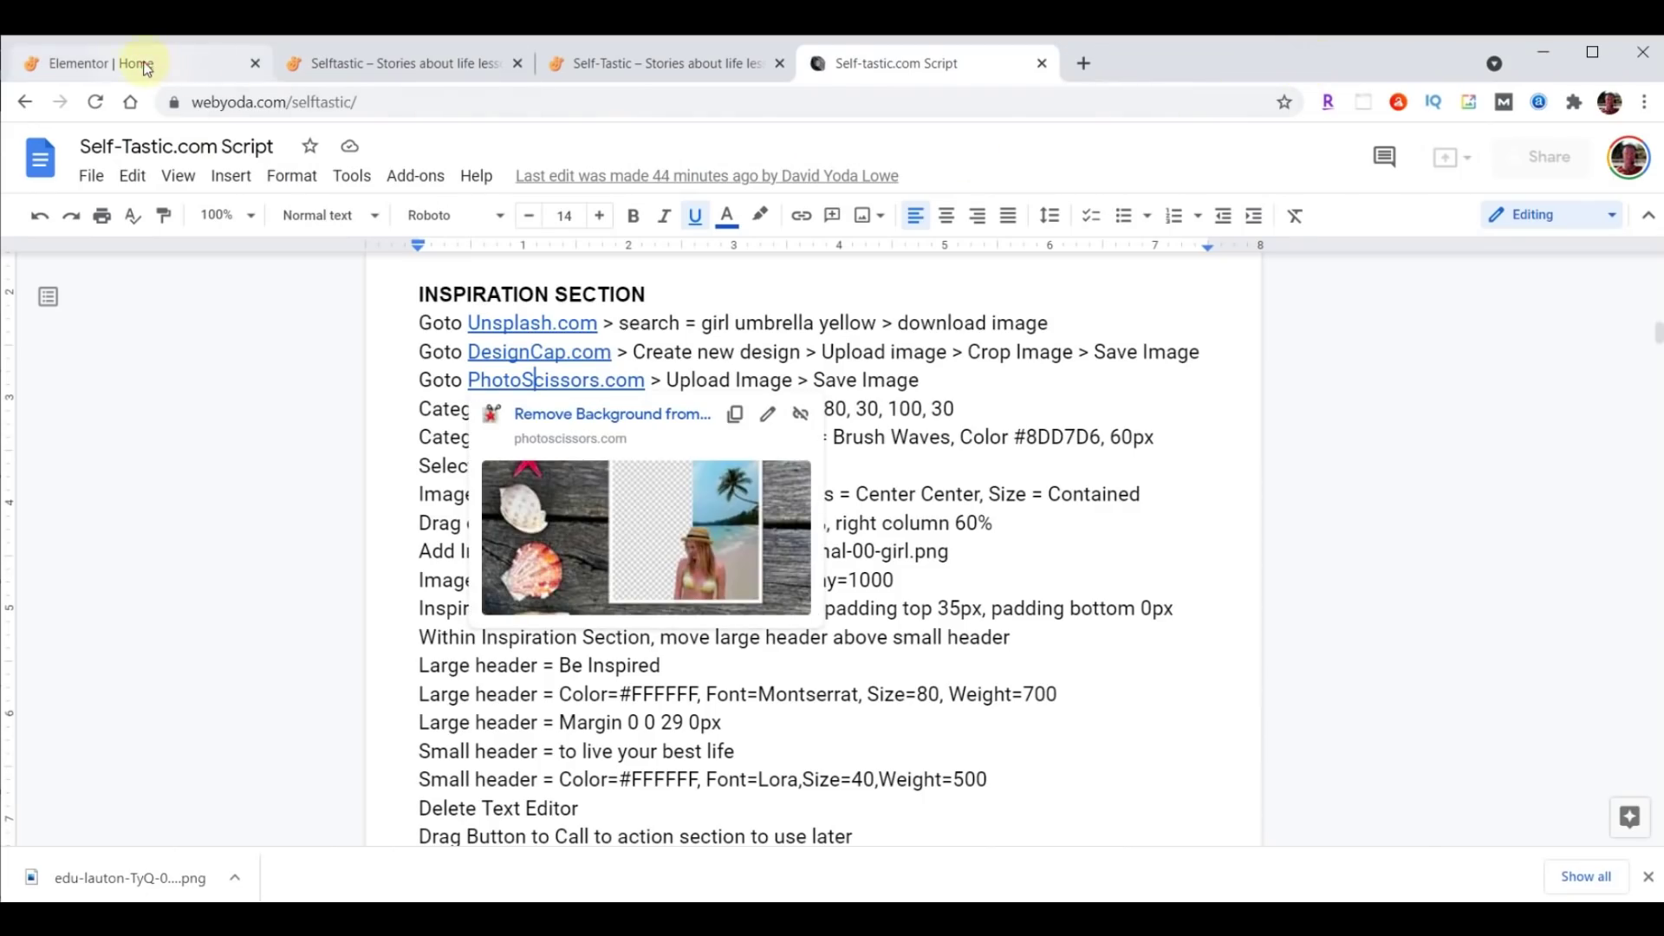
In the Elementor editor, select the inner section holding the shampoo image and view its style settings.
click(143, 65)
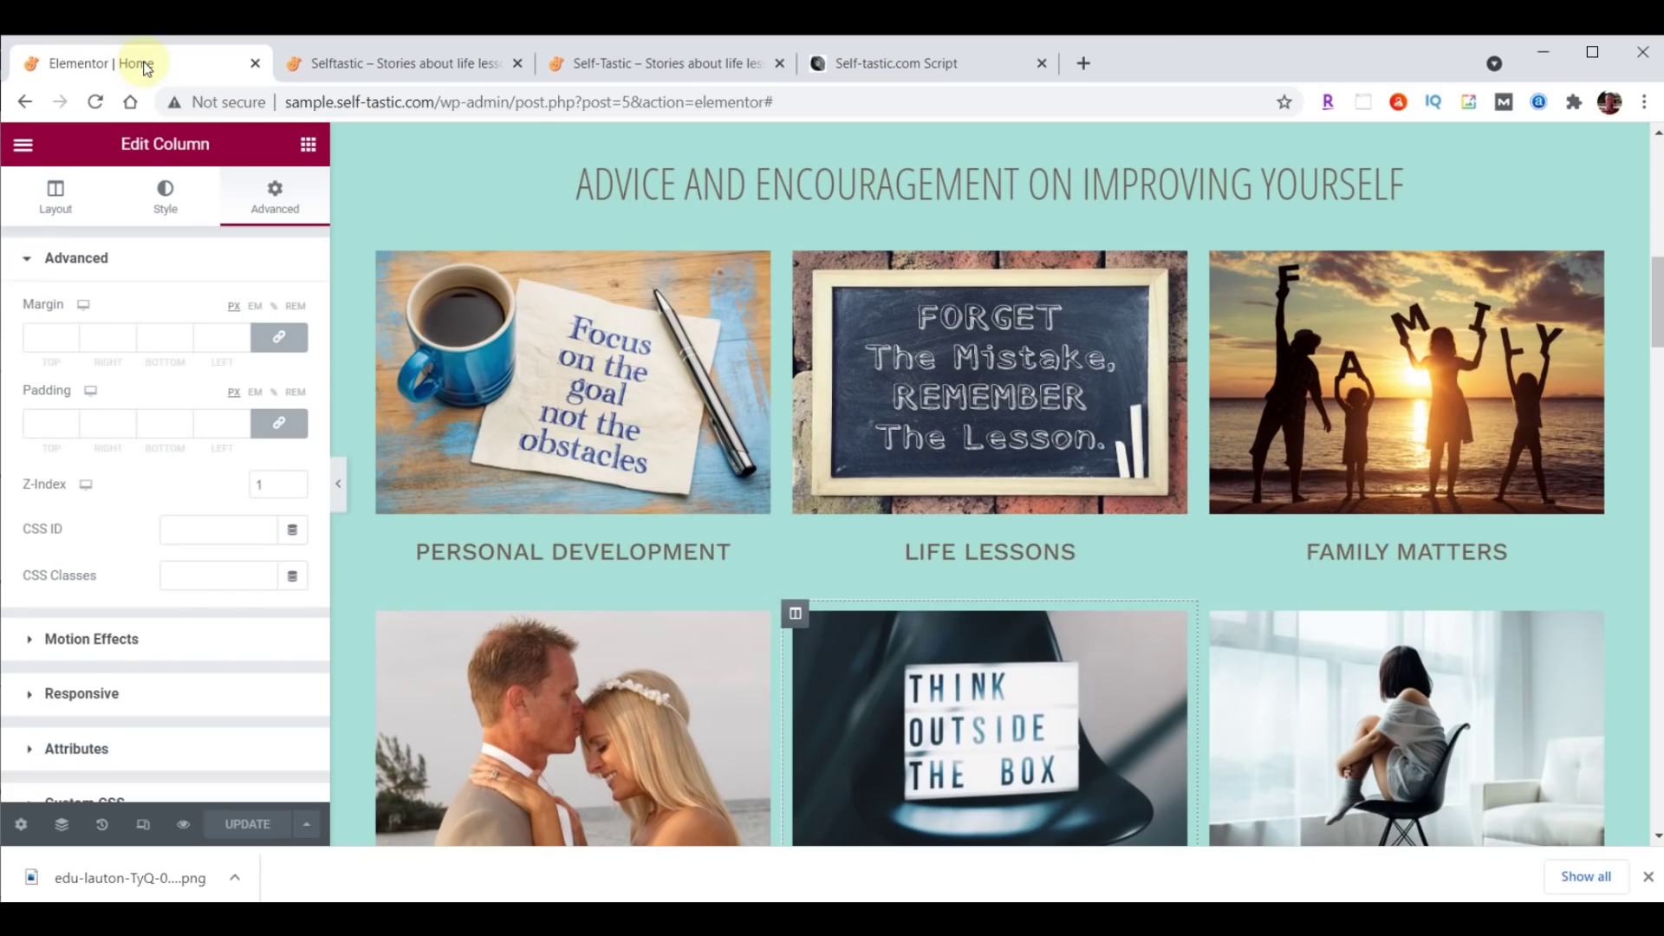
scroll(1182, 494, down, 9)
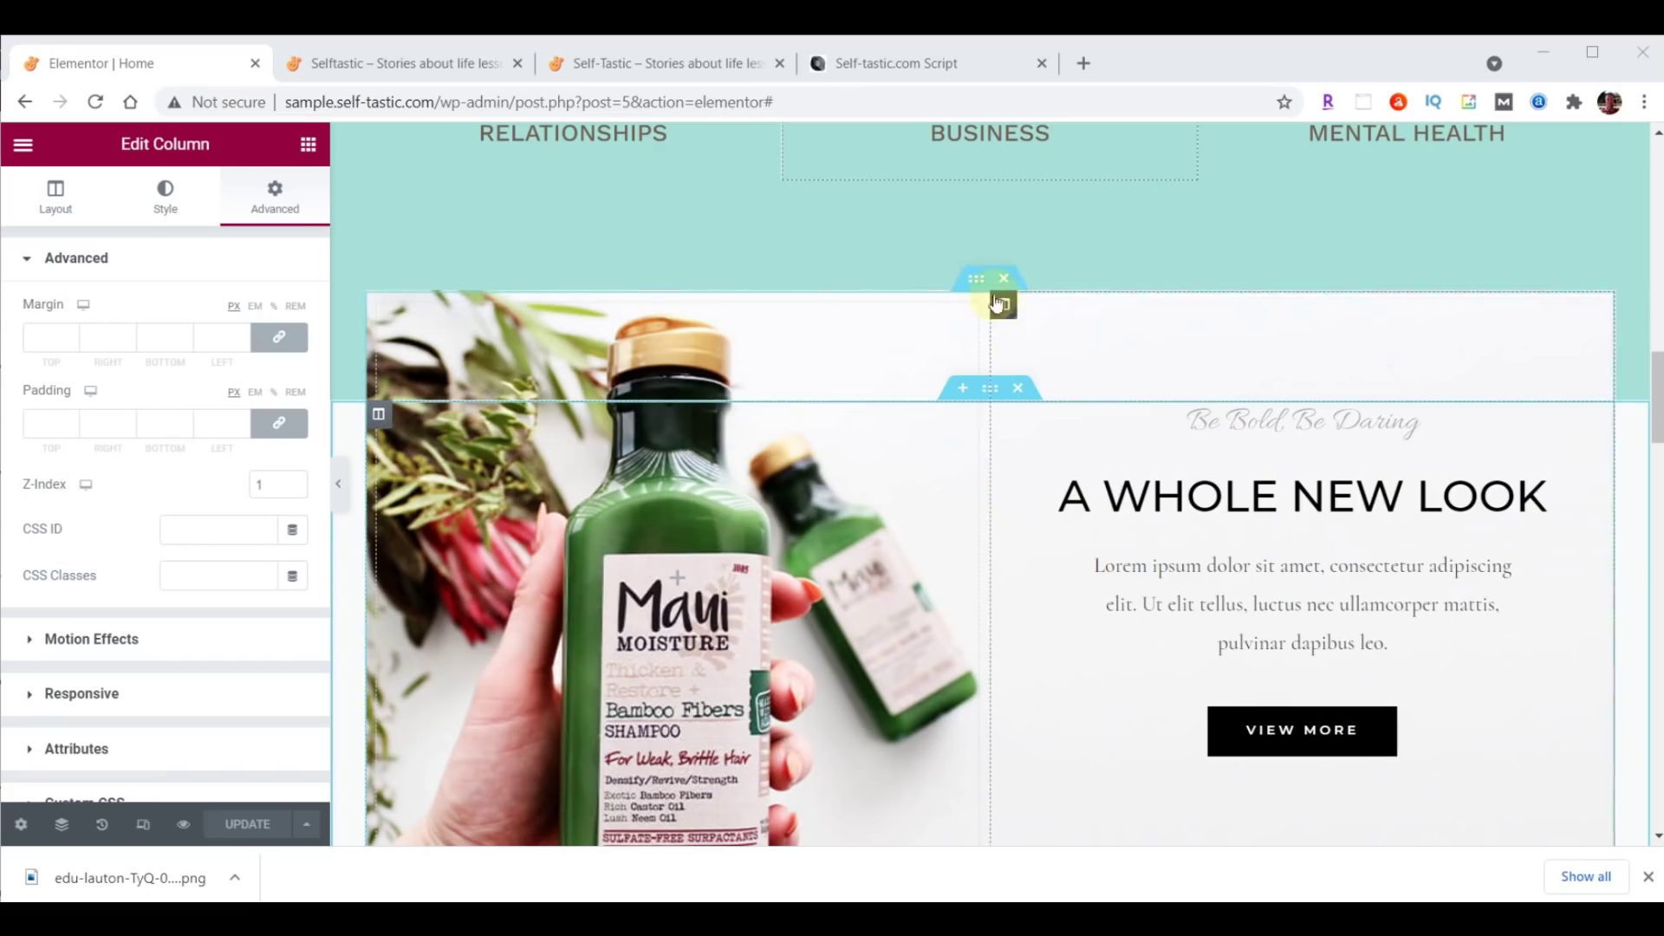
click(977, 280)
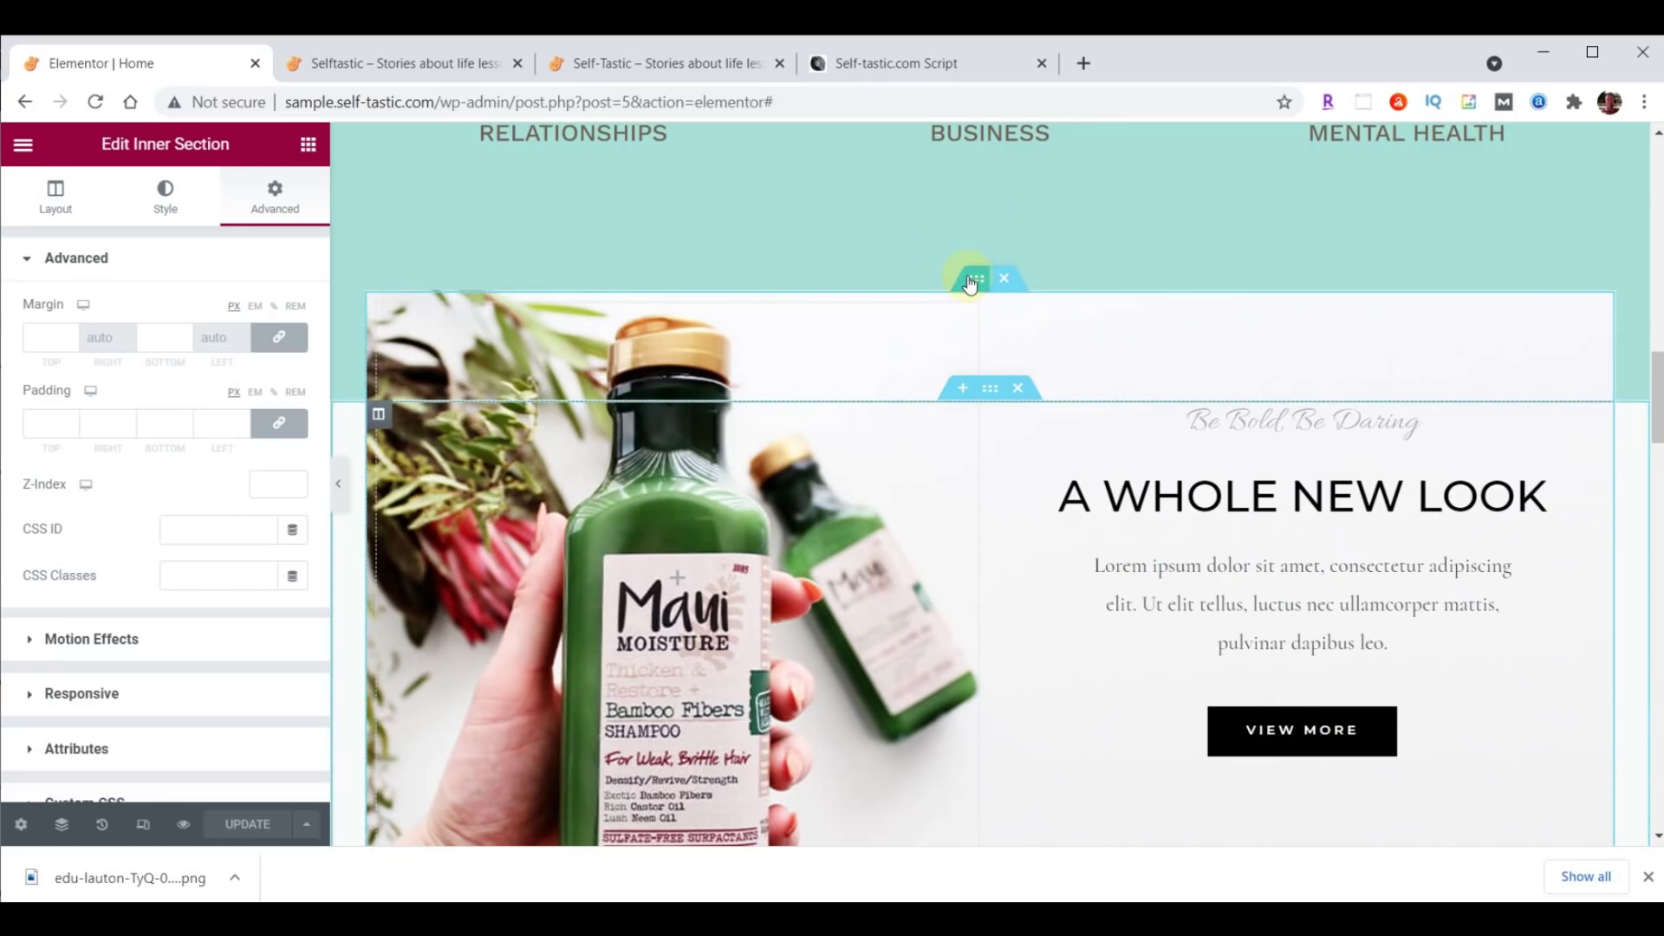
click(165, 199)
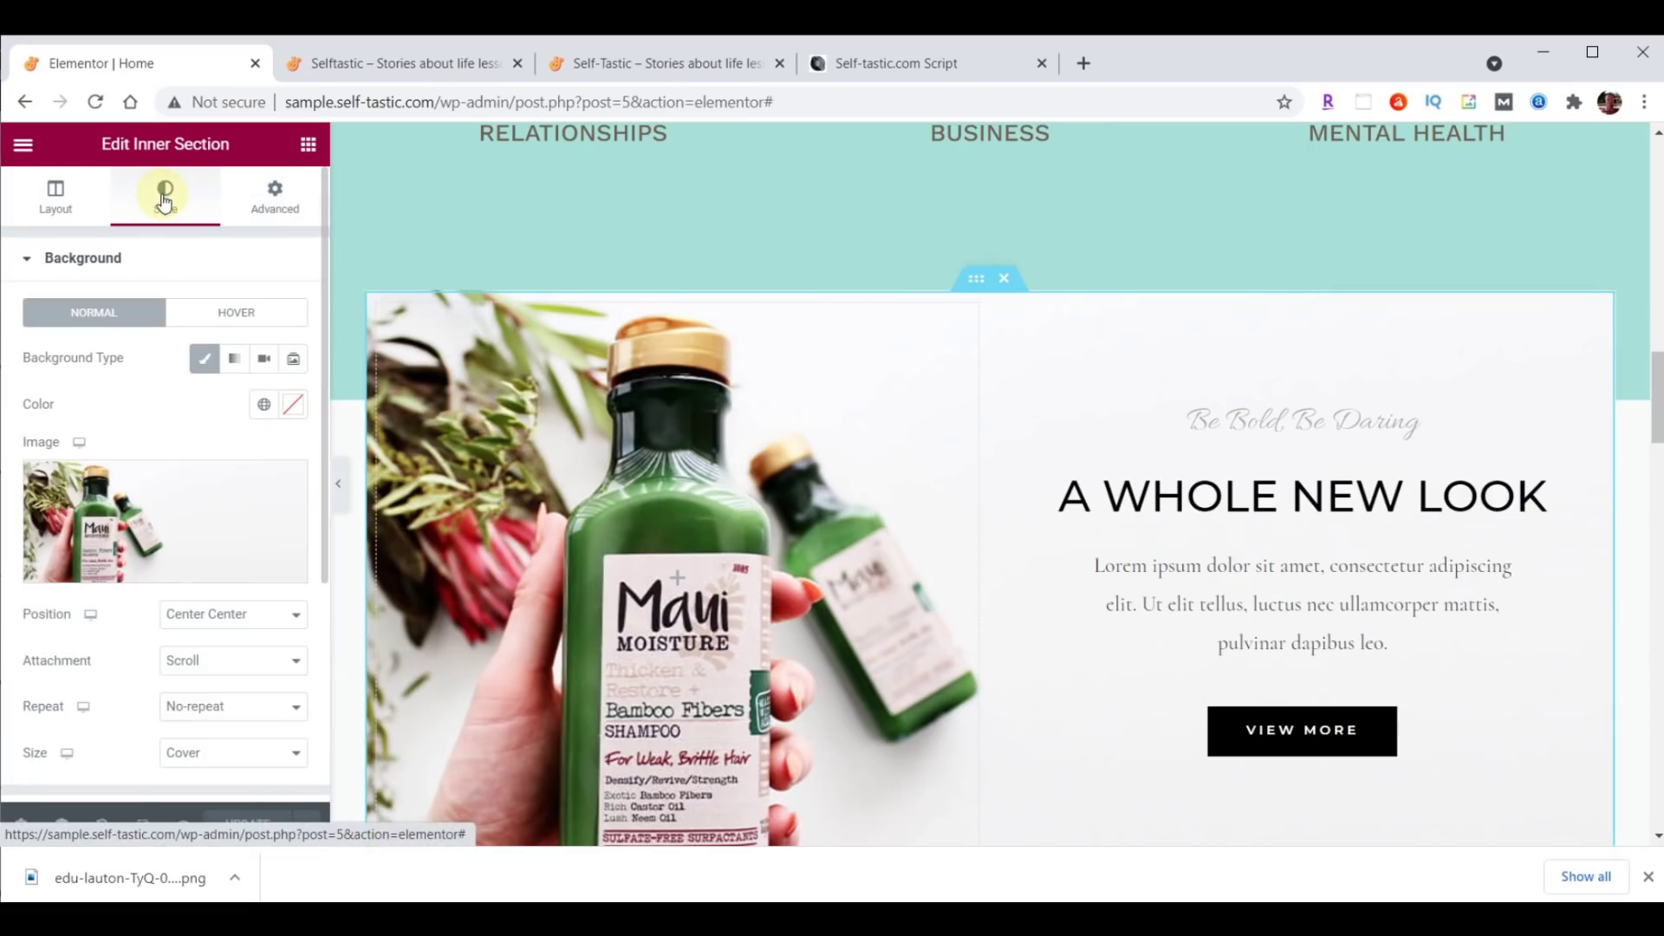
Upload inspirational-00-background.png and set it as the inner section's background image.
click(173, 507)
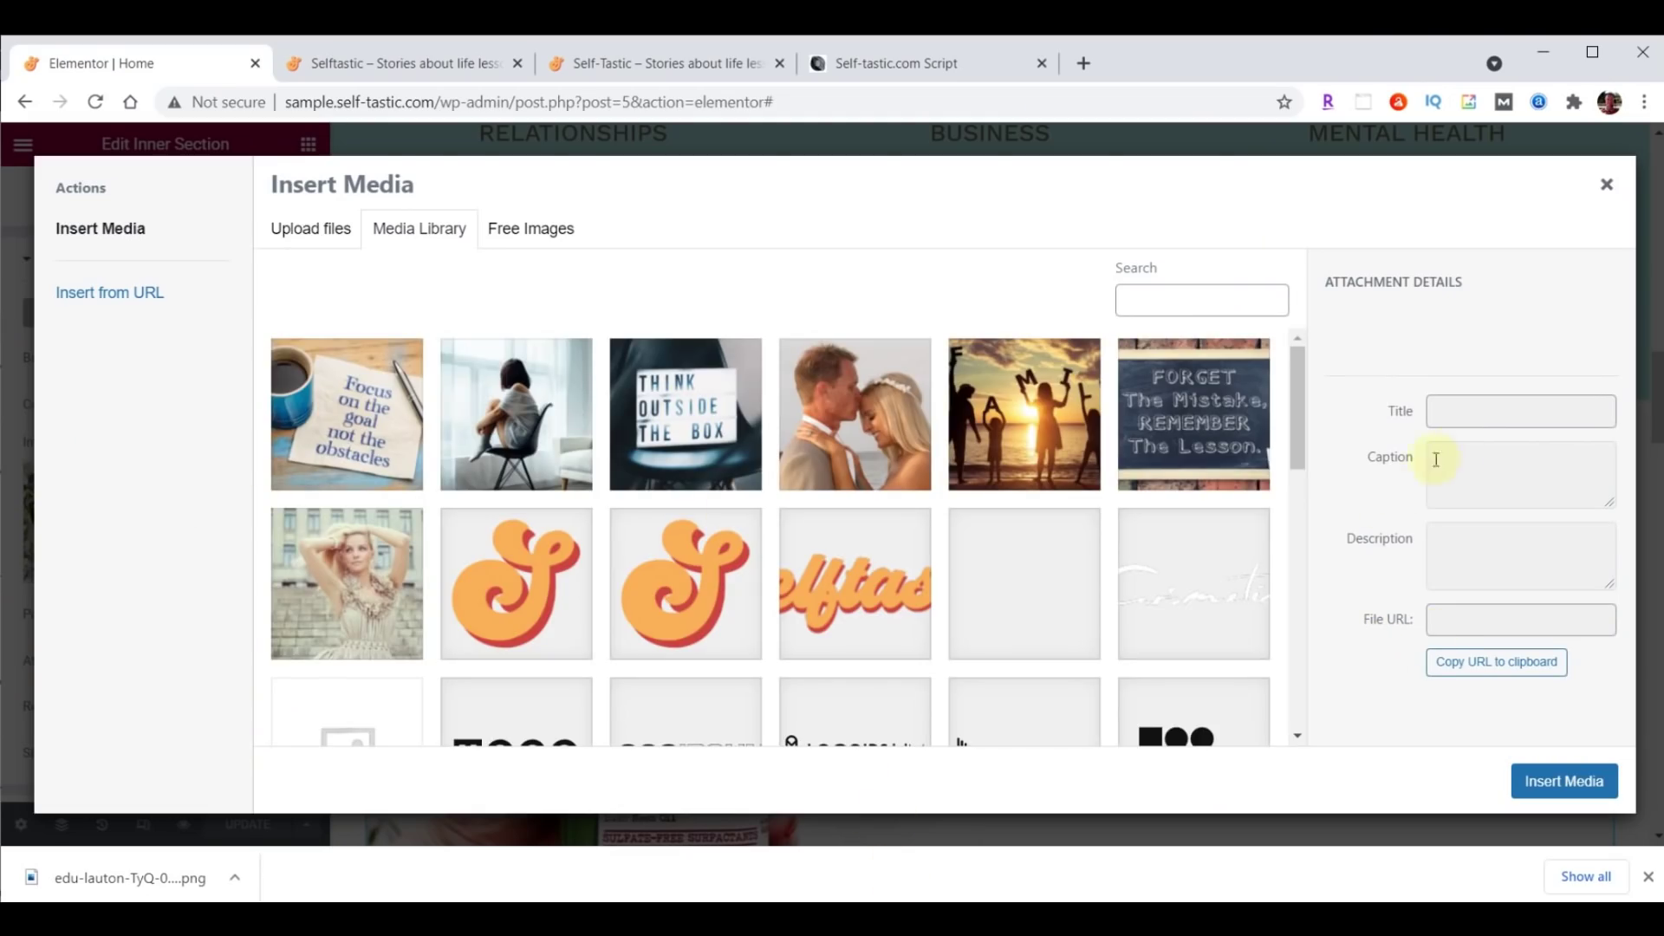
key(alt+Tab)
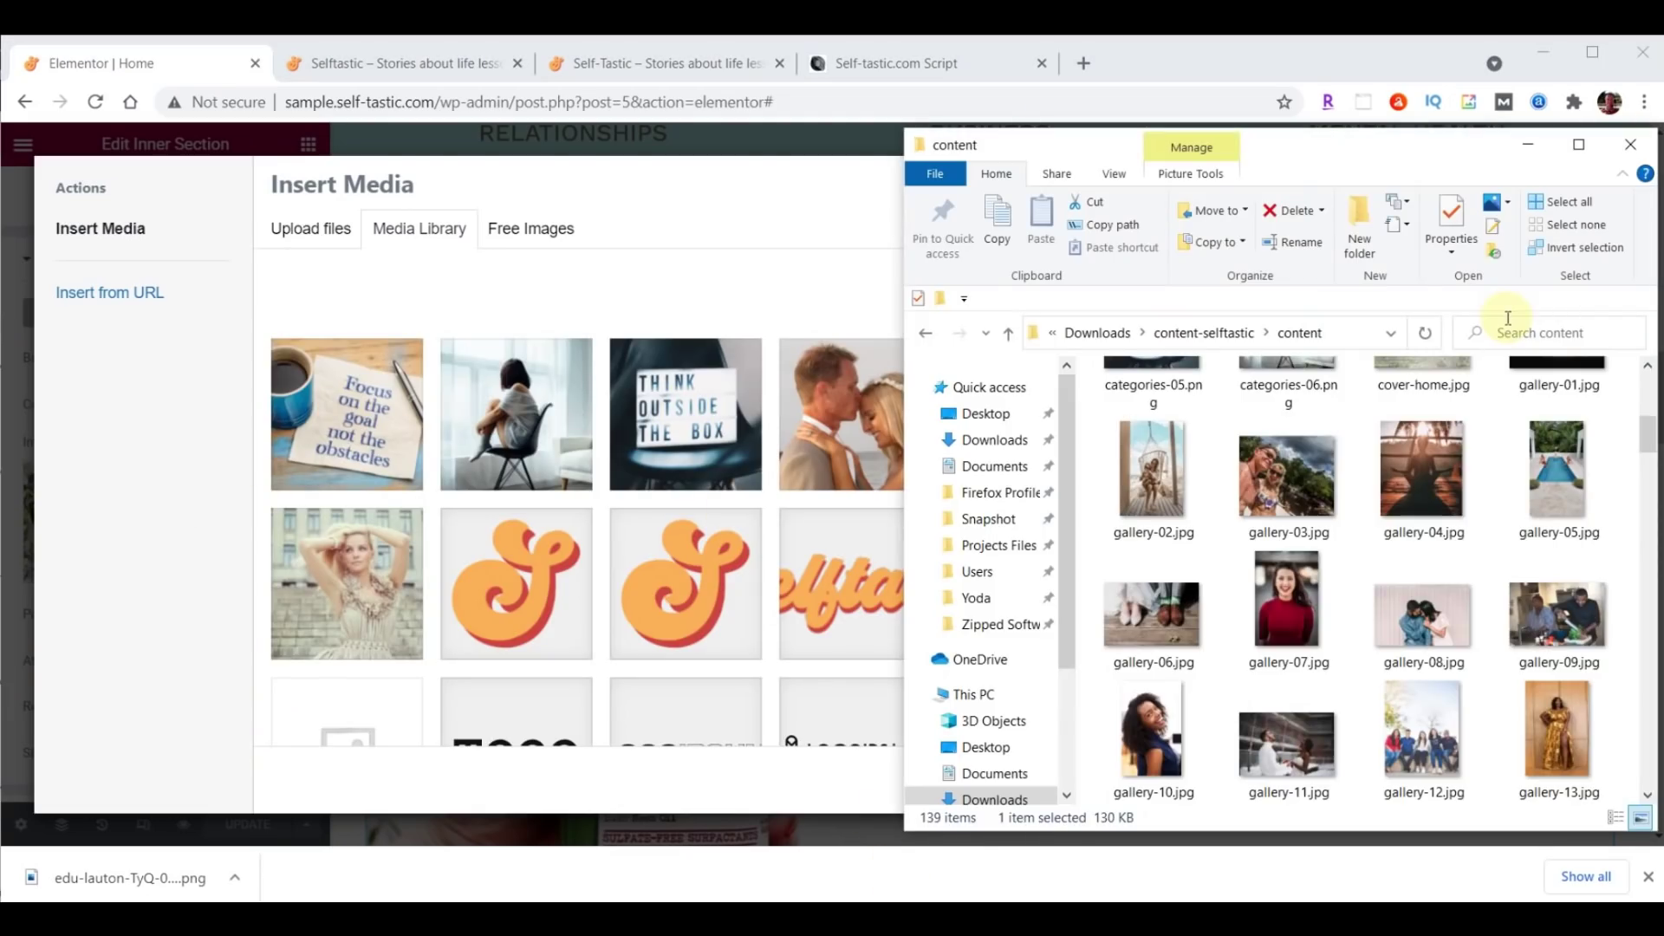
scroll(1511, 369, down, 10)
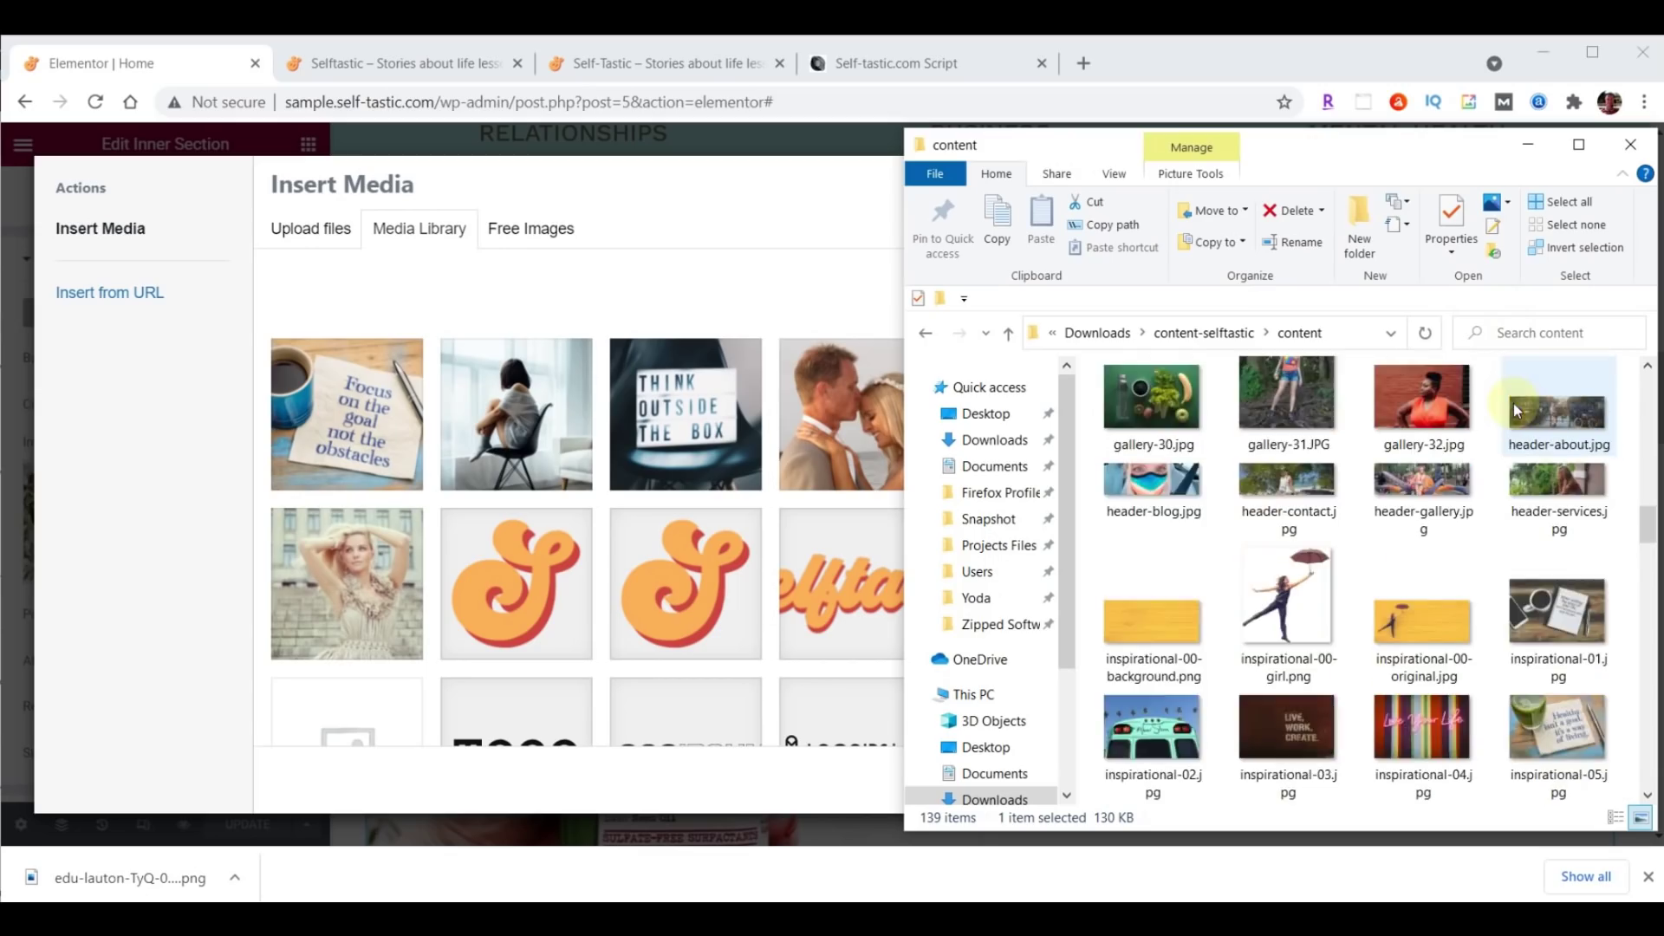
scroll(1513, 403, down, 3)
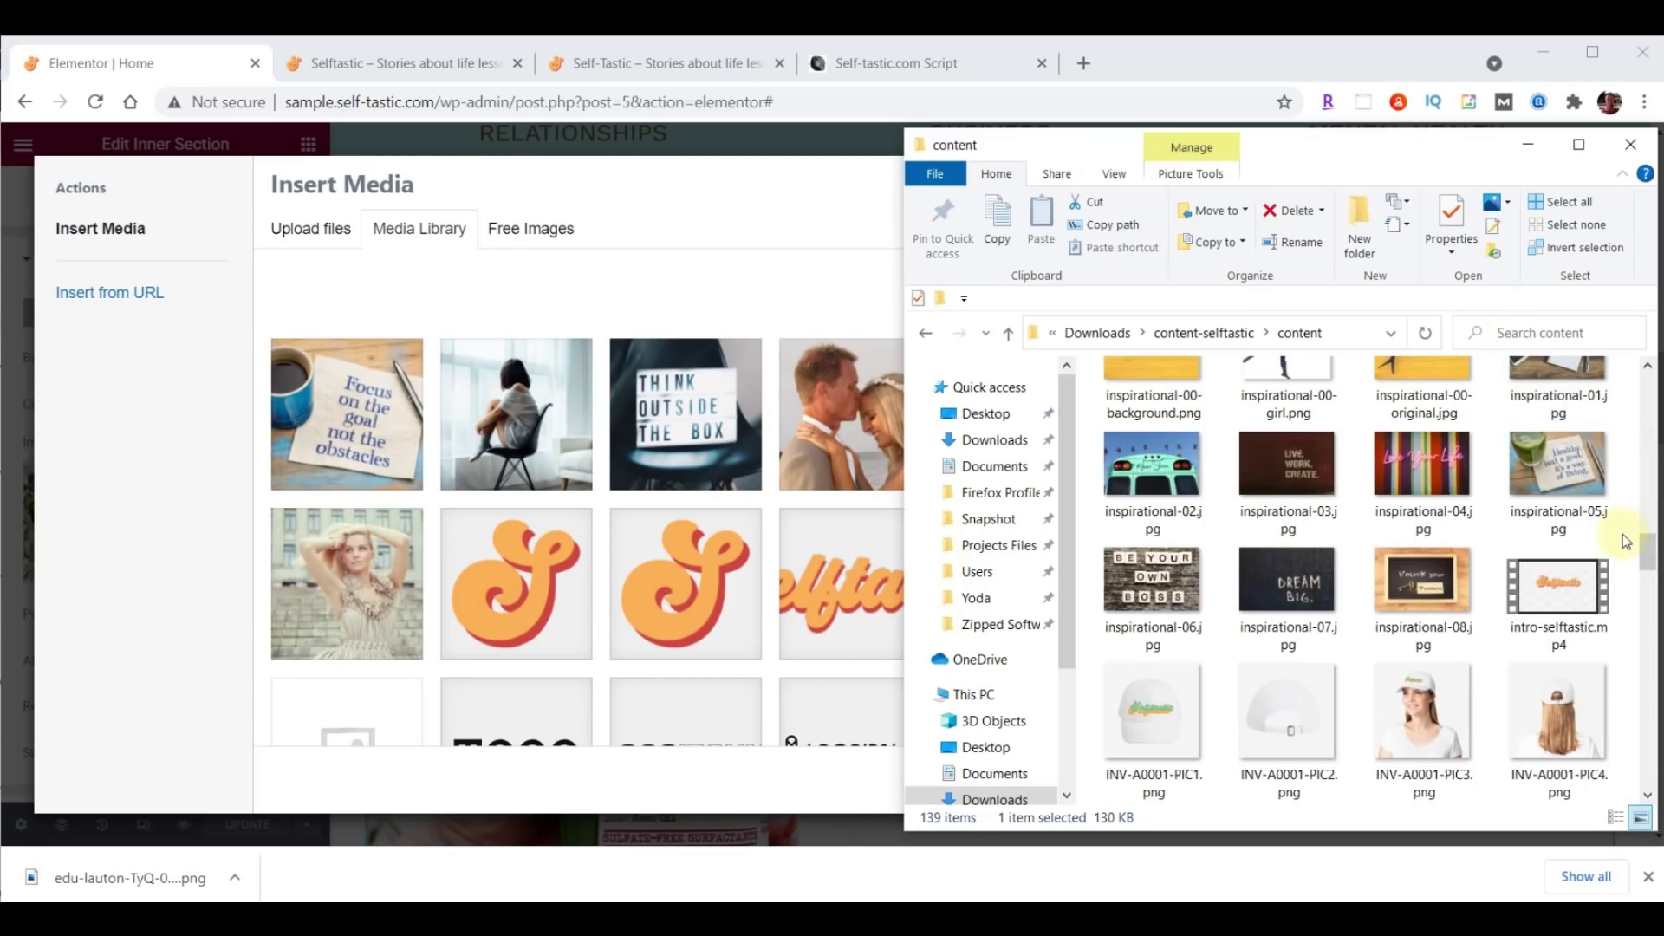
scroll(1649, 550, up, 1)
drag(1152, 416, 693, 455)
drag(585, 449, 585, 449)
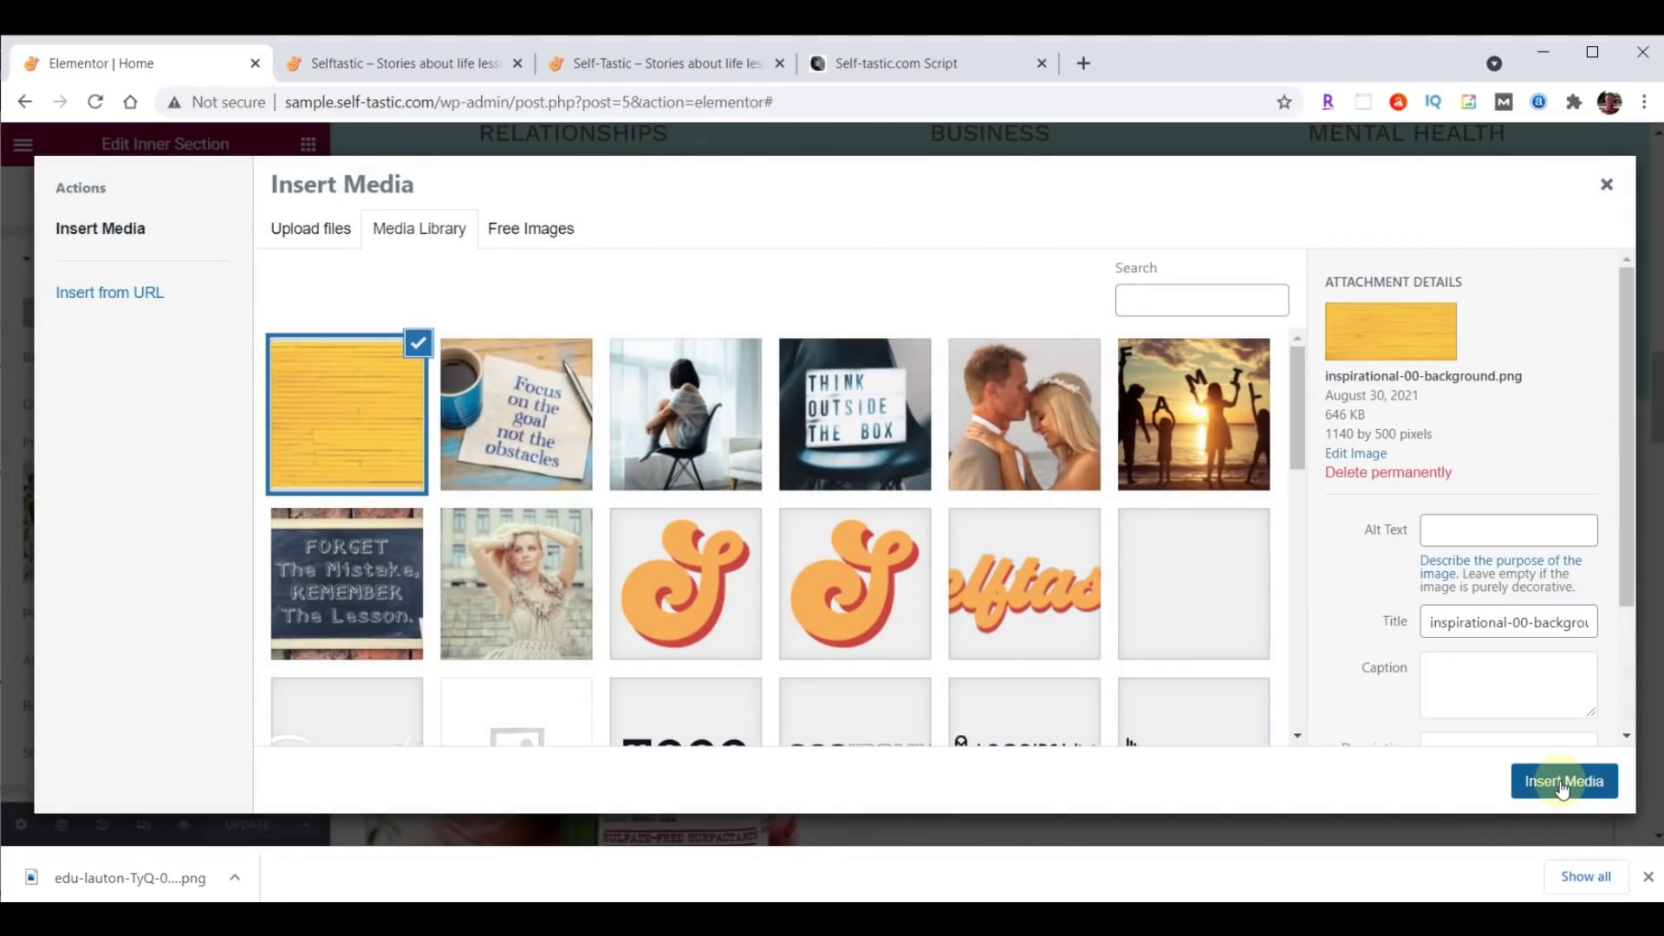
click(1561, 784)
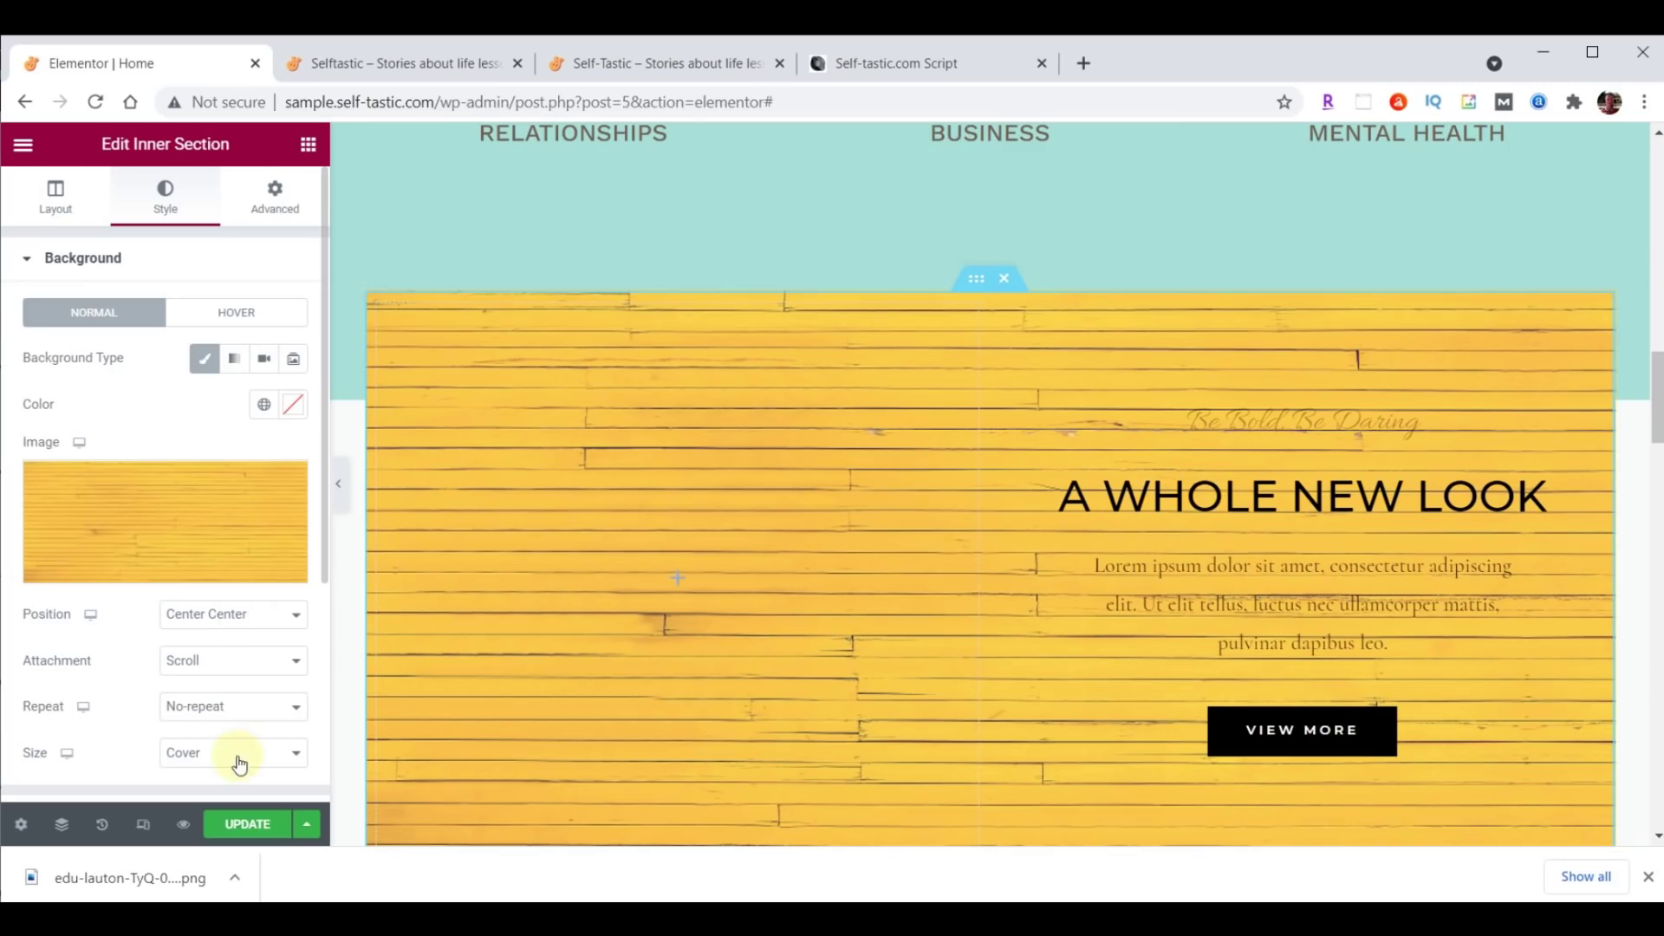
Set the background size to Contain and the left column width to 40%.
click(199, 756)
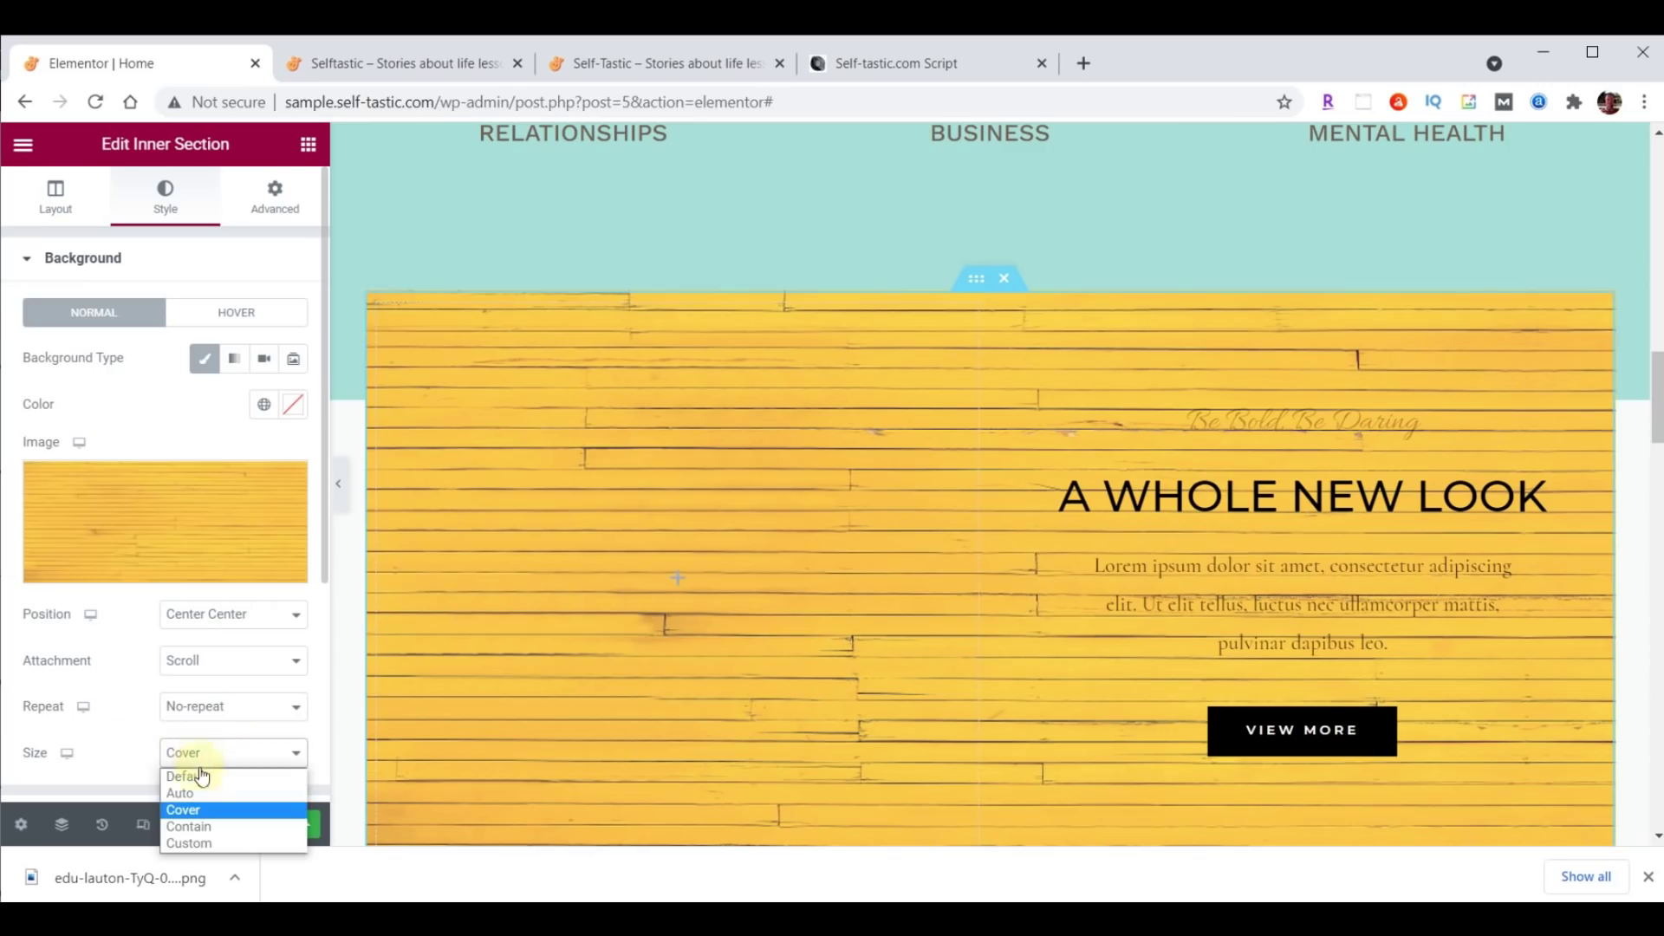
click(200, 827)
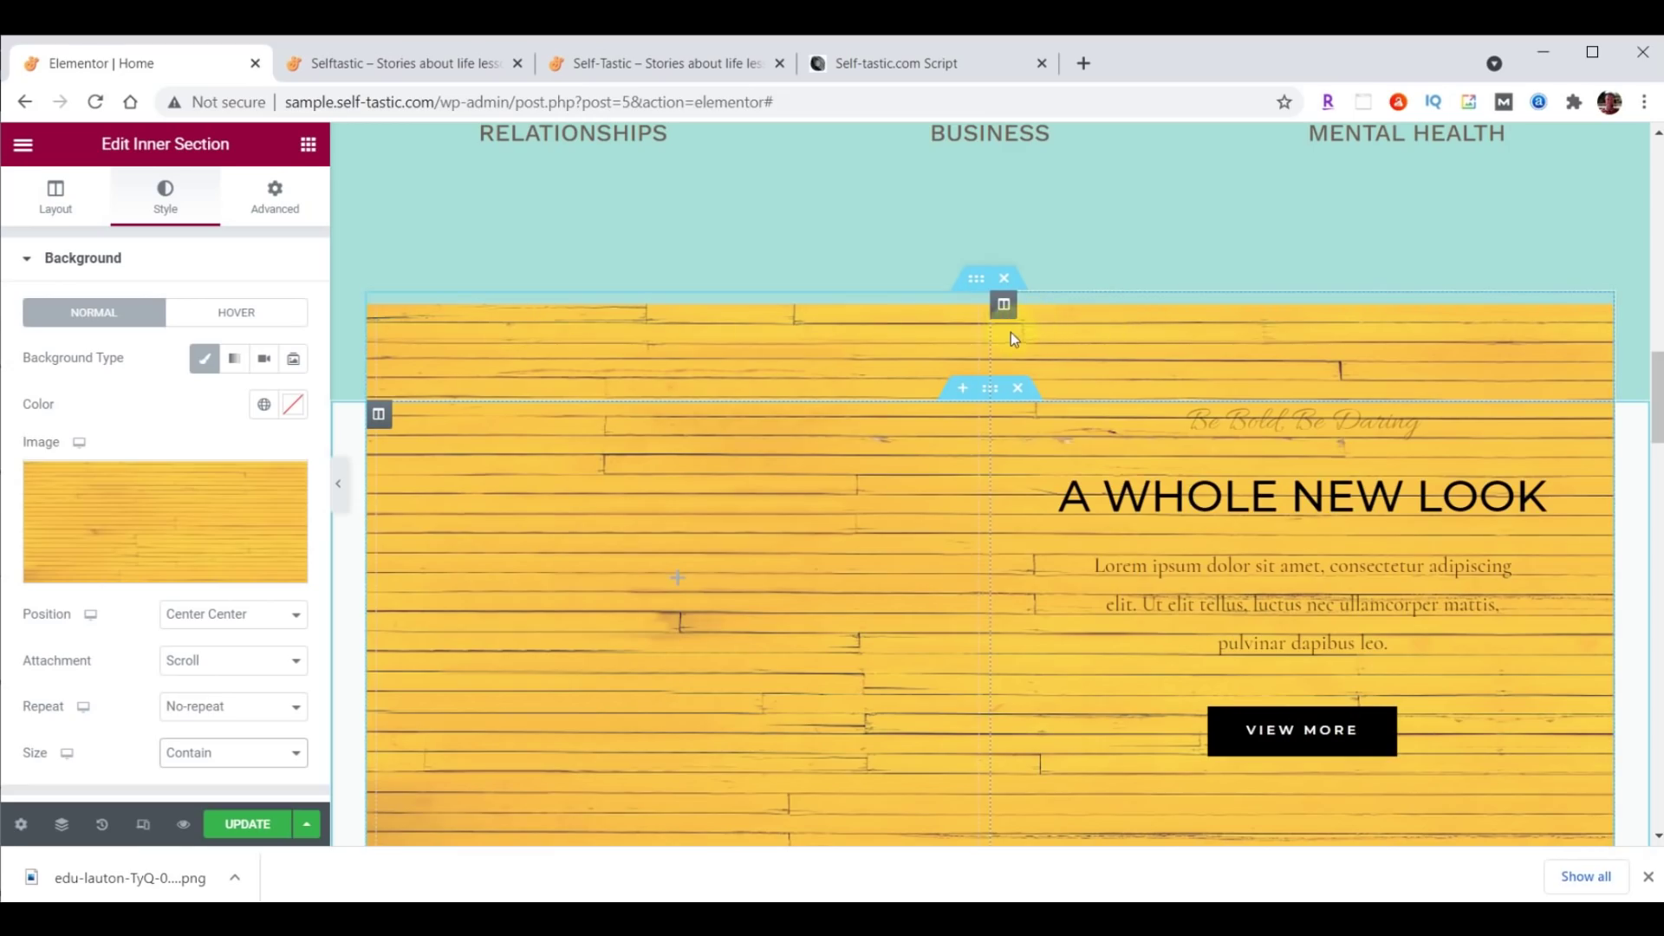
drag(988, 332, 876, 335)
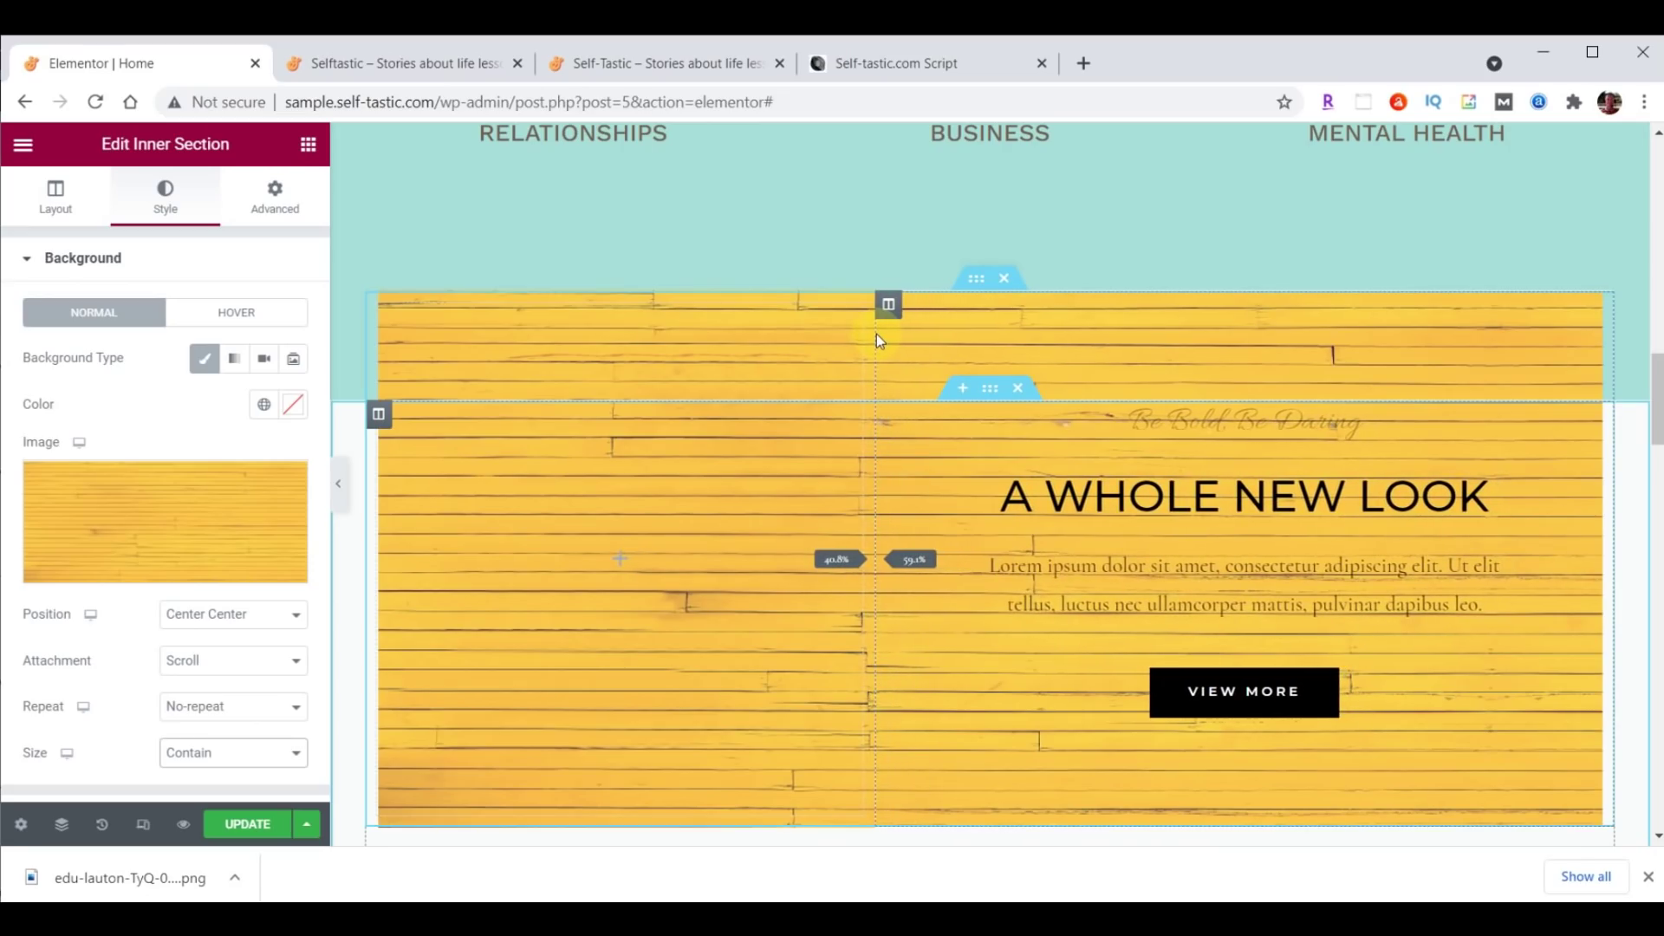
drag(877, 334, 876, 335)
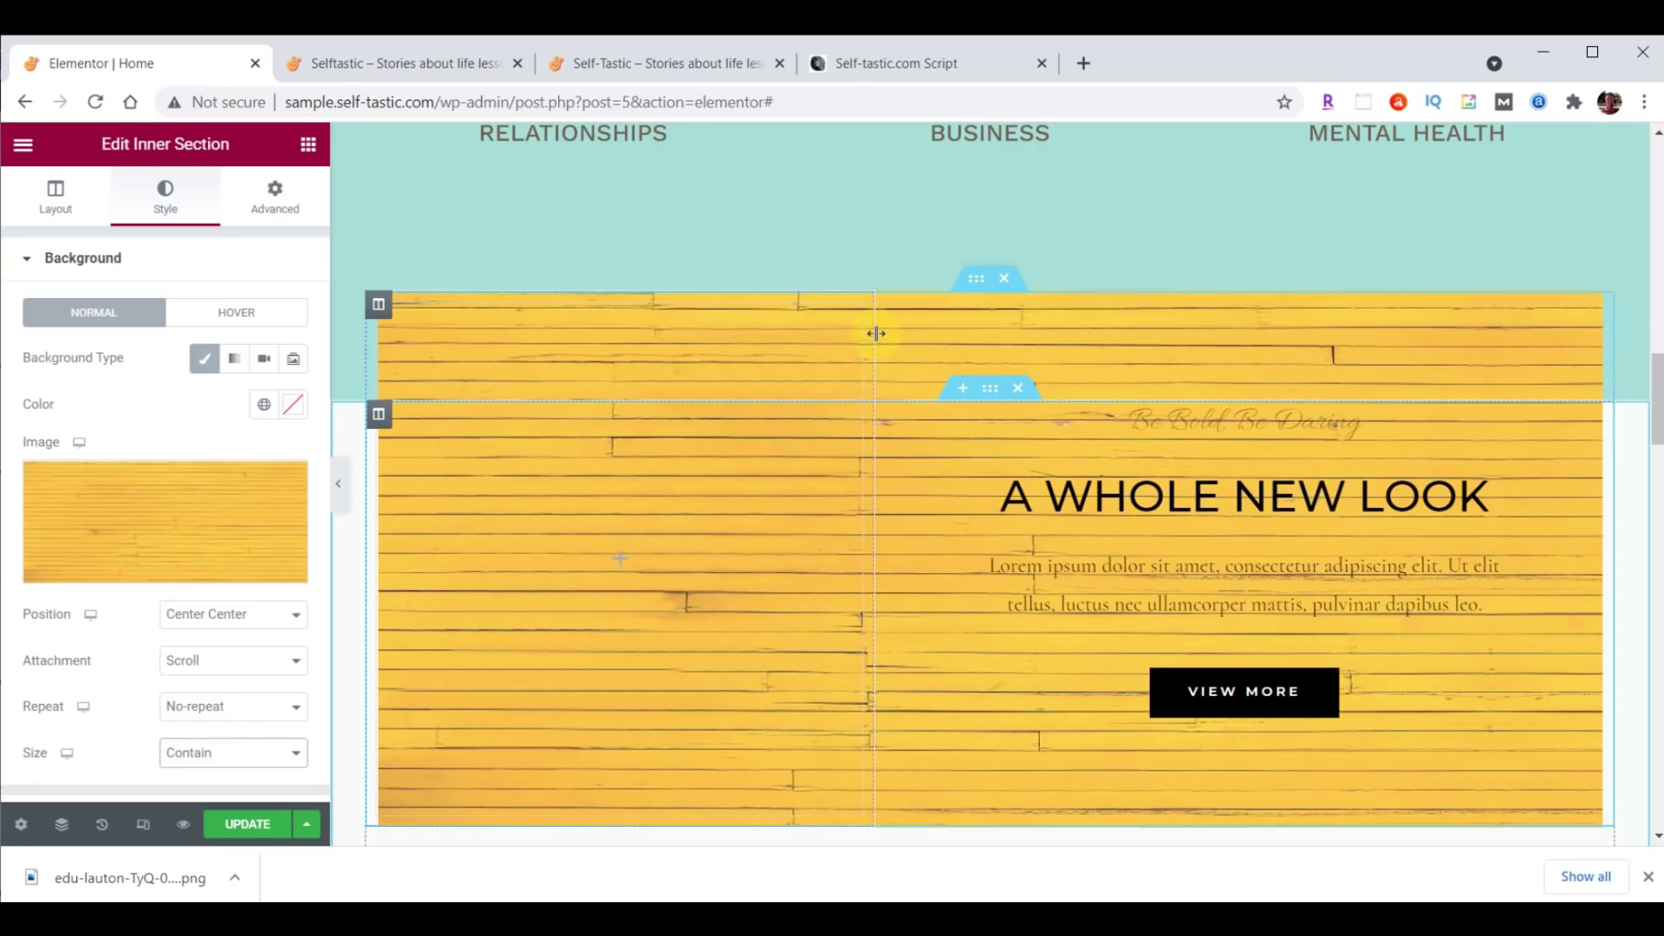
click(378, 304)
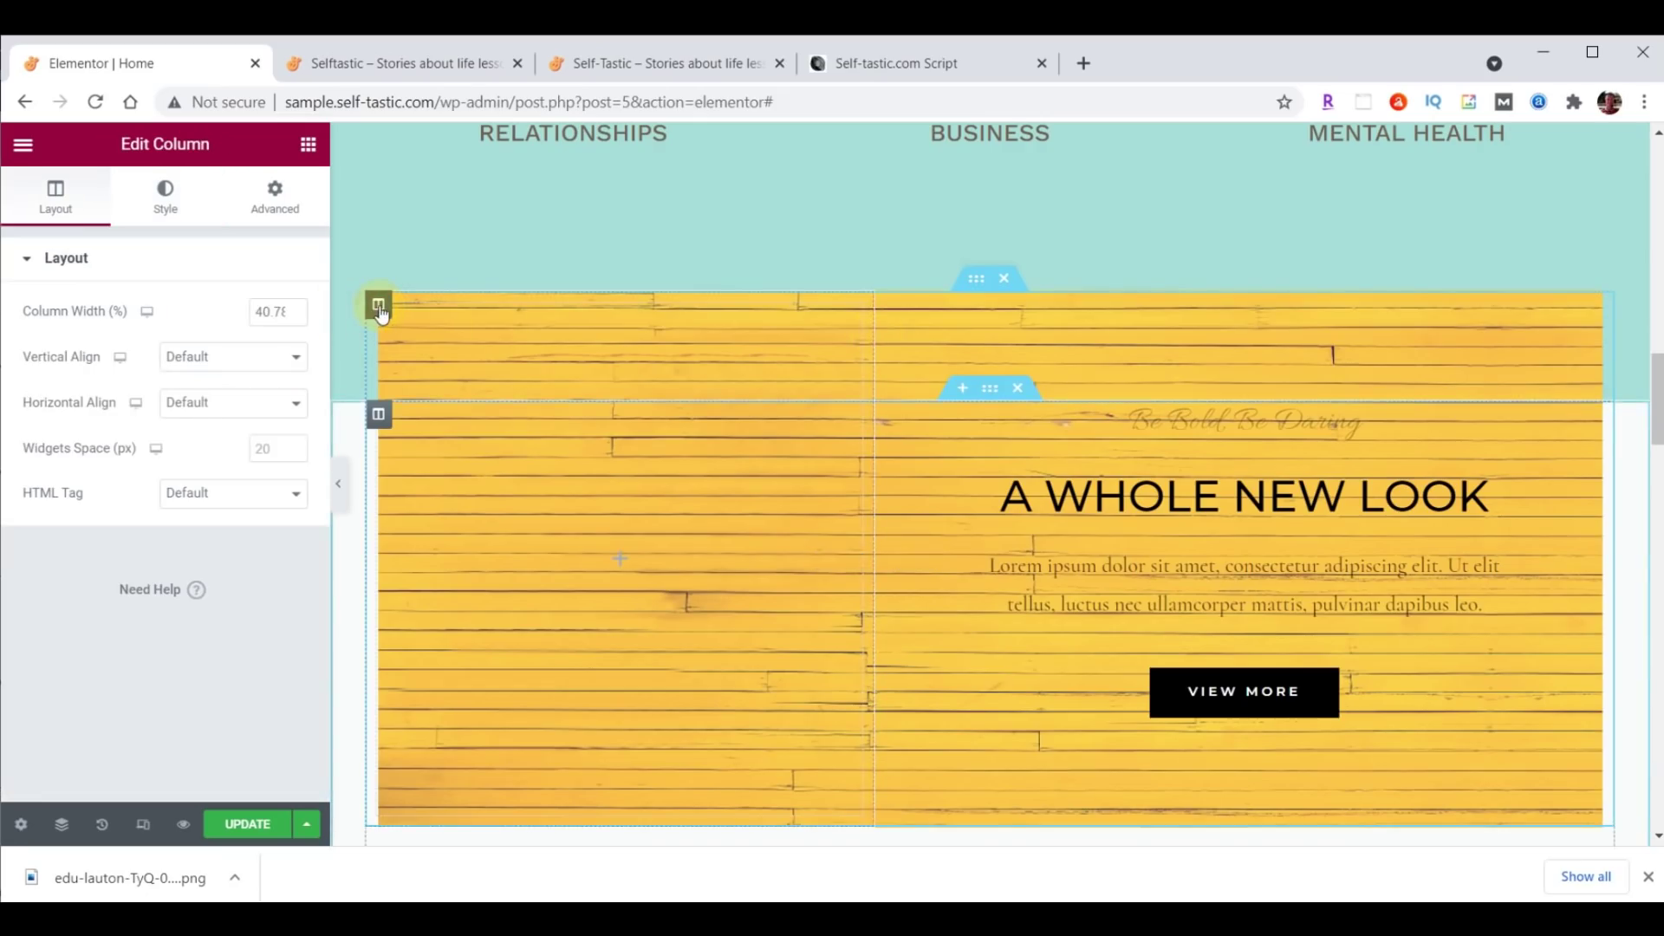
drag(258, 310, 320, 299)
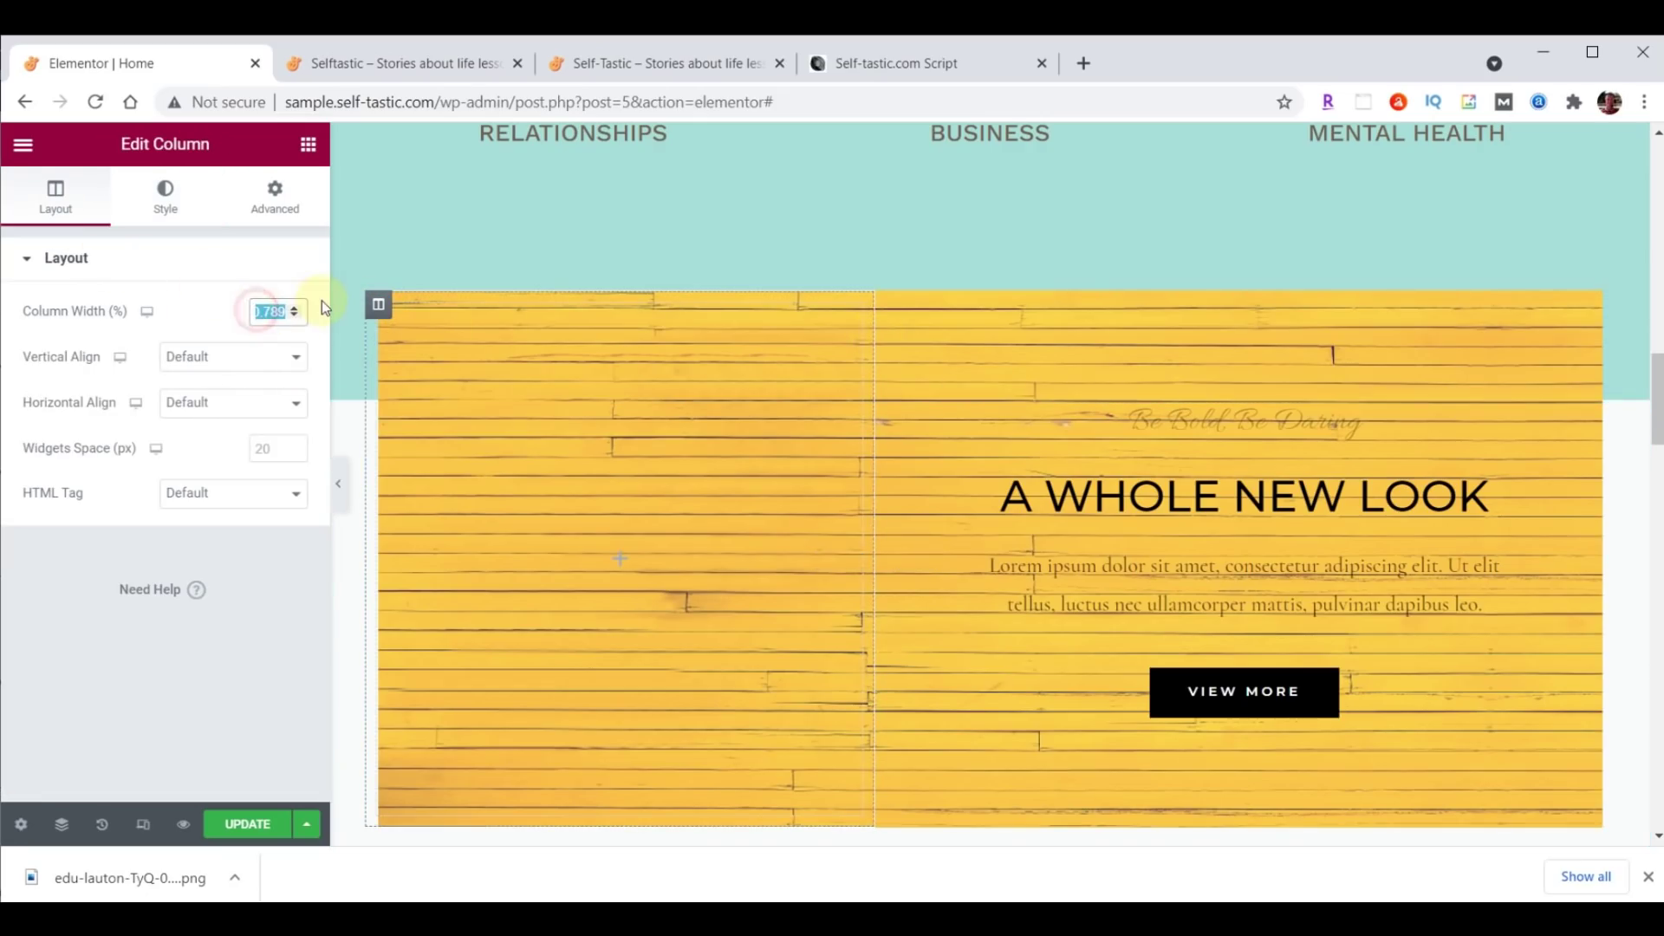
text(40)
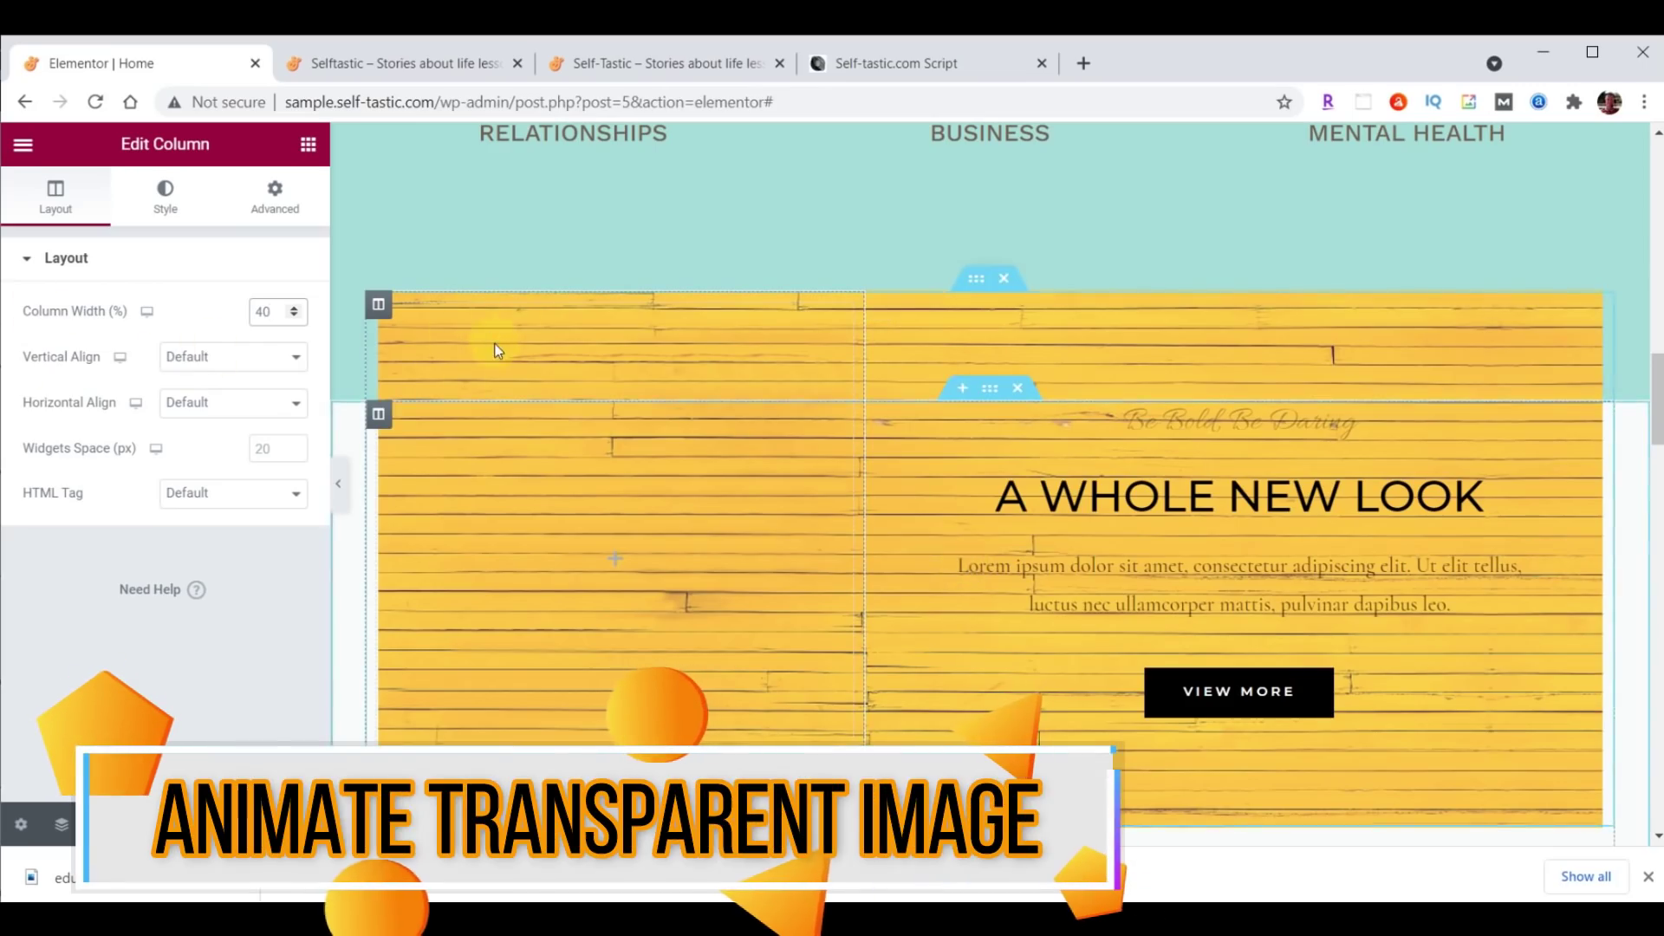
Add an Image widget to the left column showing the uploaded inspirational-00-girl.png.
click(307, 147)
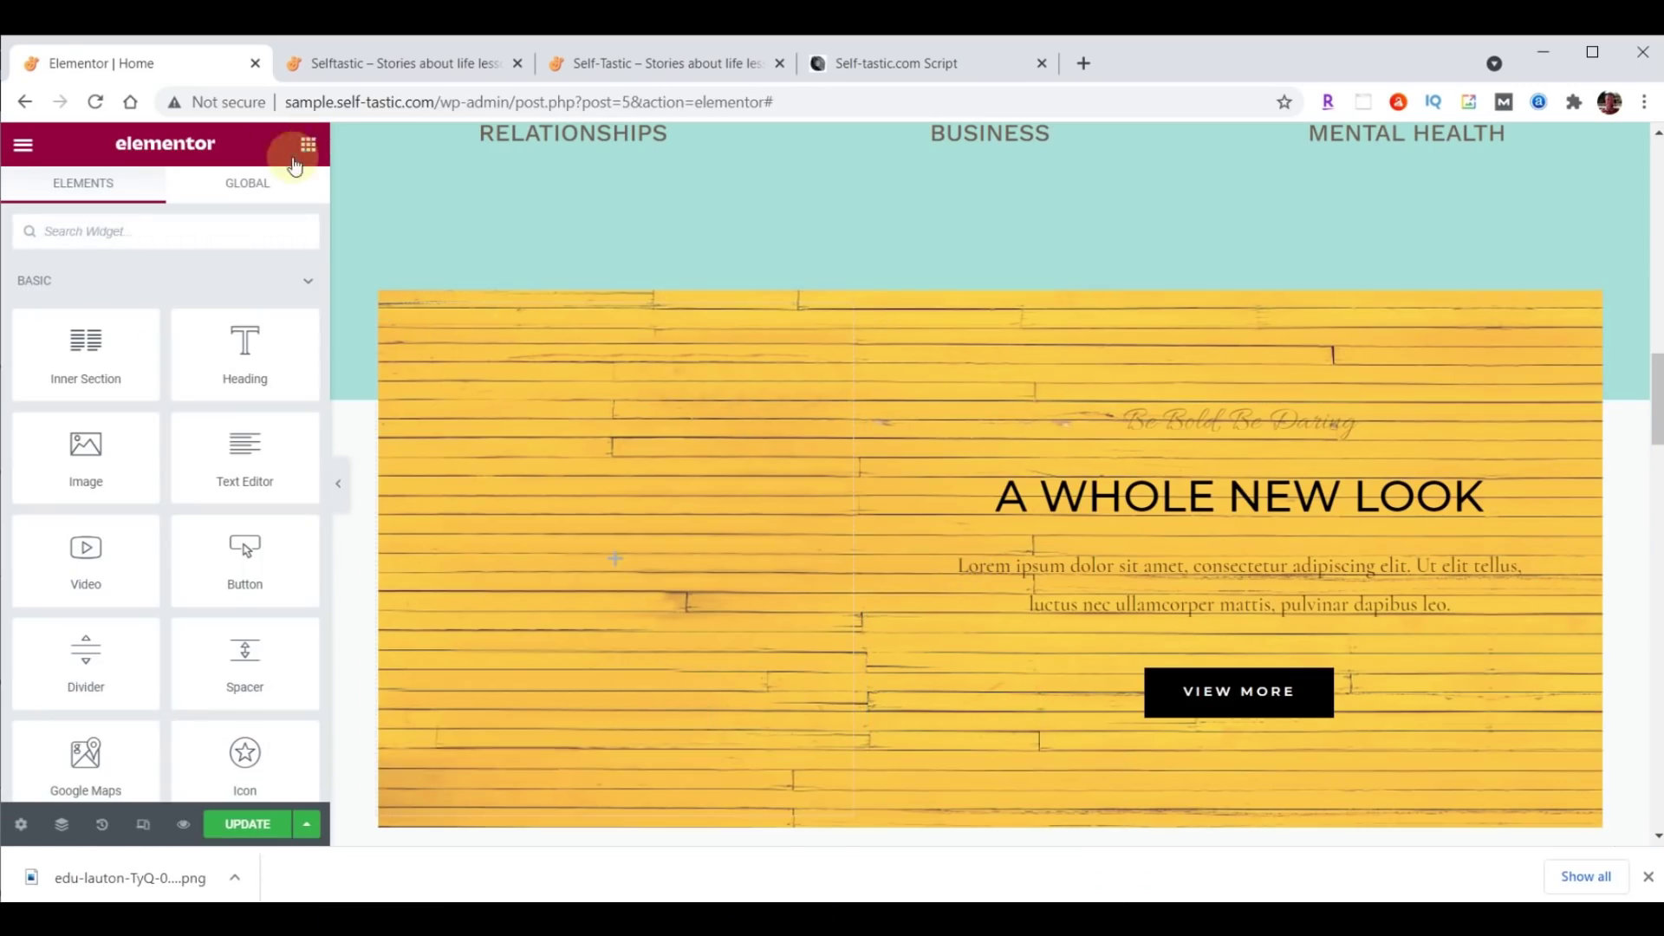
drag(86, 452, 604, 559)
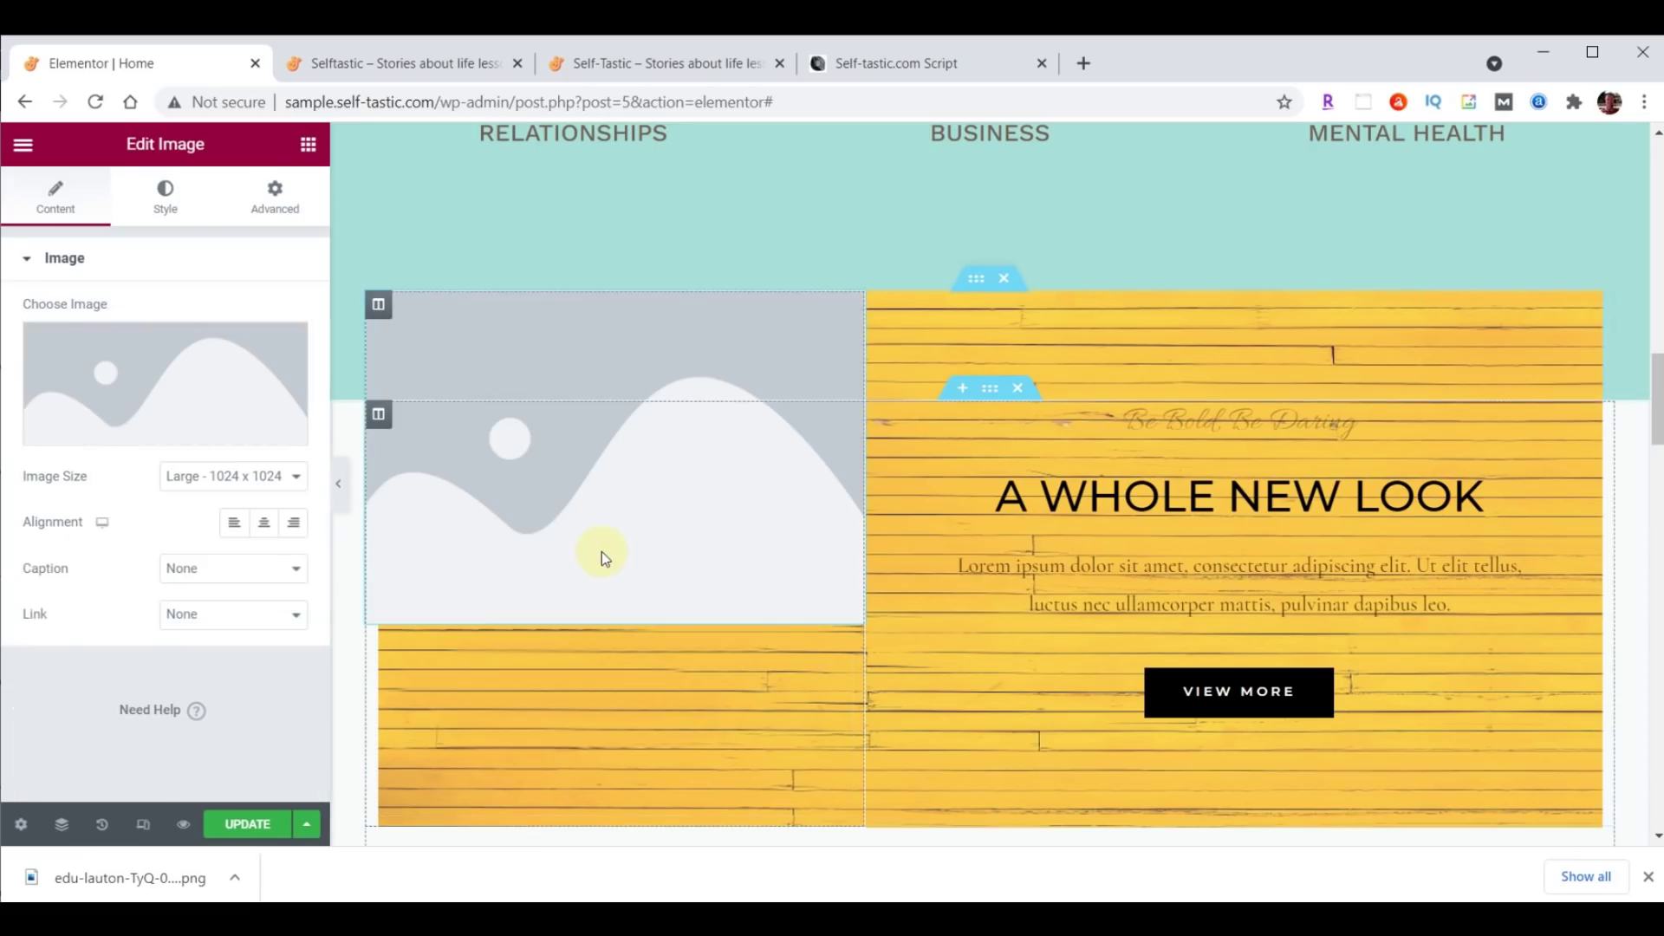
click(164, 369)
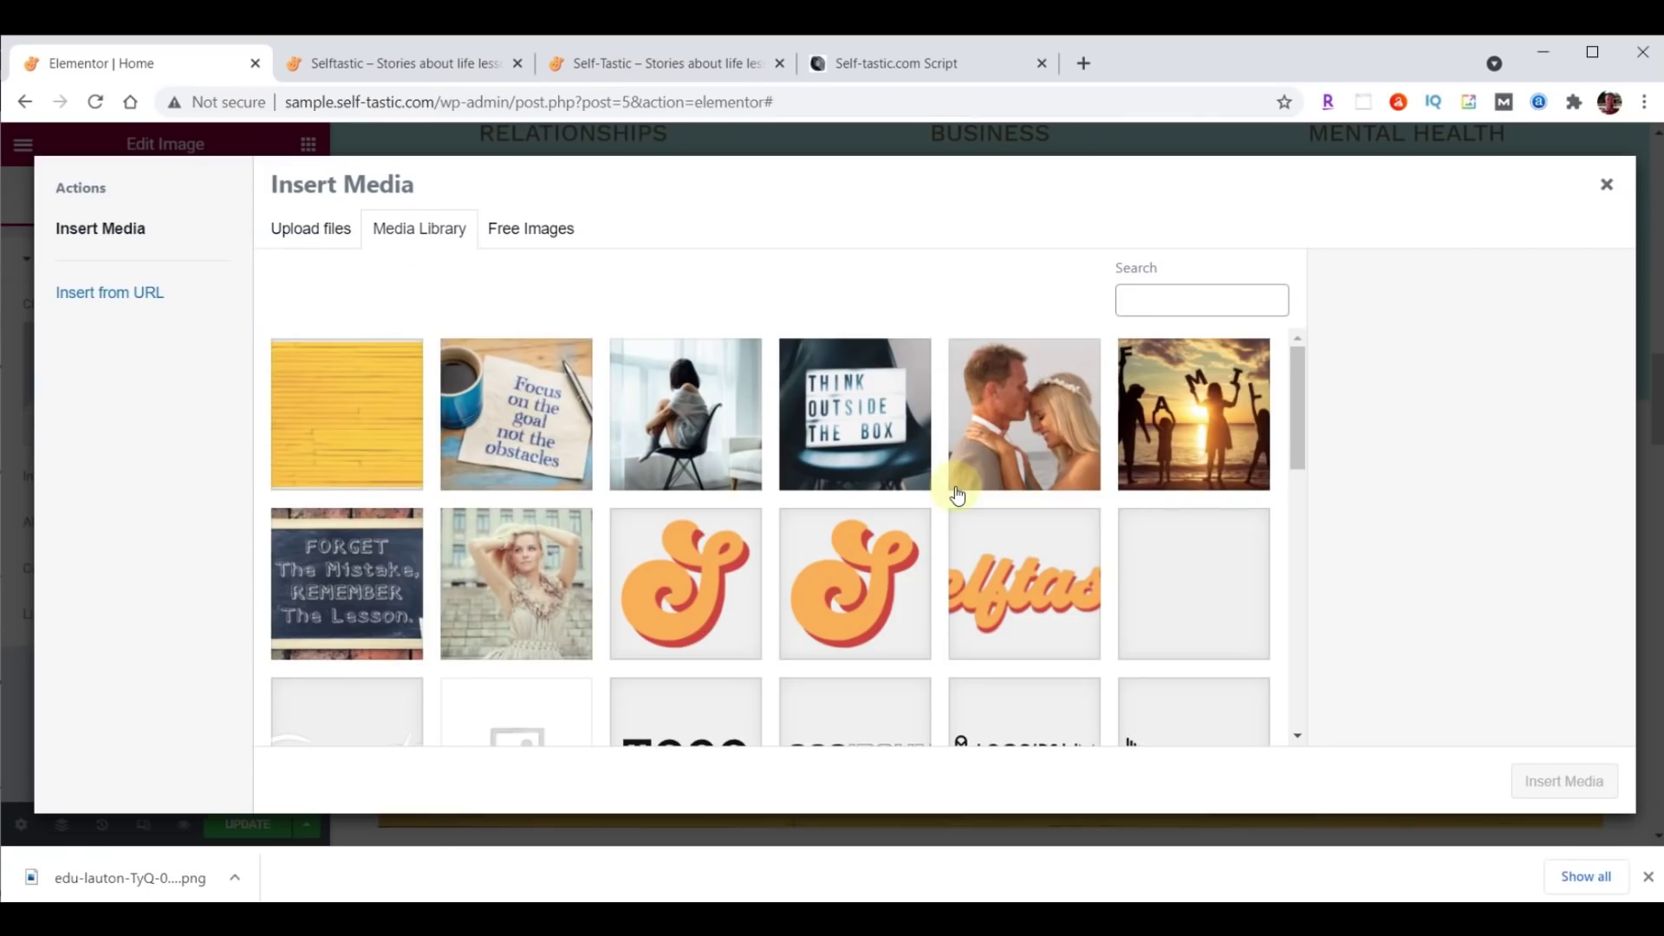
key(alt+Tab)
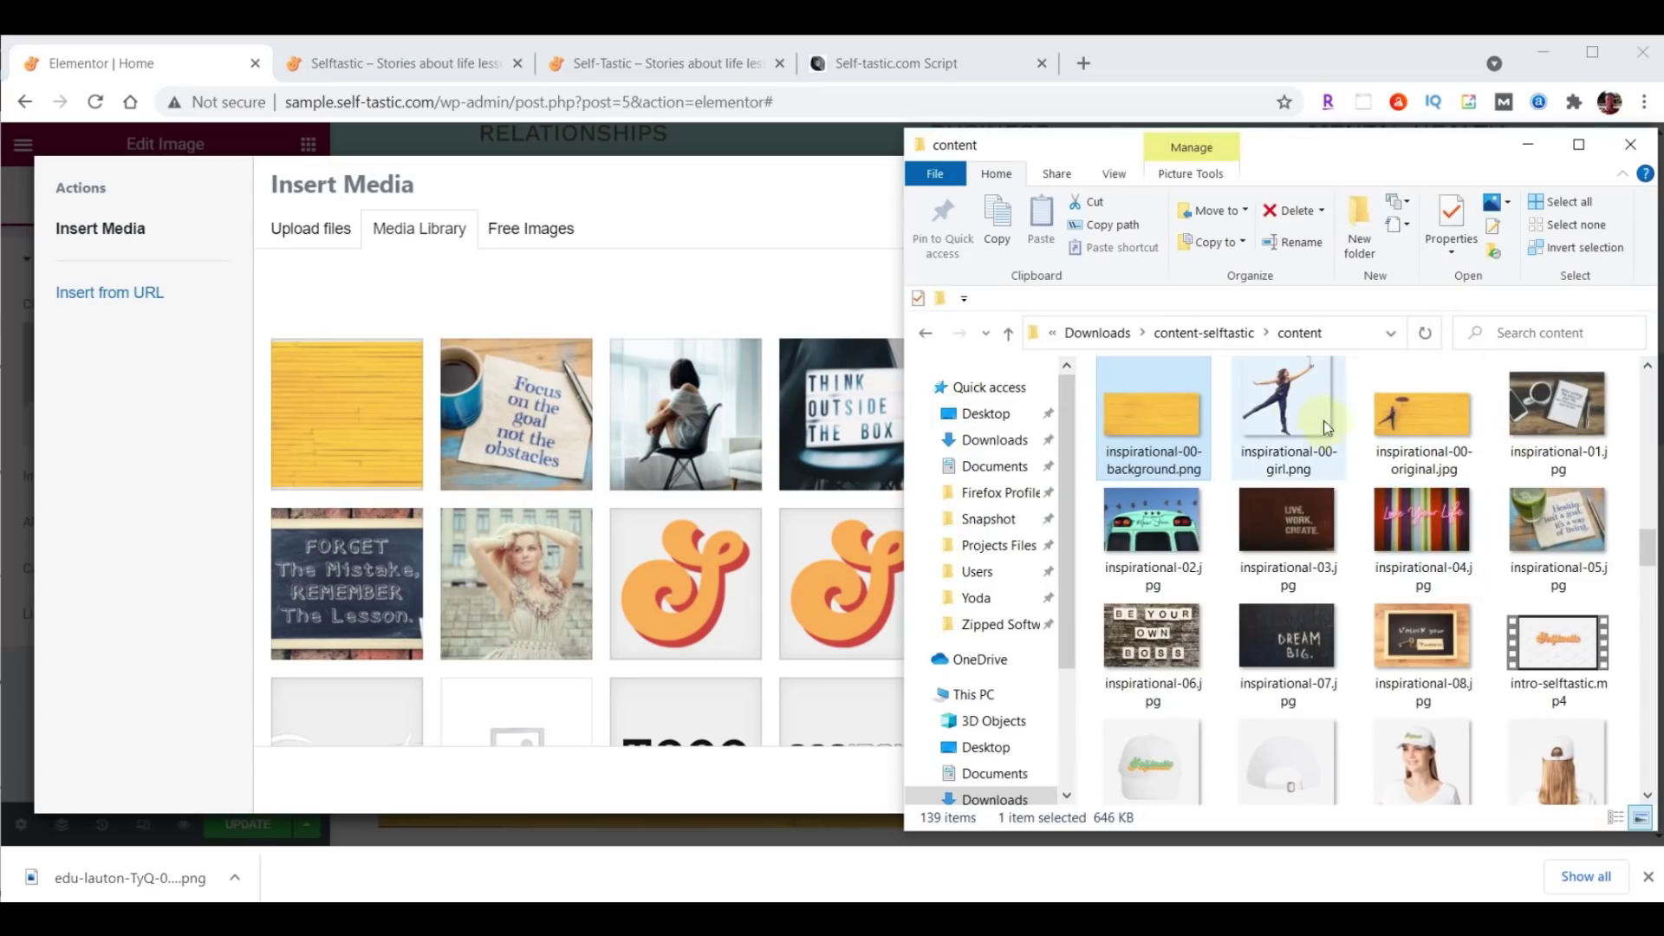
drag(1298, 407, 568, 449)
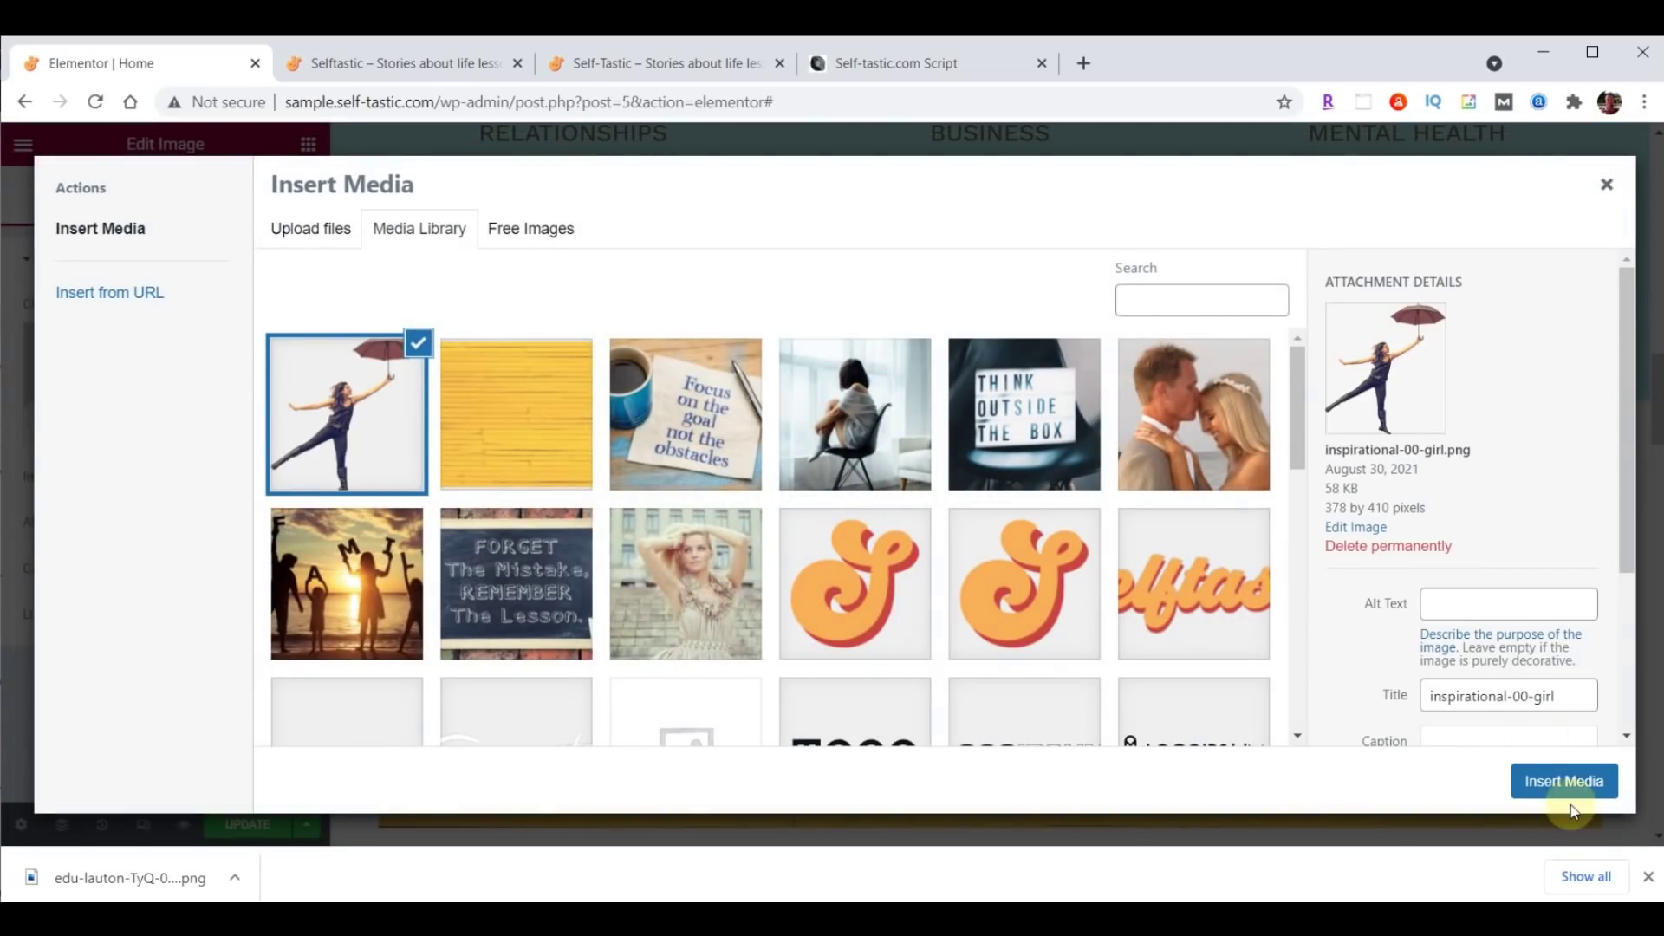
click(1560, 783)
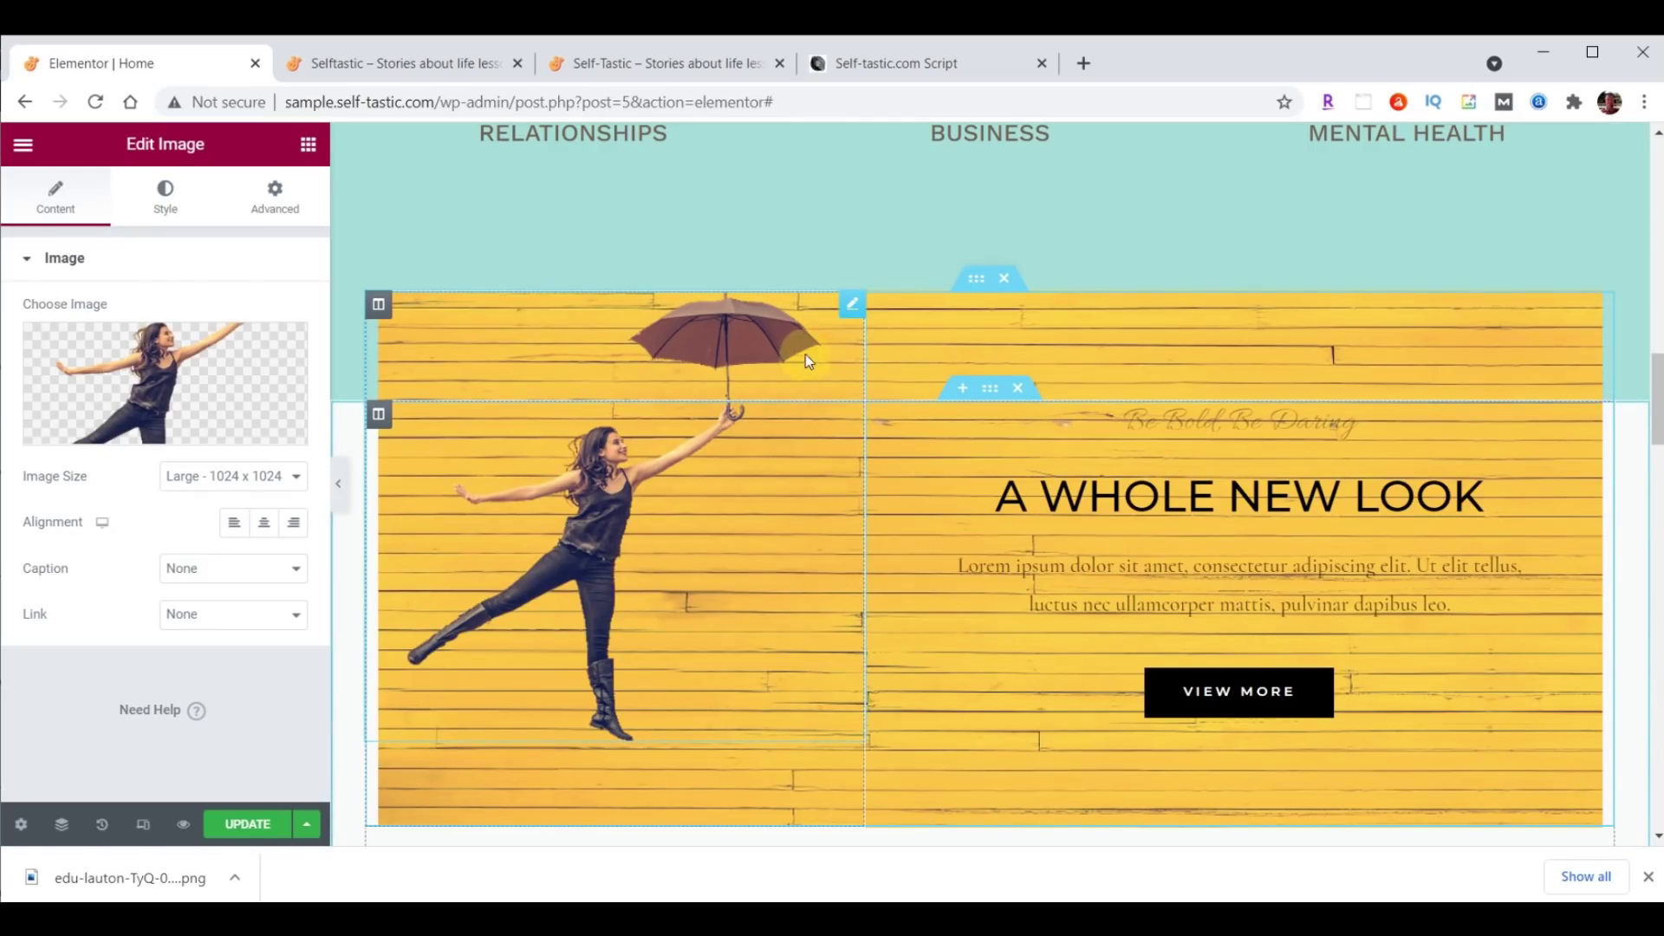
click(277, 192)
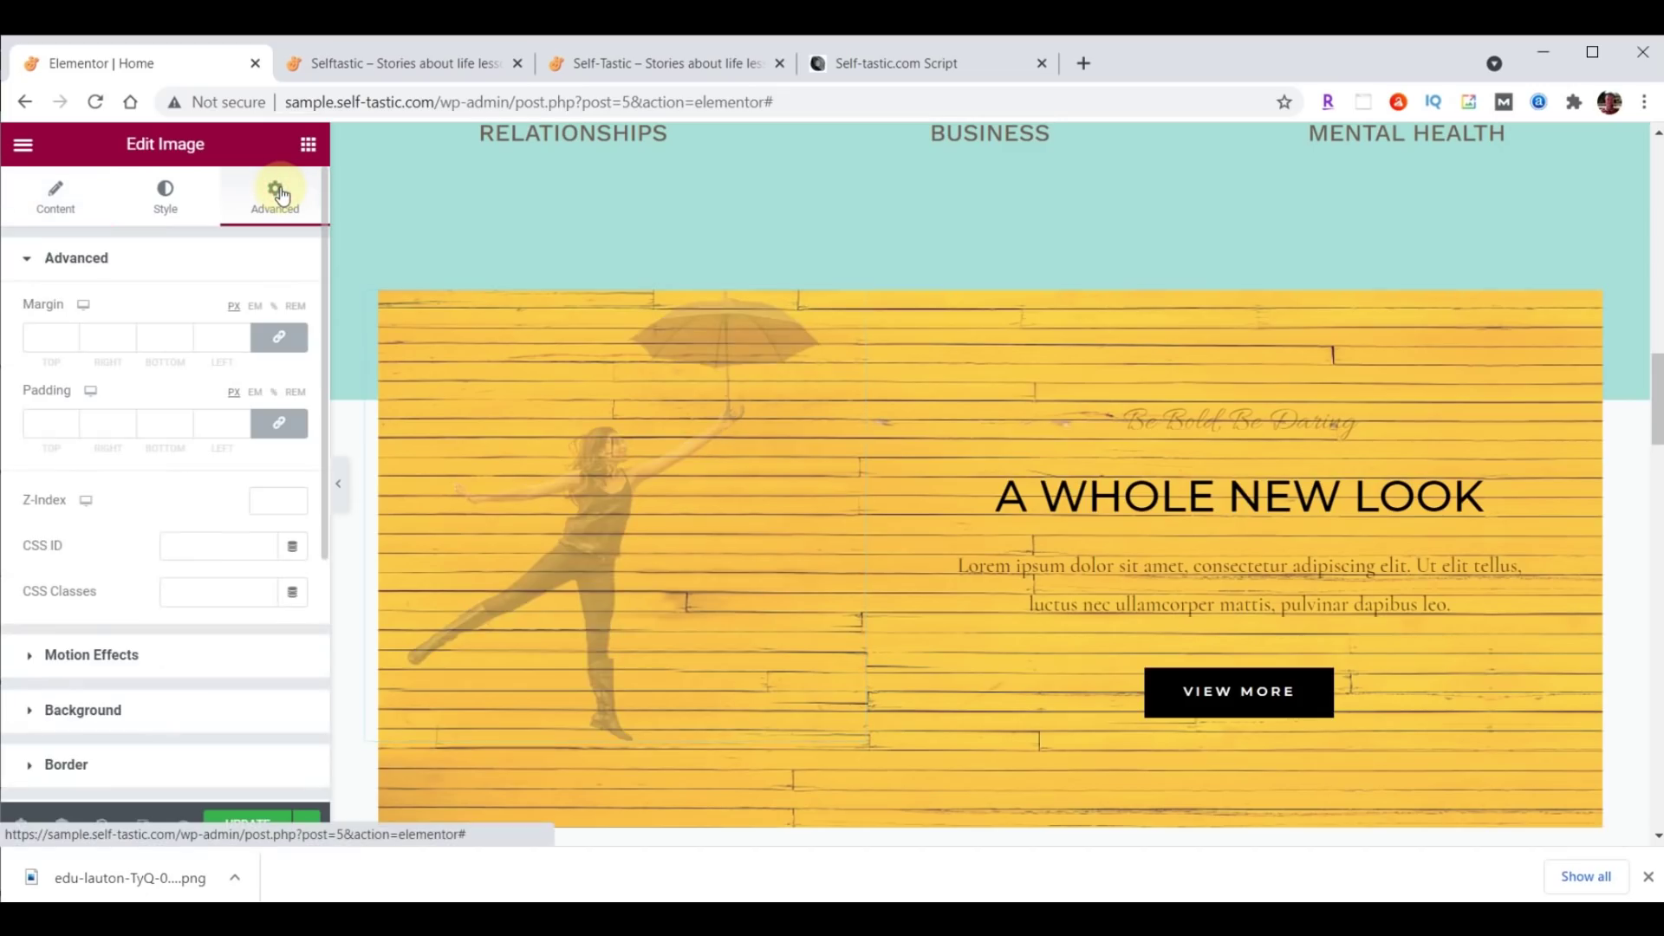
Give the image 200 px top padding and a Fade In Left entrance animation.
click(278, 423)
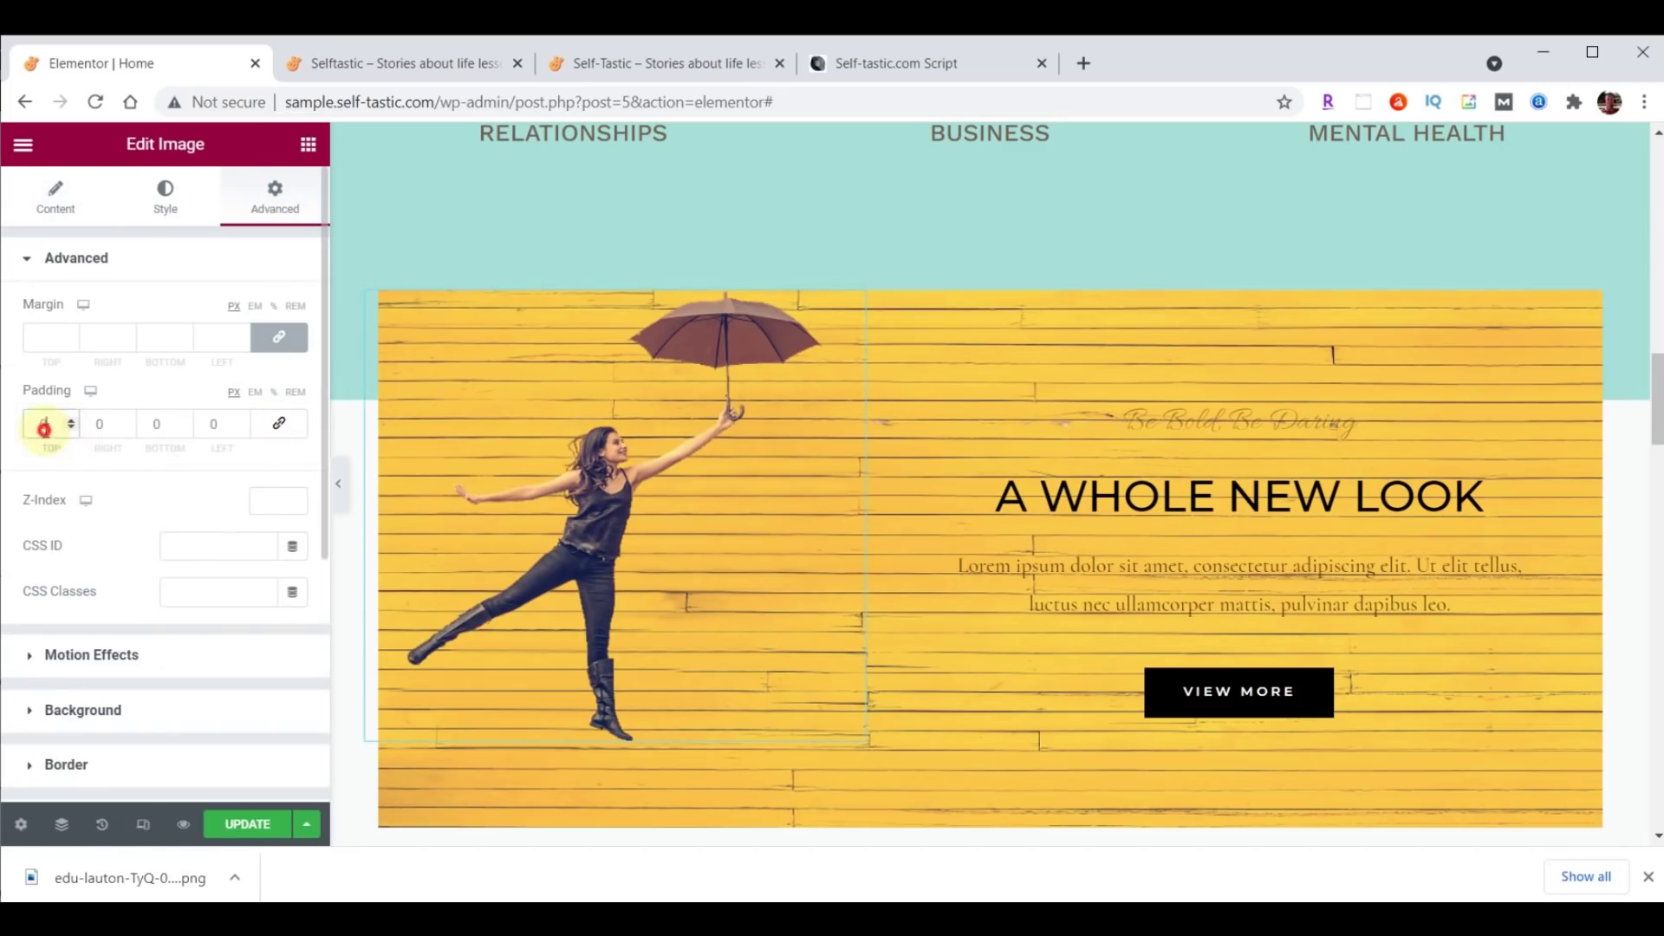
text(200)
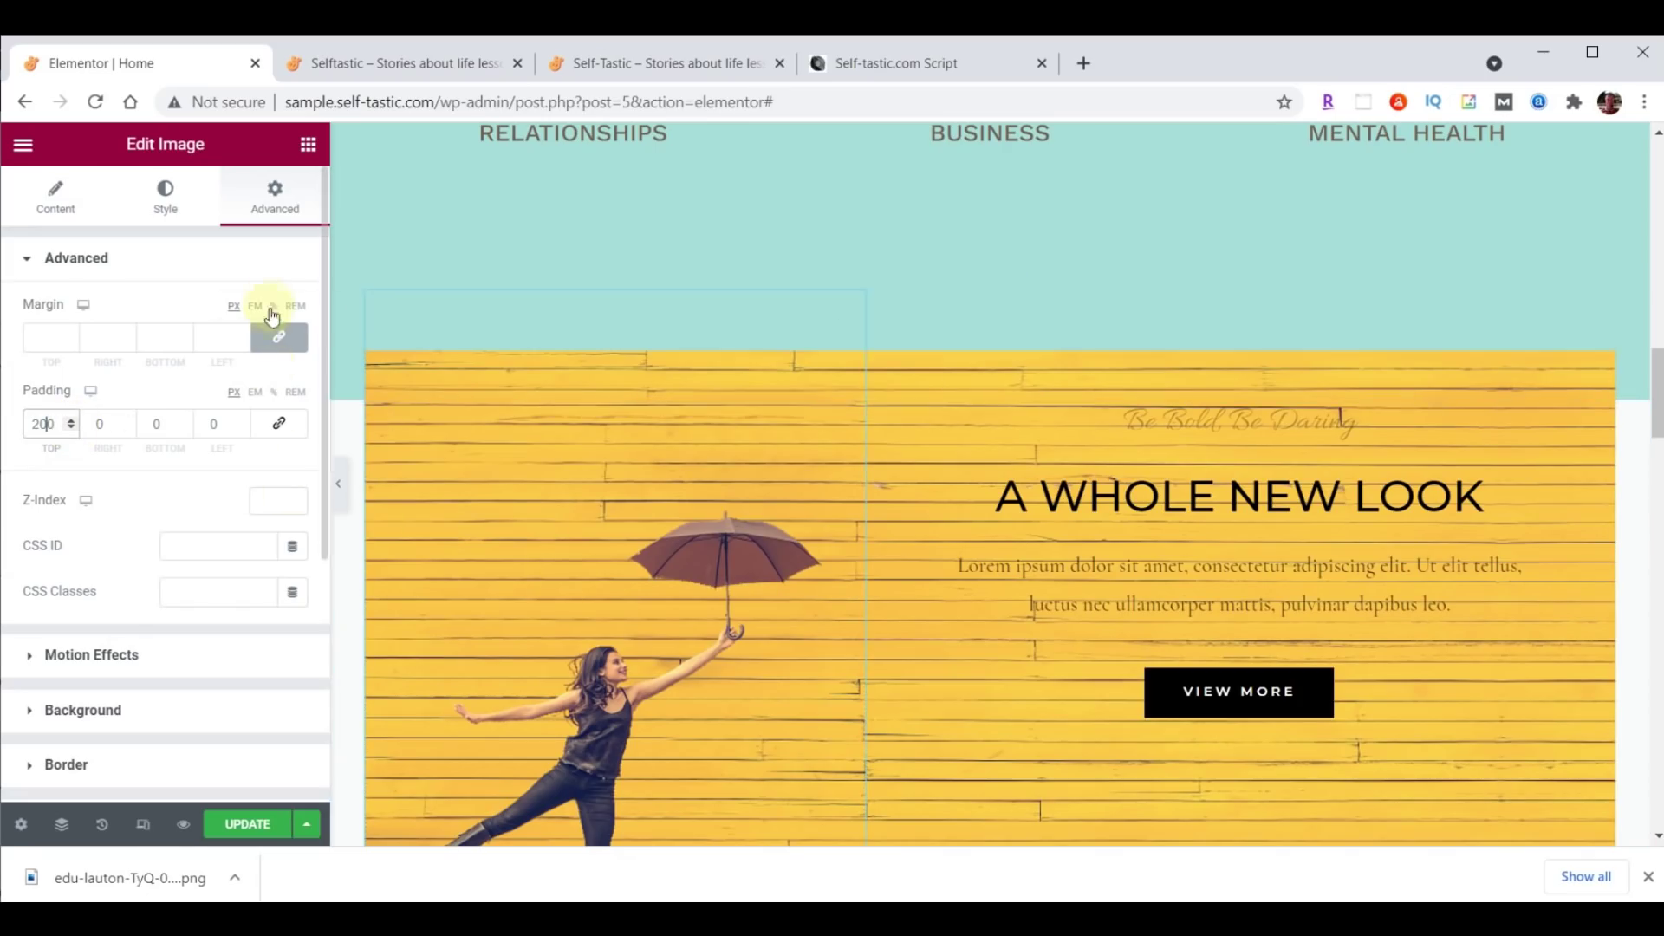
click(43, 656)
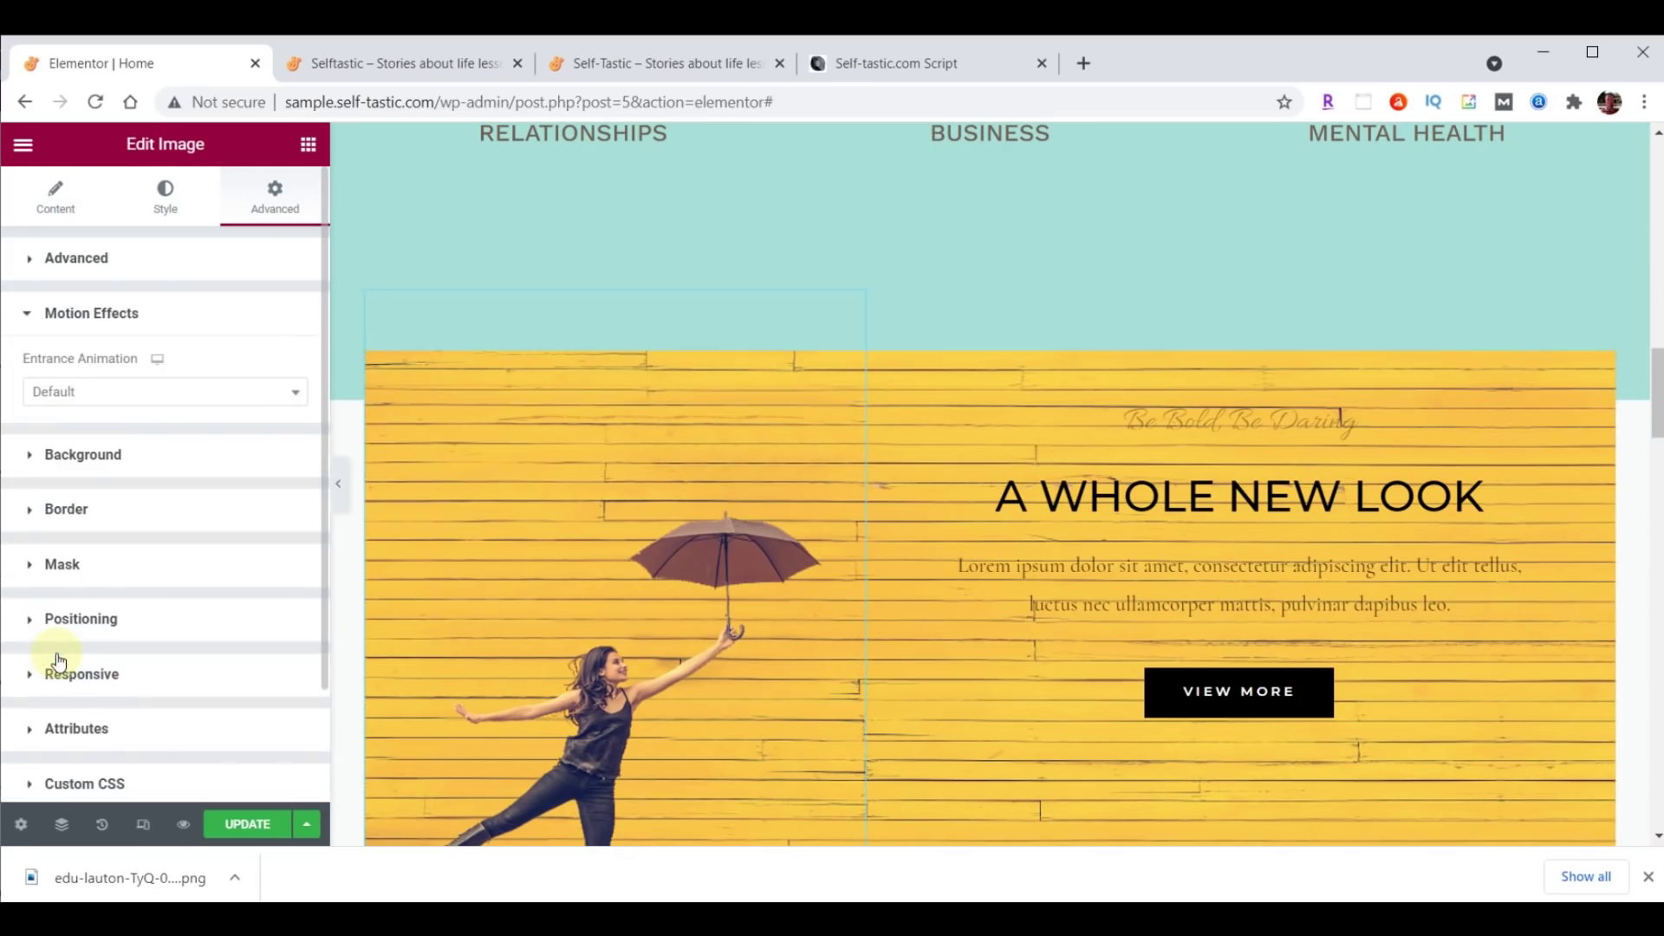
click(153, 402)
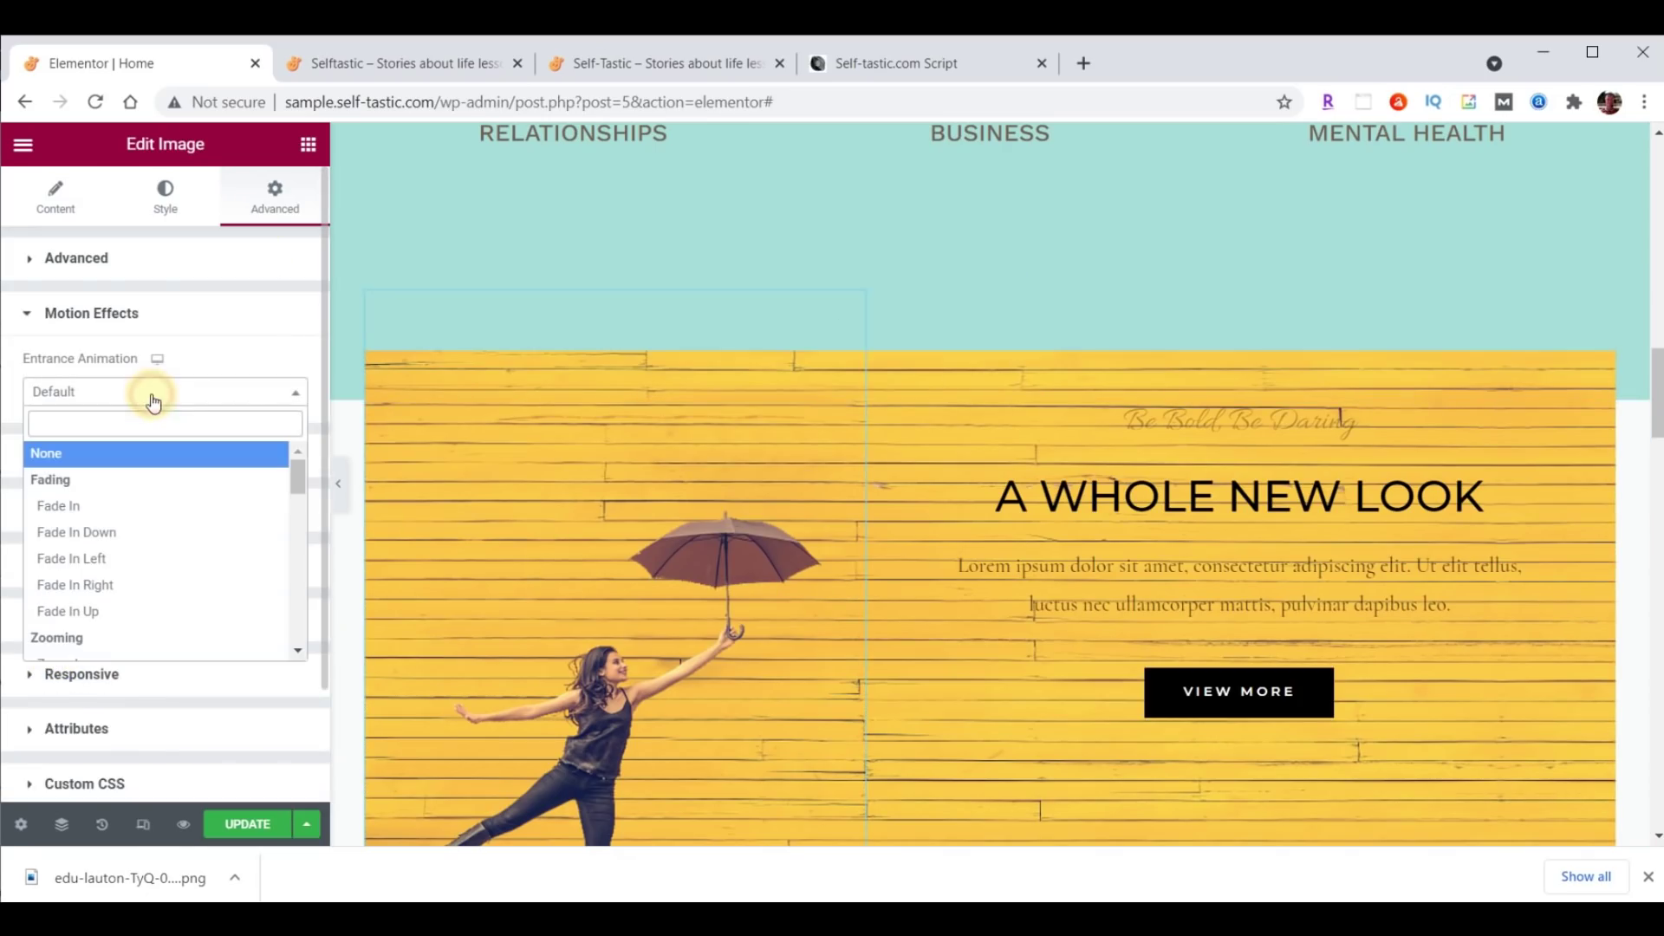
click(85, 559)
Delay the entrance by 1000 ms at Slow speed and save the page.
click(262, 483)
text(1000)
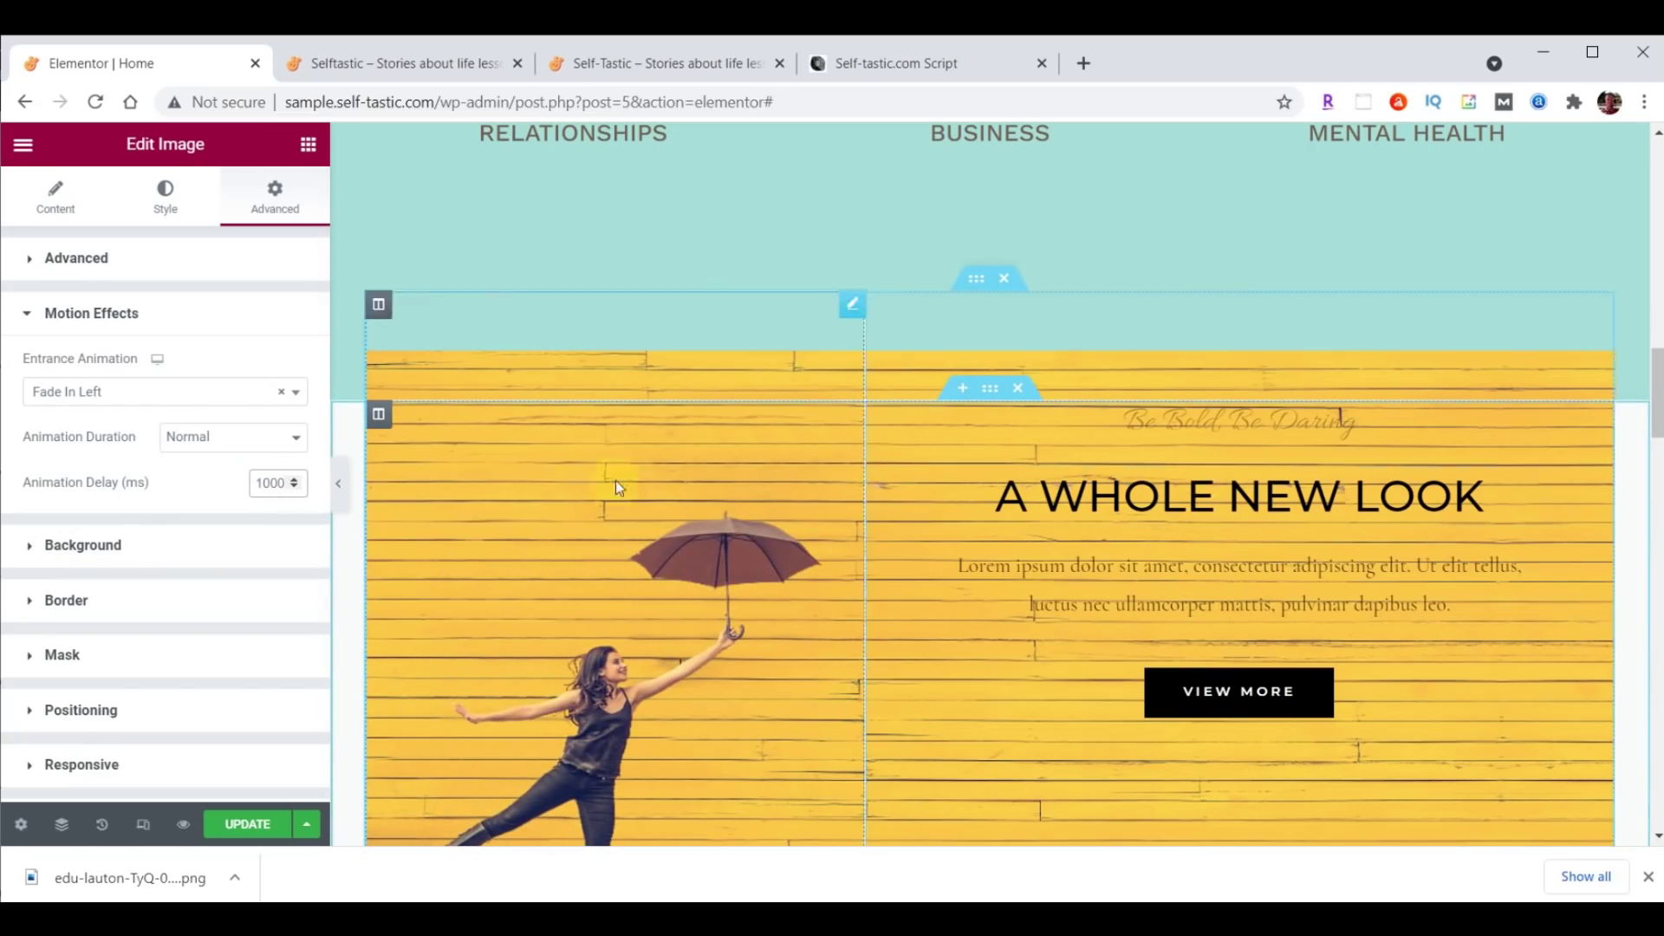
click(229, 446)
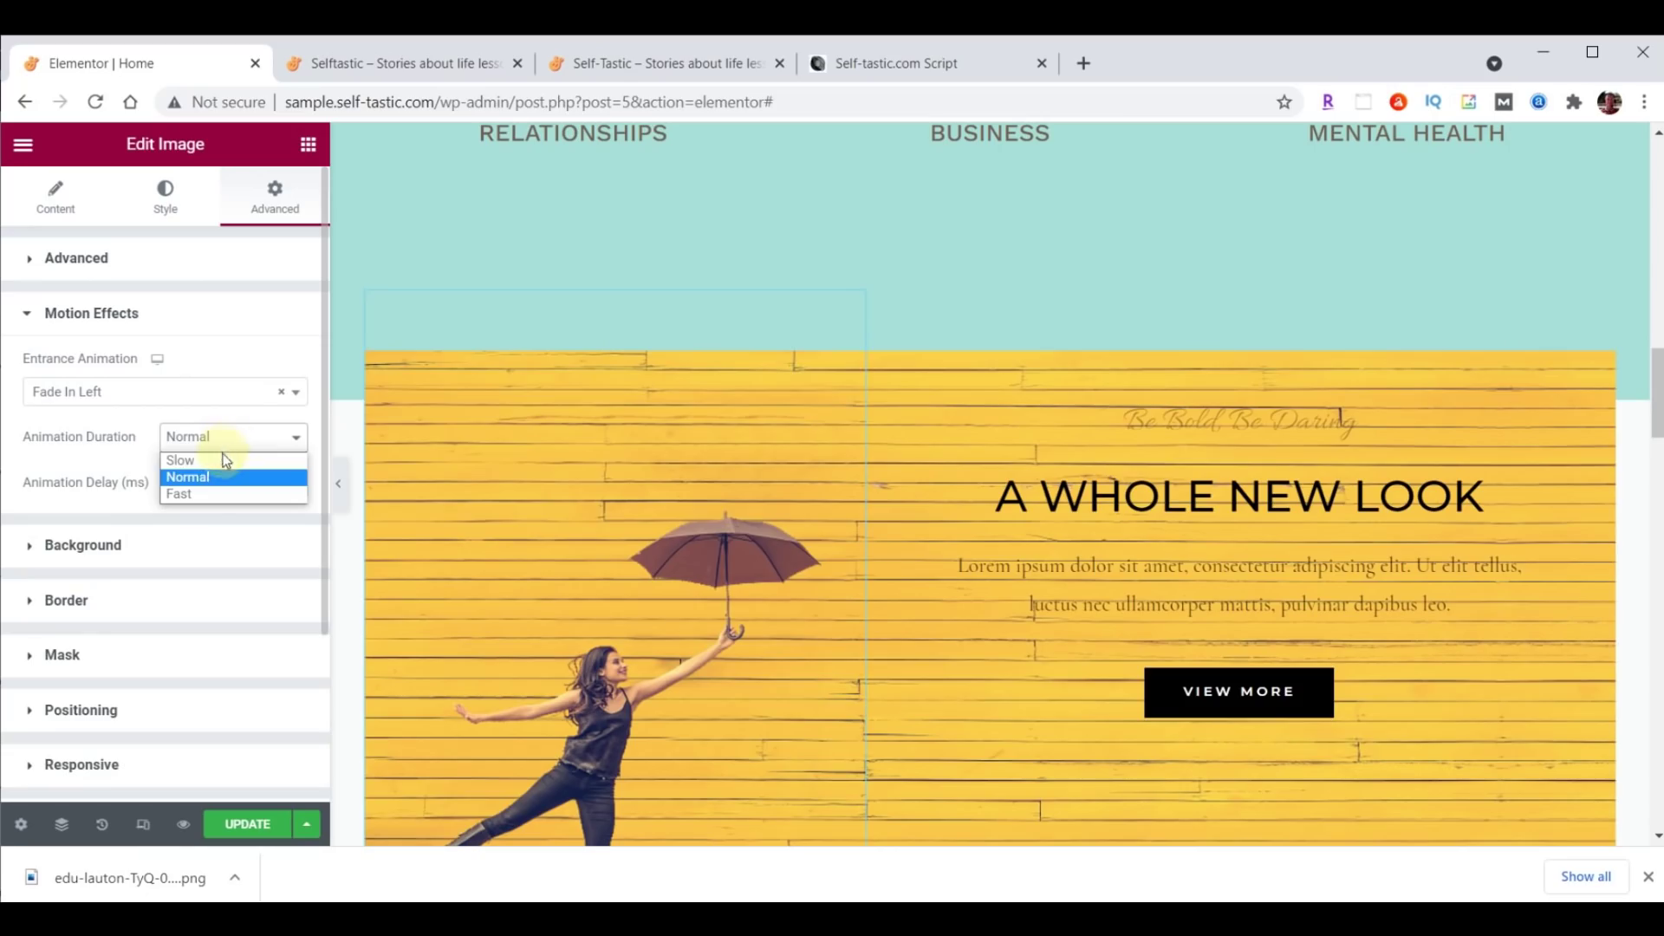
click(224, 460)
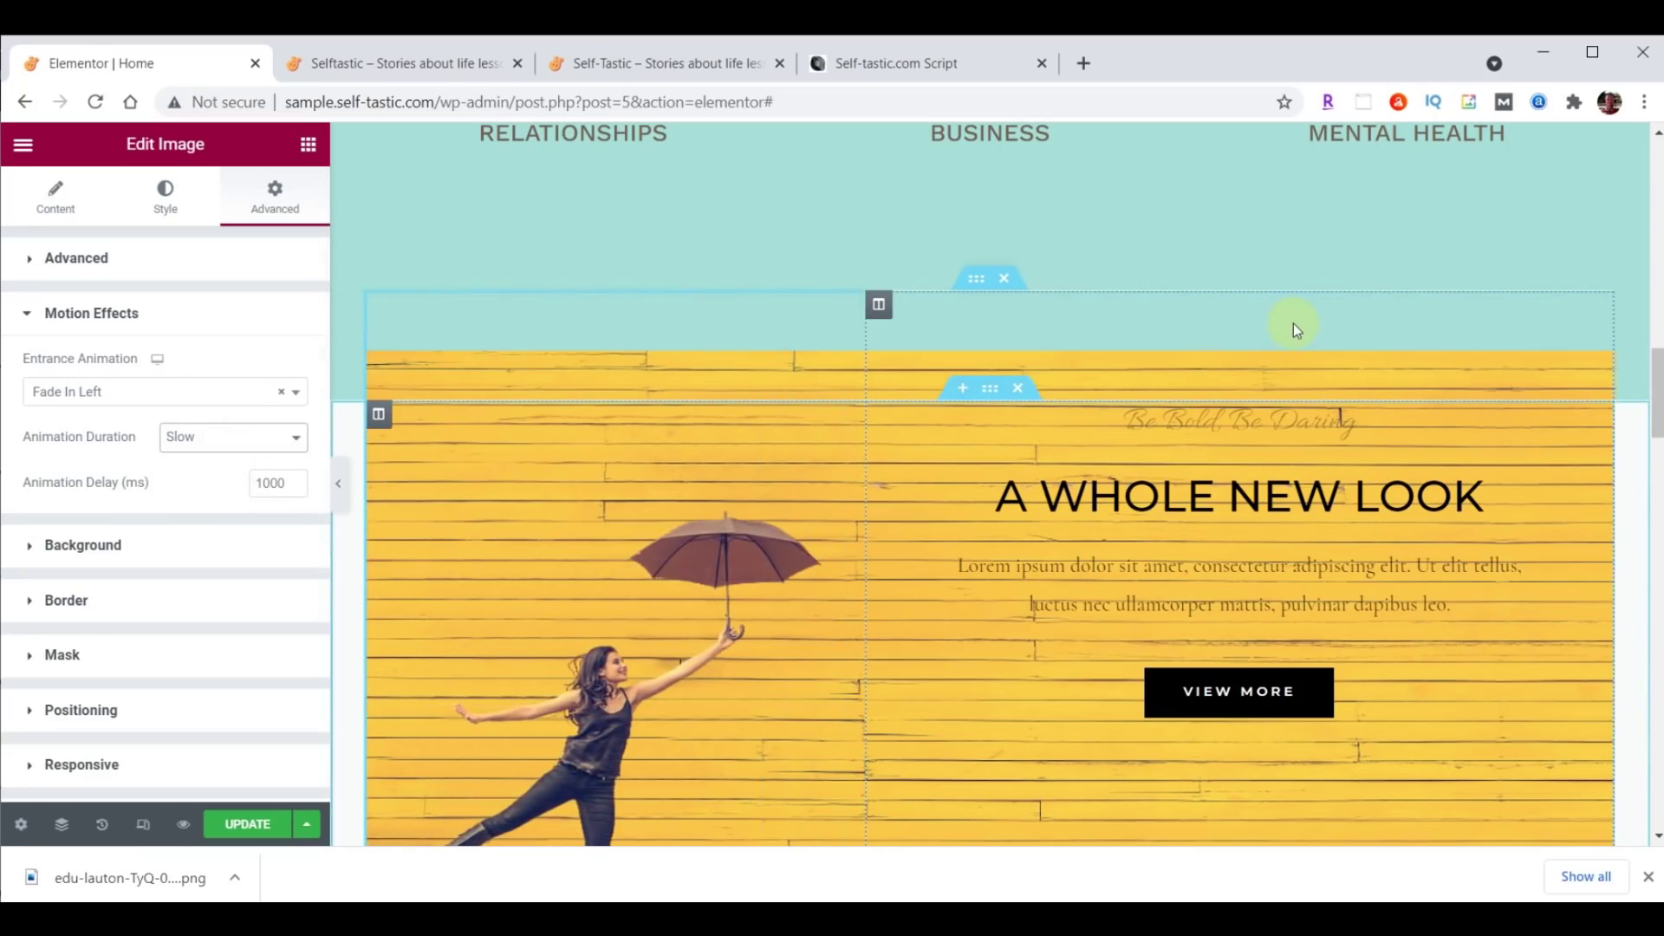
click(239, 828)
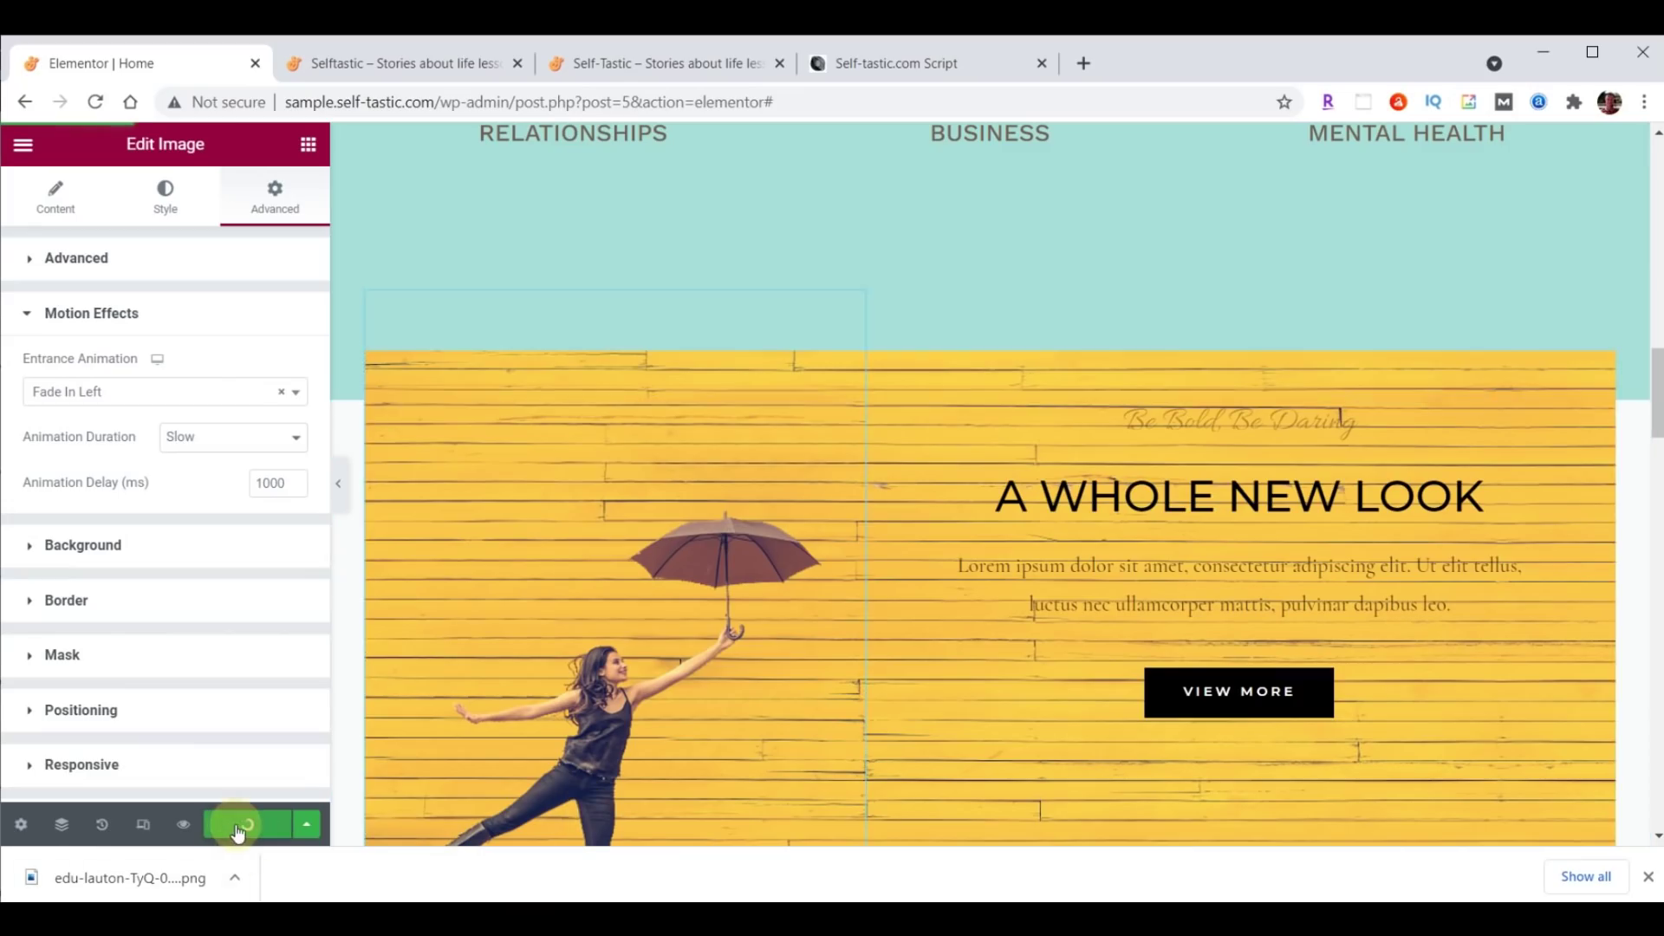
click(415, 59)
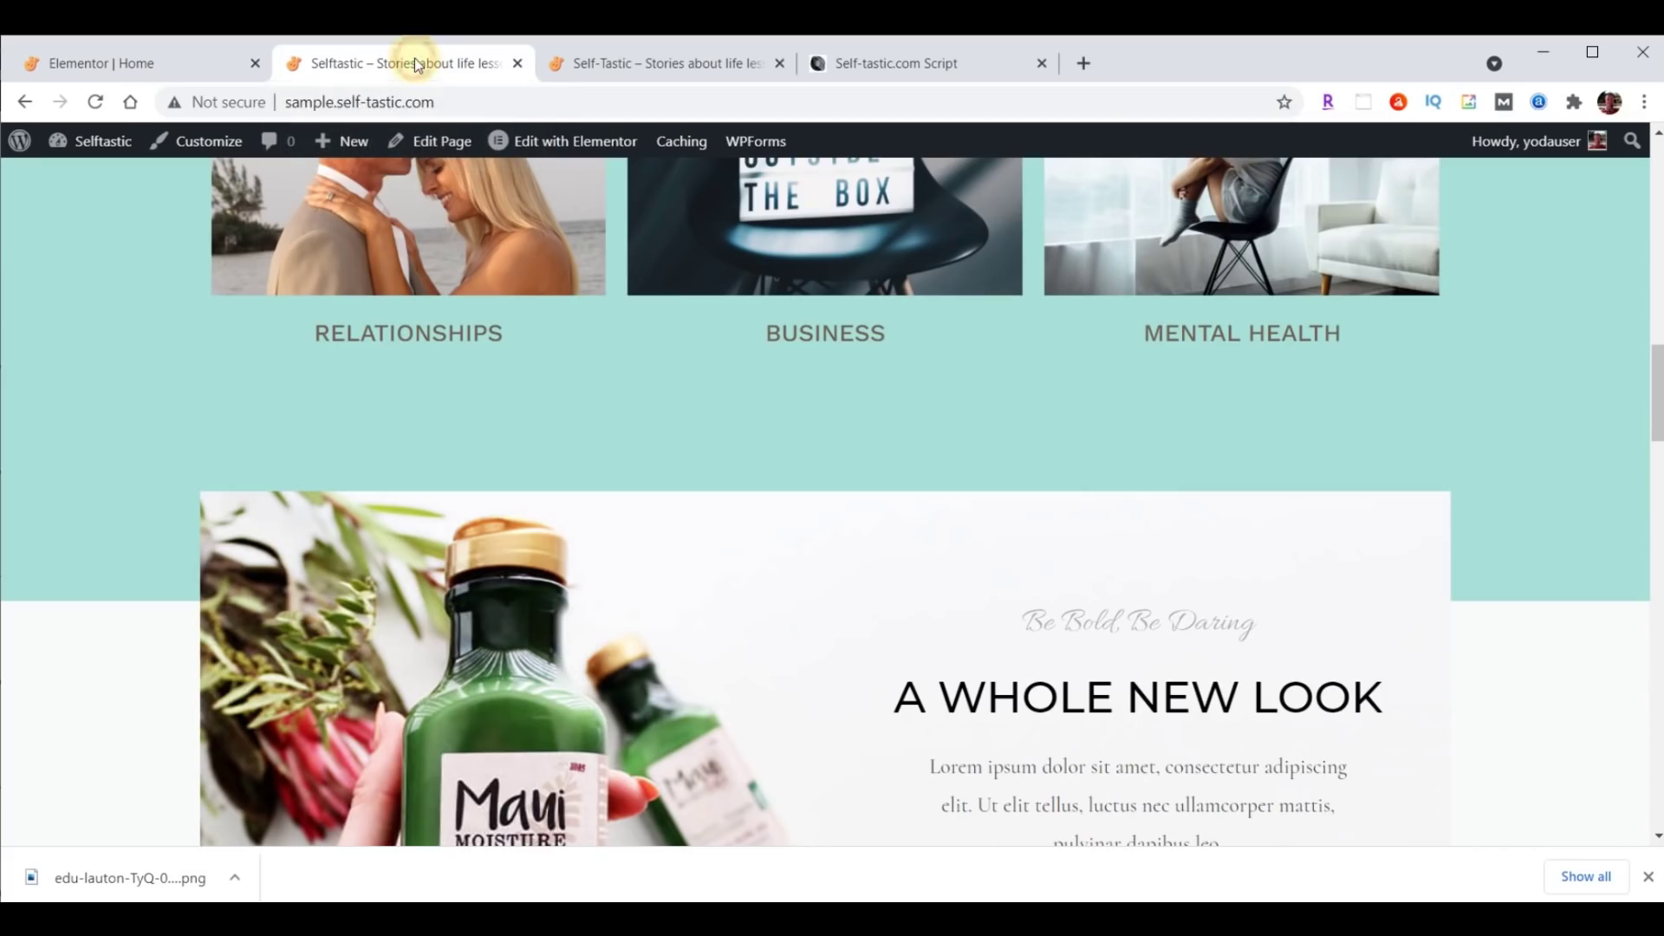
click(95, 102)
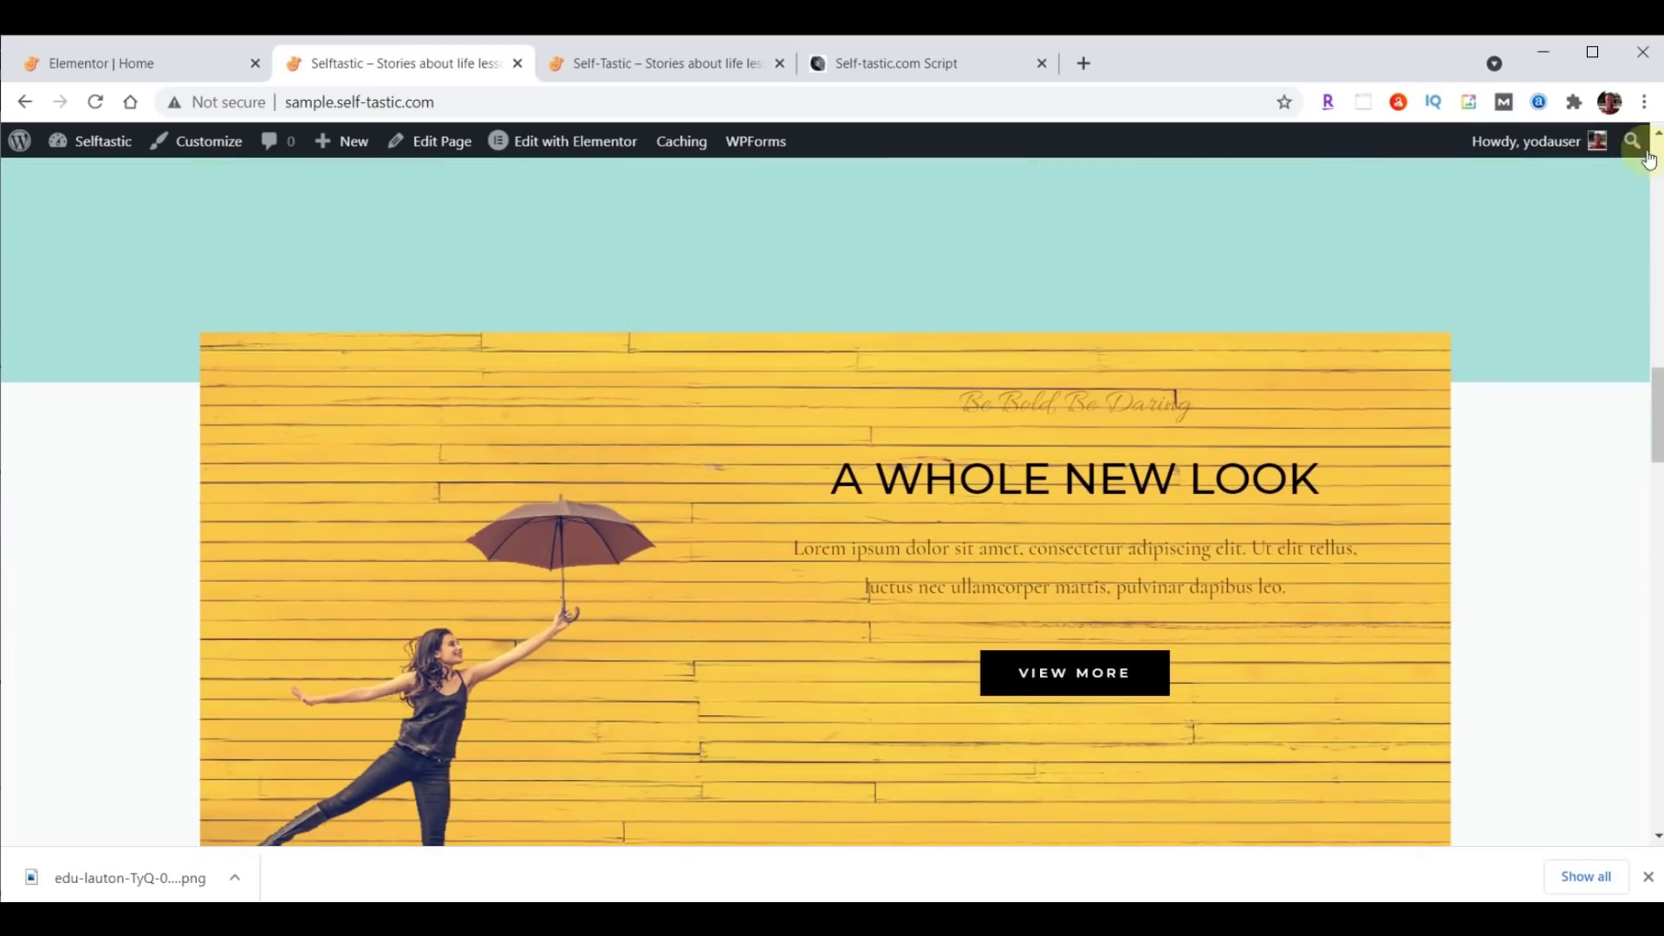
click(156, 66)
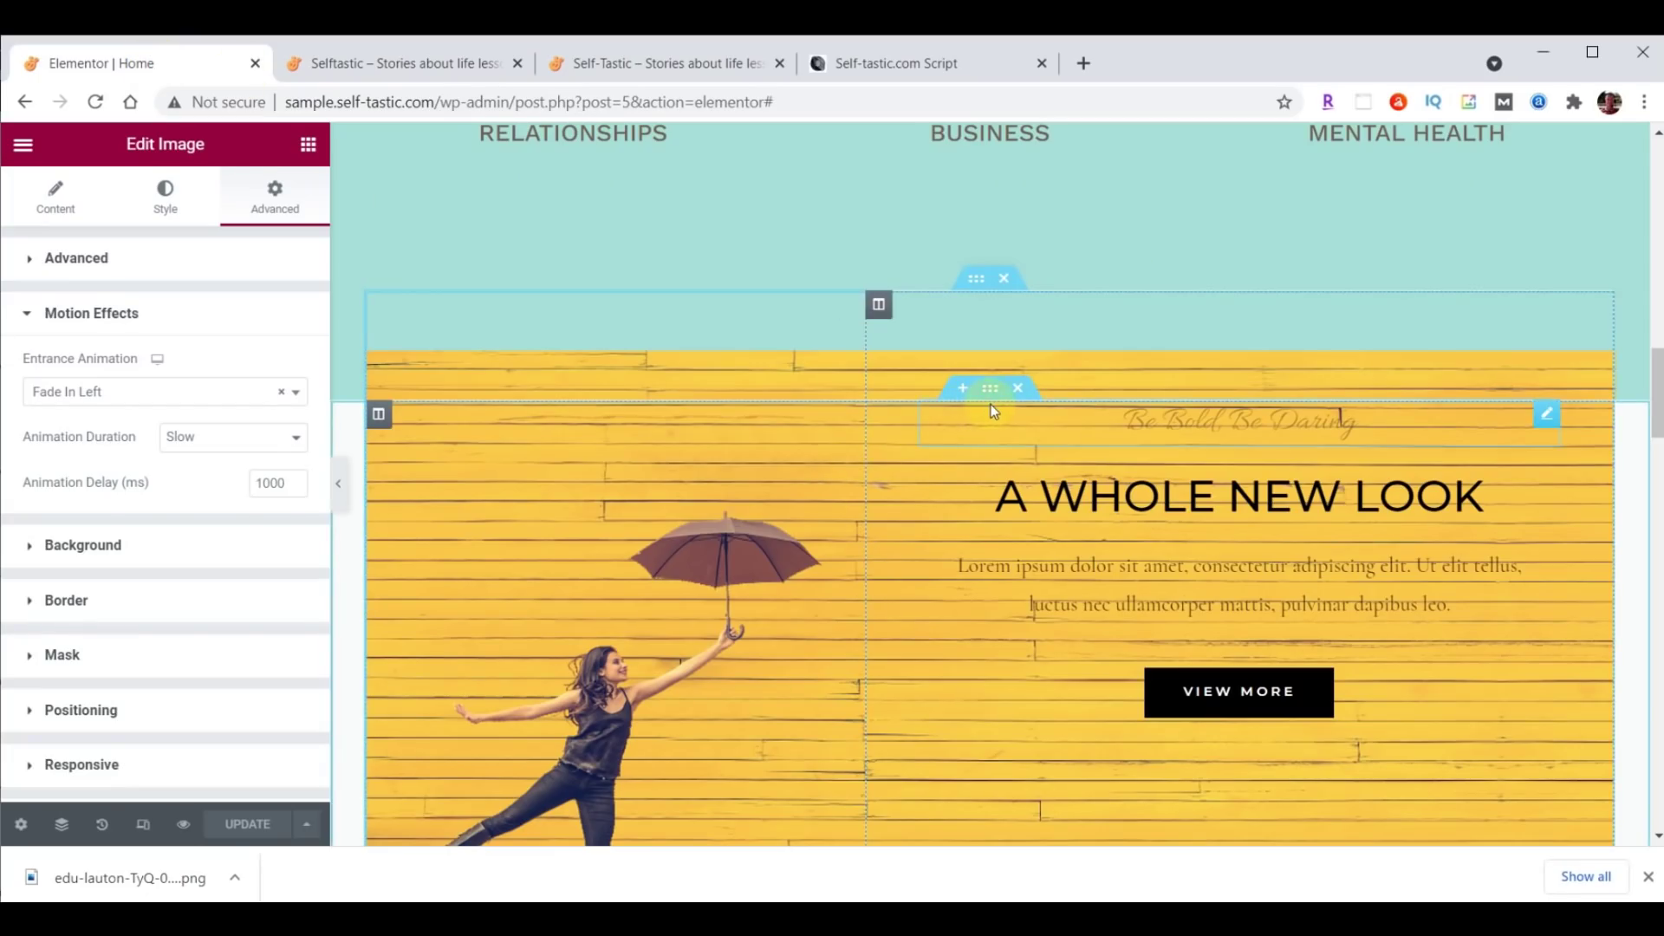
Give the outer section a teal #8DD7D6 background.
click(991, 392)
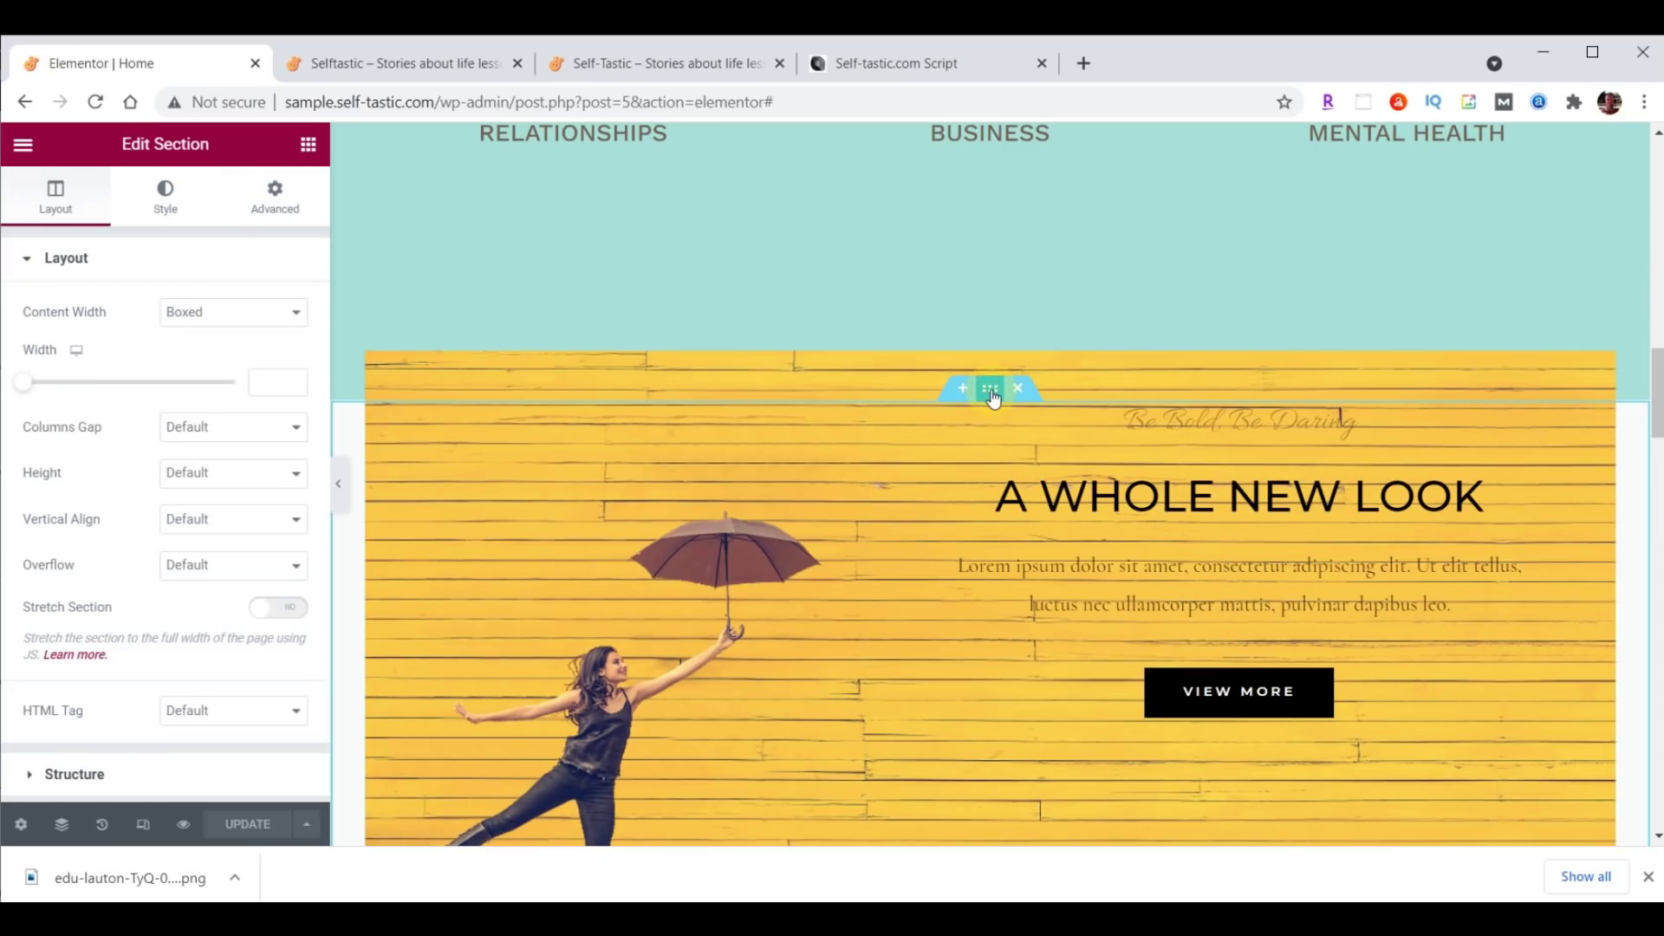
click(167, 201)
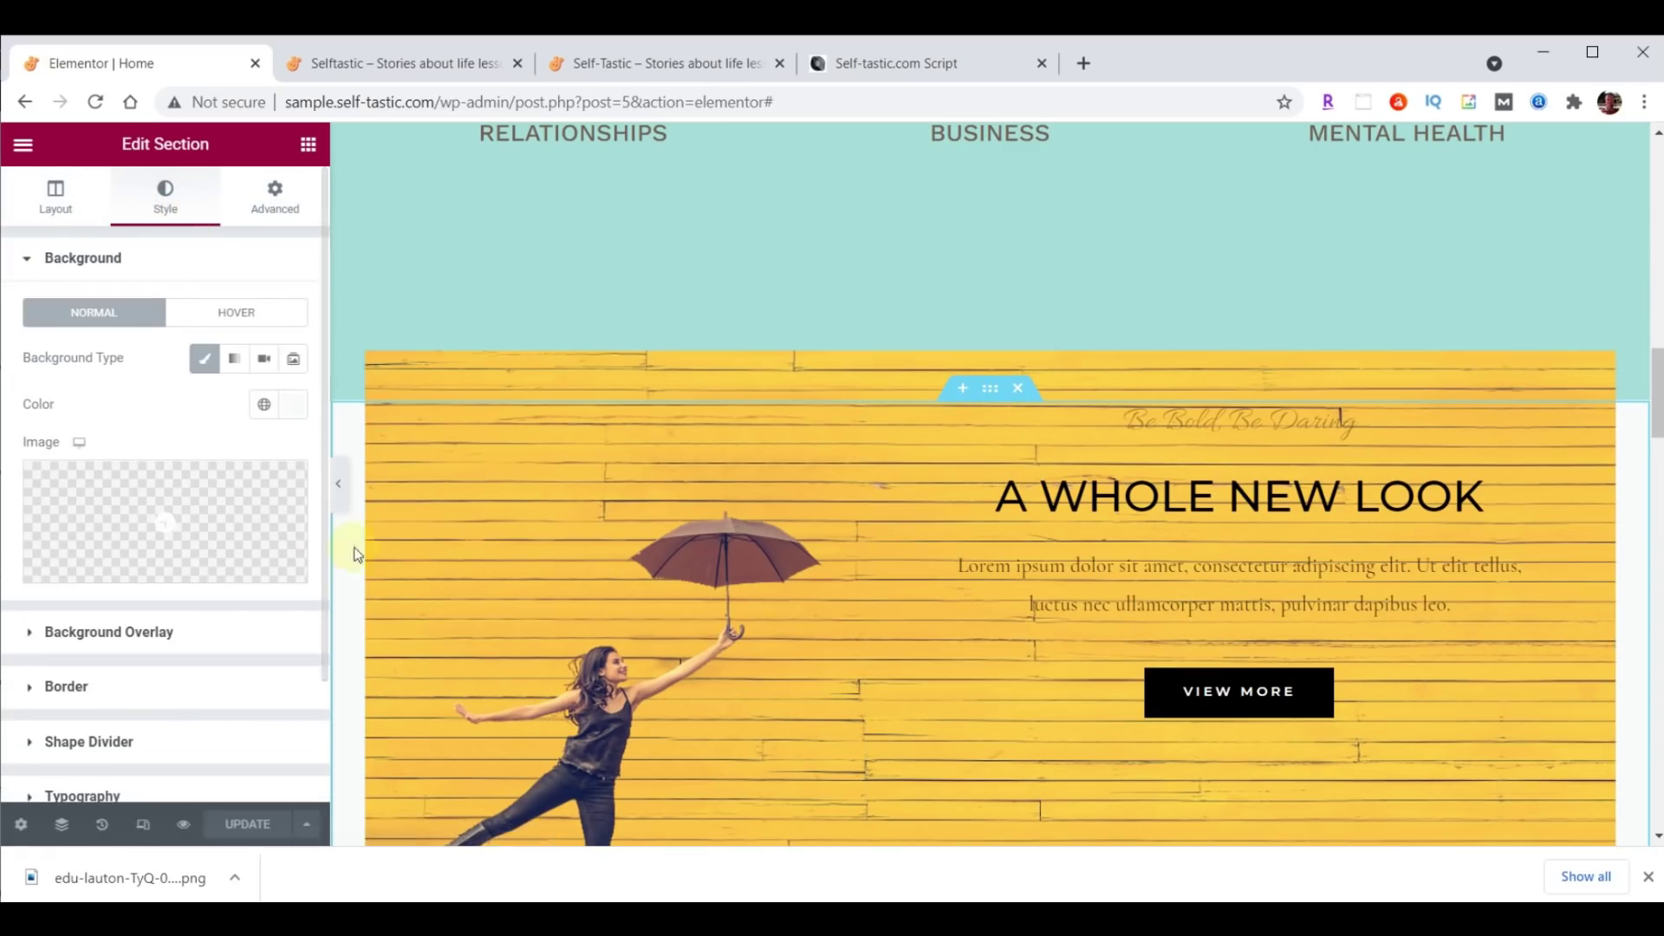
click(291, 404)
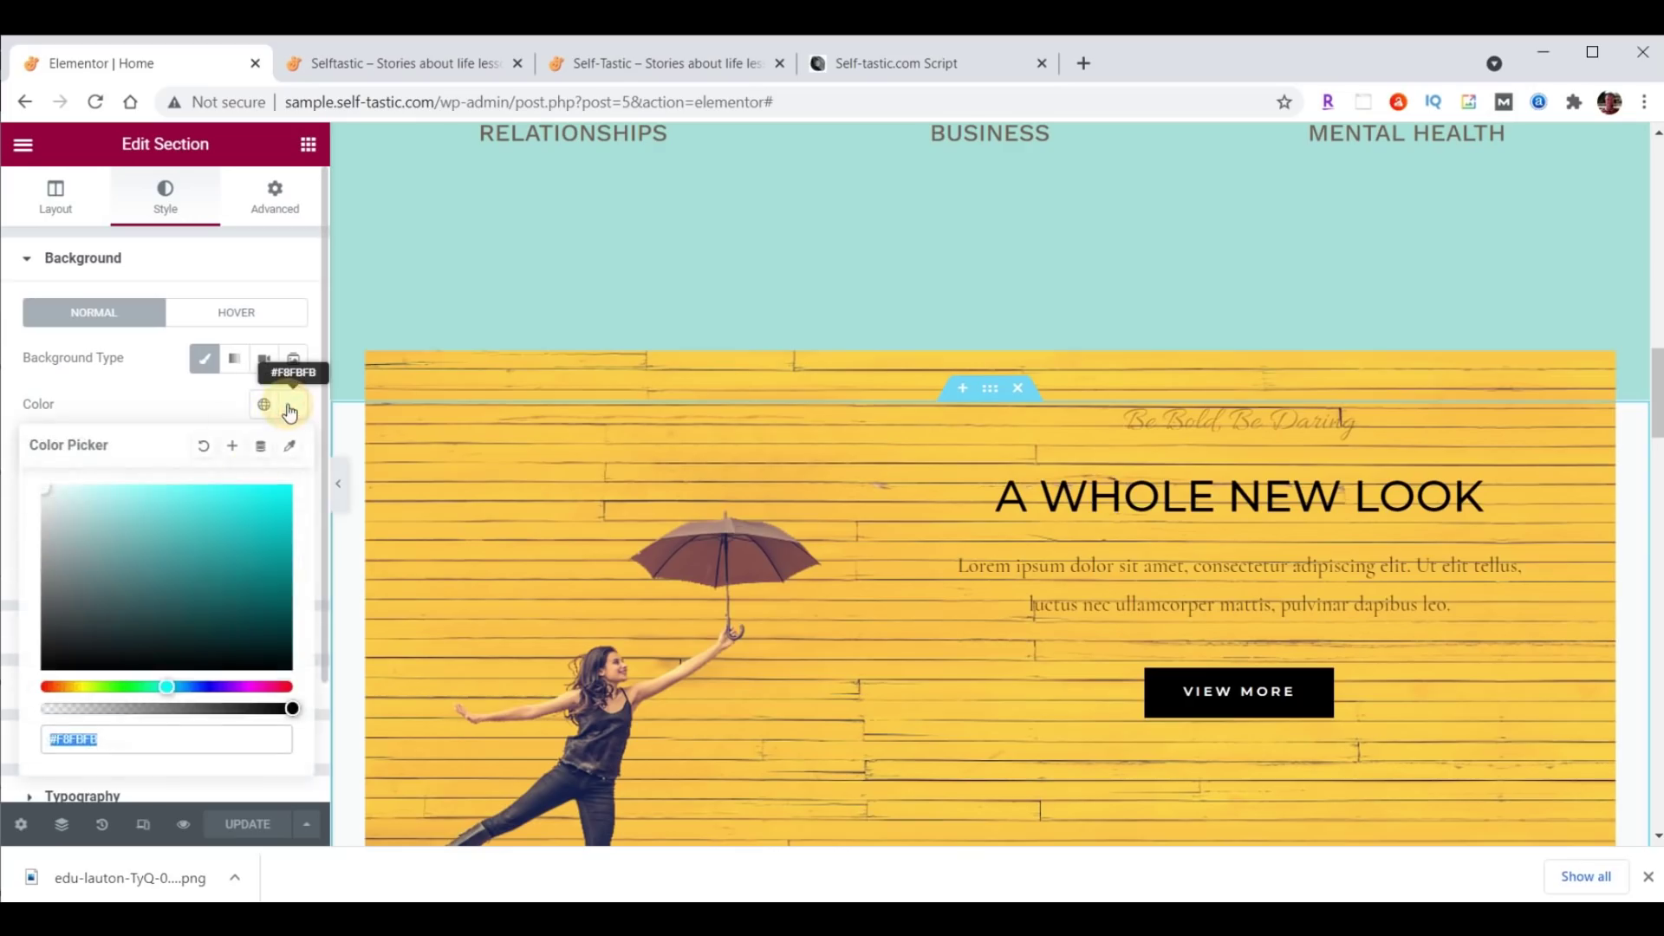
click(149, 741)
text(#8DD7D6)
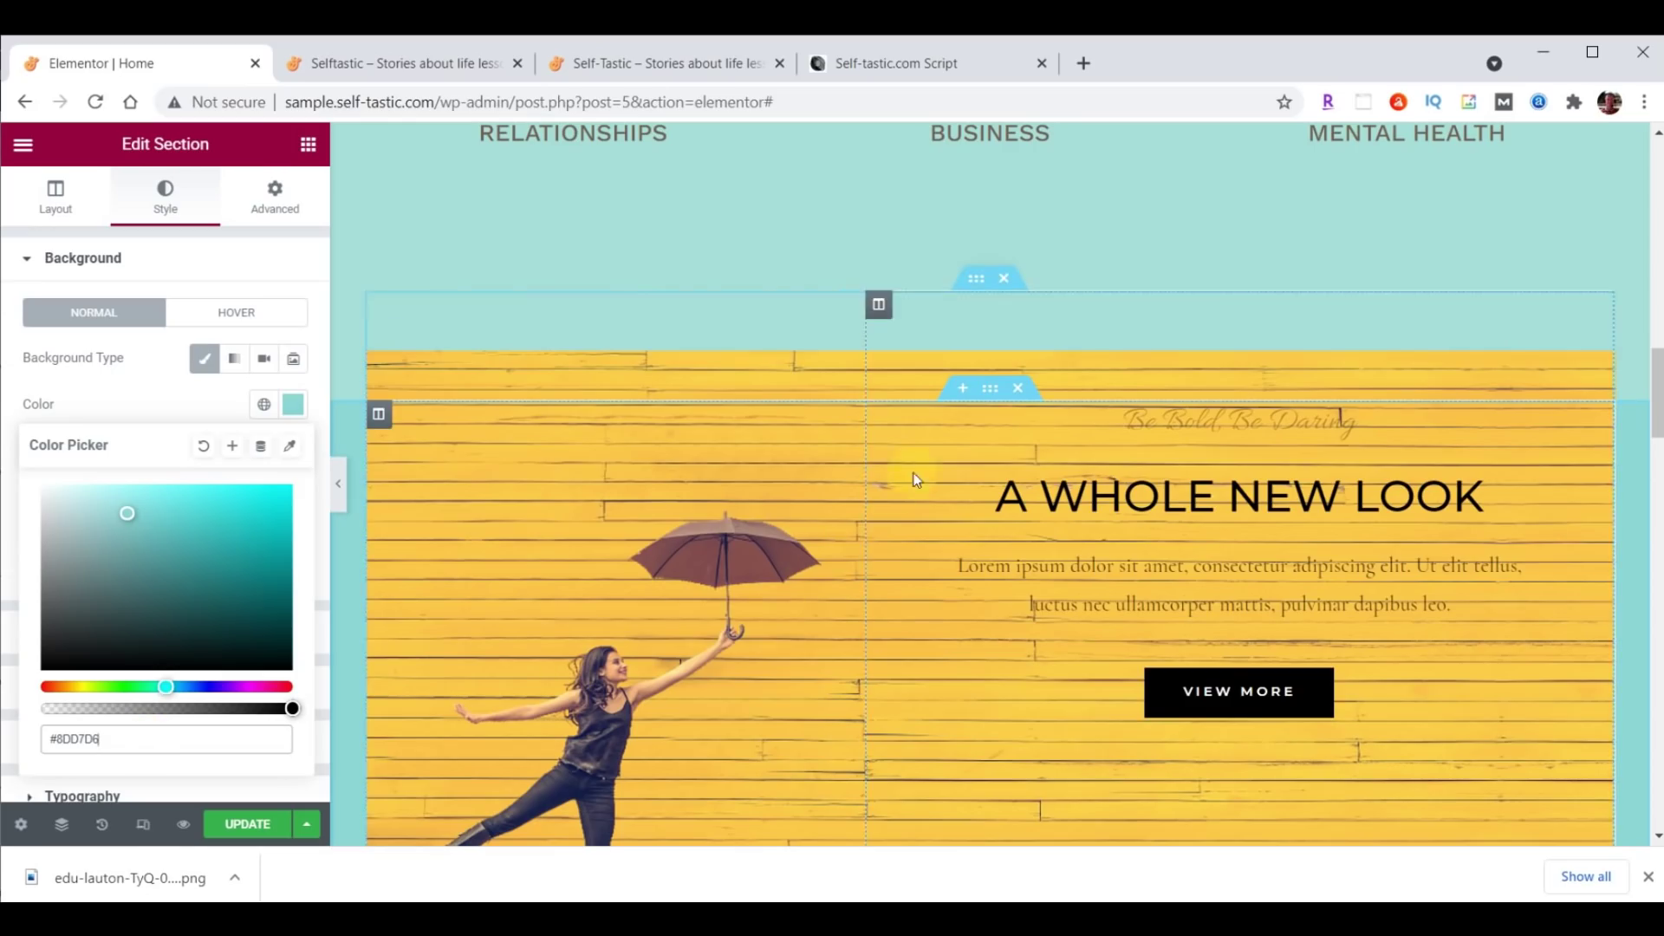
Set the section padding to 35 top and 0 bottom, then view the live self-tastic.com site.
click(272, 195)
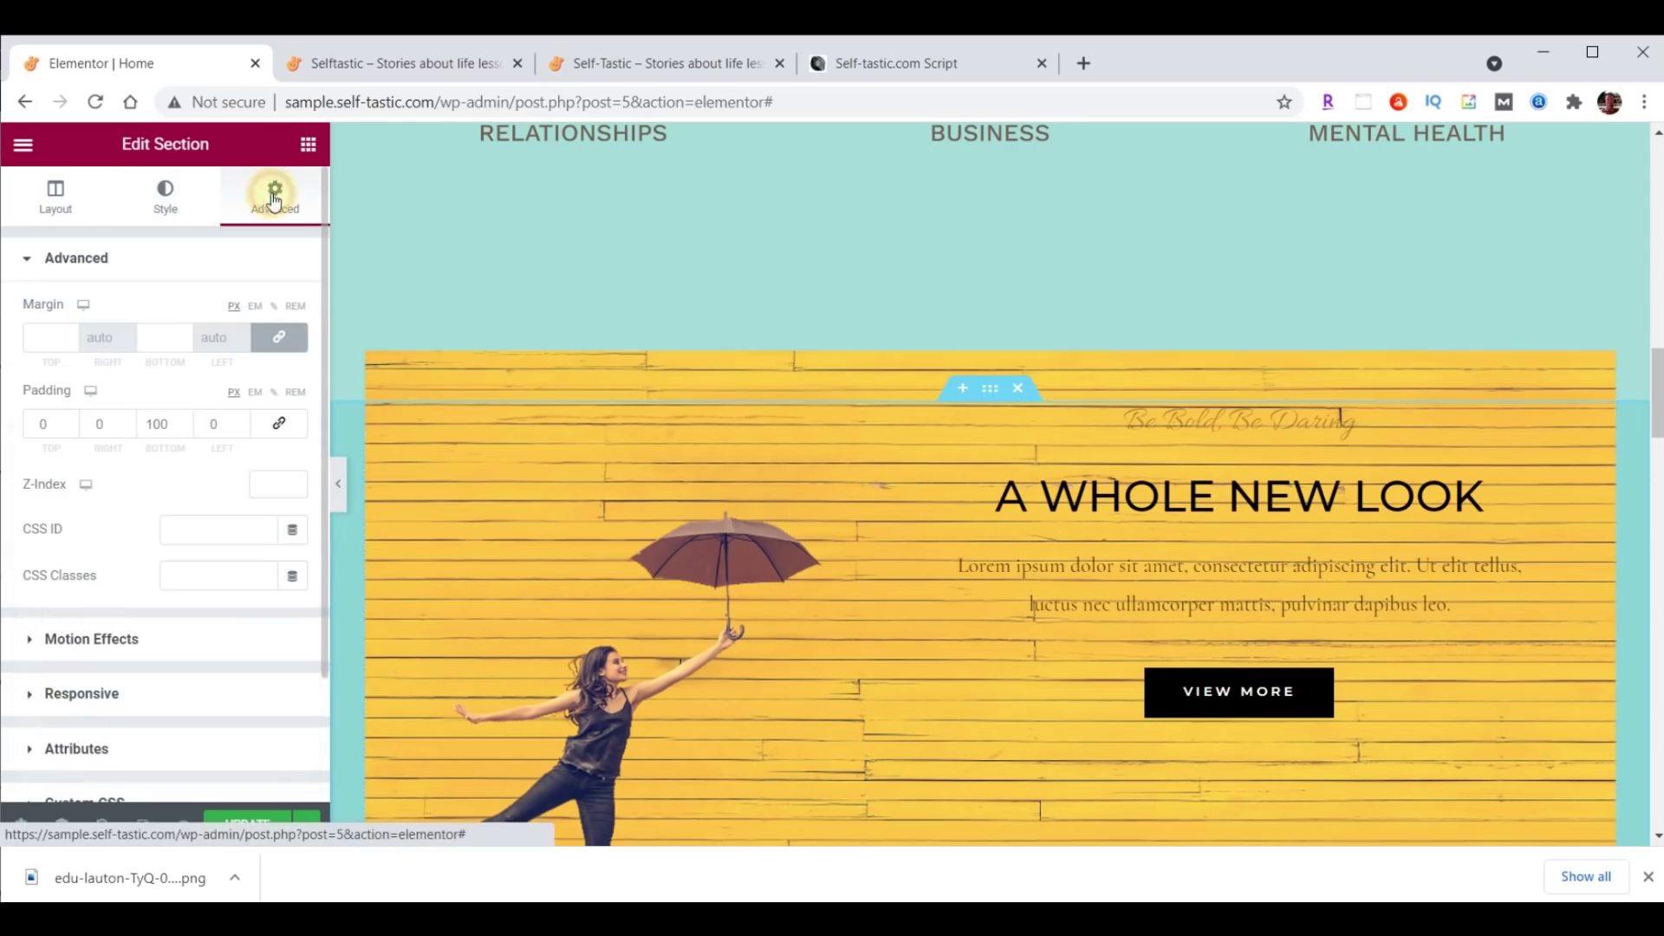
text(35)
click(152, 425)
double_click(161, 424)
double_click(154, 424)
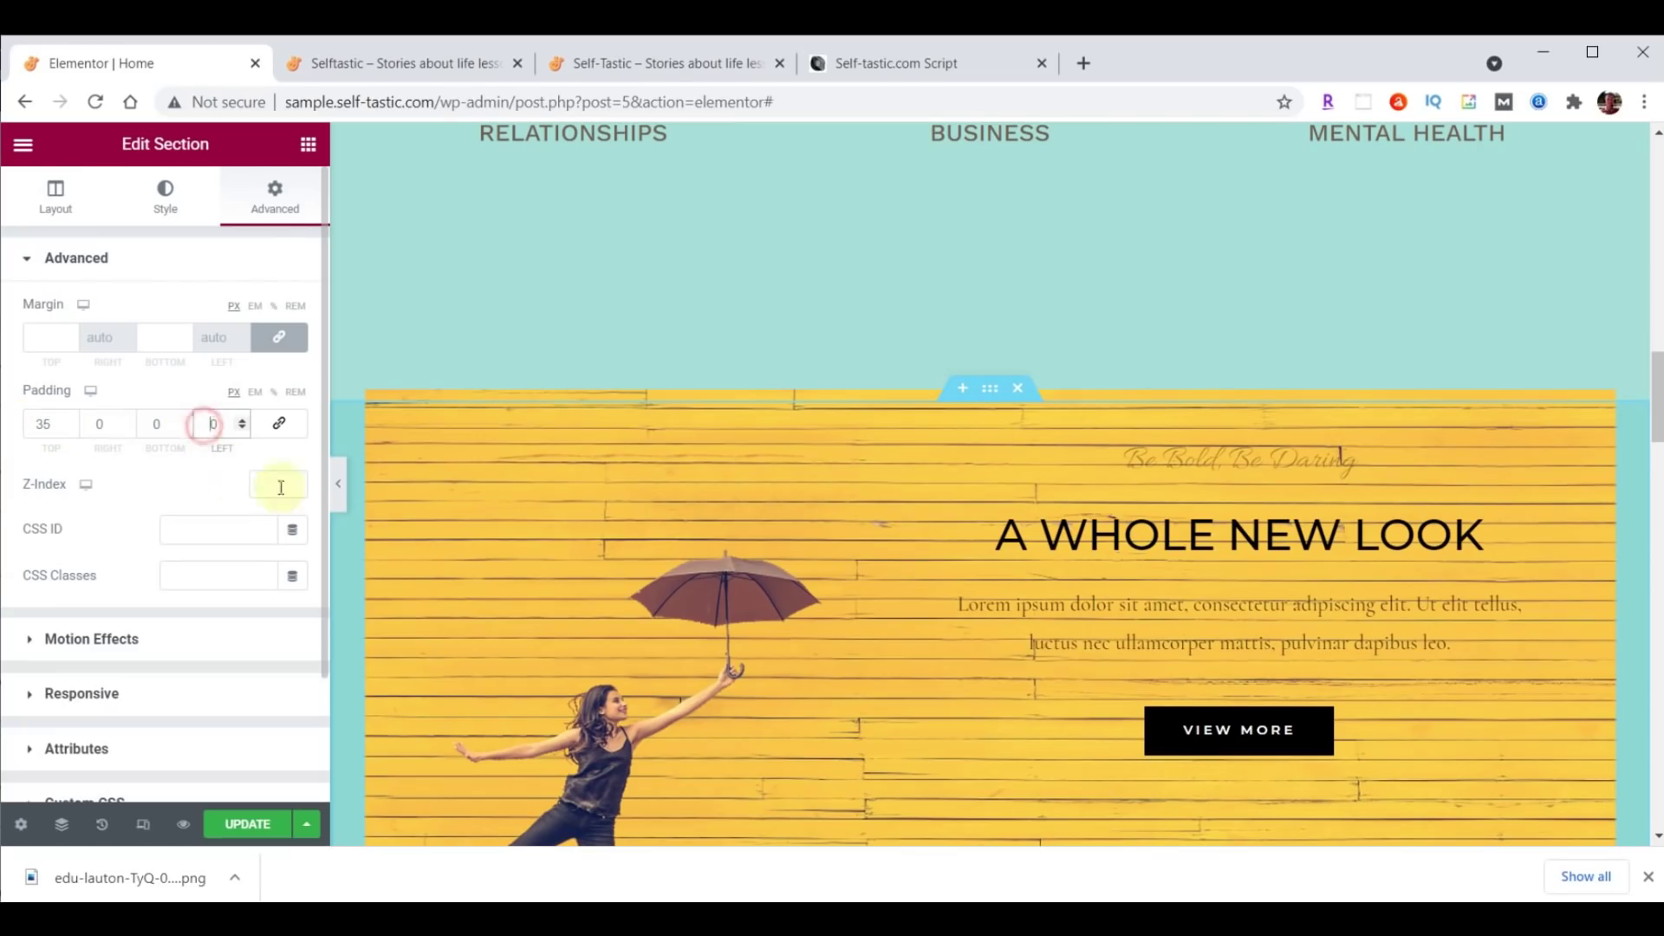
click(632, 61)
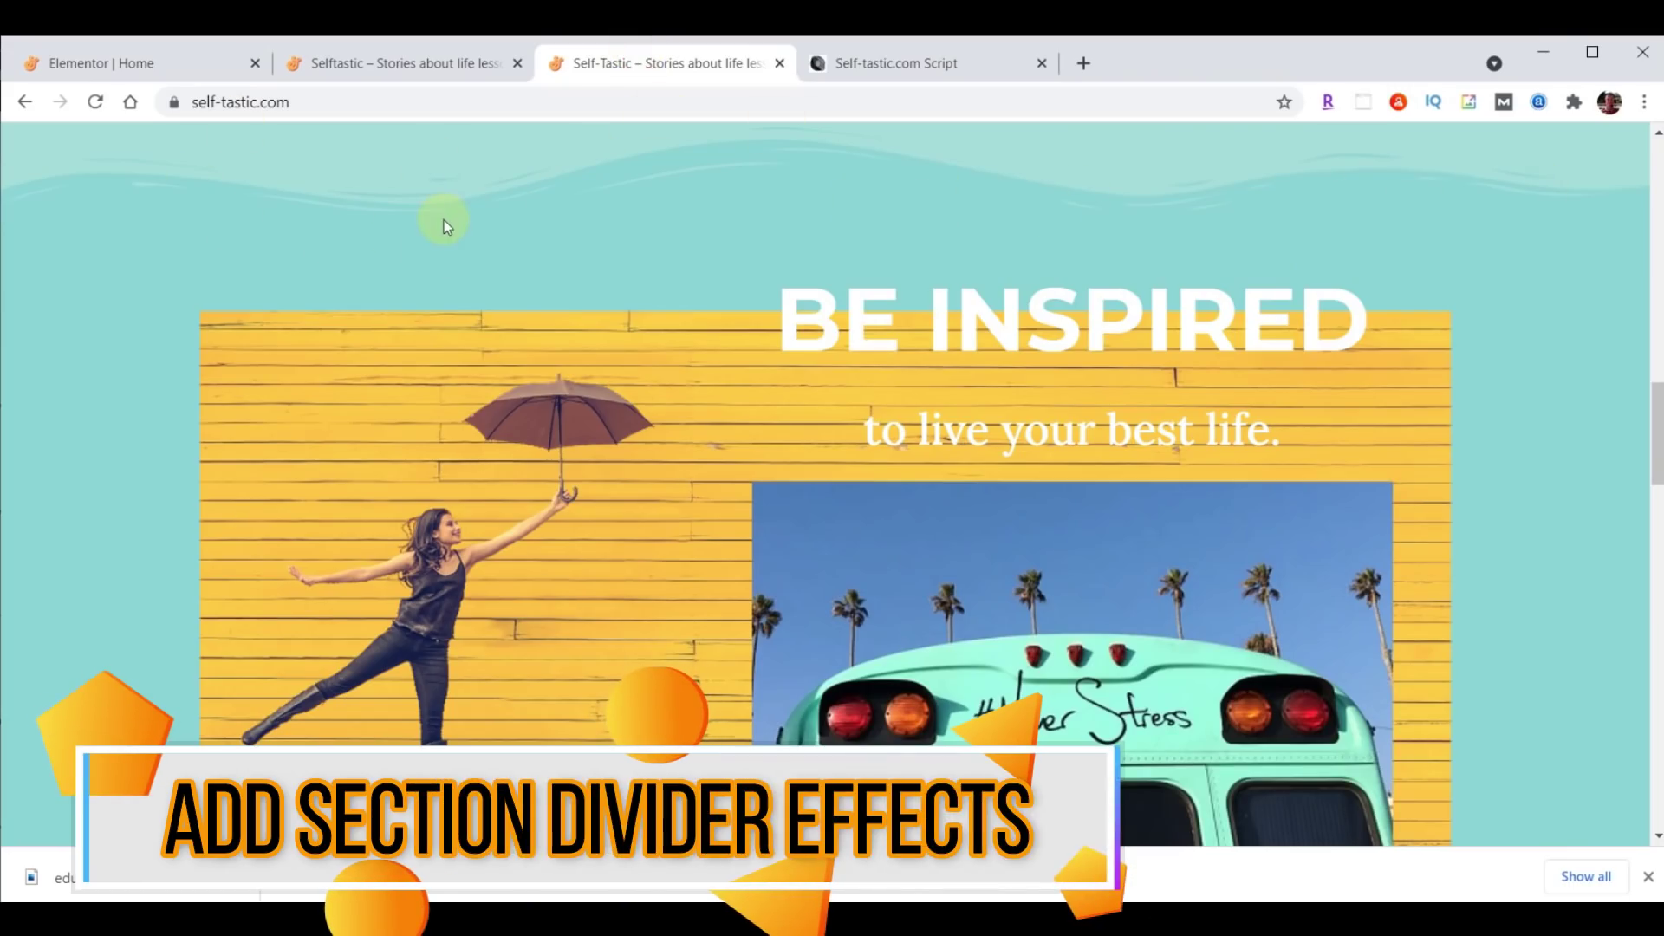
Add a bottom Waves Brush shape divider to the Advice and Encouragement section.
click(149, 60)
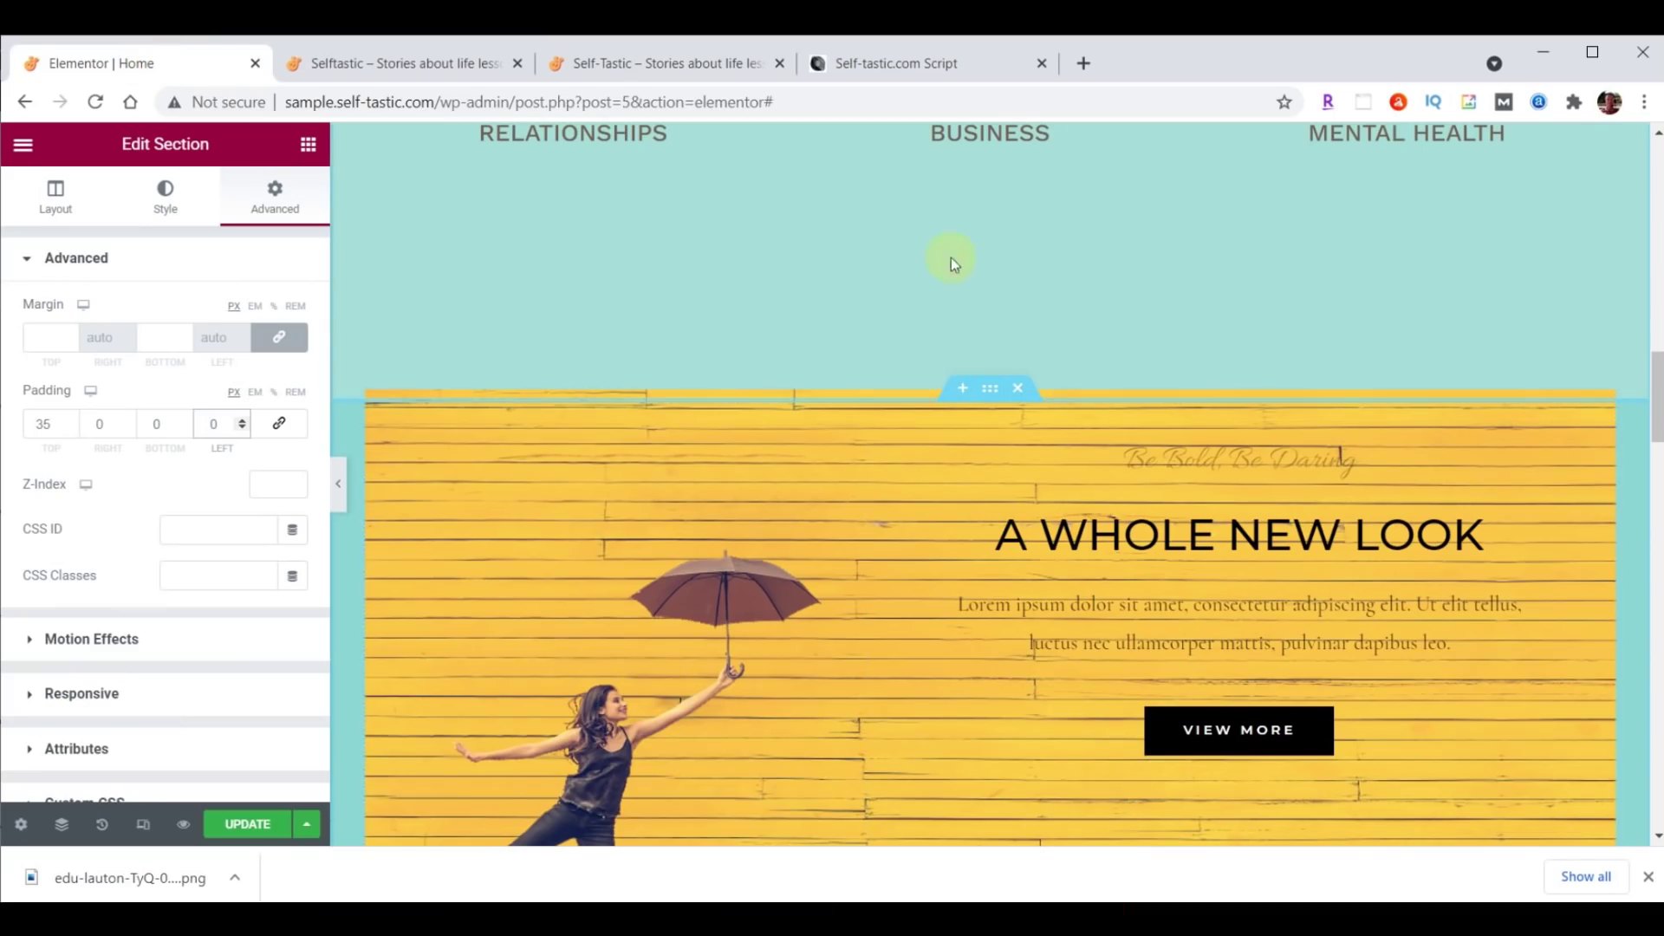
scroll(1282, 555, up, 10)
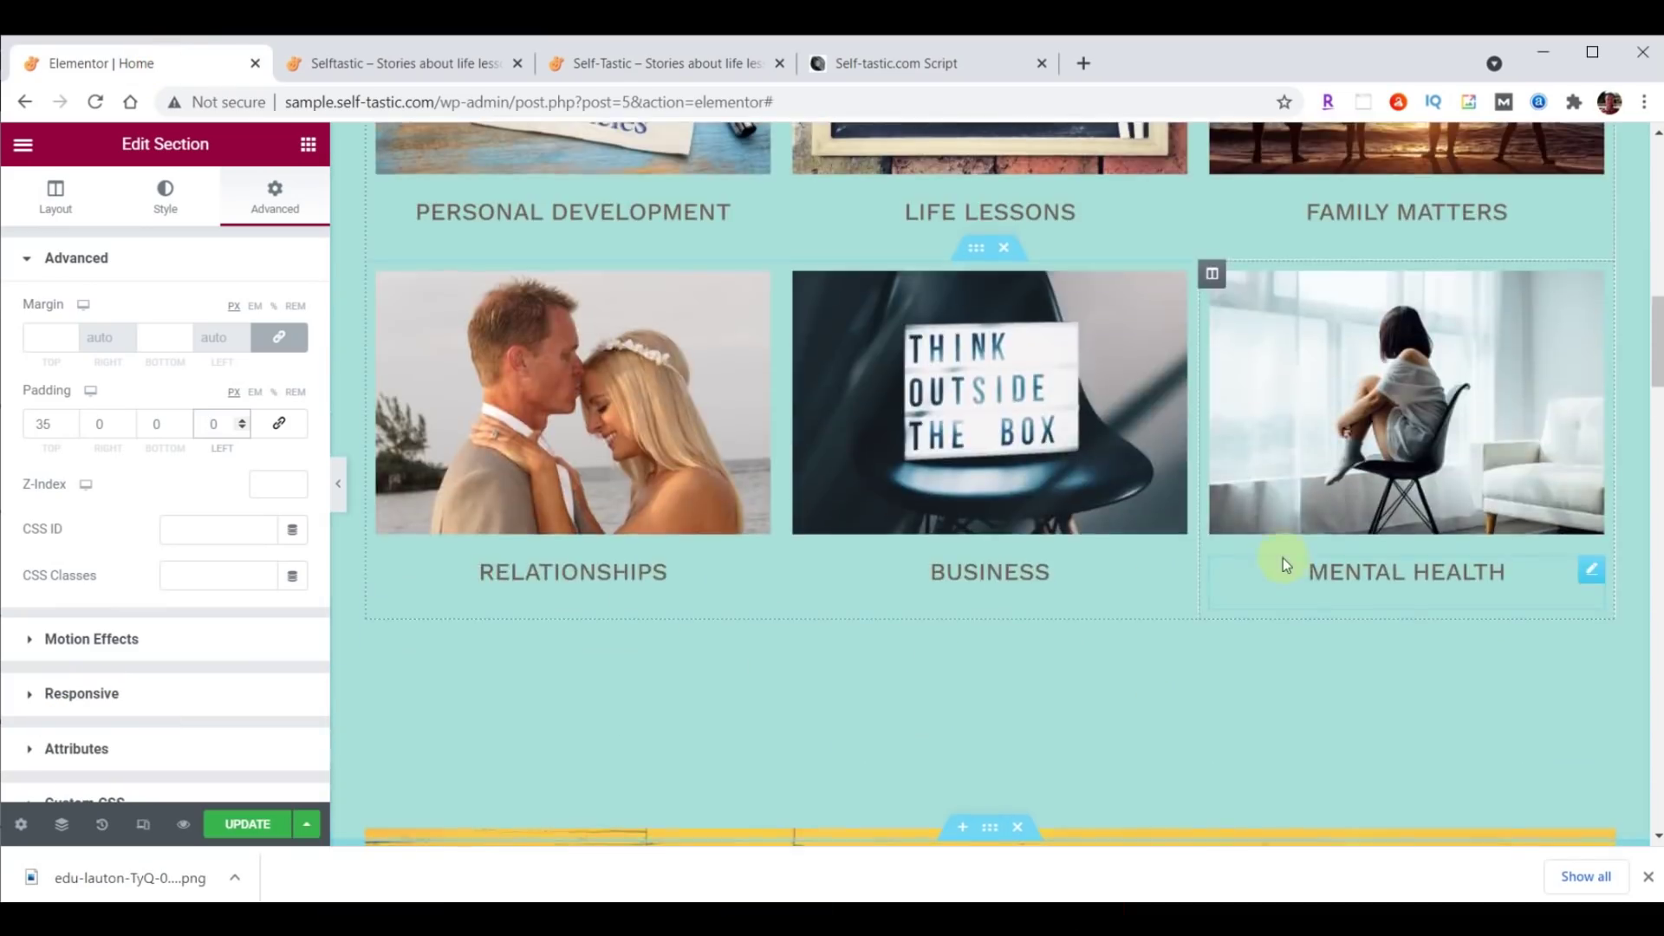
click(993, 243)
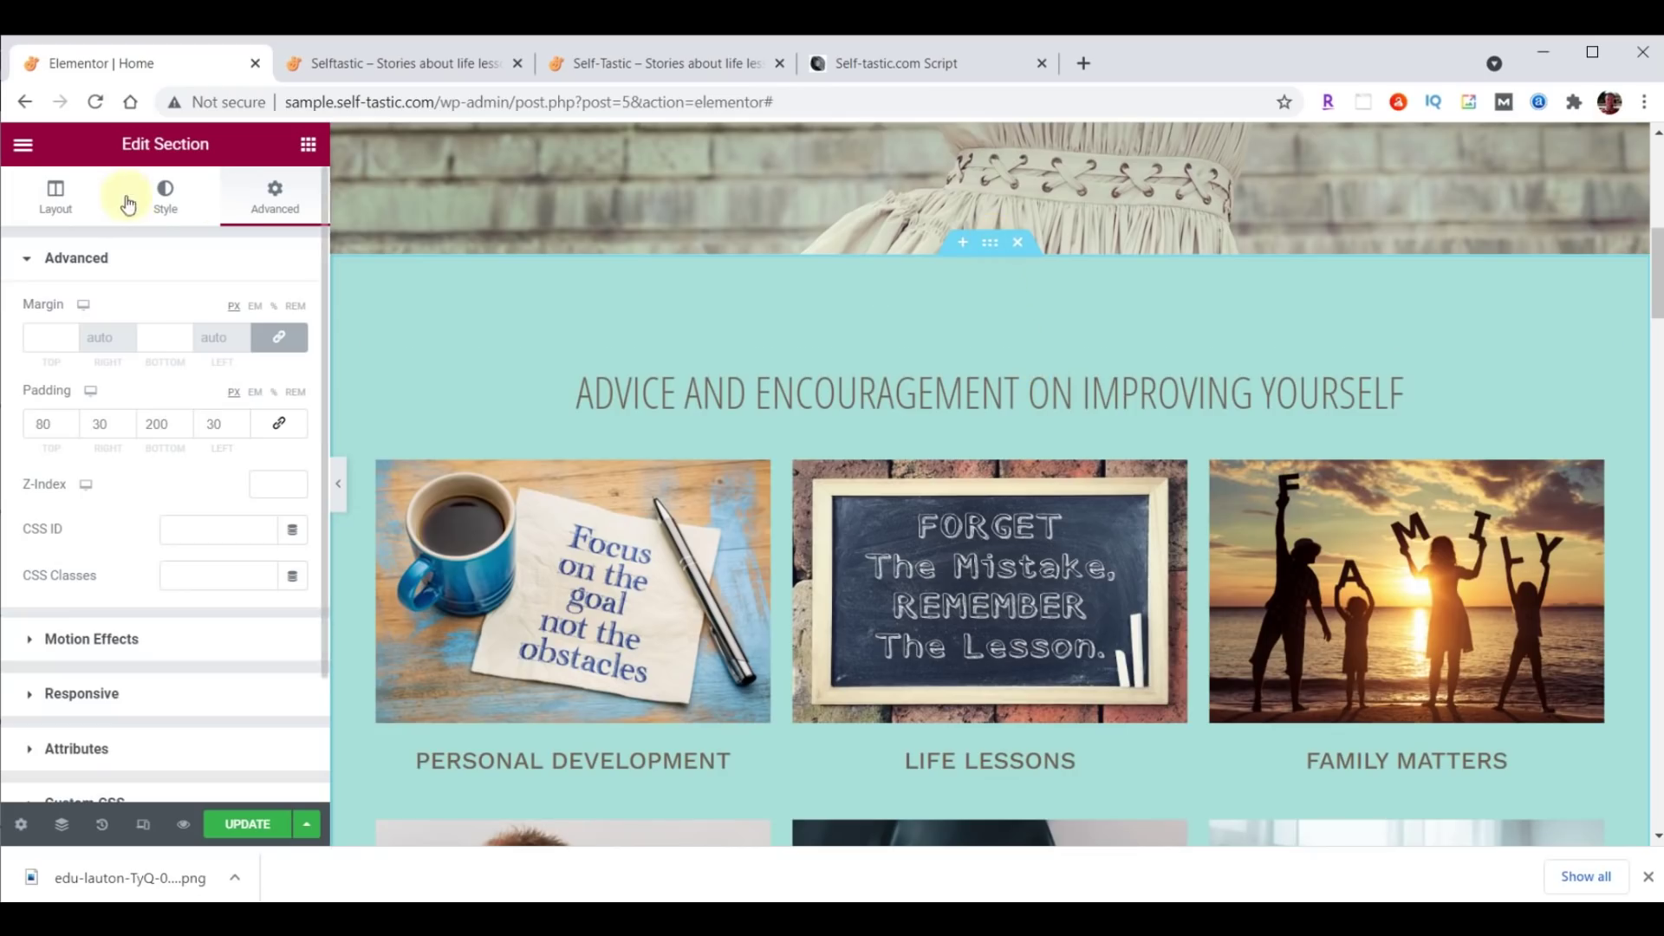
click(167, 206)
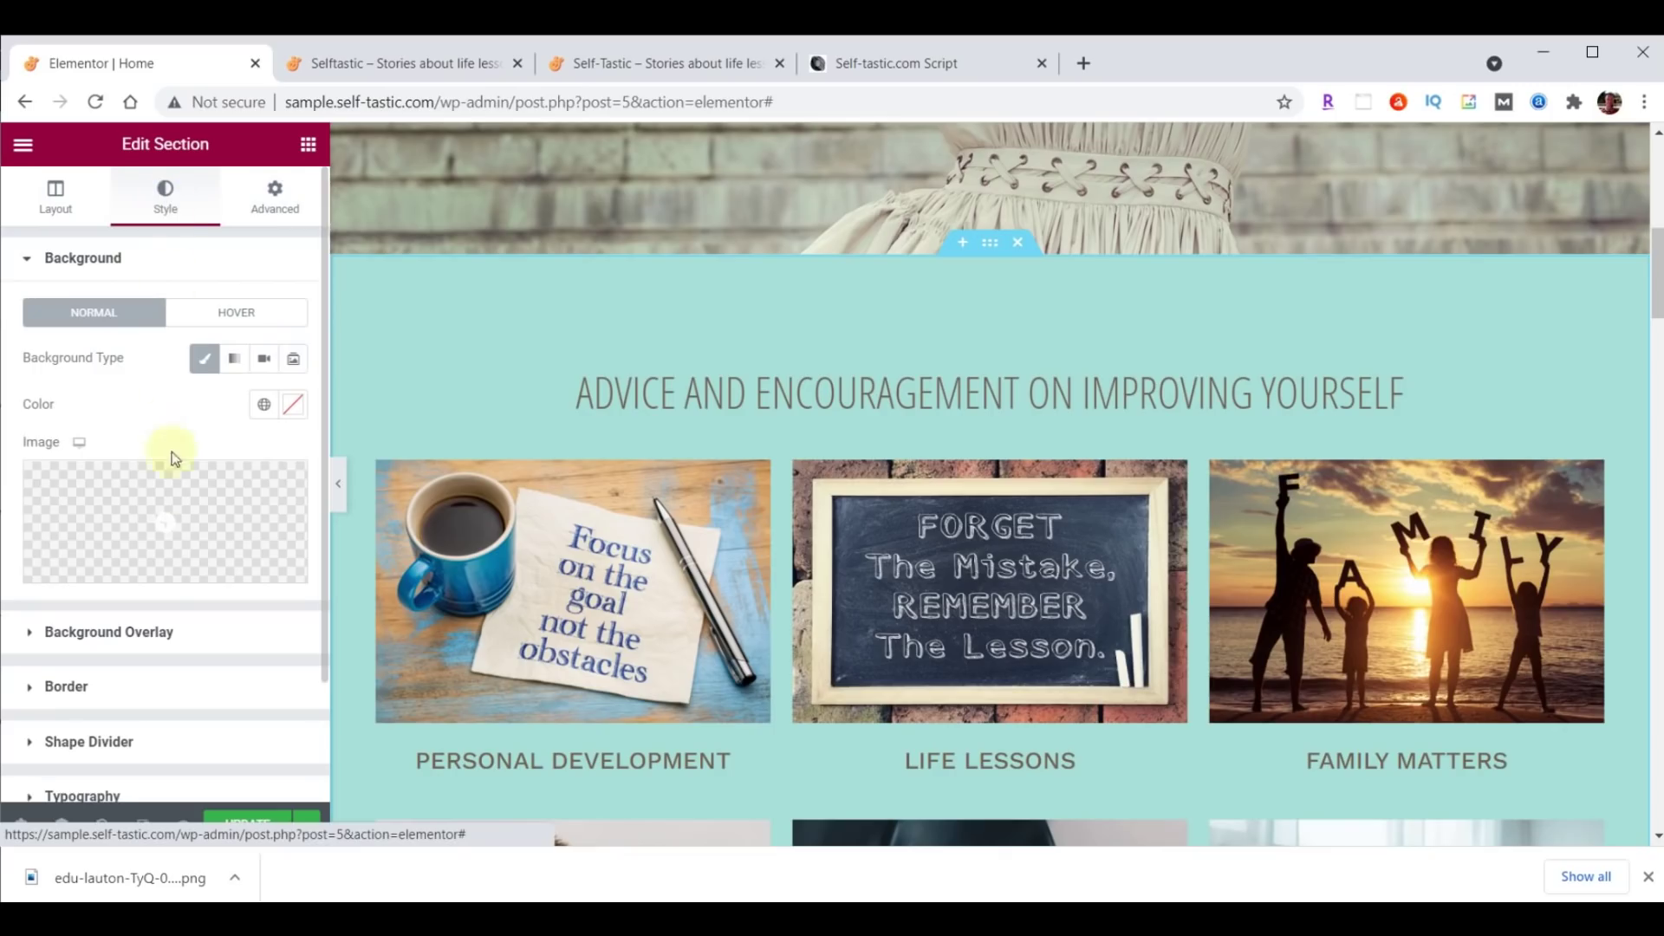
click(88, 742)
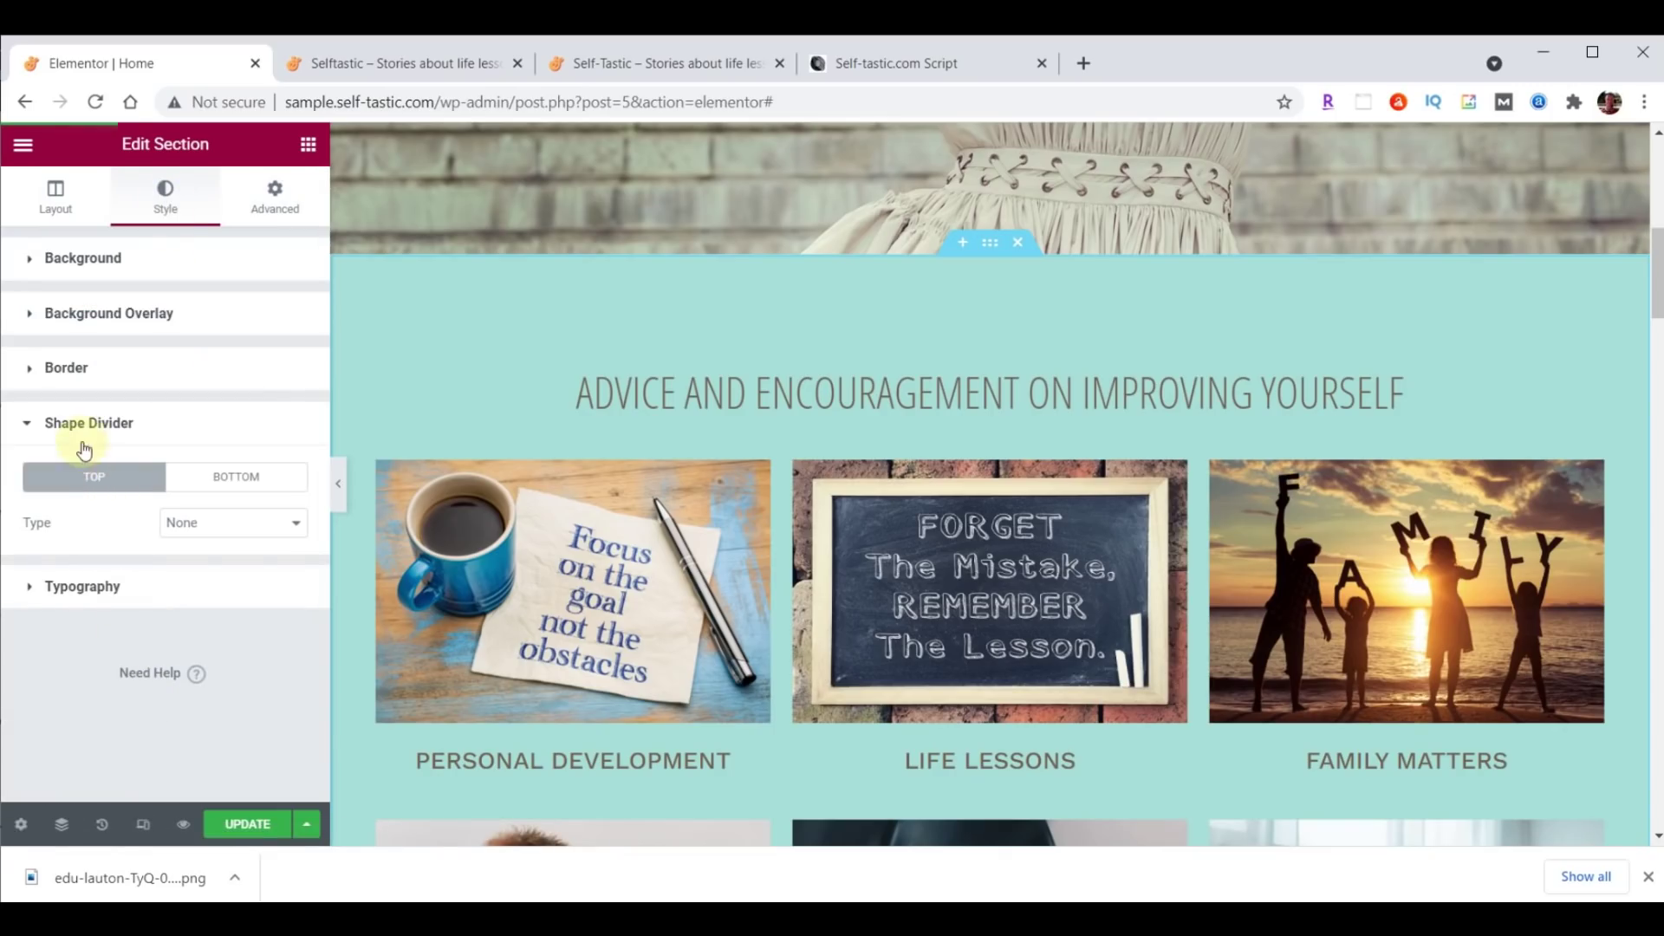
click(224, 477)
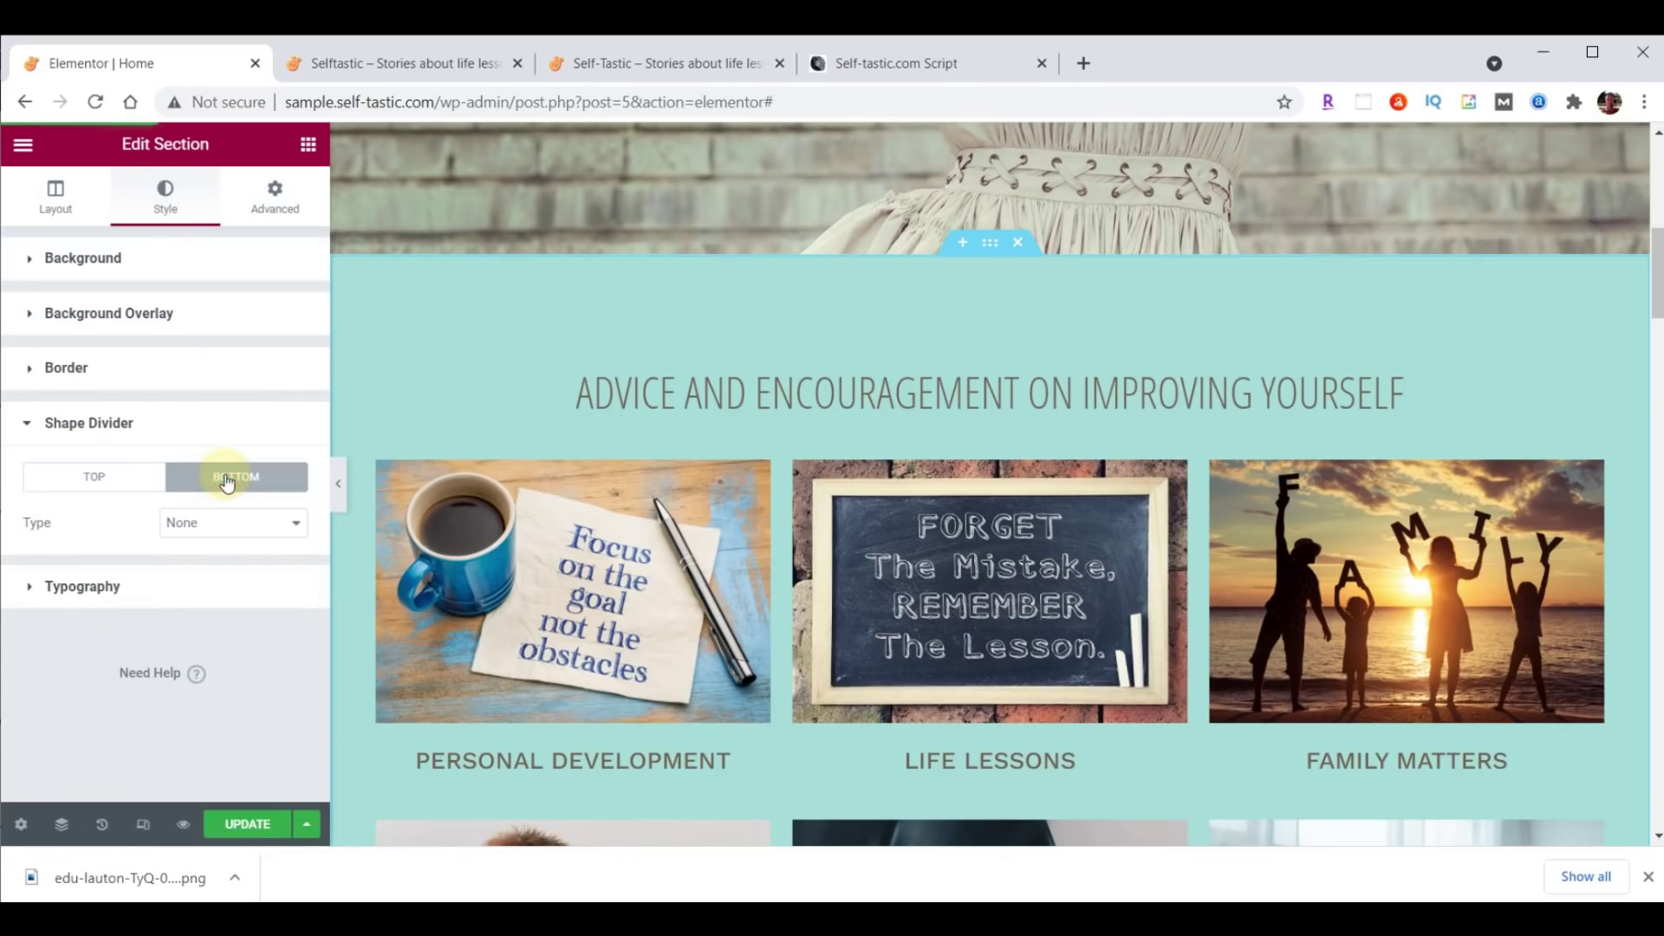
click(234, 522)
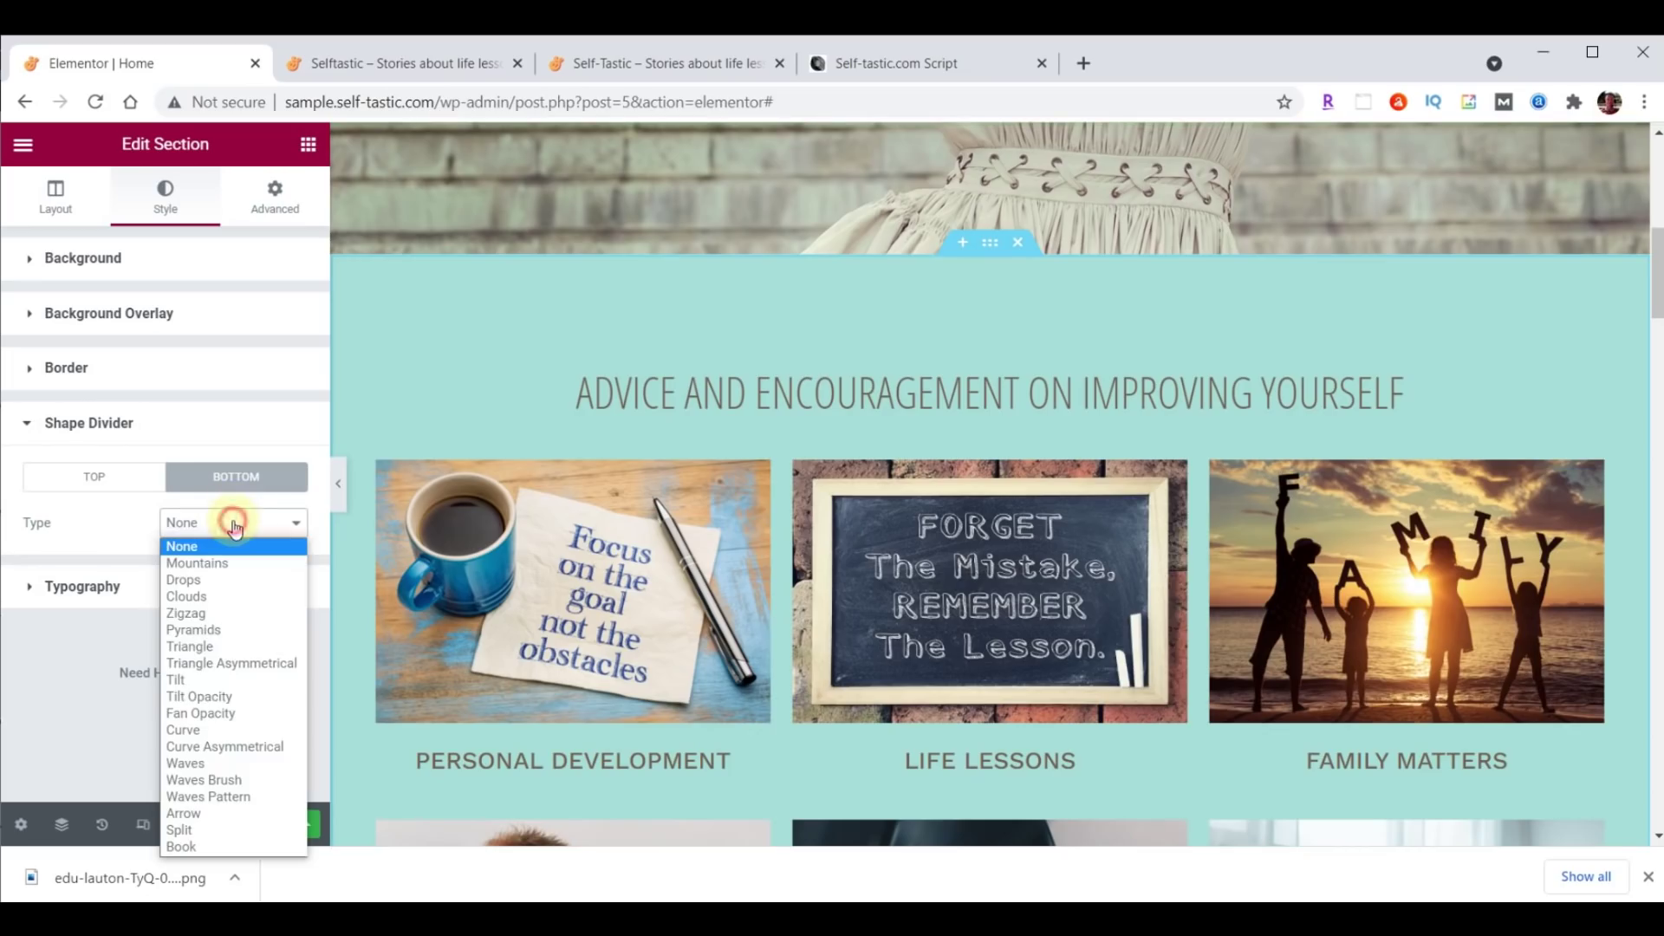
click(236, 781)
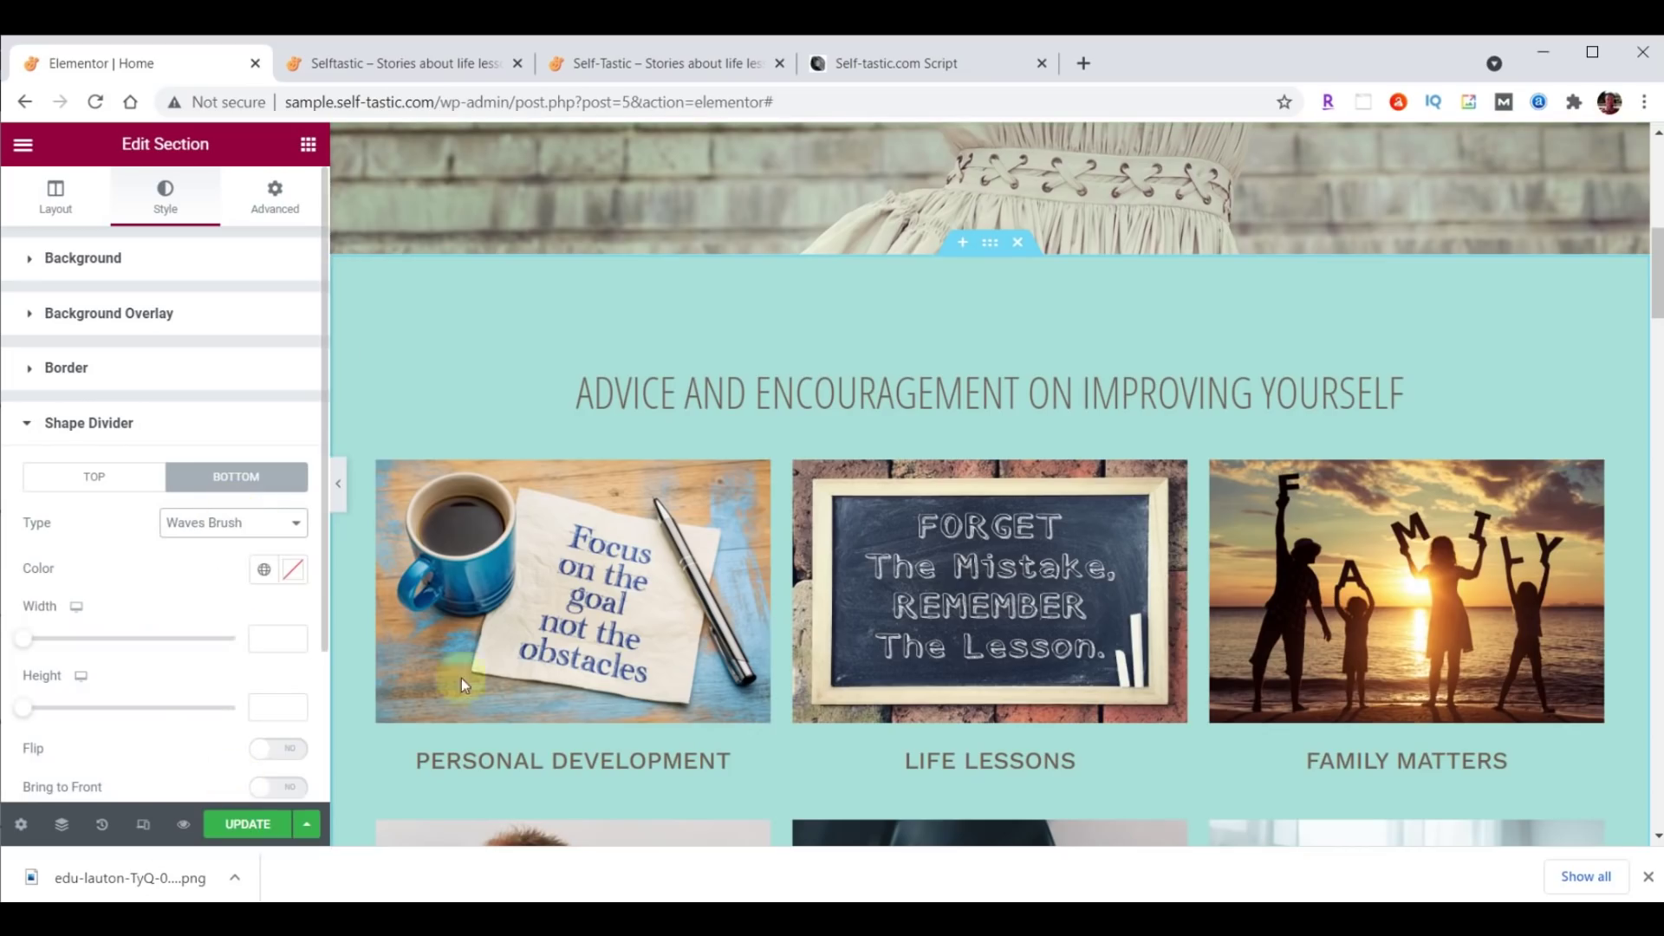
Compare Drops, Pyramids, Triangle Asymmetrical and Fan Opacity dividers, then settle on Waves Brush.
scroll(685, 566, down, 3)
scroll(684, 566, down, 5)
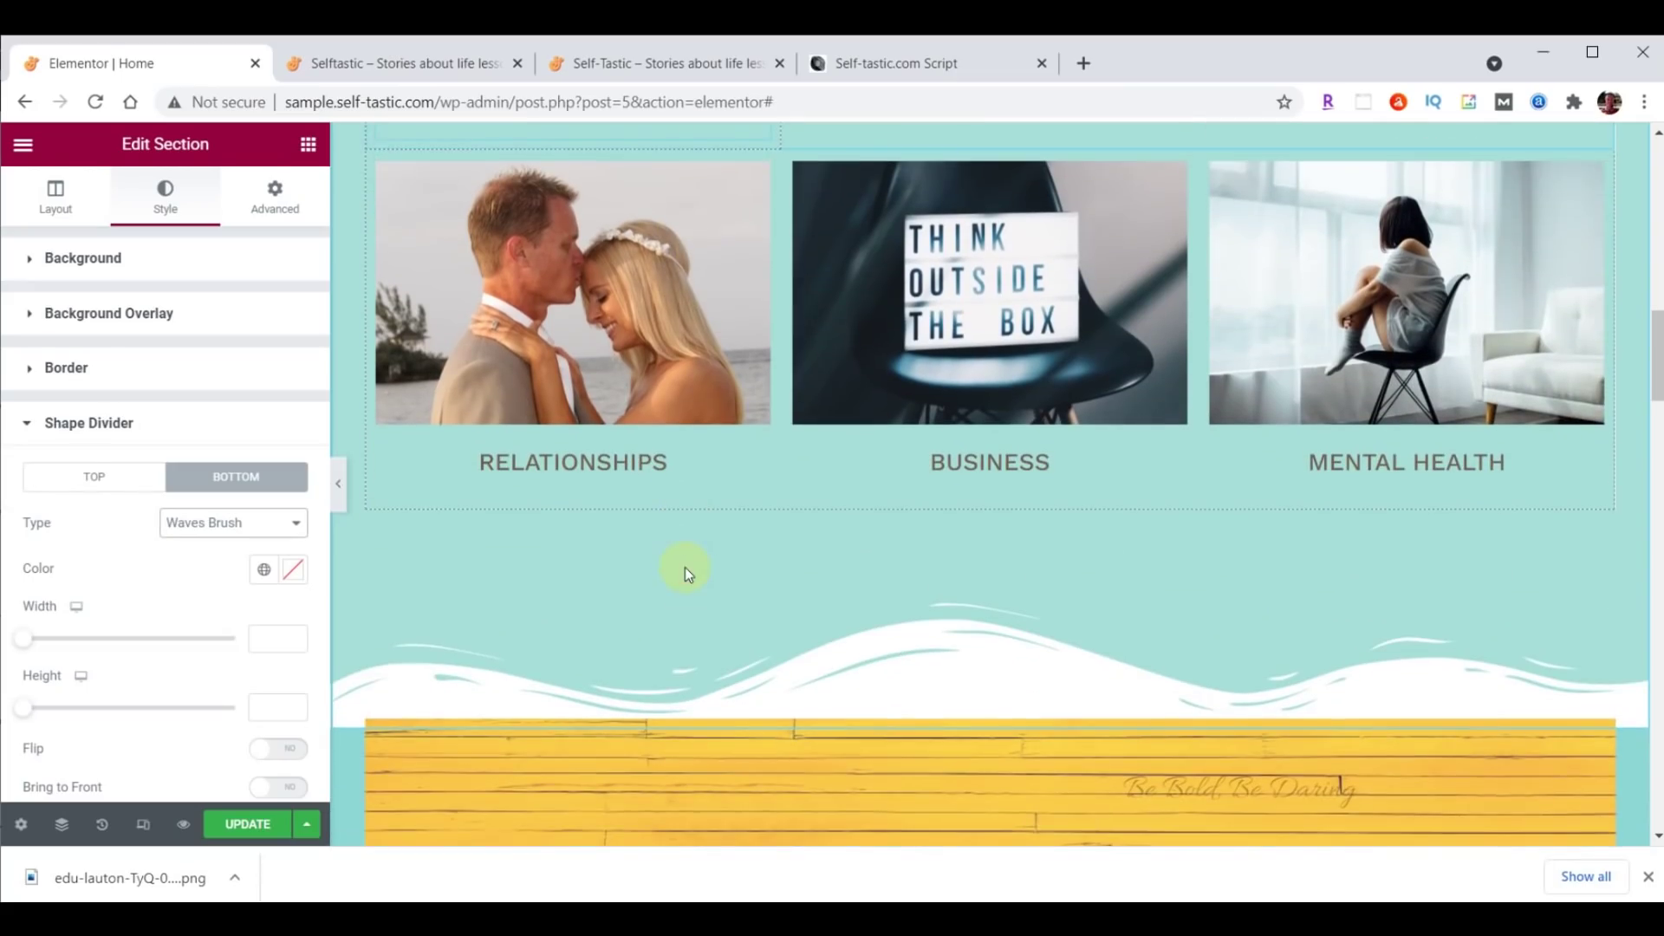
click(225, 522)
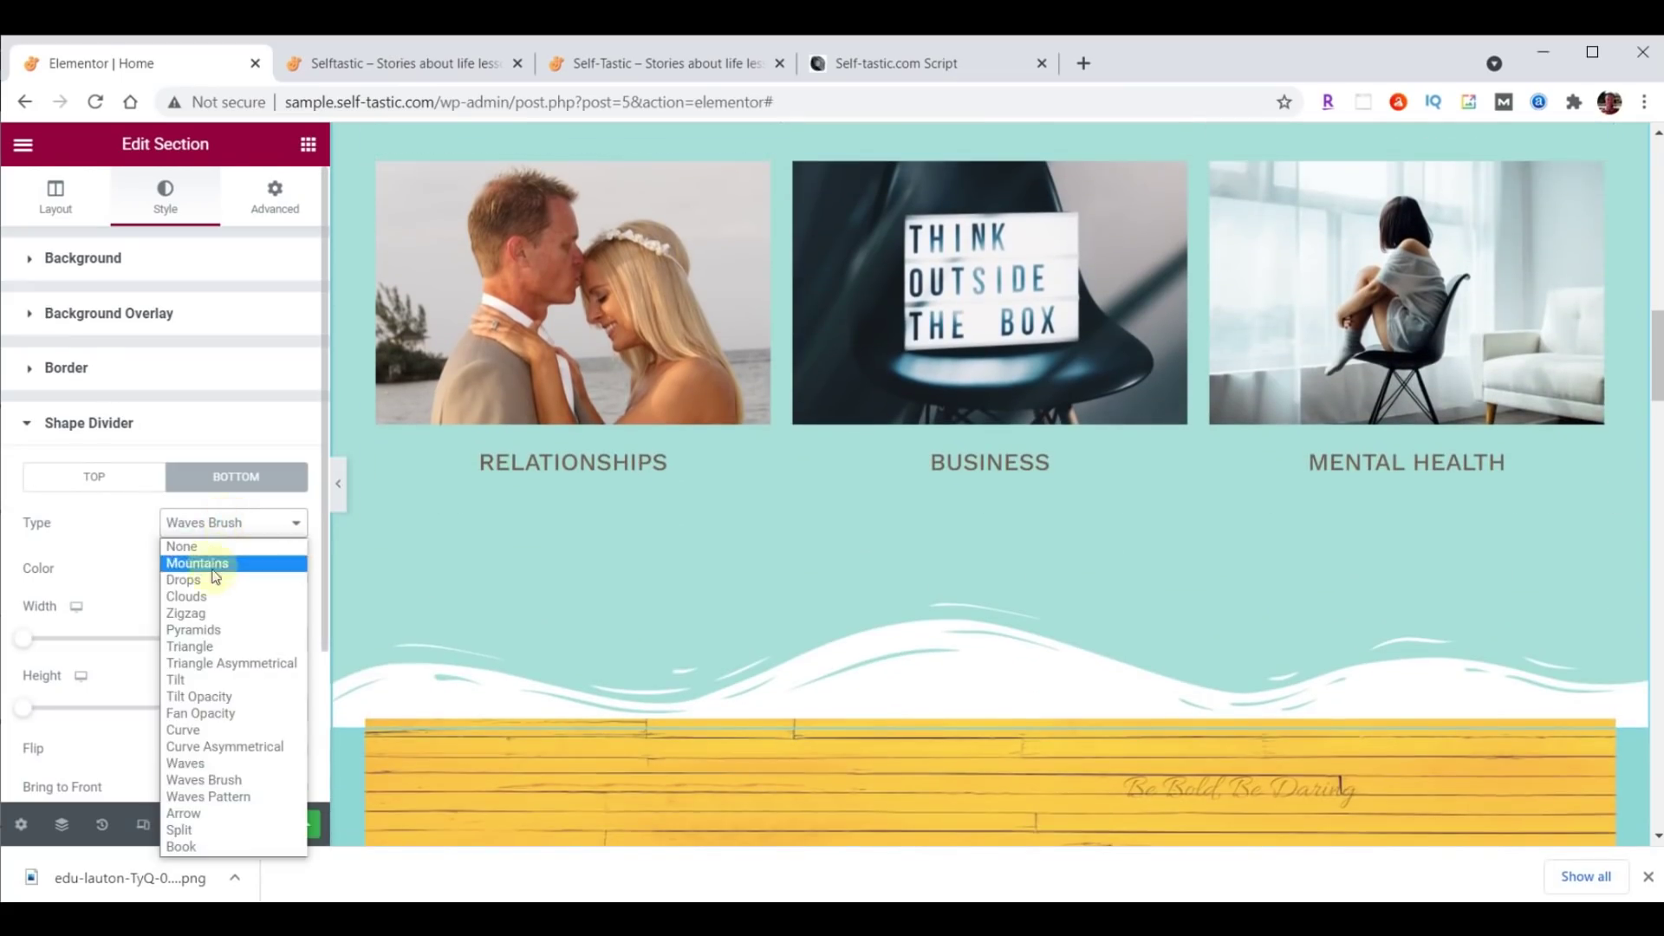
click(216, 573)
click(212, 524)
click(210, 628)
click(207, 524)
click(221, 663)
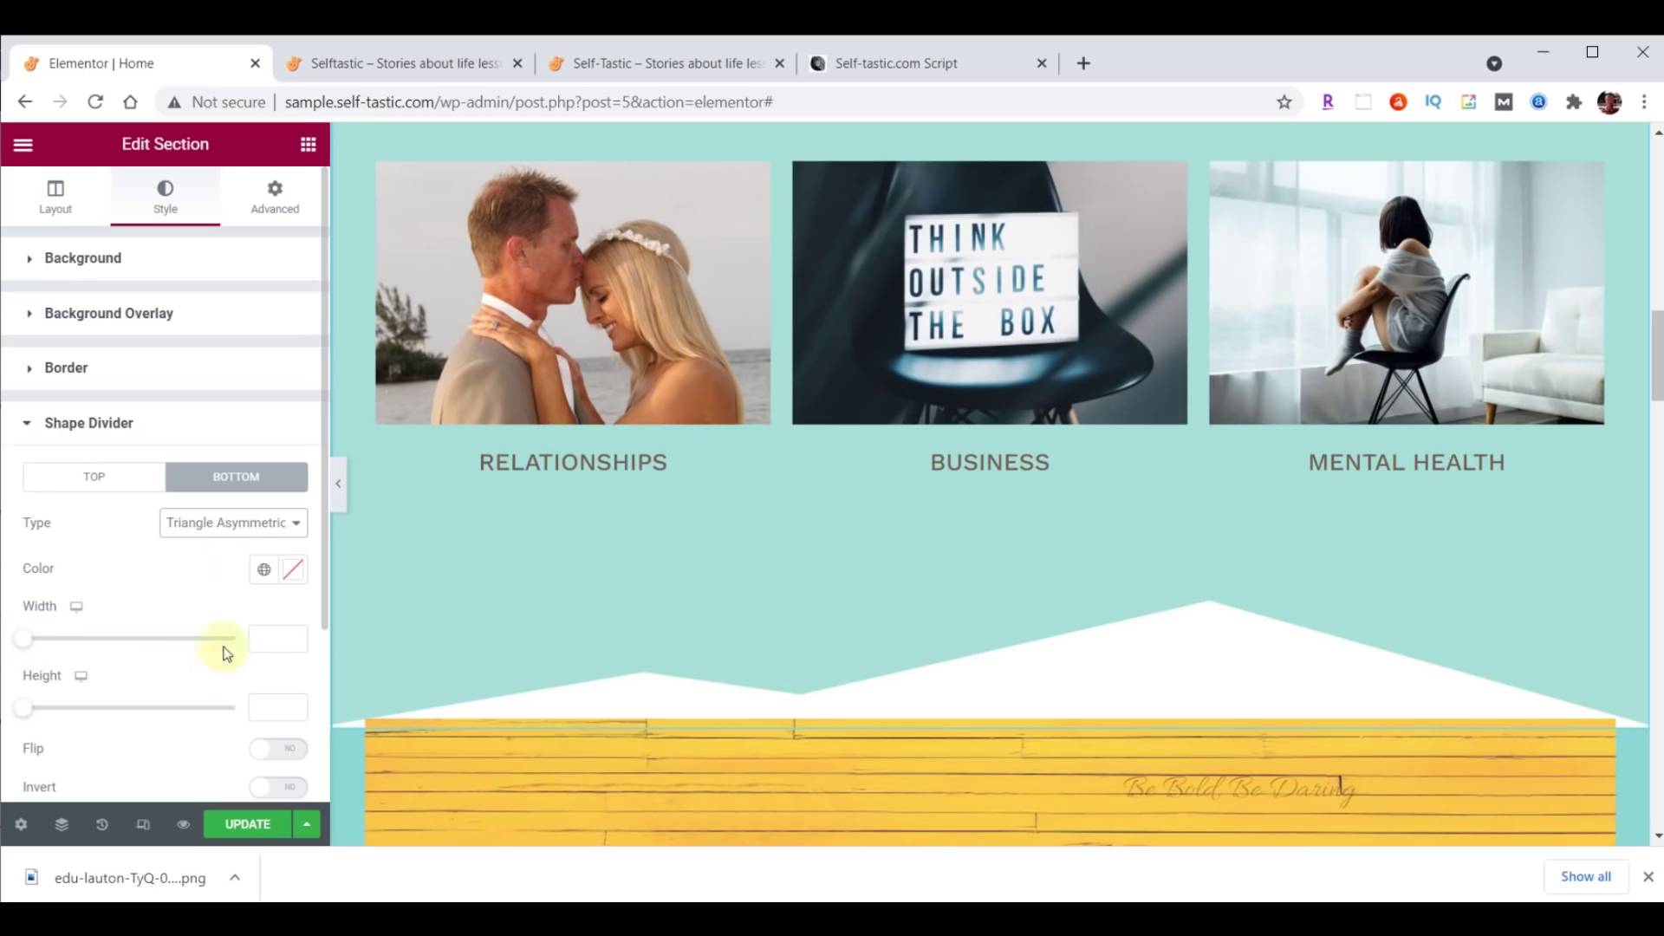
click(226, 522)
click(228, 712)
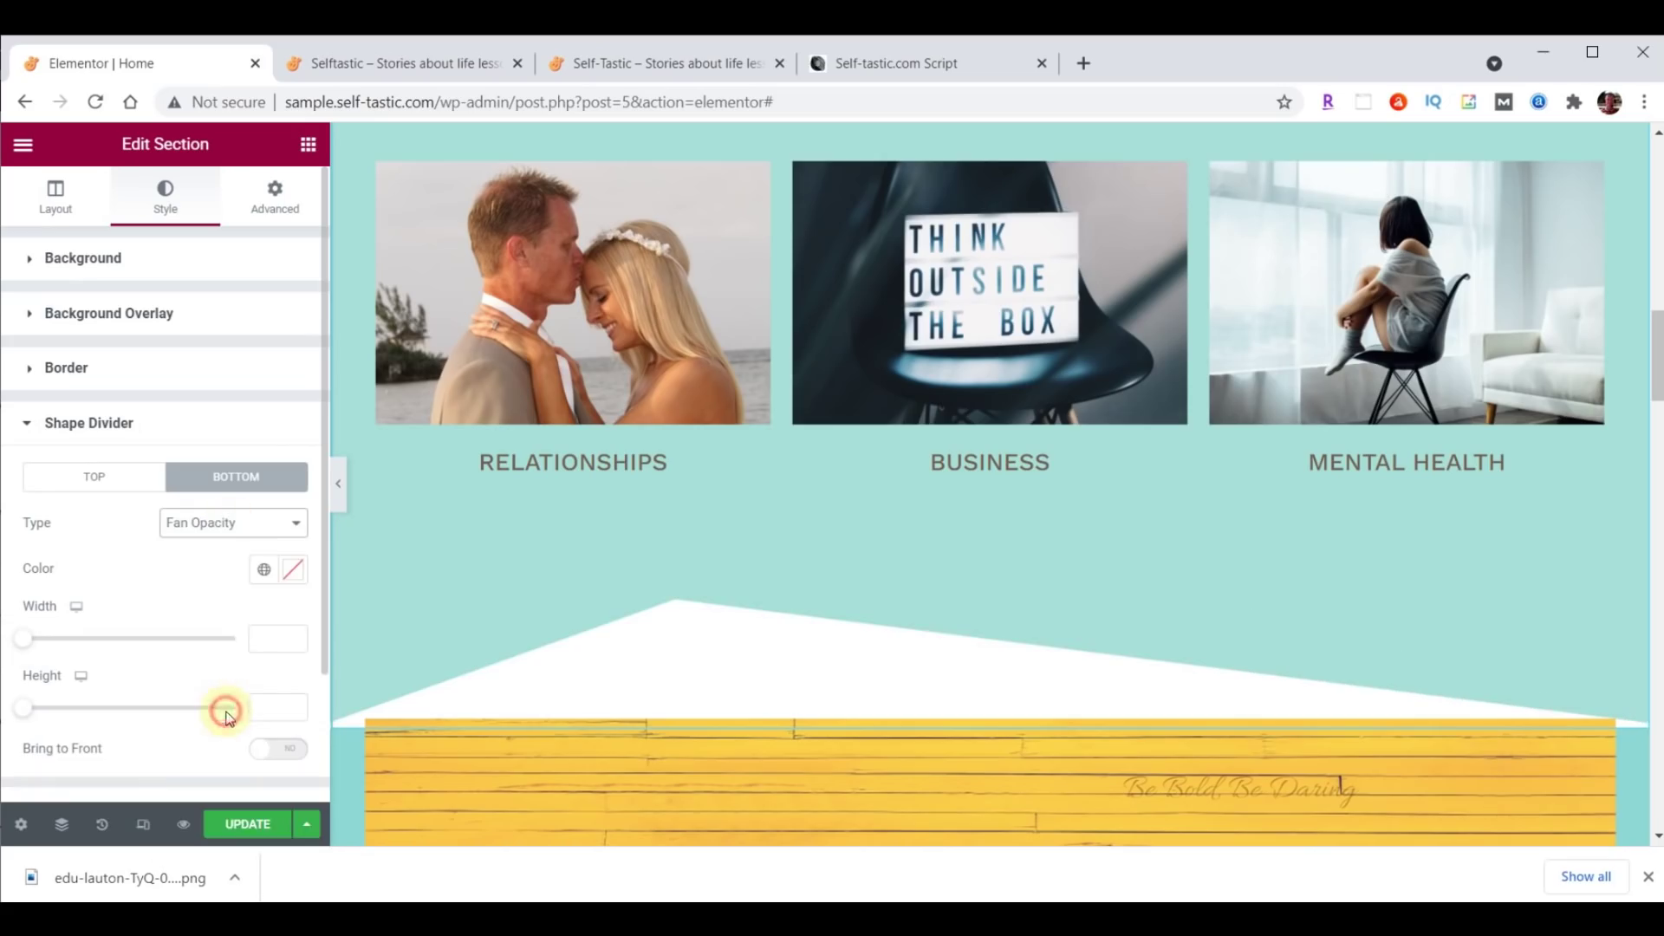
click(212, 524)
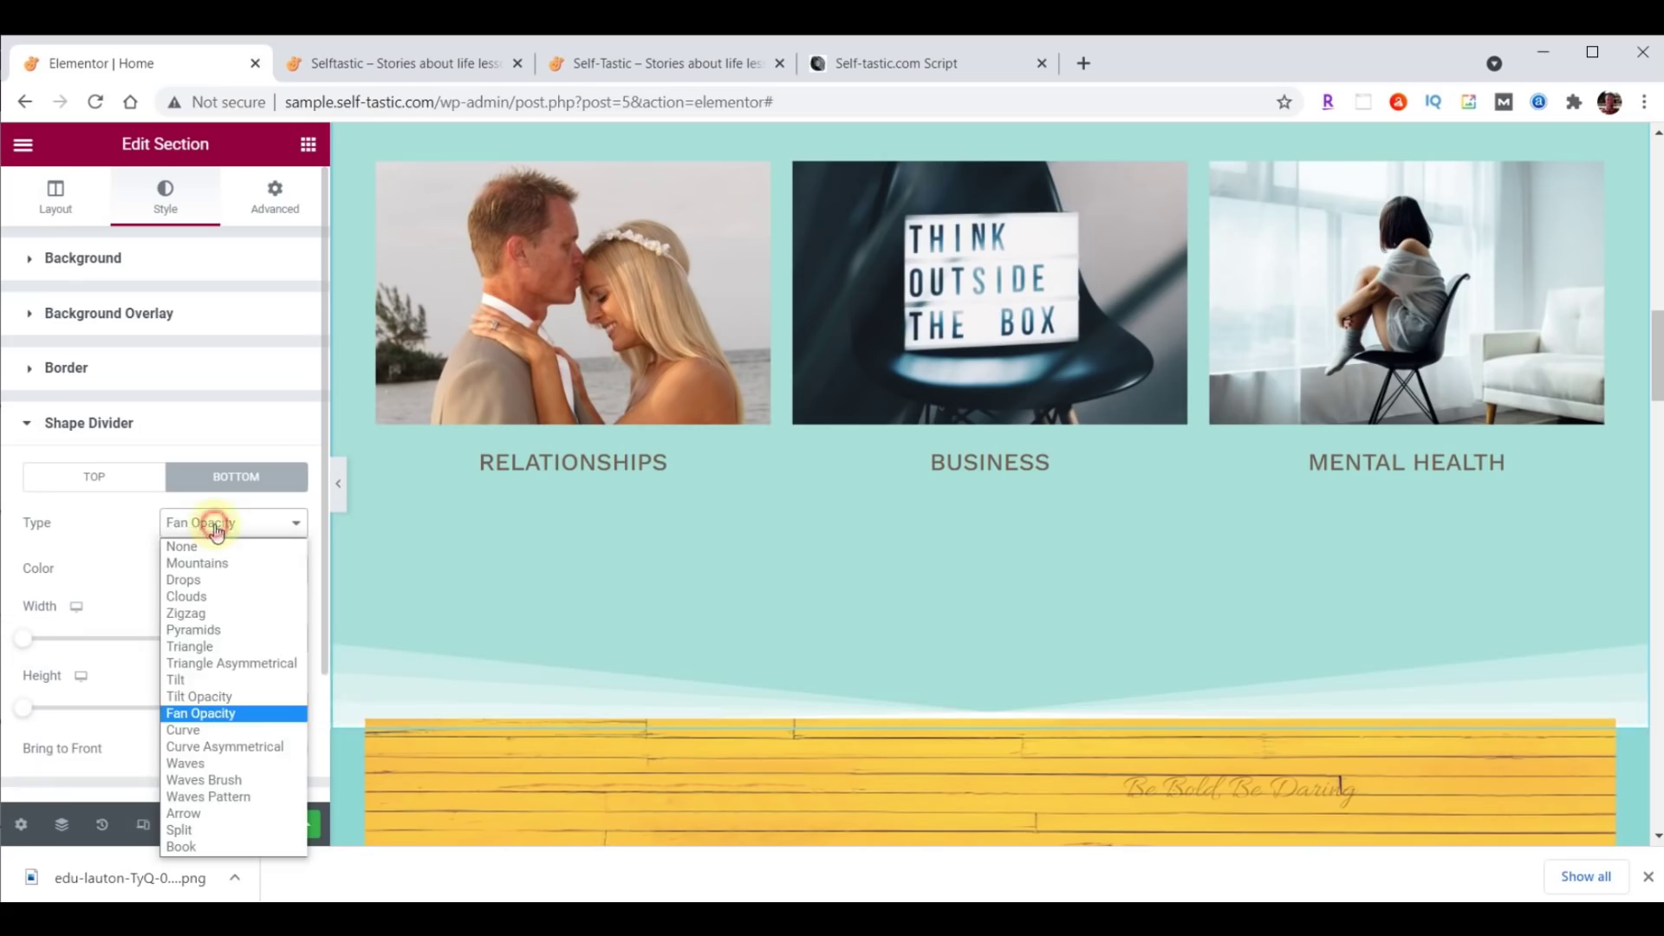
click(221, 781)
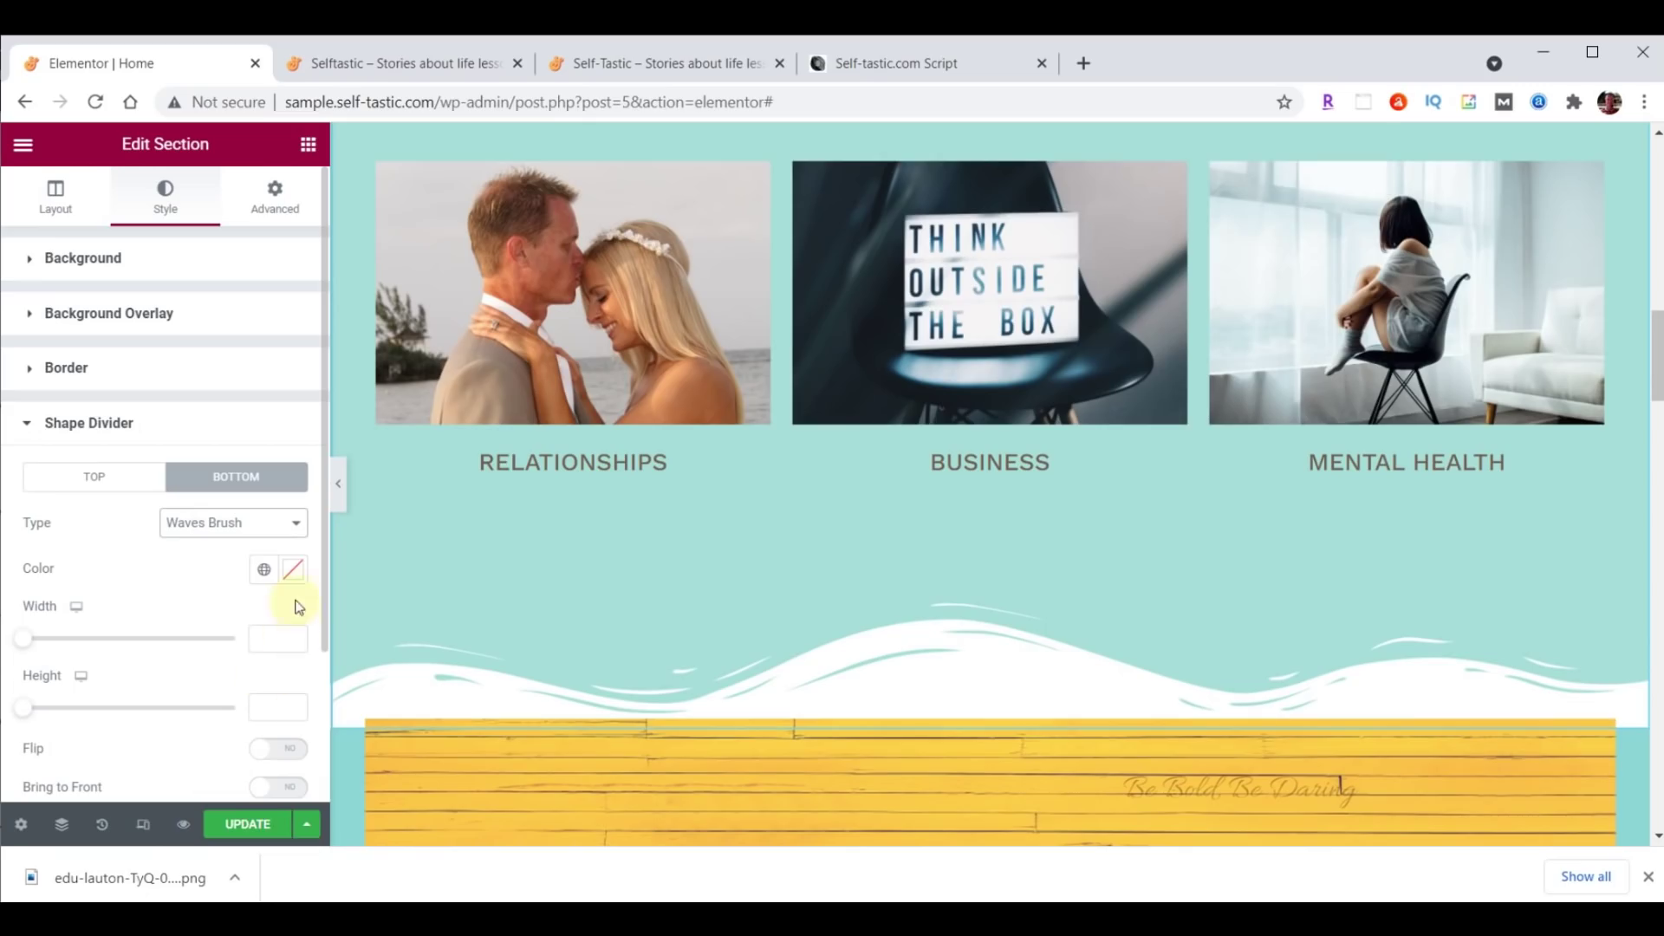
Color the divider teal #8DD7D6 and set its height to 60.
click(294, 572)
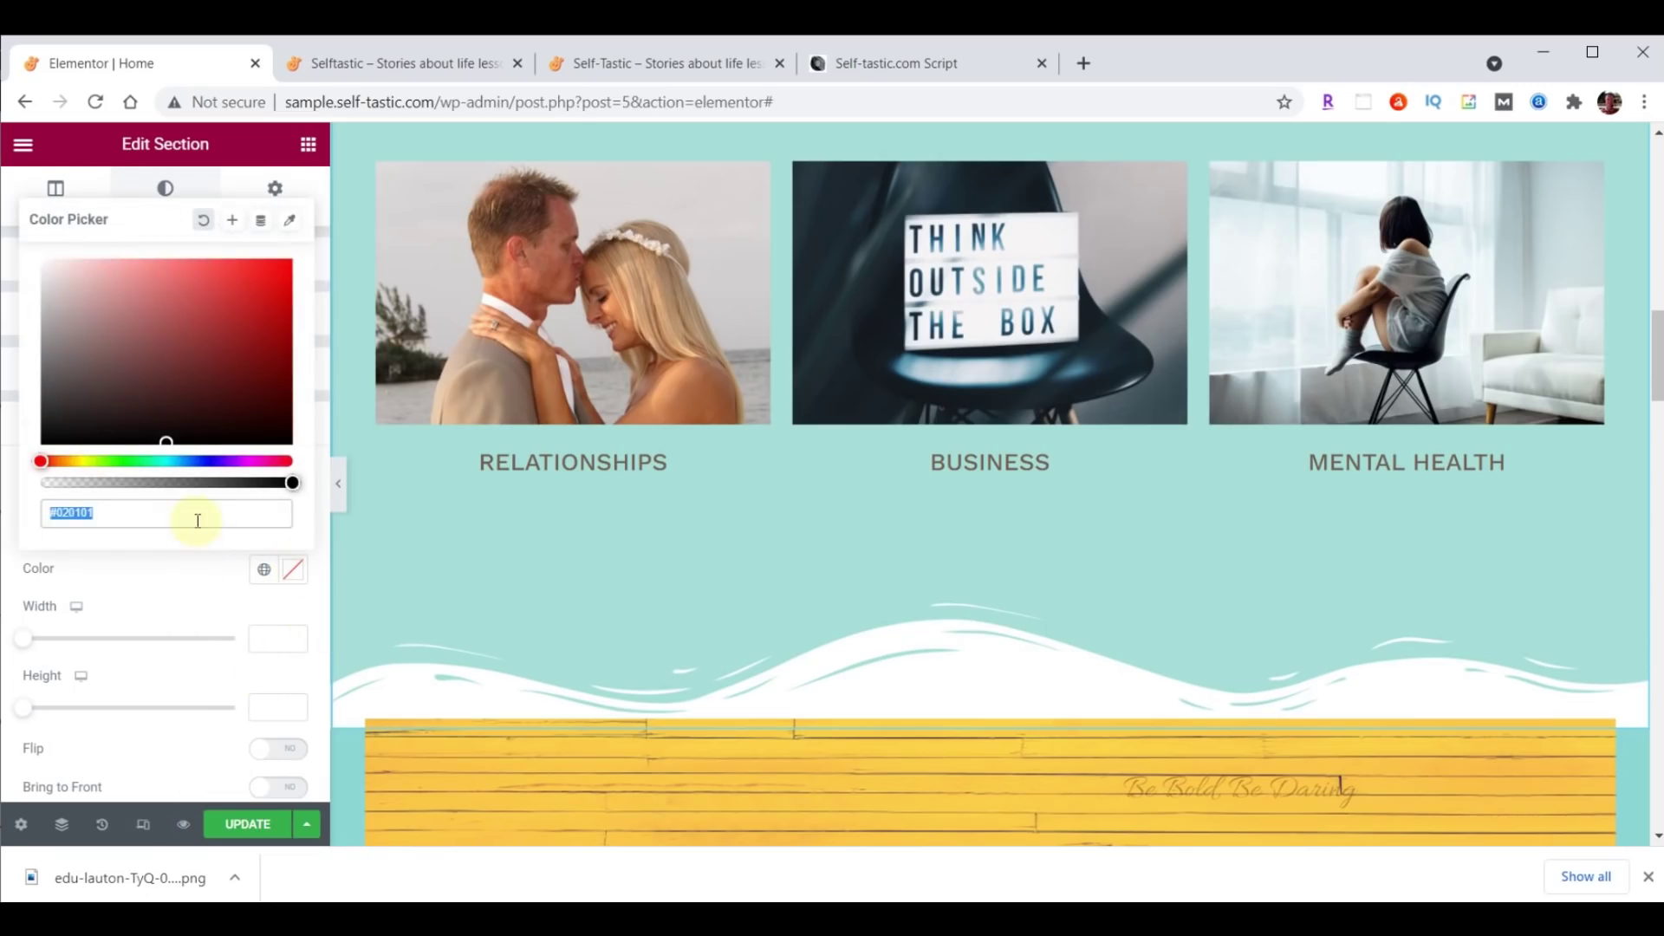
text(#8DD7D6)
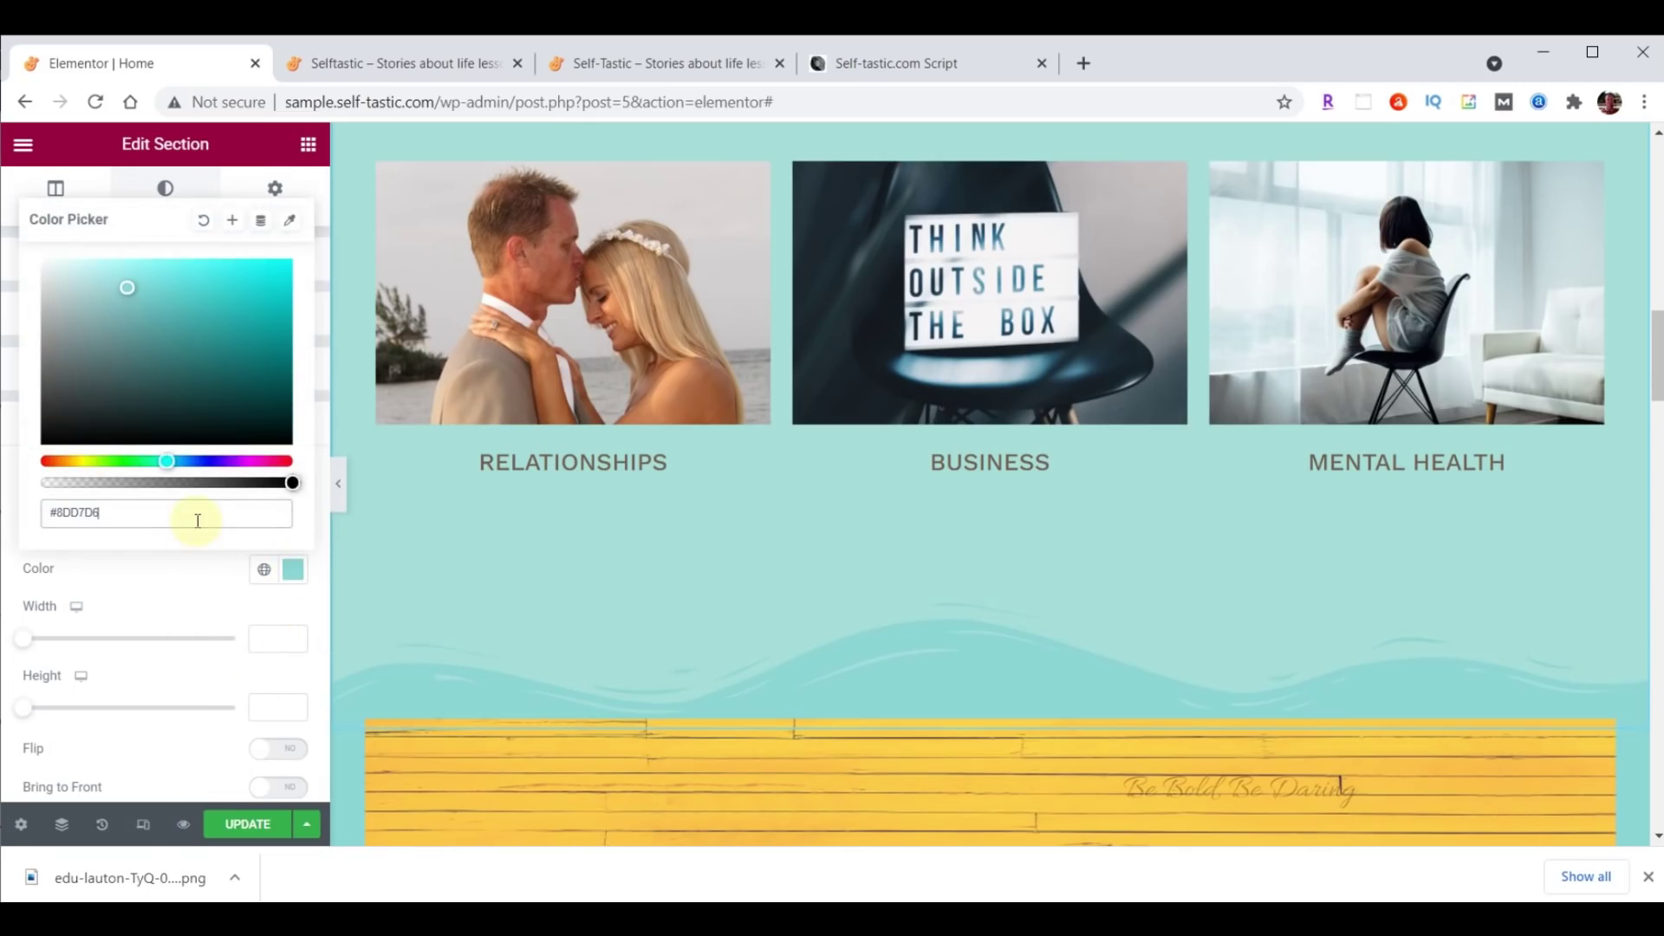
scroll(806, 736, down, 4)
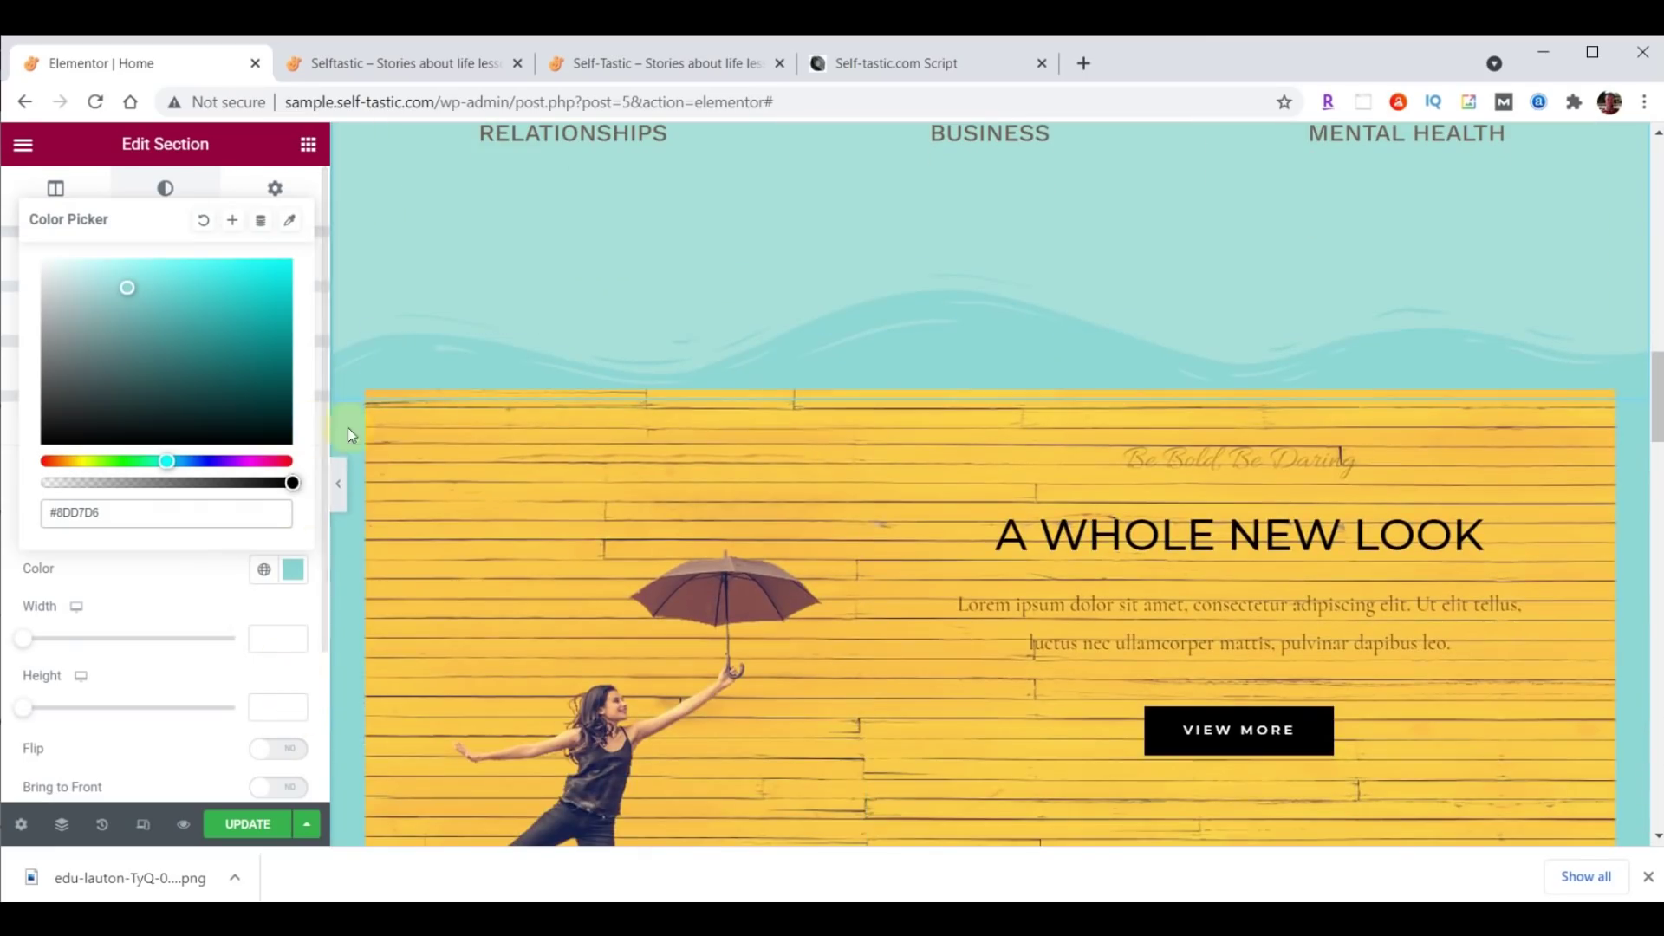
scroll(350, 435, up, 1)
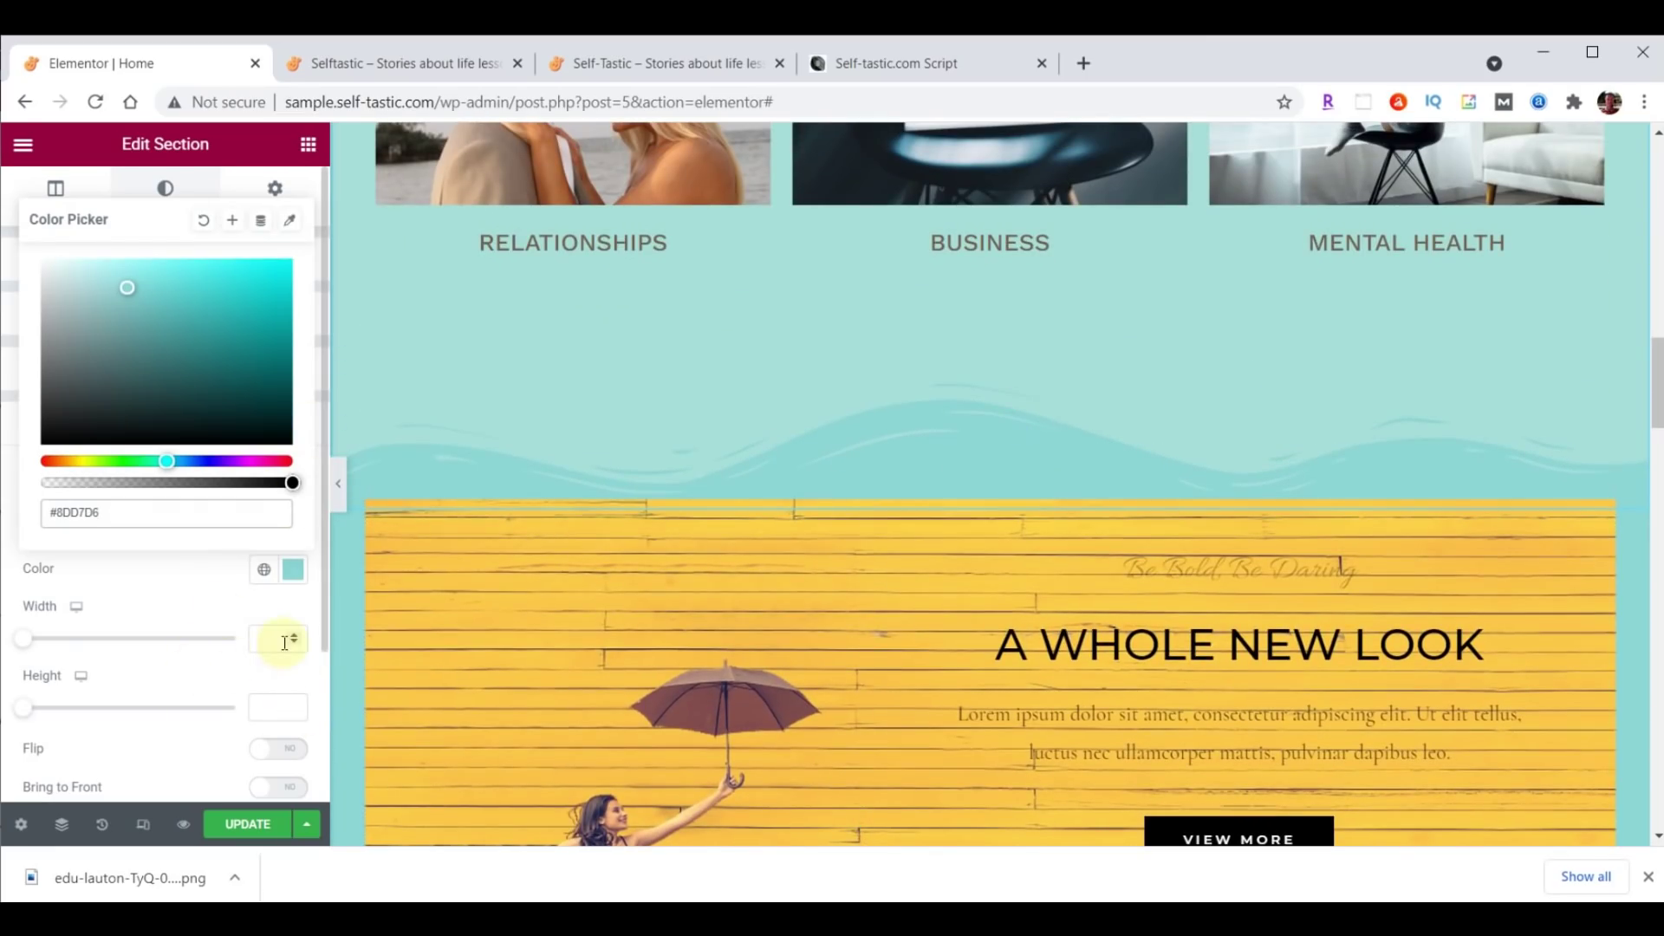
click(272, 708)
text(60)
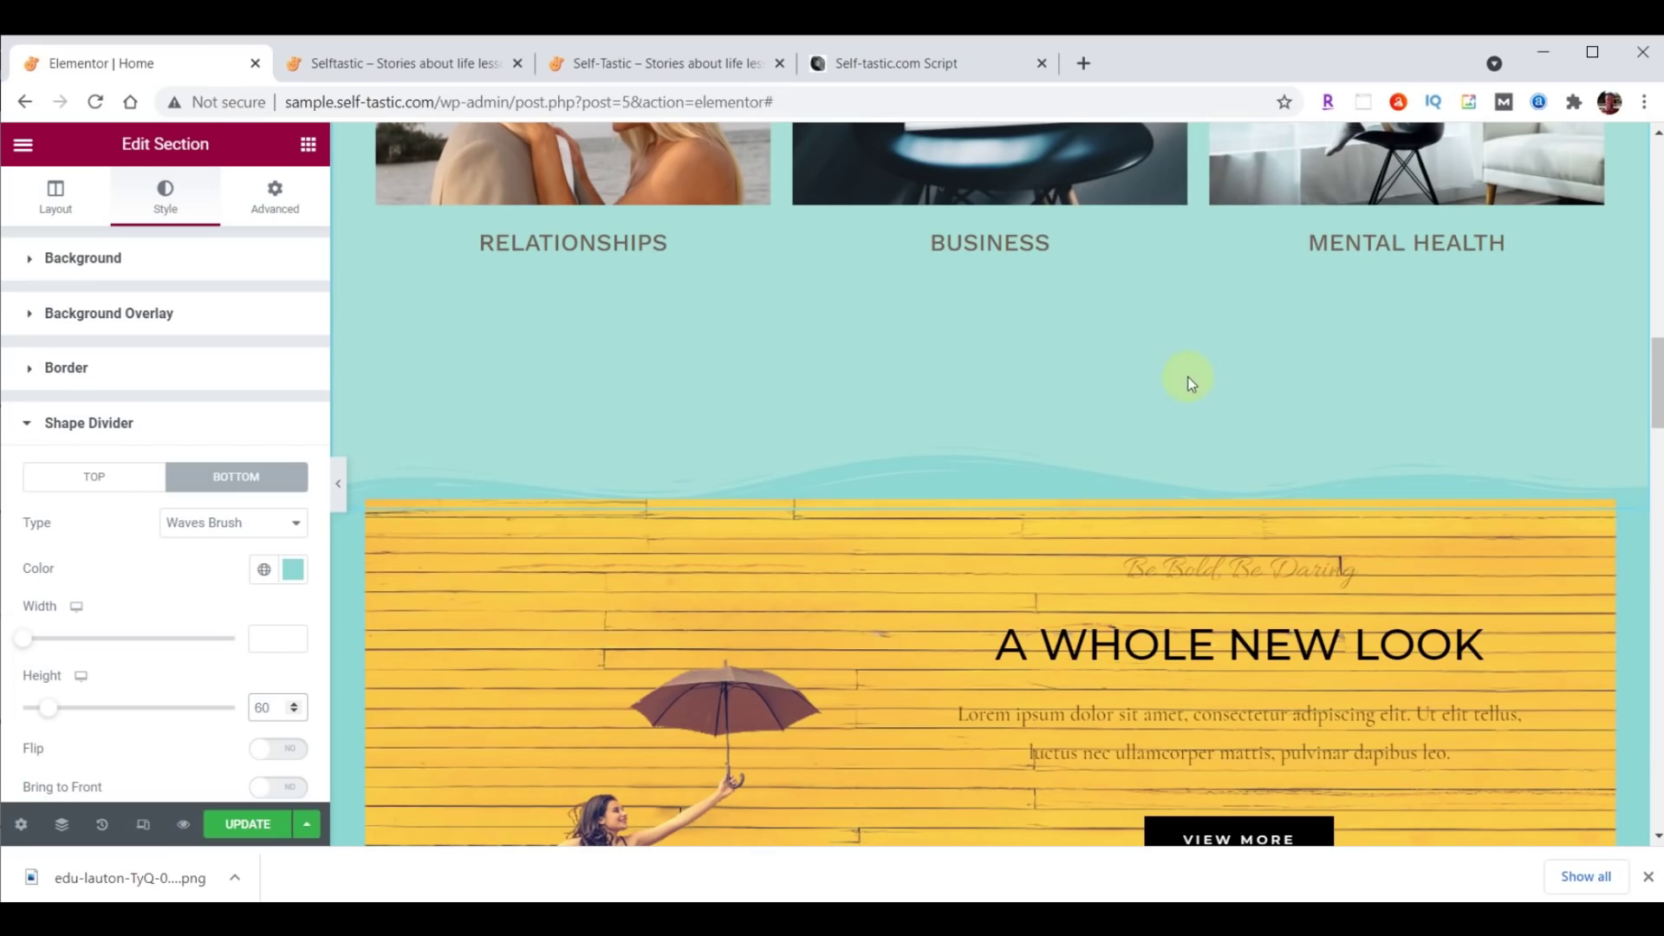
scroll(1228, 512, up, 10)
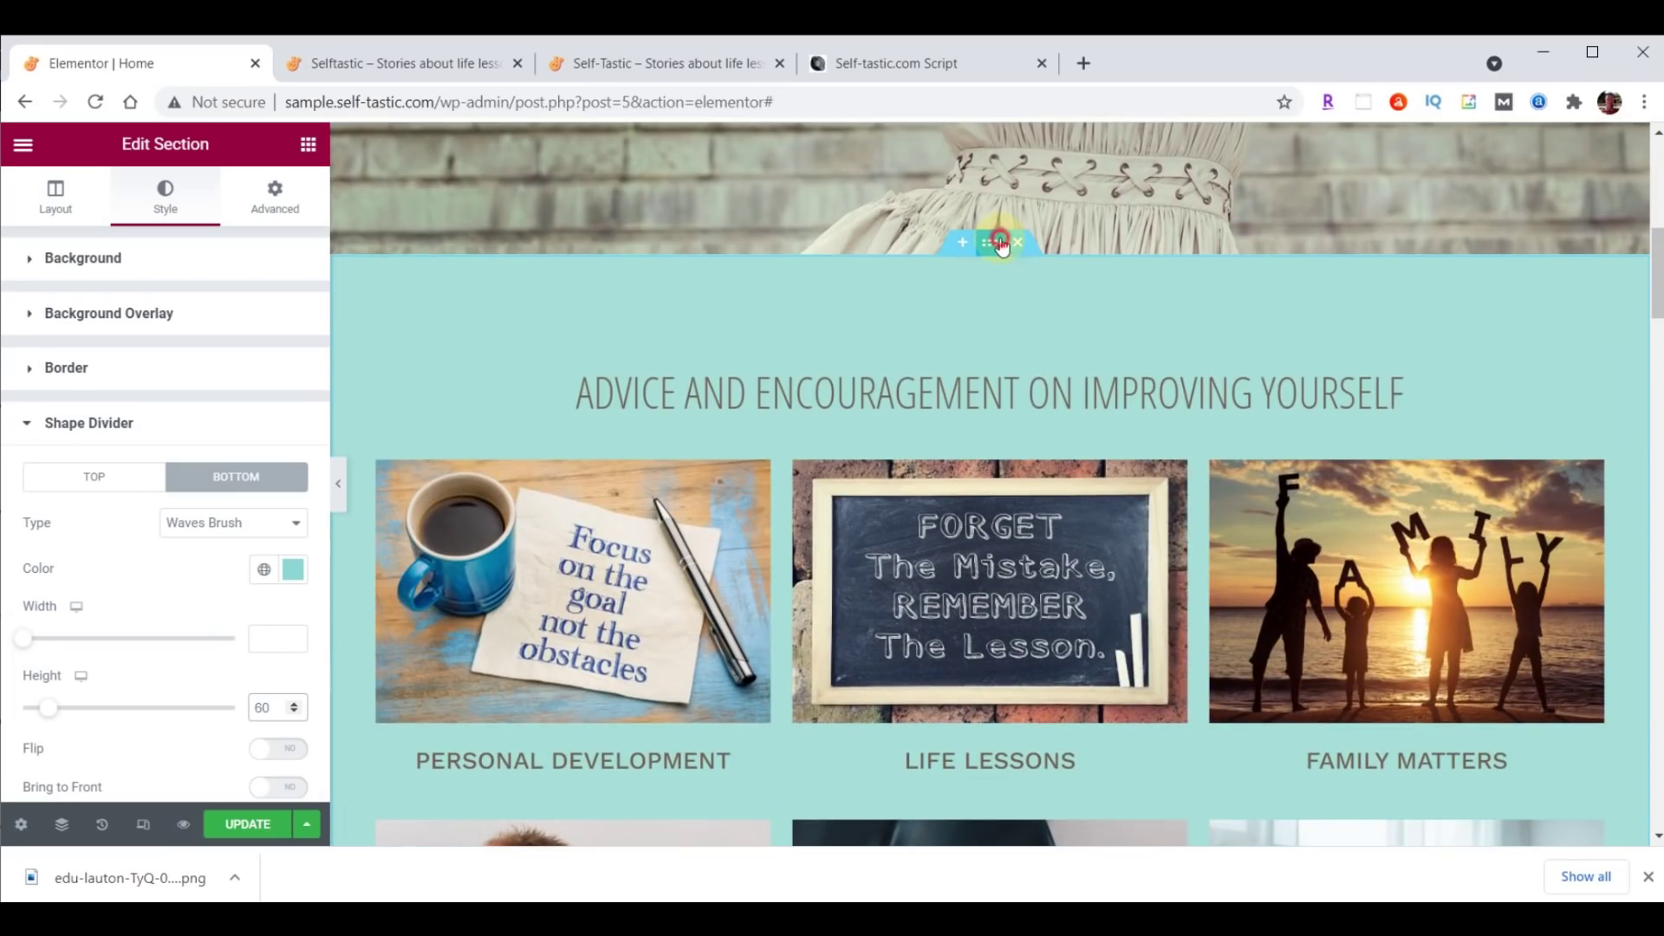
Reduce the Advice section's bottom padding from 200 to 100.
click(280, 194)
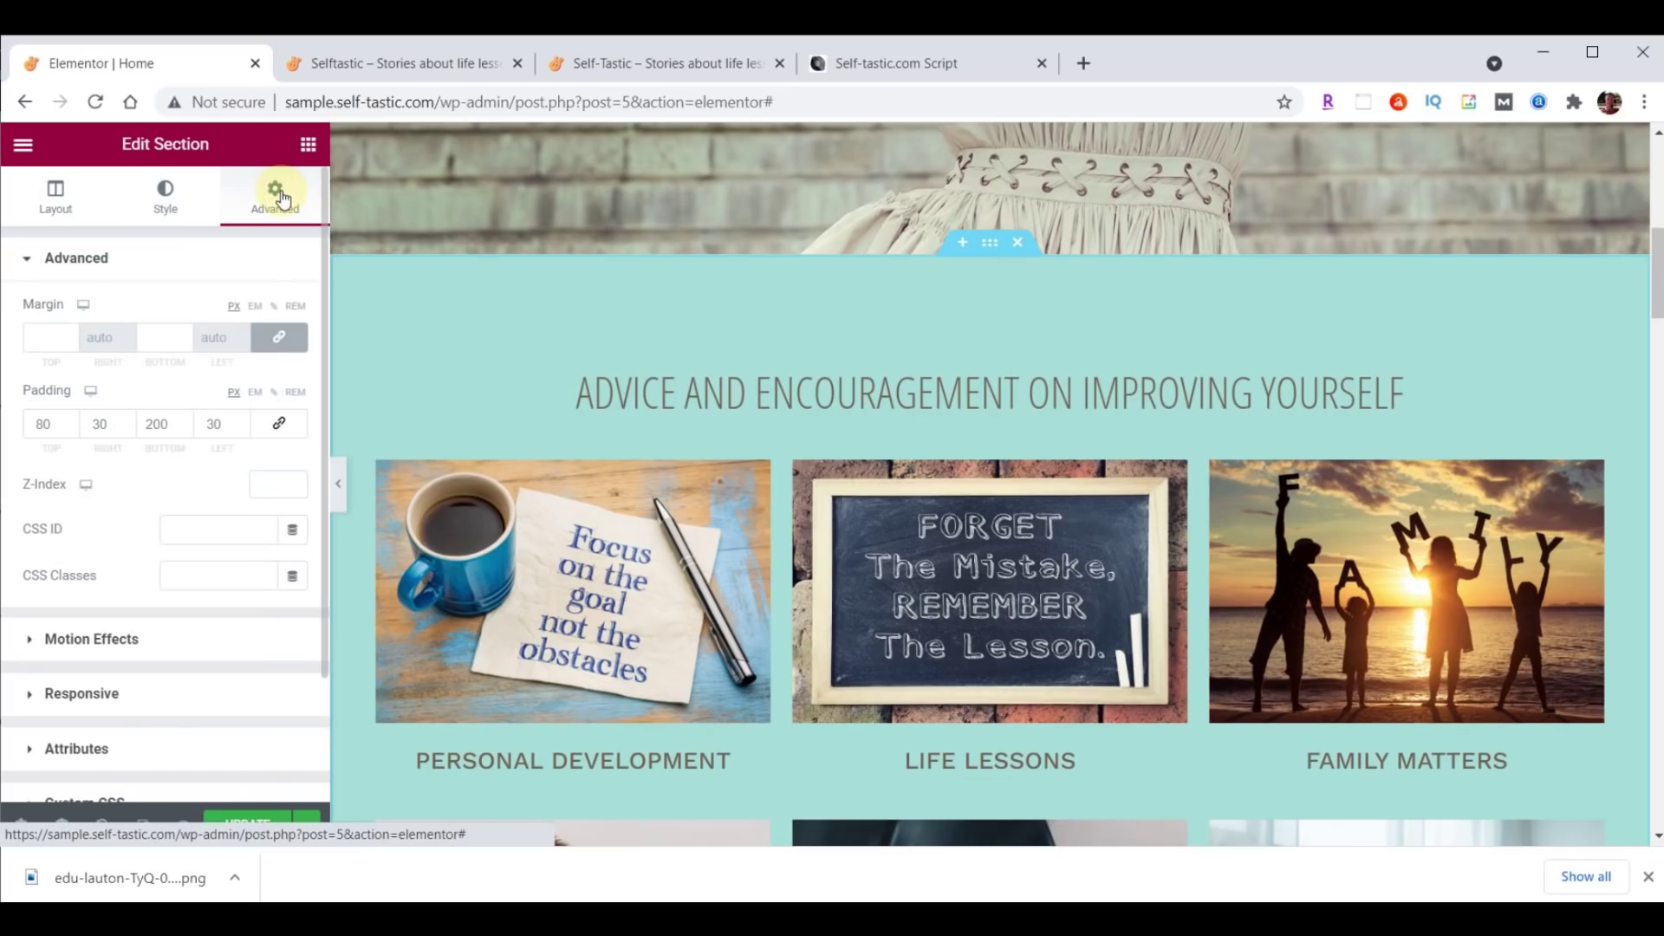
click(153, 425)
key(BackSpace)
text(1)
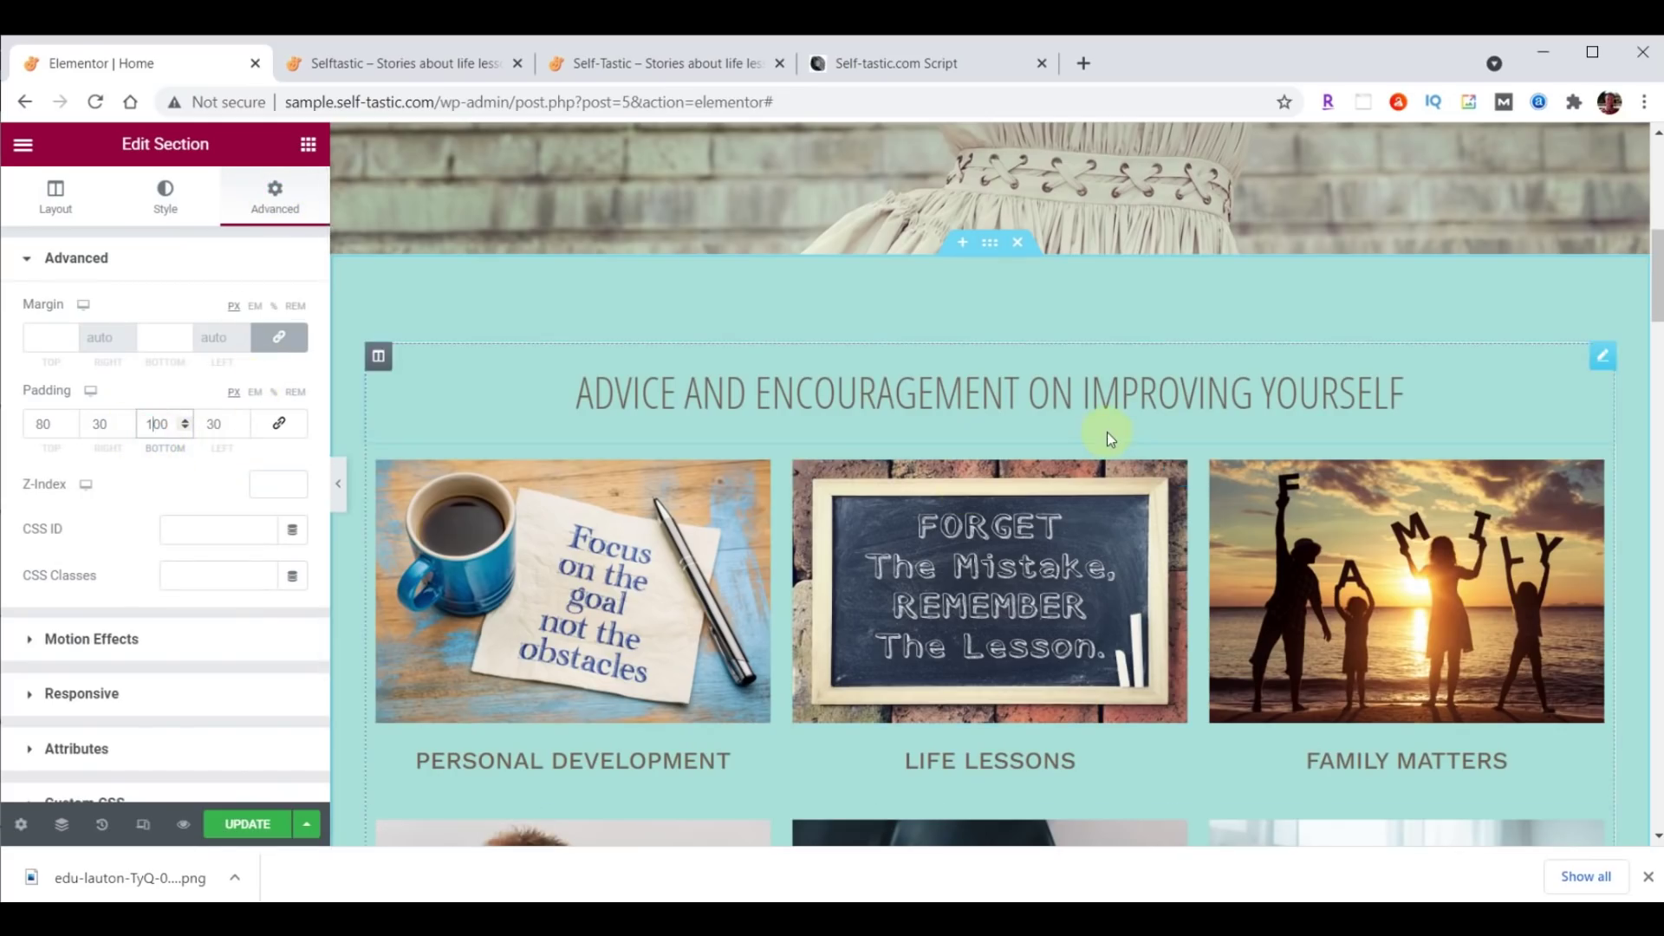
scroll(1139, 444, down, 7)
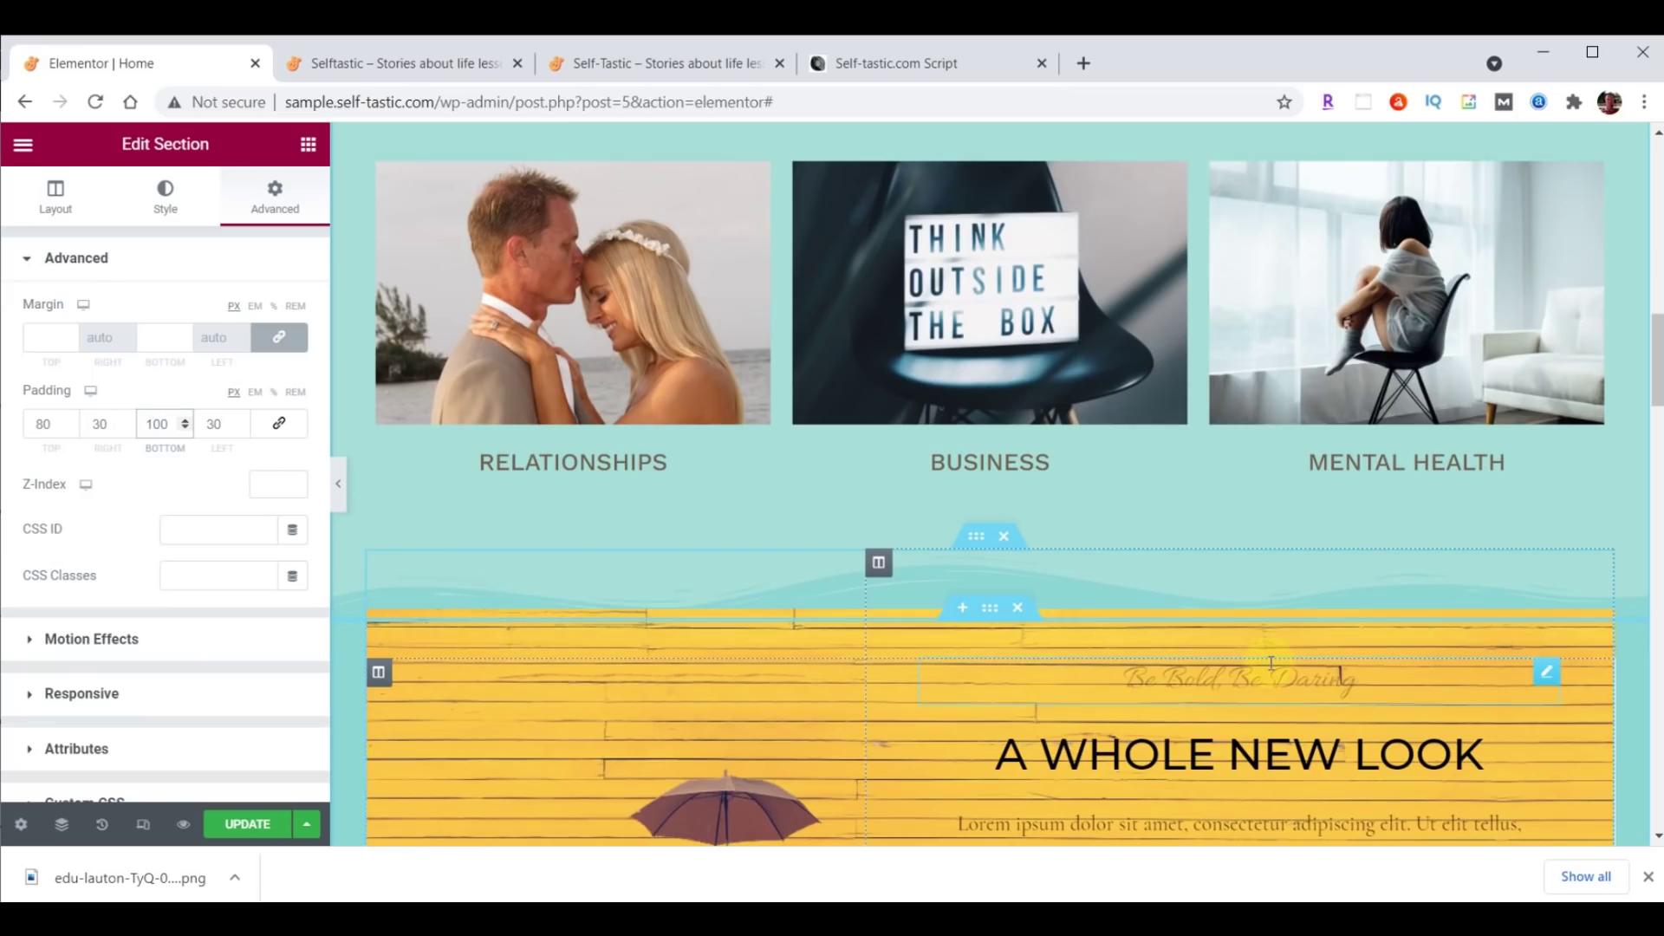
scroll(1271, 662, down, 3)
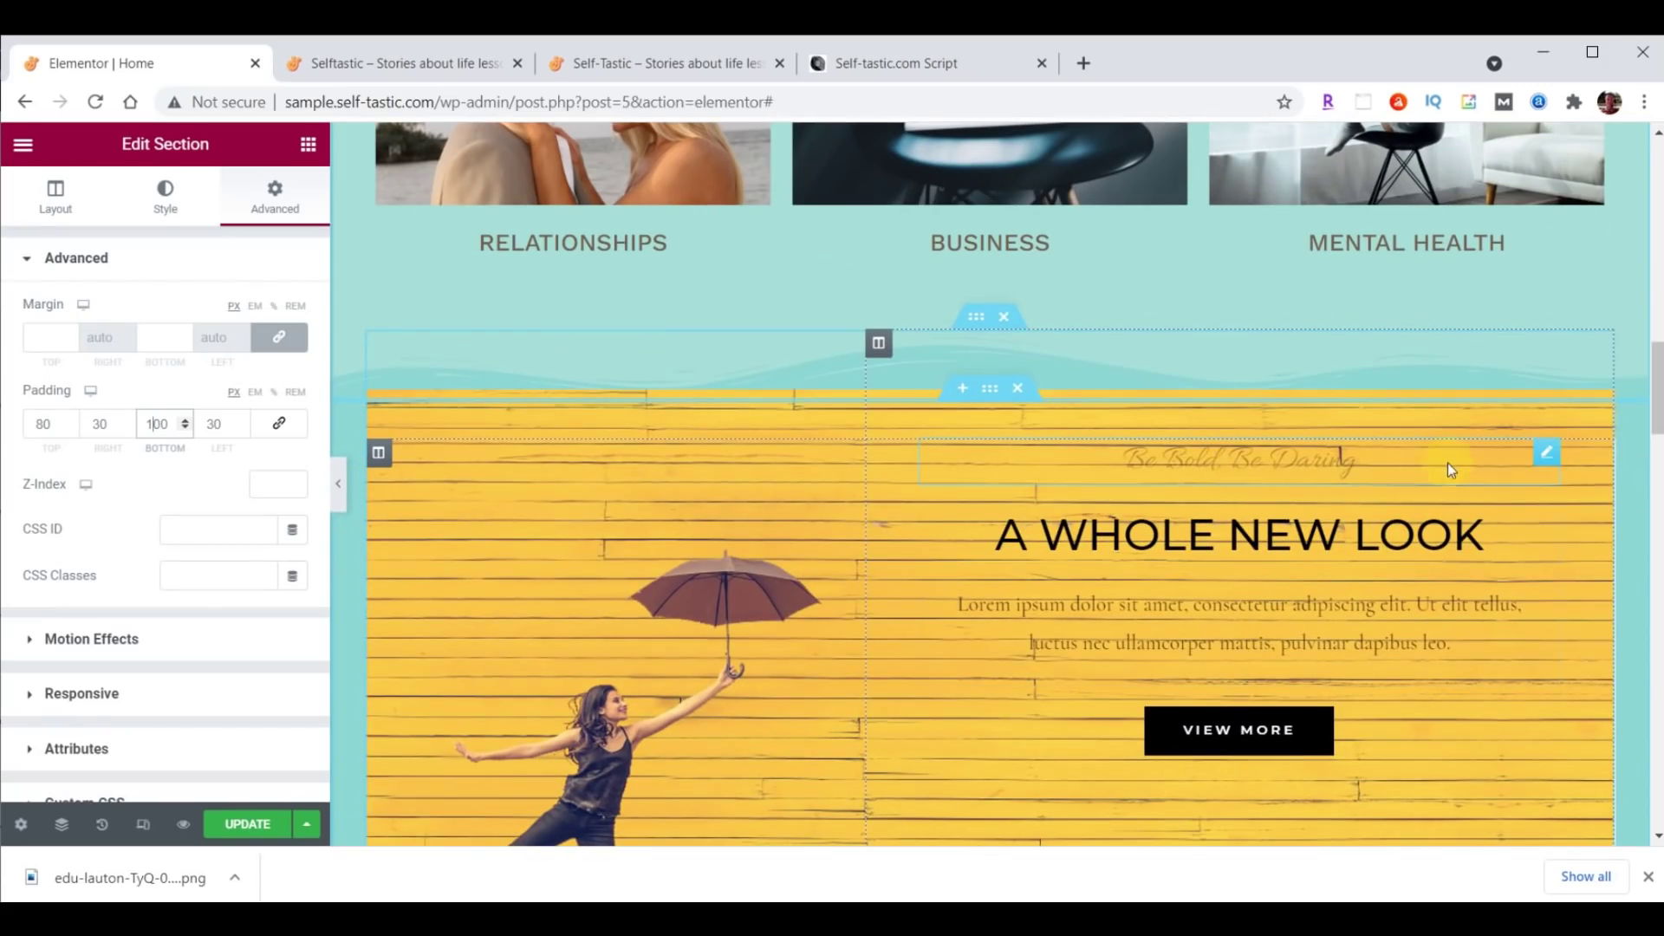
Move Be Bold, Be Daring under the headline, delete the lorem text, and move VIEW MORE under Season Sale.
drag(1551, 459, 1506, 662)
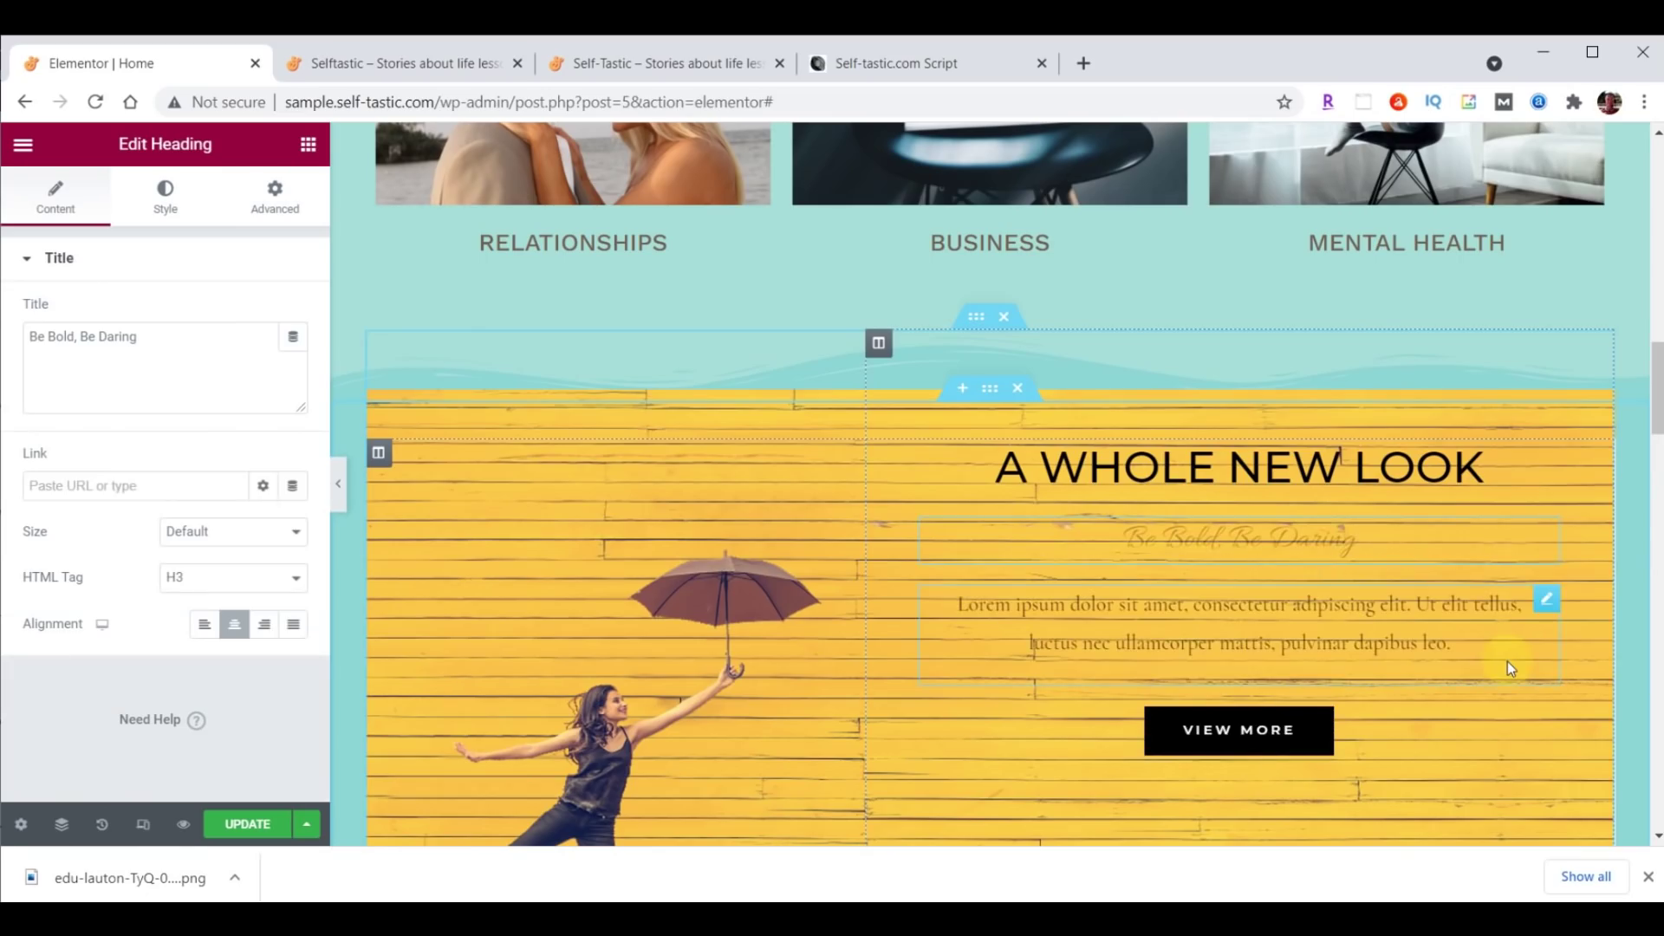
right_click(1544, 617)
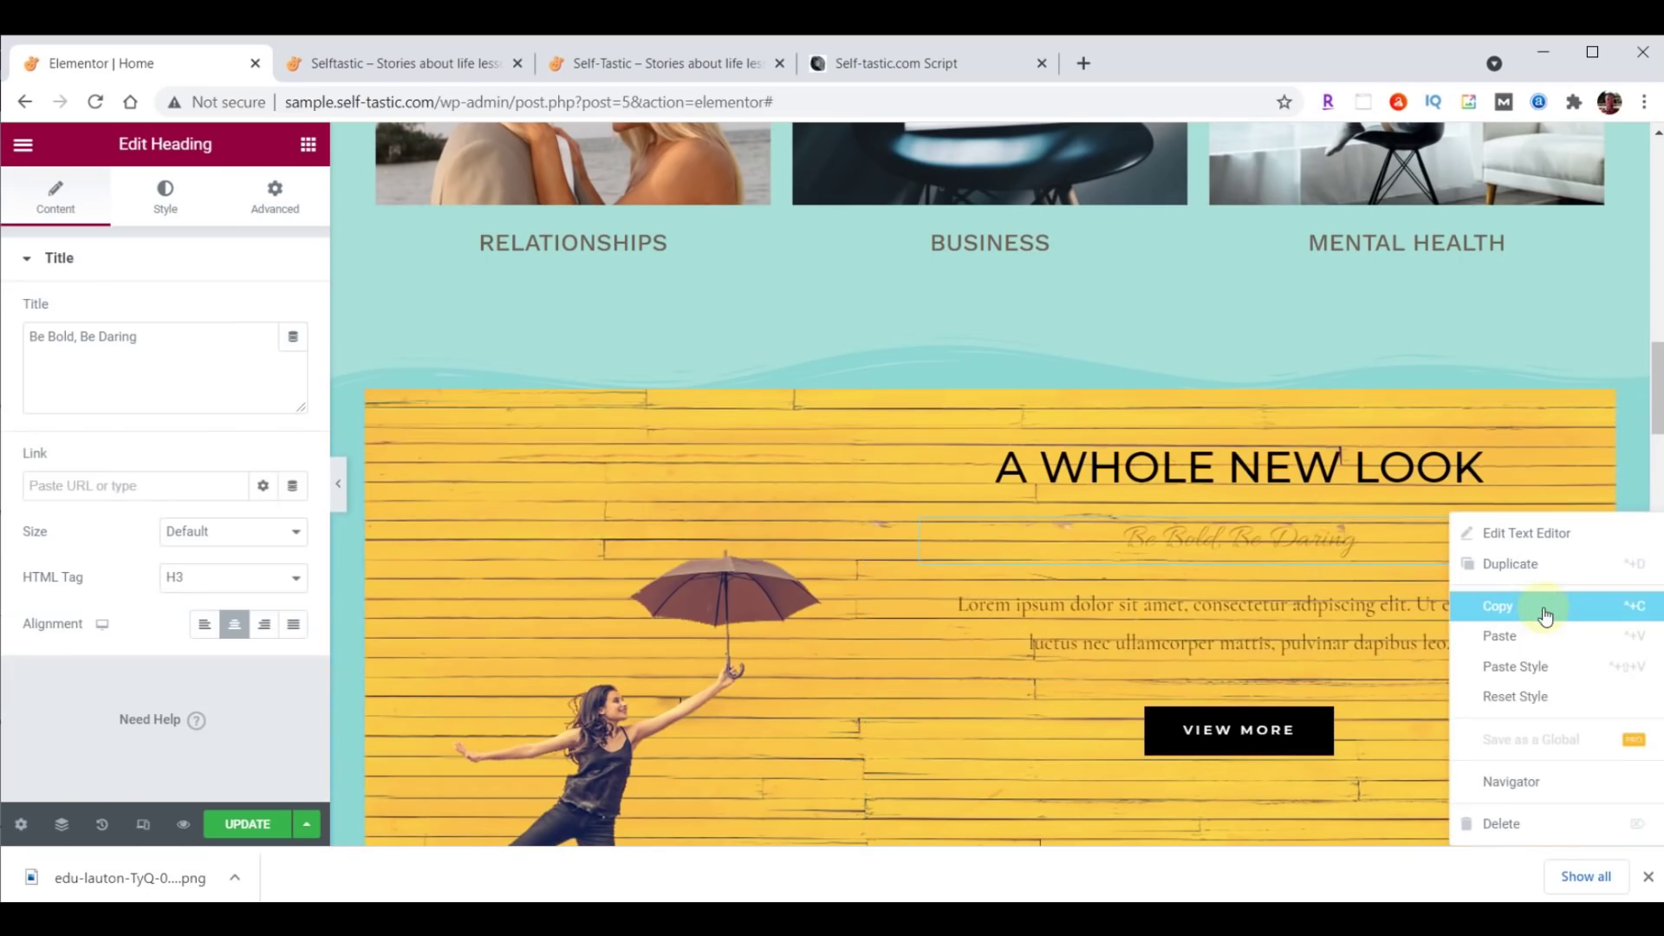
click(1518, 821)
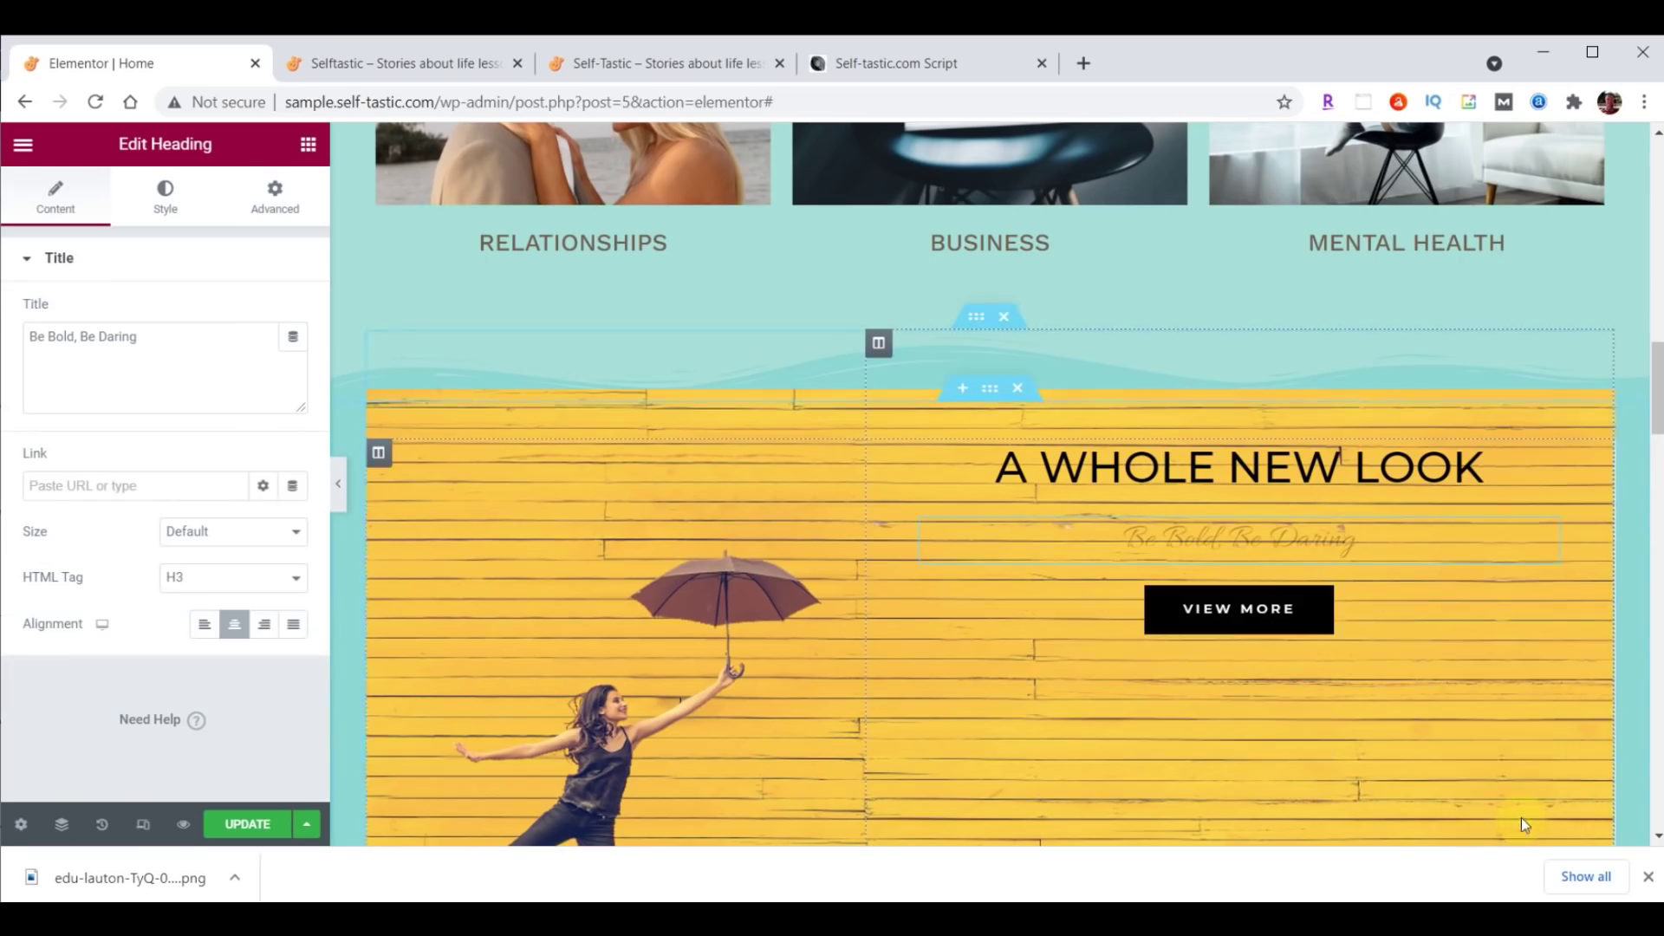
scroll(1508, 763, down, 1)
scroll(1503, 716, down, 5)
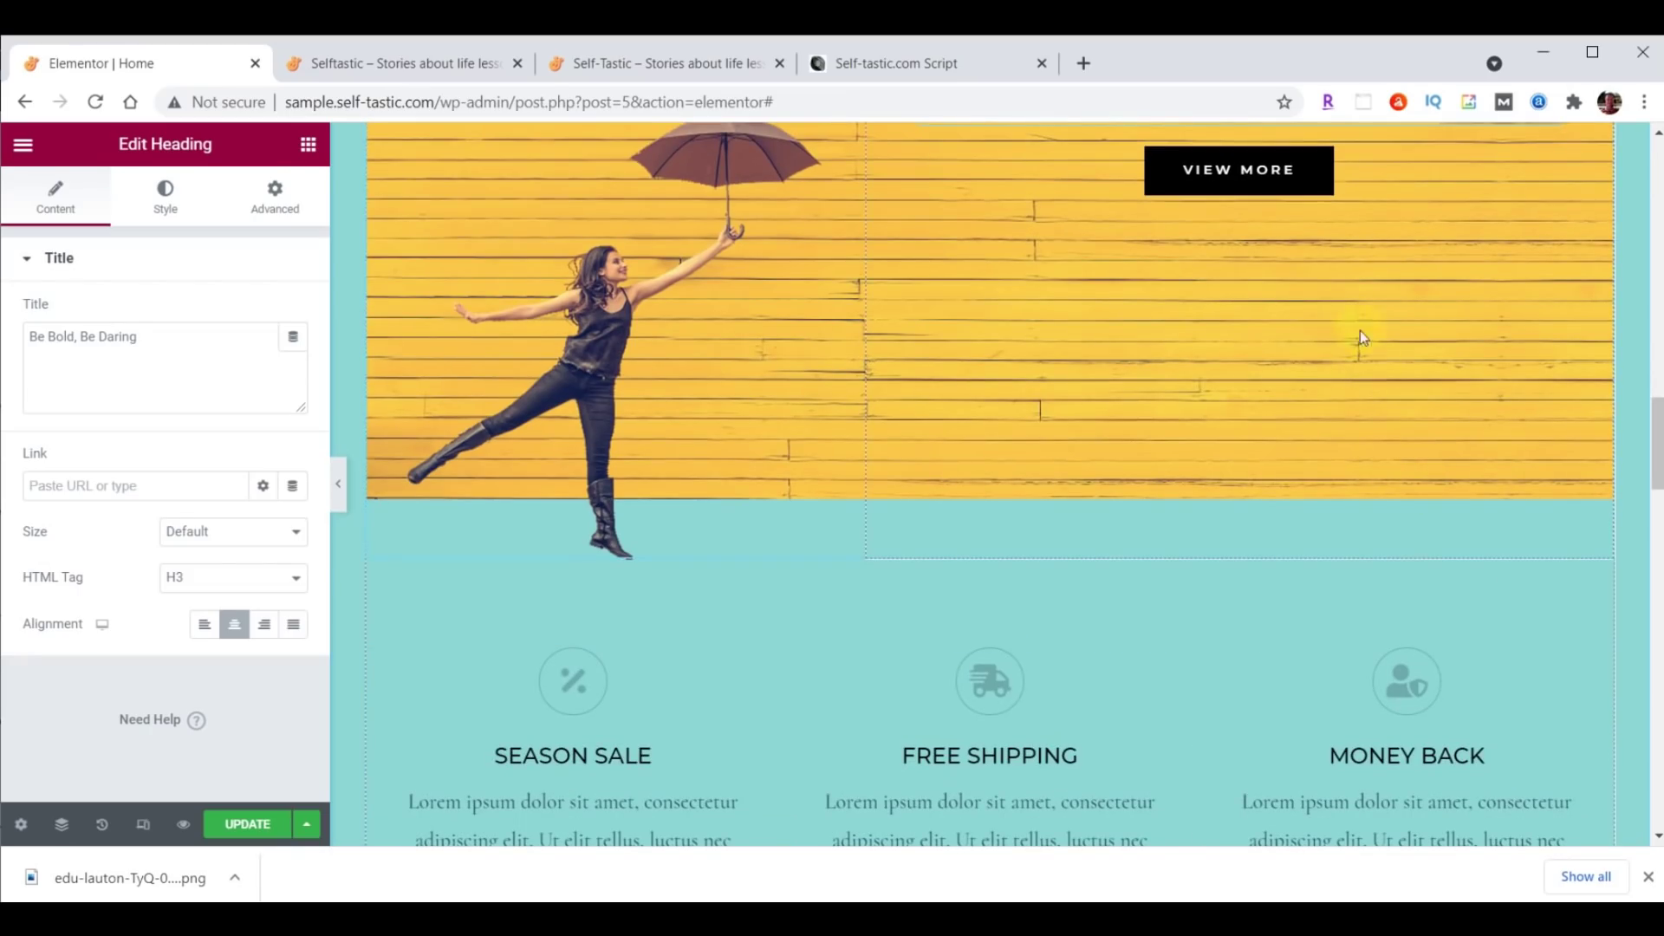
drag(1307, 174, 589, 624)
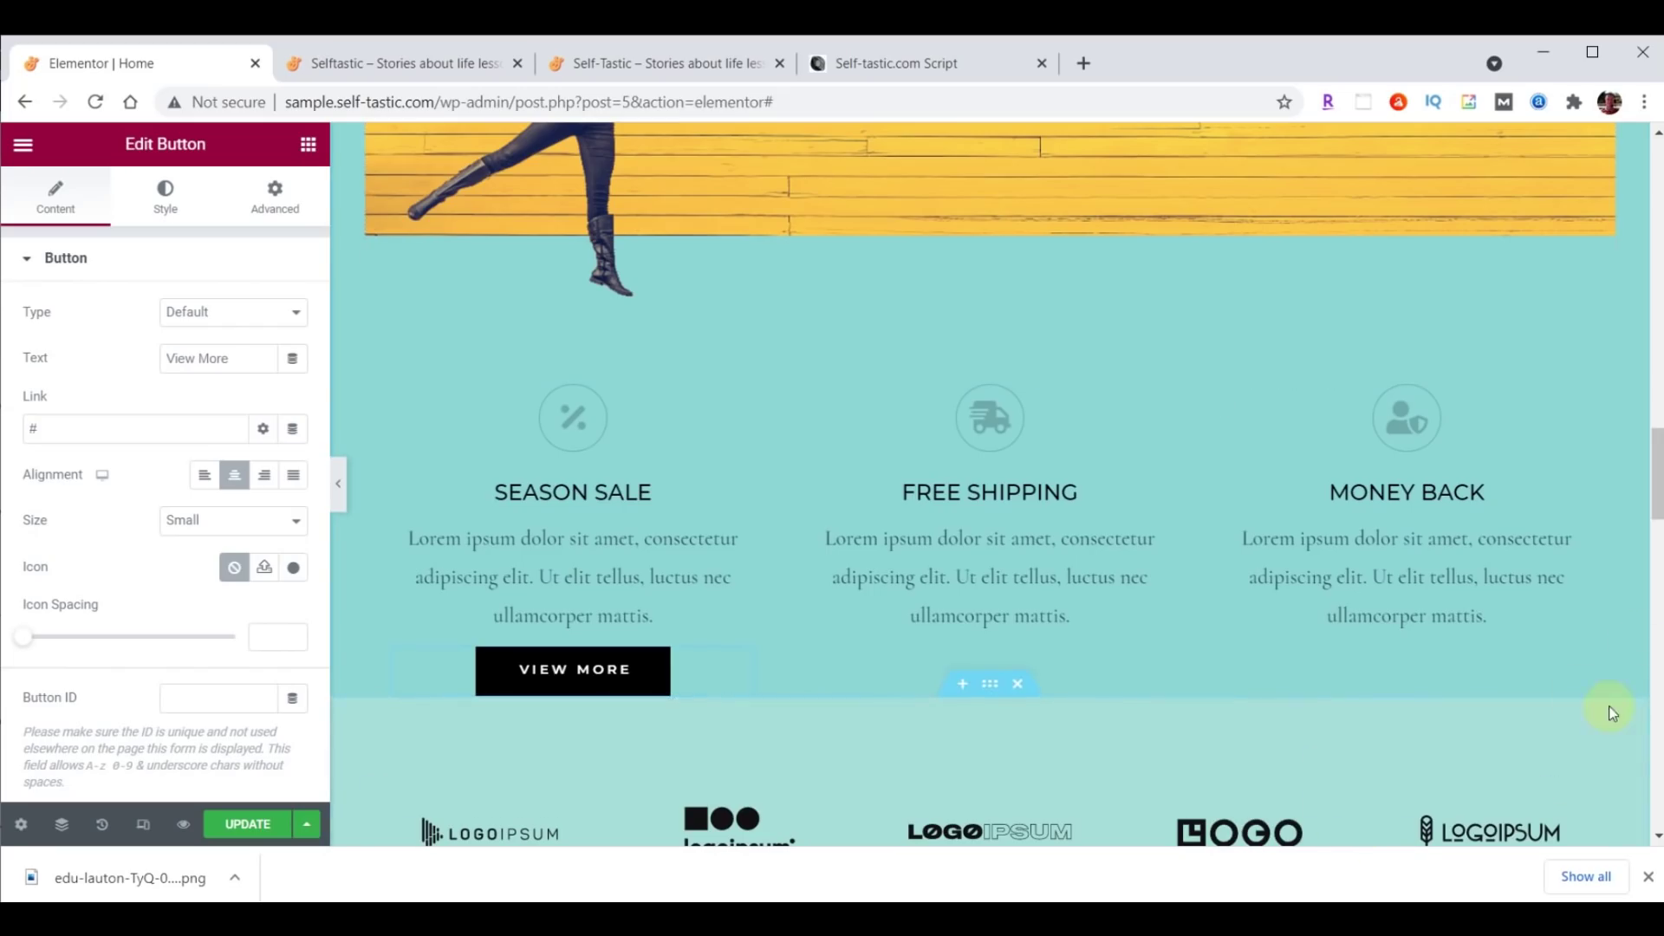
scroll(1612, 712, up, 10)
click(1296, 314)
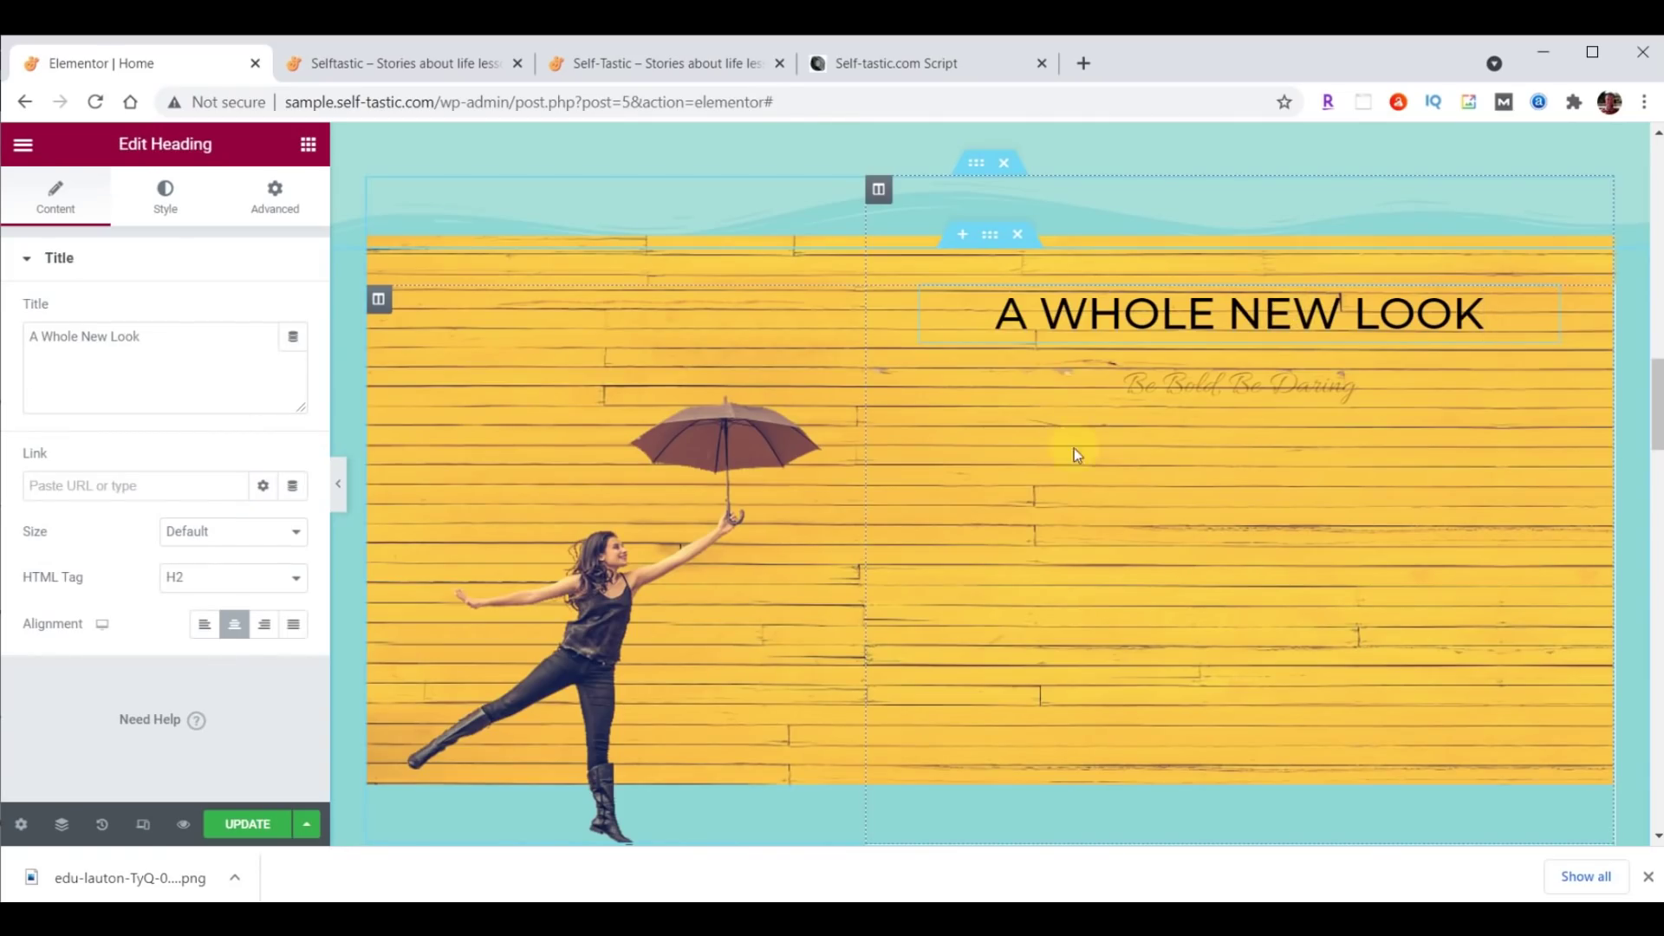
Retitle the heading 'Be Inspired' and make its text white.
click(31, 345)
drag(31, 345, 163, 348)
text(Be Inspired)
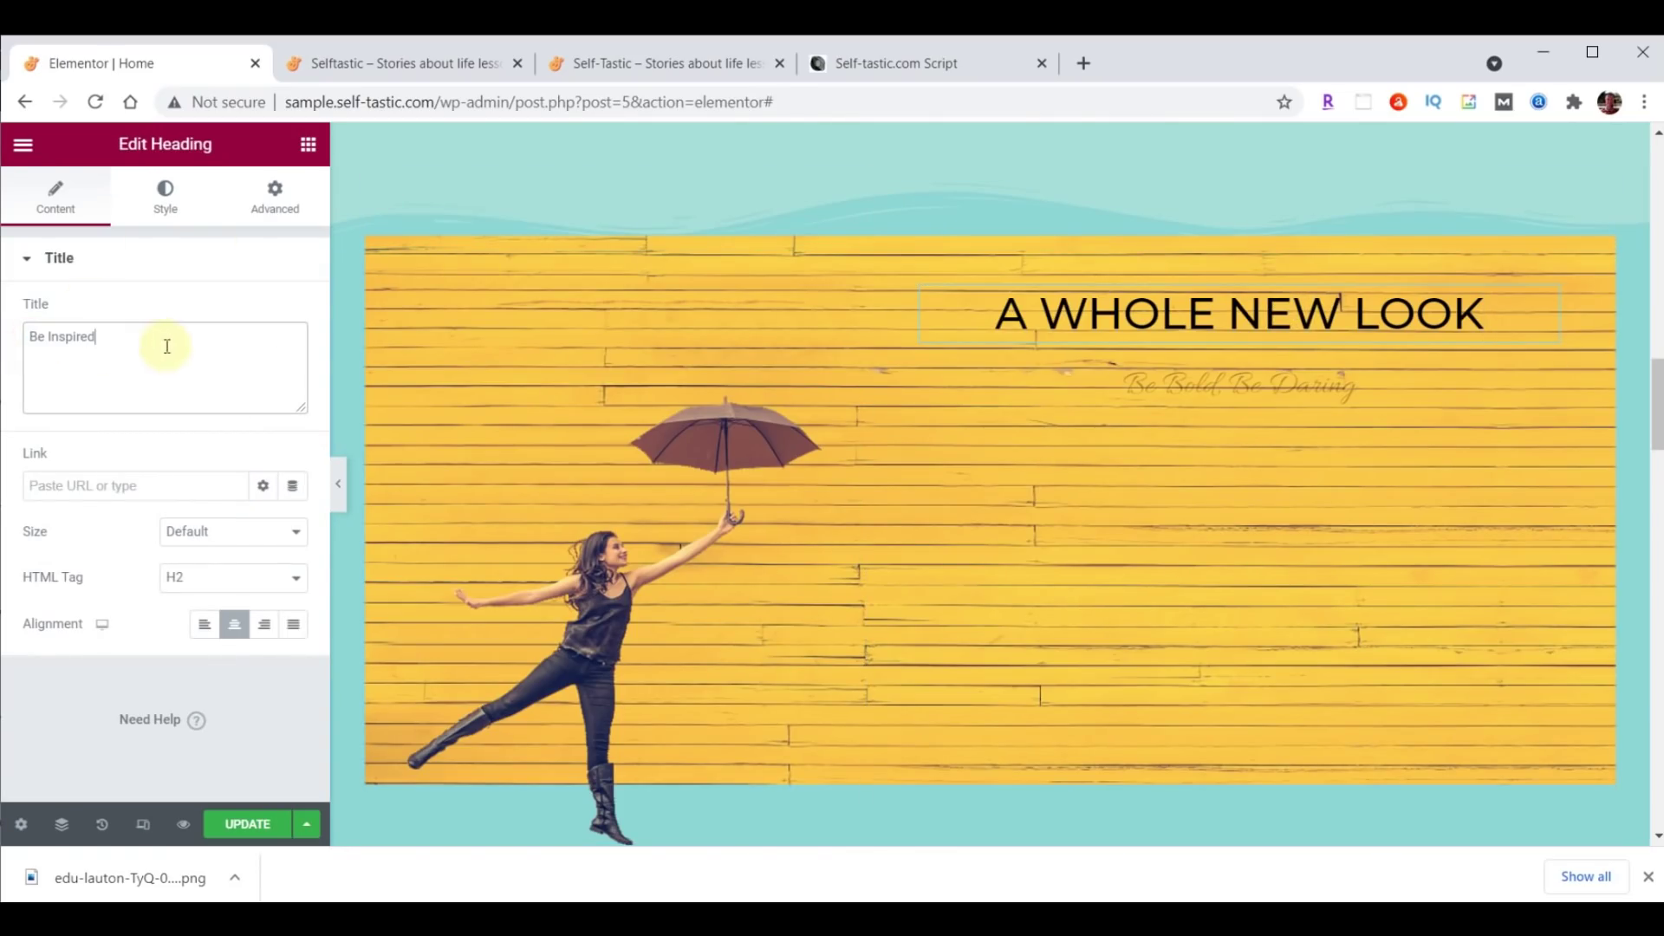
click(164, 195)
click(295, 314)
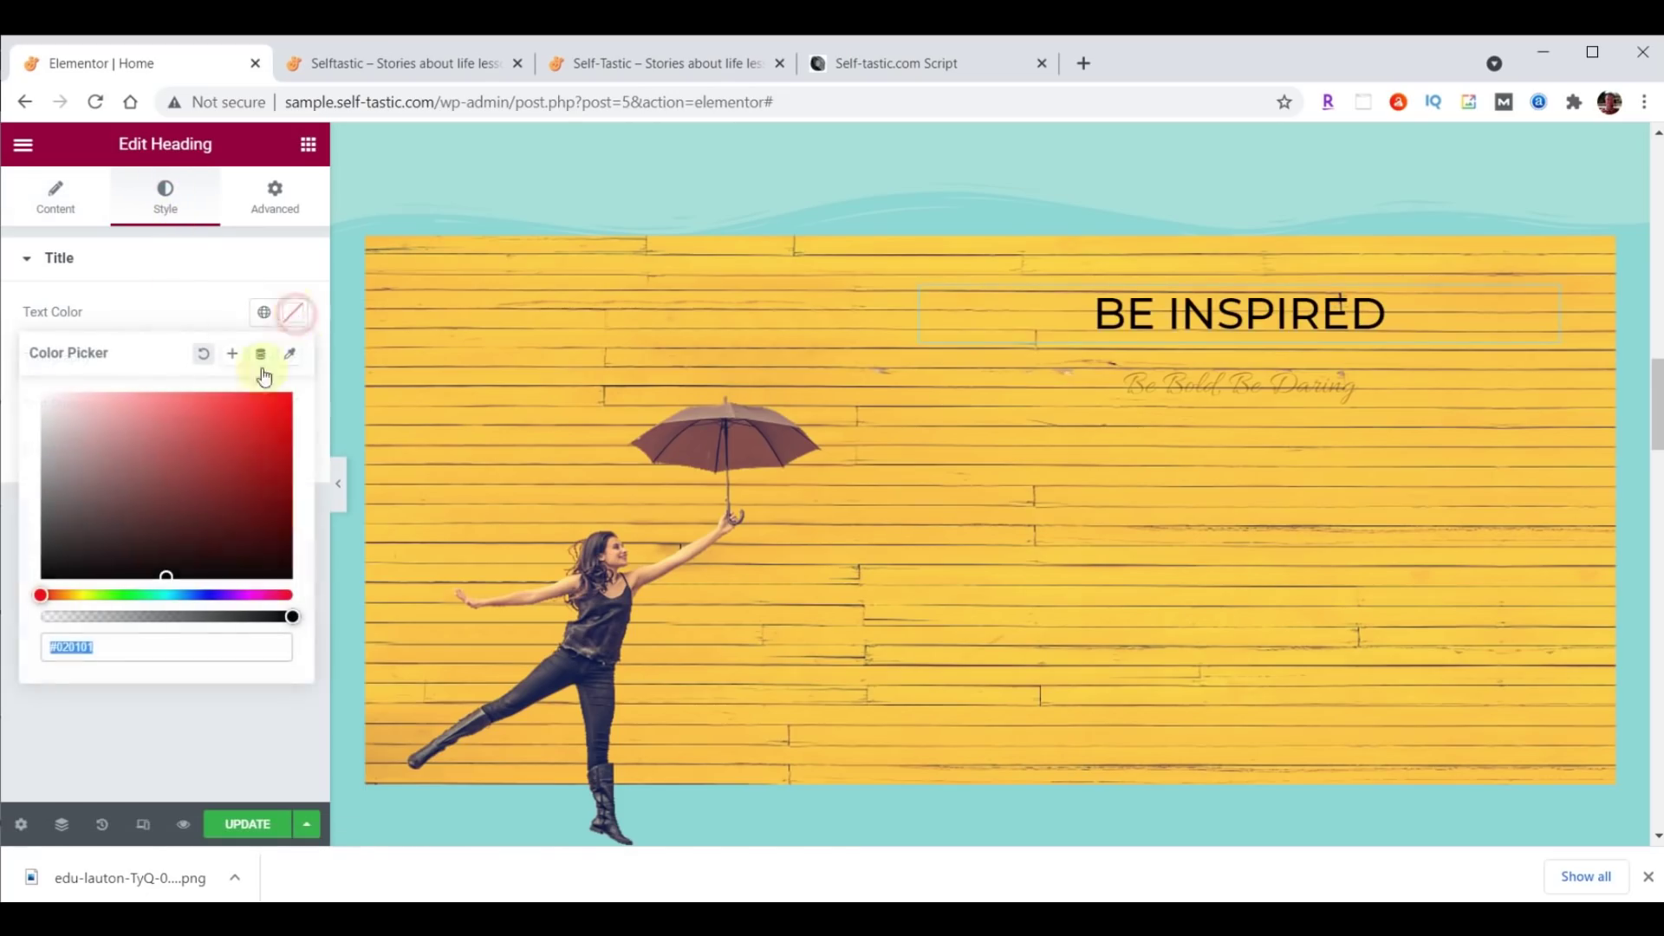
text(#FFFFFF)
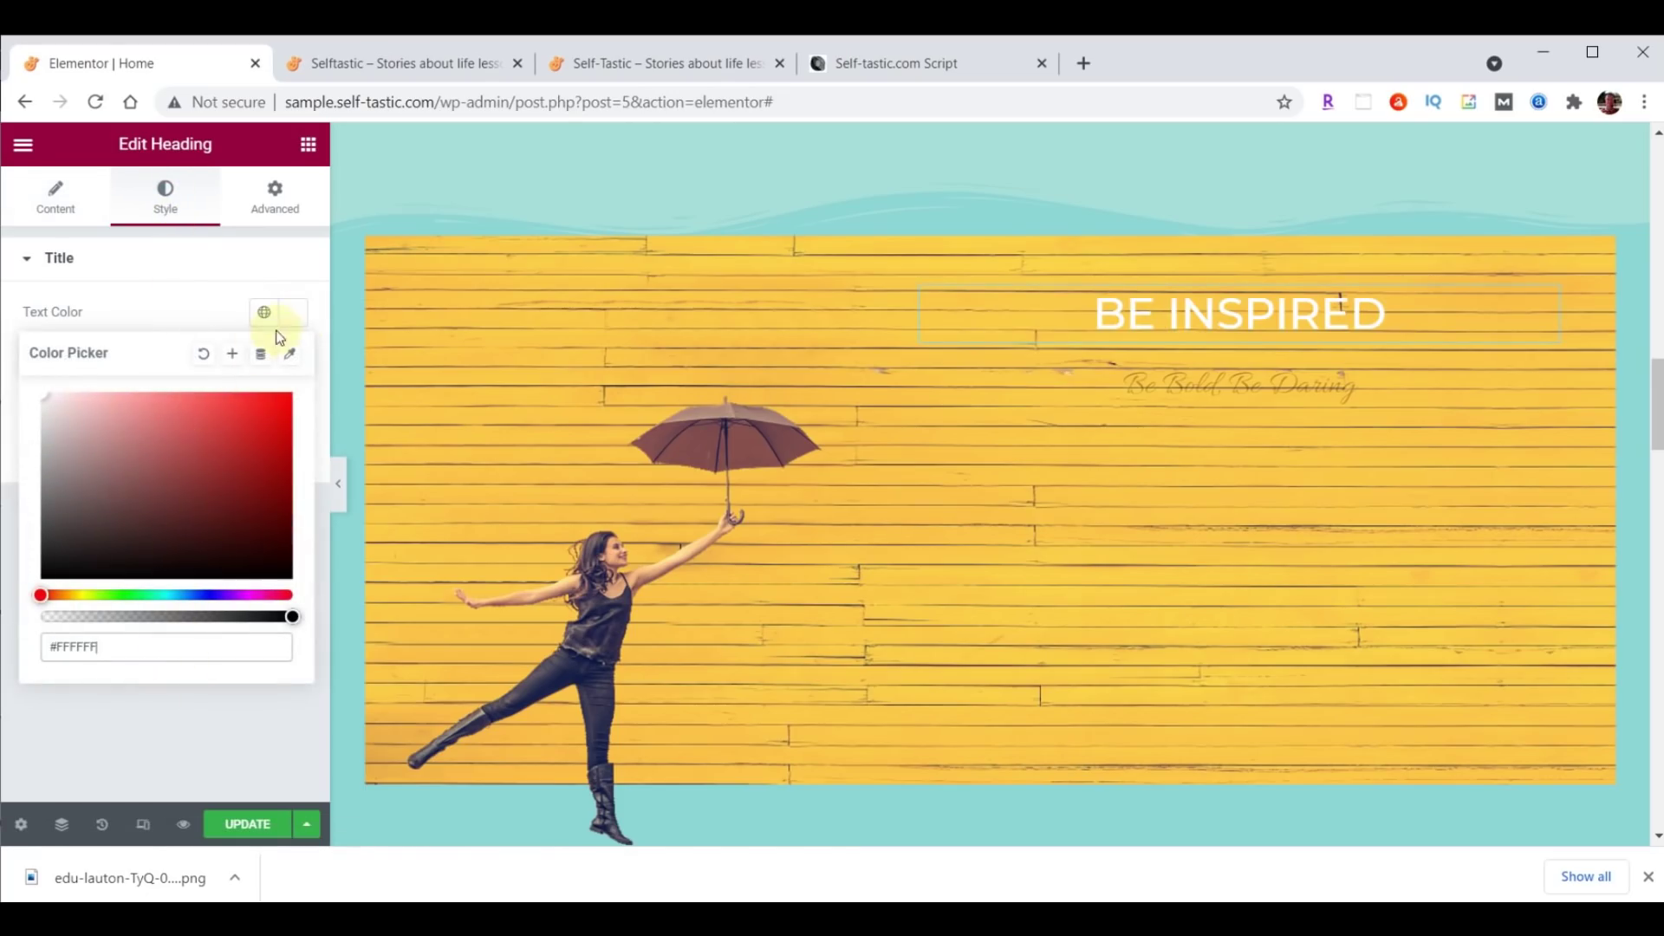
click(294, 314)
Set the heading typography to Montserrat, size 80, weight 700.
click(293, 361)
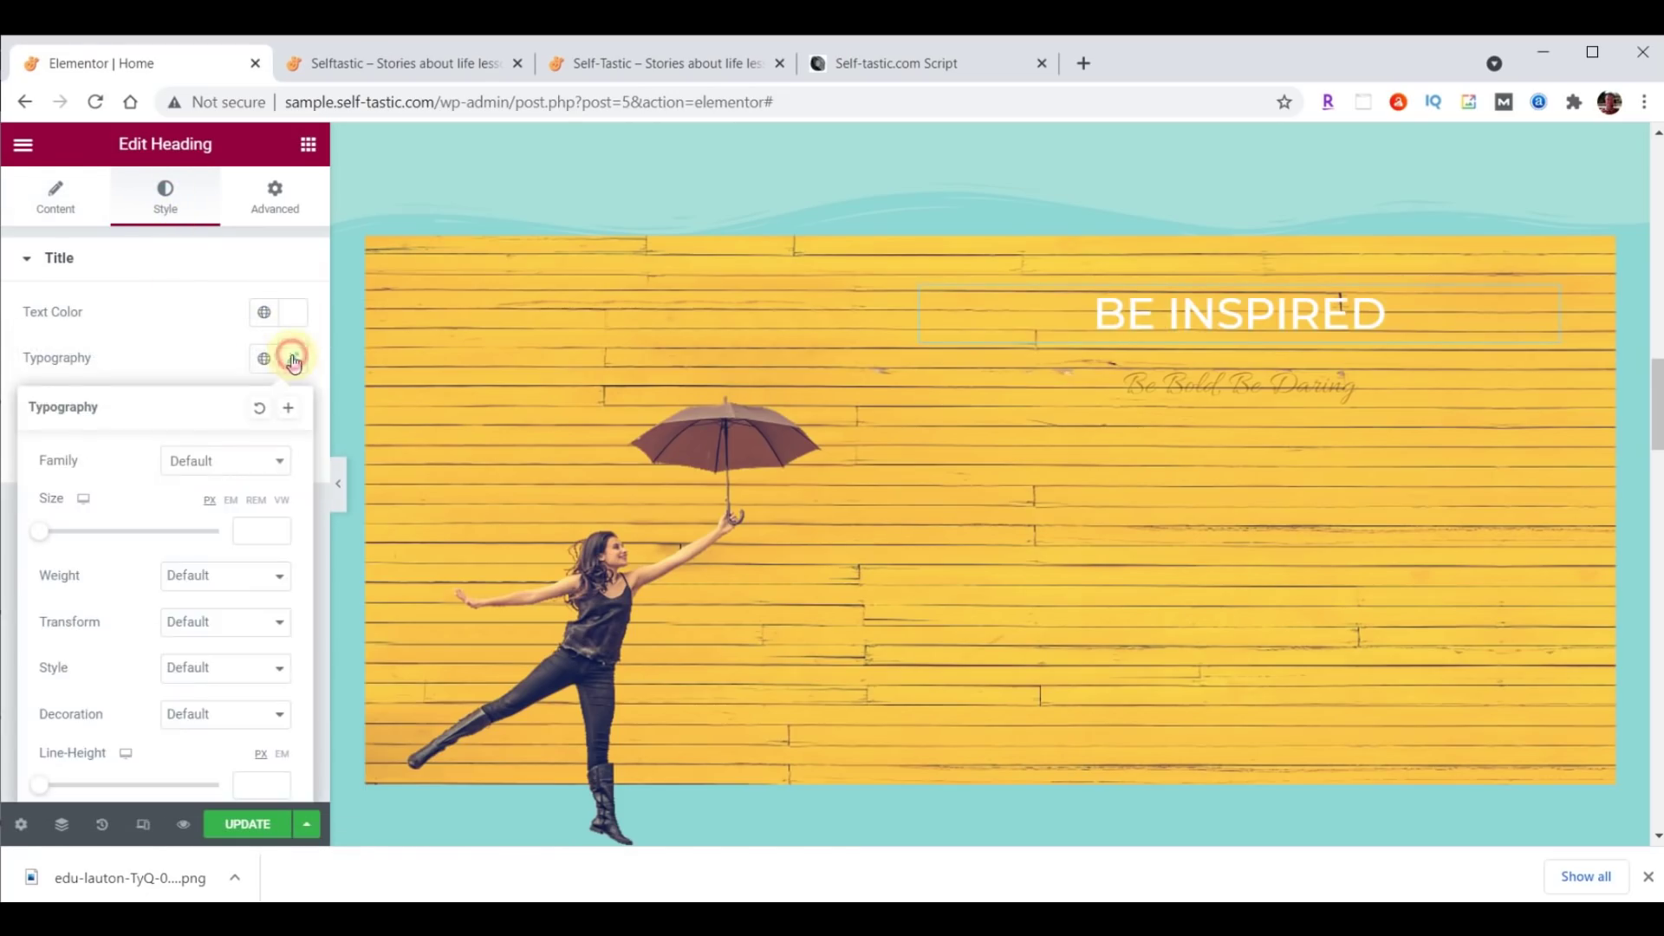
click(233, 461)
text(mont)
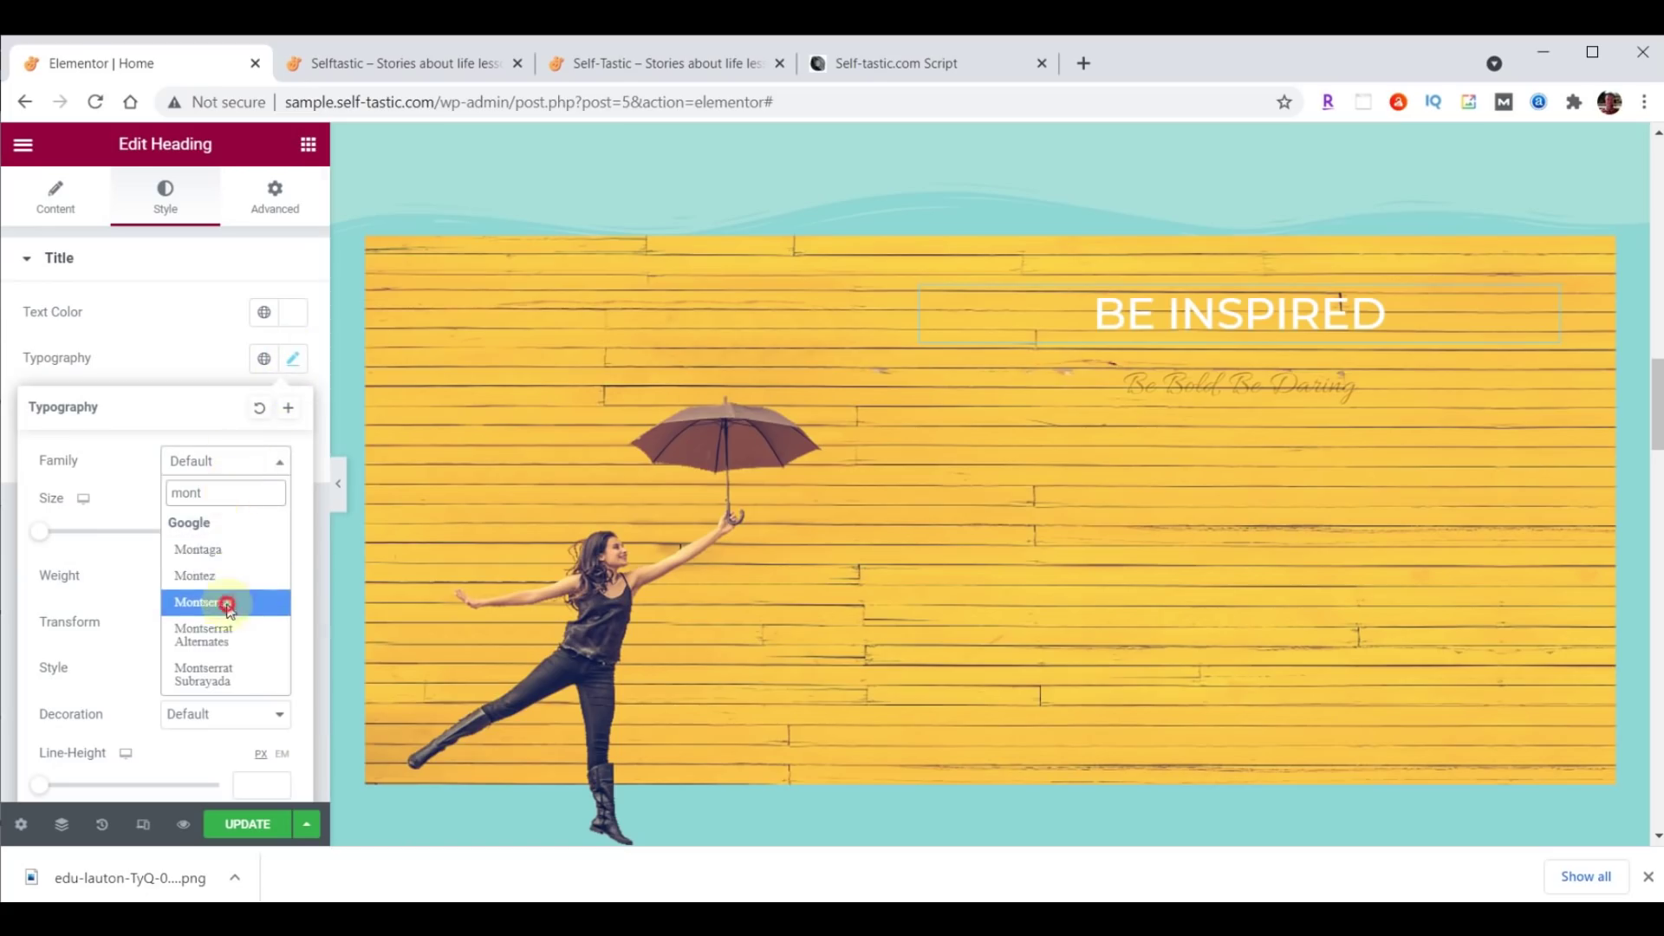
click(224, 600)
click(245, 540)
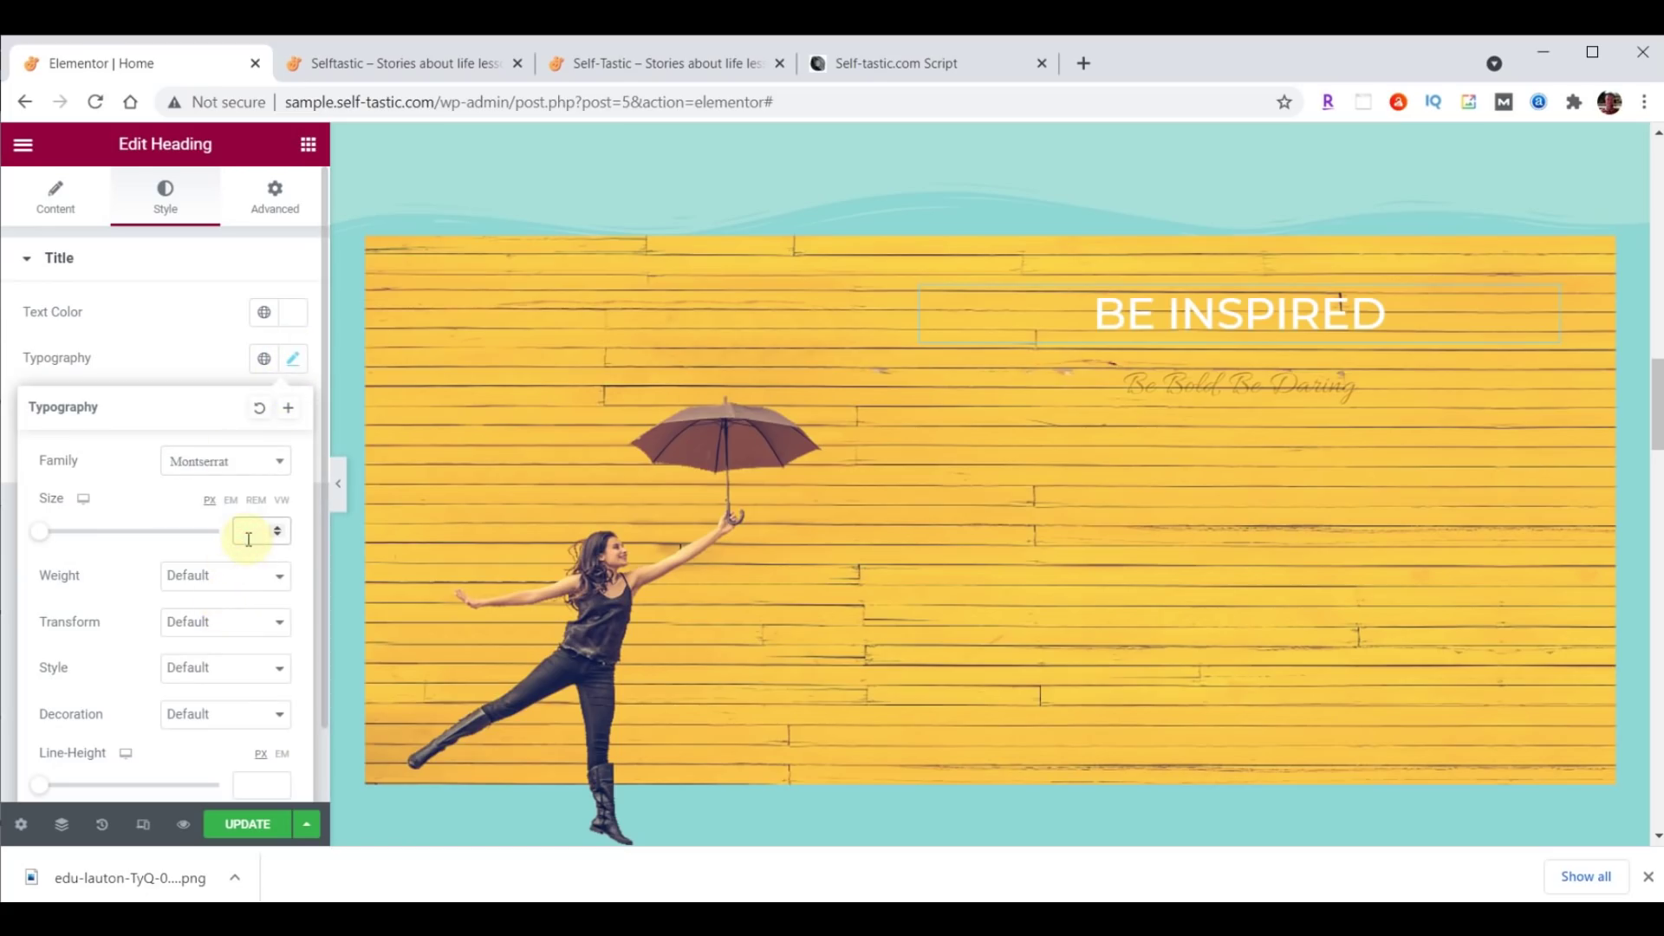
text(80)
click(240, 574)
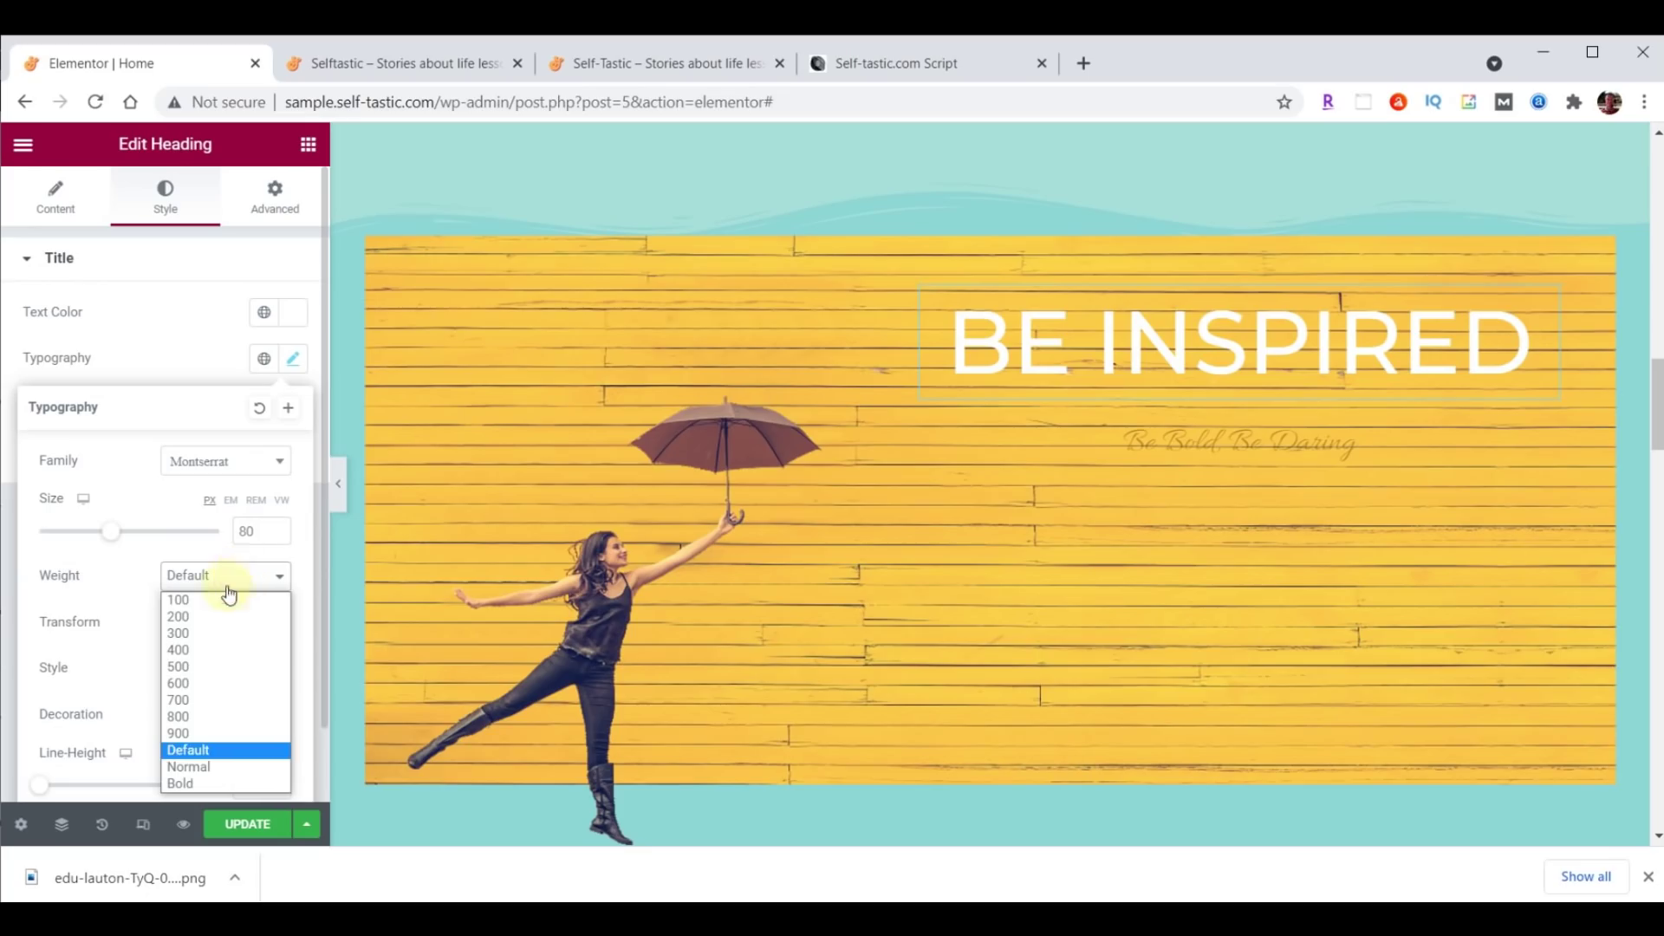
click(207, 704)
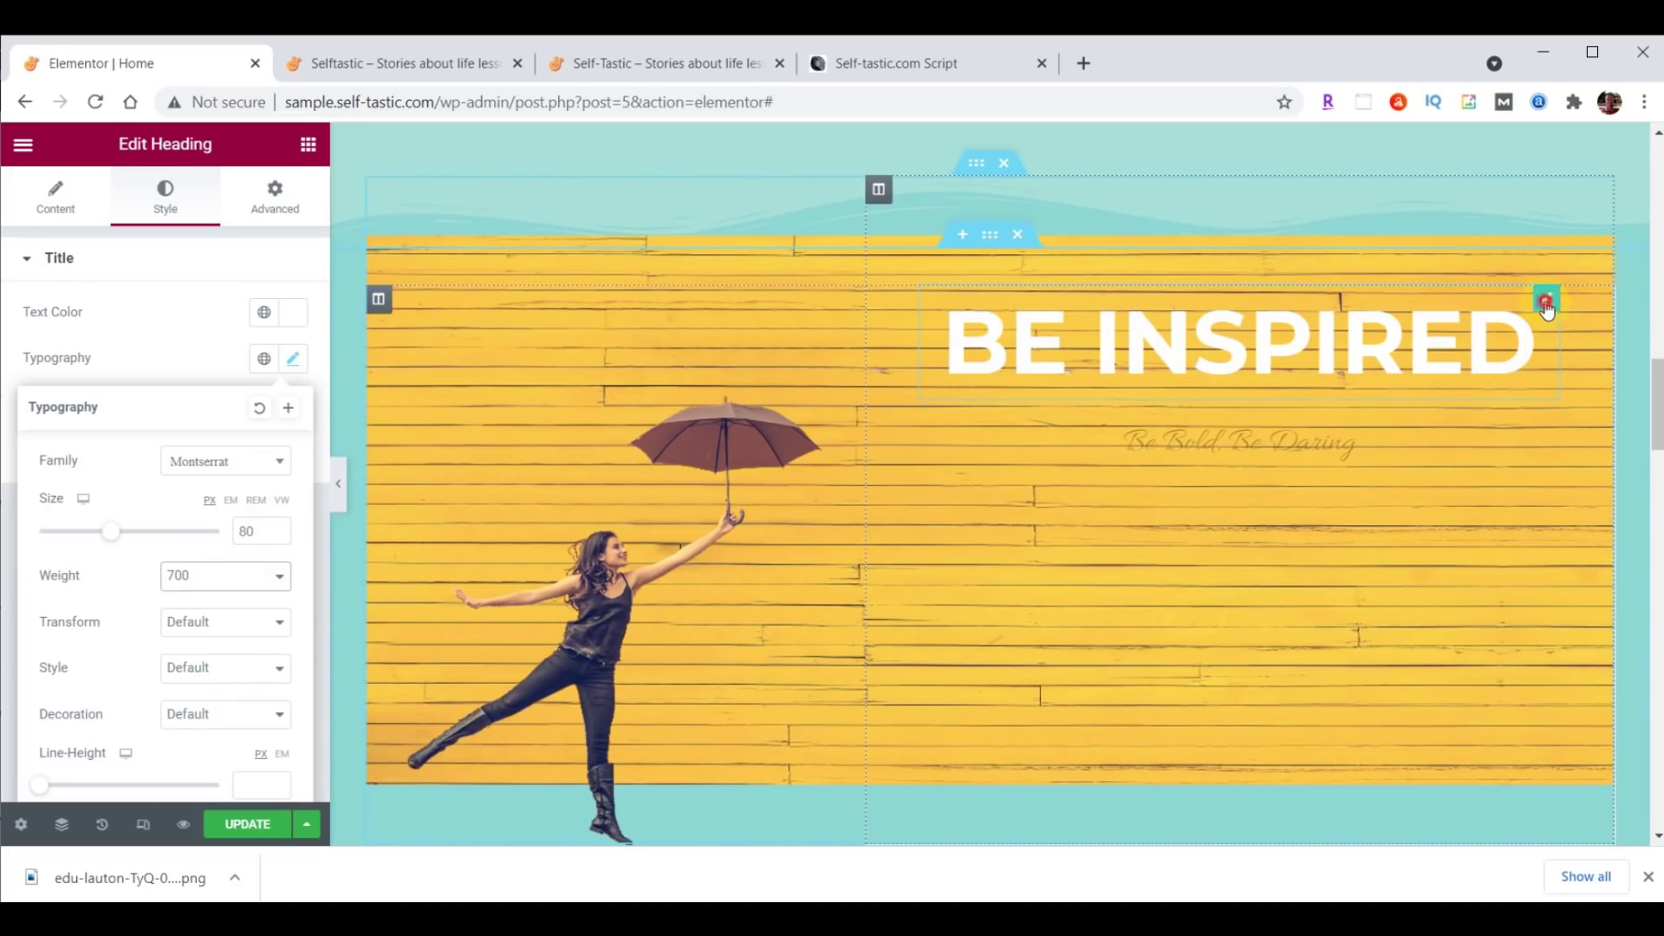
click(1546, 303)
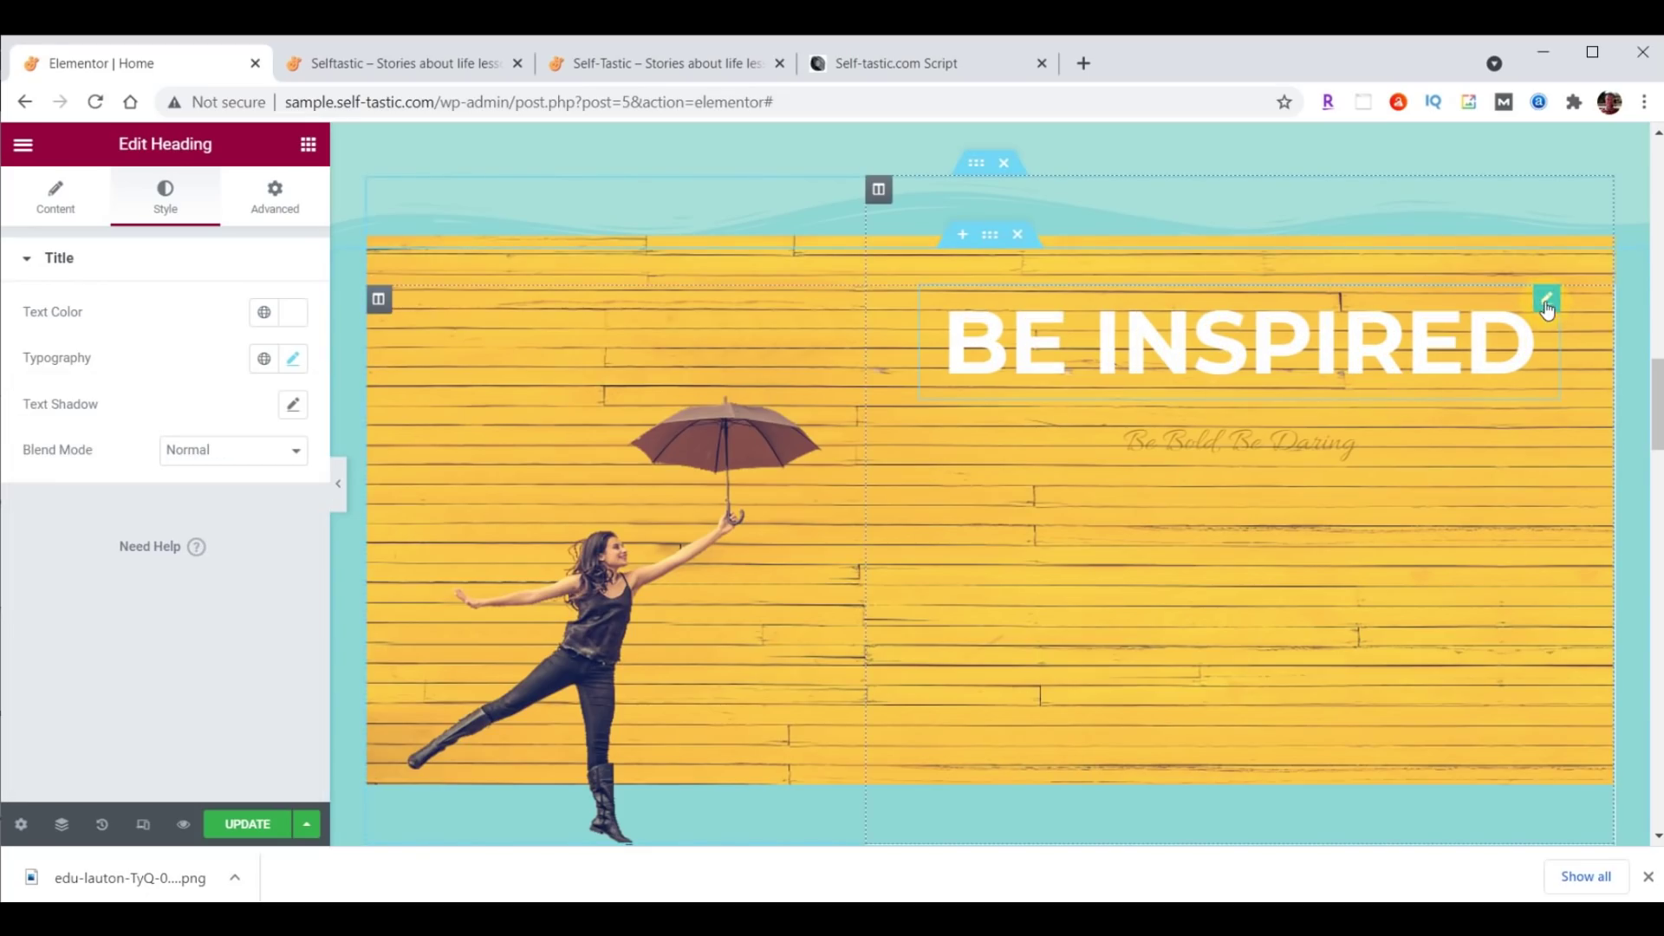
Give the heading a 29 px bottom margin.
click(285, 205)
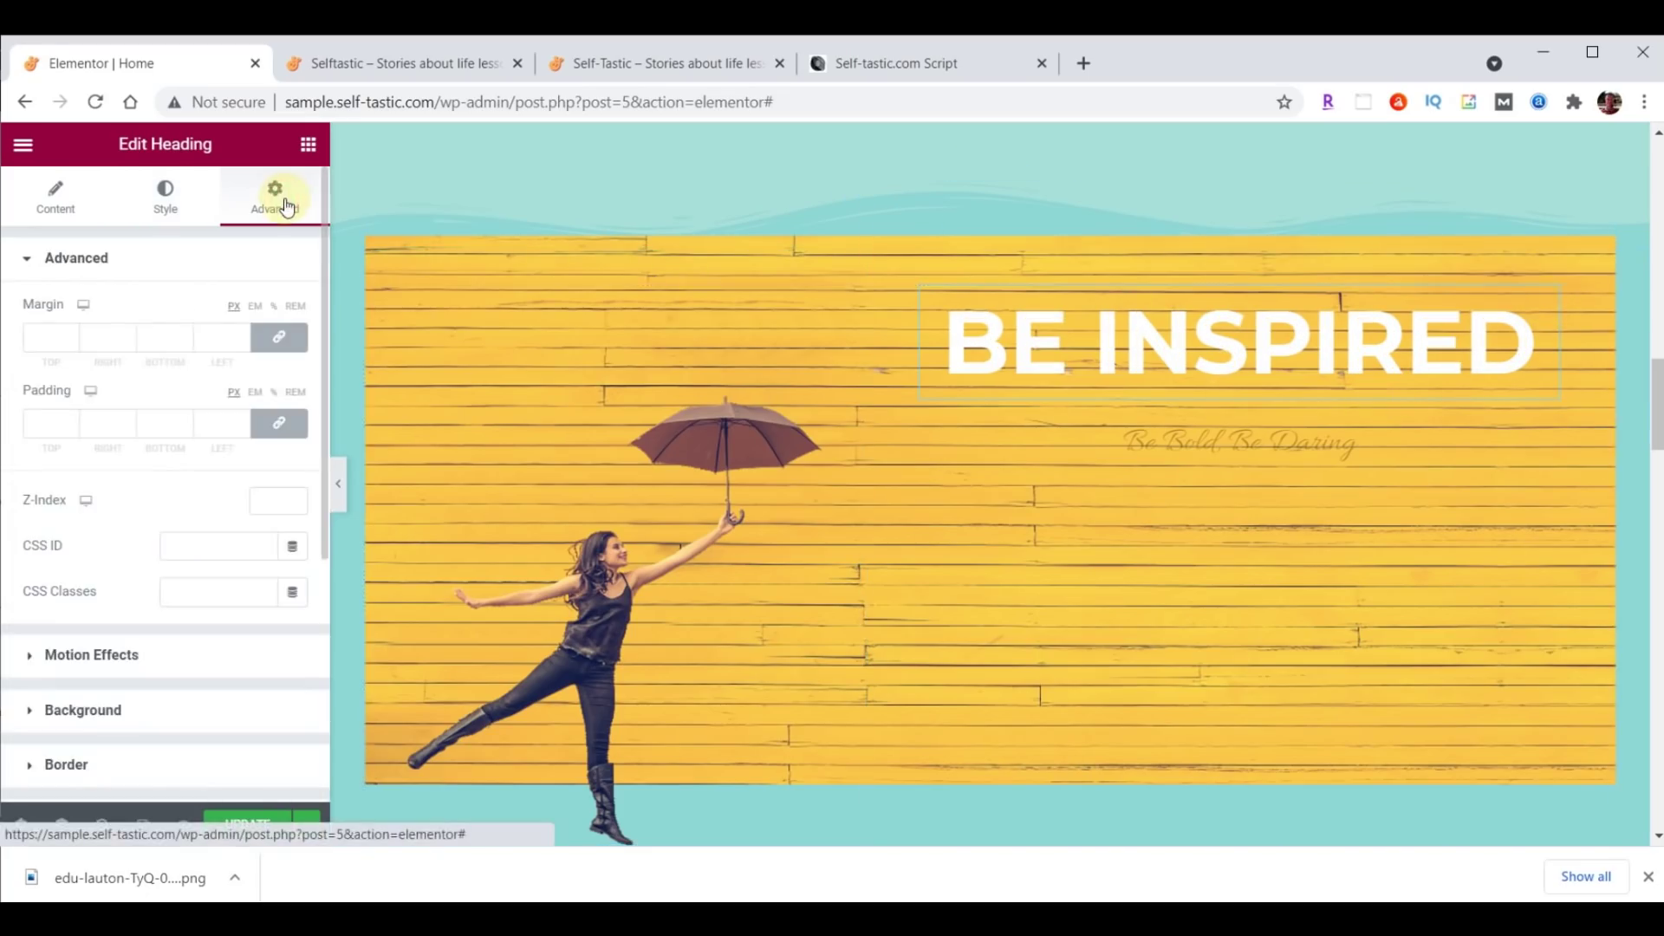
click(279, 338)
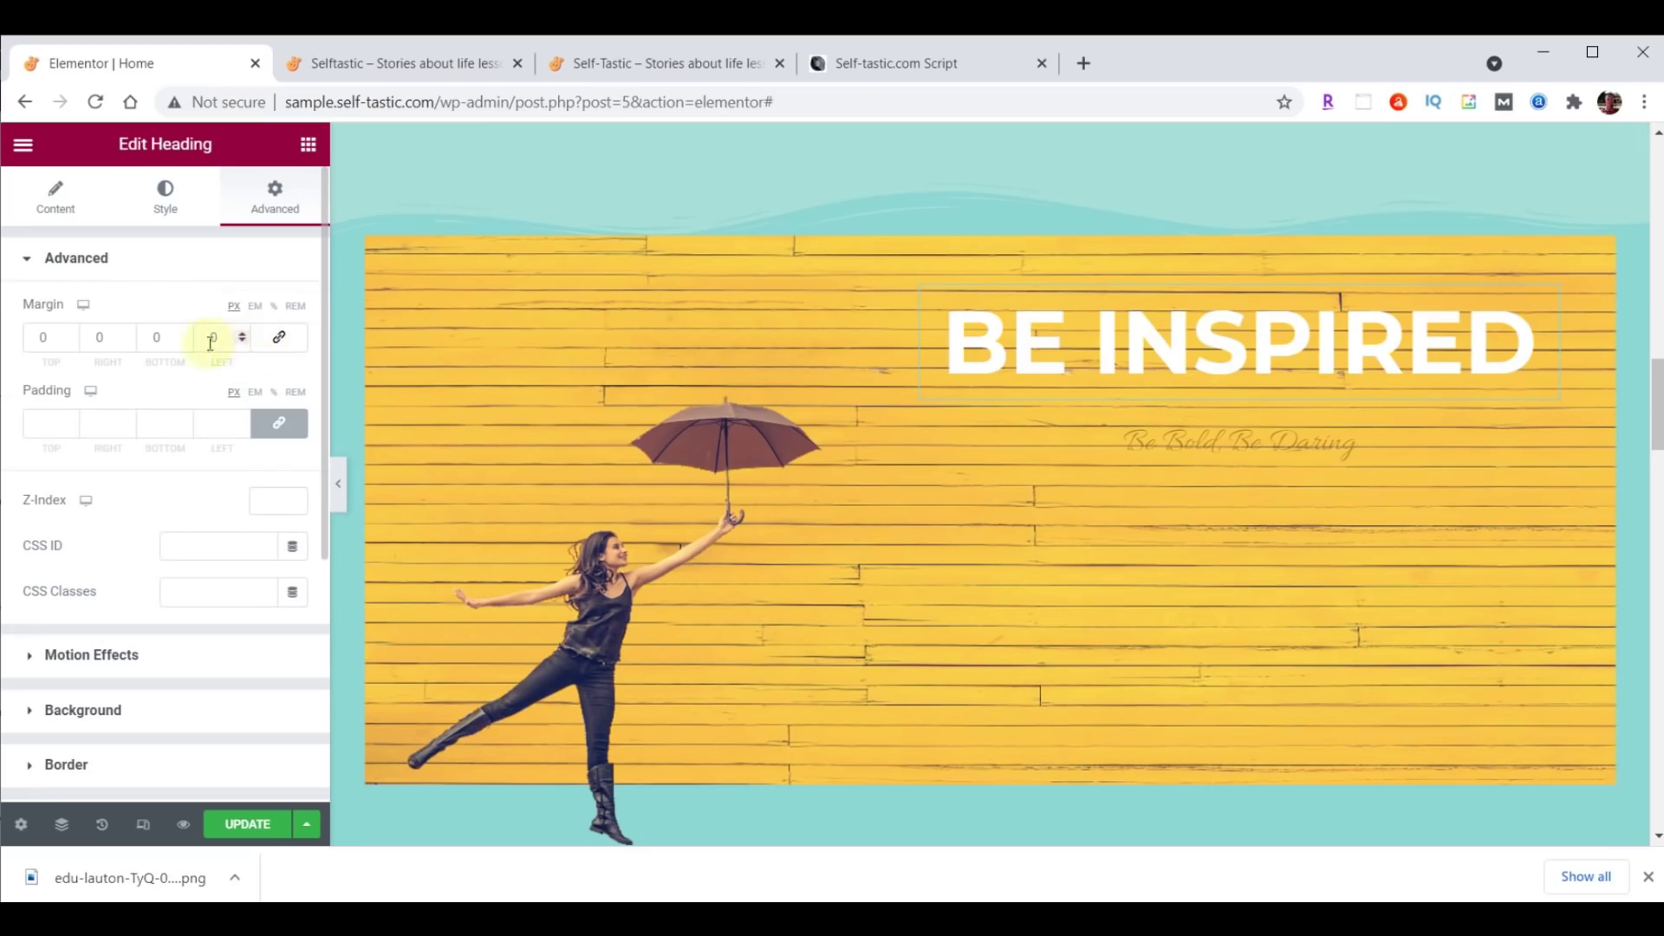
double_click(158, 337)
text(29)
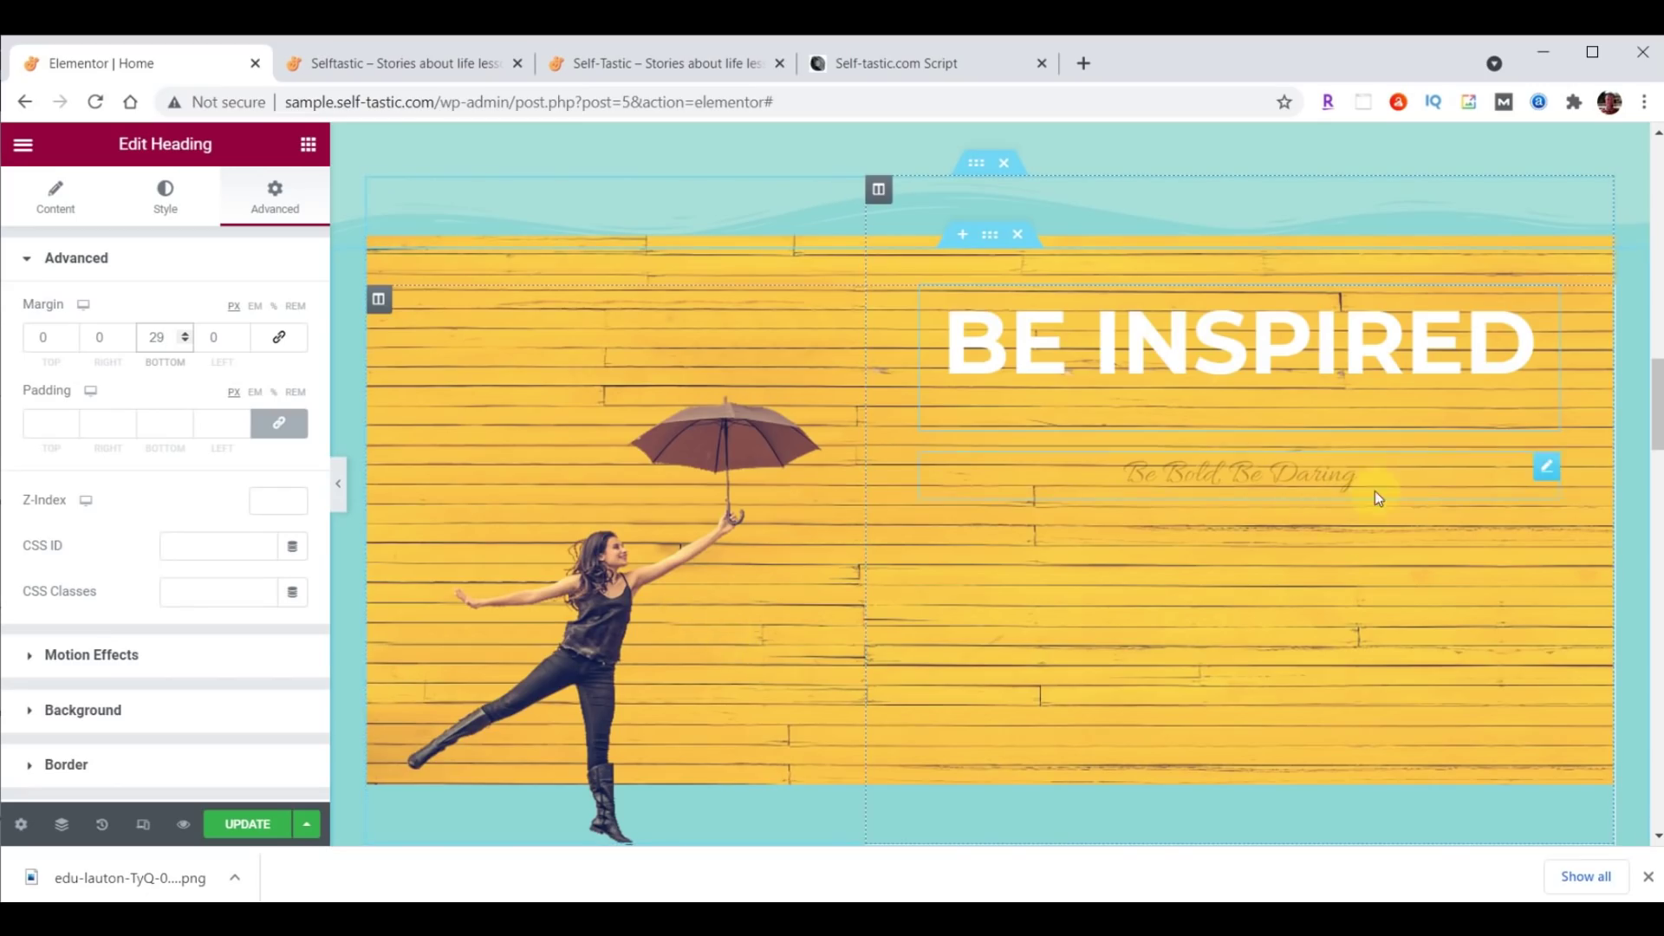
Change the subtitle text to 'to live your best life' and make it white.
click(1287, 474)
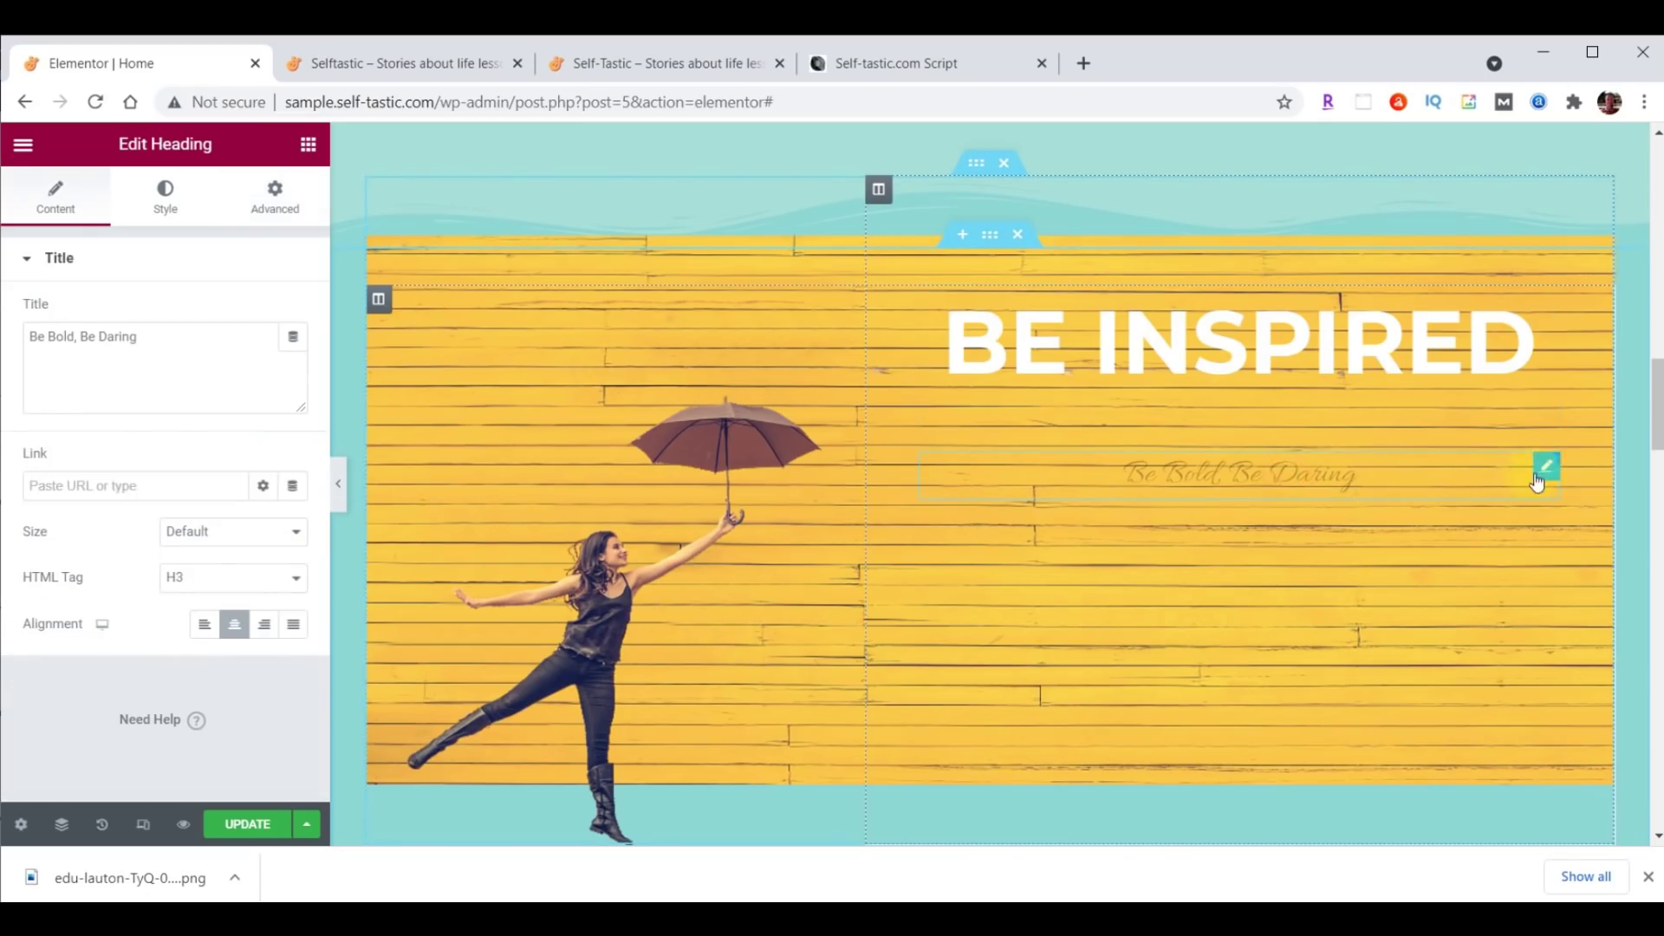
drag(30, 336, 164, 327)
text(to live your best life)
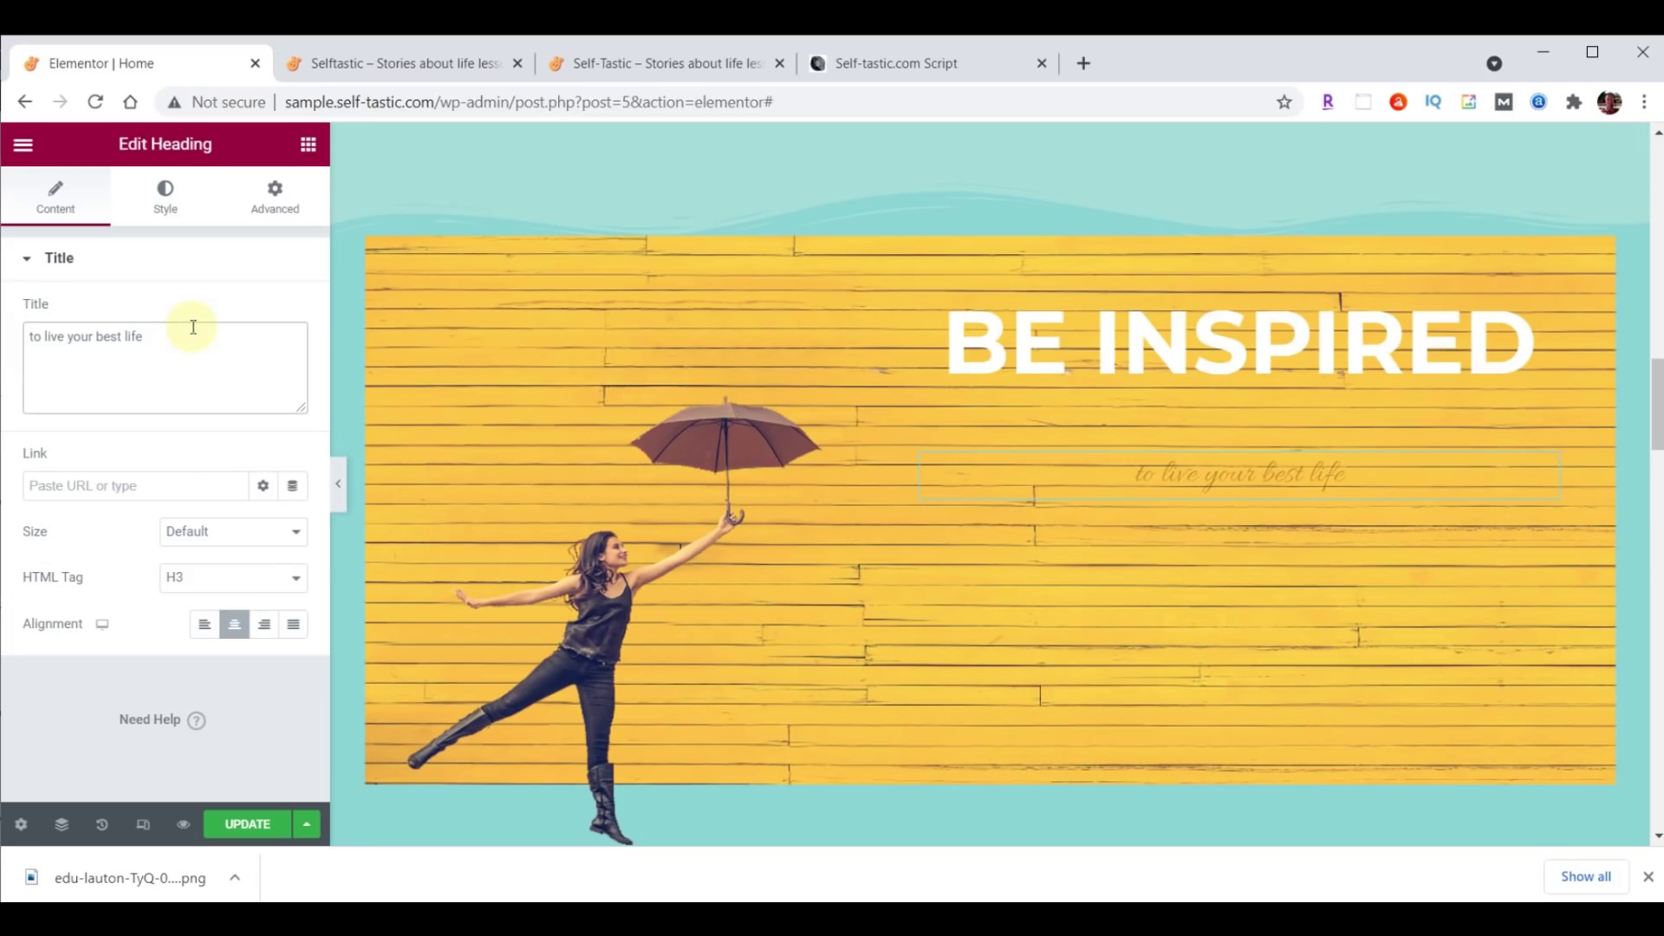
click(178, 210)
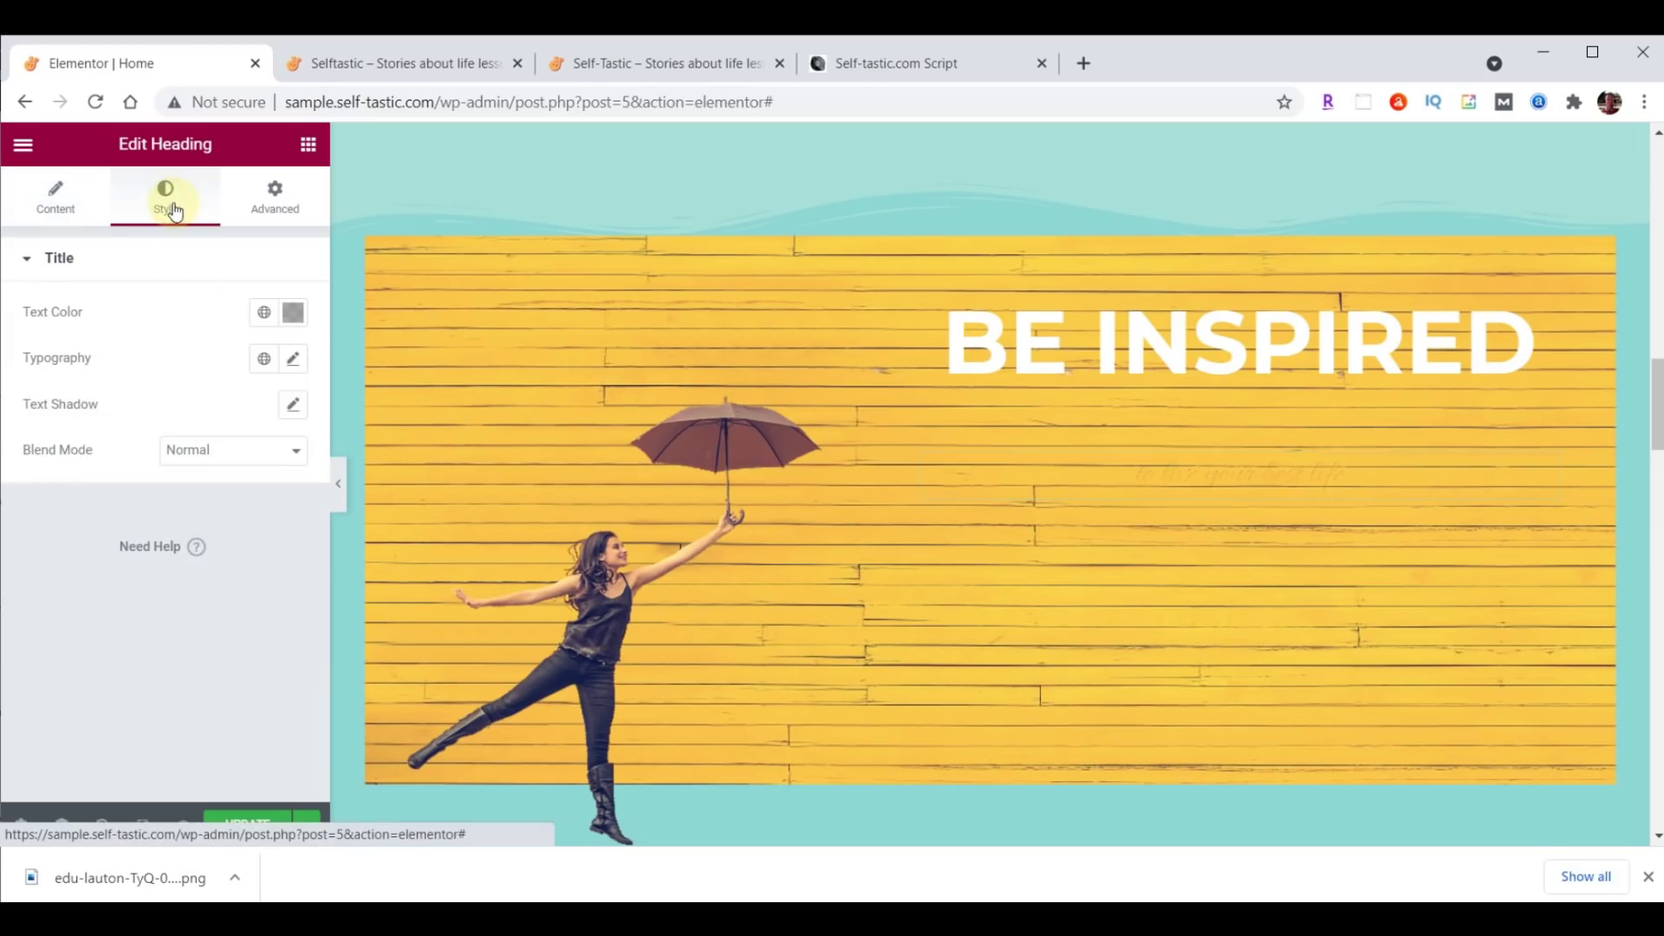
click(291, 312)
text(#FFFFFF)
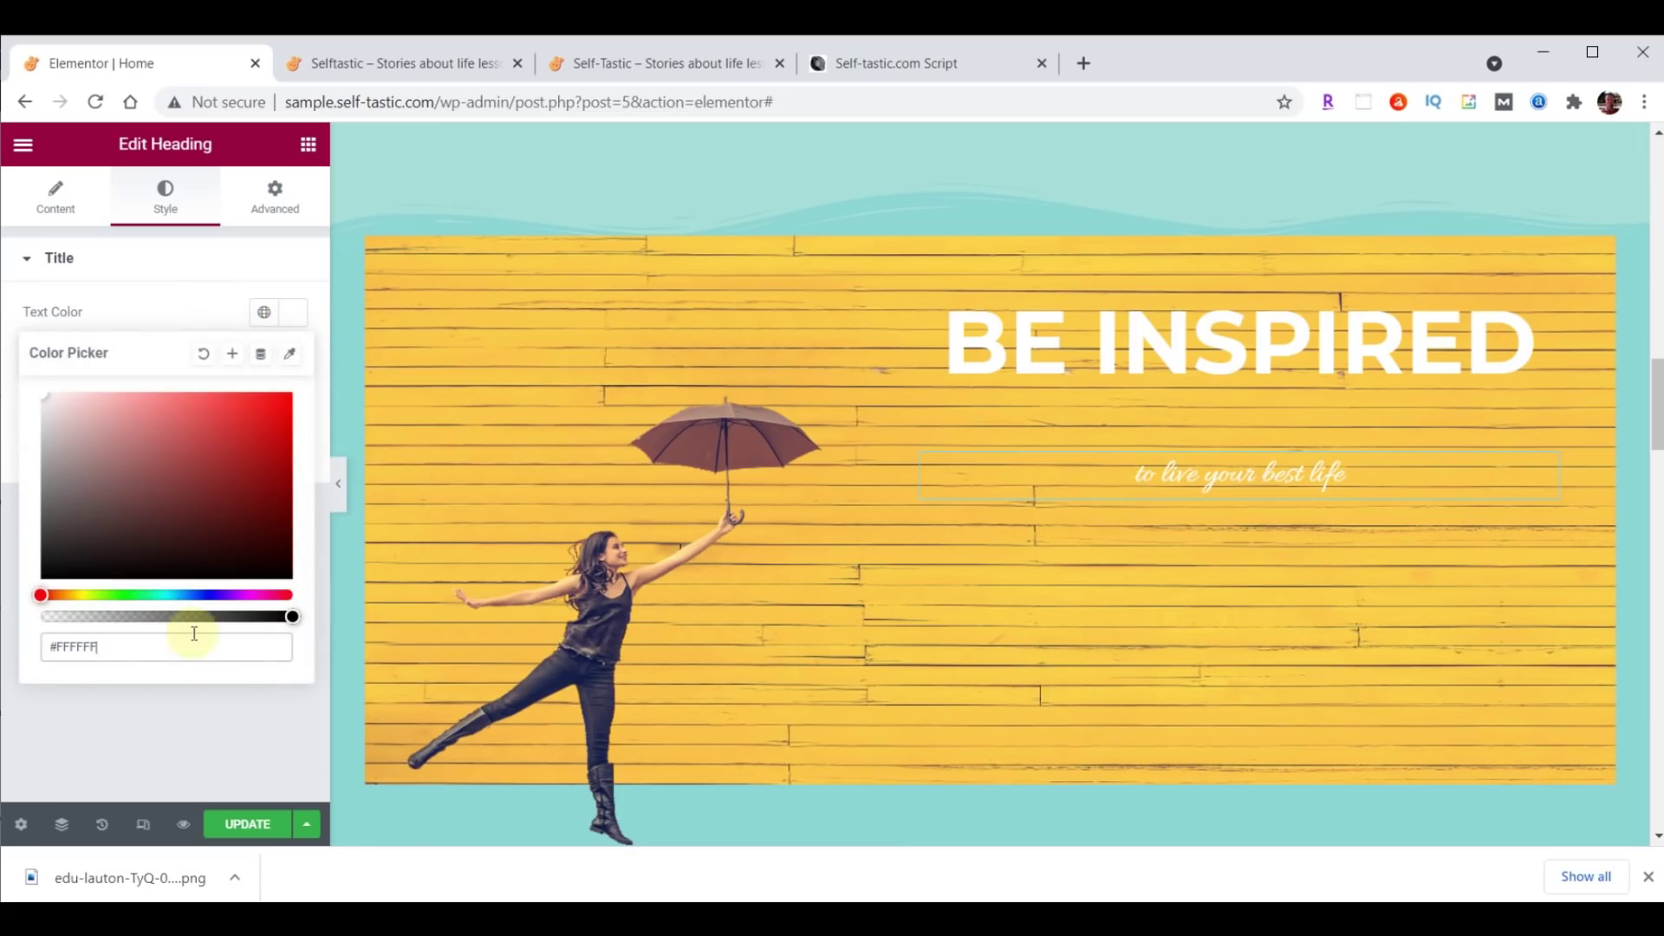
click(298, 315)
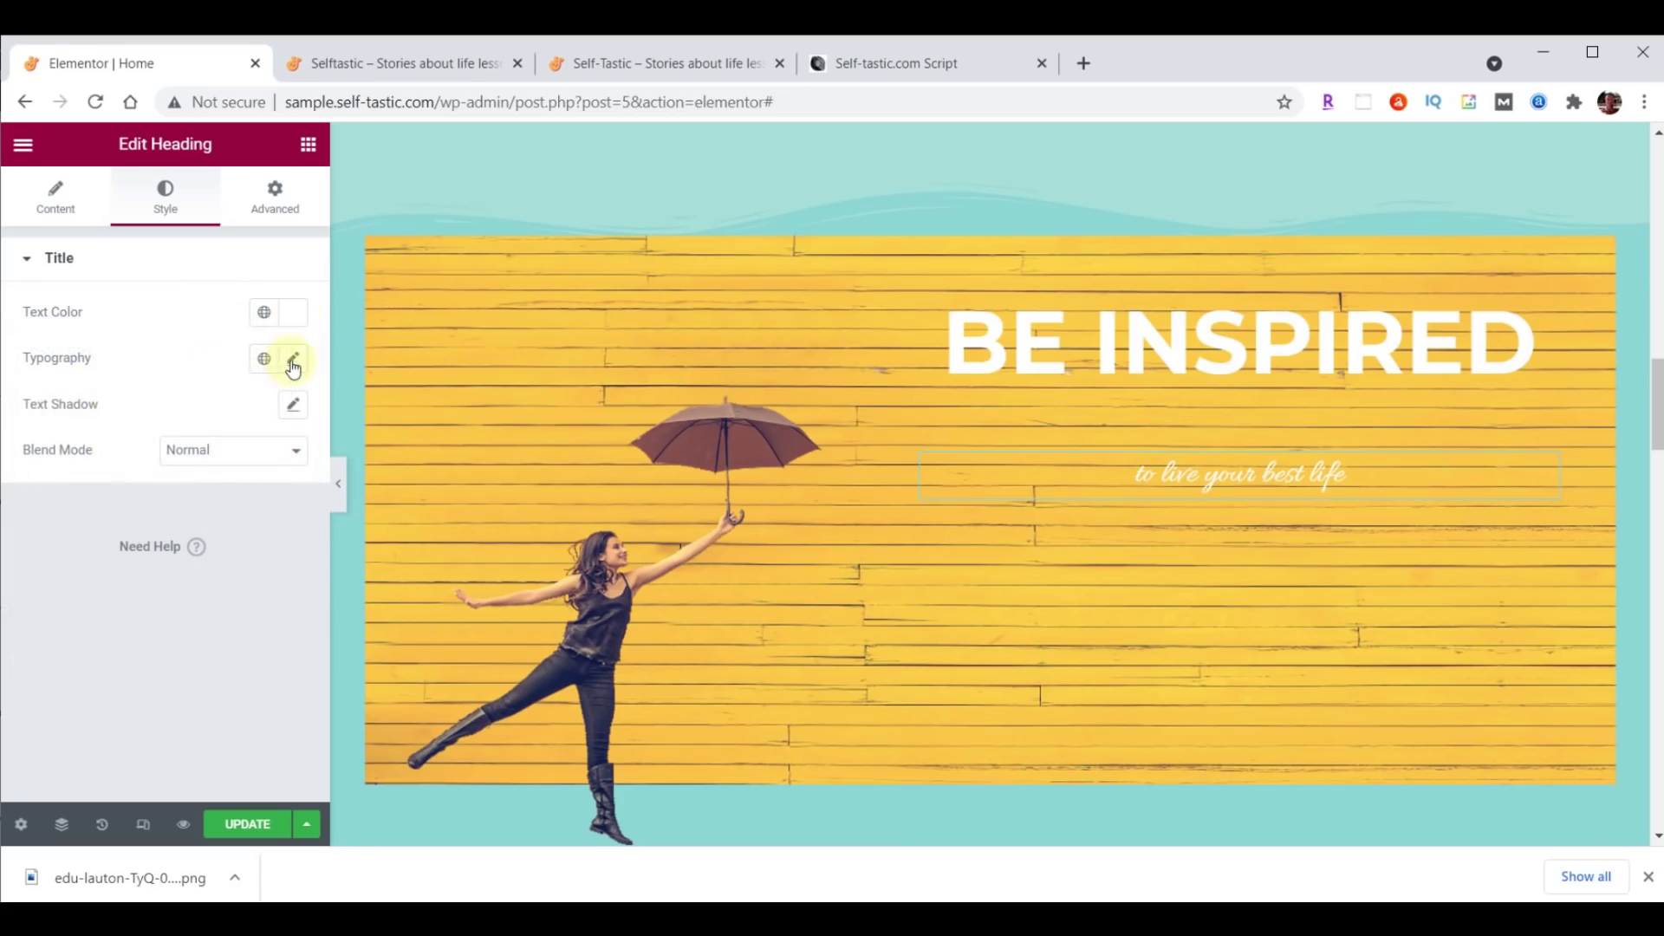
Set the subtitle typography to Lora, size 40, weight 500.
click(293, 359)
click(224, 460)
text(lora)
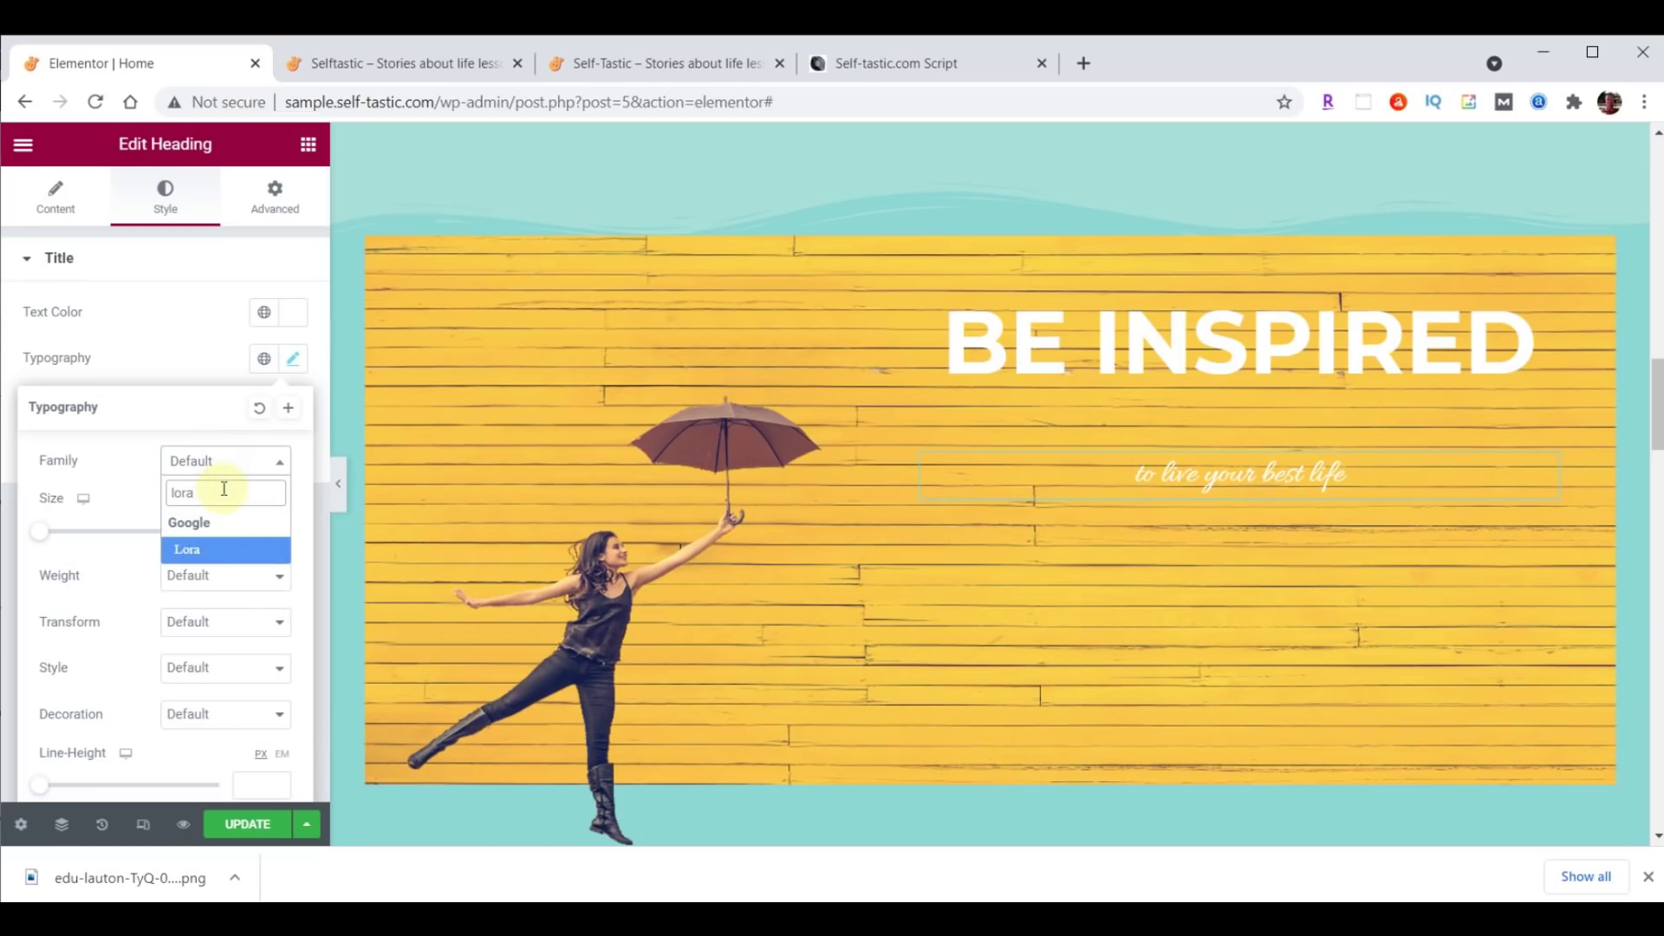
click(212, 549)
click(262, 528)
text(40)
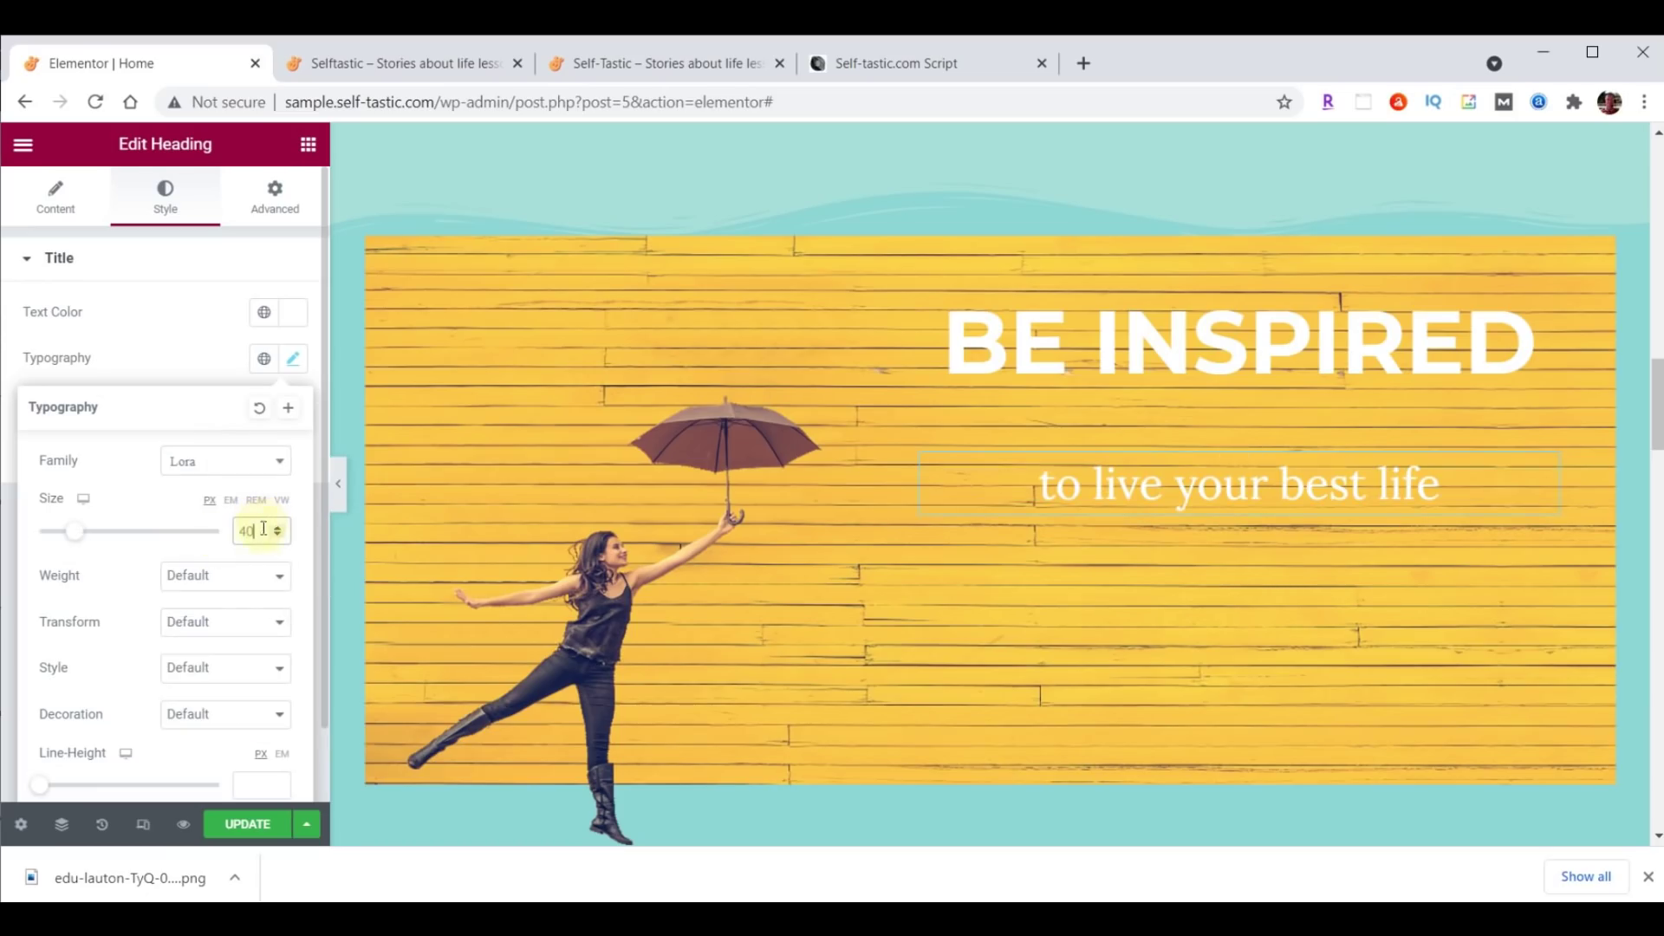
click(249, 578)
click(181, 671)
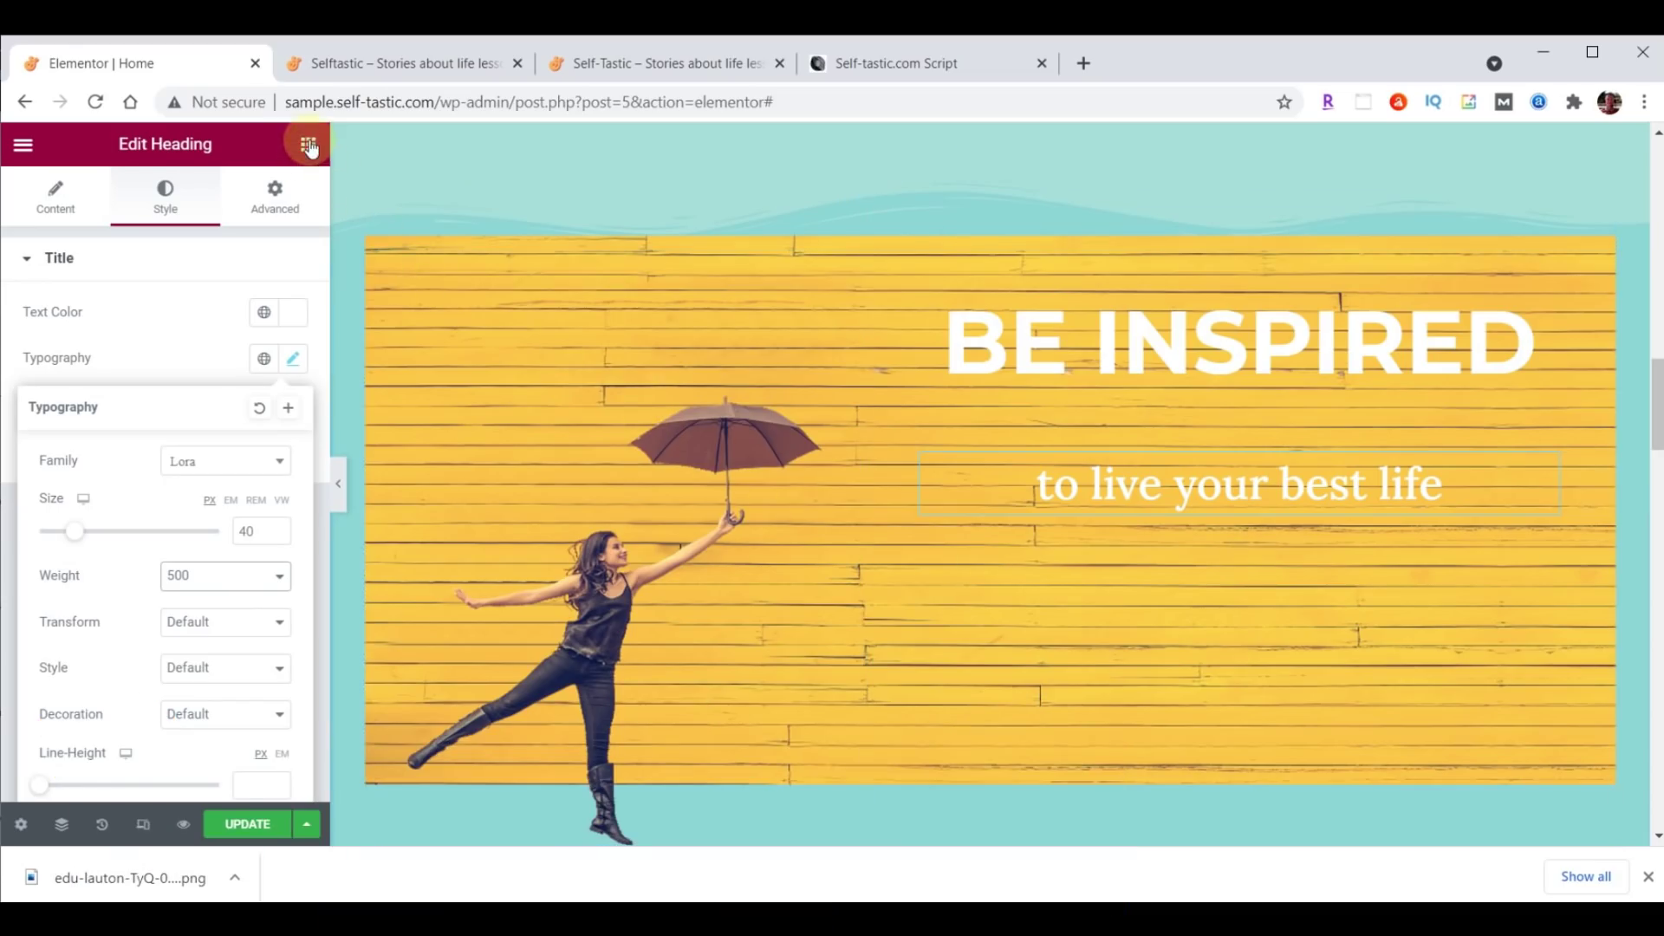
click(308, 145)
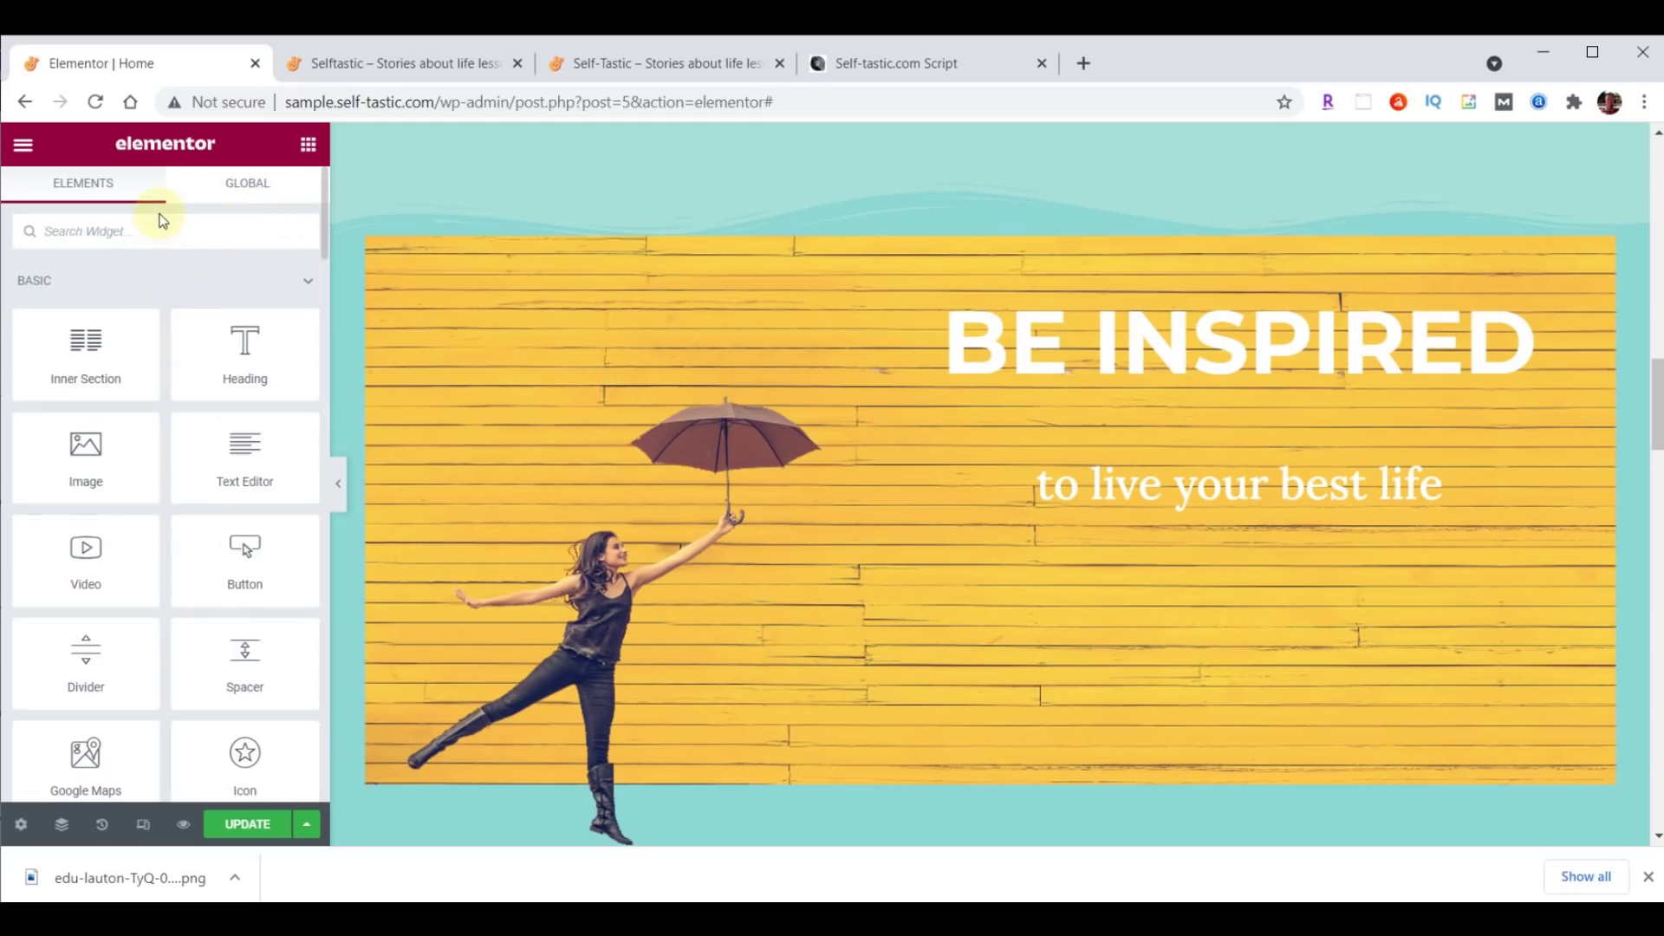
Add an Image Carousel below the subtitle with a gallery of inspirational images 01–06.
text(image)
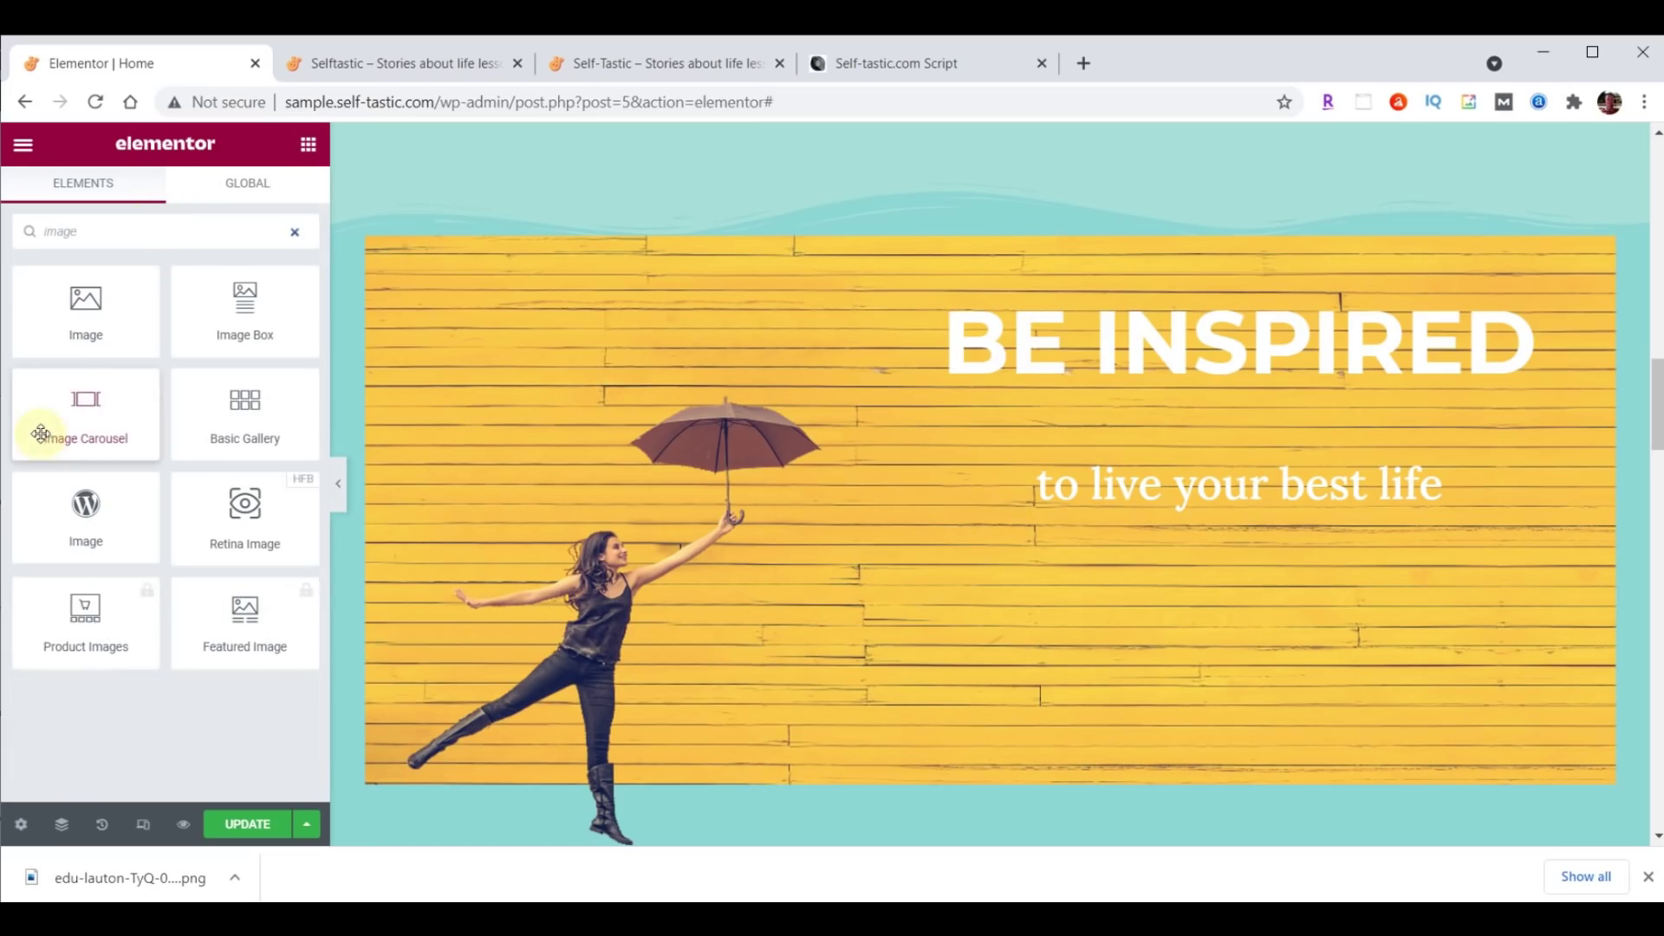
drag(78, 401, 1265, 503)
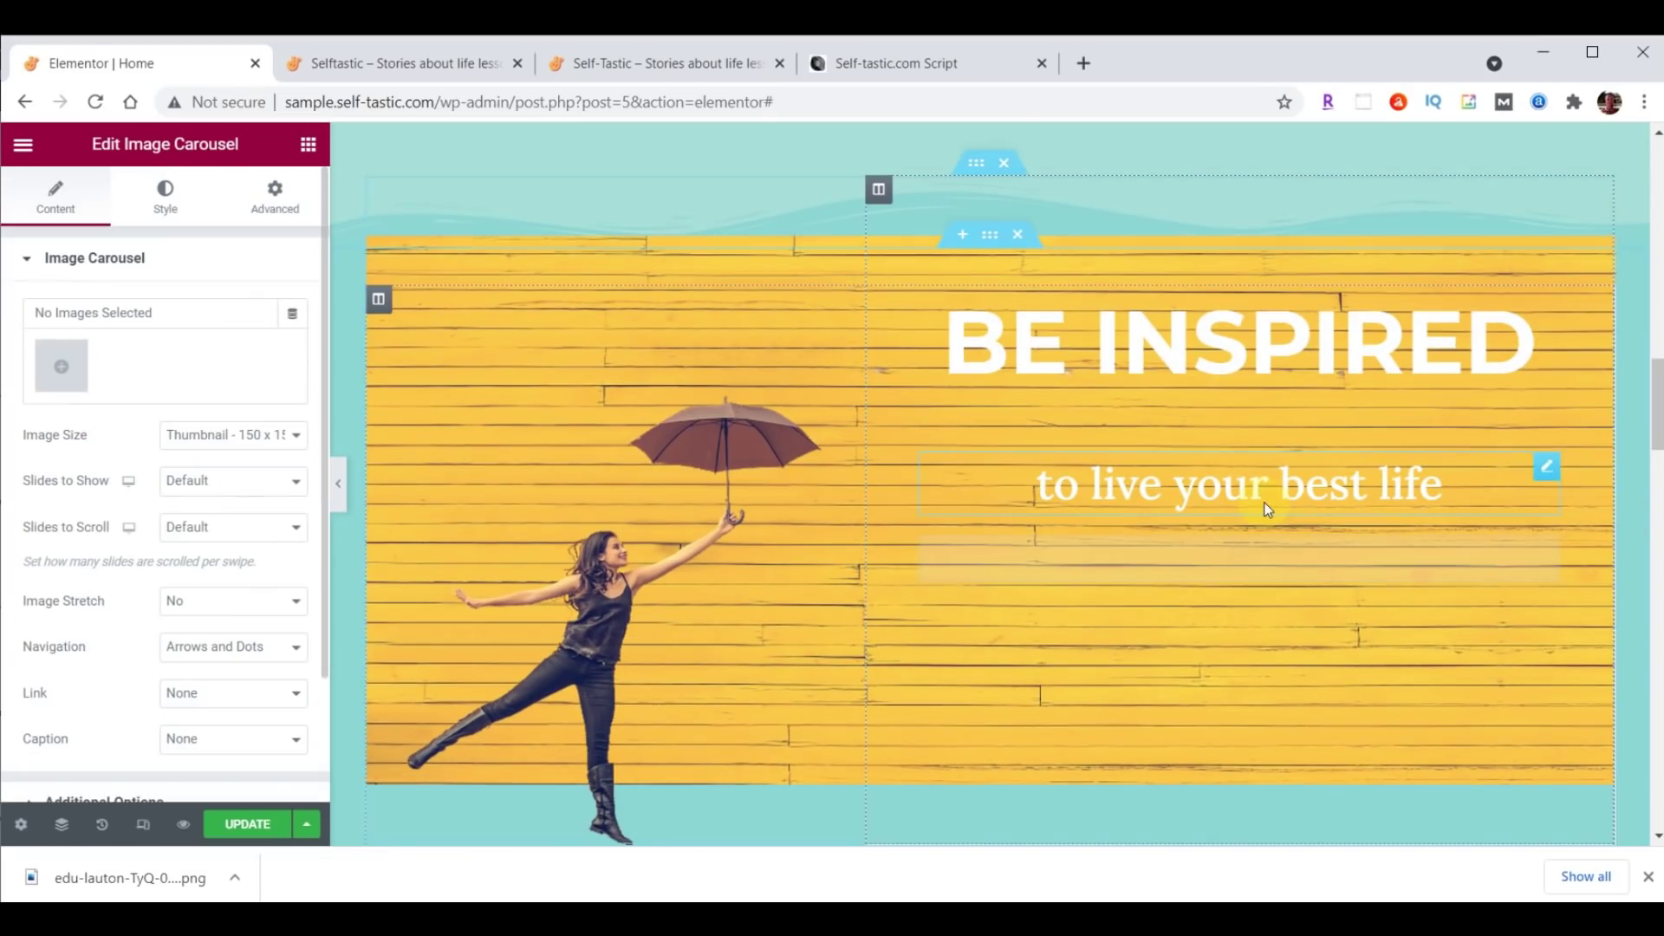
click(74, 383)
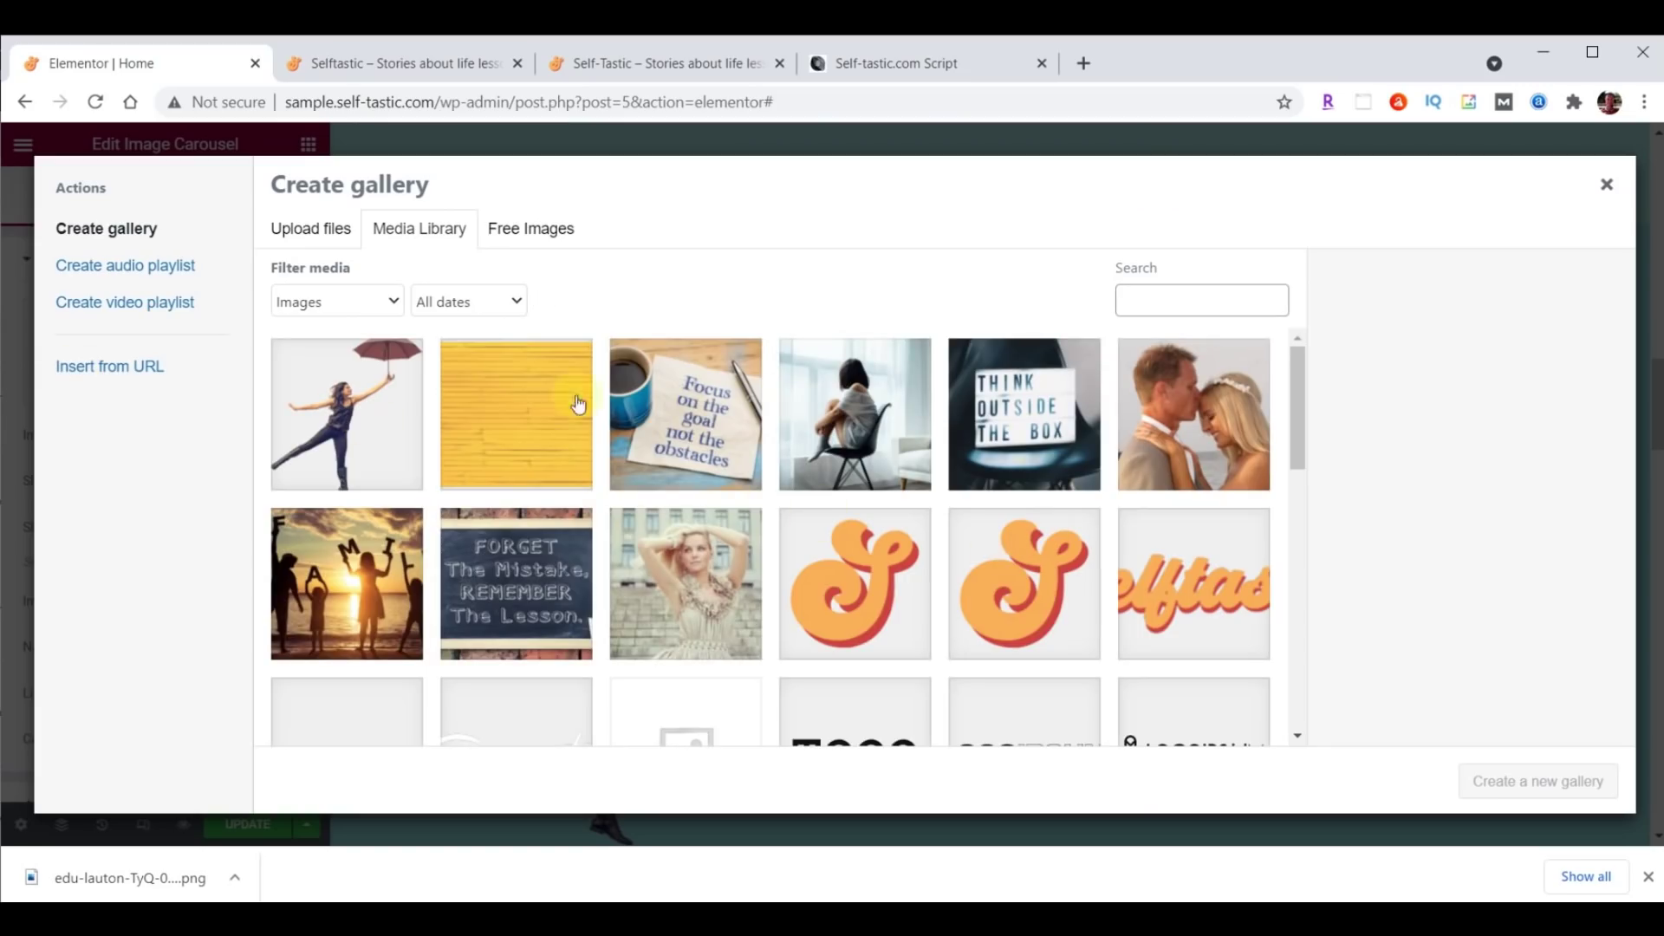
key(alt+Tab)
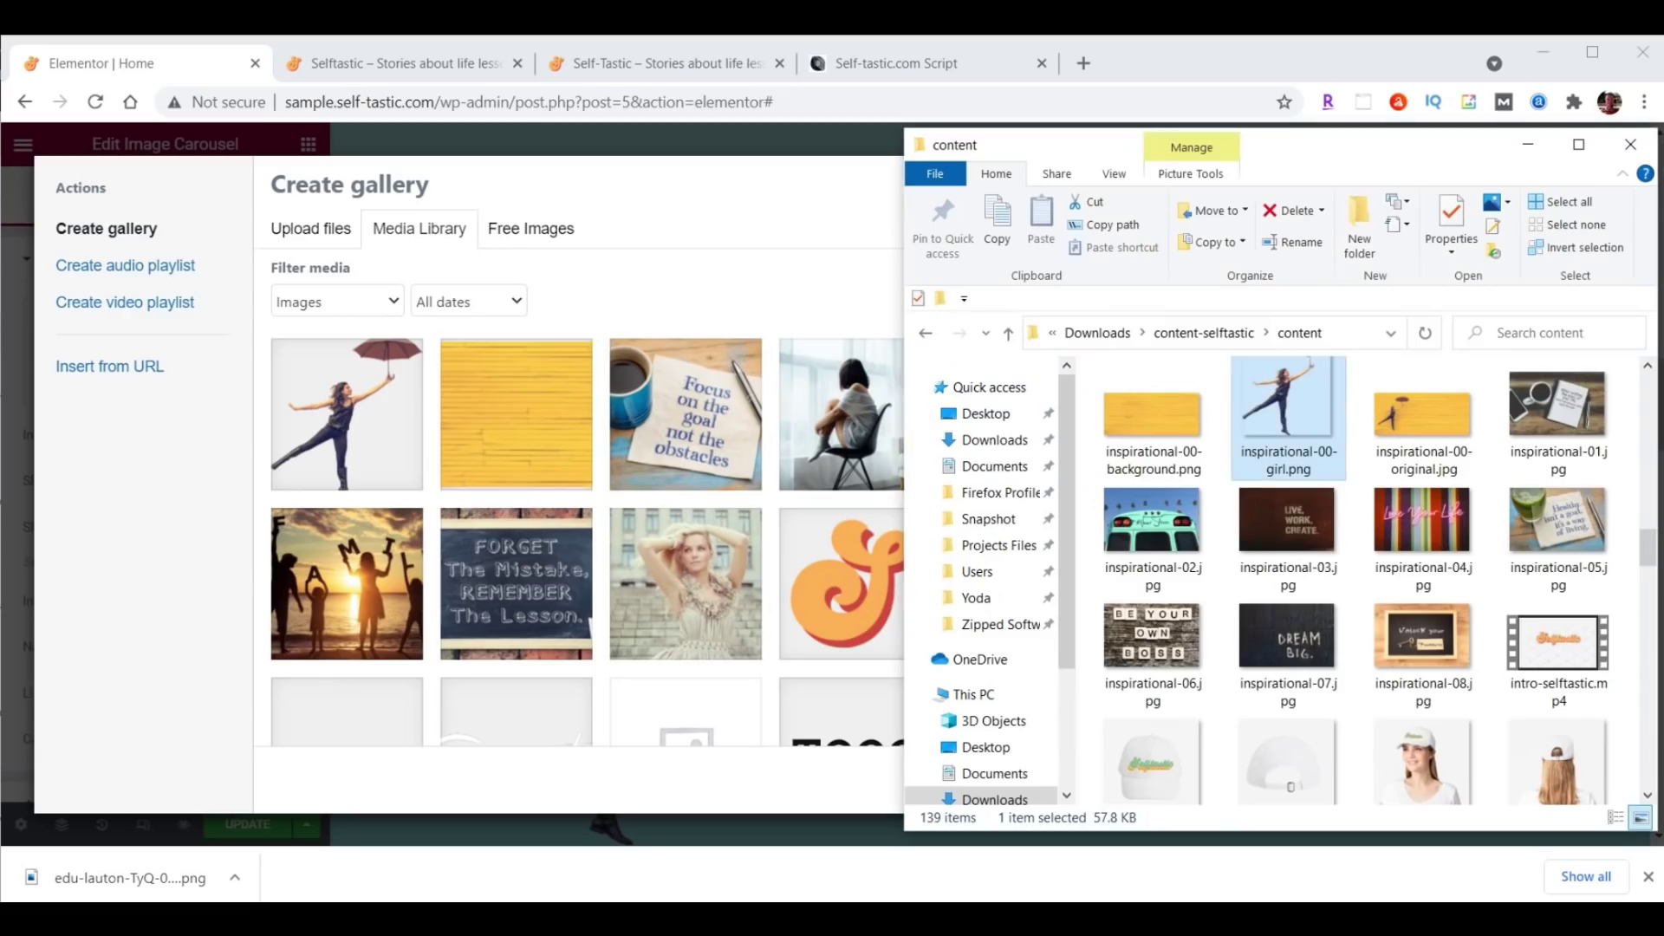
click(1558, 405)
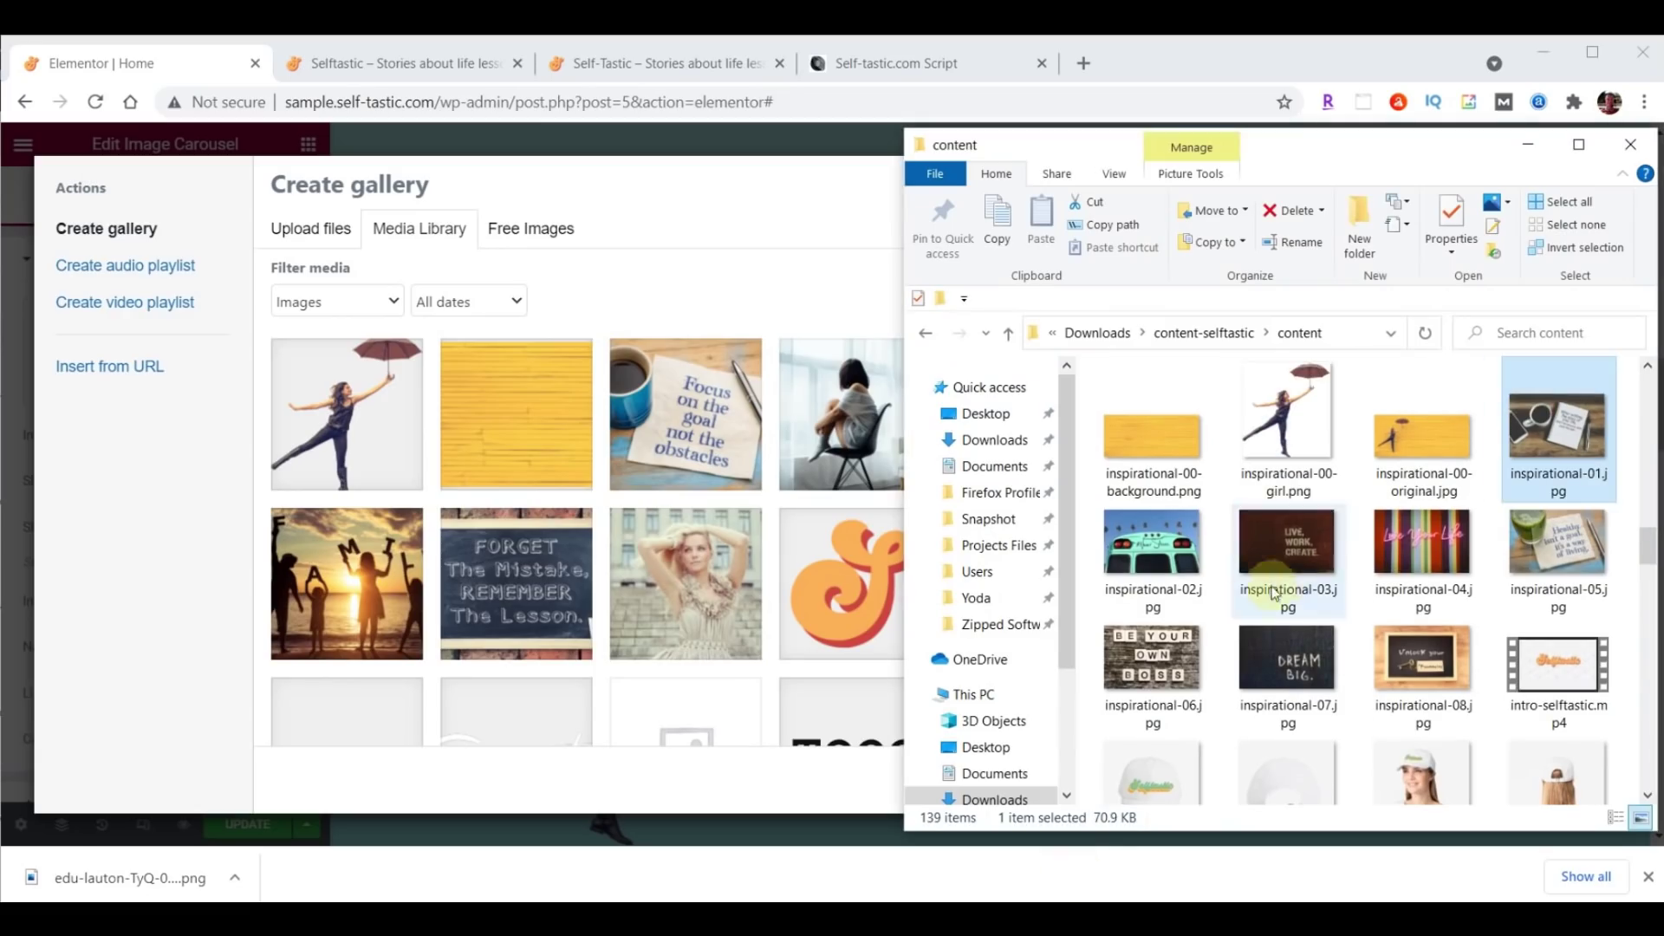
shift+click(1157, 668)
drag(1157, 667, 531, 502)
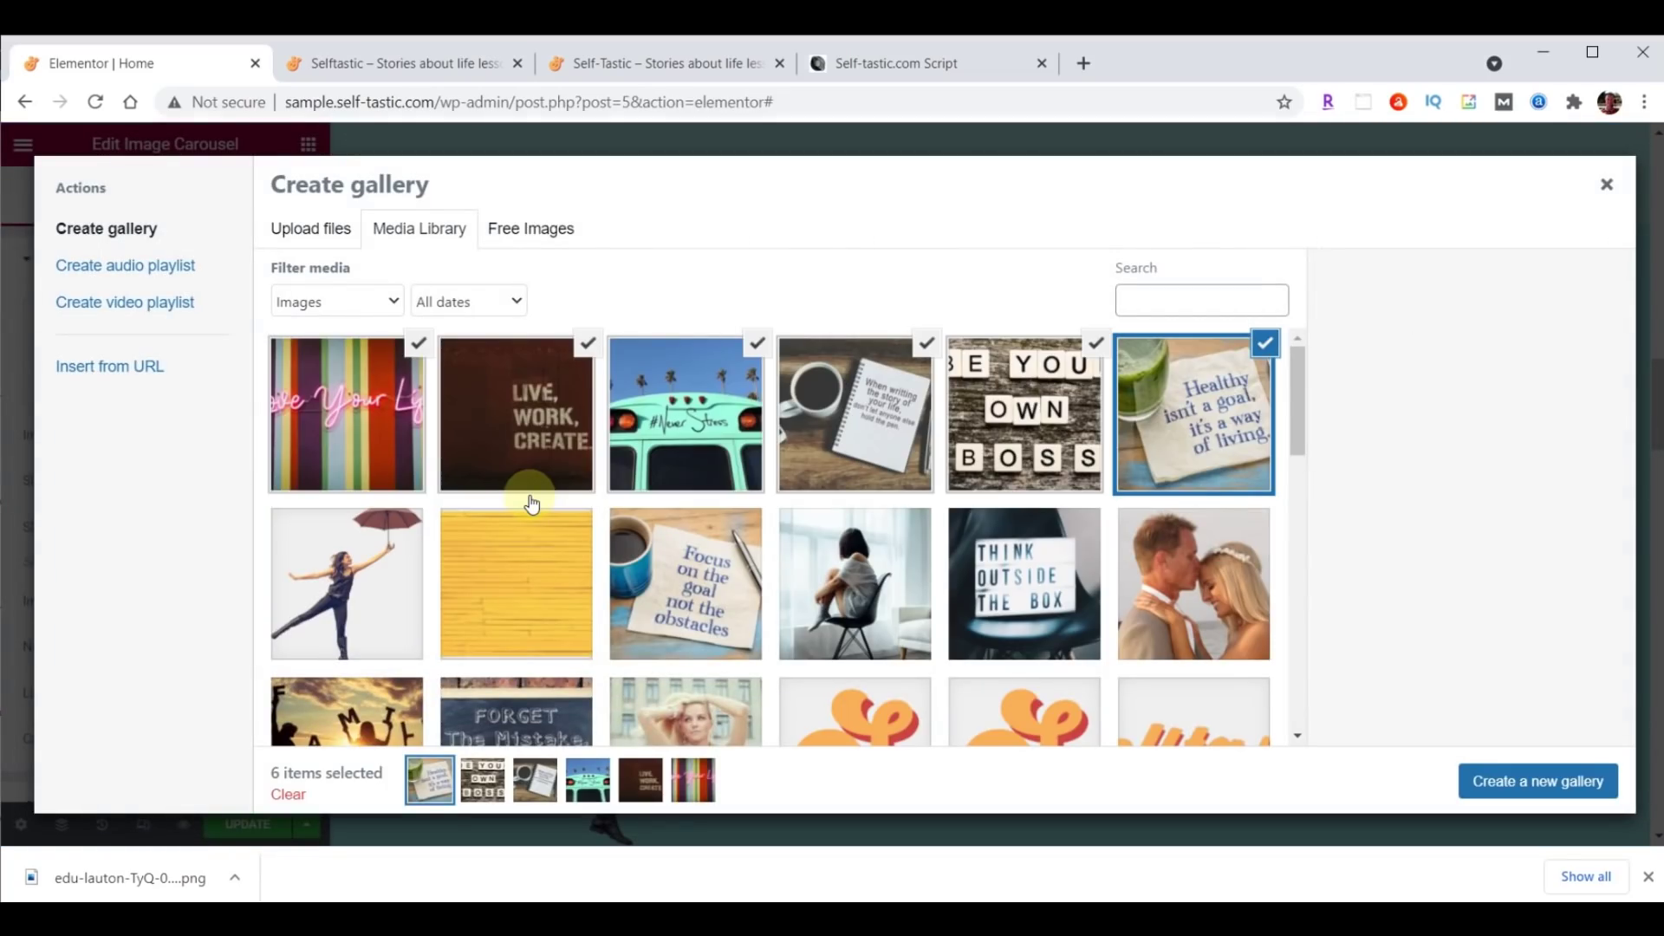
click(1547, 785)
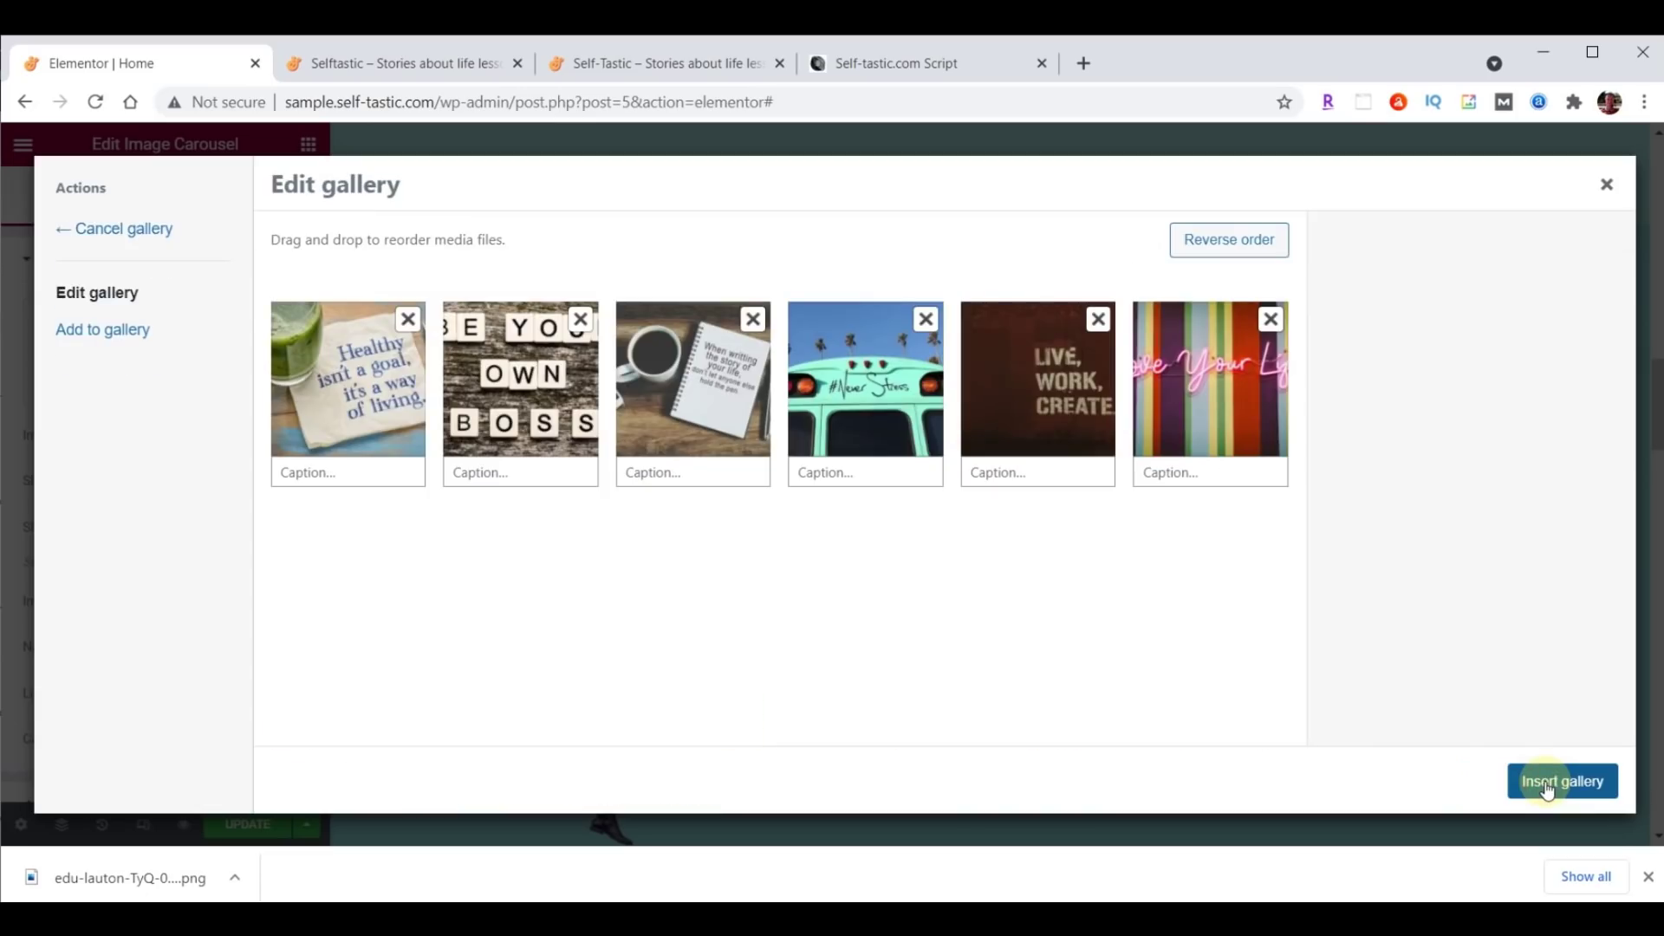
click(1573, 784)
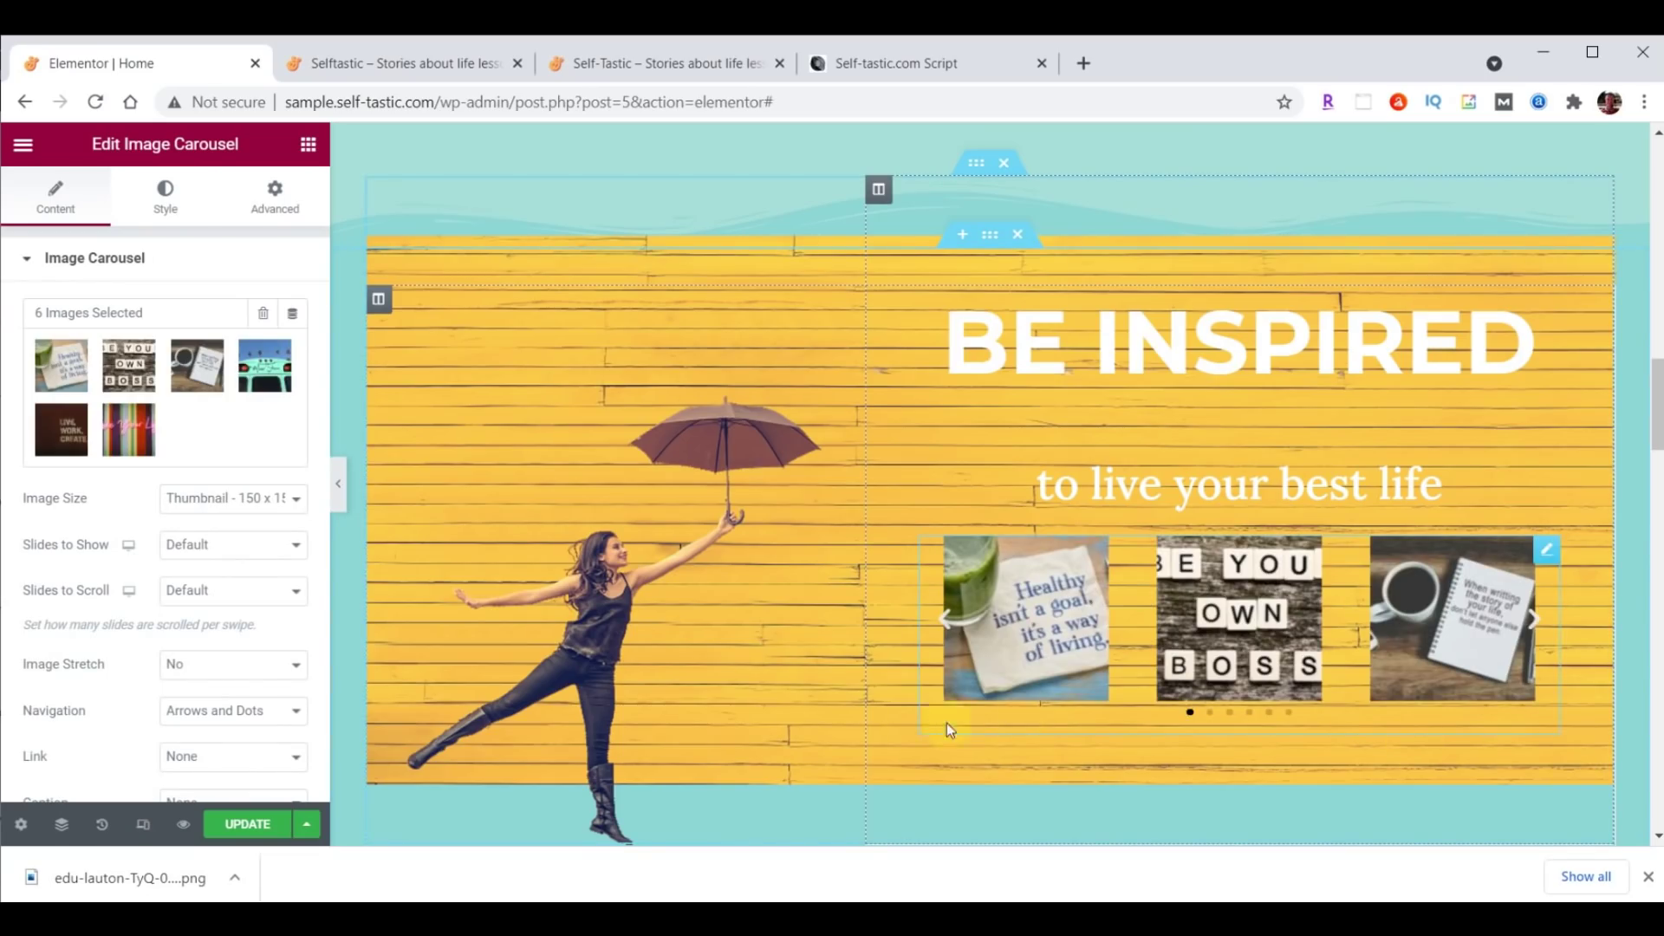
Use Large 1024 x 1024 images, one slide at a time, stretched to full width.
click(191, 499)
click(205, 571)
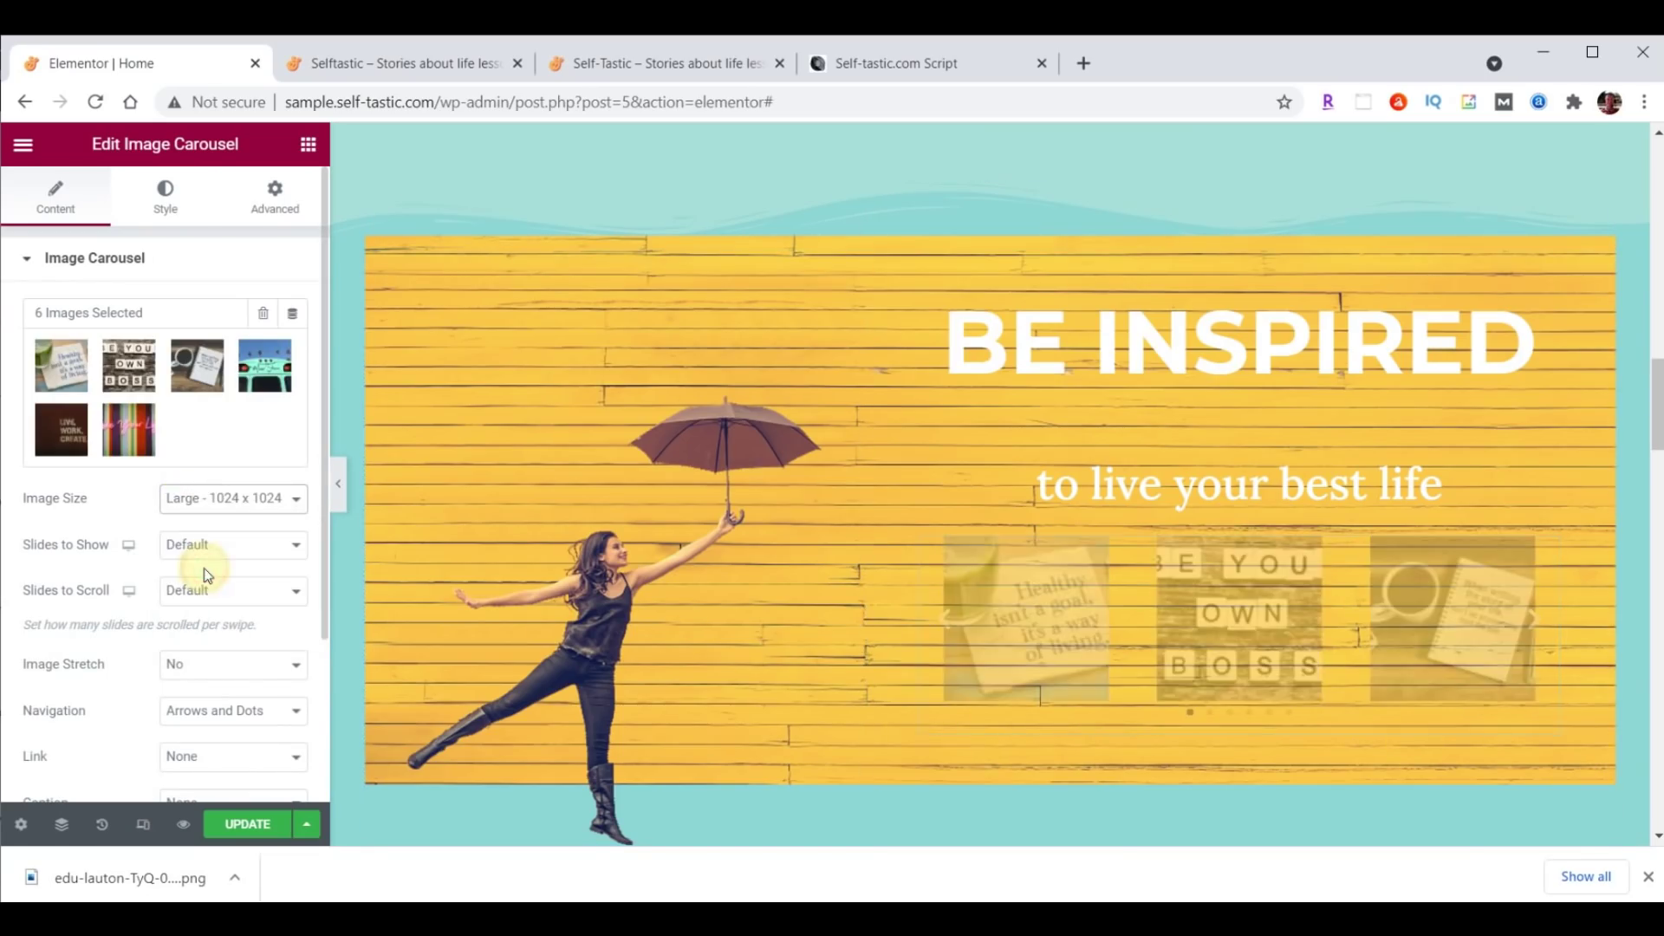
click(205, 569)
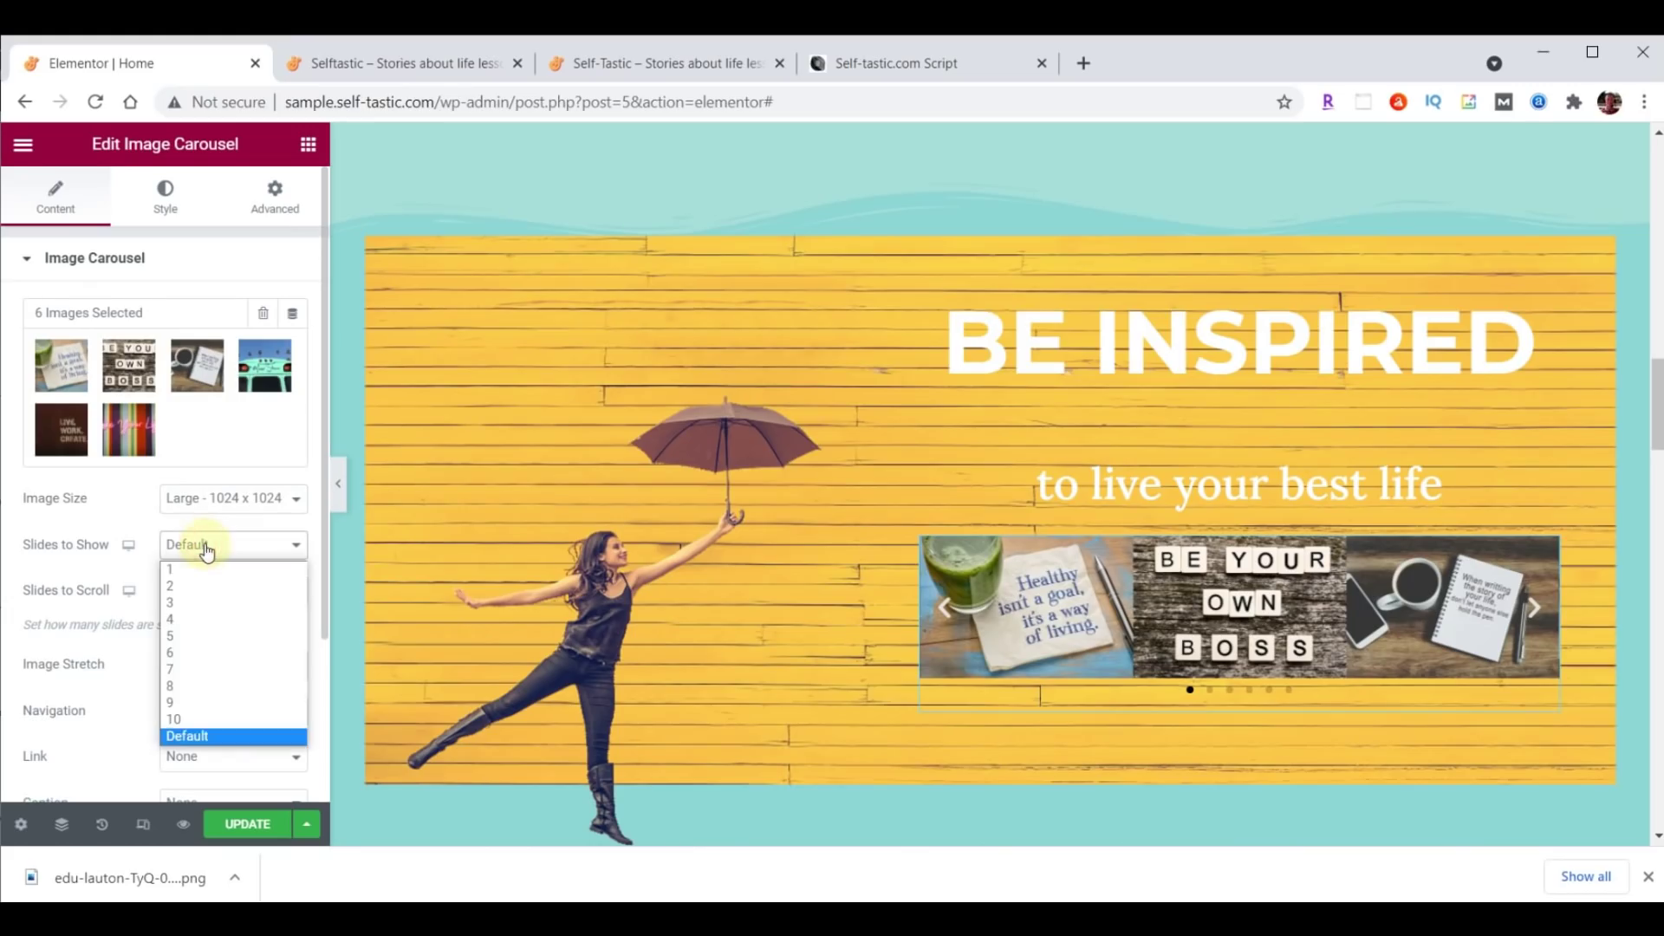
click(205, 565)
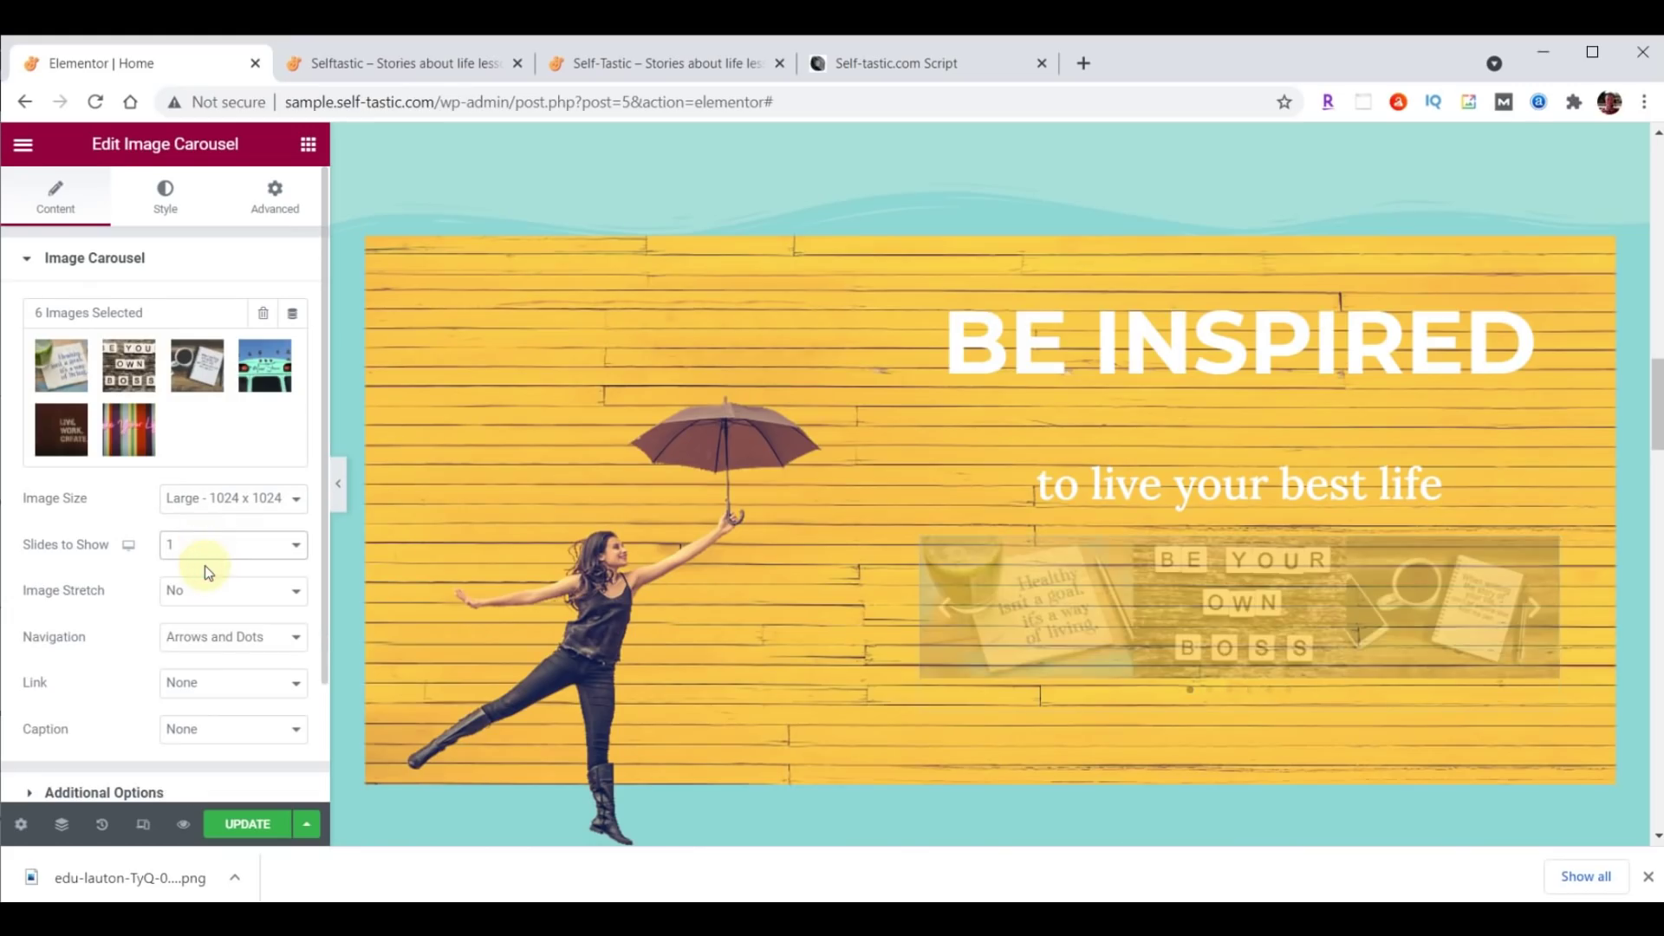
click(205, 590)
click(206, 630)
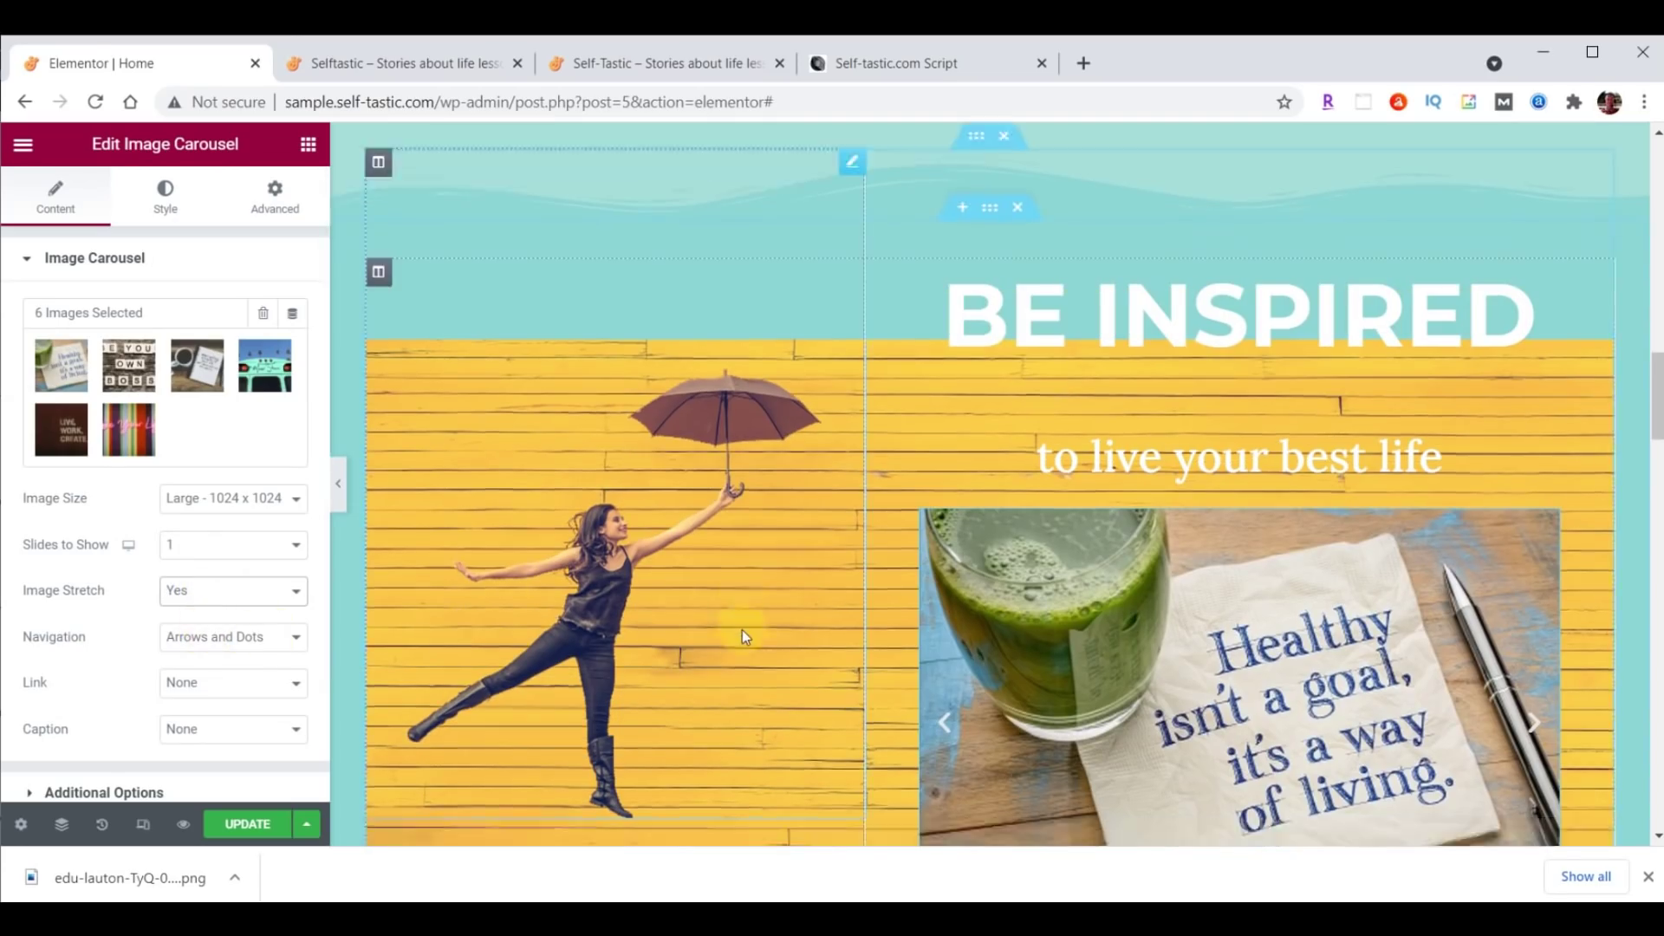
scroll(742, 631, down, 3)
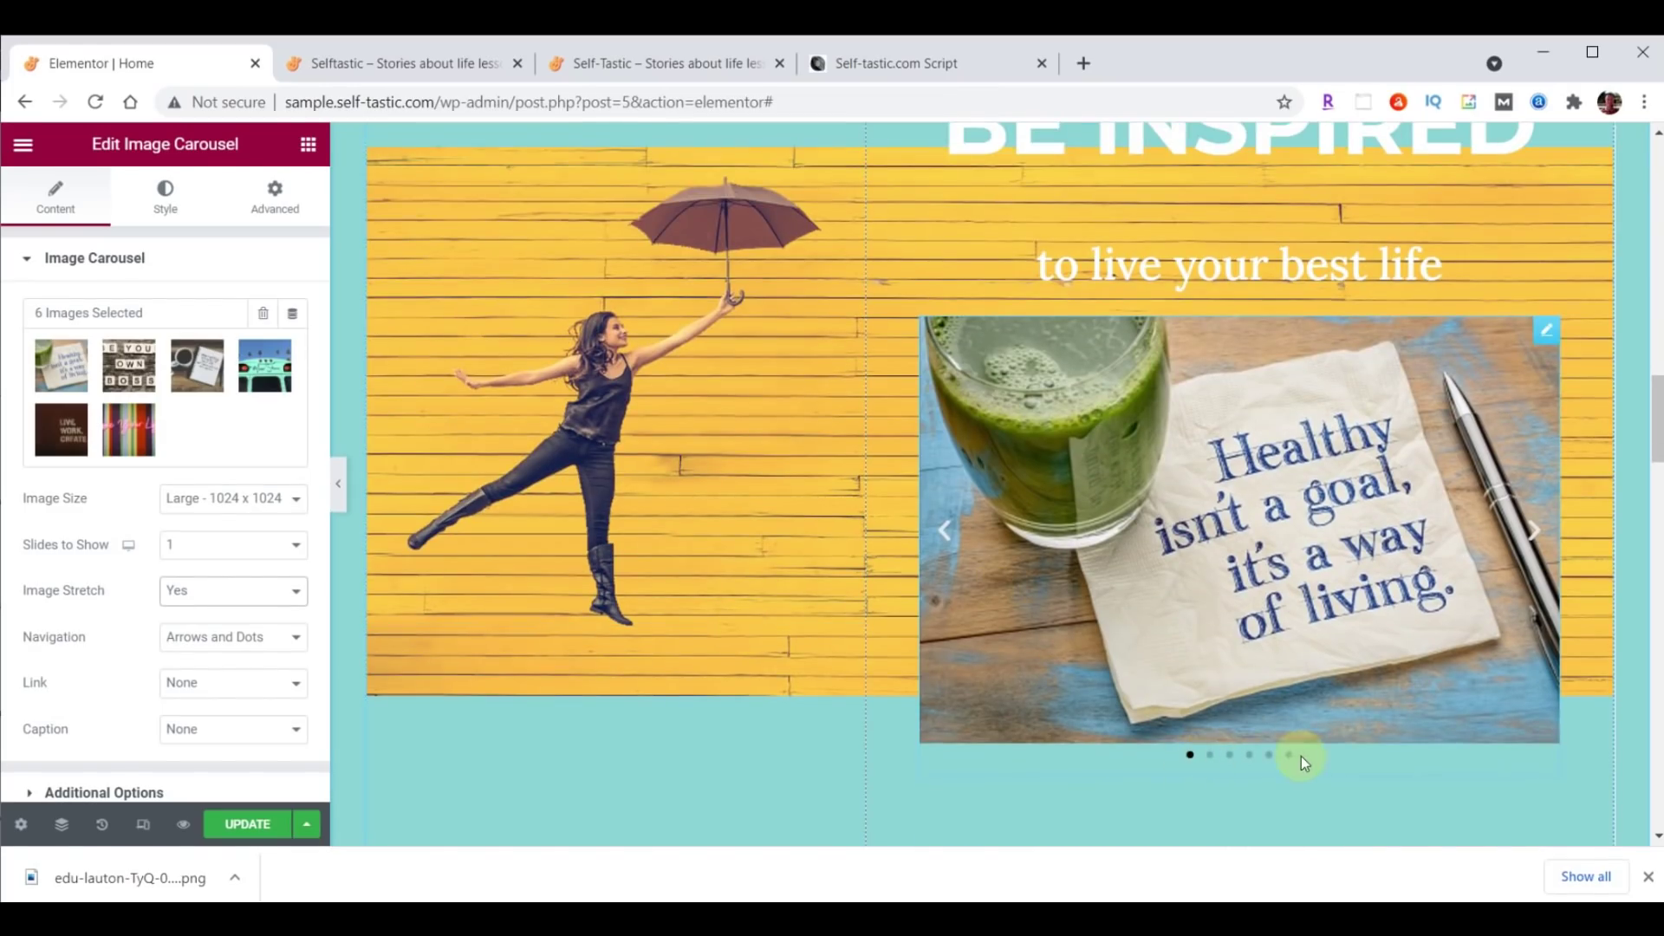
click(943, 532)
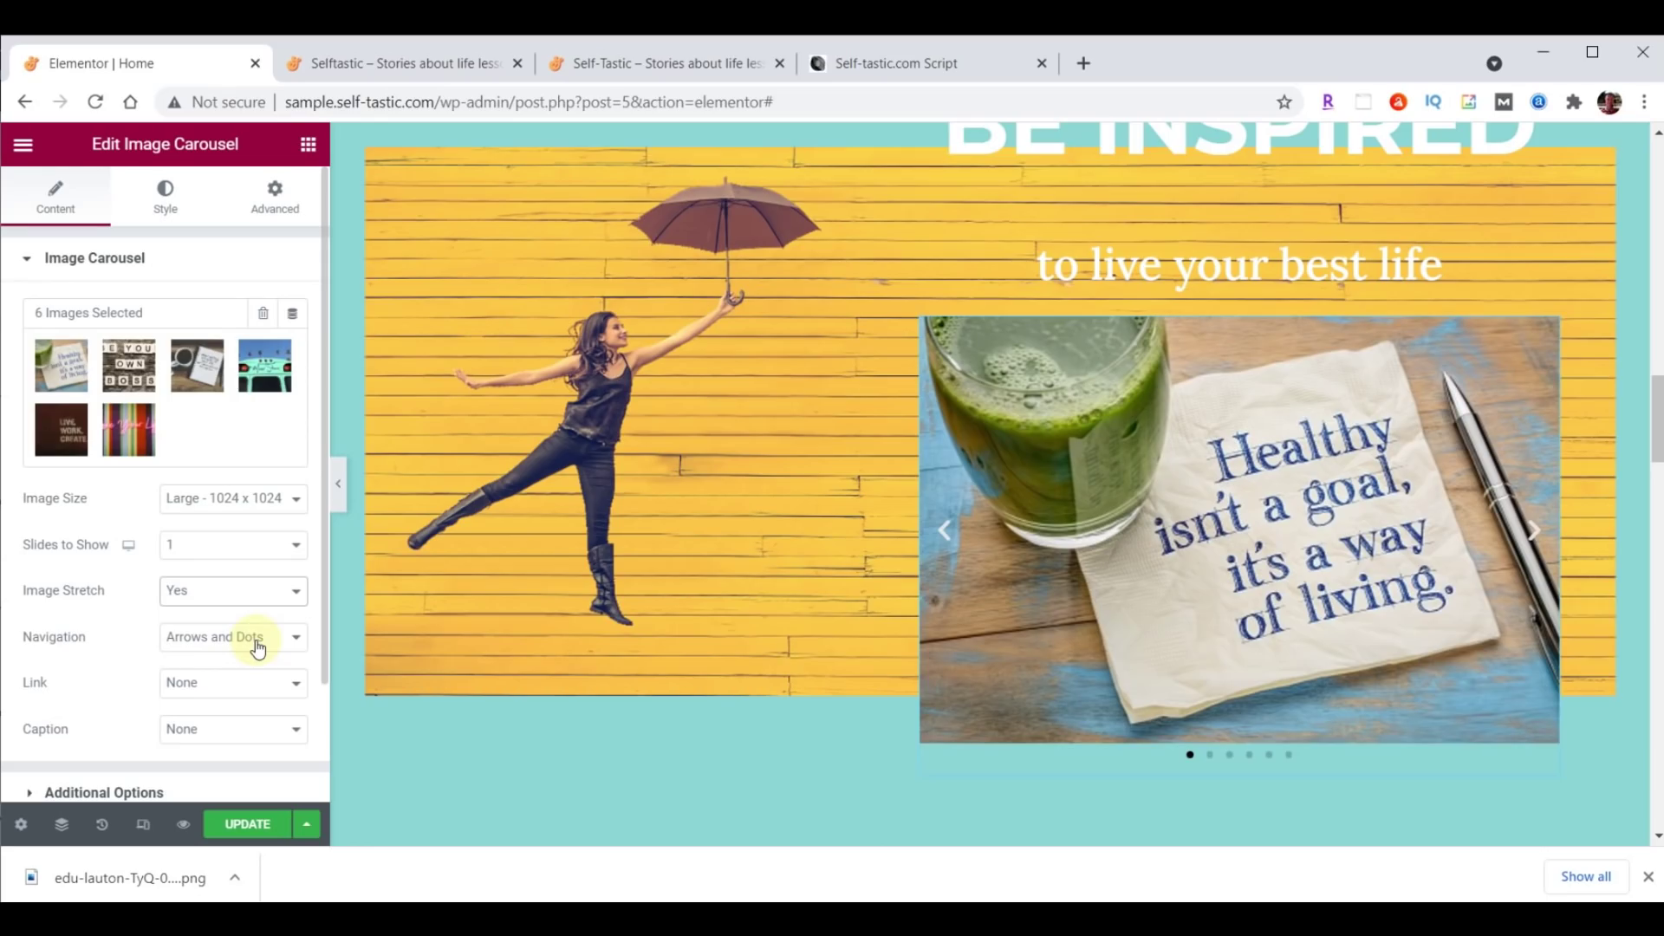
Set carousel navigation to None and expand Additional Options.
click(257, 648)
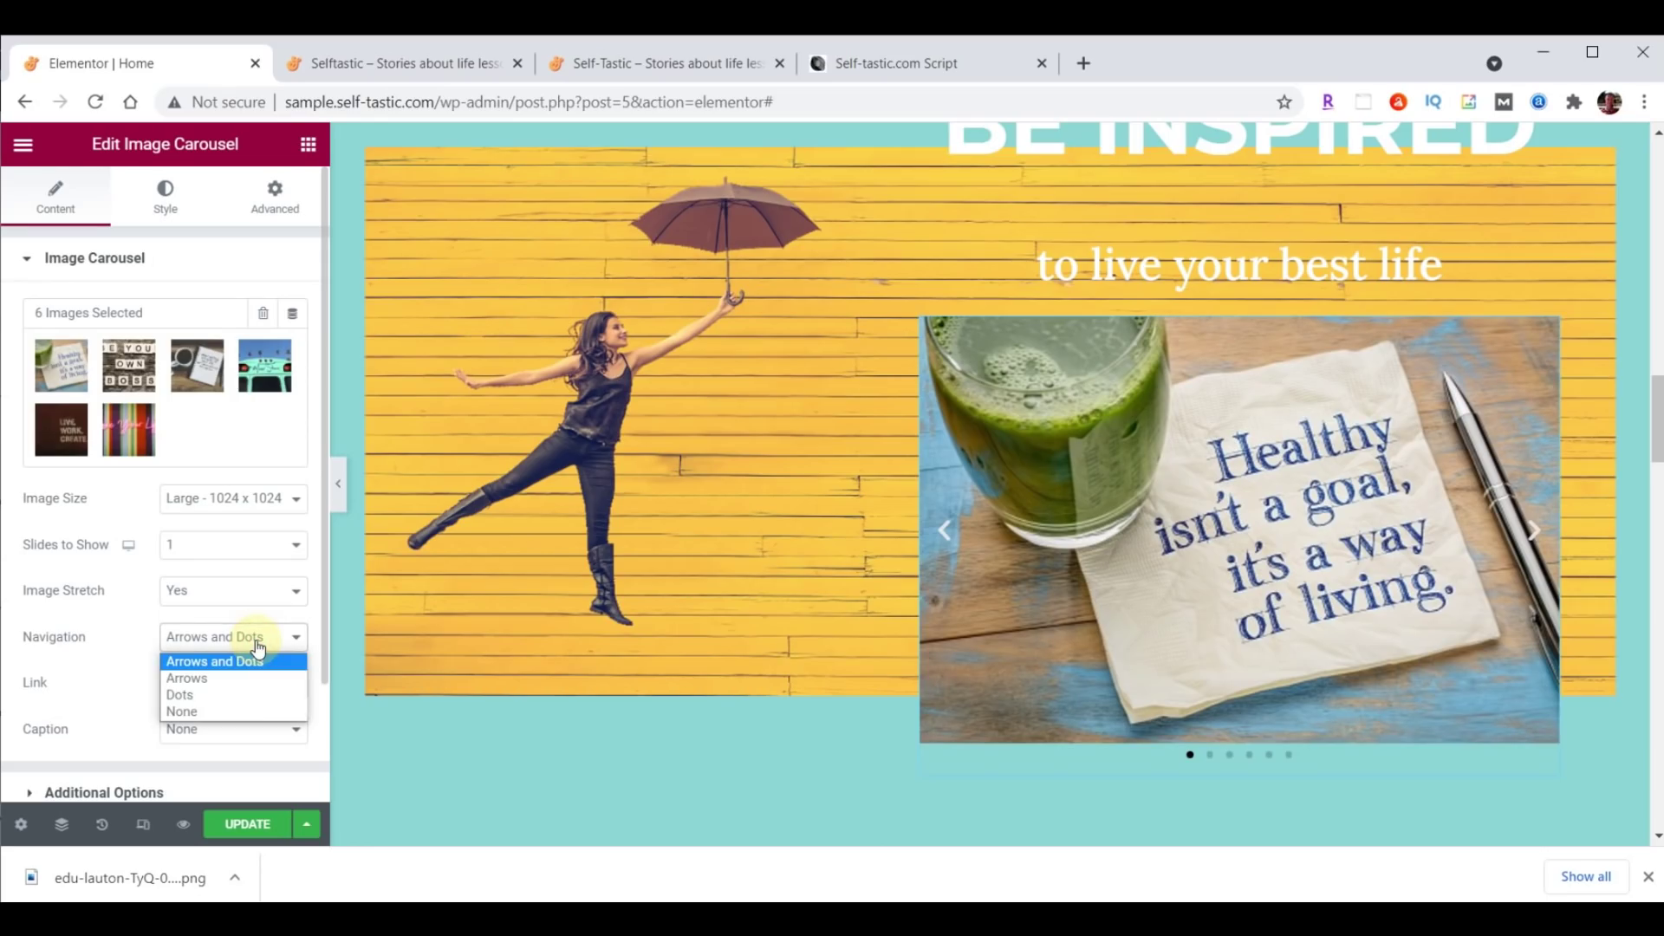
click(231, 711)
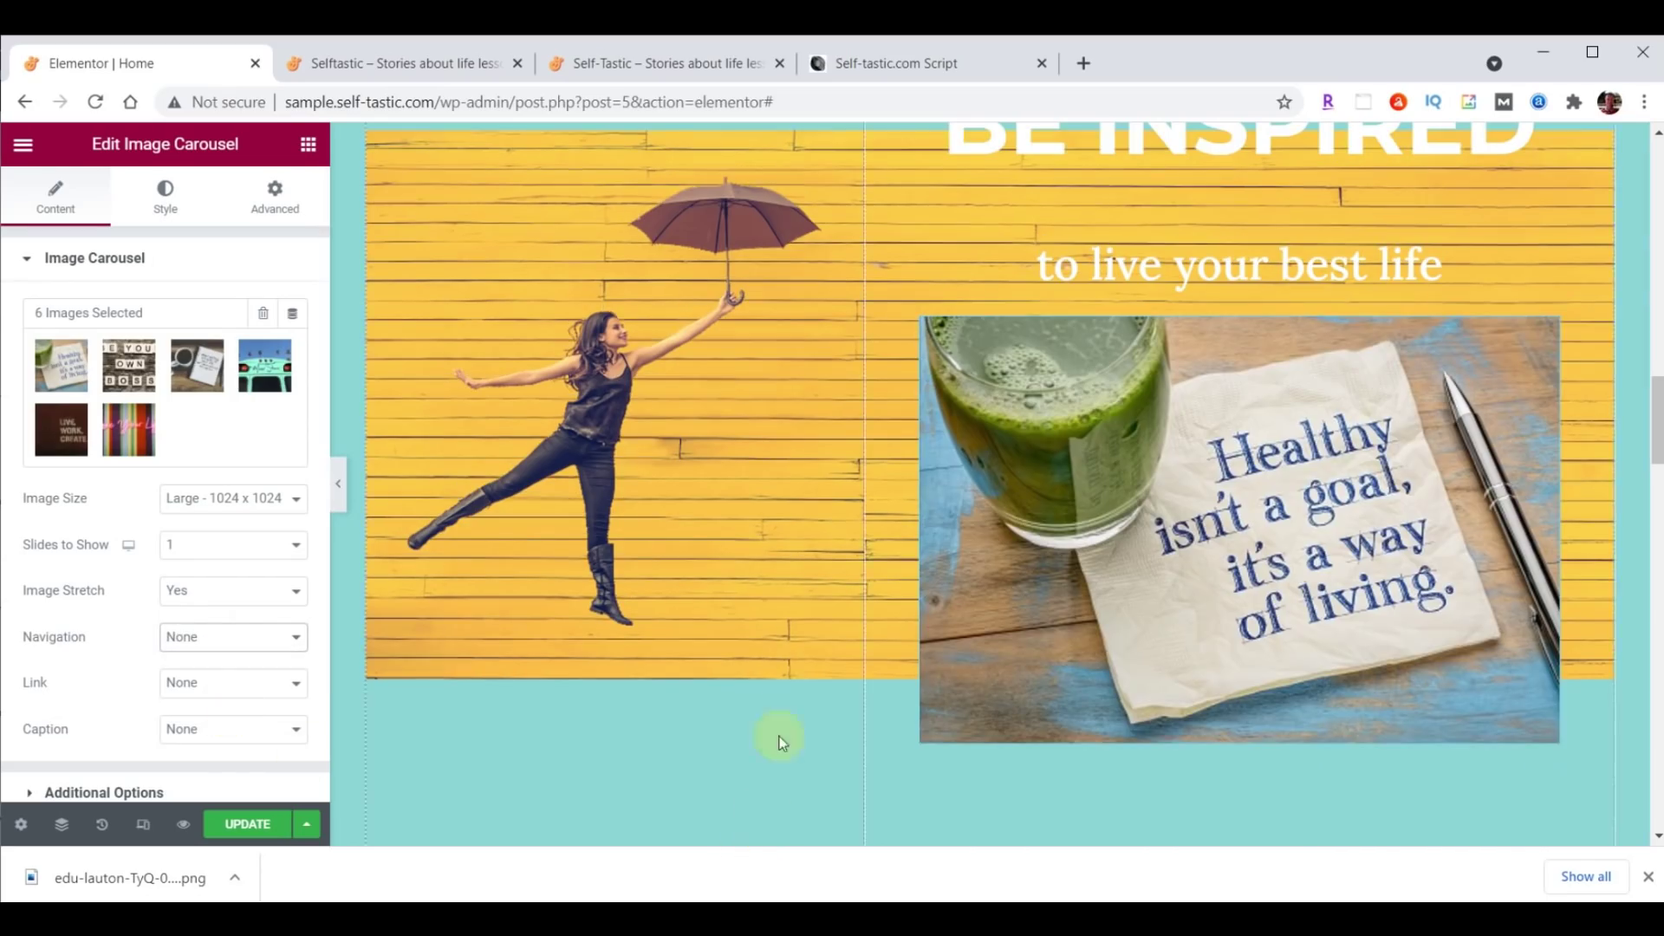
scroll(130, 693, down, 2)
click(68, 646)
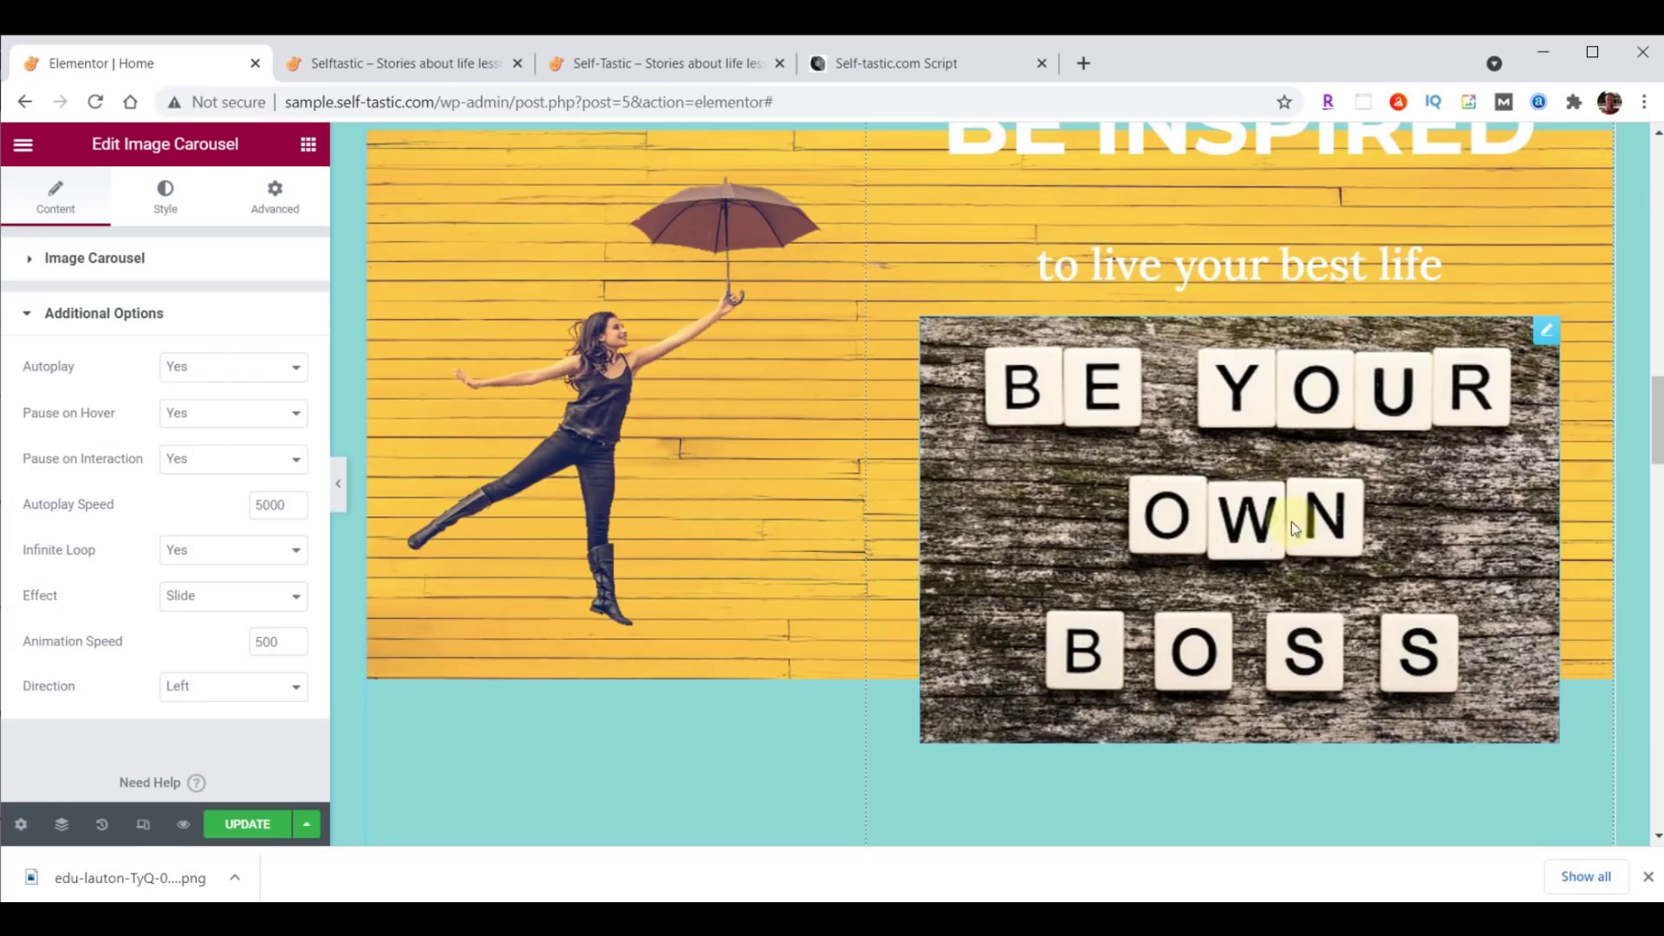
Set Pause on Hover to No, Autoplay Speed to 4000 and Effect to Fade, then update the page.
click(195, 413)
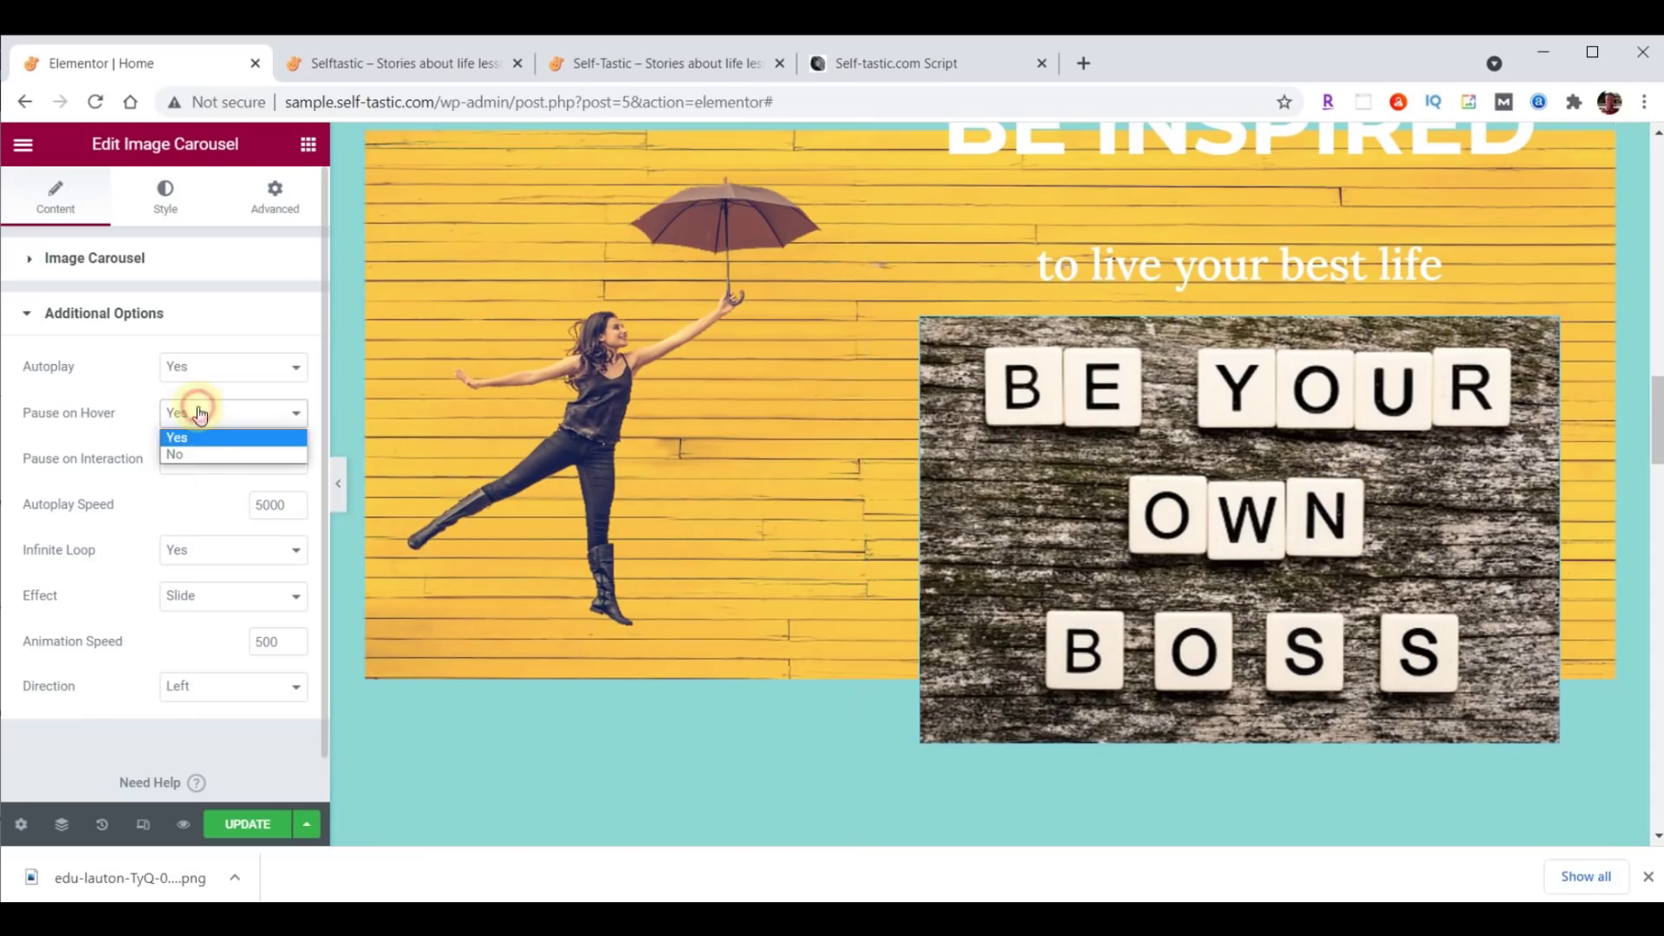
click(199, 452)
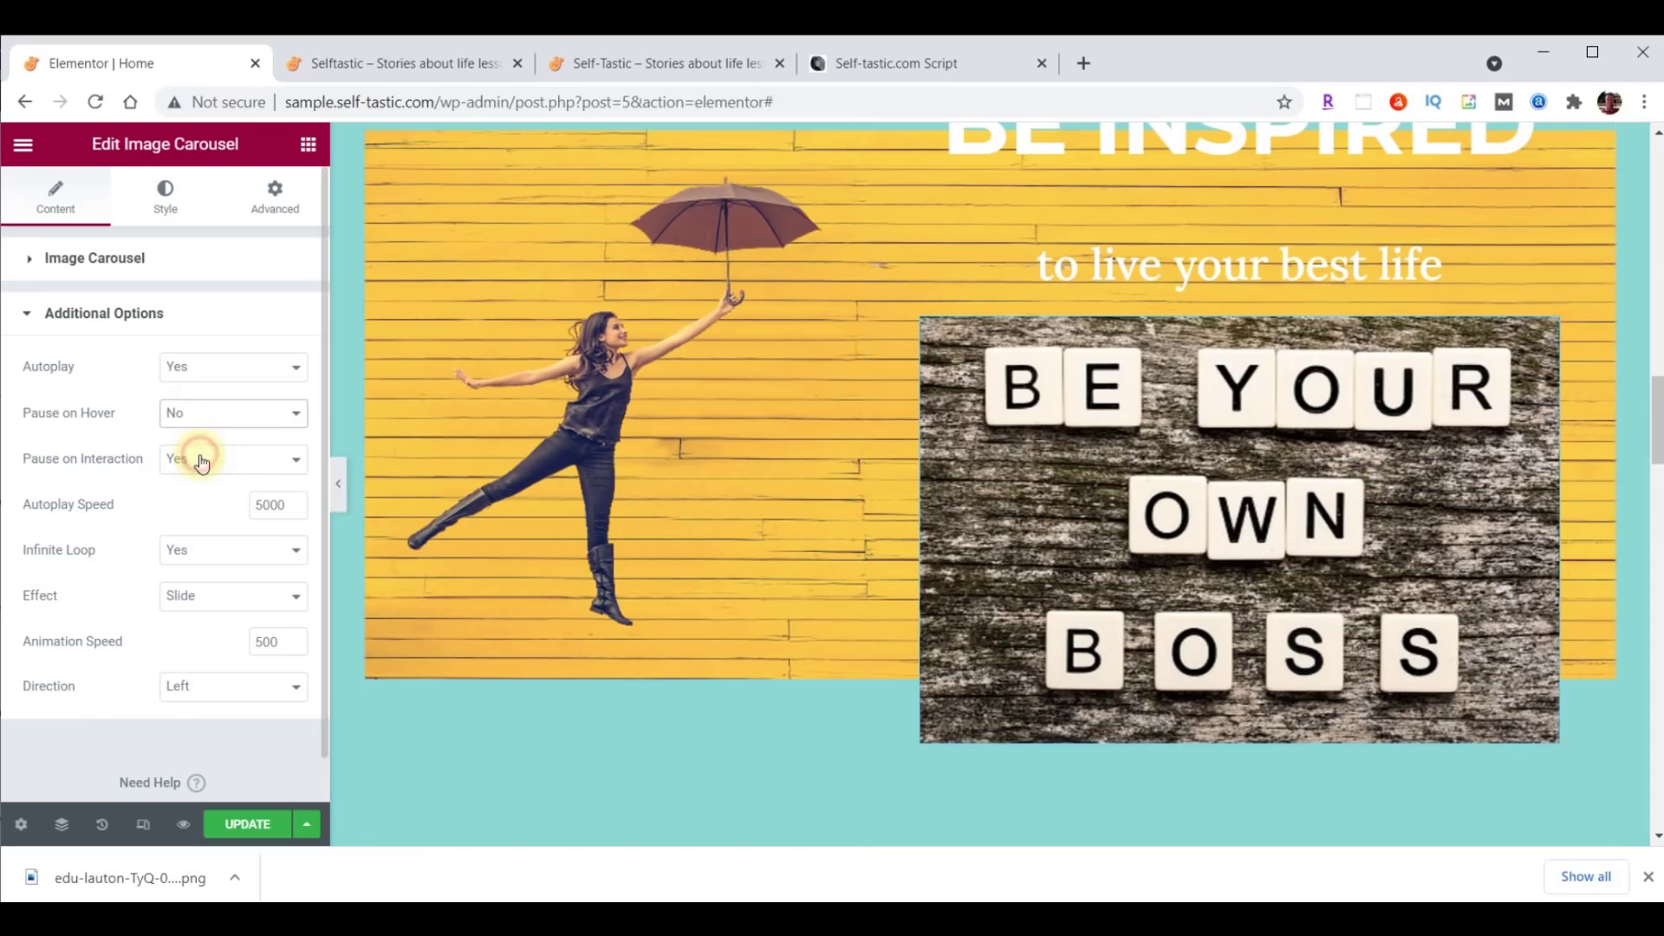
double_click(275, 515)
text(4000)
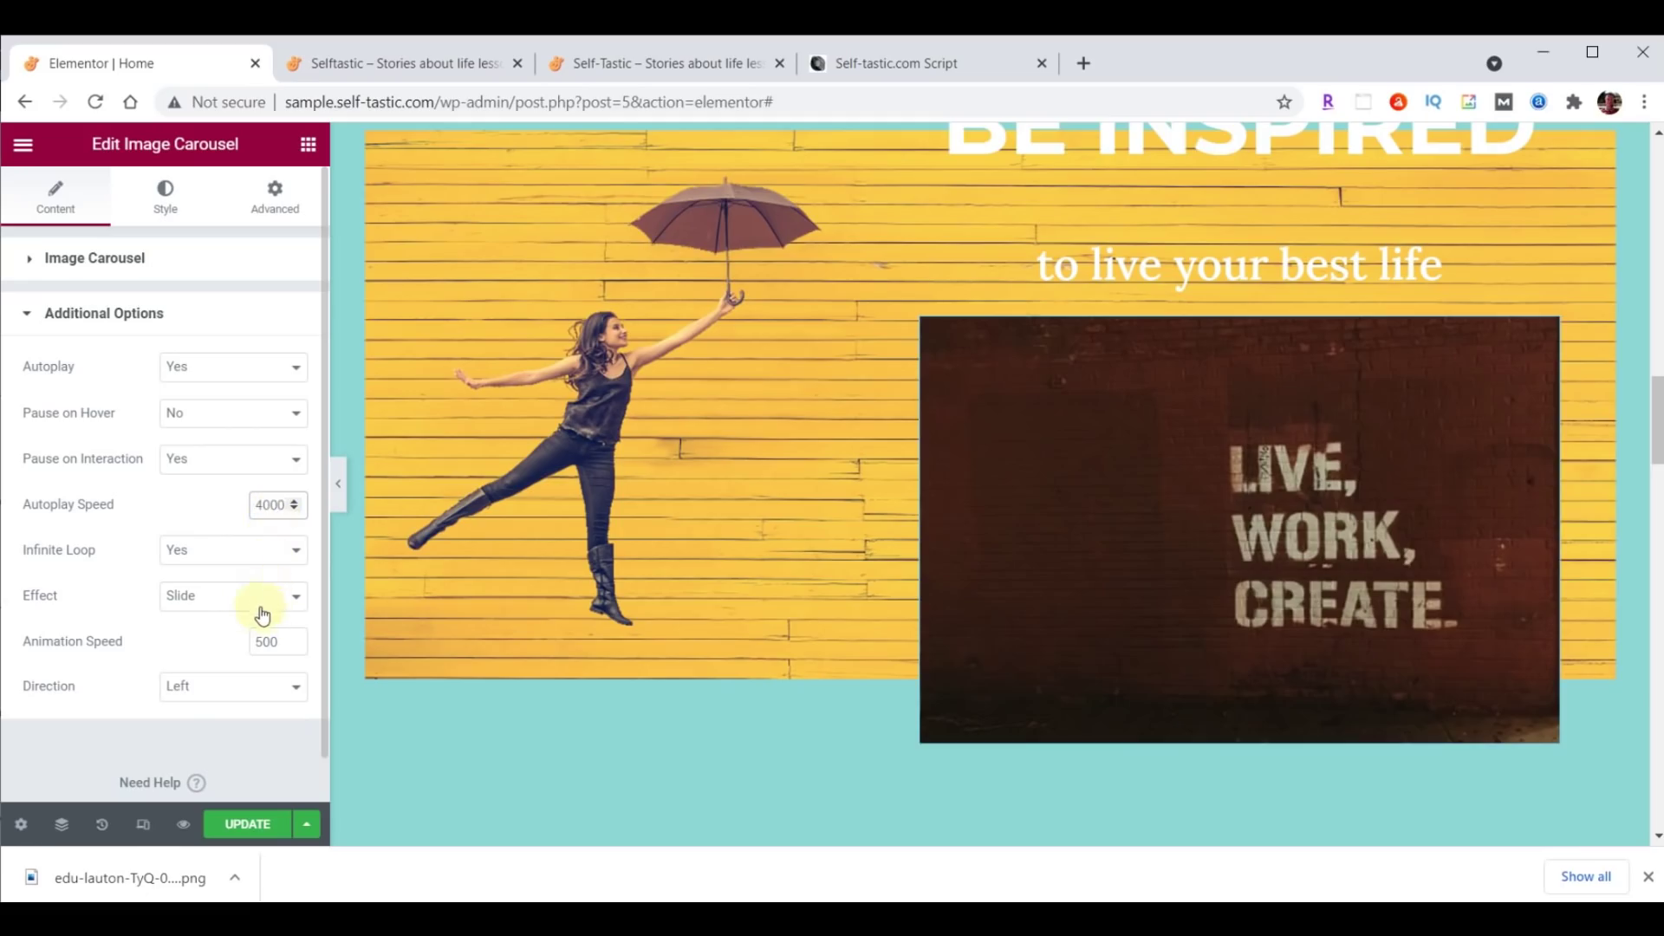
click(226, 610)
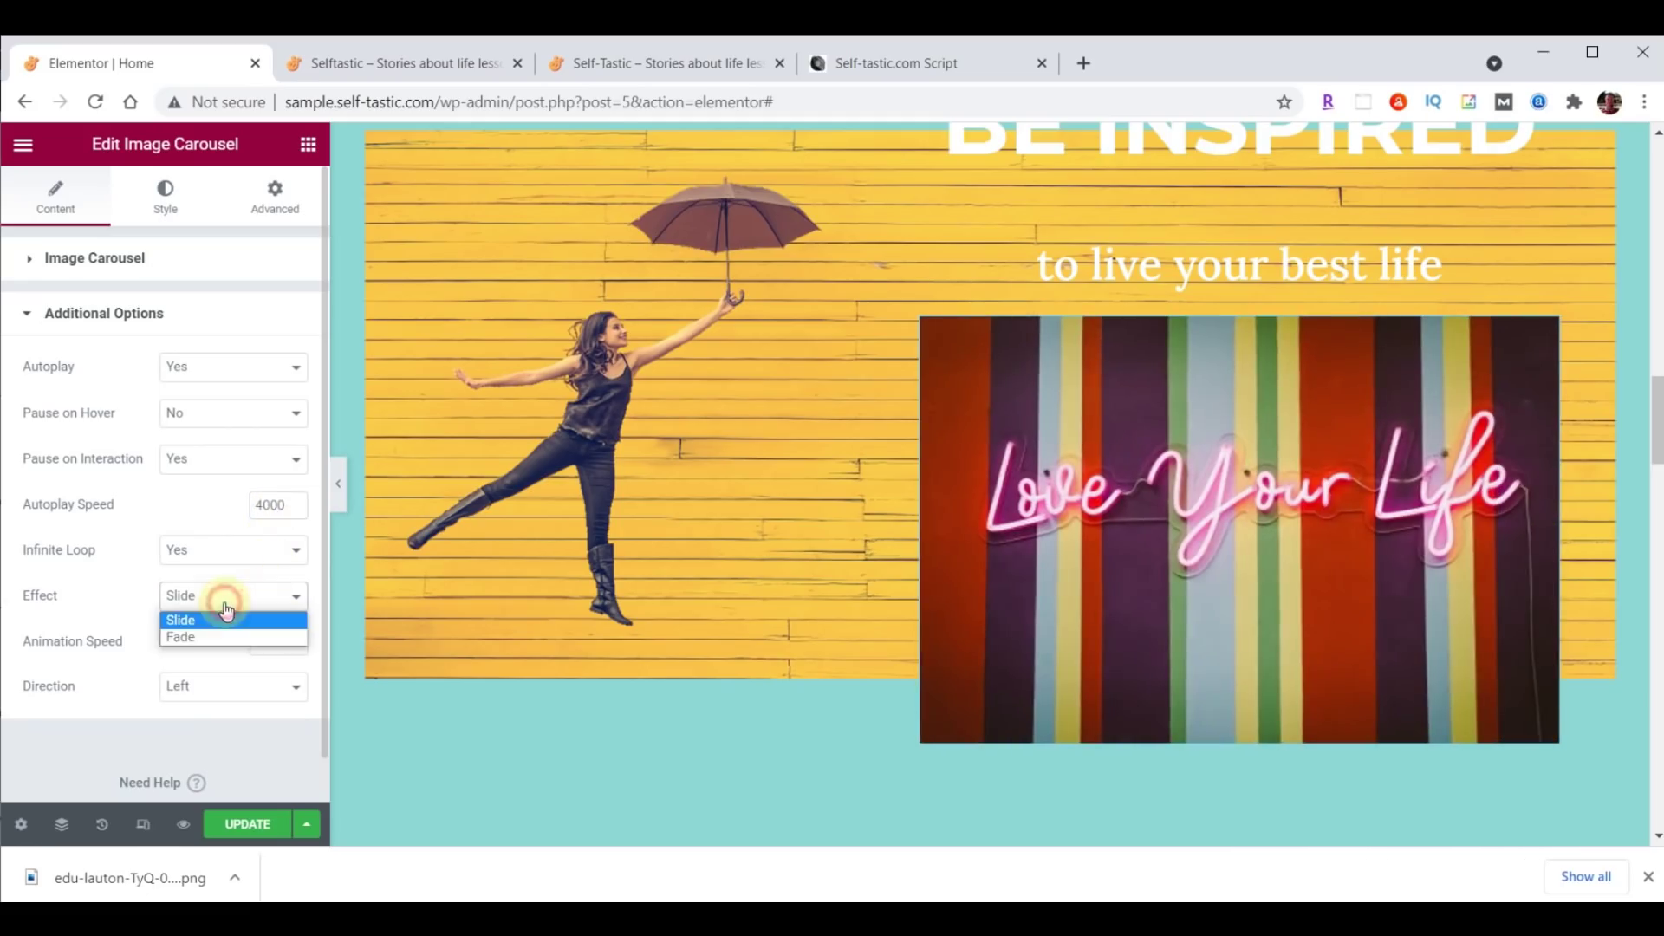
click(218, 638)
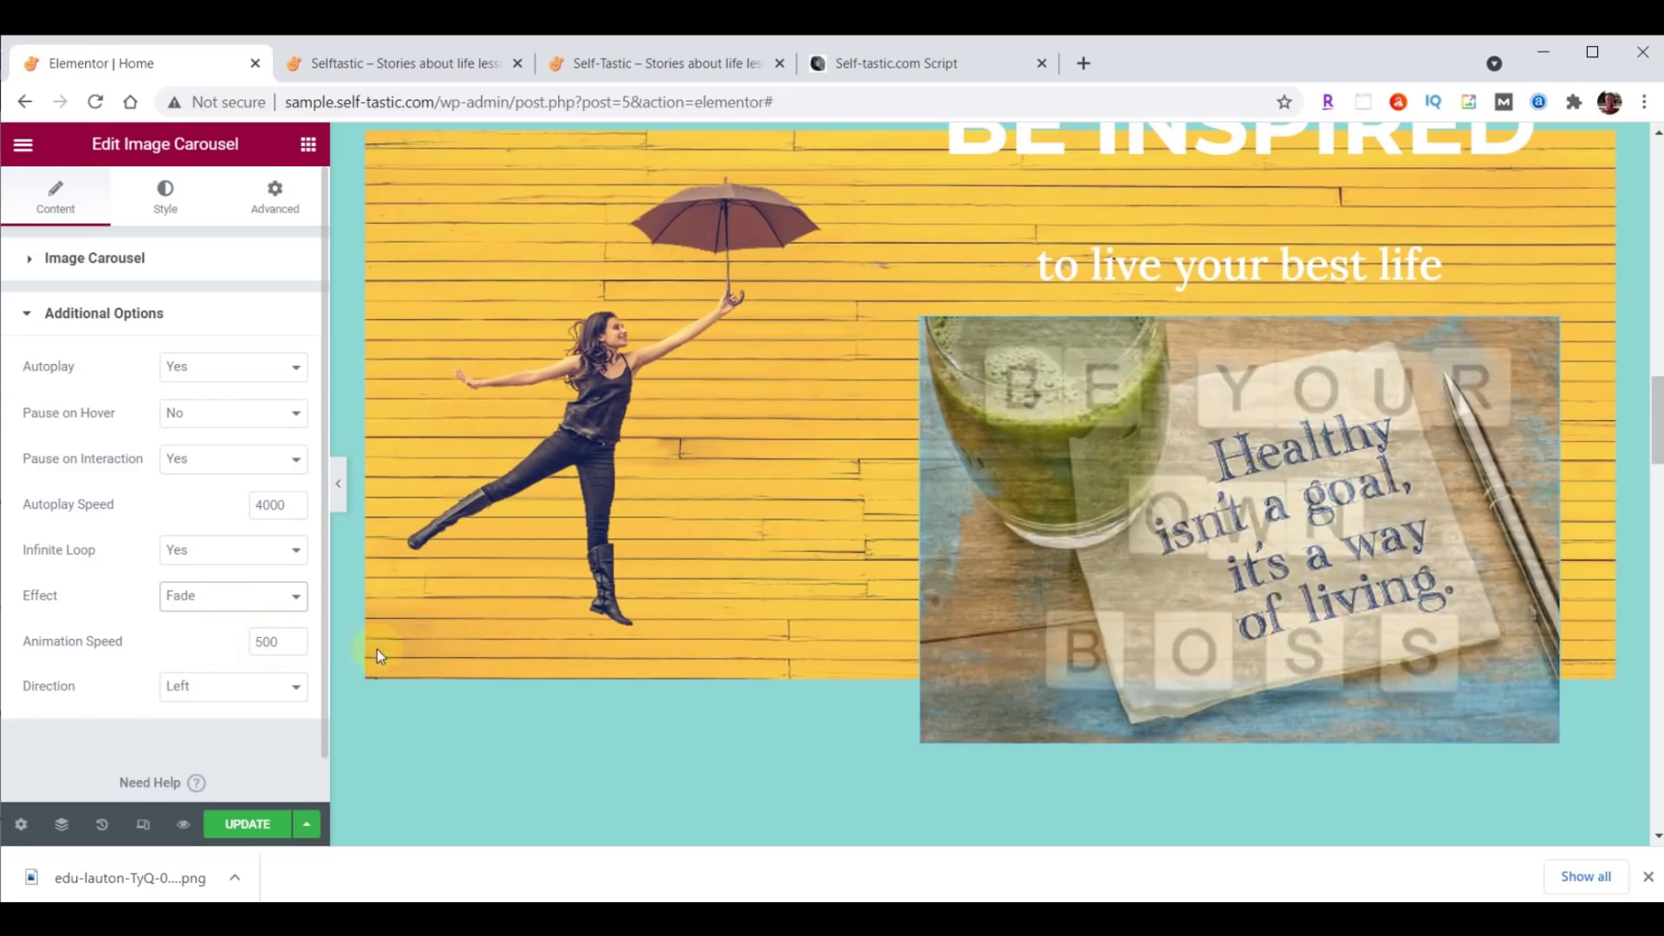
scroll(787, 646, up, 6)
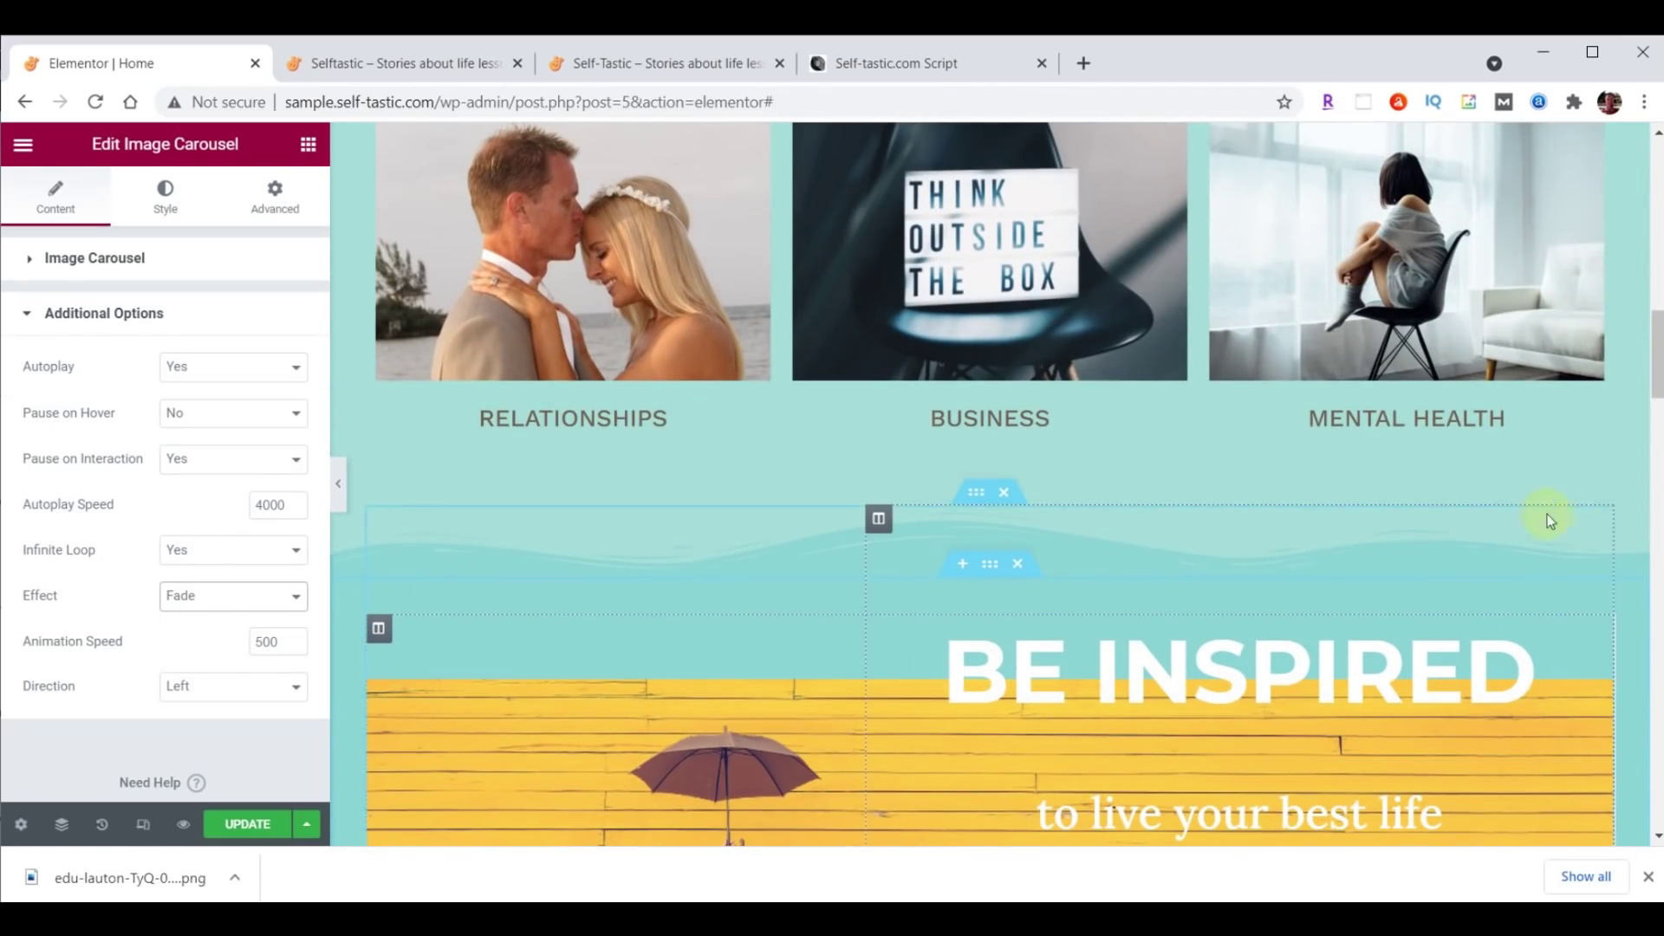
click(253, 825)
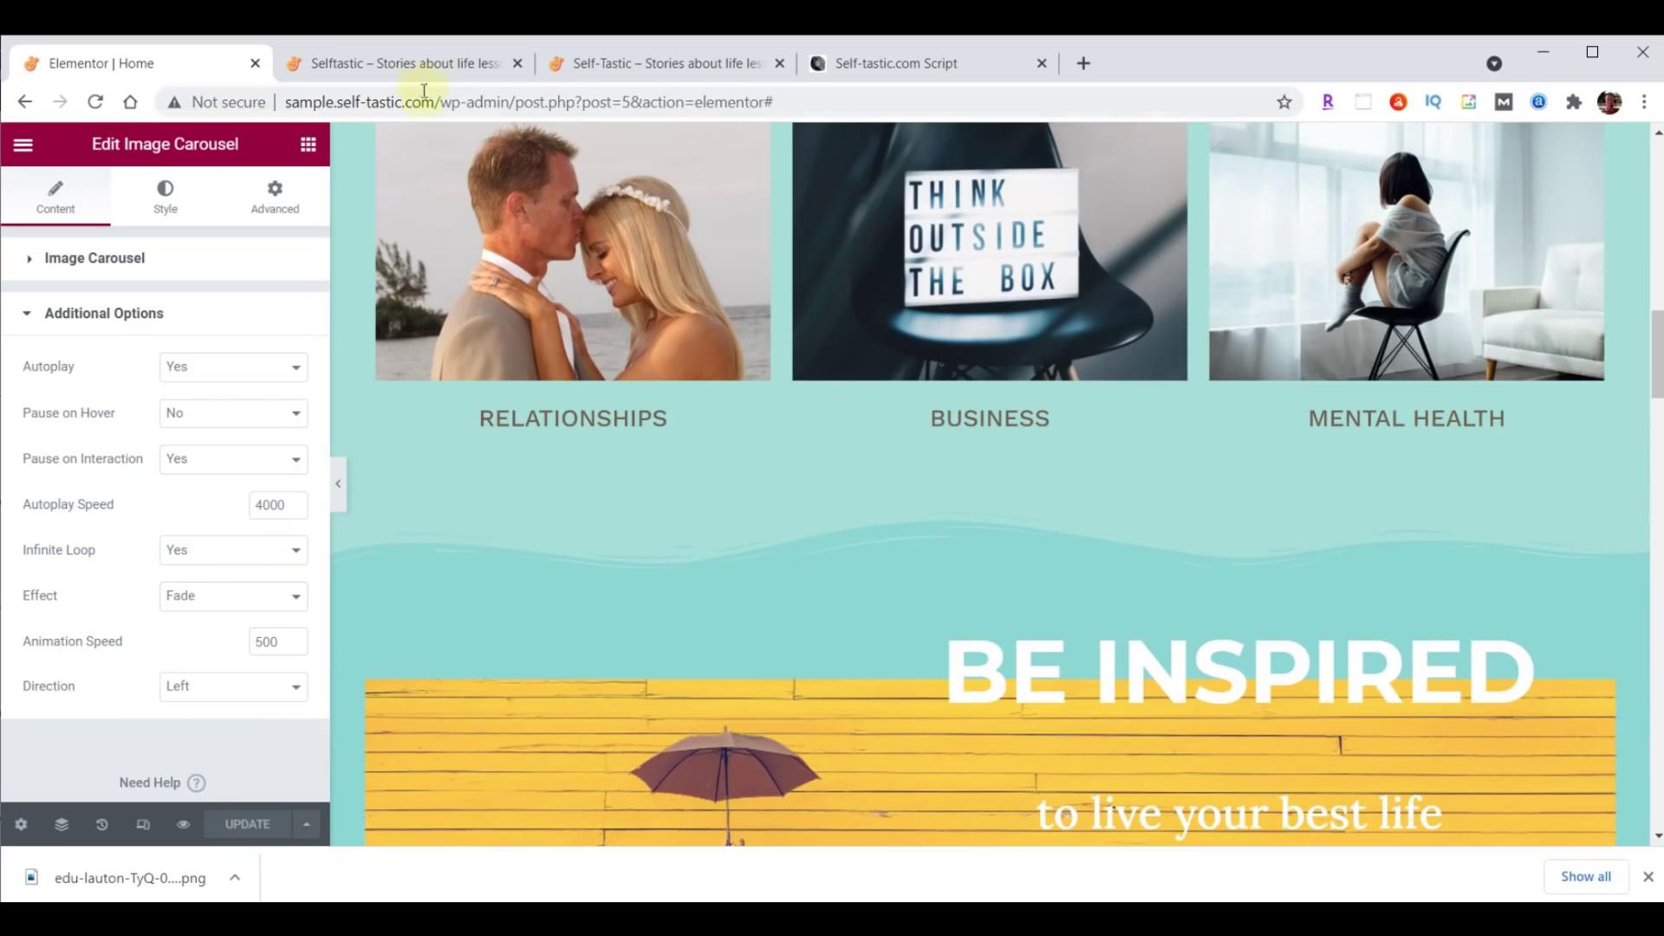
click(420, 63)
click(94, 102)
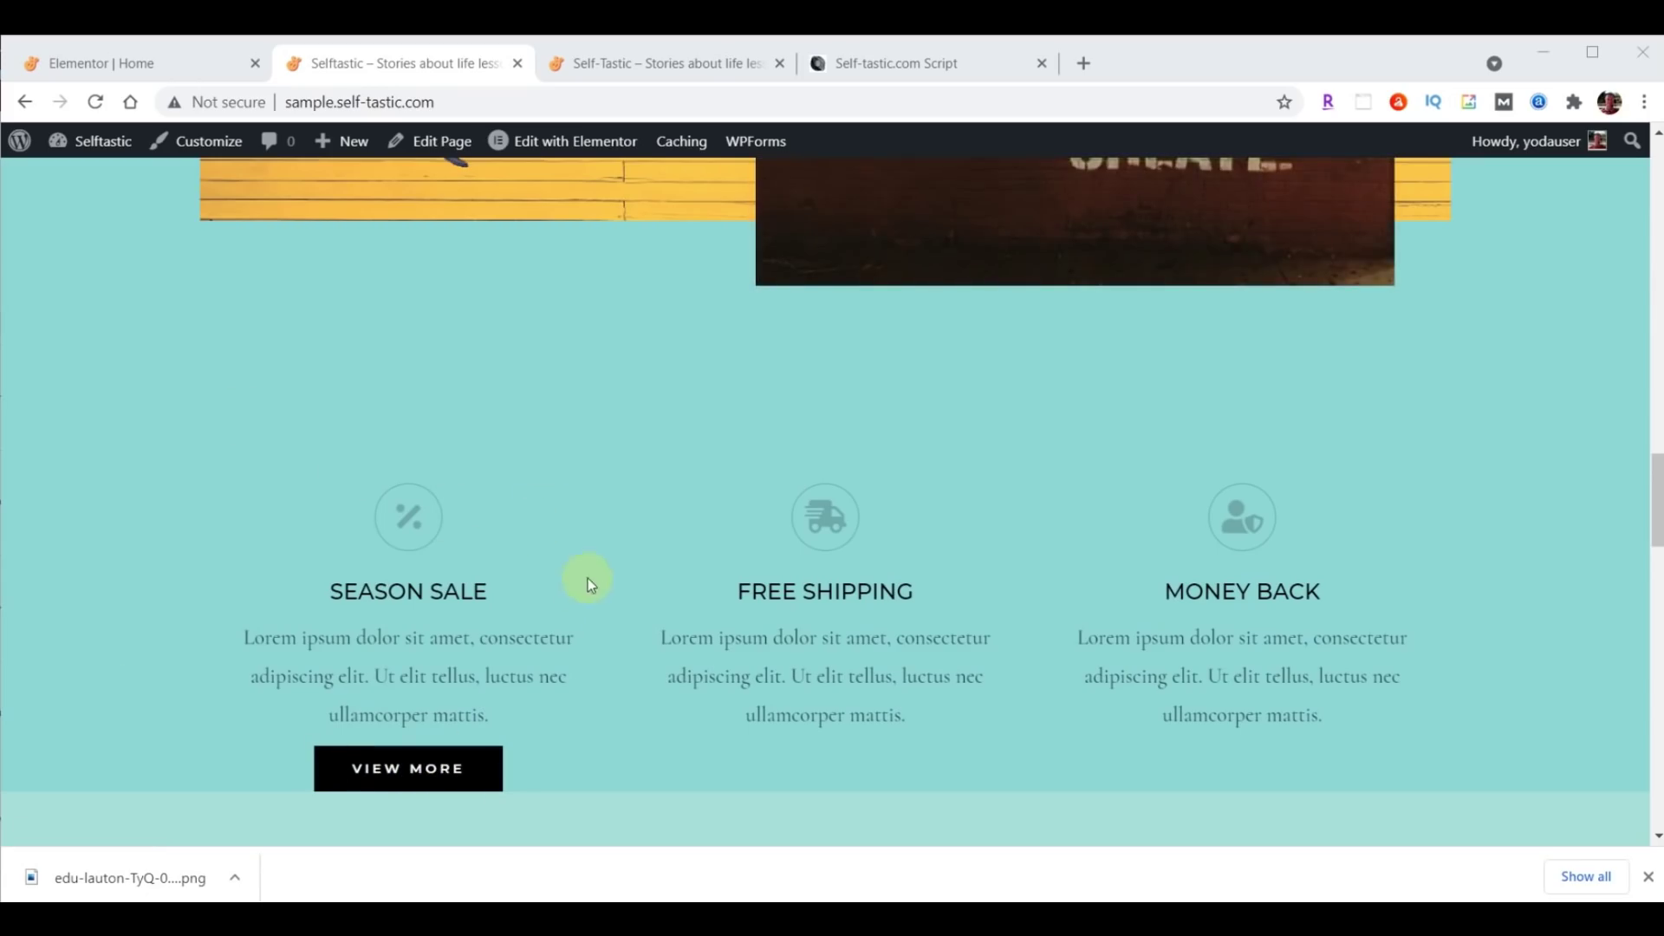
click(146, 65)
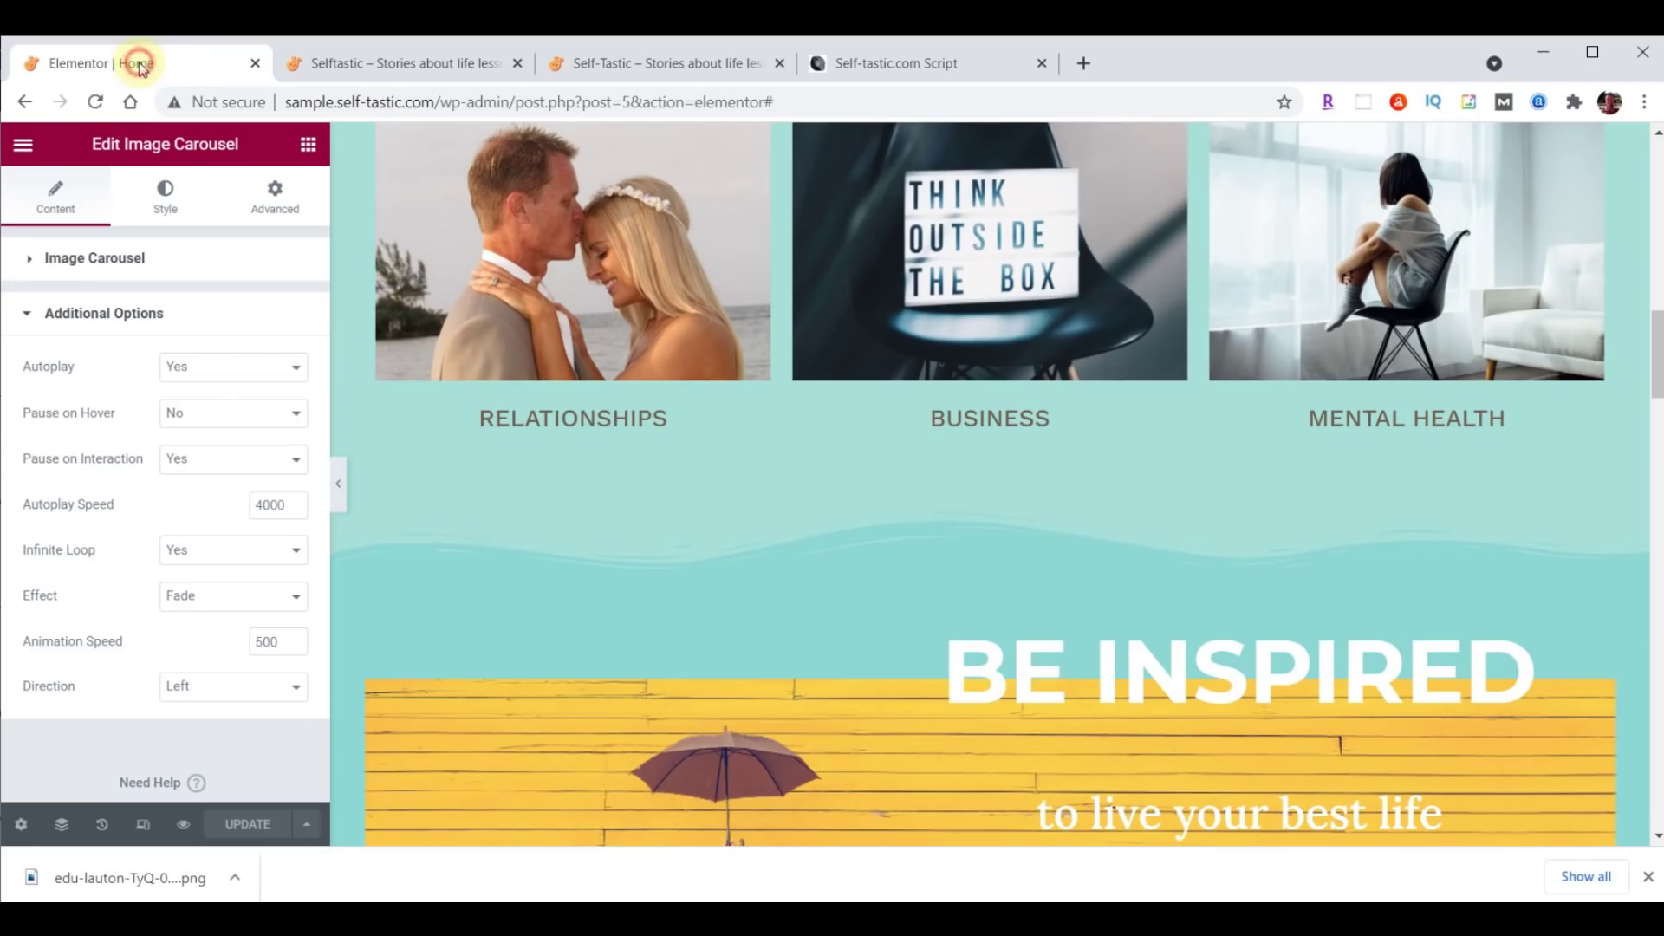
scroll(1004, 529, down, 10)
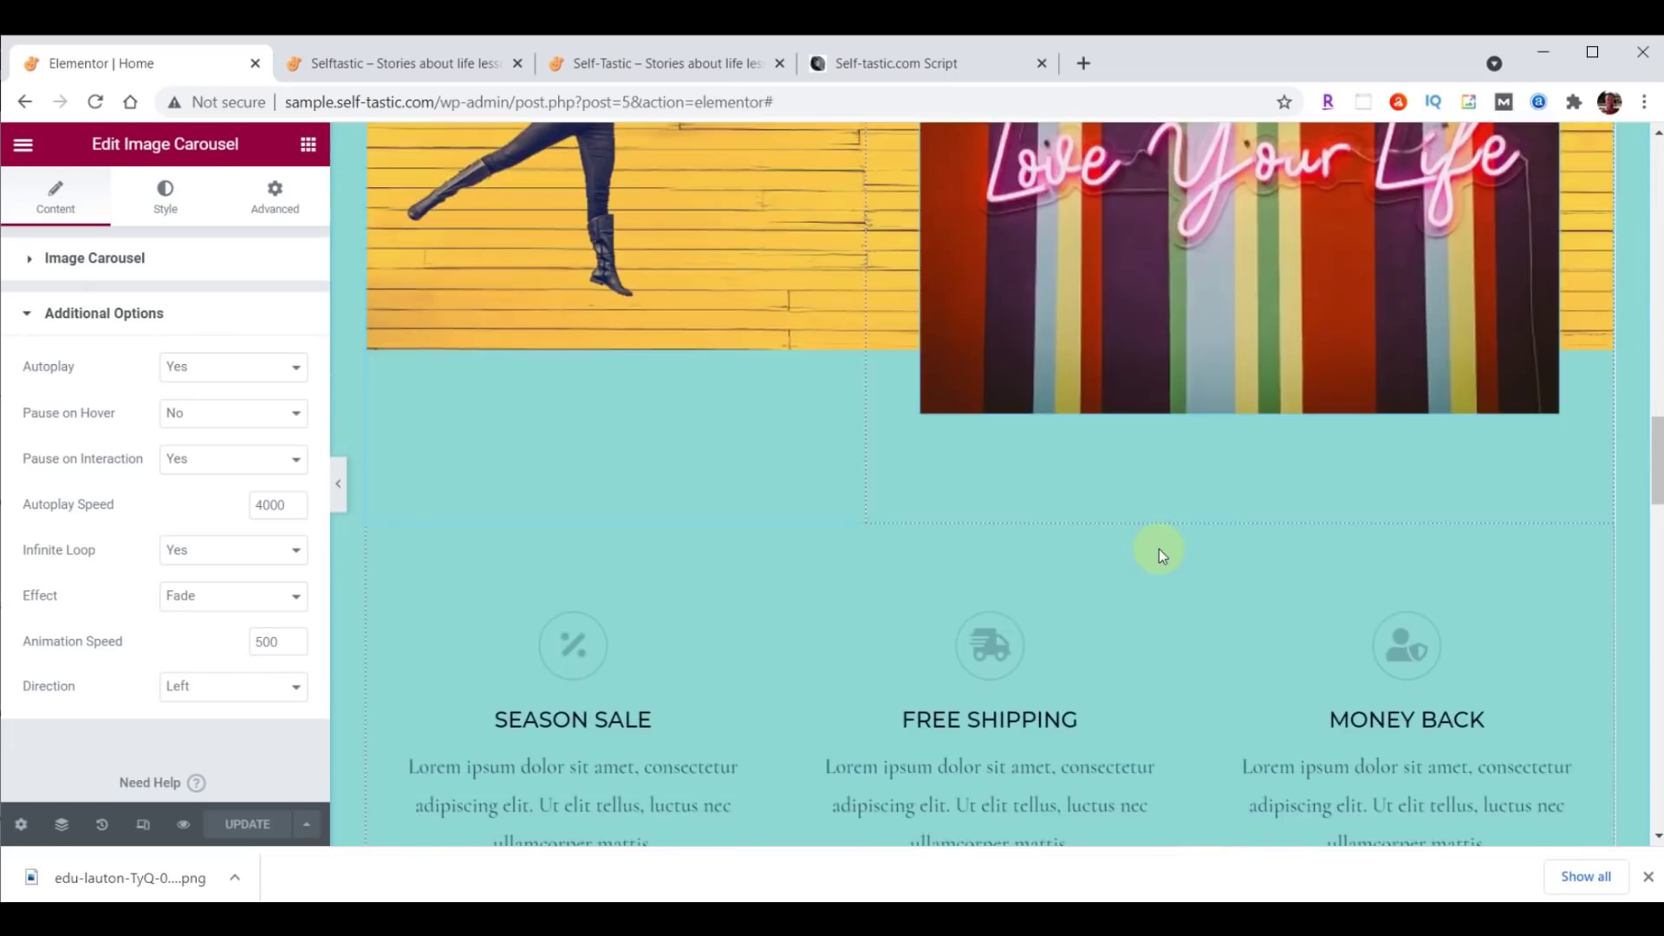
Move the services columns below the logo carousel, then delete the logo carousel row.
scroll(1158, 549, down, 3)
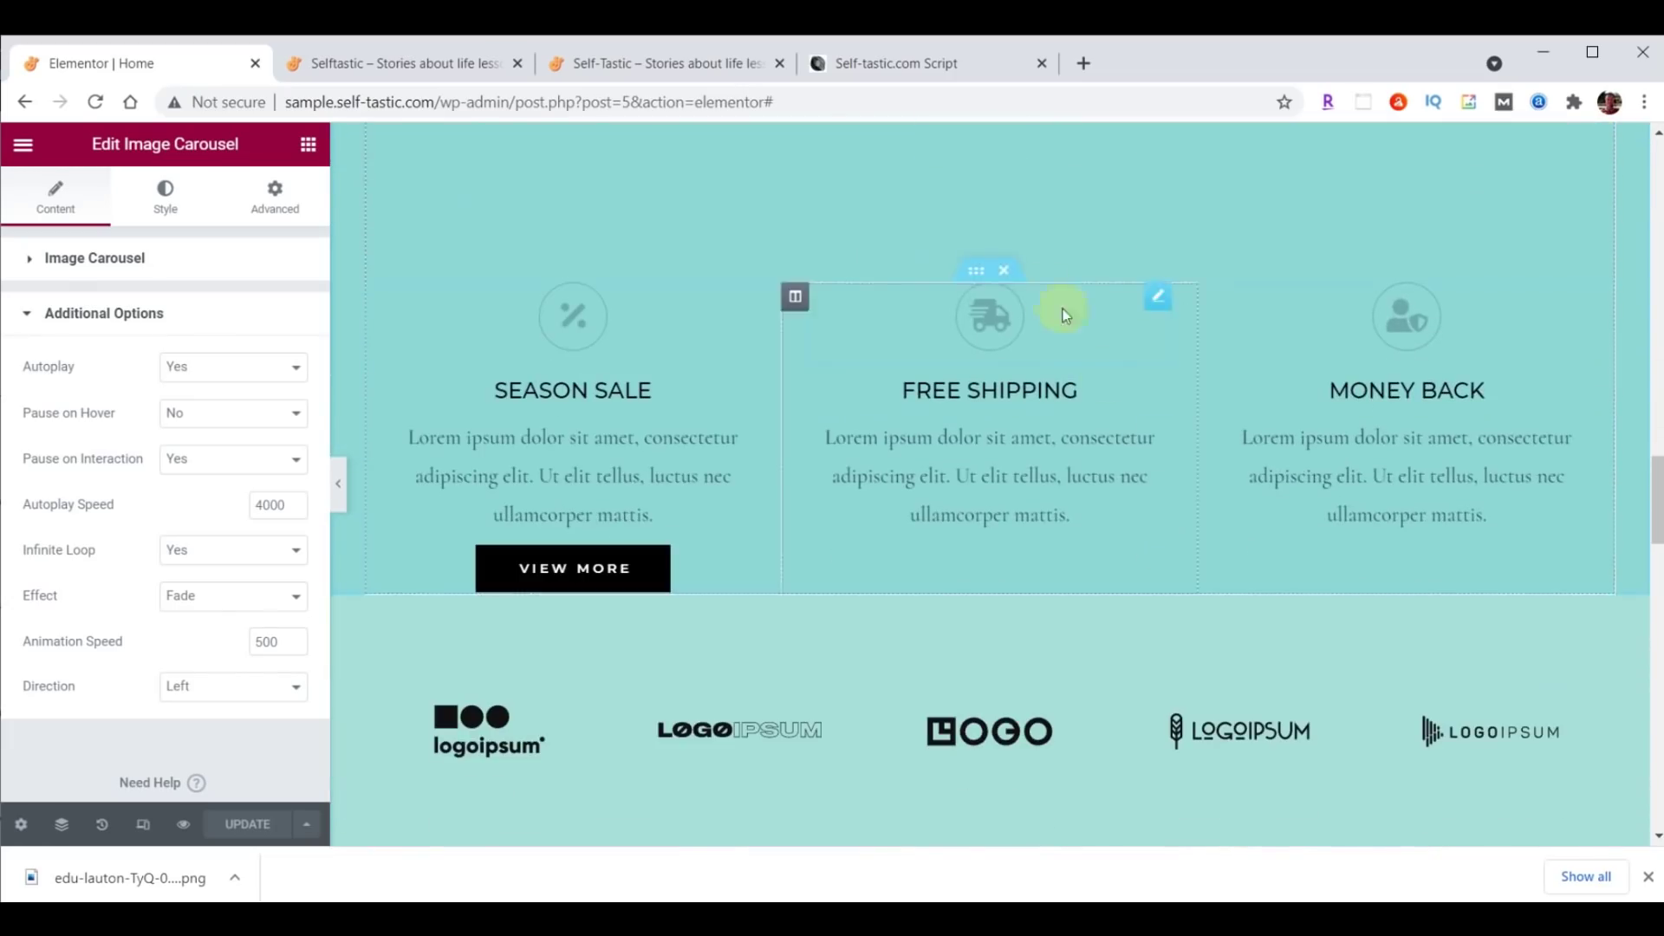
drag(973, 271, 984, 438)
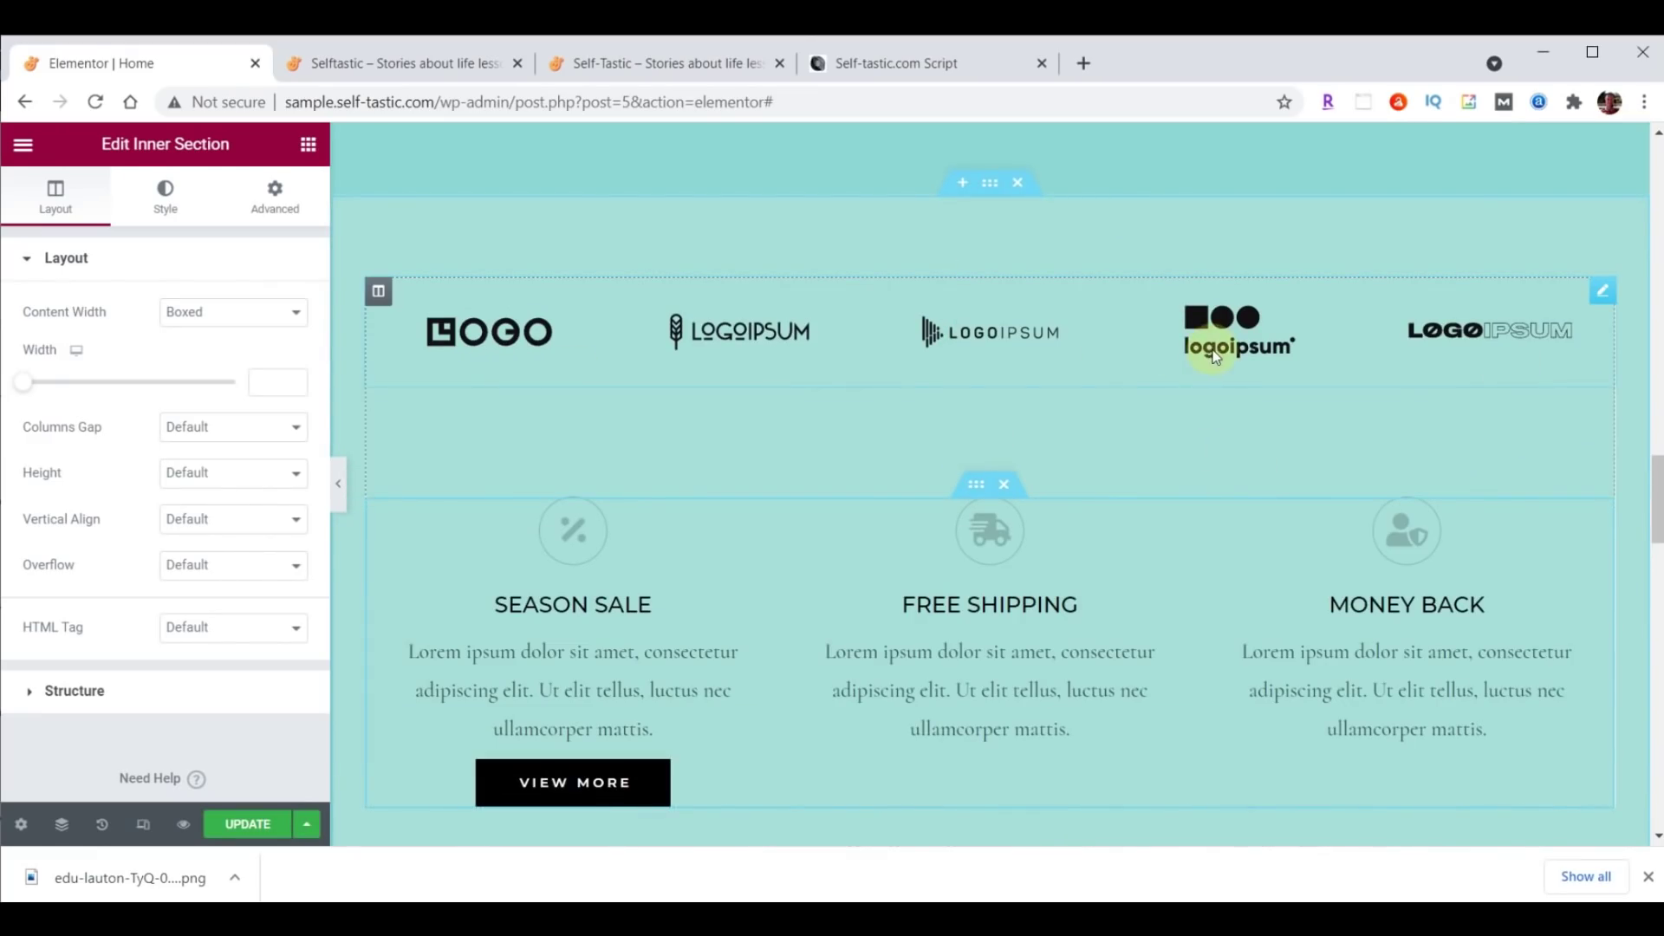
right_click(1602, 293)
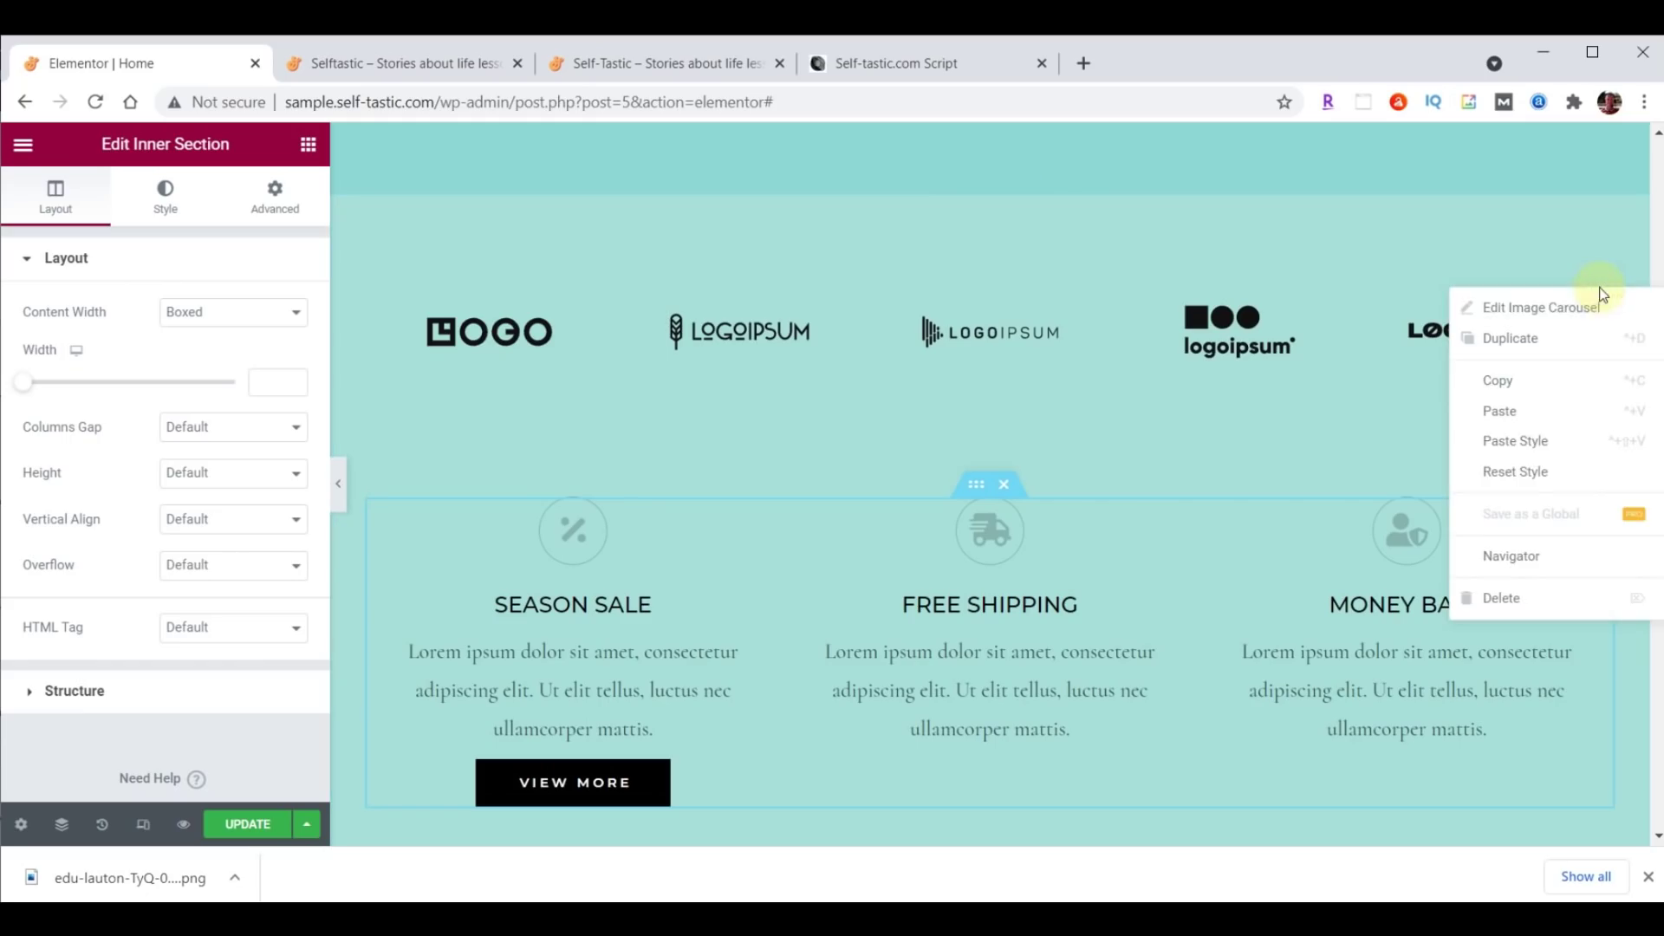
click(1494, 597)
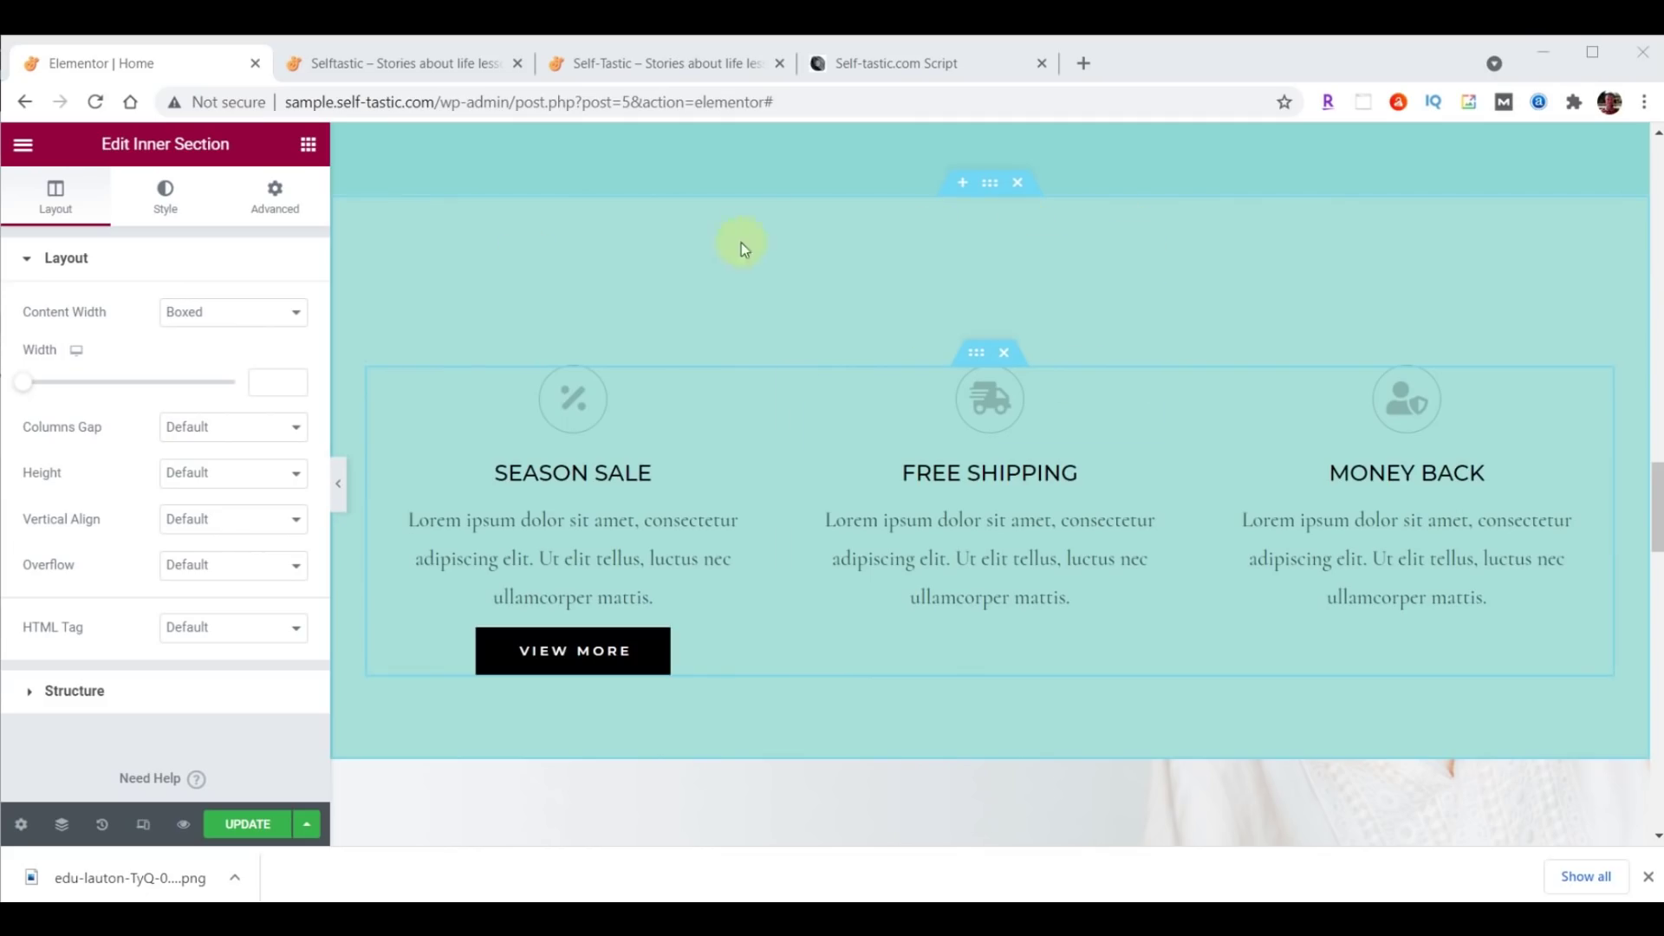
click(991, 186)
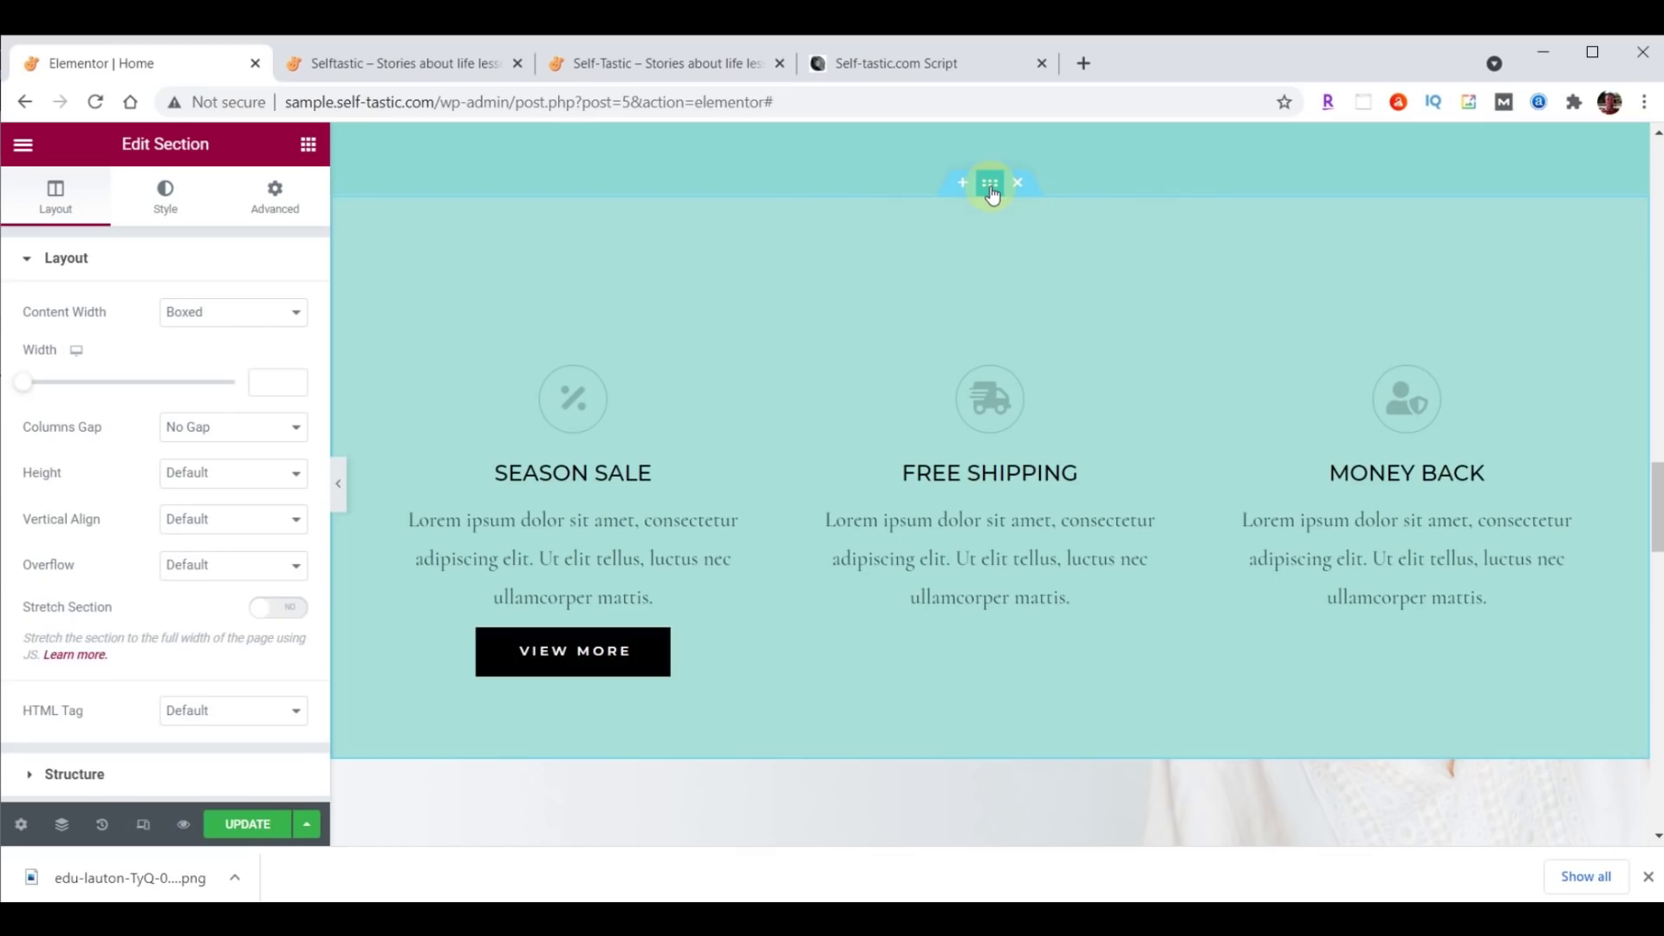
Add a top Waves Brush shape divider in #8DD7D6 with height 60 to the services section.
click(163, 203)
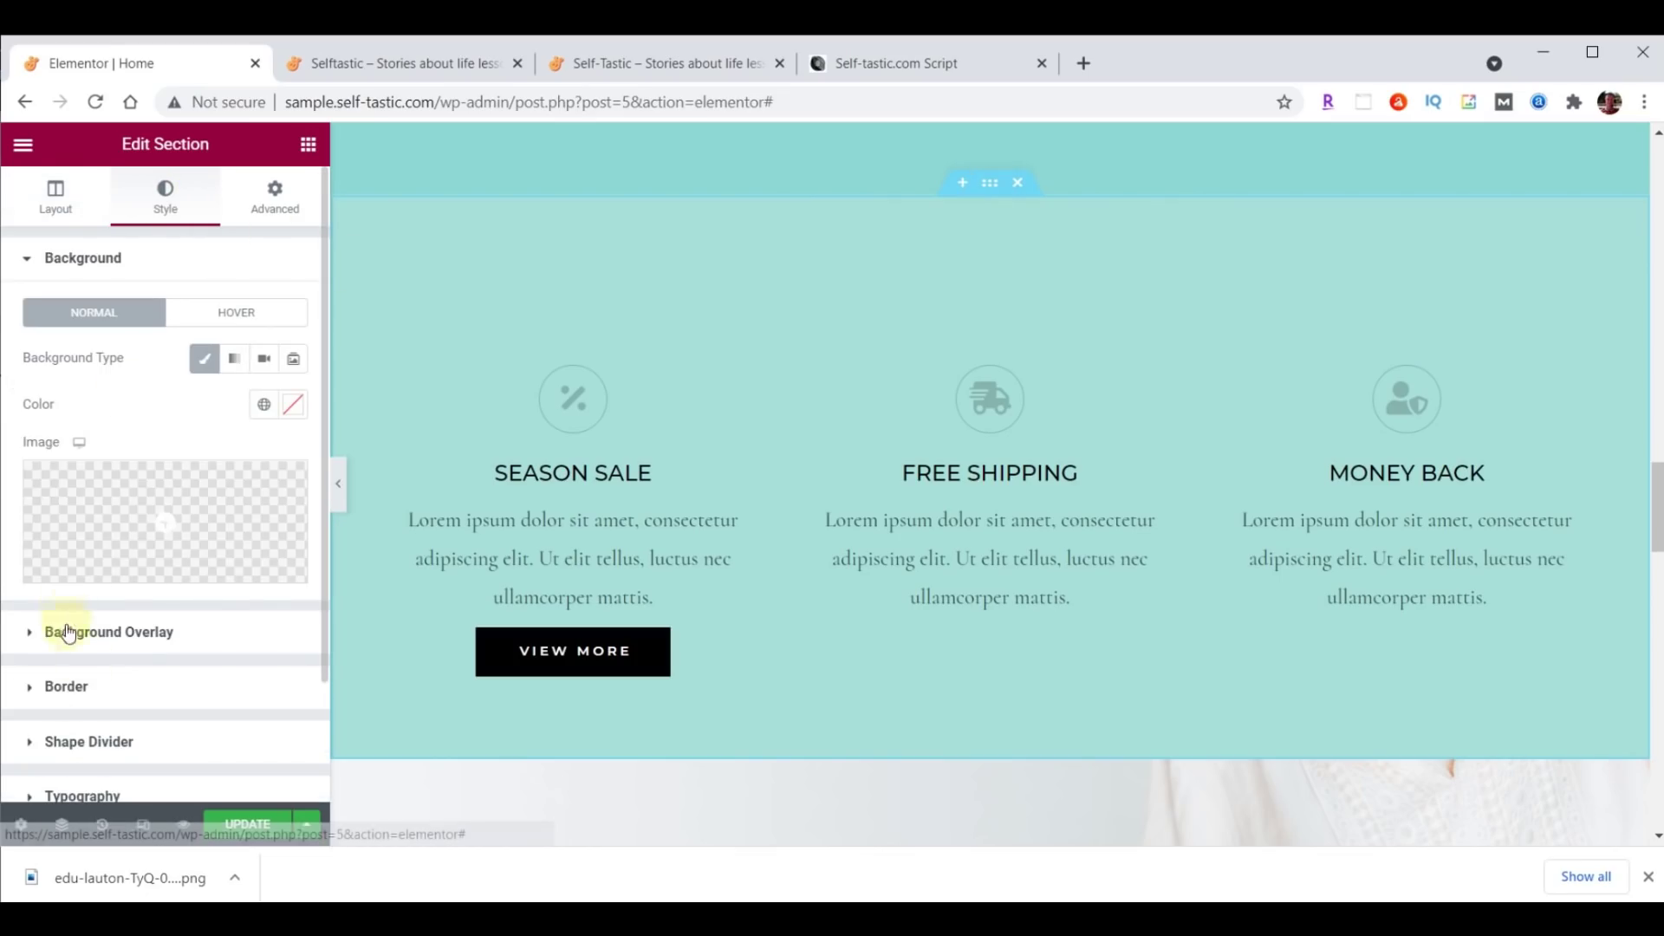
click(85, 741)
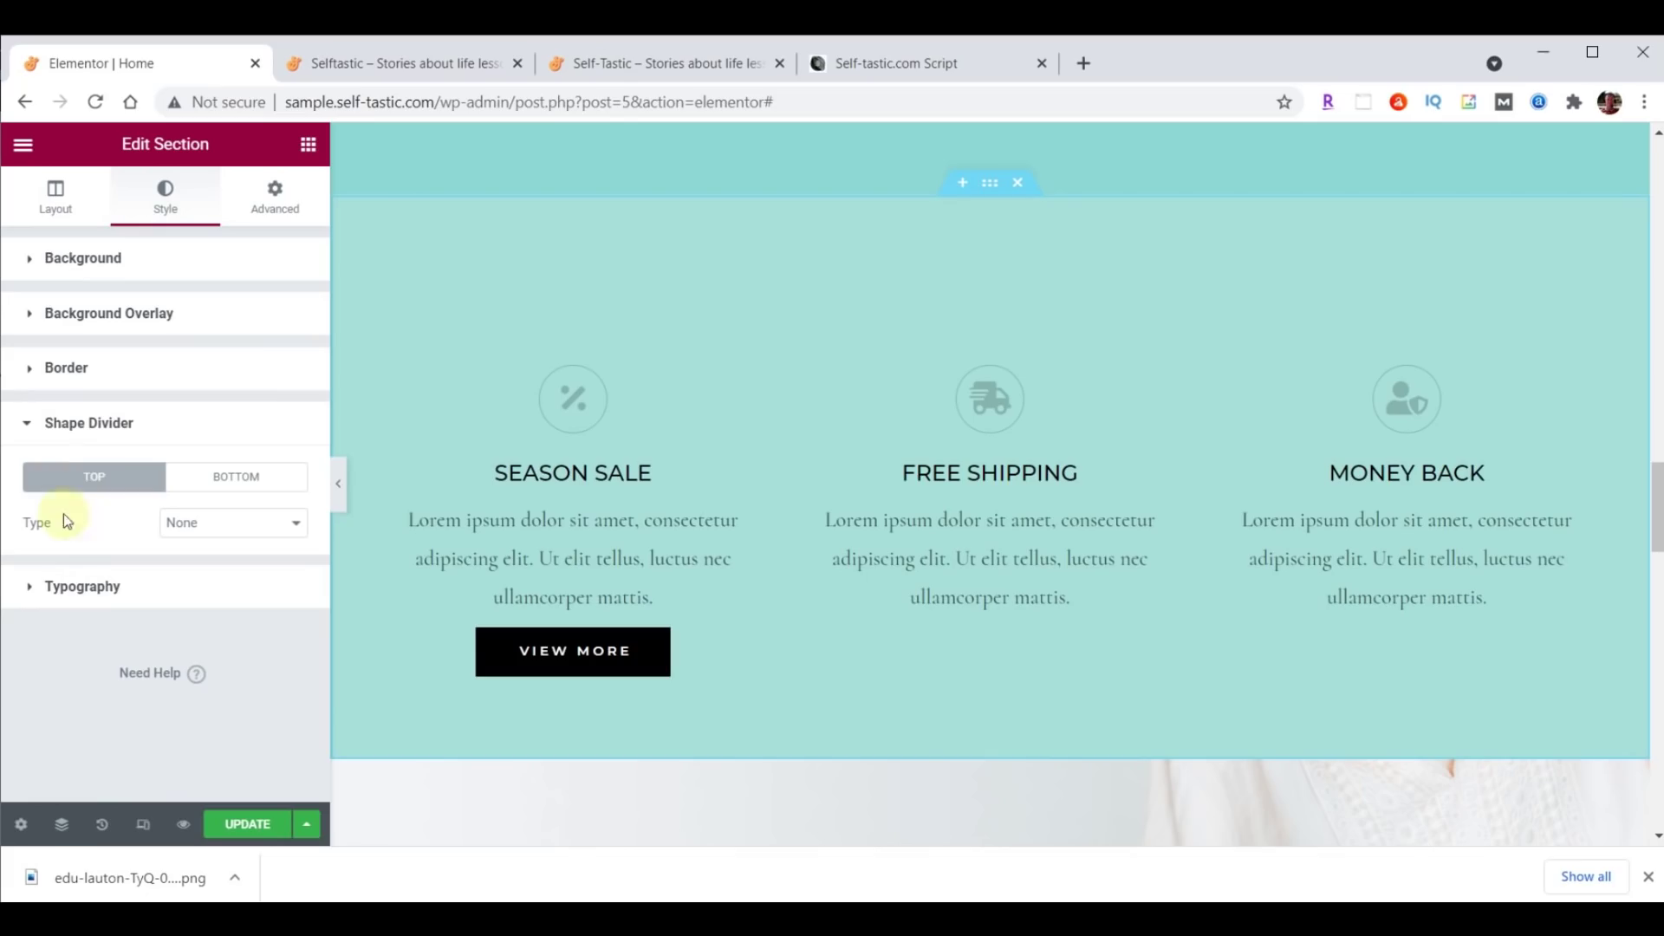
click(252, 531)
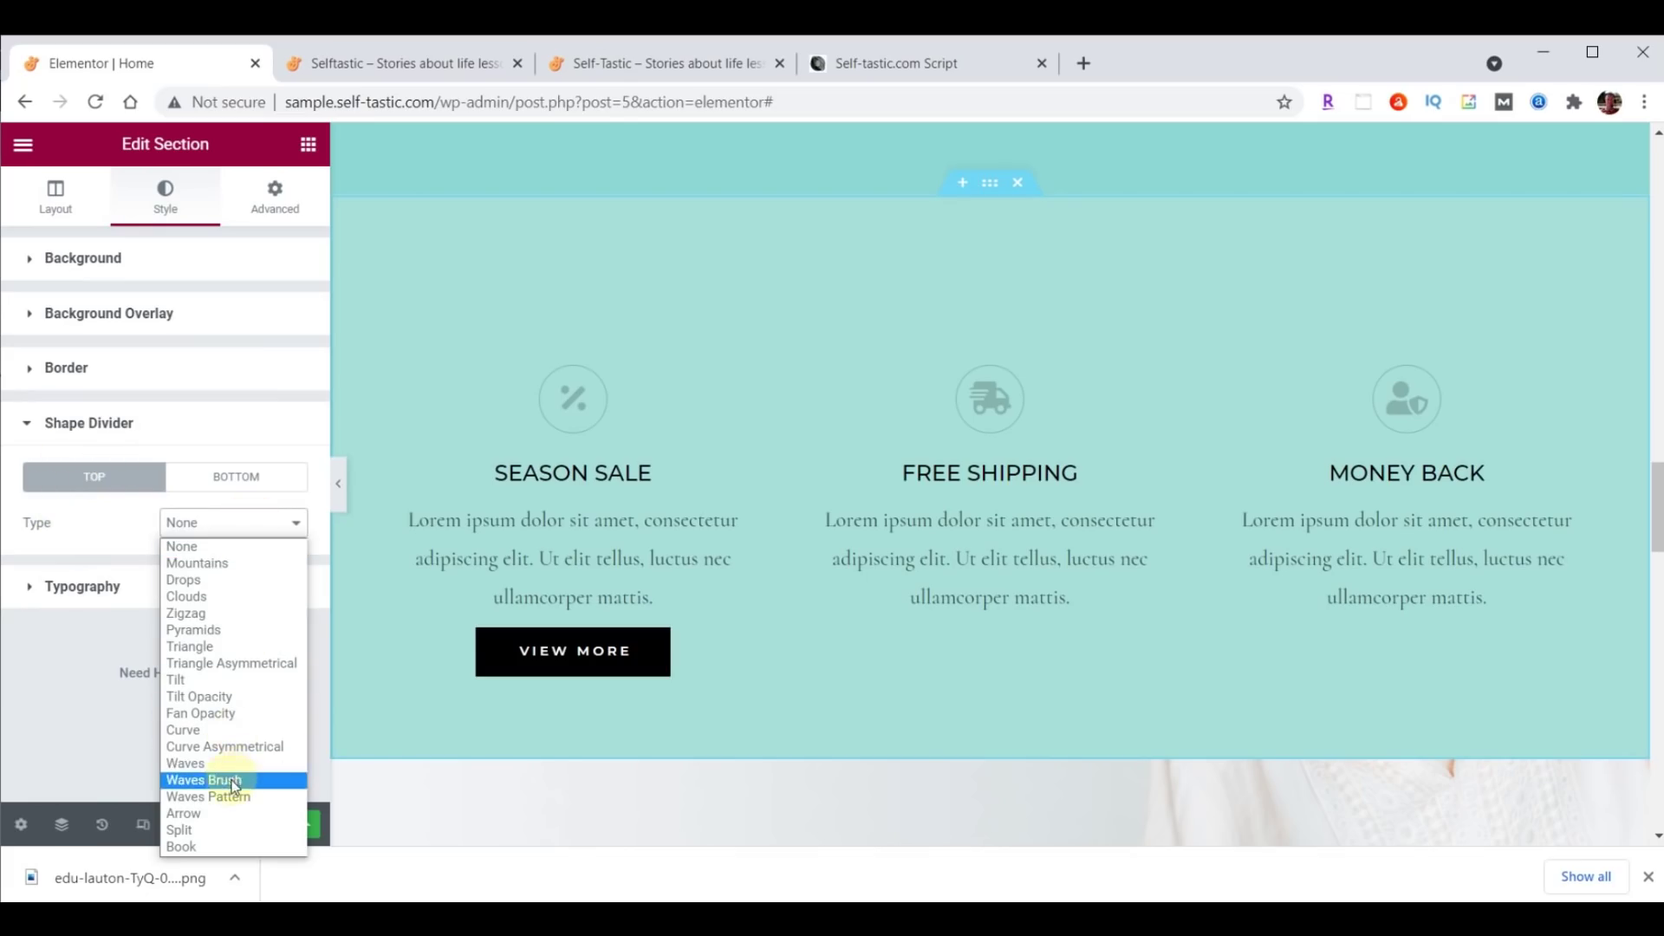
click(227, 780)
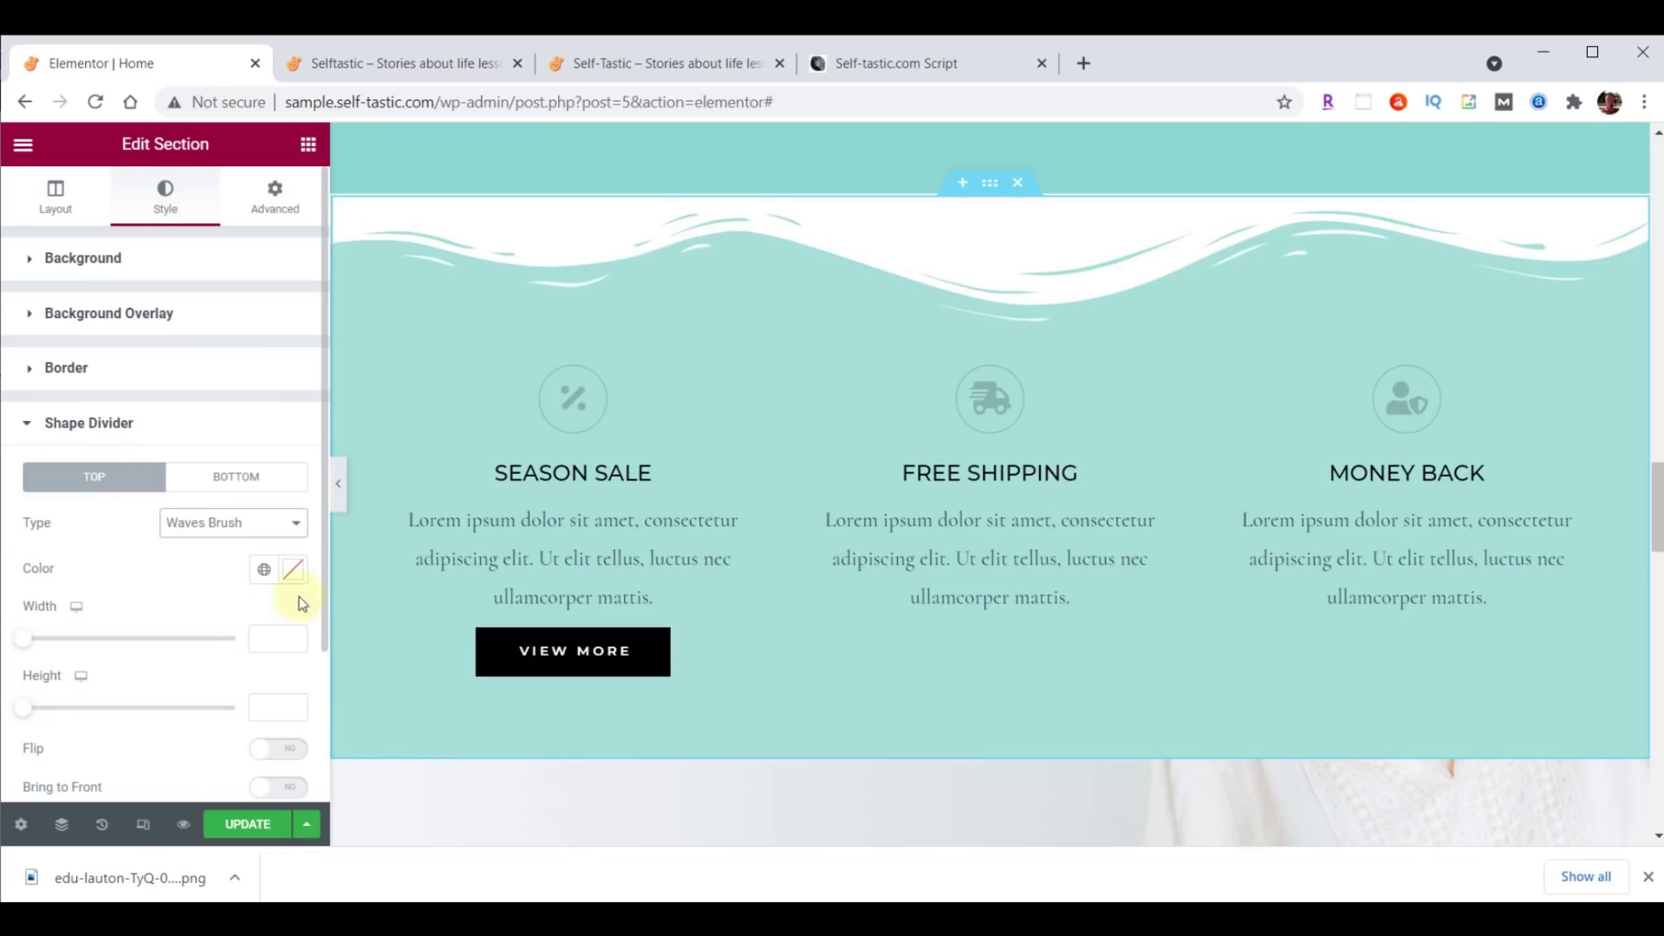
click(293, 569)
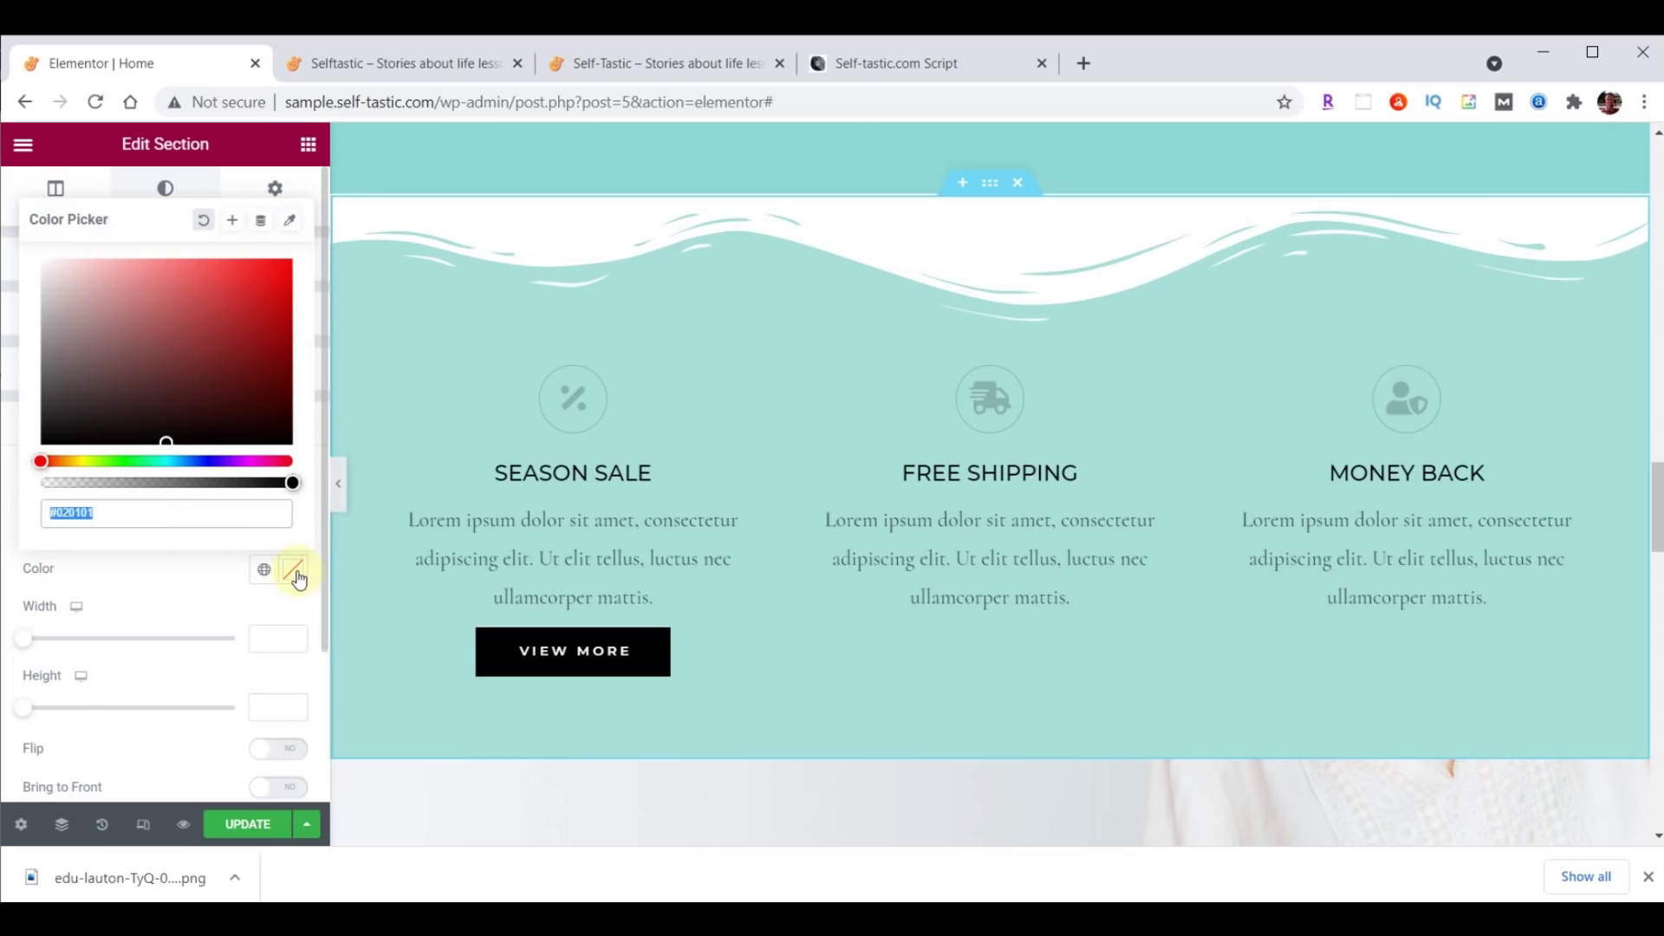
text(#8DD7D6)
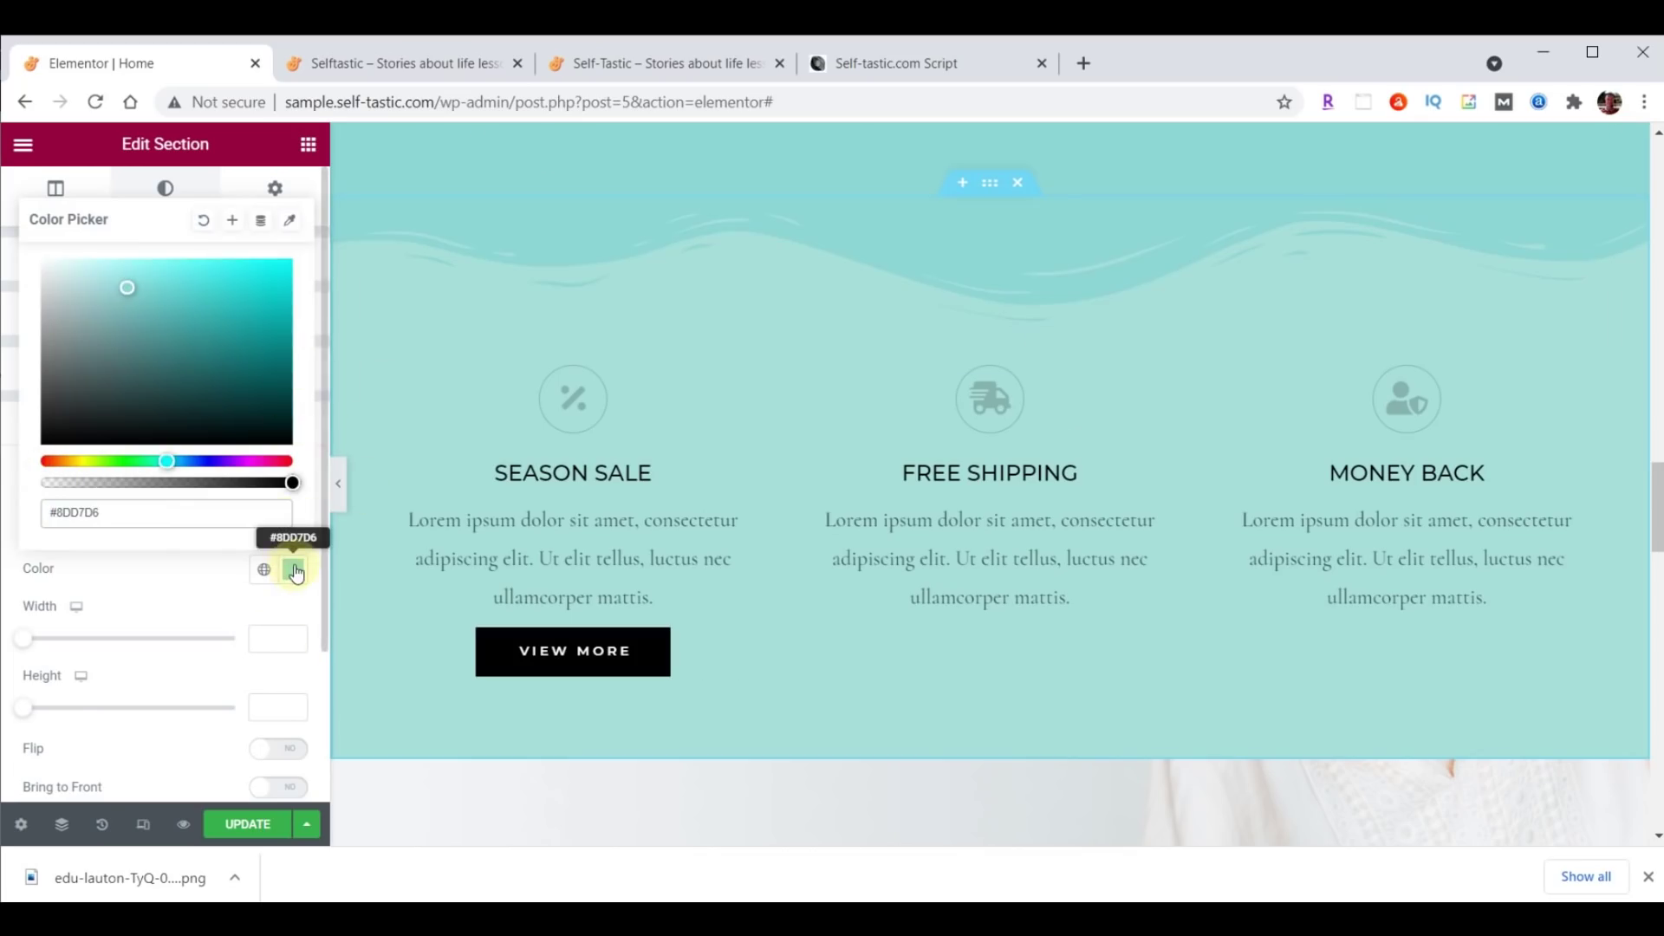
click(295, 571)
click(282, 703)
text(60)
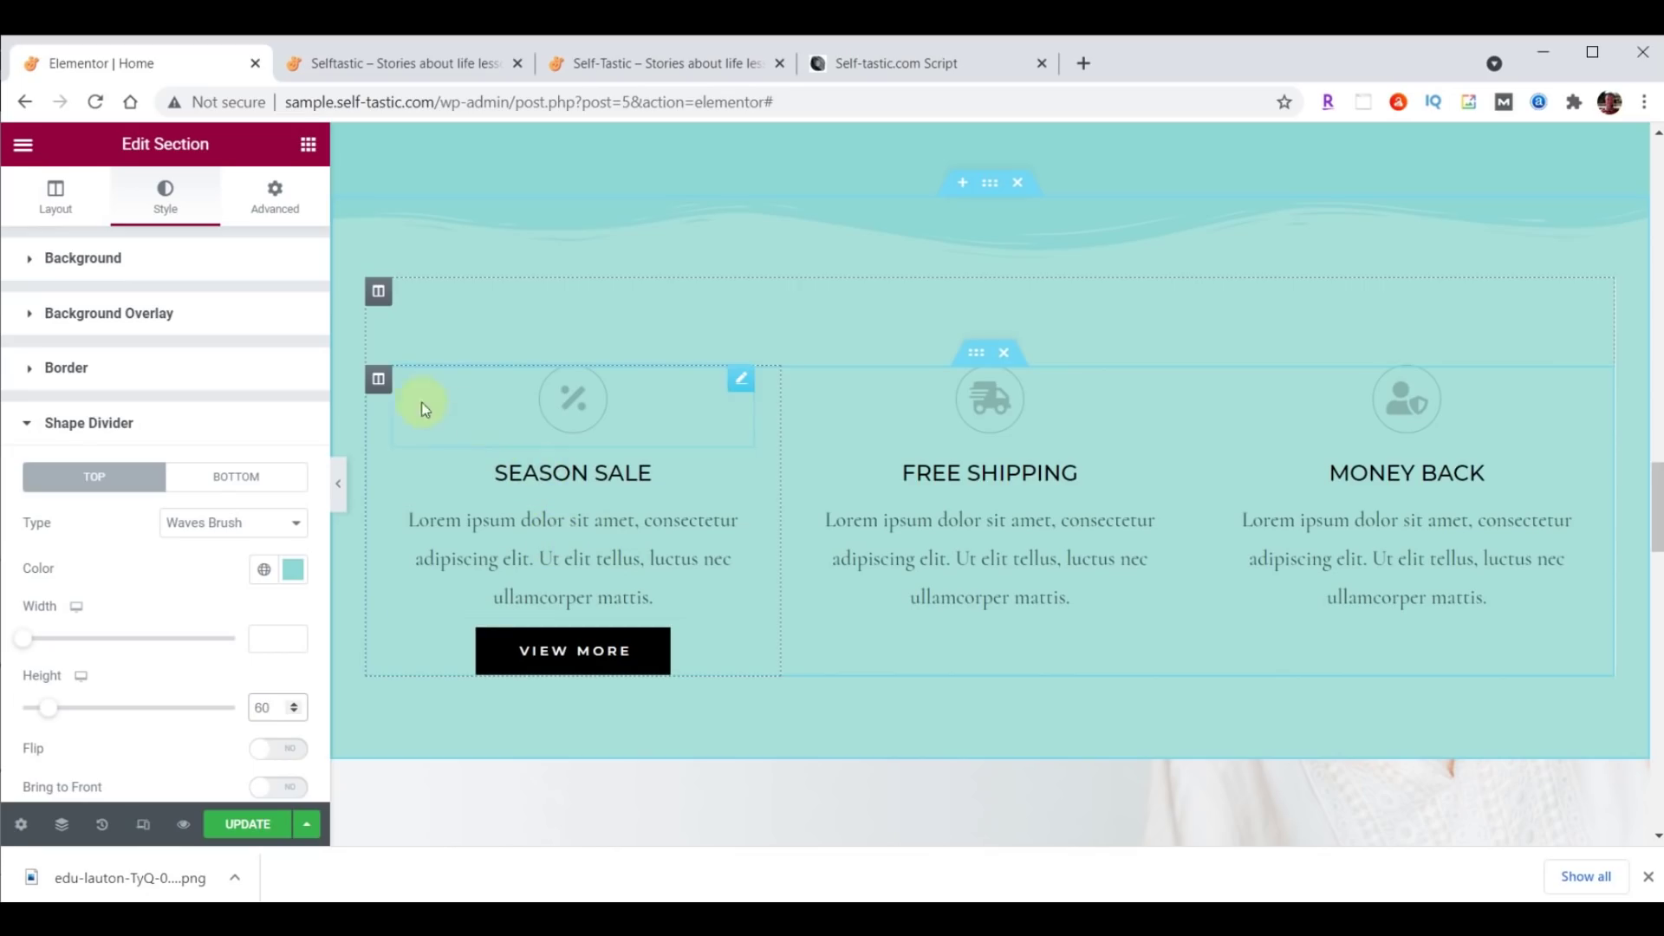
click(378, 379)
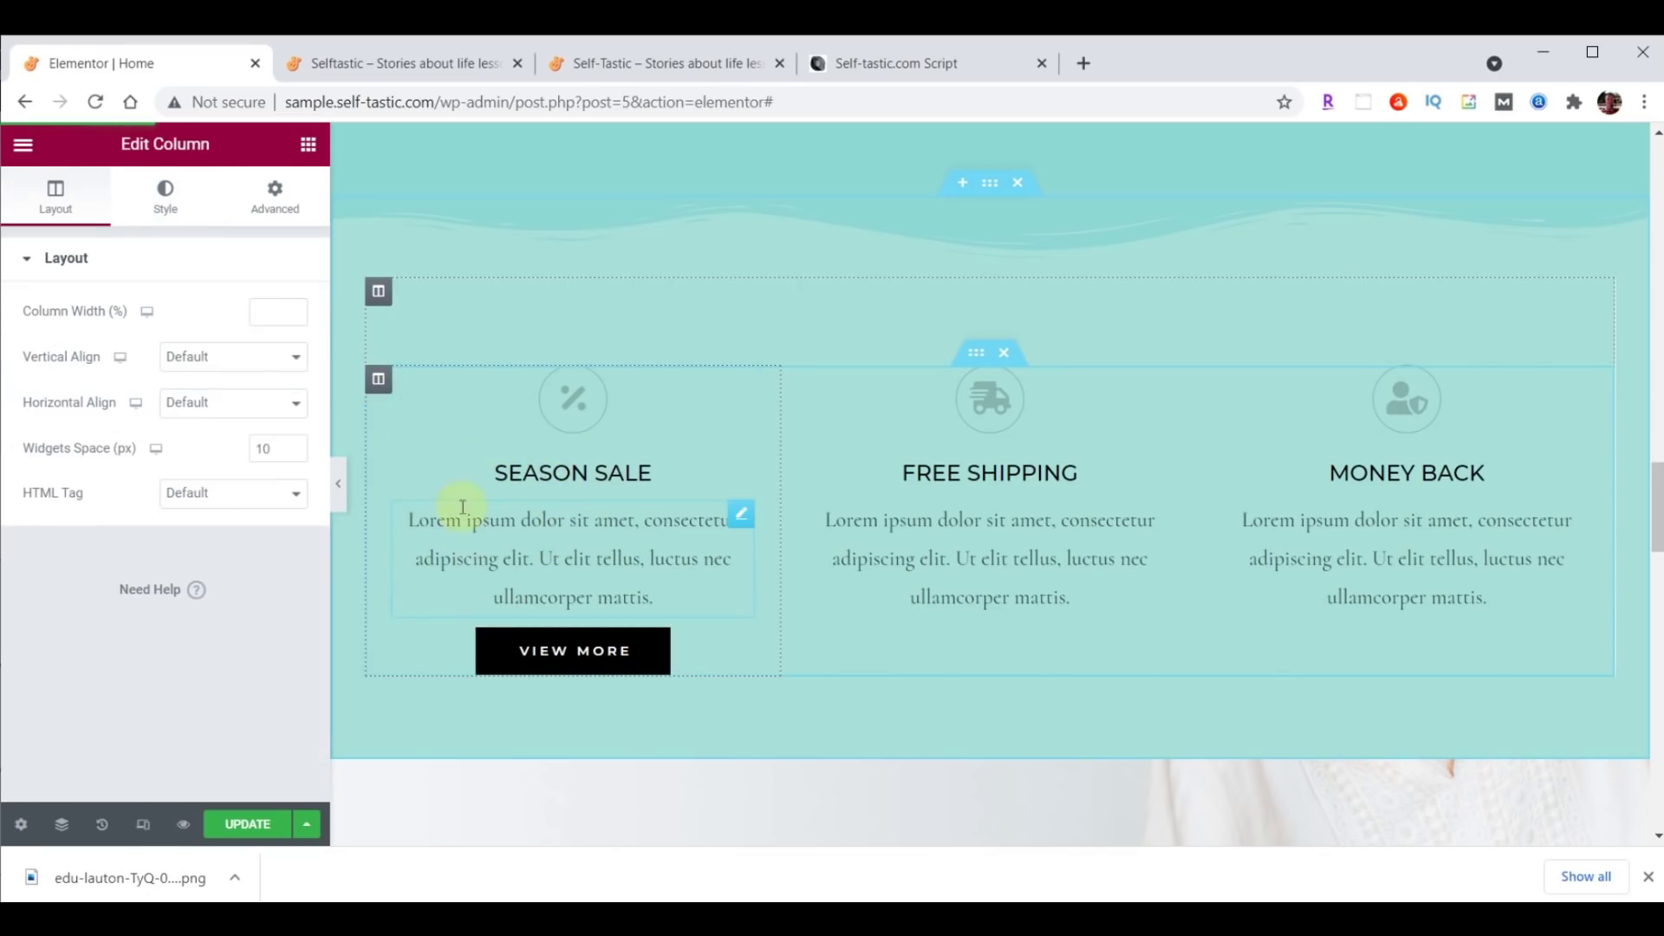
Set the Season Sale column's left and right padding to 20.
click(276, 201)
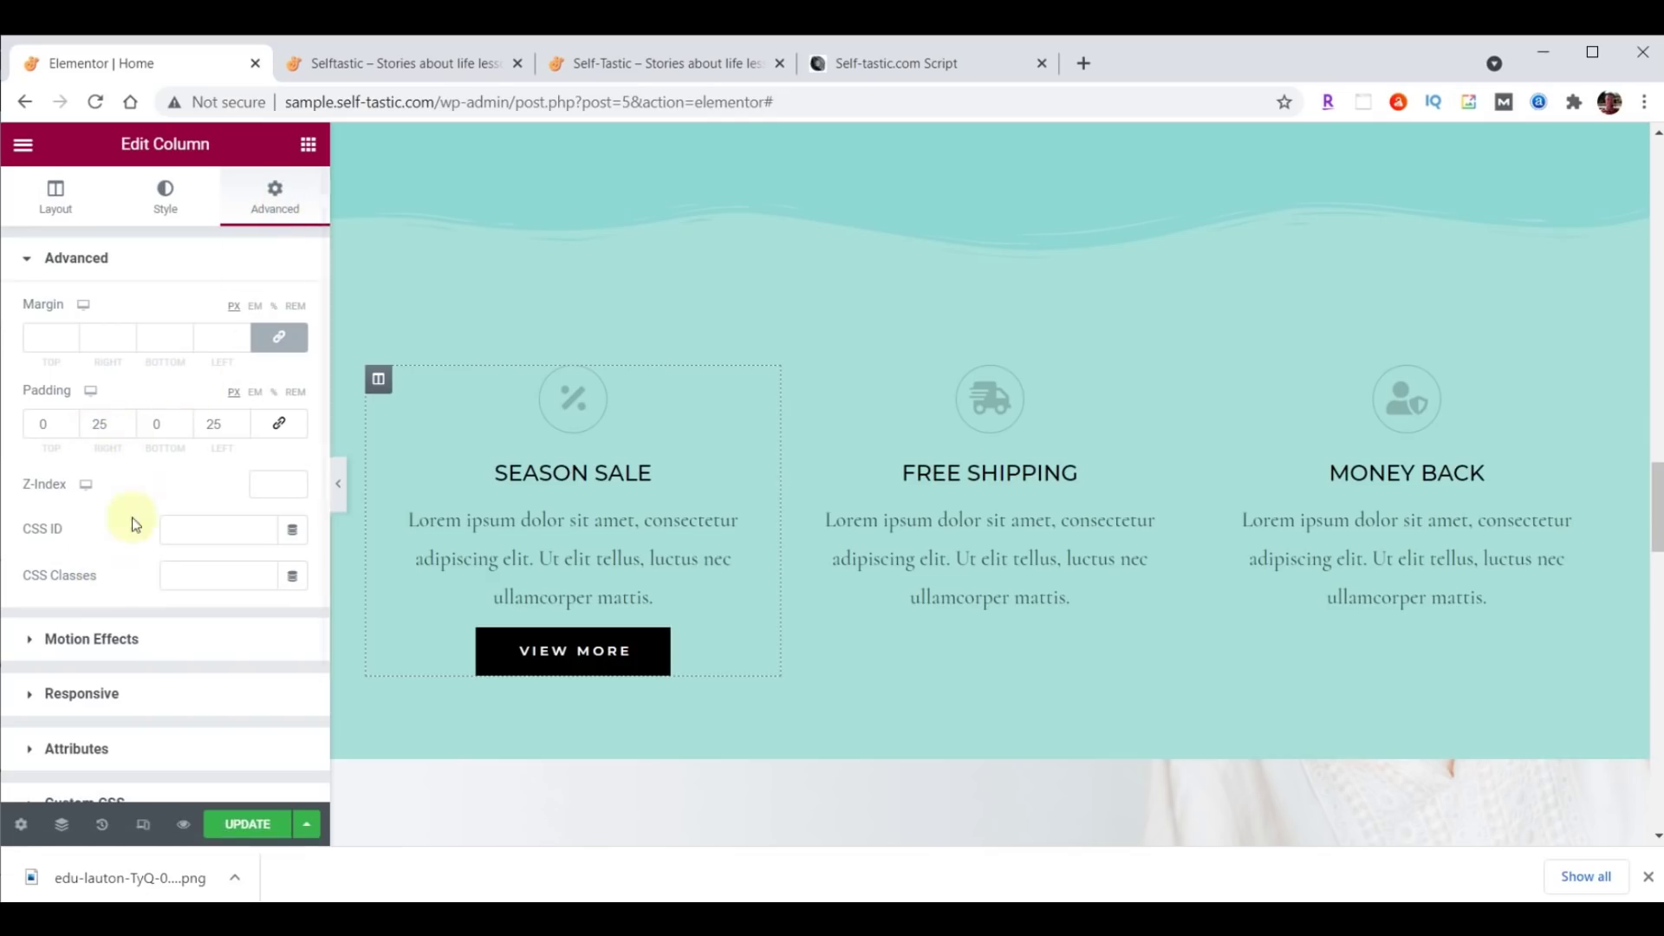
click(101, 424)
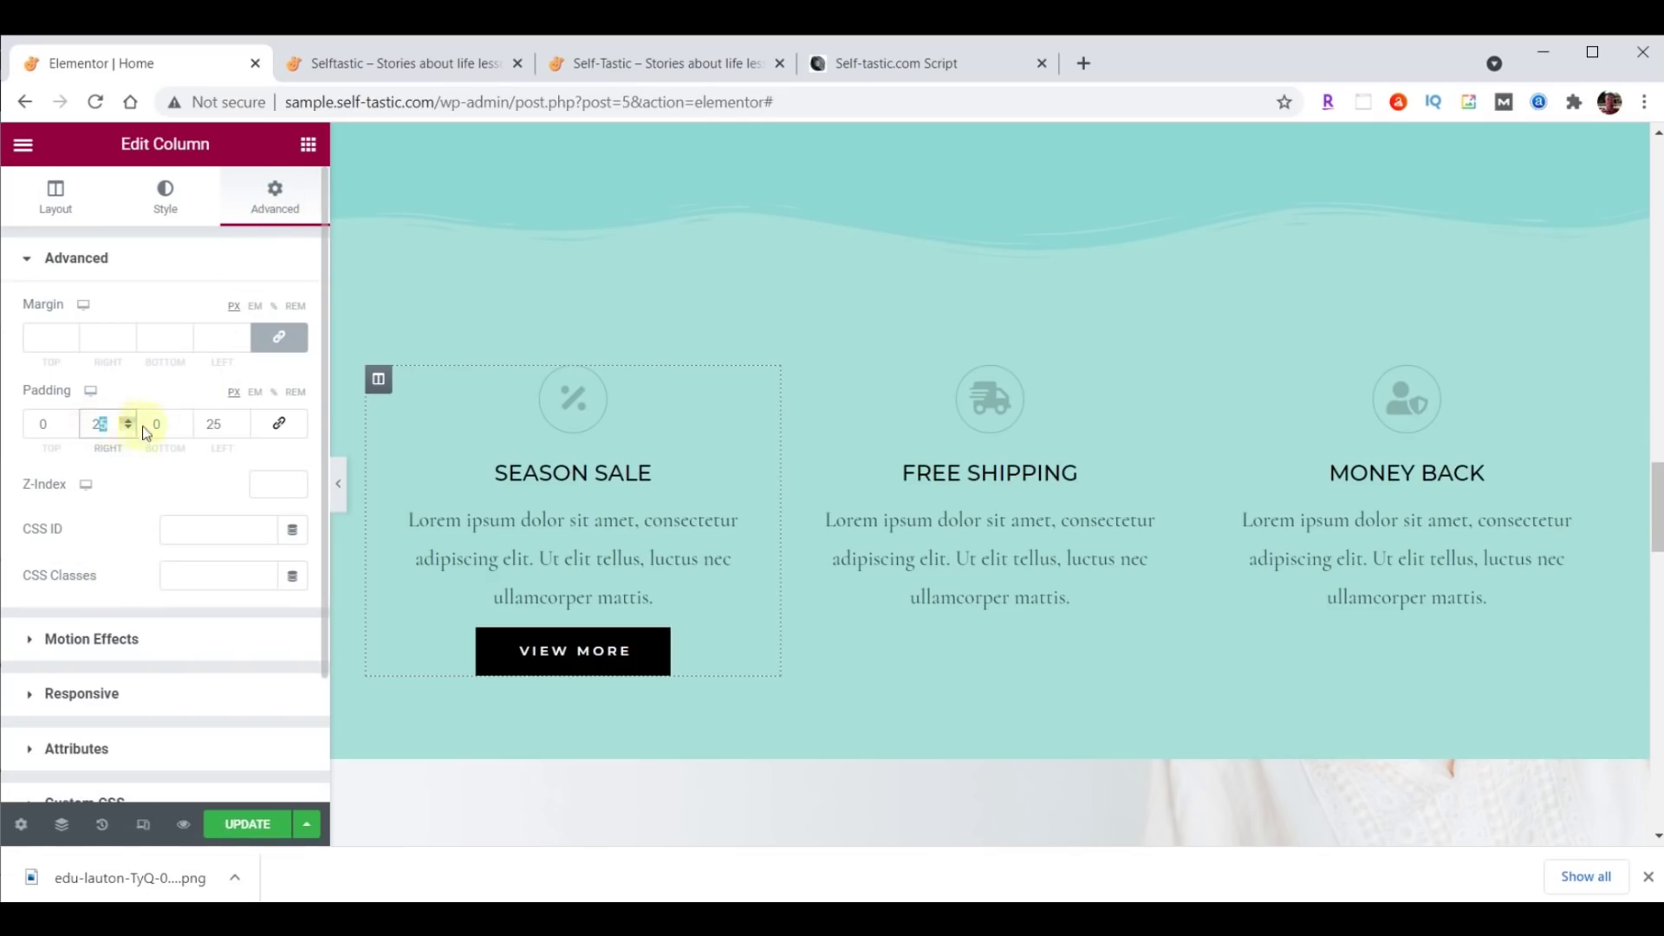
text(20)
click(212, 424)
click(242, 429)
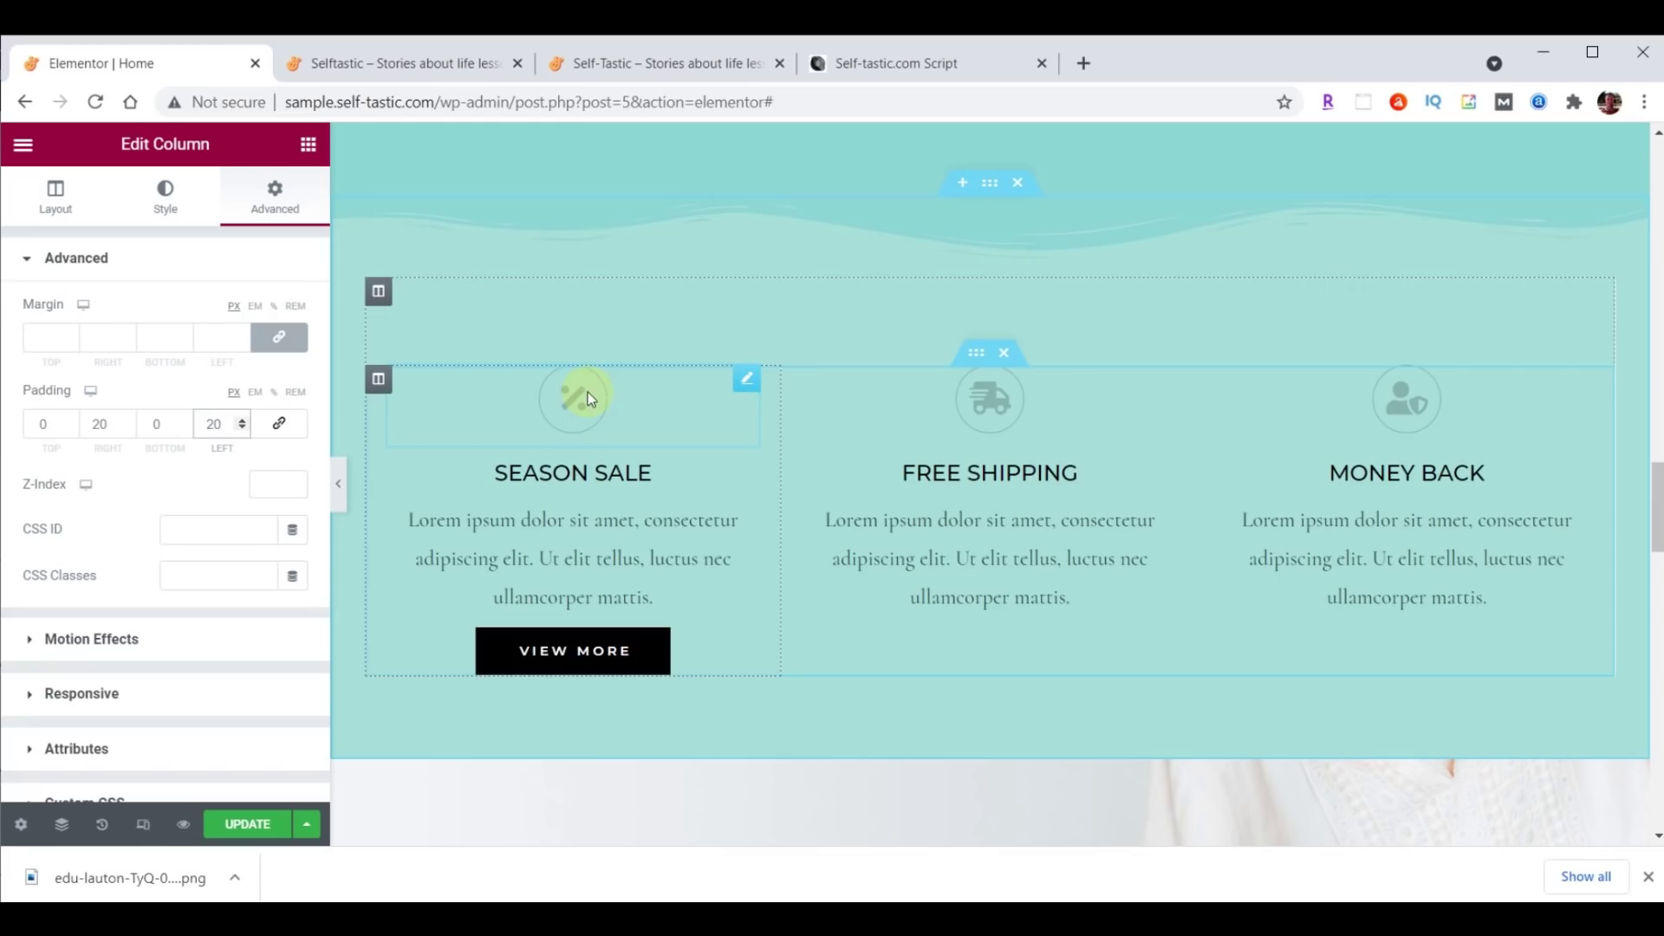
Colour the Season Sale icon dark brown #473C31.
click(748, 380)
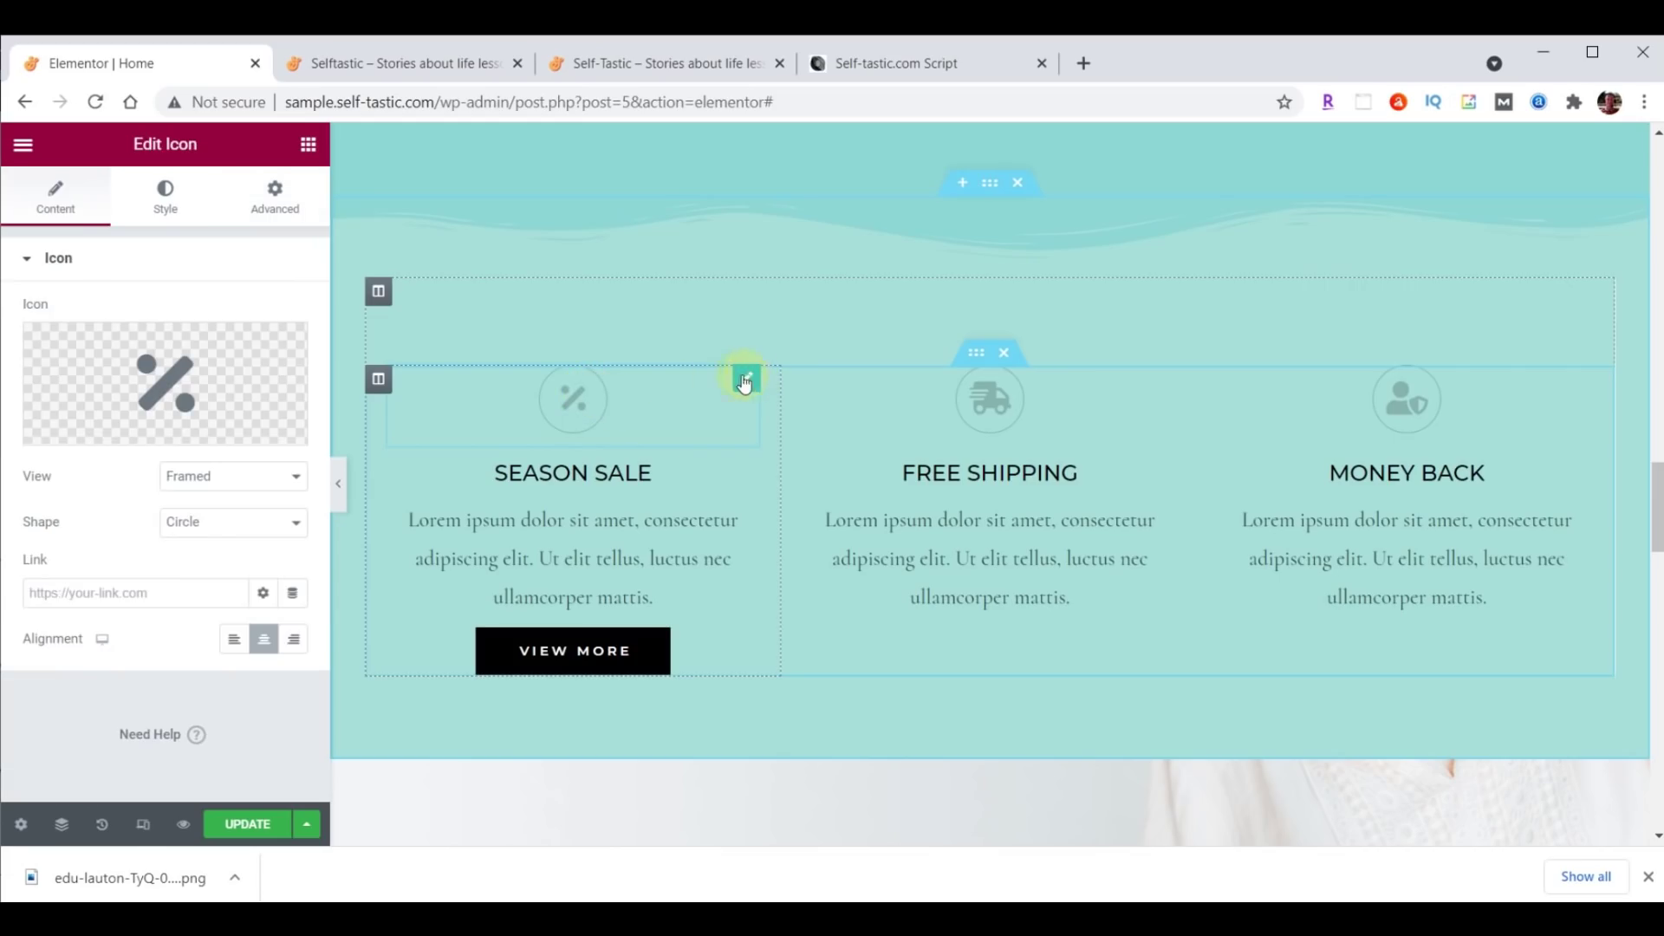
click(167, 208)
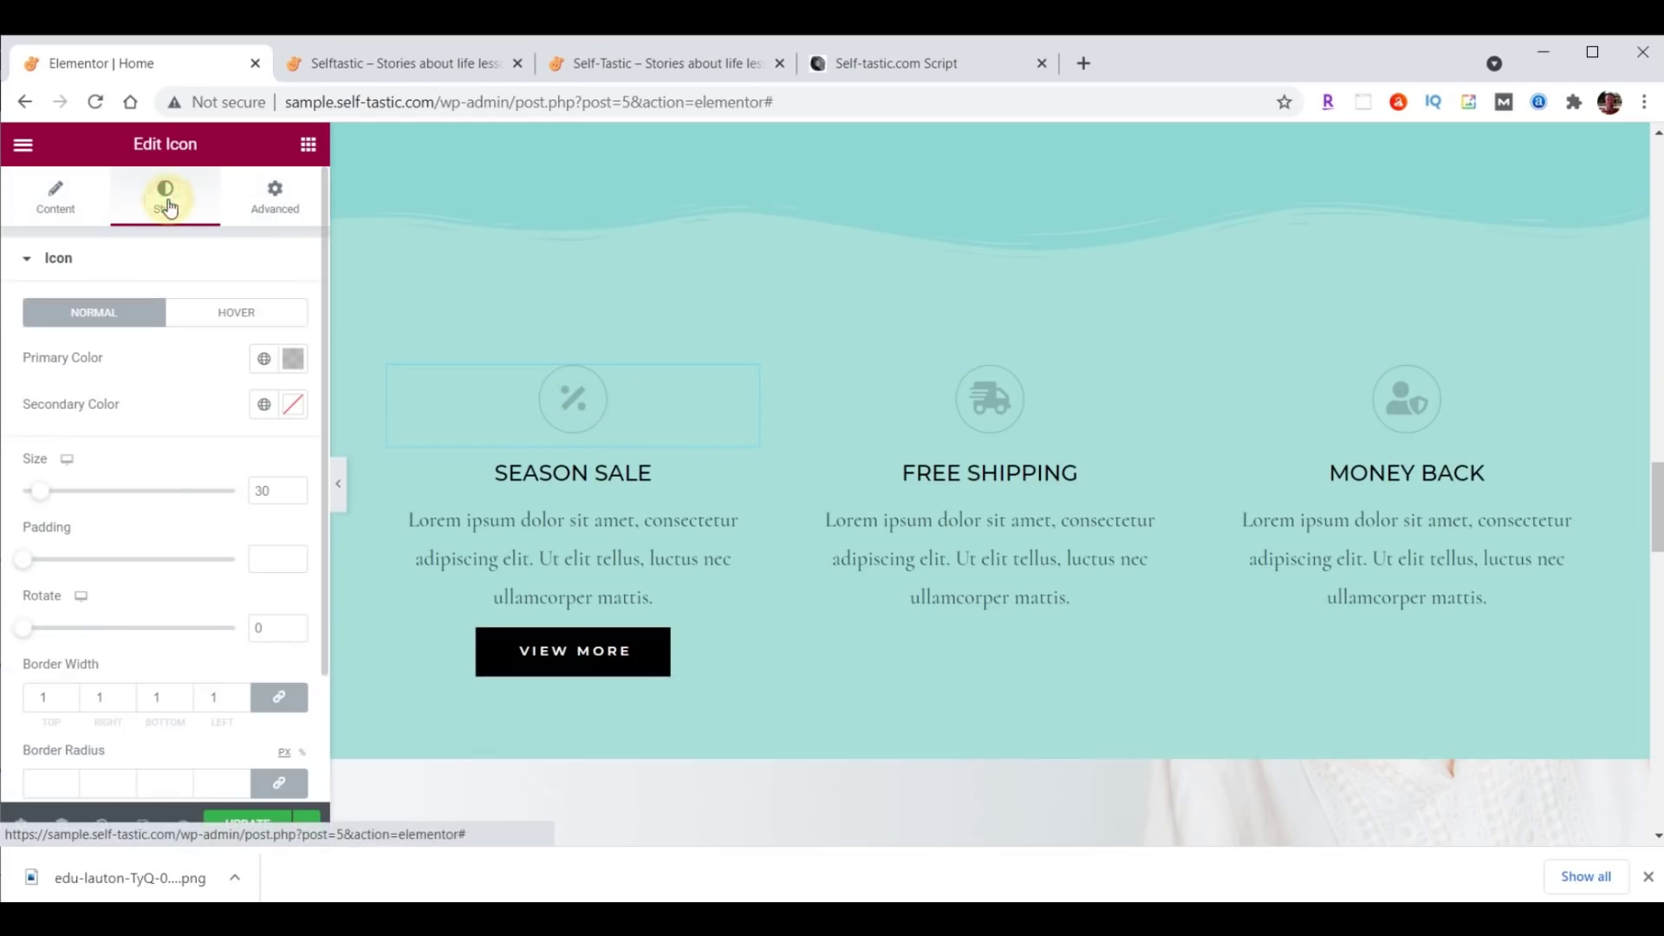
click(293, 355)
text(#473C31)
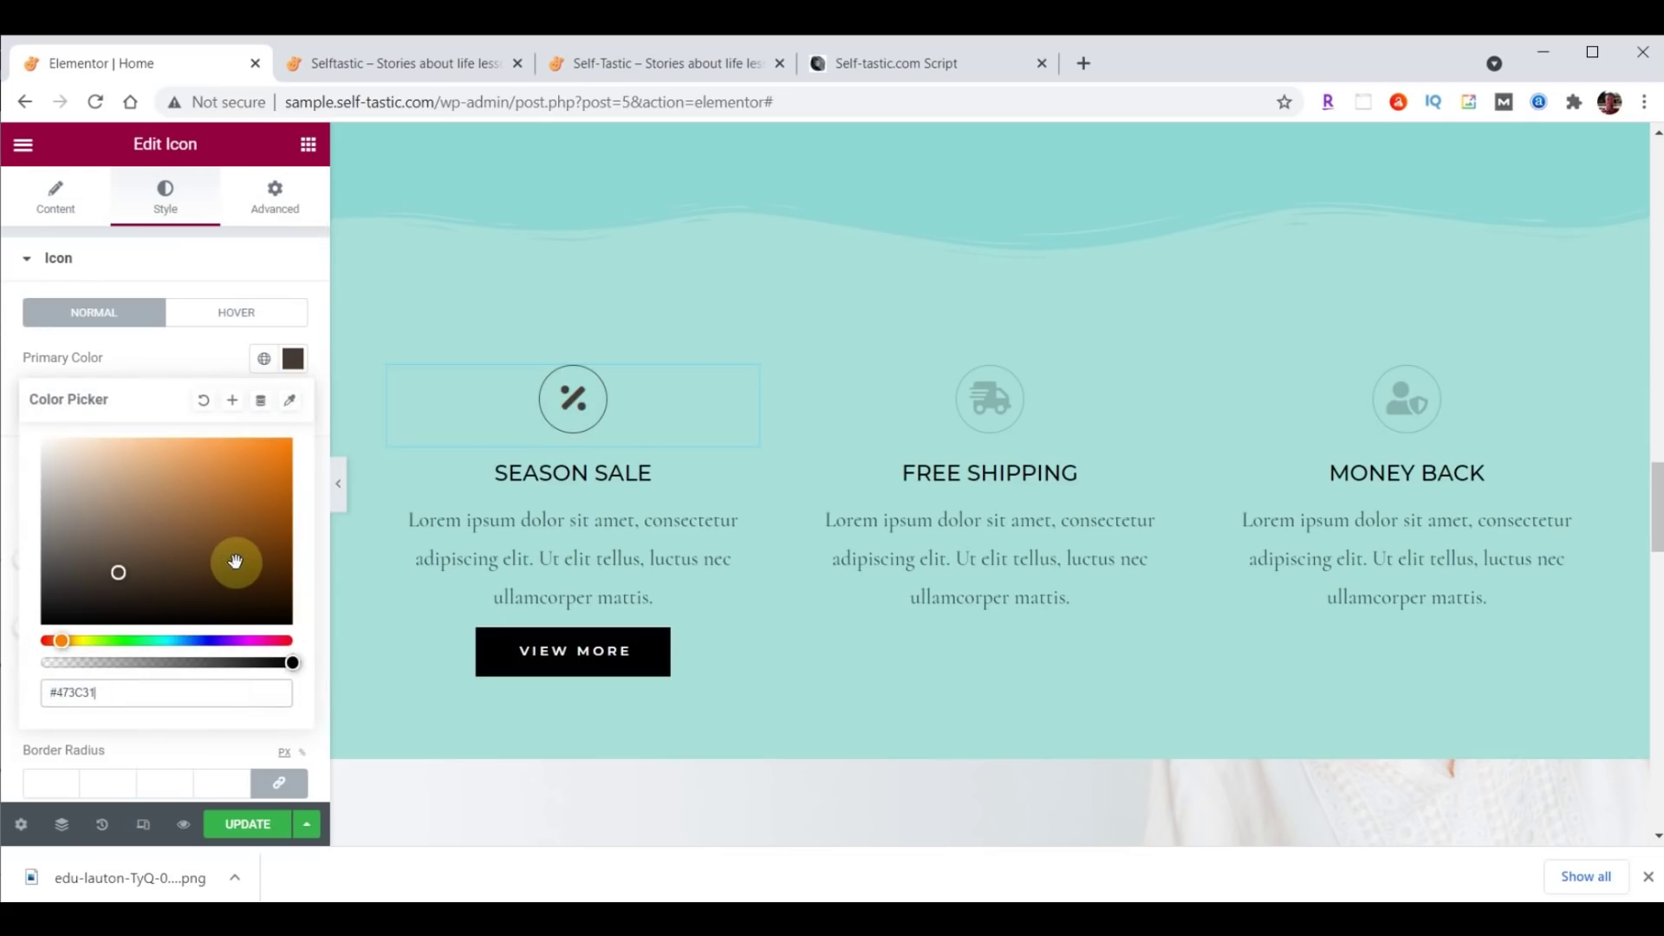
click(747, 474)
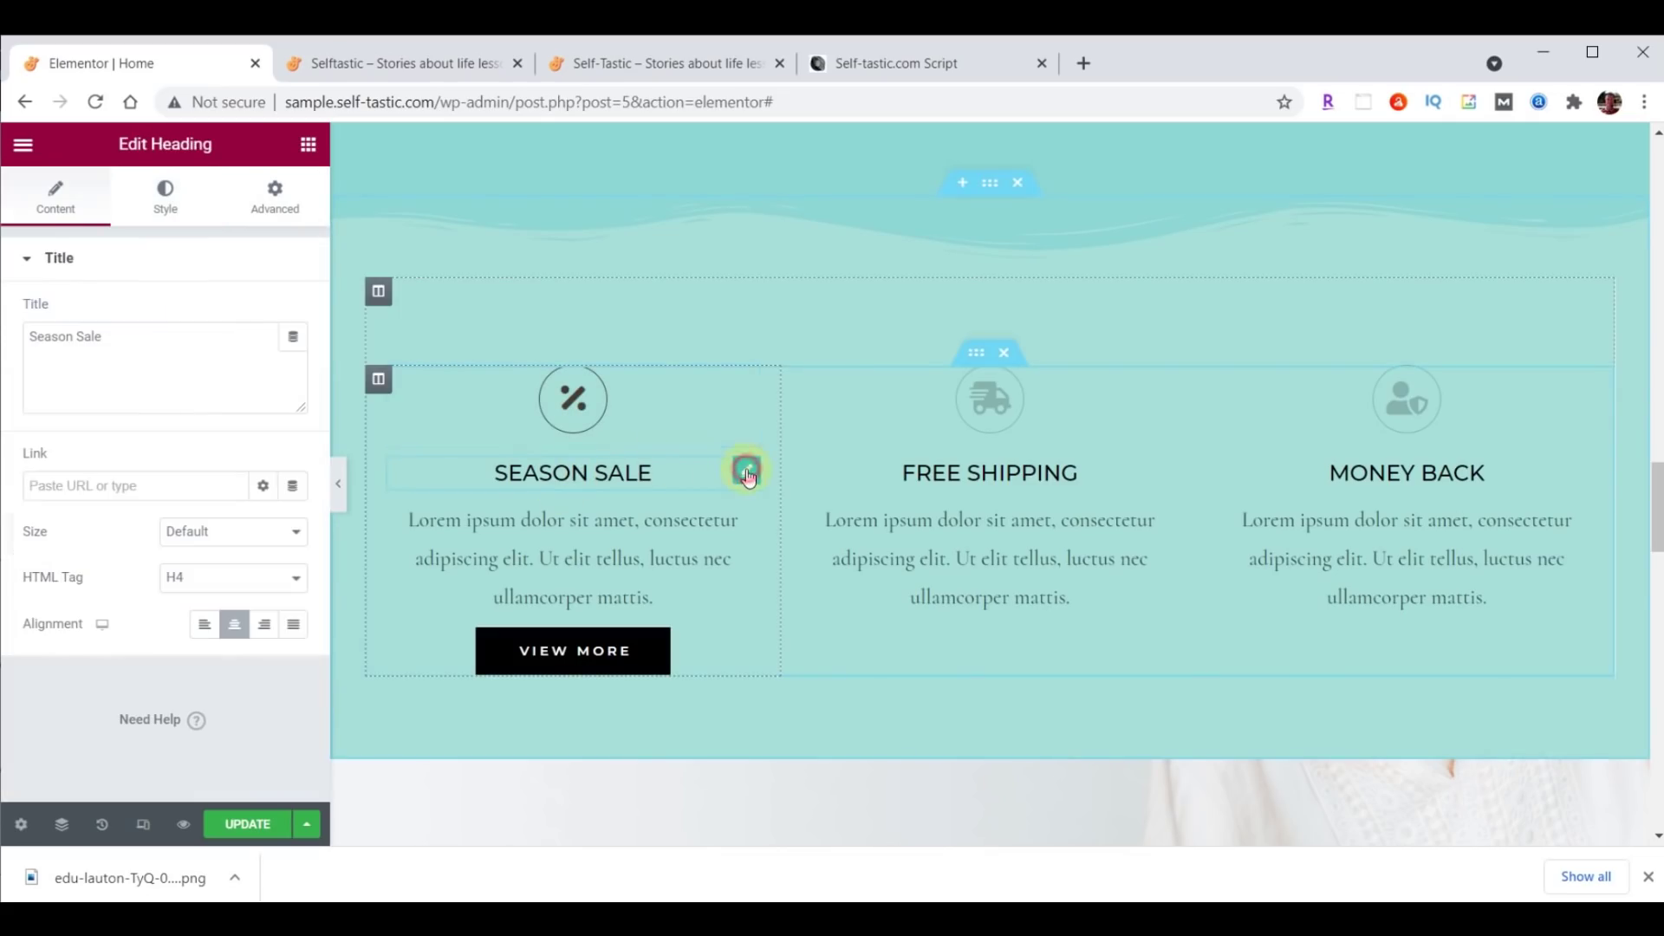
Set the SEASON SALE heading text colour to #473C31.
click(165, 198)
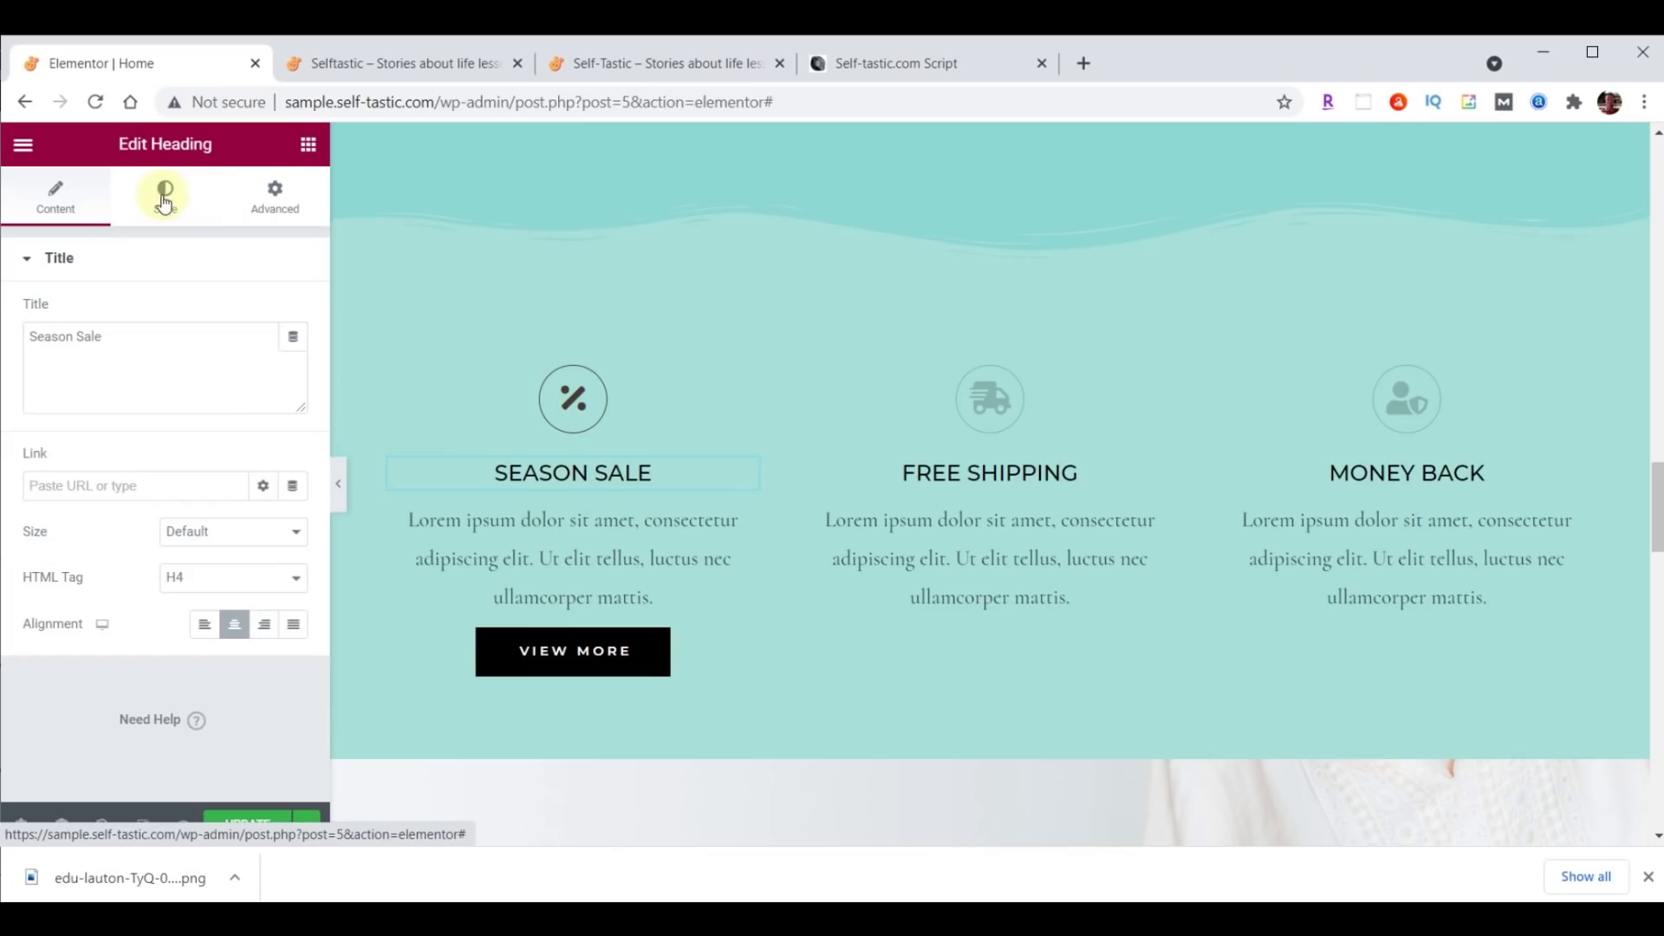
click(293, 313)
text(#473C31)
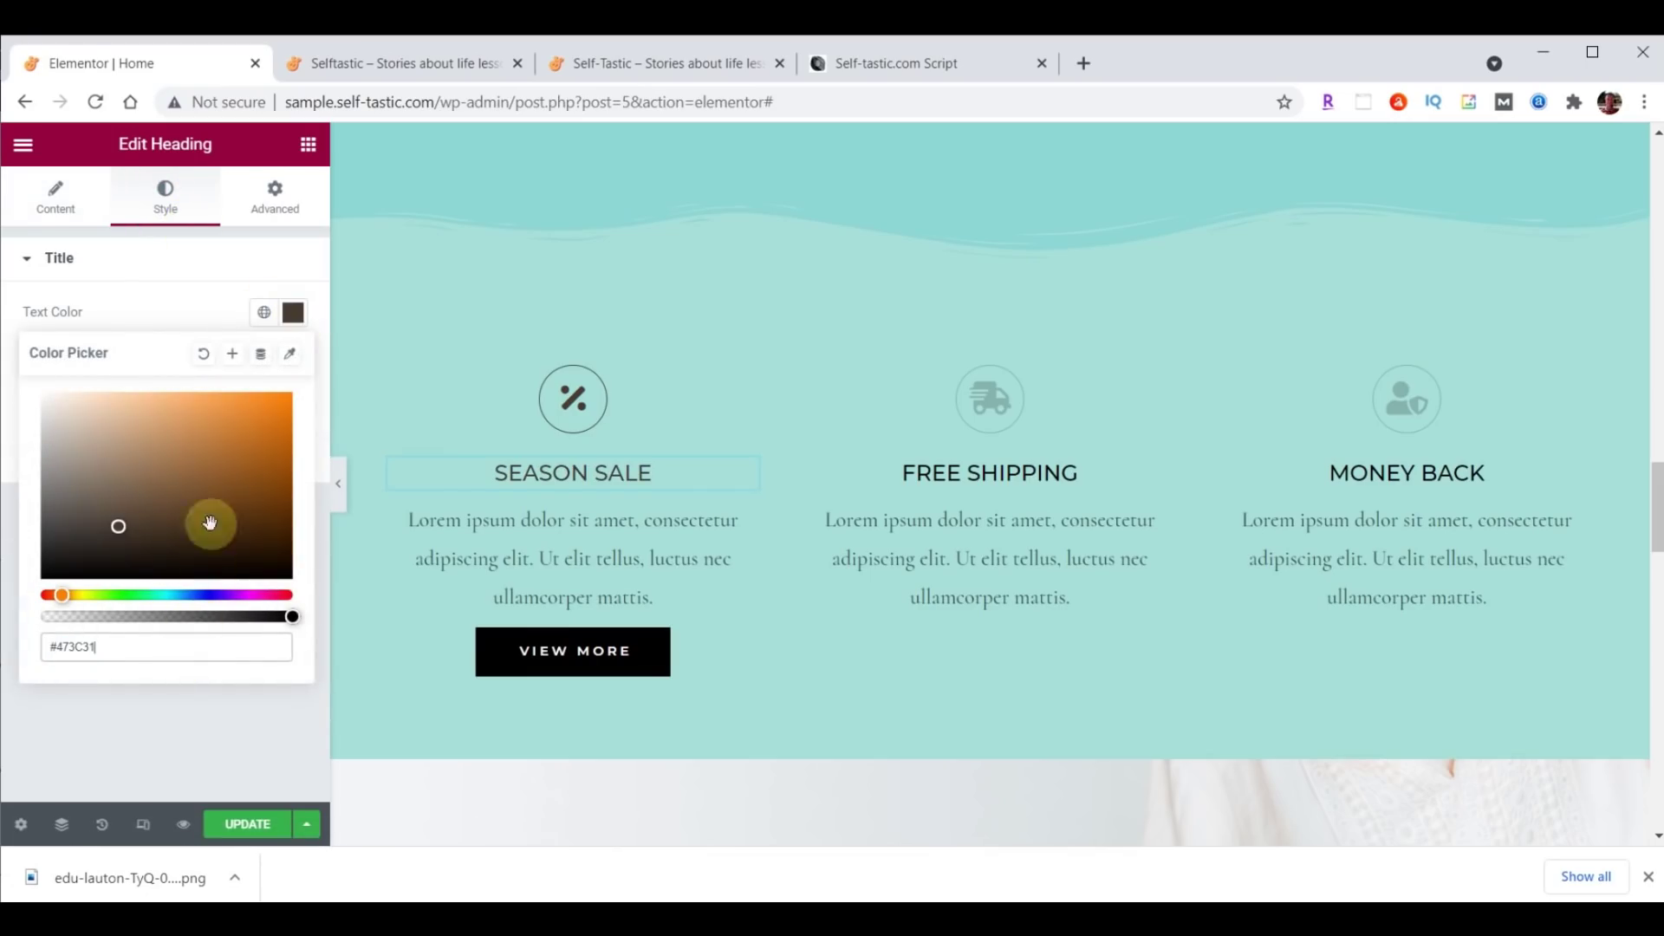
click(292, 311)
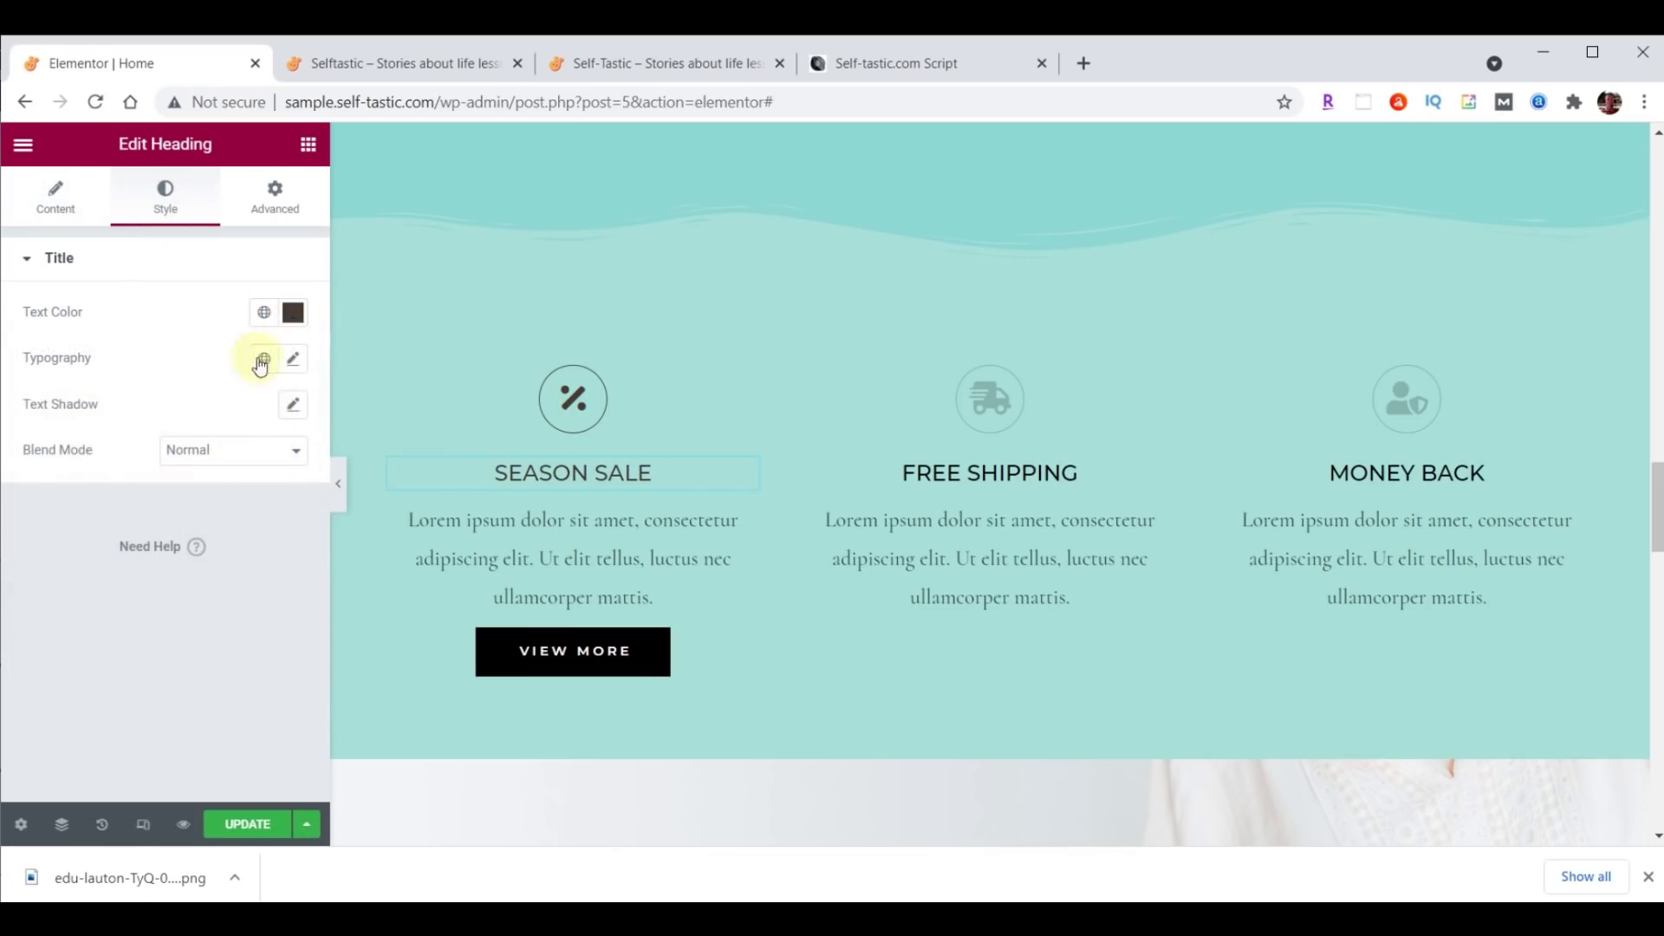
Set the heading typography to Montserrat, size 32, weight 300.
click(292, 357)
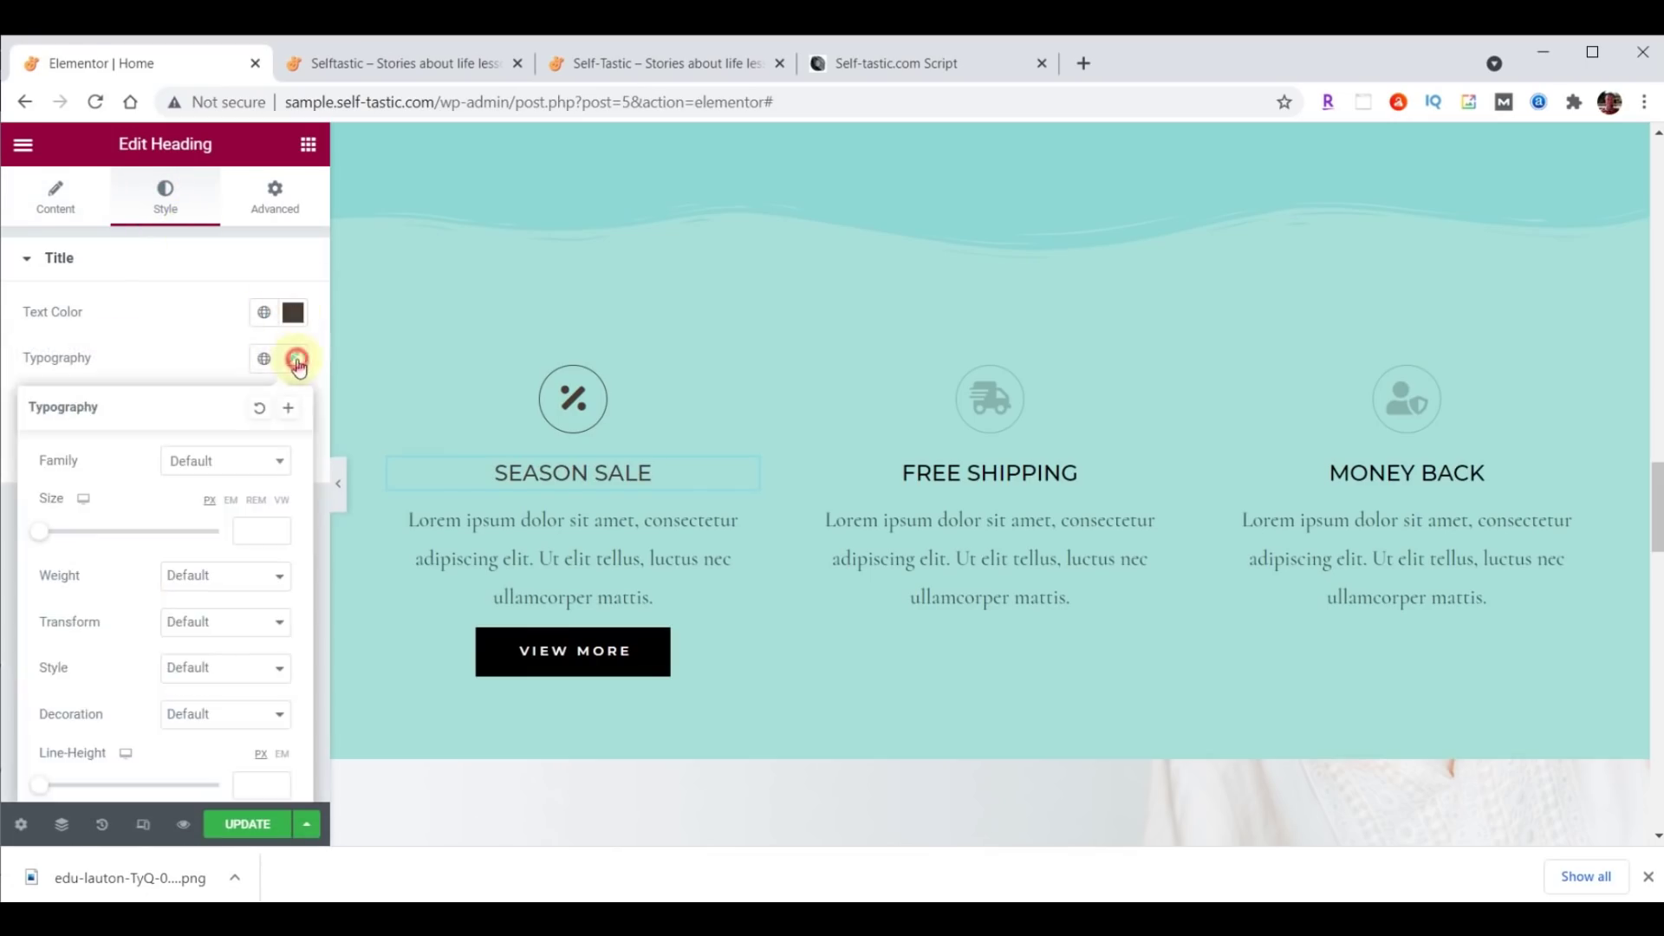
click(228, 468)
text(Mont)
click(215, 606)
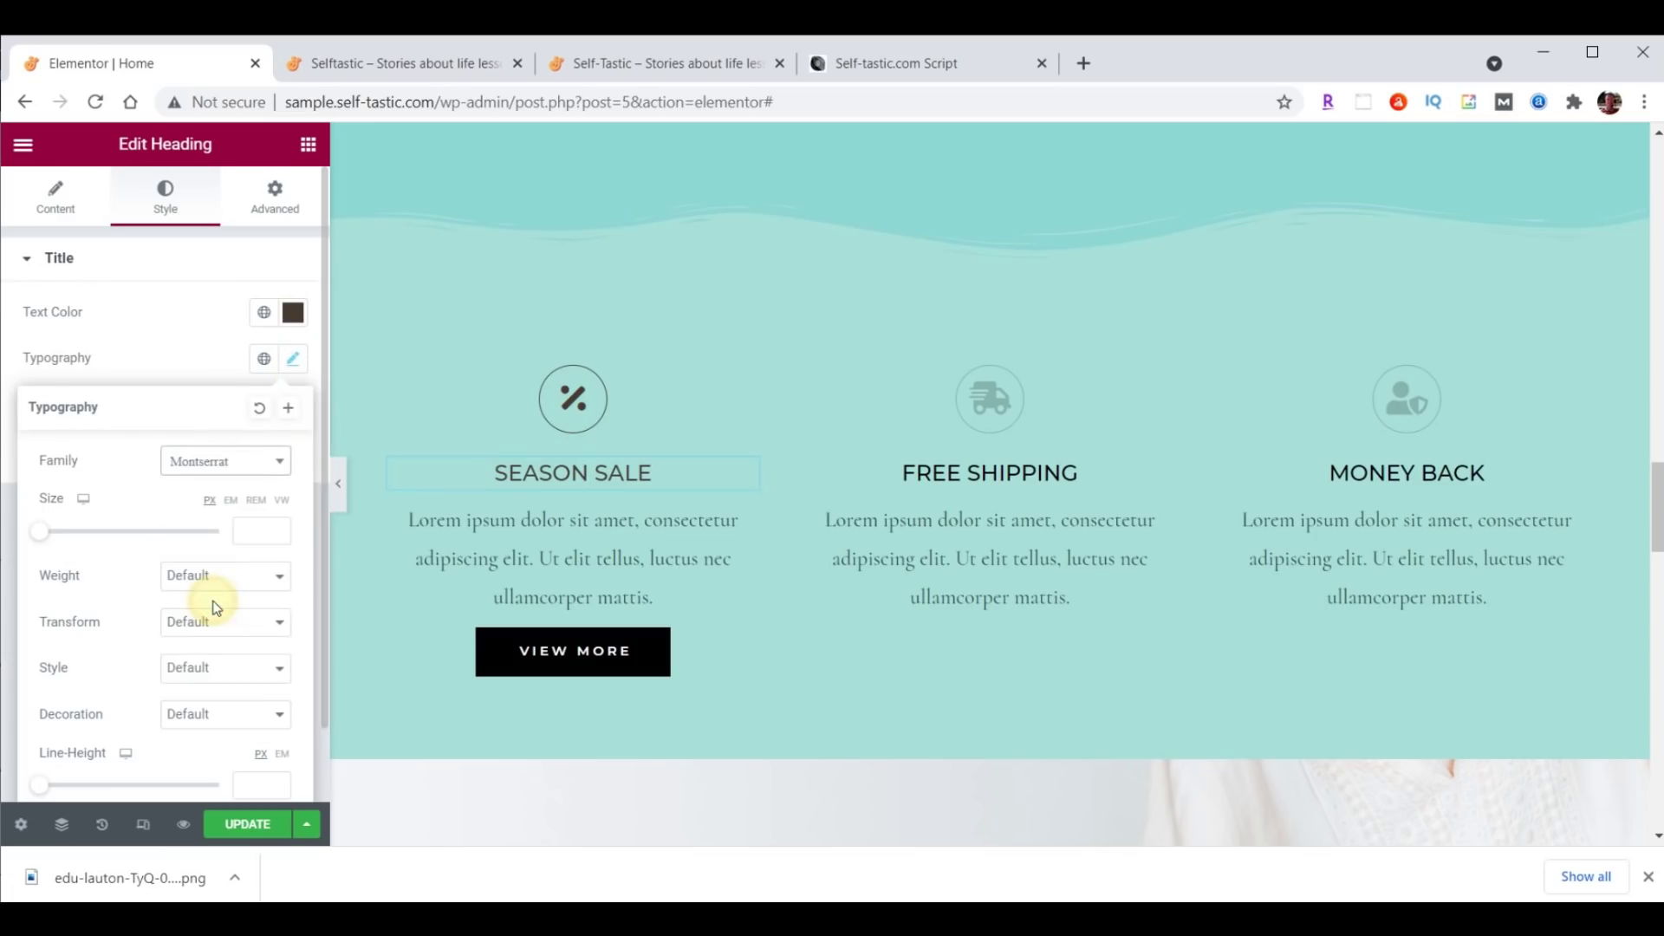
click(265, 530)
text(32)
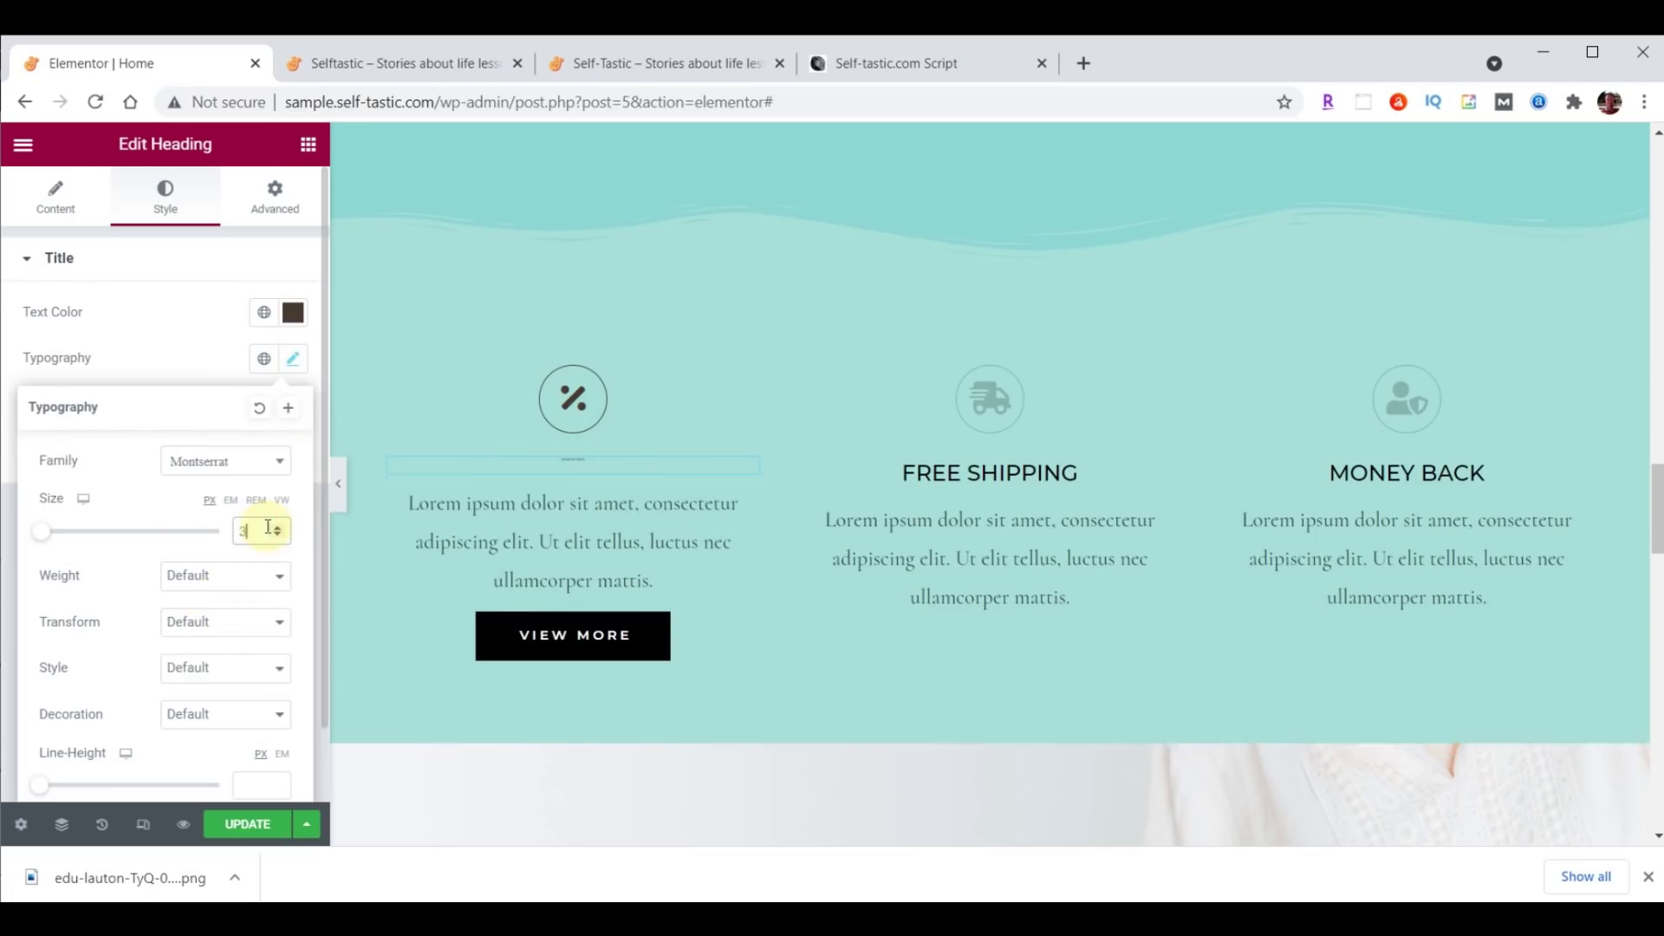
click(251, 579)
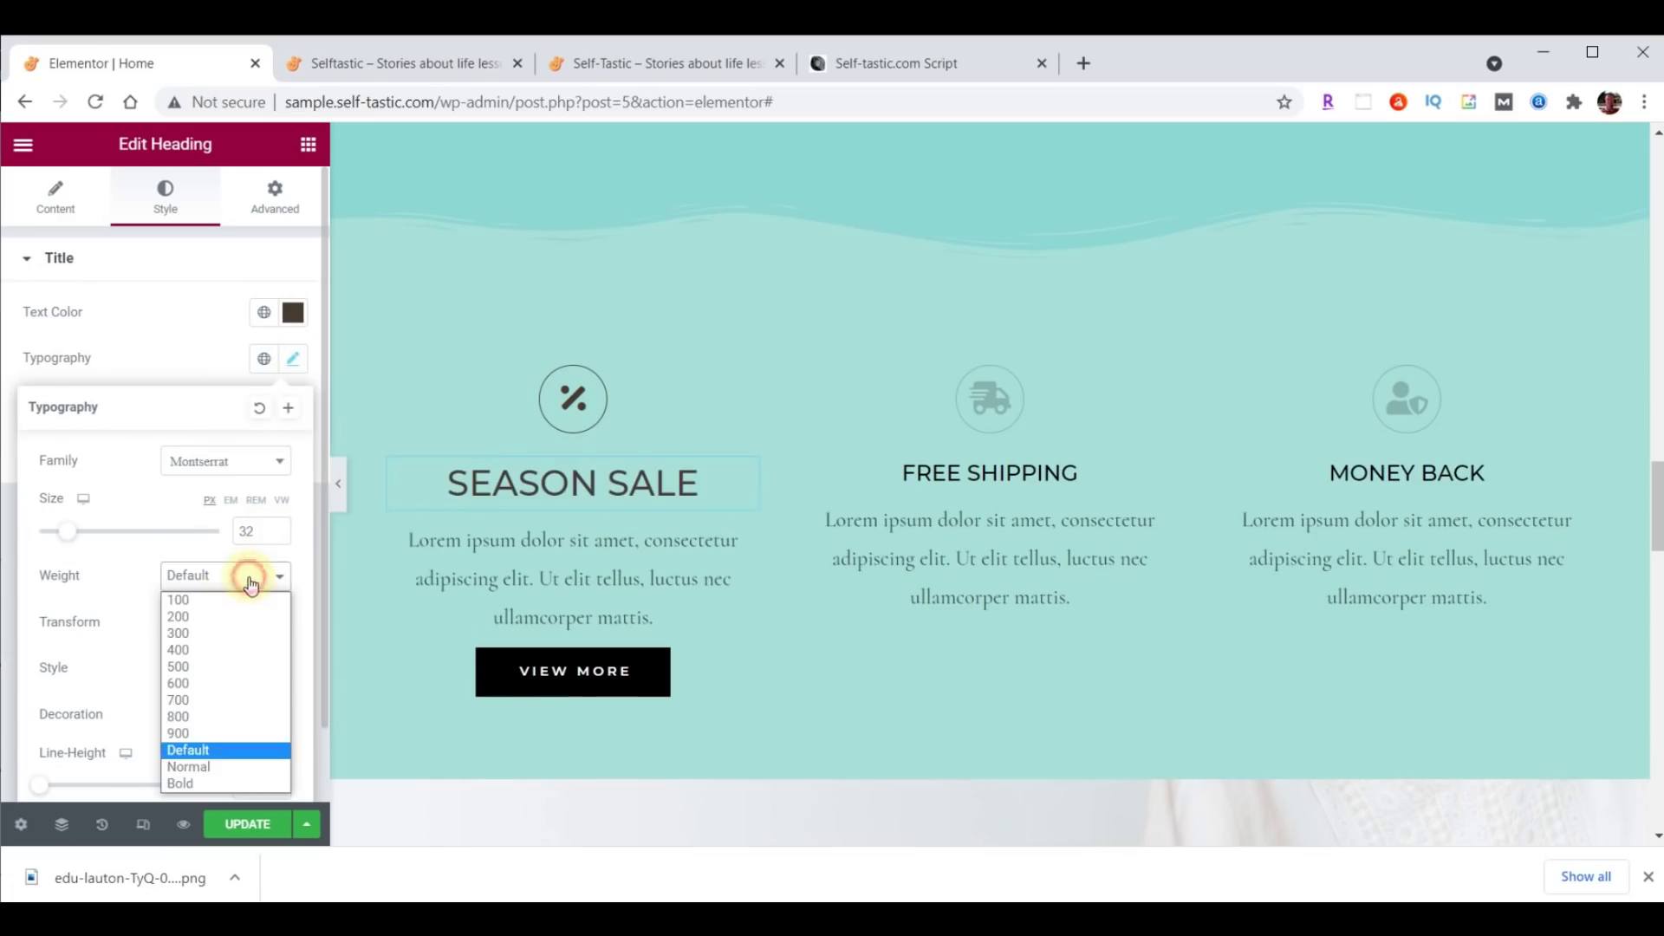
click(218, 635)
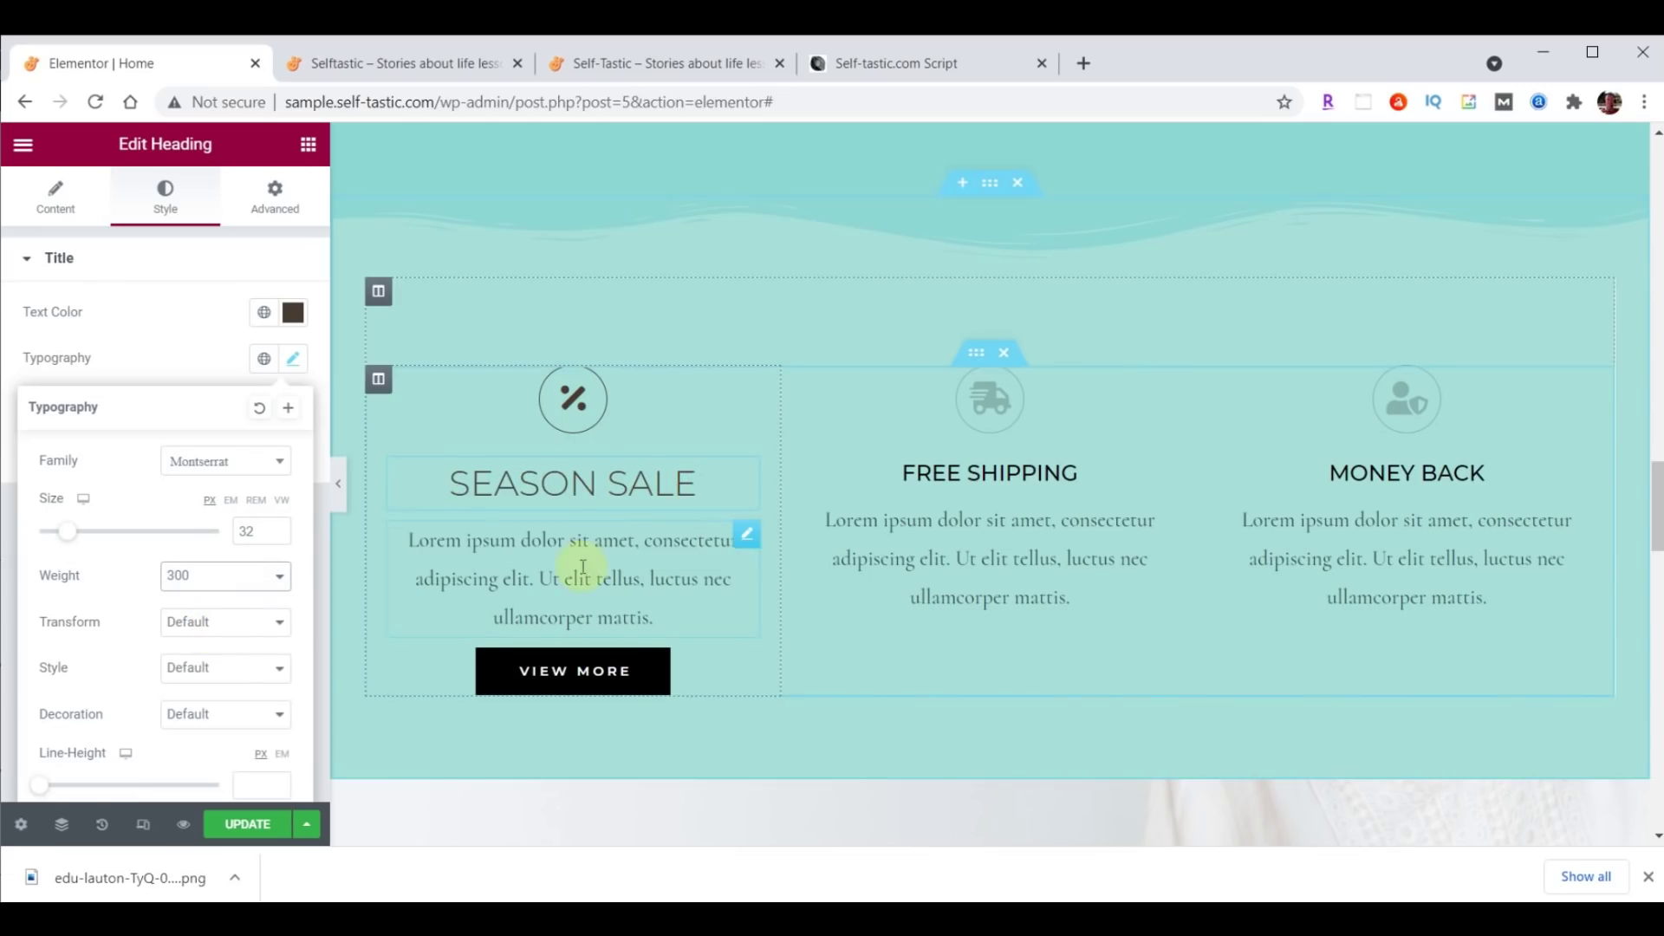
click(747, 535)
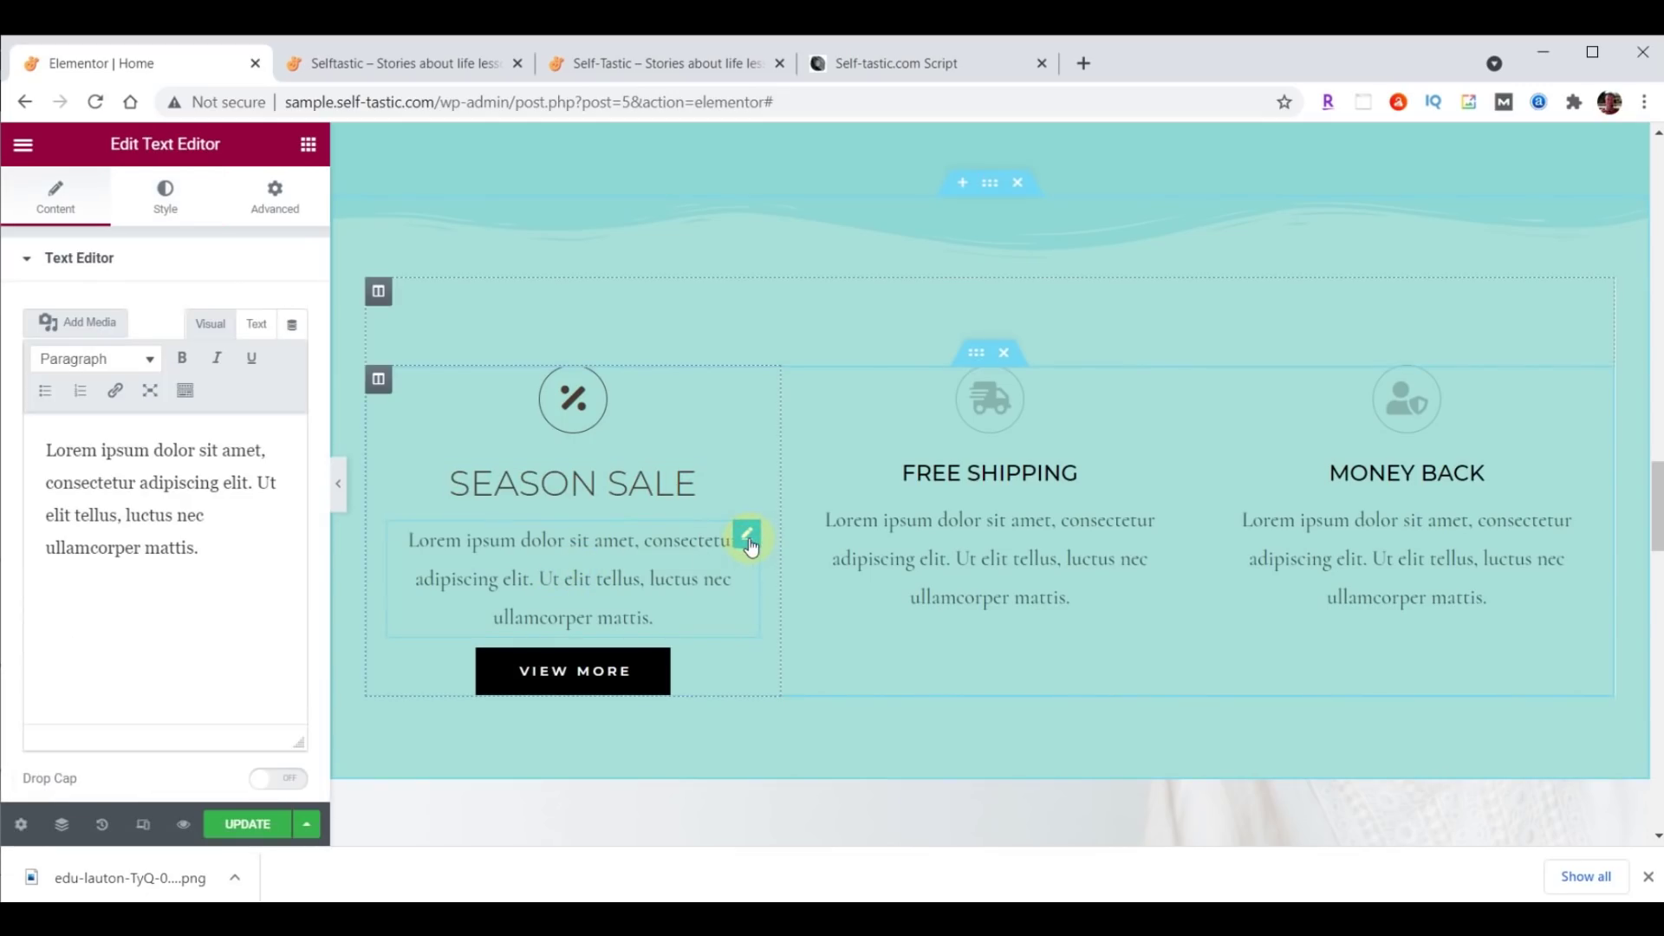
Justify the Season Sale paragraph and set it to Raleway, size 21, weight 200.
click(163, 203)
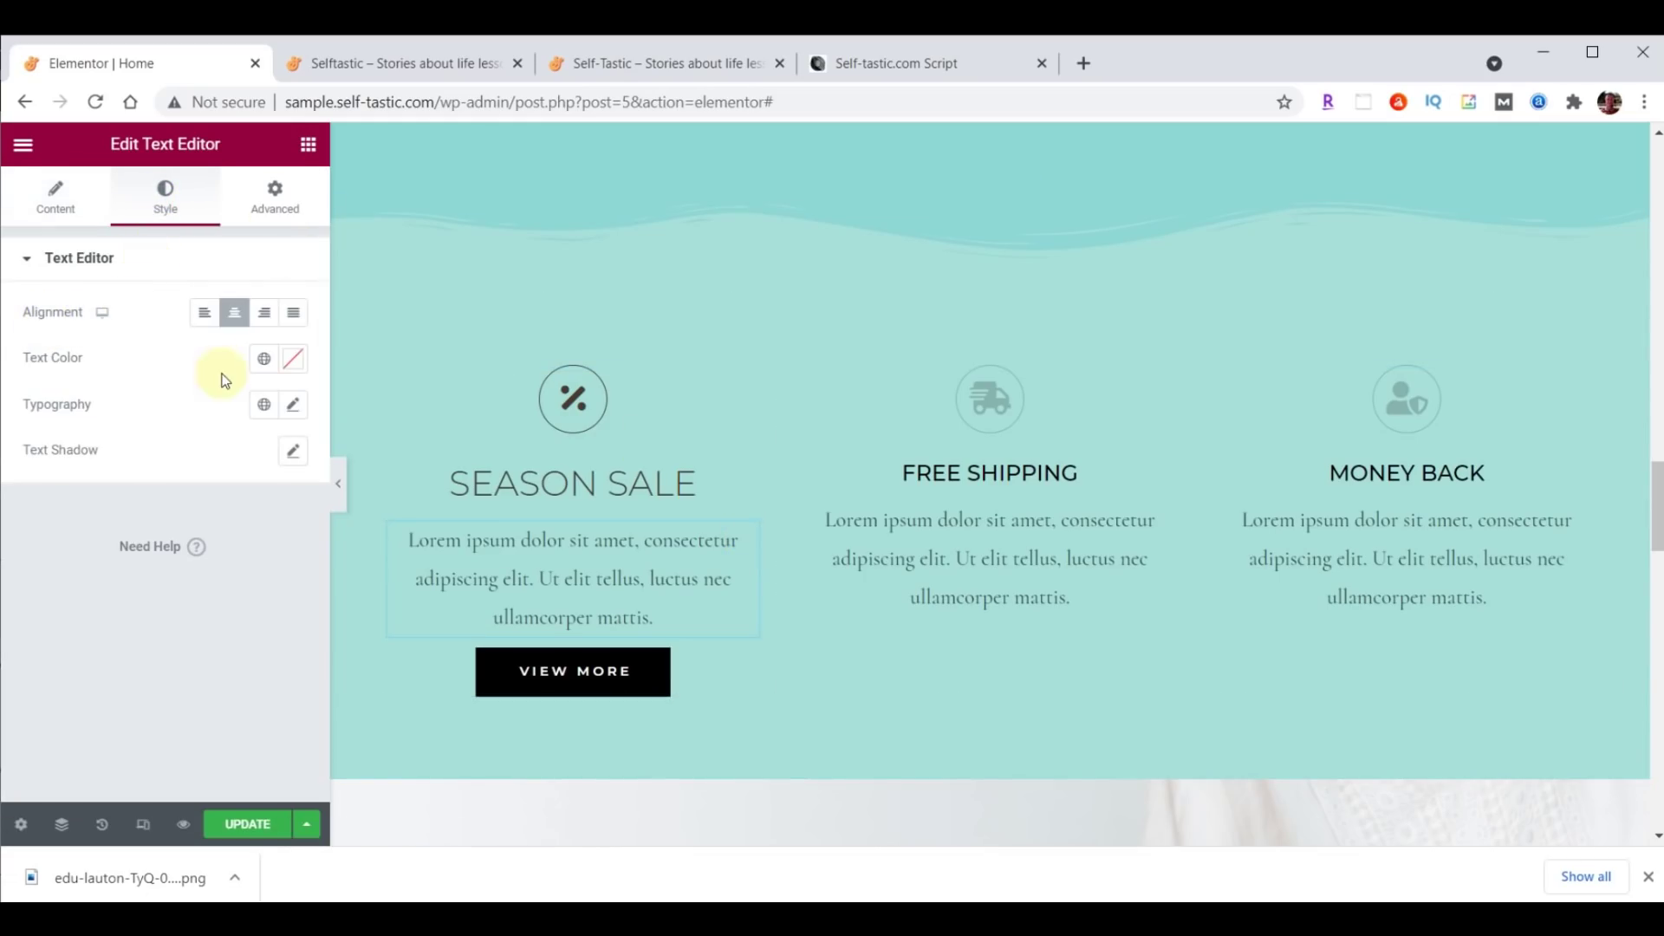
click(297, 314)
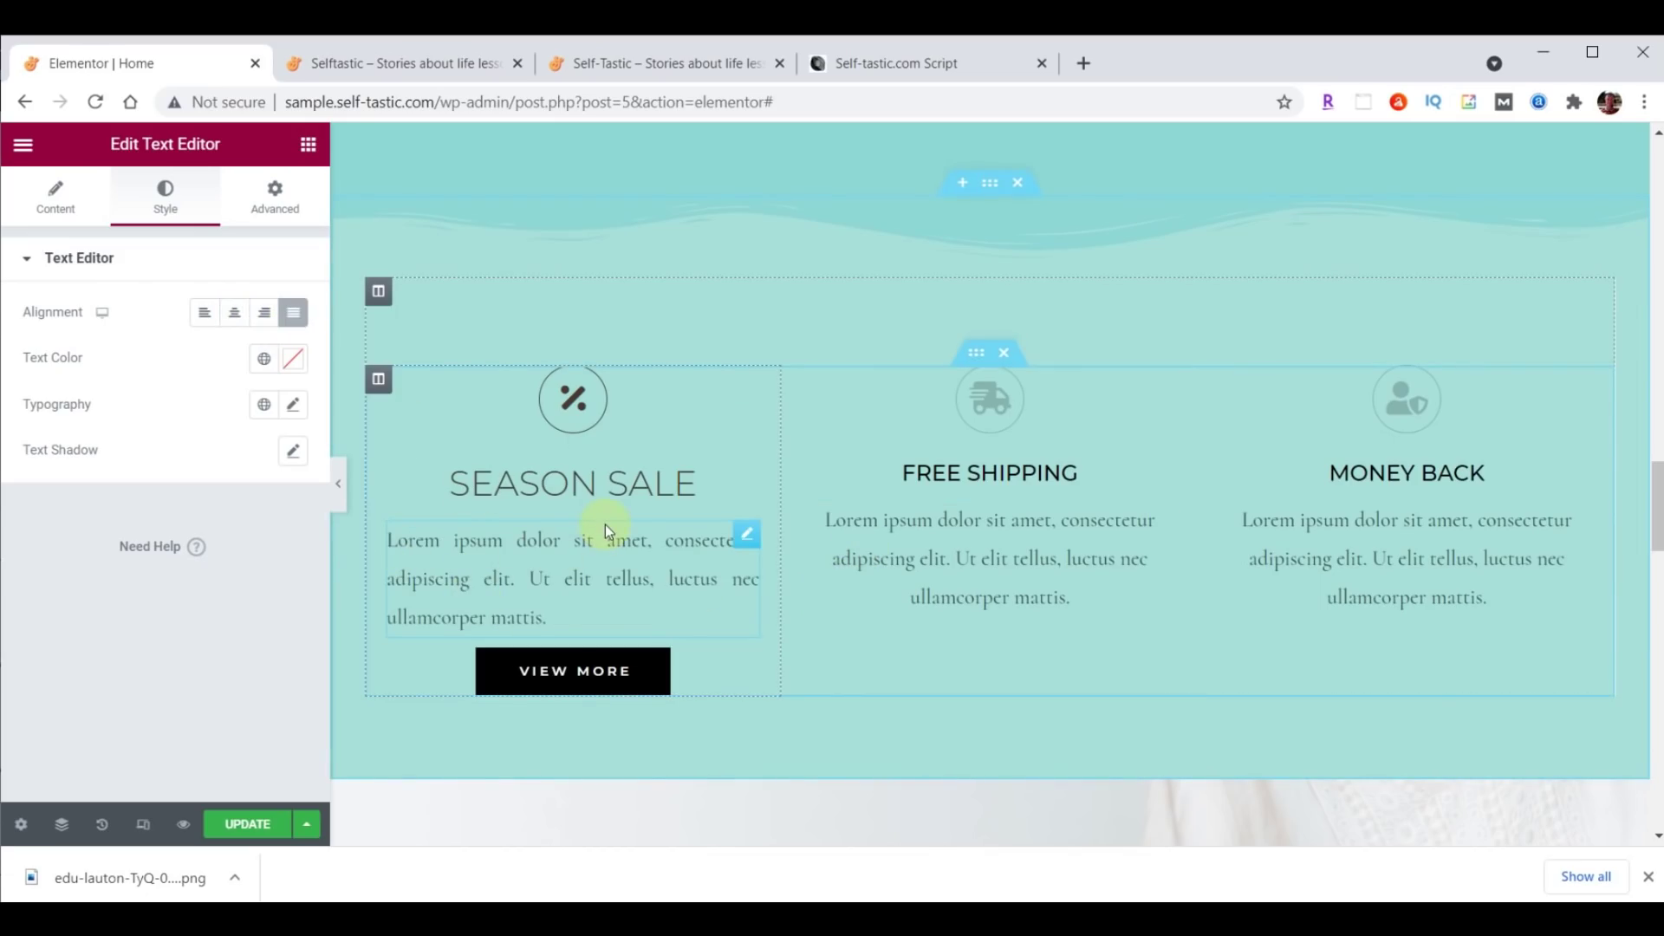
click(294, 405)
click(236, 506)
click(226, 540)
text(Rale)
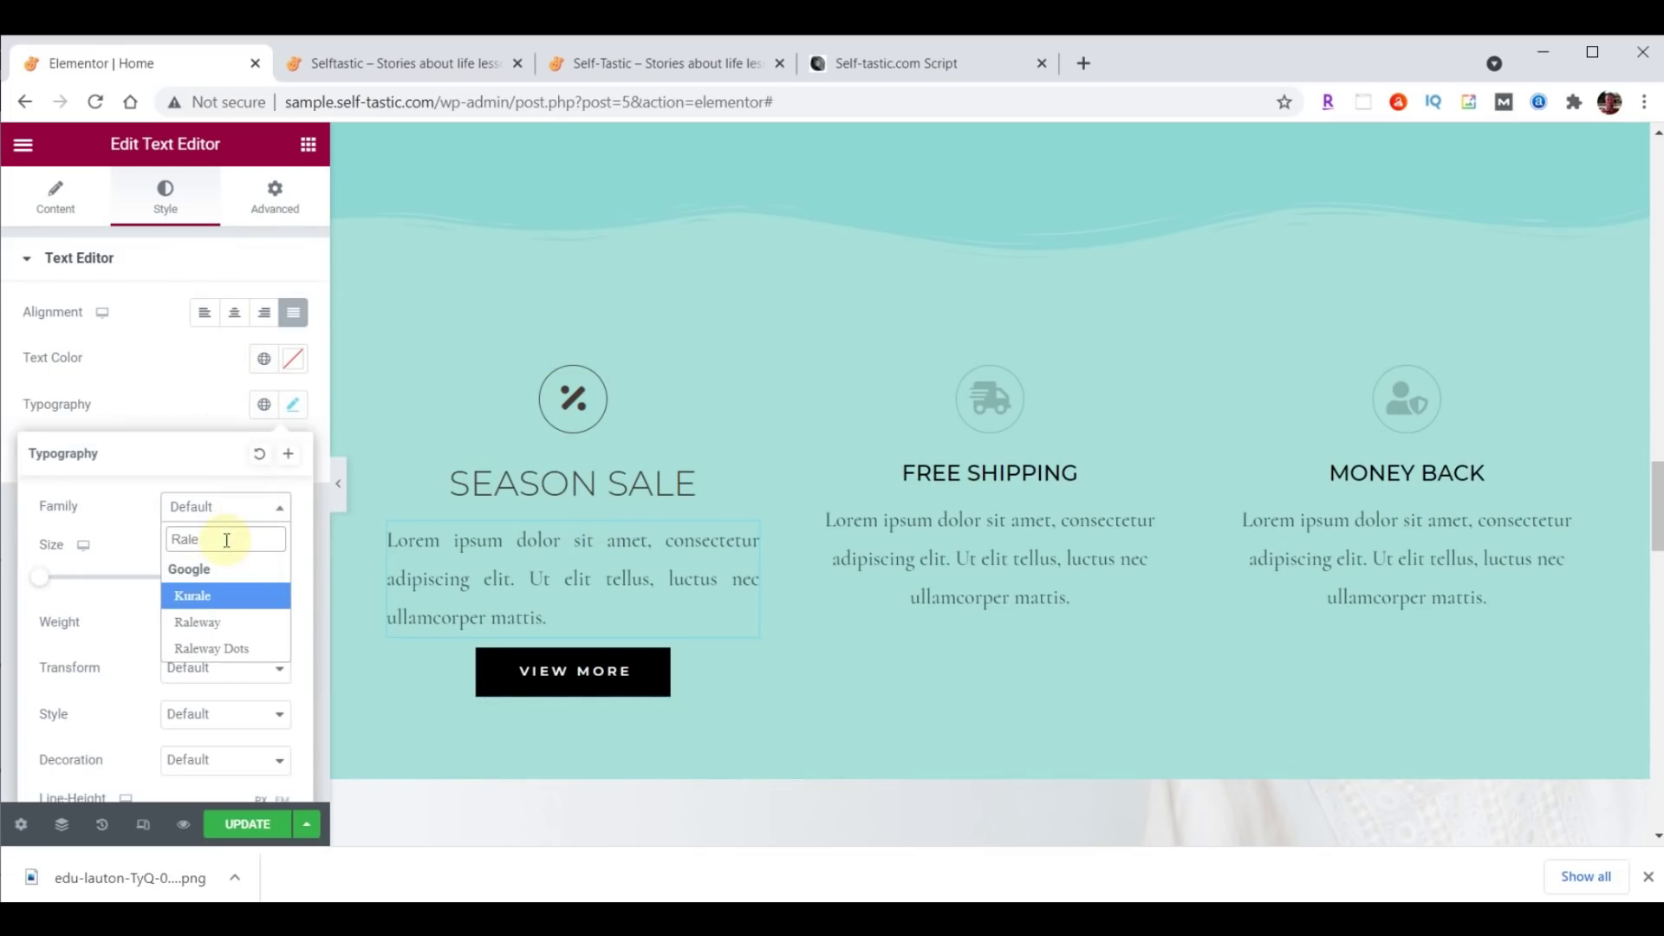
click(208, 623)
click(247, 577)
text(21)
click(230, 621)
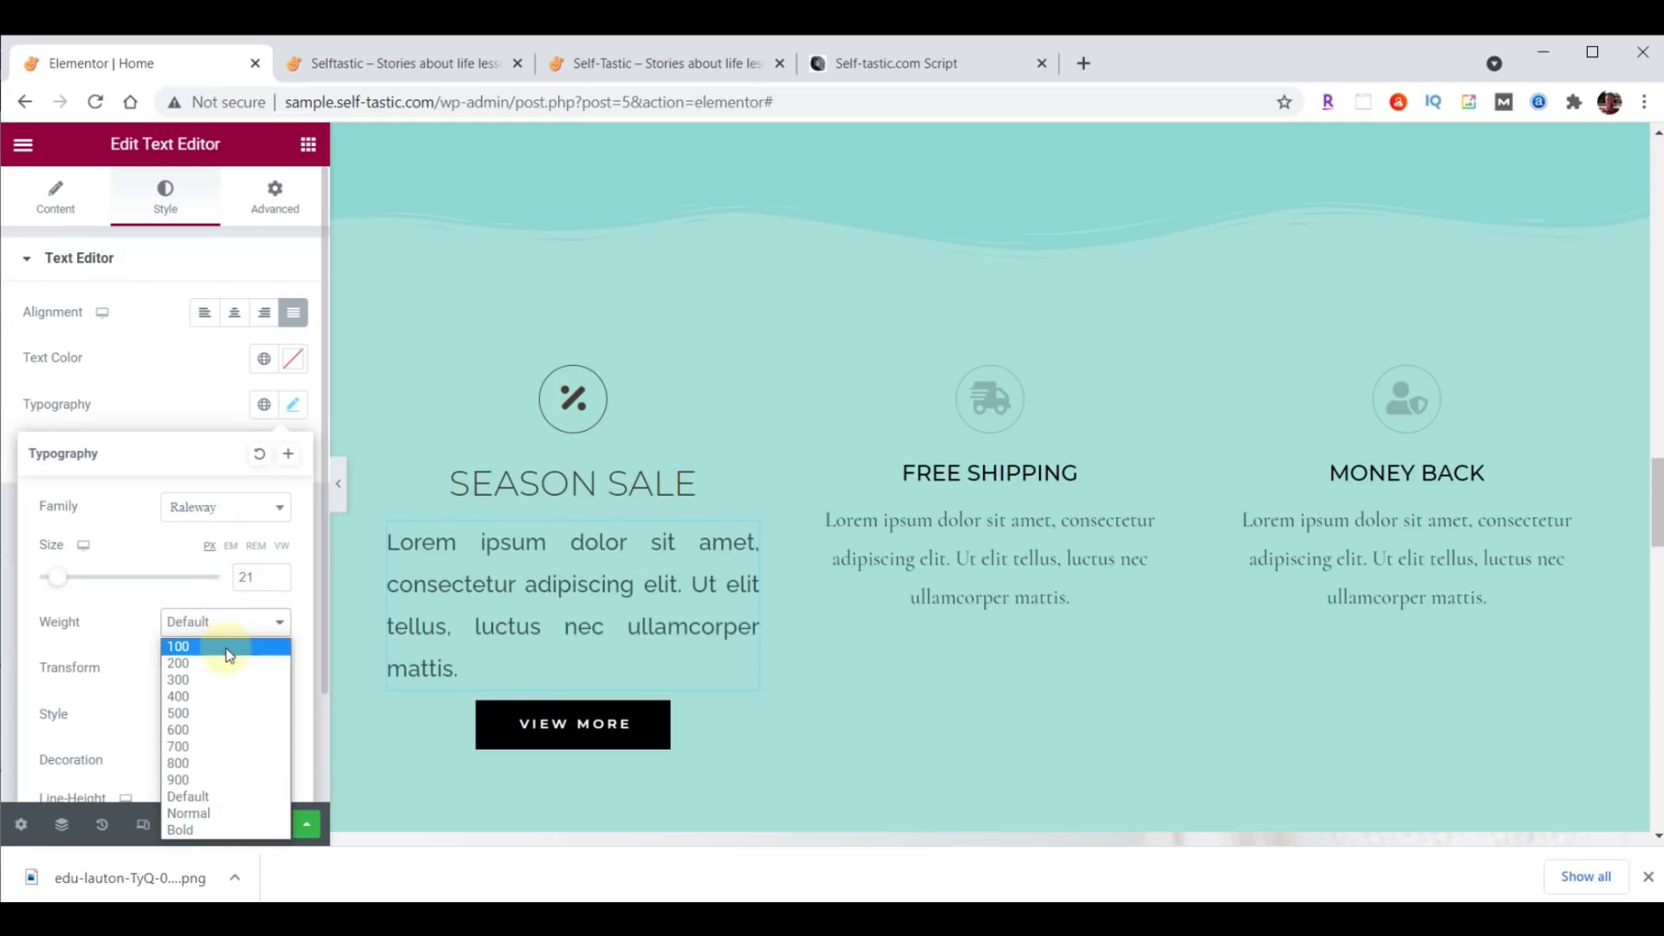
click(227, 664)
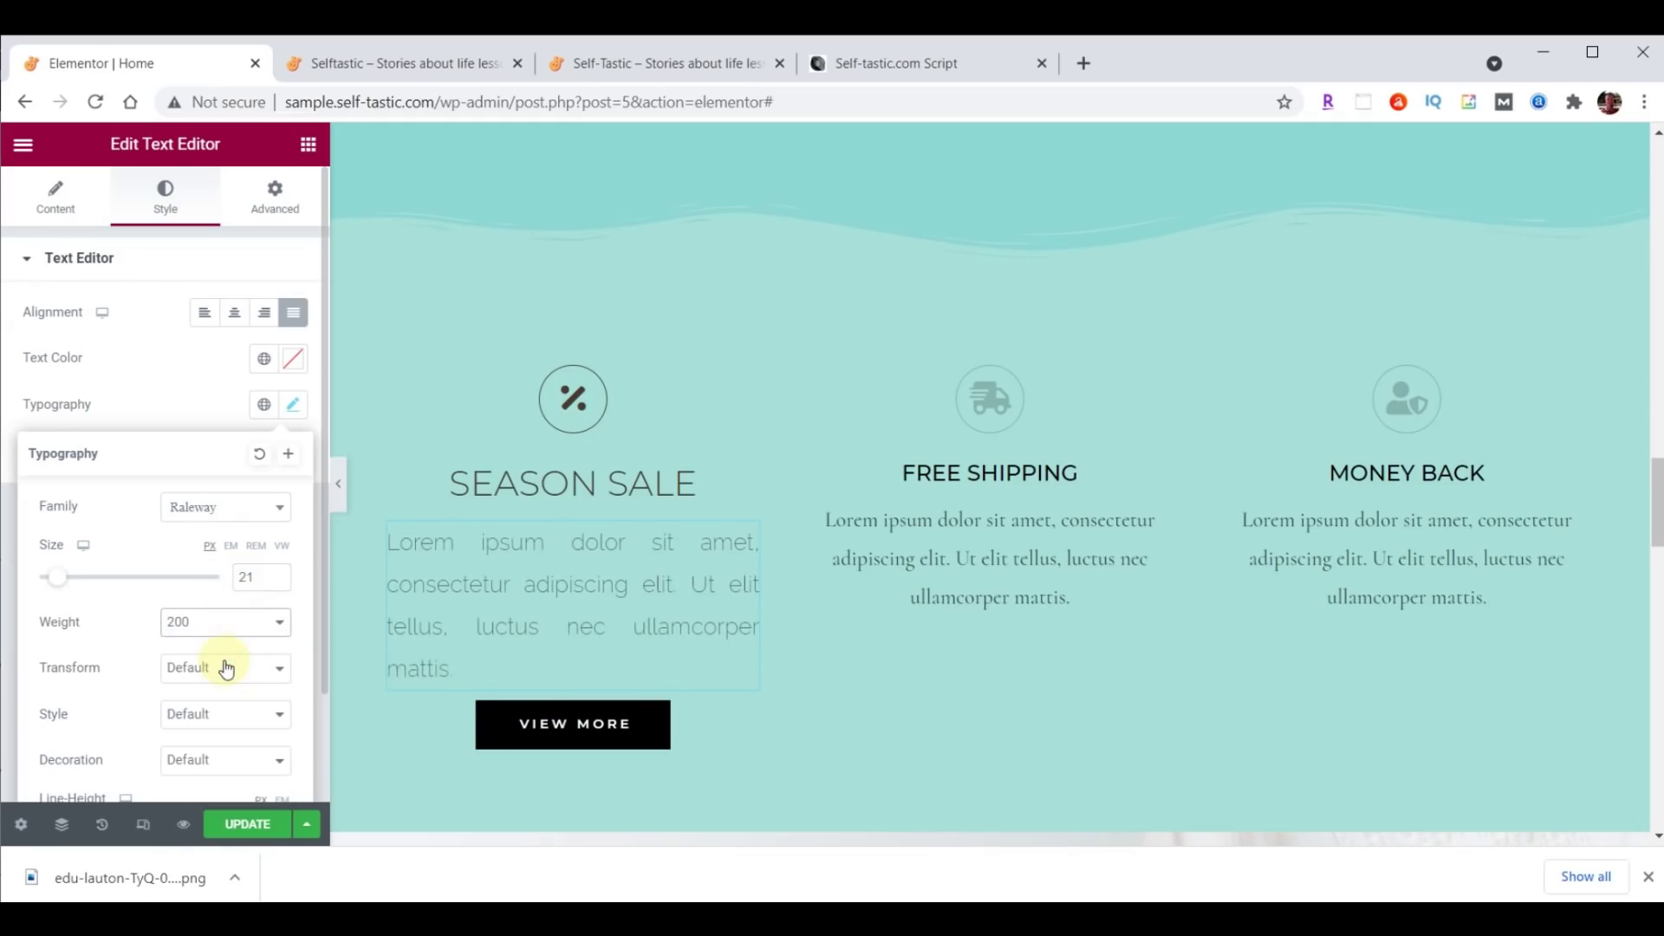
Set the paragraph text colour to brown #473C31.
click(293, 358)
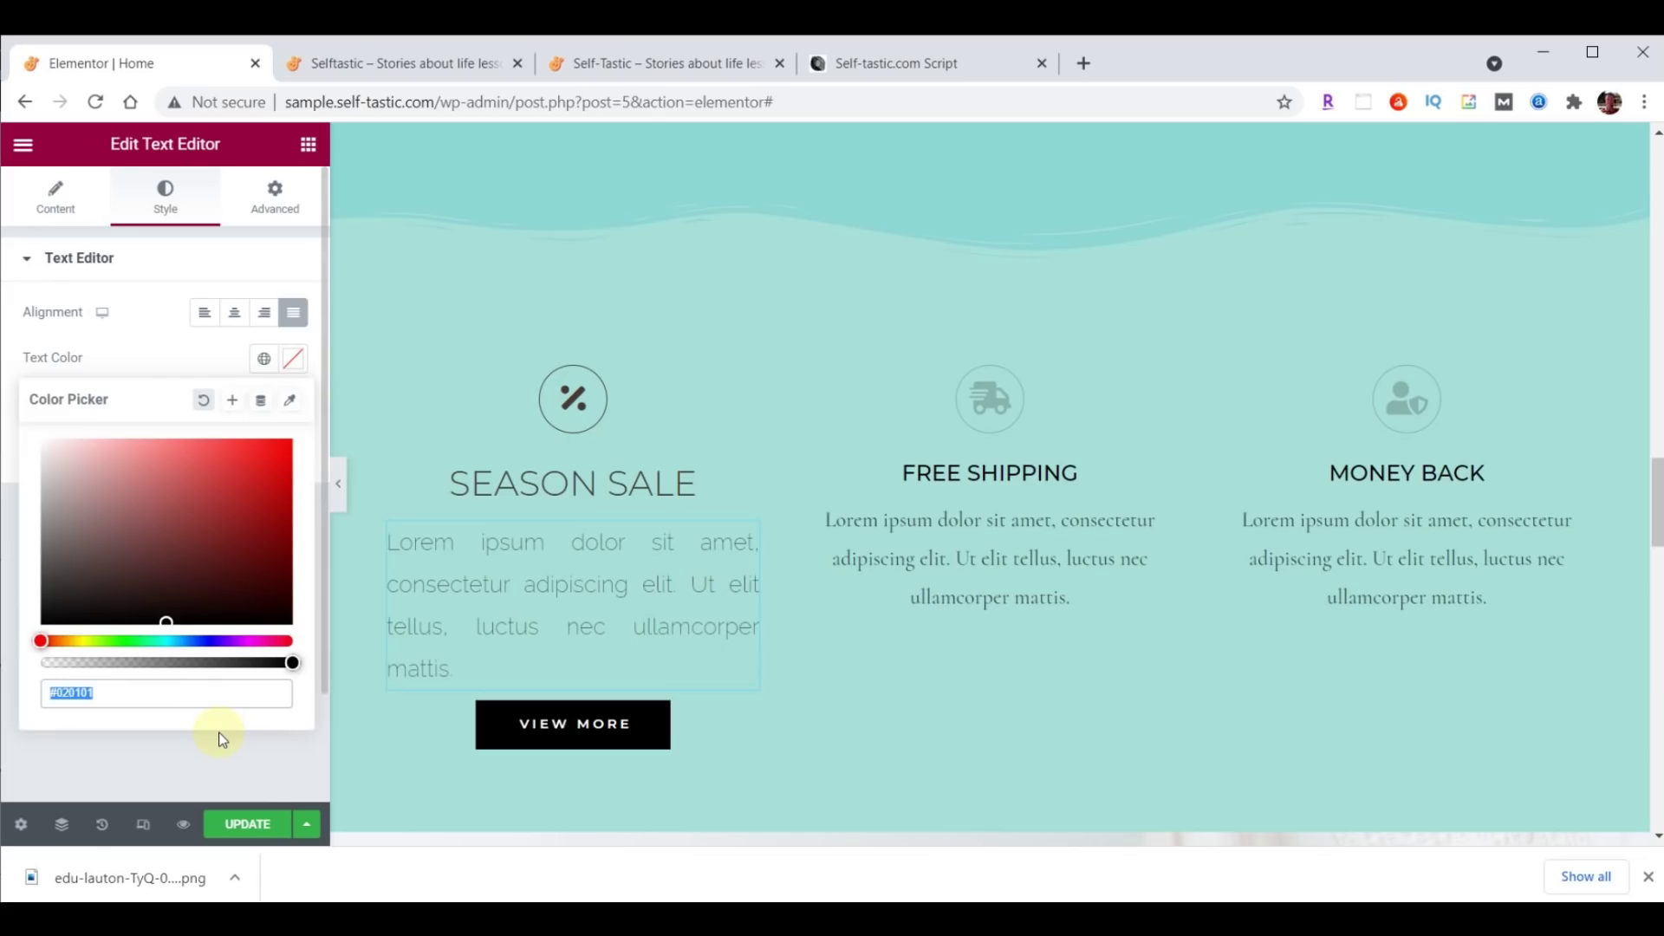
text(#473C31)
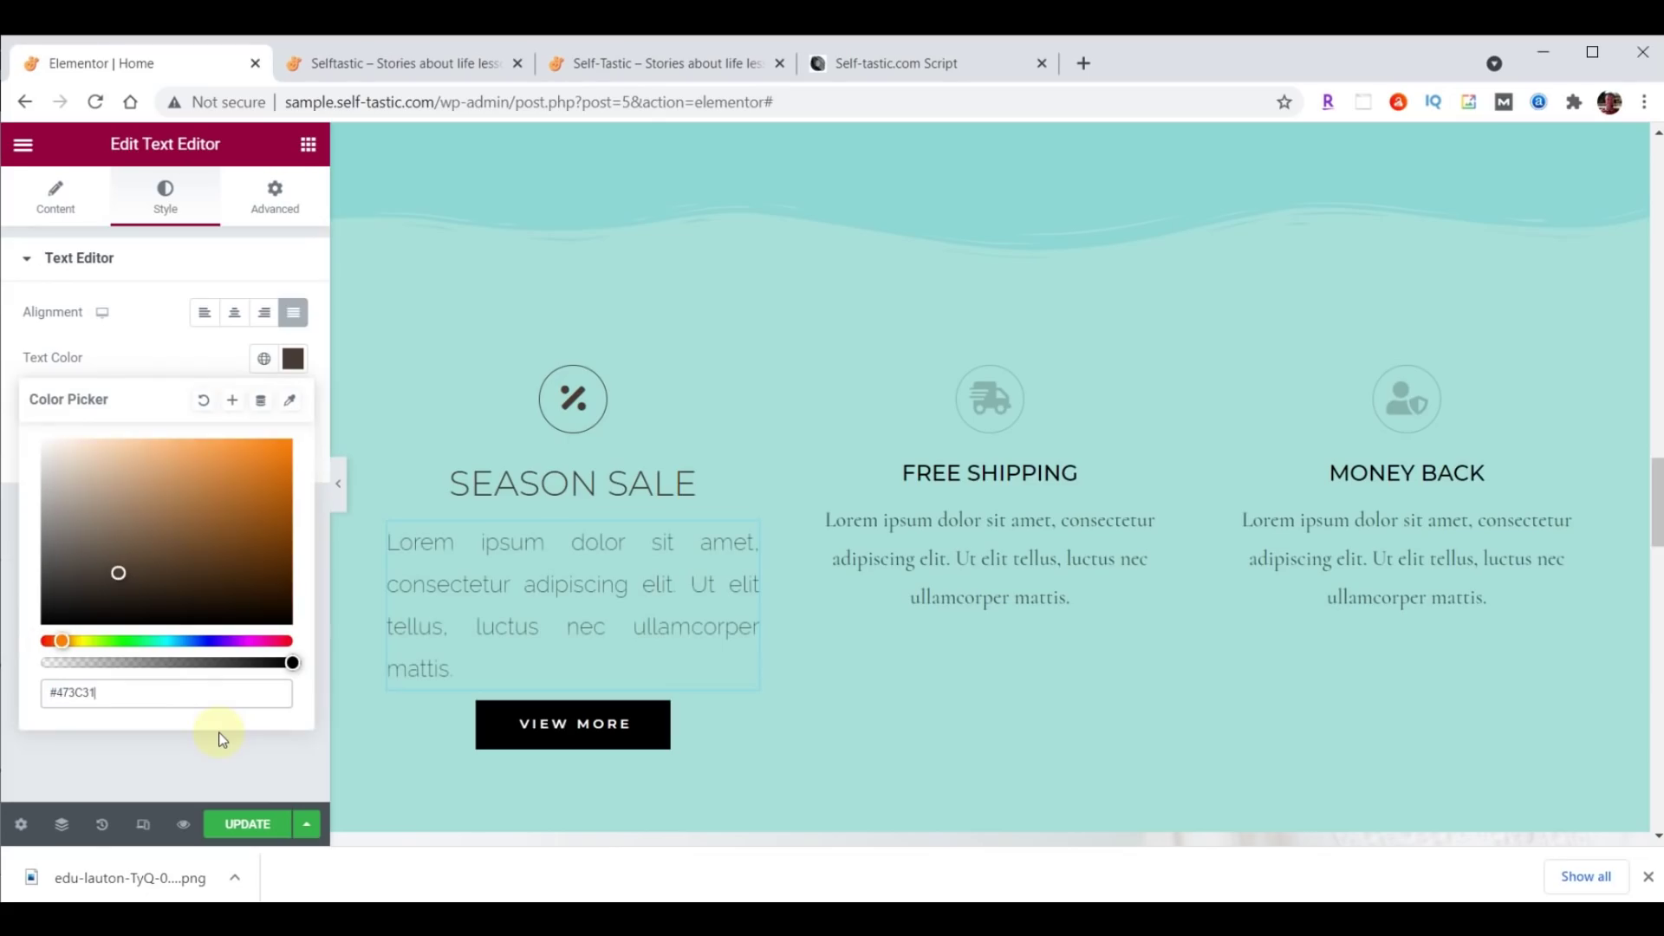
click(294, 357)
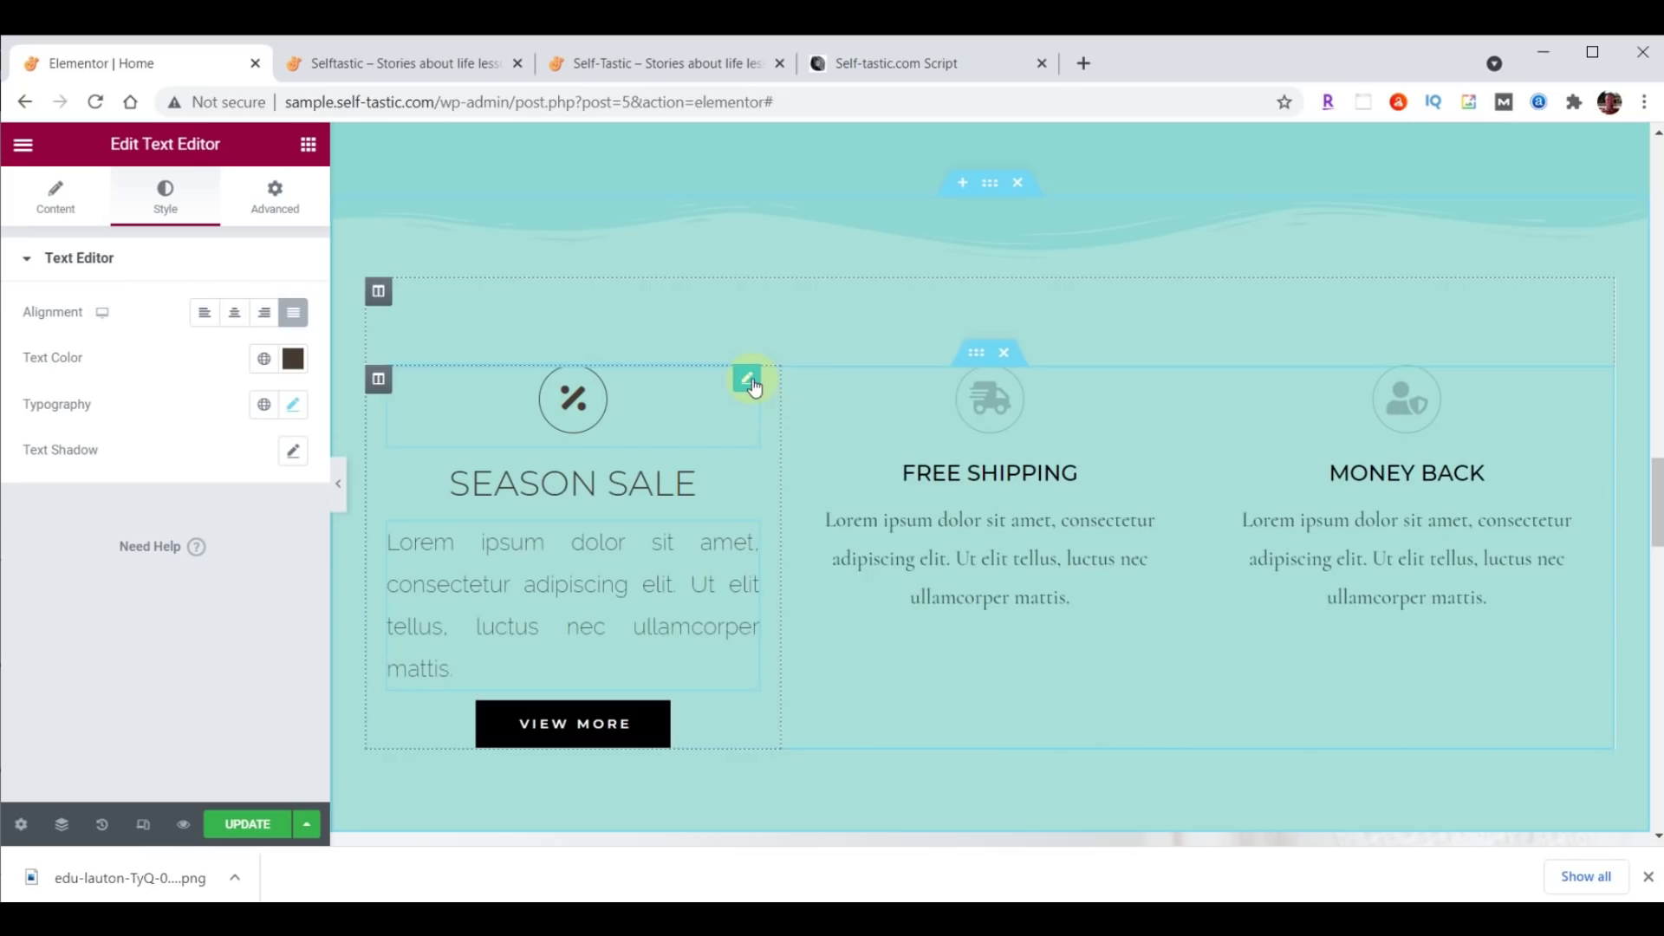
Copy the Season Sale icon's style and paste it onto the Free Shipping and Money Back icons.
right_click(751, 382)
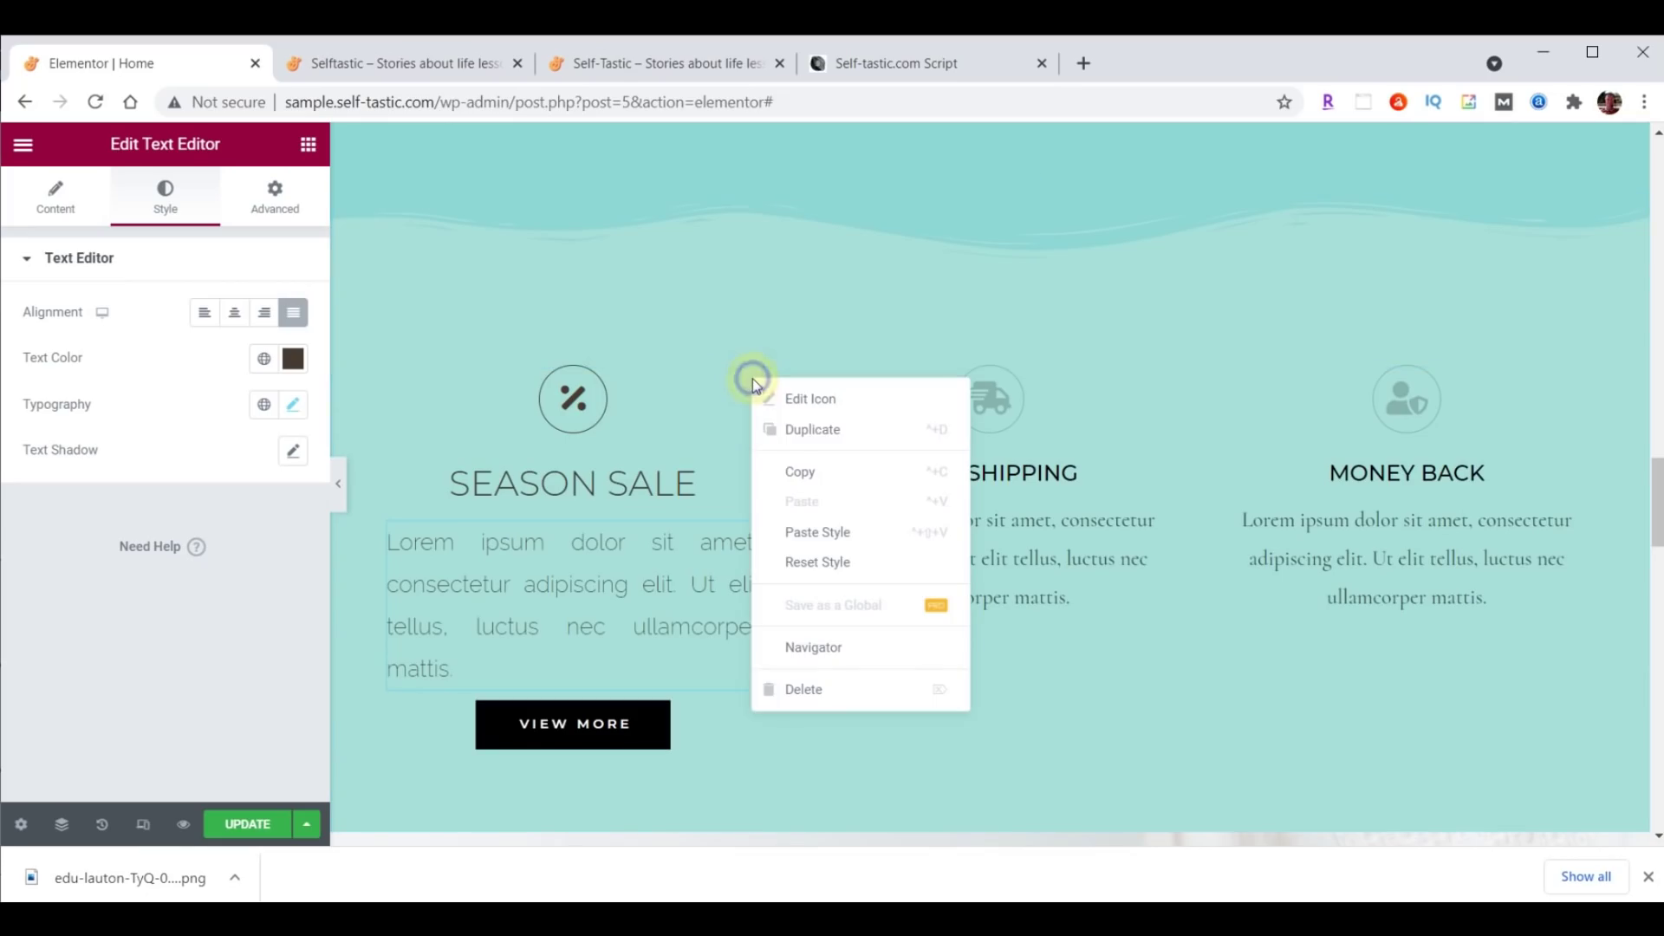
click(806, 429)
right_click(1165, 390)
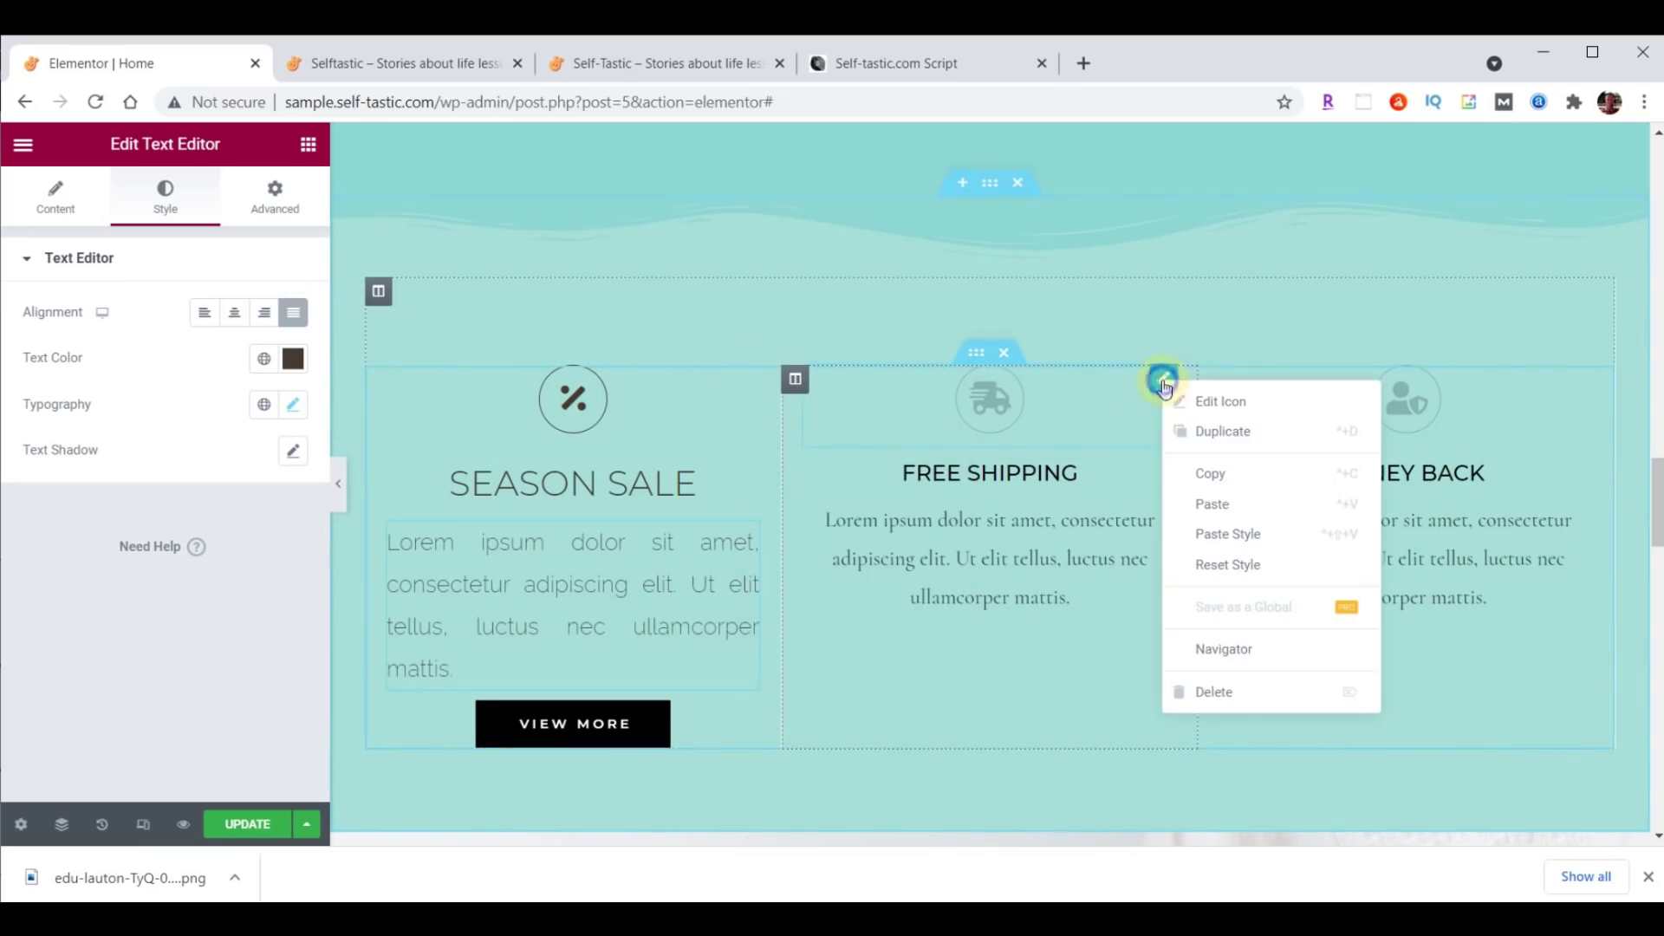
click(1221, 532)
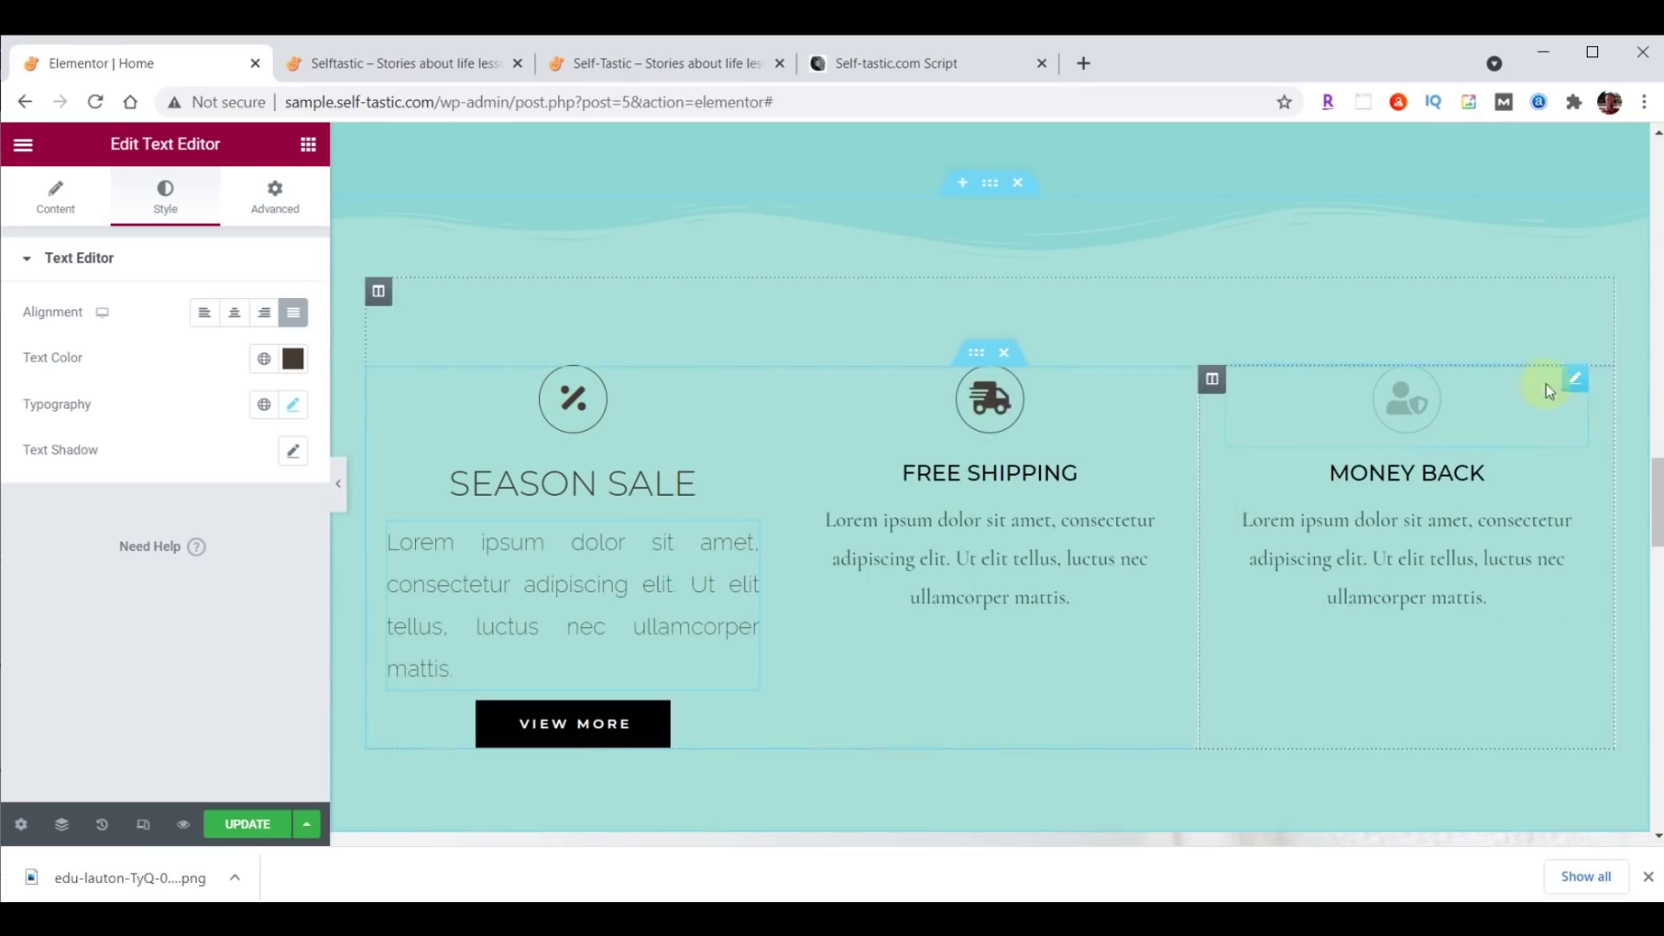
right_click(1576, 385)
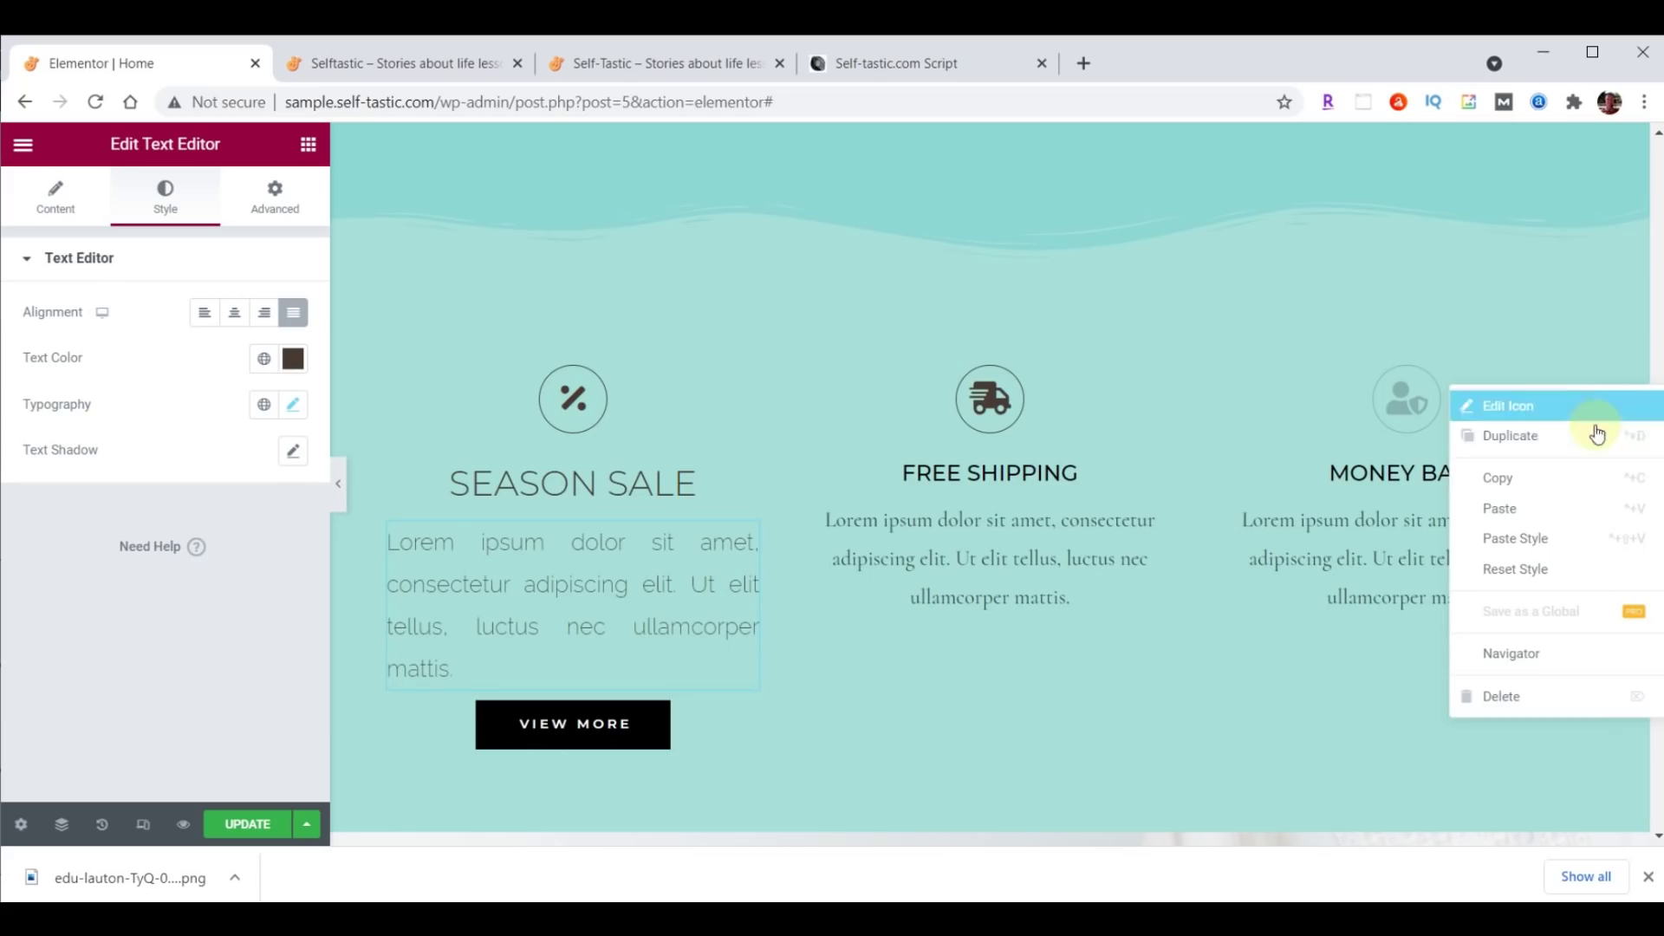
click(1544, 539)
Copy the SEASON SALE heading style onto the FREE SHIPPING and MONEY BACK headings.
click(646, 485)
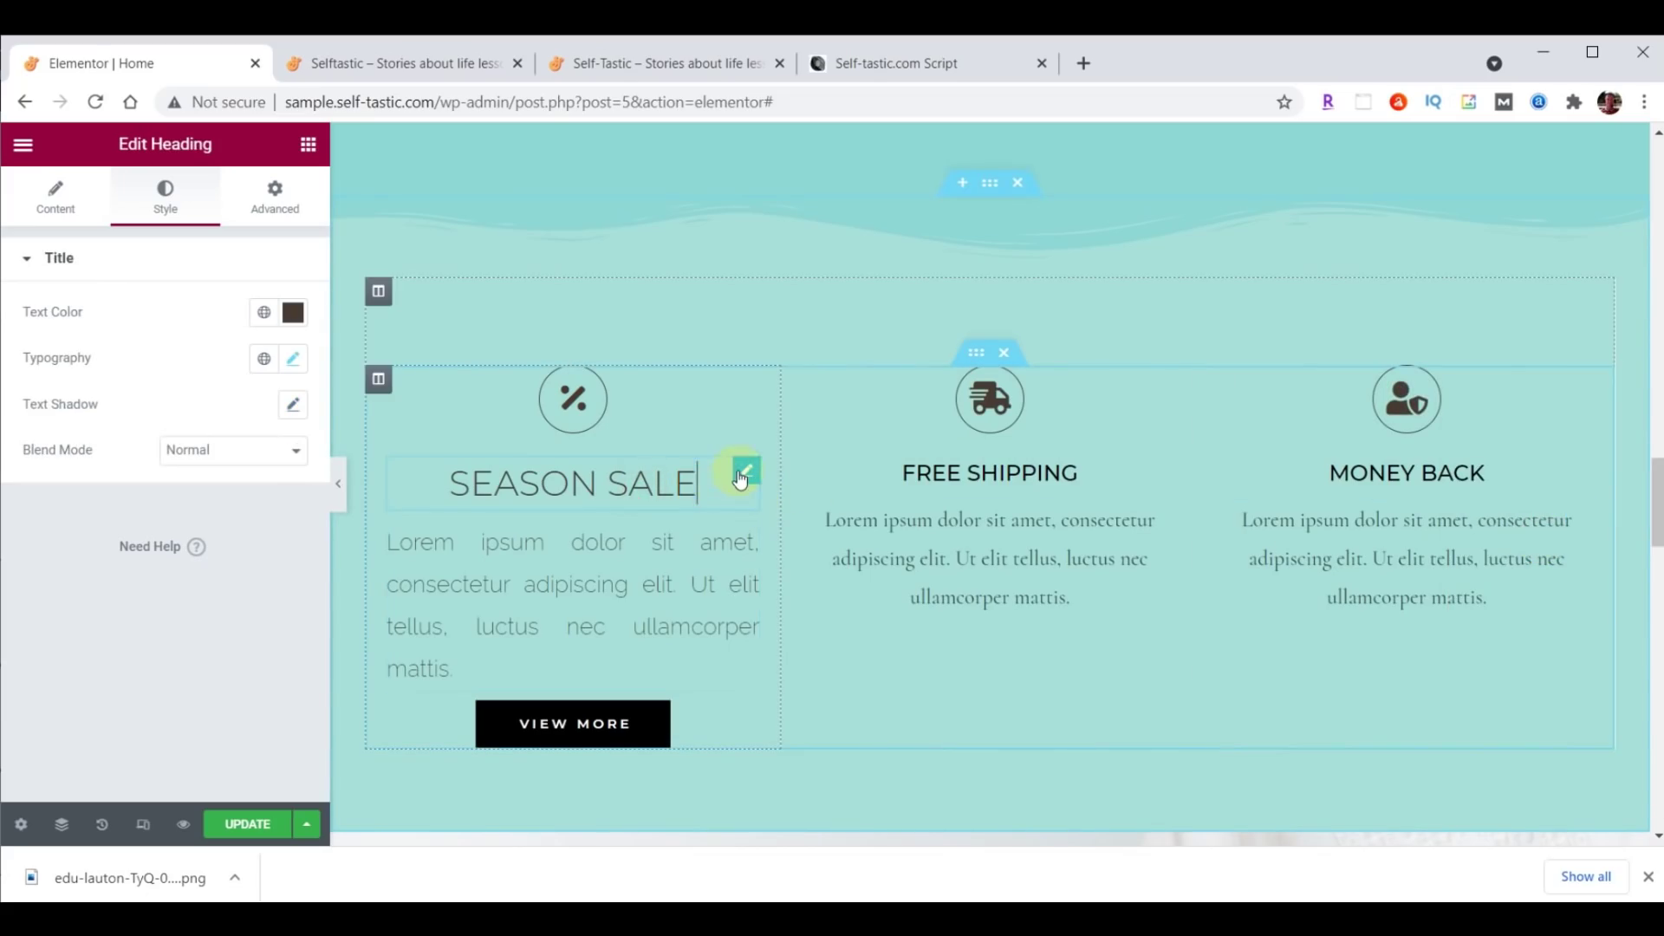
right_click(740, 479)
click(780, 561)
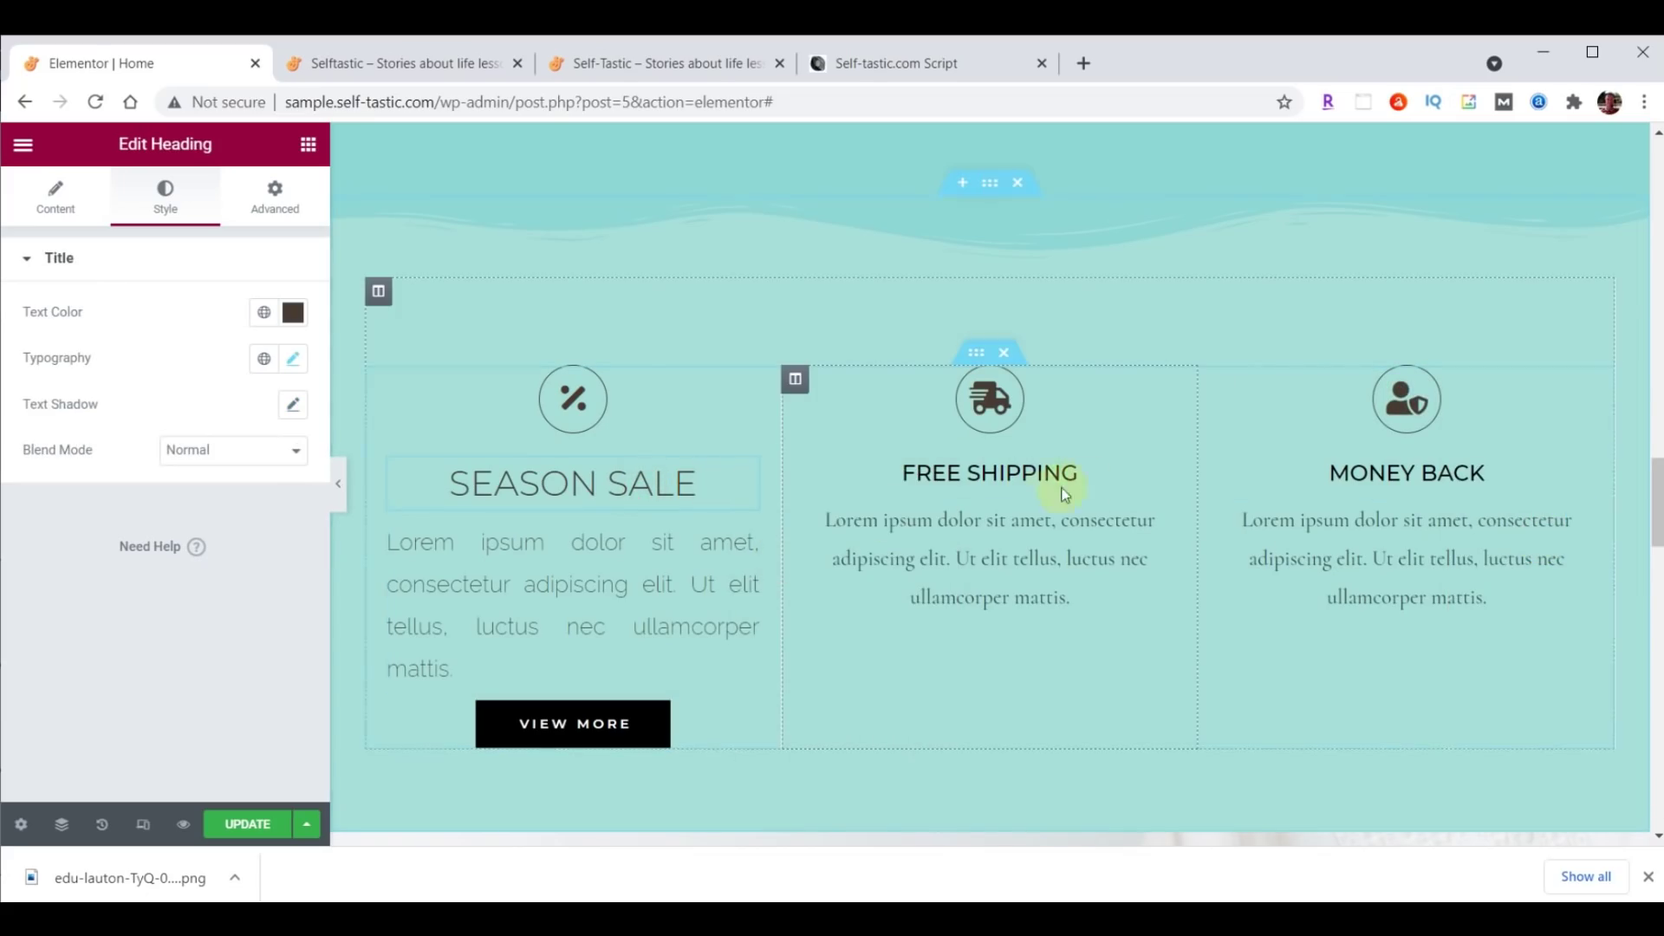
right_click(1162, 473)
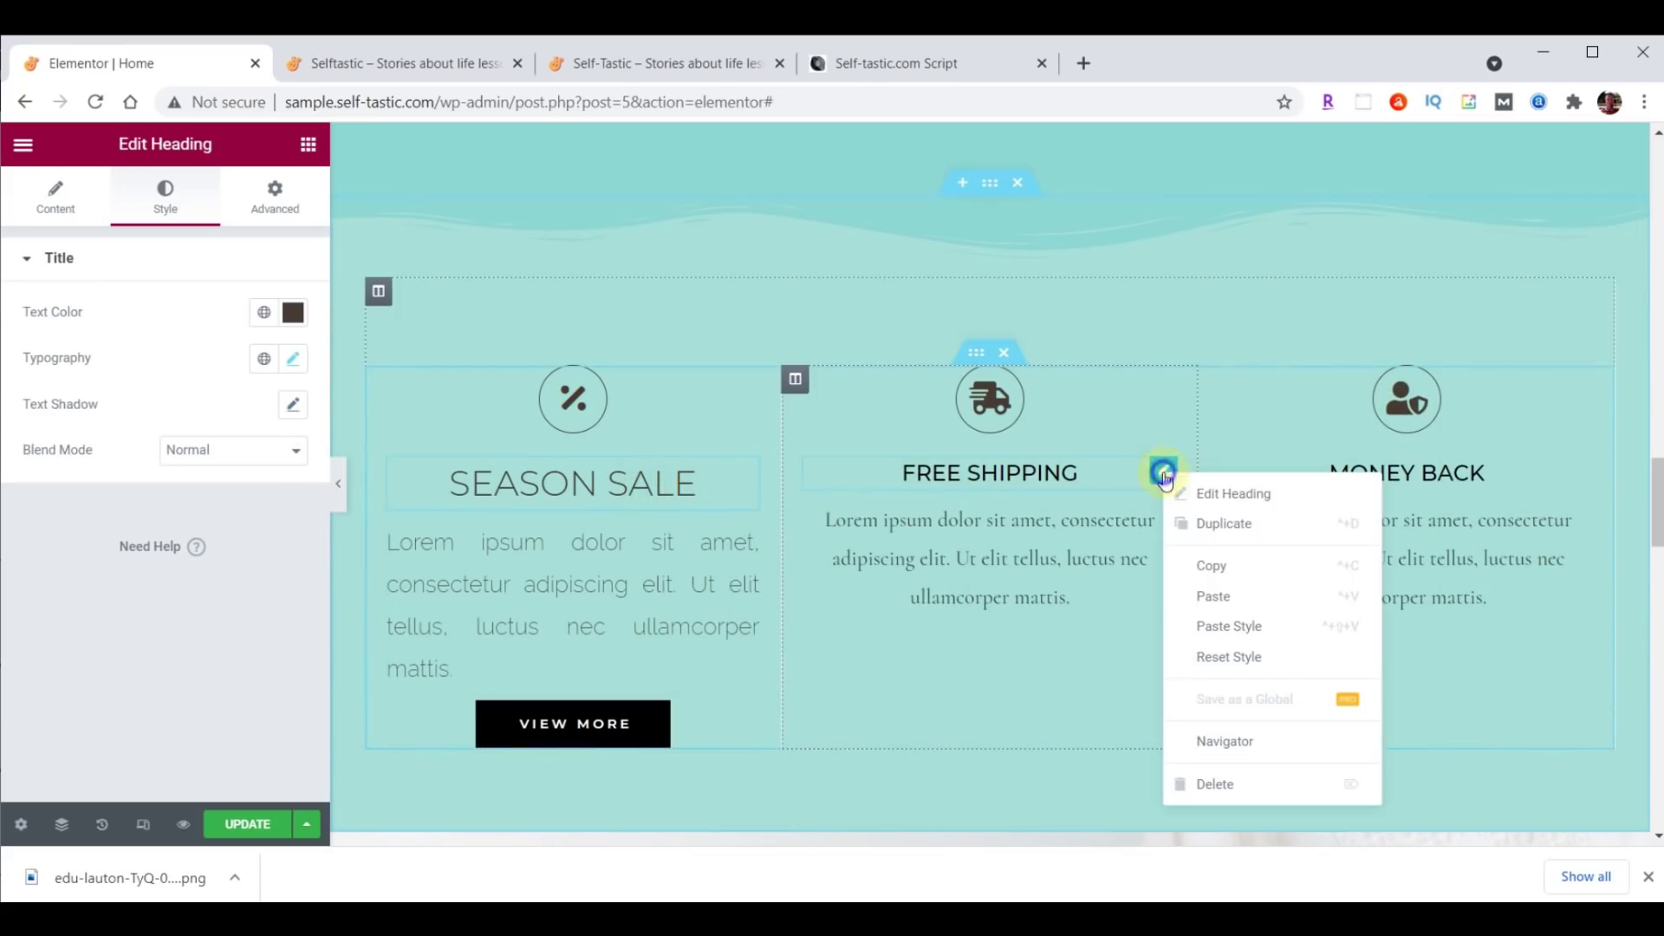
click(1242, 628)
right_click(1573, 482)
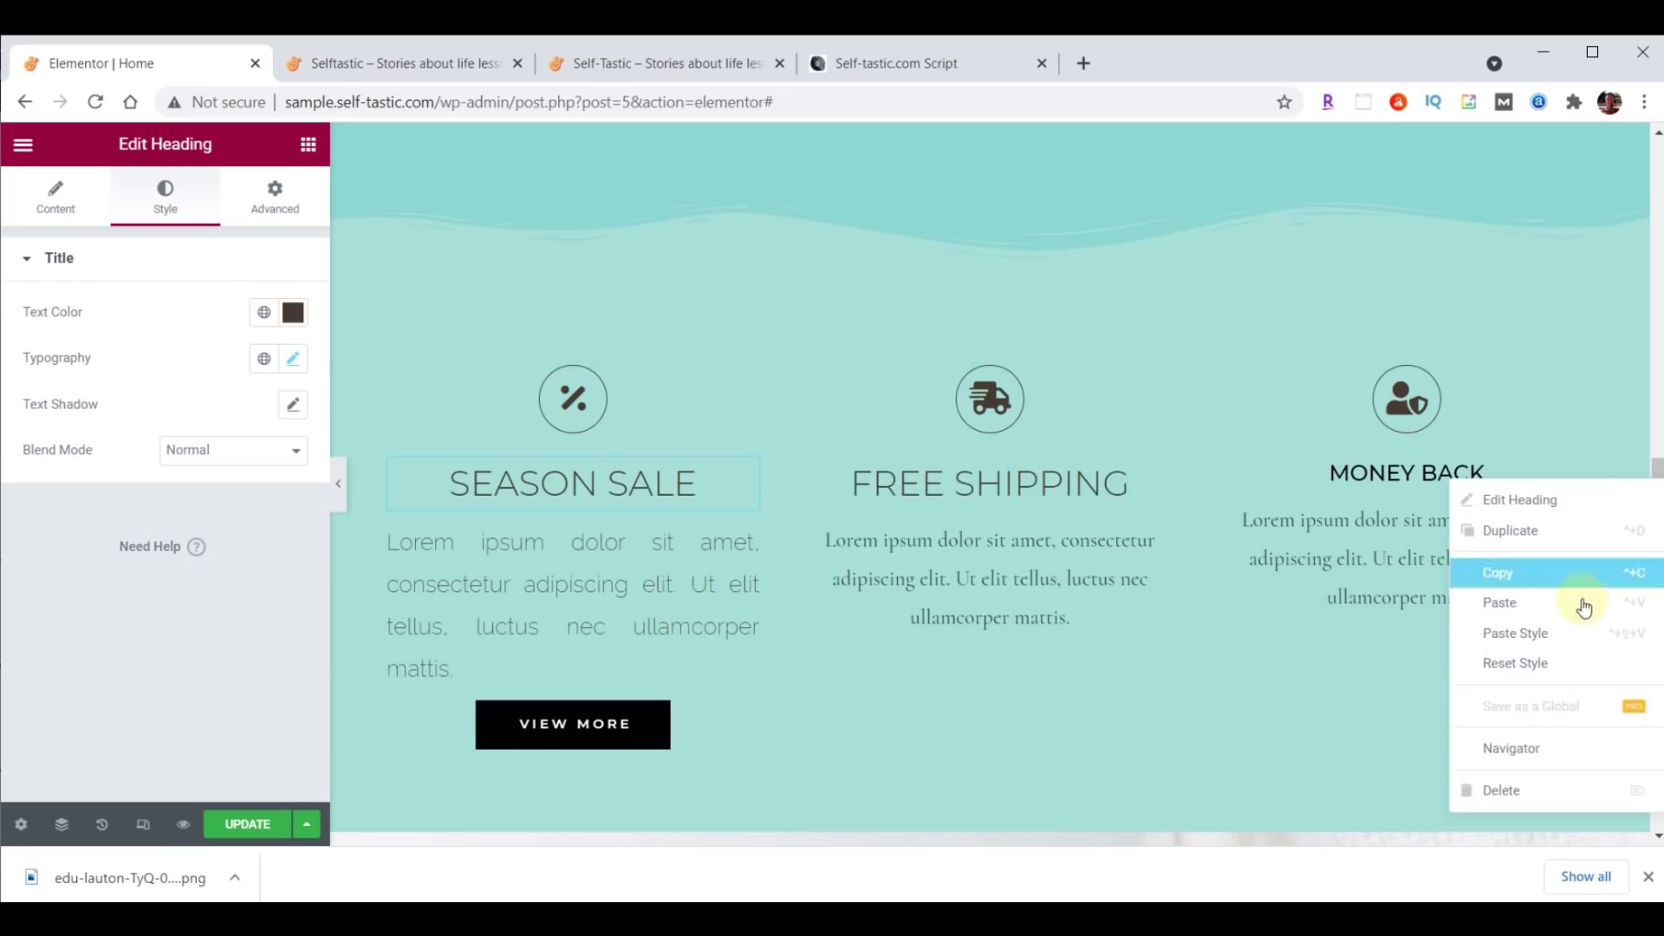
click(1564, 634)
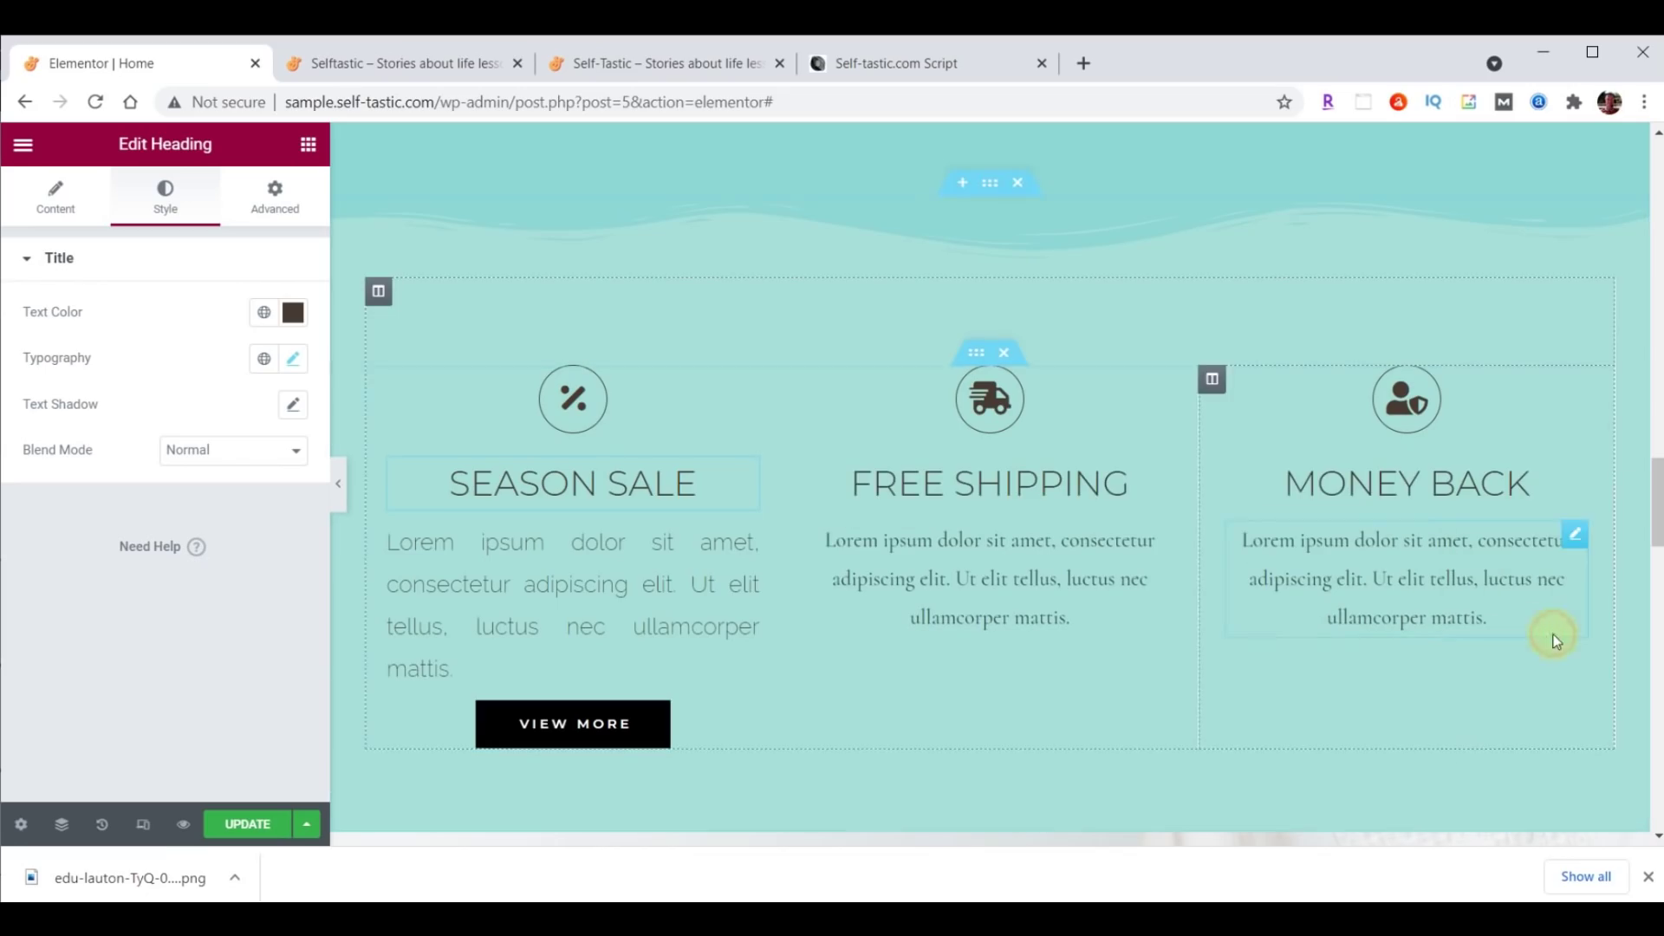
Copy the Season Sale paragraph style onto the Free Shipping and Money Back paragraphs.
click(751, 546)
right_click(750, 544)
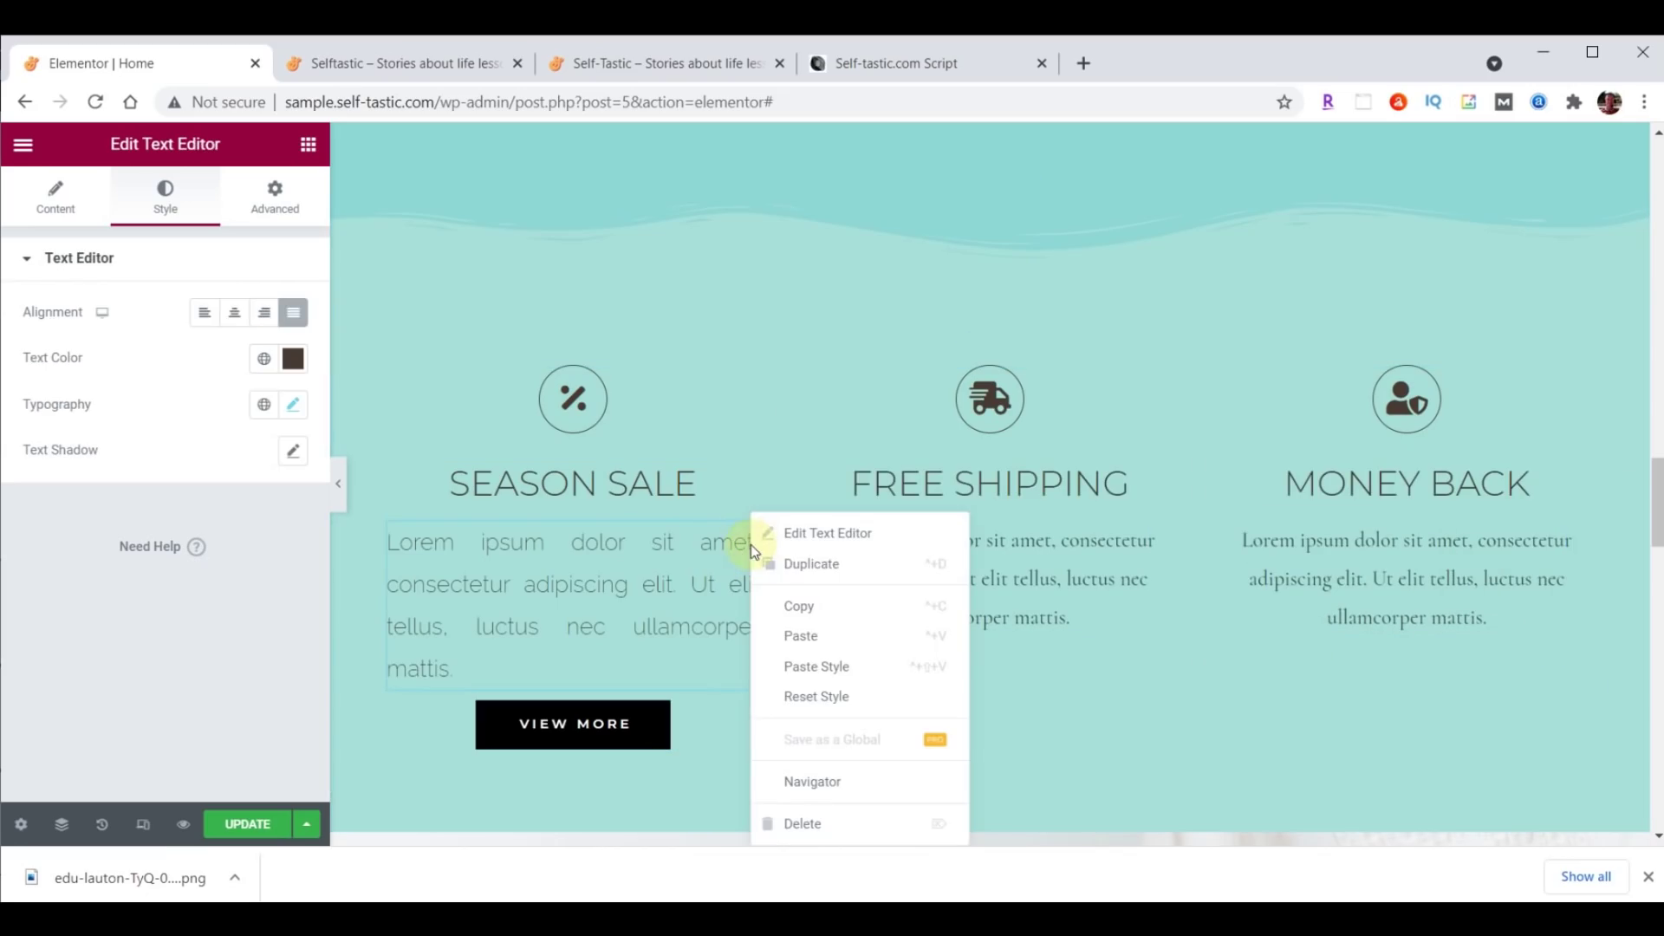
click(802, 605)
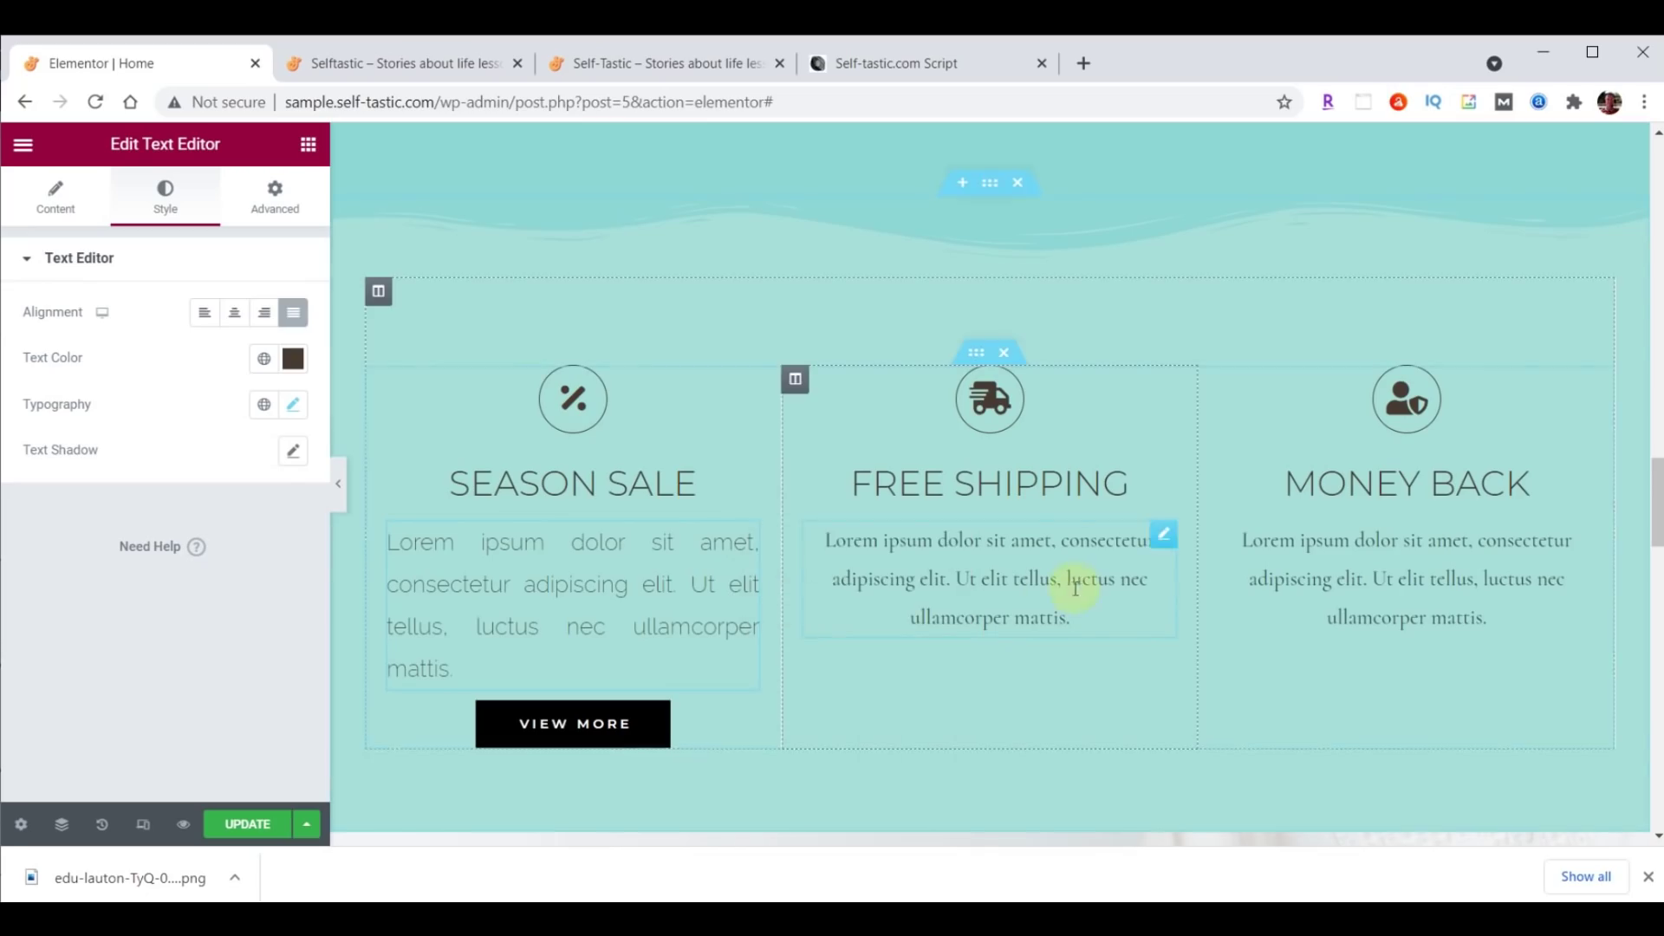
right_click(1158, 532)
click(1230, 666)
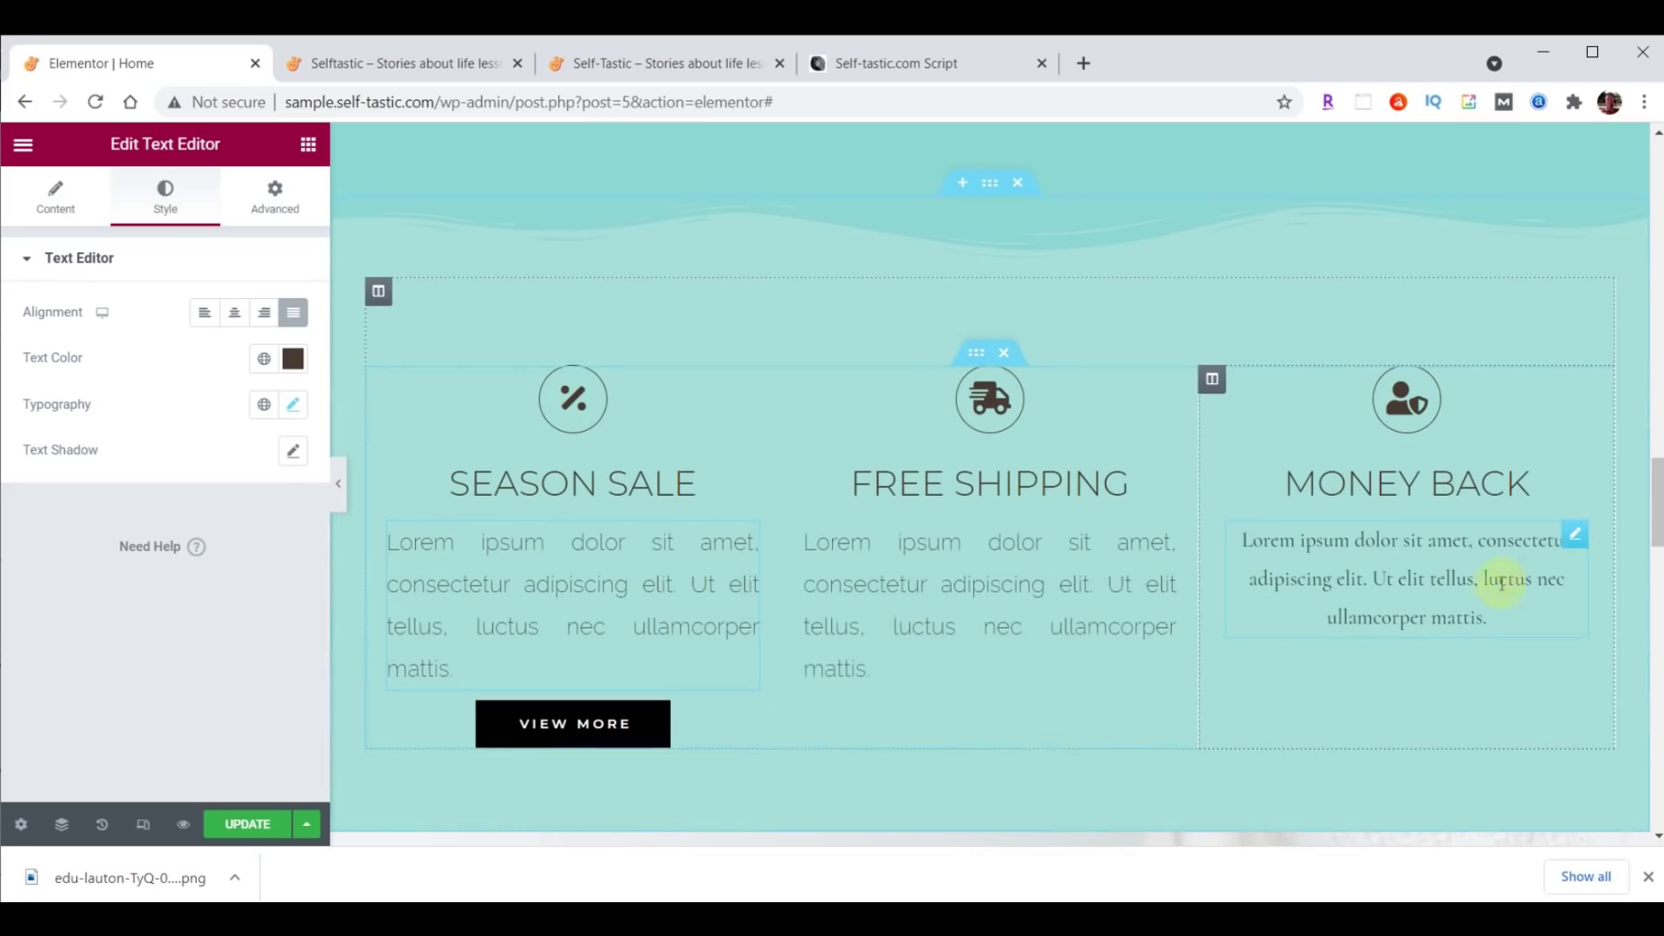
right_click(1565, 551)
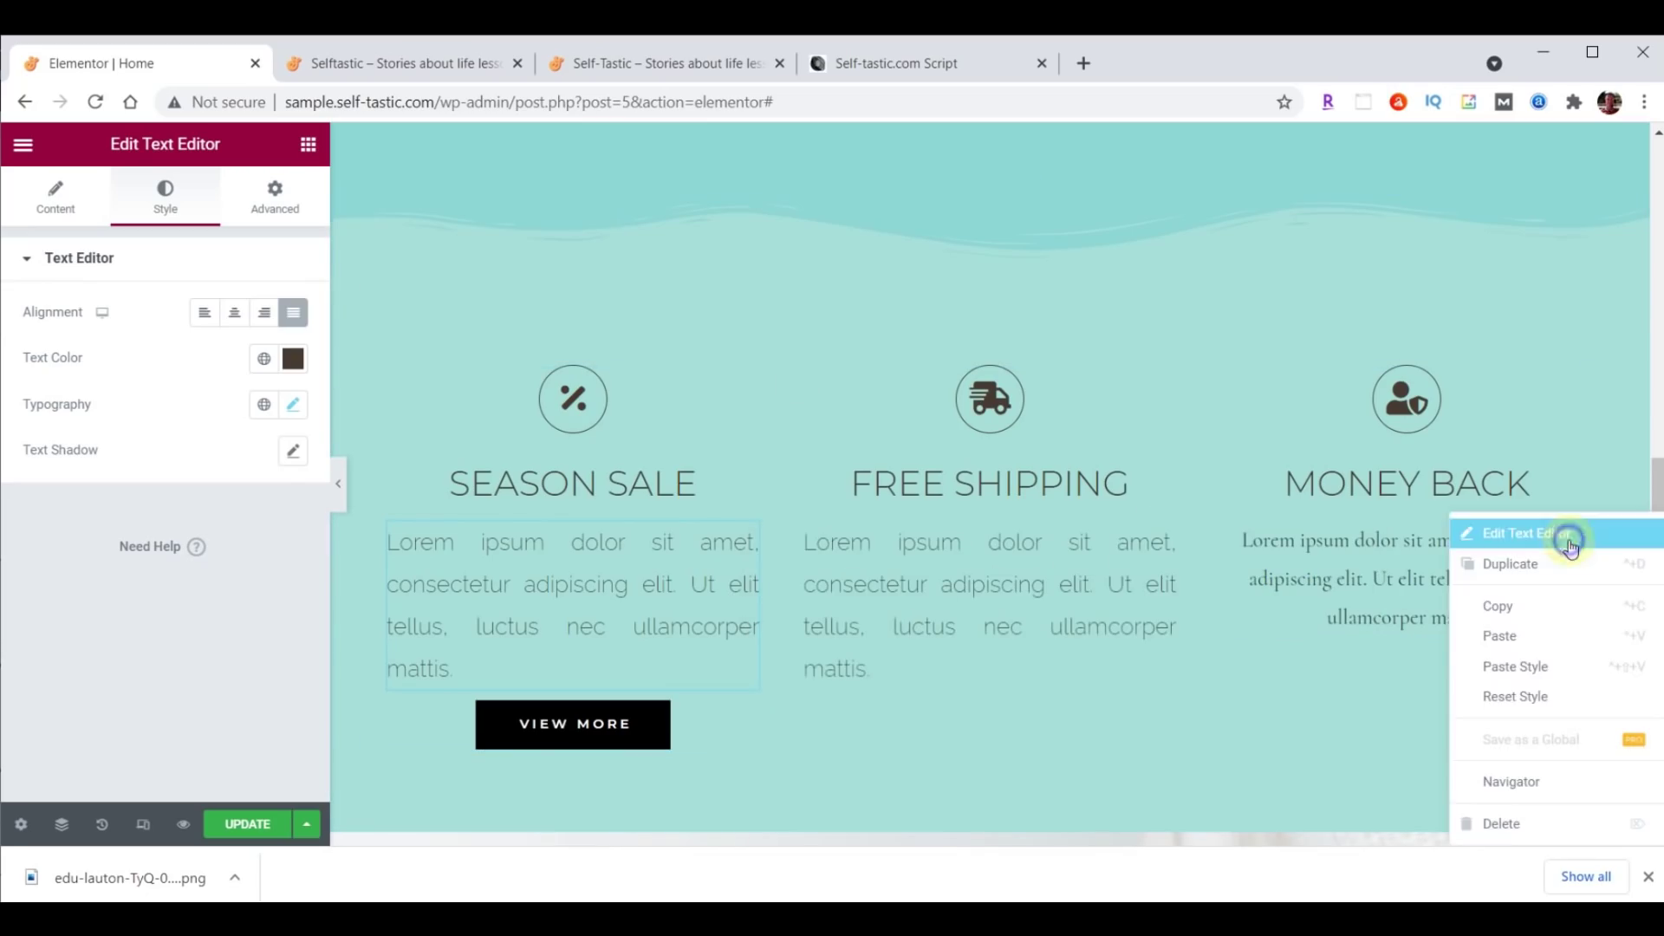
click(1573, 665)
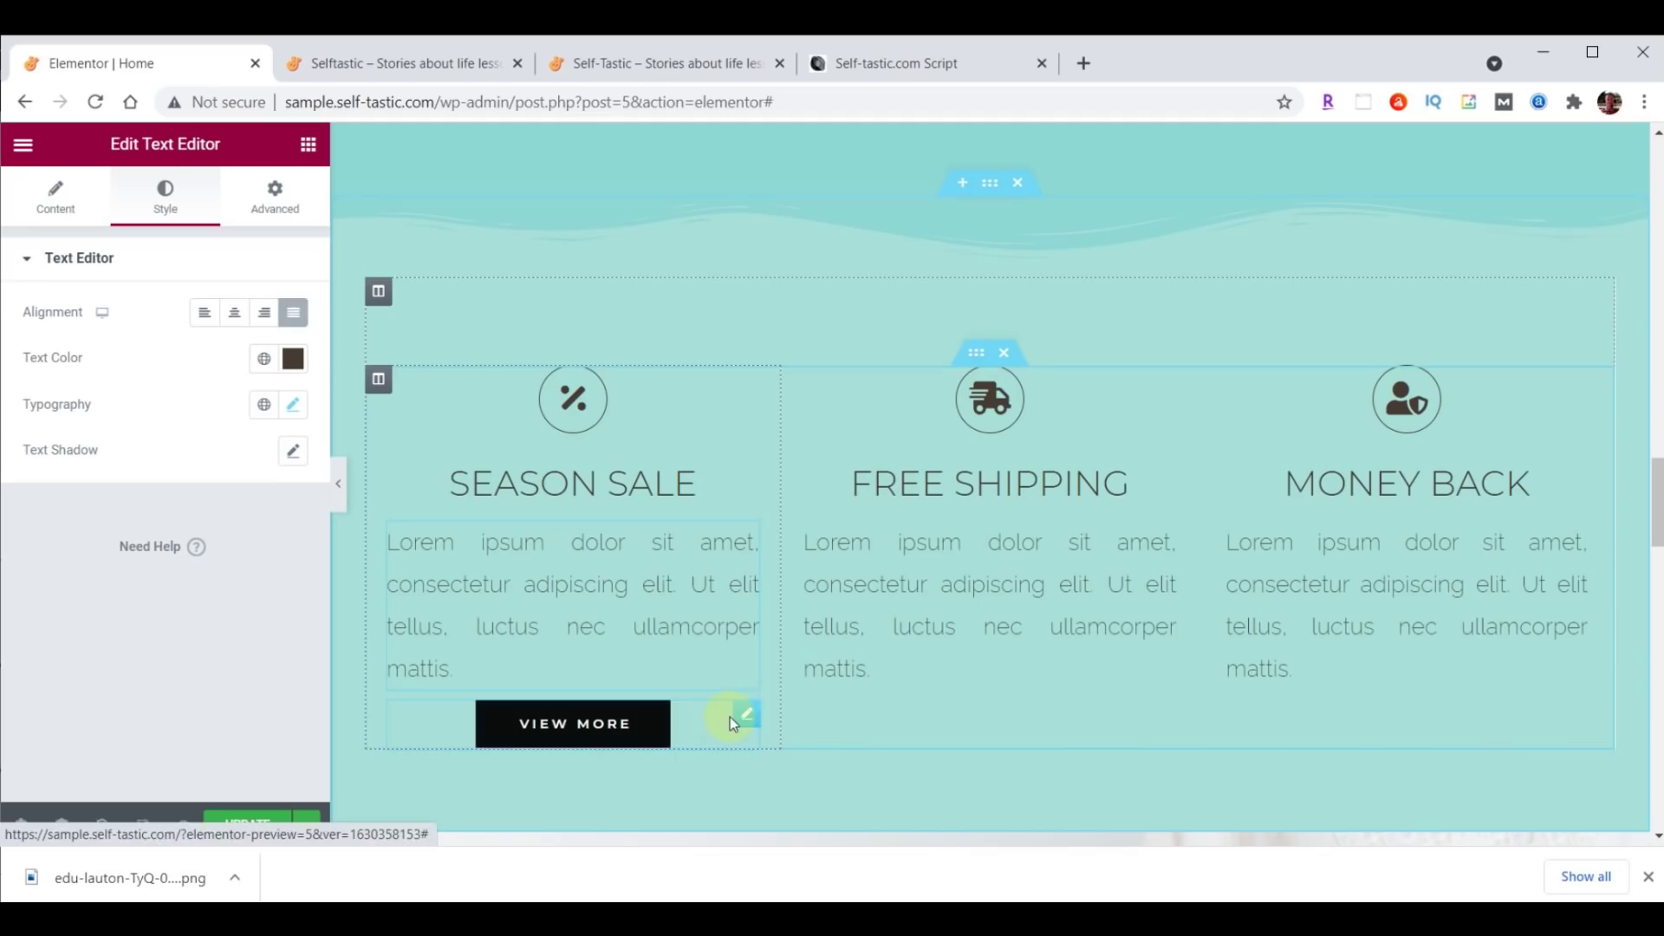
click(746, 715)
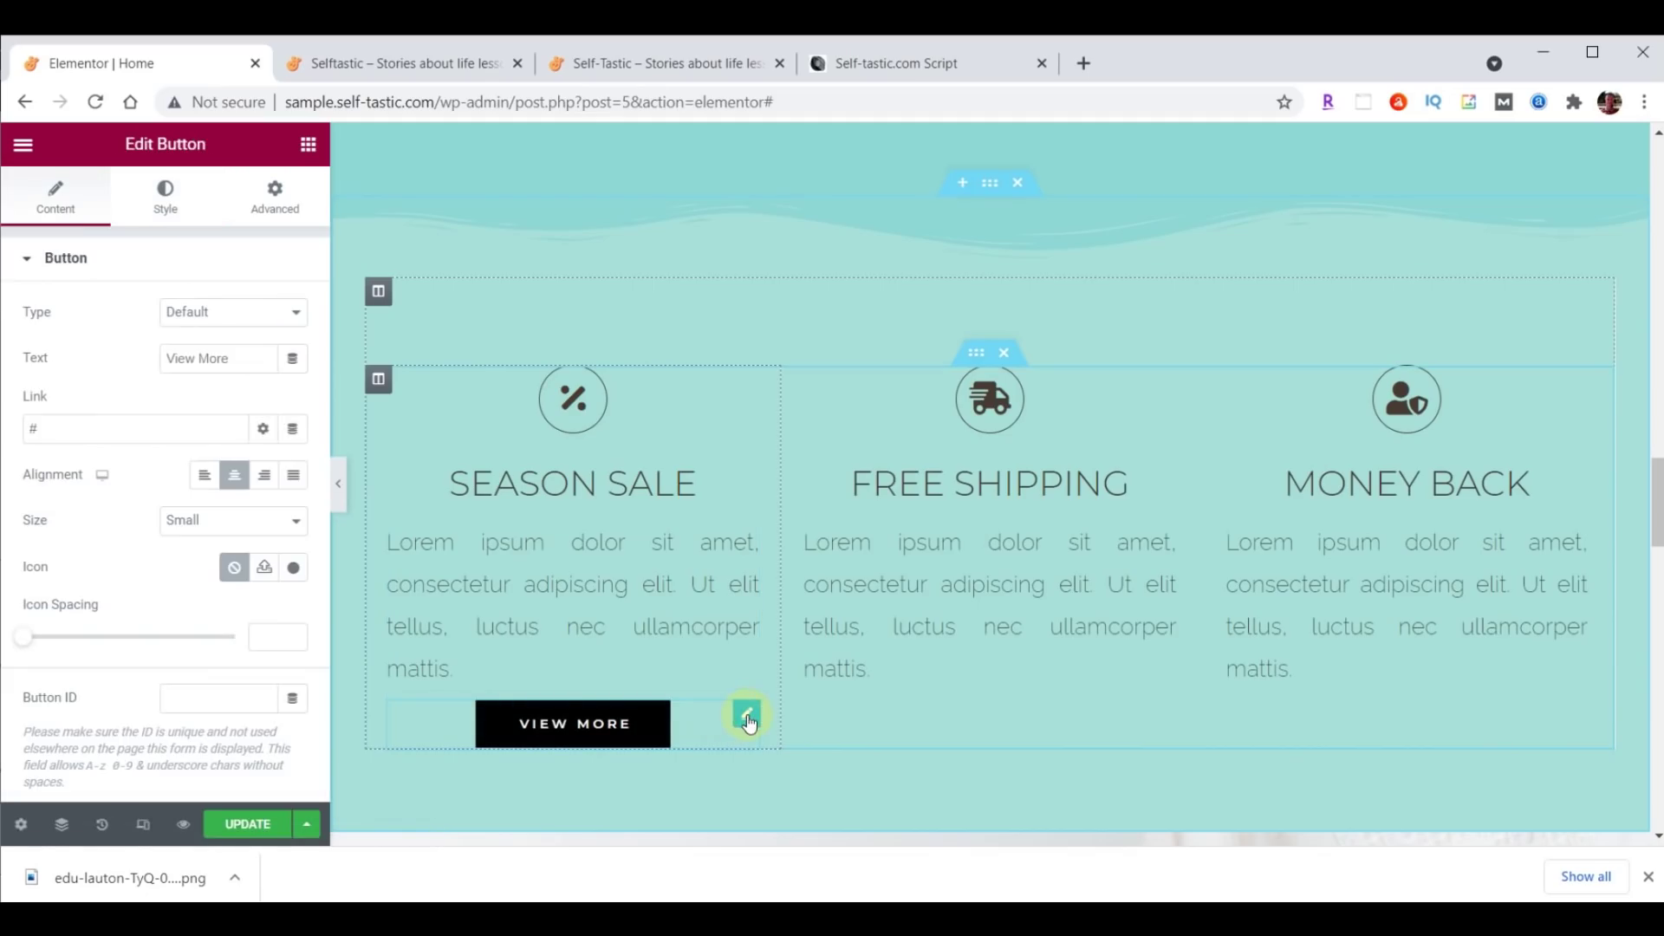
Give the View More button a dark grey #333333 background.
click(161, 192)
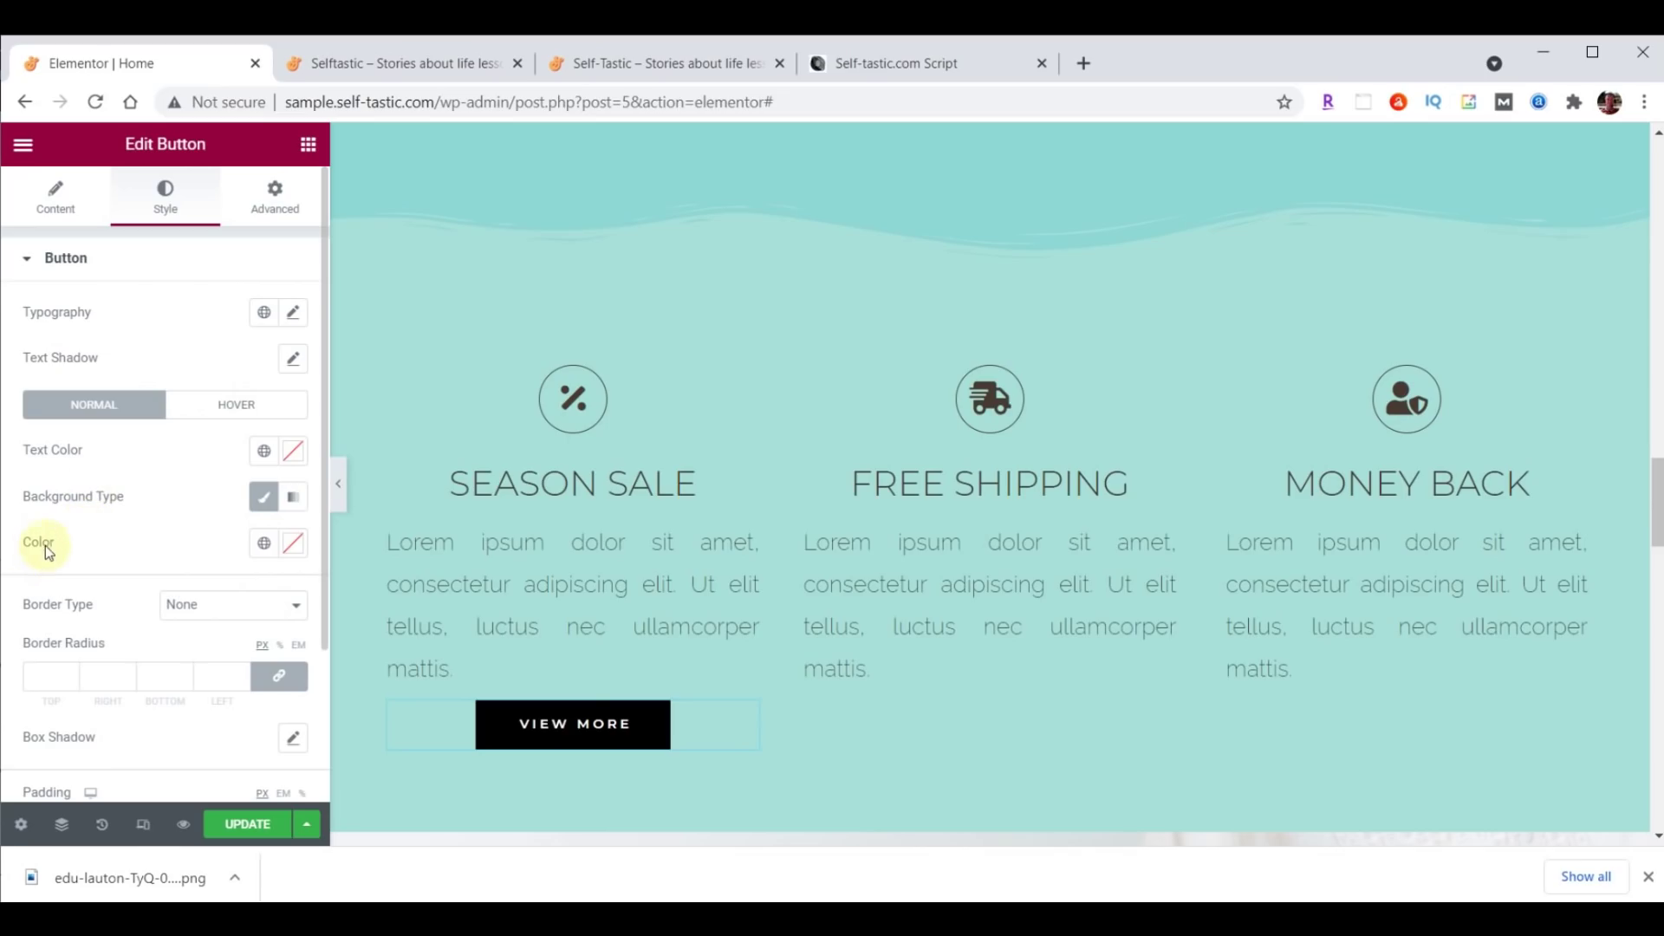
click(297, 544)
double_click(223, 507)
key(ctrl+v)
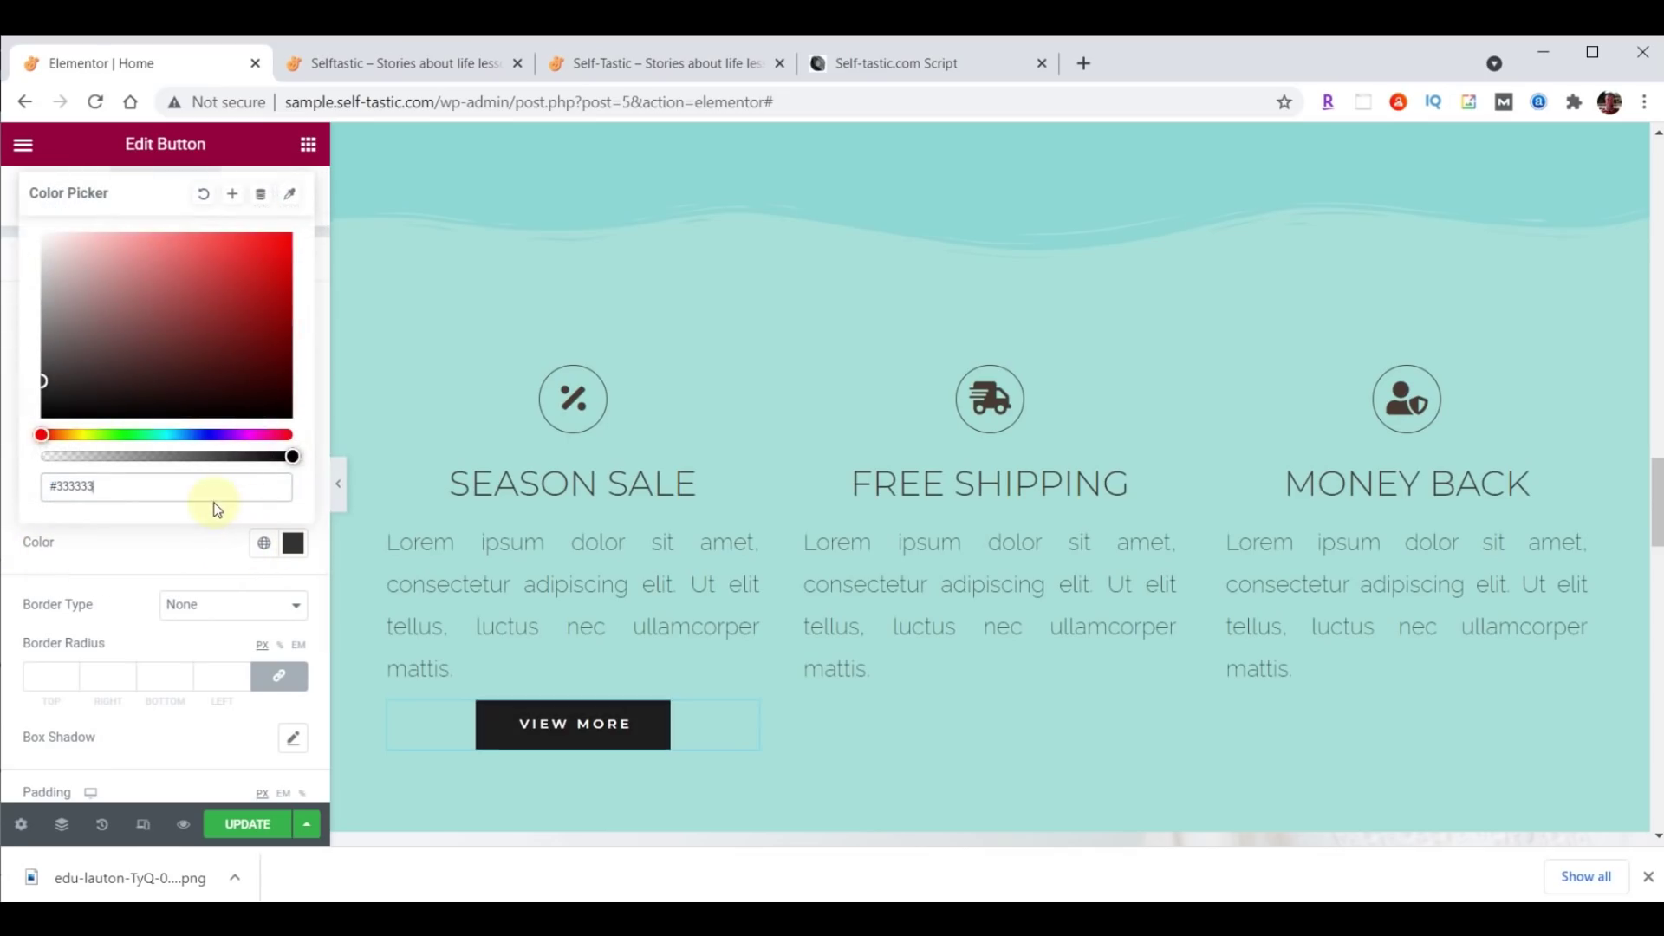
click(293, 543)
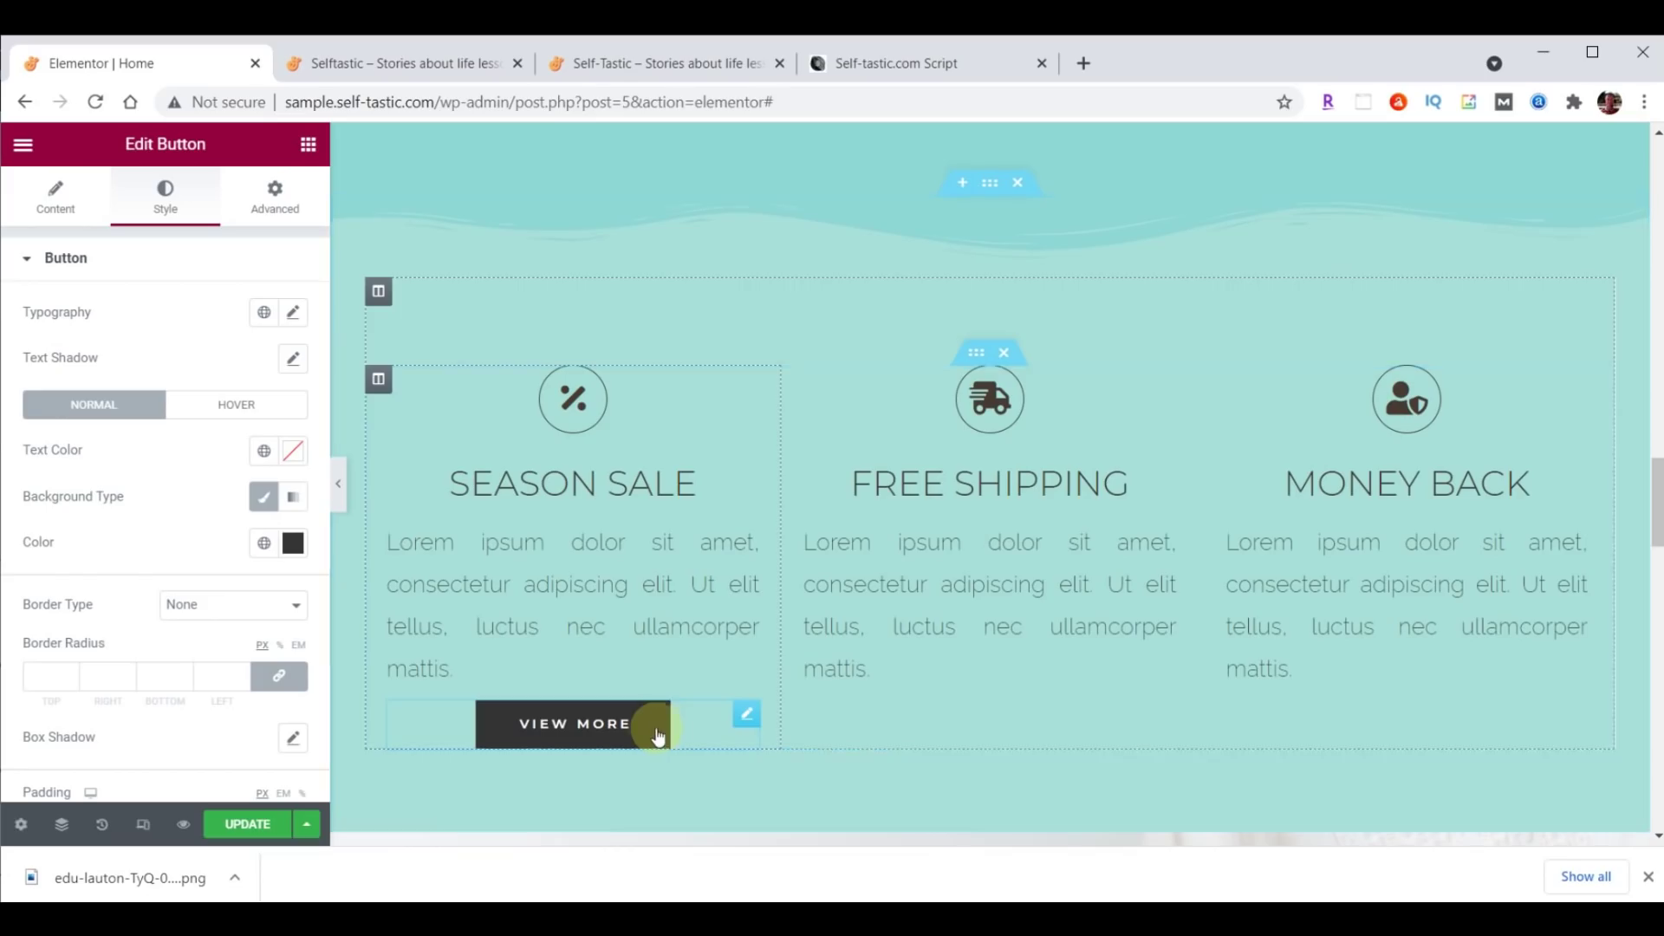
Set the button's hover animation to Grow.
click(235, 408)
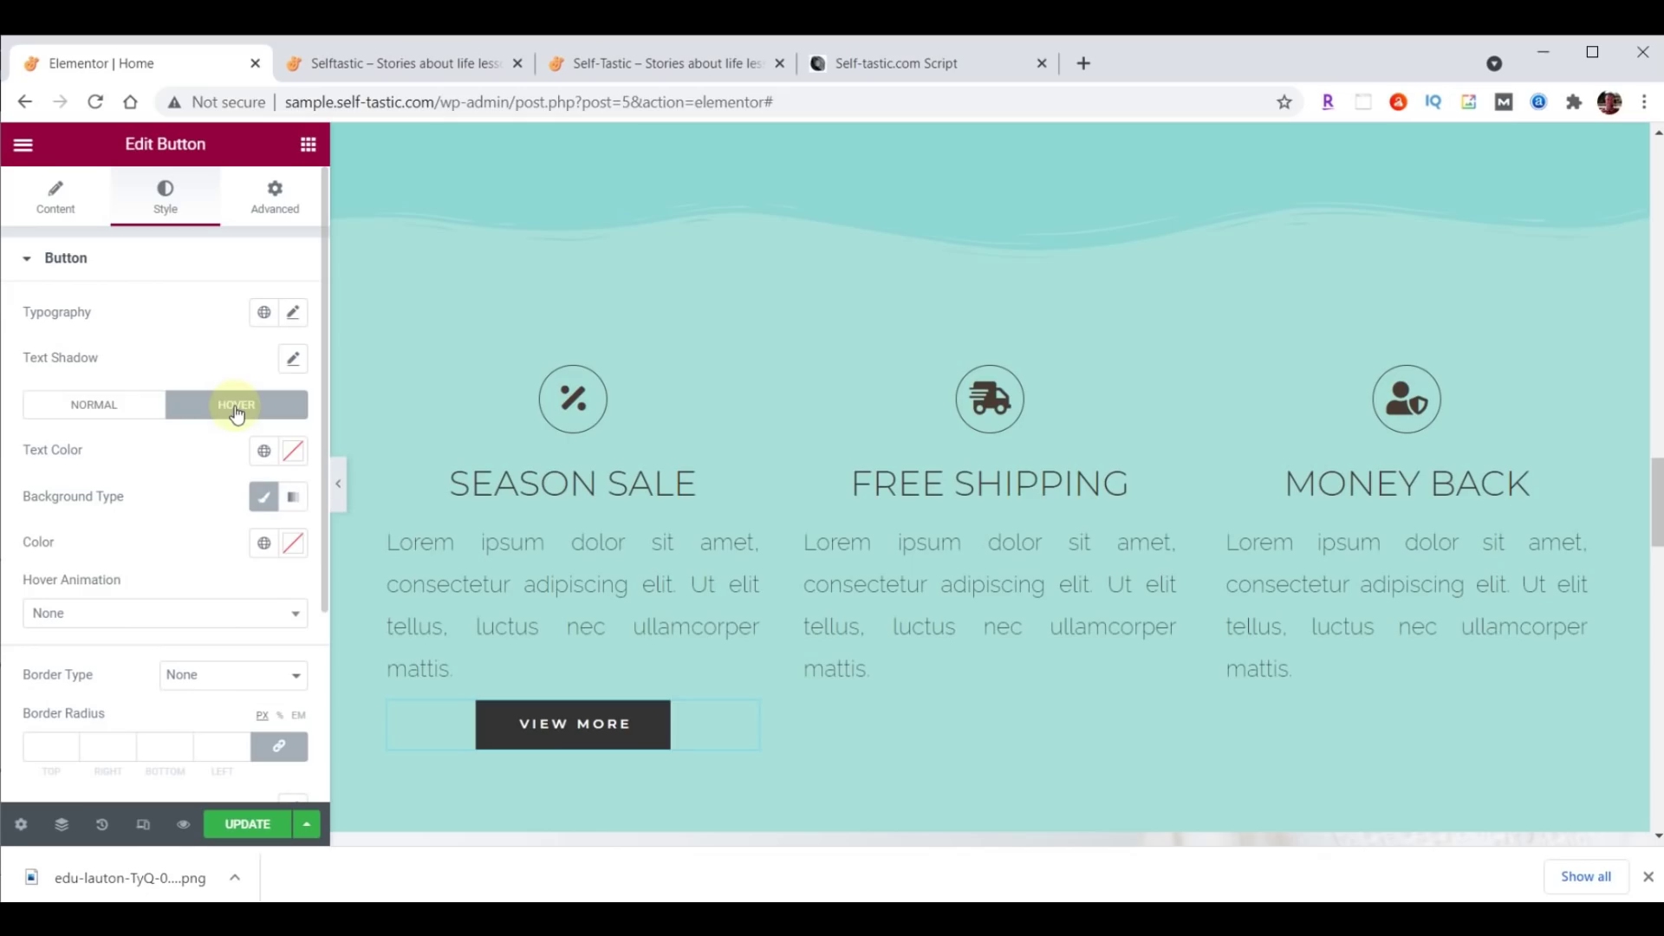
click(205, 617)
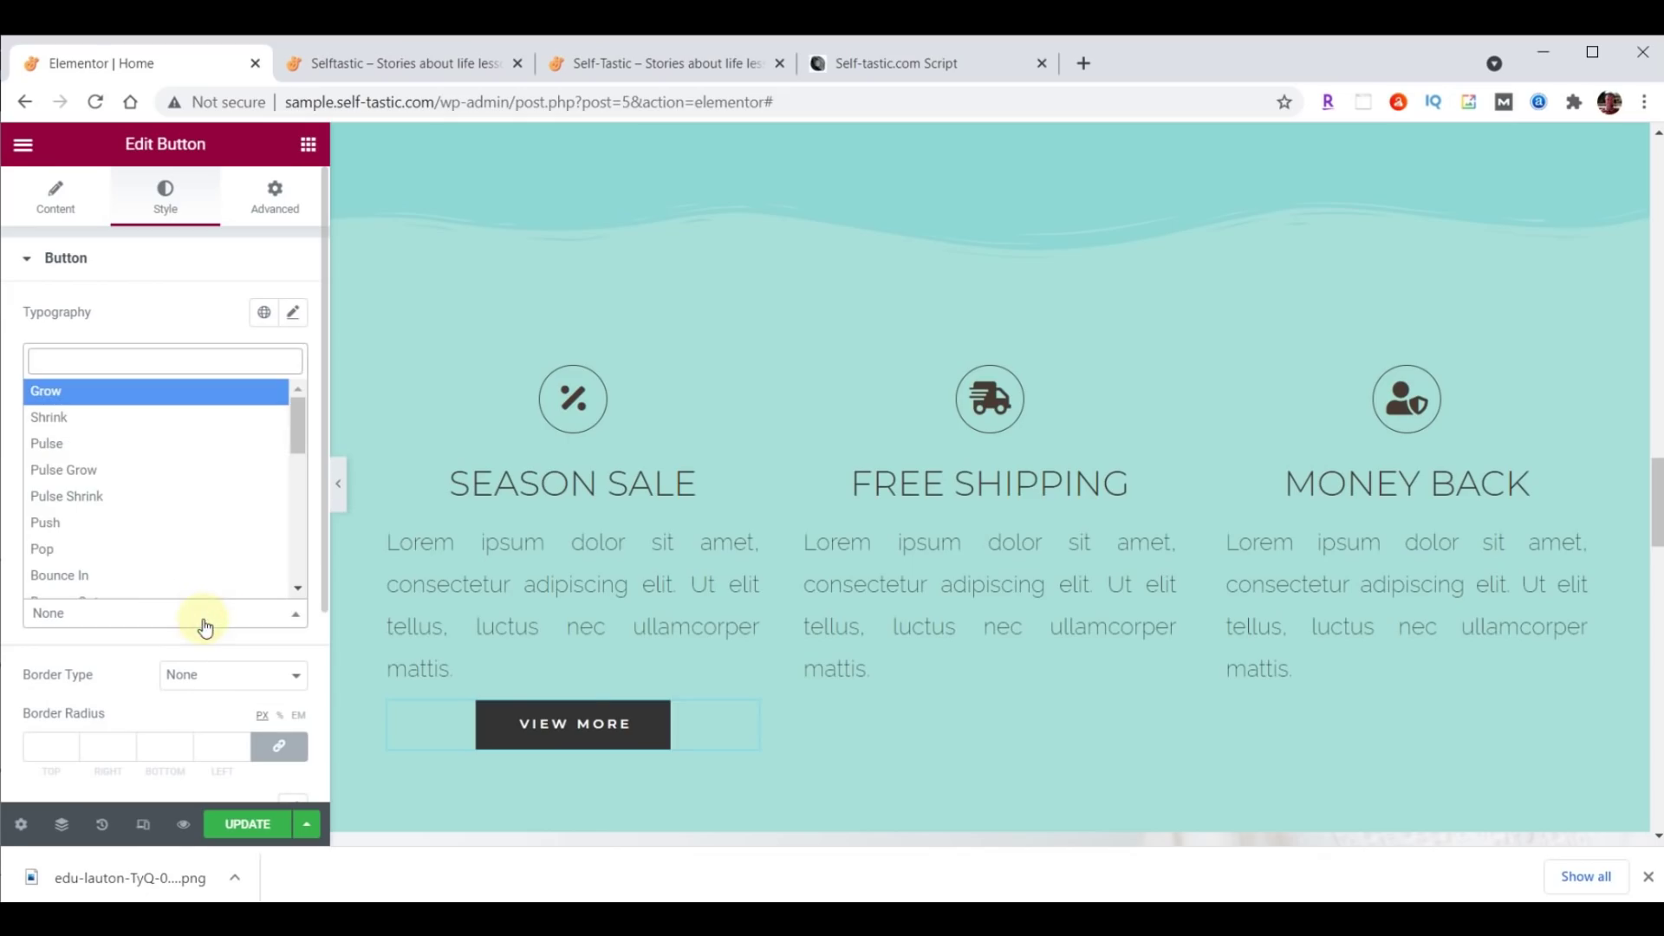
click(155, 390)
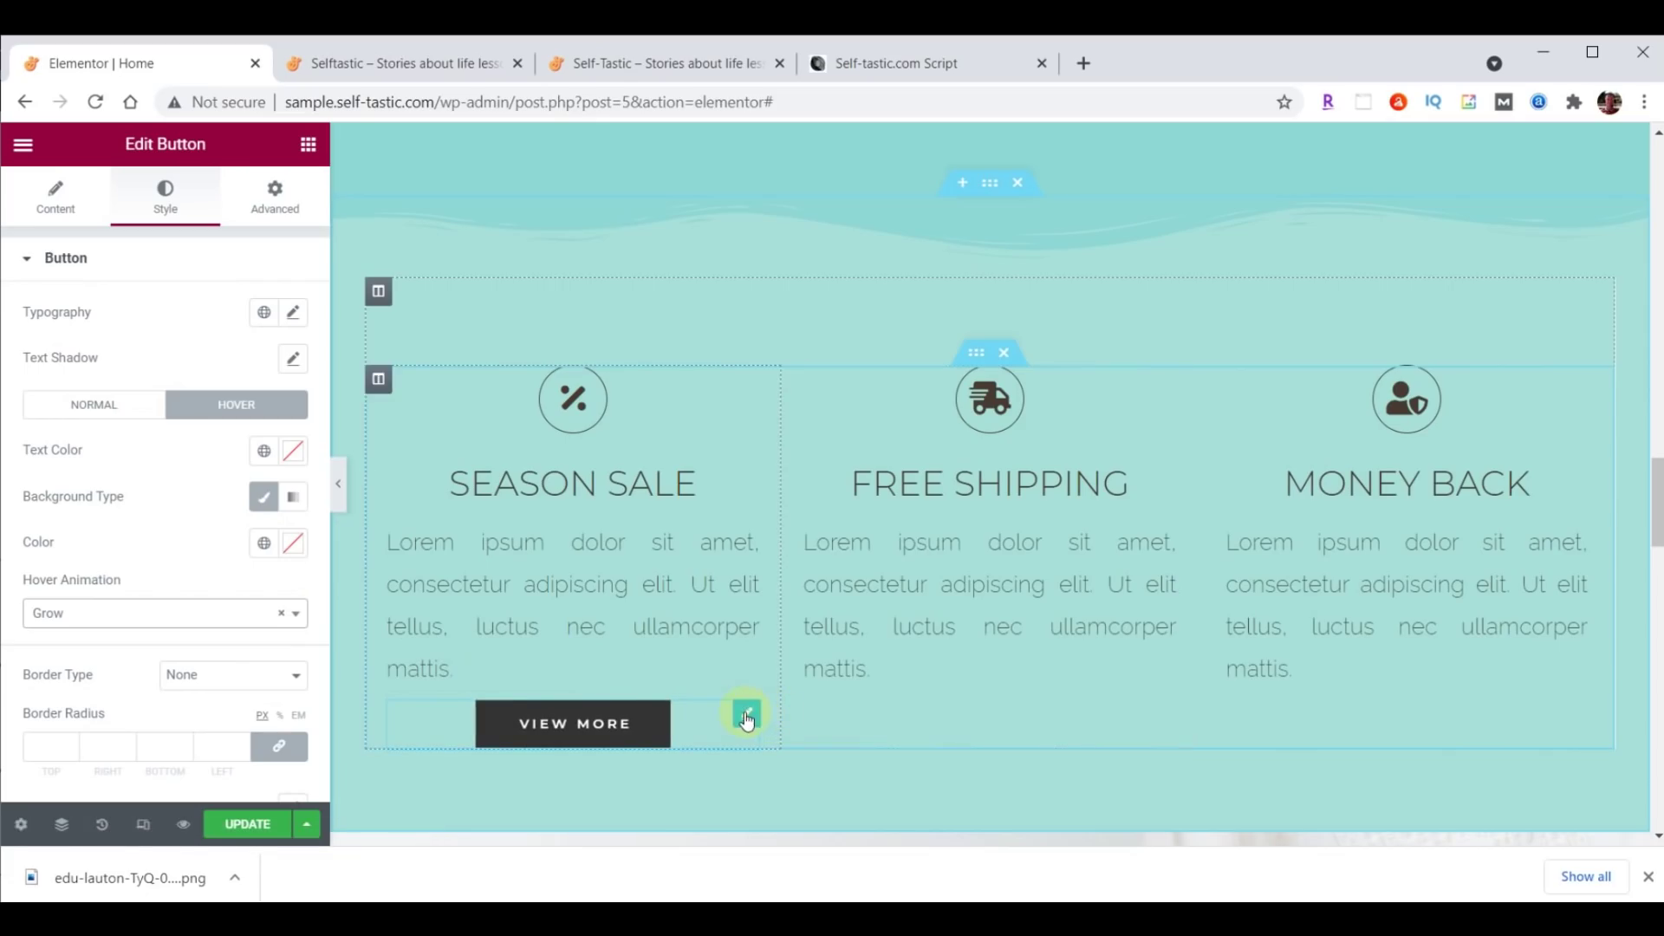
Duplicate the View More button twice and place copies under Free Shipping and Money Back.
right_click(747, 720)
click(798, 607)
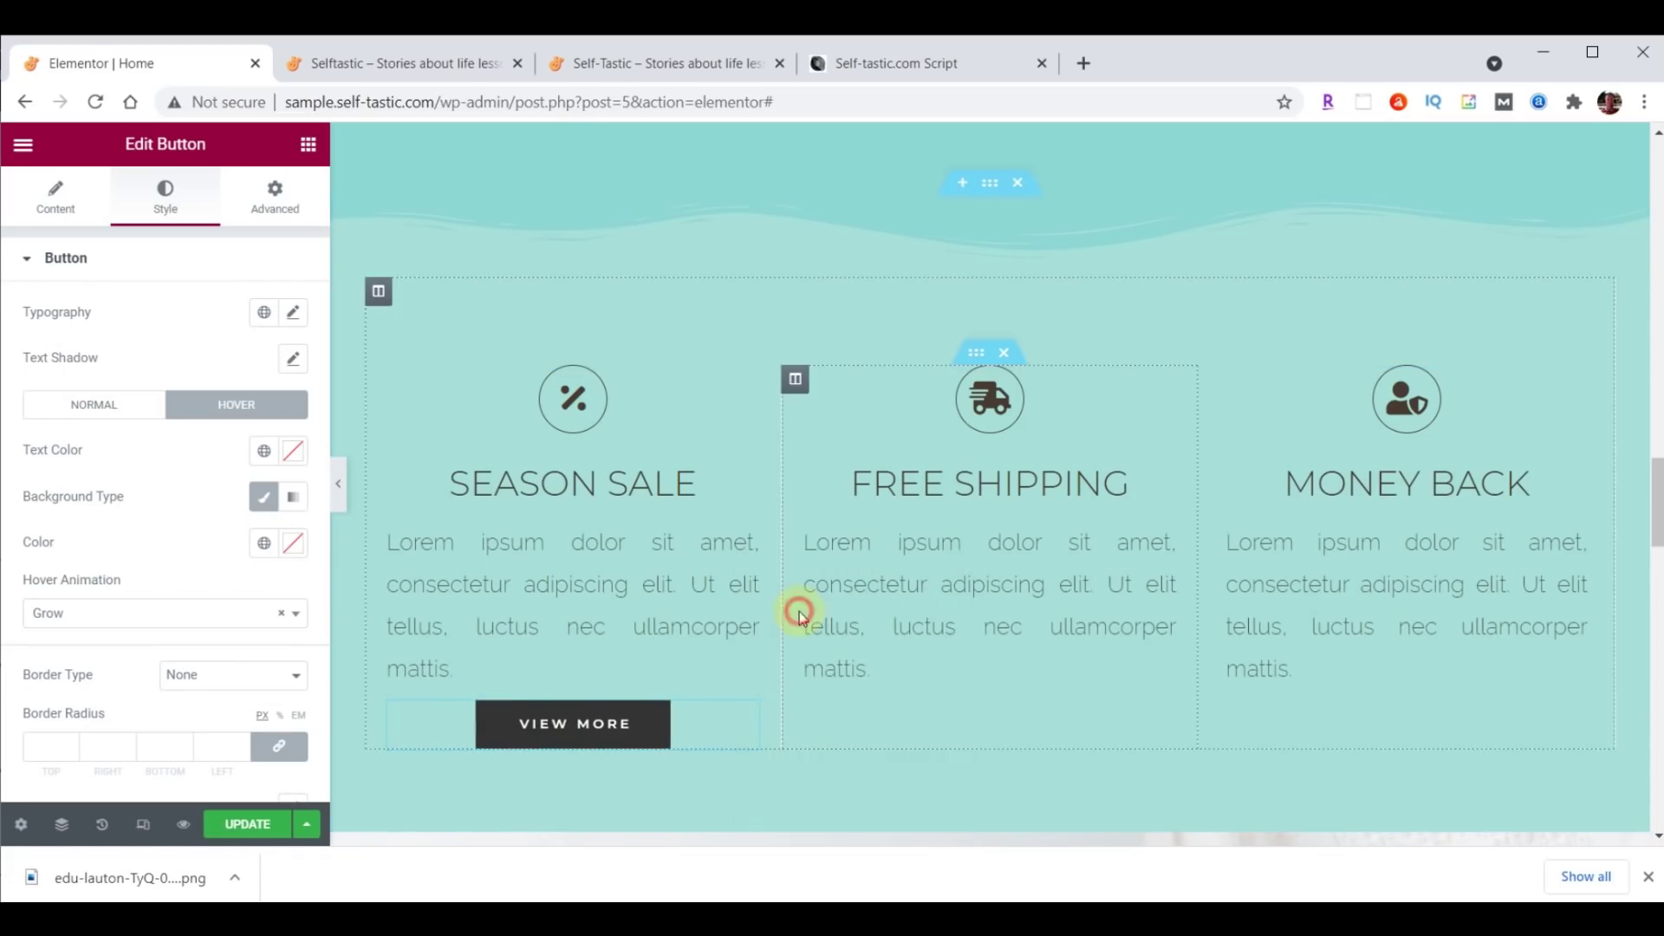
right_click(746, 716)
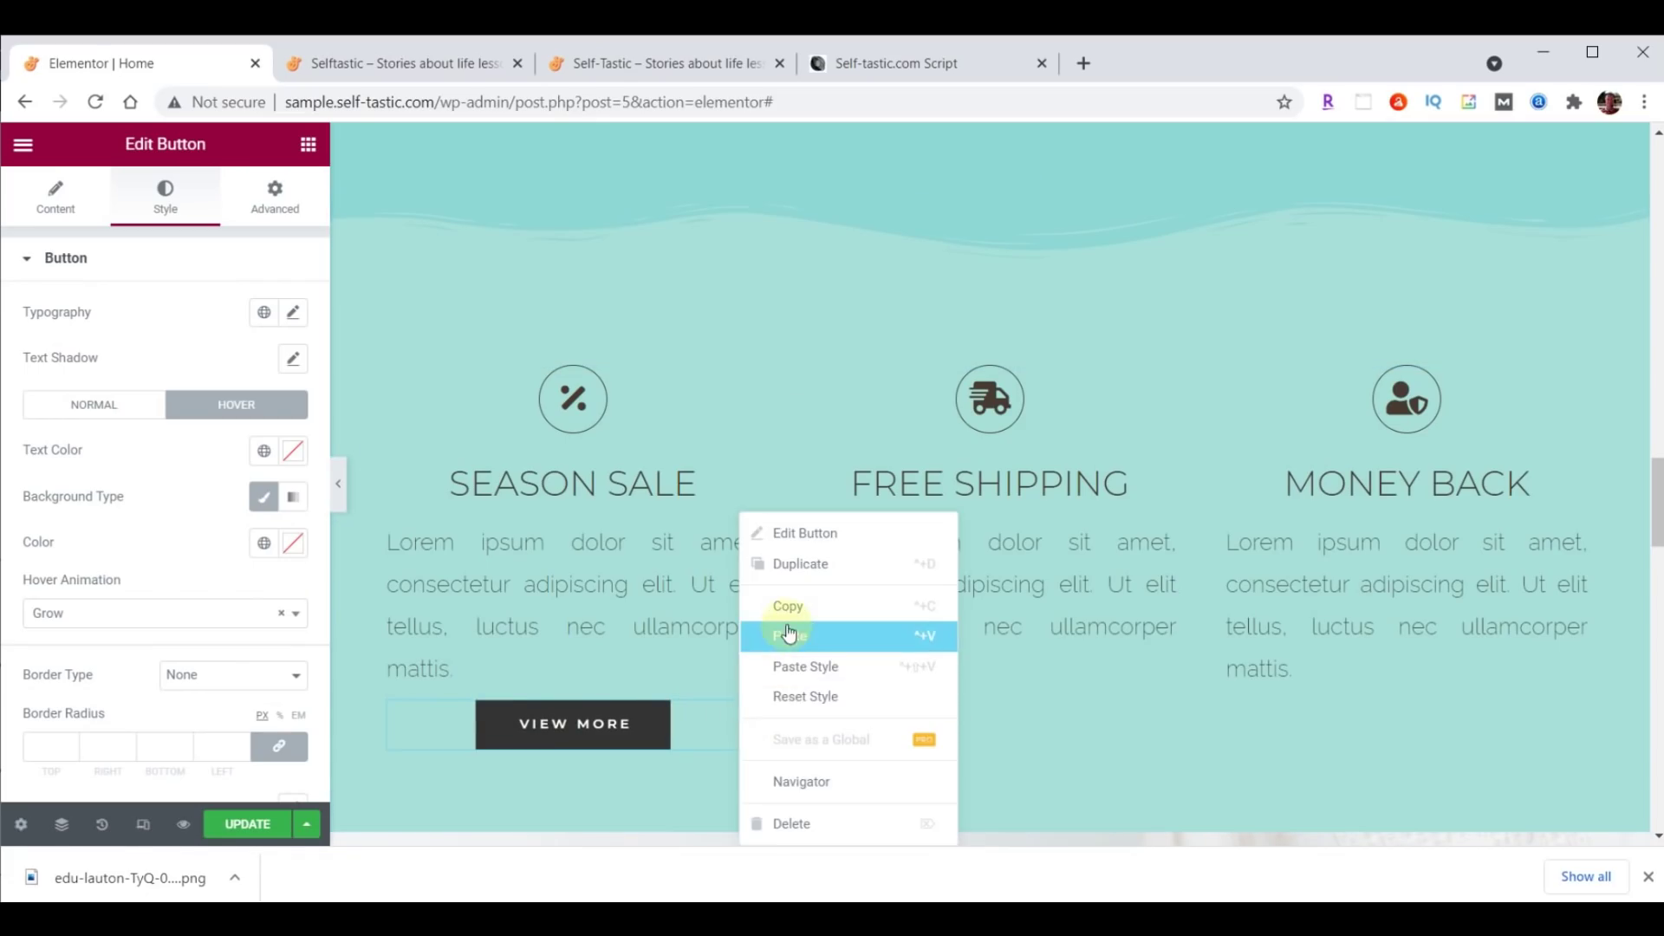
click(789, 634)
right_click(754, 723)
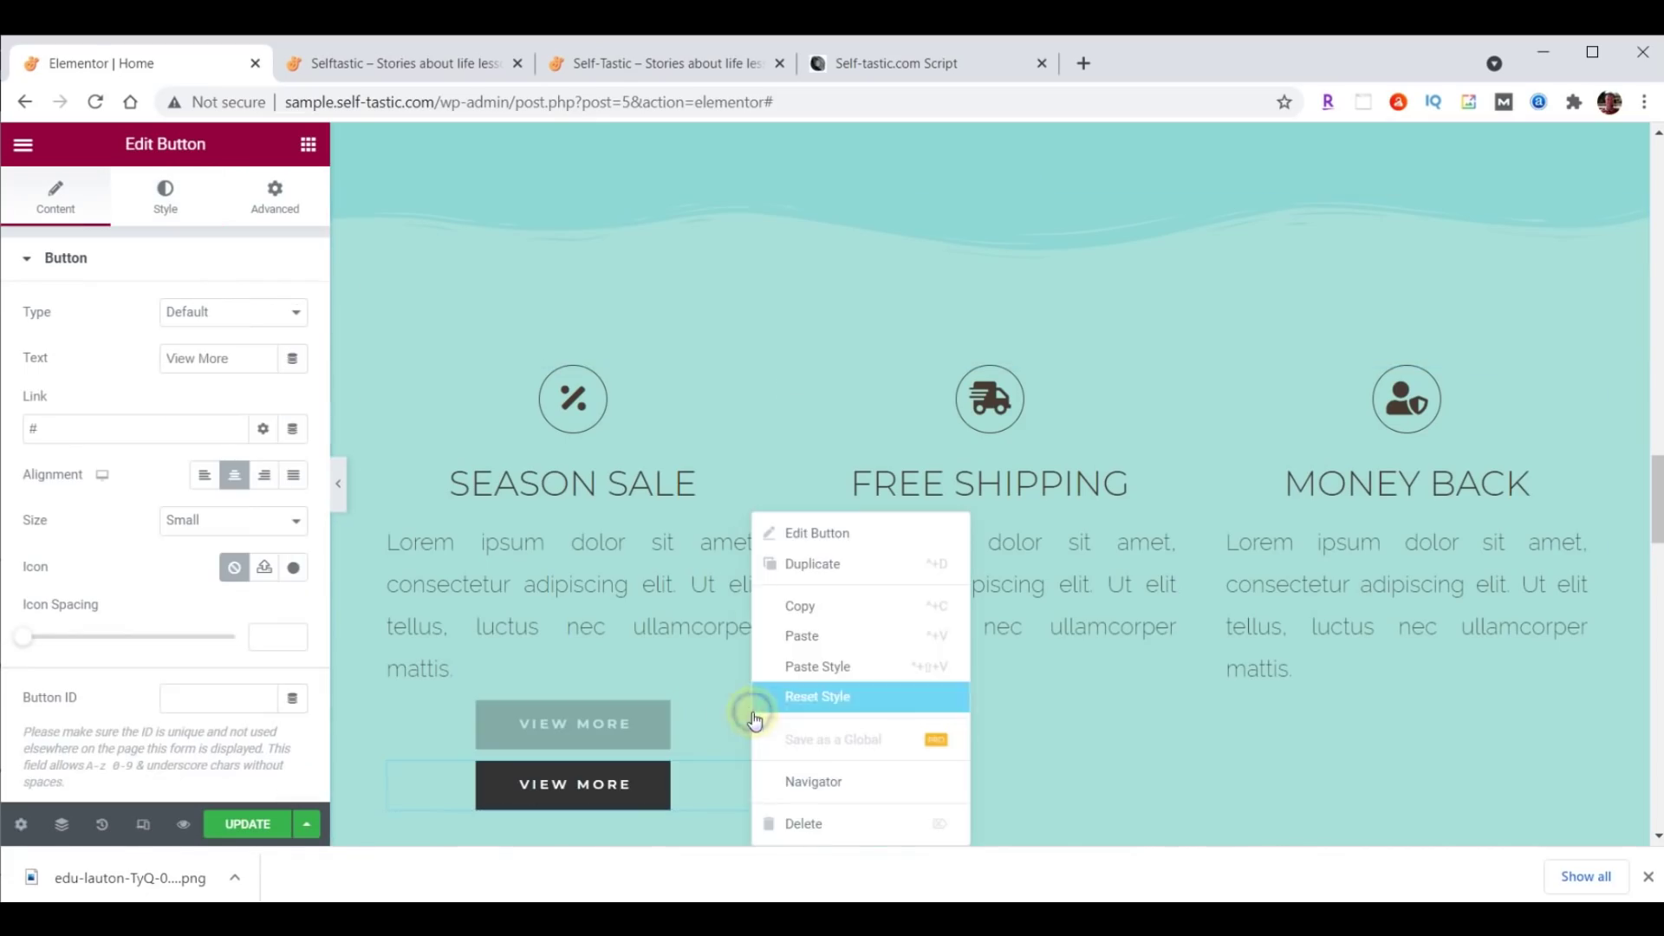
click(798, 662)
drag(739, 717, 997, 694)
drag(753, 719, 1357, 705)
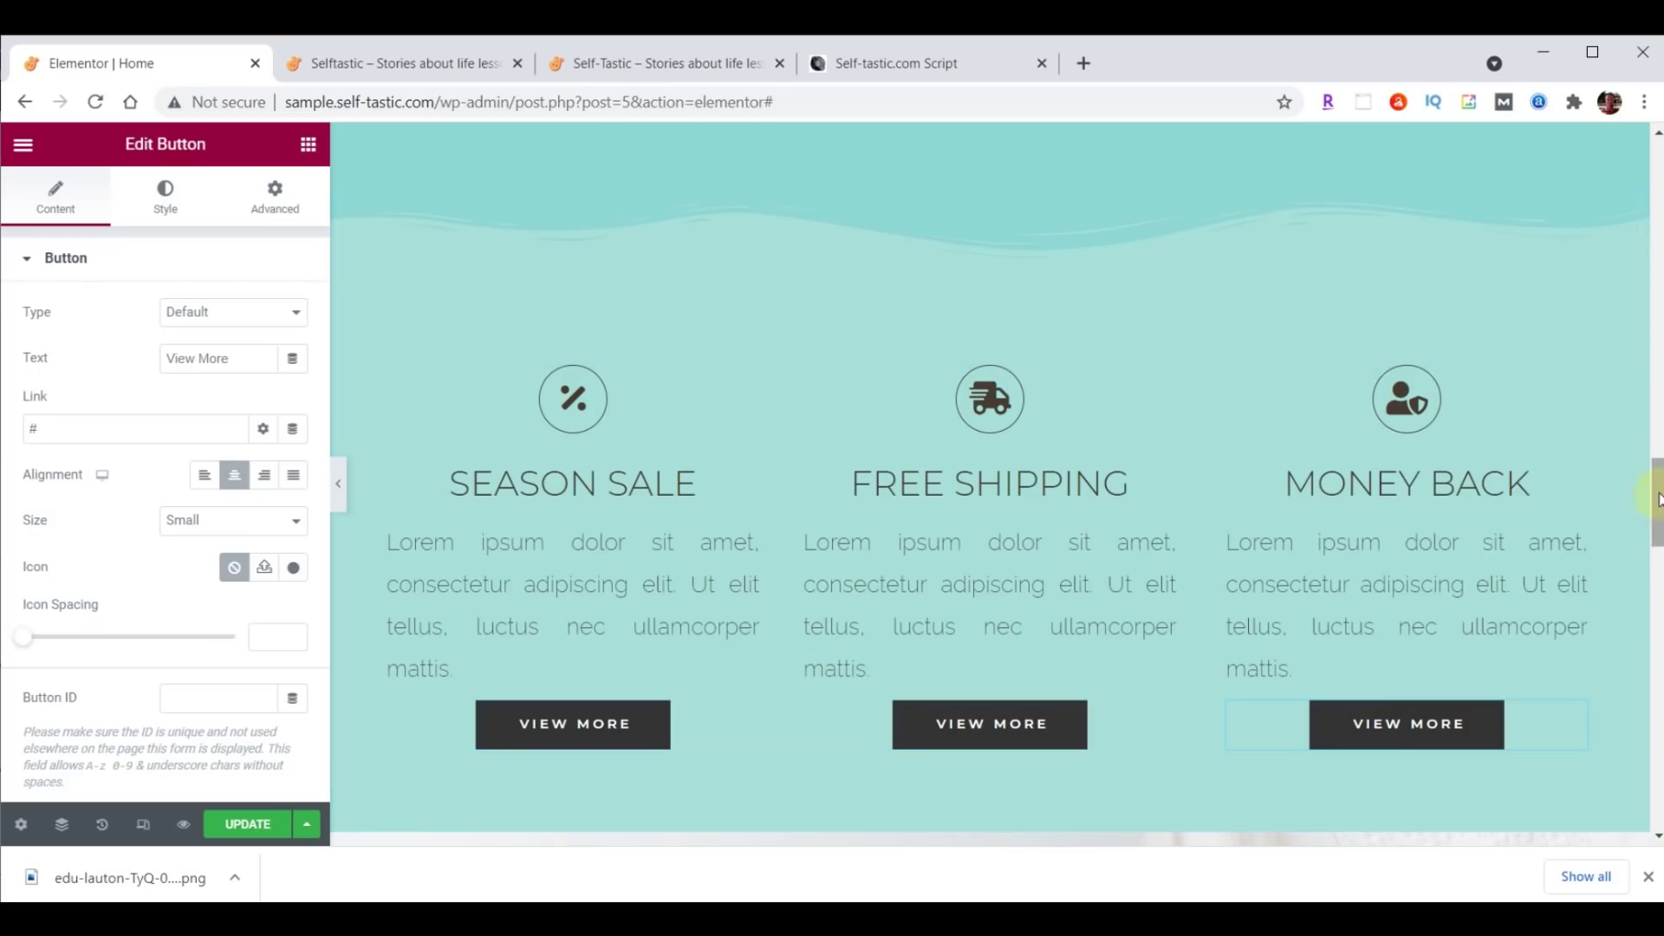
scroll(1656, 529, down, 1)
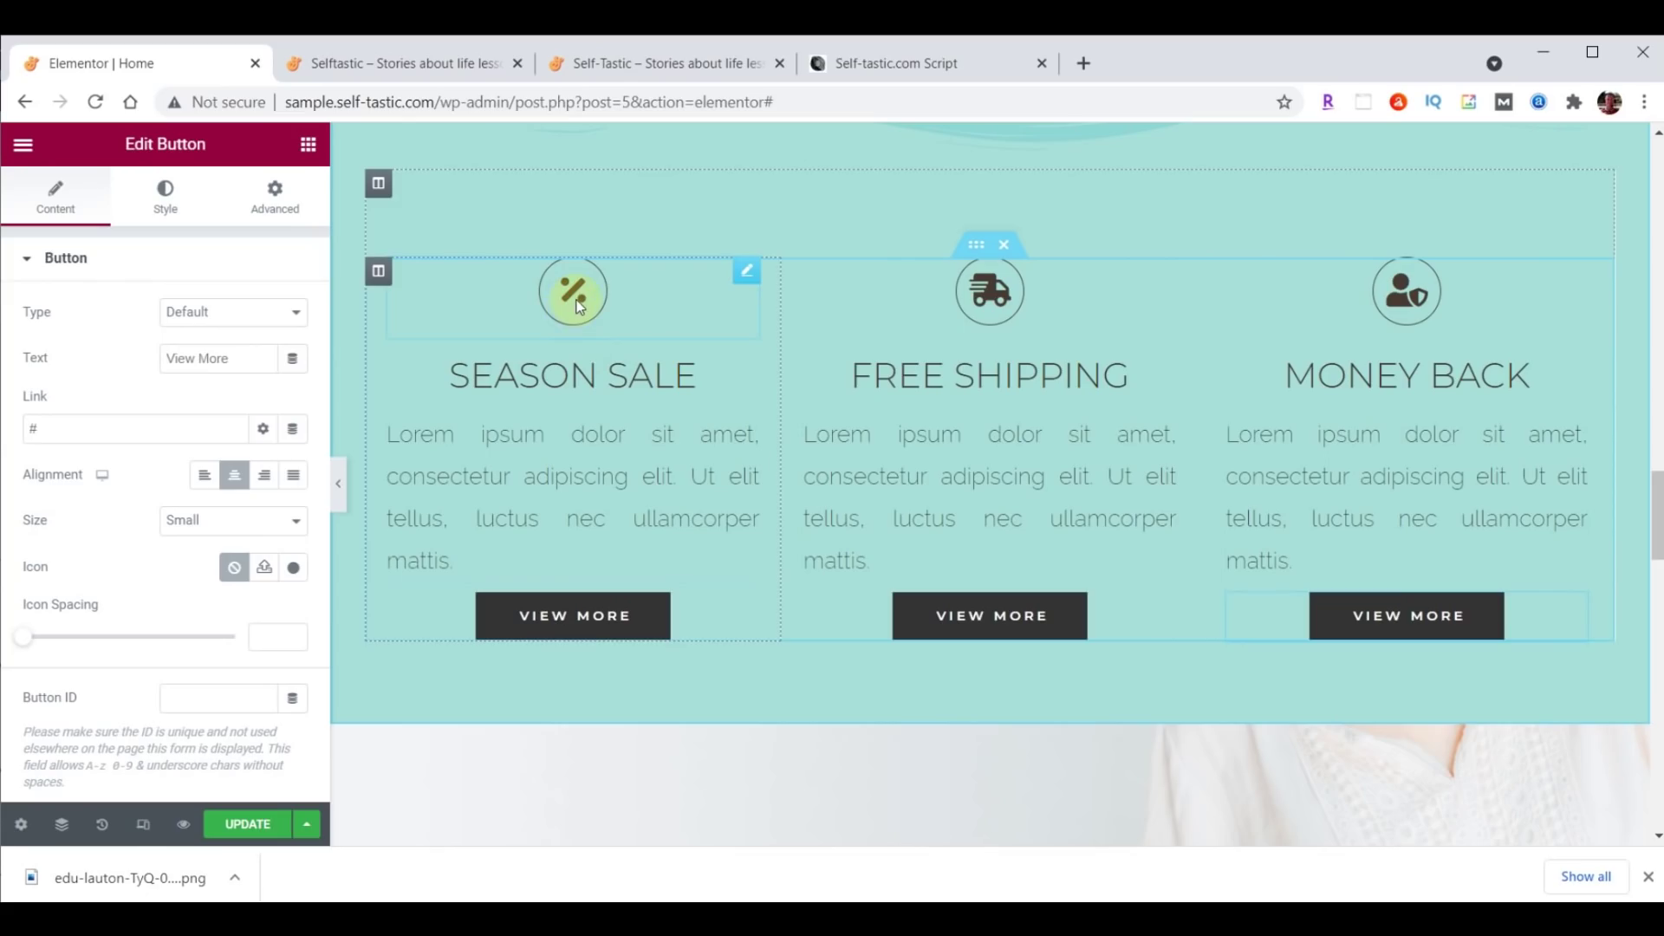
Replace the Season Sale percent icon with a solid Heart icon.
click(747, 273)
click(53, 197)
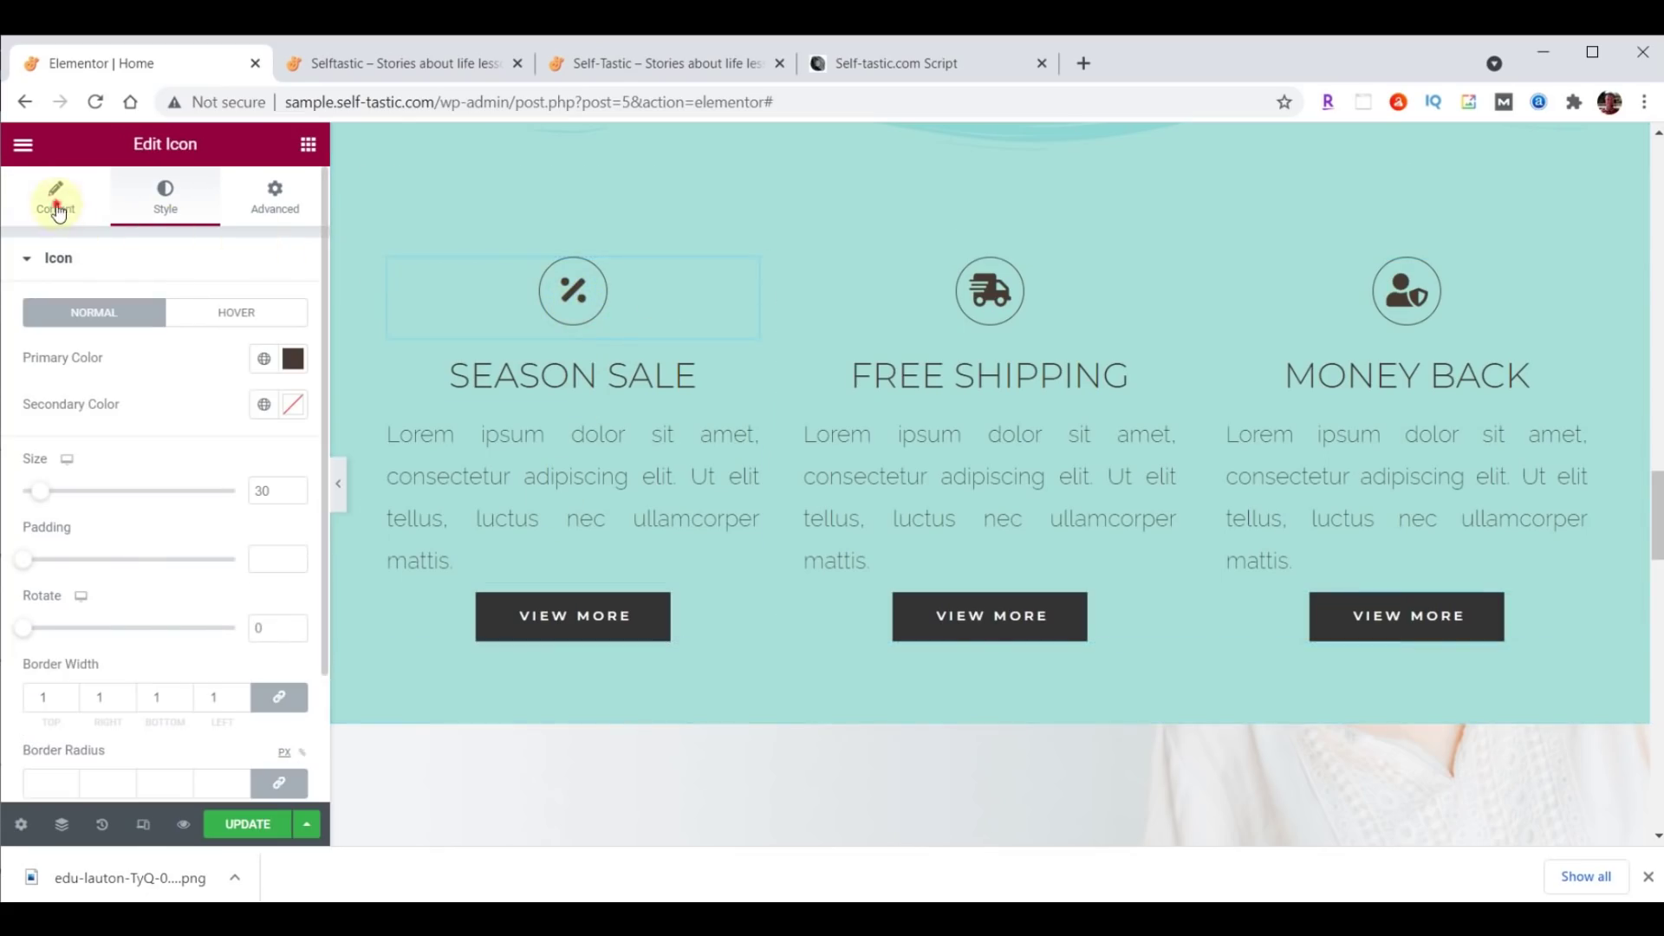
click(173, 365)
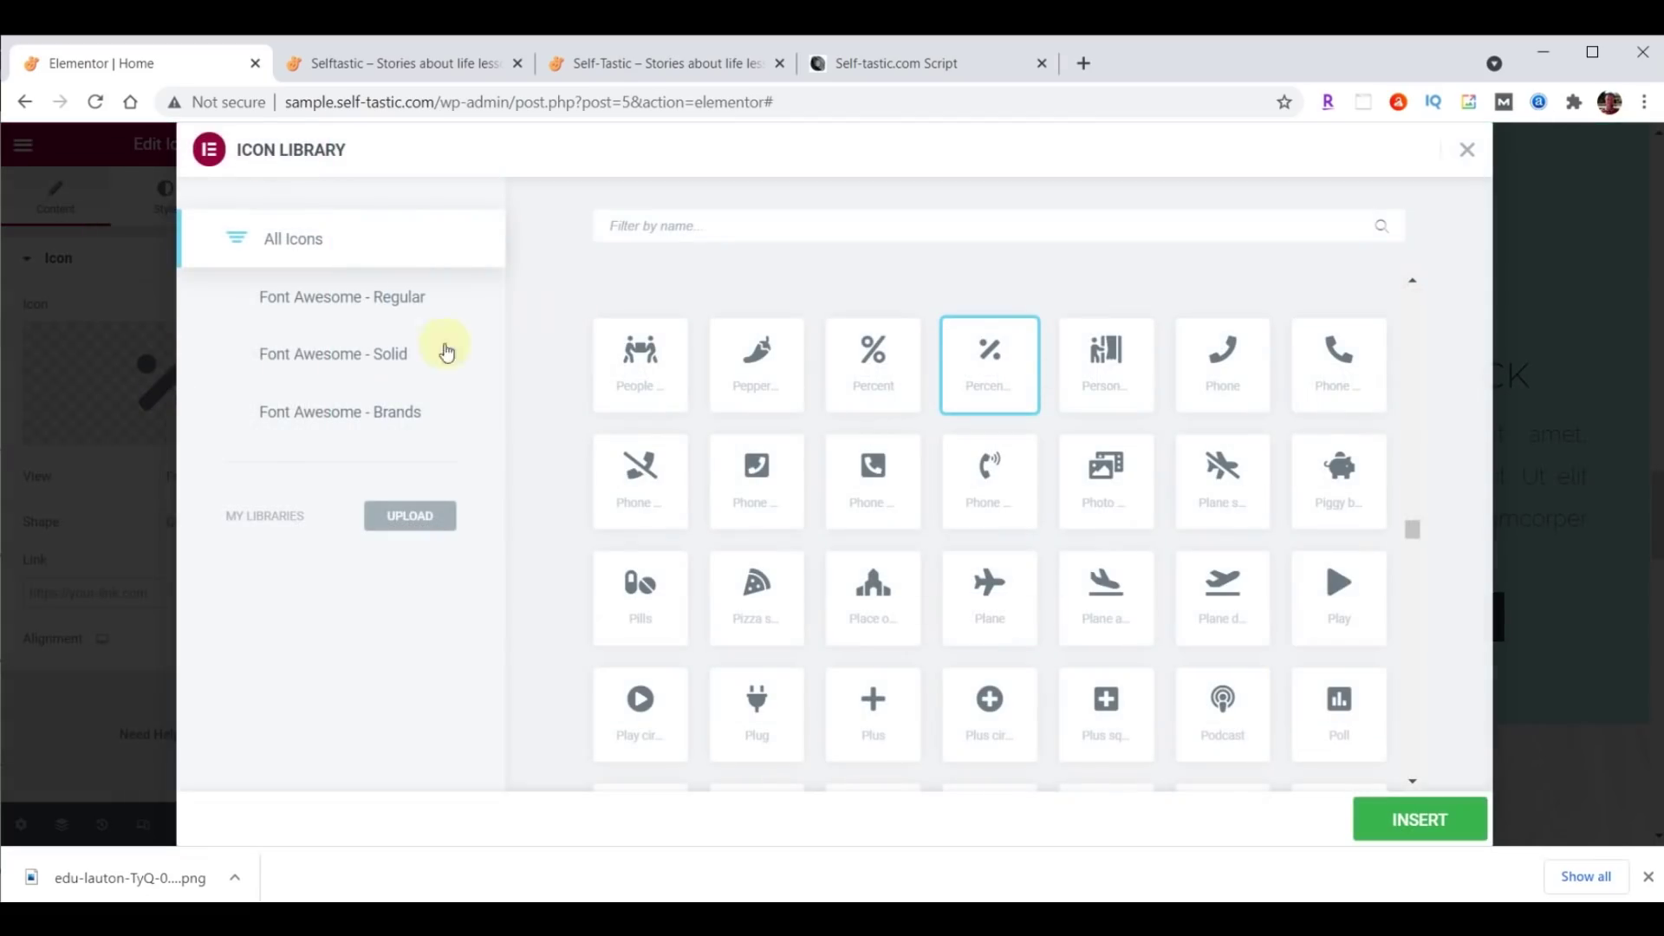
text(Heart)
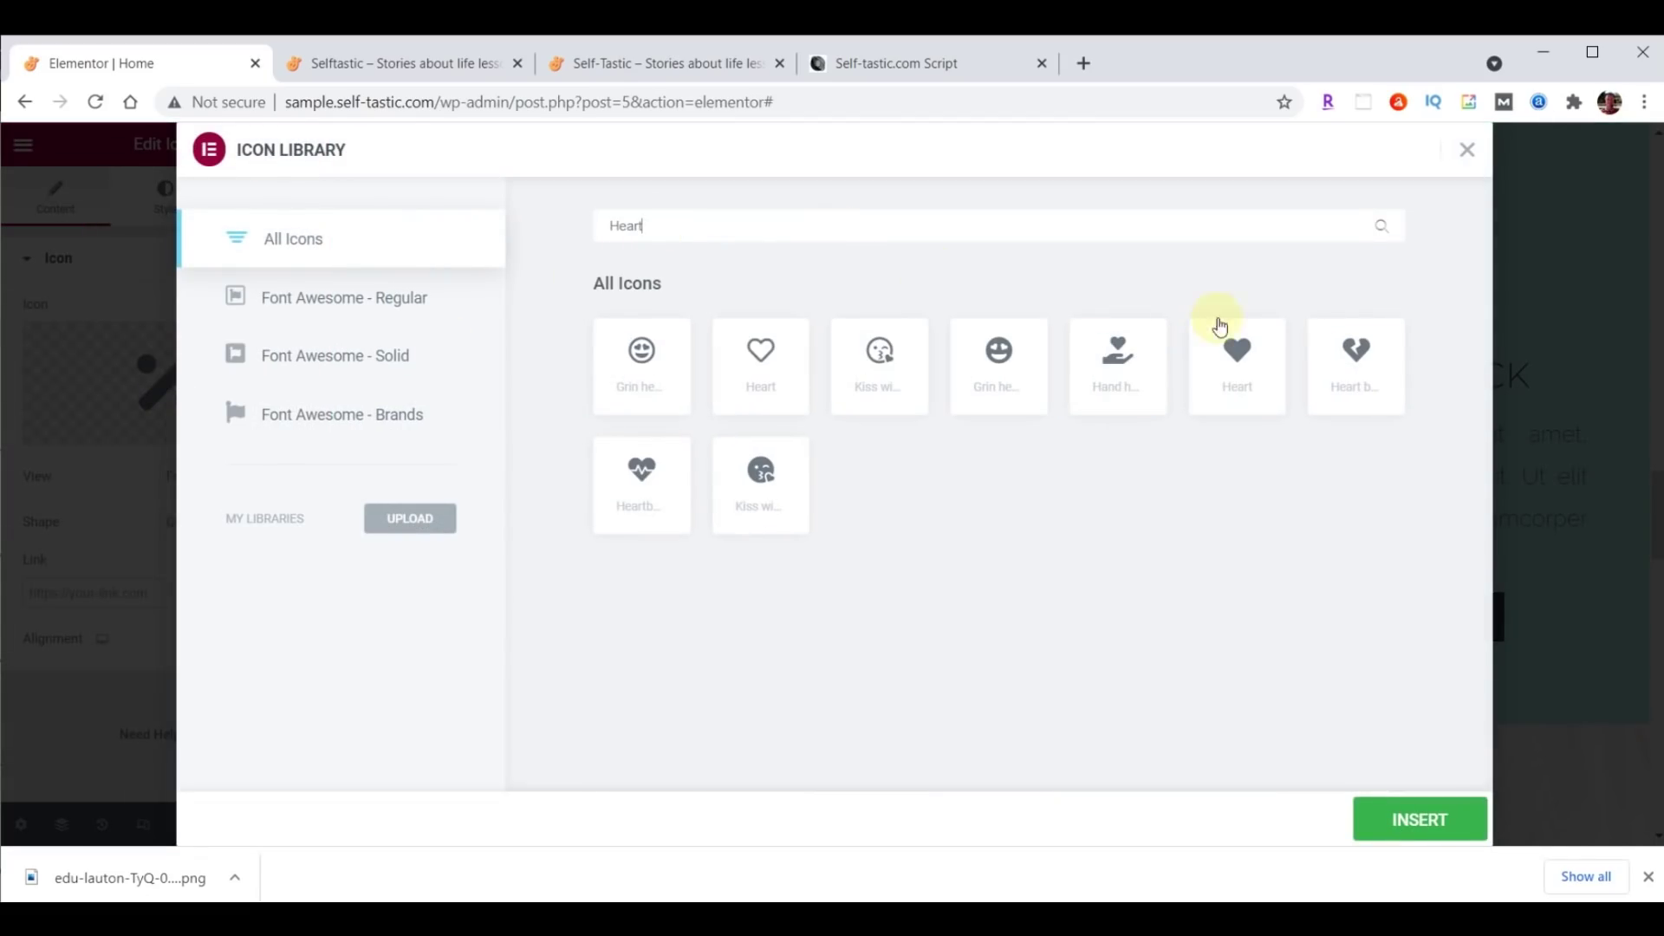
click(1242, 359)
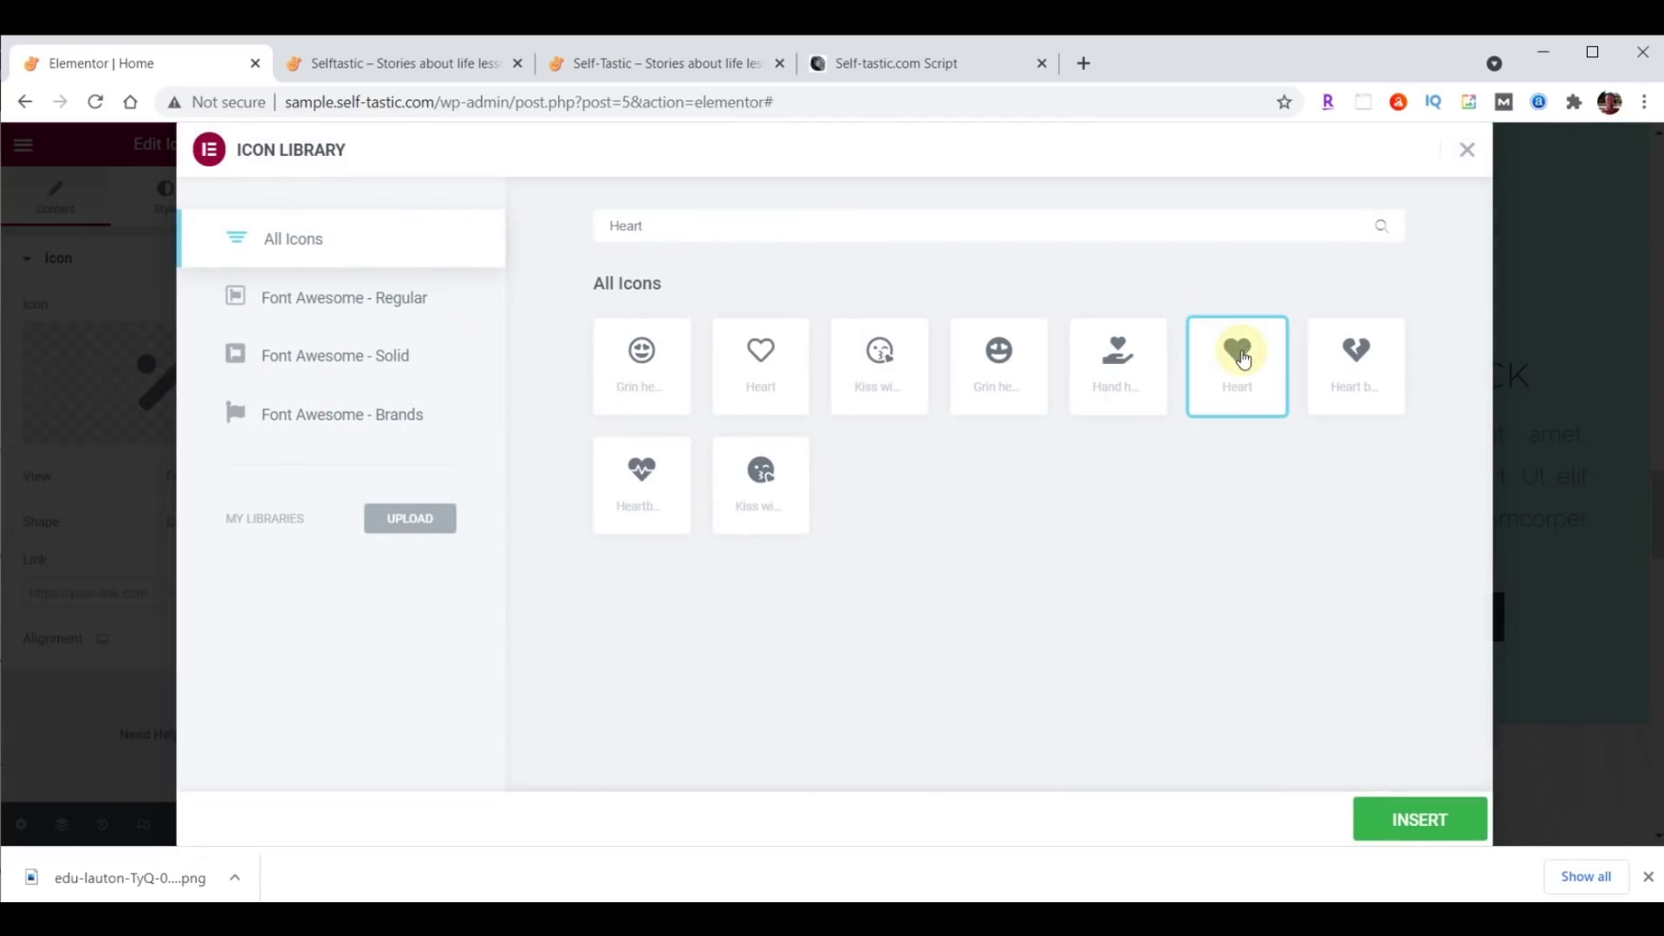
double_click(1242, 359)
Replace the Free Shipping truck icon with a speech-bubble comment icon.
click(990, 292)
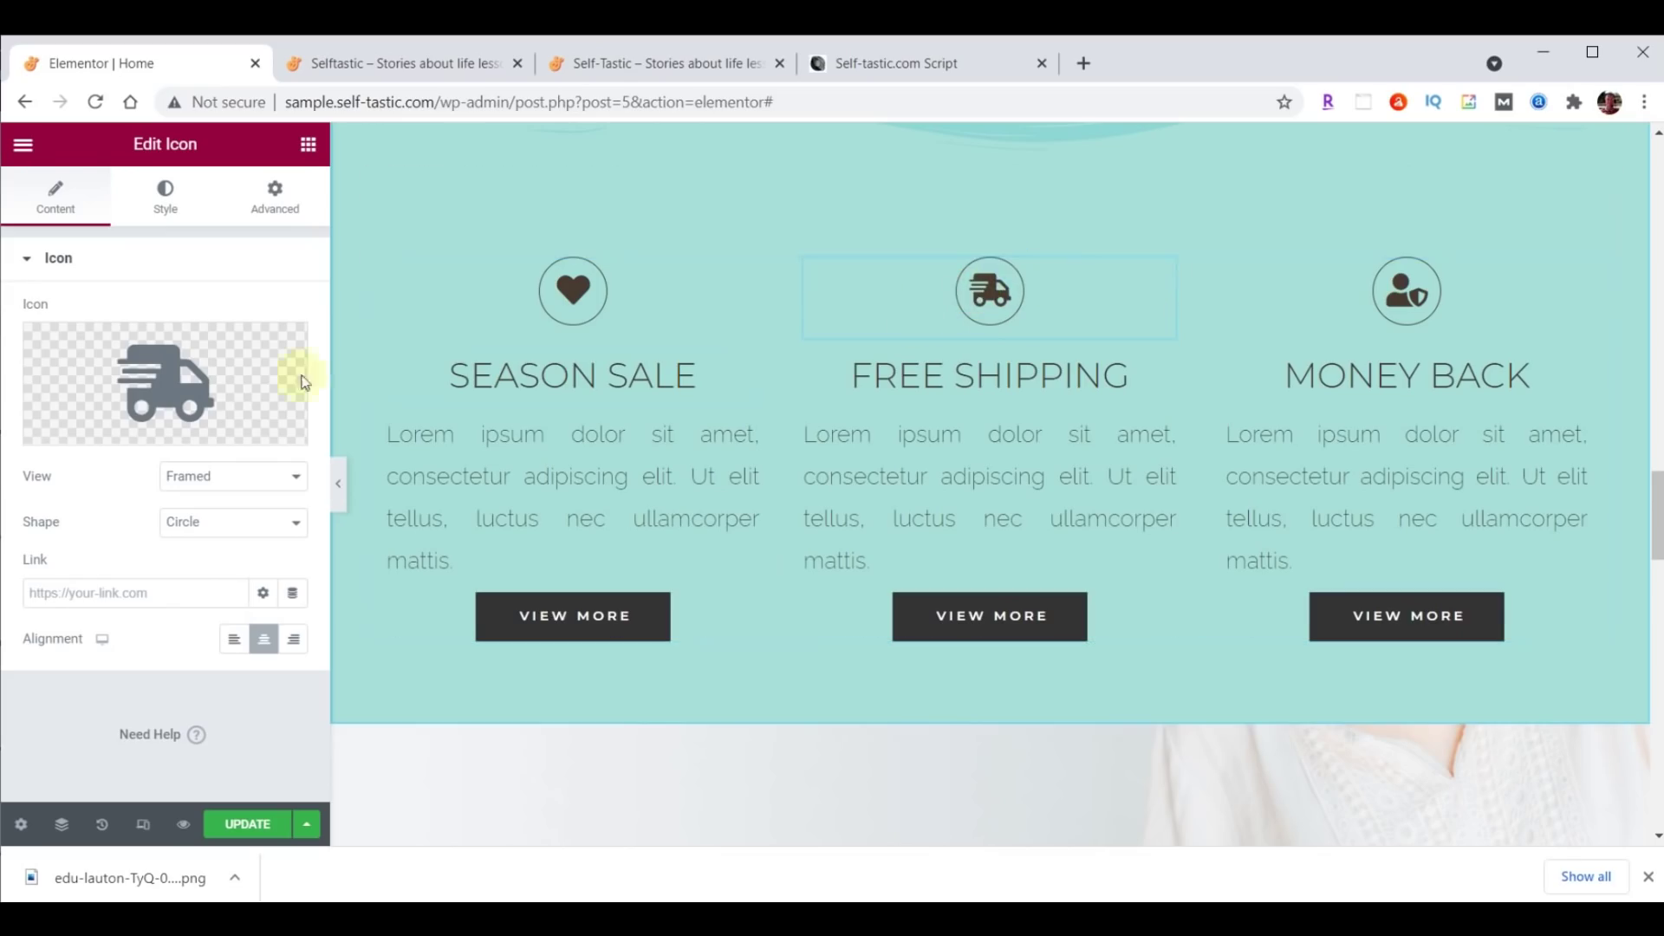
click(165, 382)
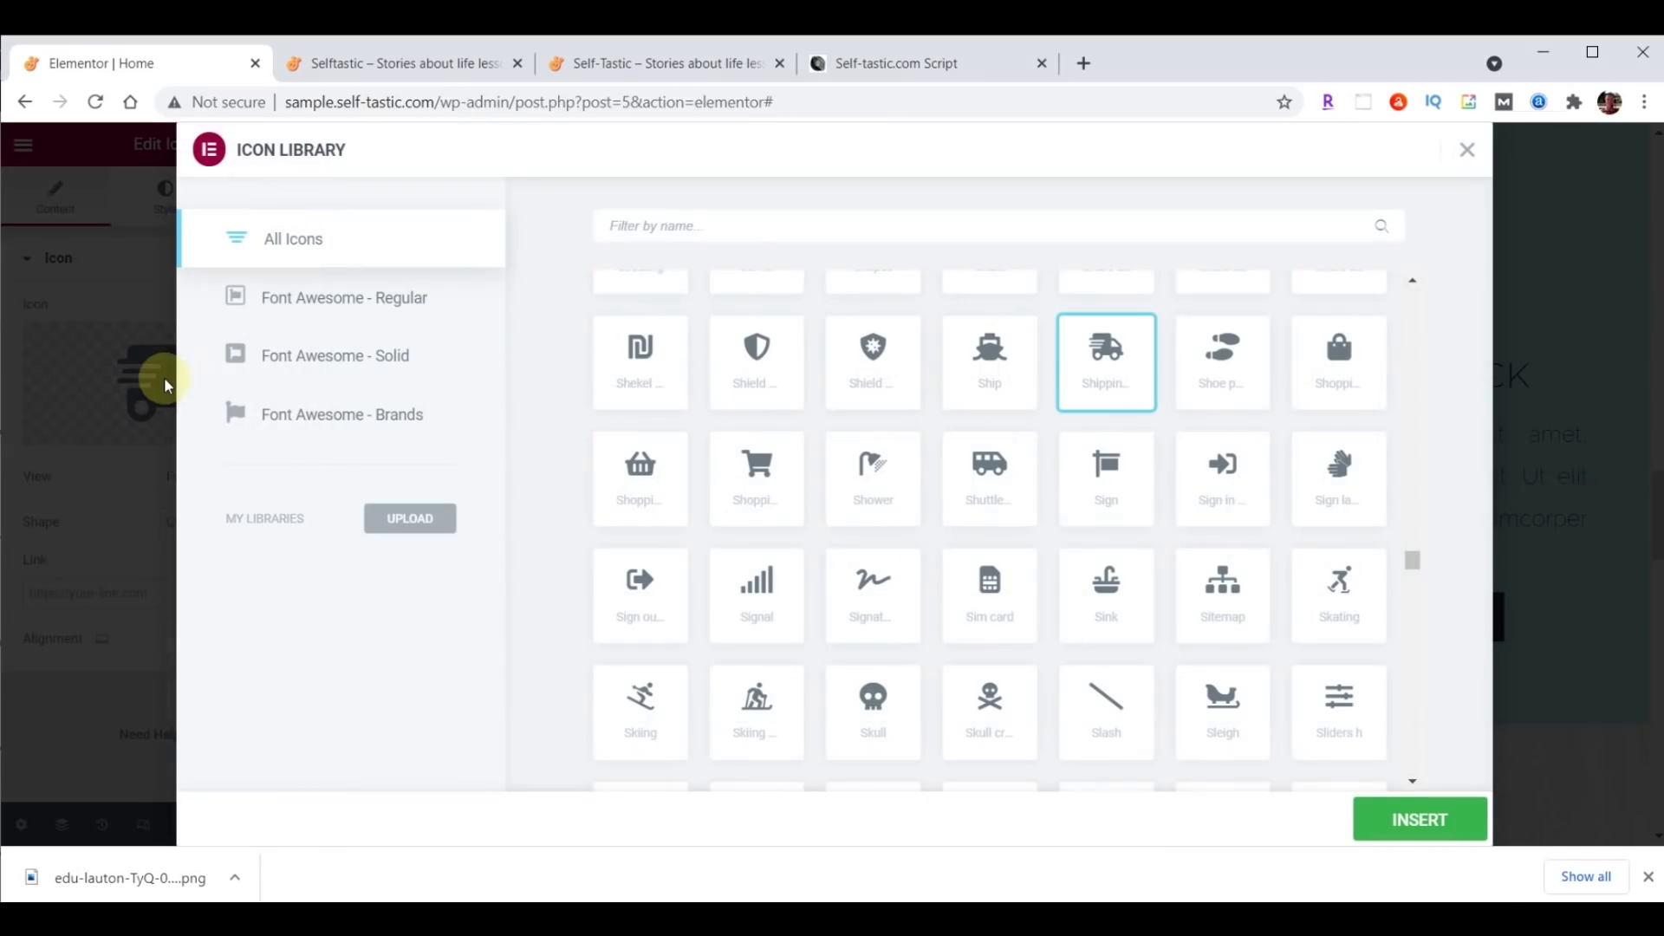
click(744, 224)
text(comments)
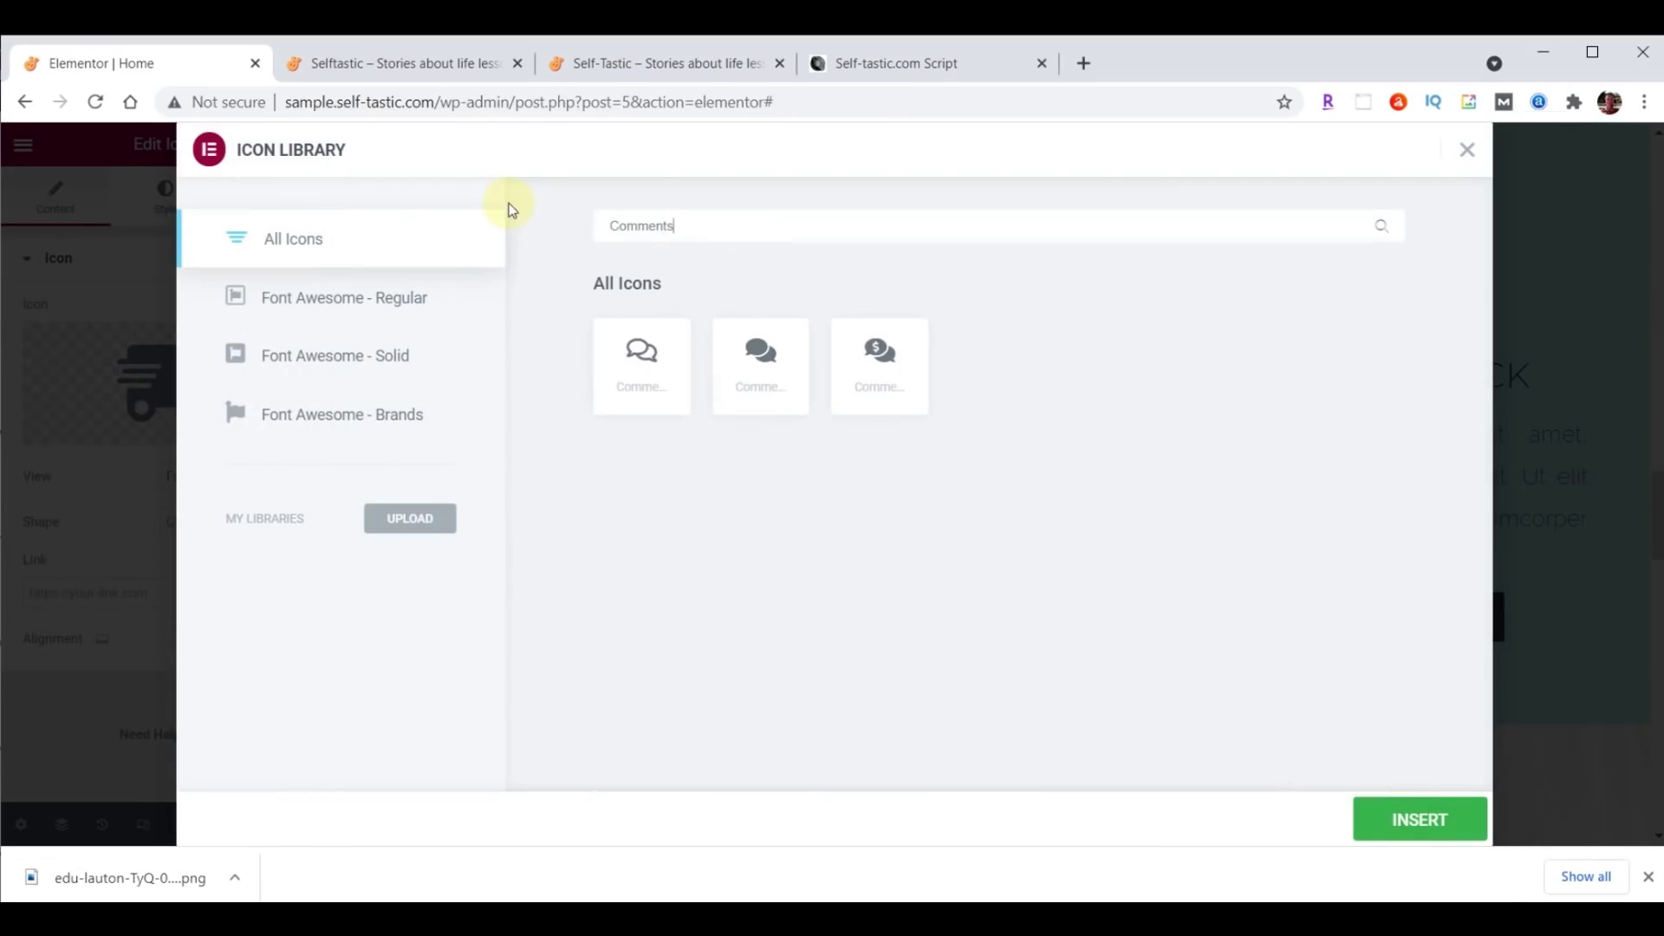
key(BackSpace)
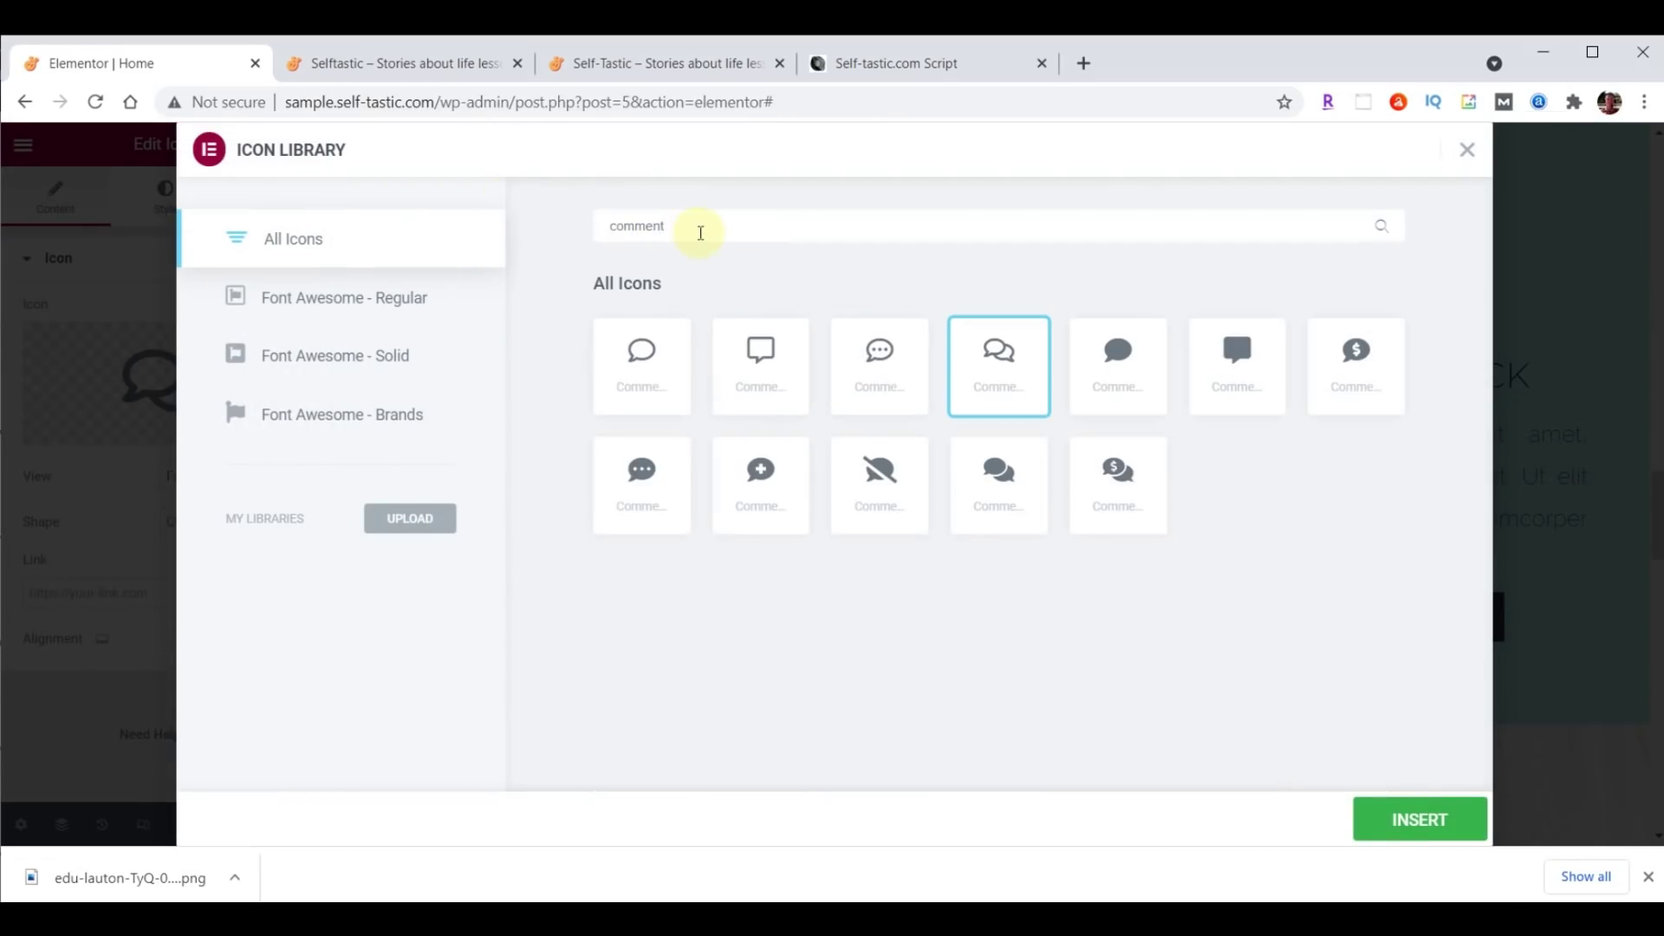
click(879, 347)
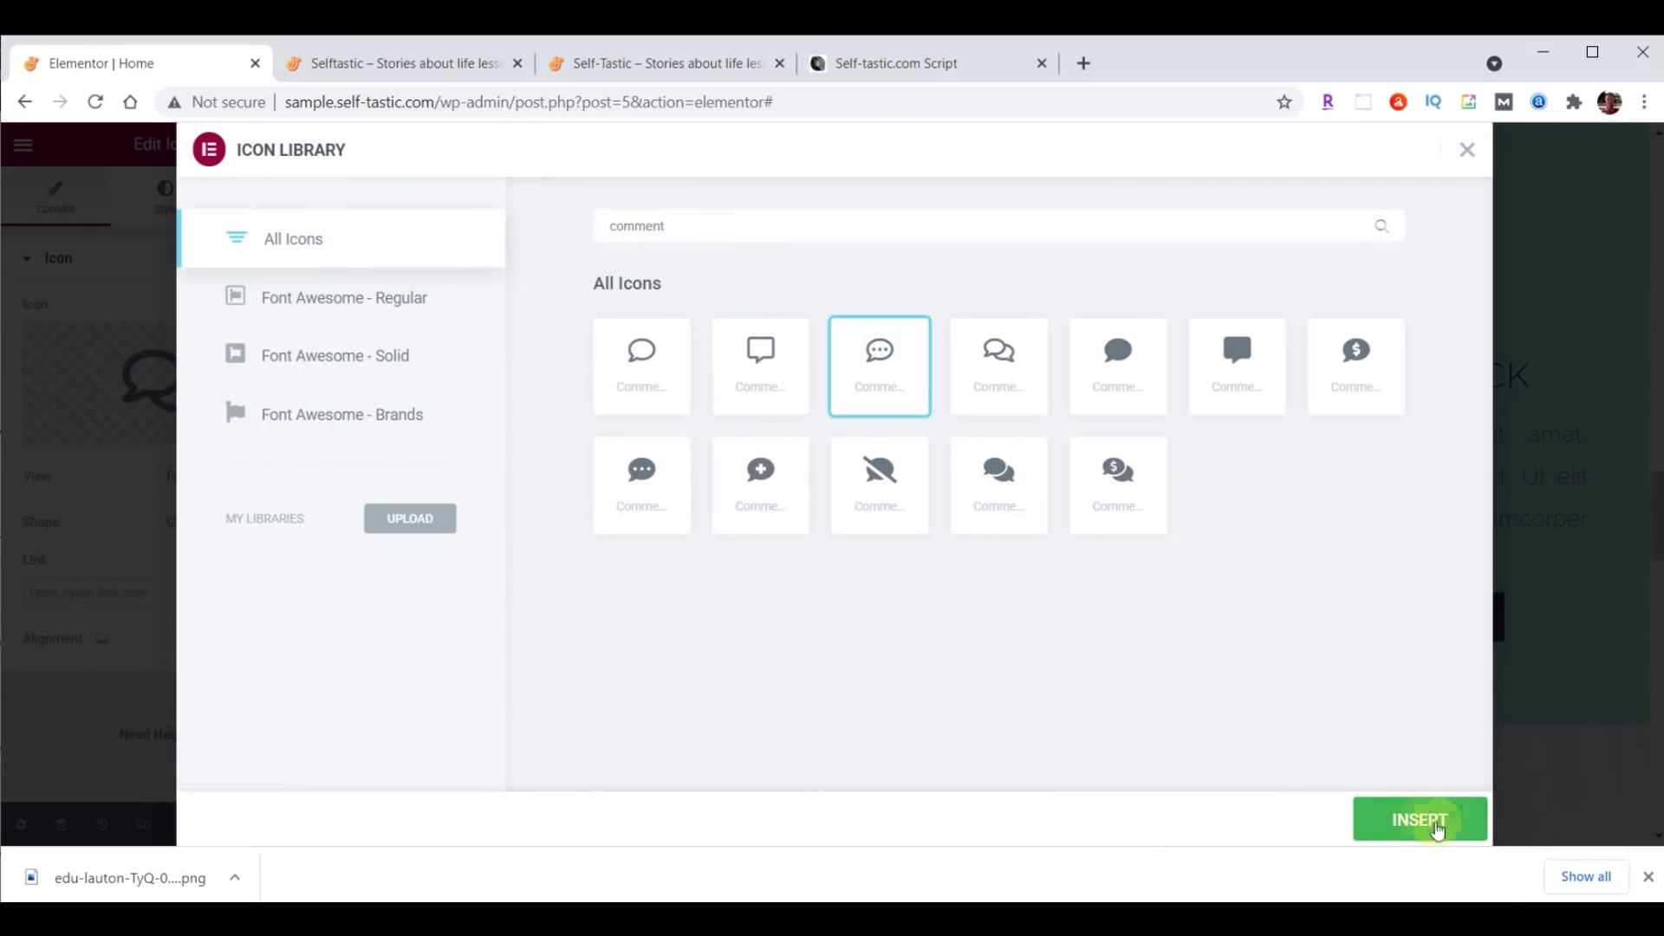
click(1438, 829)
Replace the MONEY BACK icon with a circled question mark icon.
click(1411, 296)
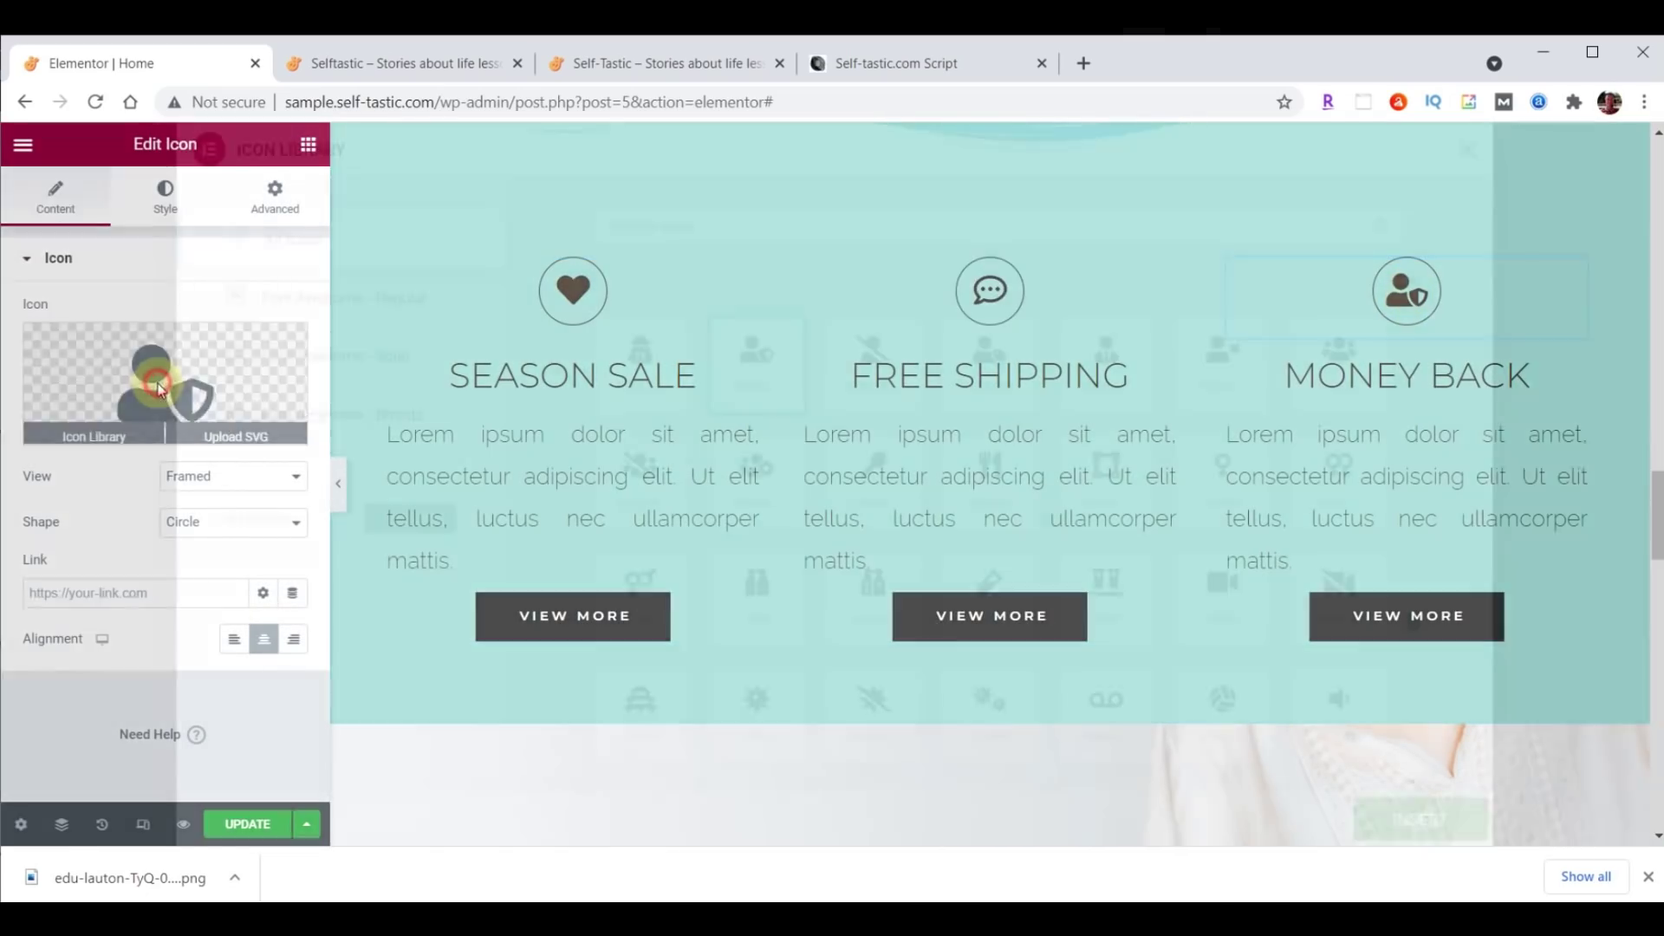
click(158, 381)
click(767, 224)
text(Question)
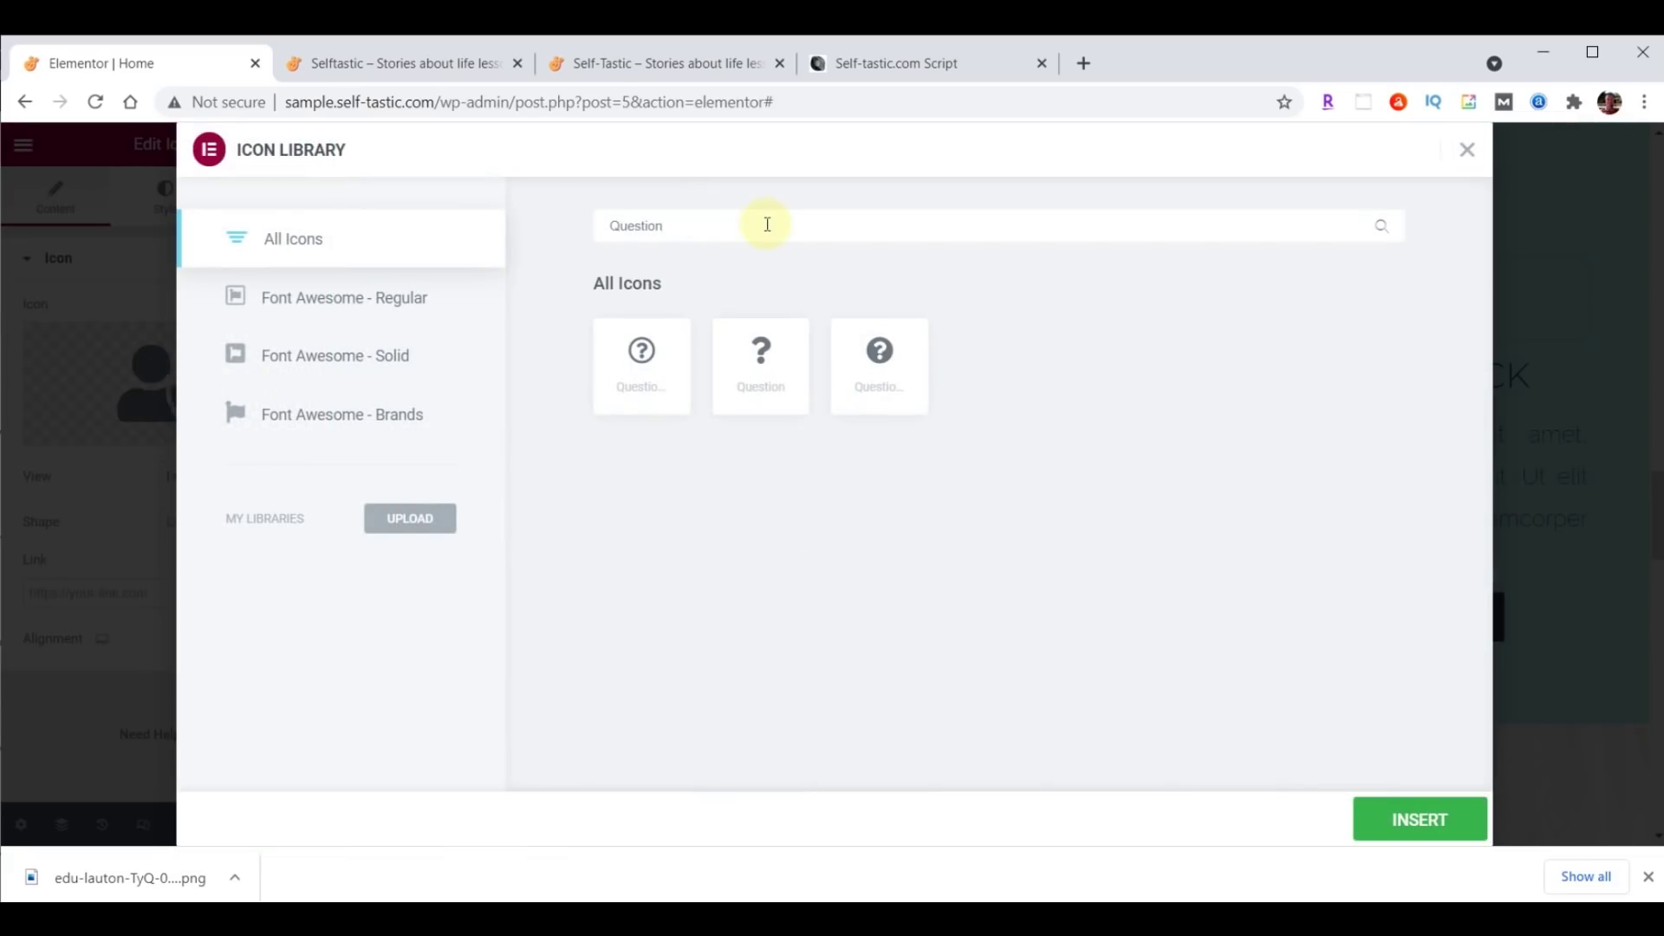
click(643, 356)
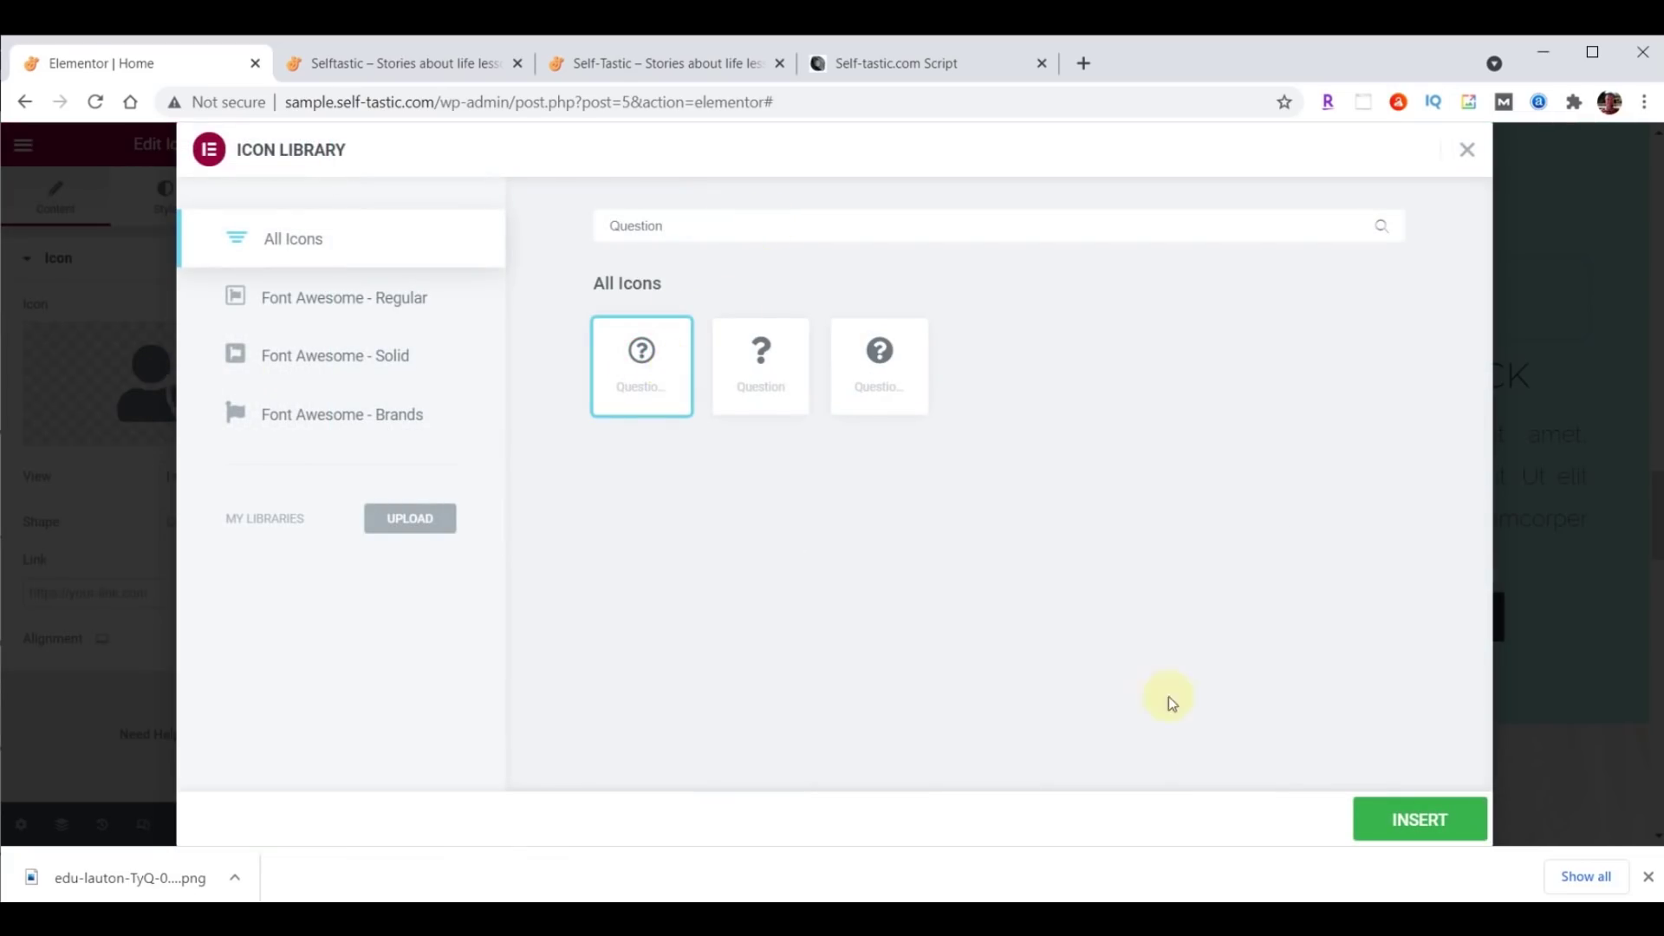
click(1408, 825)
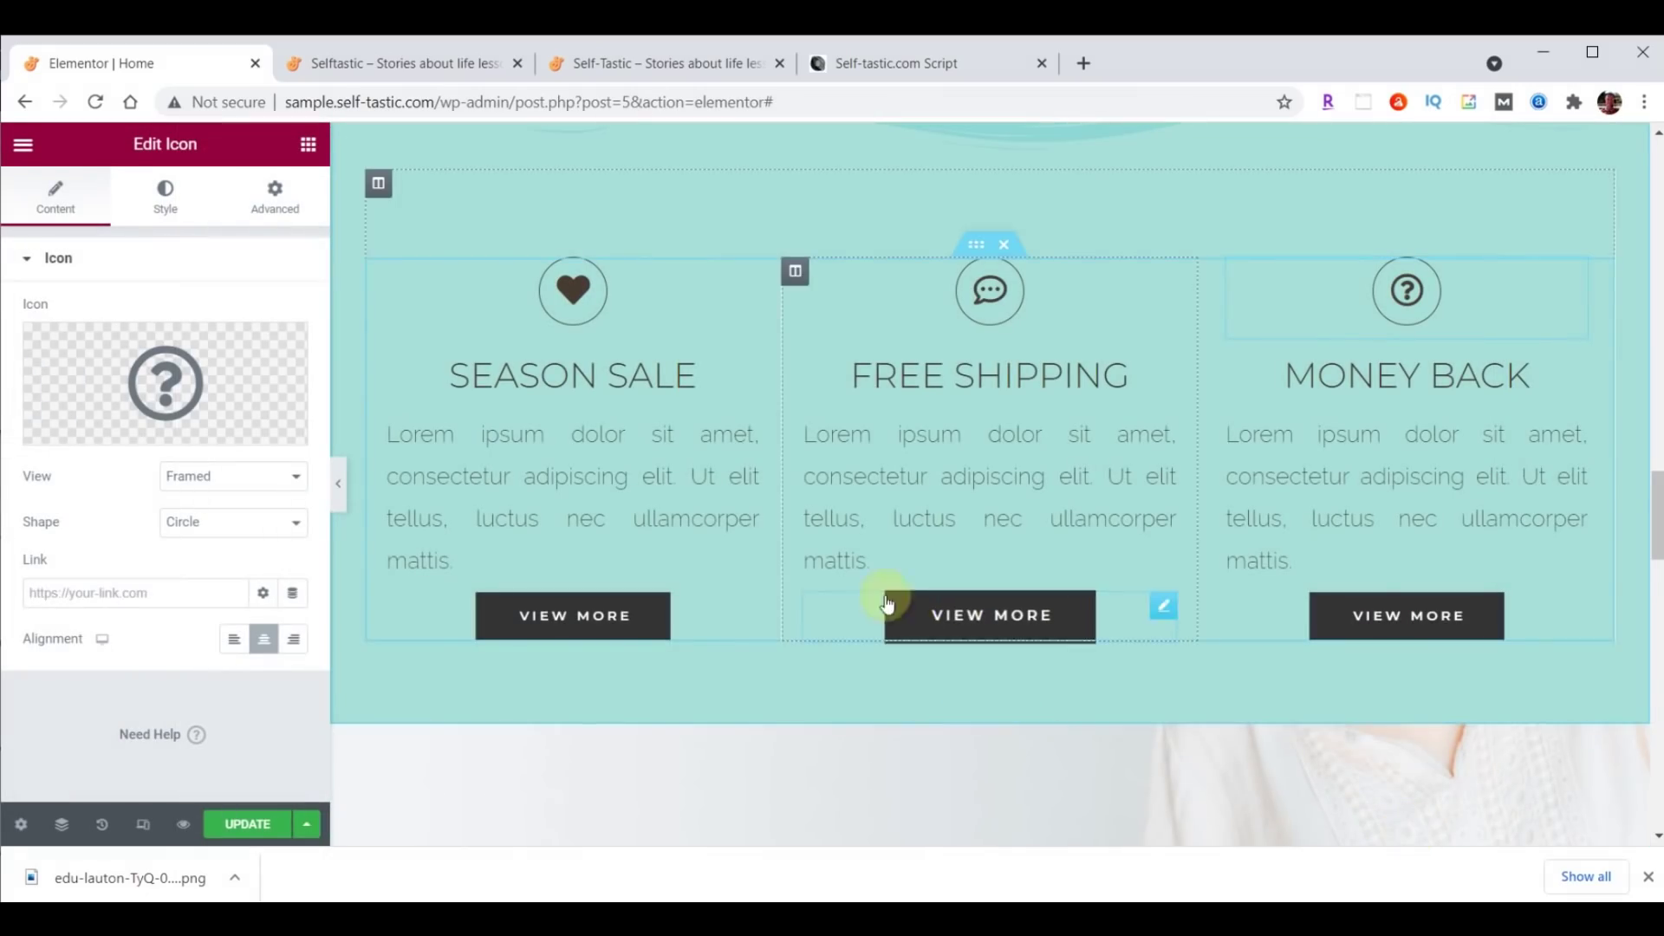
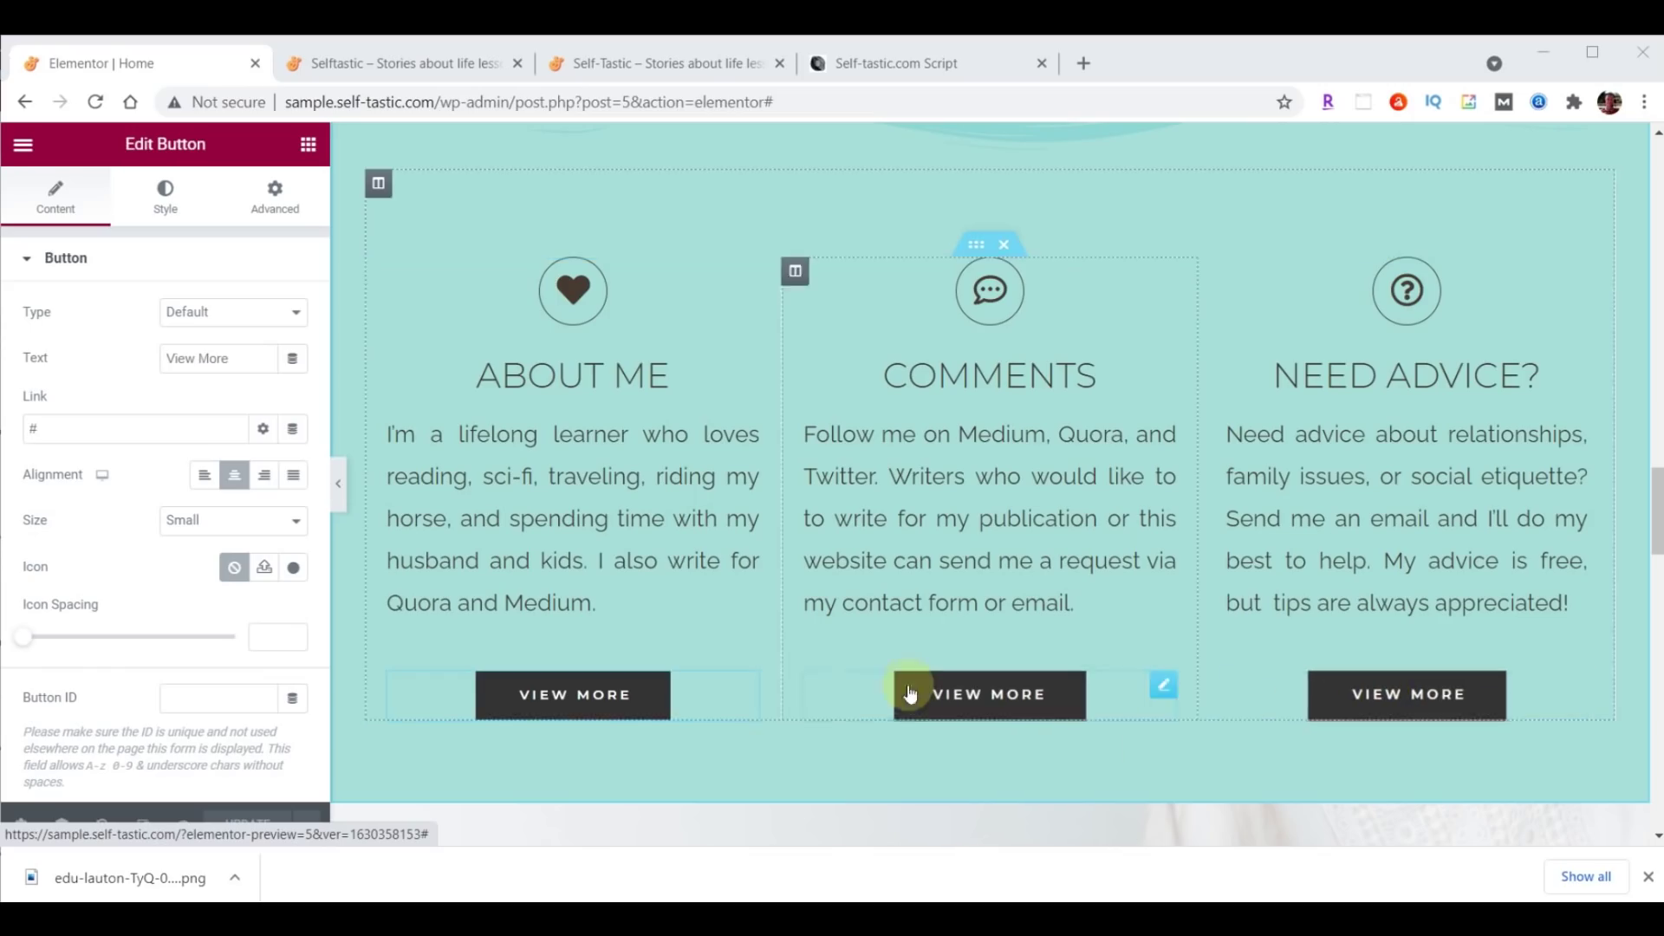
Rename the first feature button to Learn More and link it to /about/.
triple_click(234, 358)
text(Learn More)
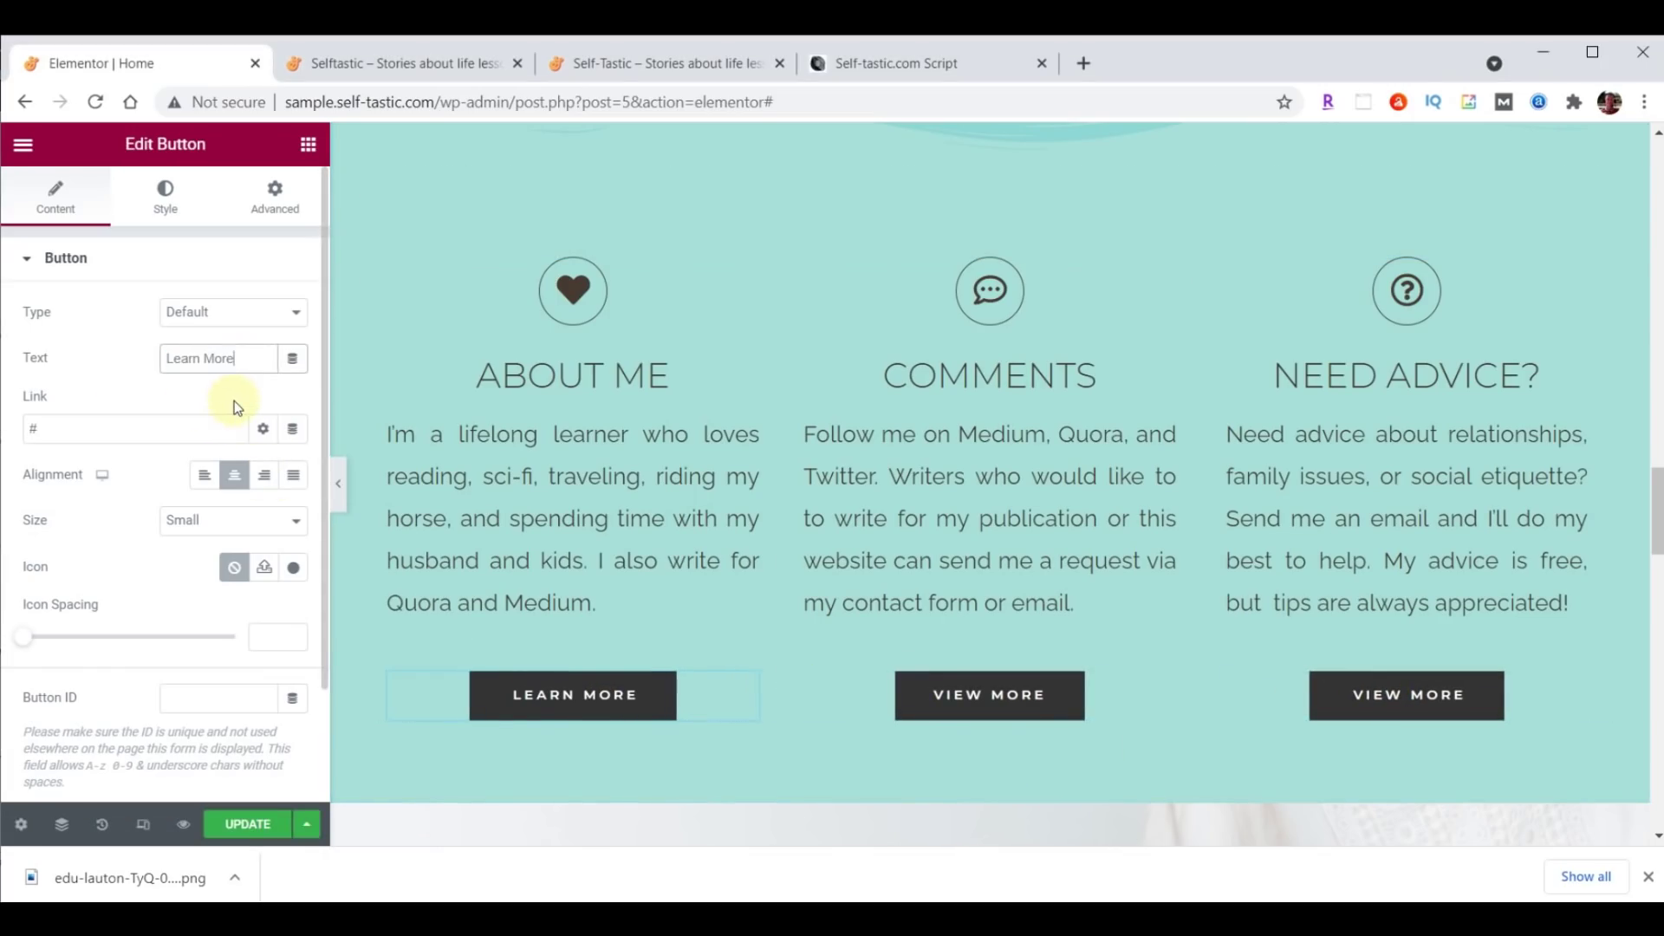
triple_click(121, 426)
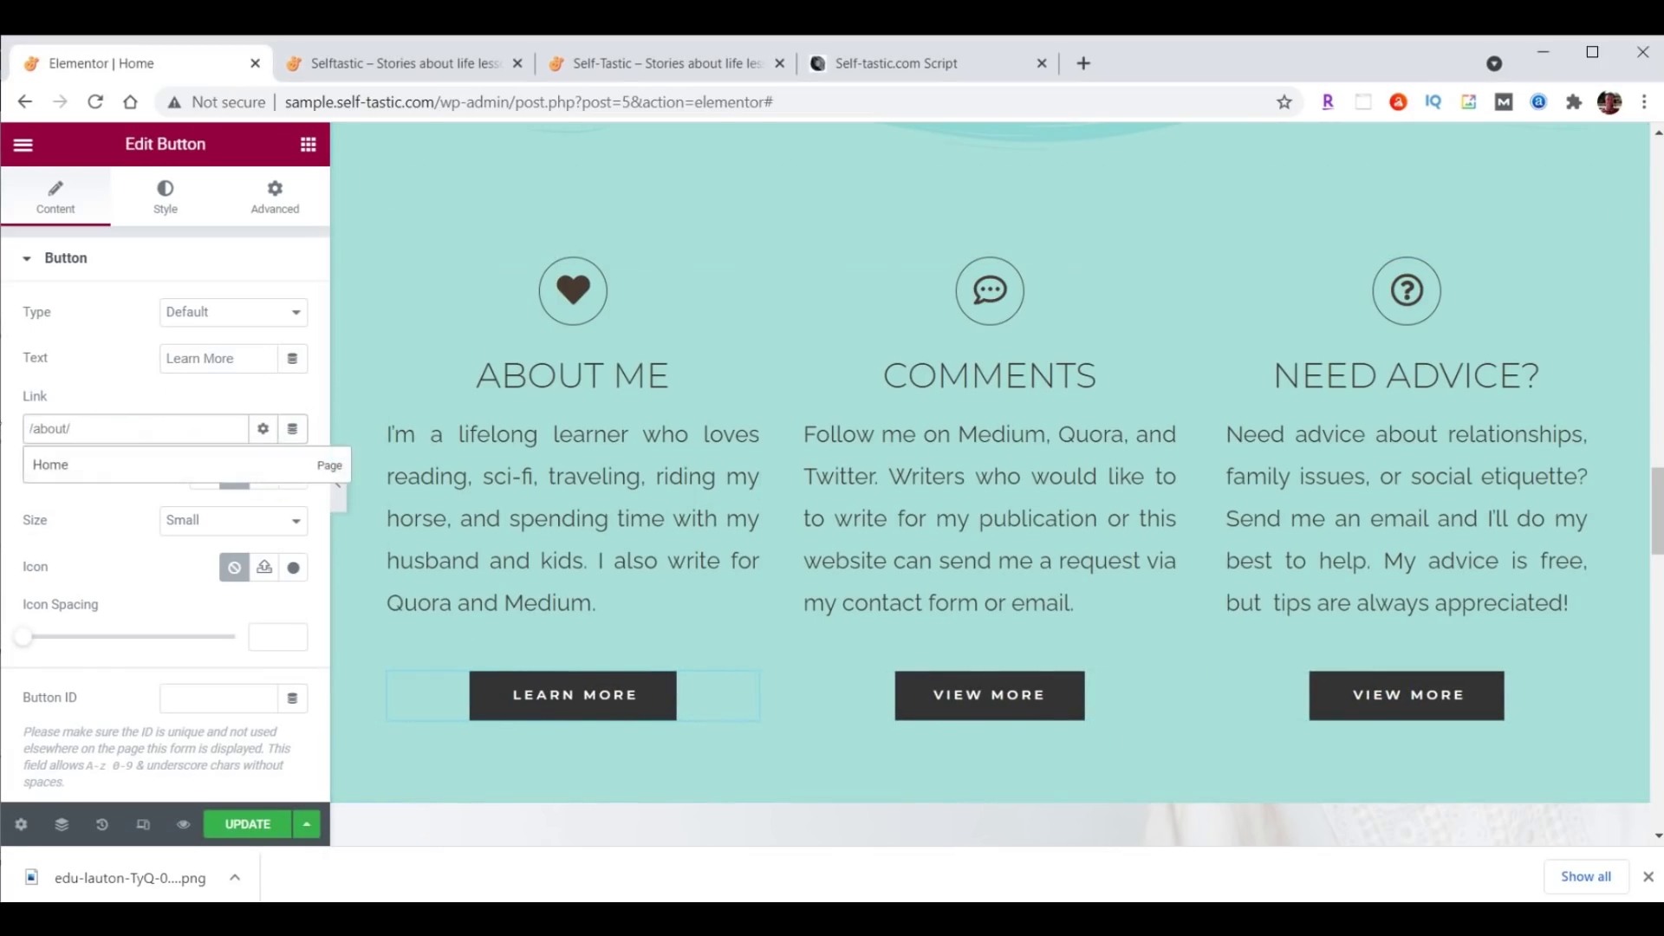
Rename the middle Comments button to Contact Me, linking to /contact/.
click(1003, 699)
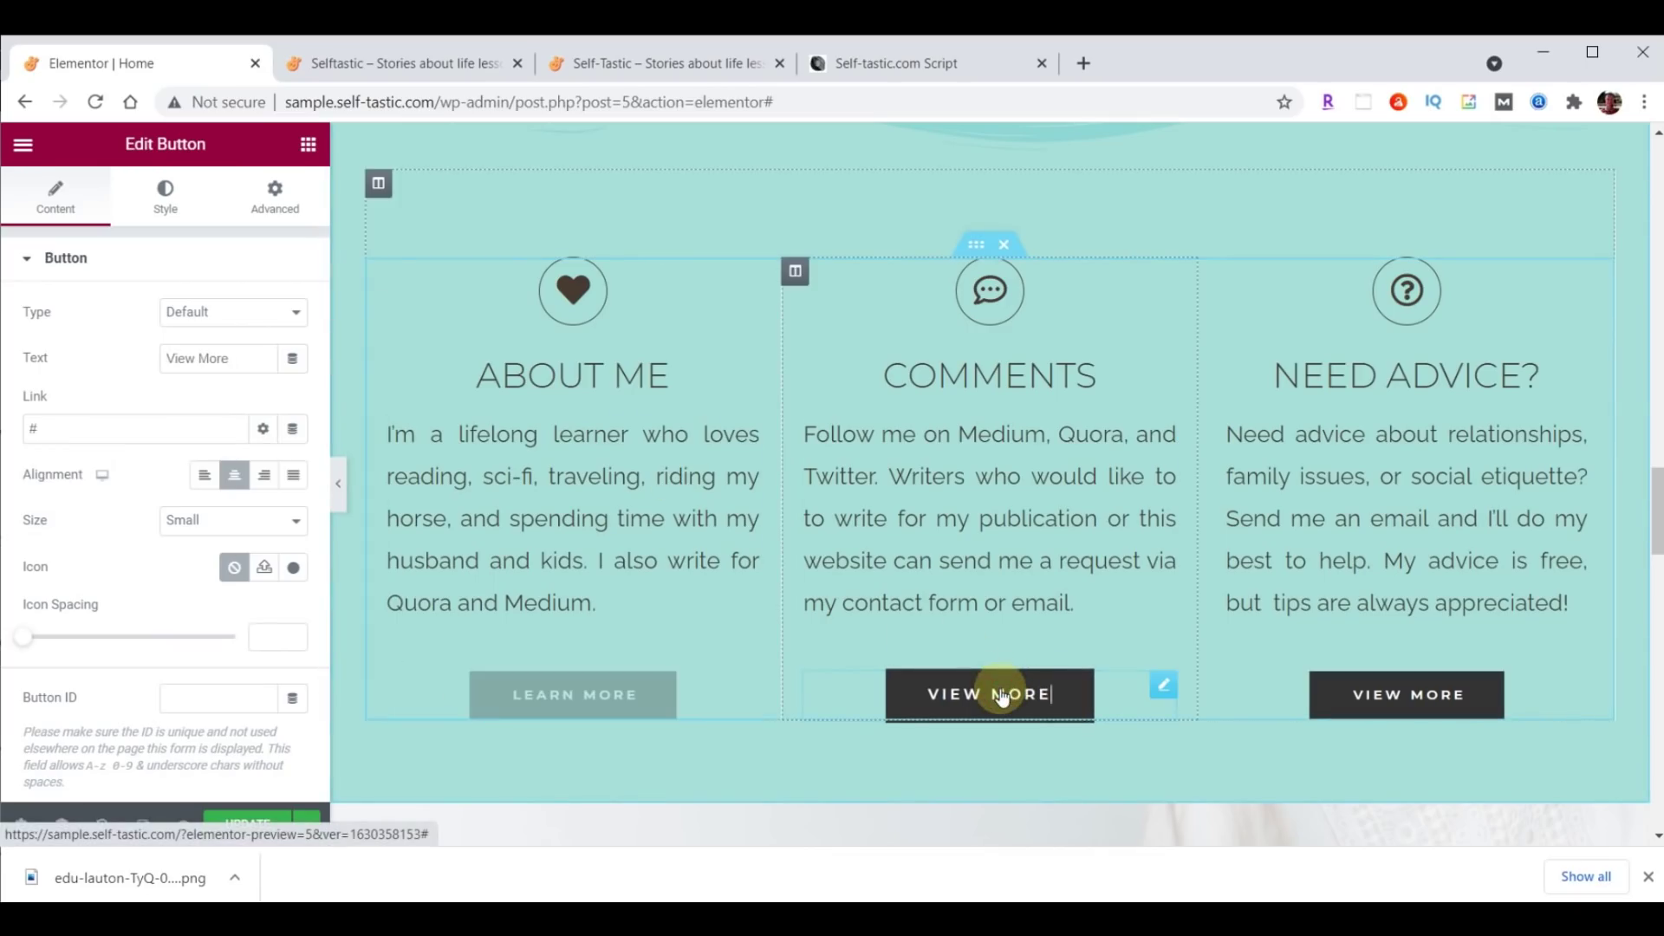
triple_click(227, 358)
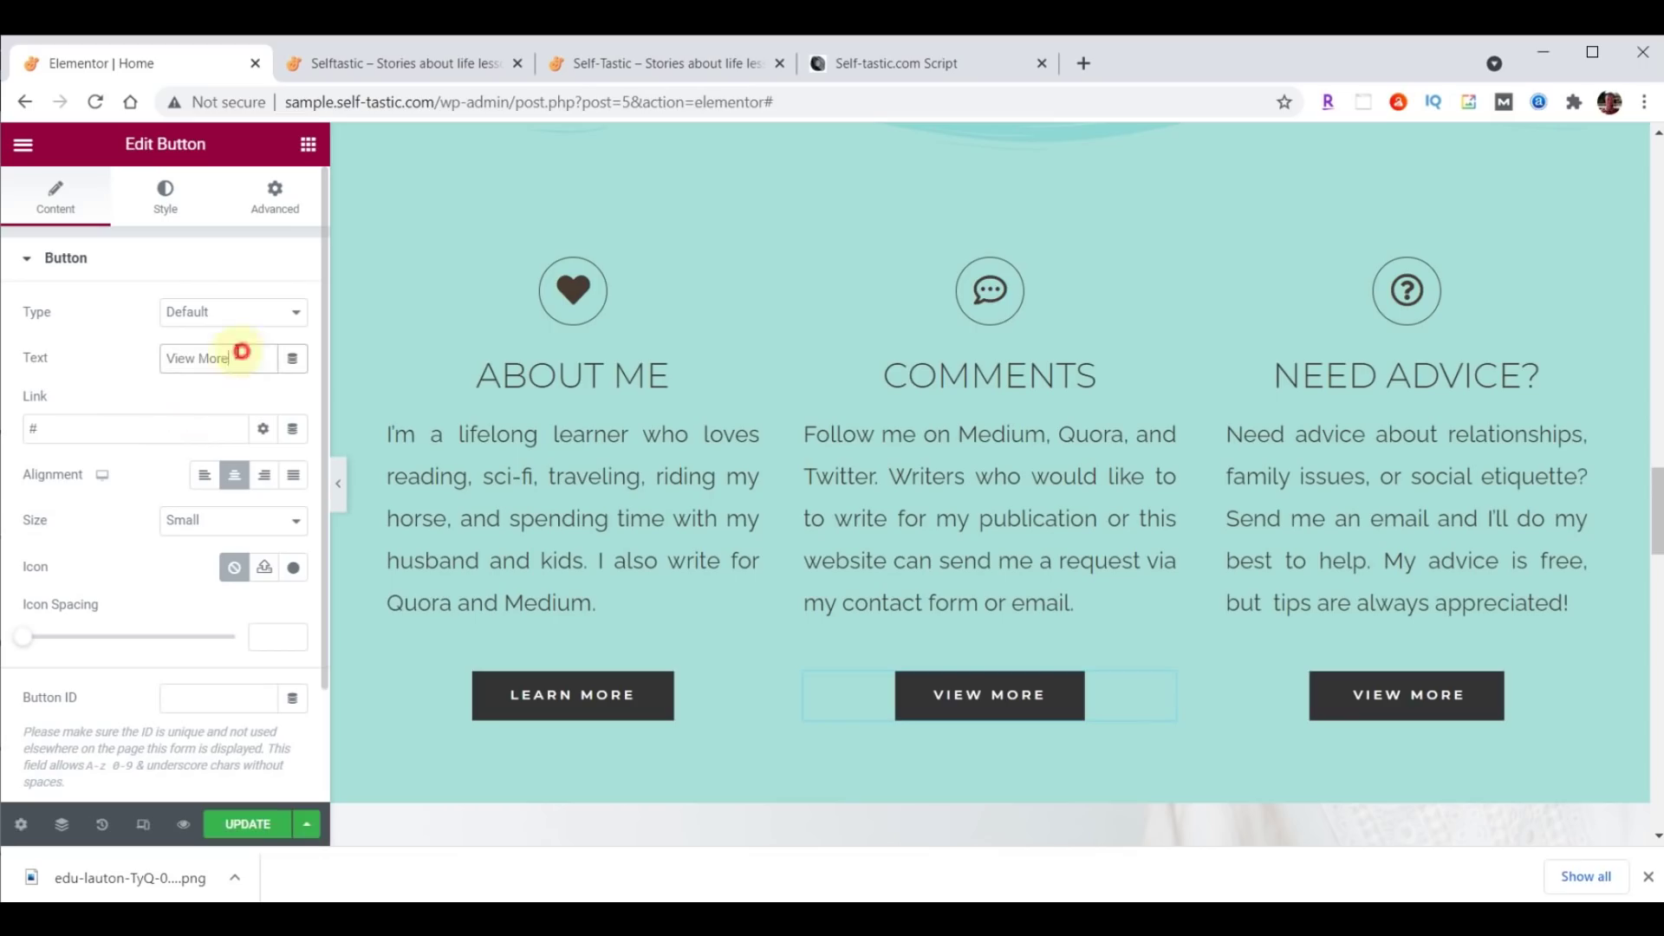
text(Contact Me)
click(104, 428)
key(BackSpace)
text(/contact/)
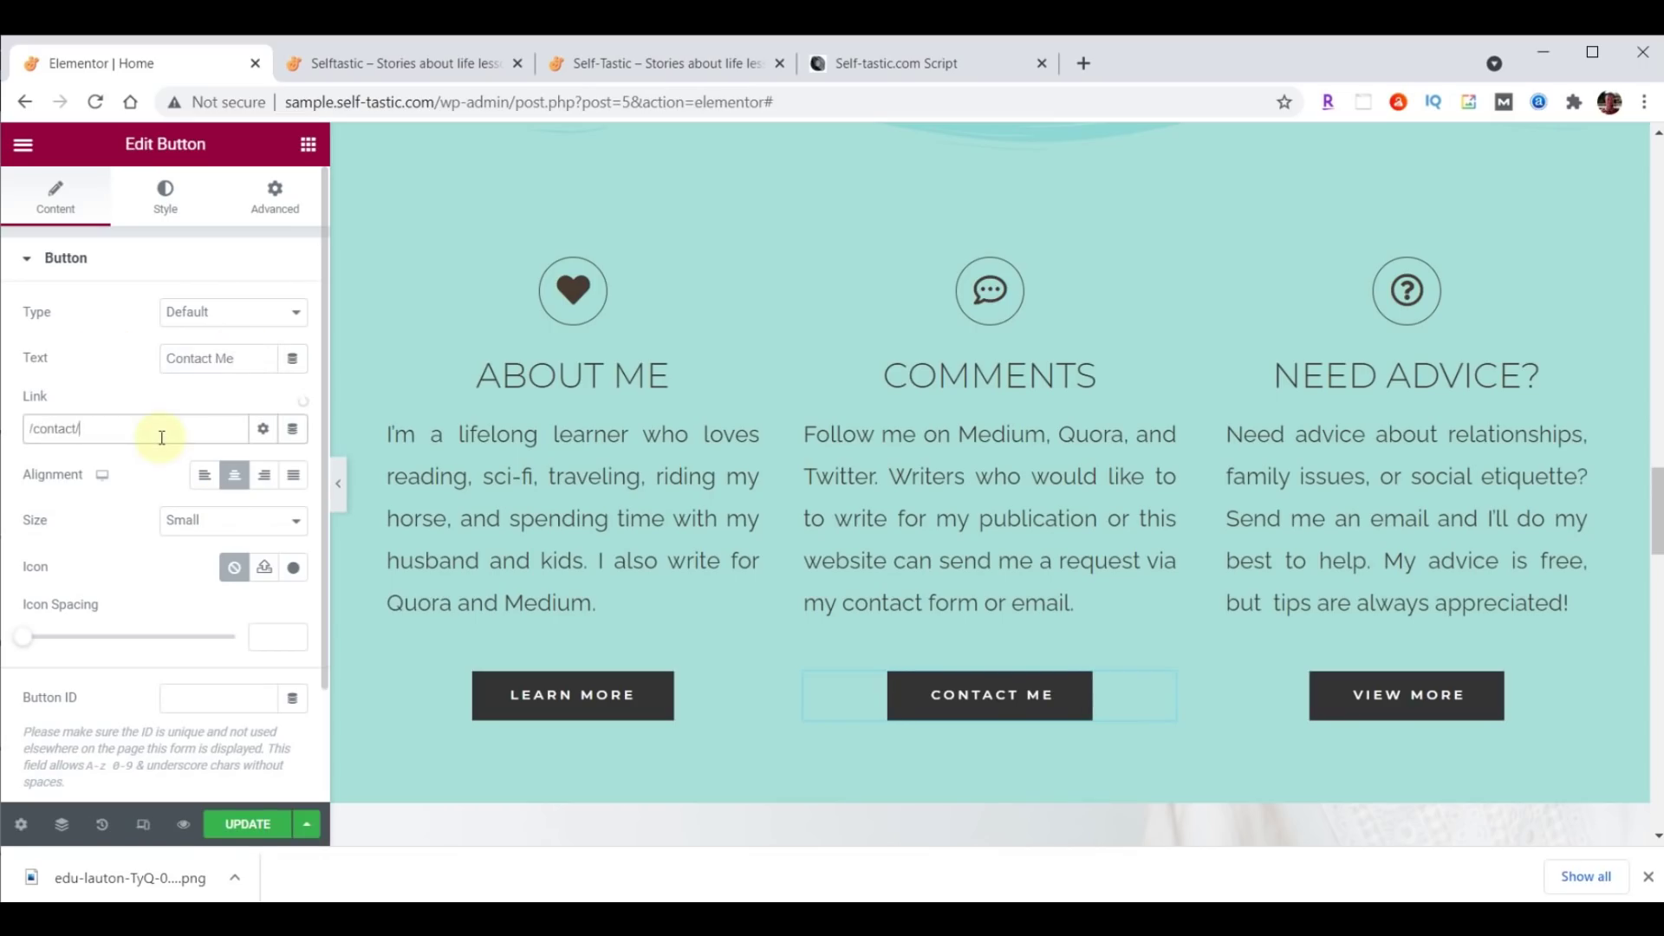
Rename the Need Advice button to Tips Here with the PayPal link, then save the page.
click(1382, 702)
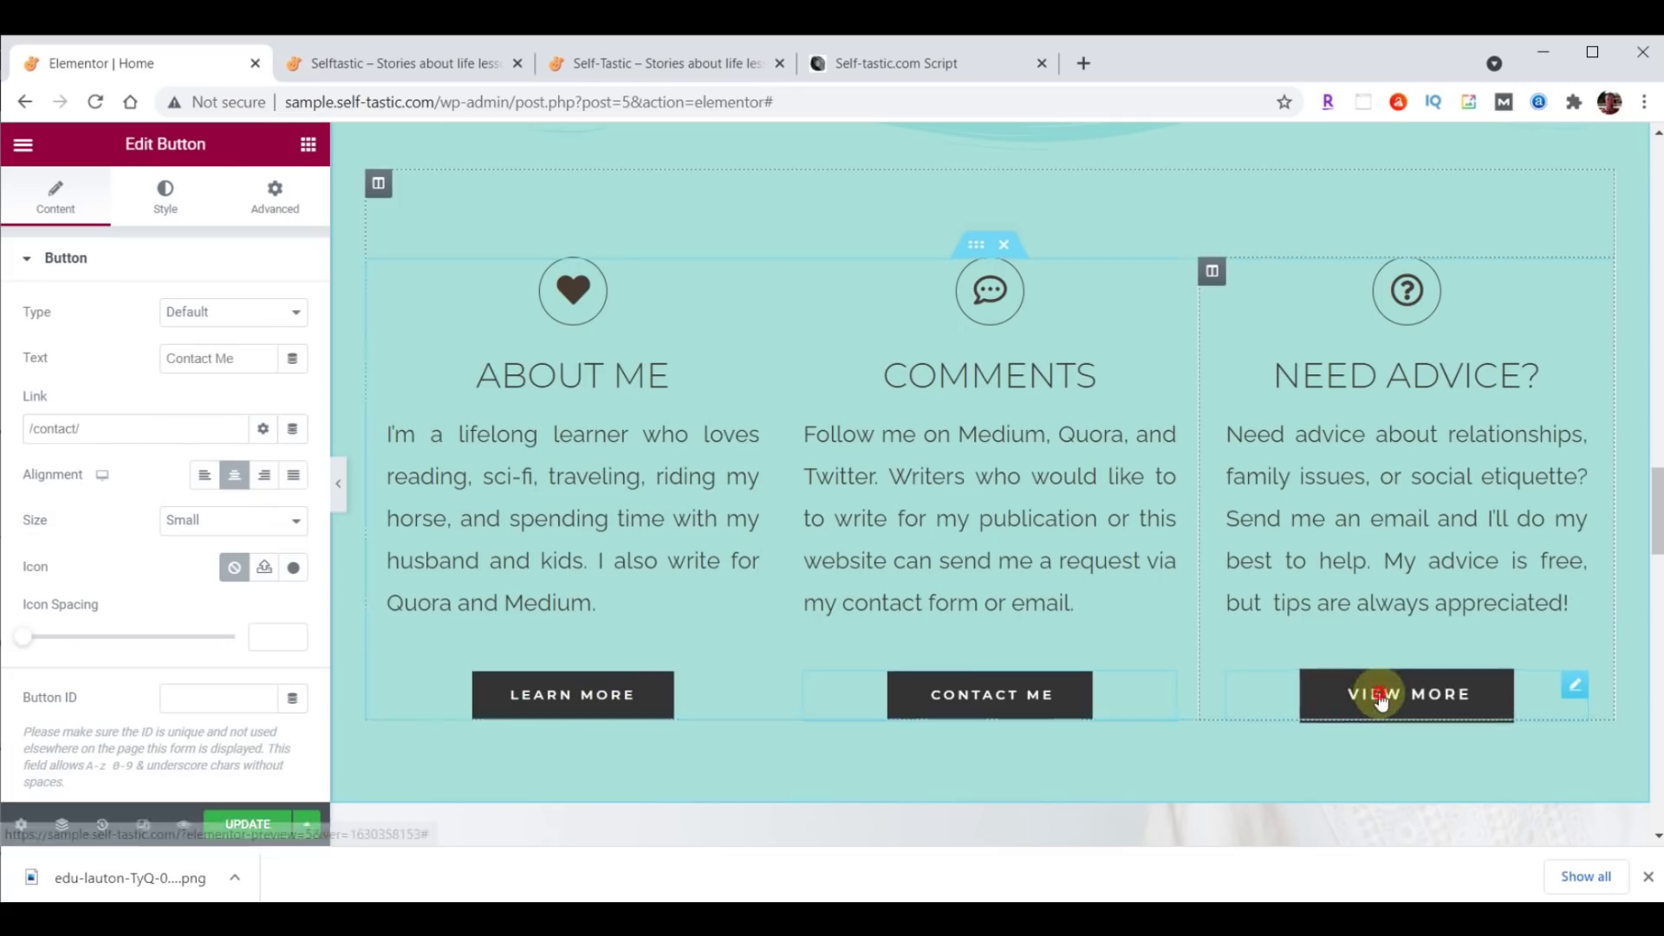
click(241, 356)
drag(241, 355, 133, 356)
text(Tips Here)
double_click(75, 428)
text(https://paypal.me/TipsHere)
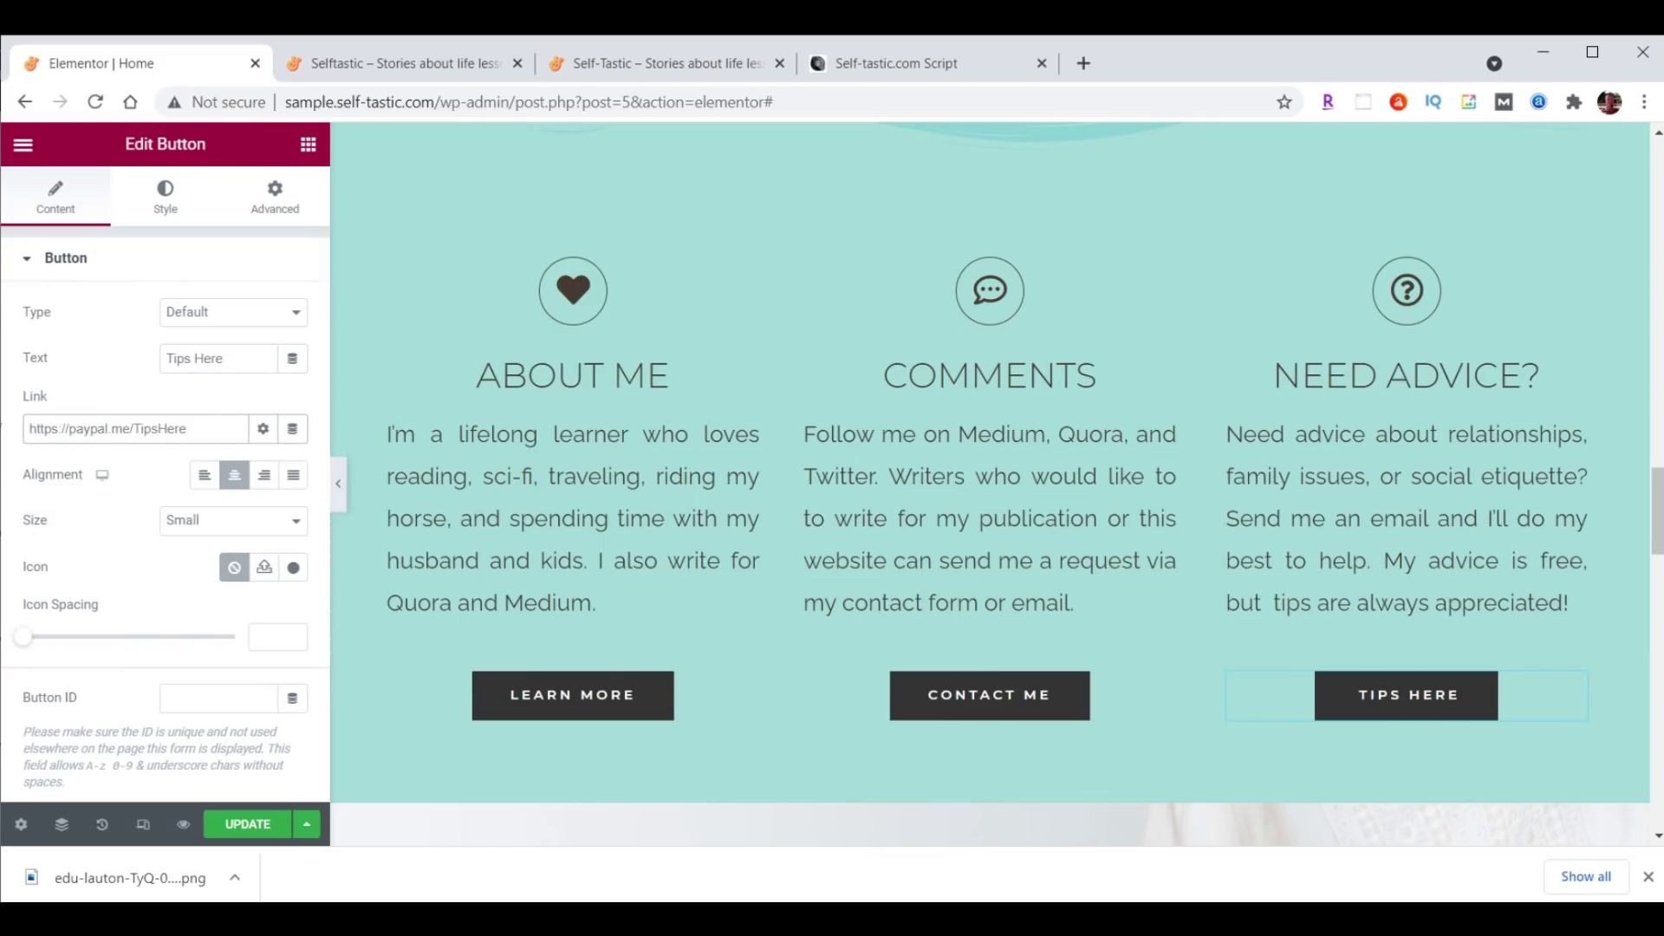
click(247, 831)
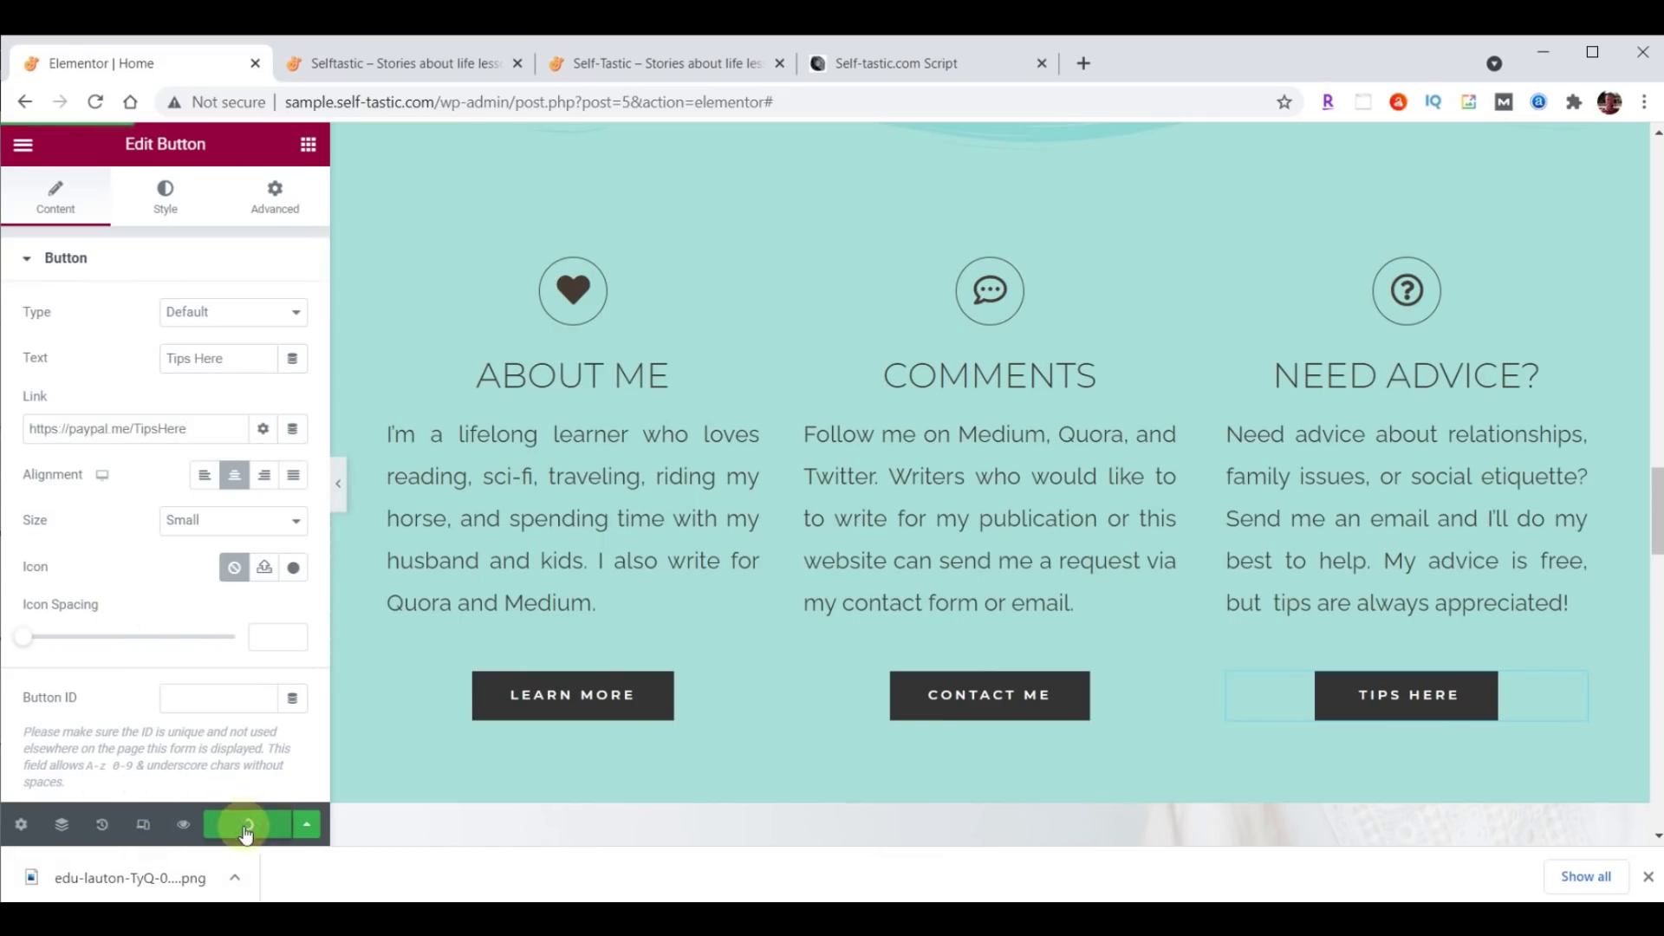
click(408, 69)
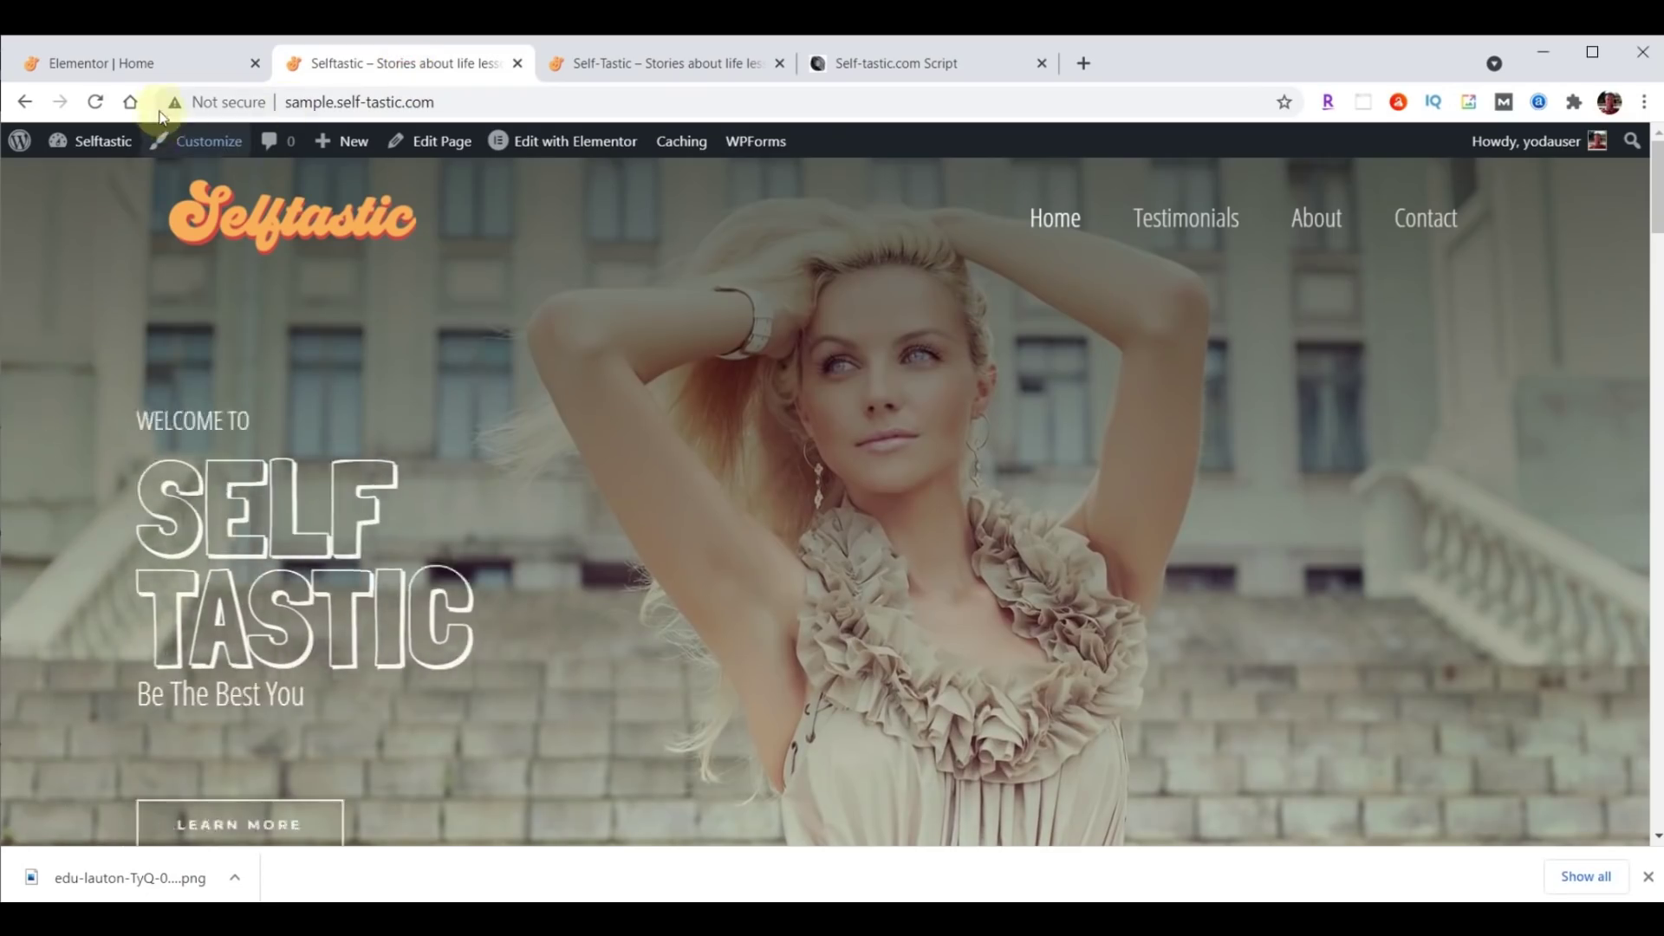
Reload the live homepage to check the Learn More, Contact Me and Tips Here buttons, then reselect About Me.
click(95, 101)
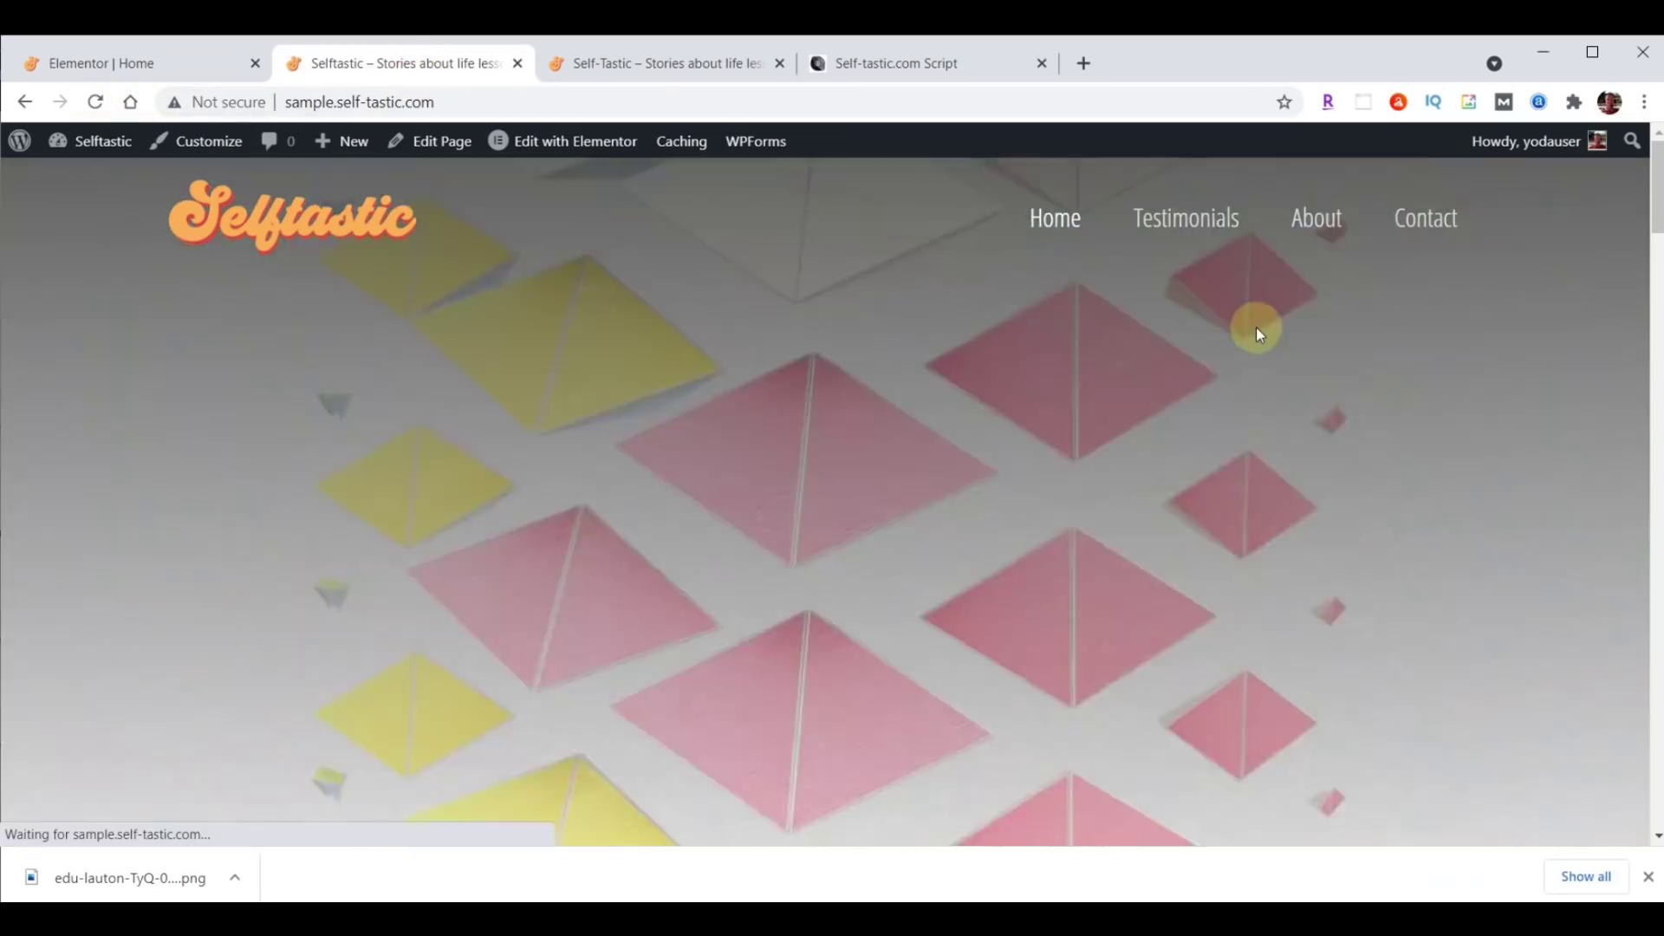
scroll(1256, 326, down, 20)
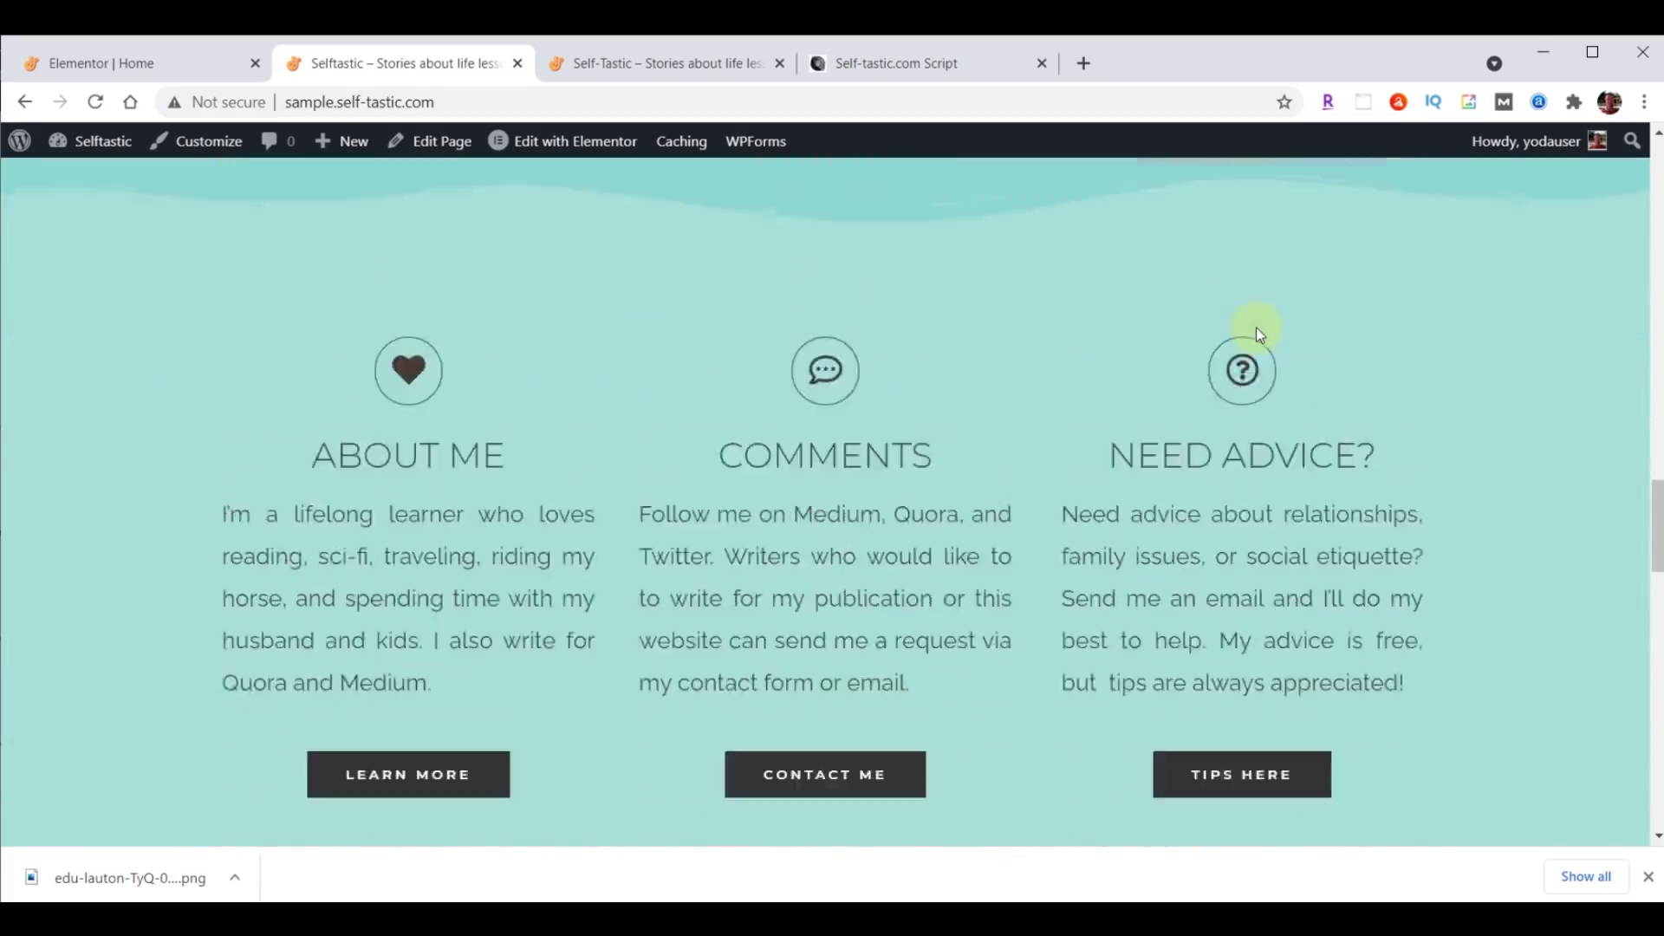
scroll(1258, 333, down, 1)
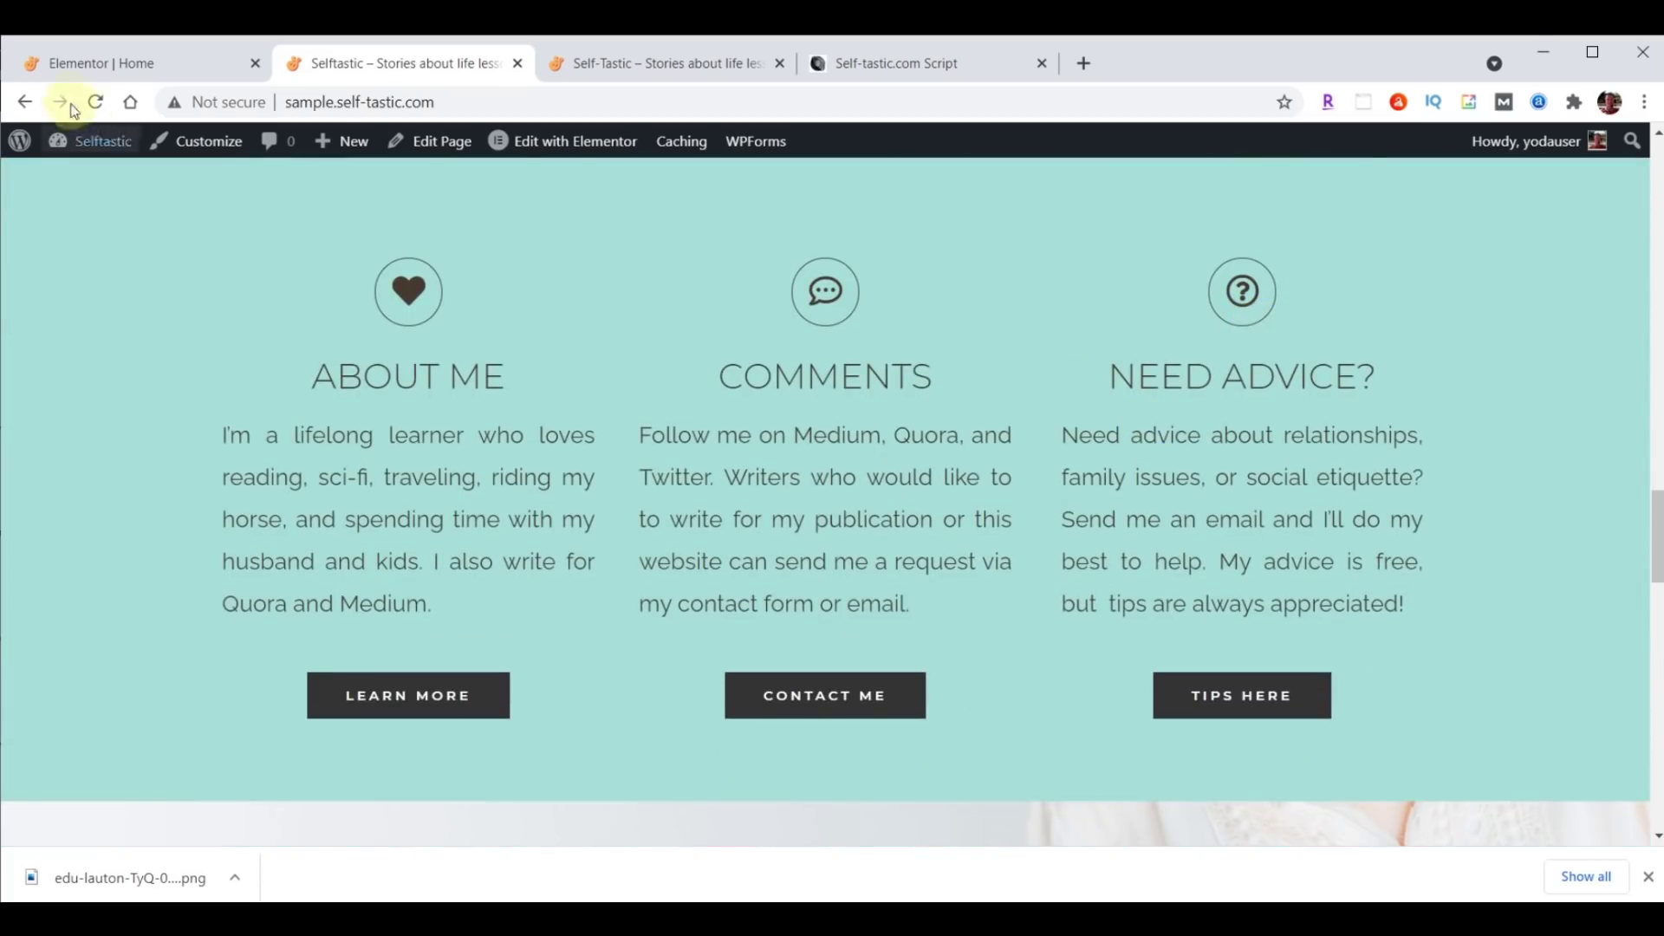
click(112, 65)
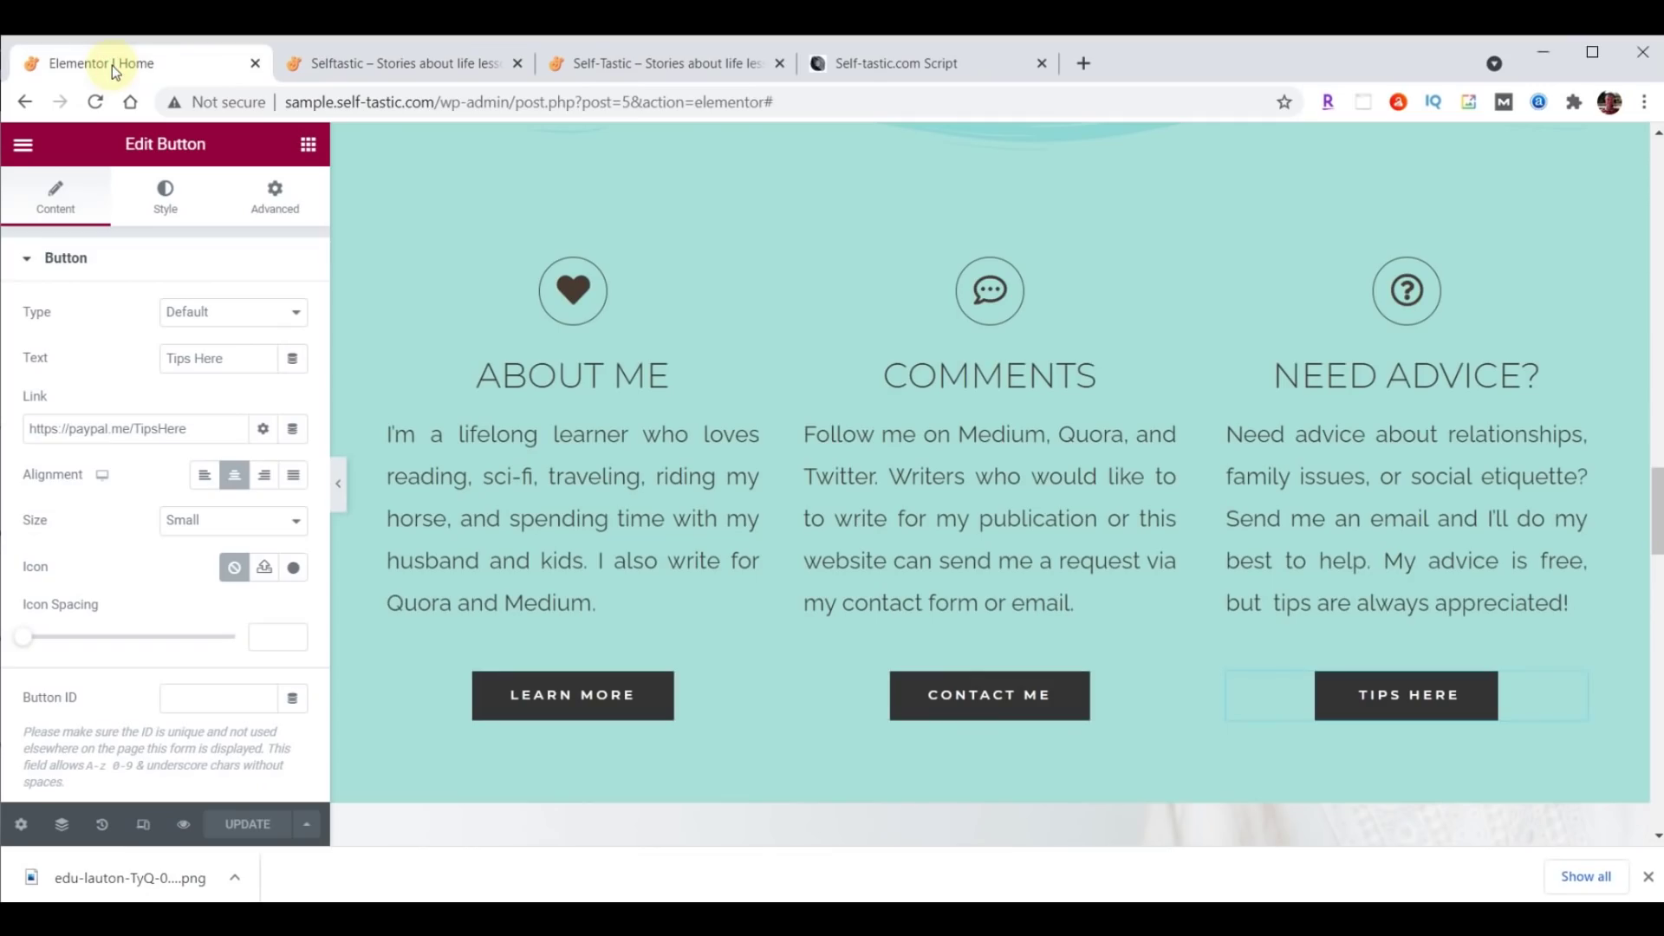
click(378, 277)
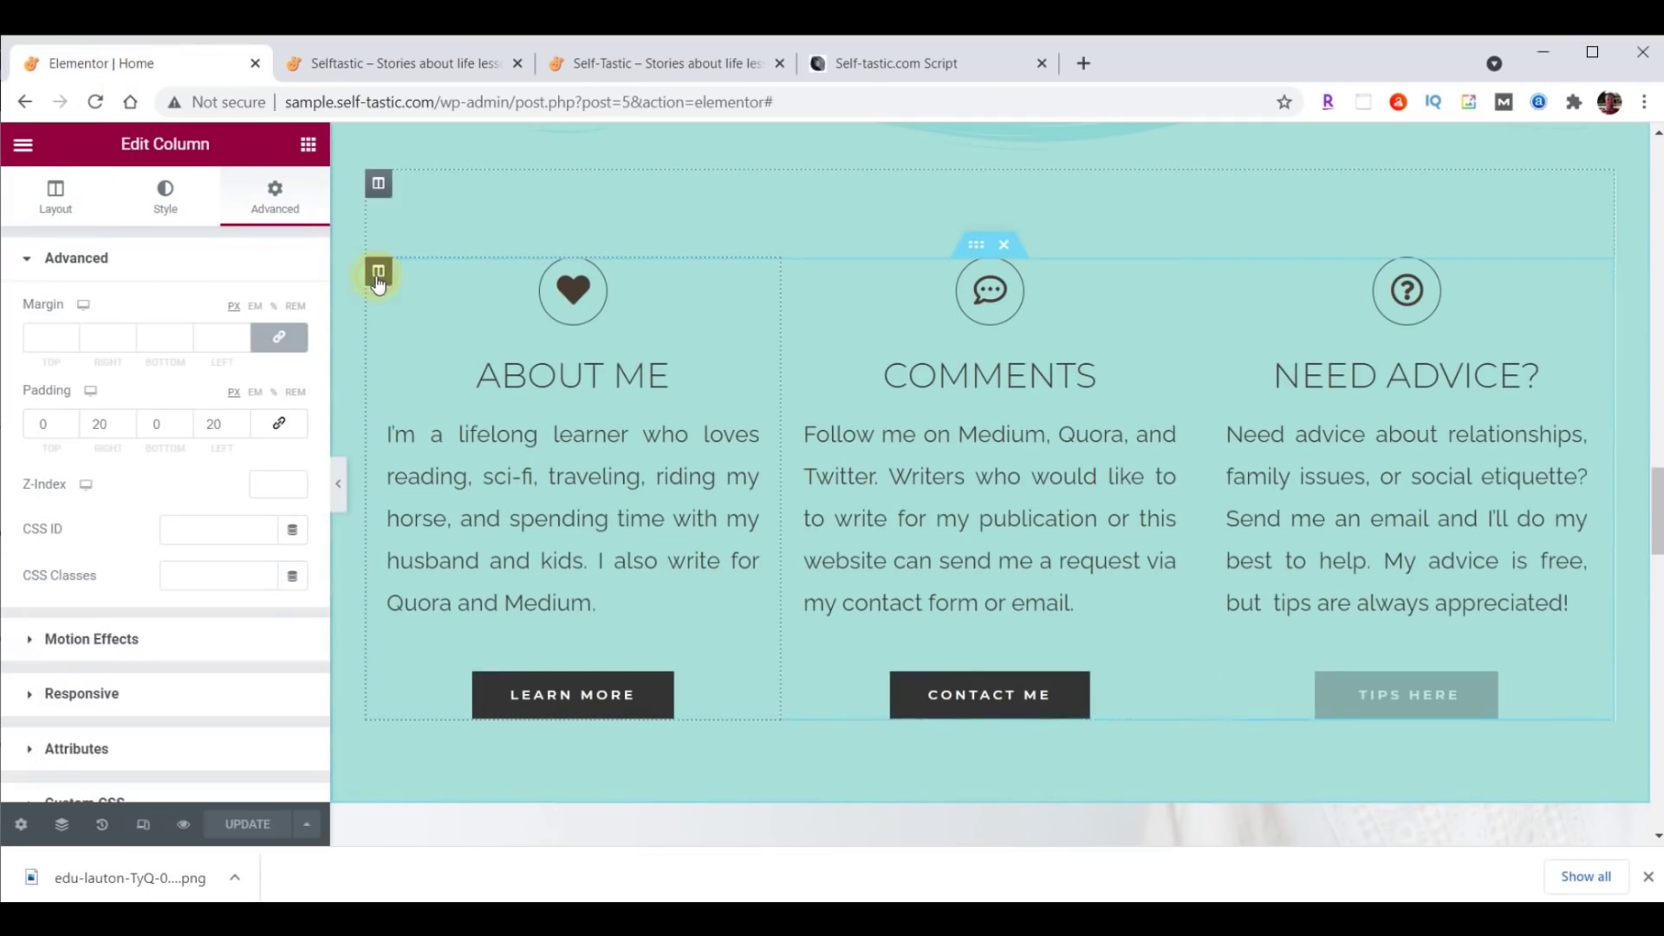
Set the About Me column's entrance animation to Fade In Left.
click(276, 206)
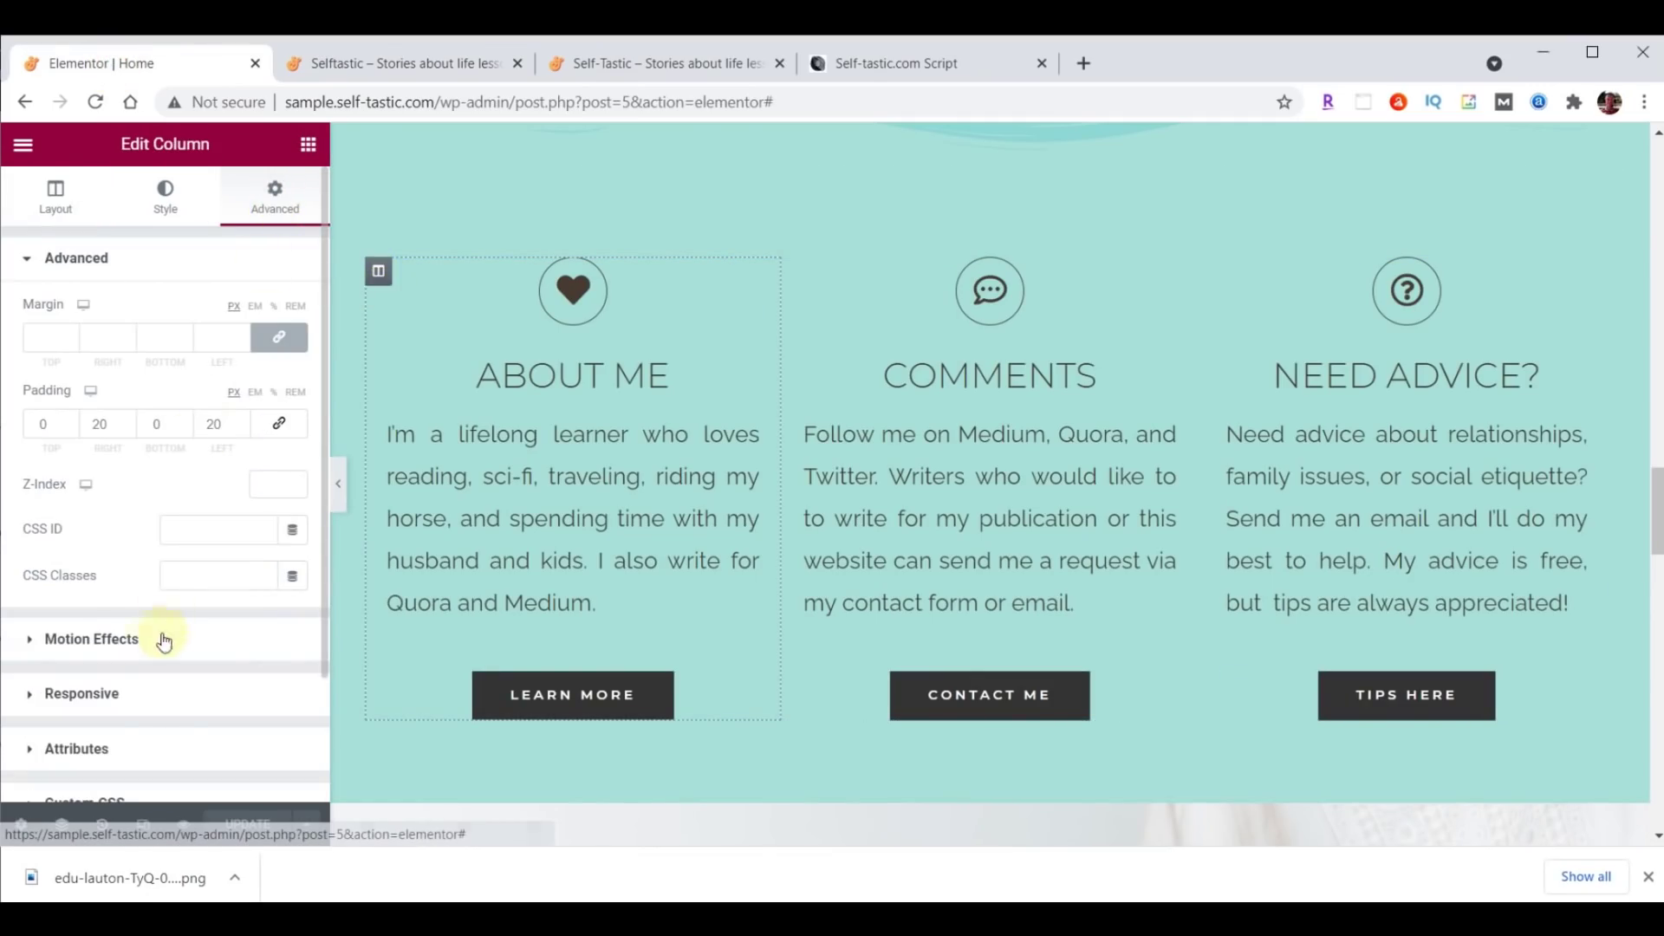
click(91, 638)
click(101, 391)
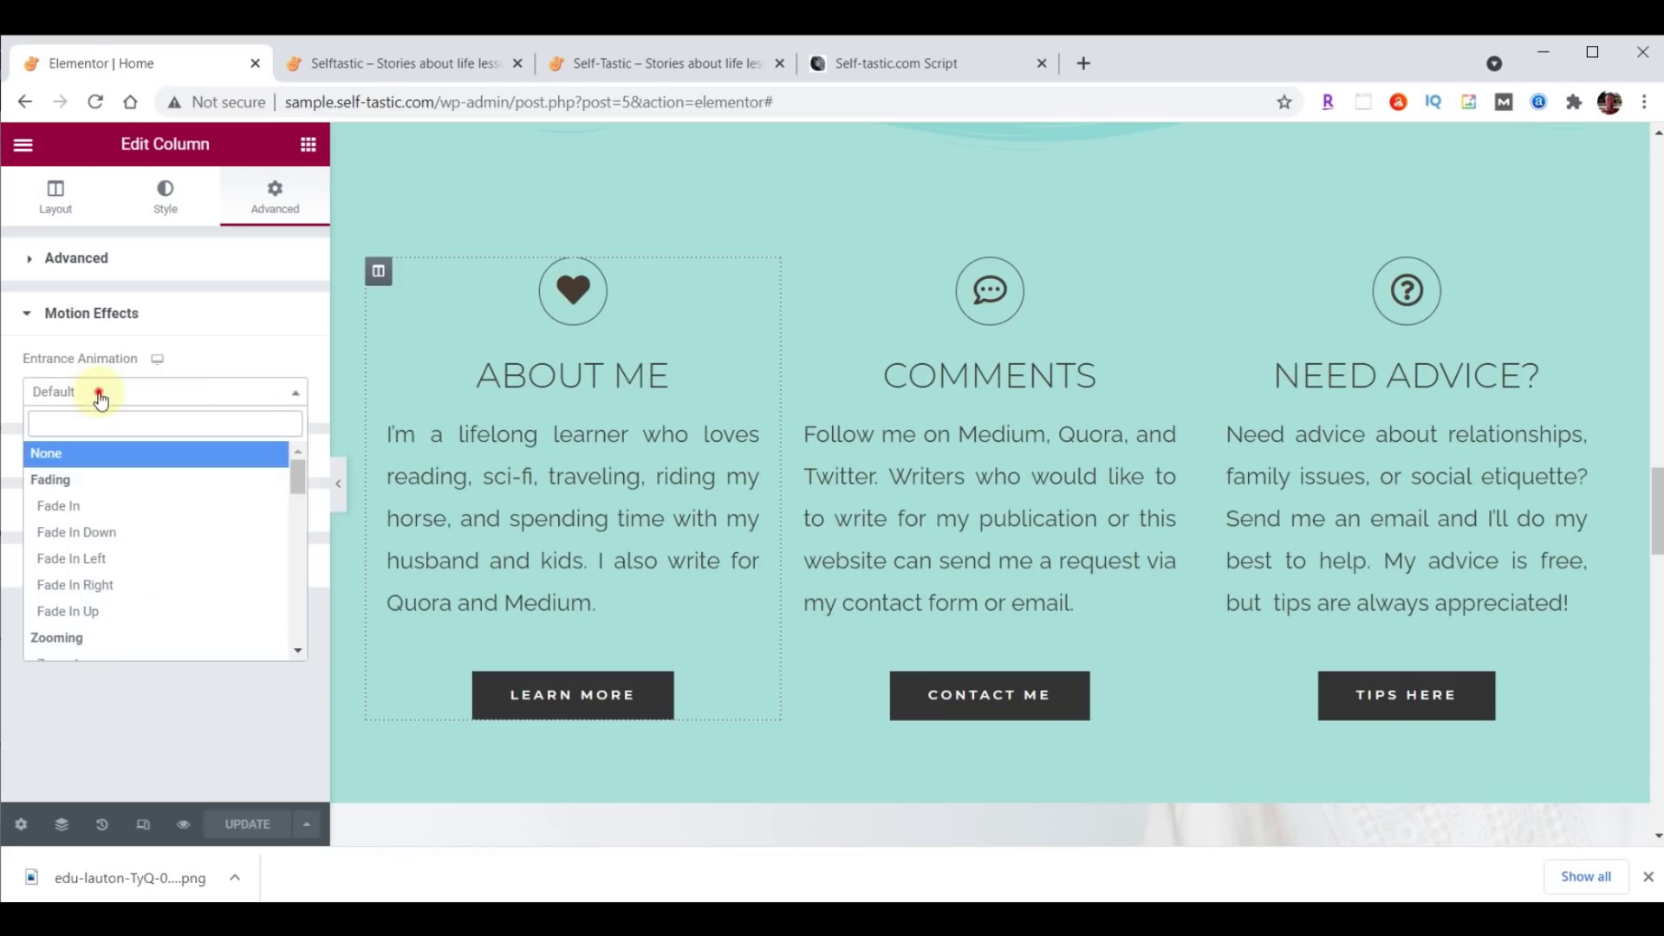
click(70, 560)
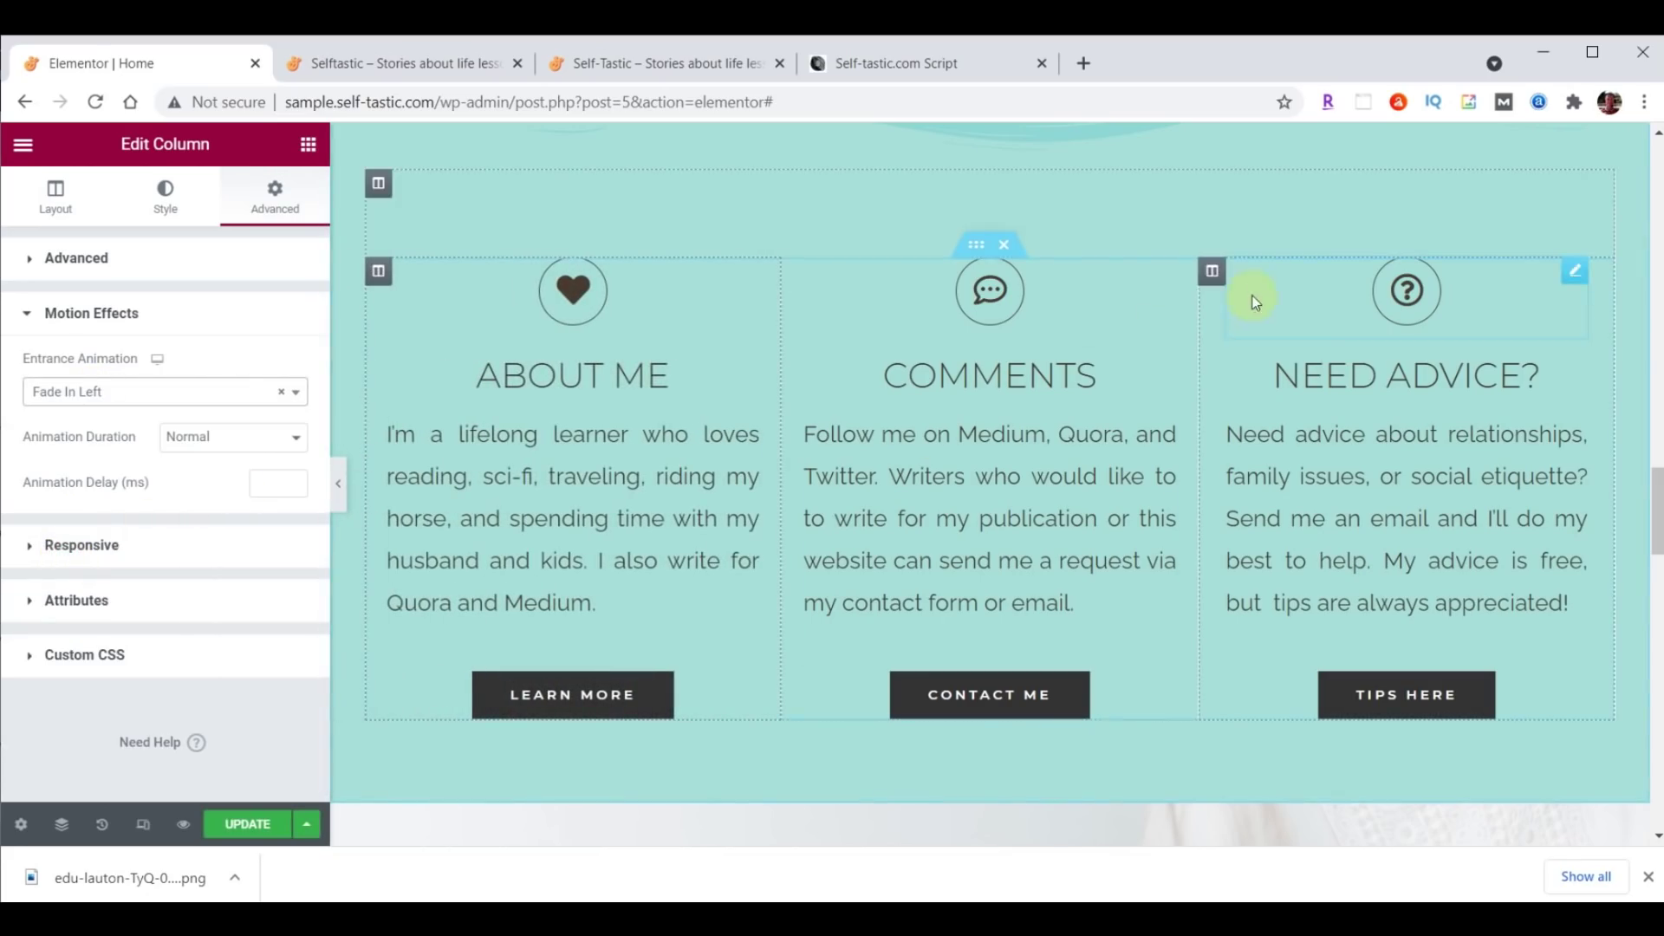
Give the Need Advice column a Fade In Right entrance animation.
click(1213, 274)
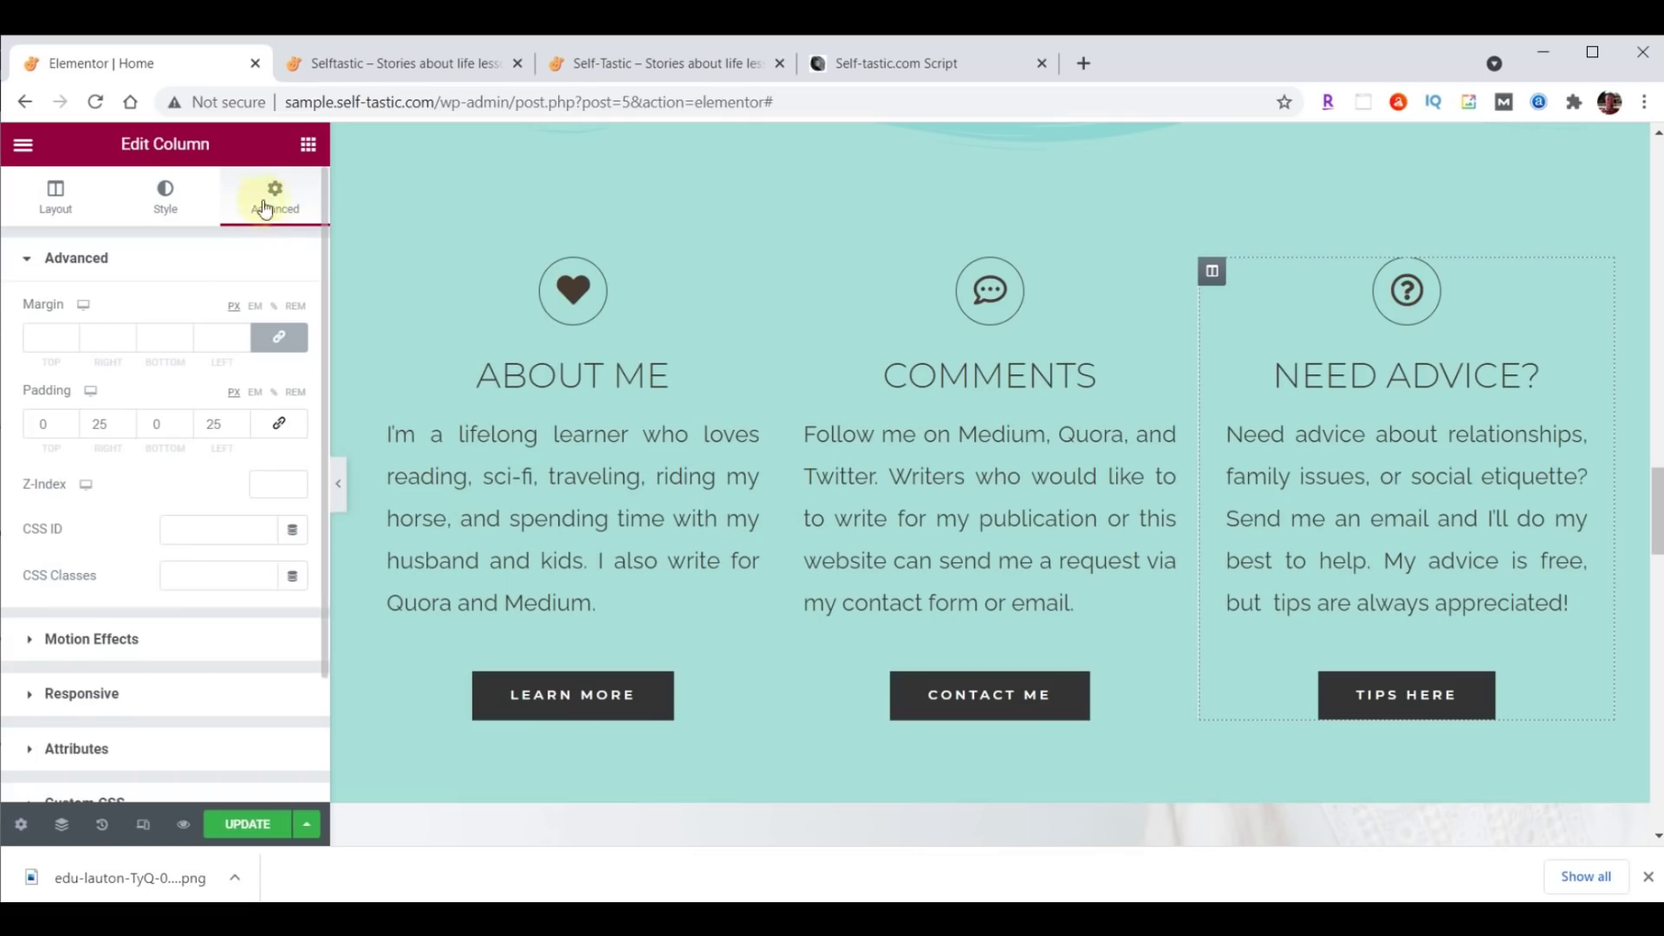
click(95, 639)
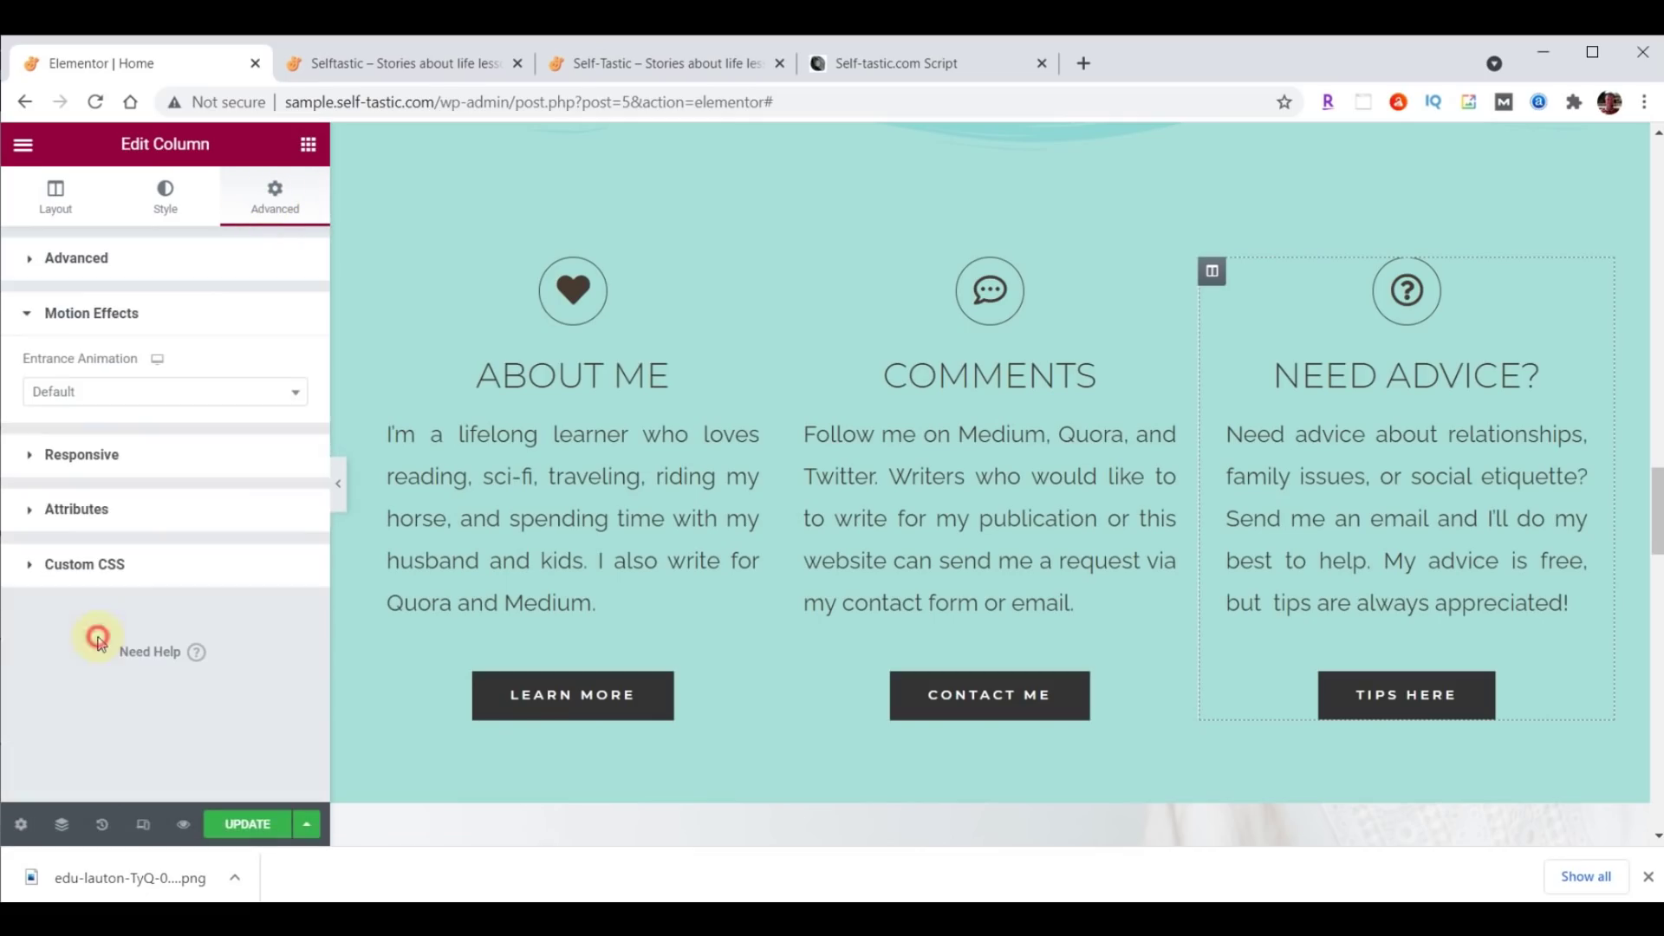
click(78, 403)
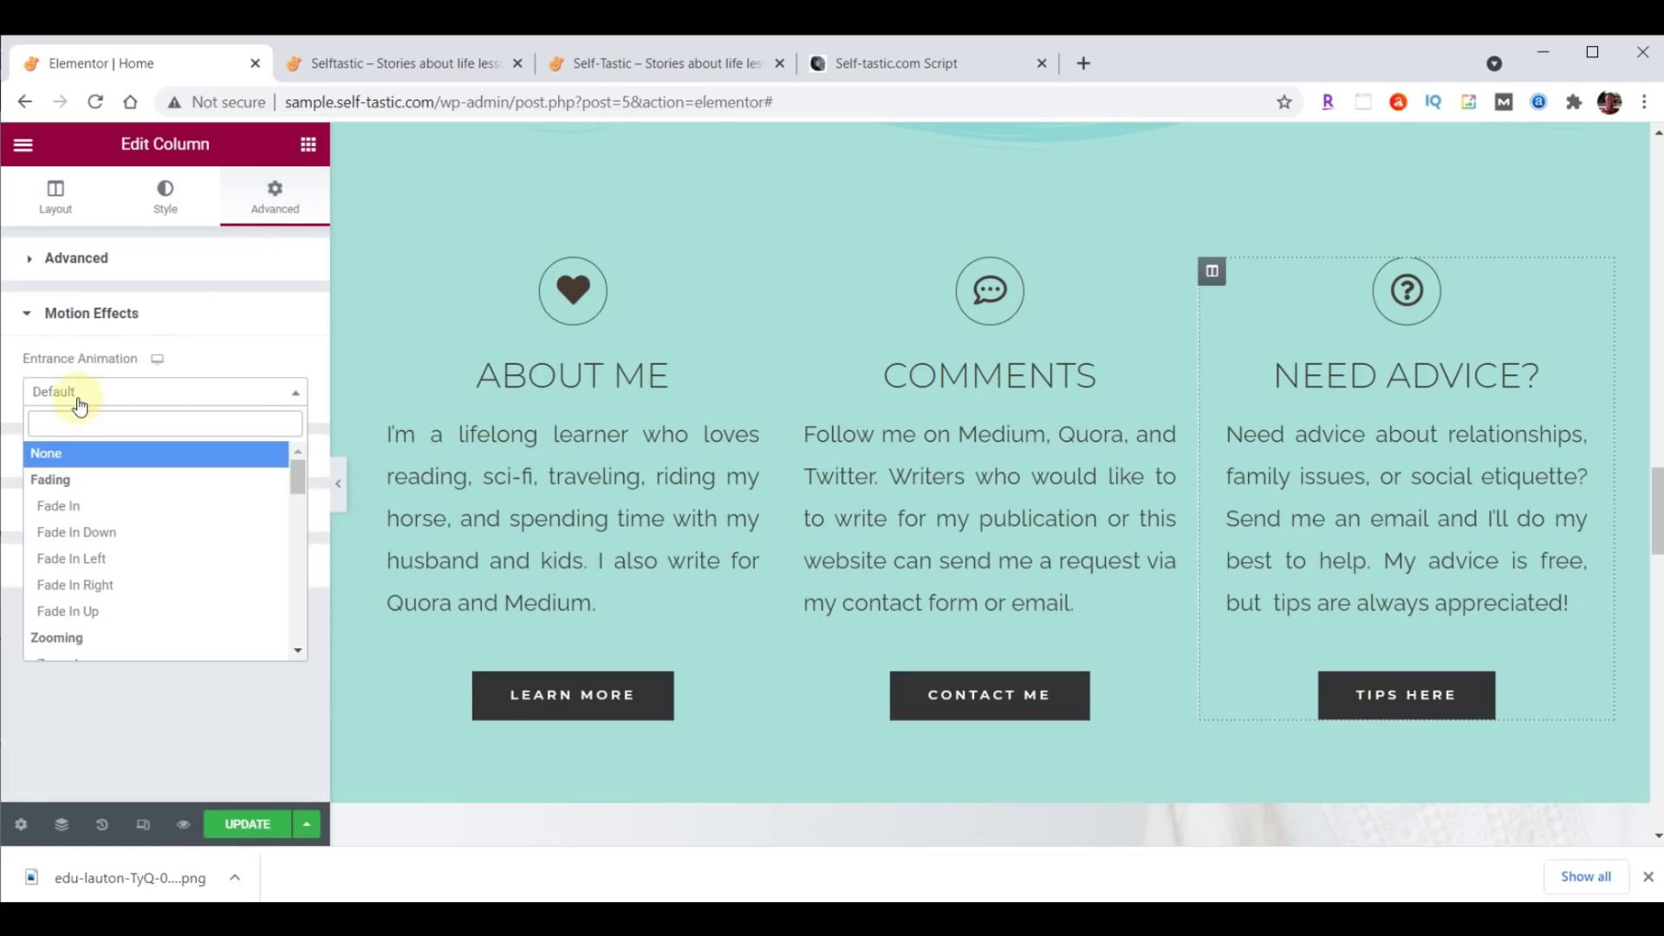
click(78, 584)
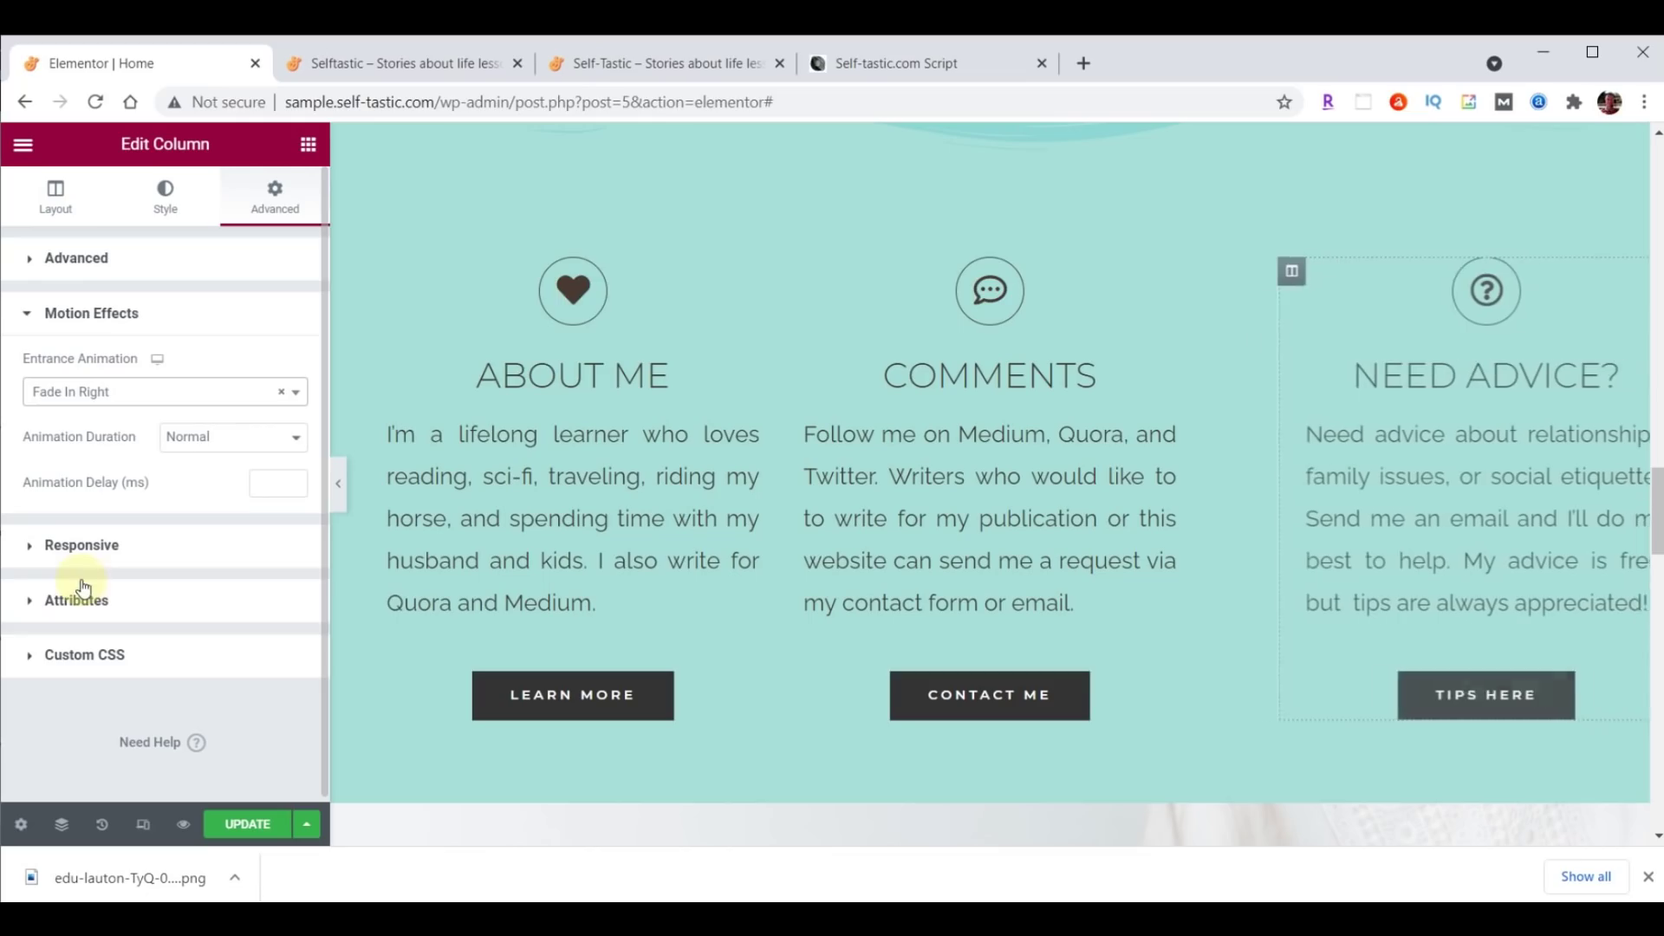
Make the Comments column Zoom In, save, and reload the live homepage.
click(794, 272)
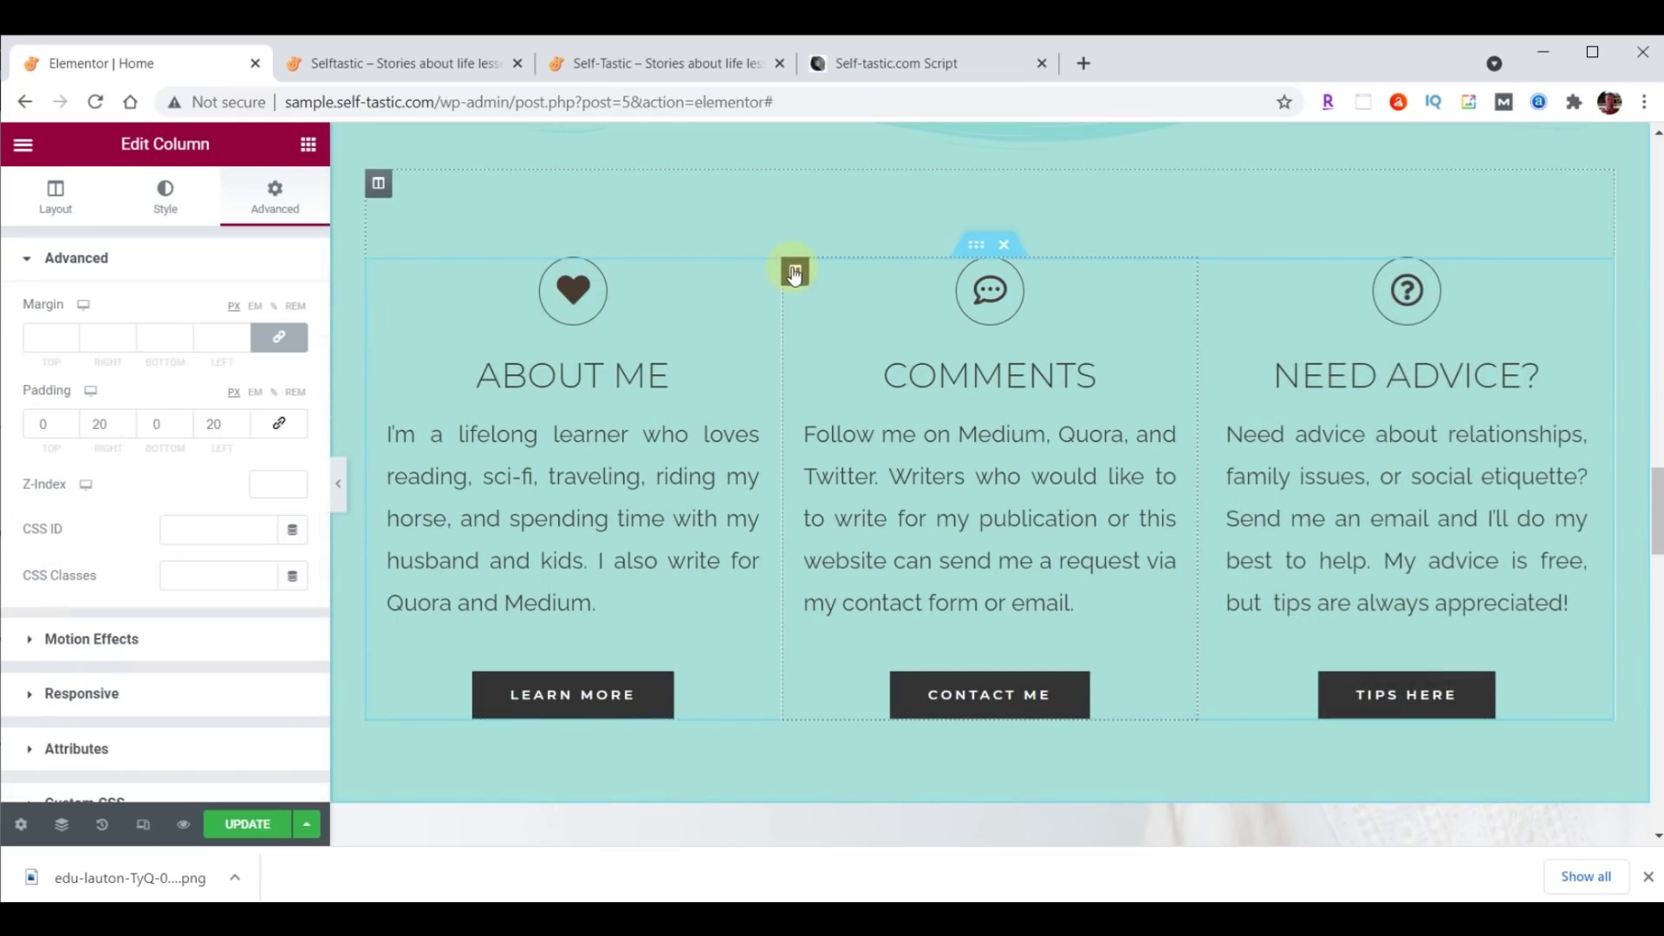
click(119, 640)
click(62, 392)
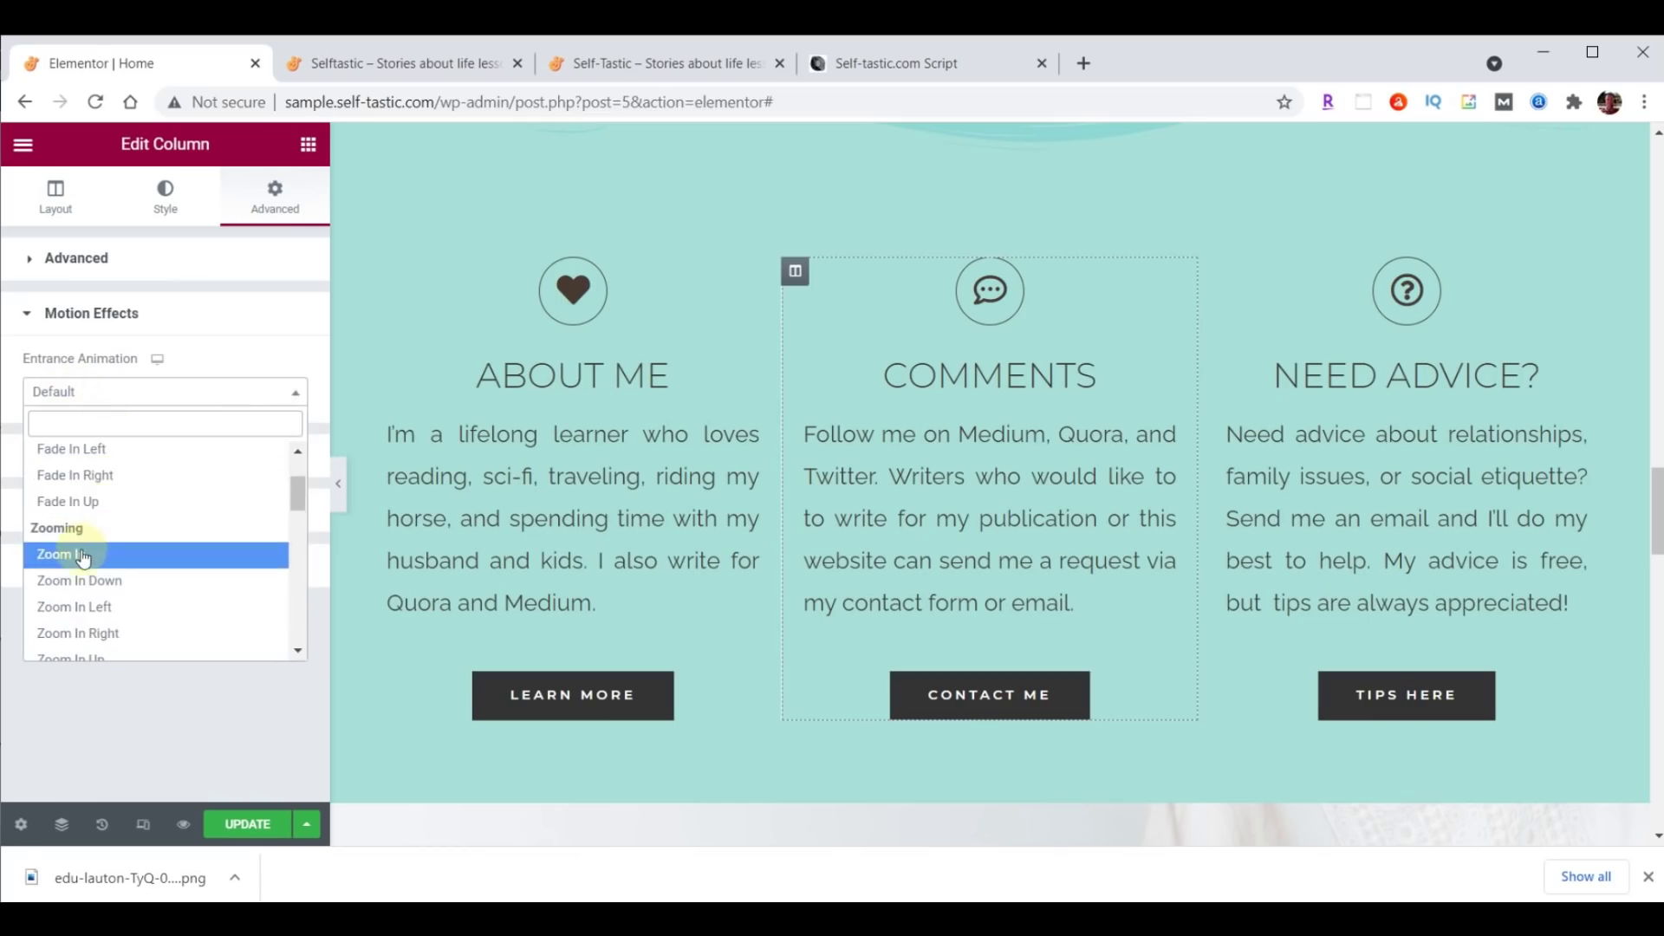
click(65, 554)
click(258, 824)
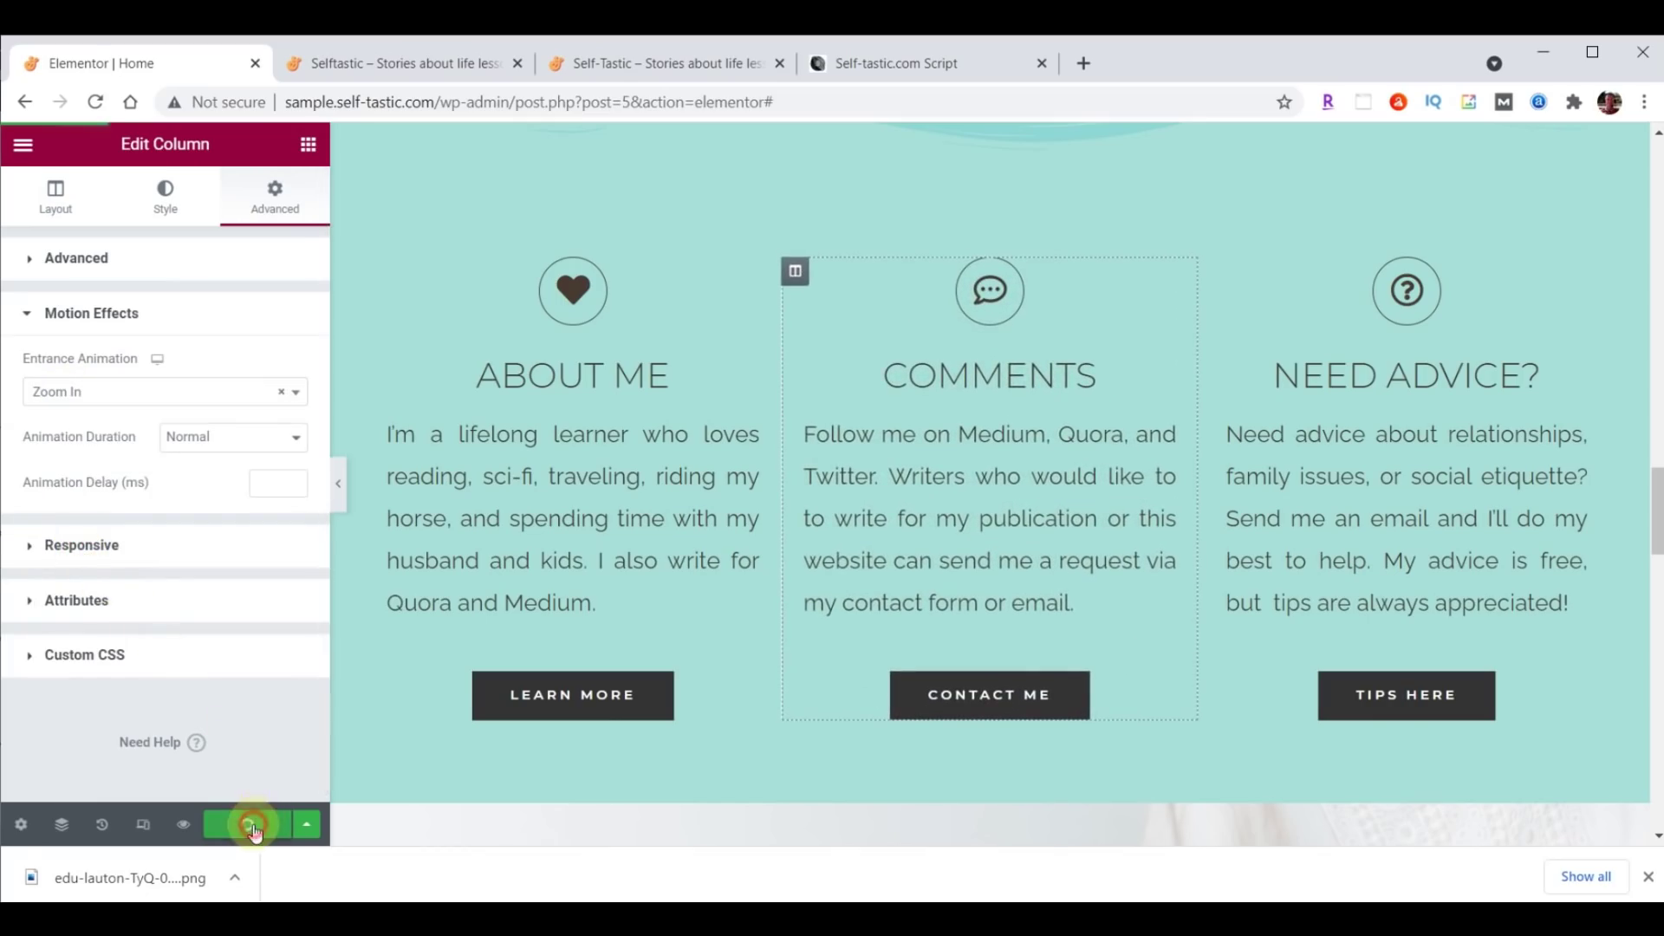
click(402, 64)
click(96, 104)
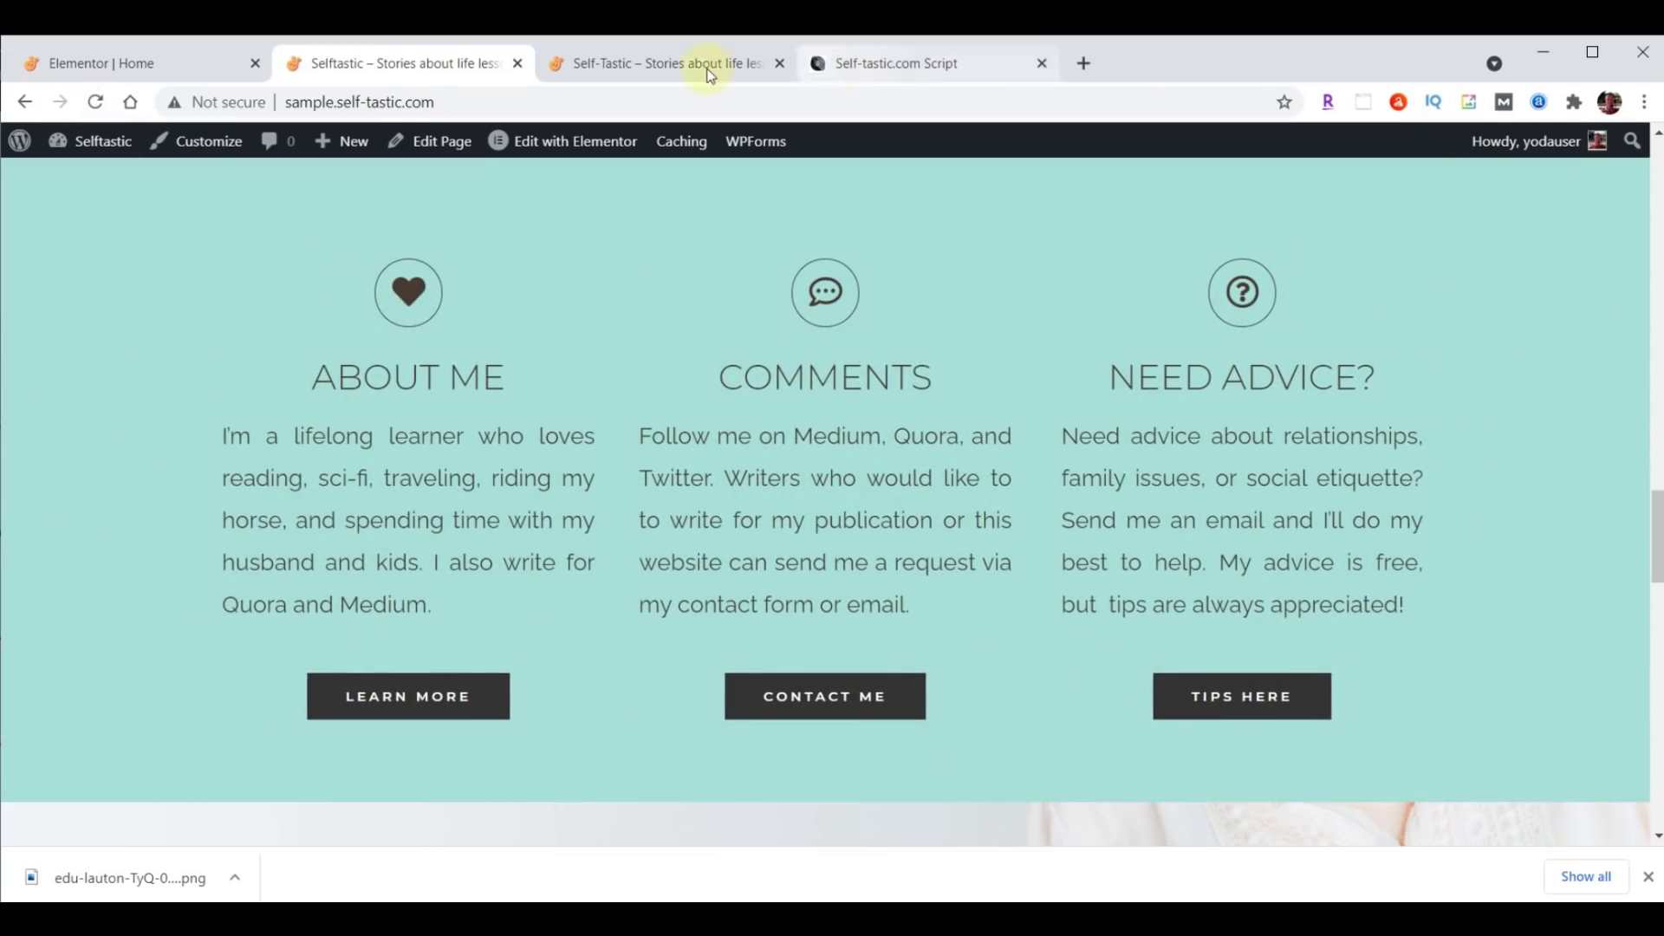
Compare the original self-tastic.com site with the live Selftastic homepage's feature section.
click(667, 64)
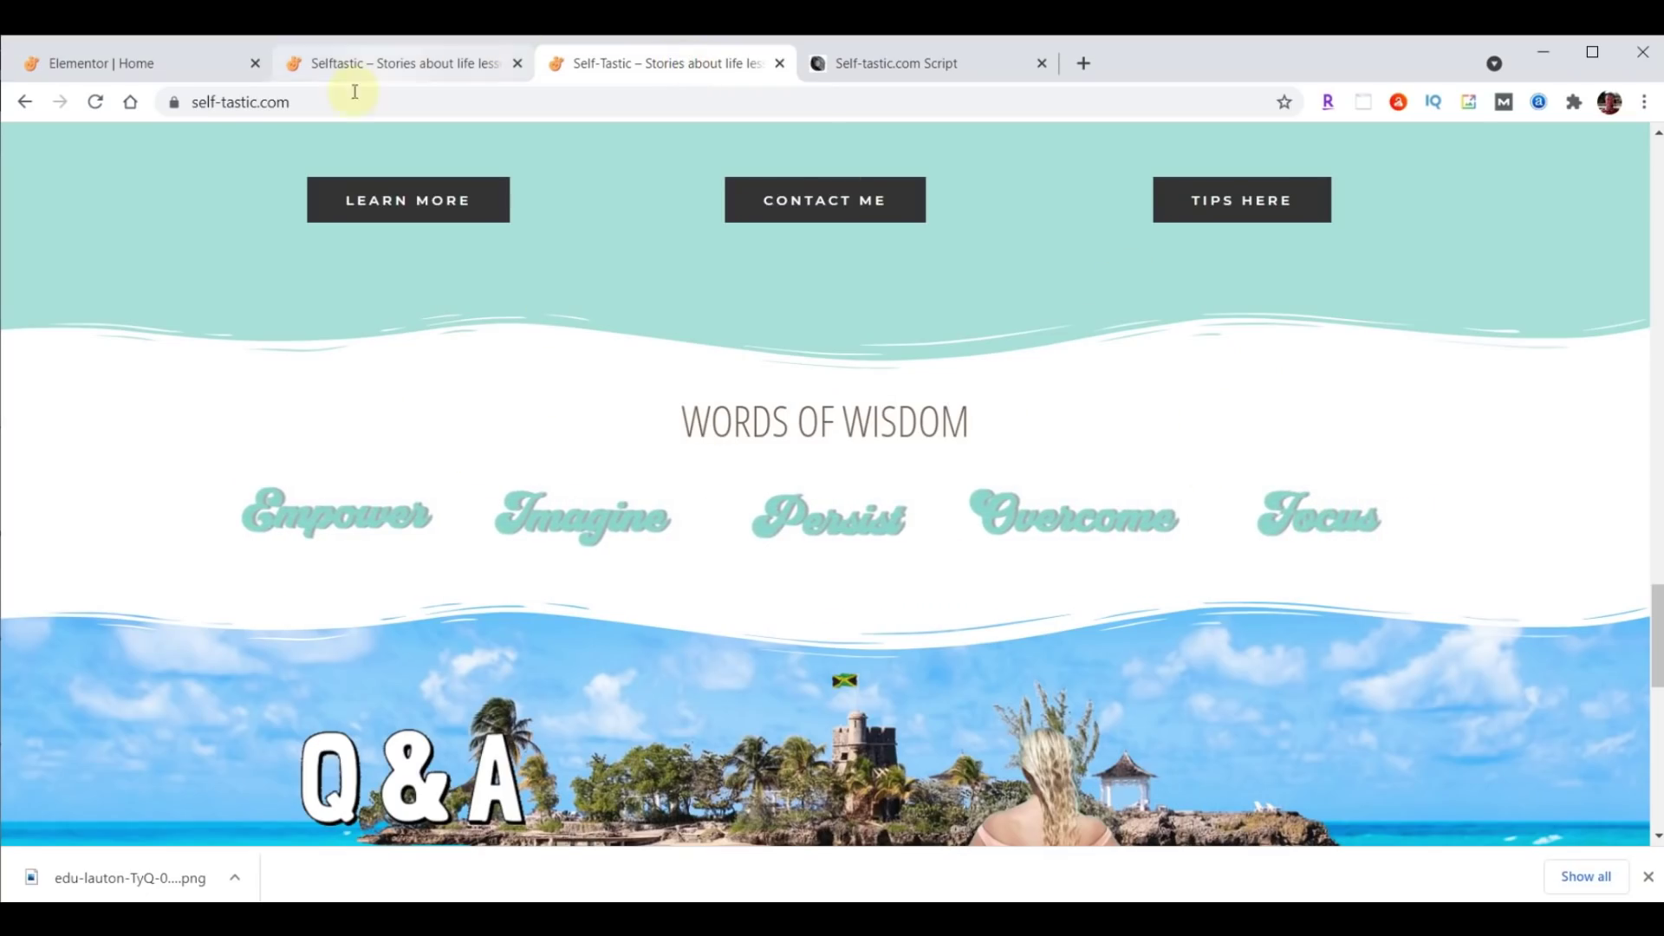
click(361, 64)
scroll(919, 445, down, 3)
scroll(919, 444, down, 3)
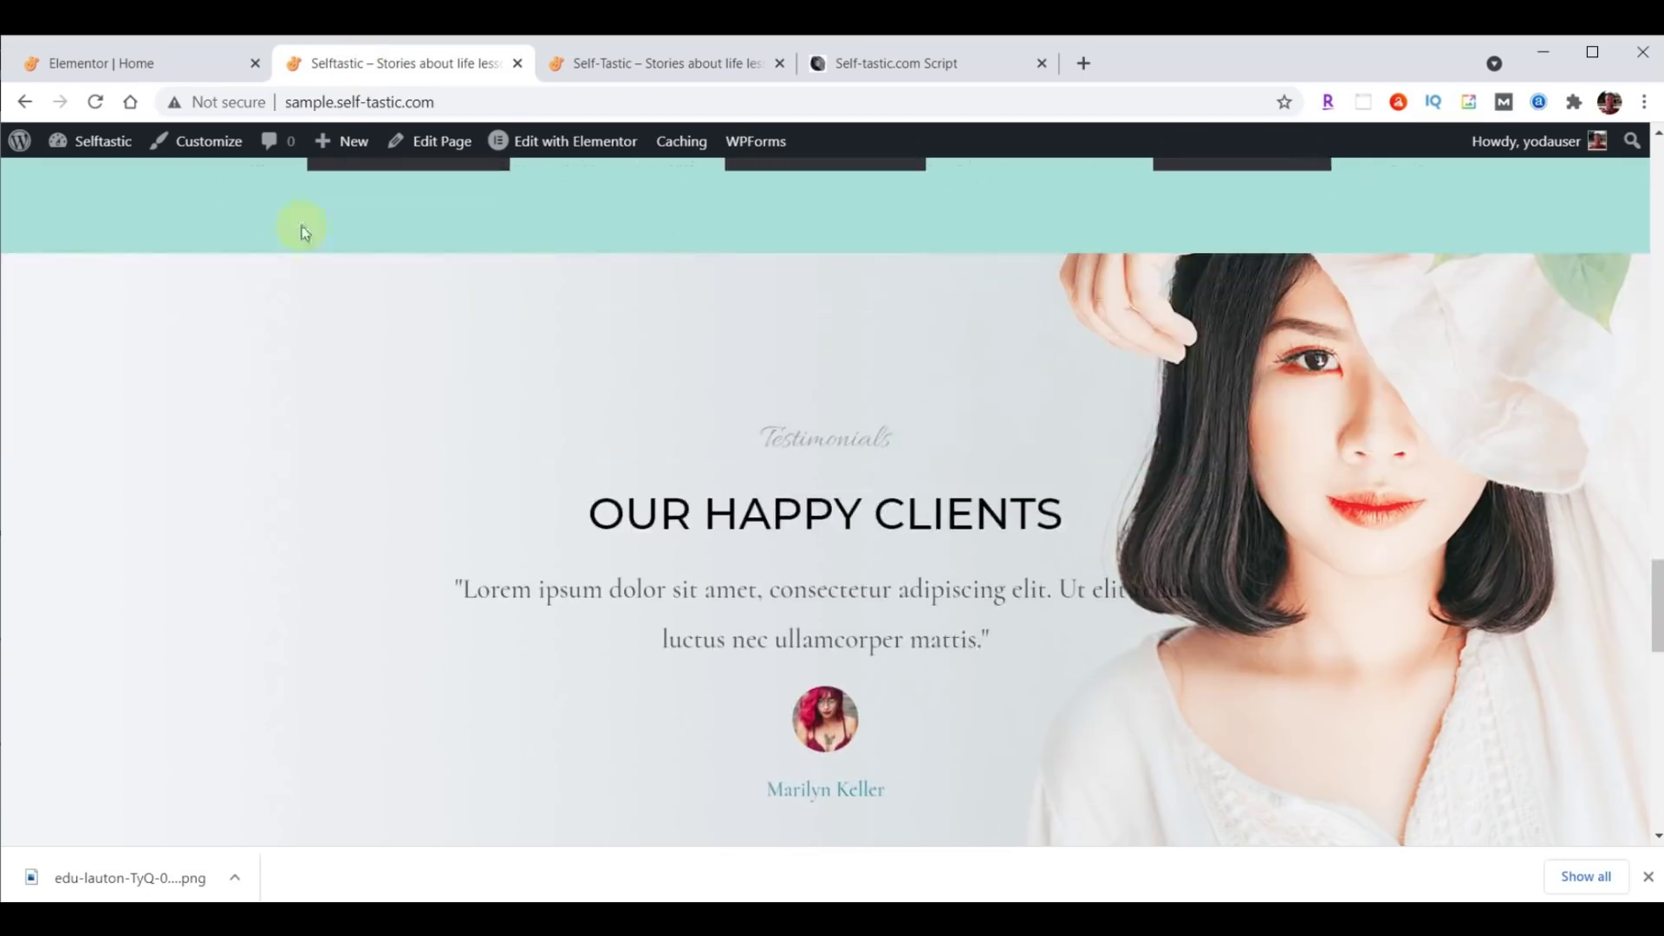
click(142, 64)
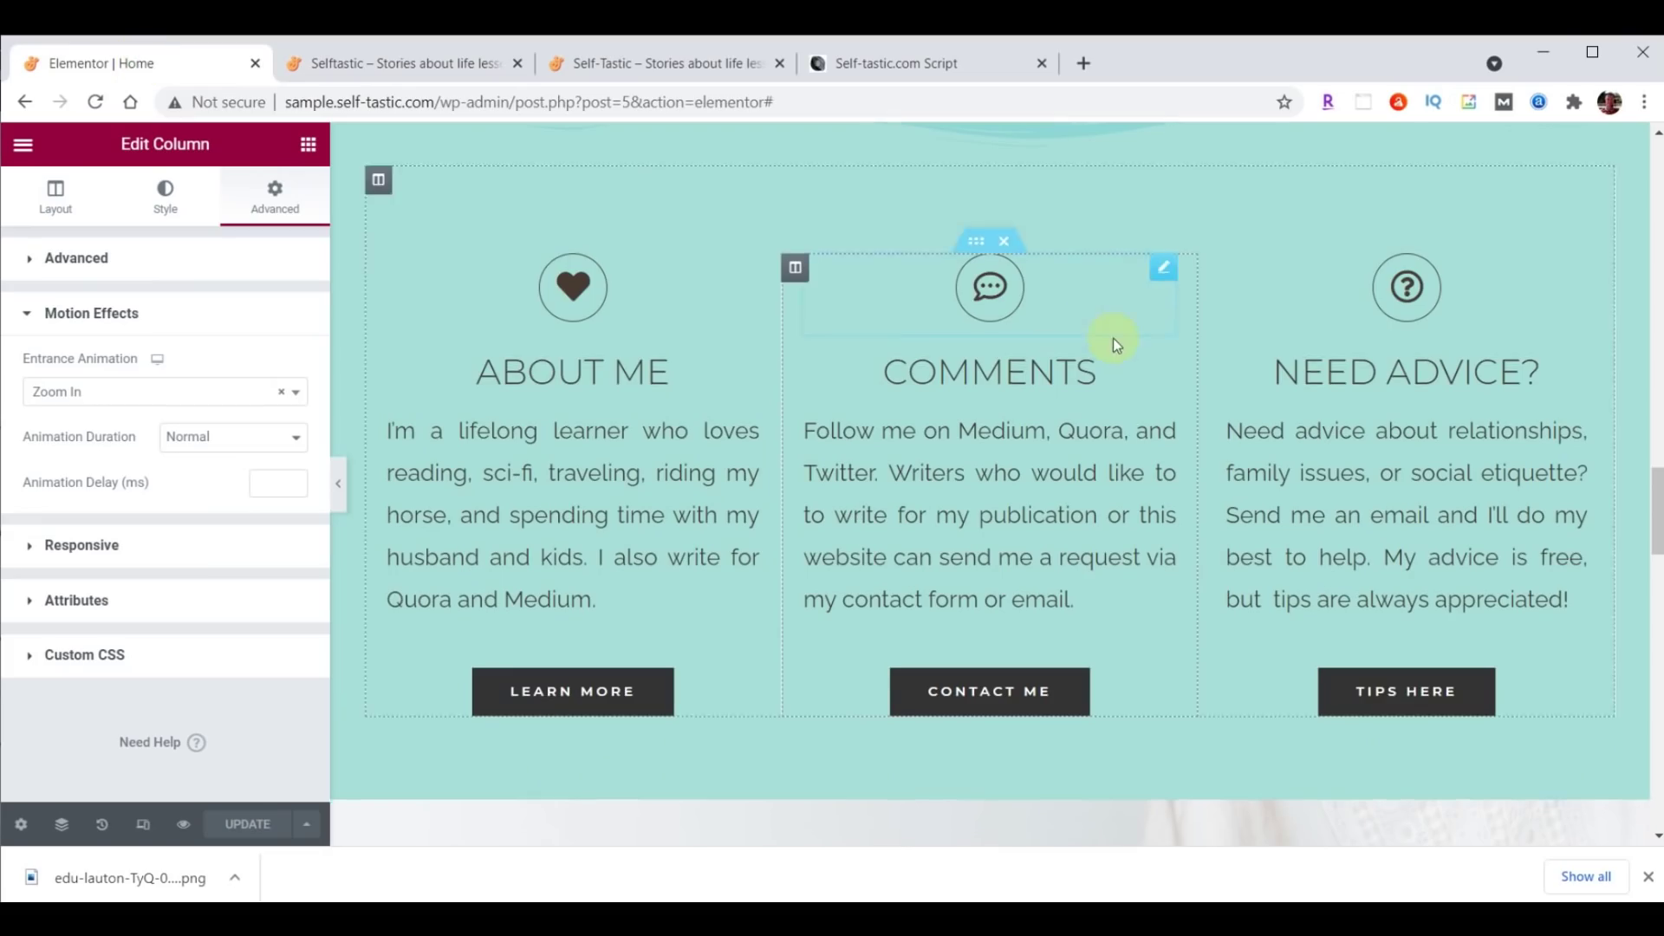
Insert a new single-column section above the Our Happy Clients testimonials.
scroll(1113, 340, down, 5)
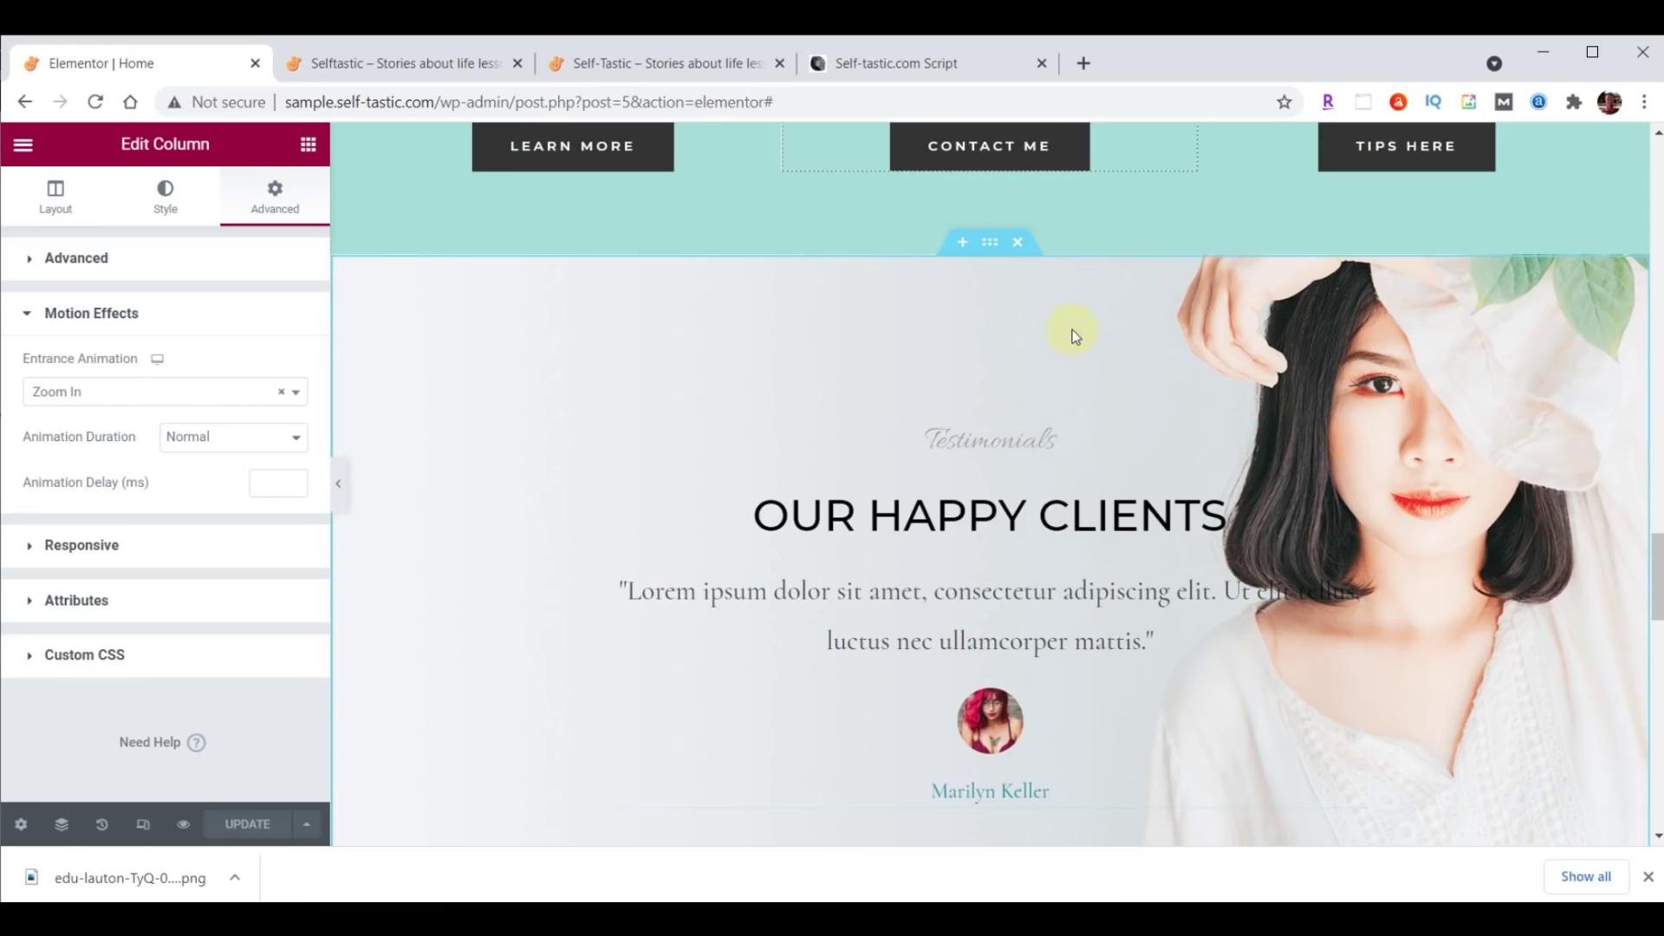
click(962, 251)
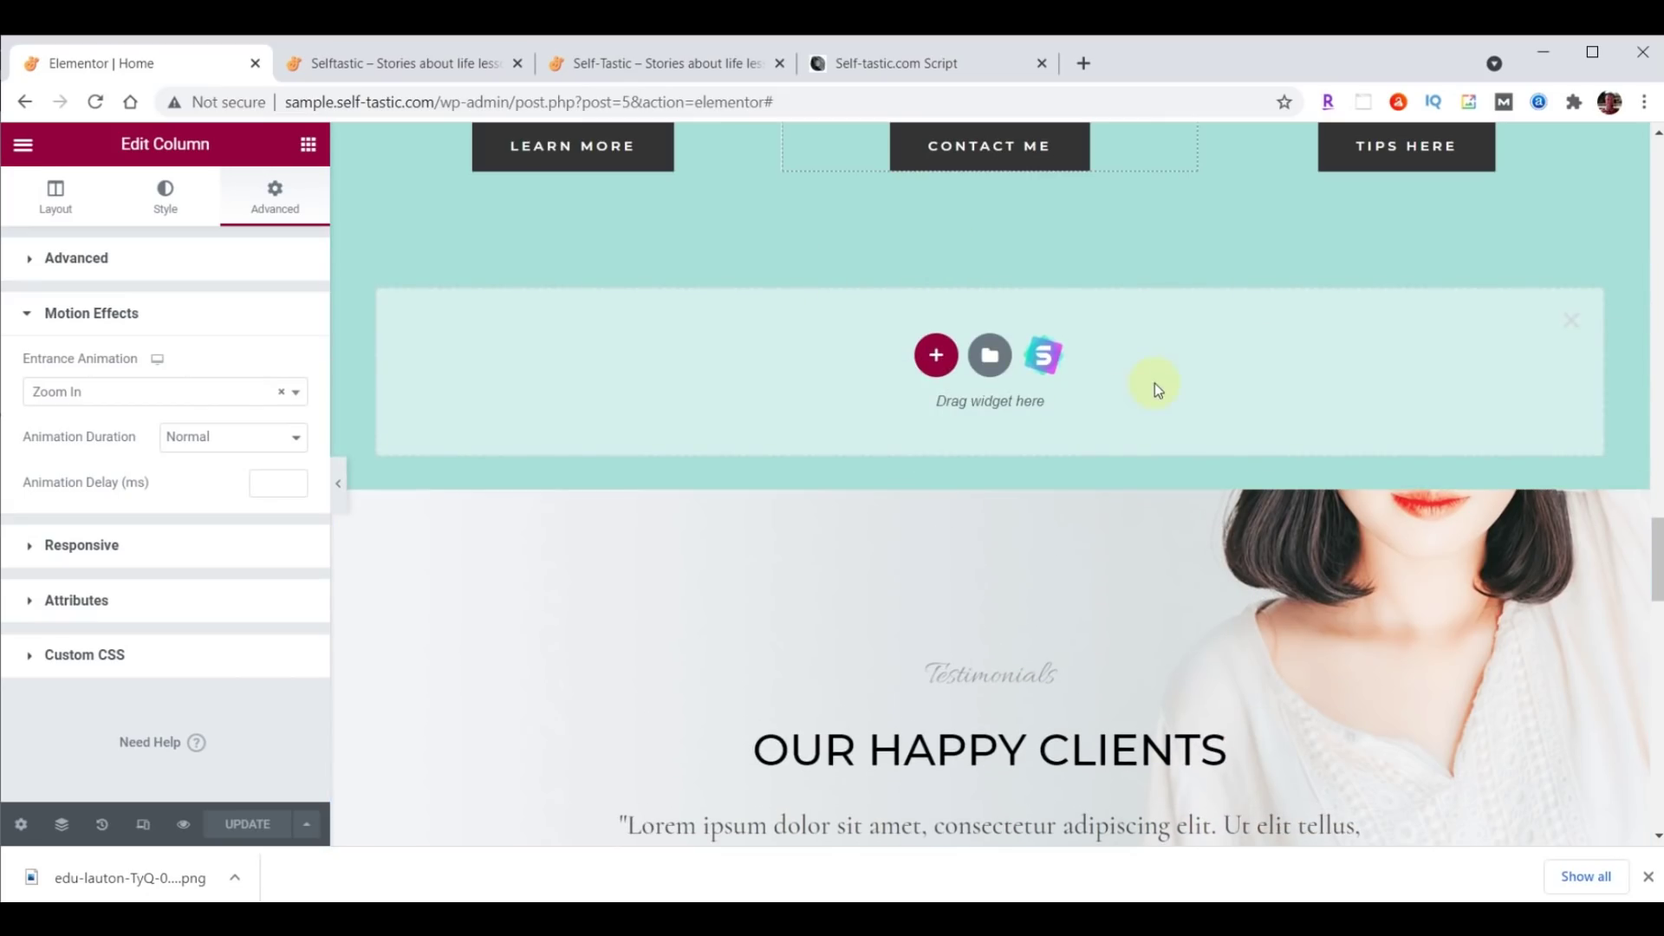
click(936, 357)
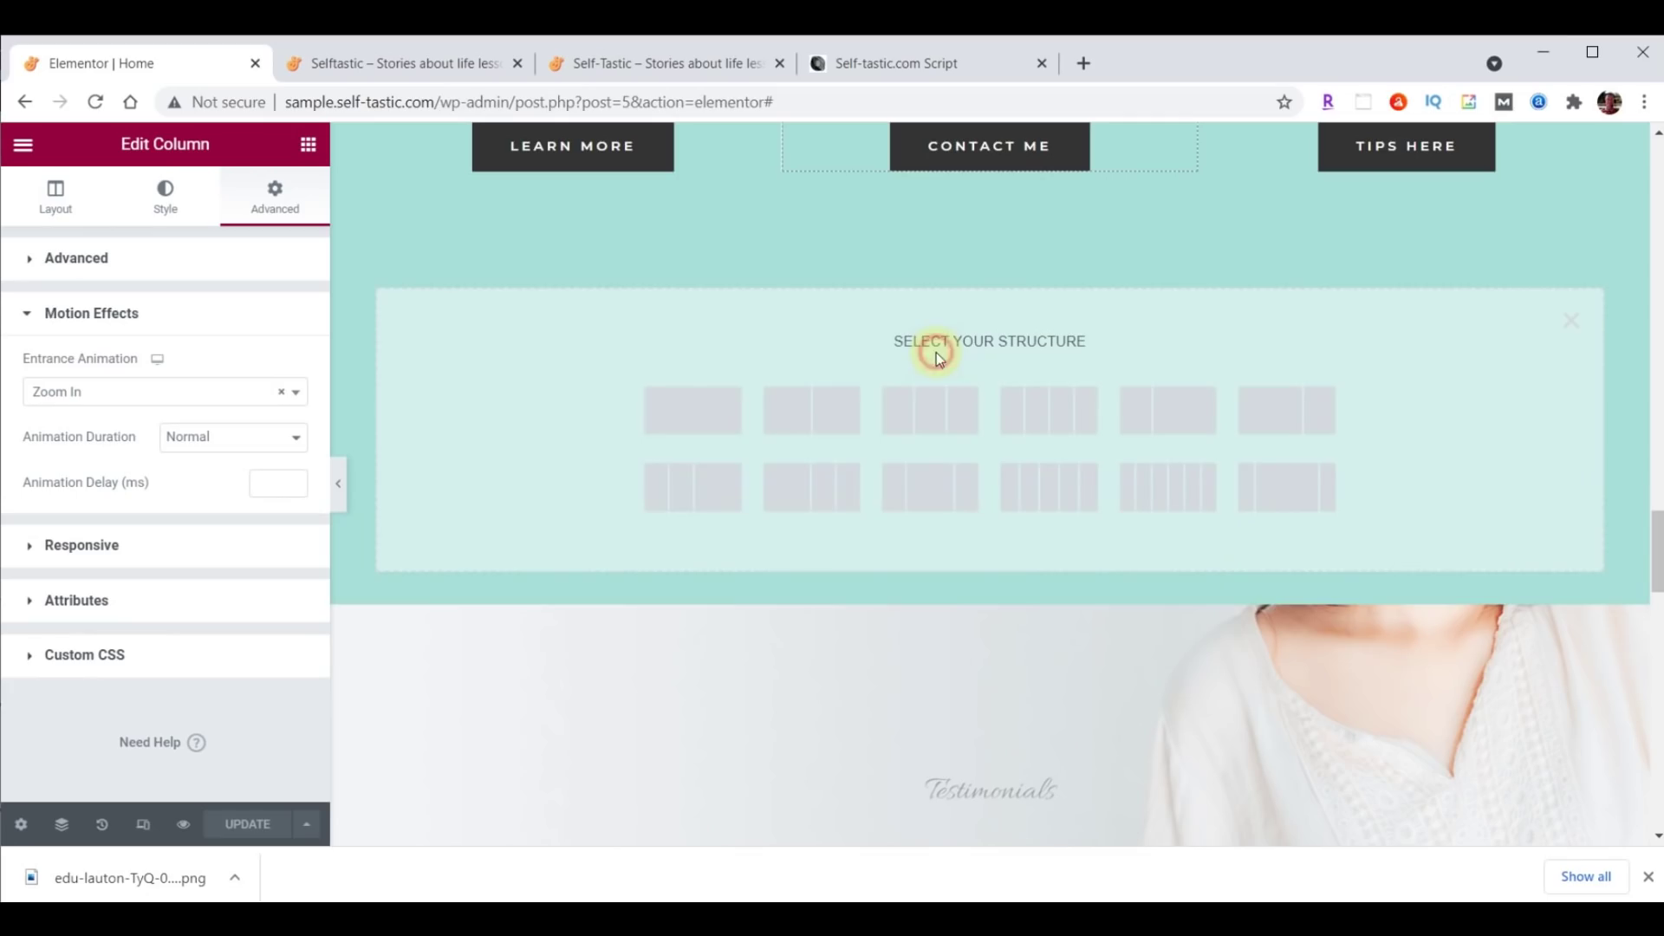
click(687, 407)
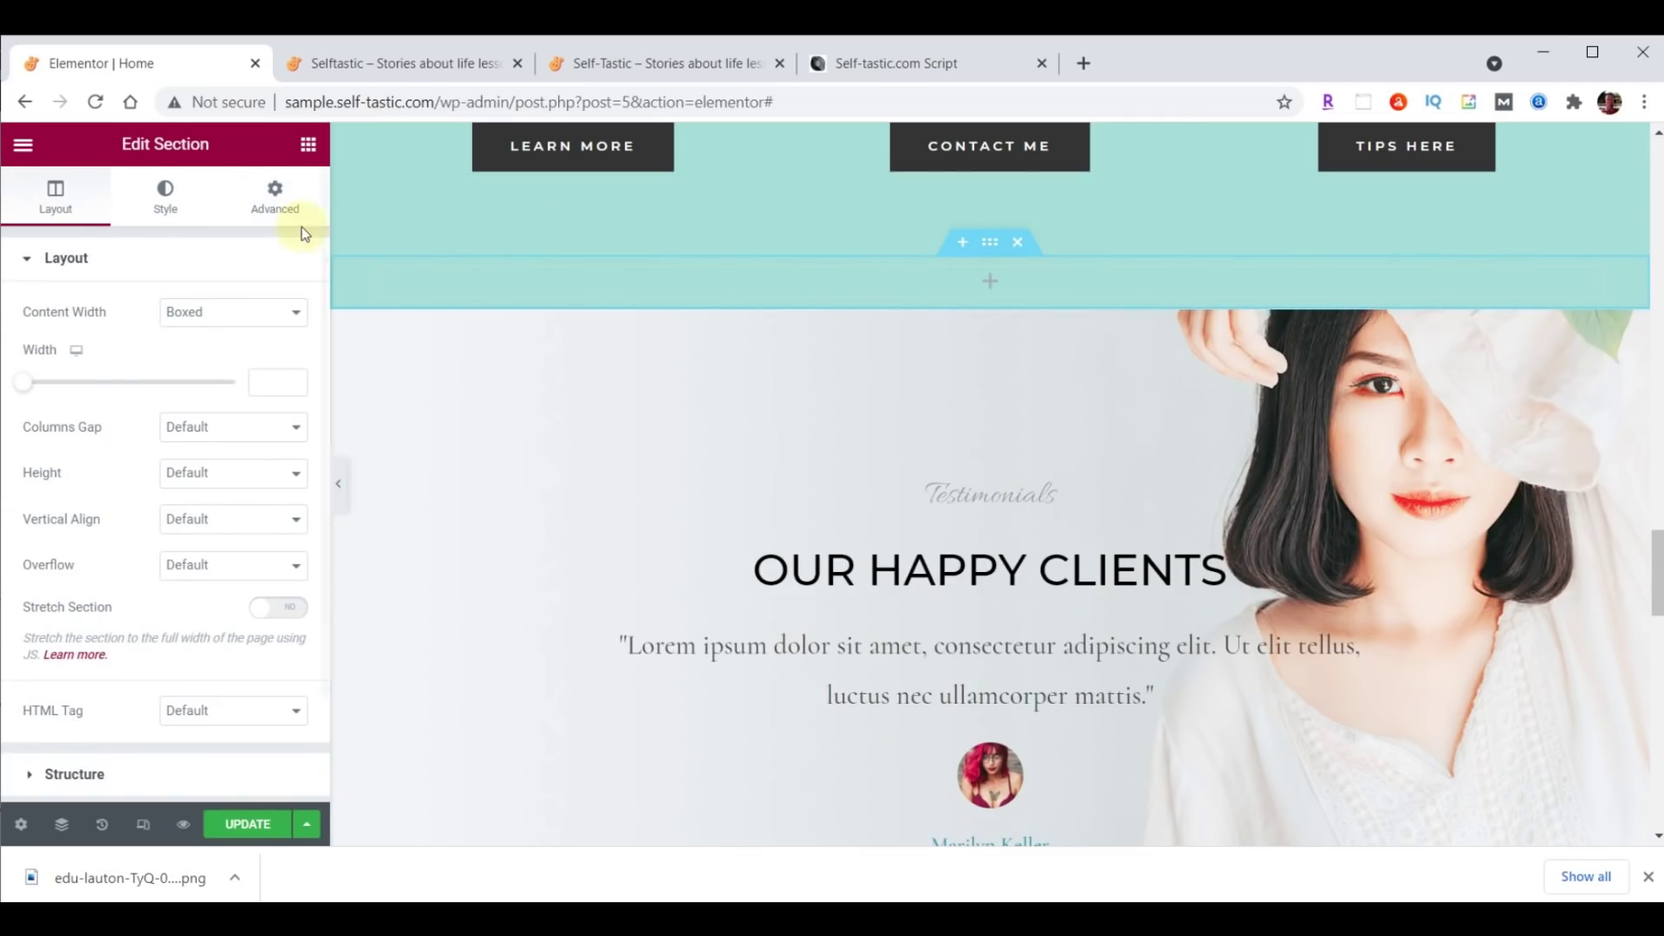
Give the new section a classic white #FFFFFF background.
click(169, 204)
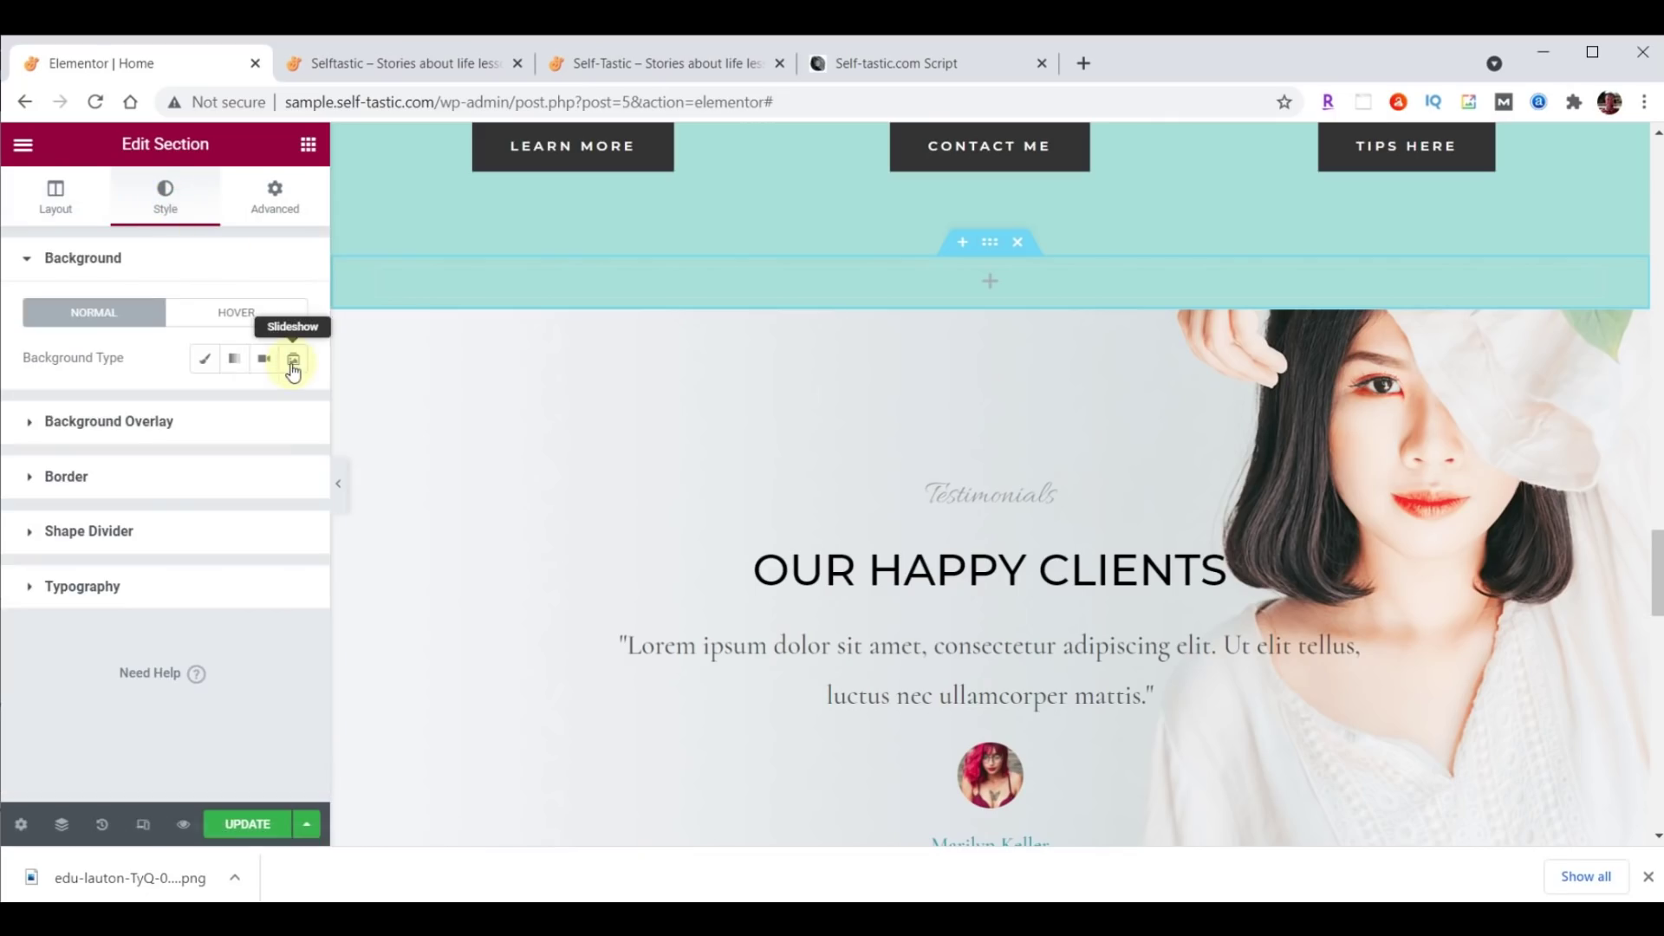
click(204, 358)
click(292, 406)
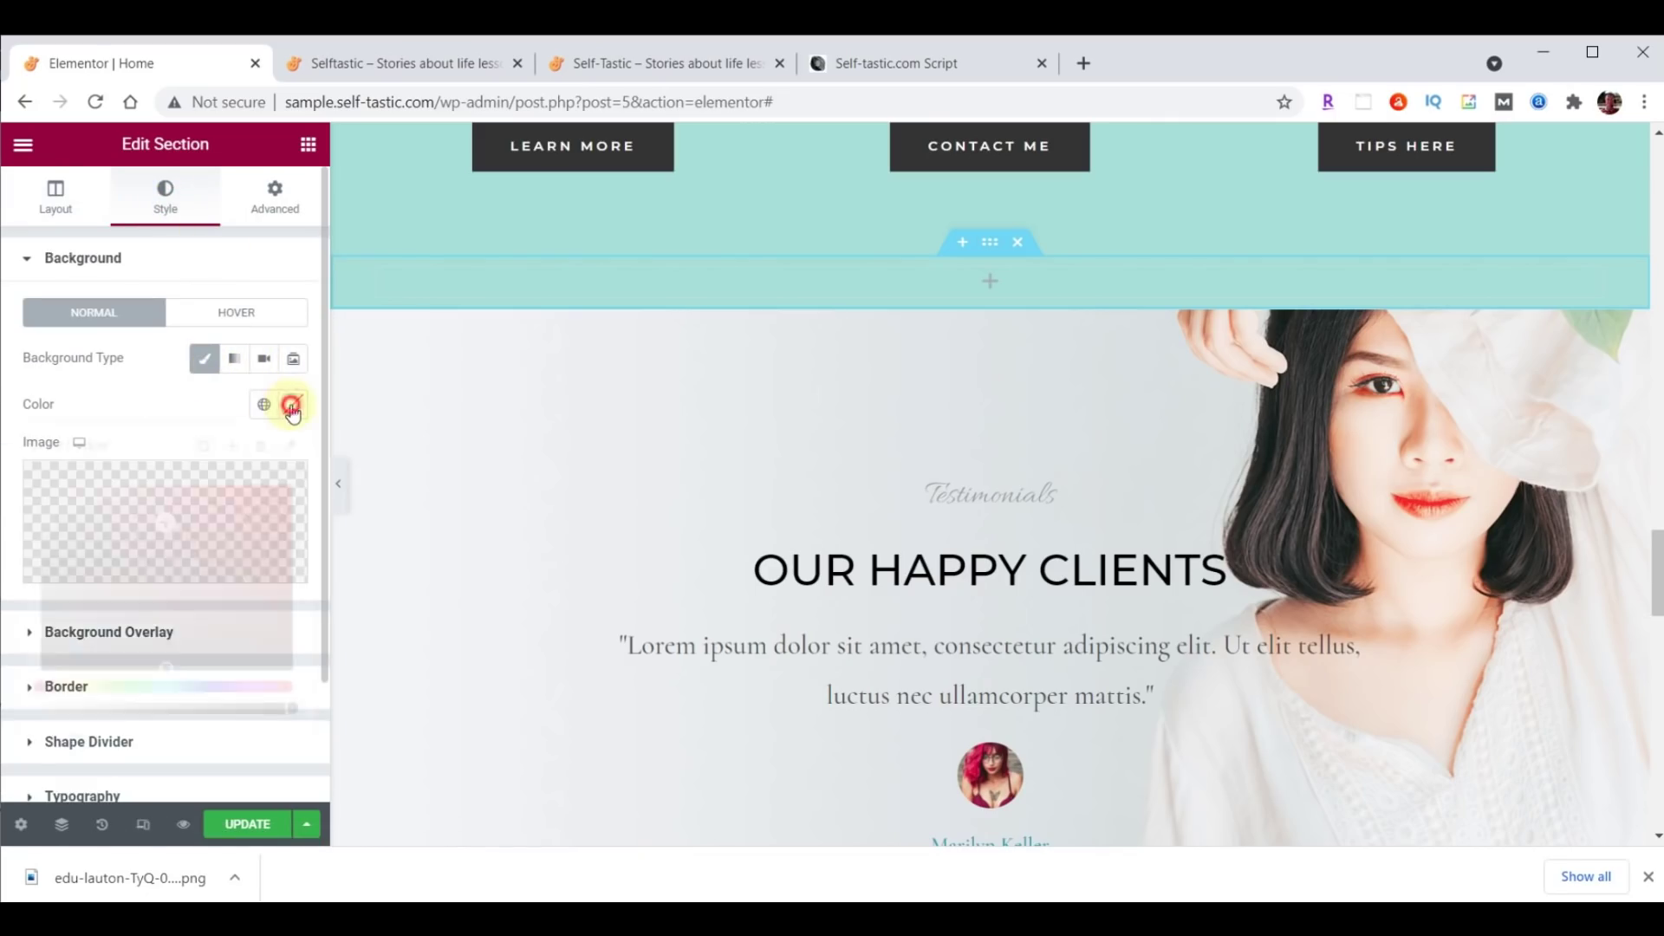
click(165, 739)
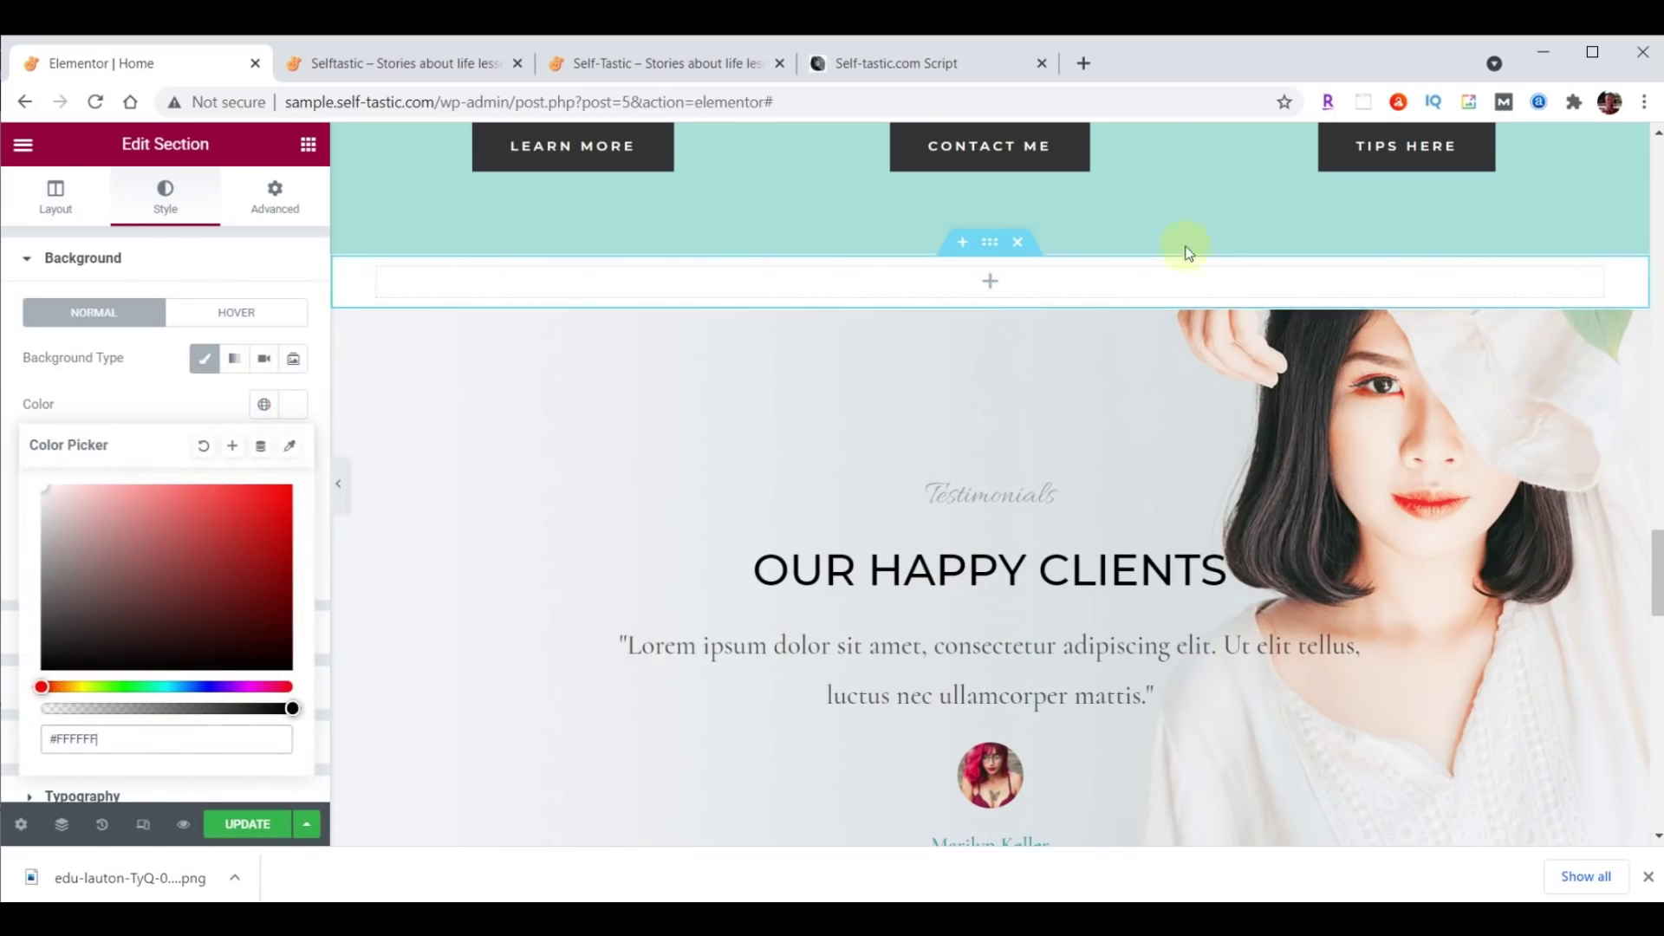
Copy the Advice and Encouragement heading and paste it into the new white section.
scroll(1333, 456, up, 20)
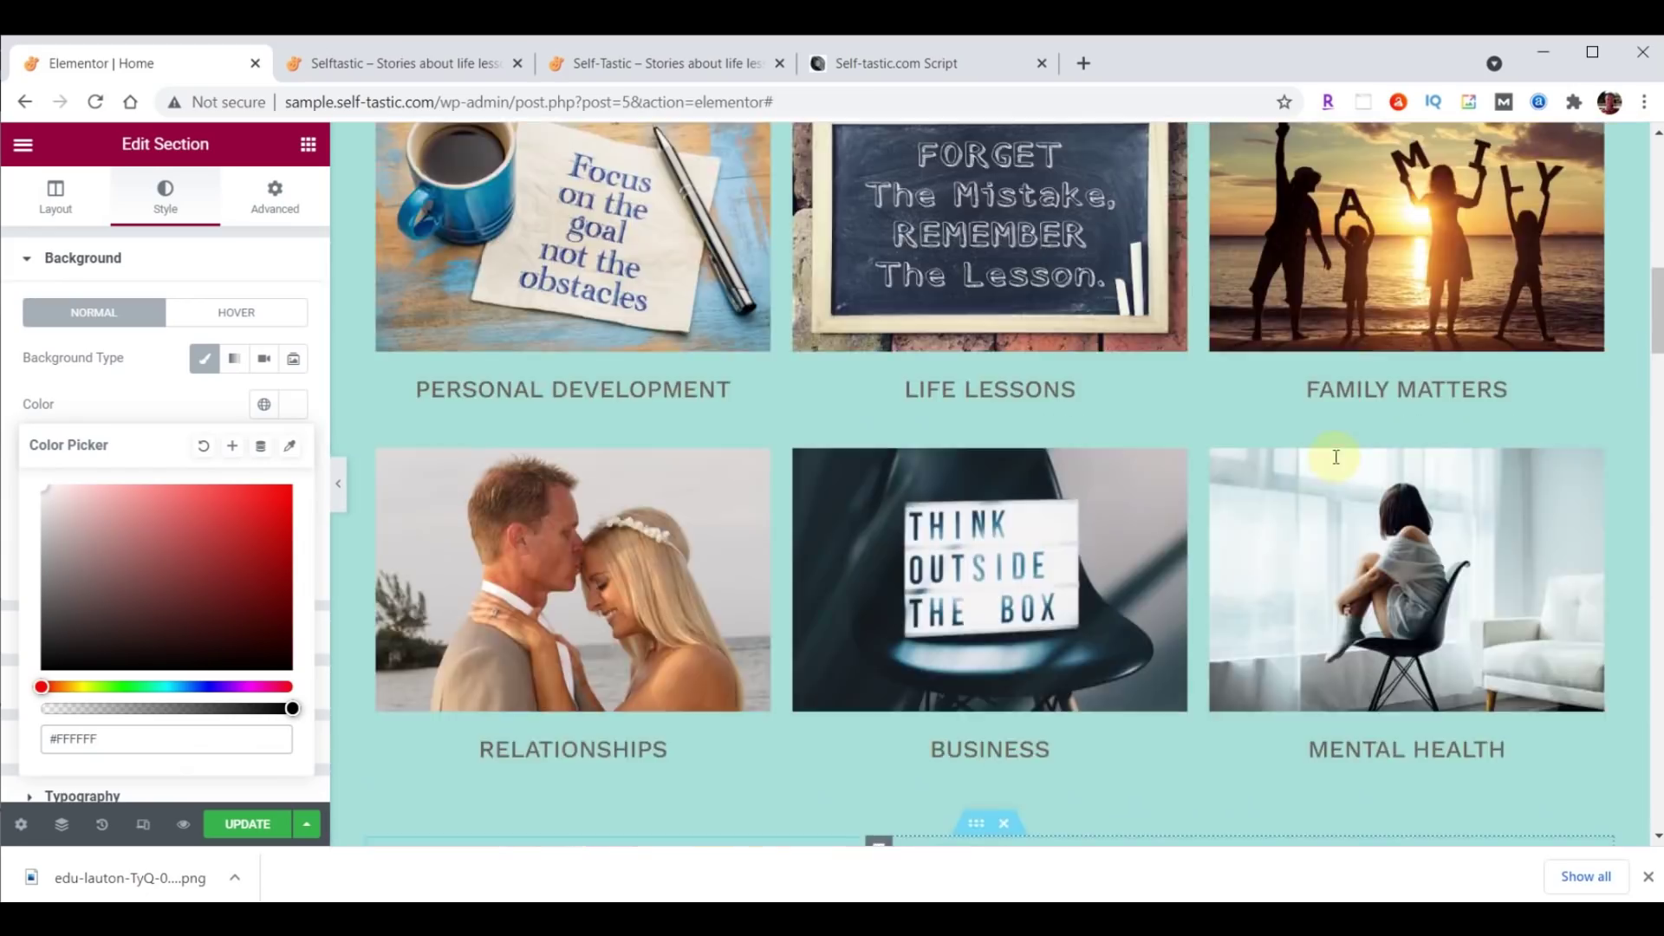
scroll(1336, 457, up, 5)
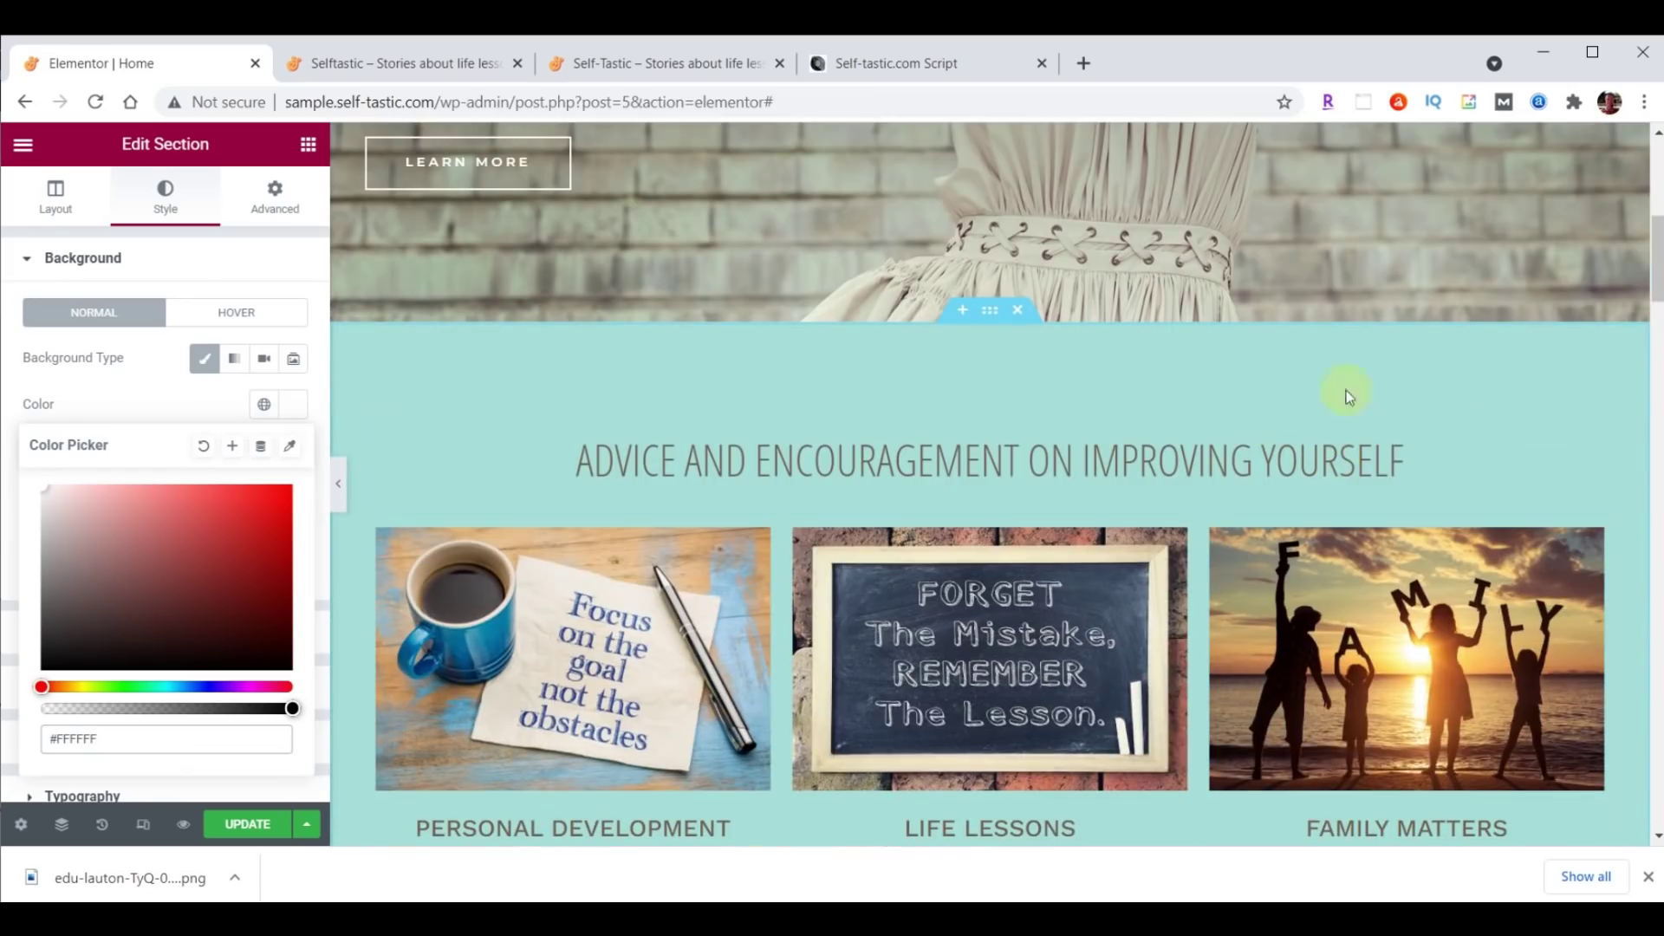
right_click(1619, 438)
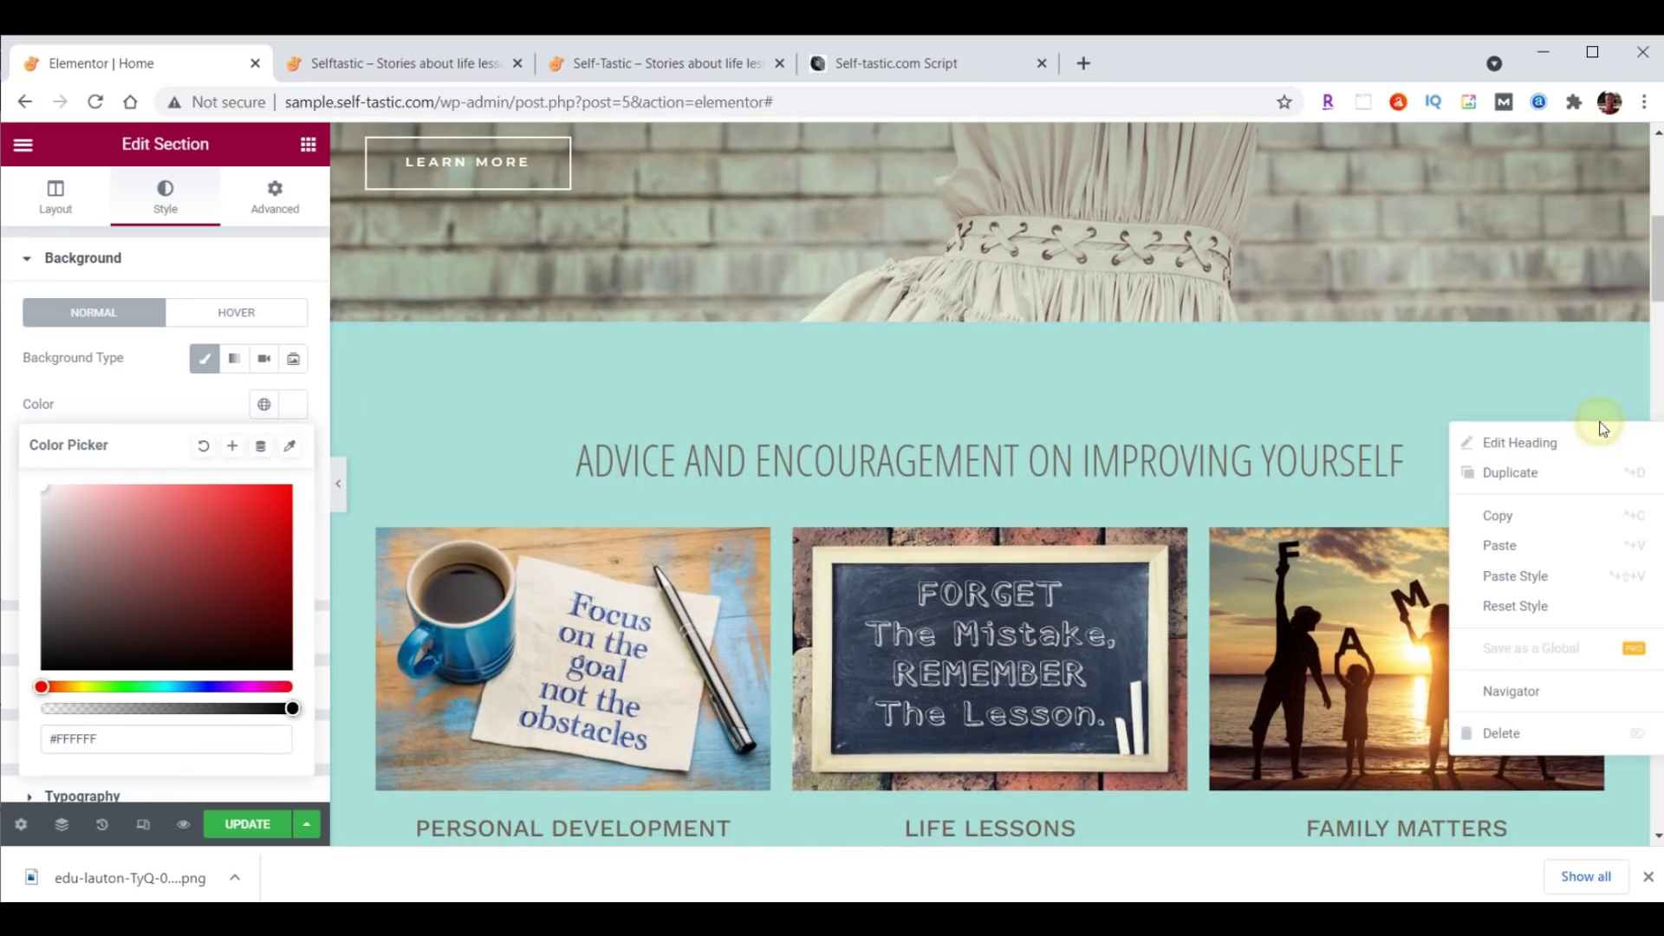
click(1521, 516)
scroll(1282, 486, down, 7)
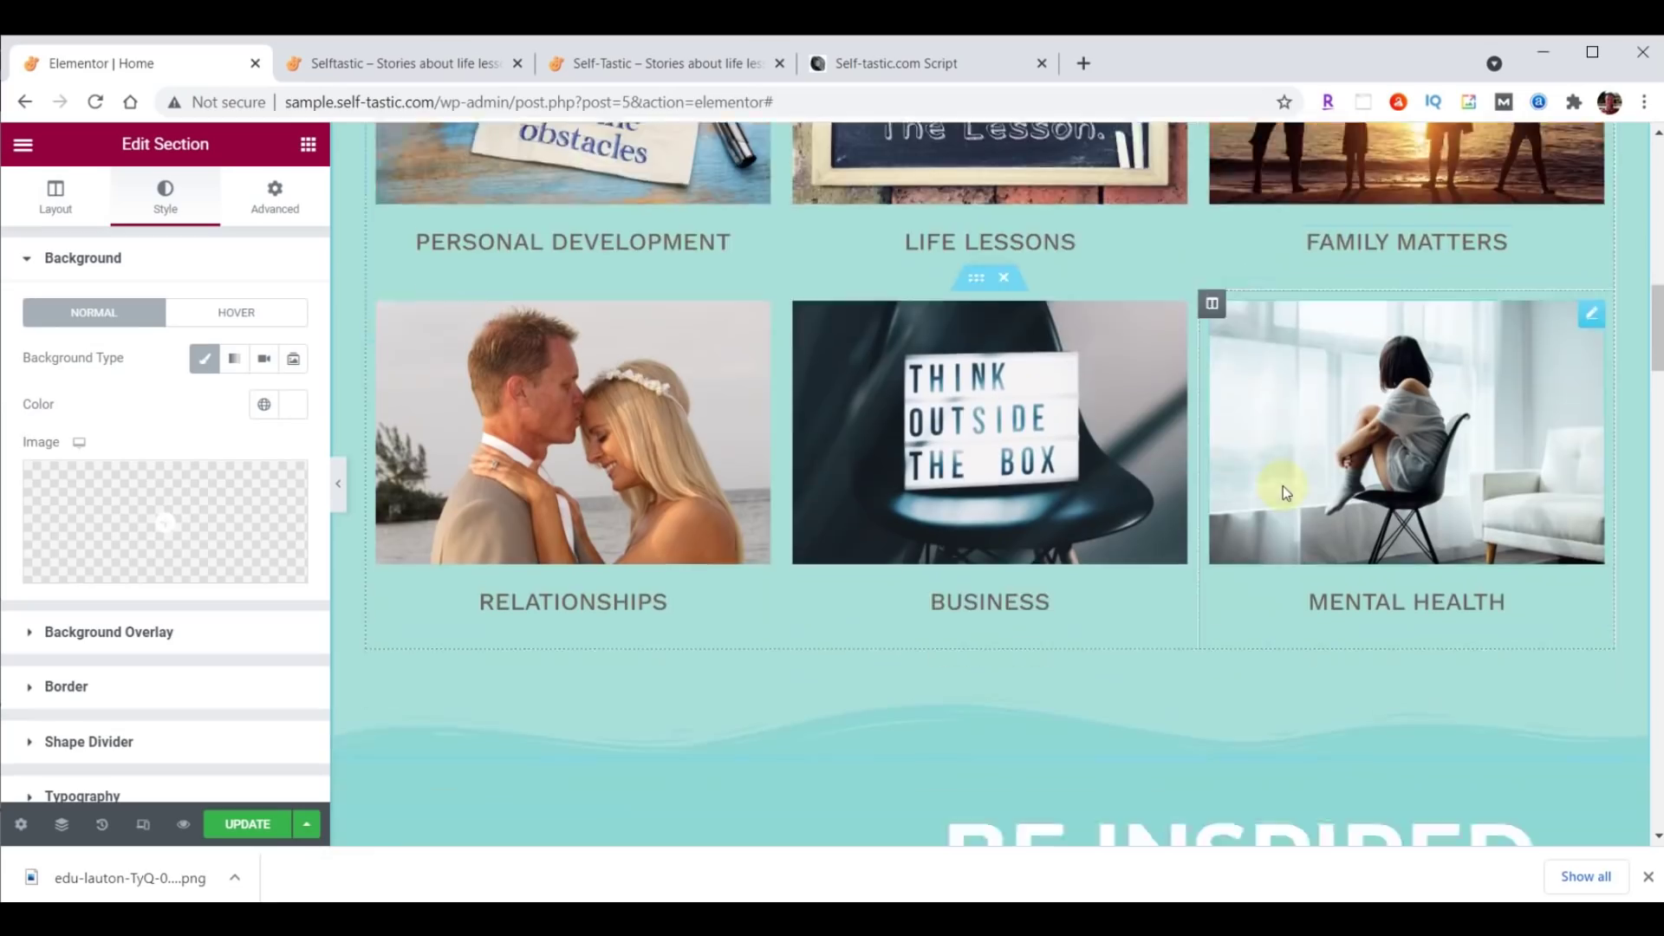
scroll(1283, 486, down, 12)
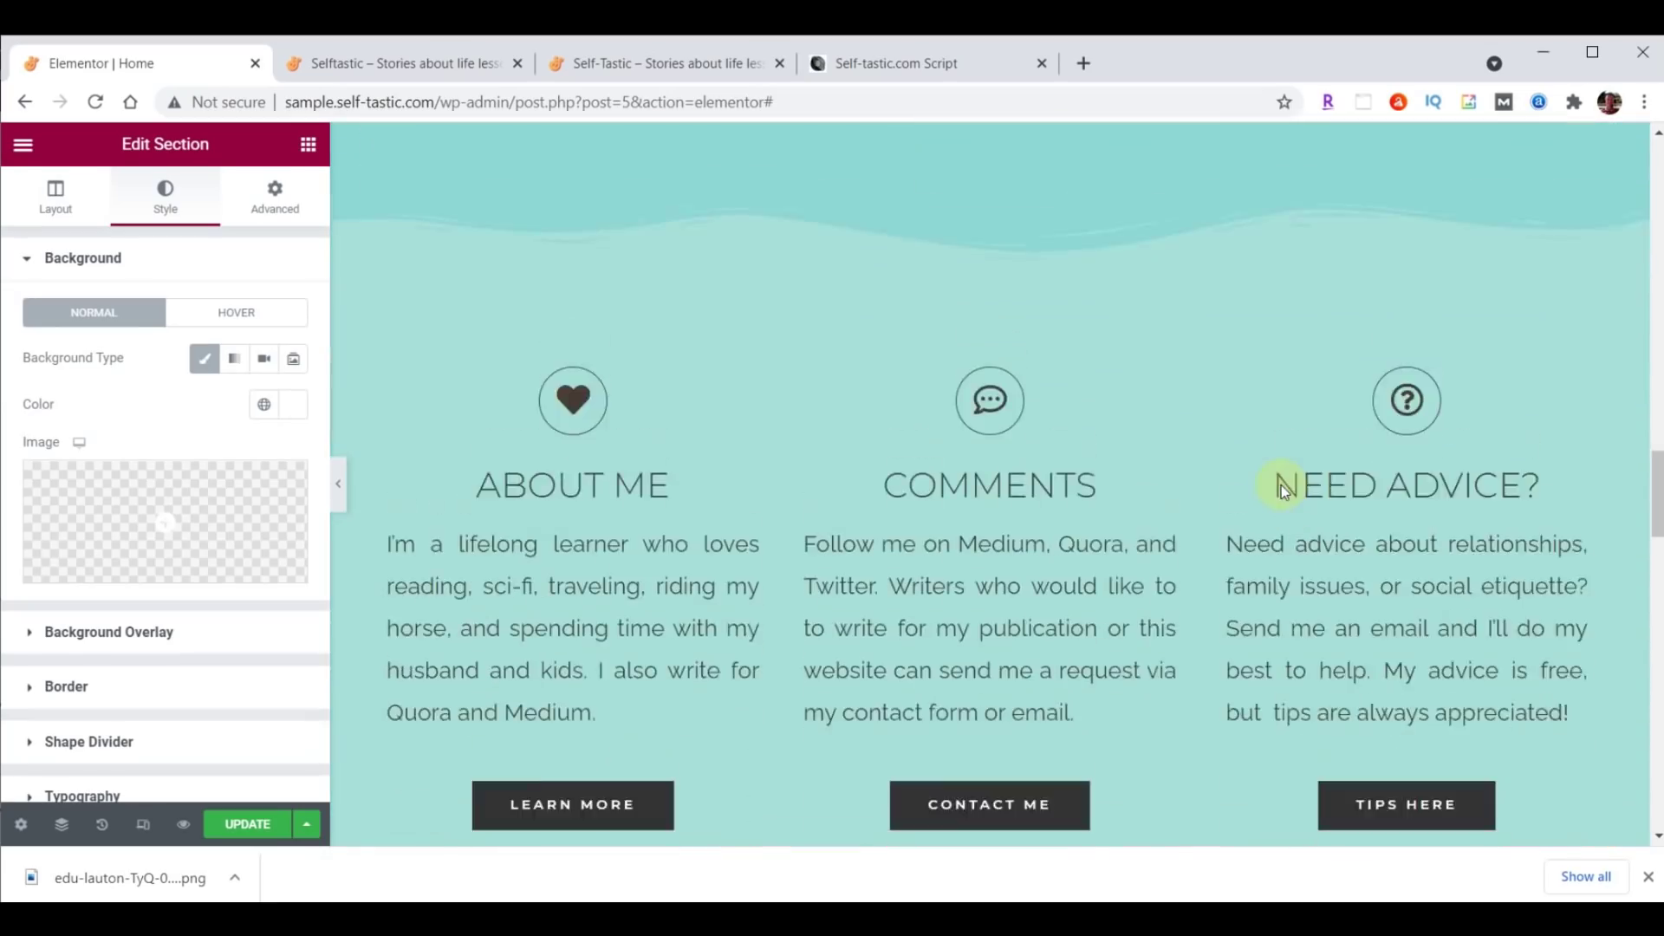
scroll(1281, 485, down, 6)
right_click(1028, 393)
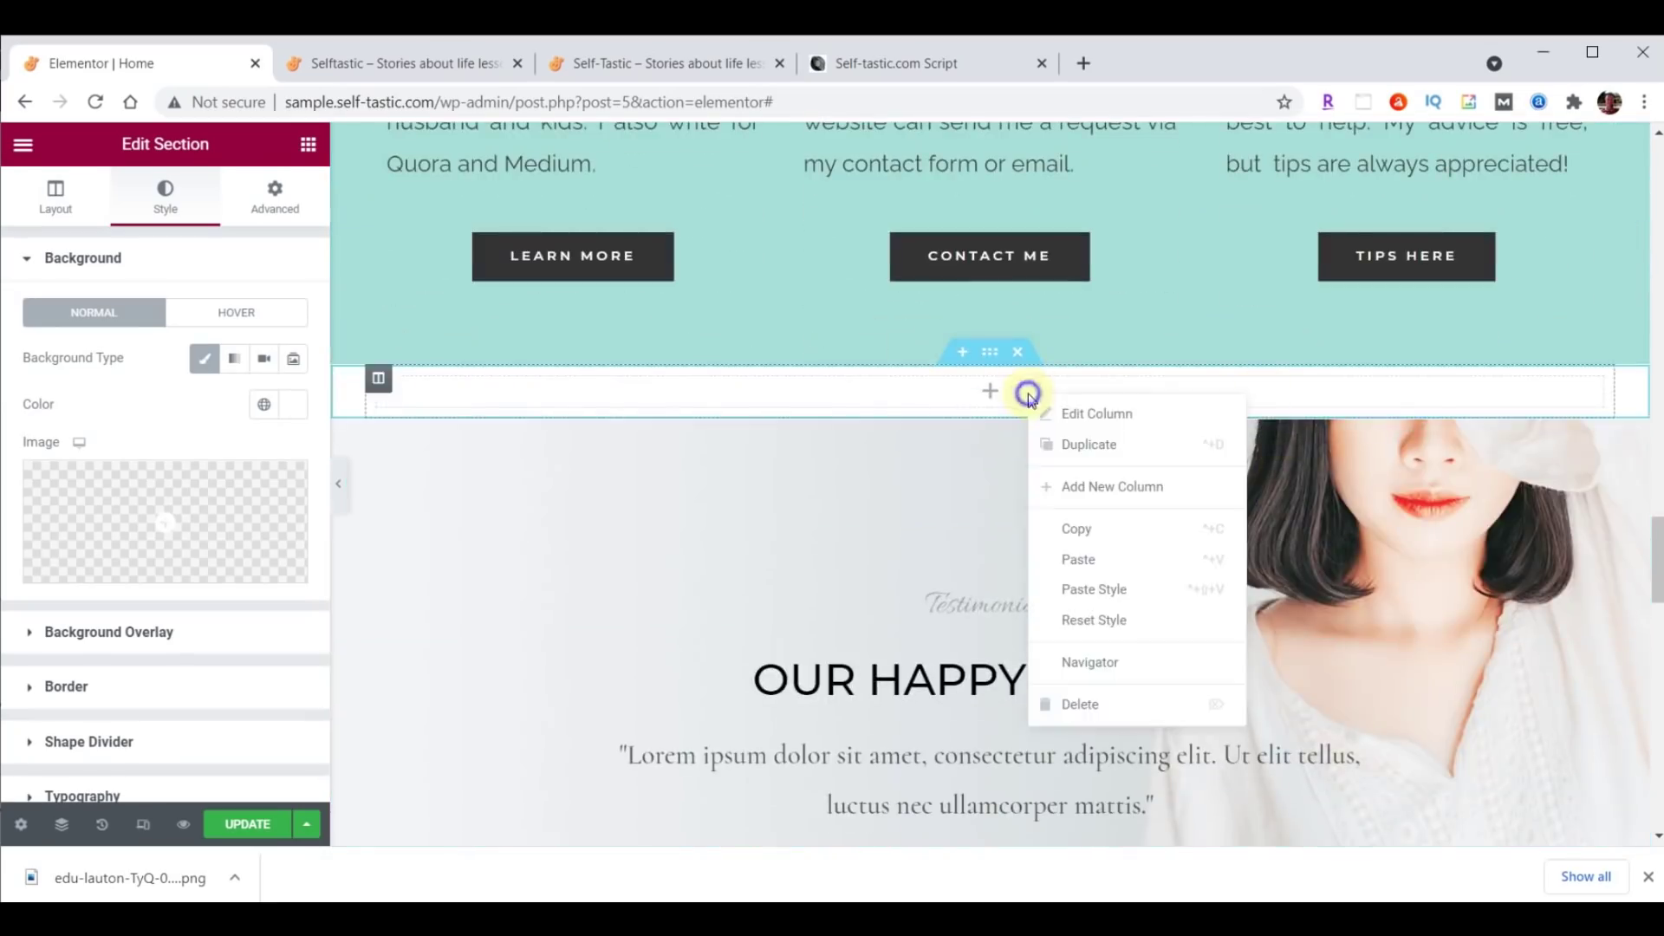
click(1077, 555)
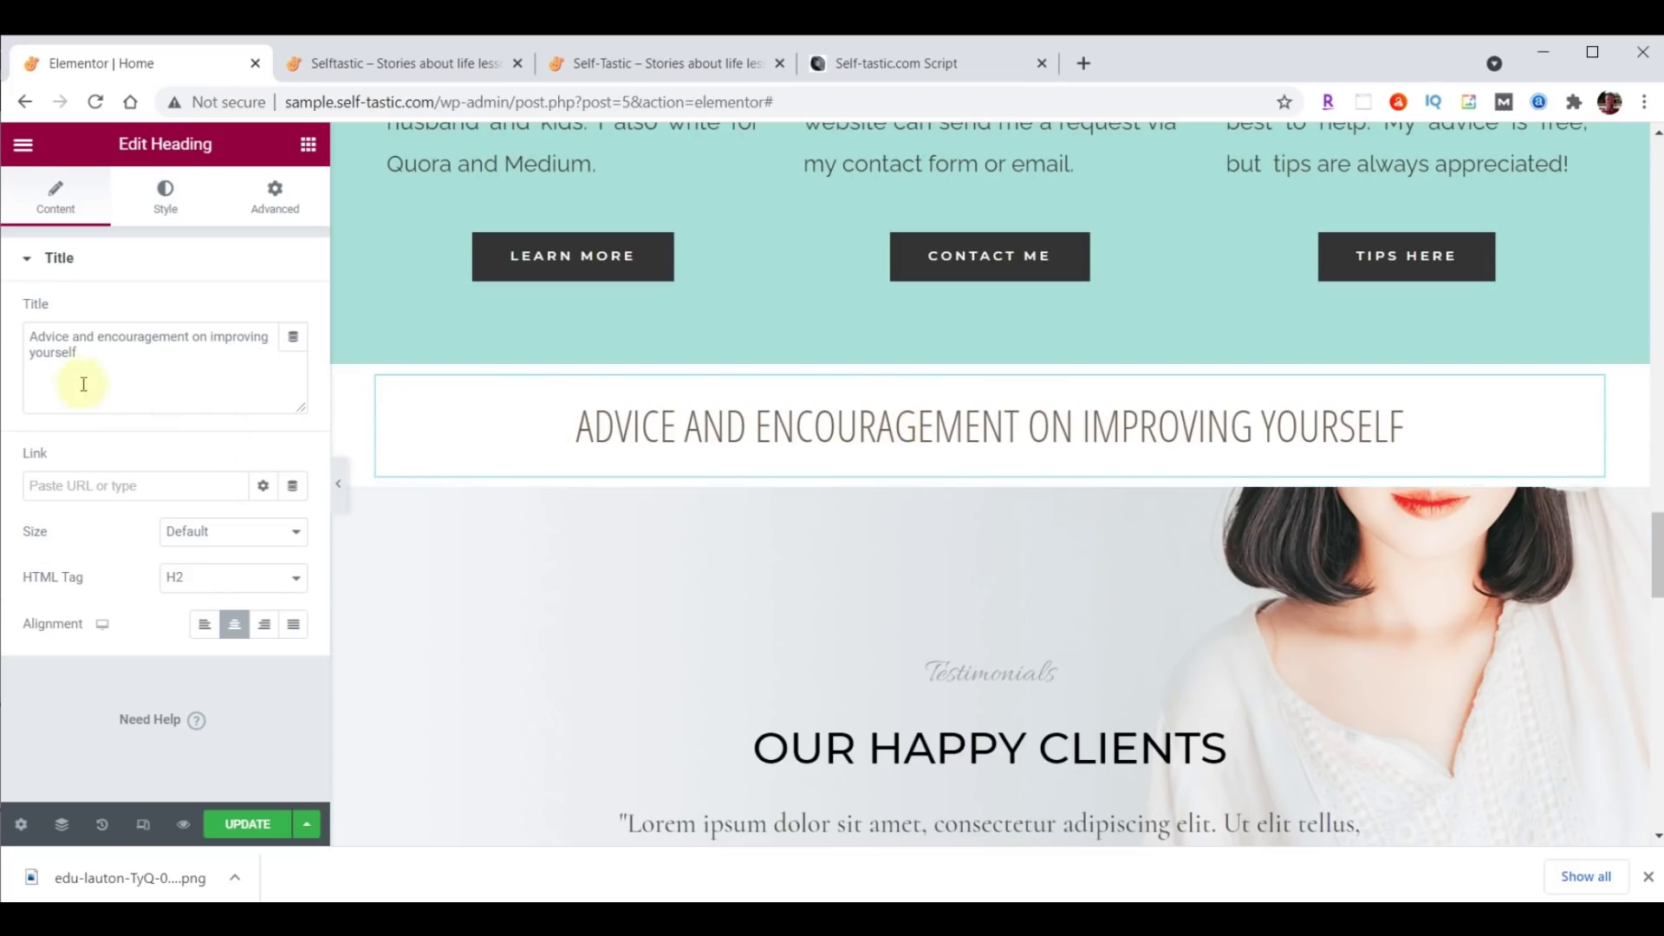
Retitle the pasted heading to Words Of Wisdom.
drag(35, 338, 163, 366)
click(68, 350)
key(ctrl+v)
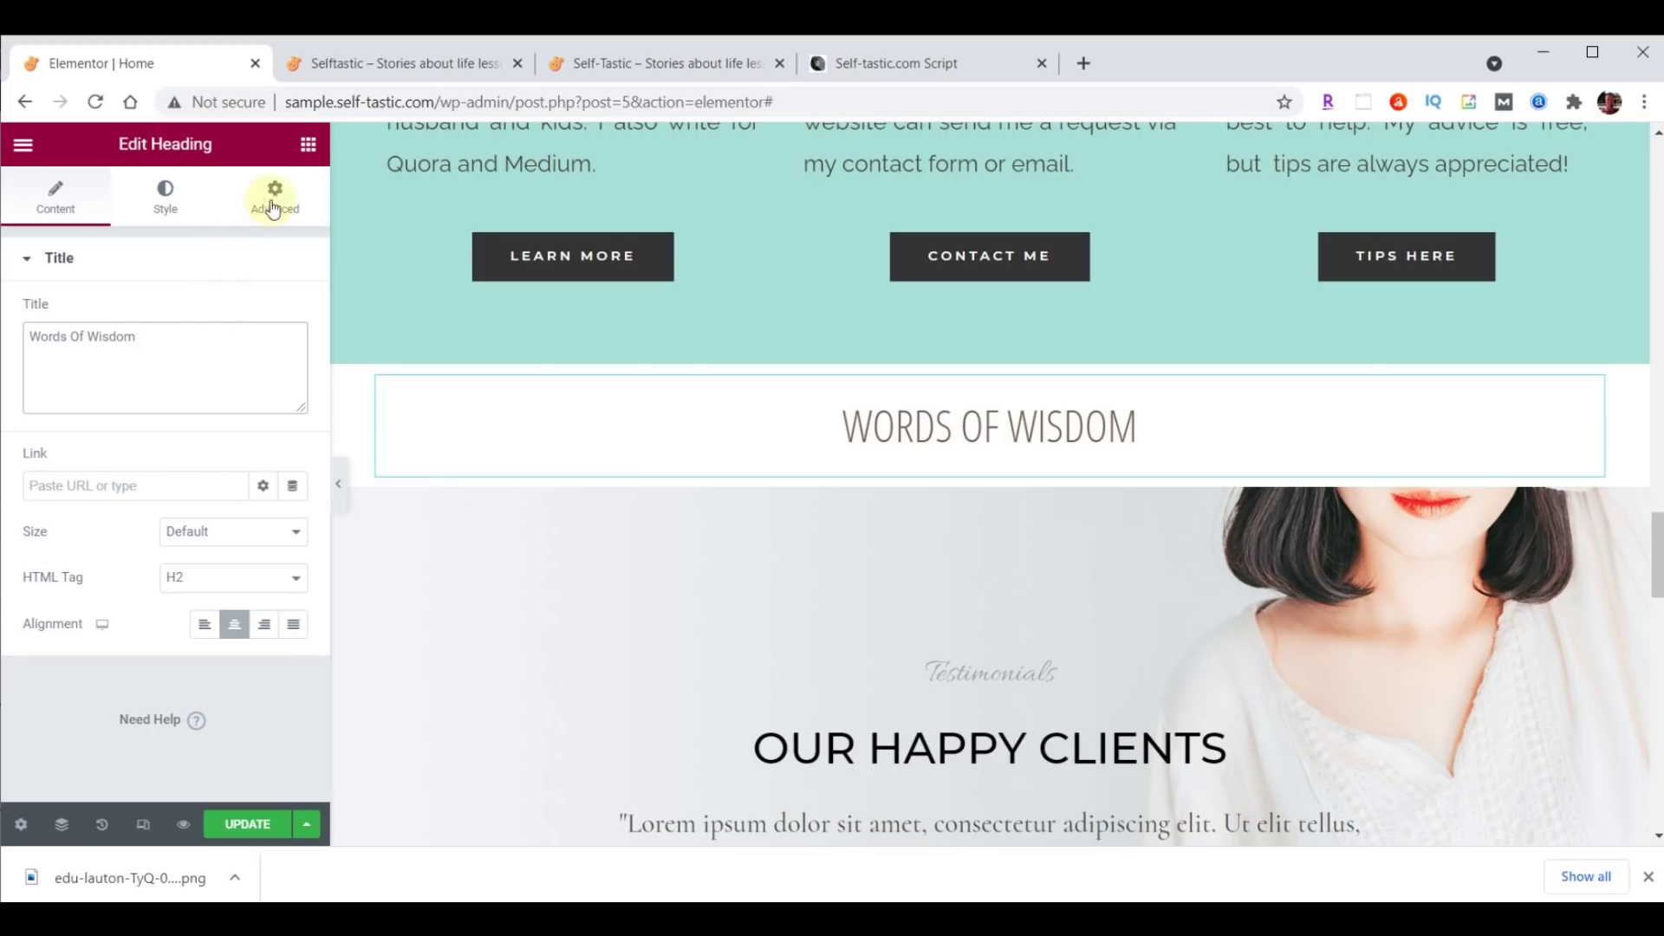
click(309, 145)
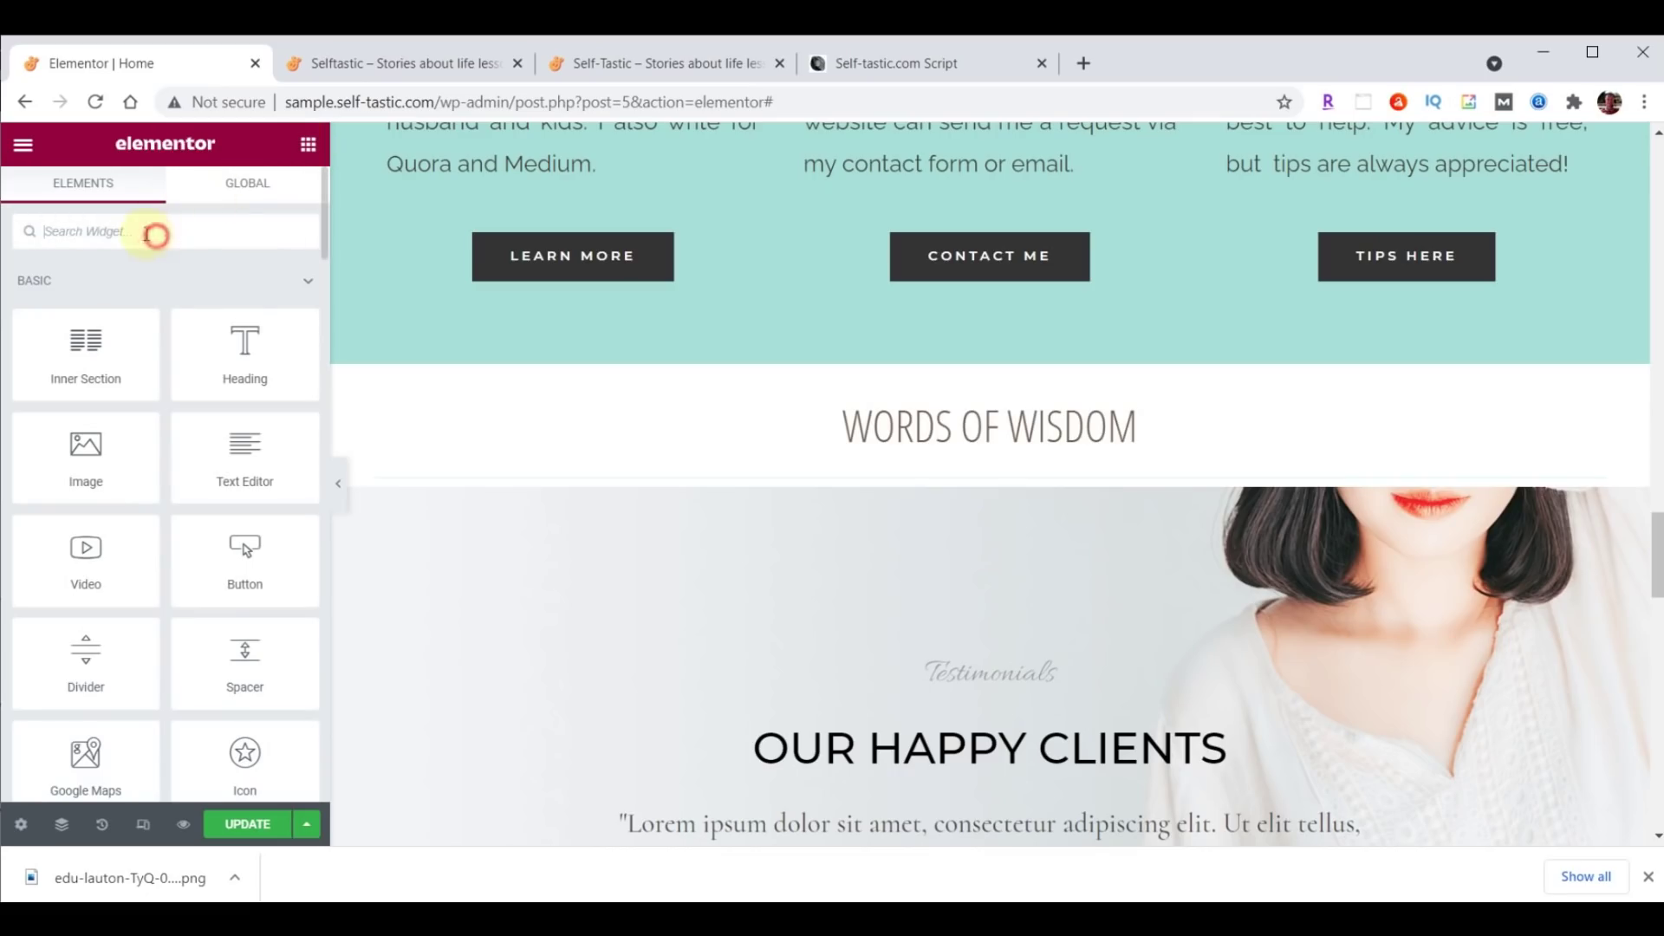
Add an Image Carousel widget below the WORDS OF WISDOM heading.
text(image)
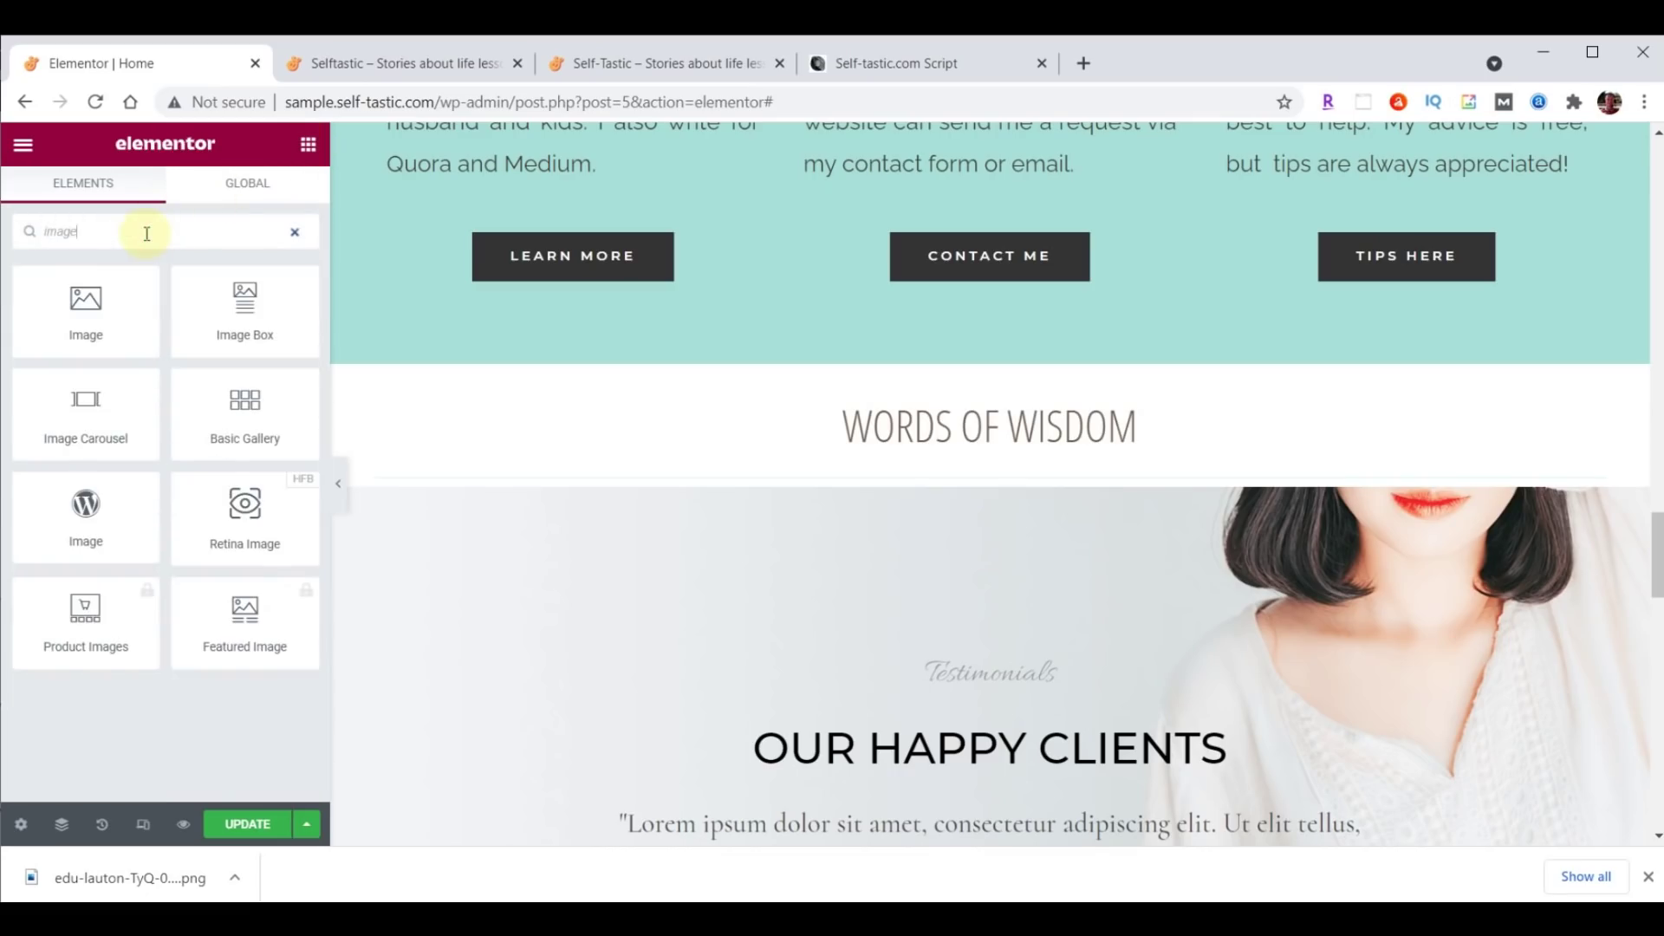
drag(86, 420, 969, 465)
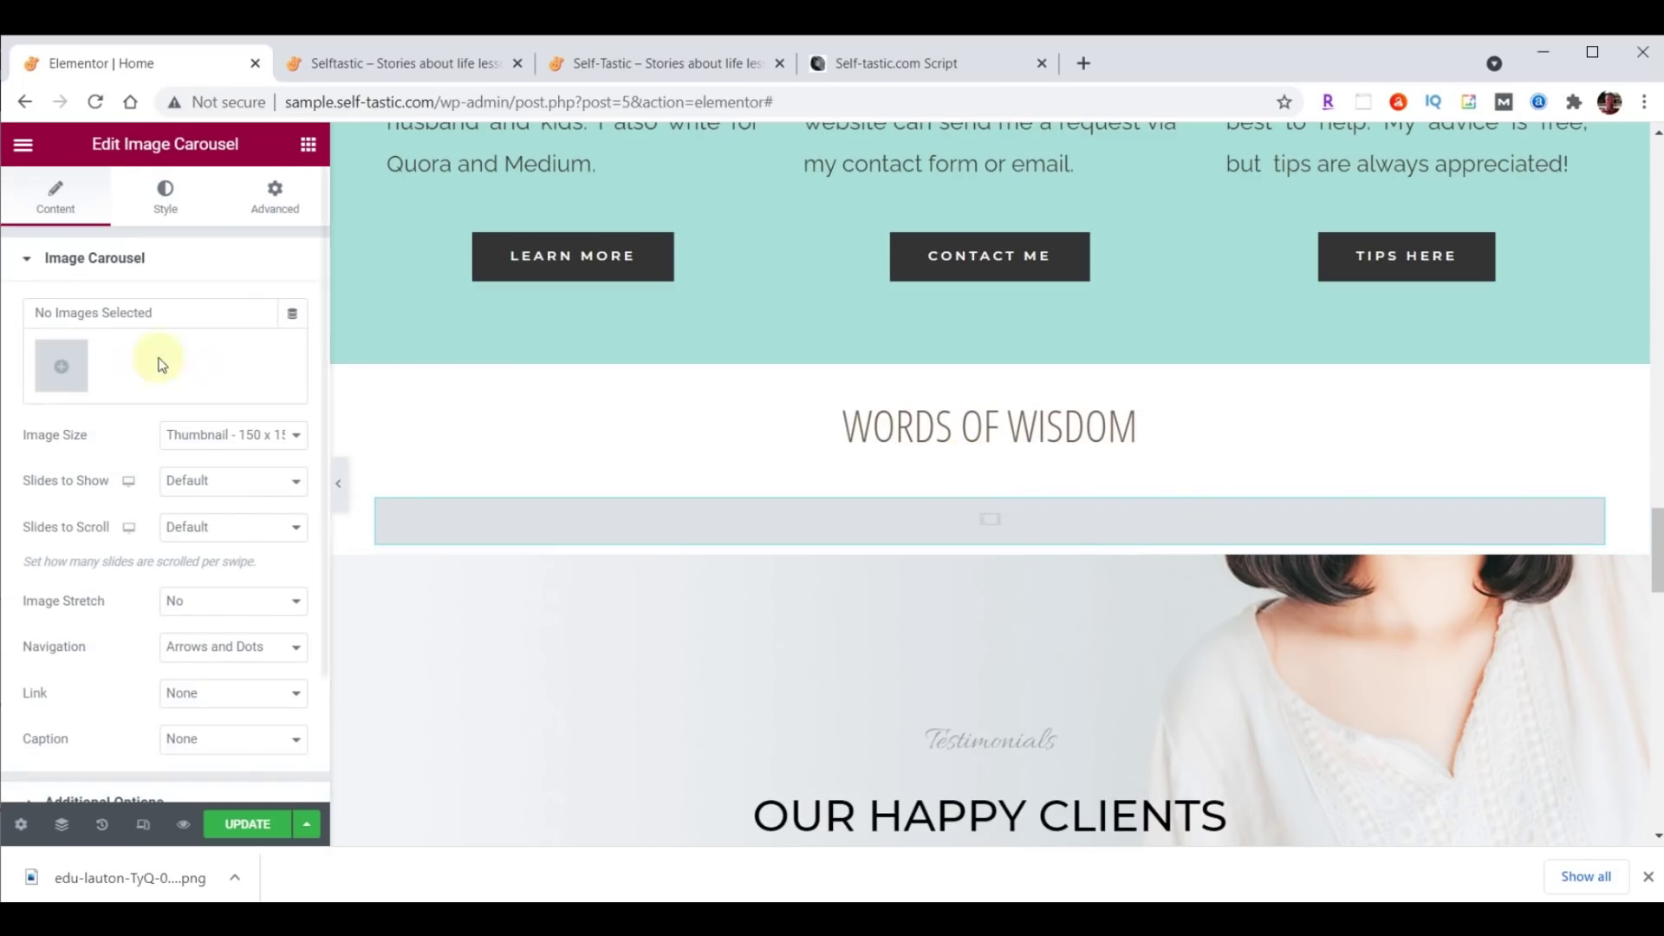
click(53, 369)
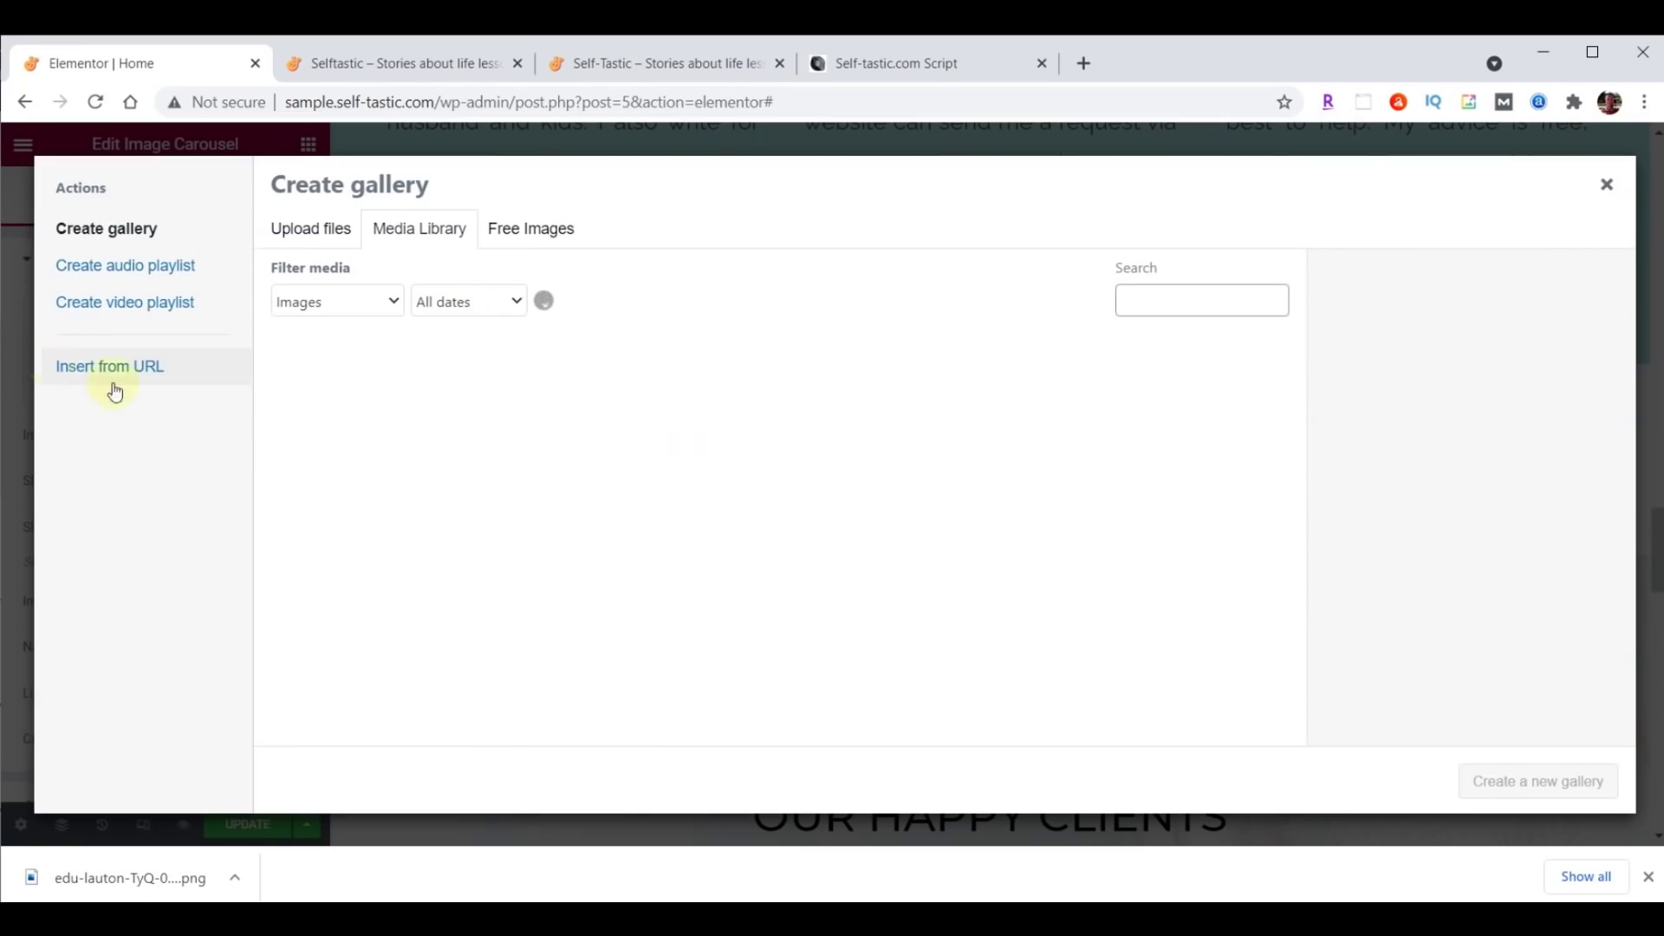
Upload the 14 words-of-wisdom GIFs and insert them as the carousel's gallery.
click(906, 832)
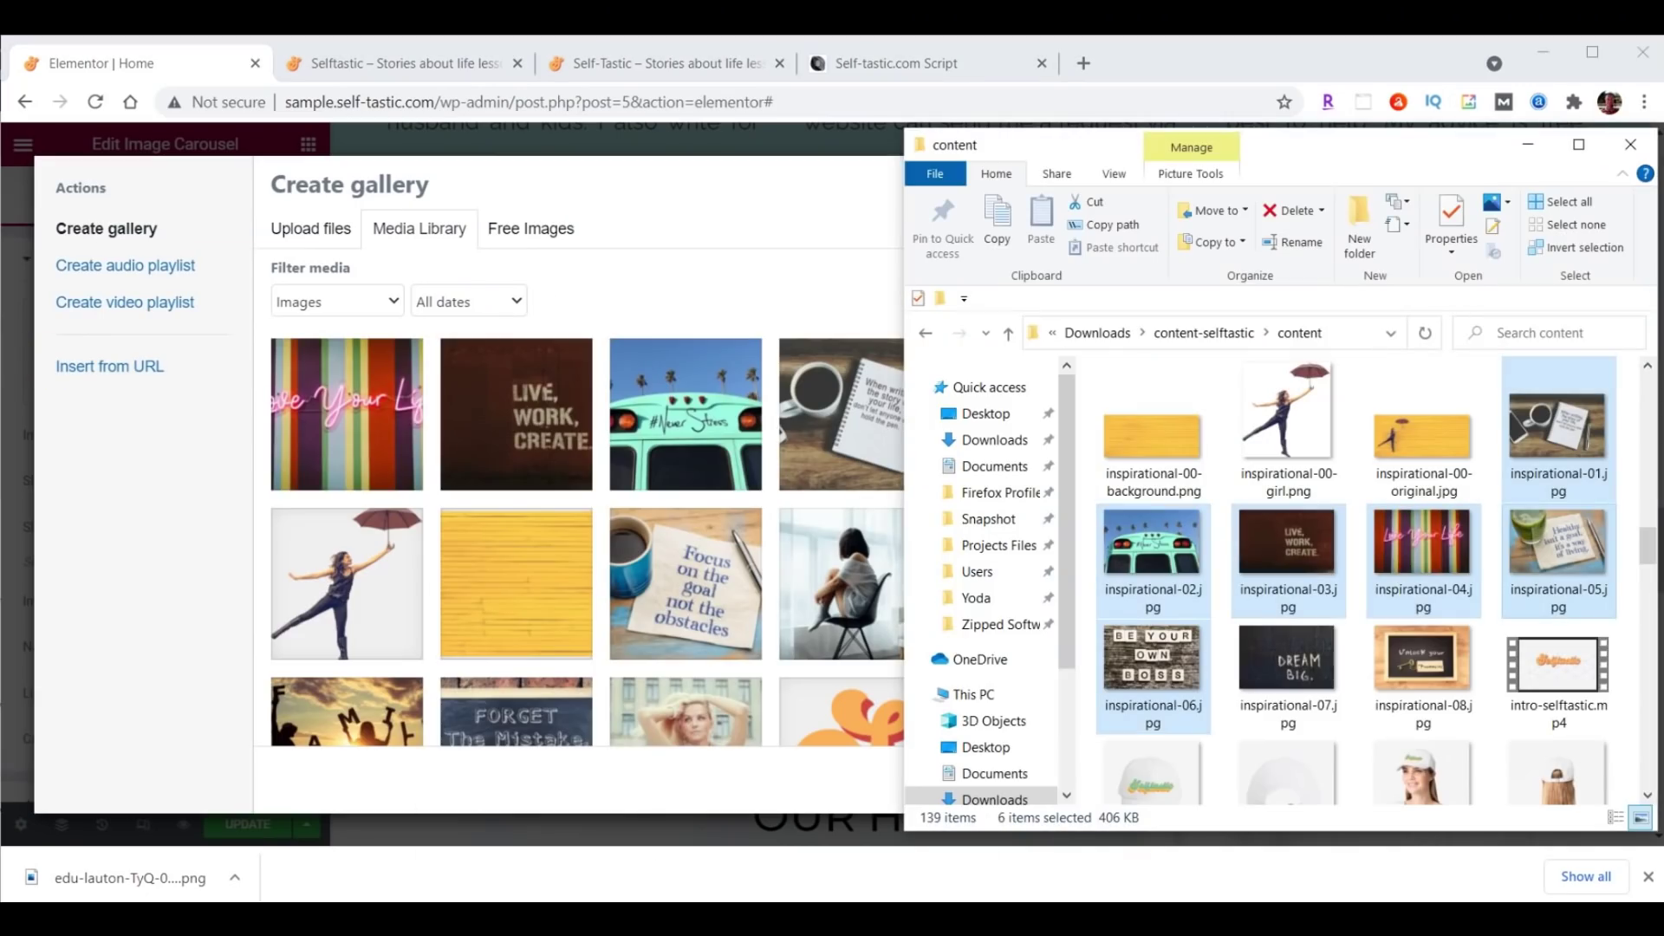
drag(1651, 545, 1647, 756)
click(1288, 453)
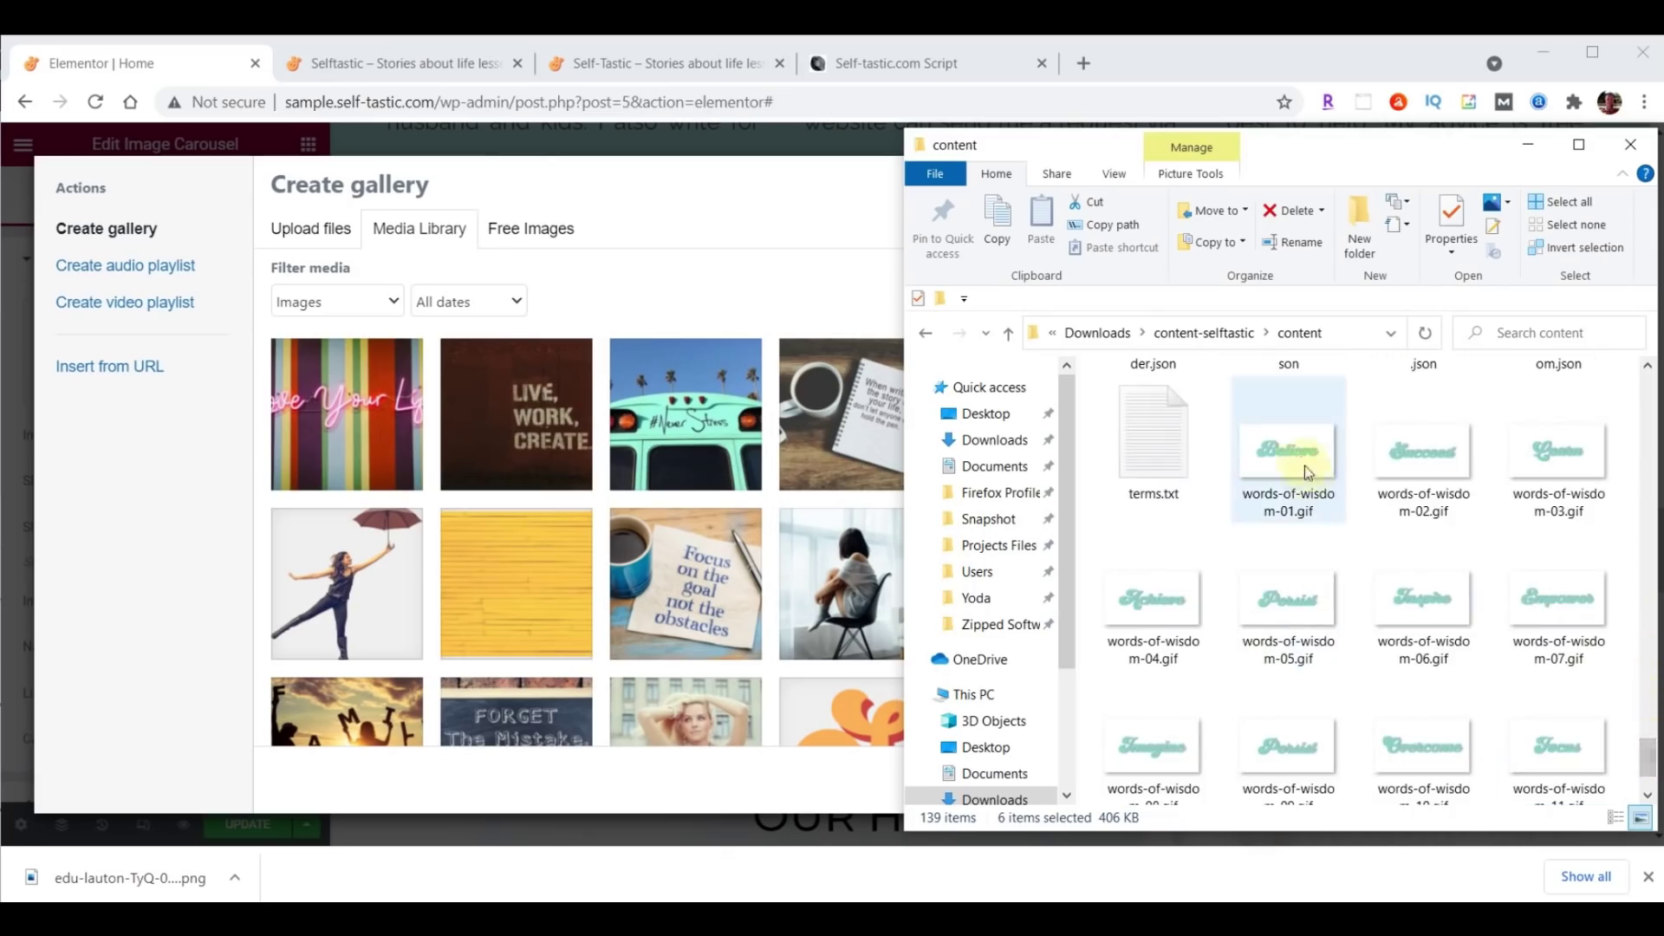
scroll(1425, 483, down, 1)
shift+click(1426, 714)
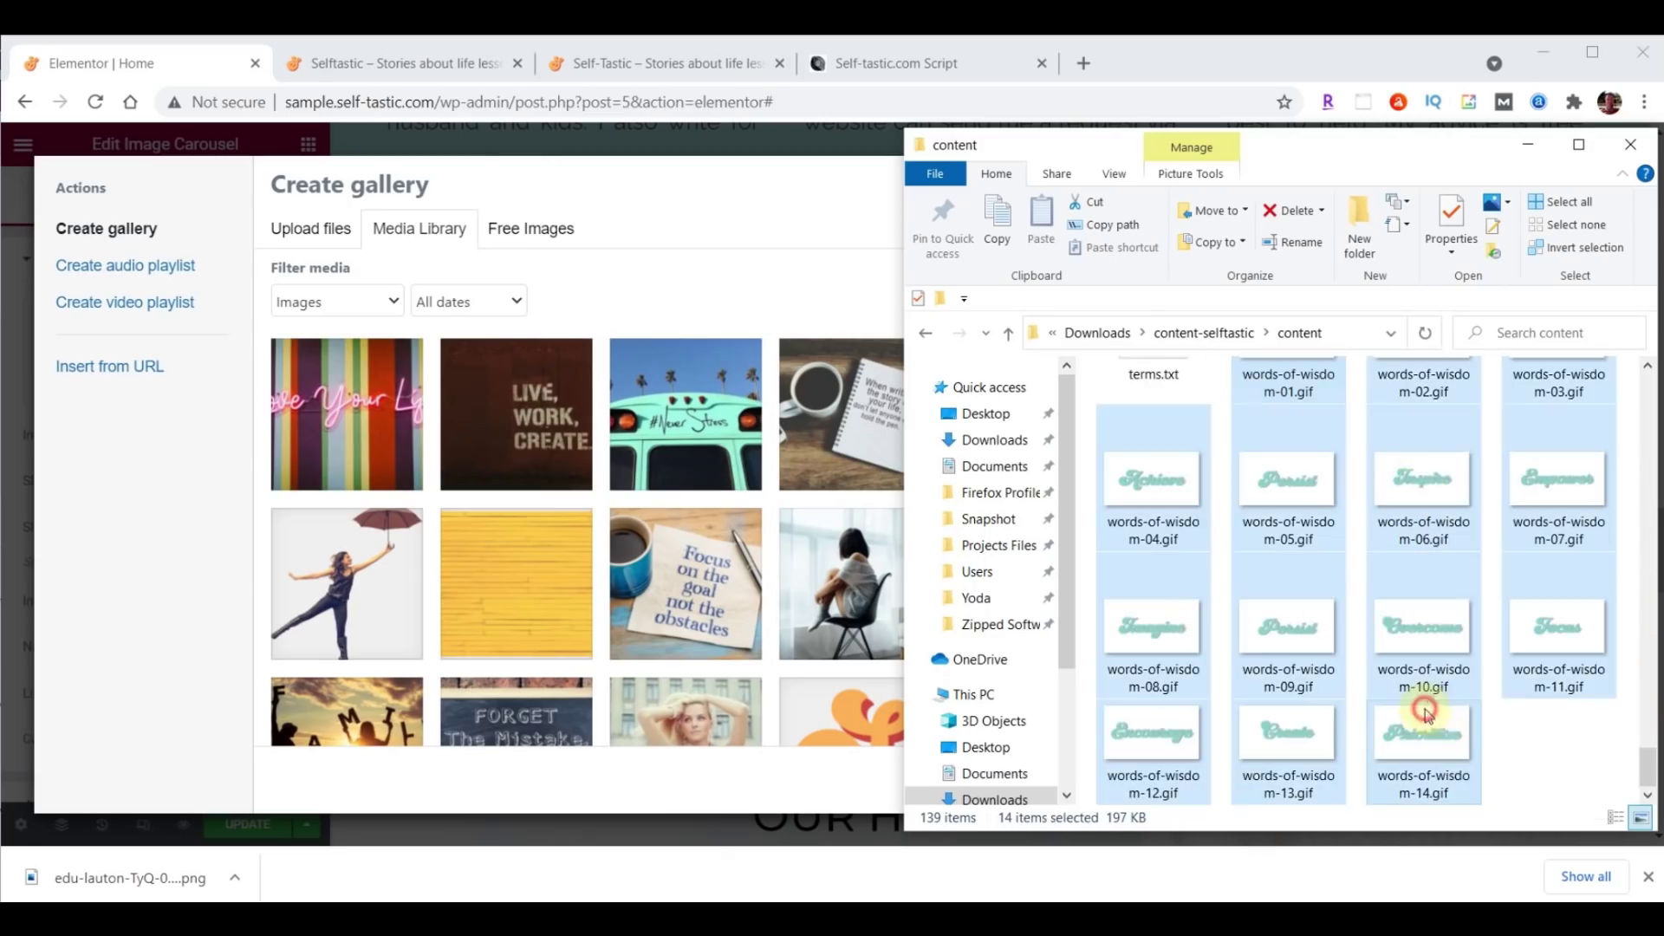
drag(1443, 741, 590, 524)
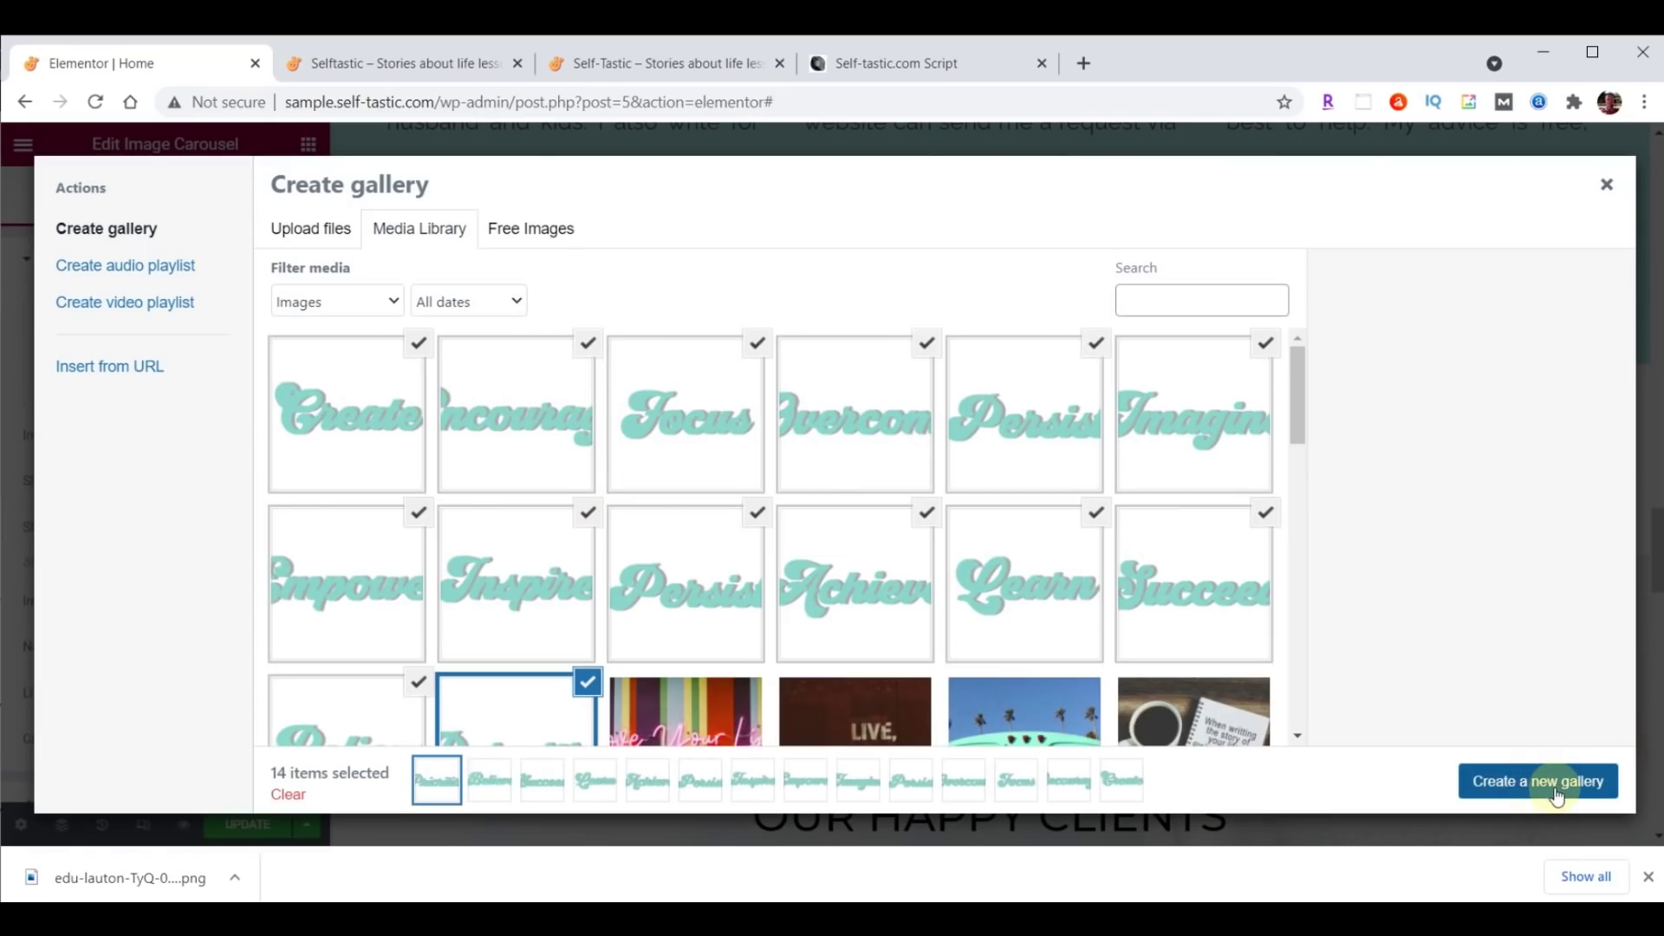
click(1557, 795)
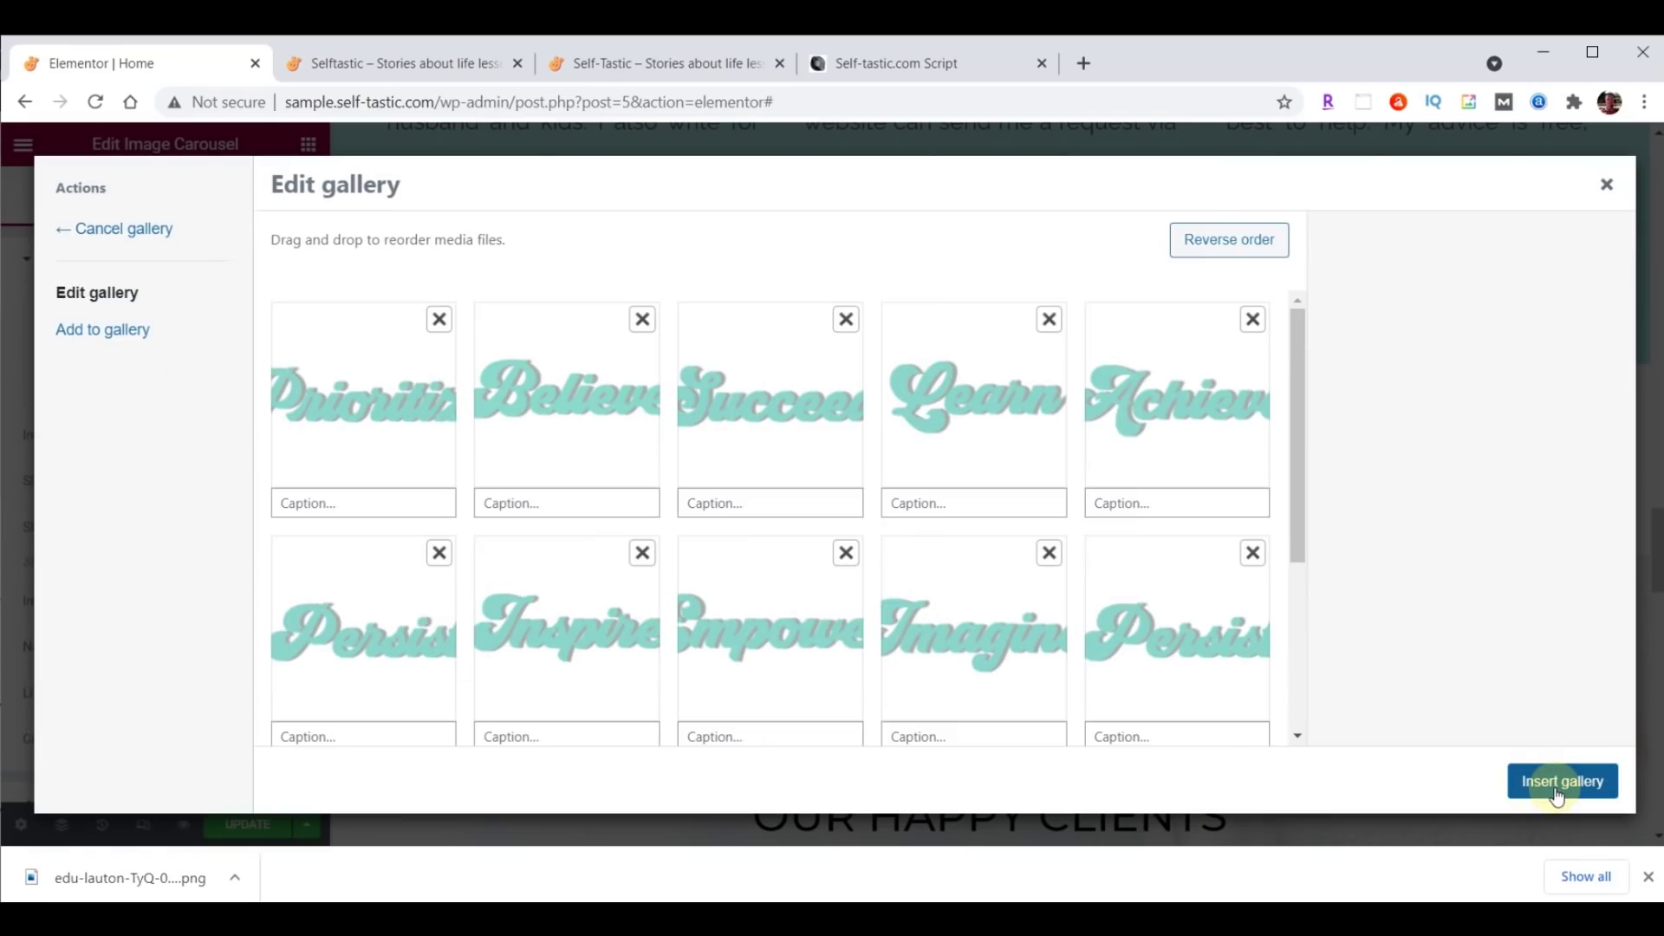
click(1542, 794)
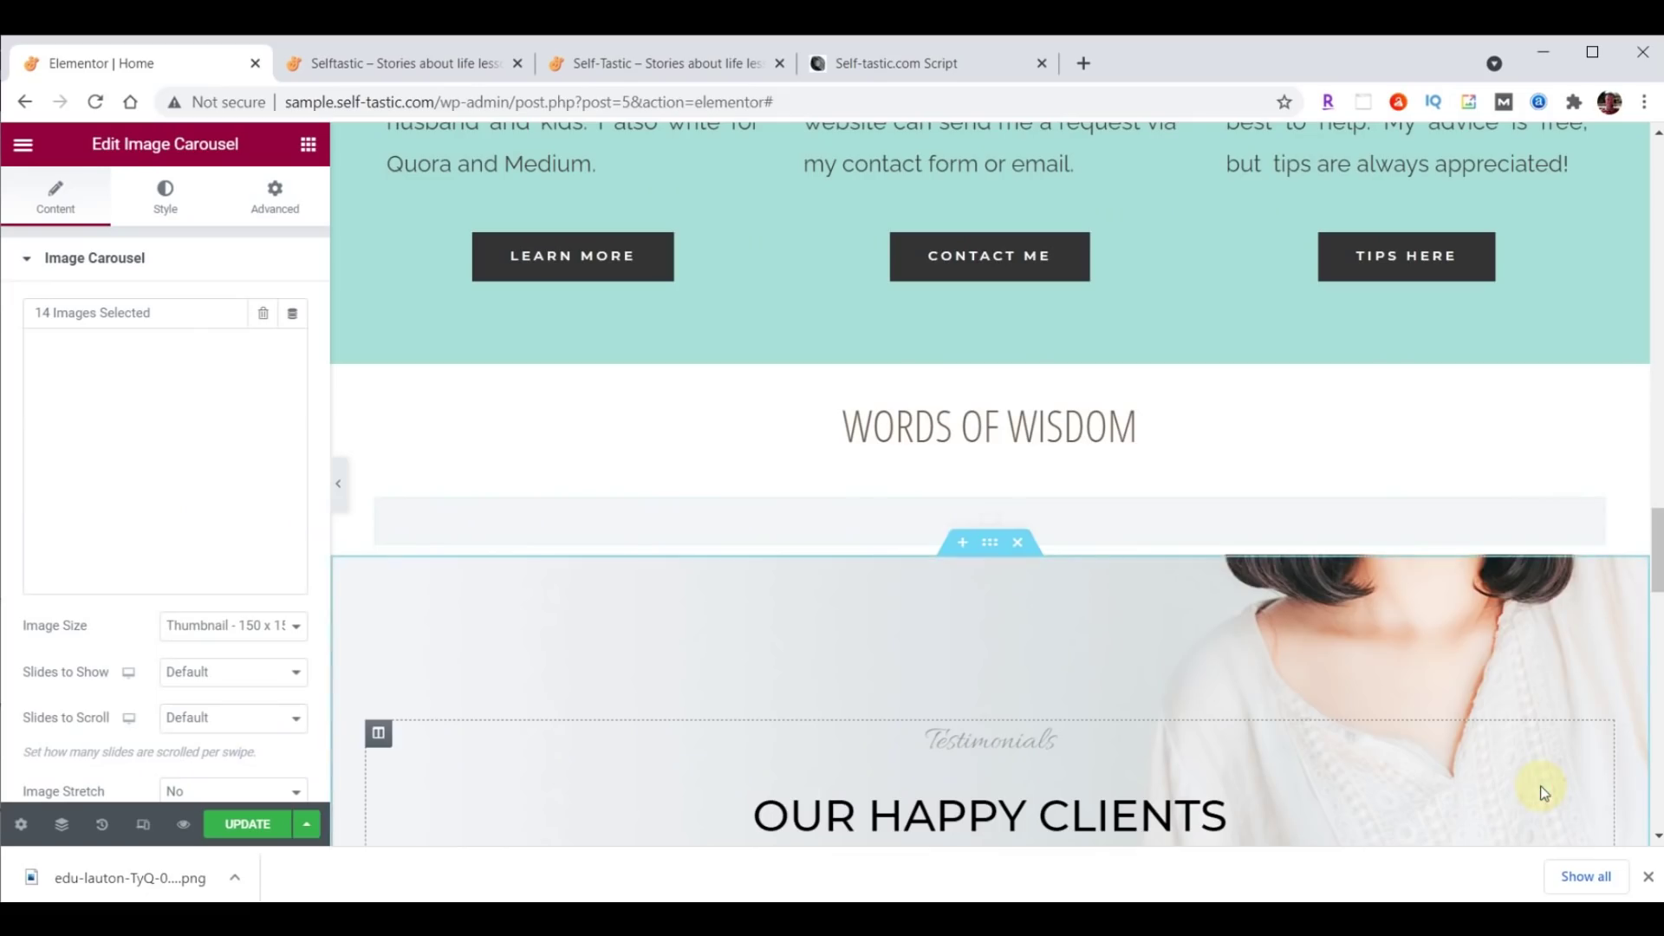
Set the carousel to full-size images, 5 slides shown, 1 slide scrolled, and no navigation.
click(205, 627)
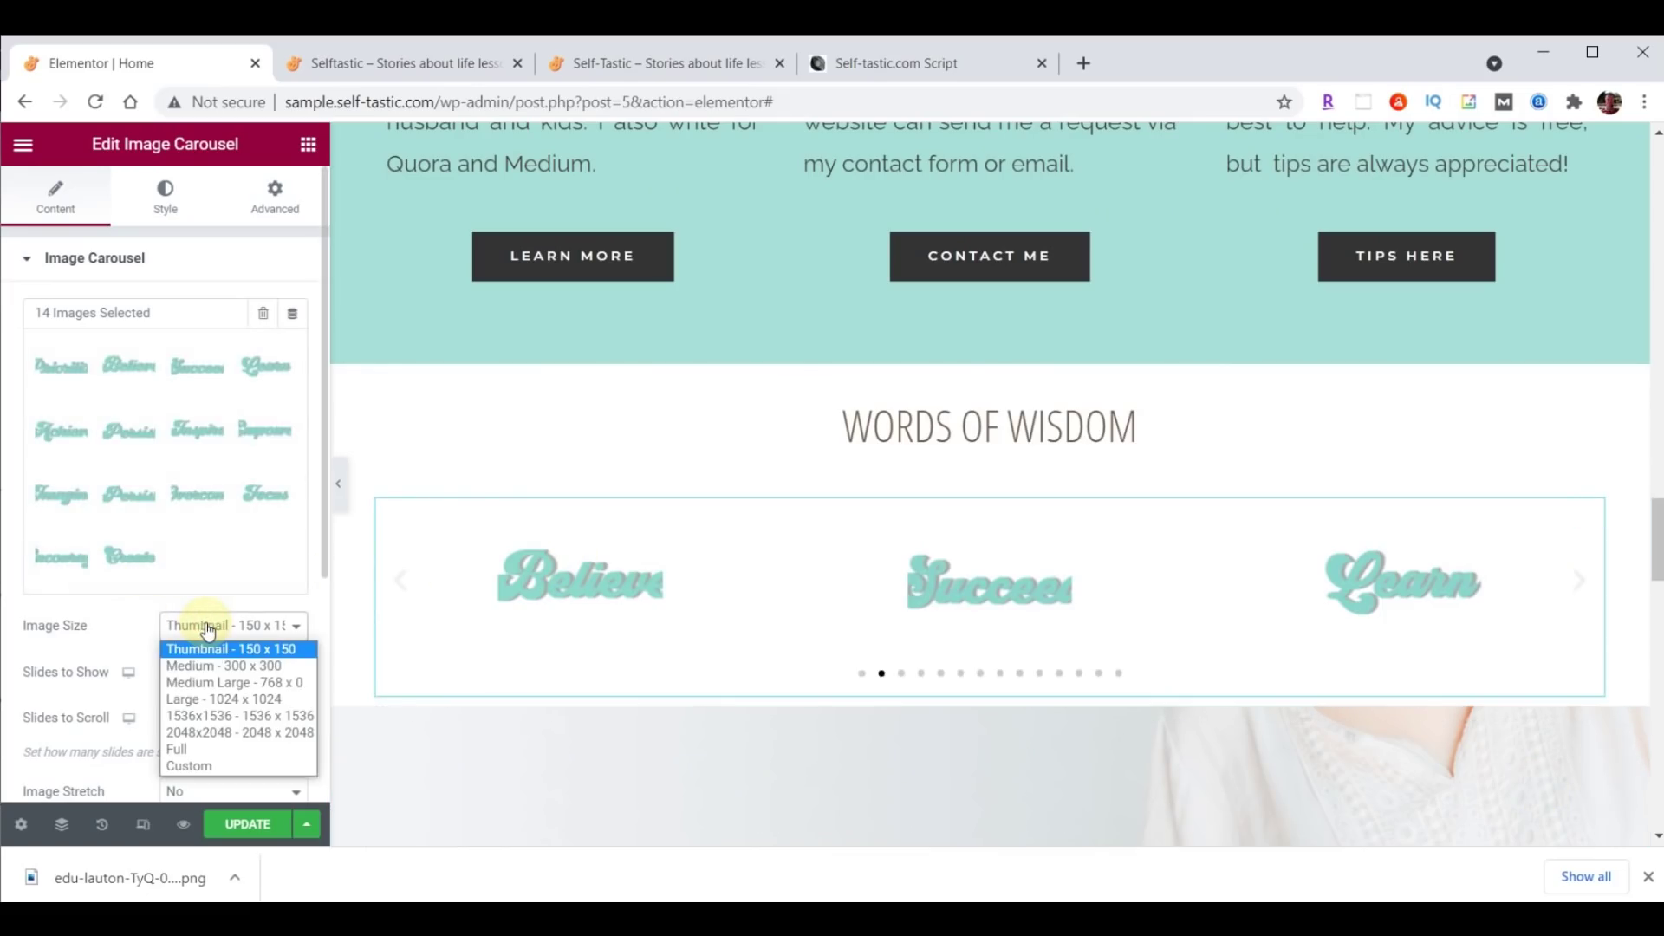
click(213, 749)
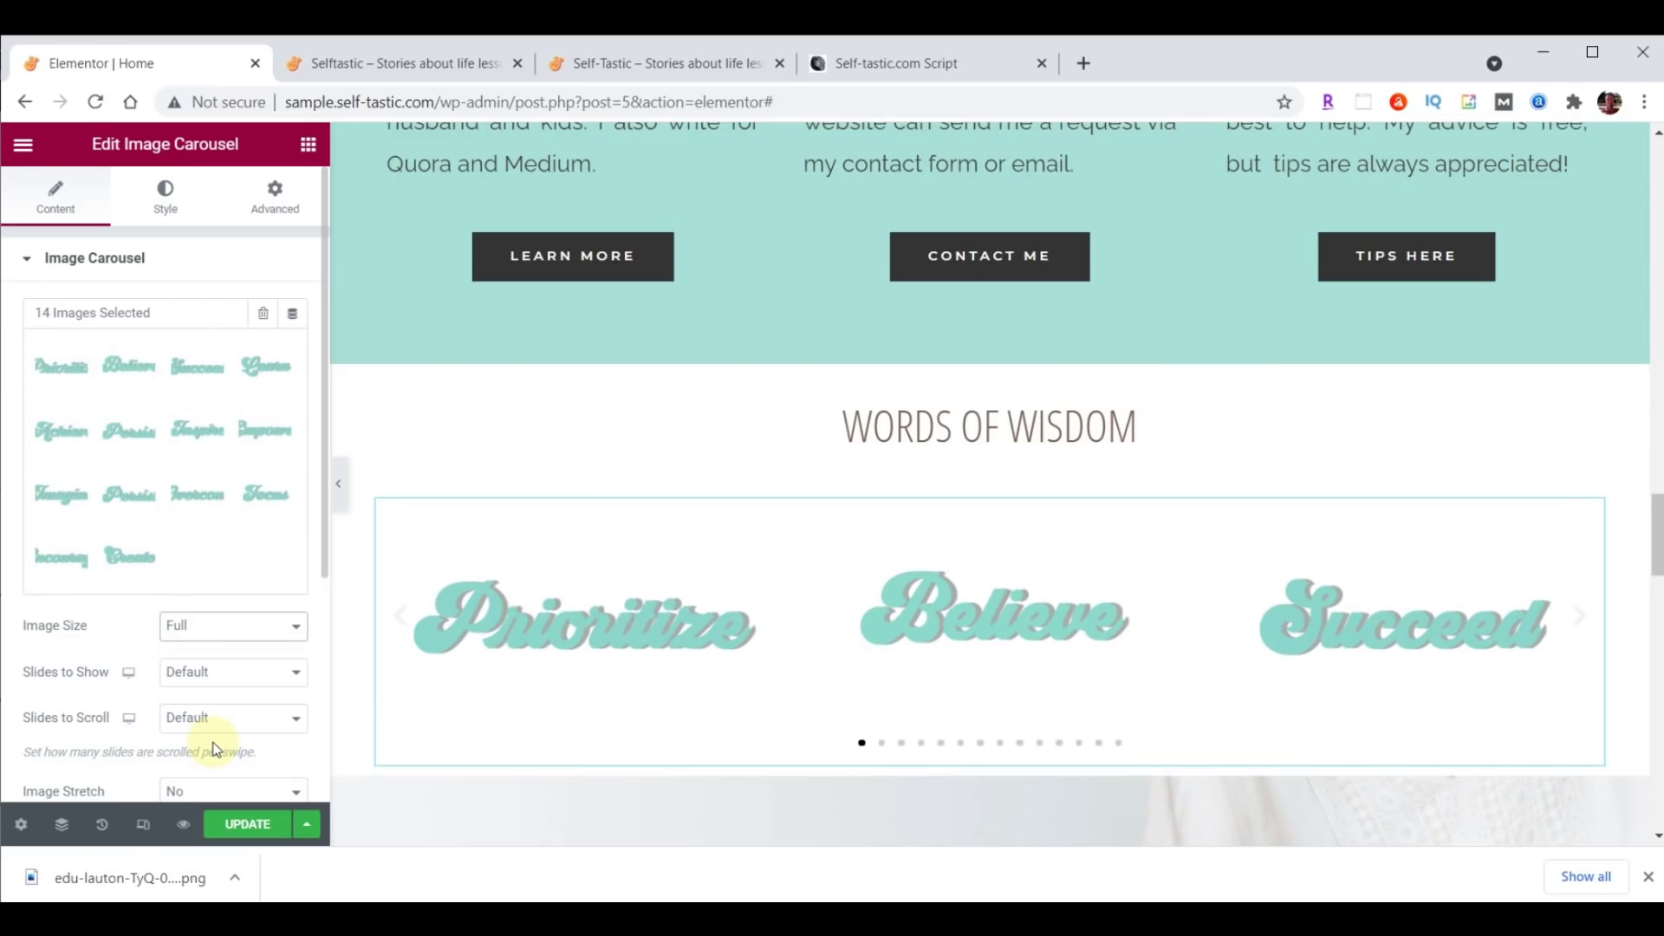
click(298, 672)
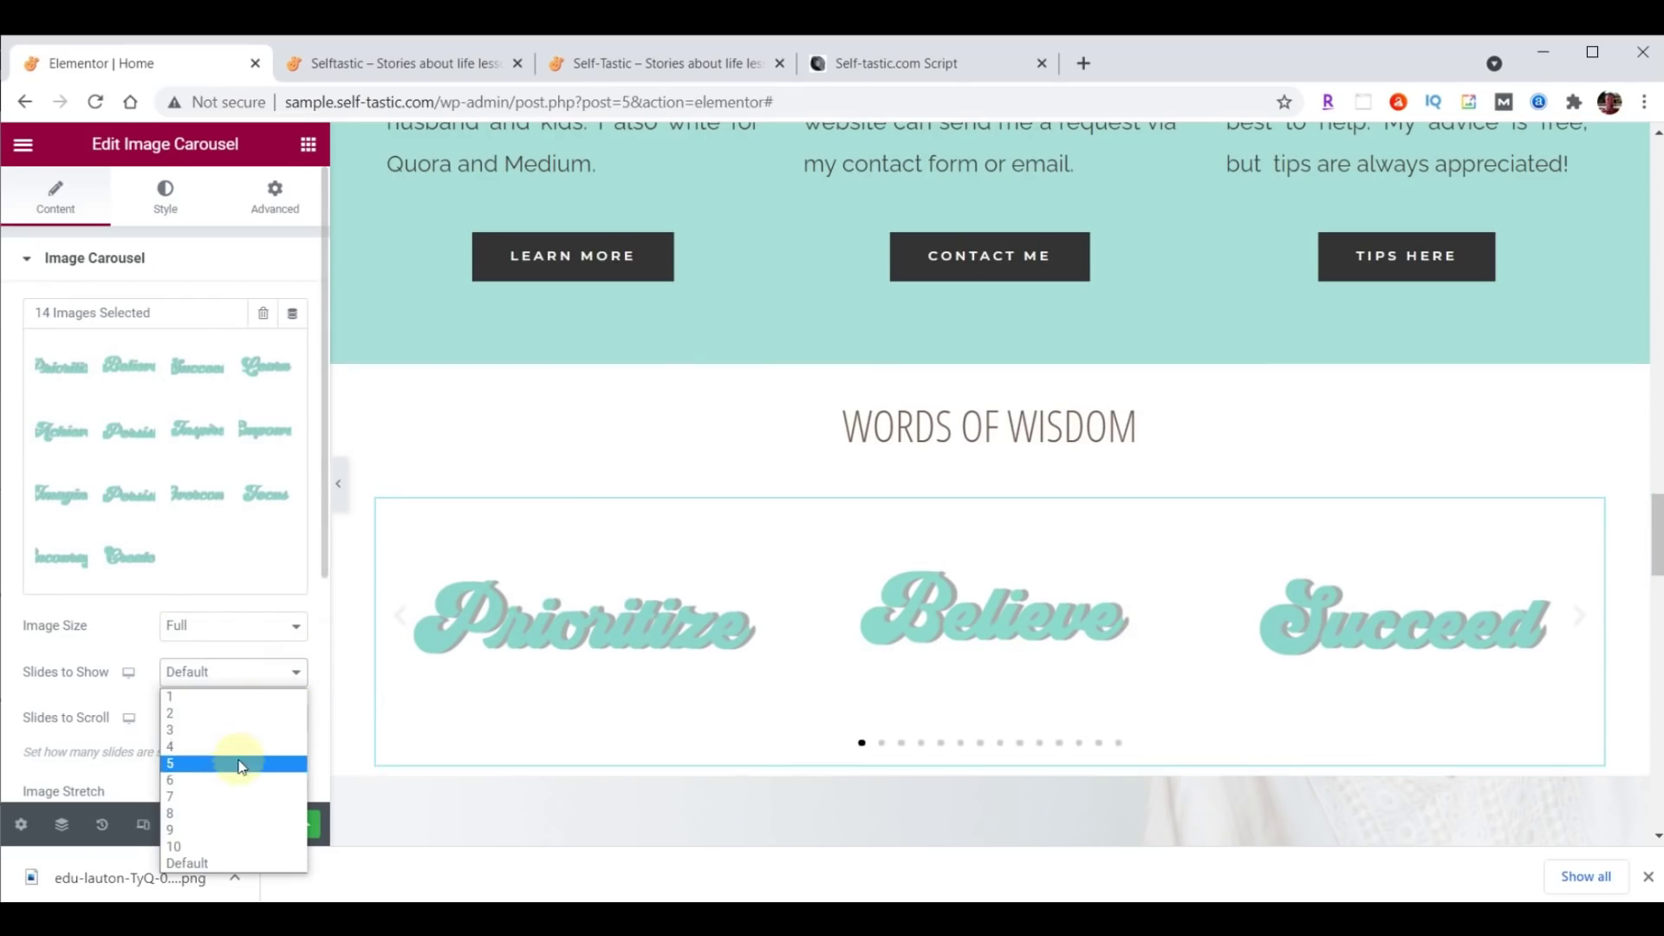
click(244, 762)
click(255, 719)
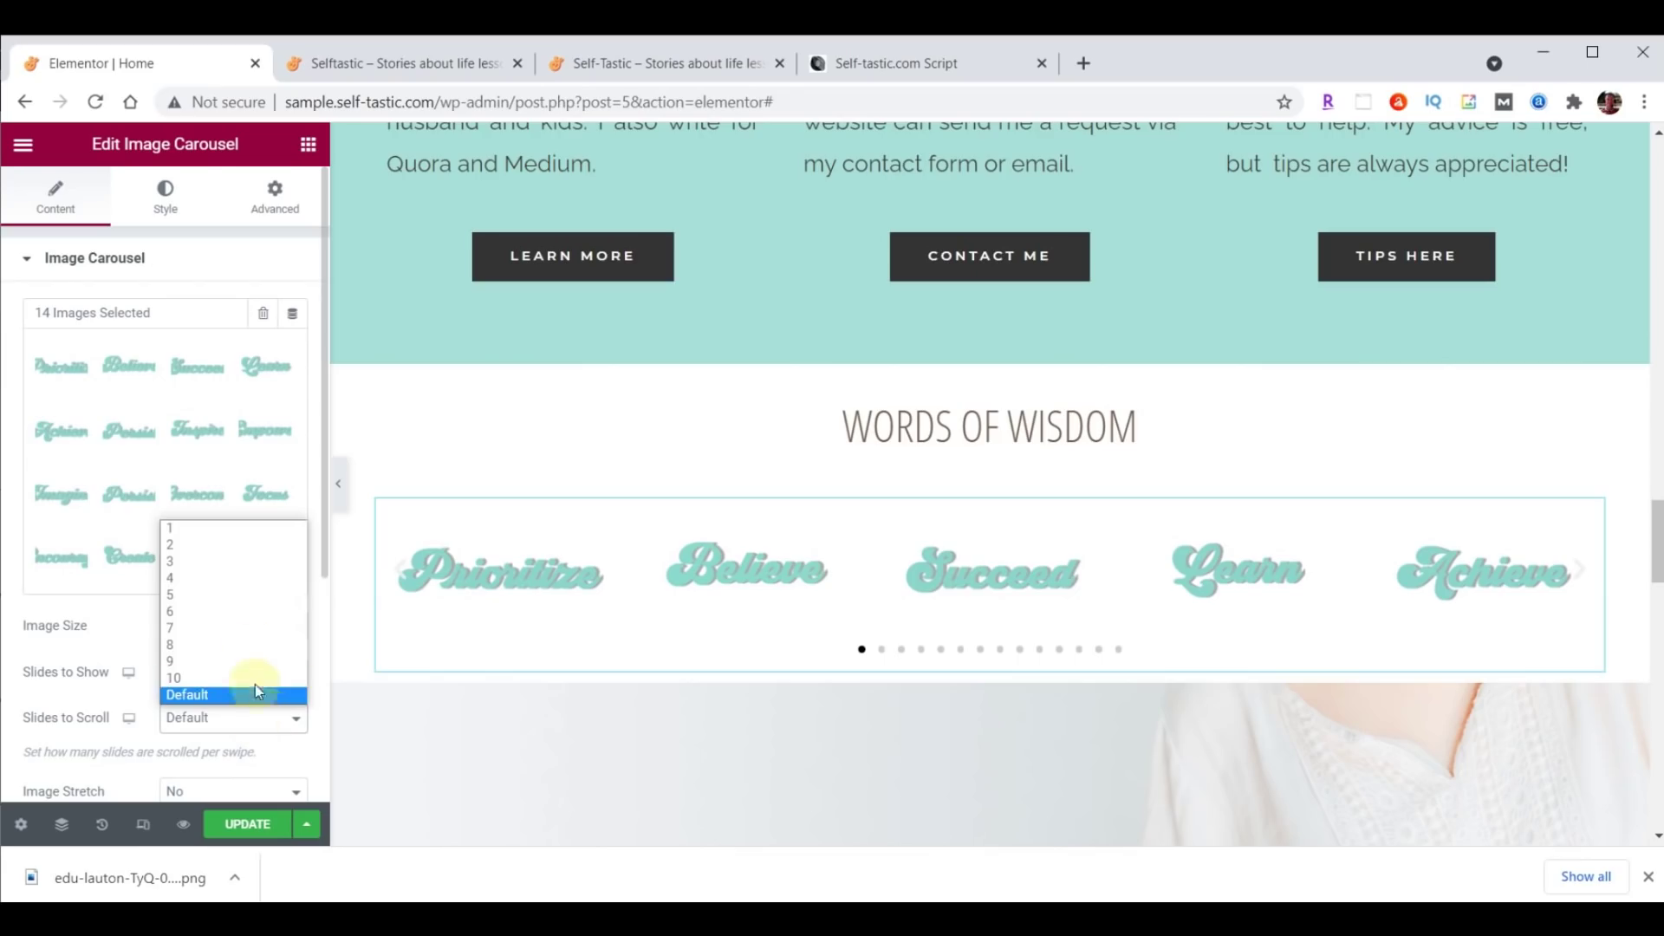
click(241, 531)
scroll(229, 520, down, 4)
click(222, 494)
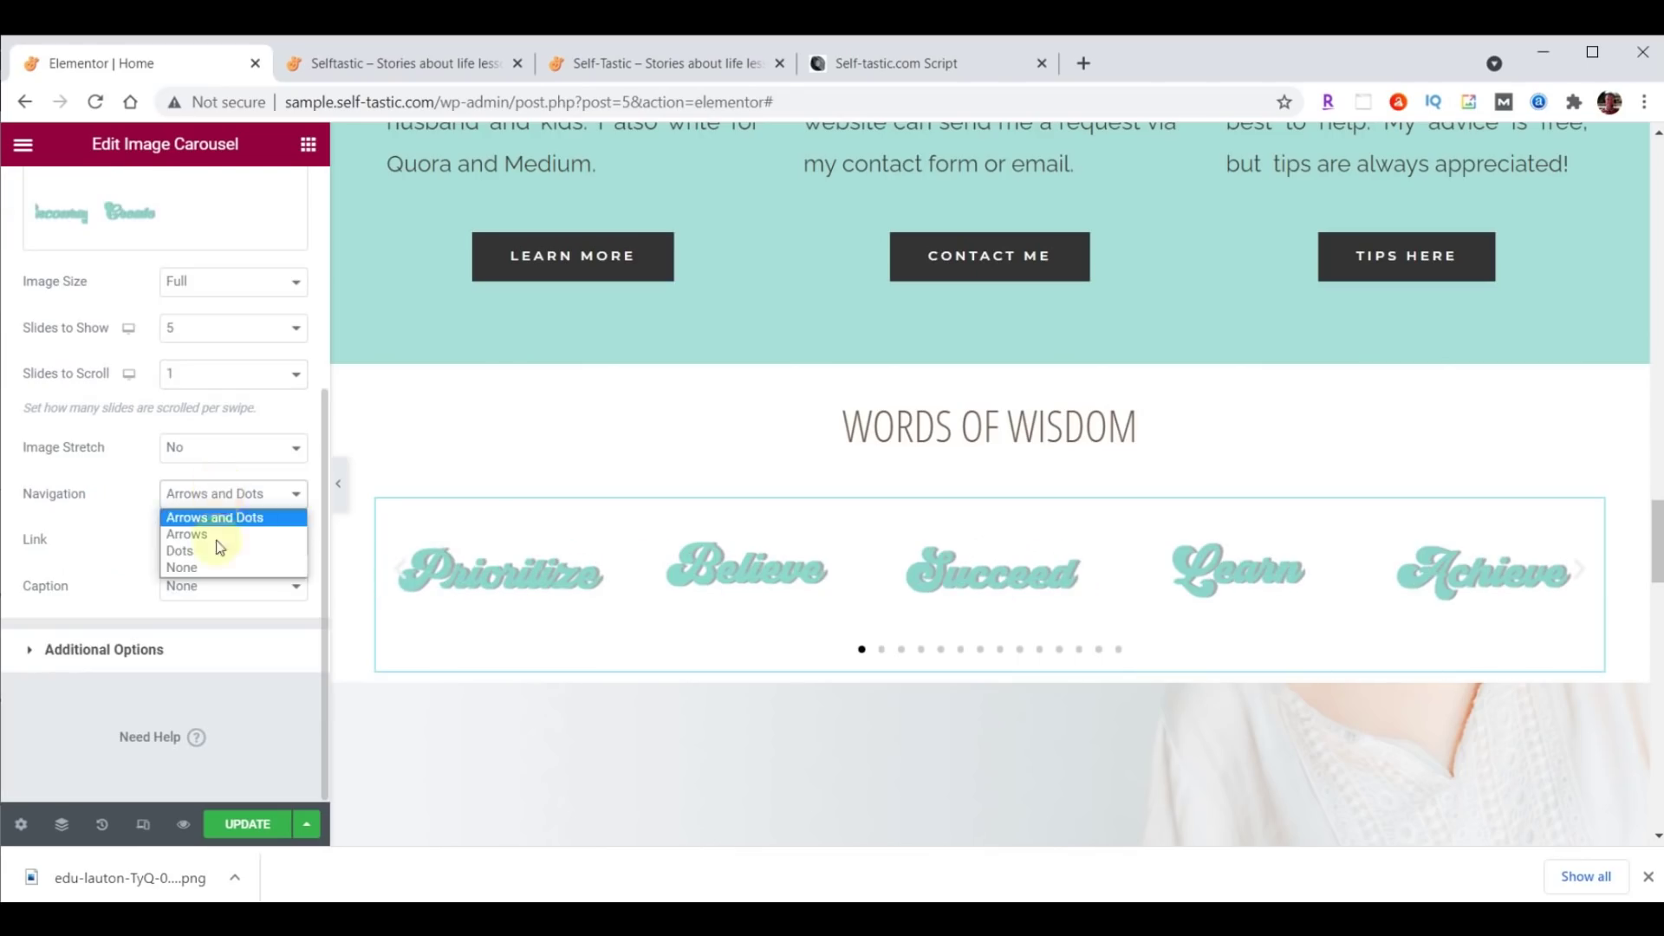
click(217, 566)
Turn off pause on hover, set animation speed to 2000, save and view the live site.
click(97, 649)
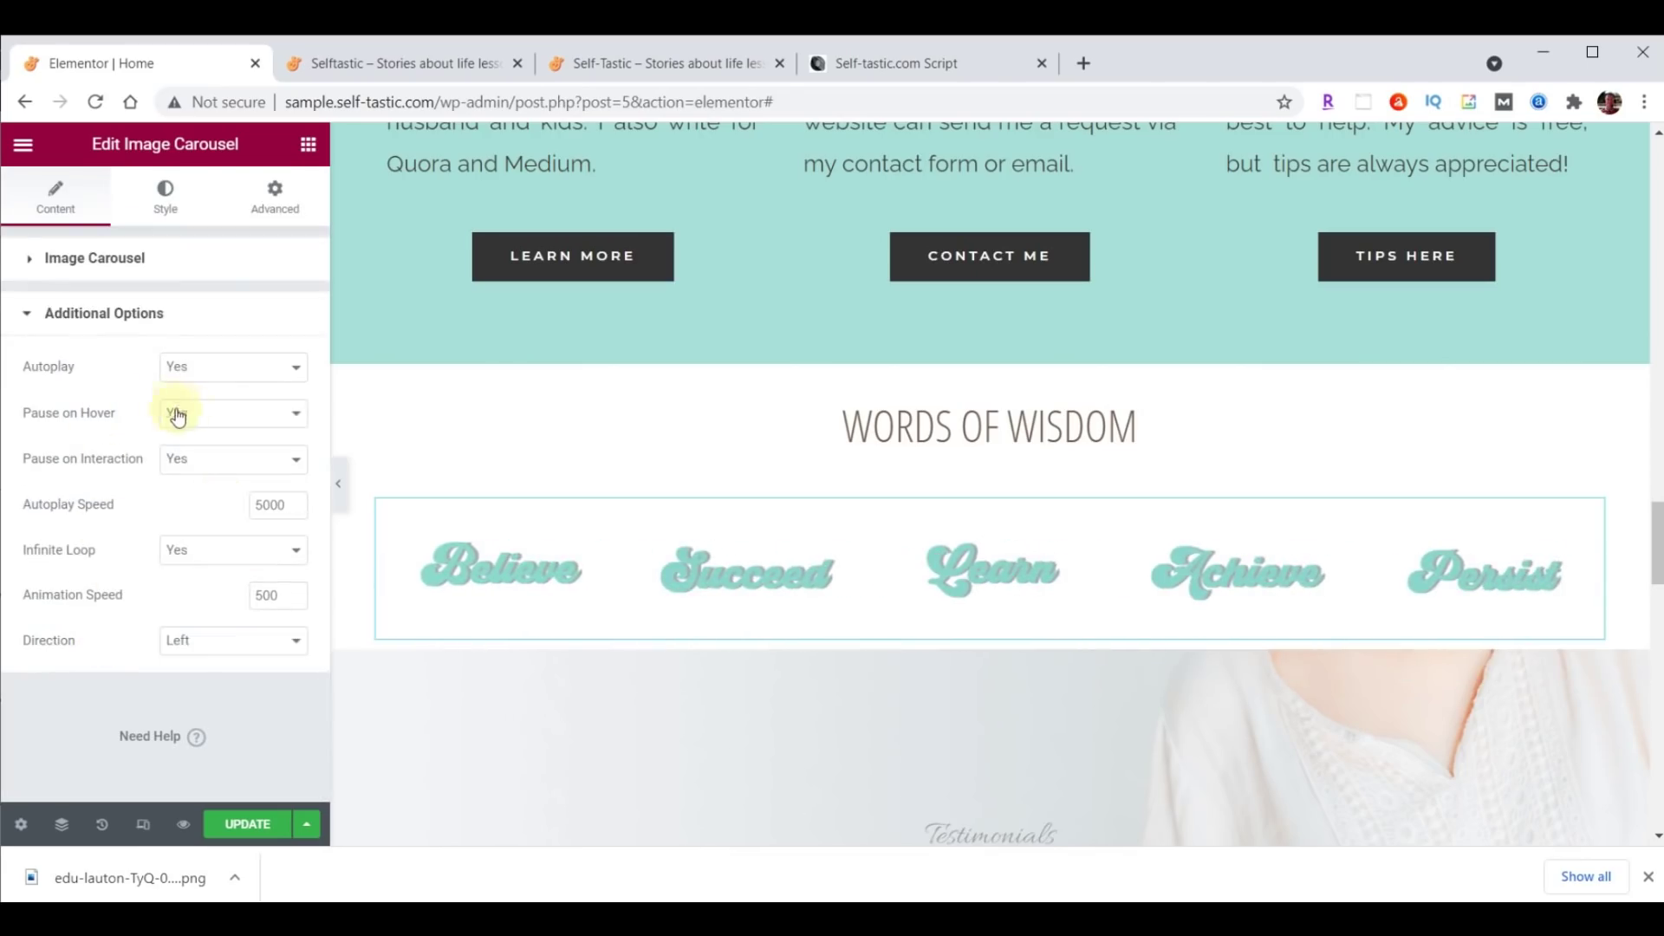
click(214, 417)
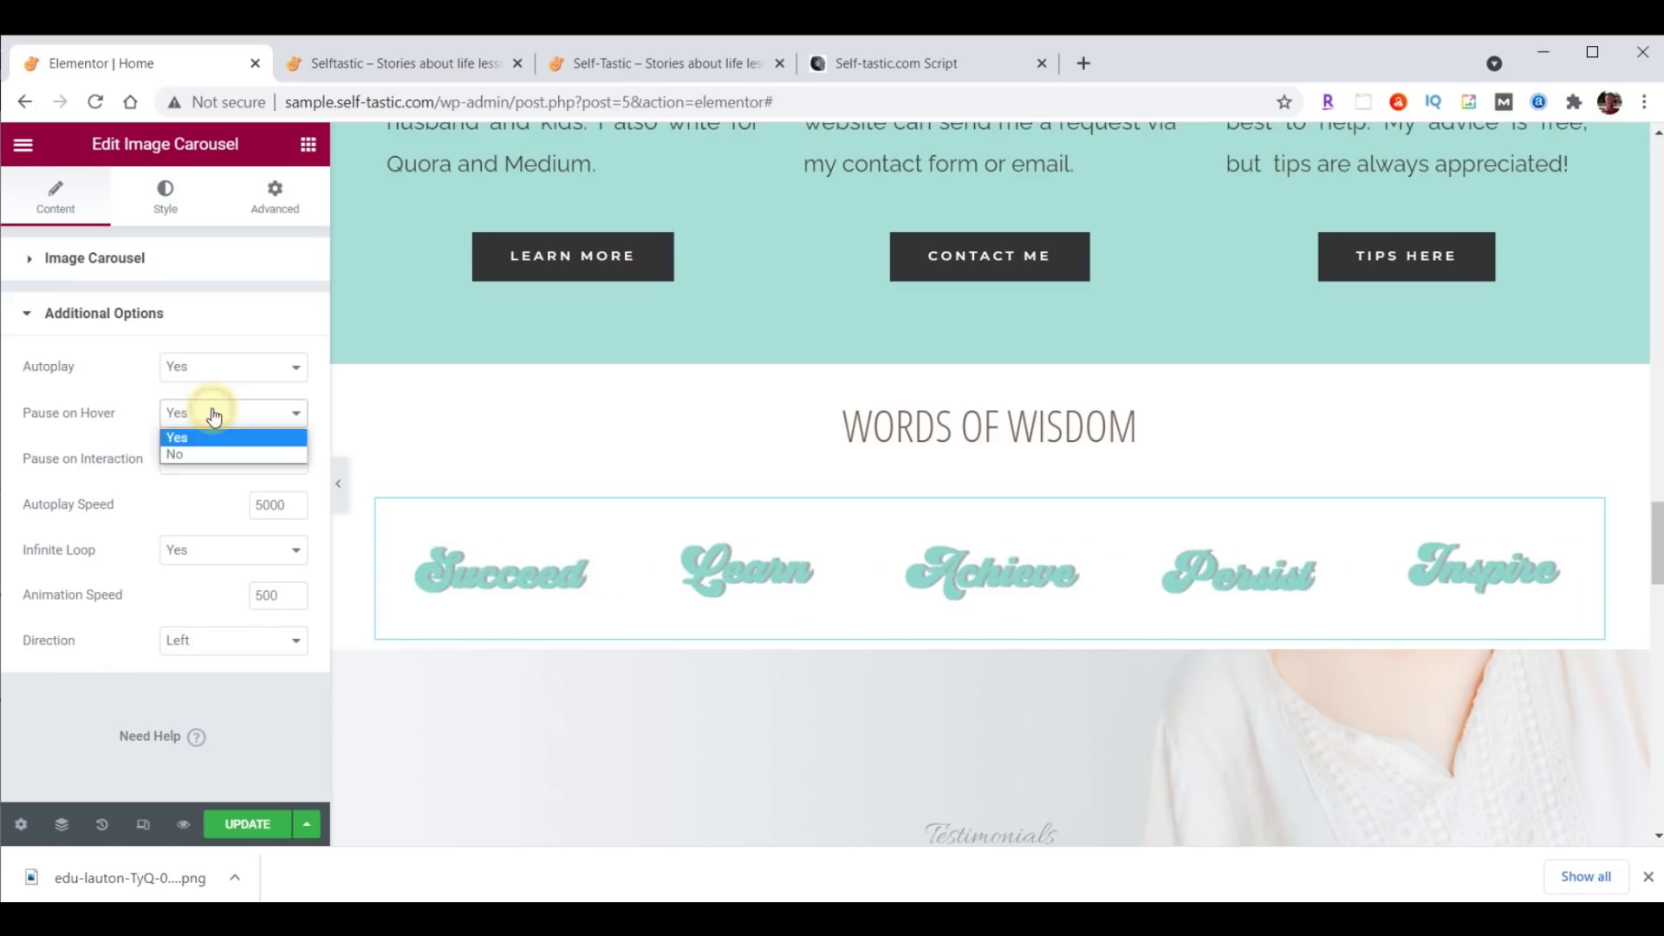
click(196, 454)
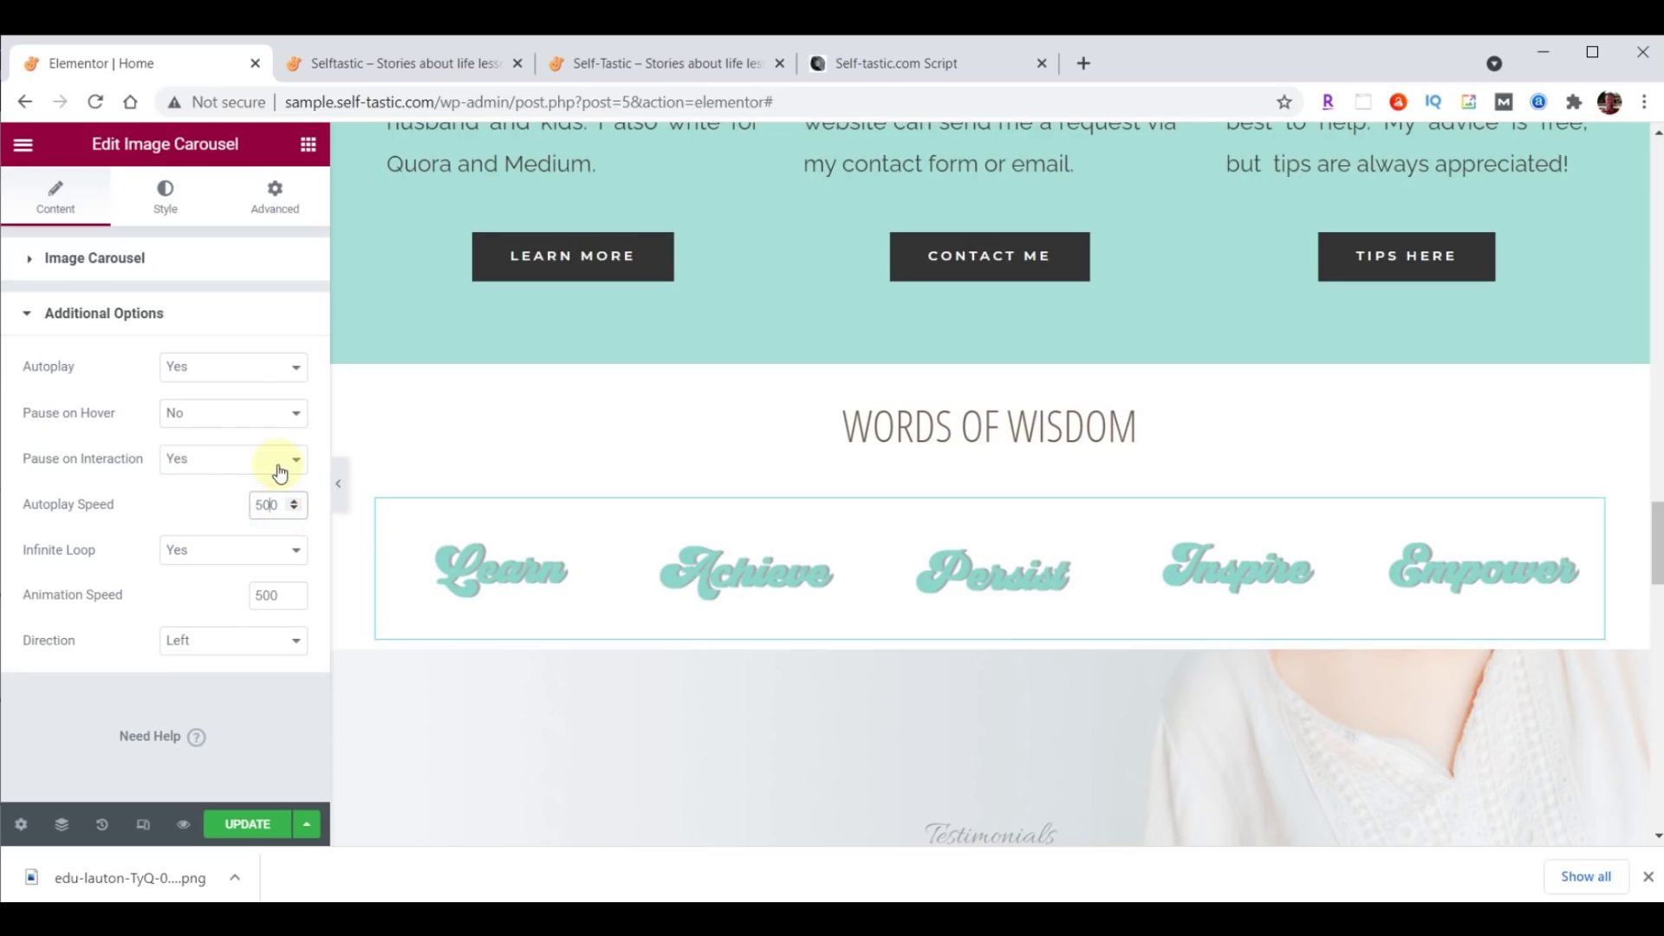
click(253, 595)
drag(253, 595, 282, 594)
text(2000)
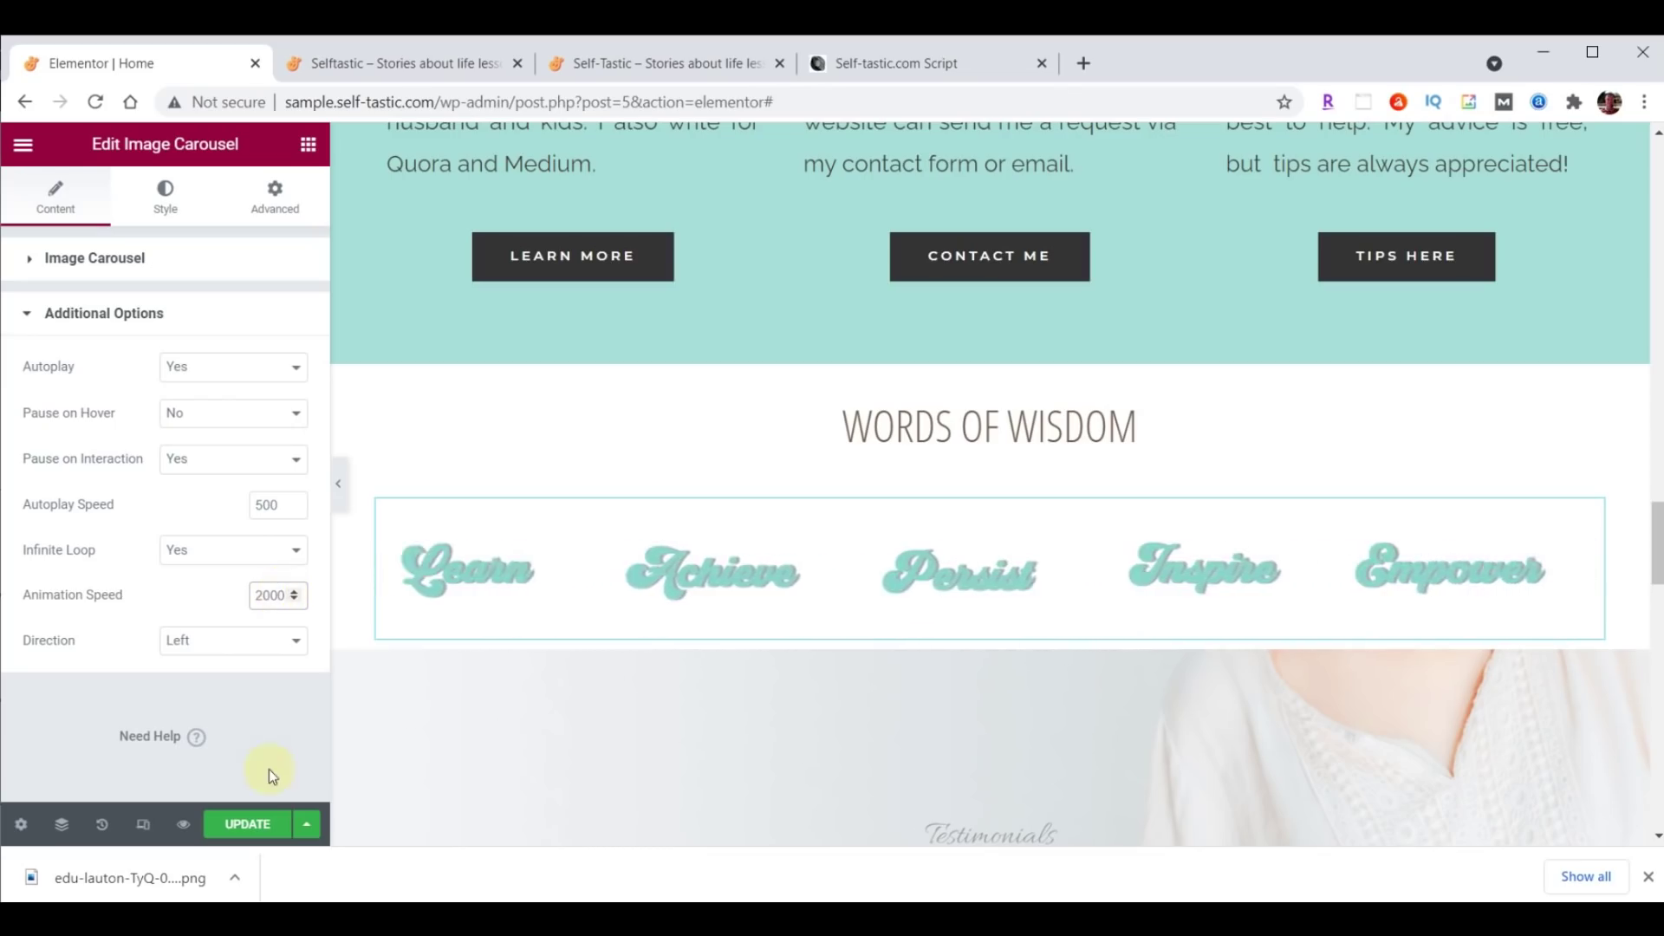
click(255, 827)
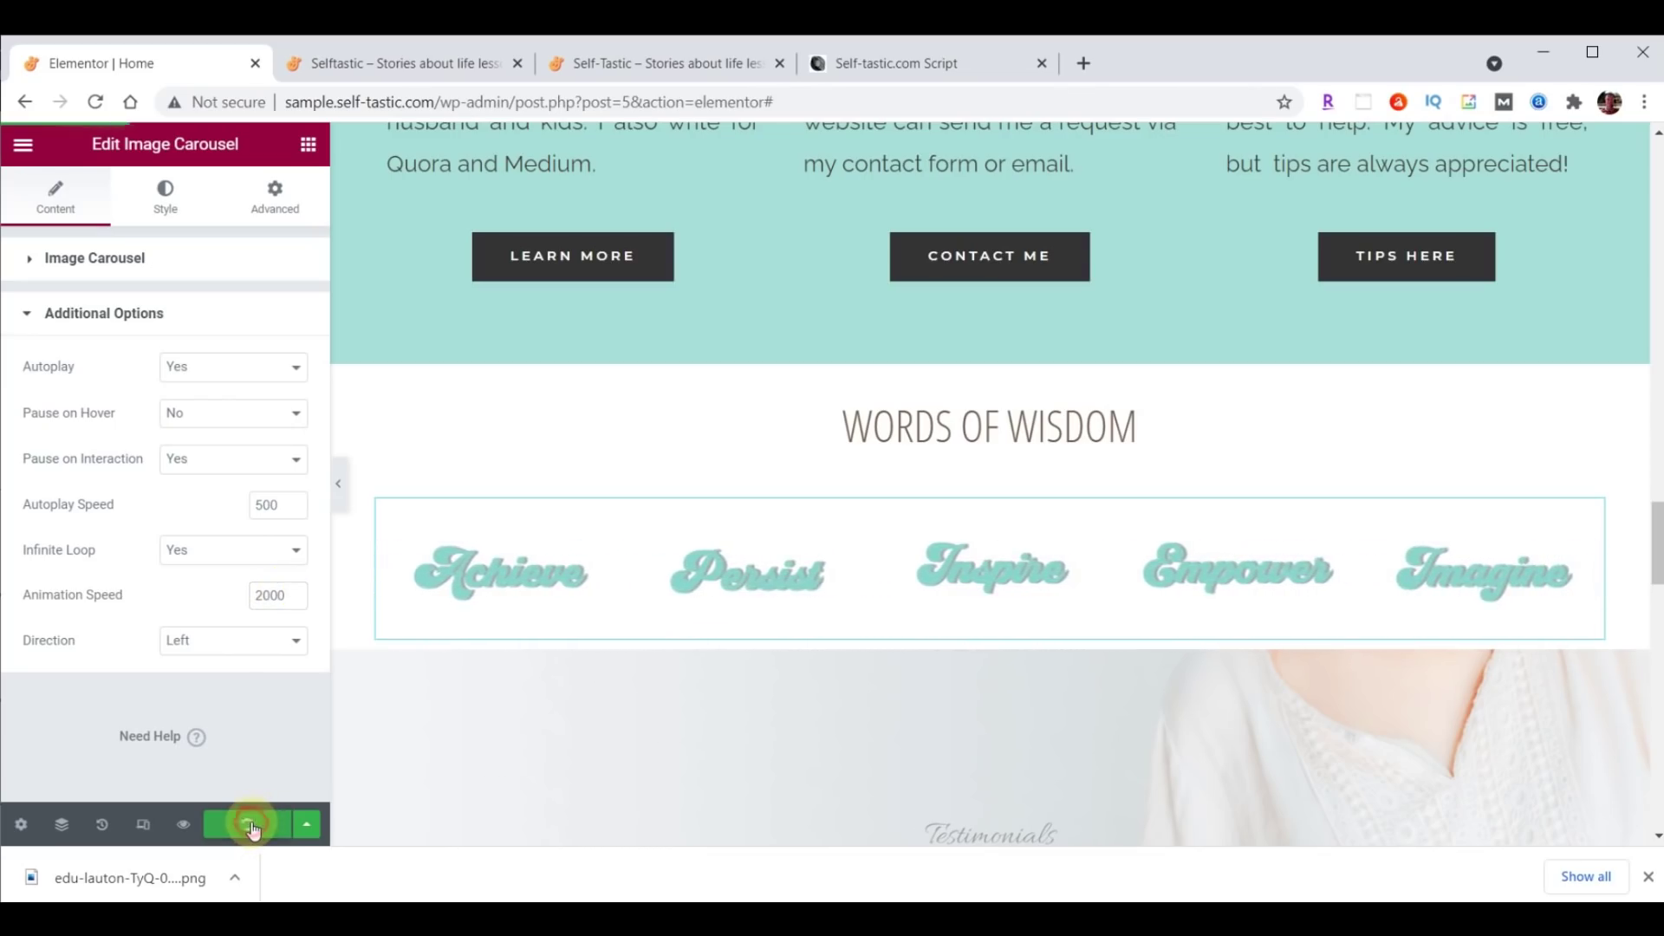
click(429, 61)
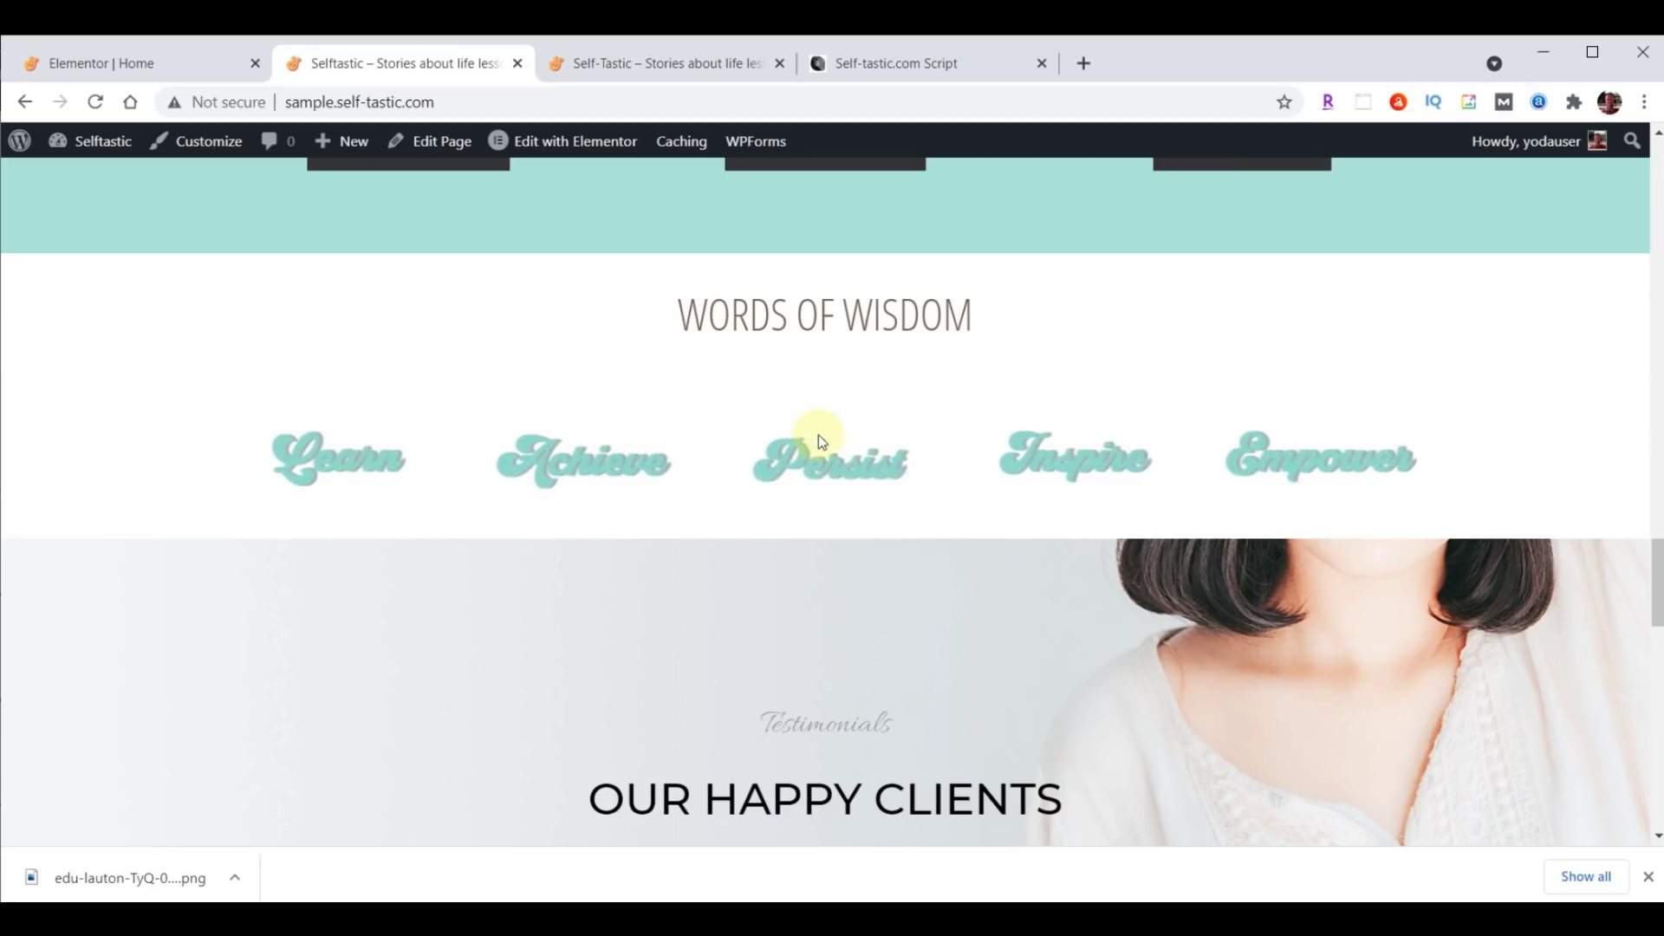
Return to the Elementor Home editor and select the Words of Wisdom heading.
click(112, 65)
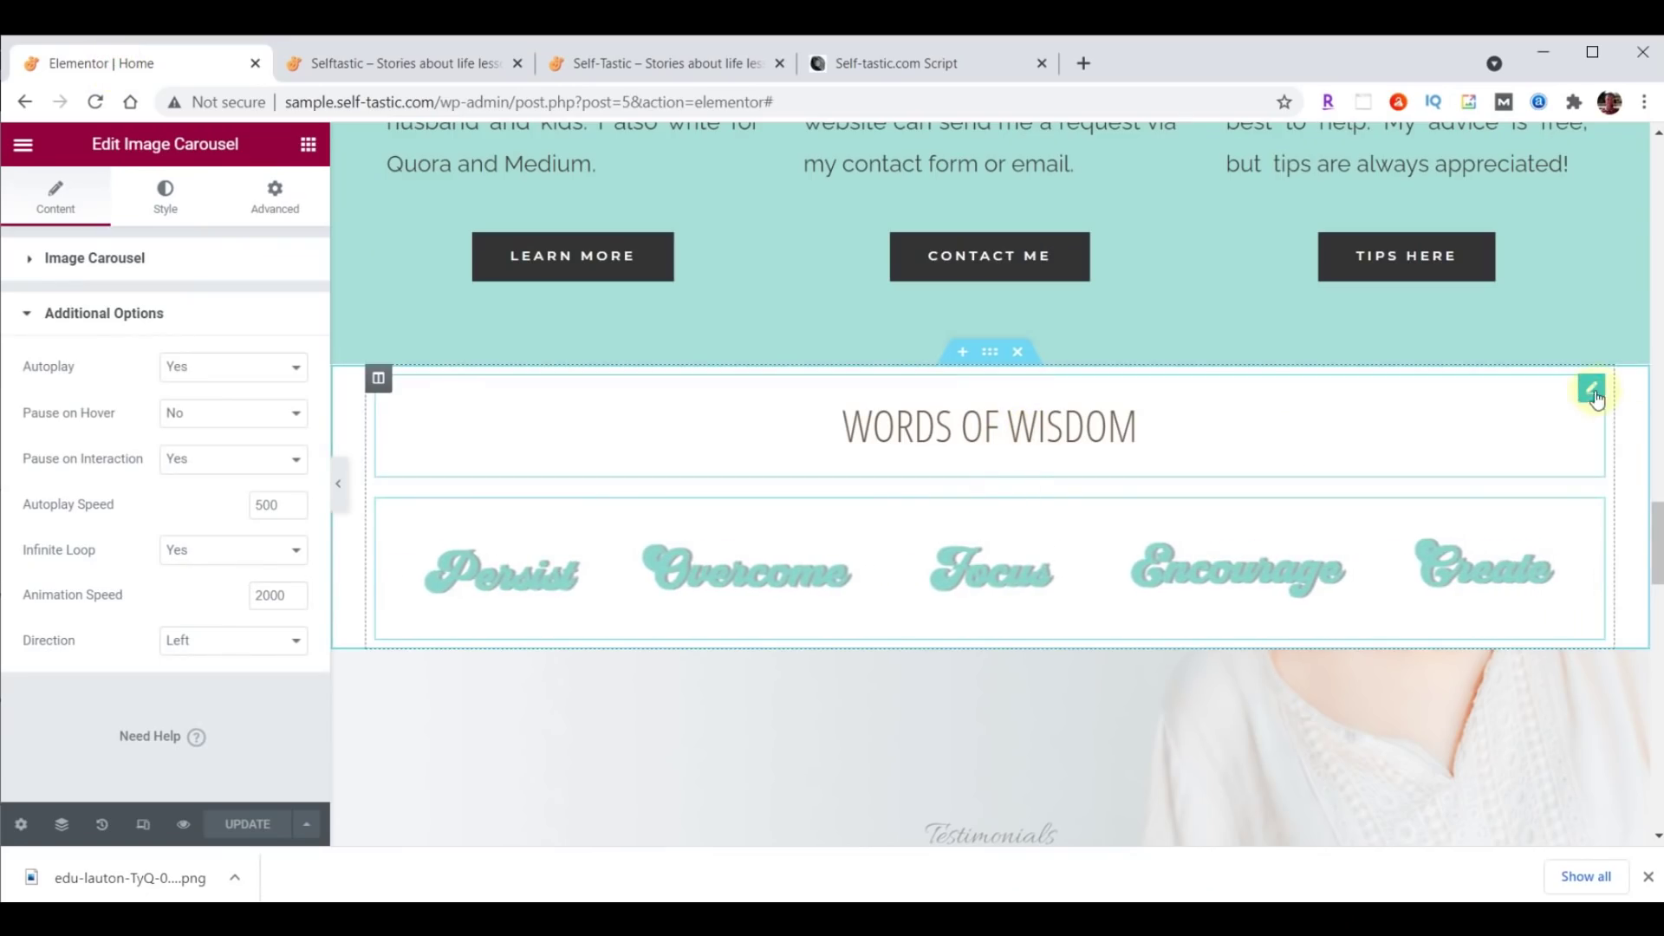
click(1591, 397)
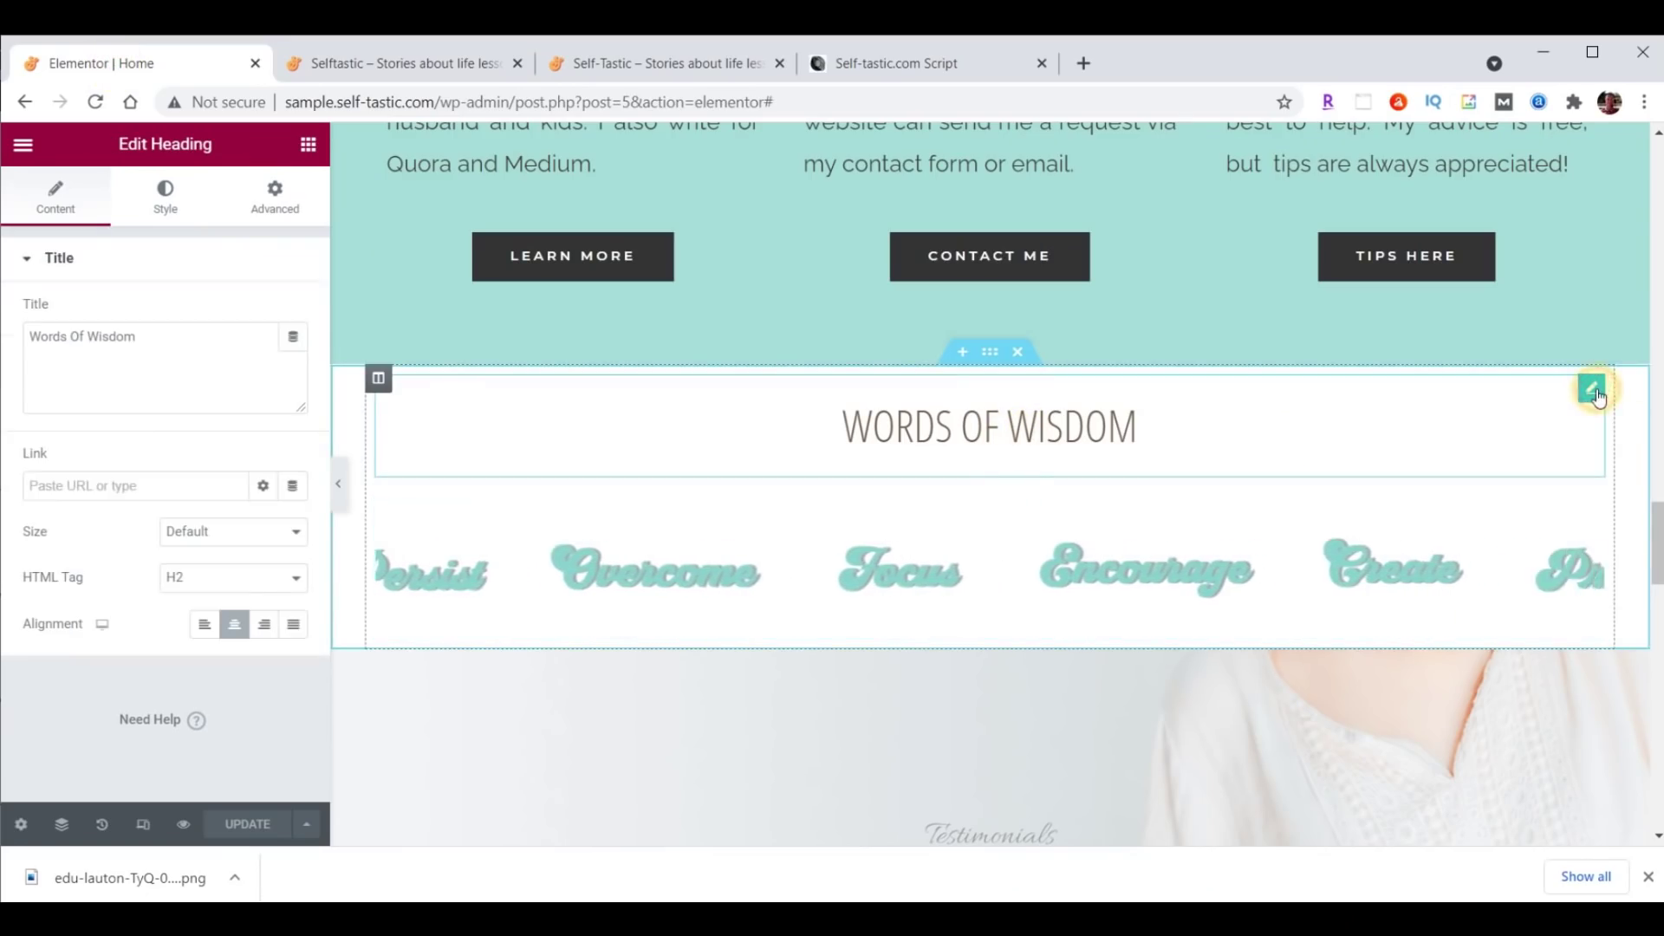
Set the heading's padding to 0 on all sides except 70 on top.
click(273, 194)
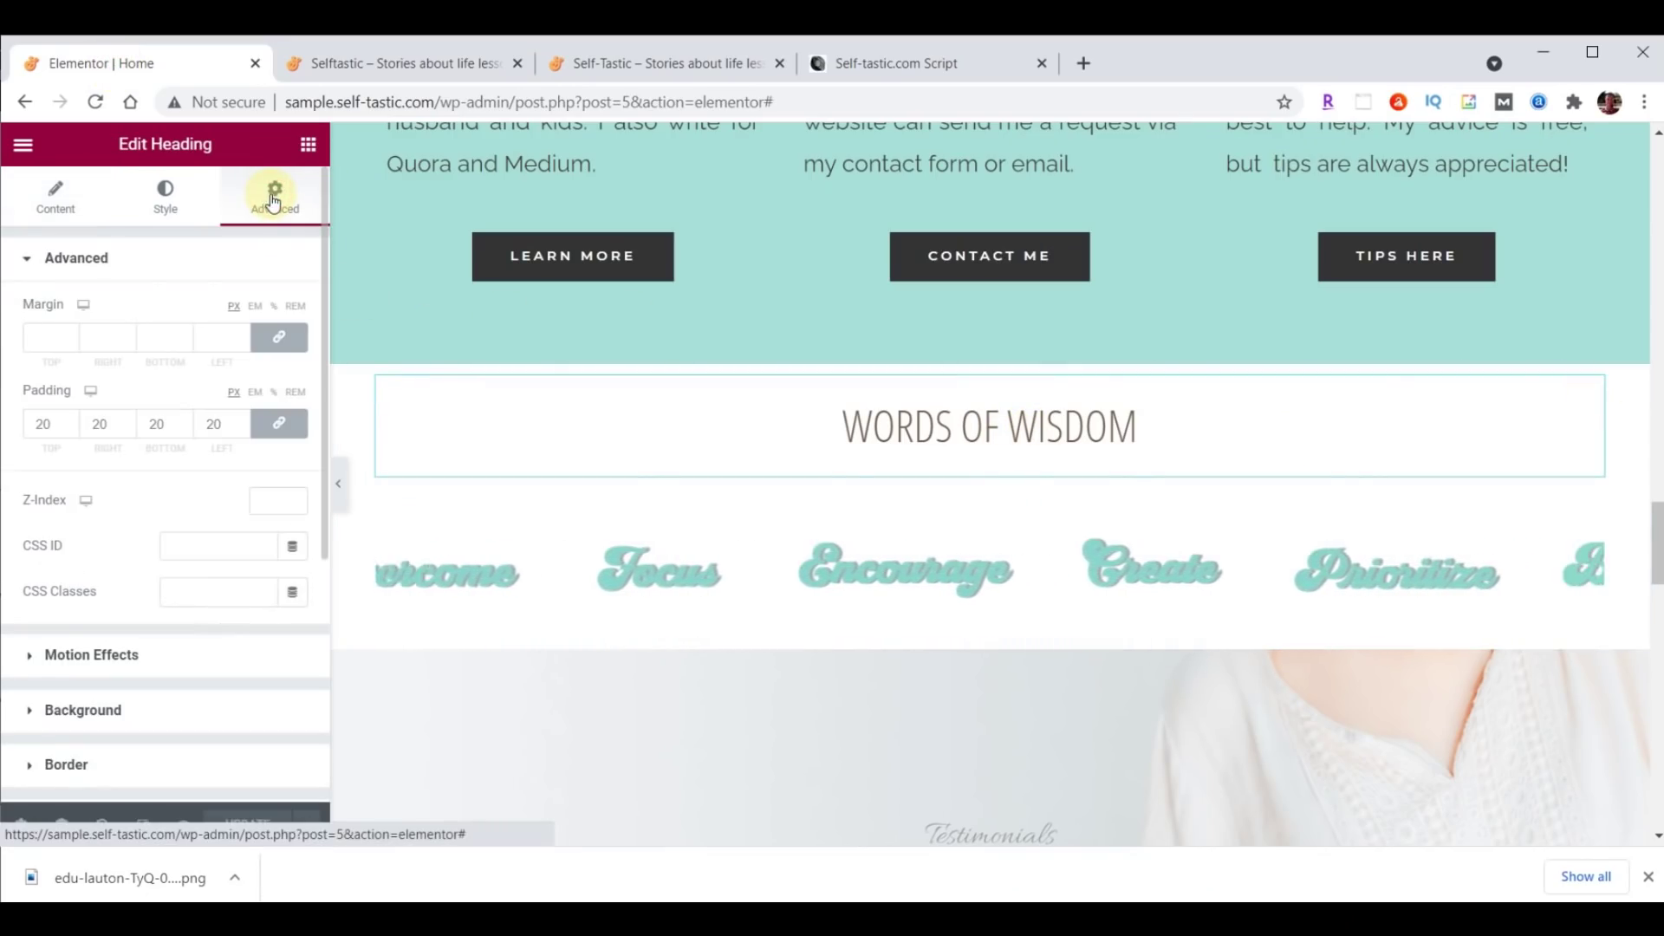
double_click(63, 428)
text(0)
click(274, 425)
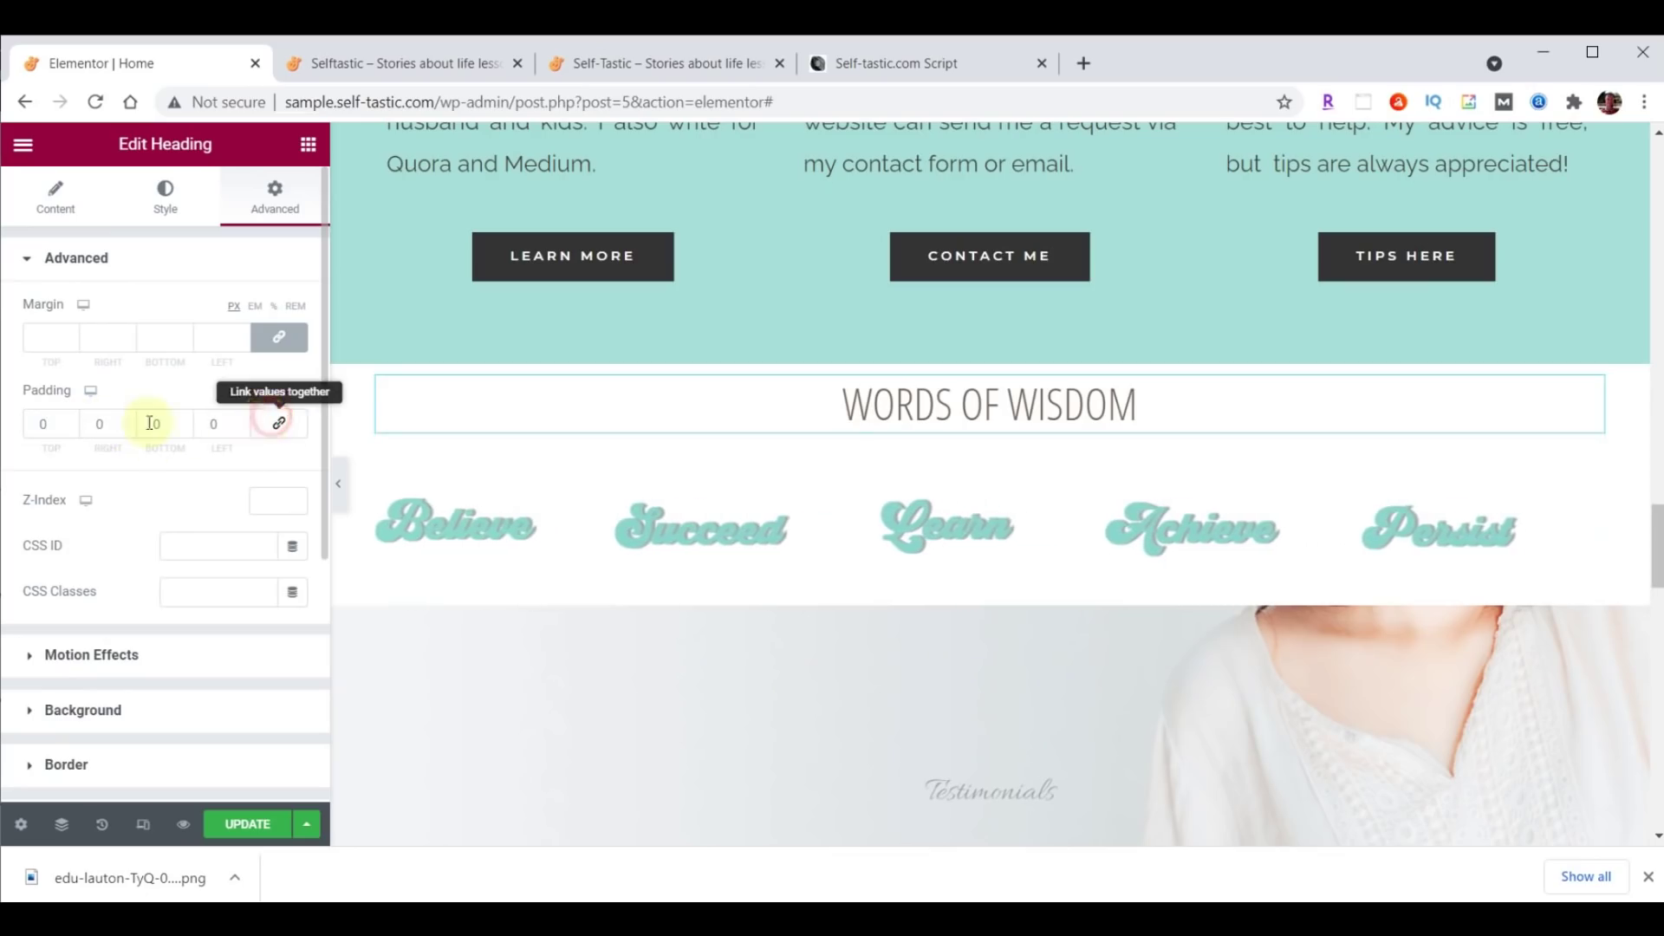
click(39, 424)
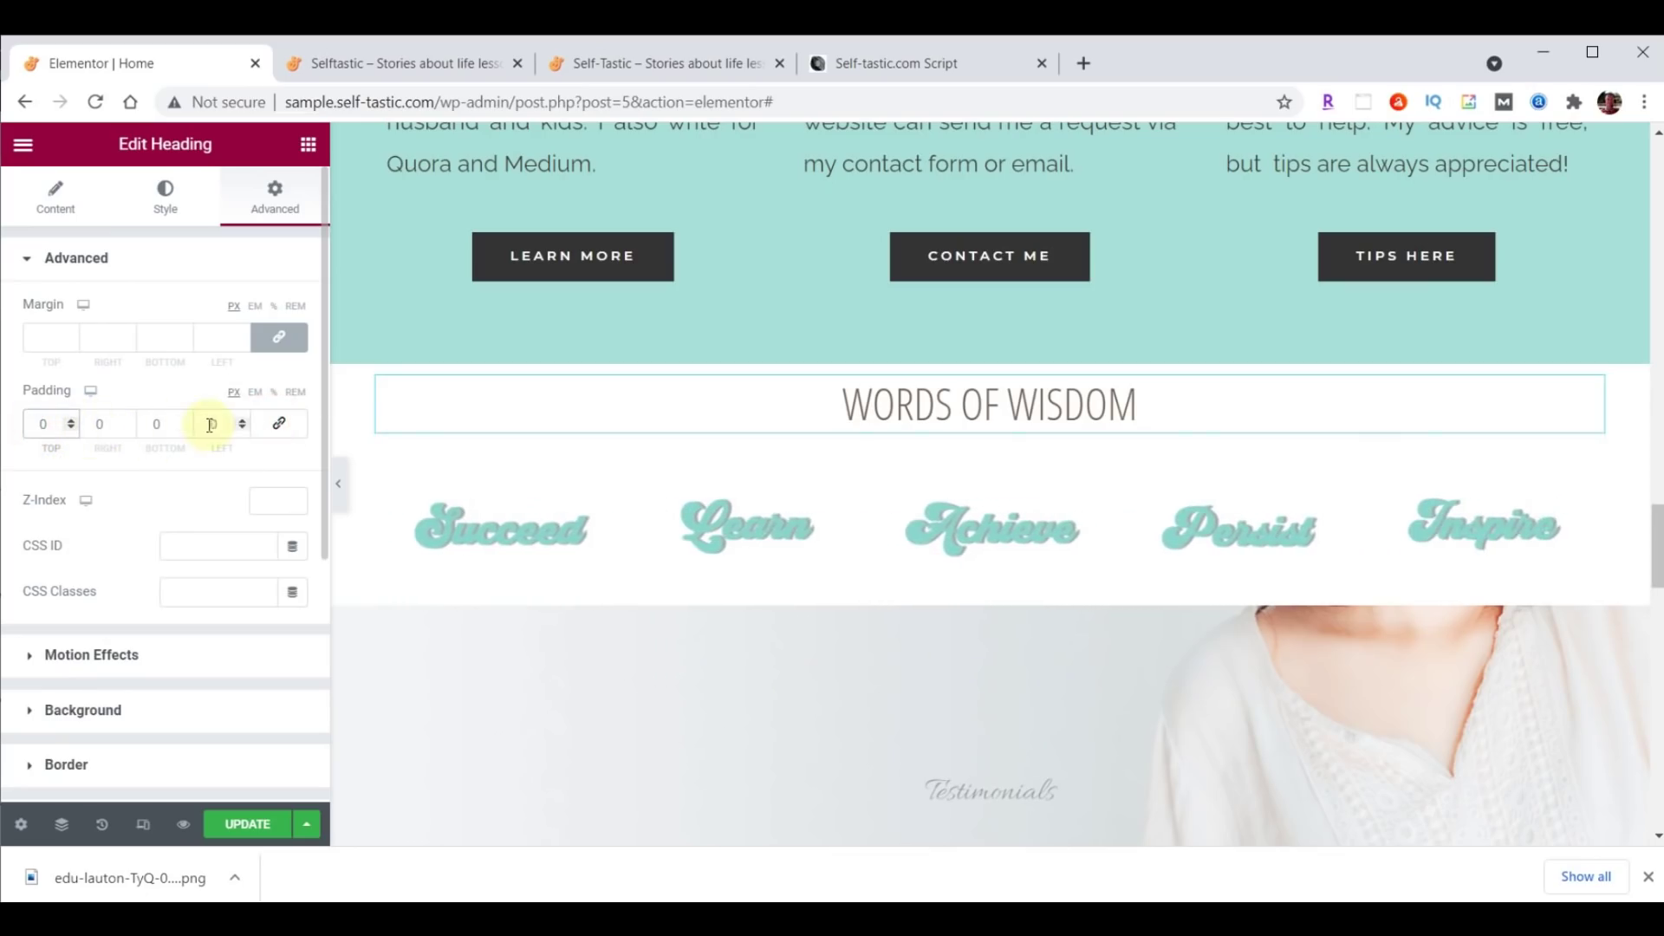
text(7)
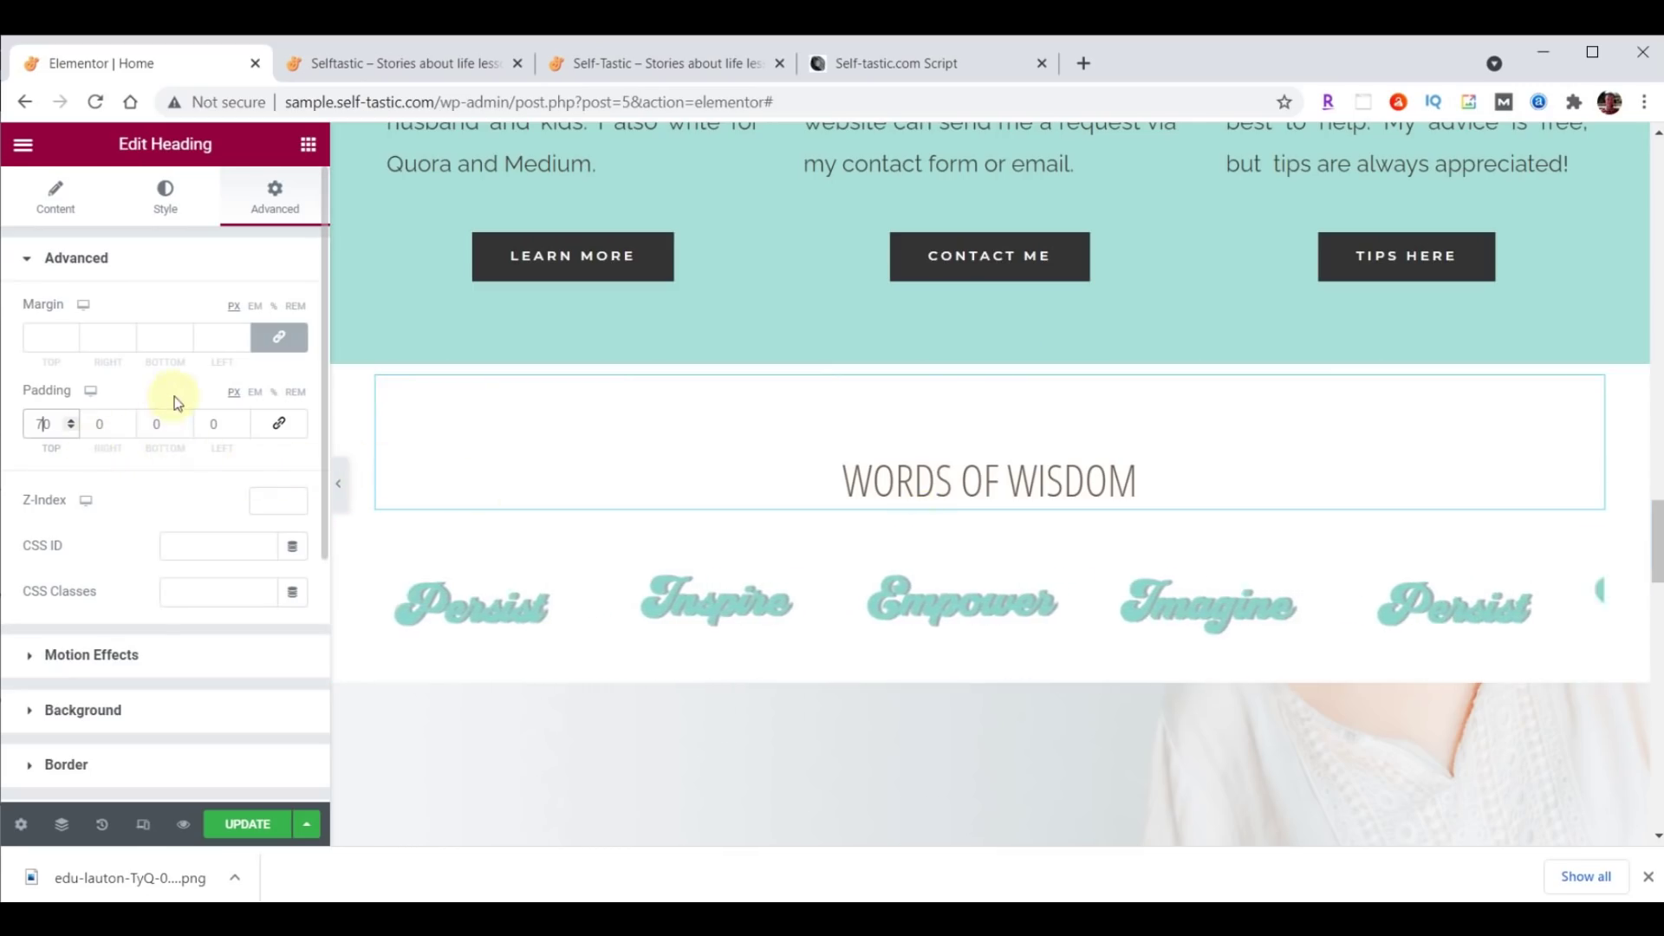
Unlink the heading's margin and lower the bottom margin to -25.
click(281, 340)
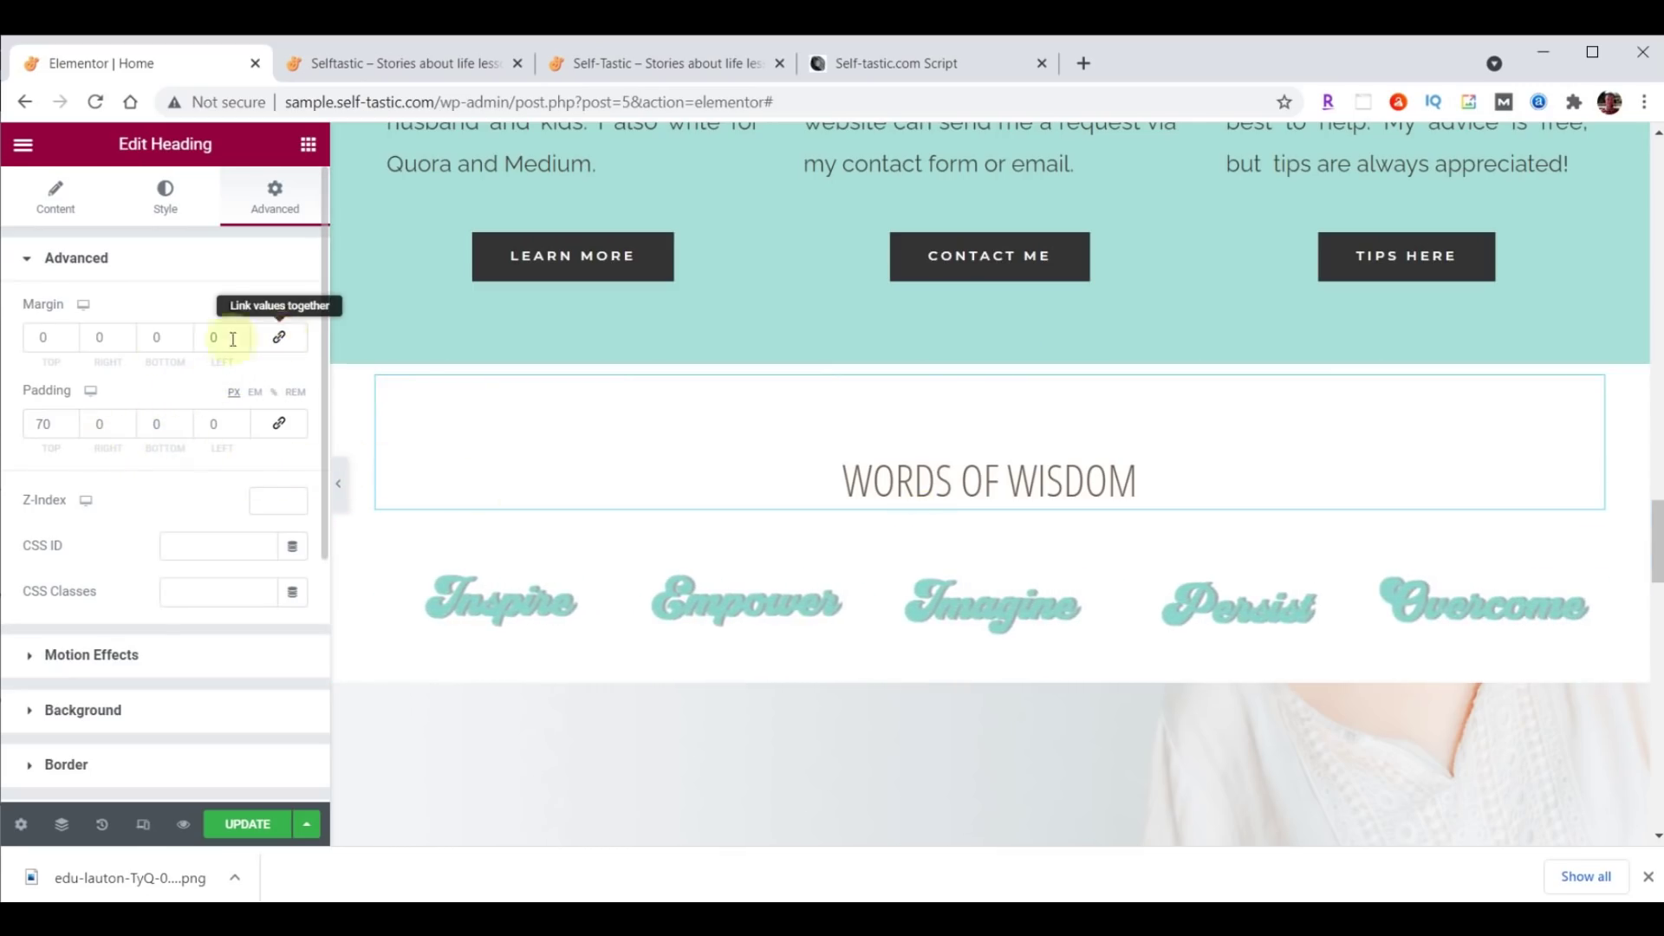
click(184, 343)
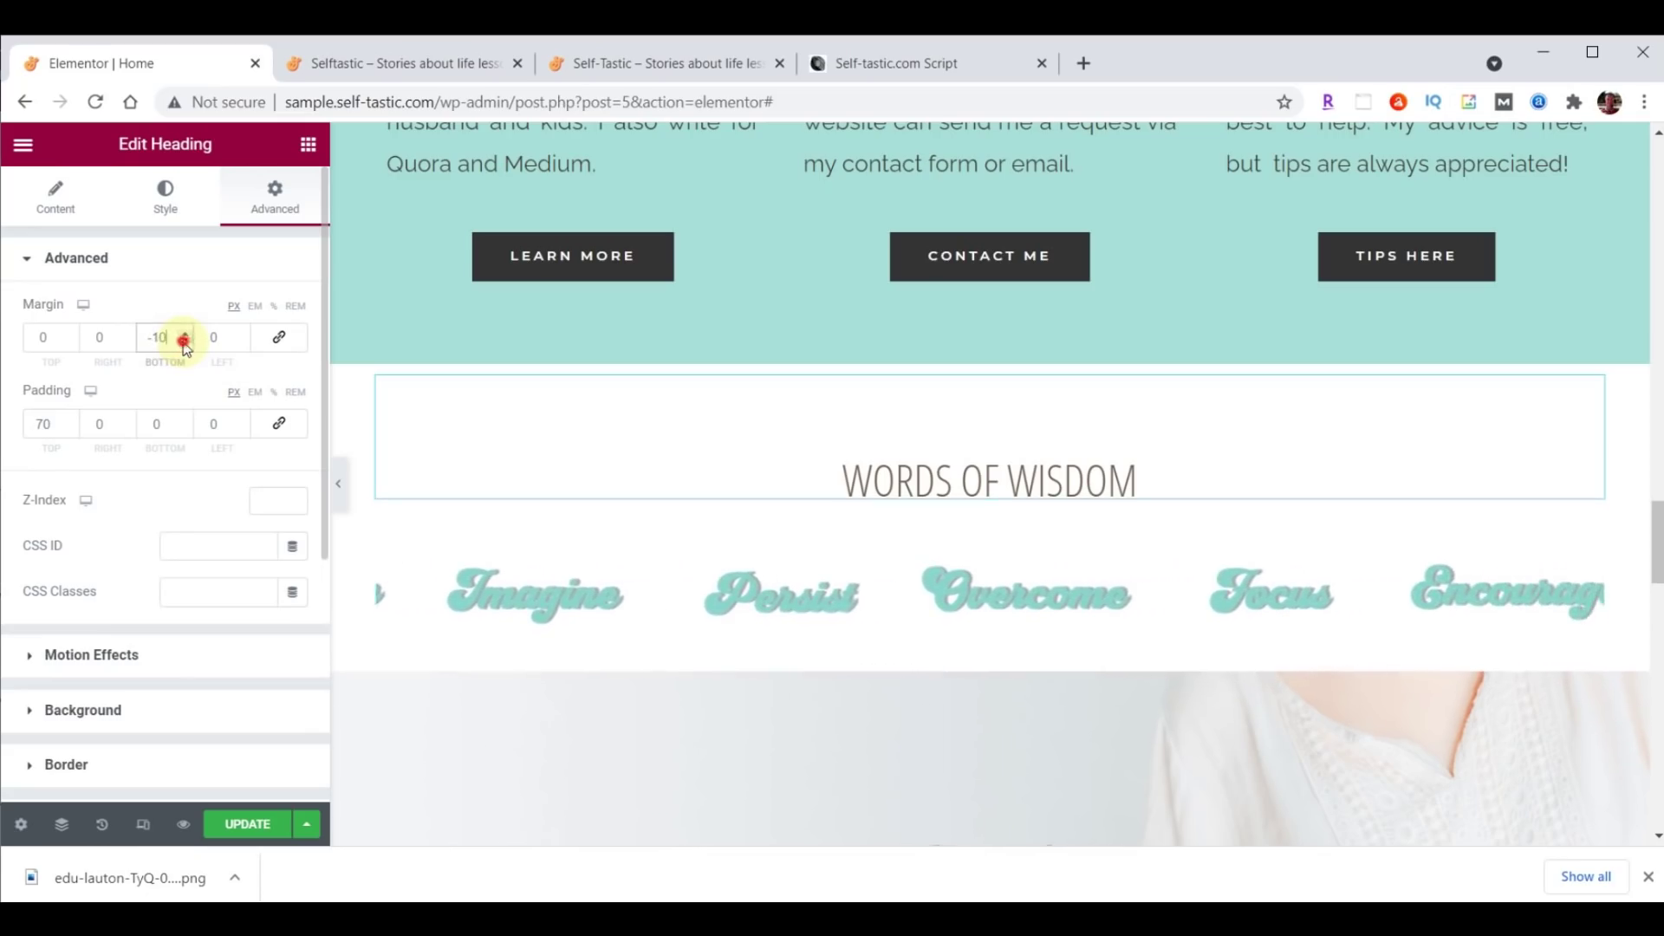
click(184, 342)
click(183, 342)
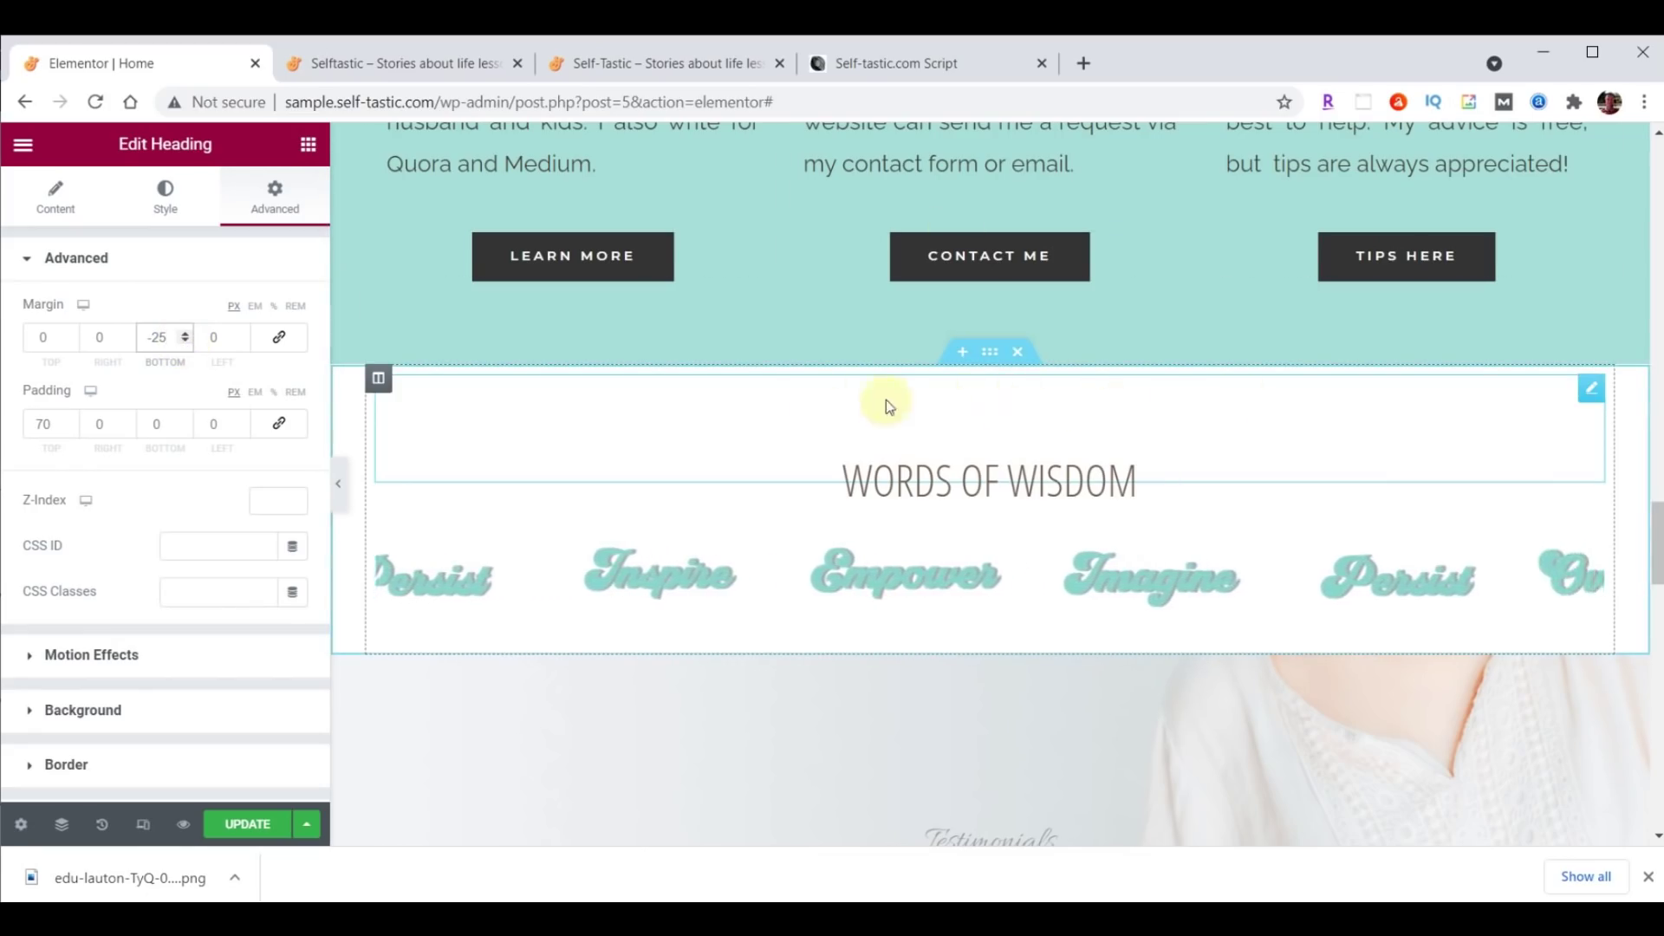
click(990, 352)
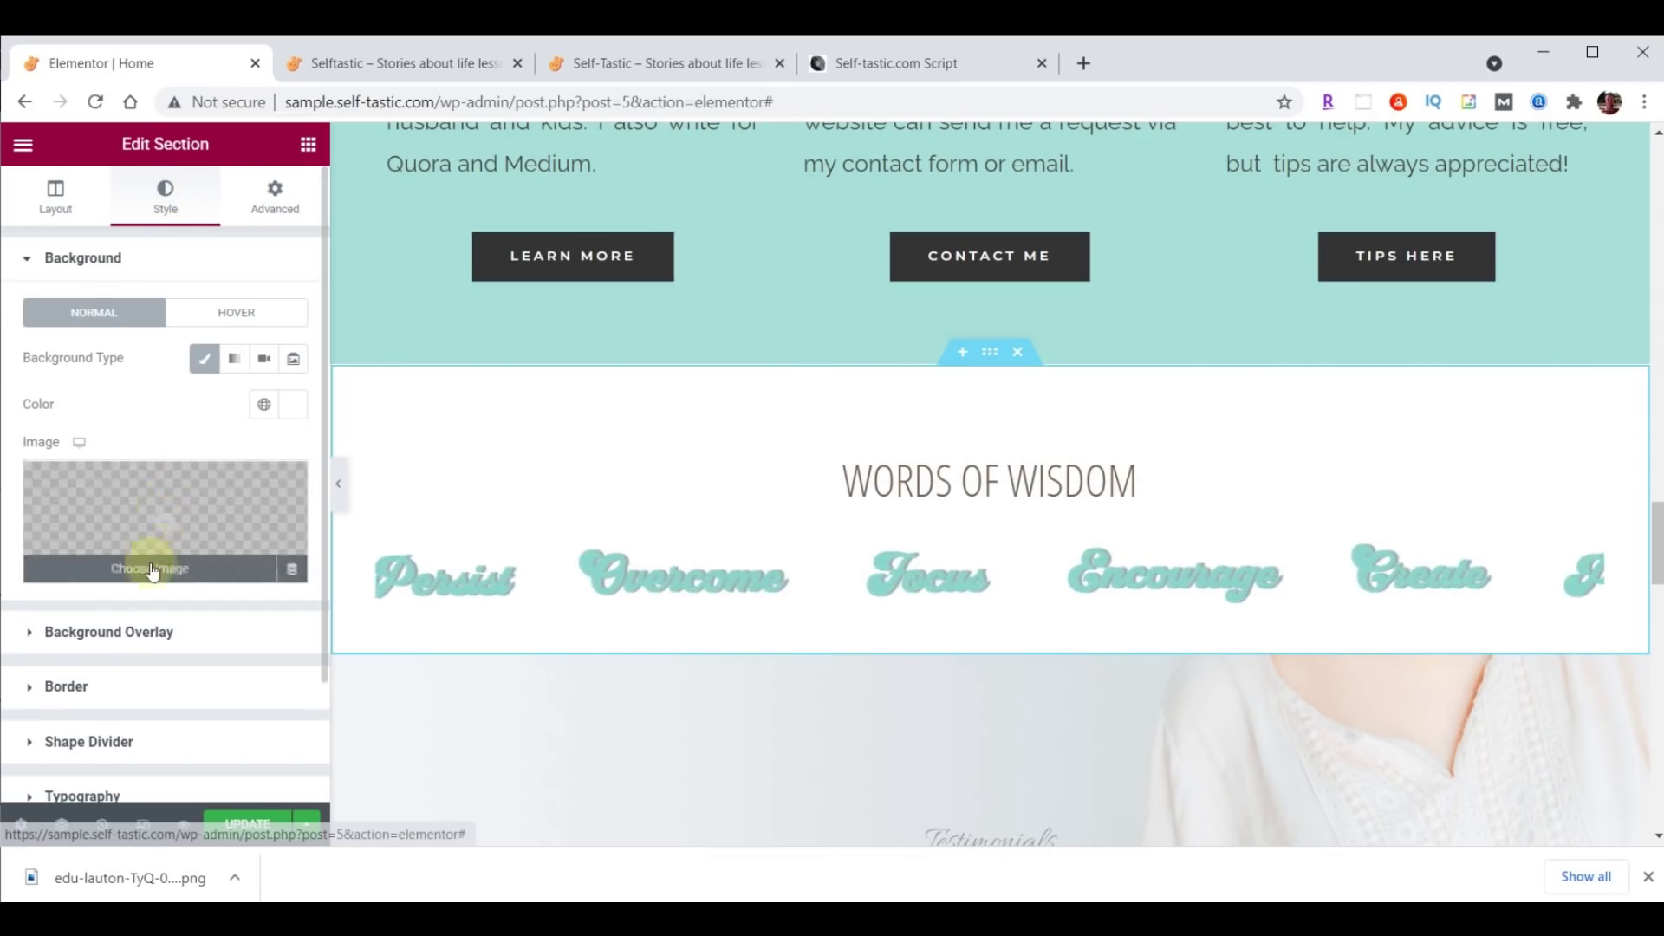
Give Words of Wisdom a top Waves Brush divider, colour #A8E0D9, height 60, and update the page.
click(115, 742)
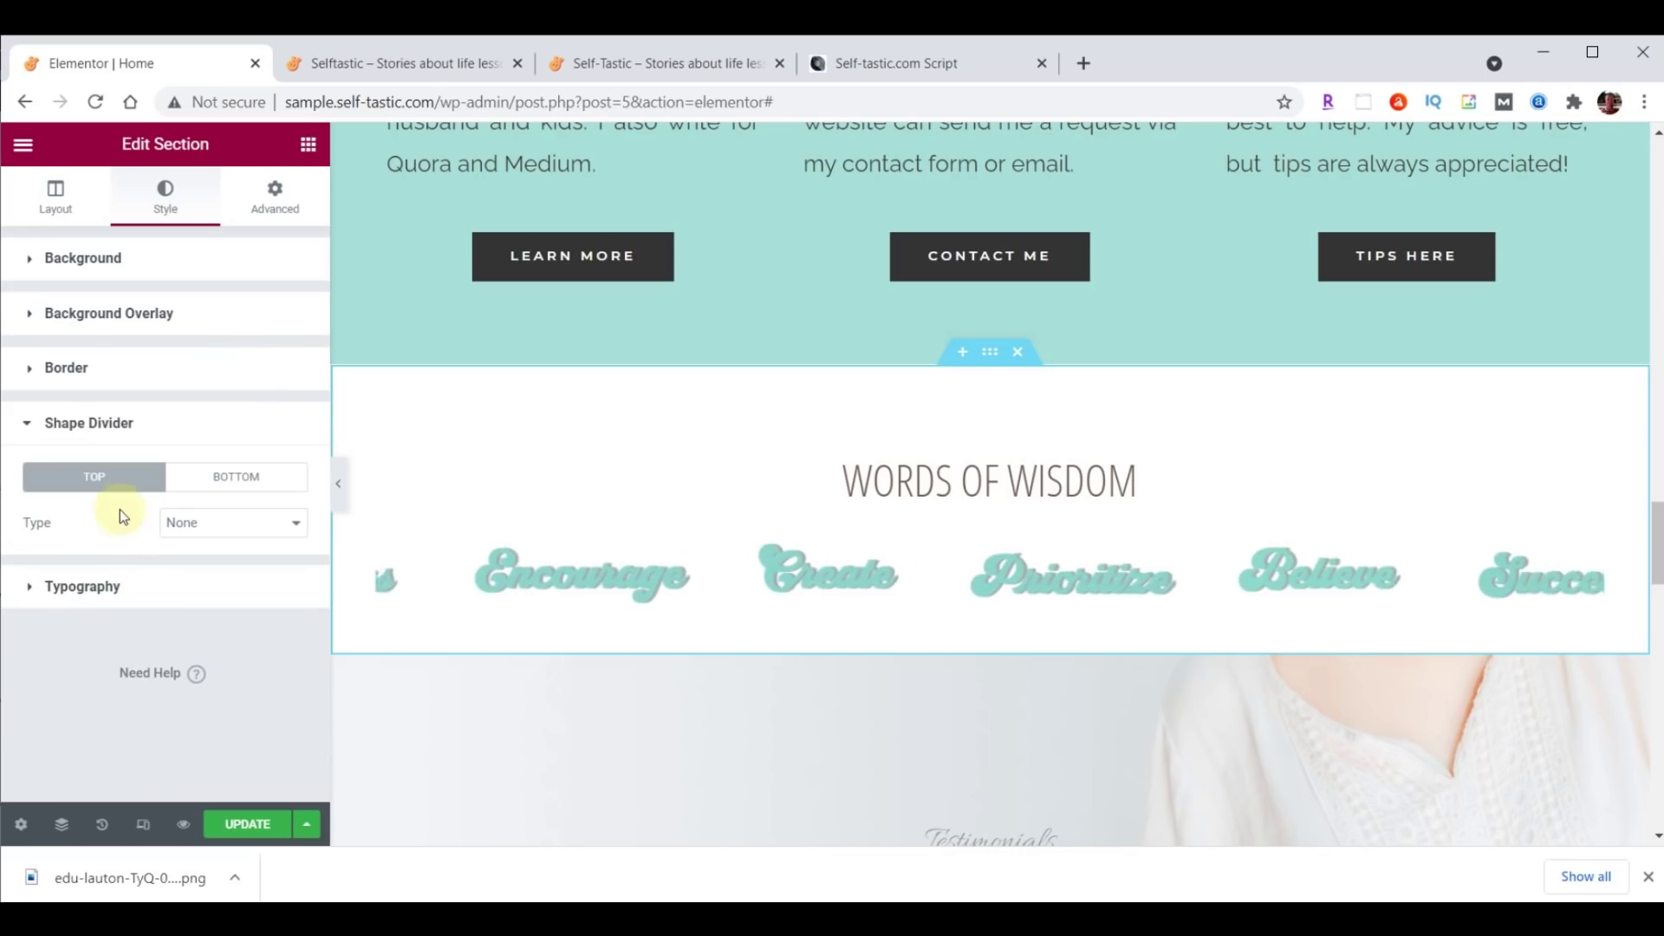
click(198, 525)
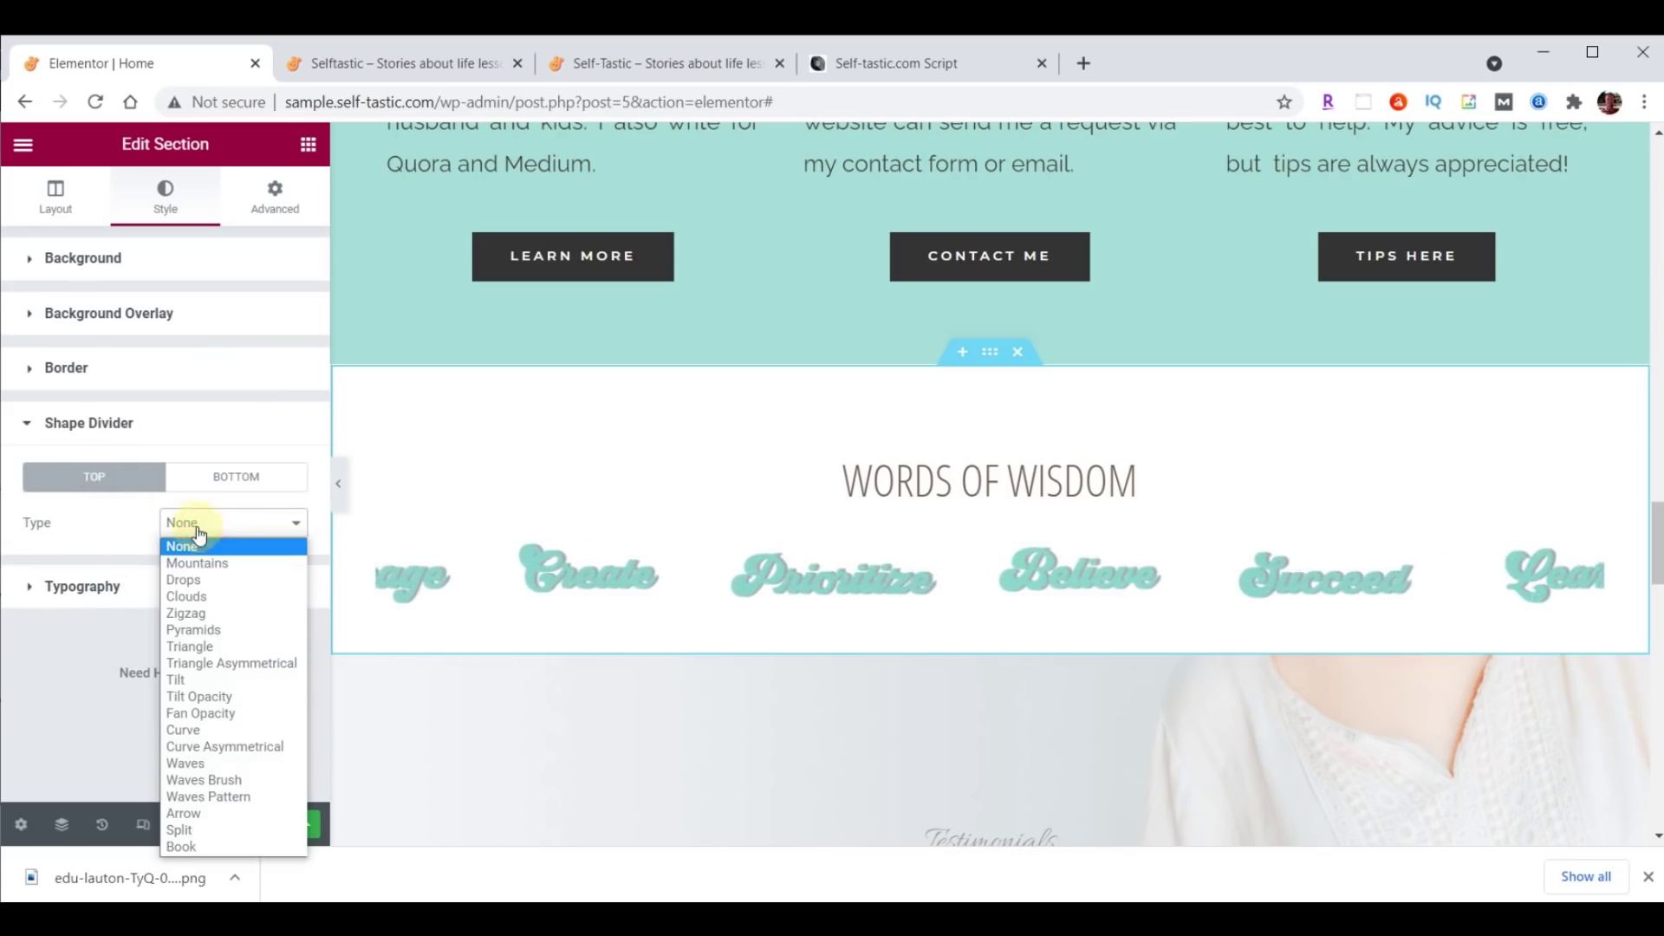
click(215, 766)
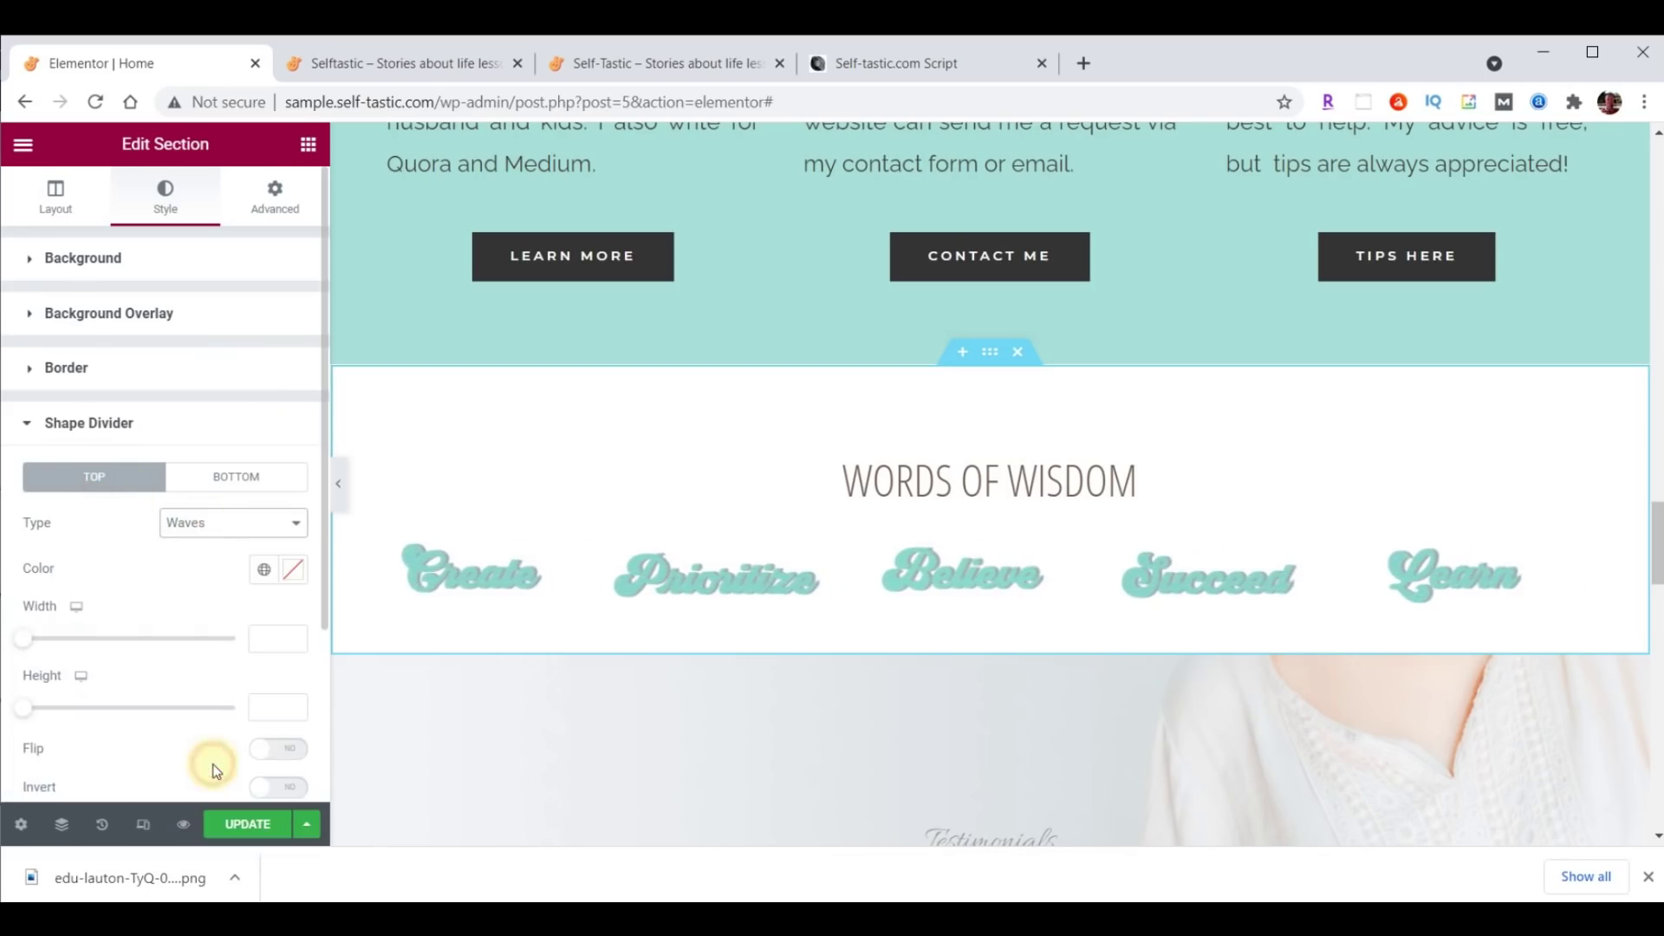
click(296, 570)
text(#A8E0D9)
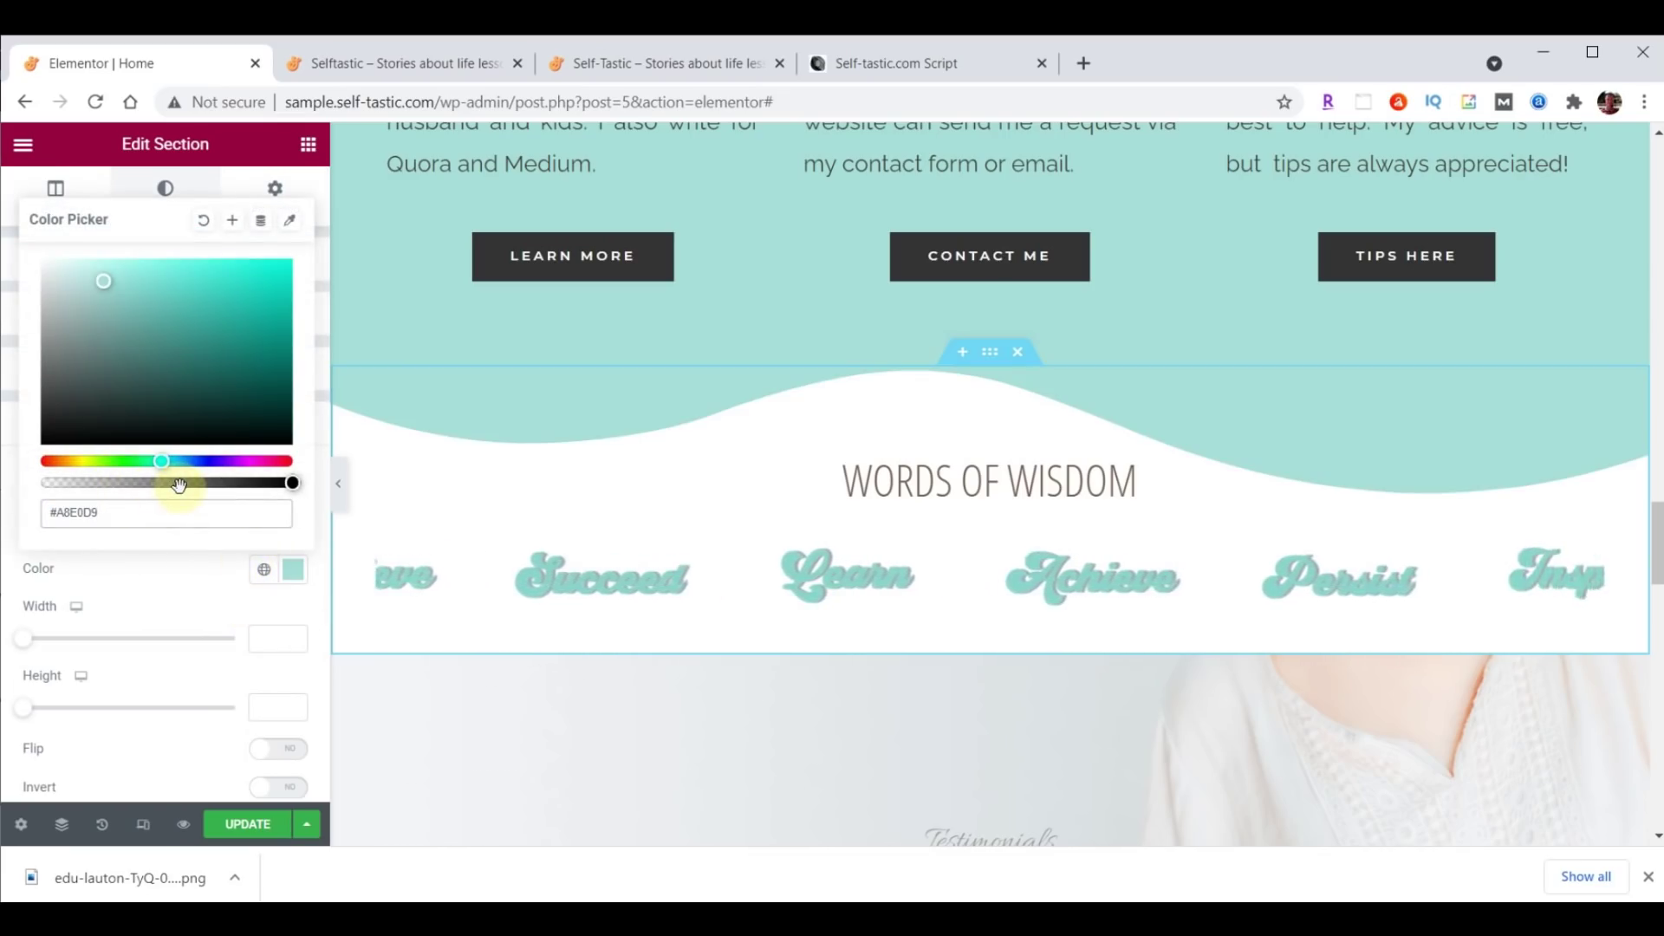
click(286, 564)
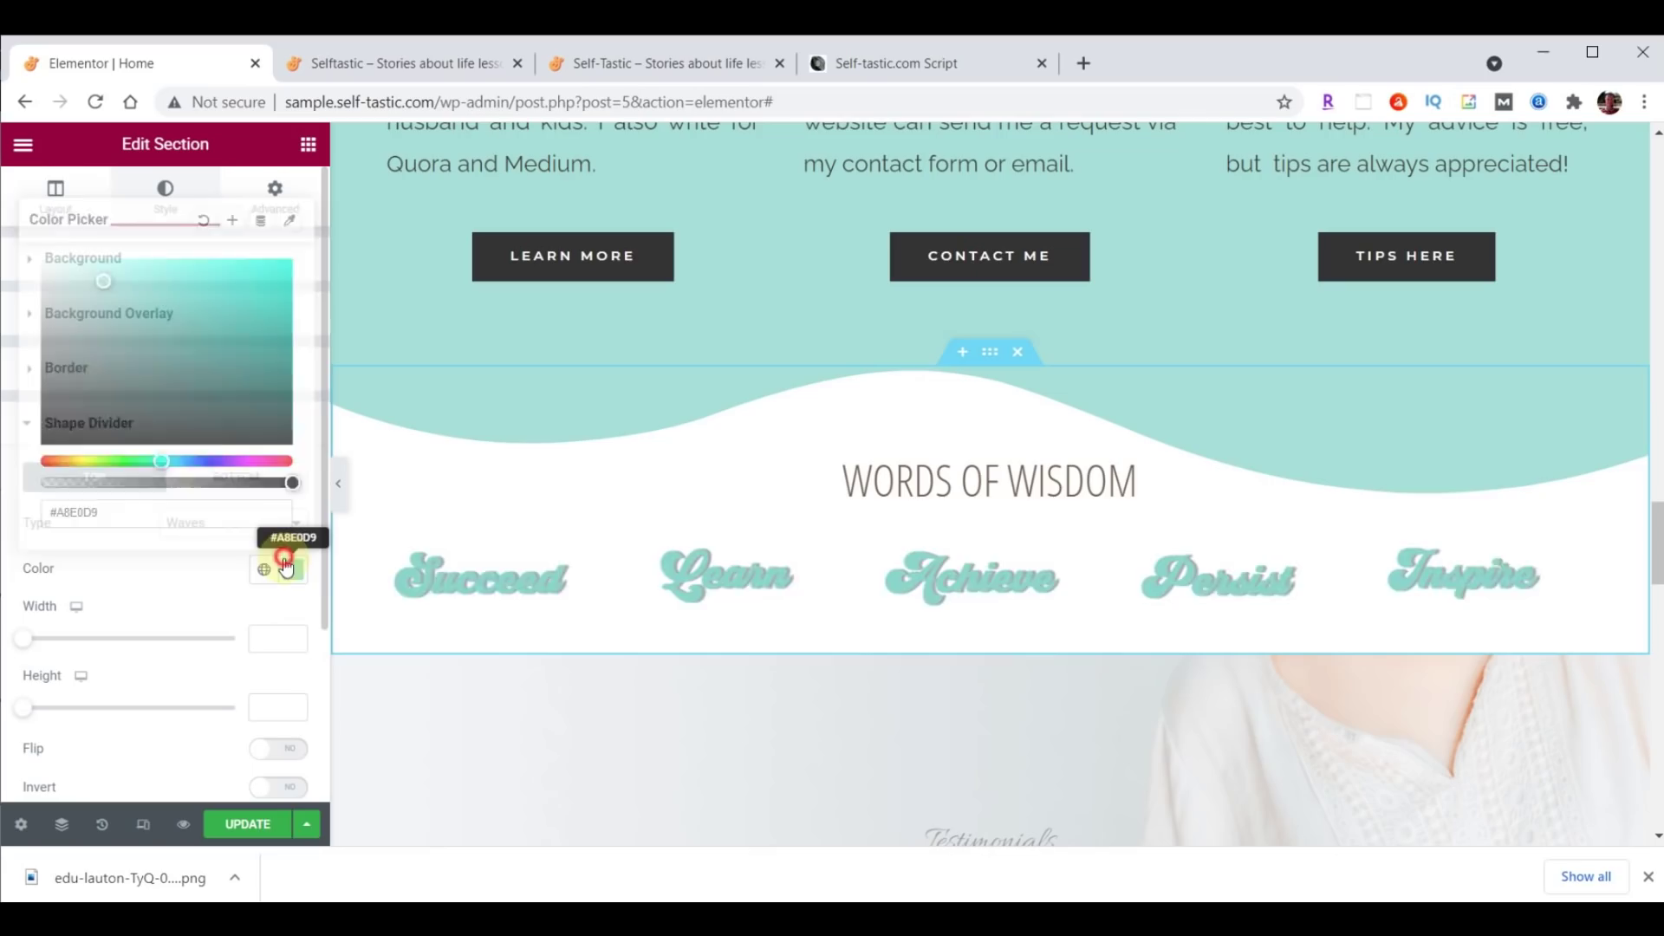
click(252, 522)
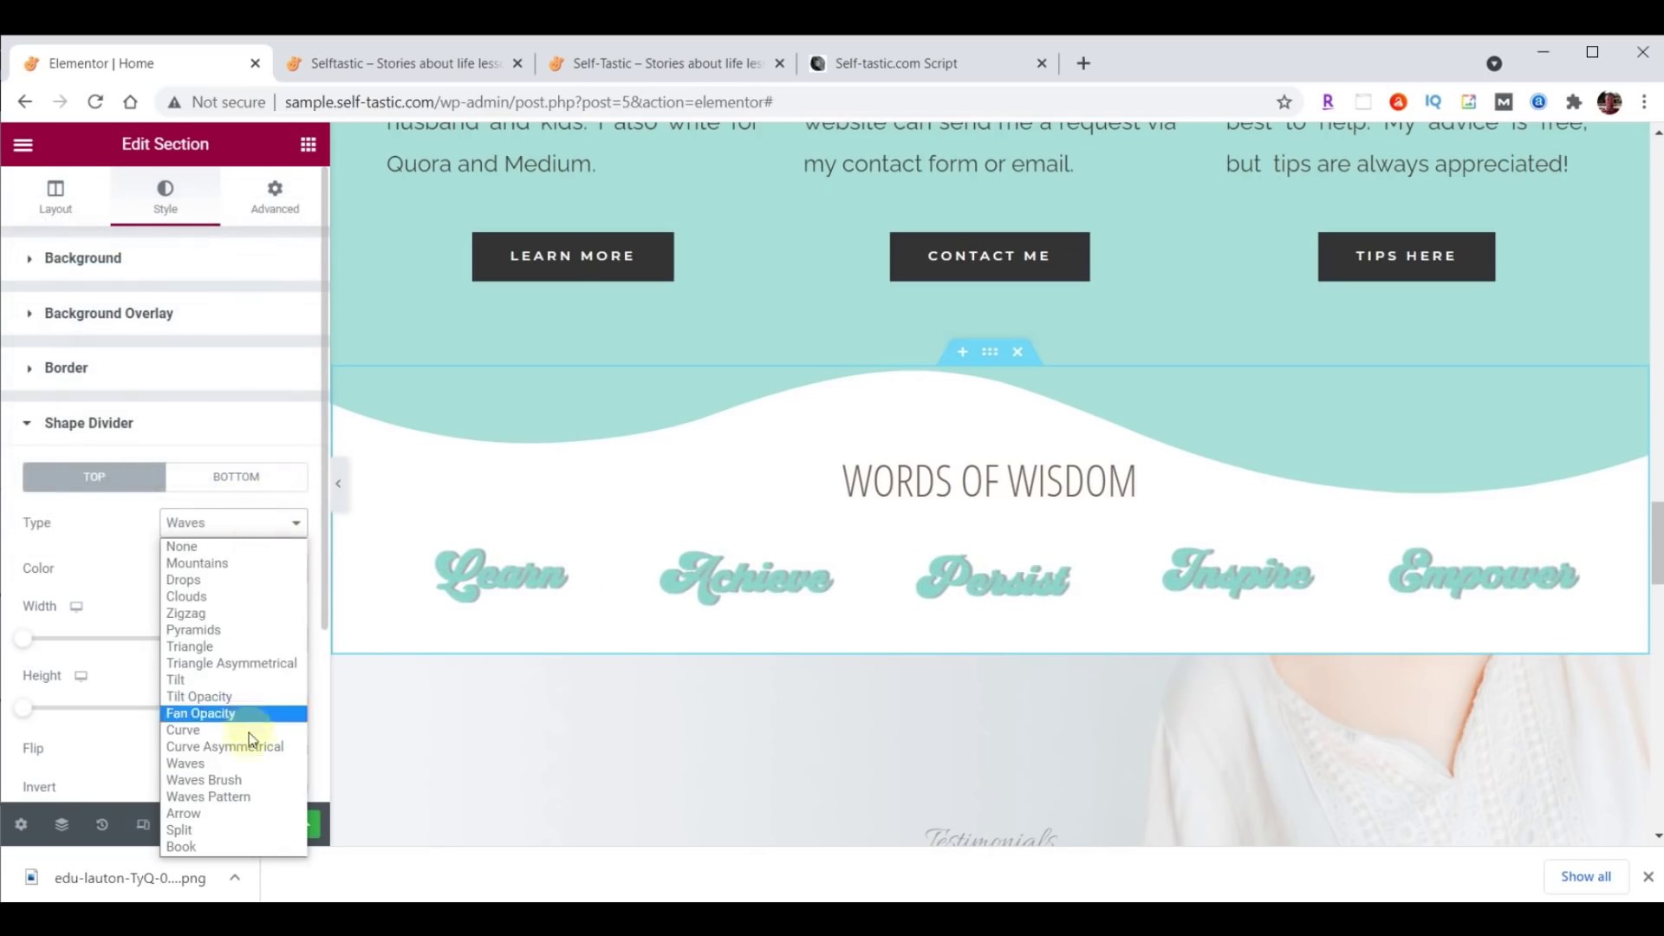
click(247, 779)
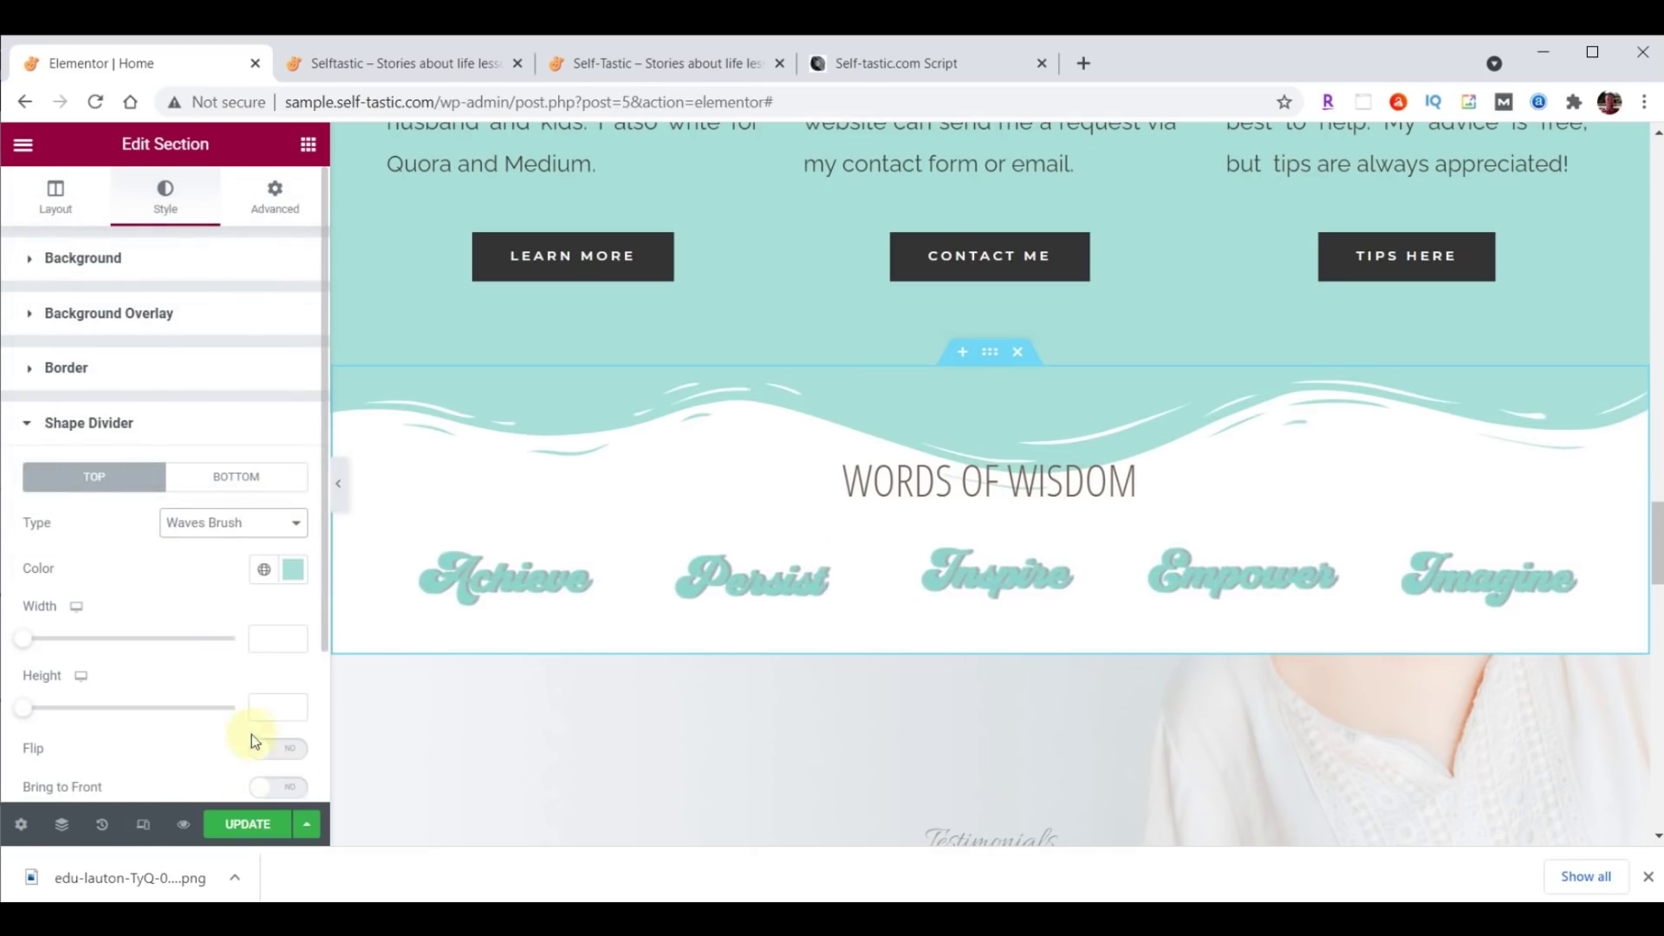
click(276, 708)
text(60)
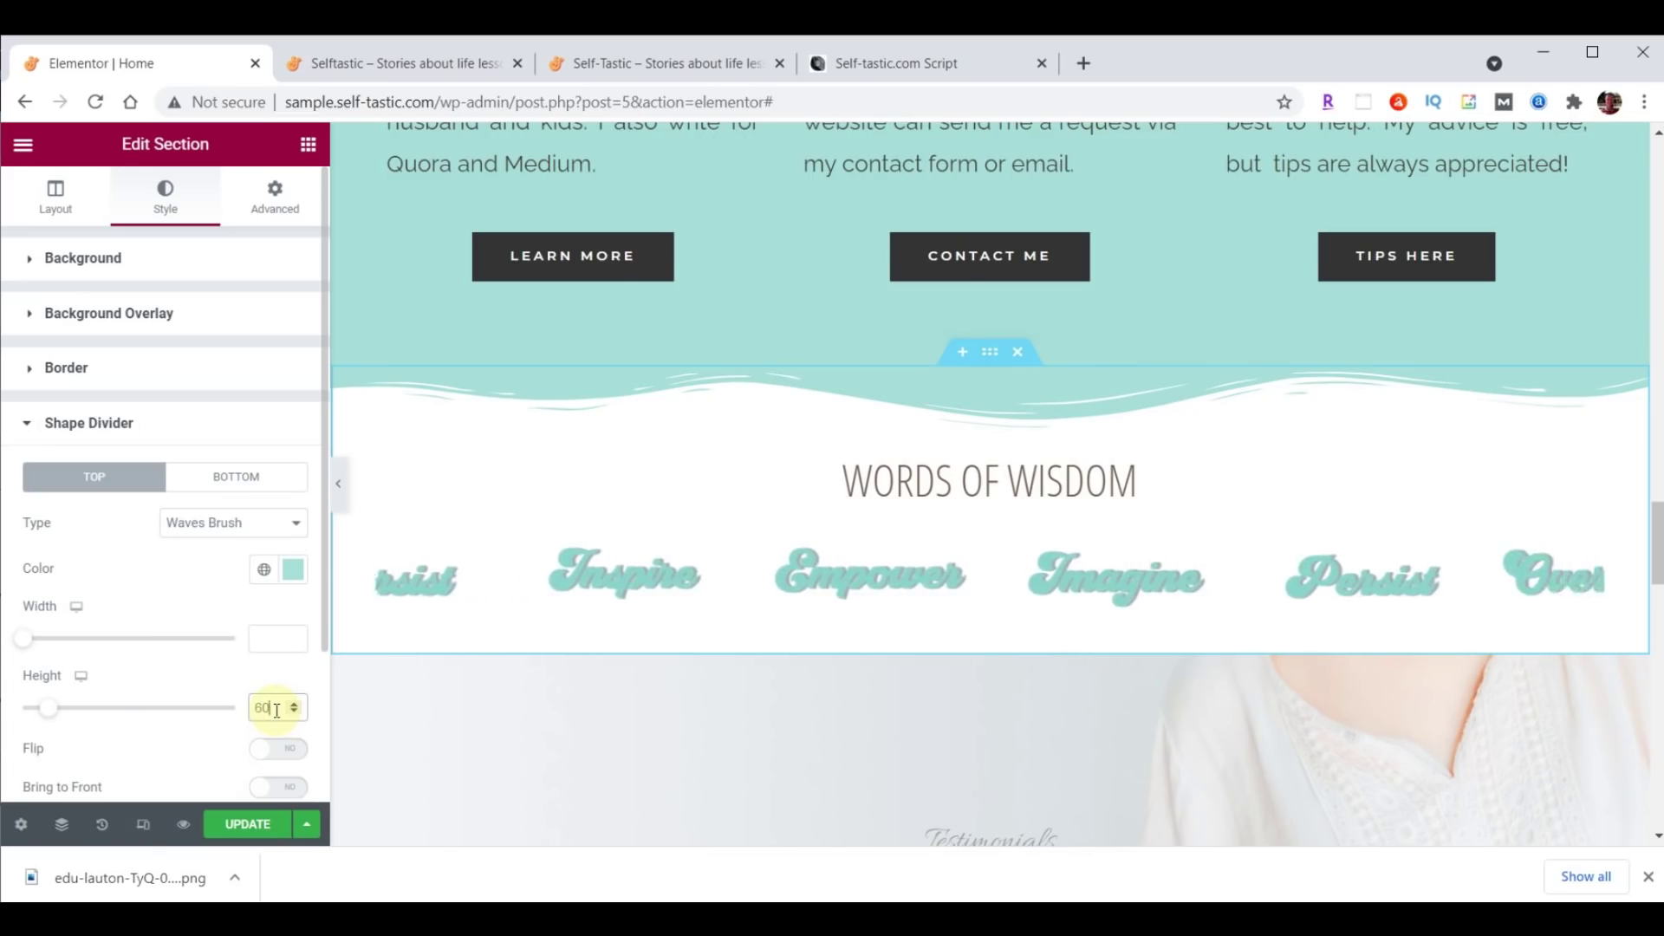
click(243, 823)
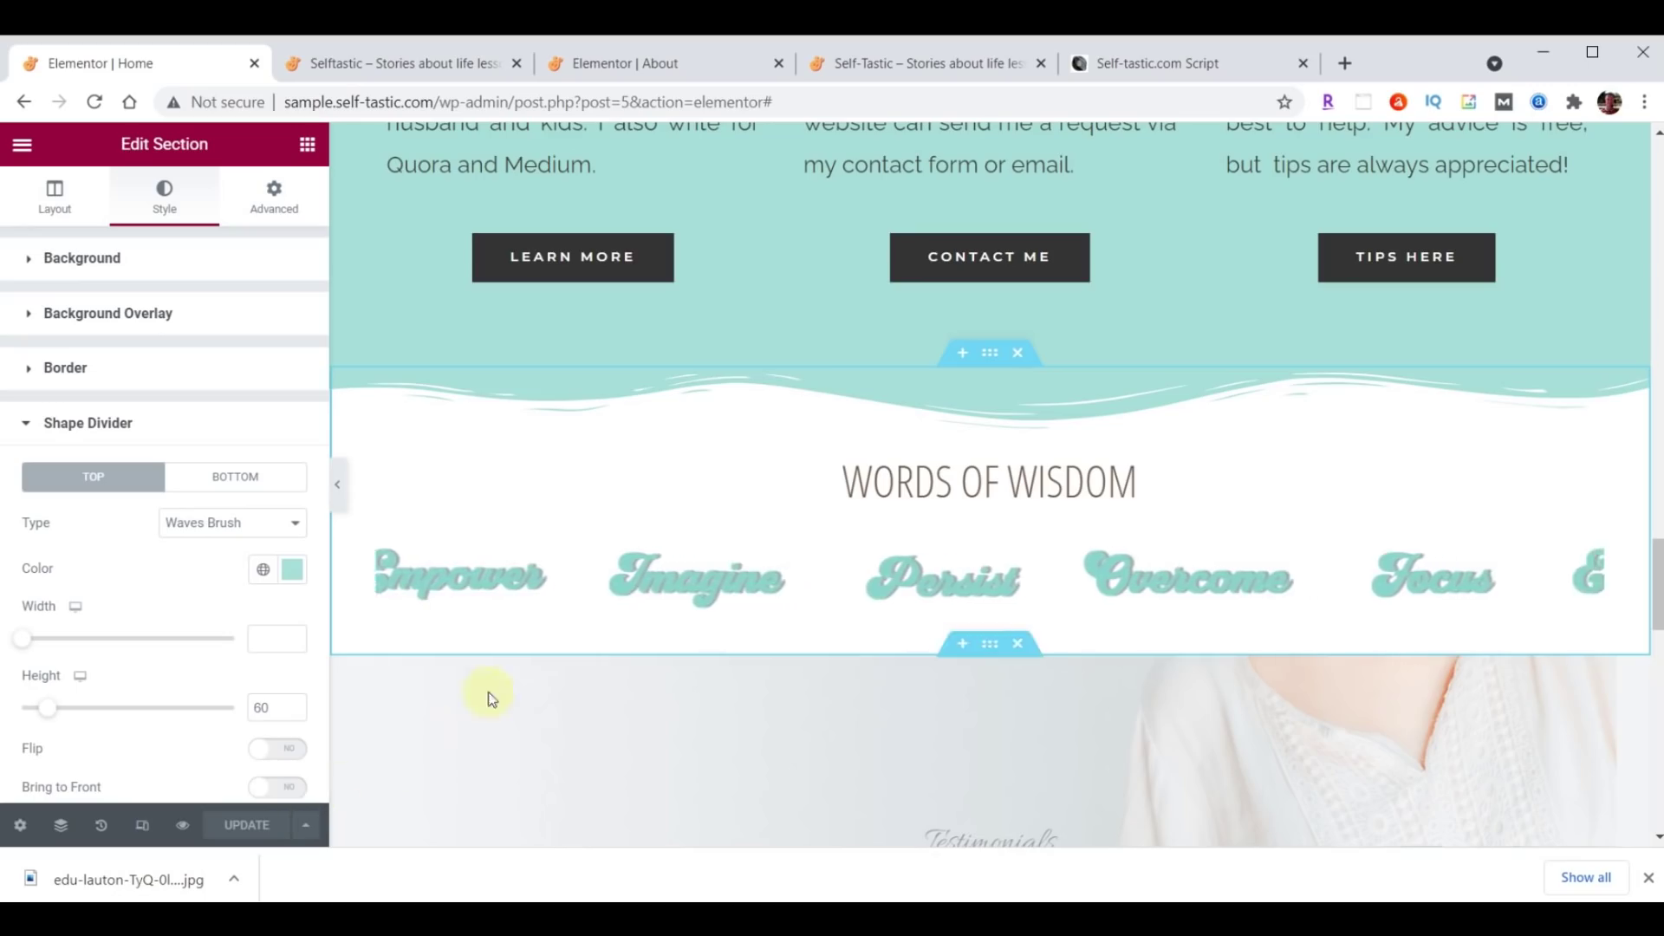
Save the Words of Wisdom section as the template 'Selftastic - Words of Wisdom'.
right_click(985, 354)
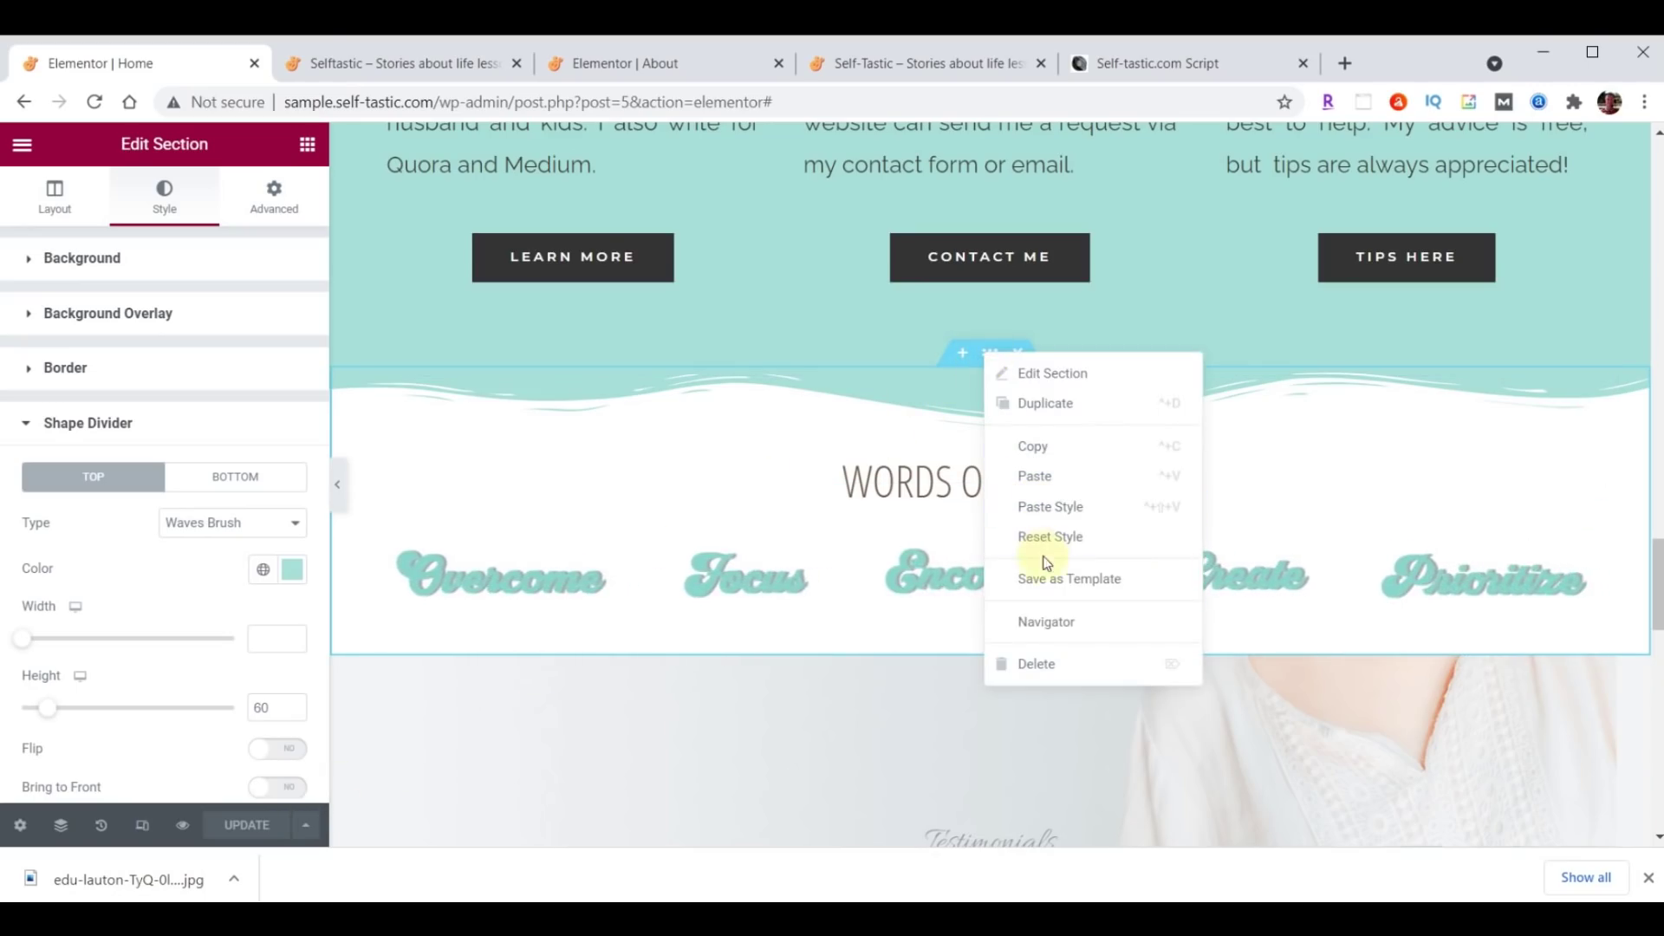
click(1050, 579)
click(757, 568)
text(Selftastic - Words of Wisdom)
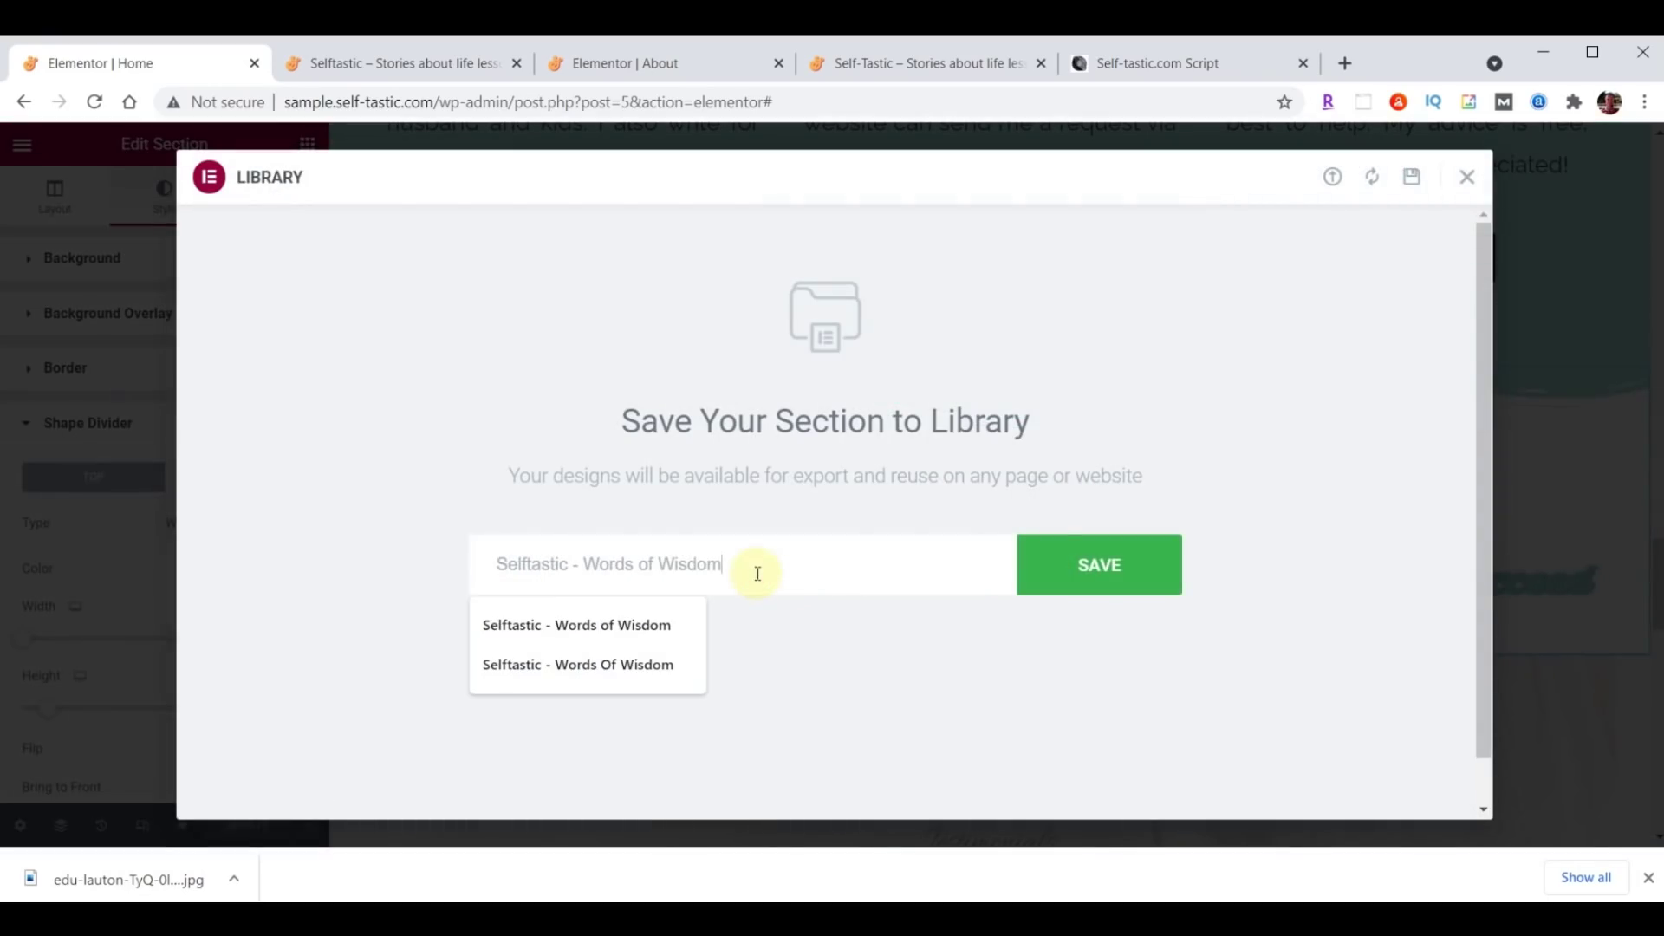
click(1120, 575)
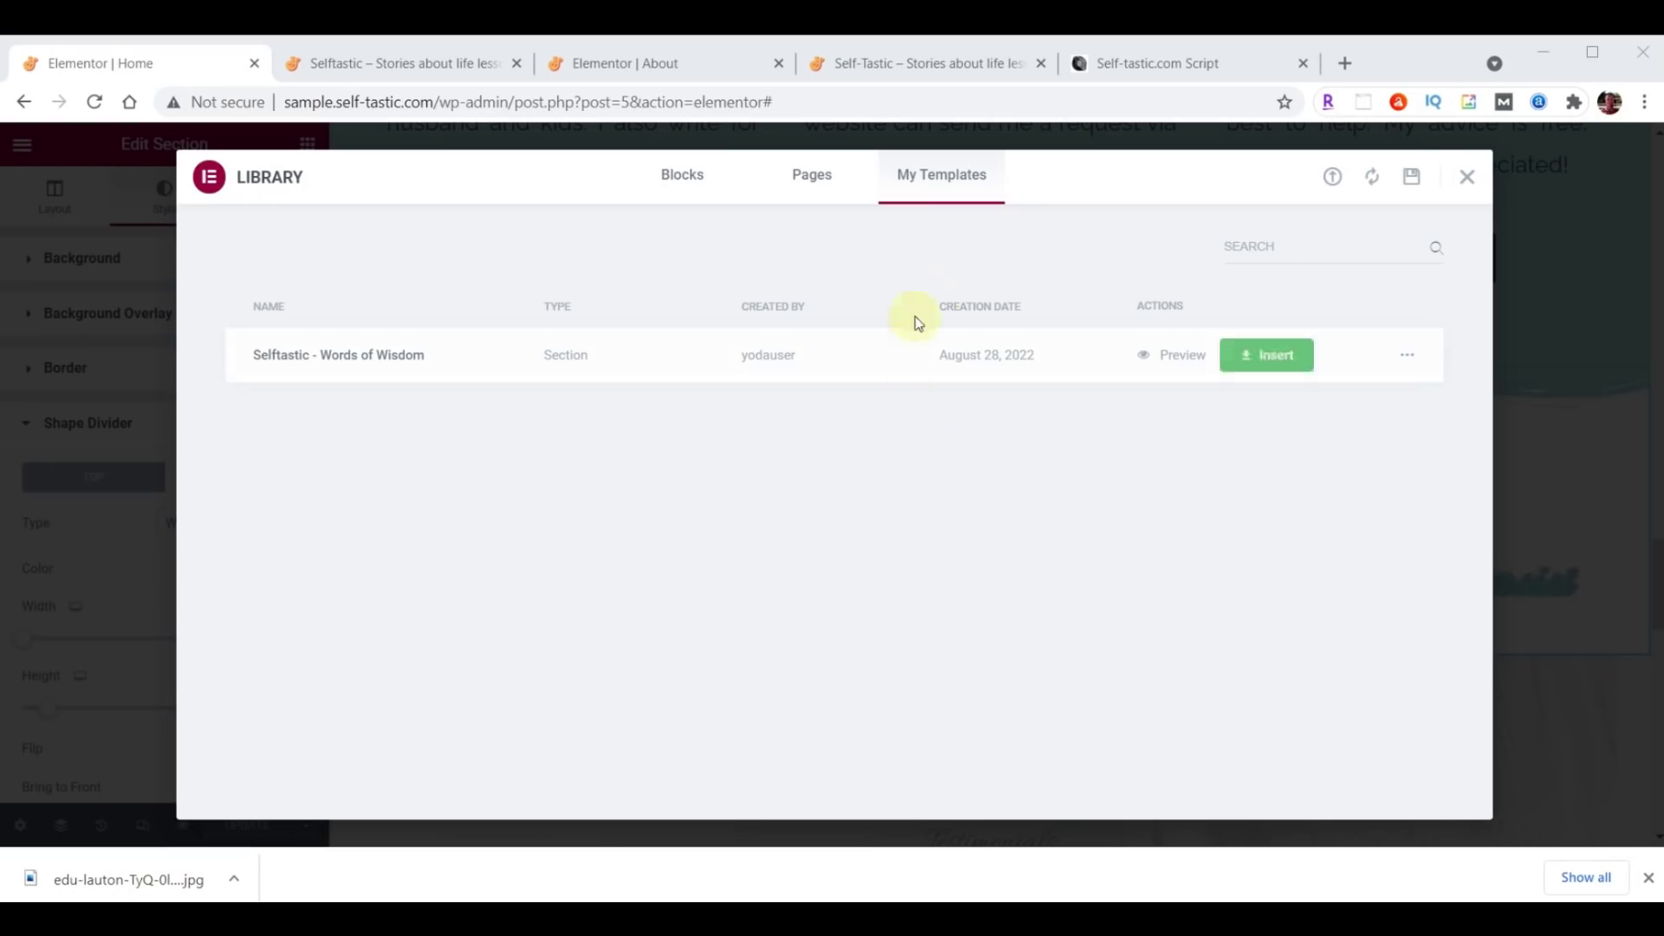
Close the template library and the editor, then switch to the live Selftastic site.
click(1465, 173)
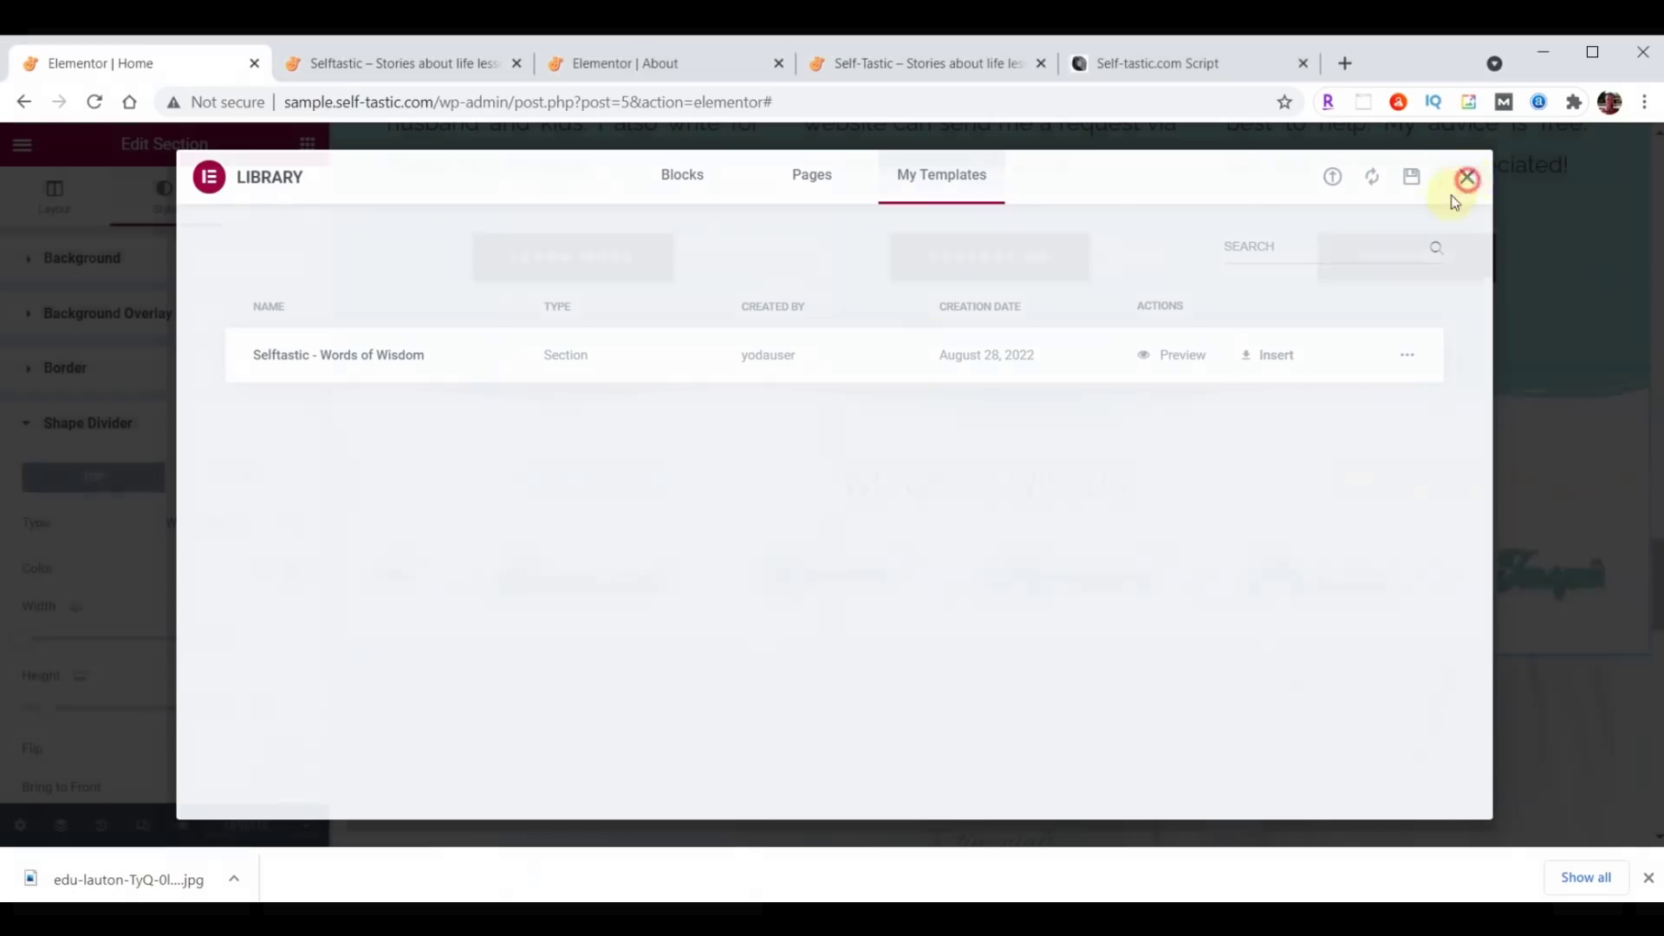
click(778, 63)
click(426, 68)
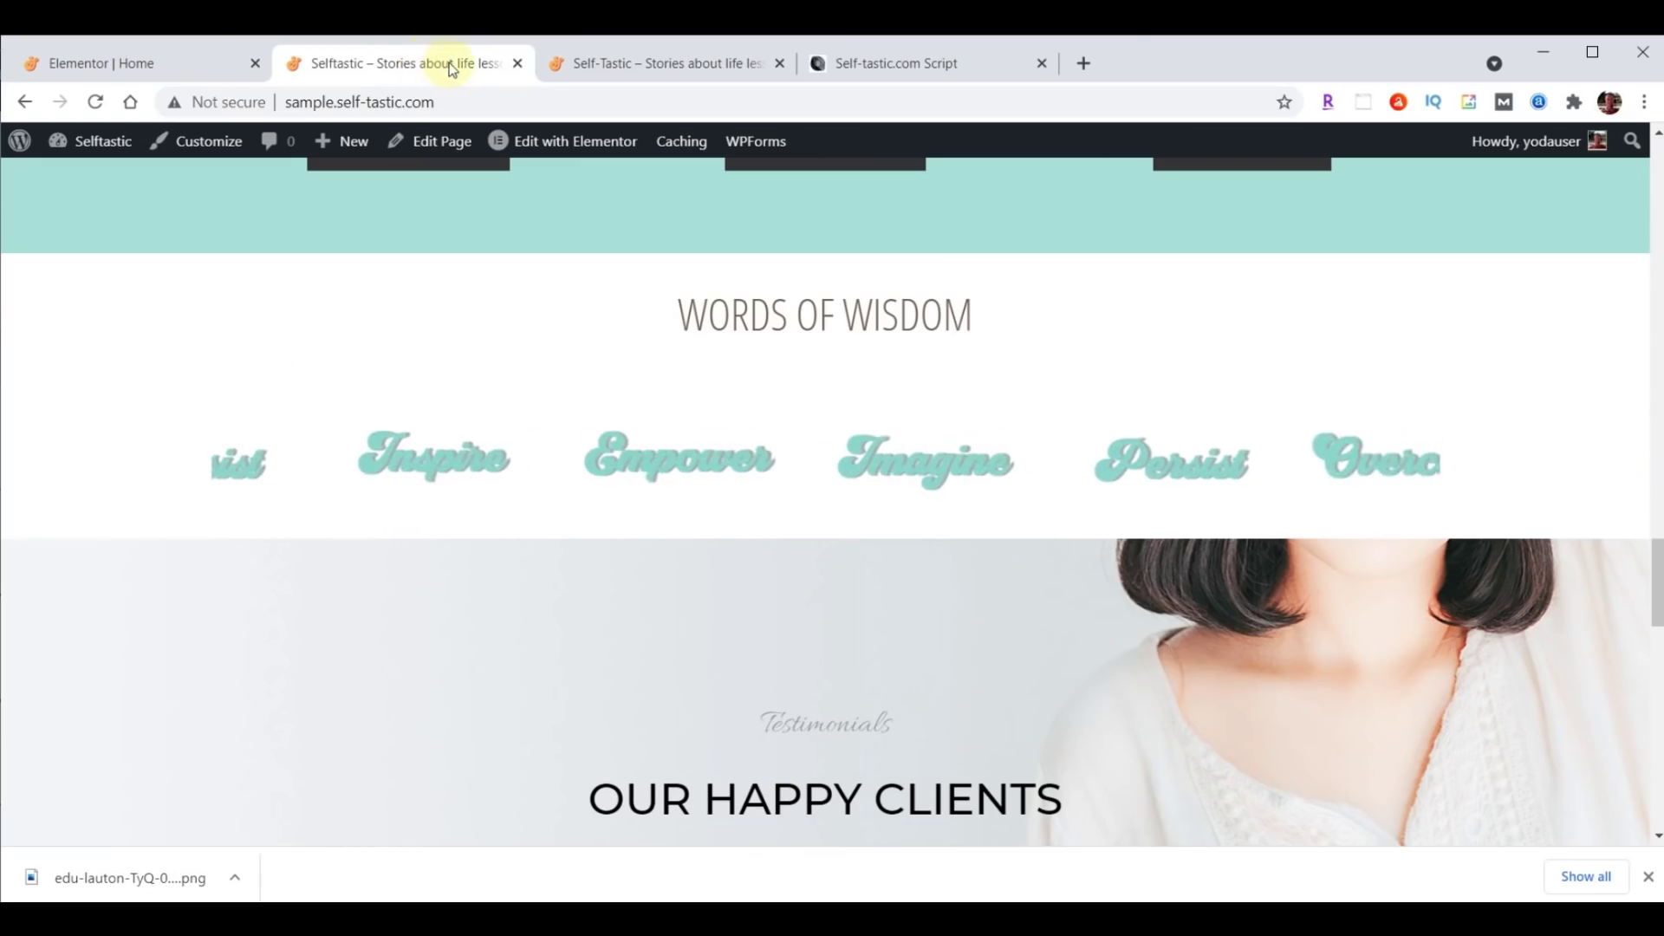
Reload the live site and scroll down to the Words of Wisdom and Q&A sections.
click(96, 103)
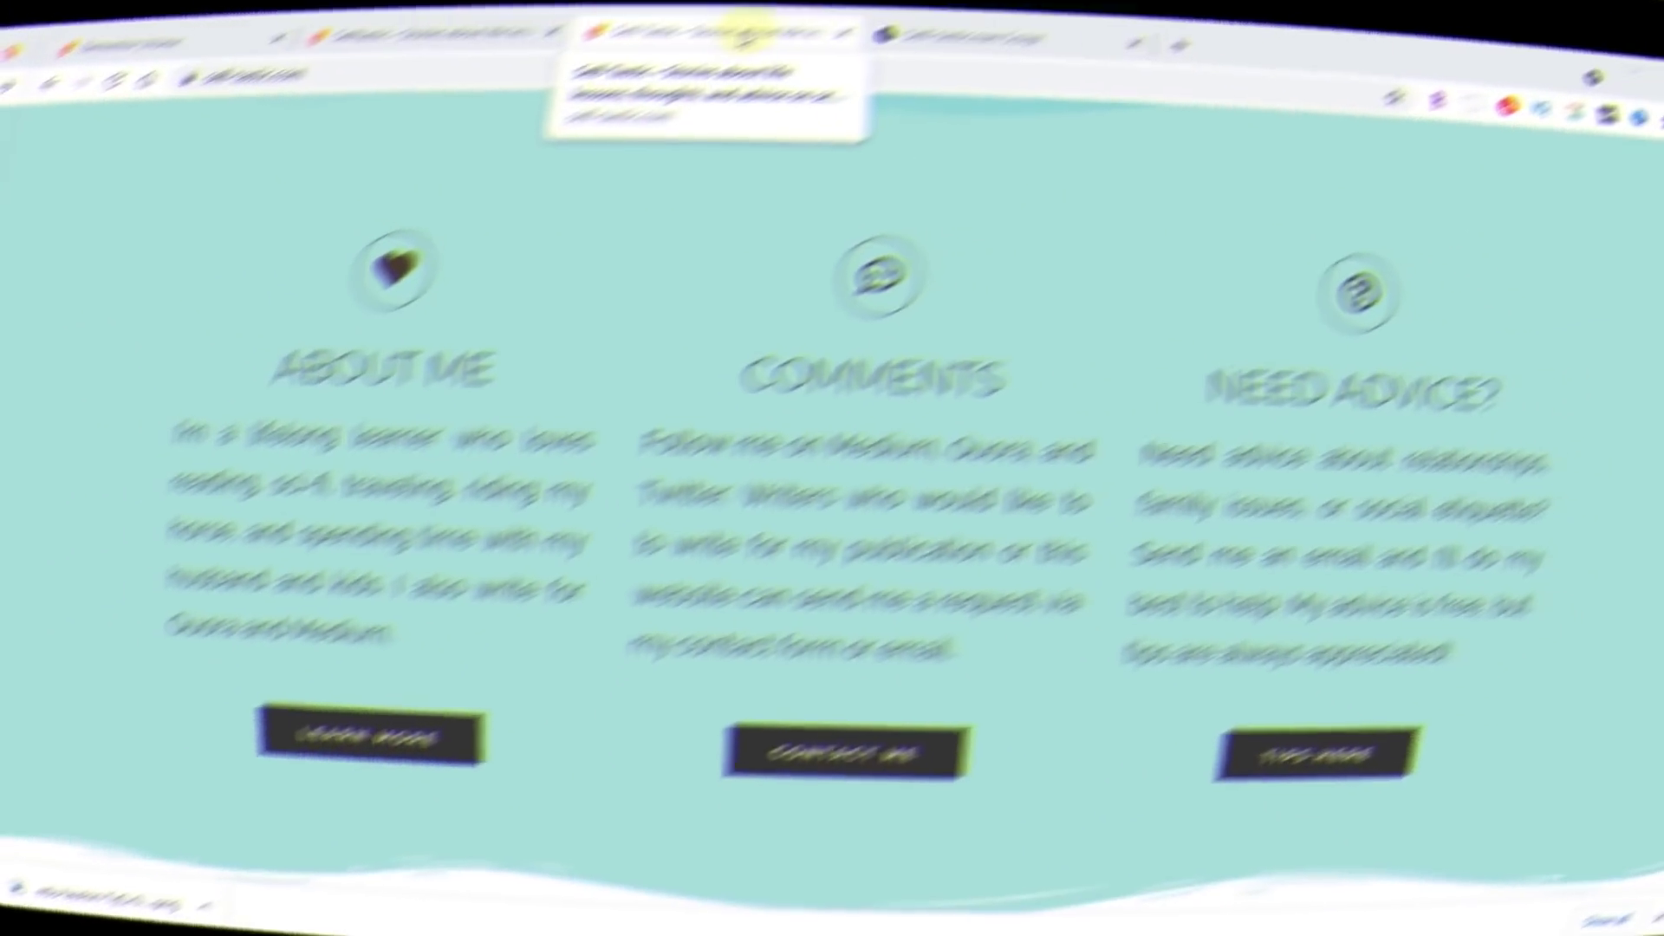
scroll(1433, 269, down, 8)
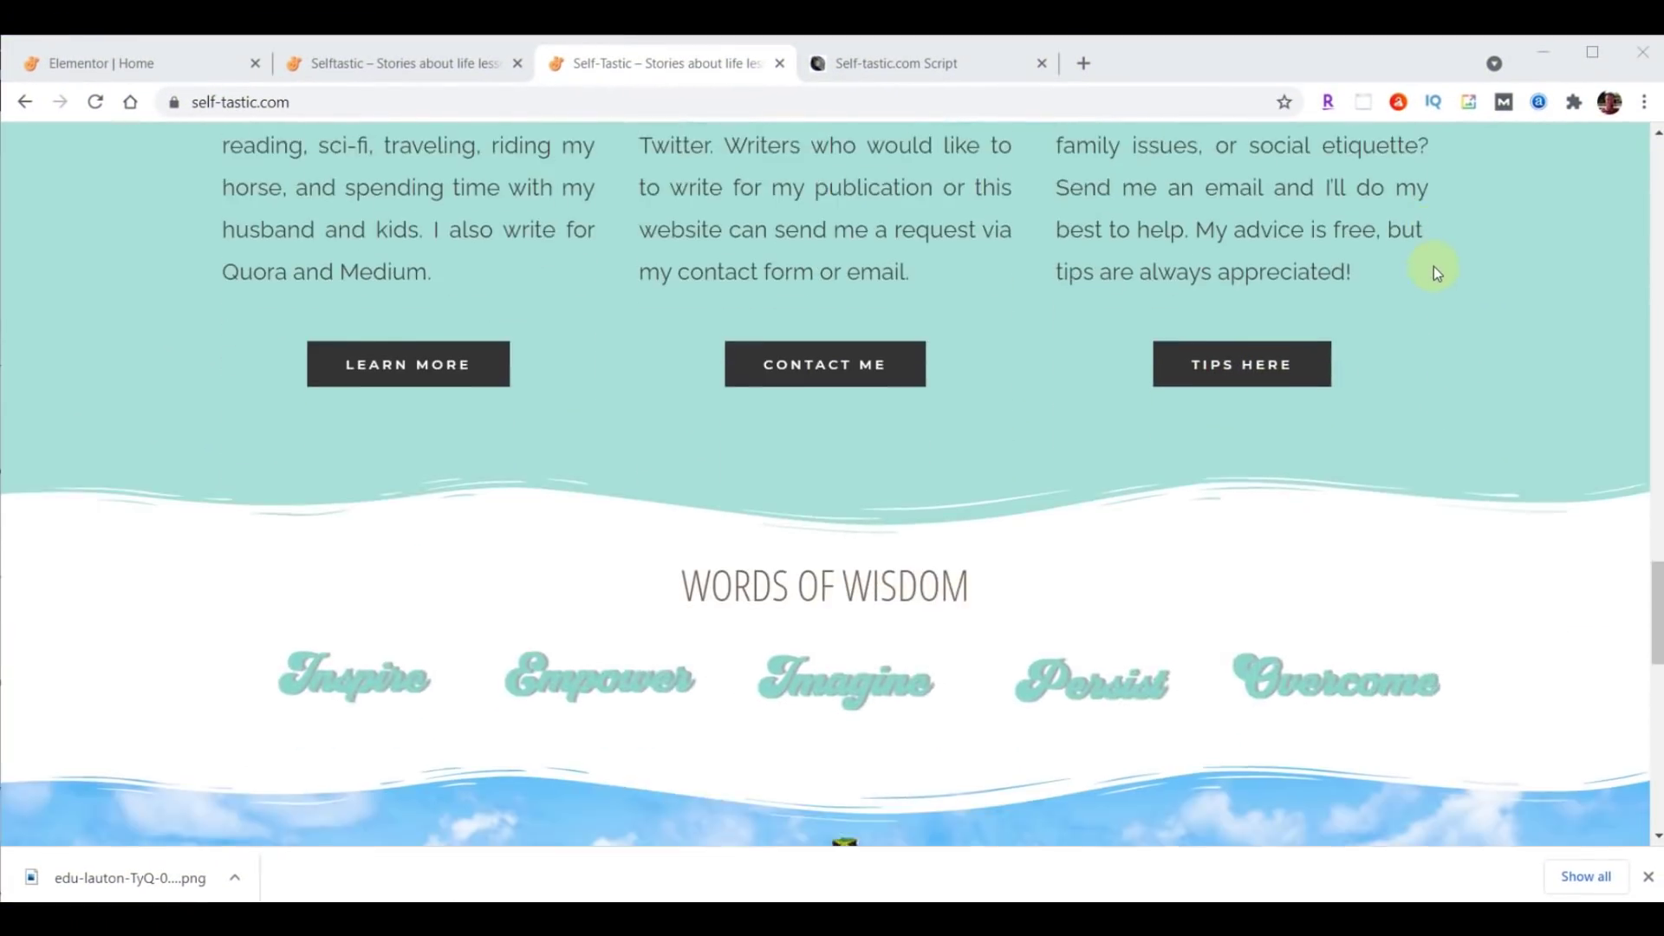
scroll(1433, 269, down, 4)
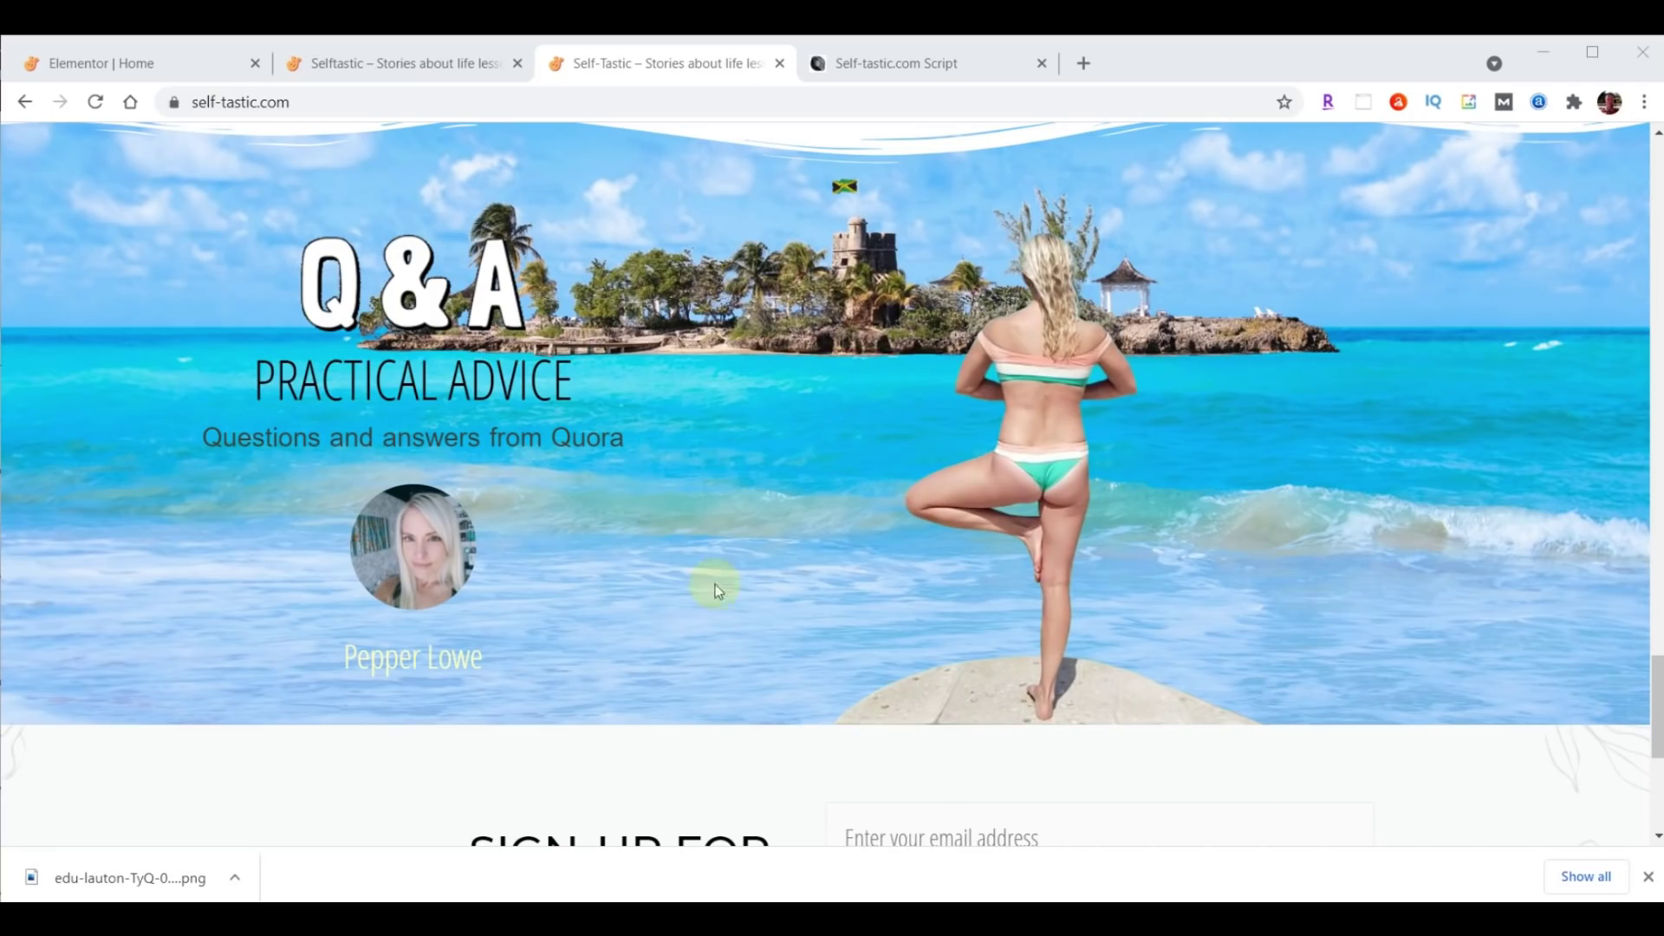
Back in the Home editor, copy the About Me LEARN MORE button.
click(132, 64)
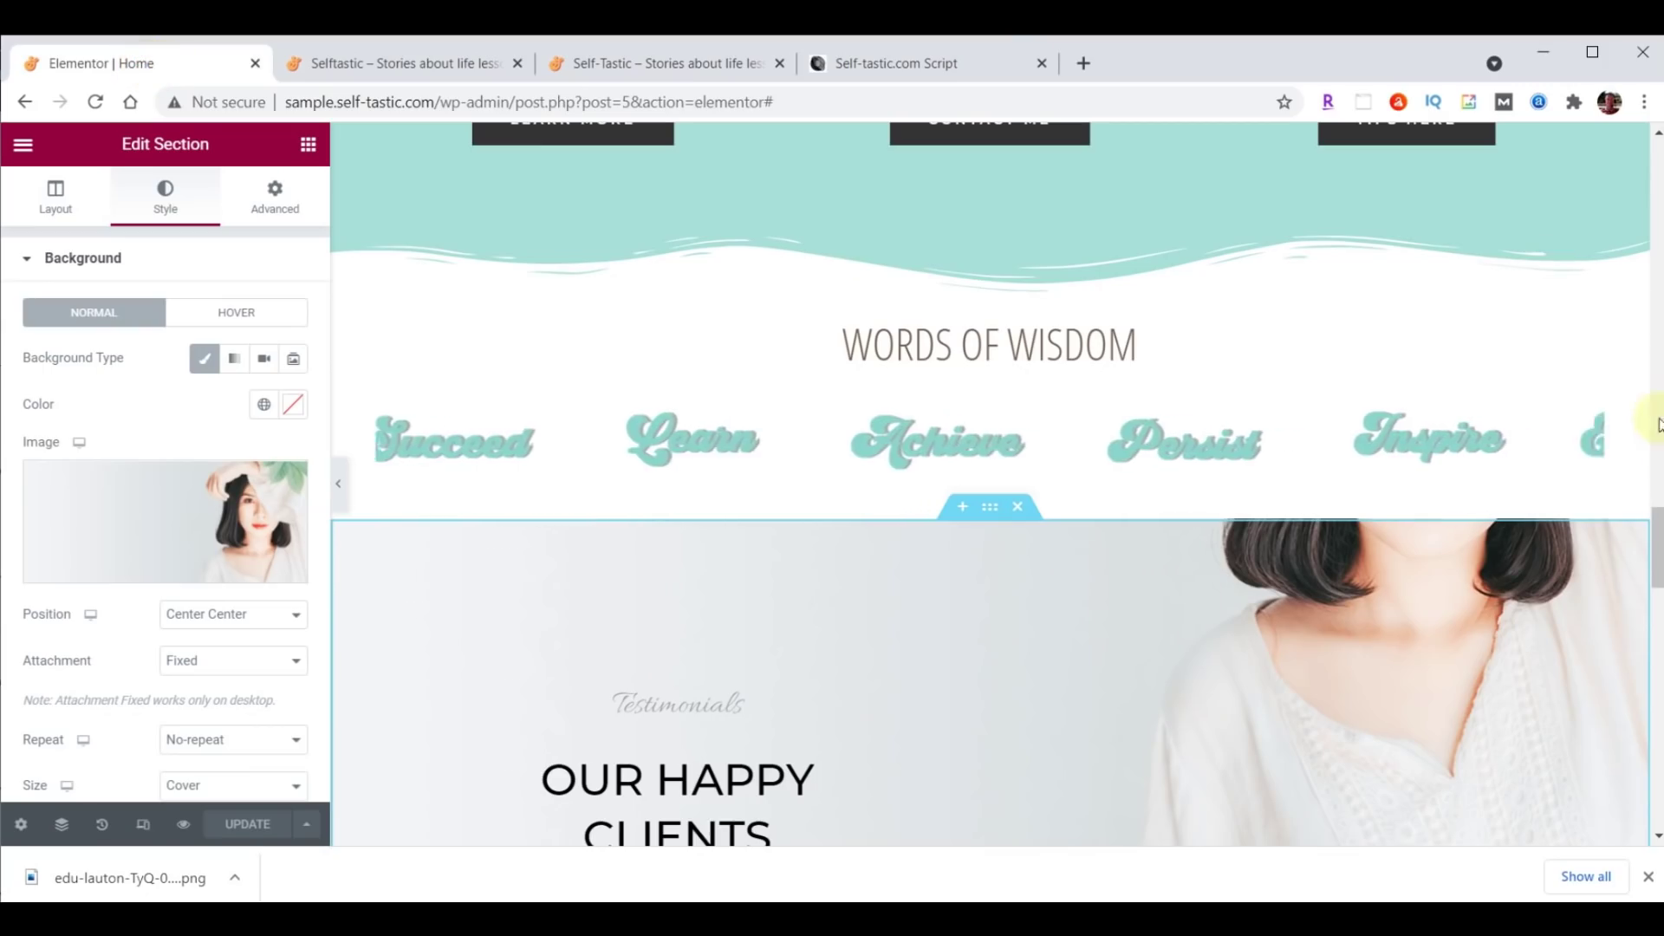
scroll(1658, 581, down, 3)
drag(1657, 580, 1658, 592)
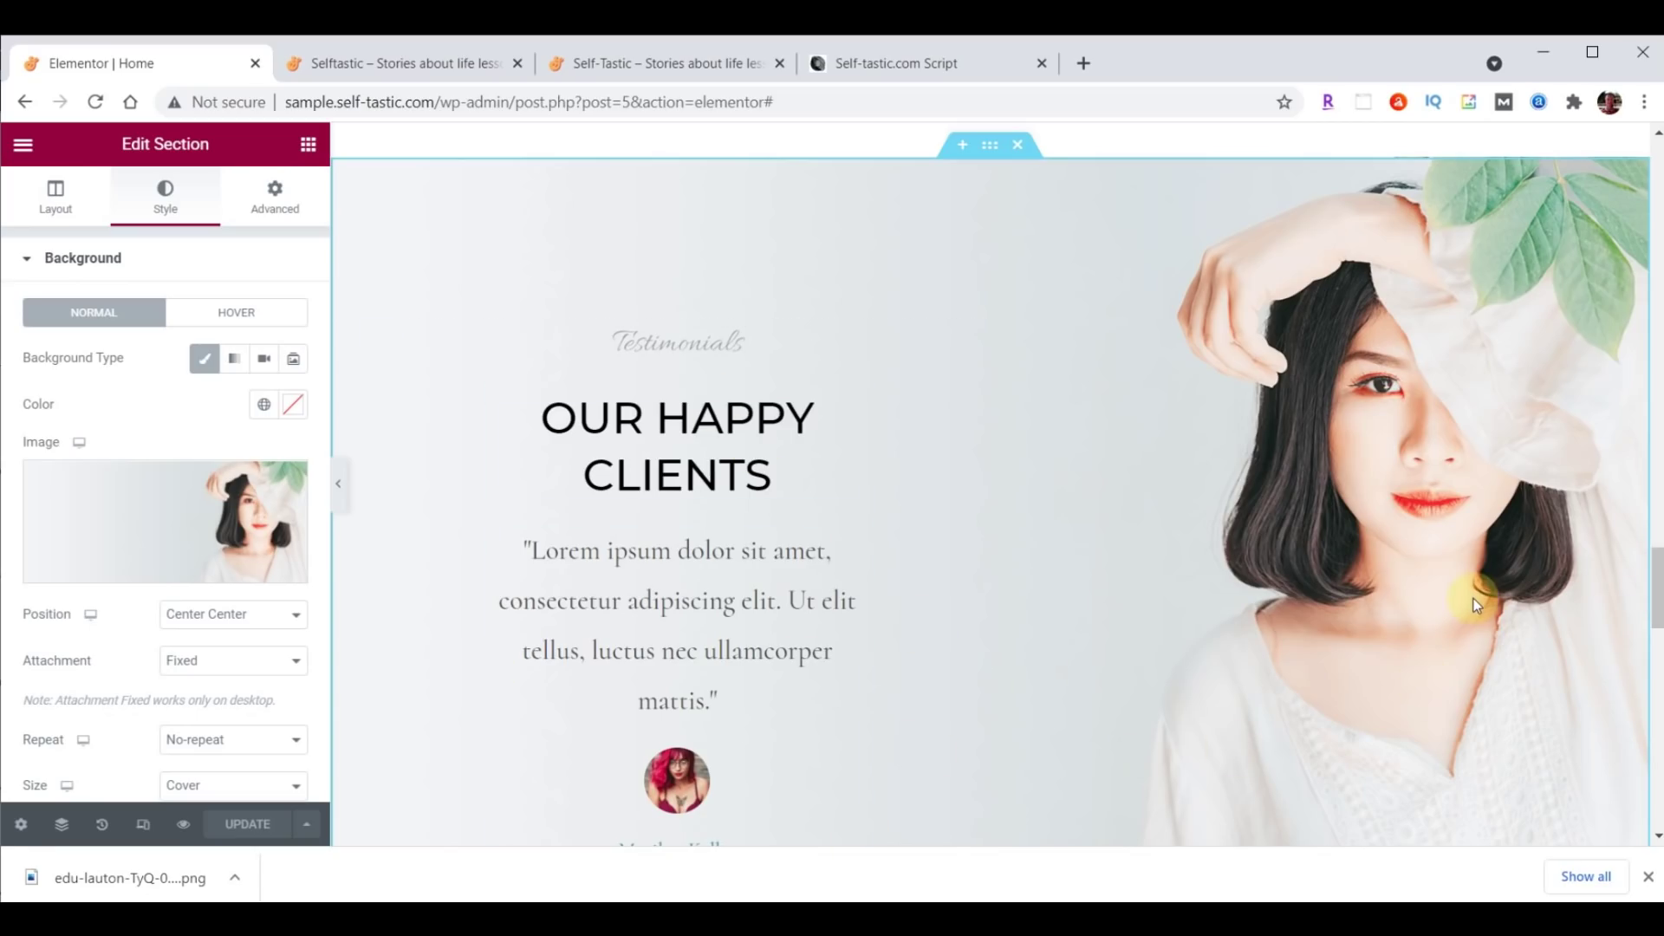
scroll(949, 578, down, 2)
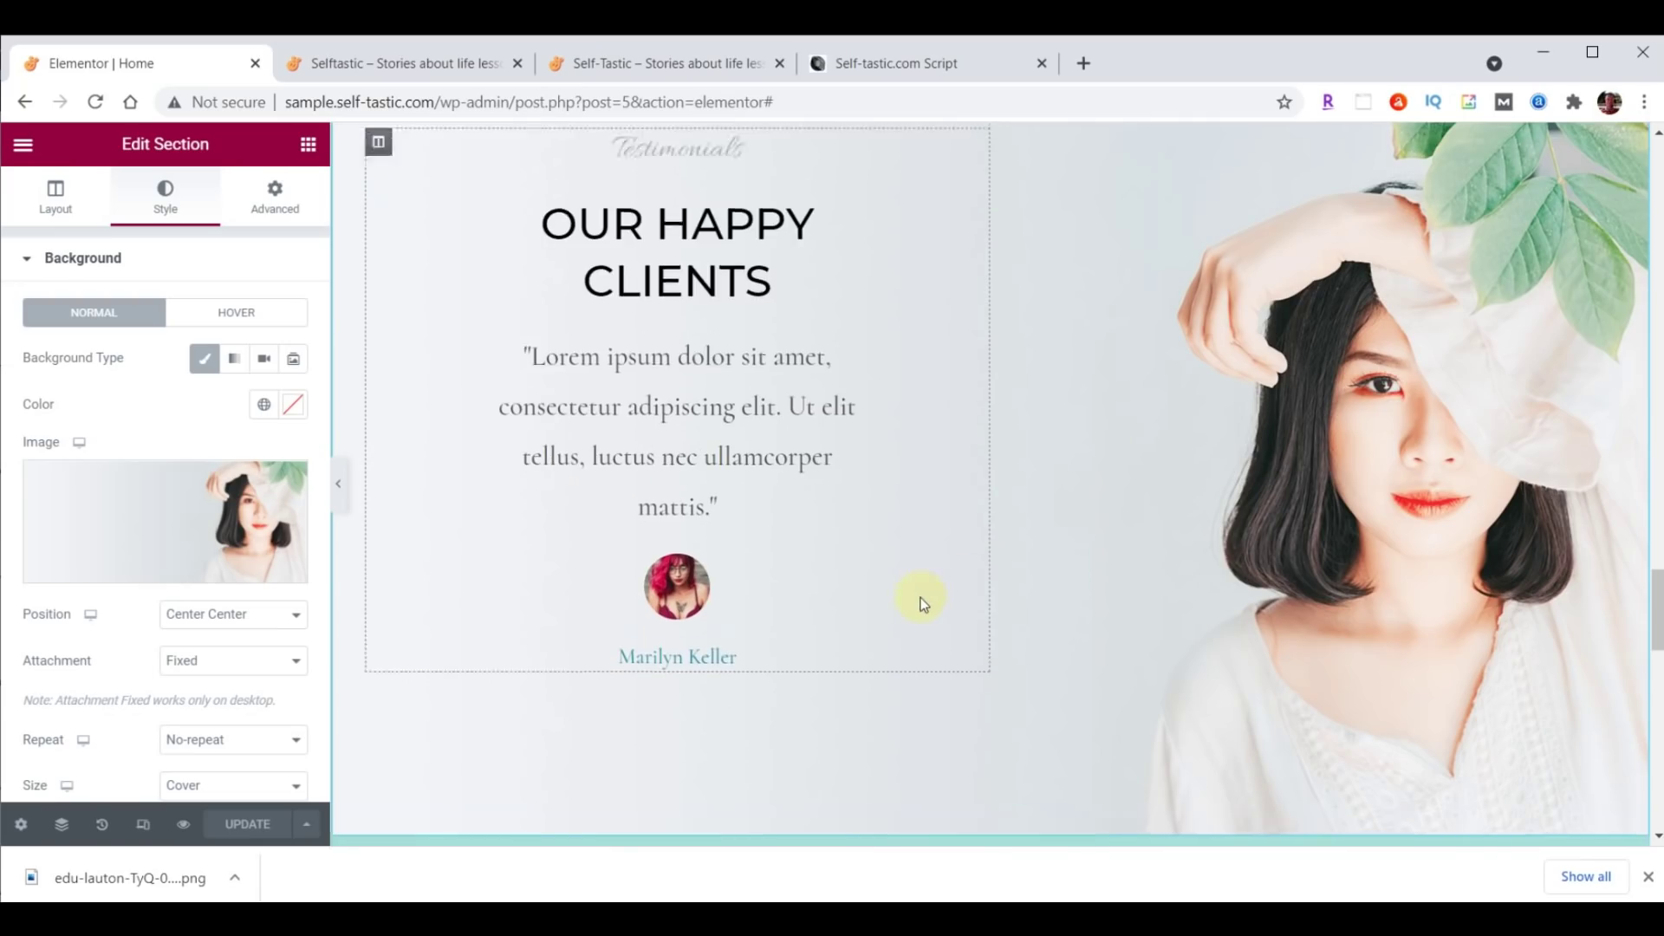
scroll(923, 604, up, 10)
right_click(602, 523)
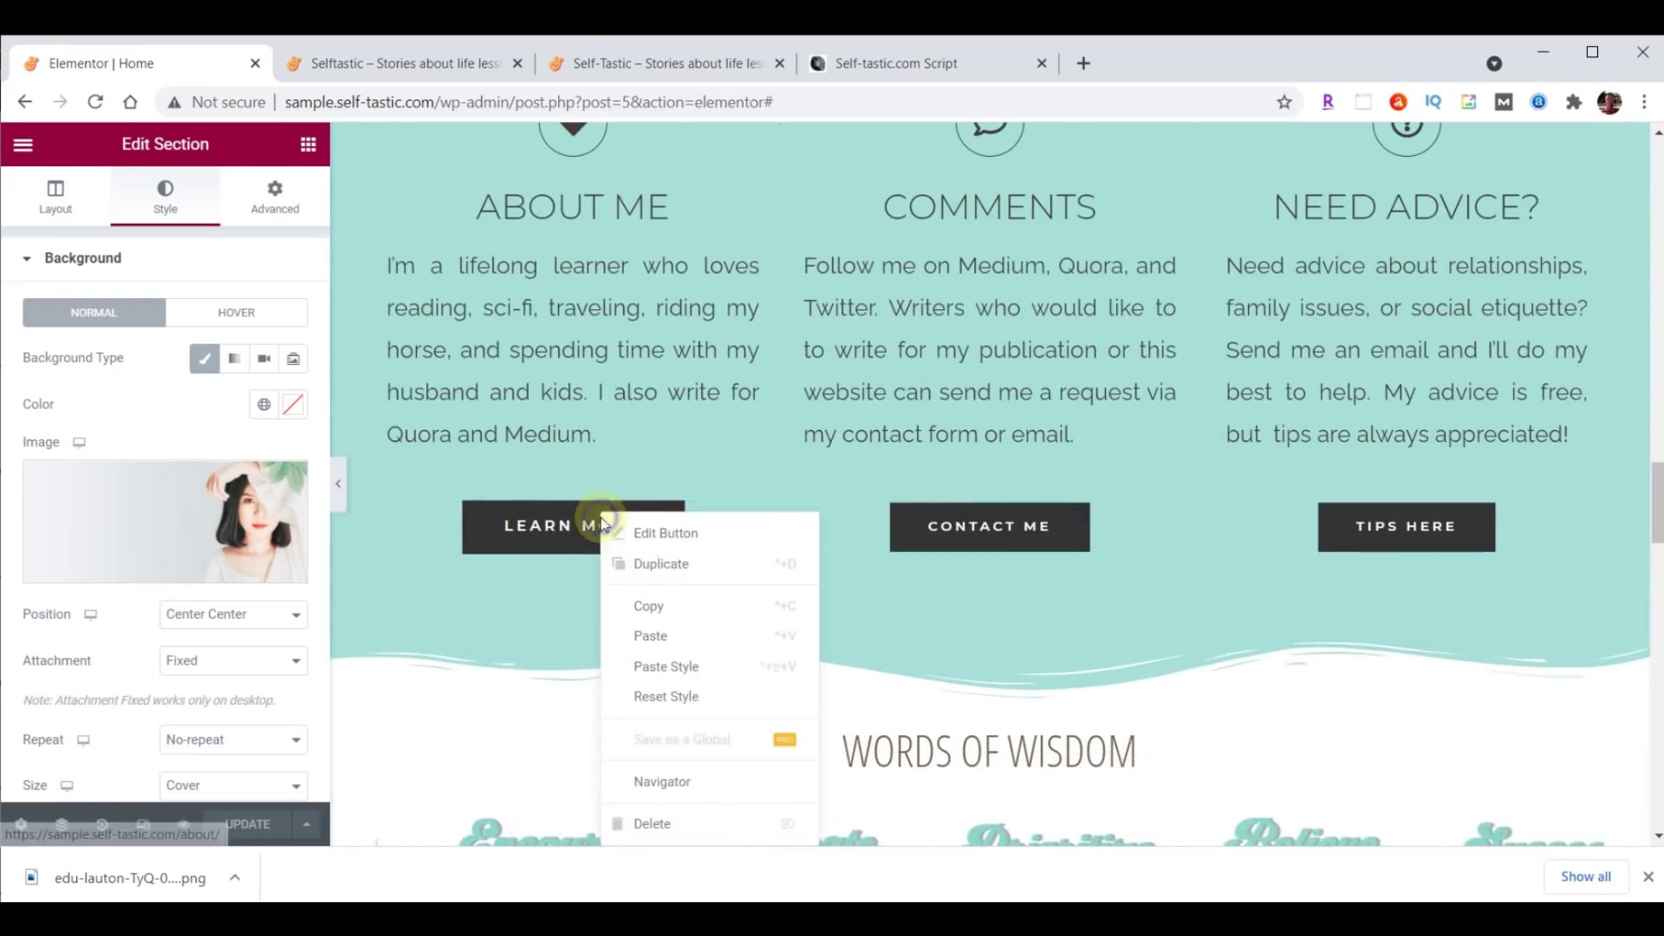
click(667, 606)
Paste the button under the testimonial and relabel it 'More Testimonials'.
scroll(834, 584, down, 12)
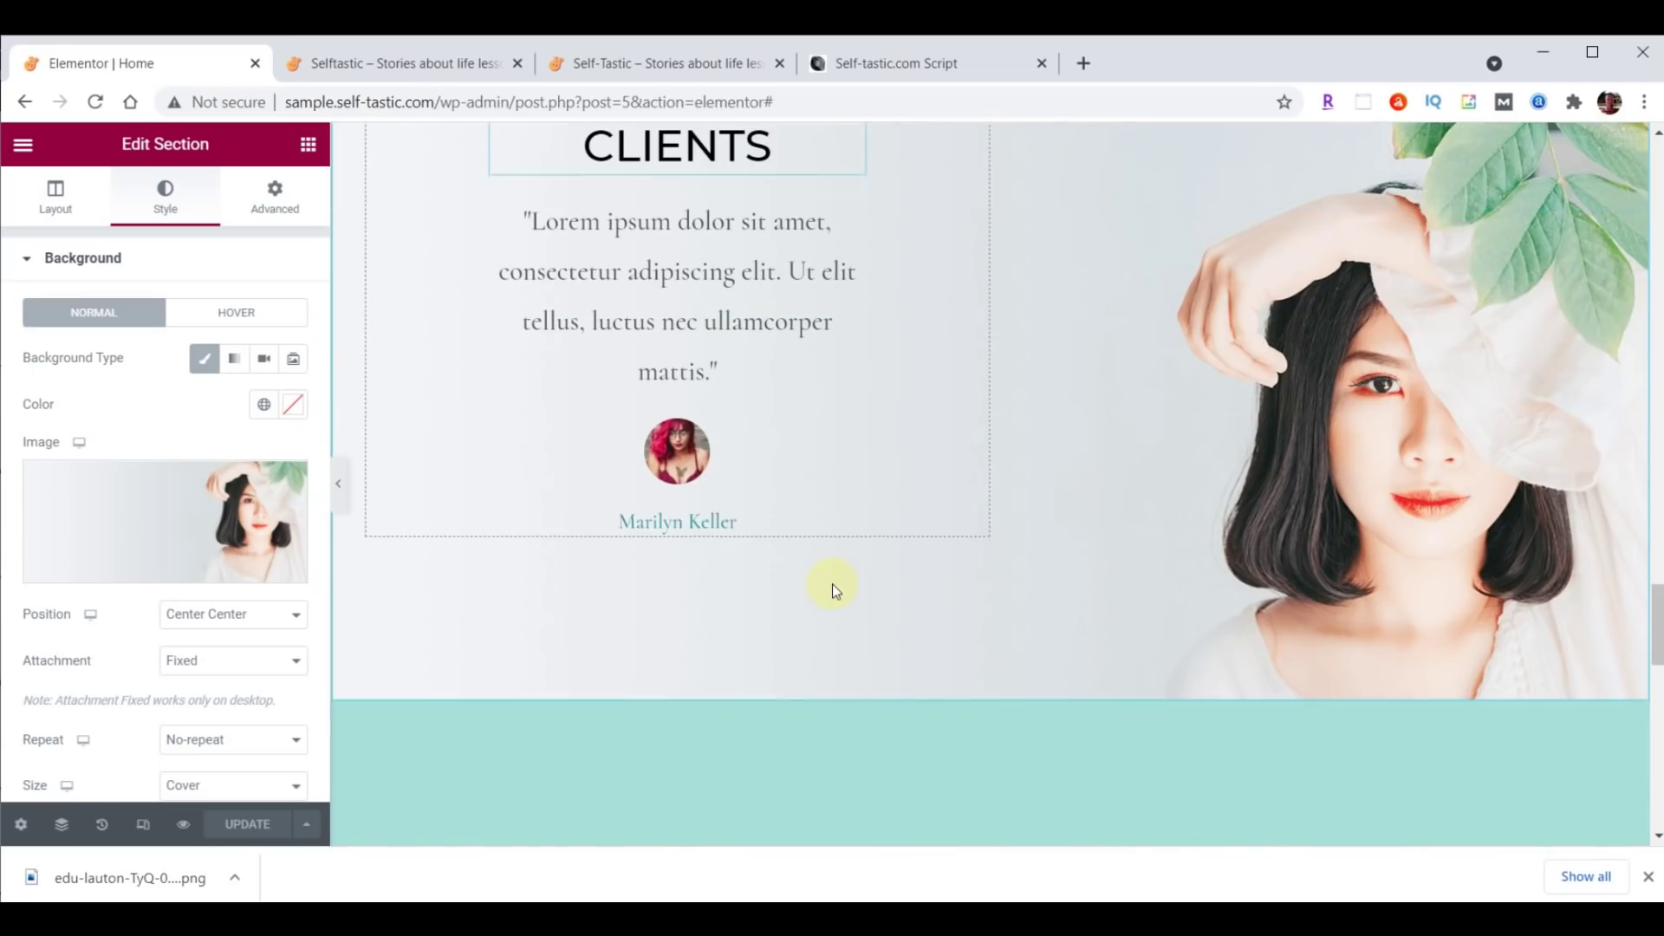
right_click(689, 462)
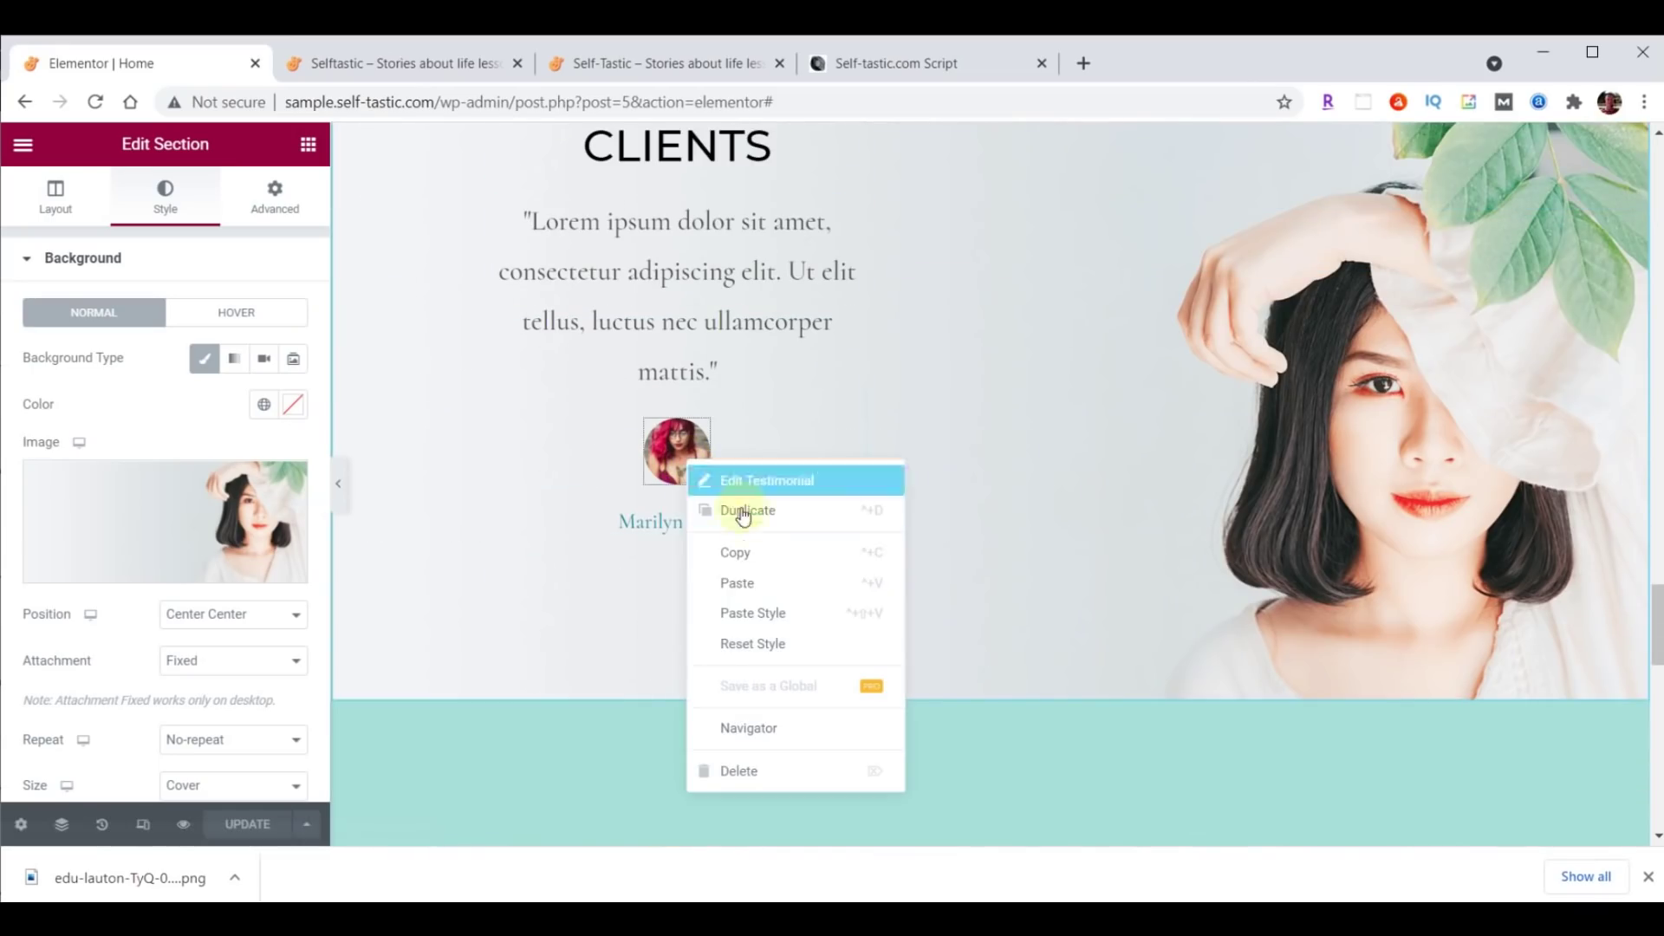
click(763, 599)
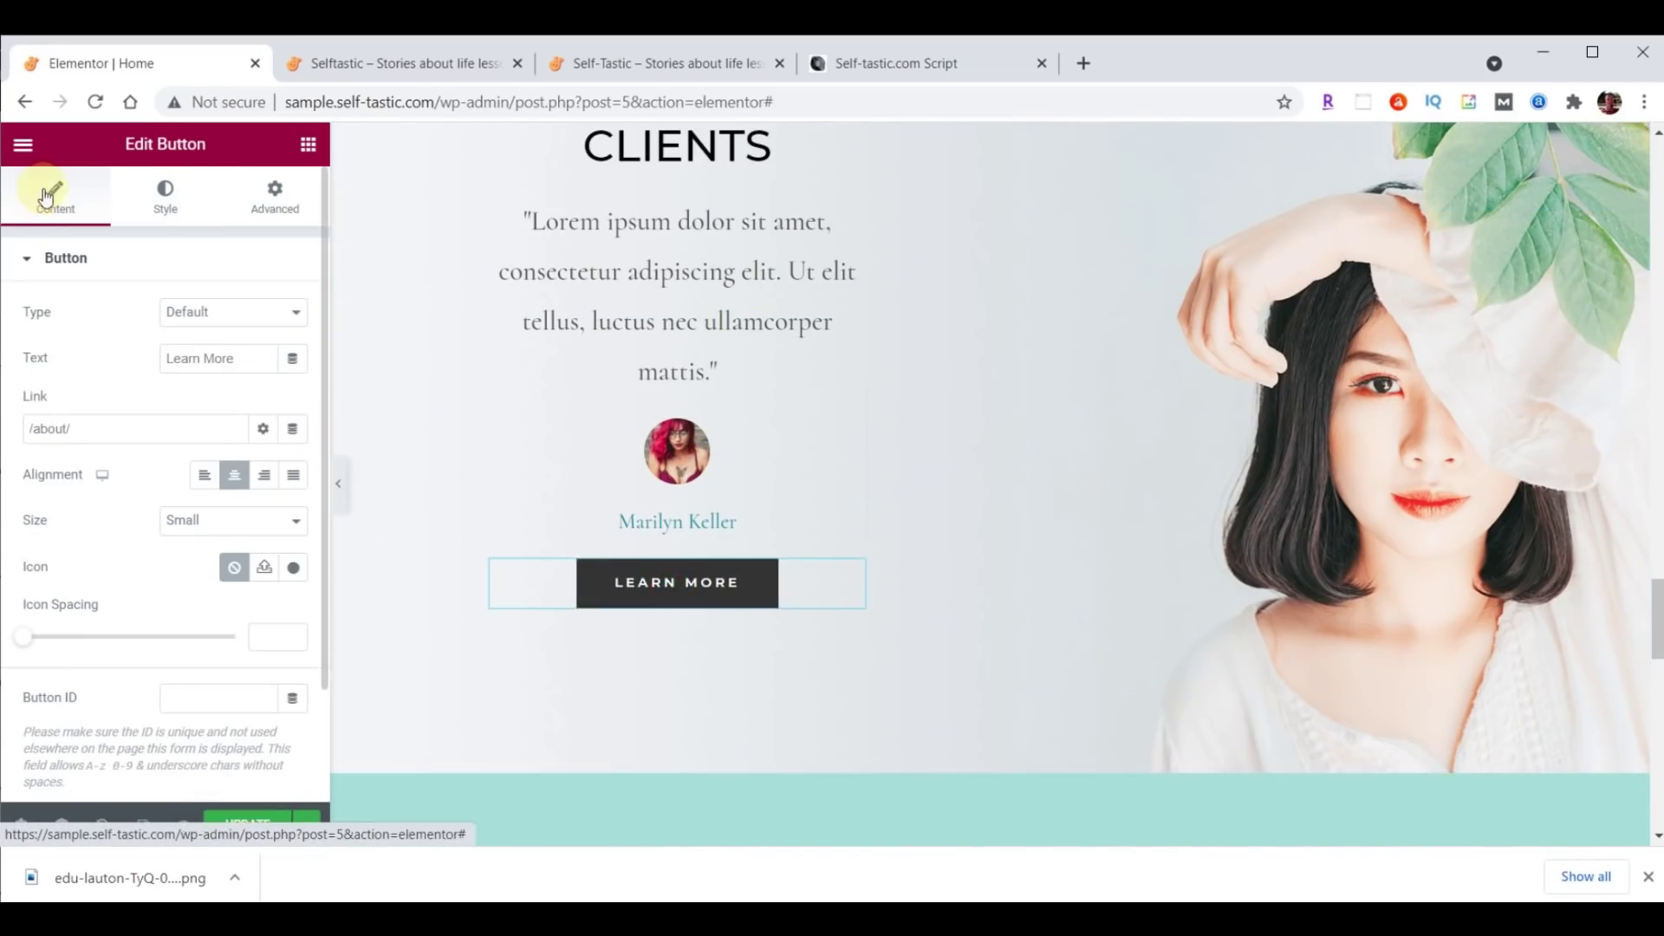
drag(238, 367, 142, 355)
key(ctrl+v)
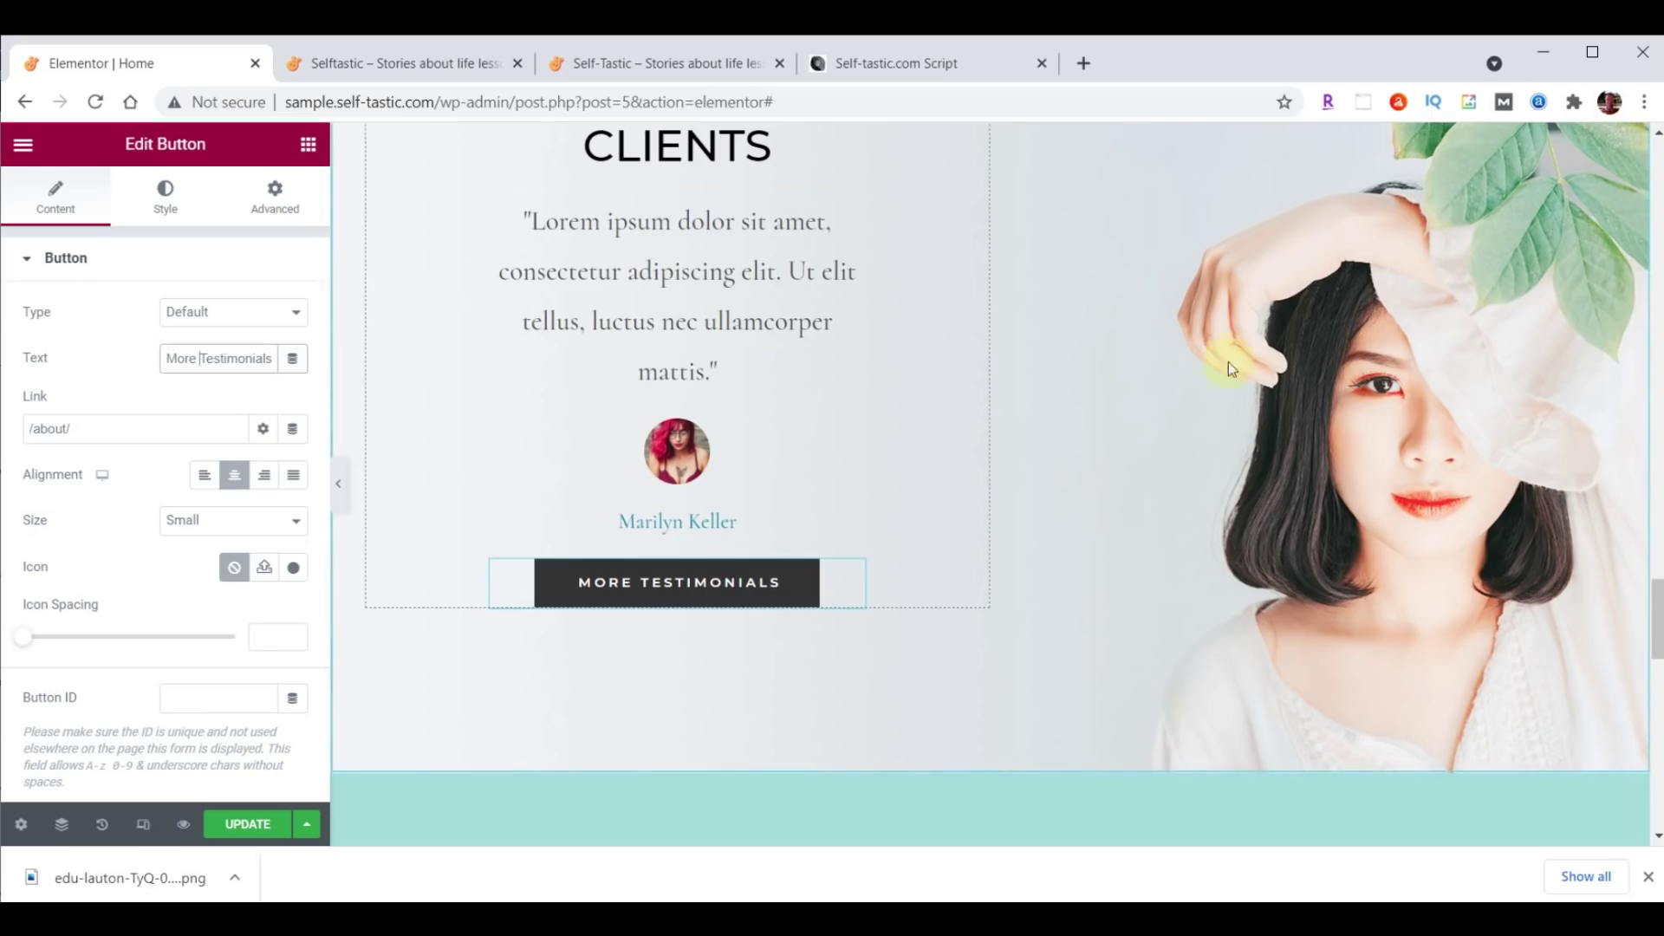
Delete the Testimonials section from the page.
scroll(1339, 394, up, 3)
scroll(902, 594, up, 1)
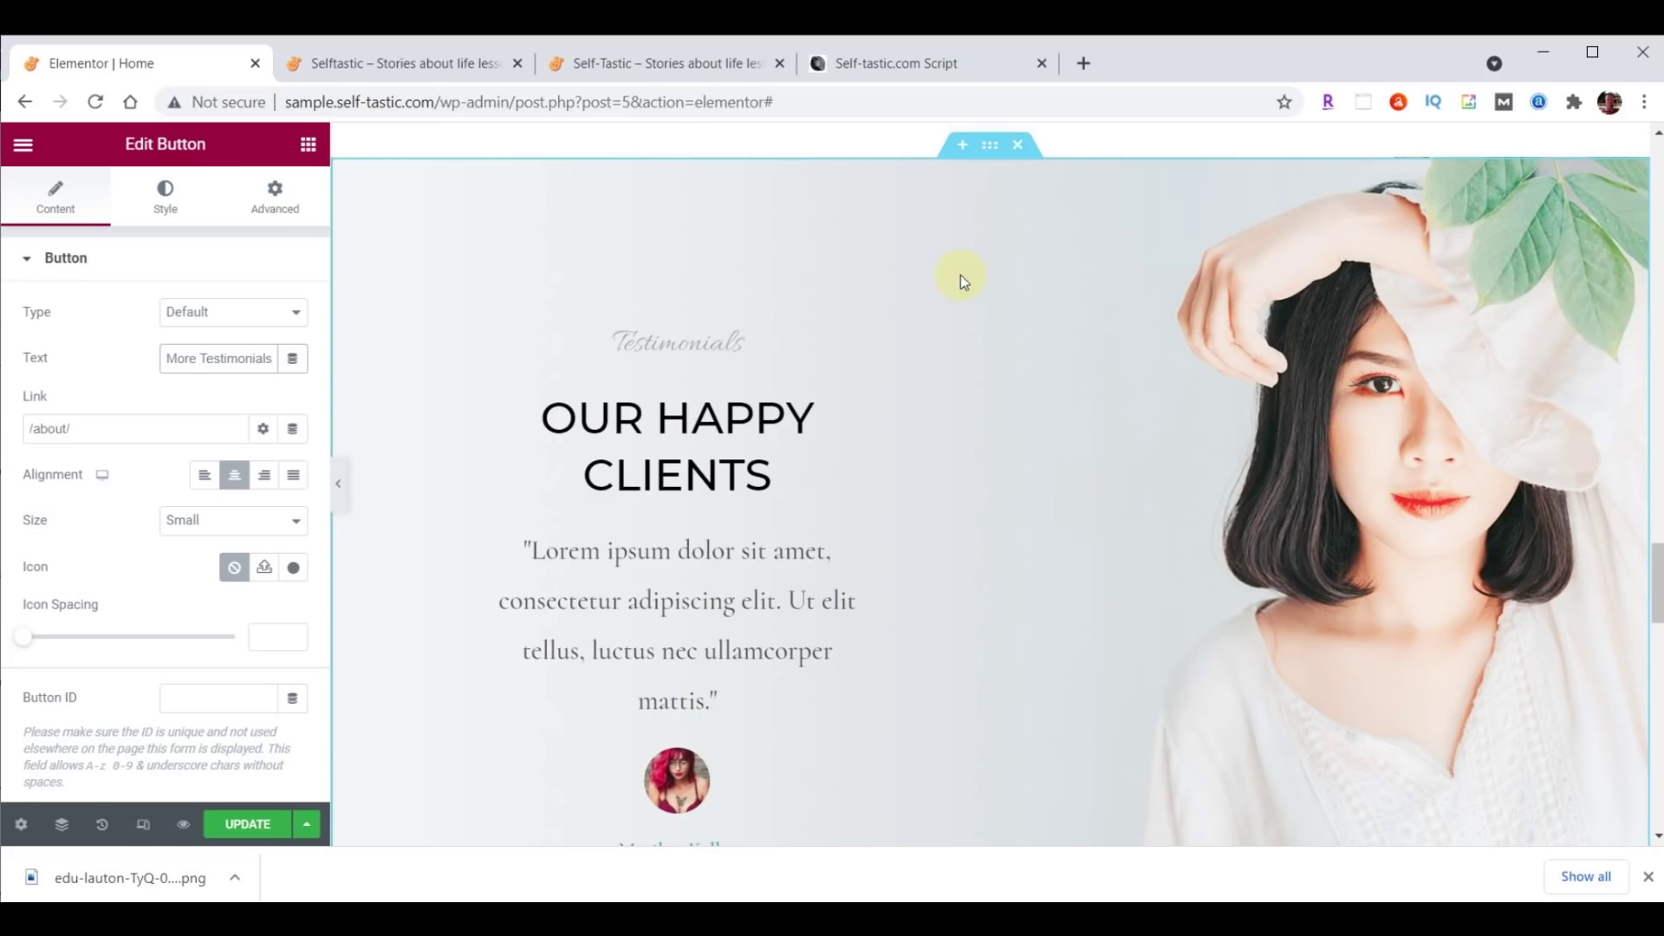
click(1017, 152)
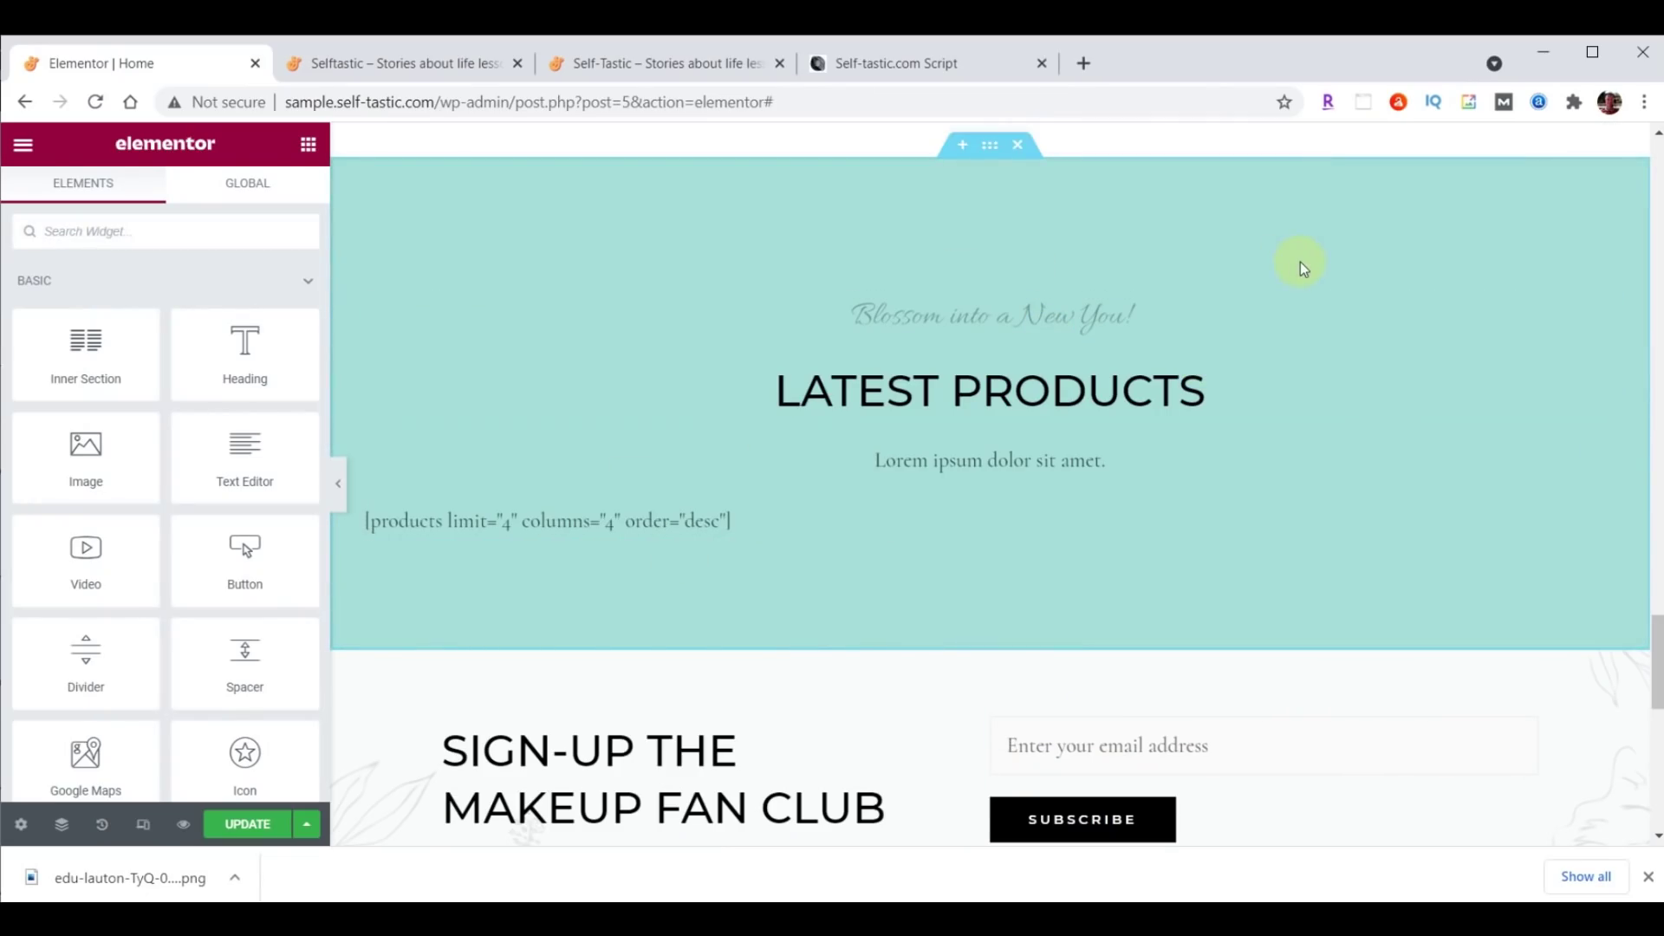
Delete the Latest Products section.
click(1026, 148)
scroll(1401, 320, up, 1)
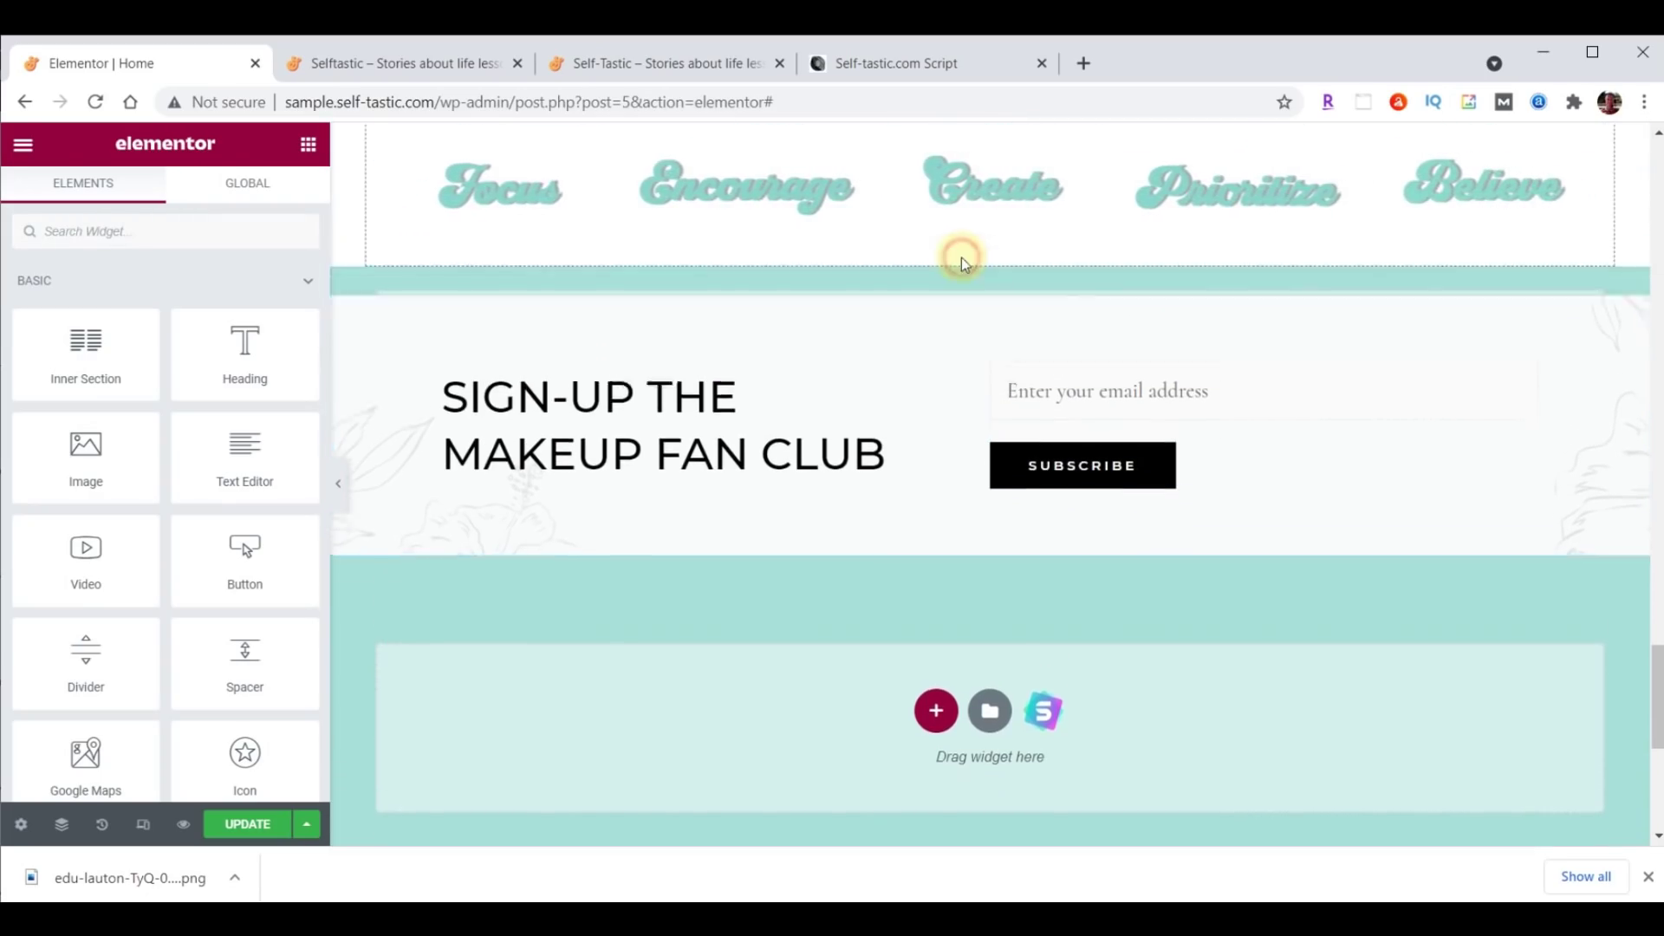
drag(962, 260, 962, 264)
drag(1655, 643, 1656, 663)
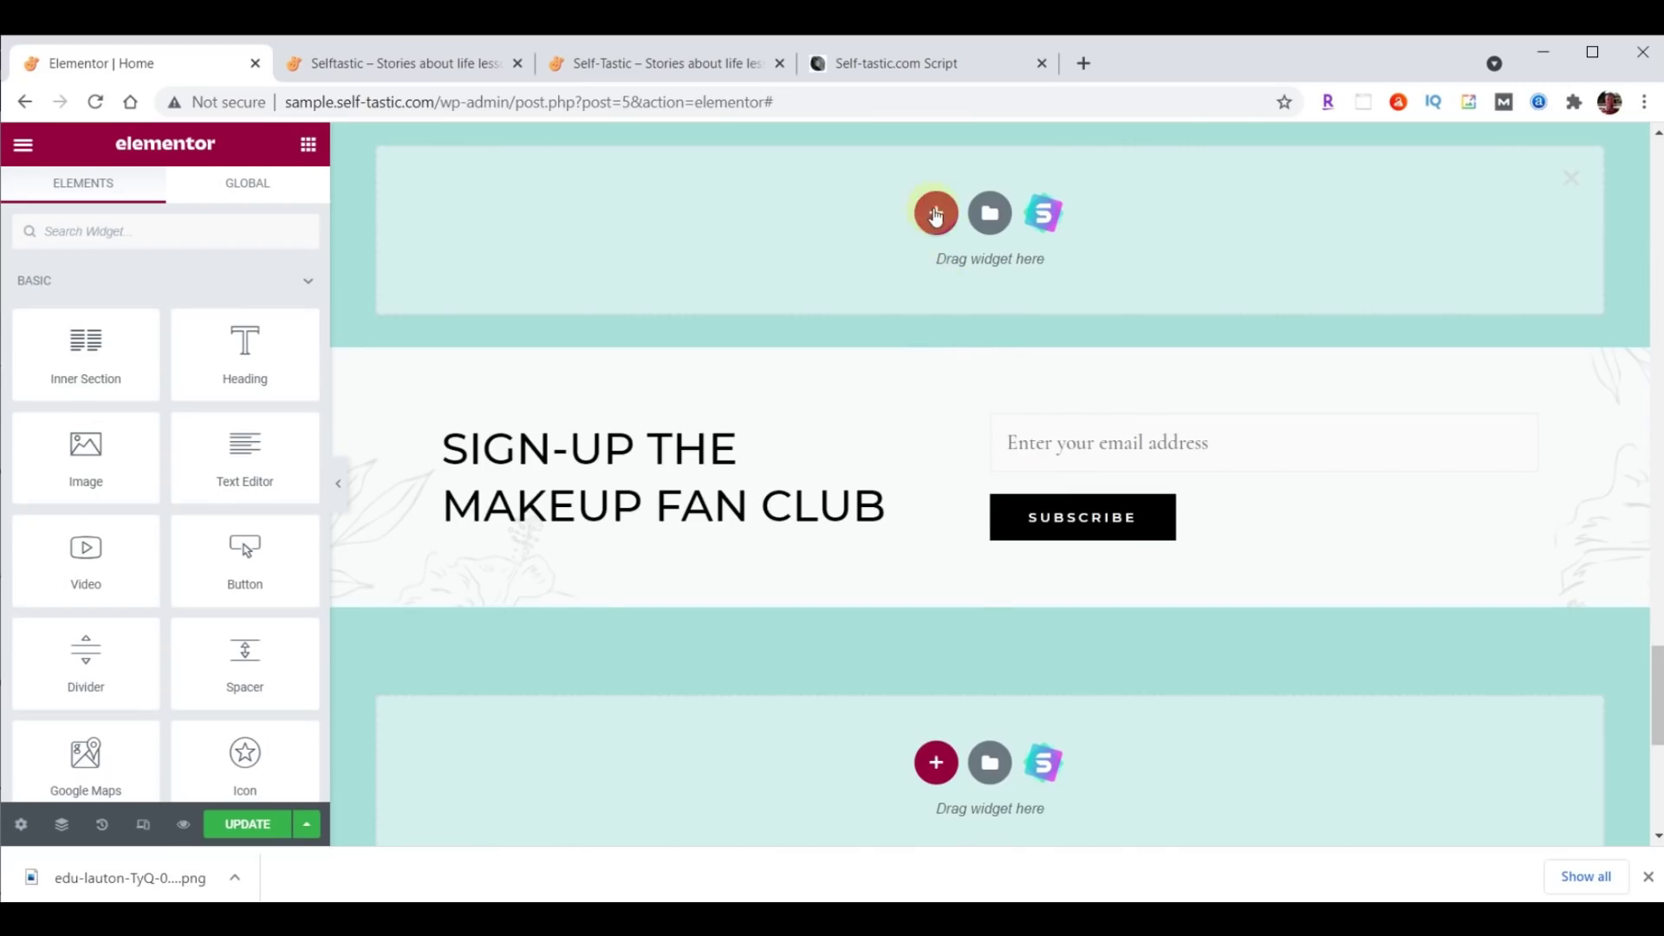
Add a full-width two-column section above the sign-up form.
click(935, 215)
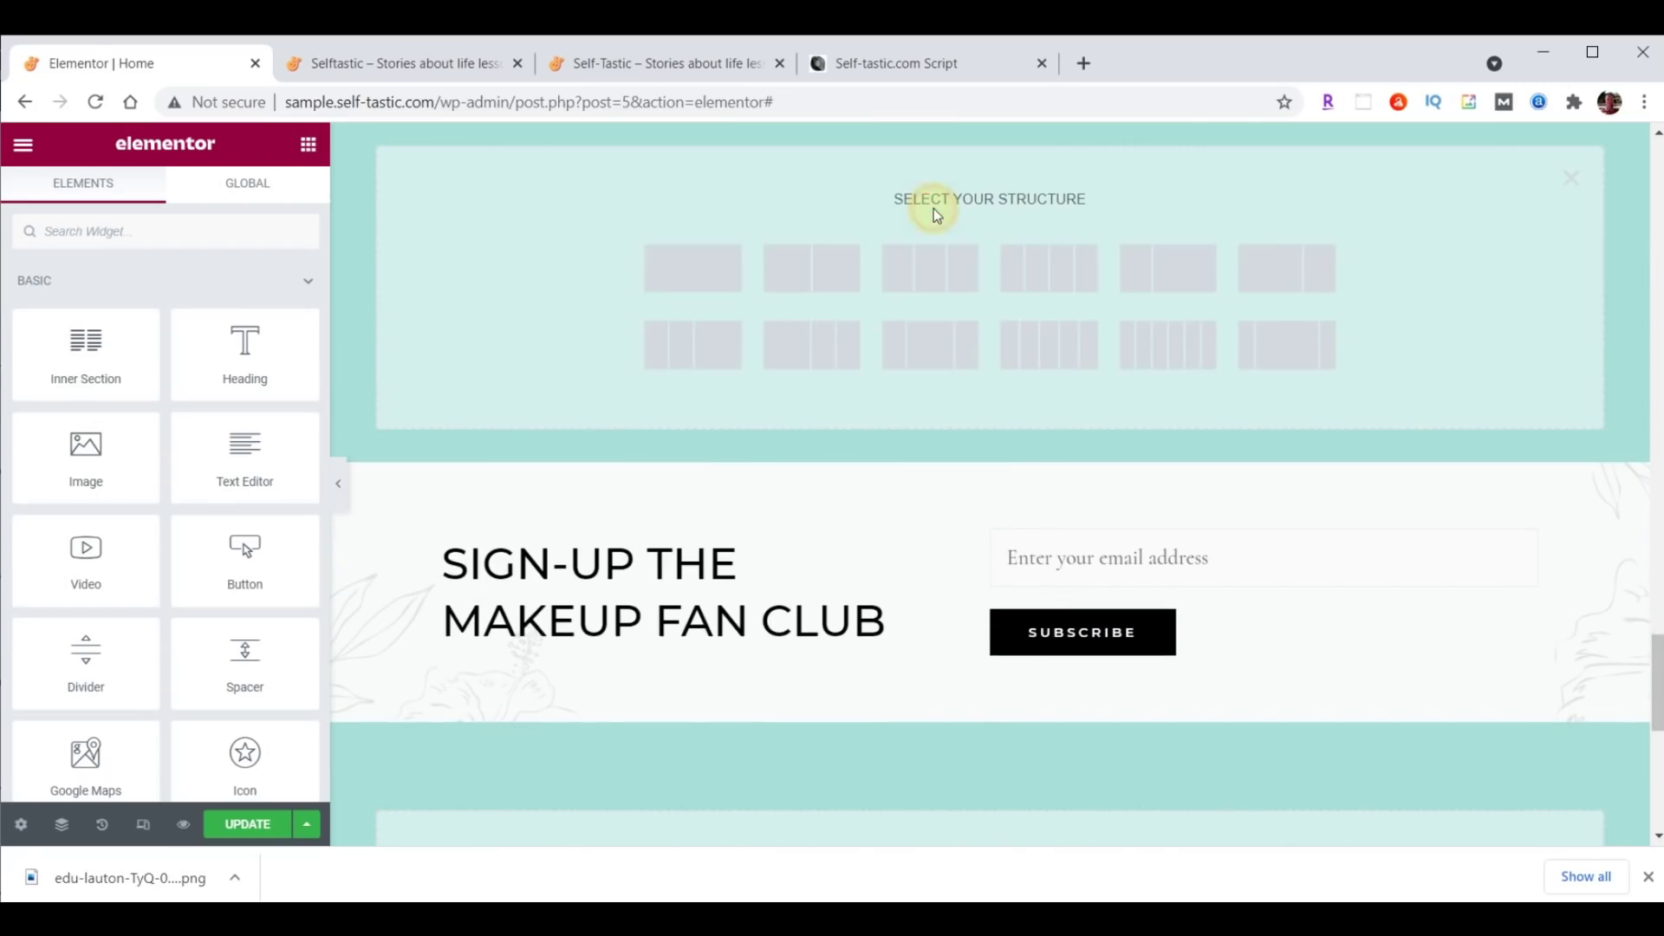
click(834, 277)
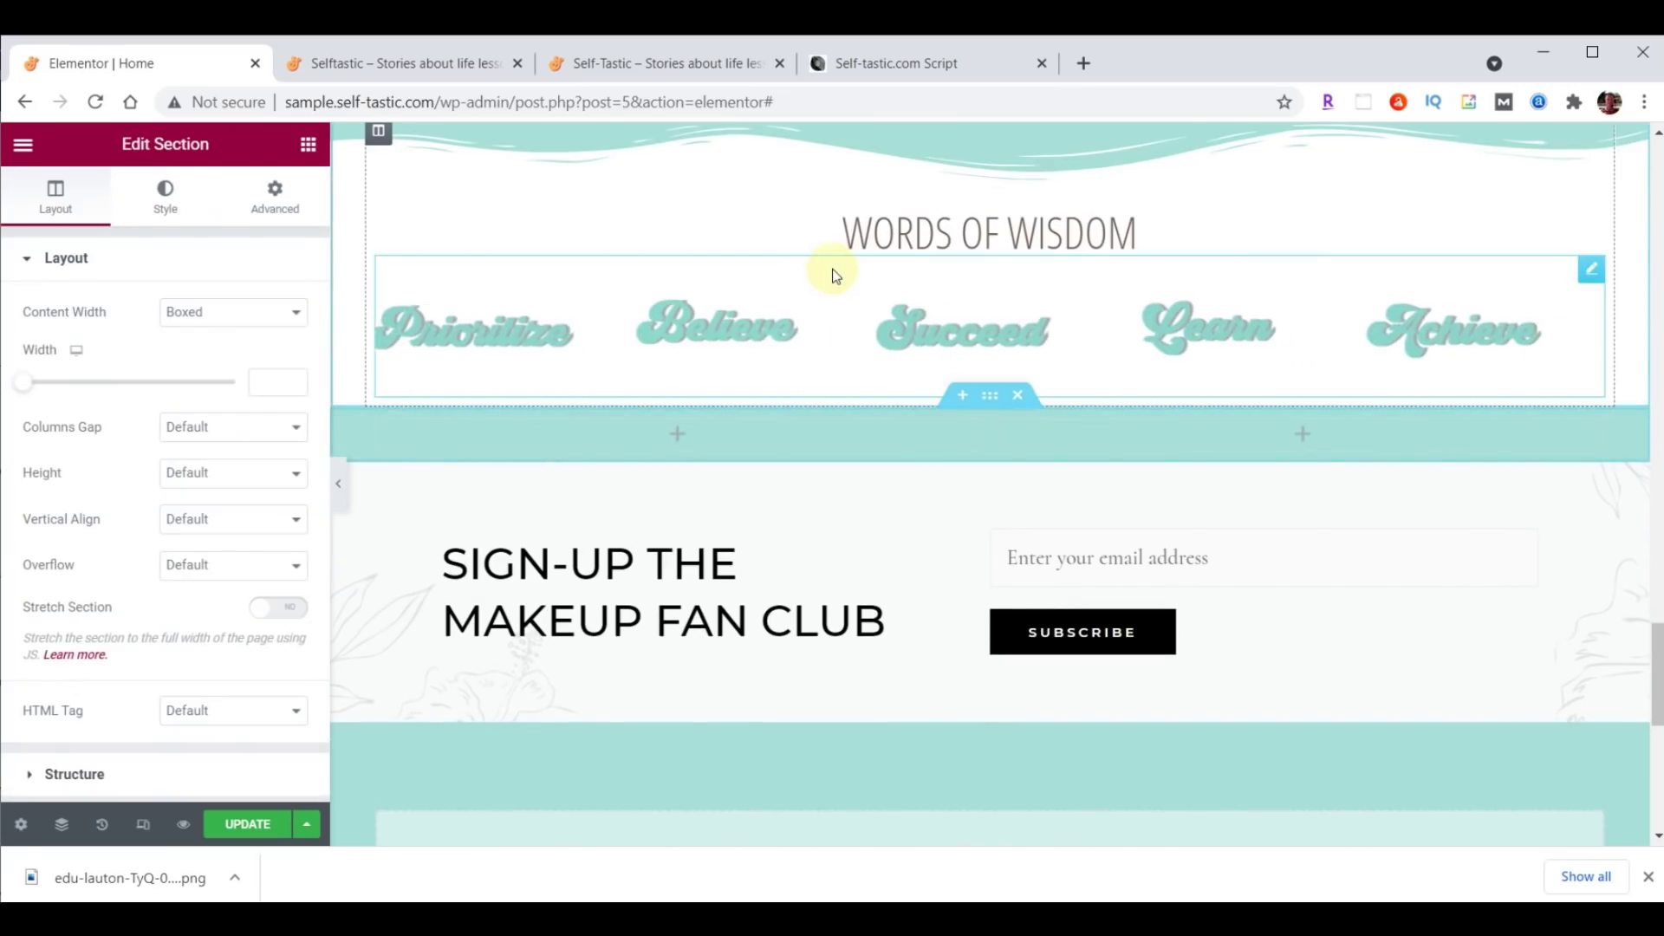
scroll(1432, 466, down, 2)
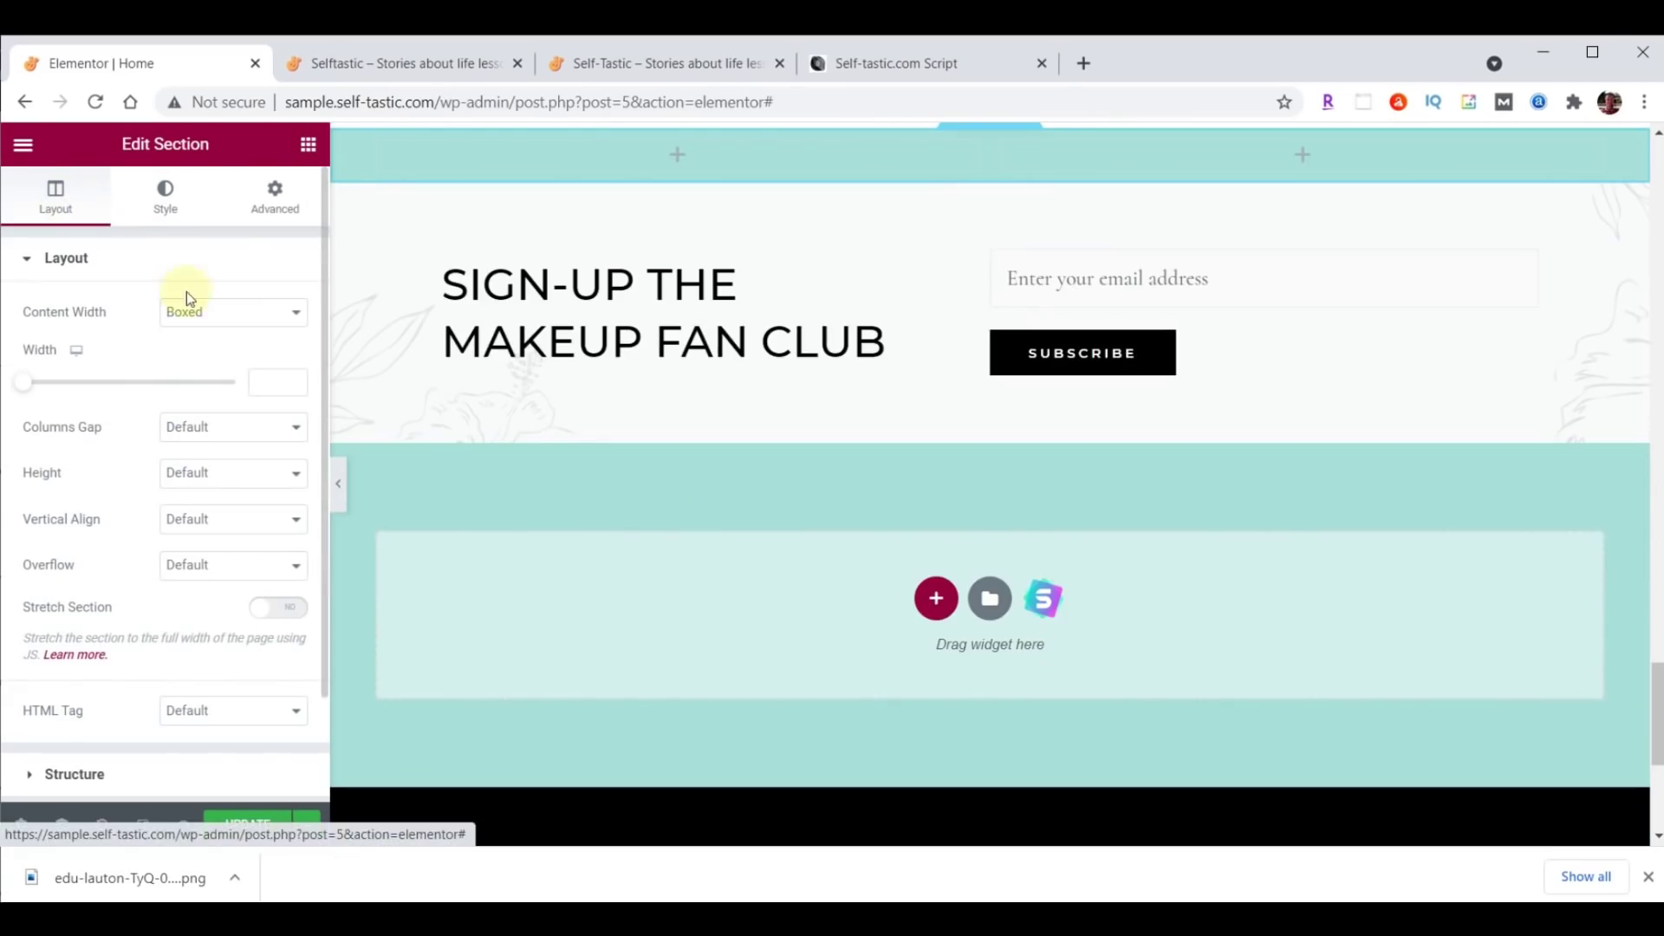
click(221, 312)
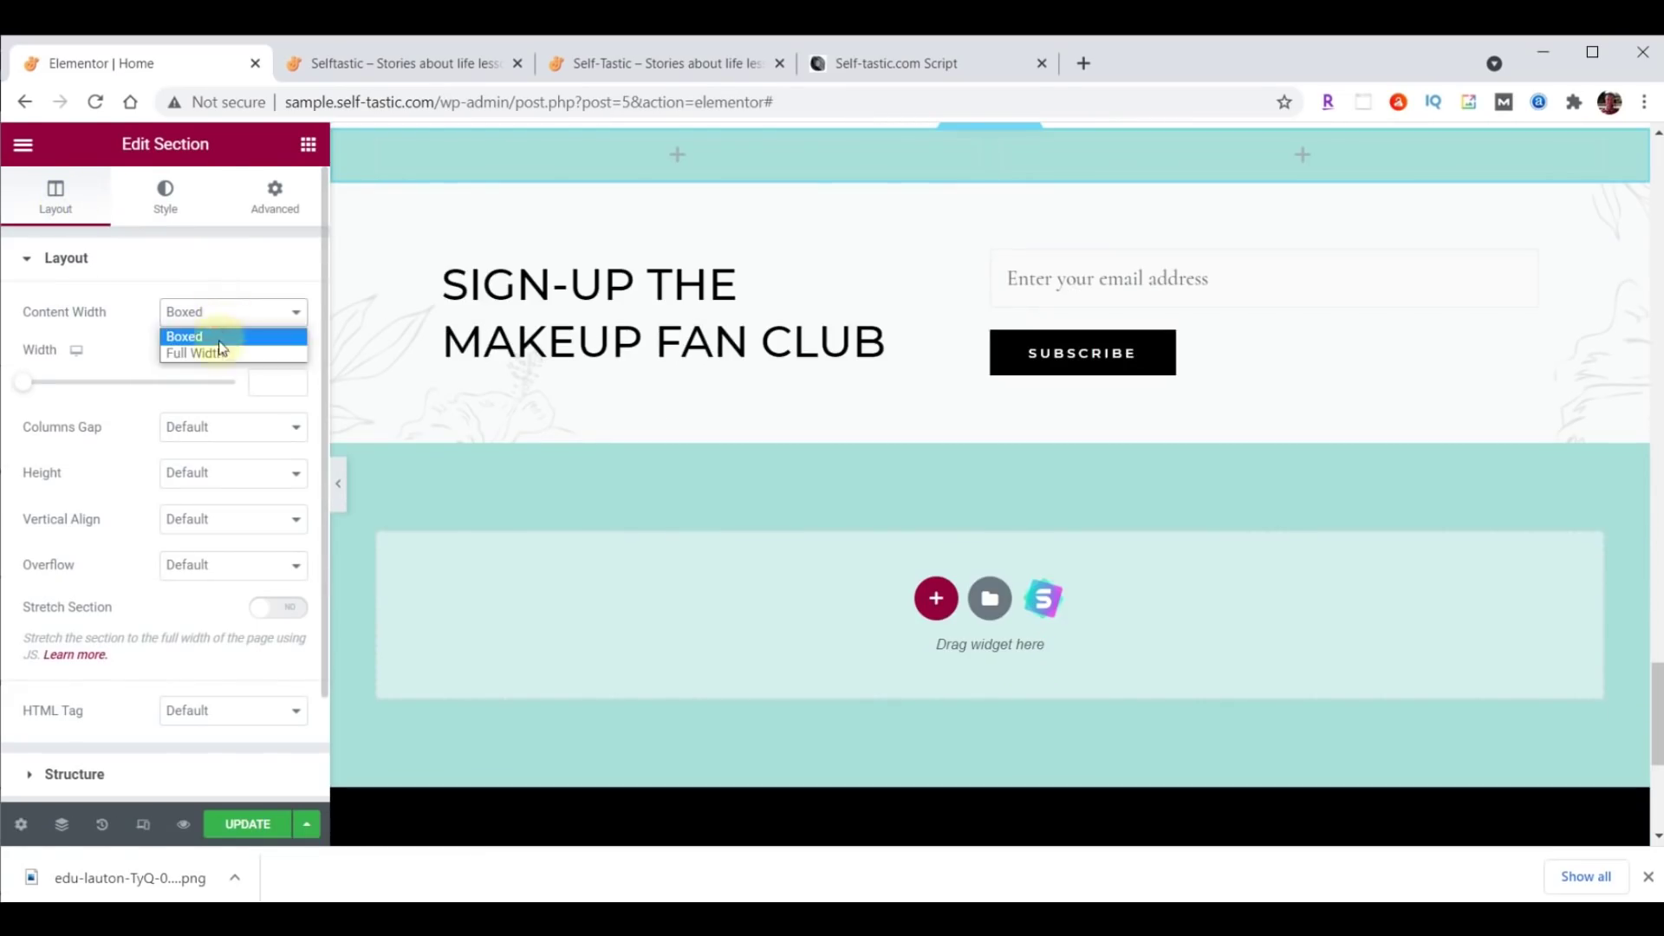
click(214, 353)
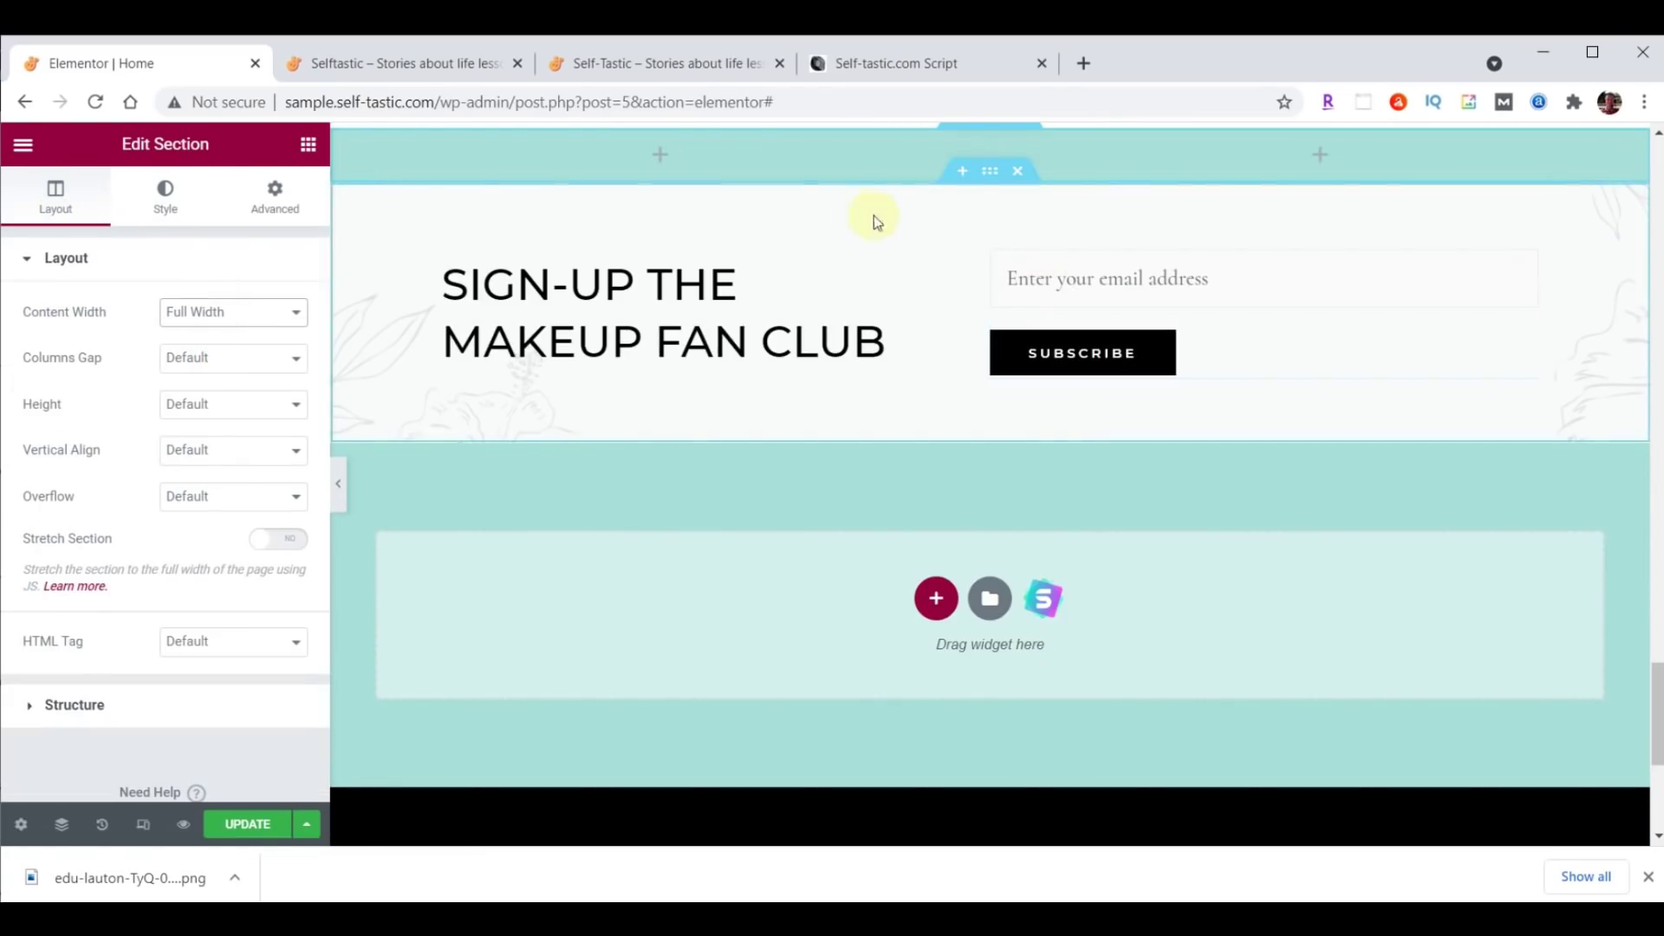
Set the new section's left column width to 55%.
click(344, 146)
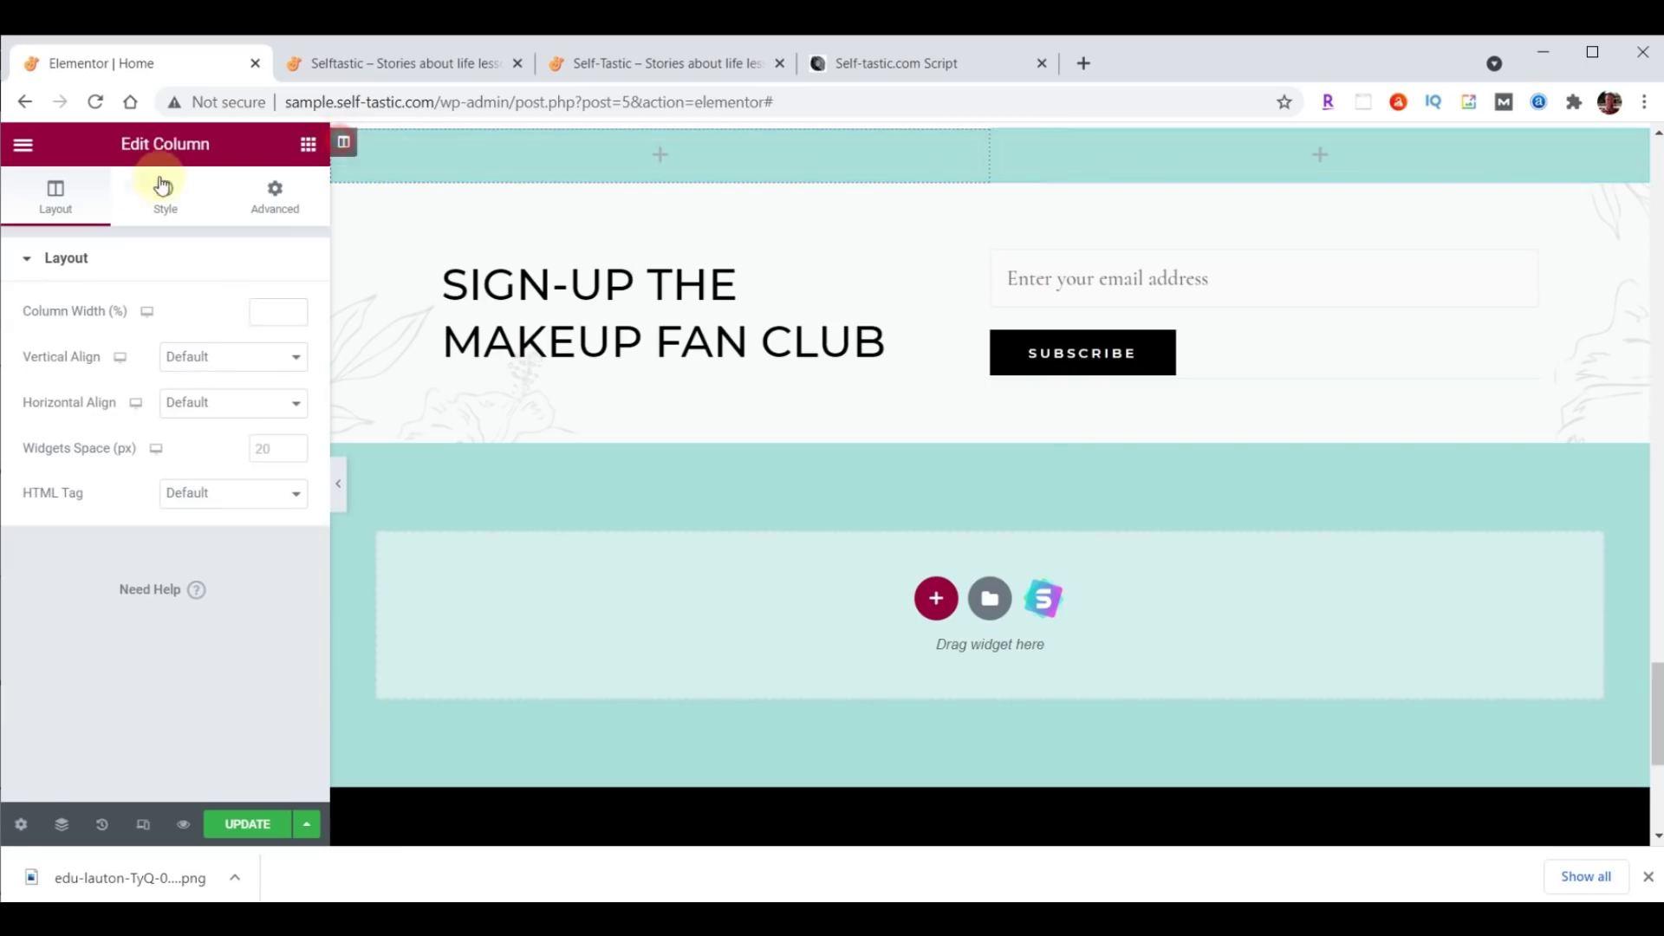
click(257, 309)
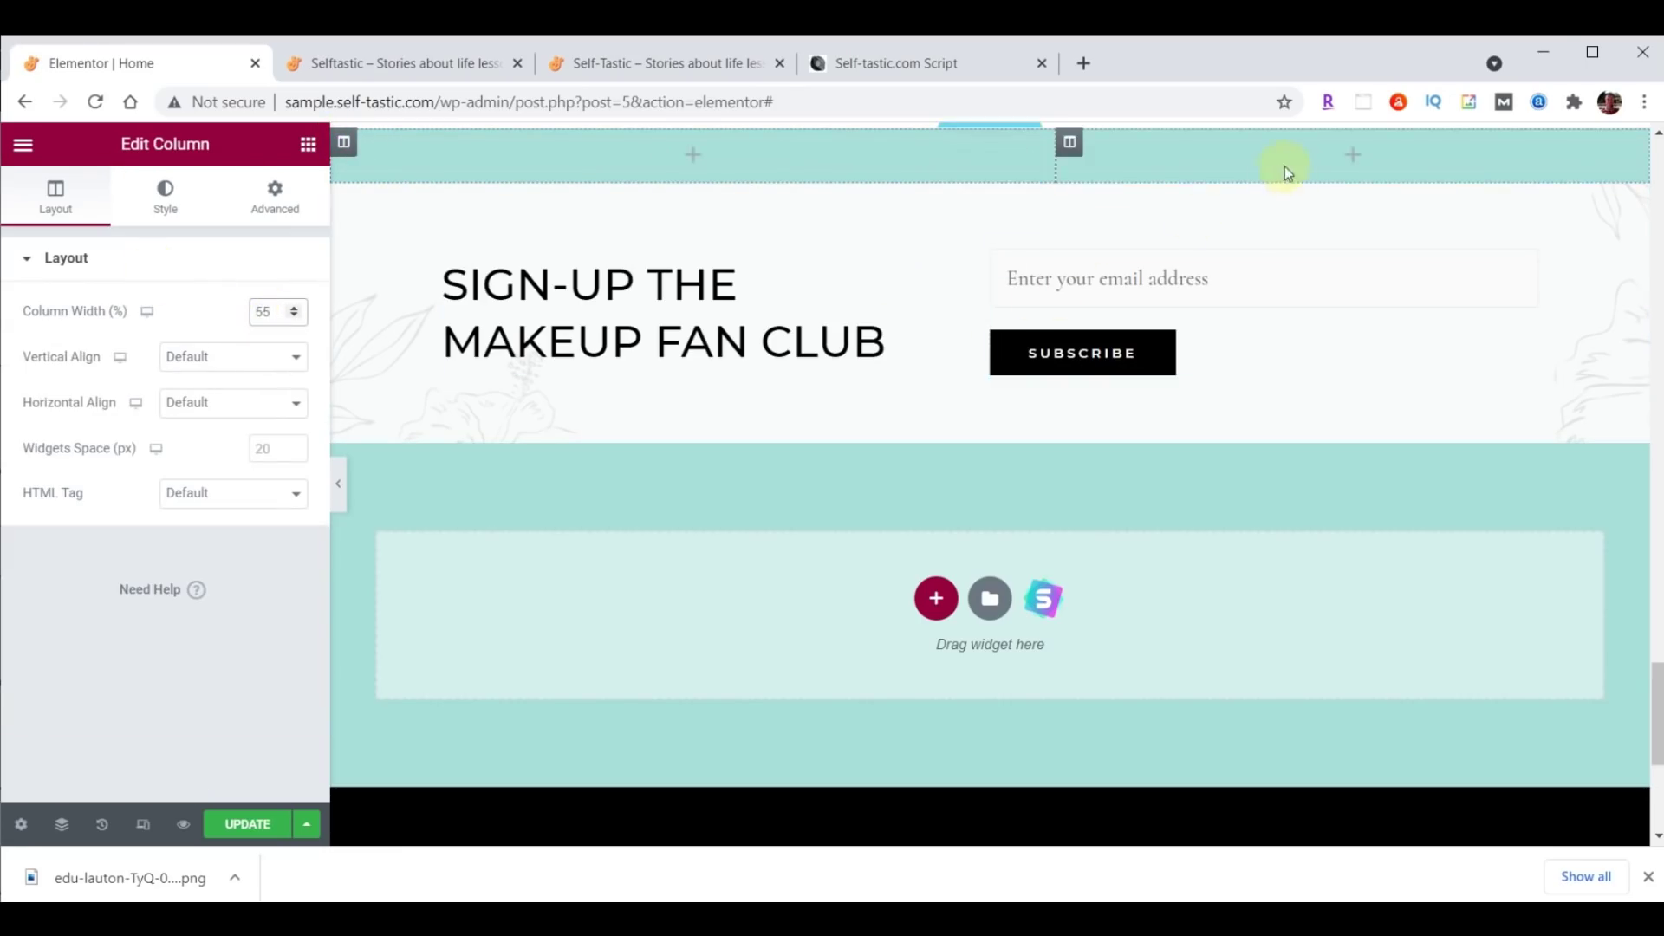
scroll(992, 149, up, 1)
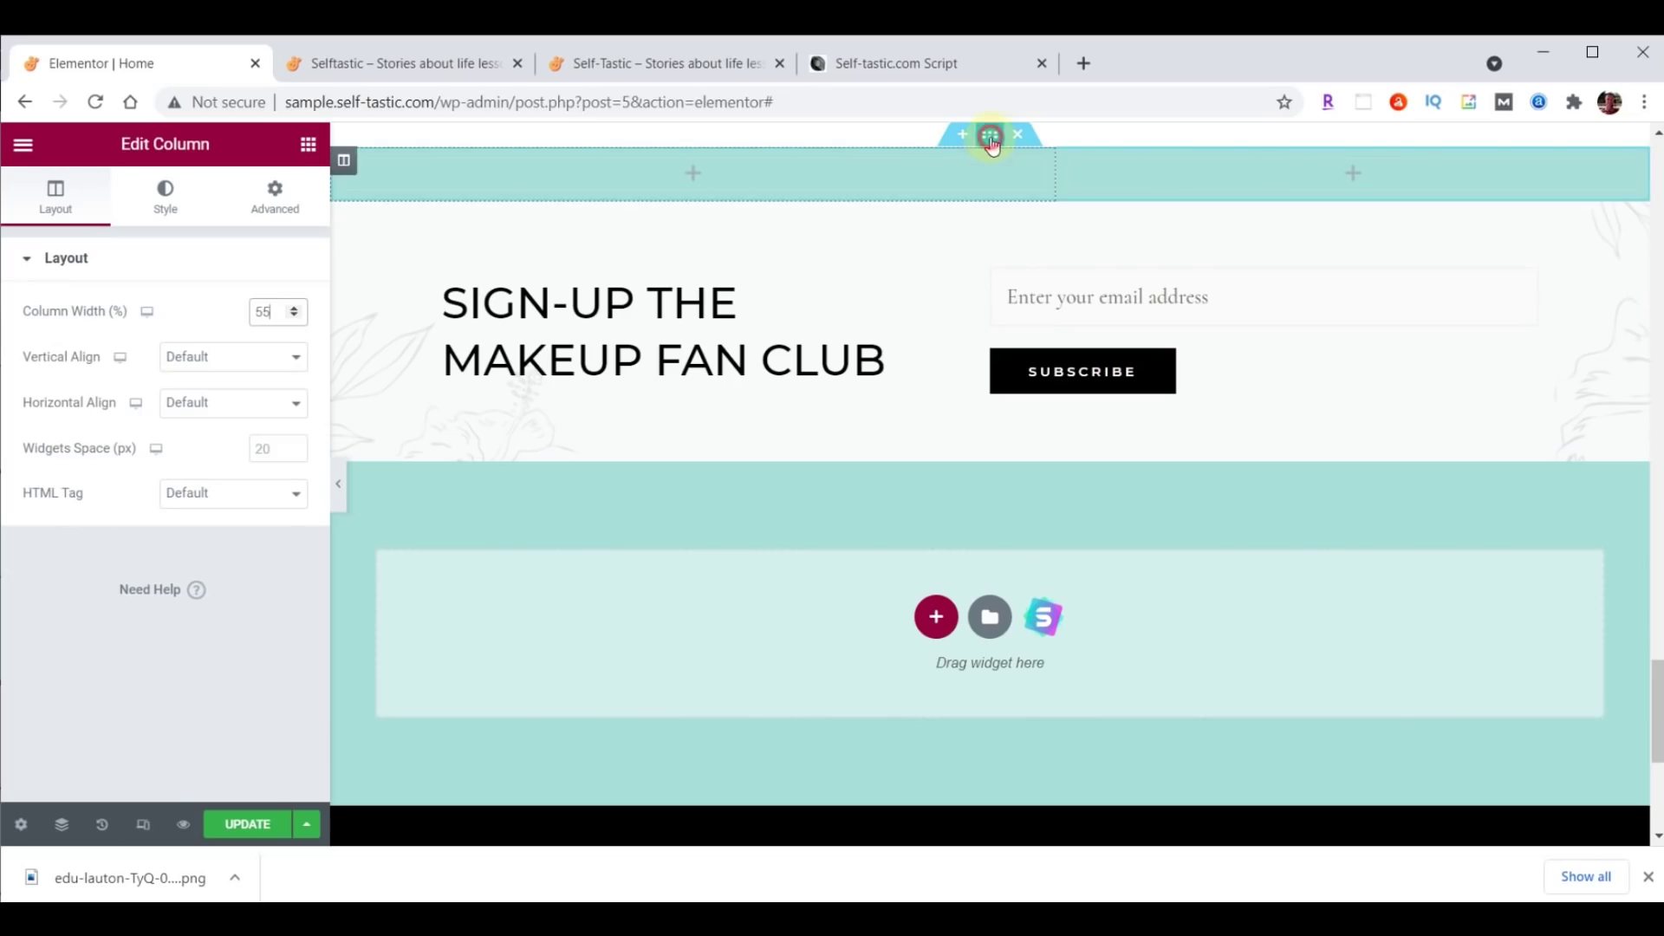
click(990, 136)
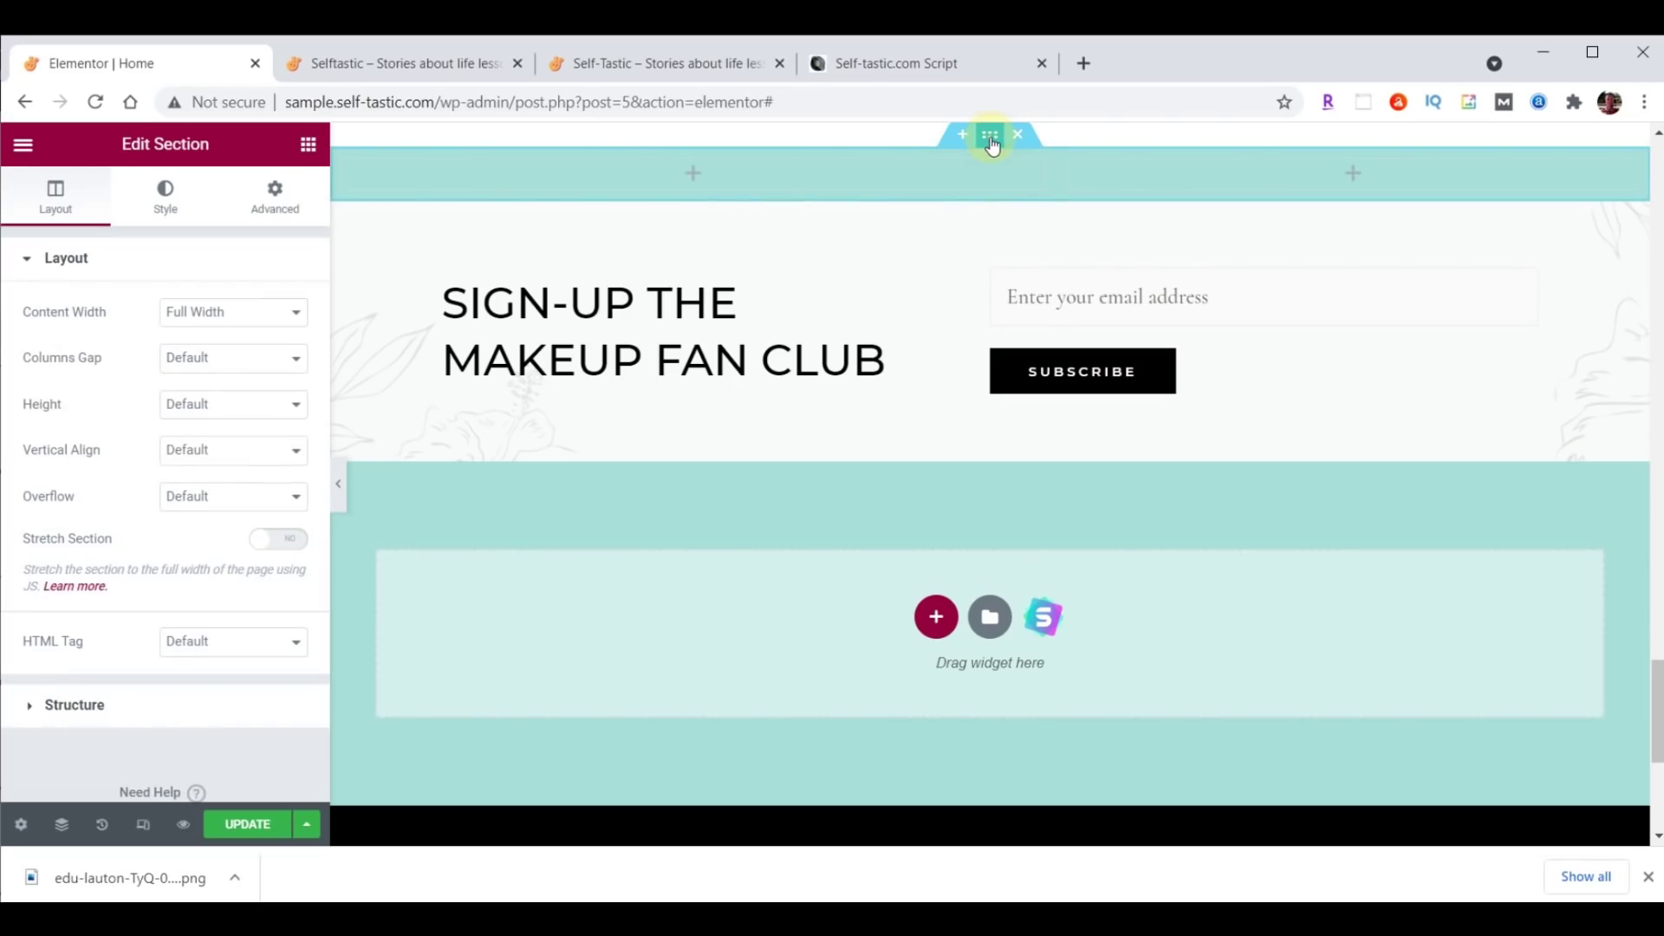
click(167, 194)
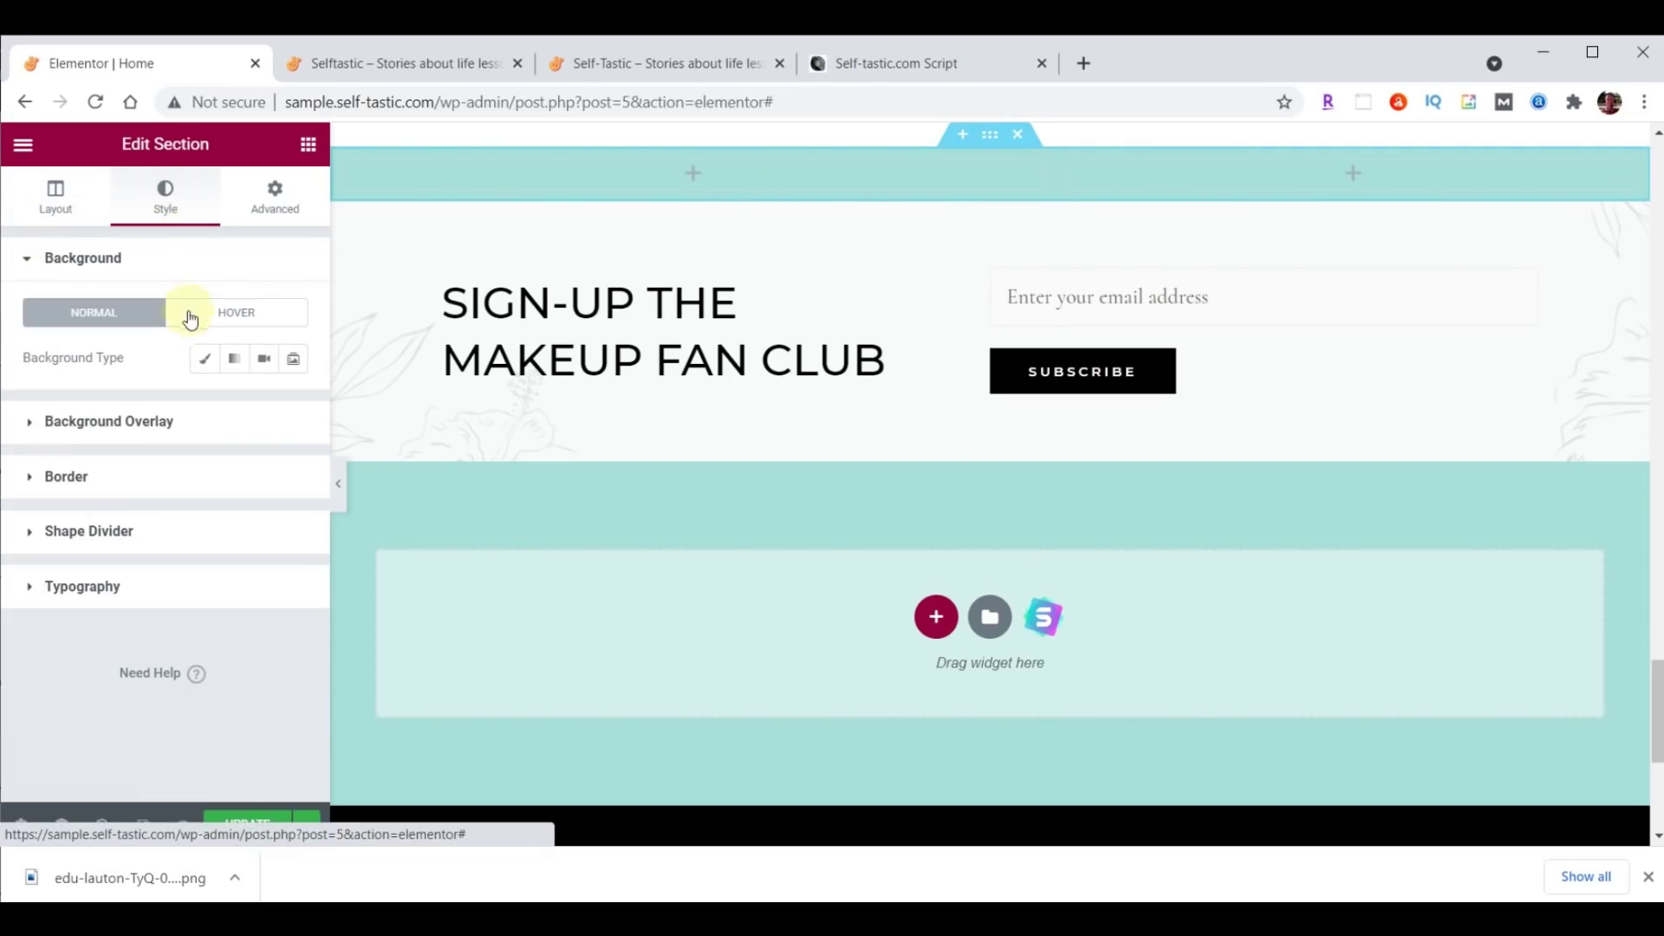
Upload practical-advice-beach.png and set it as the section's classic background image.
click(204, 363)
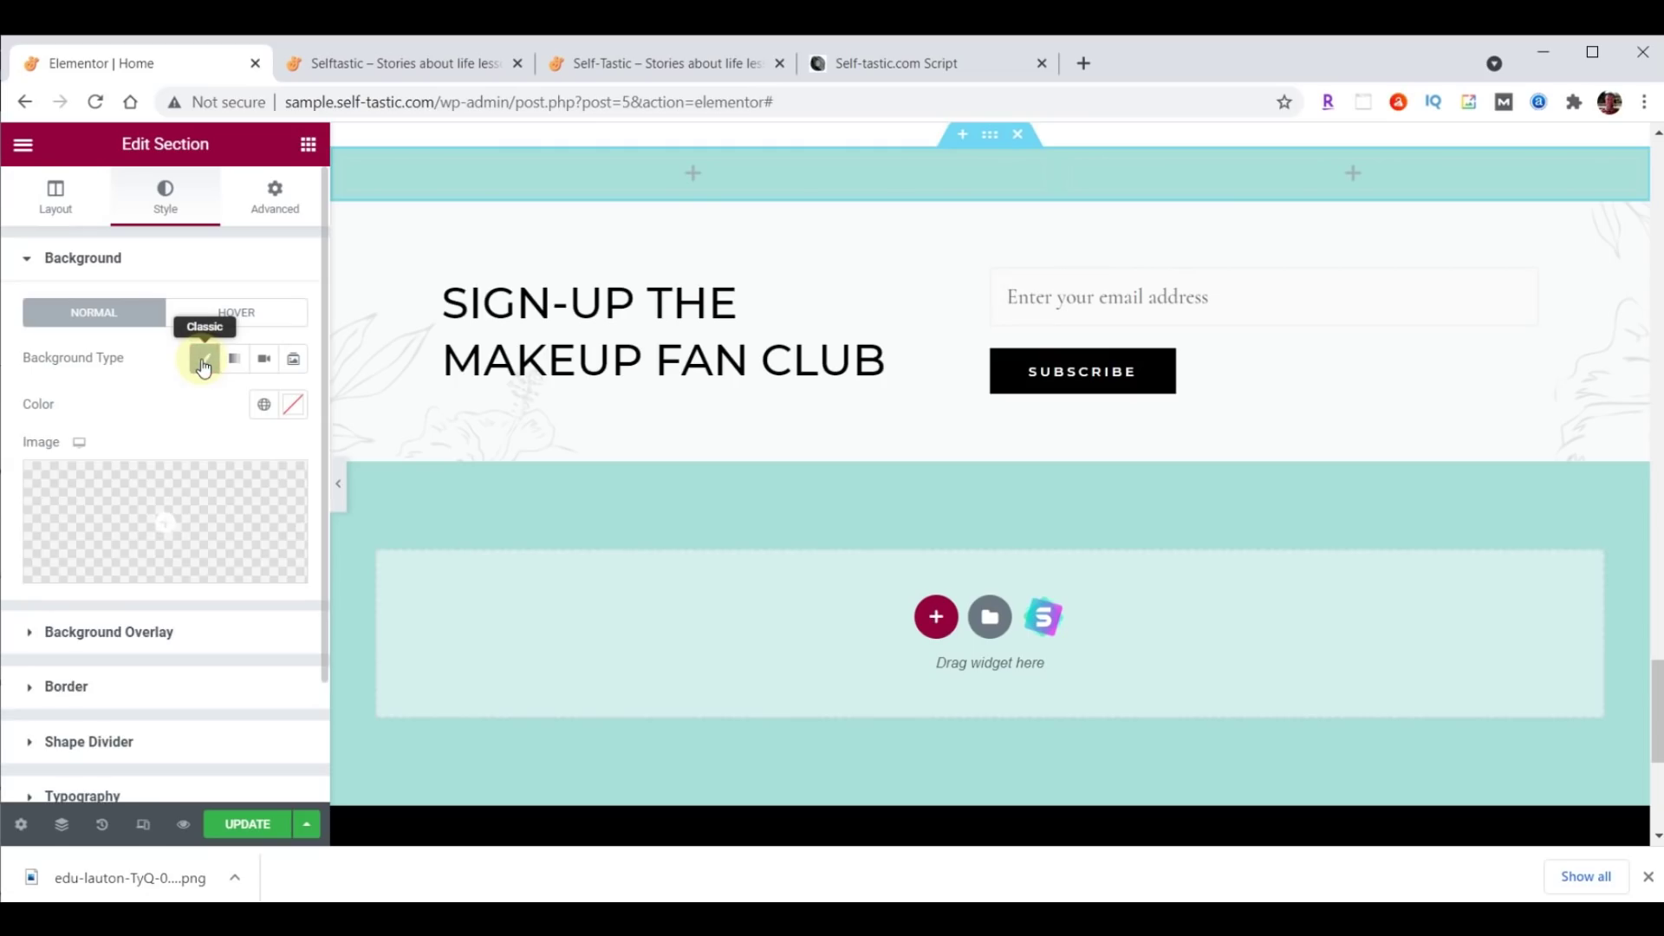
click(182, 511)
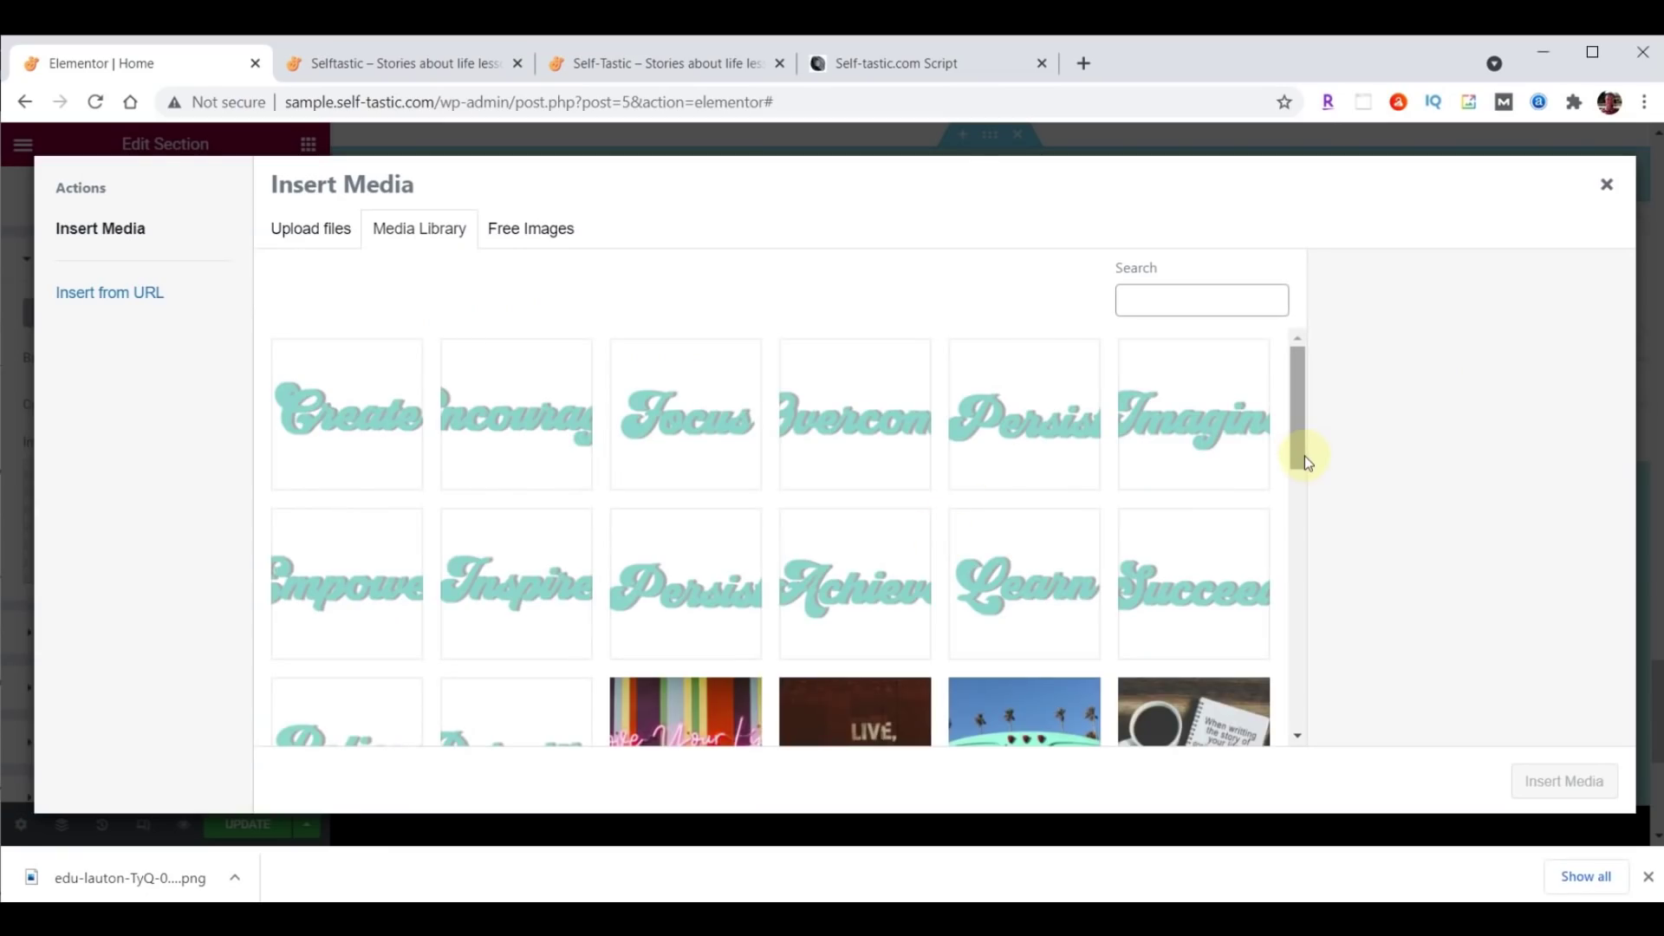
key(alt+Tab)
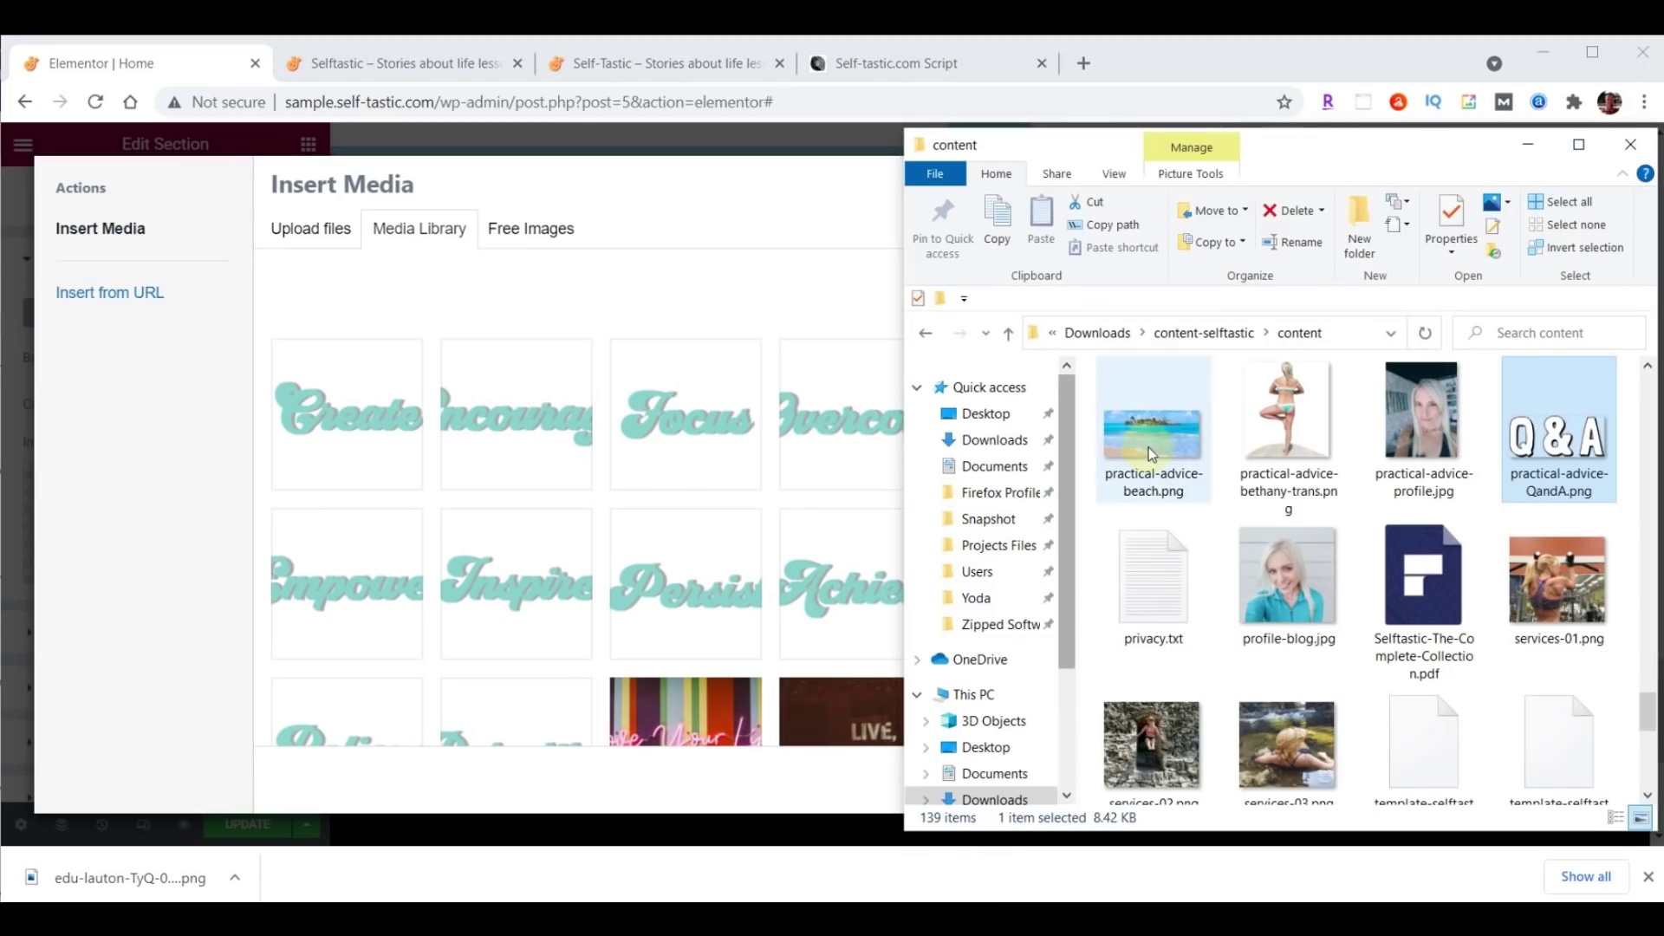
drag(1168, 444, 587, 445)
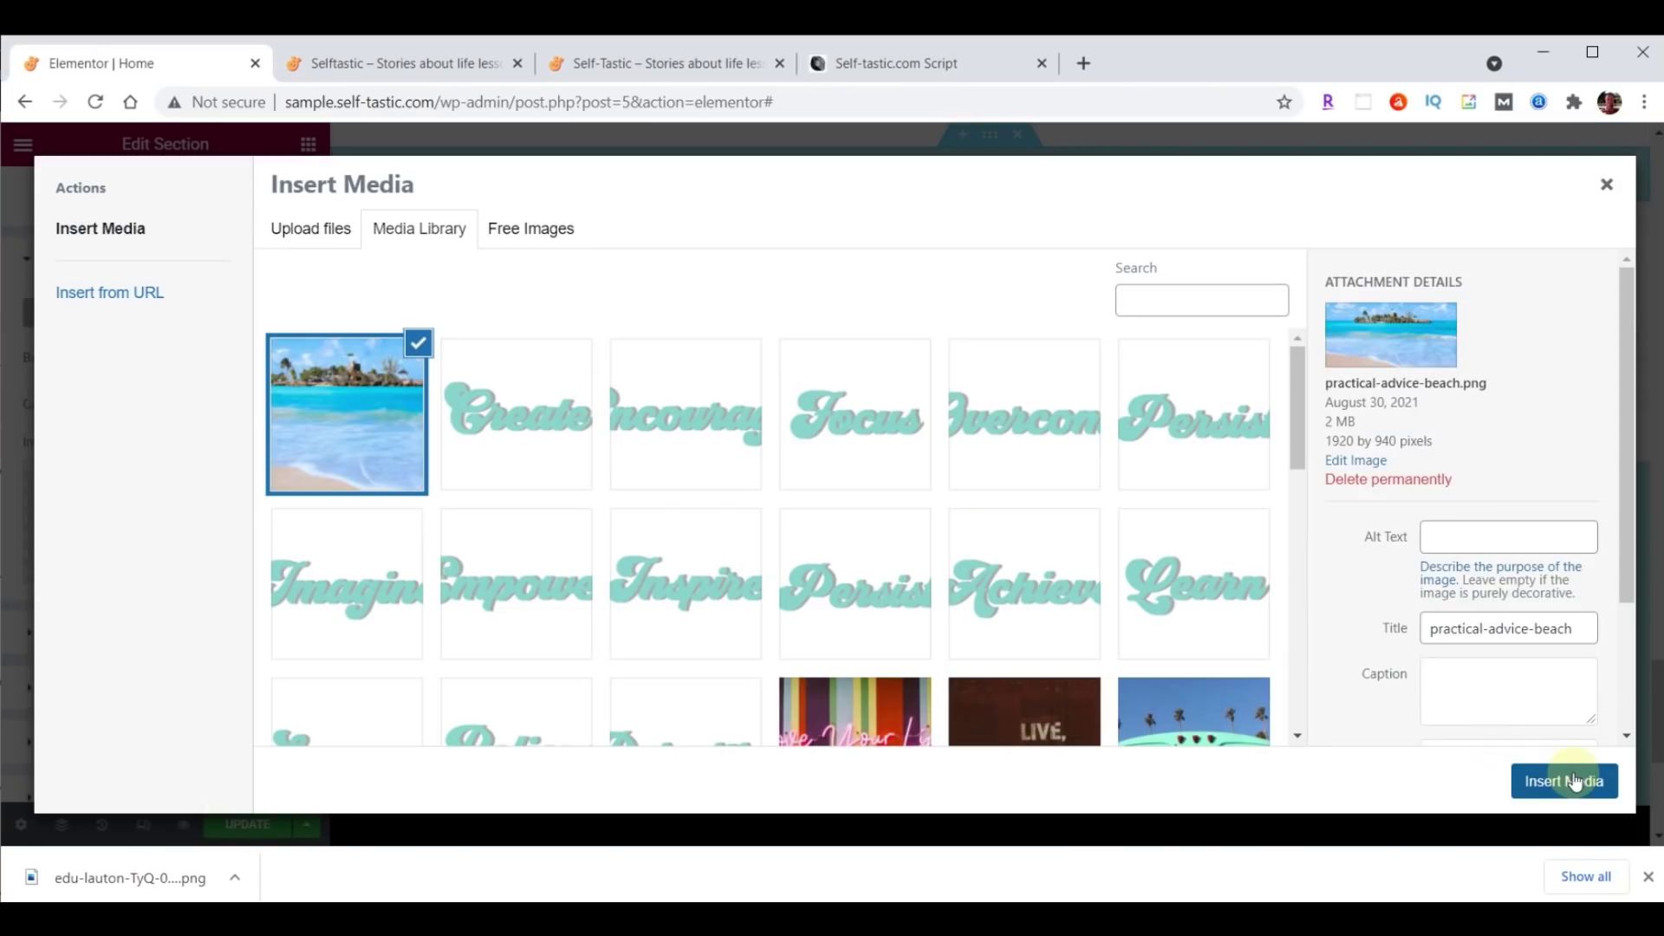
click(1575, 779)
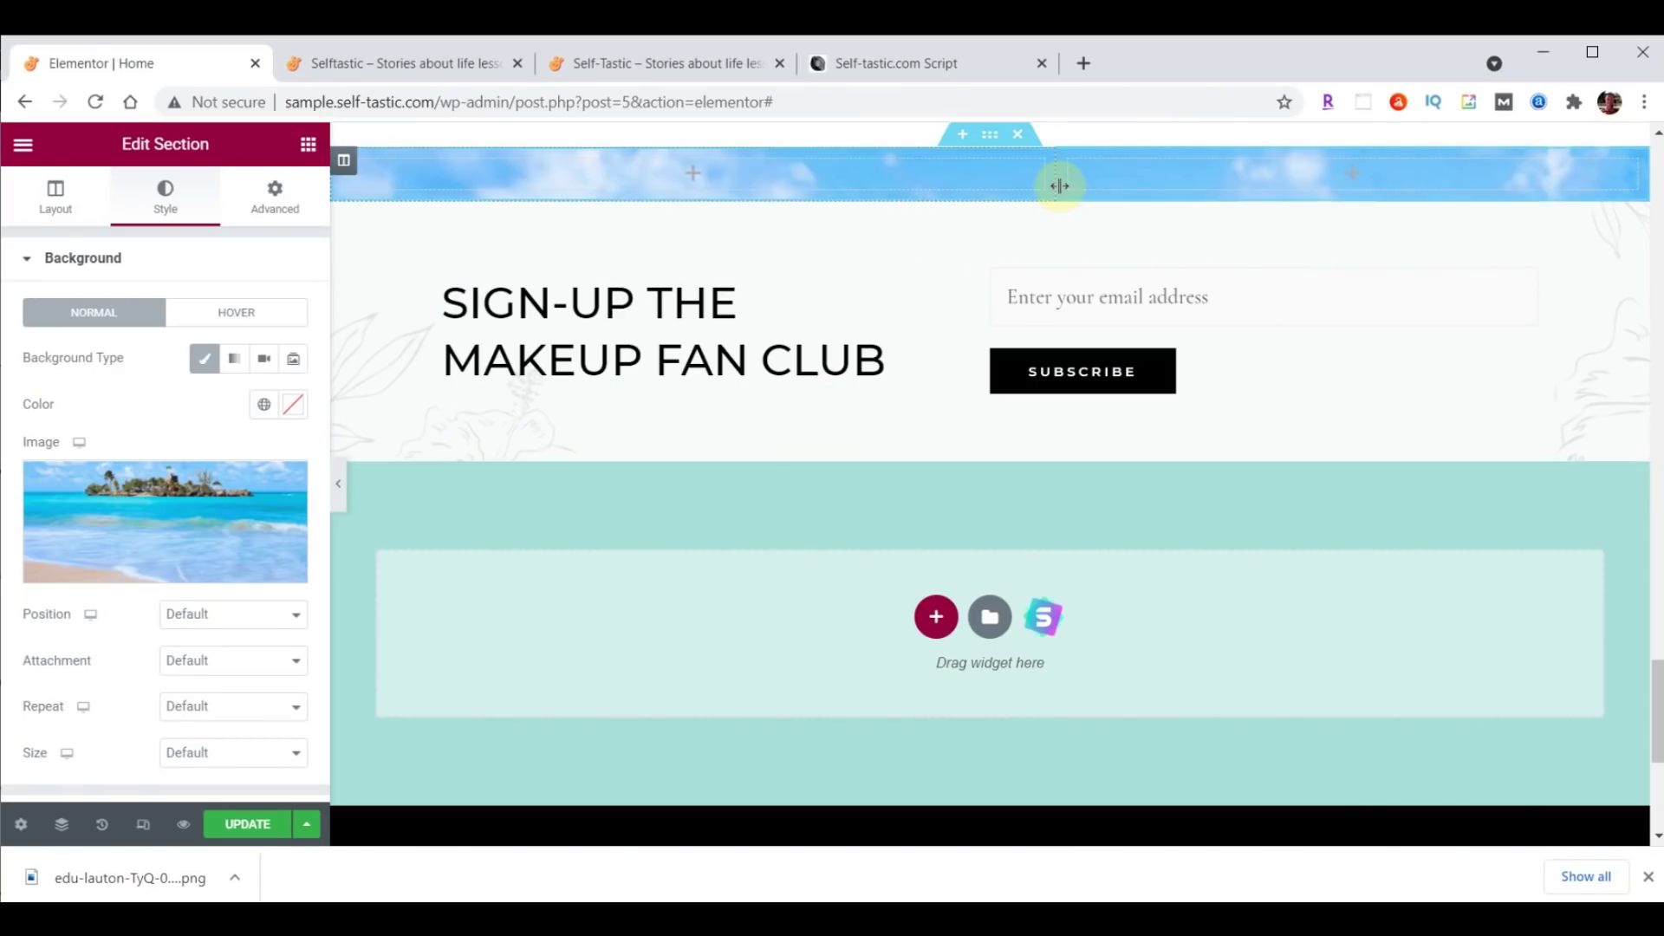
Anchor the background at Top Center and size it to Cover.
click(188, 615)
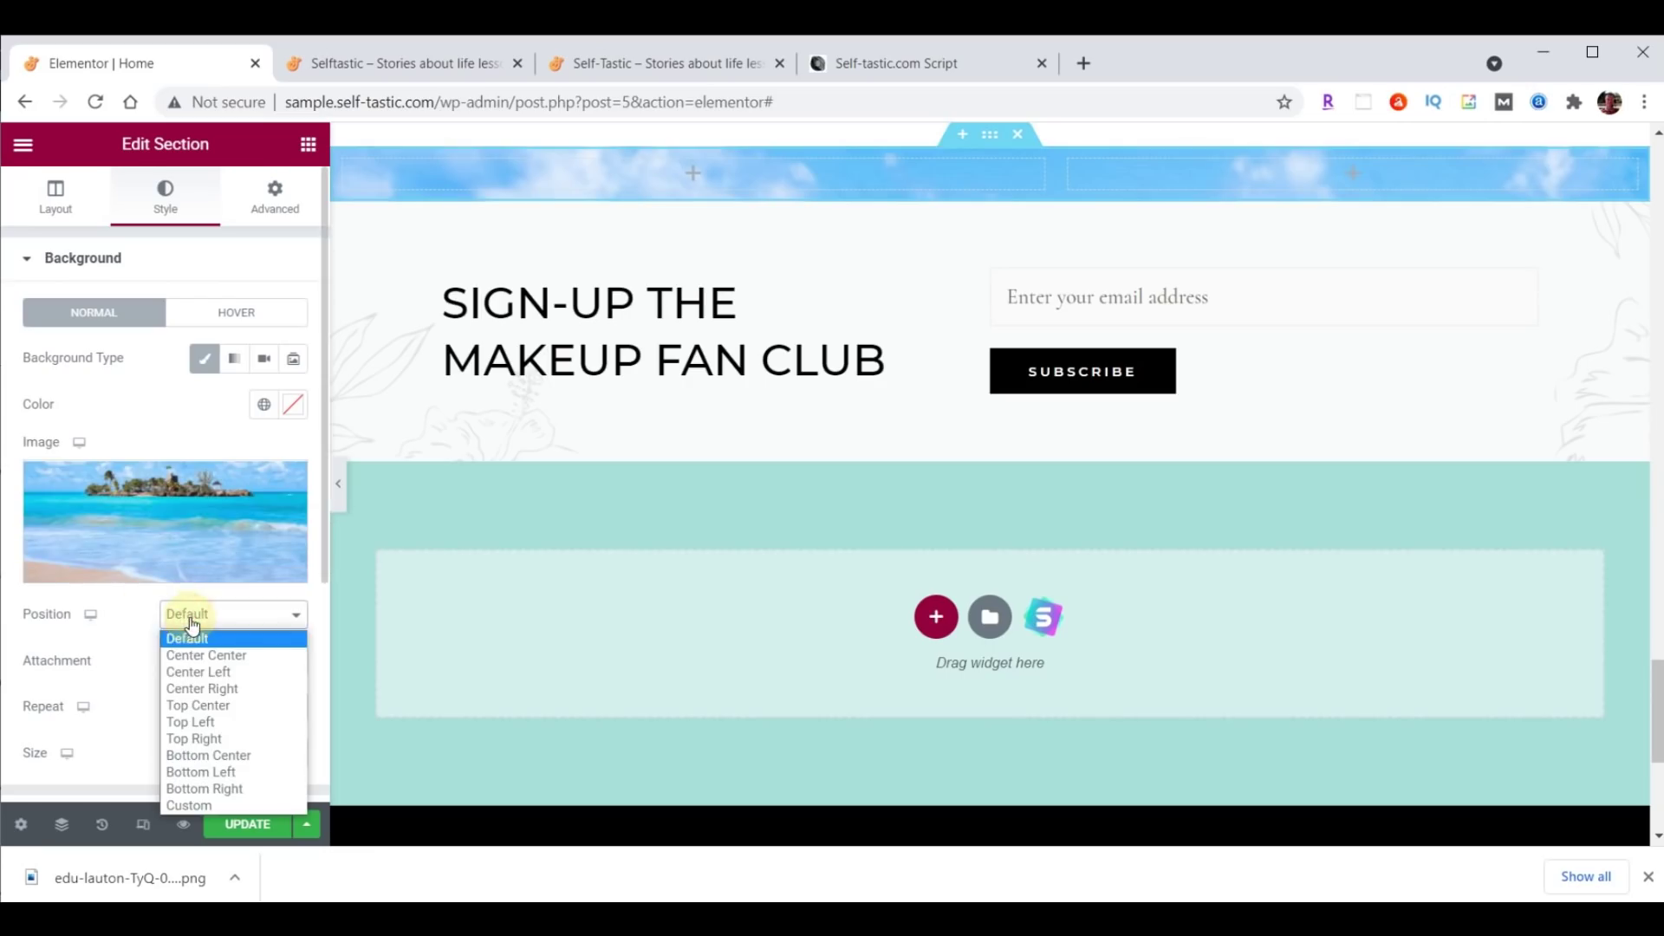
click(203, 705)
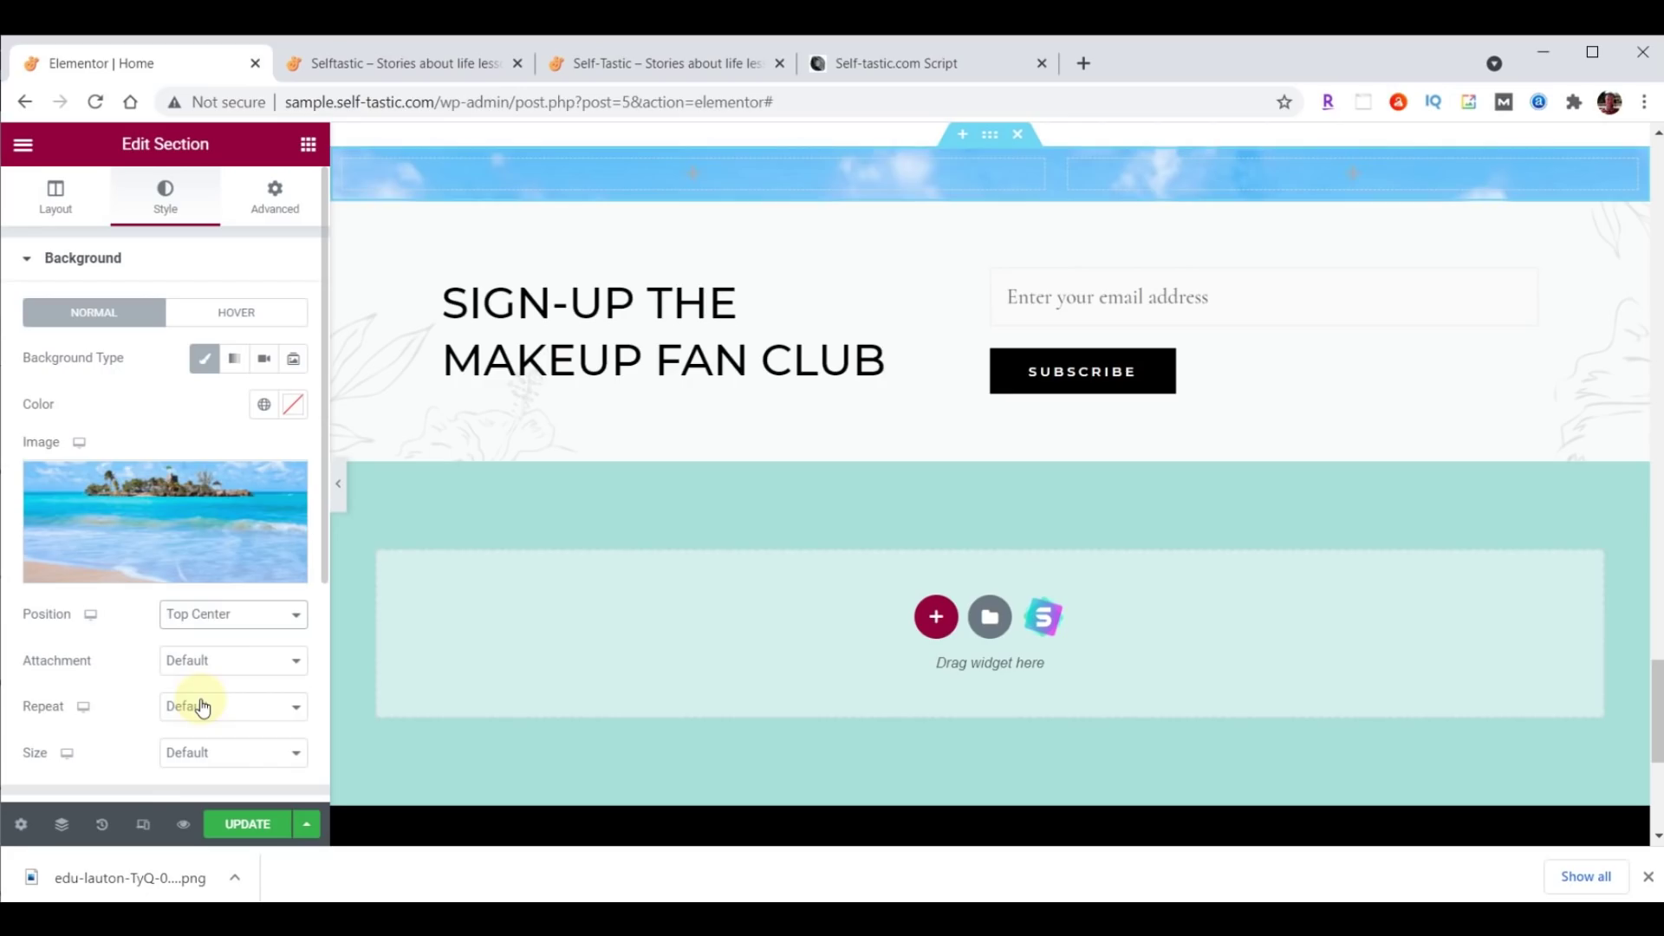
click(214, 760)
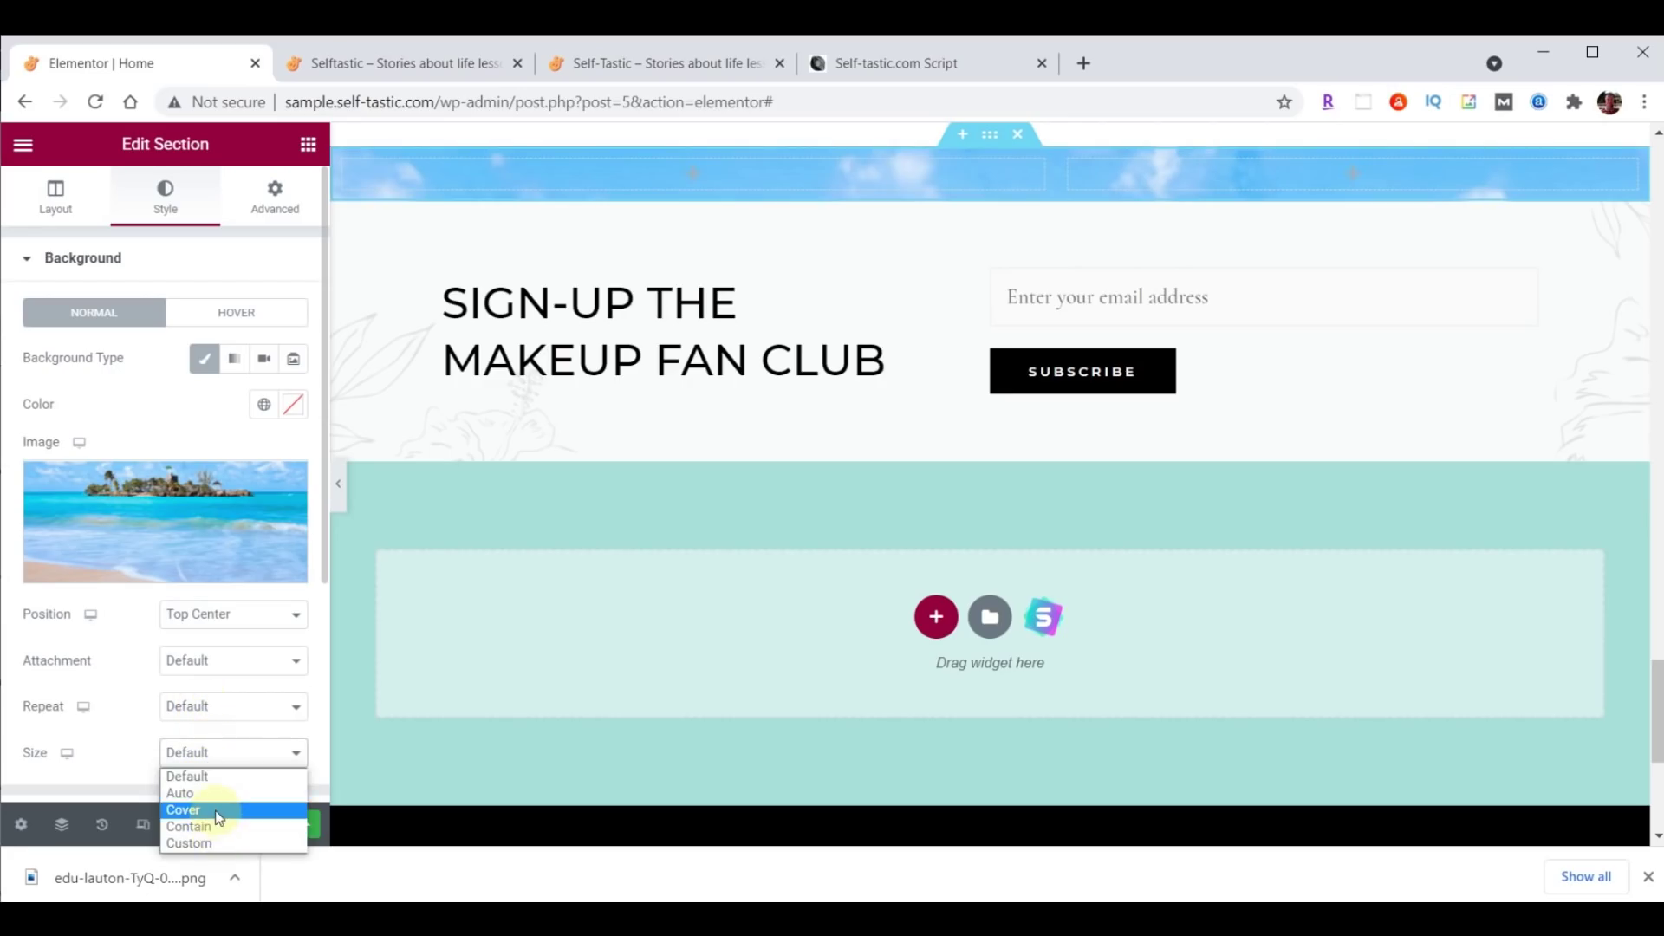
click(213, 808)
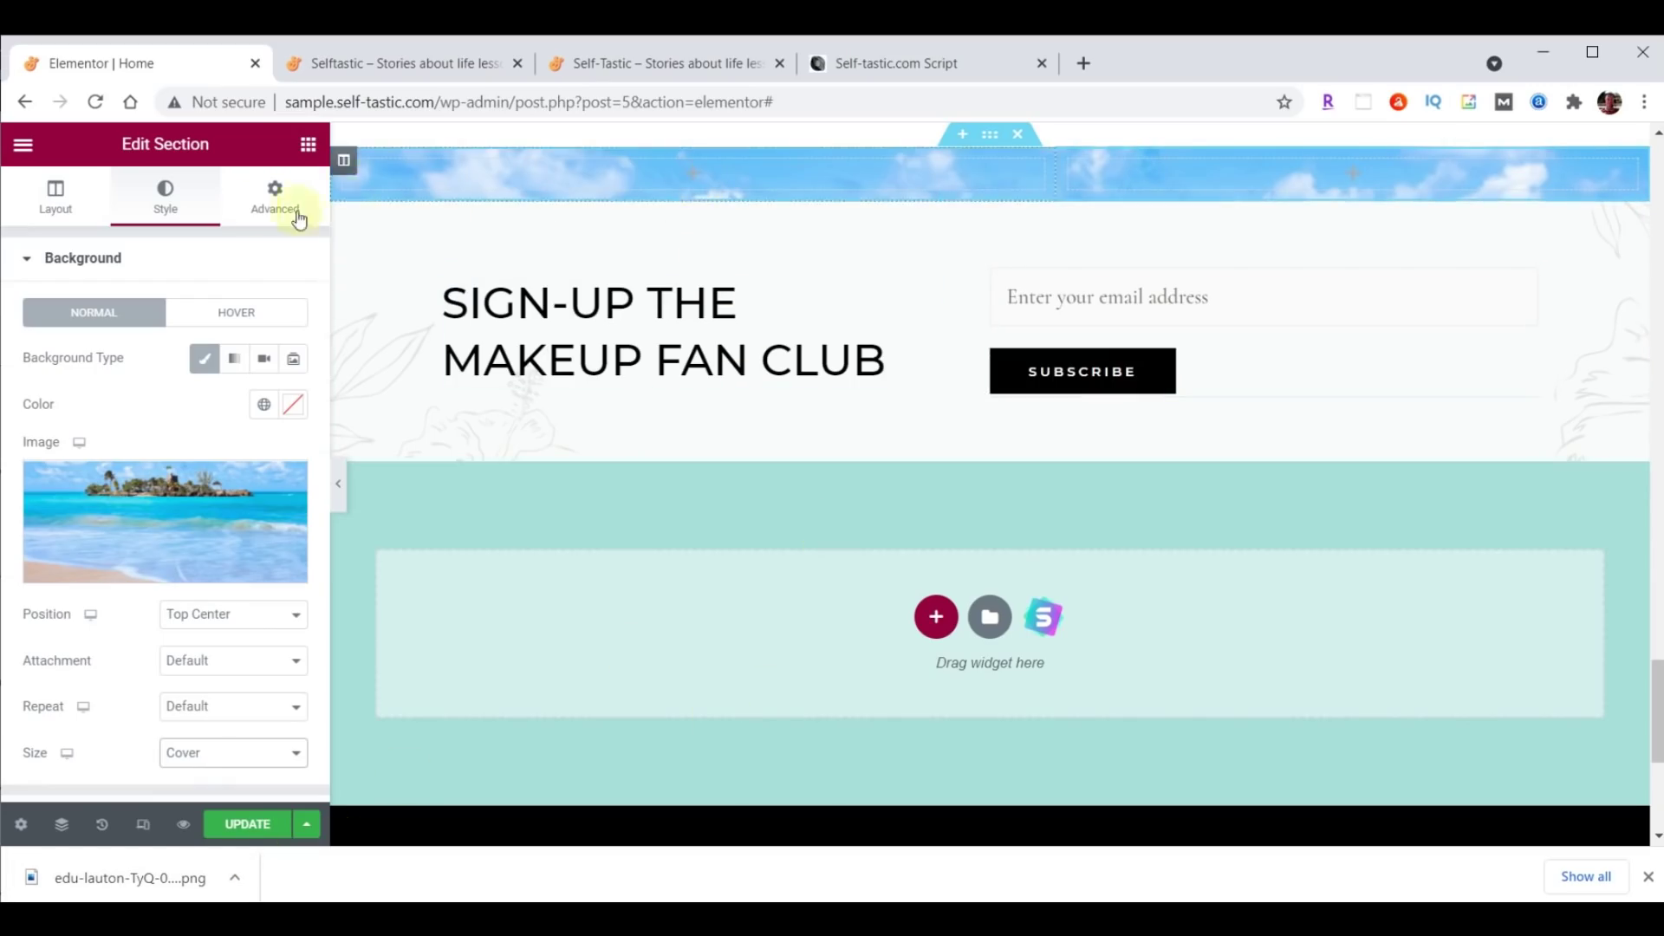
click(307, 144)
Add an Image widget to the beach section showing the uploaded practical-advice-QandA.png.
drag(128, 438, 684, 163)
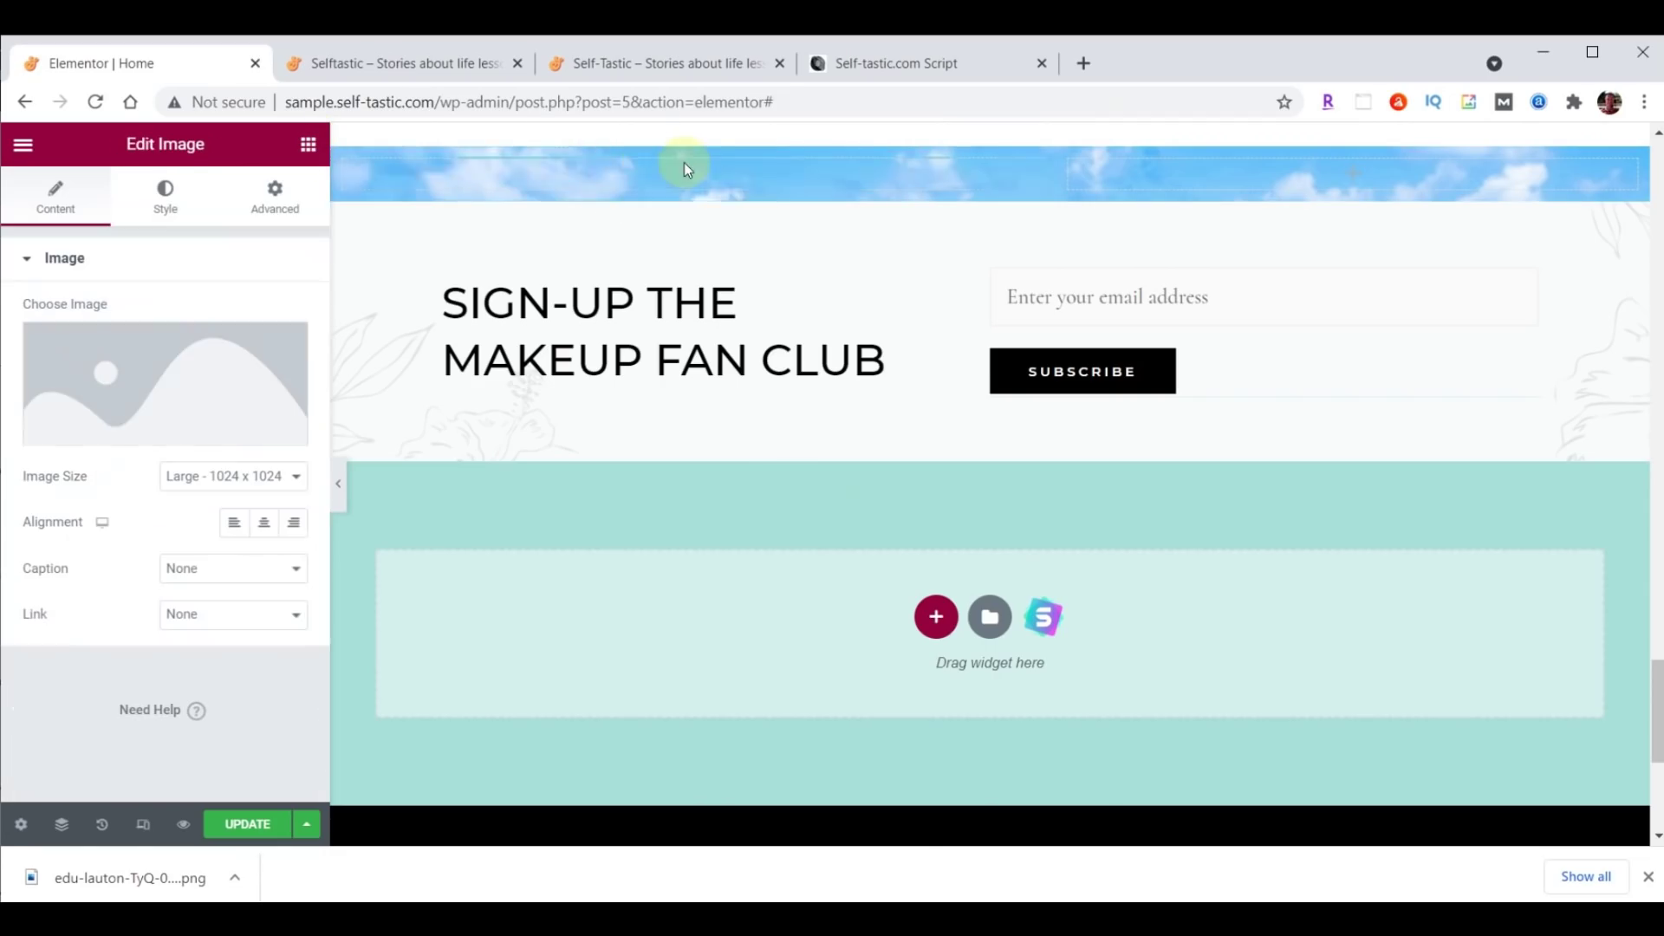
click(142, 371)
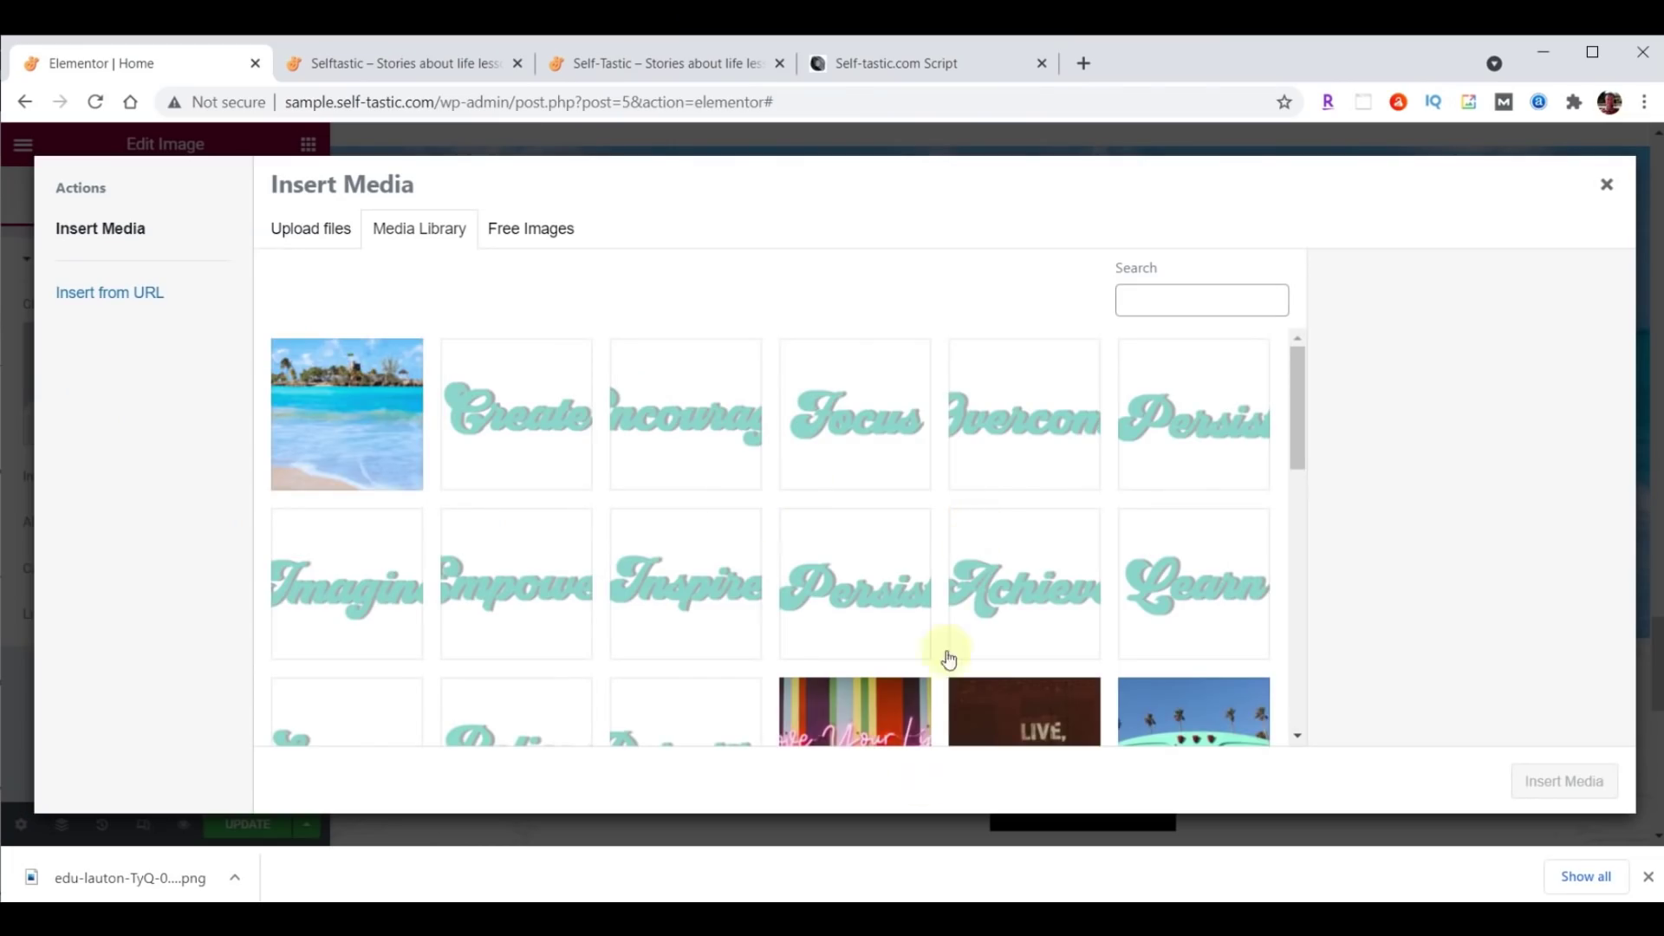
click(909, 918)
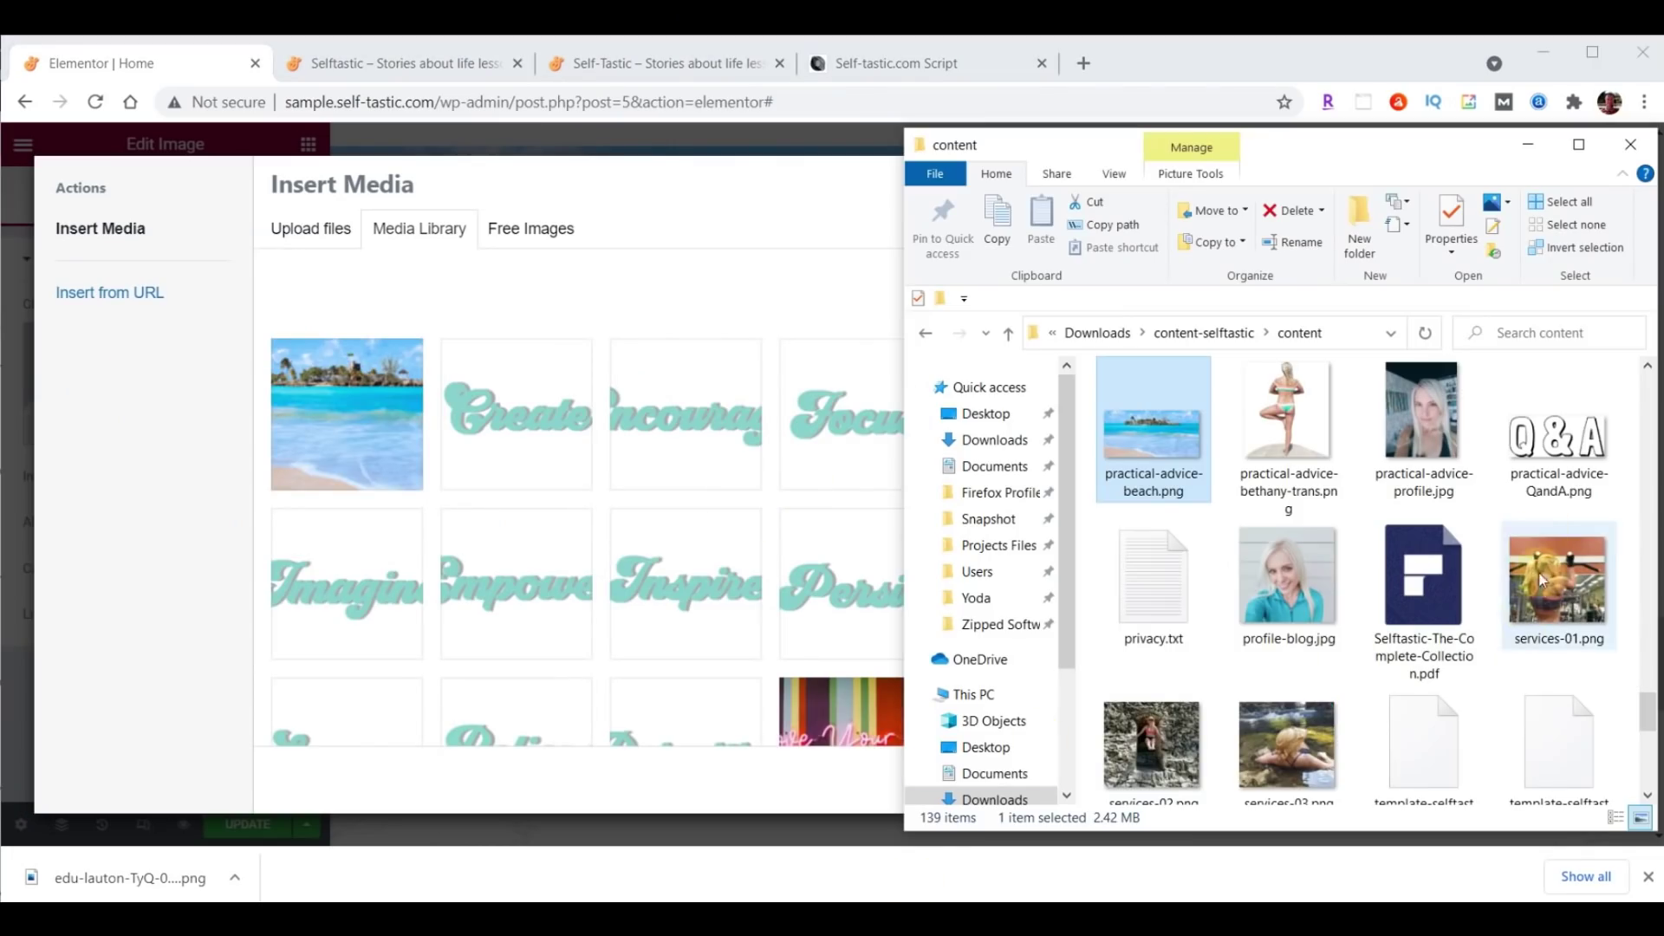
drag(1556, 433, 532, 419)
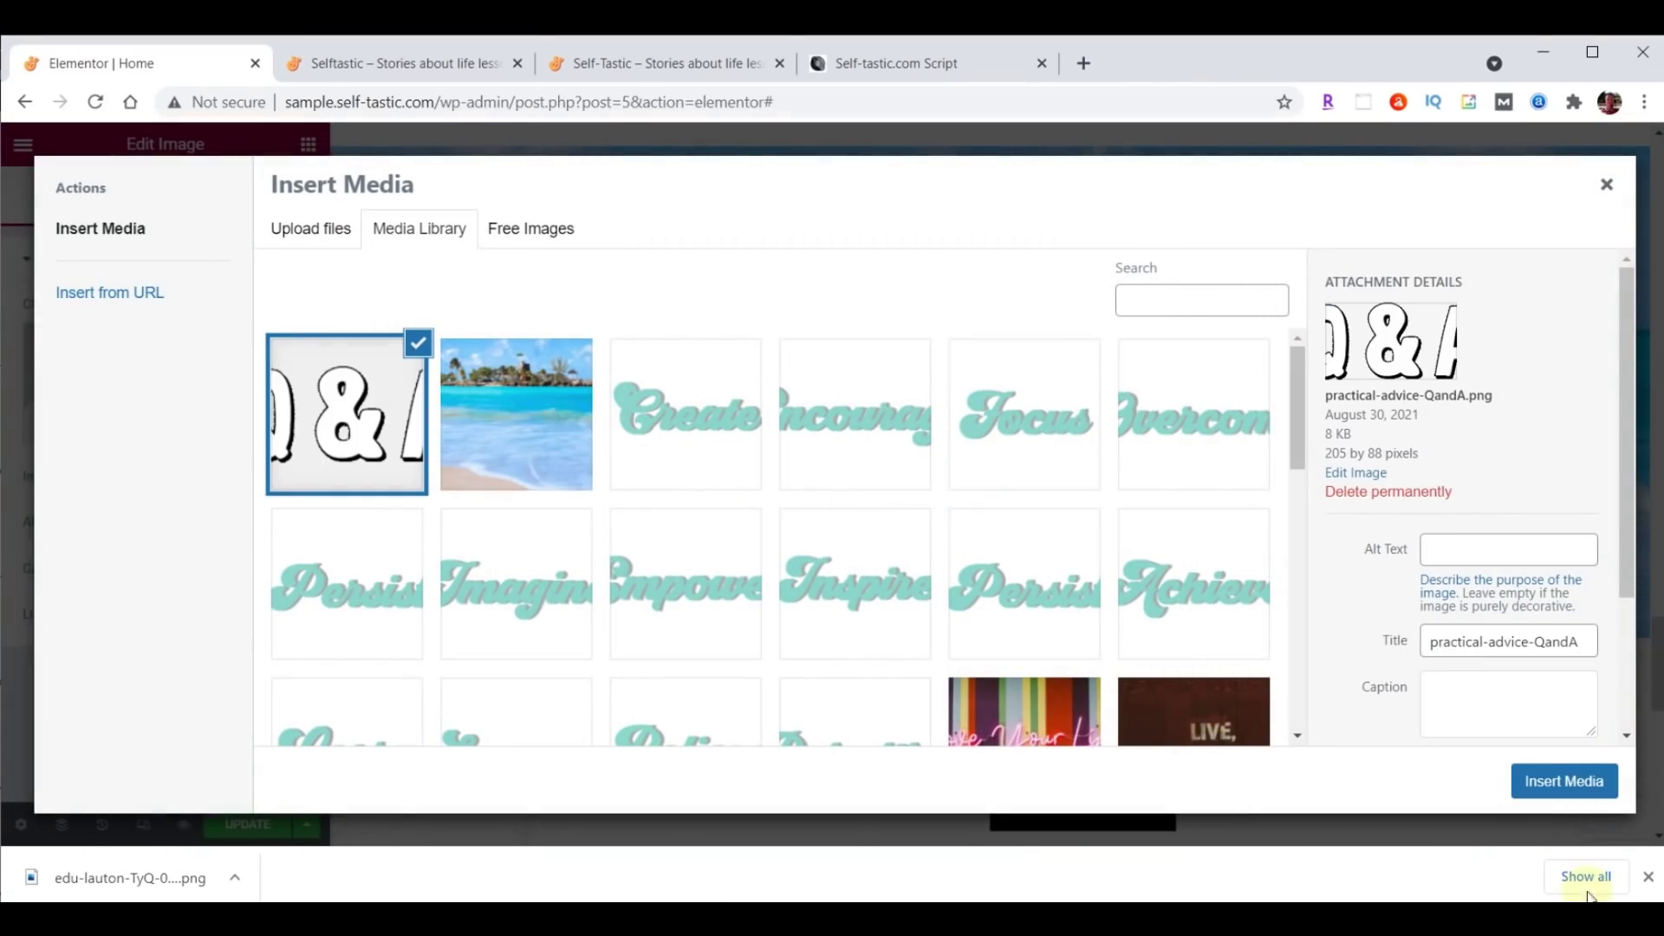
click(1579, 769)
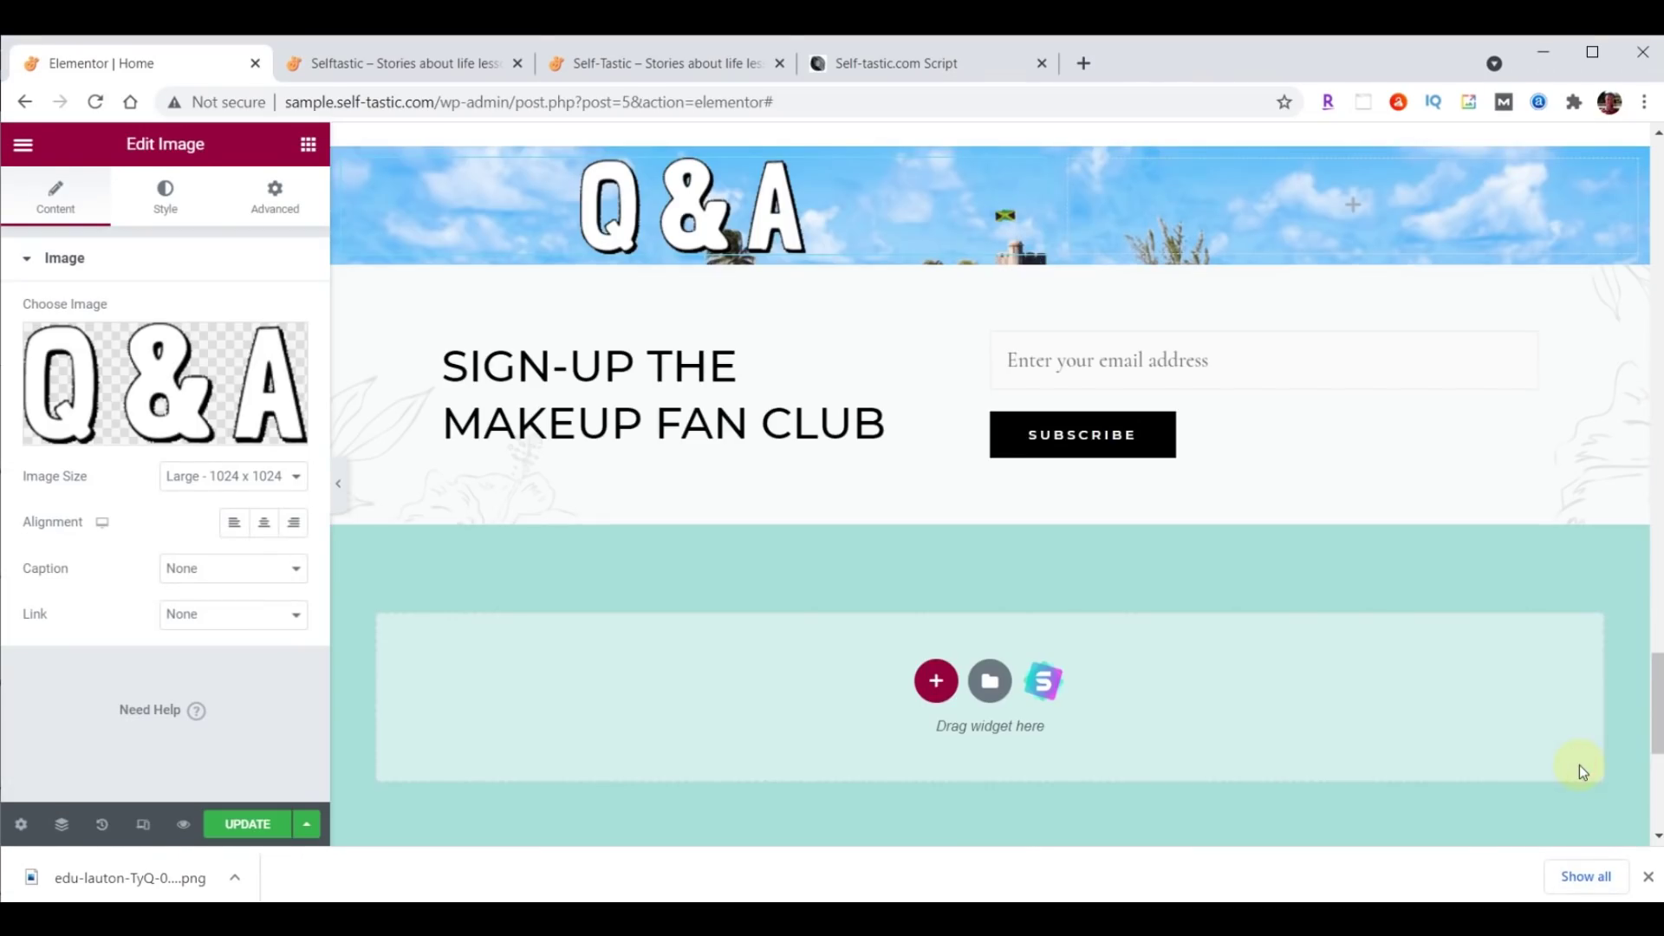
Give the image's column unlinked padding of 90 top and 40 bottom.
click(357, 170)
click(276, 193)
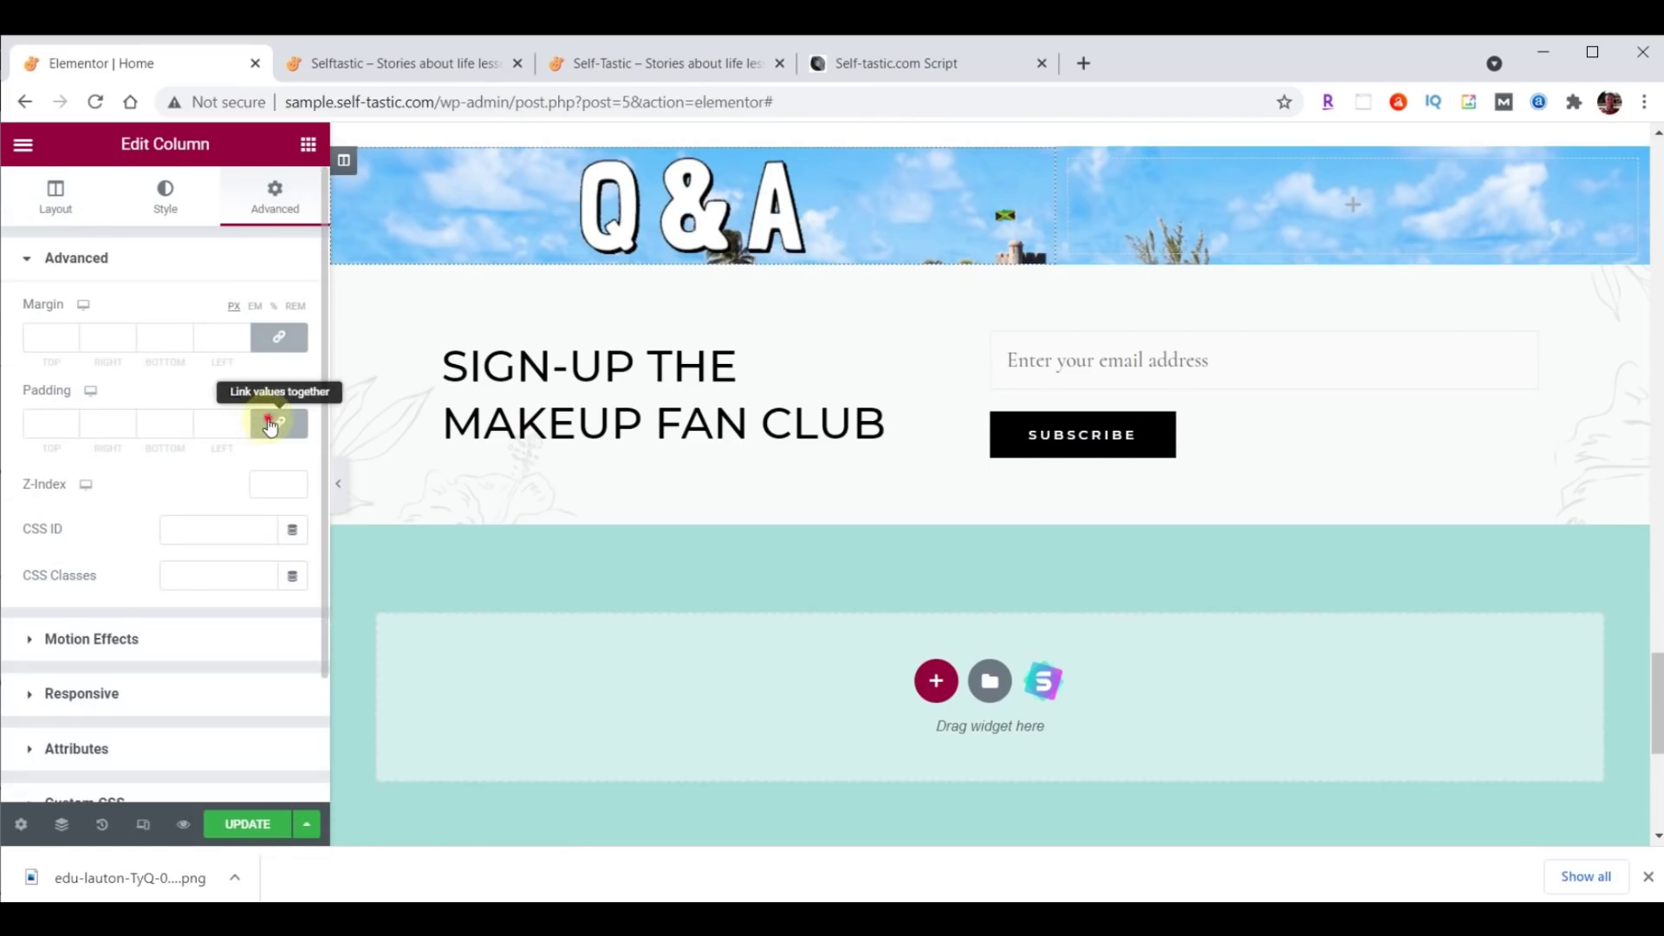
click(52, 424)
text(0)
click(42, 433)
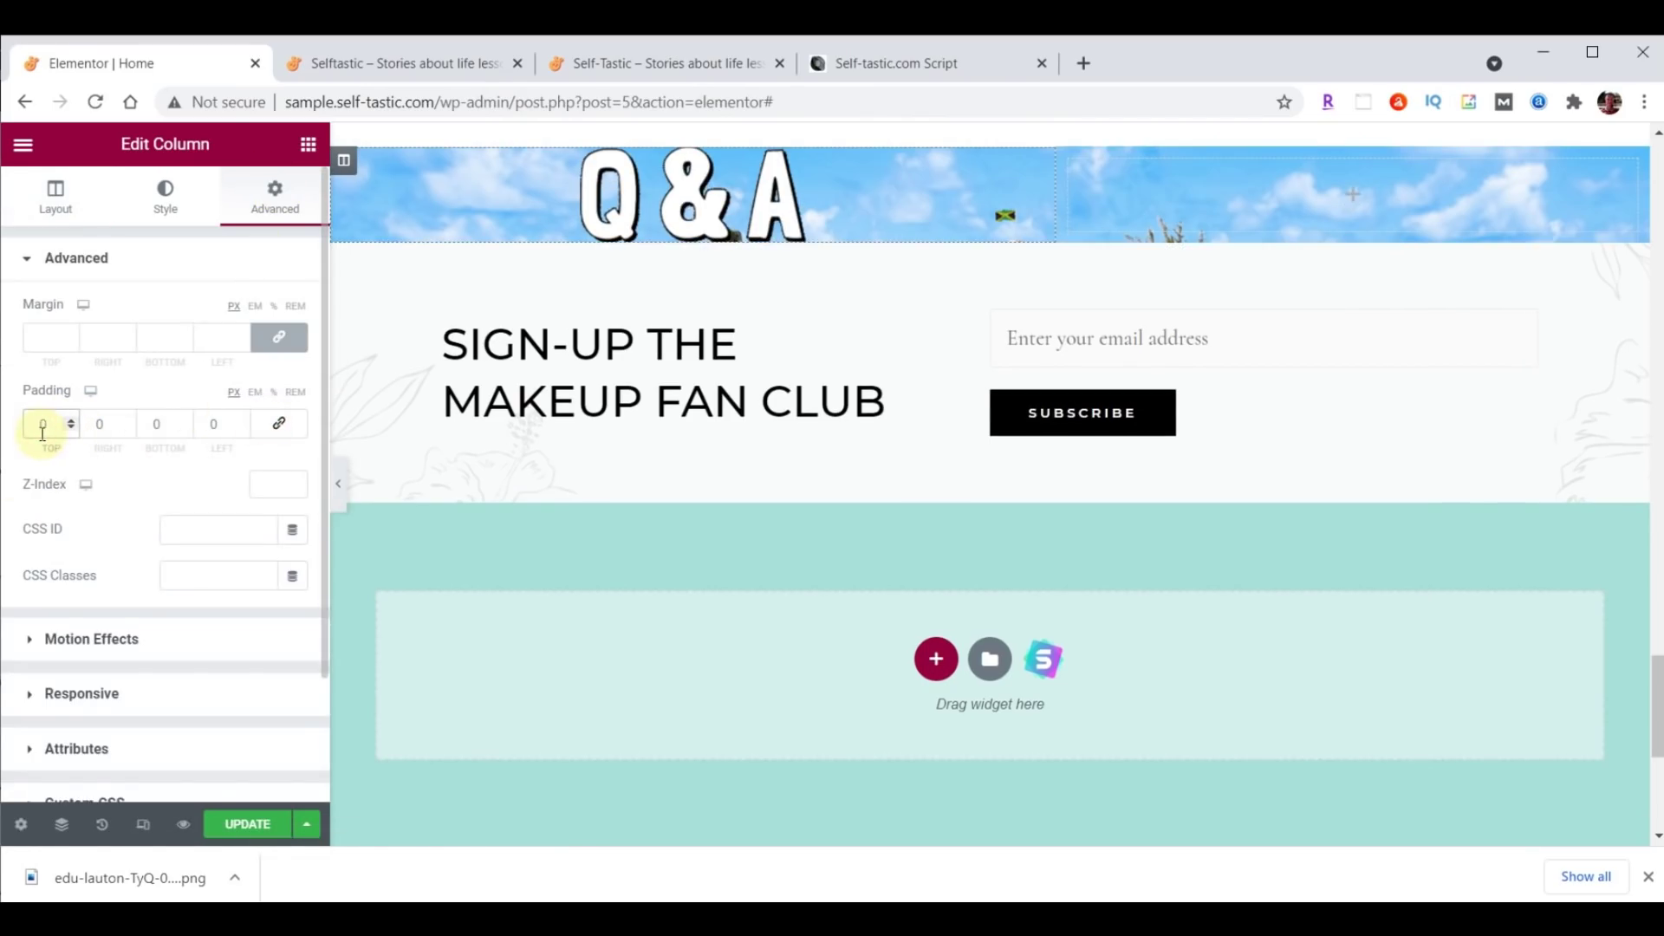
text(9)
click(151, 424)
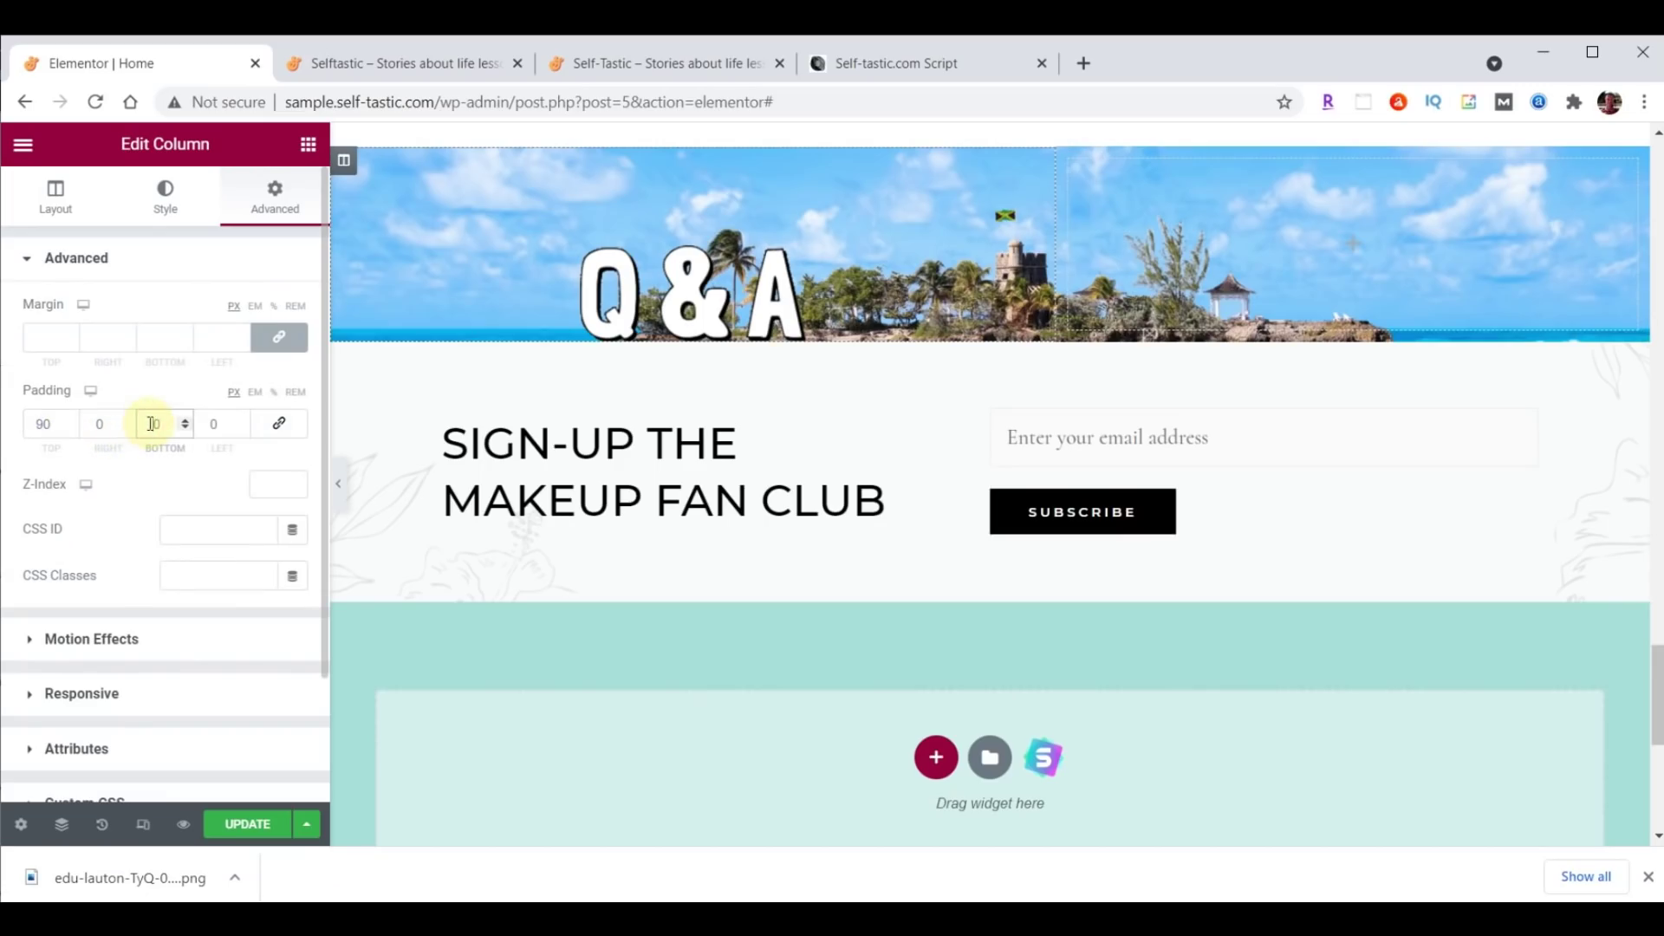
text(4)
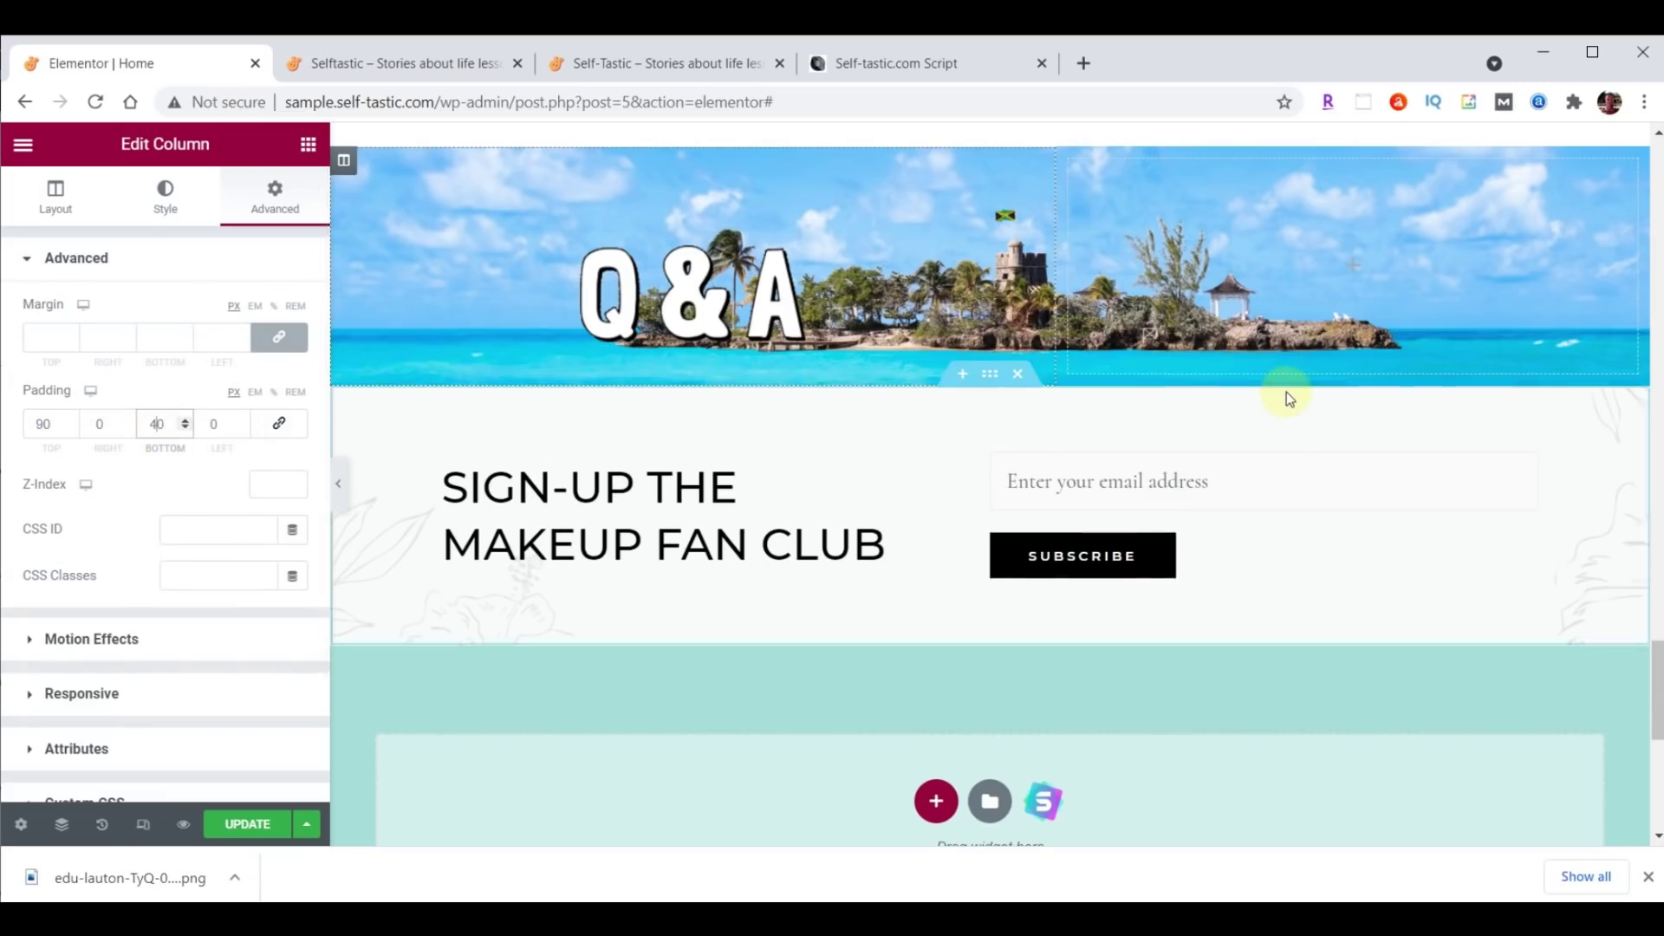
scroll(1286, 392, up, 4)
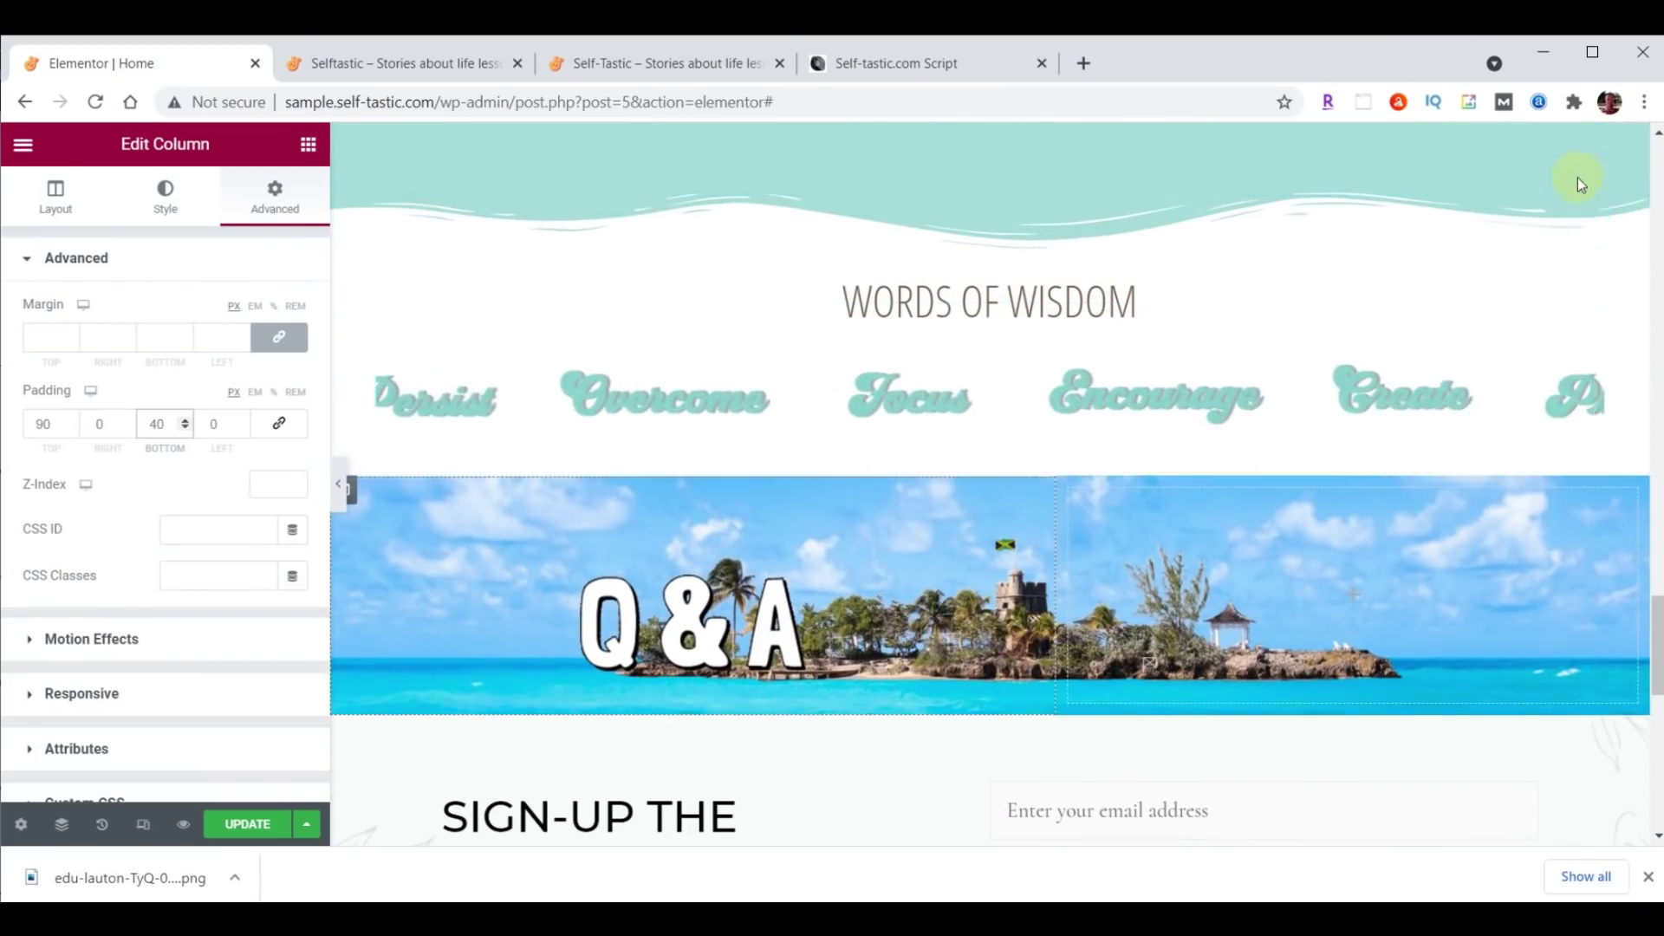
Copy the Words of Wisdom heading and paste it below the Q&A image.
right_click(1591, 225)
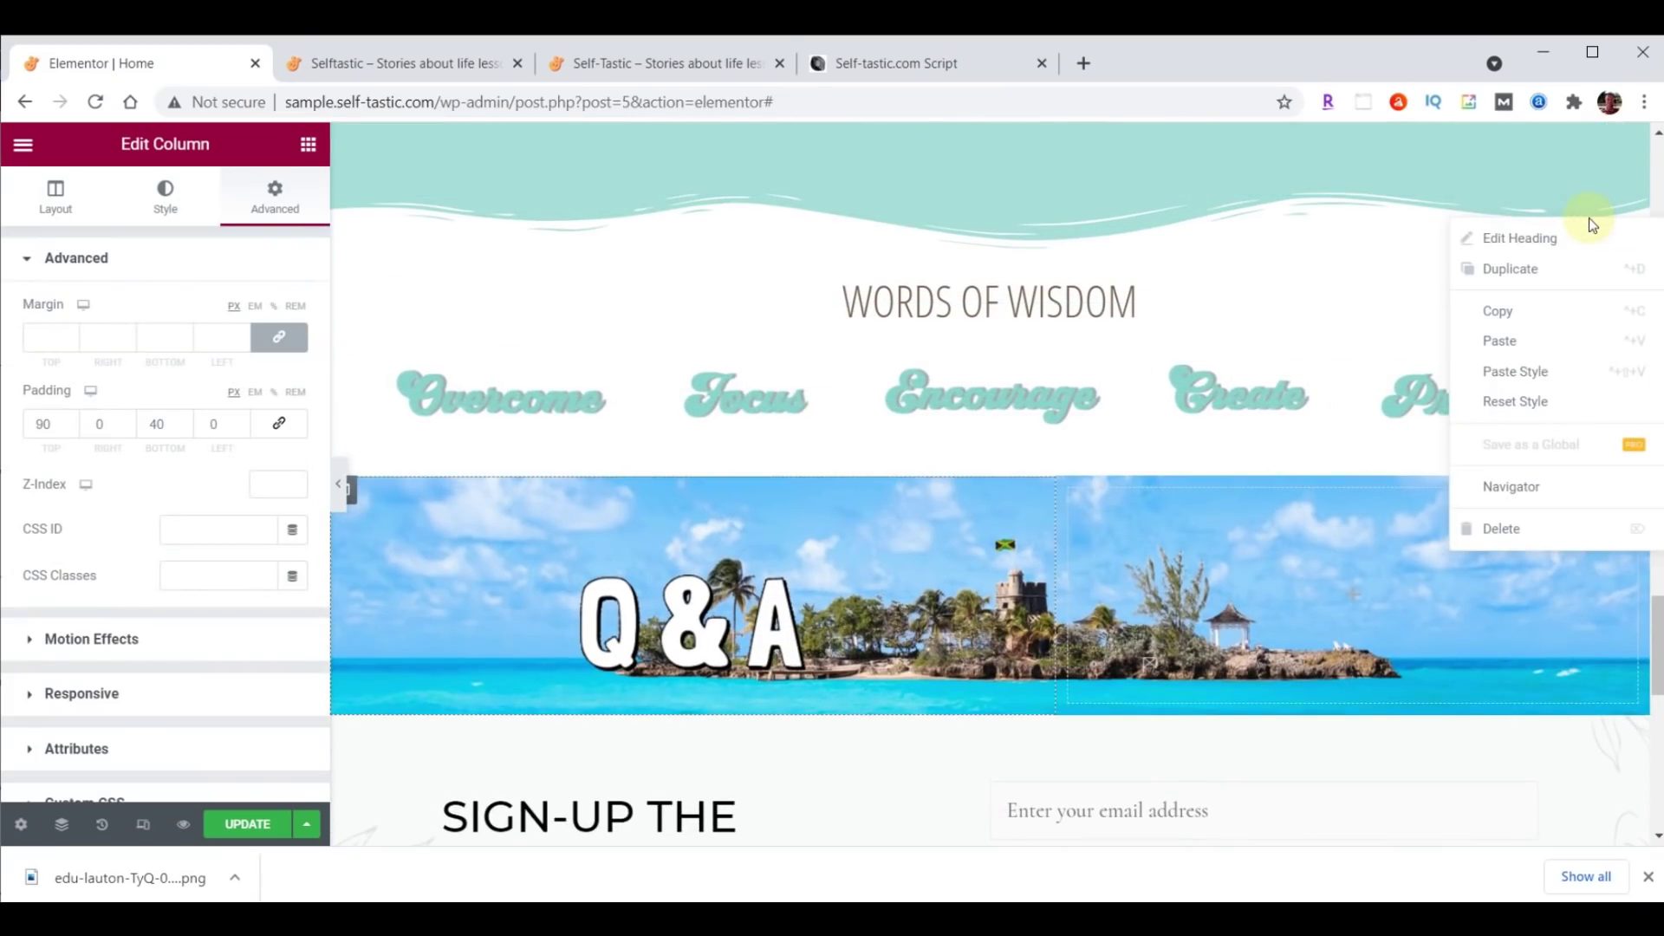
click(1510, 310)
scroll(1473, 363, down, 4)
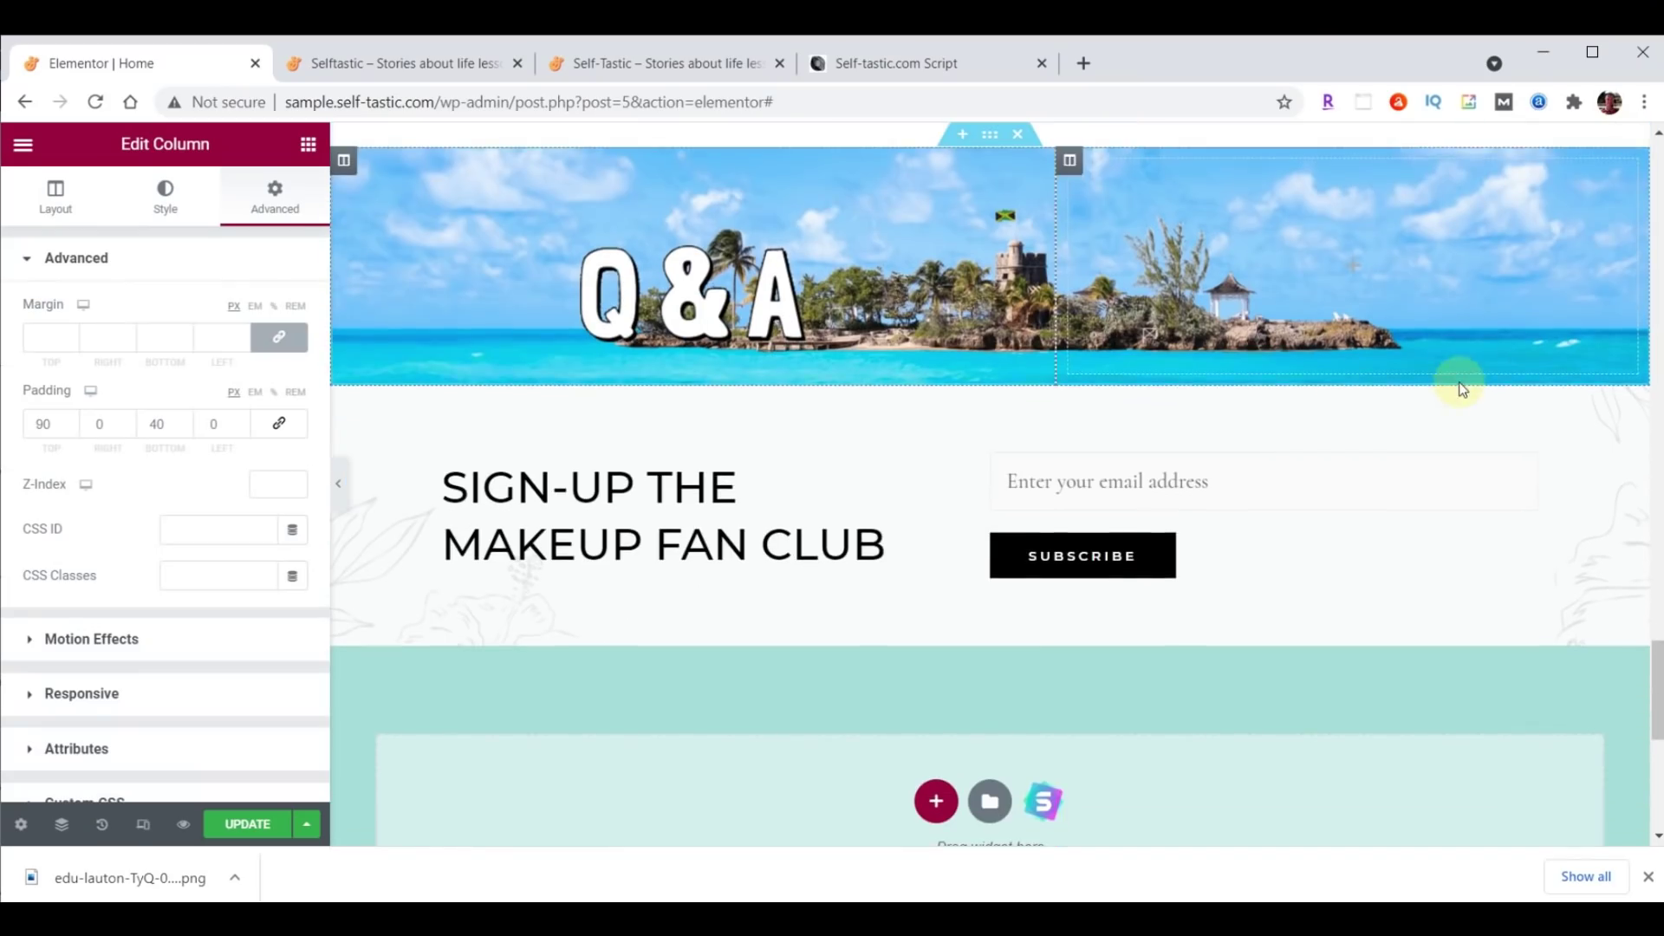
right_click(780, 307)
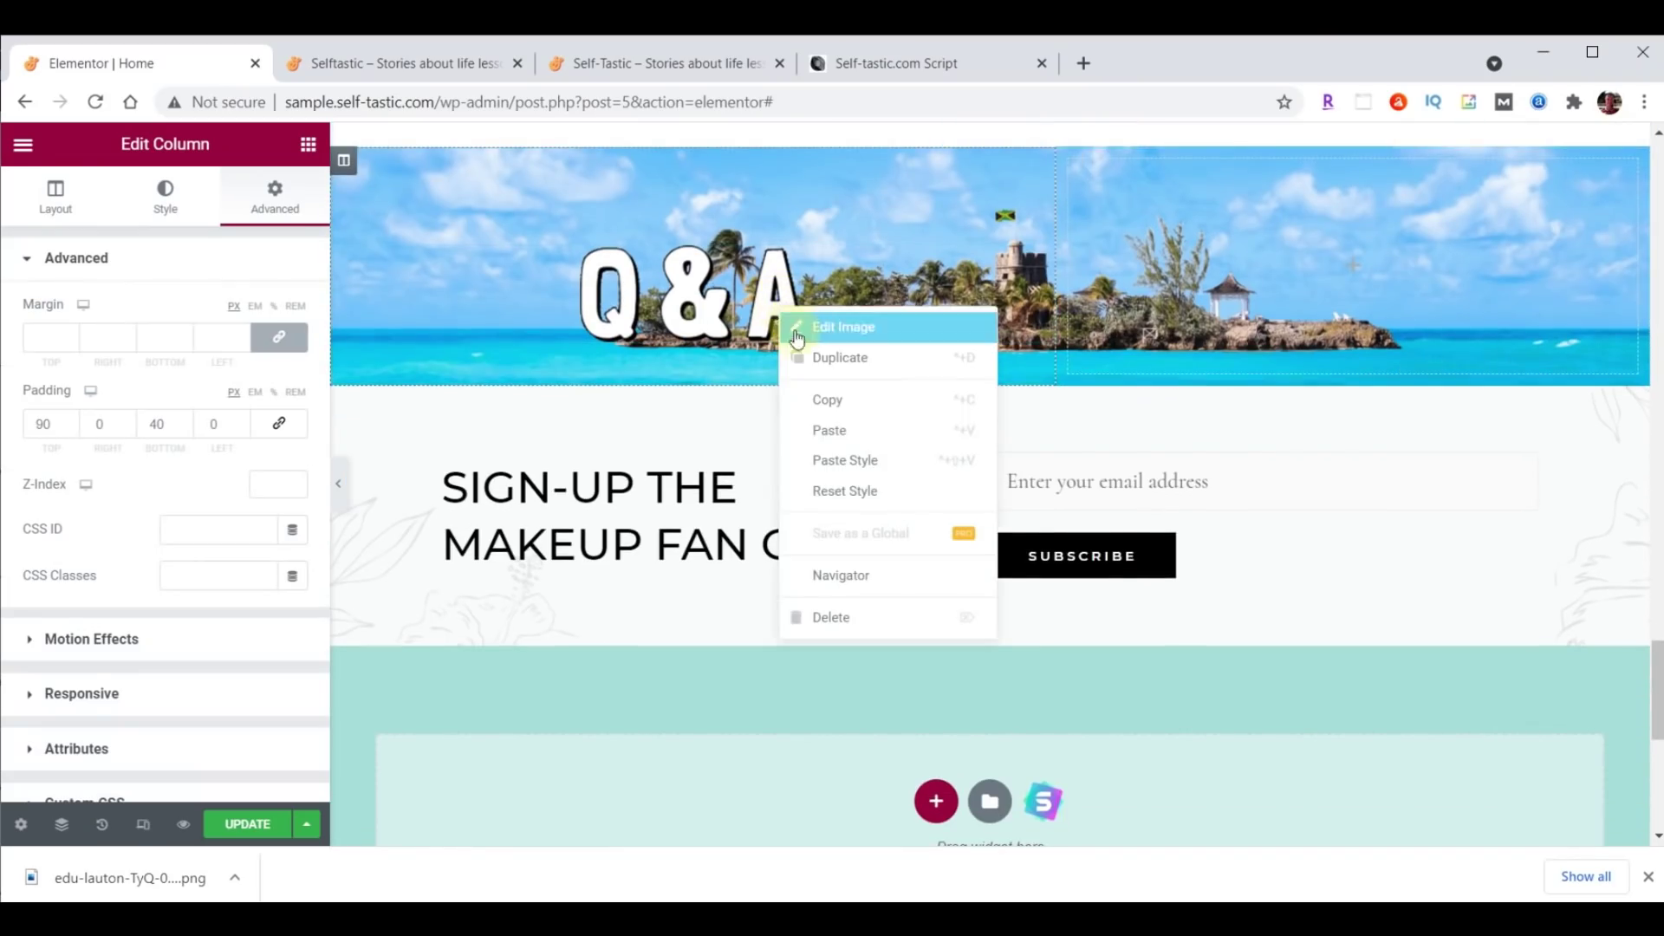
click(838, 430)
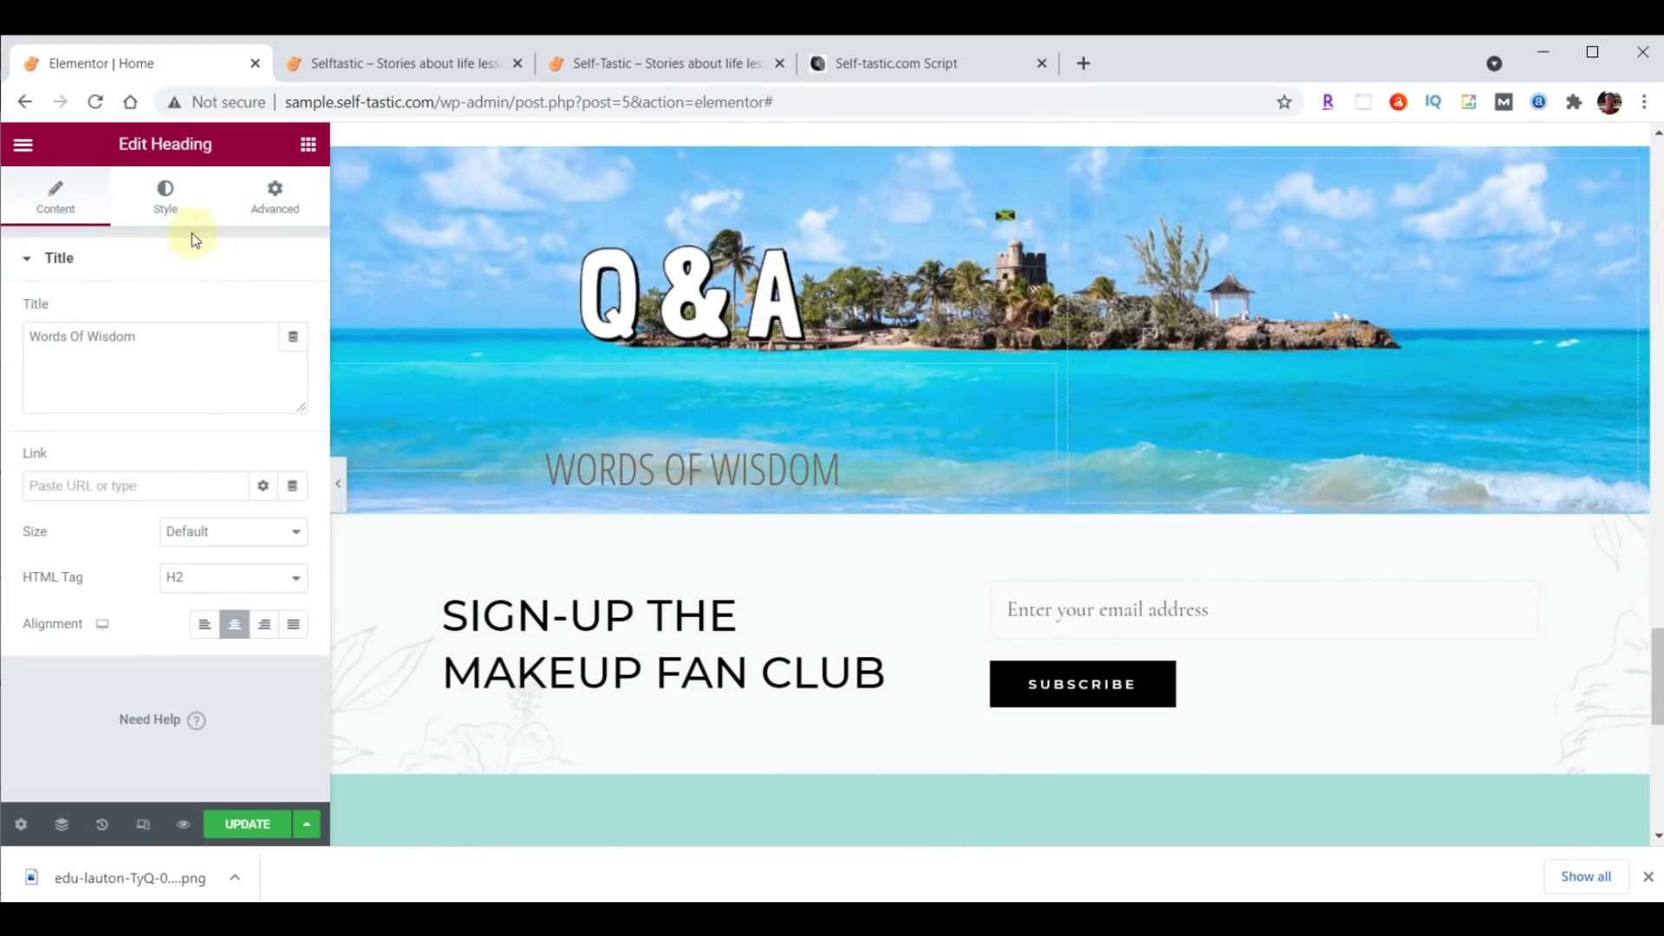
Style the pasted heading with text colour #000000 and font size 50.
click(166, 196)
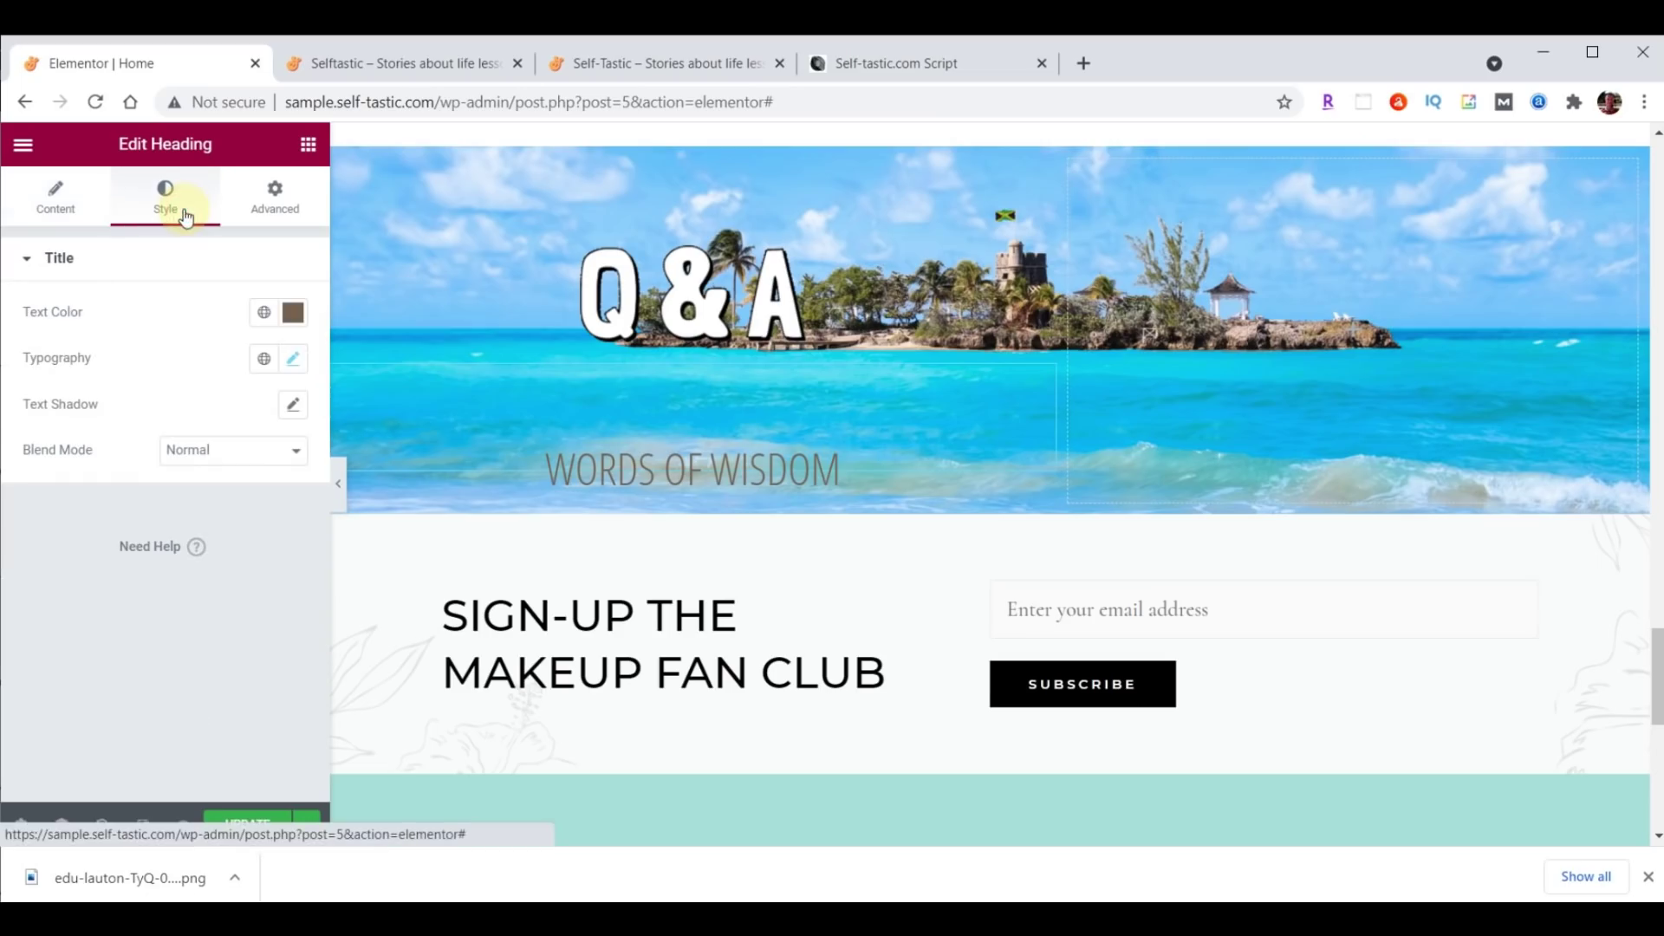
click(292, 314)
text(#000000)
key(Return)
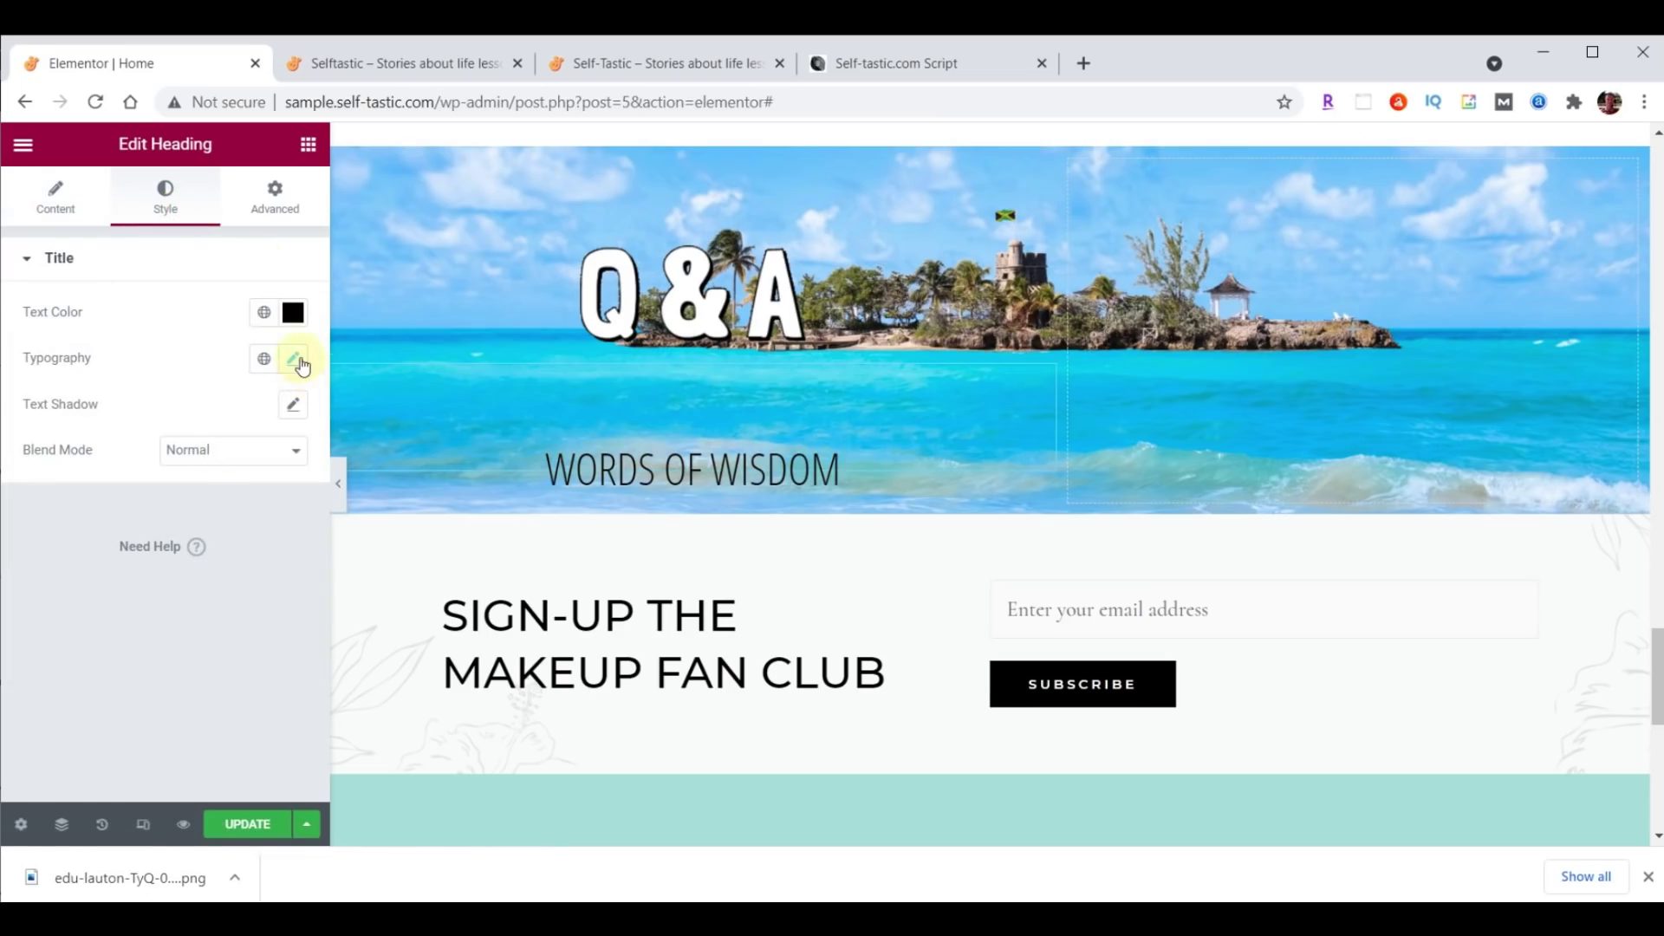
click(294, 359)
click(279, 525)
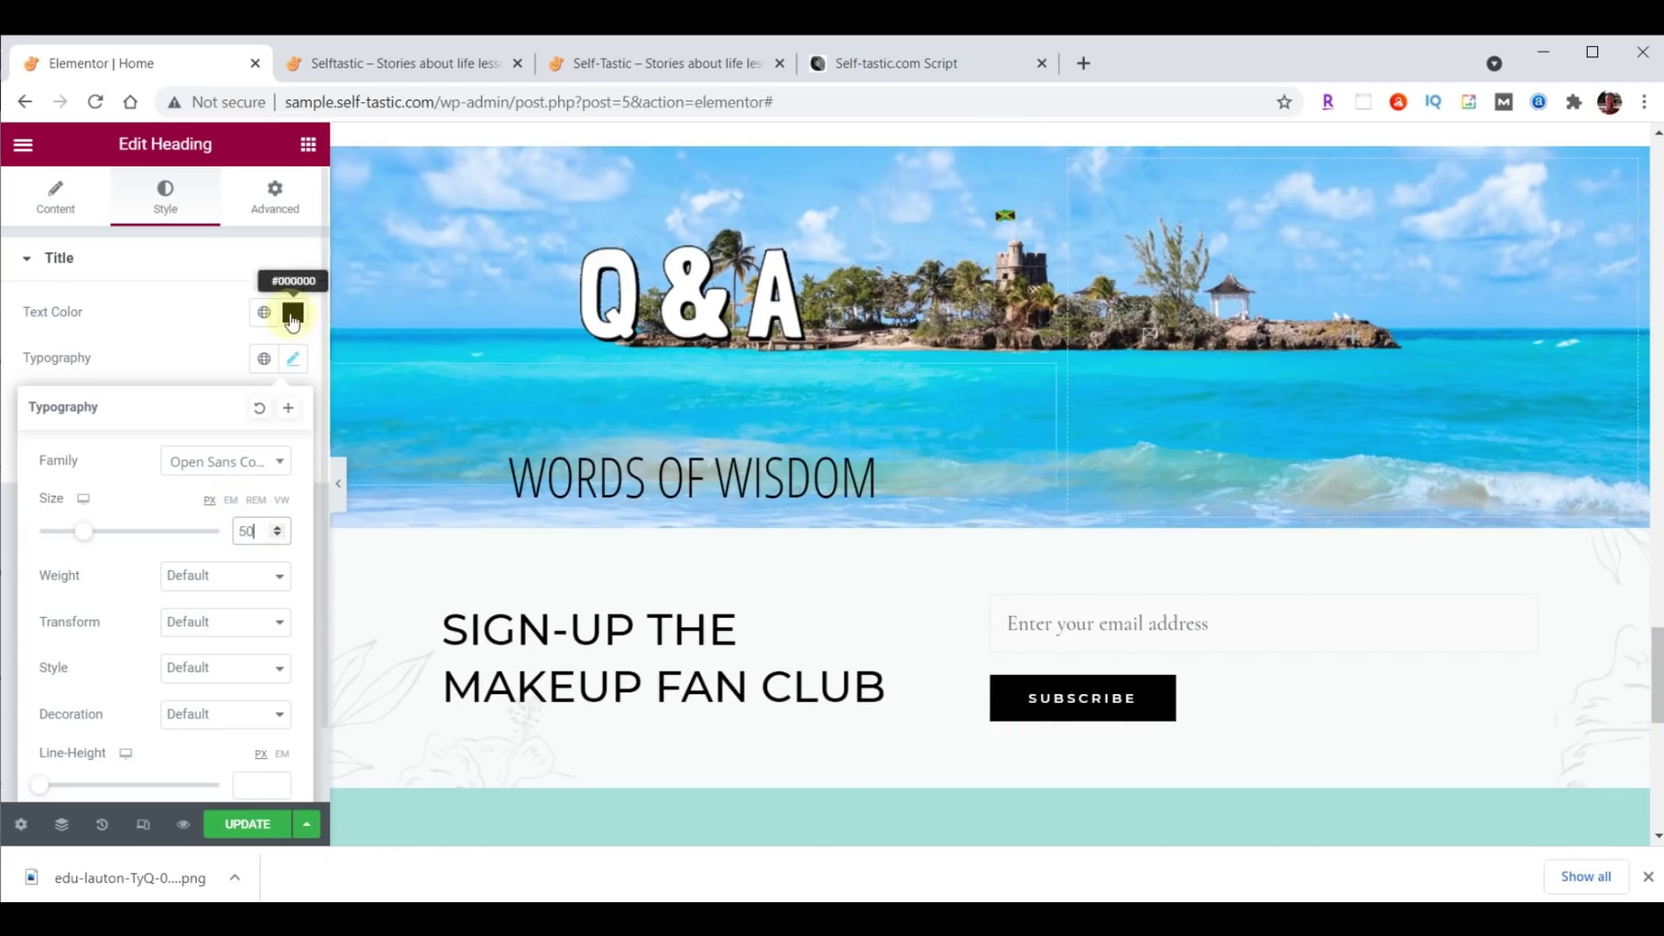
click(309, 146)
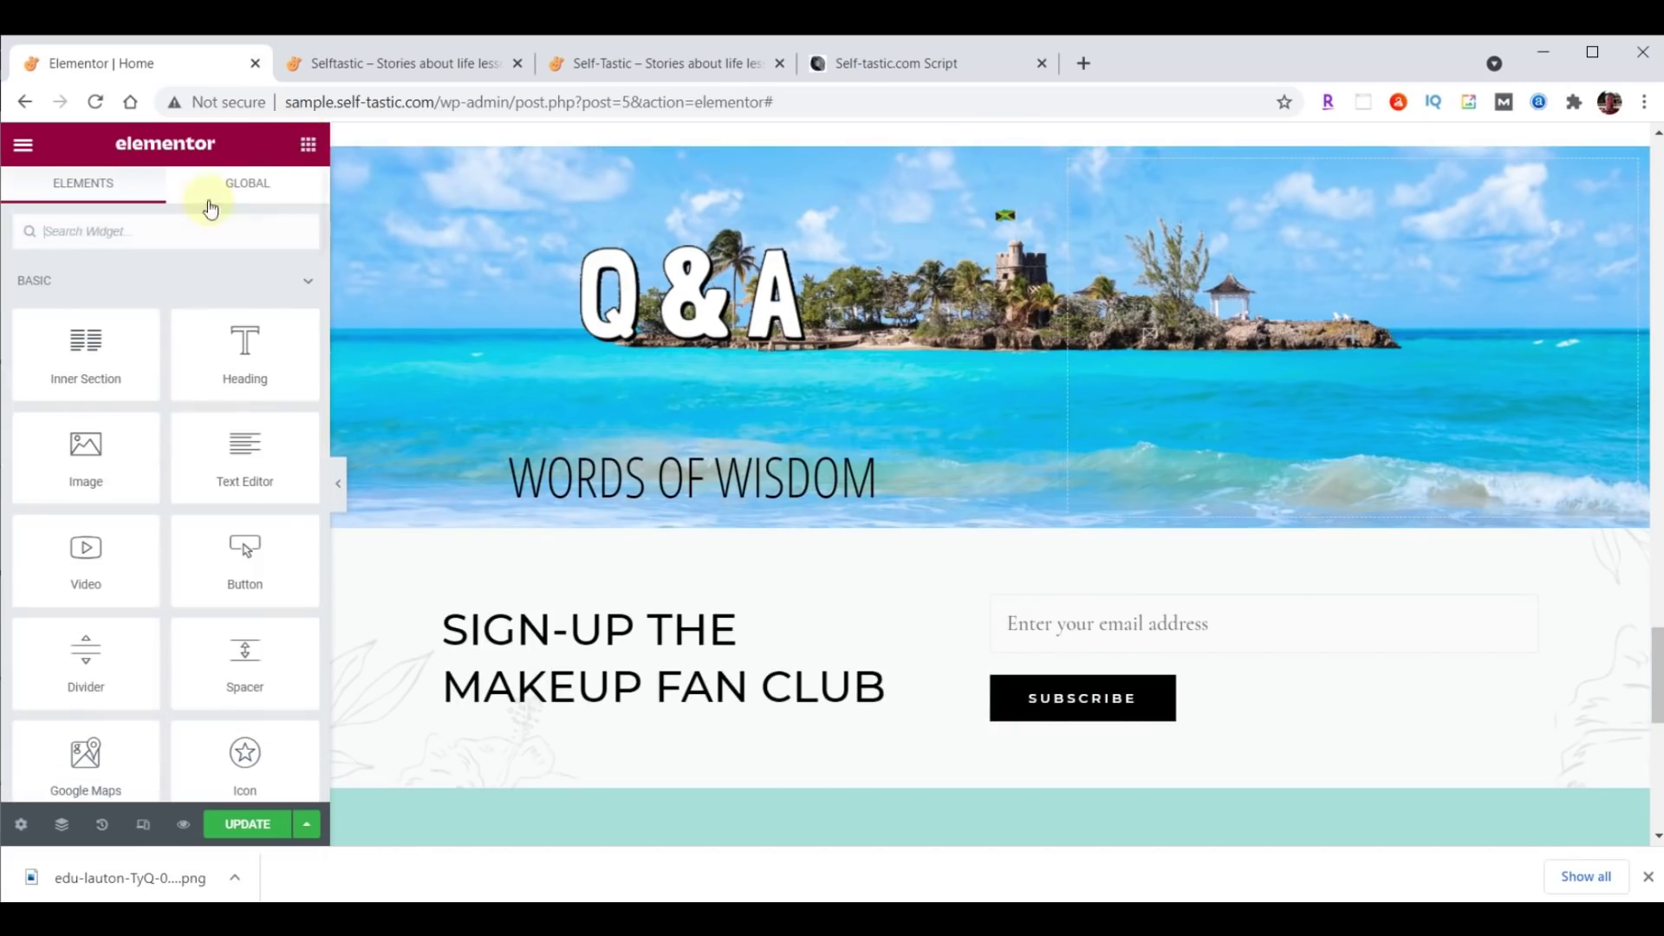
Add a Testimonial widget under the heading with the uploaded profile photo.
click(135, 225)
text(tes)
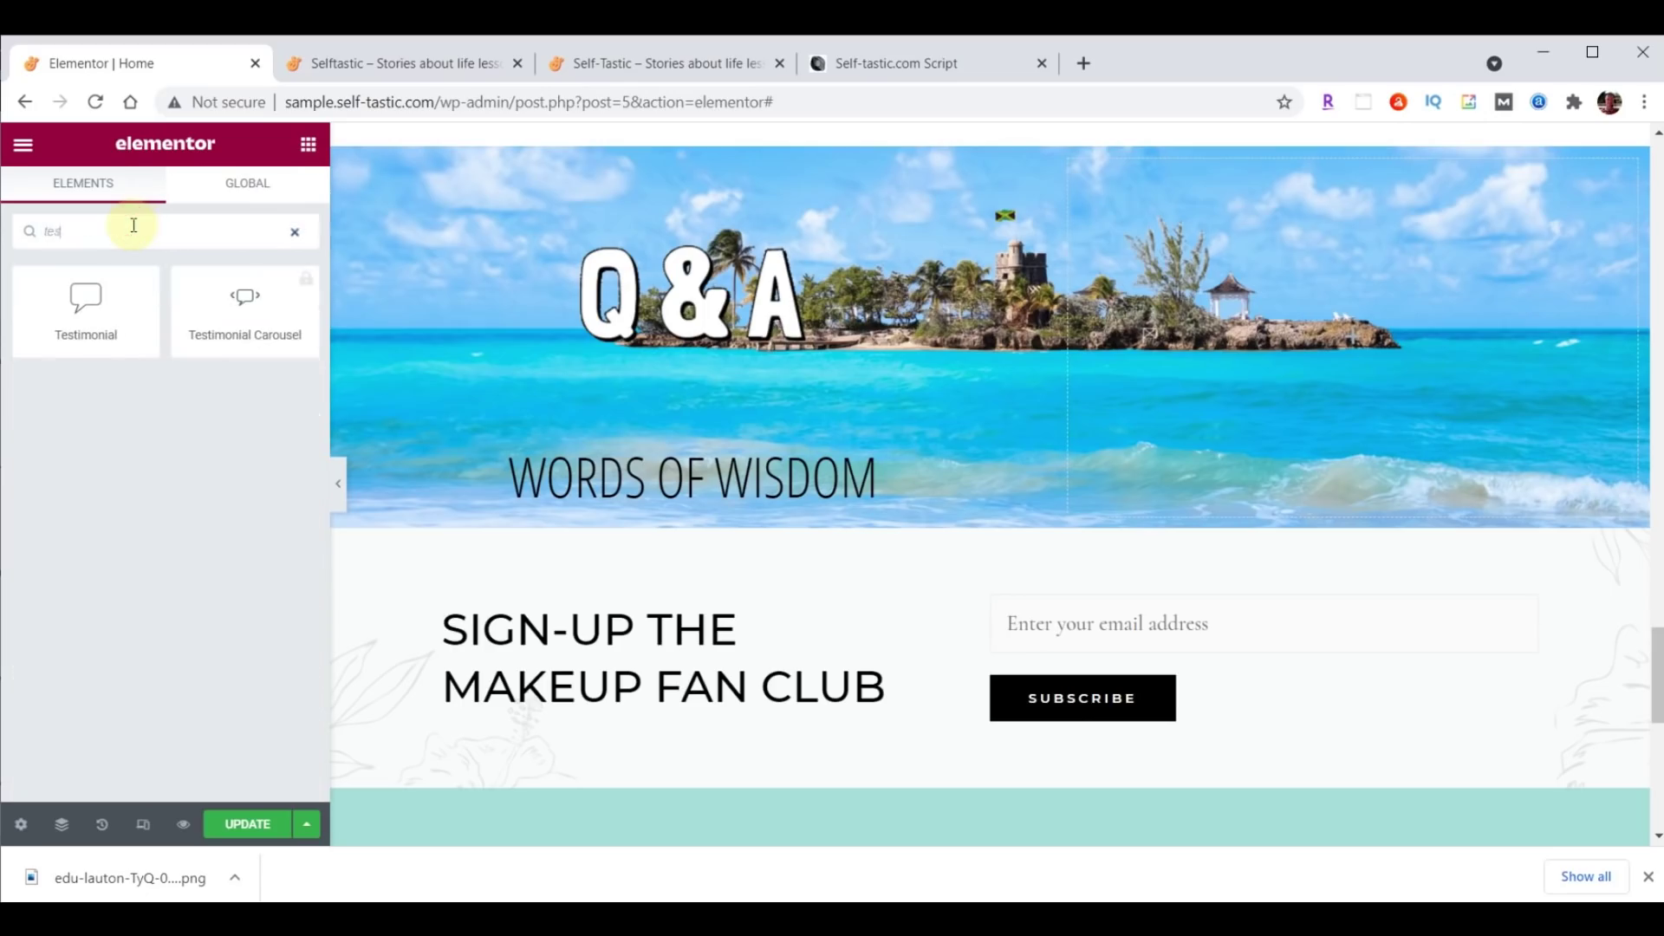
text(t)
drag(86, 299, 762, 485)
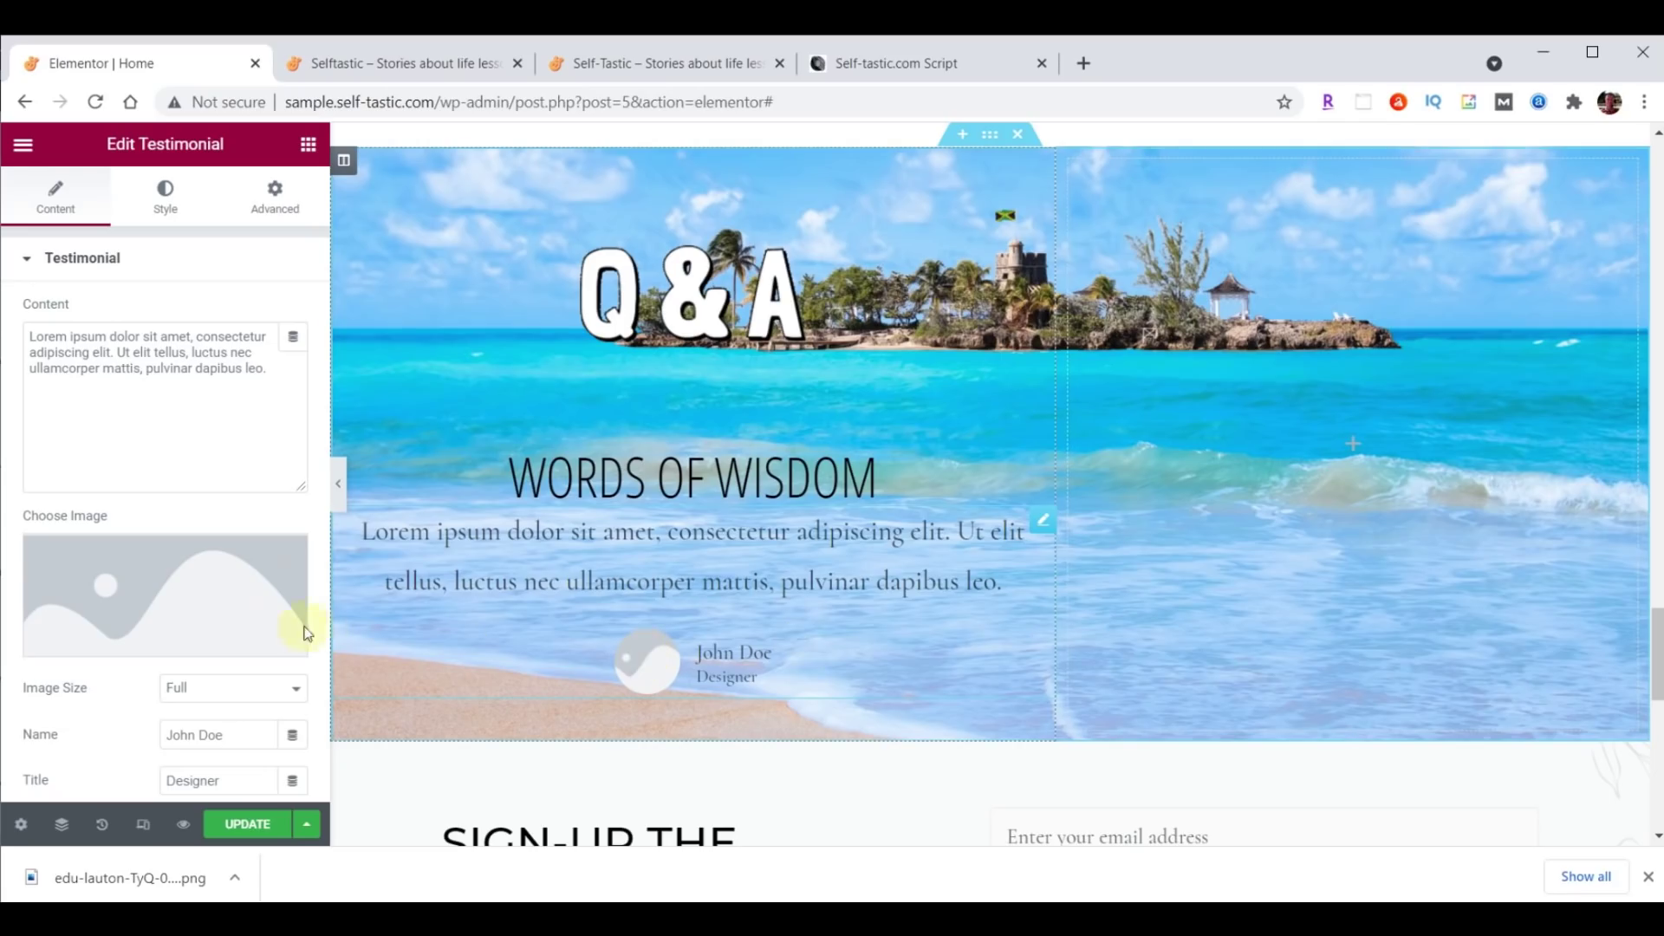
click(152, 603)
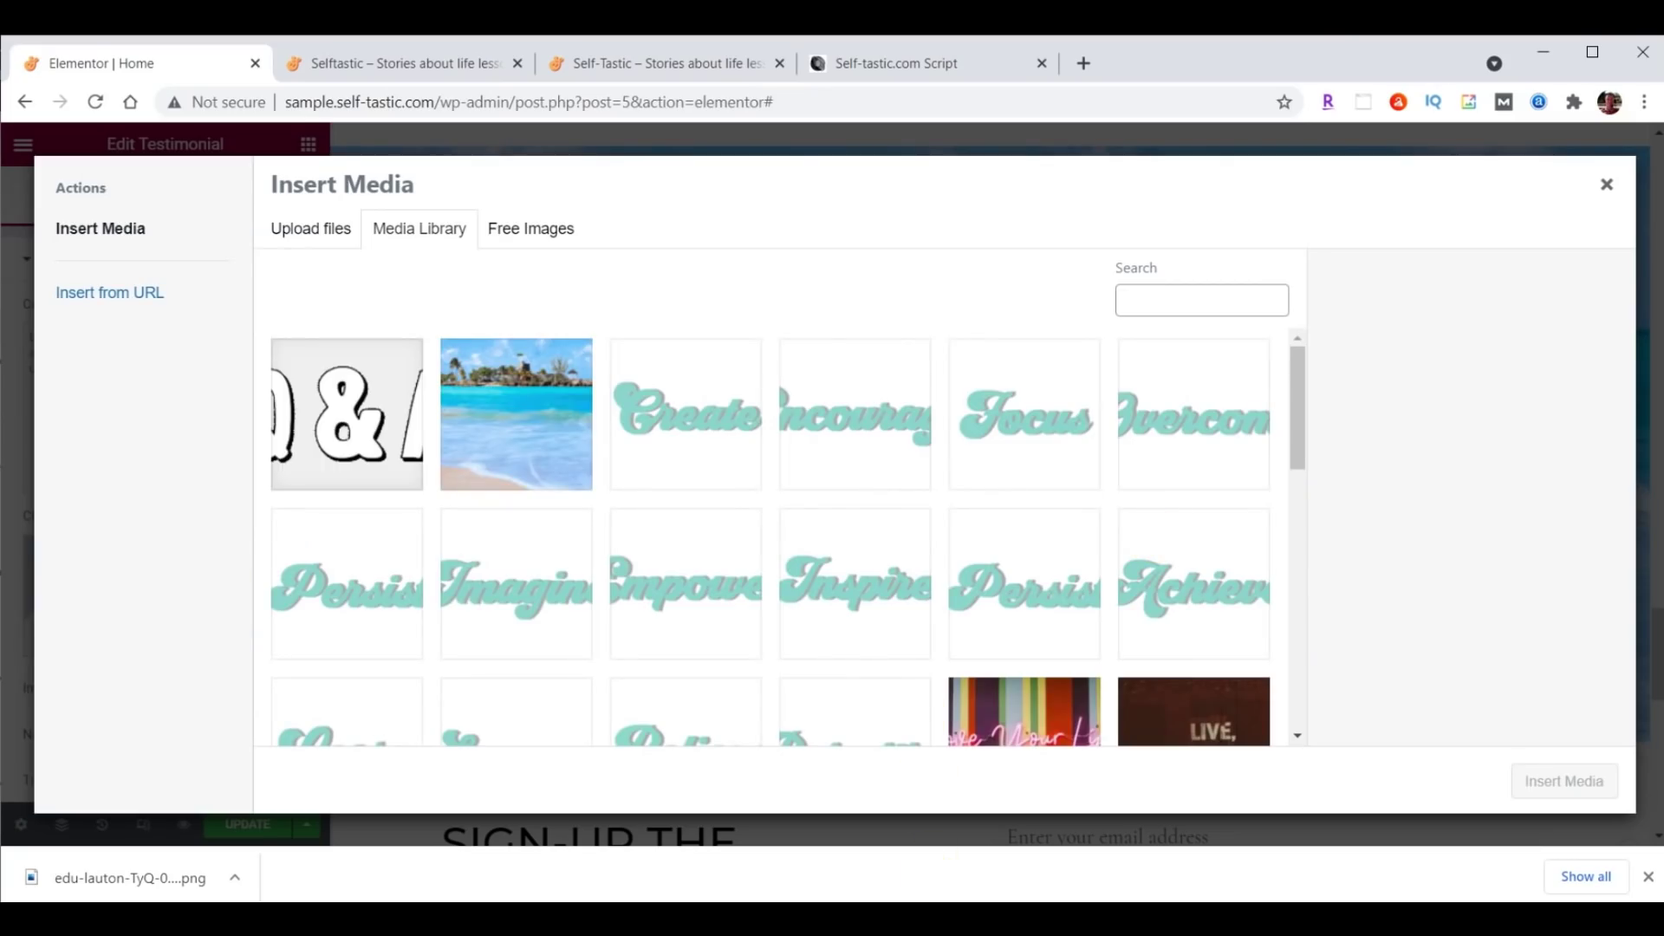
key(alt+Tab)
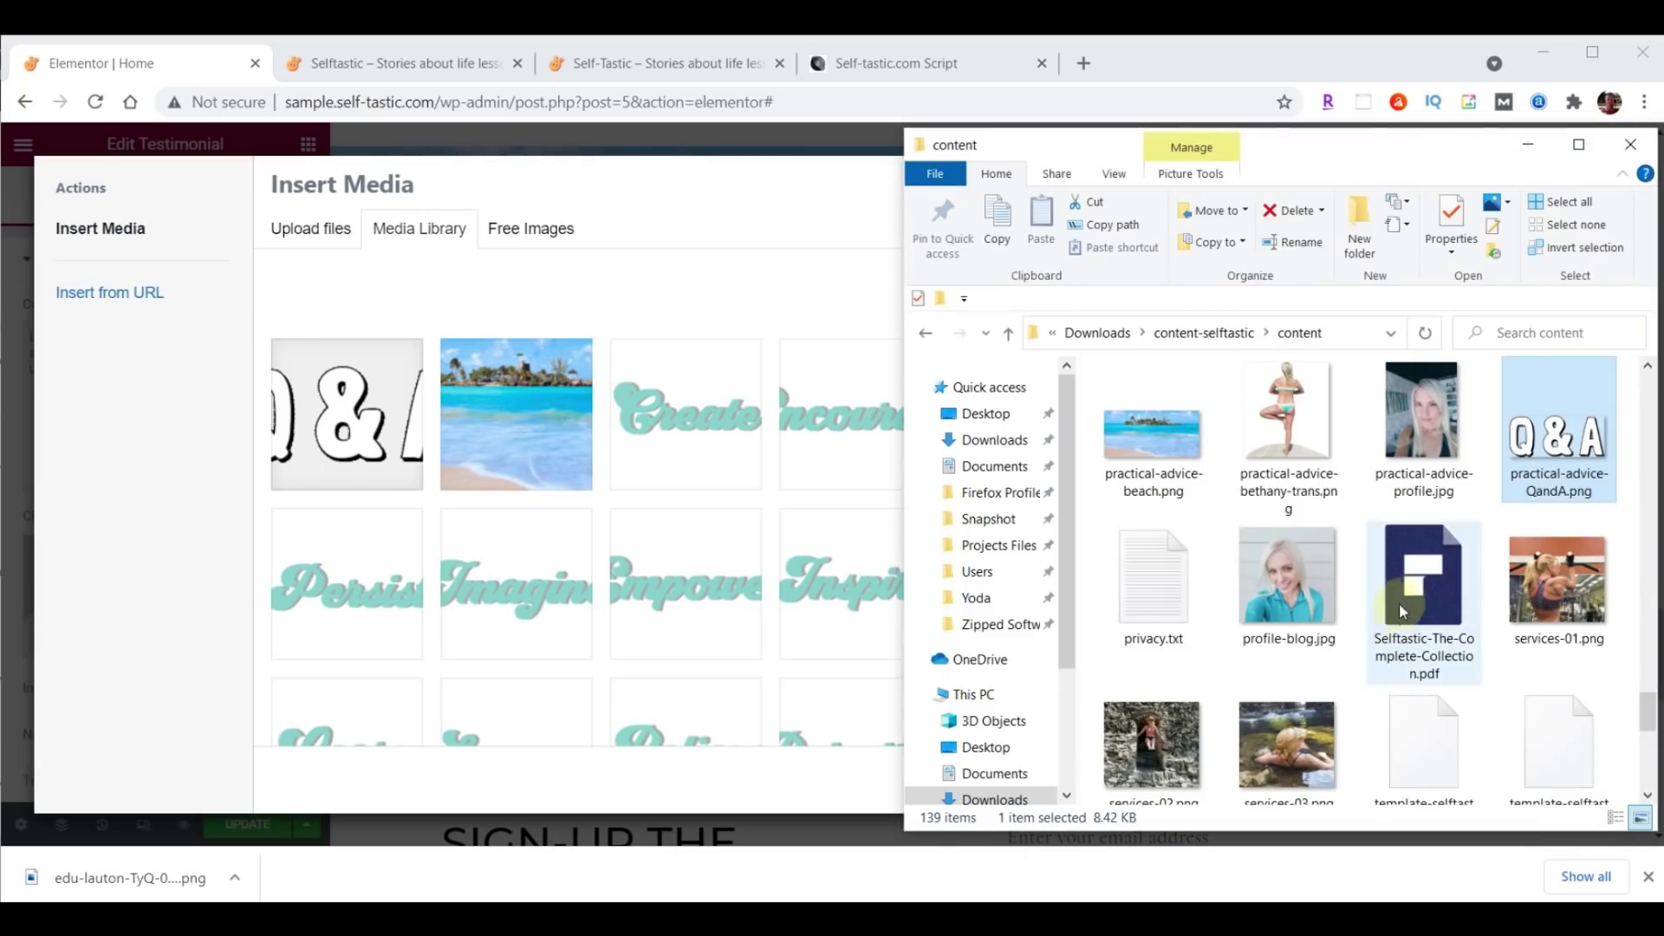
click(1425, 421)
drag(1425, 421, 480, 463)
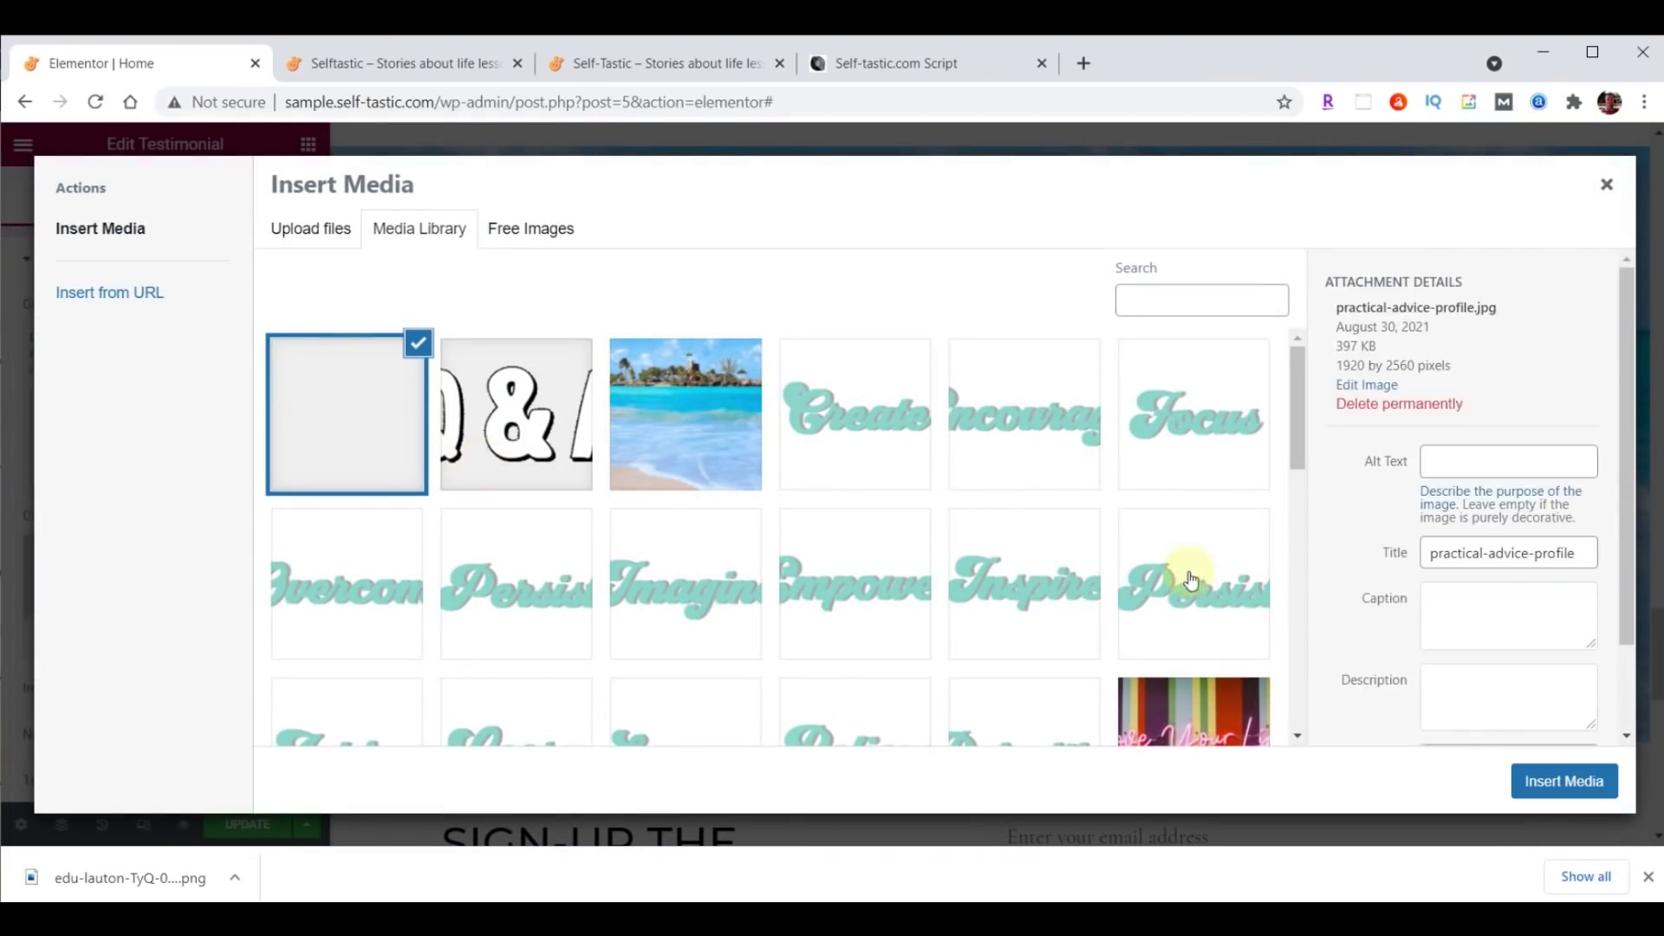
click(1564, 780)
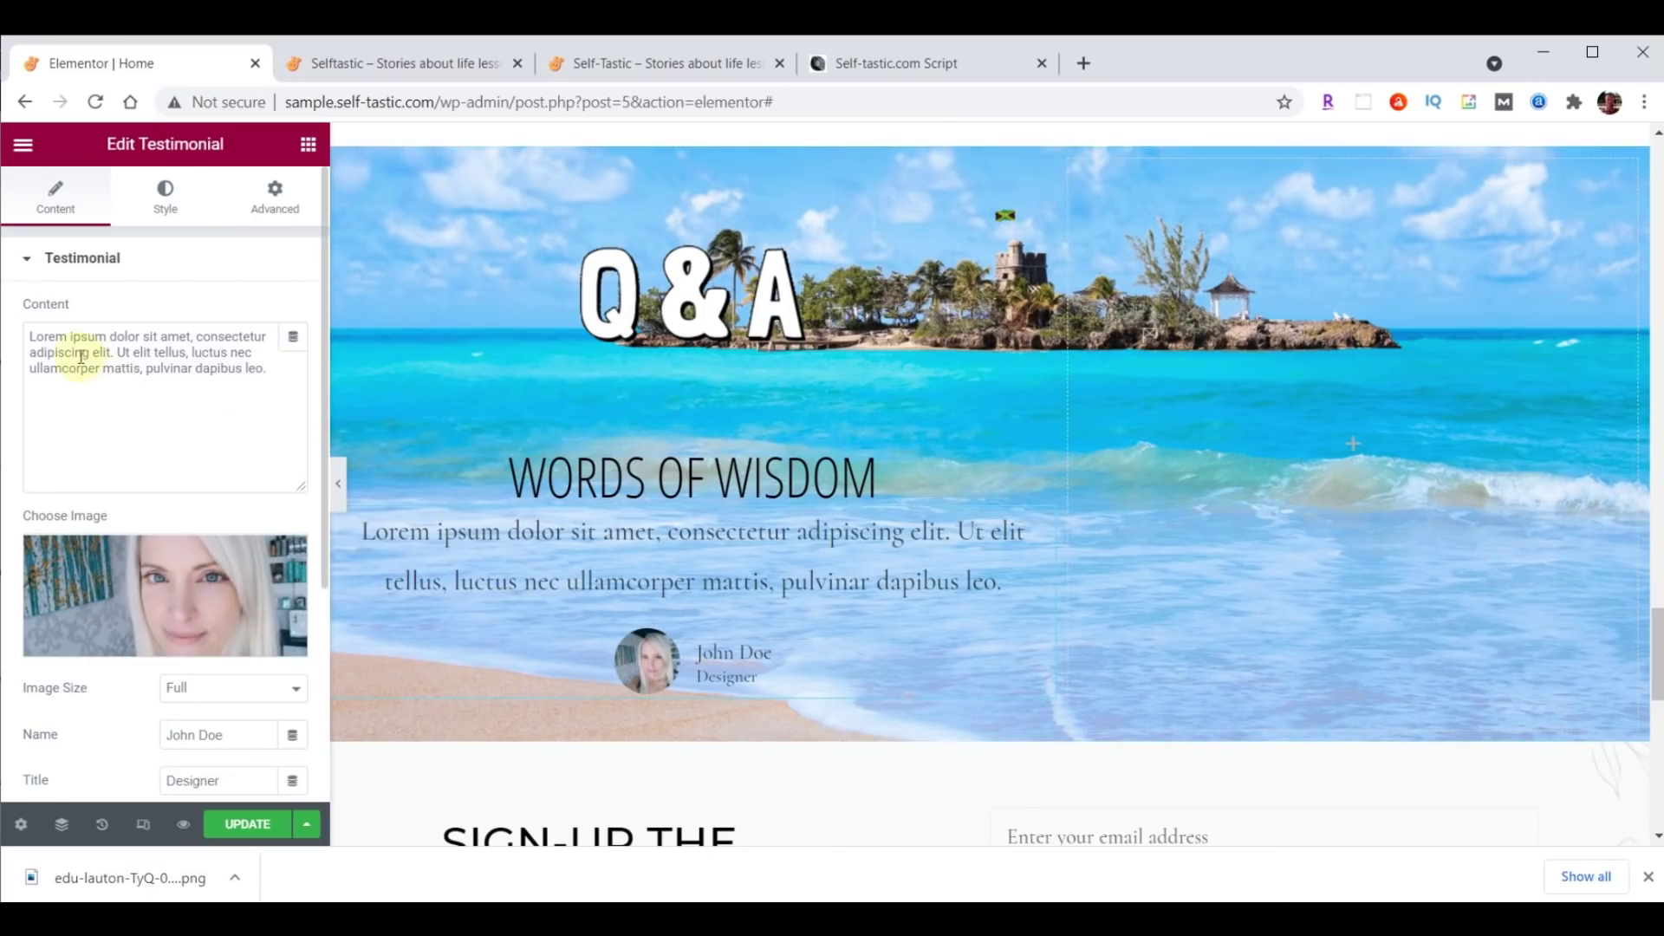
Set the testimonial text to 'Questions and answers from Quora', replace the author name, and place the photo at Top.
drag(29, 338, 268, 364)
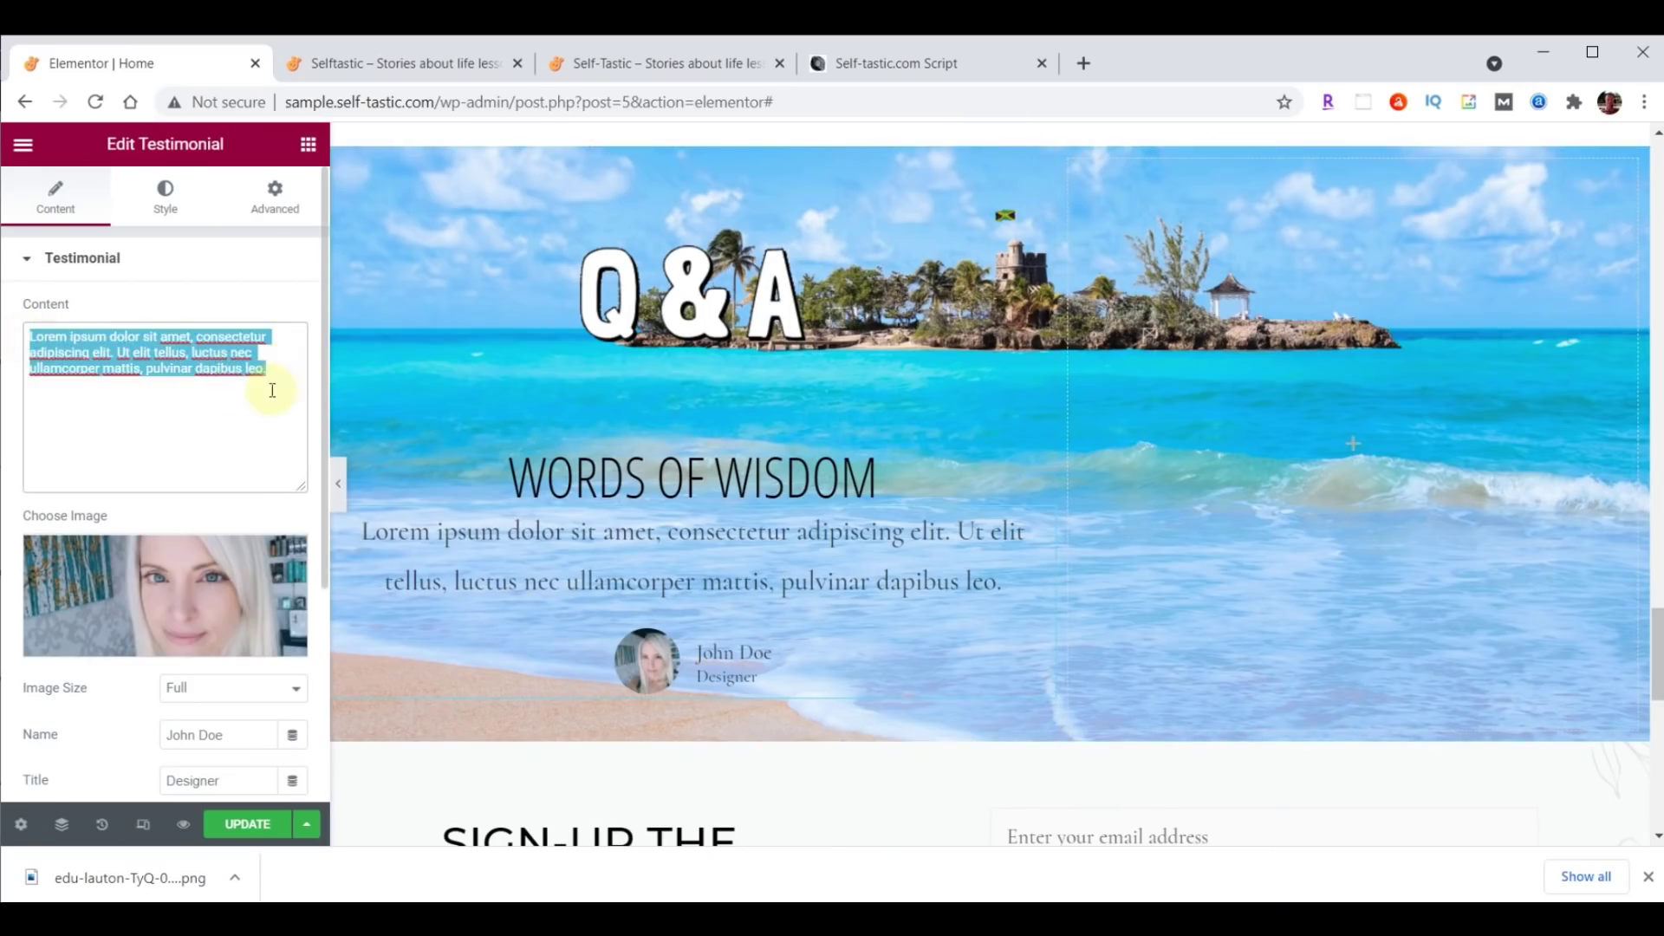
key(ctrl+v)
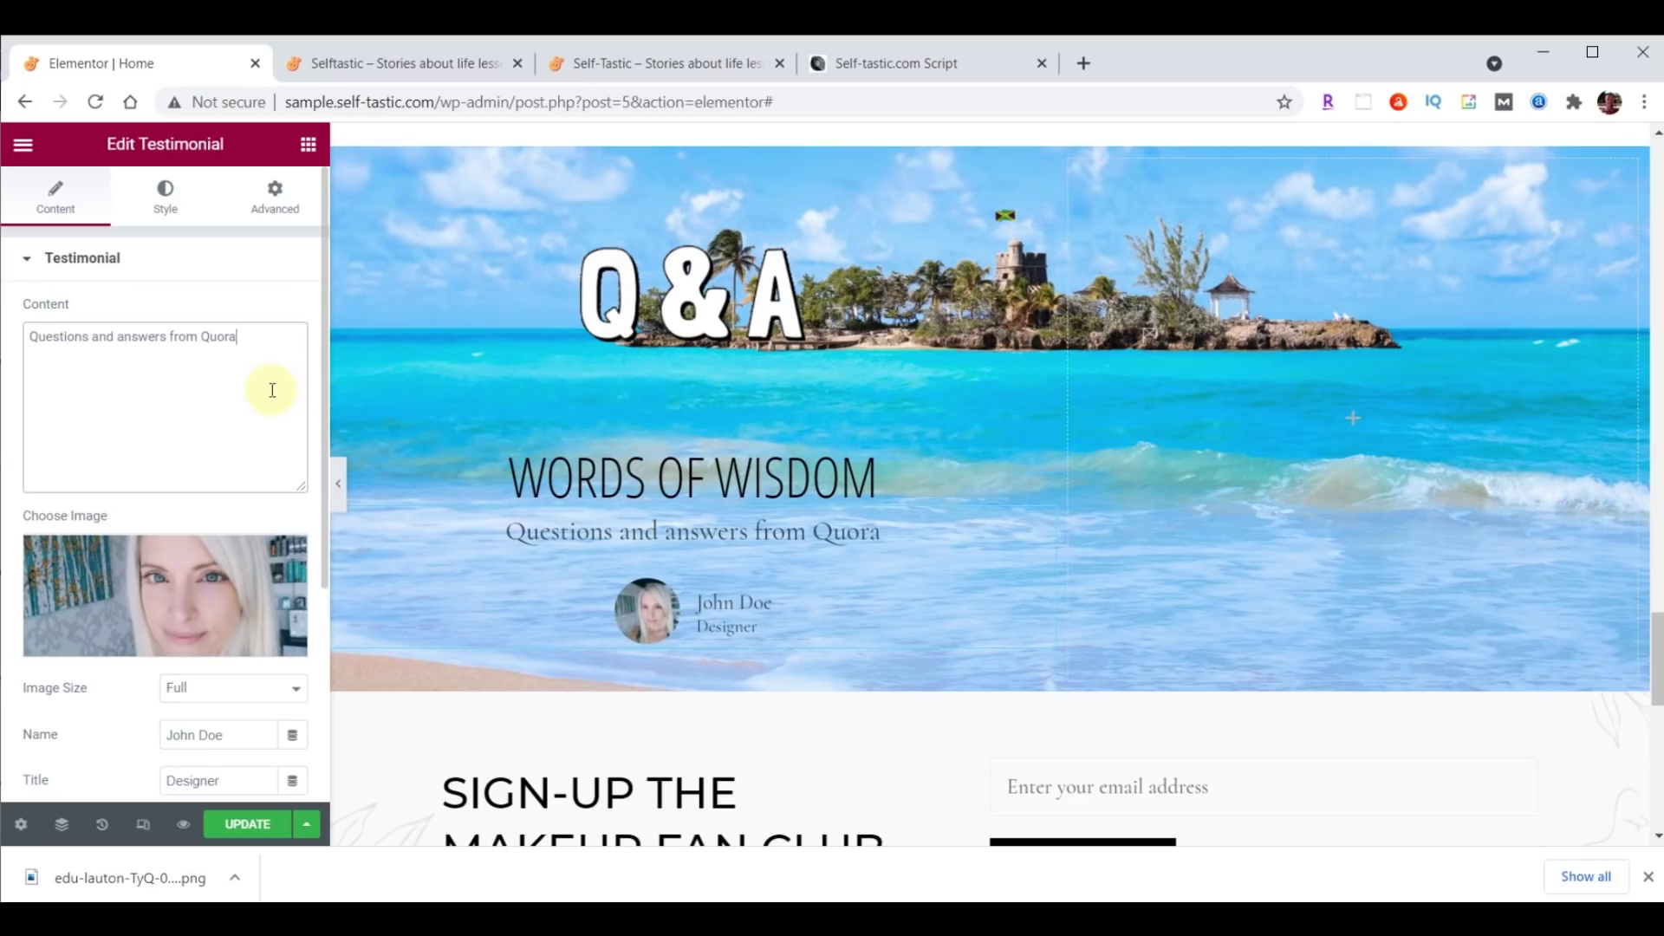
scroll(272, 390, down, 3)
drag(233, 460, 95, 472)
key(ctrl+v)
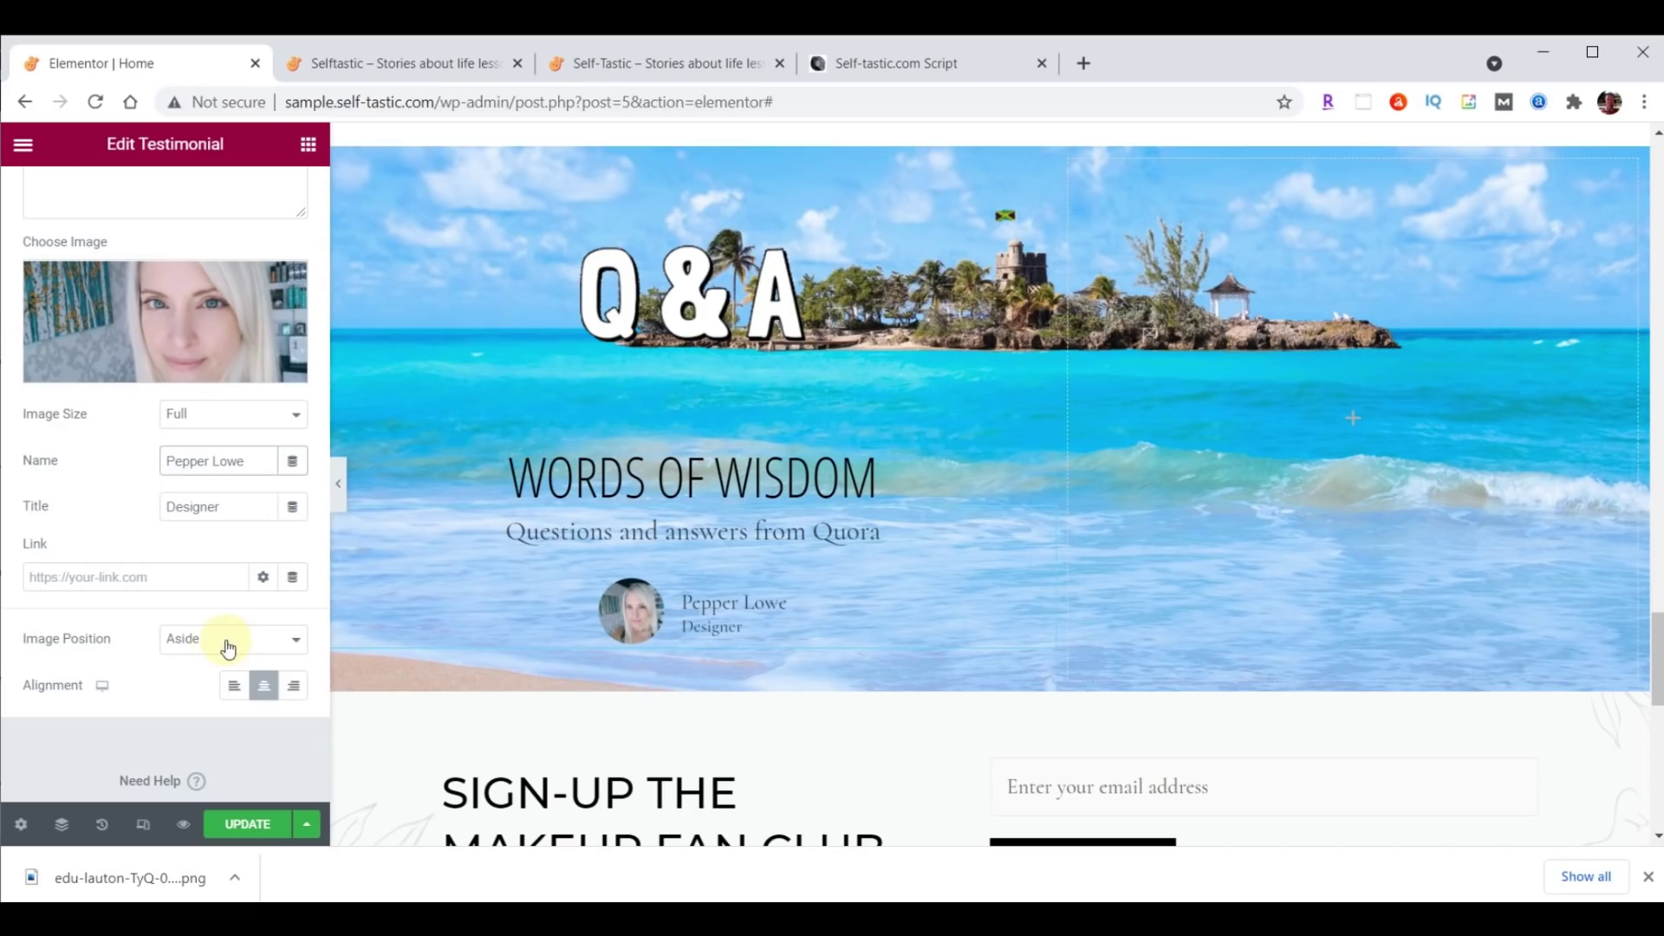
click(189, 640)
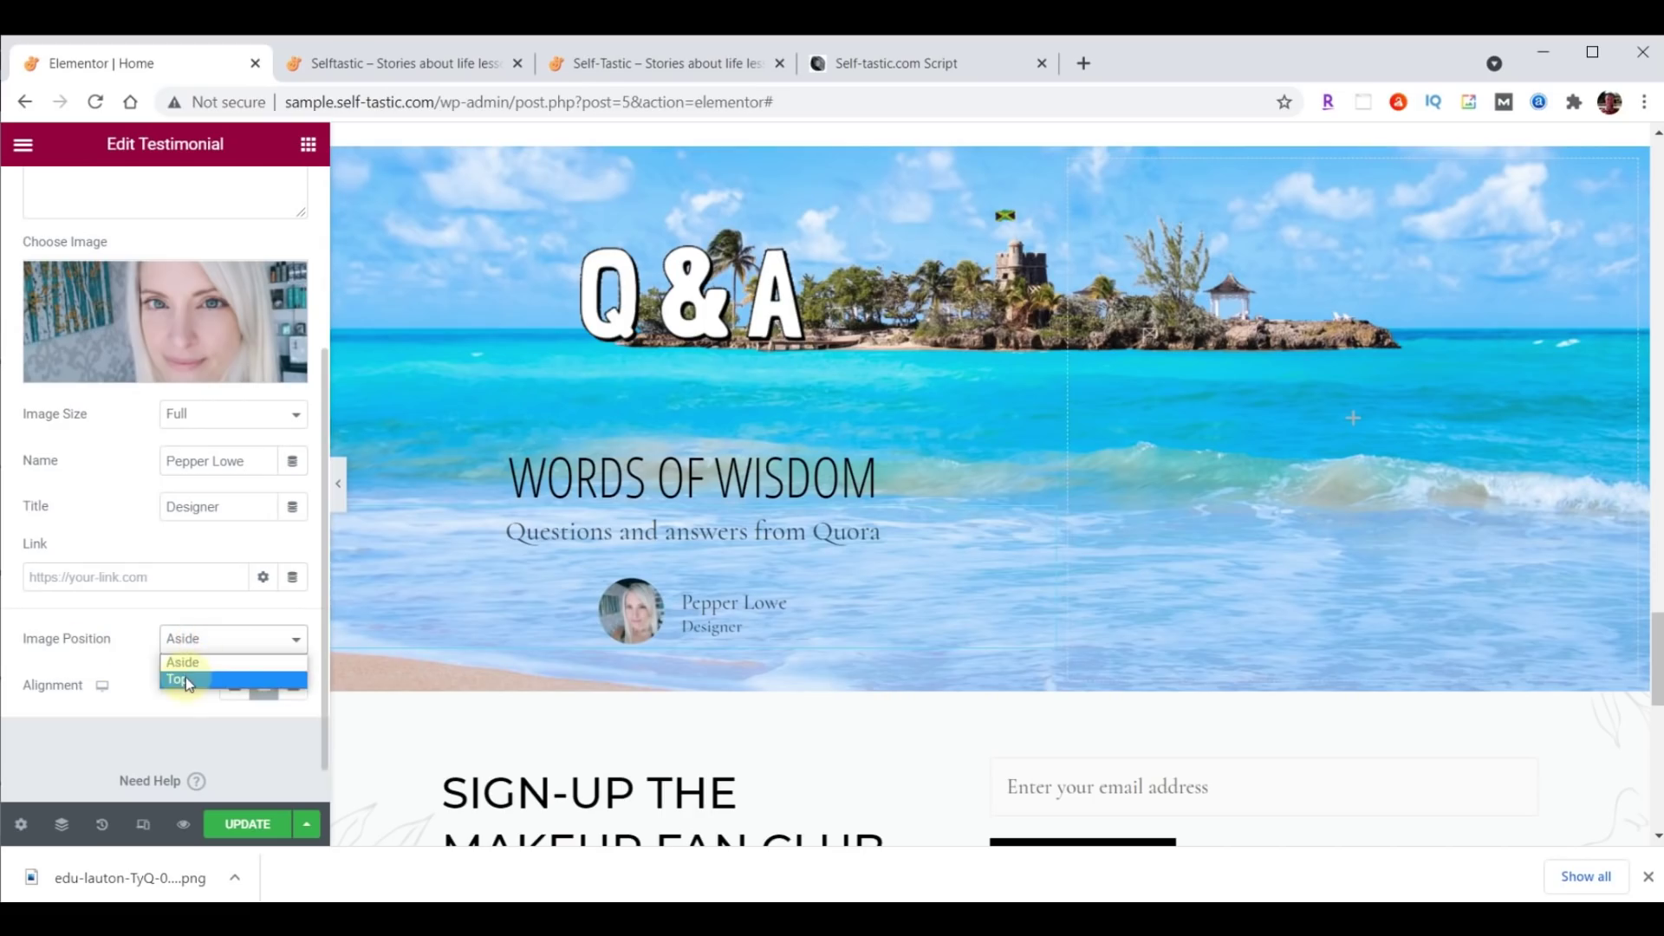
click(186, 678)
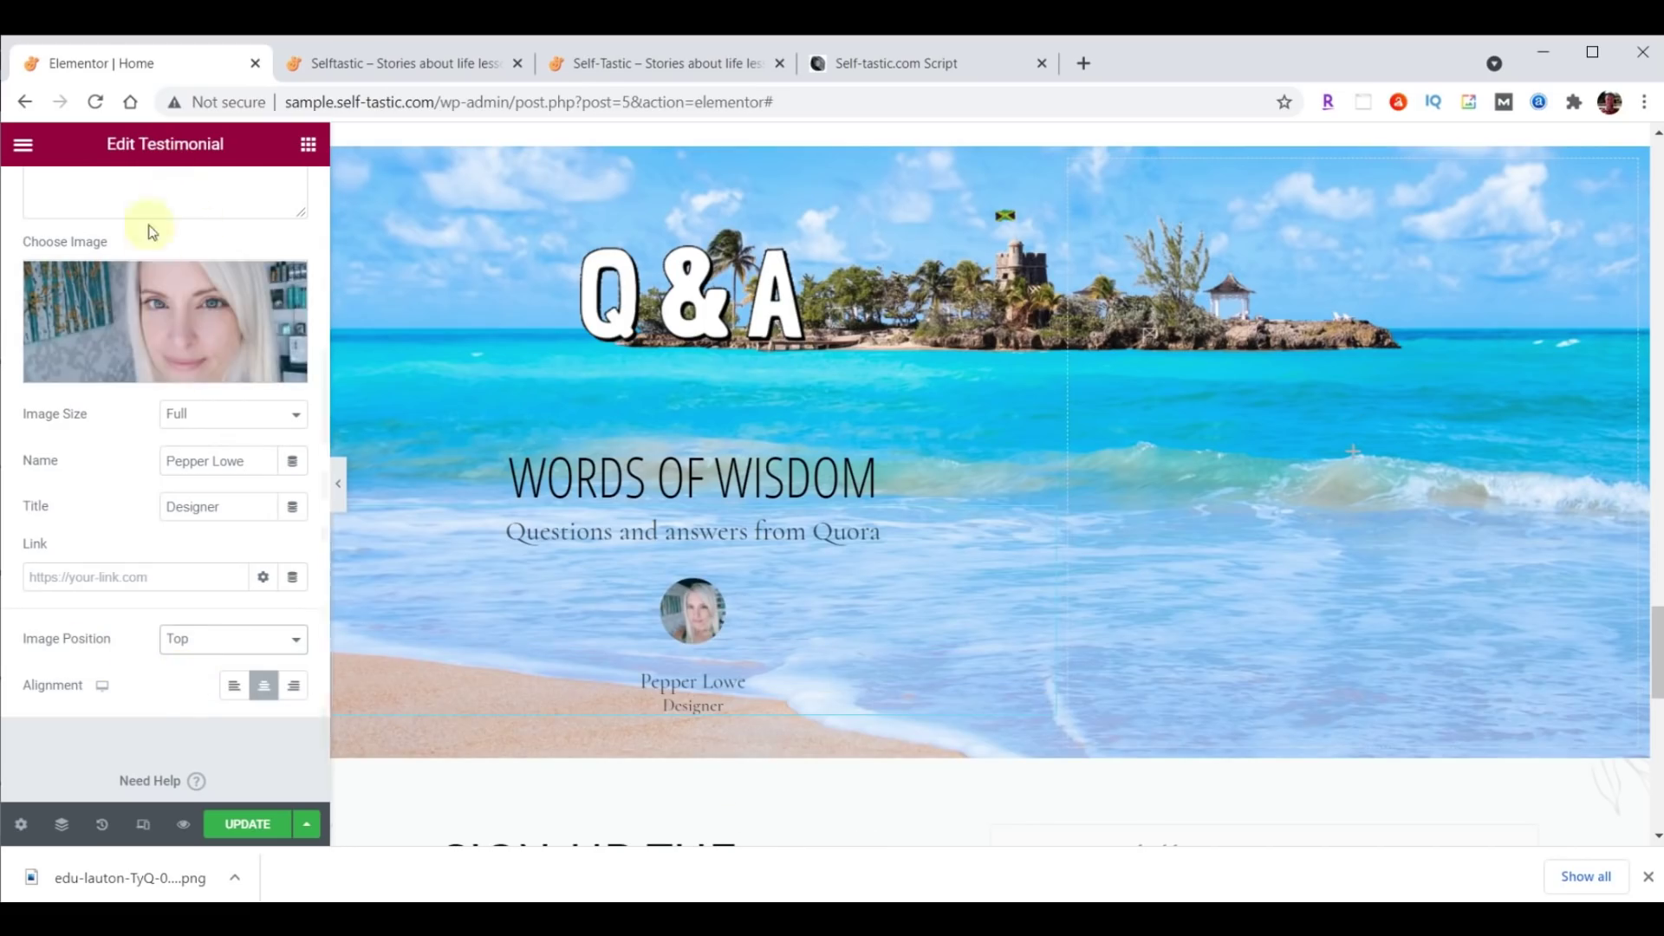
scroll(173, 242, up, 5)
click(164, 201)
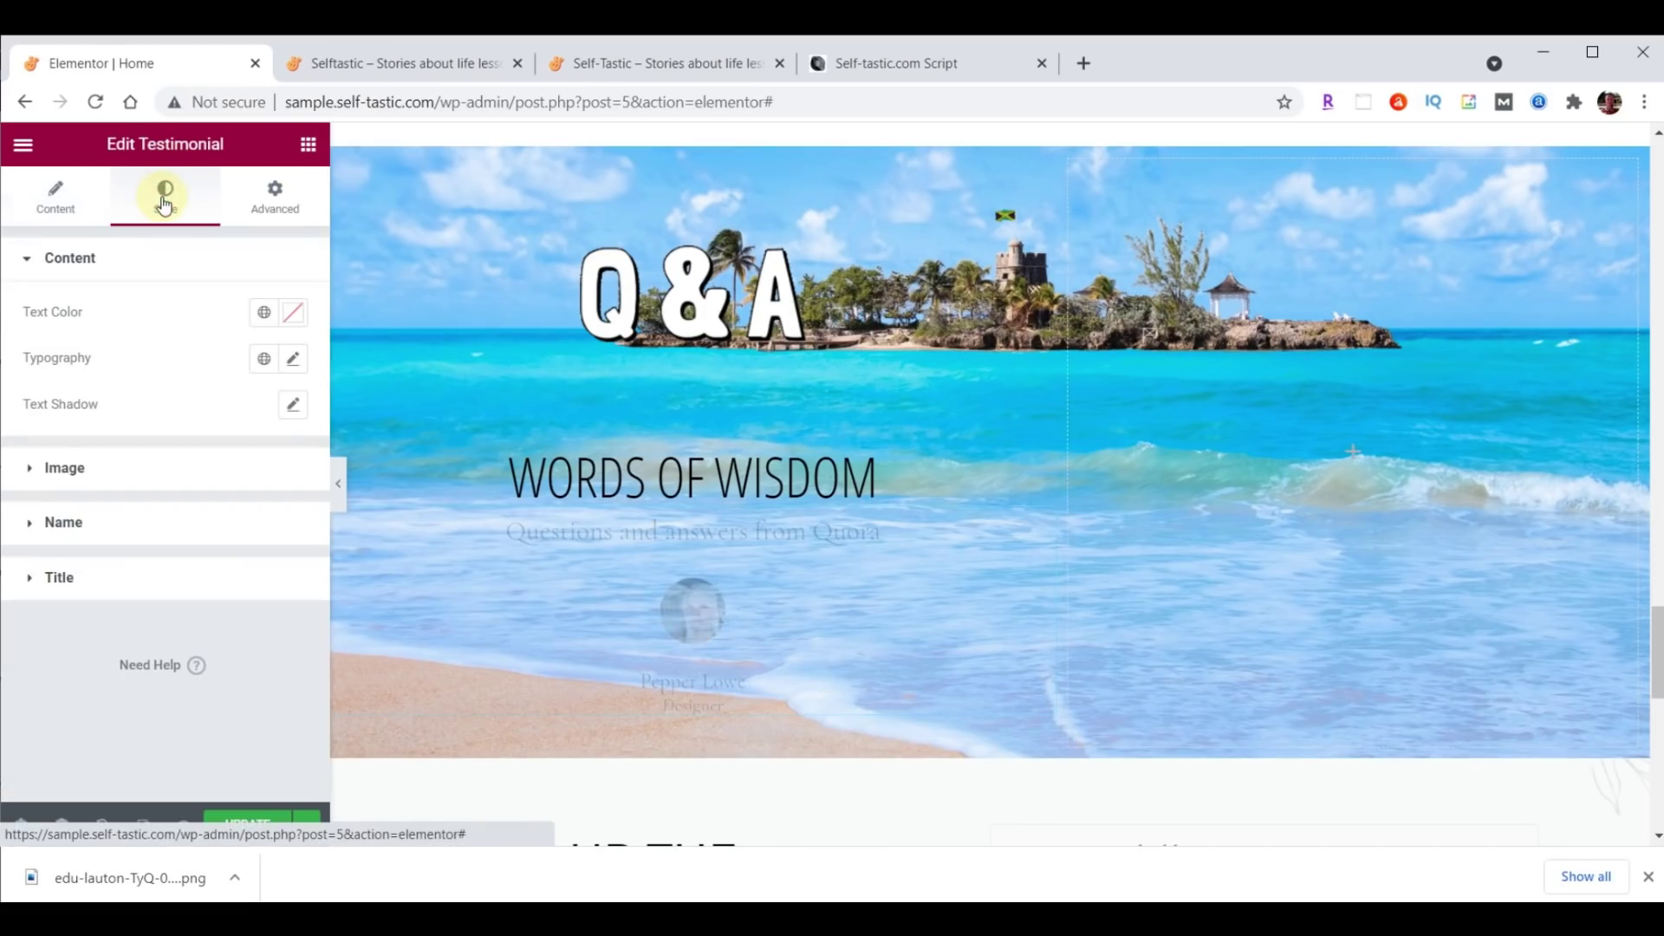
Set the testimonial photo size to 115.
click(69, 467)
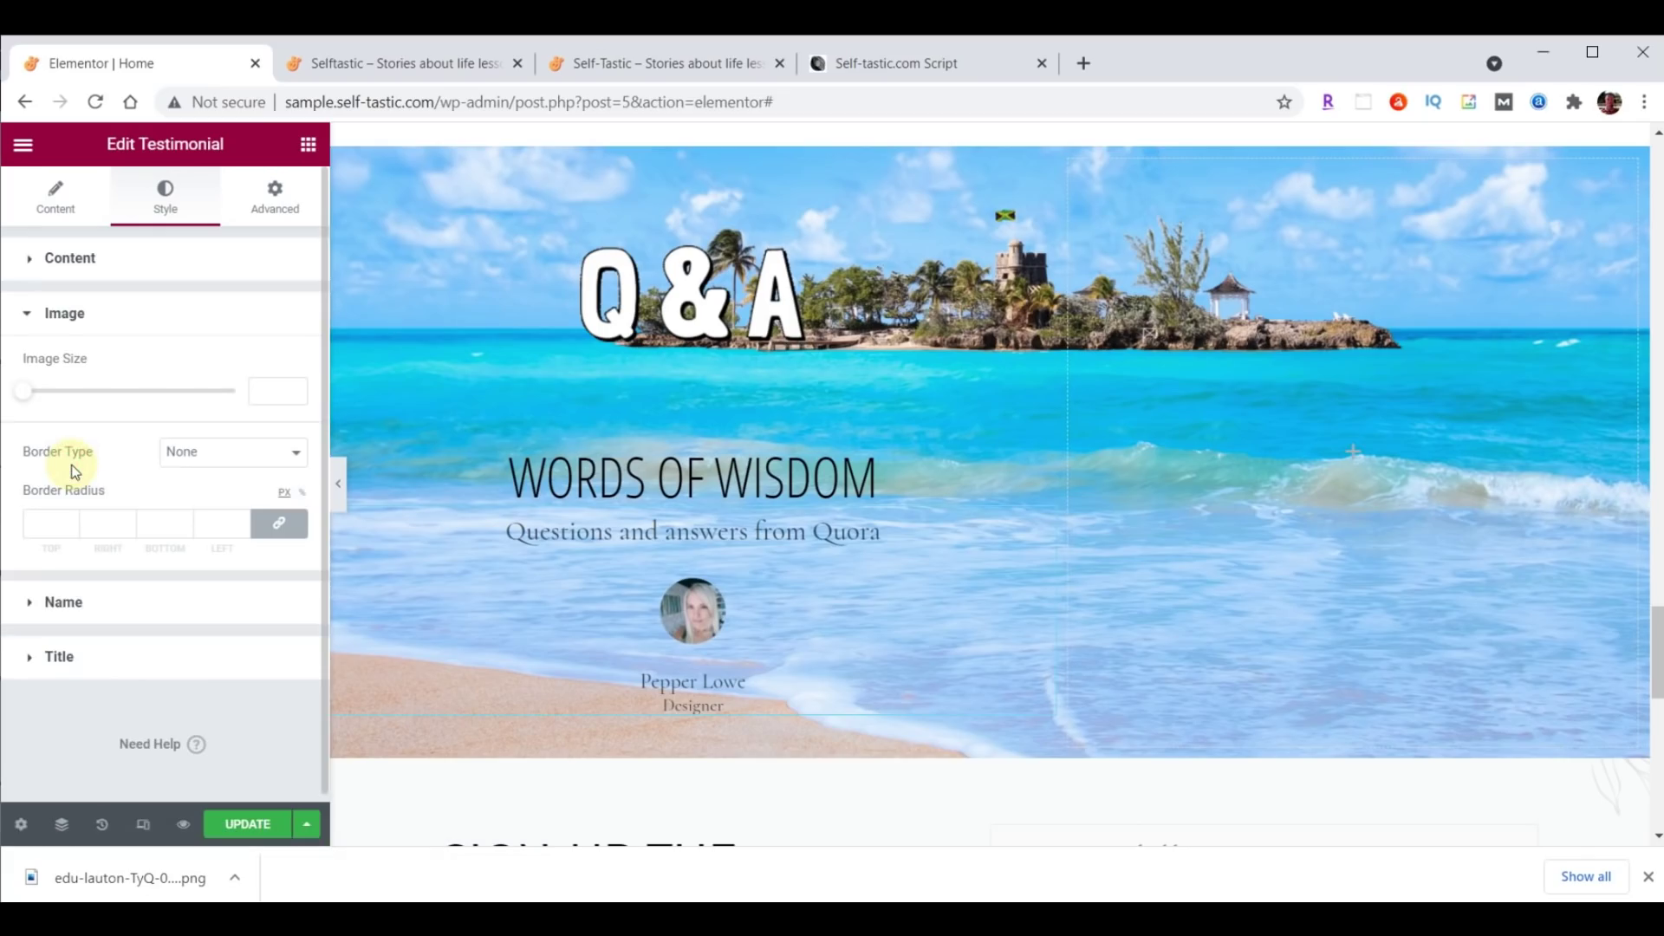
click(259, 390)
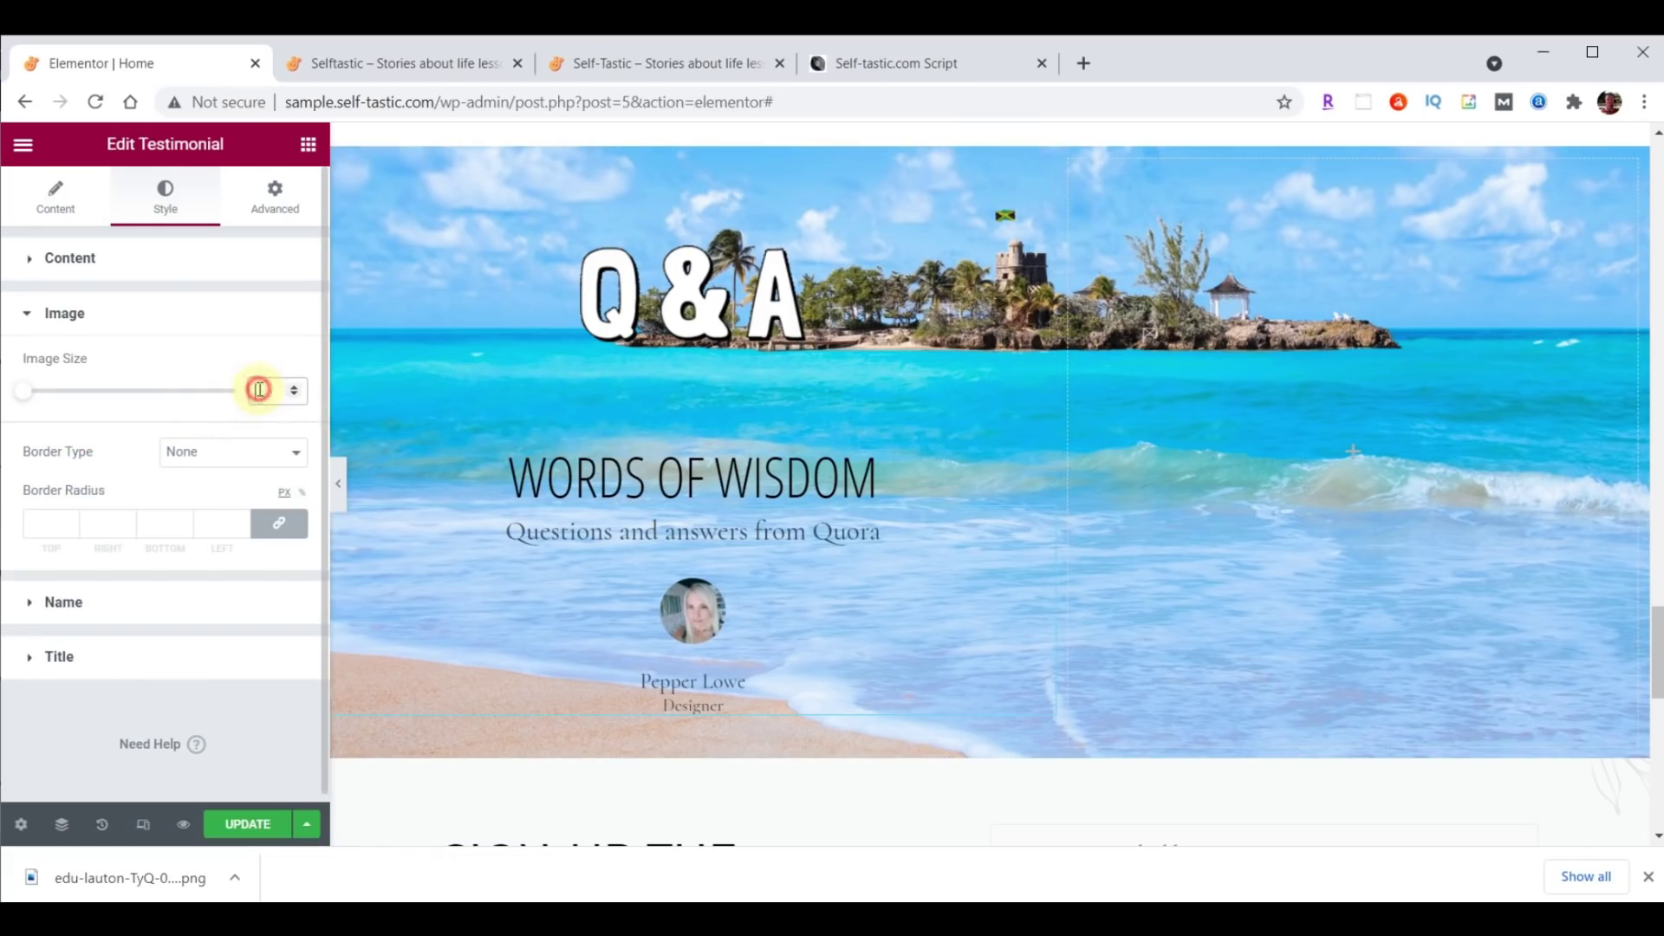
text(115)
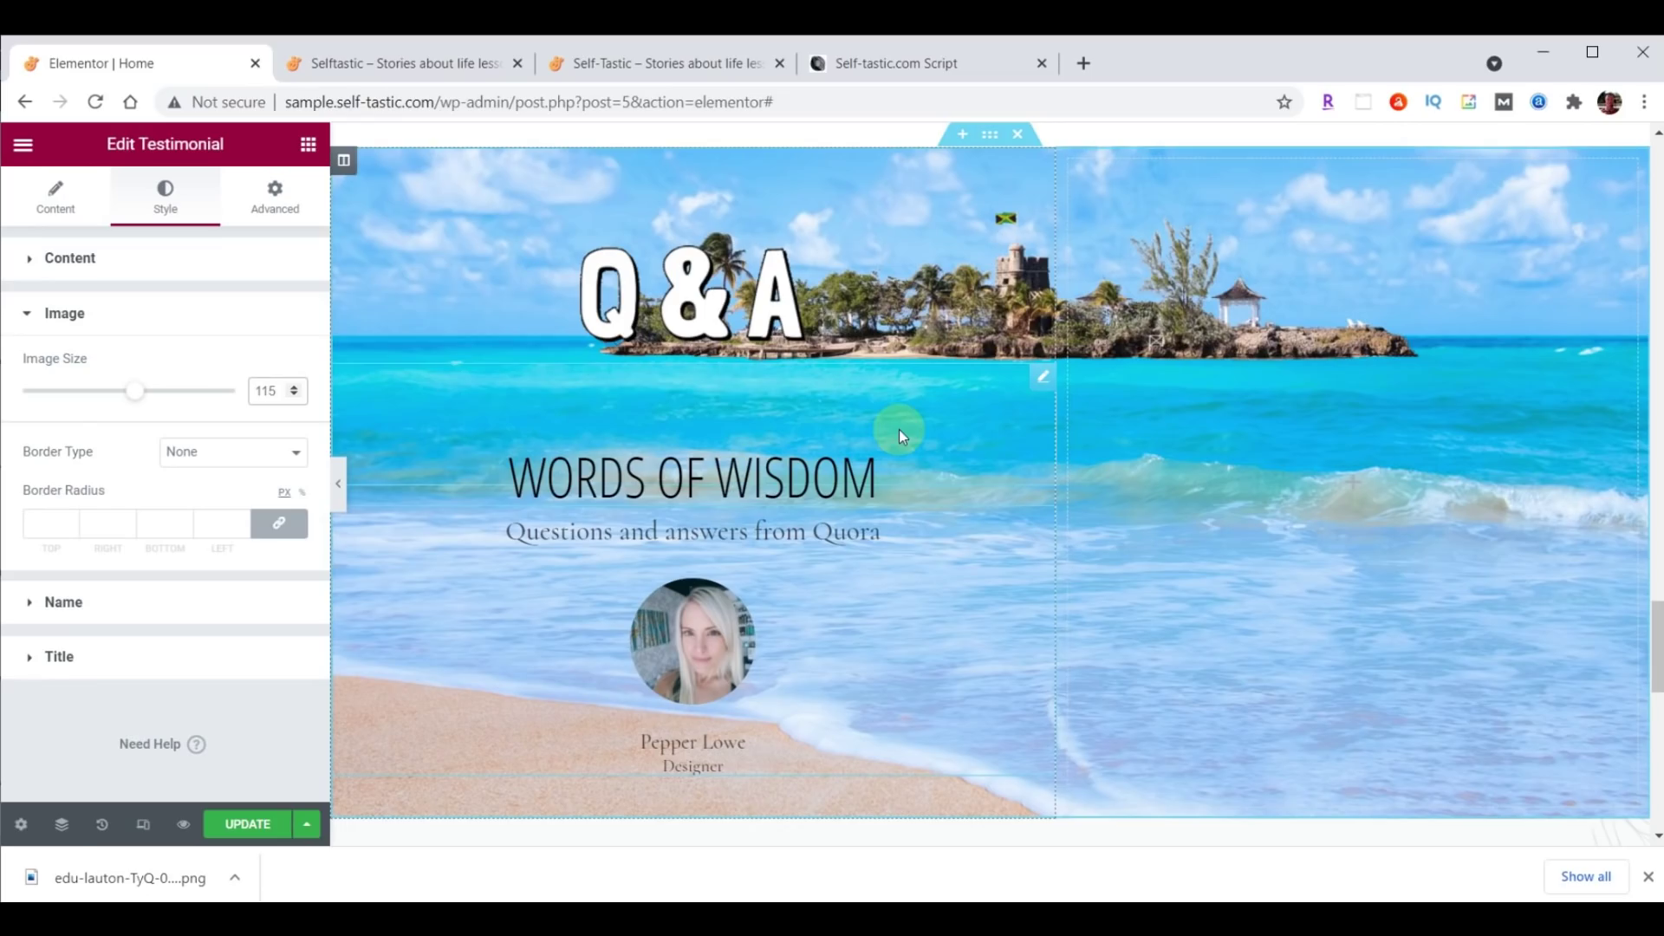
Style the testimonial content in Droid Arabic Kufi, dark brown #473C31.
click(73, 260)
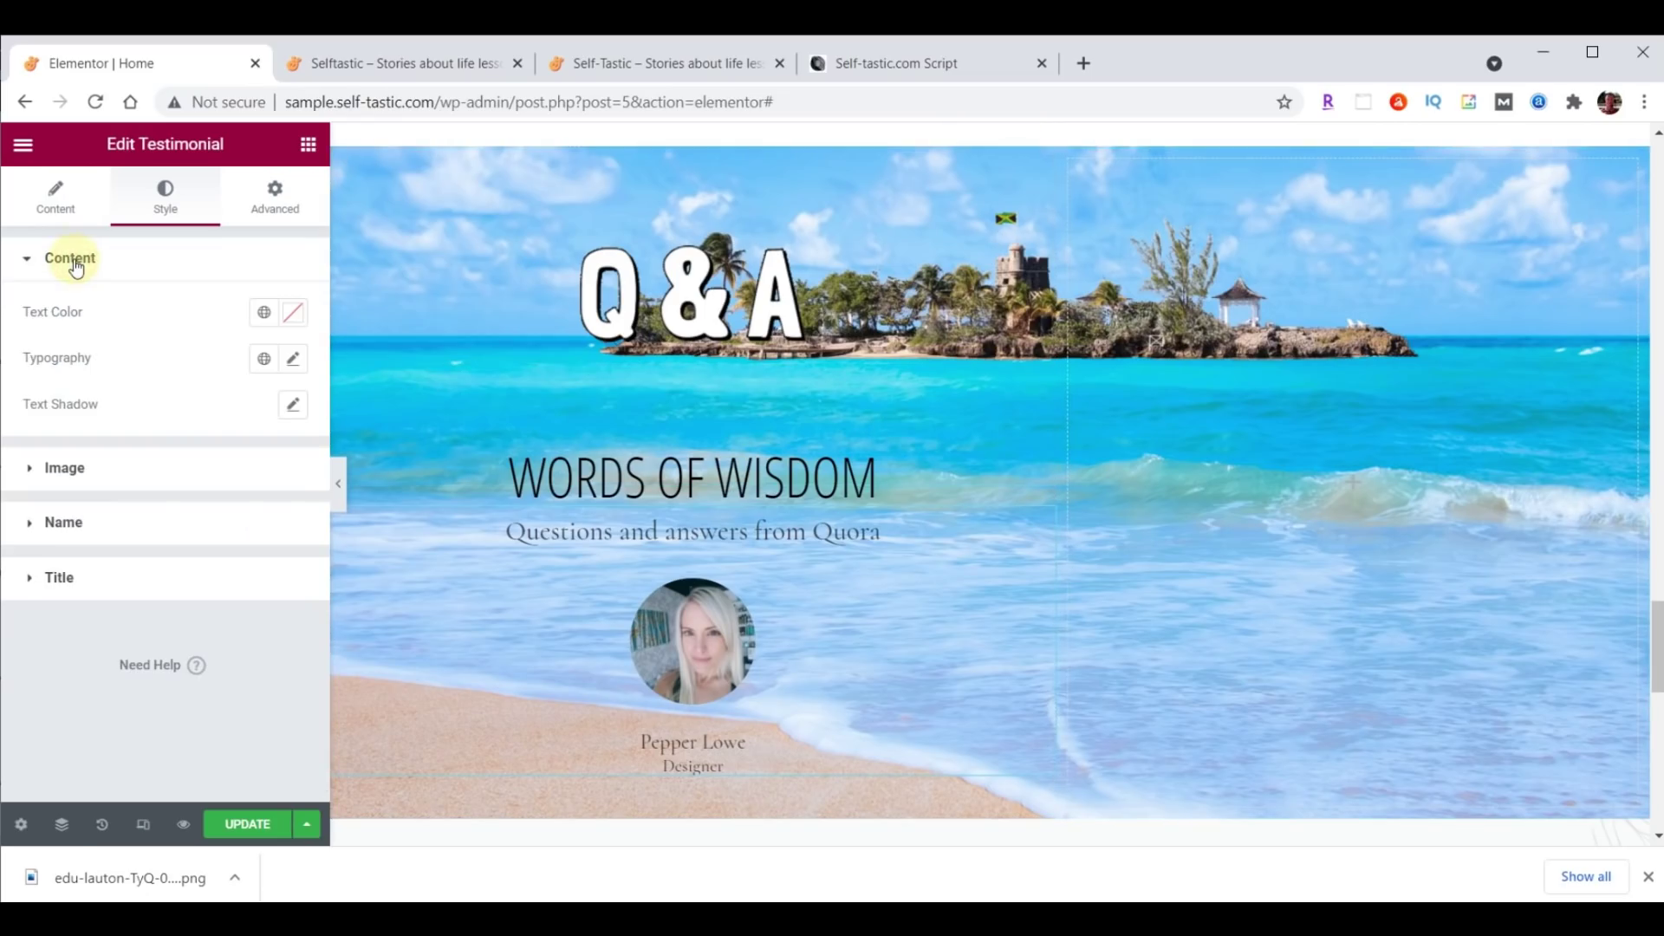
click(295, 360)
click(228, 460)
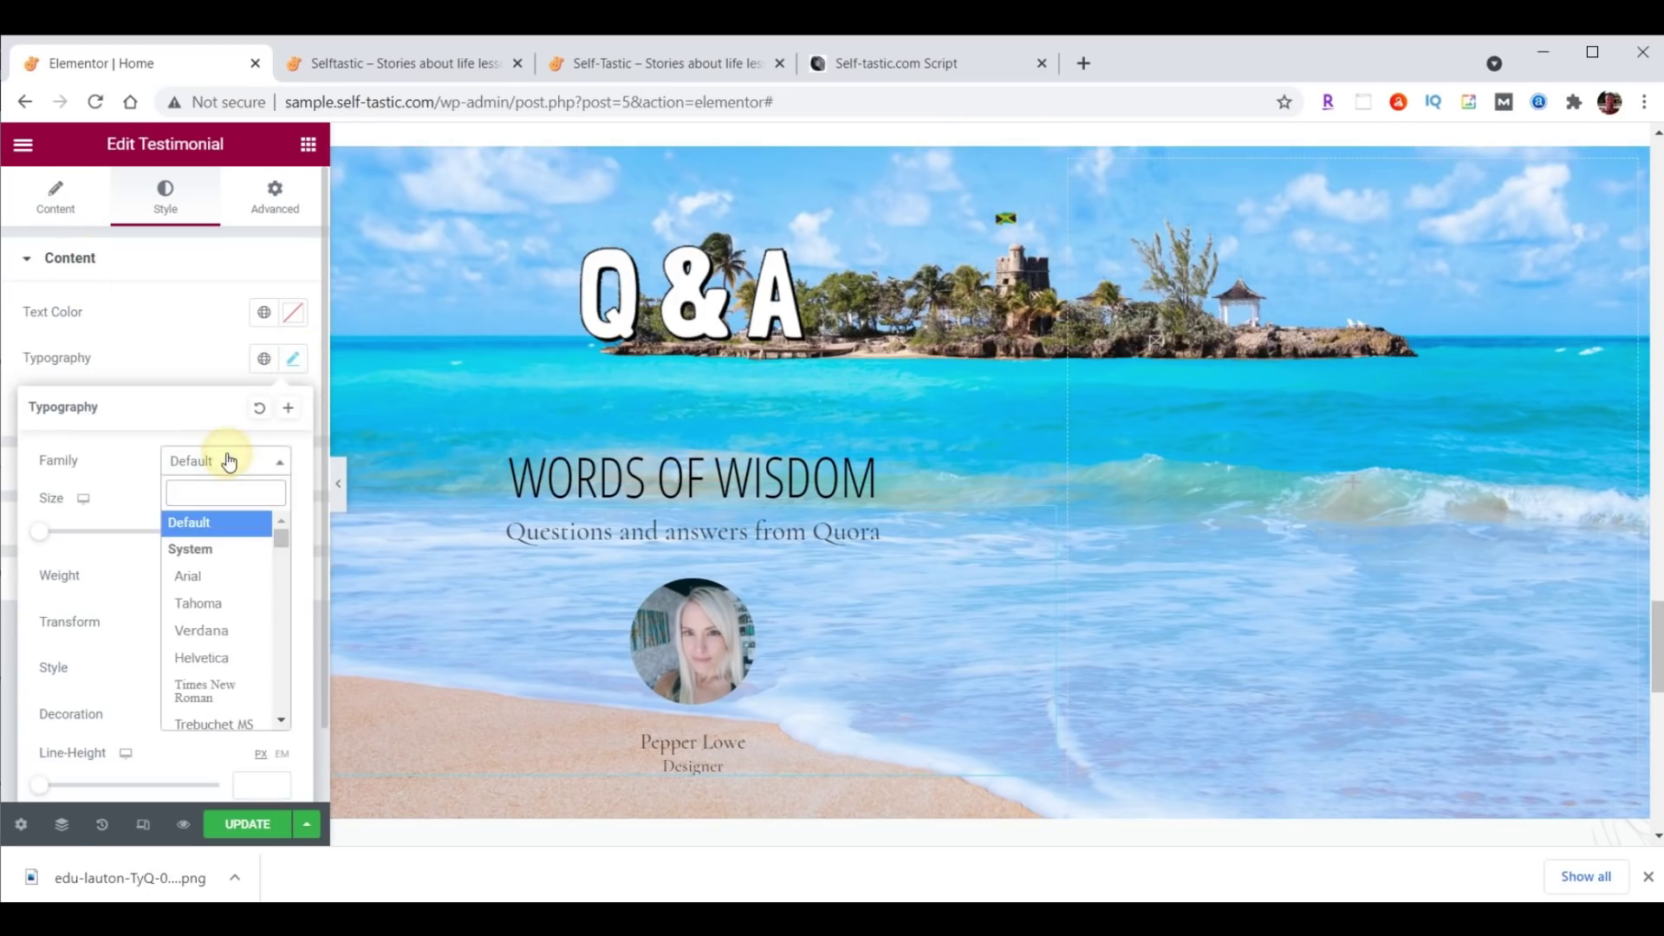
text(droid)
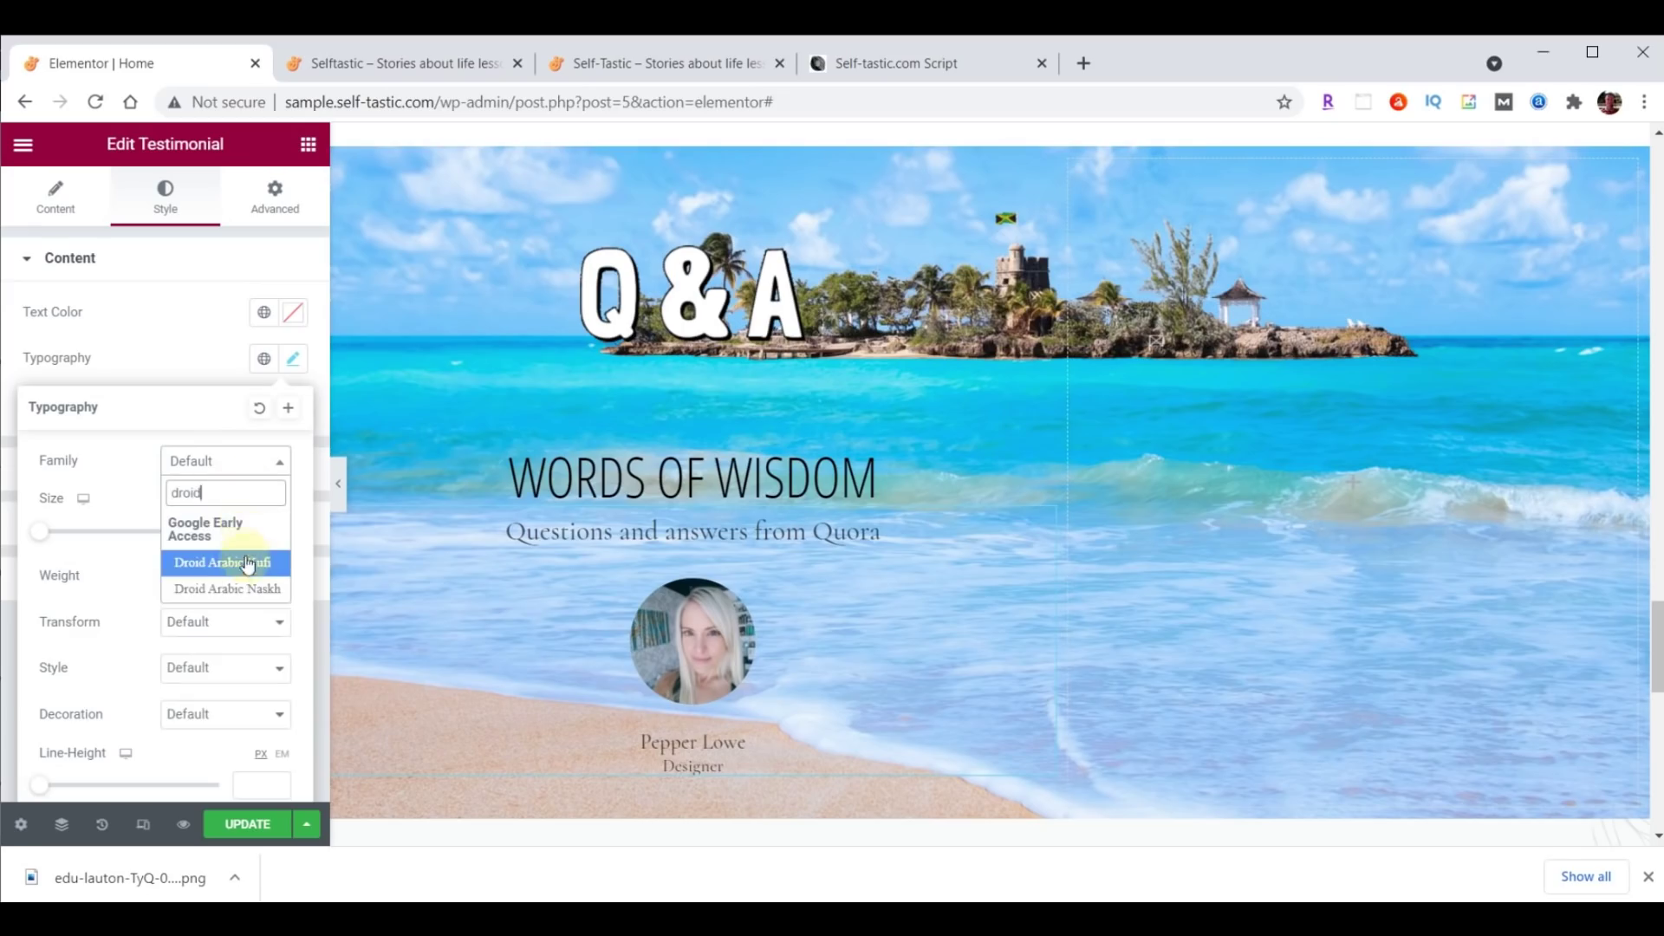
click(241, 564)
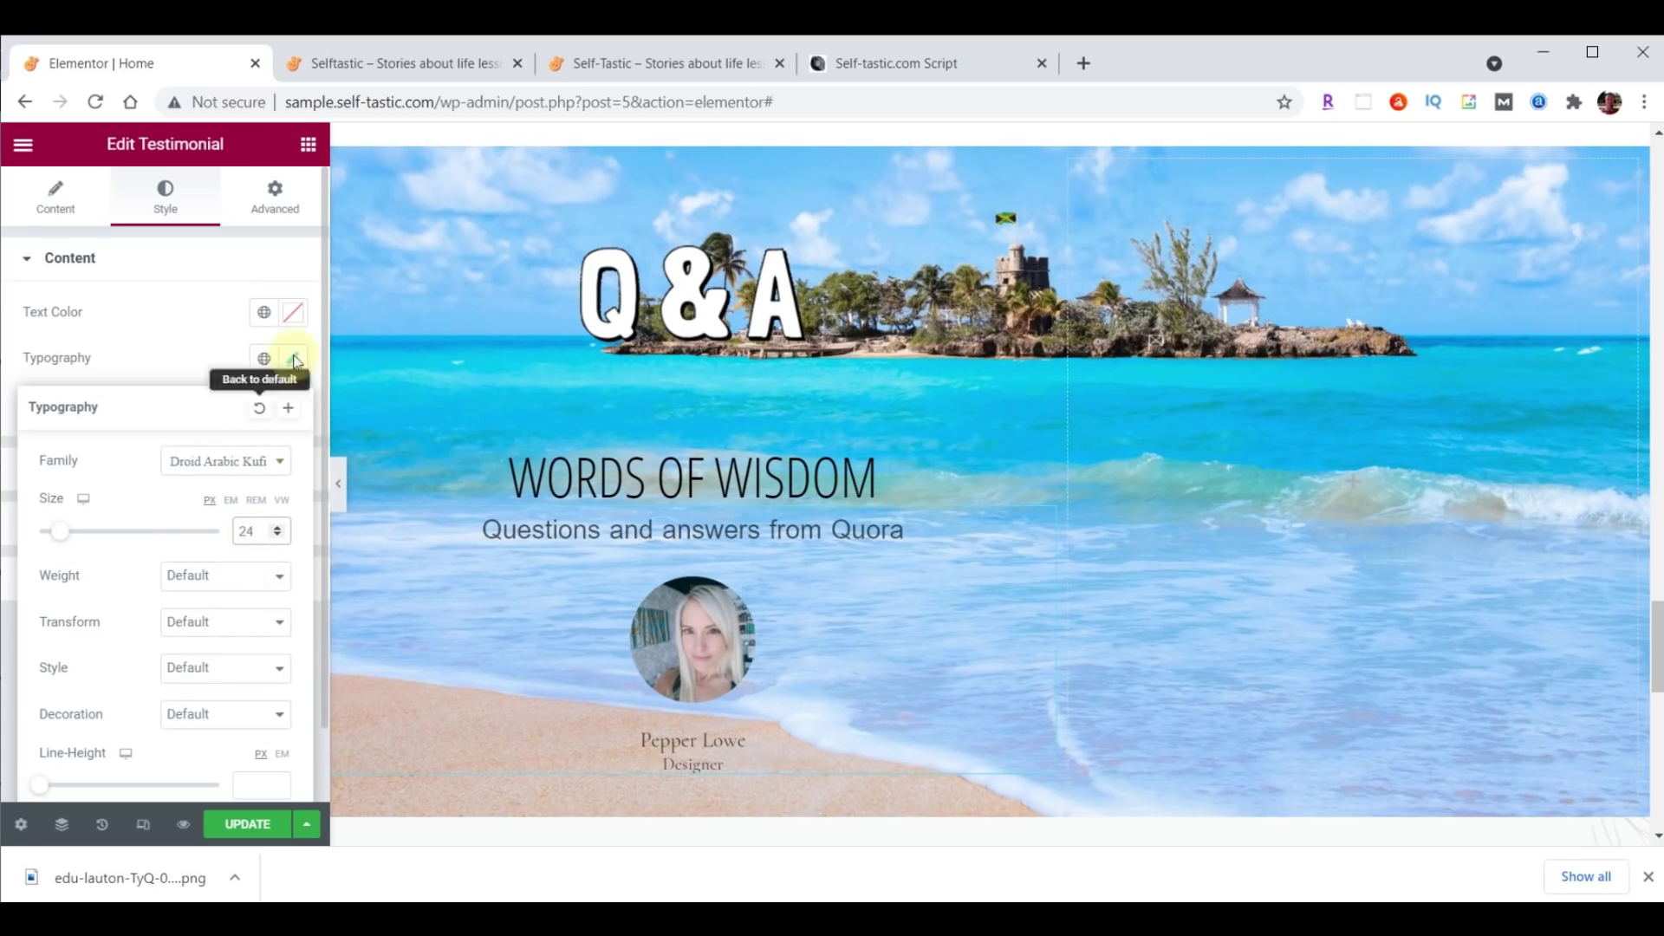
click(293, 315)
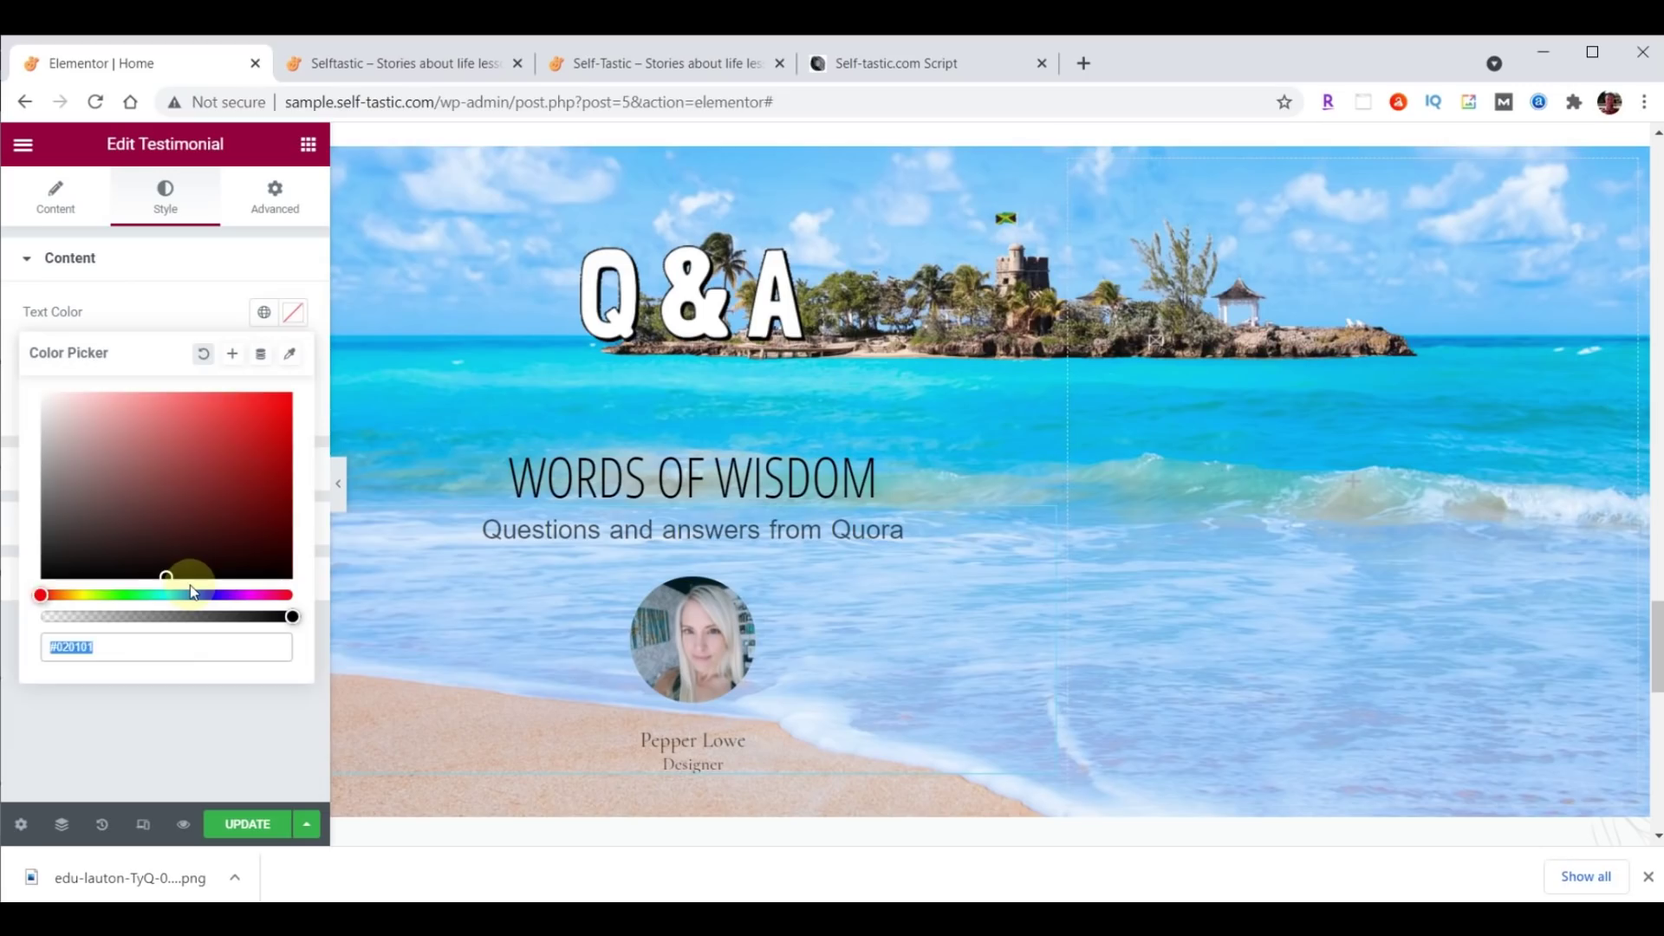
drag(186, 584, 193, 592)
key(Escape)
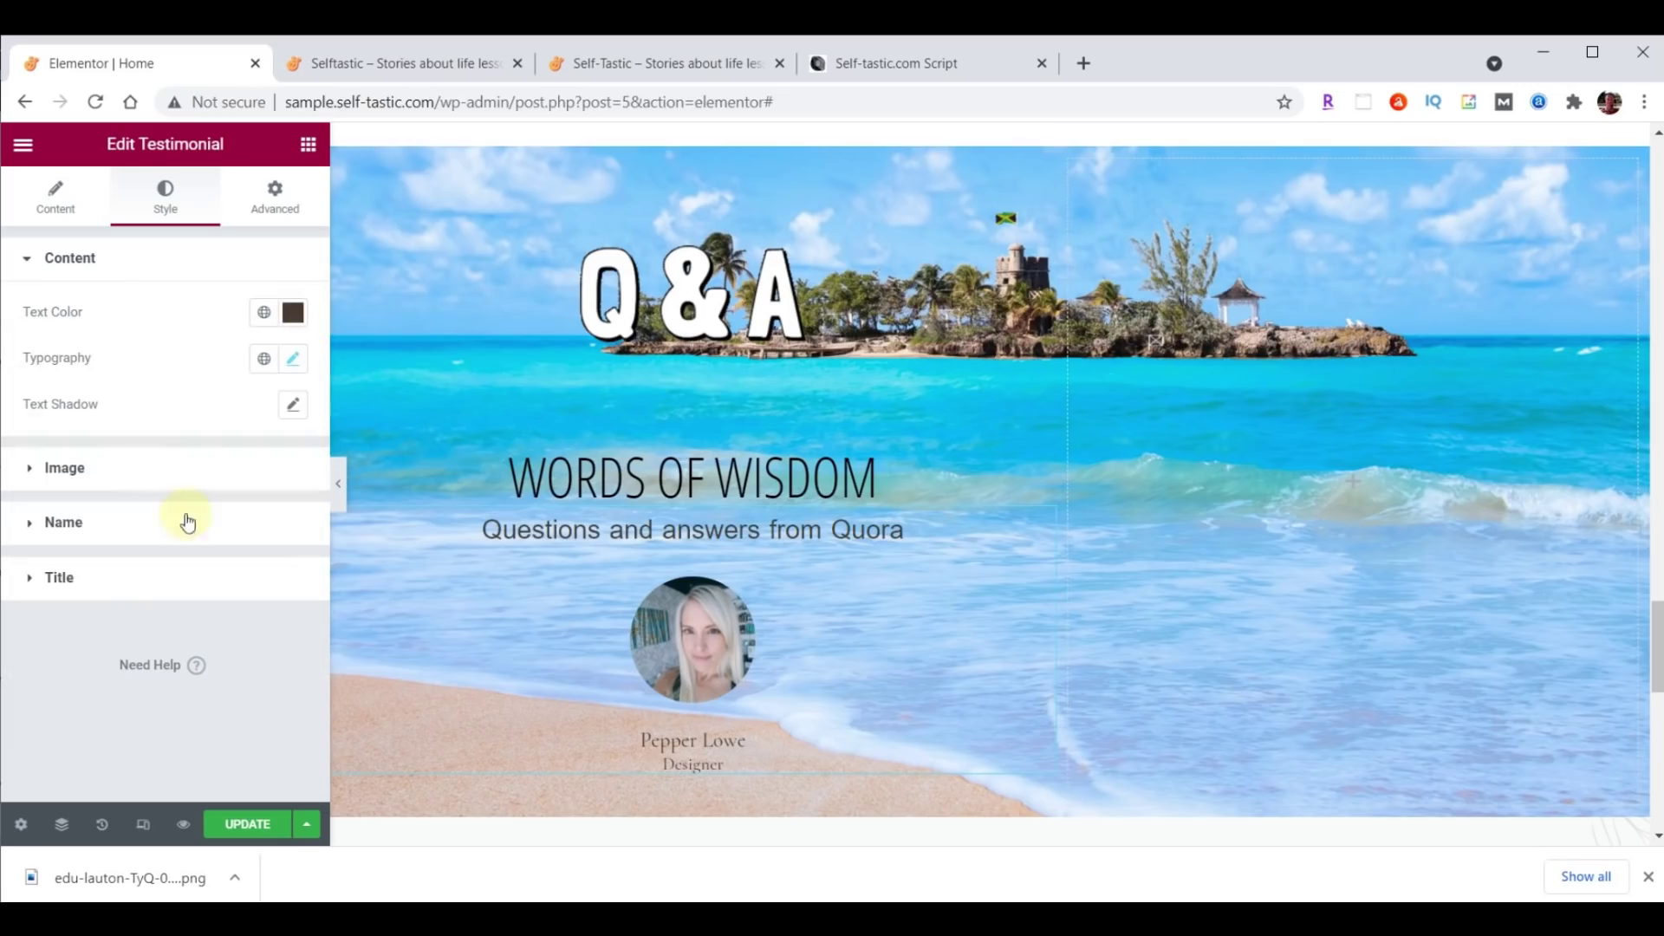
Style the name in Open Sans Condensed, size 30, colour #FFFFC0.
click(70, 522)
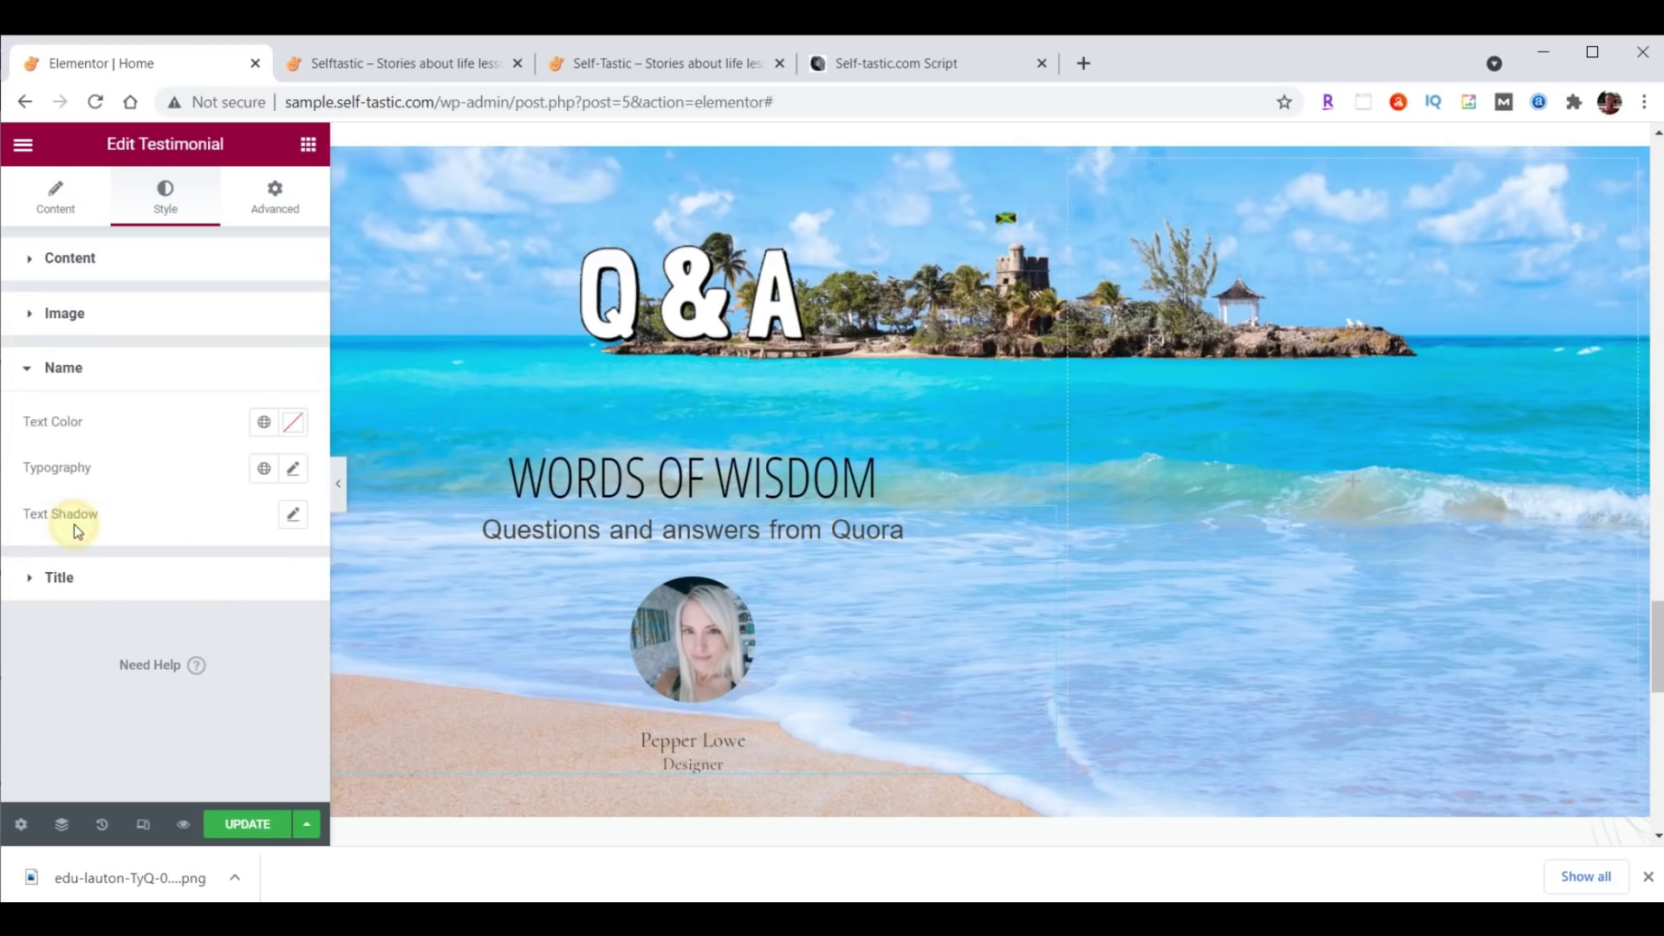
click(294, 471)
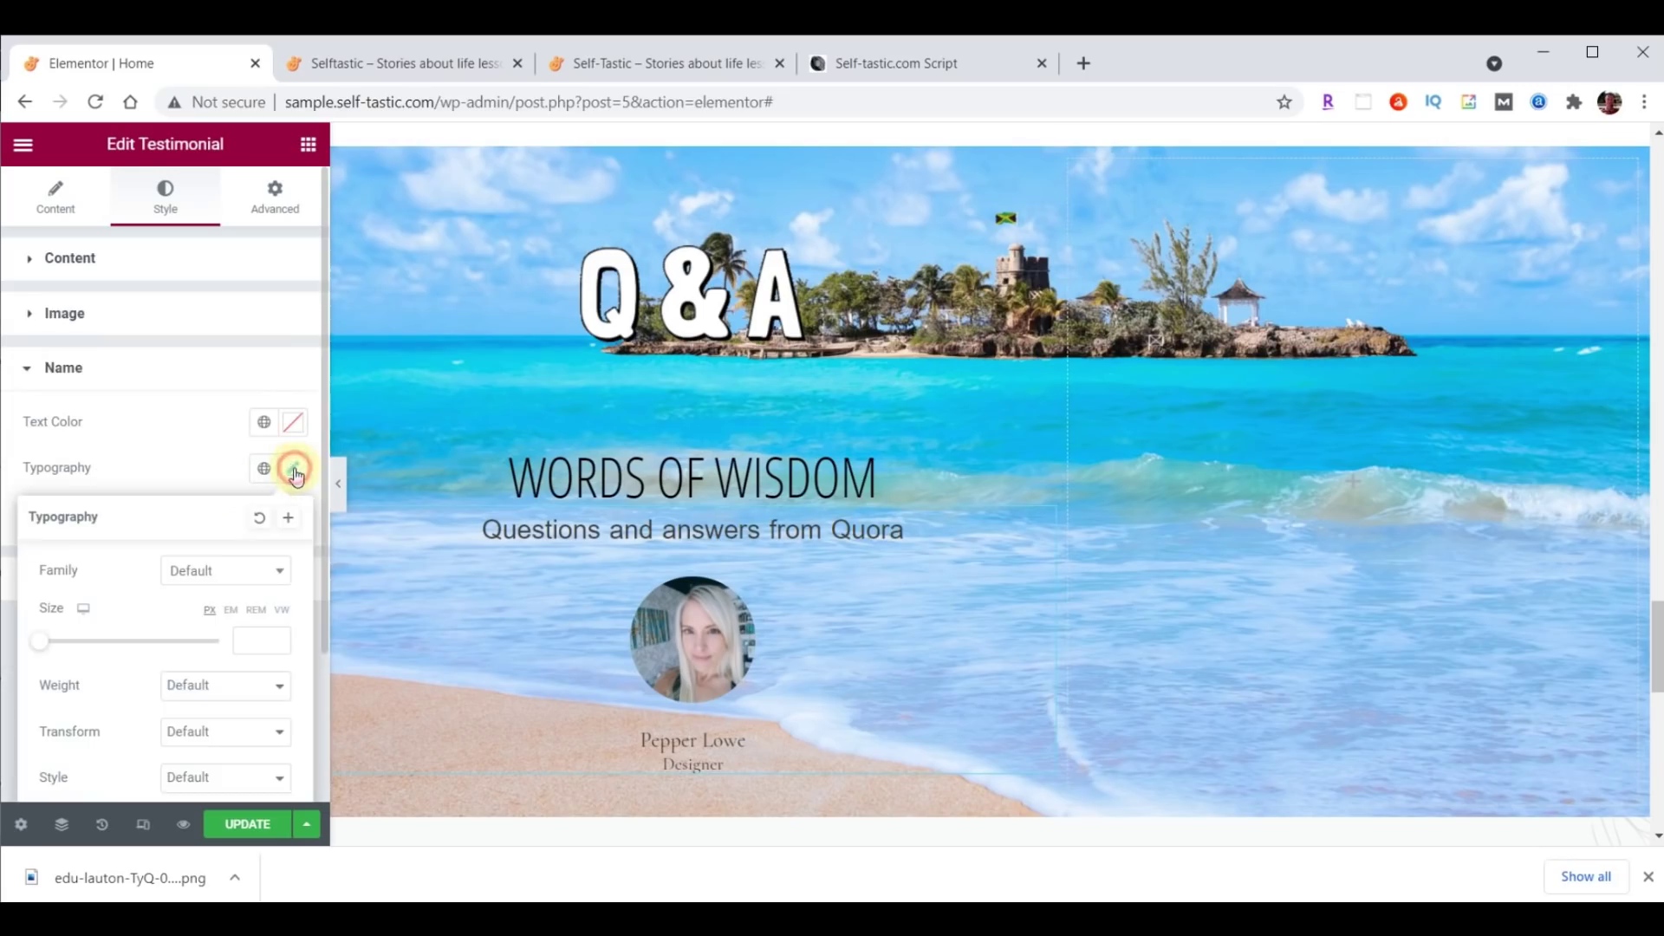
click(230, 571)
text(Open)
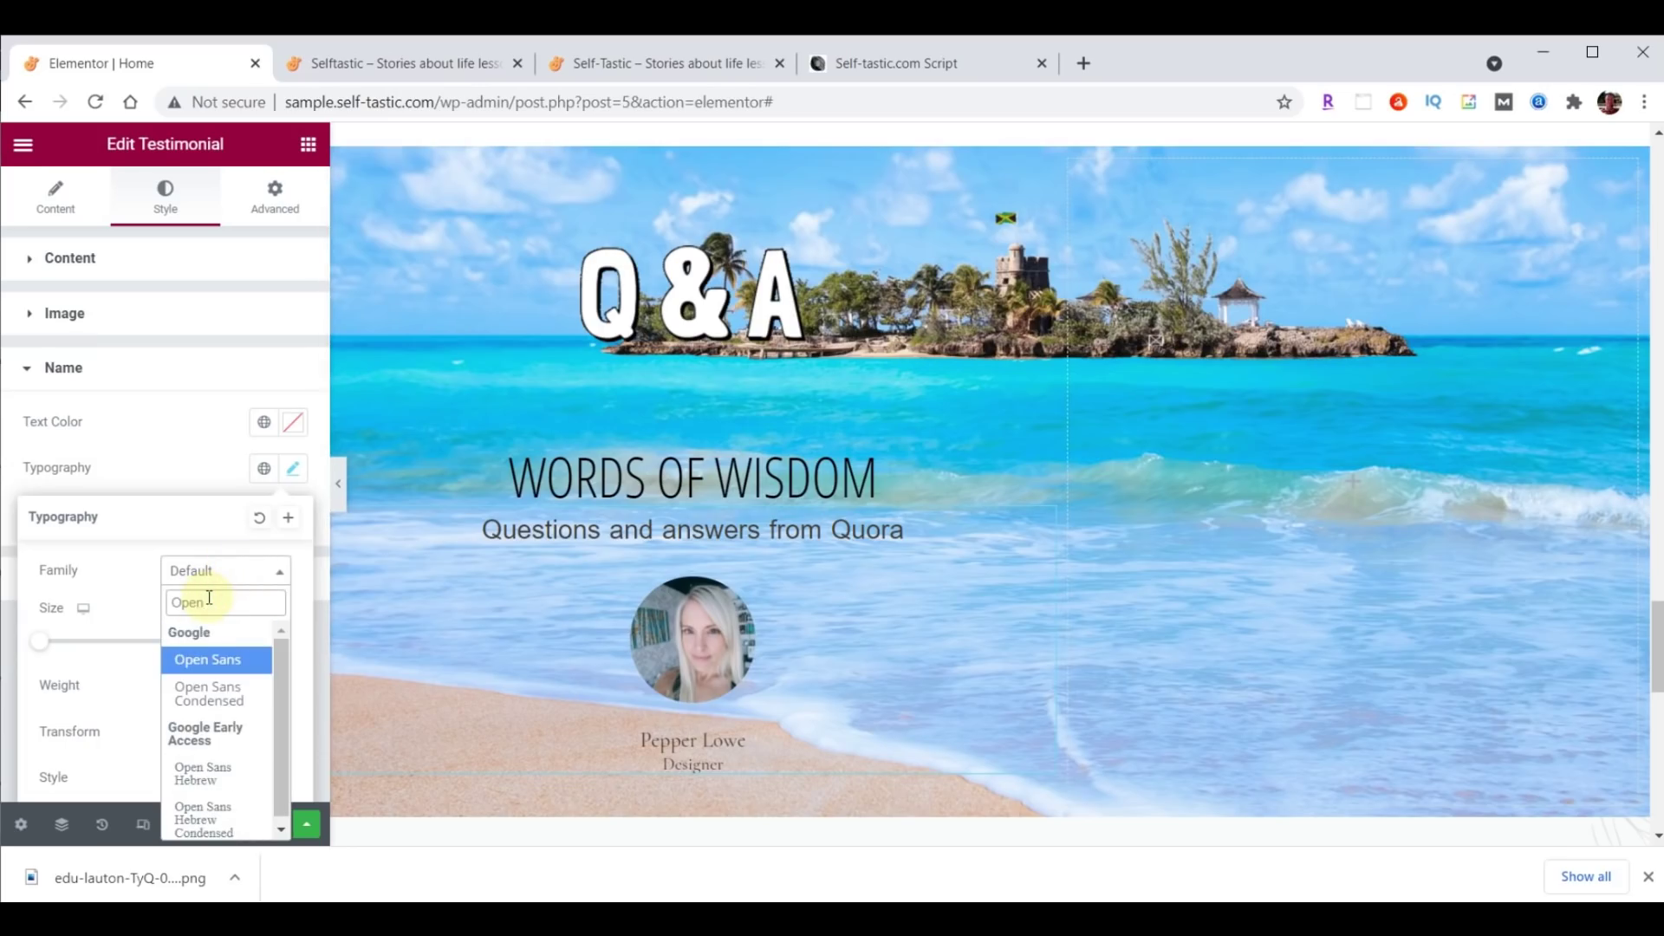
click(209, 694)
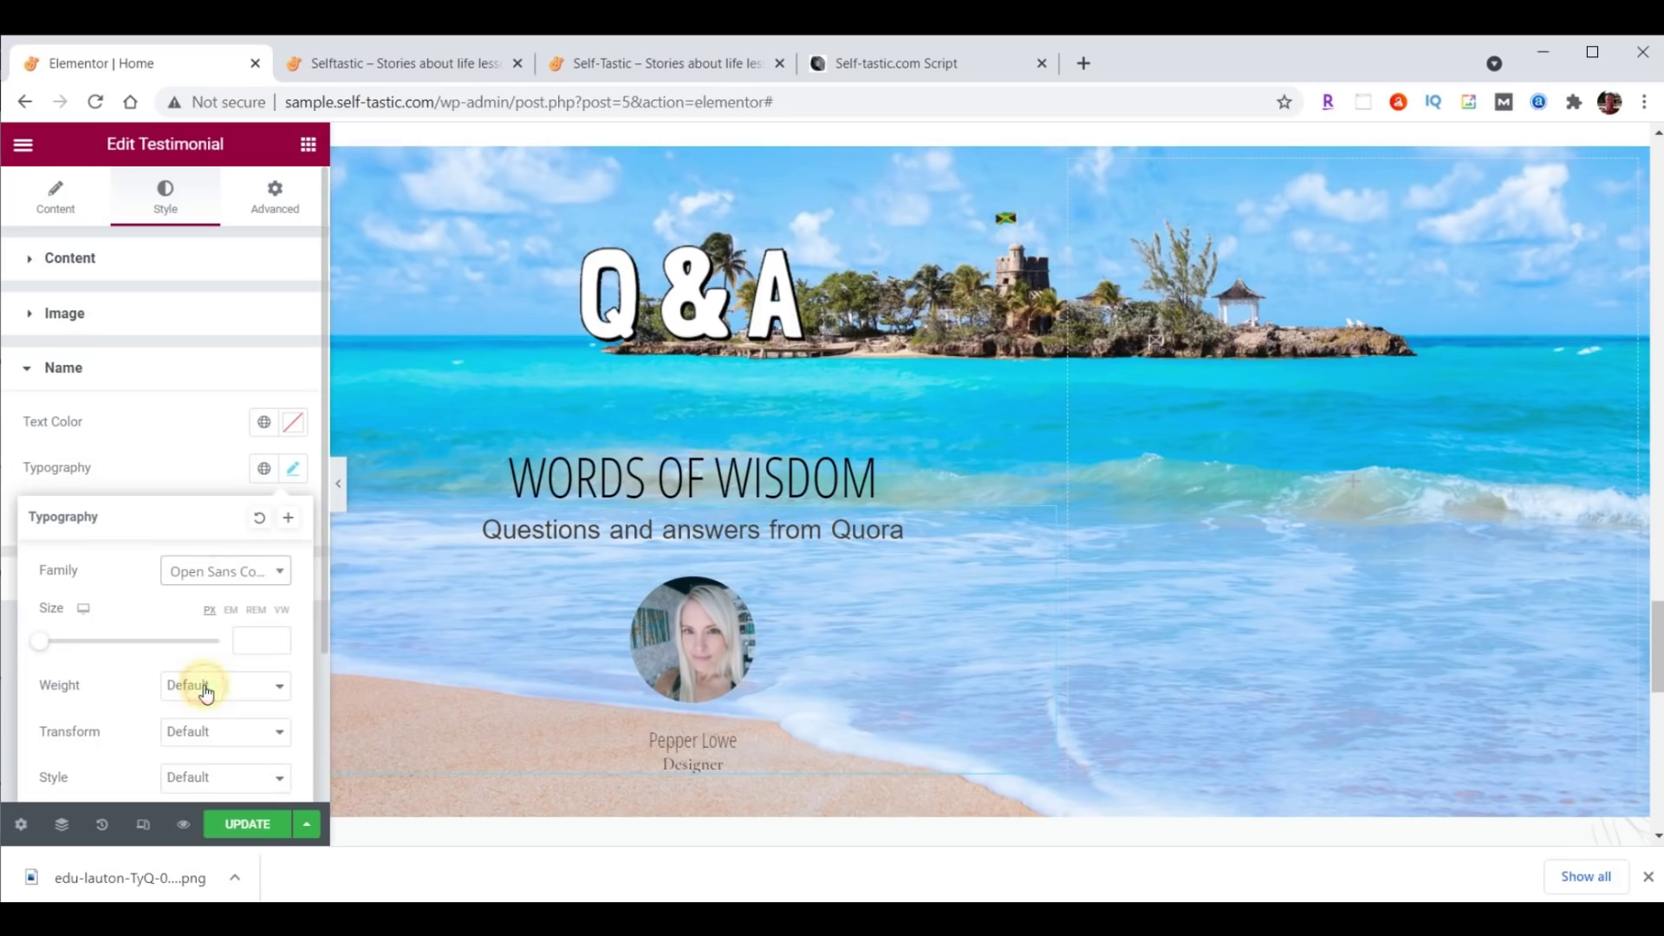
click(248, 641)
text(30)
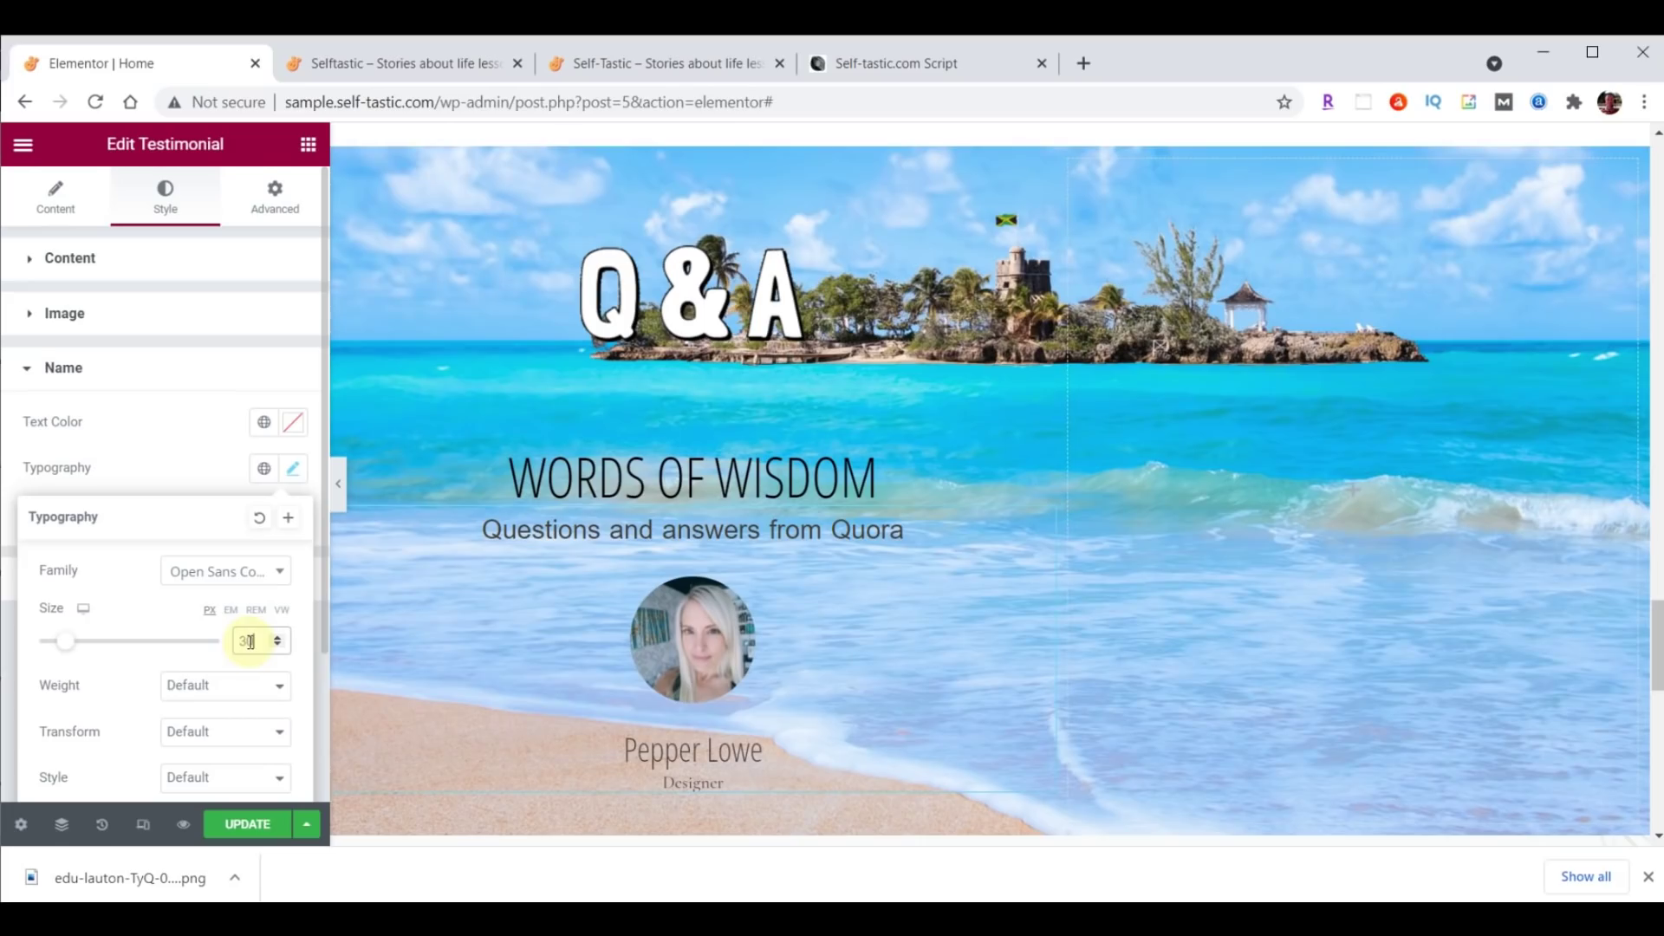
click(293, 424)
text(#FFFFC0)
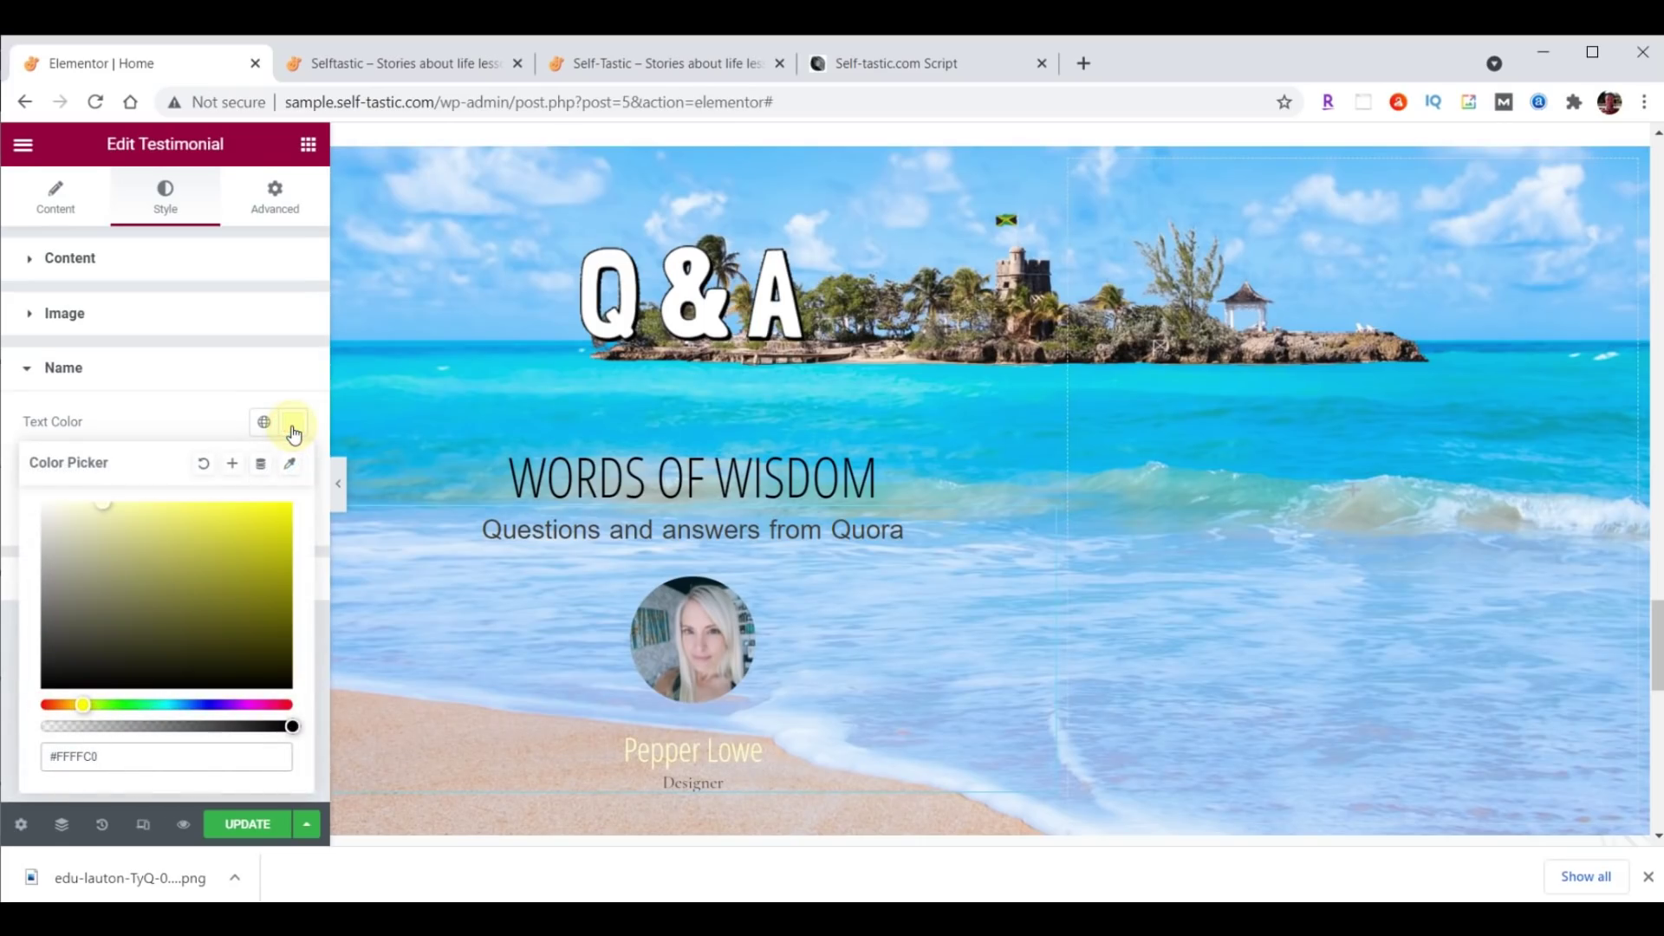
Clear the 'Designer' job title from the testimonial.
scroll(993, 456, down, 1)
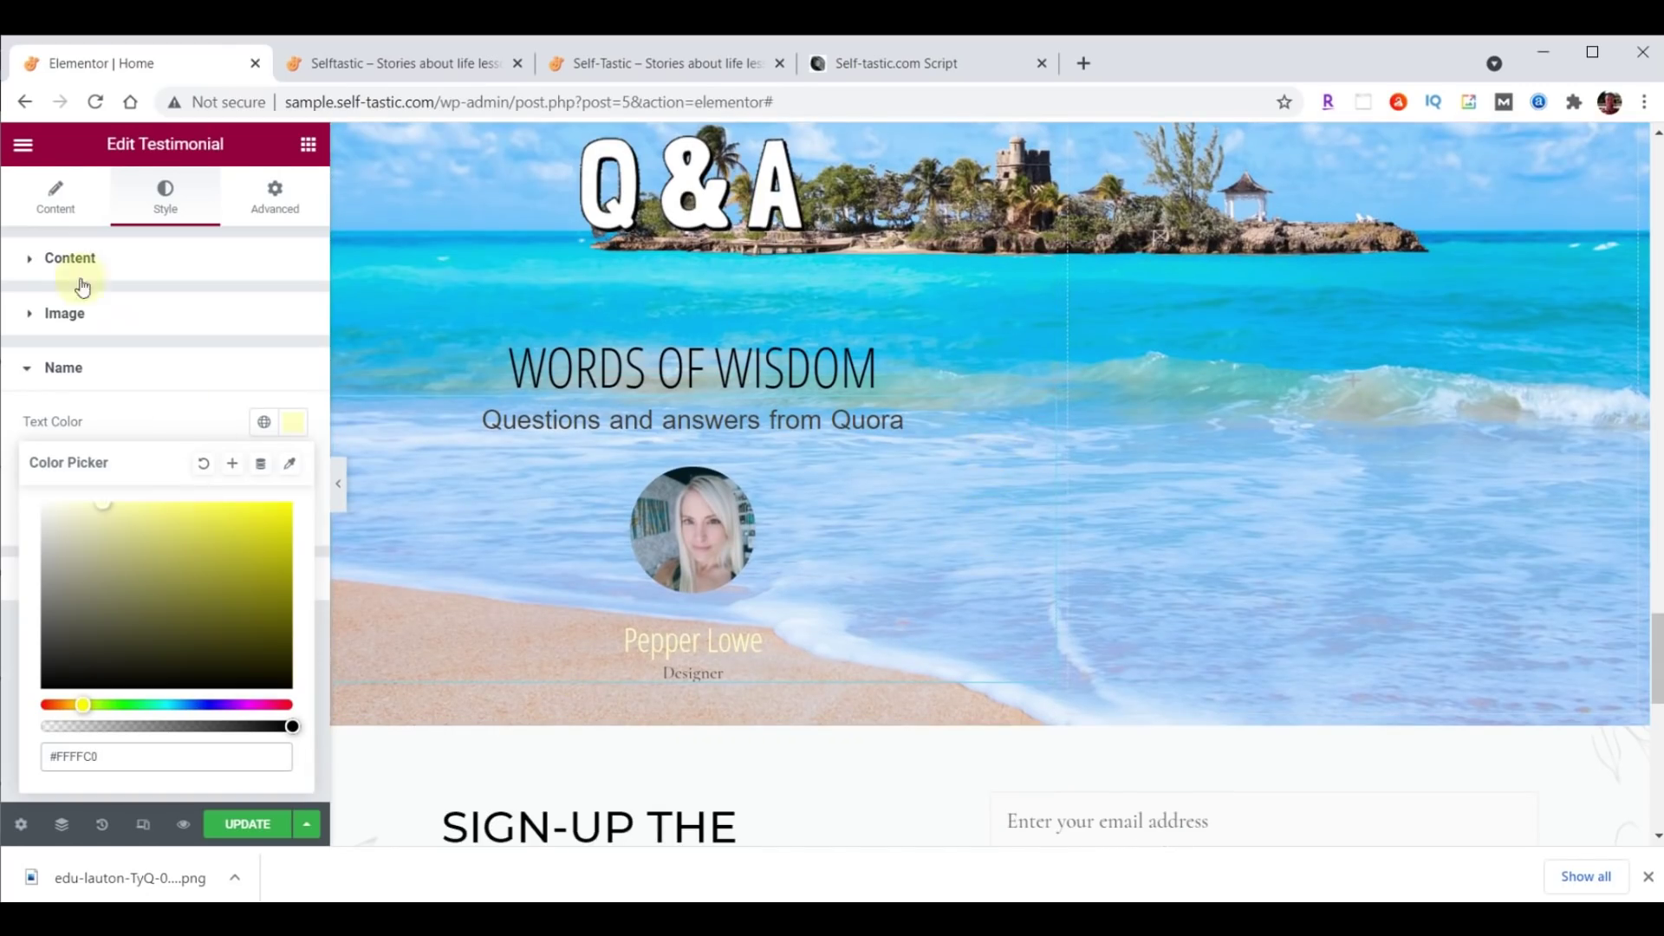
click(55, 195)
scroll(169, 398, down, 2)
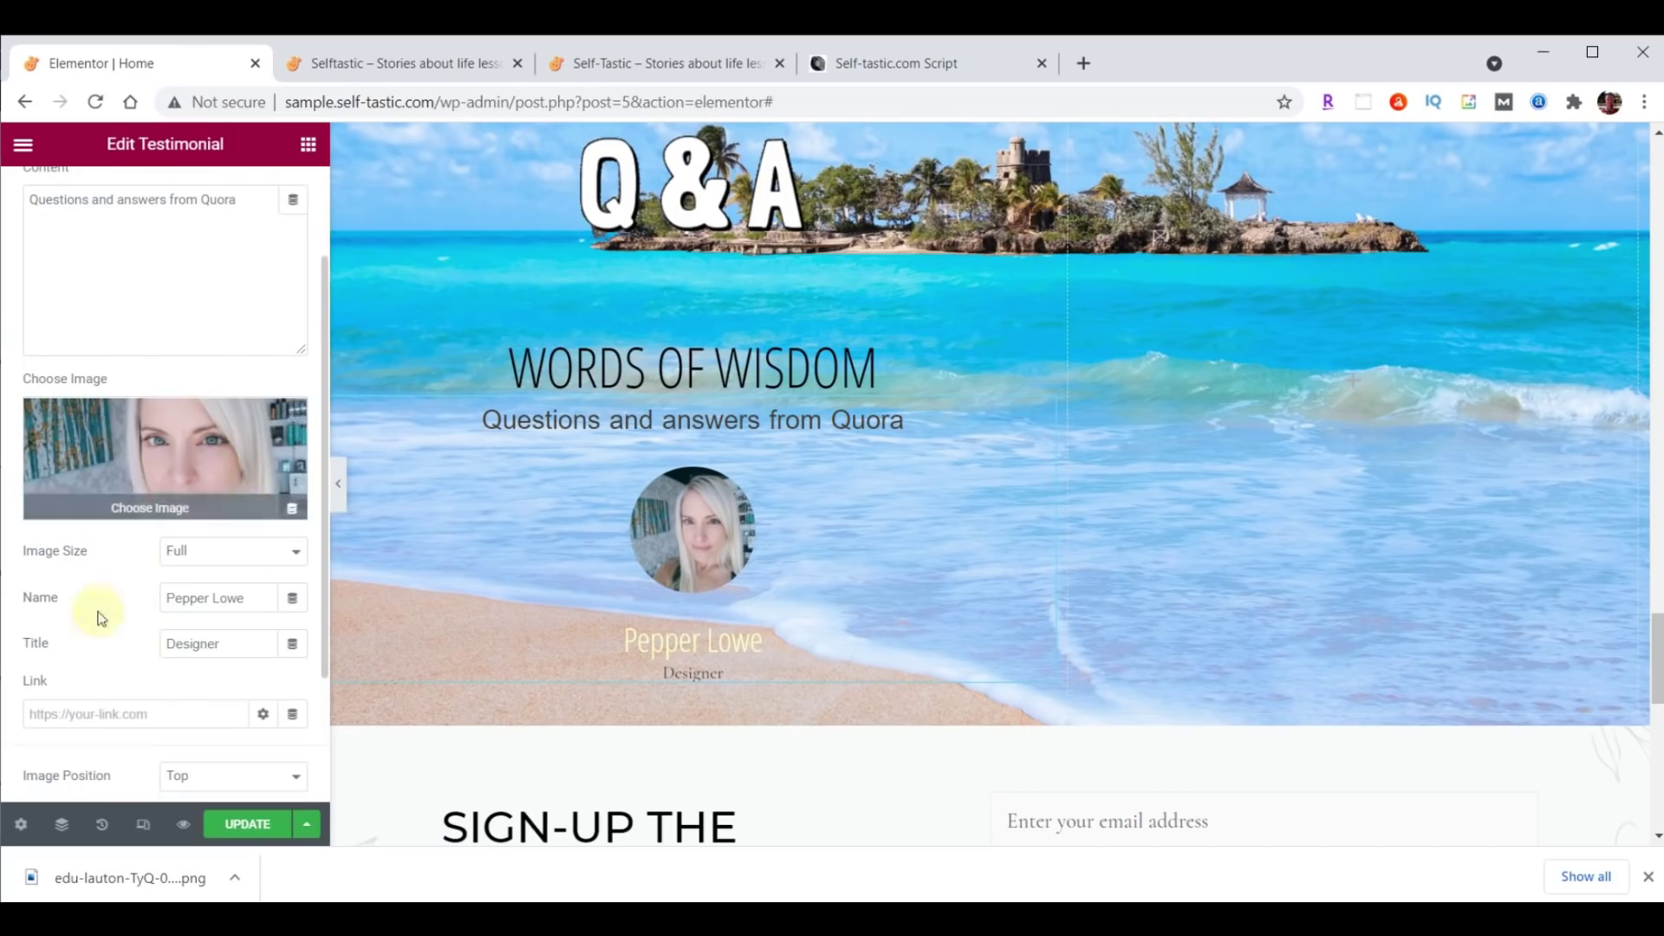
double_click(217, 645)
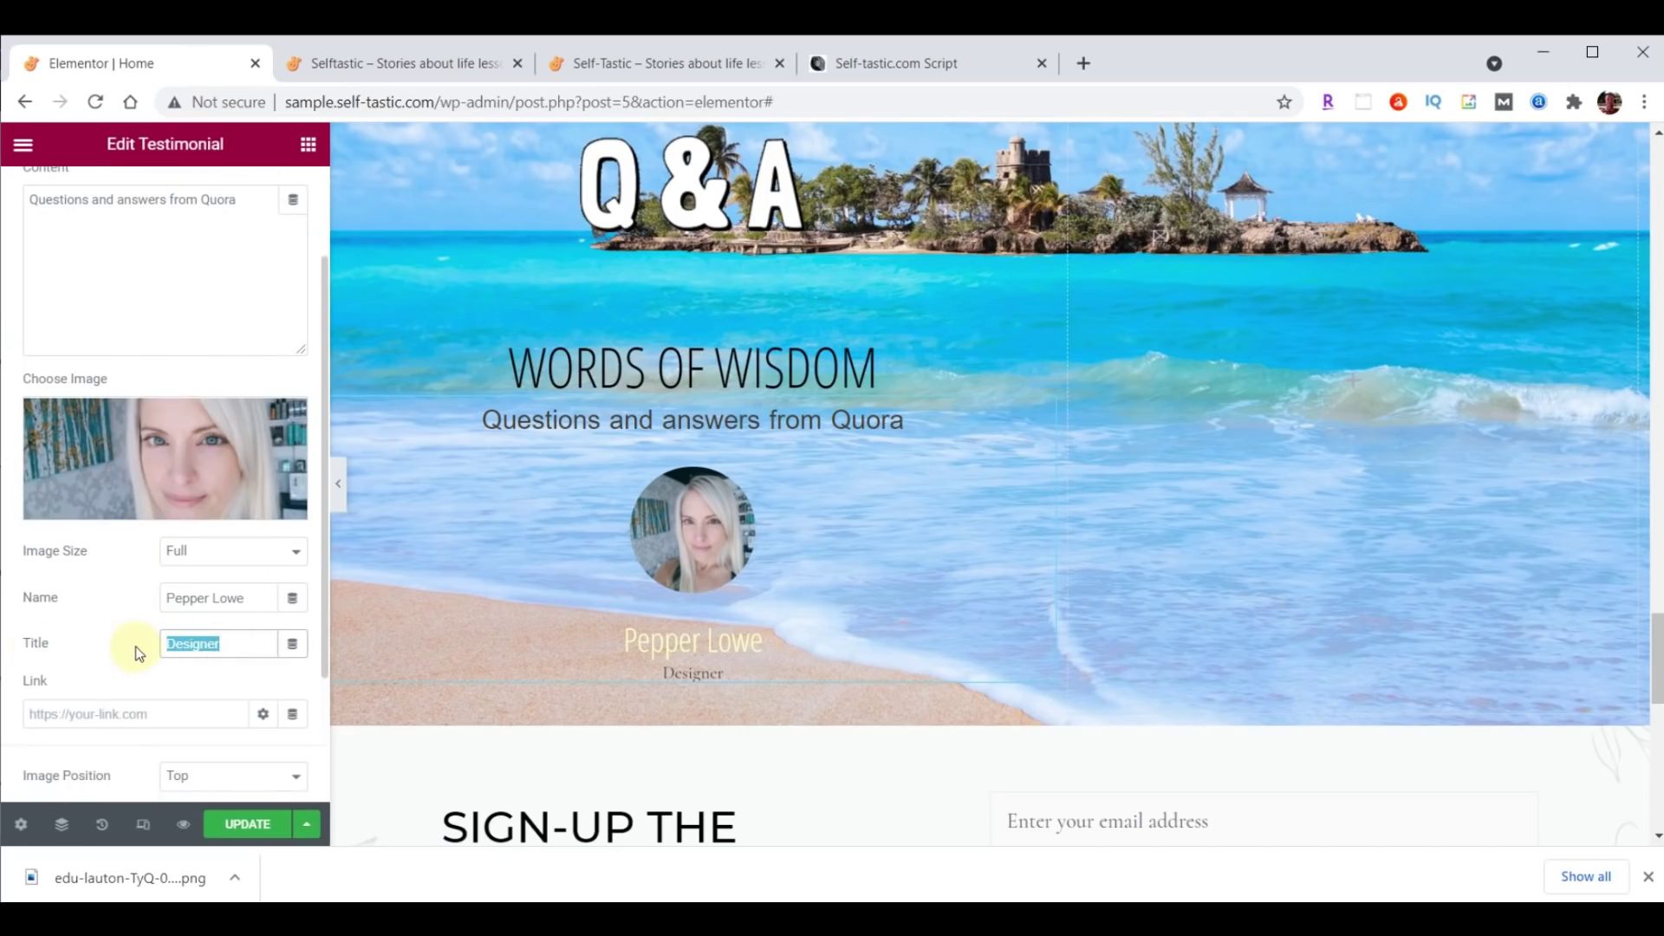
key(BackSpace)
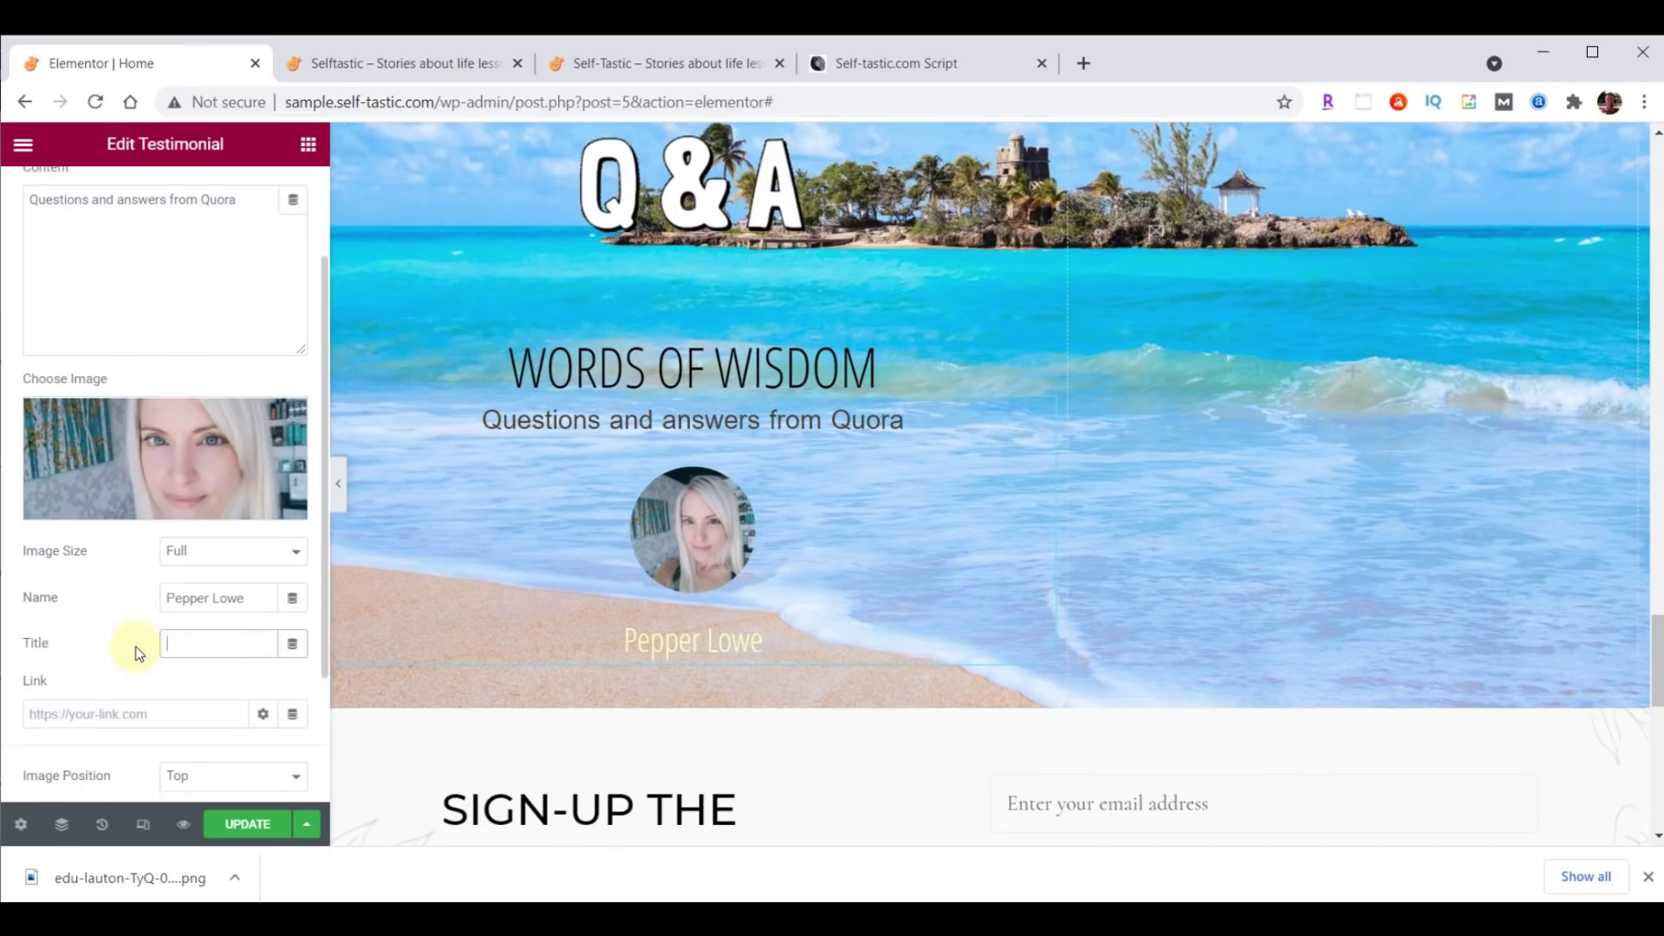
scroll(1198, 584, up, 2)
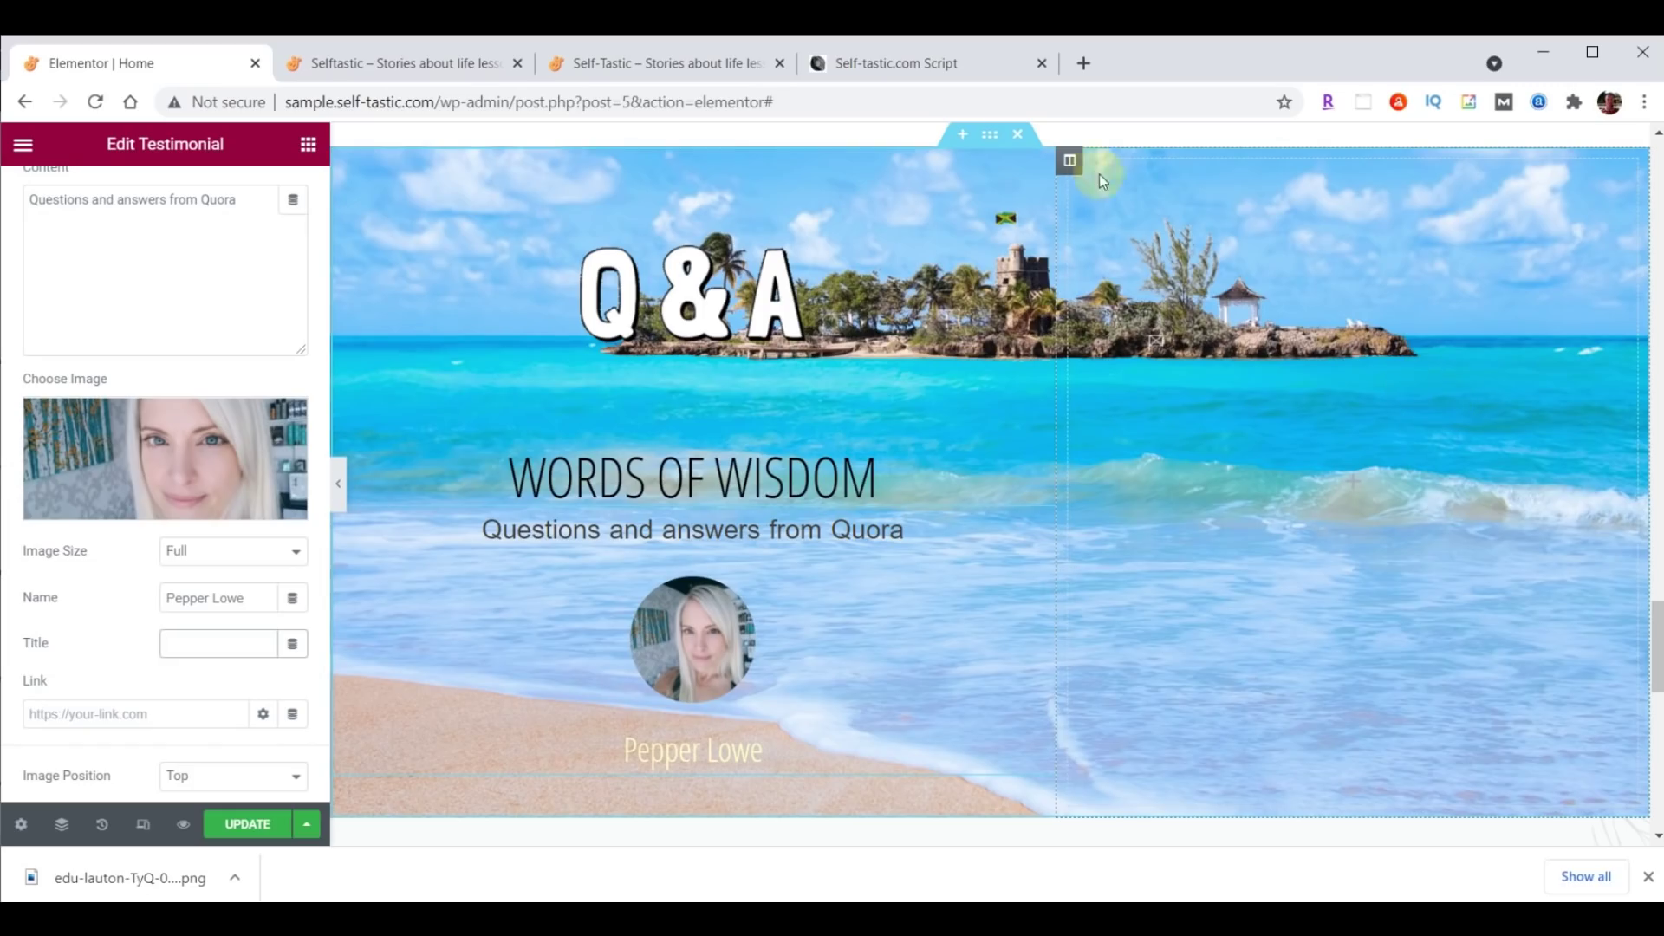
Bottom-align the empty right Q&A column and set its margin and padding to 0 on all sides.
click(1068, 164)
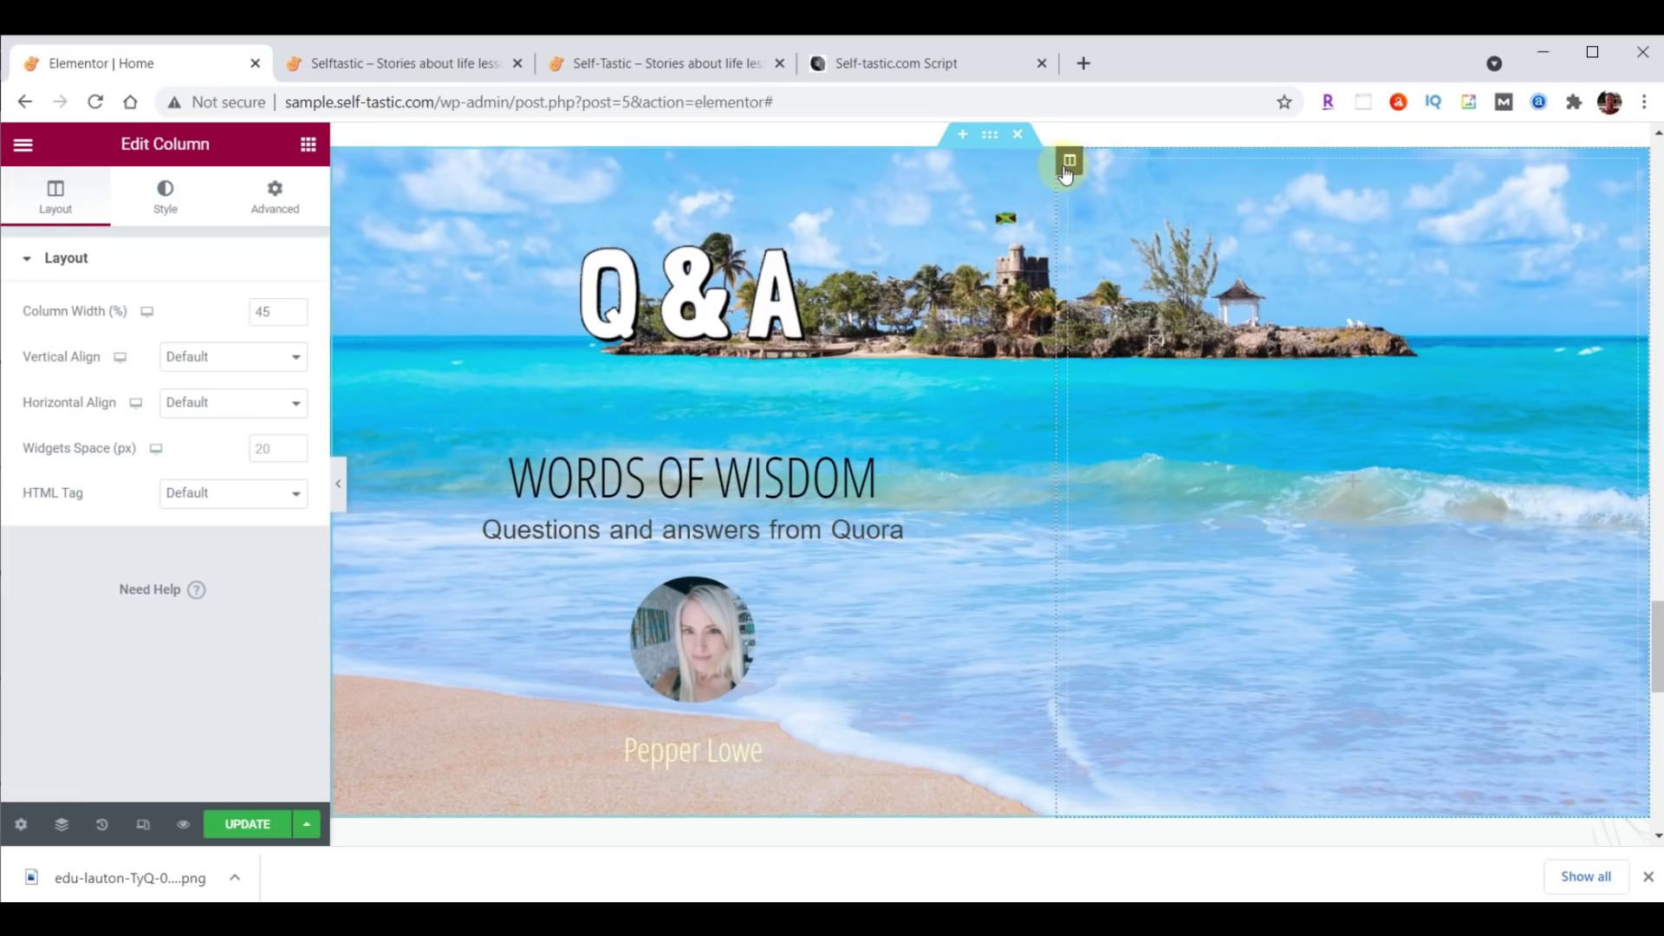
click(202, 365)
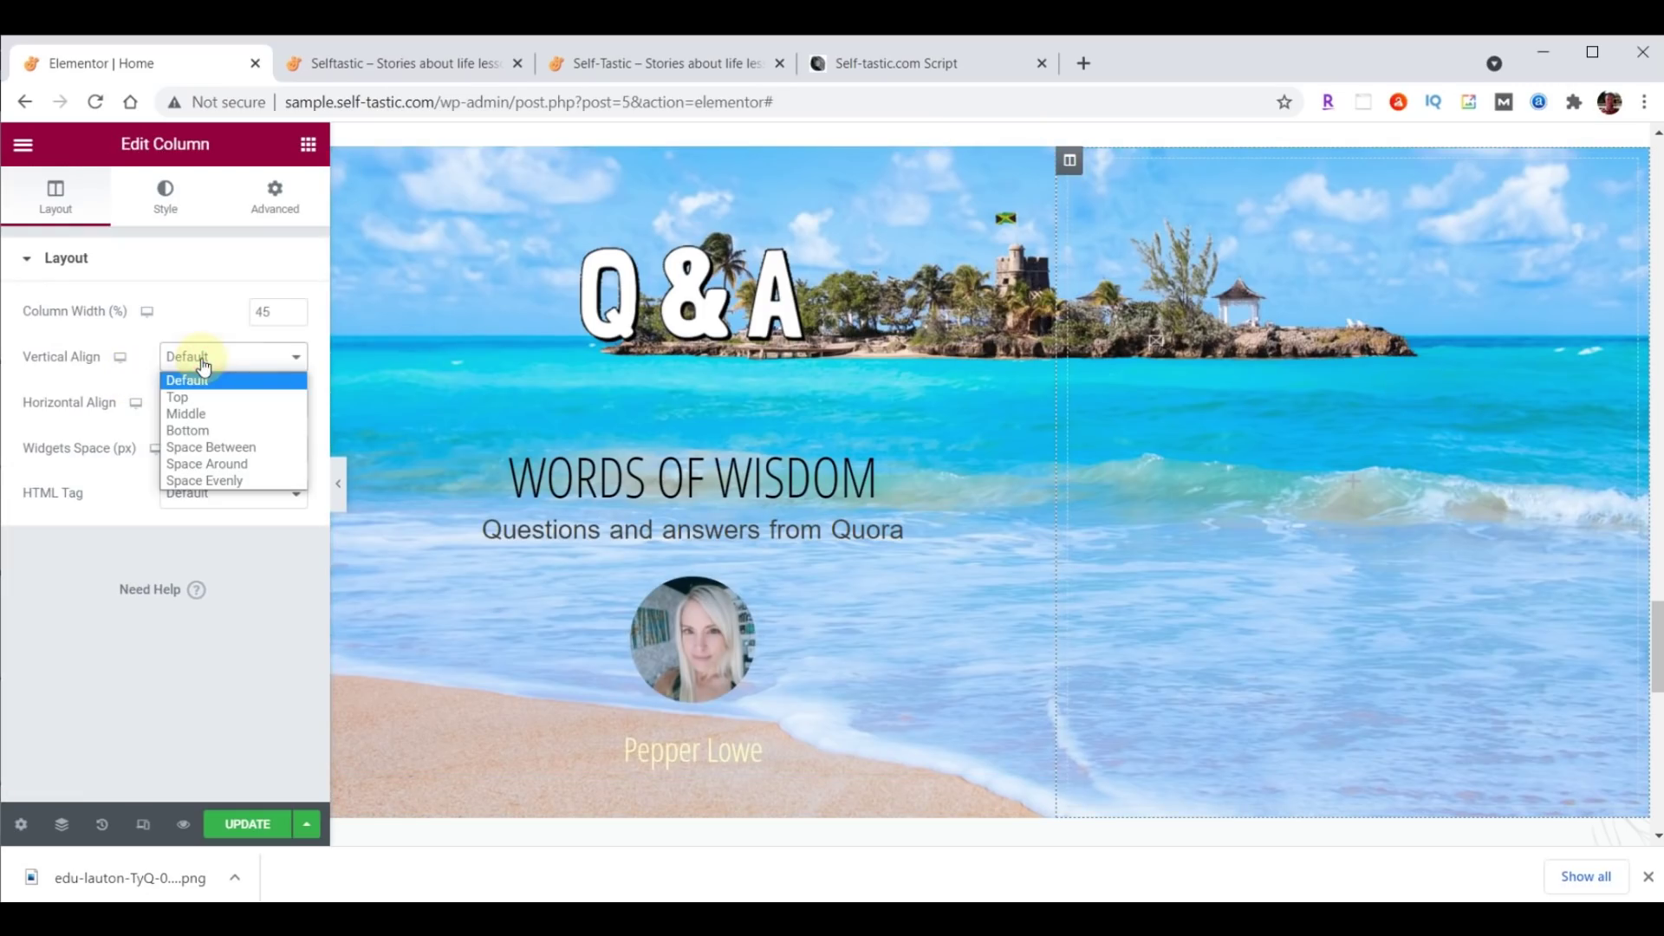
click(201, 433)
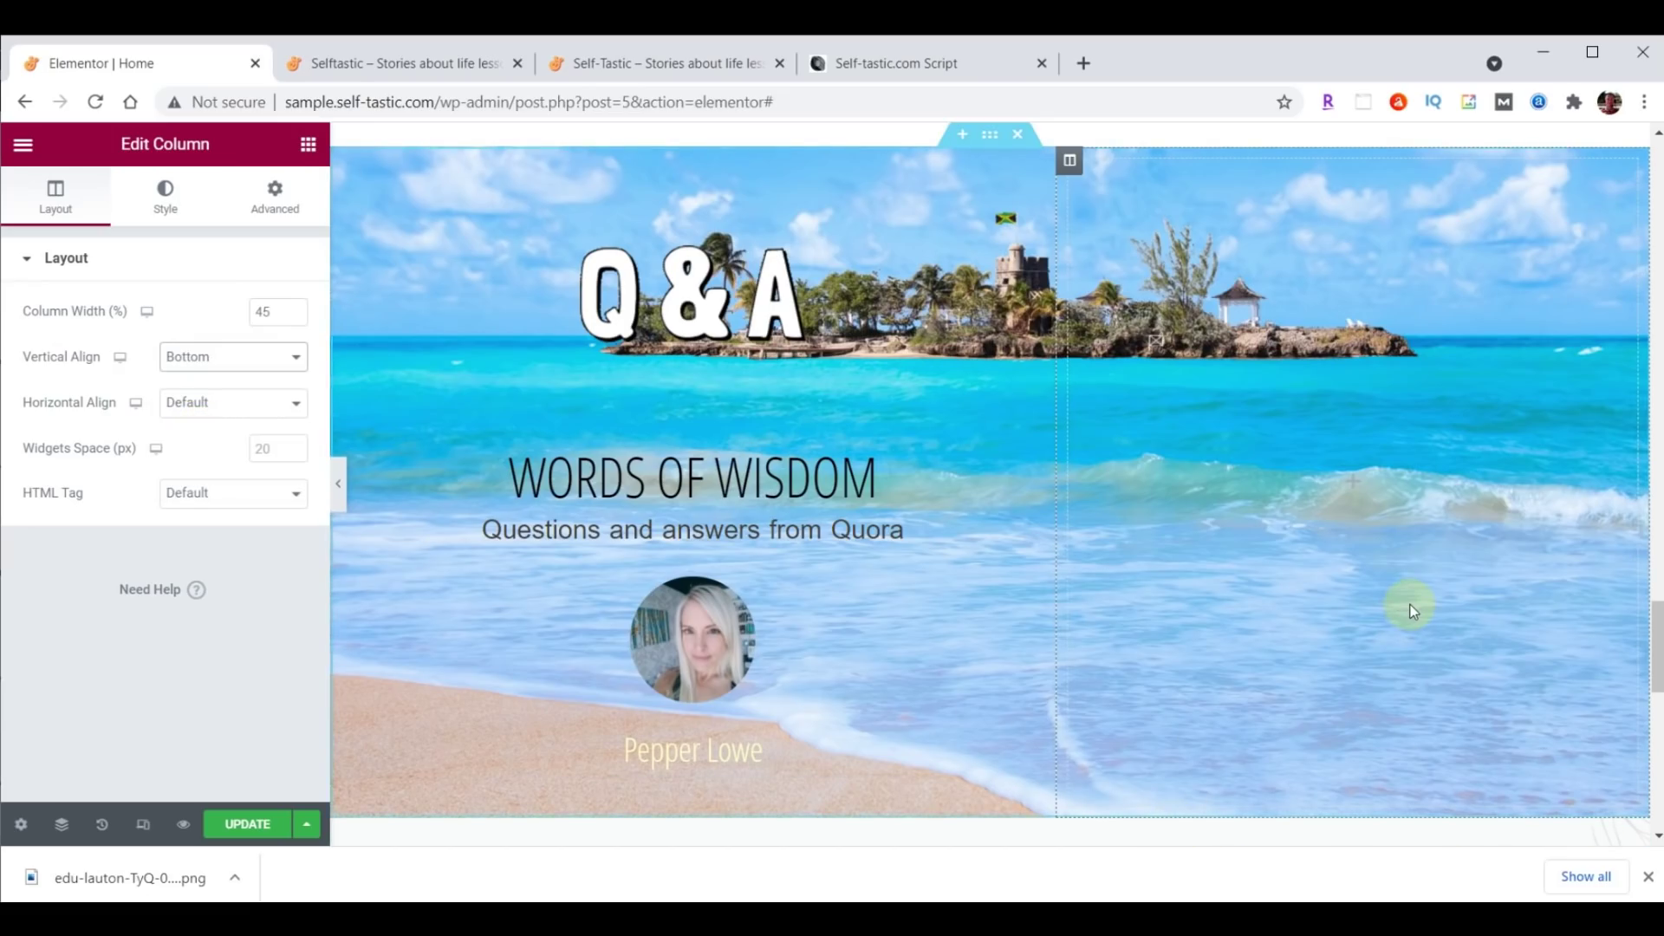
click(273, 198)
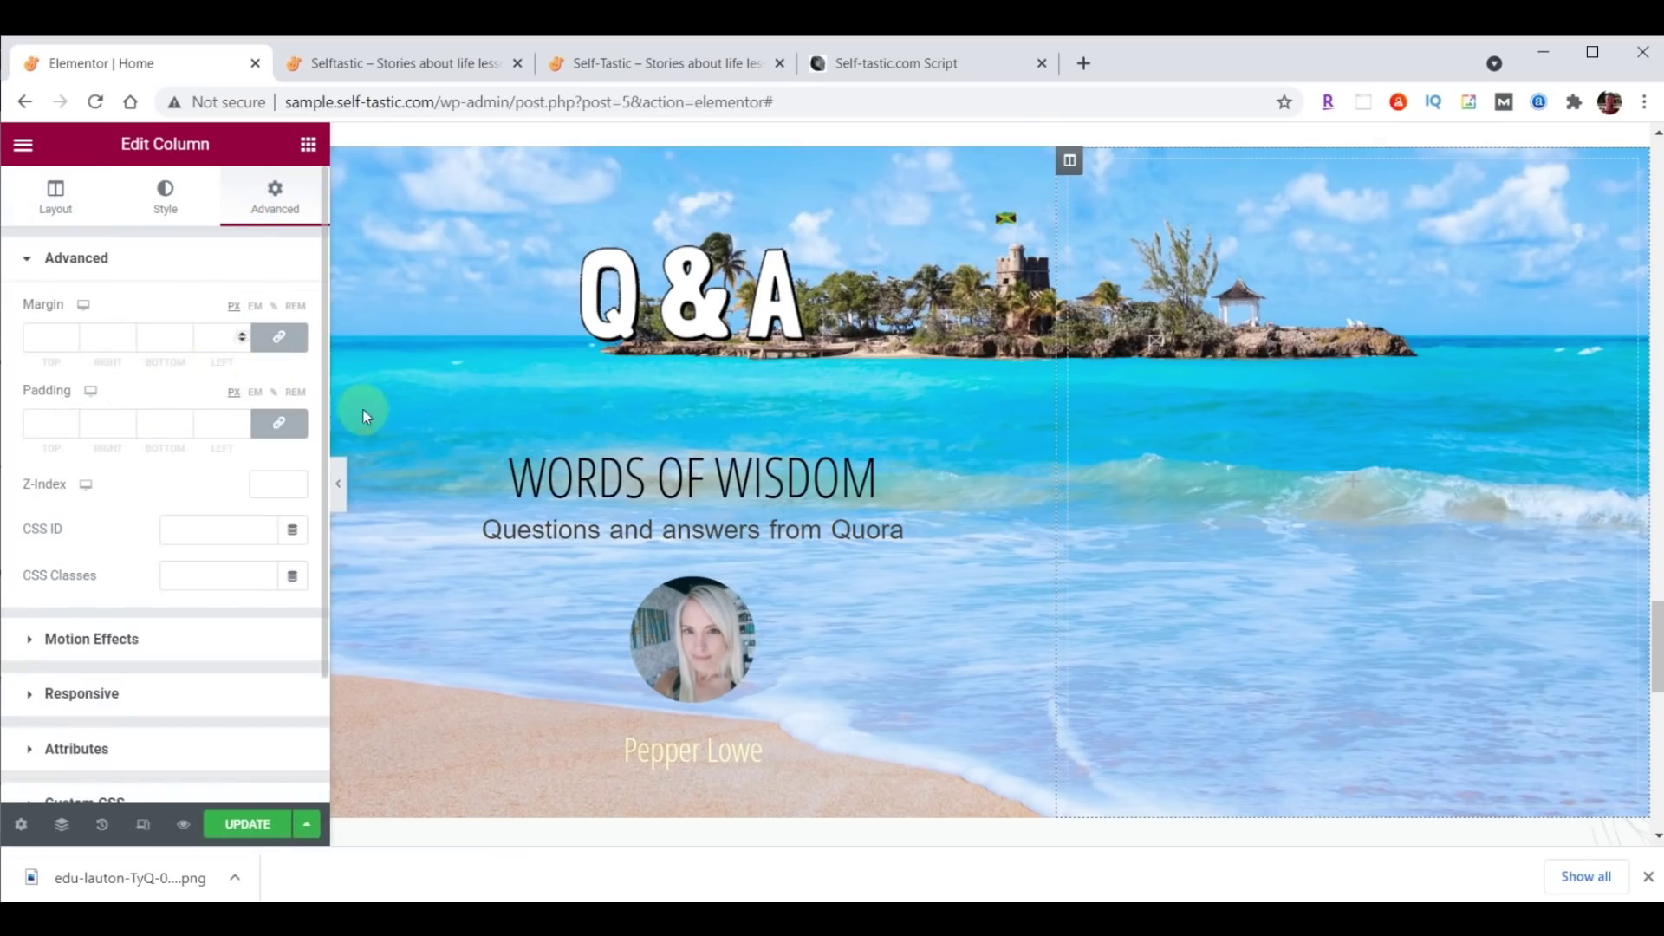
click(279, 337)
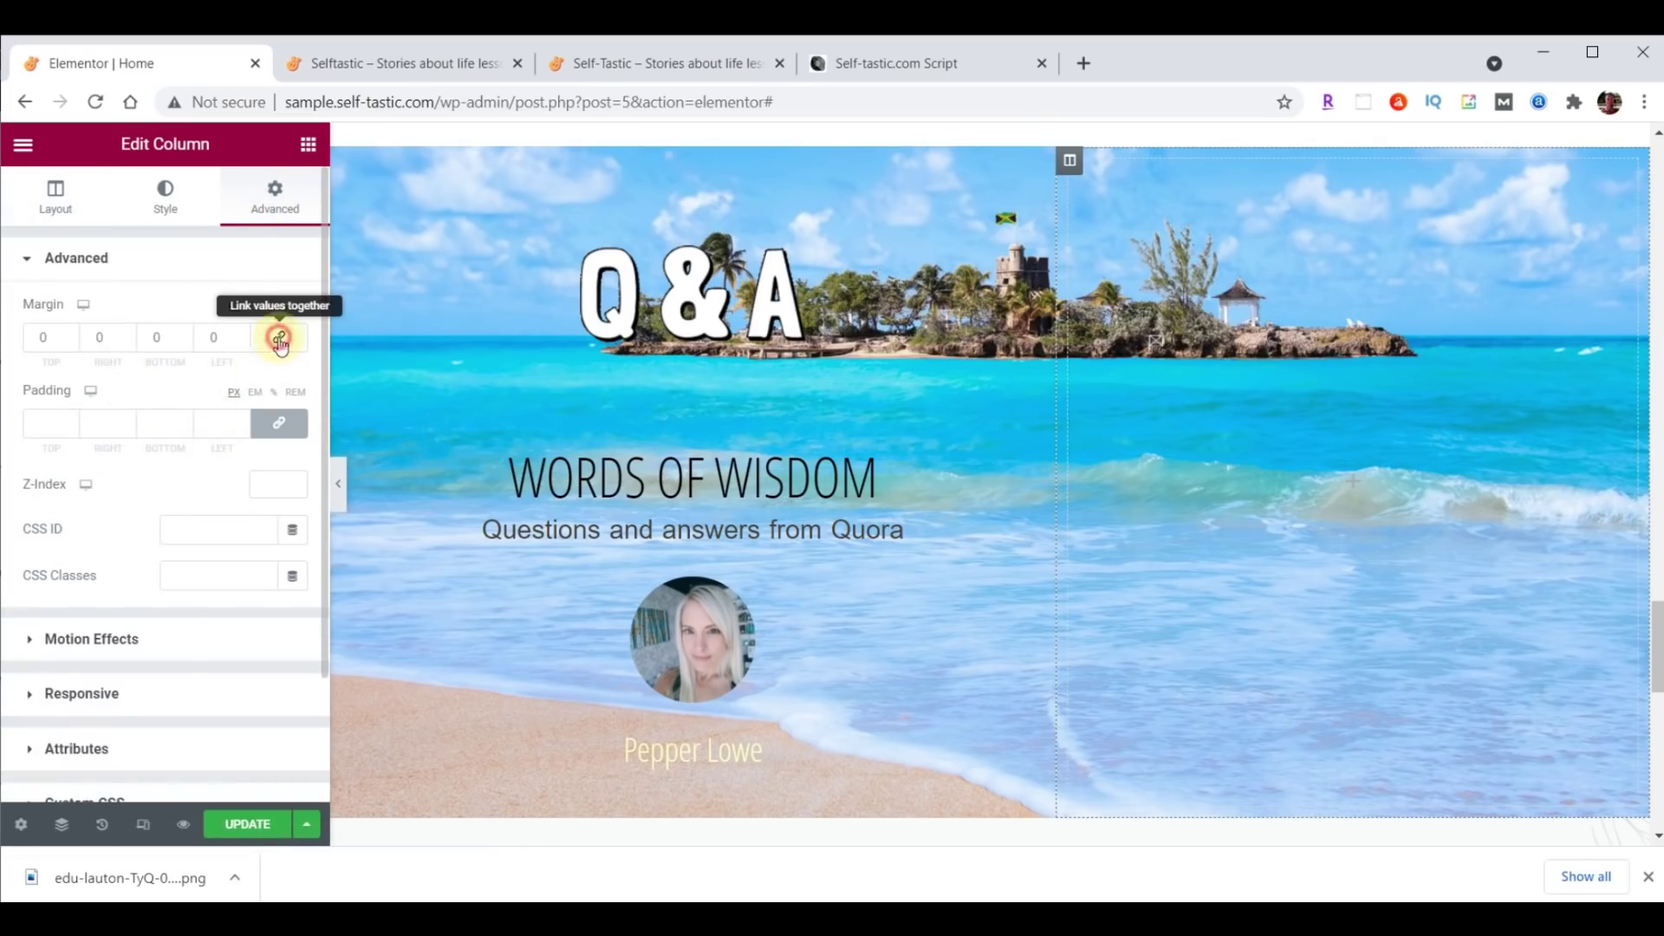
click(278, 420)
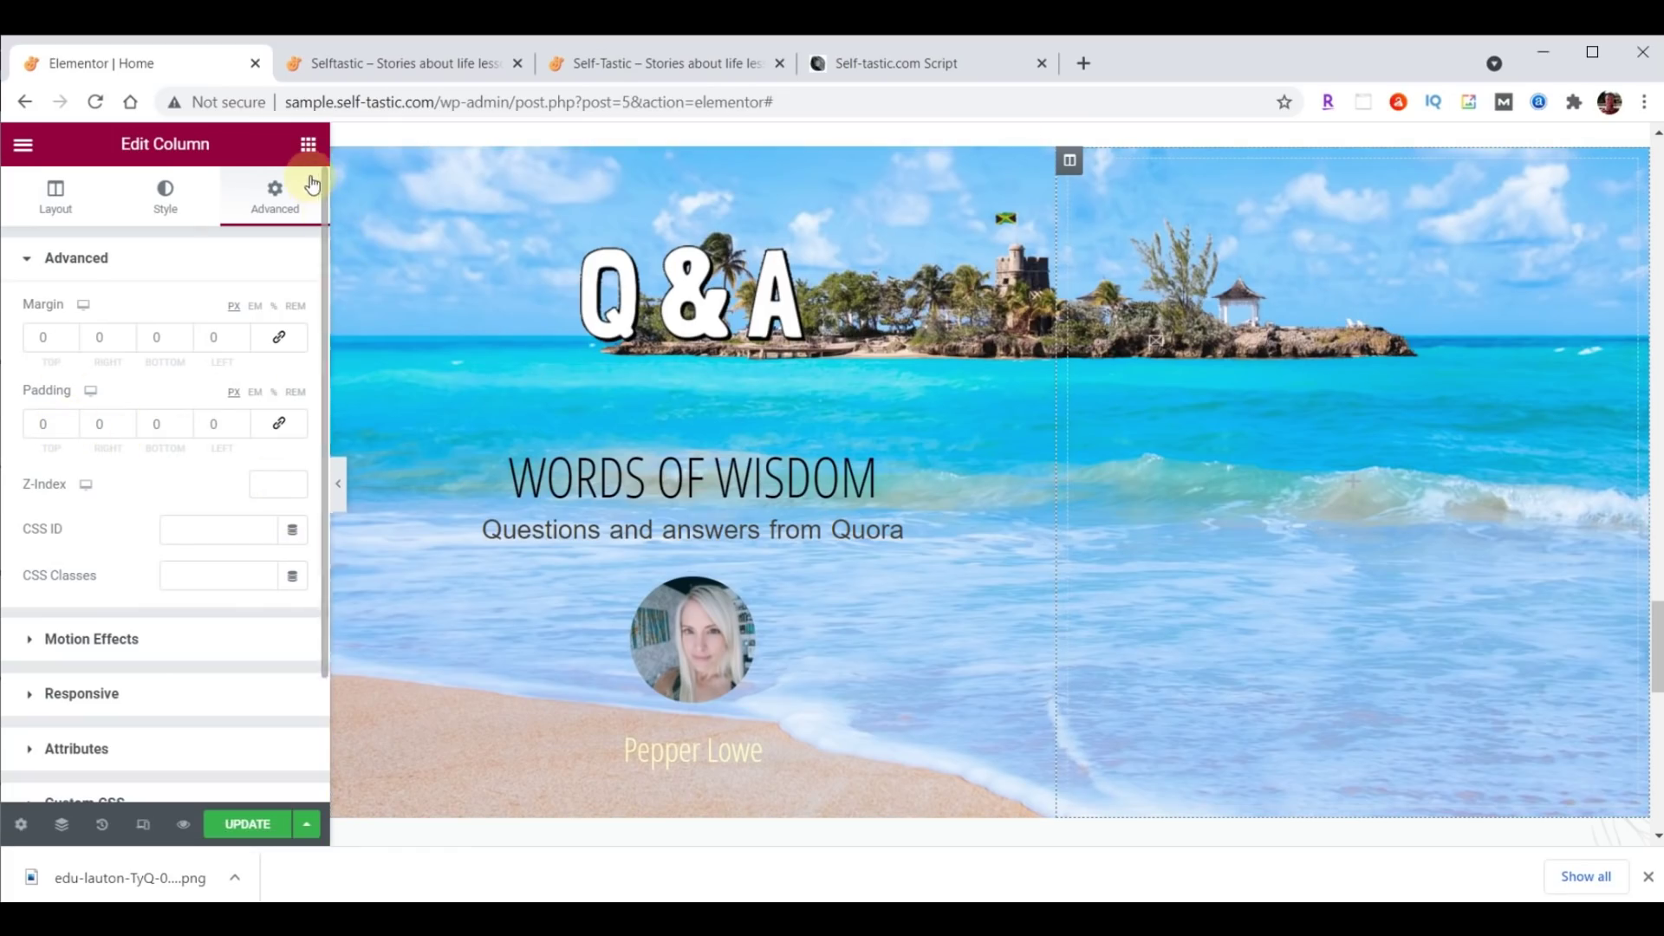
click(308, 146)
Add an Image widget showing practical-advice-bethany-trans.png at full size in the right column.
drag(100, 439, 1237, 384)
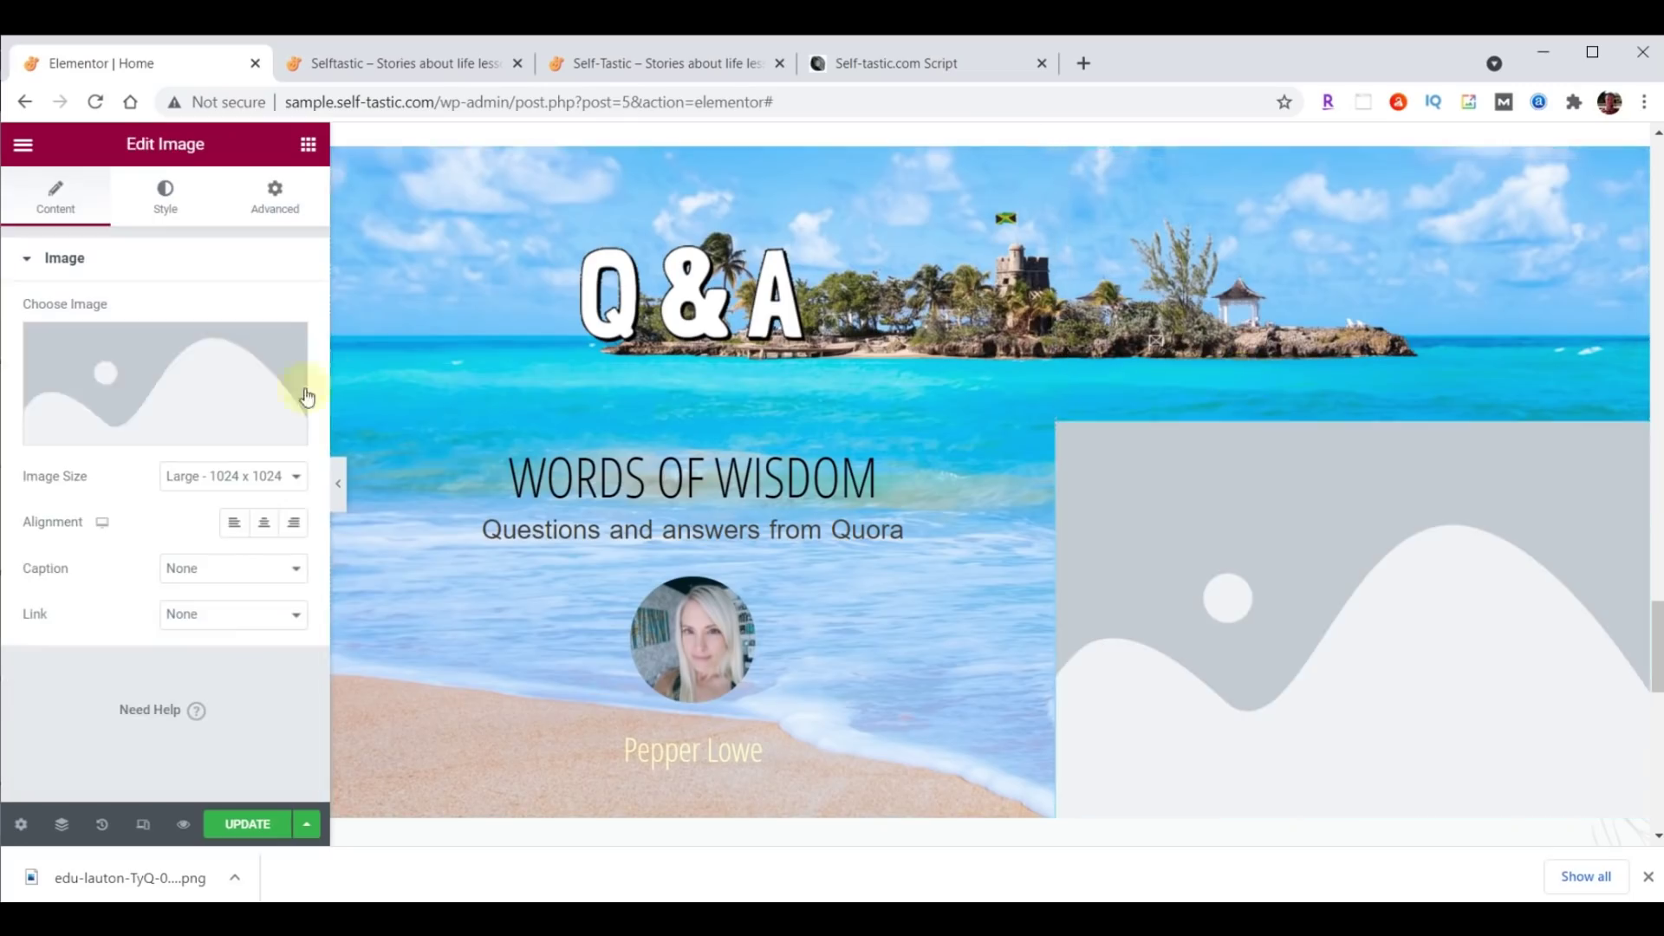
click(304, 390)
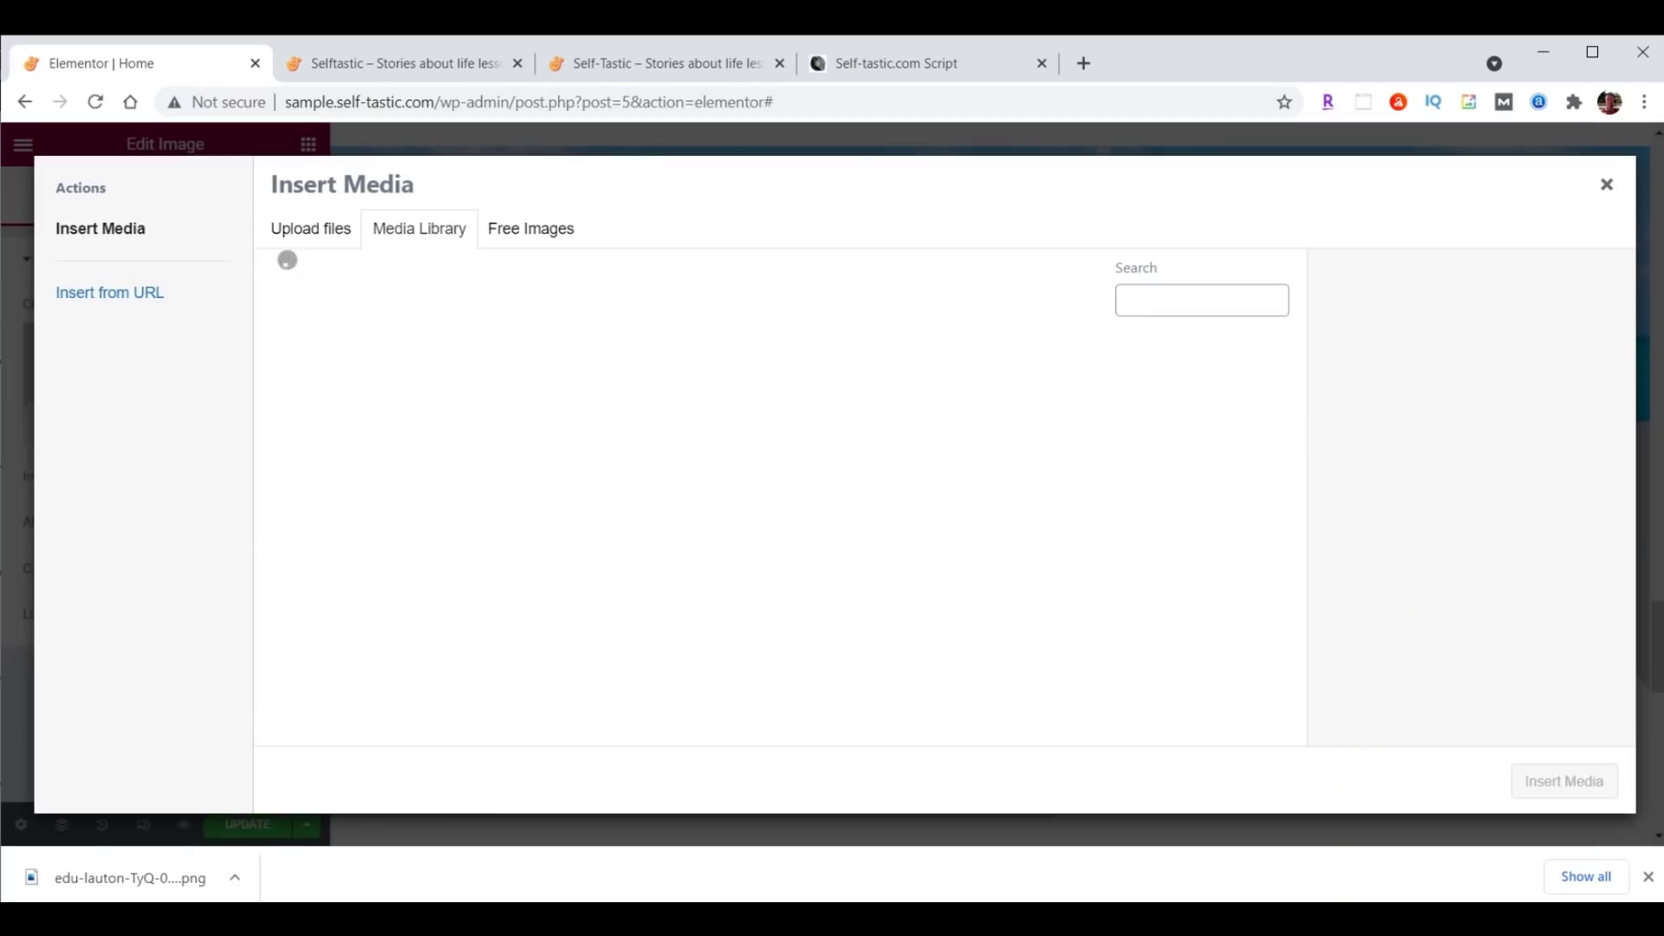
key(alt+Tab)
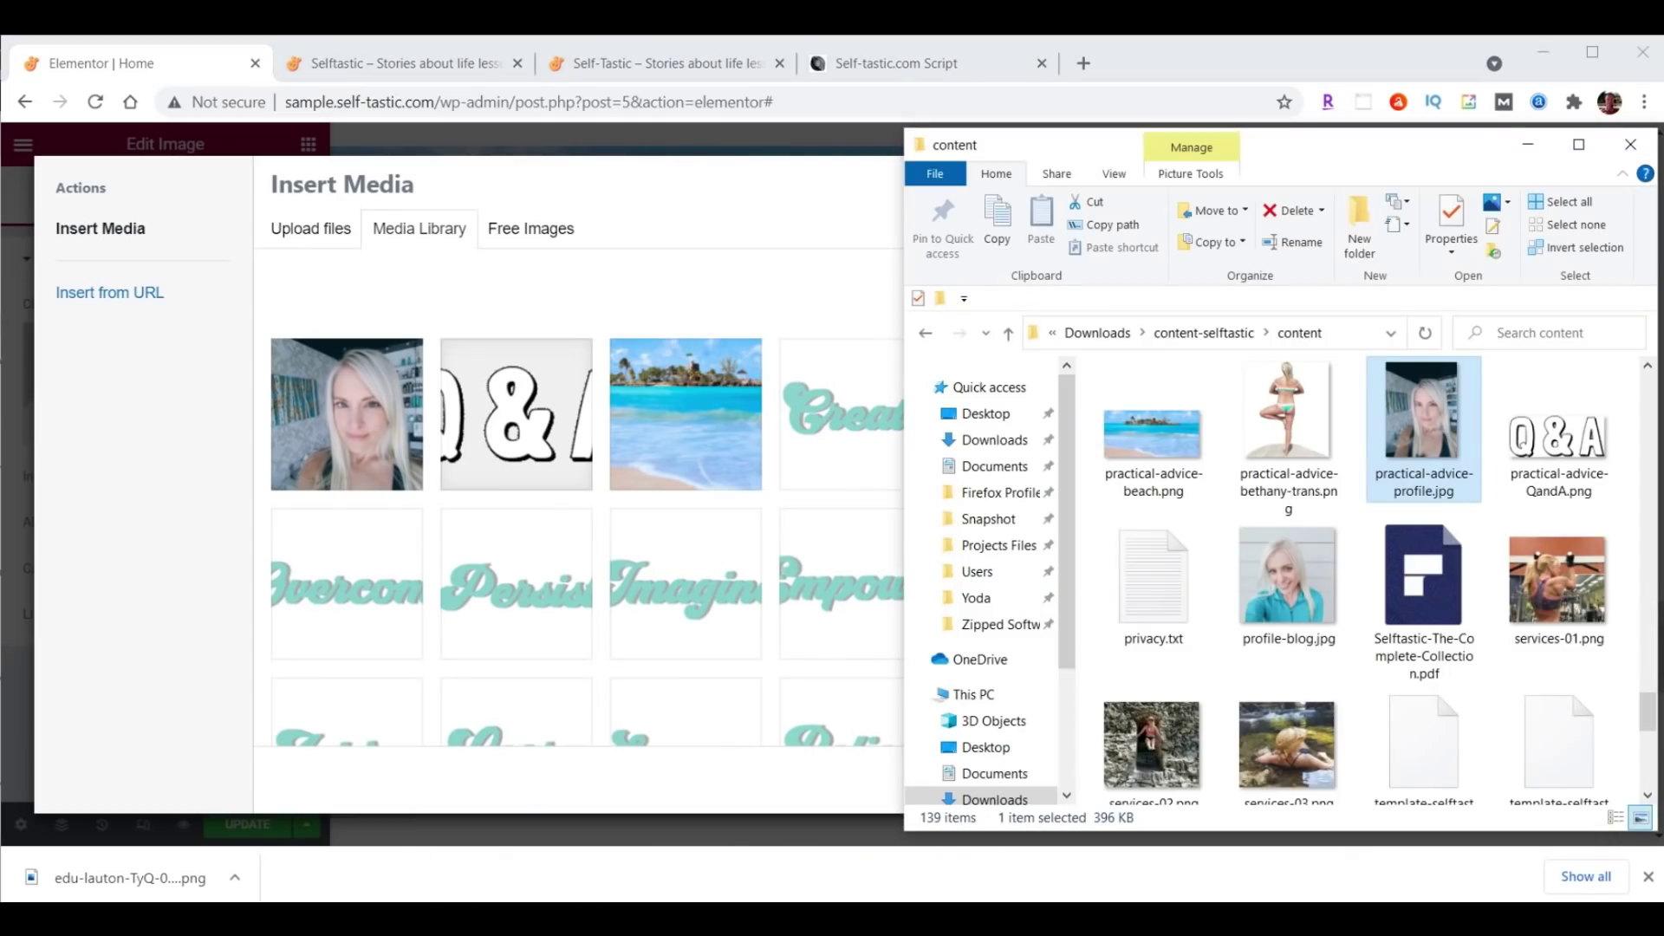
drag(1288, 407, 565, 445)
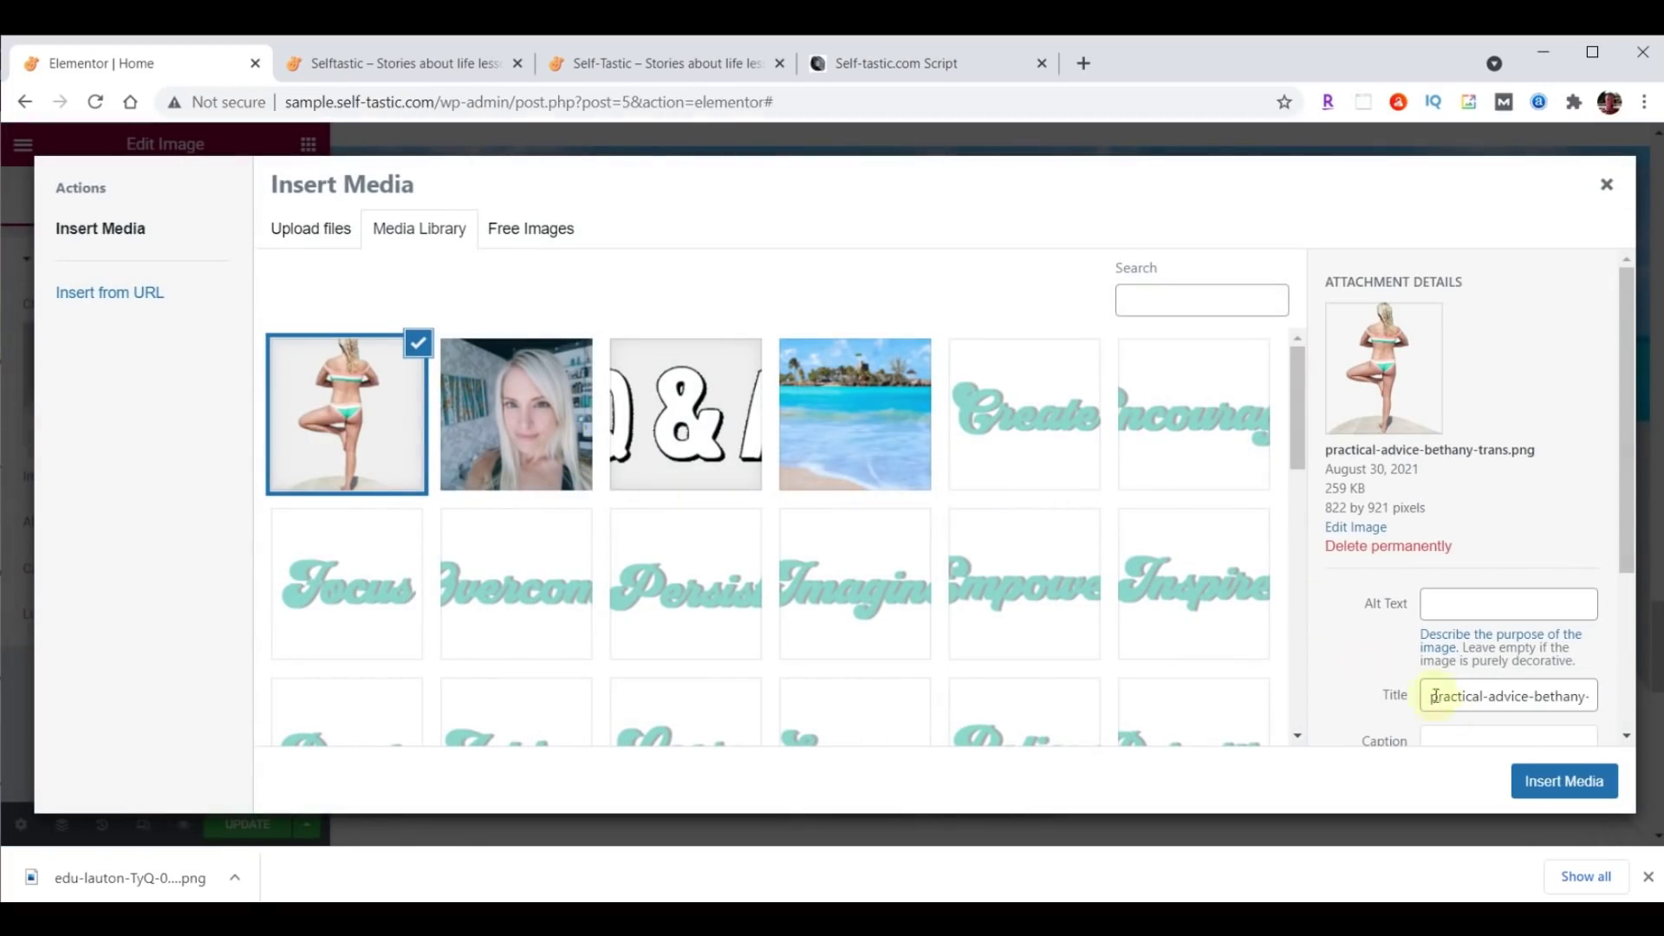
click(1583, 776)
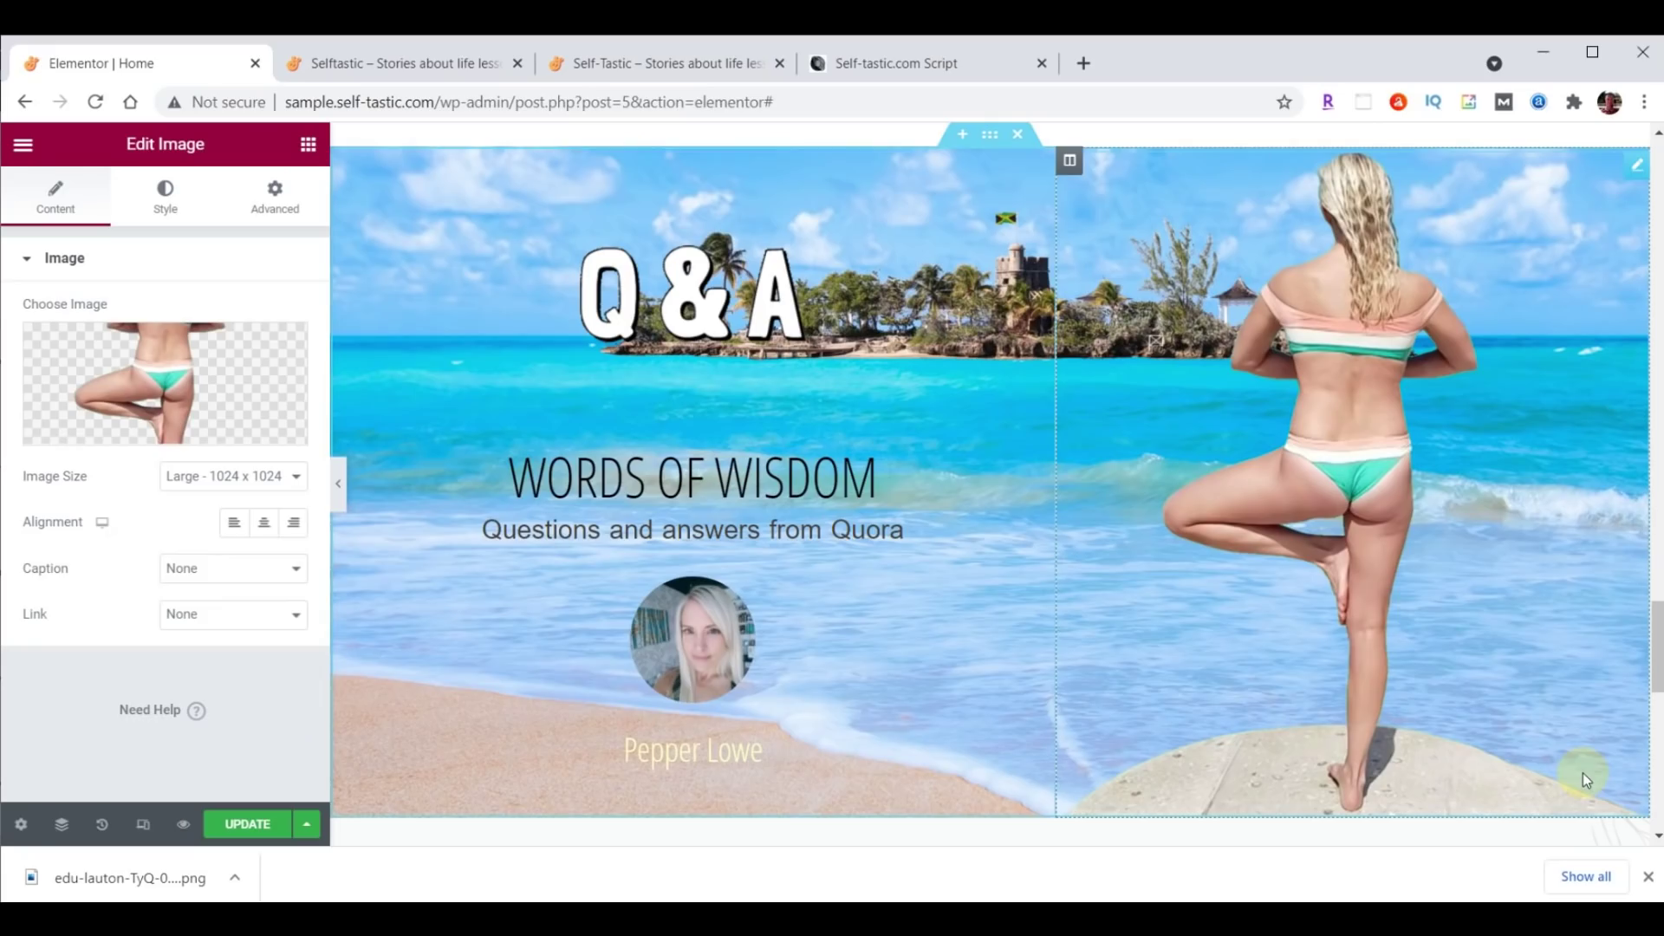
click(260, 475)
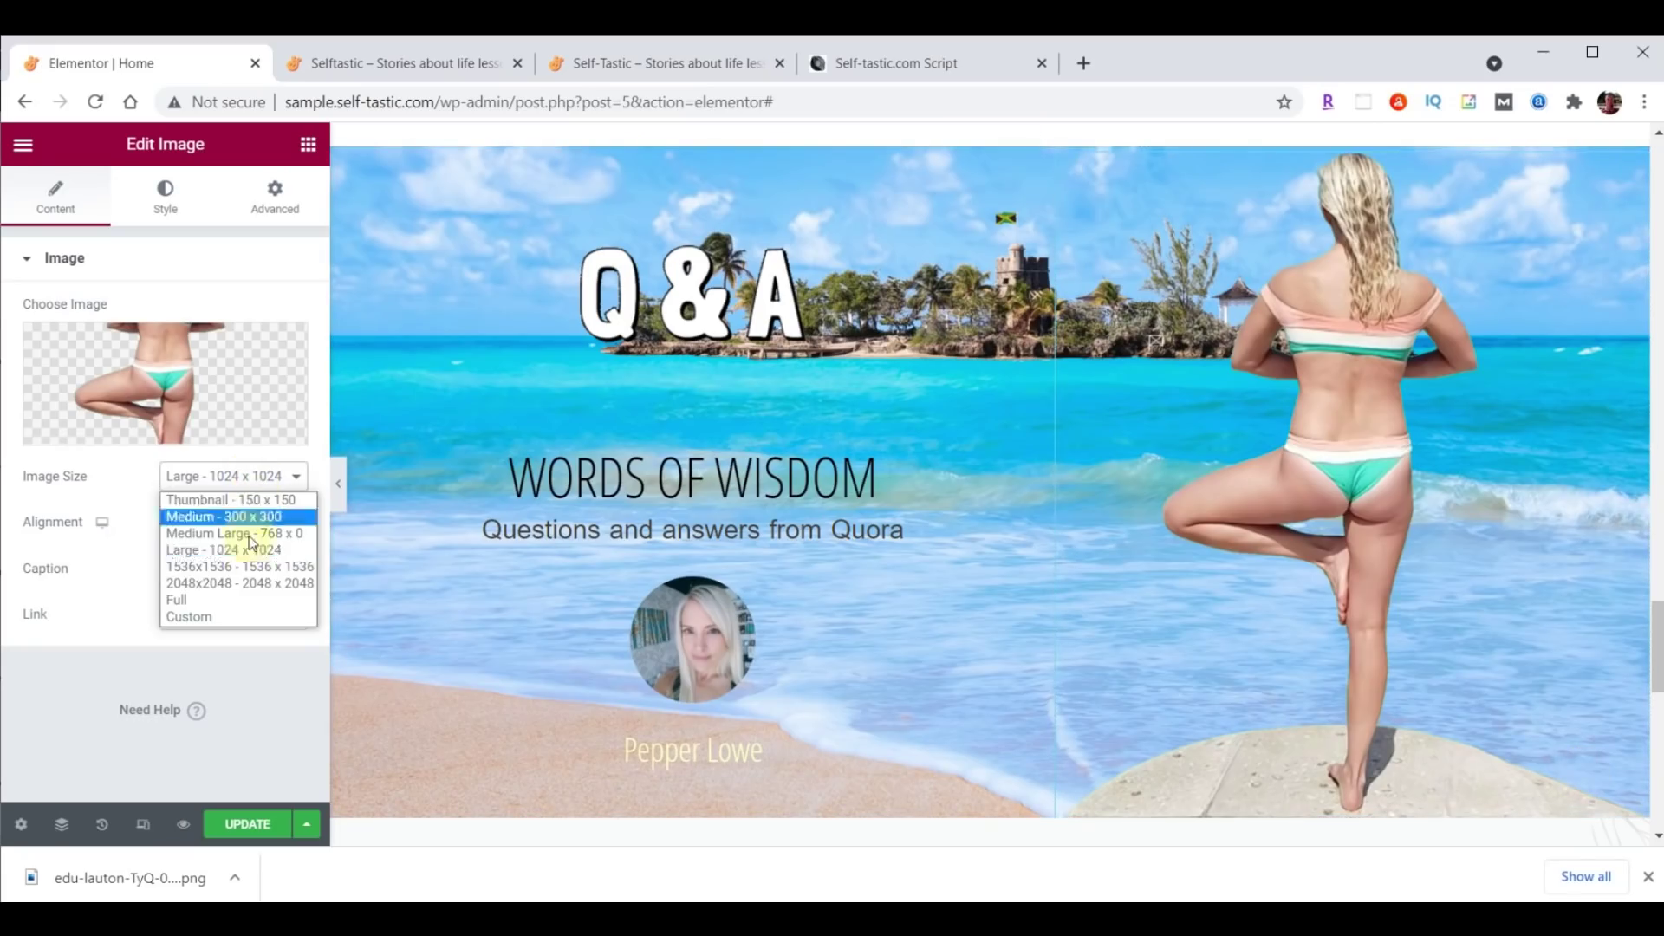
click(243, 600)
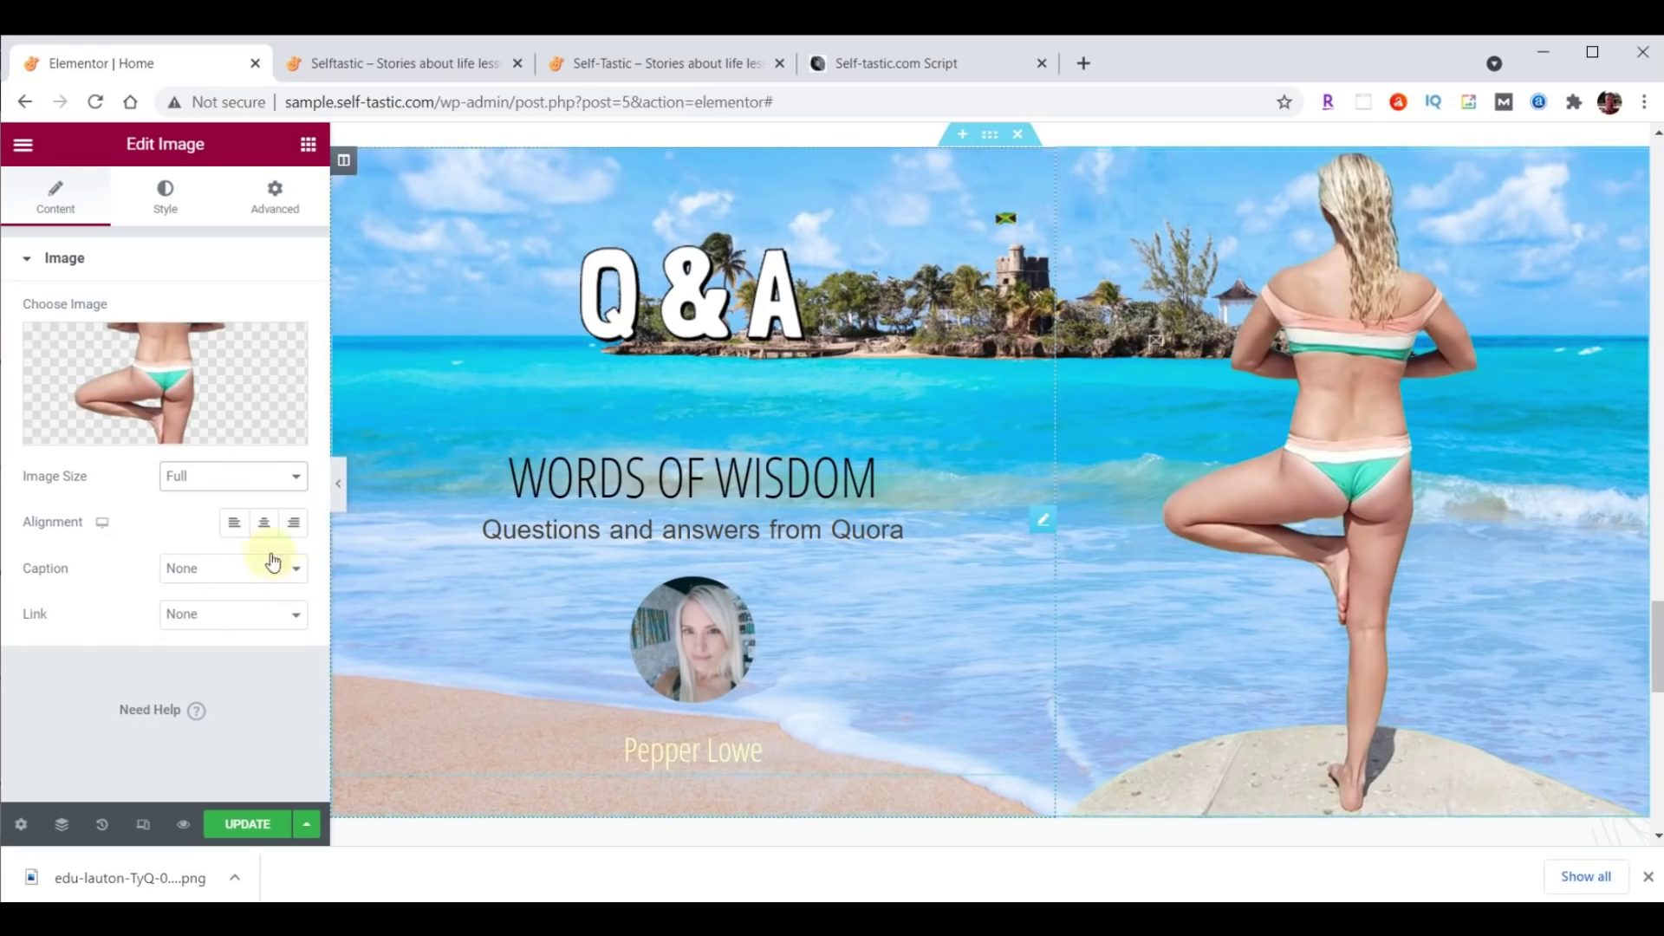
Align the yoga image left and set its width and max width to 400 px.
click(242, 533)
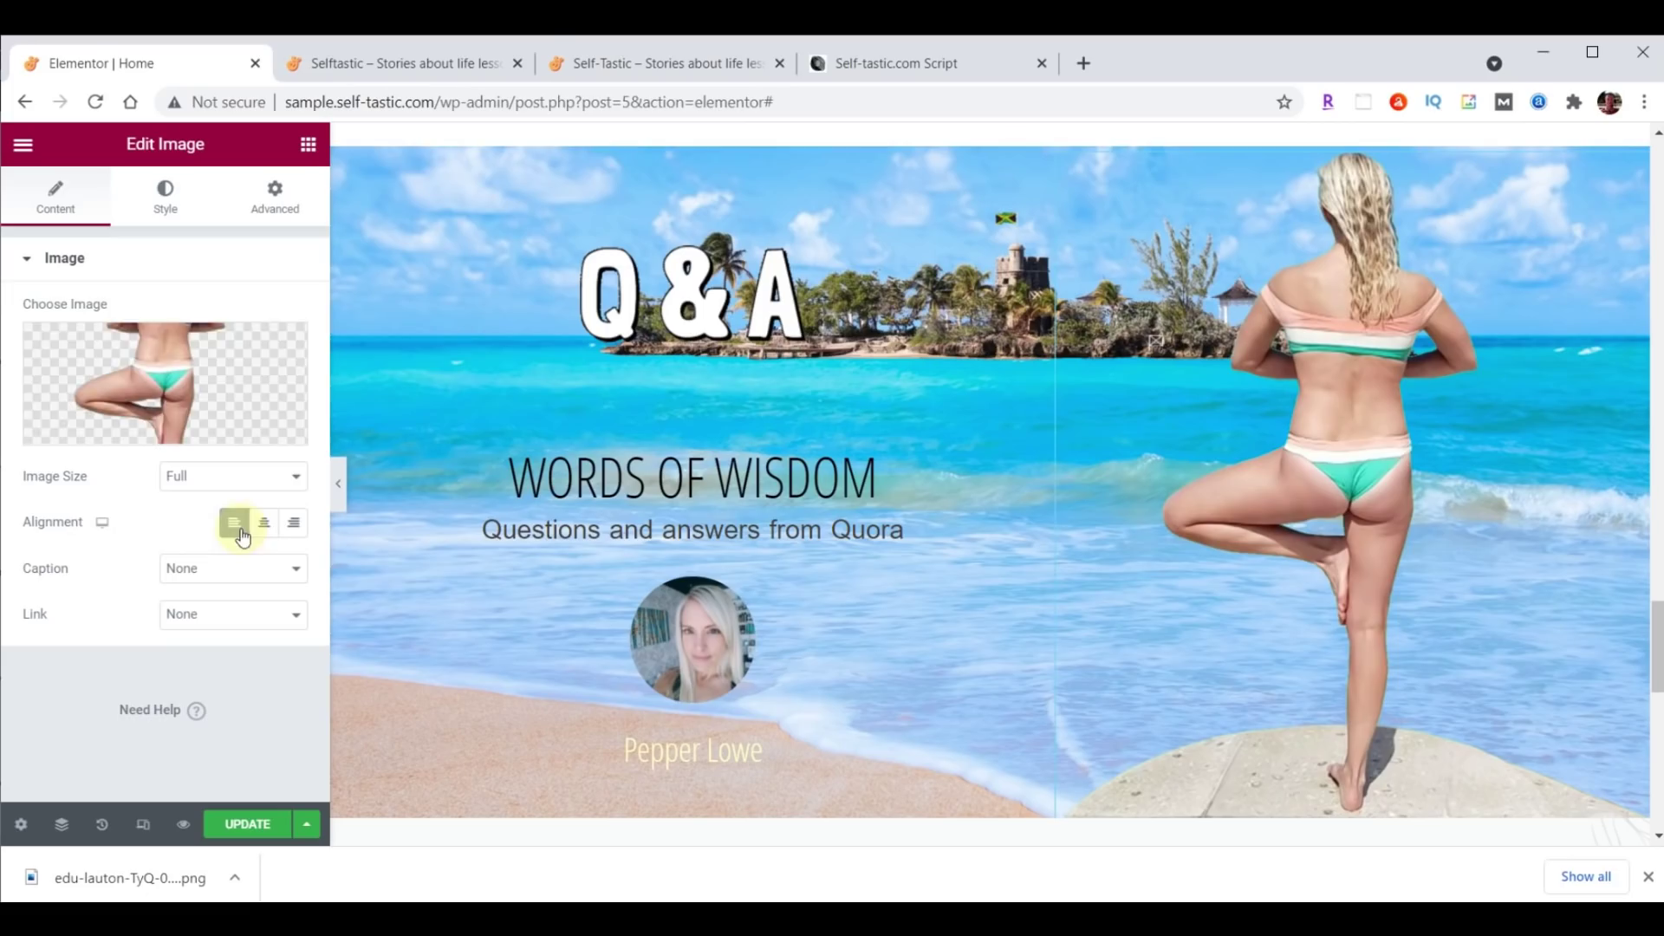
click(162, 204)
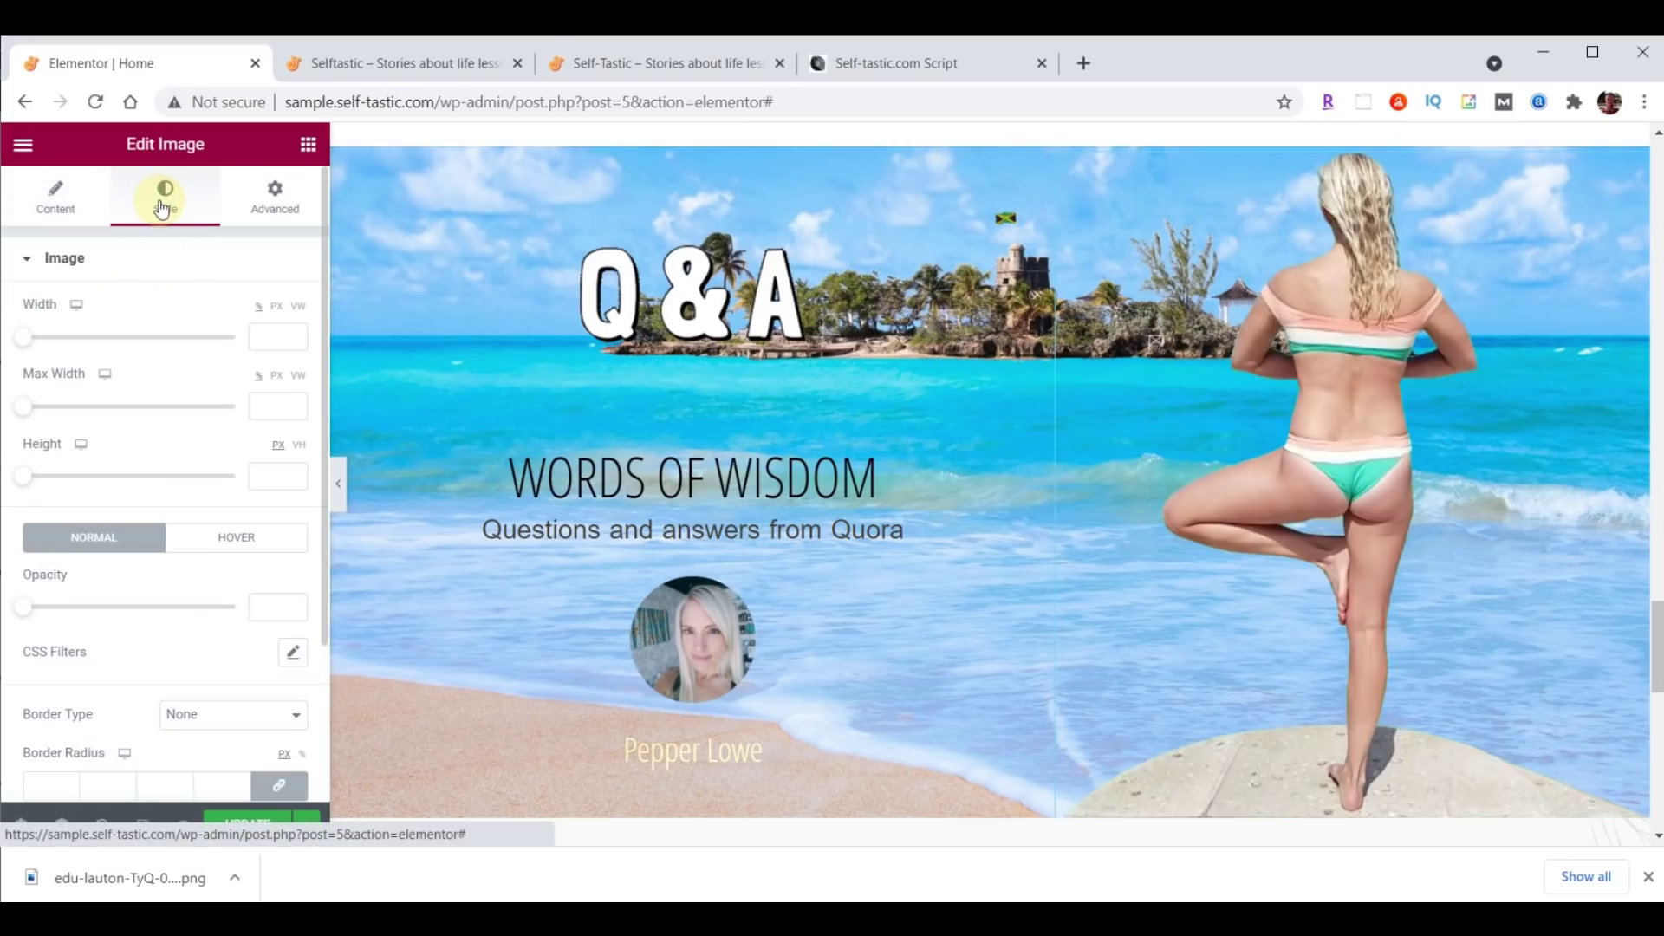
click(273, 336)
text(400)
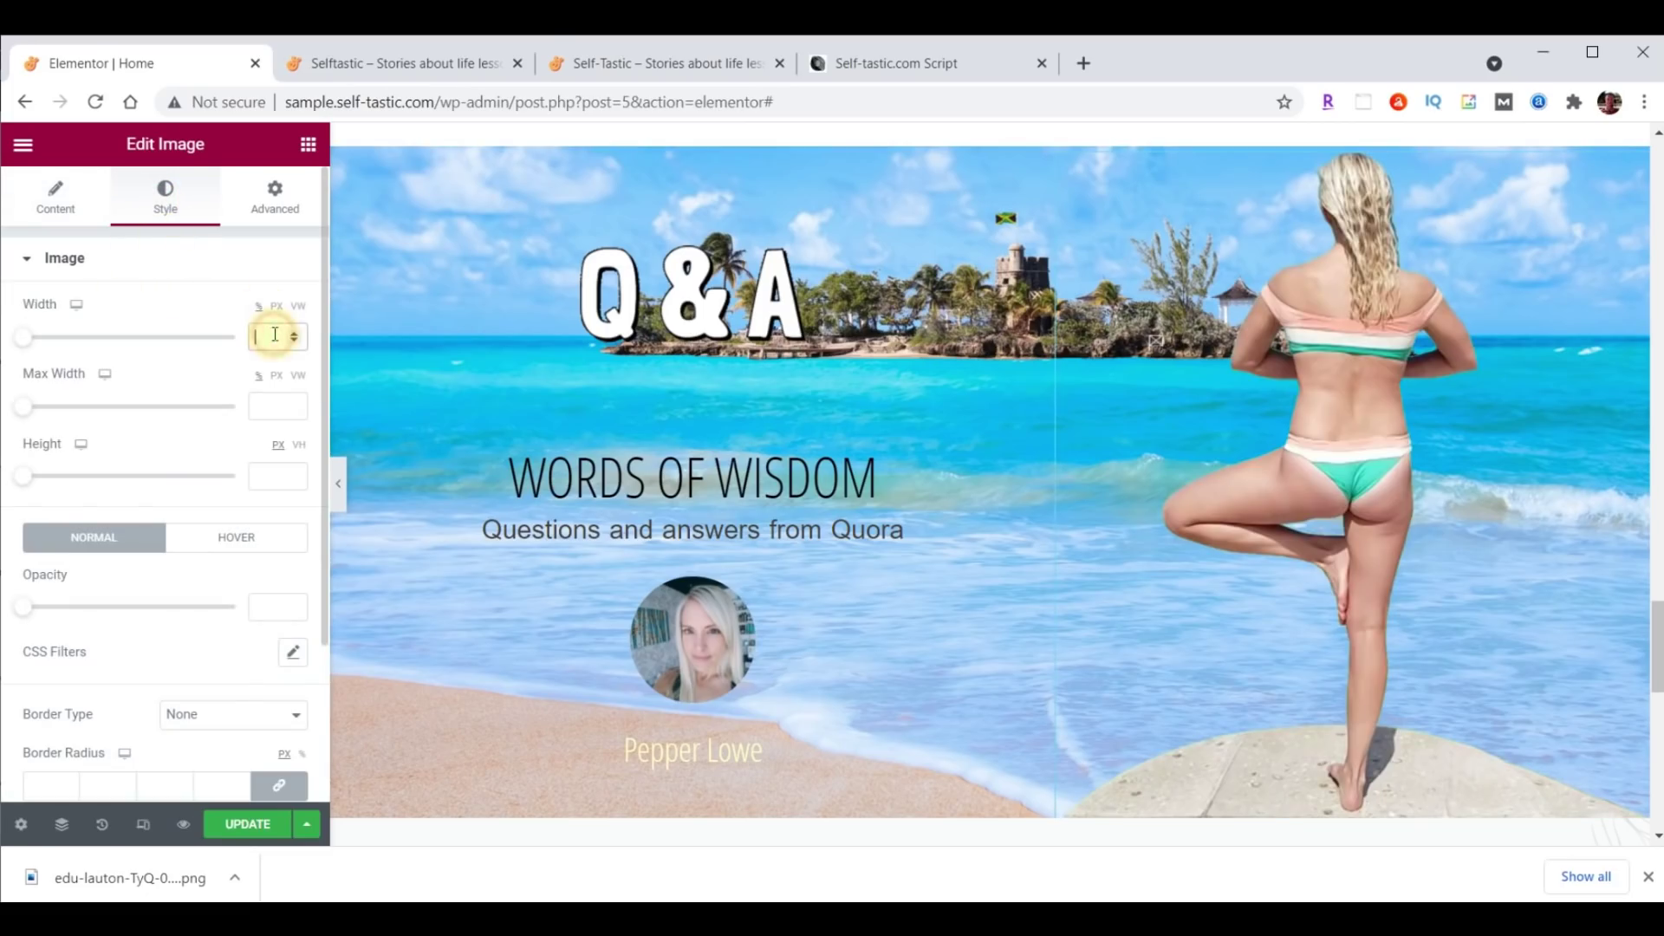
click(278, 408)
text(400)
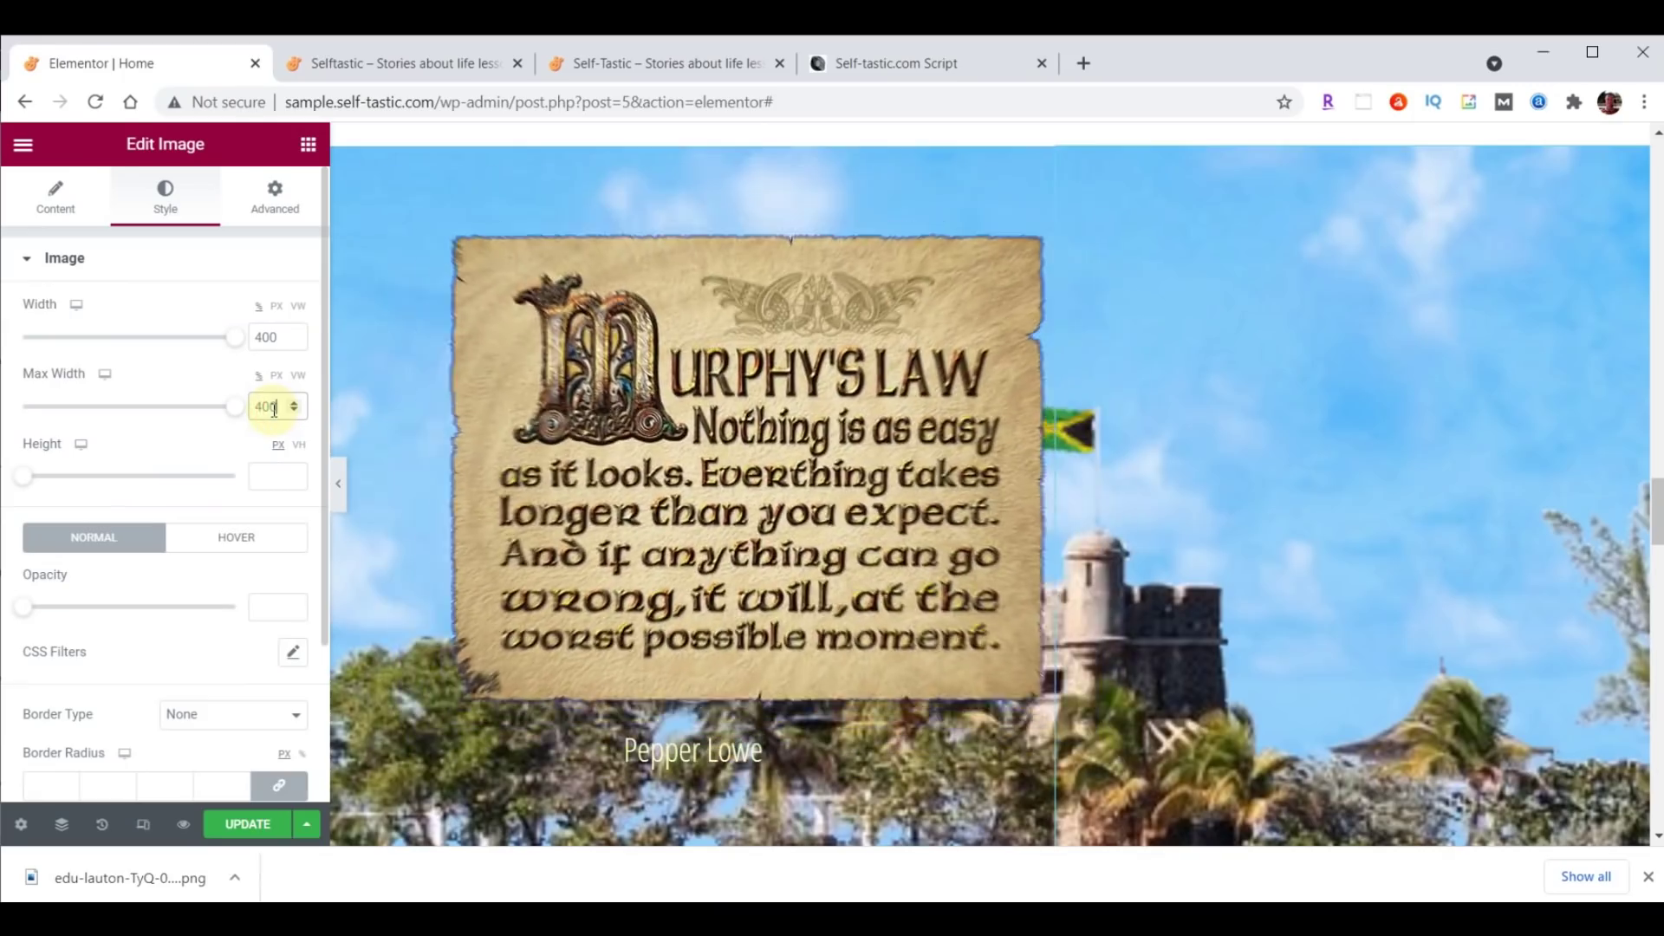
scroll(1272, 590, up, 4)
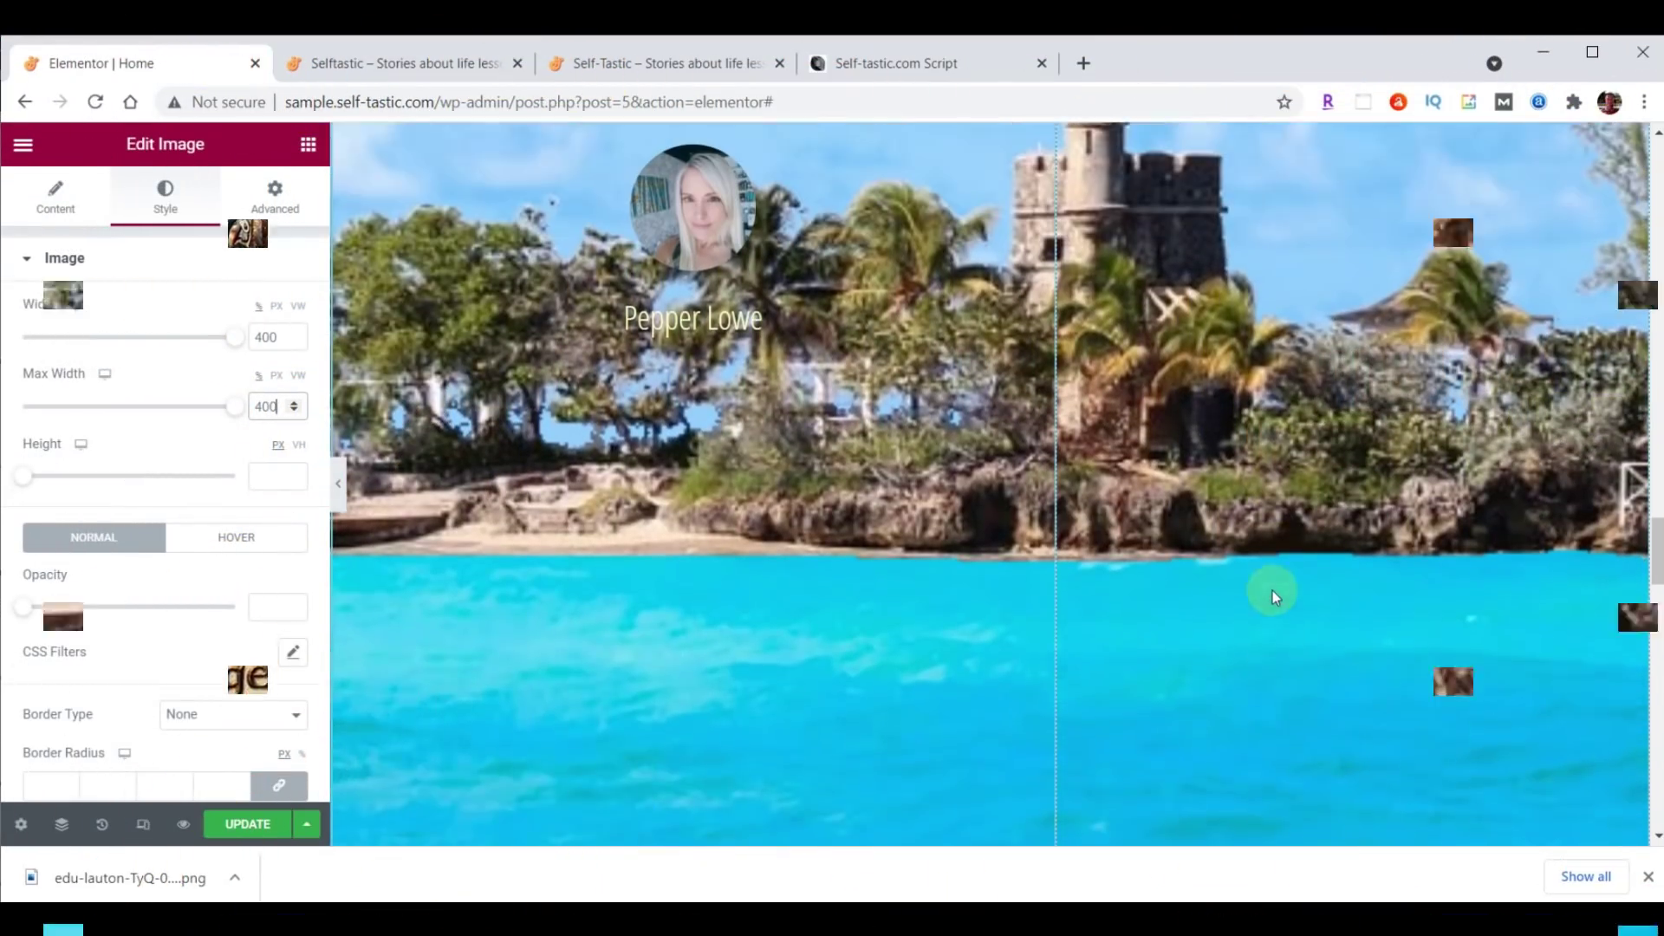
scroll(1271, 590, up, 3)
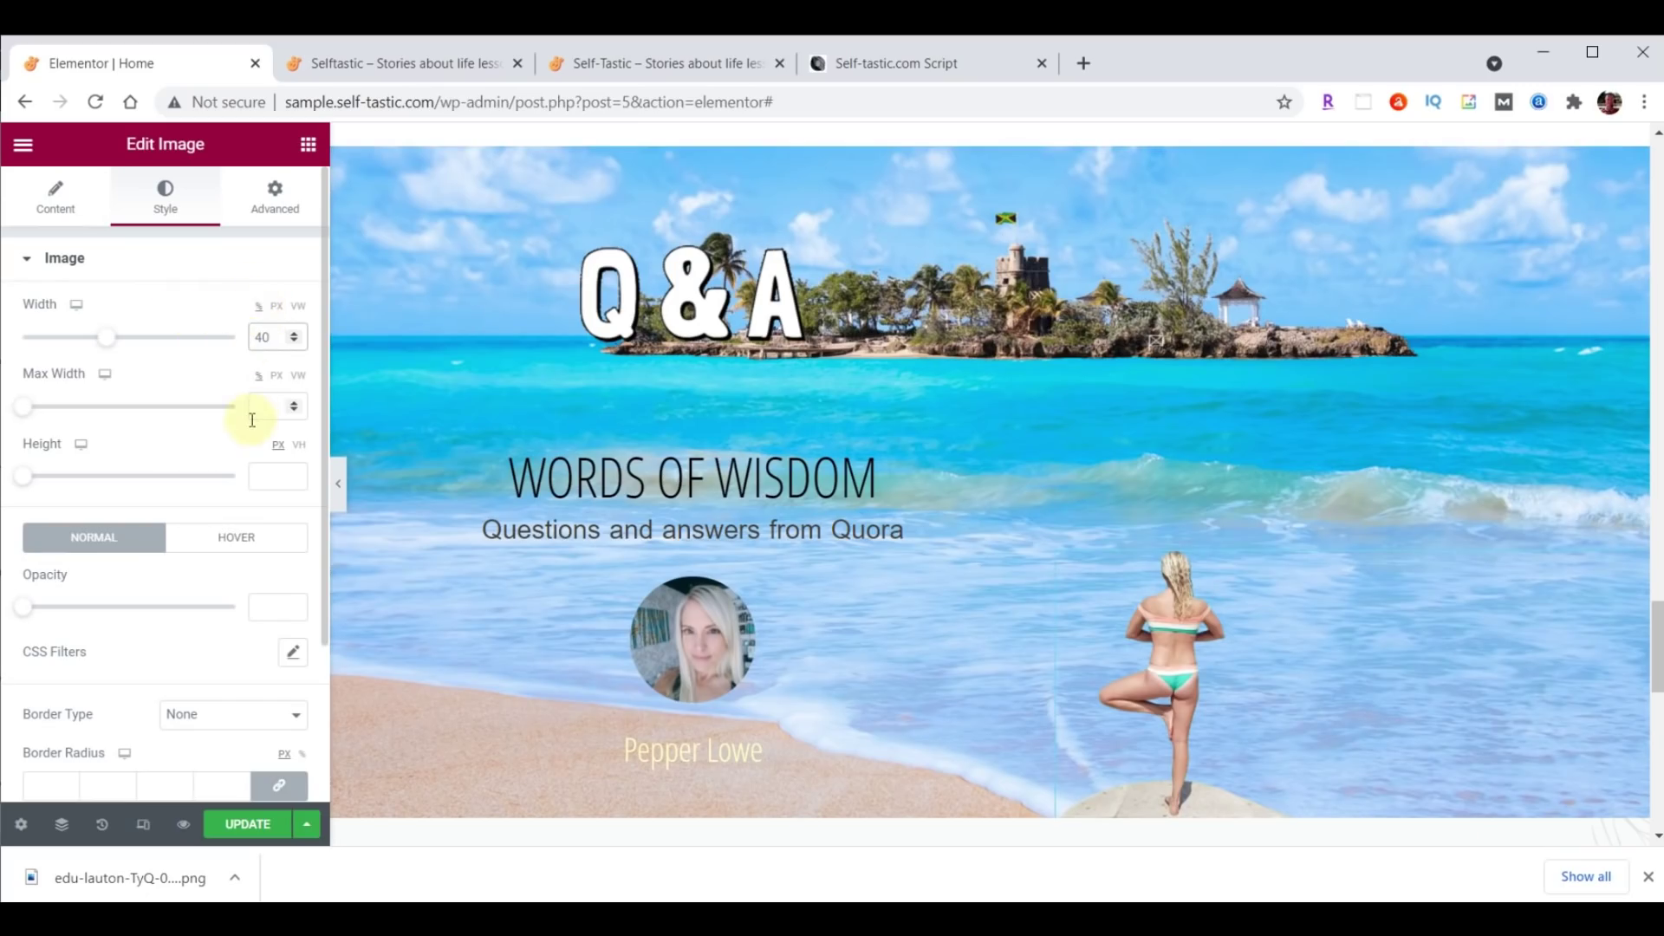
click(278, 309)
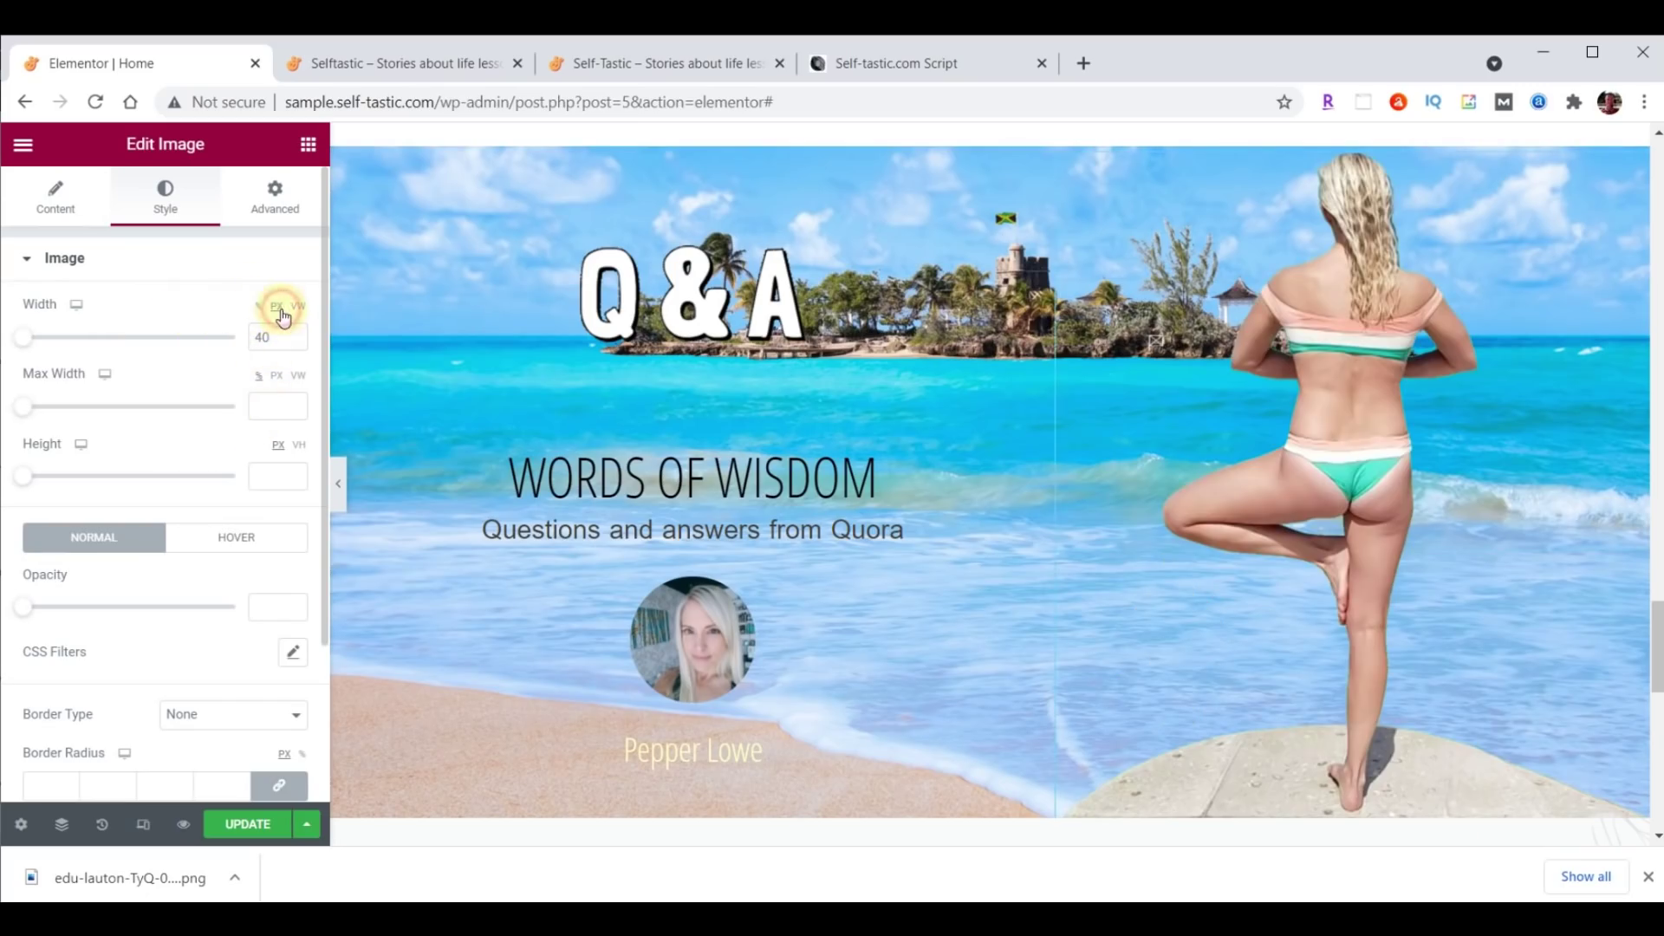
double_click(267, 337)
text(400)
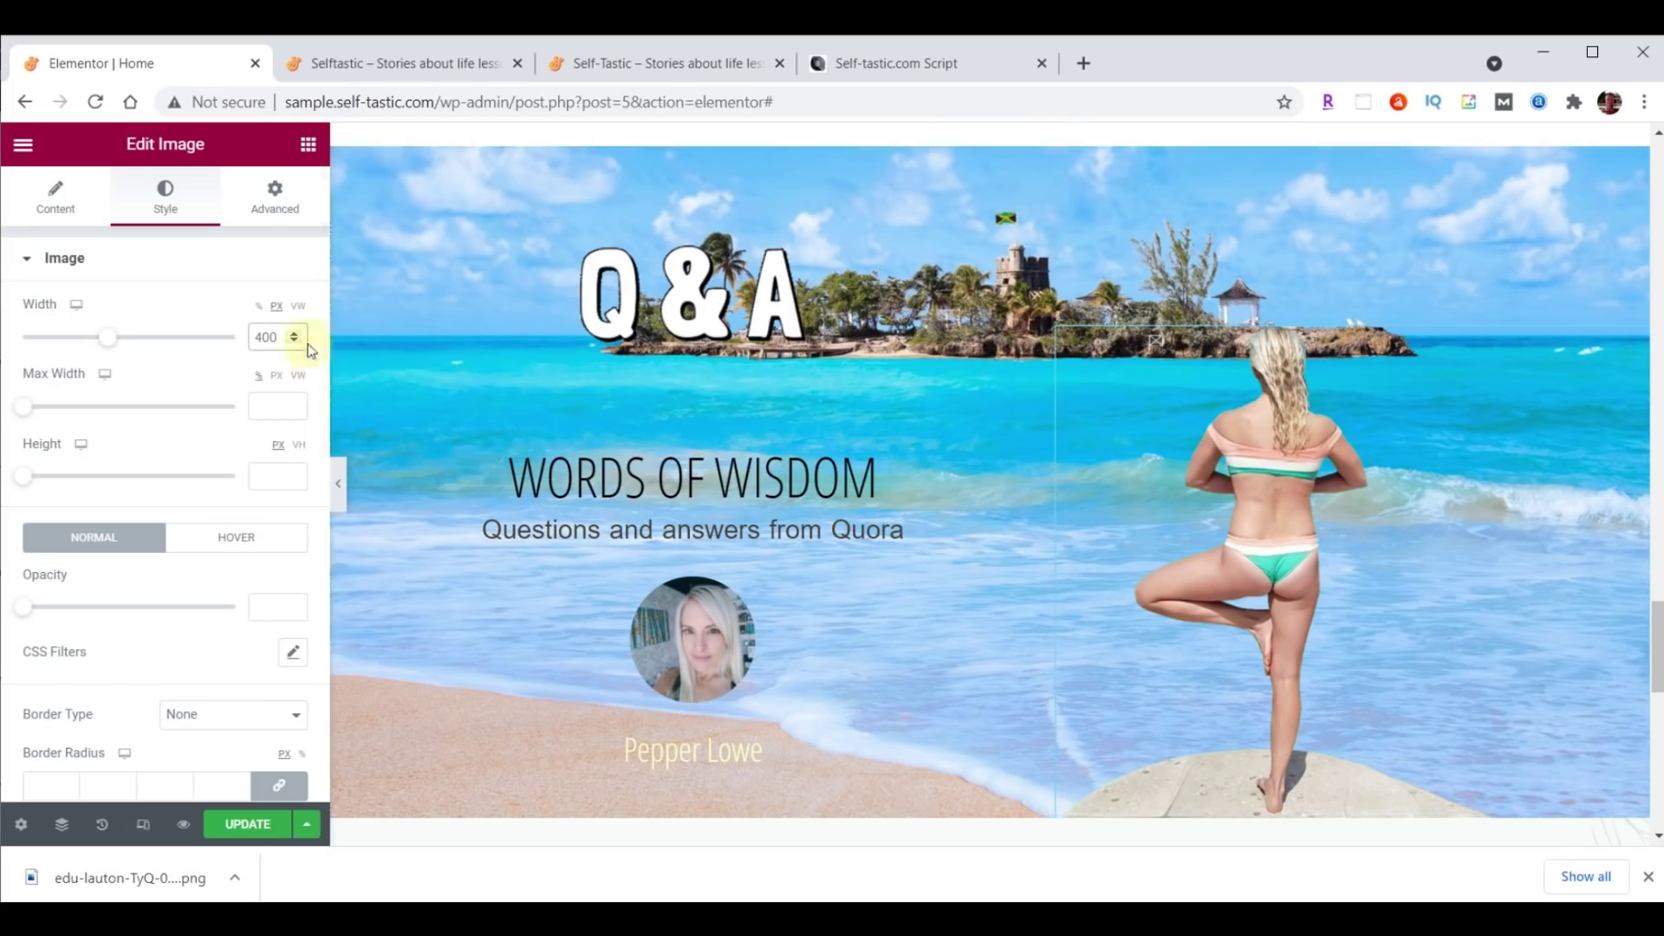
click(276, 203)
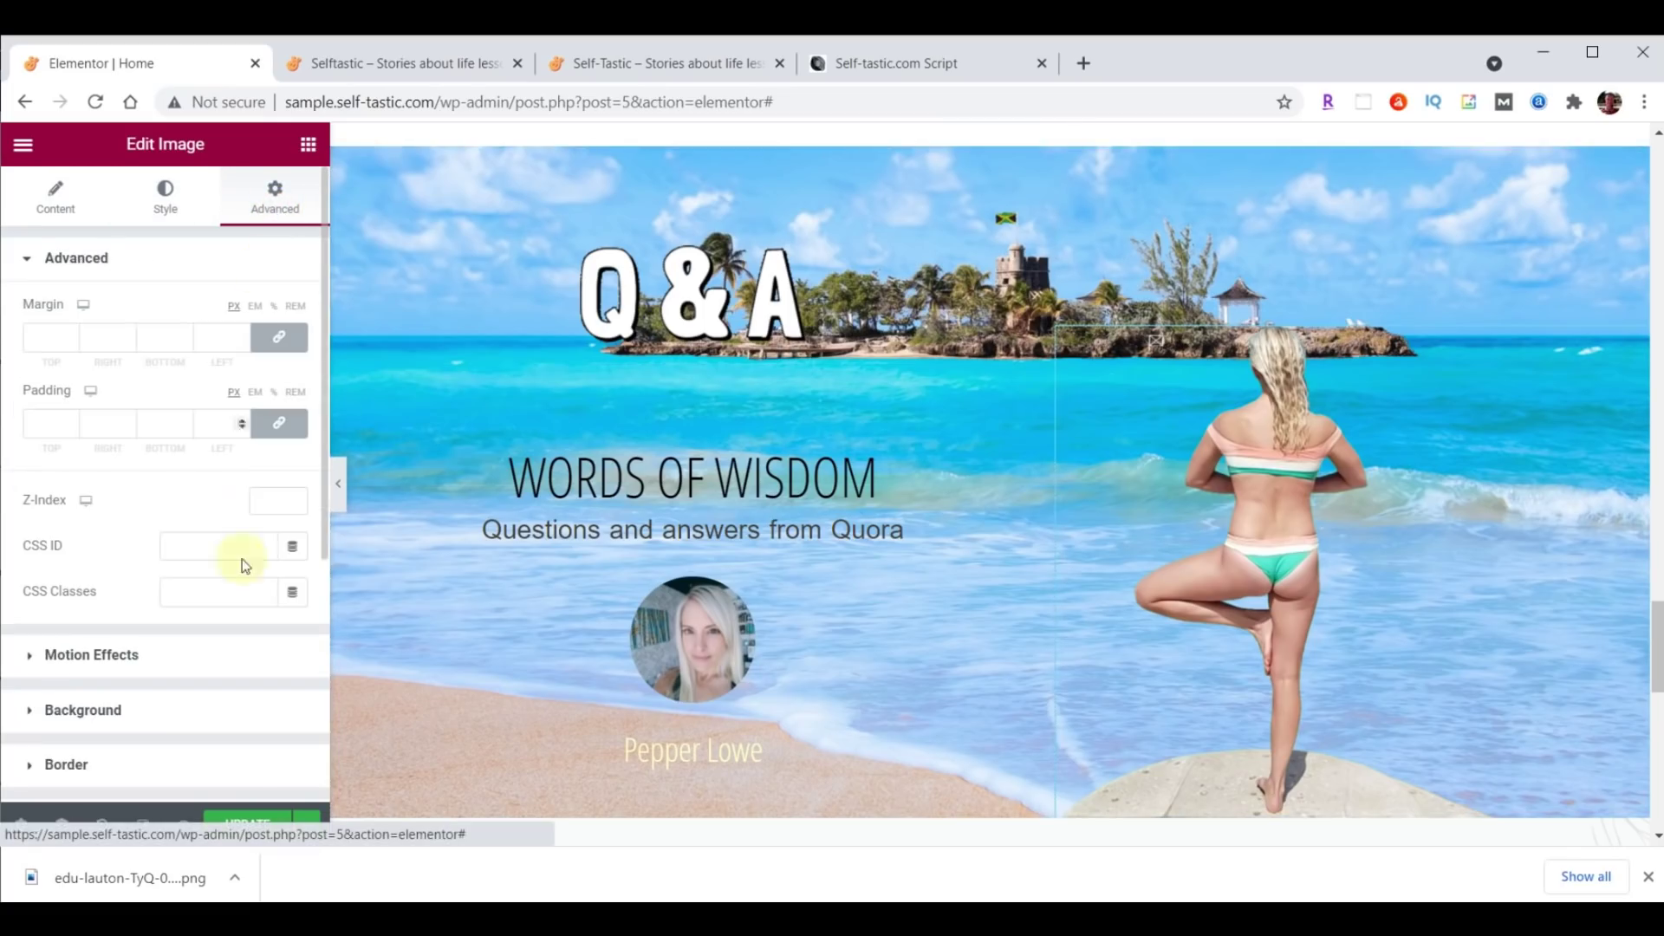
Give the yoga image a slow Fade In Right entrance with a 1000 ms delay, save, and view the live site.
click(104, 652)
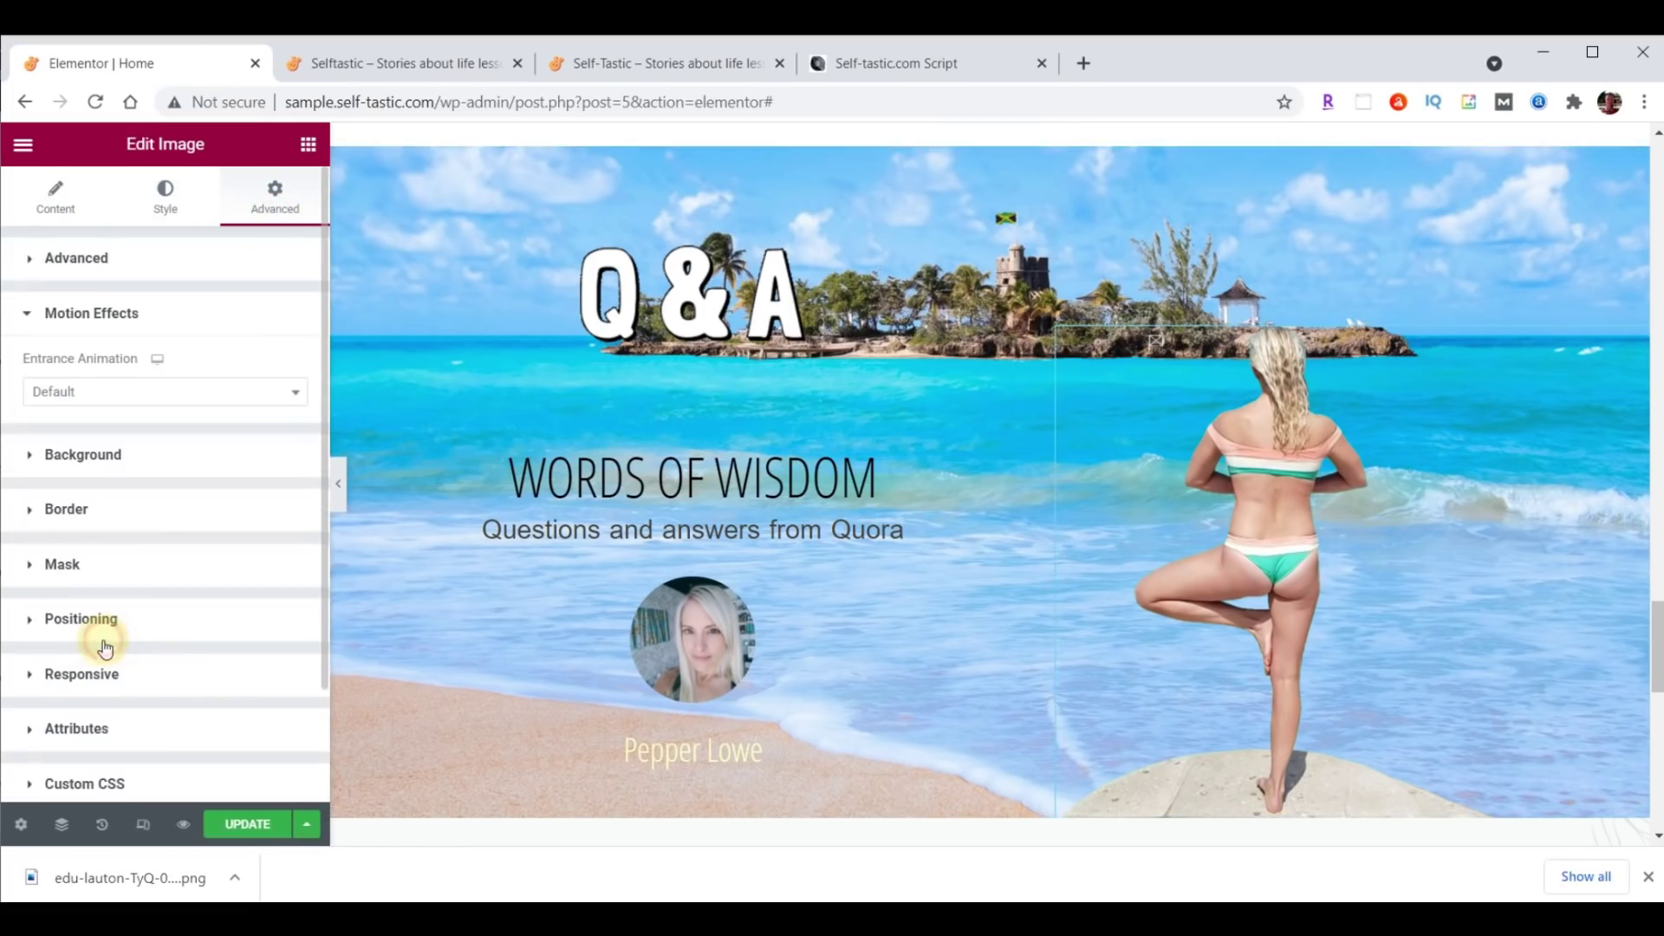
click(107, 390)
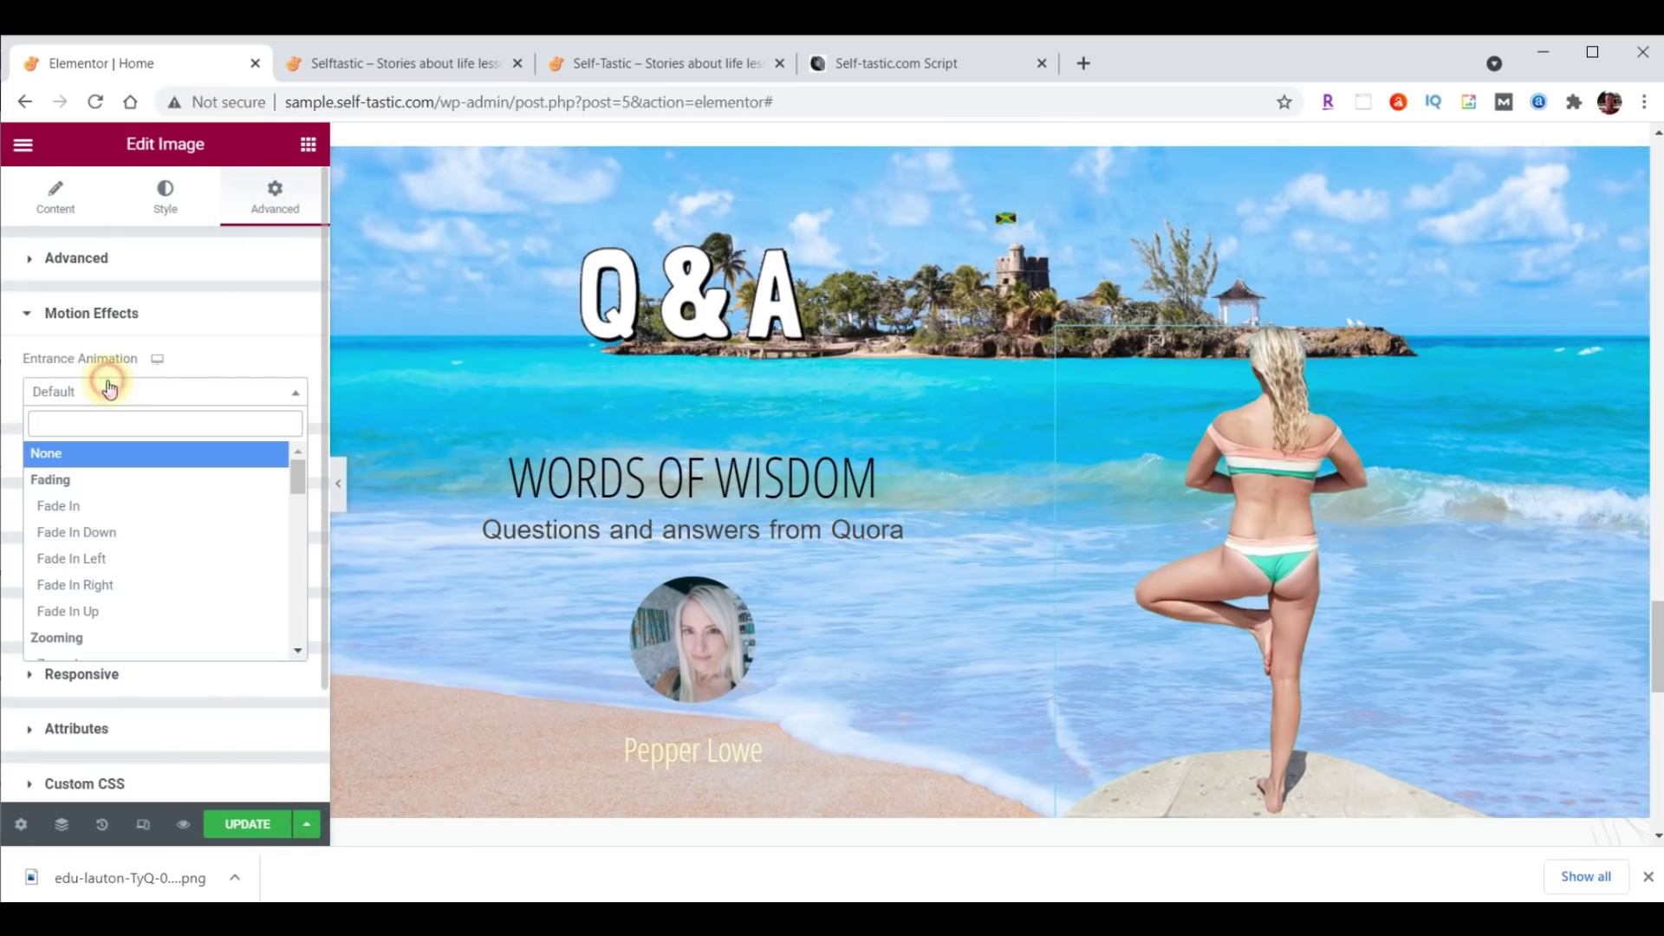
click(86, 585)
click(200, 438)
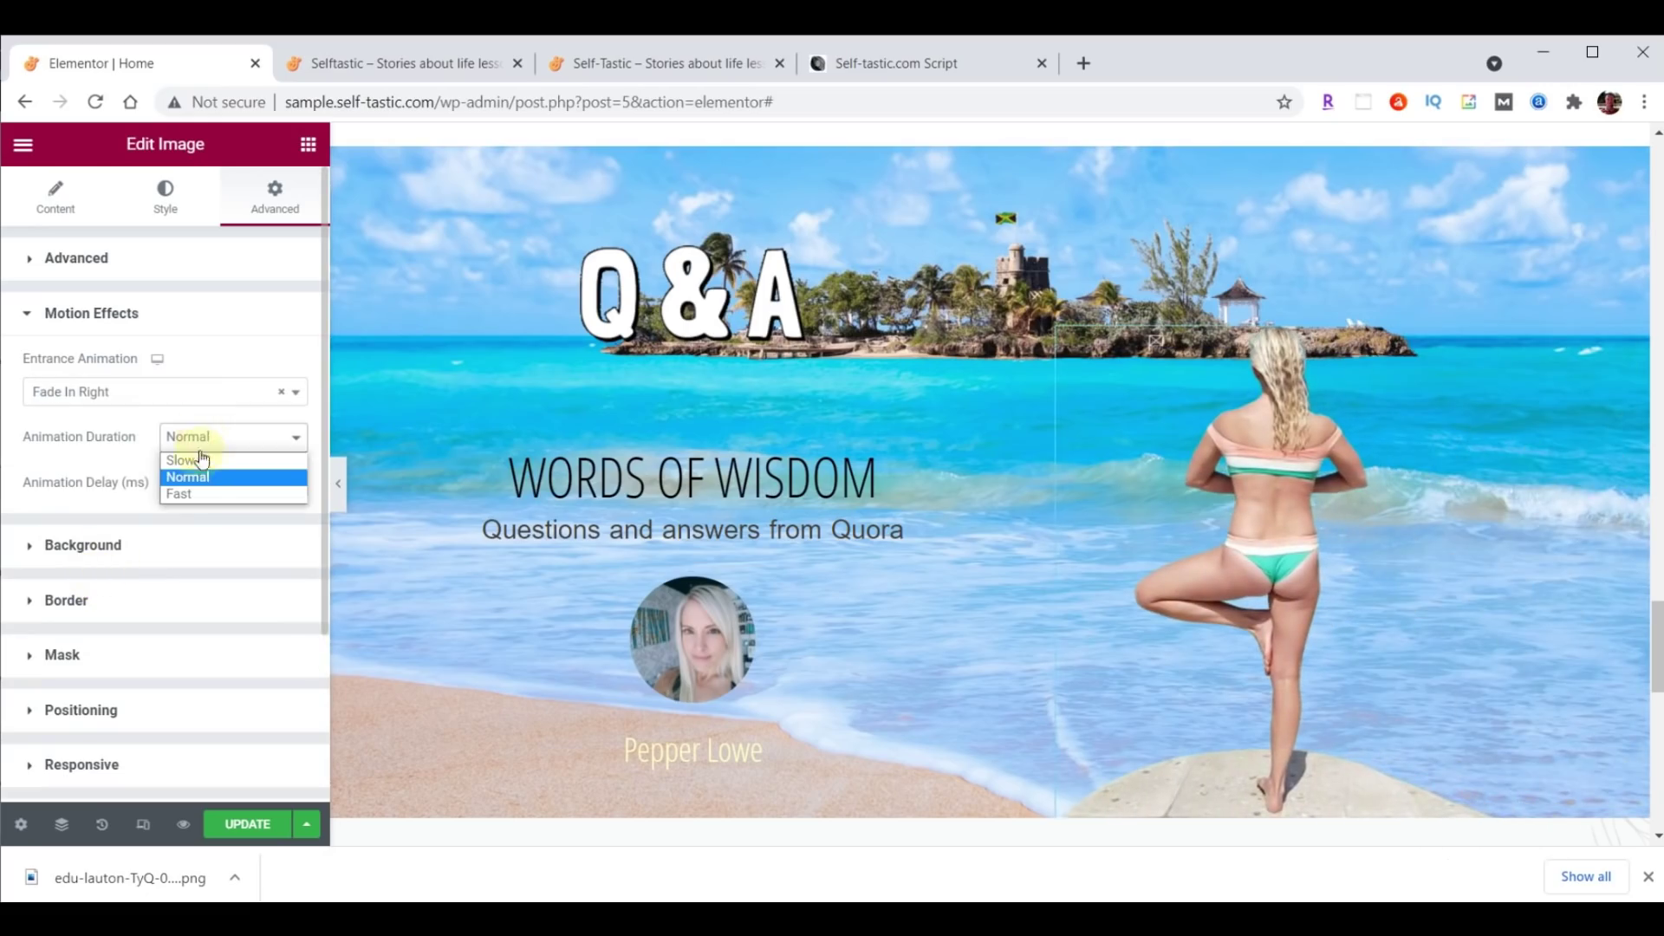
click(200, 460)
click(259, 486)
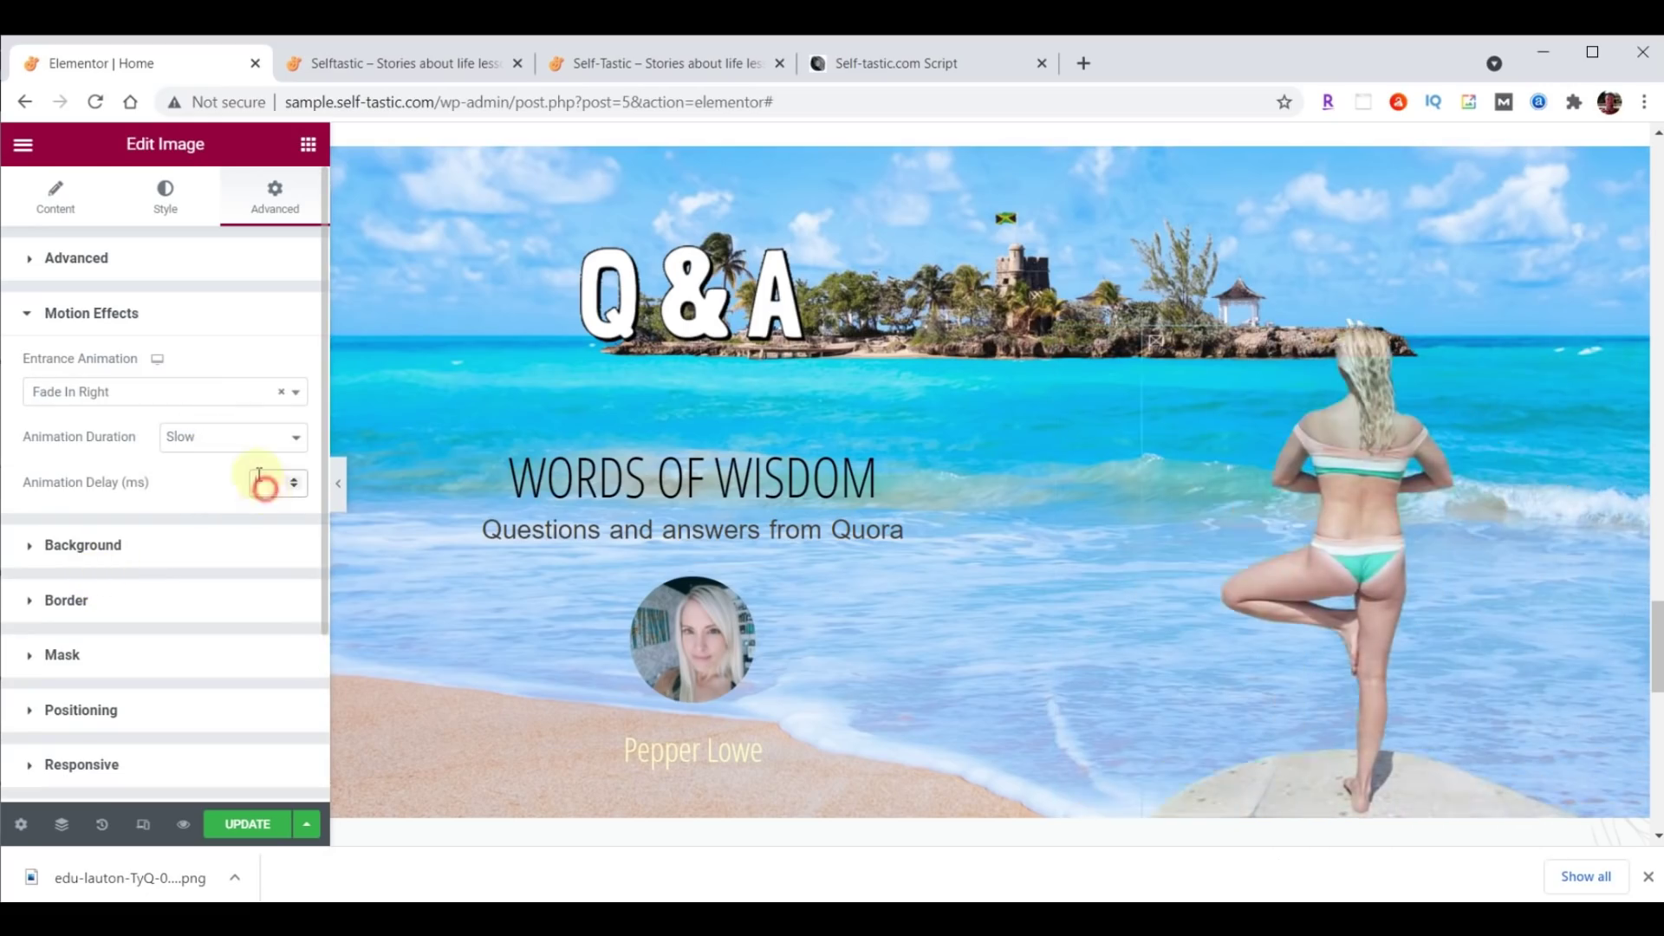
text(1000)
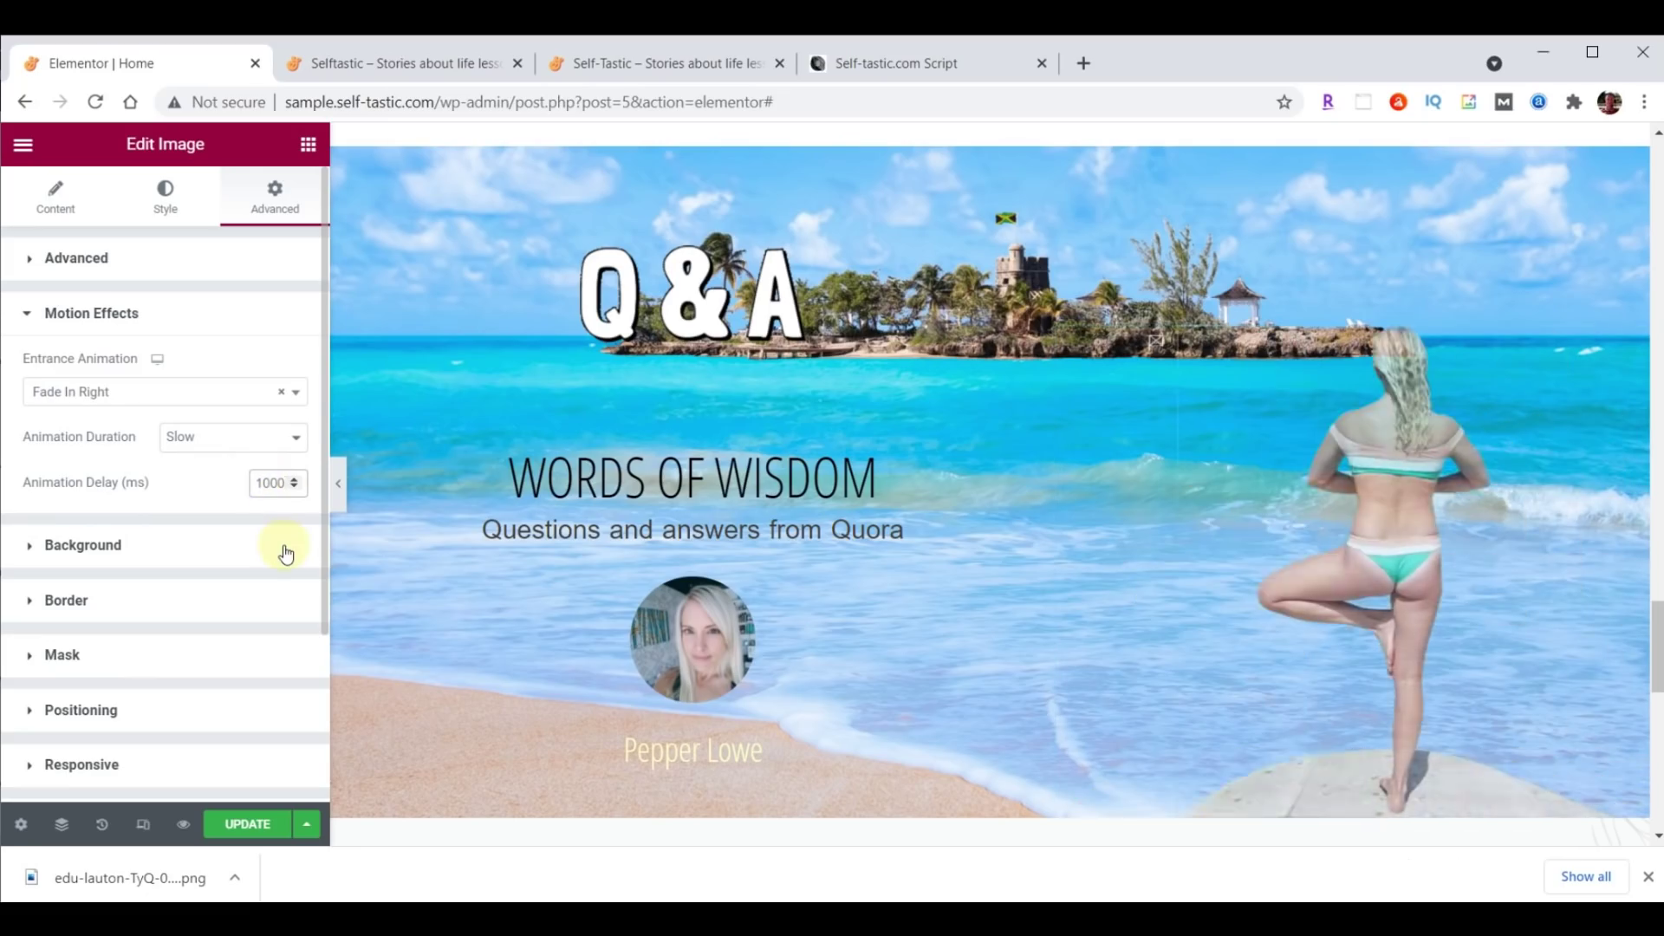
key(ctrl+s)
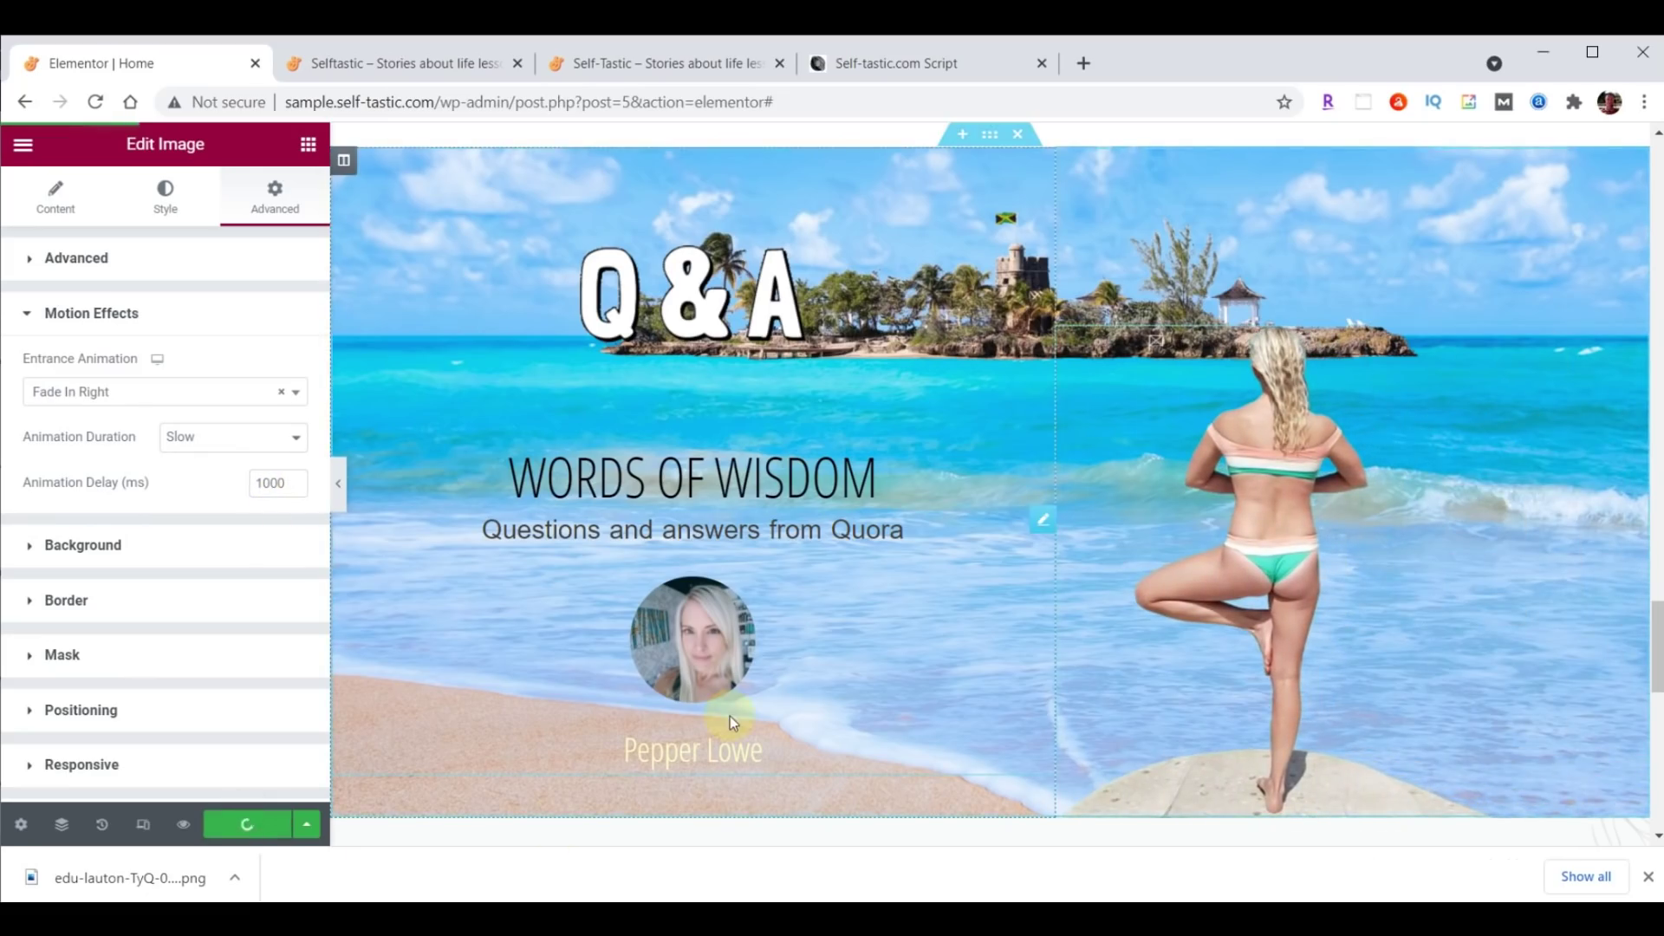
click(373, 77)
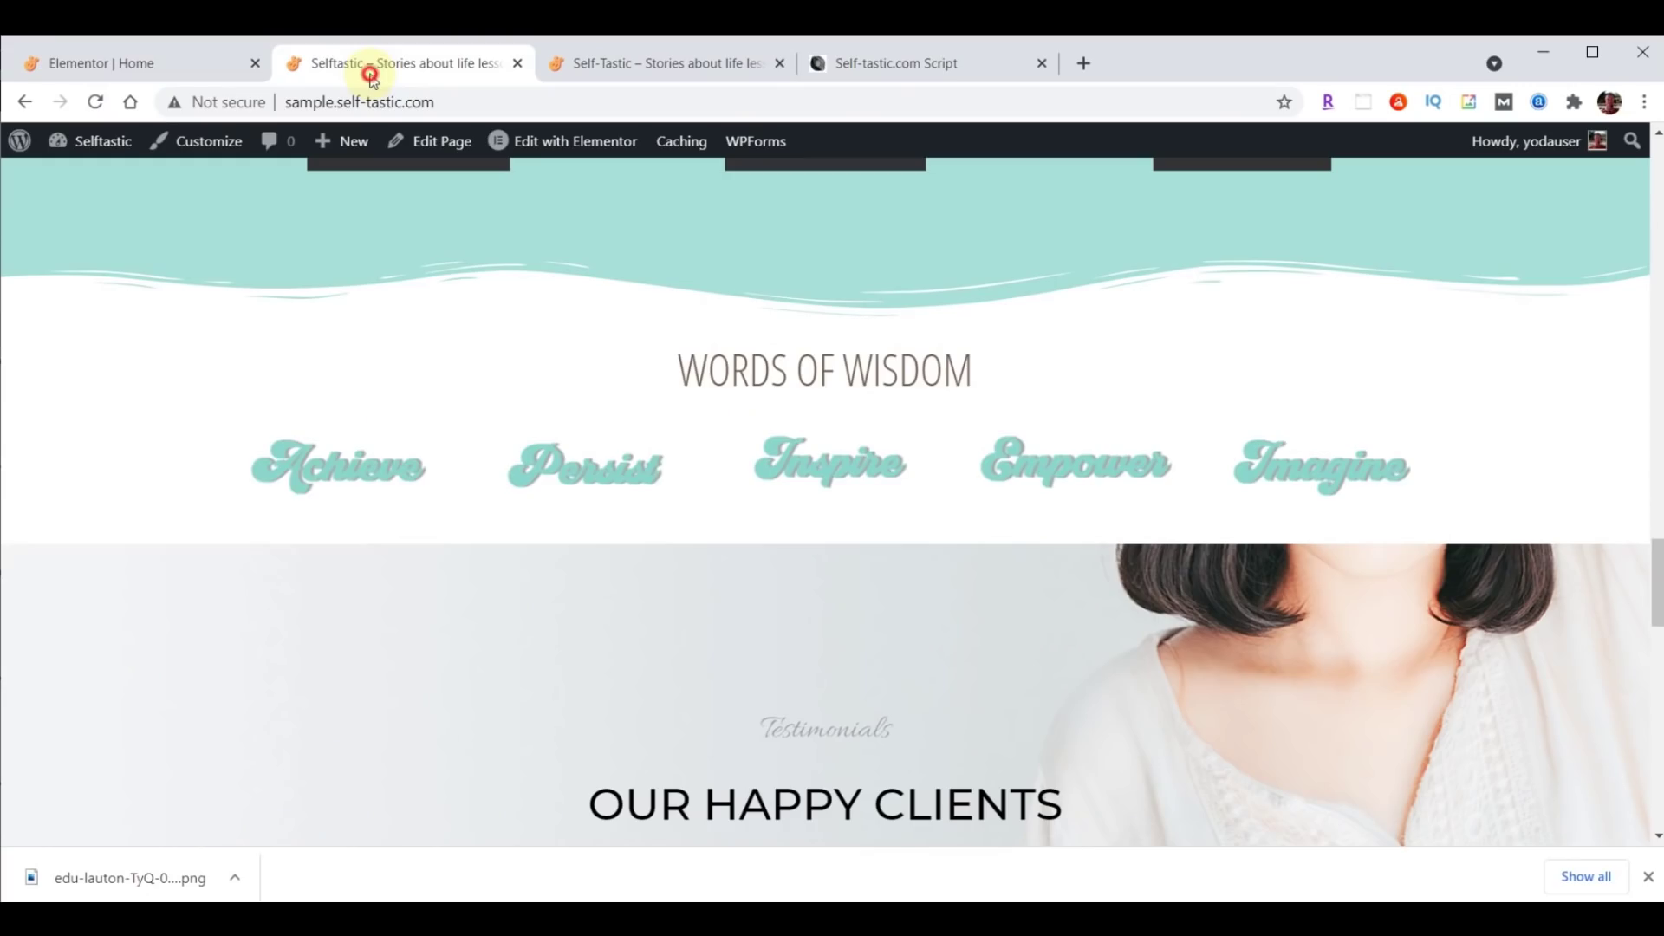
Reload the live homepage to view the Q&A banner, then select the WORDS OF WISDOM heading in the editor.
click(95, 102)
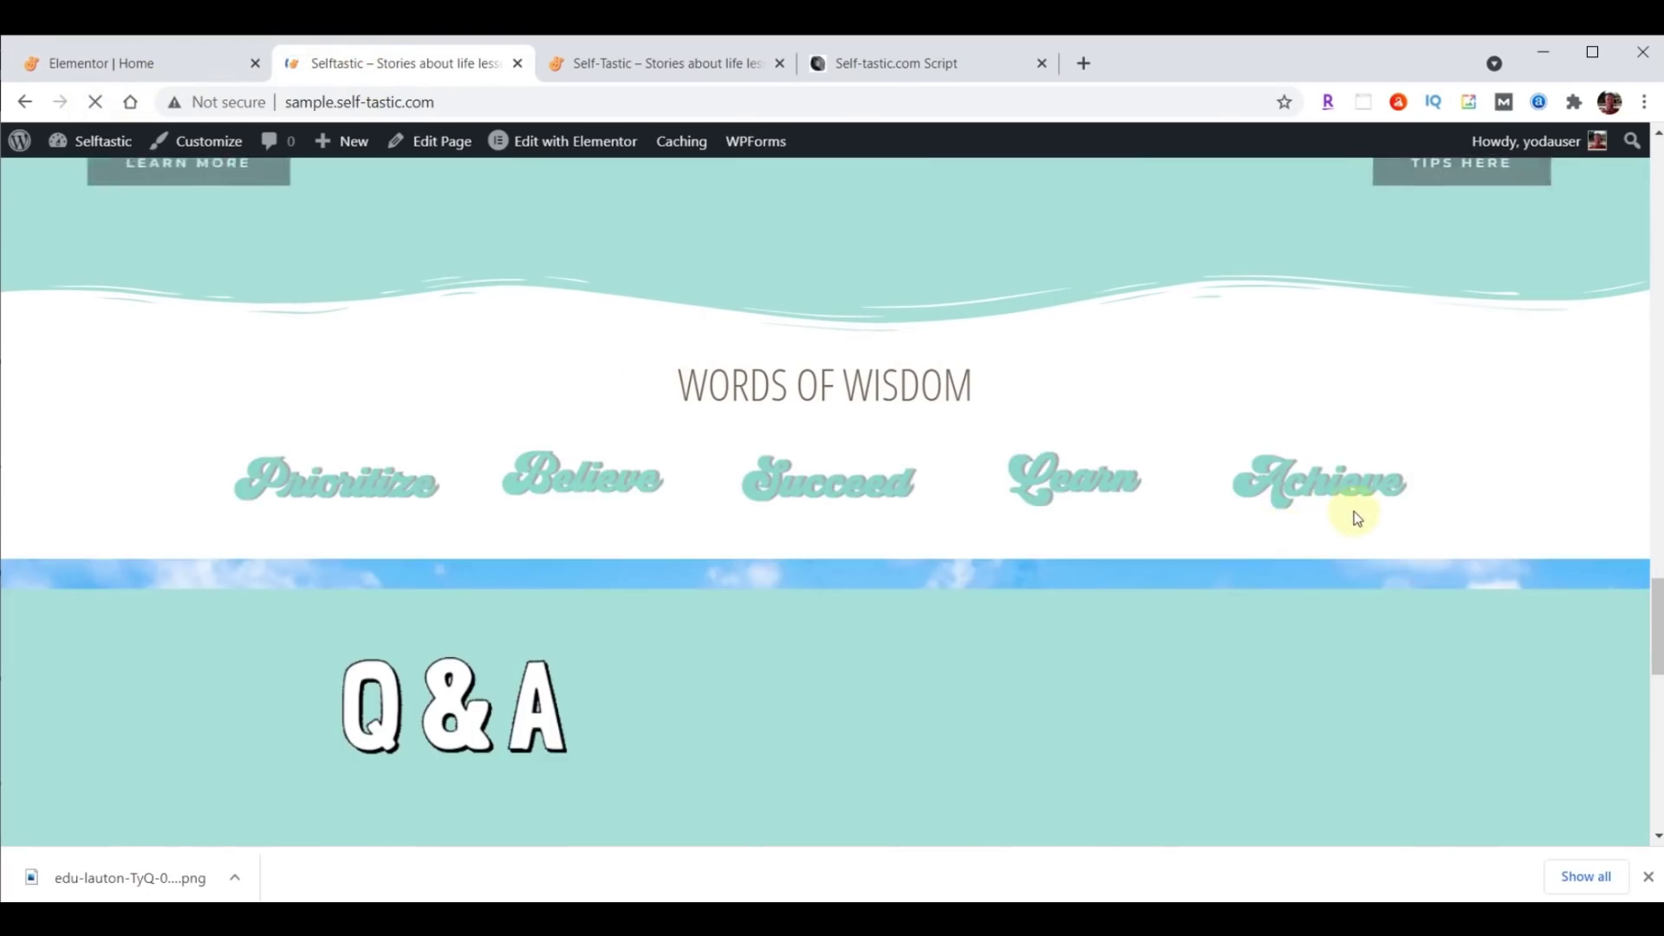
scroll(1354, 513, down, 3)
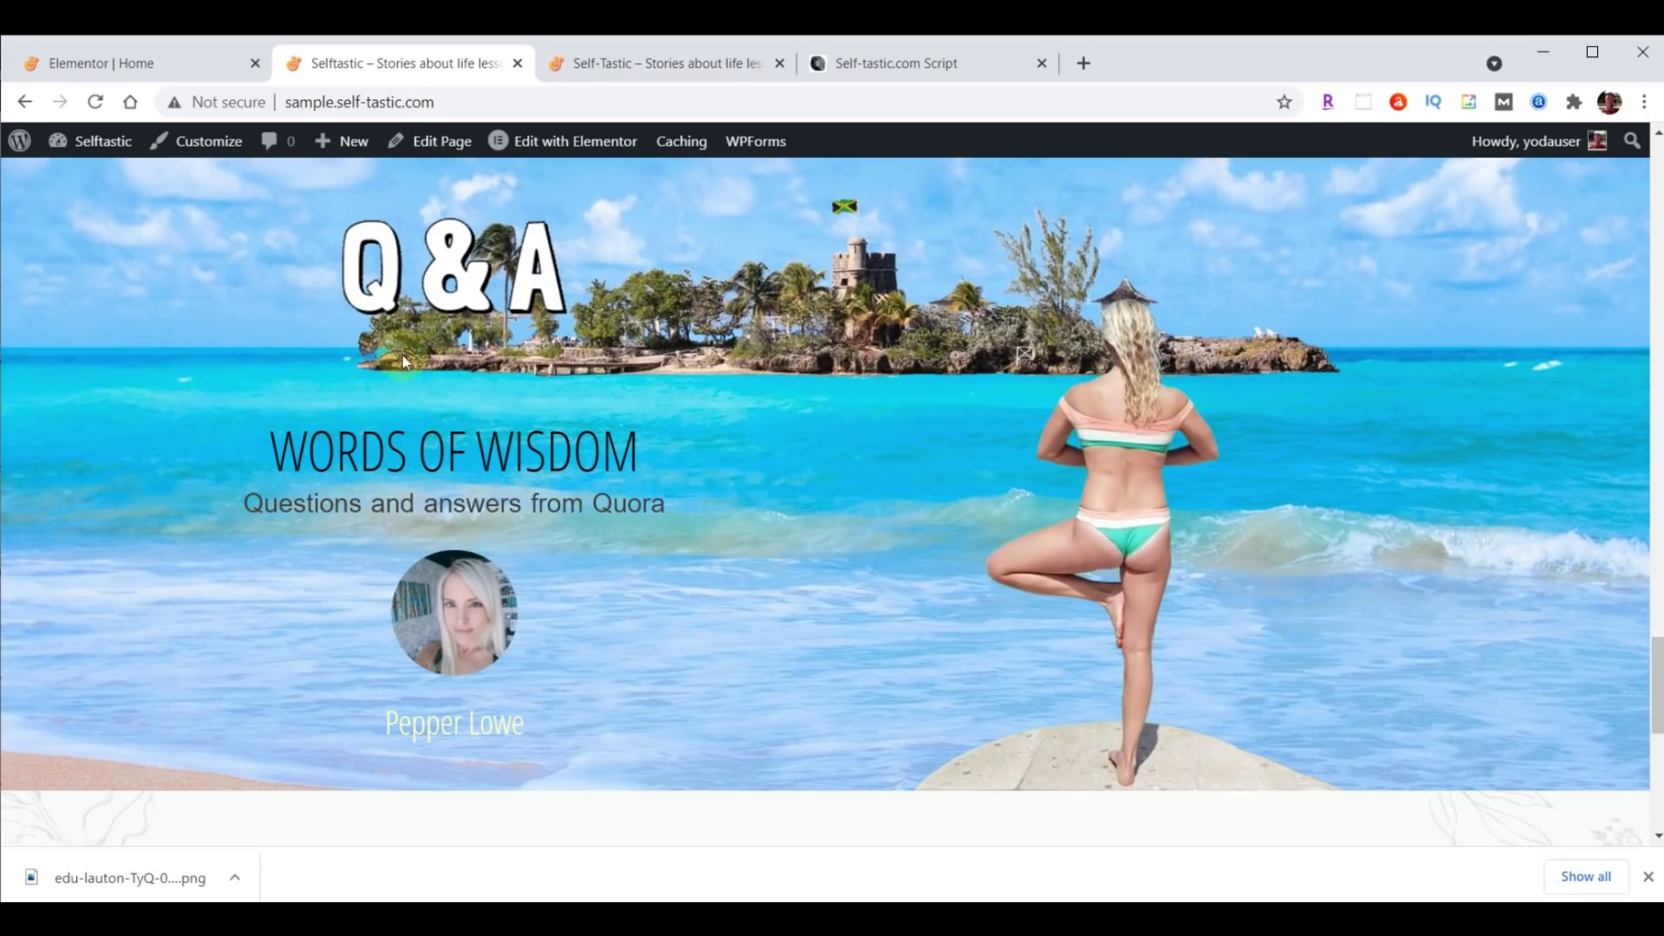
click(169, 65)
click(1041, 379)
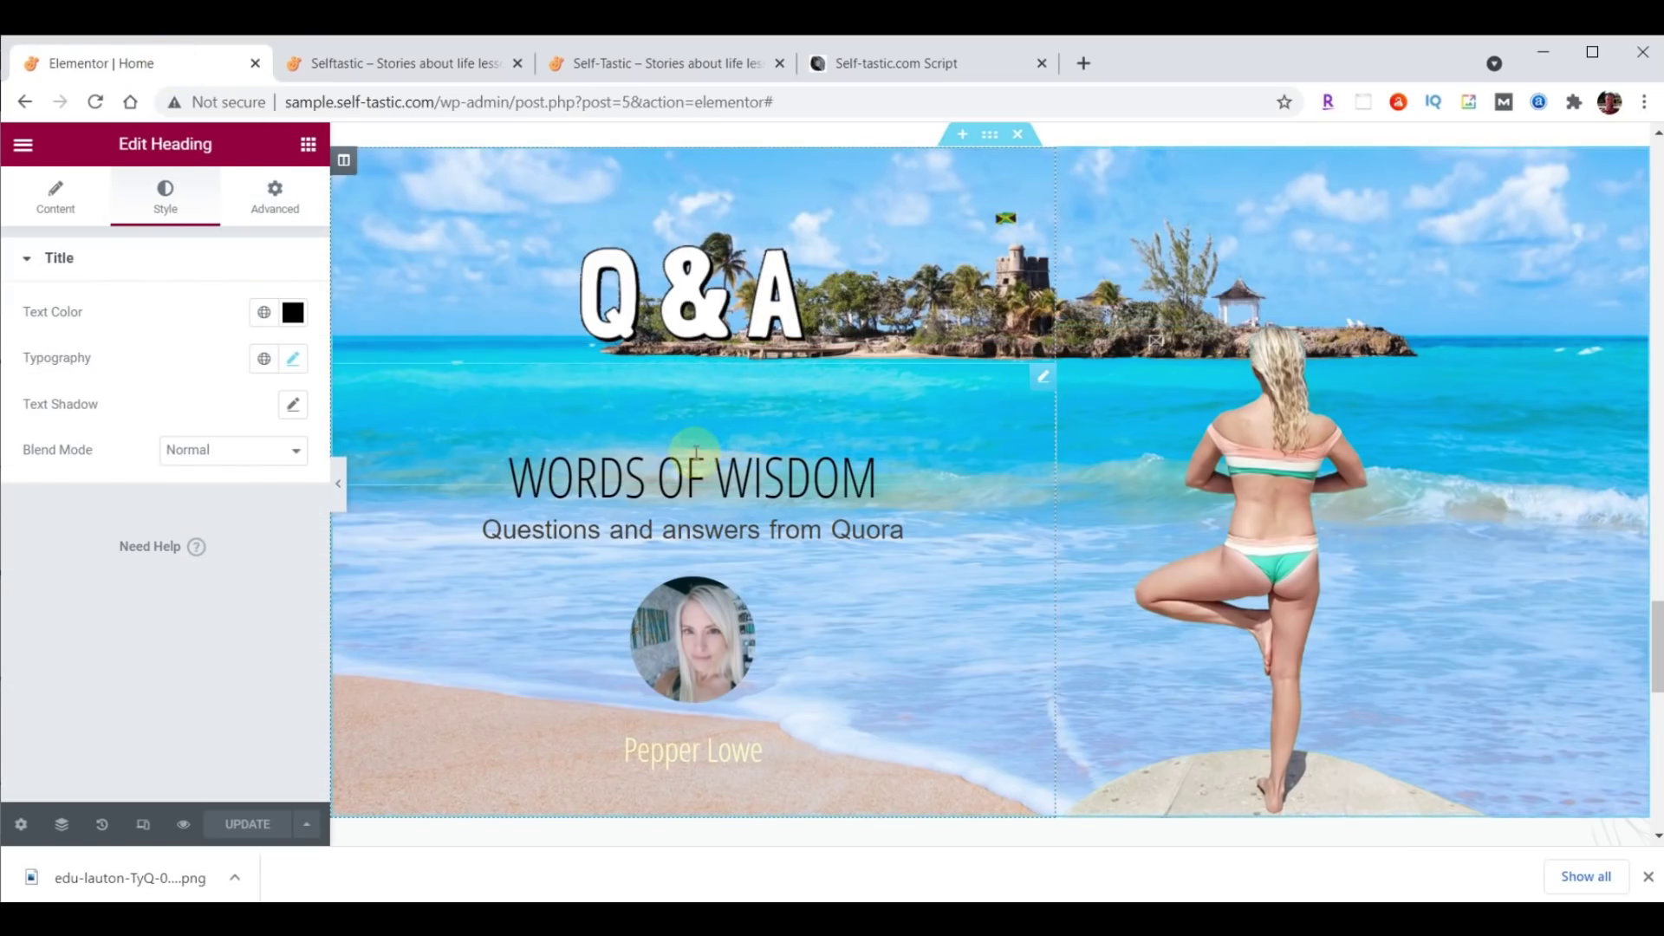
Set the WORDS OF WISDOM heading's top padding to 0 and save the page.
click(277, 206)
double_click(43, 423)
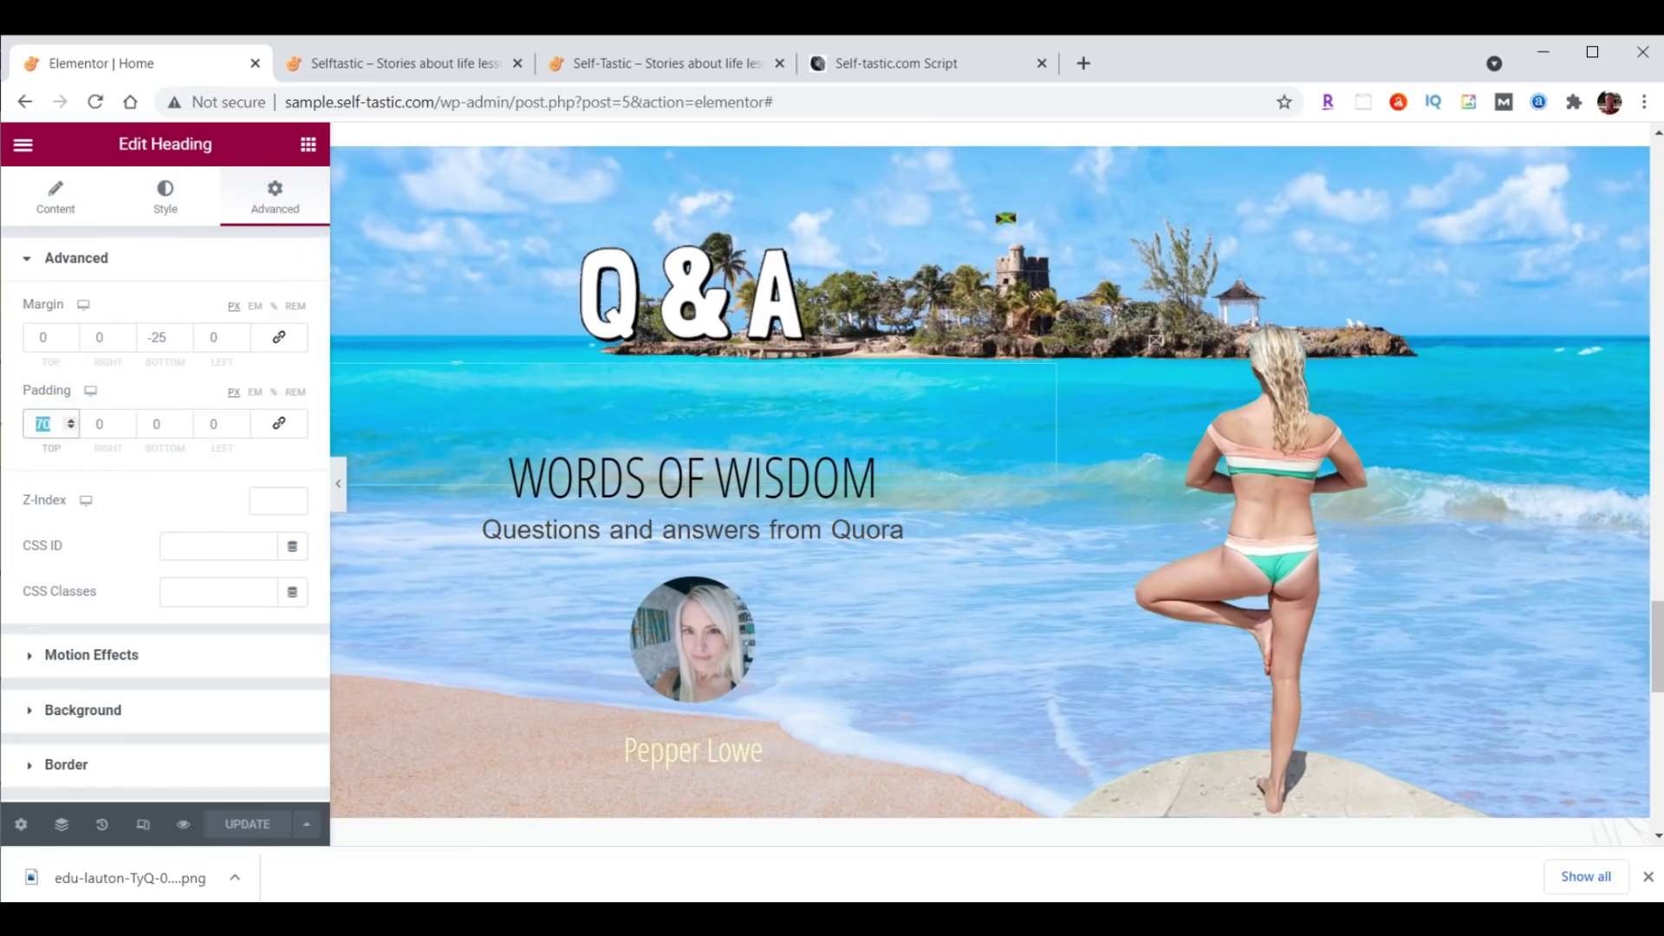
text(0)
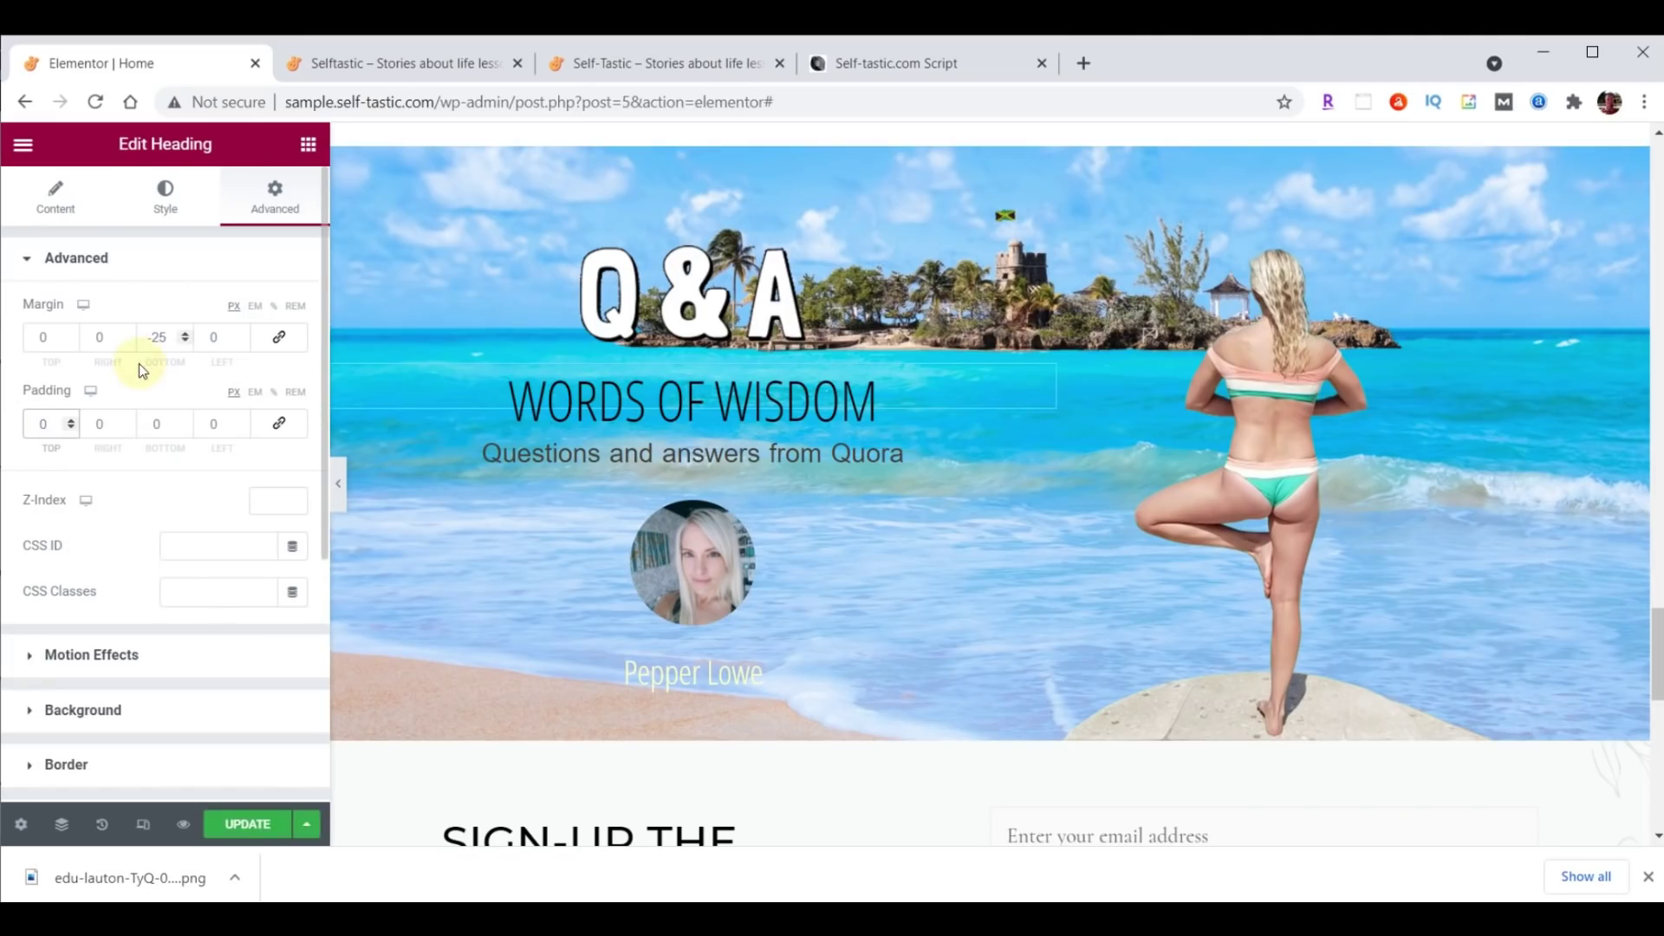
click(247, 822)
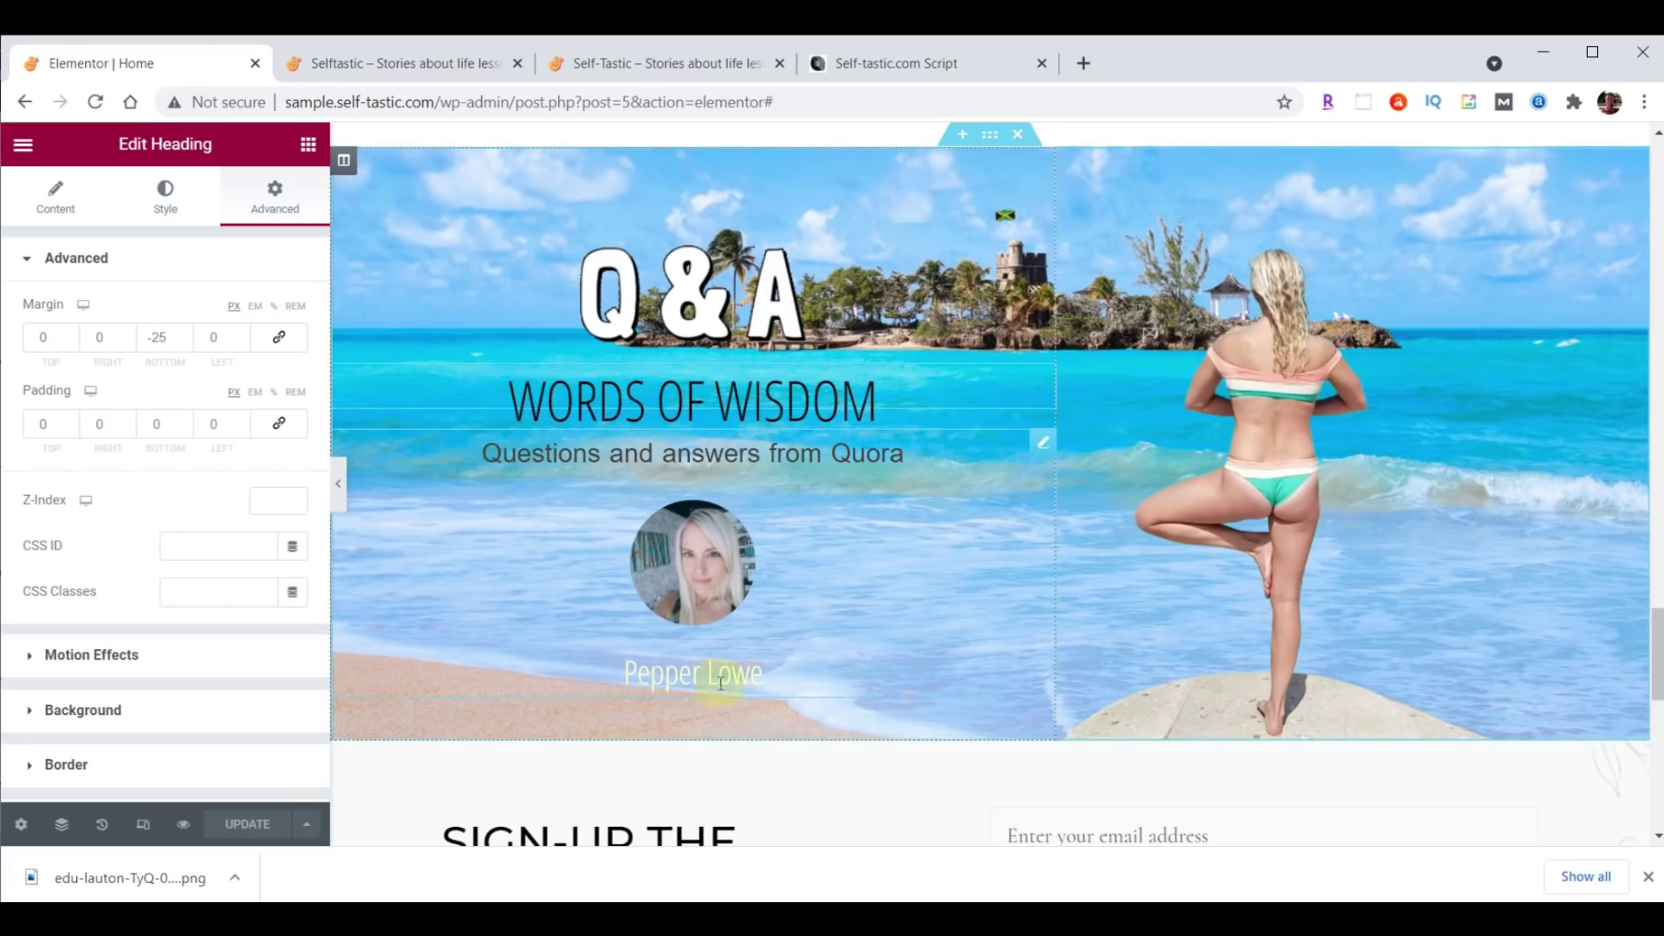
Link the testimonial below the heading to /contact/ and save the page.
click(1036, 444)
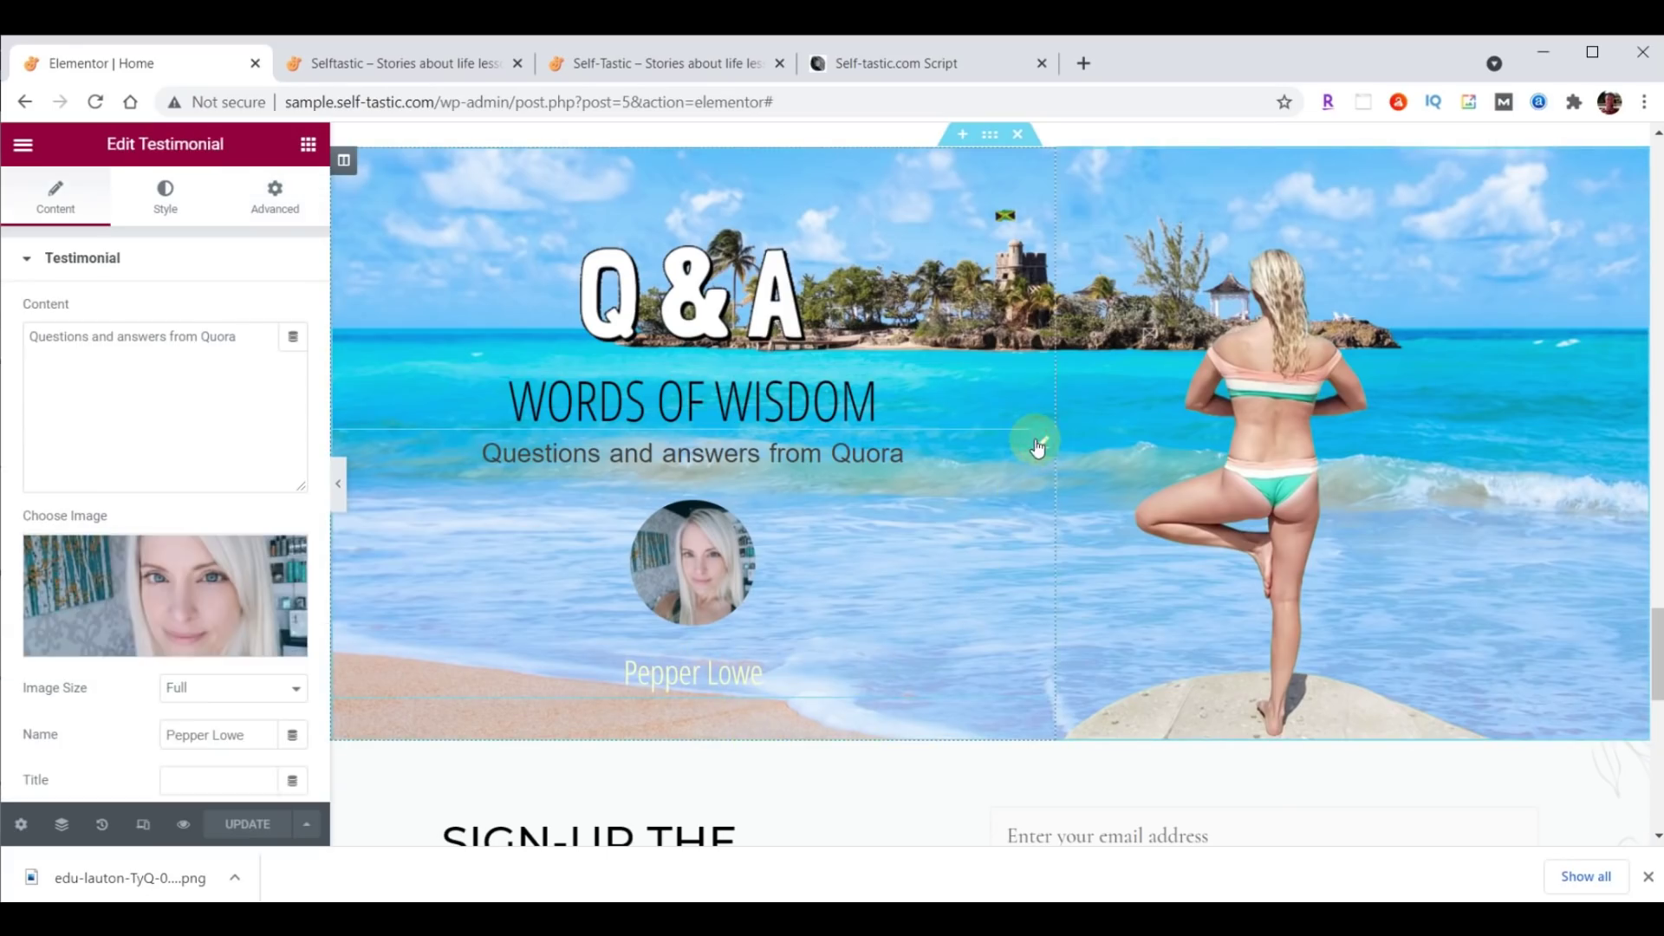
scroll(118, 725, down, 3)
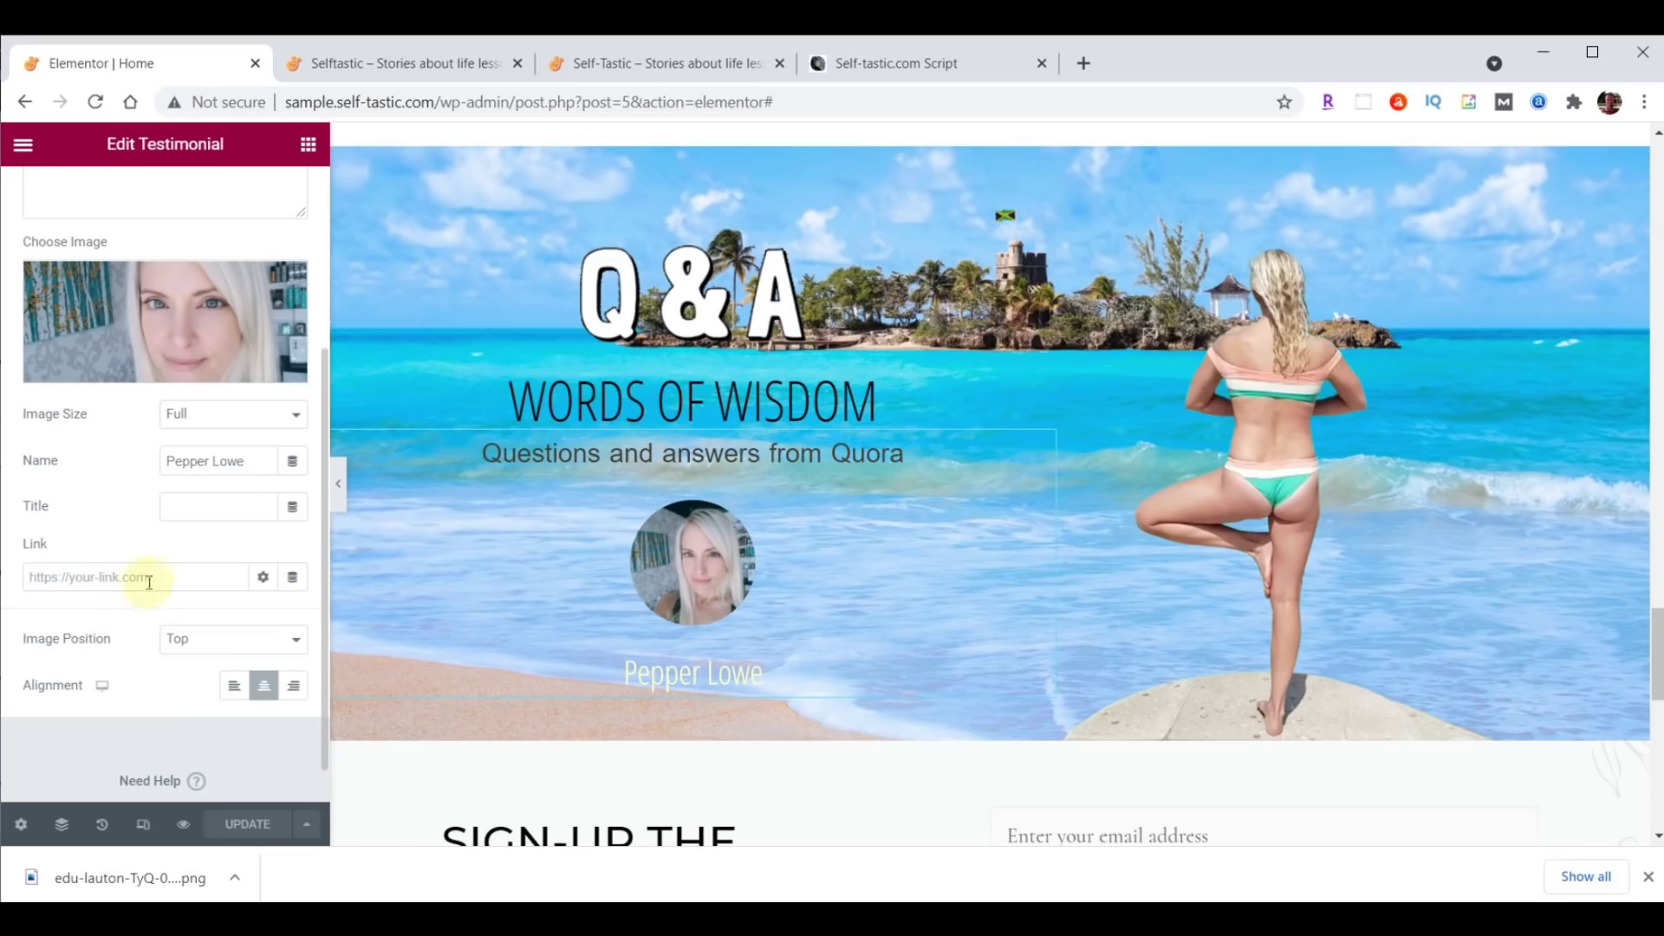
text(/contact/)
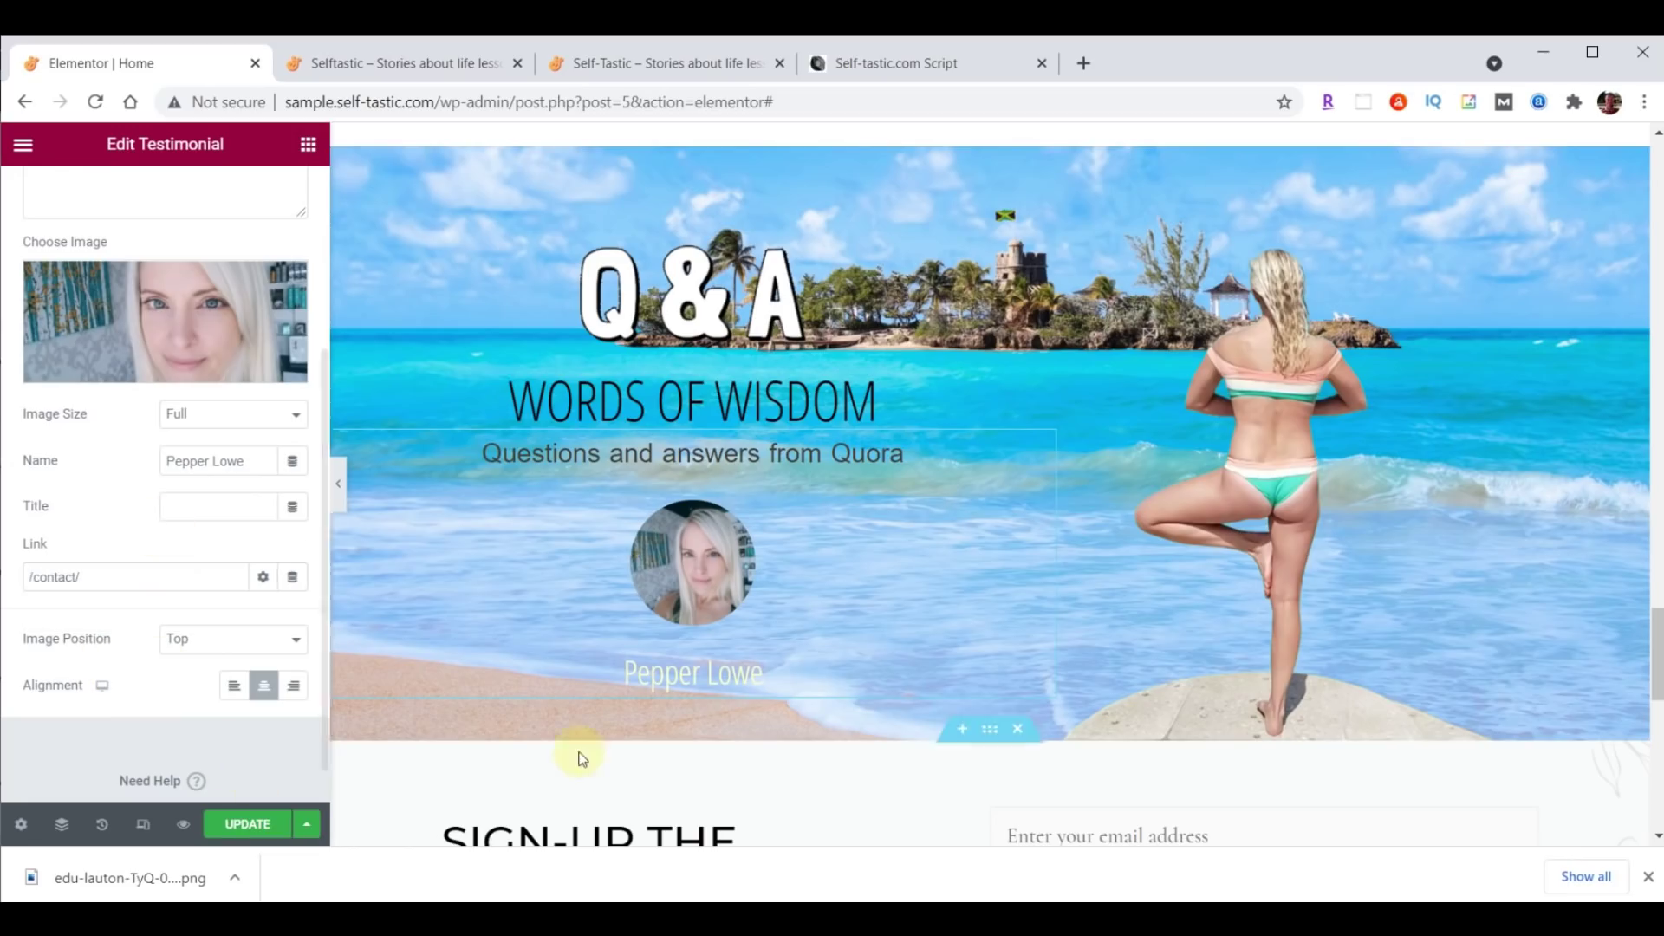
click(250, 823)
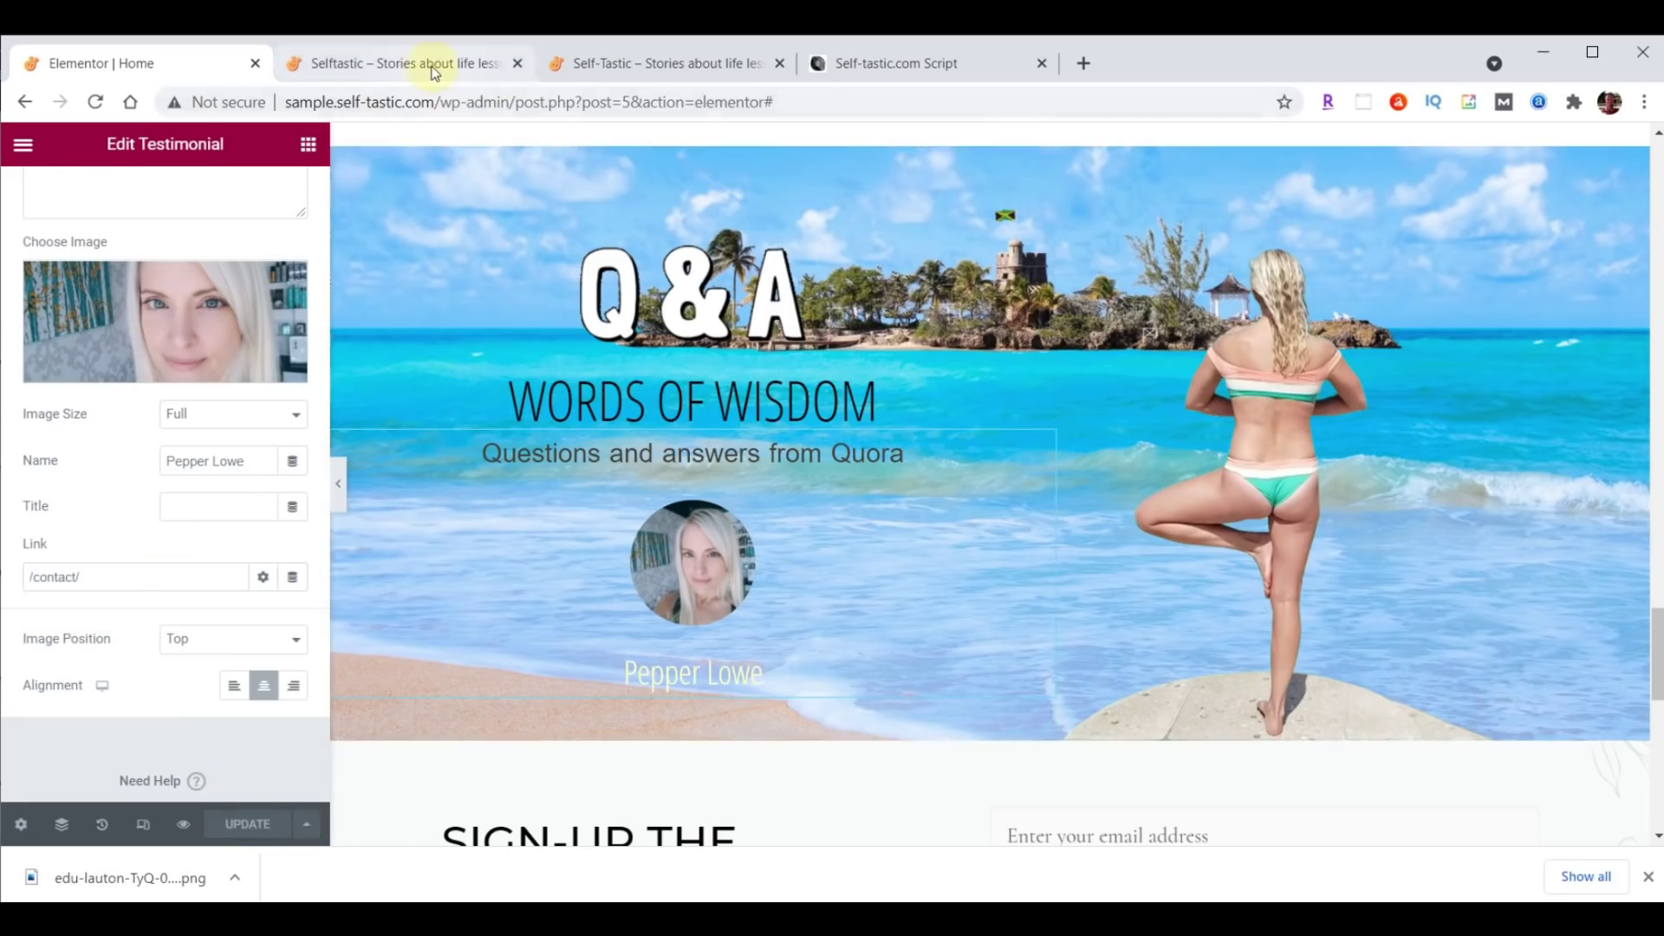
click(431, 64)
click(111, 107)
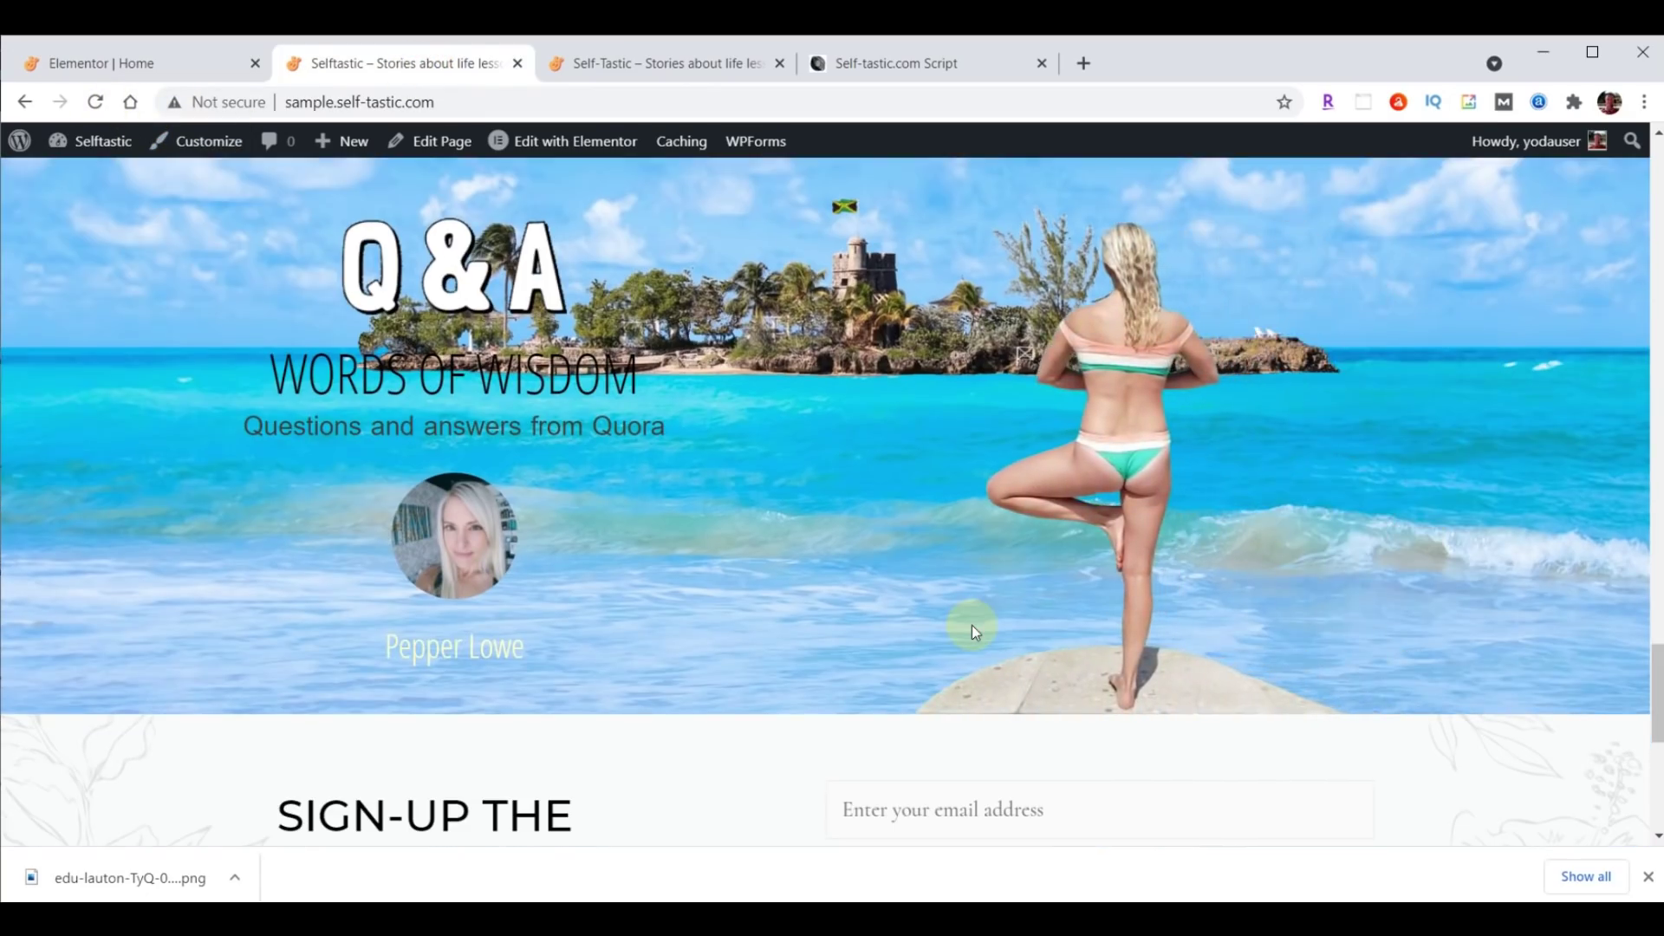
scroll(1411, 607, down, 3)
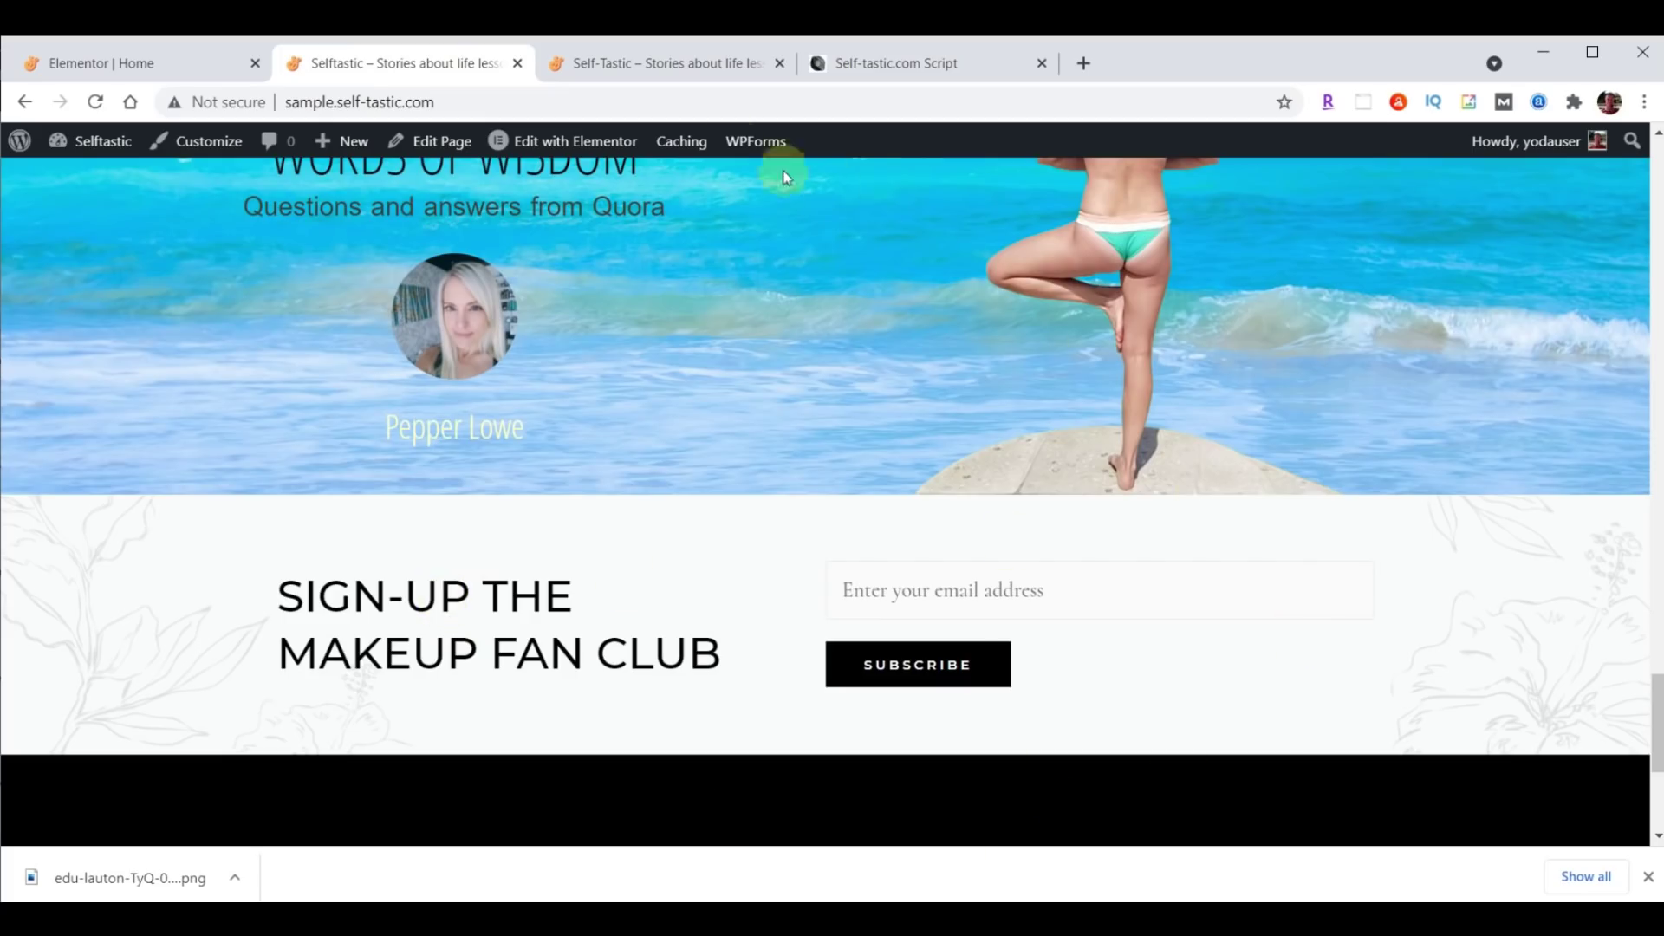
click(684, 65)
scroll(1323, 440, down, 4)
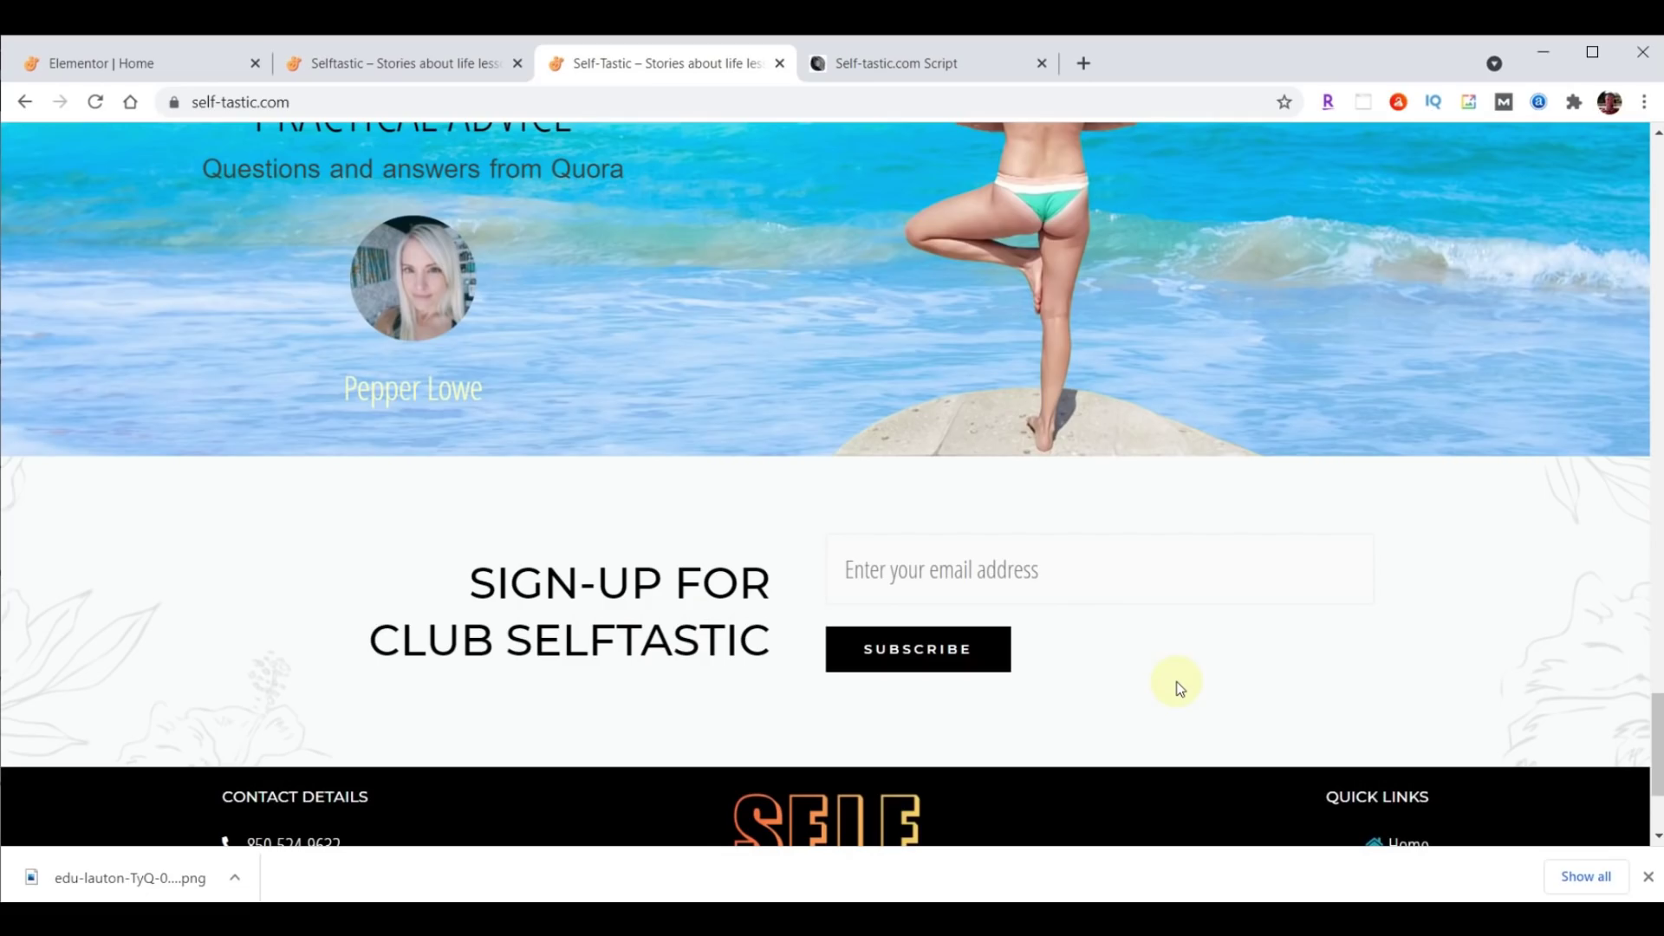
click(161, 62)
scroll(1381, 626, down, 4)
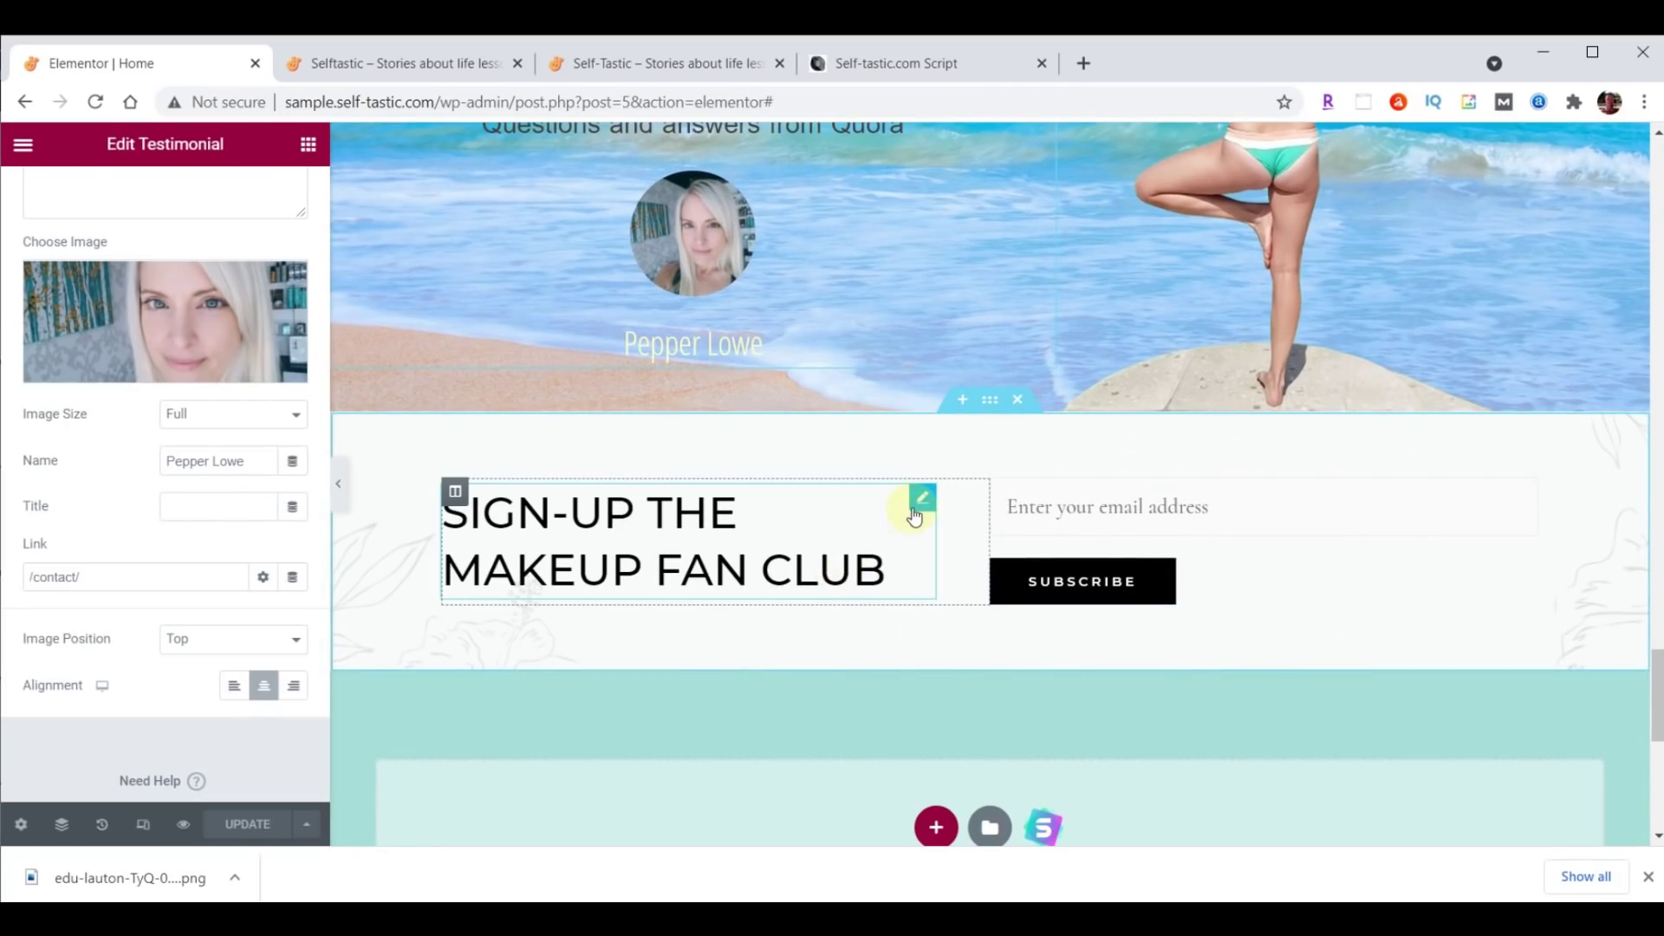
Replace the heading title with 'Sign-up For<br>Club Selftastic' and align it right.
click(919, 502)
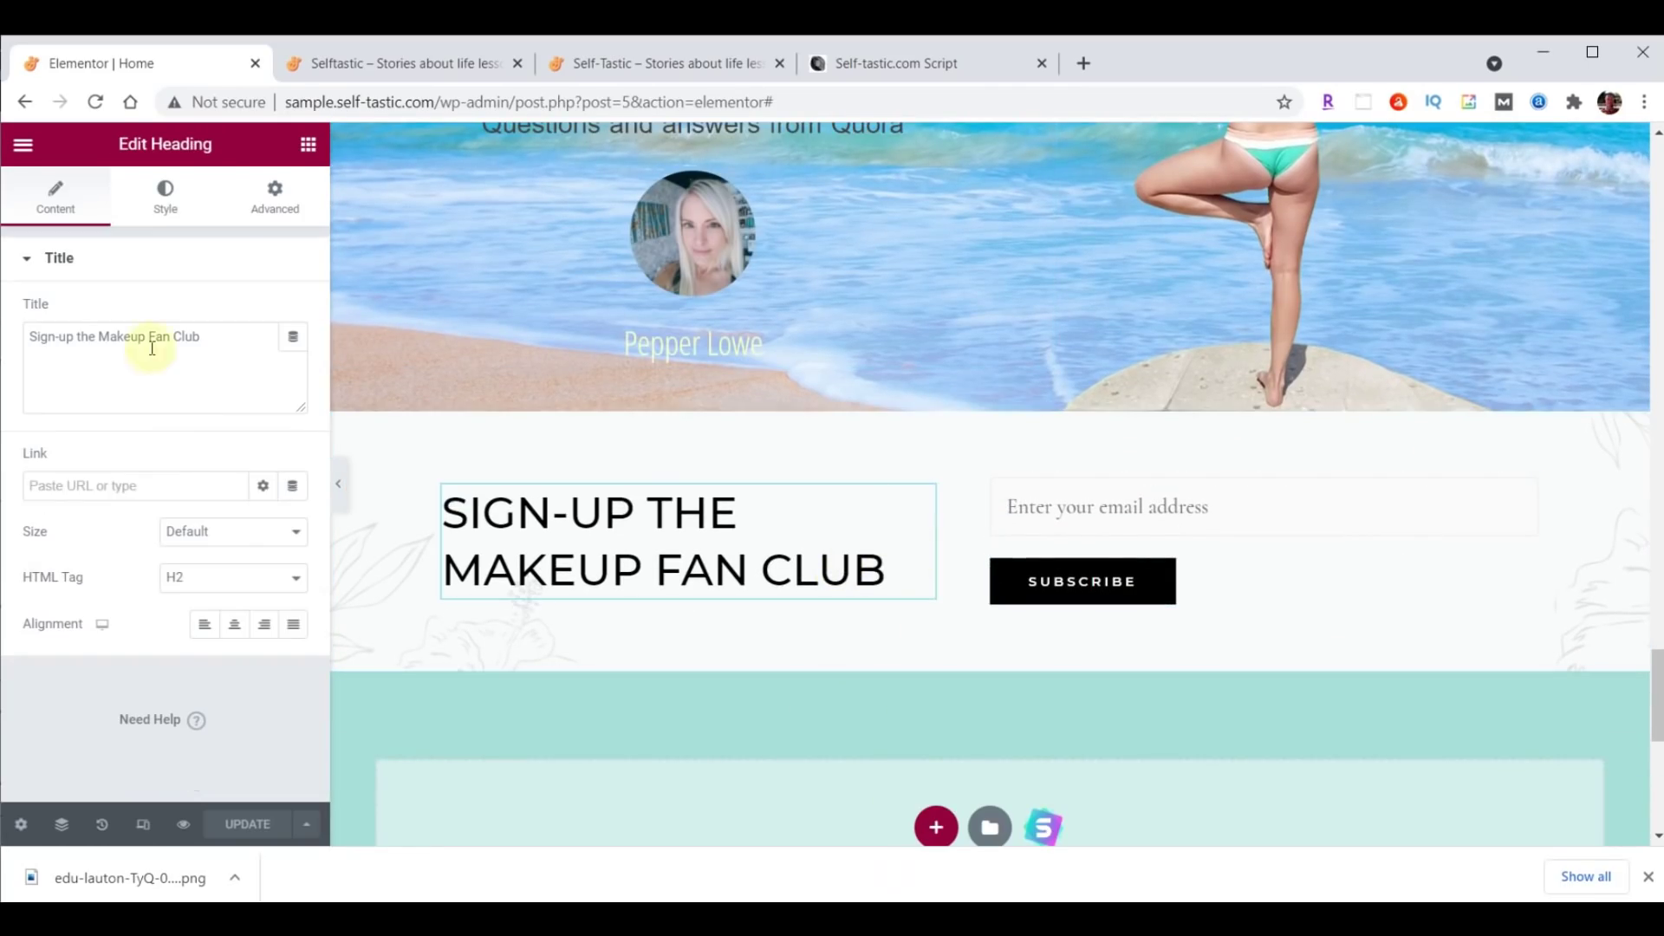
drag(215, 340, 2, 346)
text(Sign-up For<br>Club Selftastic)
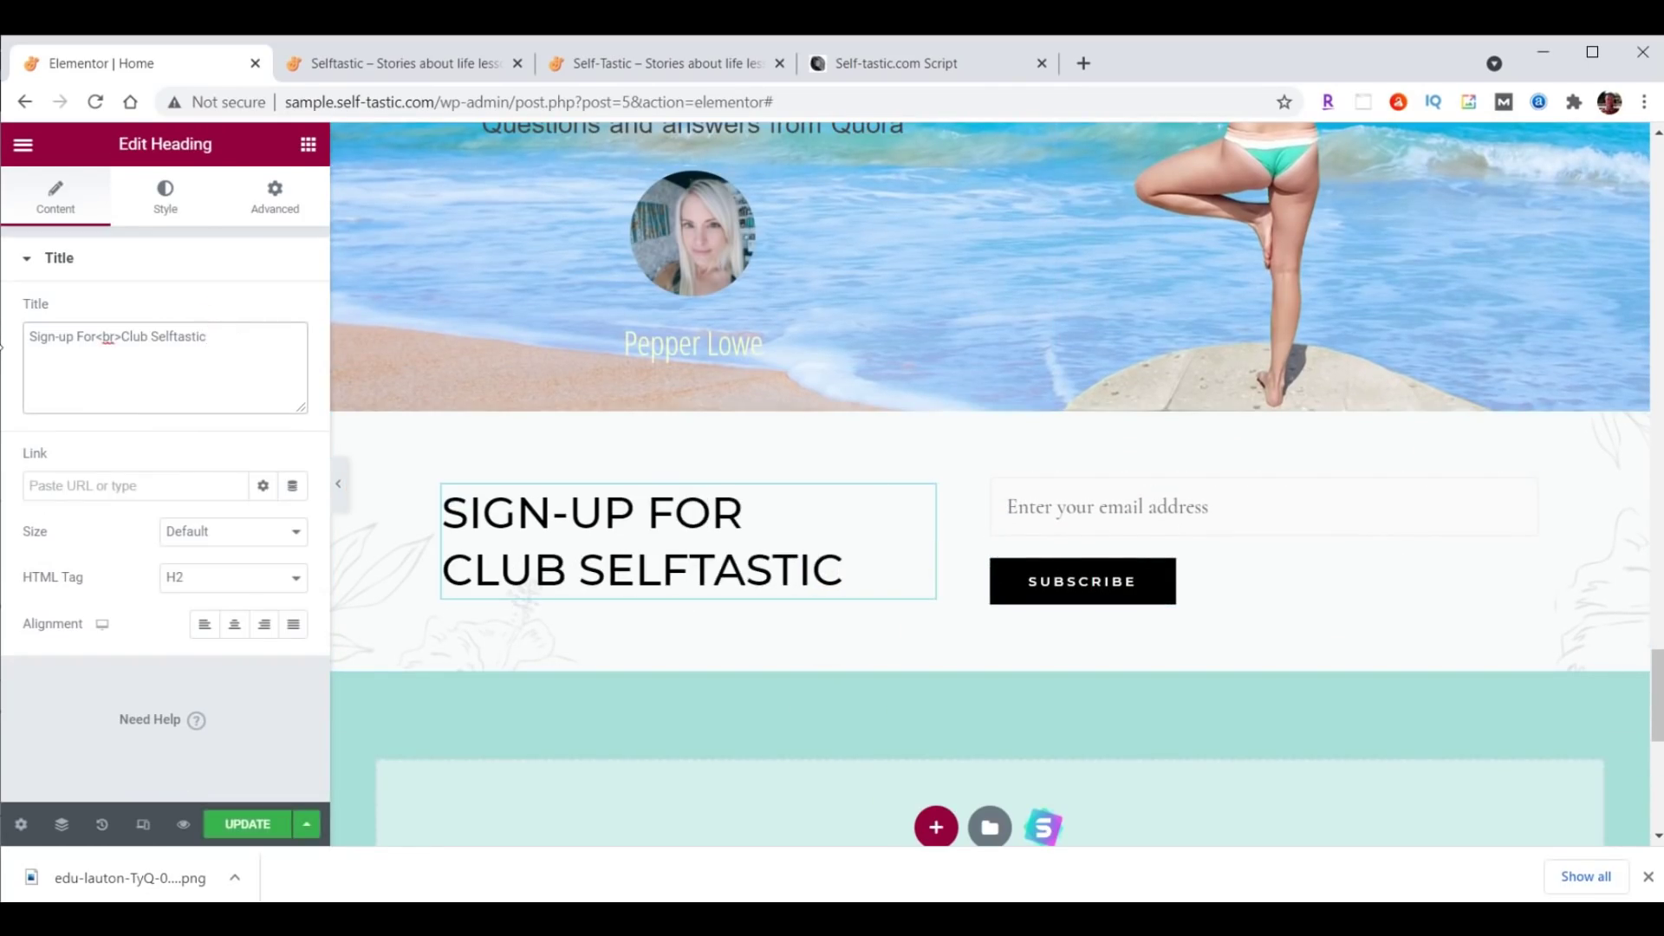
click(102, 347)
click(265, 630)
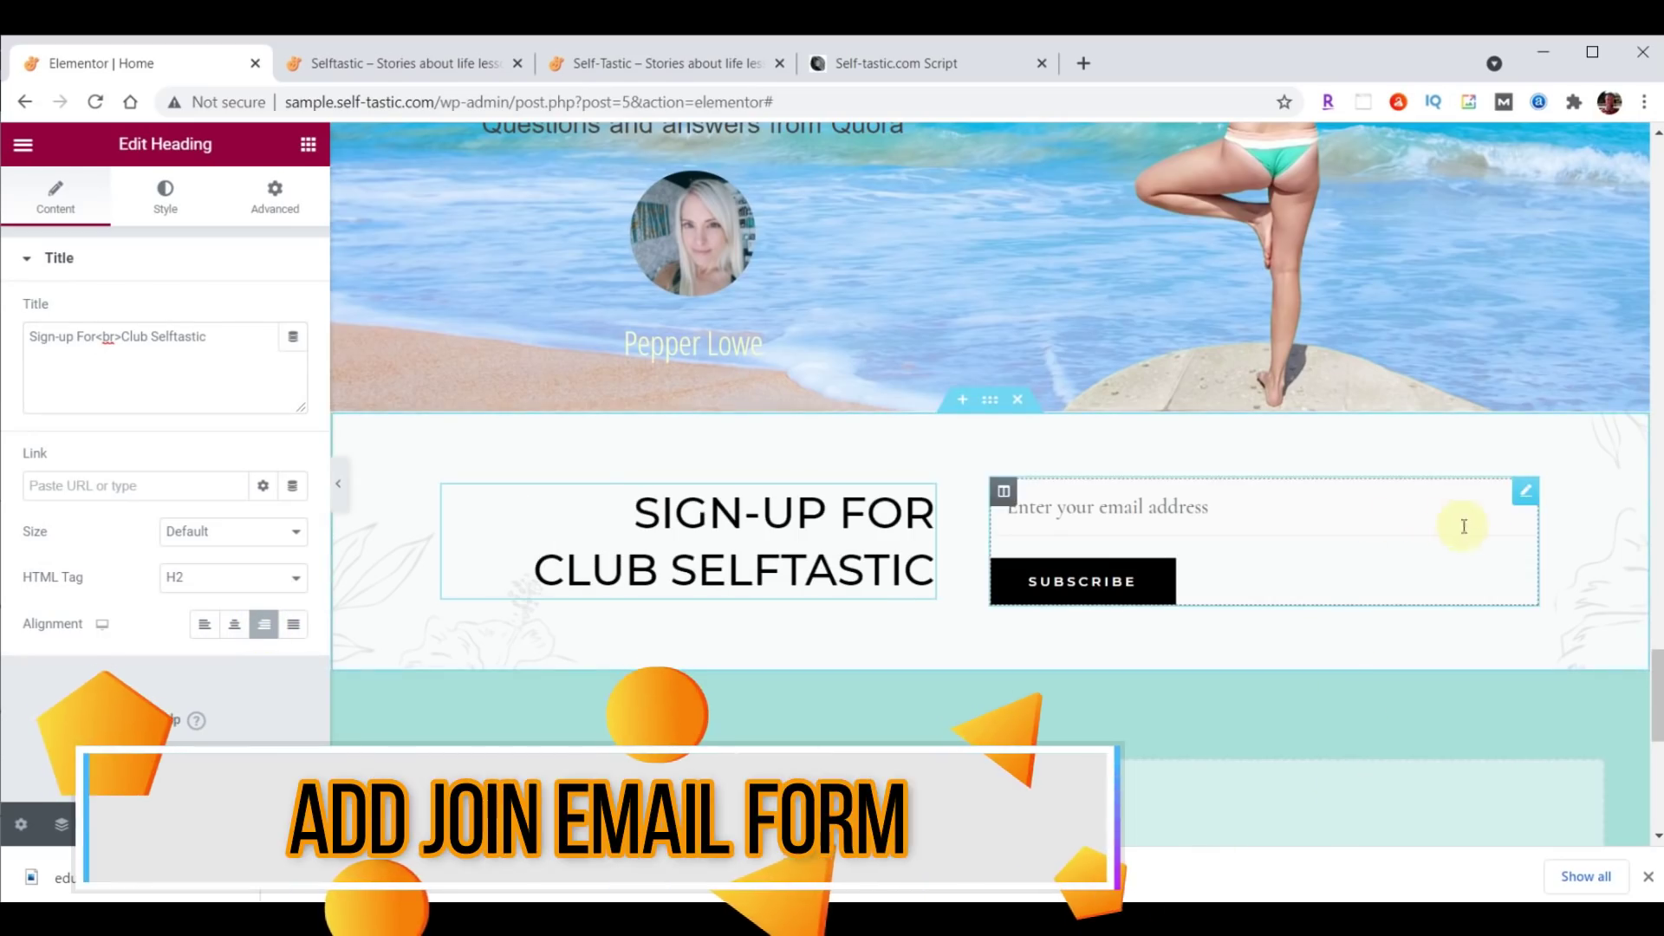
Delete the old email form shortcode widget beside the signup heading.
click(1526, 492)
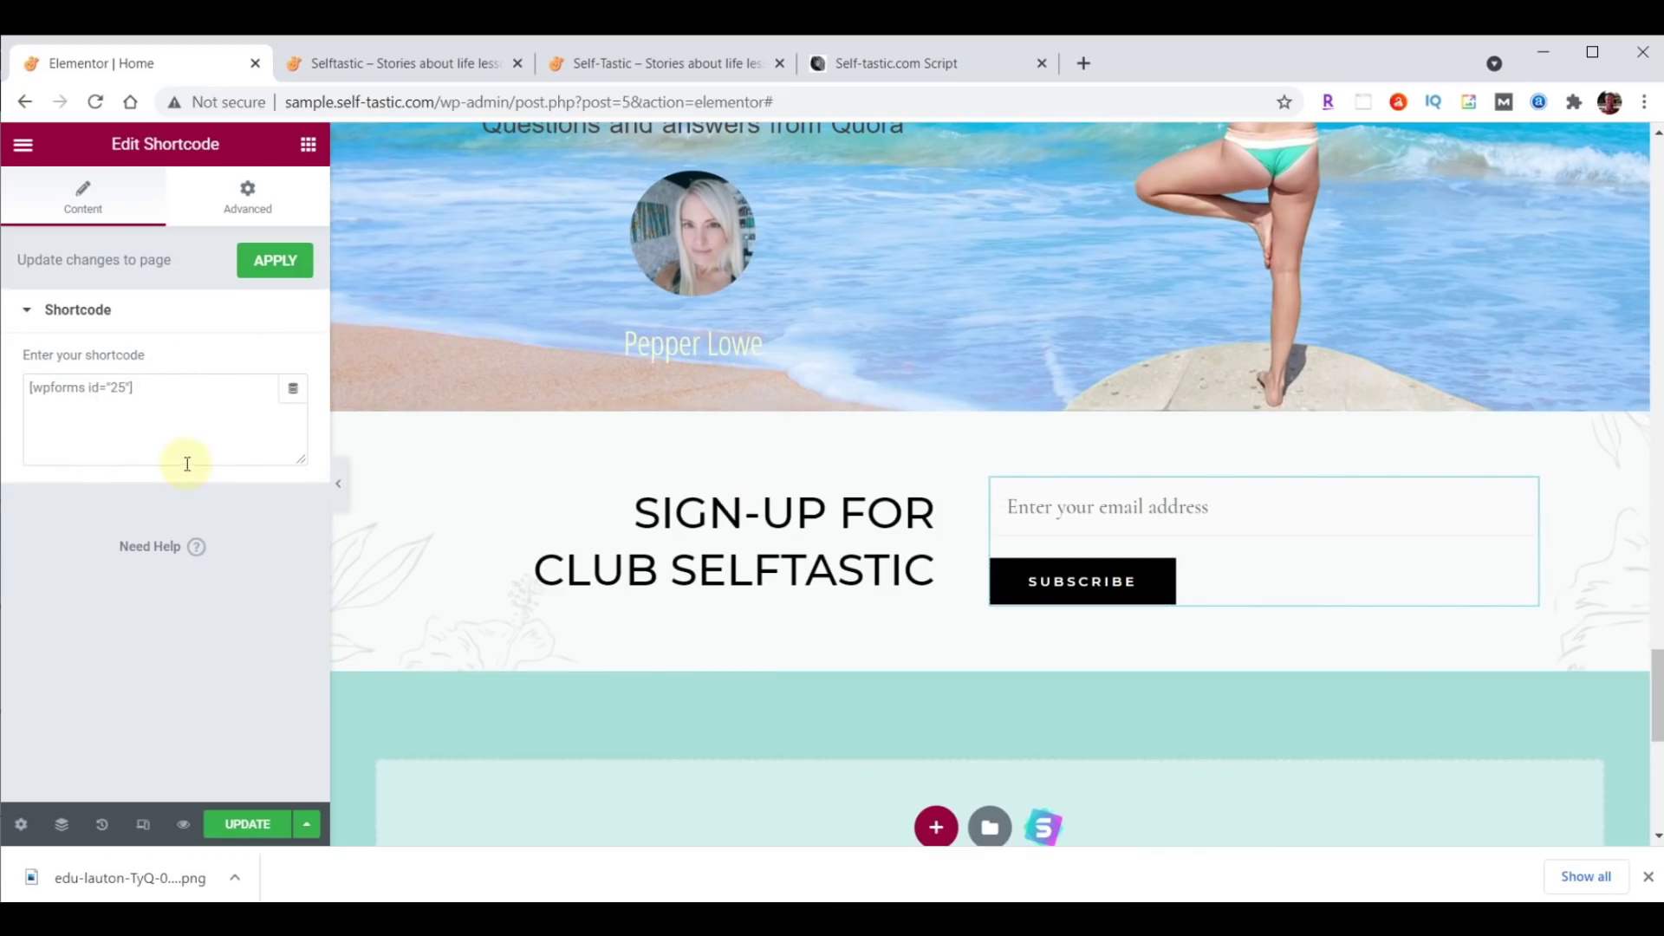
right_click(1524, 501)
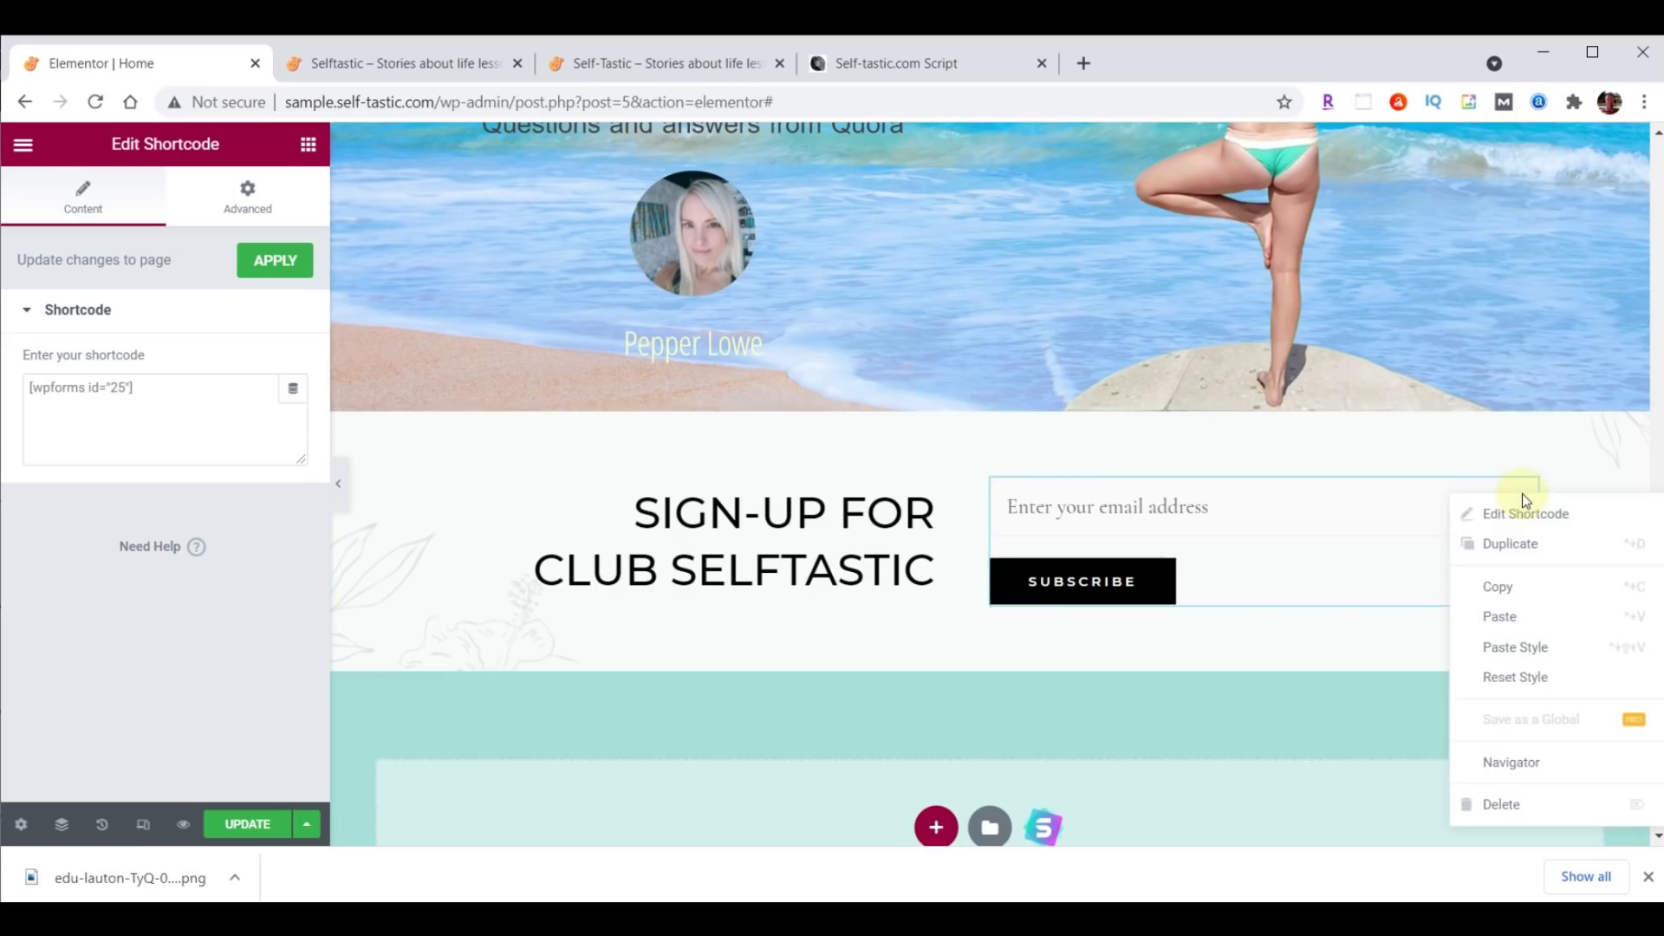
click(1520, 802)
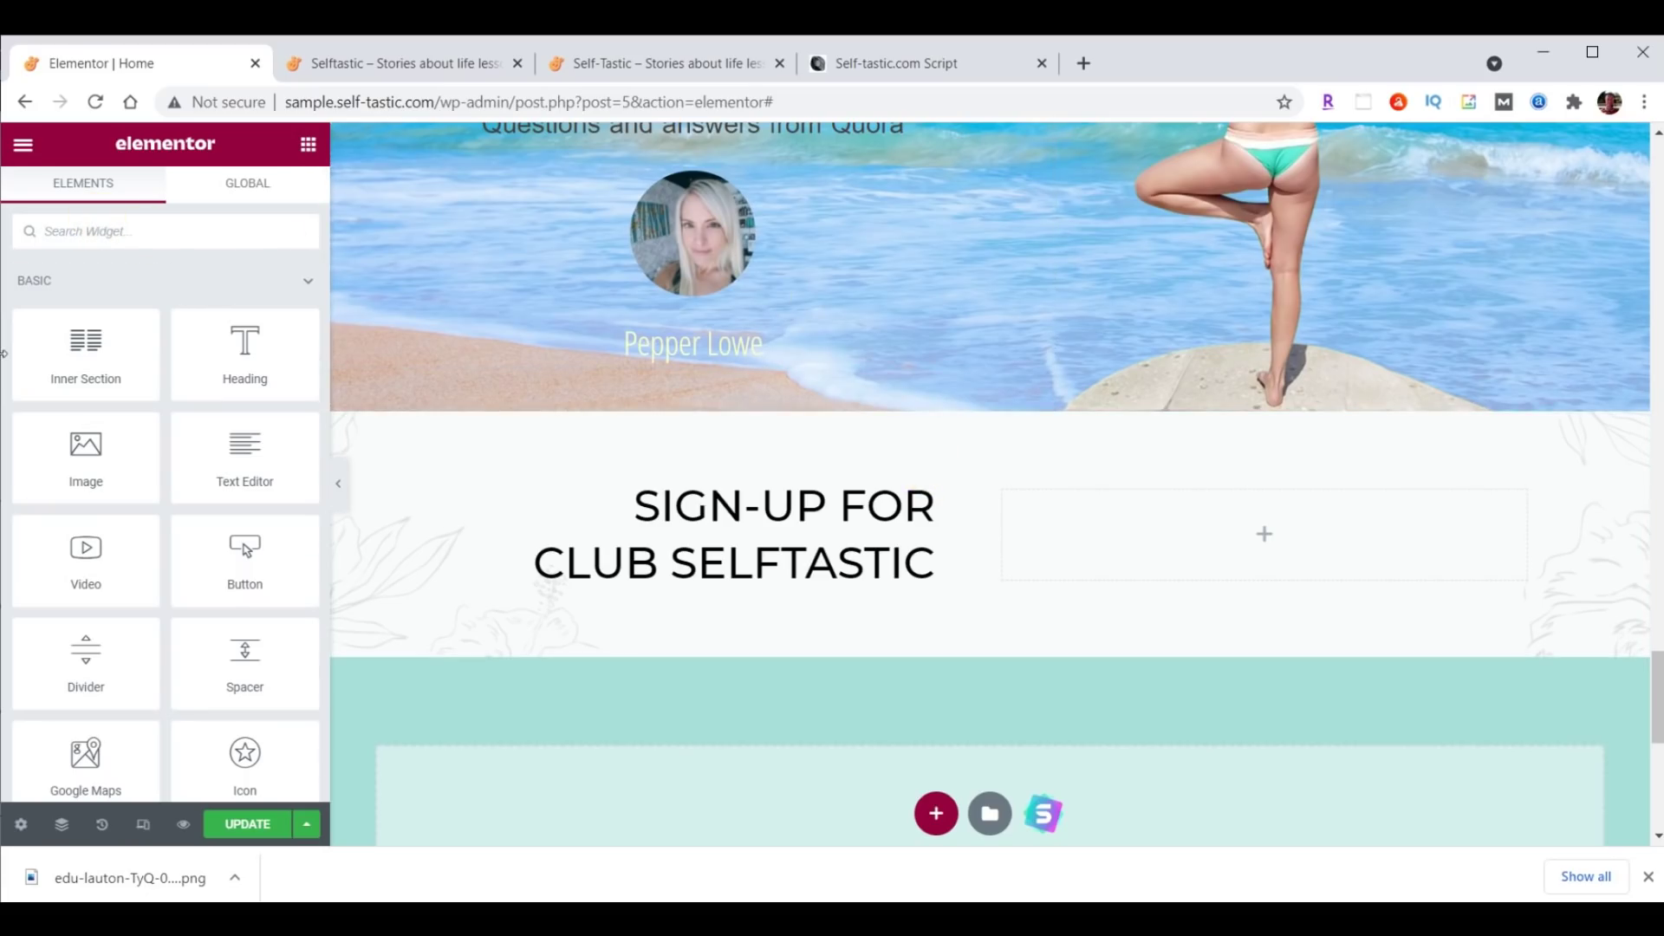
Place a WPForms widget in the empty column using the Signup Form, and save the page.
text(wpforms)
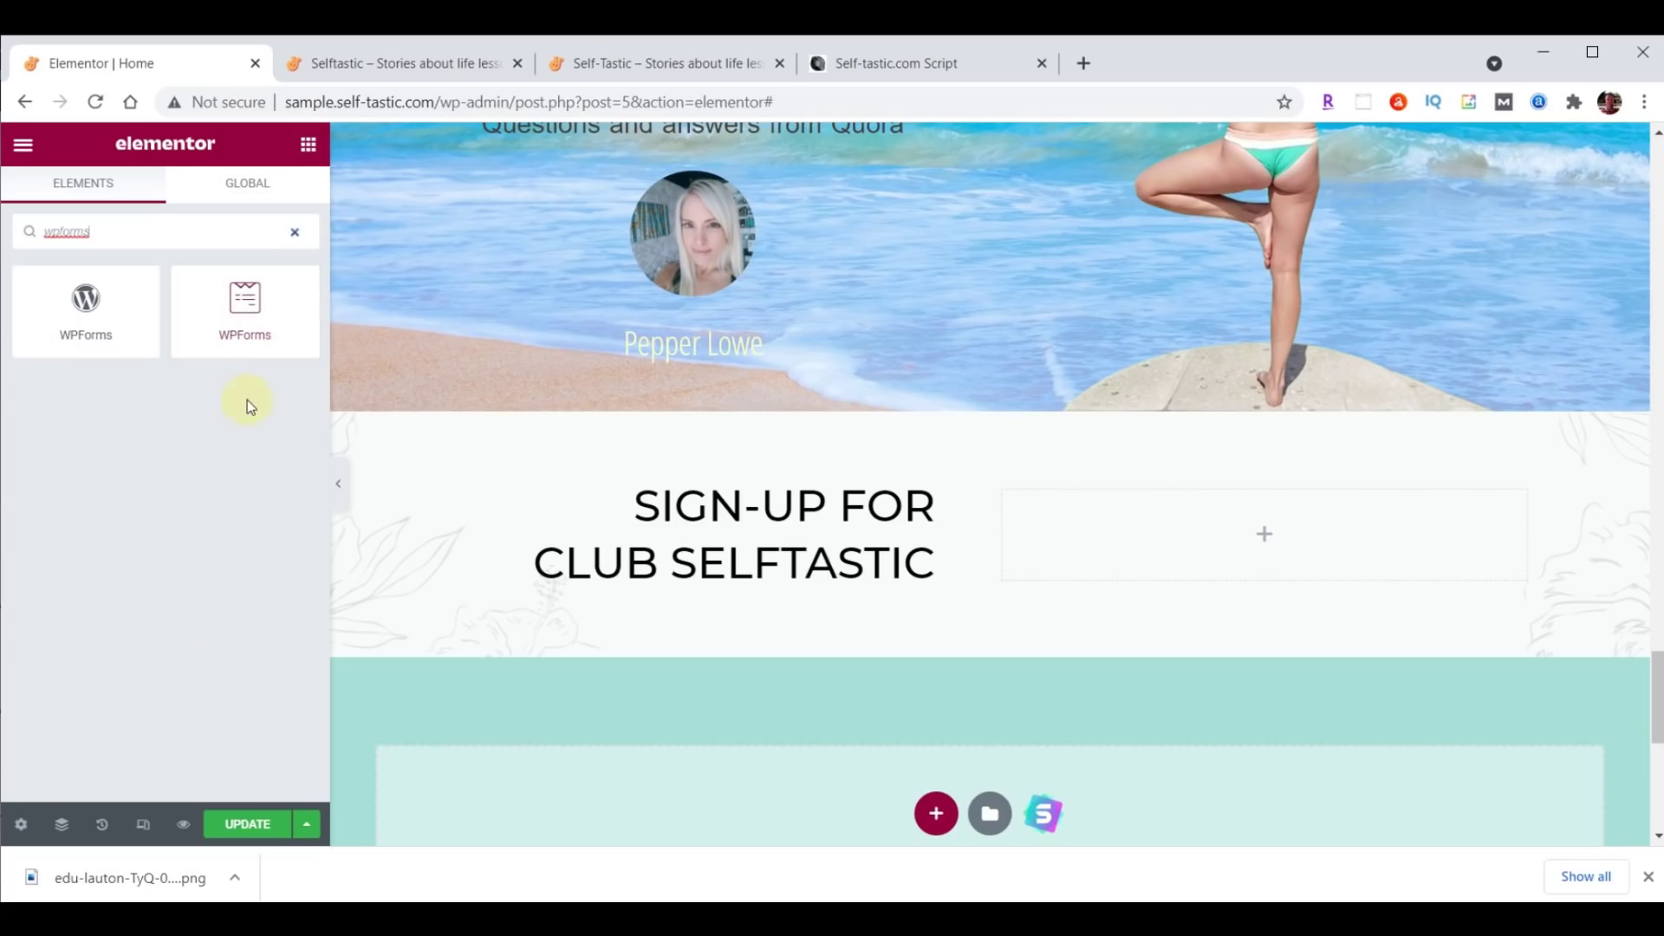
drag(271, 323, 1272, 506)
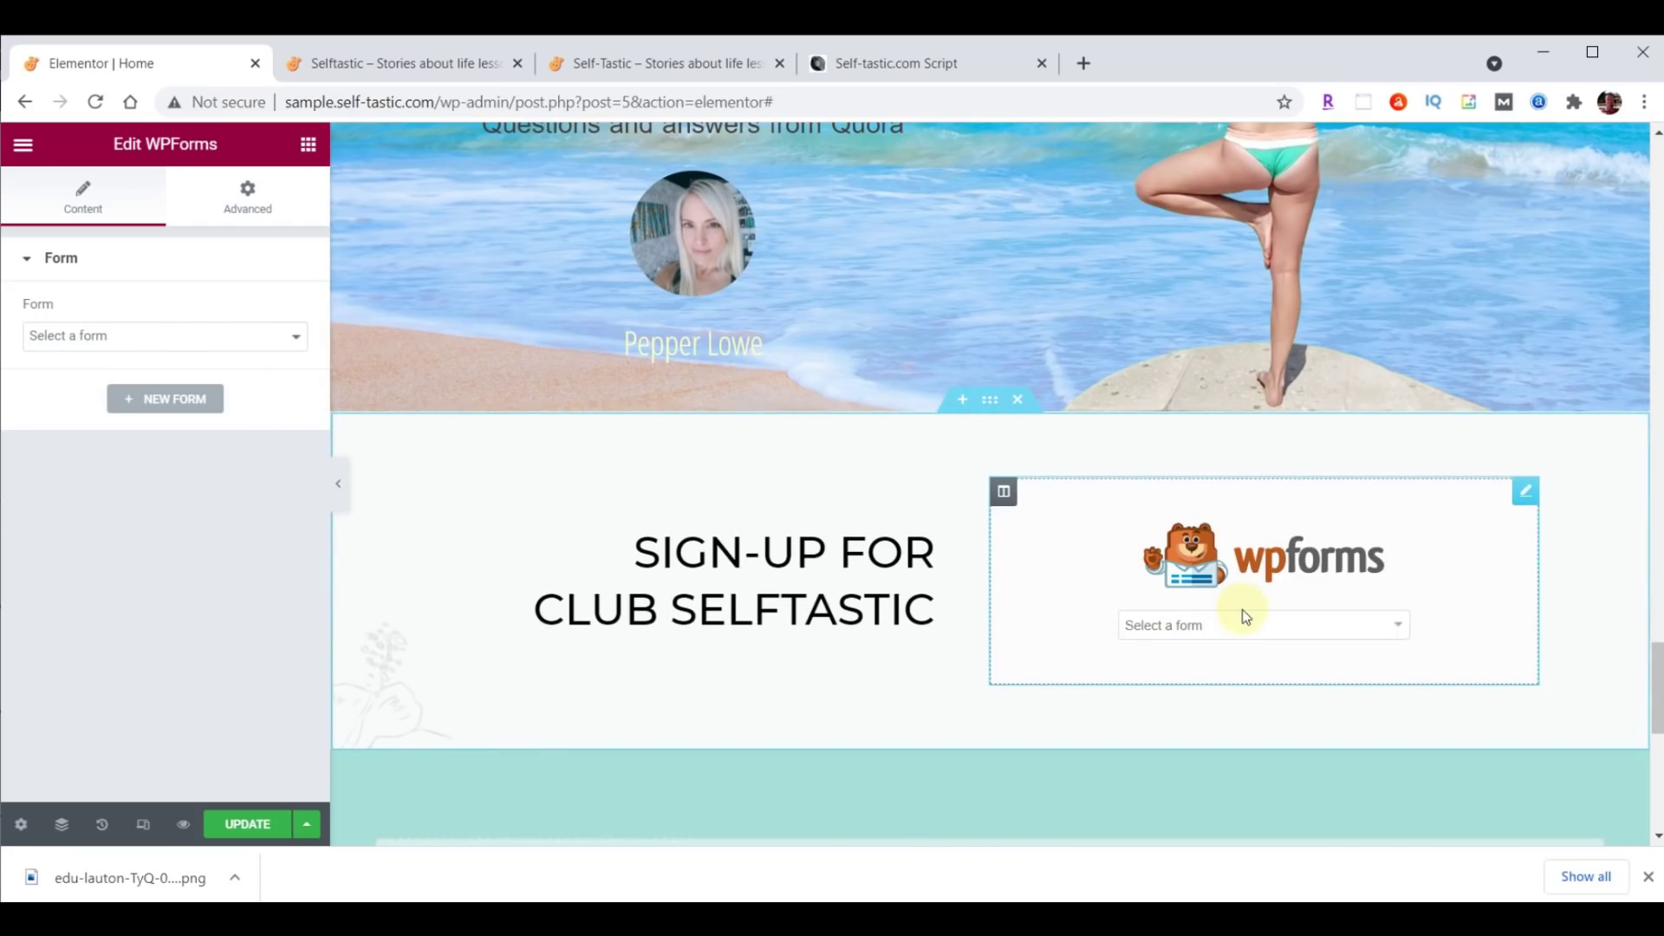
click(1398, 625)
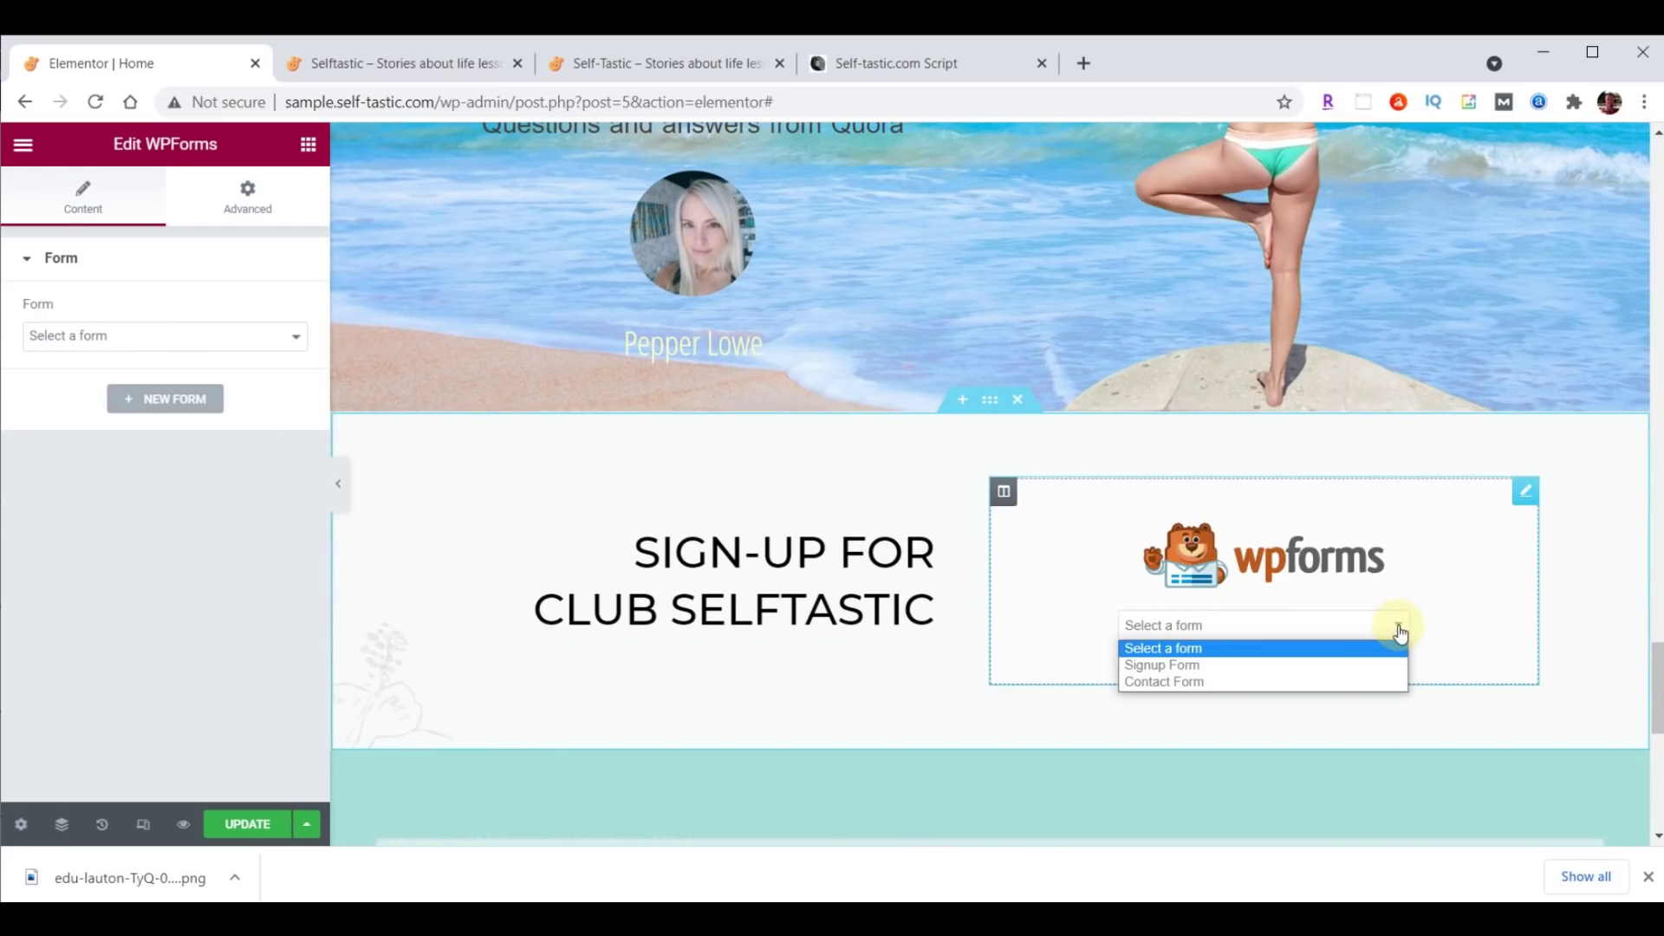
click(1203, 666)
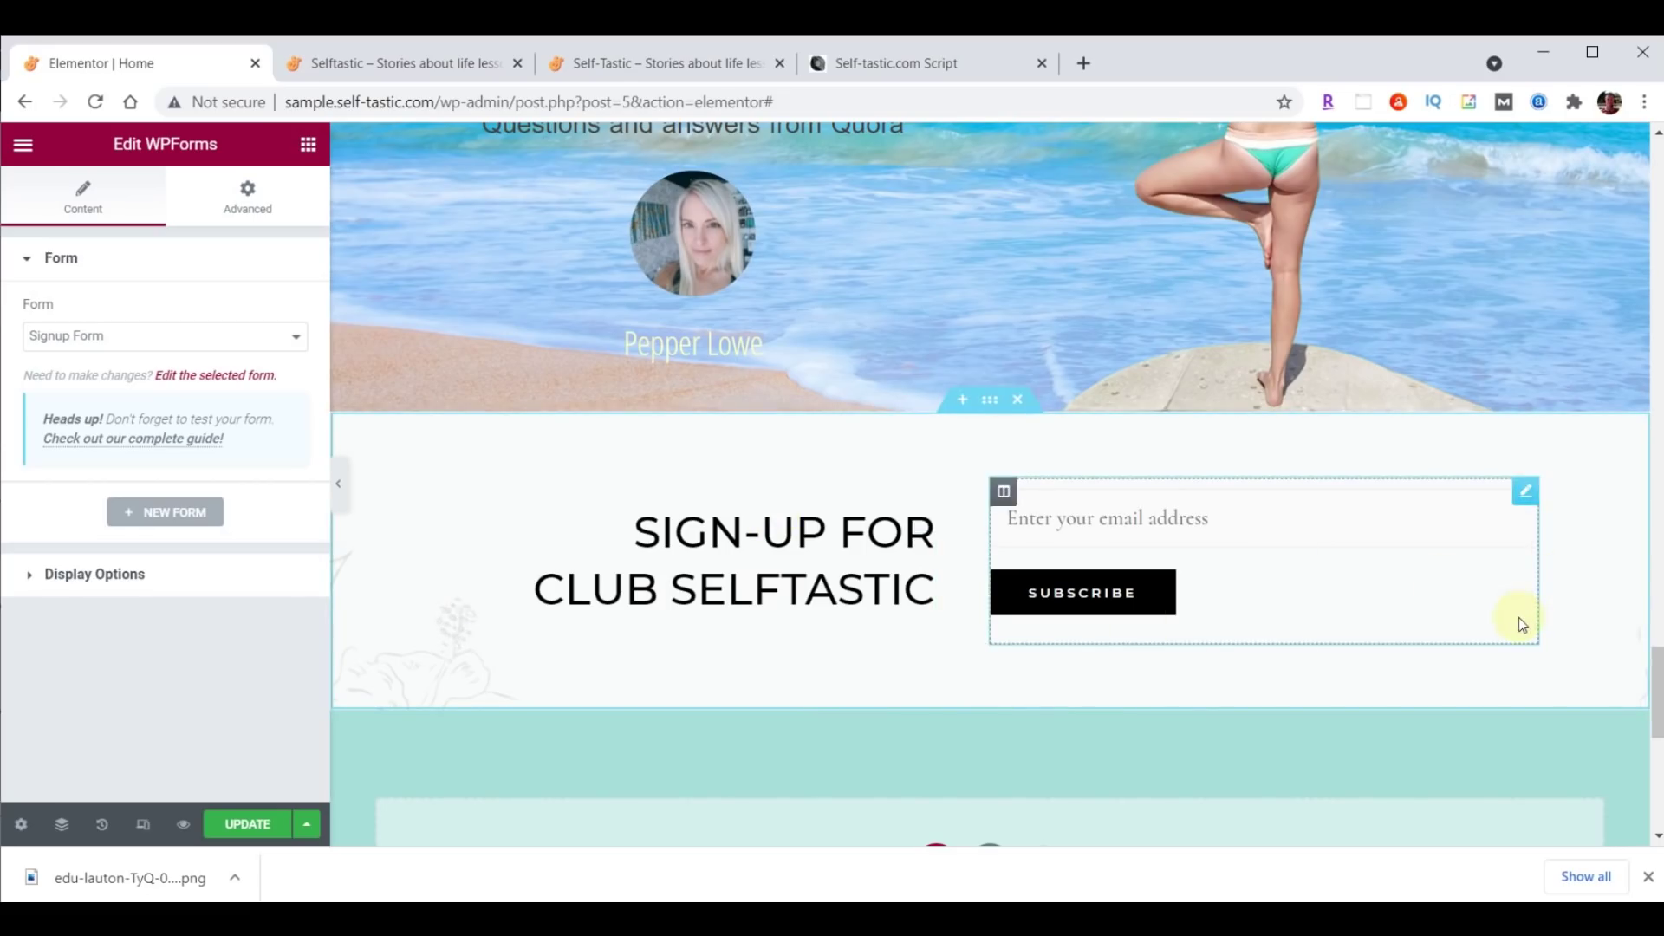
click(236, 830)
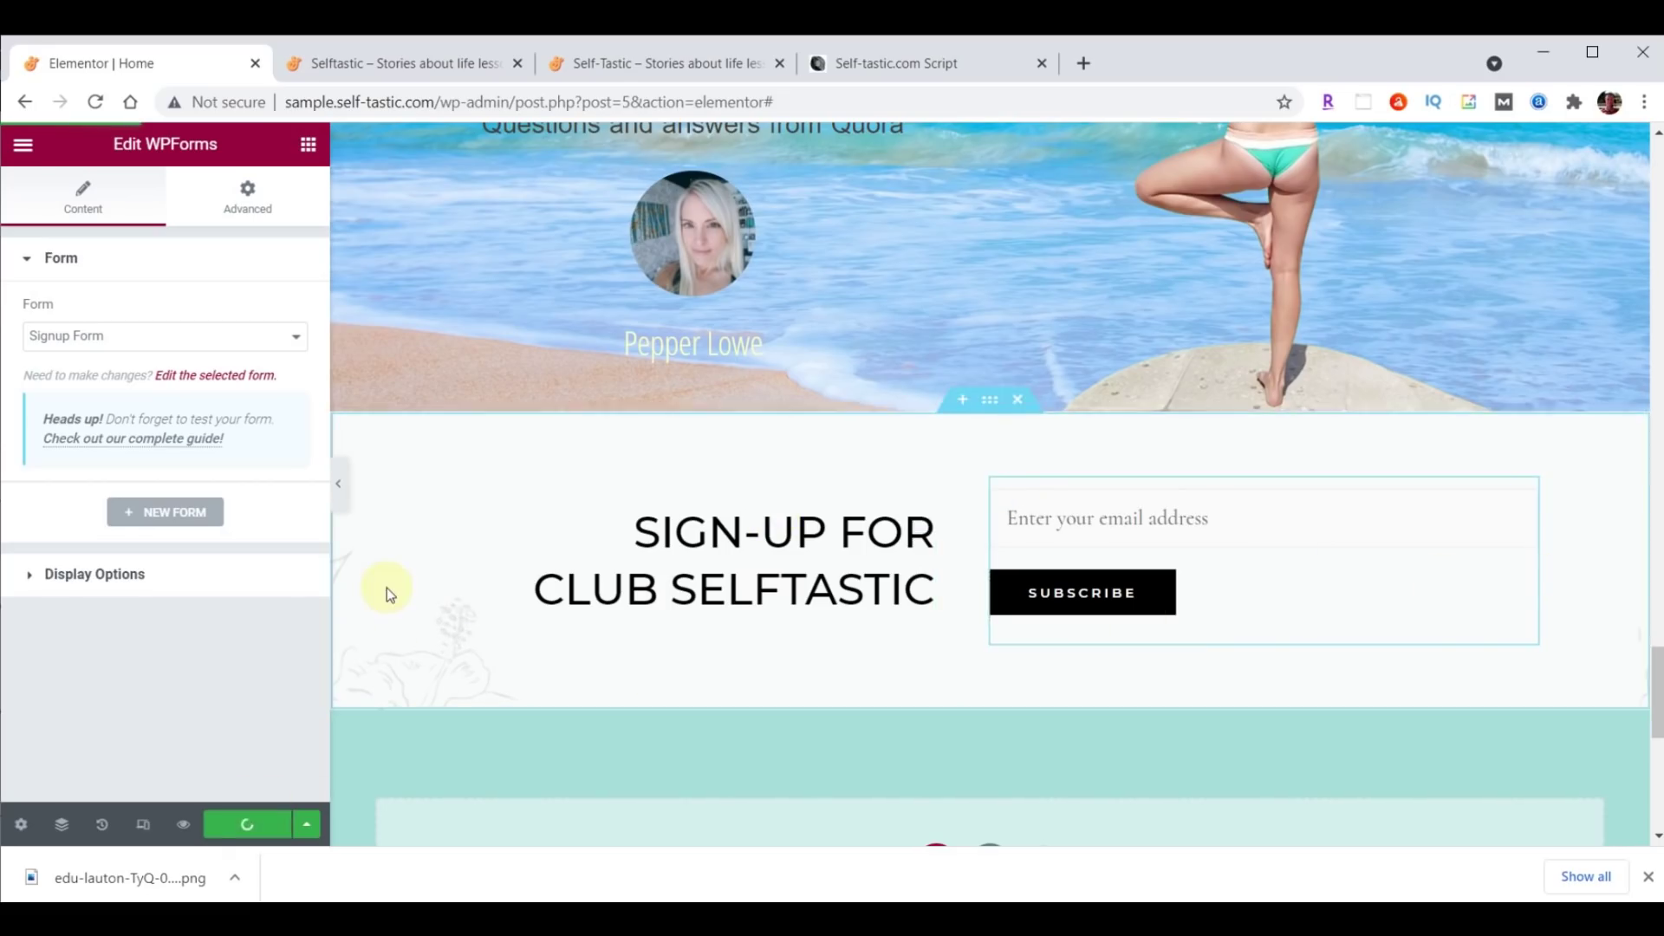
Reload the live home page to check the signup block, then open the WORDS OF WISDOM heading's title settings.
click(388, 69)
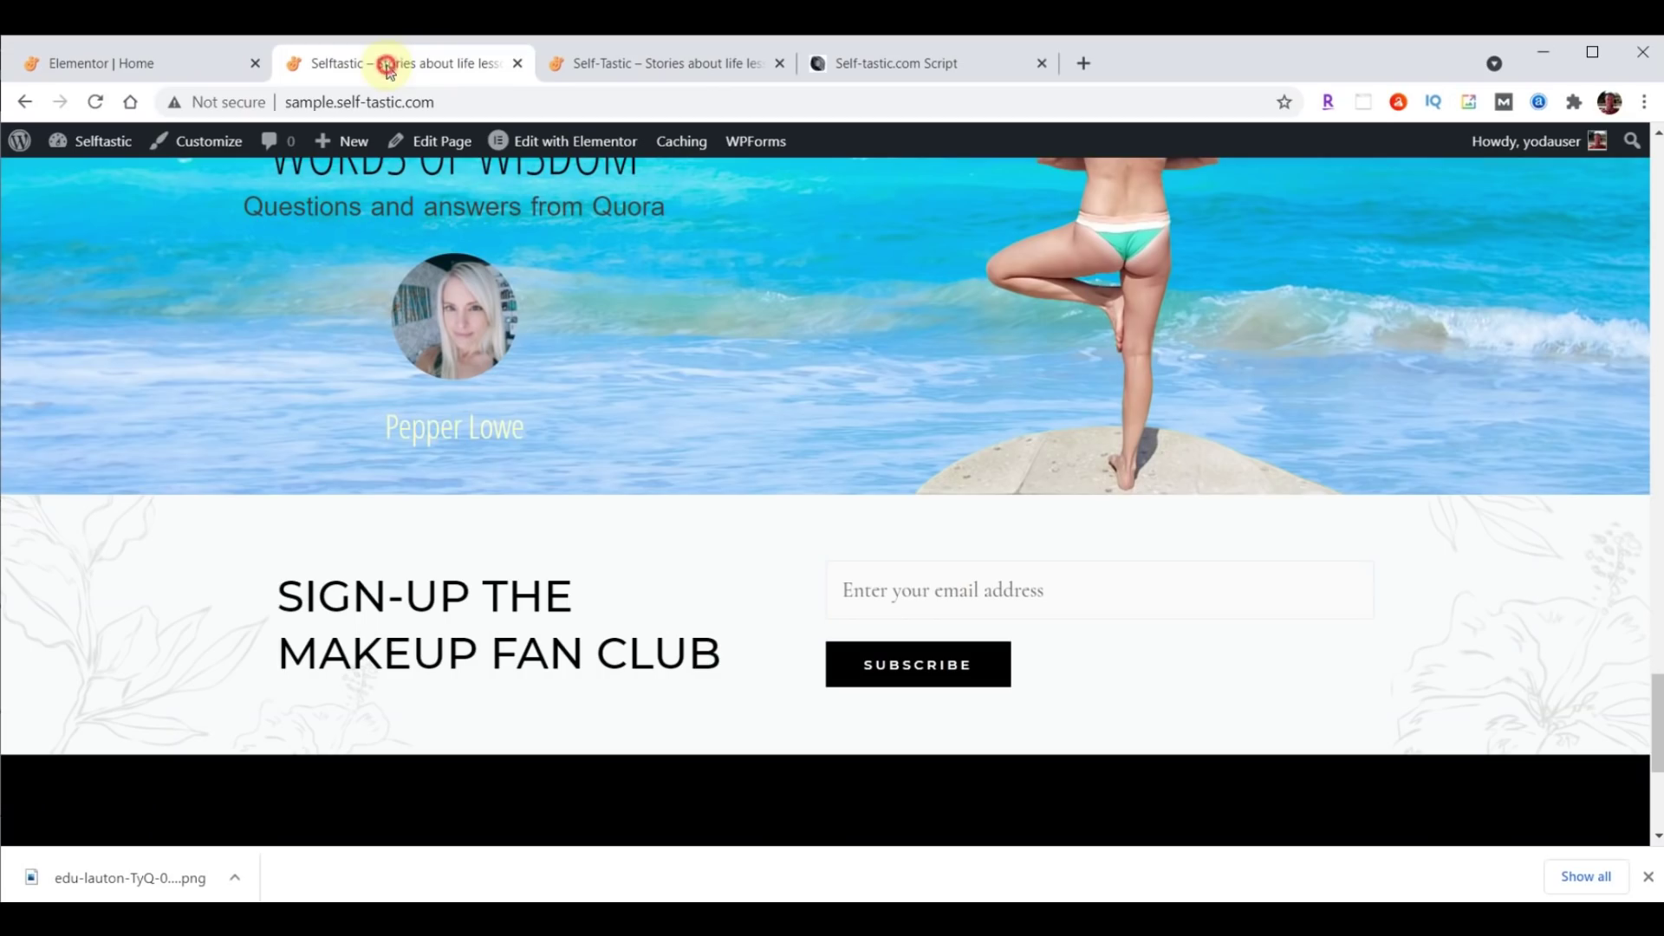
click(95, 101)
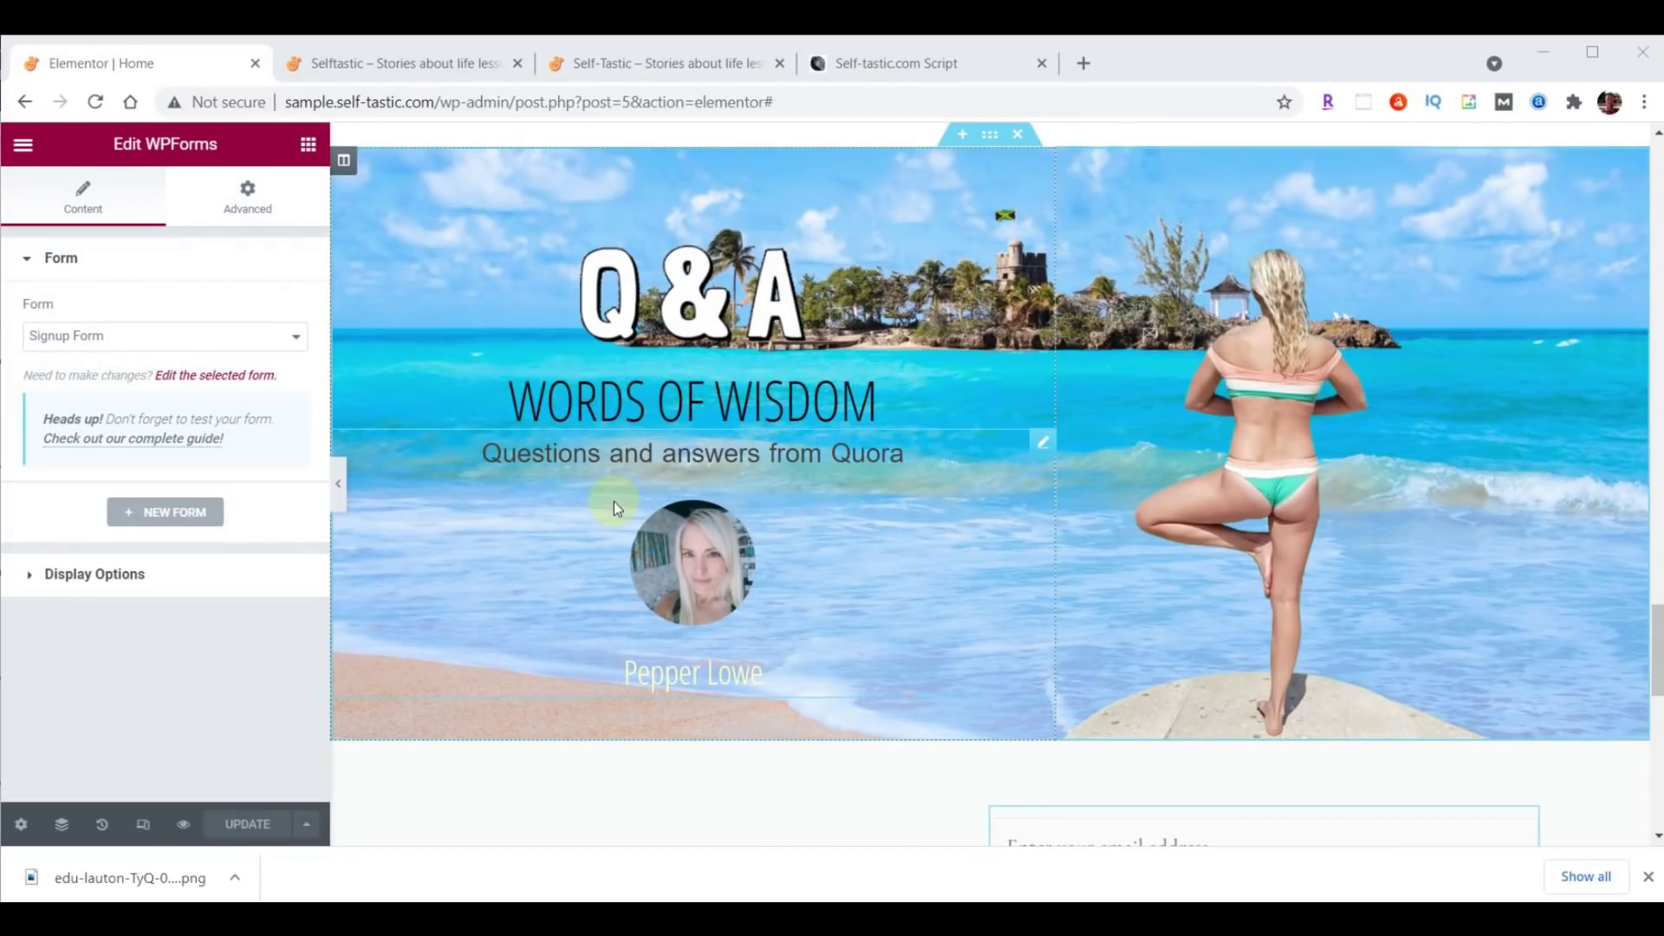
click(646, 413)
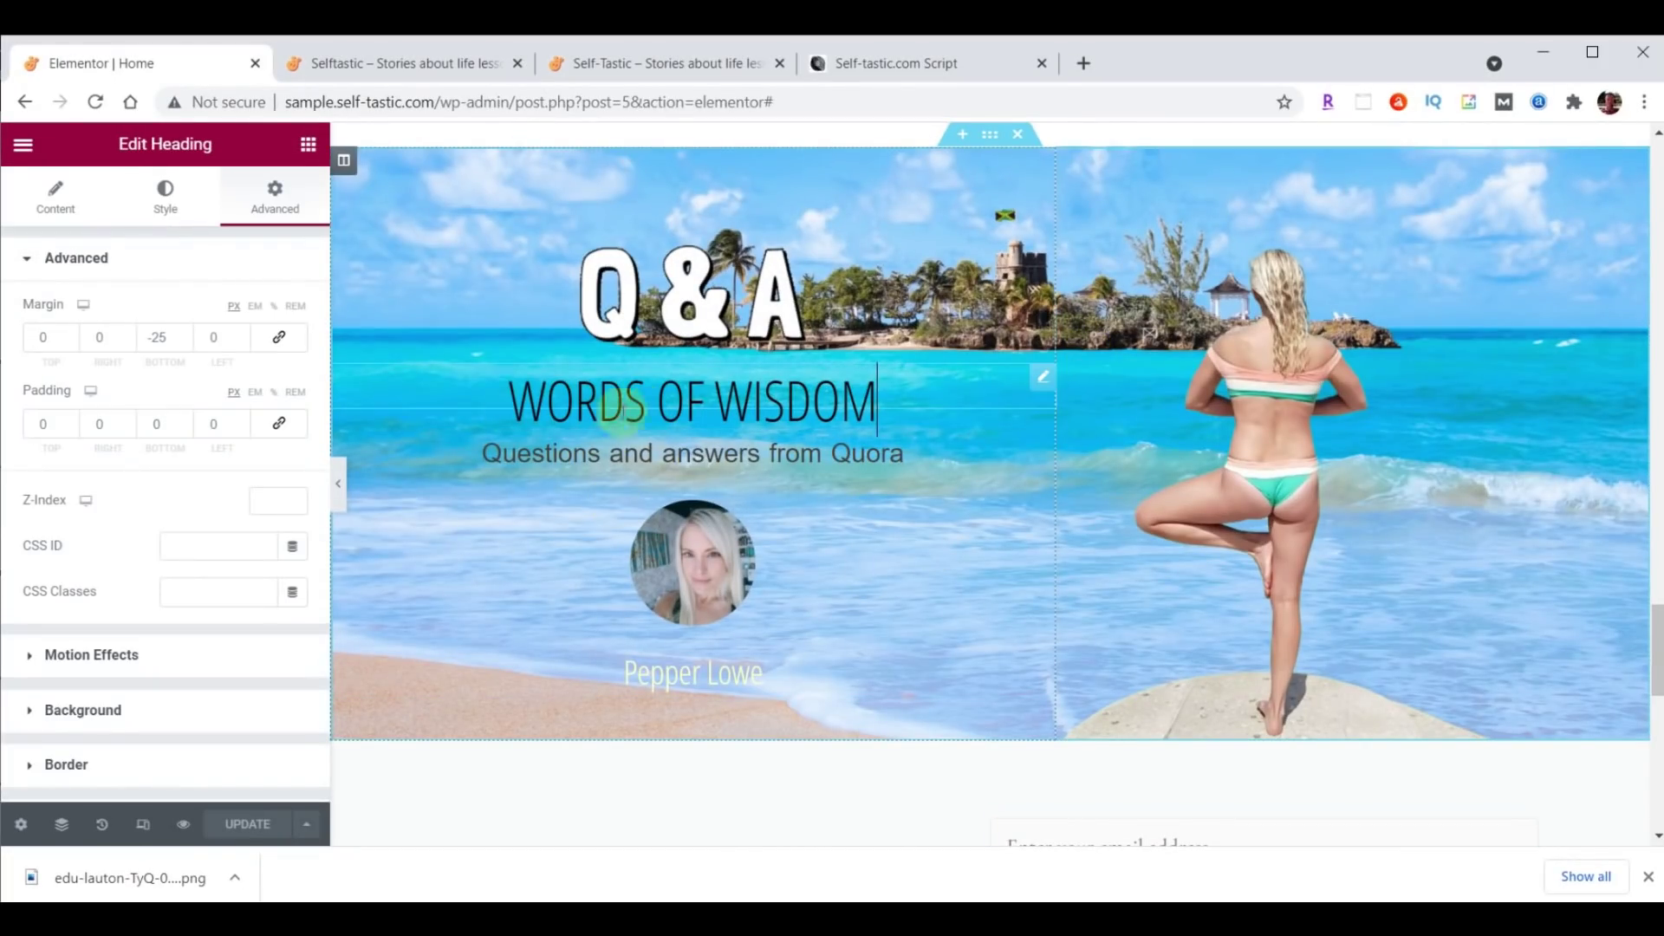
click(55, 196)
Change the heading title to 'Practical Advice' and save the page.
triple_click(179, 336)
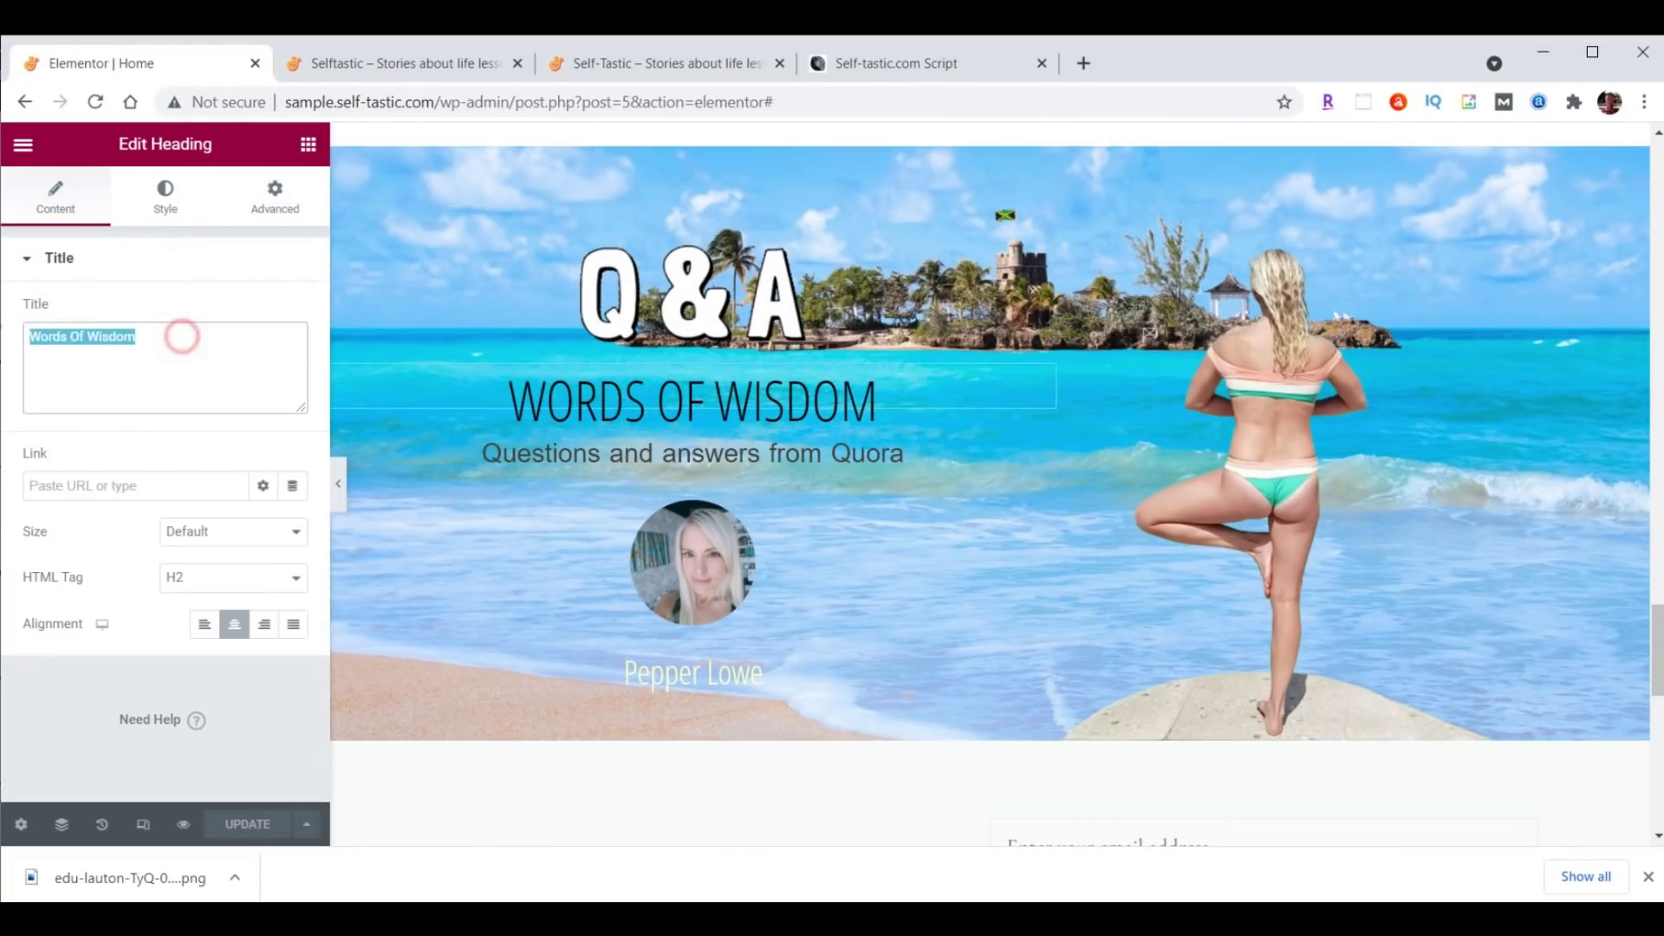
text(Practical Advice)
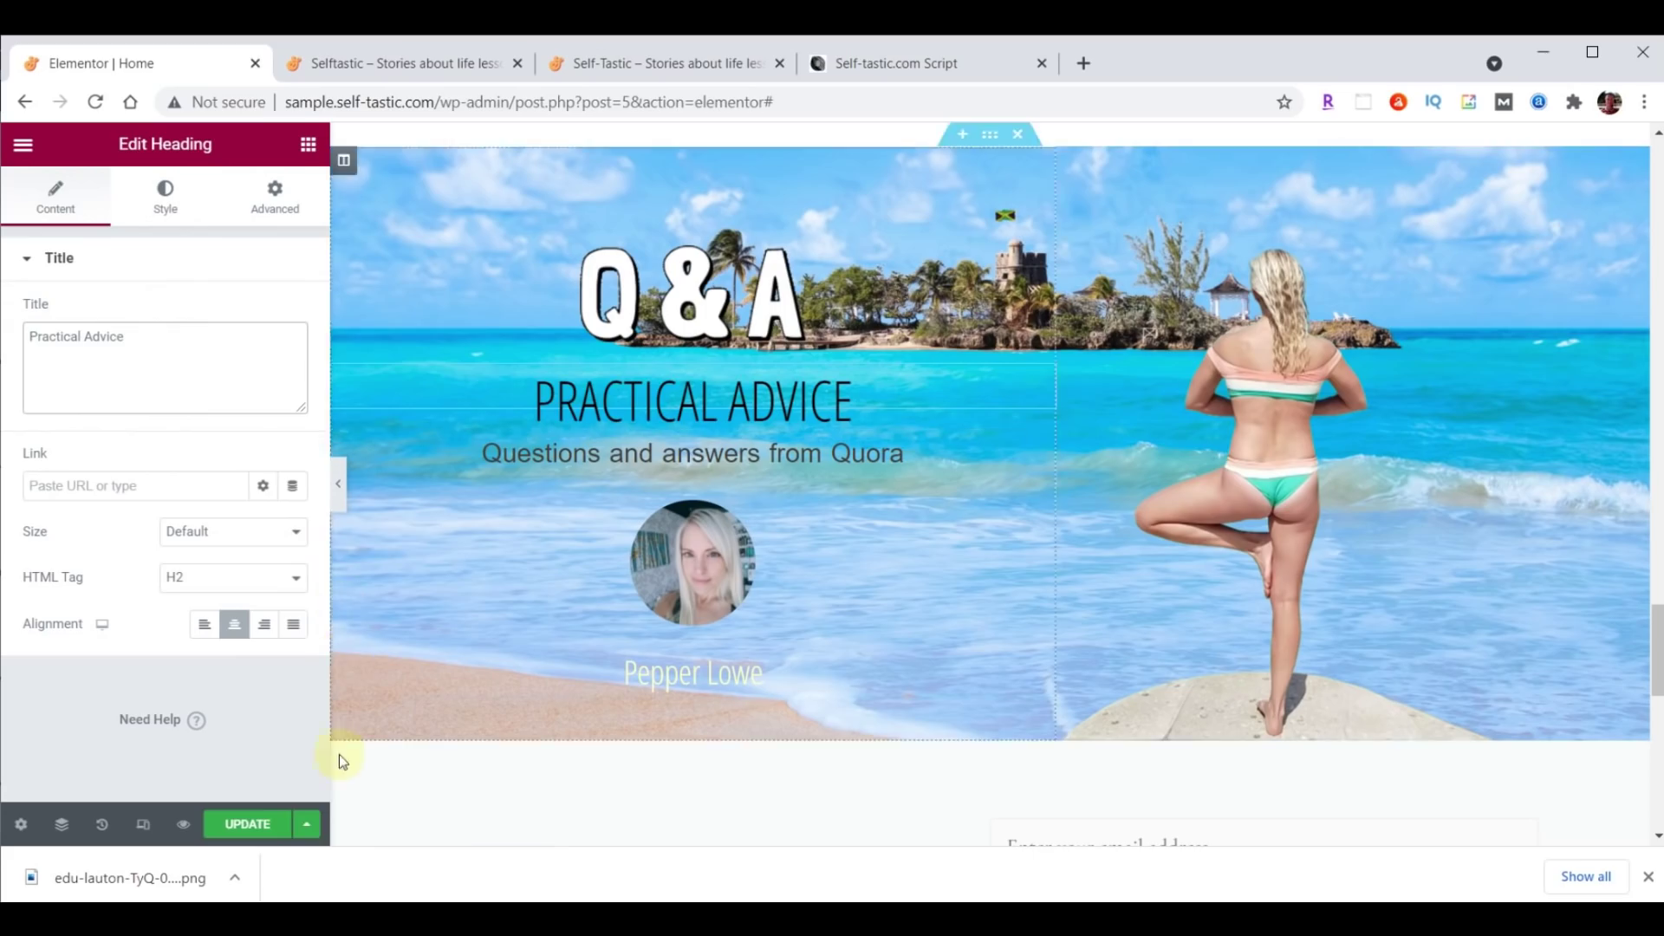
click(246, 825)
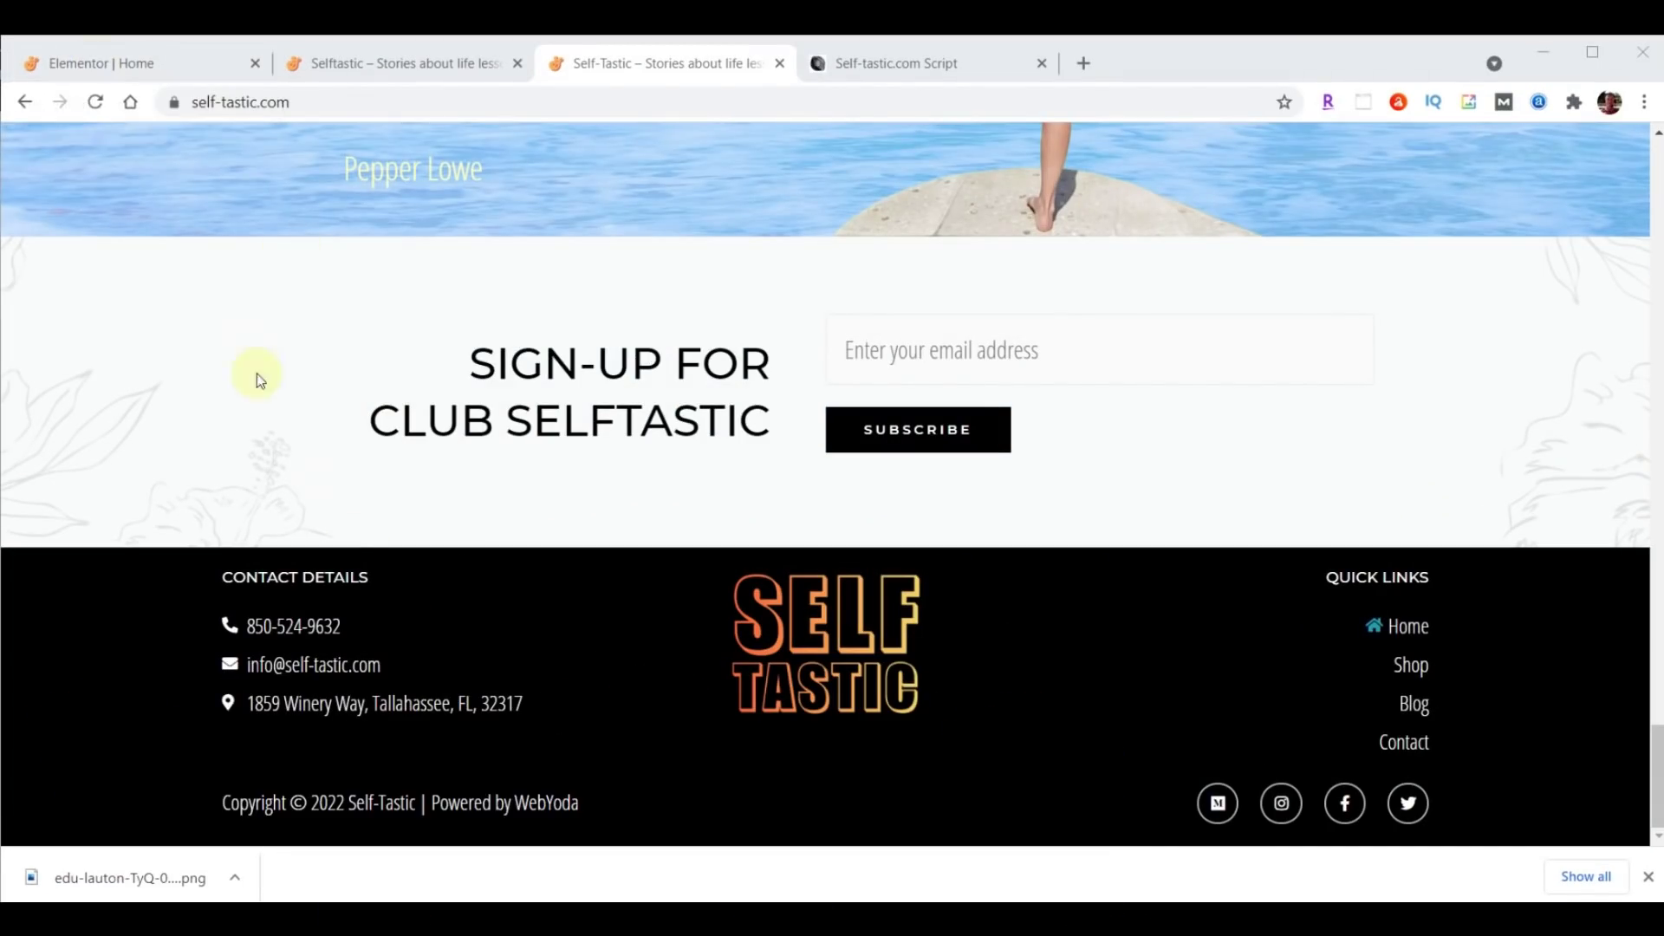
click(133, 69)
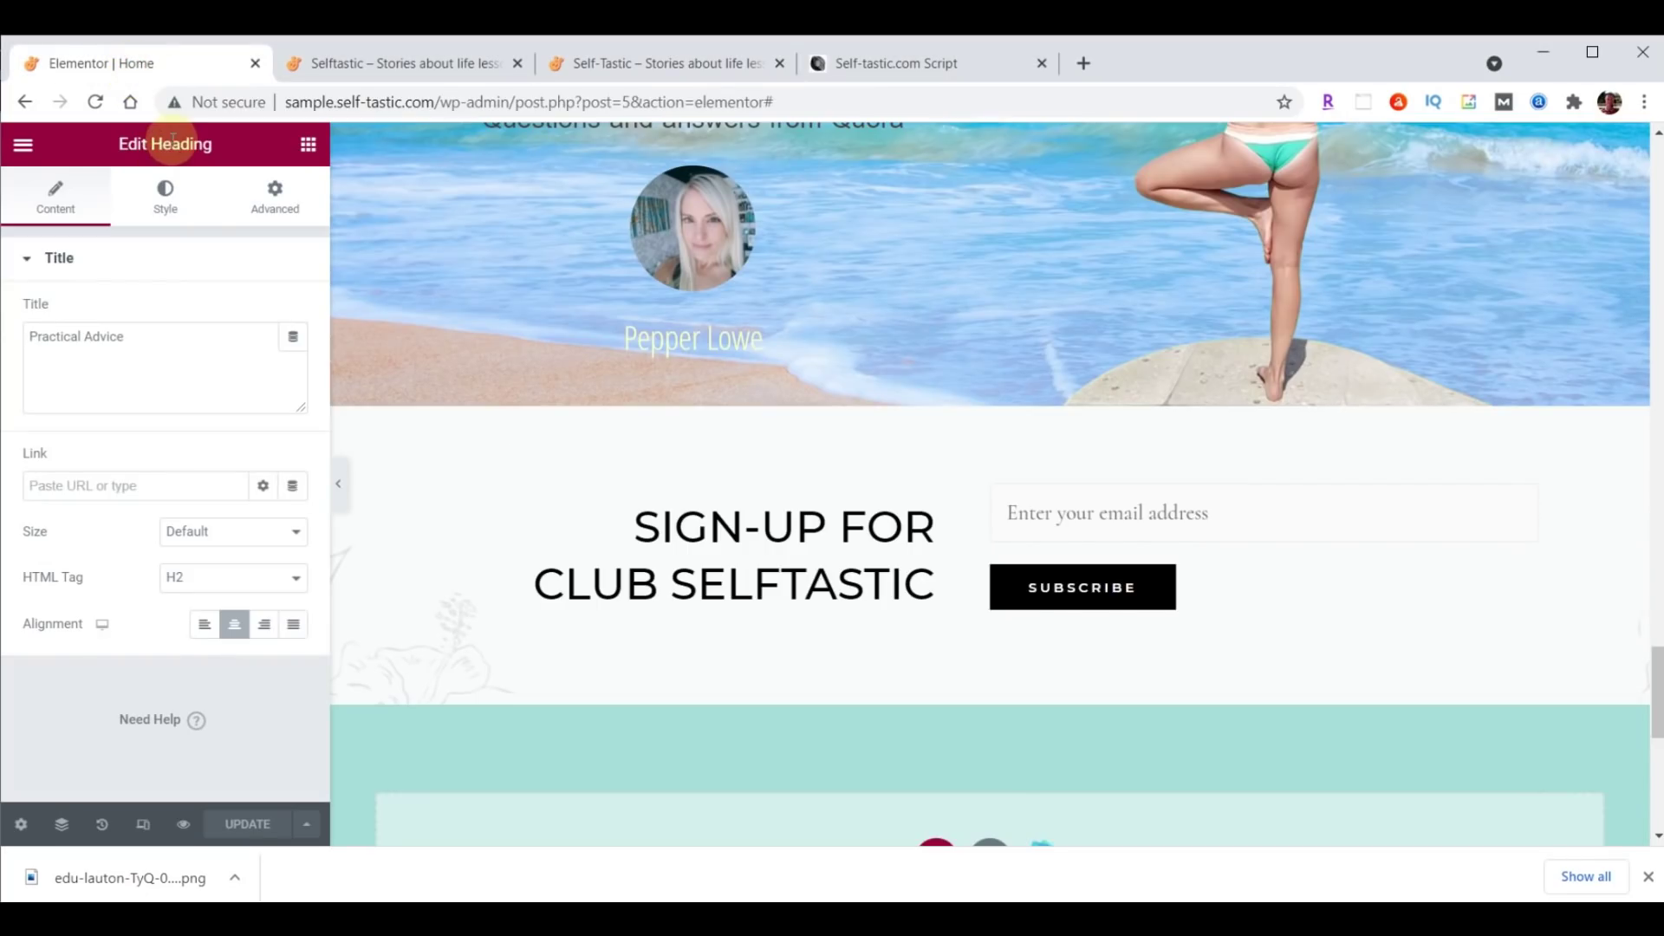
click(23, 147)
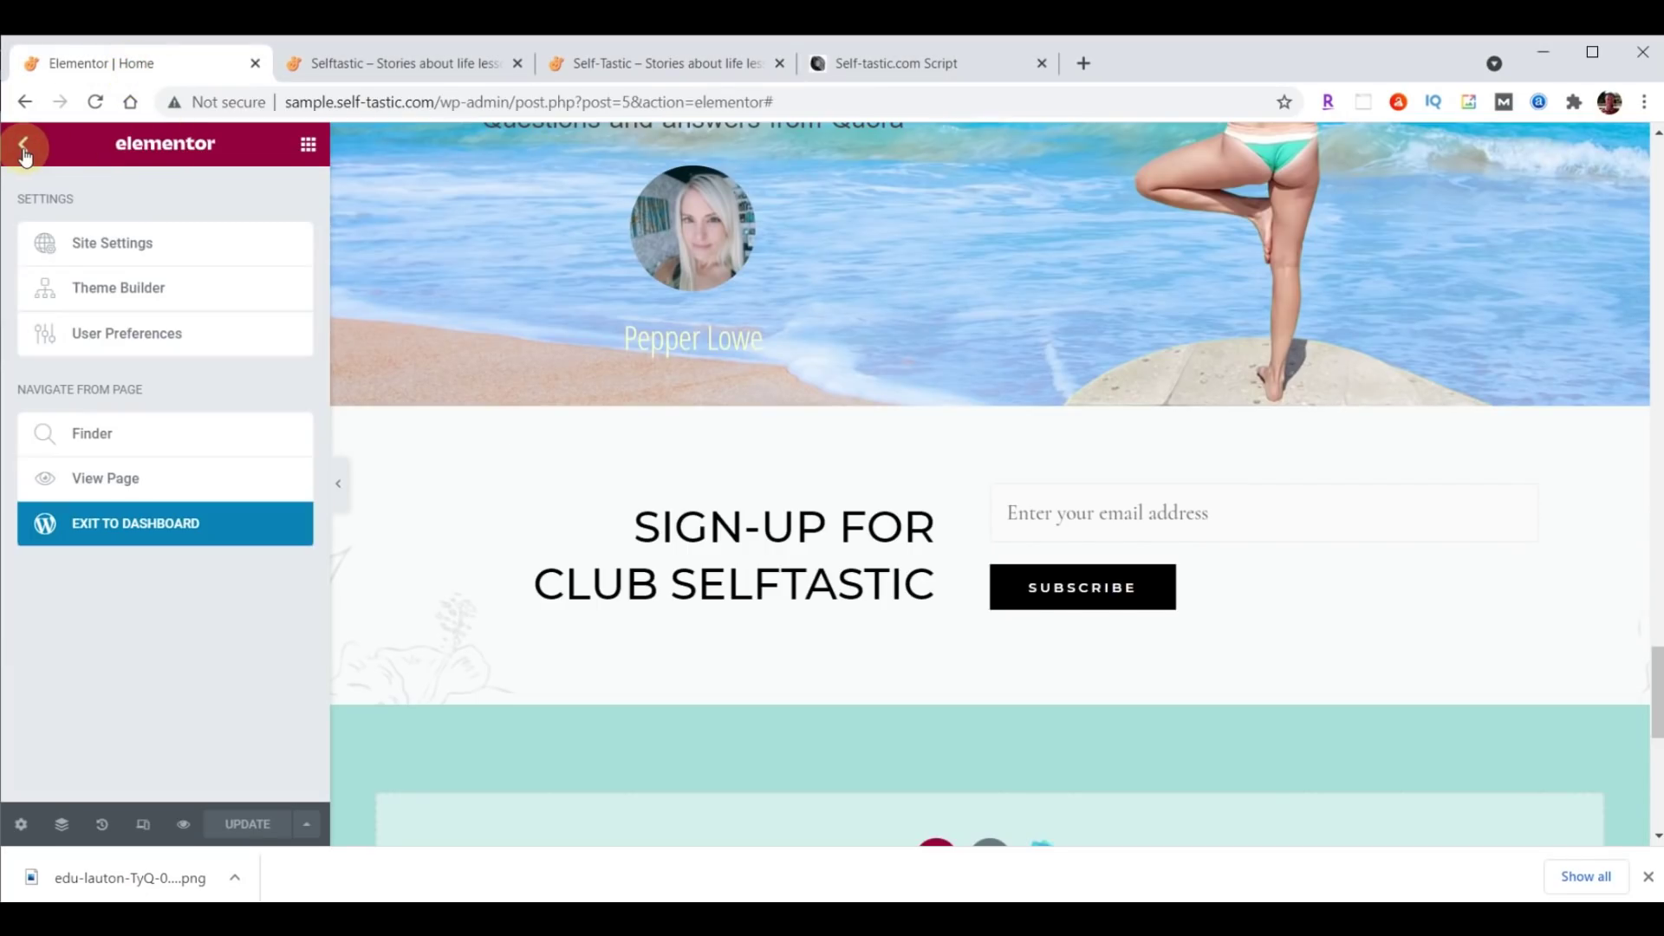
Leave Elementor for the dashboard and open the Customizer's Footer Builder.
click(133, 532)
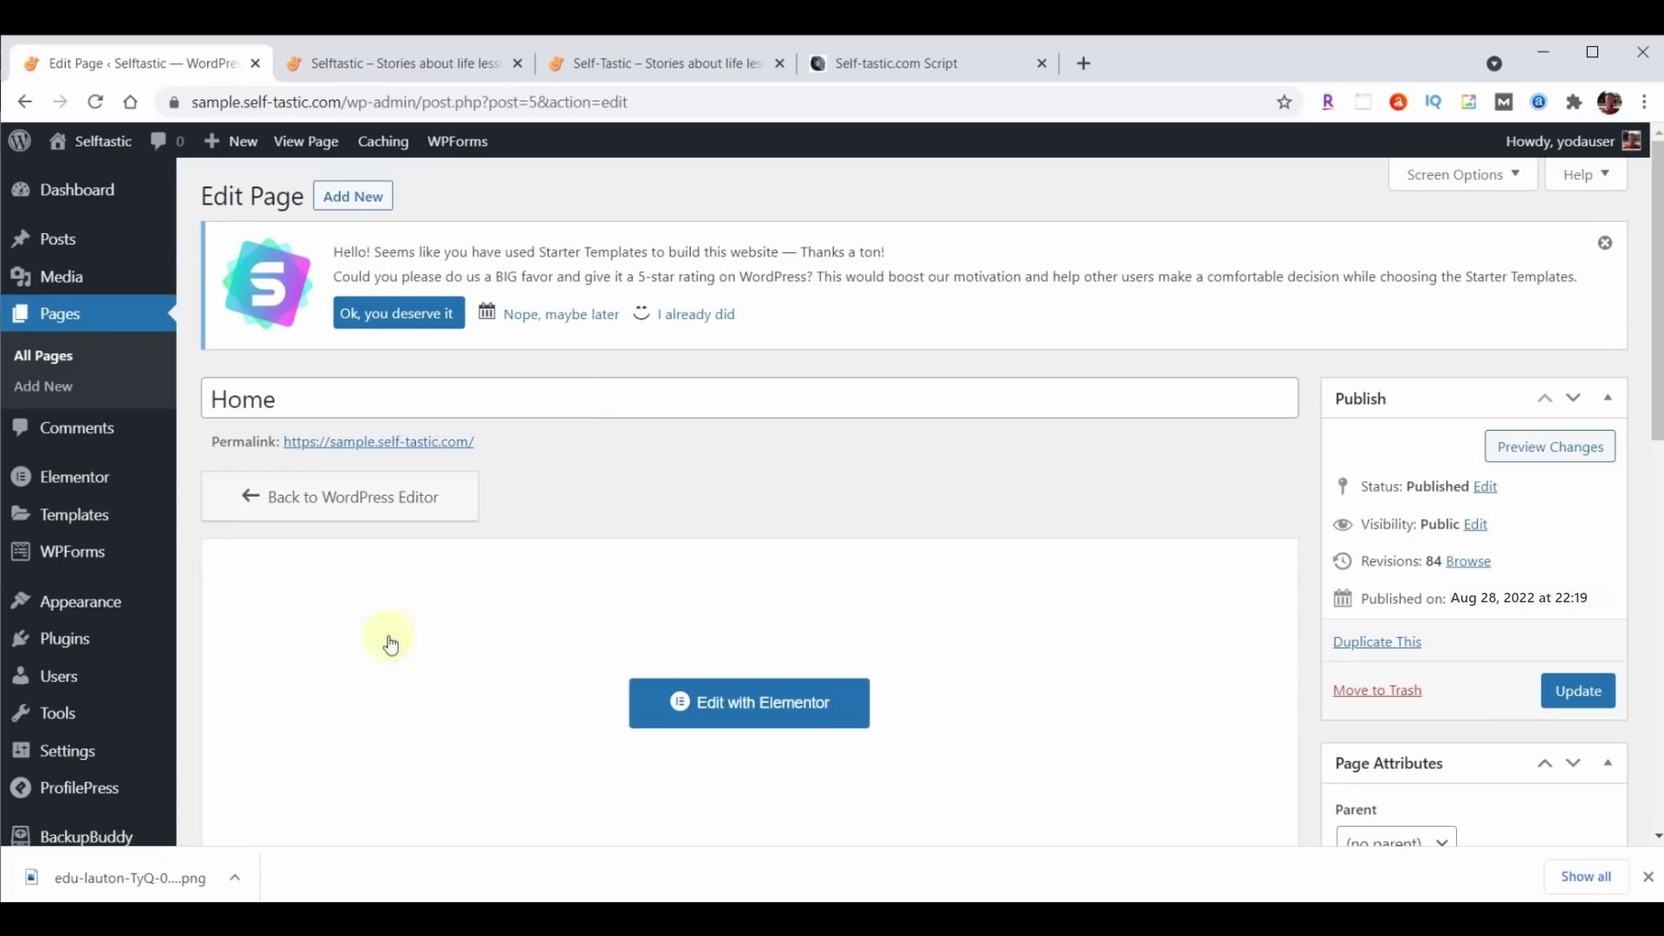
click(90, 604)
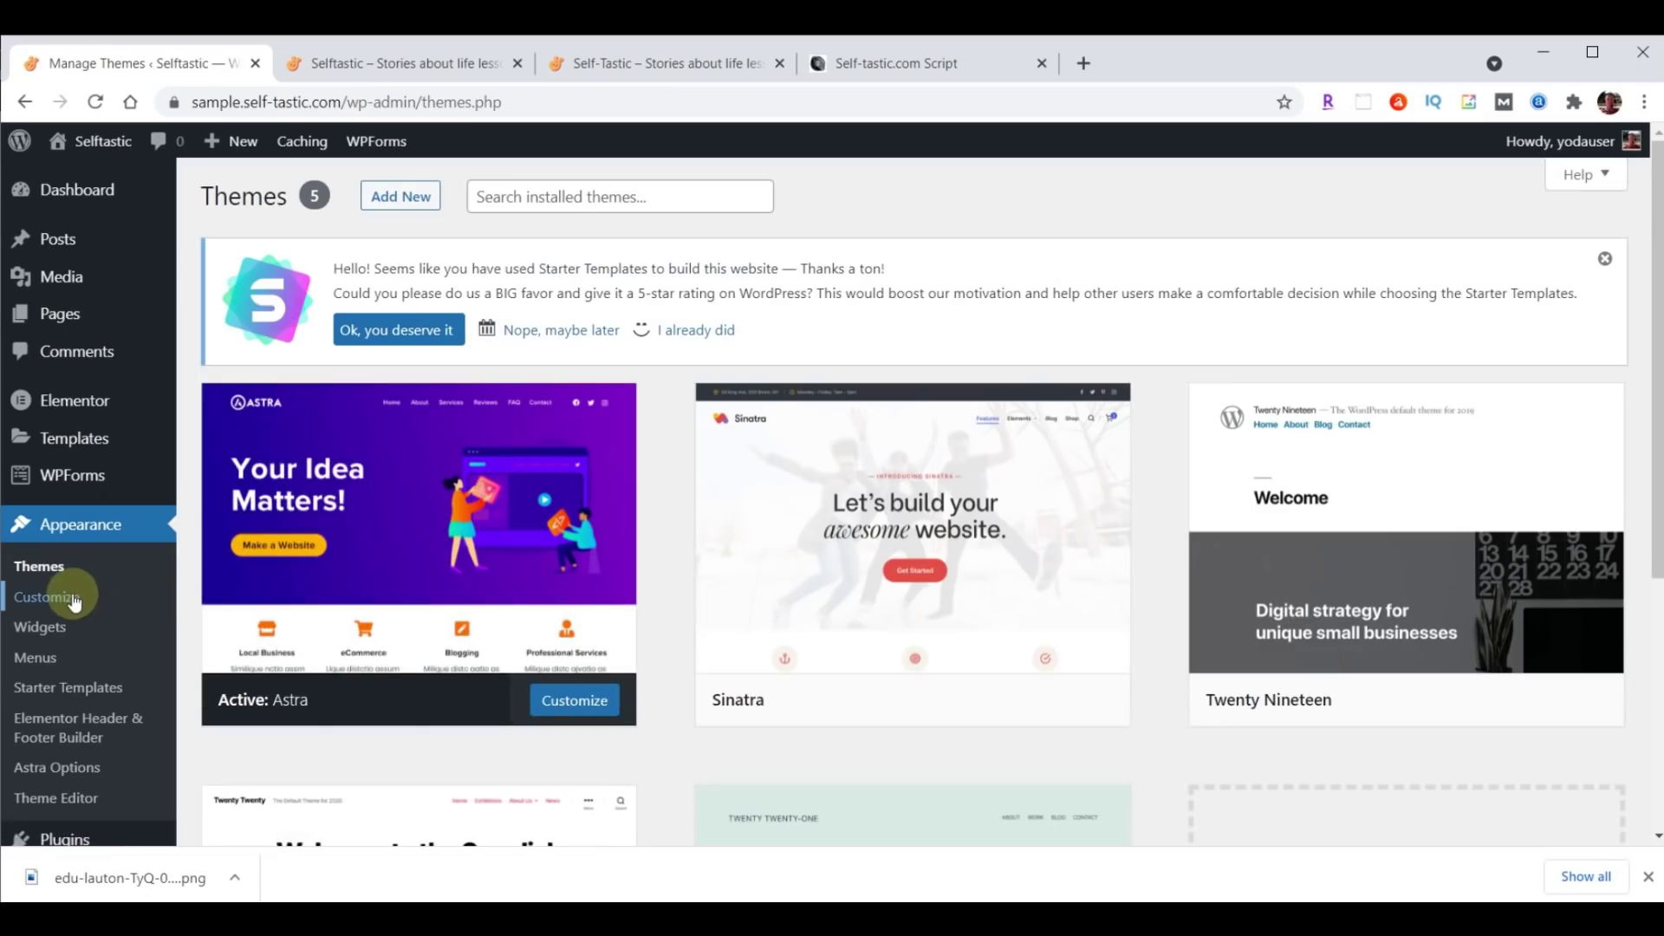
click(75, 600)
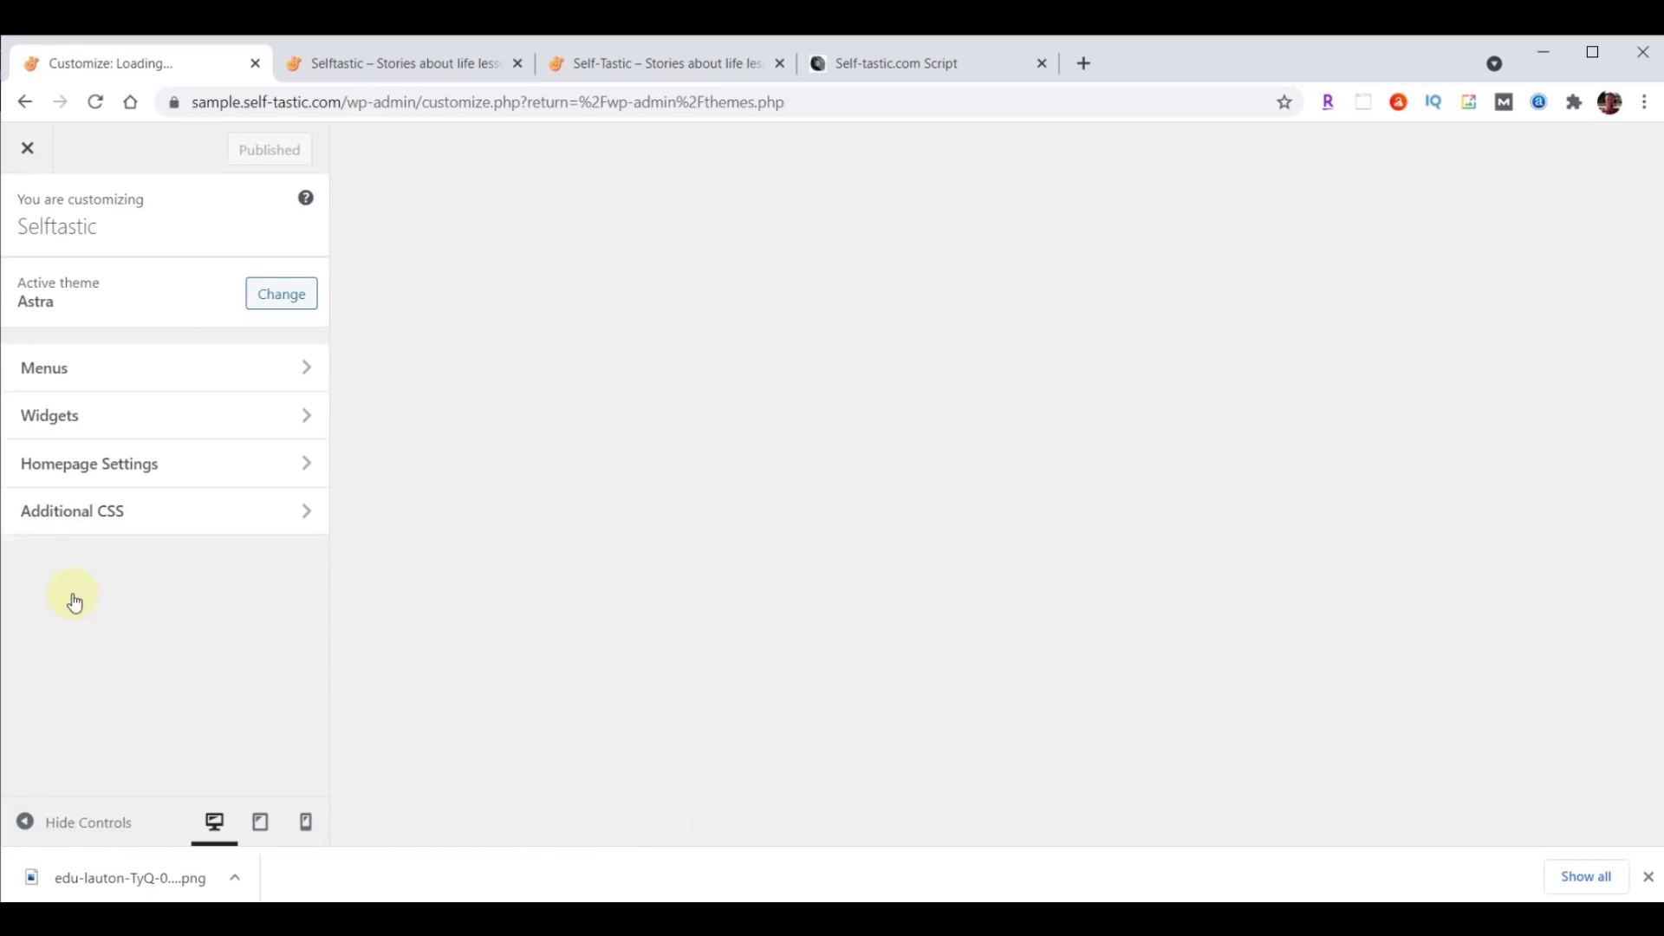
click(79, 661)
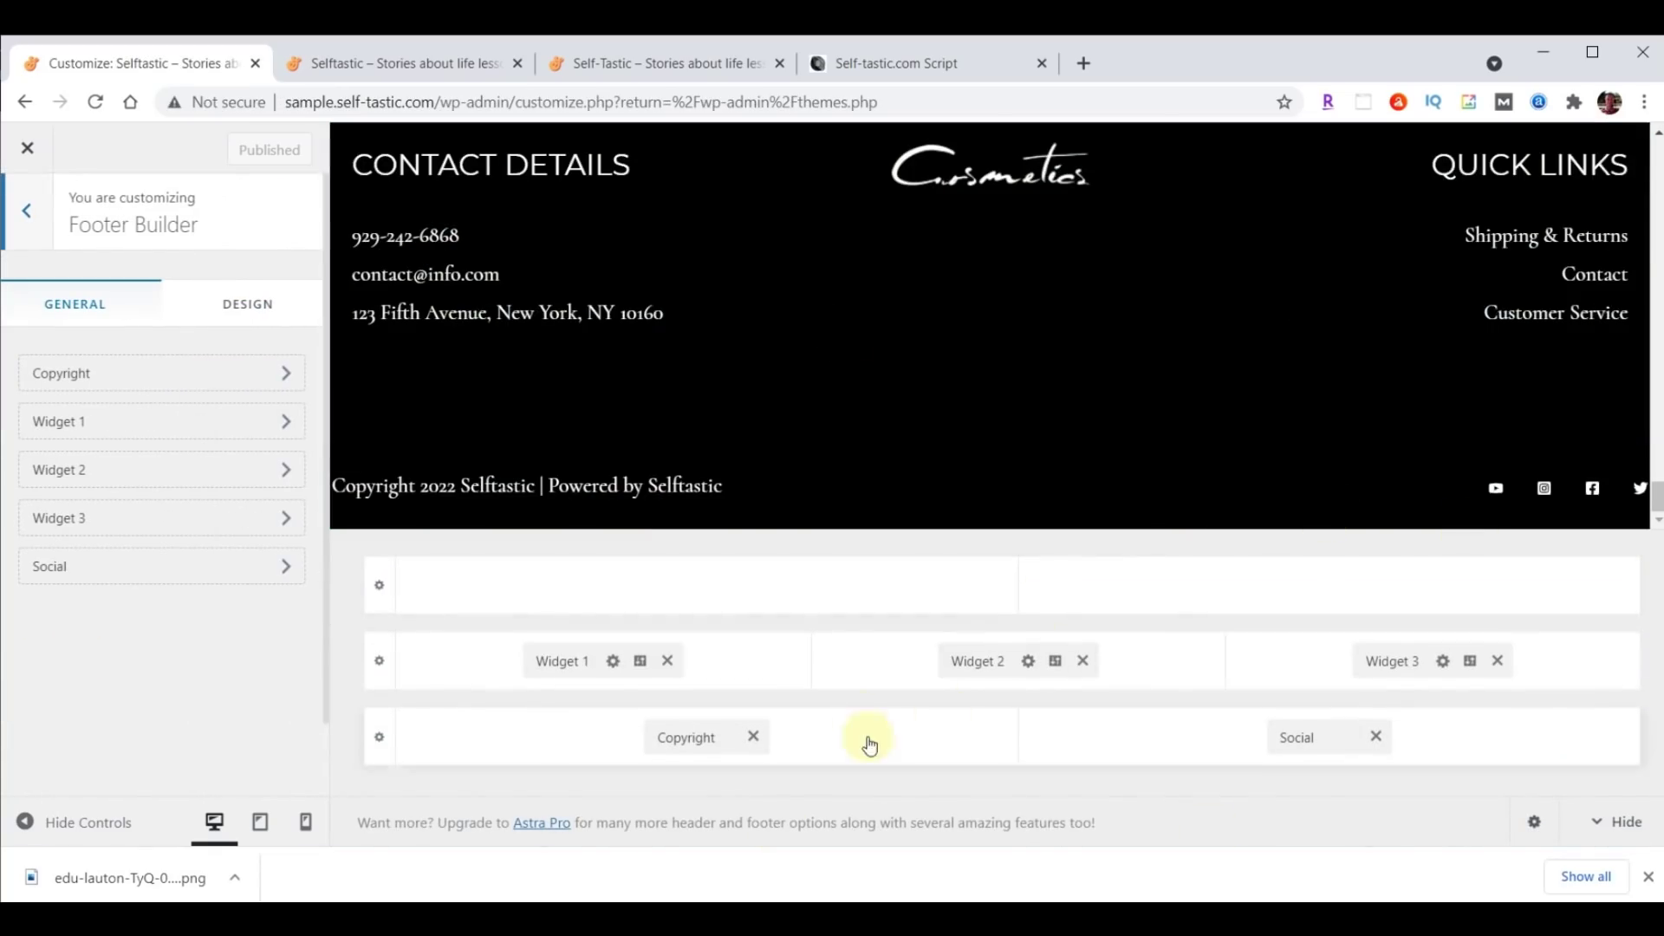
Remove Widgets 1–3, Social and Copyright from the footer, publish, and close the Customizer.
click(667, 661)
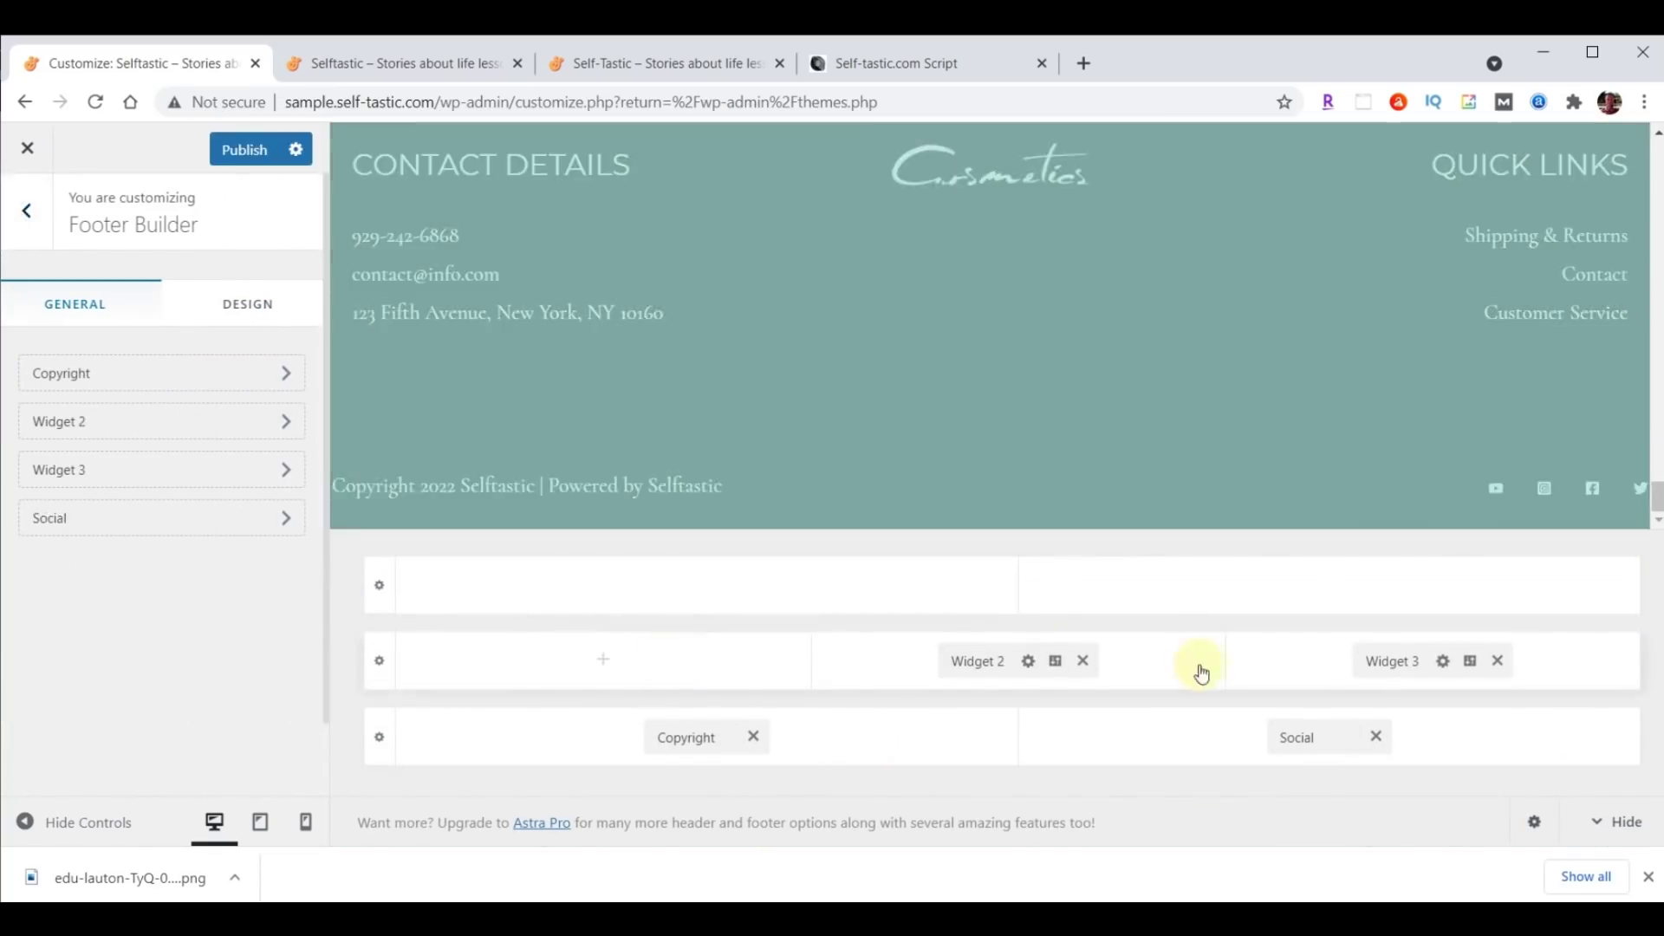
click(1082, 660)
click(1496, 660)
click(1376, 737)
click(753, 737)
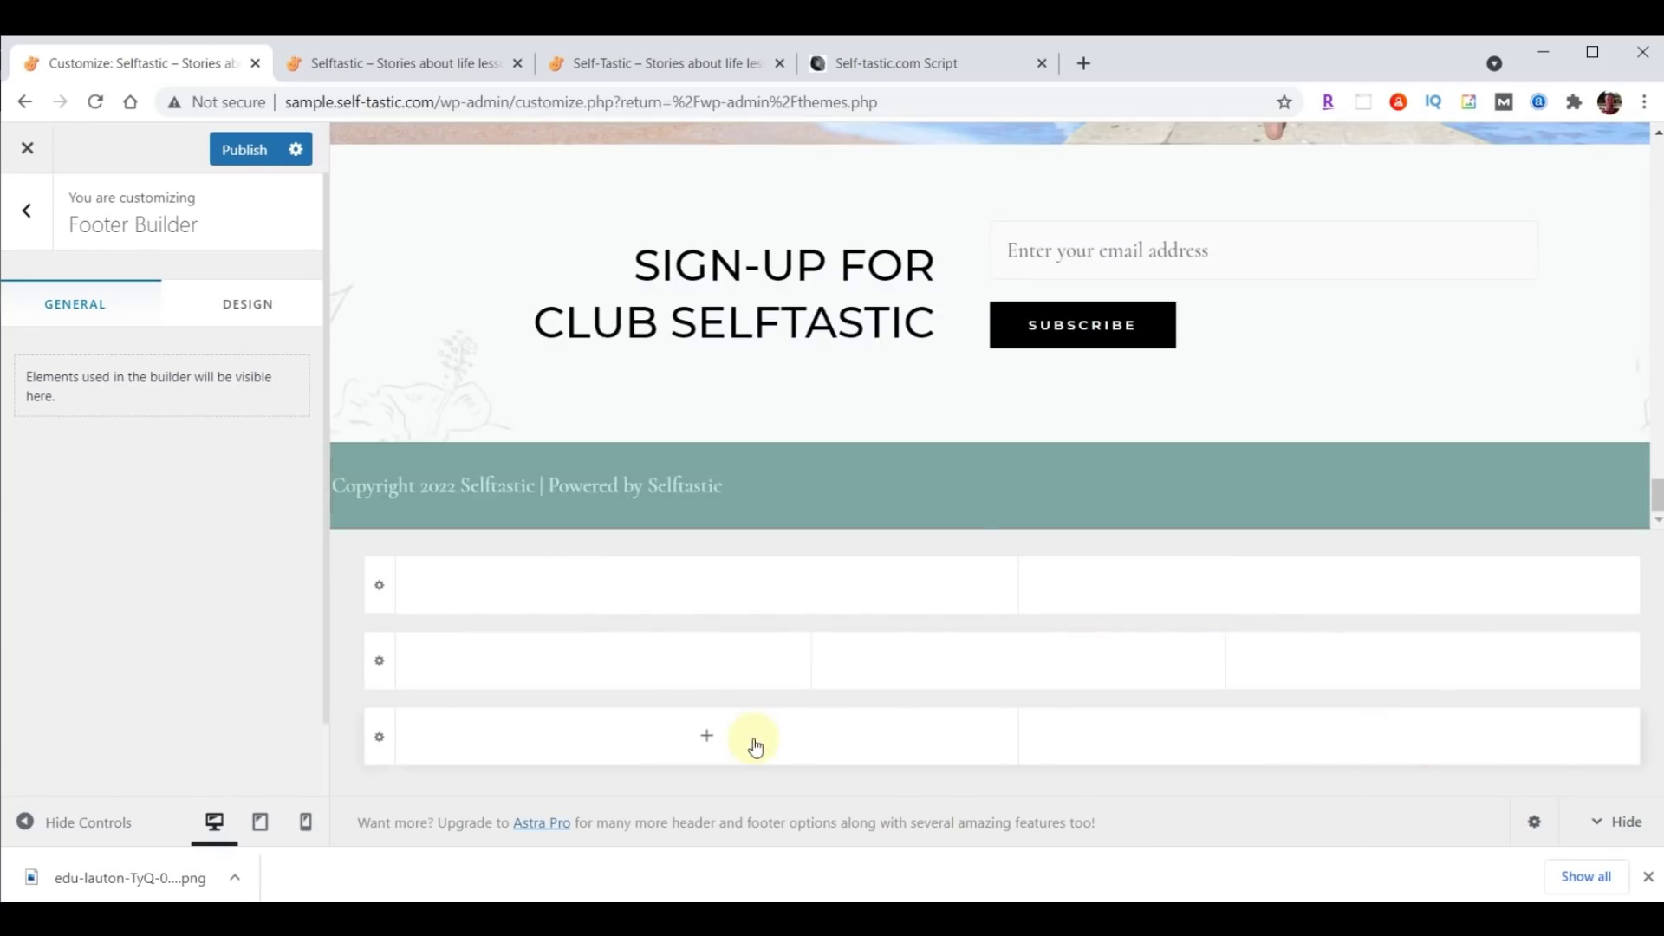
click(227, 161)
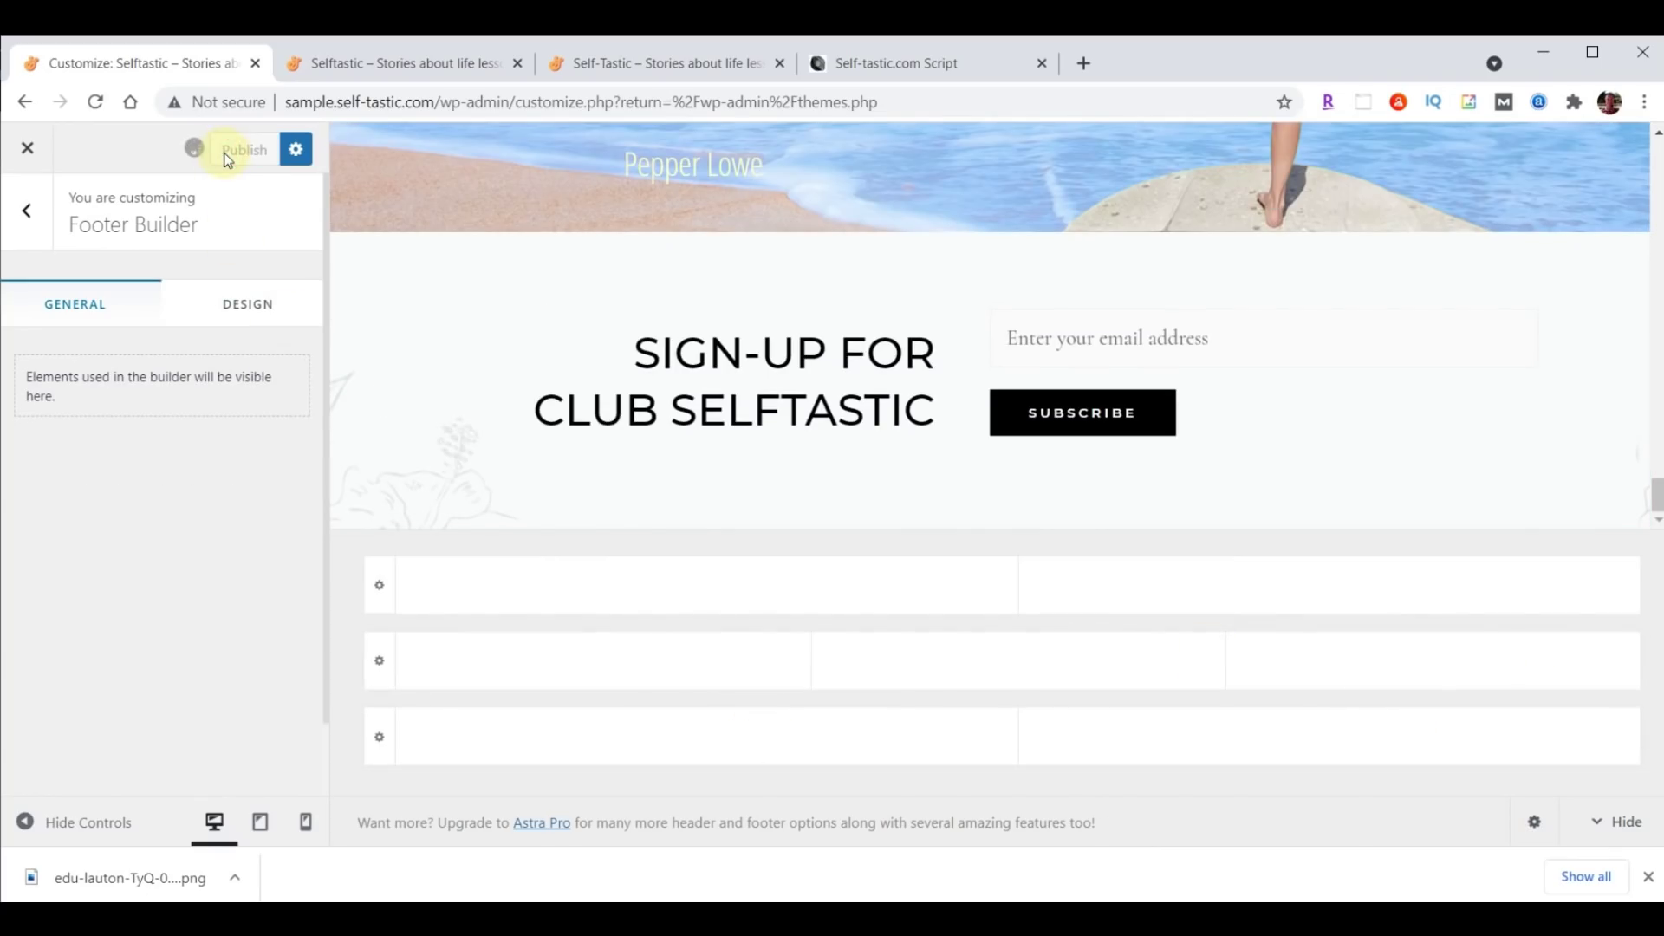
click(26, 151)
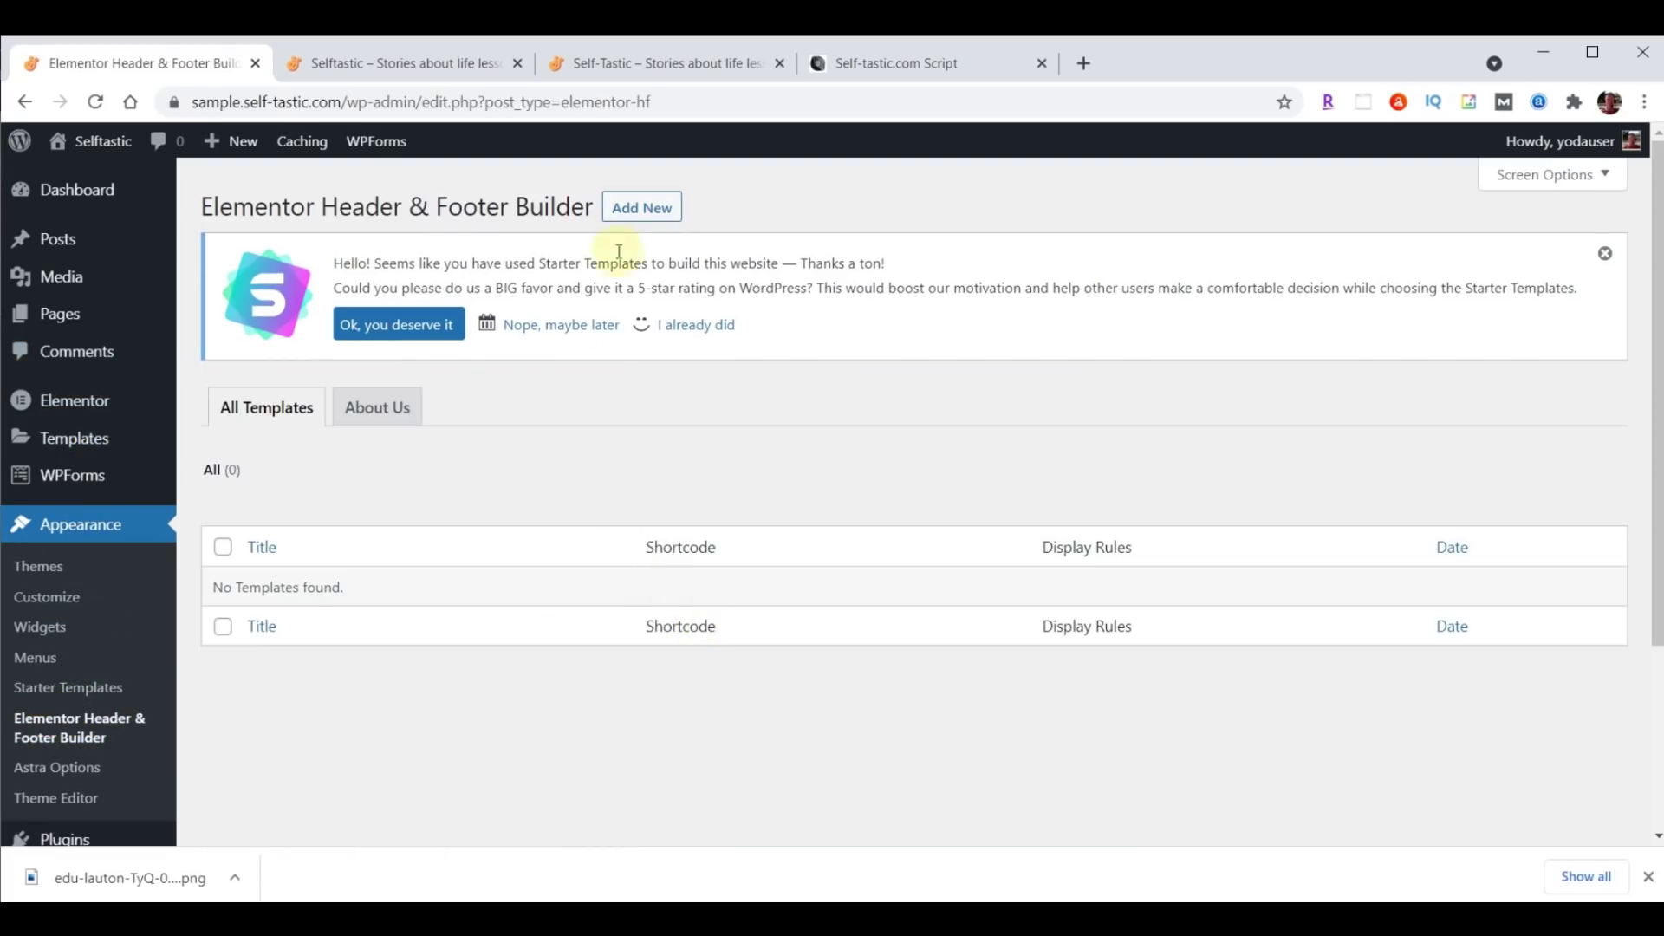
Start a new header/footer template, answering the survey with Intermediate and Myself/My company.
click(628, 216)
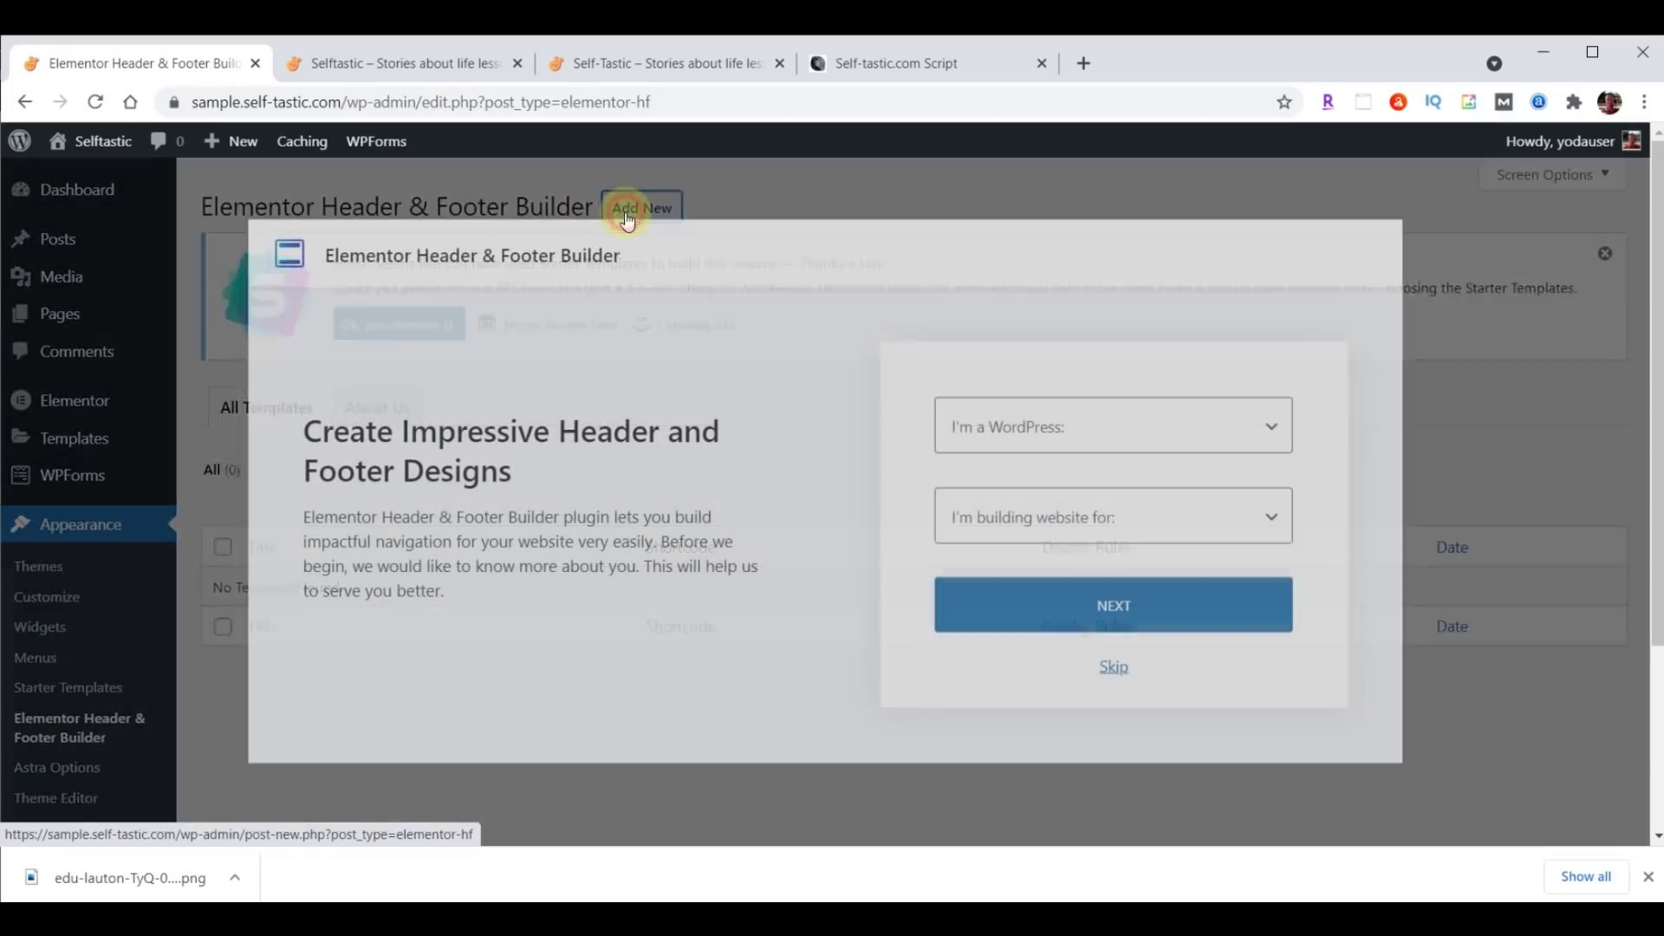
click(1155, 431)
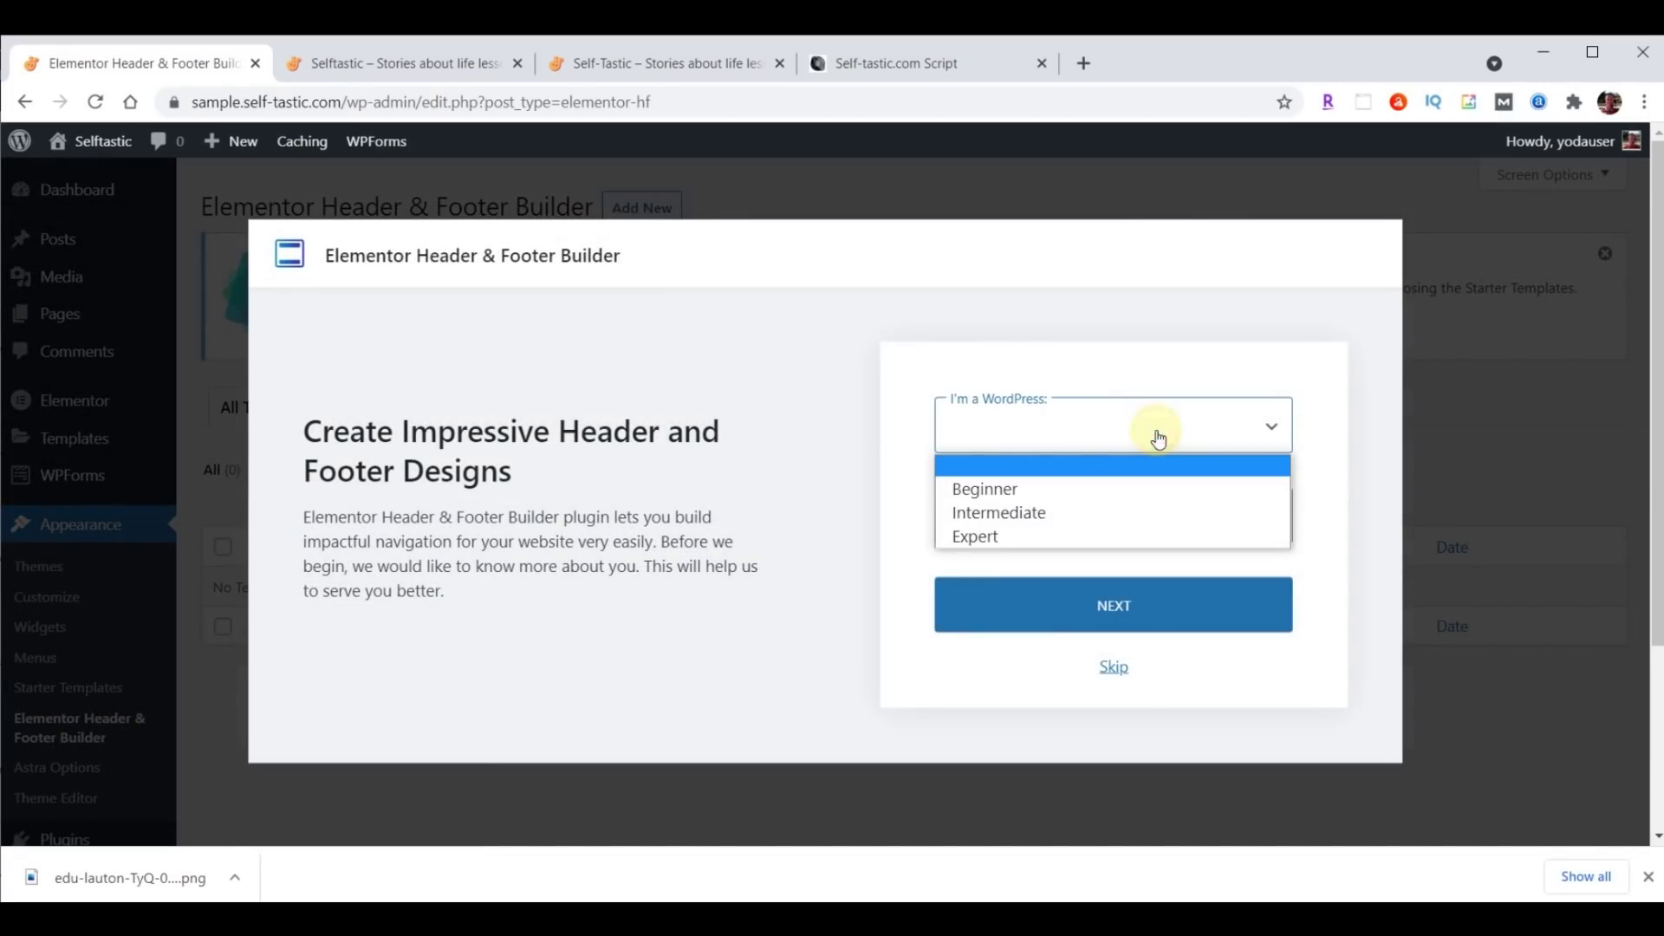
click(1025, 508)
click(1037, 525)
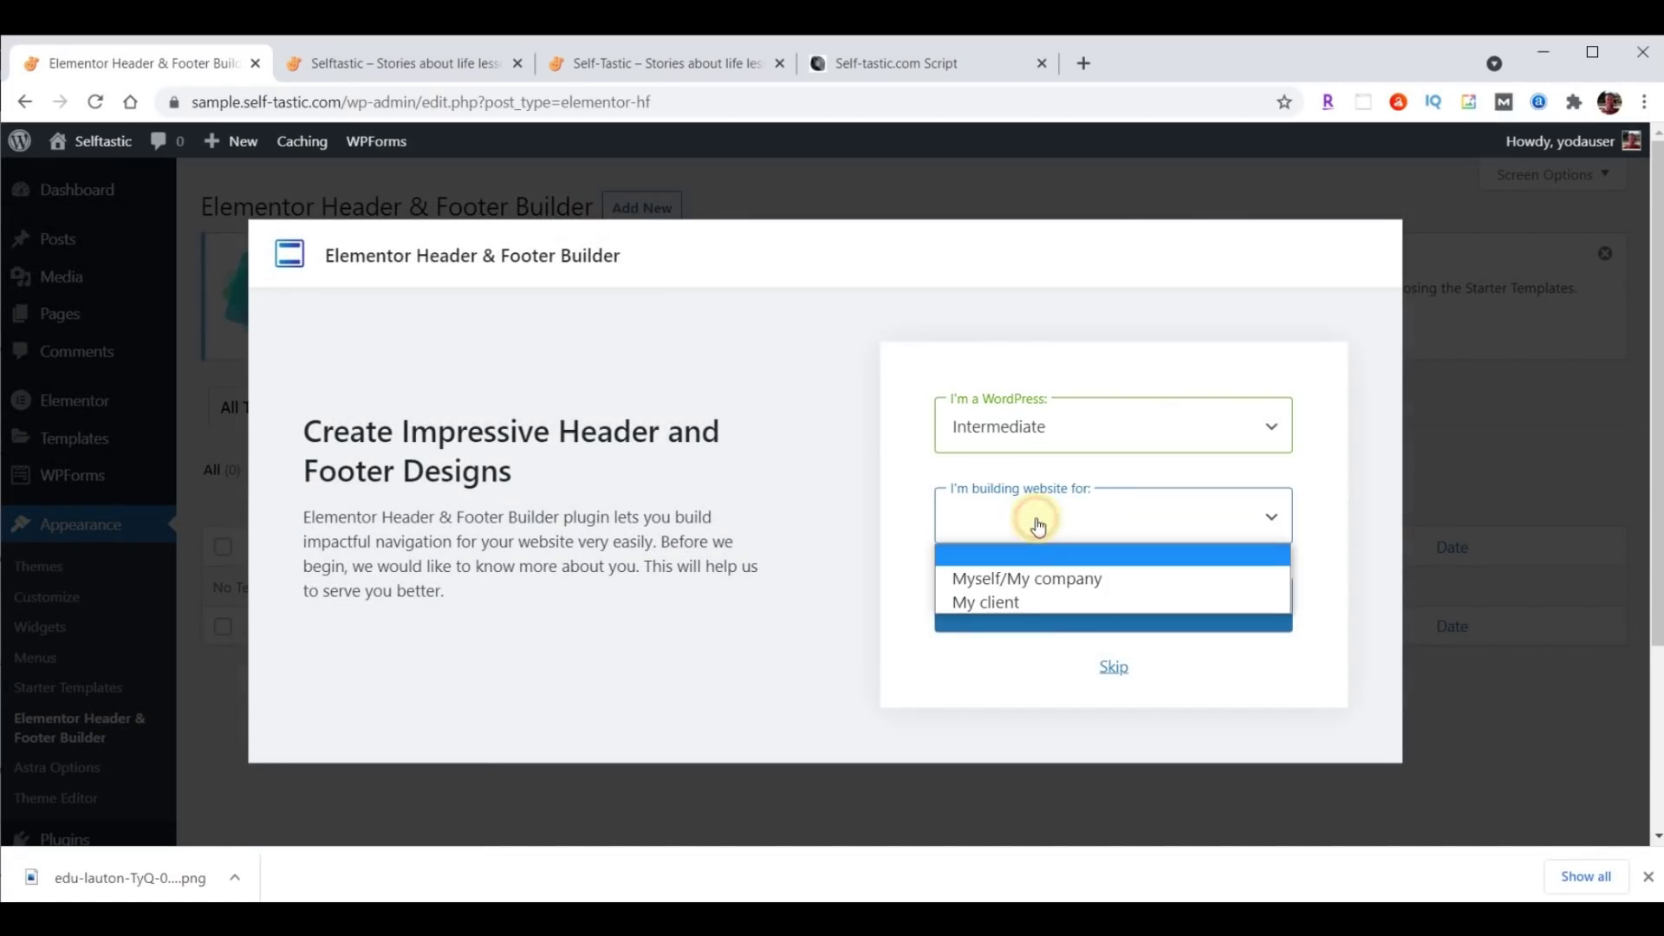
click(1038, 574)
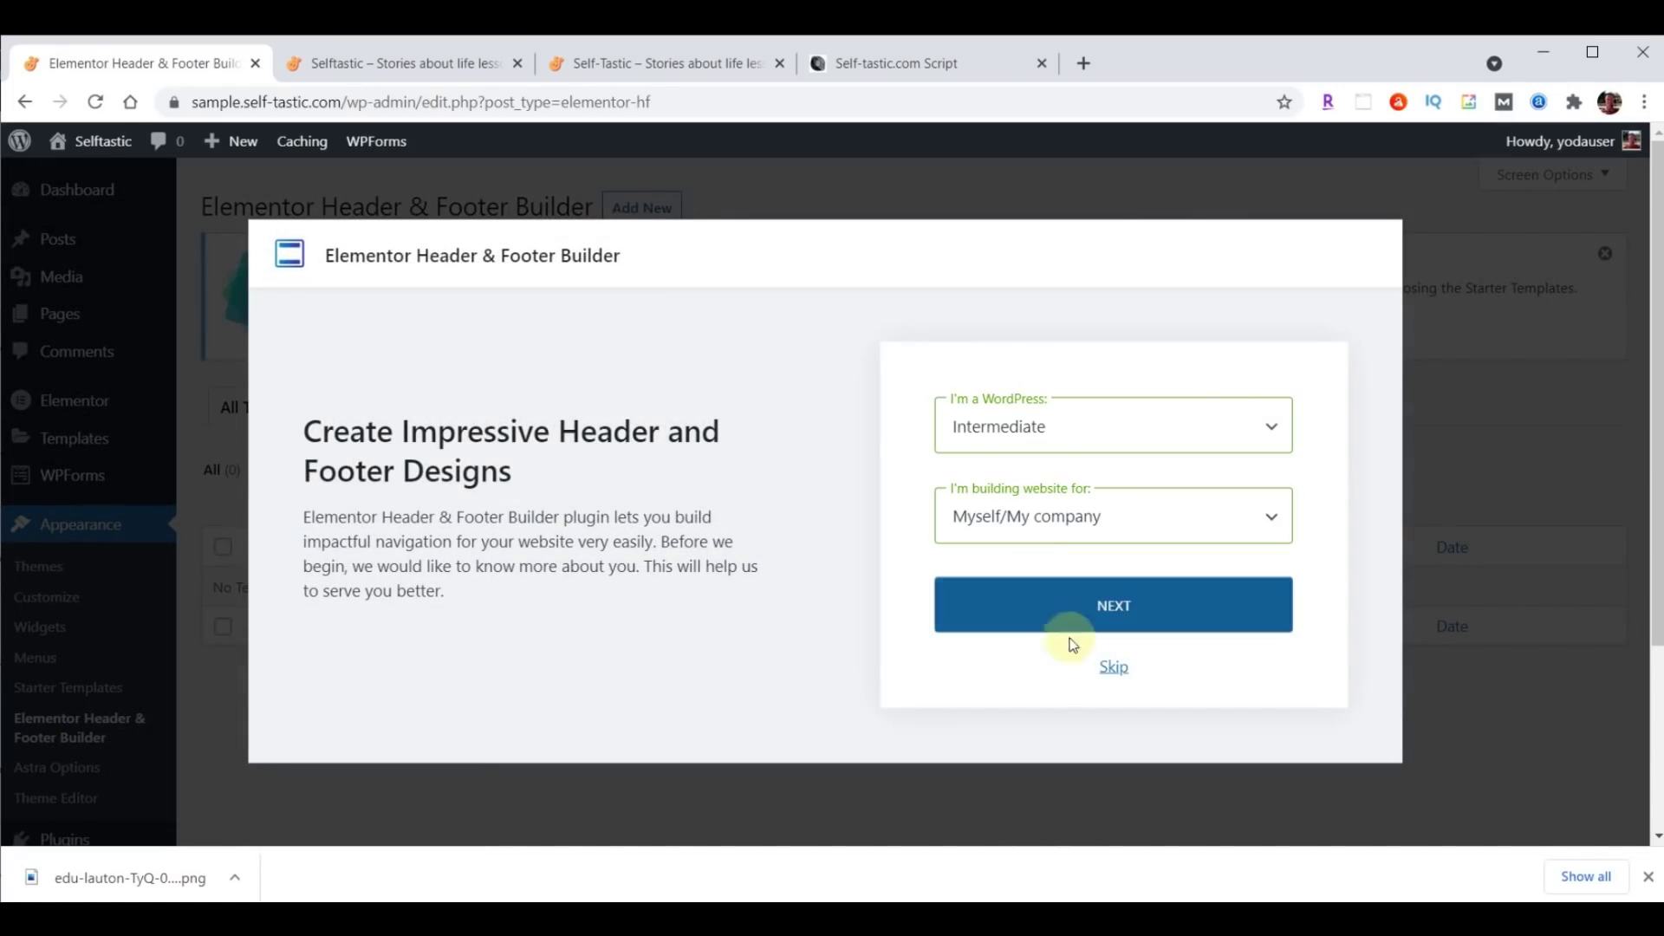
click(1112, 666)
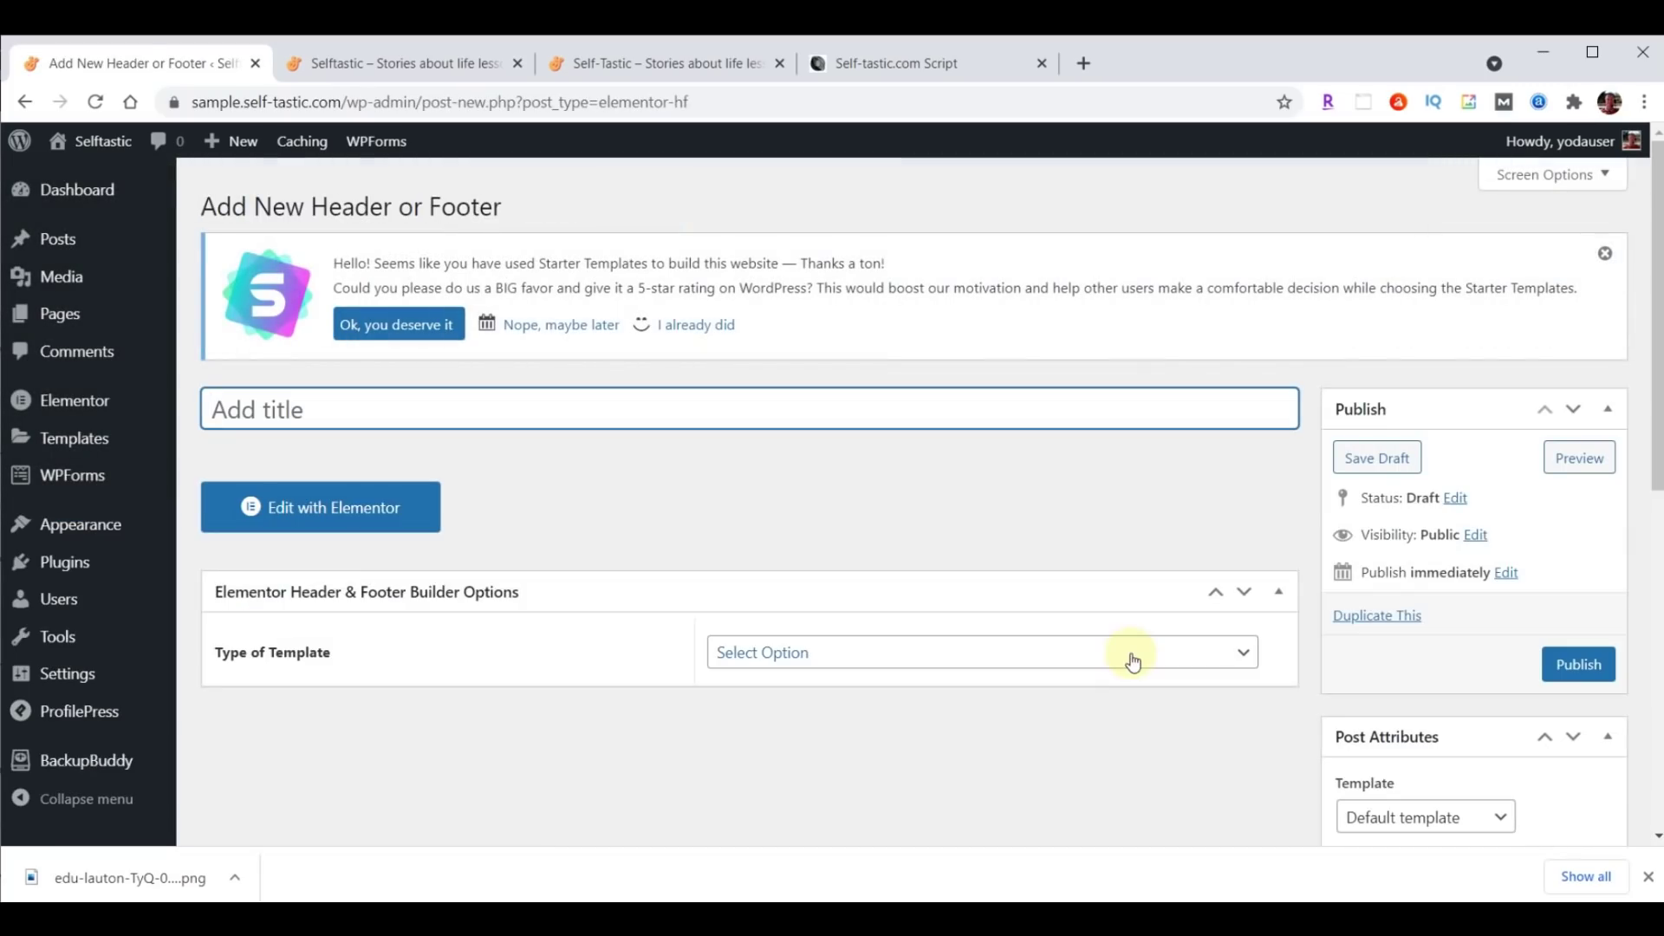
Title the template 'Website Footer', type Footer, displayed on the Entire Website.
text(Website Footer)
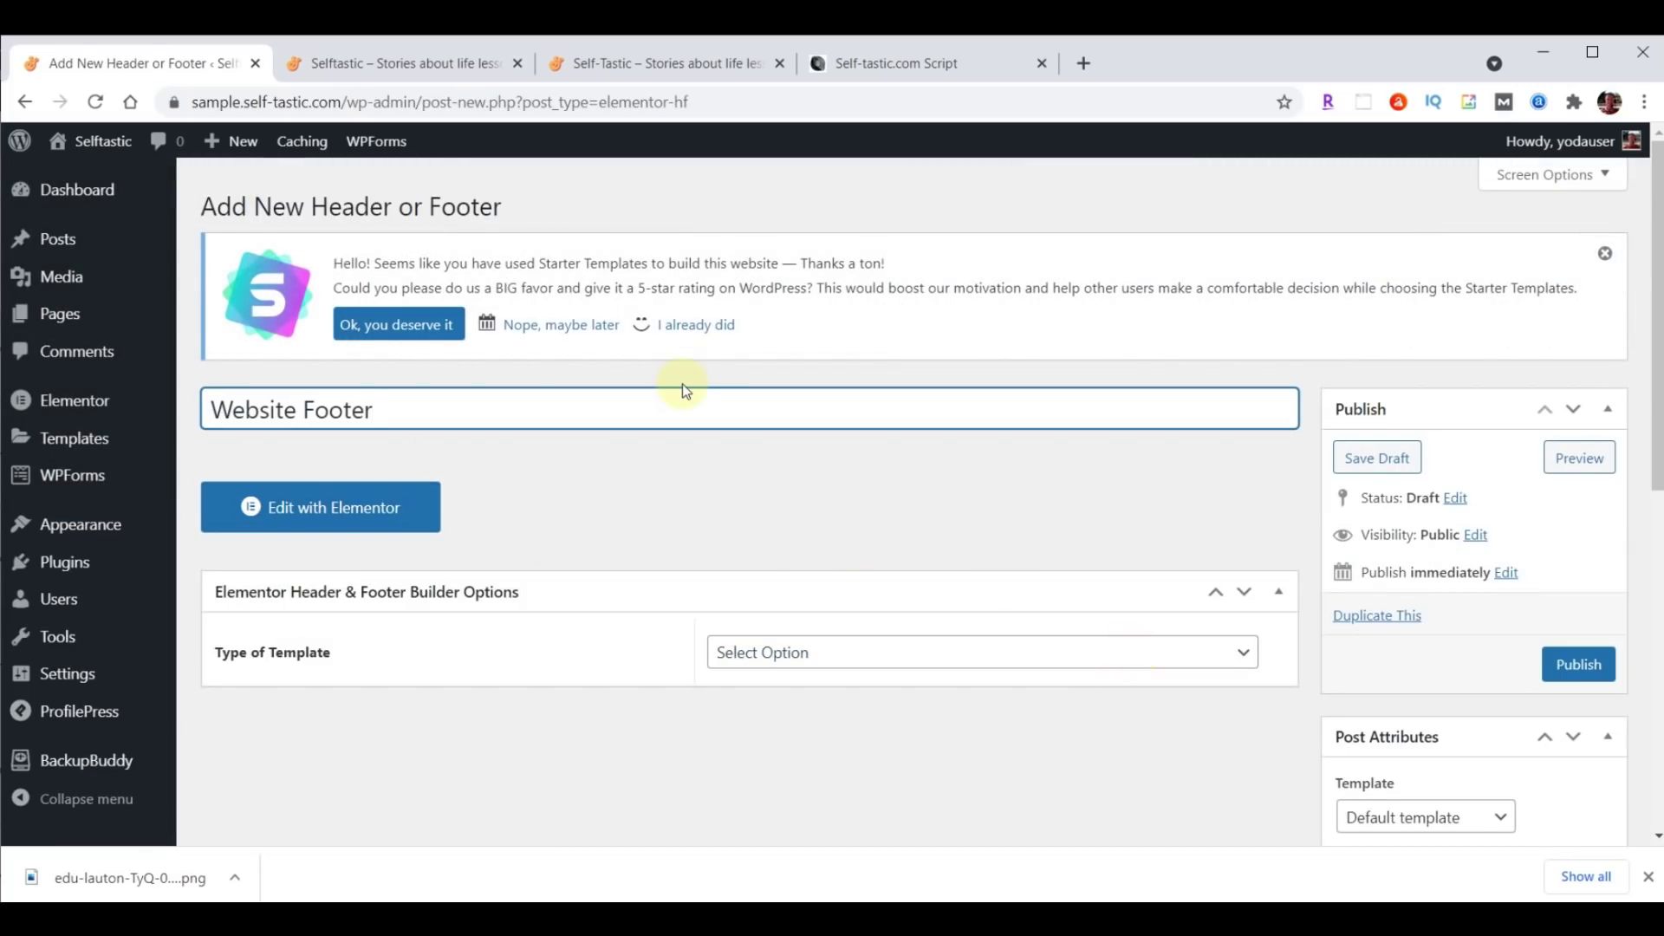
click(884, 652)
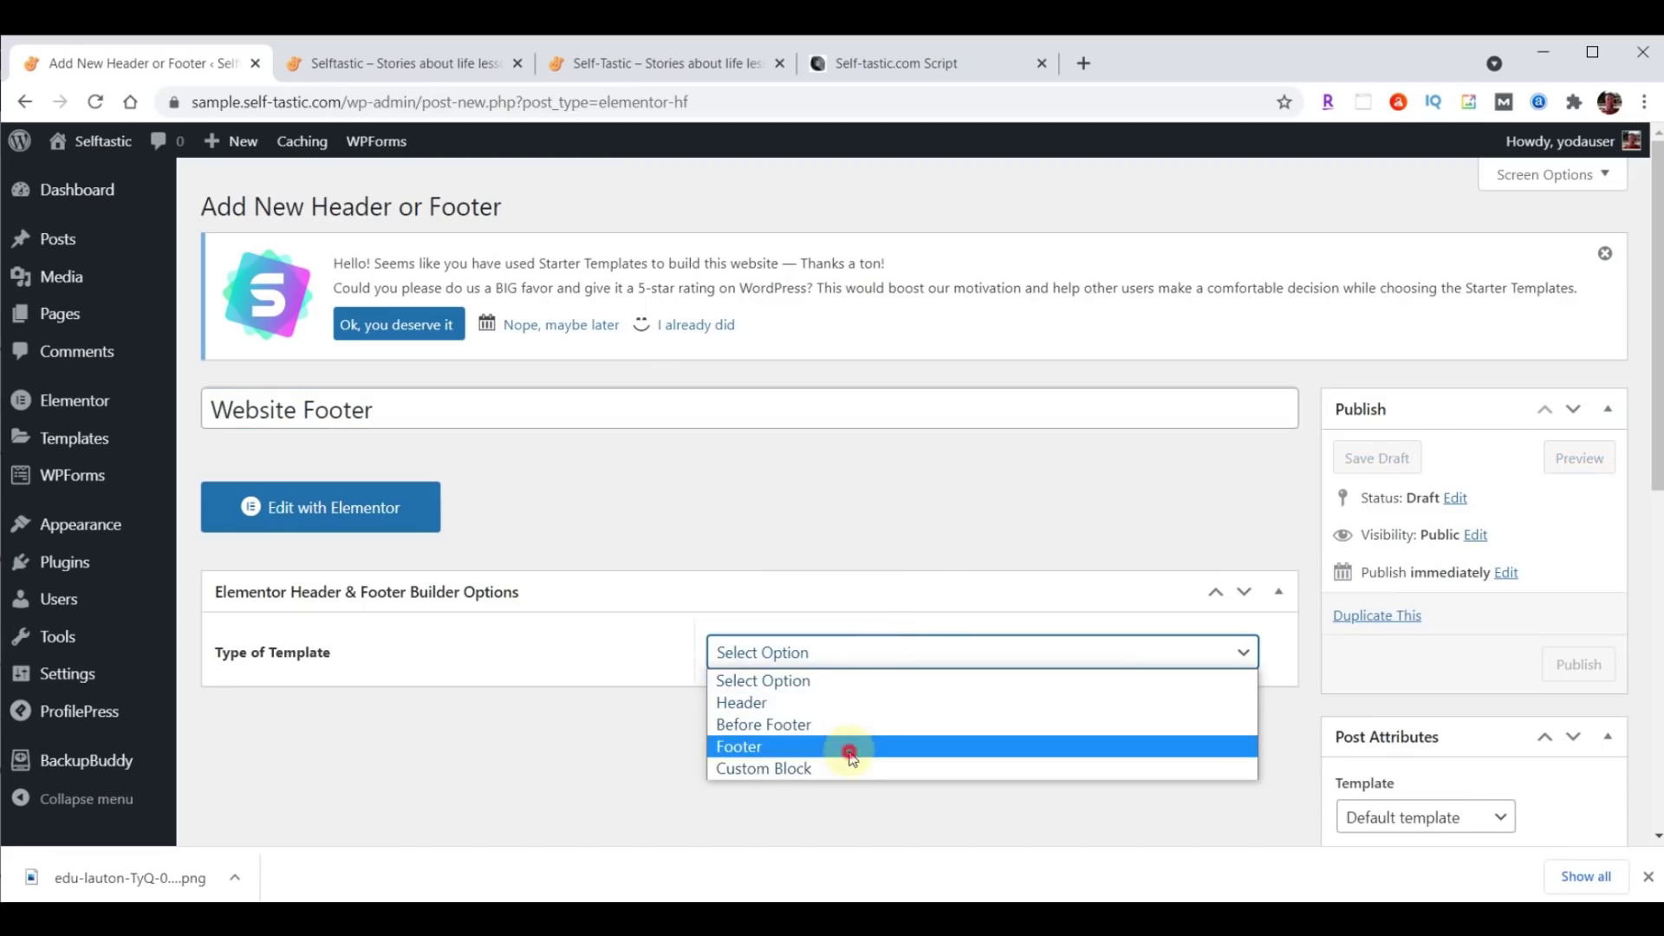
click(850, 749)
click(1003, 730)
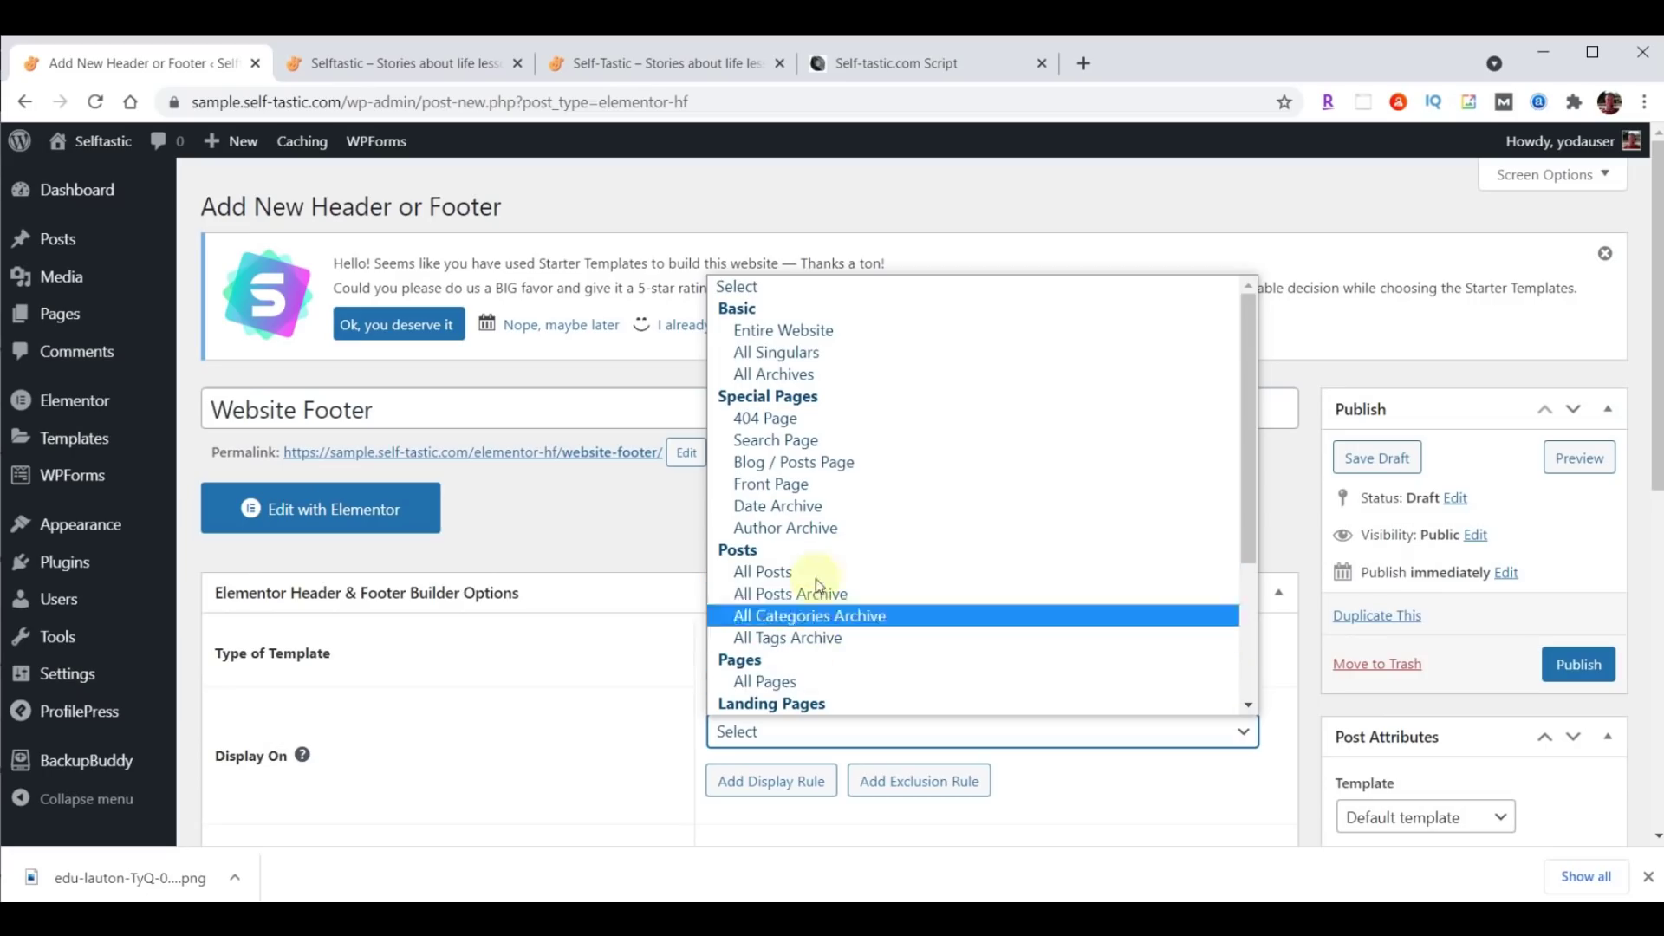
click(834, 328)
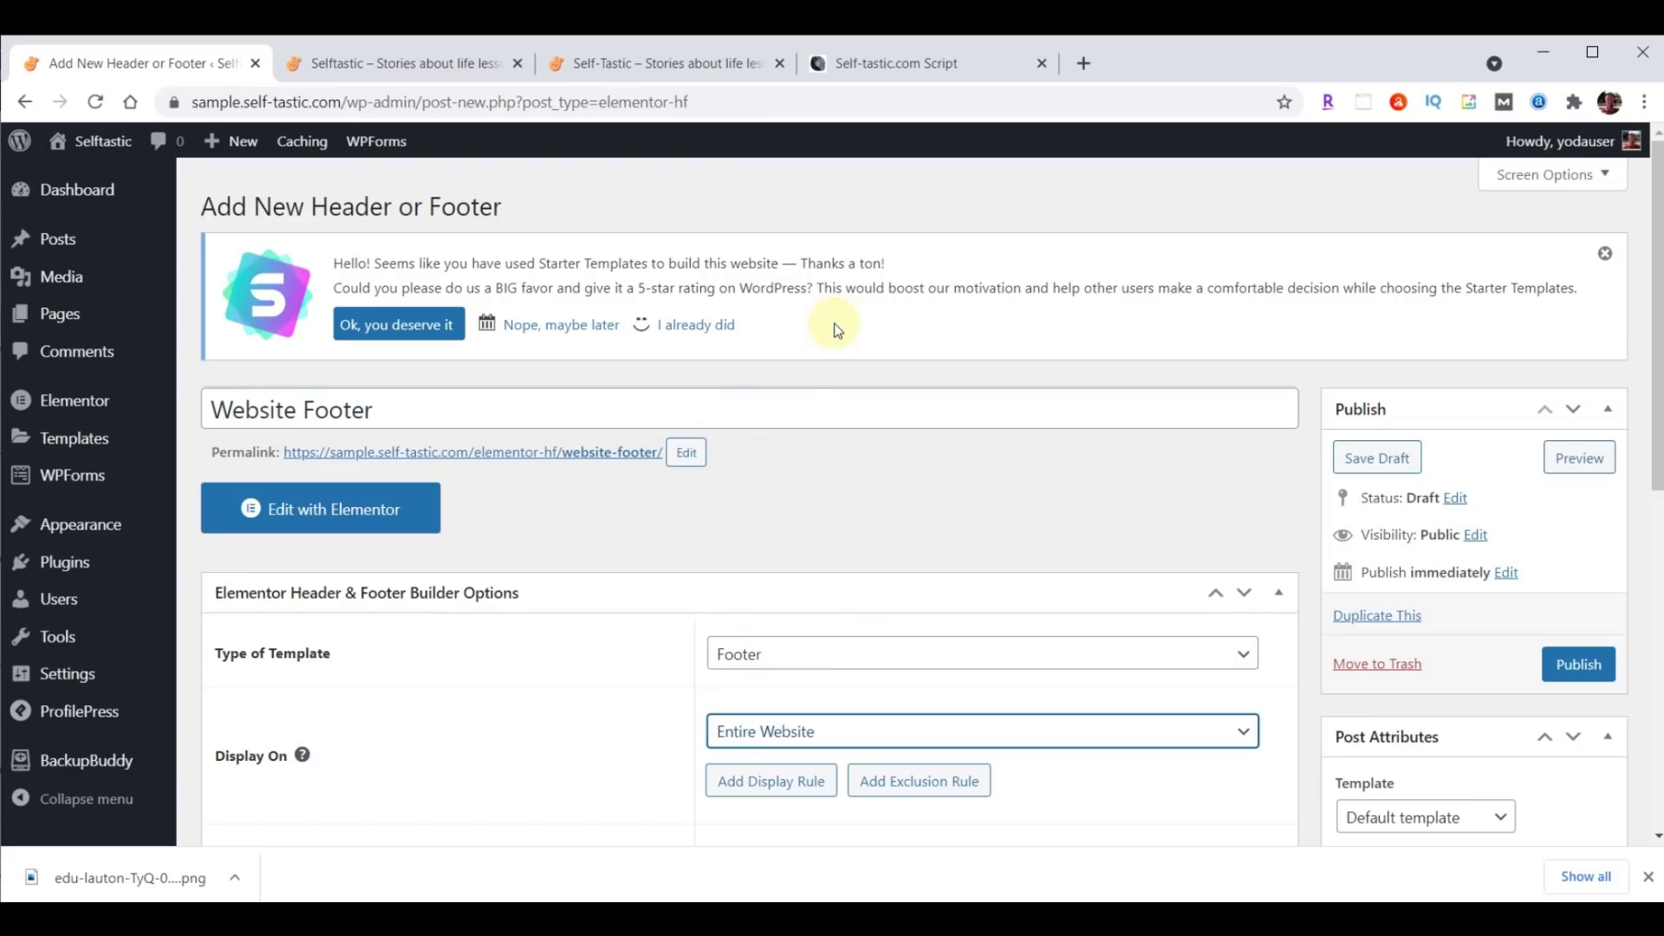
Apply it to All user roles with Elementor Canvas enabled, publish, and open it in Elementor.
scroll(1196, 494, down, 4)
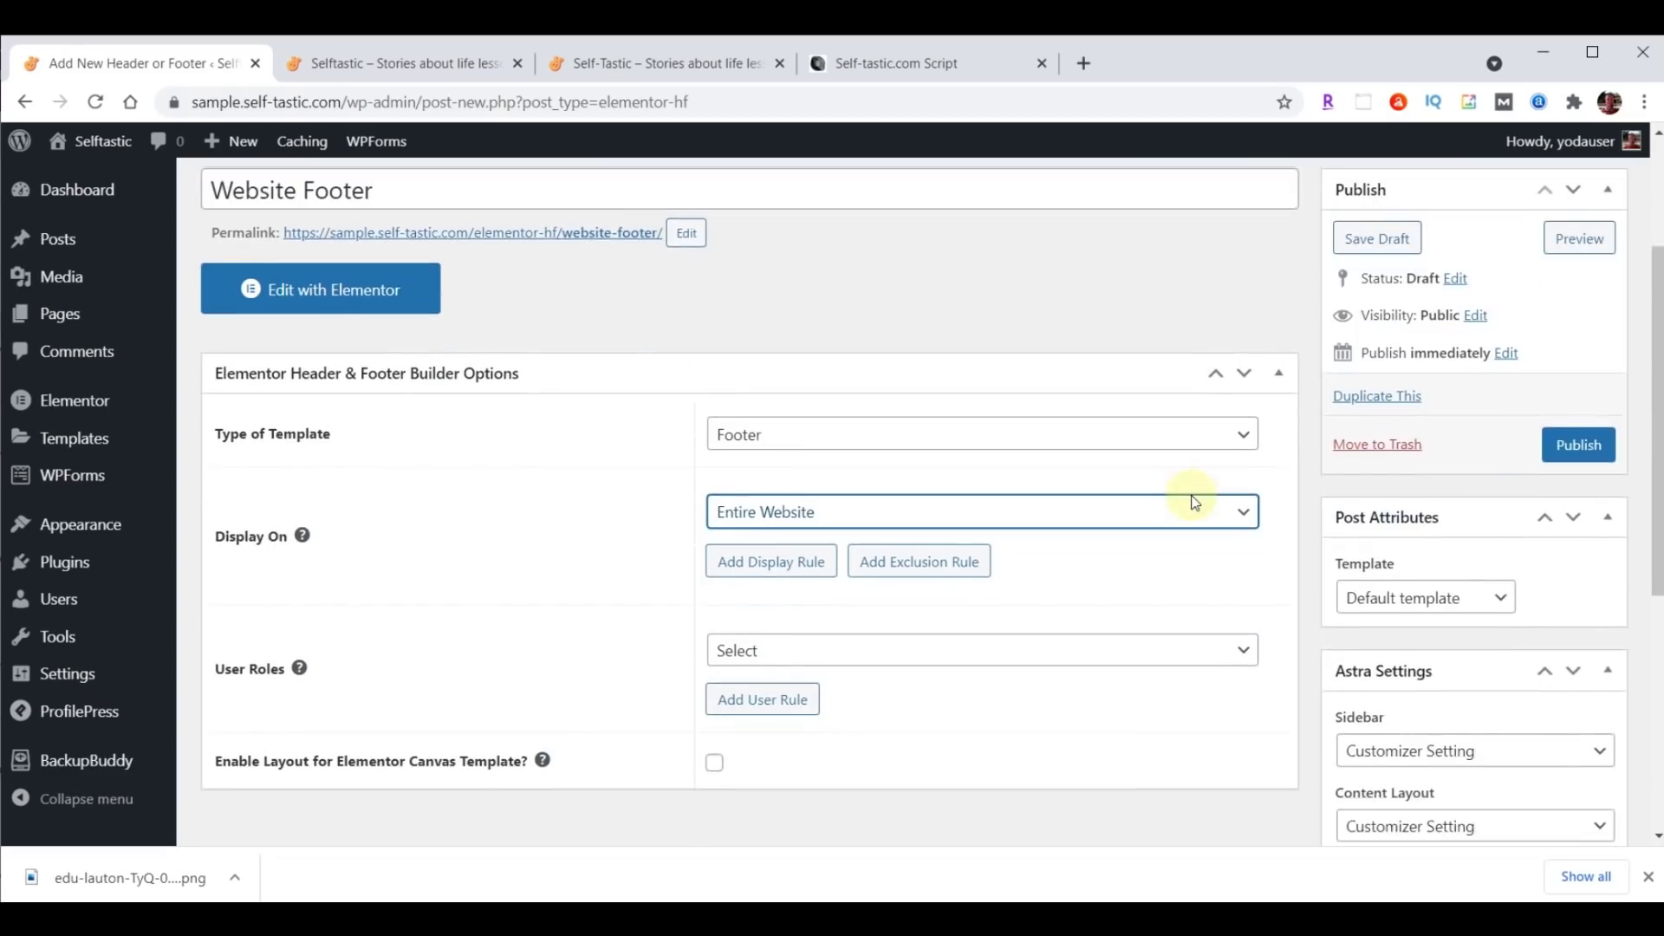
click(873, 541)
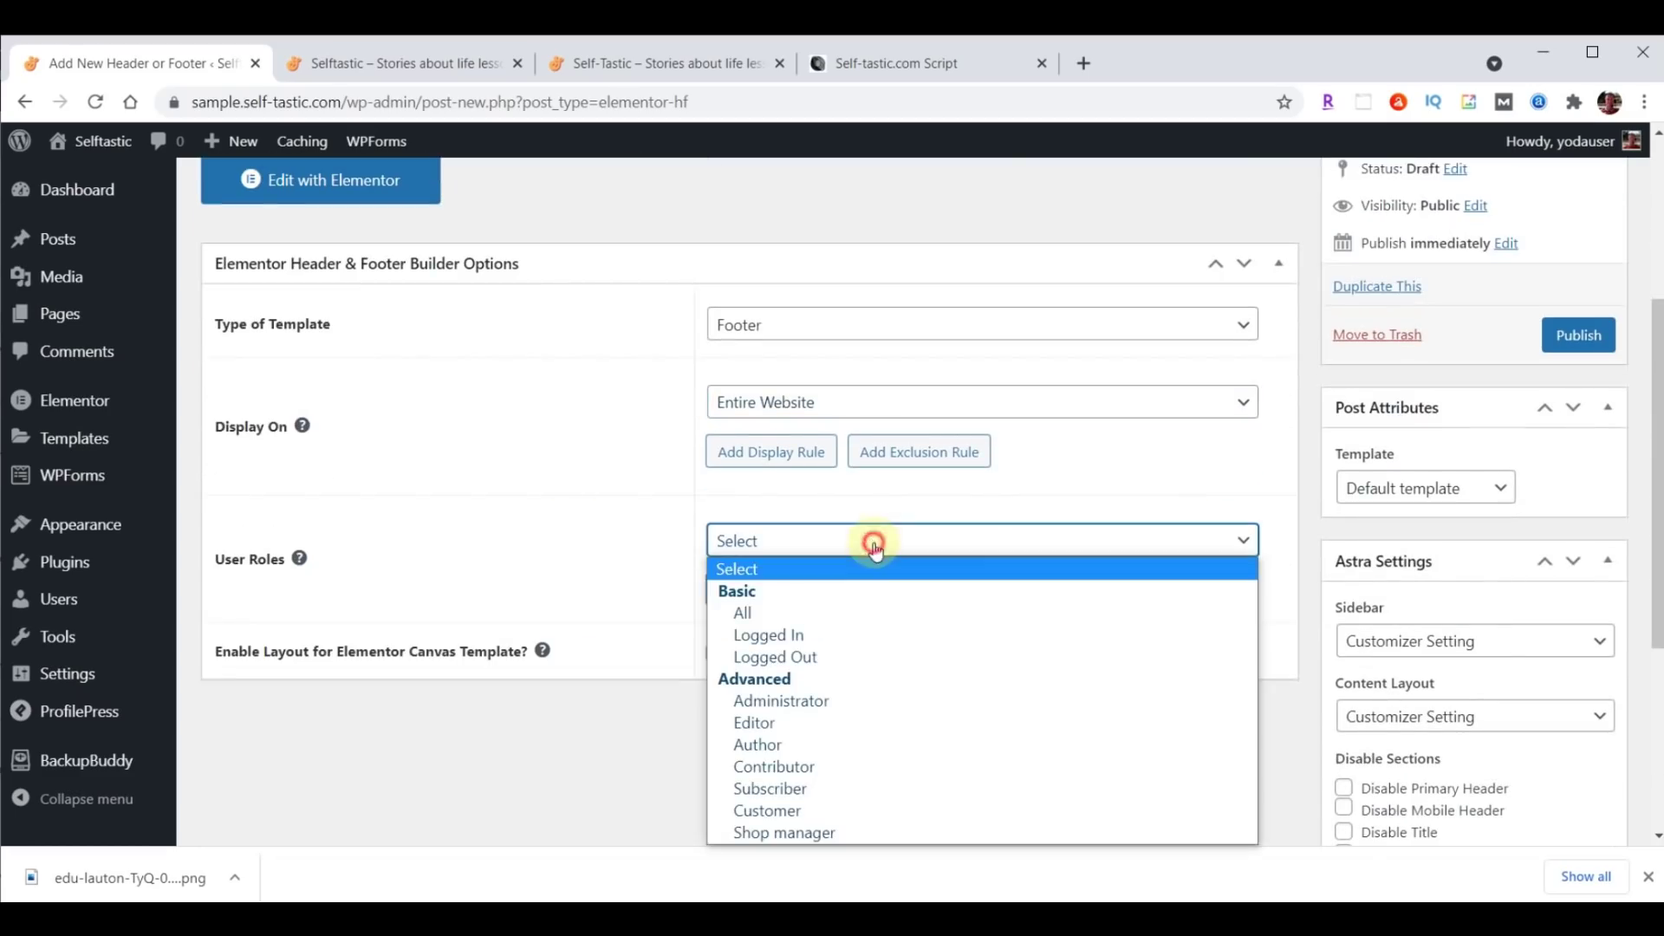
click(789, 614)
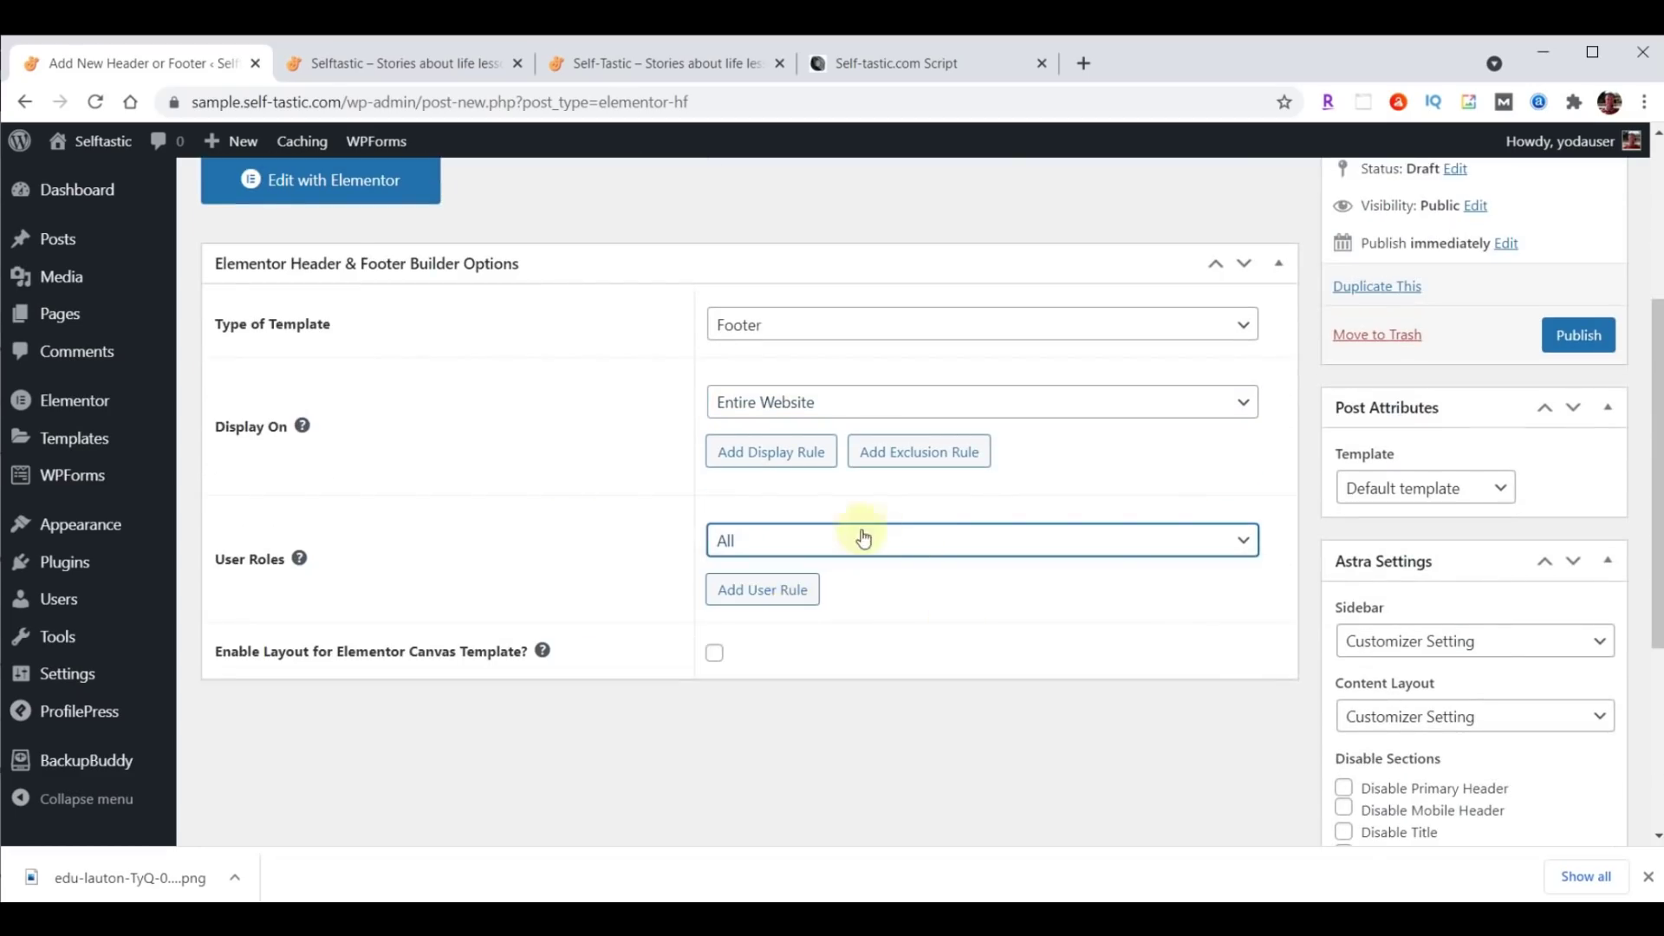
click(718, 656)
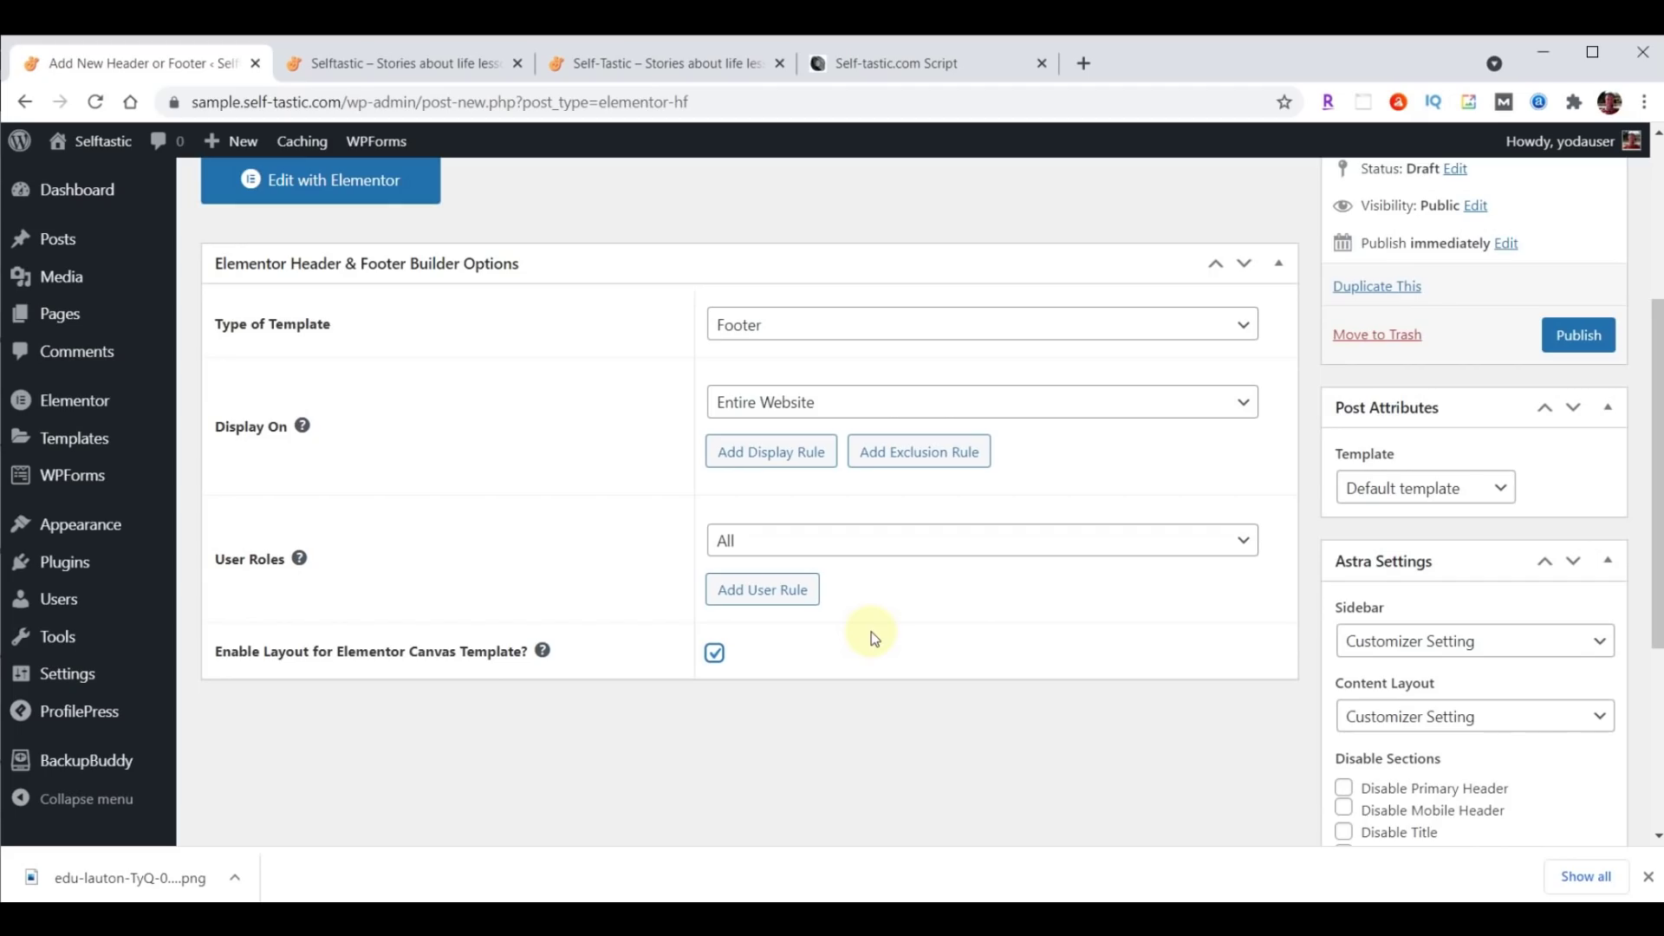
click(1578, 334)
click(322, 572)
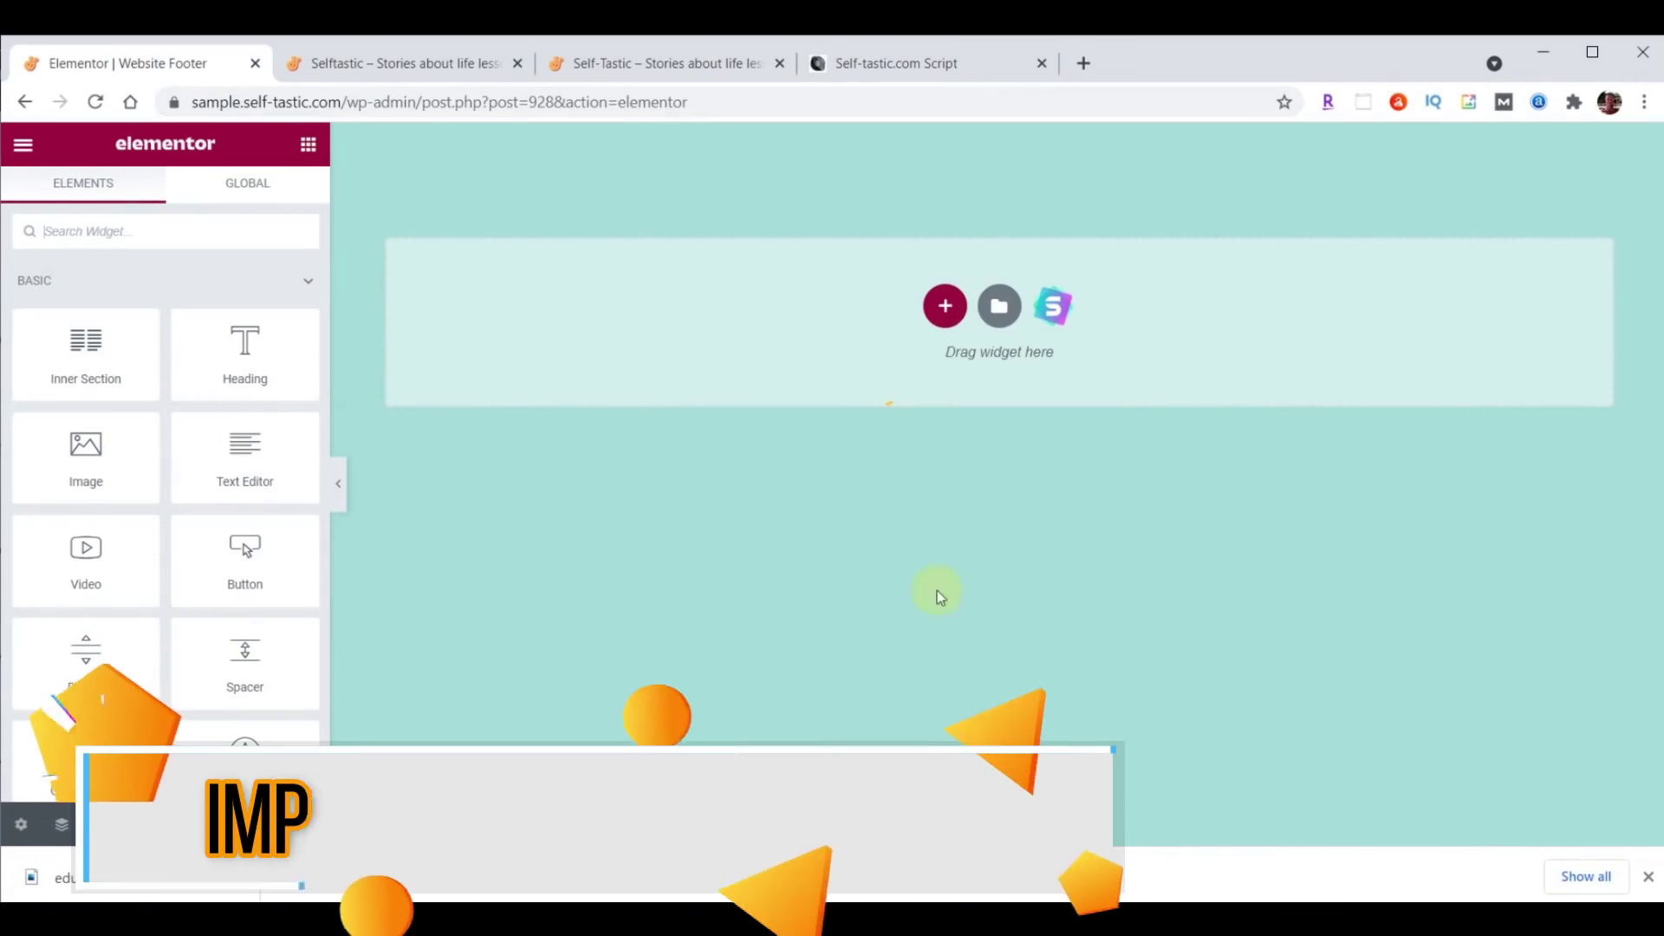
Import template-selftastic-website-footer.json into the Elementor template library by dragging it from File Explorer.
click(999, 306)
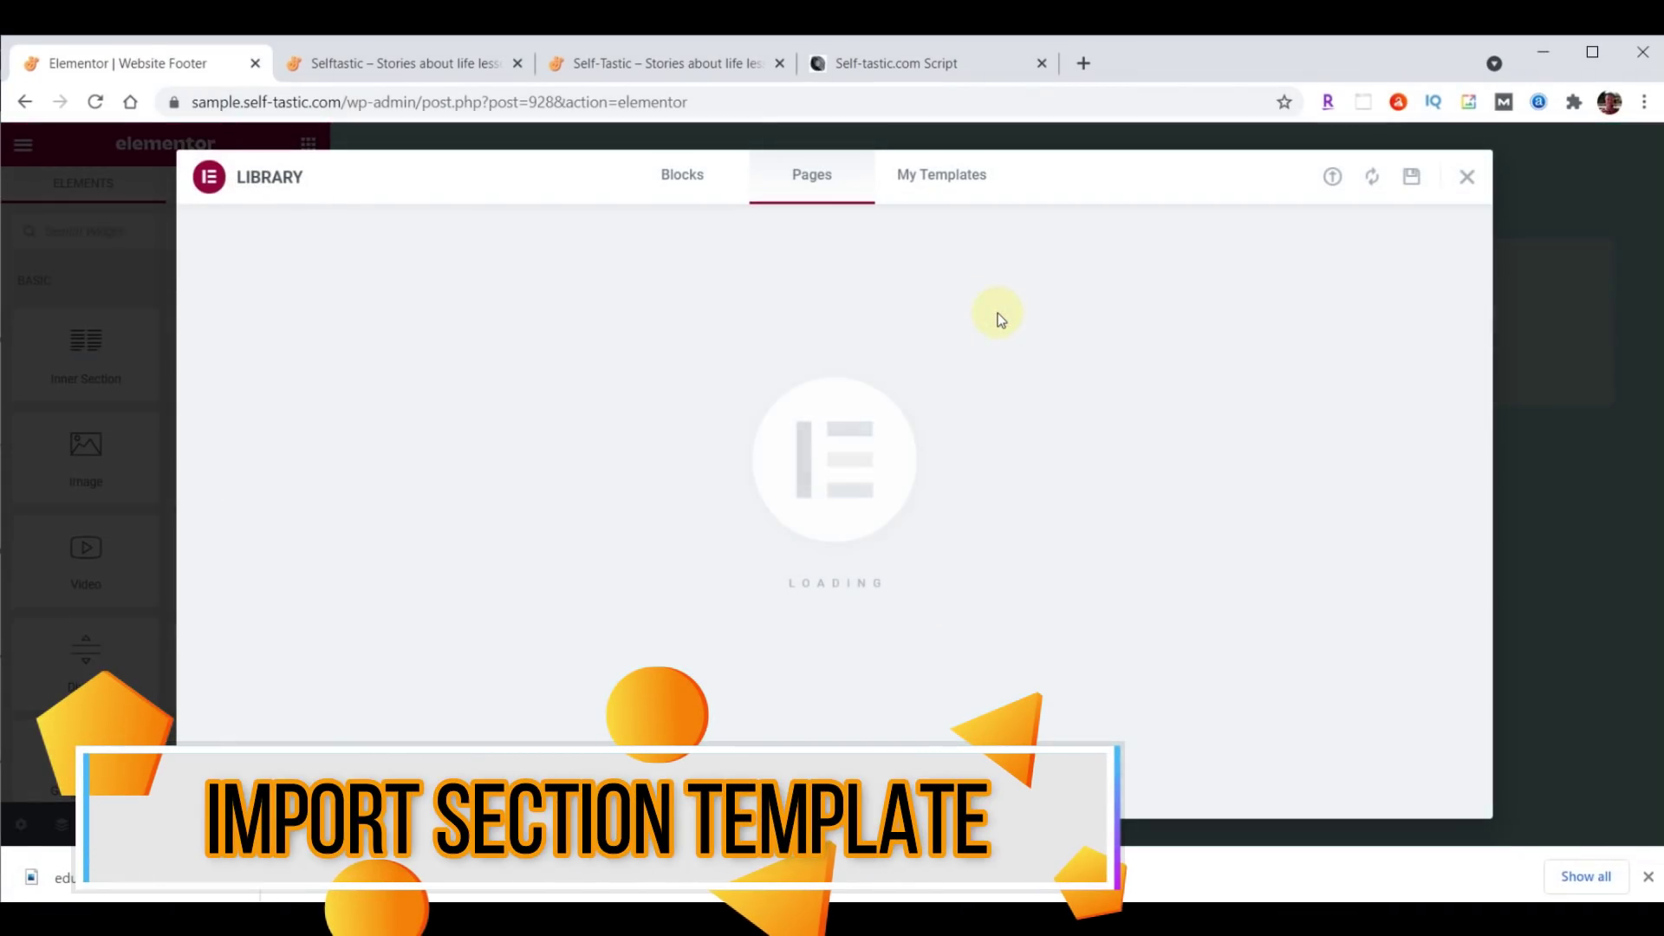
click(1332, 180)
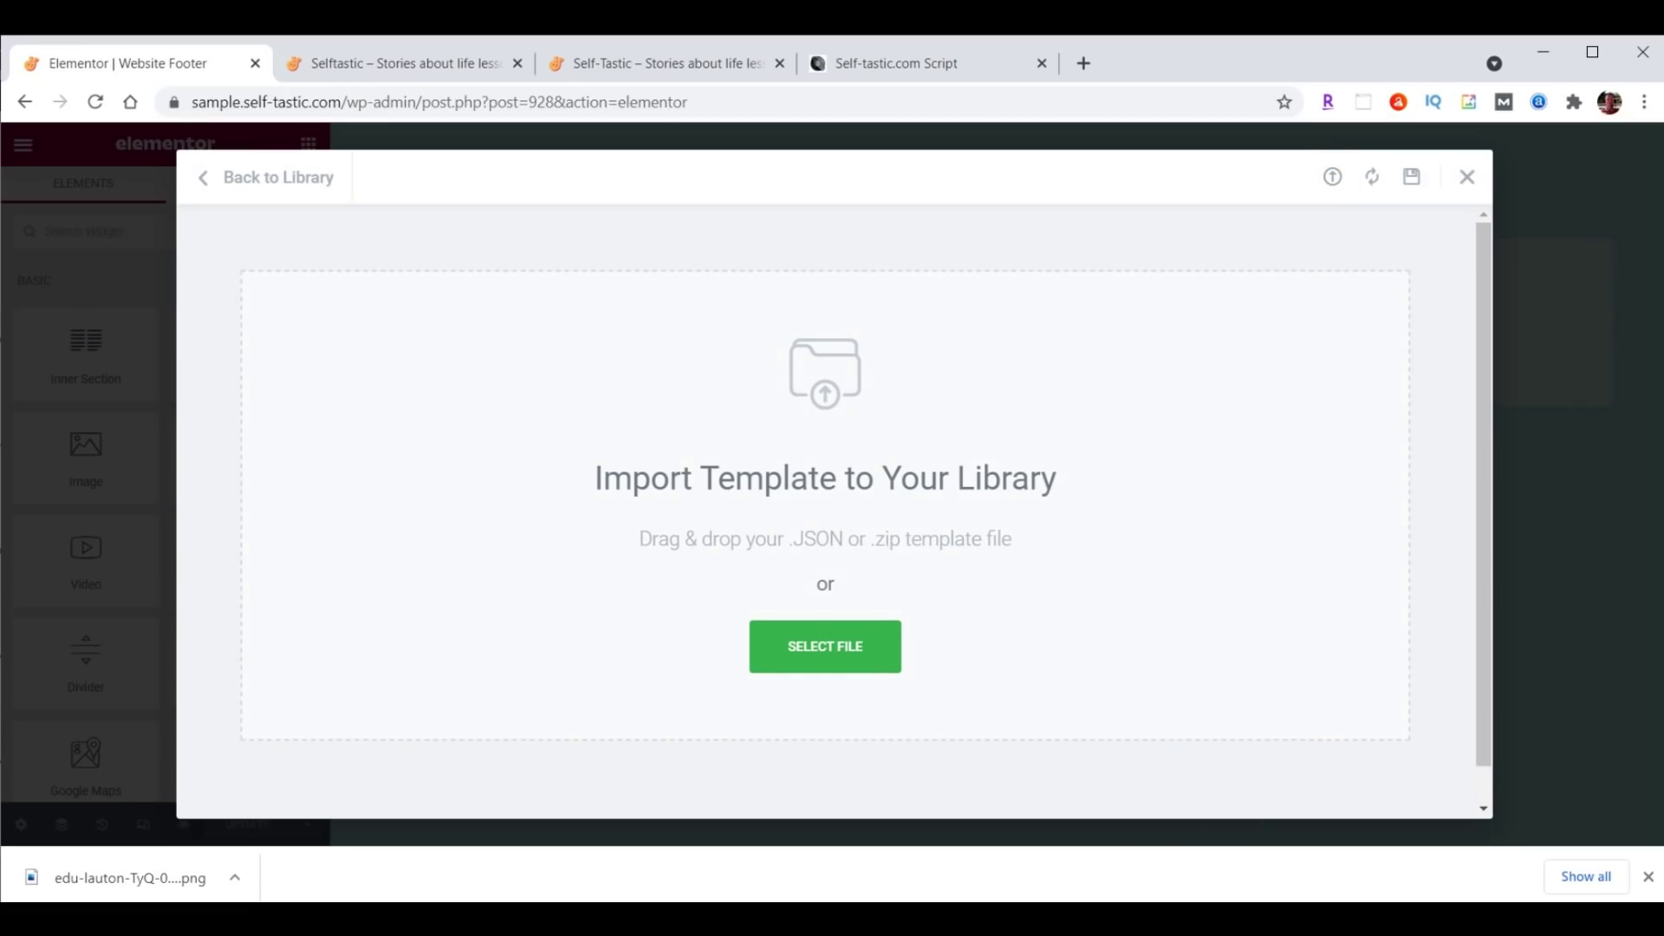
key(alt+Tab)
scroll(1443, 494, down, 3)
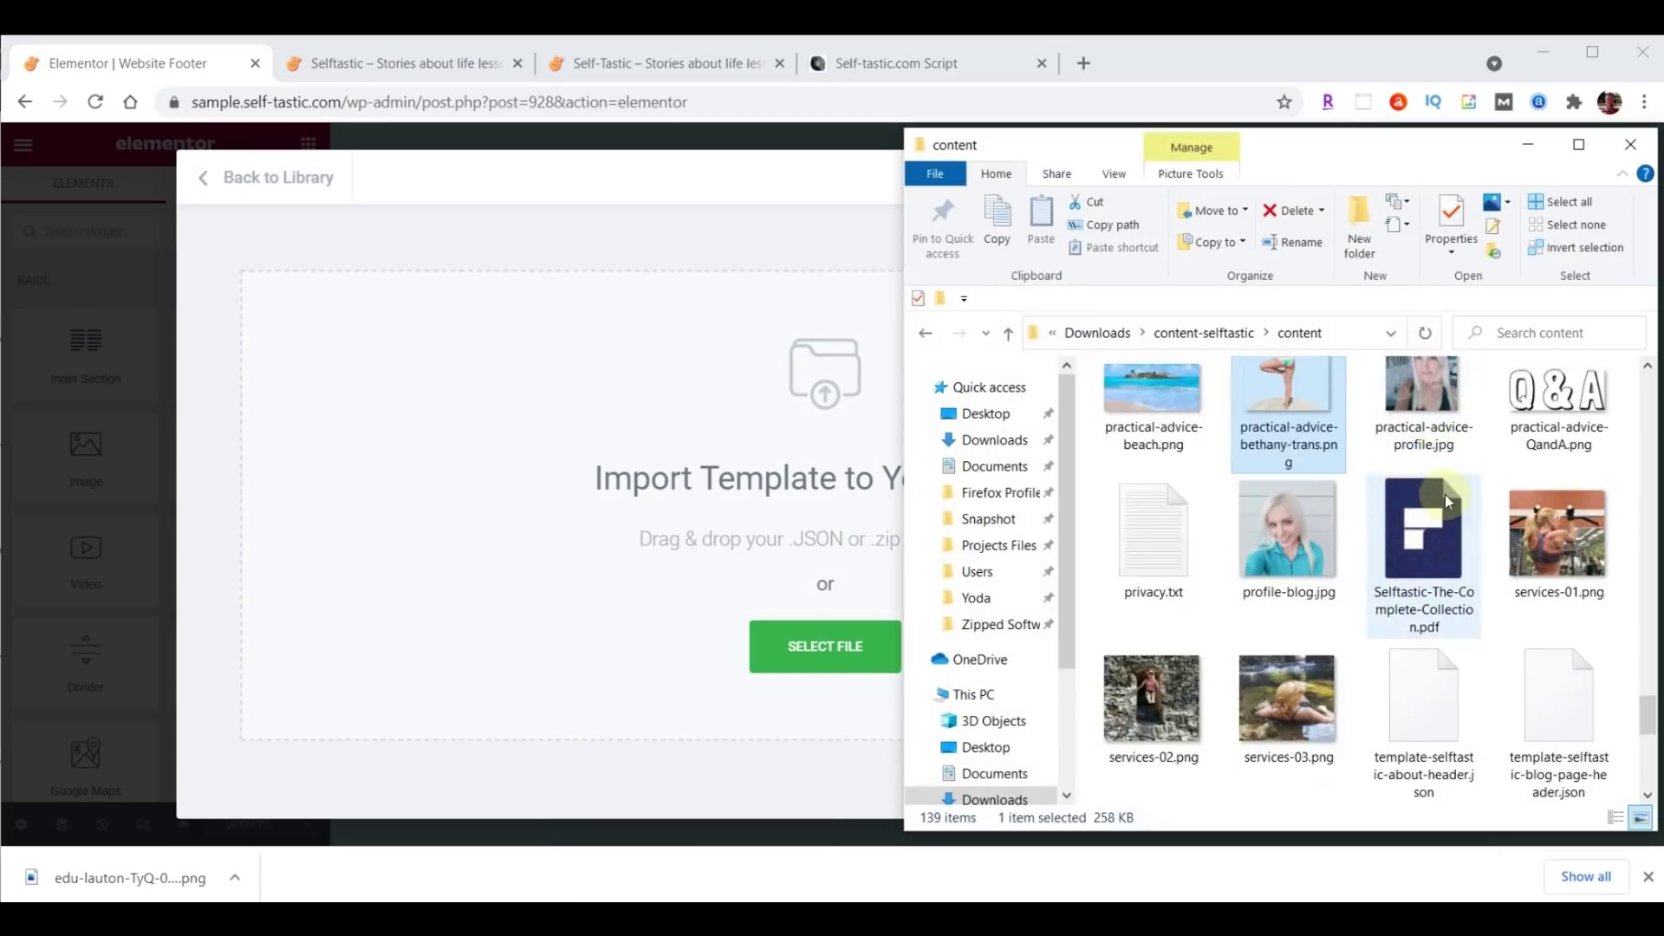
scroll(1569, 704, up, 1)
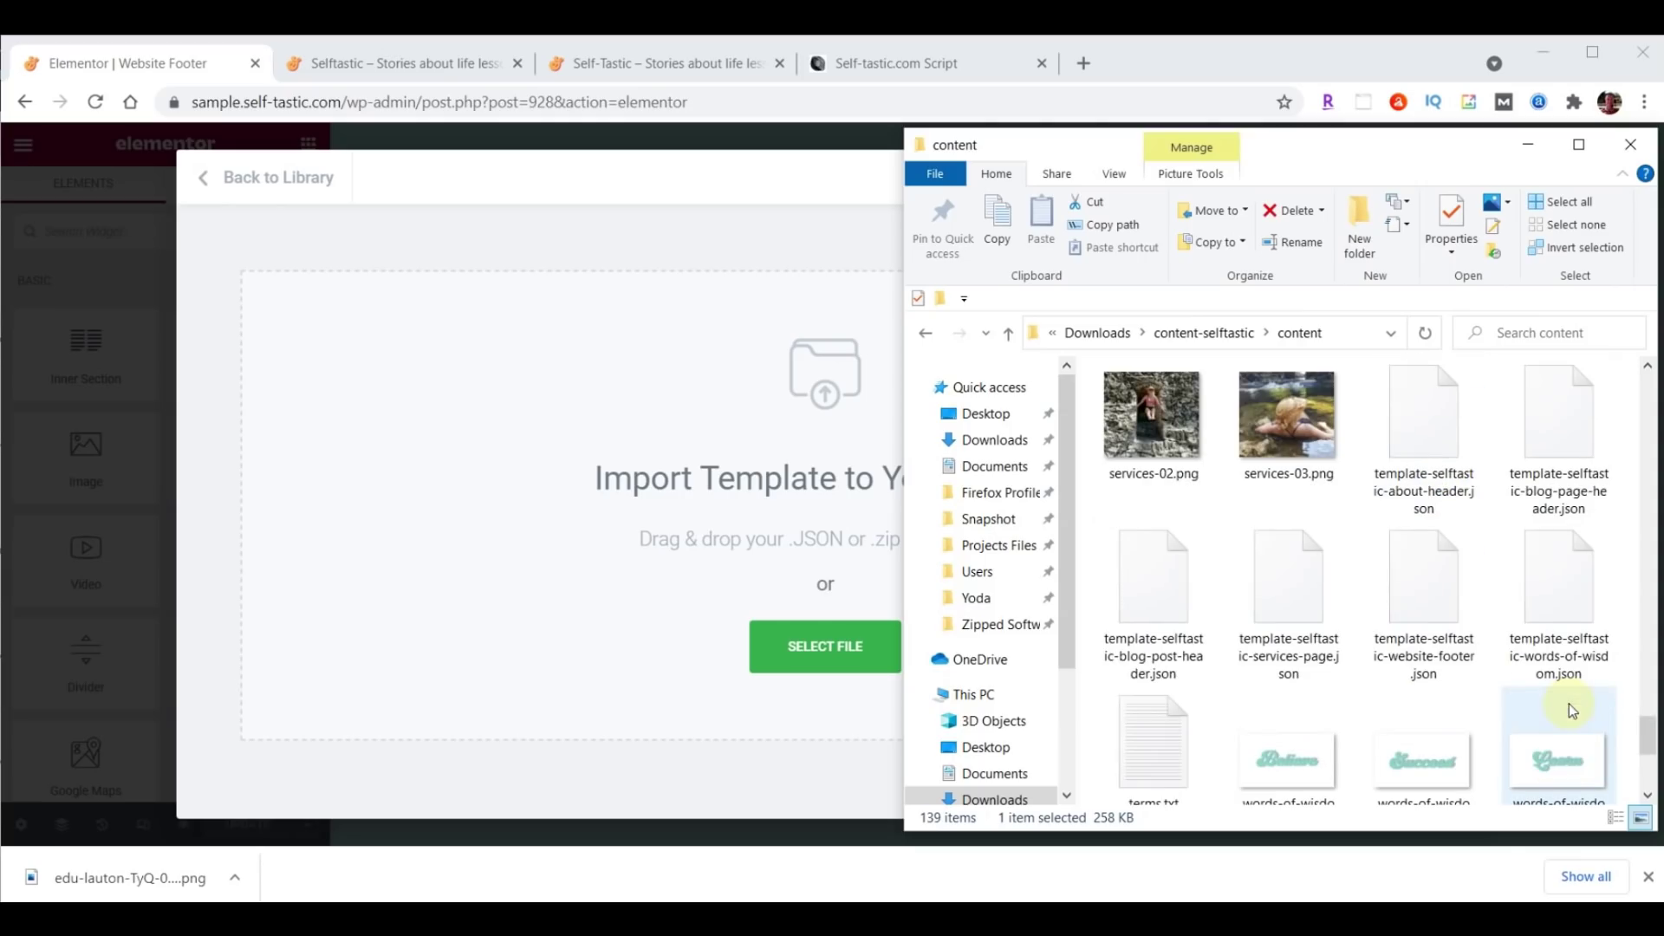
drag(1428, 565, 809, 652)
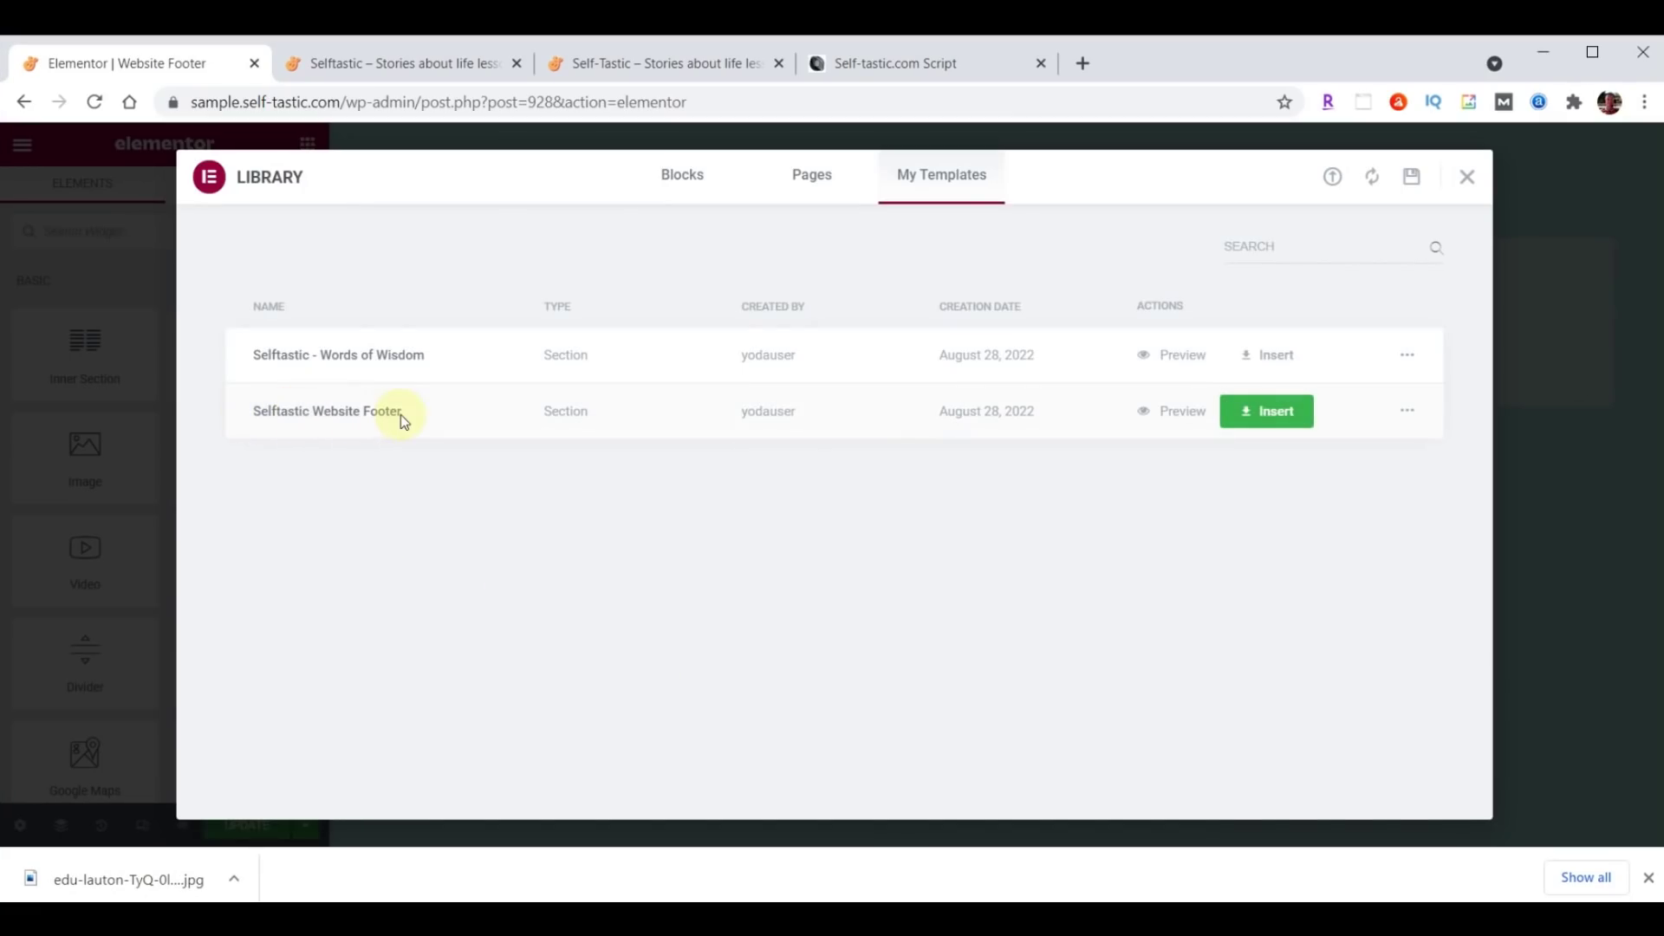
Insert the Selftastic Website Footer and rename its About quick link to Shop.
click(1276, 409)
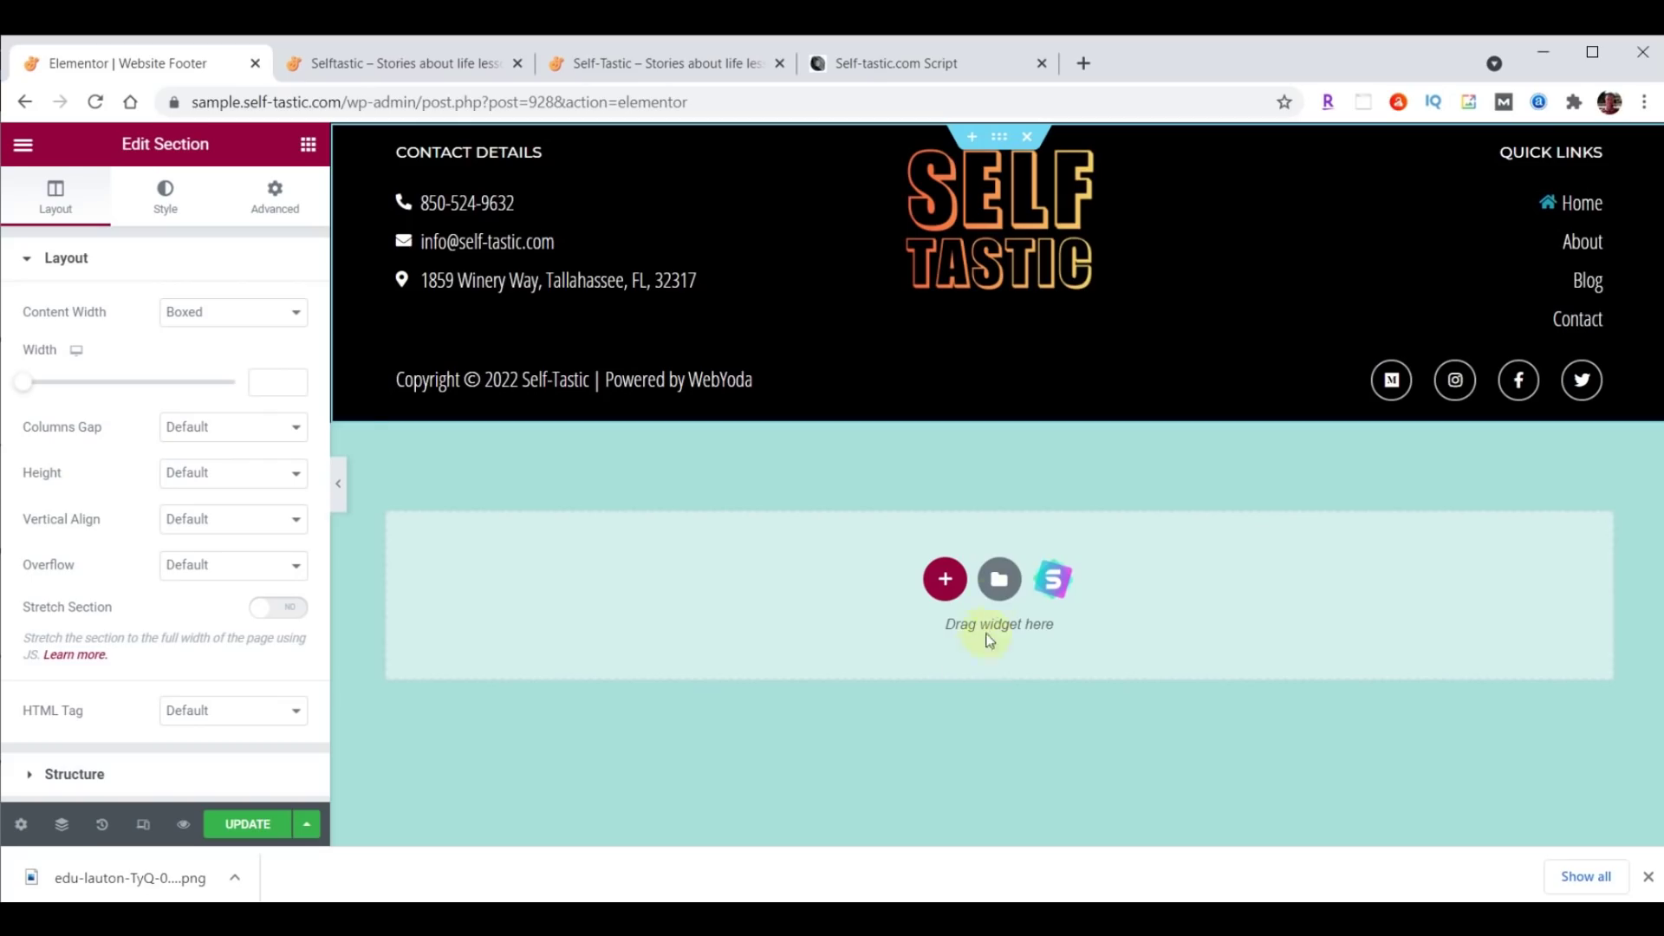
click(1582, 245)
click(84, 462)
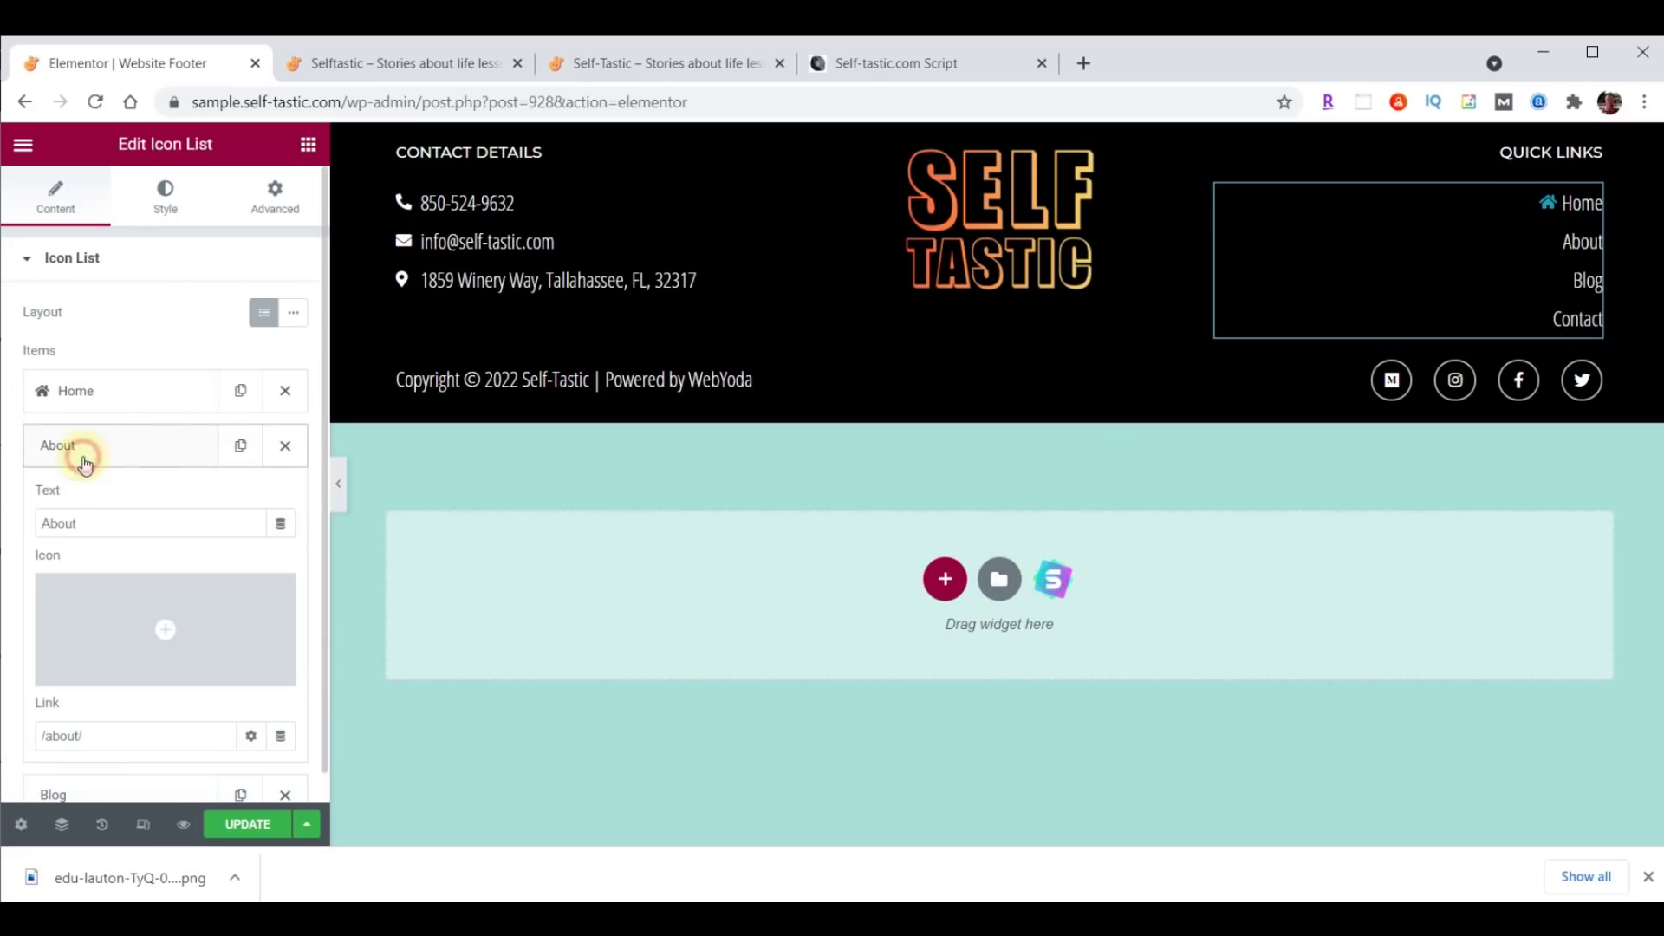
double_click(104, 525)
text(Shop)
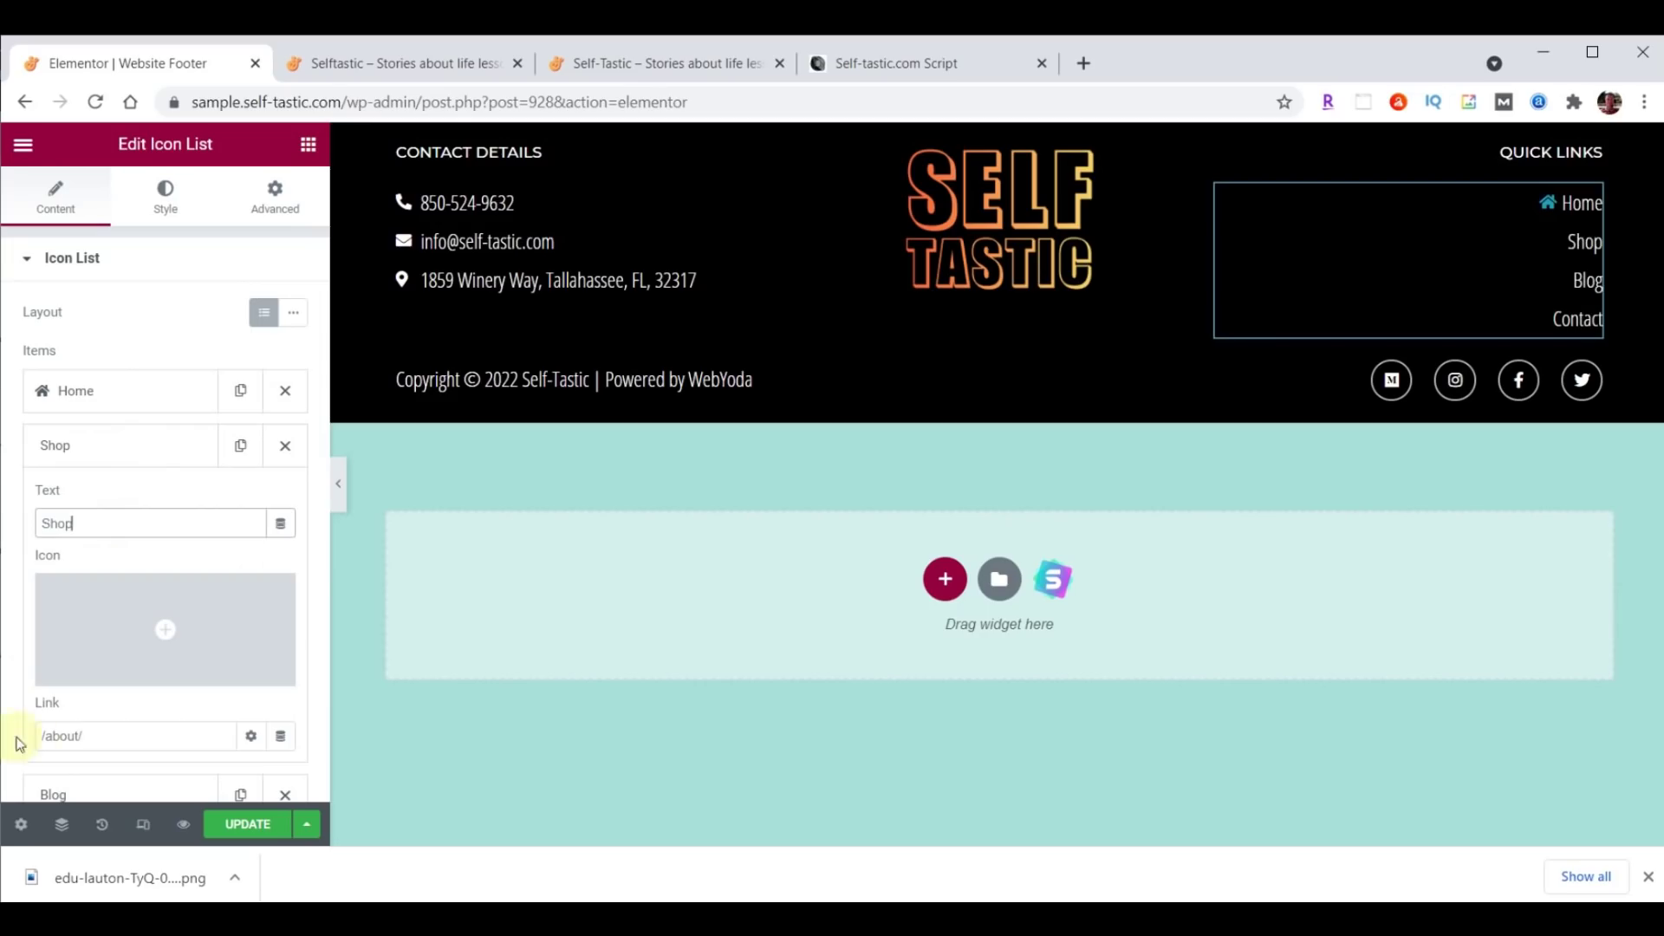
Point the Shop link to /shop/, update the footer template, and go to the live site.
click(65, 736)
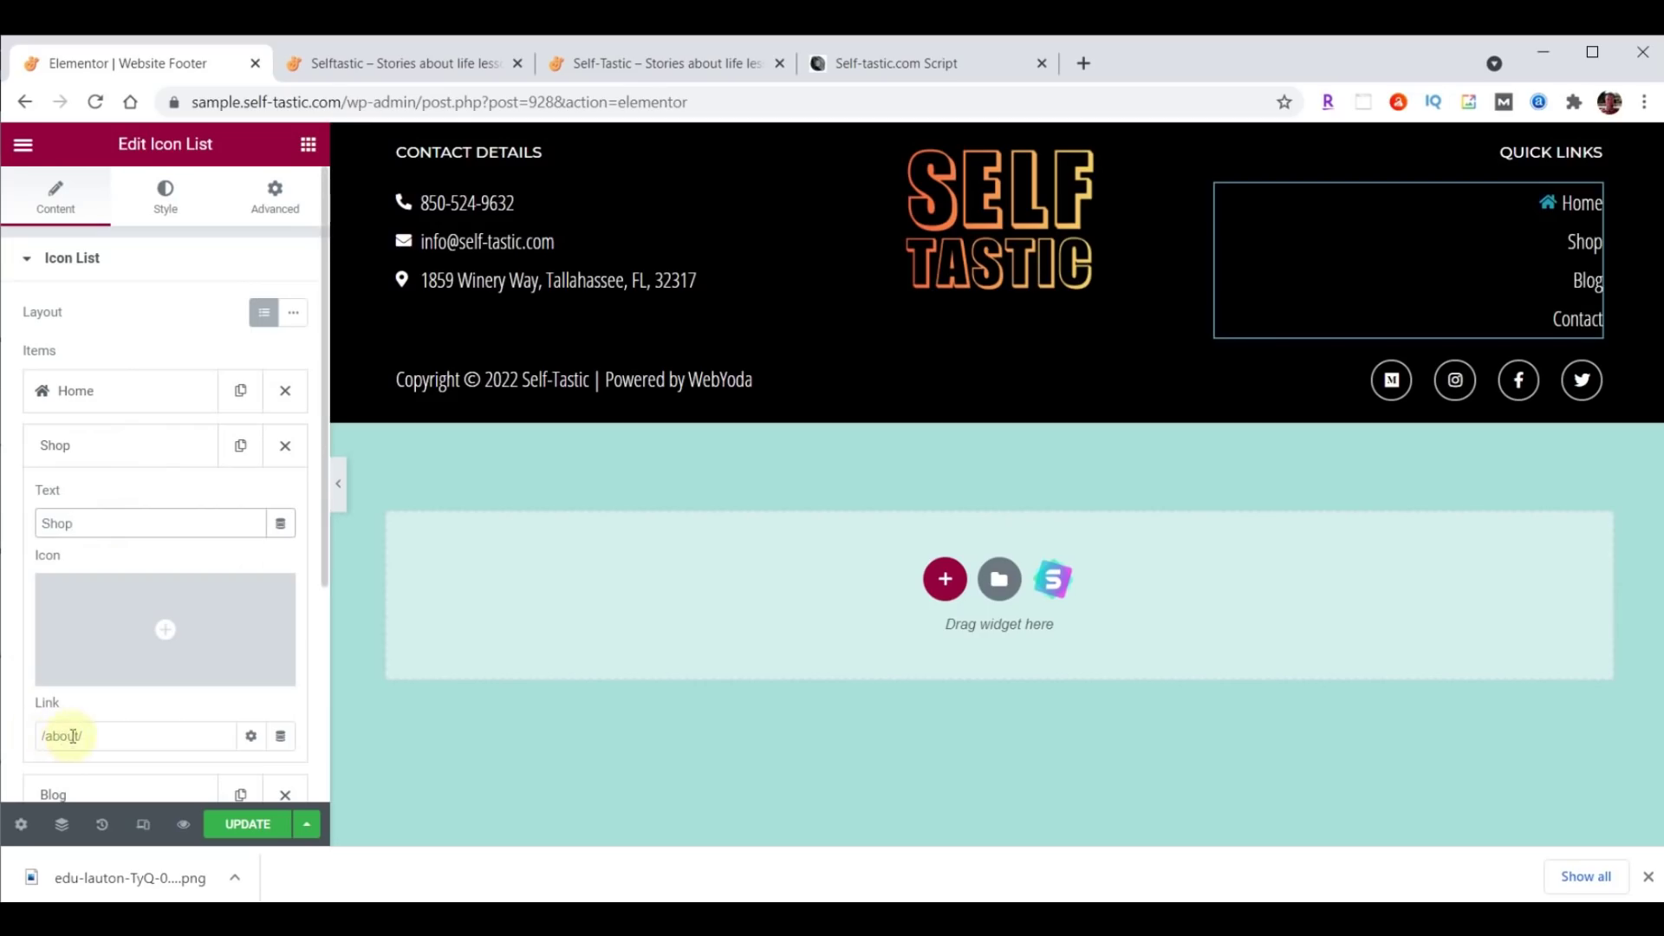
key(BackSpace)
text(s)
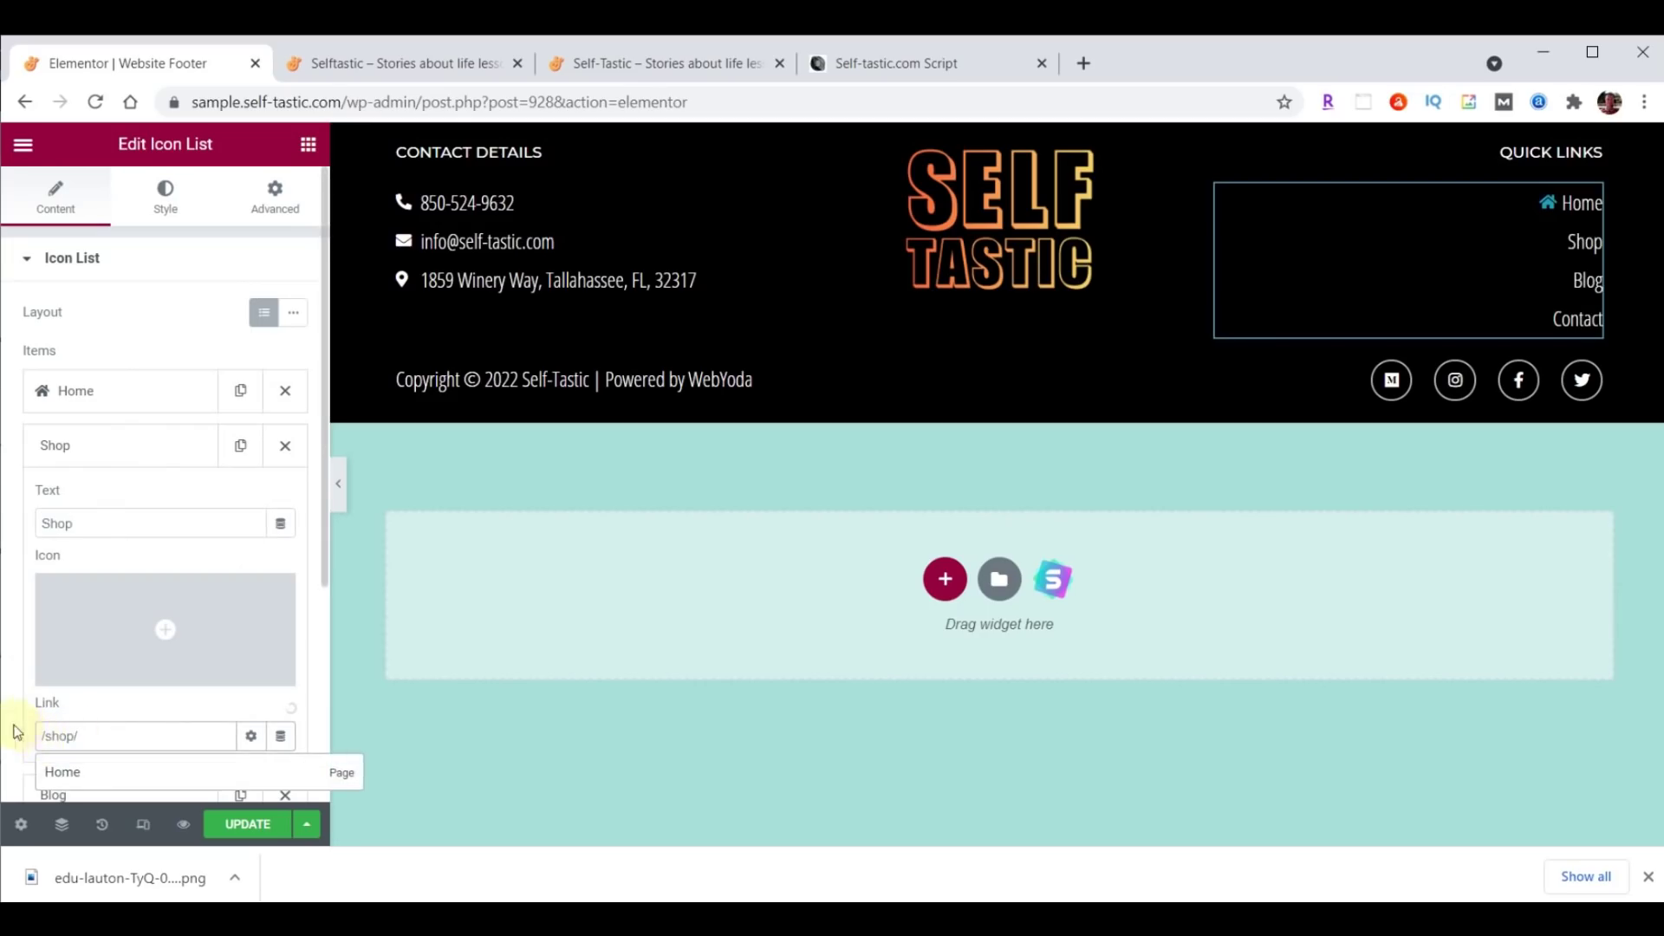
text(hop)
click(141, 447)
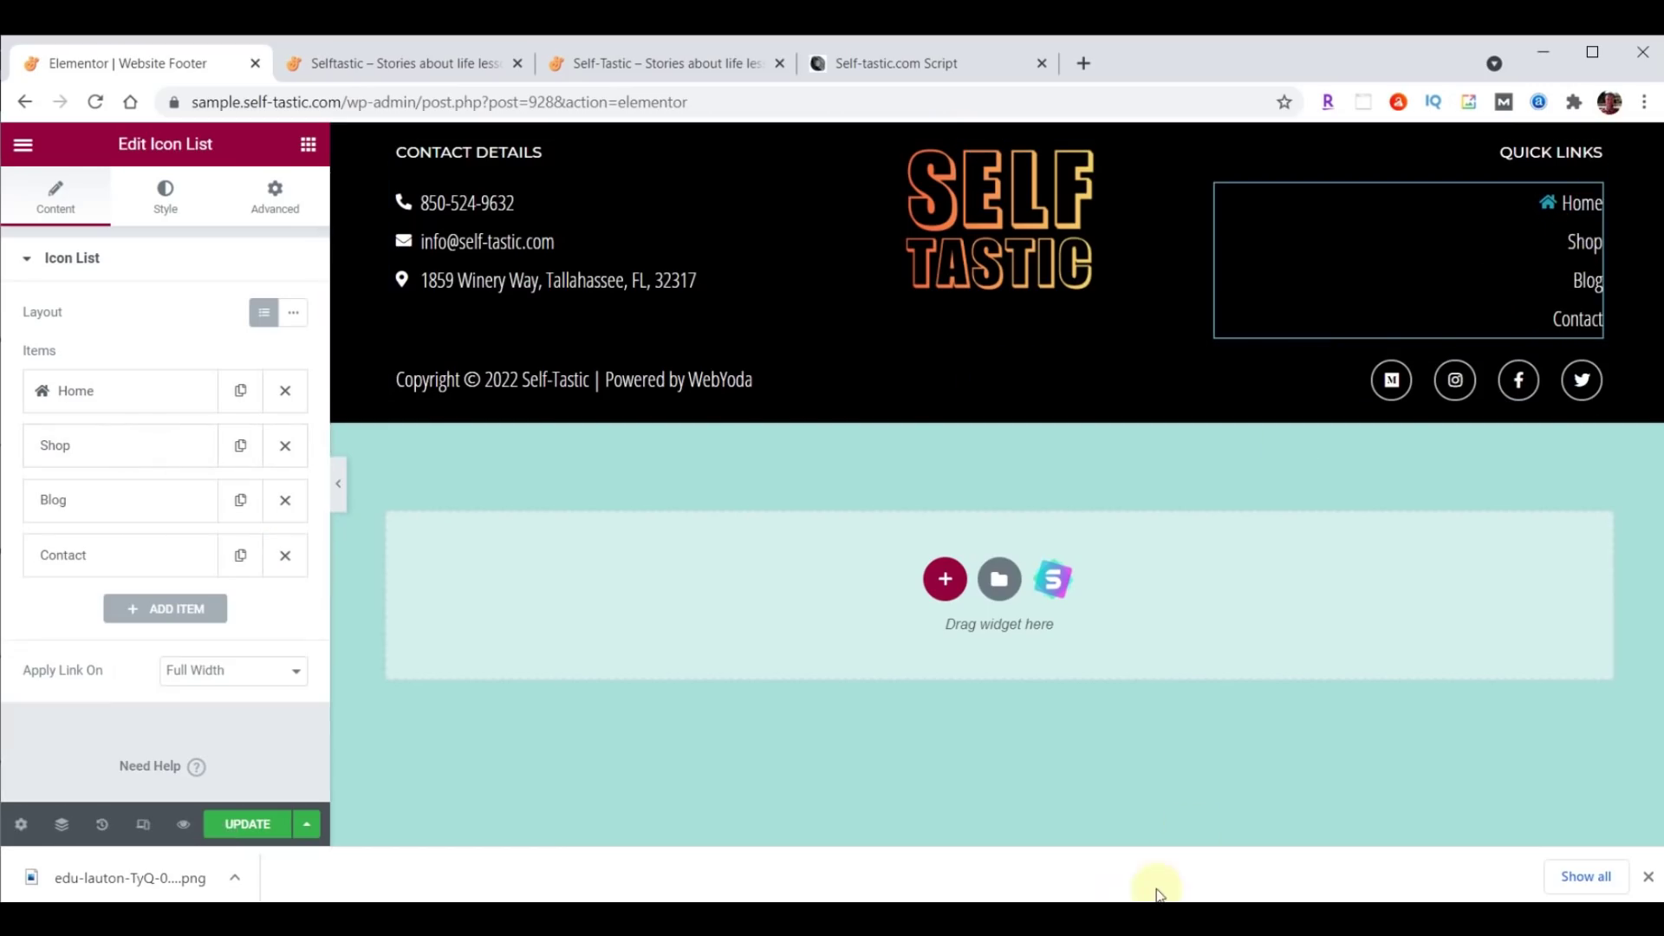
click(247, 826)
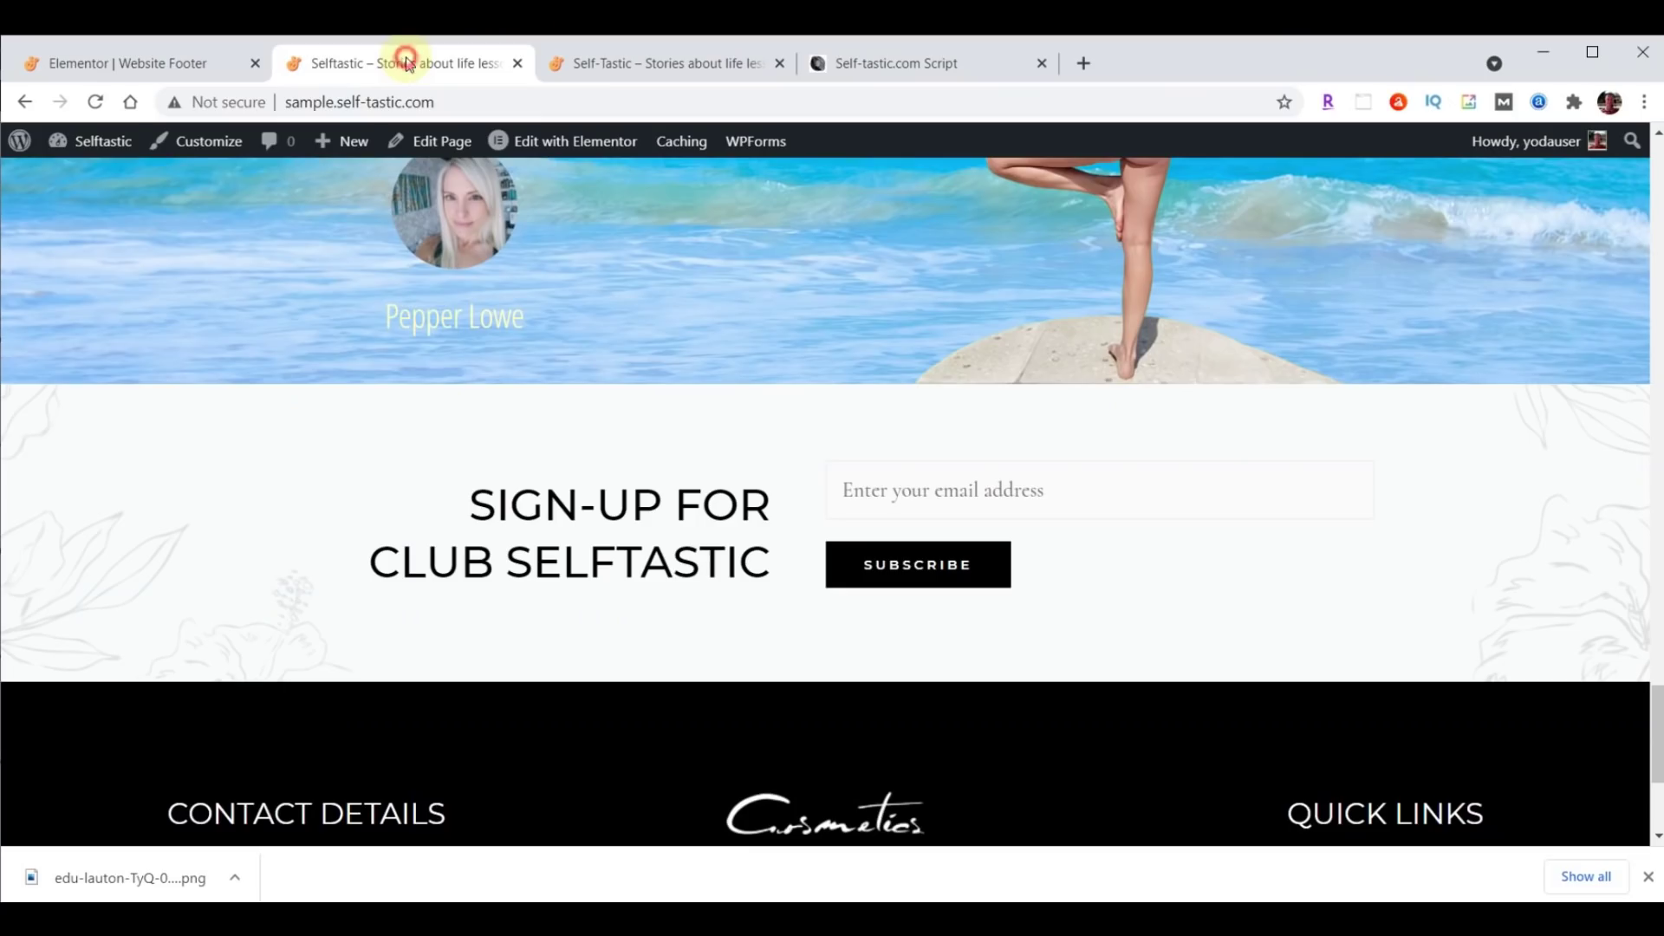
click(406, 63)
Reload the live Selftastic homepage and check the new footer's Home, Shop, Blog and Contact links.
click(96, 102)
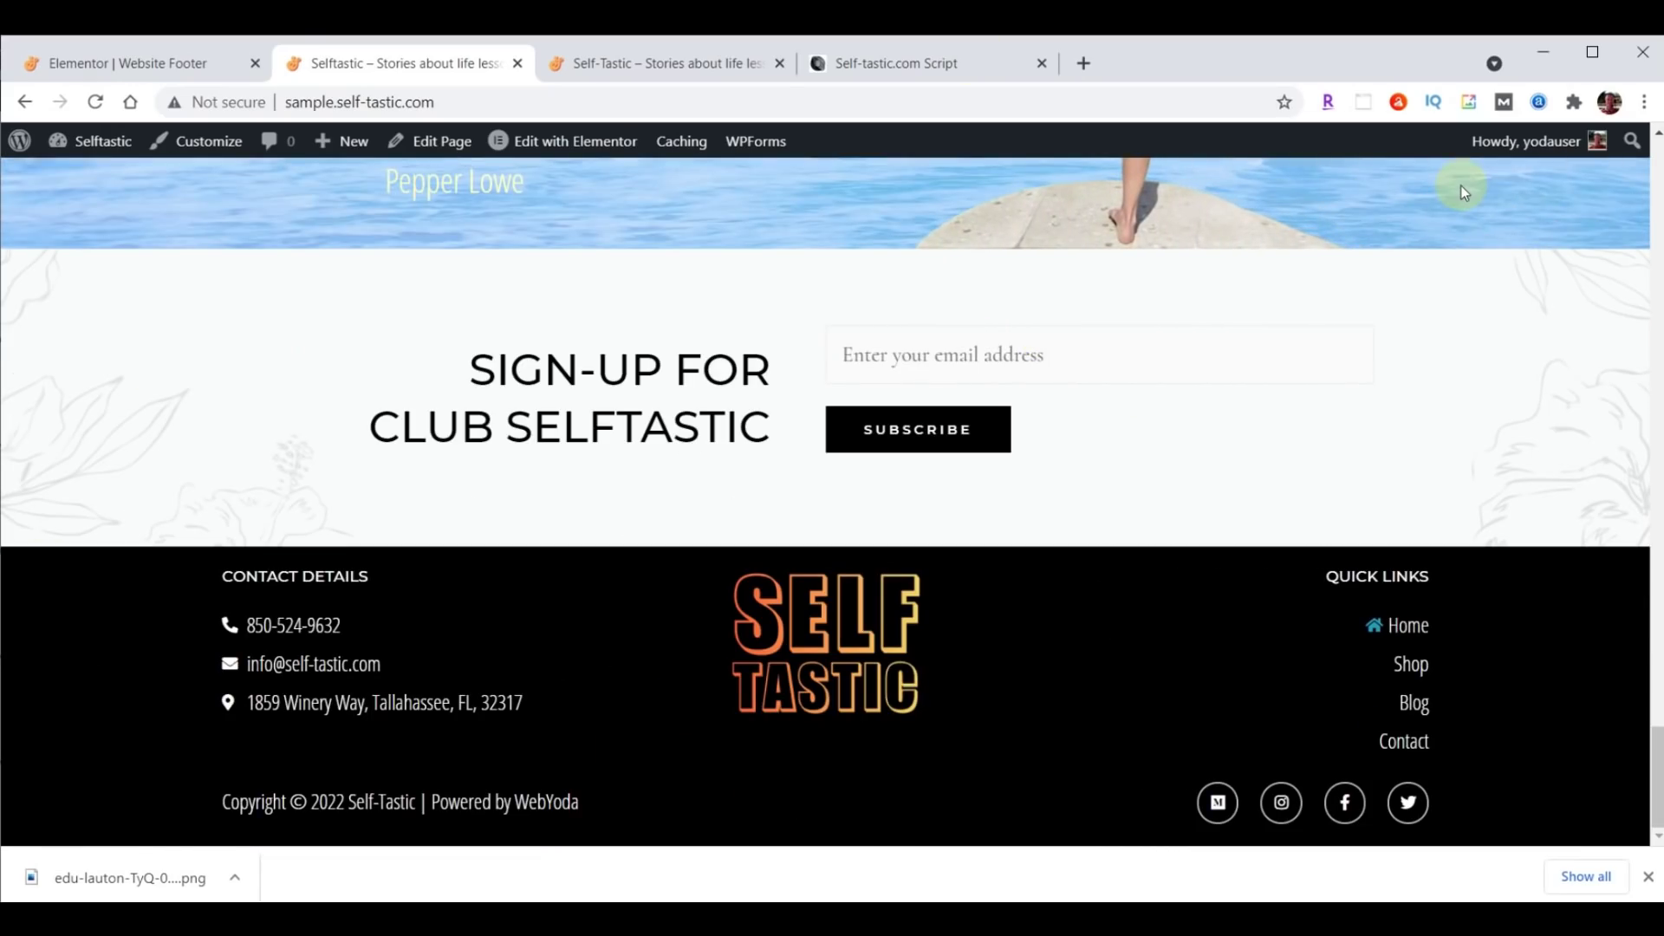
scroll(639, 385, up, 10)
scroll(639, 391, up, 15)
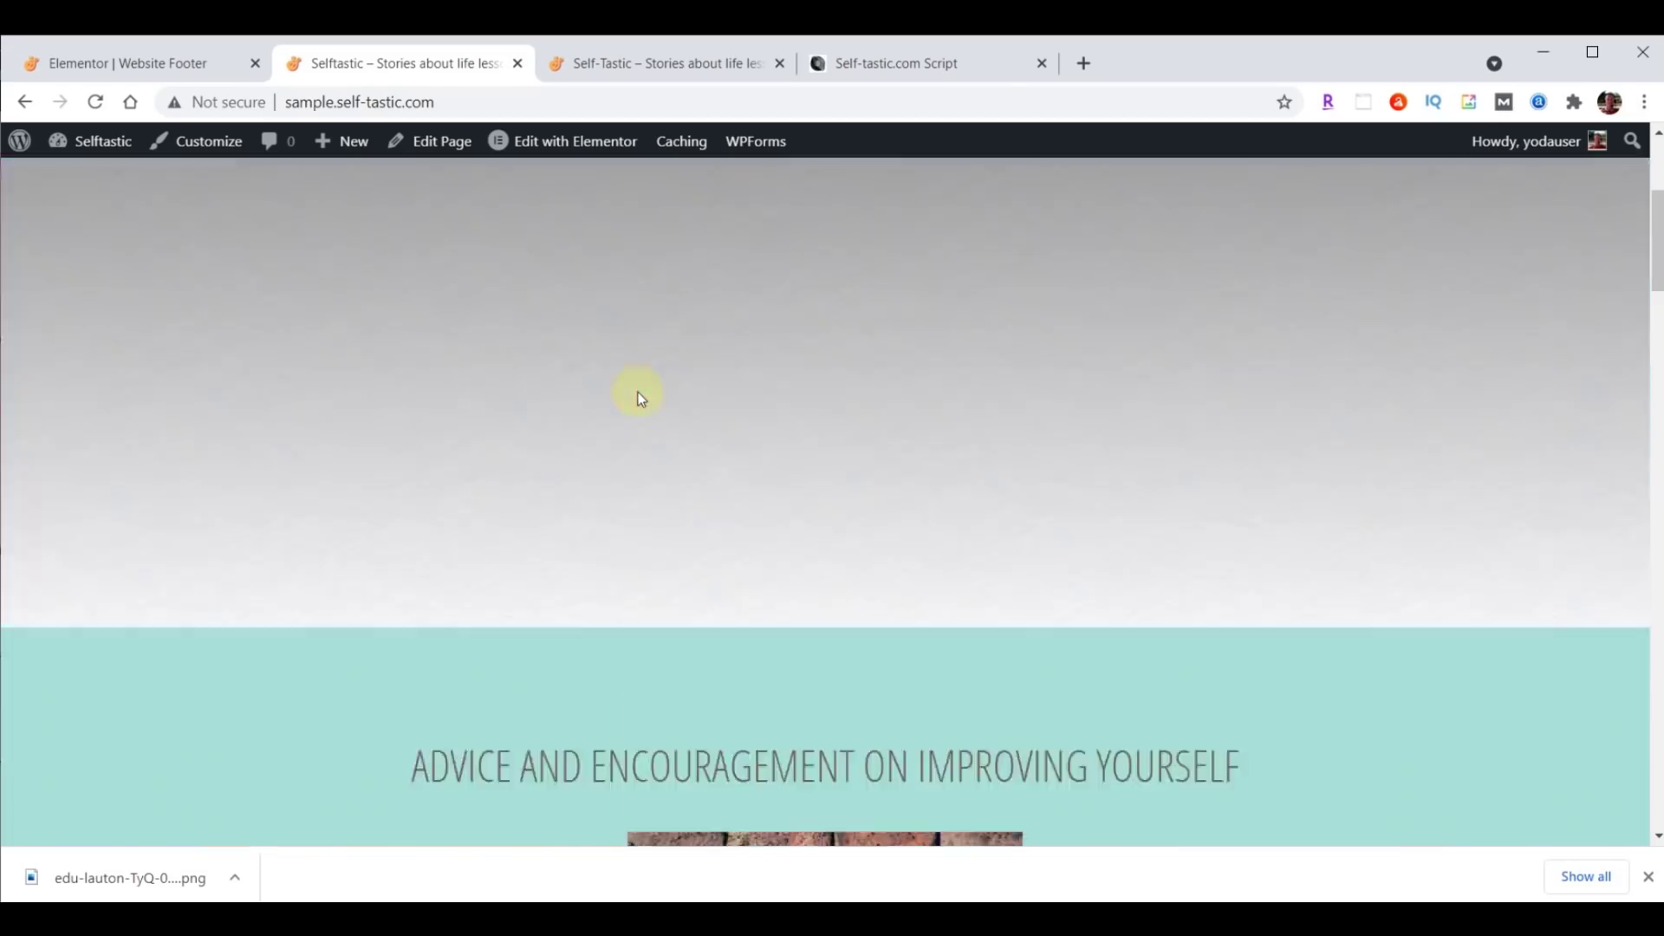
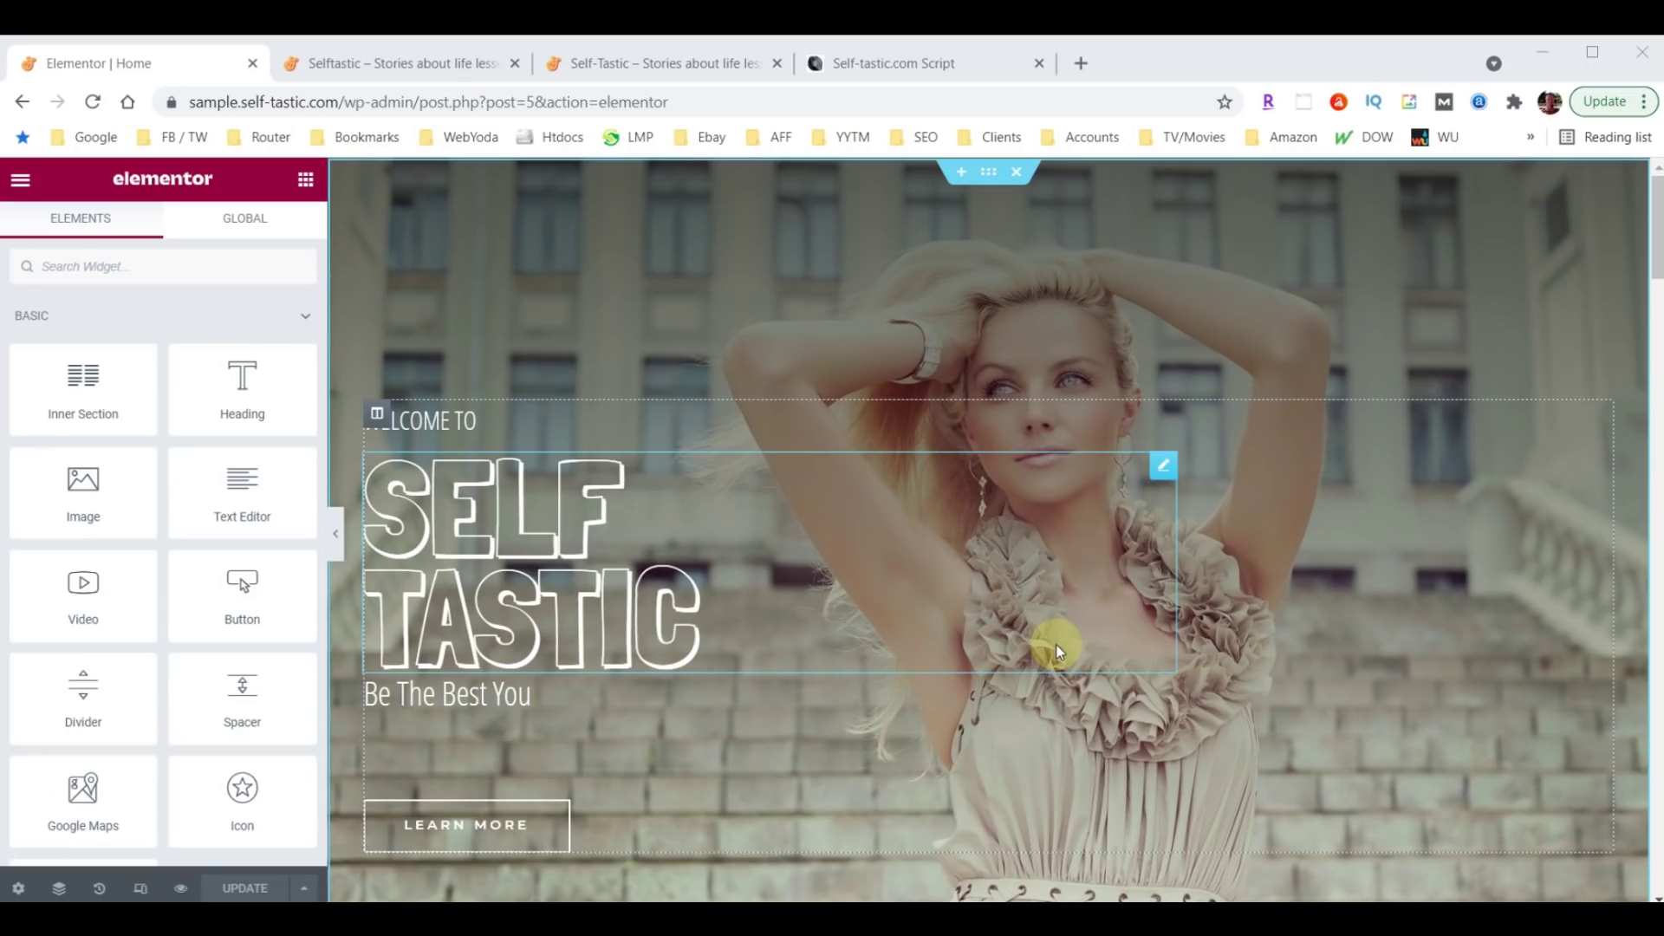
Switch the Elementor preview to mobile width and open the SELF TASTIC heading's settings.
click(143, 893)
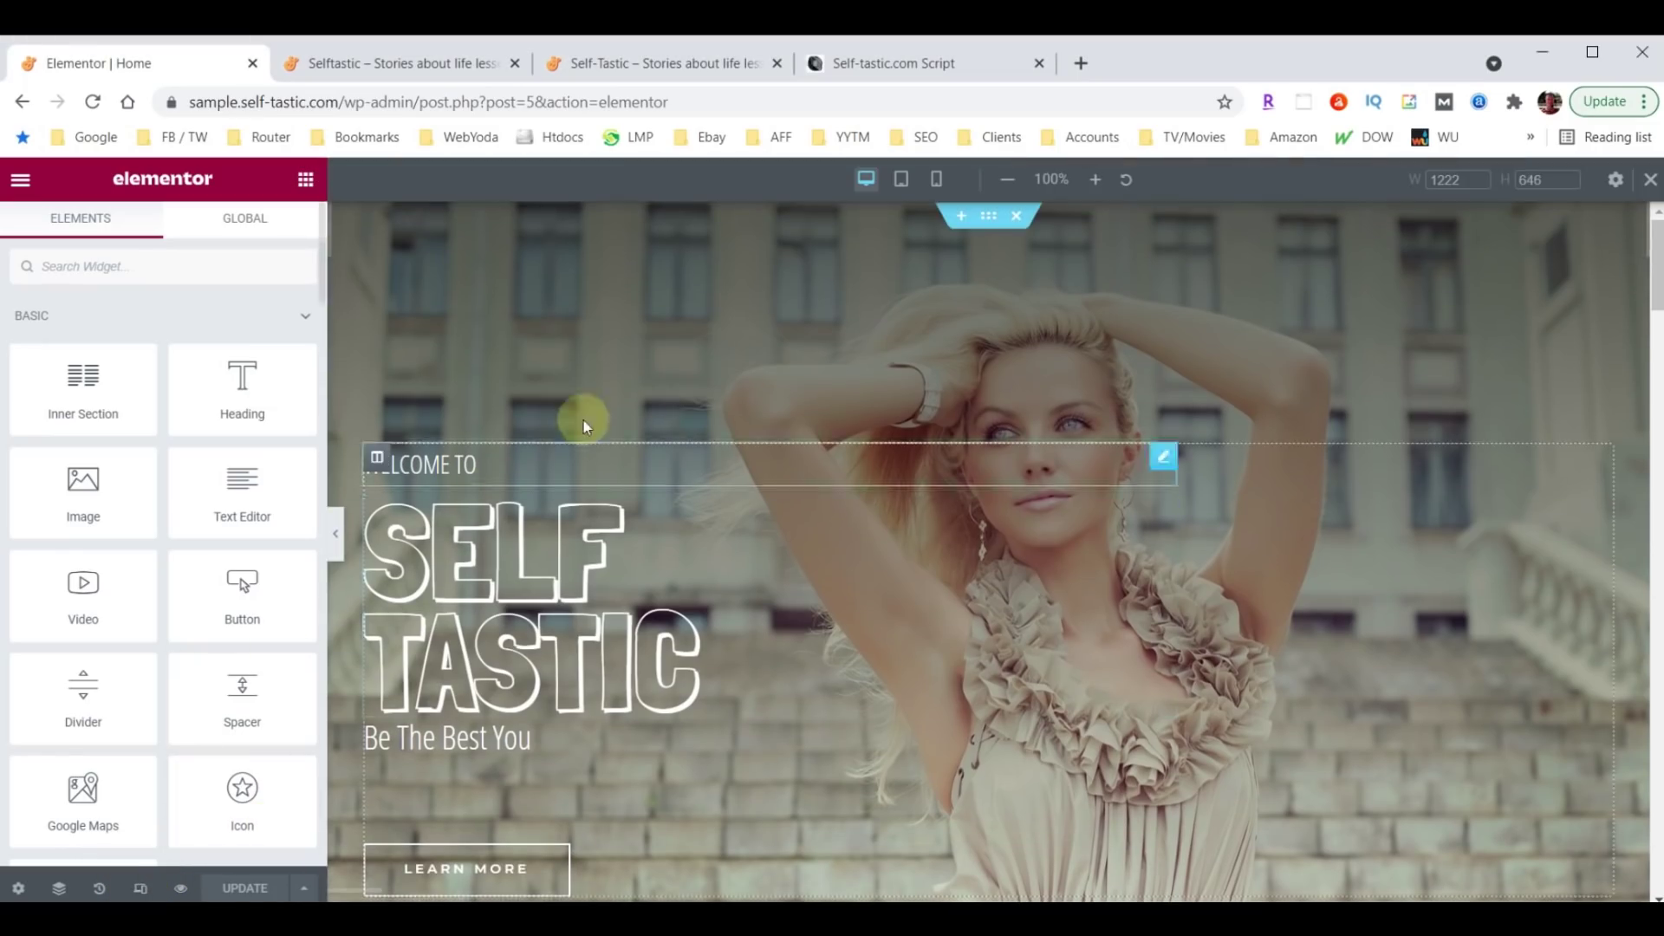
click(901, 182)
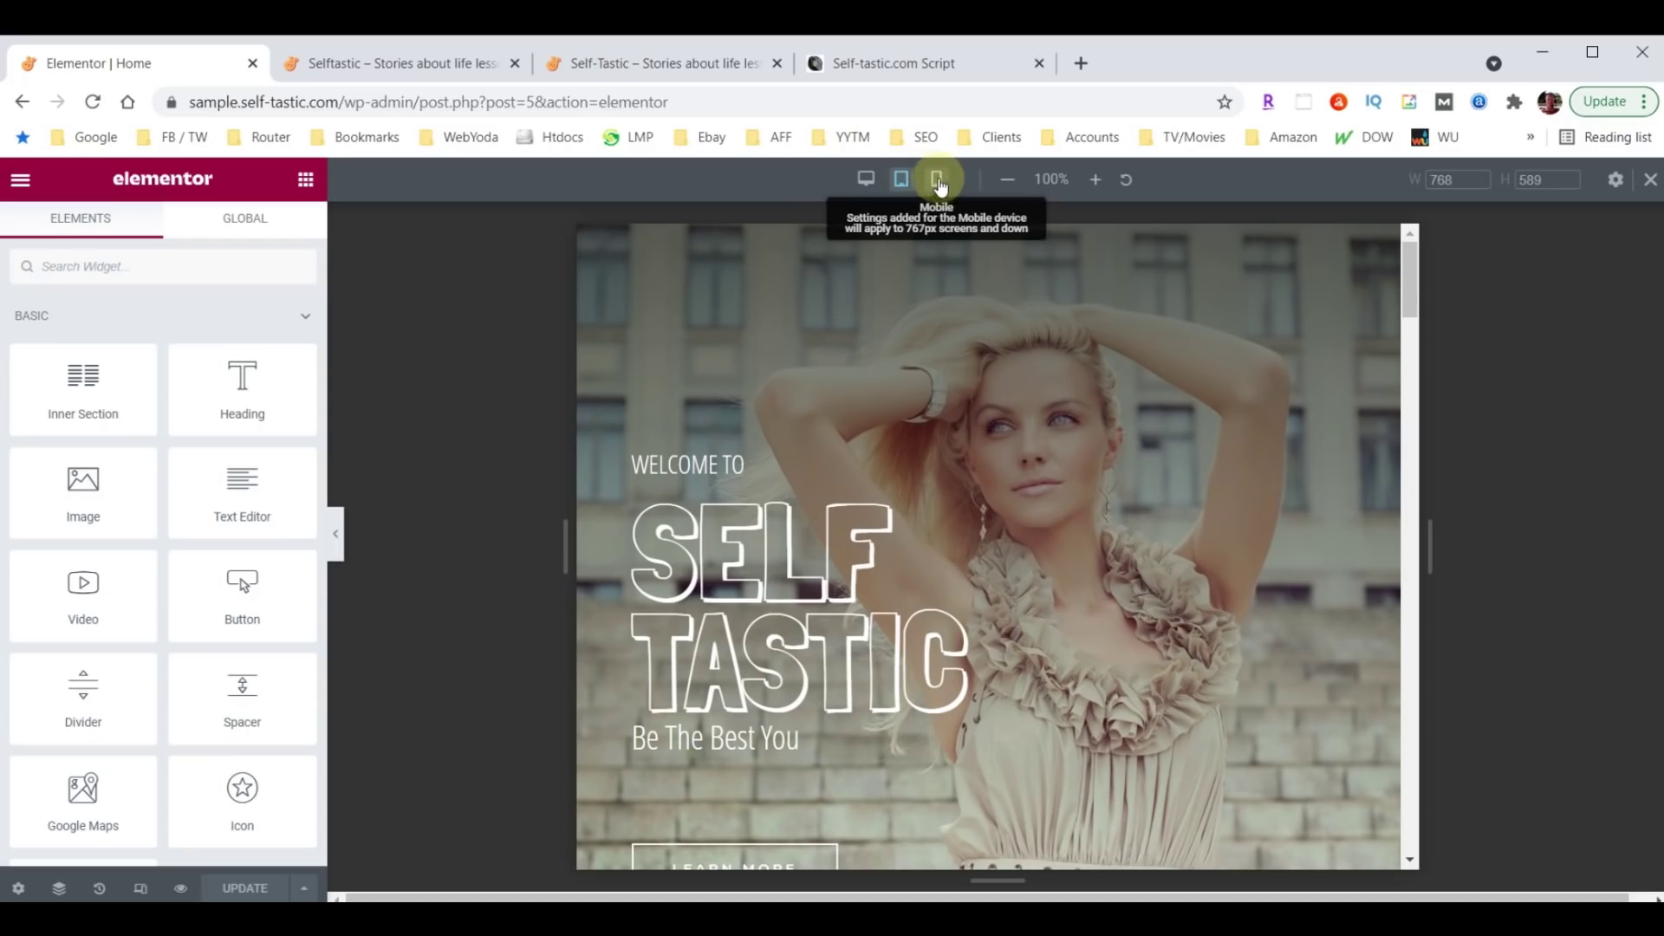
click(936, 182)
click(937, 190)
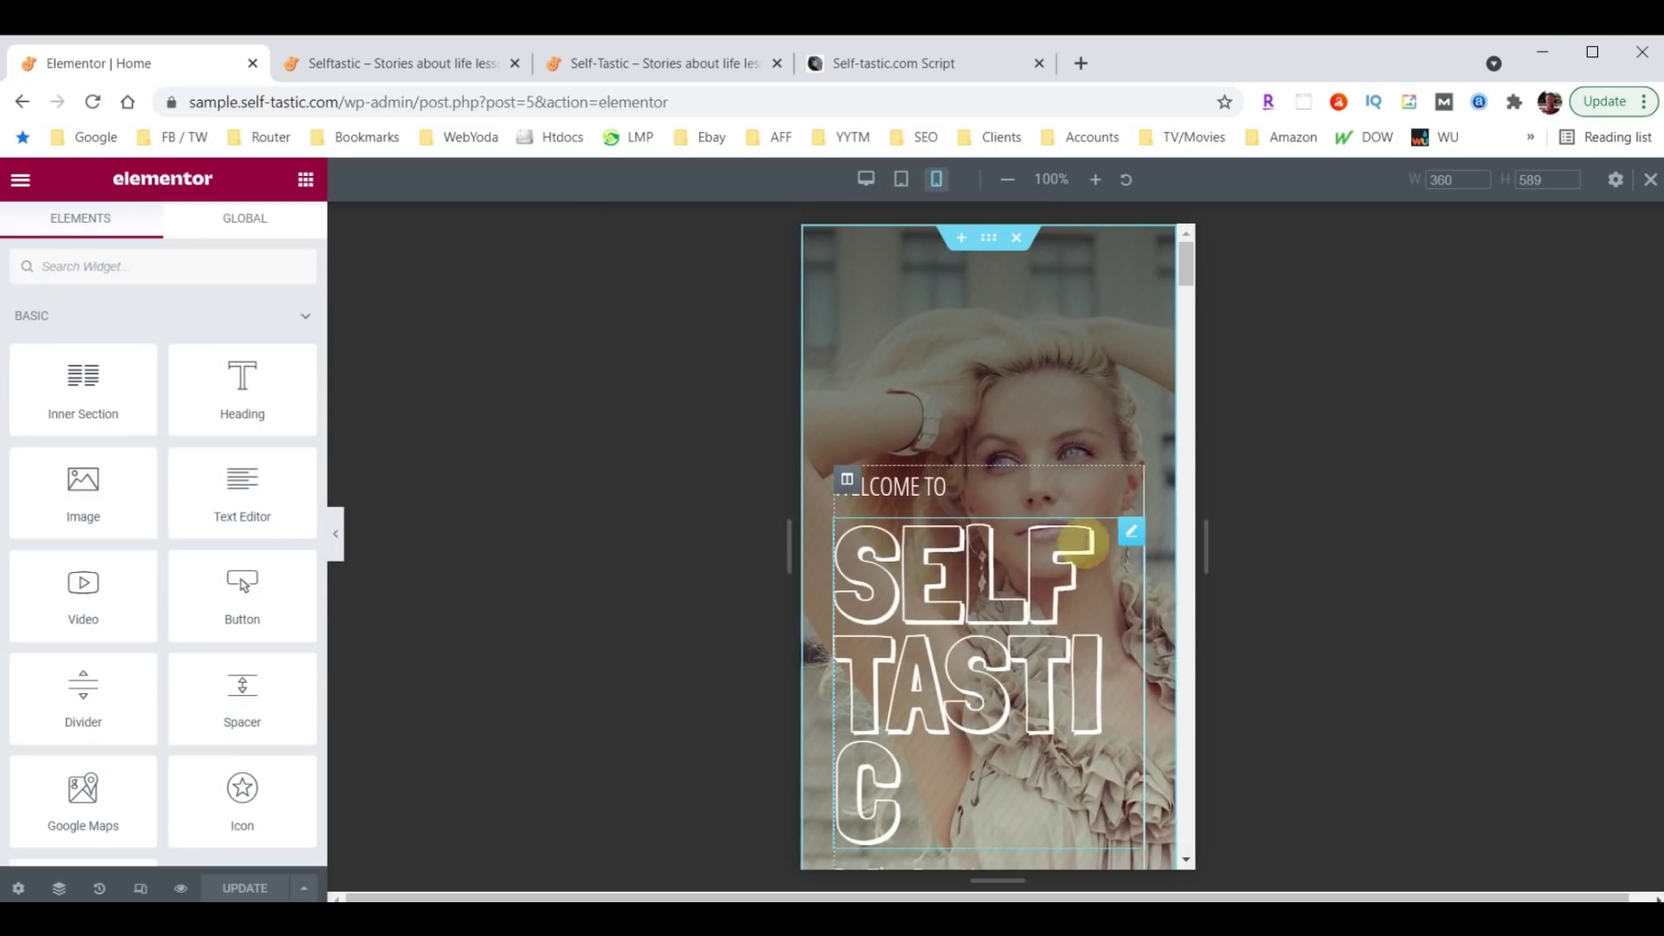
click(1131, 533)
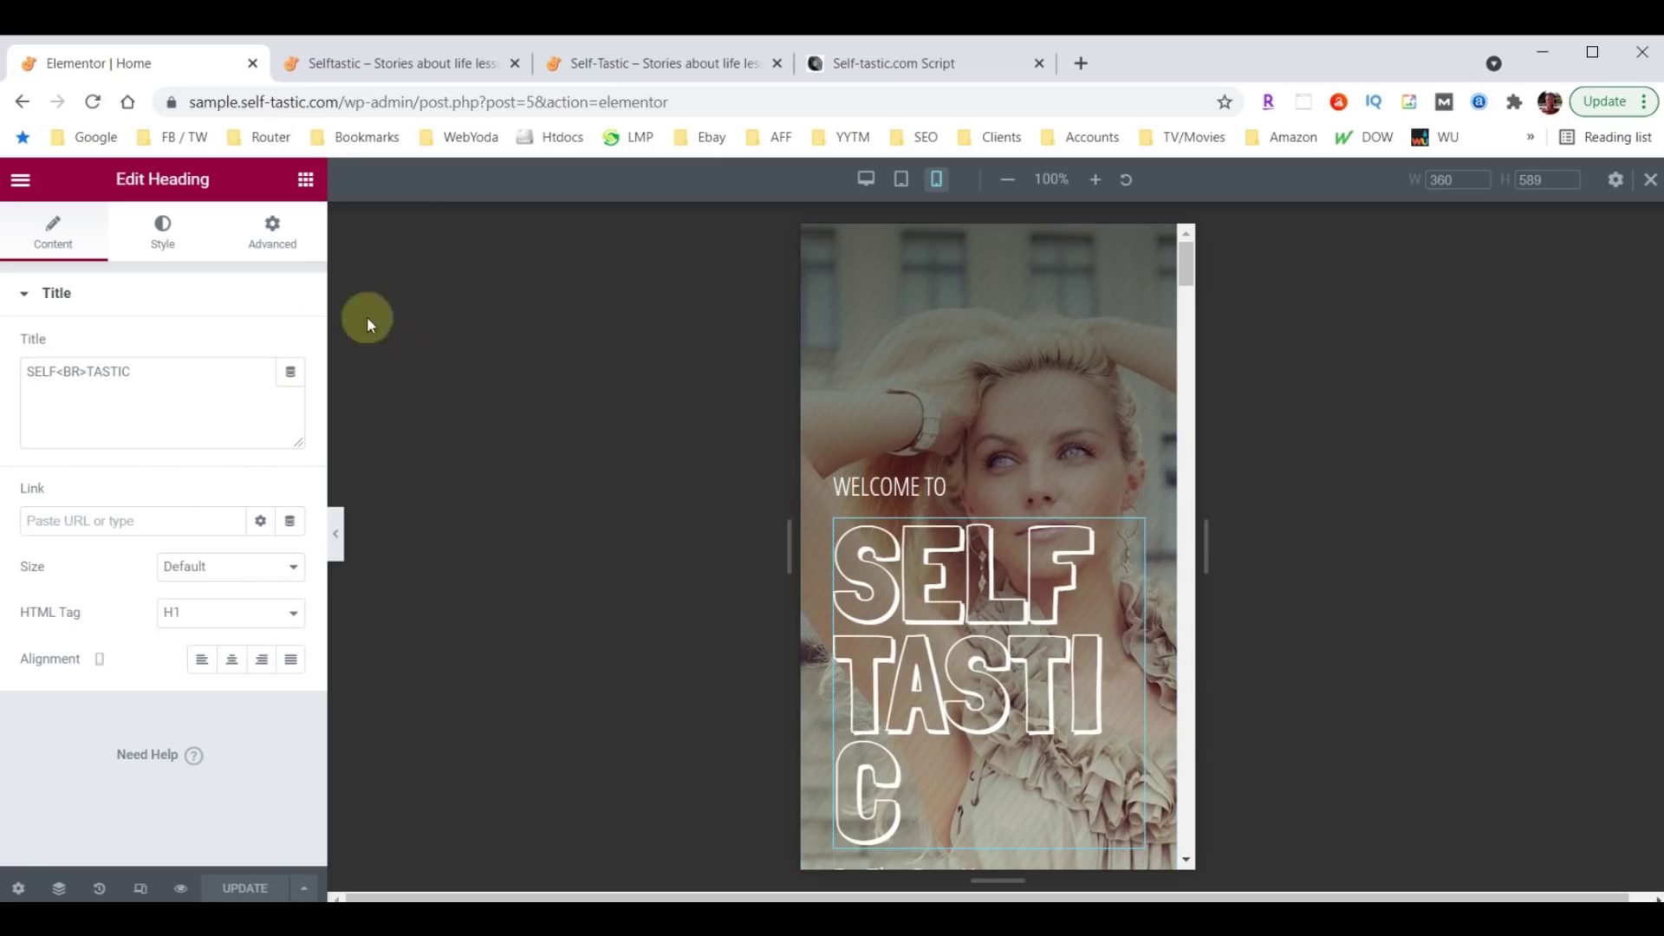
Set the SELF TASTIC heading's mobile typography size to 100 px and check the result.
click(170, 230)
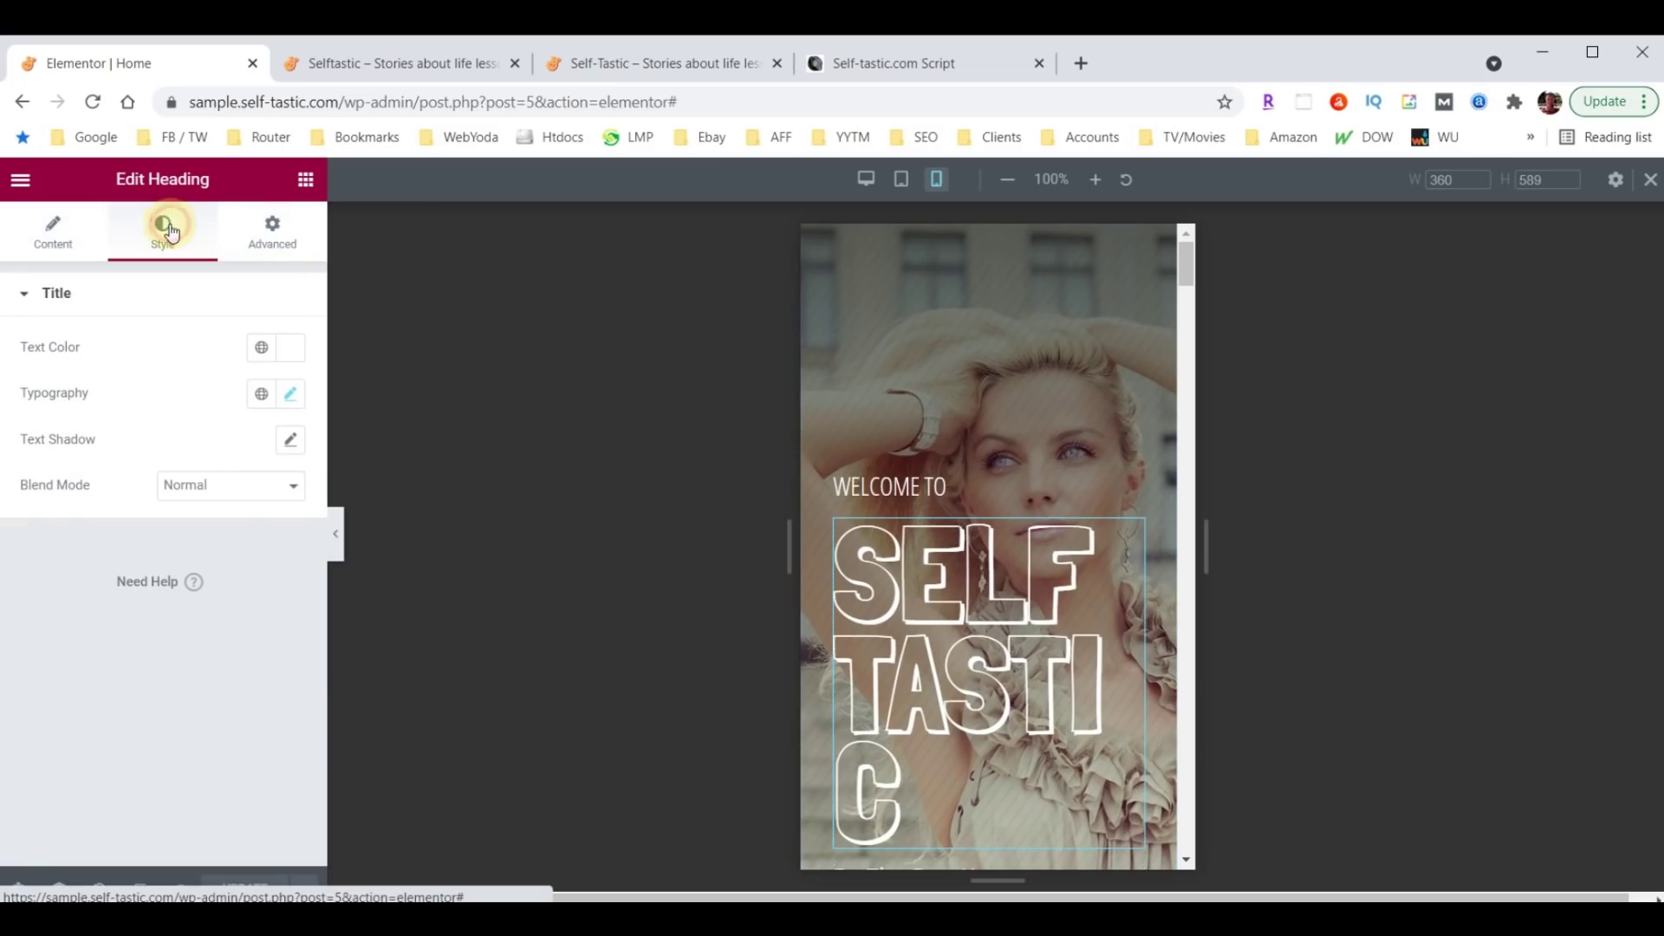
click(290, 394)
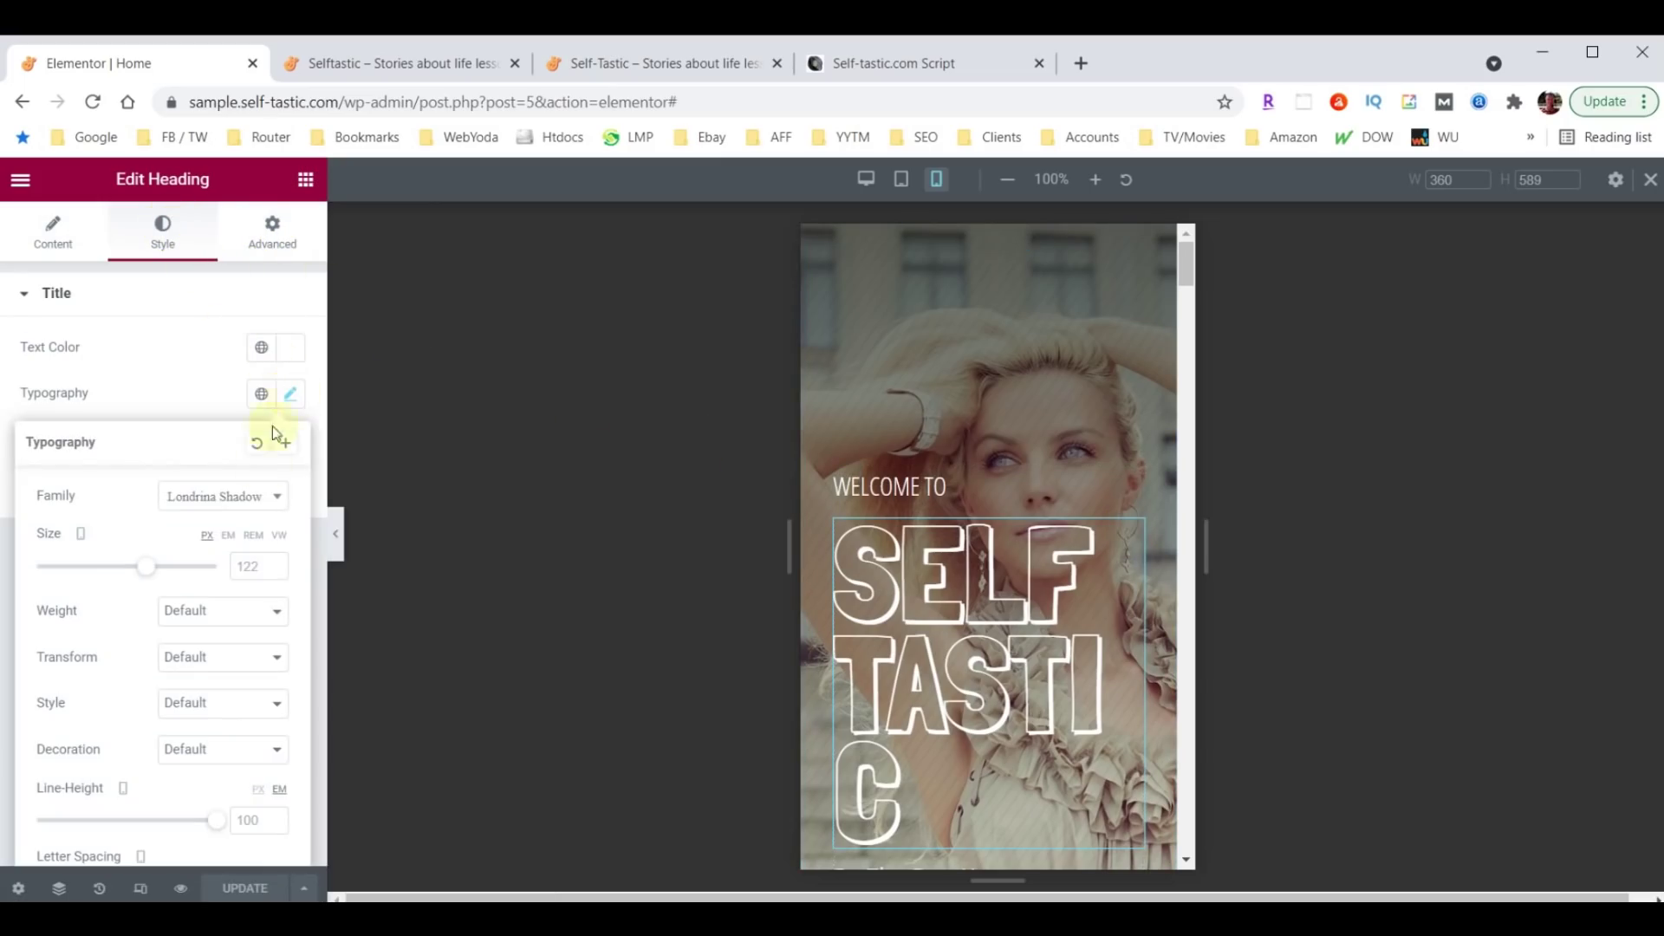
text(100)
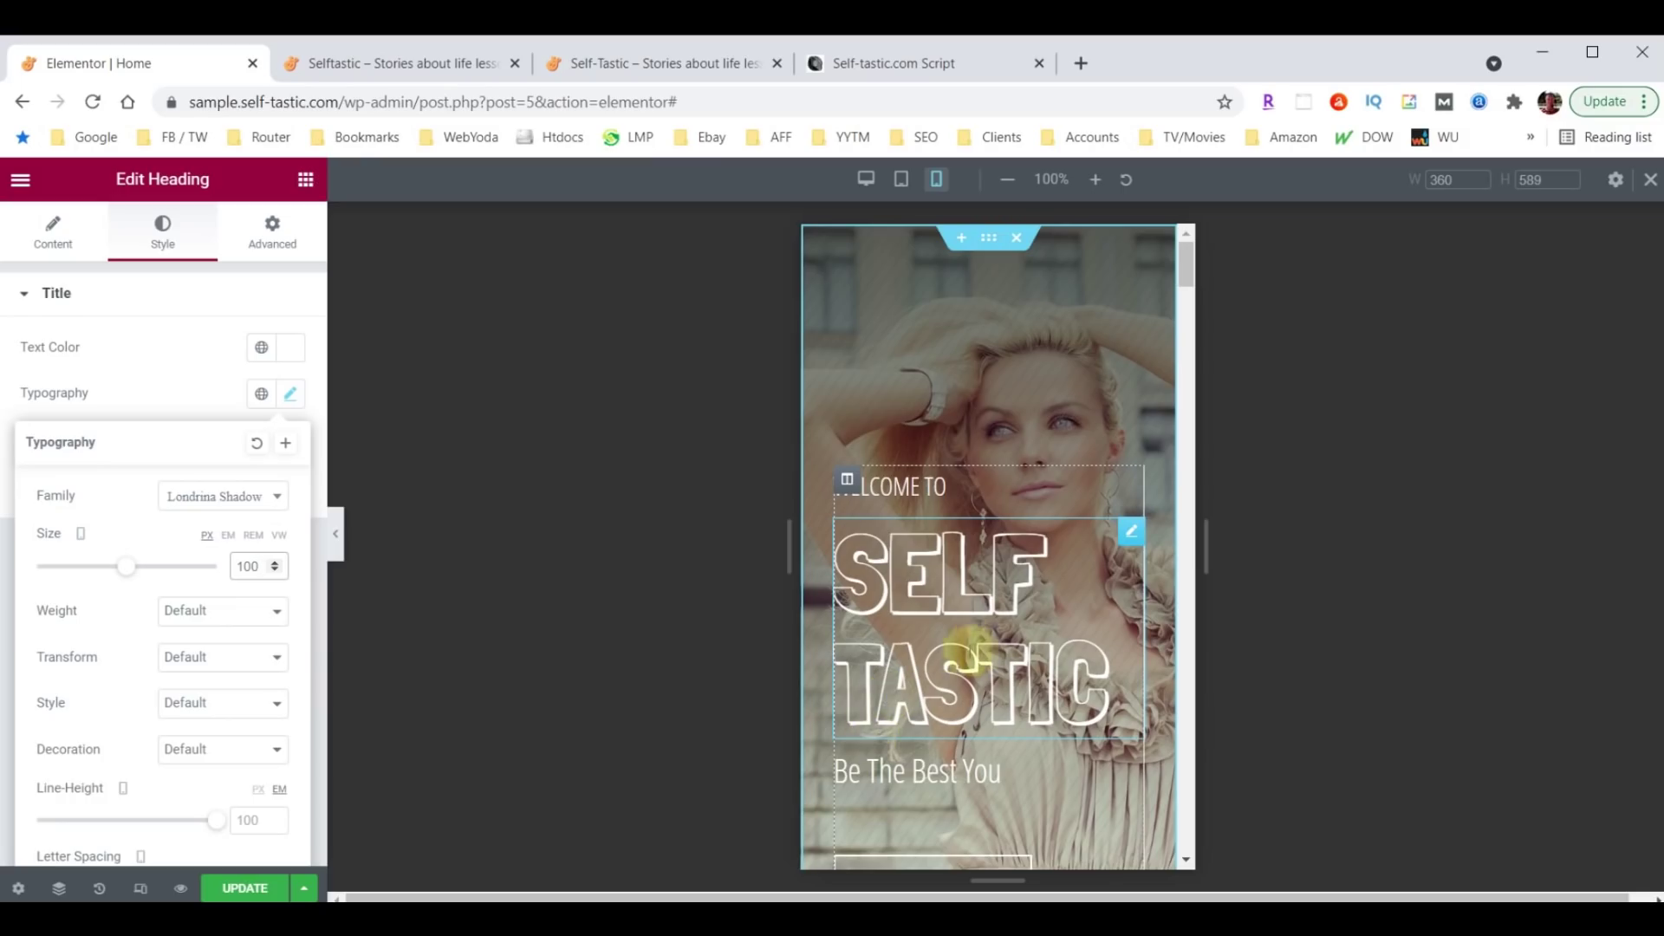
scroll(996, 483, down, 3)
scroll(996, 490, down, 5)
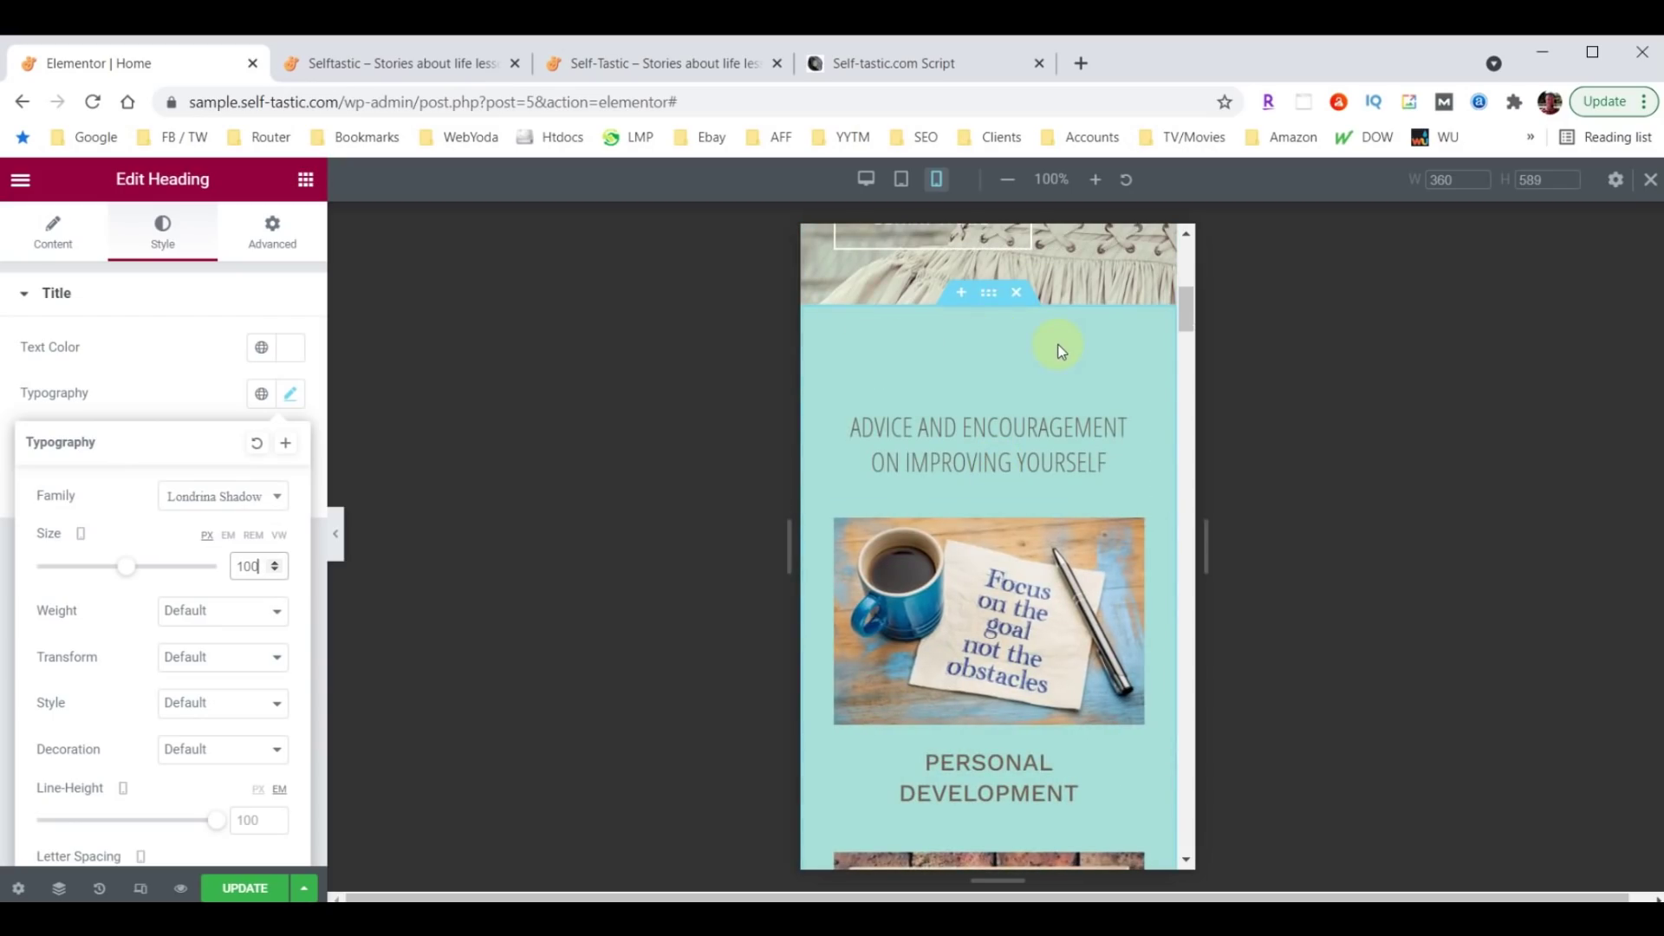
scroll(1028, 476, down, 15)
scroll(1028, 481, up, 10)
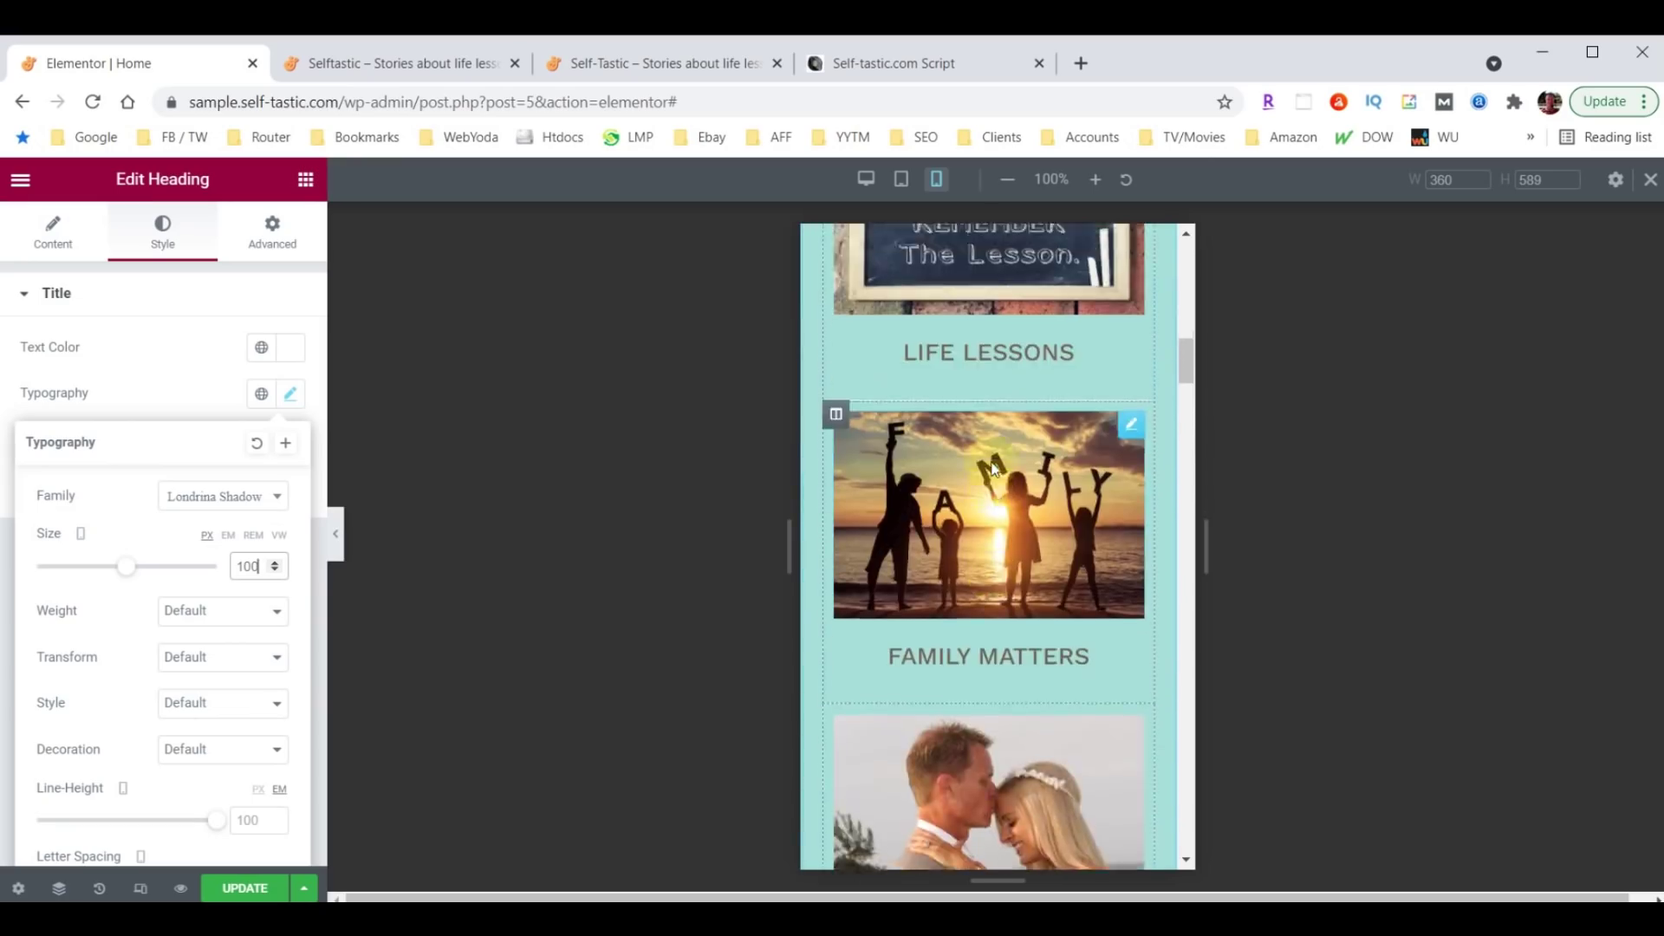
scroll(994, 468, up, 5)
click(994, 459)
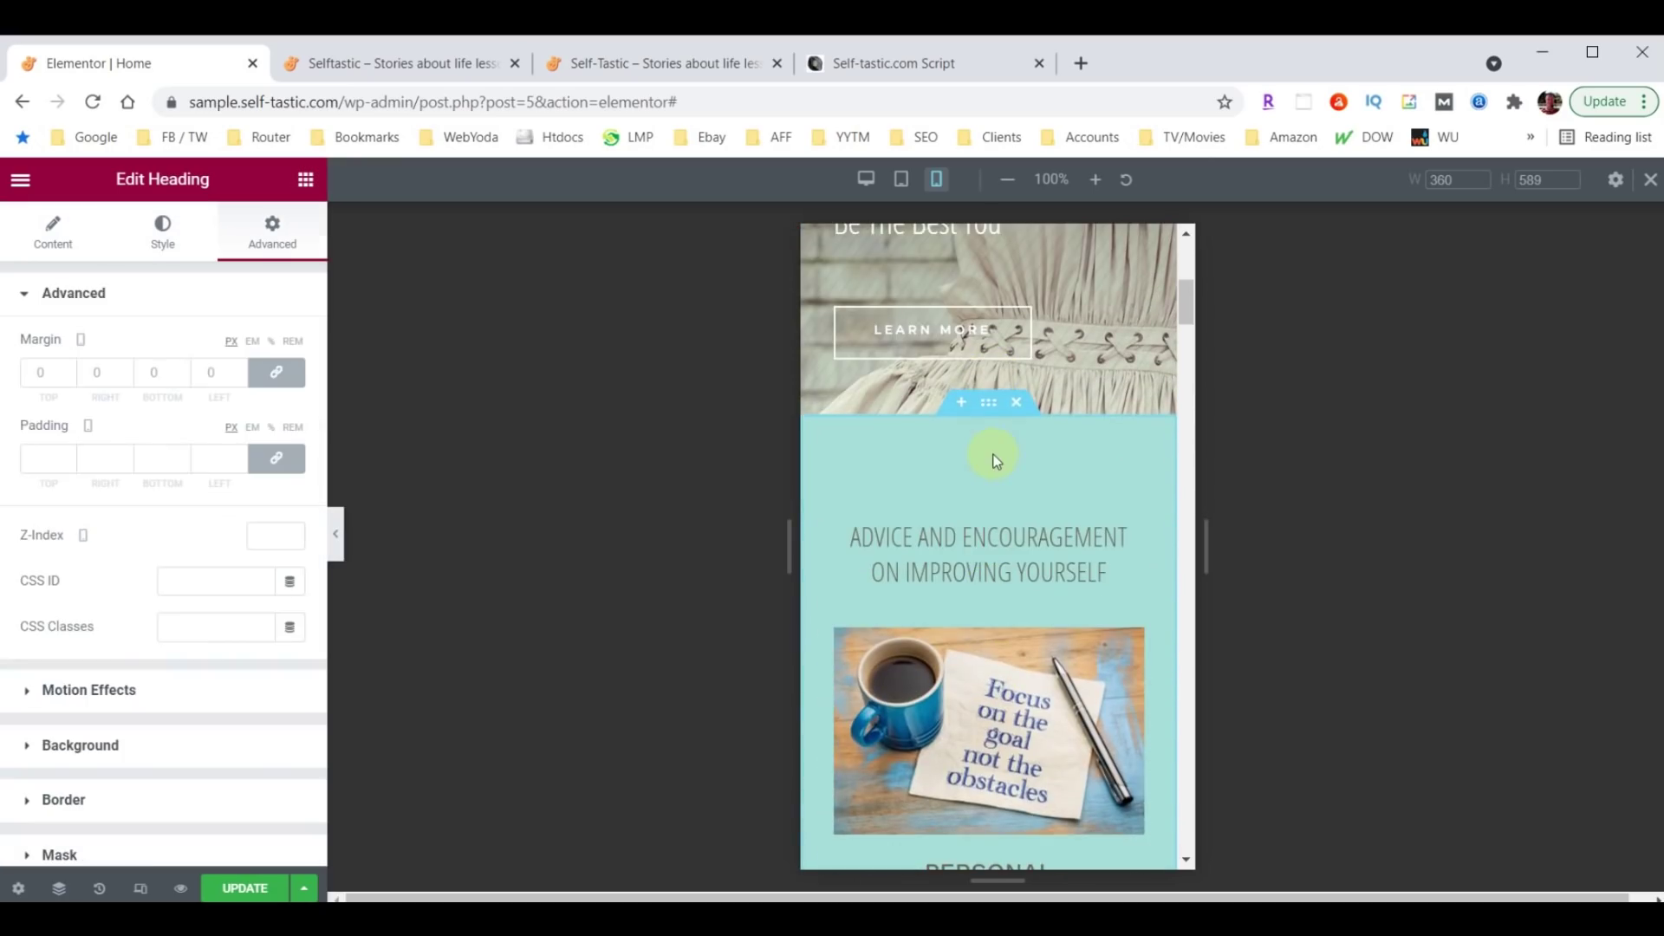
Set the Advice section's mobile top and bottom padding to 40.
click(986, 404)
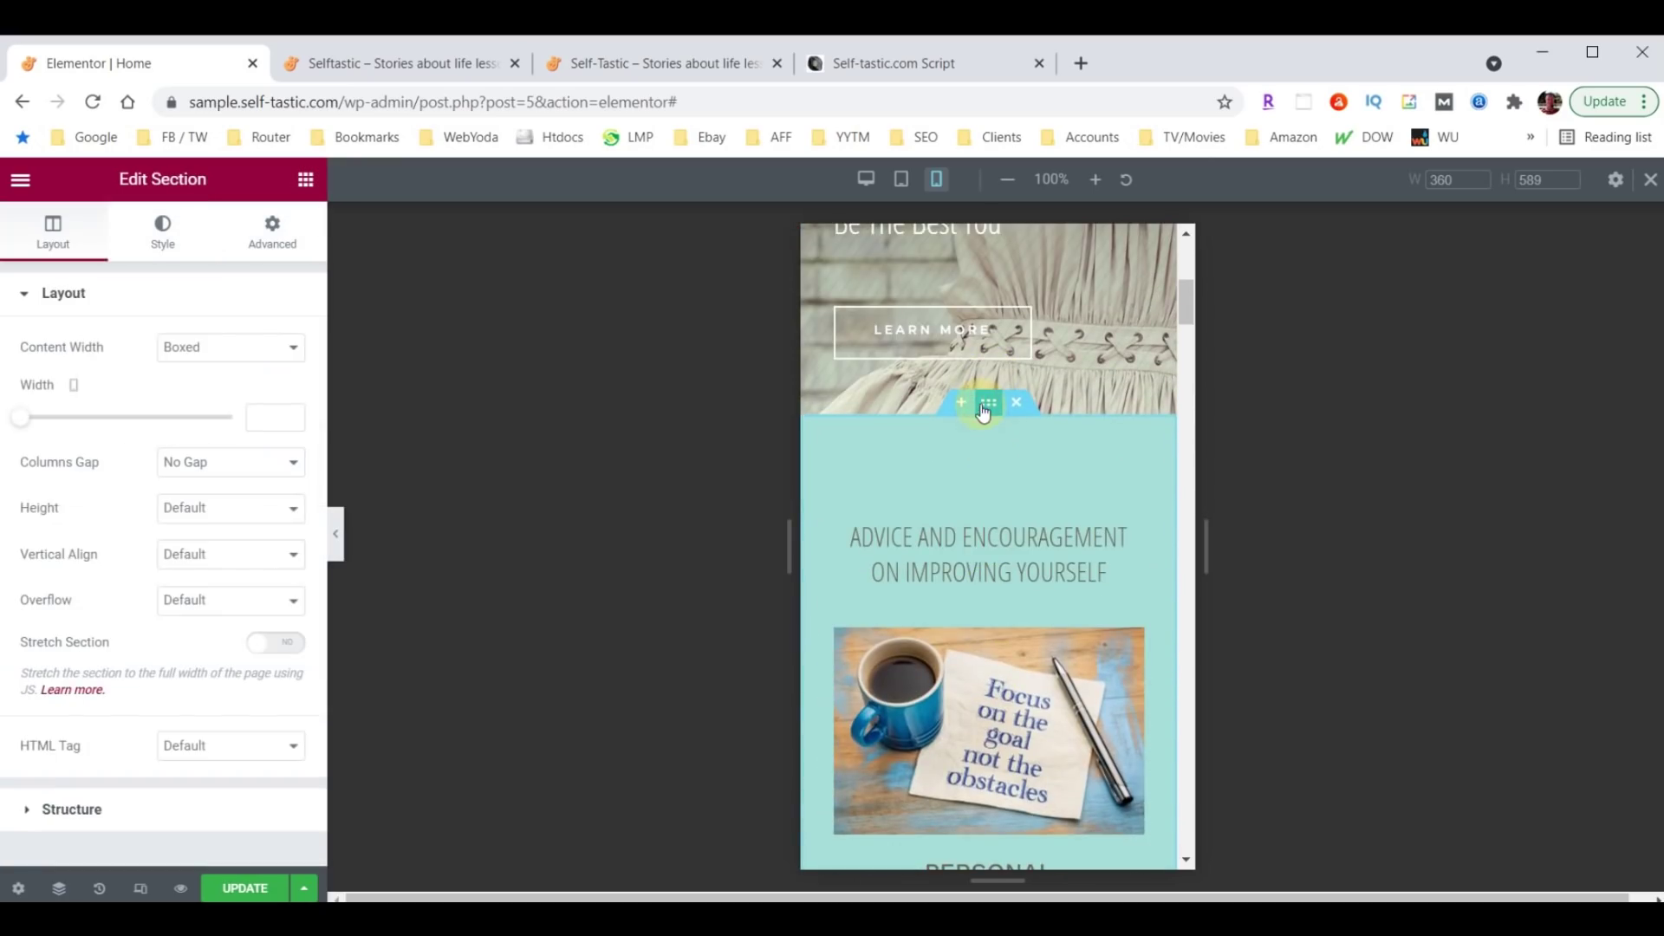
click(270, 229)
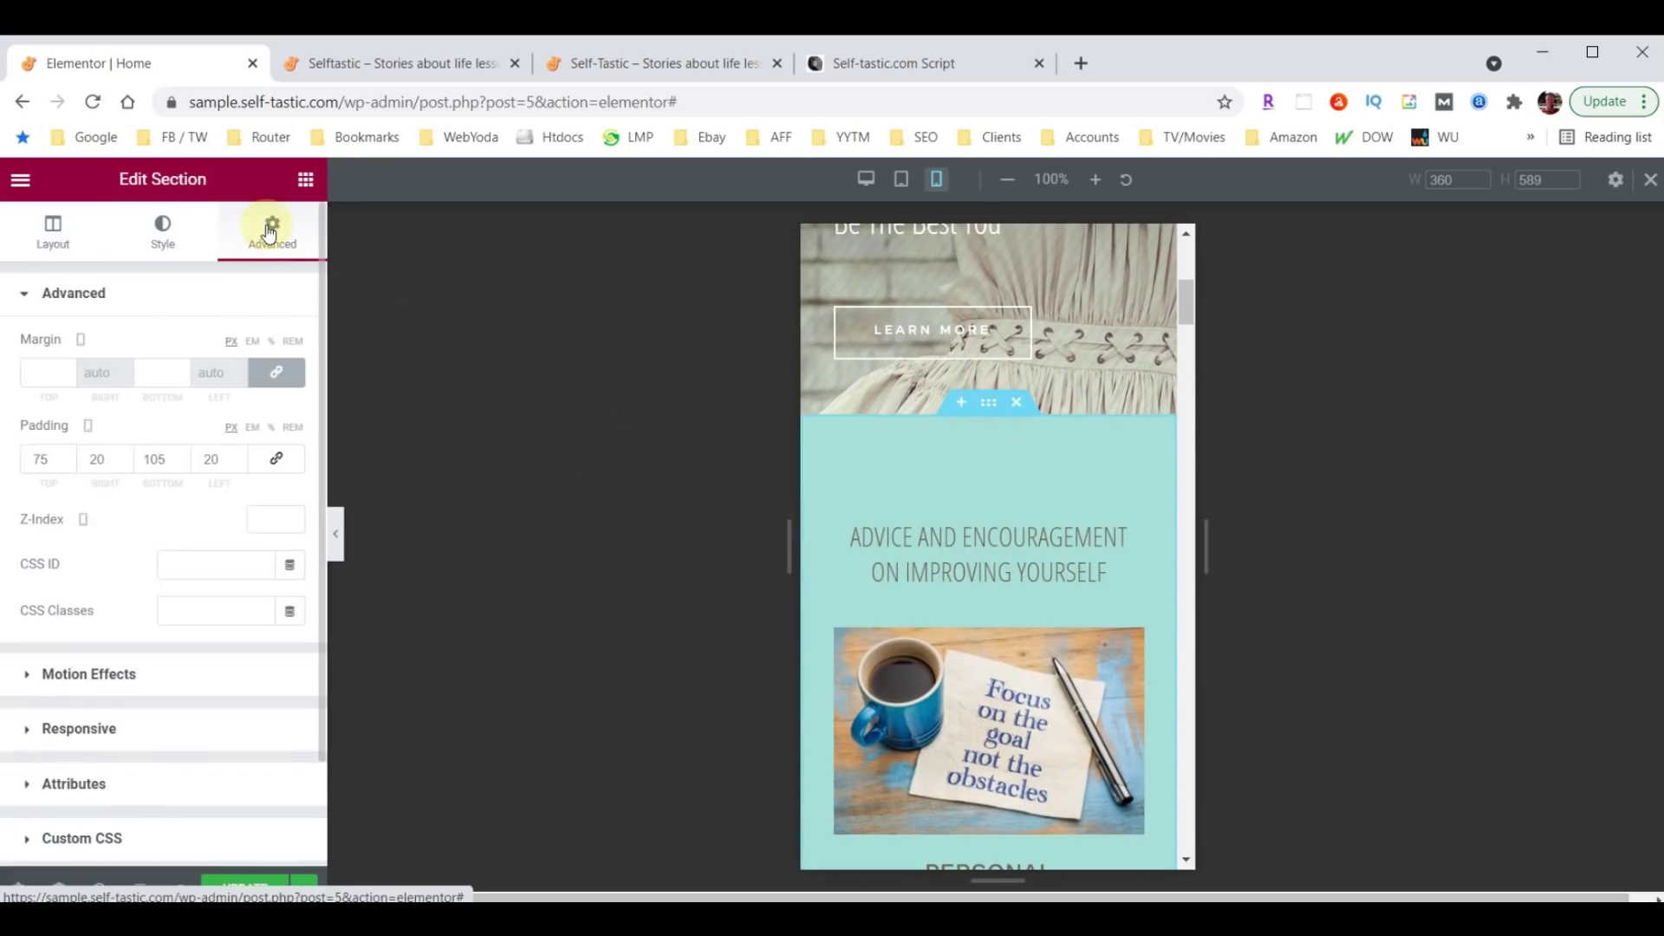
click(40, 457)
double_click(40, 457)
text(40)
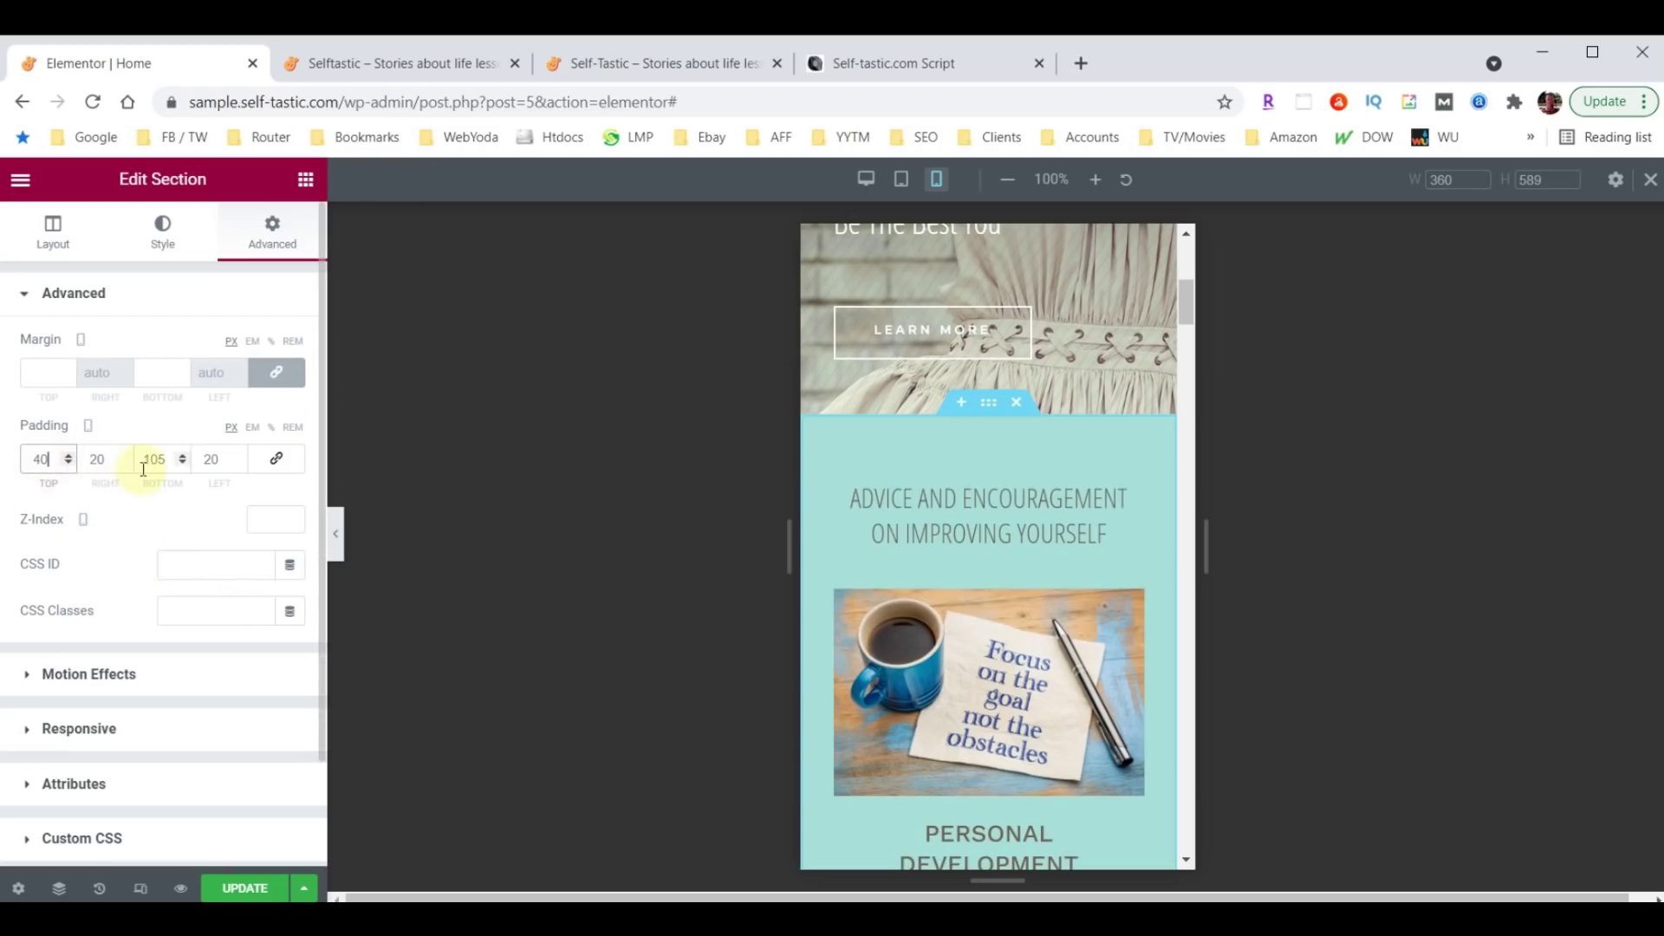
double_click(144, 462)
text(40)
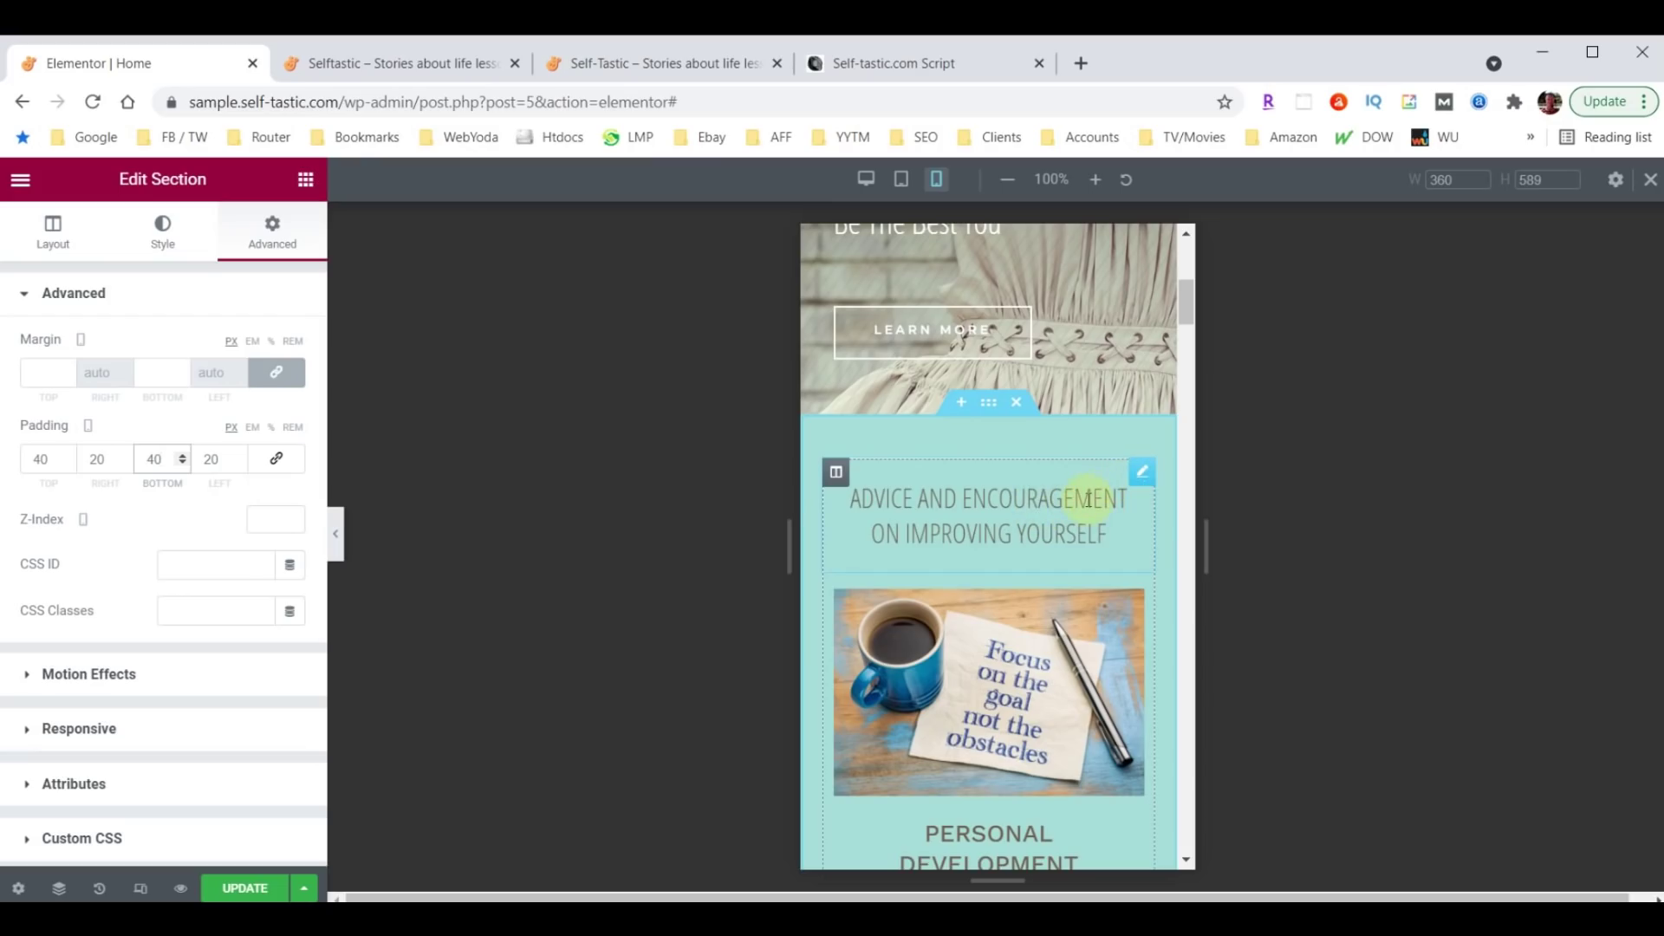
Make the 'Advice and Encouragement on Improving Yourself' heading 26 px on mobile.
click(1140, 477)
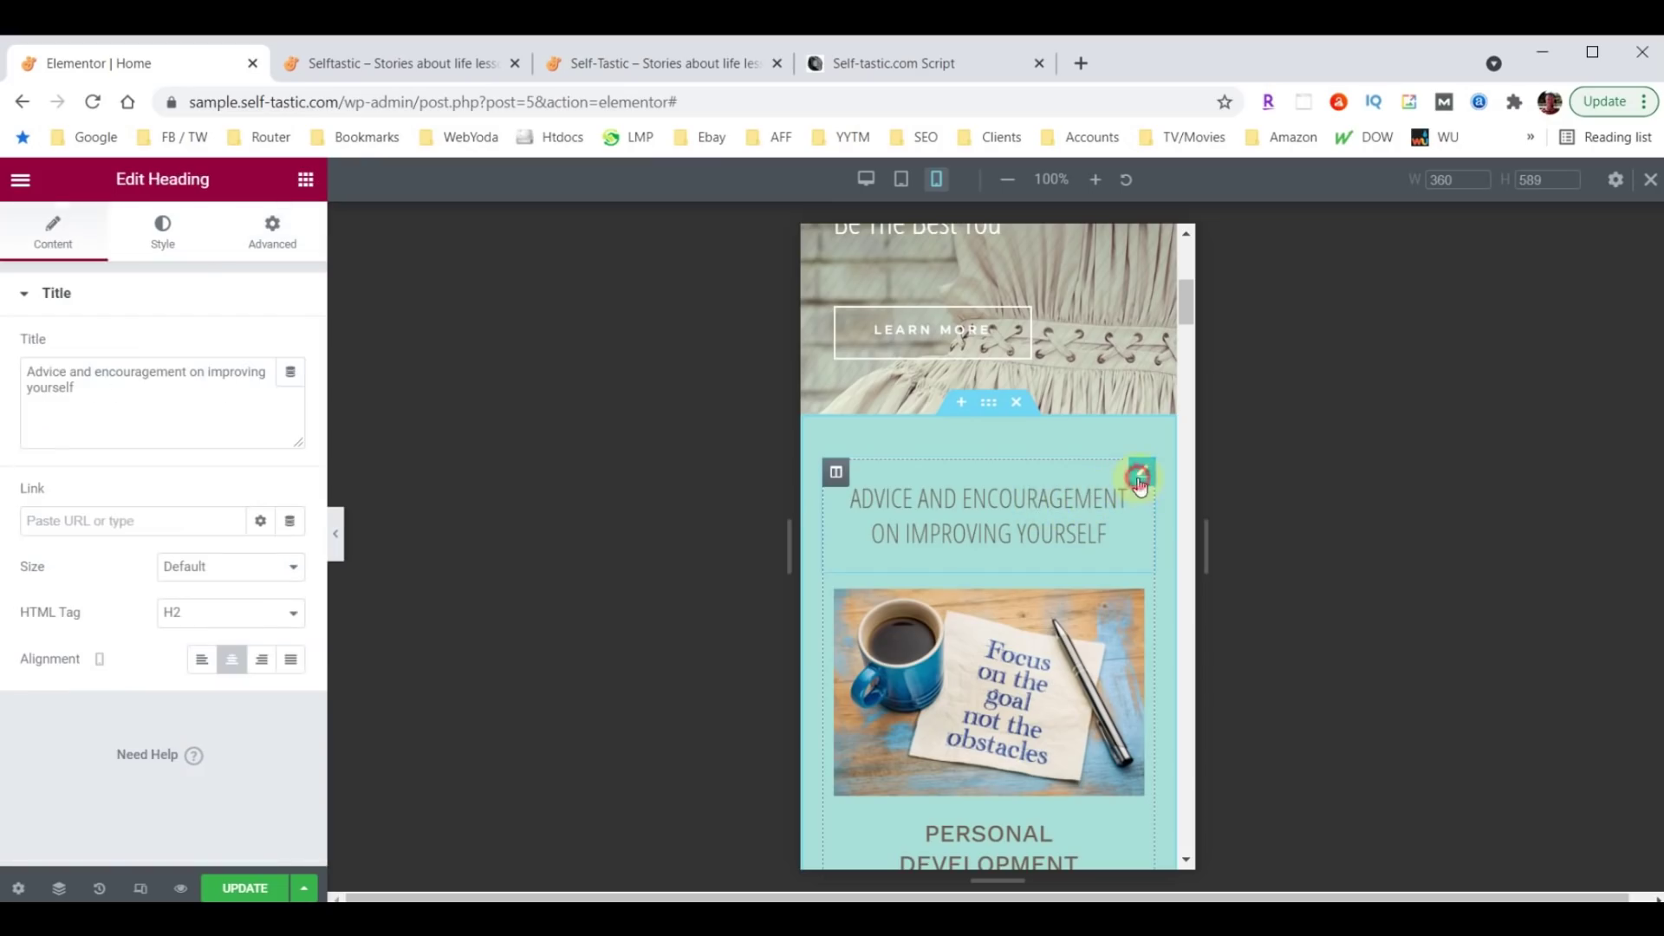
click(163, 232)
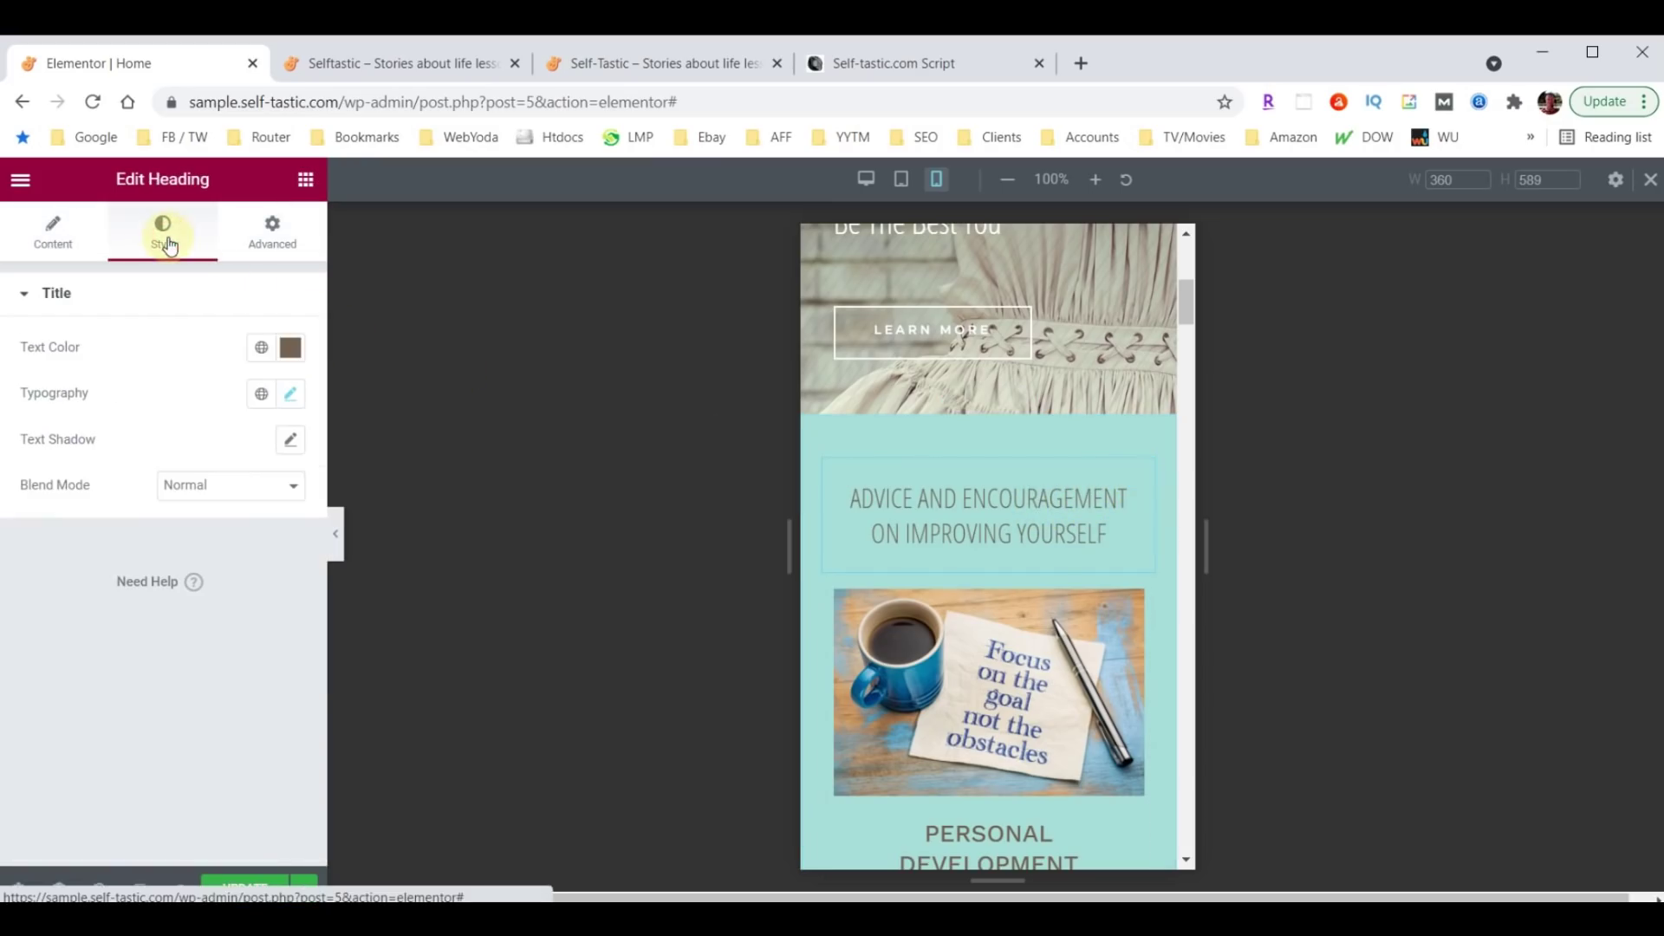
click(290, 394)
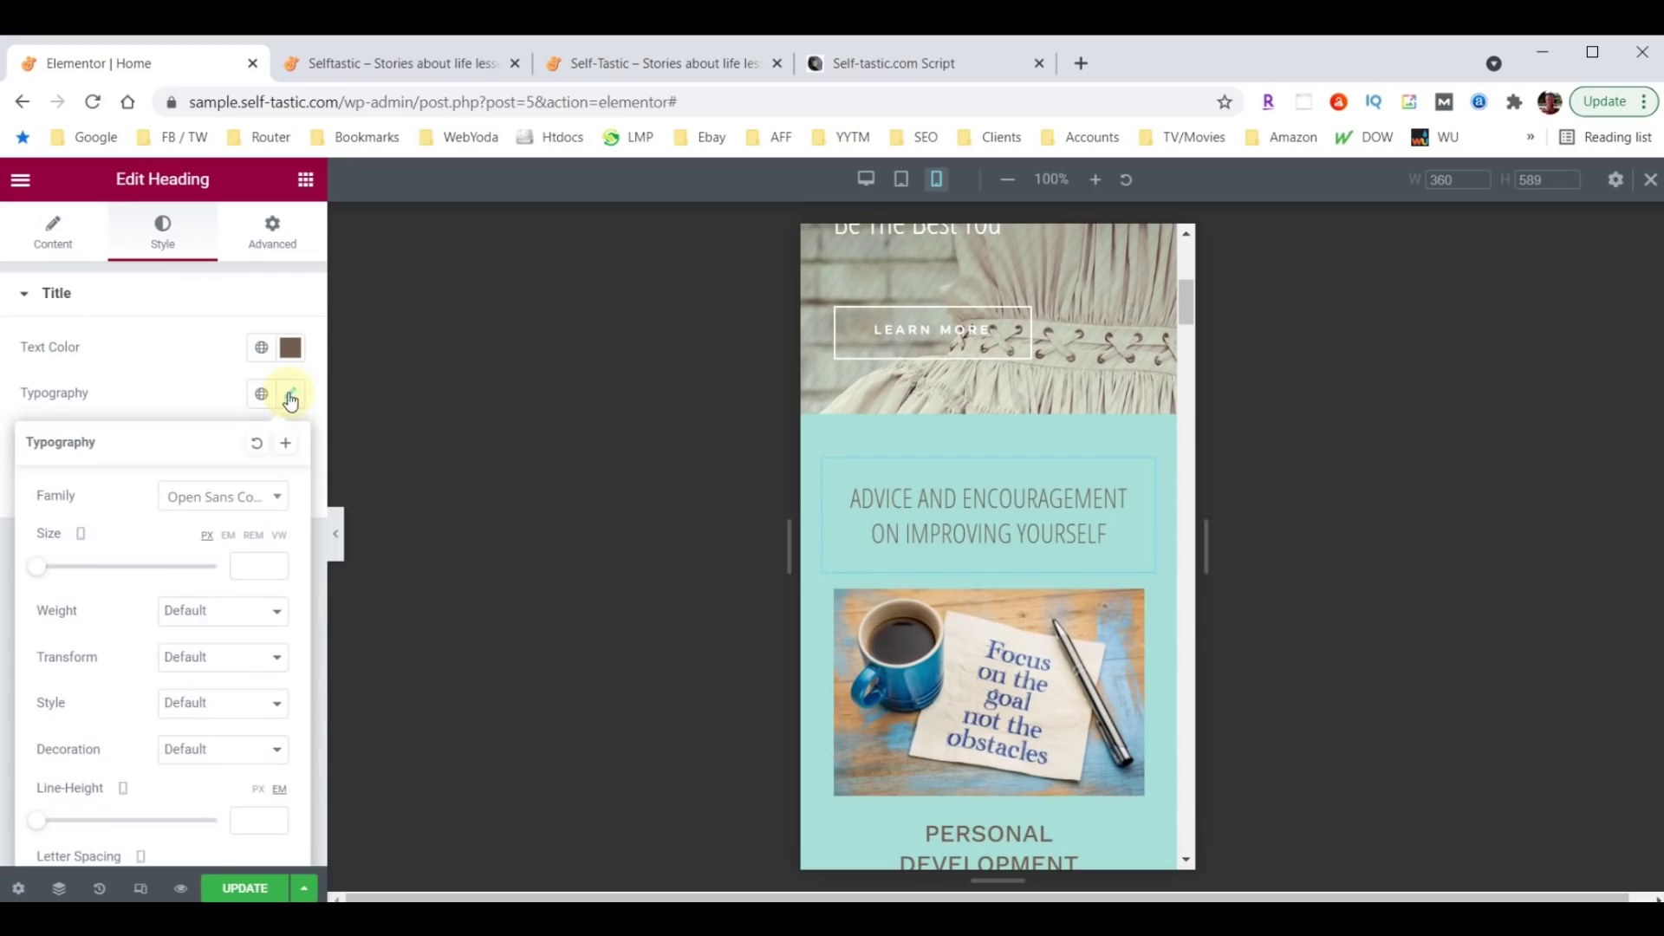
click(254, 563)
text(26)
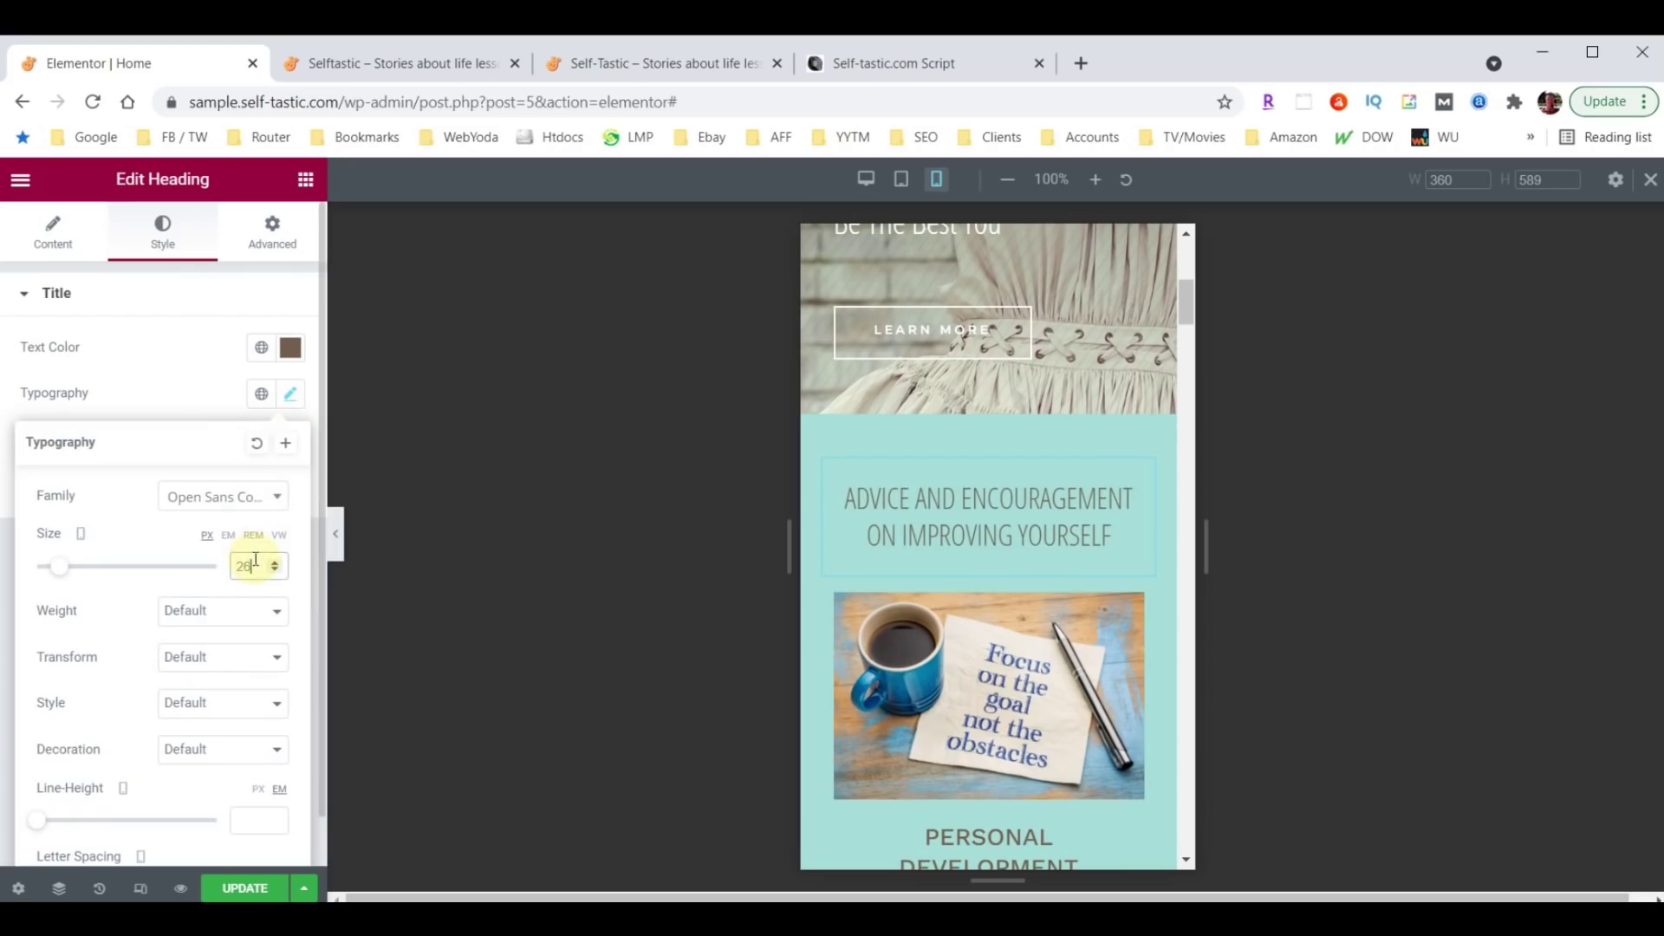
scroll(996, 563, down, 10)
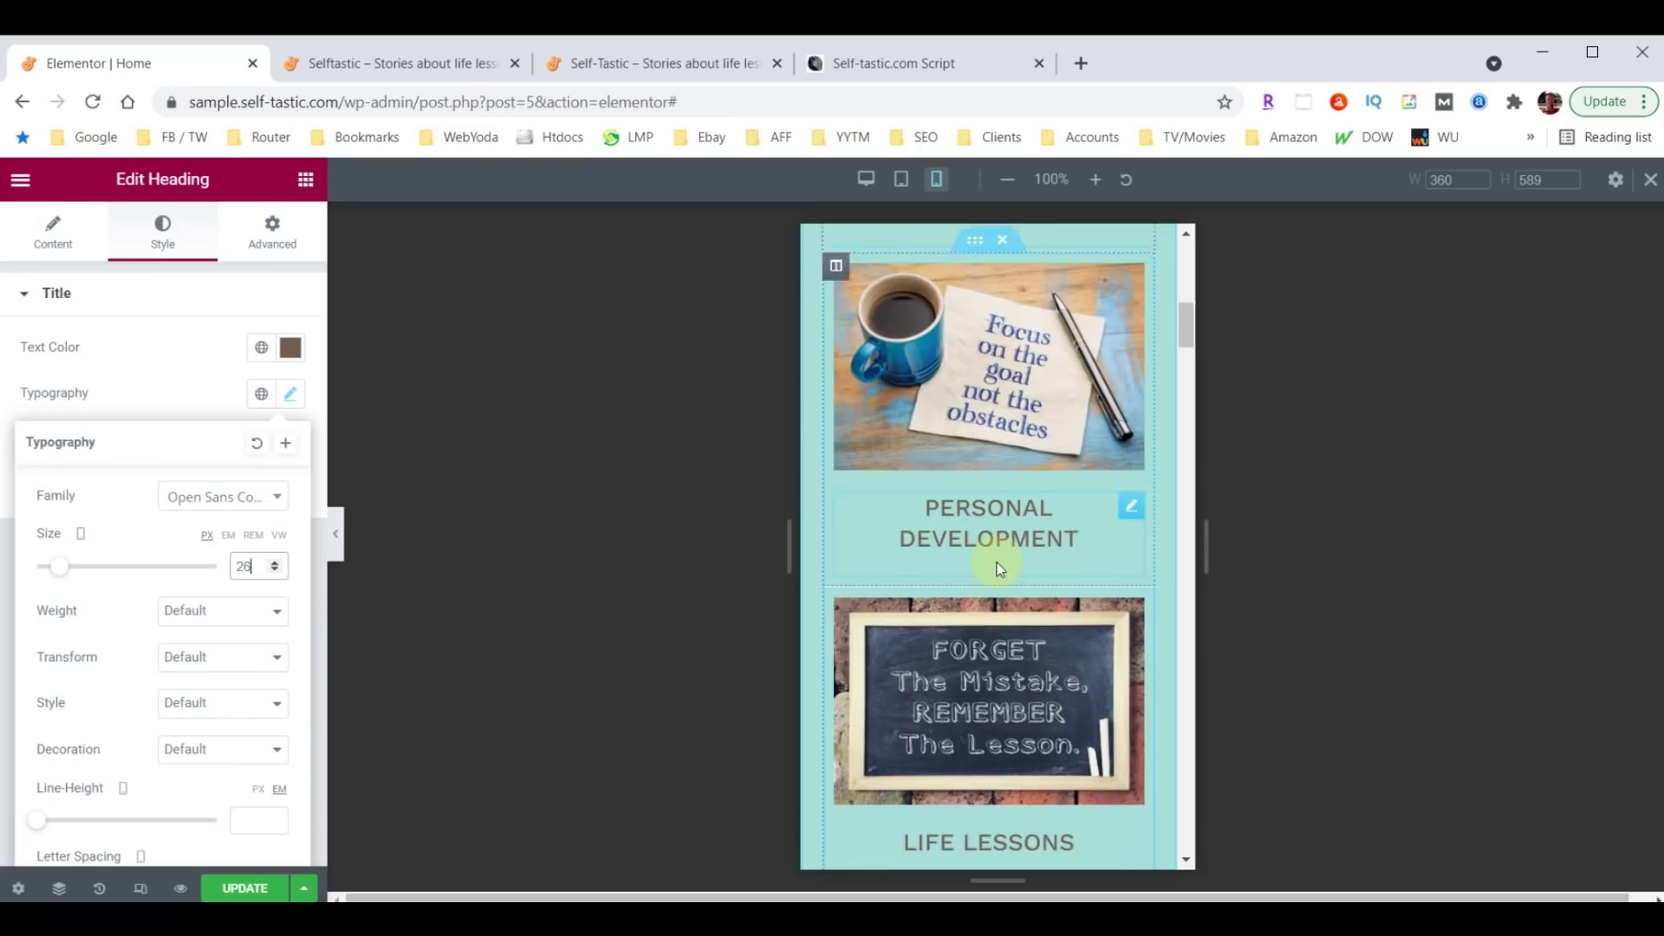
scroll(999, 554, down, 12)
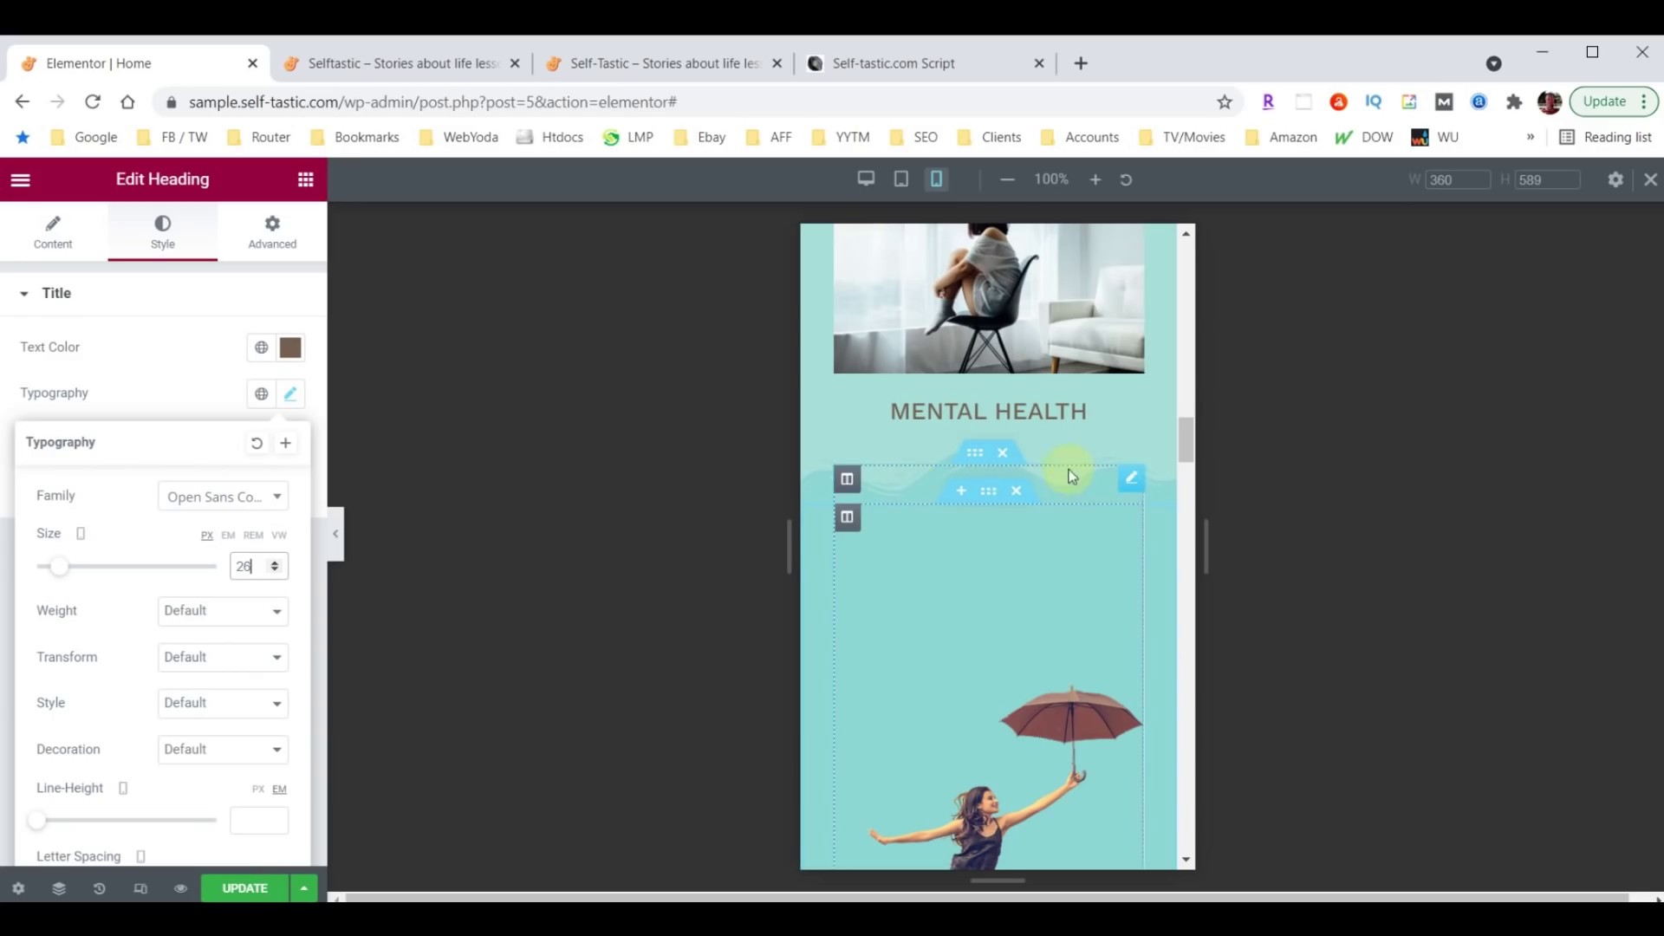
scroll(1079, 454, up, 8)
scroll(1044, 509, up, 10)
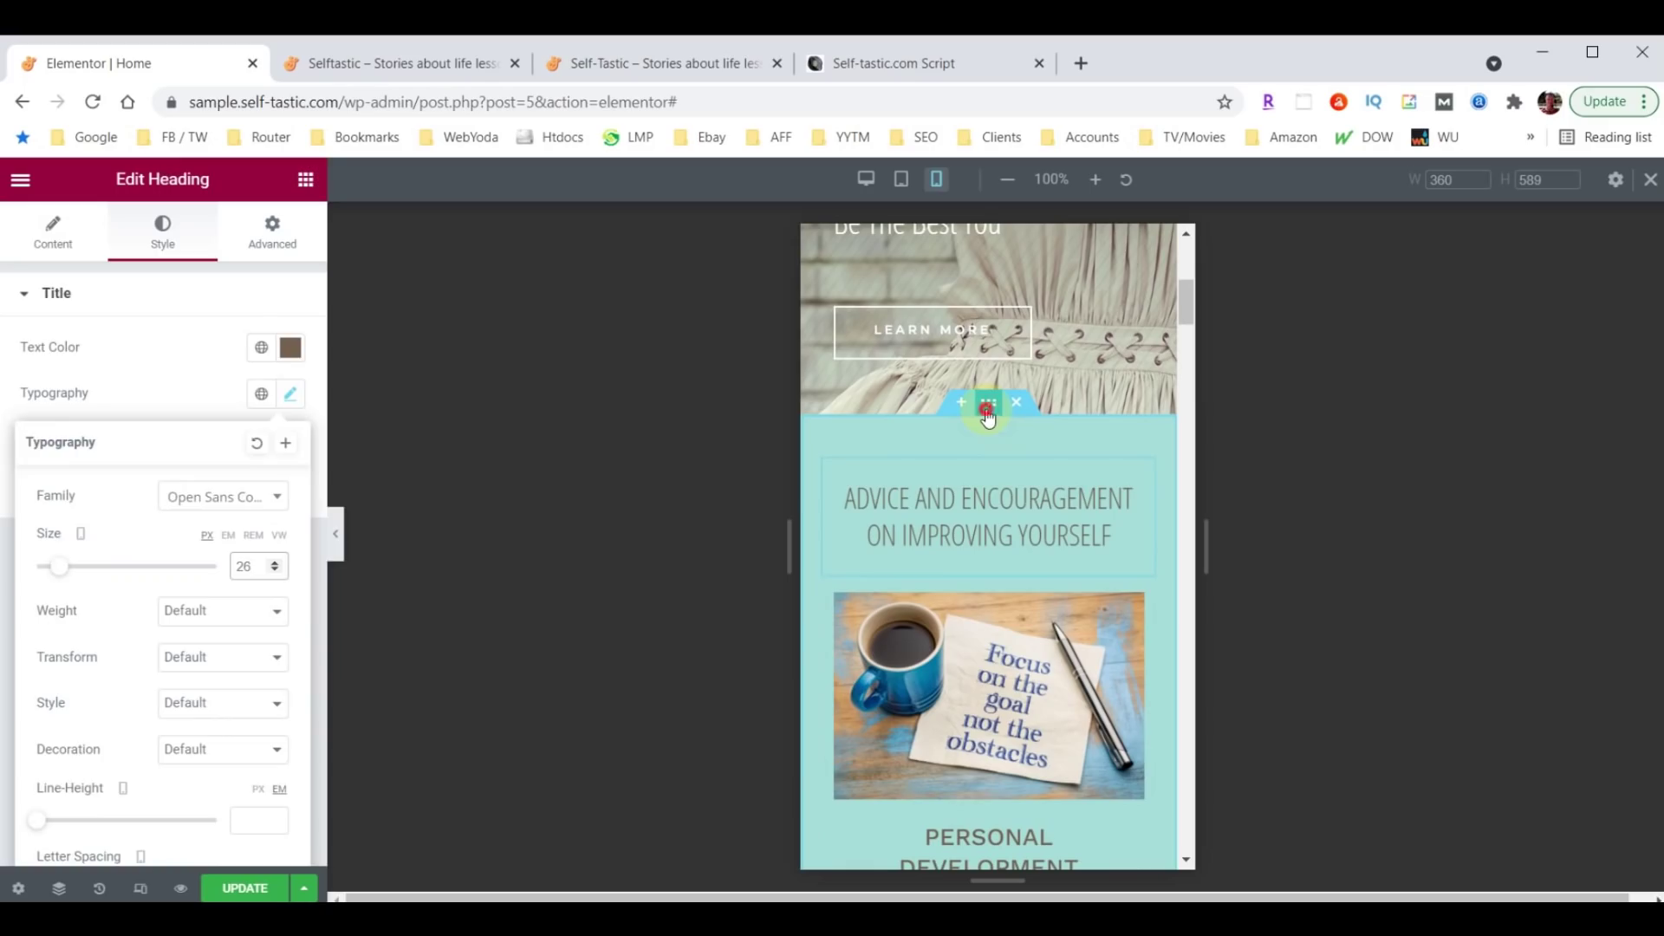
Set the Advice section's bottom shape divider height to 30 on mobile.
click(989, 404)
click(162, 247)
scroll(160, 512, down, 3)
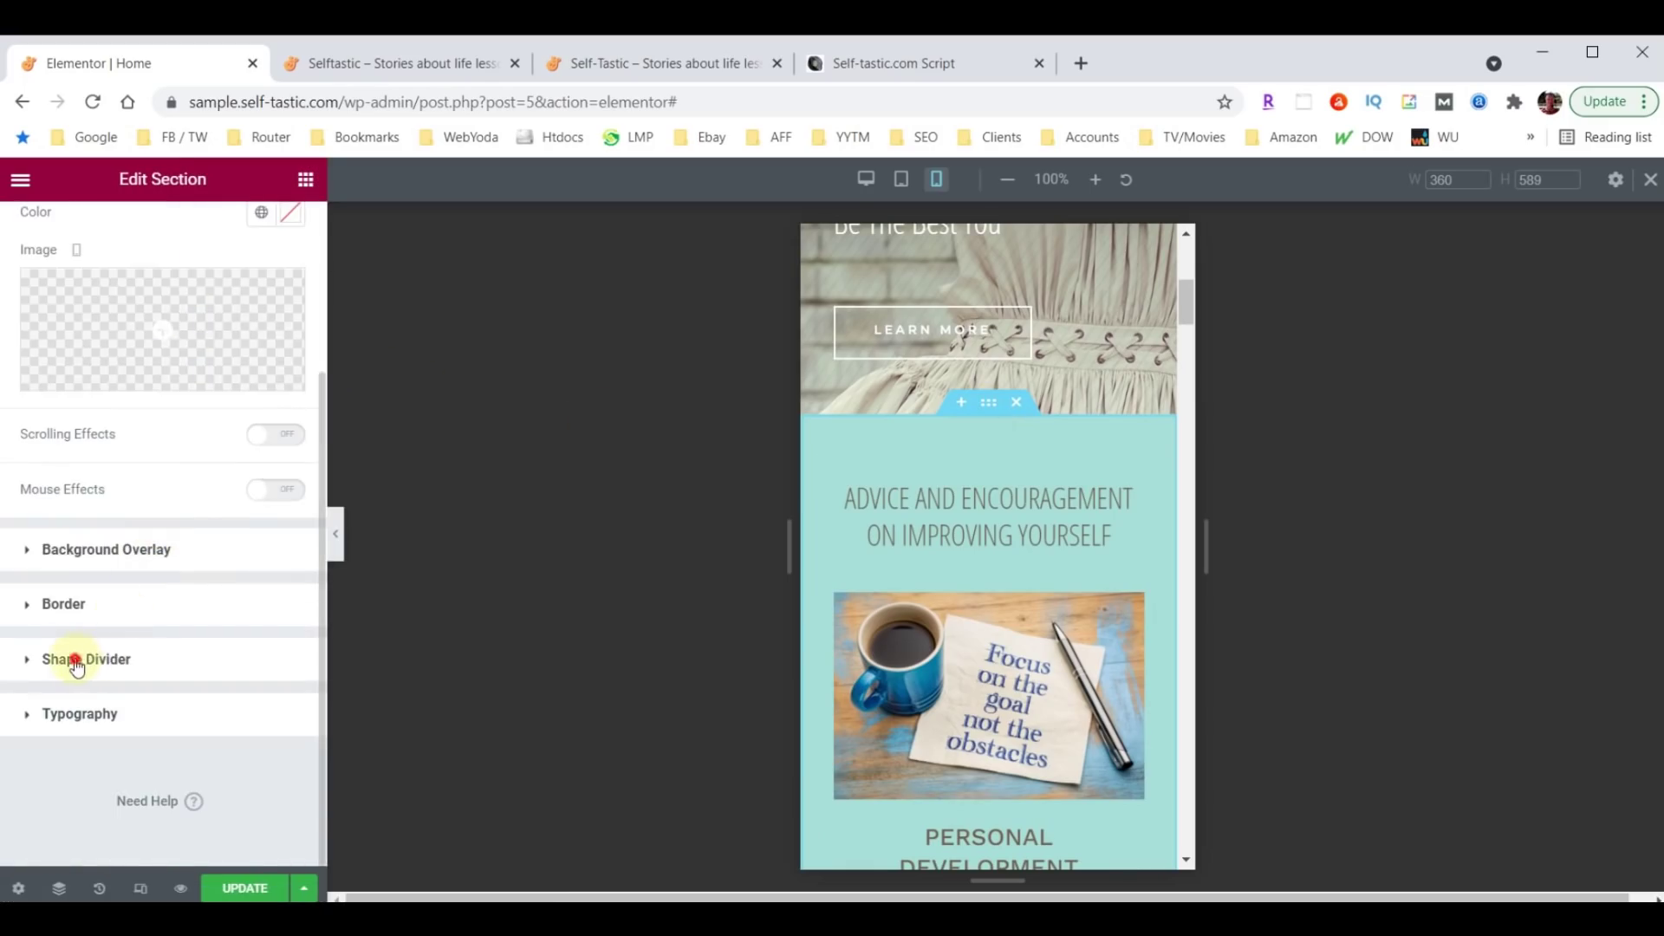
click(75, 658)
click(232, 519)
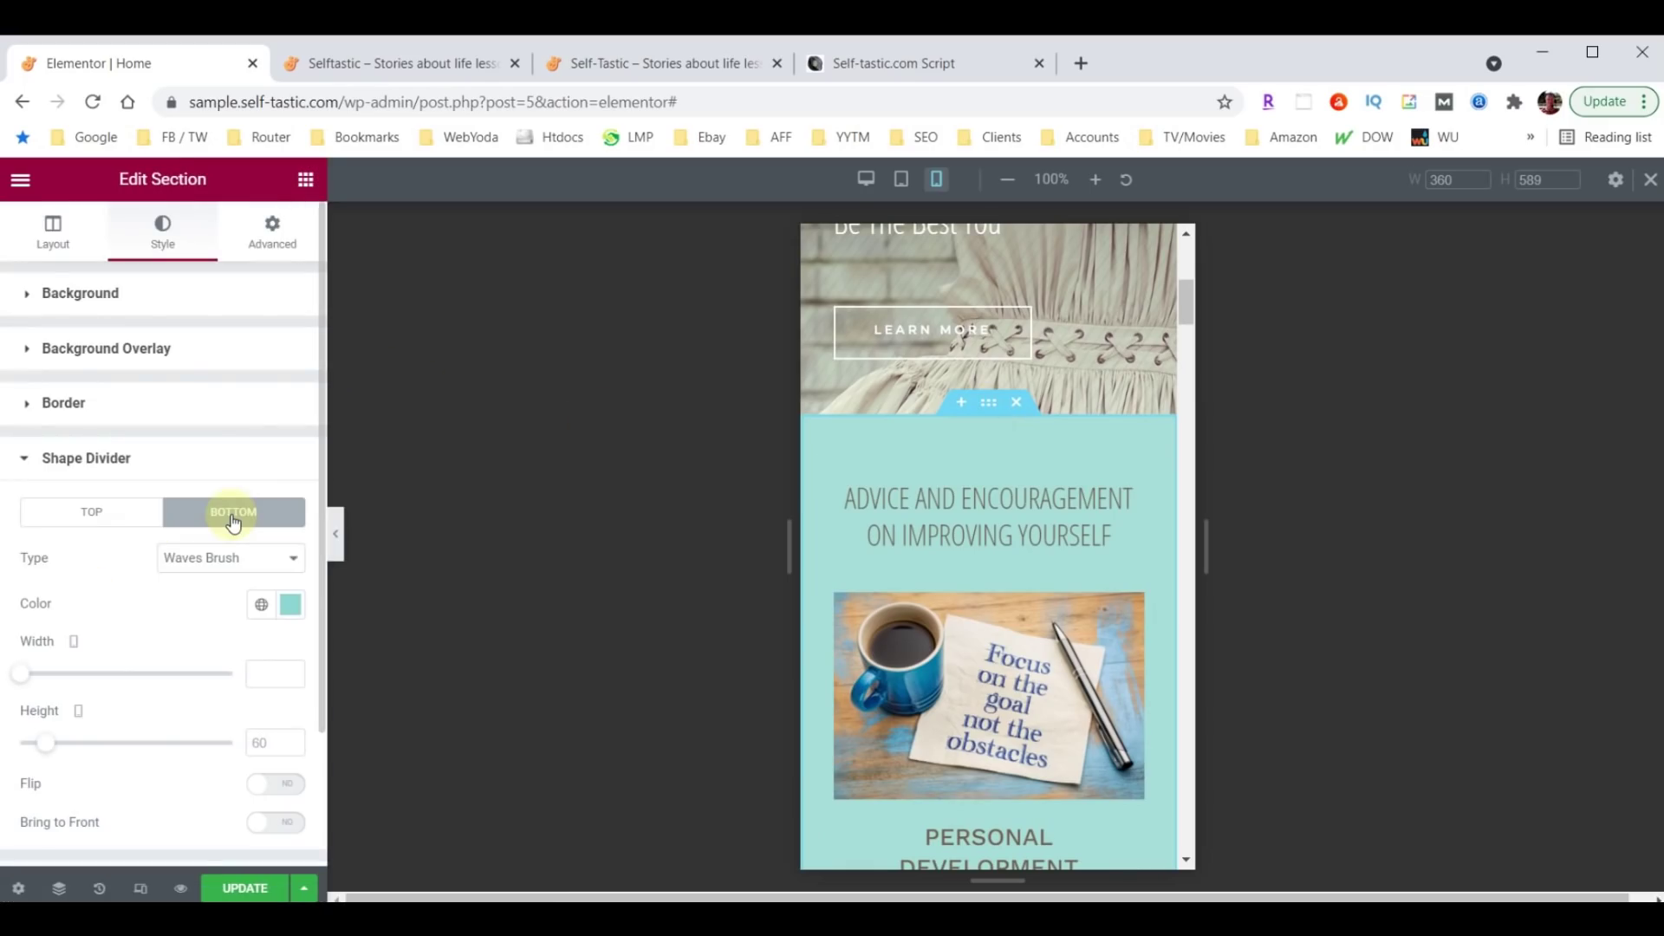
click(267, 742)
text(30)
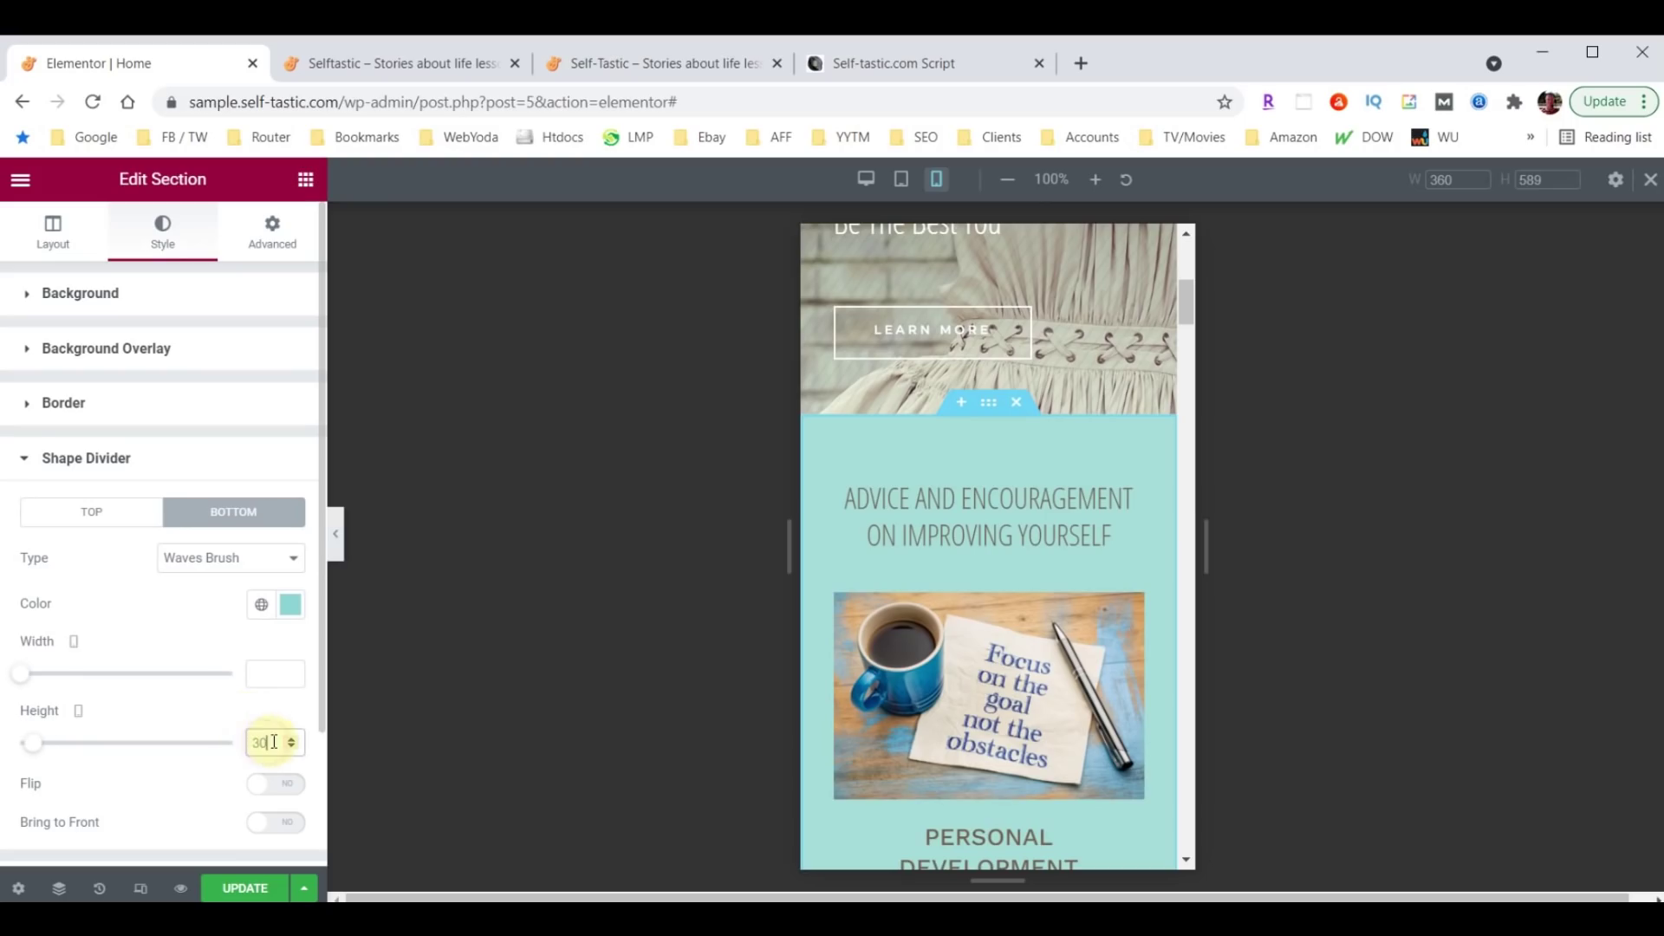
scroll(988, 587, down, 8)
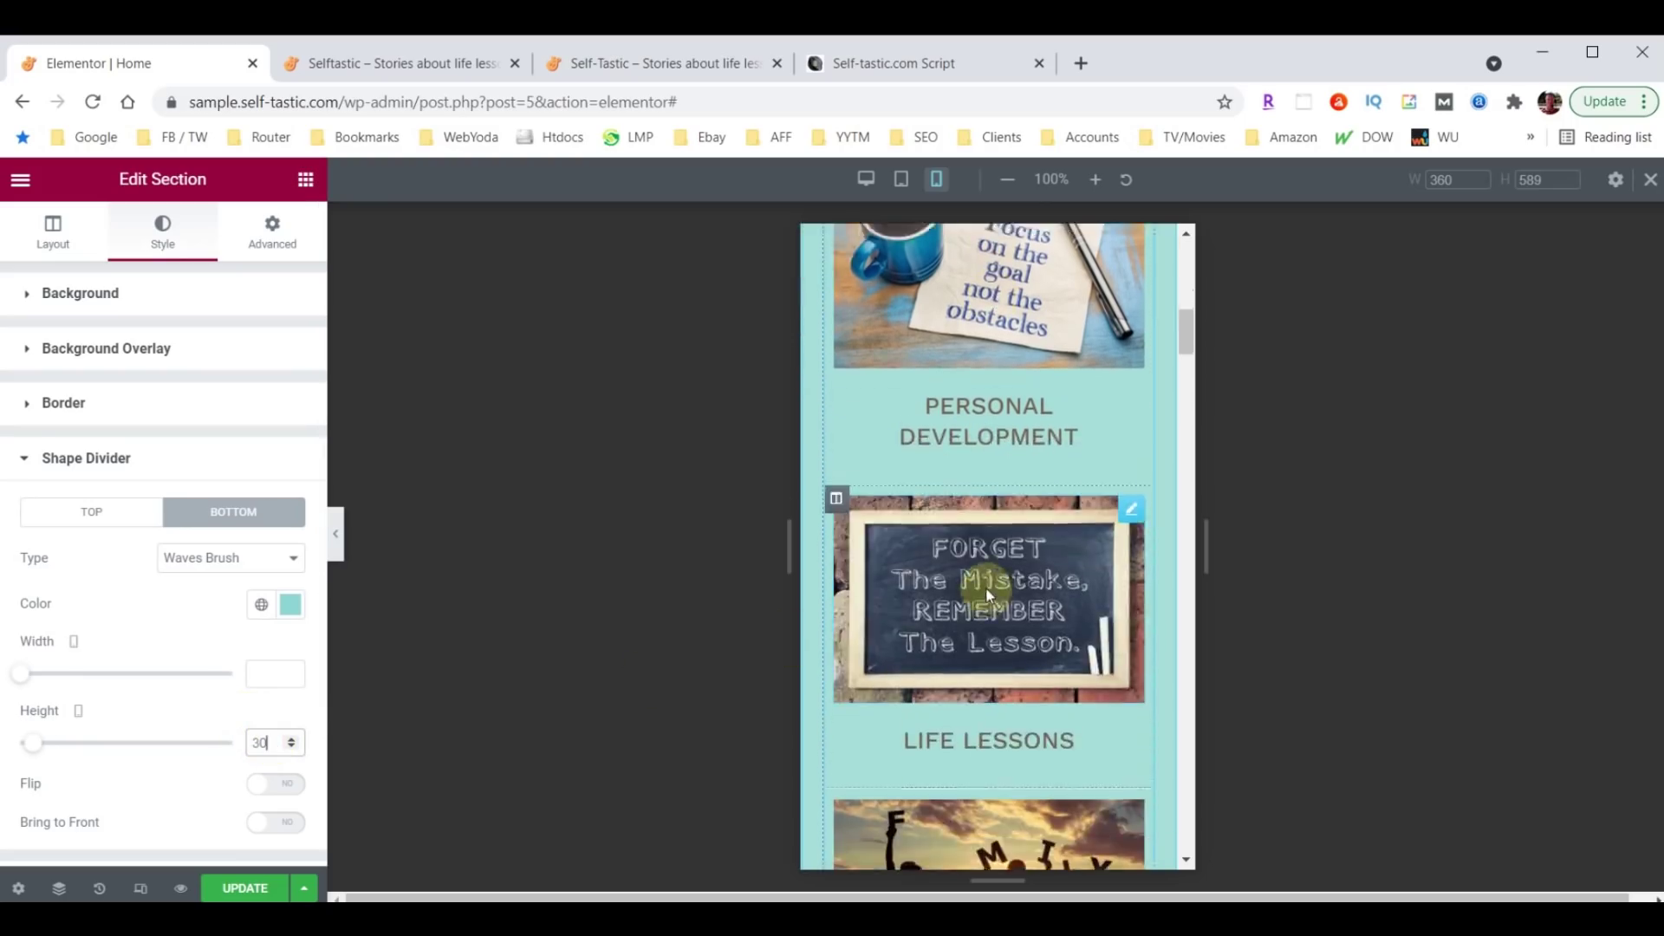
scroll(987, 585, down, 10)
Set the Words of Wisdom section's wave divider height to 30 on mobile.
click(985, 577)
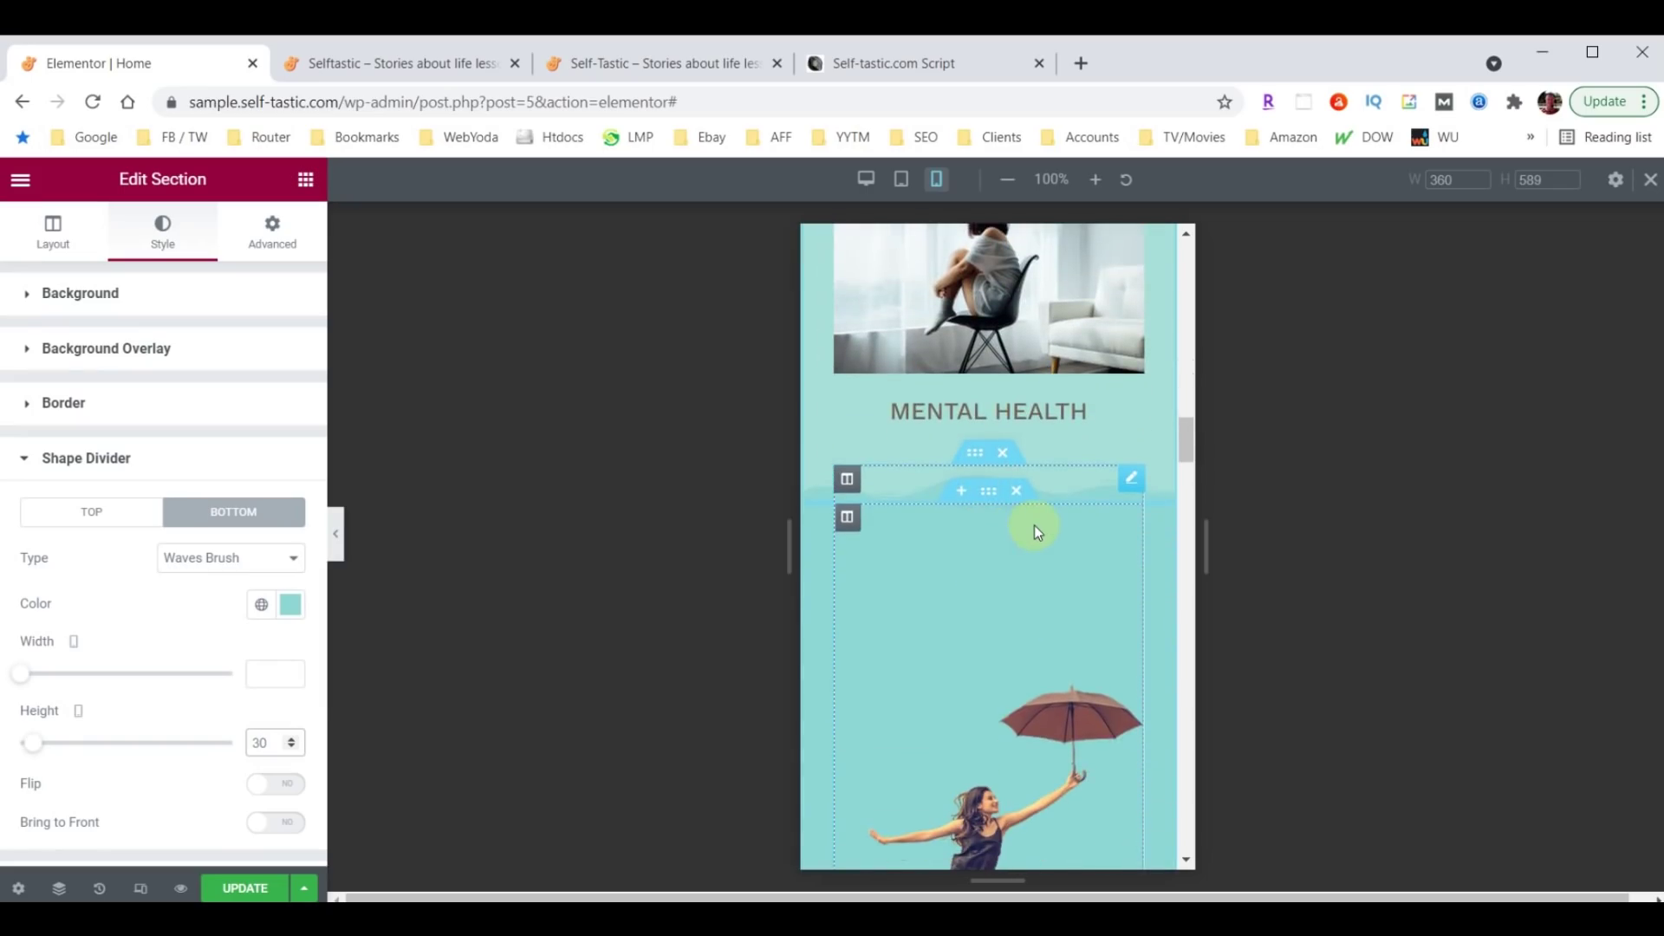
scroll(1033, 525, down, 12)
scroll(1033, 525, down, 8)
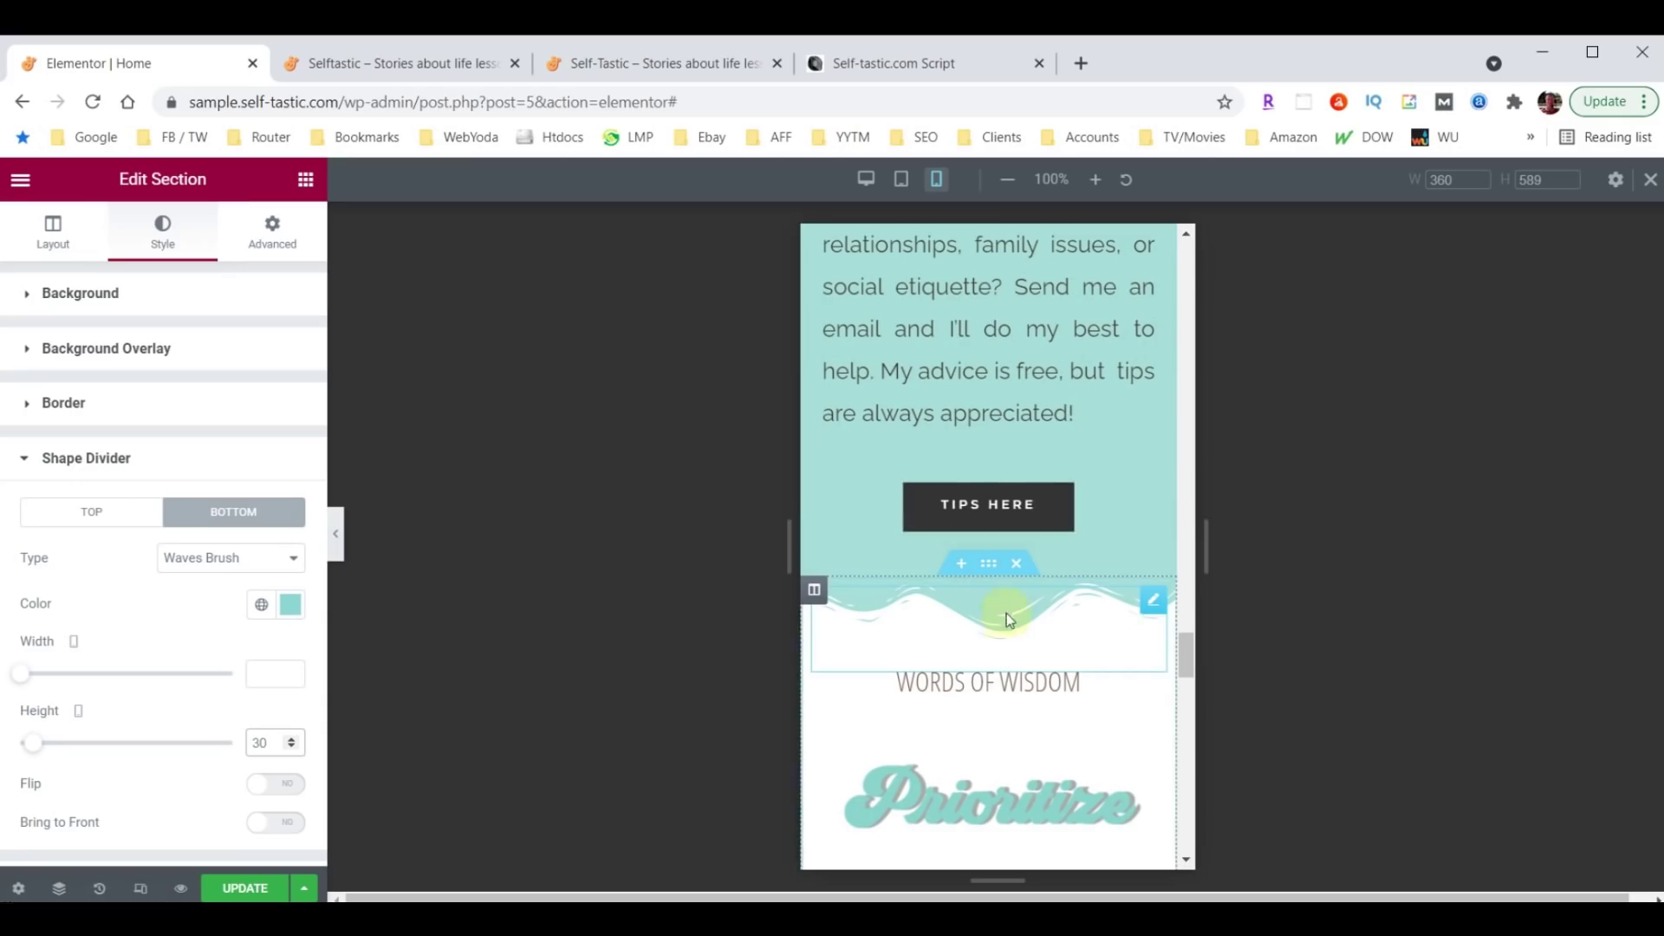
click(988, 563)
click(161, 243)
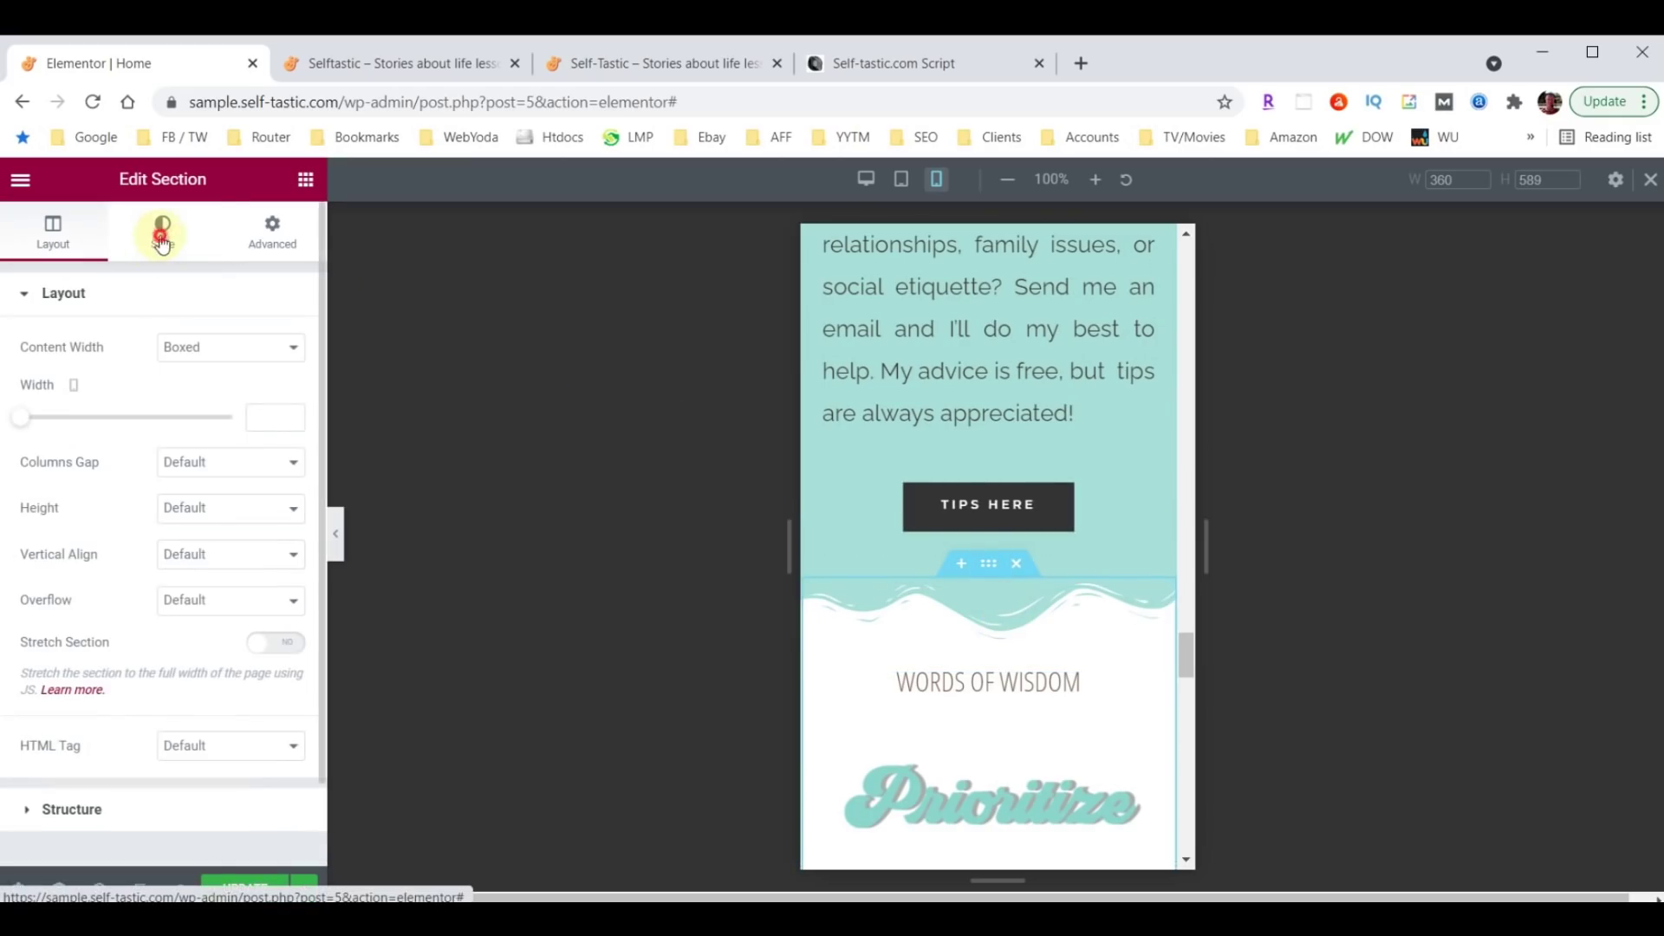
scroll(163, 594, down, 5)
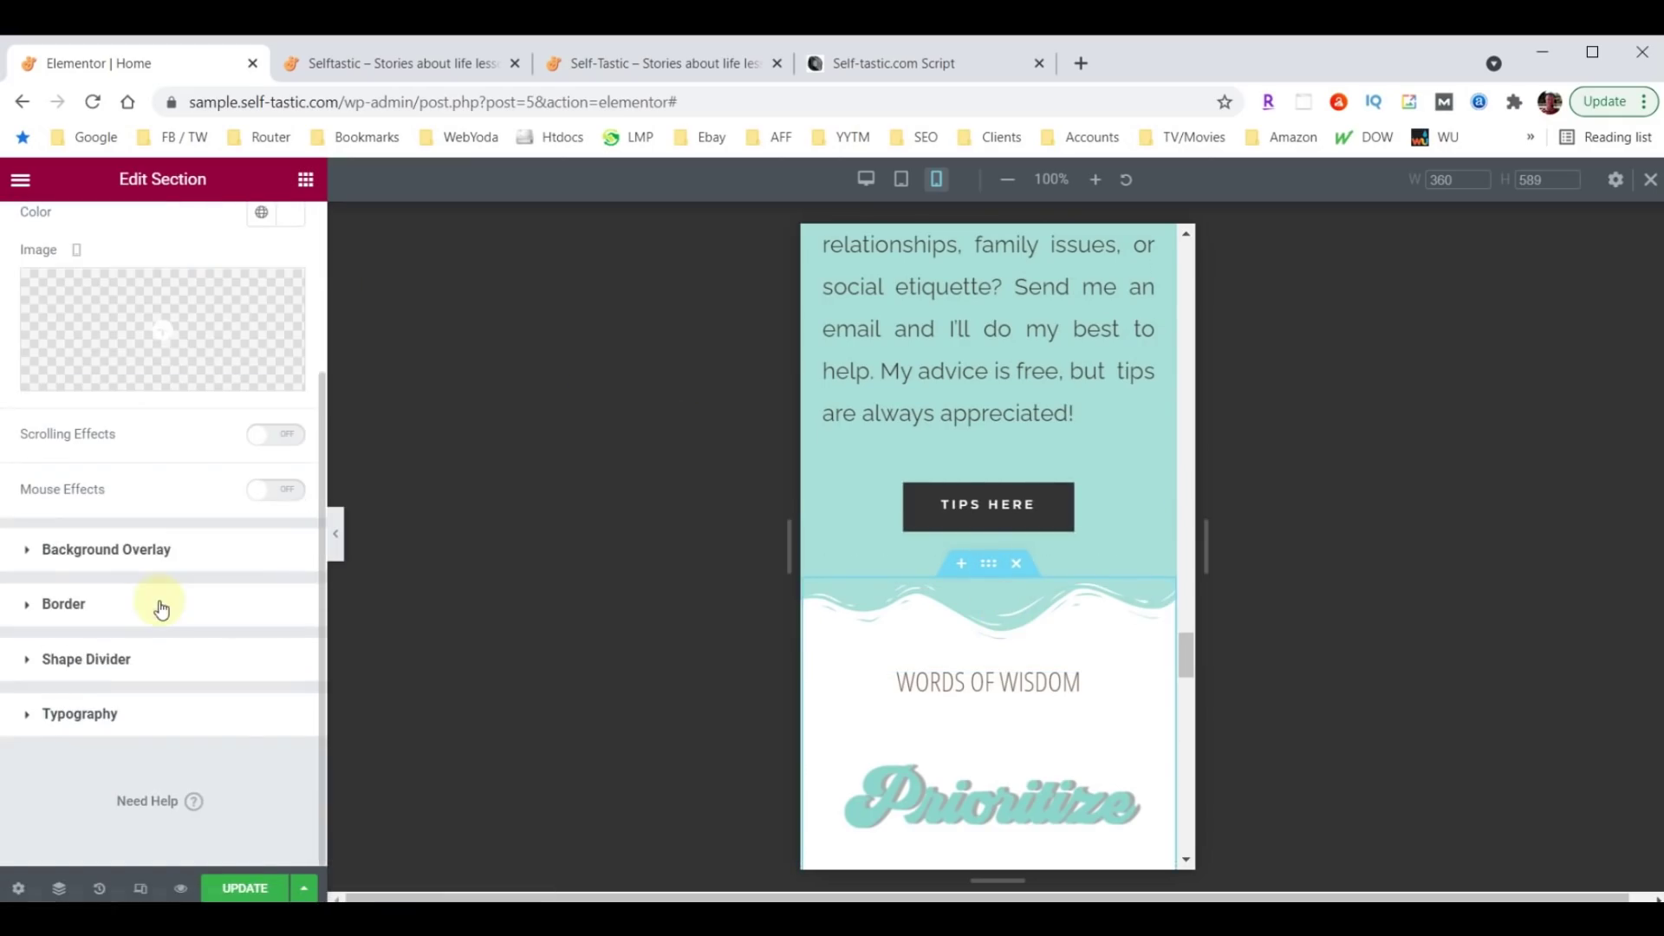
click(64, 660)
click(267, 735)
text(30)
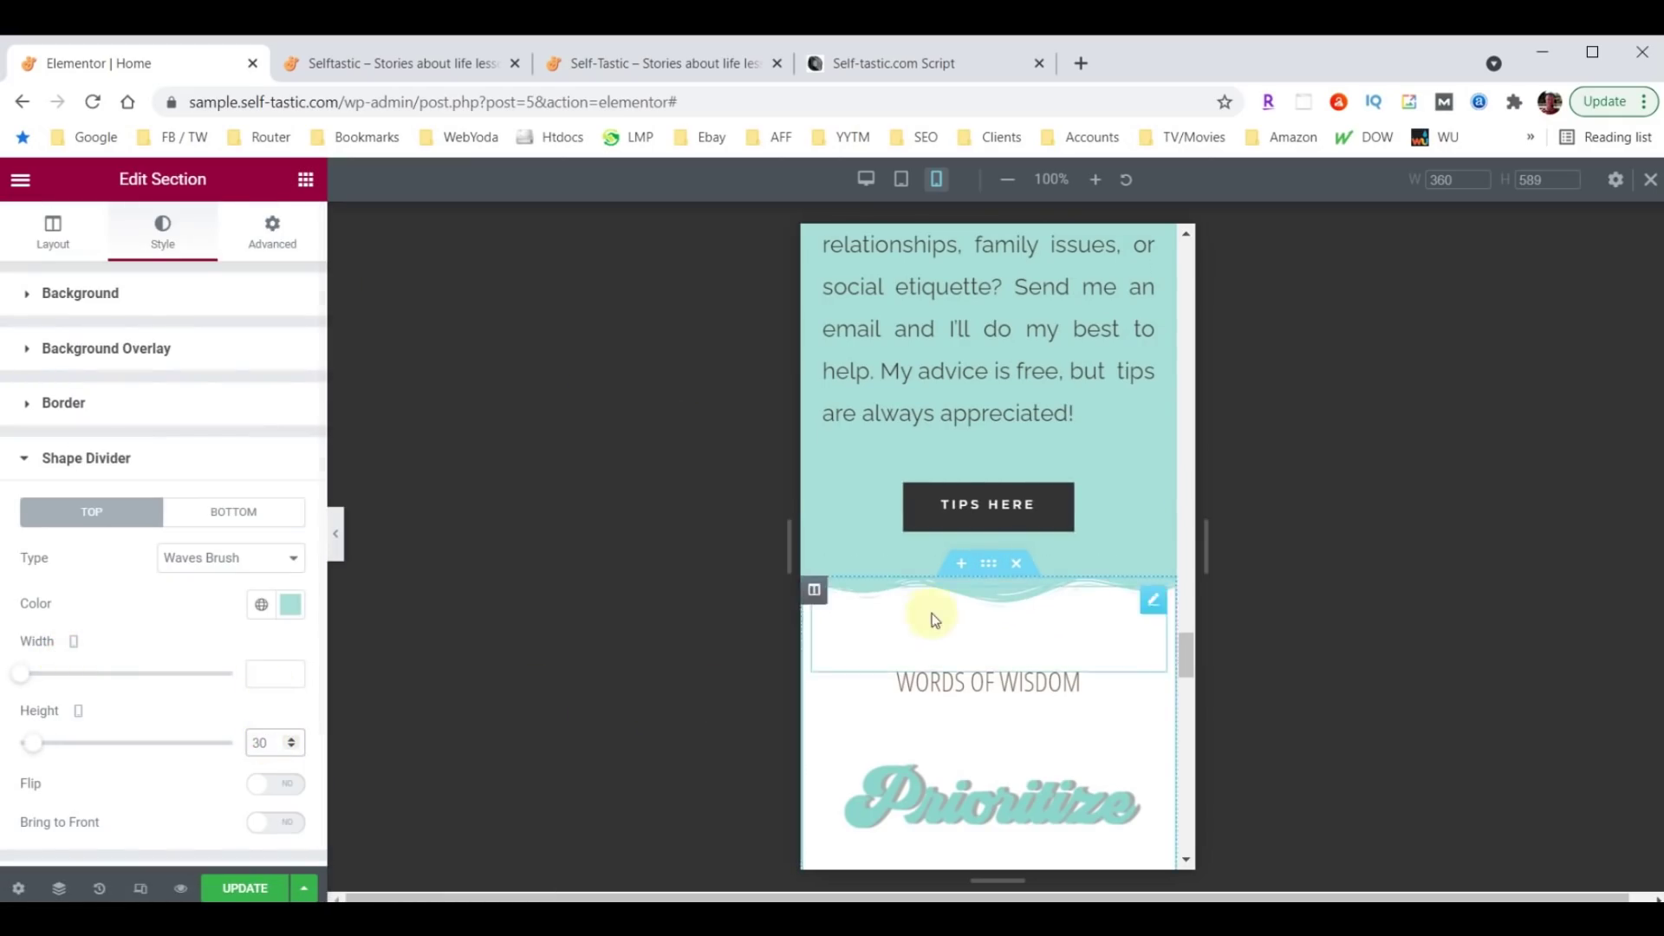
Set the About Me section's top Waves Brush divider height to 30 on mobile.
scroll(997, 633, up, 6)
scroll(996, 633, up, 6)
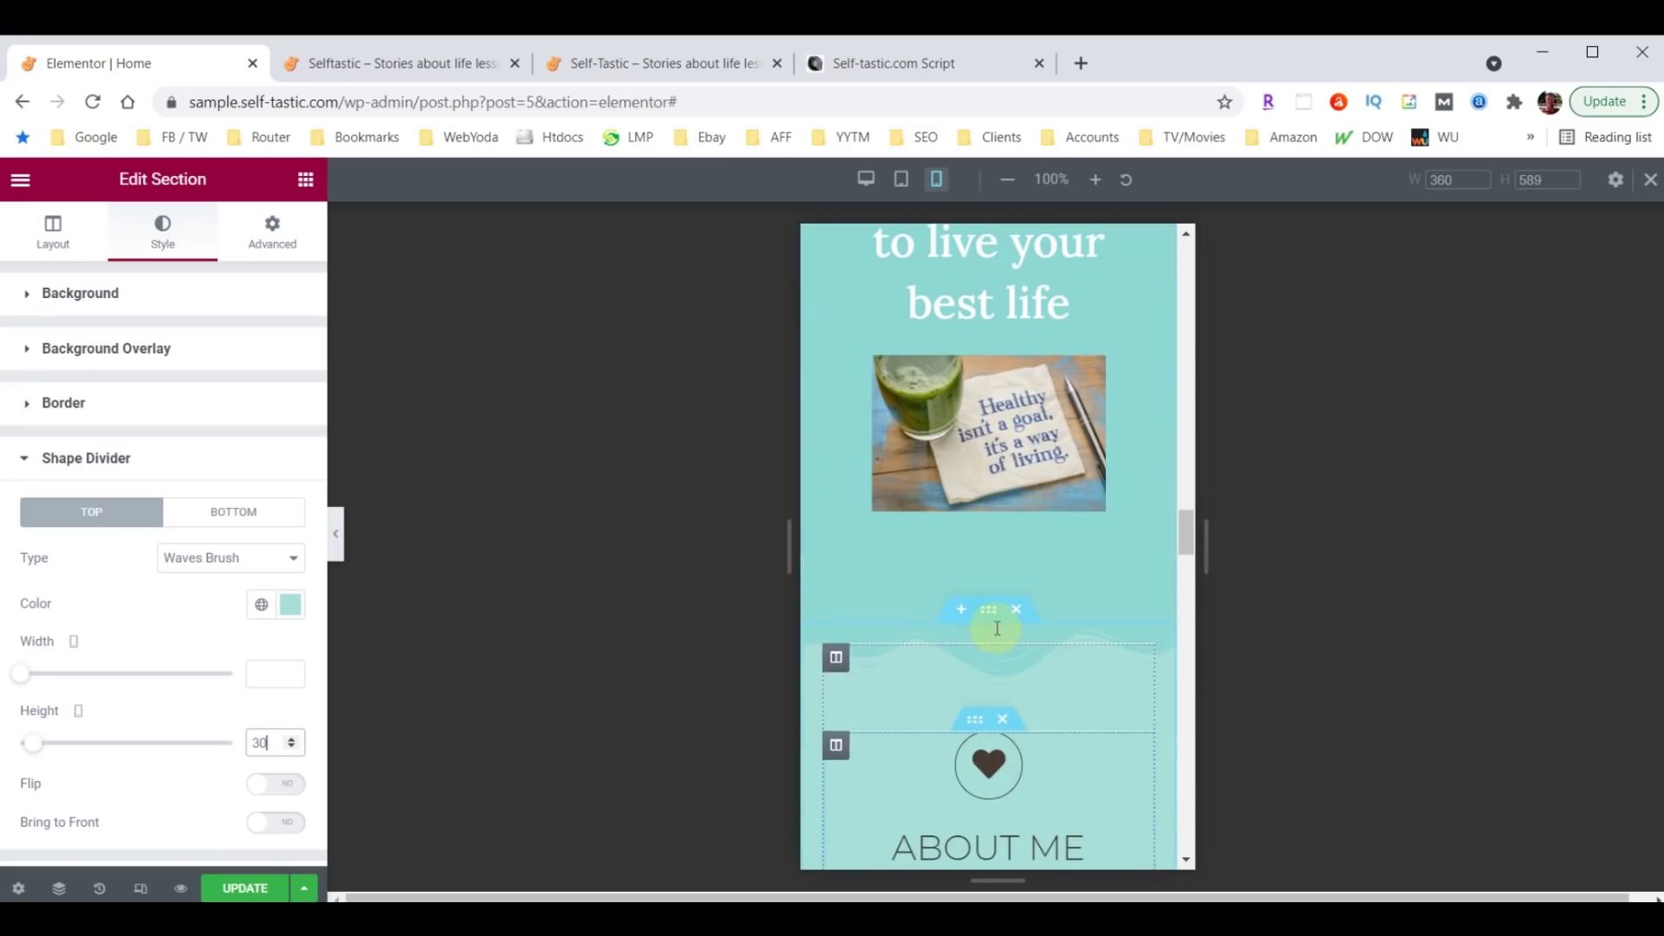
click(994, 613)
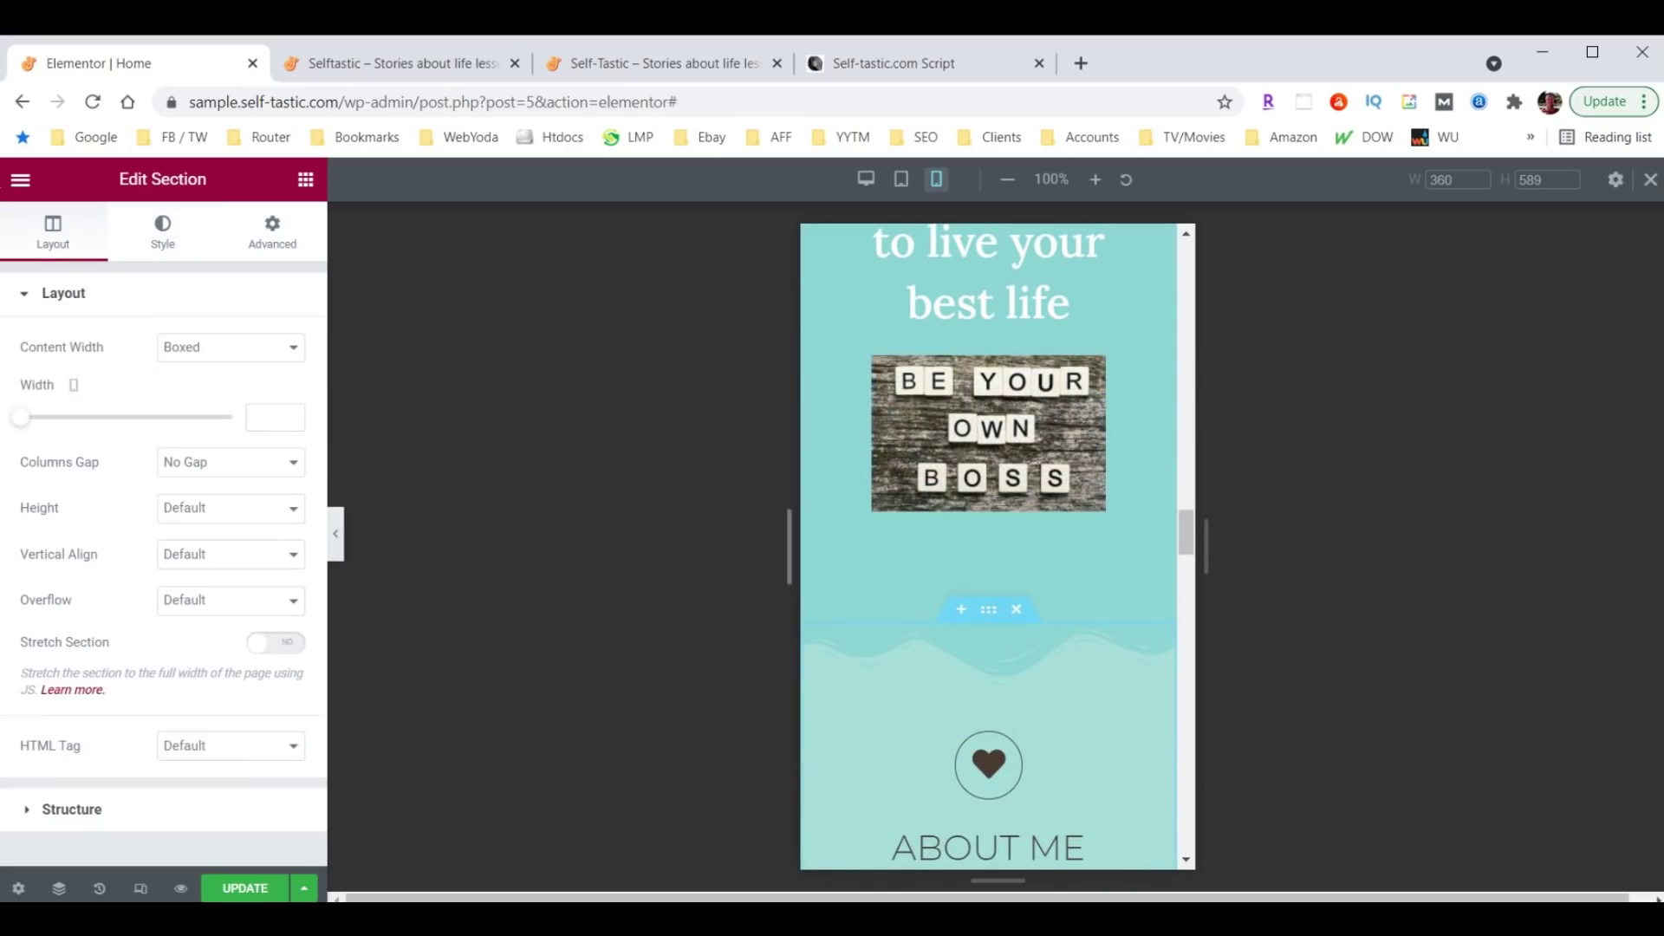
click(162, 239)
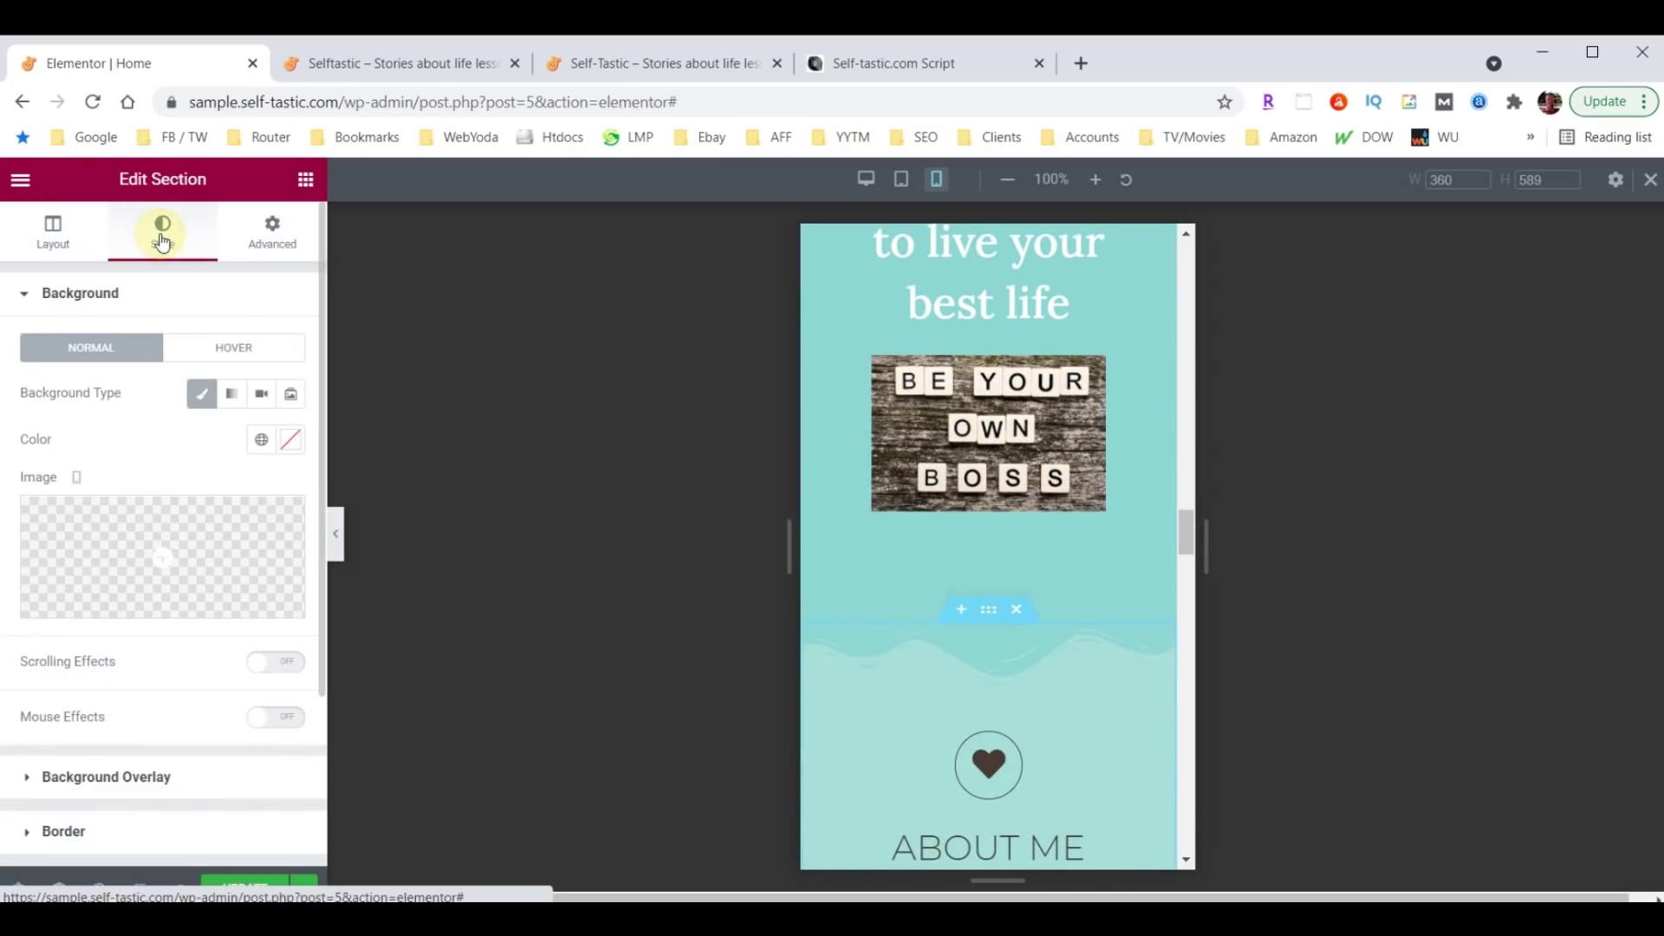
scroll(100, 641, down, 3)
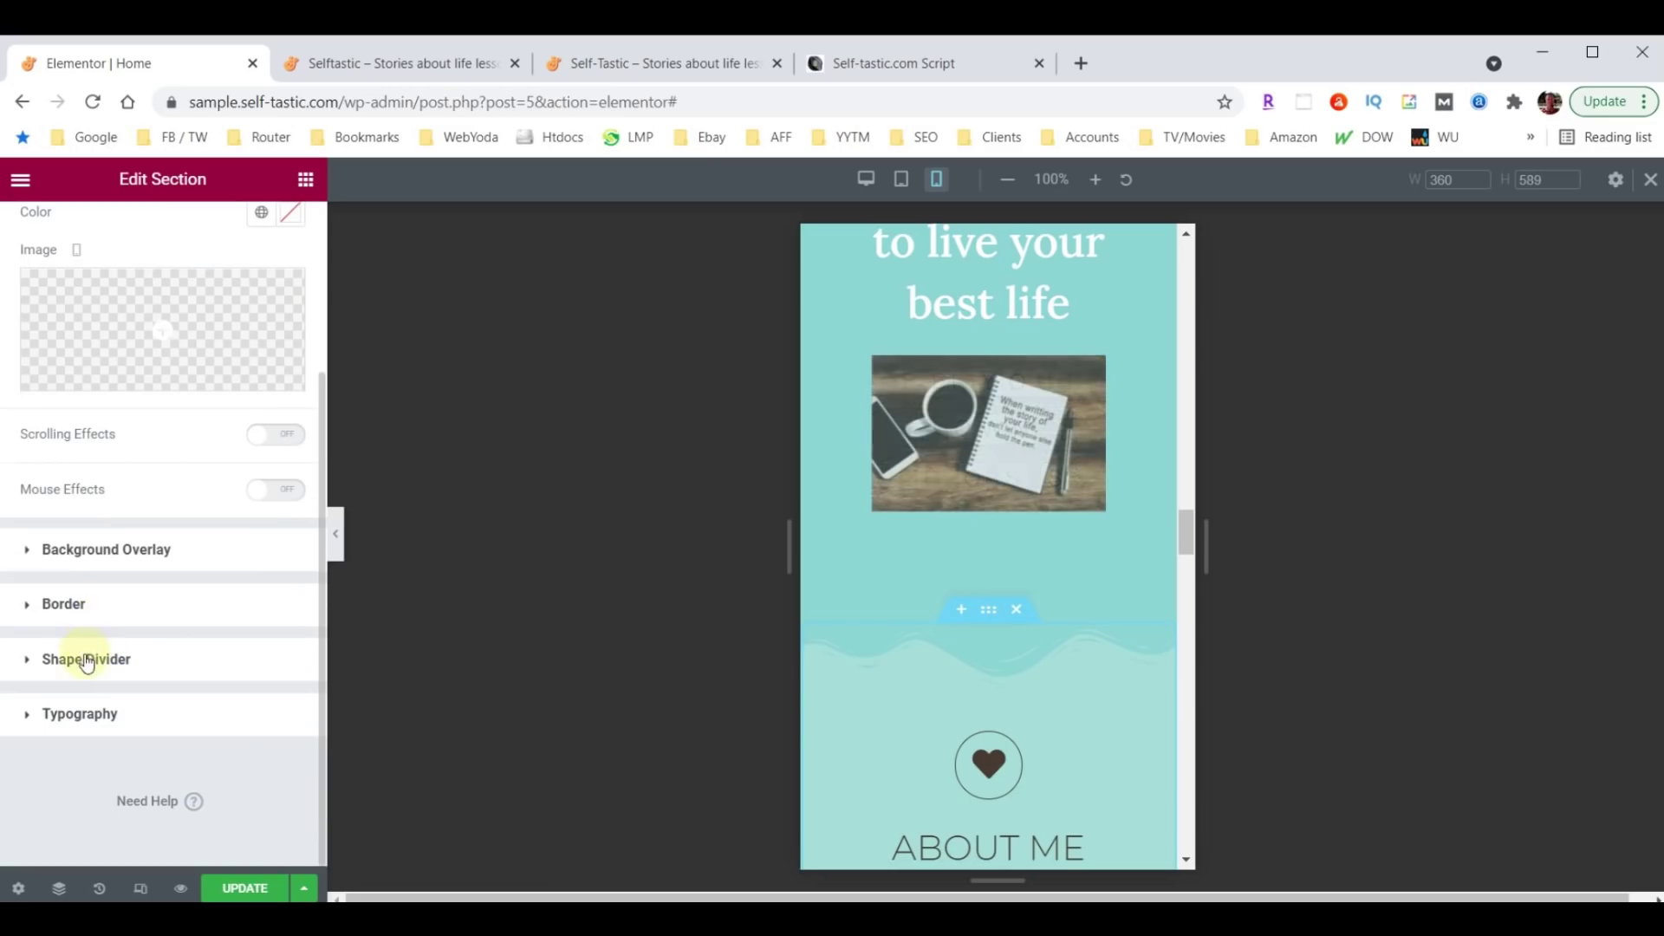
click(85, 659)
click(251, 742)
text(30)
scroll(1068, 622, up, 15)
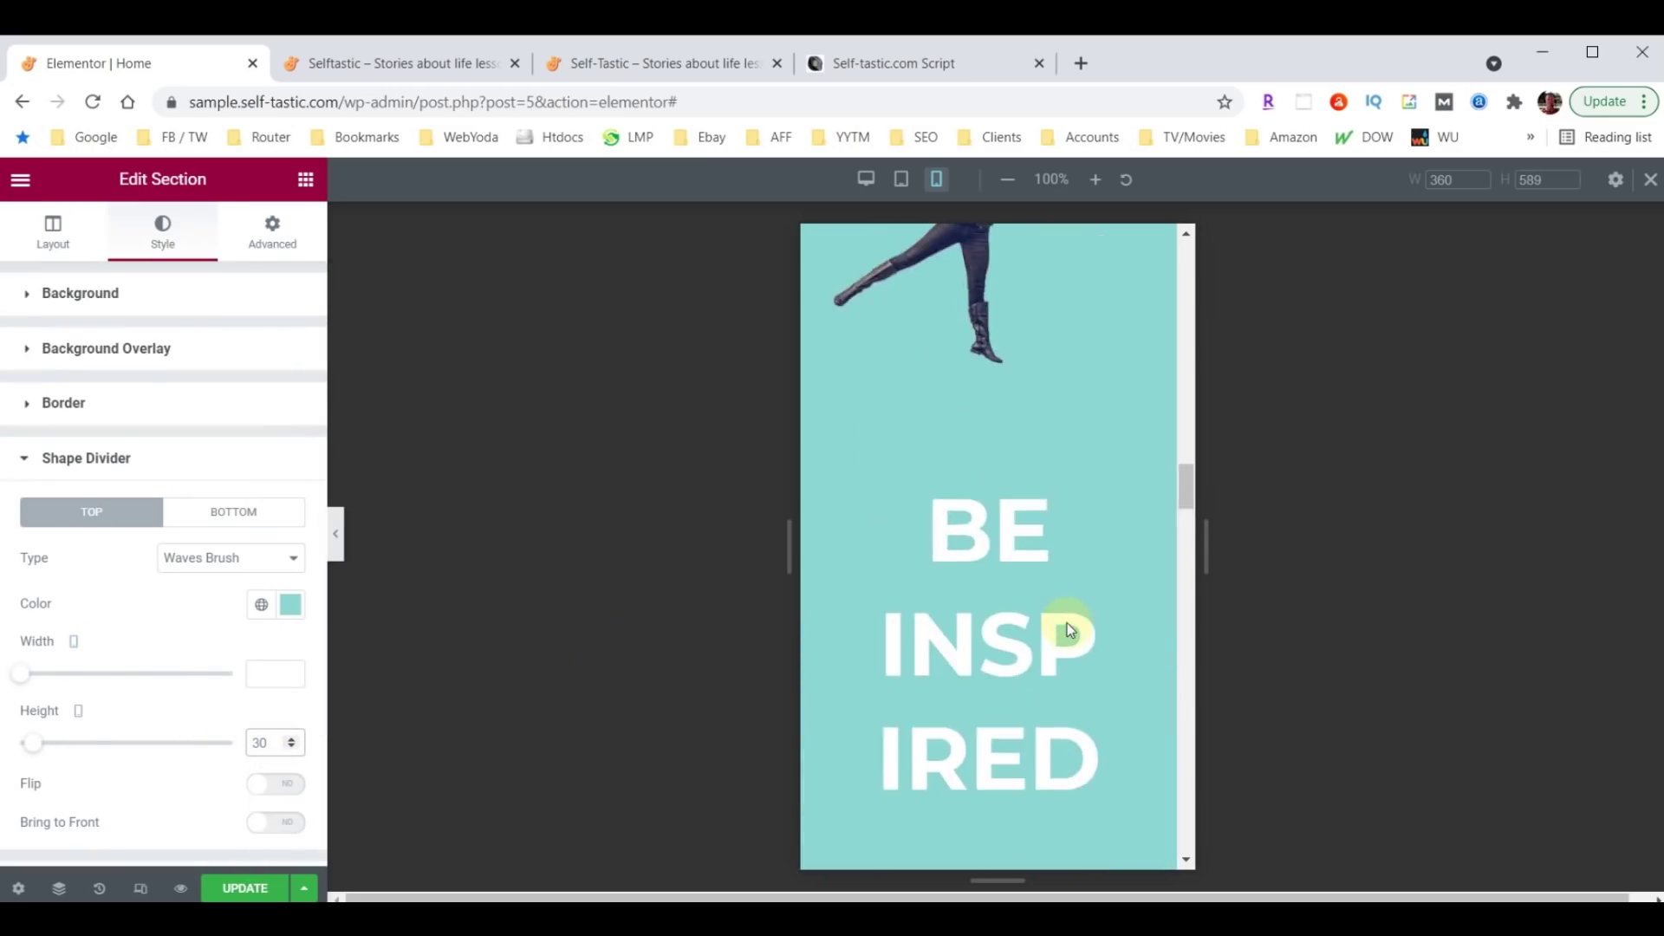
scroll(1005, 416, up, 3)
scroll(1006, 416, down, 10)
scroll(1004, 472, down, 10)
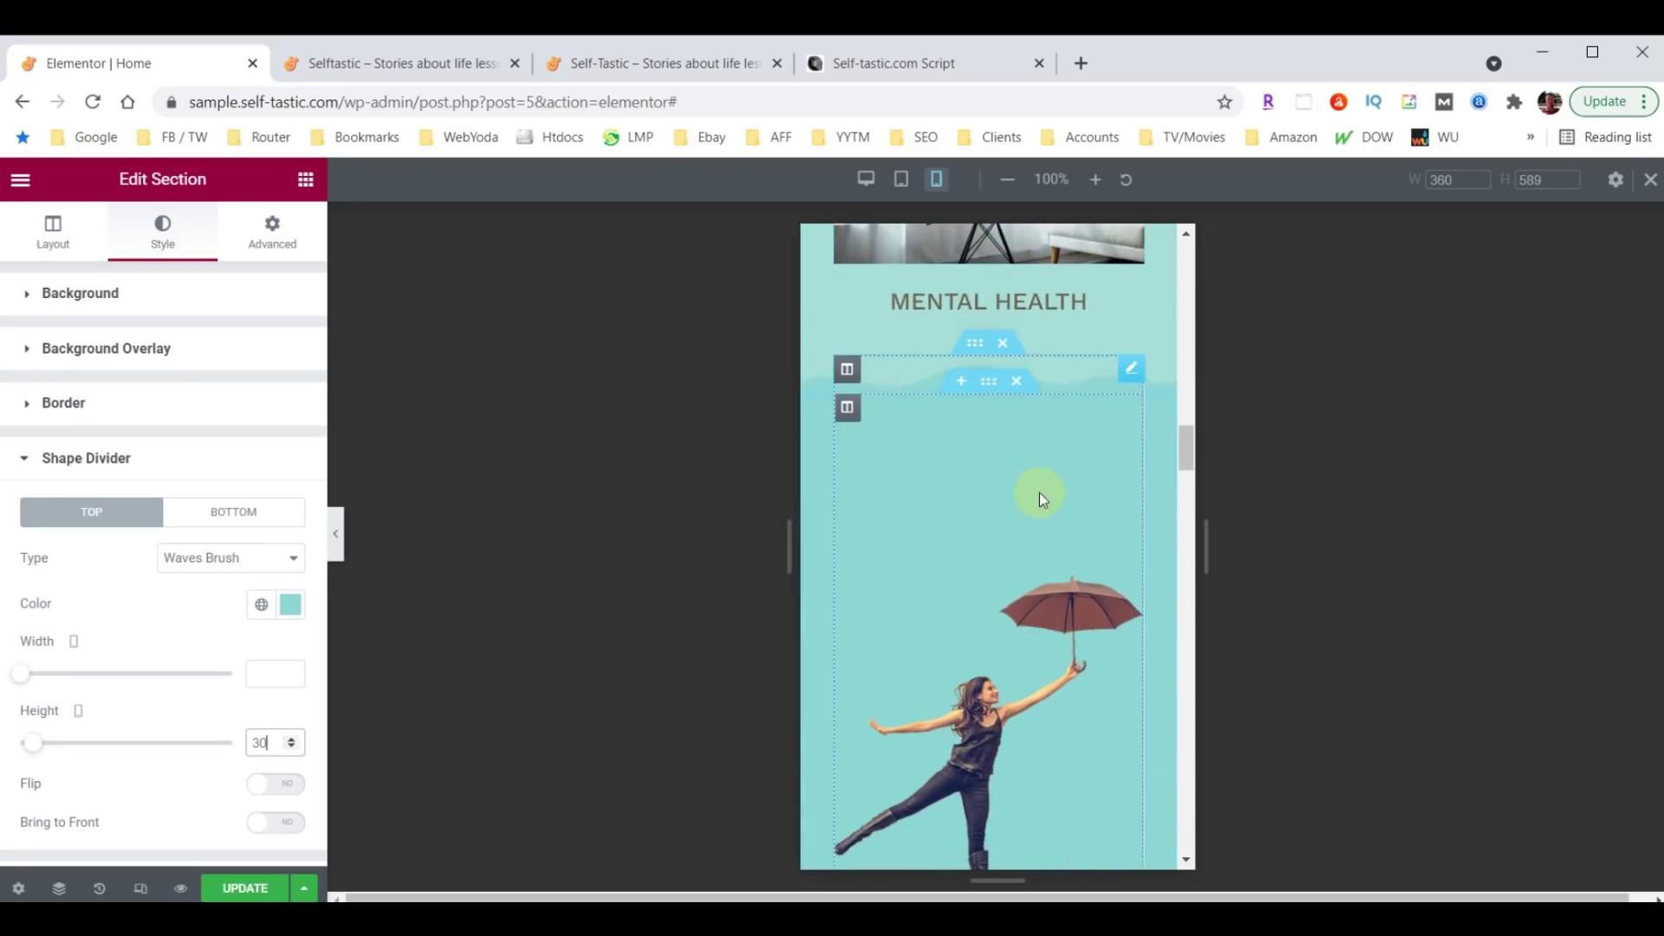
scroll(1049, 507, down, 3)
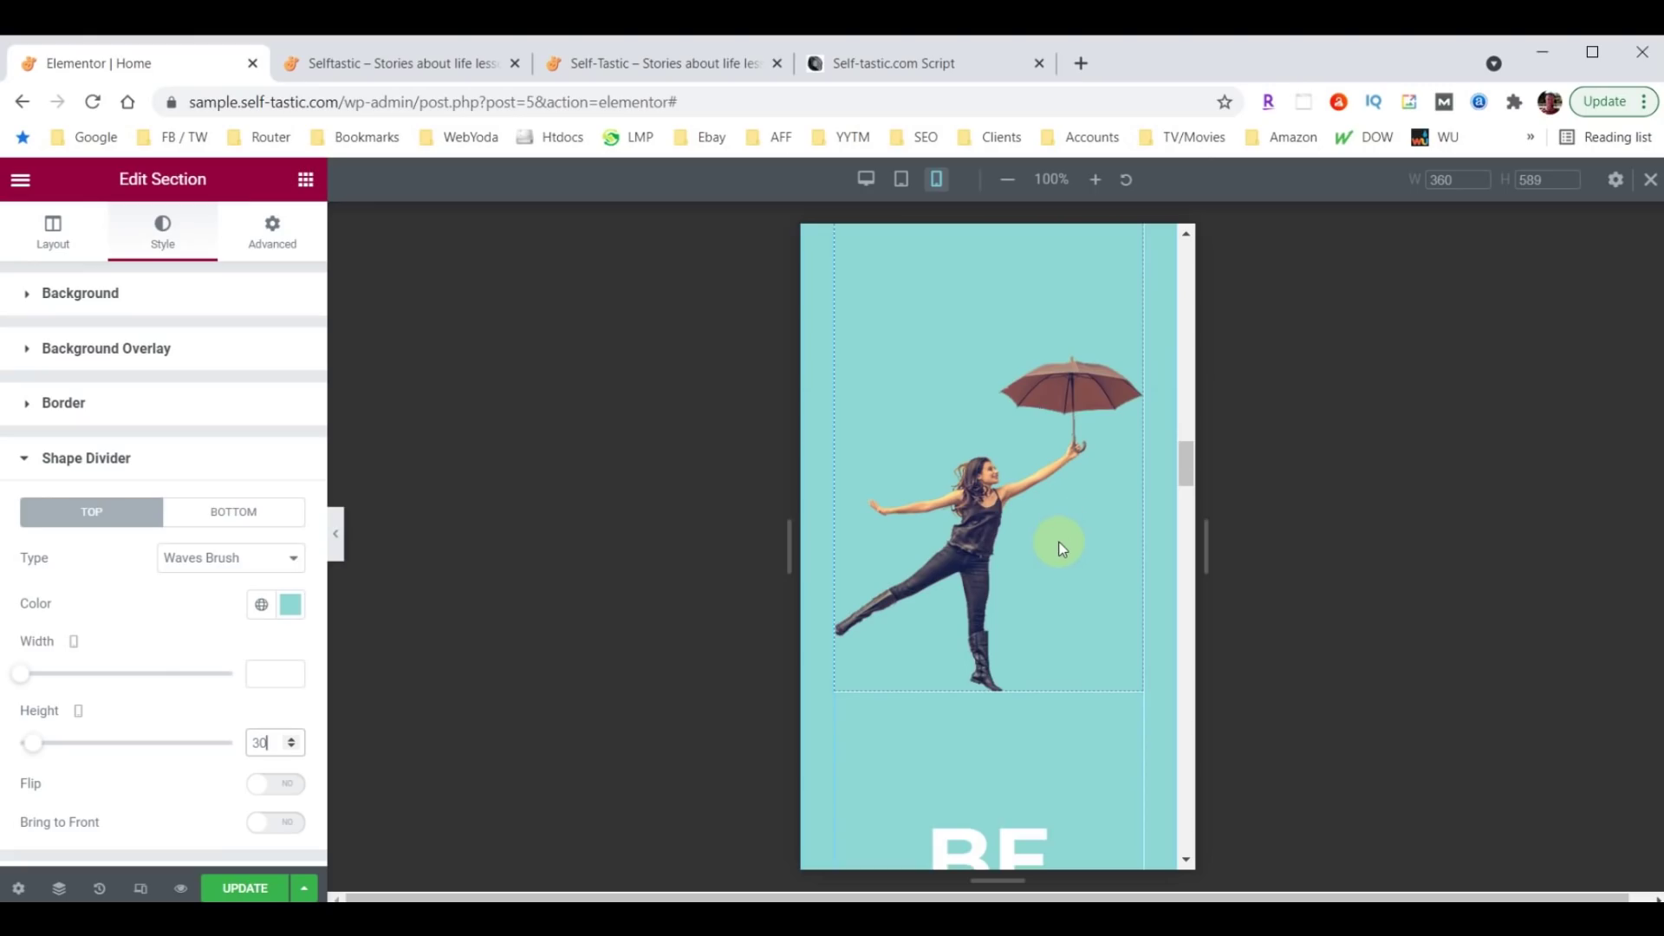
scroll(1062, 547, up, 4)
click(1131, 479)
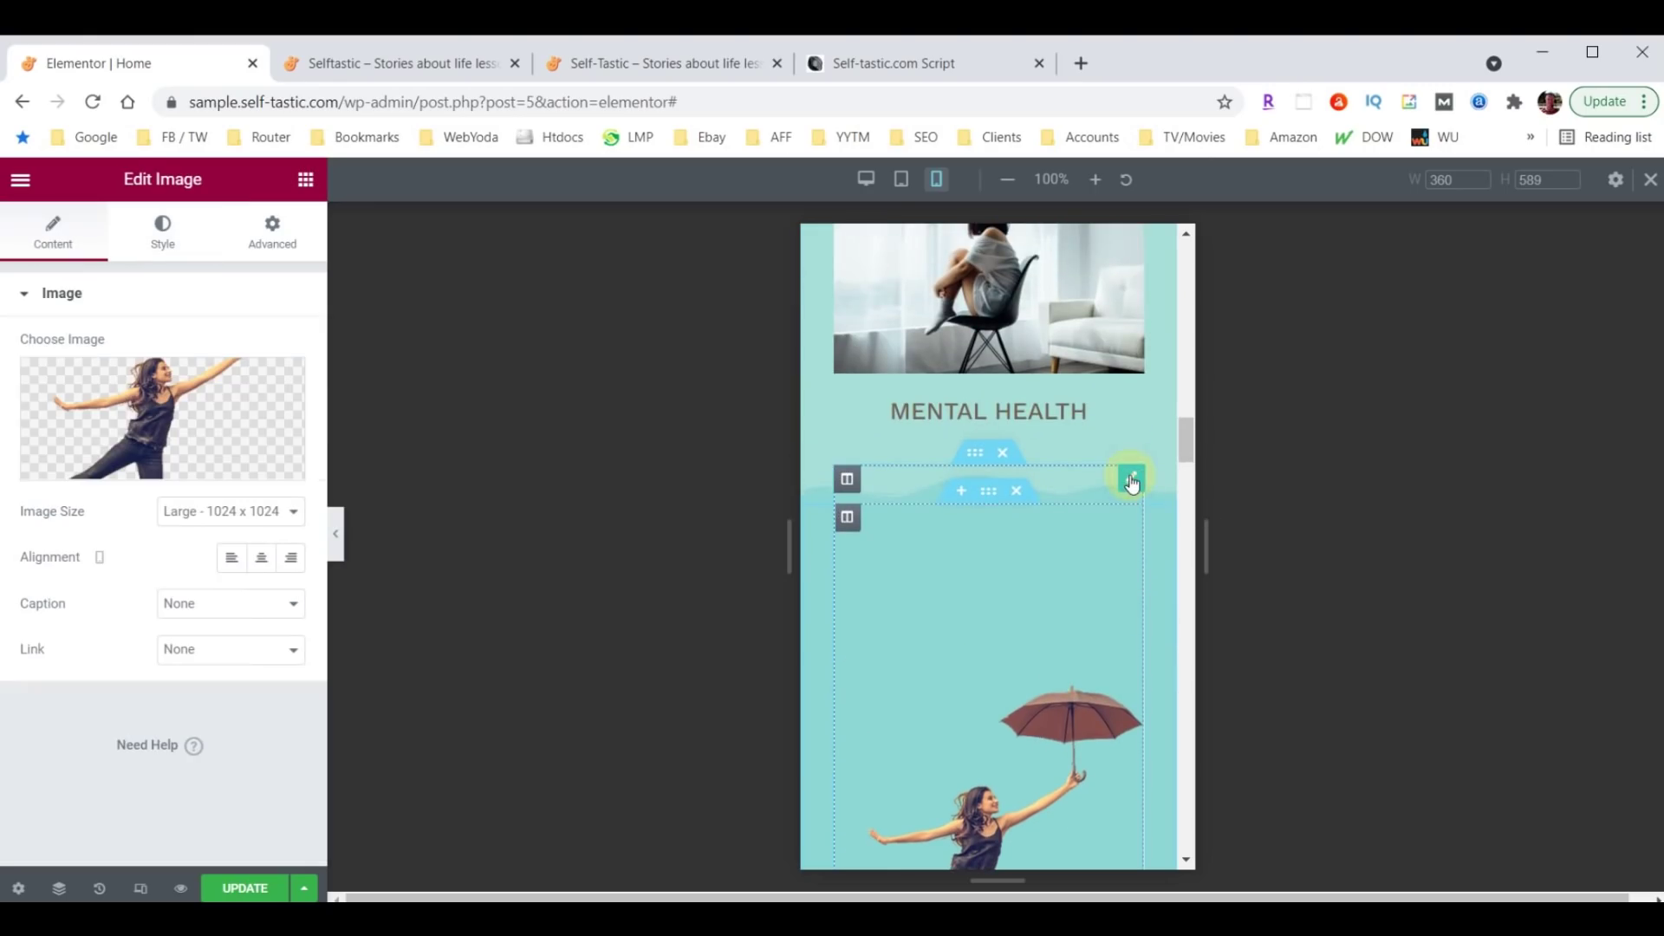
Give the umbrella image mobile padding of 60 top, 30 right, 0 bottom, 30 left.
click(282, 244)
click(48, 458)
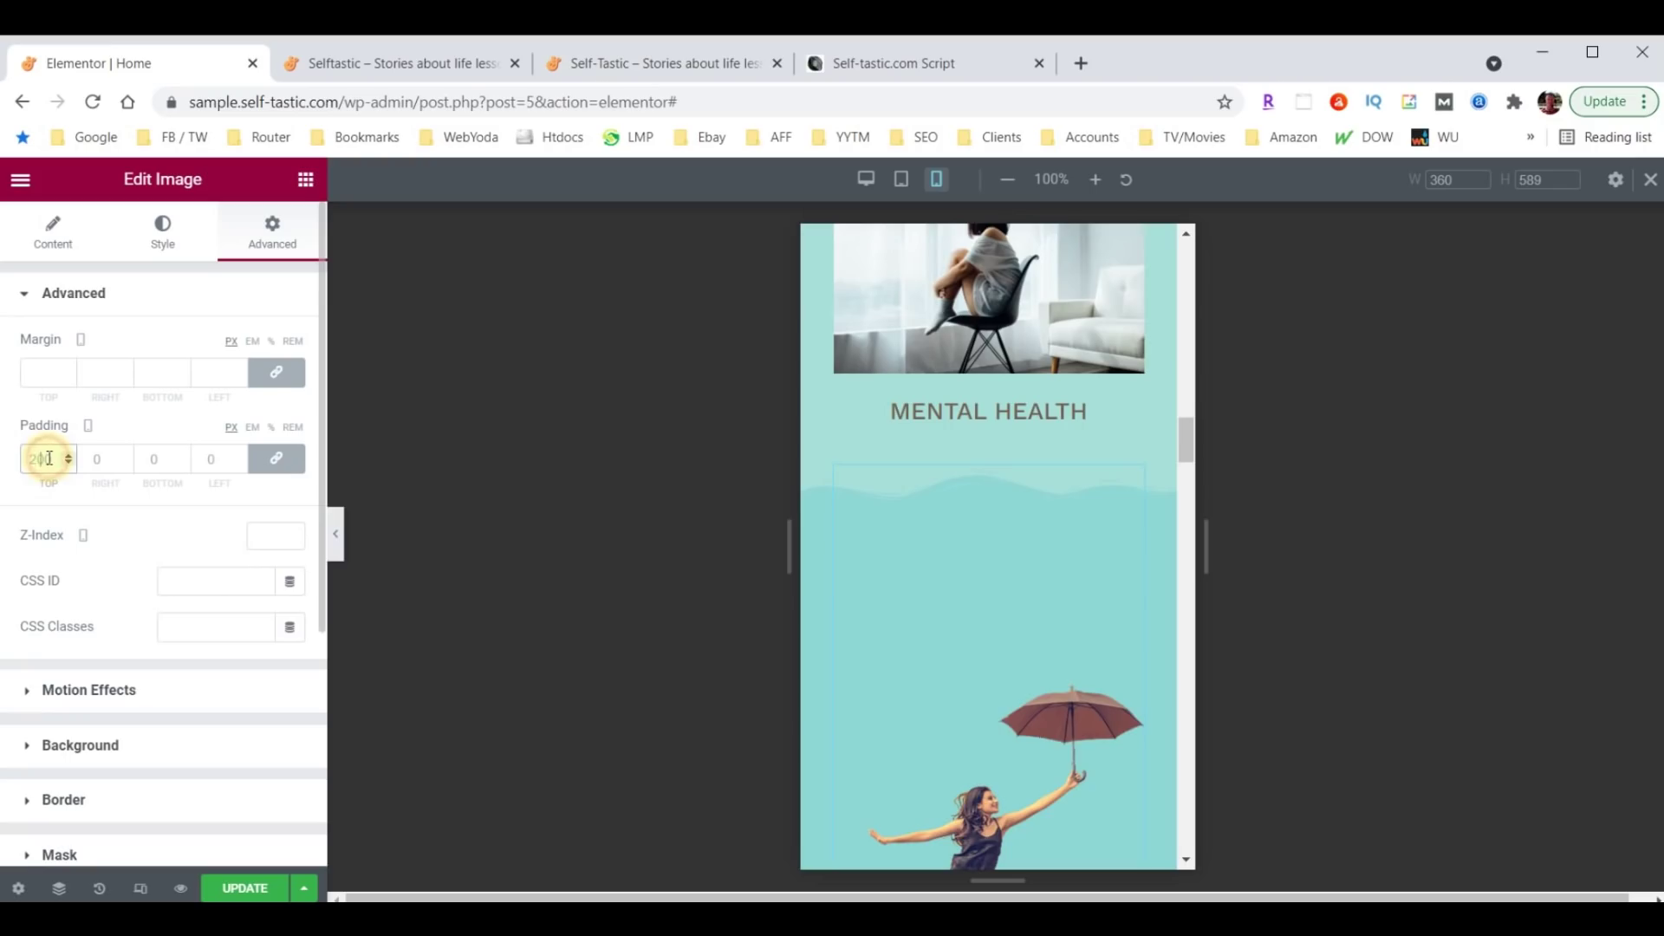
text(60)
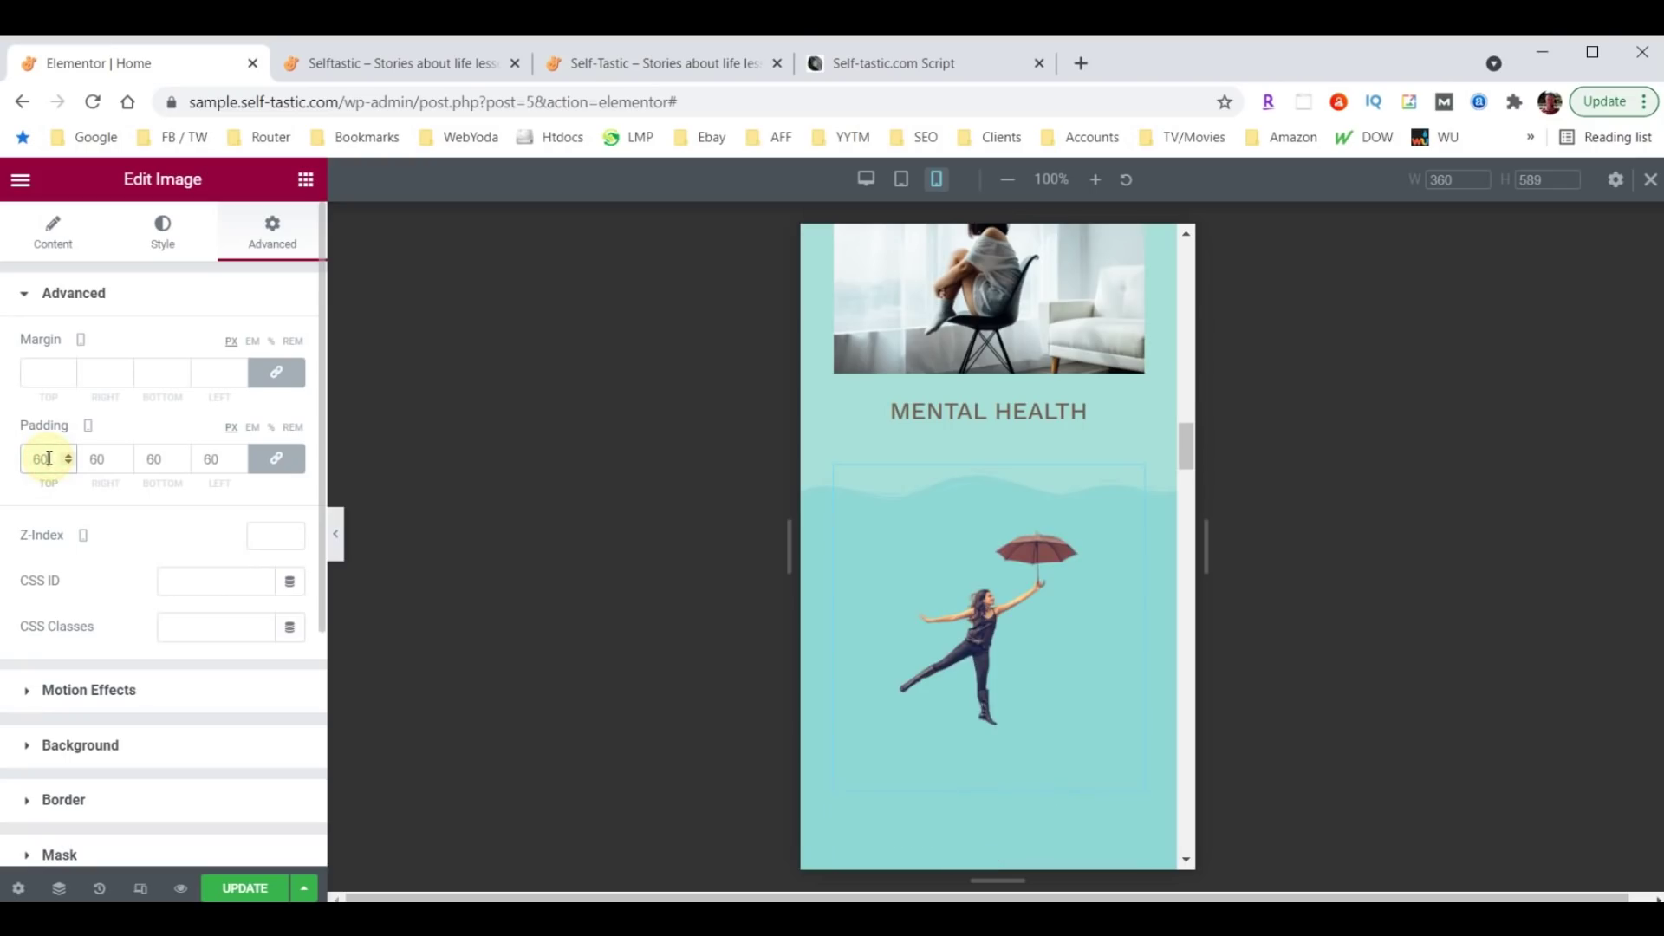
click(274, 457)
click(95, 459)
text(30)
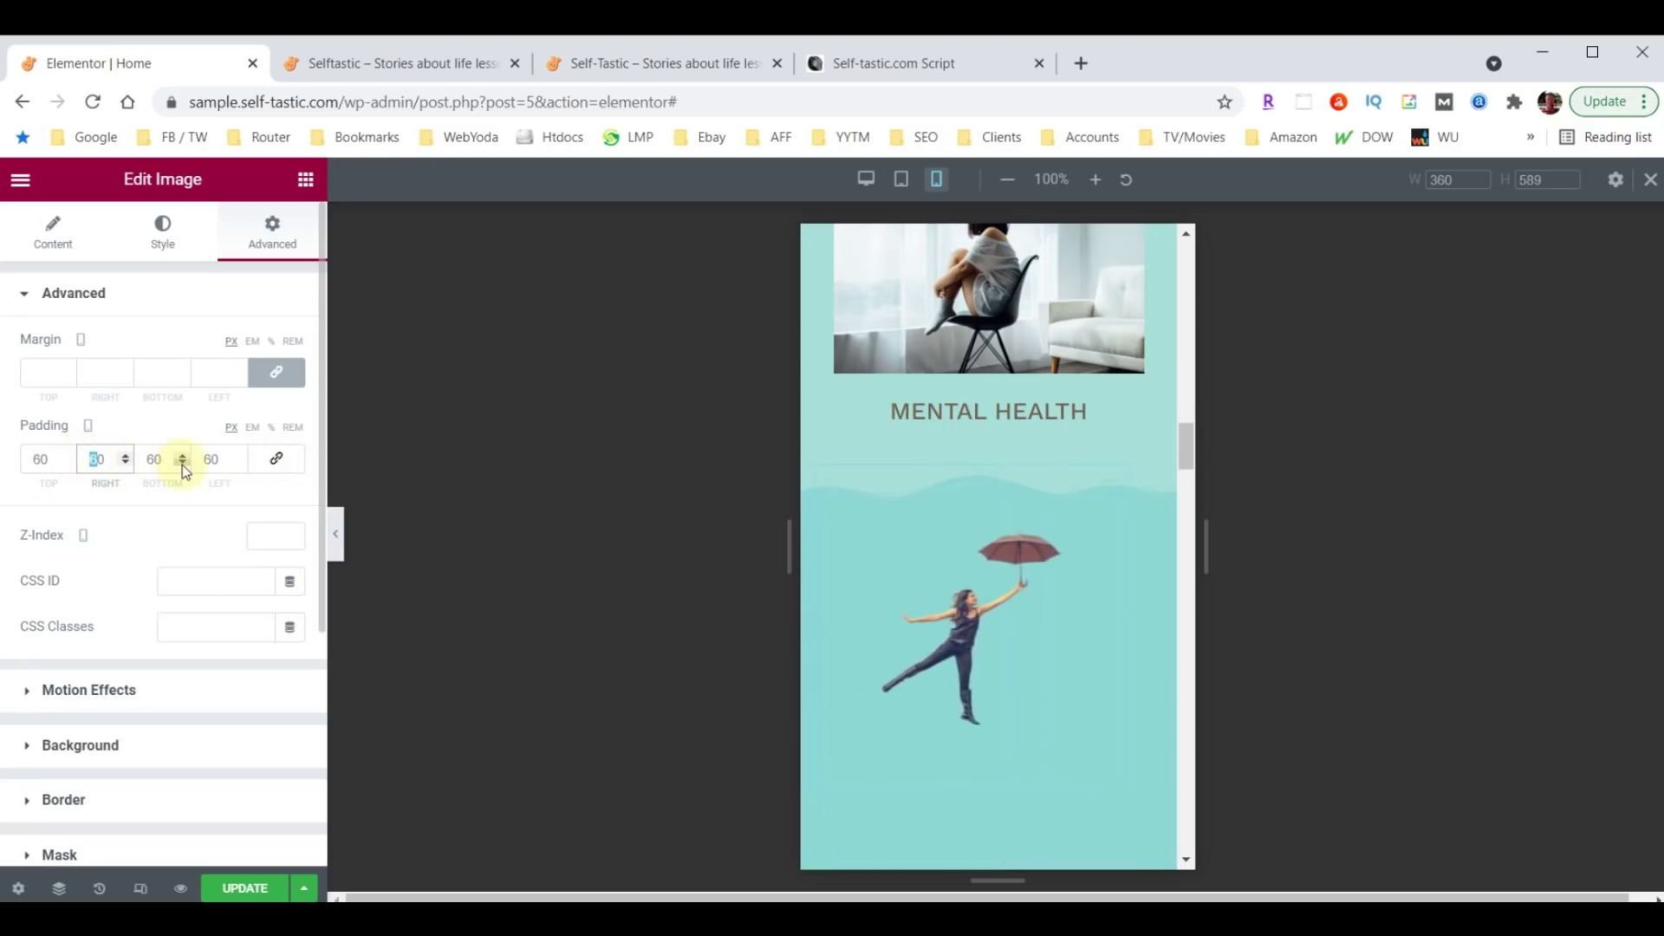
double_click(198, 459)
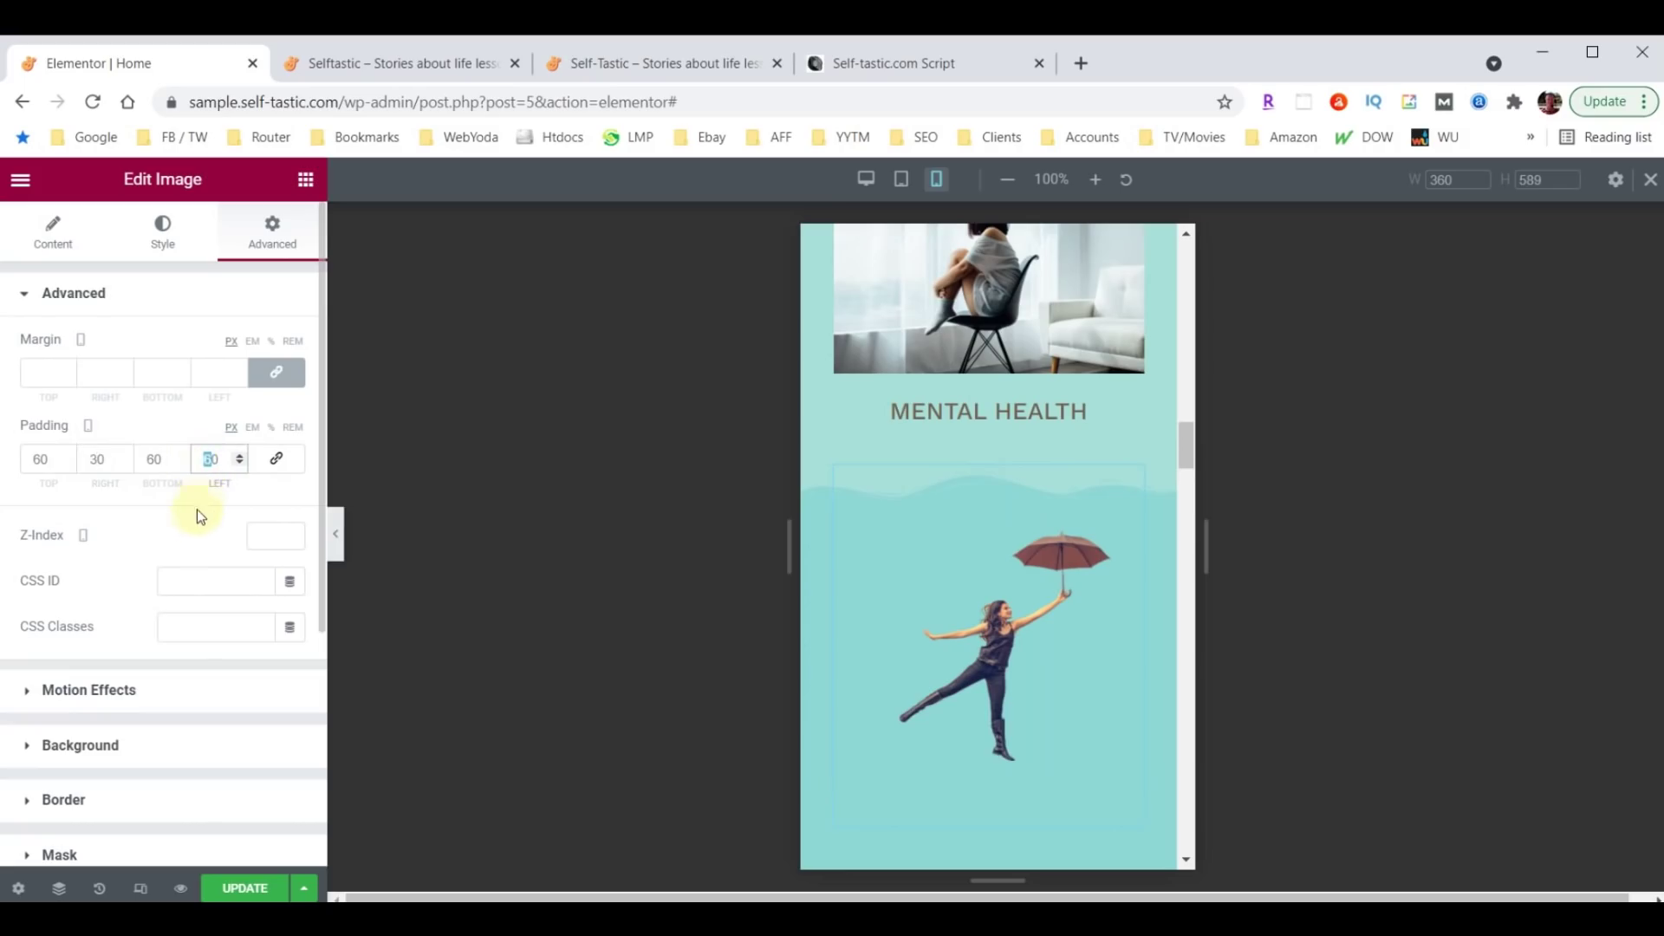
text(30)
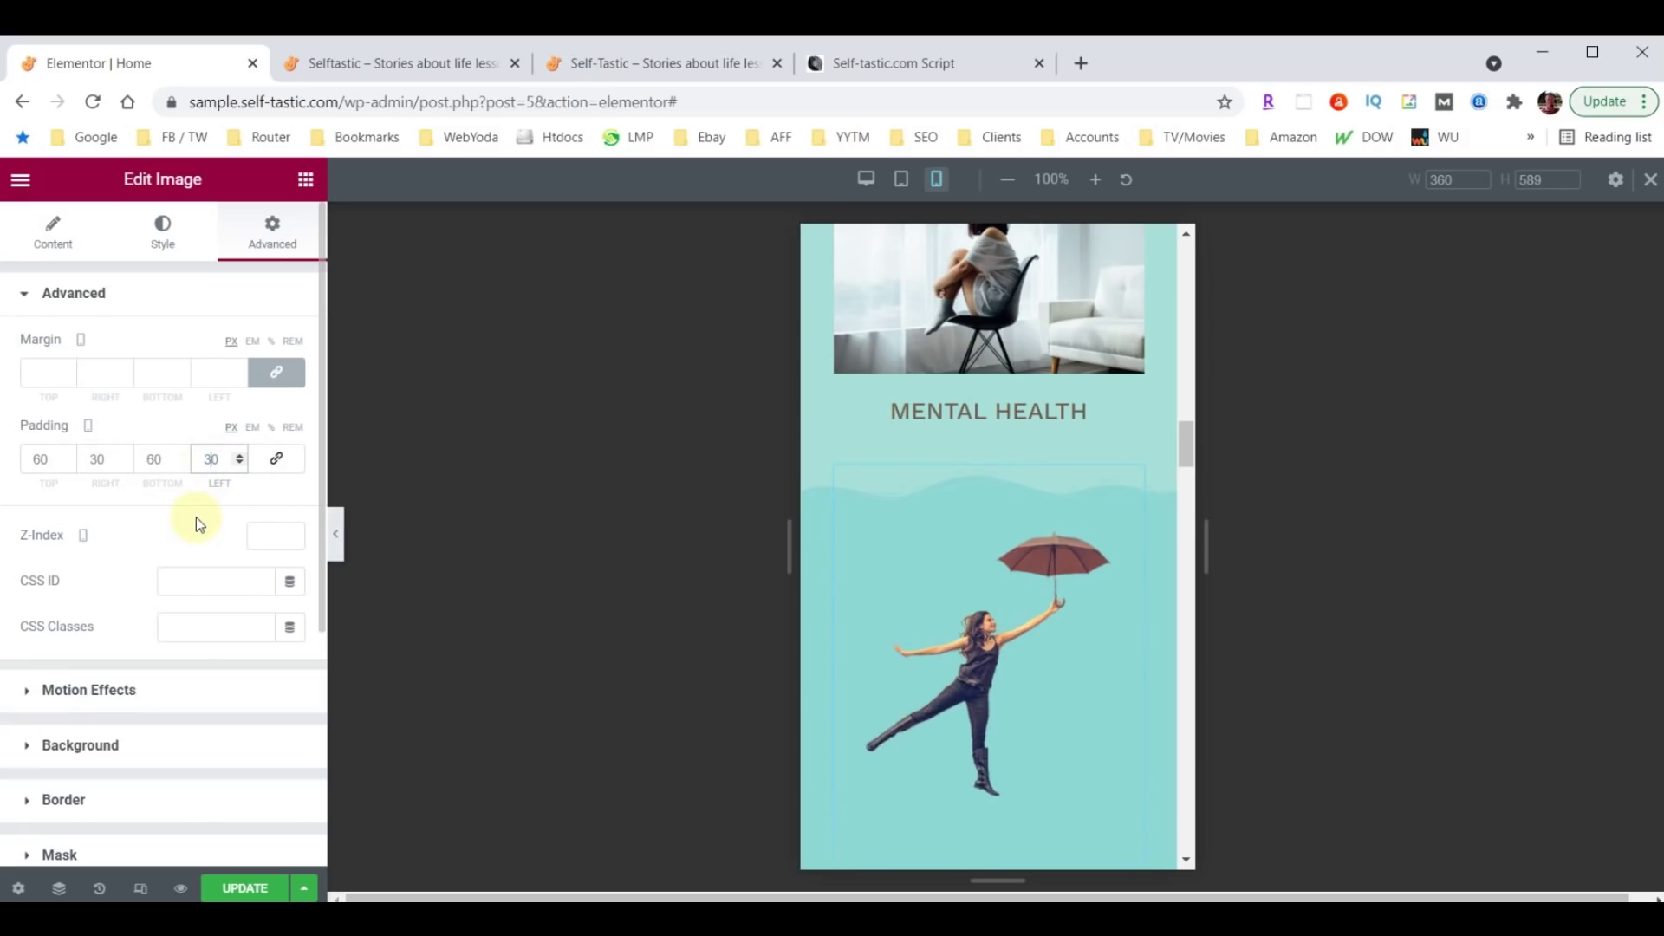
double_click(144, 457)
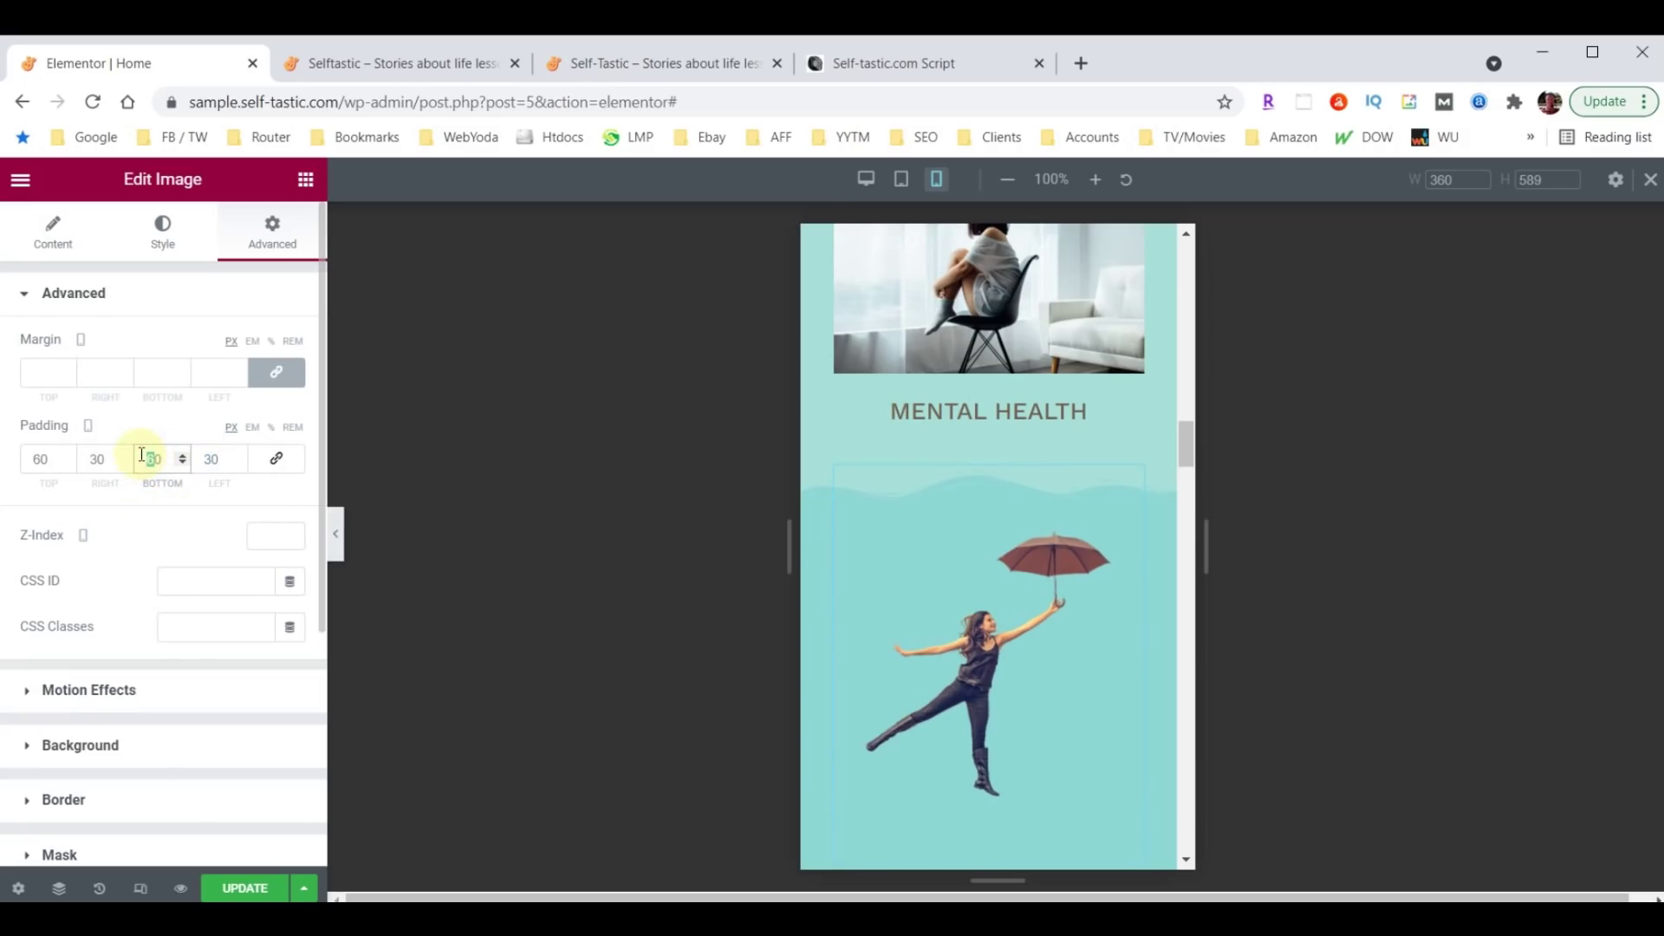
text(0)
scroll(916, 528, down, 3)
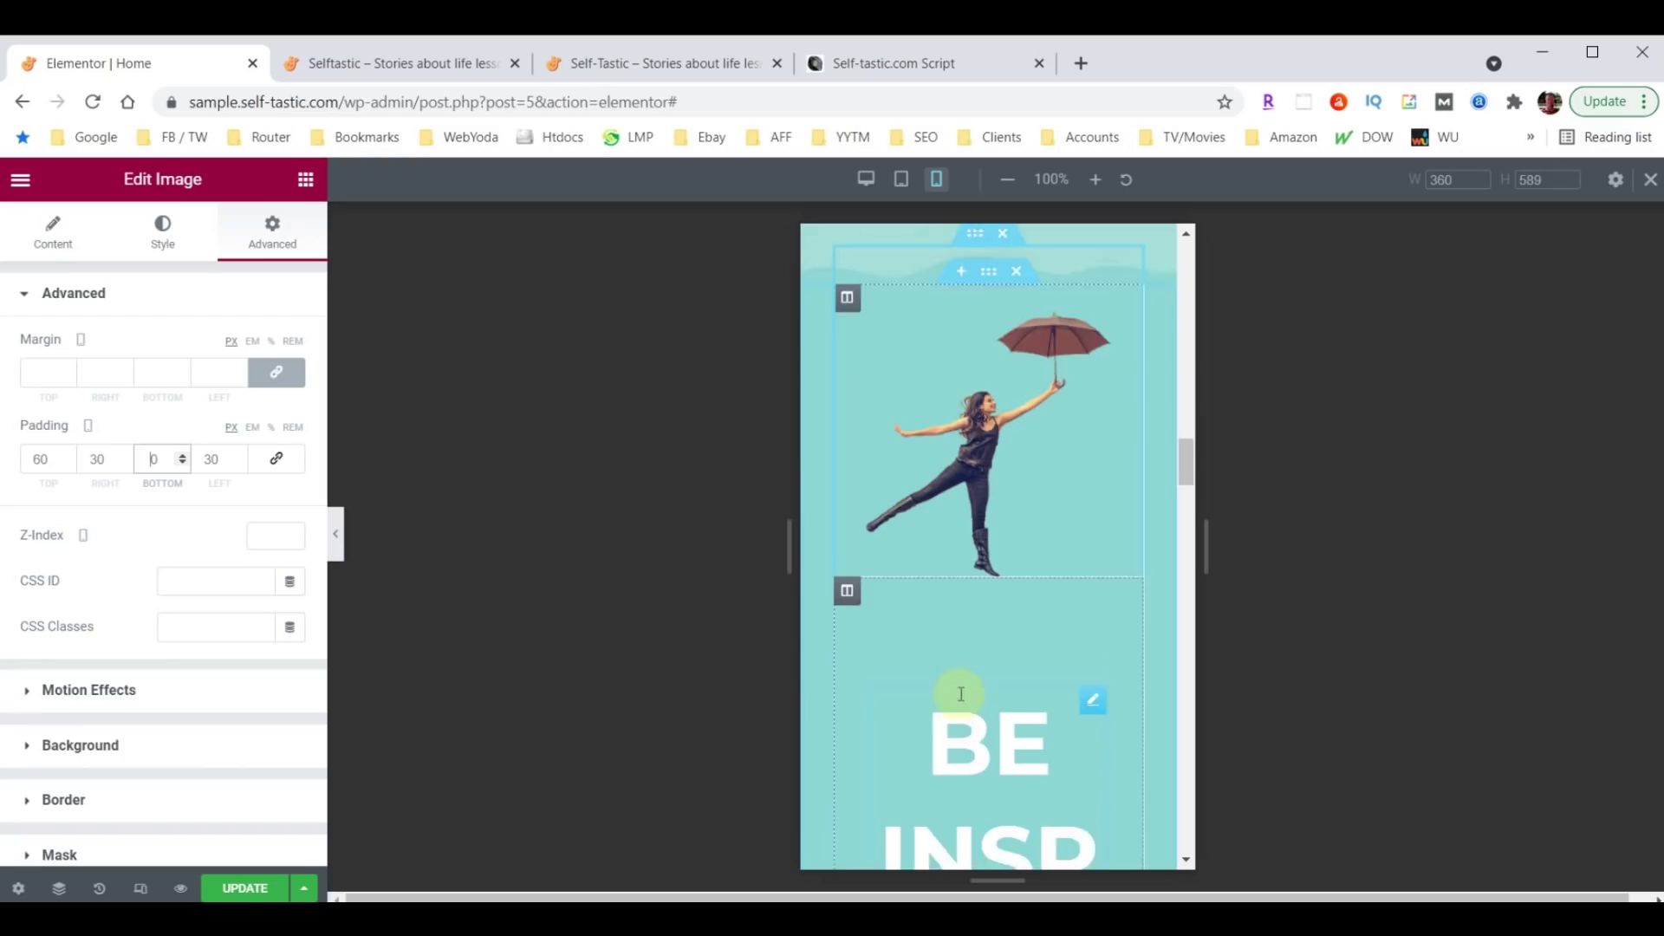
scroll(960, 694, down, 3)
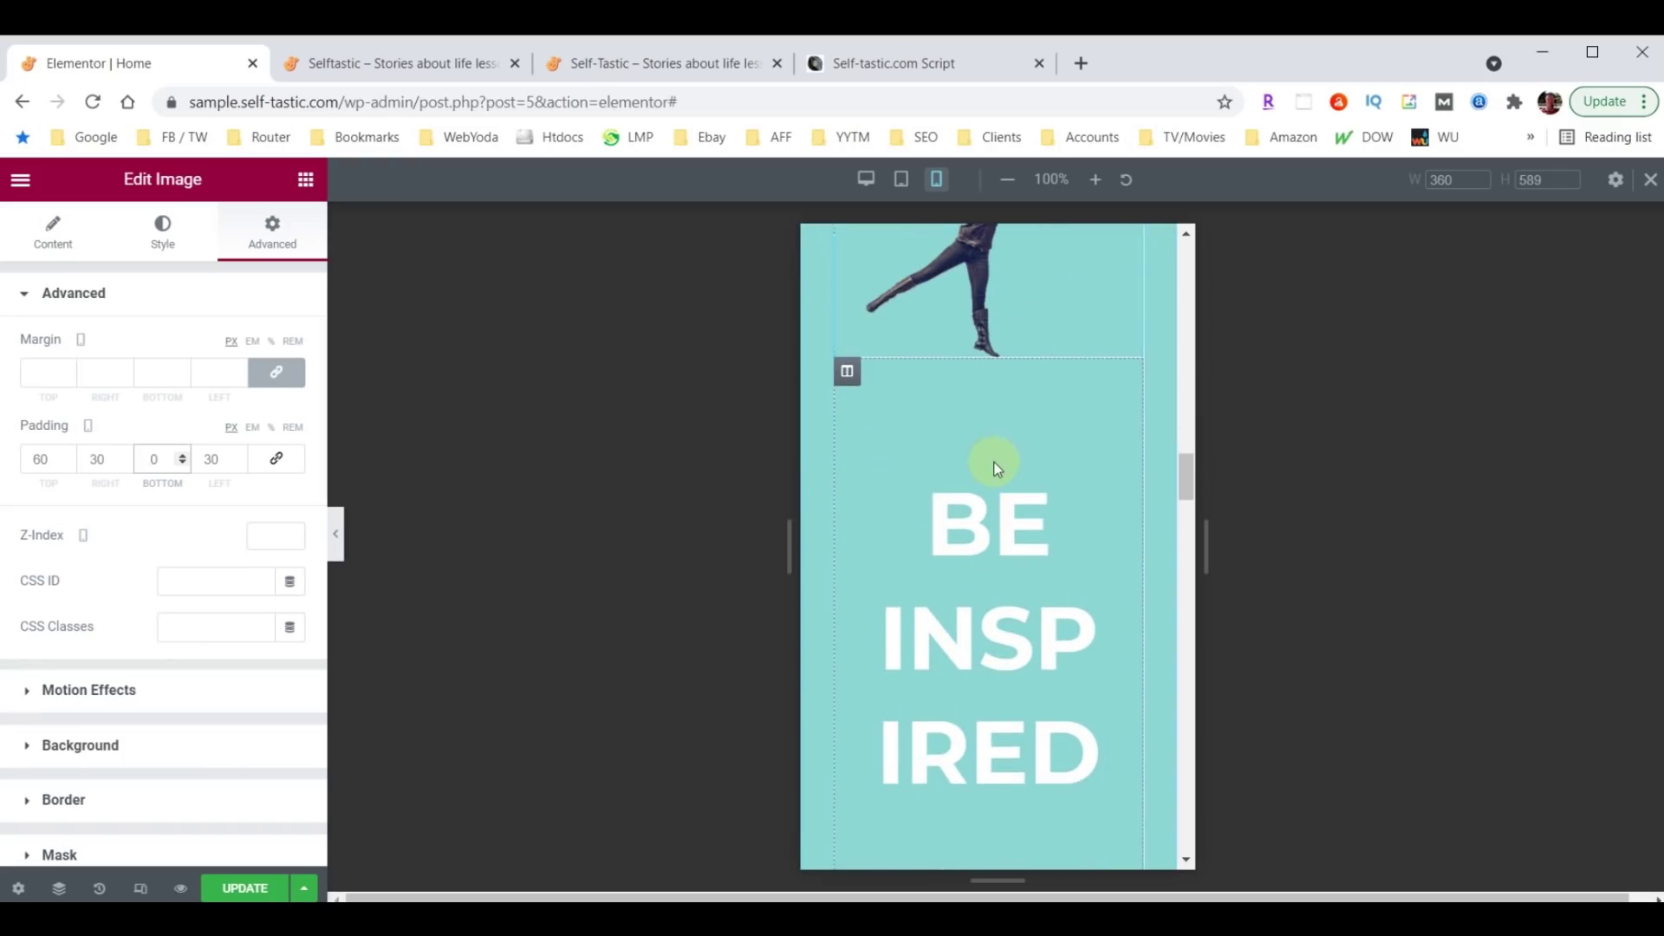
click(848, 373)
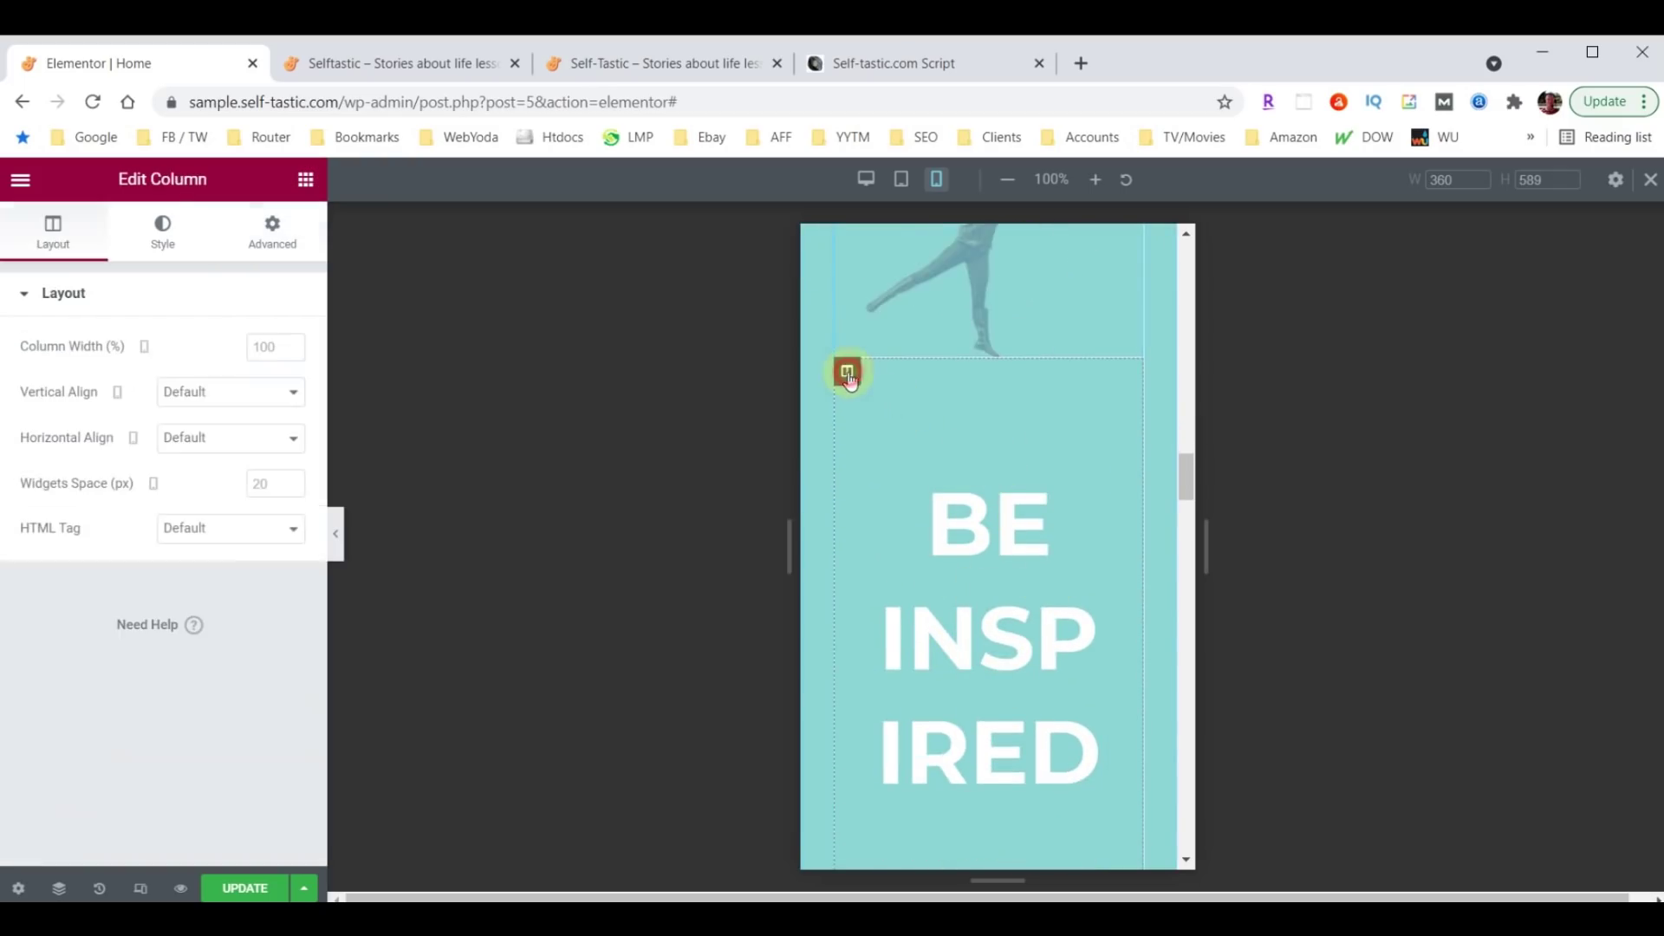
Set the Be Inspired column's mobile padding to 10 on all sides.
click(270, 232)
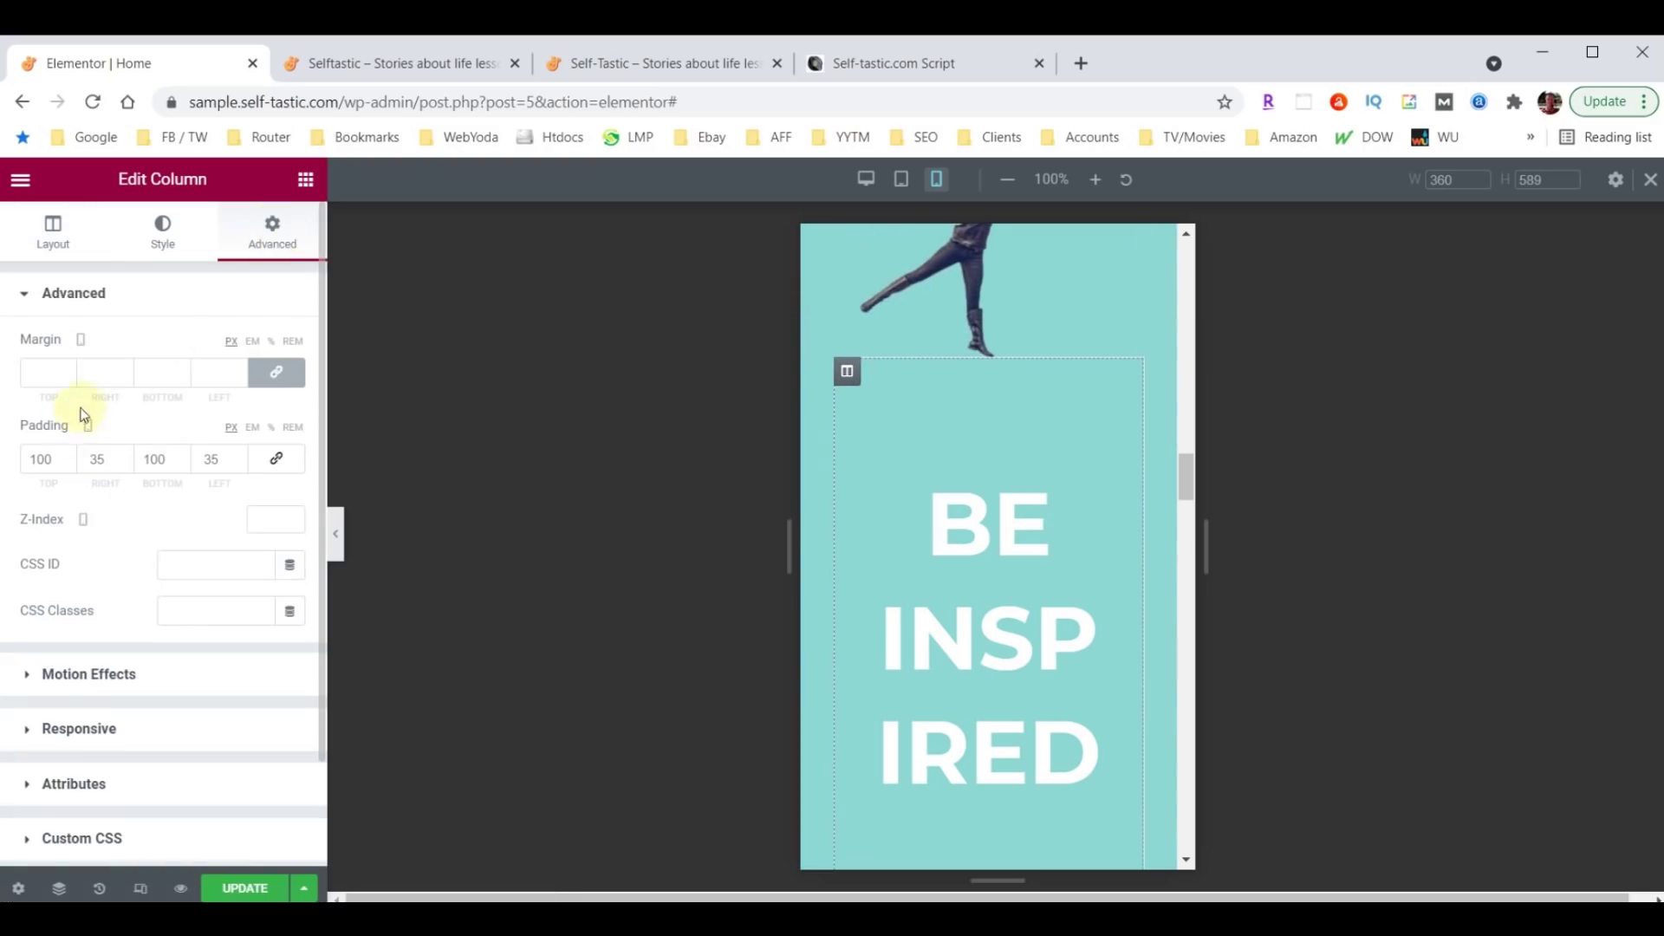
key(ctrl+z)
click(82, 461)
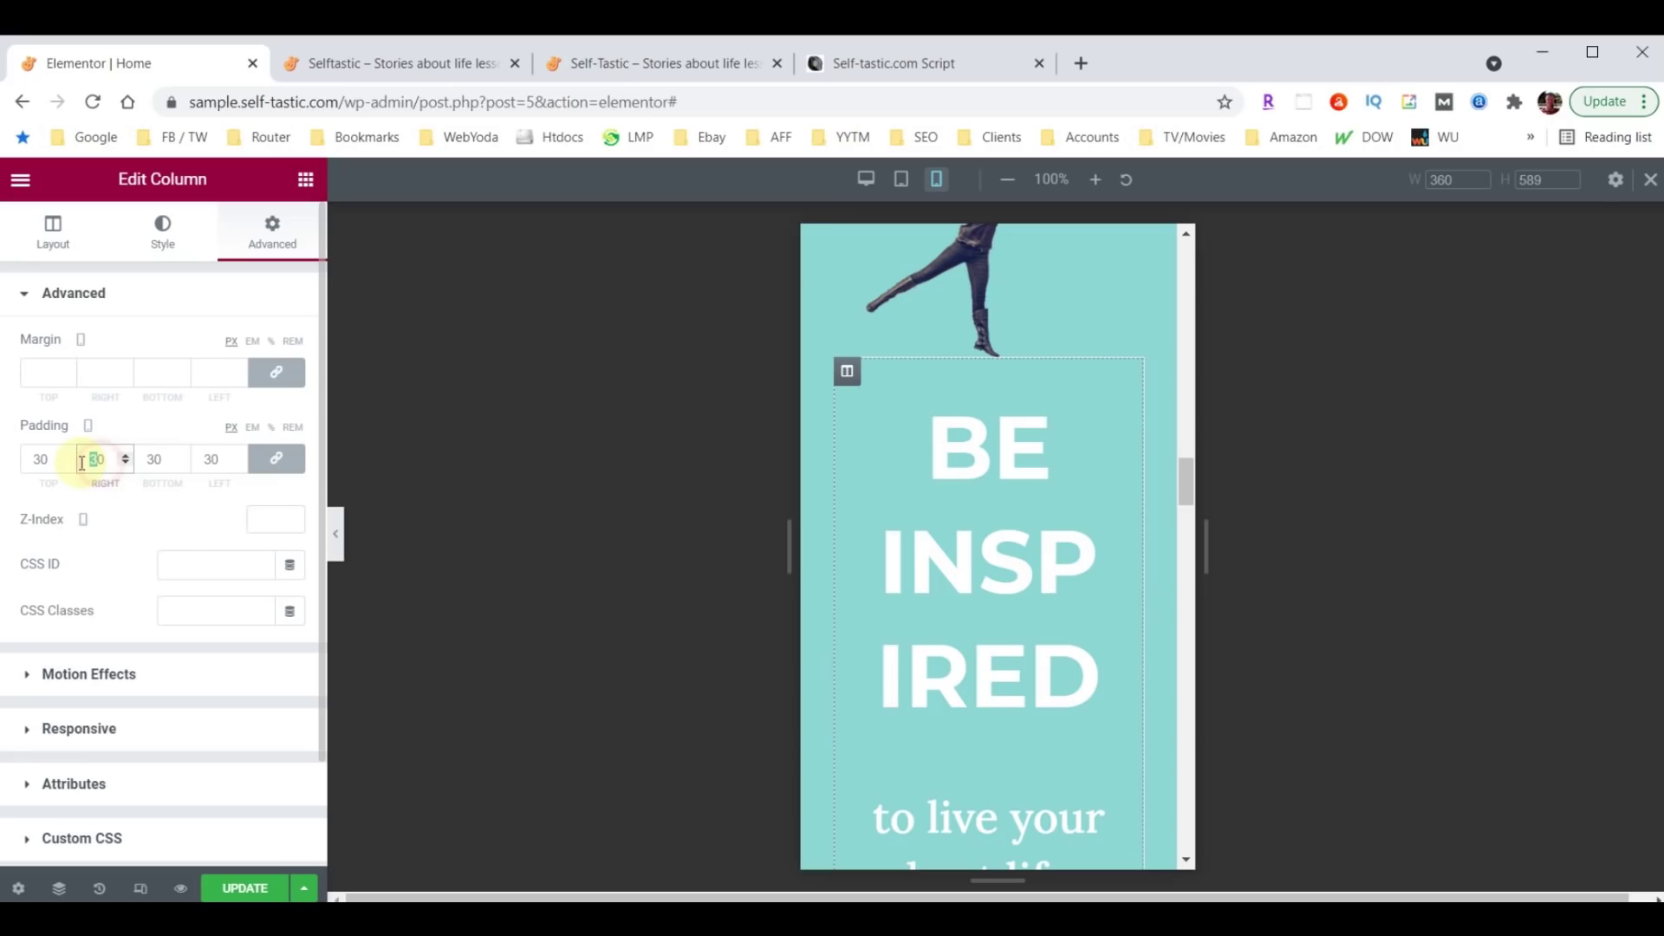
text(10)
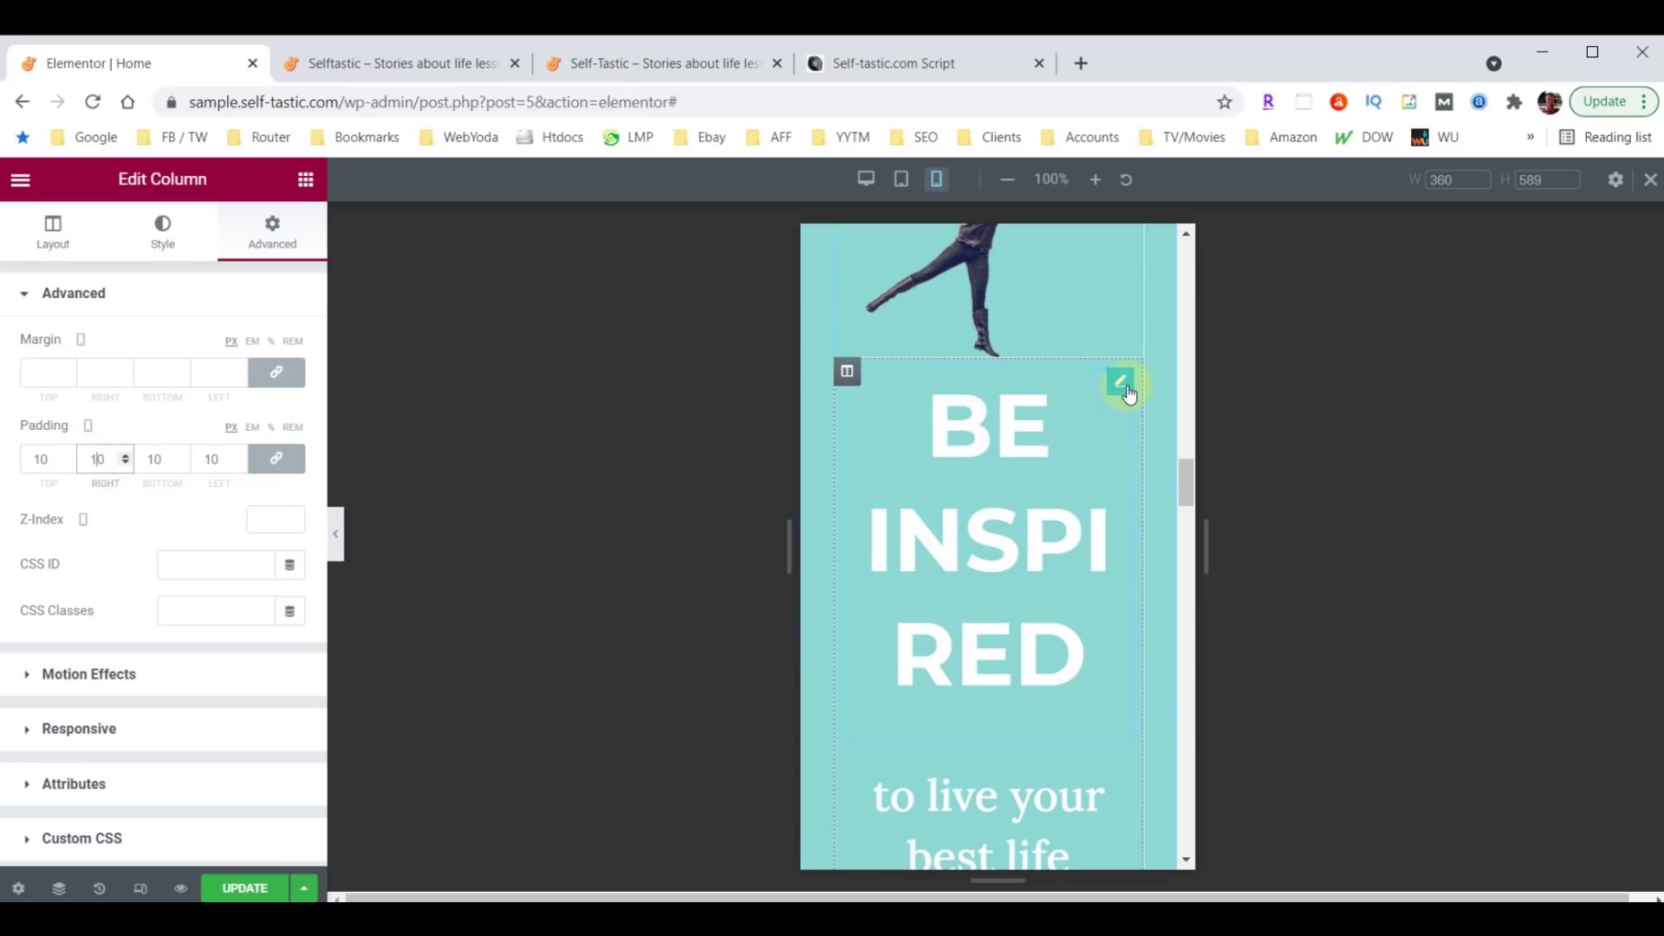
Shrink the BE INSPIRED heading's mobile font size to 38.
click(1124, 388)
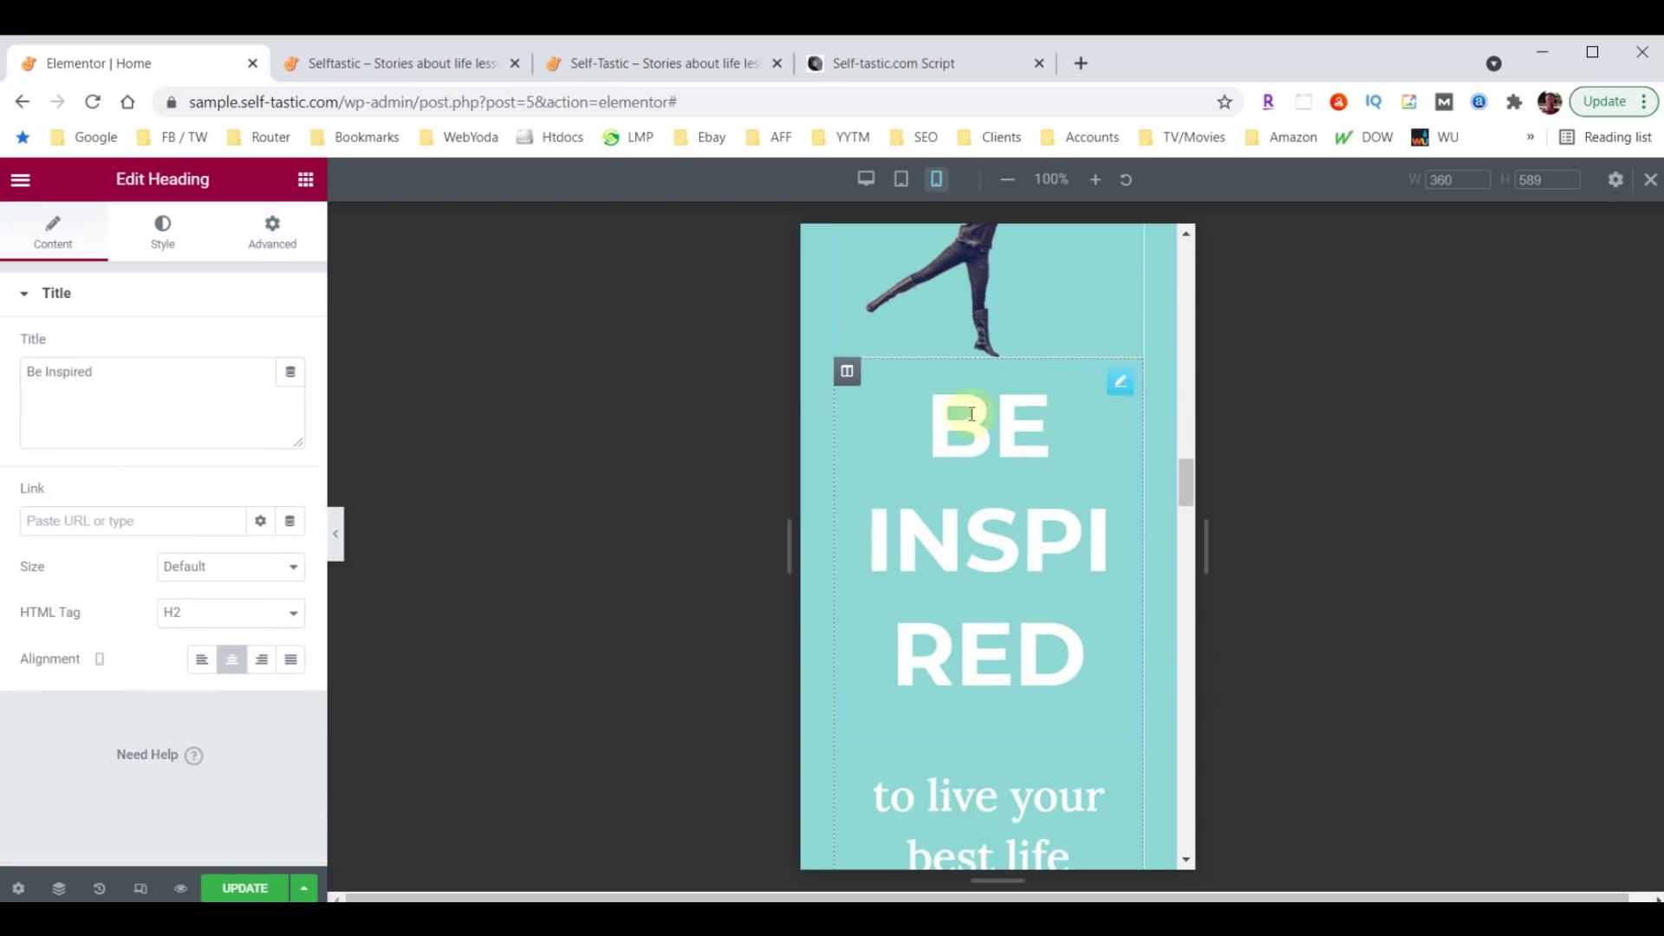
click(161, 230)
click(290, 395)
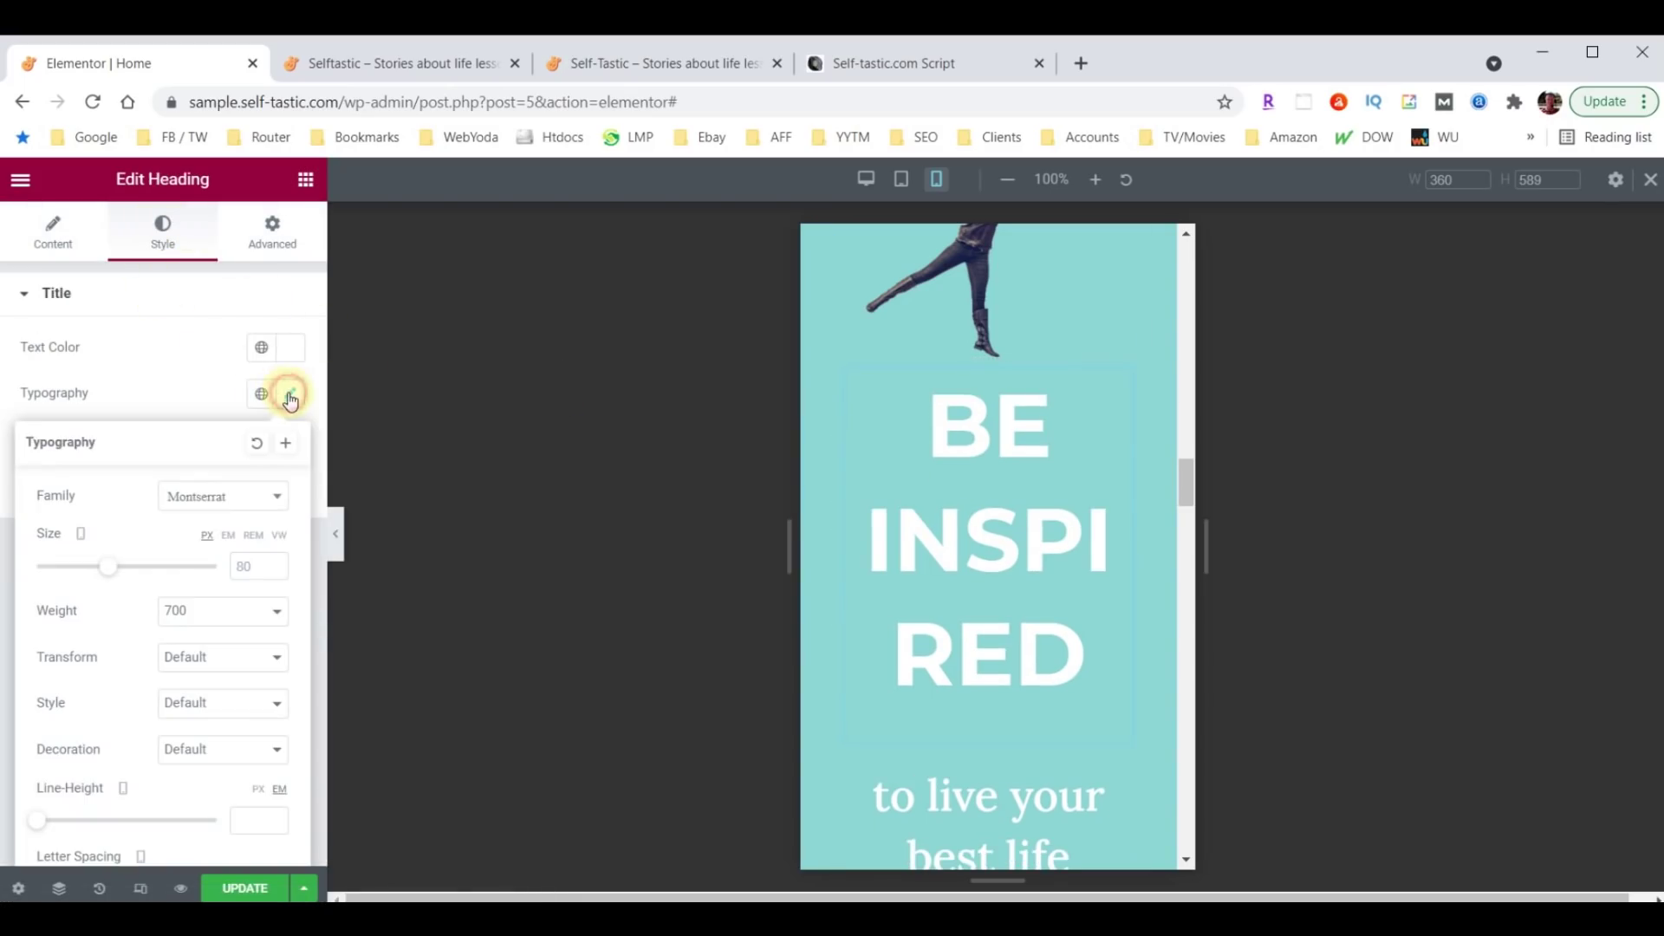
double_click(258, 562)
text(40)
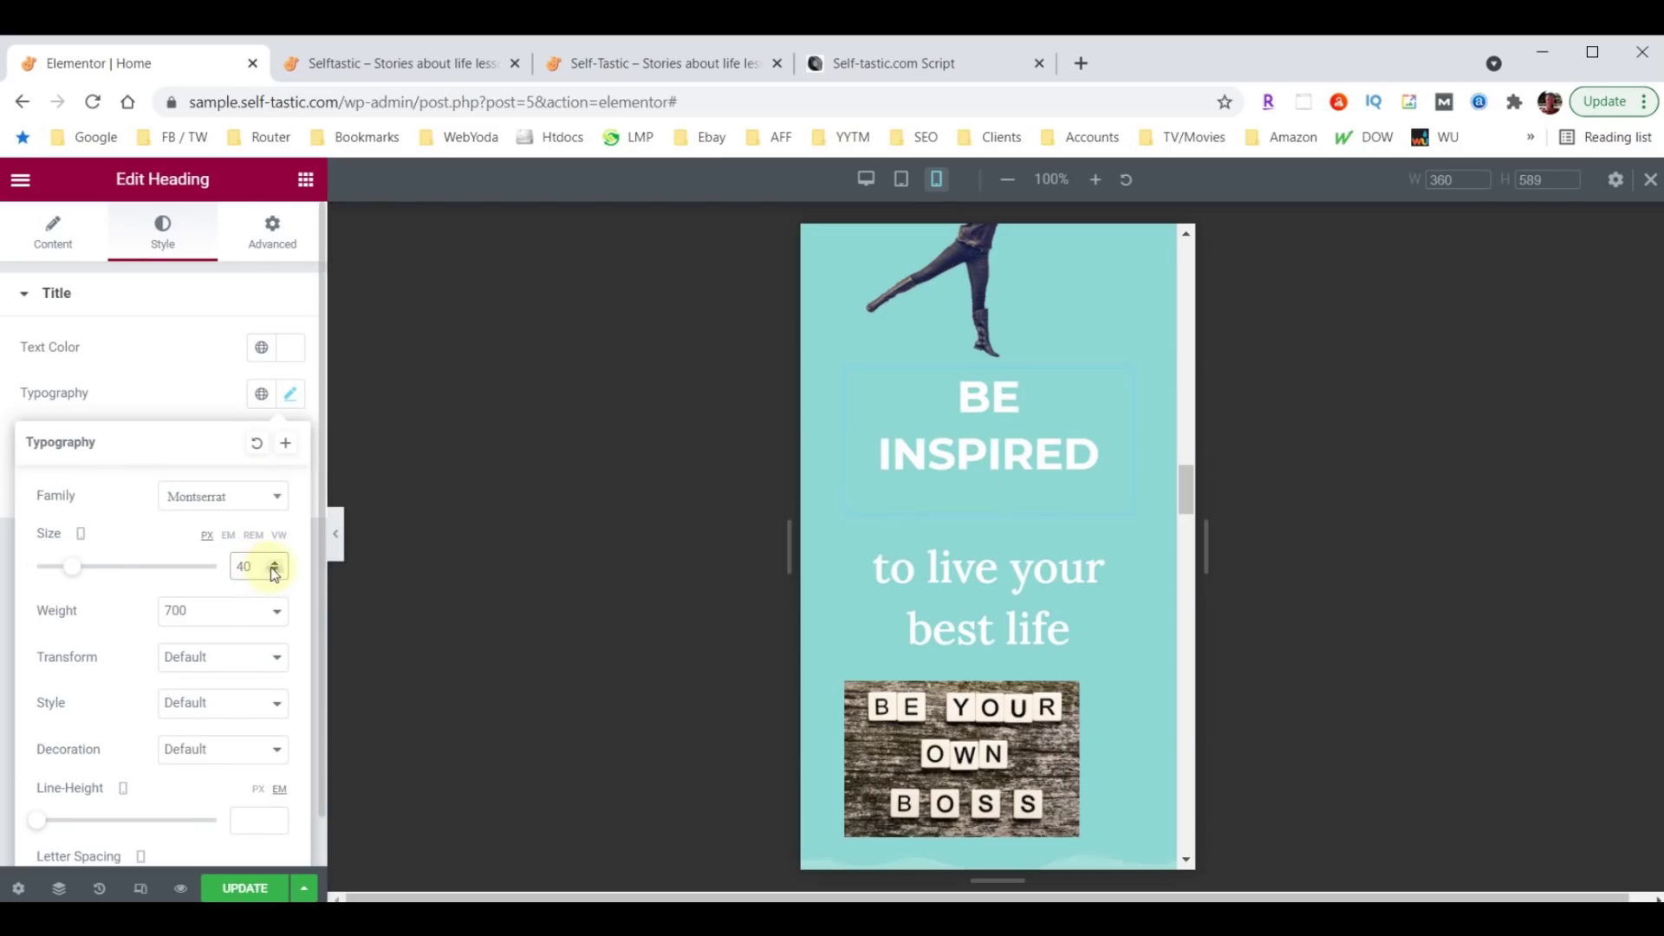
click(274, 570)
click(274, 570)
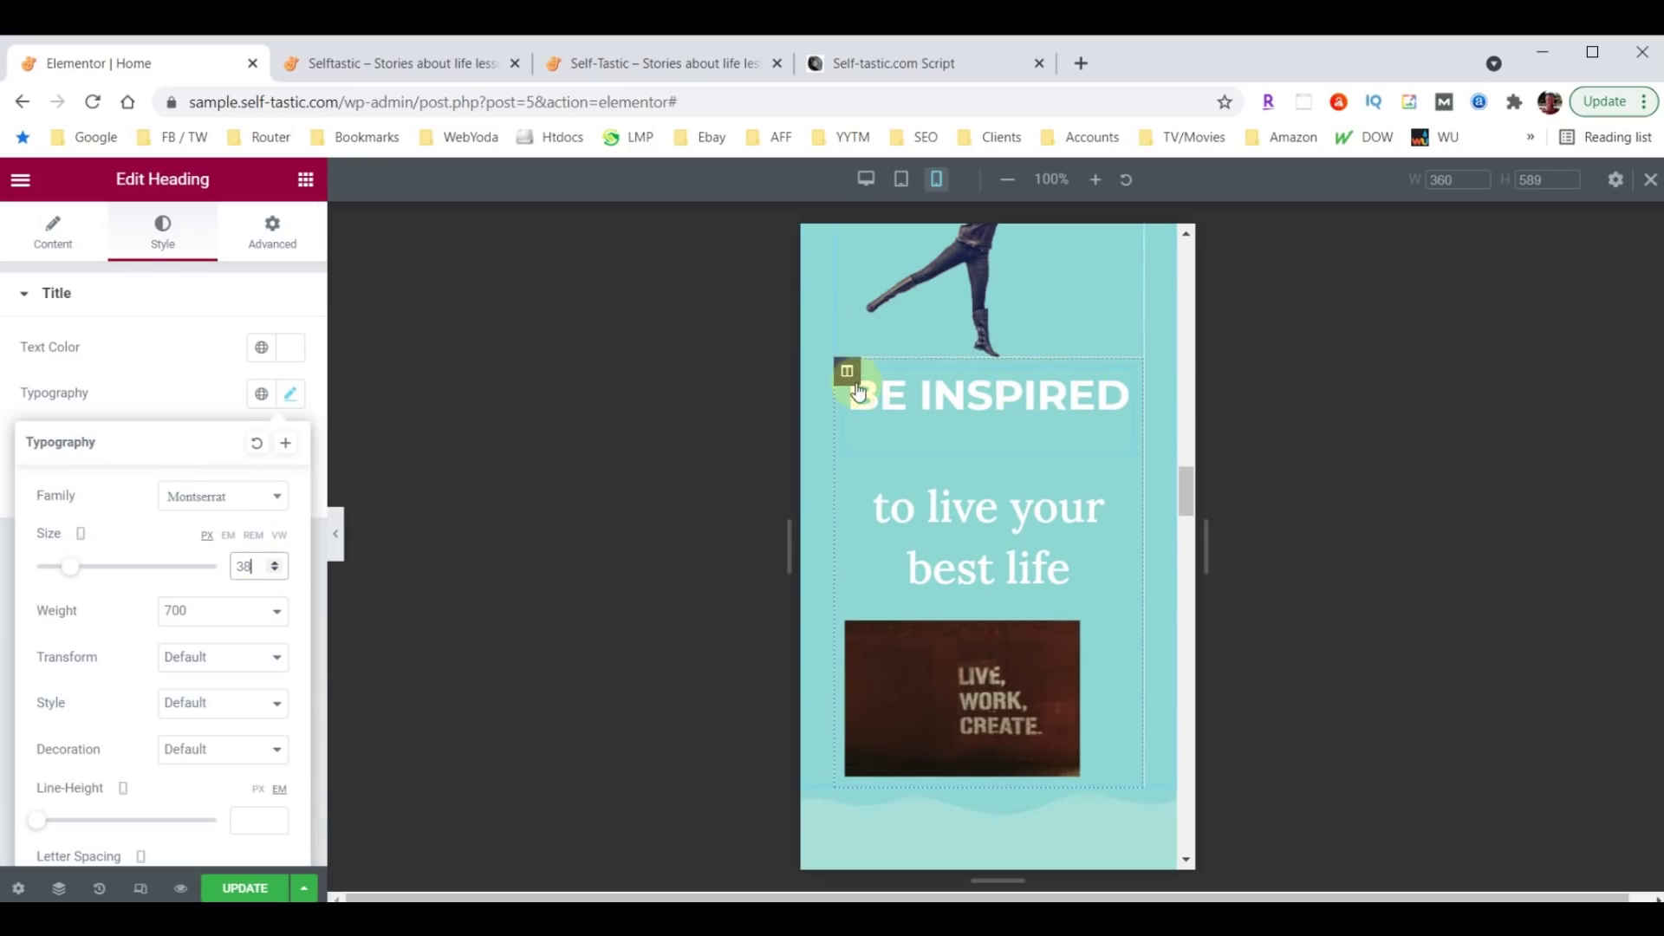
Unlink the Be Inspired column's padding and raise its top padding to 30.
click(846, 372)
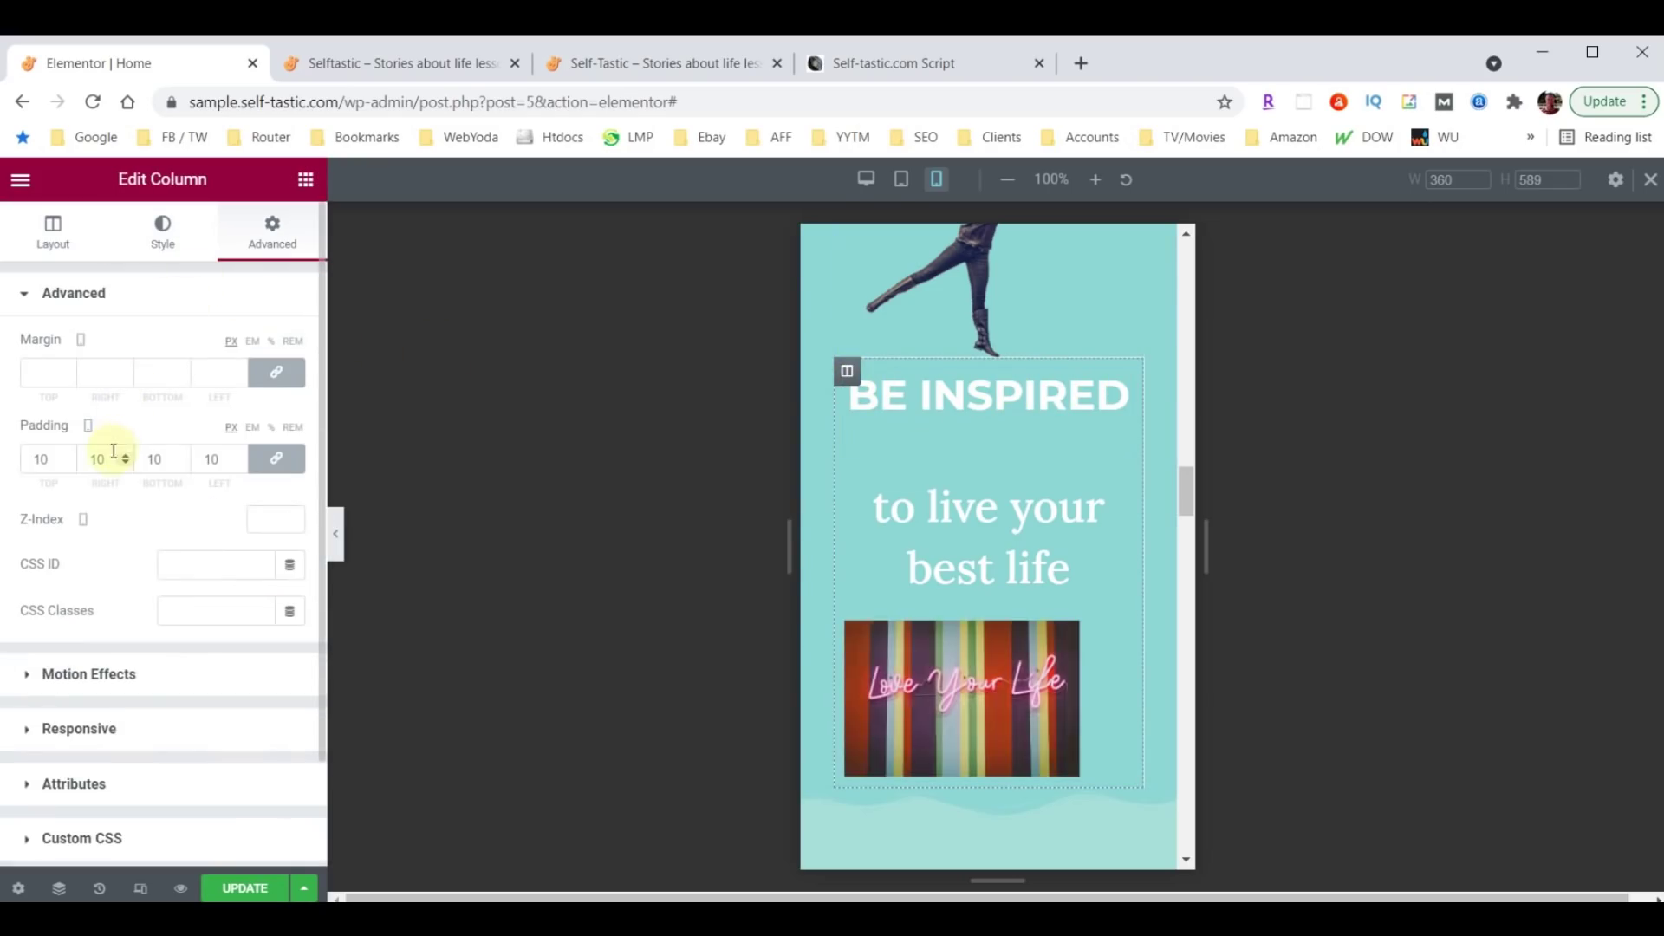
click(275, 459)
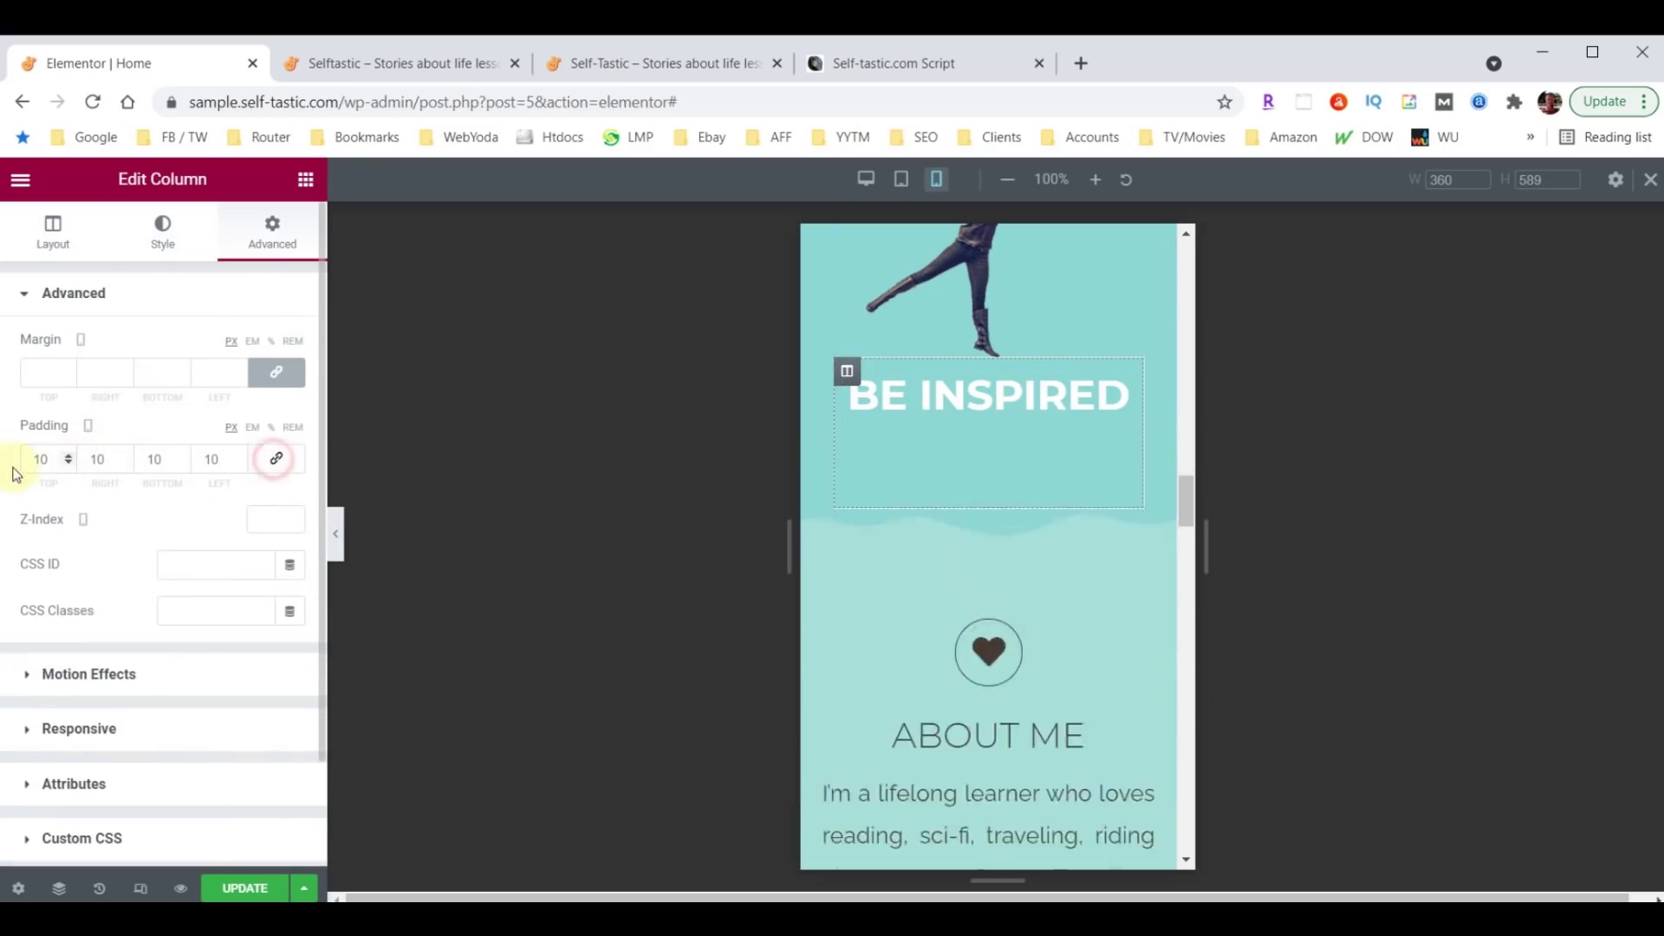
click(41, 460)
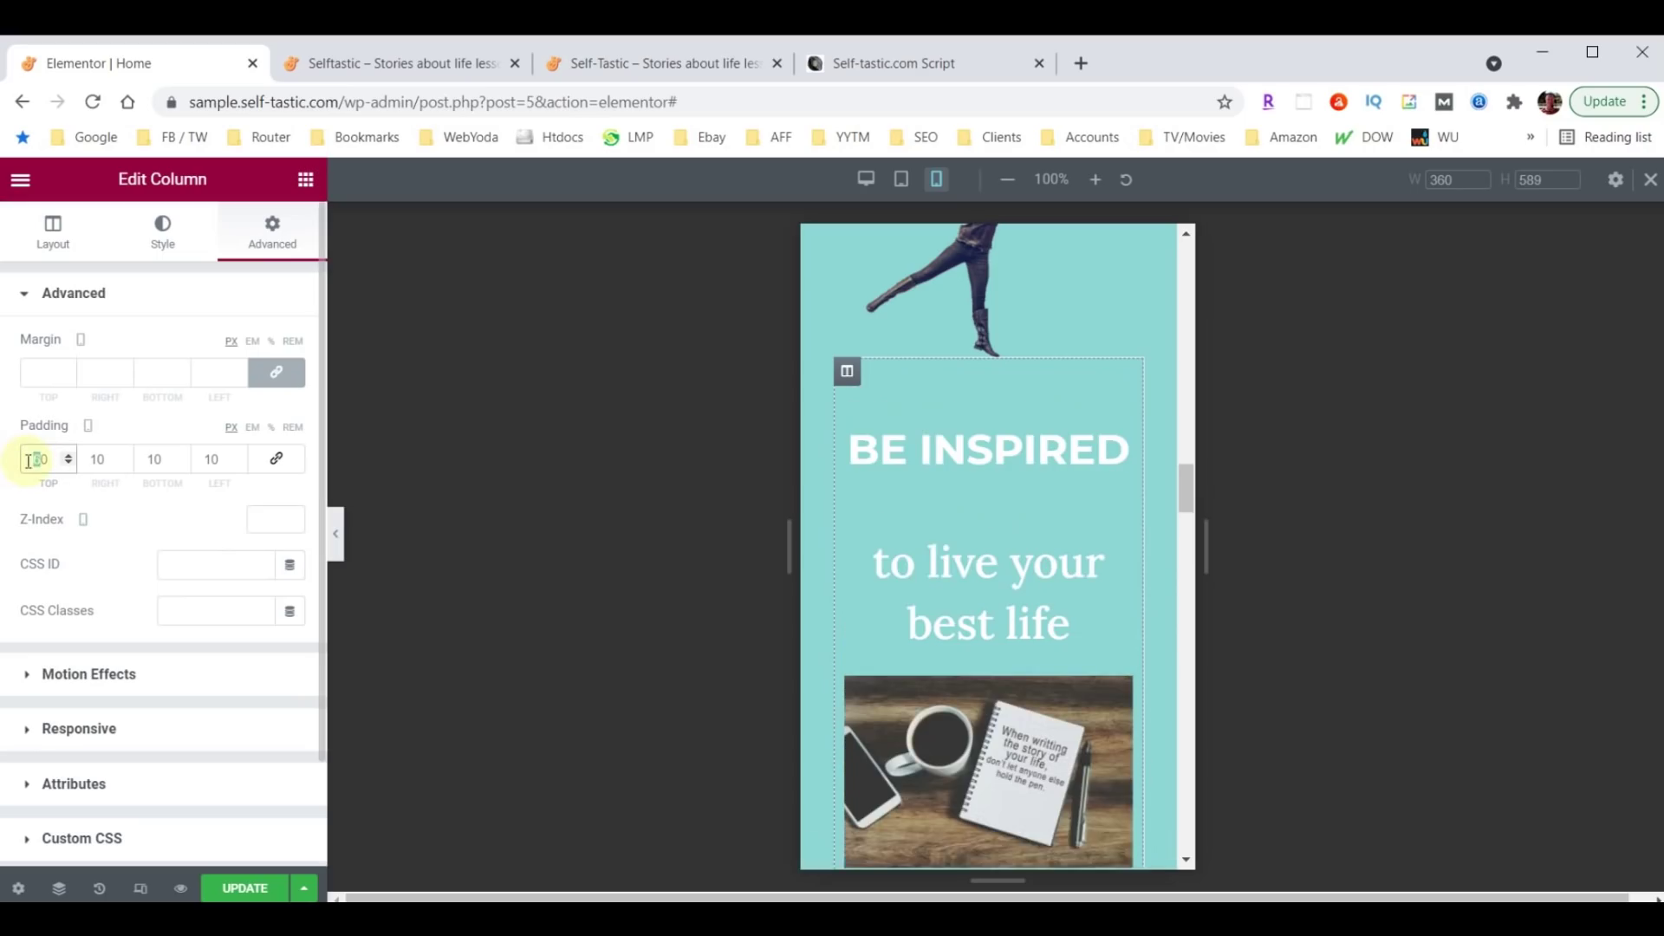
text(3)
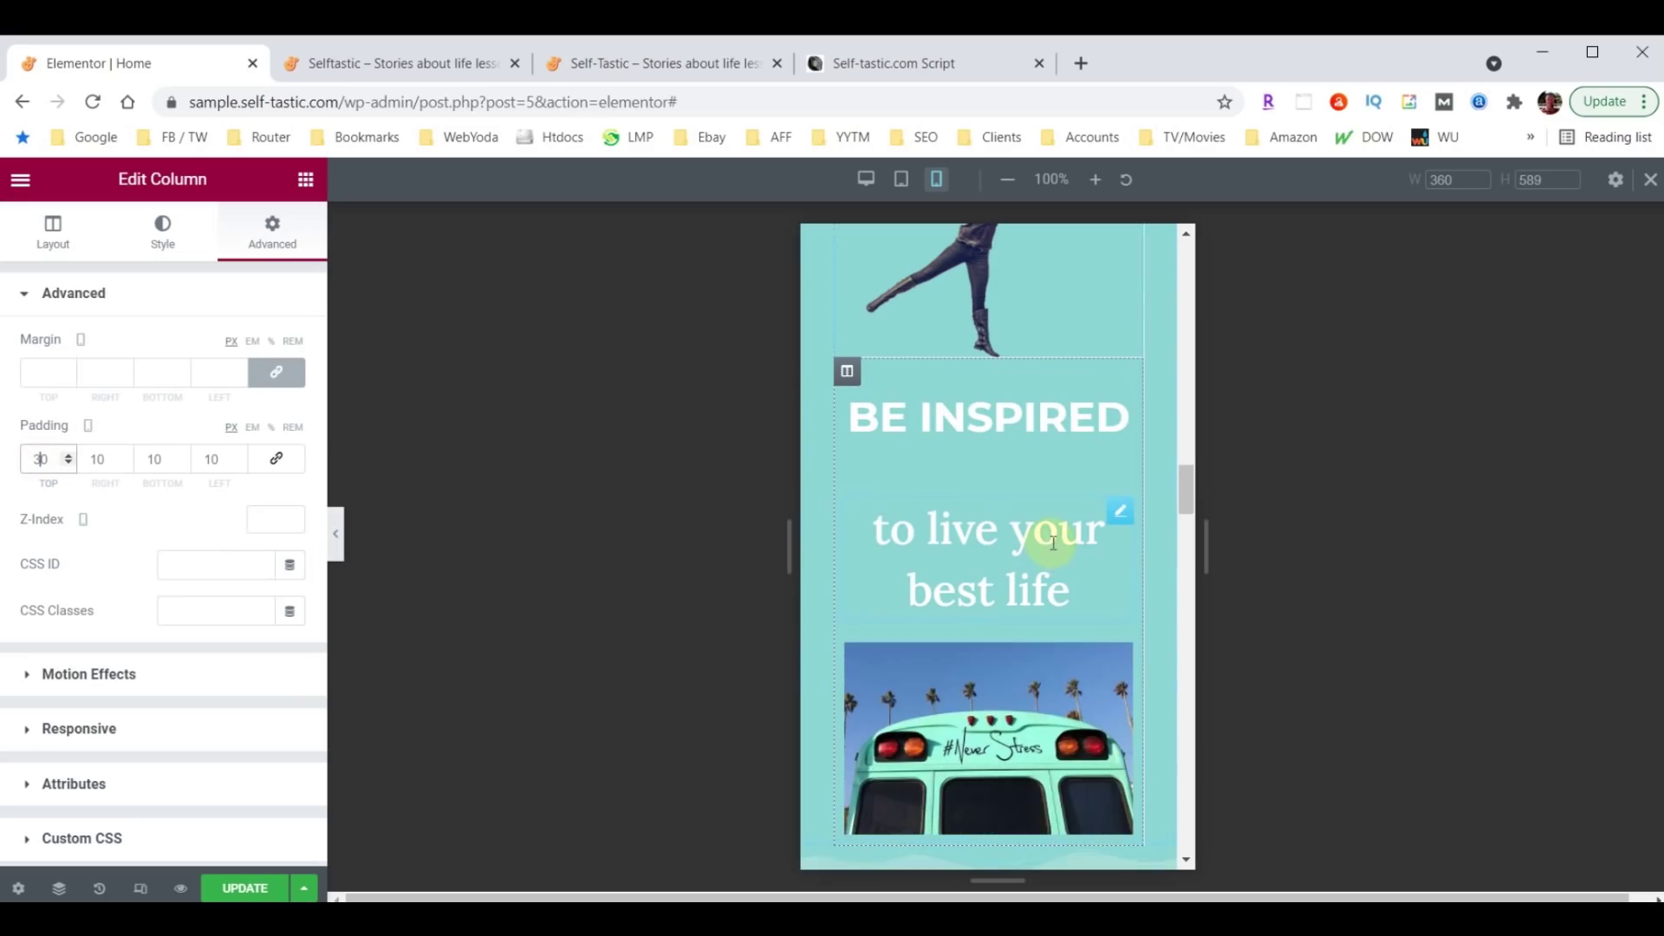
Set the 'to live your best life' heading's mobile font size to 18.
click(1120, 513)
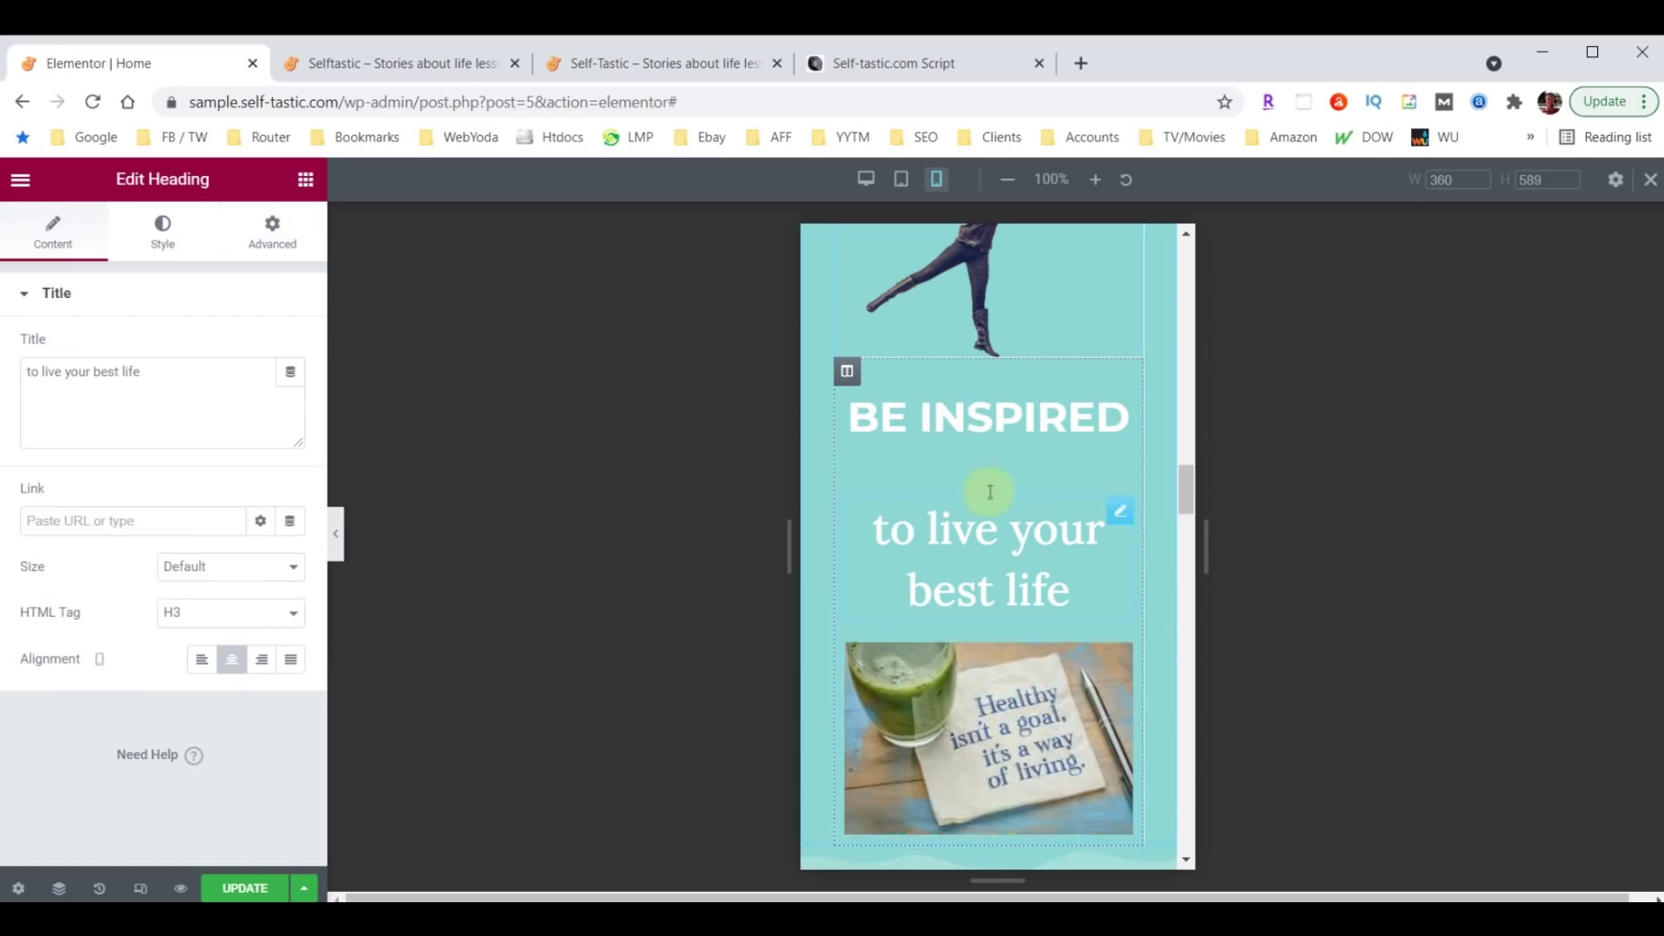
click(161, 233)
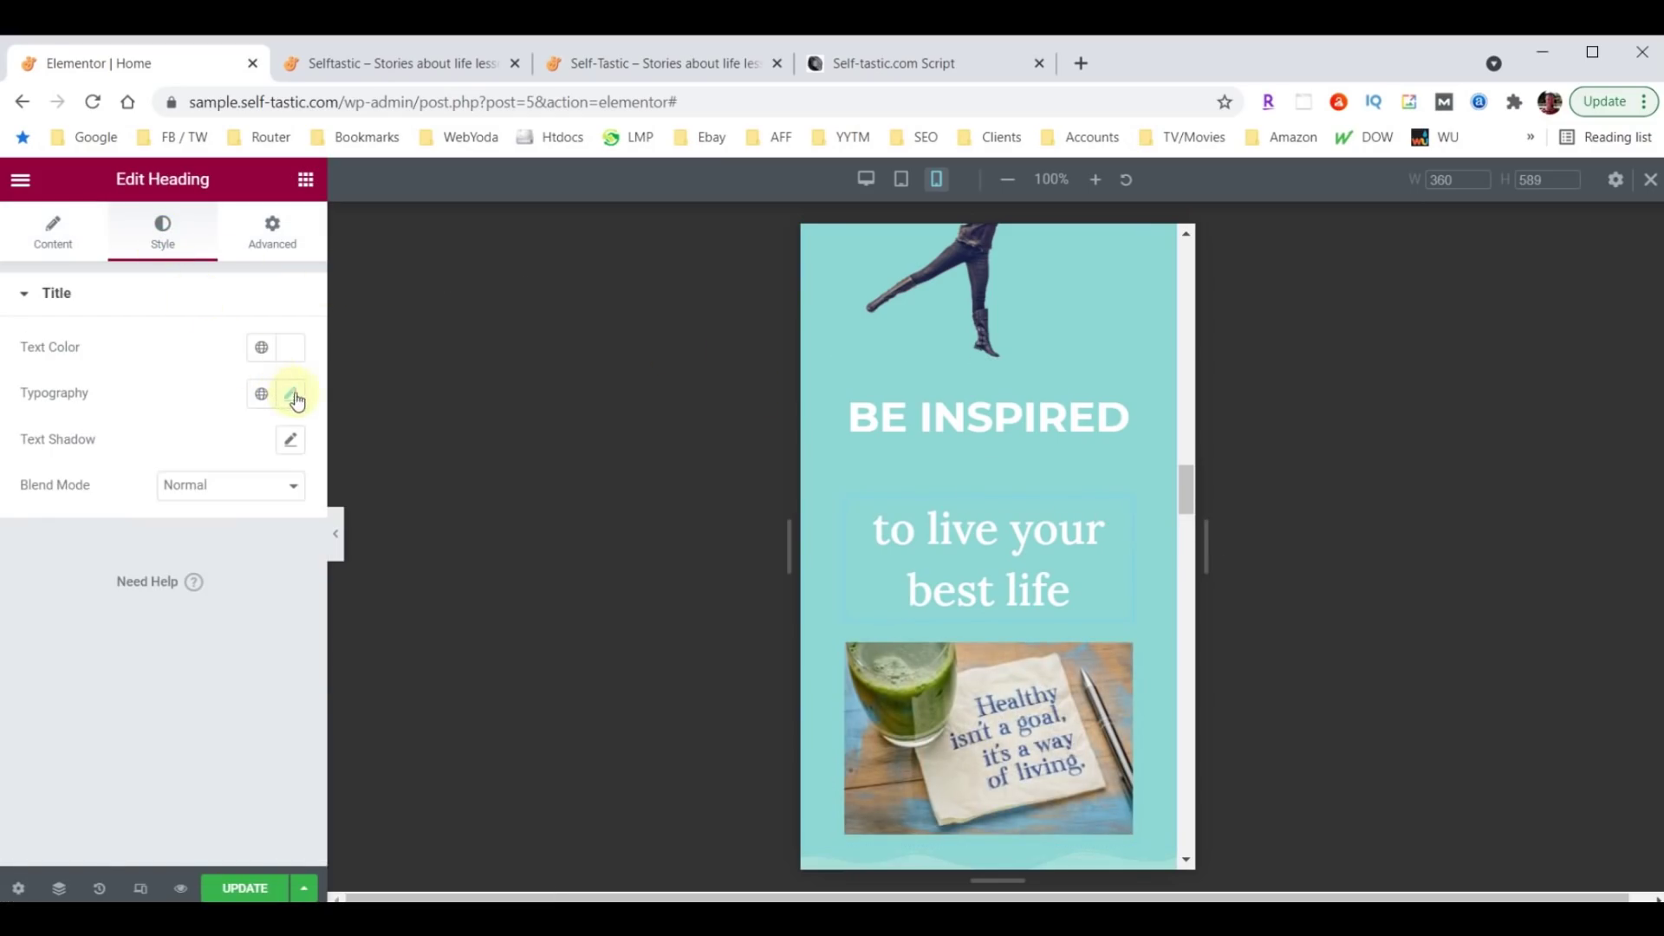
click(292, 395)
double_click(239, 566)
text(1)
text(8)
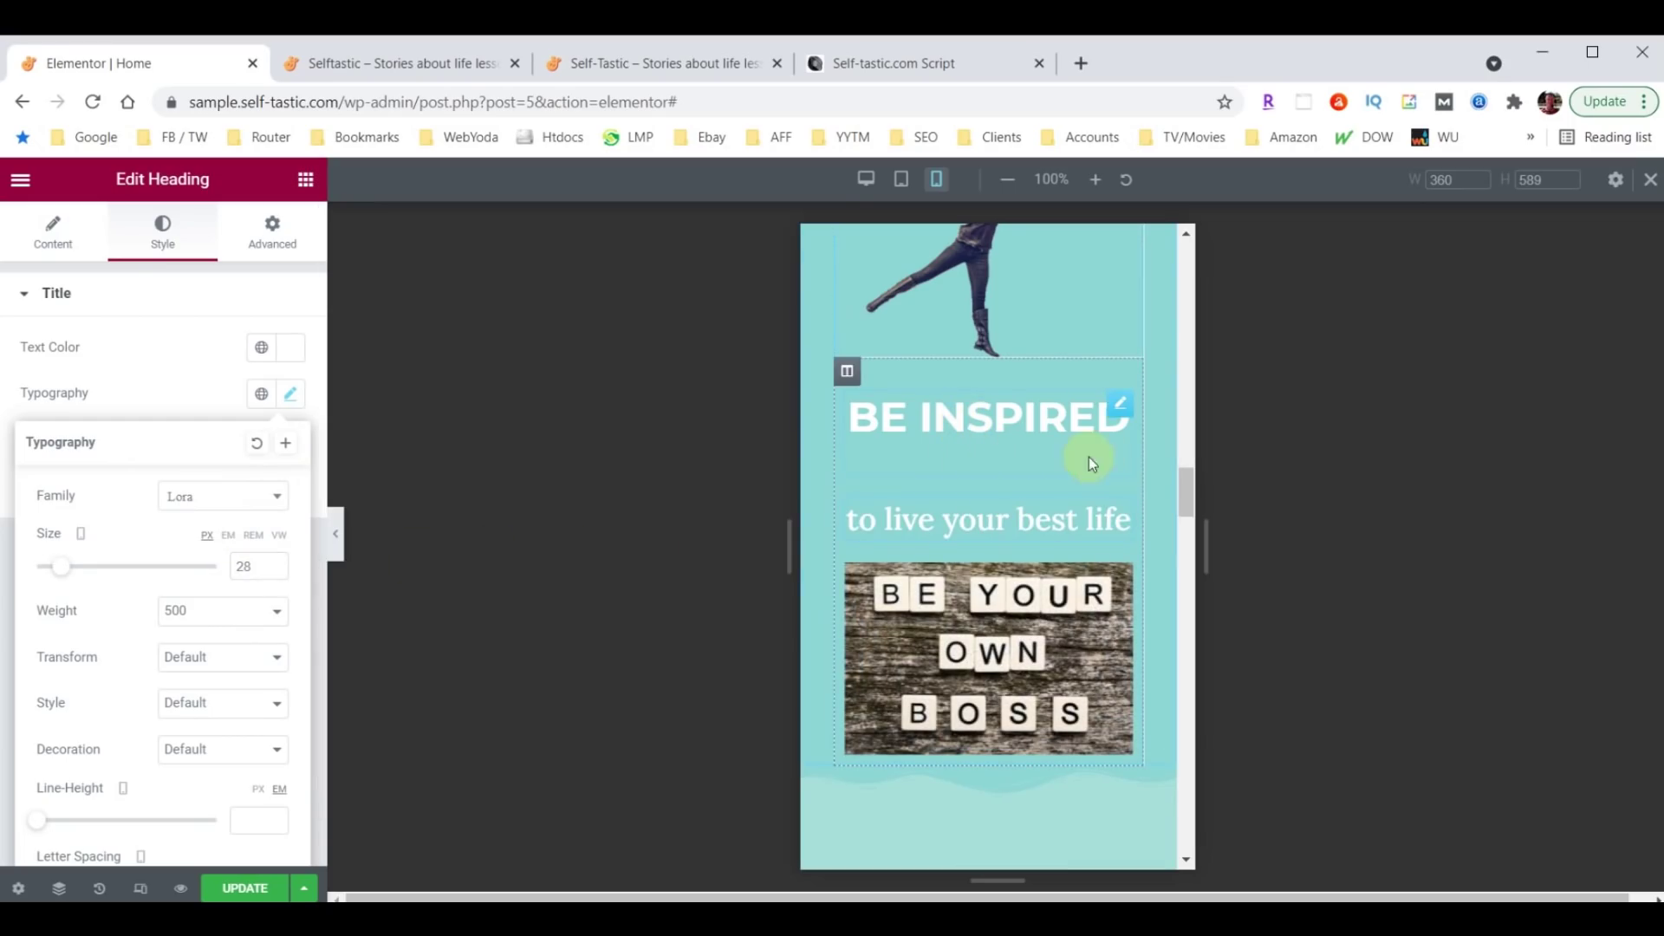
Set the BE INSPIRED heading's mobile bottom margin to 0.
click(1121, 409)
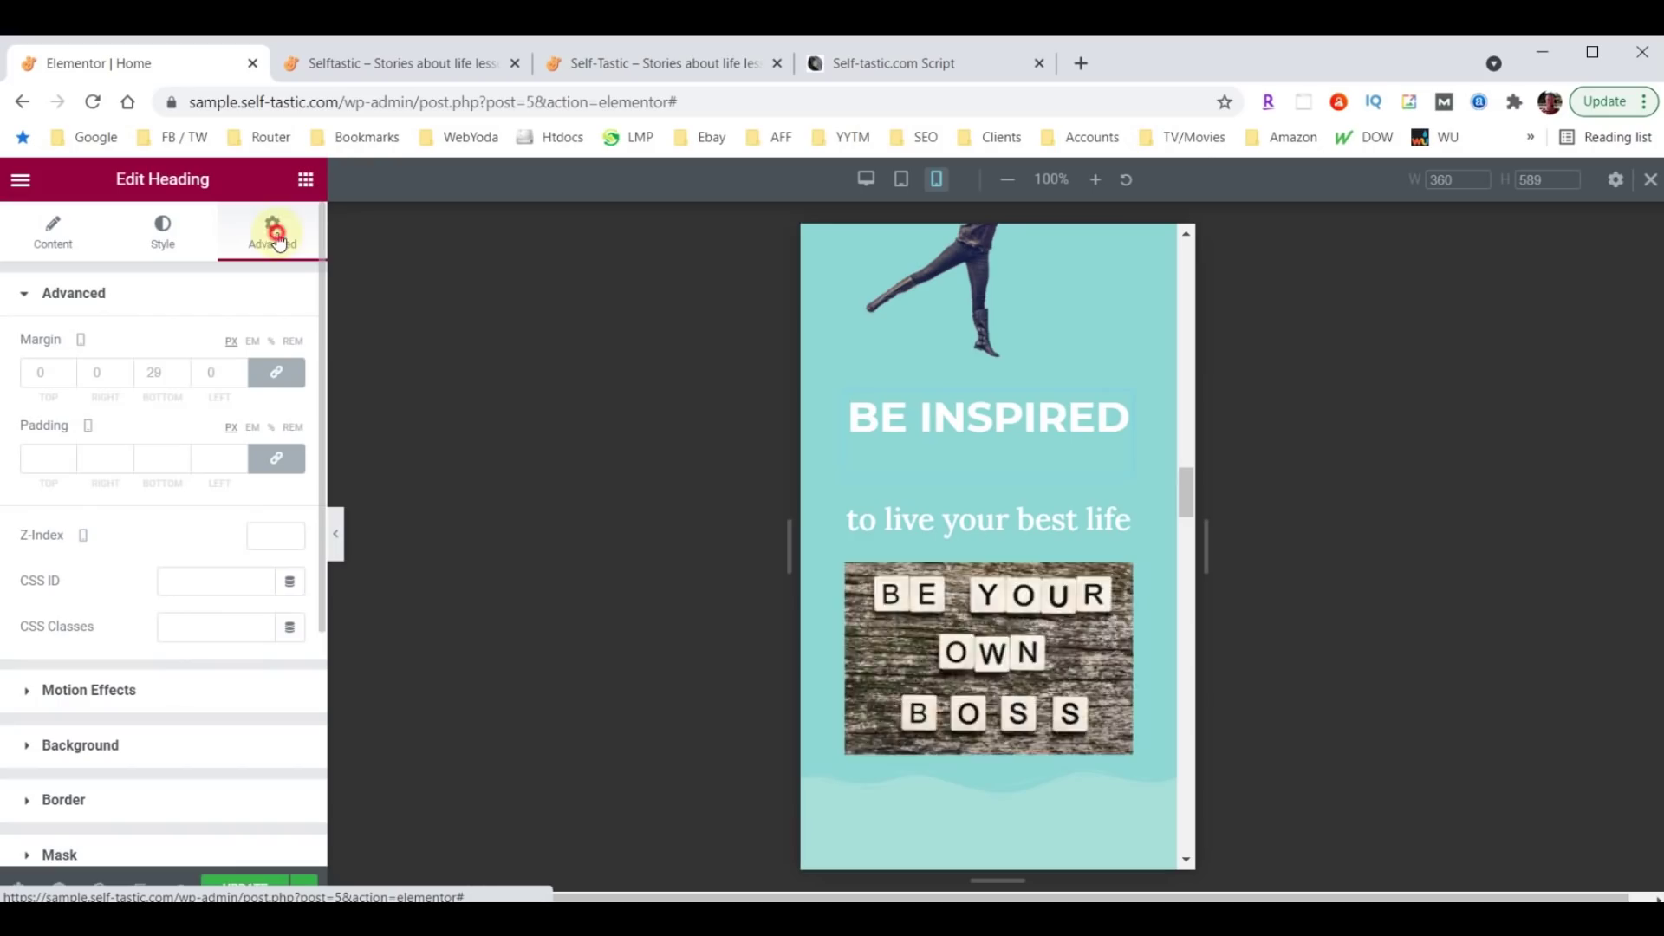
click(149, 373)
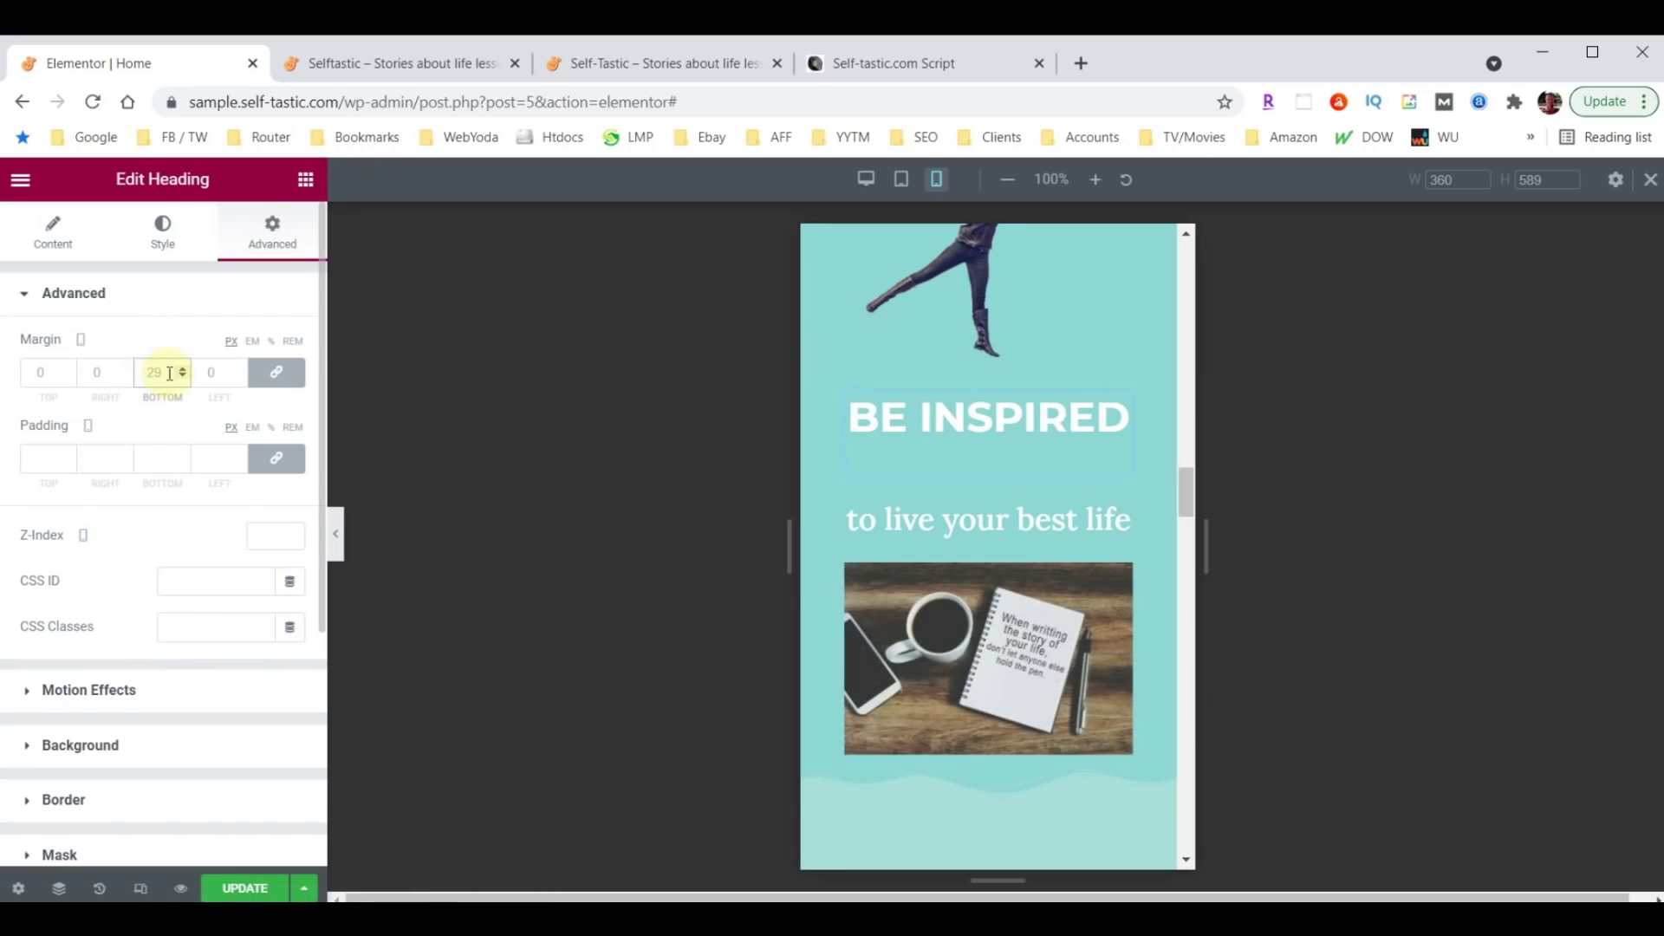
double_click(169, 373)
text(0)
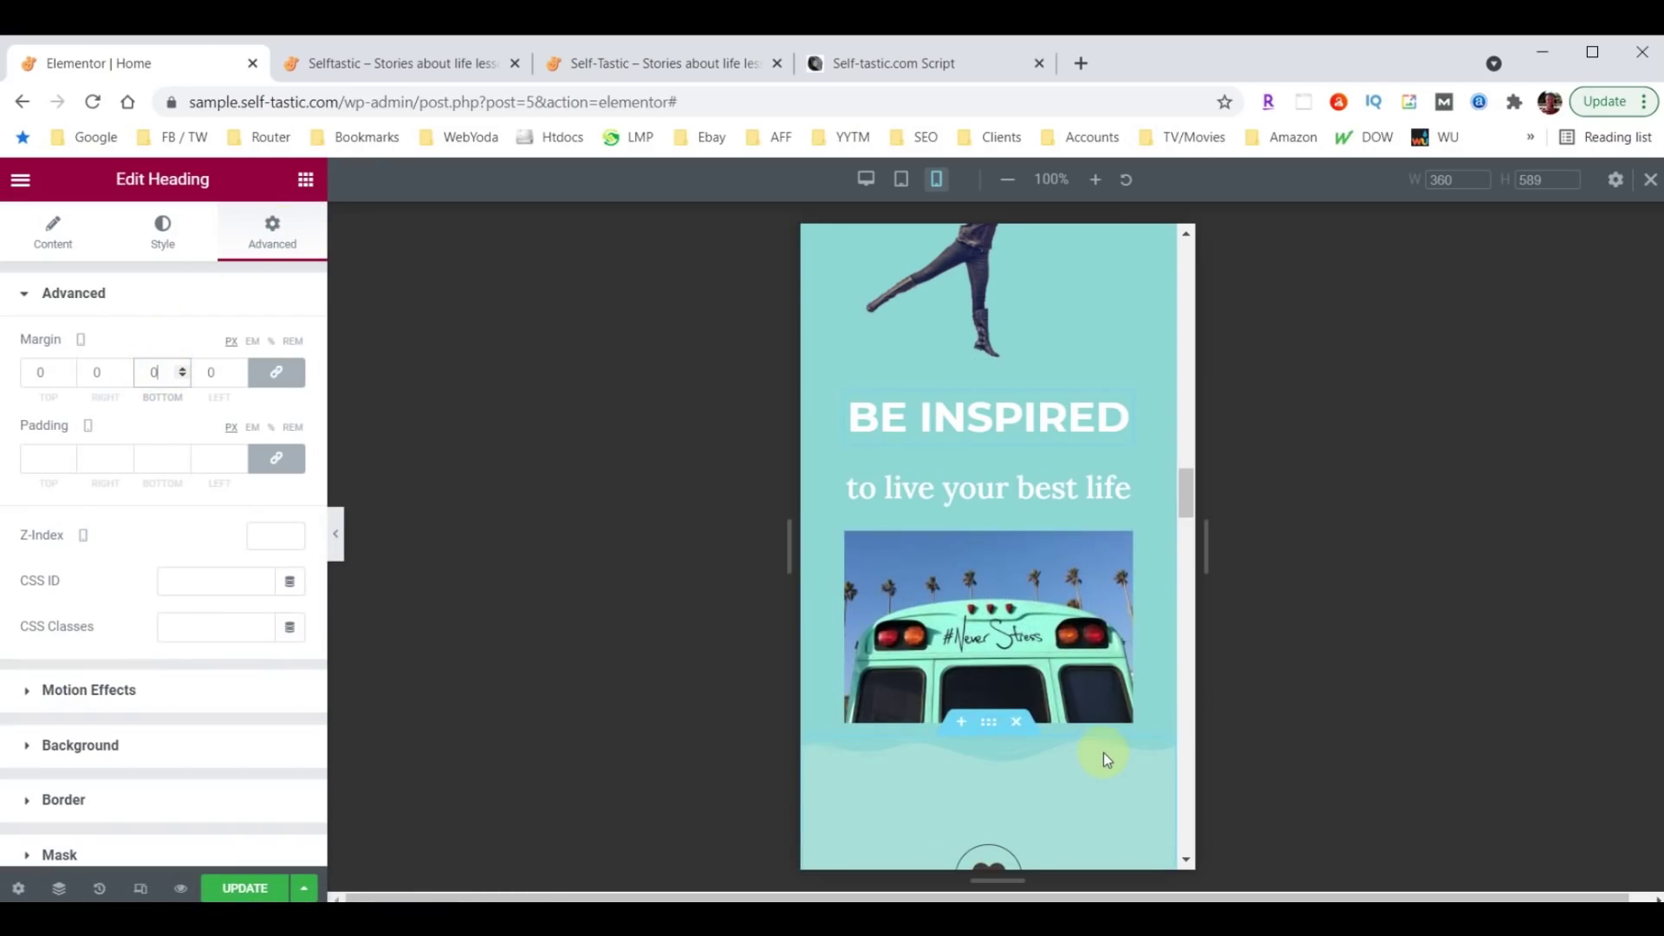
scroll(1104, 752, down, 2)
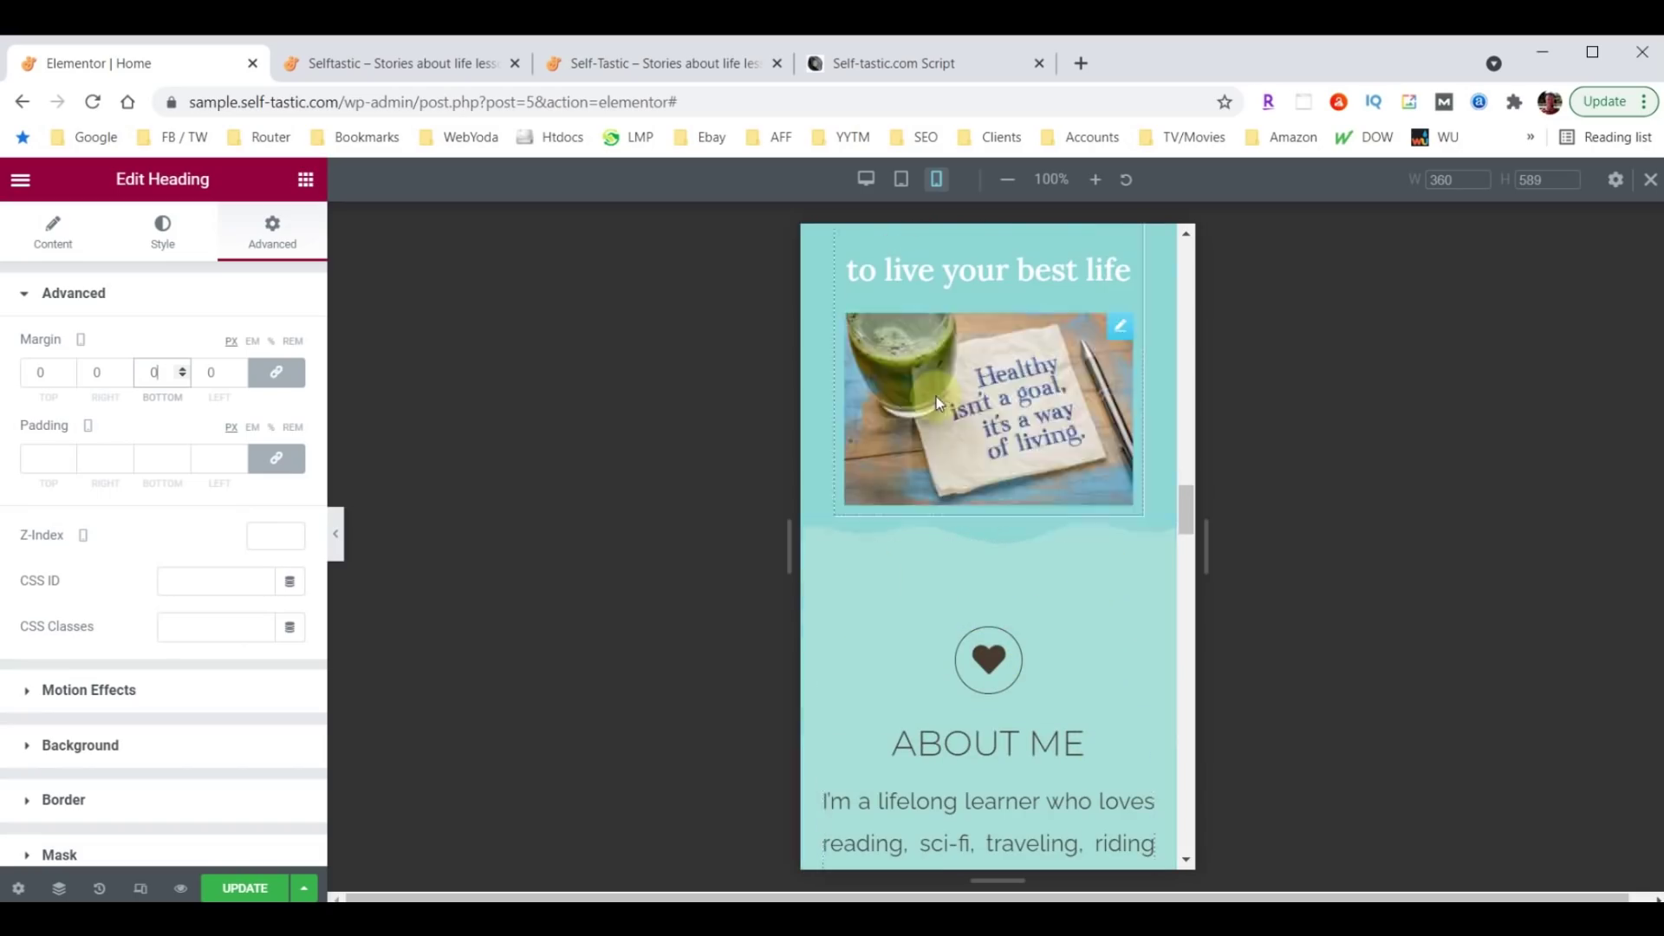
scroll(936, 397, up, 3)
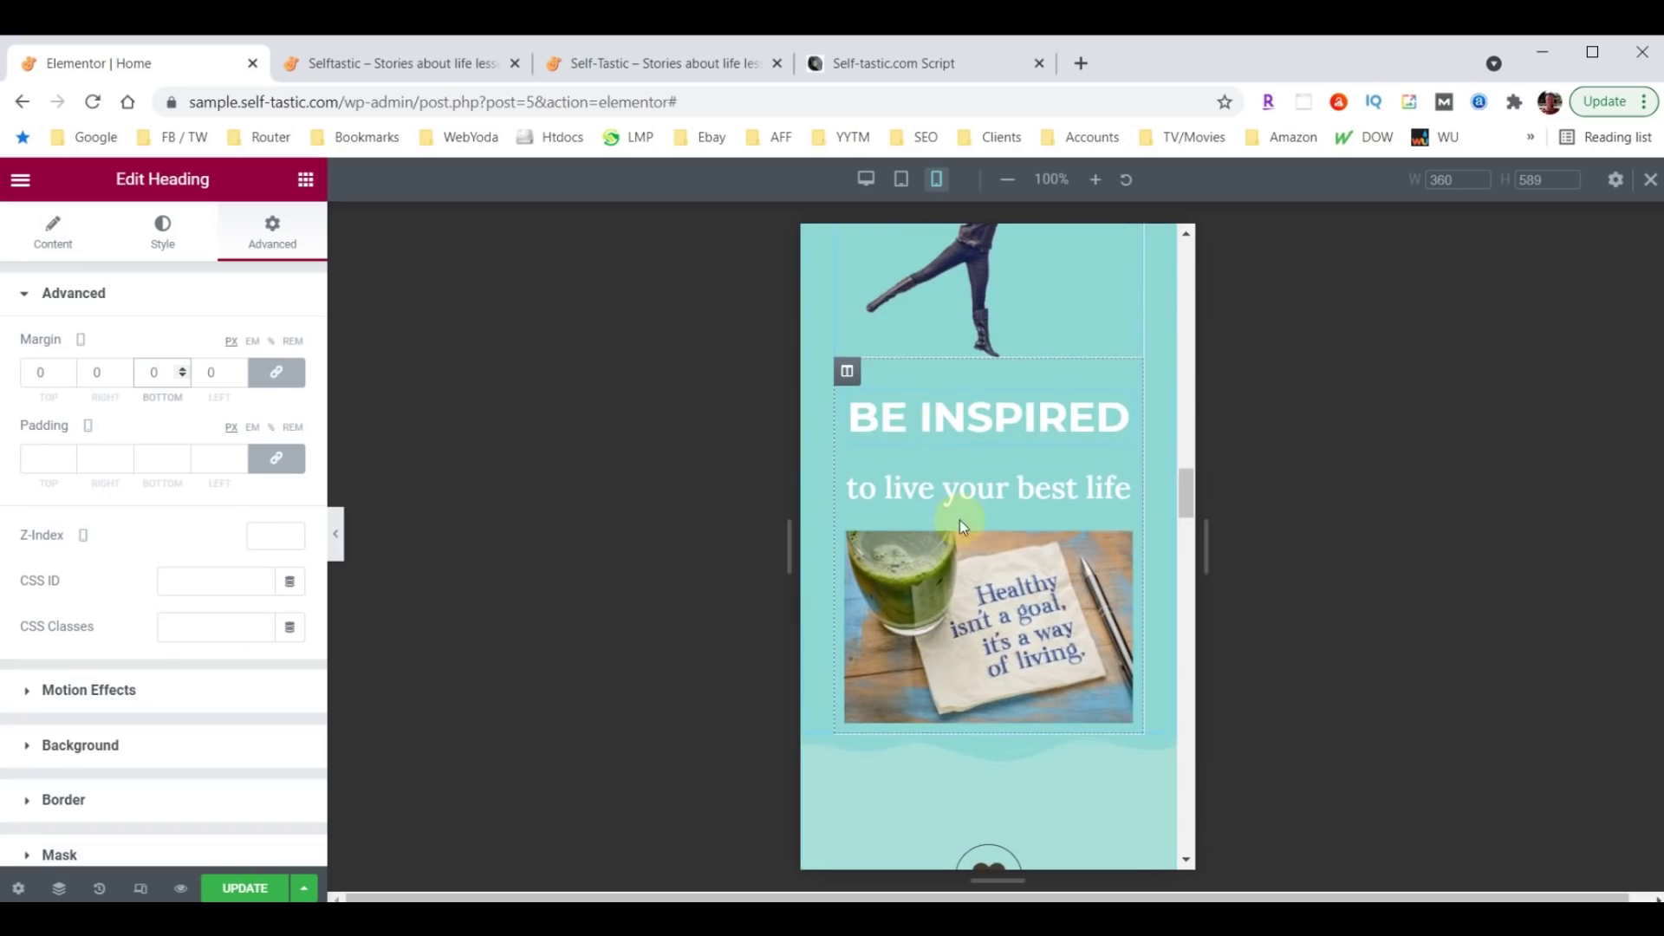
Raise the Be Inspired column's mobile bottom padding from 10 to 50.
click(847, 374)
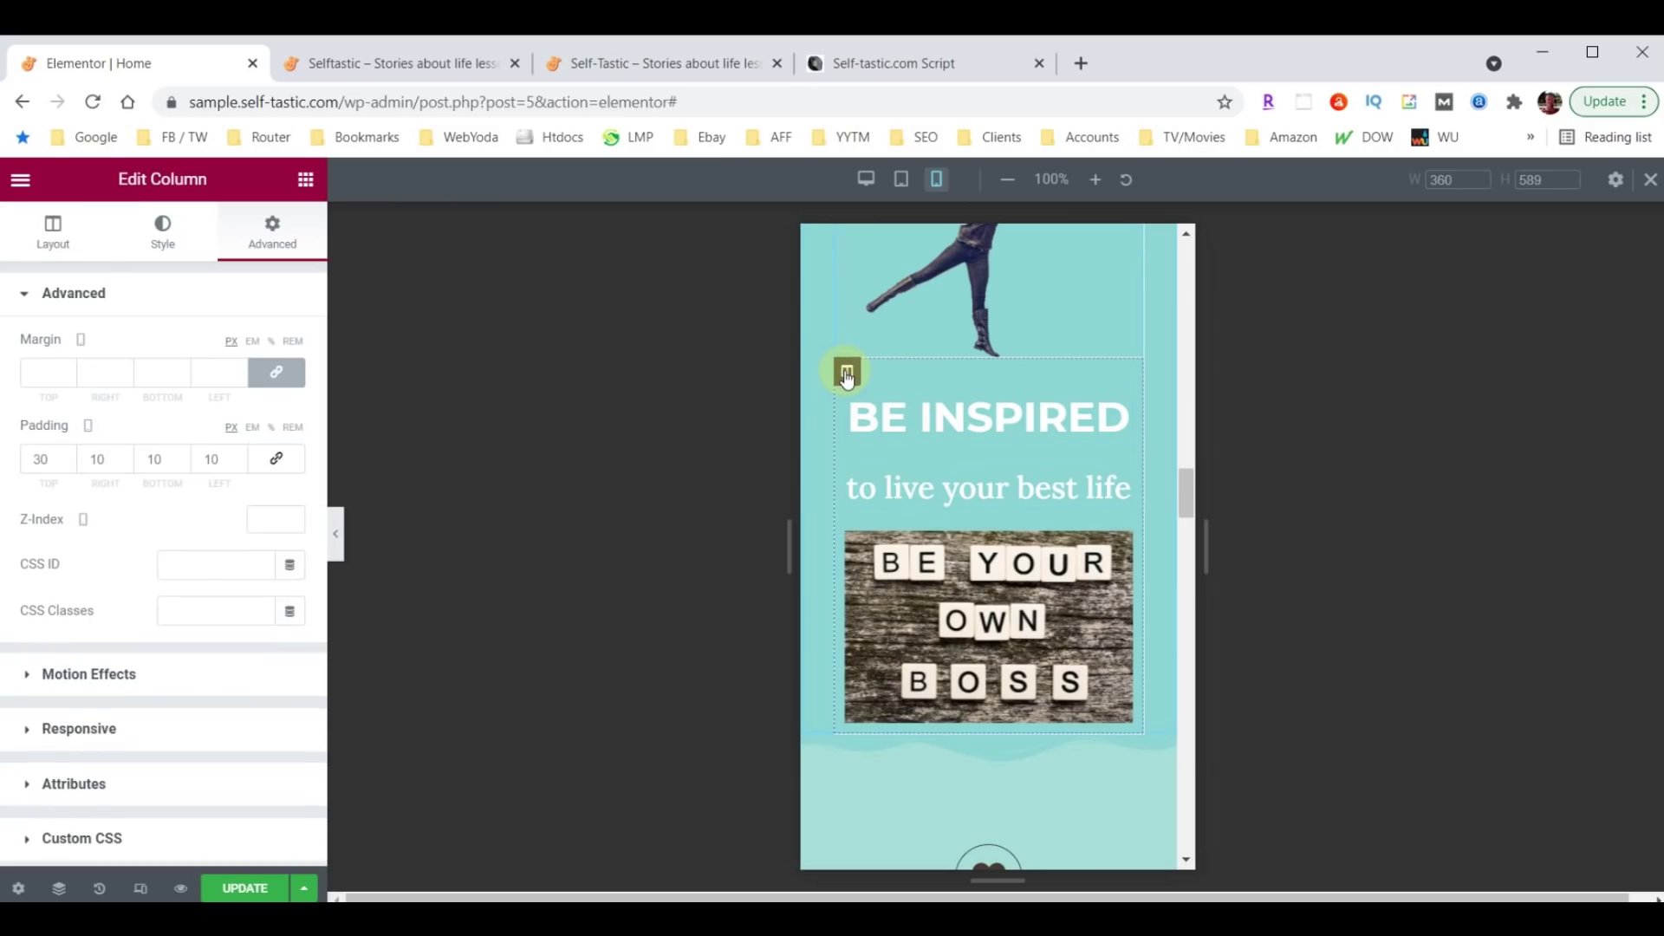
click(162, 458)
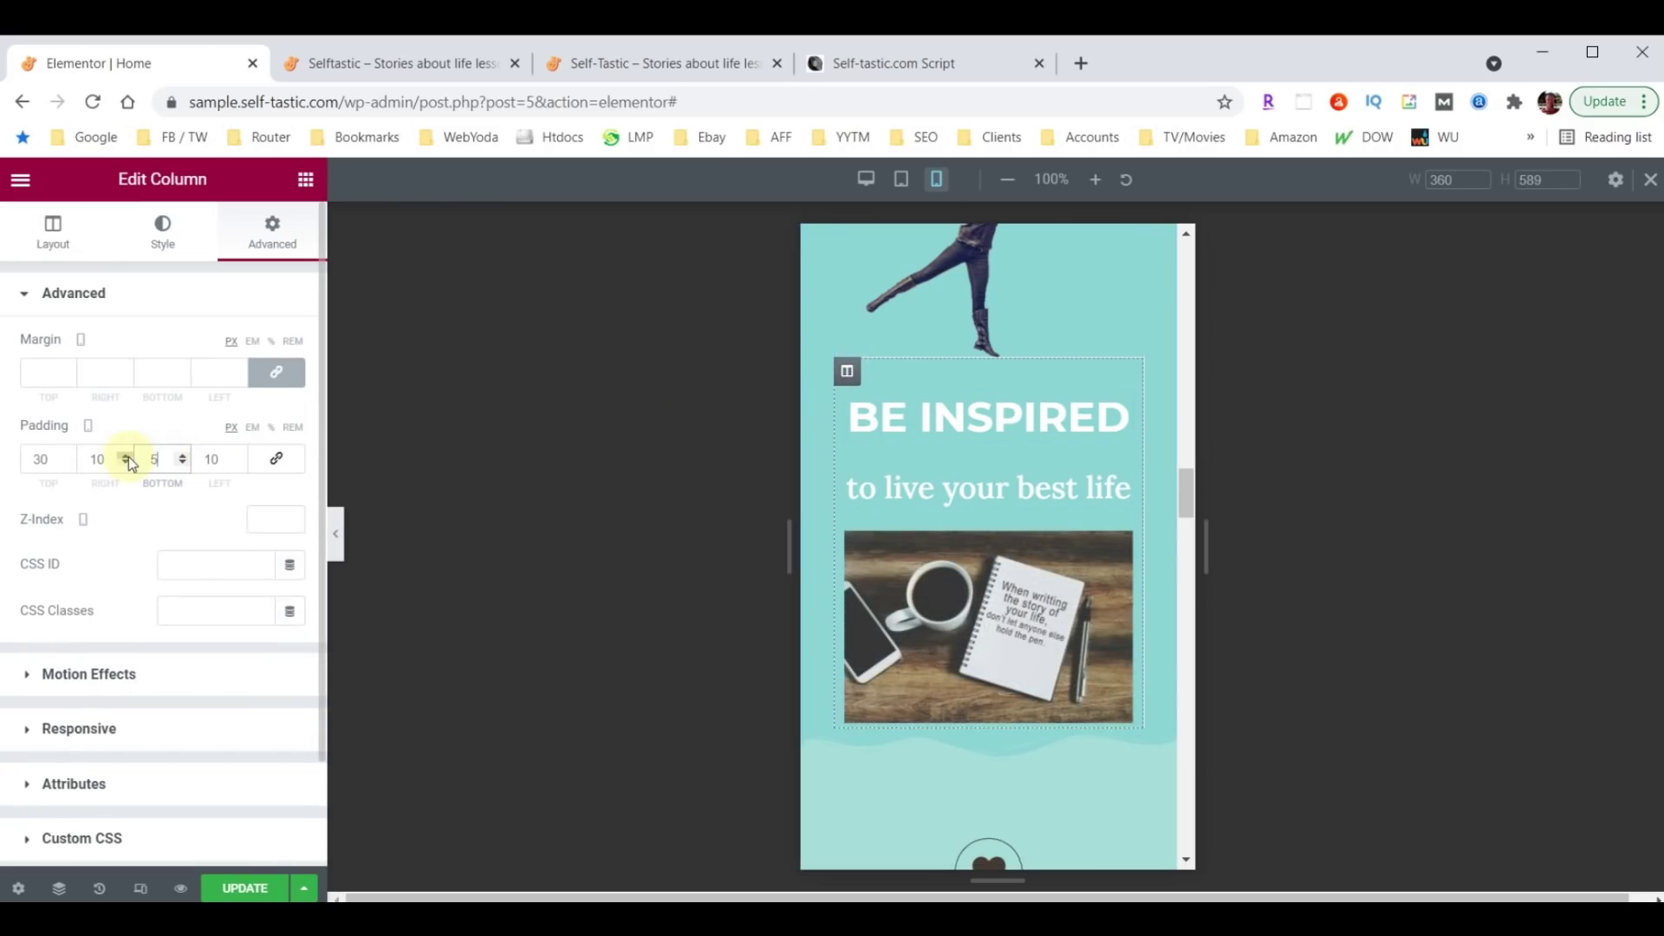
text(50)
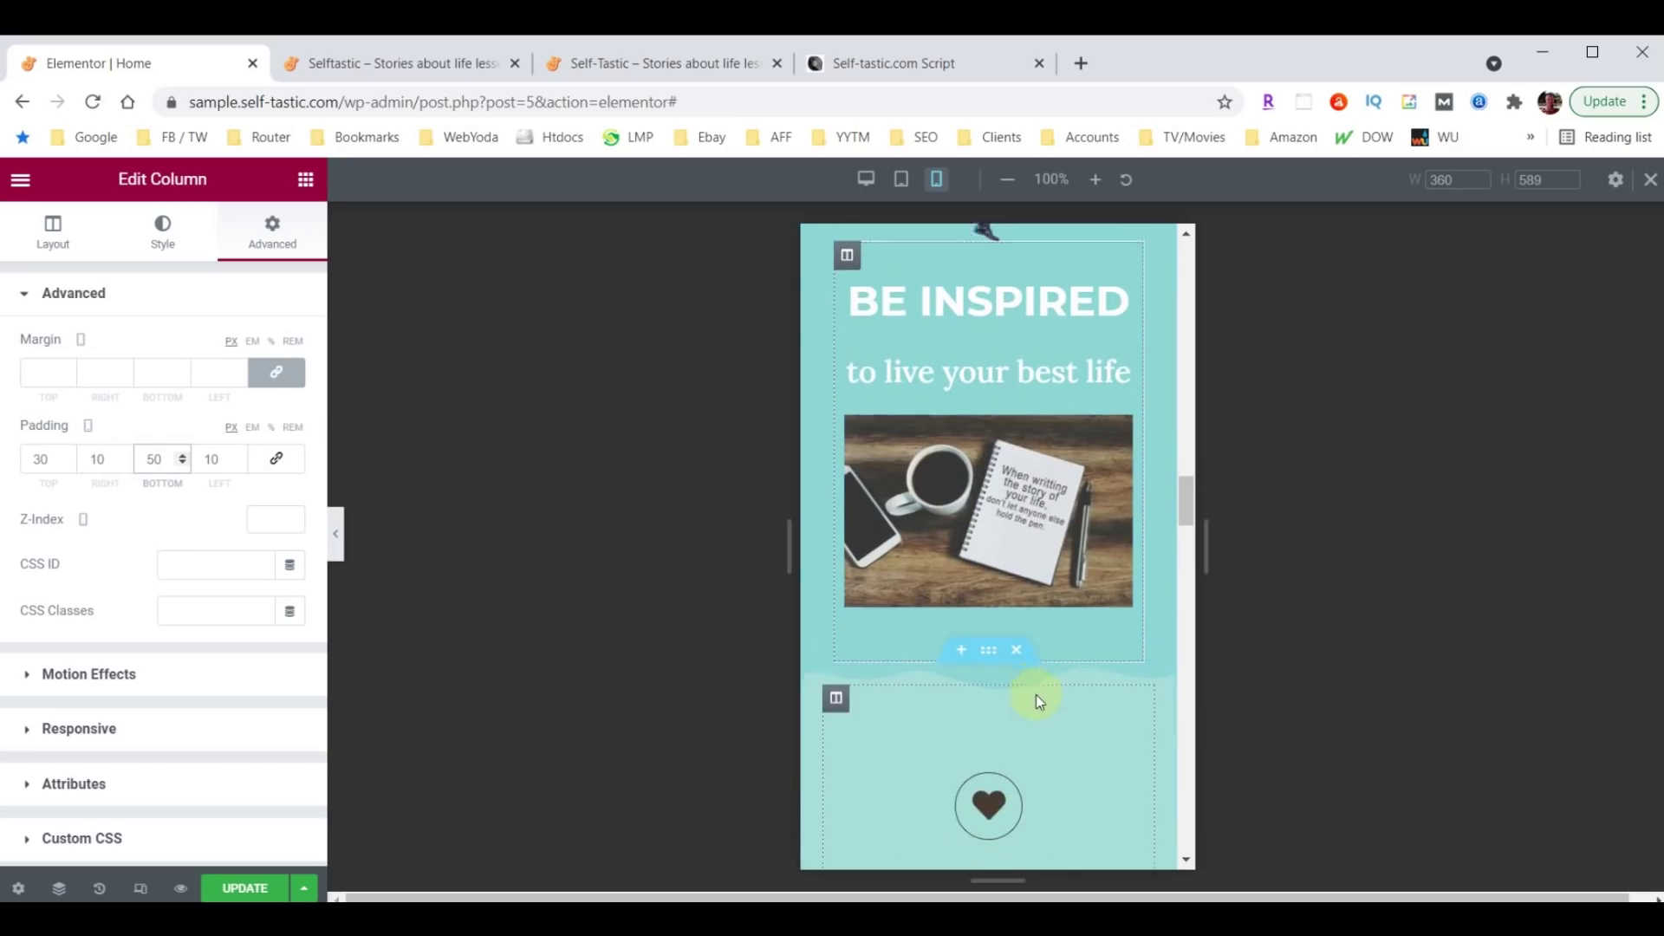
scroll(1037, 694, down, 4)
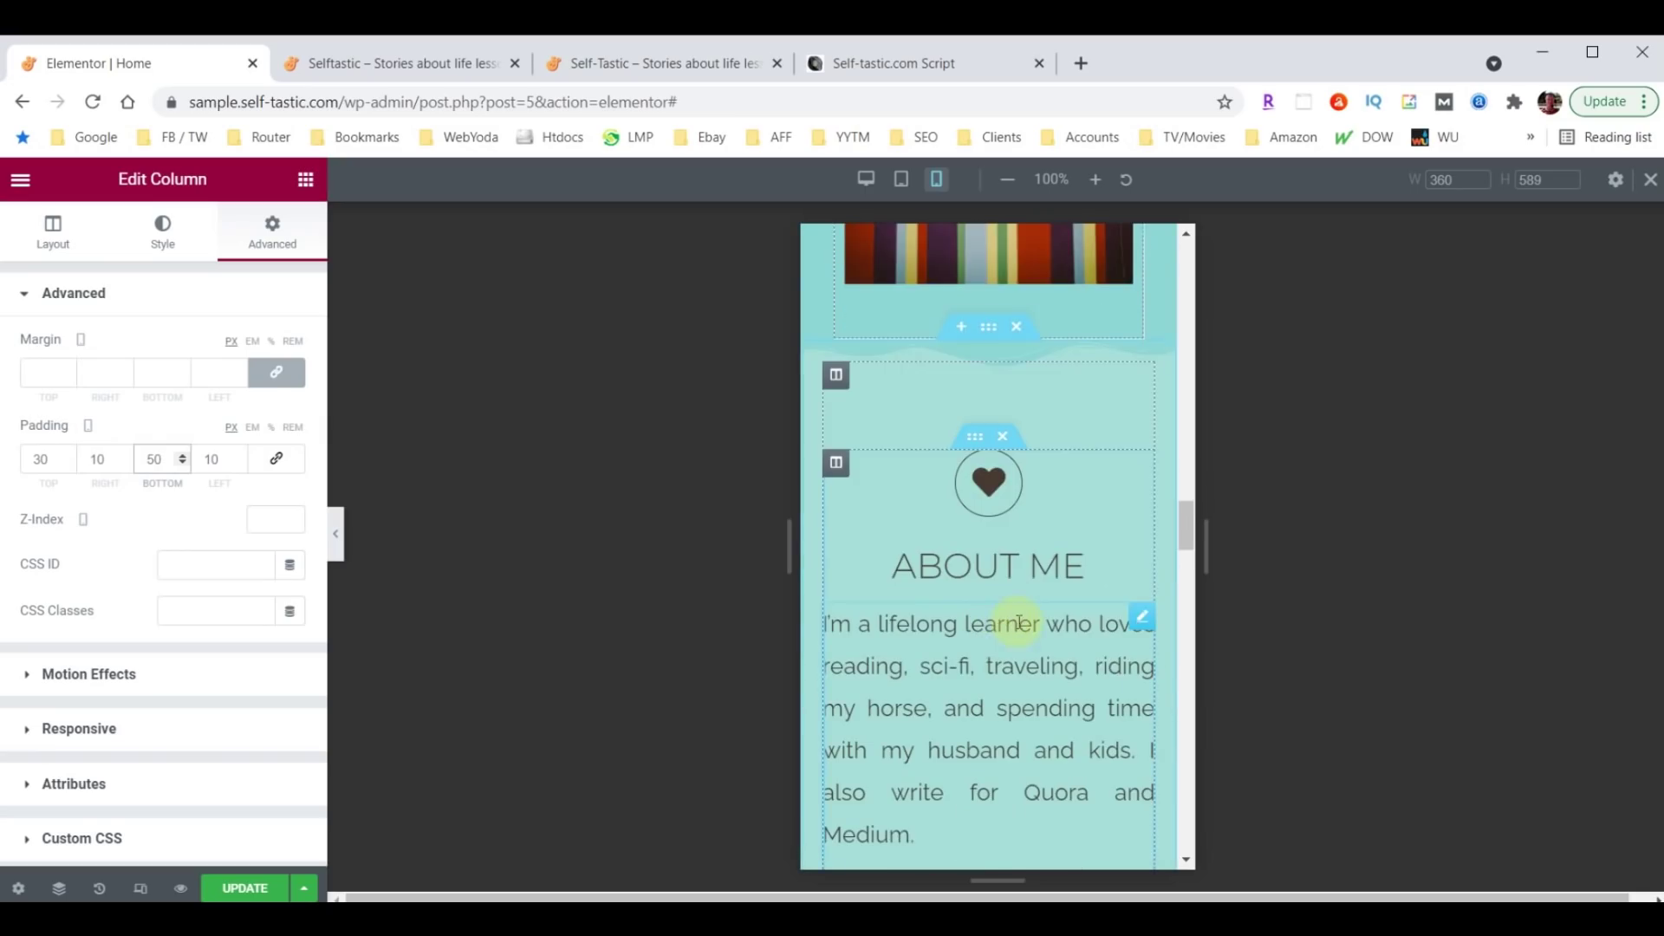
scroll(1033, 507, down, 2)
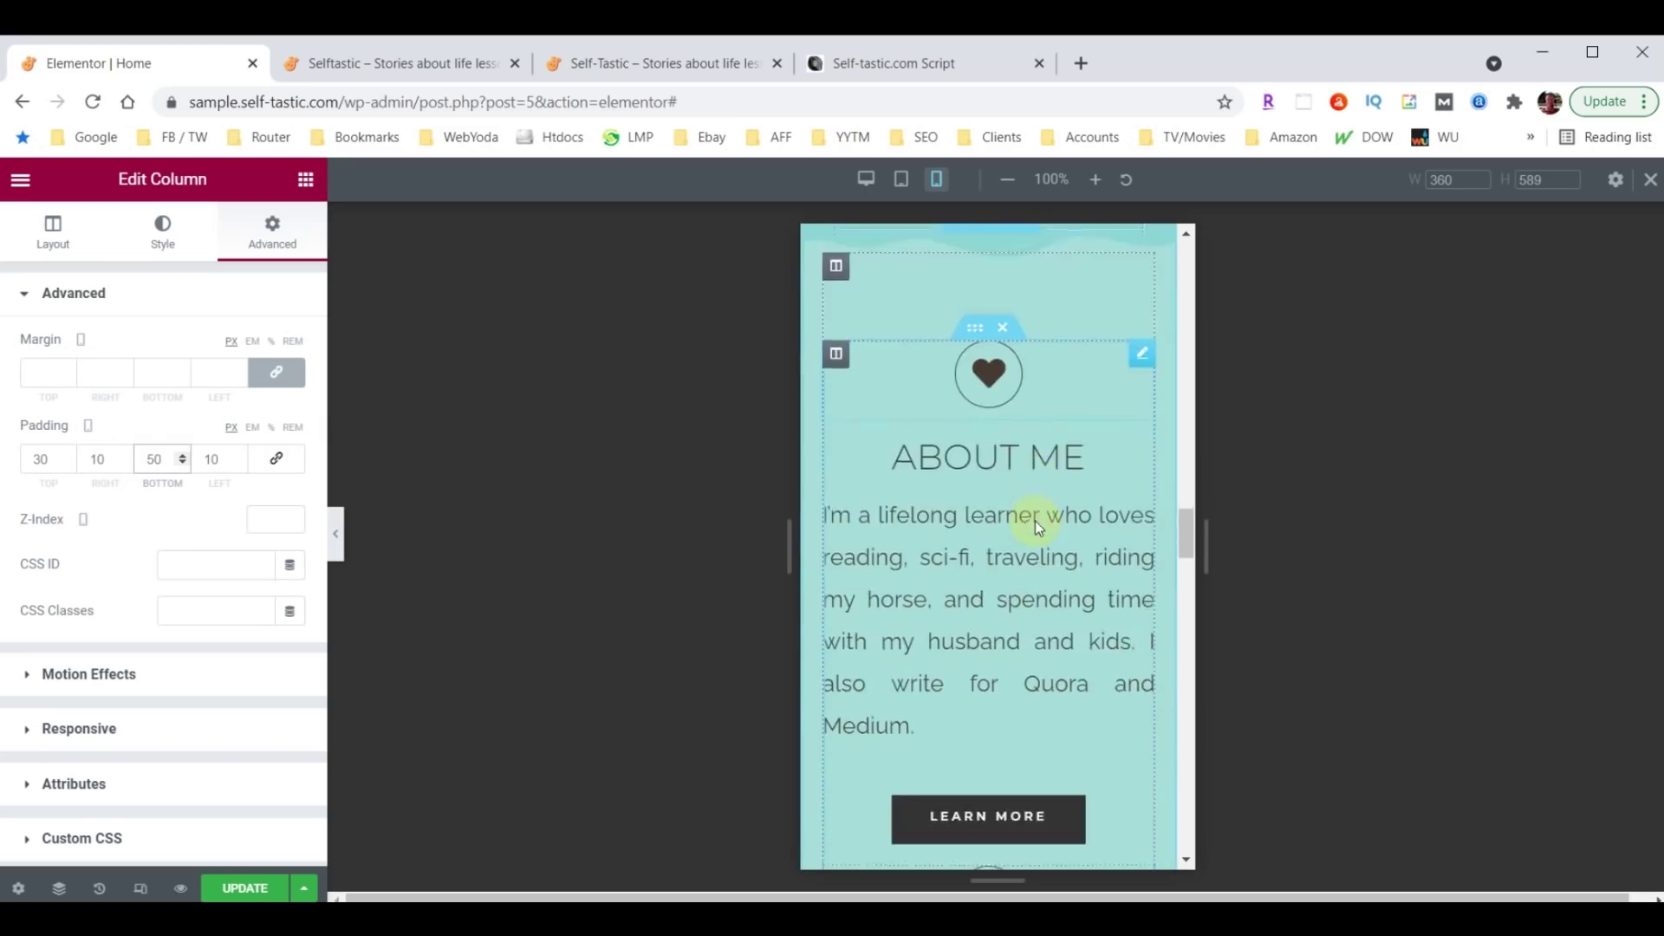
scroll(1035, 522, down, 3)
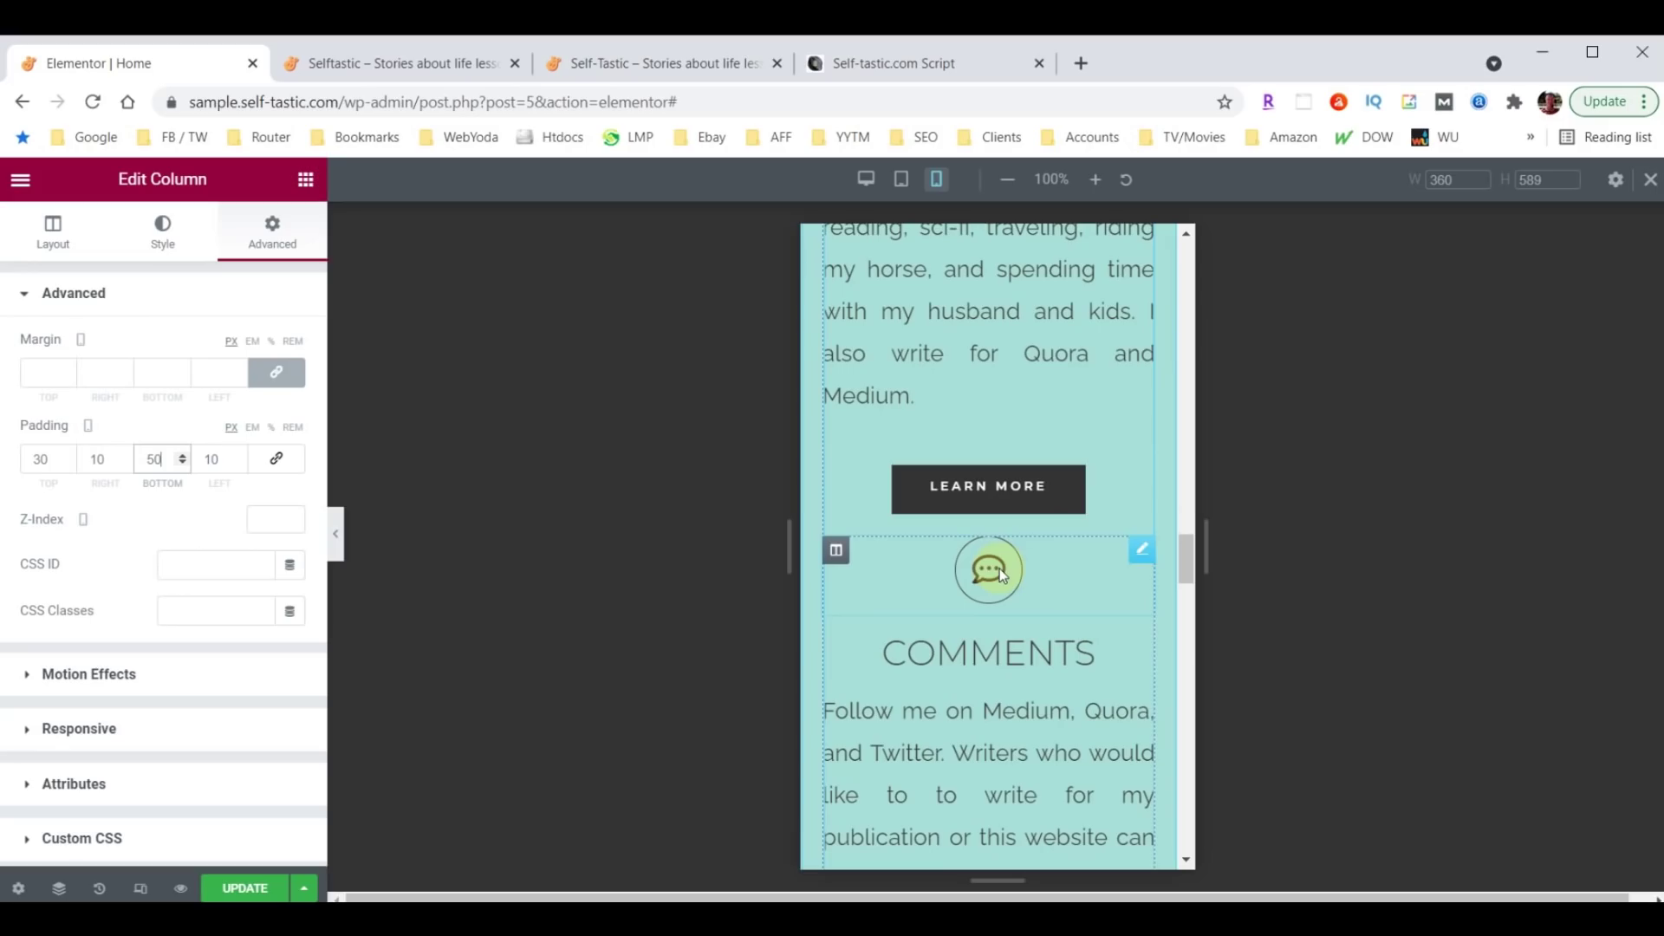
Give the Comments icon a 60 px top margin on mobile.
click(1142, 549)
click(286, 237)
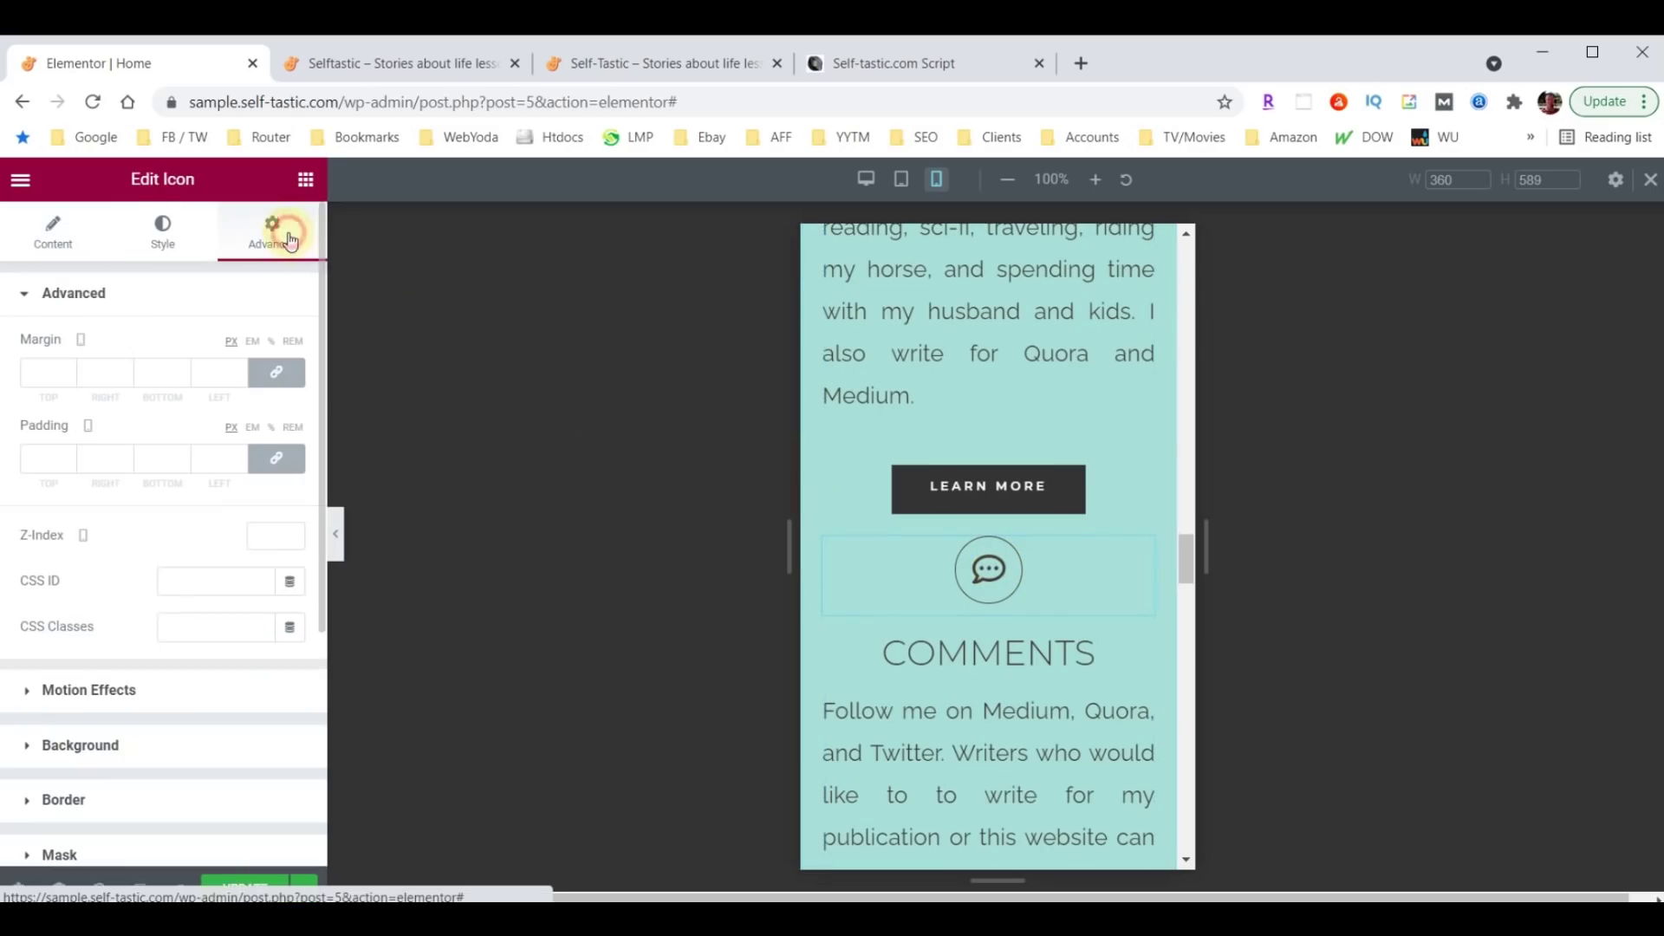
click(280, 374)
click(38, 375)
text(600)
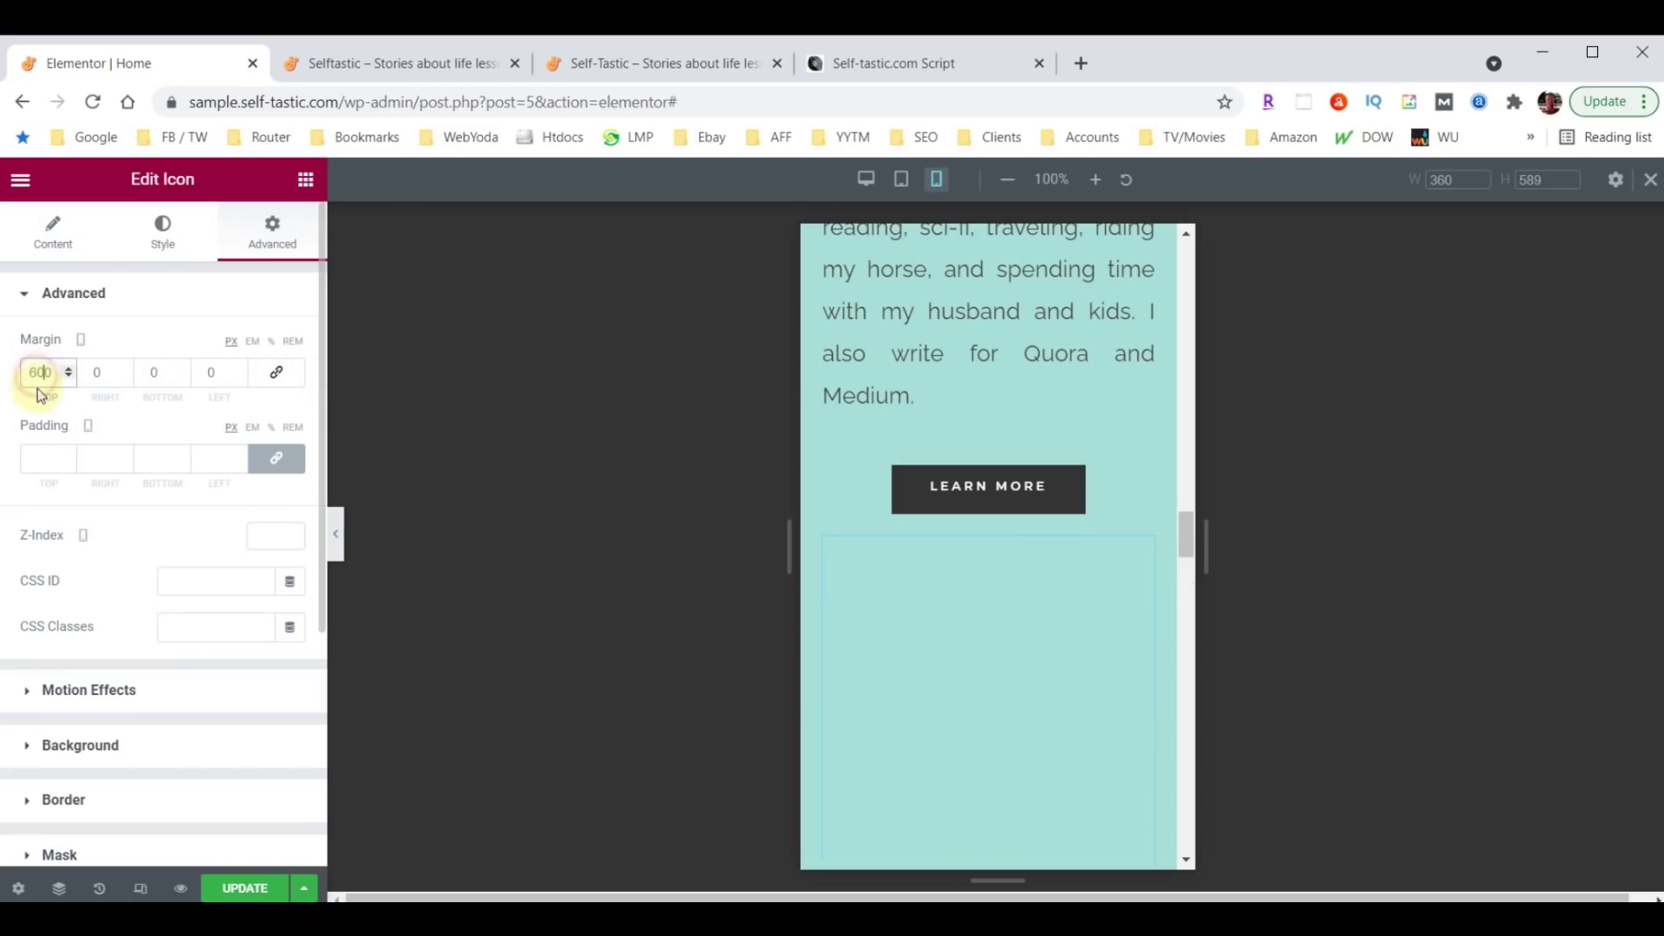
key(BackSpace)
scroll(1038, 516, down, 5)
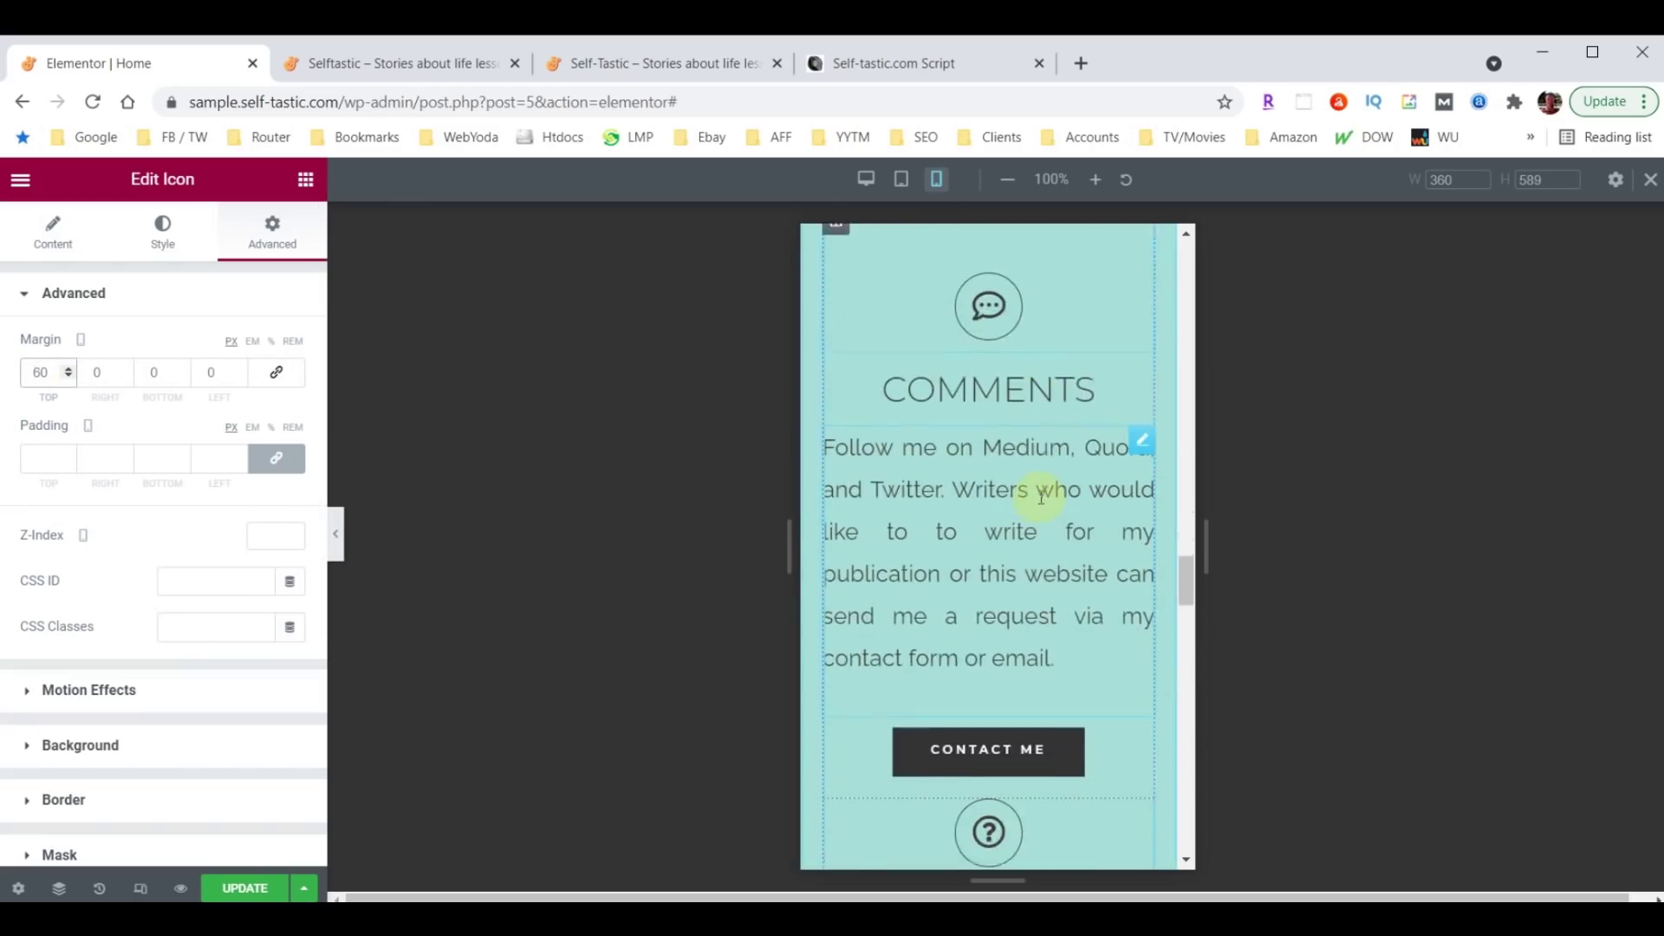
scroll(1040, 498, down, 1)
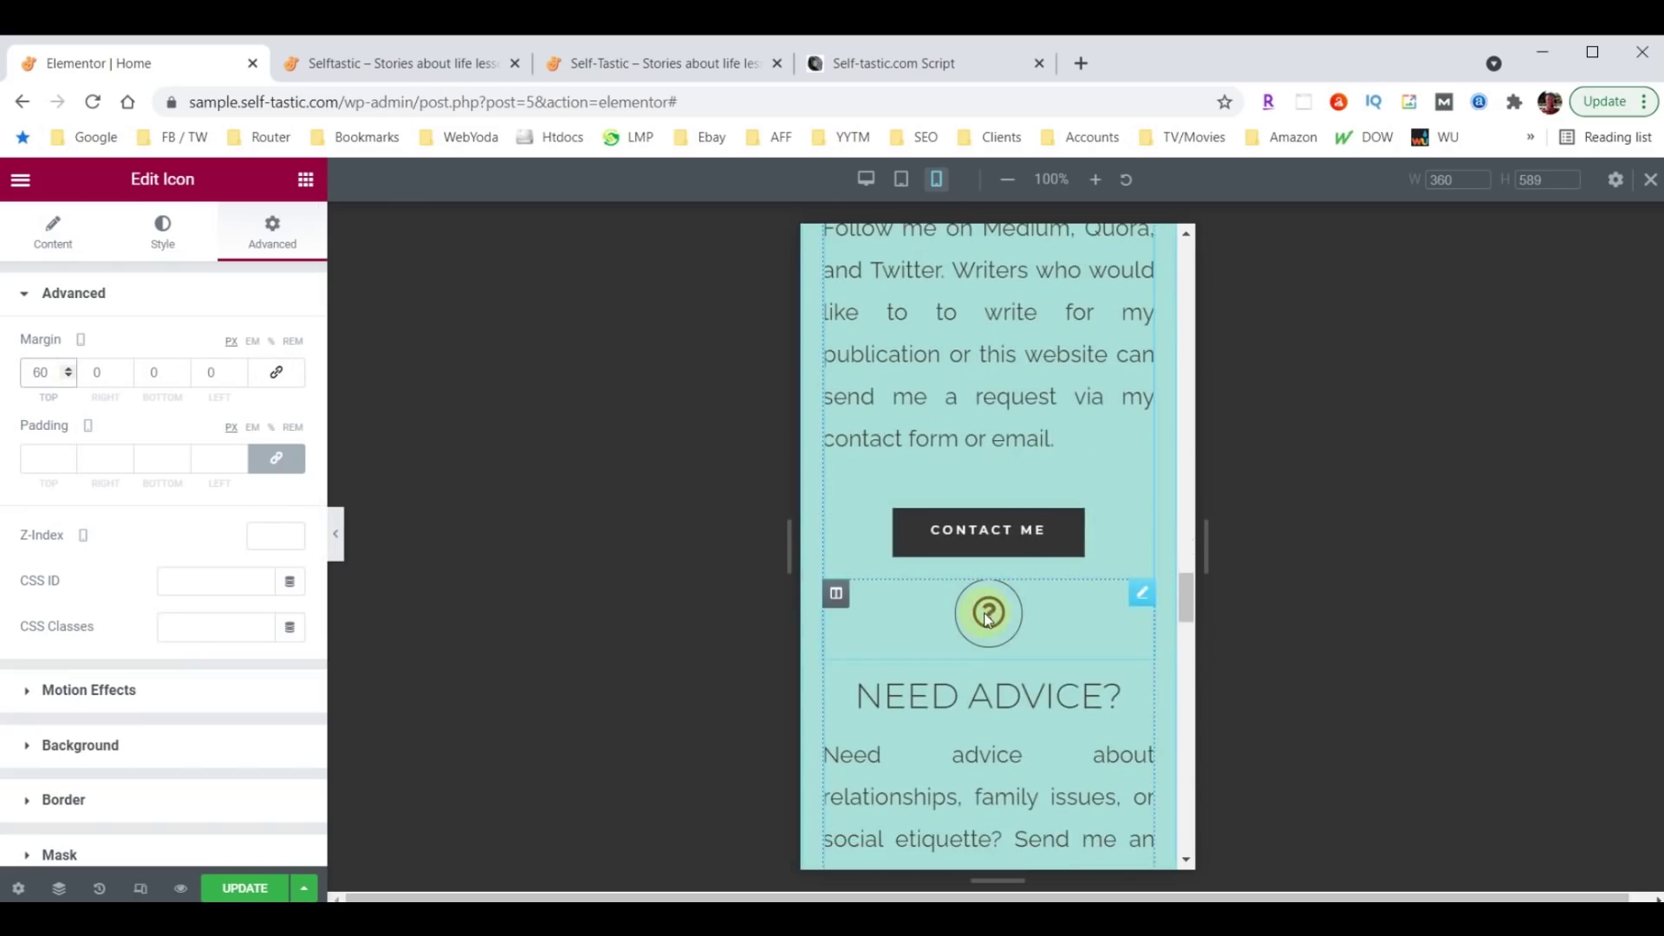
Give the Need Advice question-mark icon a 60 px top margin on mobile.
click(1141, 598)
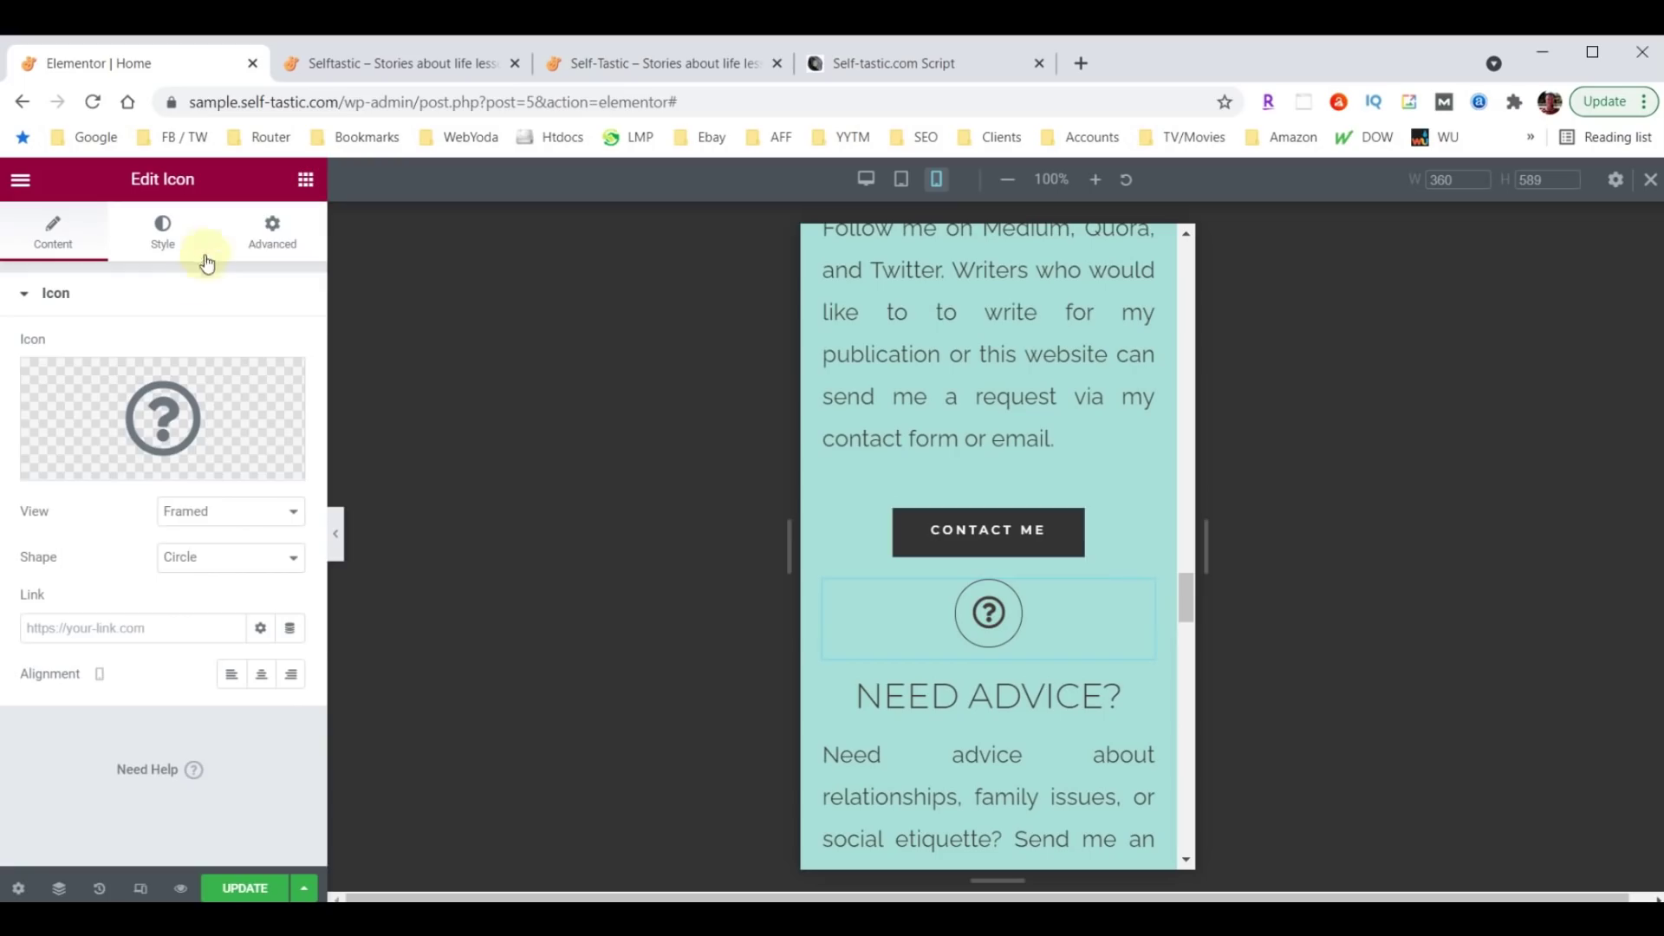
click(271, 236)
click(276, 372)
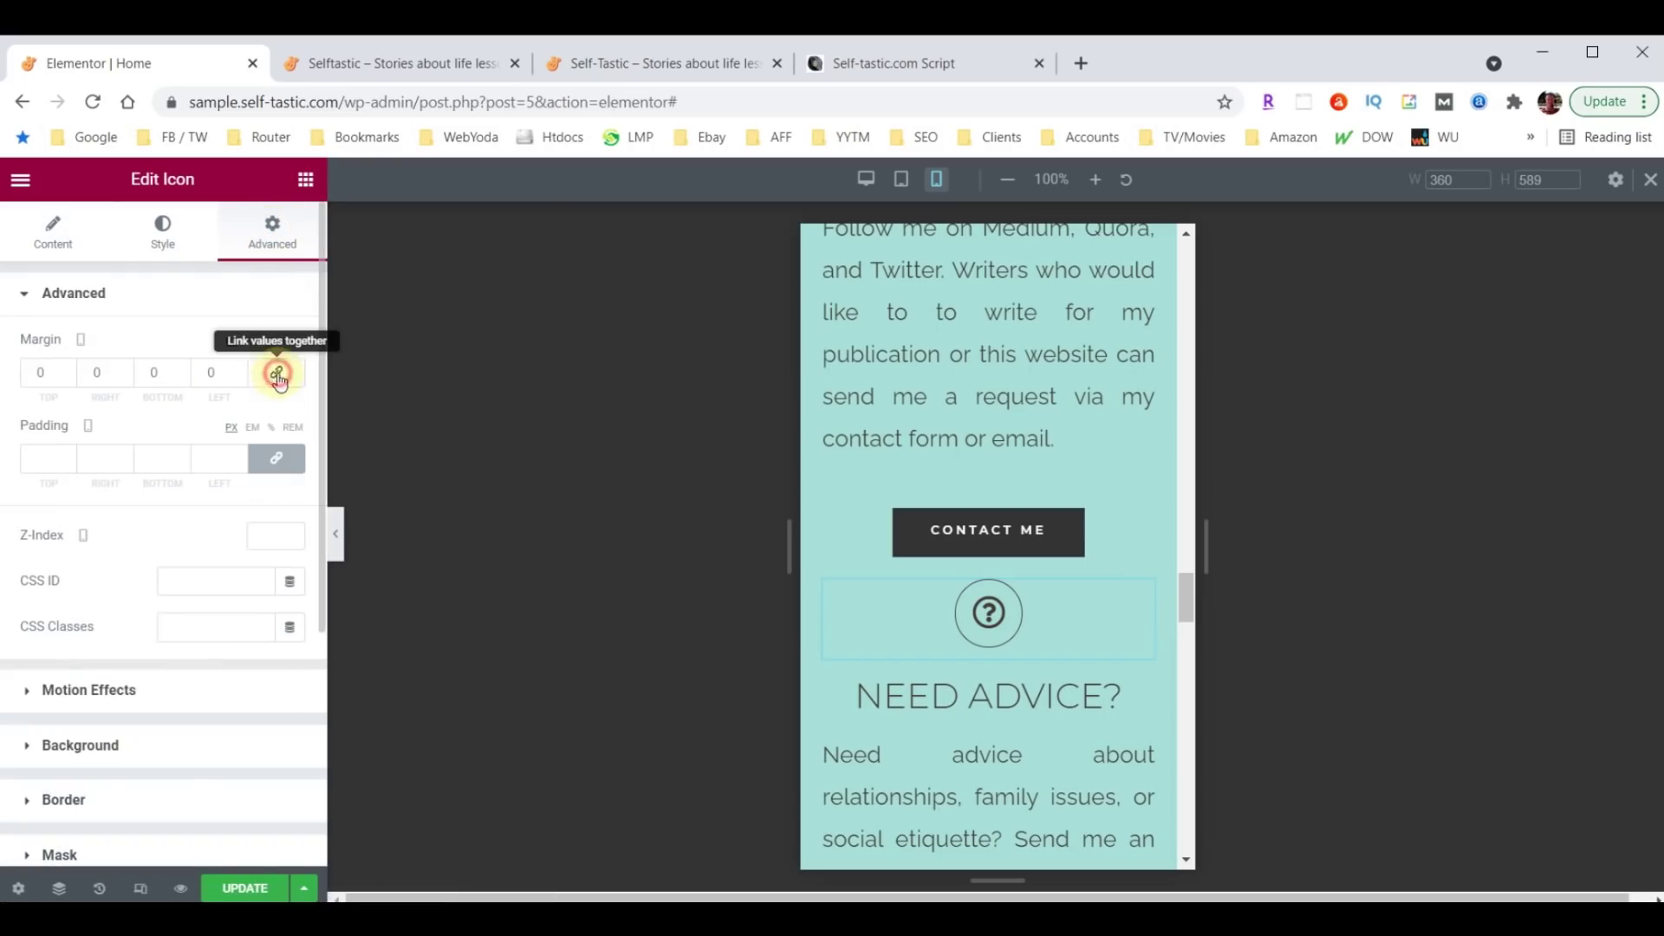
click(47, 372)
text(60)
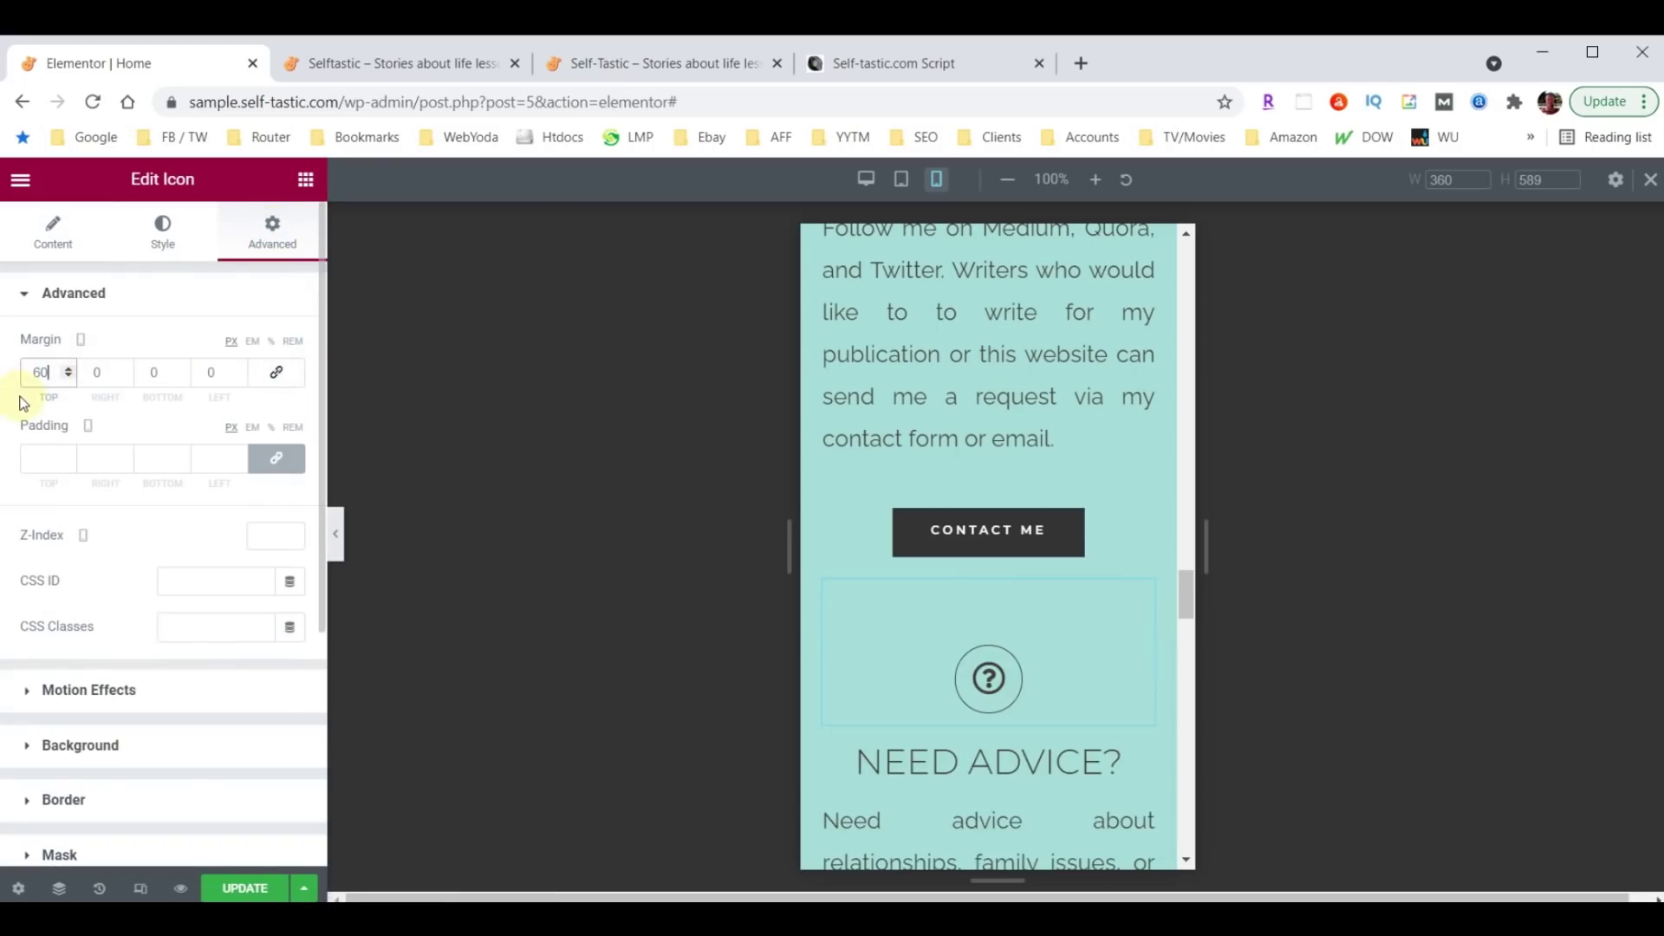
scroll(1051, 606, down, 10)
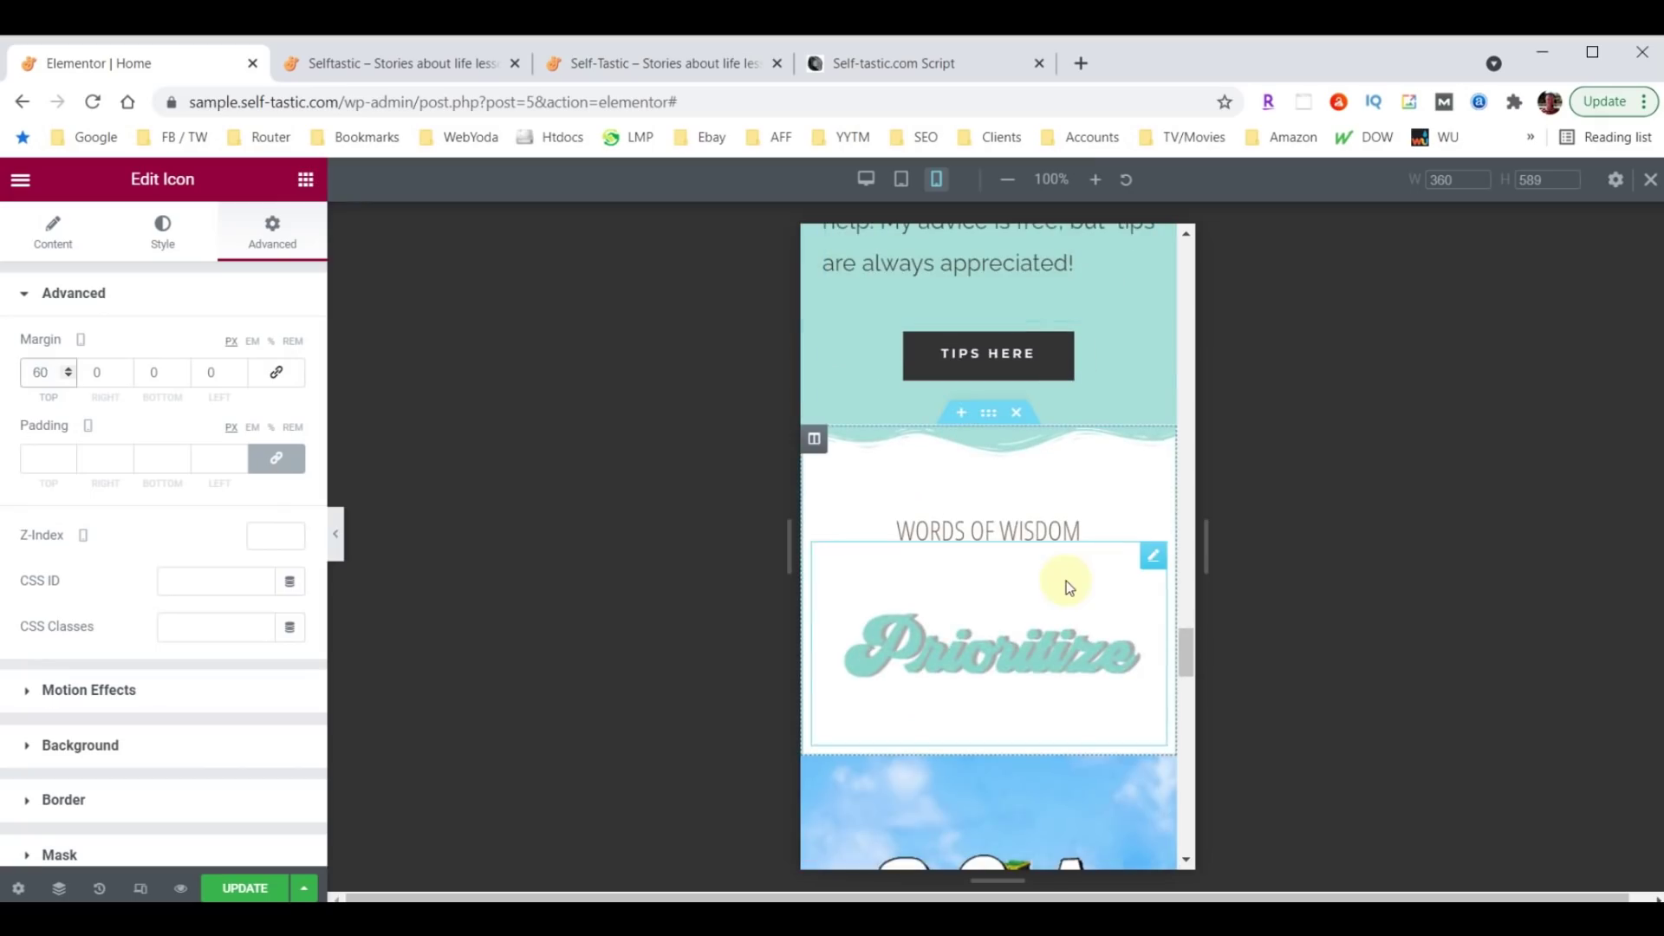
Set the WORDS OF WISDOM heading's mobile font size to 40.
click(1039, 535)
click(163, 233)
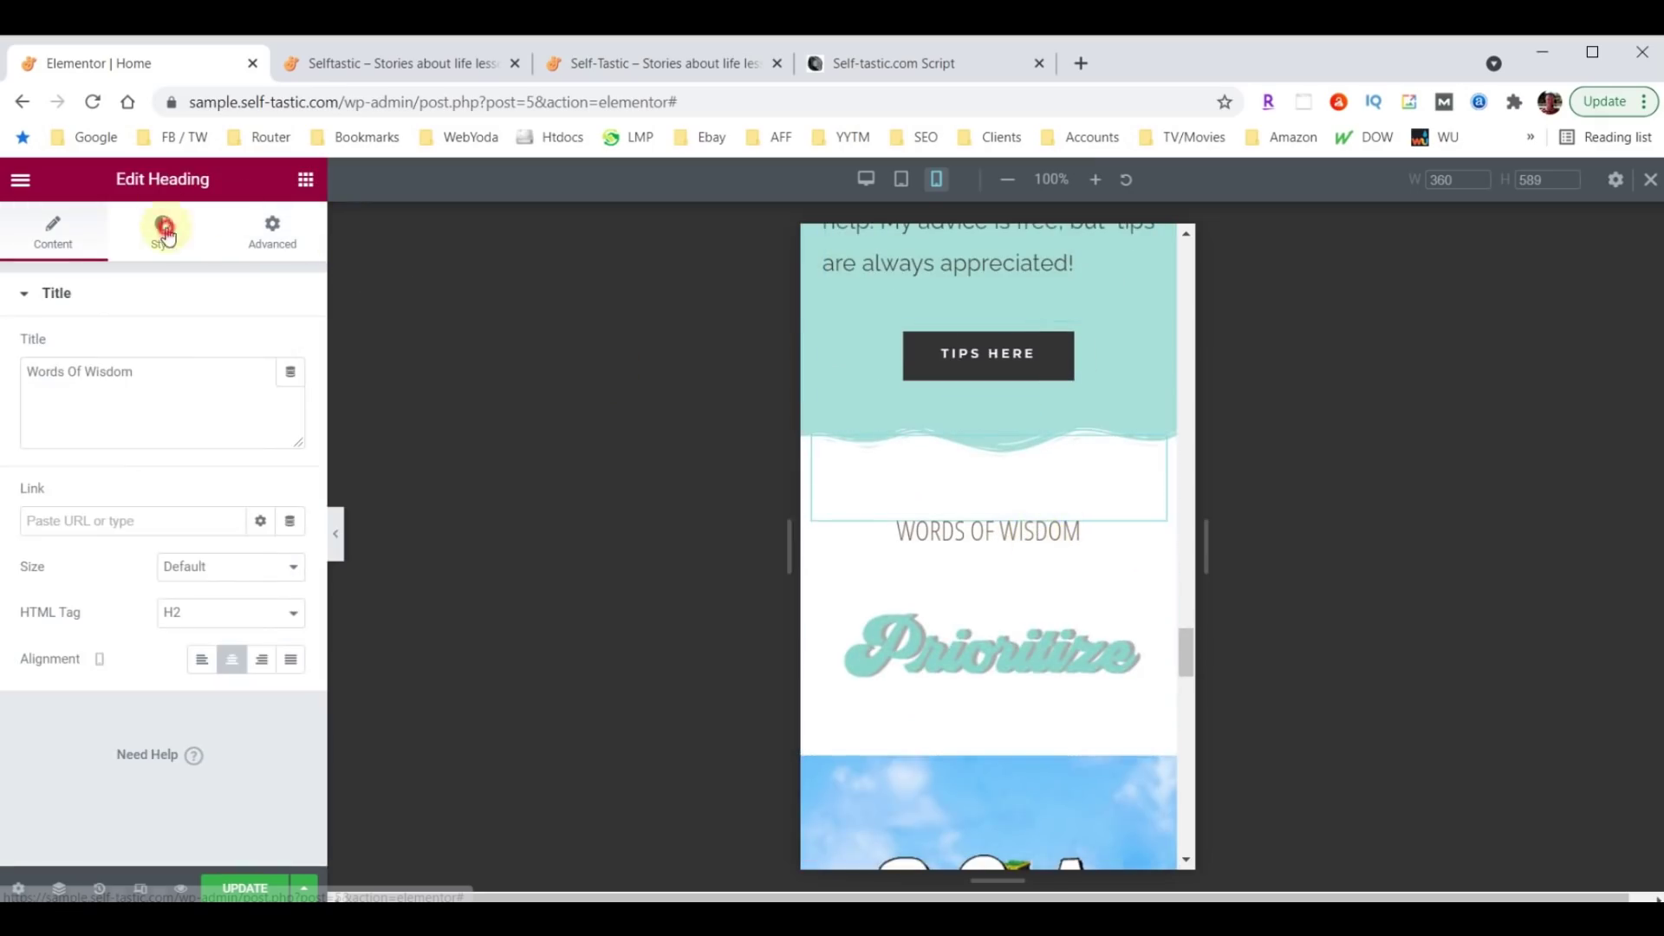
click(291, 394)
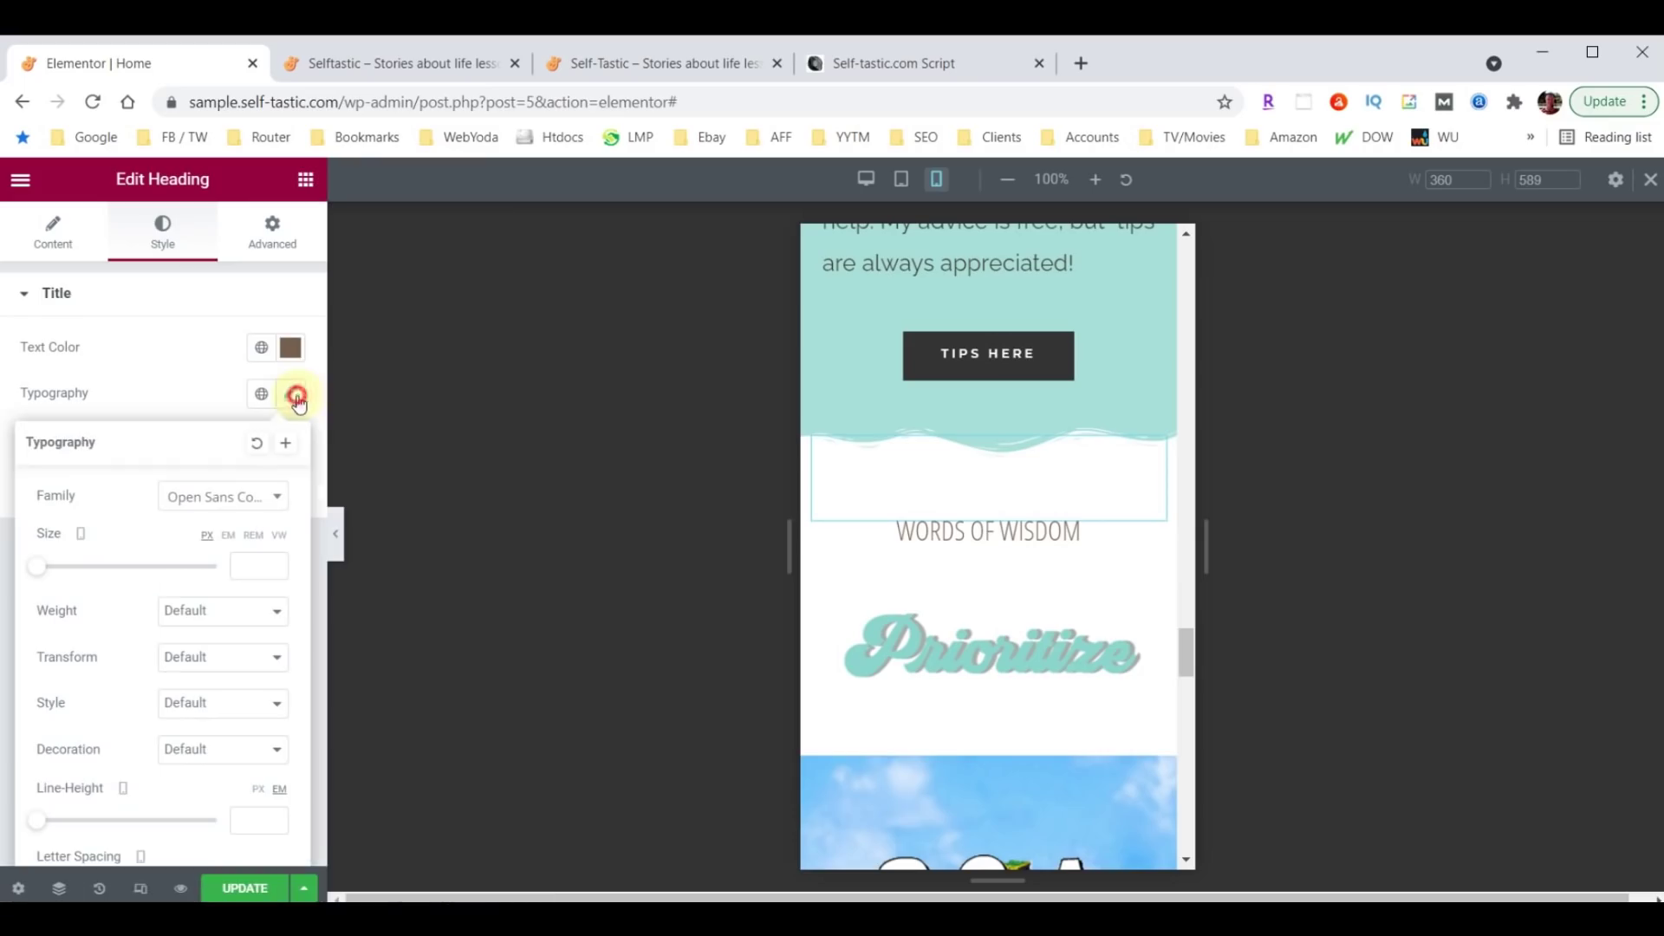
click(250, 572)
text(40)
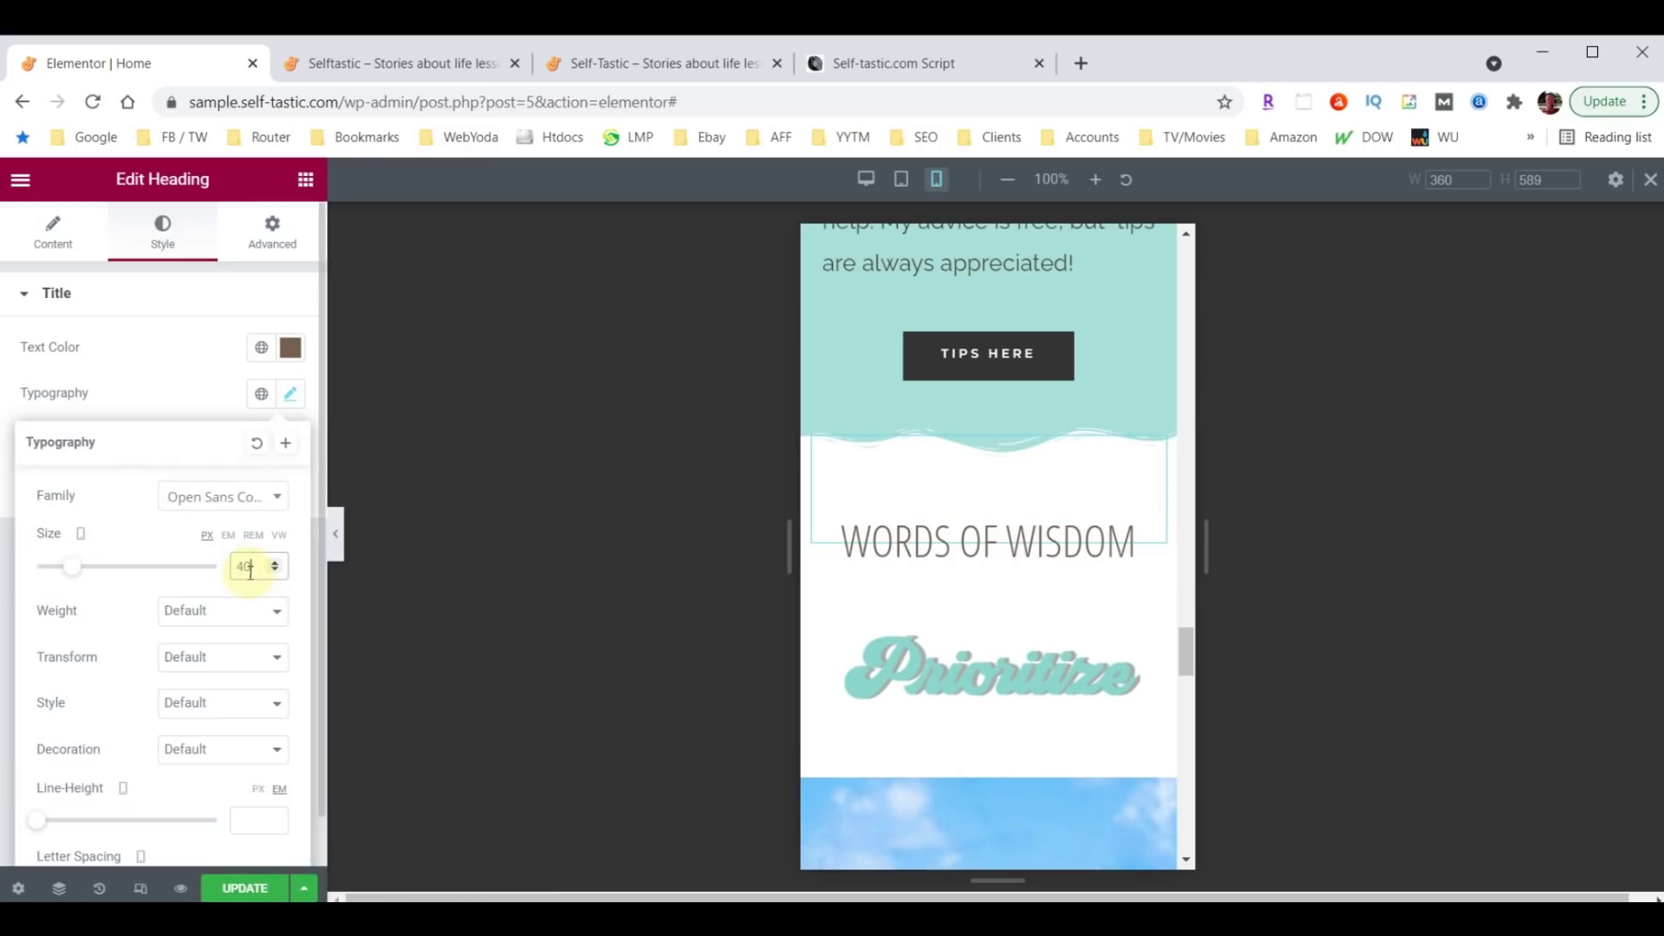
Scroll up to the Q&A section and open its section settings.
scroll(1040, 589, down, 5)
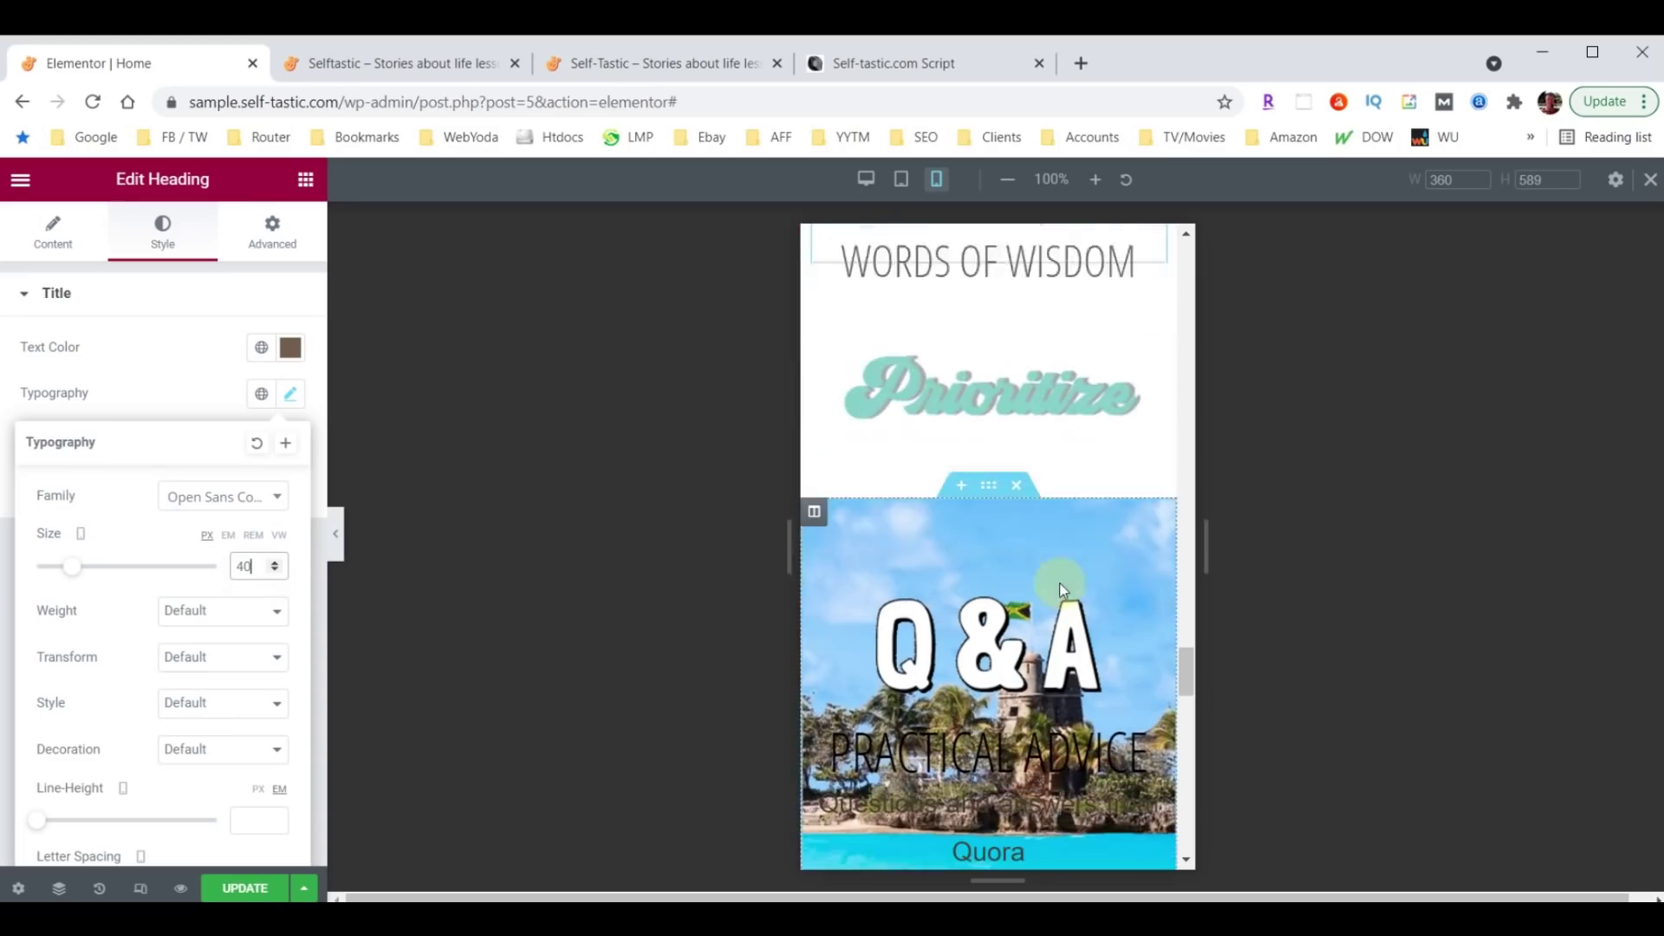
scroll(1059, 583, down, 2)
scroll(1042, 585, down, 5)
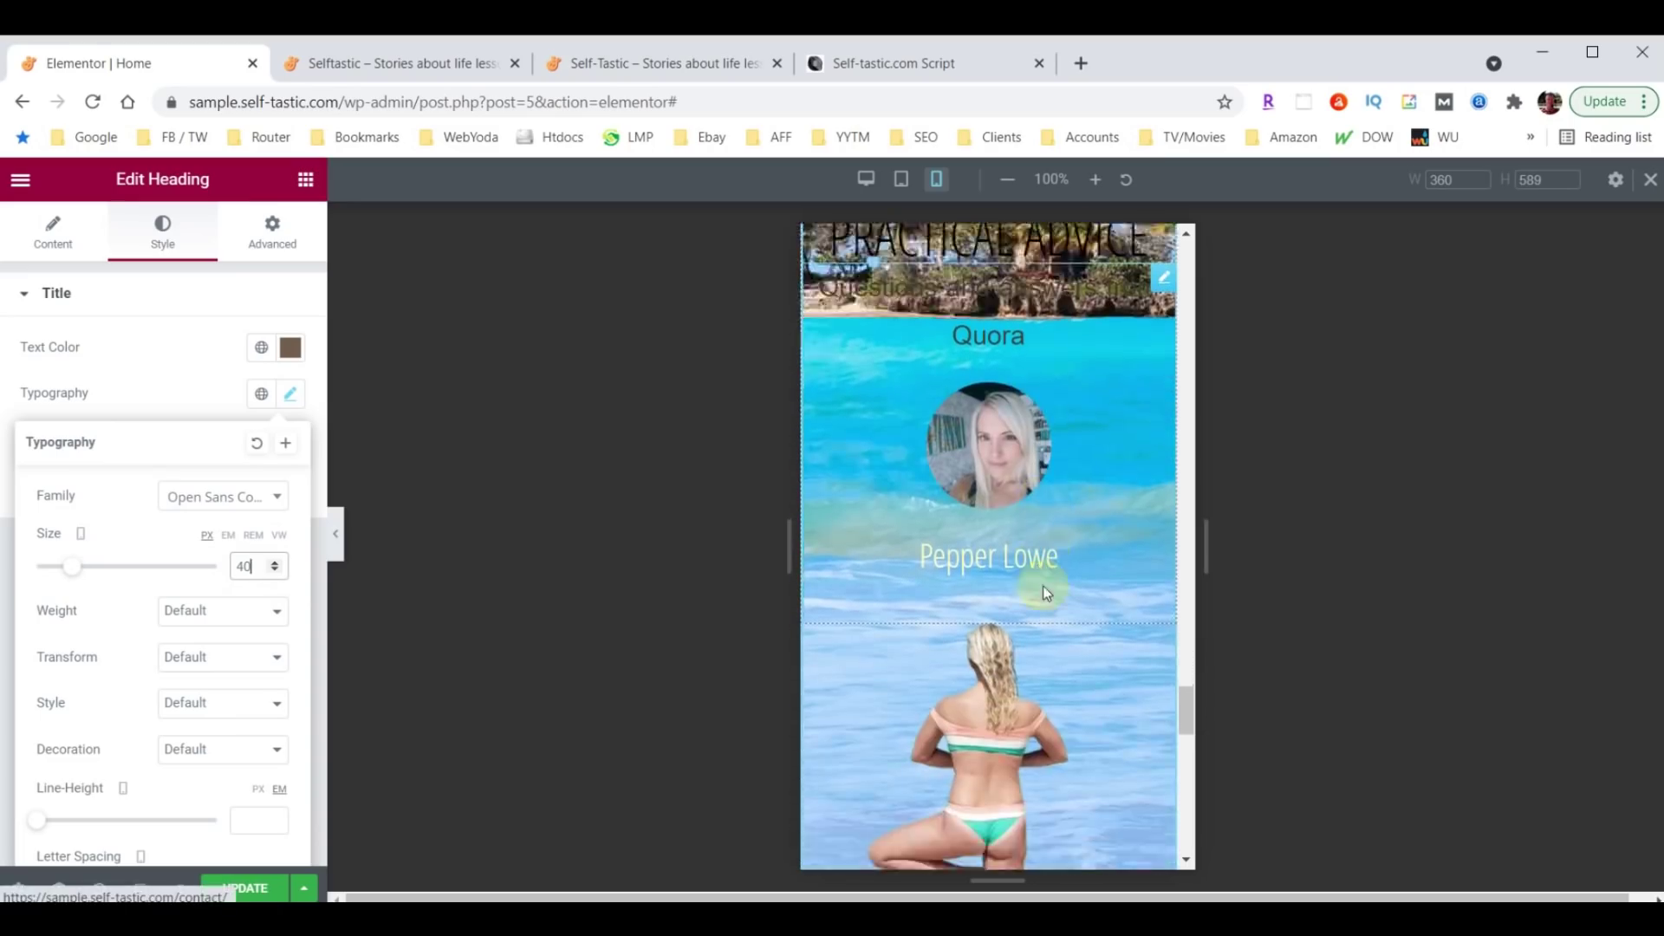
scroll(1027, 584, up, 7)
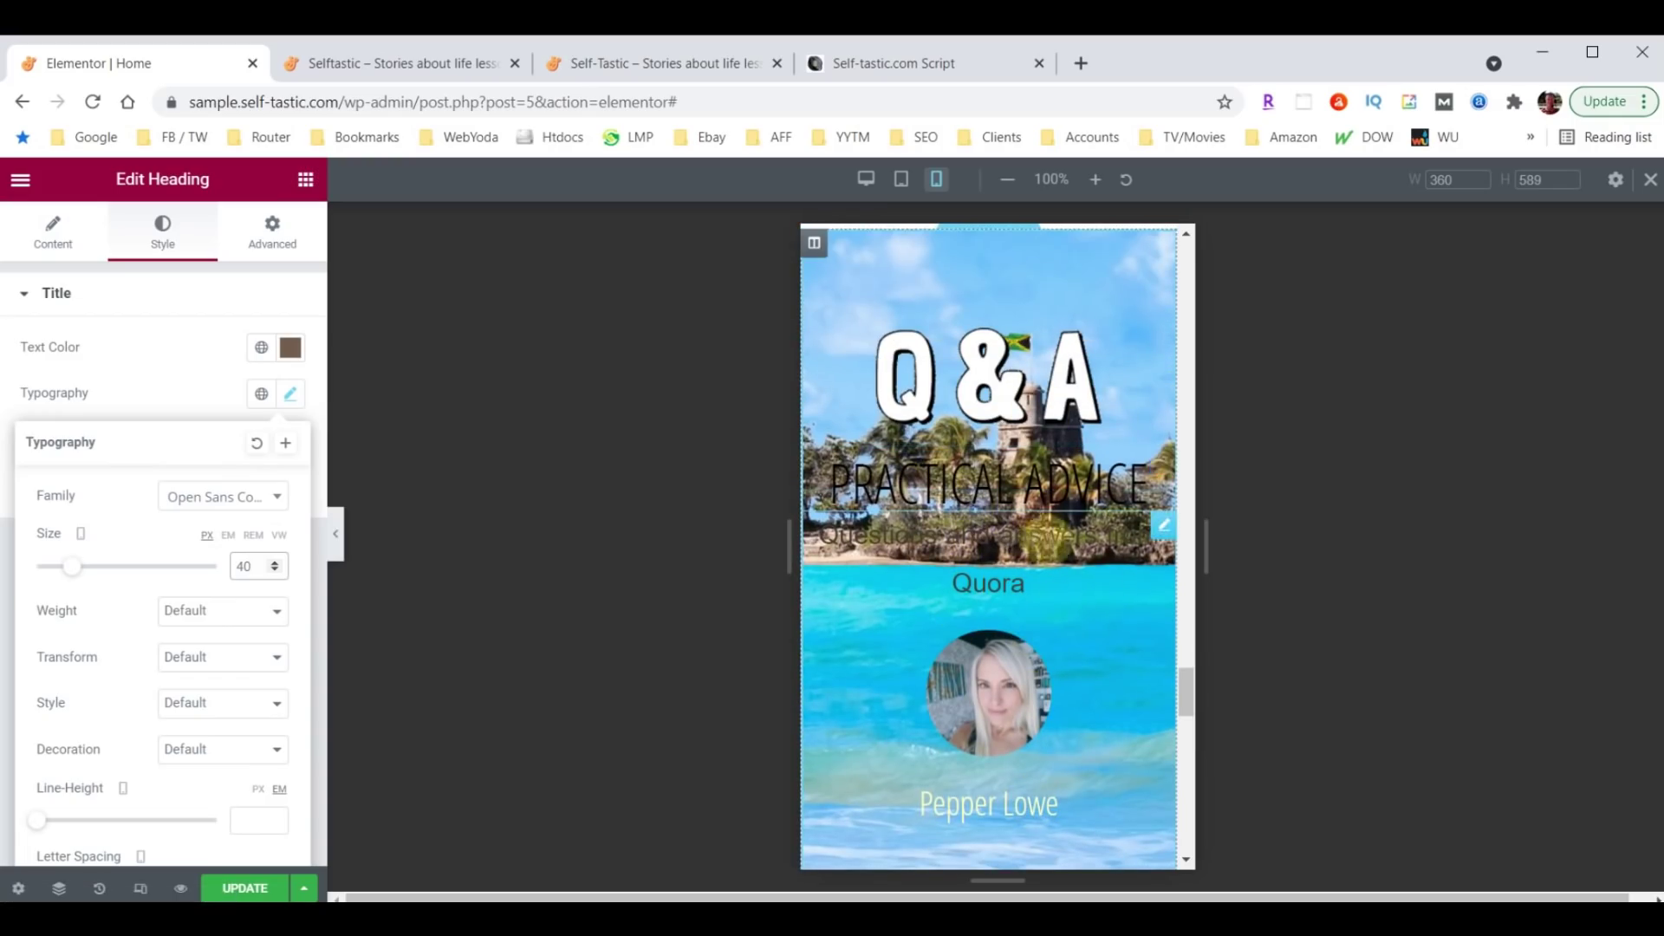
scroll(1047, 546, down, 8)
scroll(1046, 546, up, 3)
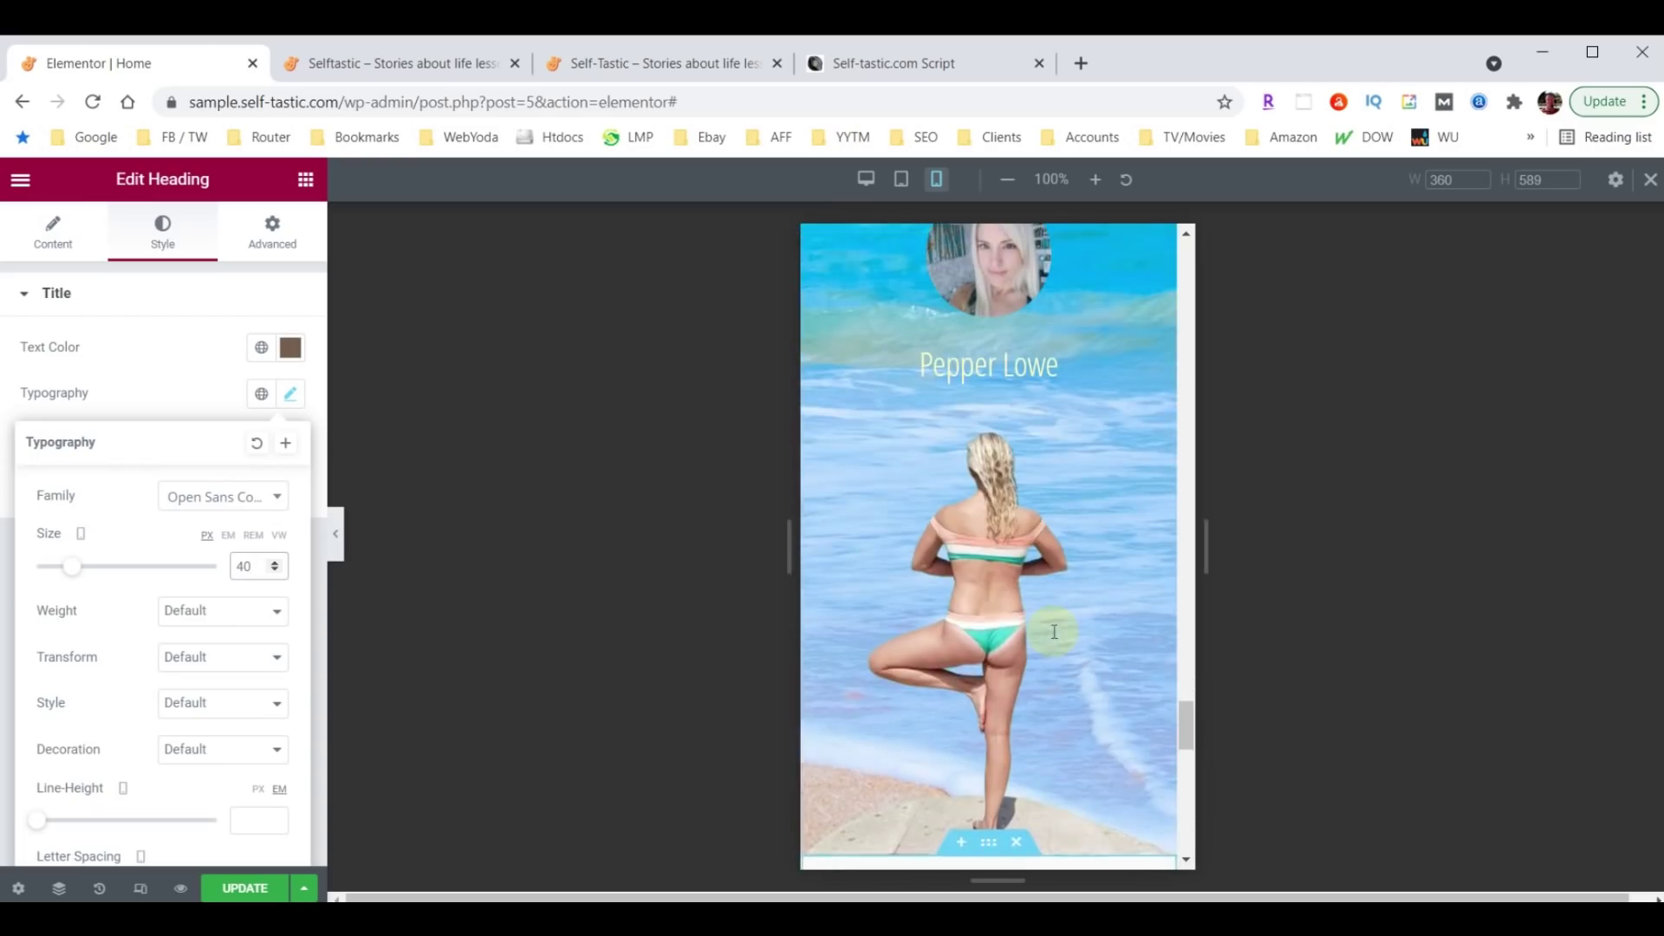
scroll(1047, 631, up, 5)
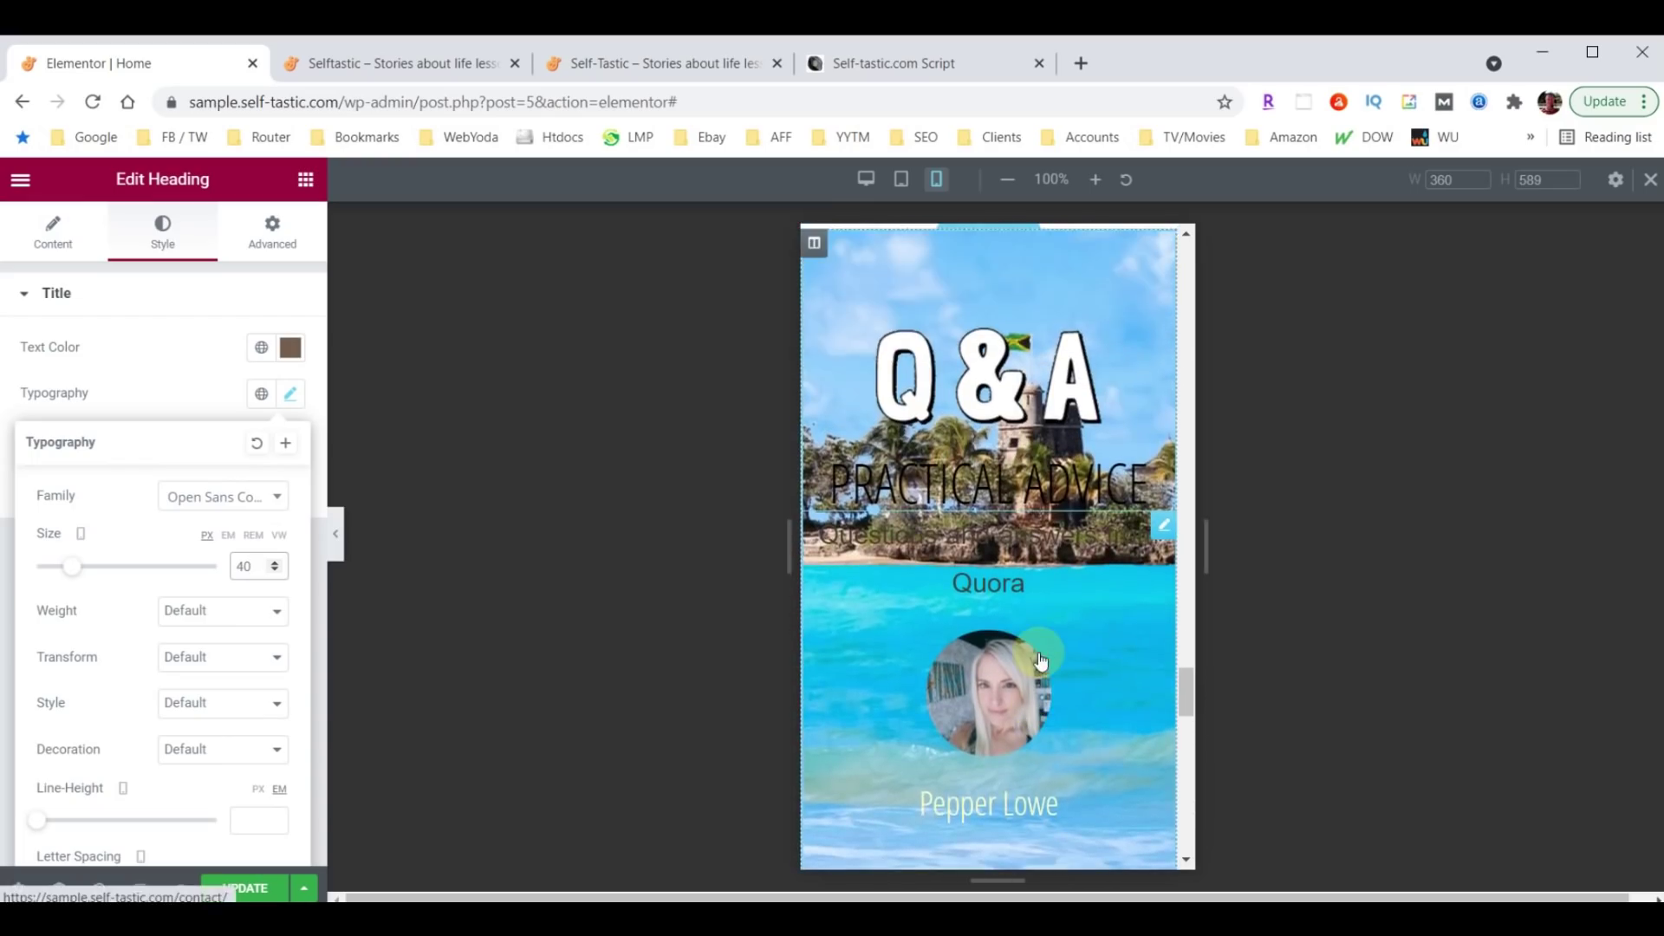
scroll(1040, 659, up, 2)
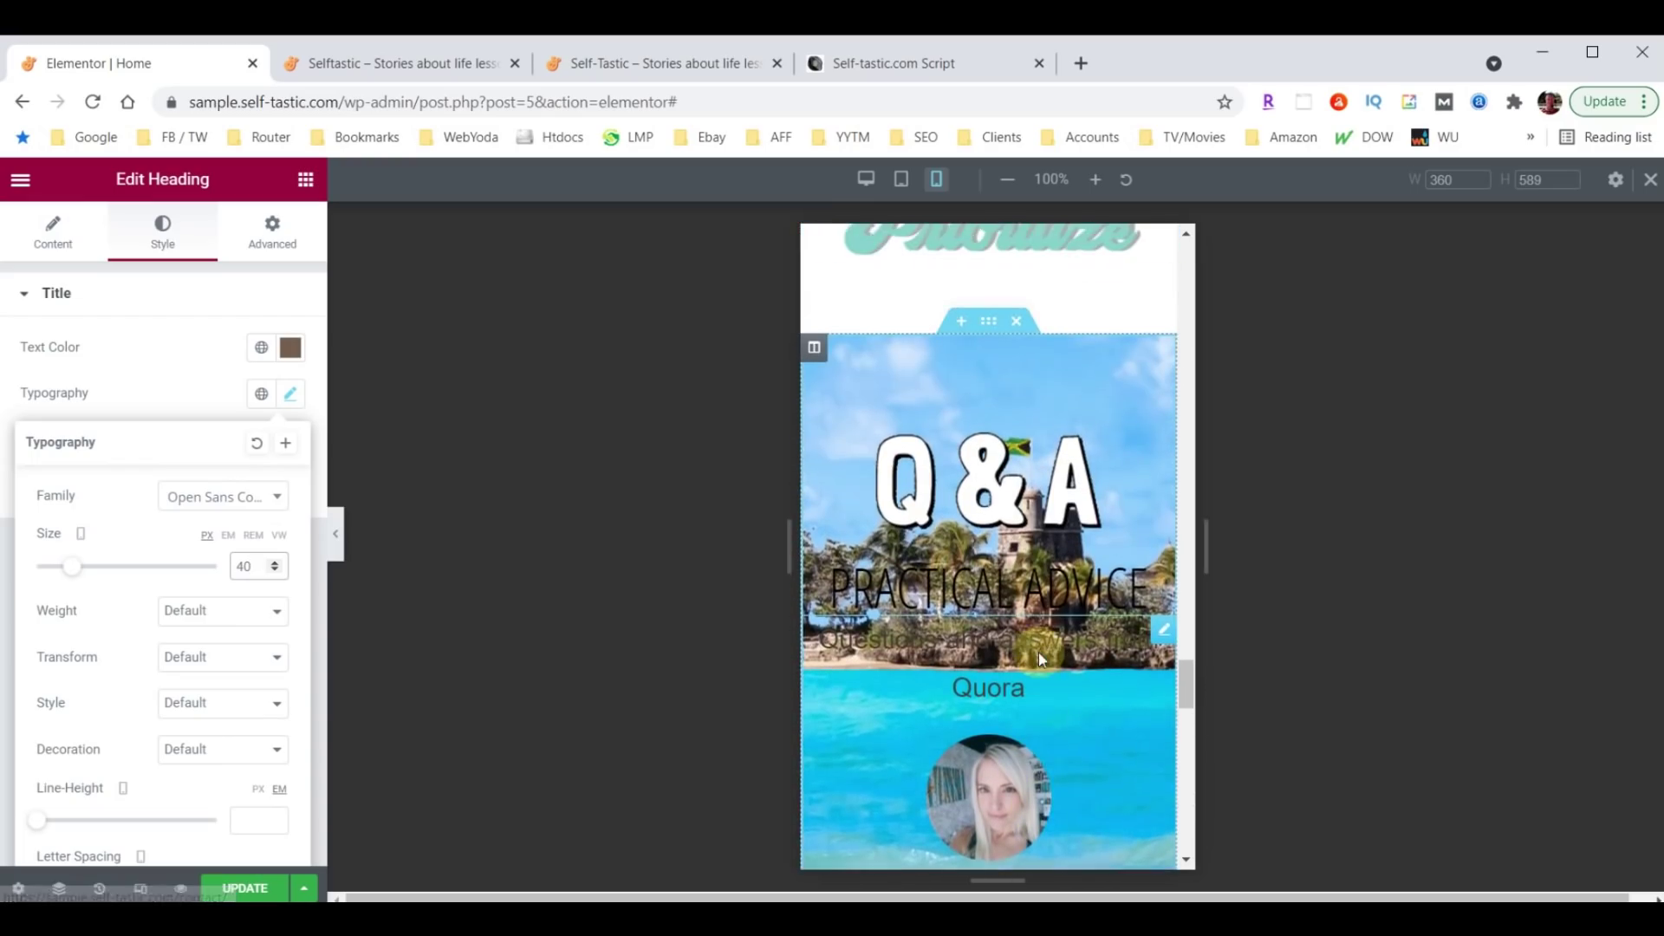
click(987, 327)
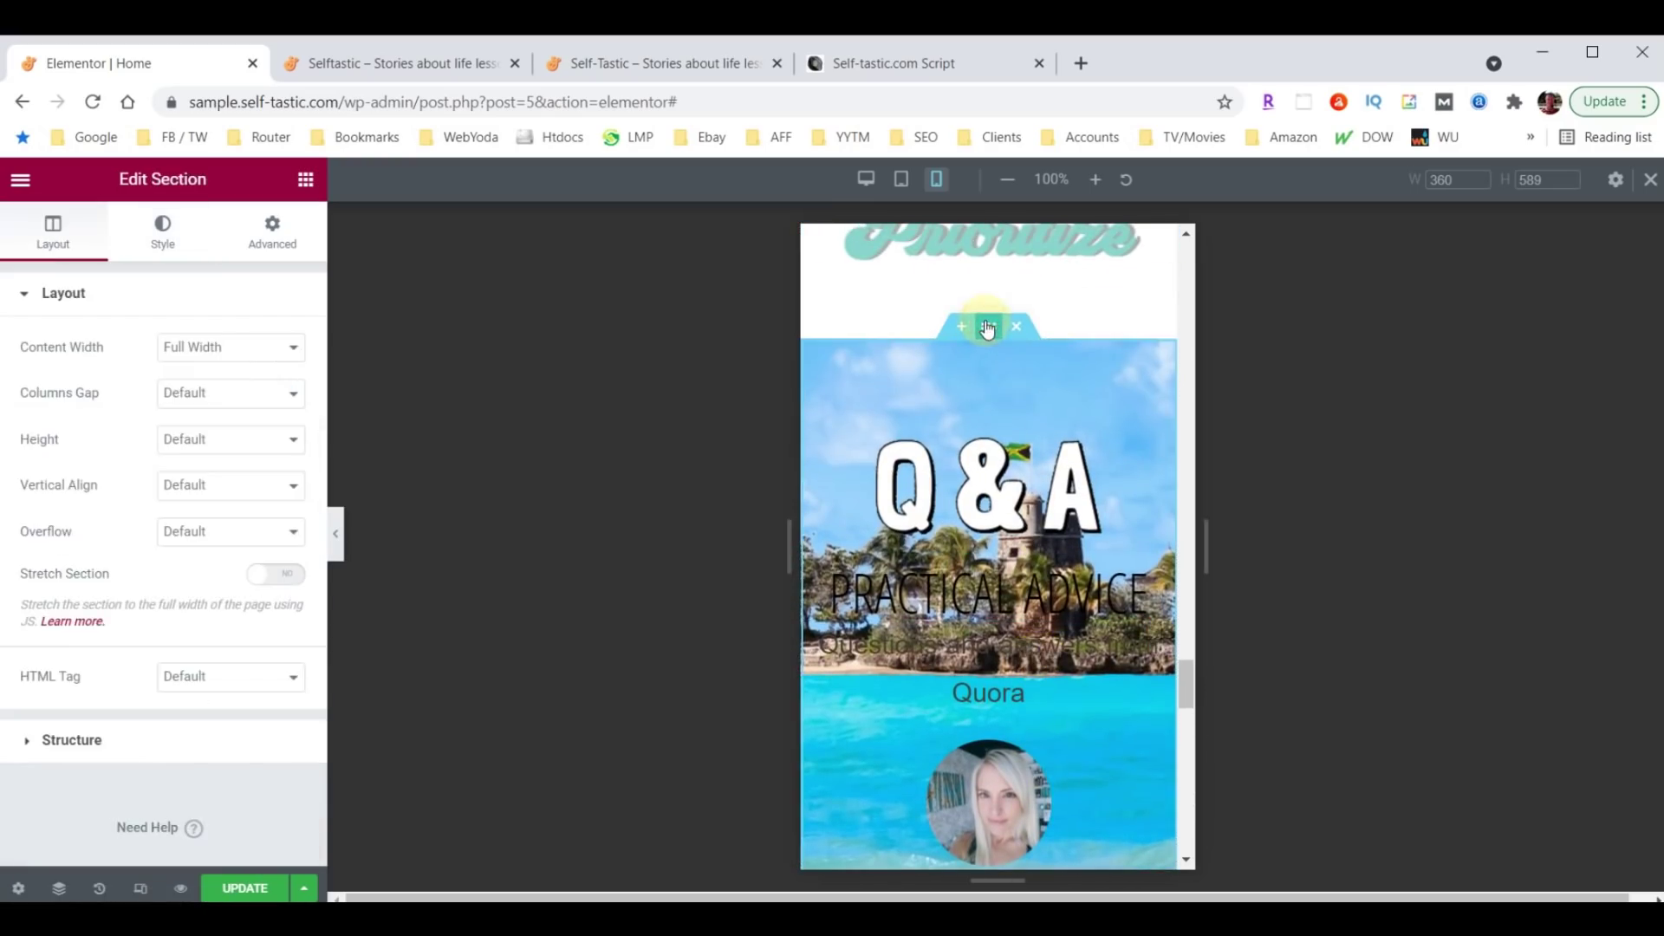
Set the Q&A section's Responsive option Hide On Mobile to Hide.
click(253, 237)
scroll(251, 559, down, 2)
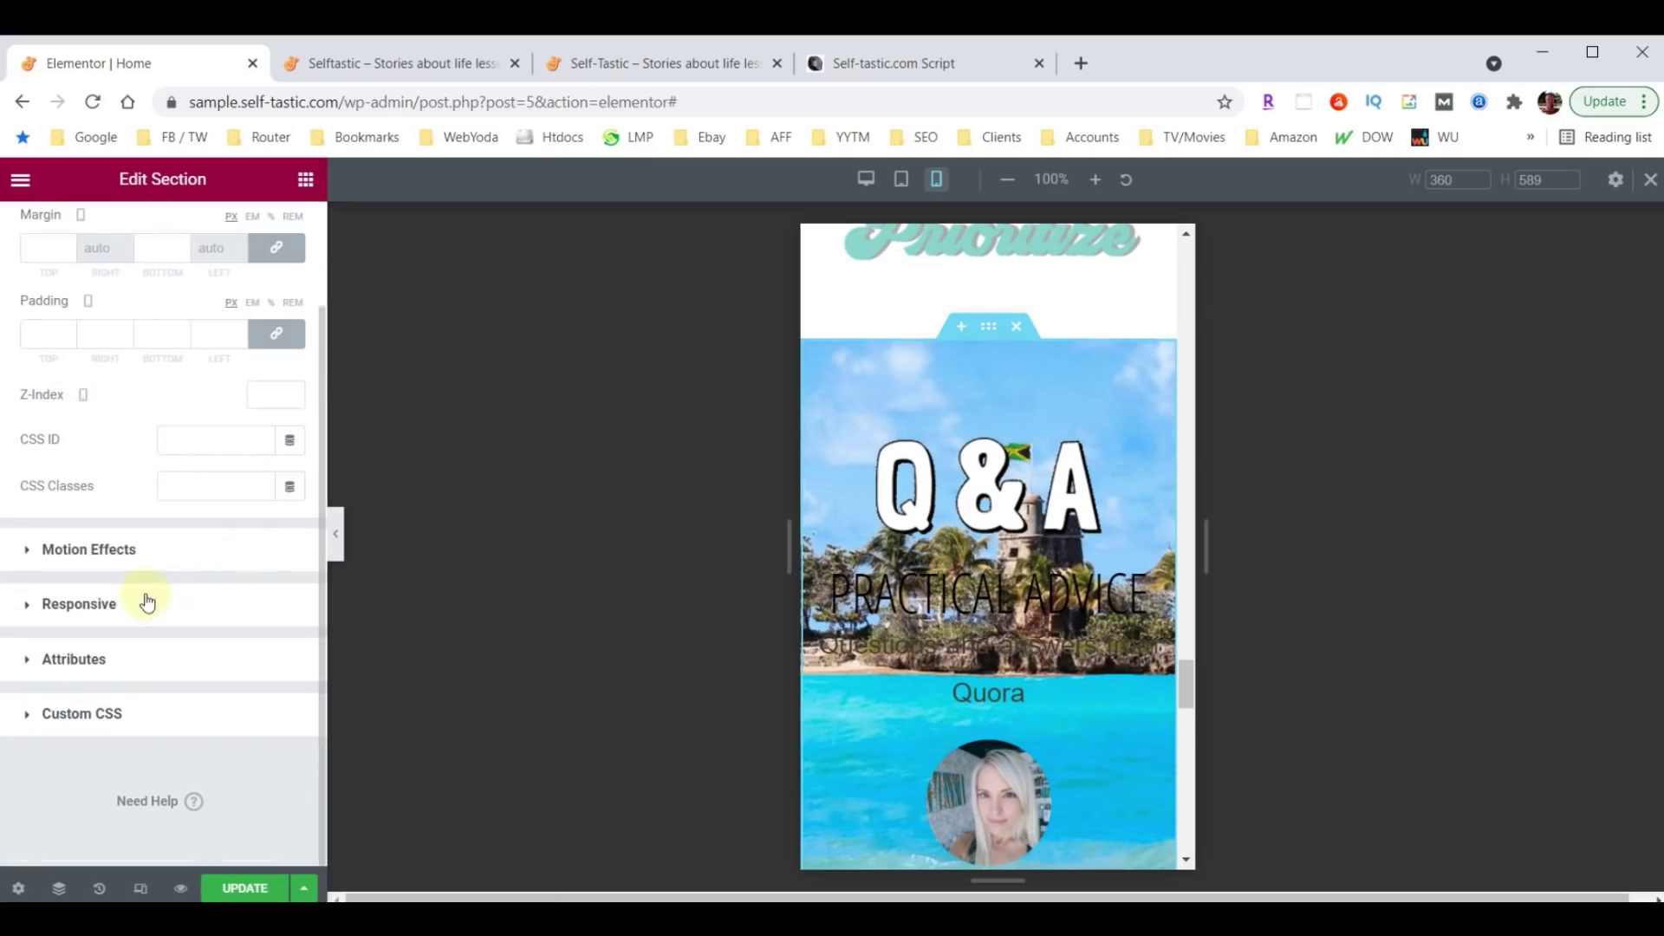
click(63, 605)
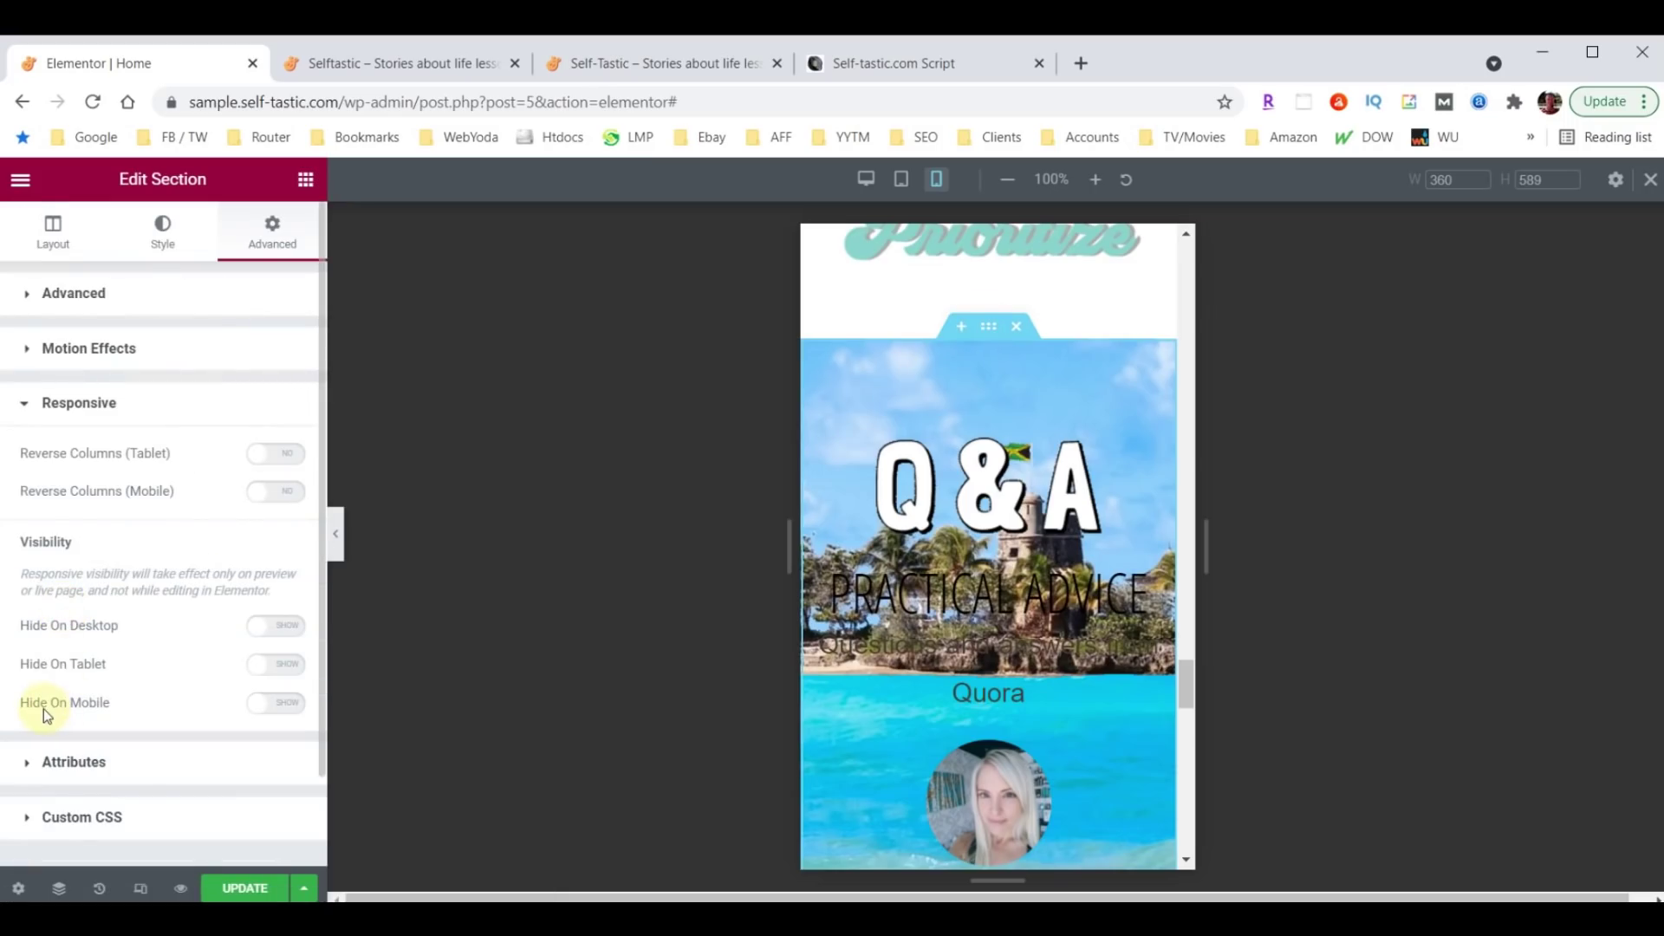
click(287, 707)
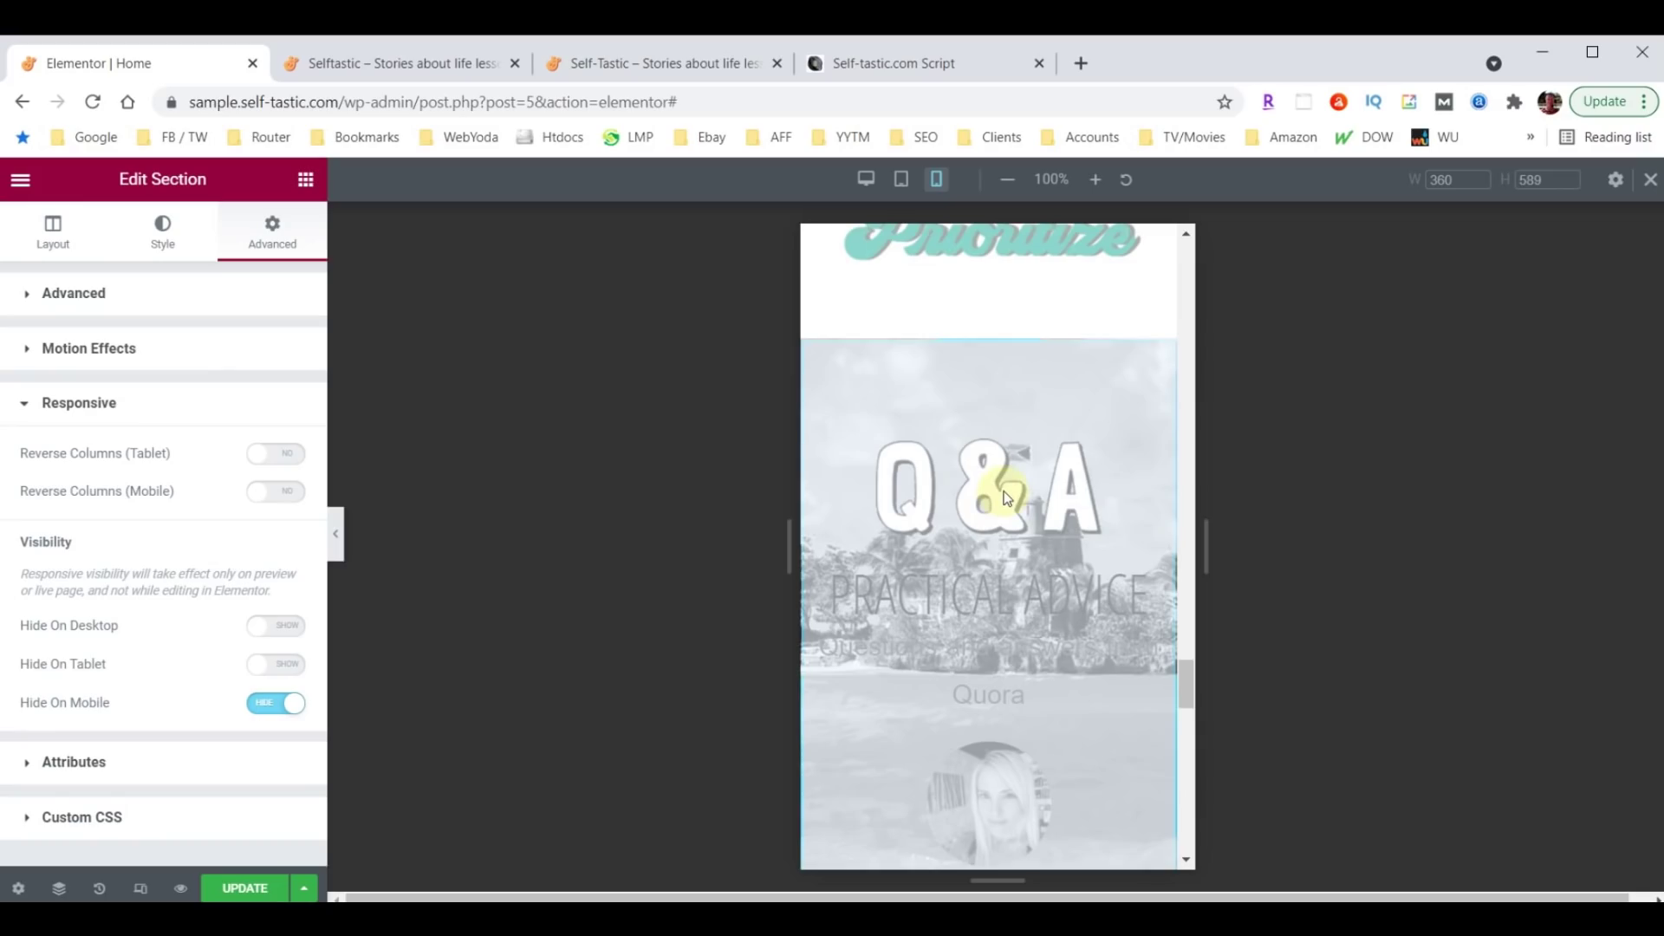
scroll(1005, 496, down, 8)
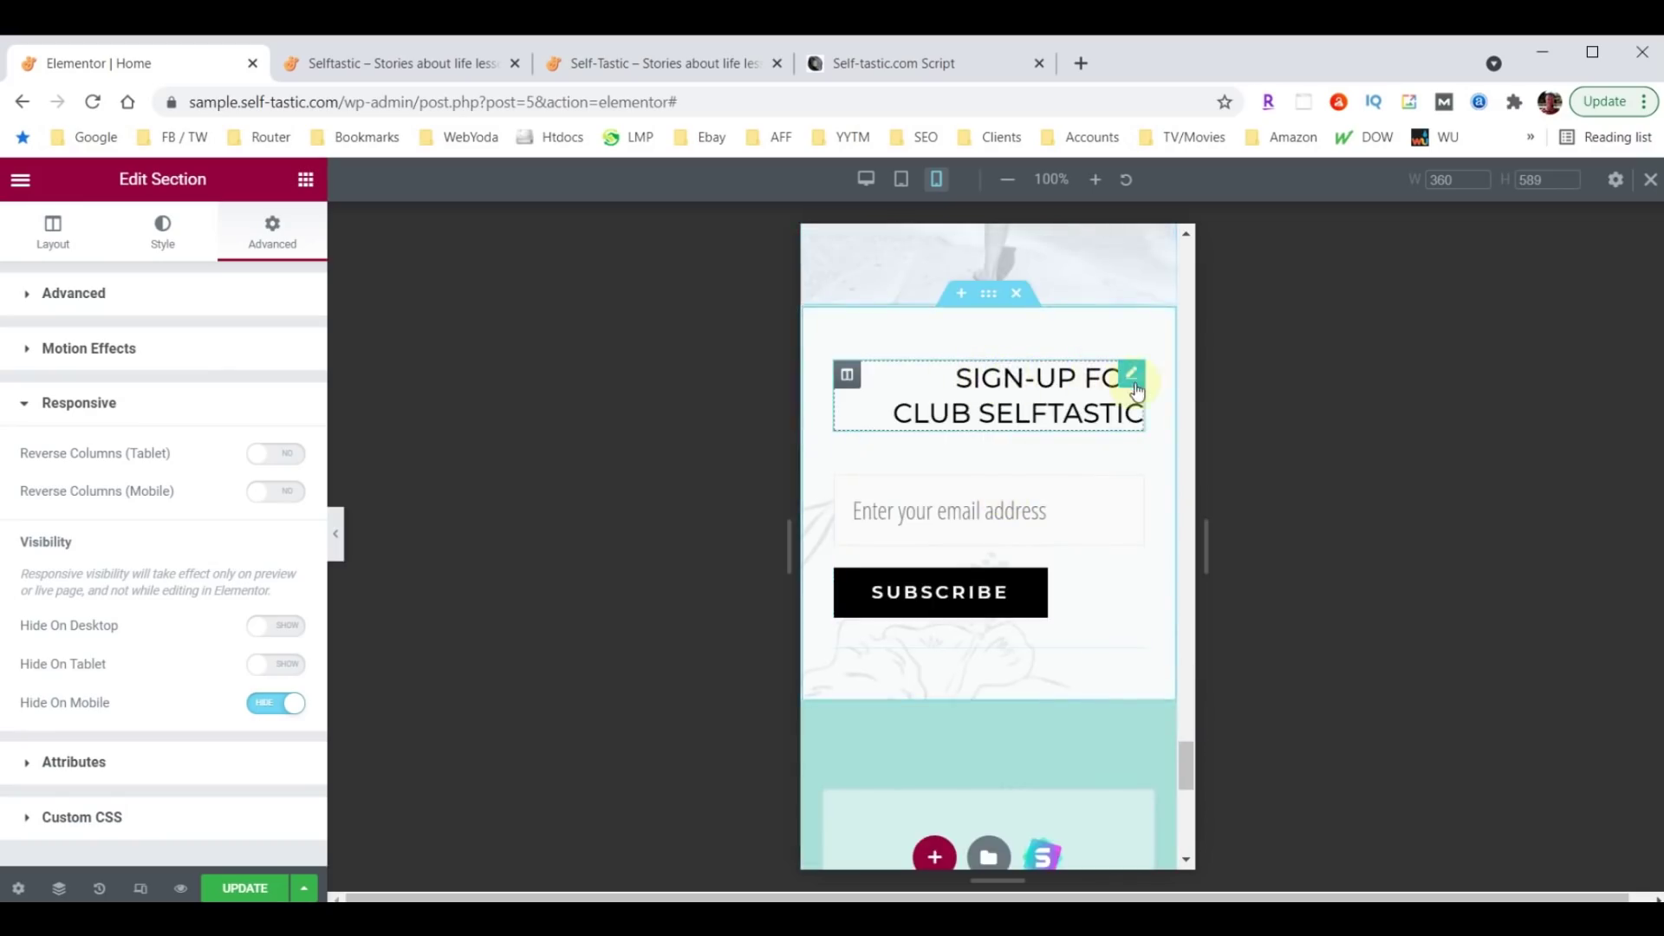
click(1132, 375)
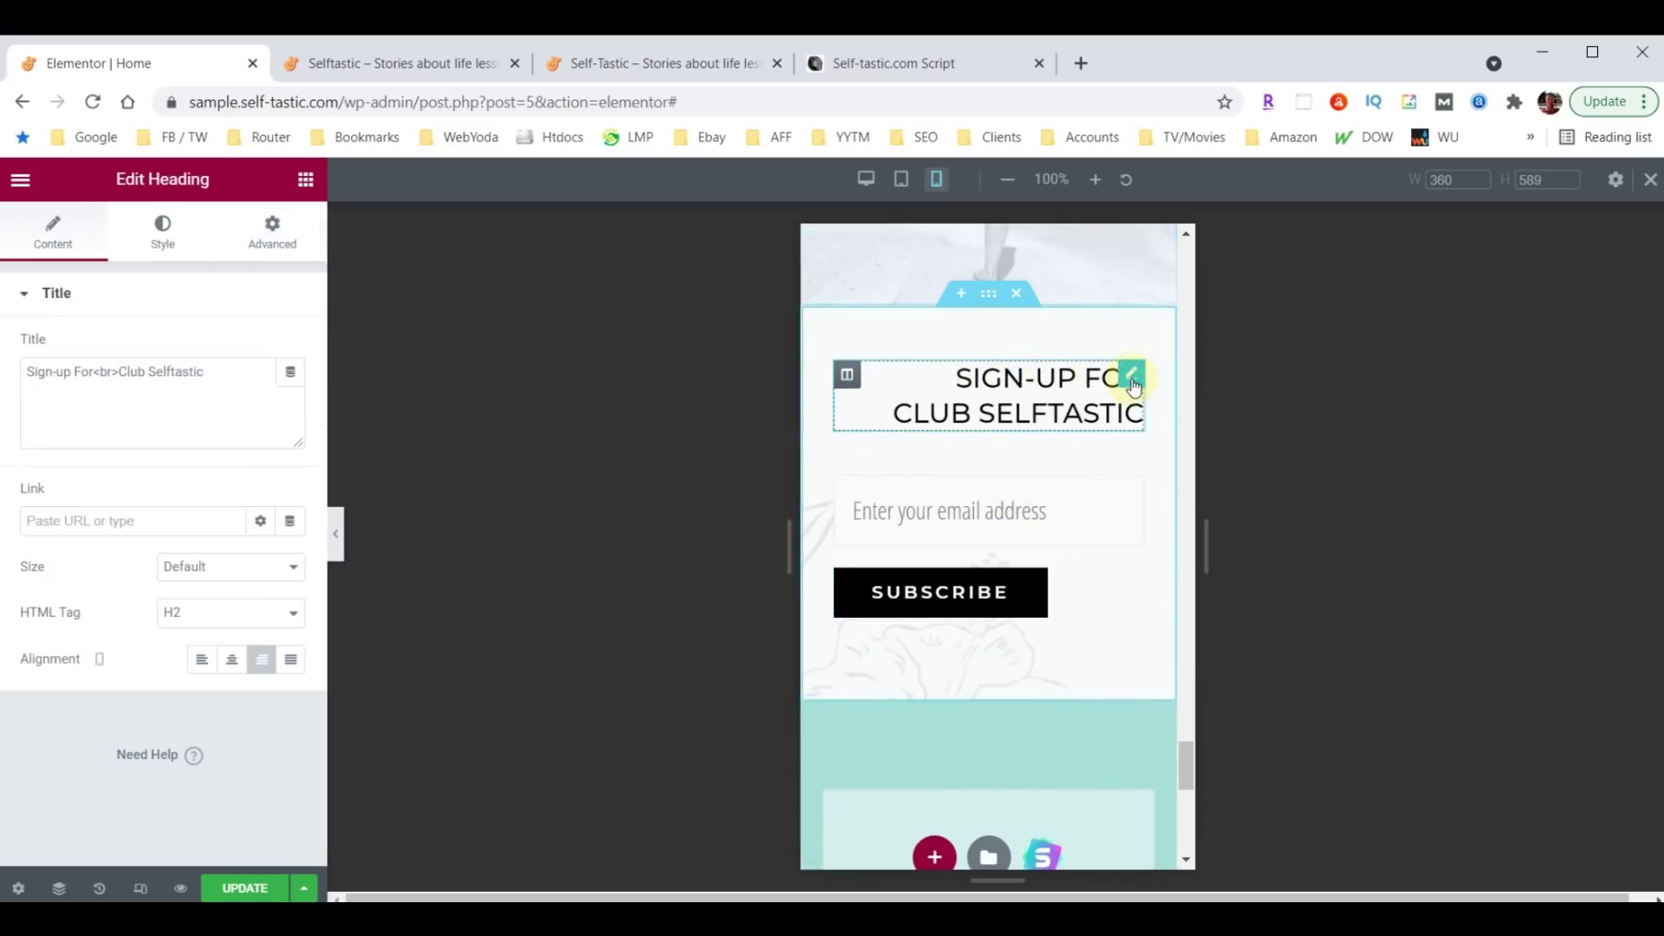
Set the 'Sign-up For Club Selftastic' heading's Alignment to Center.
click(232, 669)
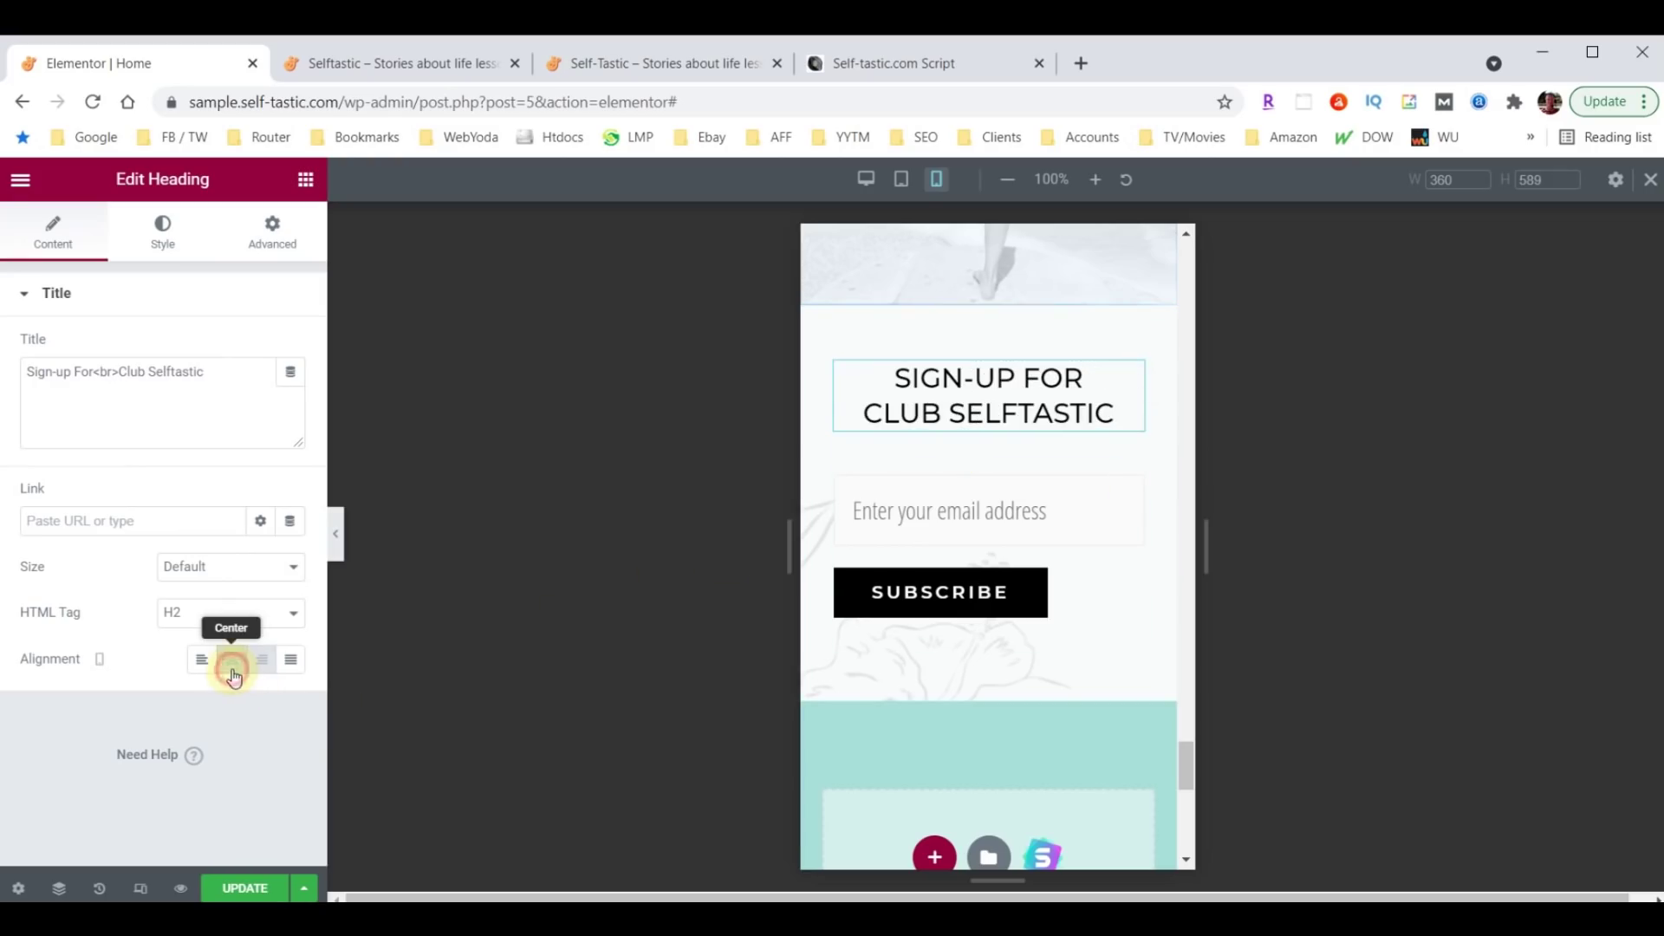
scroll(922, 650, down, 3)
scroll(944, 512, up, 1)
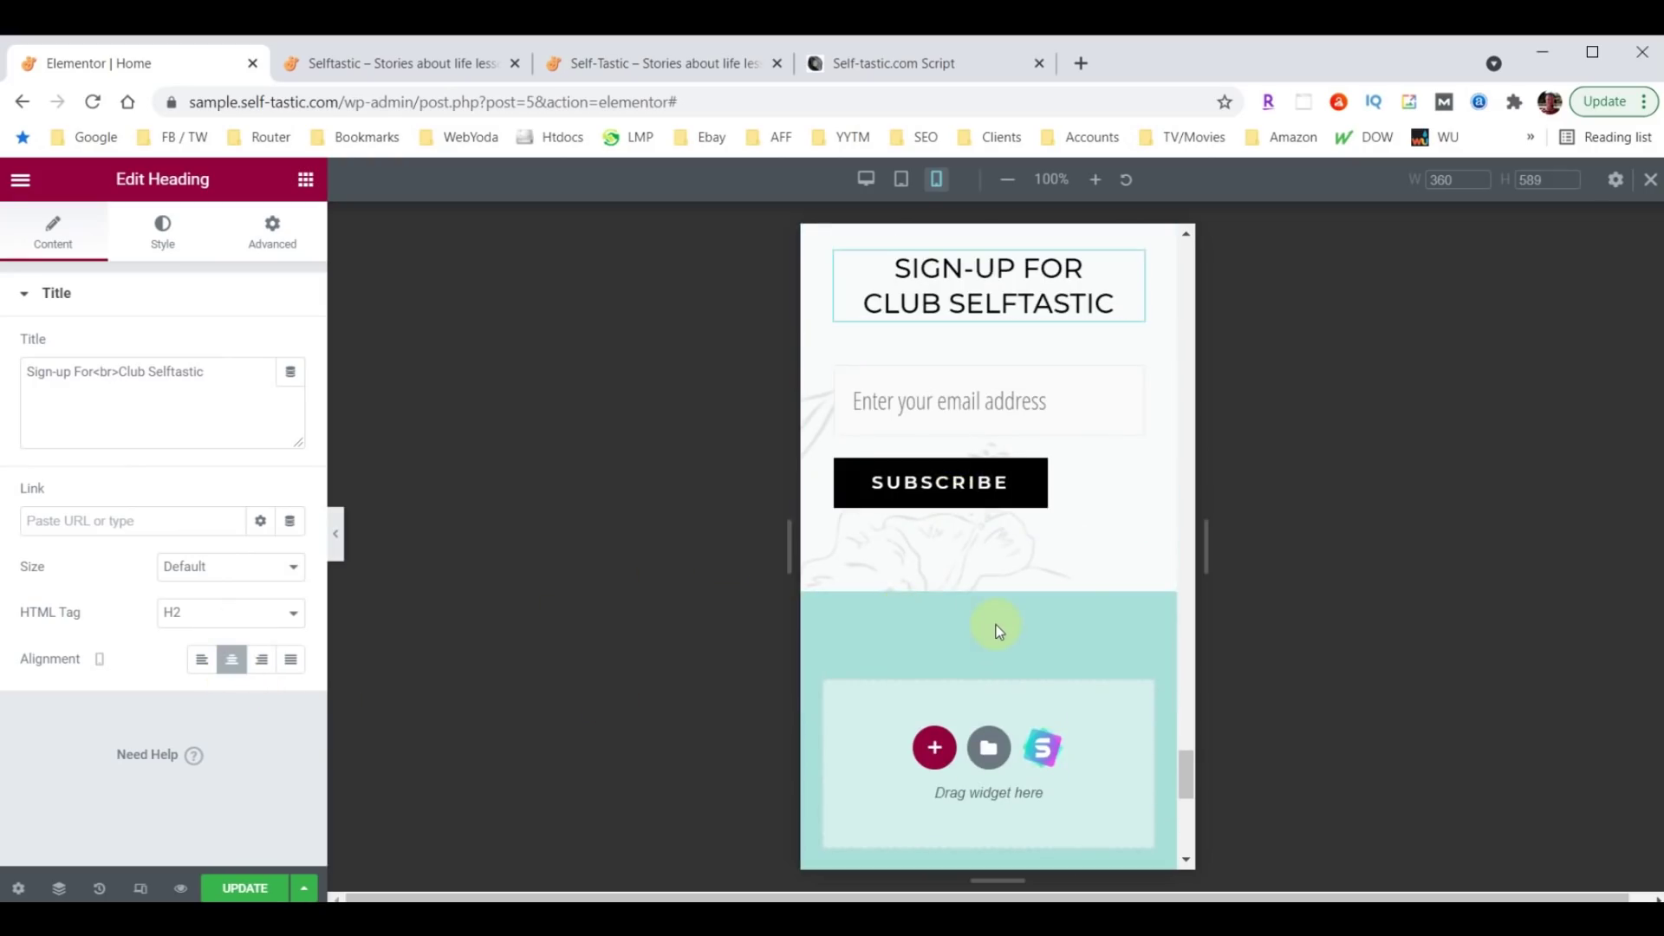
scroll(999, 631, down, 5)
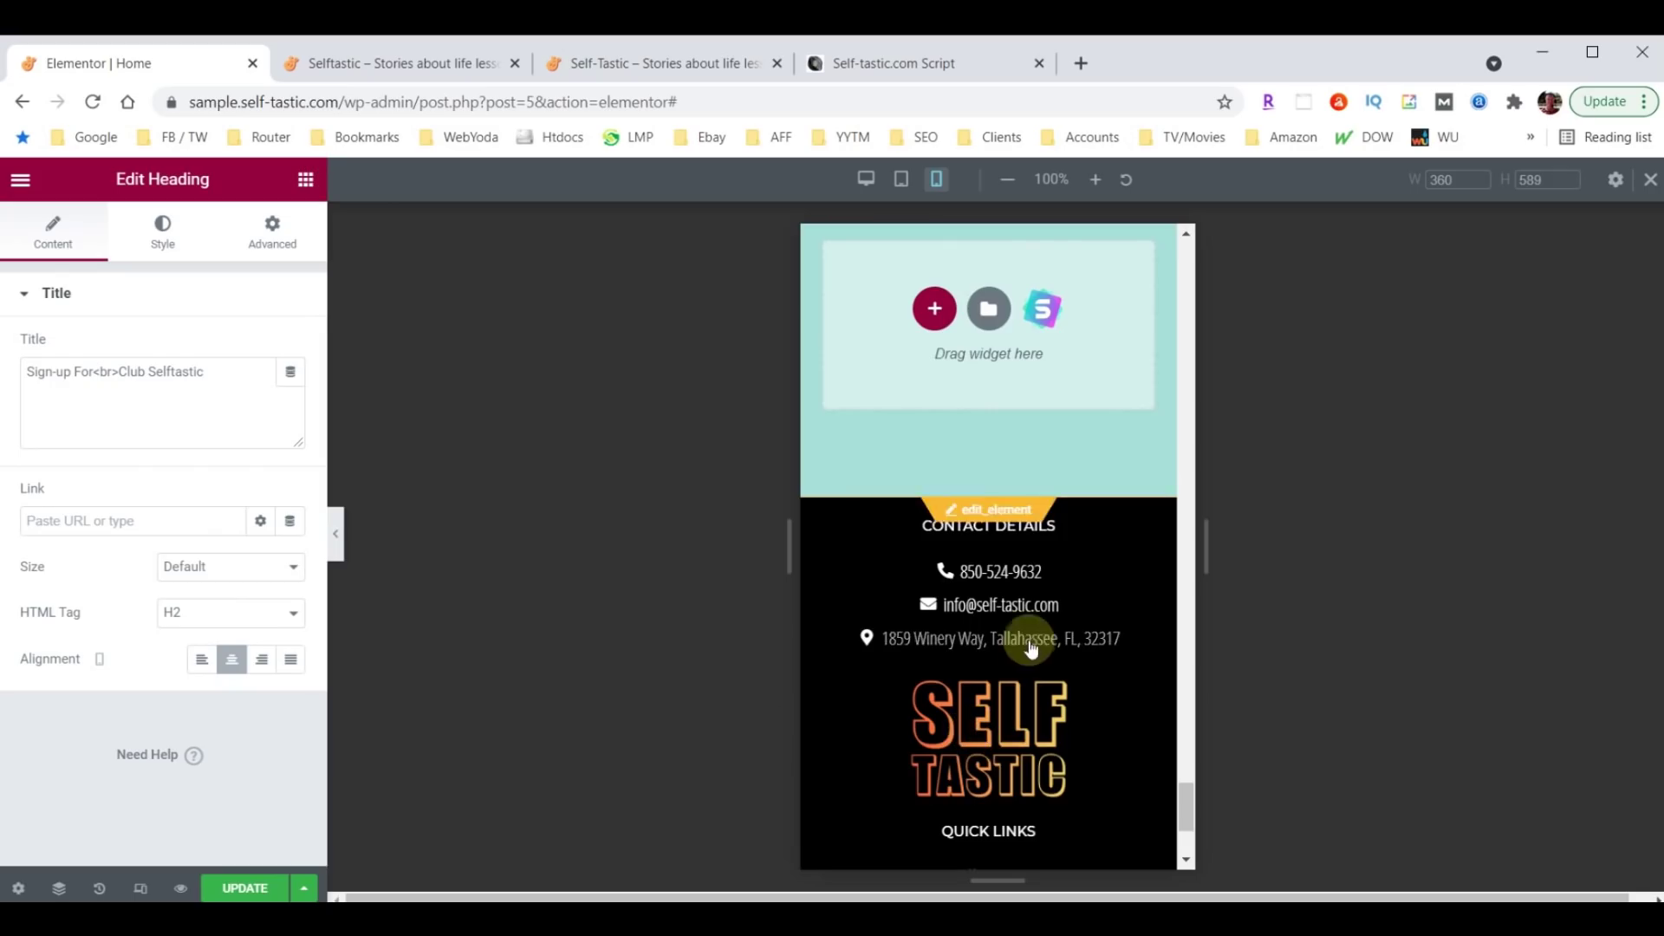
scroll(1030, 648, up, 4)
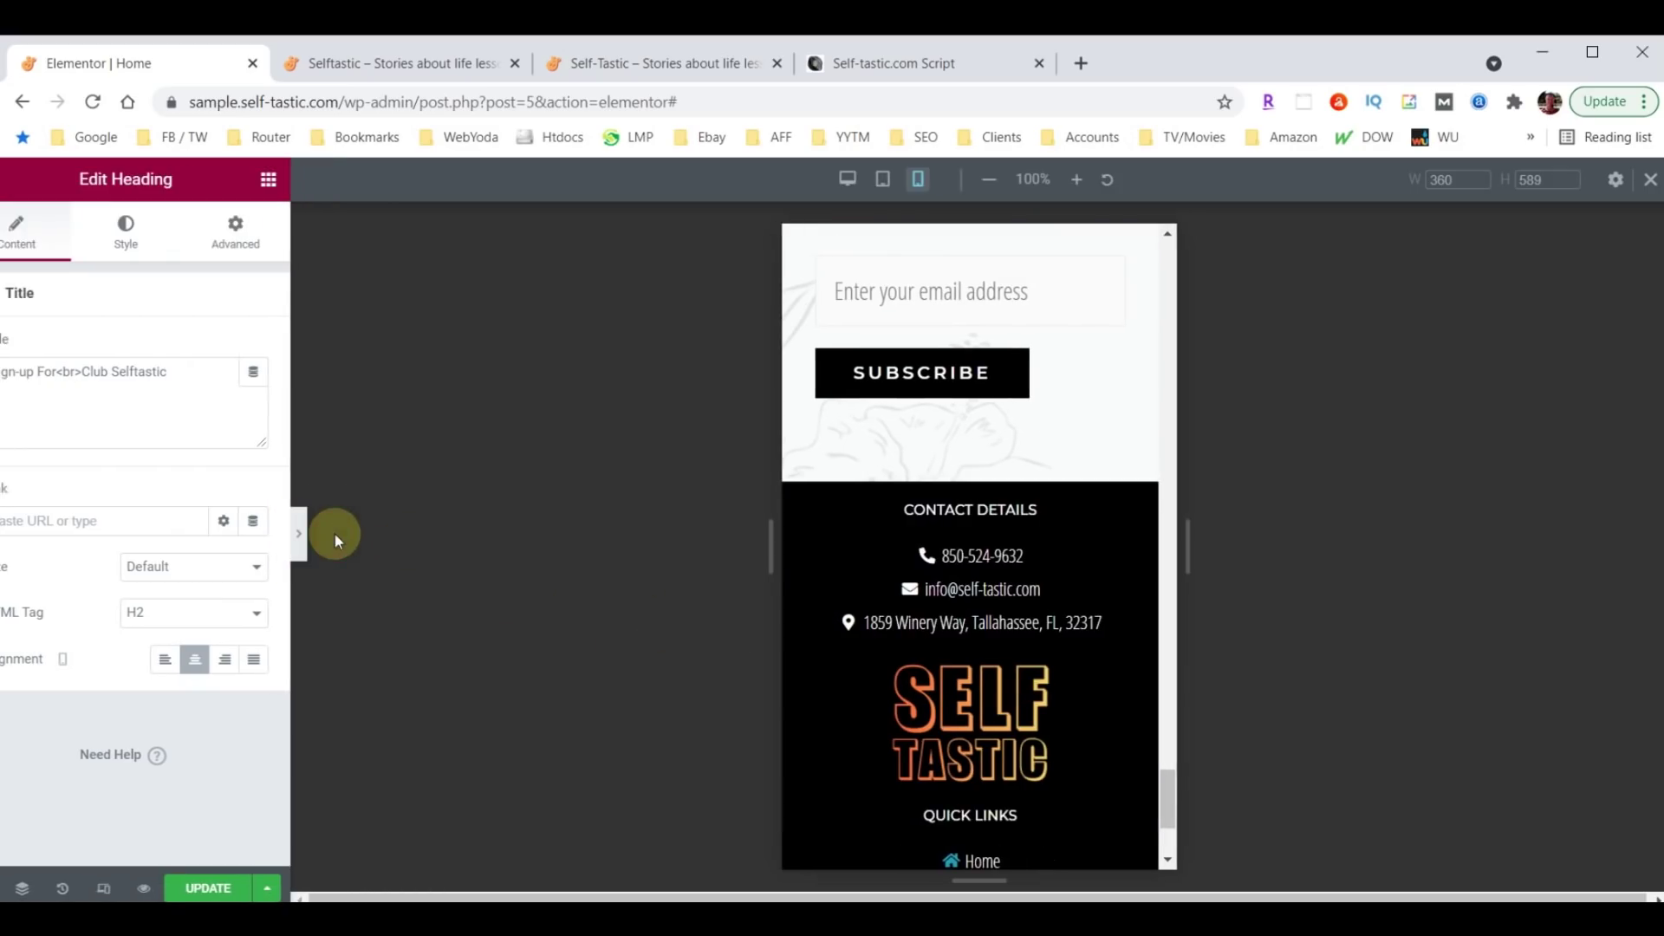
click(337, 535)
scroll(840, 601, up, 10)
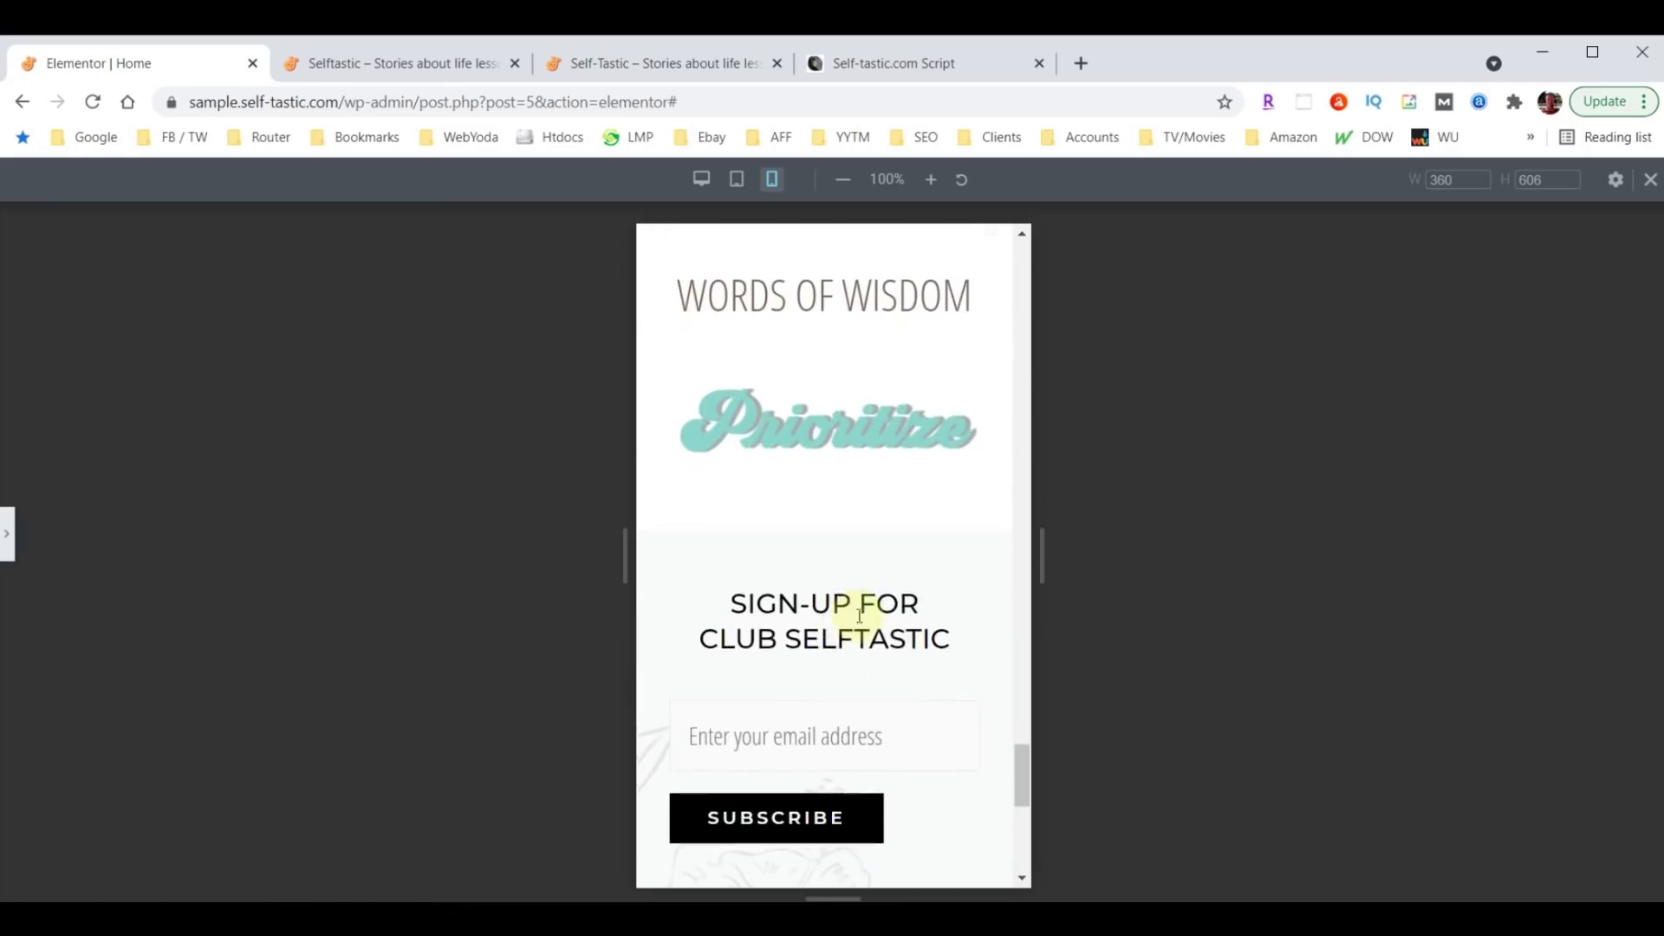
scroll(875, 659, up, 10)
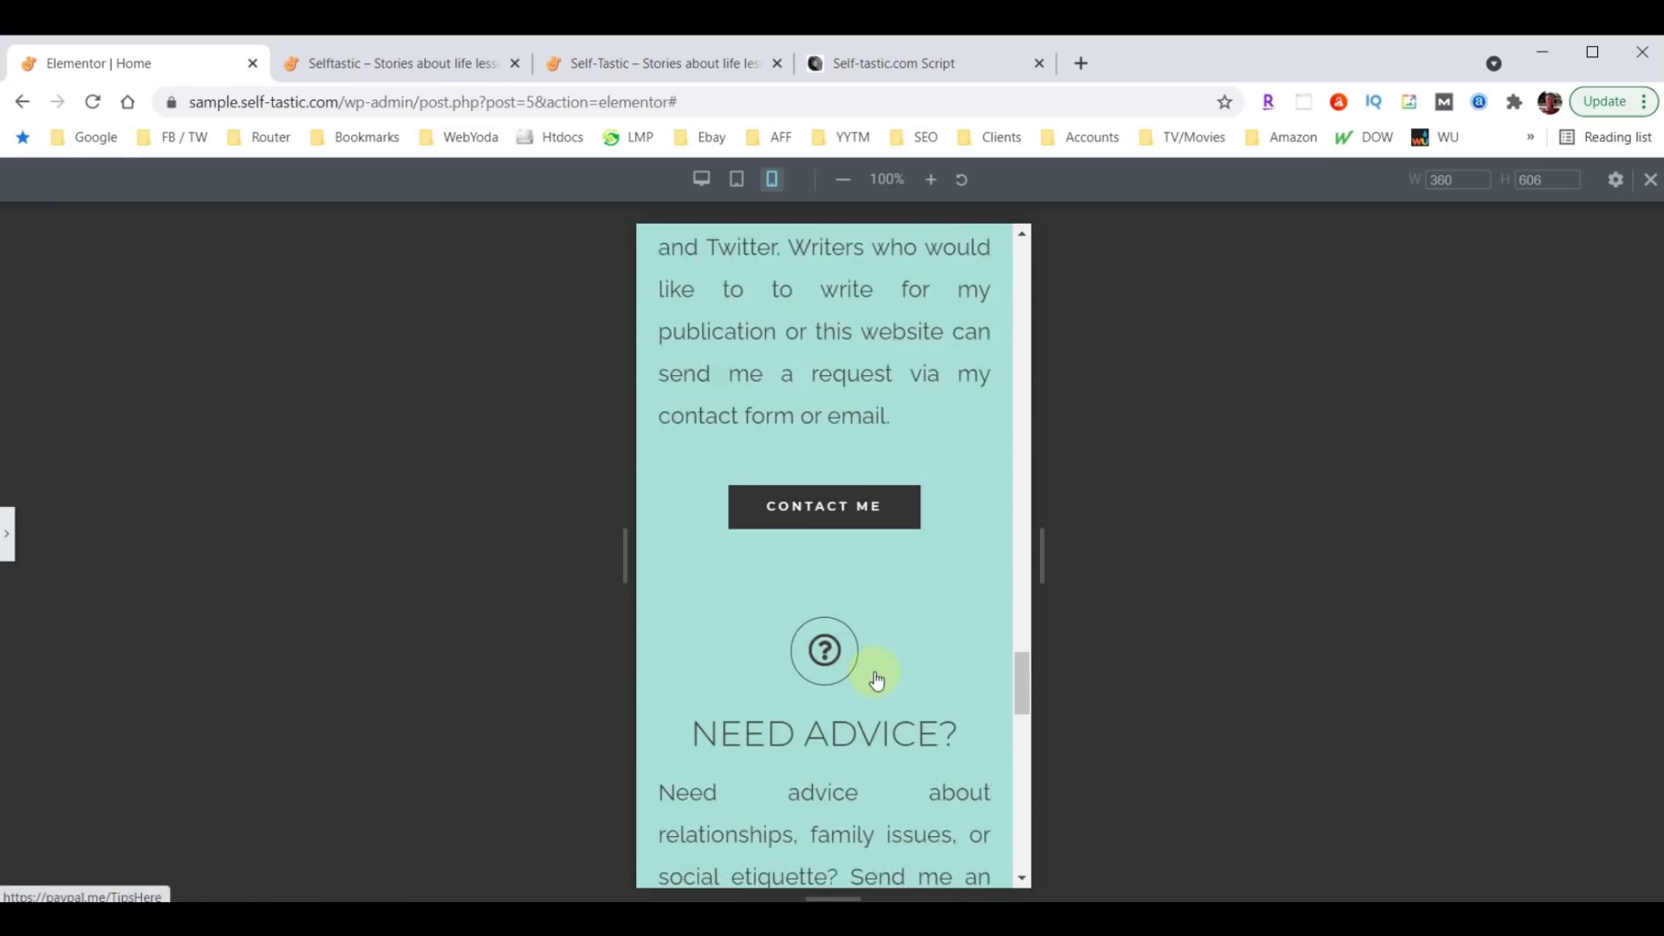
scroll(866, 665, up, 10)
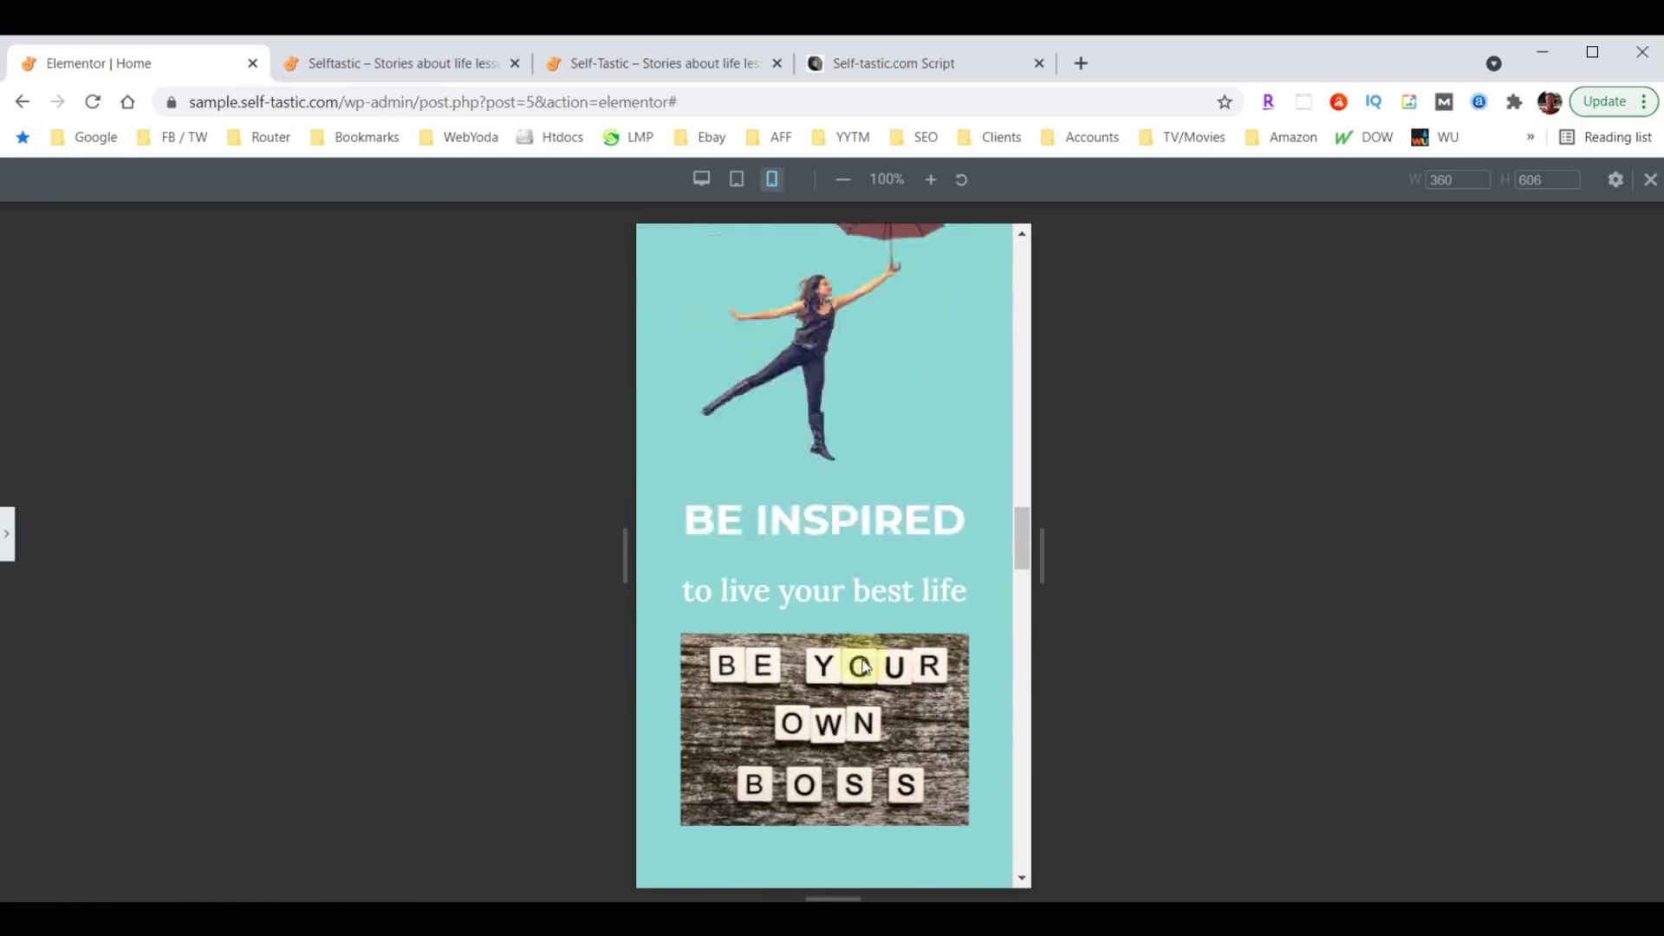
scroll(861, 659, up, 10)
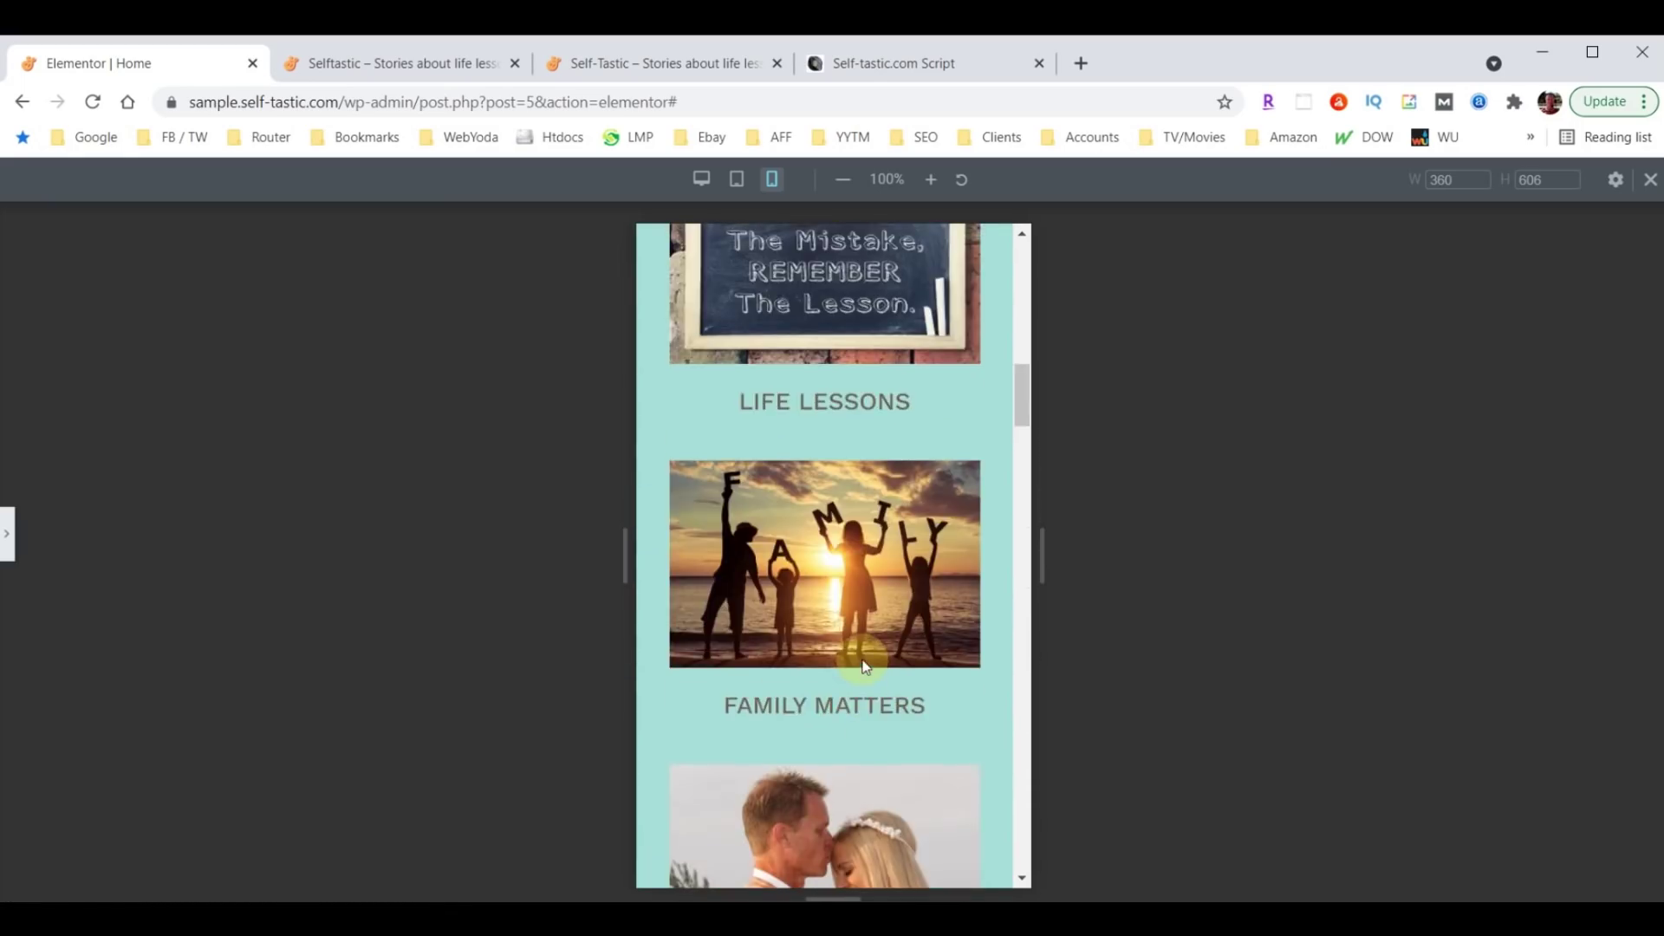
scroll(863, 641, up, 3)
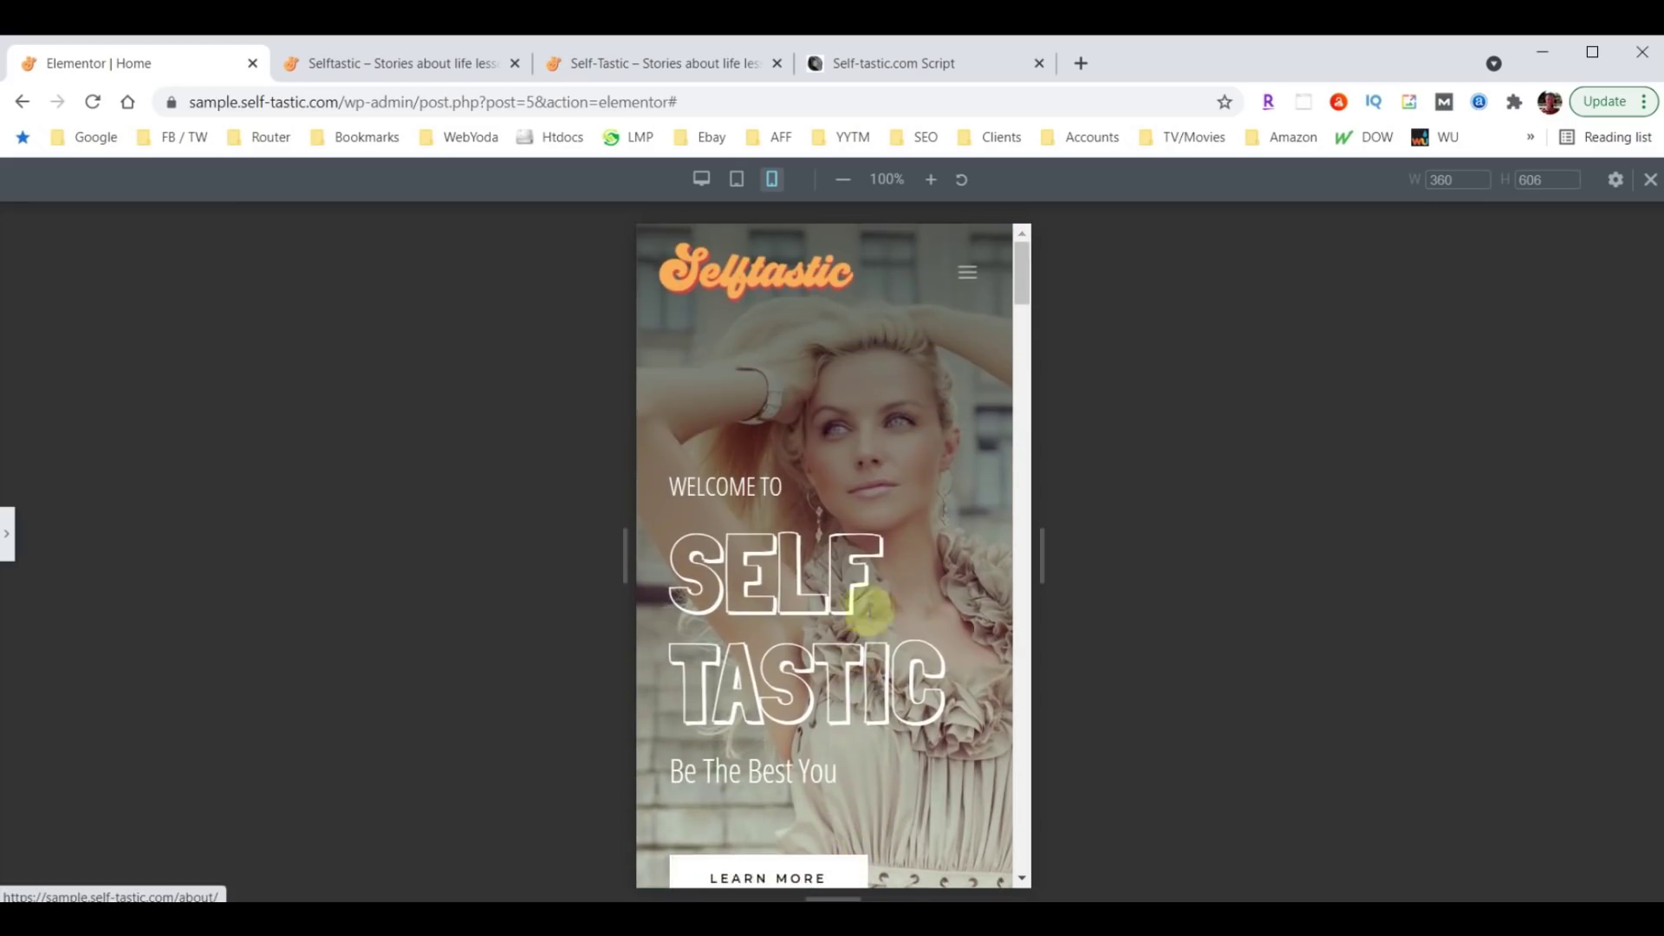
click(8, 546)
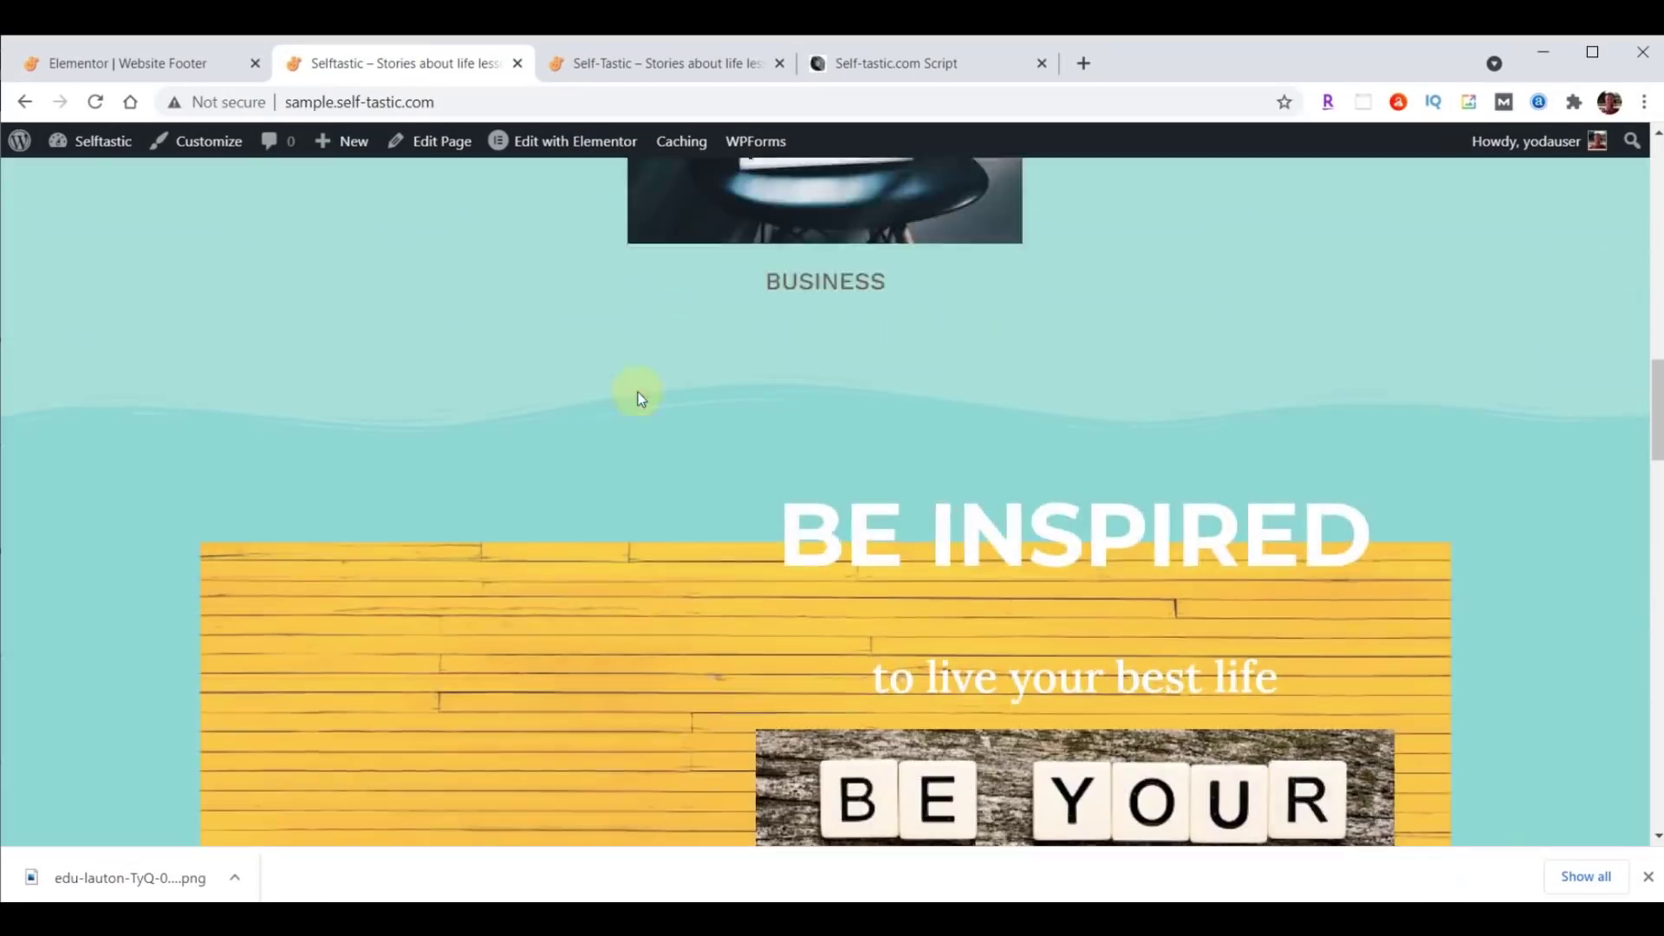
Exit the Website Footer editor to the WordPress dashboard from the main menu.
scroll(638, 392, up, 15)
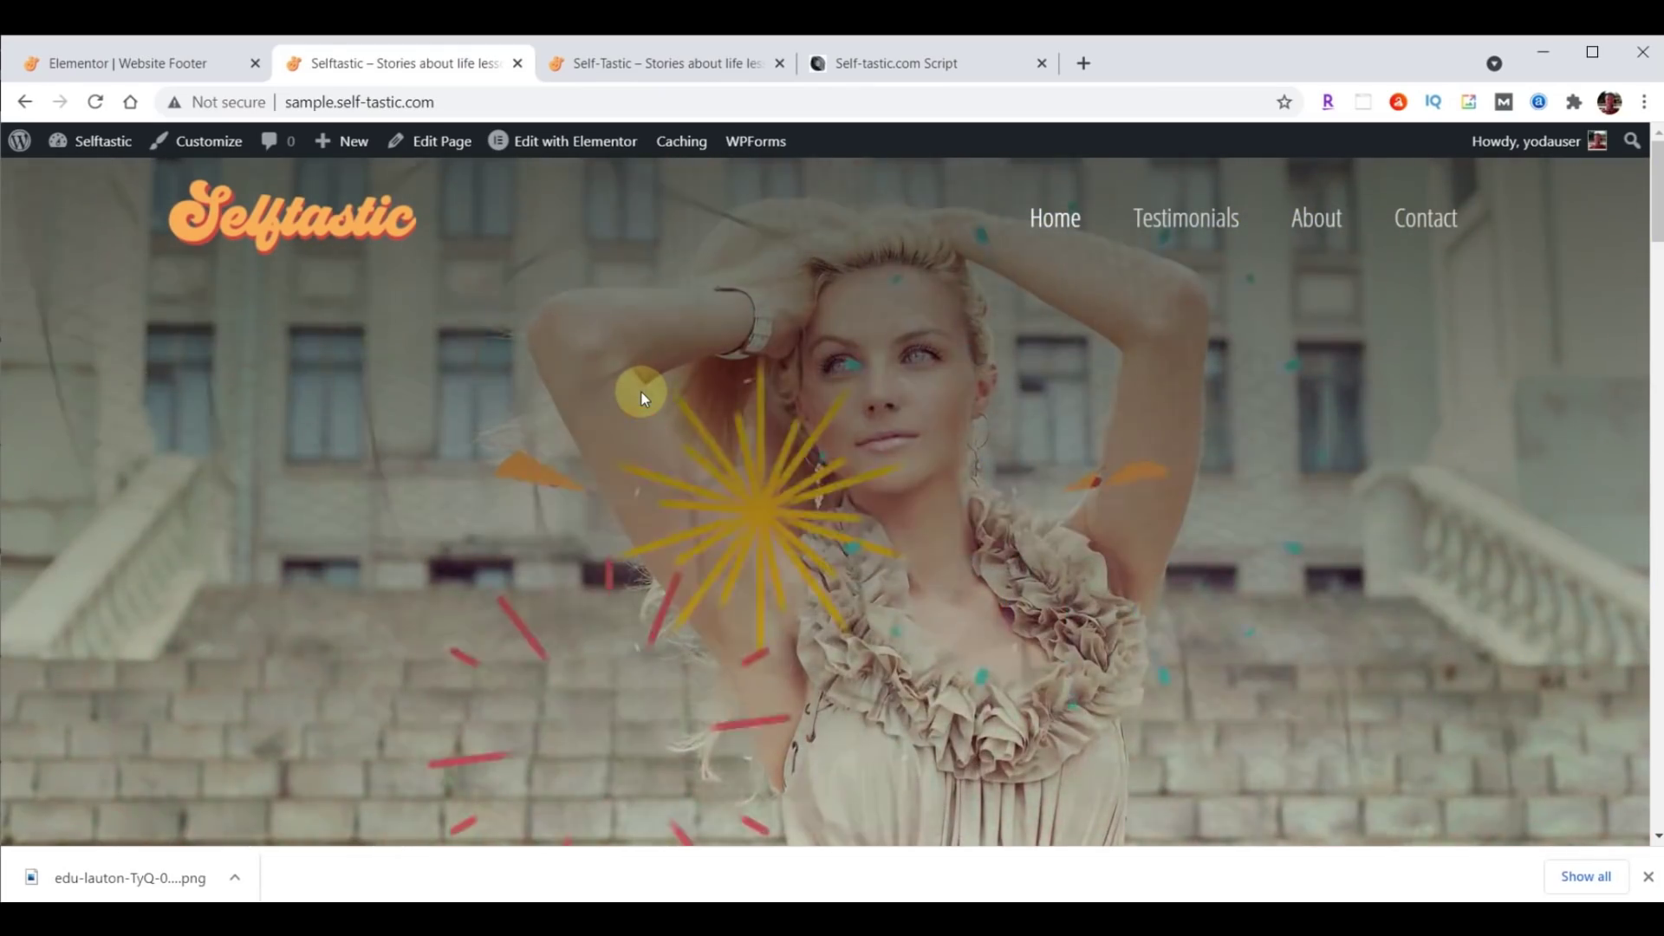
click(107, 59)
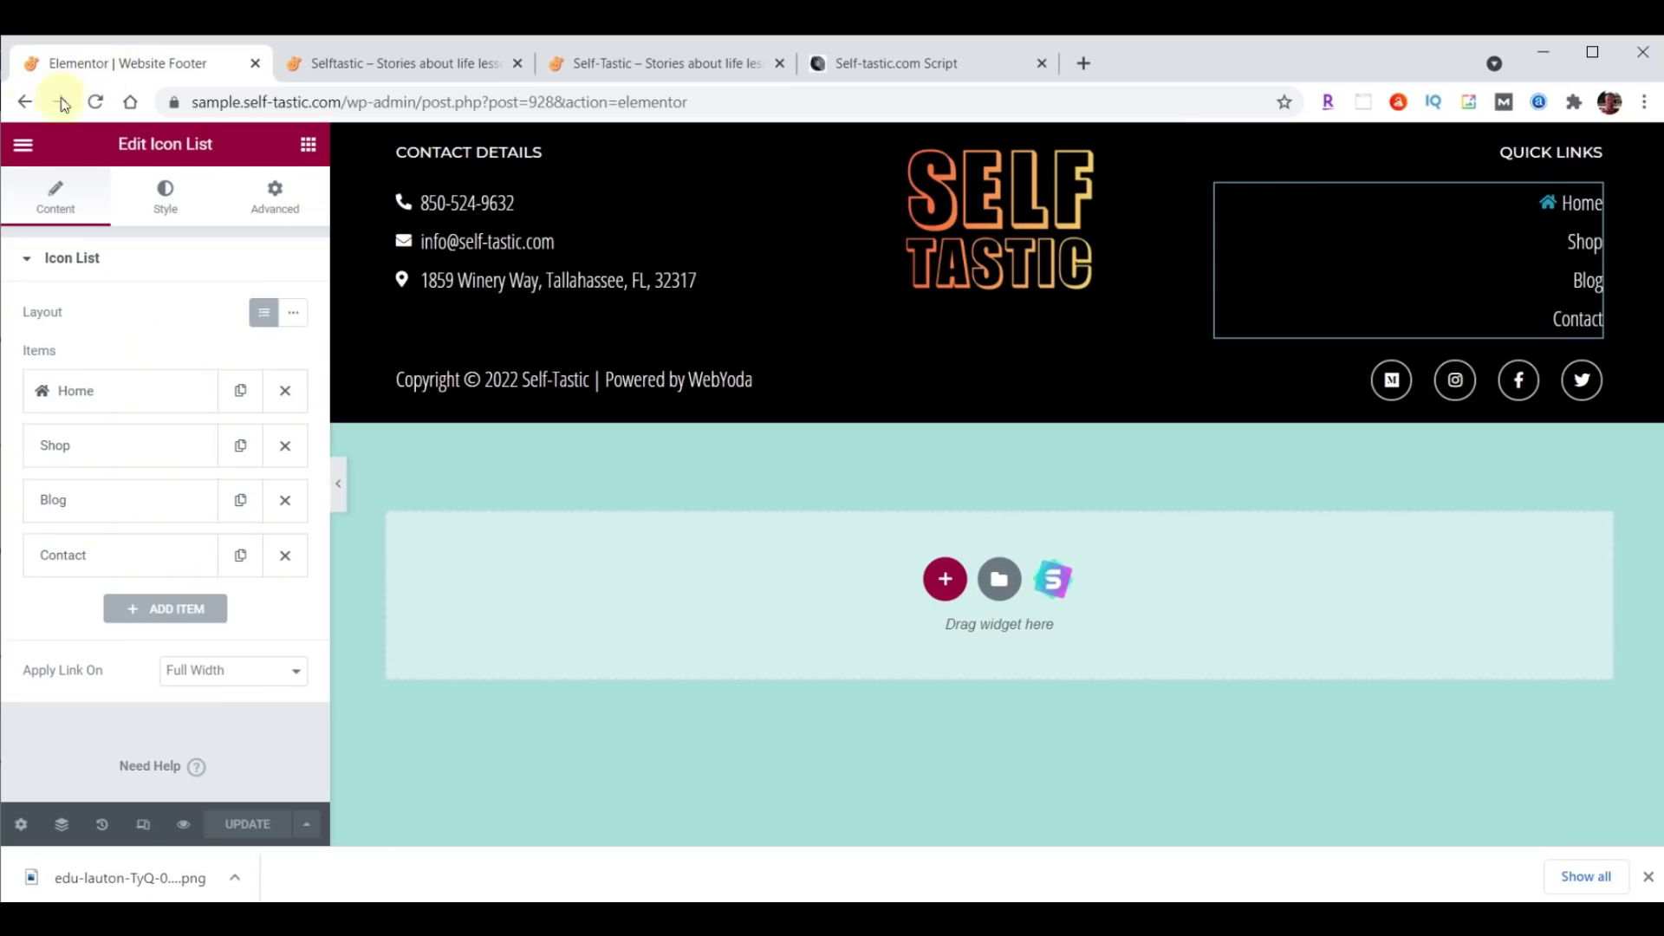
click(23, 144)
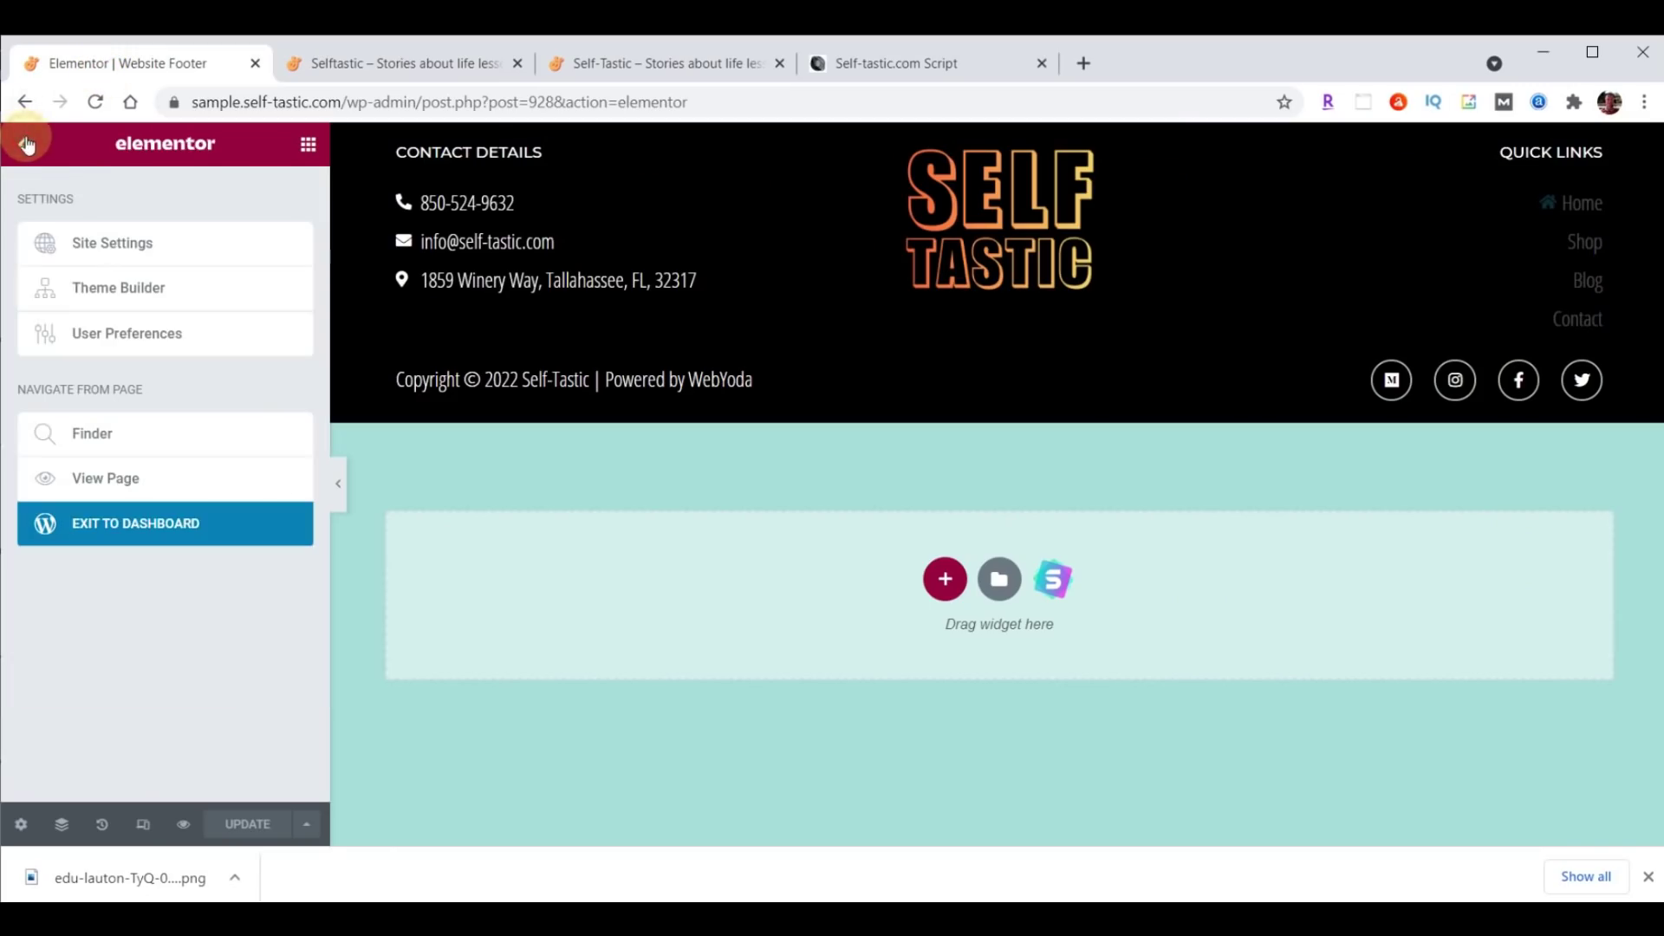
click(116, 529)
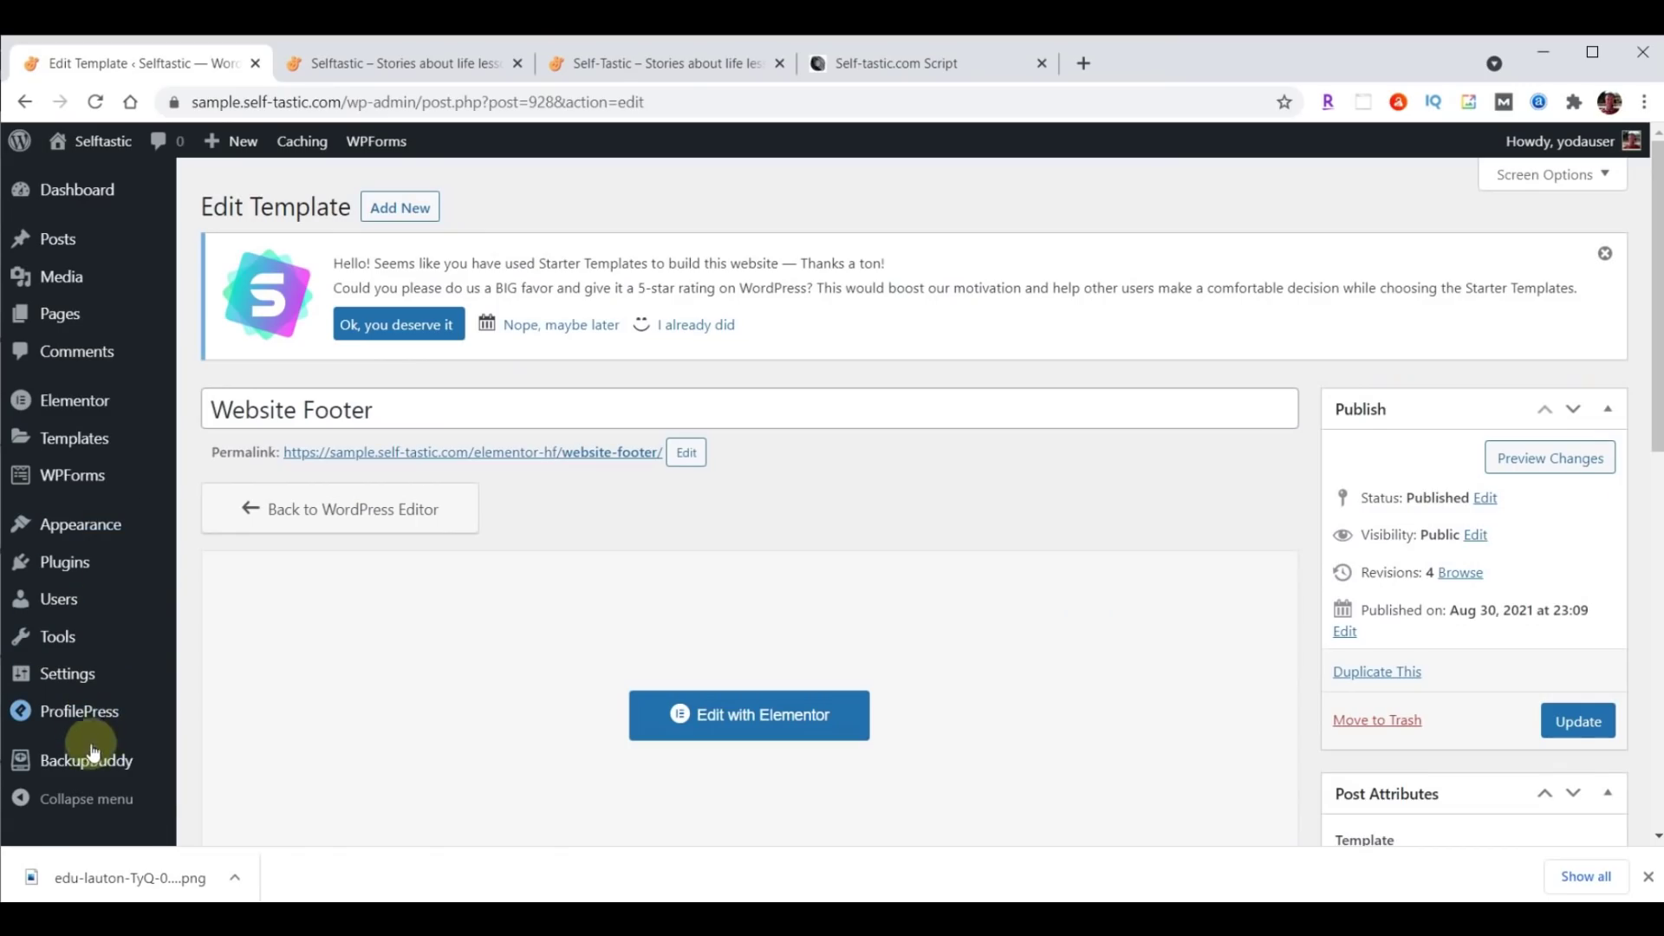
Run a BackupBuddy Complete Backup and download the 89.05 MB backup zip.
click(90, 761)
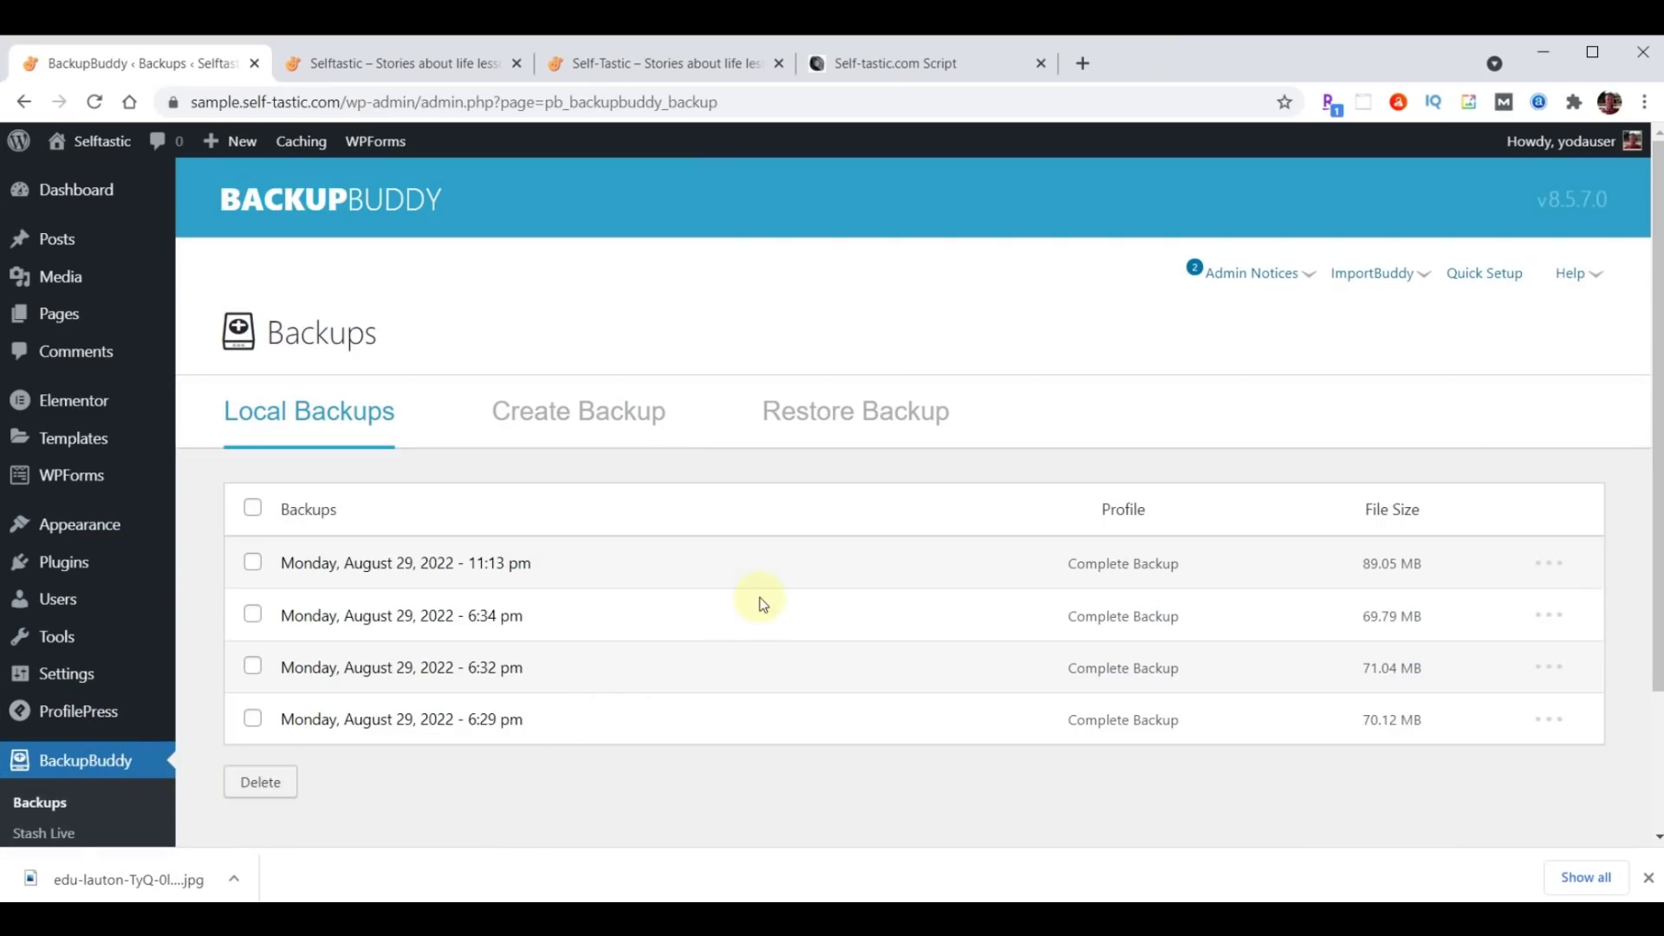
click(610, 415)
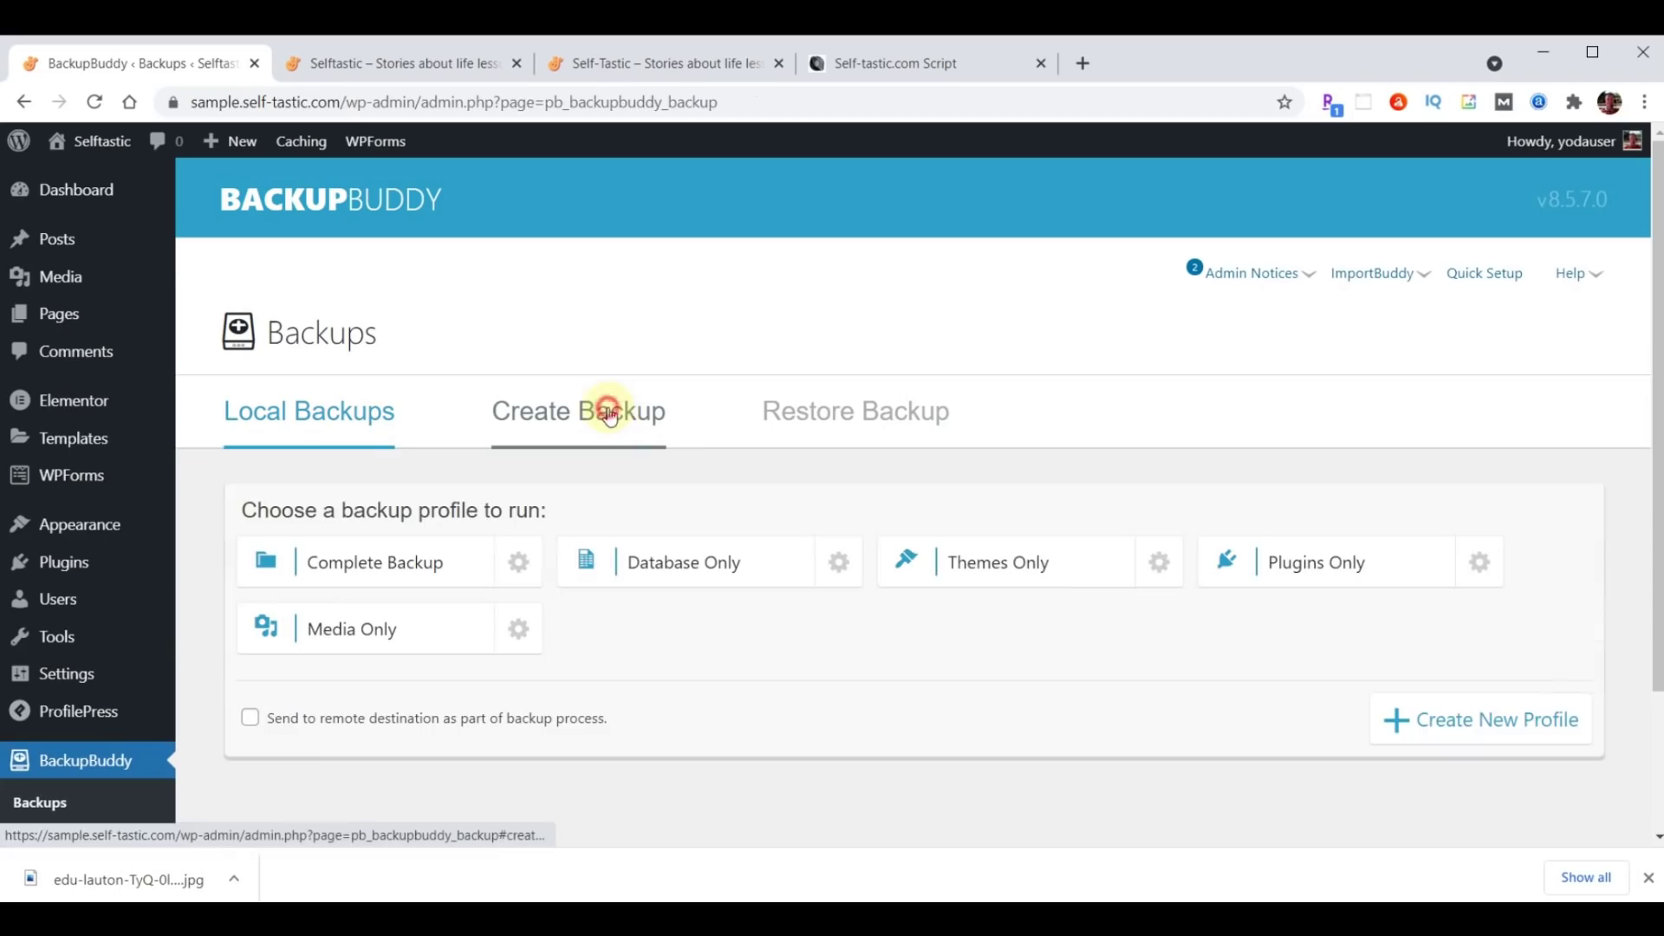
click(390, 565)
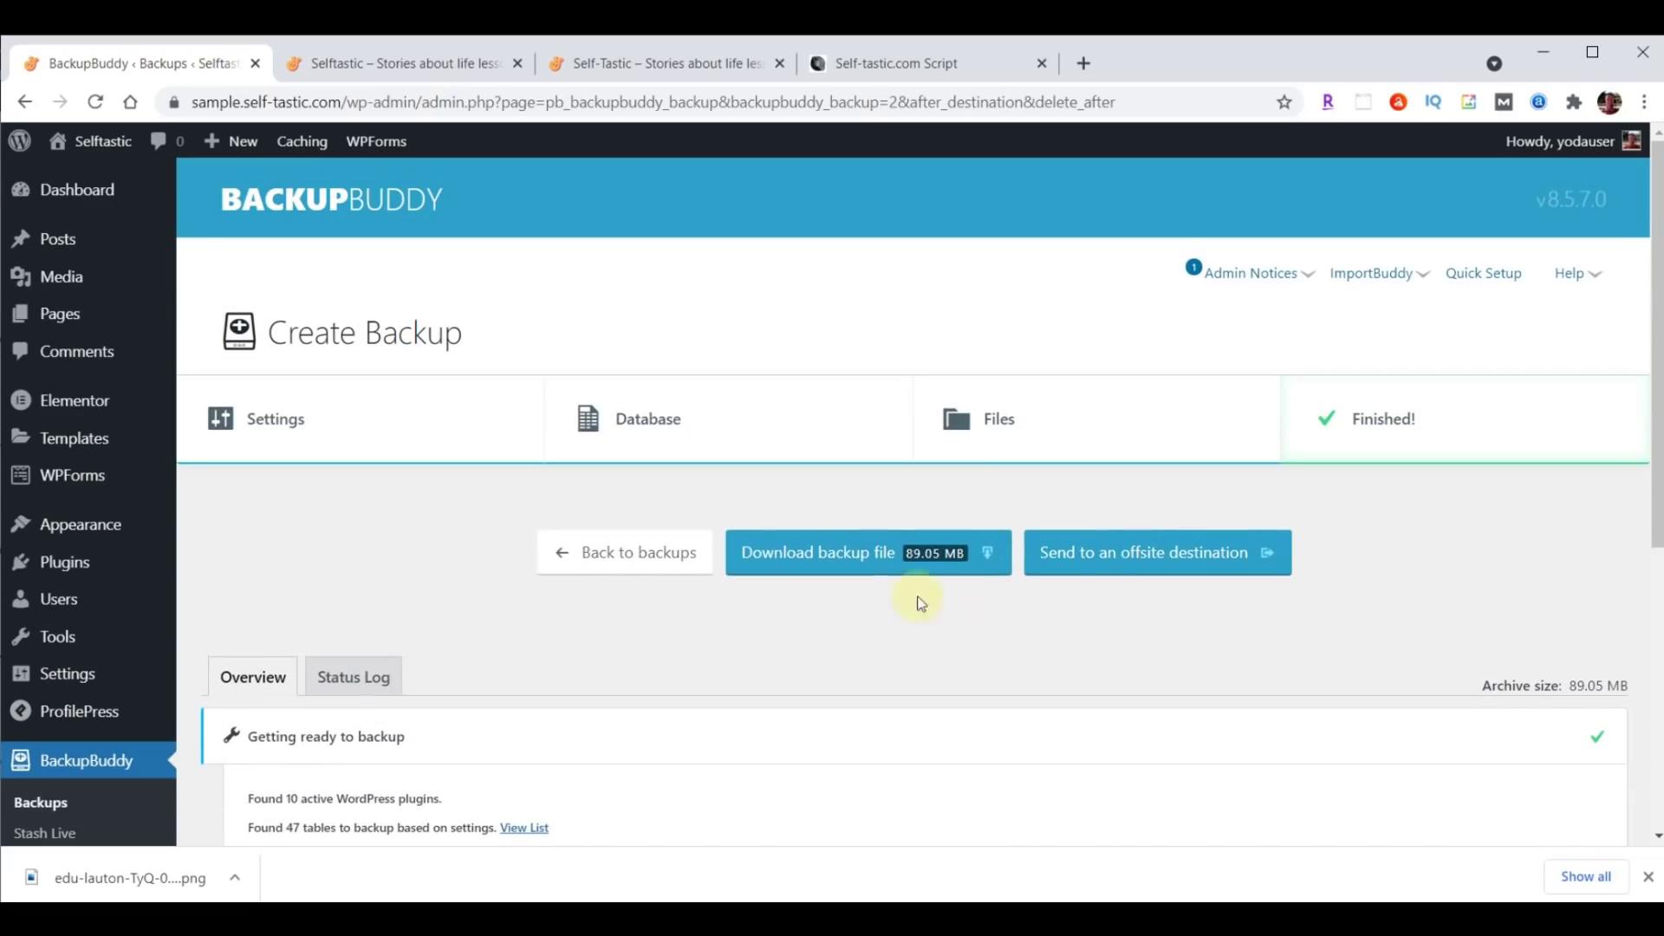
click(863, 565)
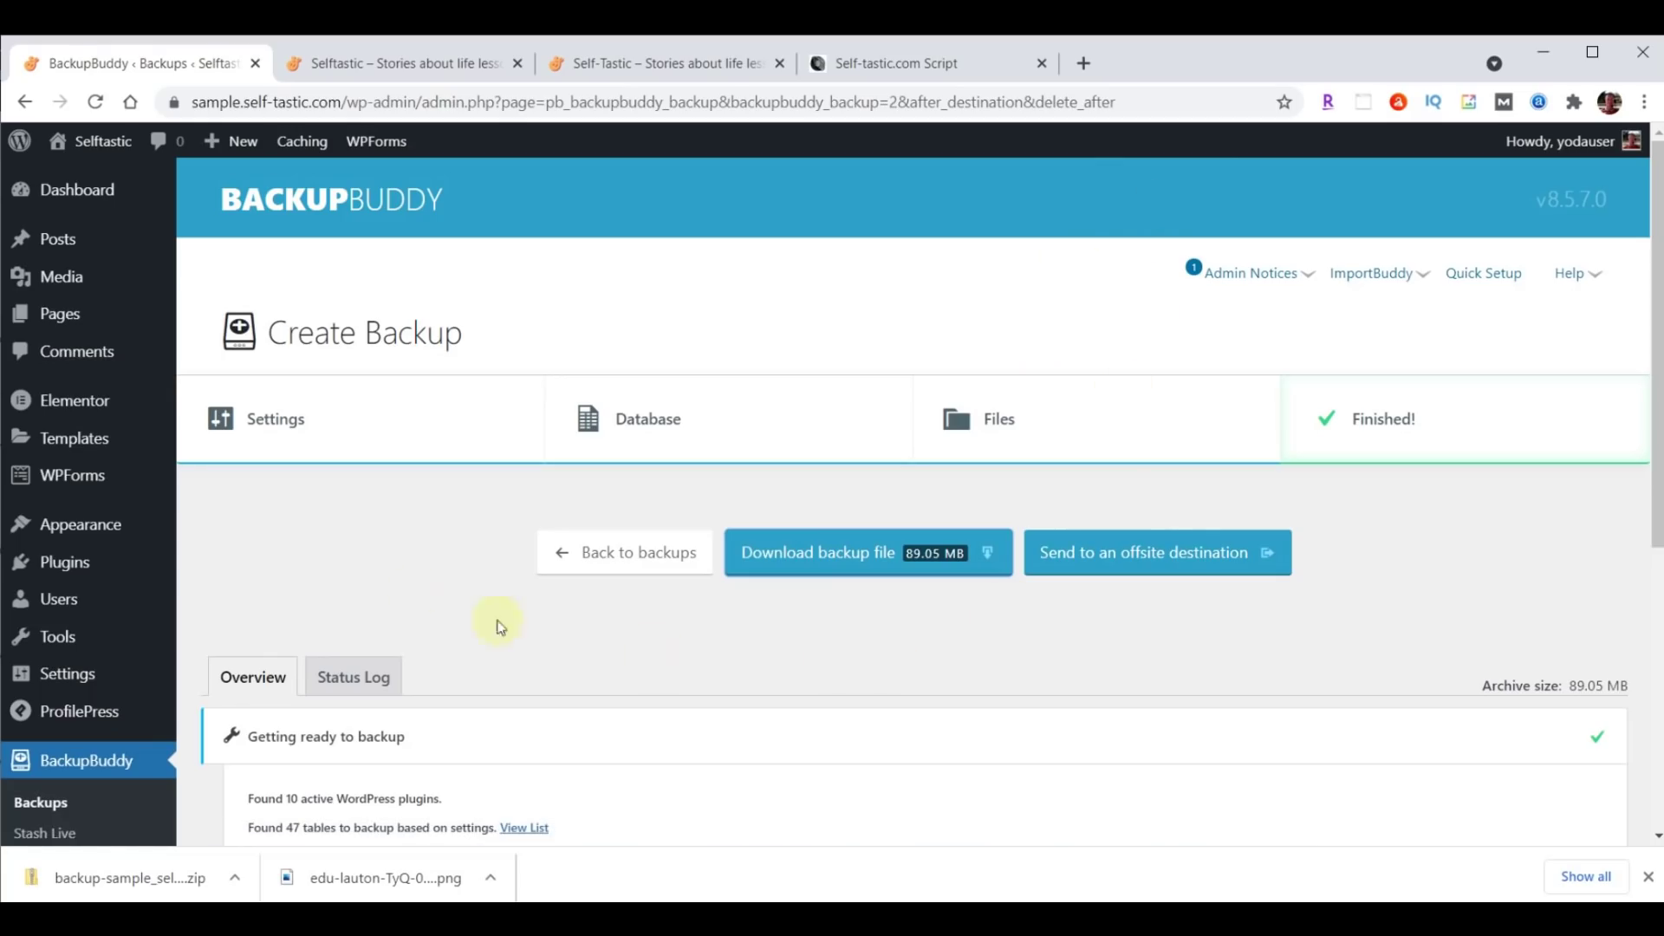
click(82, 195)
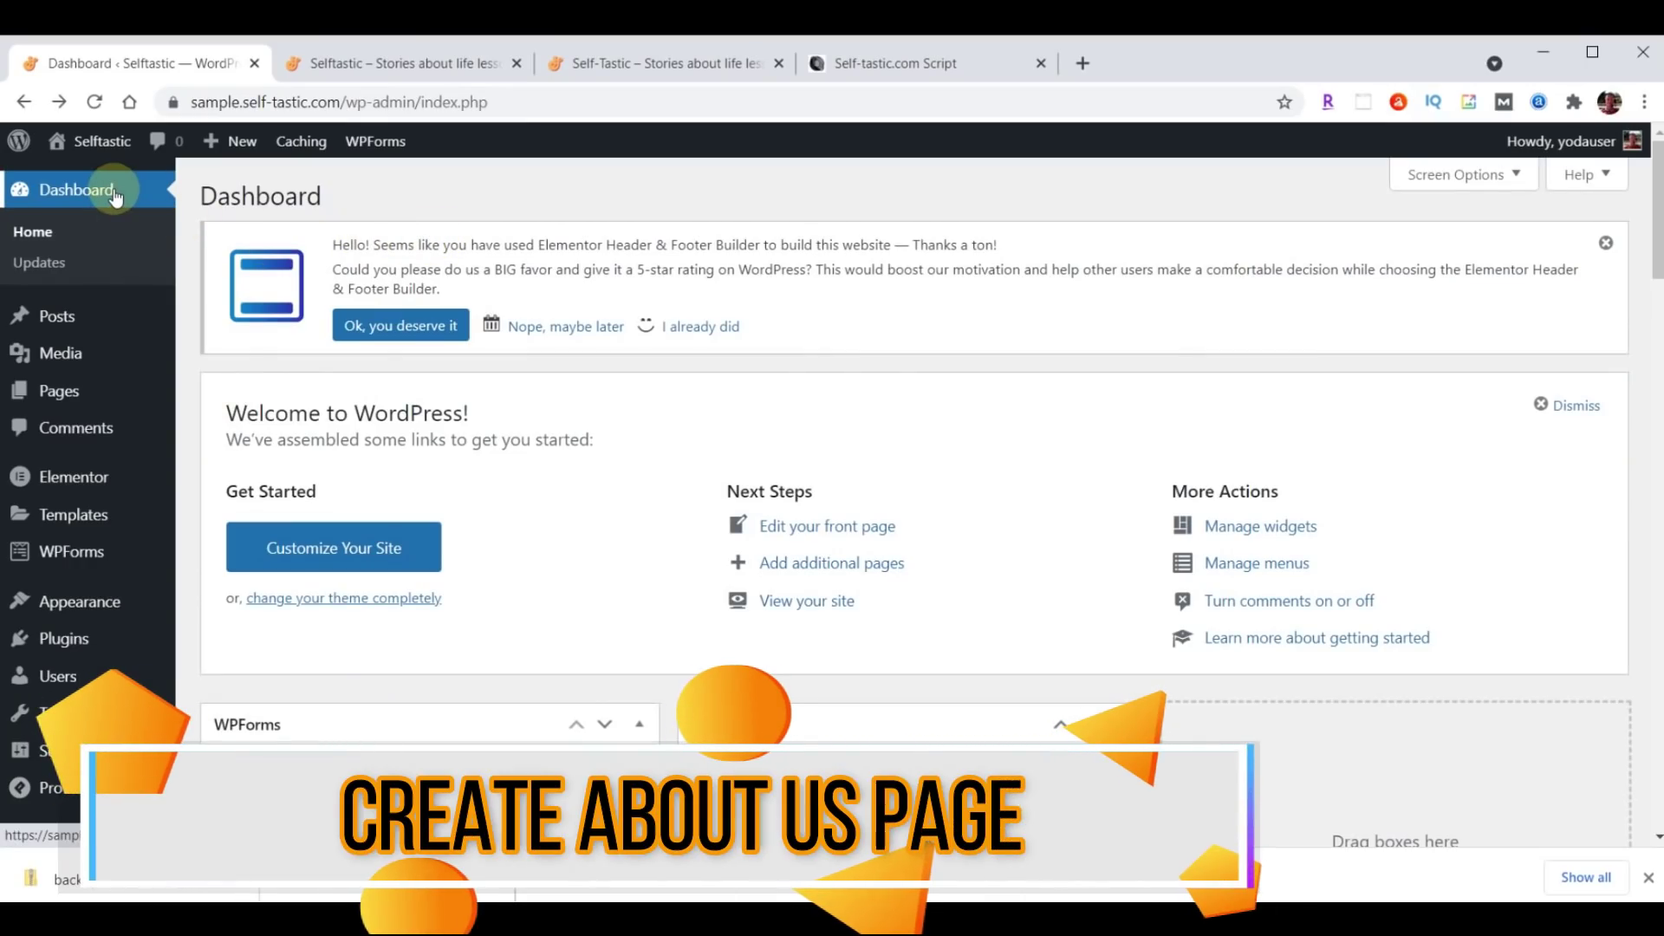
Open the About page from the Pages list with Edit with Elementor.
click(1647, 877)
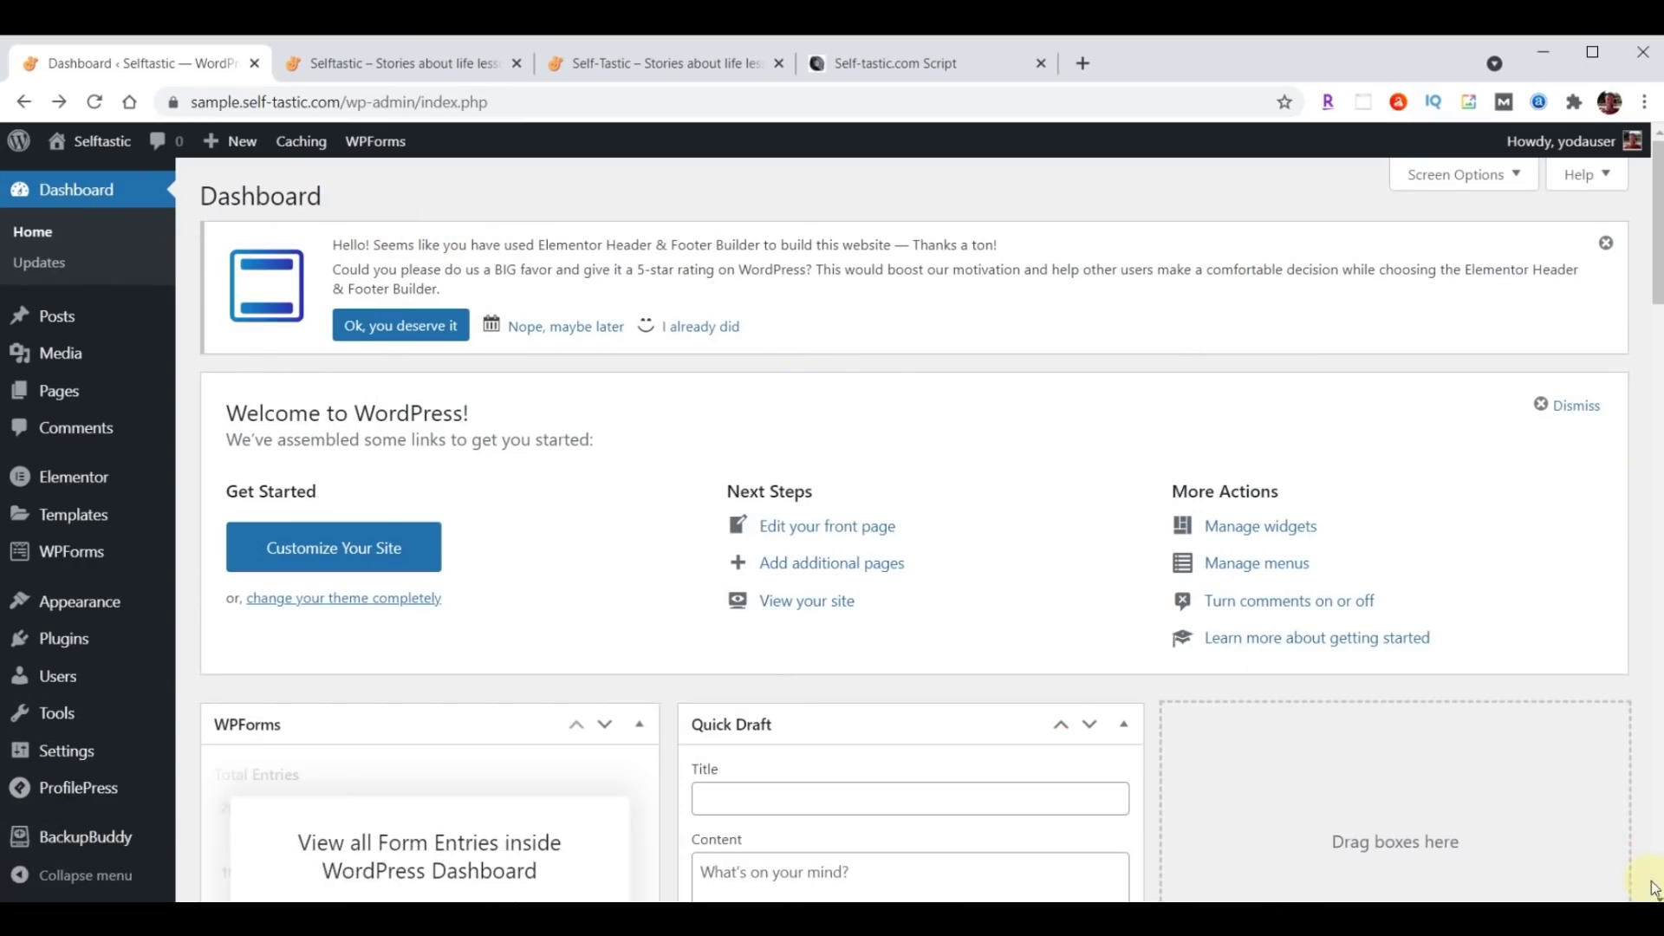
click(66, 392)
mouse_move(217, 360)
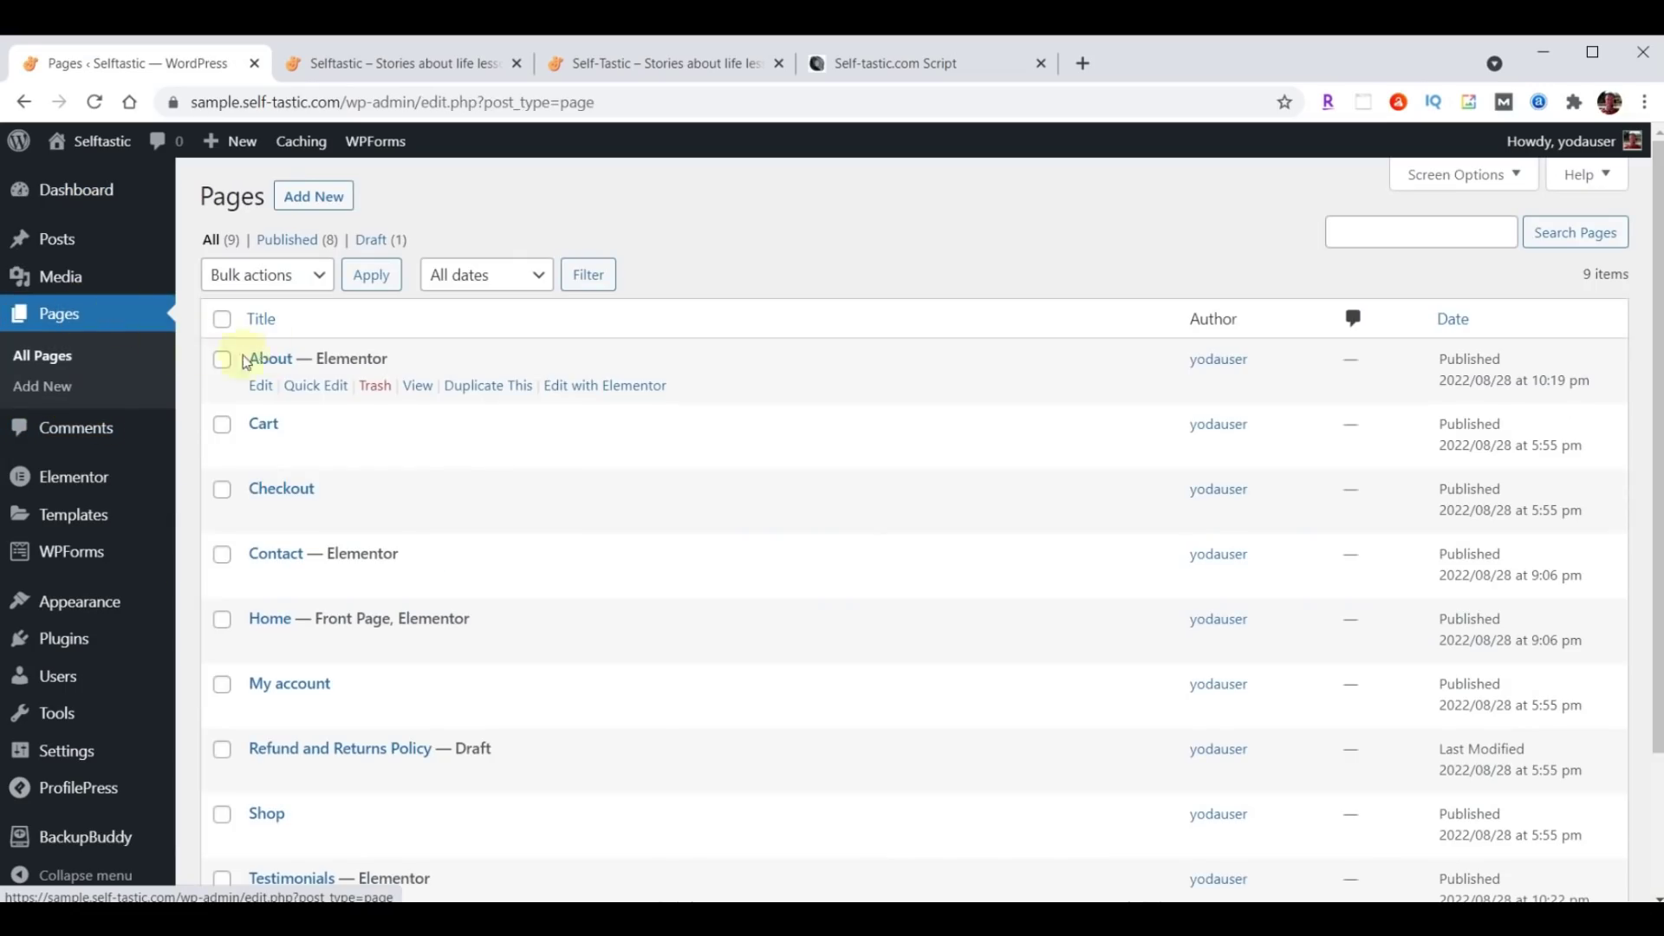
click(571, 388)
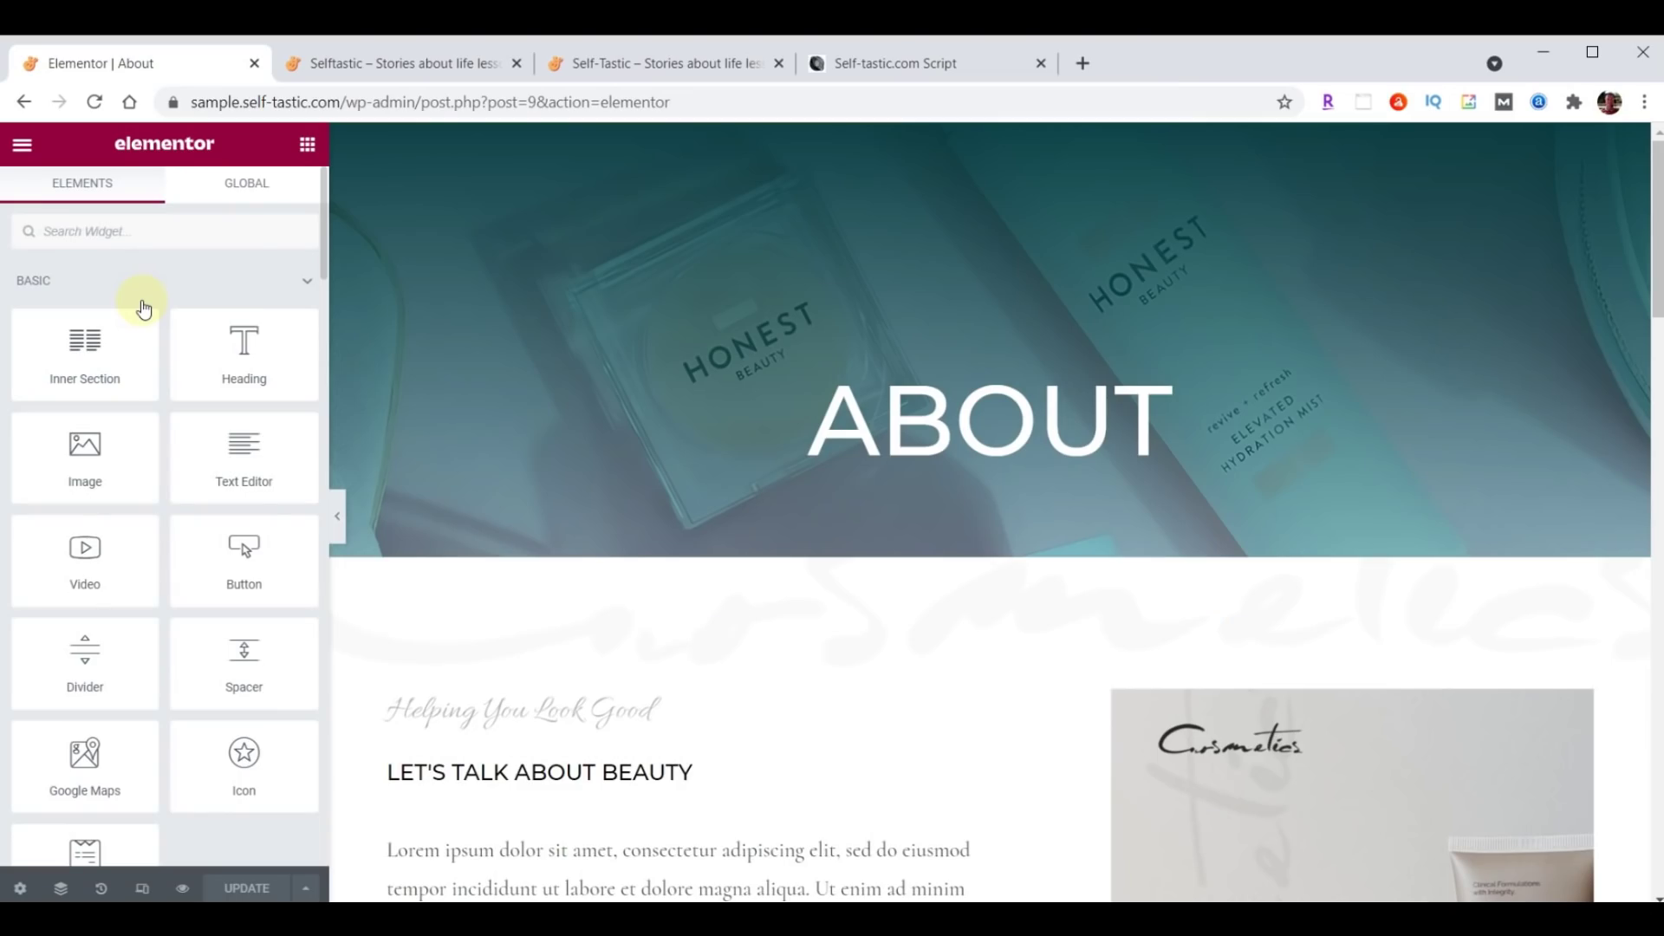
click(637, 65)
scroll(1206, 665, up, 20)
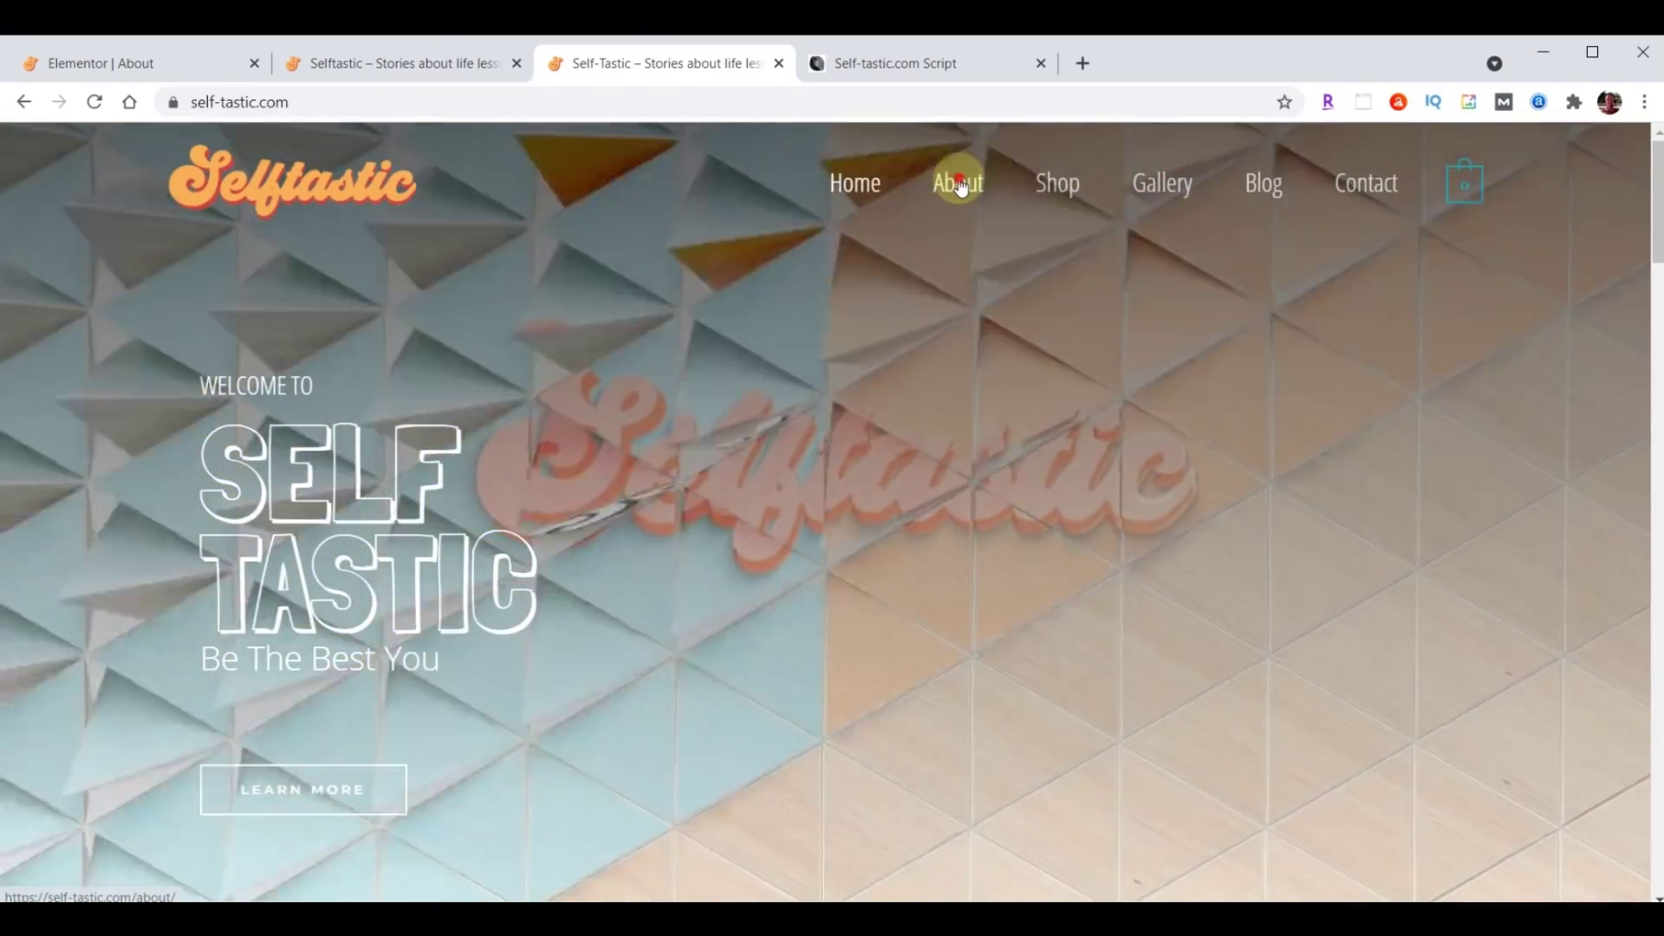
click(959, 184)
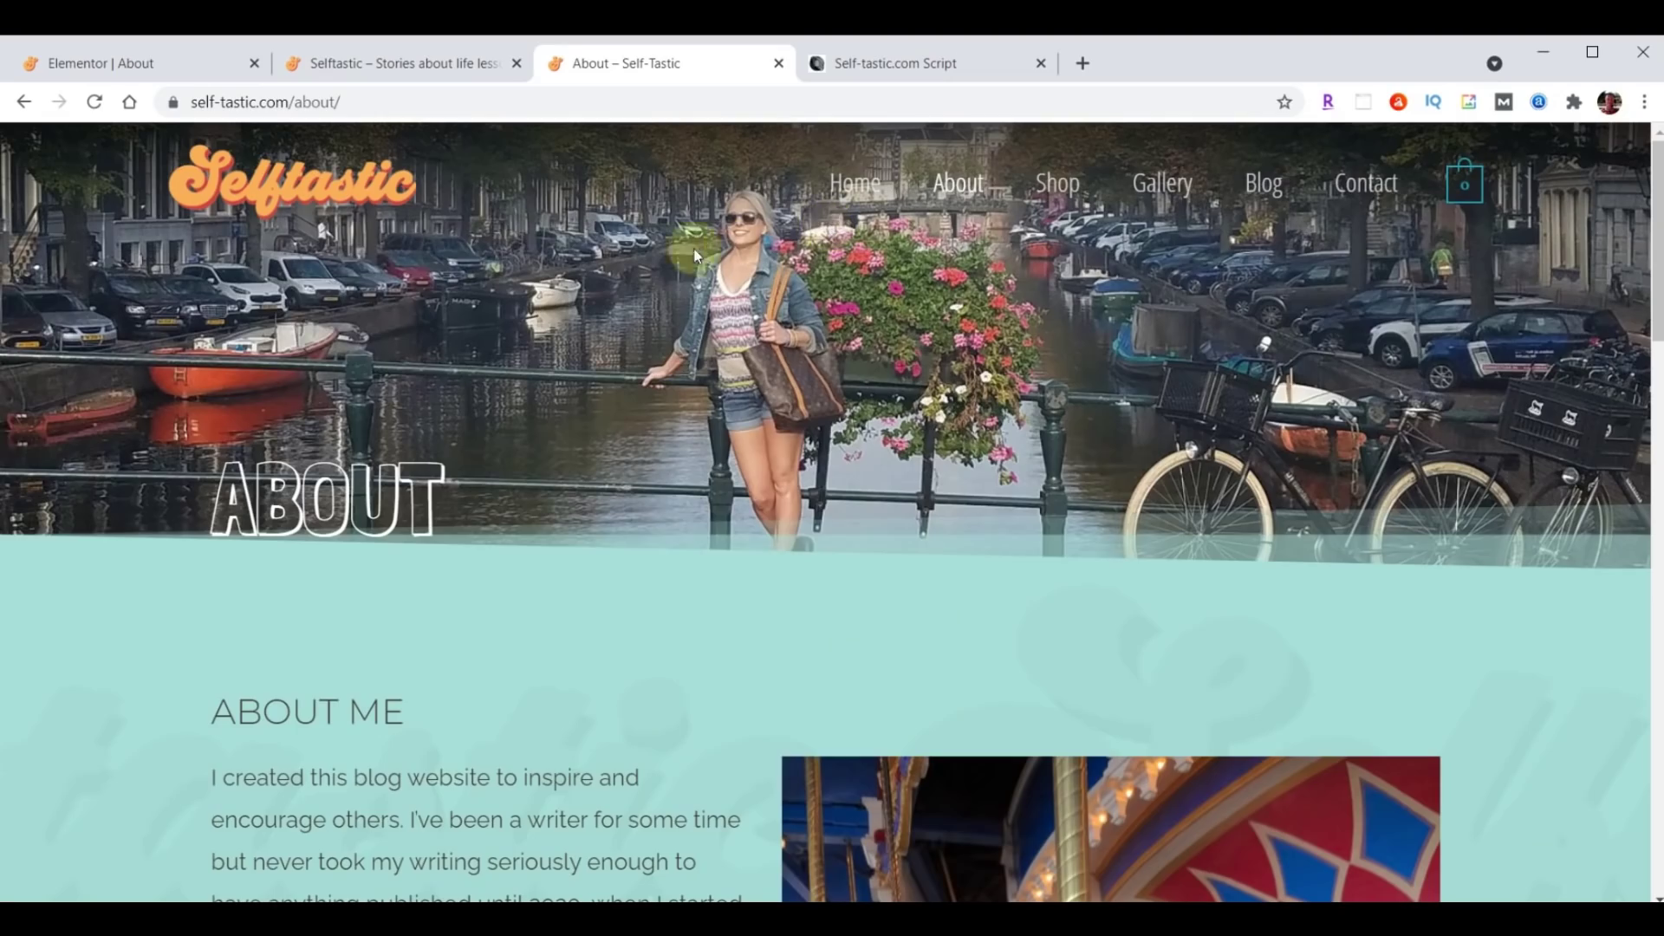
scroll(881, 379, down, 6)
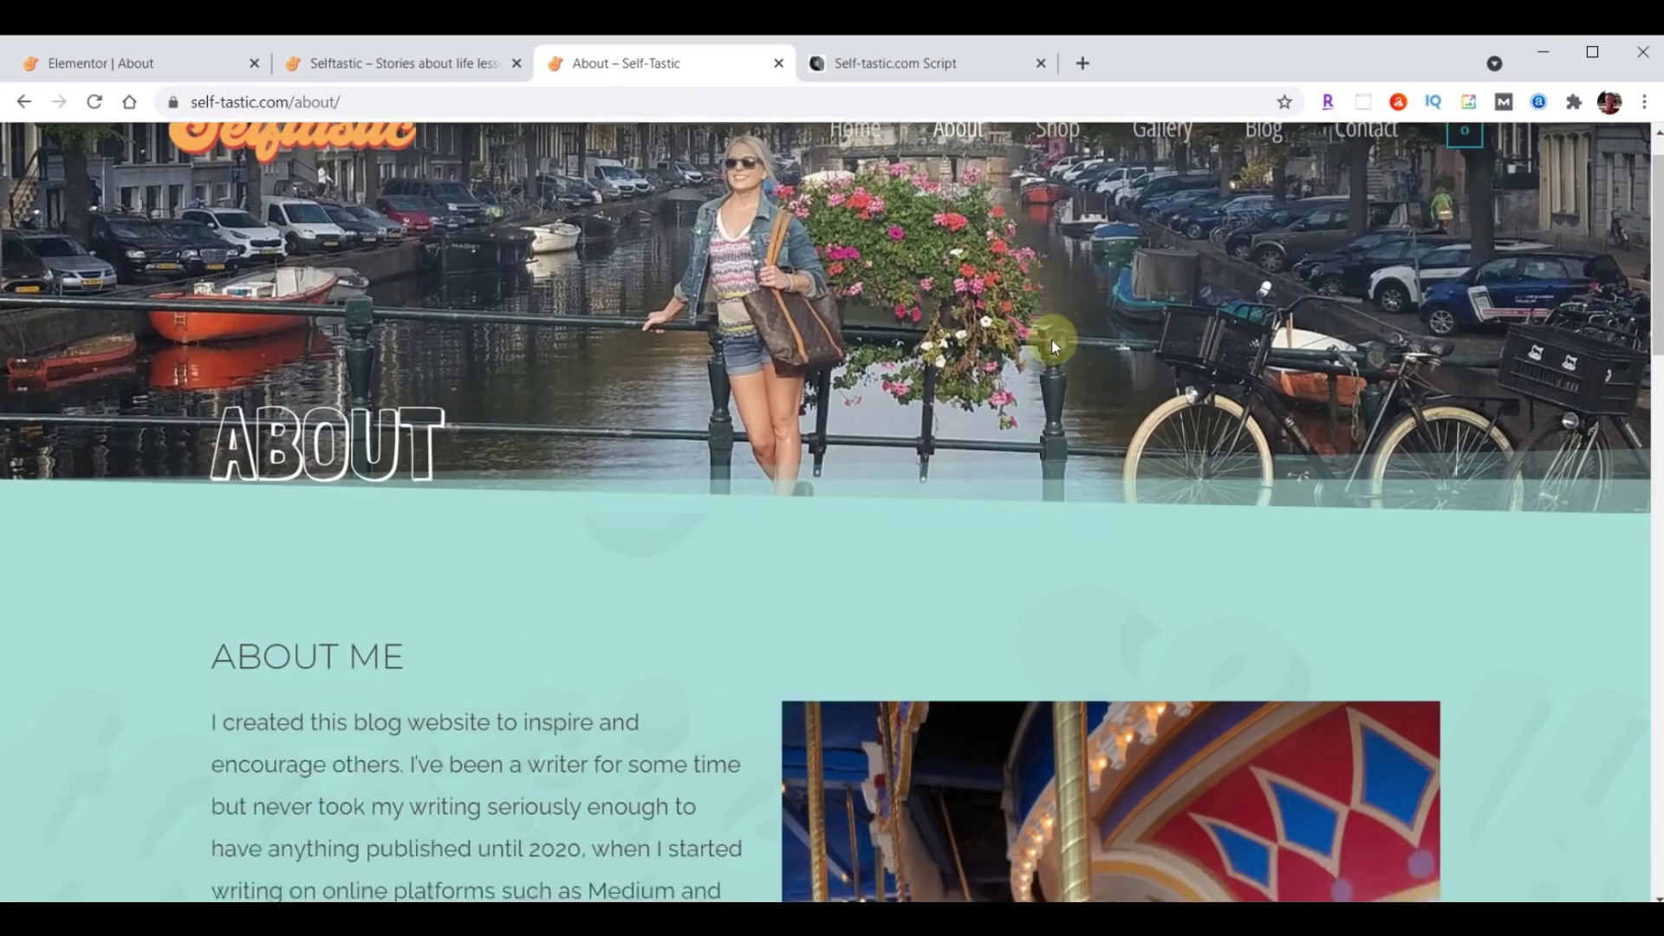
scroll(485, 661, down, 1)
scroll(485, 661, down, 3)
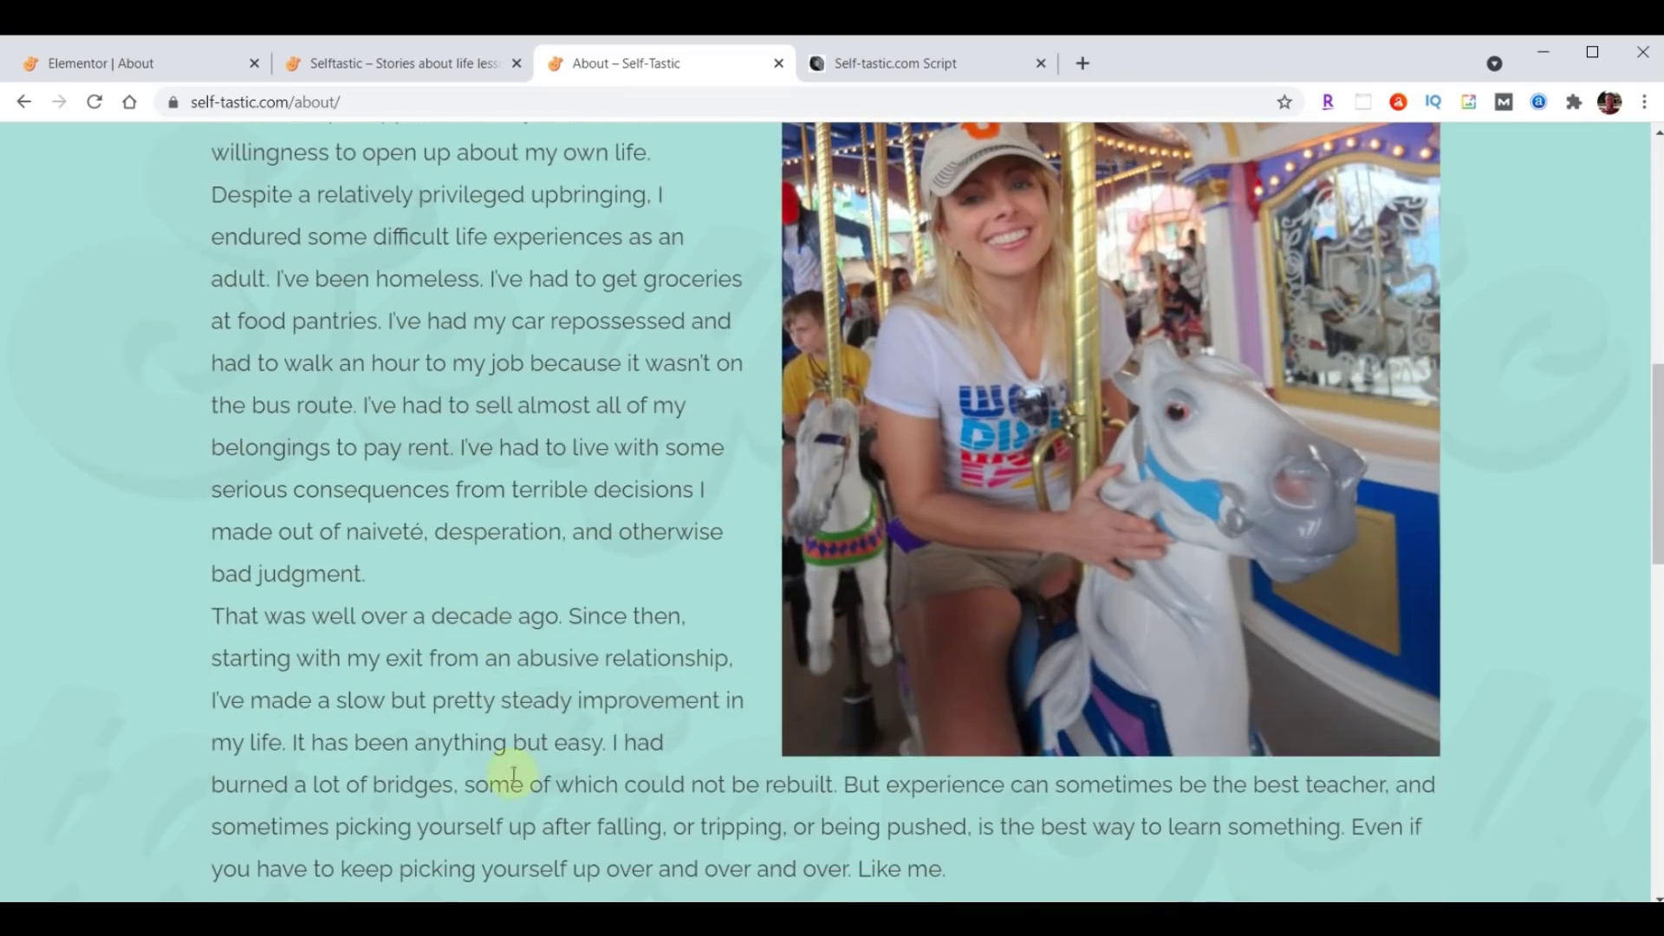
scroll(546, 525, up, 7)
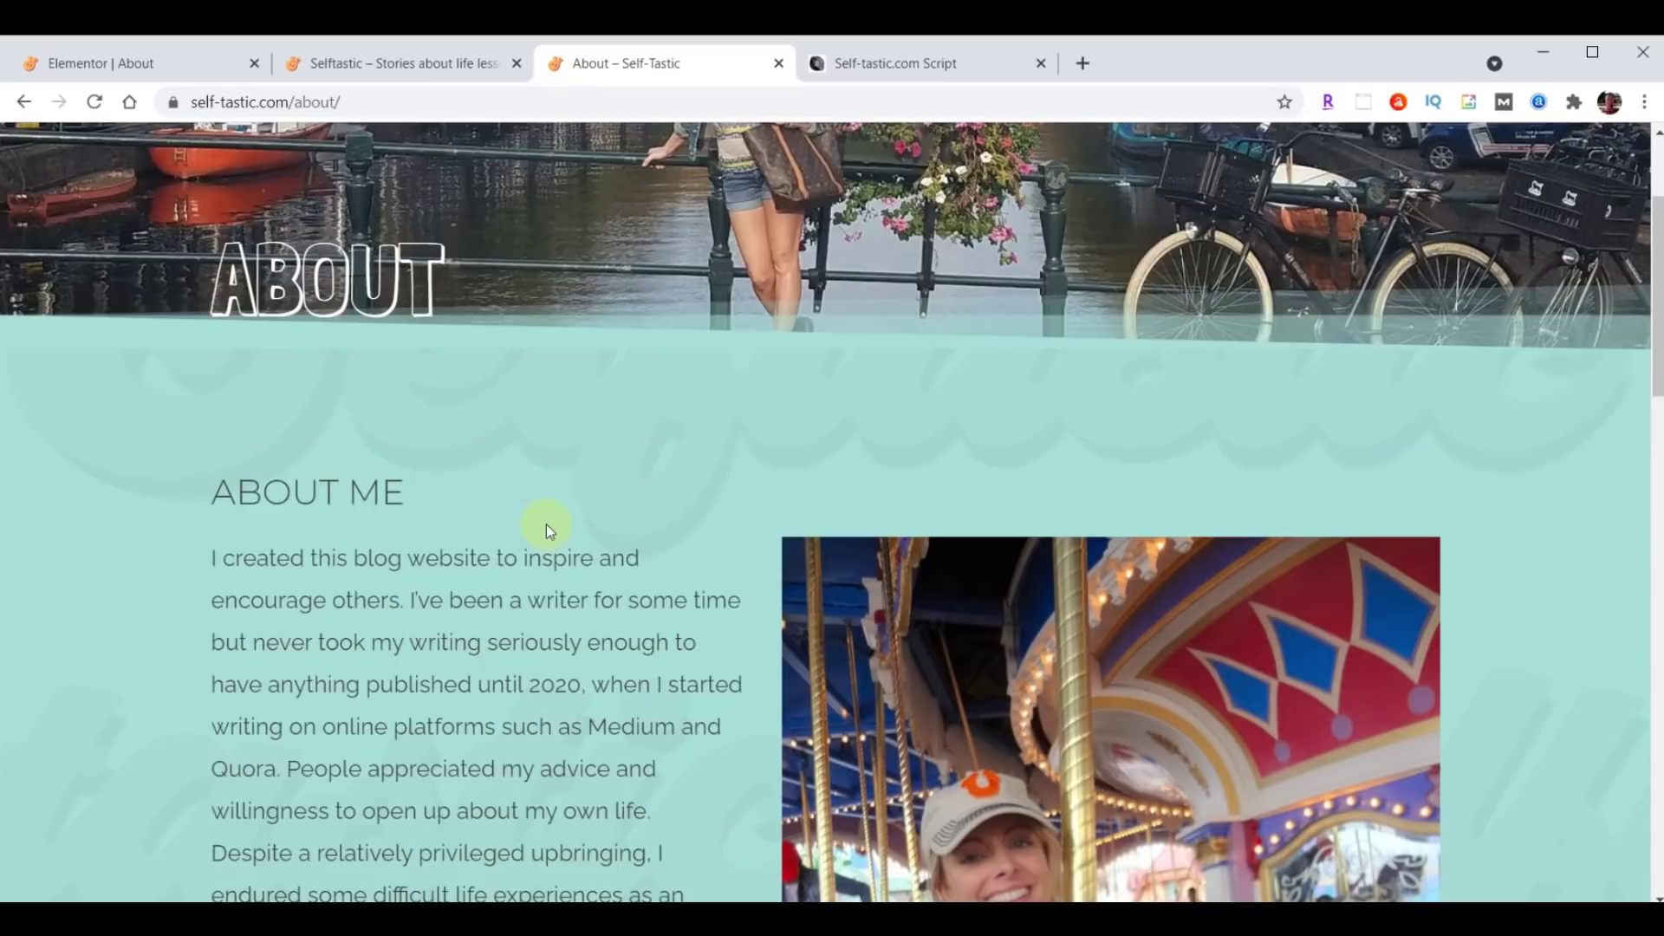
scroll(546, 523, down, 4)
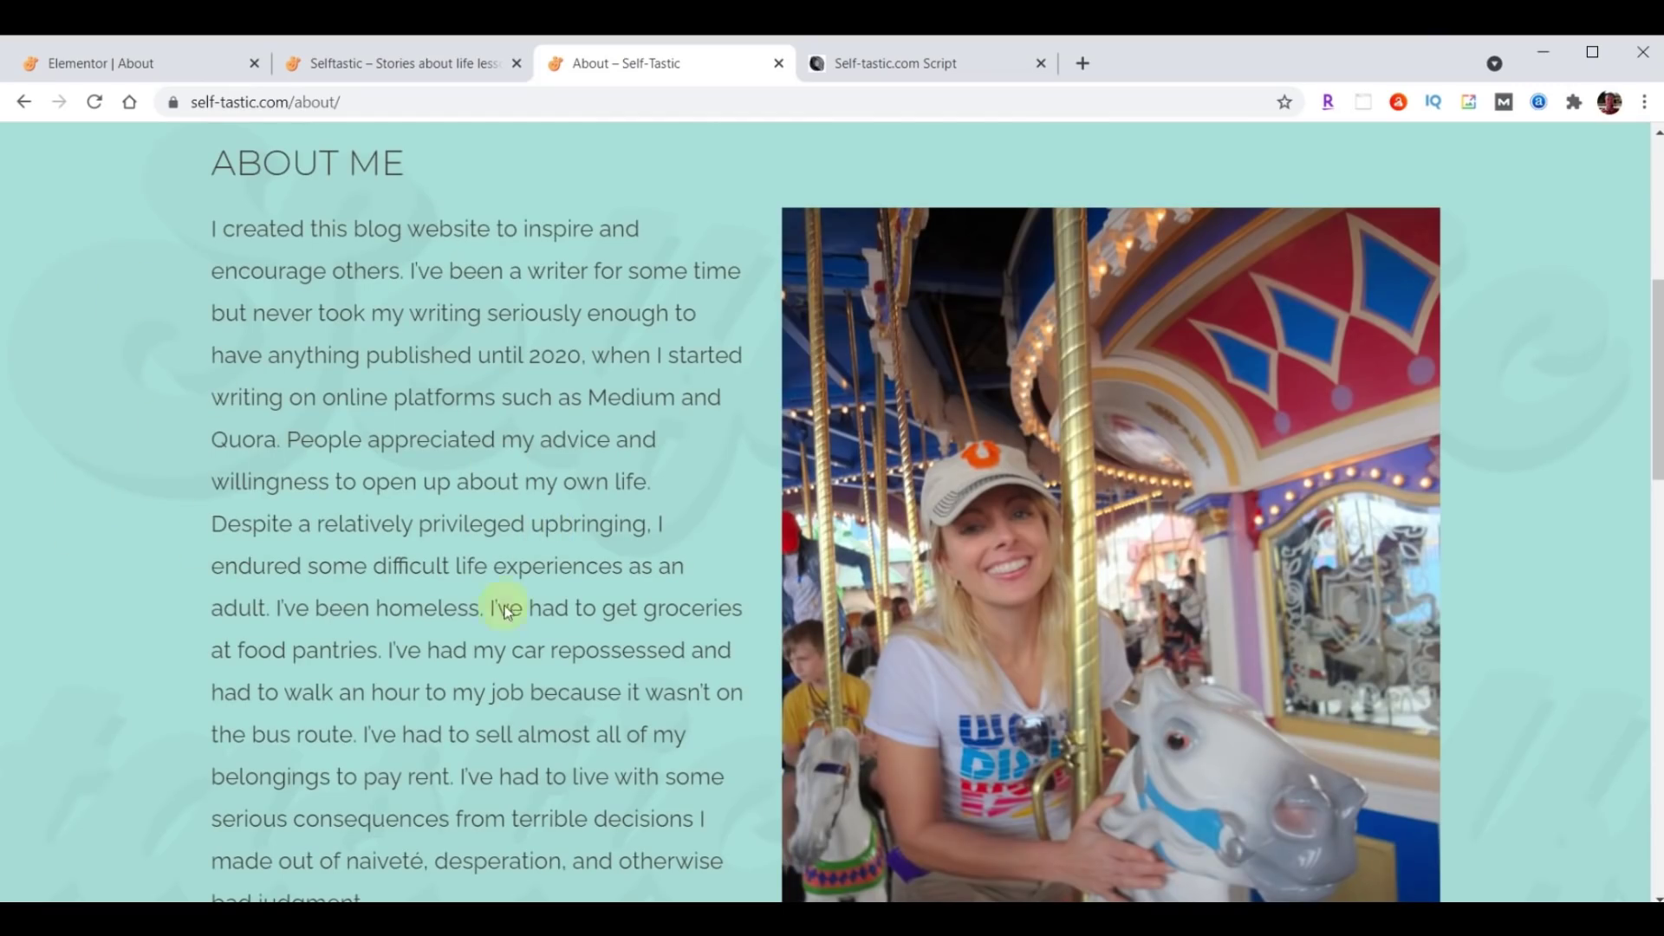
scroll(542, 641, up, 5)
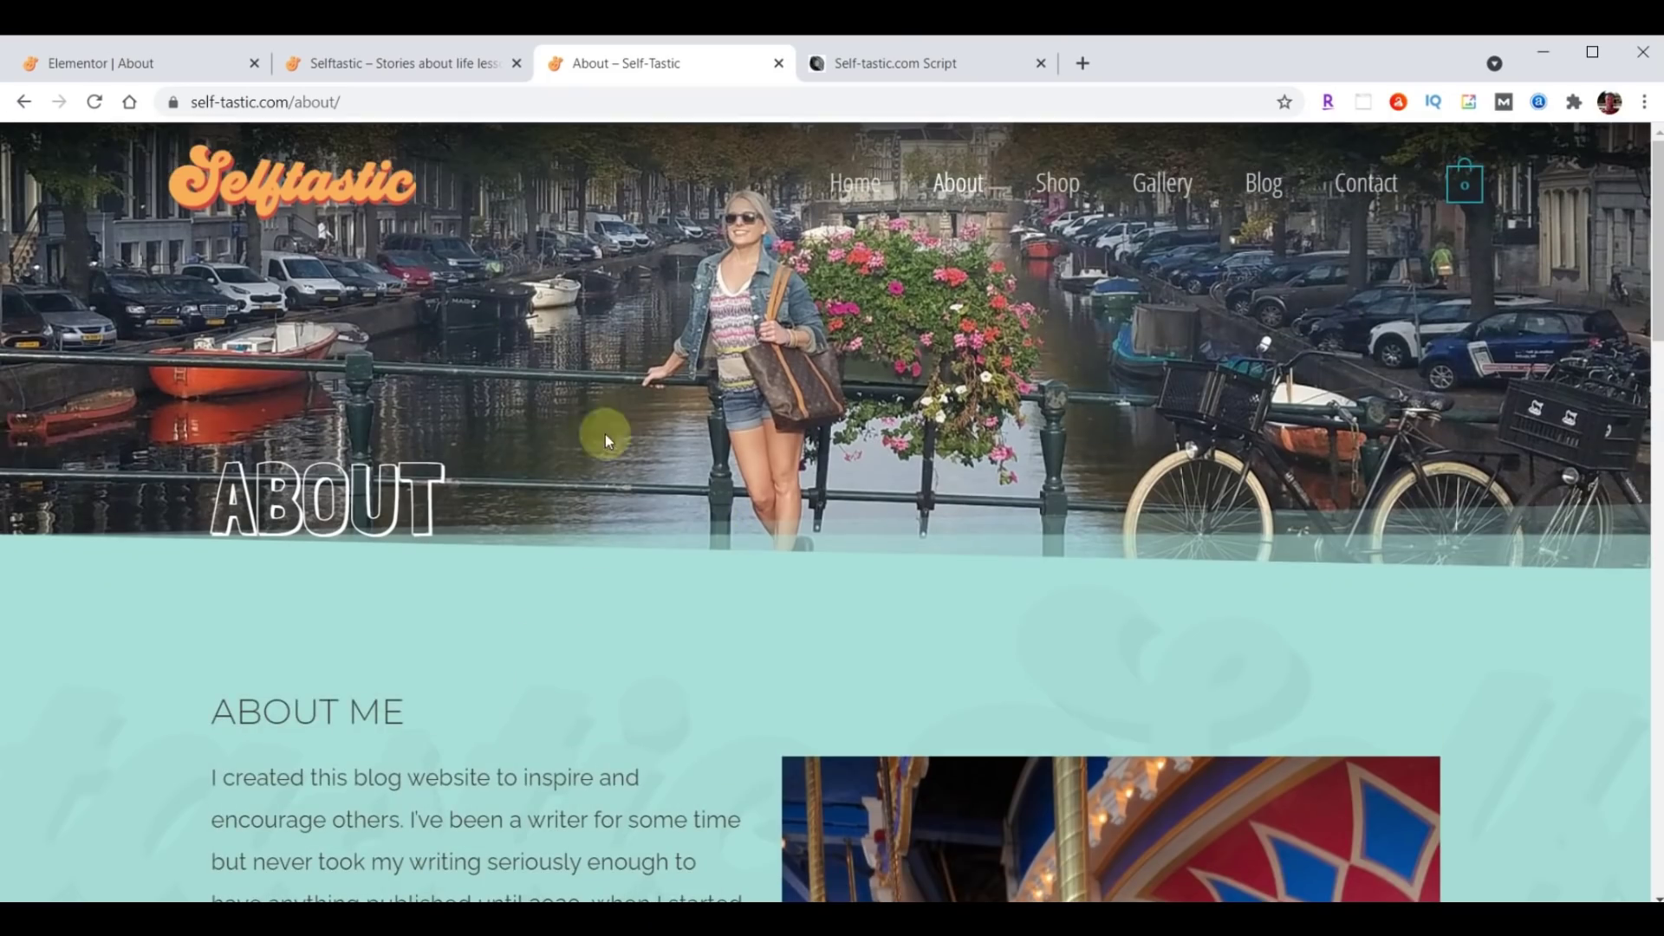
click(124, 64)
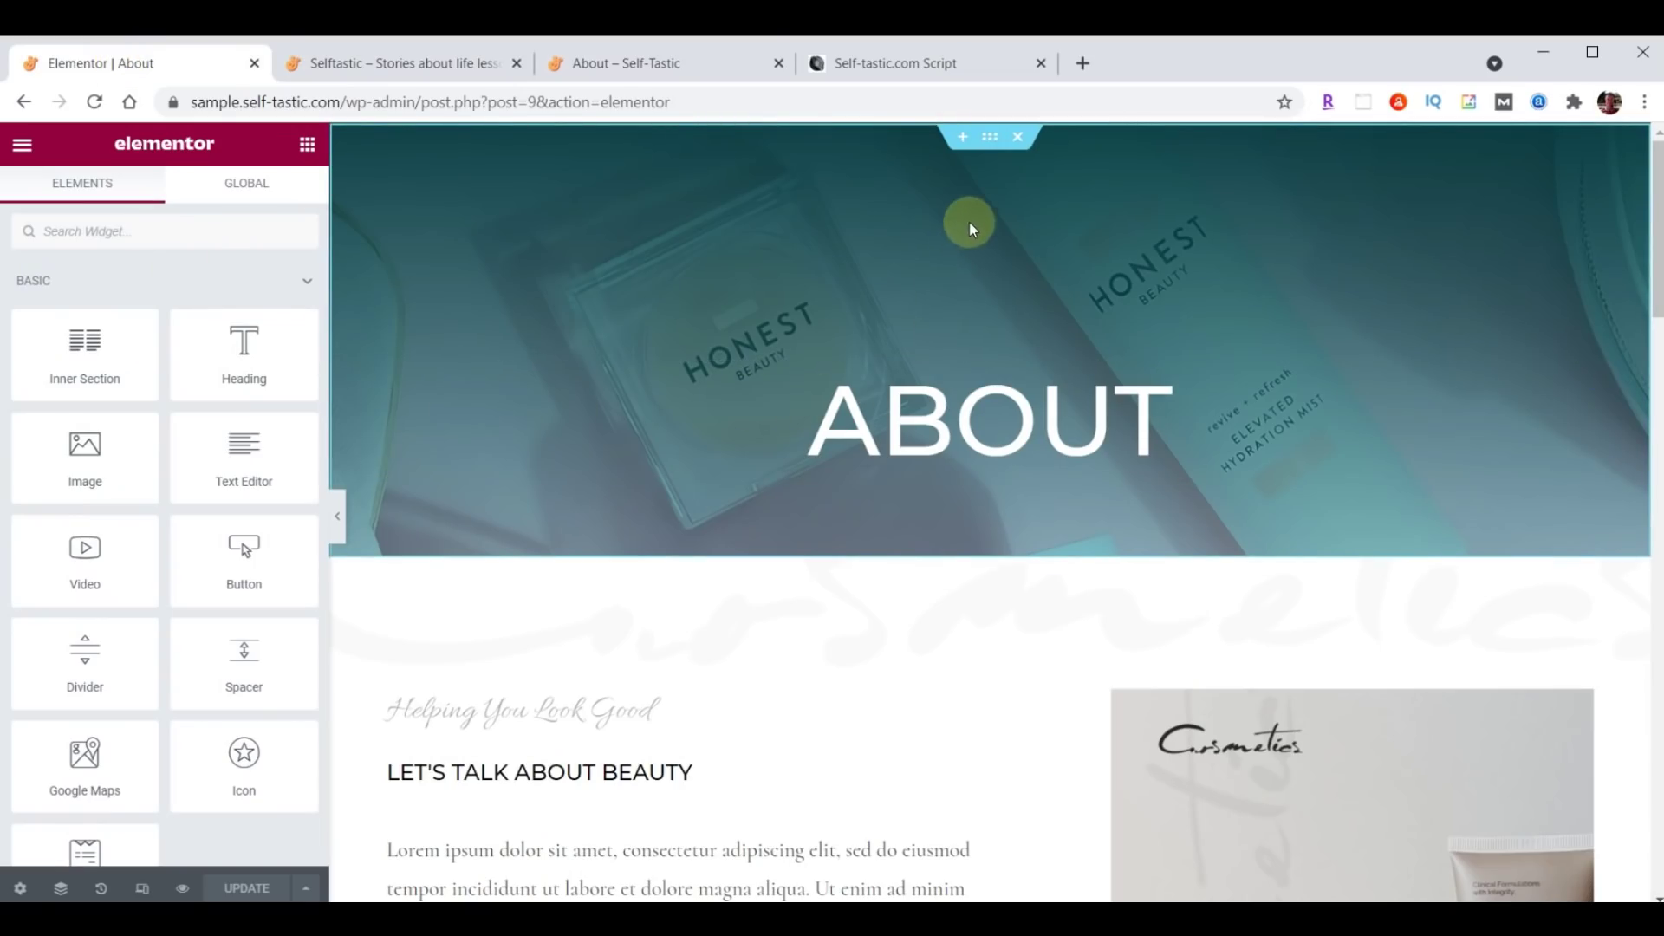
Upload header-about.jpg from Explorer and set it as the ABOUT hero's background image.
click(989, 140)
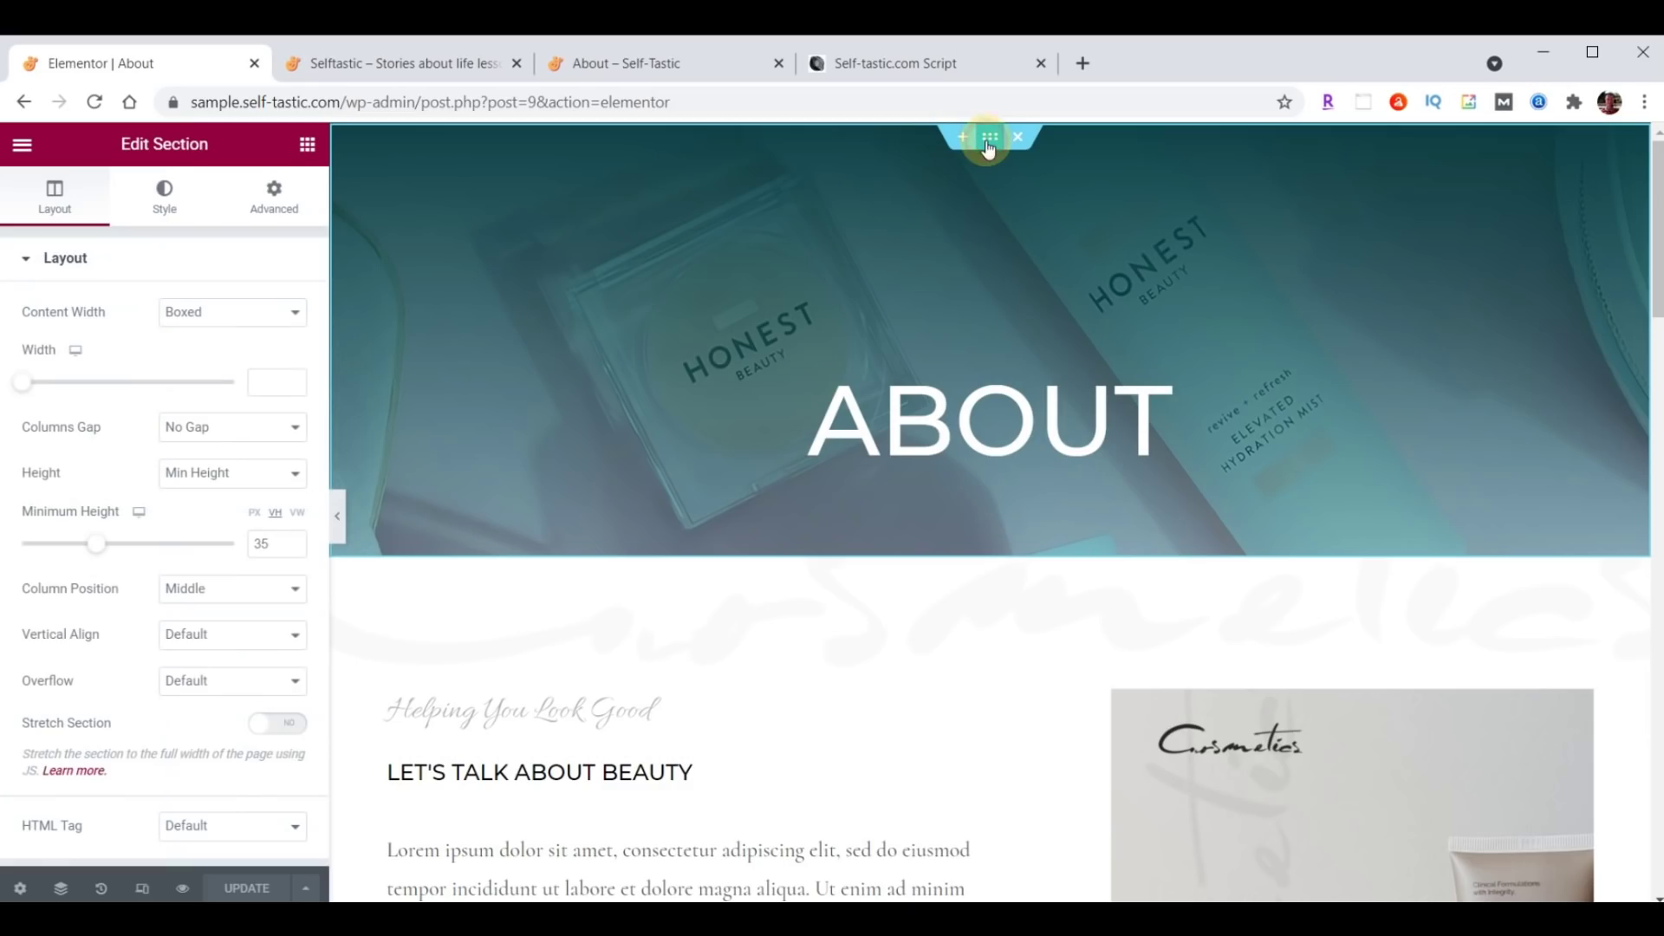
click(164, 196)
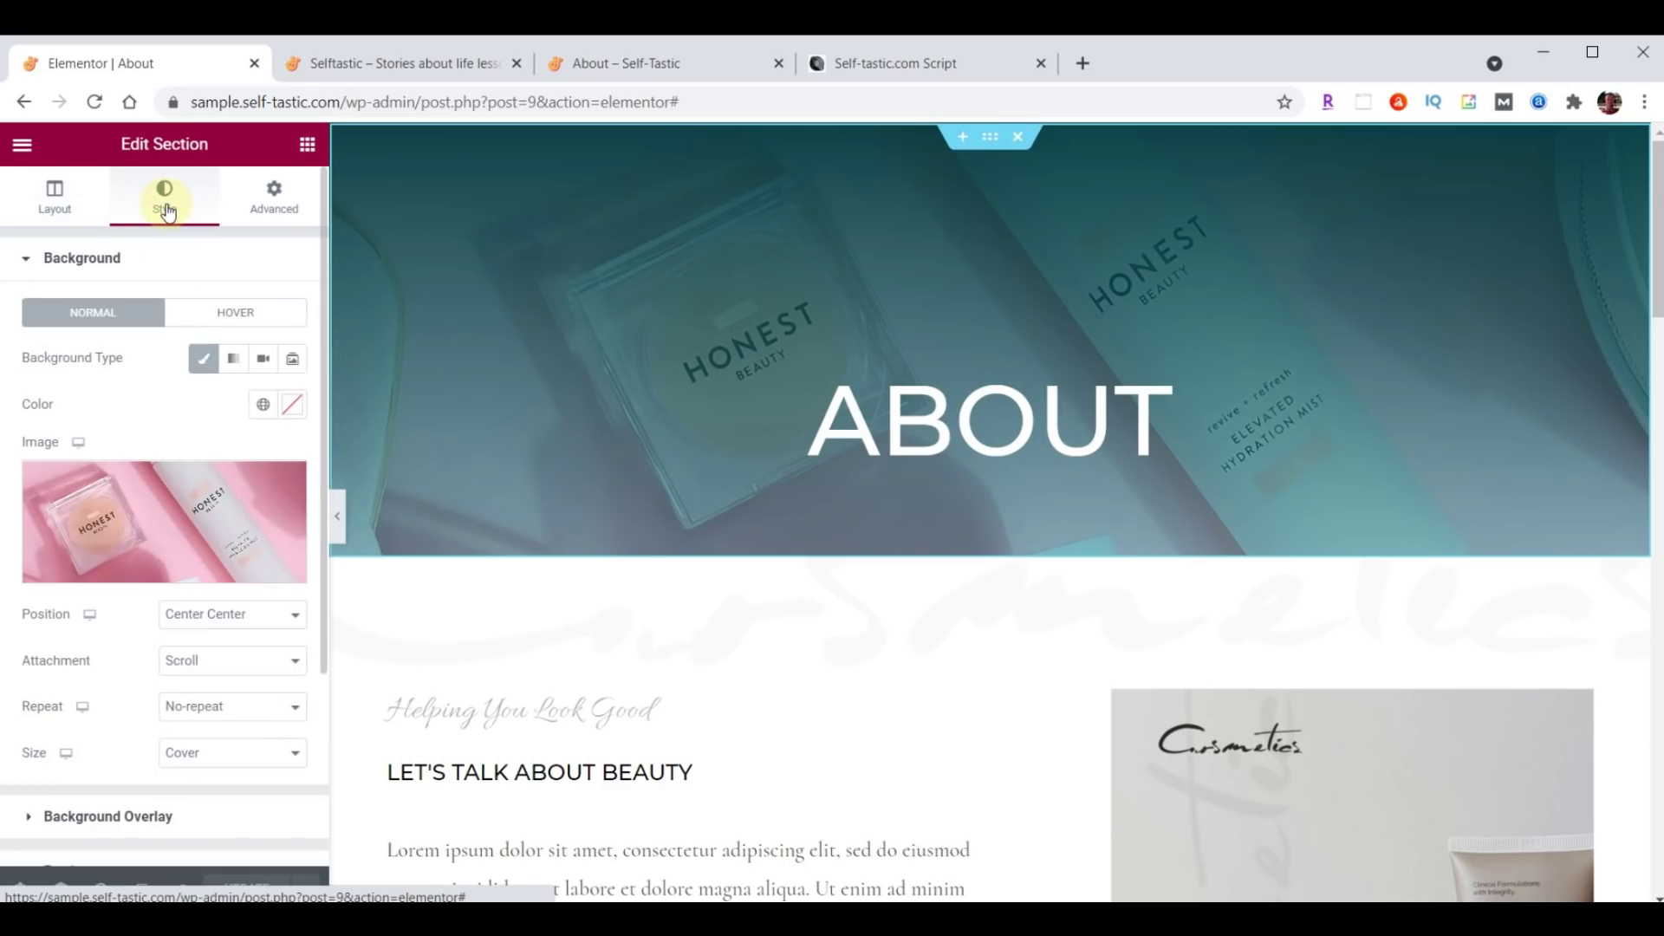
click(171, 518)
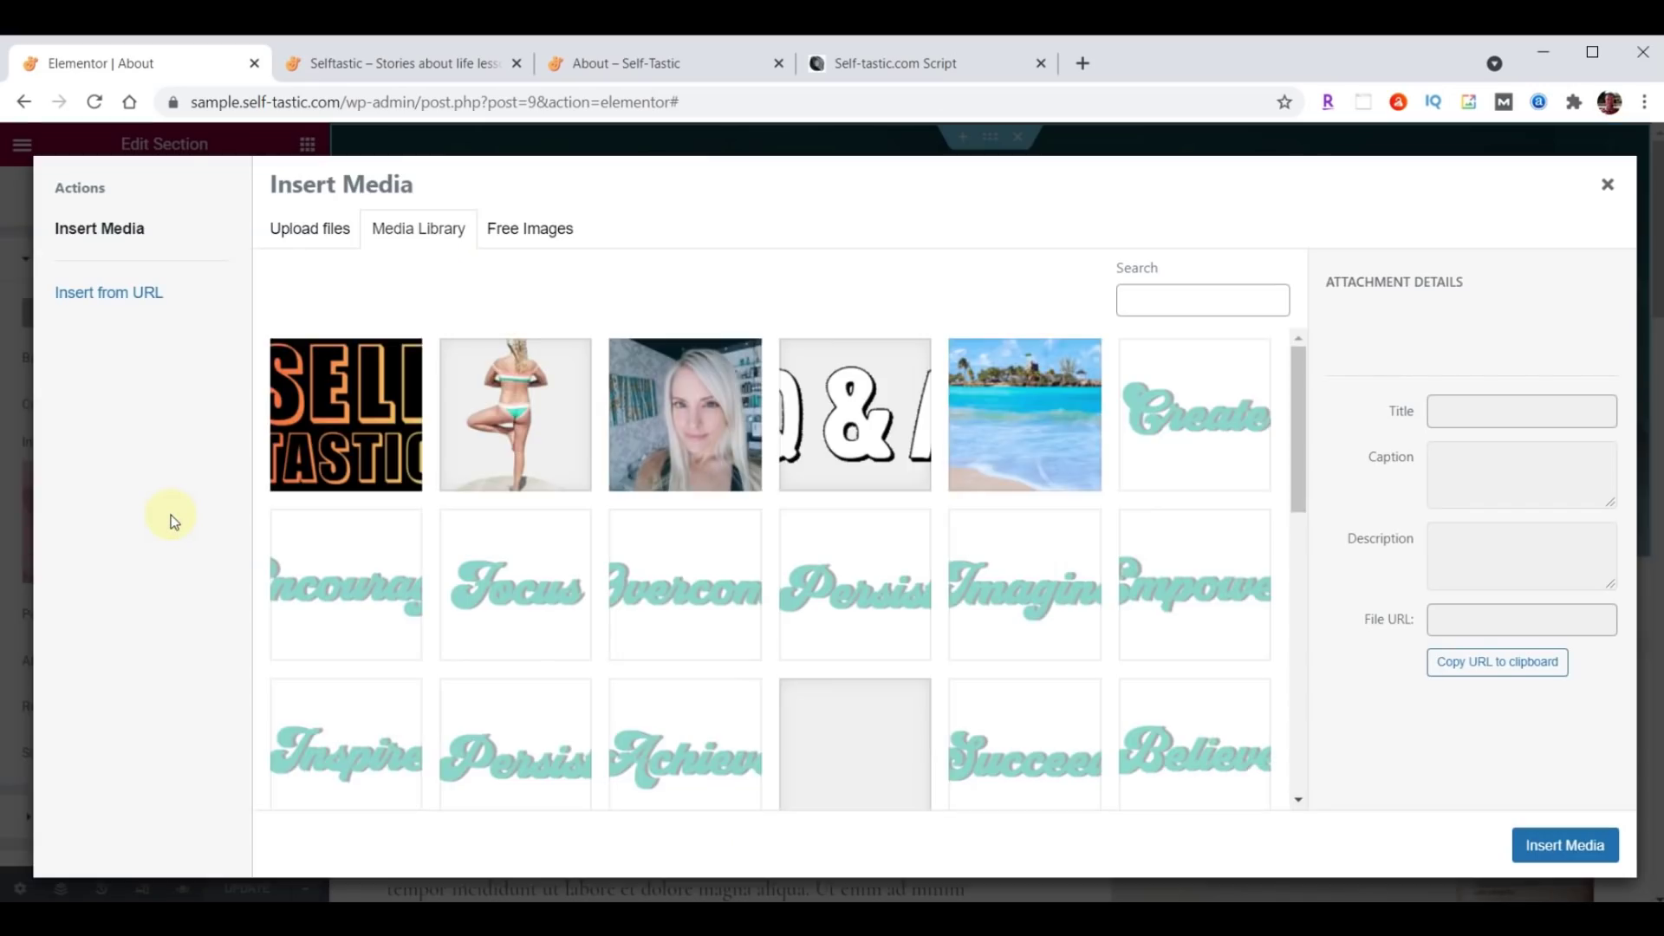
key(alt+Tab)
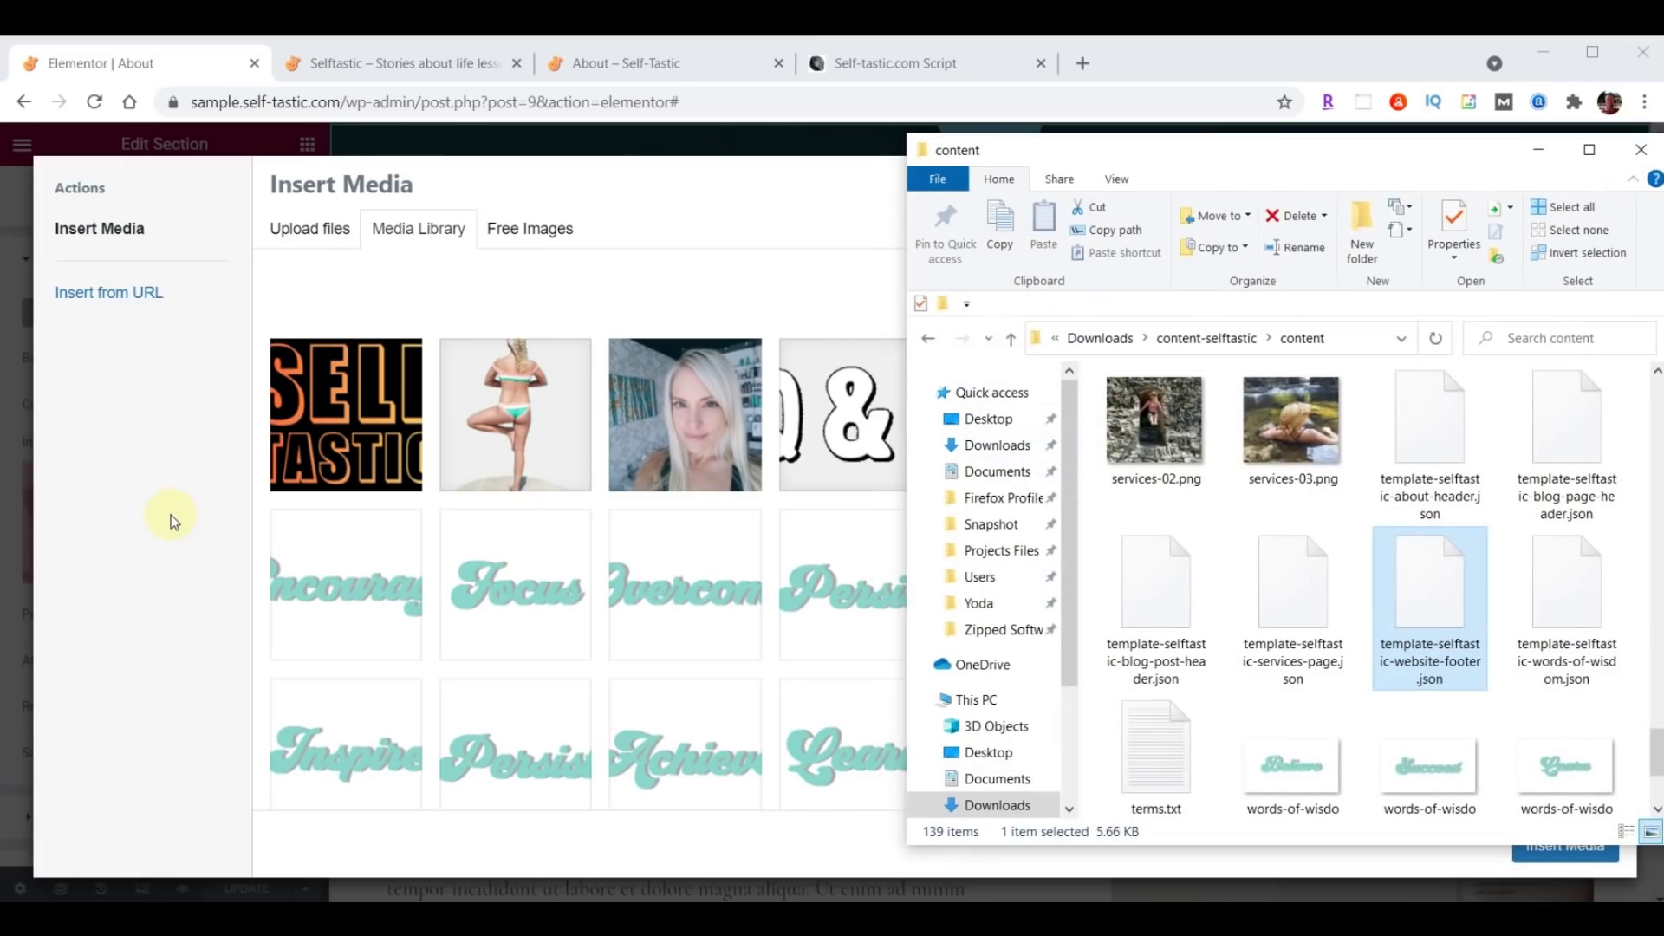
scroll(1350, 570, up, 15)
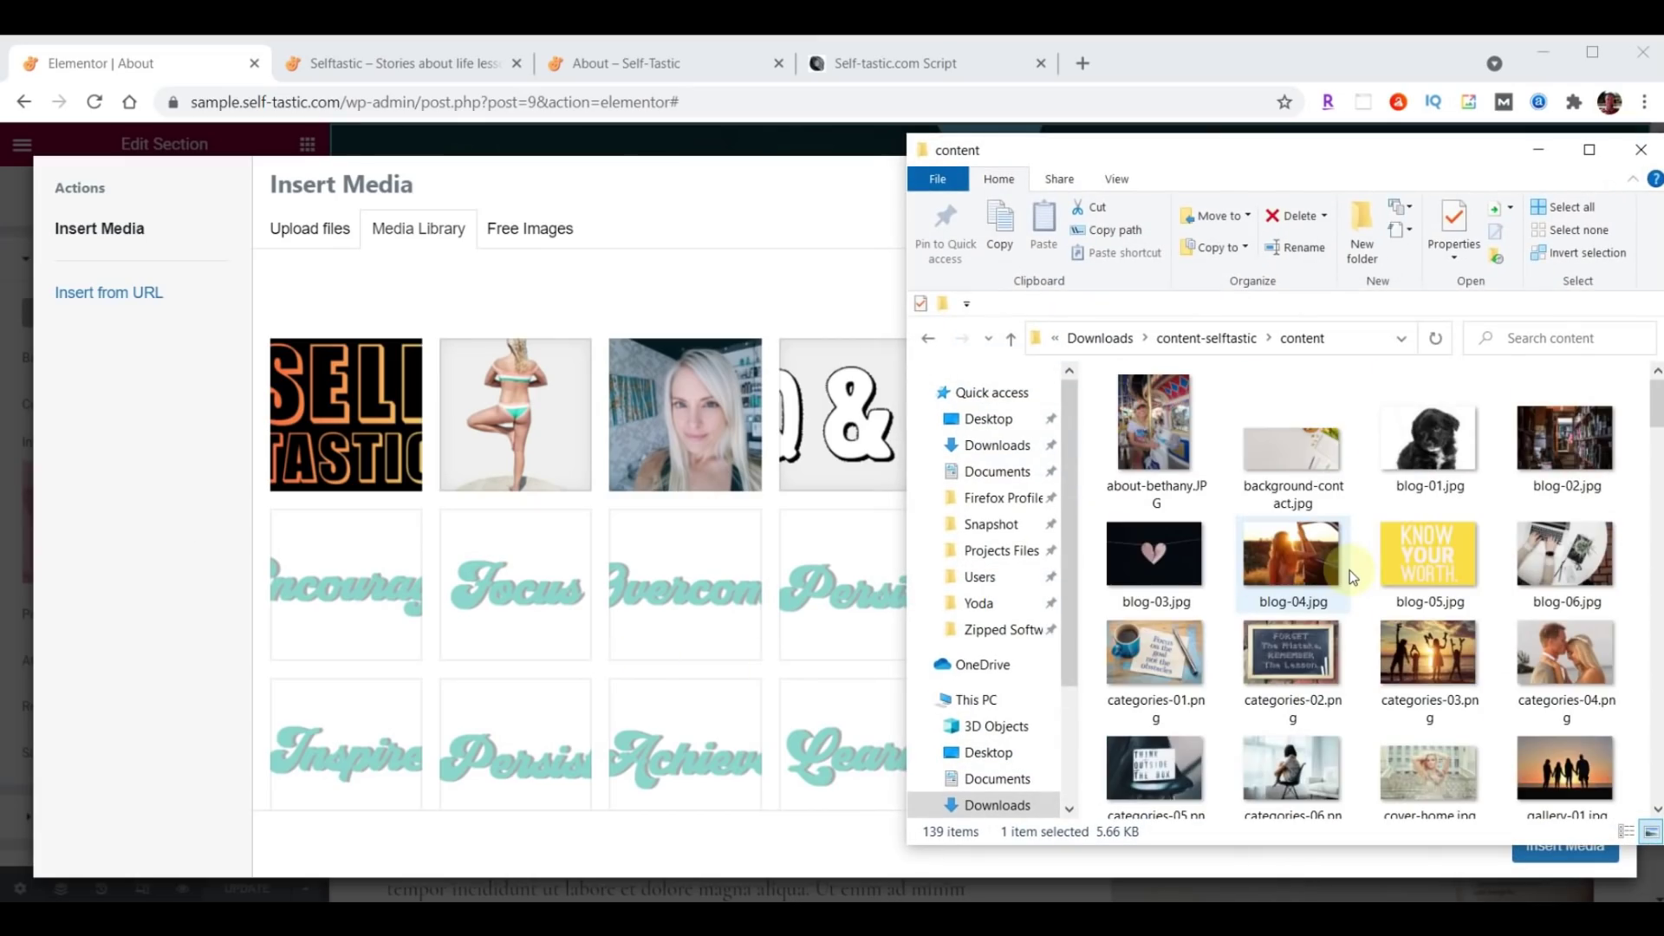
scroll(1357, 554, down, 5)
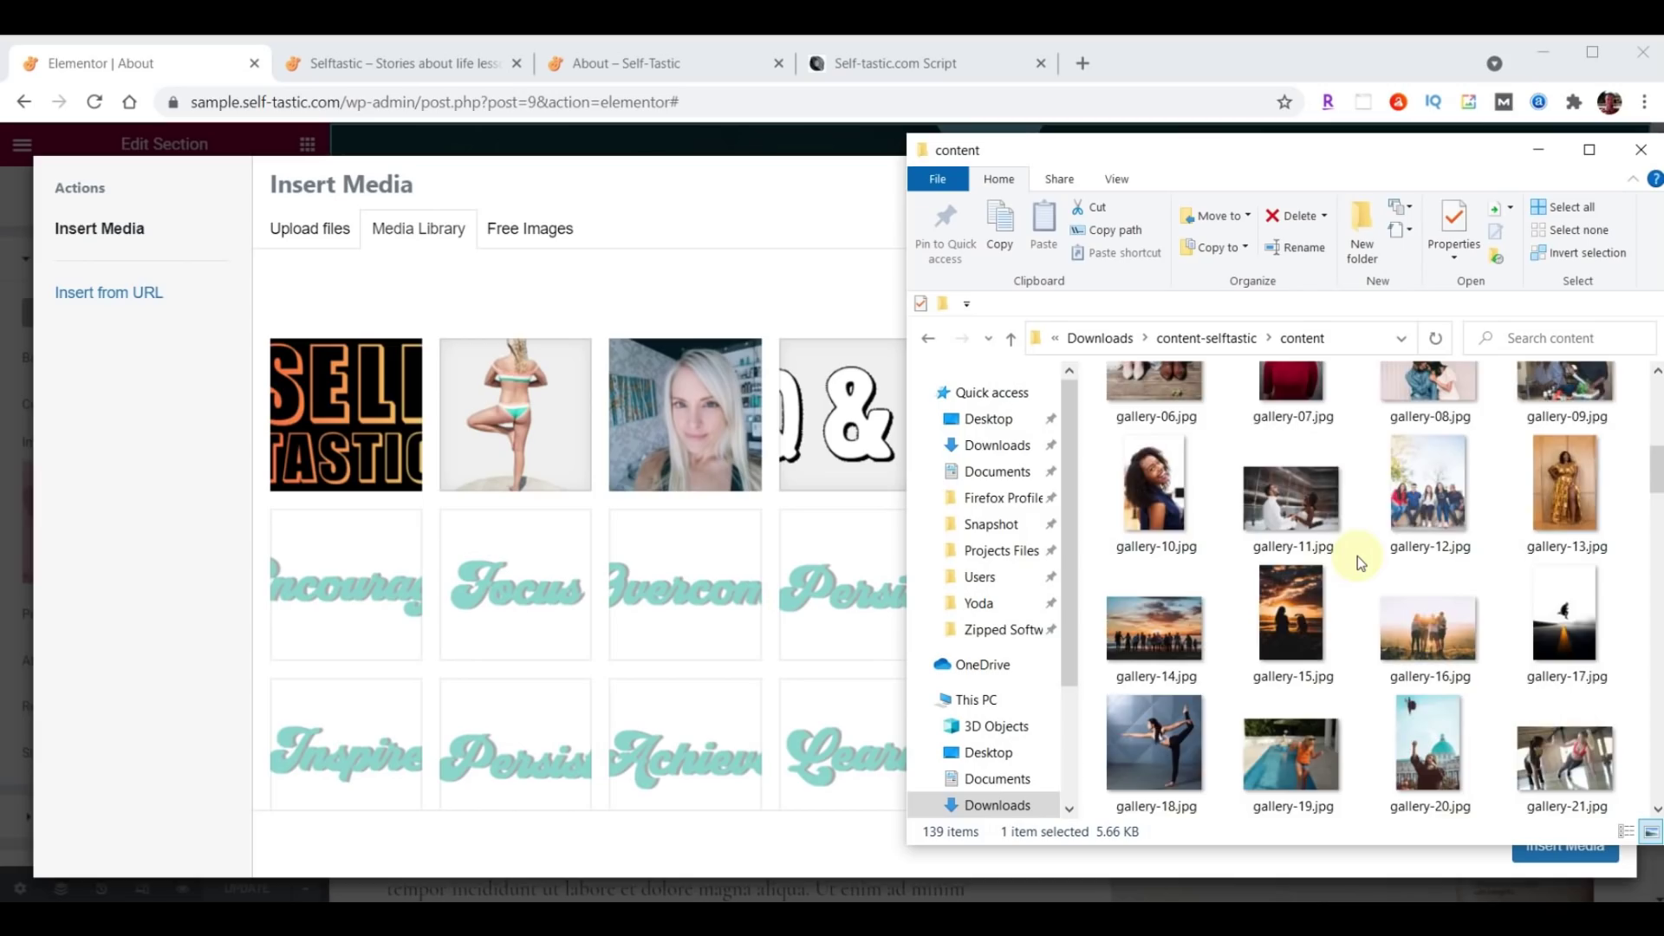
scroll(1357, 555, down, 4)
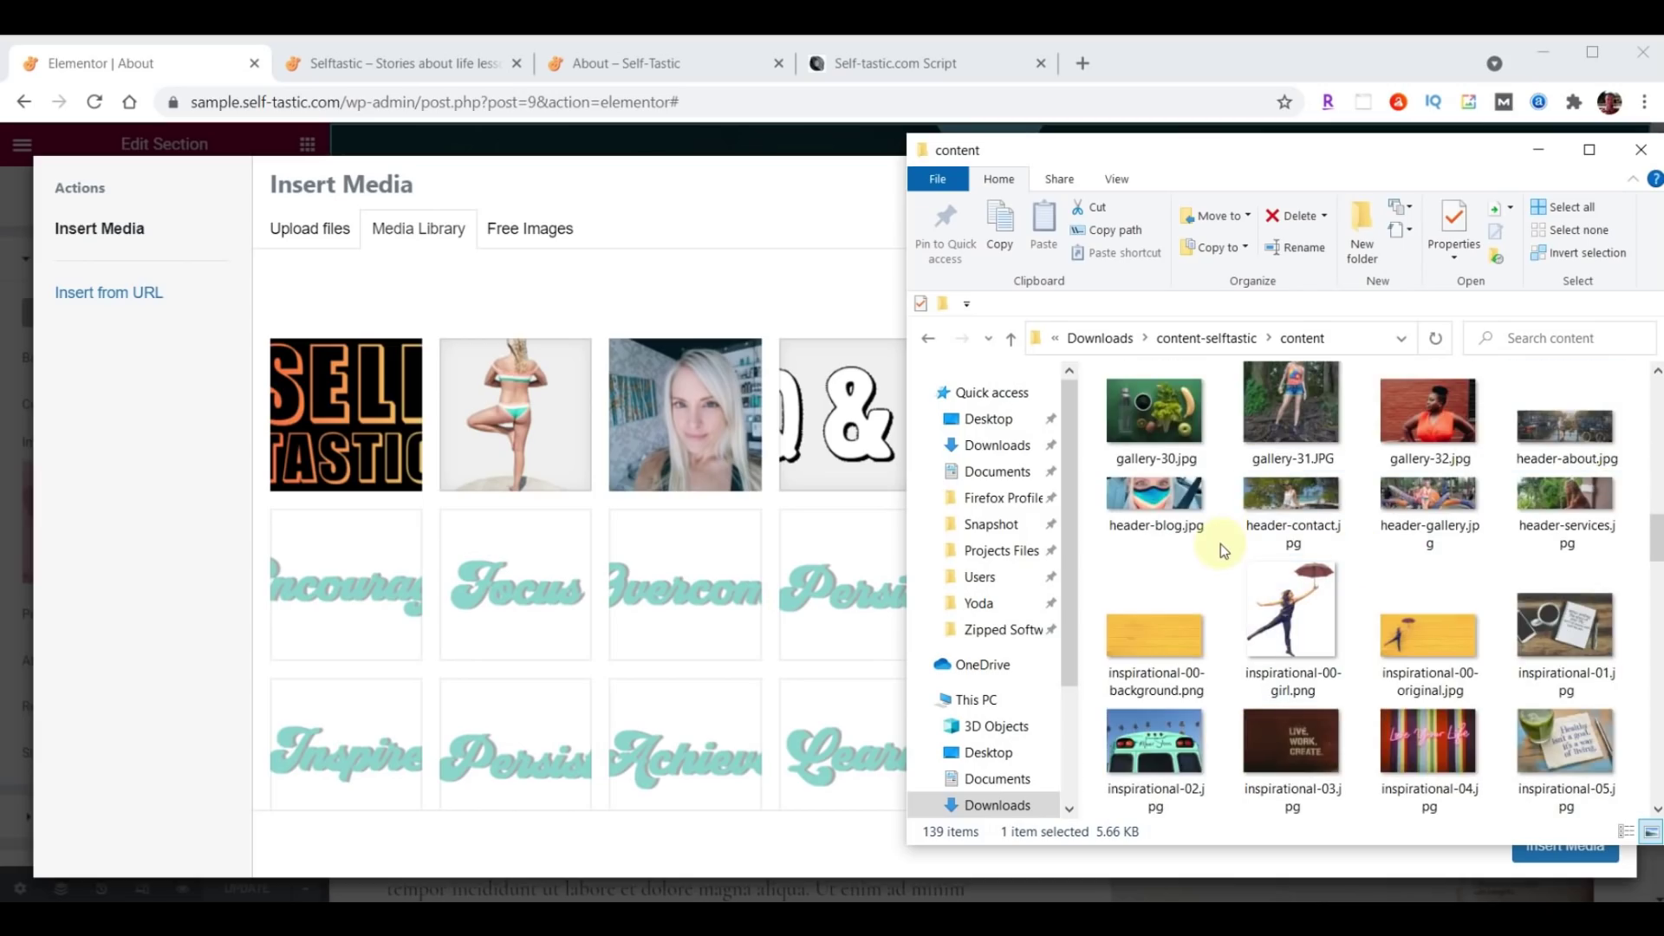
click(1570, 431)
drag(1570, 431, 602, 553)
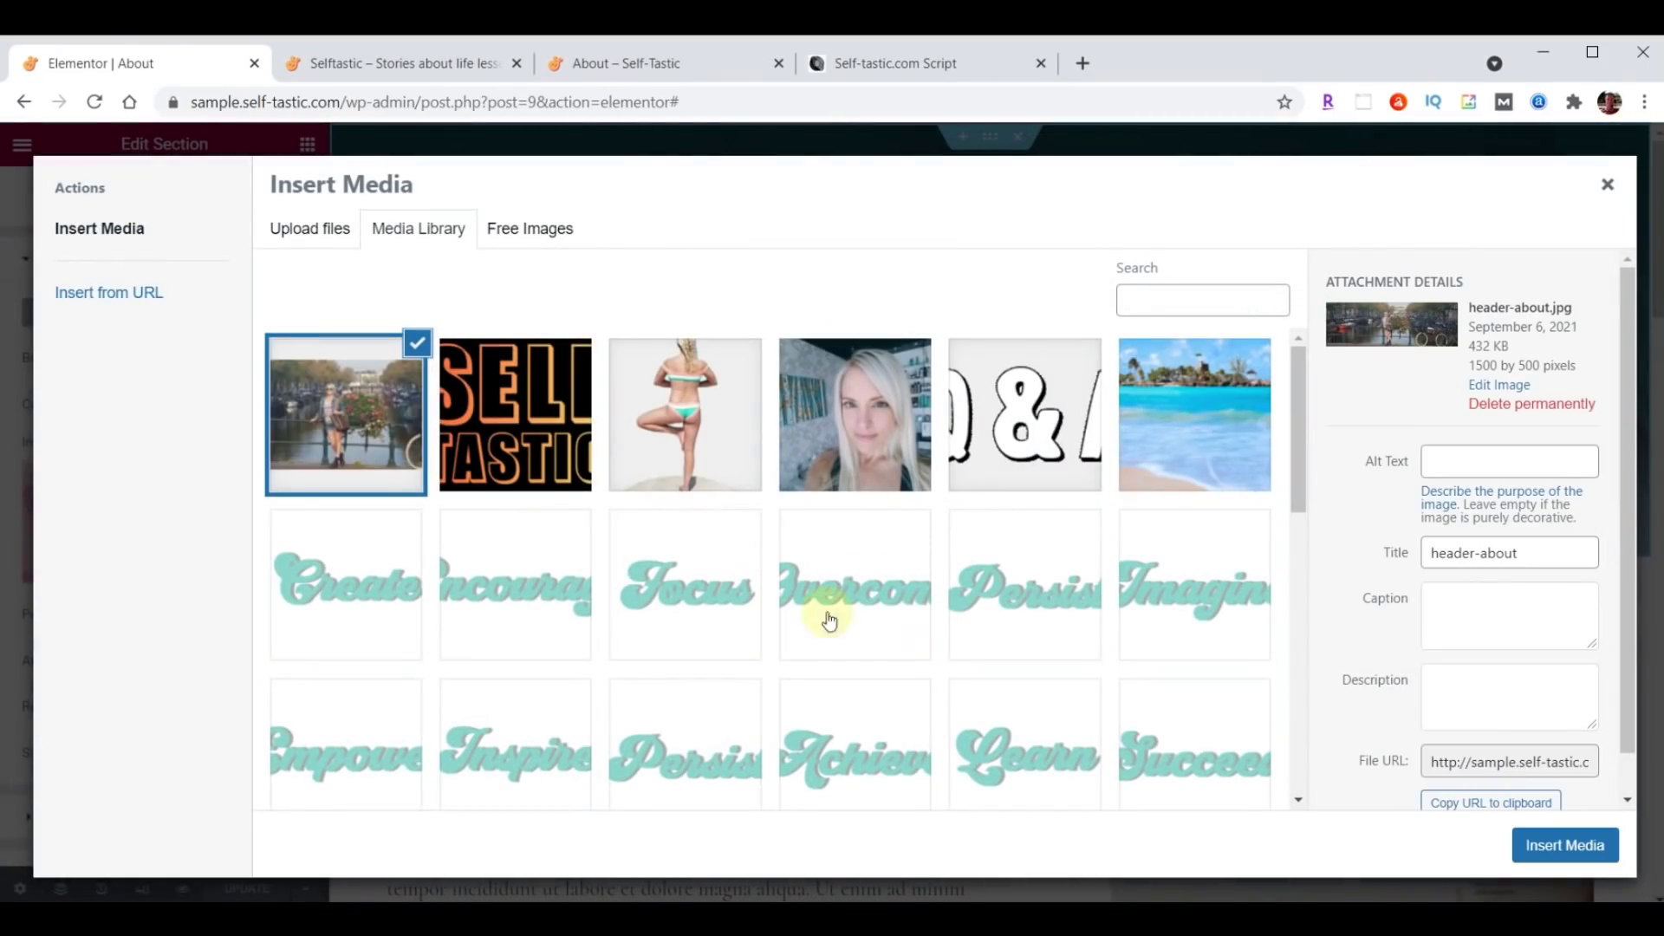
click(1574, 854)
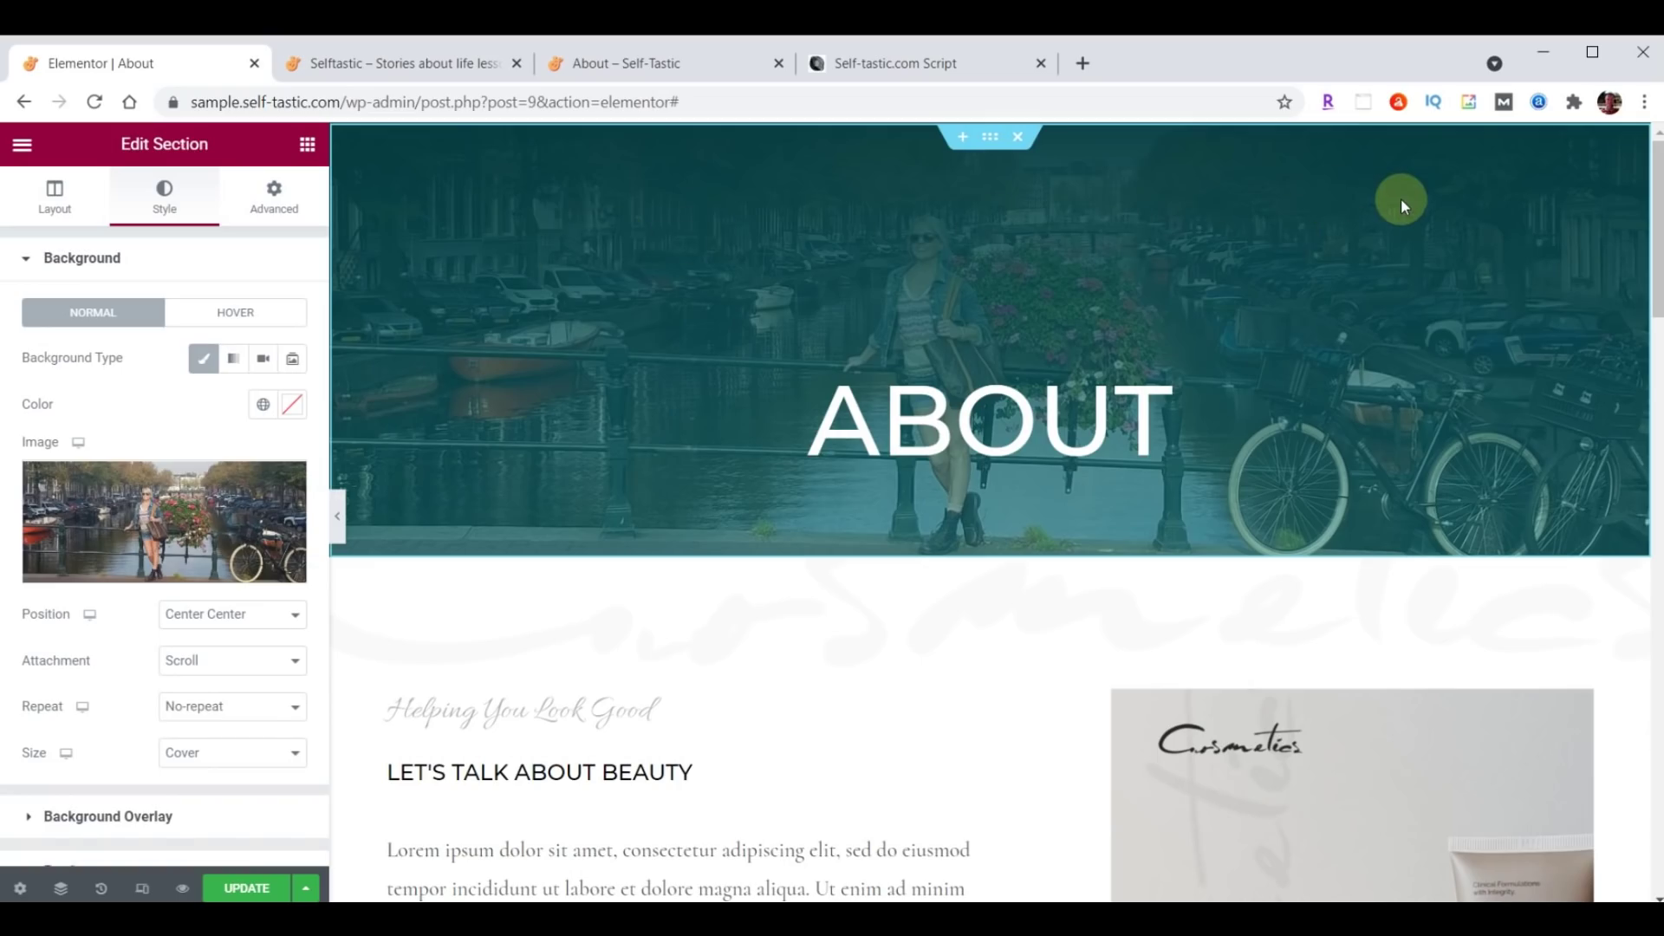
scroll(185, 503, down, 2)
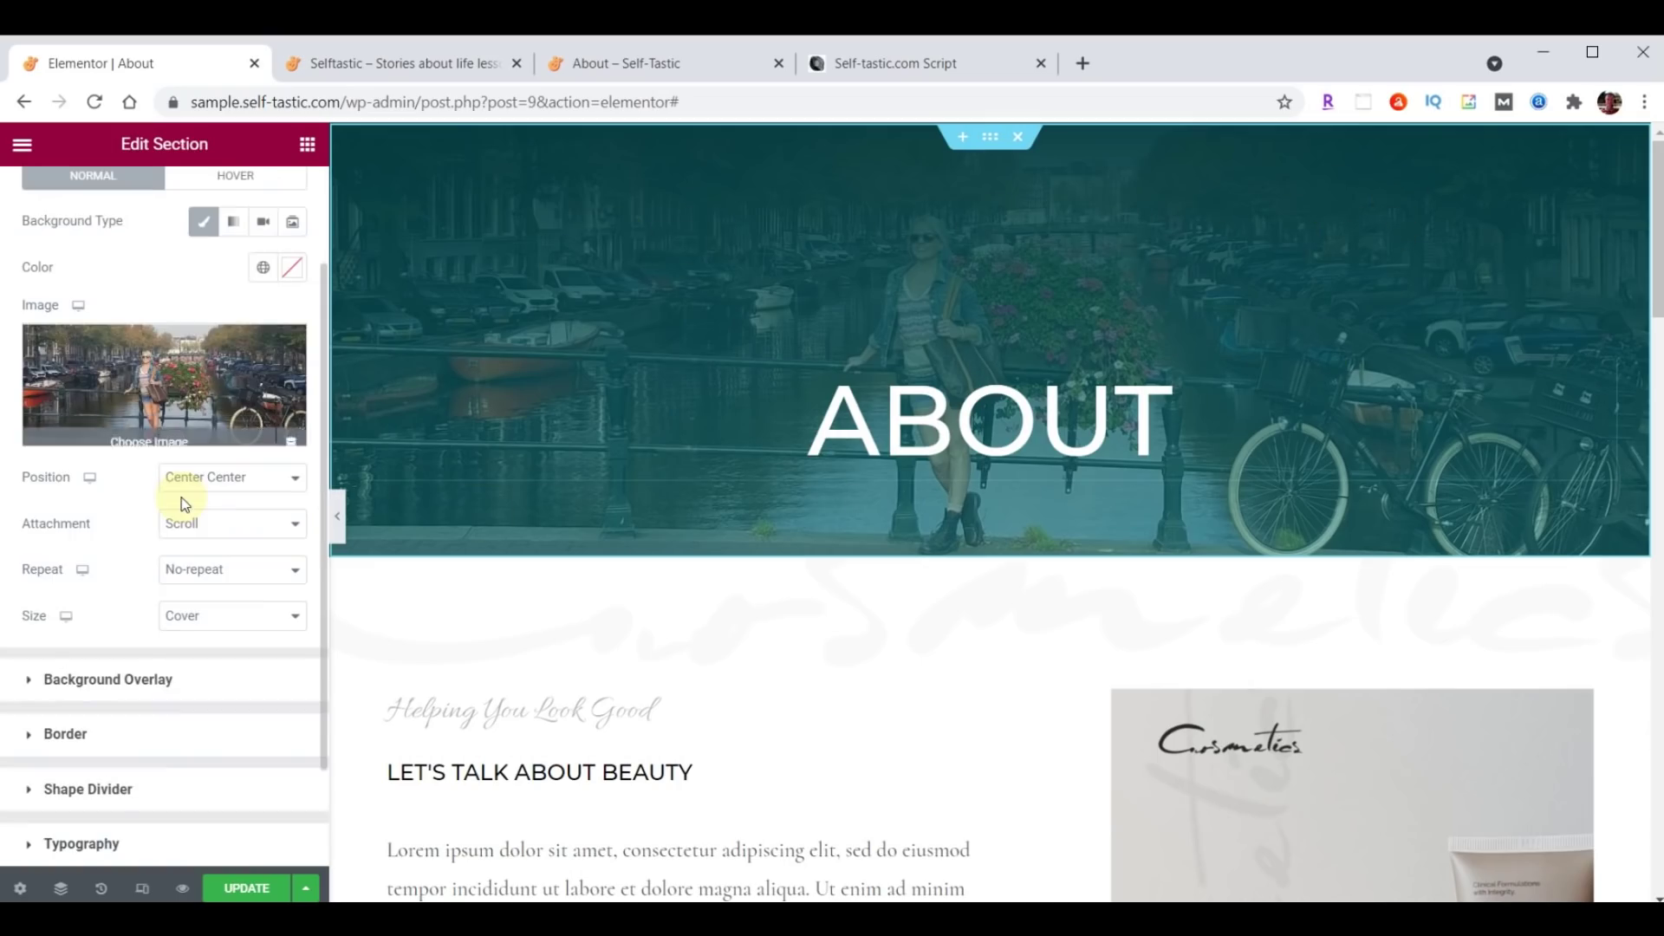
Set the hero overlay gradient colours to translucent black and a fully transparent (00) second colour.
click(29, 685)
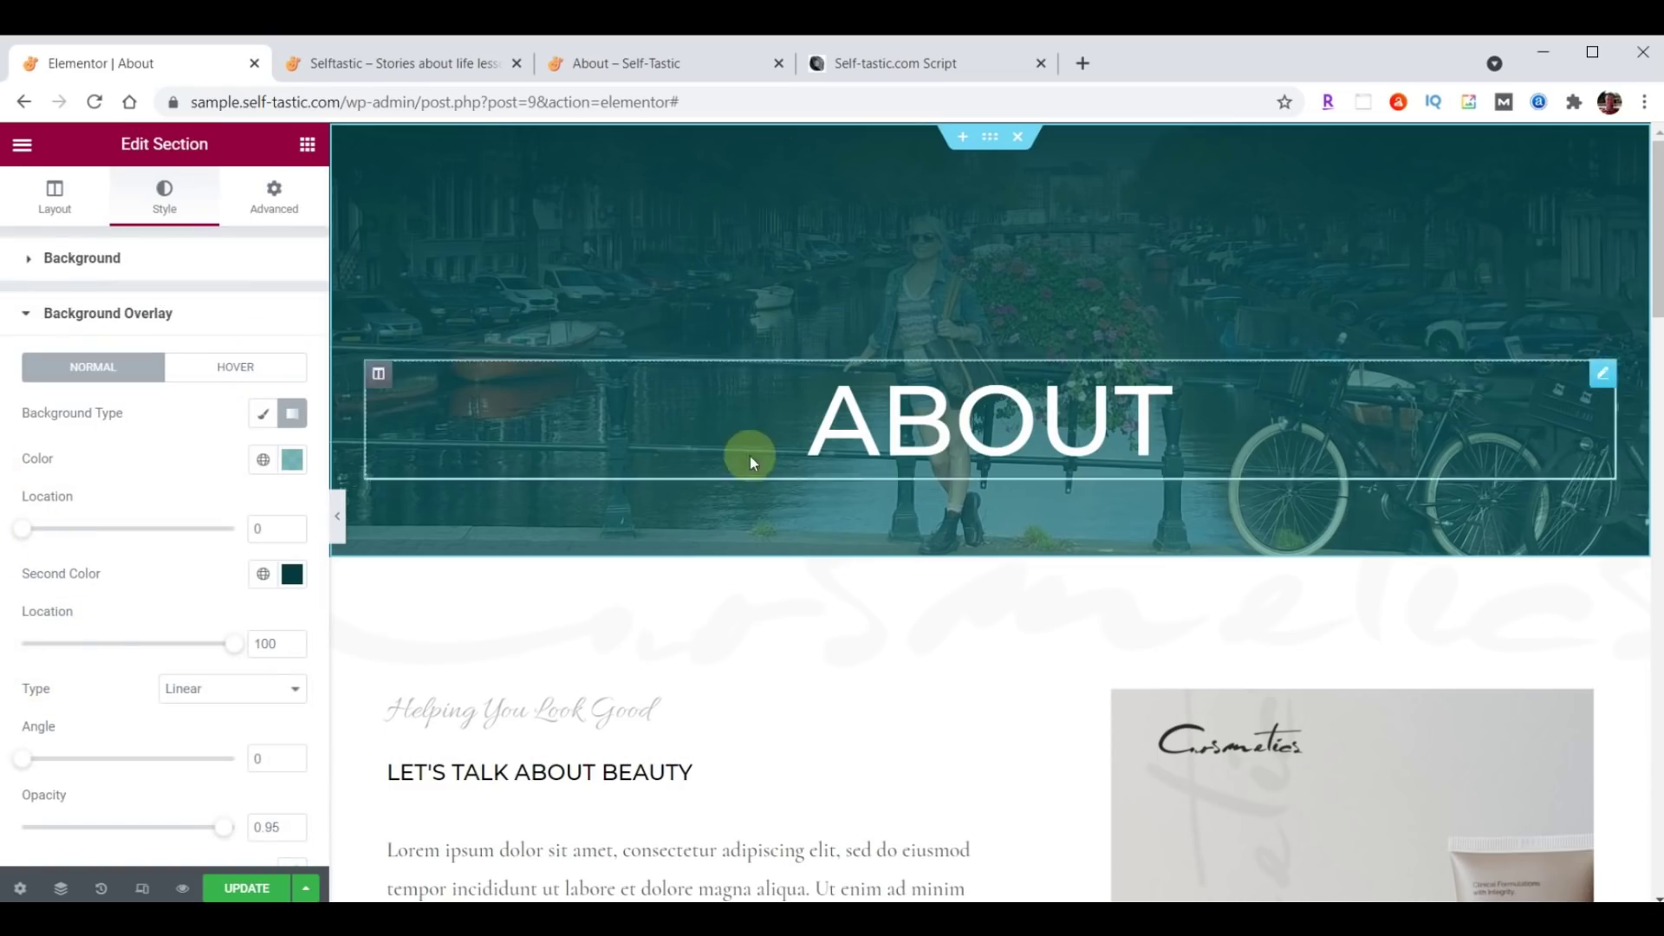
click(293, 460)
text(#000000B3)
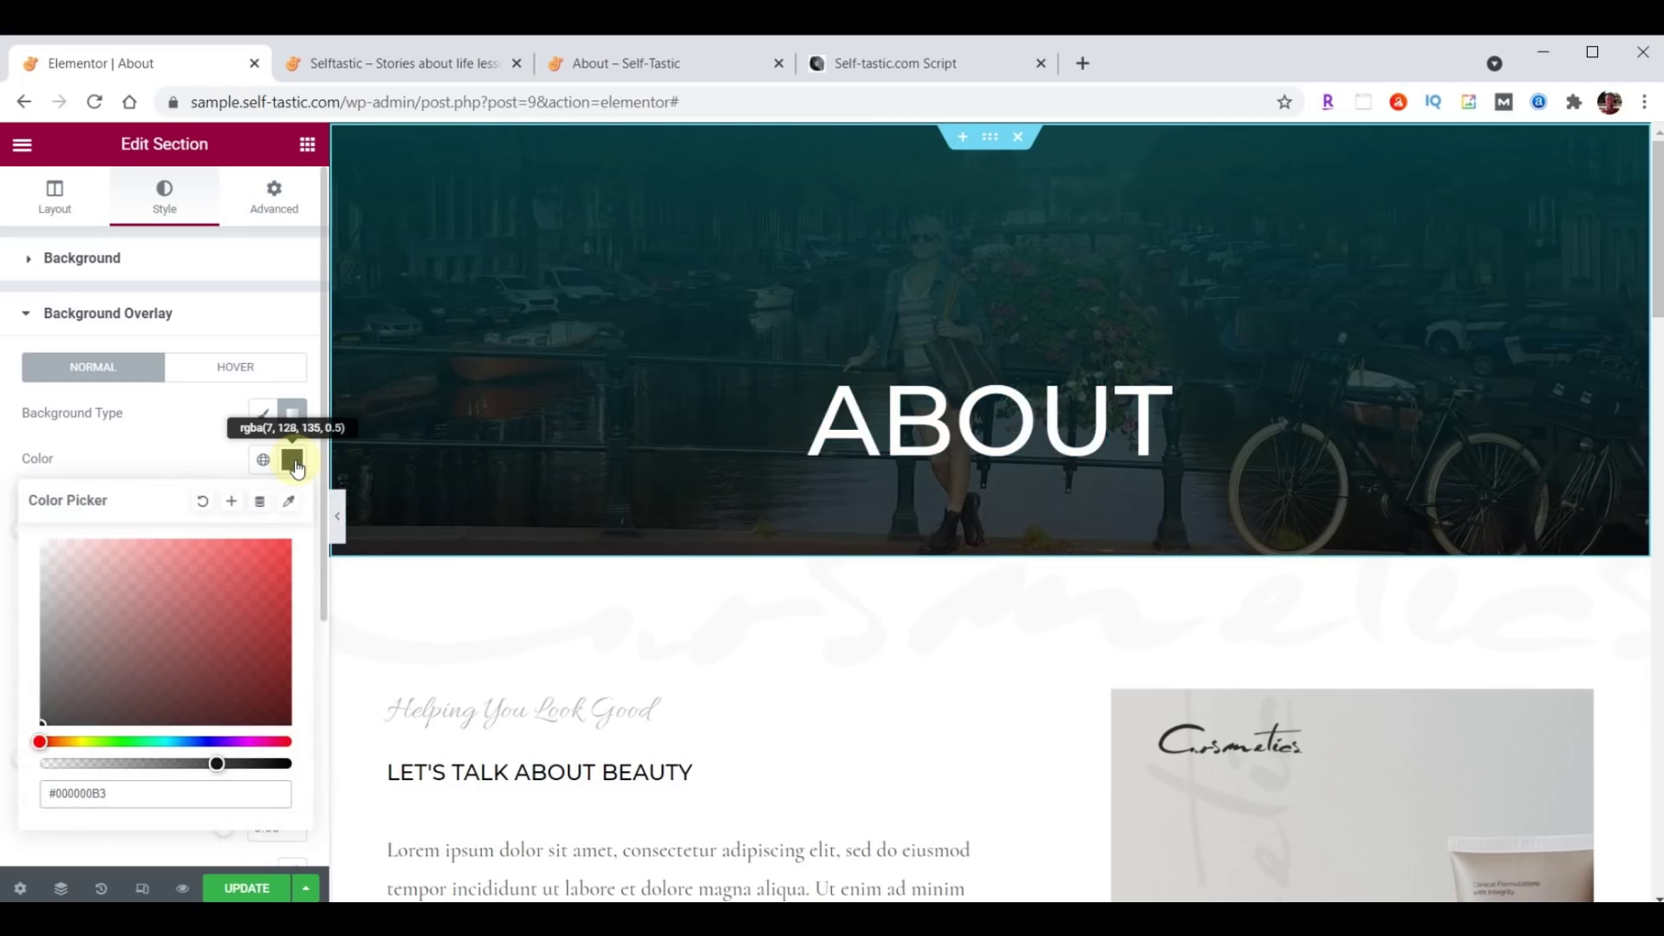
click(295, 466)
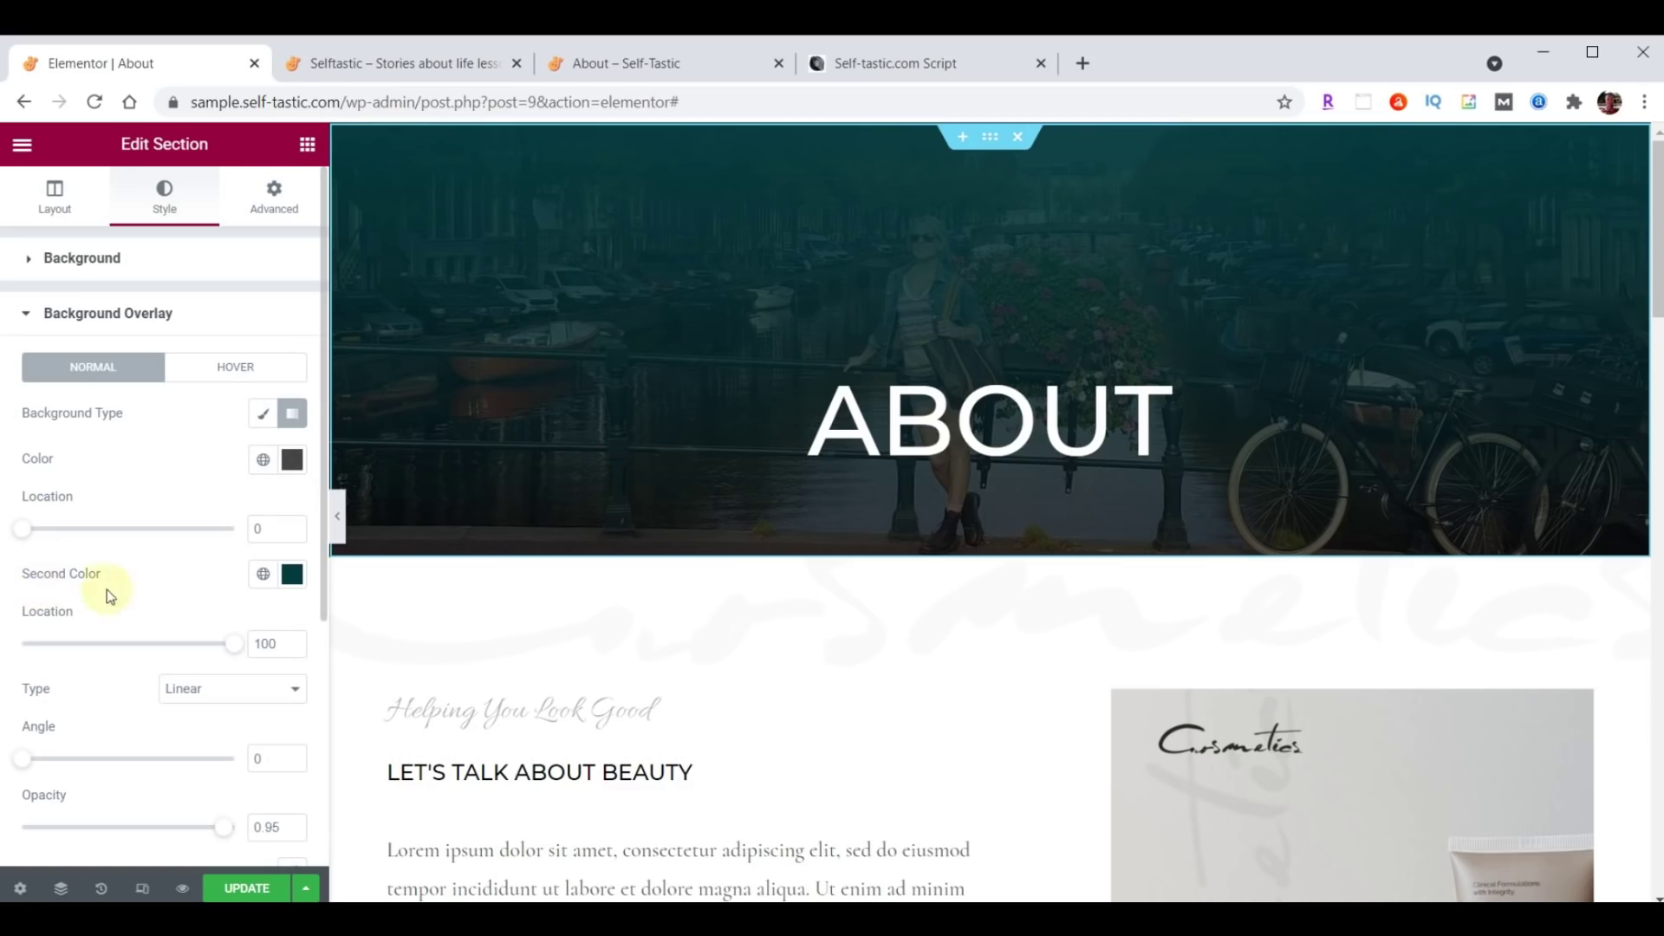
click(294, 578)
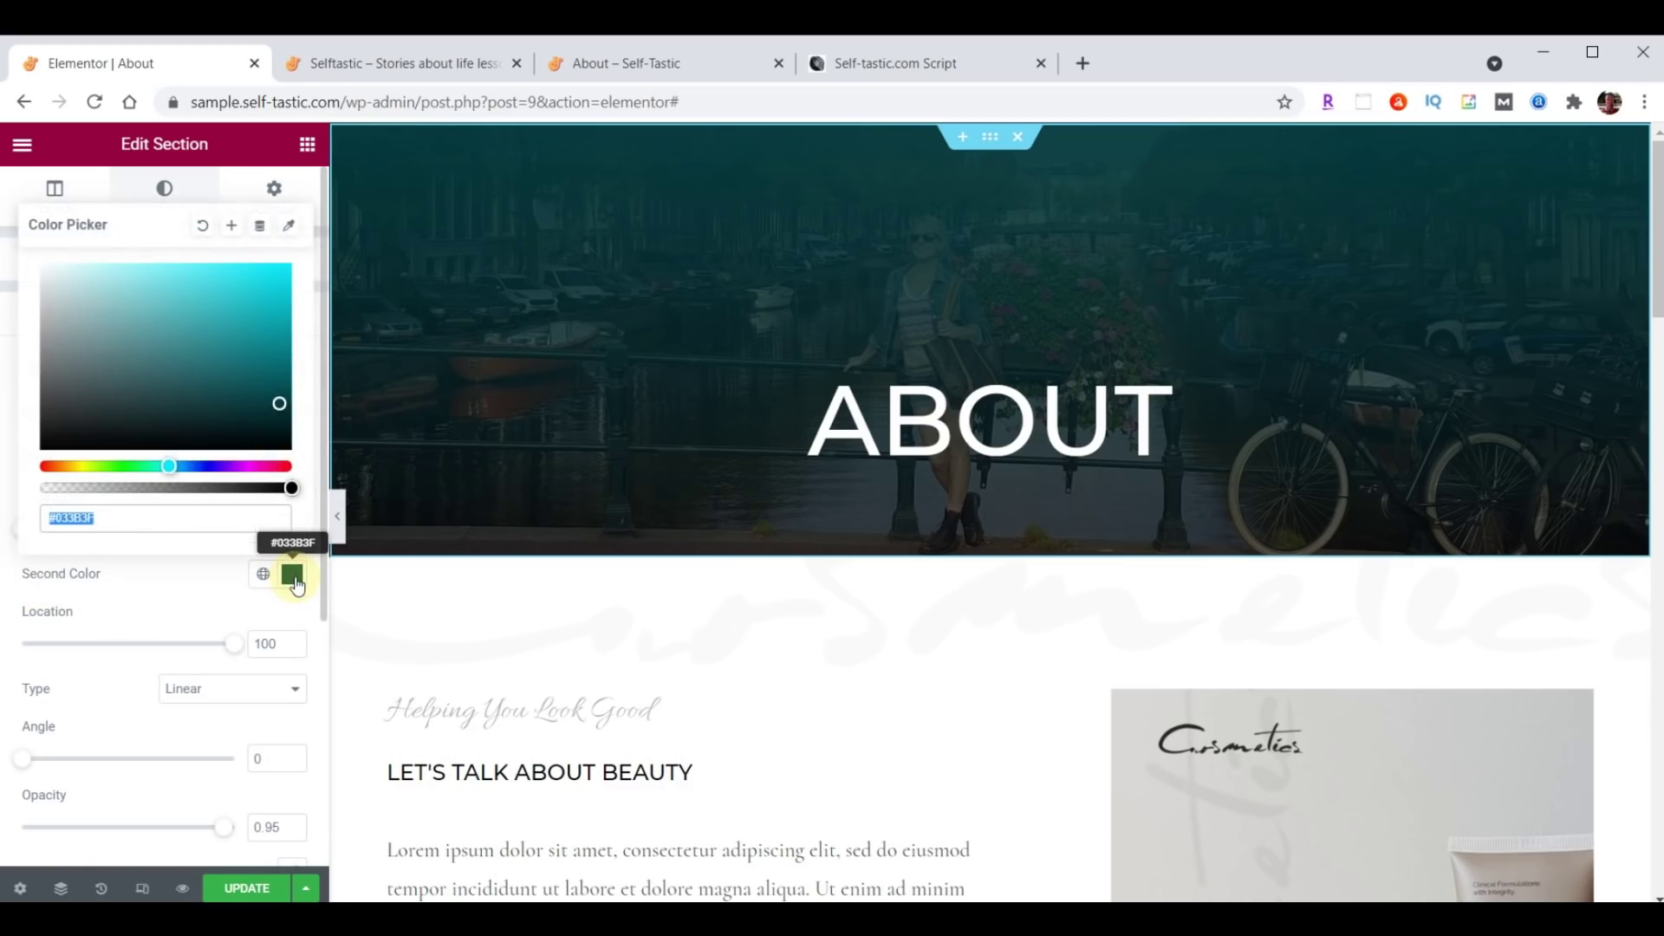
click(159, 512)
text(00)
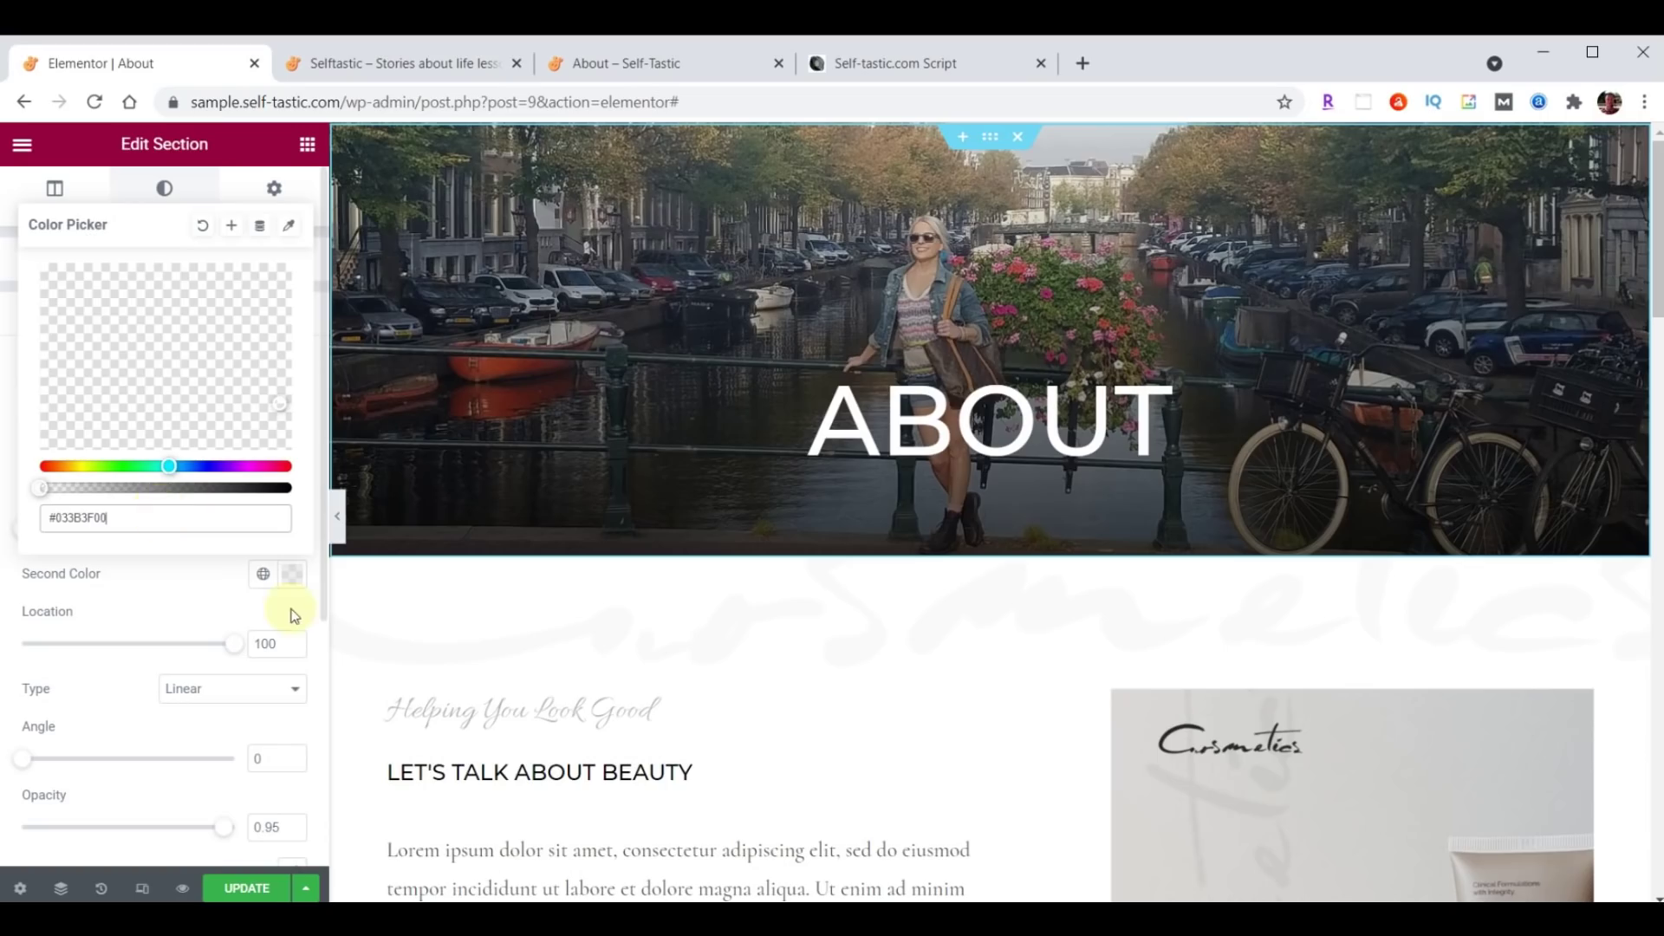
click(286, 575)
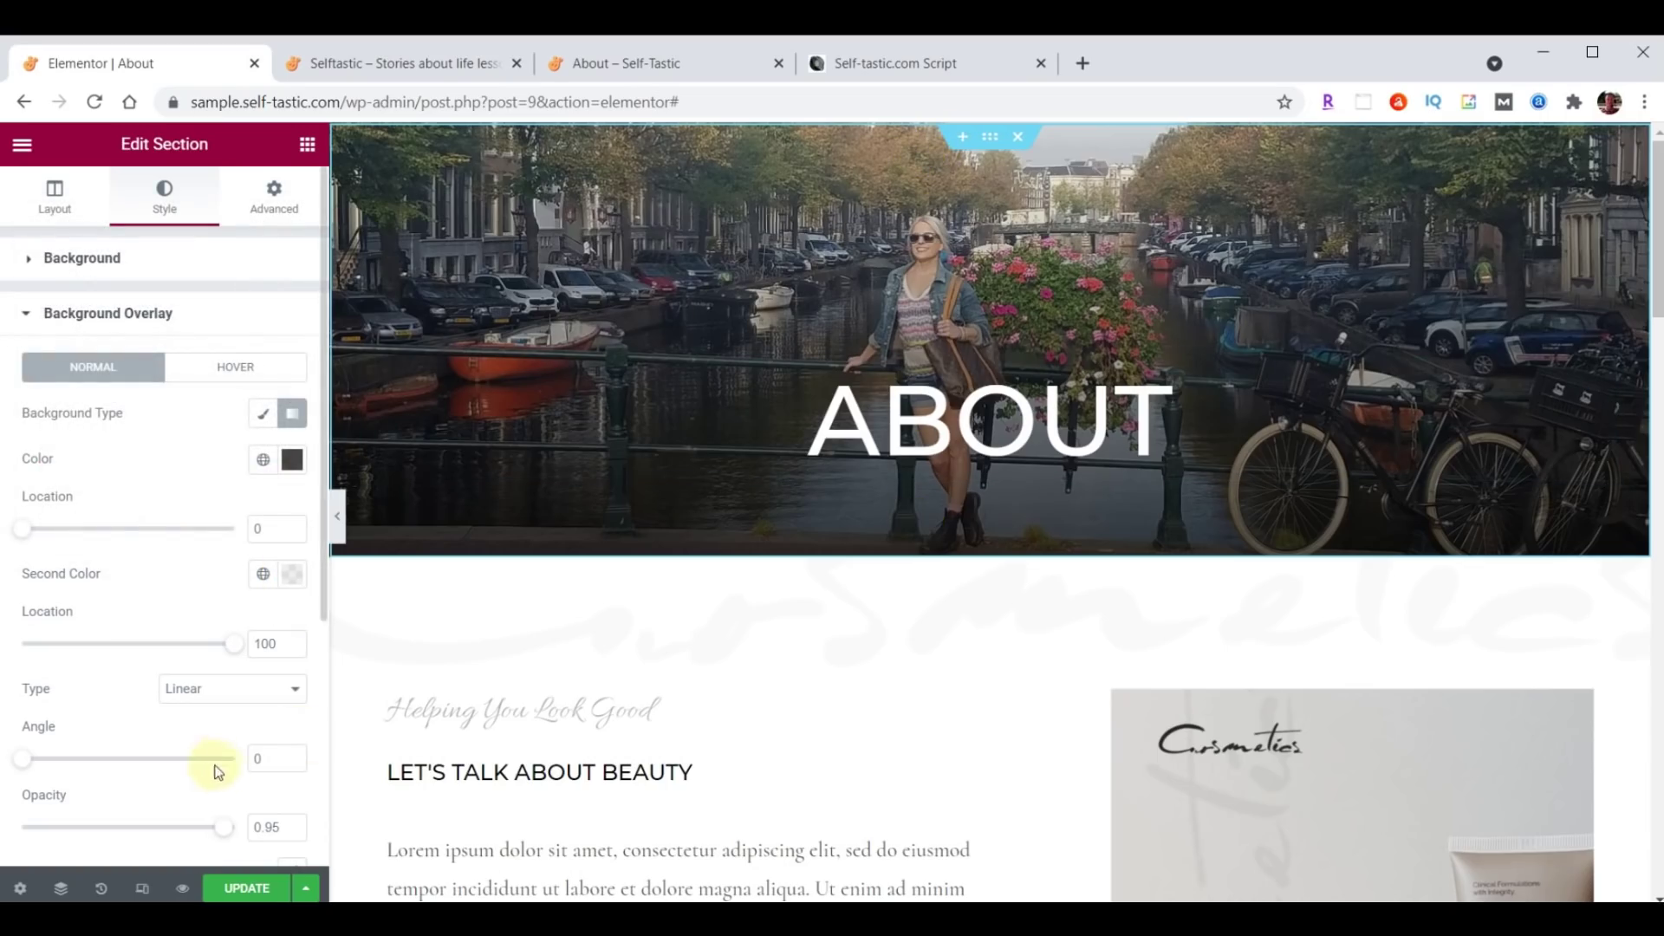
Set the gradient angle to 180 and second colour location to 24, then save.
double_click(255, 760)
text(180)
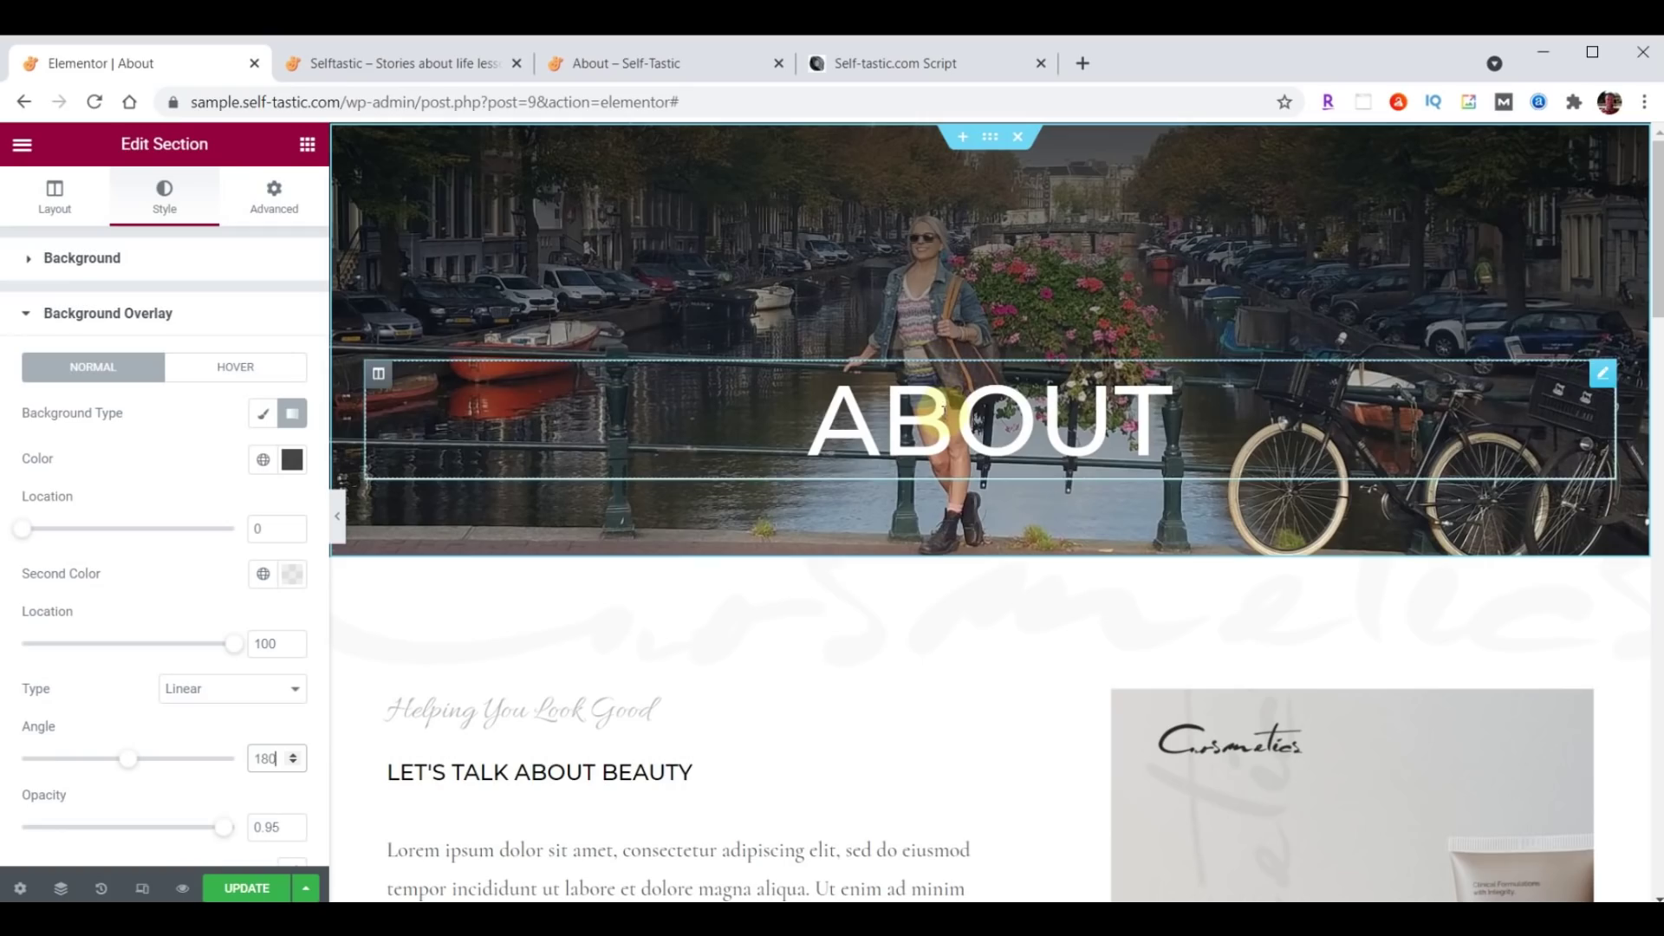
click(257, 645)
text(24)
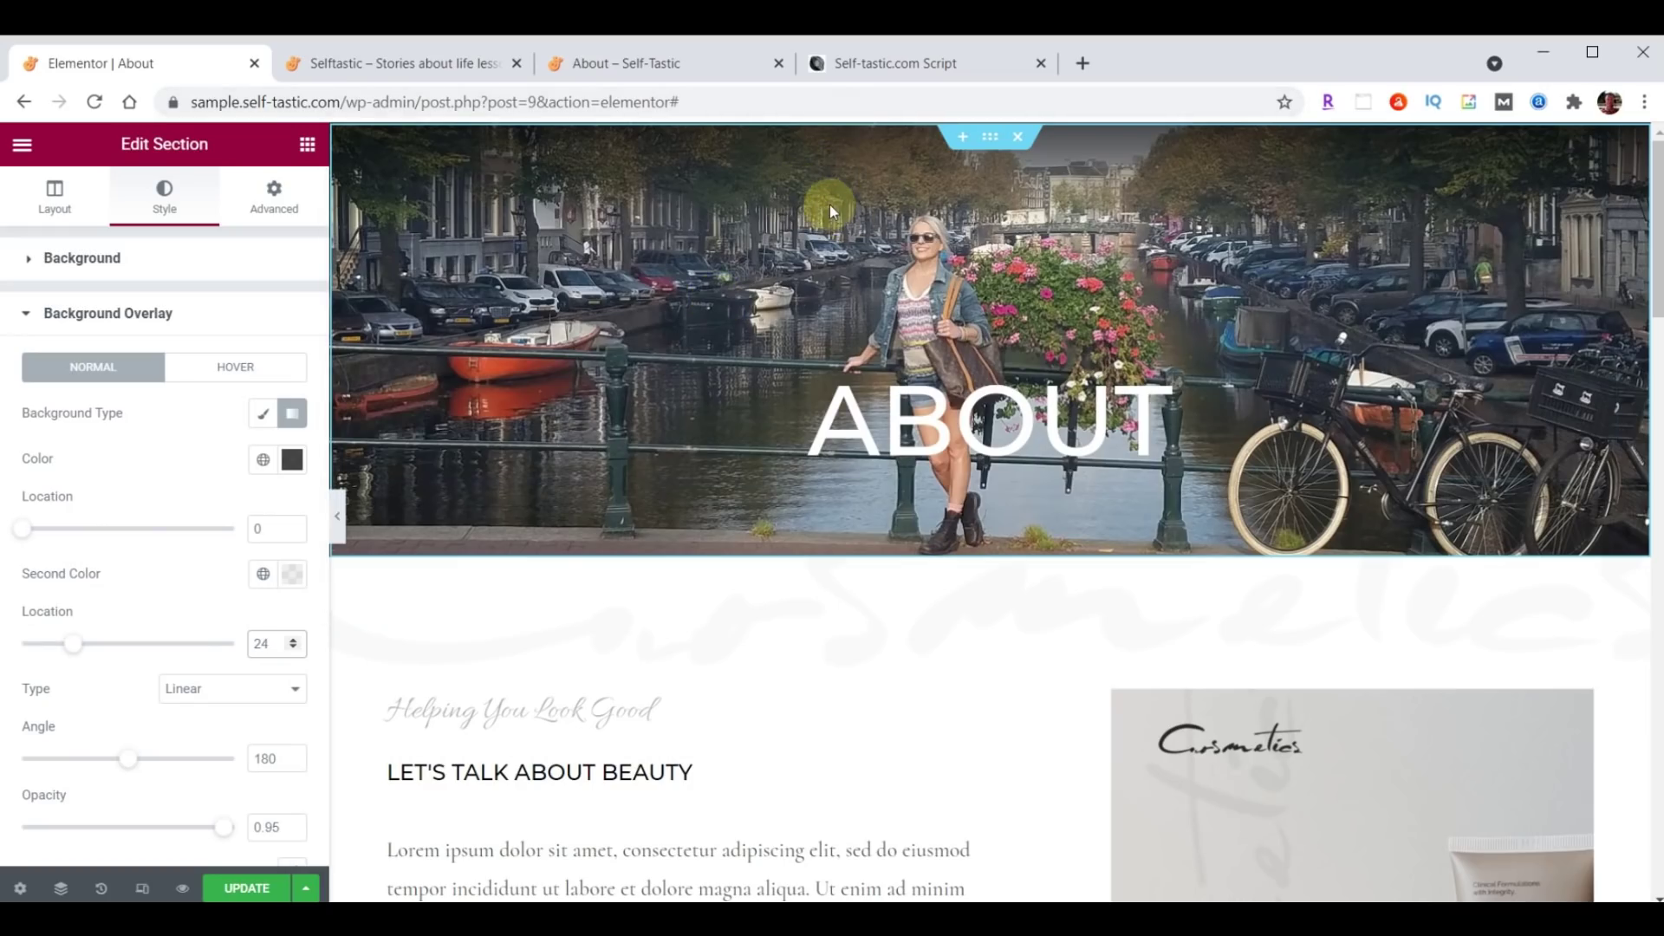
click(247, 887)
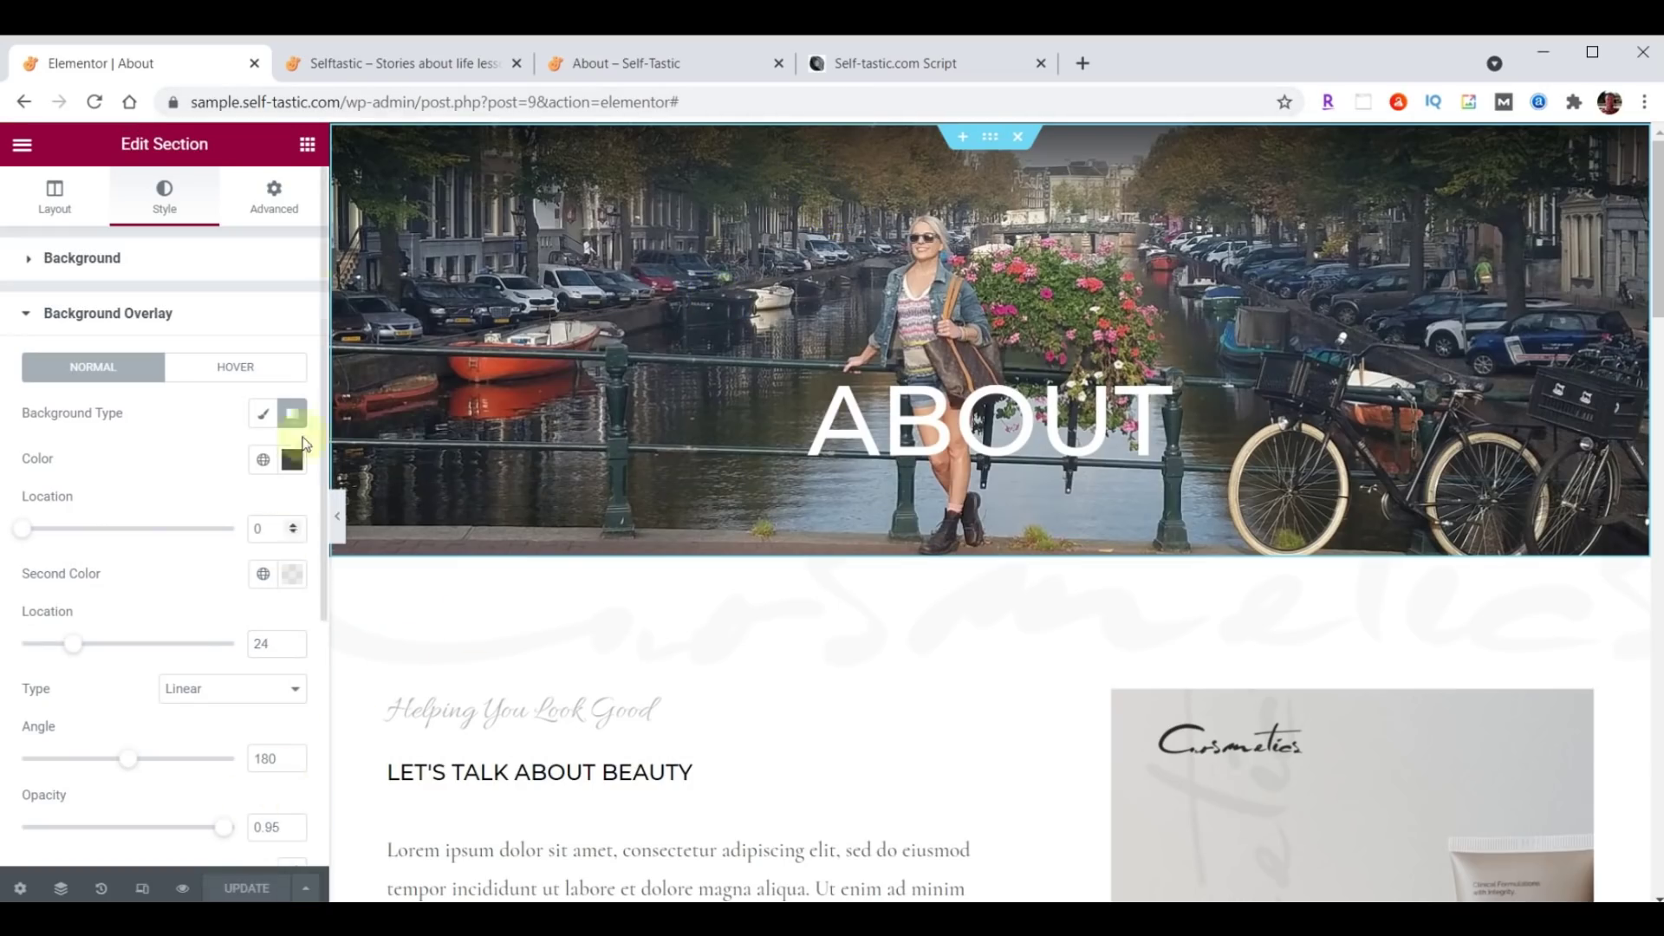
Switch to the live Selftastic home page tab and scroll to its top.
click(408, 64)
scroll(1144, 589, up, 8)
scroll(1163, 559, up, 10)
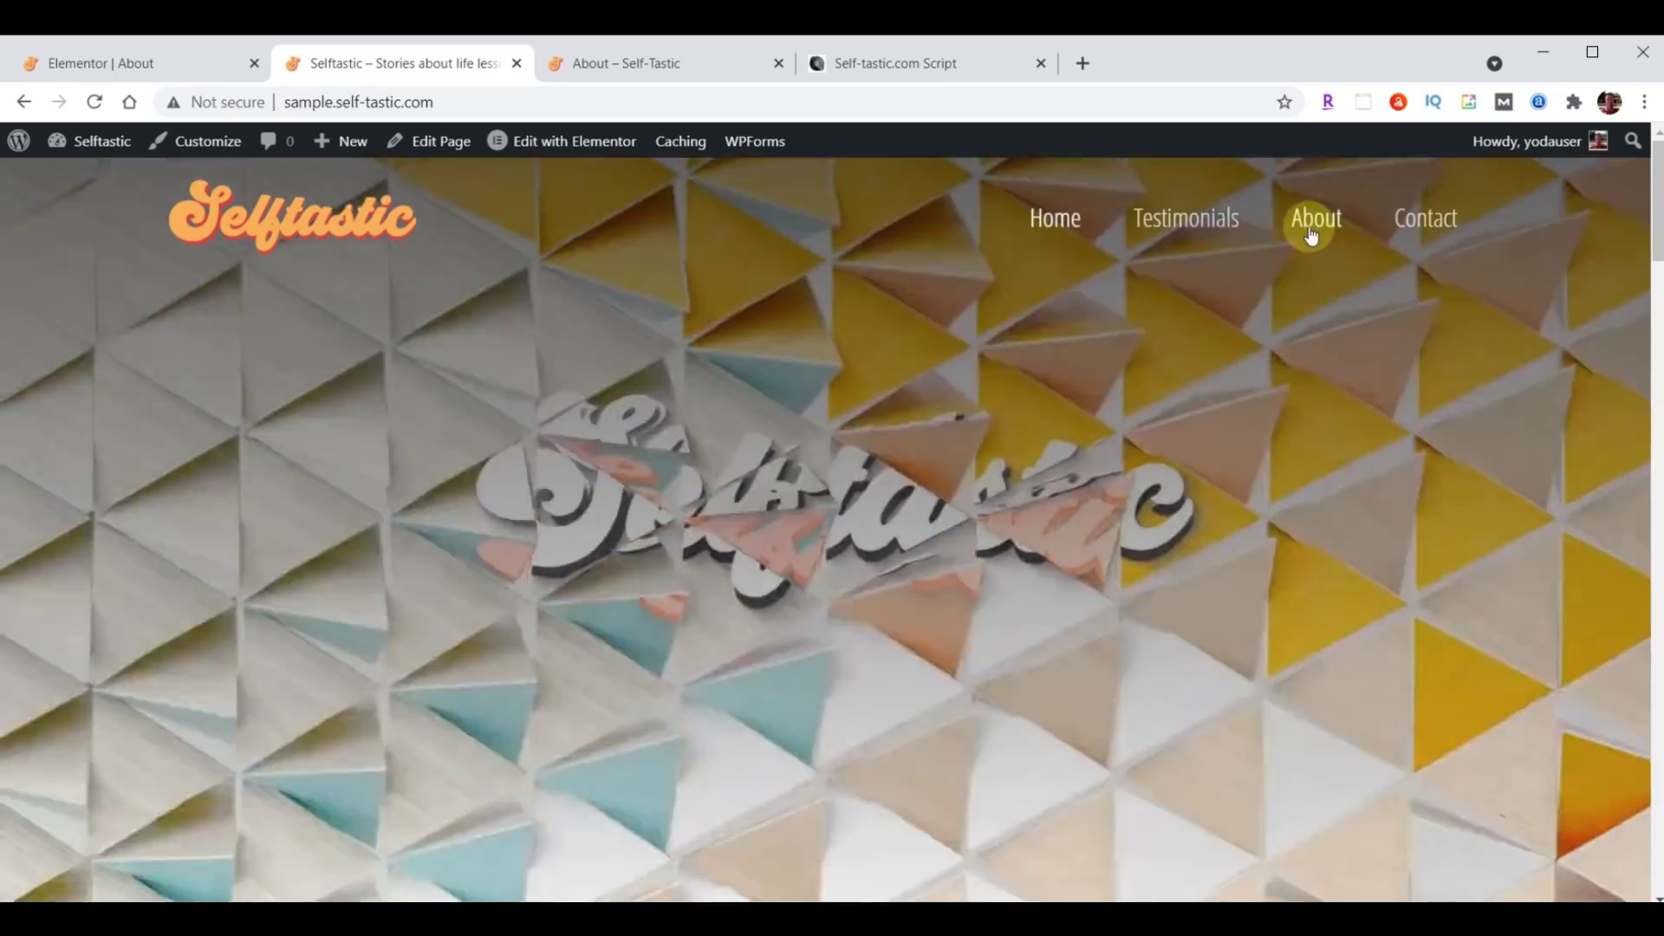
View the live About page with its canal hero, then return to the Elementor About tab.
click(1312, 223)
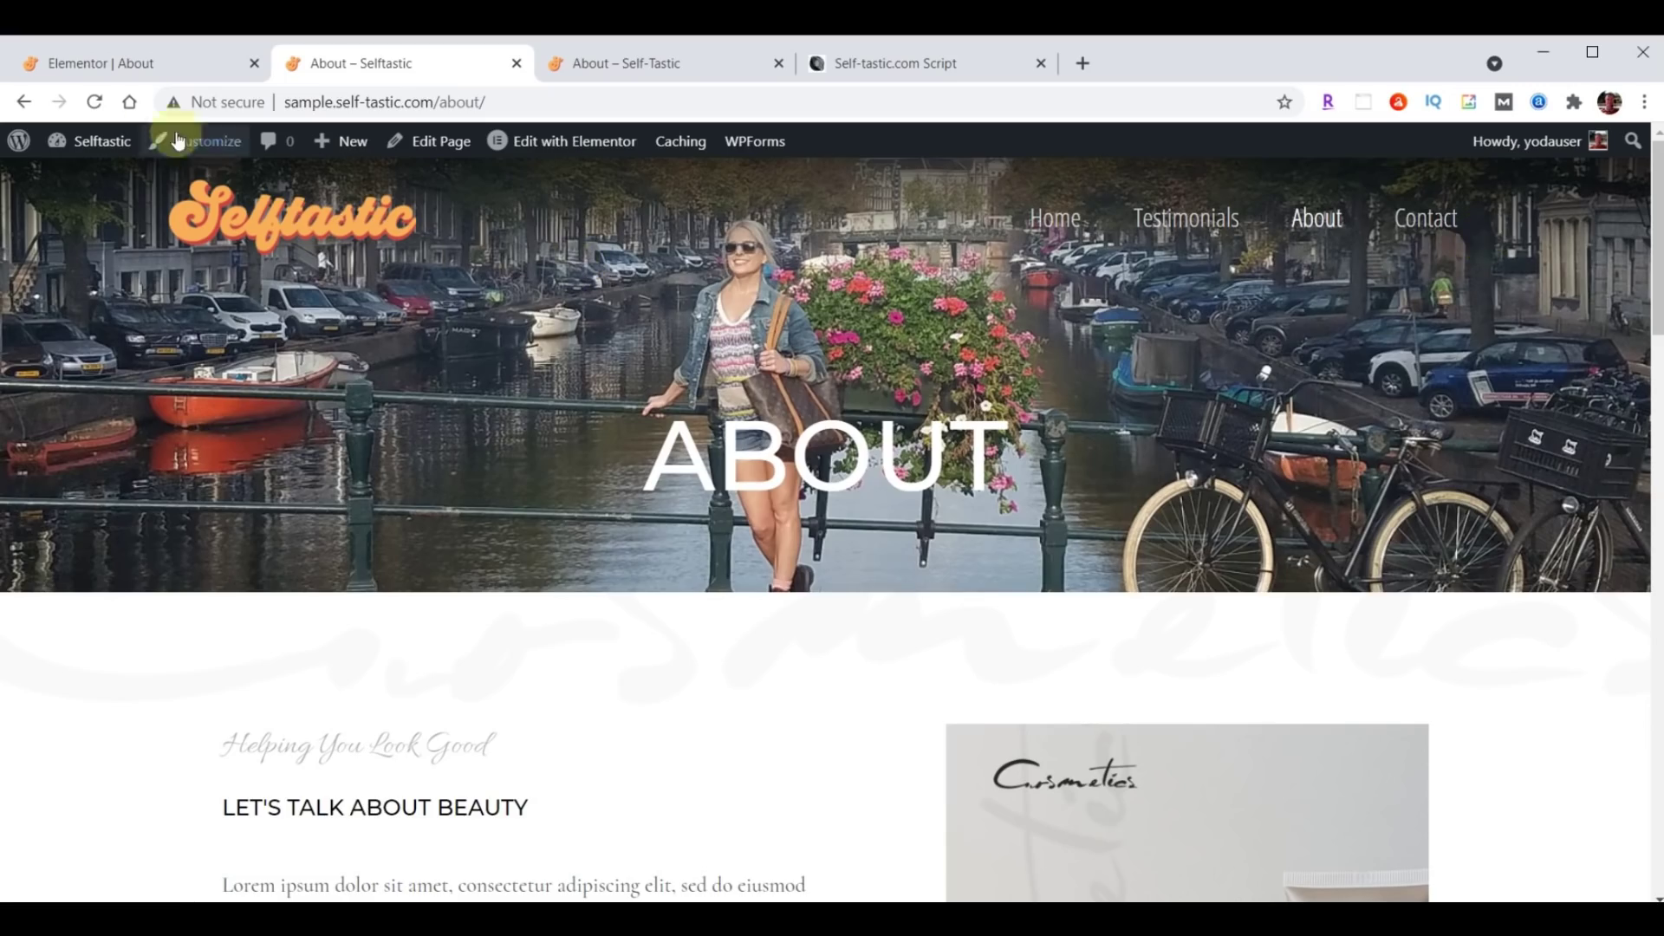
click(130, 63)
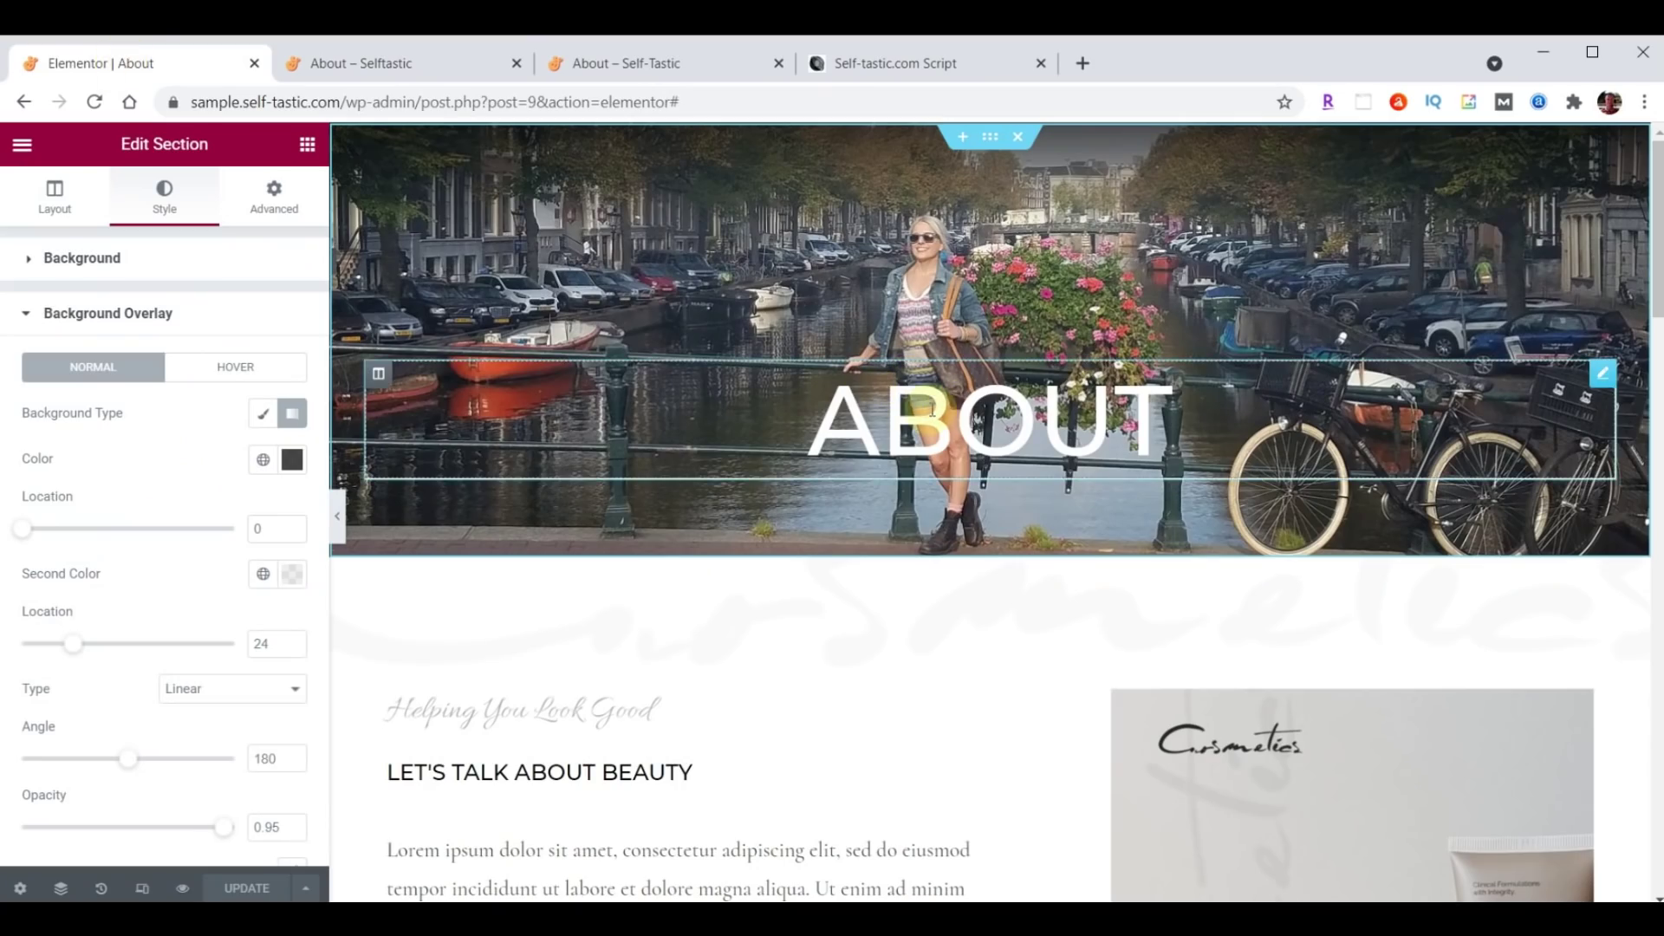
Left-align the ABOUT heading, keeping its white text colour.
click(1605, 378)
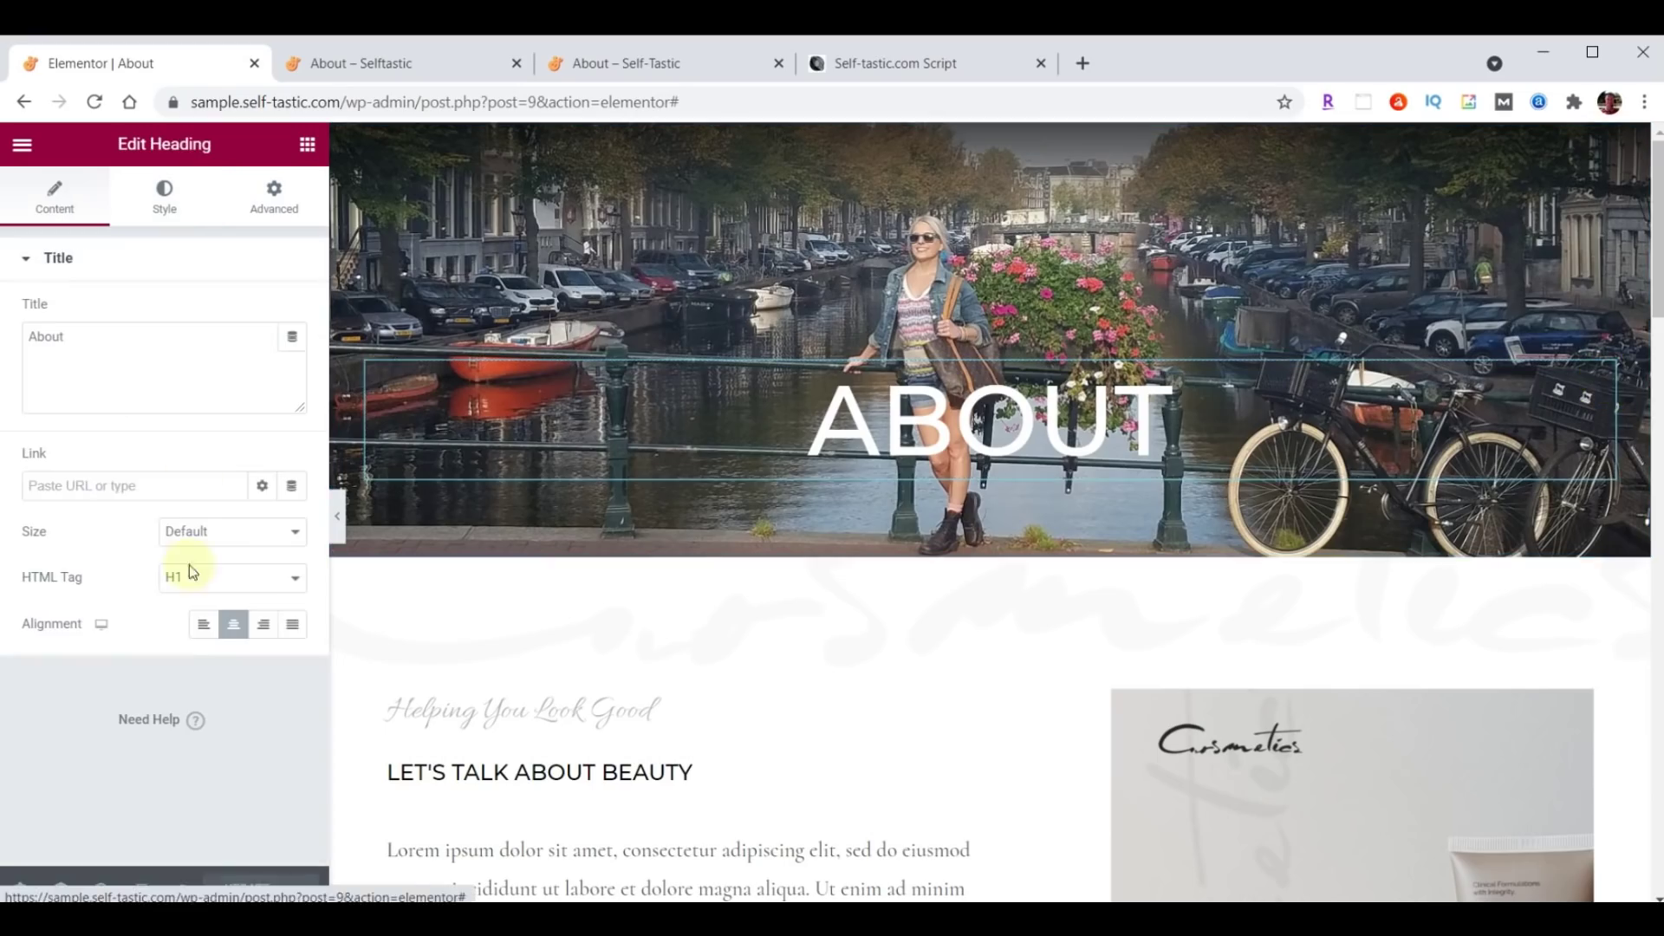
click(204, 624)
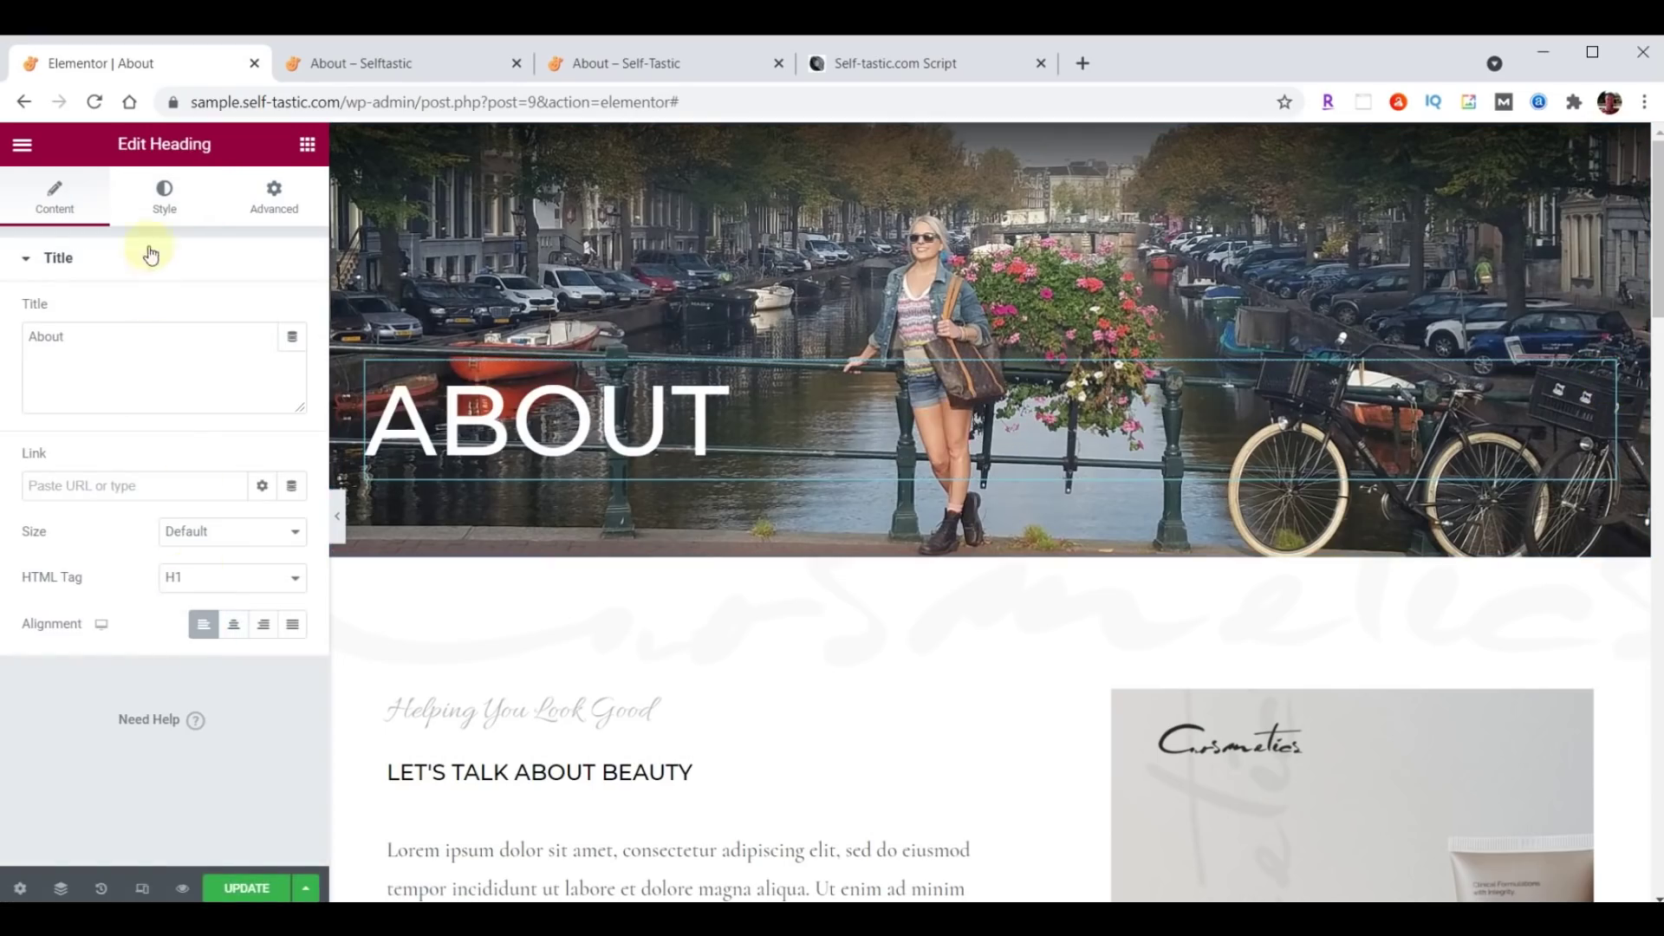
click(165, 201)
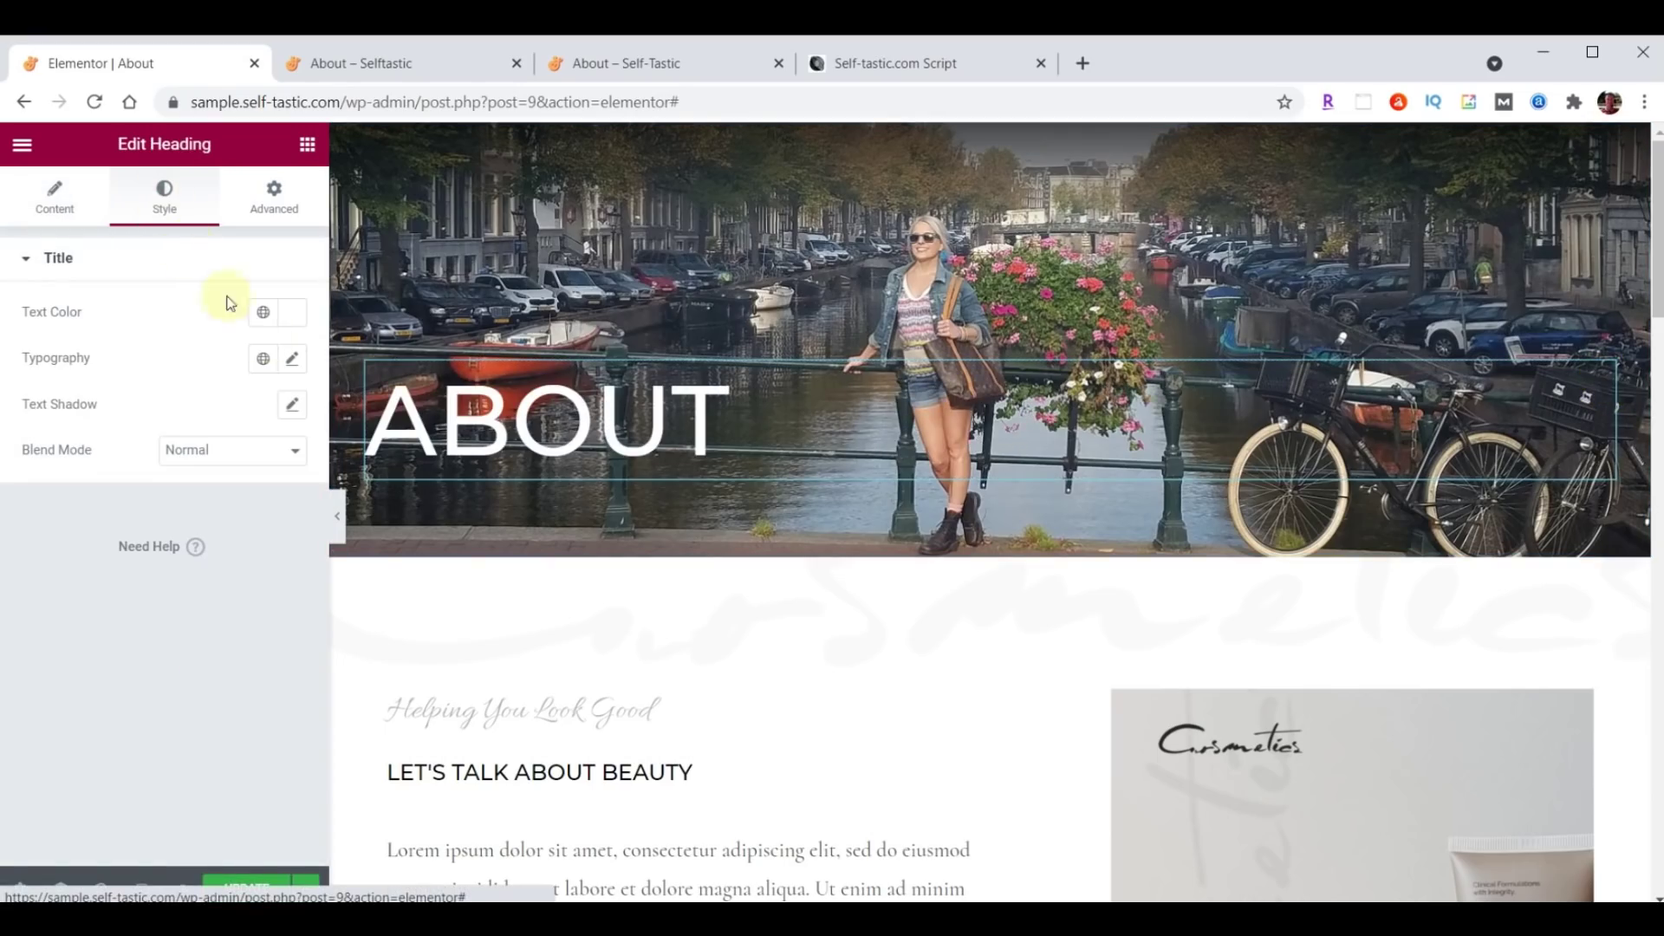
click(286, 313)
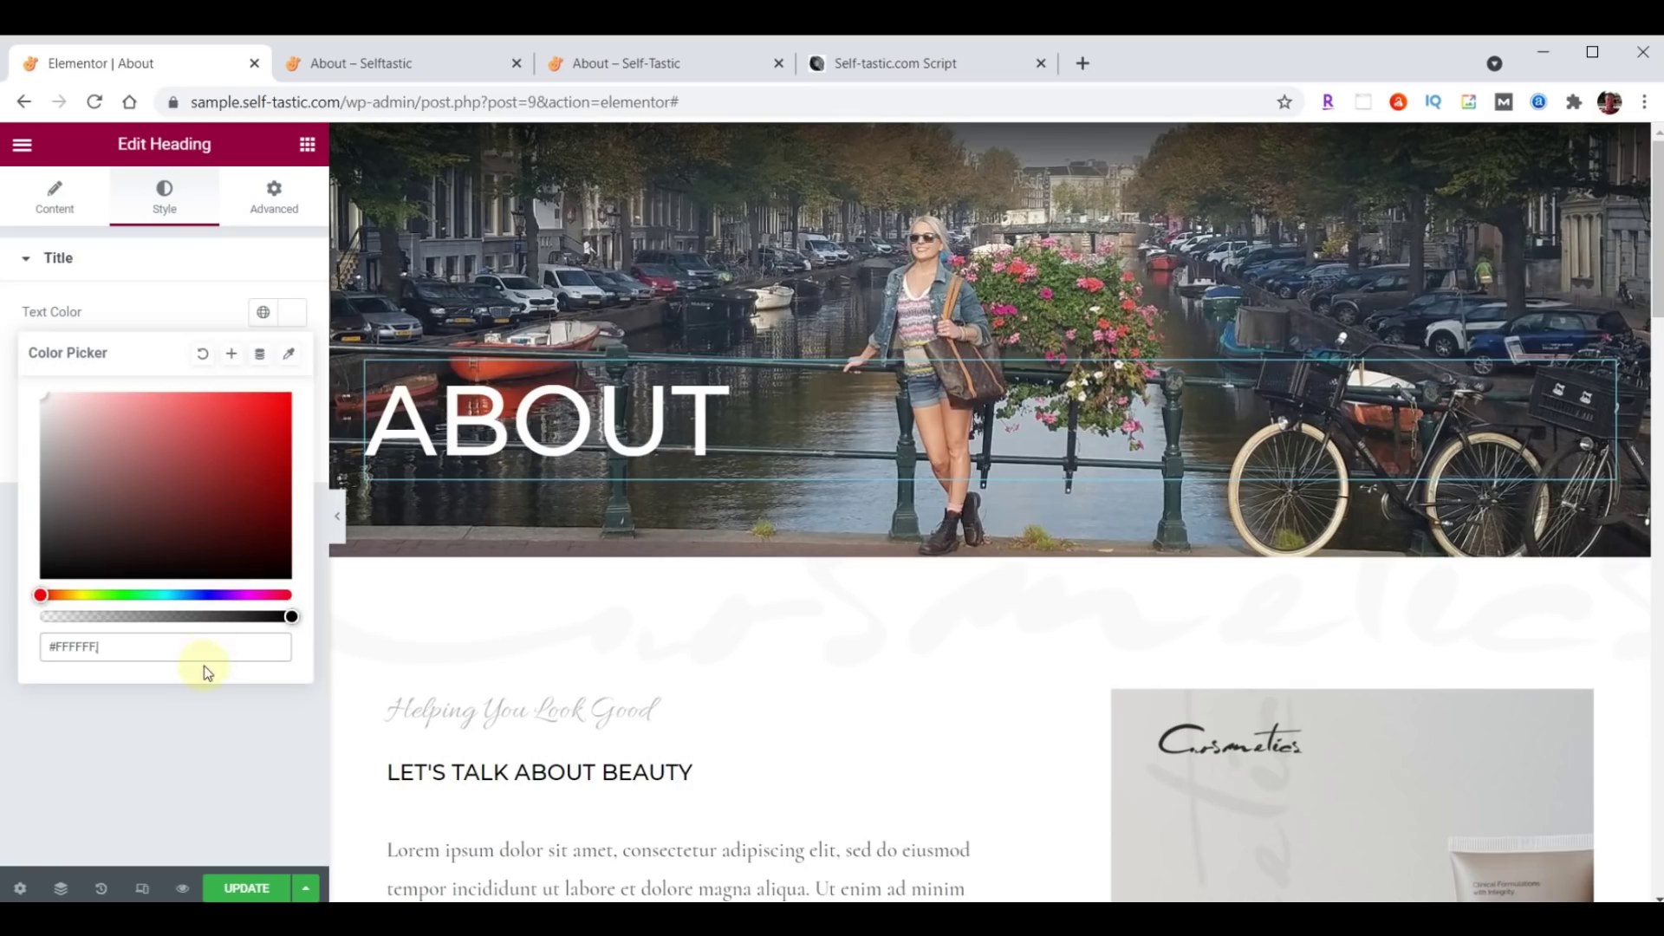
click(299, 314)
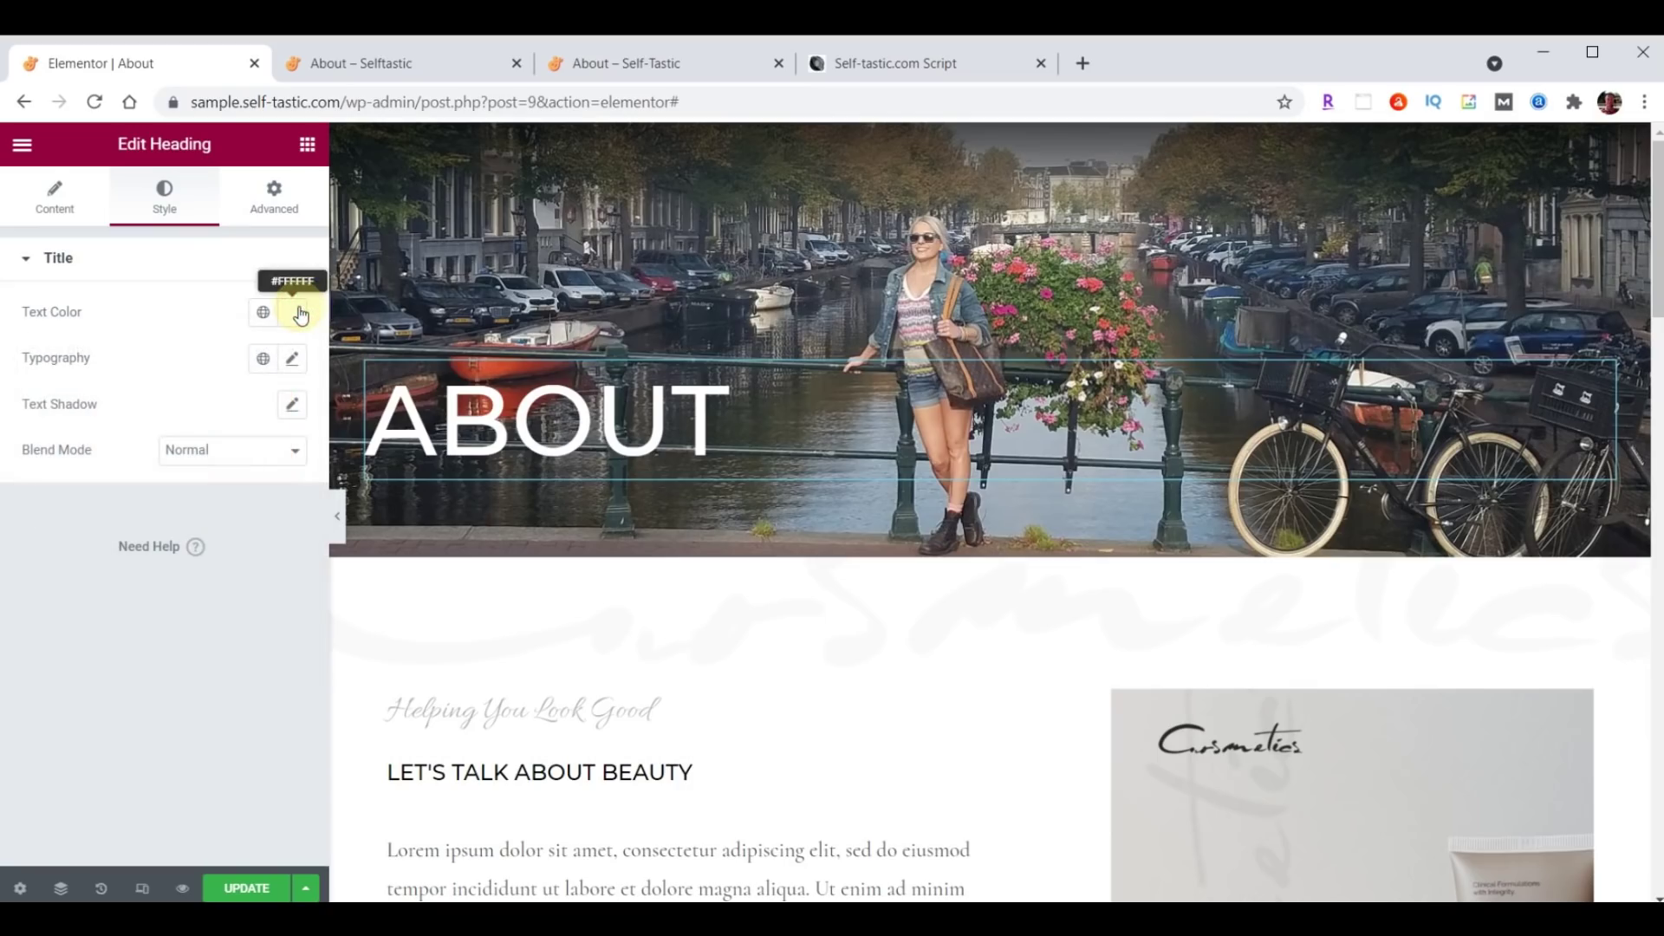
Set the ABOUT heading's typography font family to Londrina Shadow.
click(292, 360)
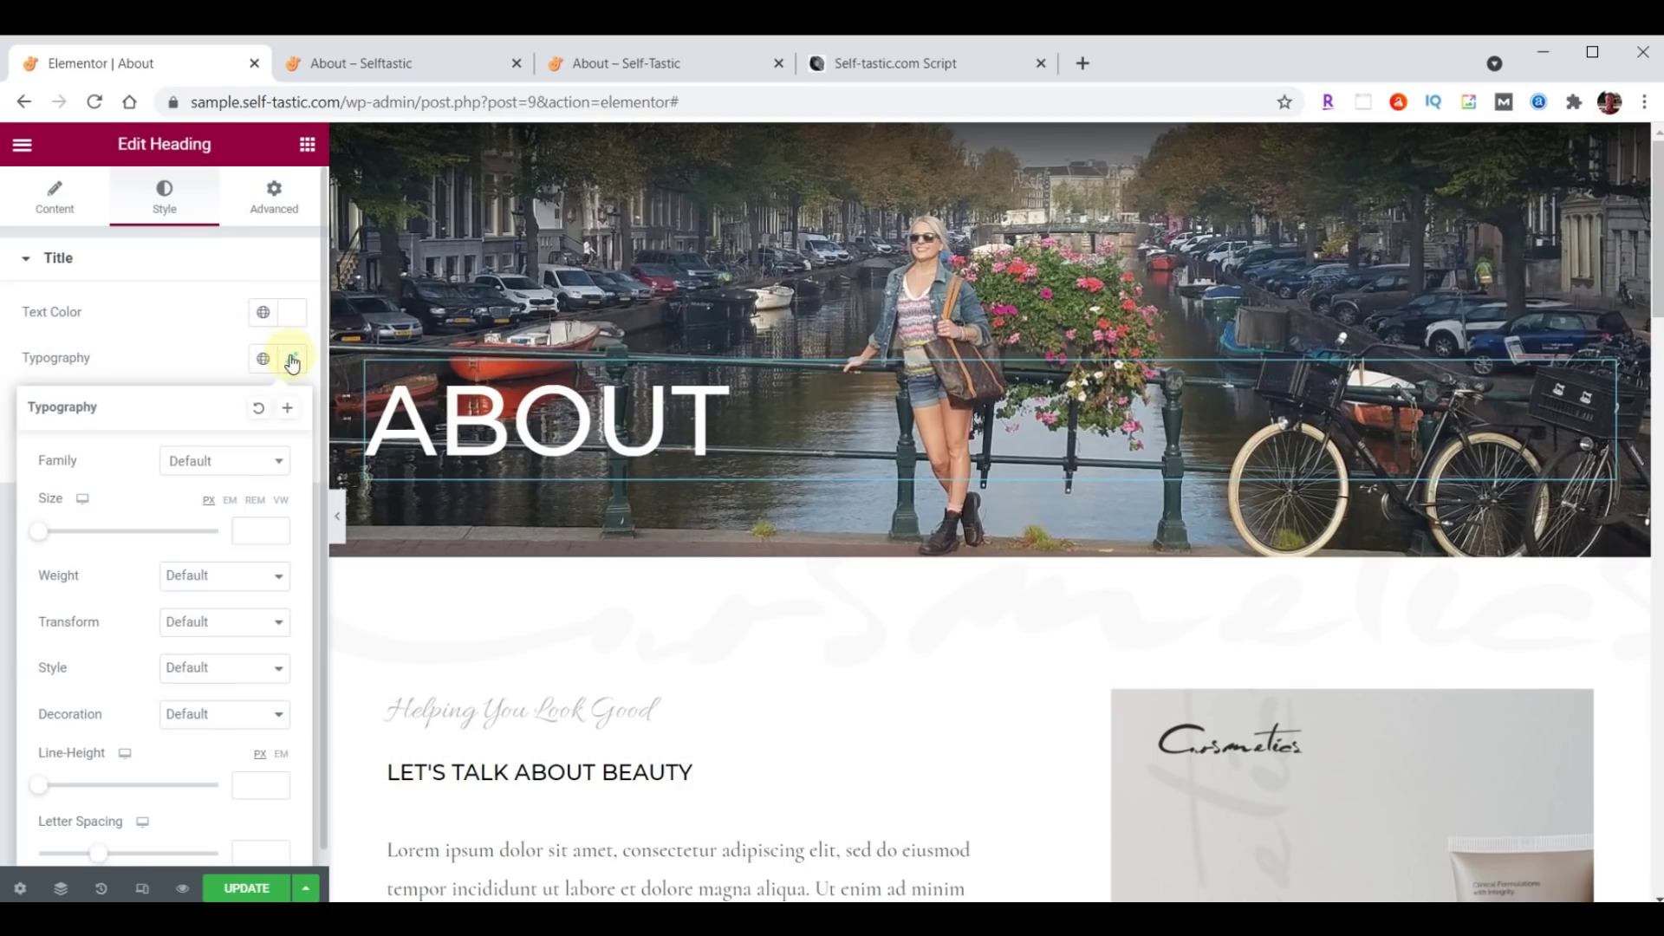
click(211, 460)
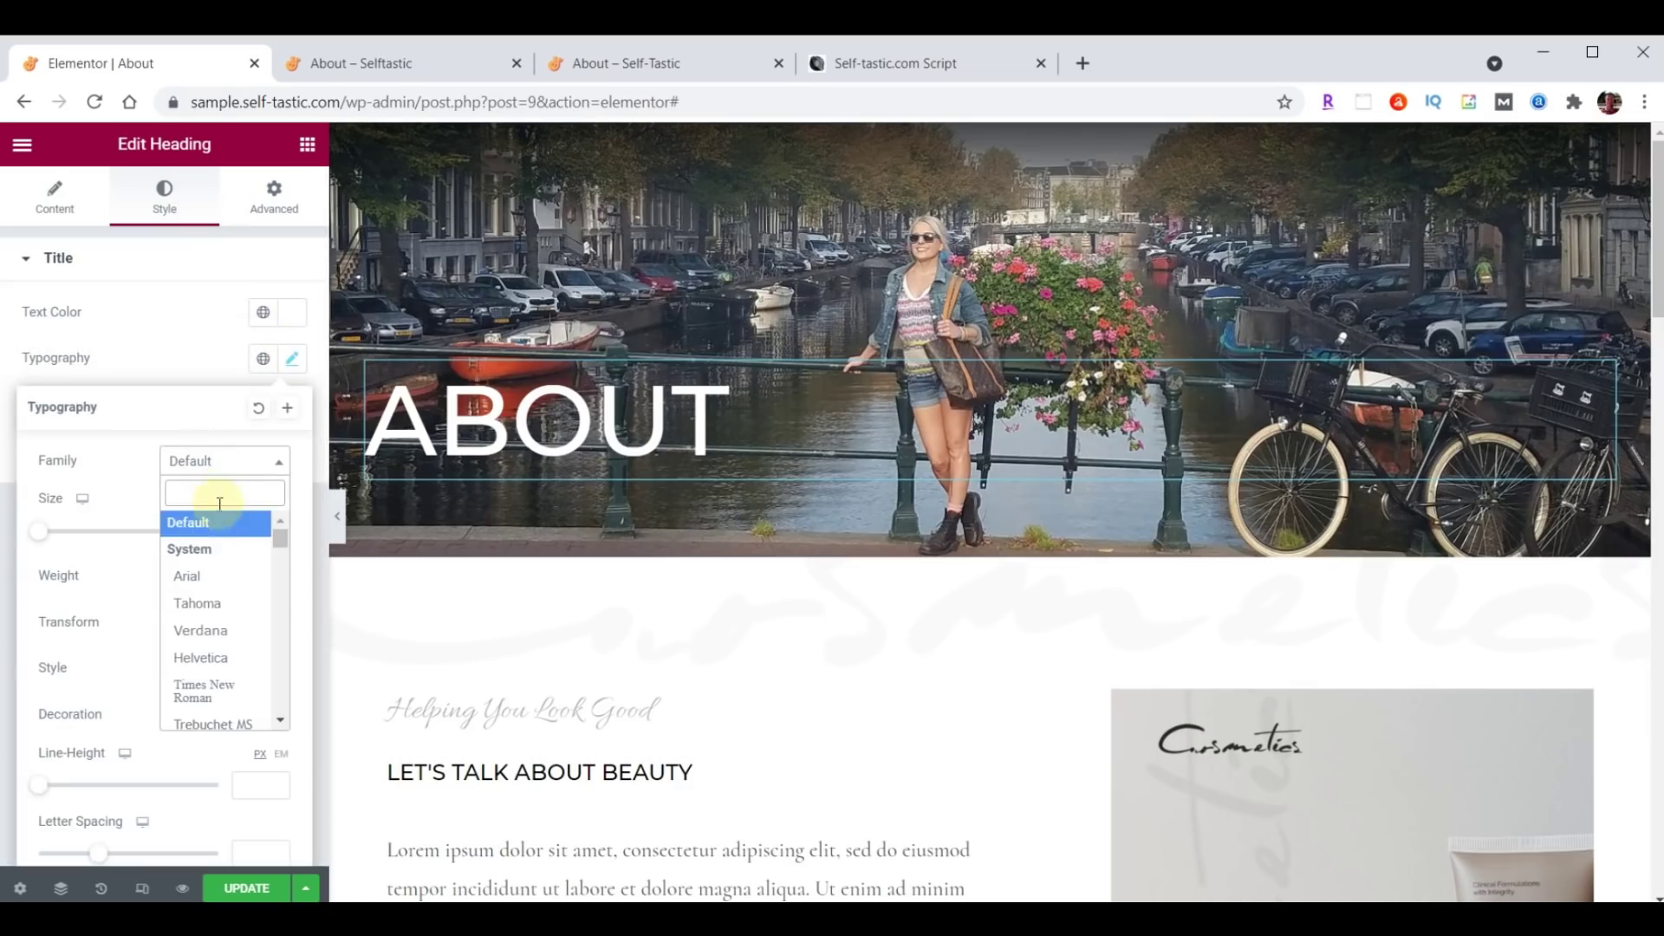
text(Londrina)
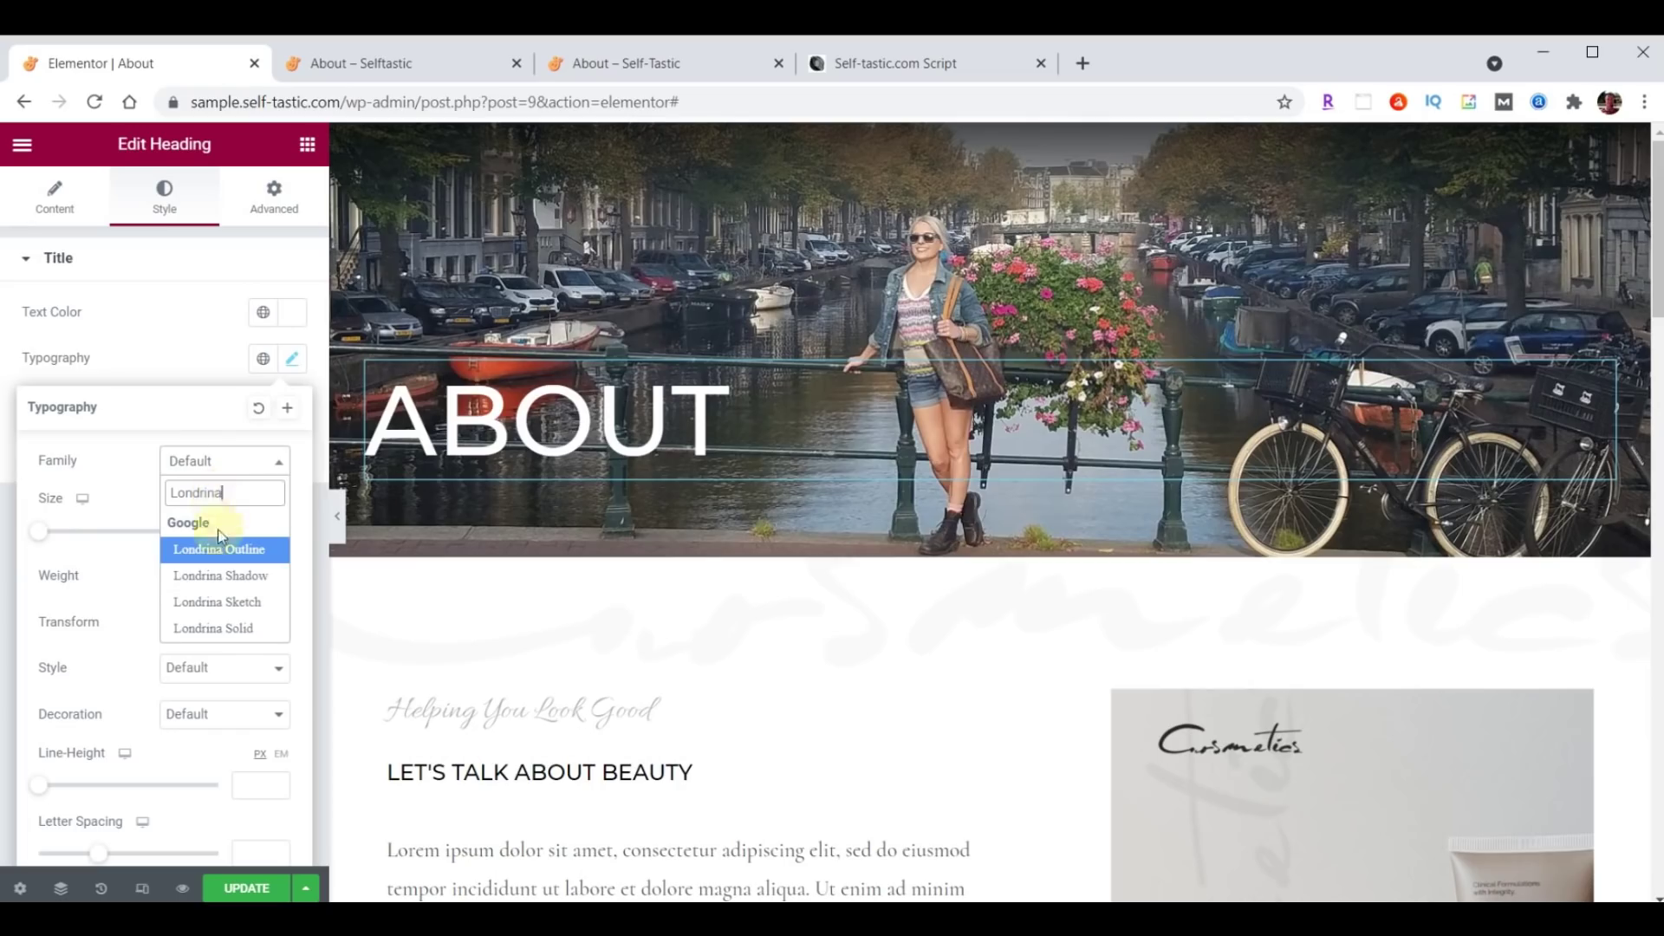
click(221, 576)
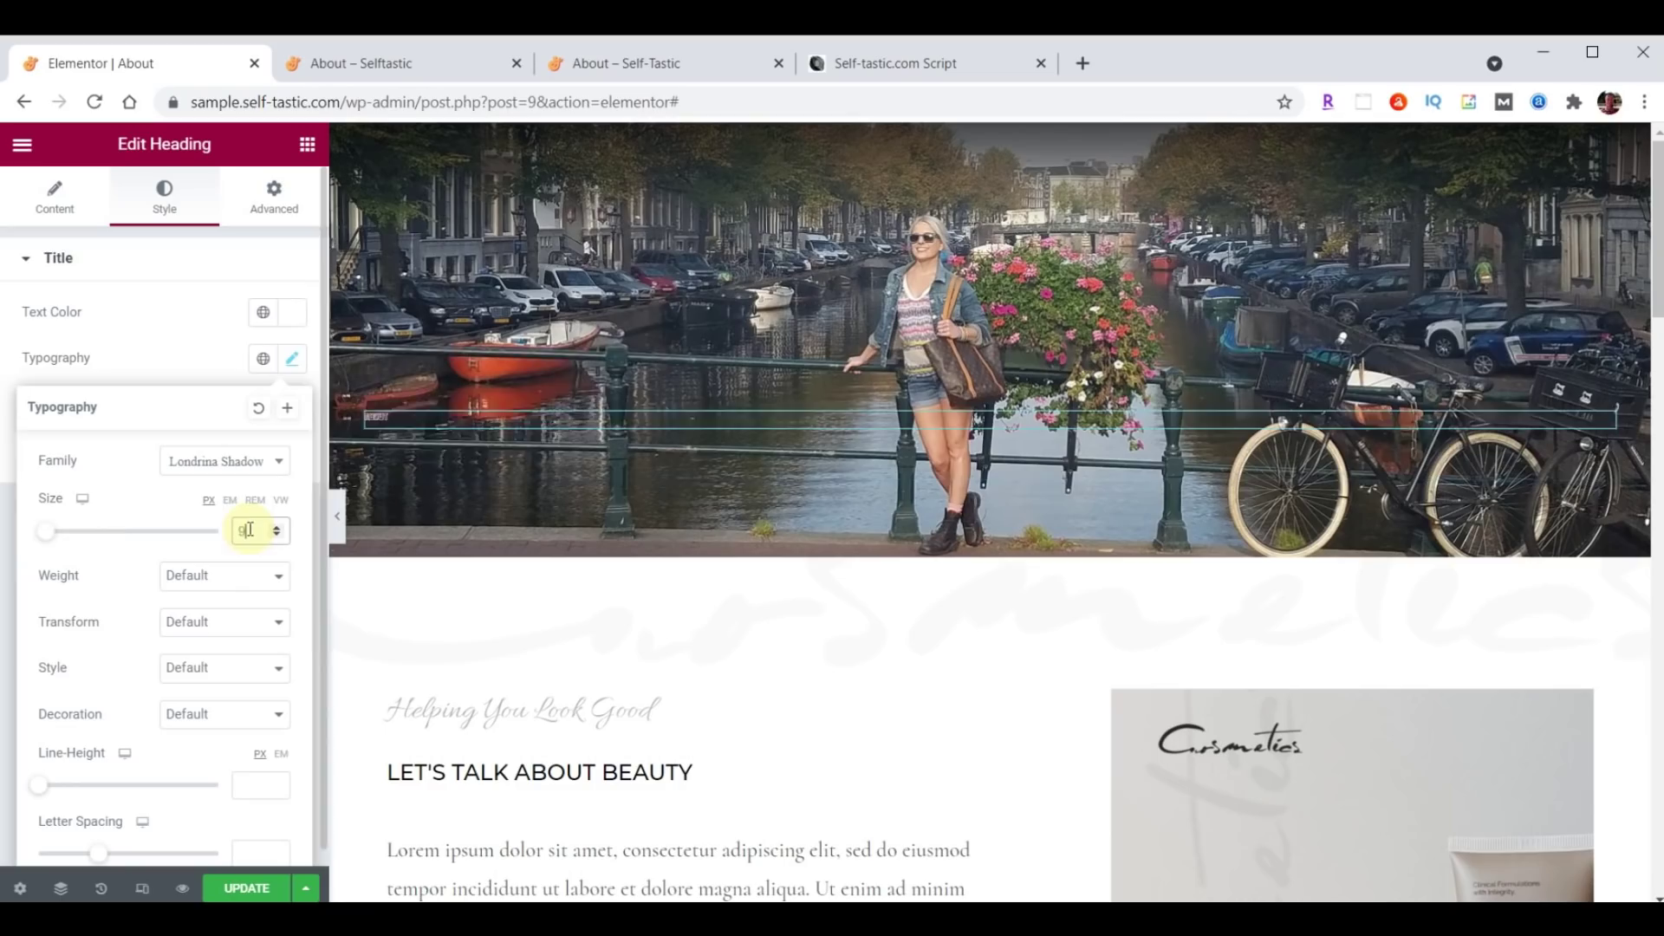
Give the heading 150 px unlinked top padding, save, and view the live About page.
click(279, 206)
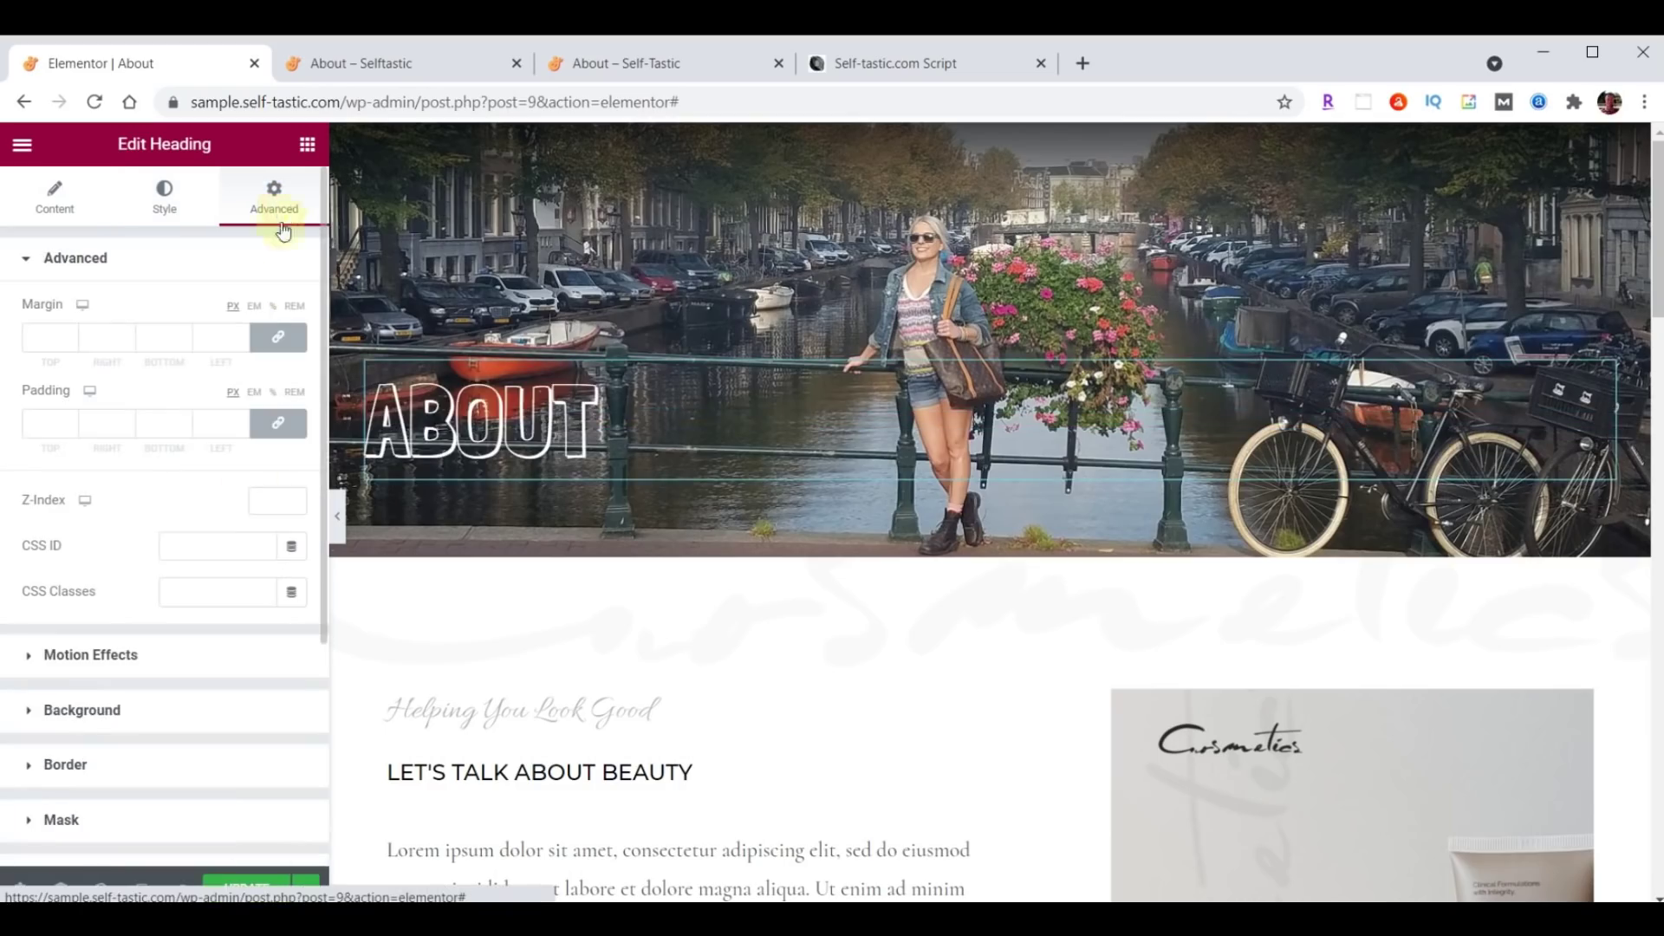
click(280, 425)
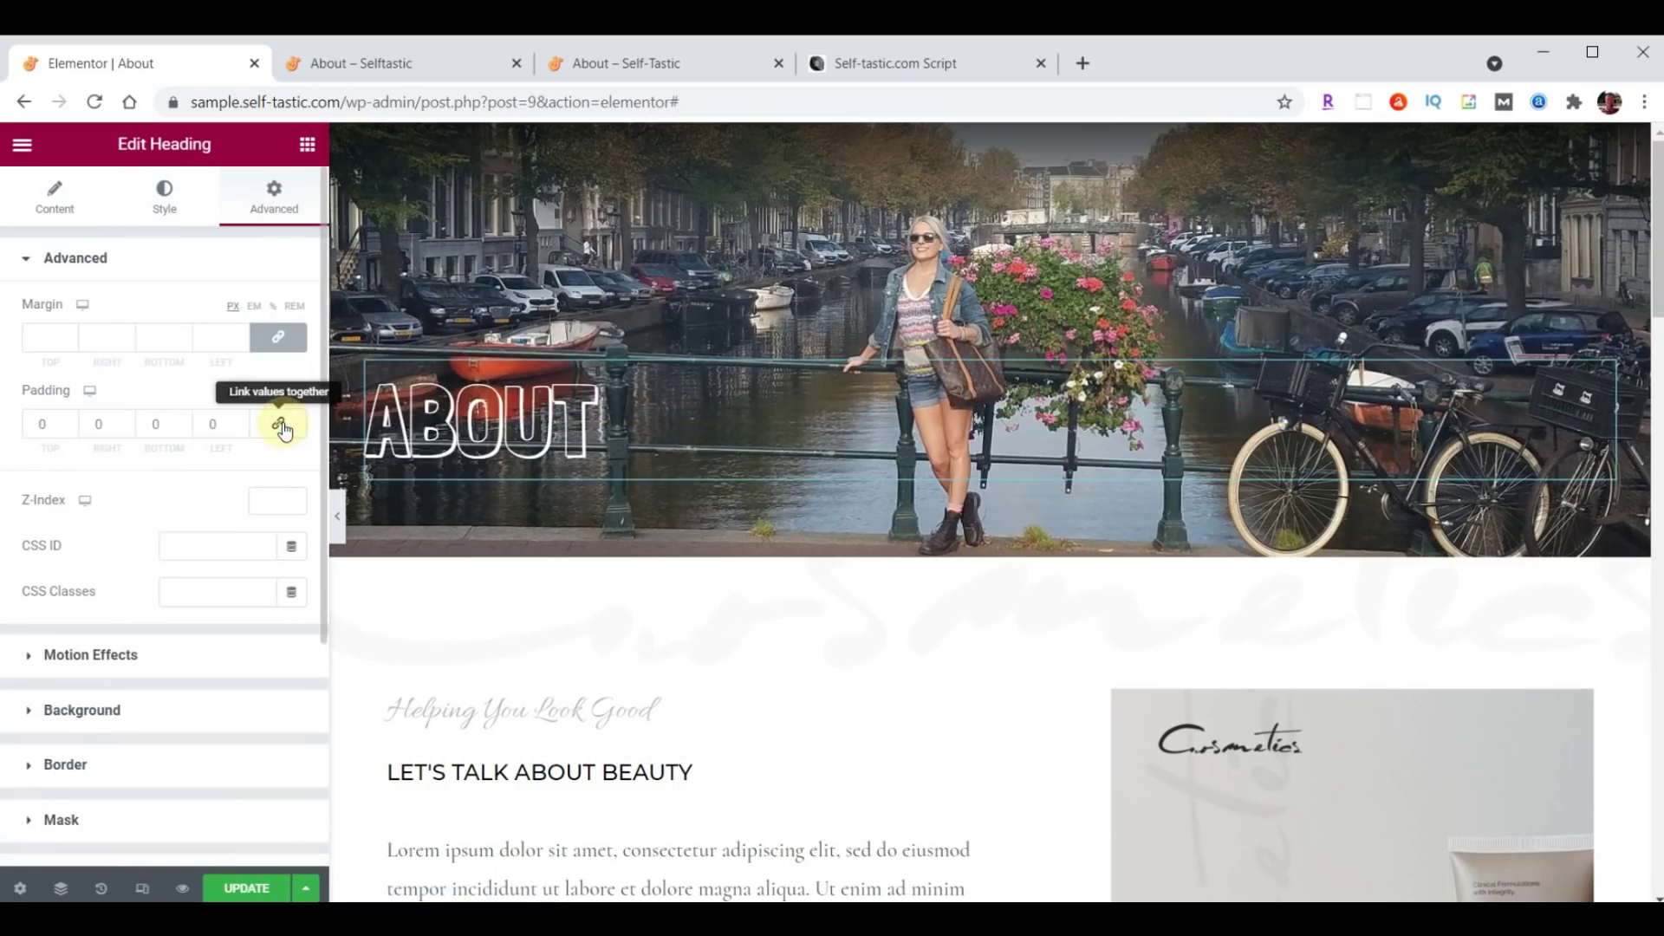
click(30, 422)
text(150)
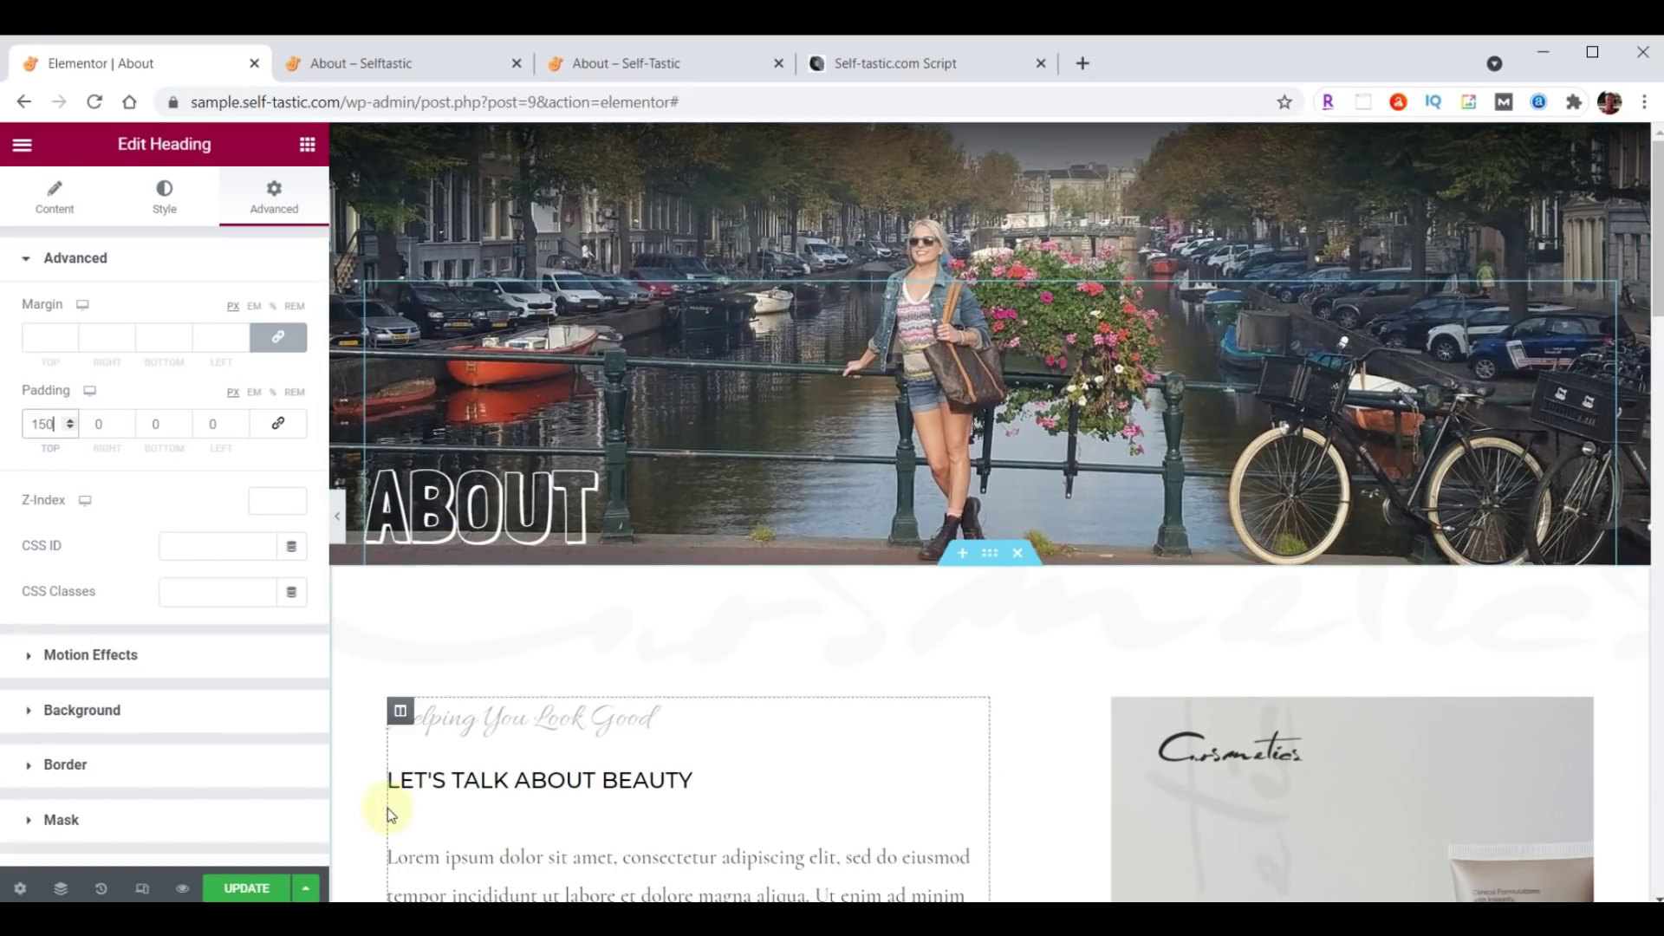
click(241, 887)
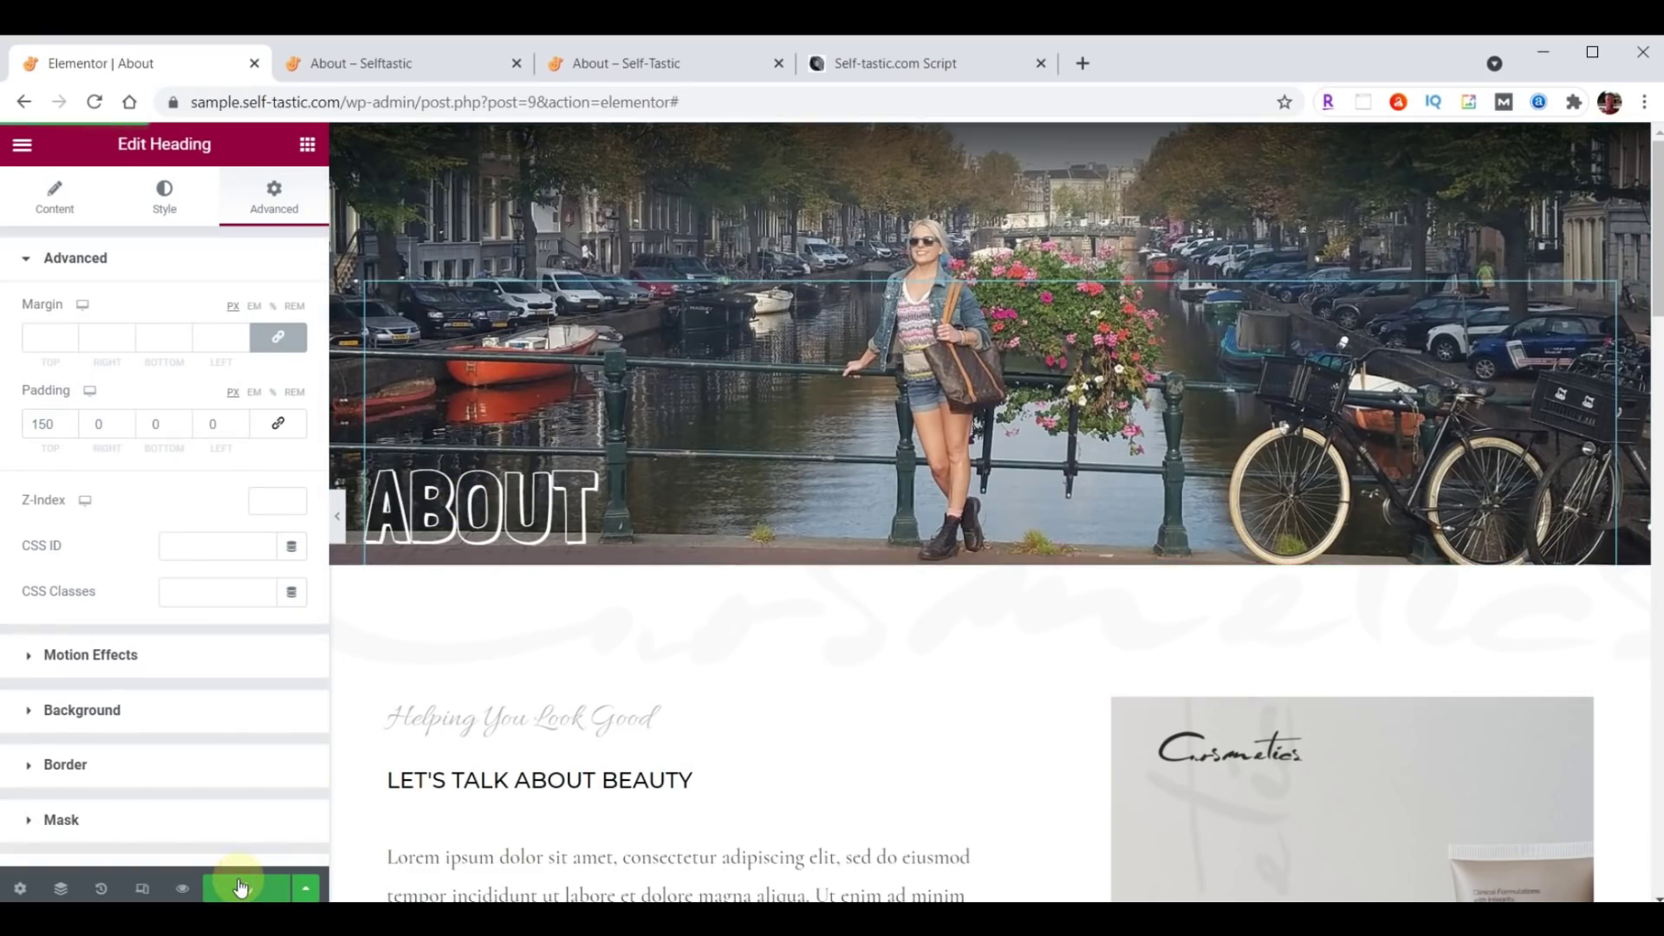
click(624, 63)
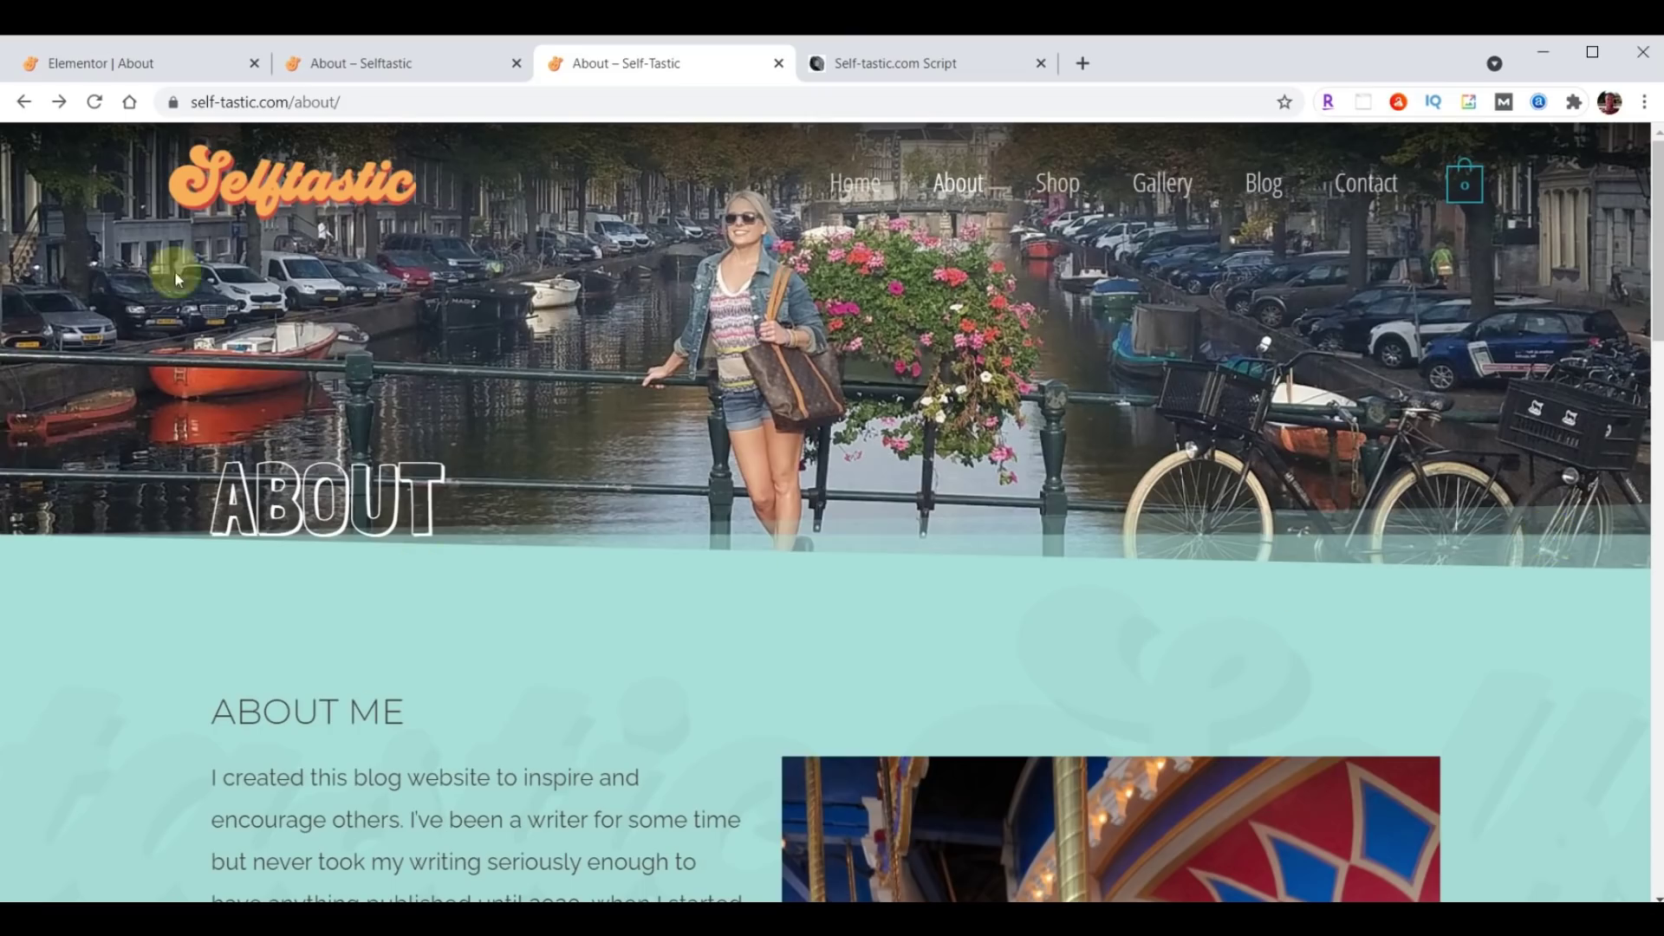
Add a Tilt Opacity shape divider to the hero section's bottom edge.
click(119, 64)
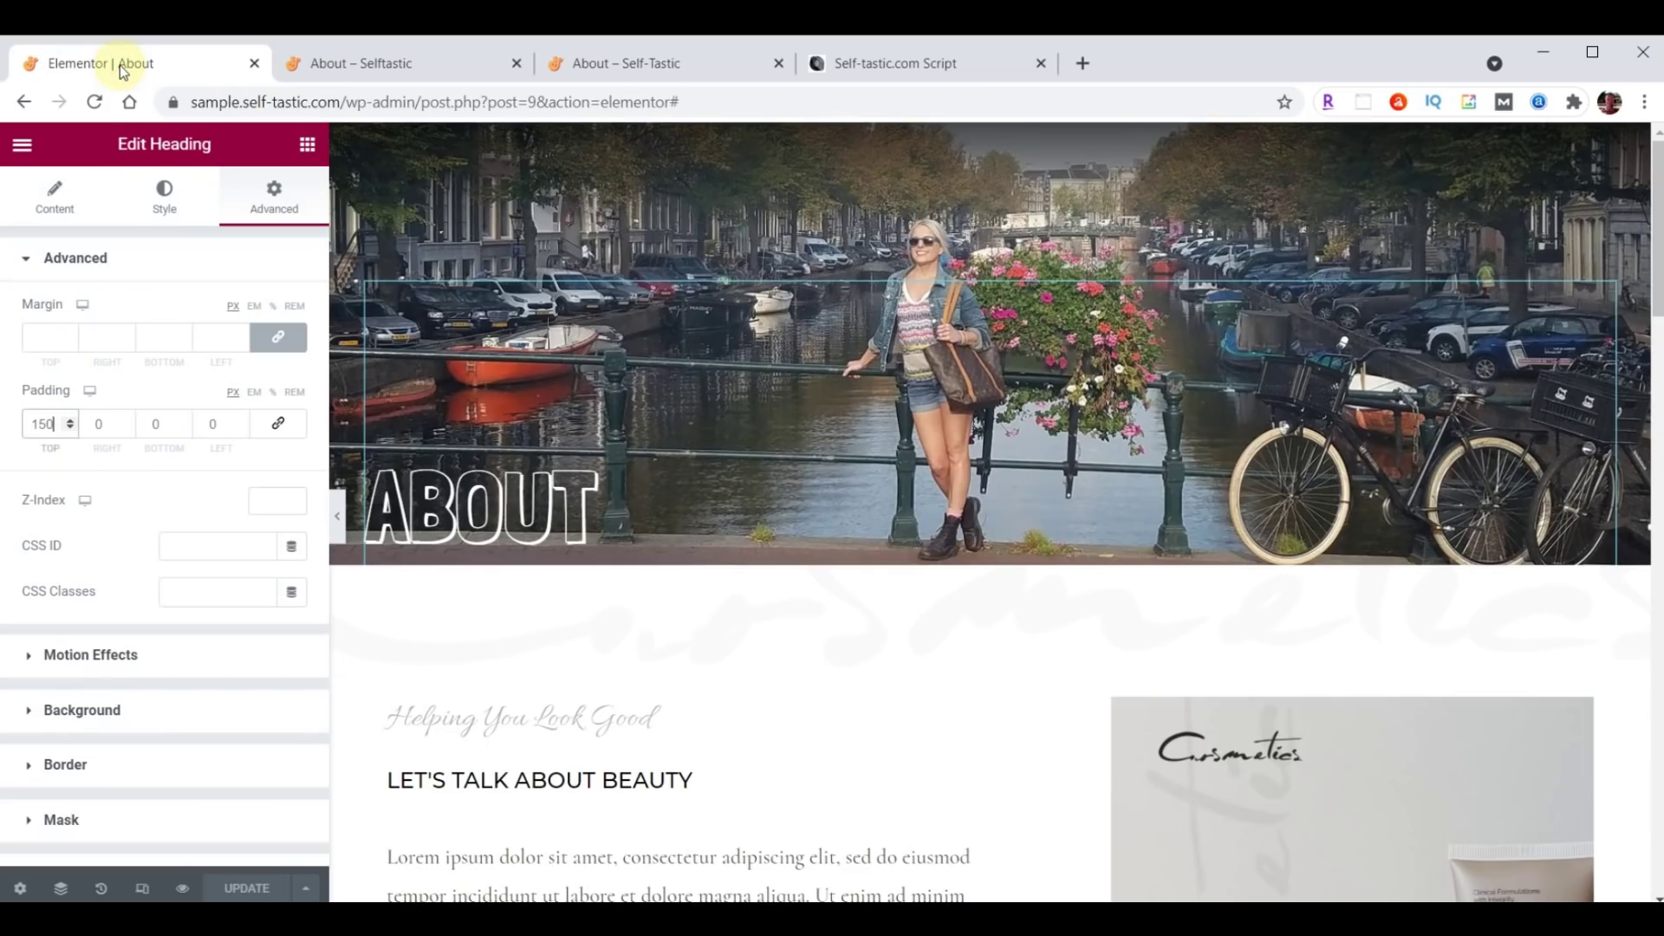
mouse_move(880, 170)
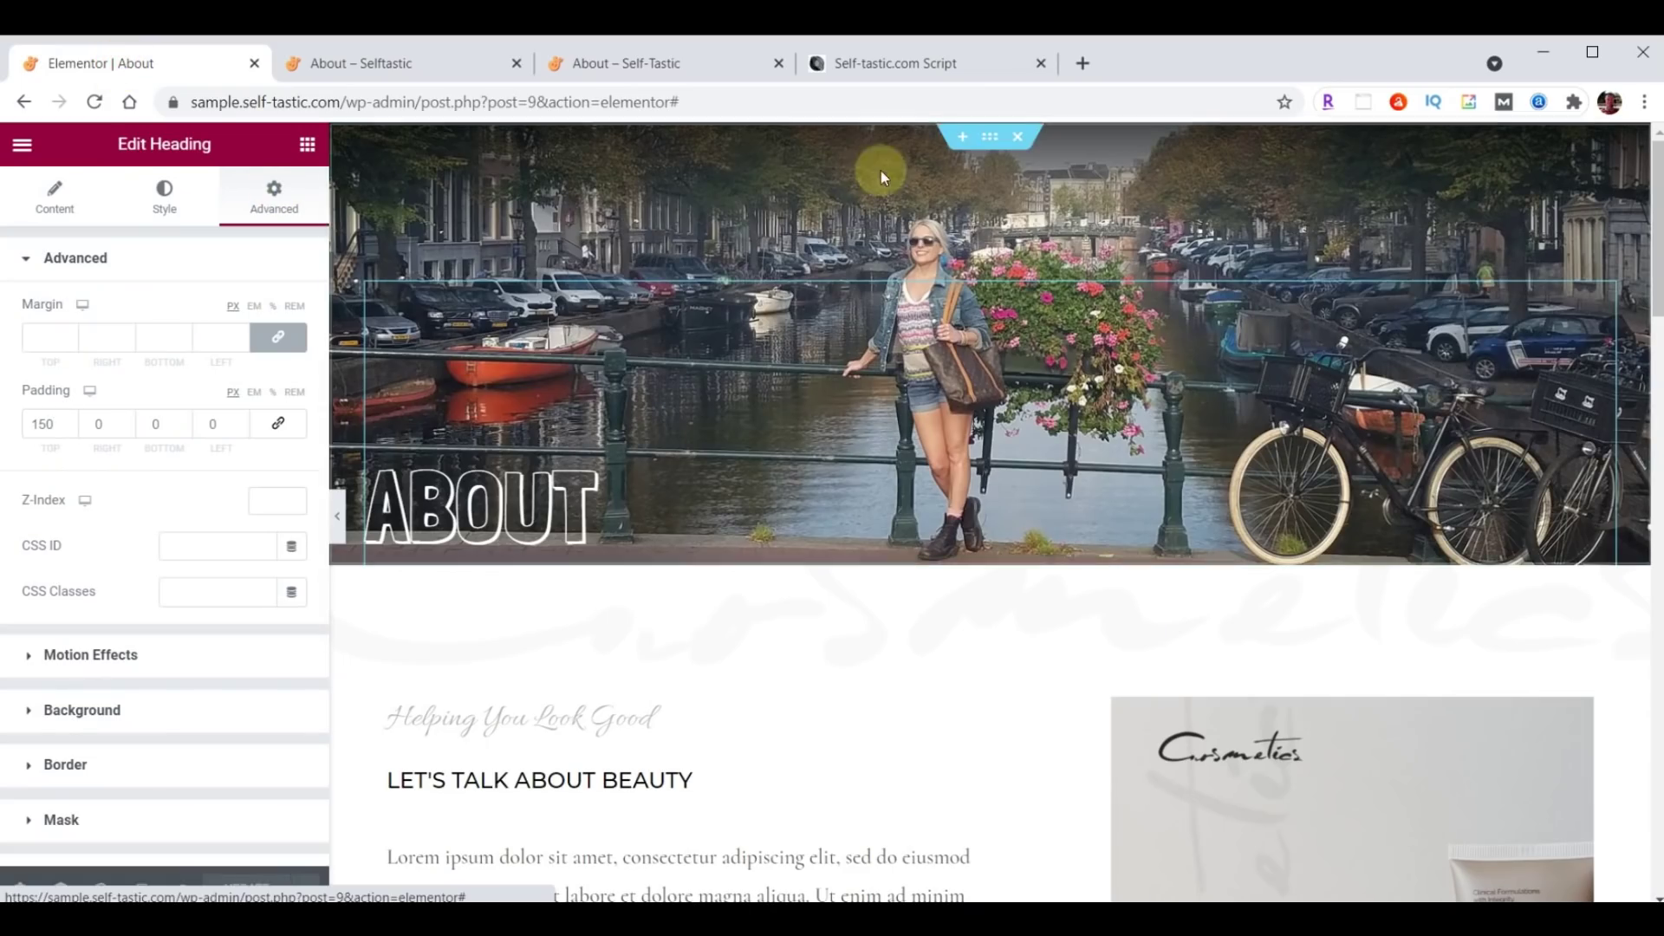
click(994, 139)
scroll(139, 524, down, 3)
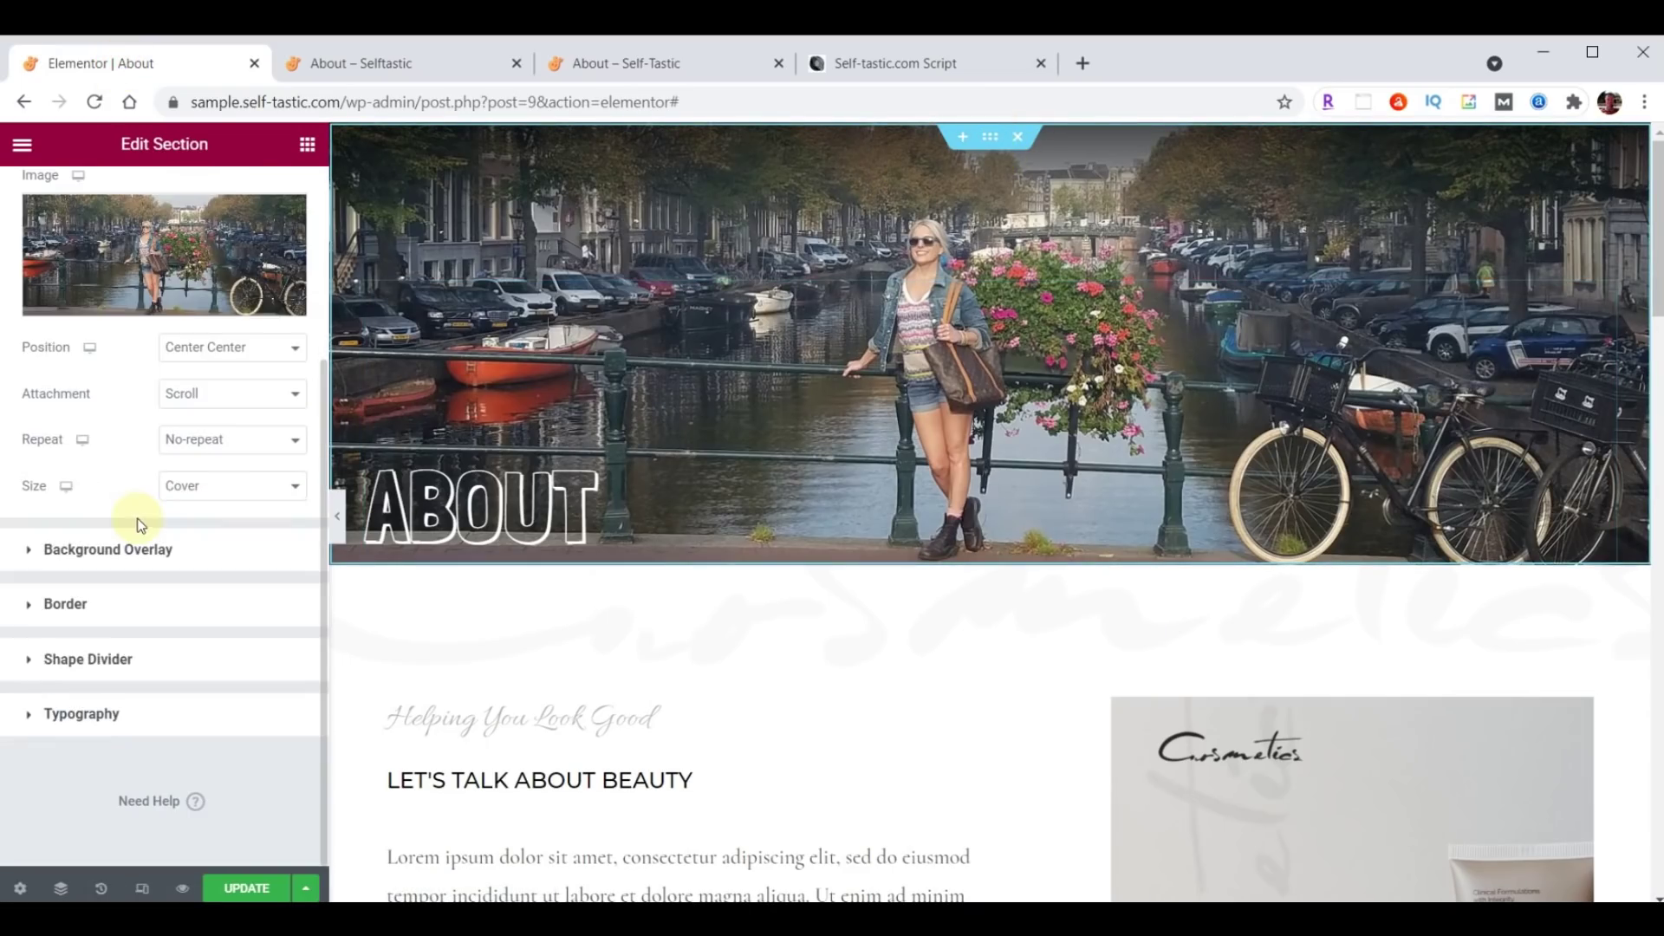
click(103, 659)
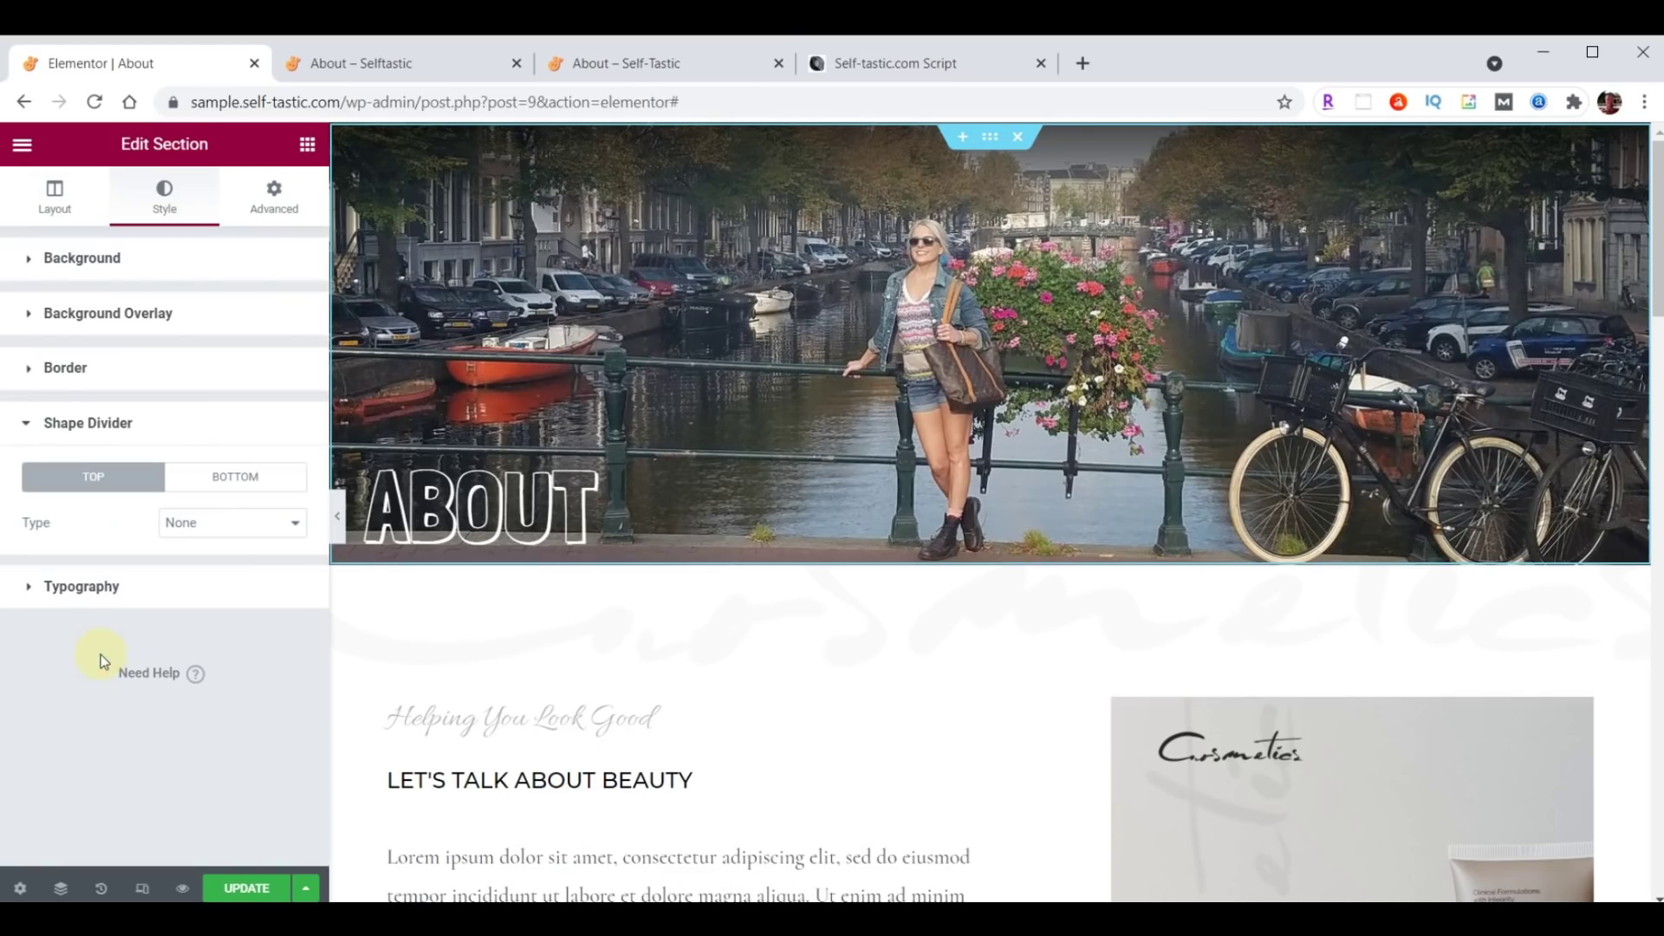
click(227, 478)
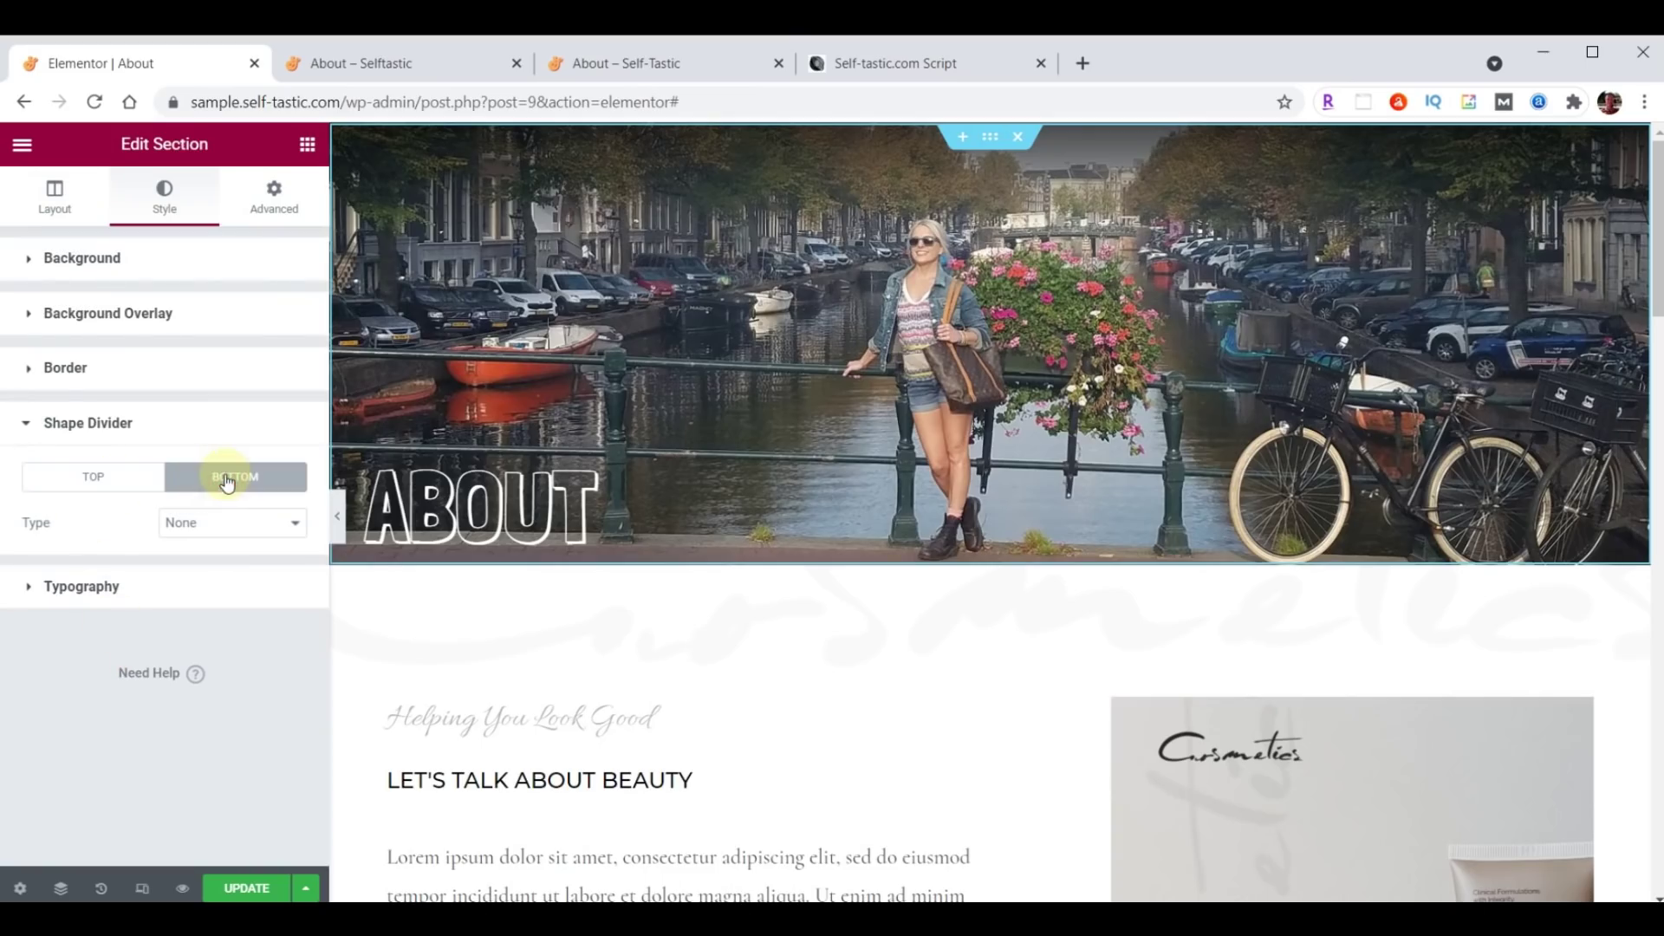
click(223, 523)
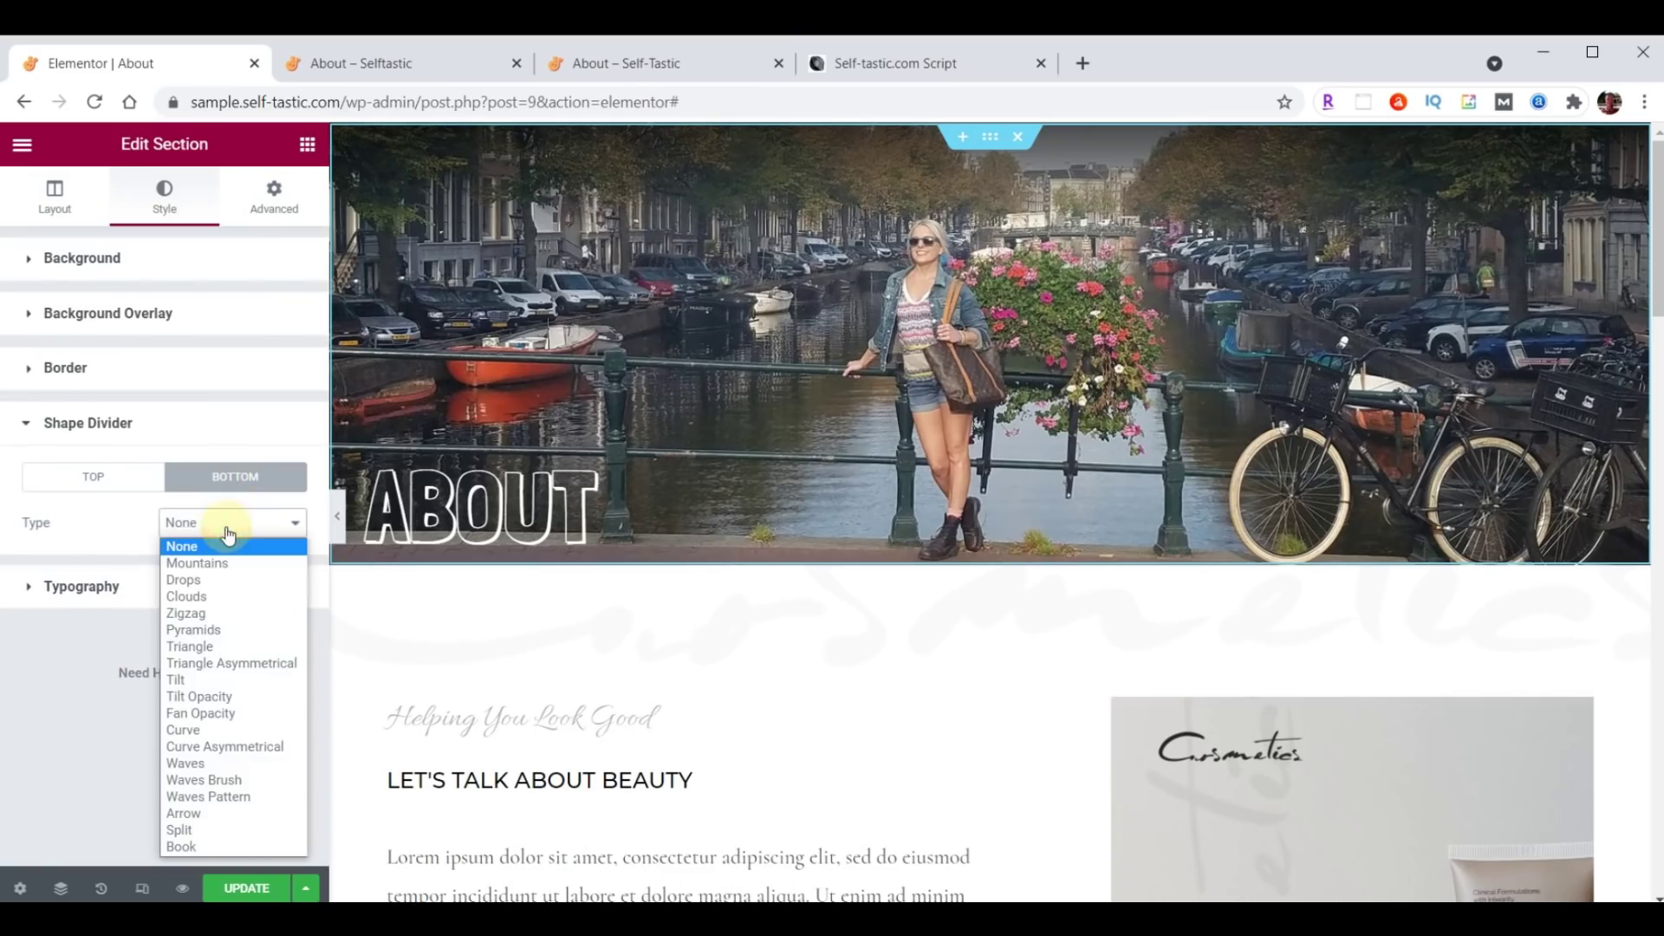
click(225, 704)
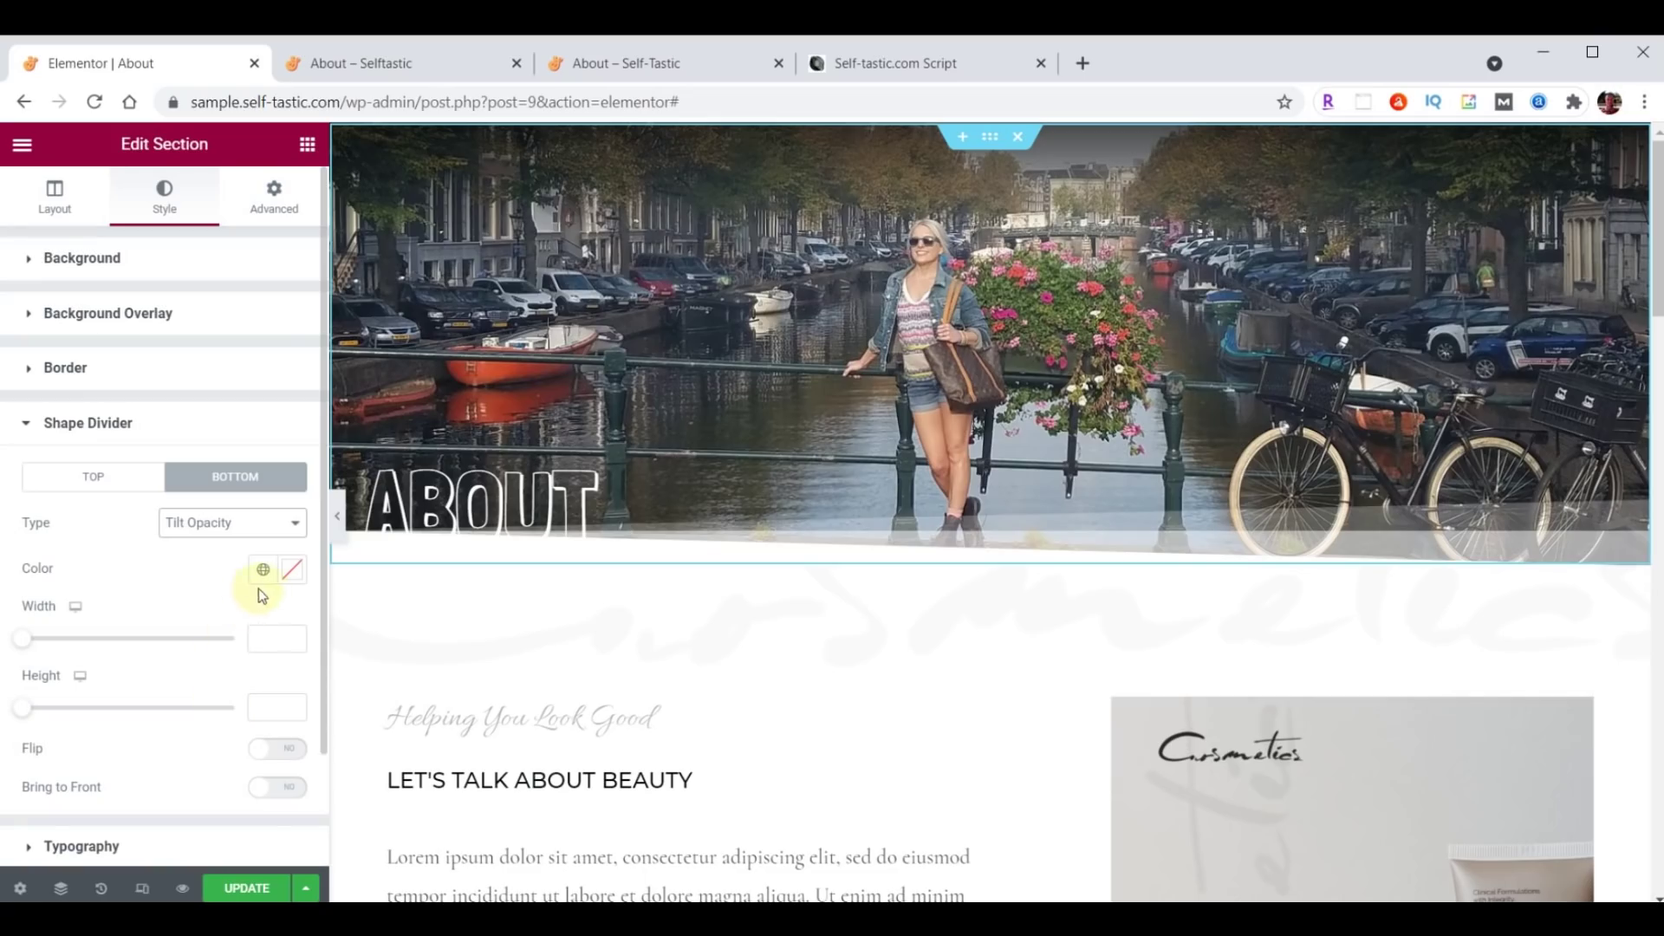
Colour the divider #A8E0D9, save, and reload the live About page to check.
click(291, 569)
text(#A8E0D9)
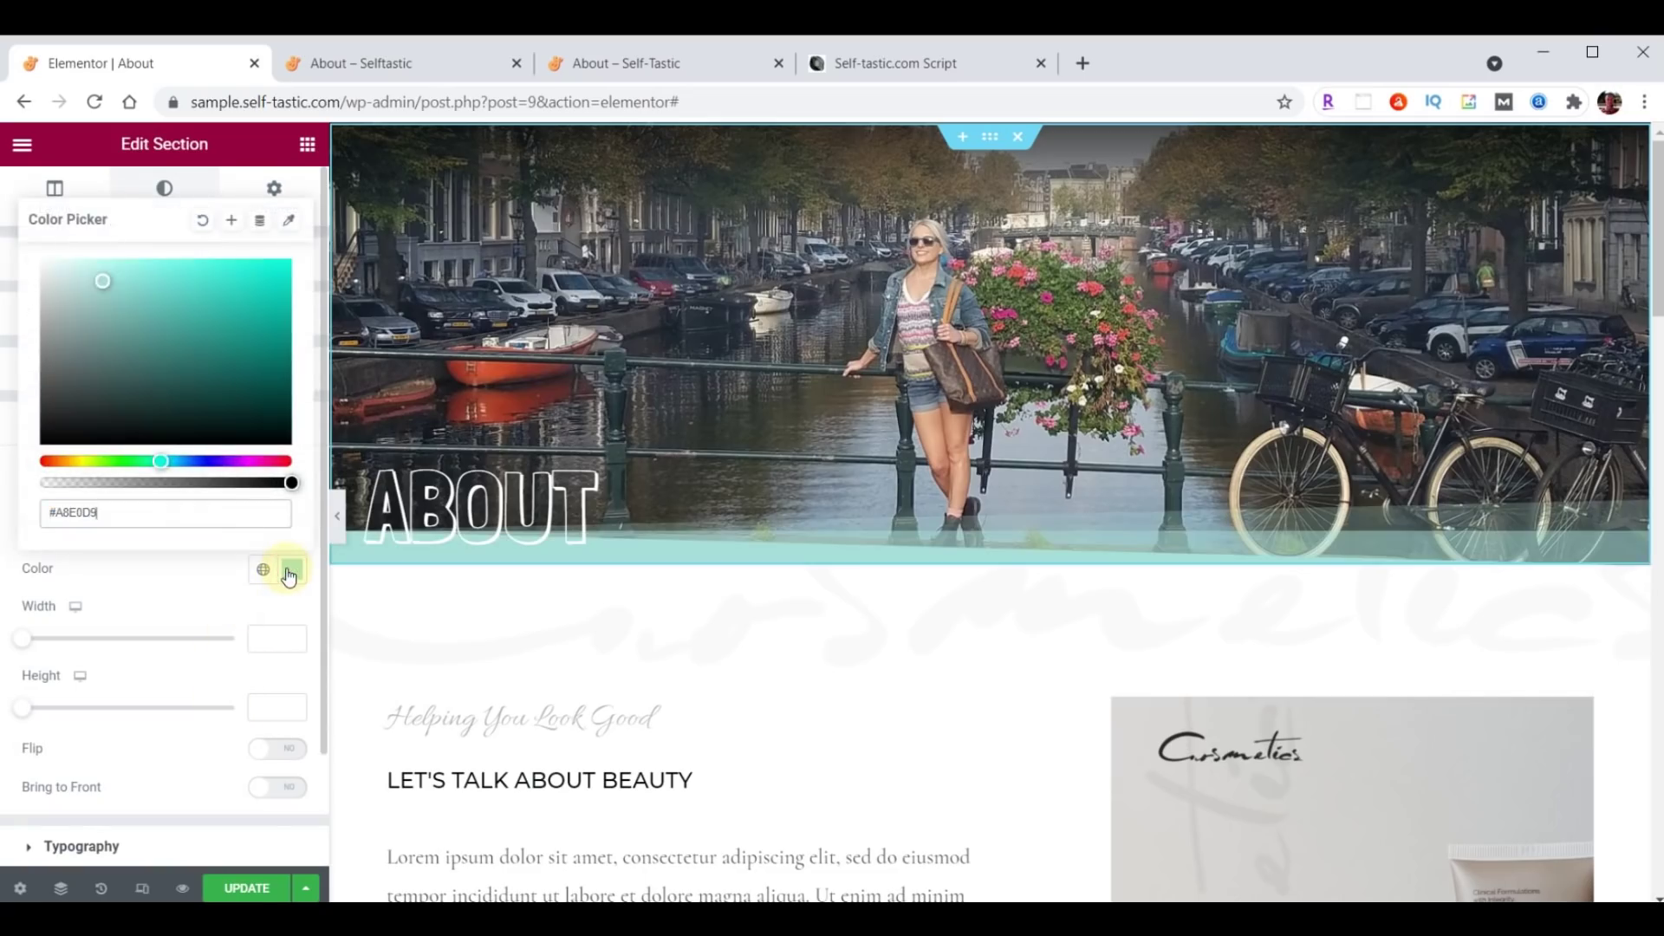
click(289, 572)
click(246, 887)
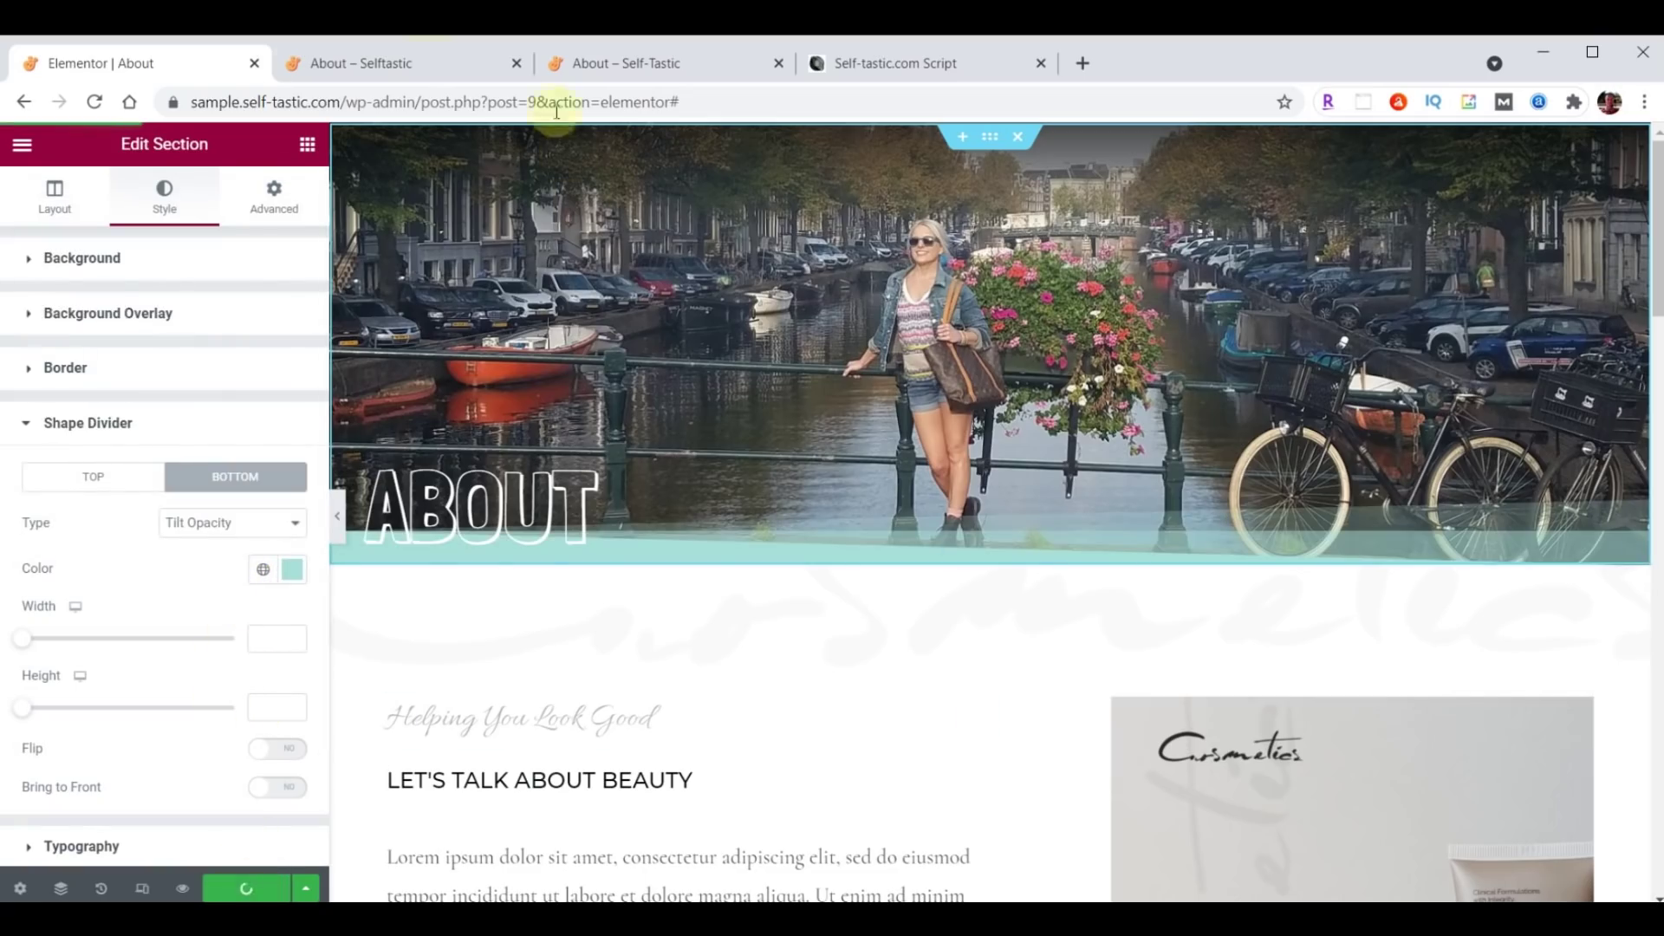
click(427, 61)
click(97, 102)
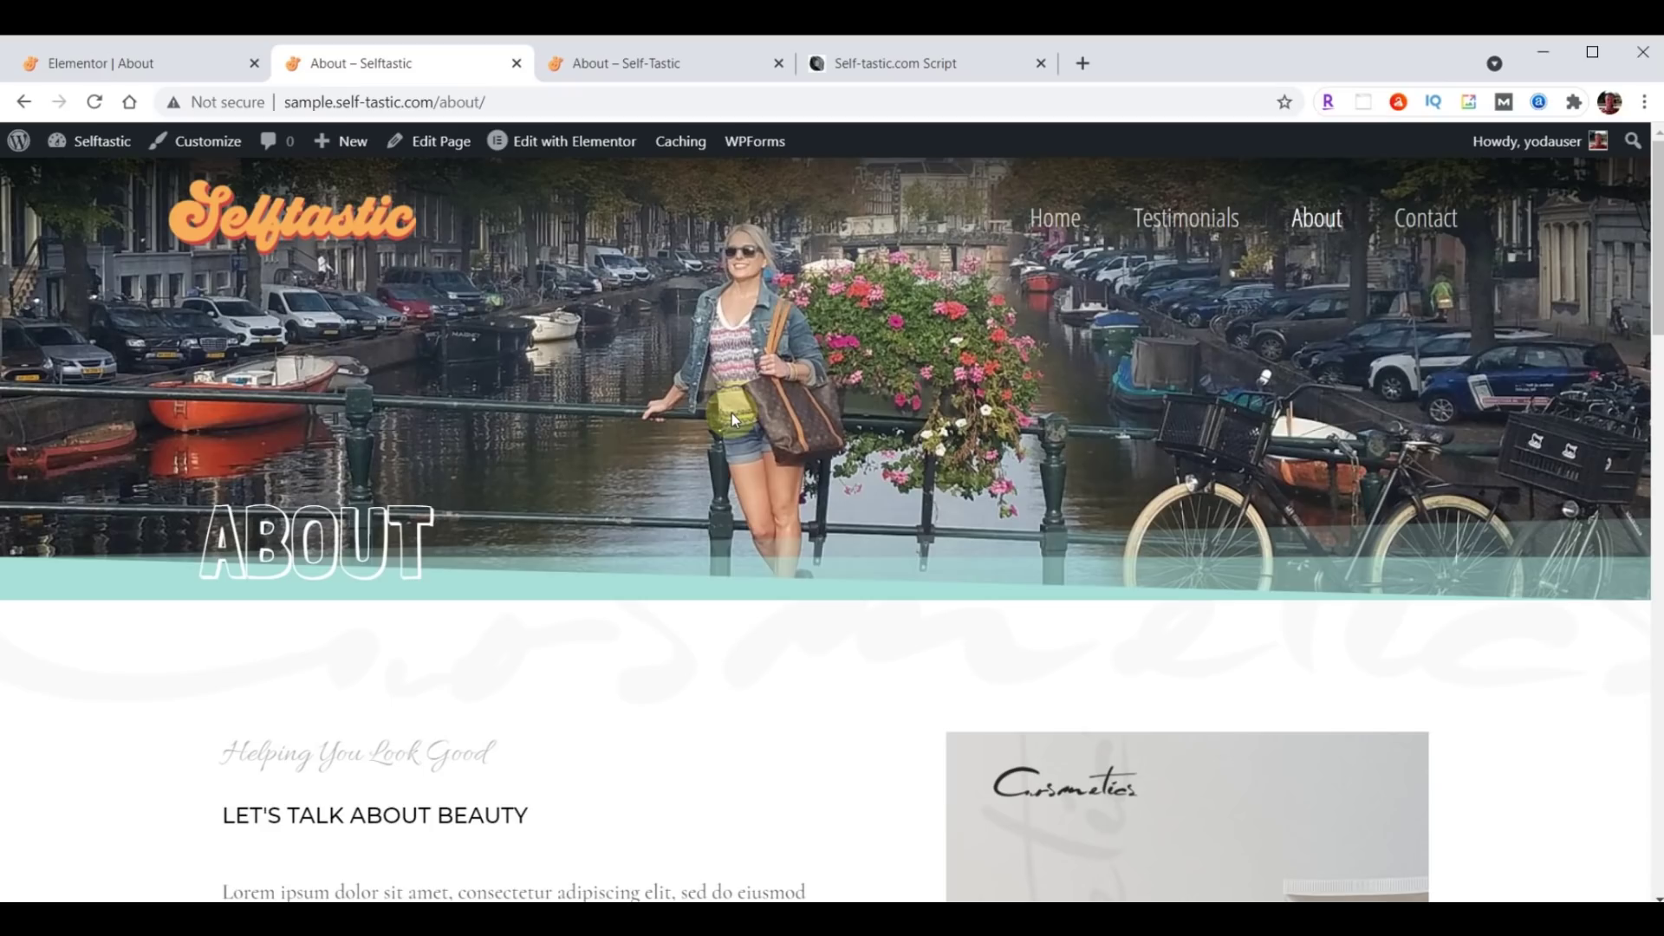
click(142, 67)
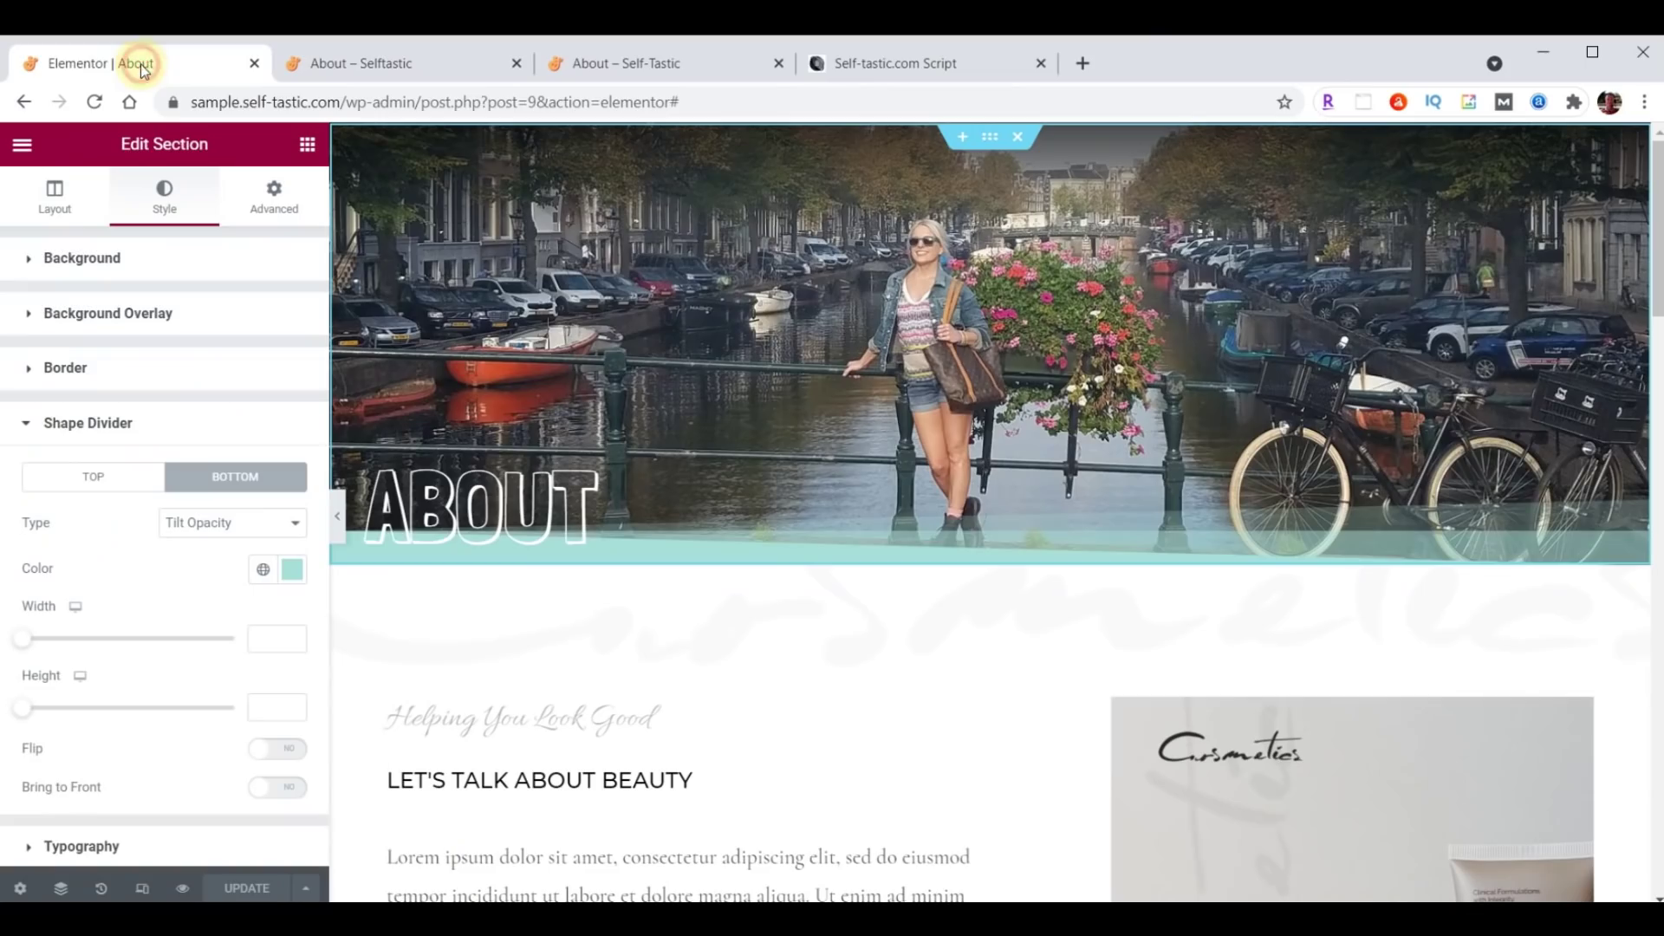
Save the ABOUT hero section to the library as the template 'Selftastic About Header'.
right_click(989, 136)
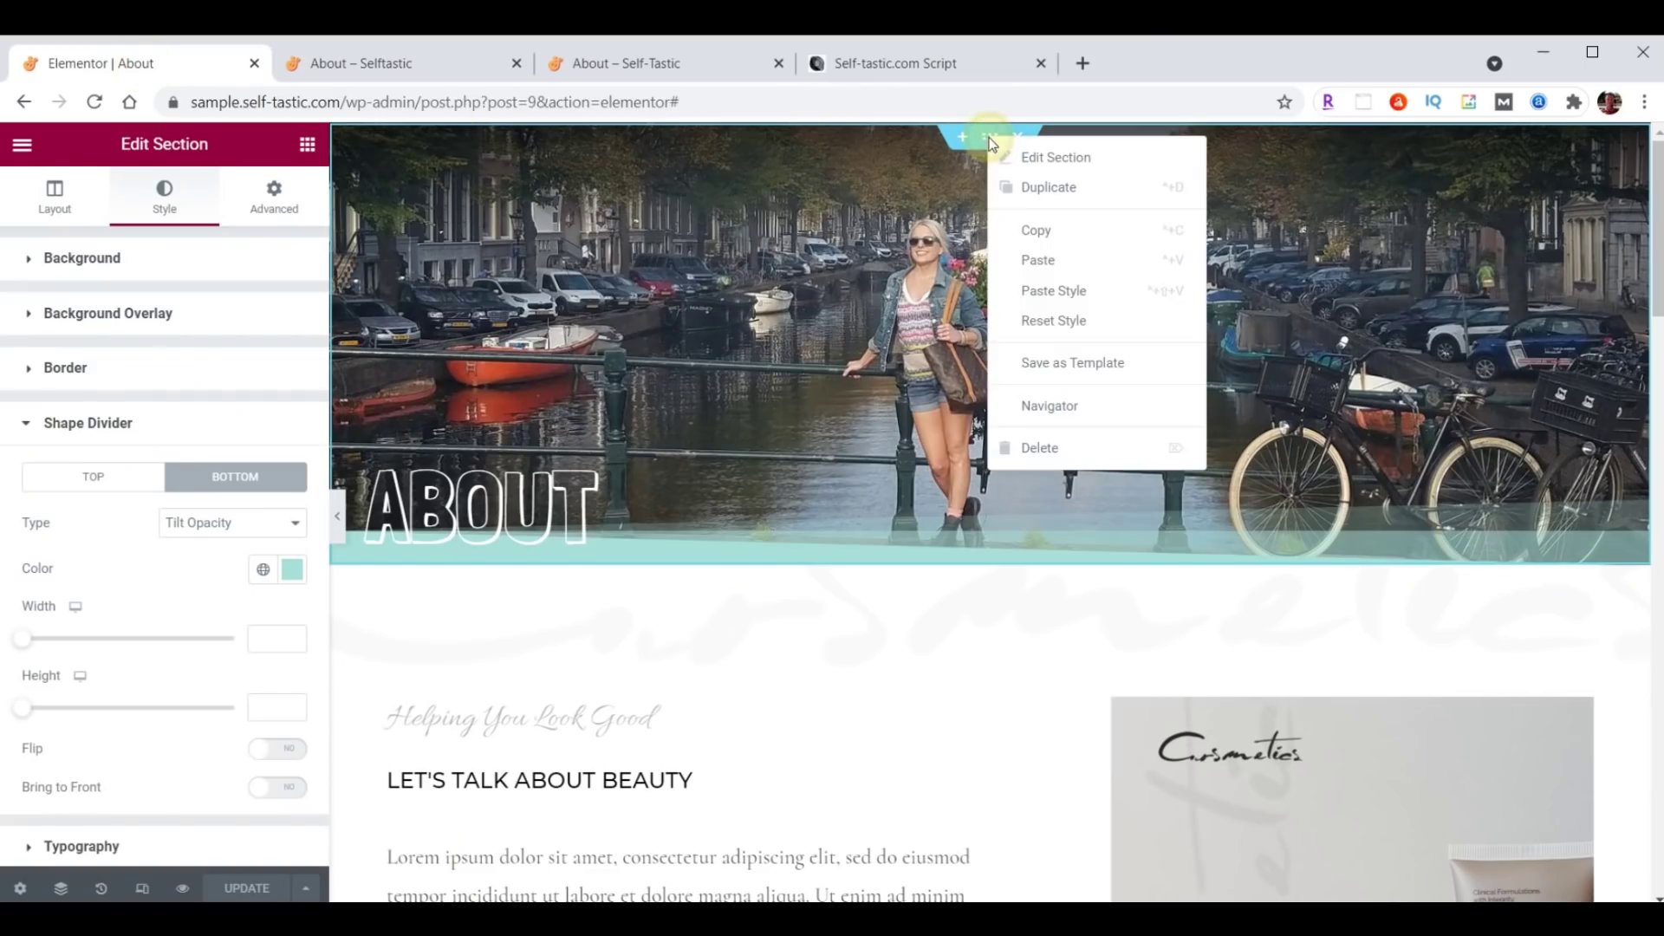
click(1062, 381)
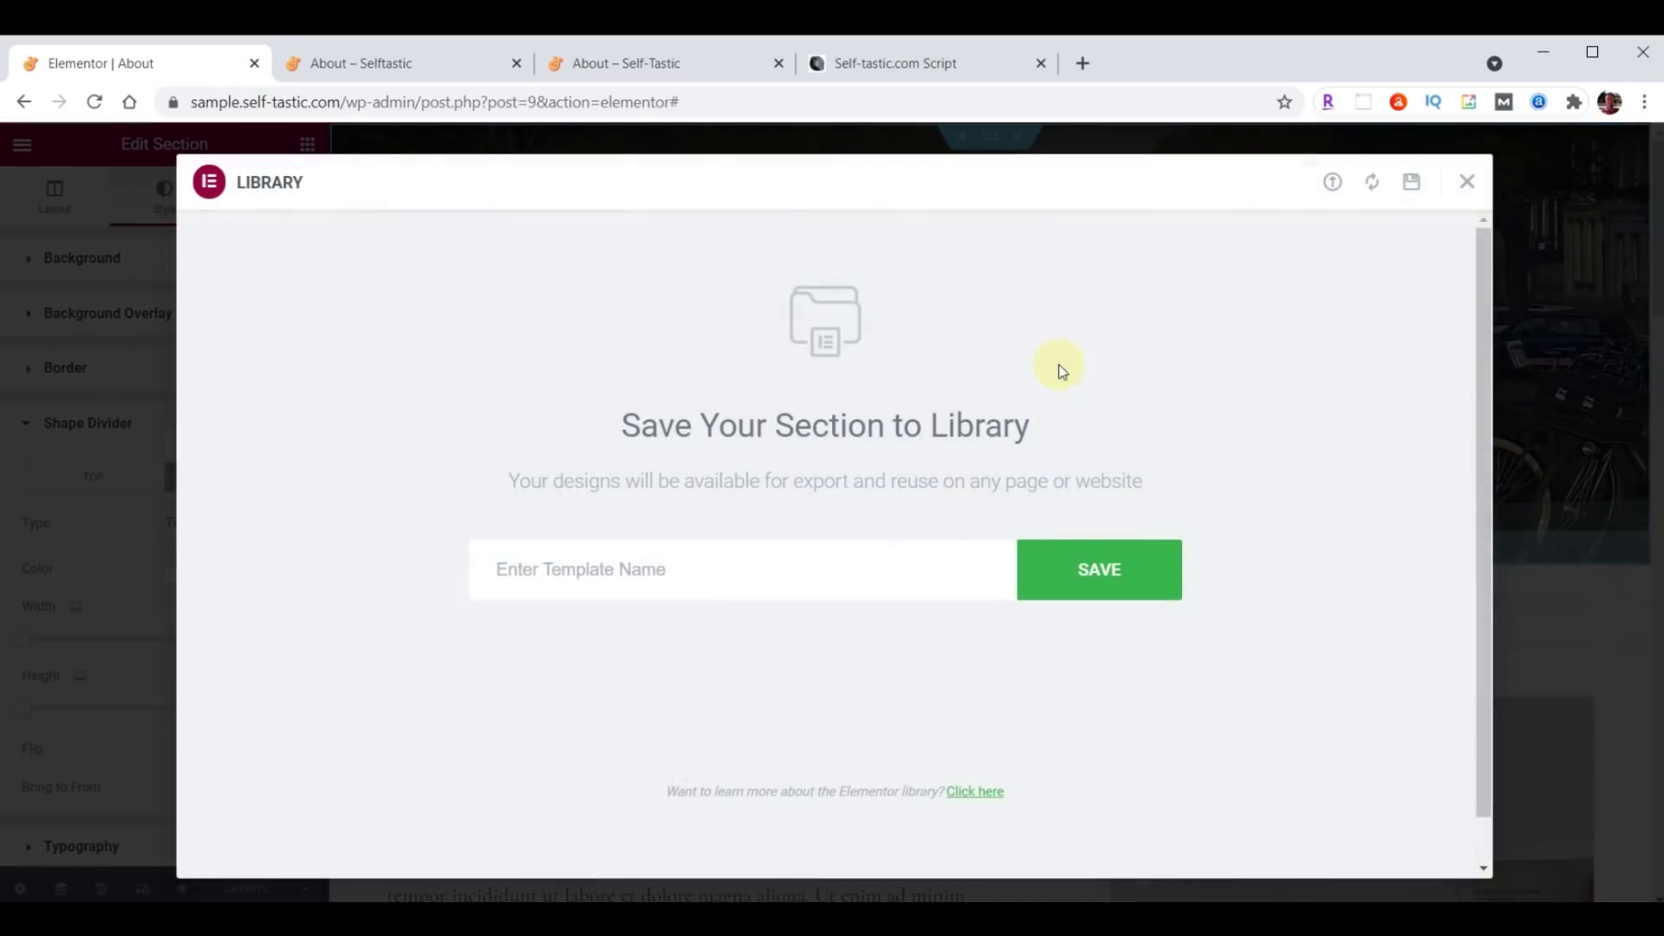
click(749, 567)
text(Selftastic About Header)
click(1096, 570)
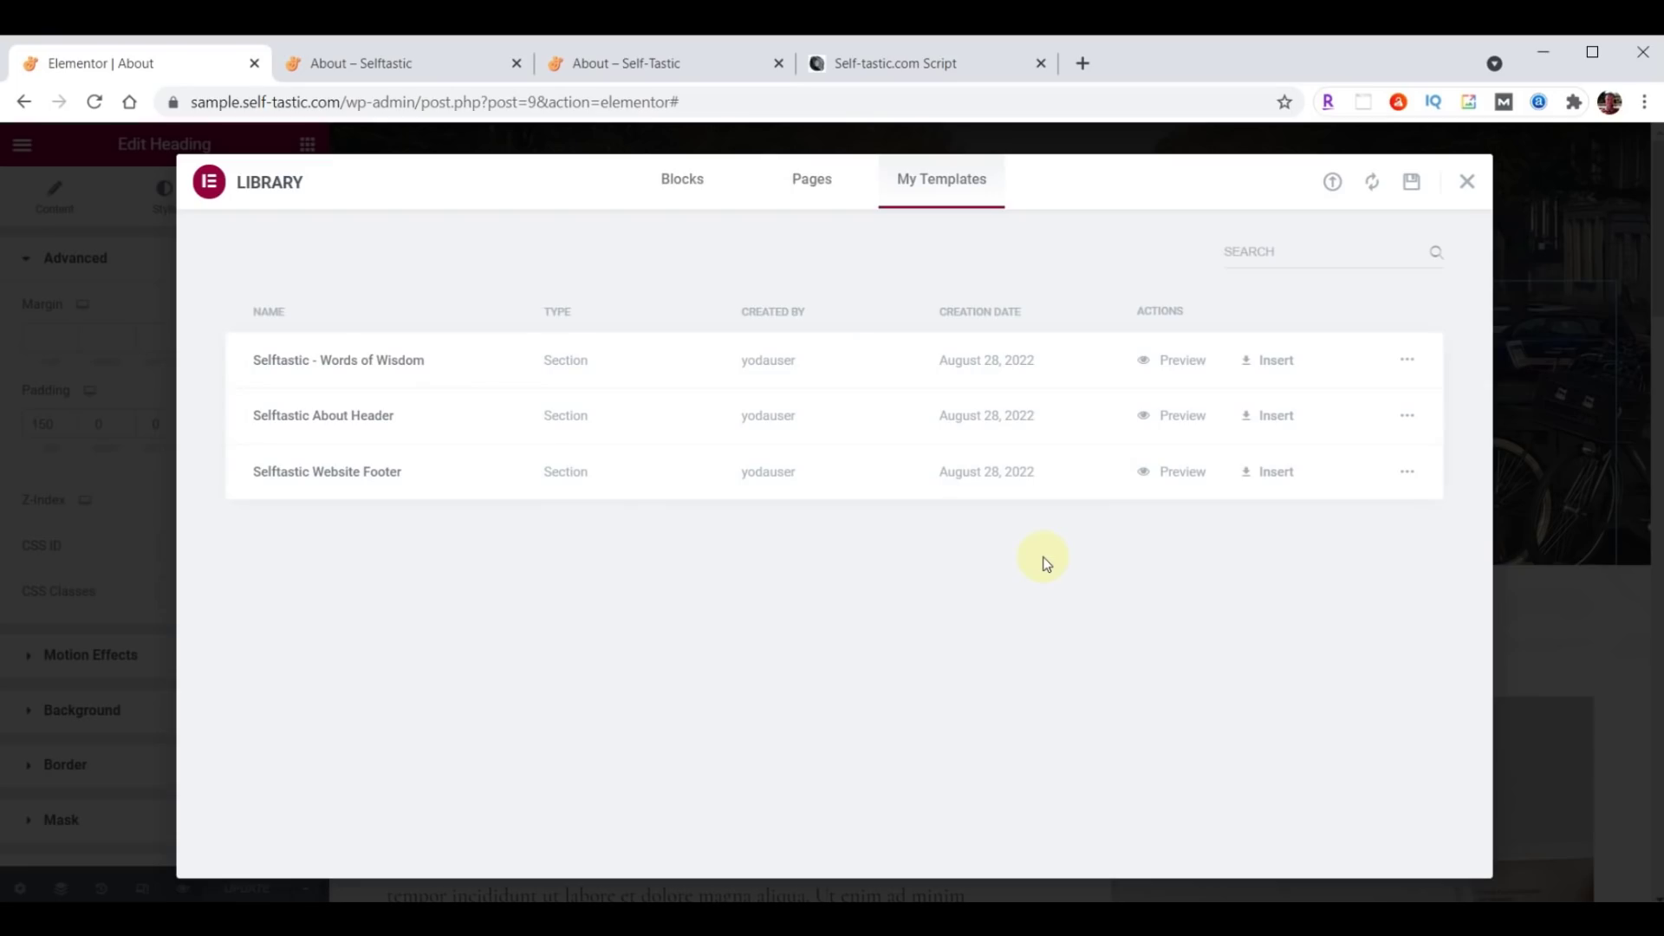
click(1465, 184)
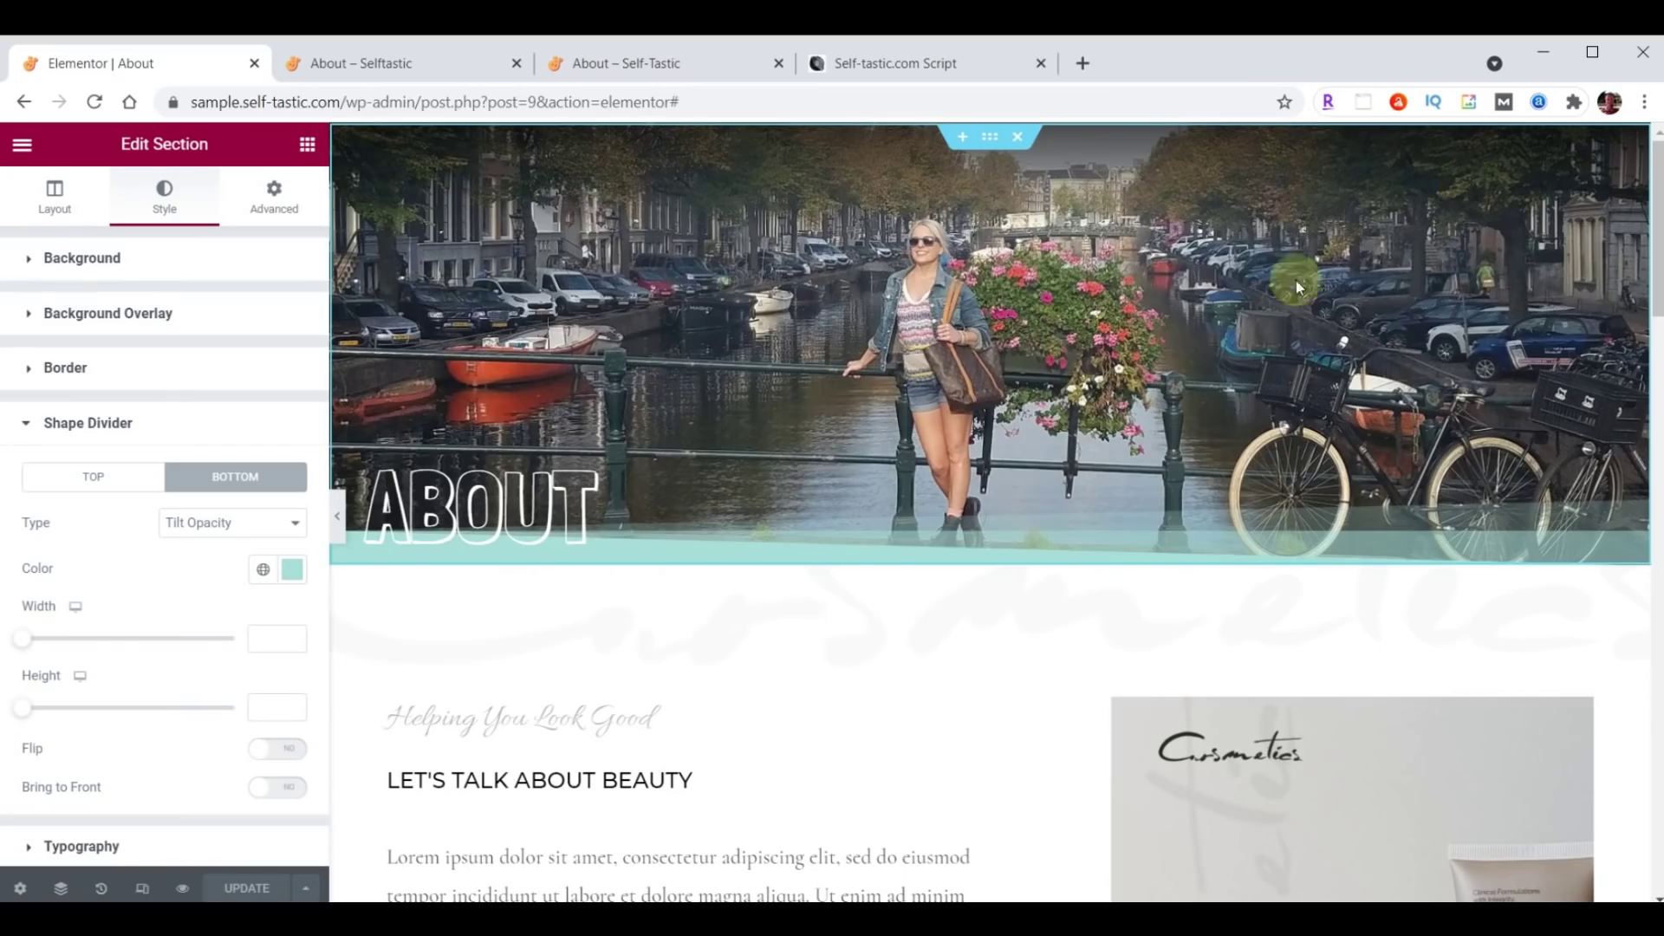
Give the section below the header a pasted teal background colour.
scroll(843, 432, down, 3)
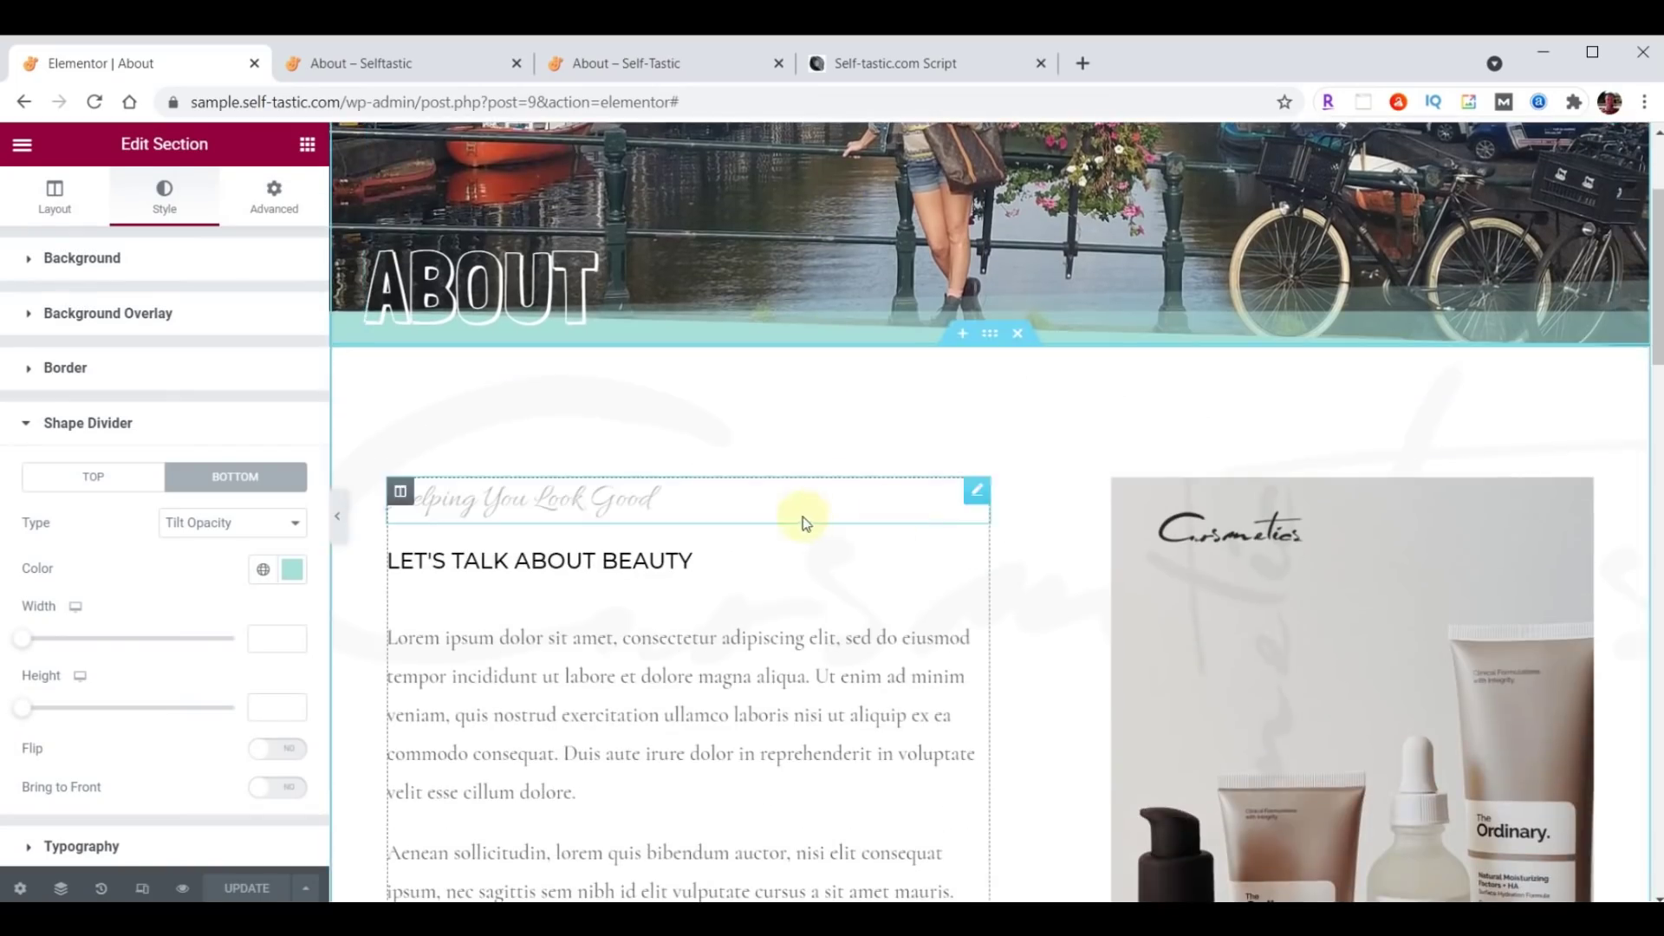
click(989, 338)
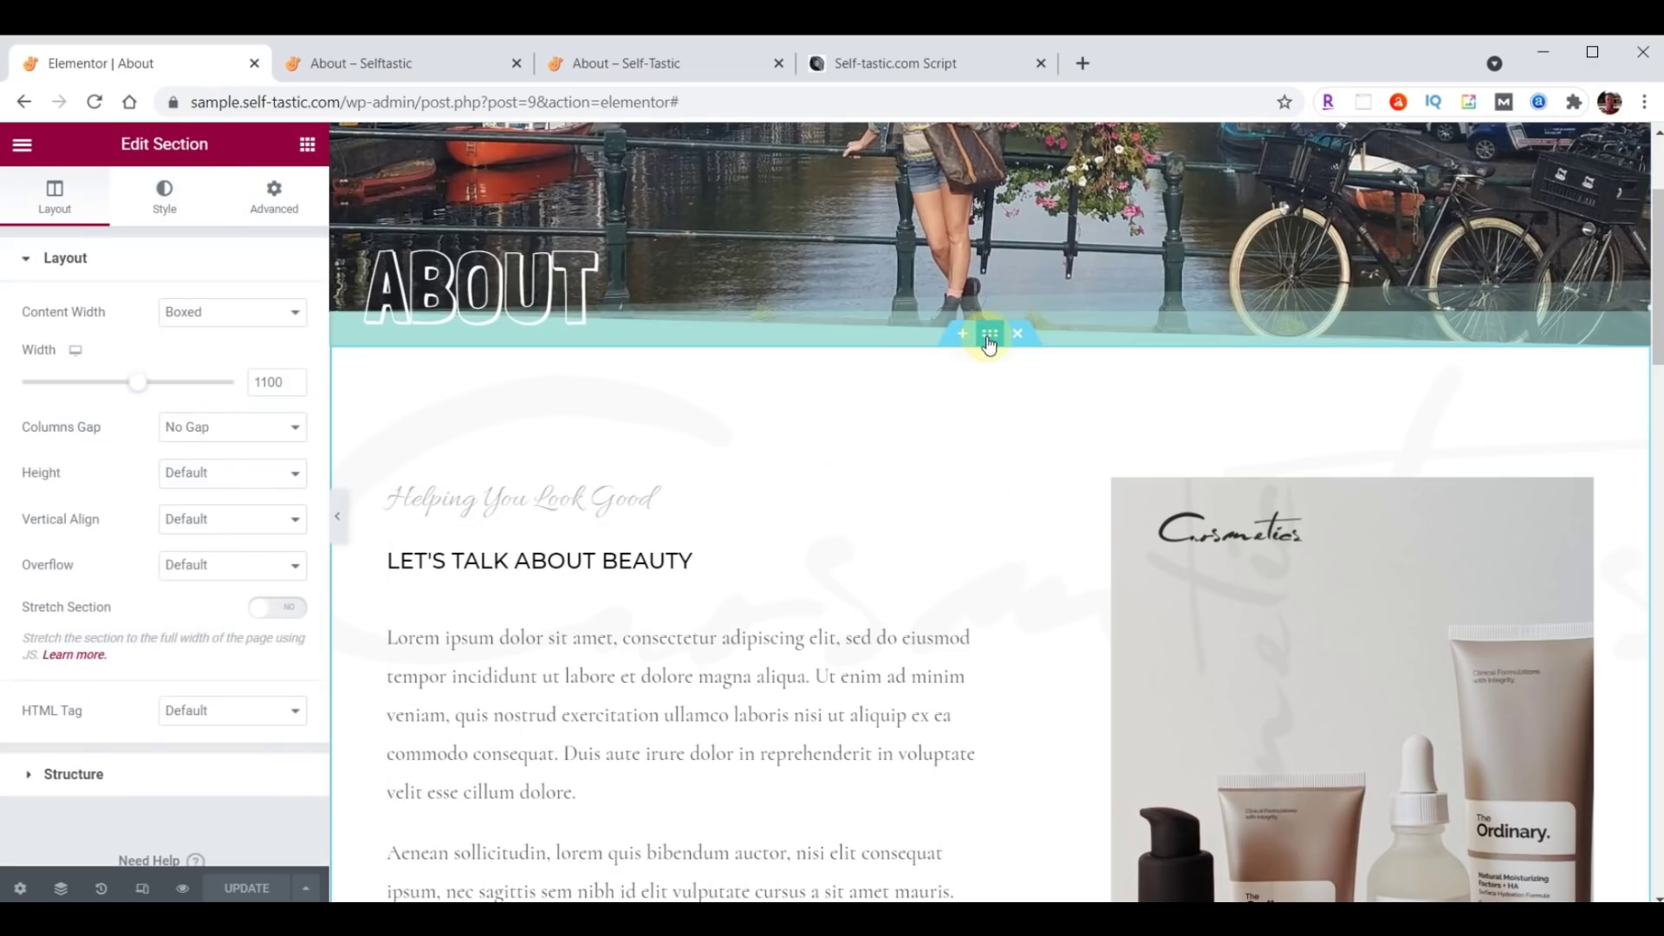
click(151, 199)
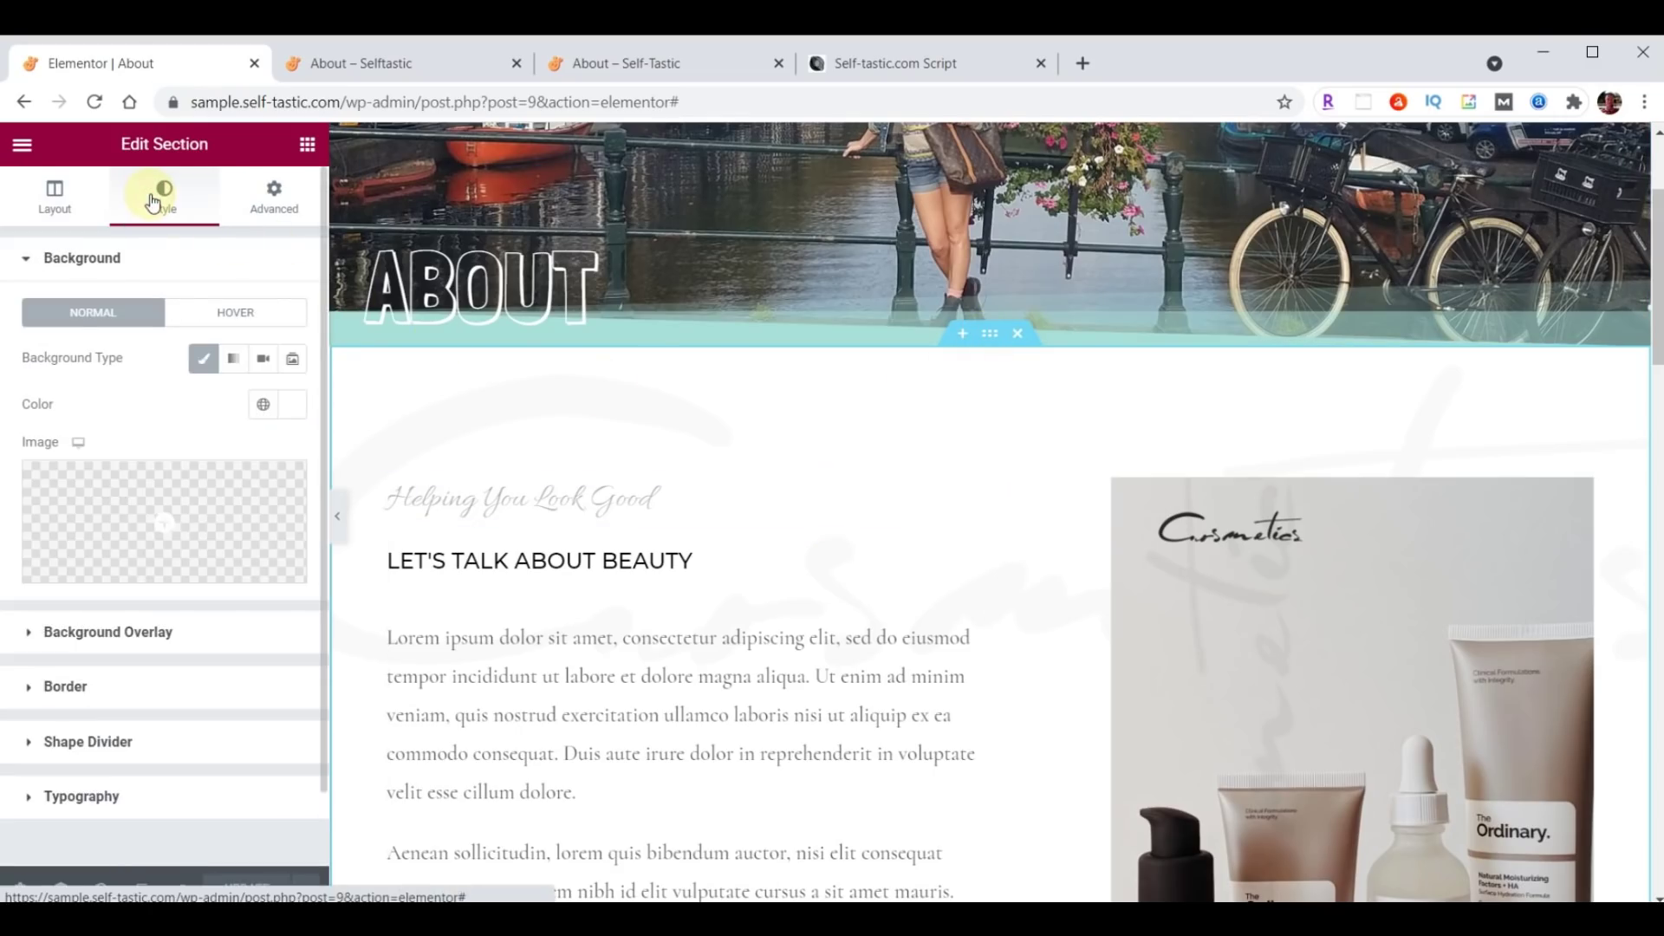
click(281, 404)
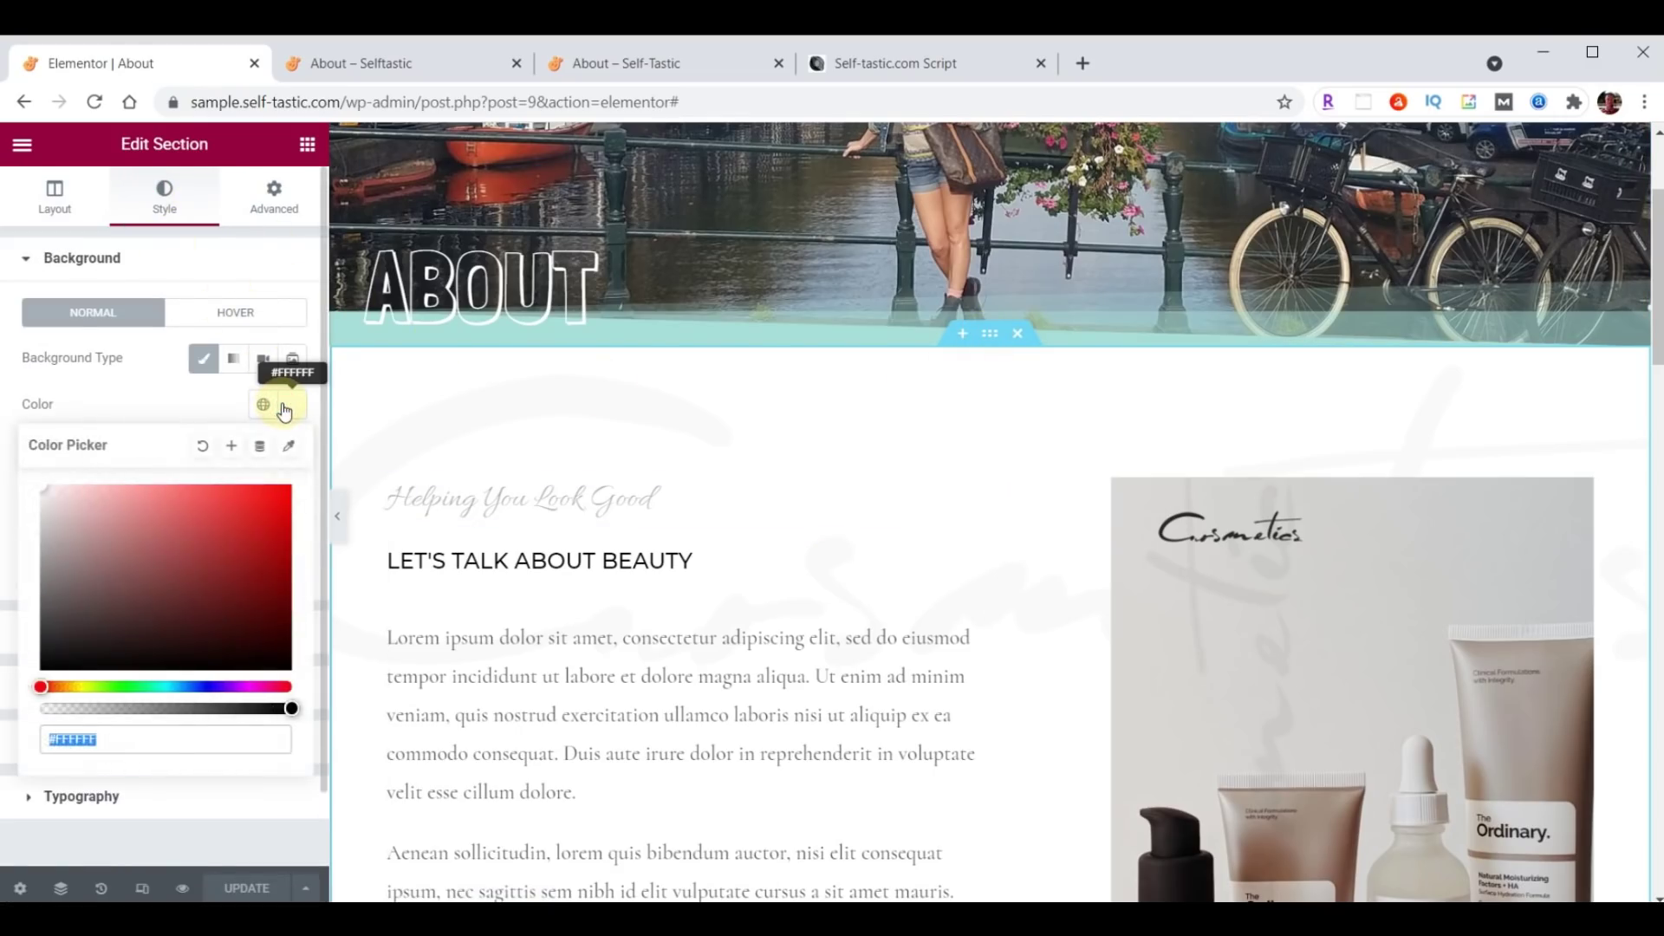
key(ctrl+v)
click(279, 403)
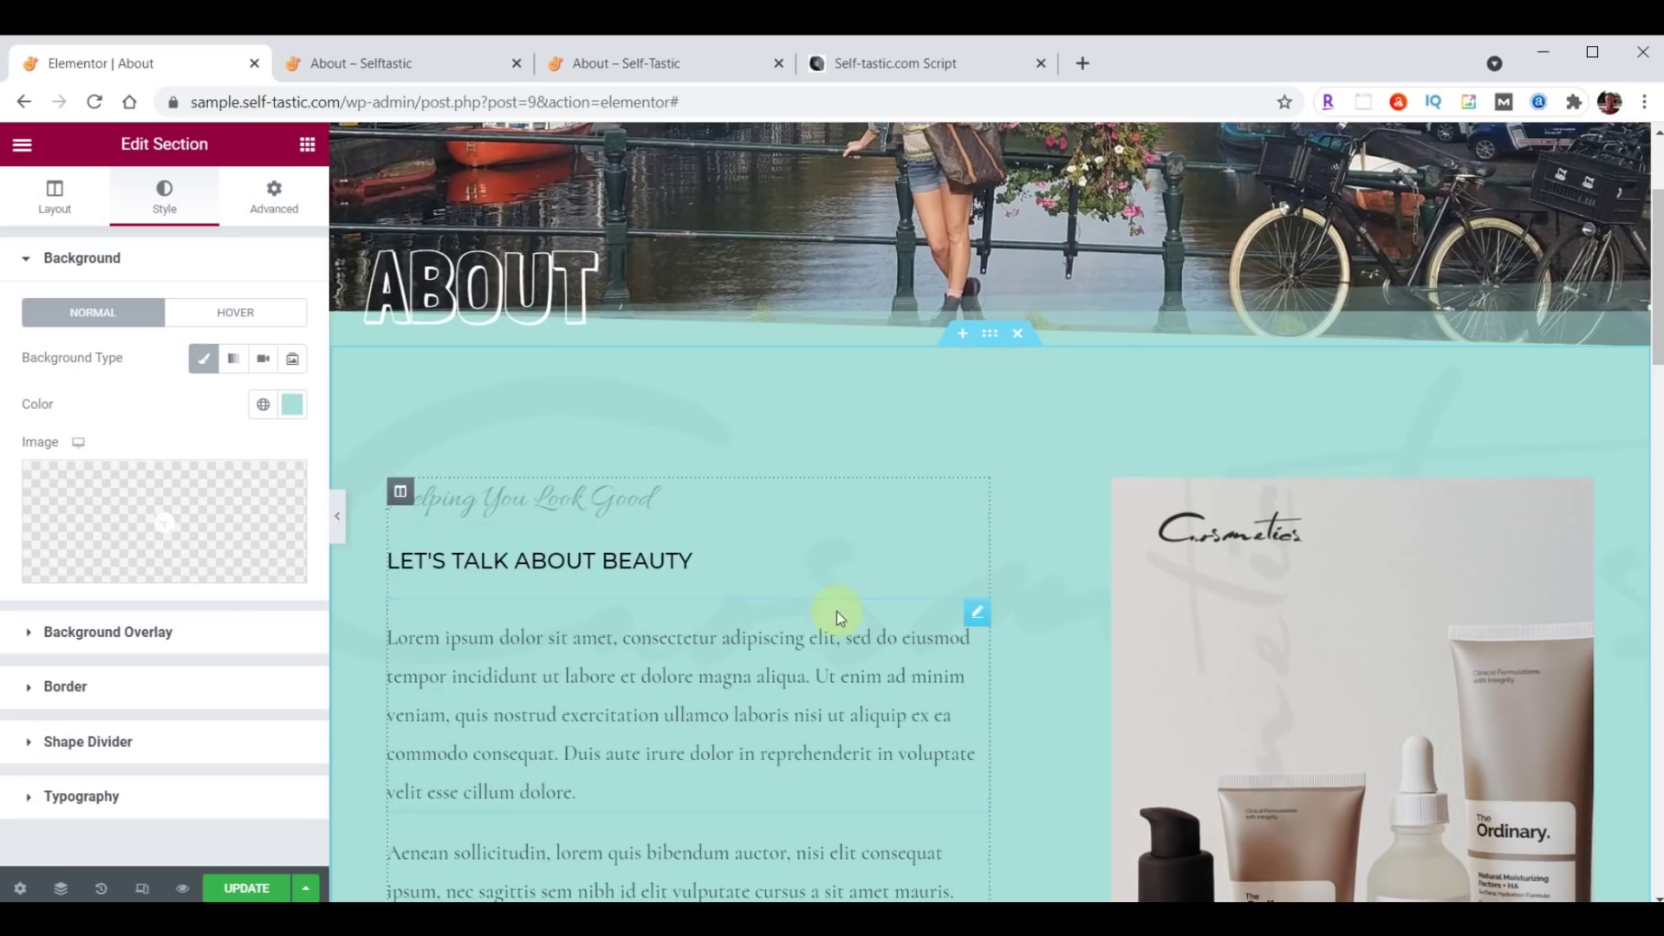
Upload logo-background.png and set it as the section's background overlay image.
click(96, 633)
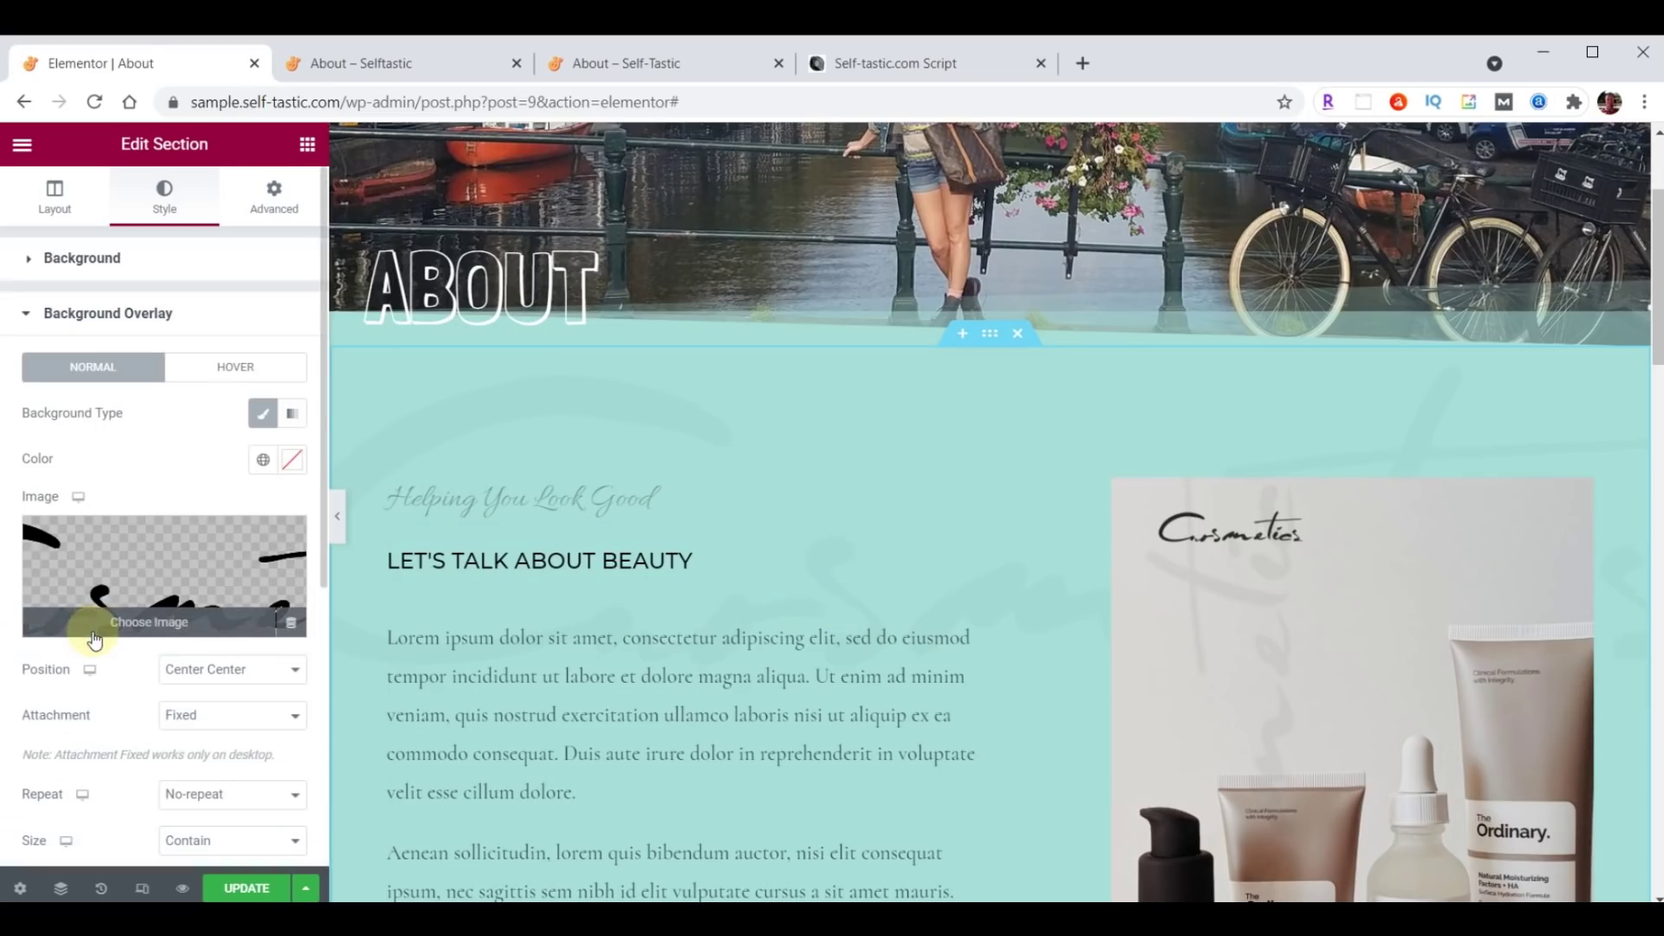
click(136, 583)
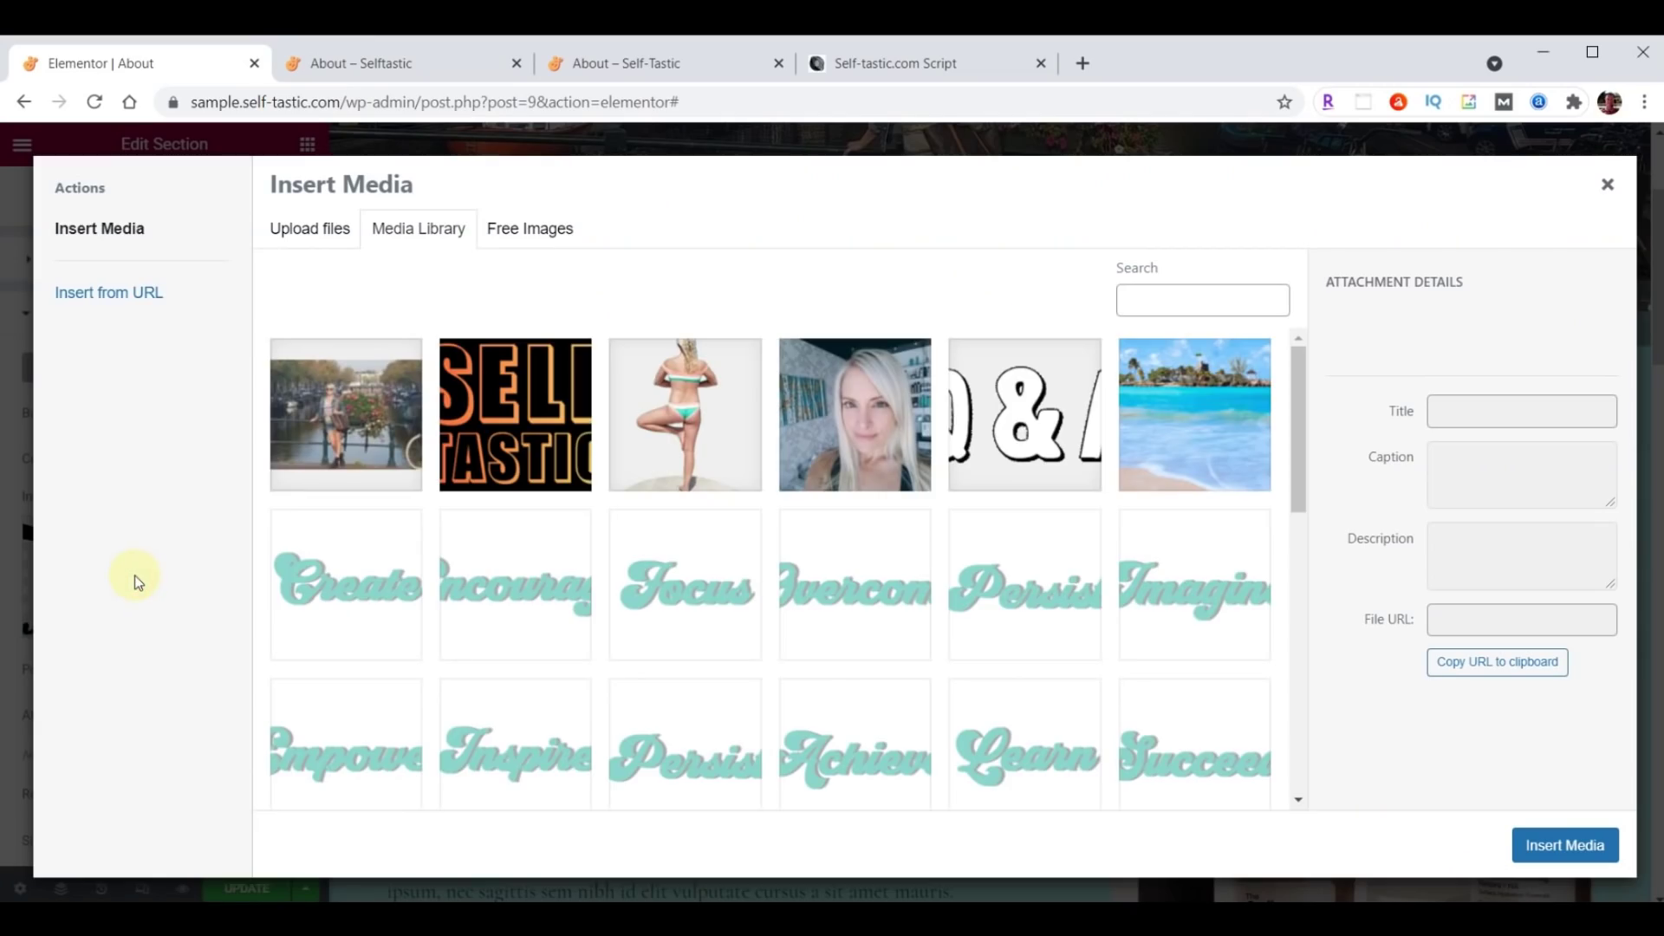
key(alt+Tab)
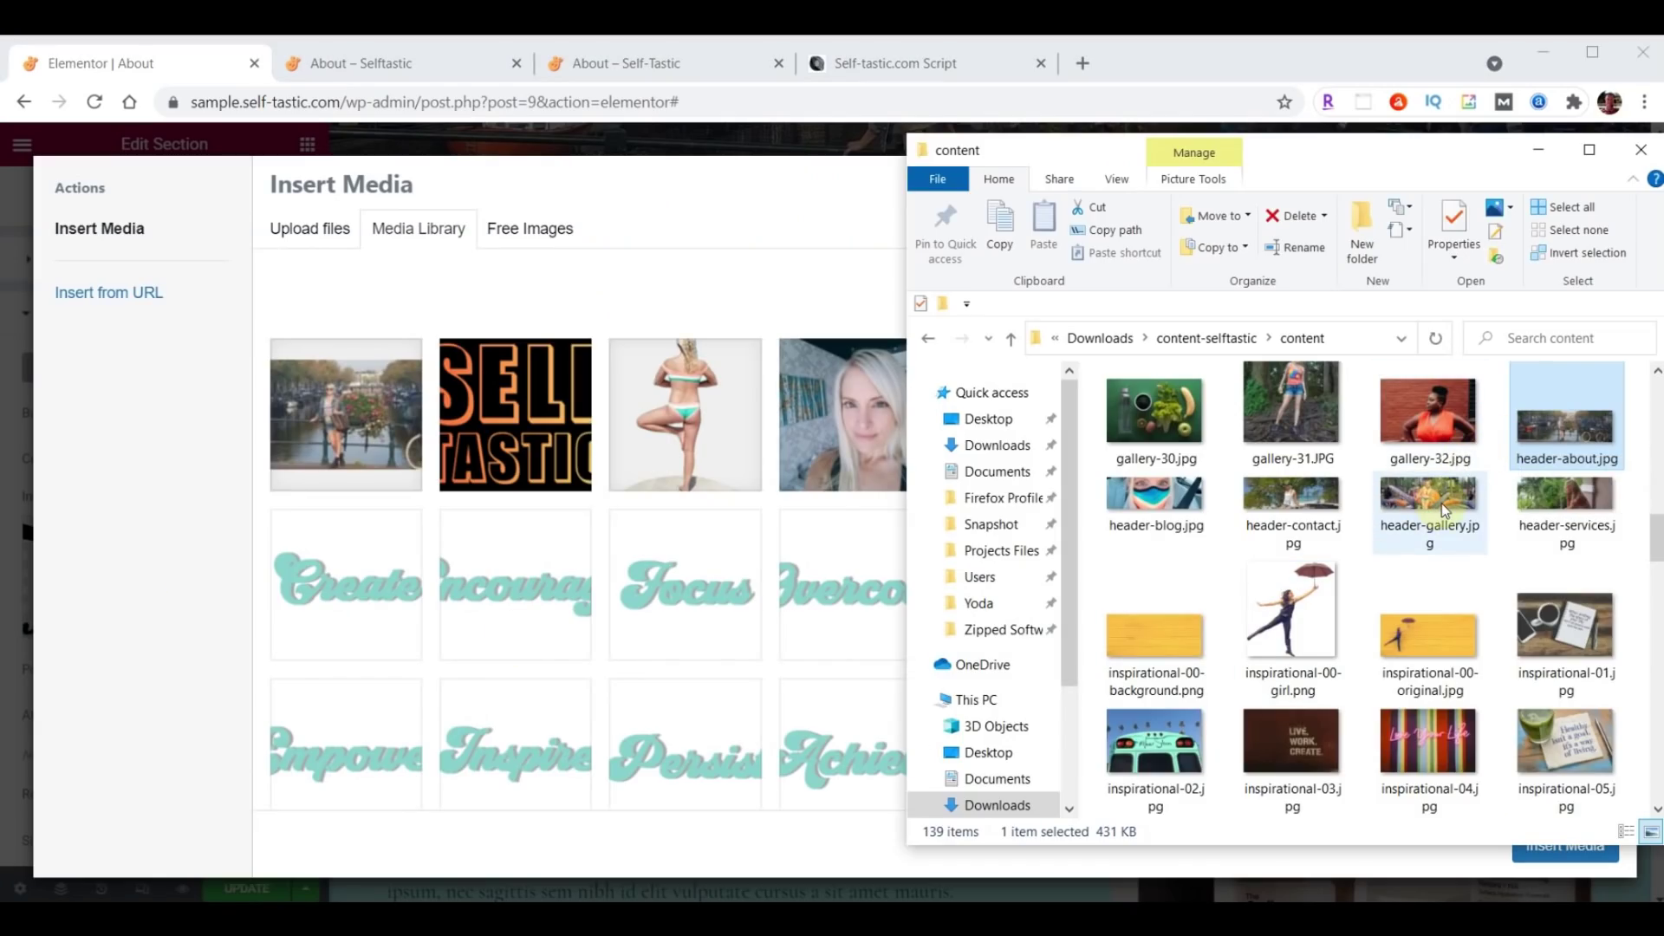
scroll(1442, 502, down, 15)
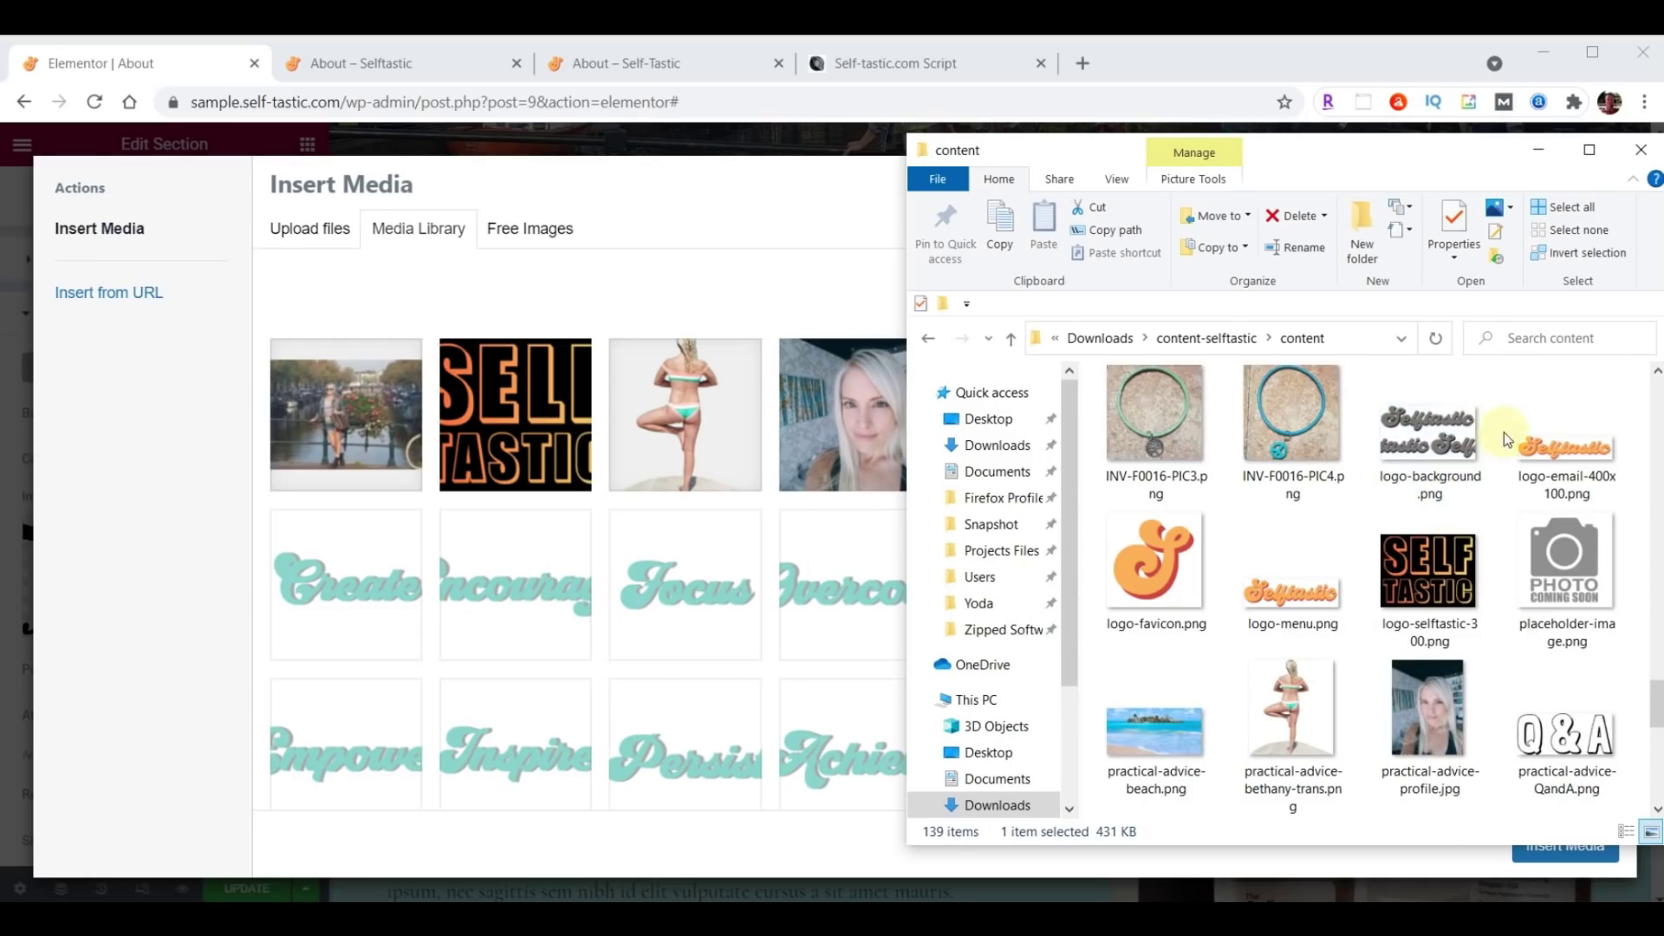
drag(1442, 503, 774, 559)
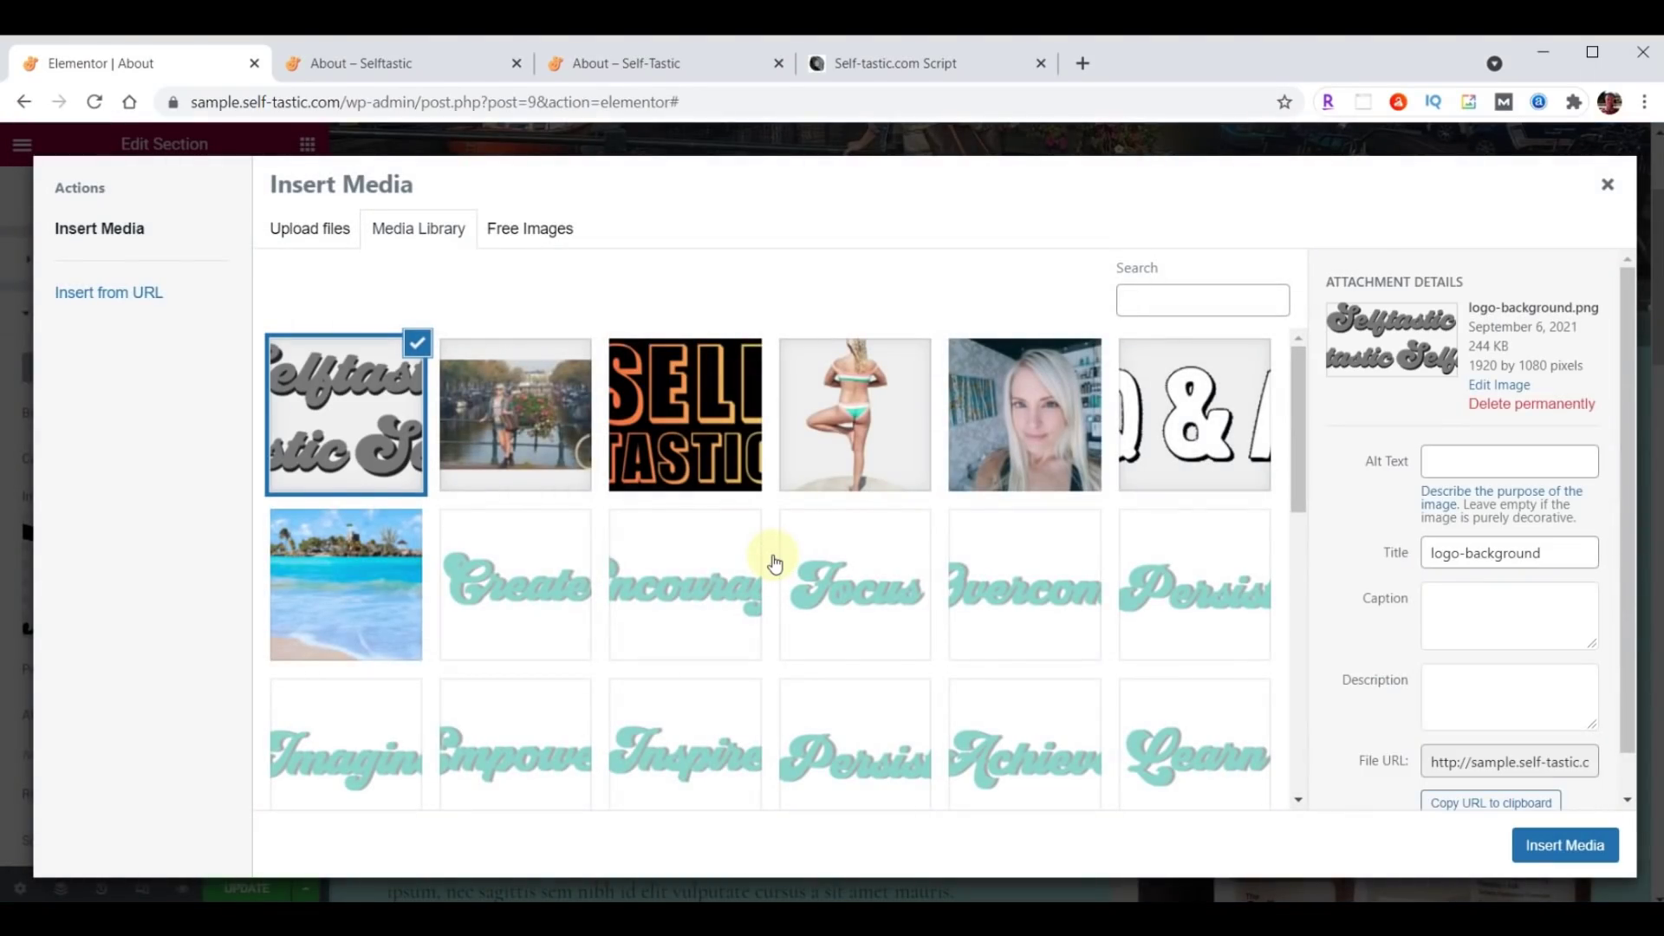
click(1565, 845)
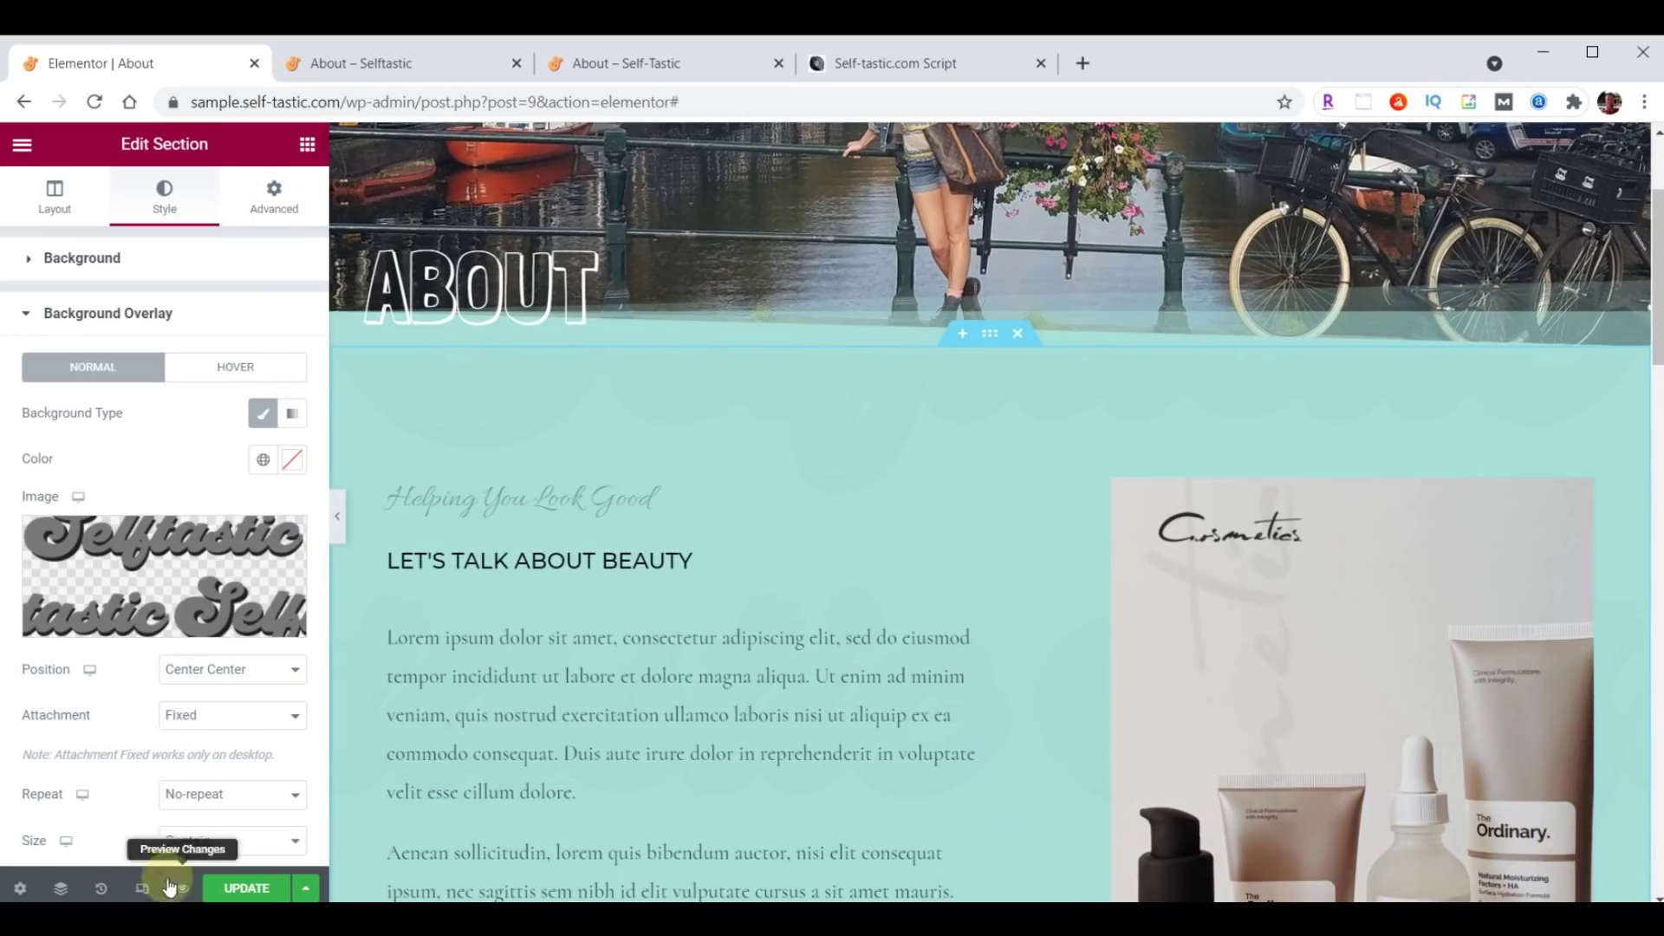
Set the logo overlay to Top Left position, Cover size and 0.05 opacity.
click(223, 675)
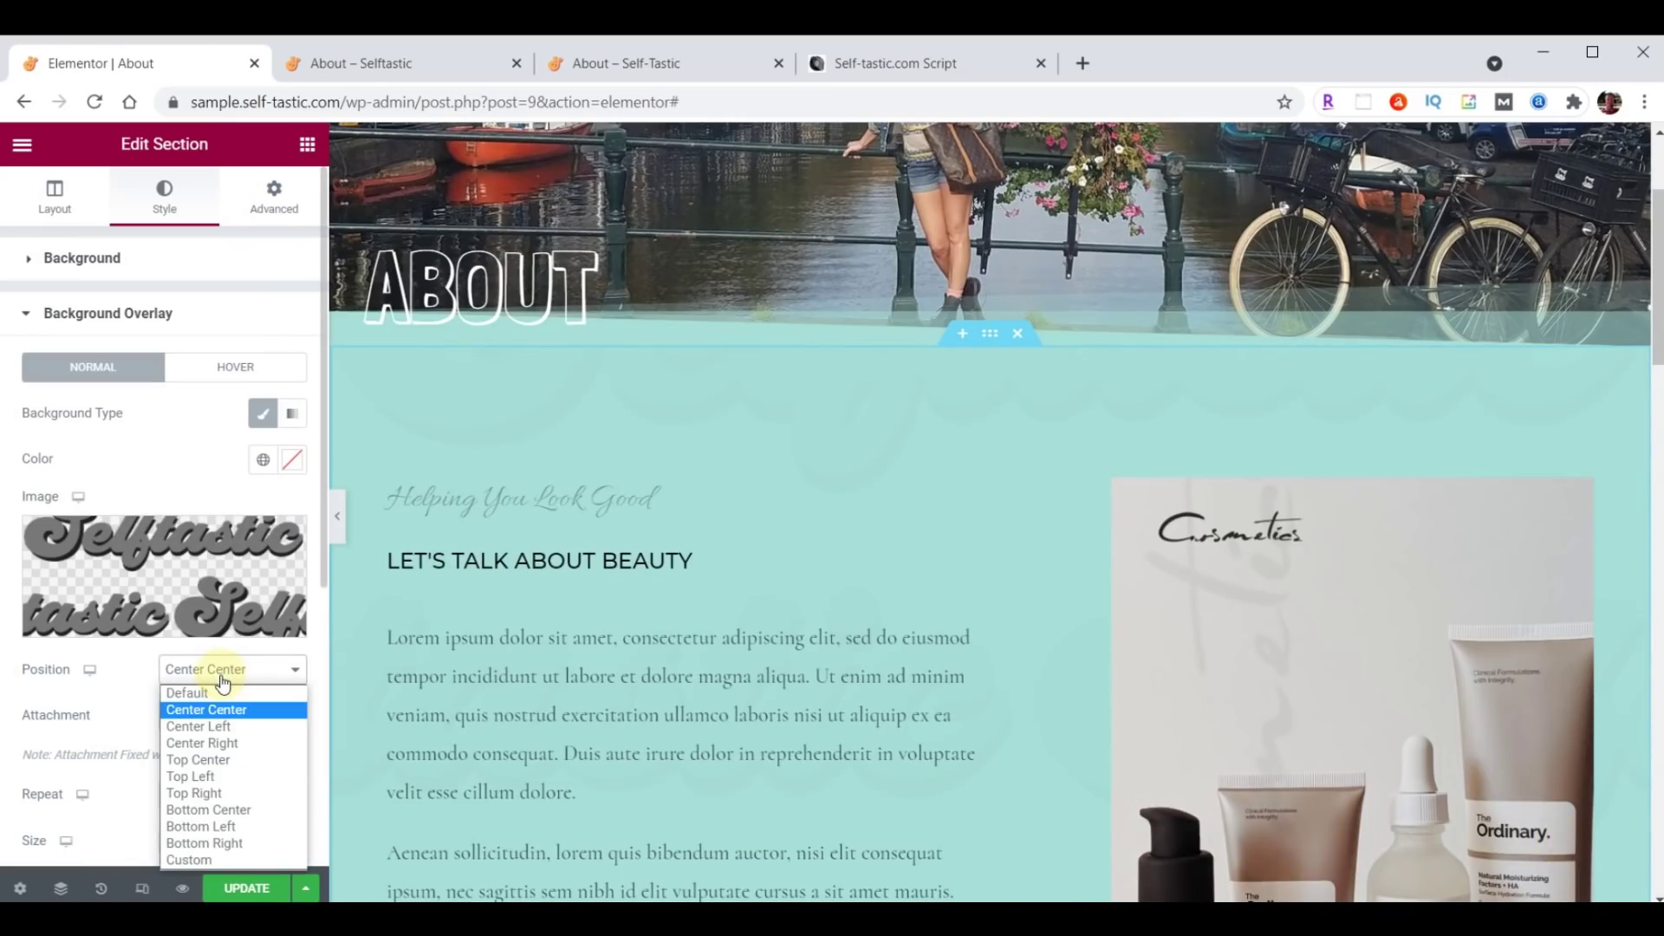
click(207, 777)
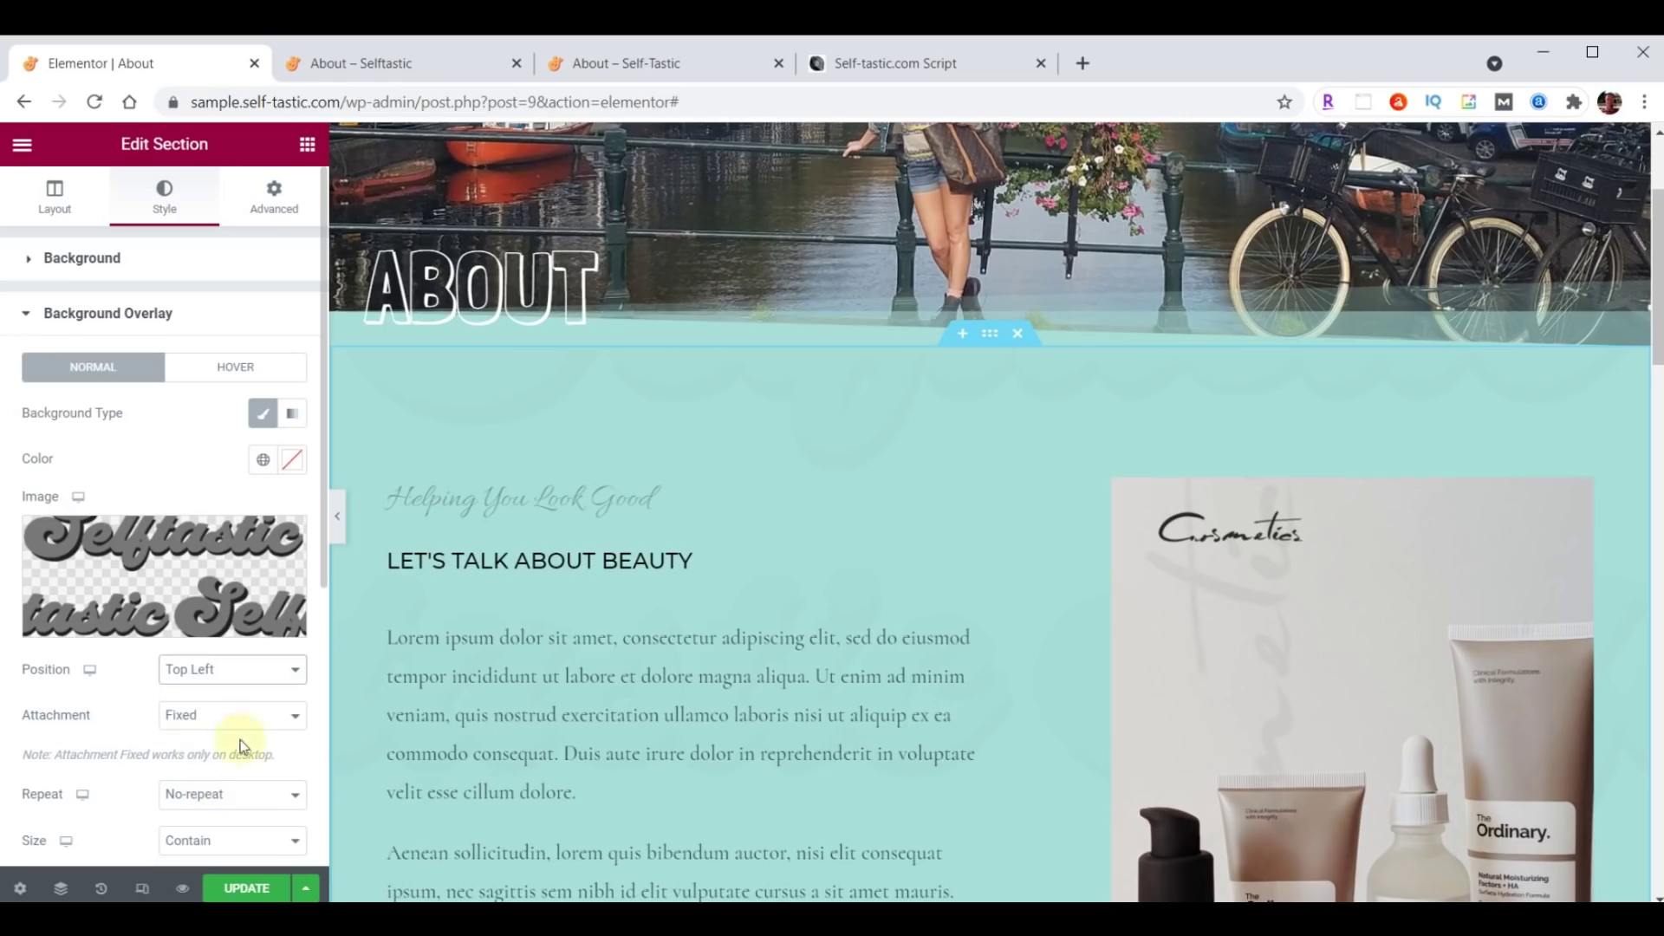
scroll(275, 812, down, 3)
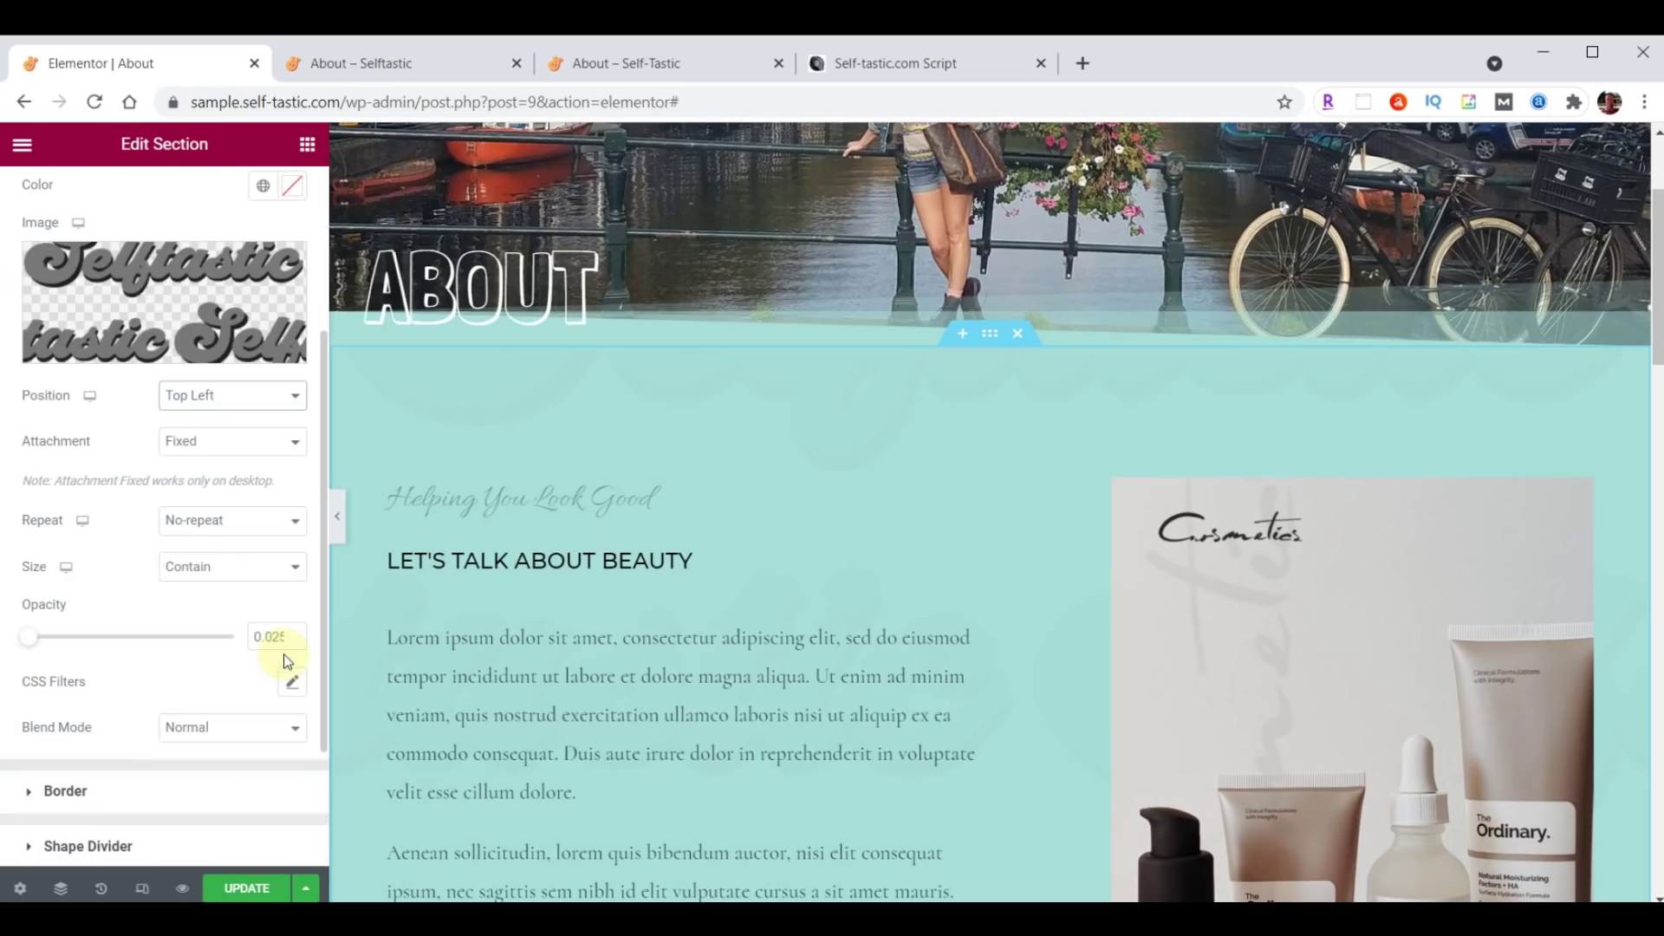
click(224, 574)
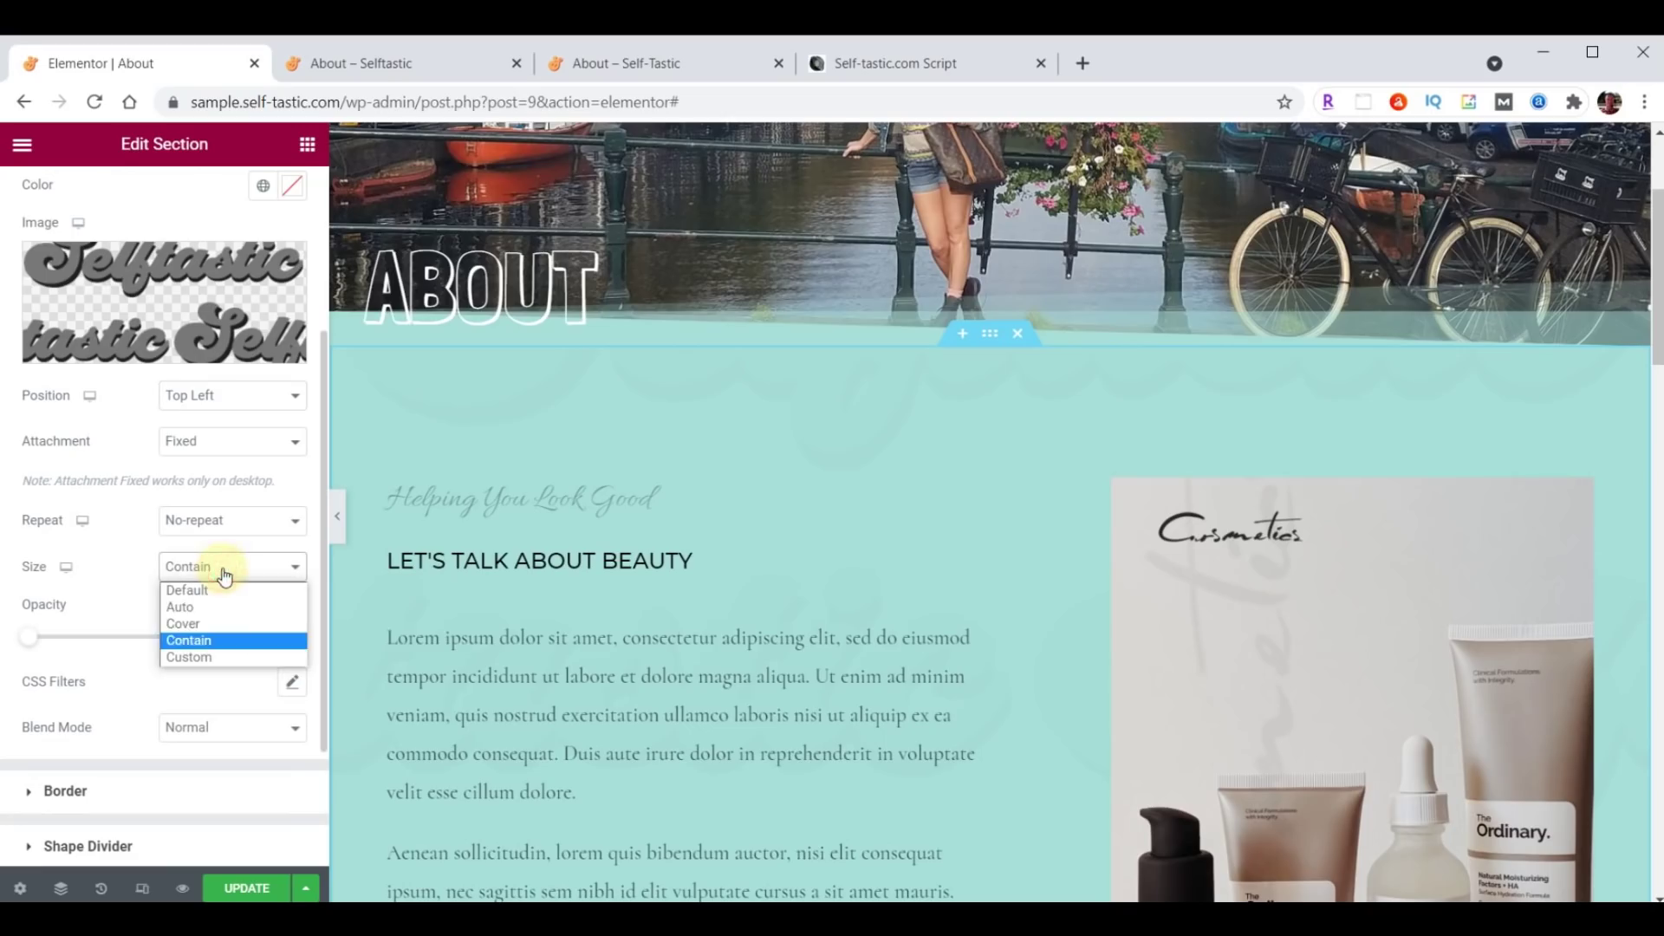
click(220, 626)
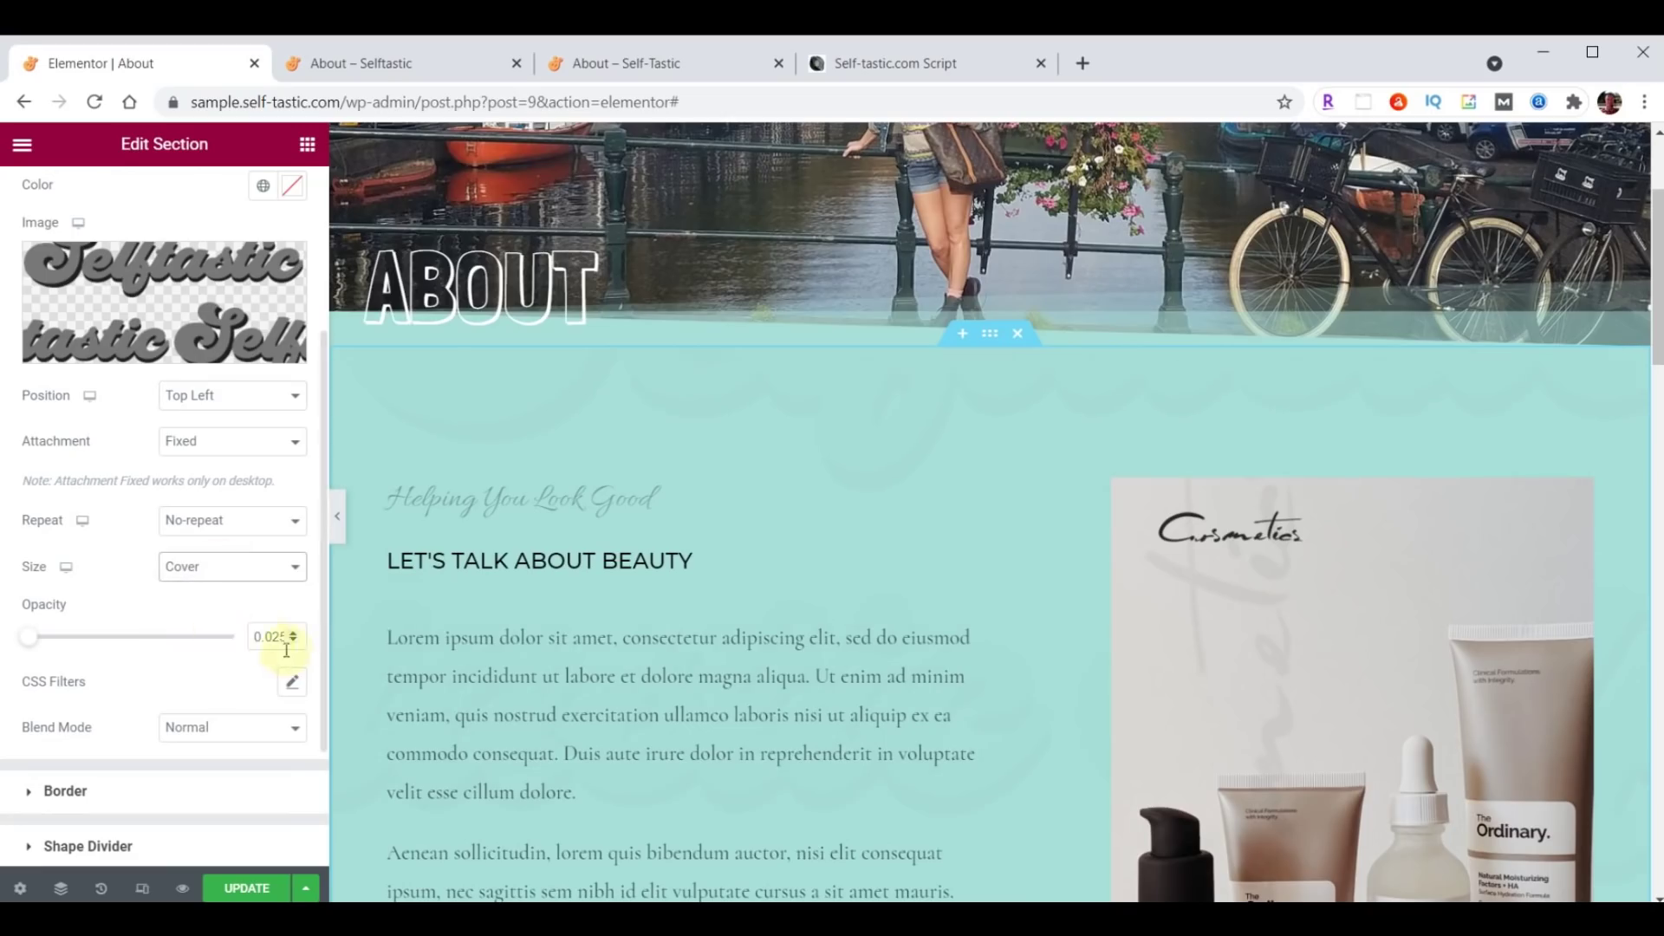
drag(252, 637, 312, 637)
text(.05)
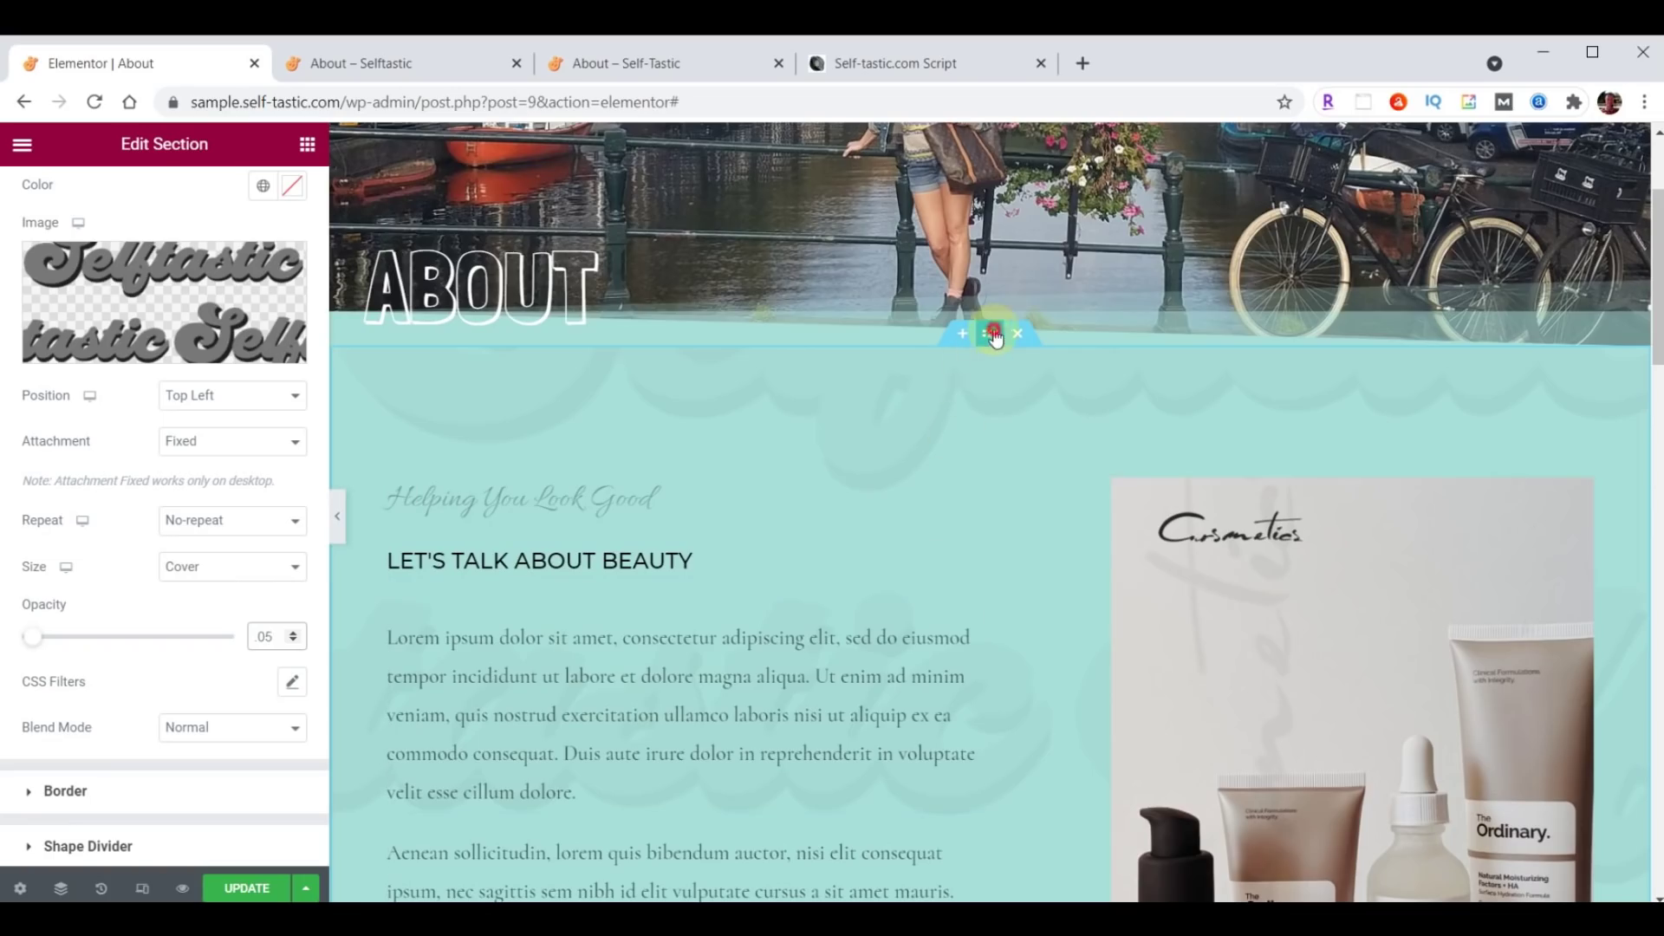
scroll(243, 390, up, 4)
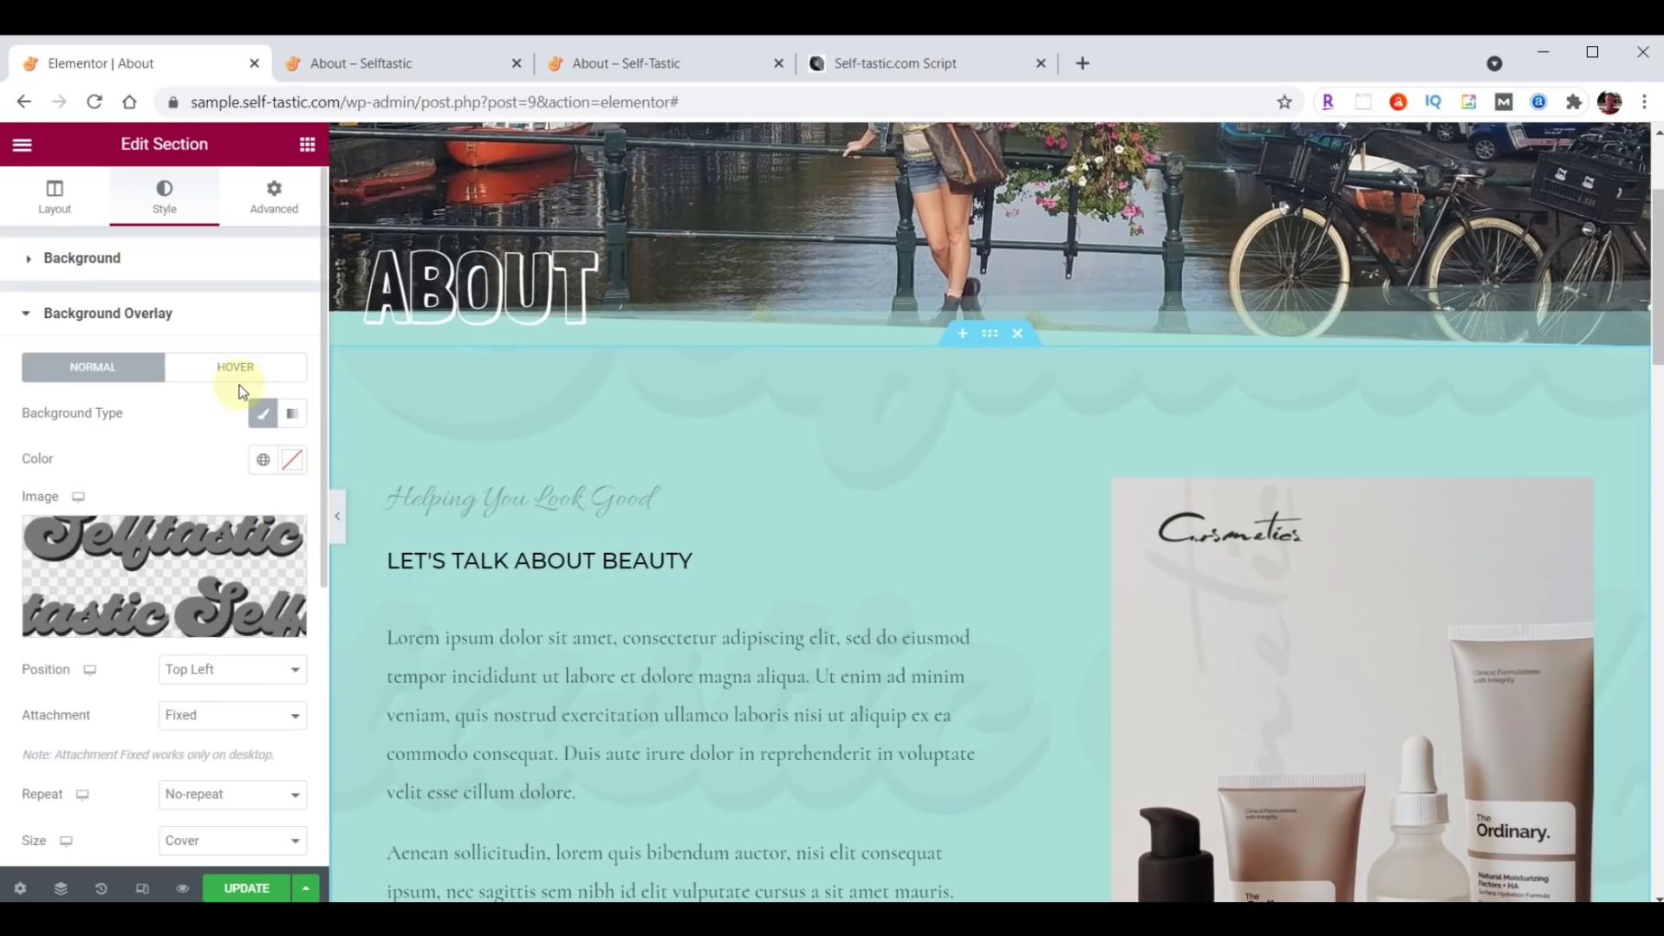
Set the teal section's top and bottom padding to 100.
click(278, 201)
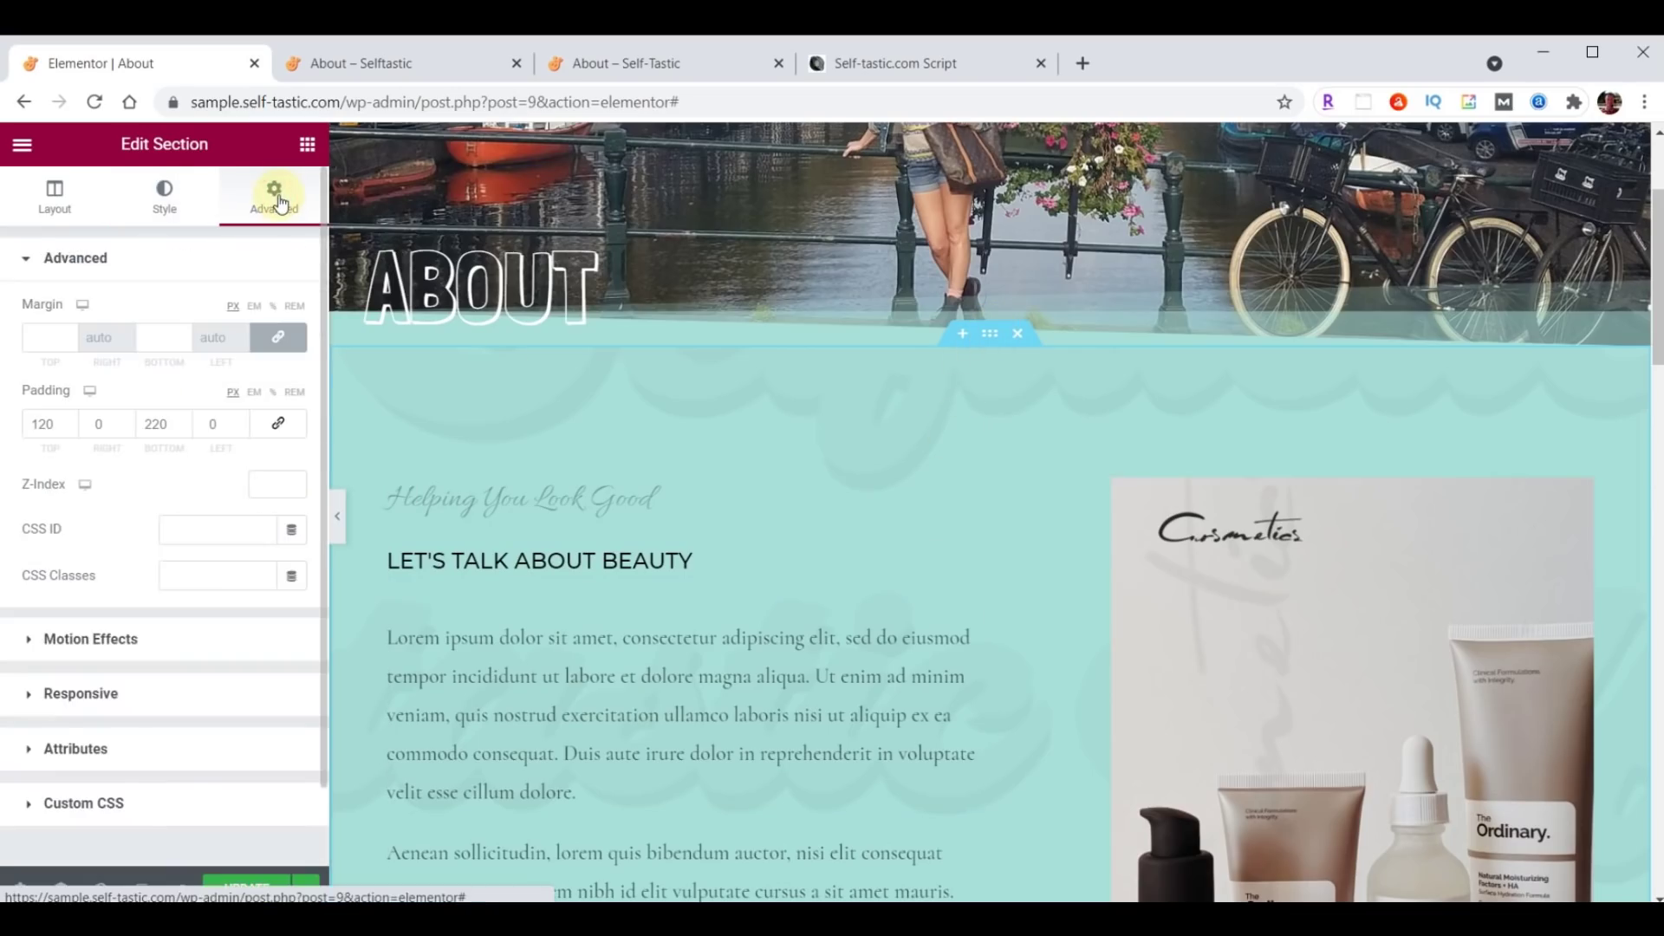
drag(55, 424, 15, 425)
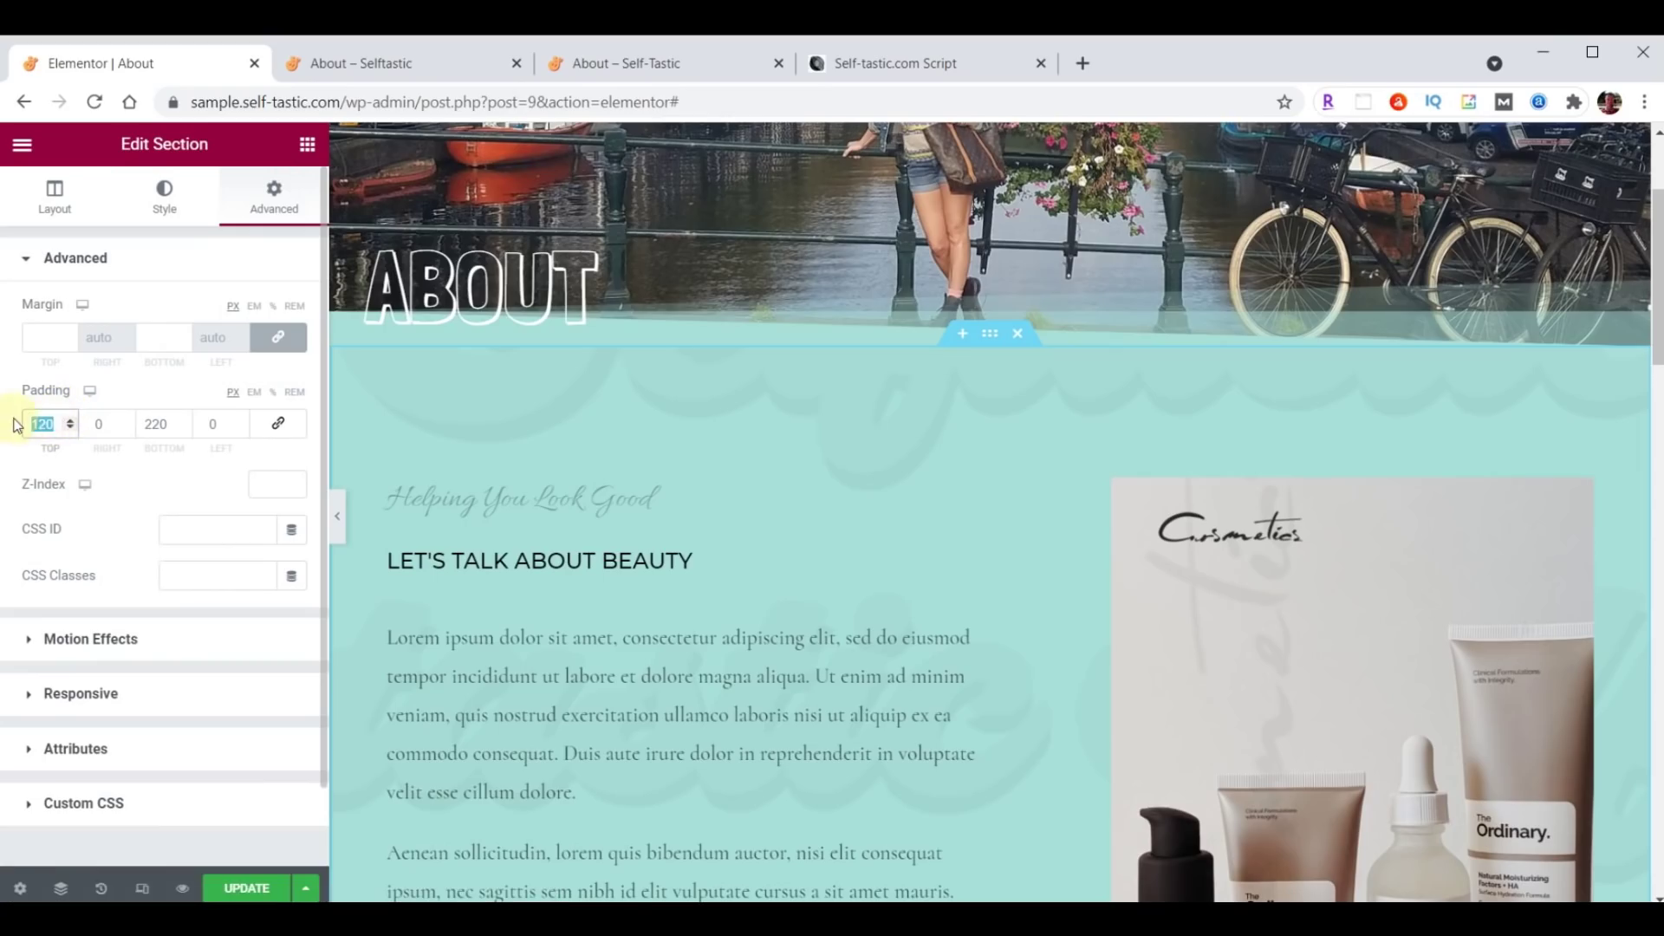
text(100)
drag(143, 424, 186, 426)
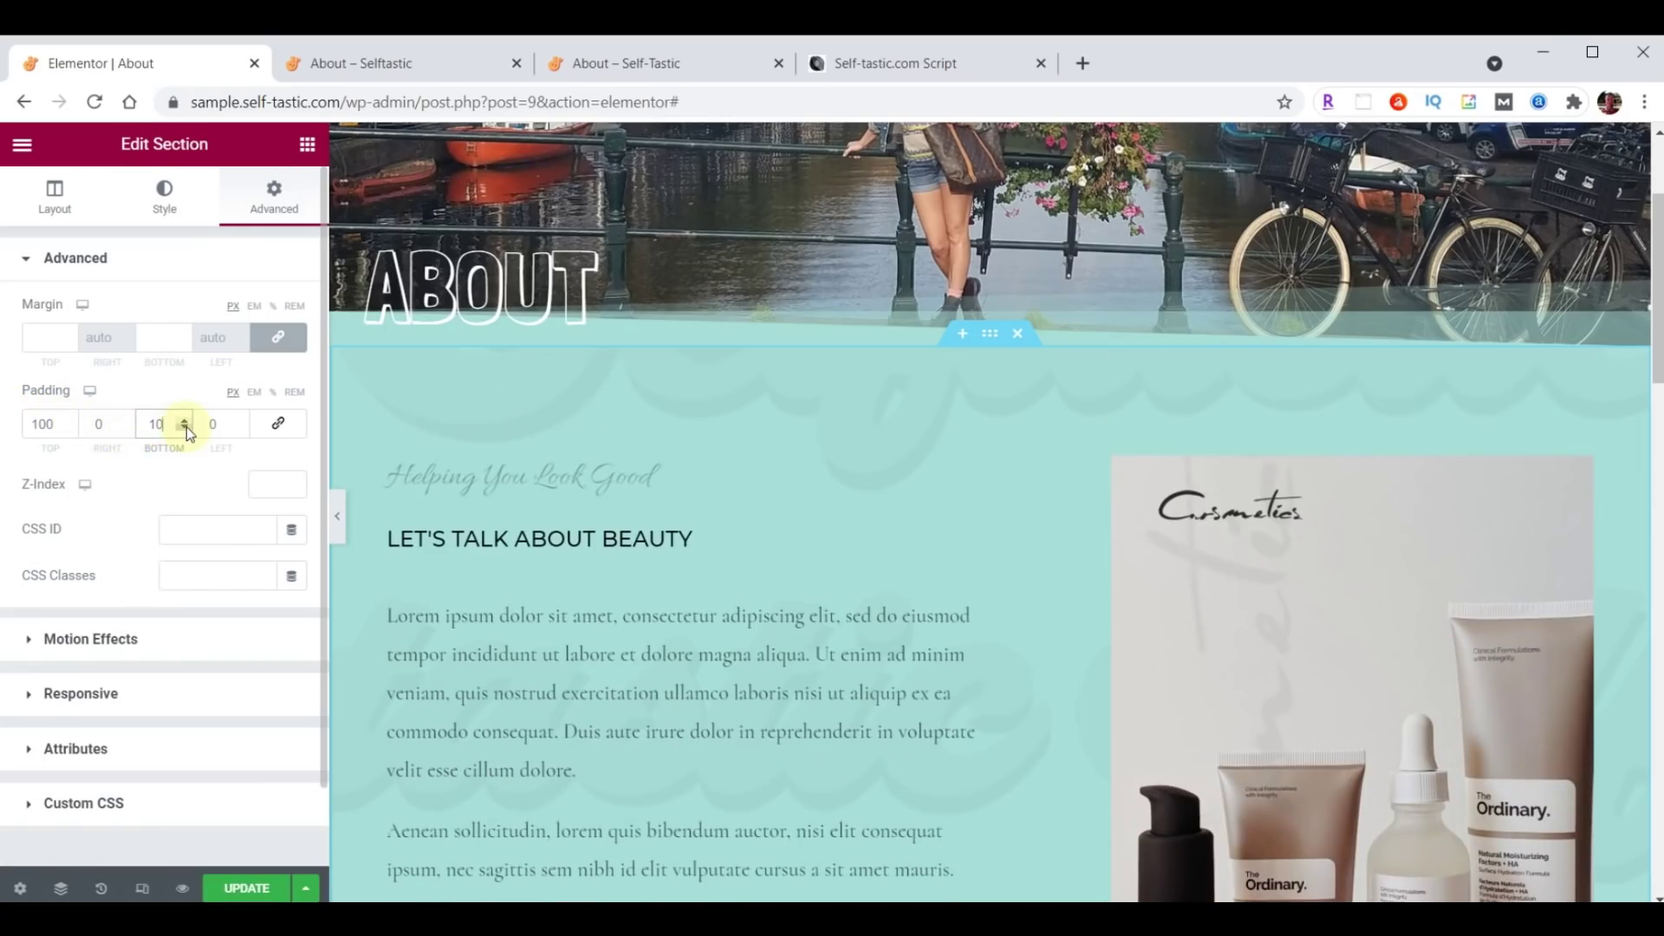
scroll(972, 472, up, 3)
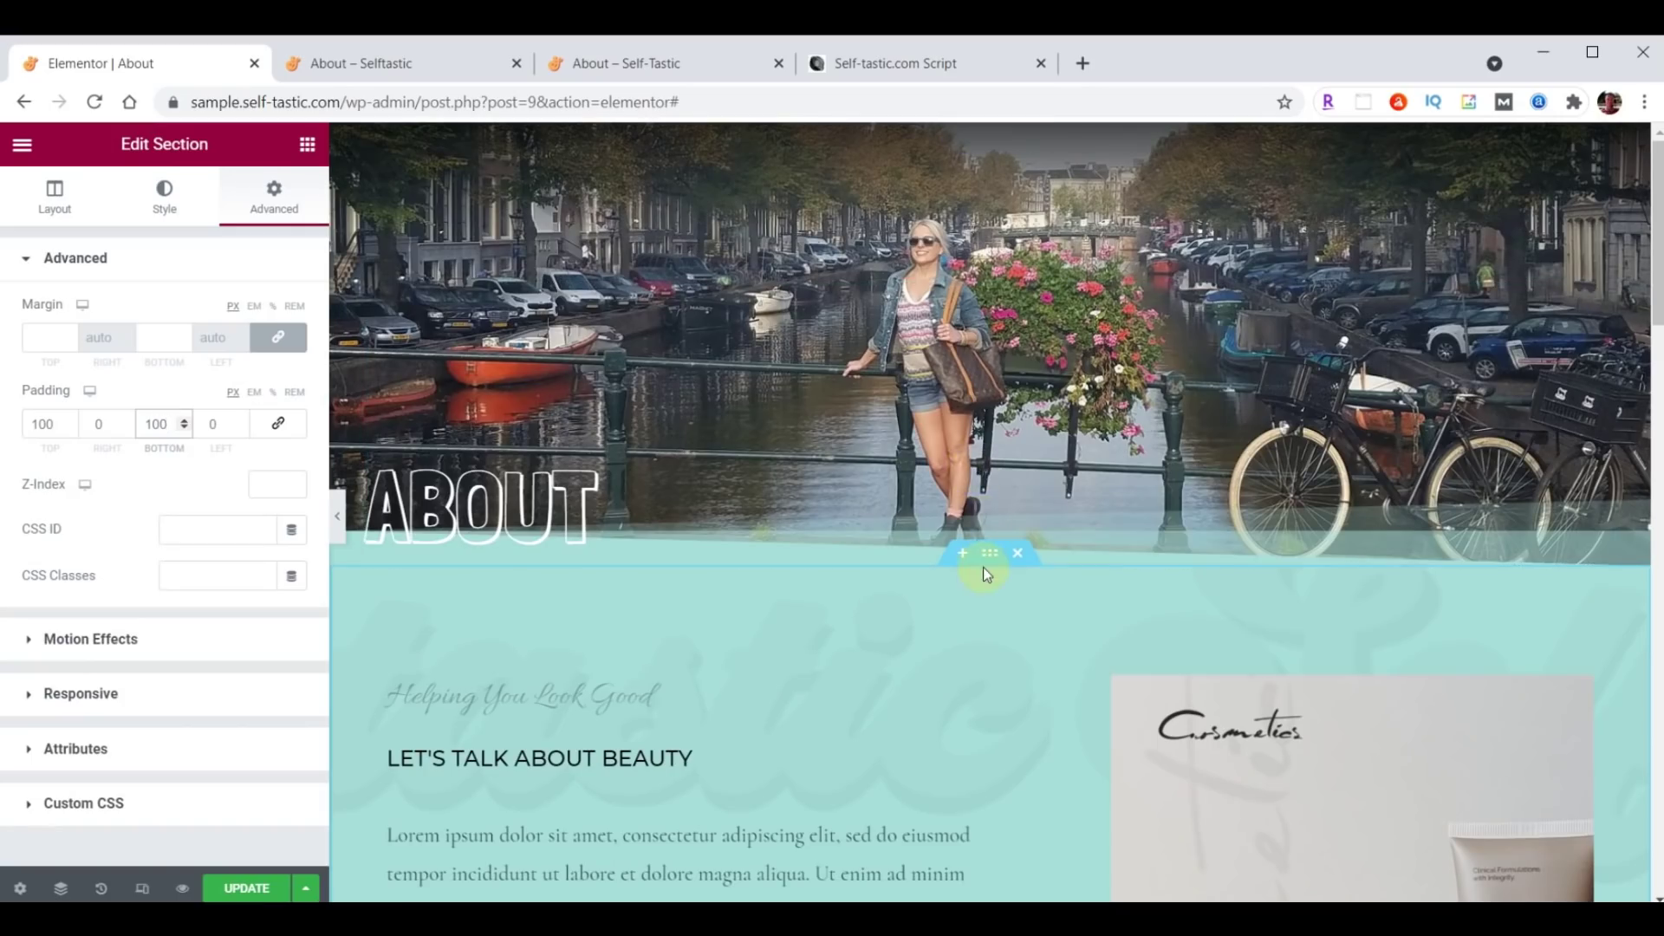
scroll(980, 647, down, 3)
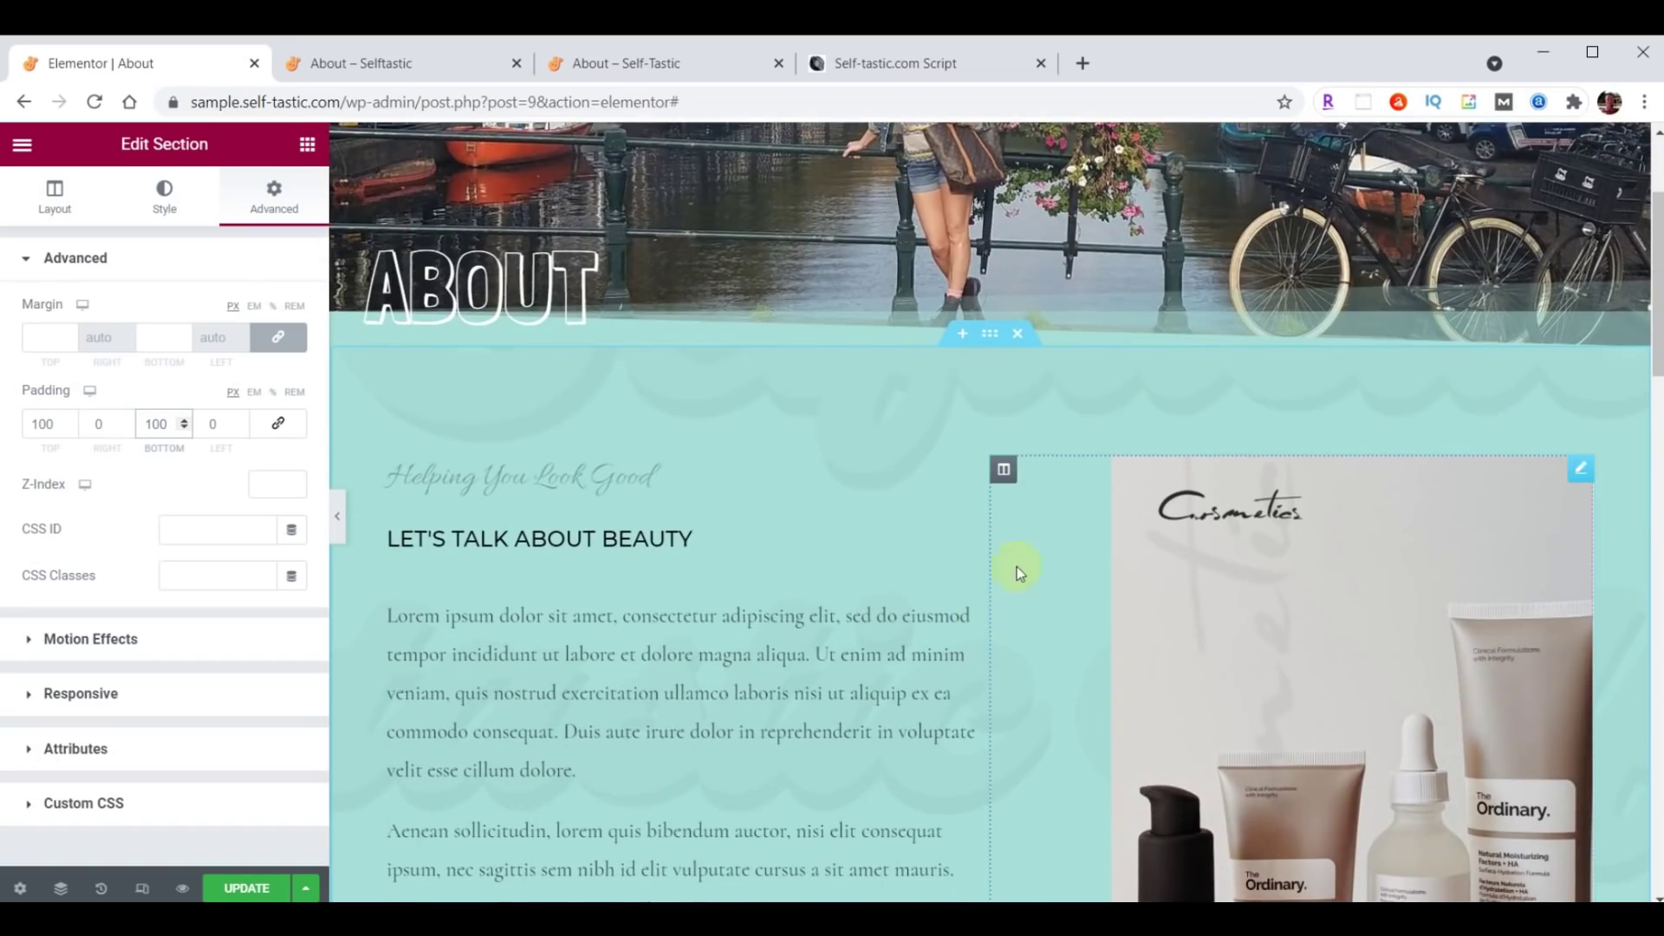
Delete the cosmetics image column, the cosmetics photo section and the logo section.
right_click(1000, 471)
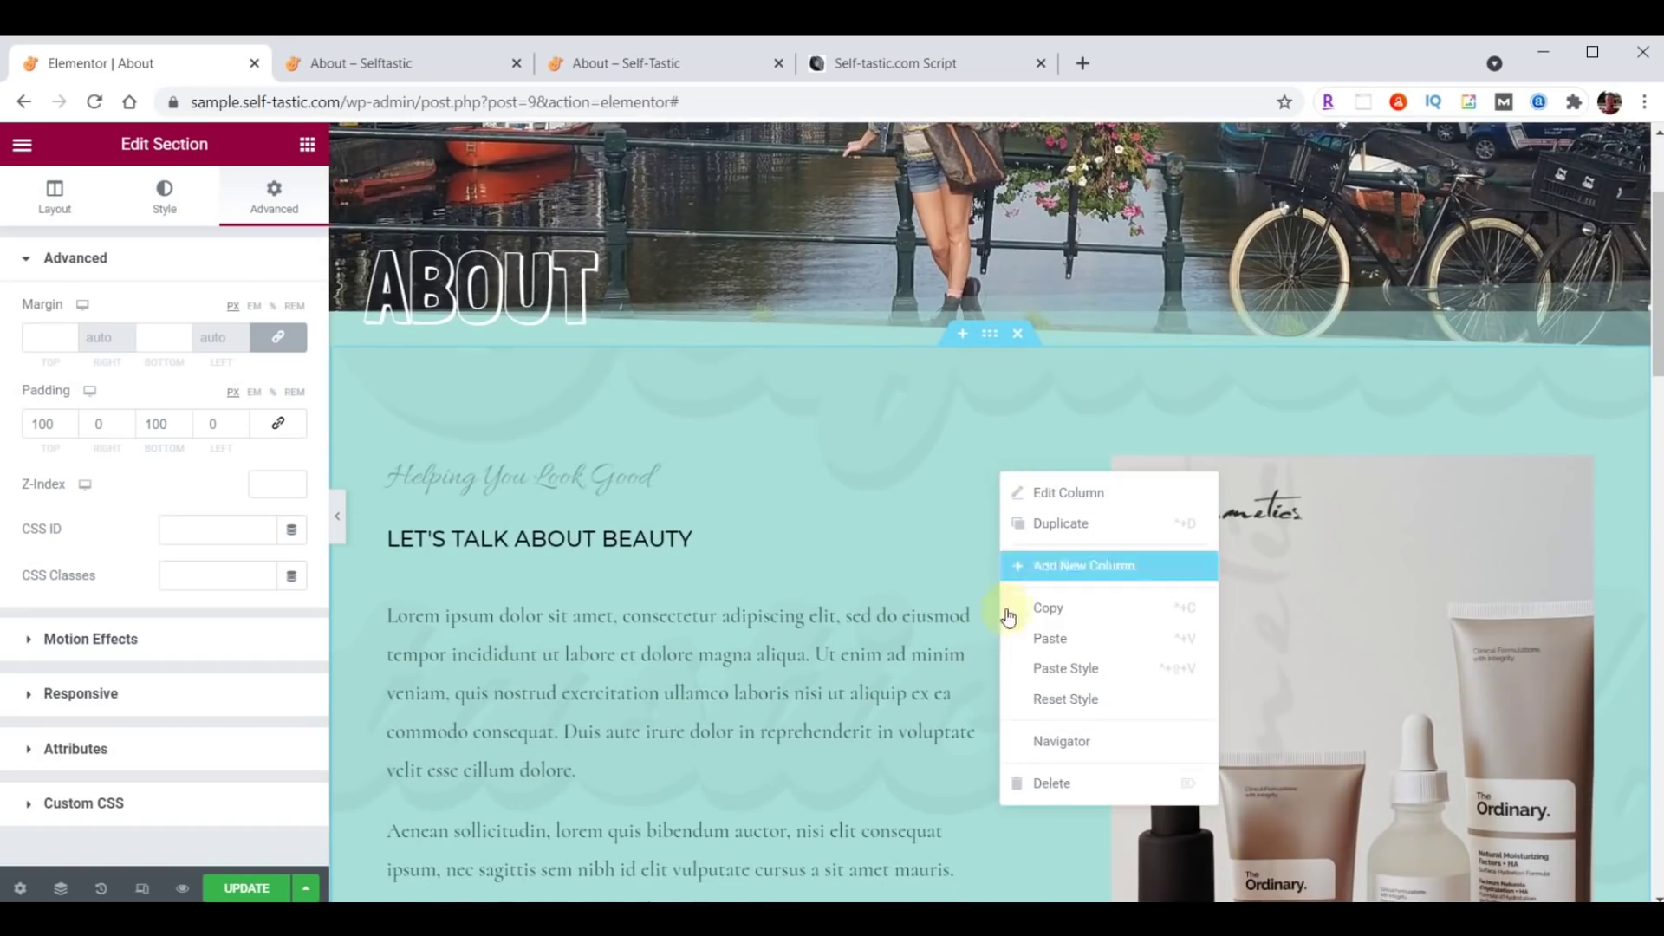
click(1049, 782)
scroll(1048, 771, down, 7)
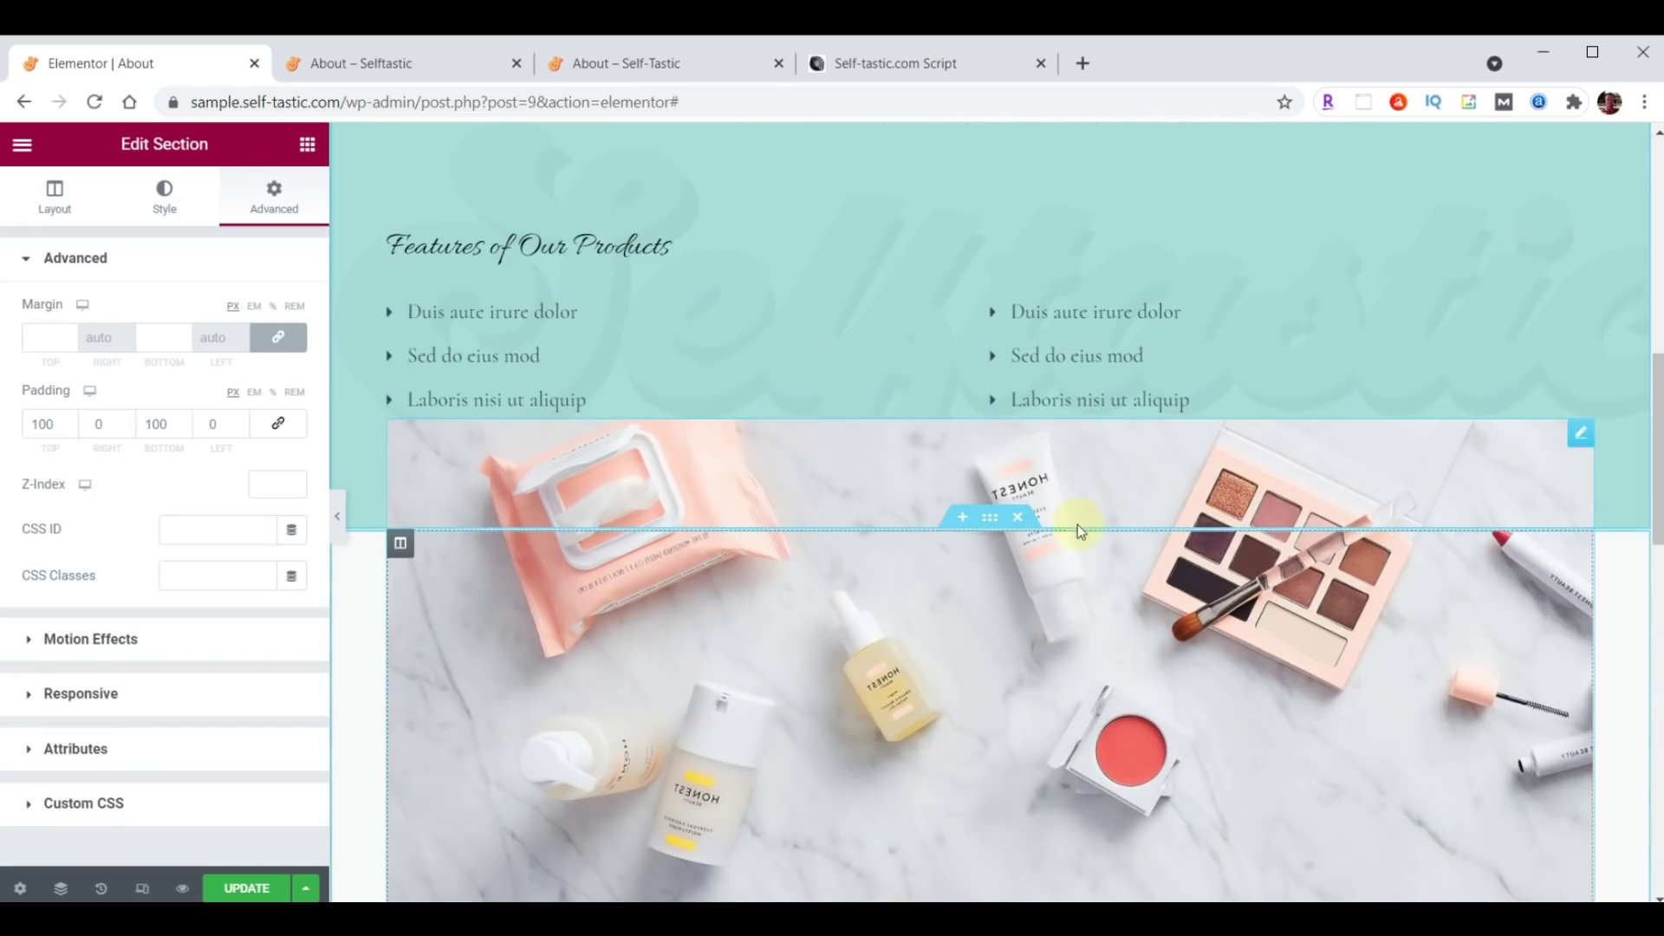
click(1026, 519)
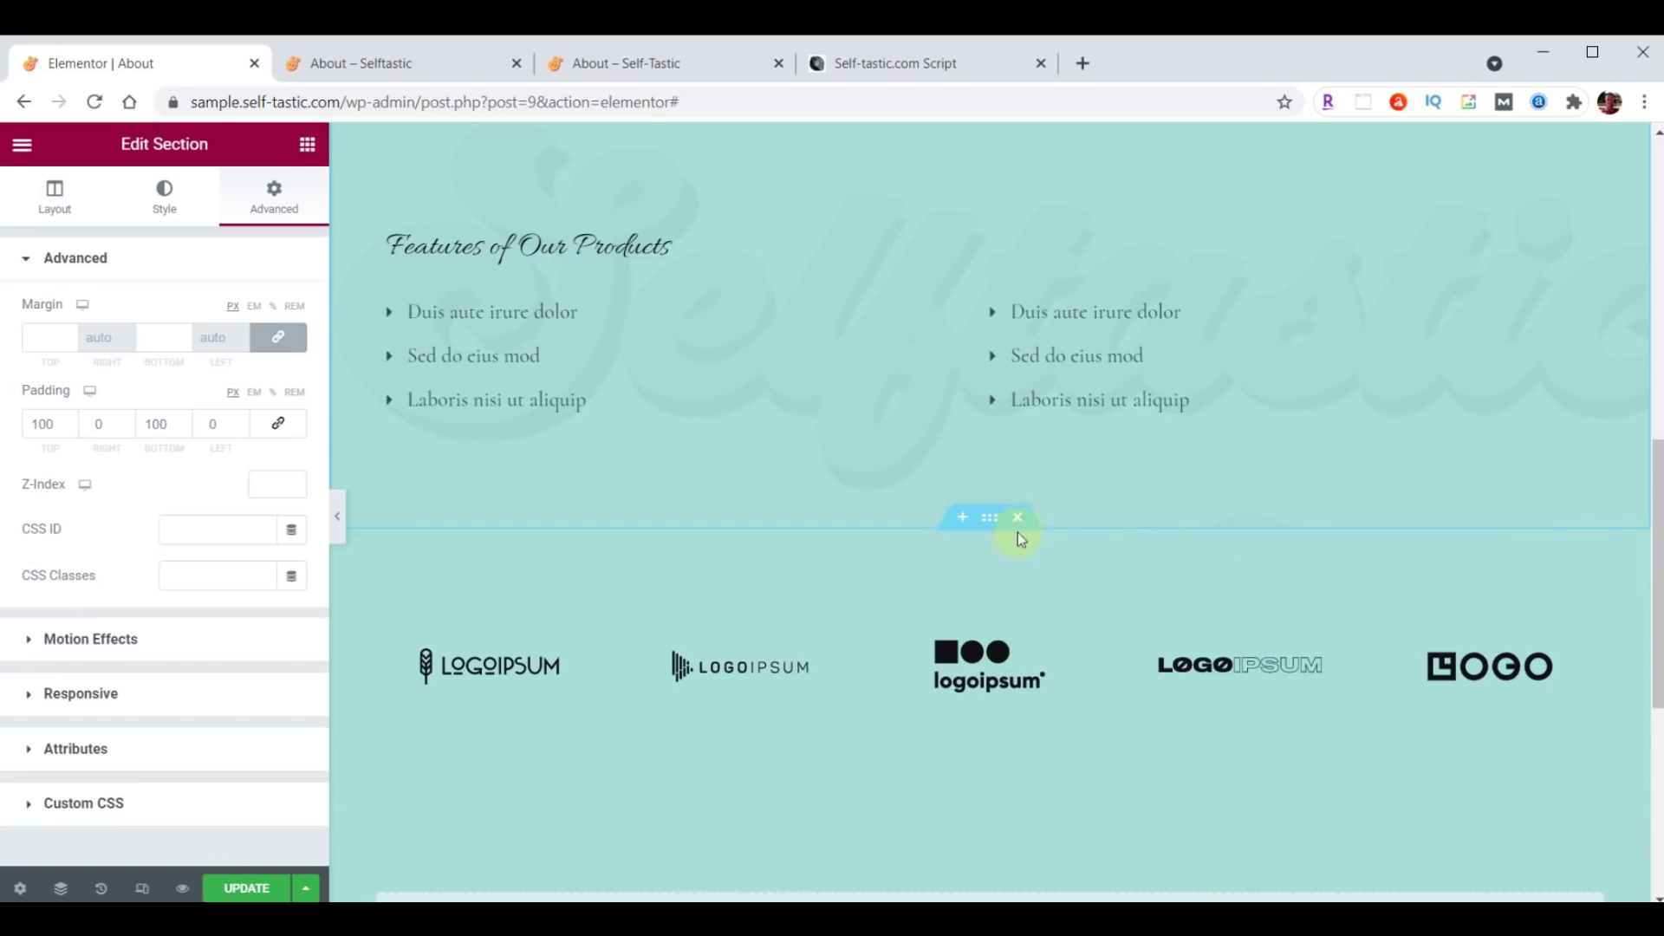
click(1018, 516)
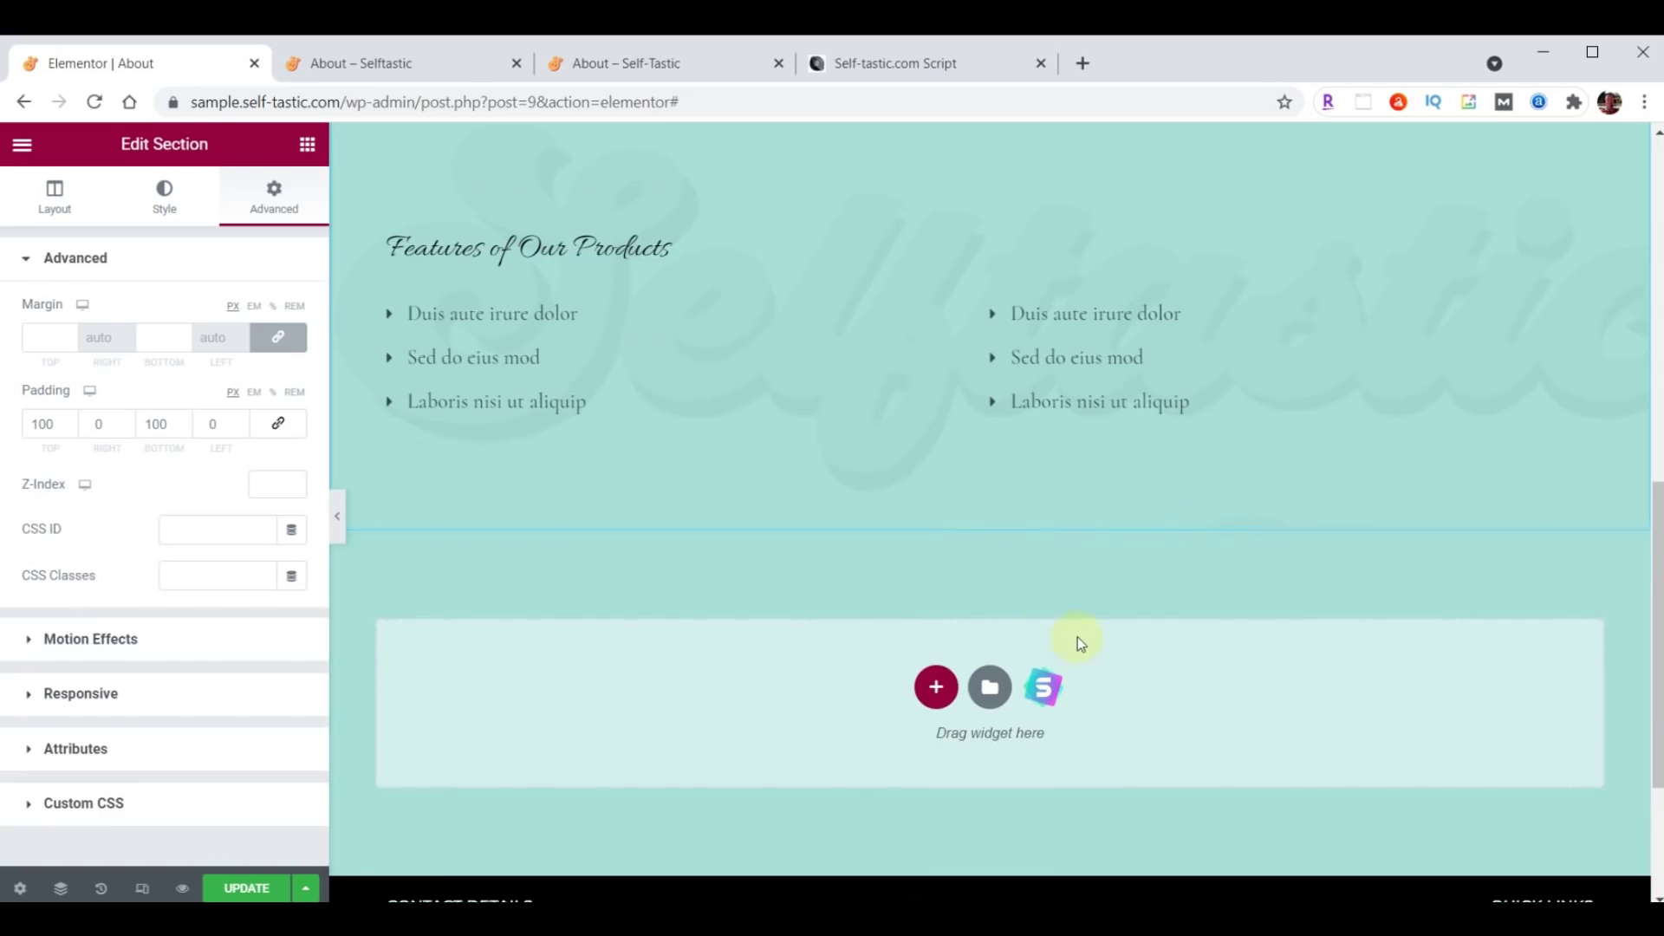
scroll(1084, 675, up, 5)
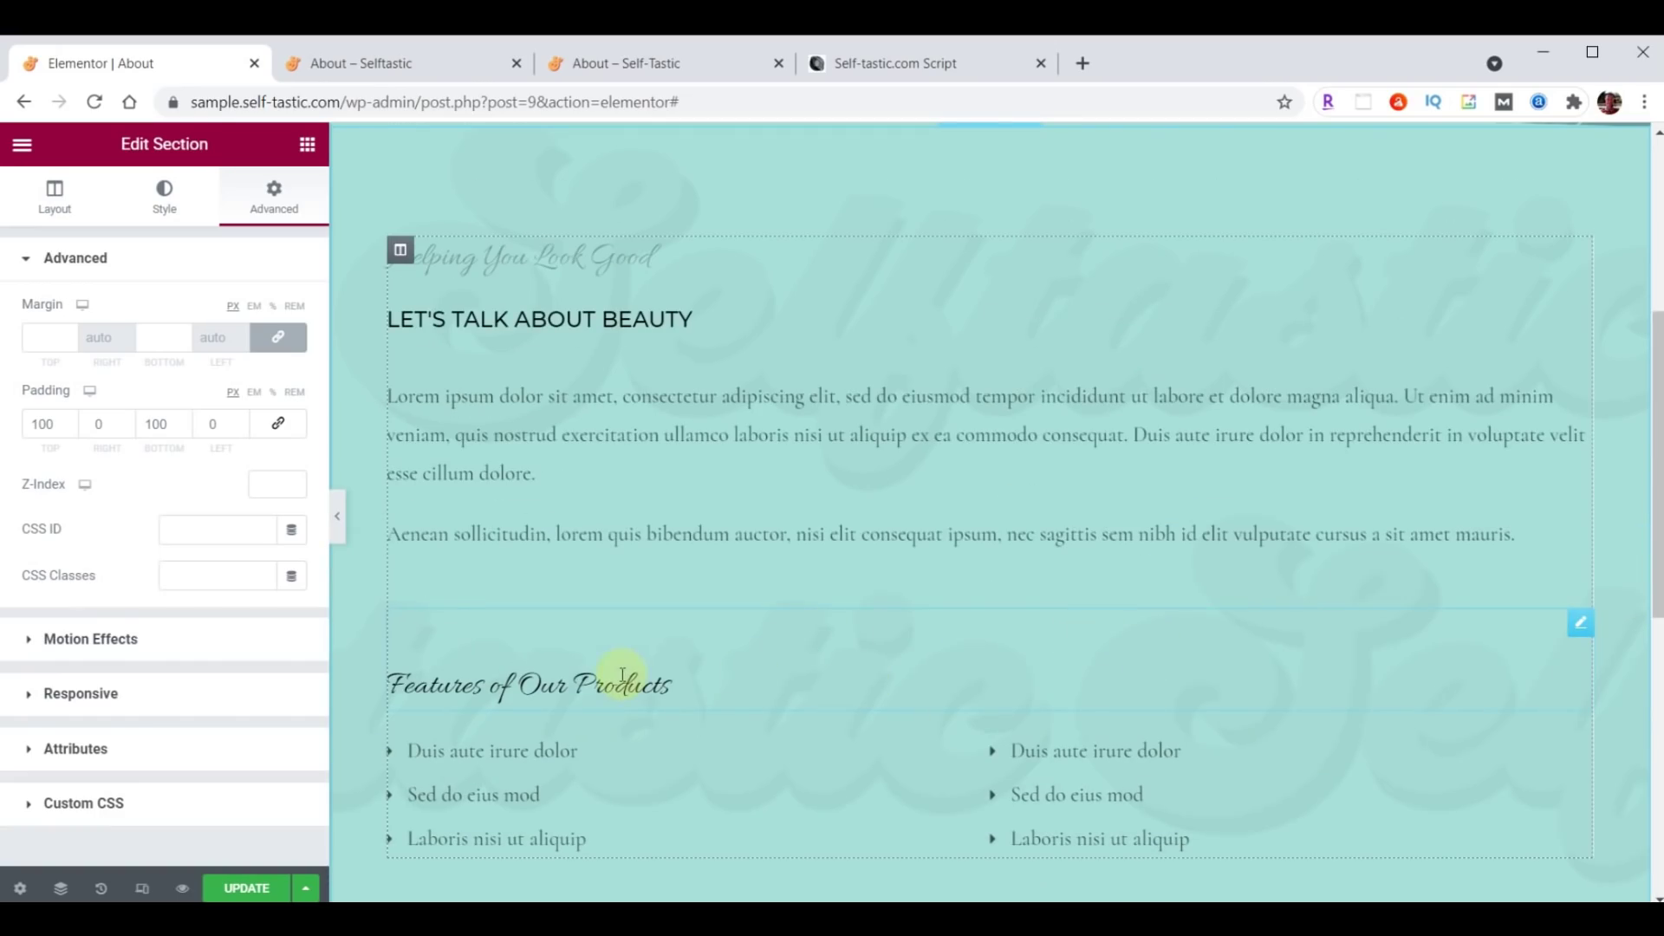
Delete the Features of Our Products heading, both bullet lists and the Helping You Look Good heading.
right_click(1578, 630)
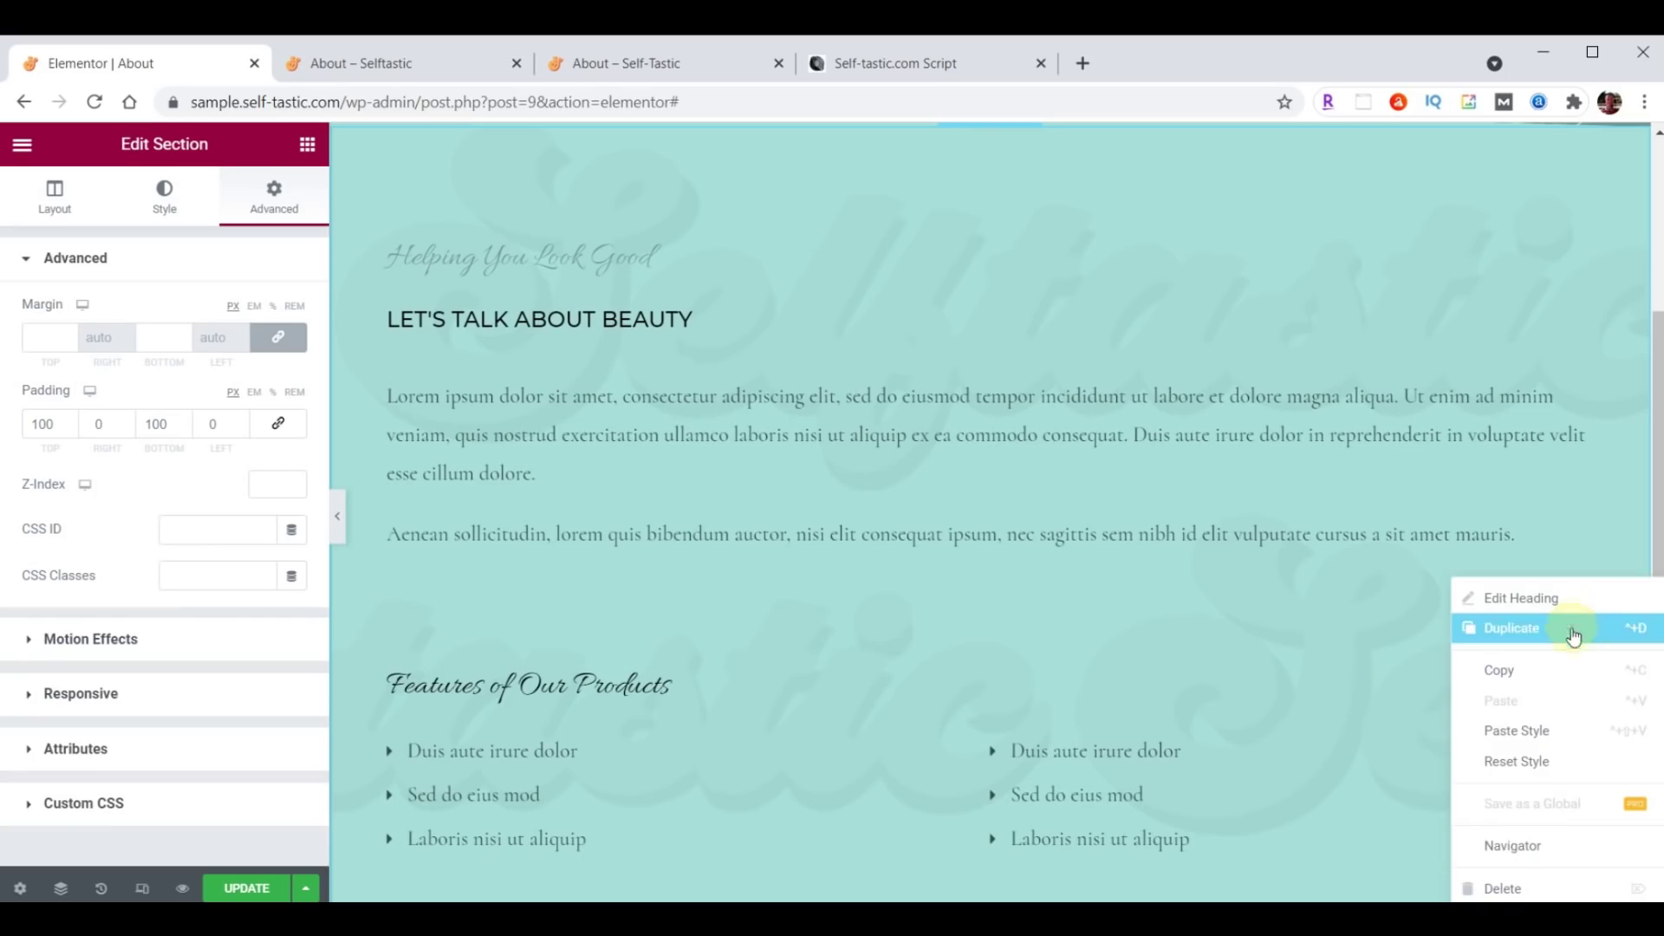
click(1480, 888)
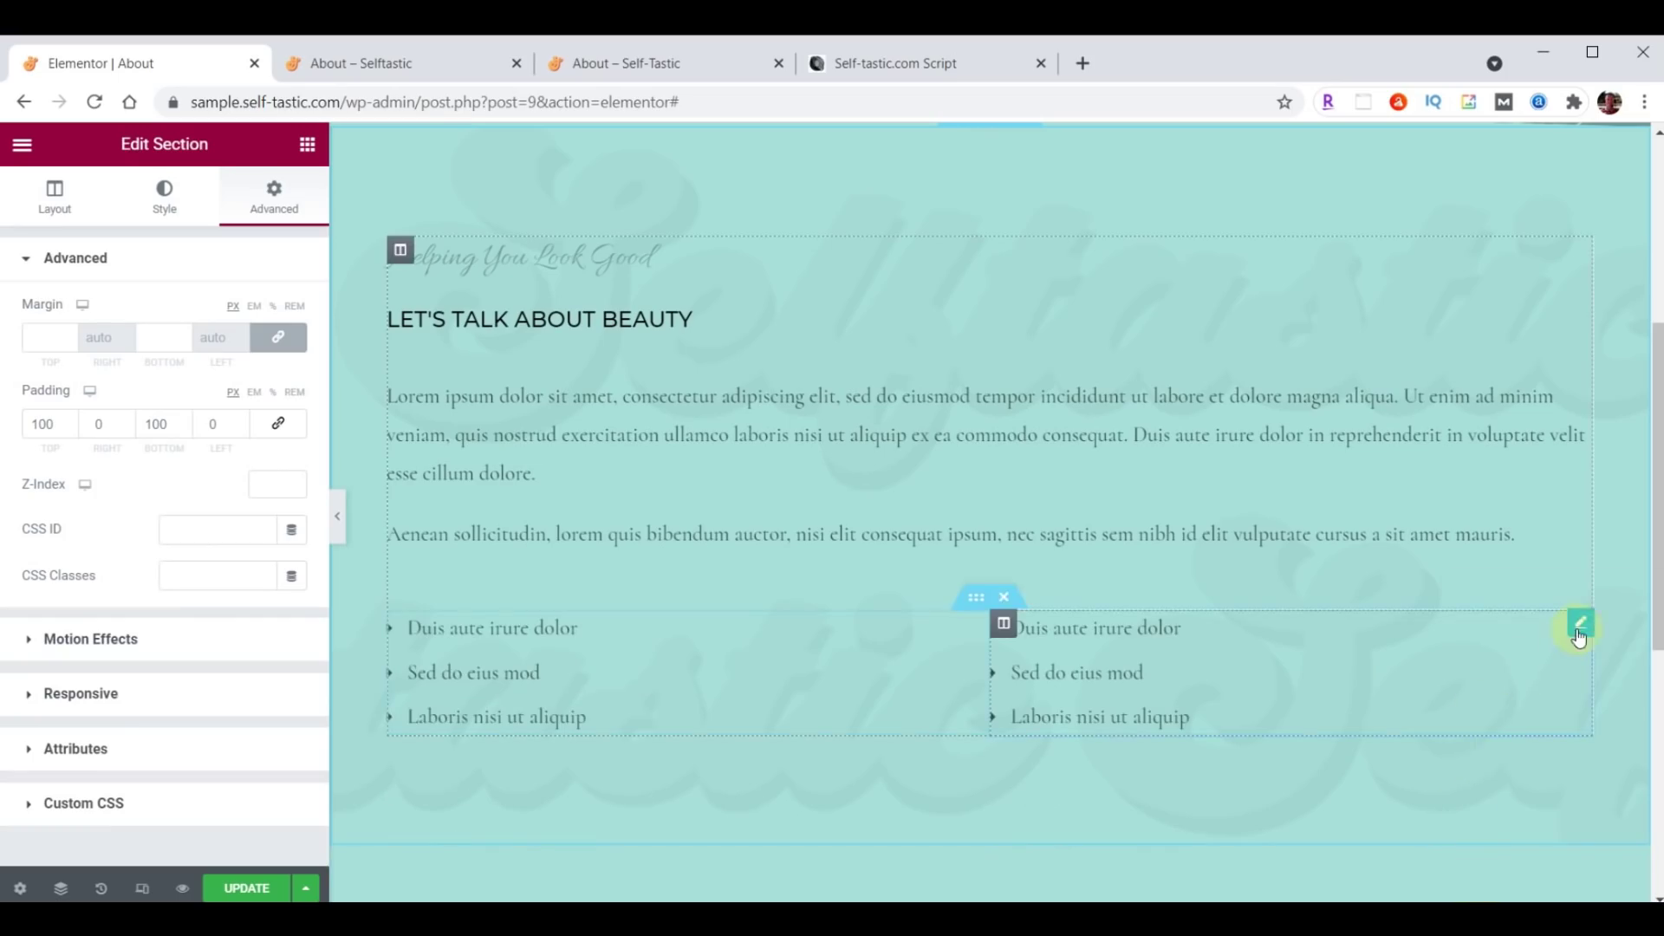
right_click(1576, 622)
click(1480, 885)
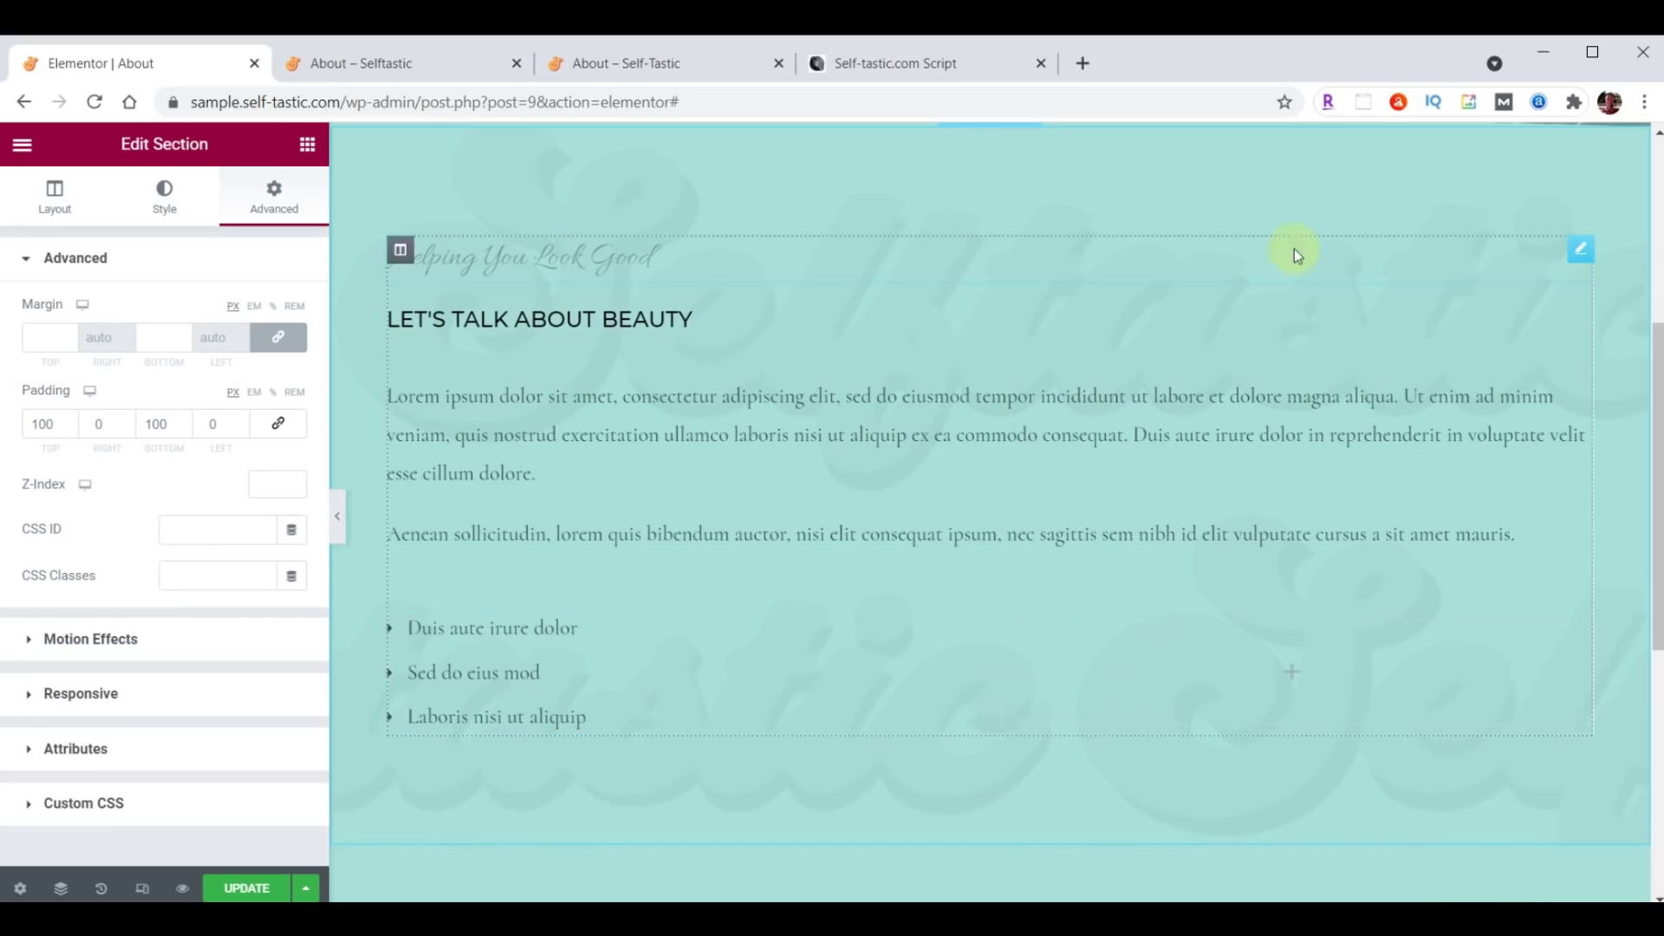
right_click(1570, 251)
click(1511, 559)
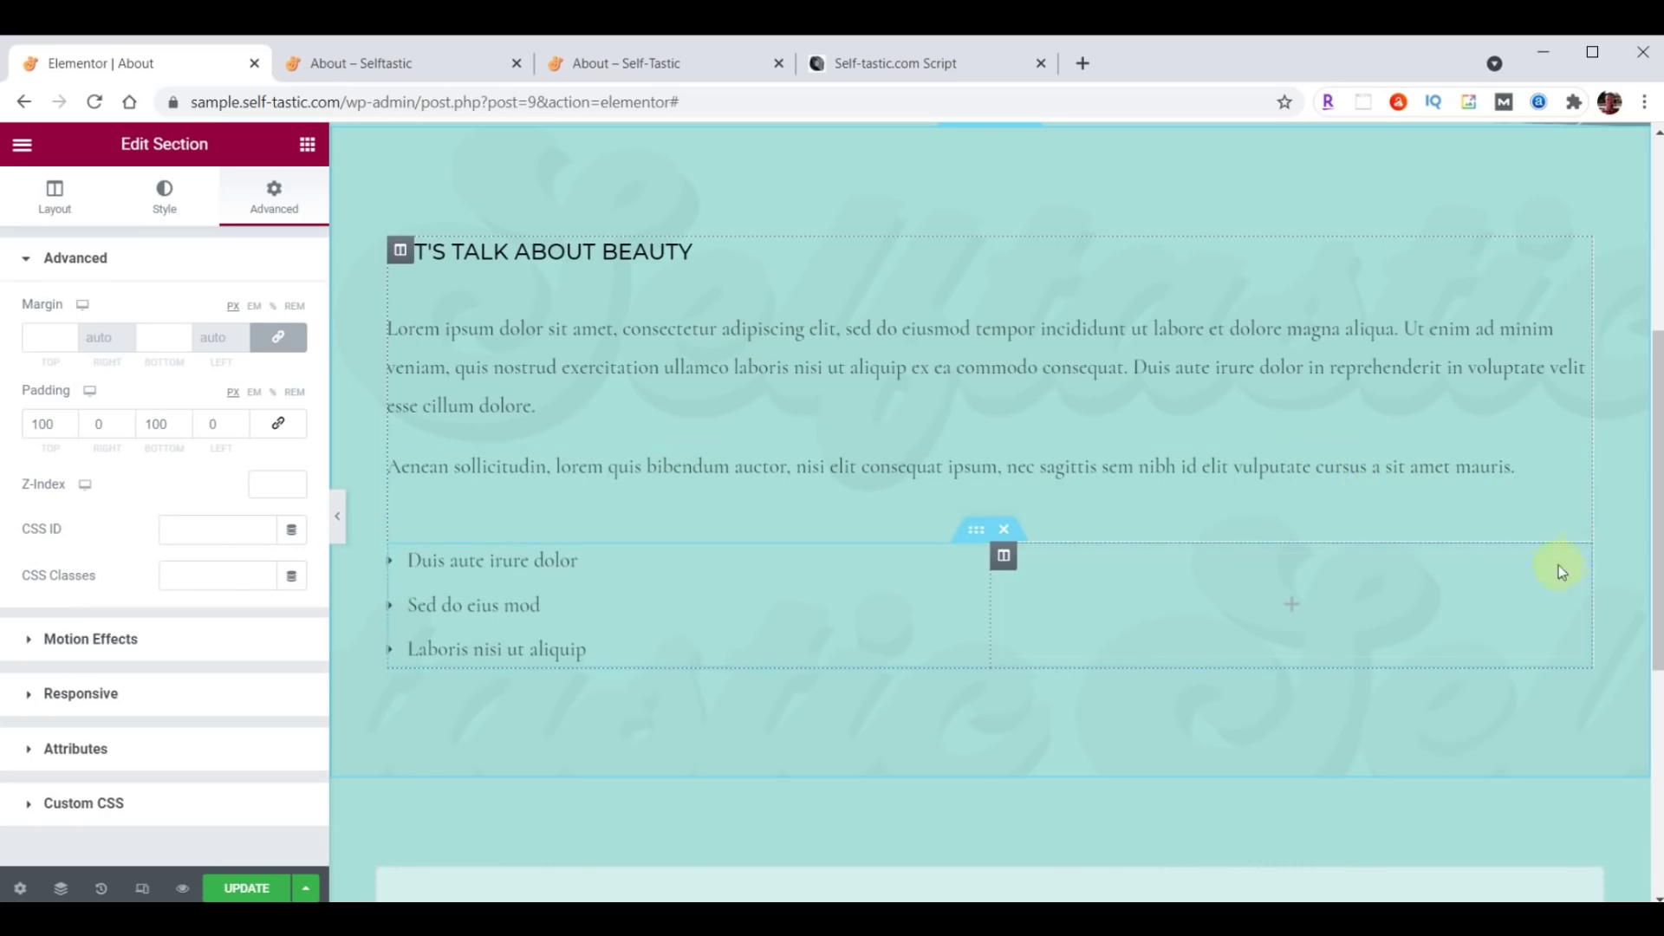
click(1003, 530)
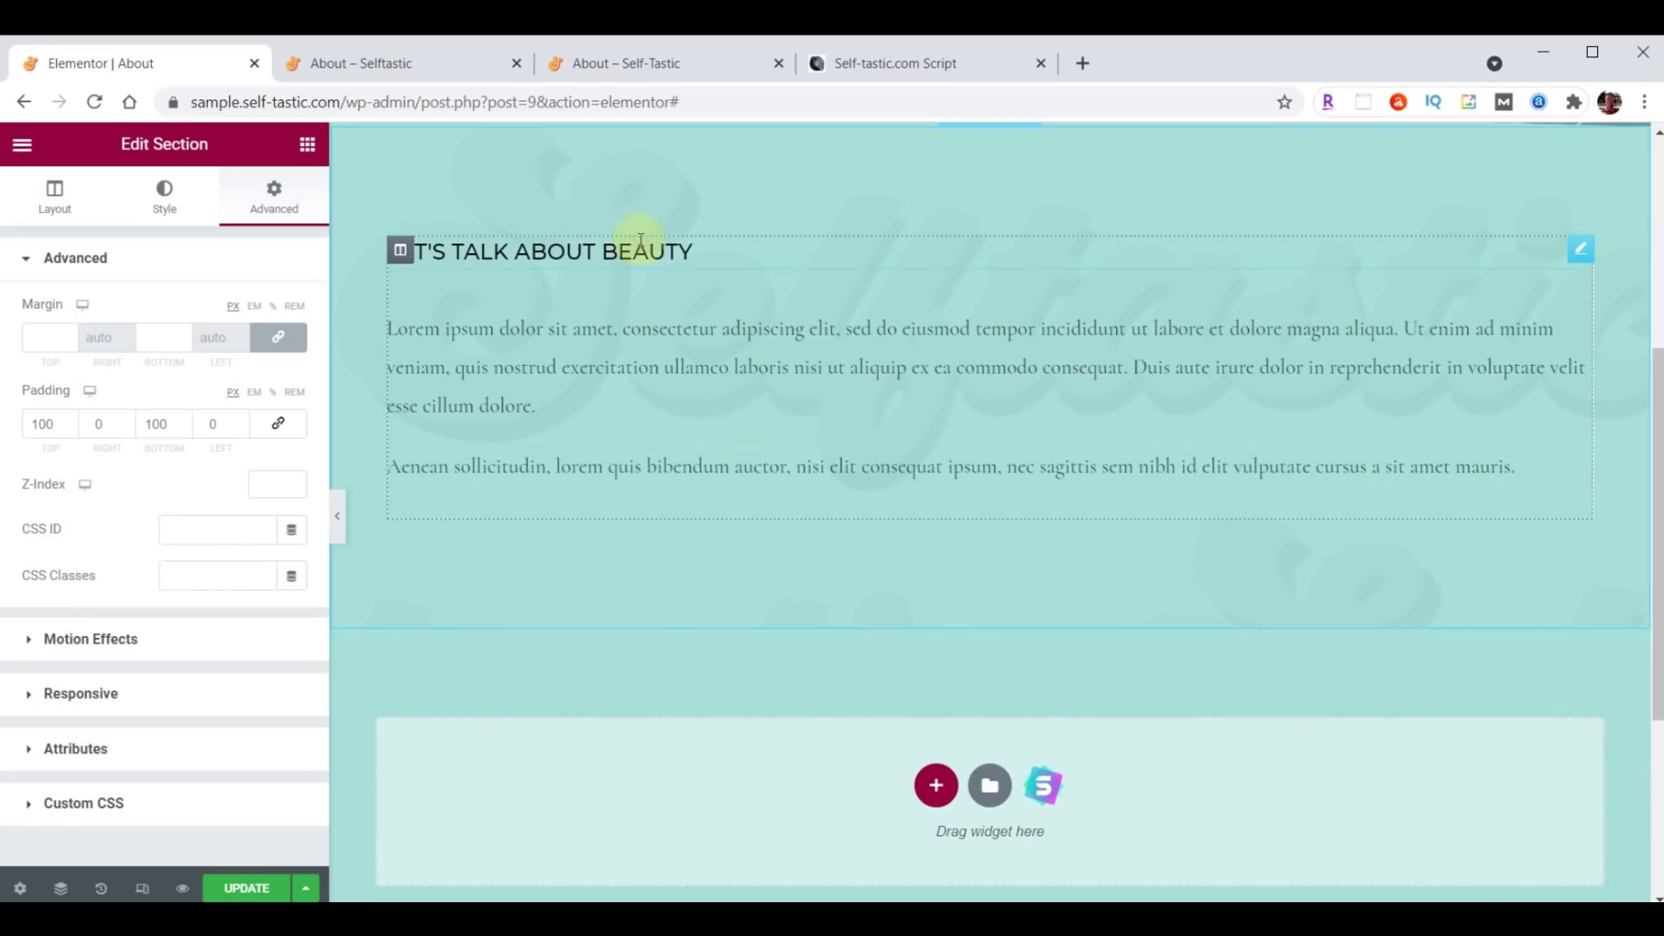
click(1575, 247)
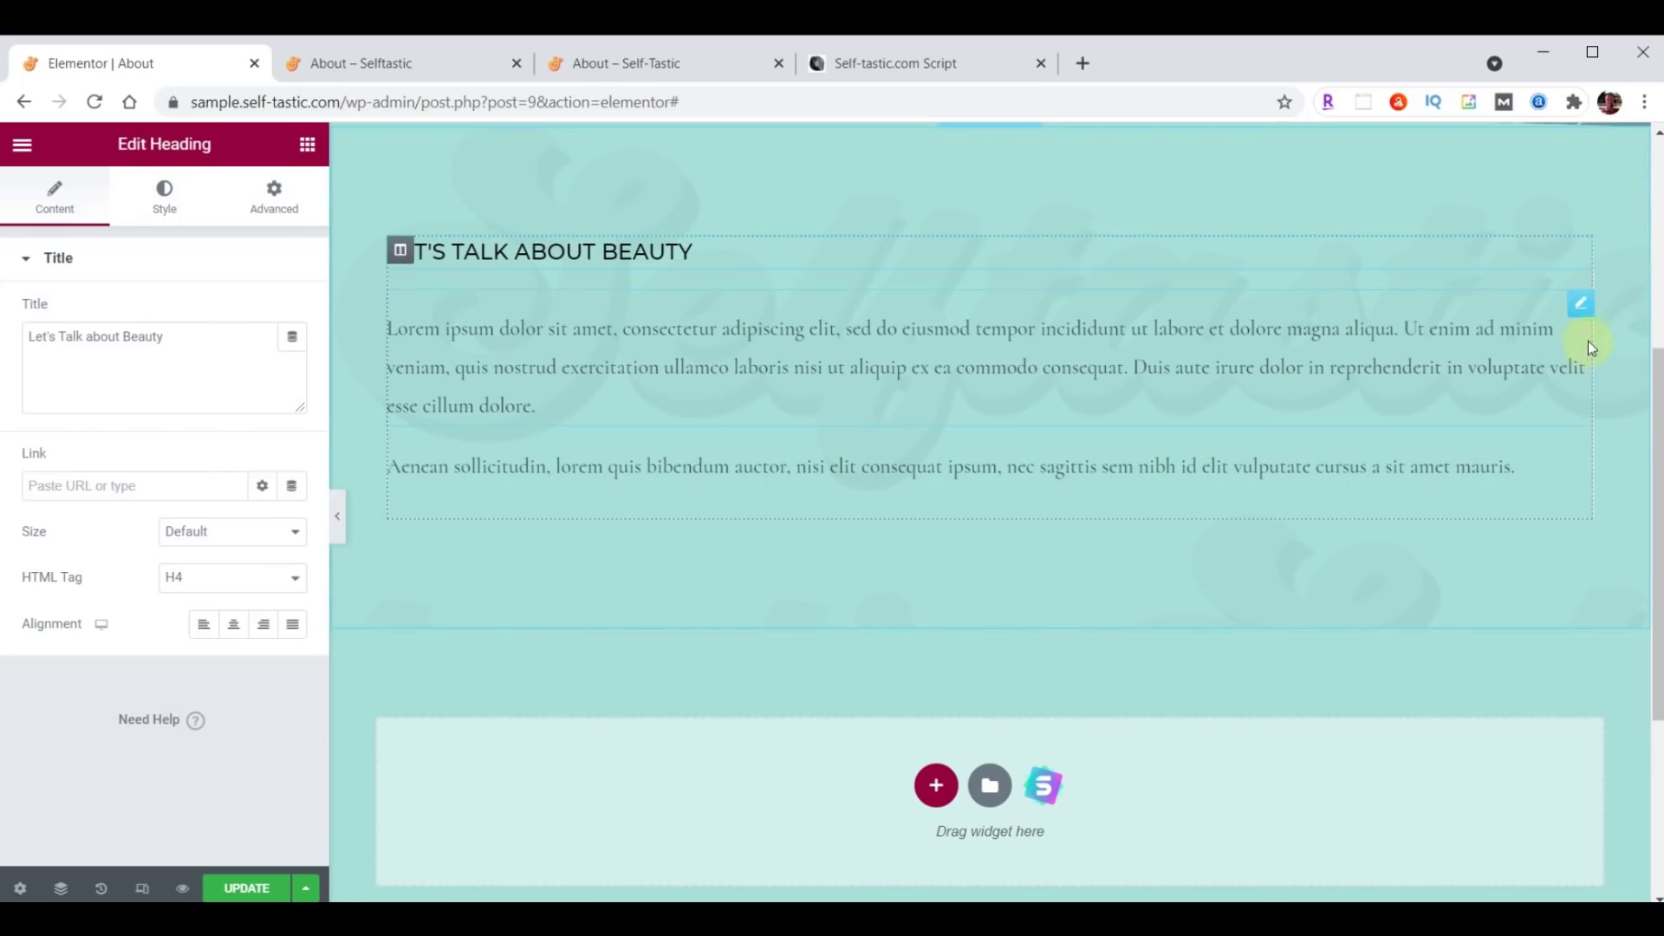
Change the heading title to 'About Me'.
click(1584, 314)
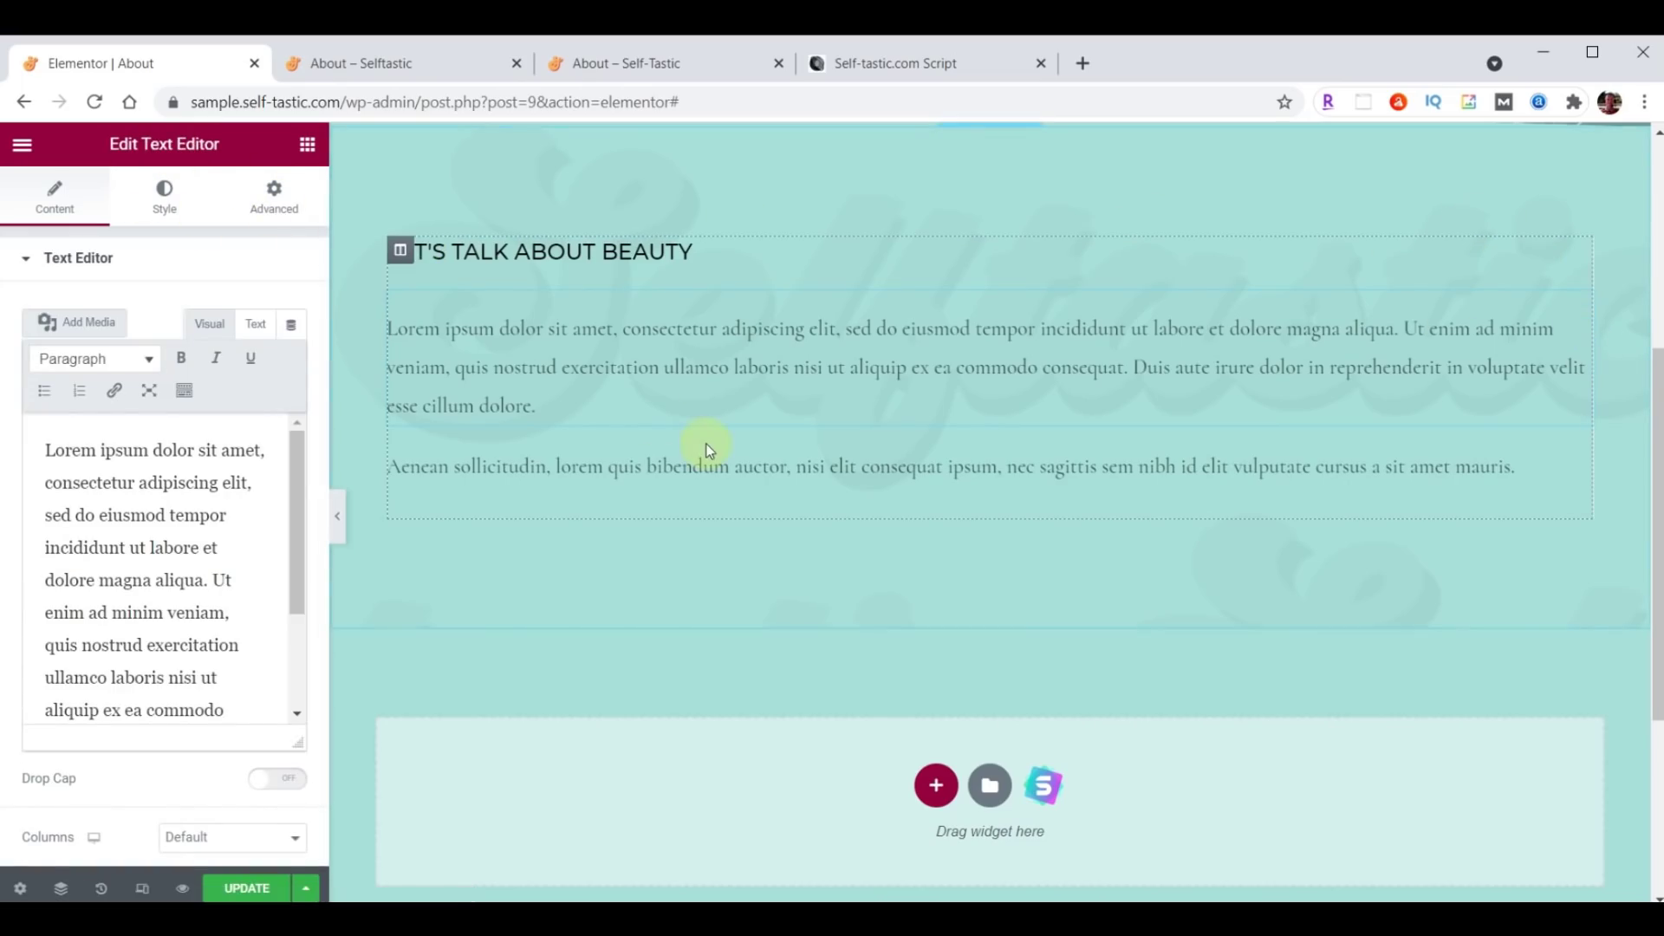
click(307, 144)
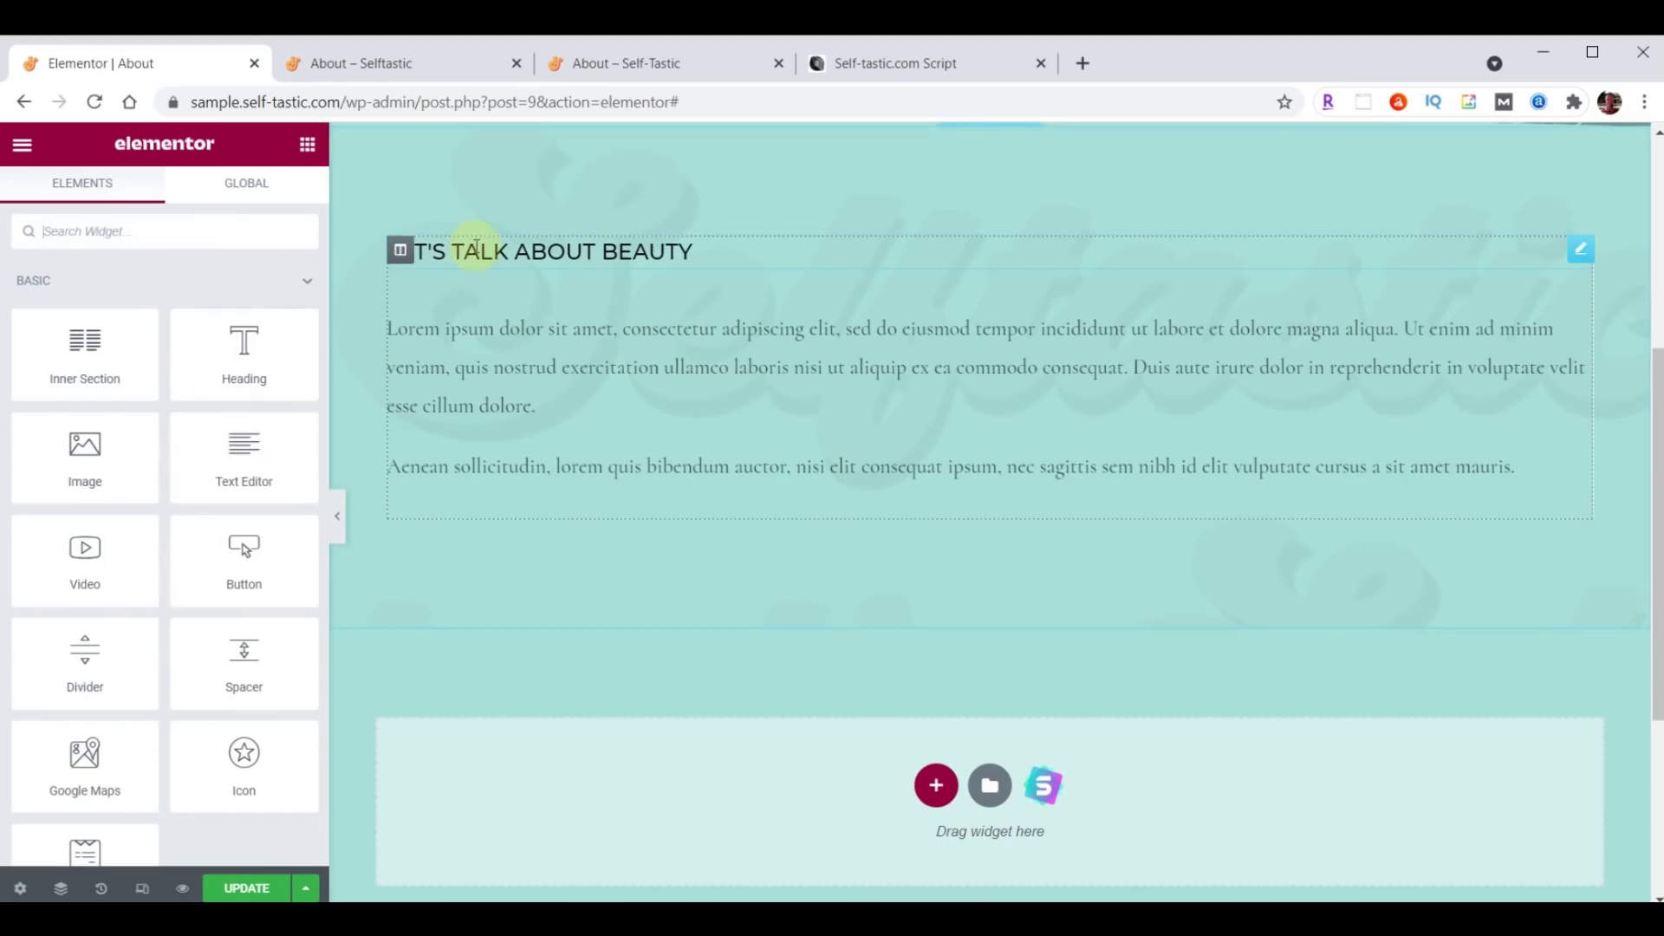
drag(268, 480, 586, 418)
click(1576, 262)
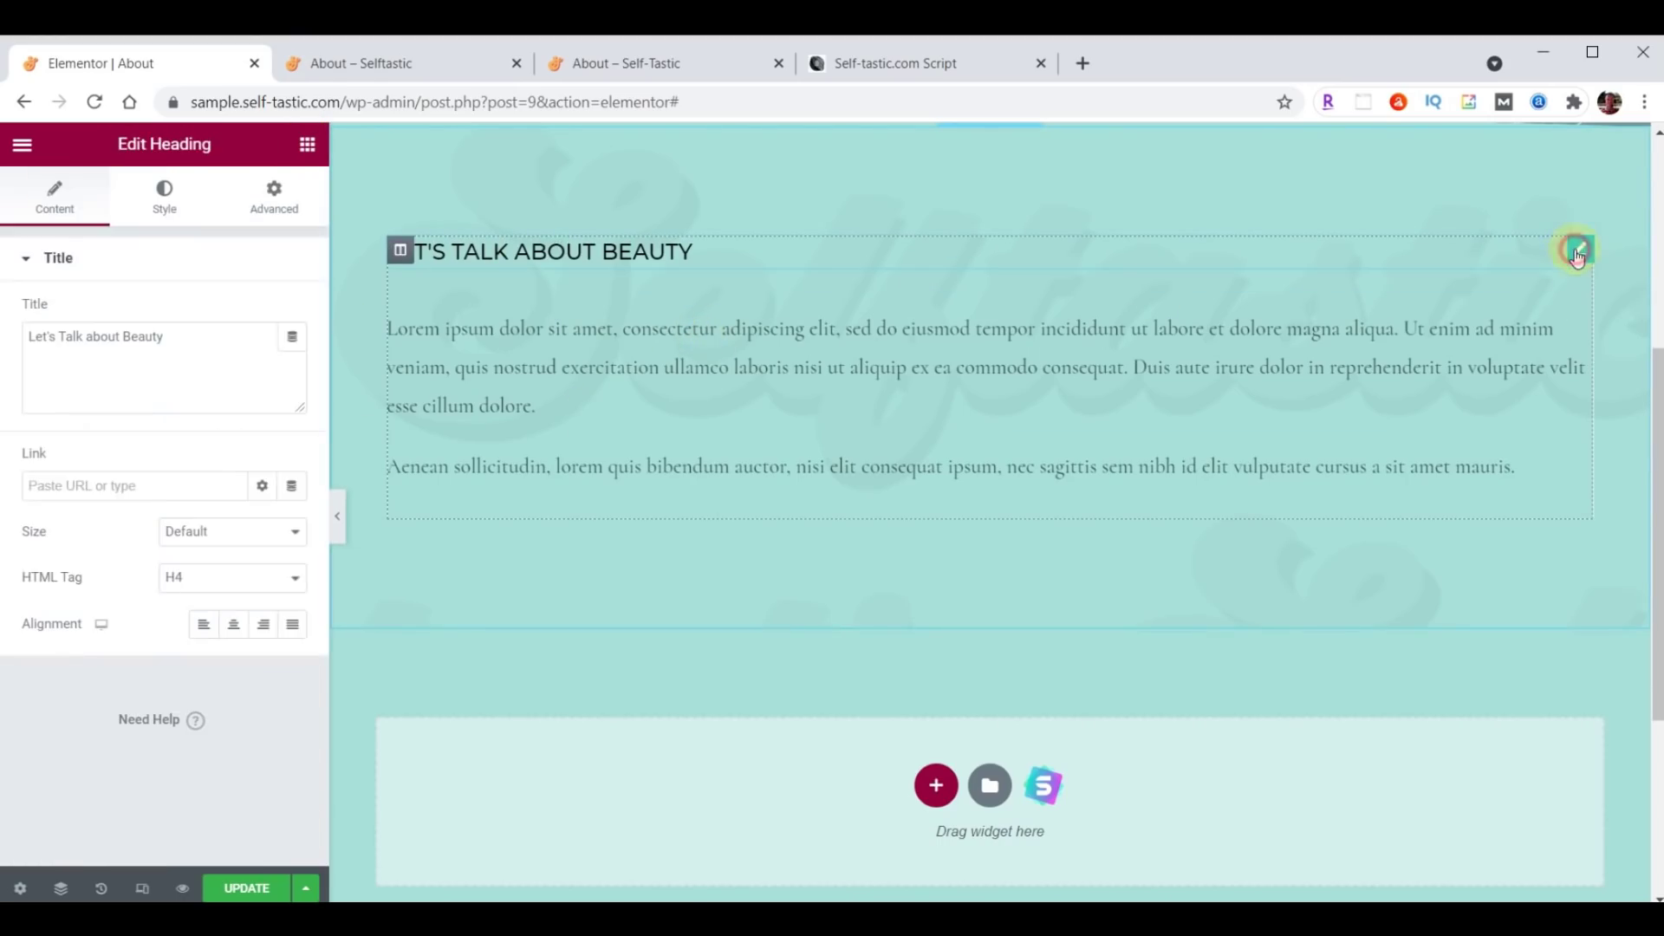
triple_click(193, 335)
text(About Me)
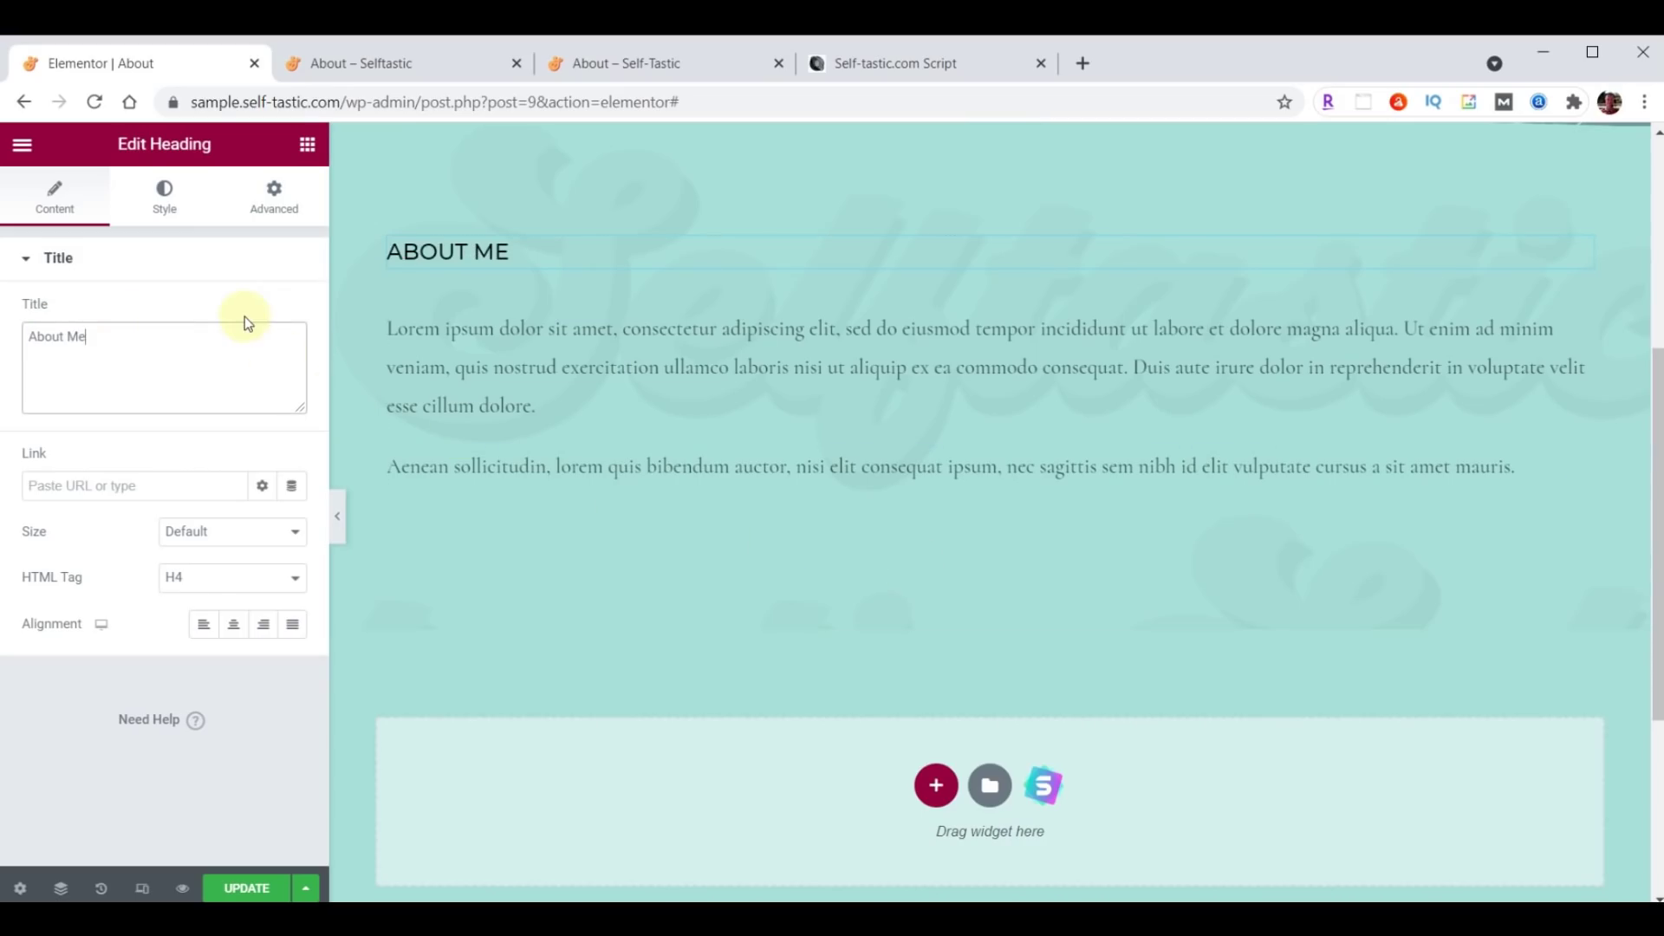
Style the heading in Montserrat, size 32, weight 300, and delete the second Aenean paragraph.
click(165, 196)
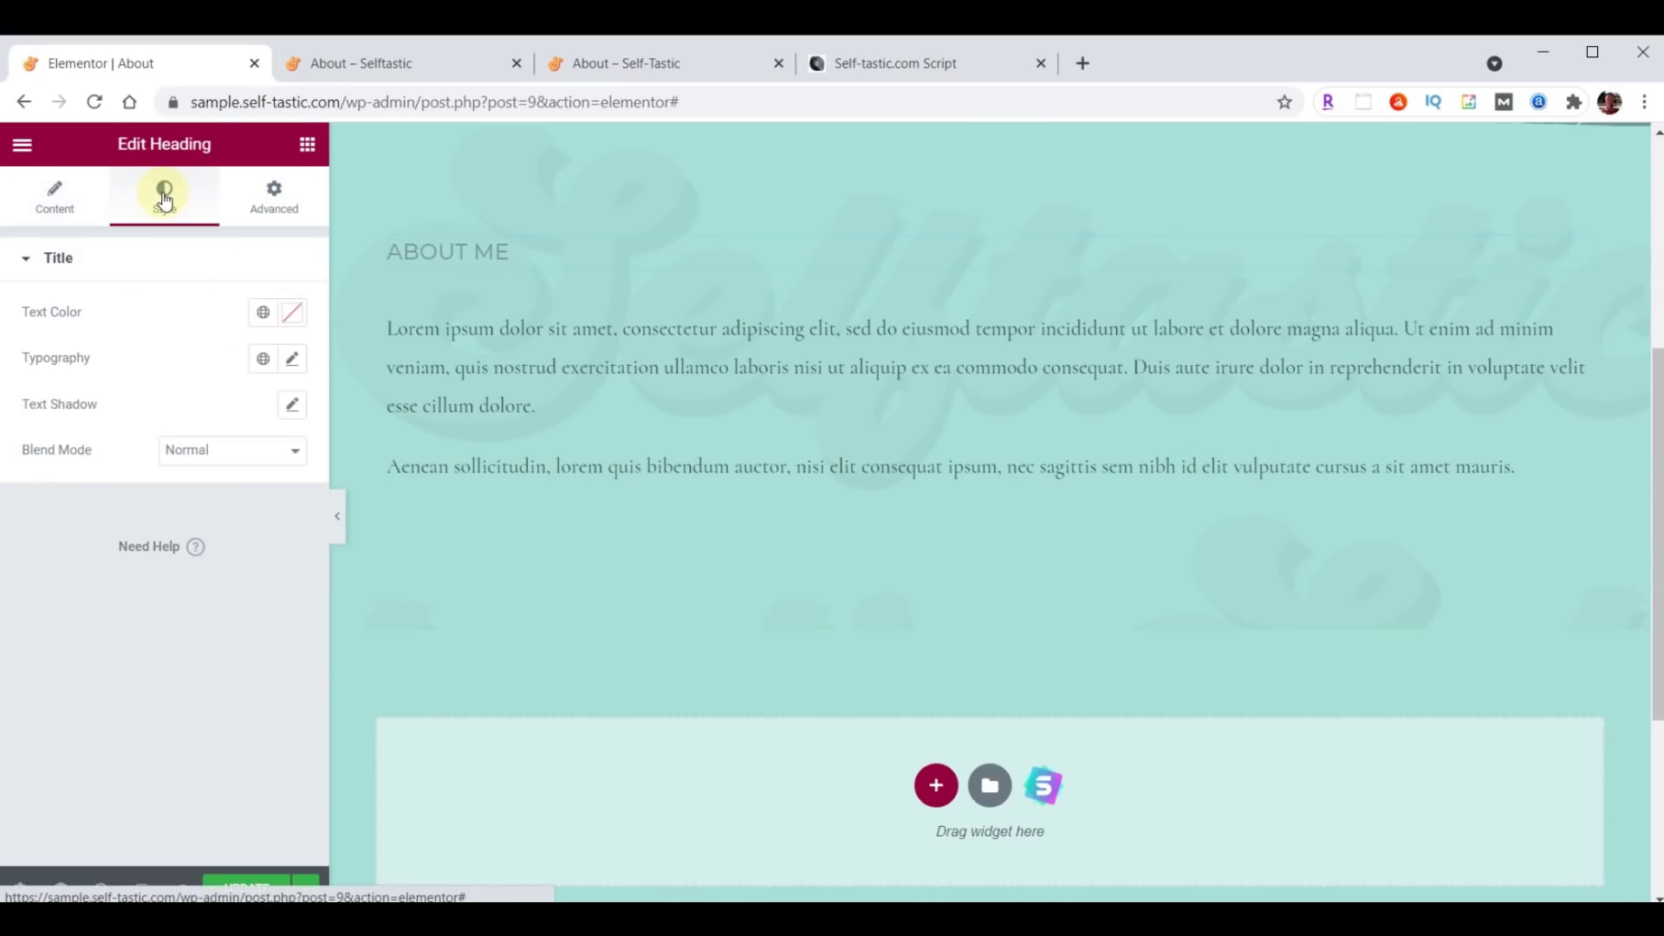
click(294, 363)
click(250, 464)
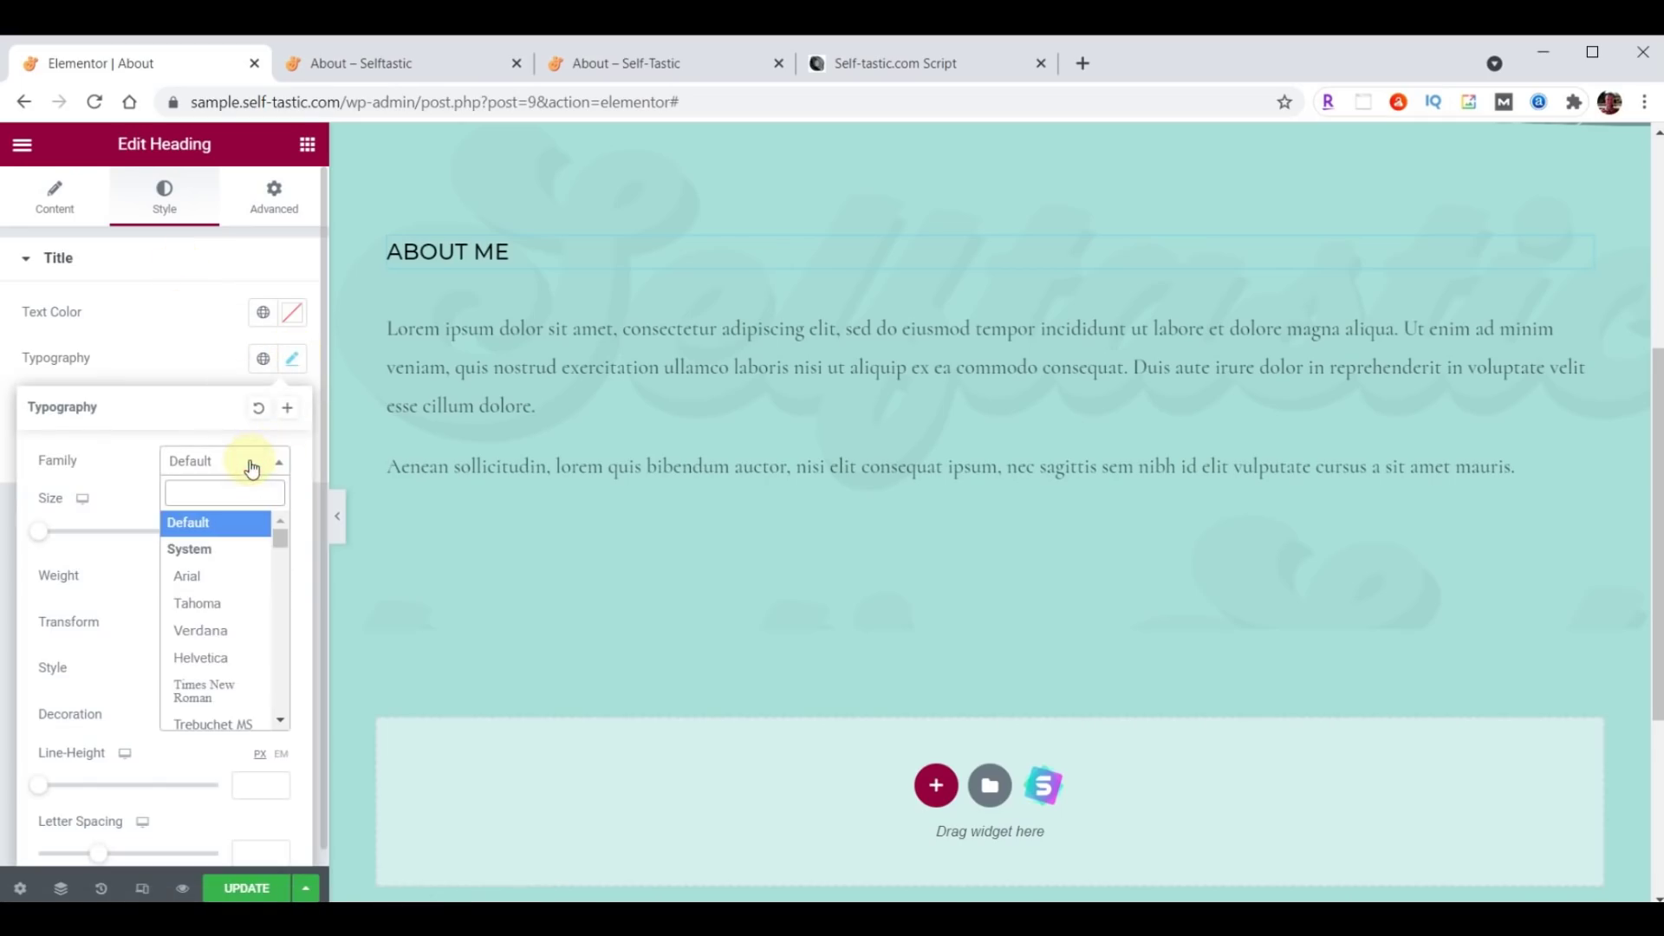
click(249, 487)
text(Montserrat)
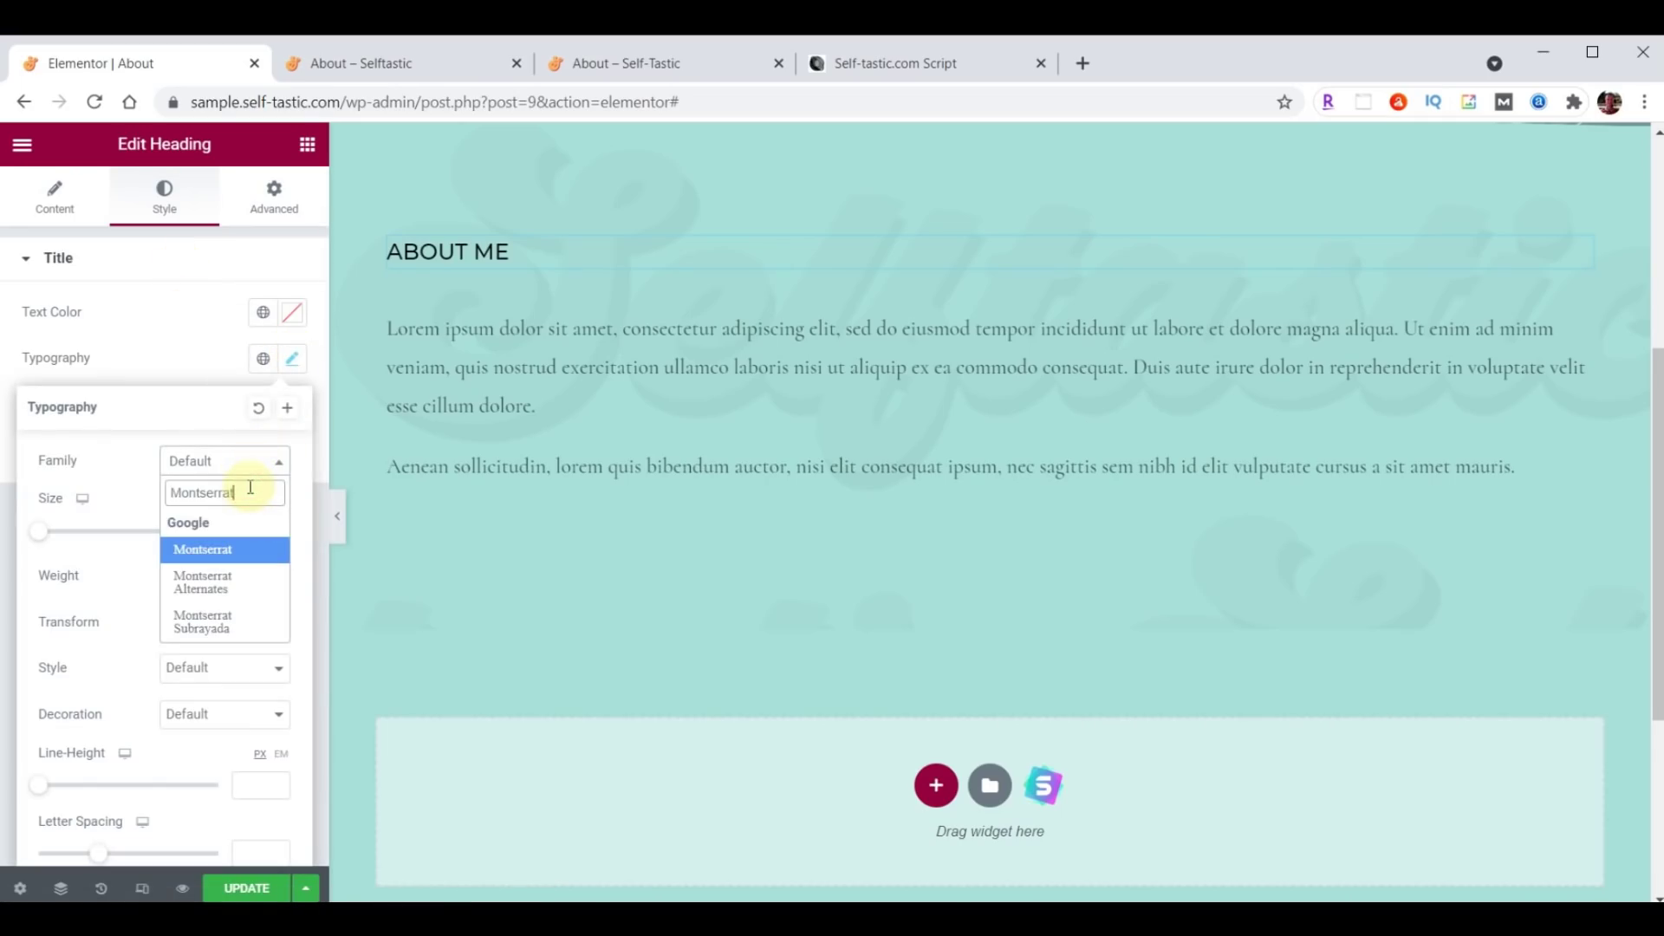
click(238, 543)
click(242, 536)
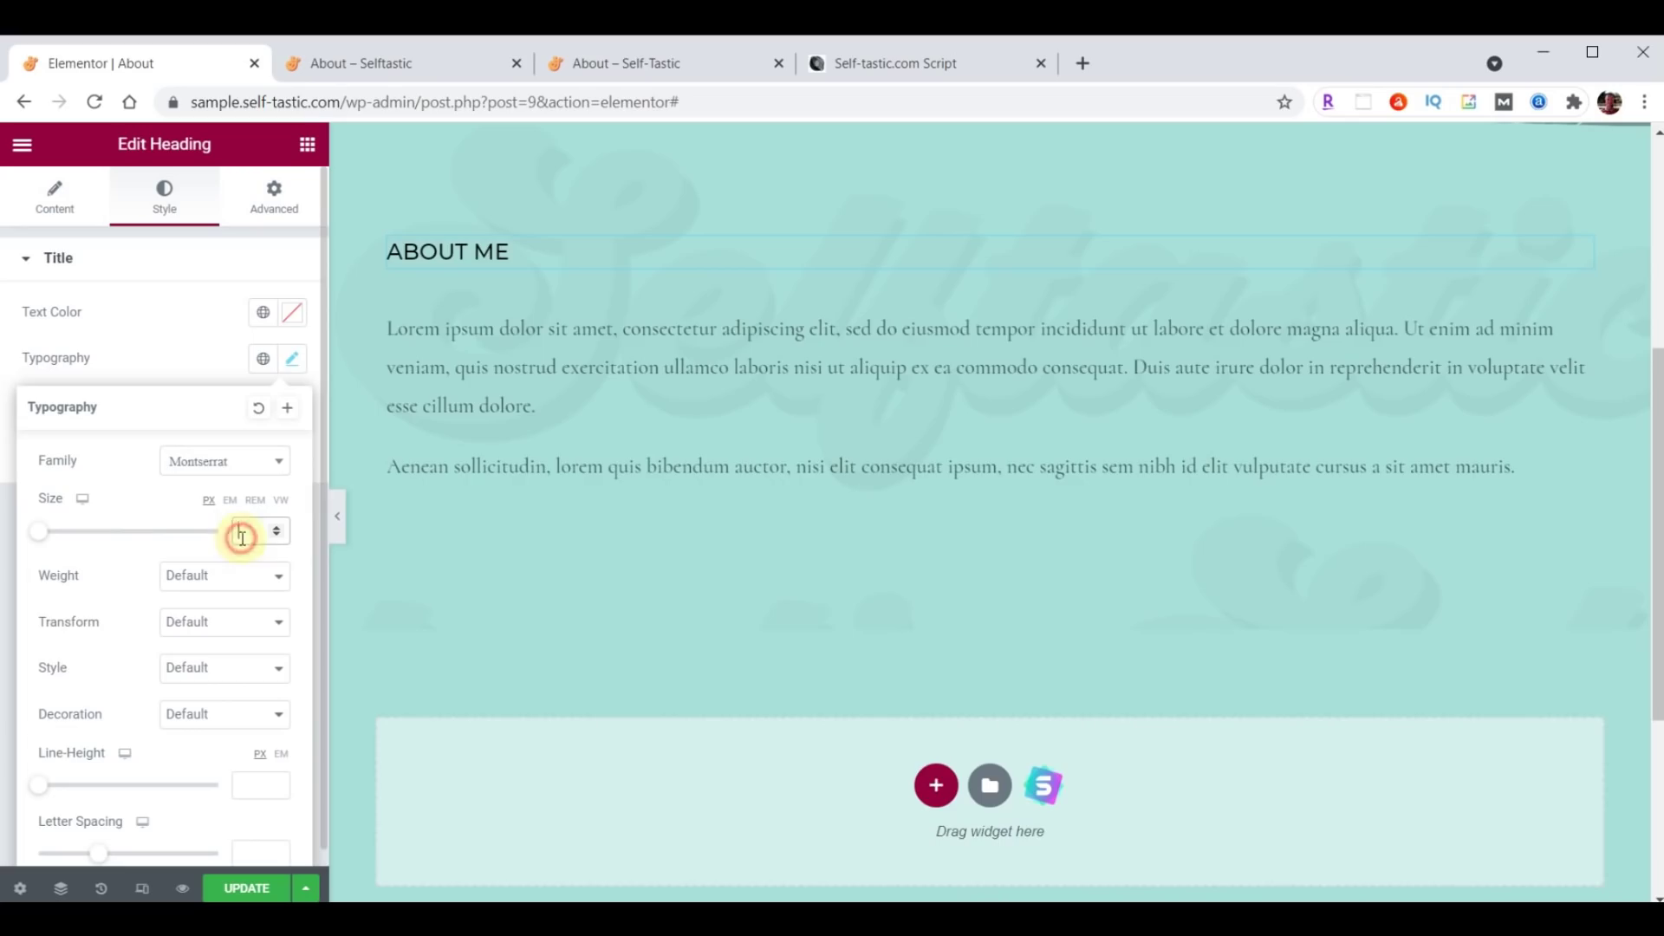
text(32)
click(223, 576)
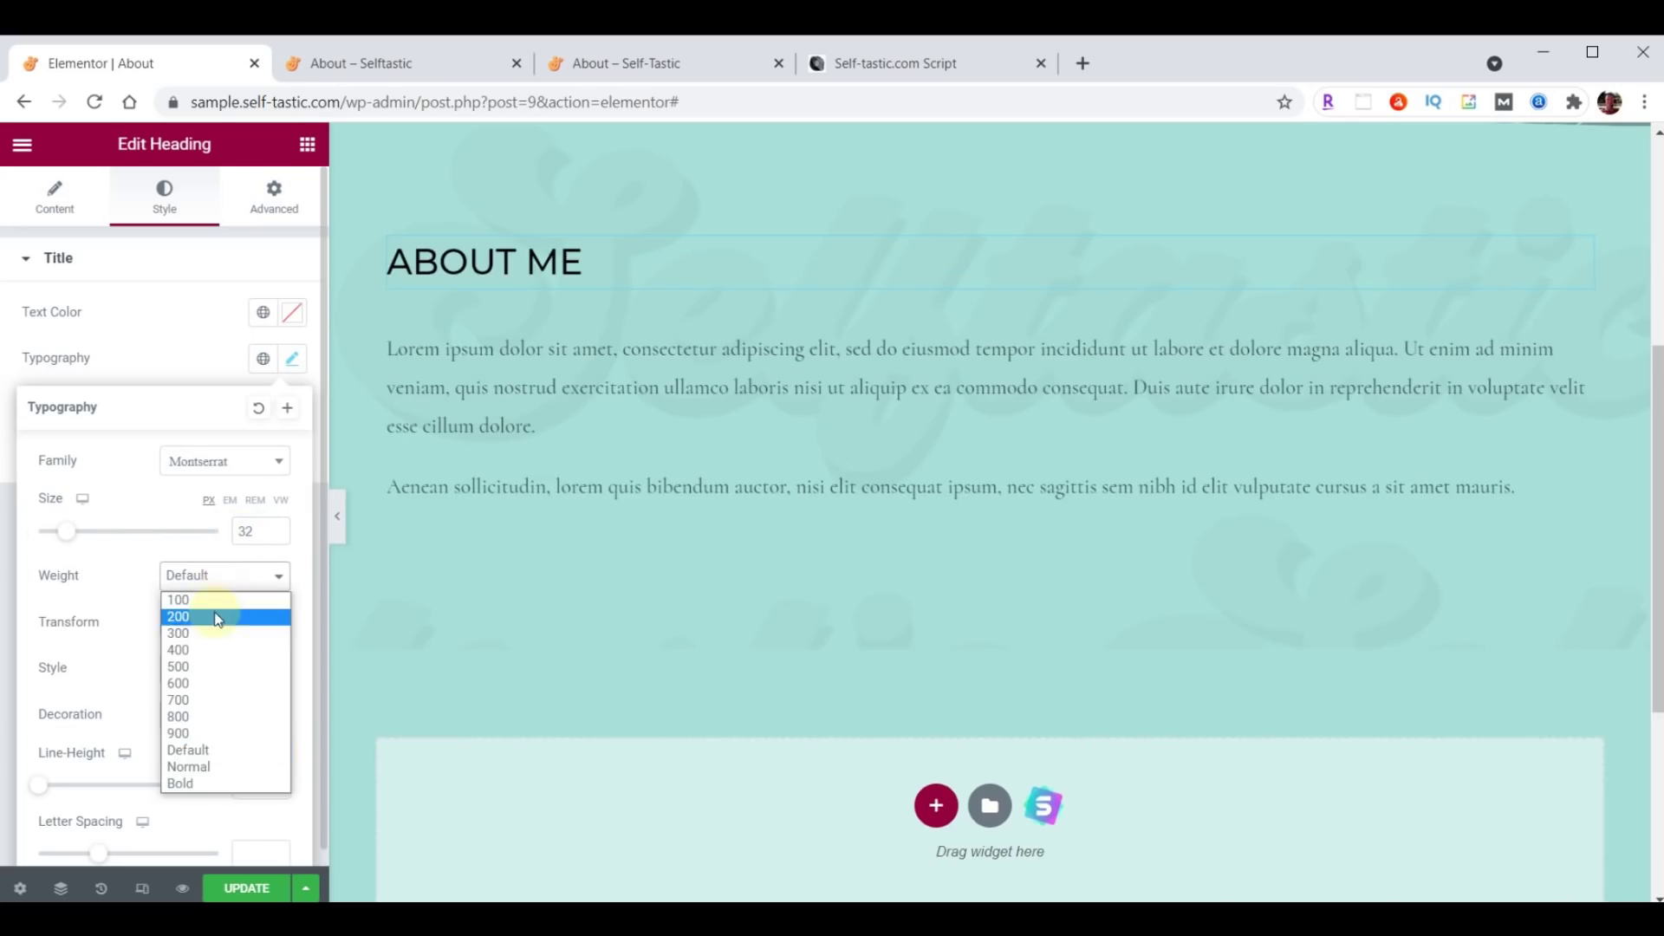
click(210, 634)
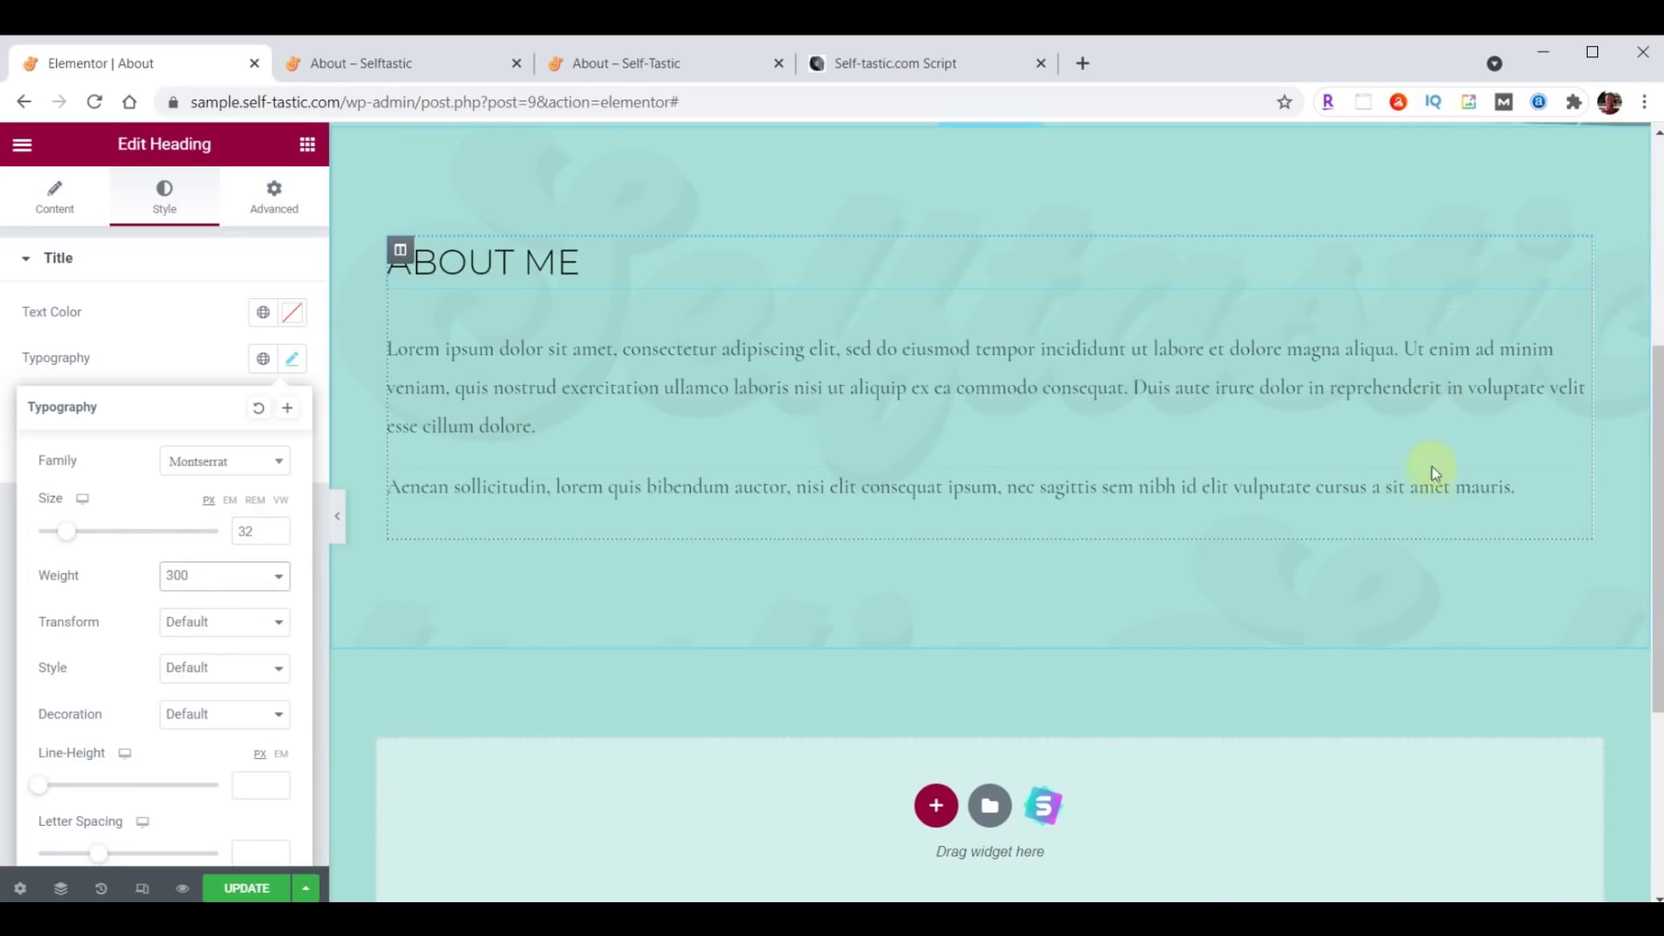
right_click(1582, 479)
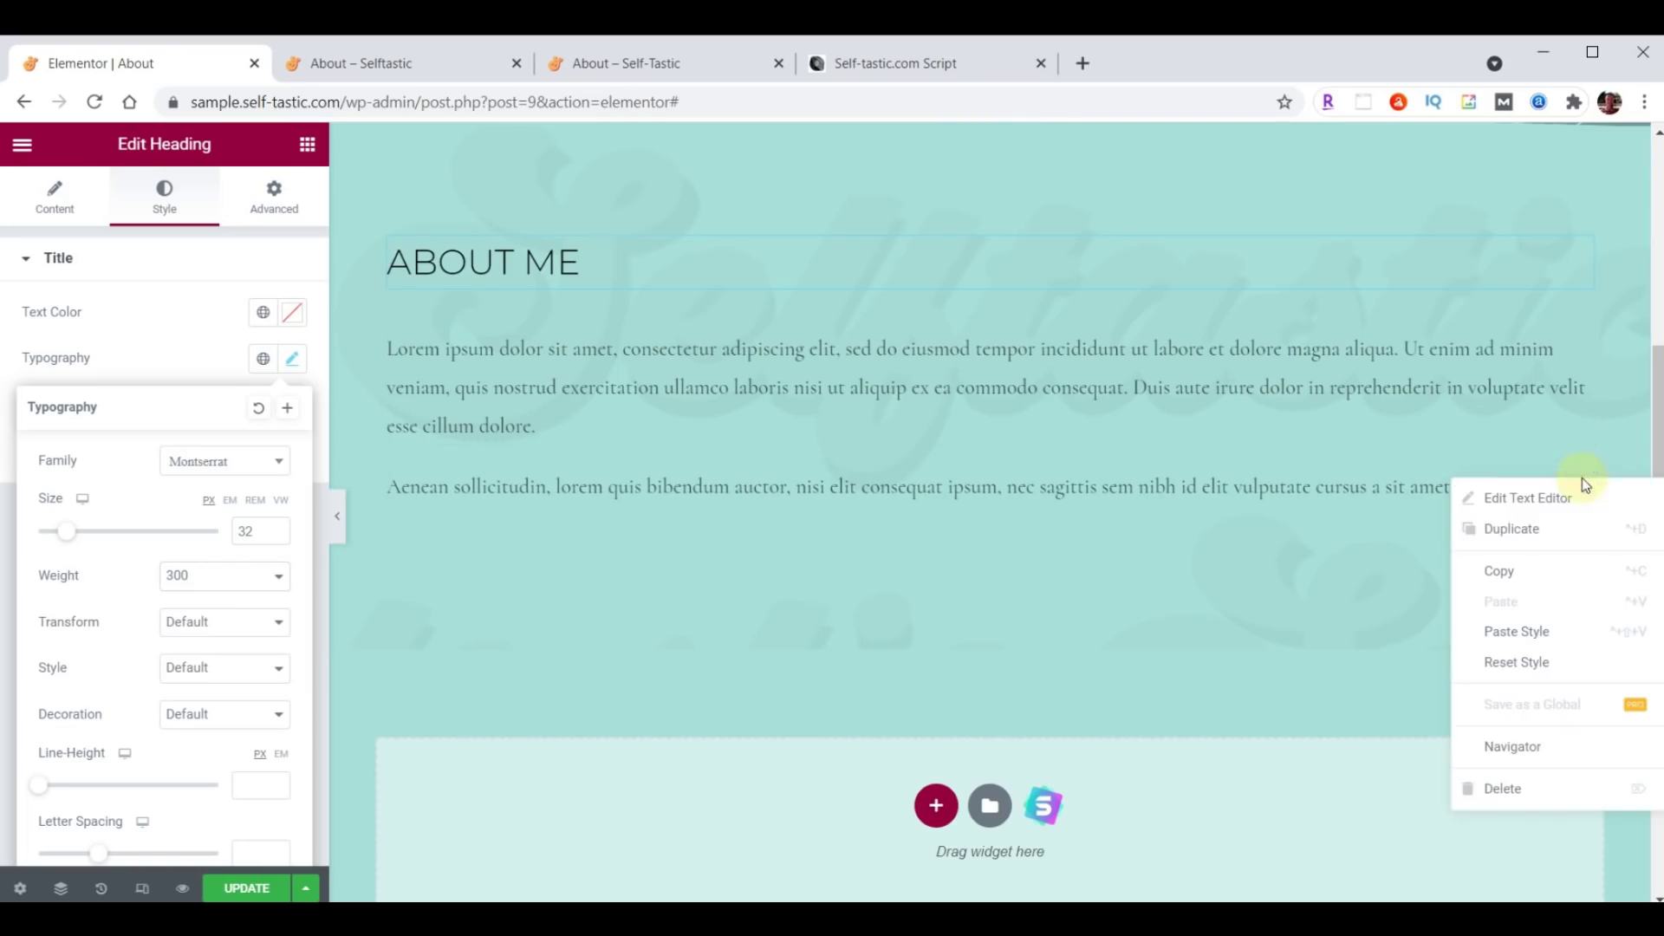
click(1525, 787)
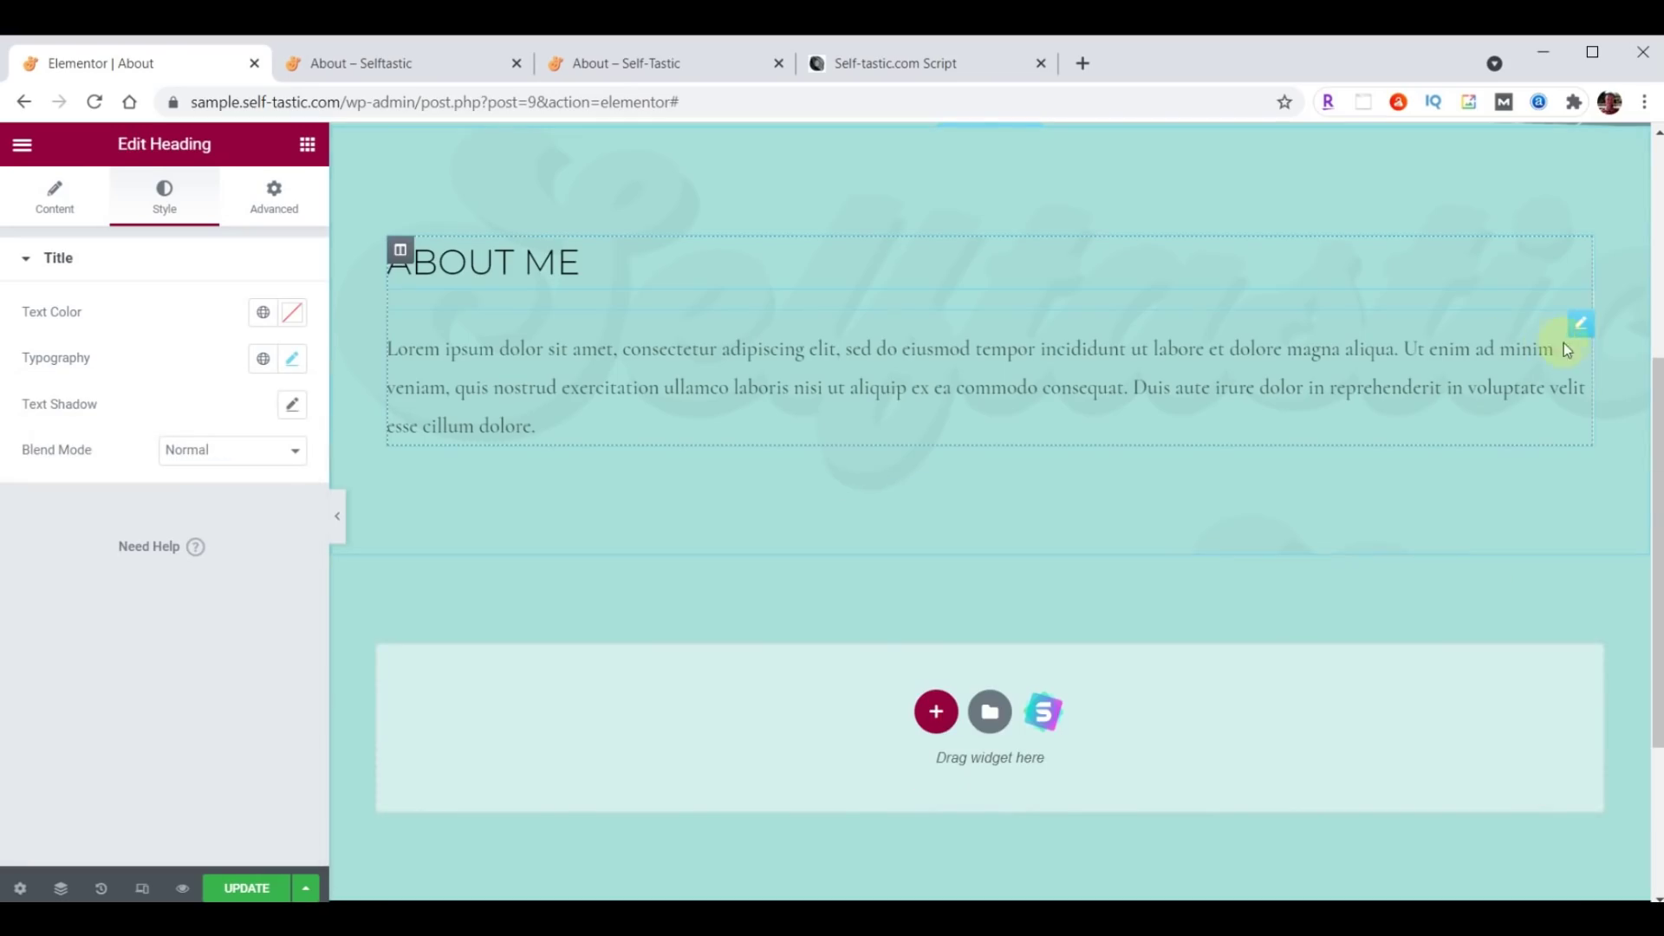
Set the paragraph's text colour to brown #473C31.
click(1579, 328)
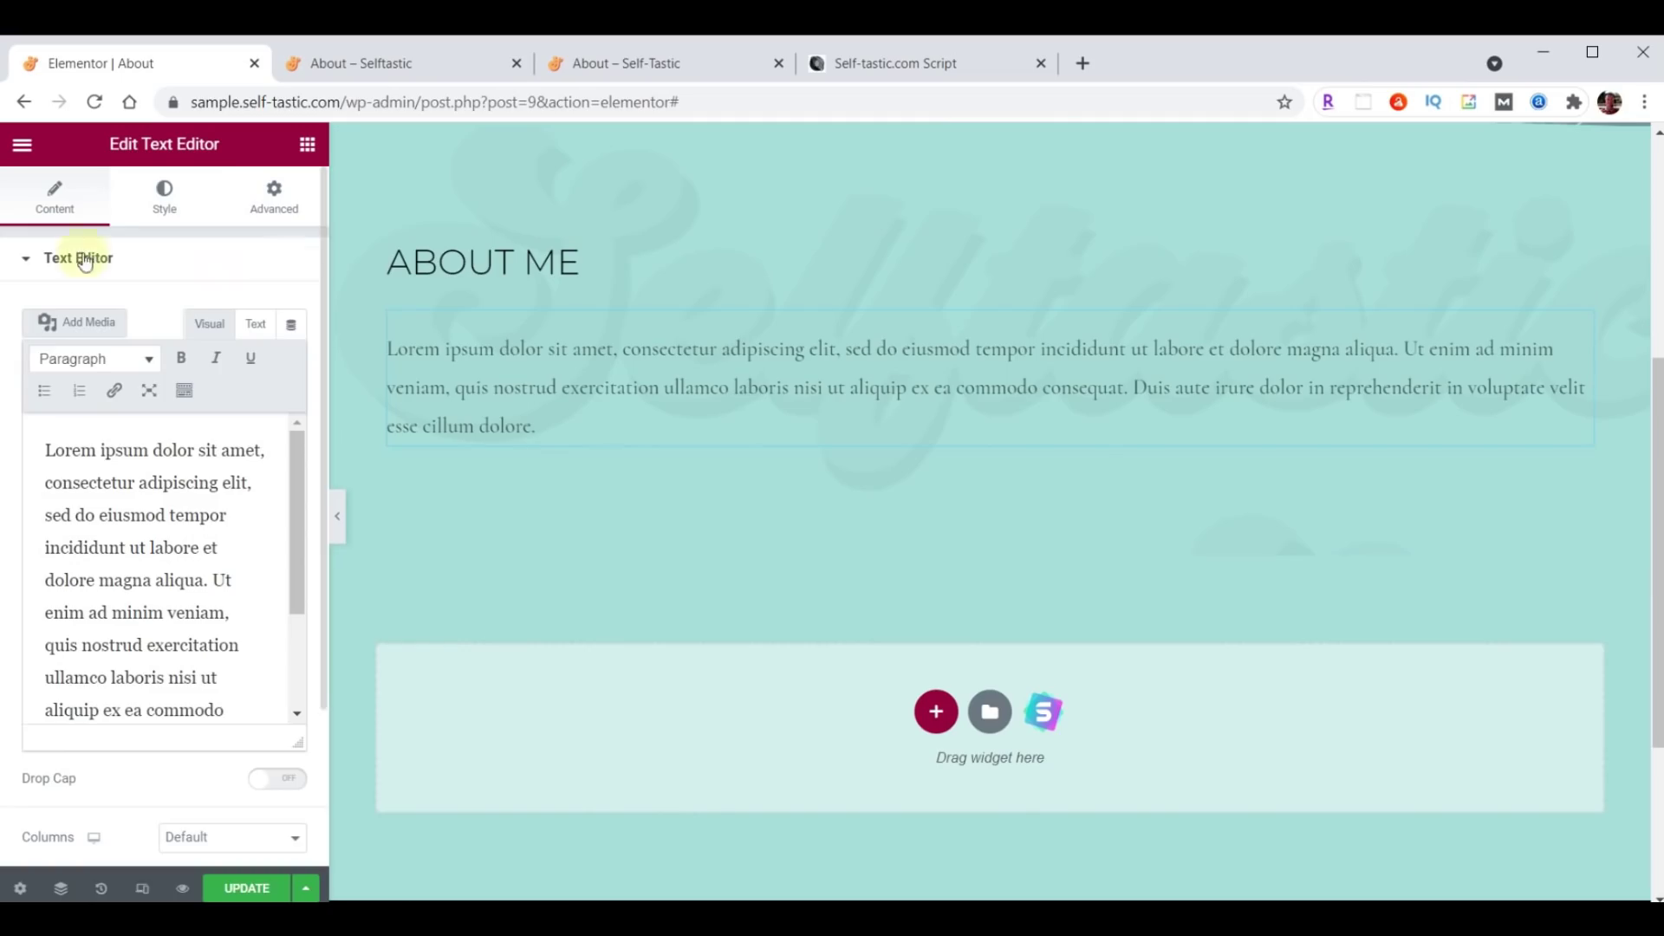
click(164, 192)
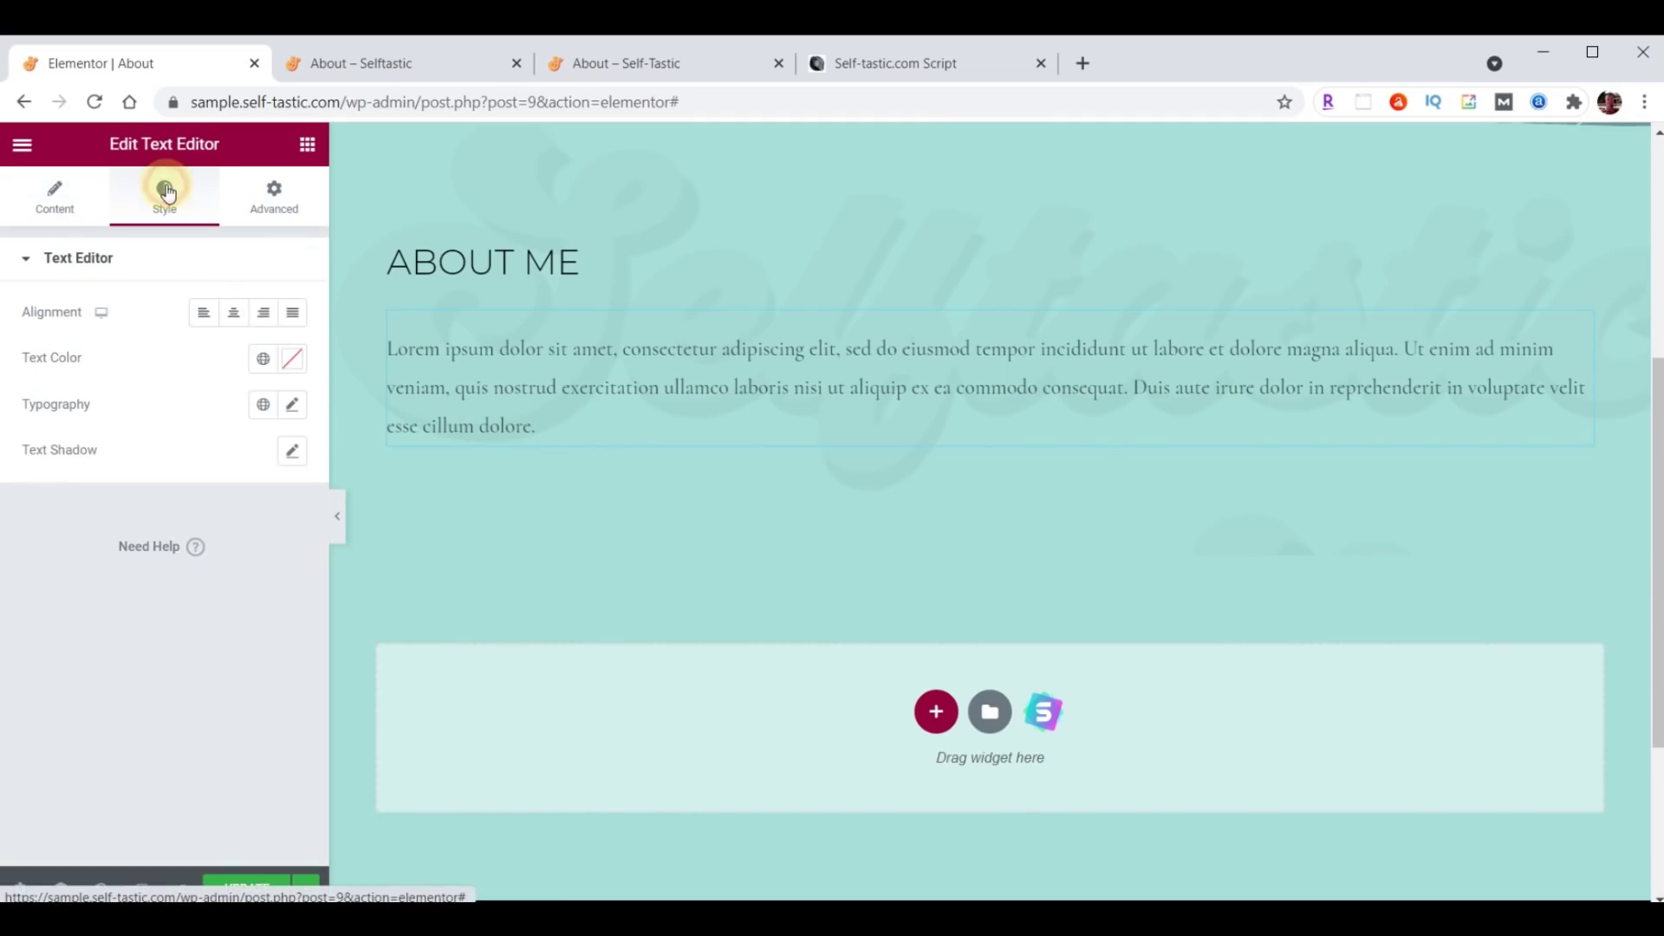
click(293, 359)
text(#473C31)
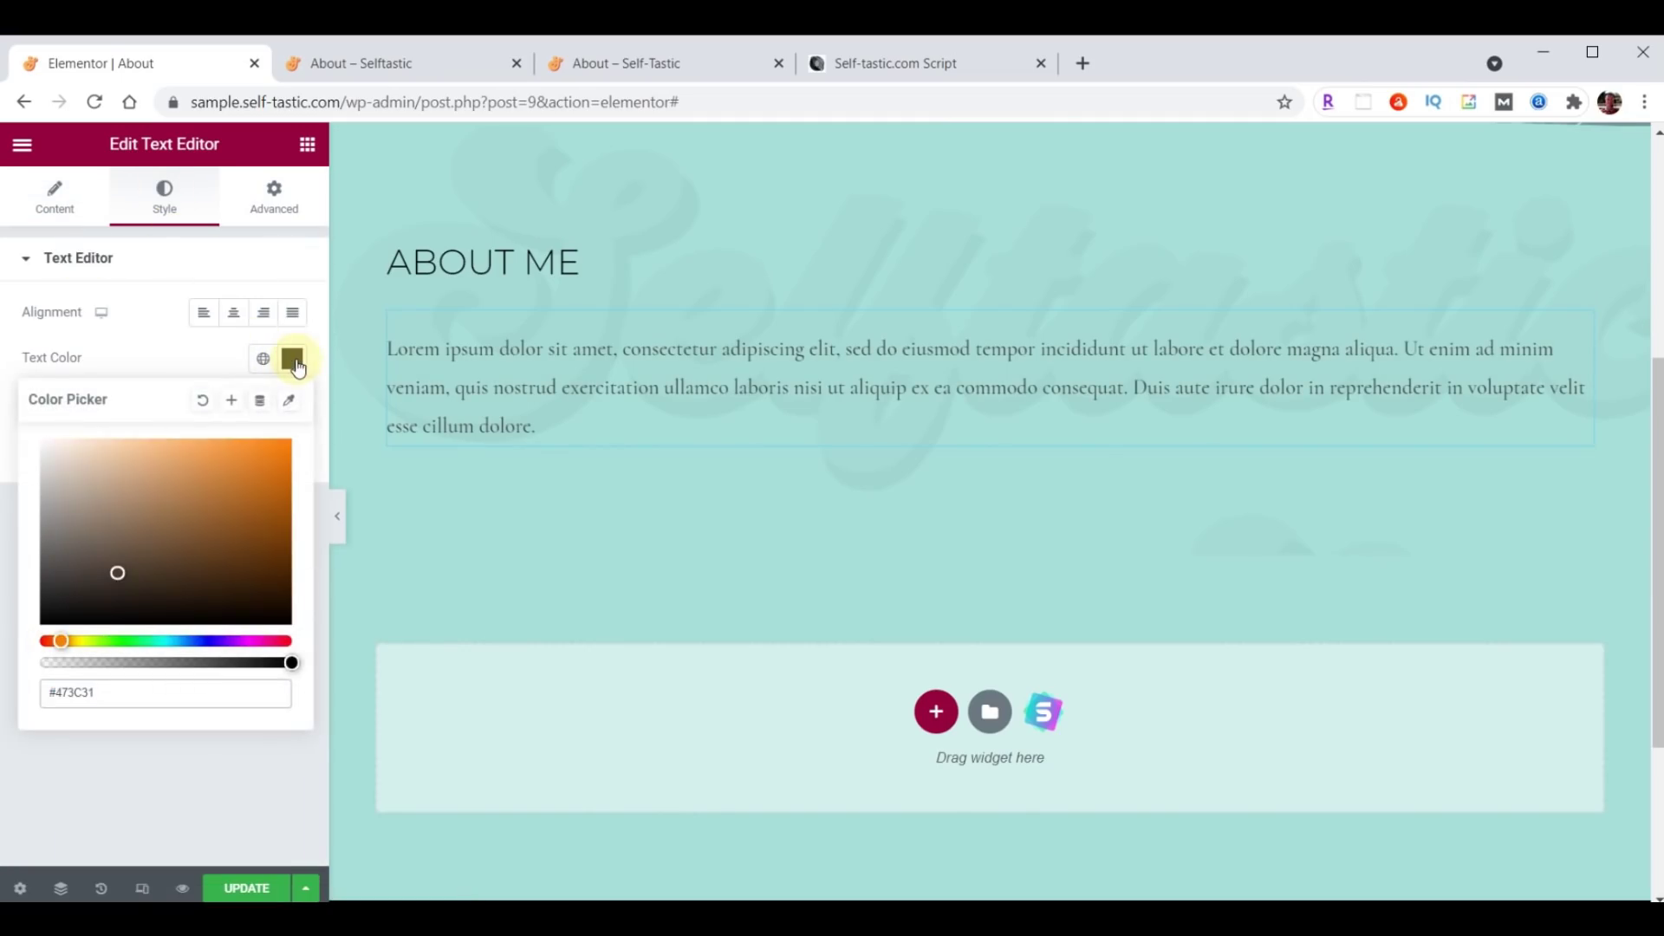
click(293, 361)
Set the paragraph typography to Raleway, size 21, weight 400.
click(293, 406)
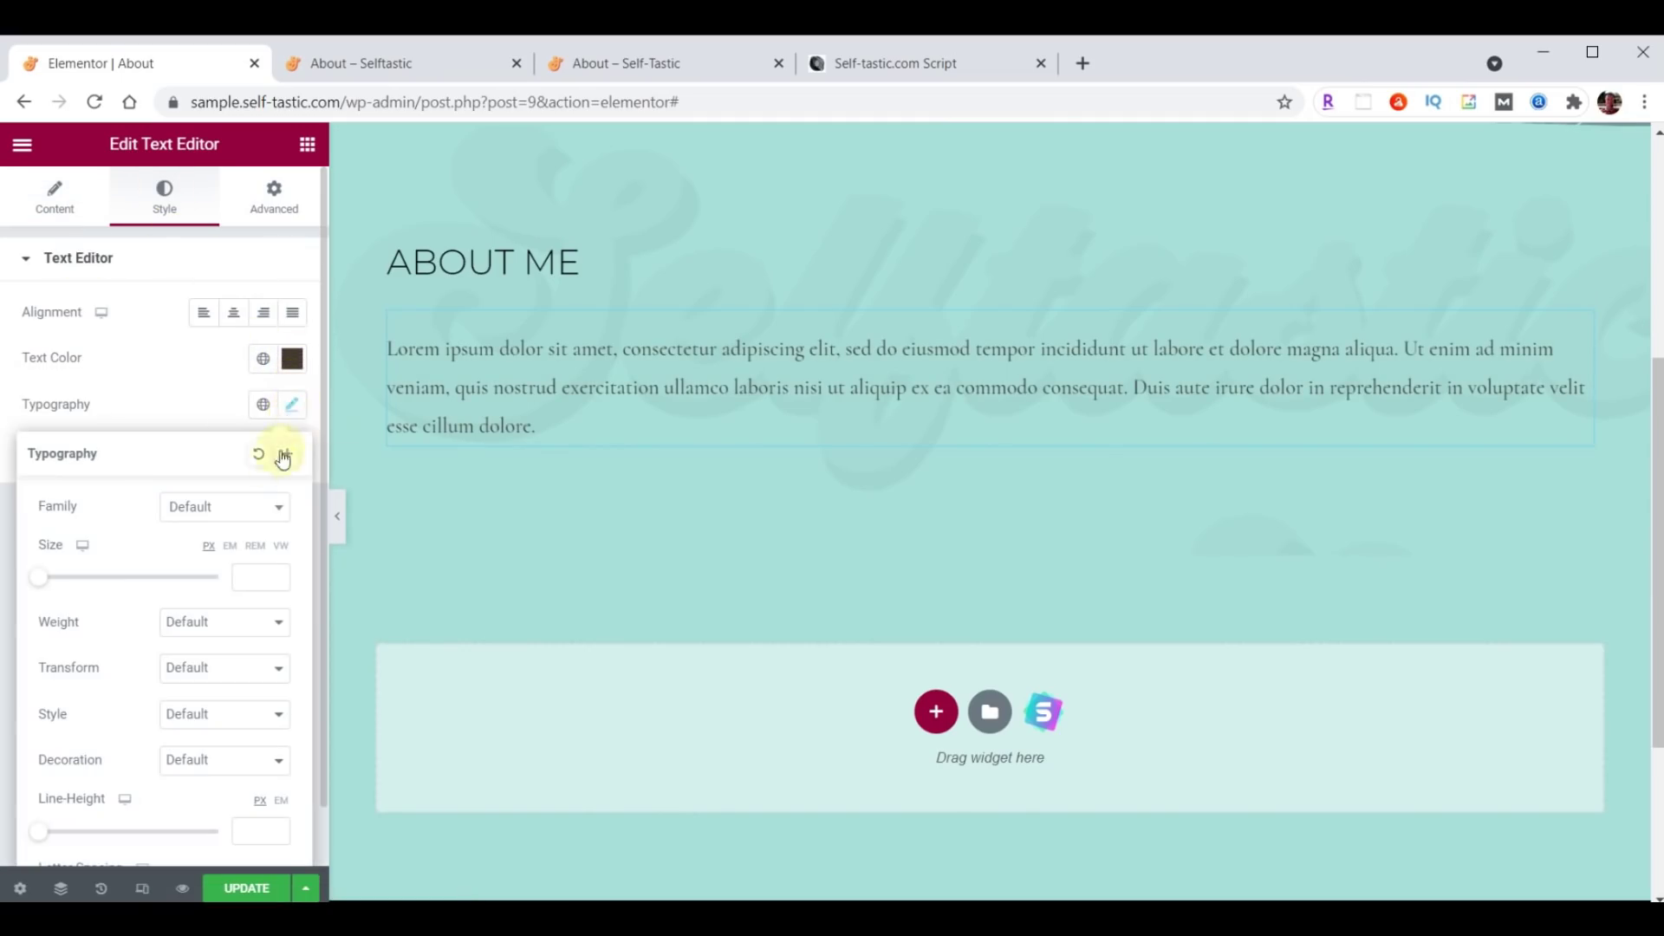
click(221, 507)
click(220, 539)
text(Raleway)
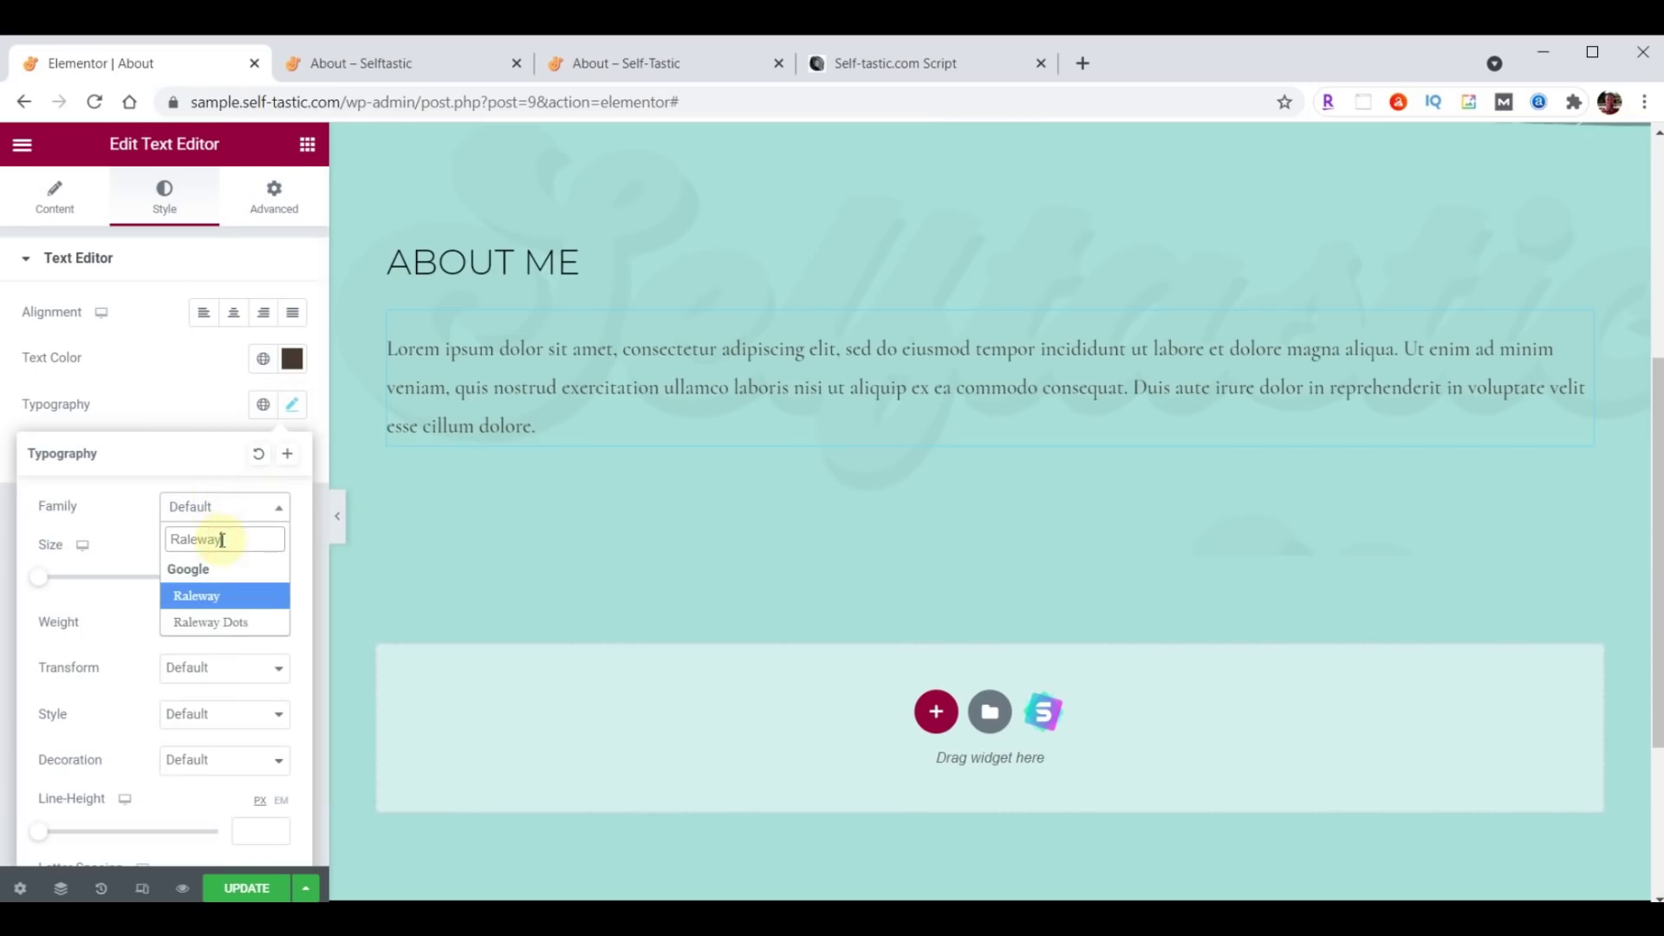
key(Escape)
click(245, 576)
text(21)
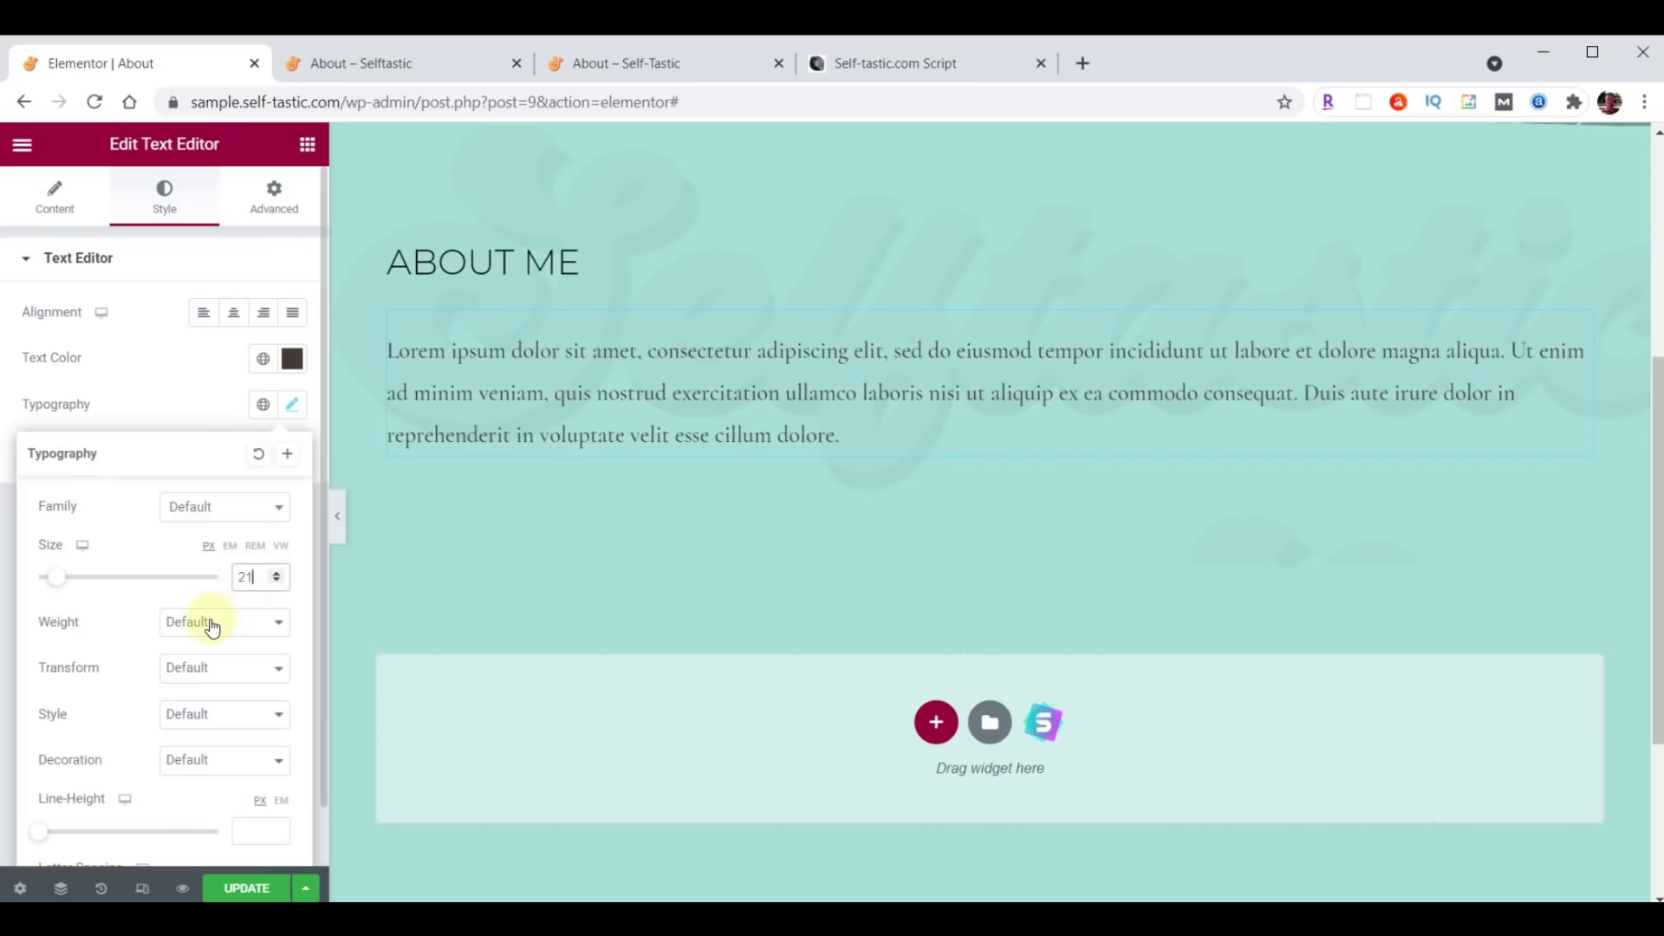
click(212, 627)
click(192, 692)
Replace the placeholder paragraph text with the pasted personal bio.
click(48, 216)
click(123, 481)
key(ctrl+a)
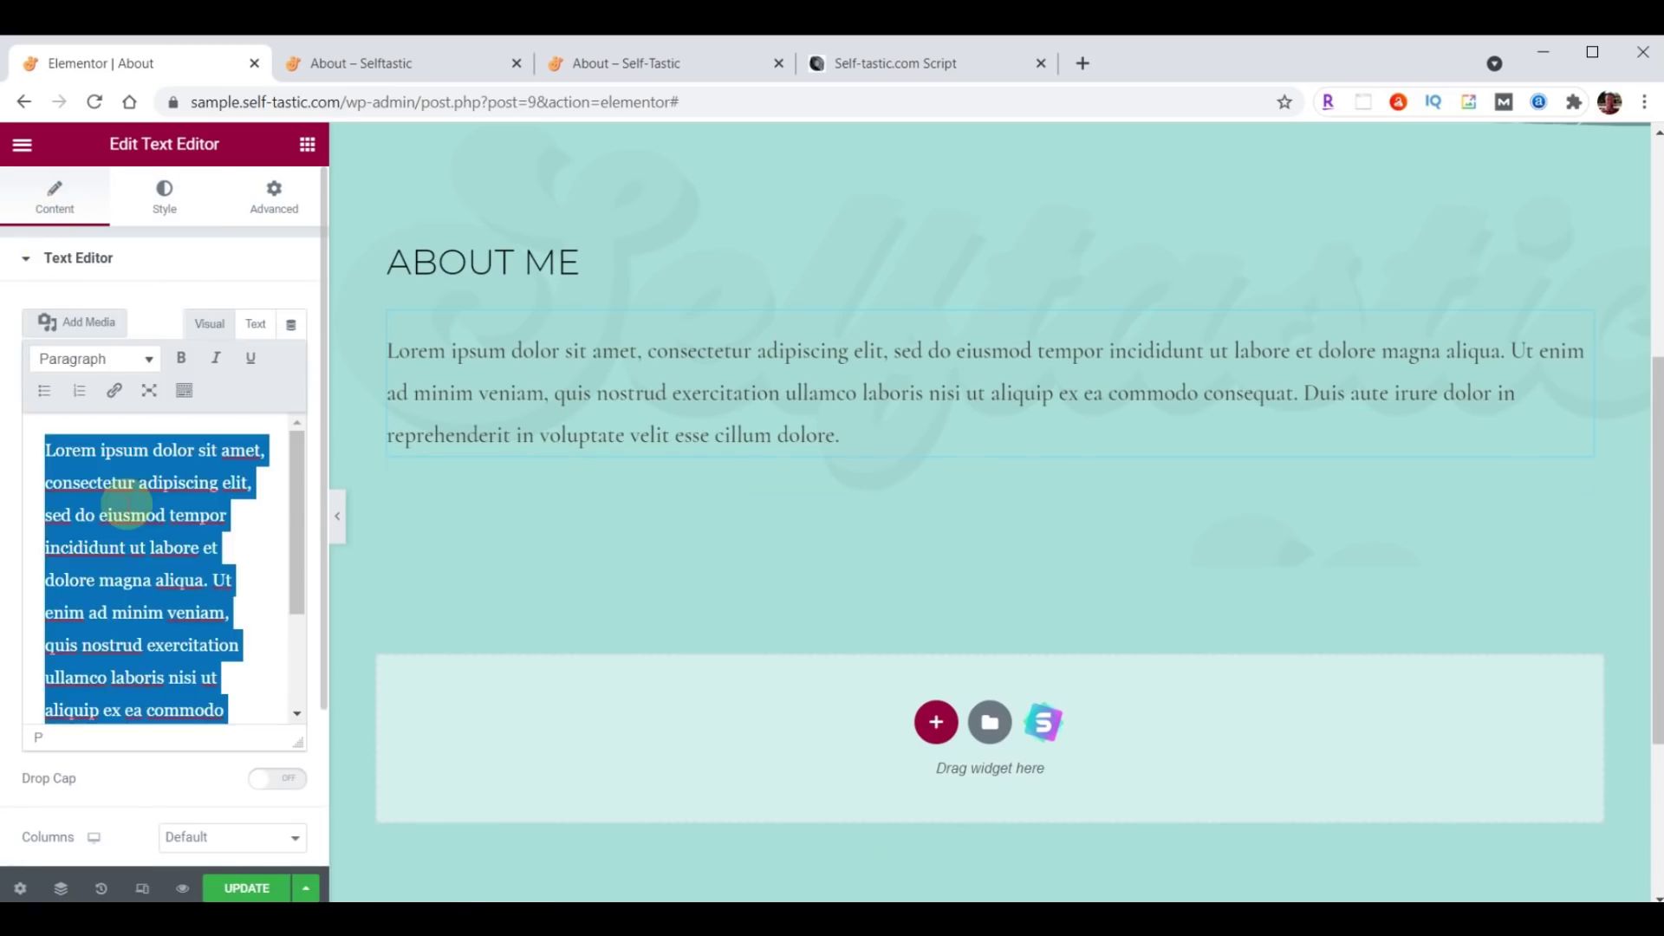
key(ctrl+v)
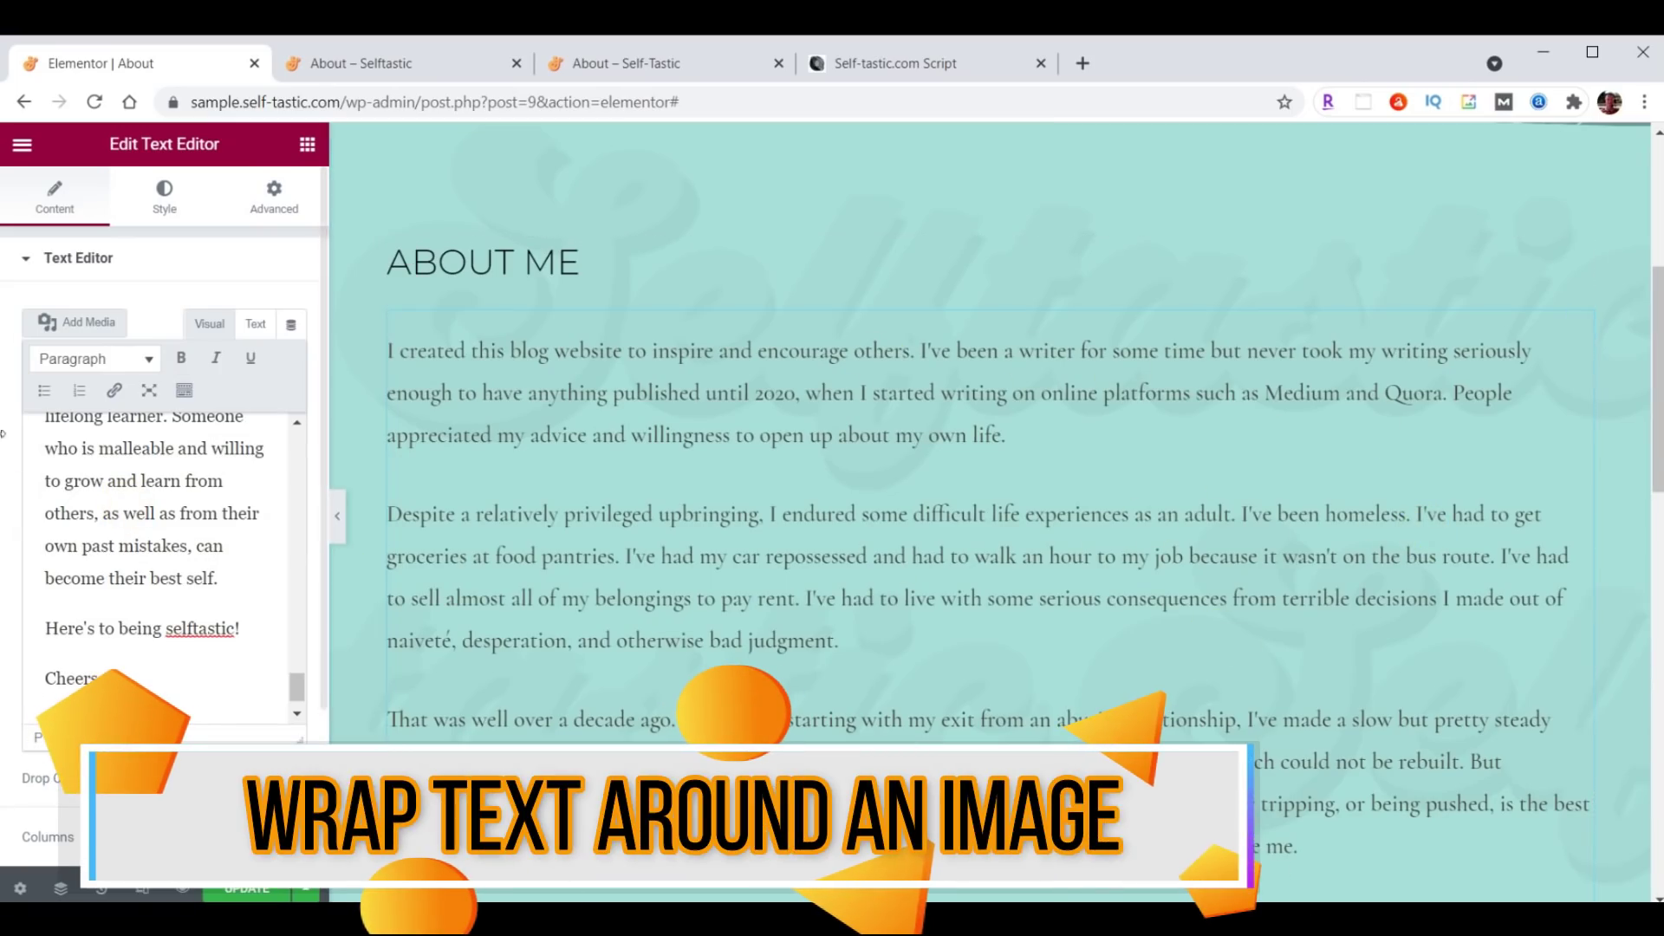
Upload the carousel photo to the media library and insert it into the bio.
click(85, 322)
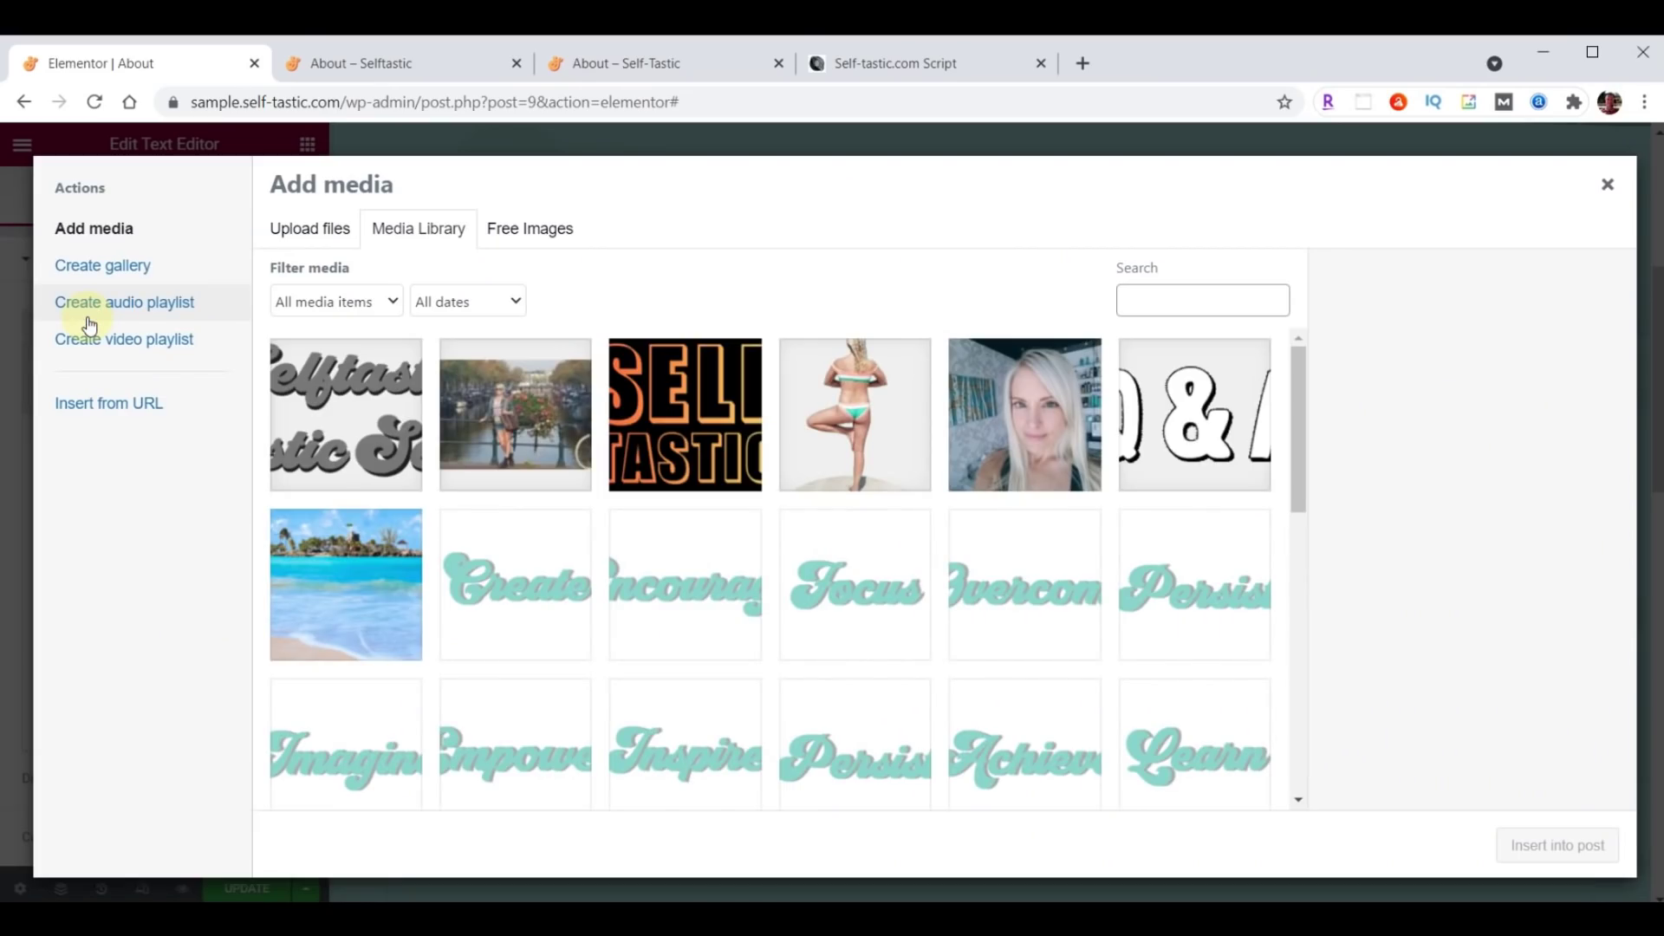
key(alt+Tab)
scroll(1532, 532, up, 10)
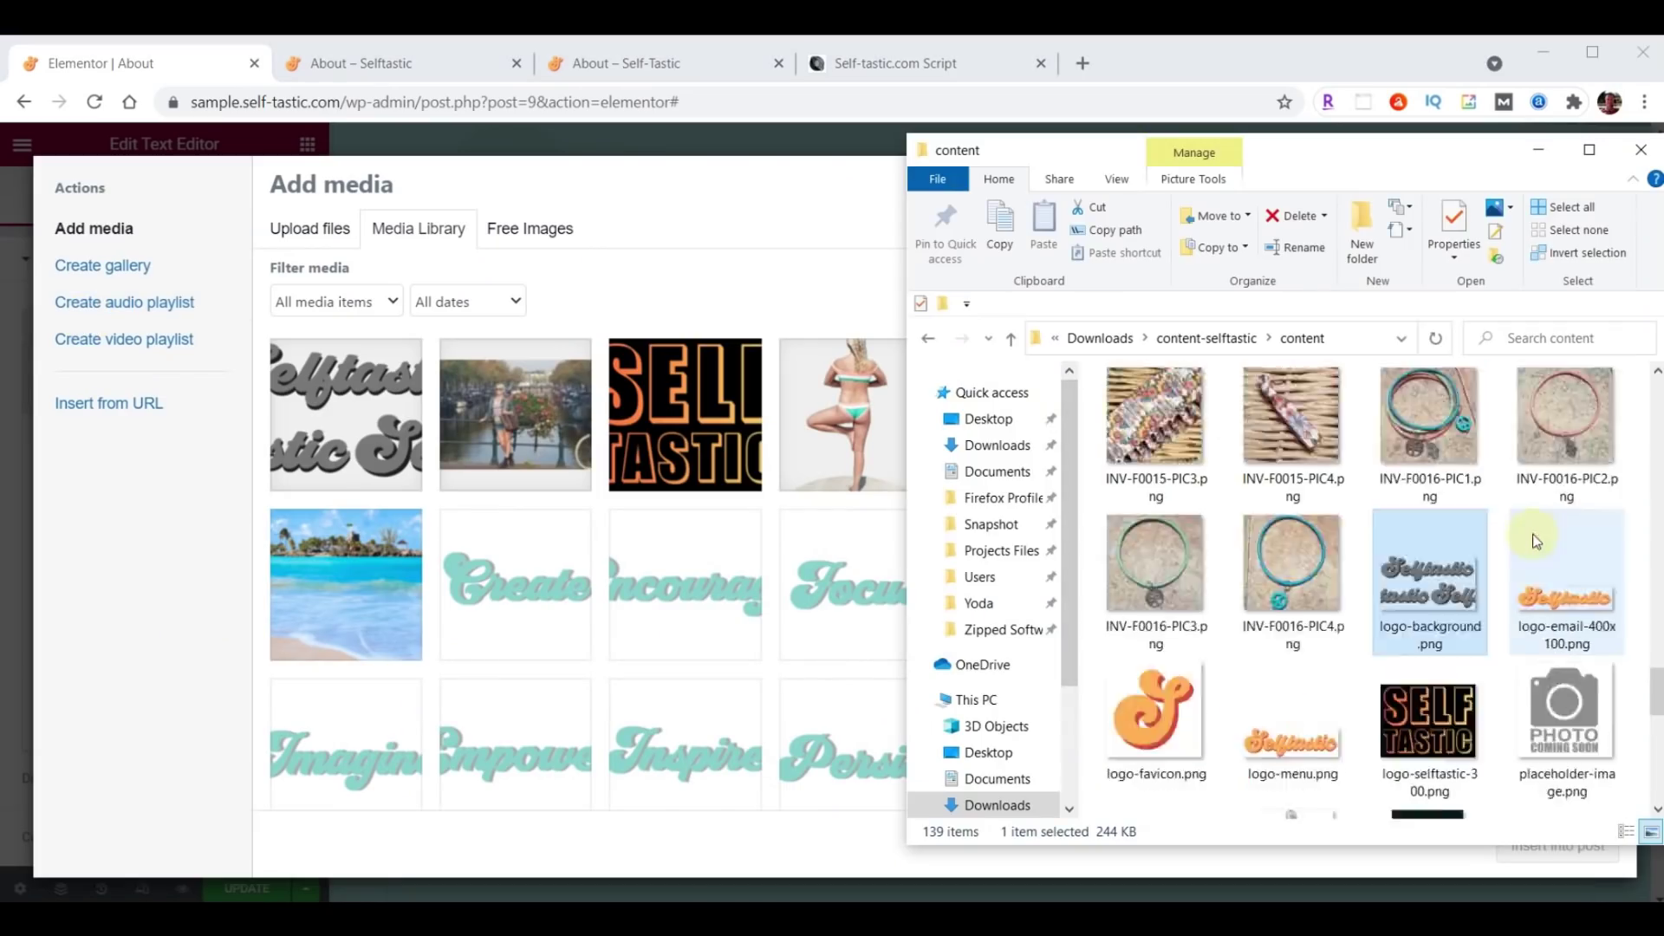
drag(1150, 416, 622, 507)
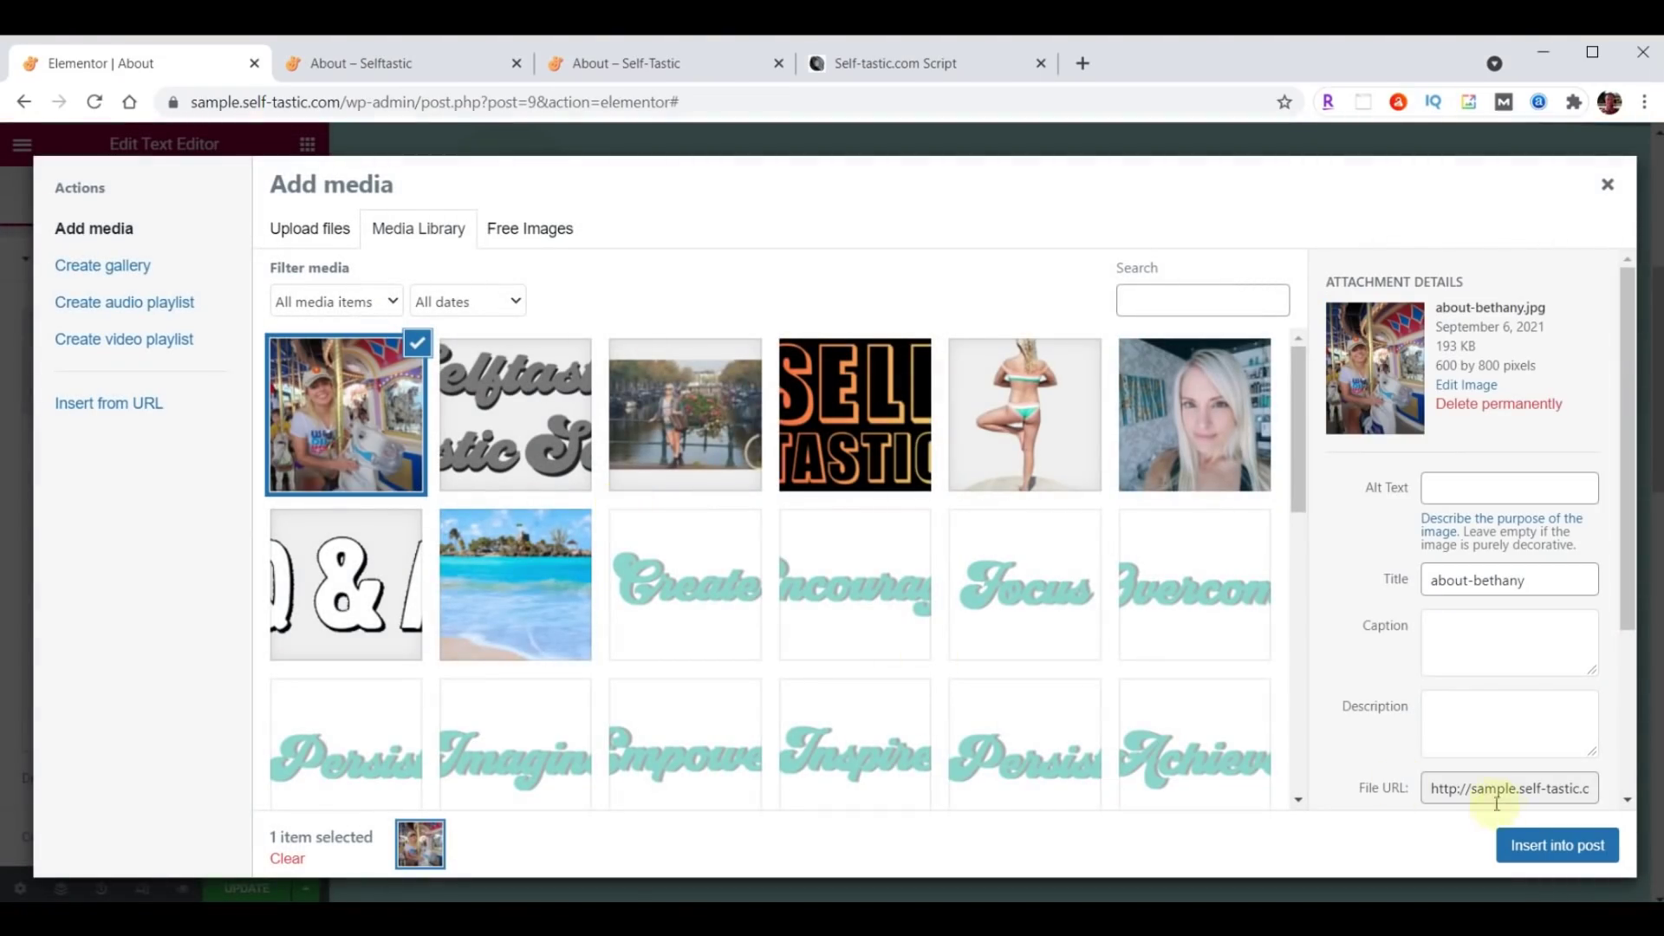
click(1551, 846)
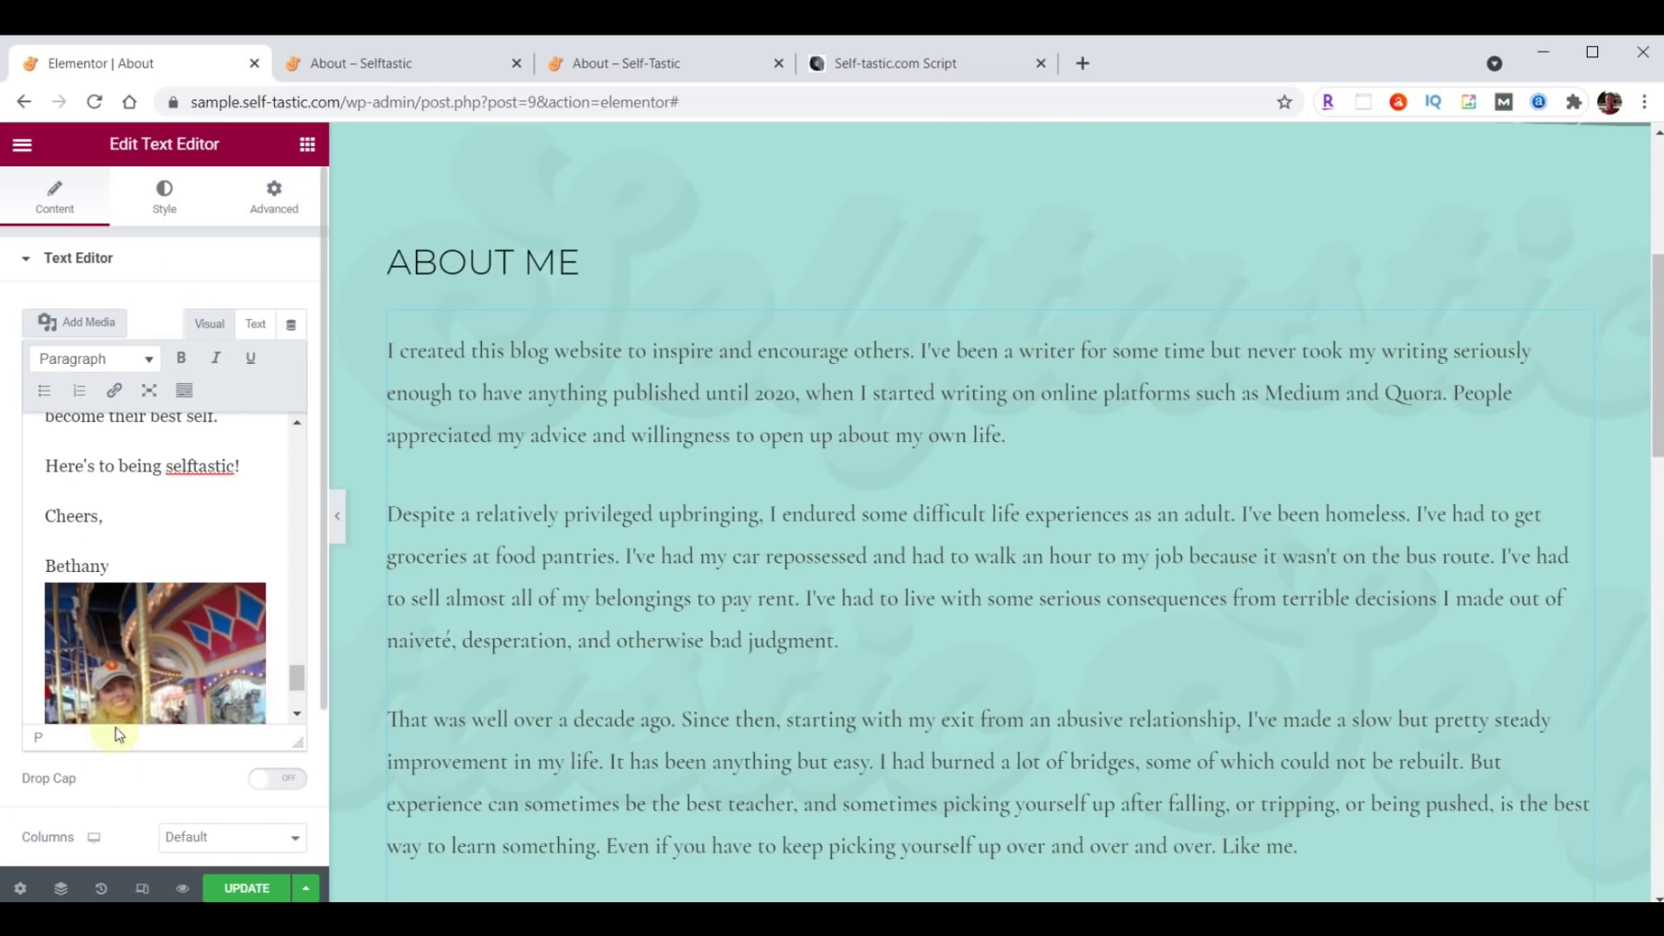
Move the carousel photo from the bio's end to before its first sentence.
click(126, 637)
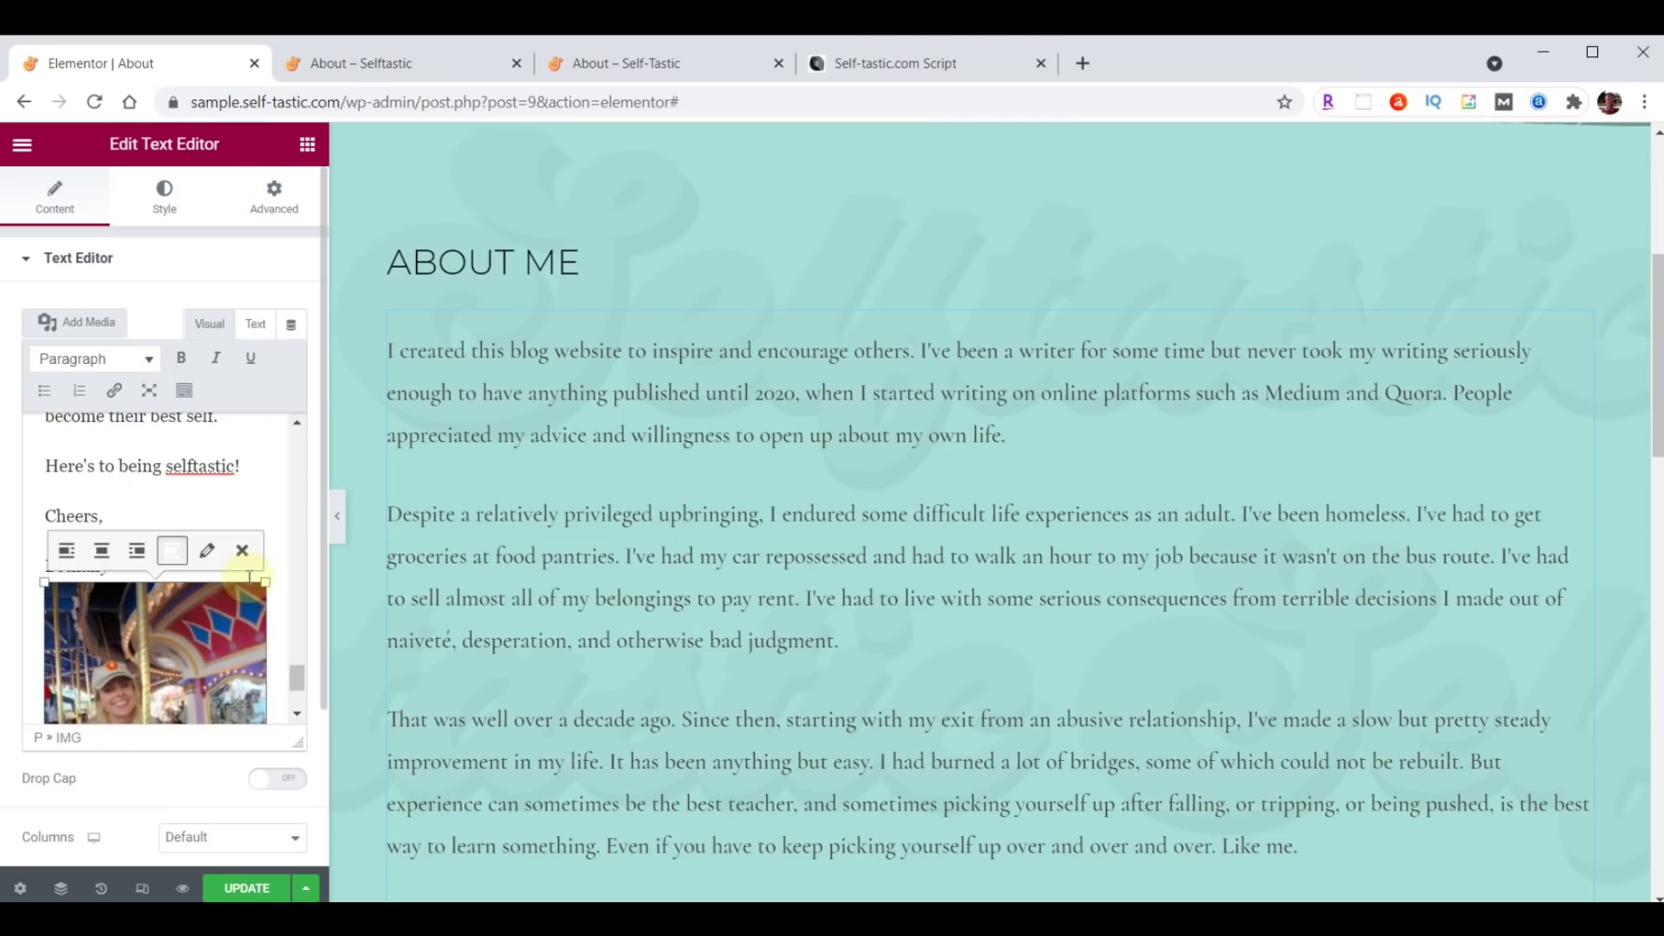
click(246, 552)
scroll(108, 621, up, 5)
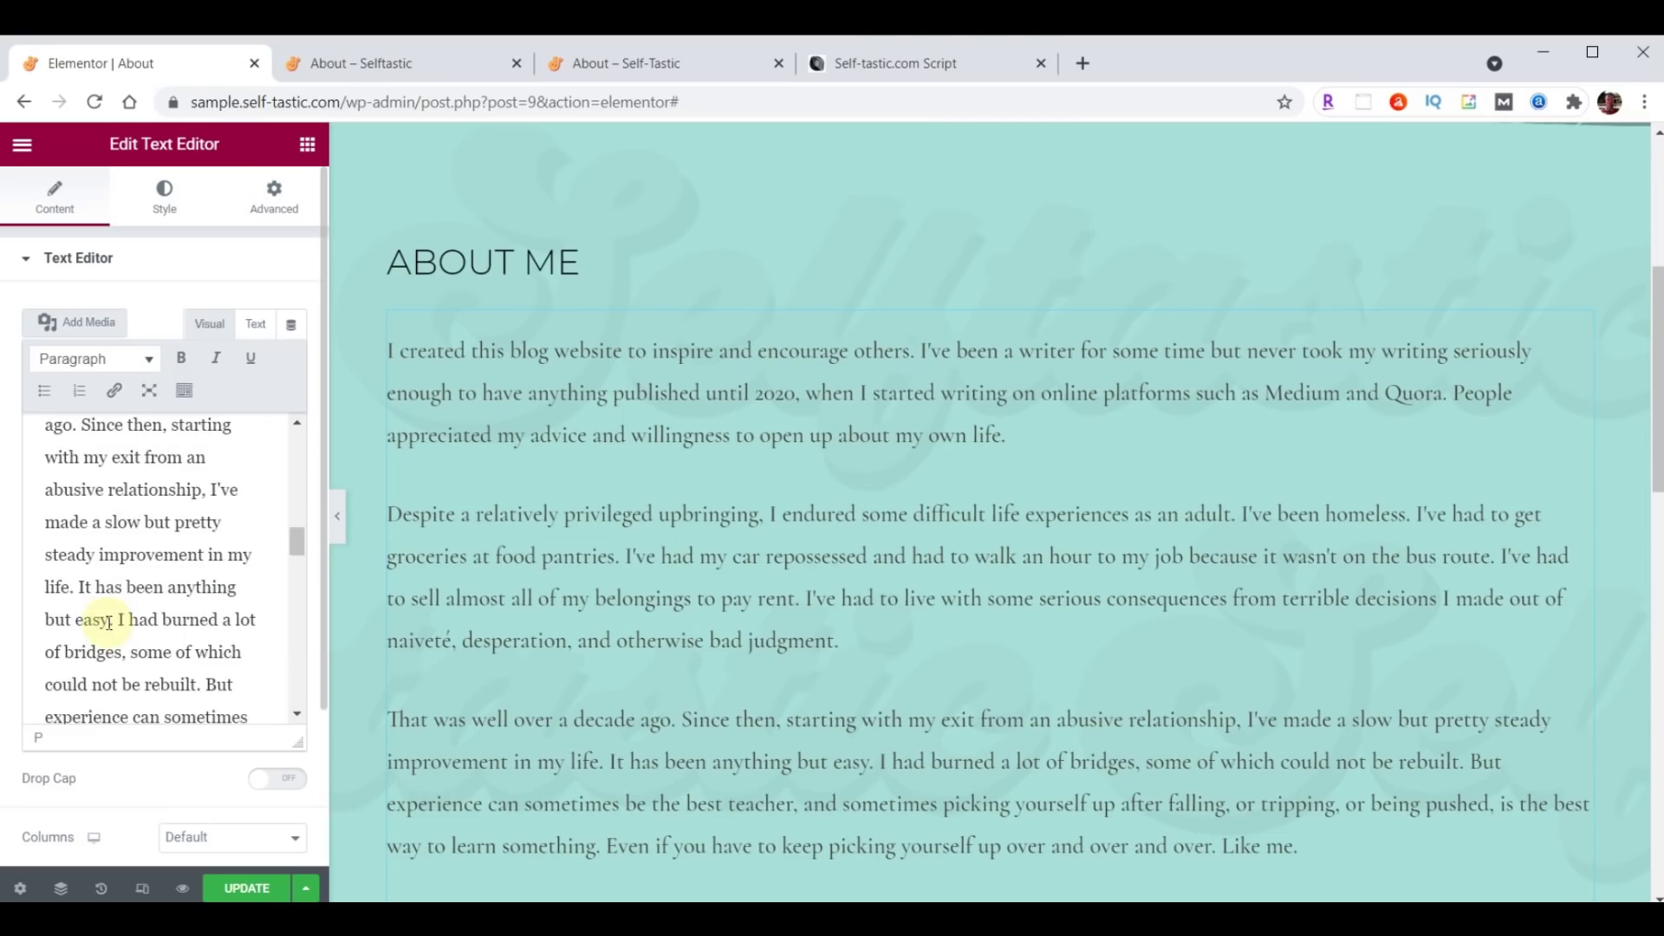
scroll(108, 621, up, 6)
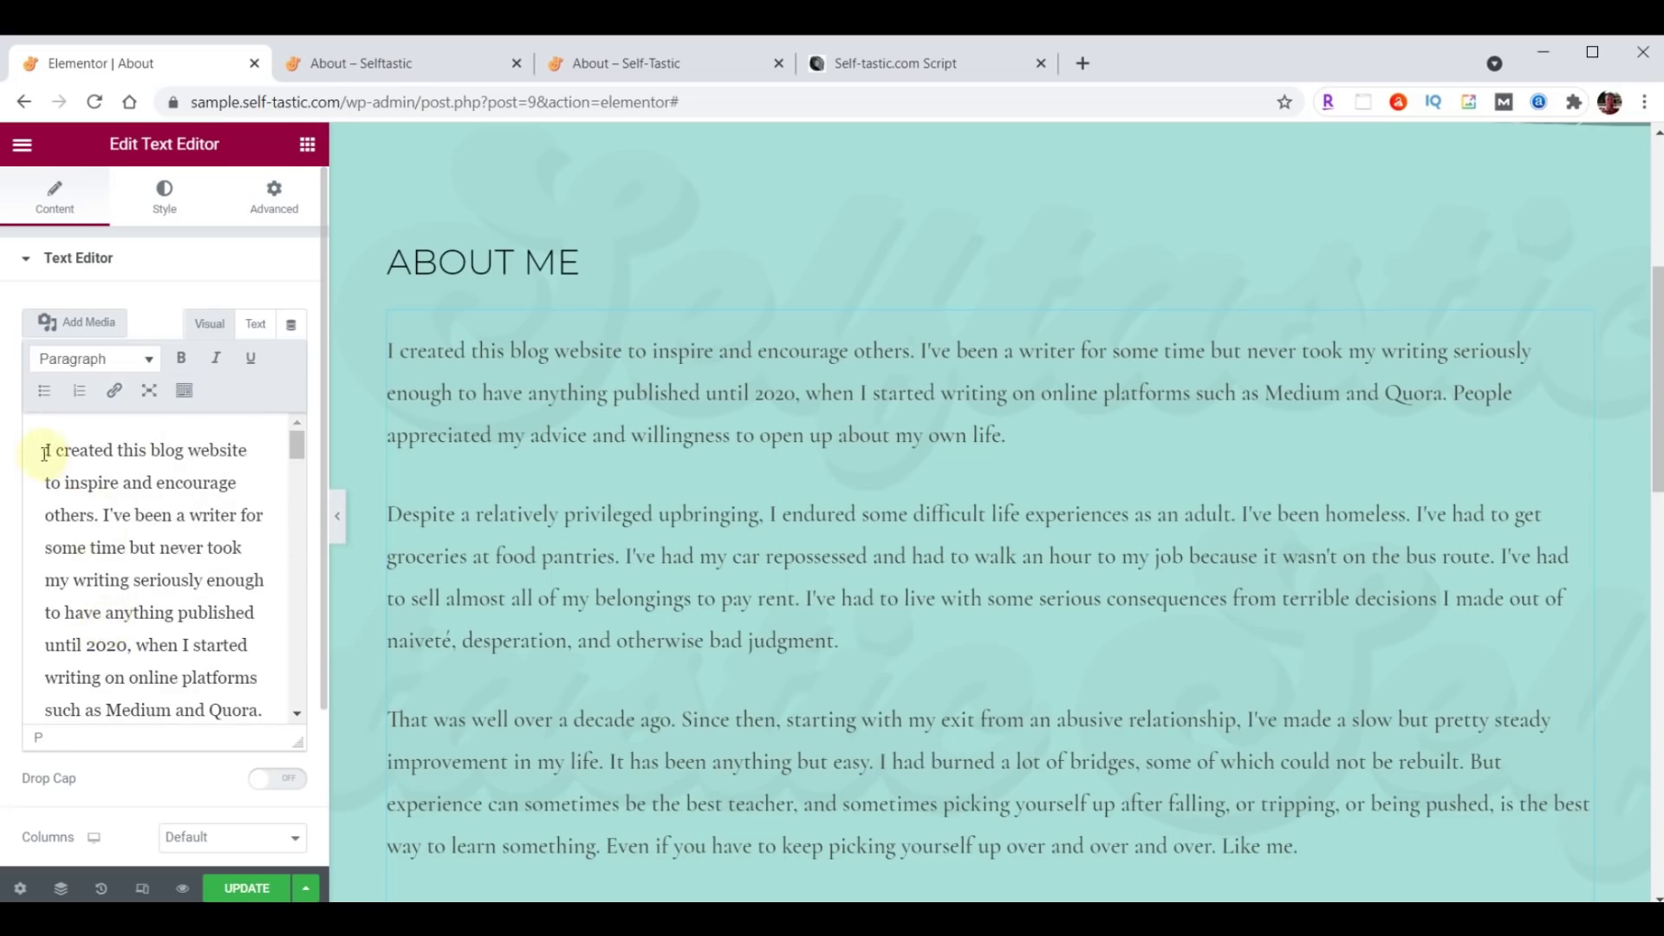
click(44, 448)
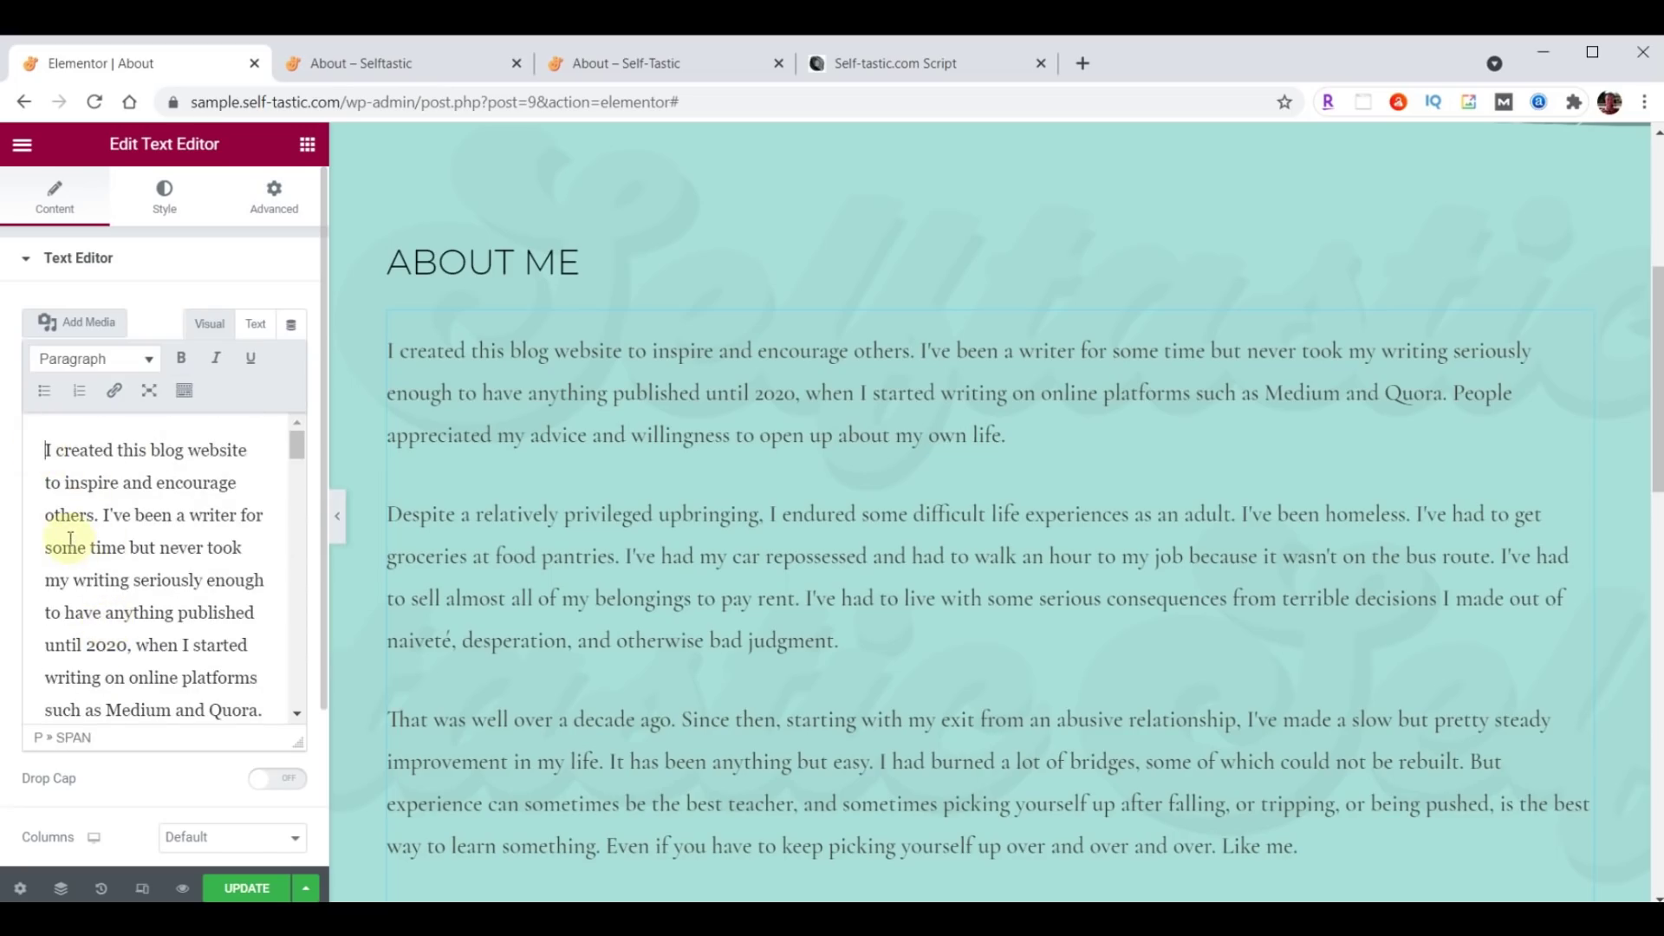
click(77, 324)
click(345, 387)
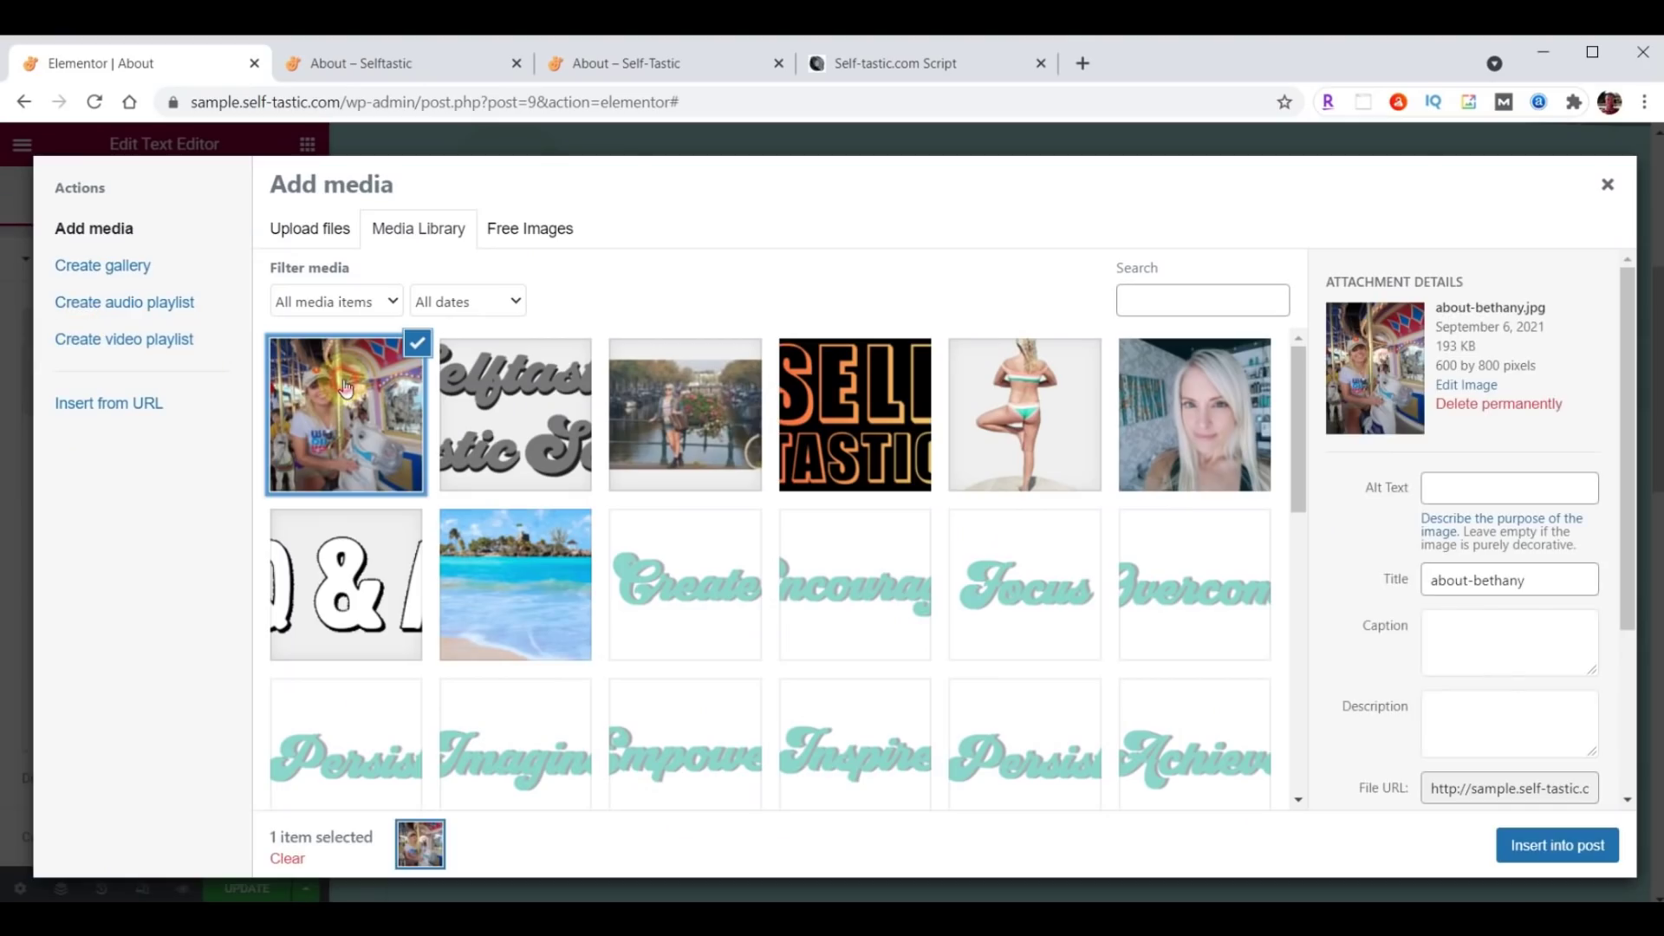
click(1583, 849)
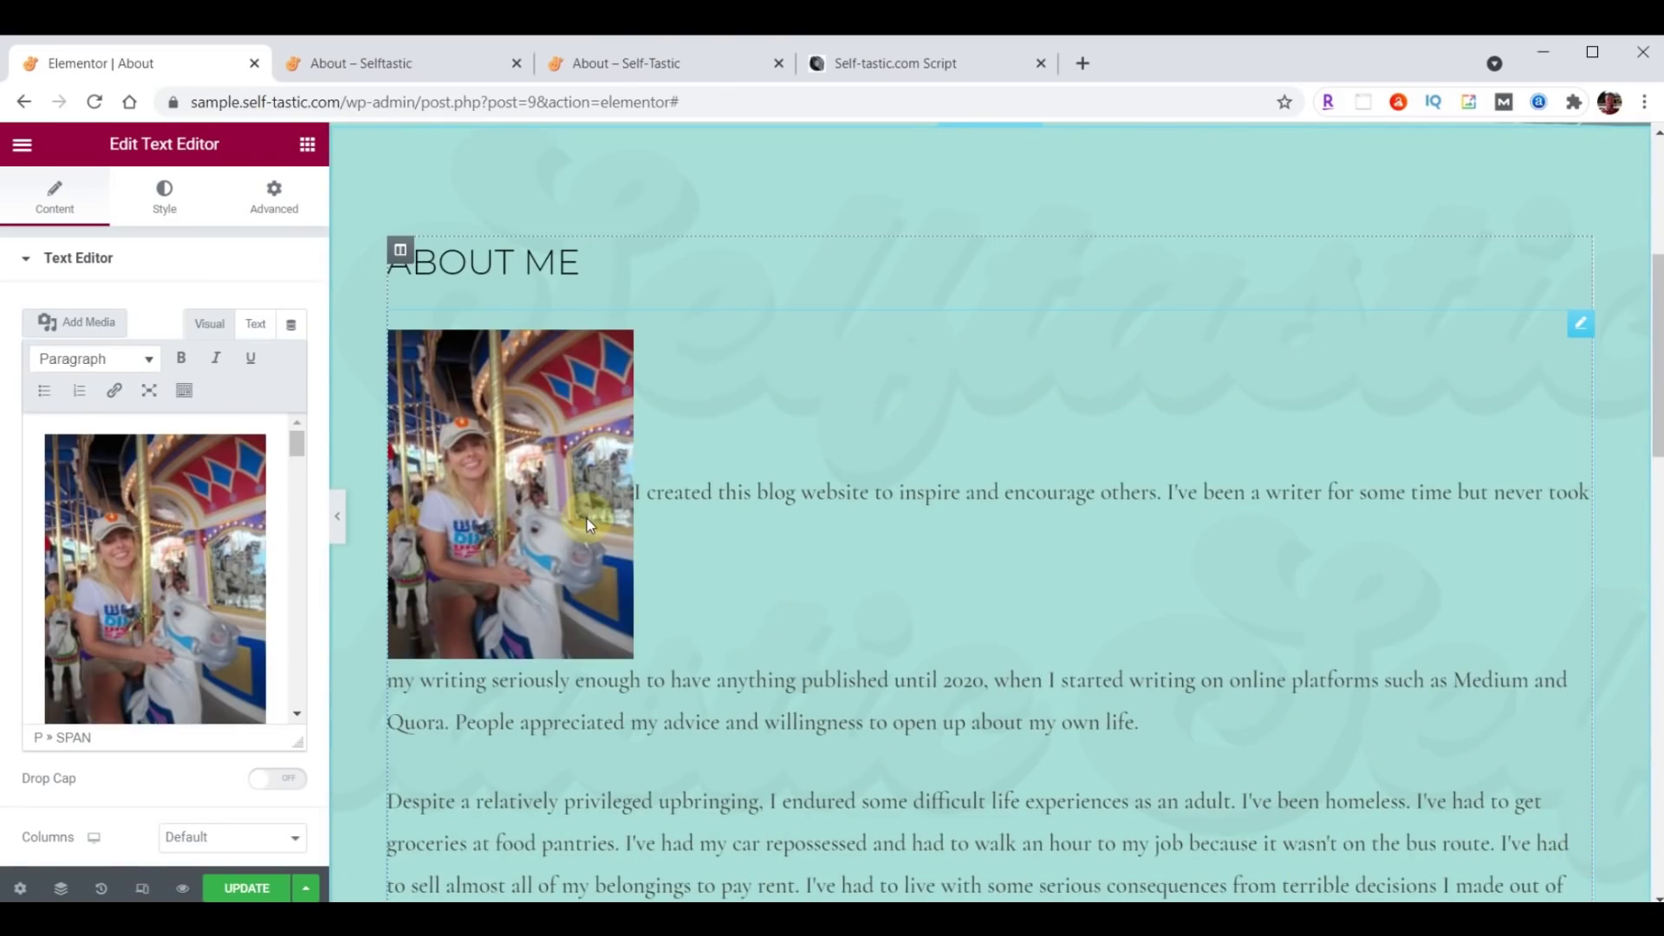
Float the photo right at Full Size 600 × 800 with no link, and save the page.
click(145, 541)
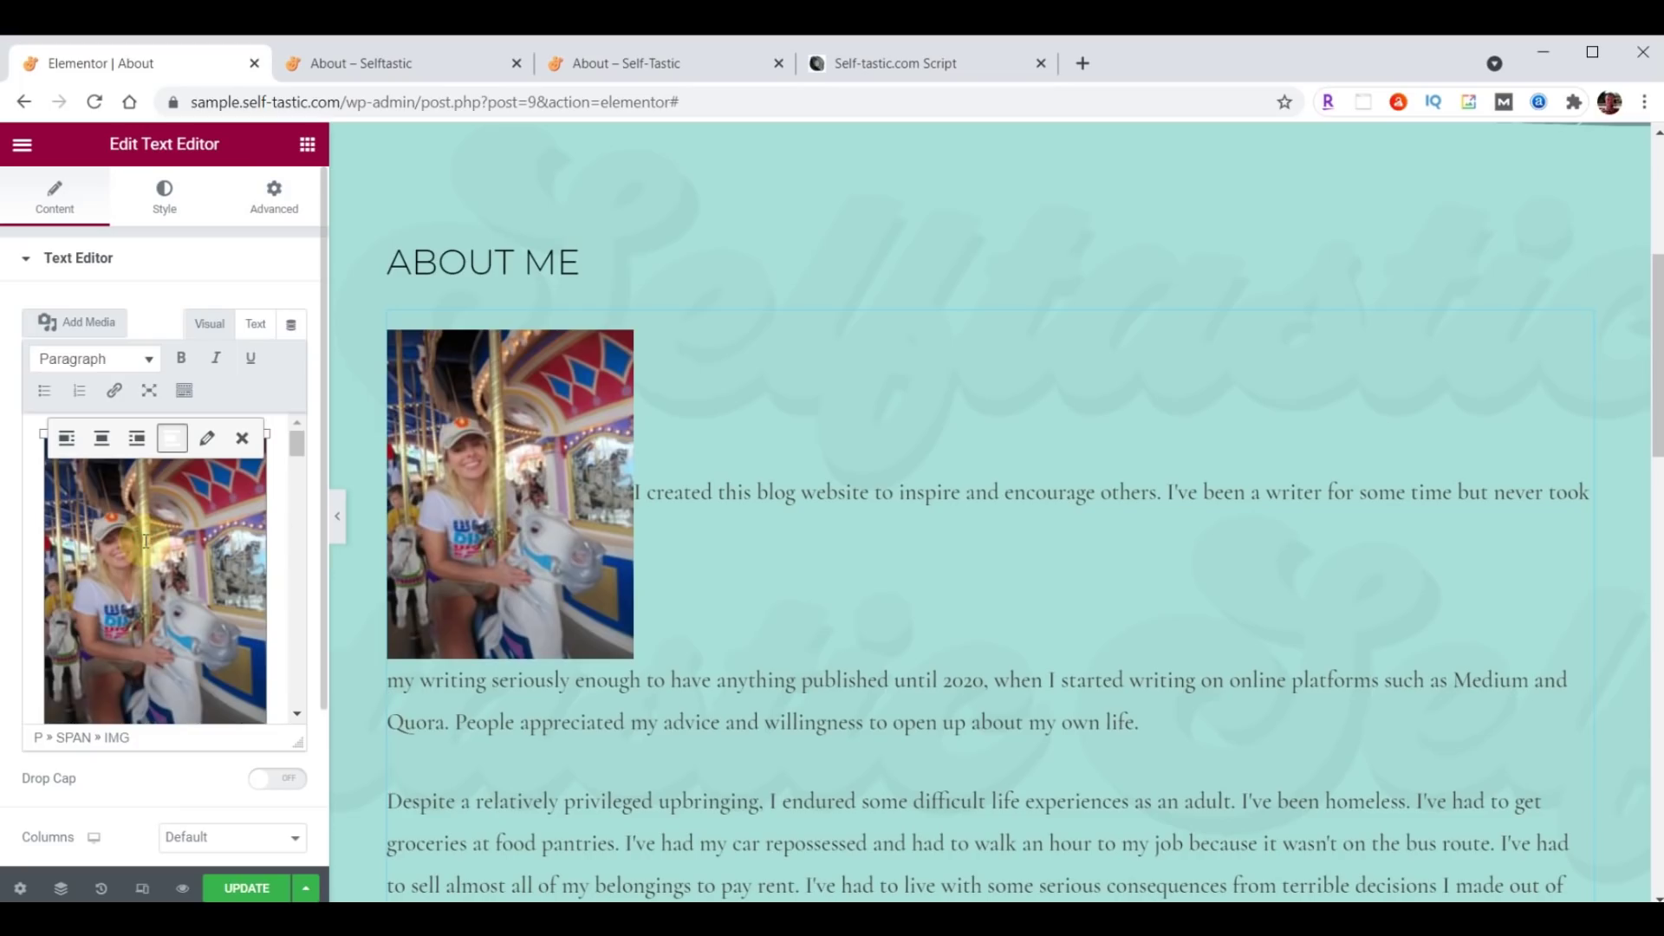
click(137, 439)
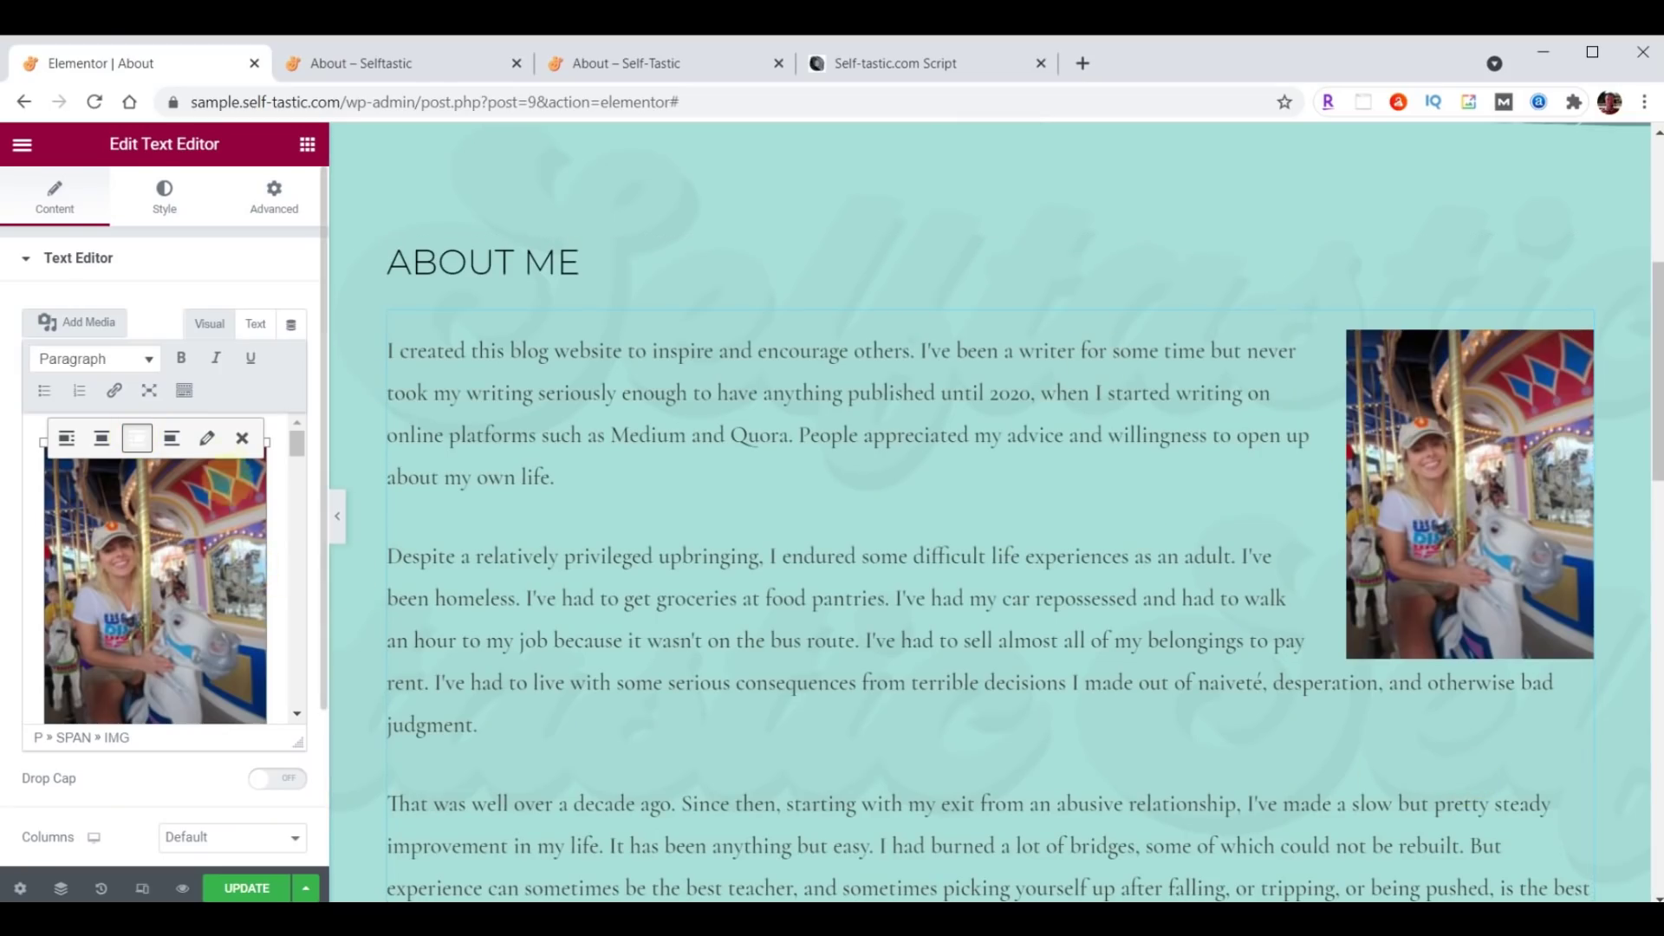
click(208, 440)
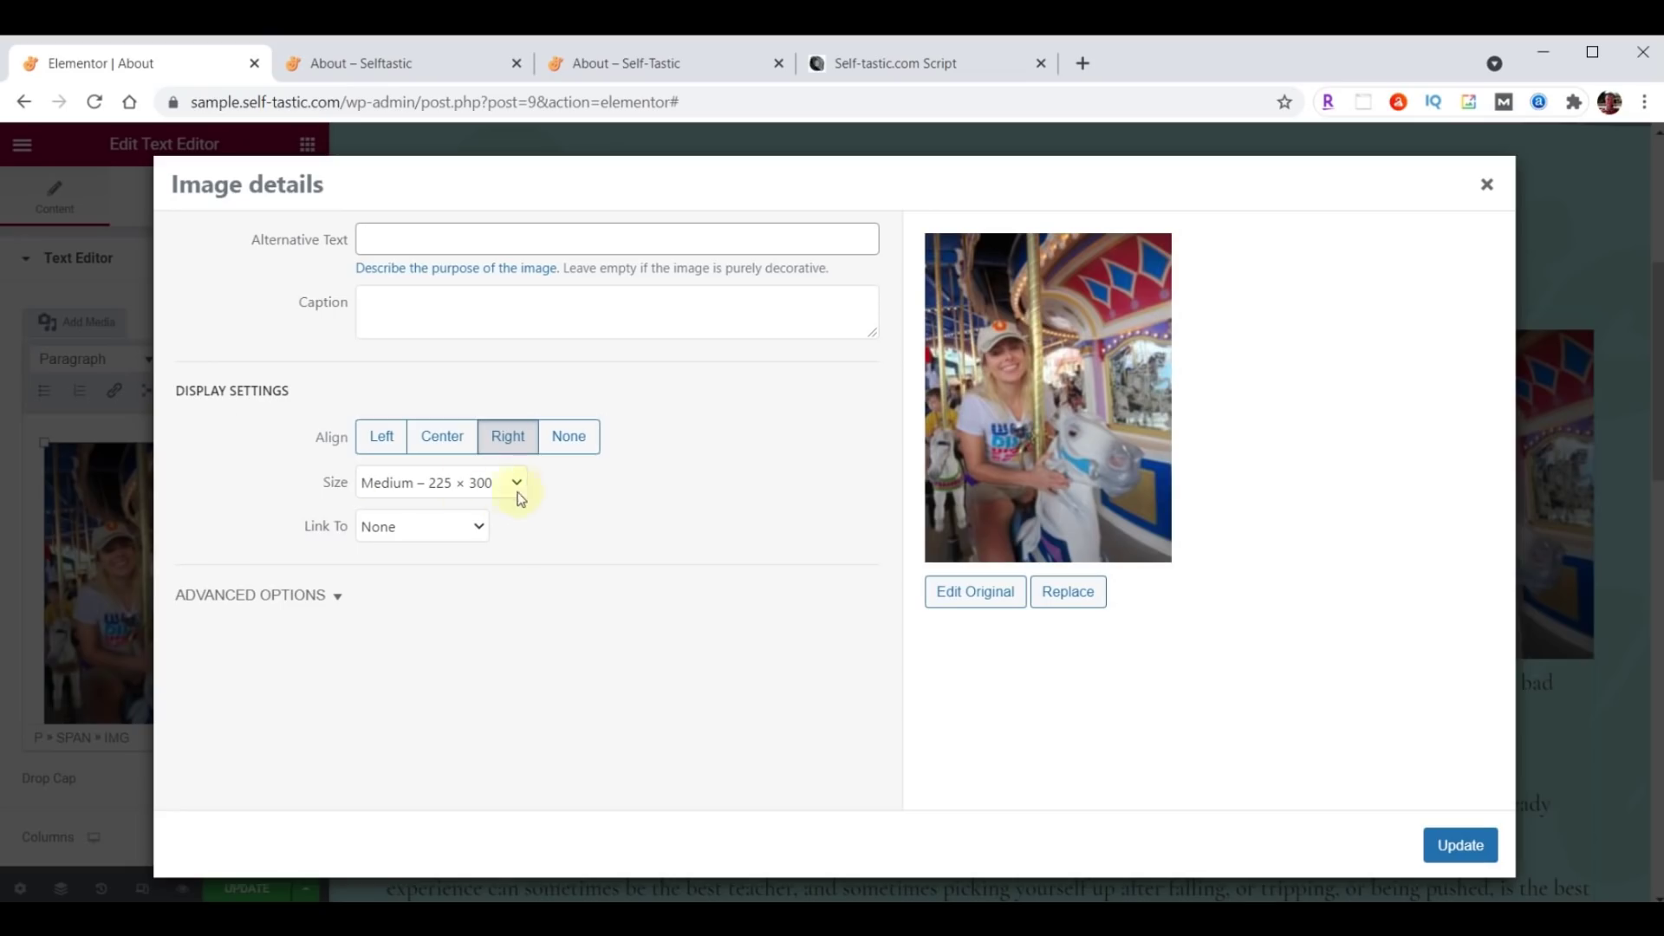
click(518, 488)
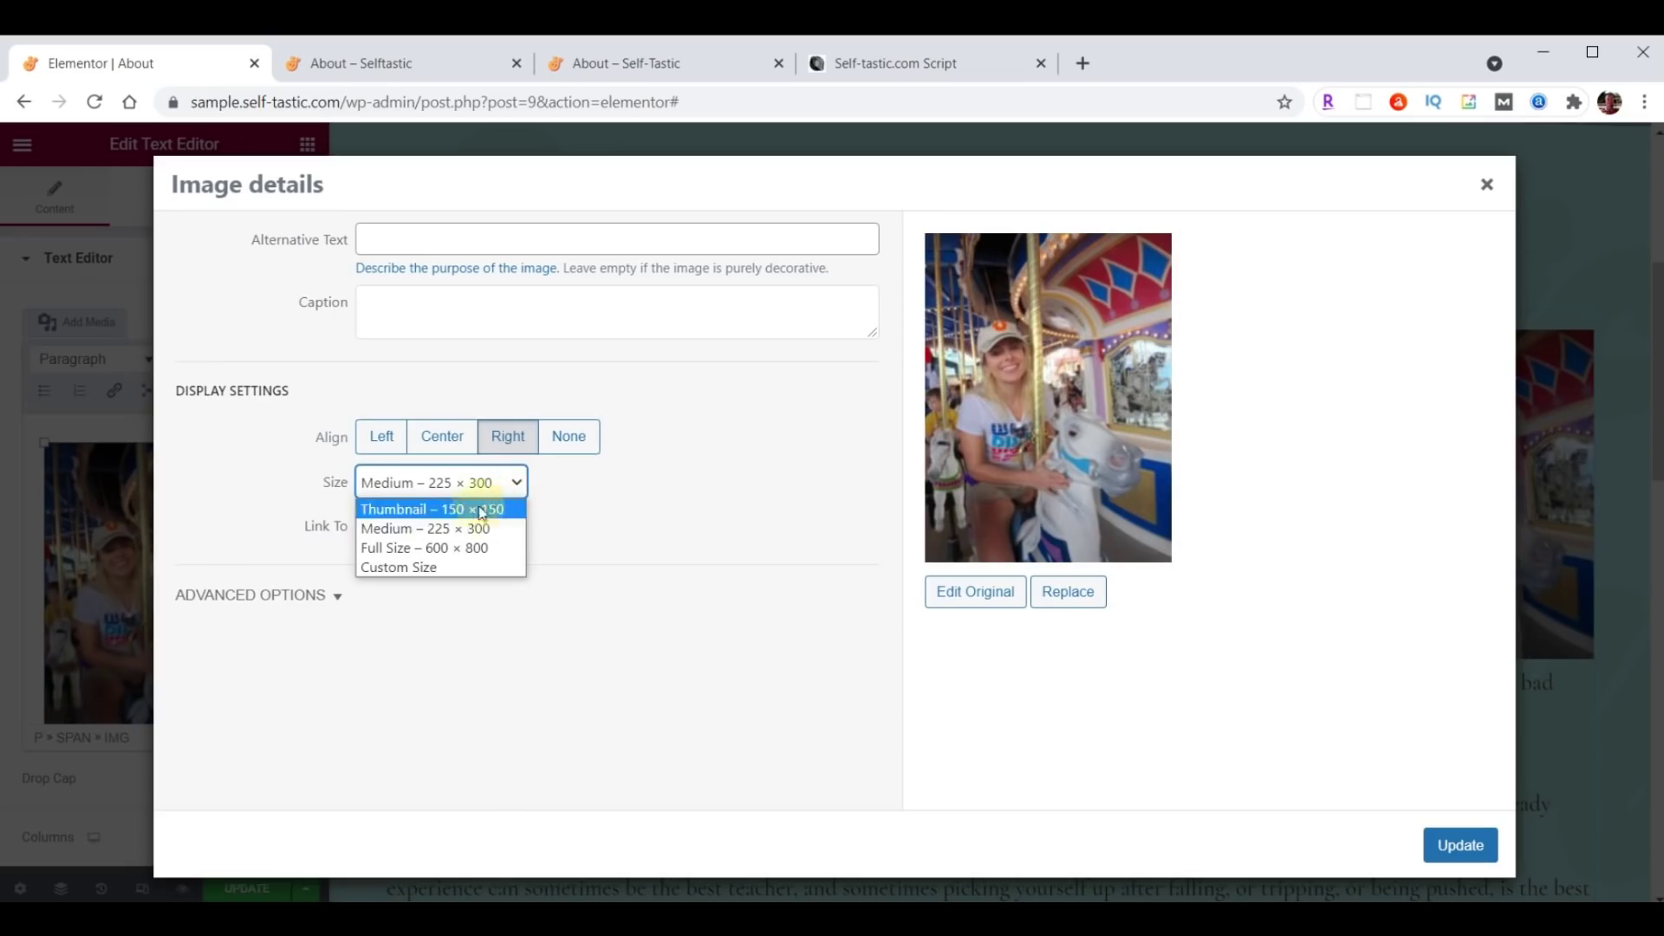
click(392, 547)
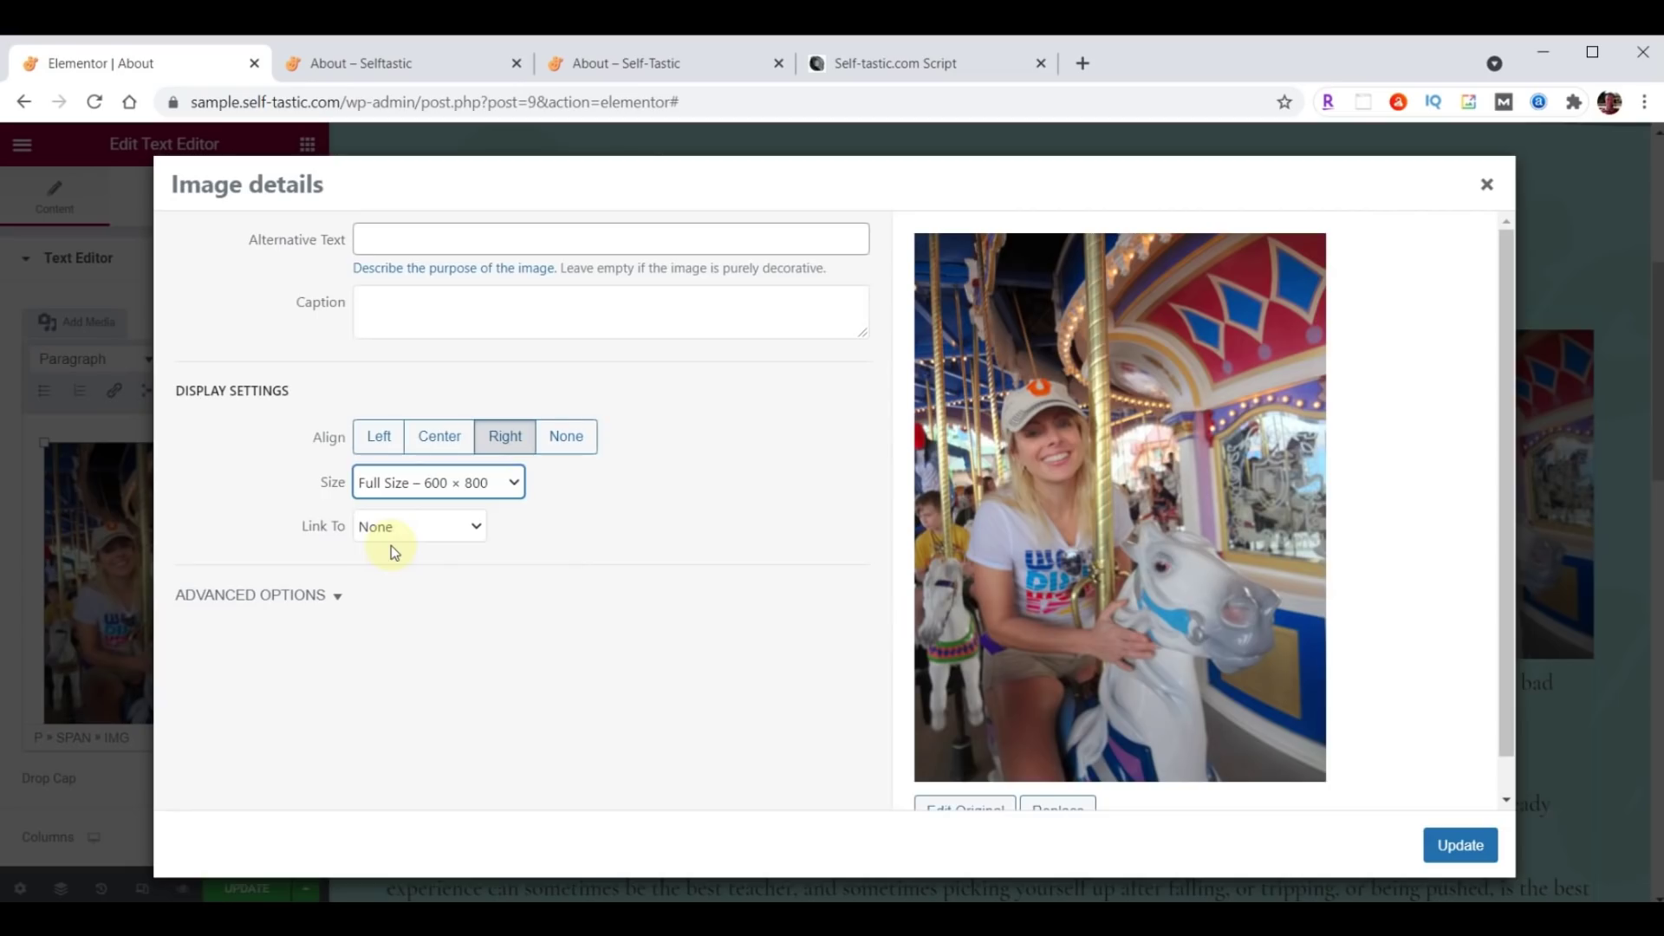
click(381, 527)
click(381, 529)
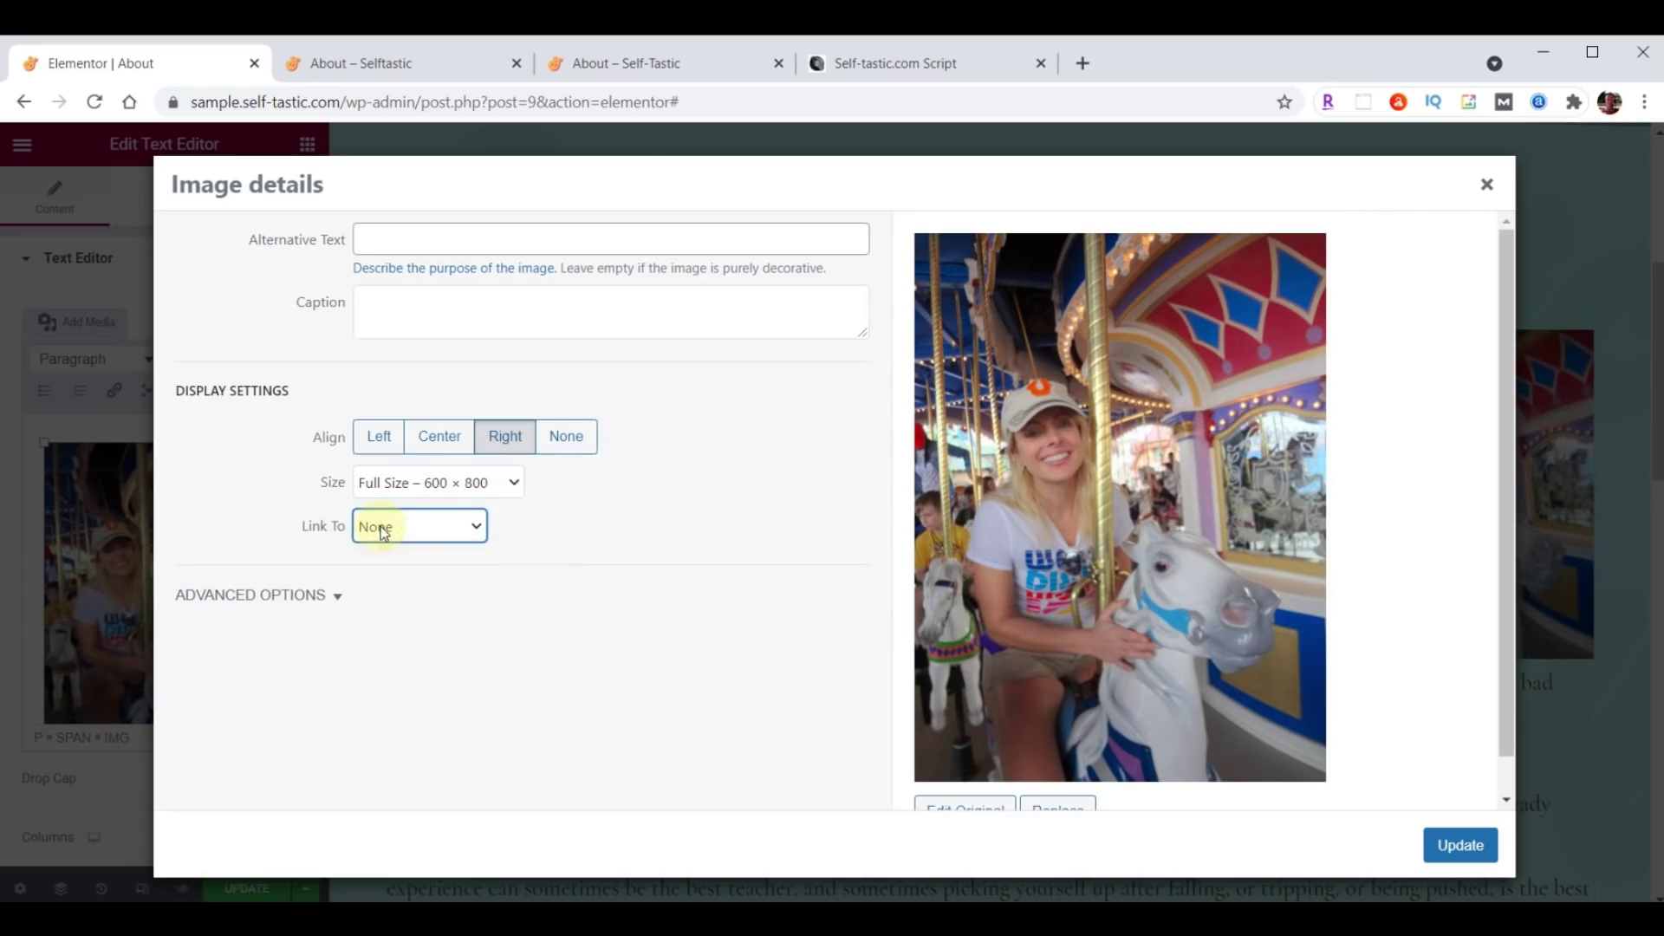
click(1460, 845)
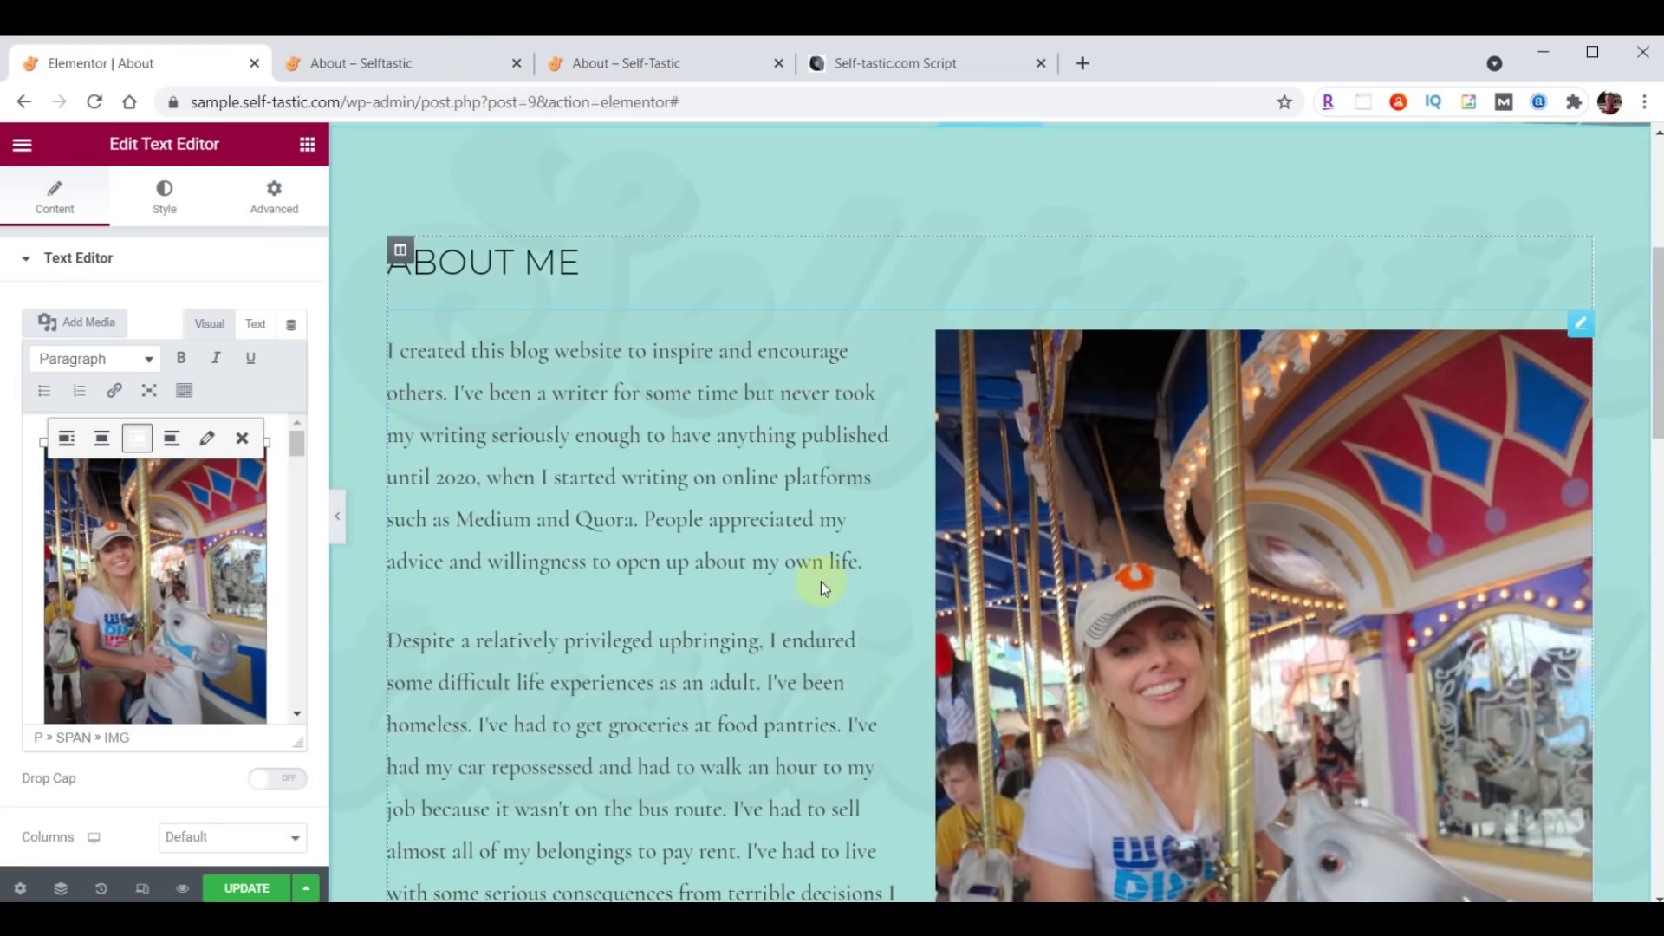
scroll(820, 581, down, 10)
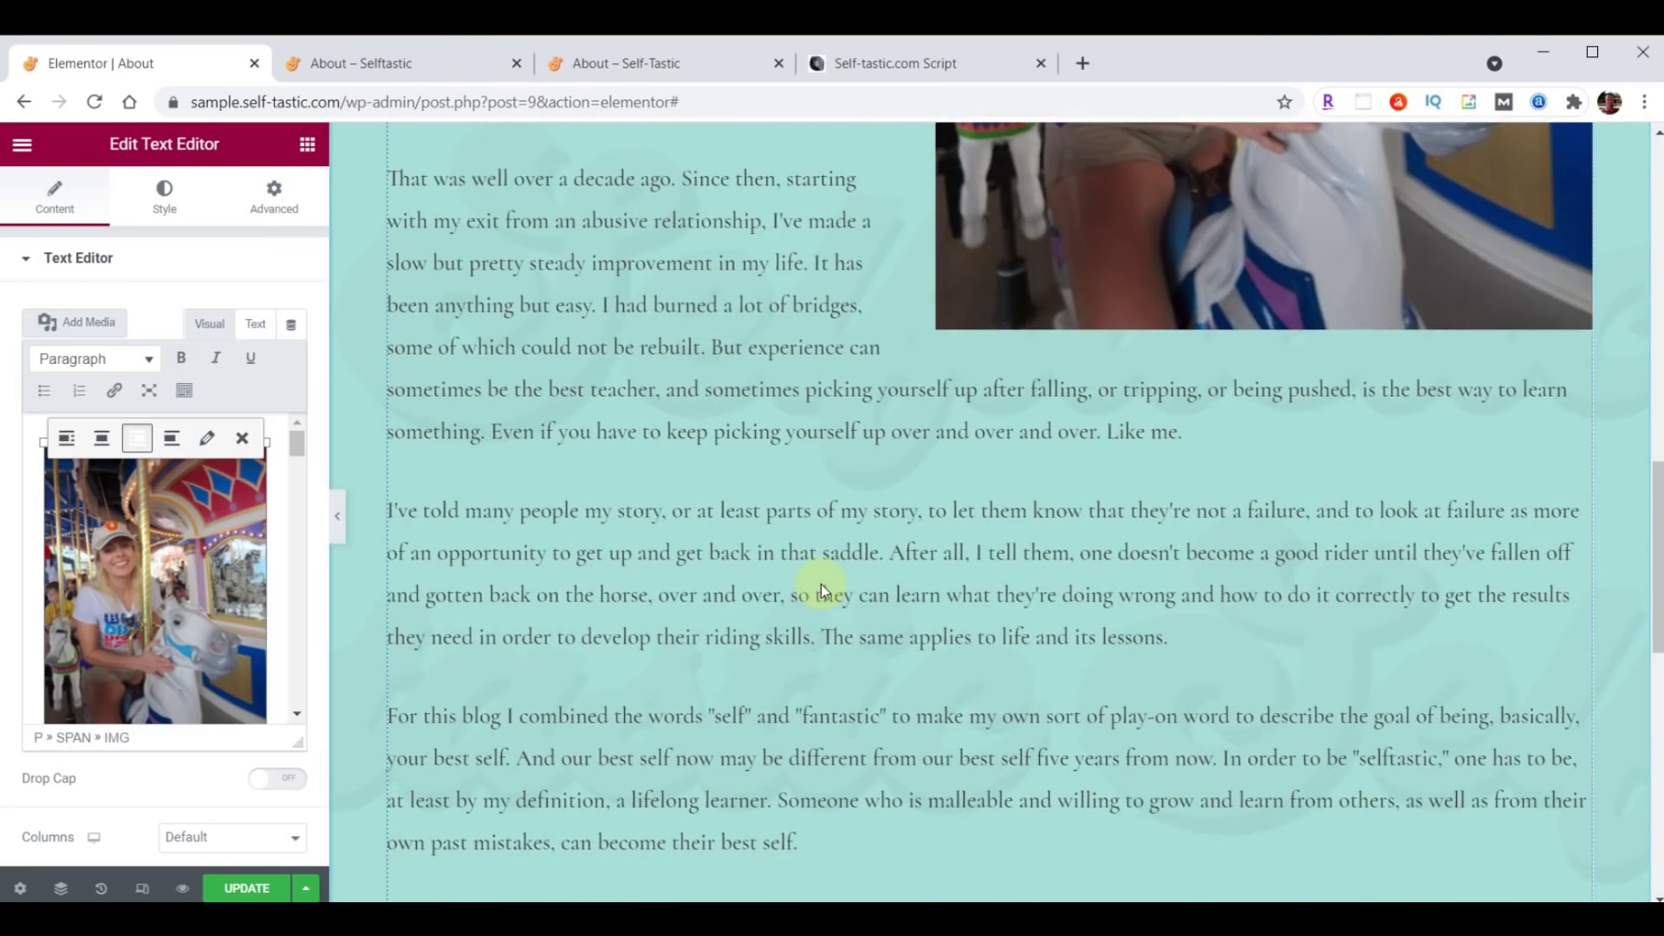
click(240, 888)
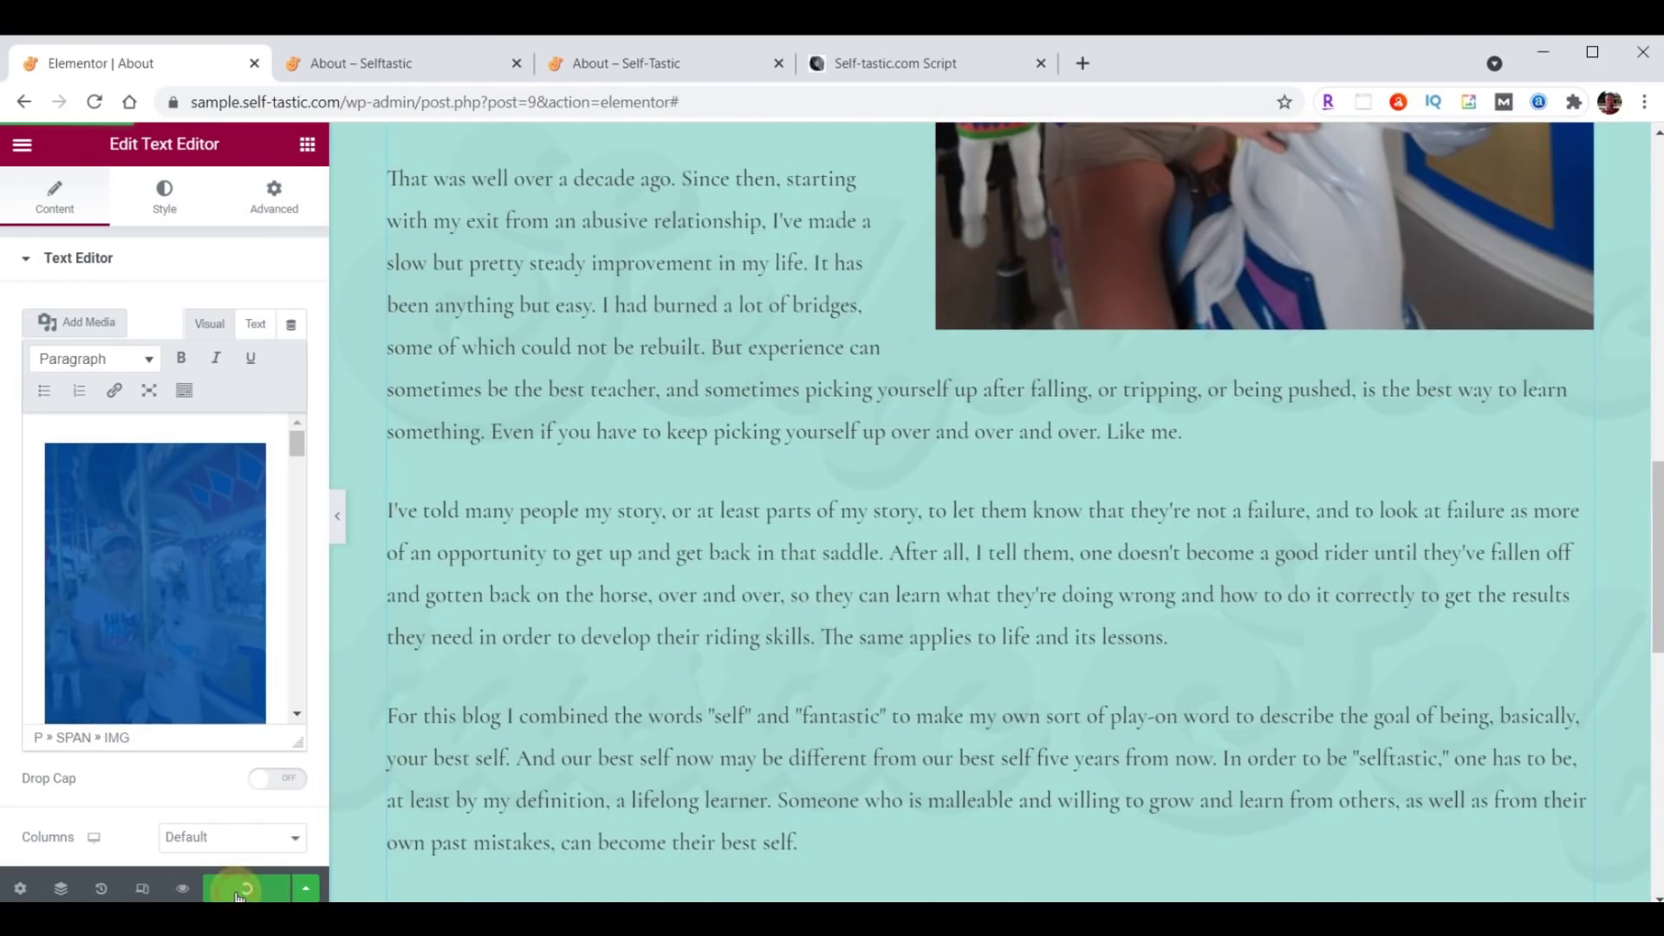
click(386, 66)
click(95, 101)
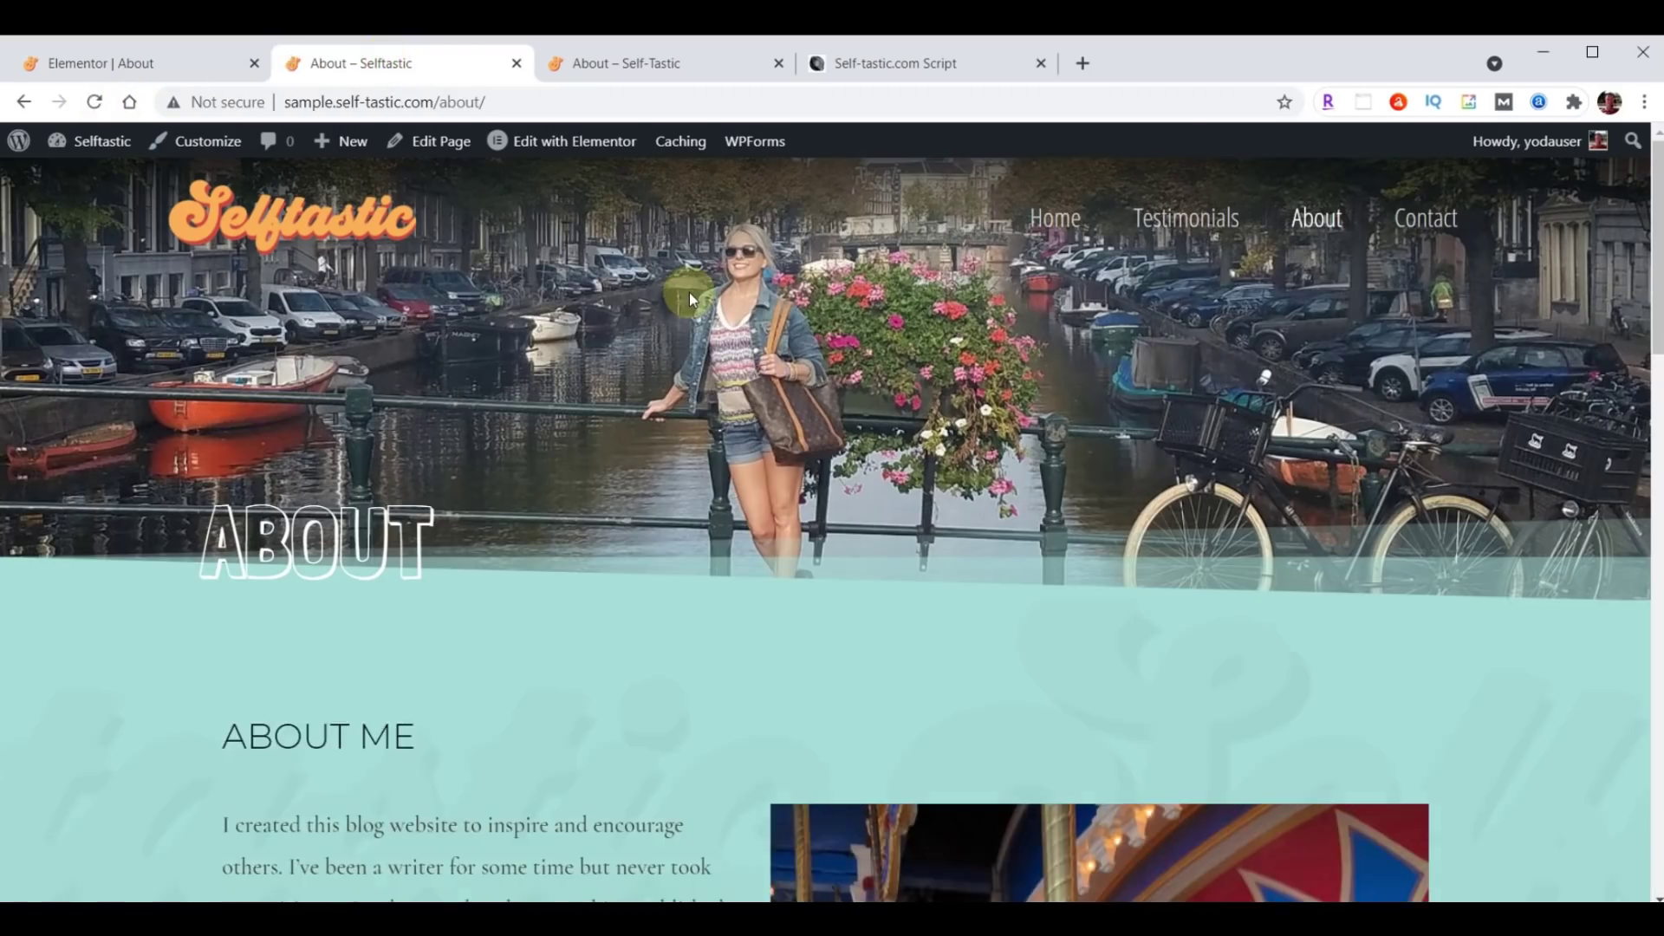
scroll(786, 525, down, 20)
scroll(785, 525, down, 2)
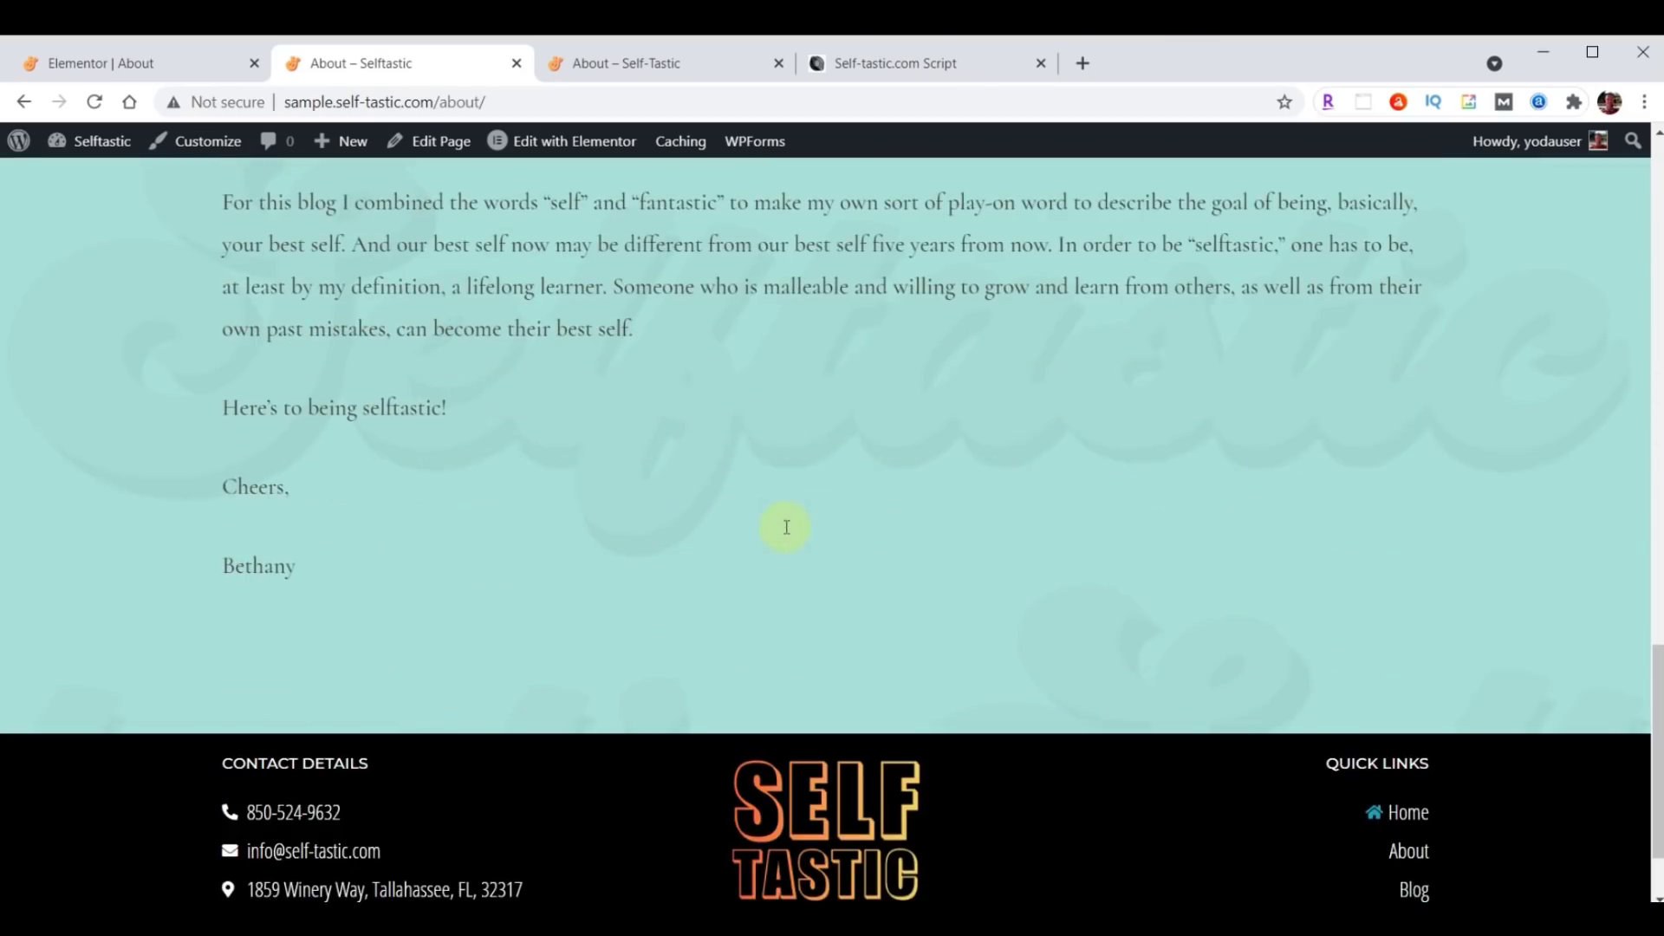
click(663, 63)
scroll(996, 574, down, 20)
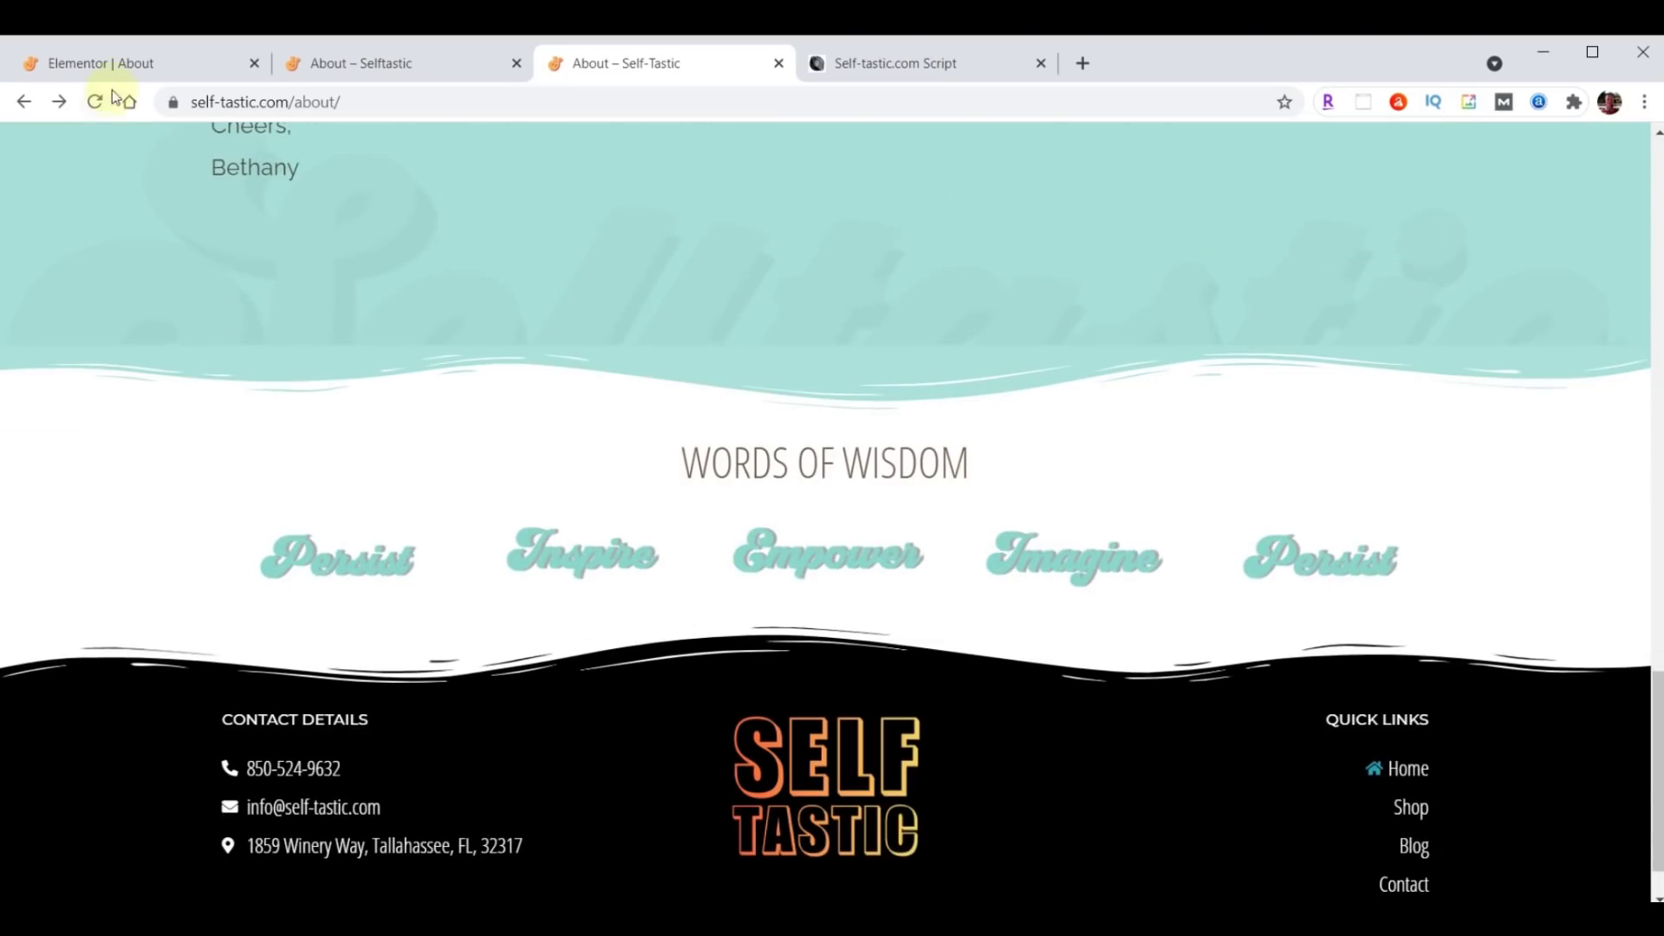
click(104, 64)
scroll(1014, 457, down, 10)
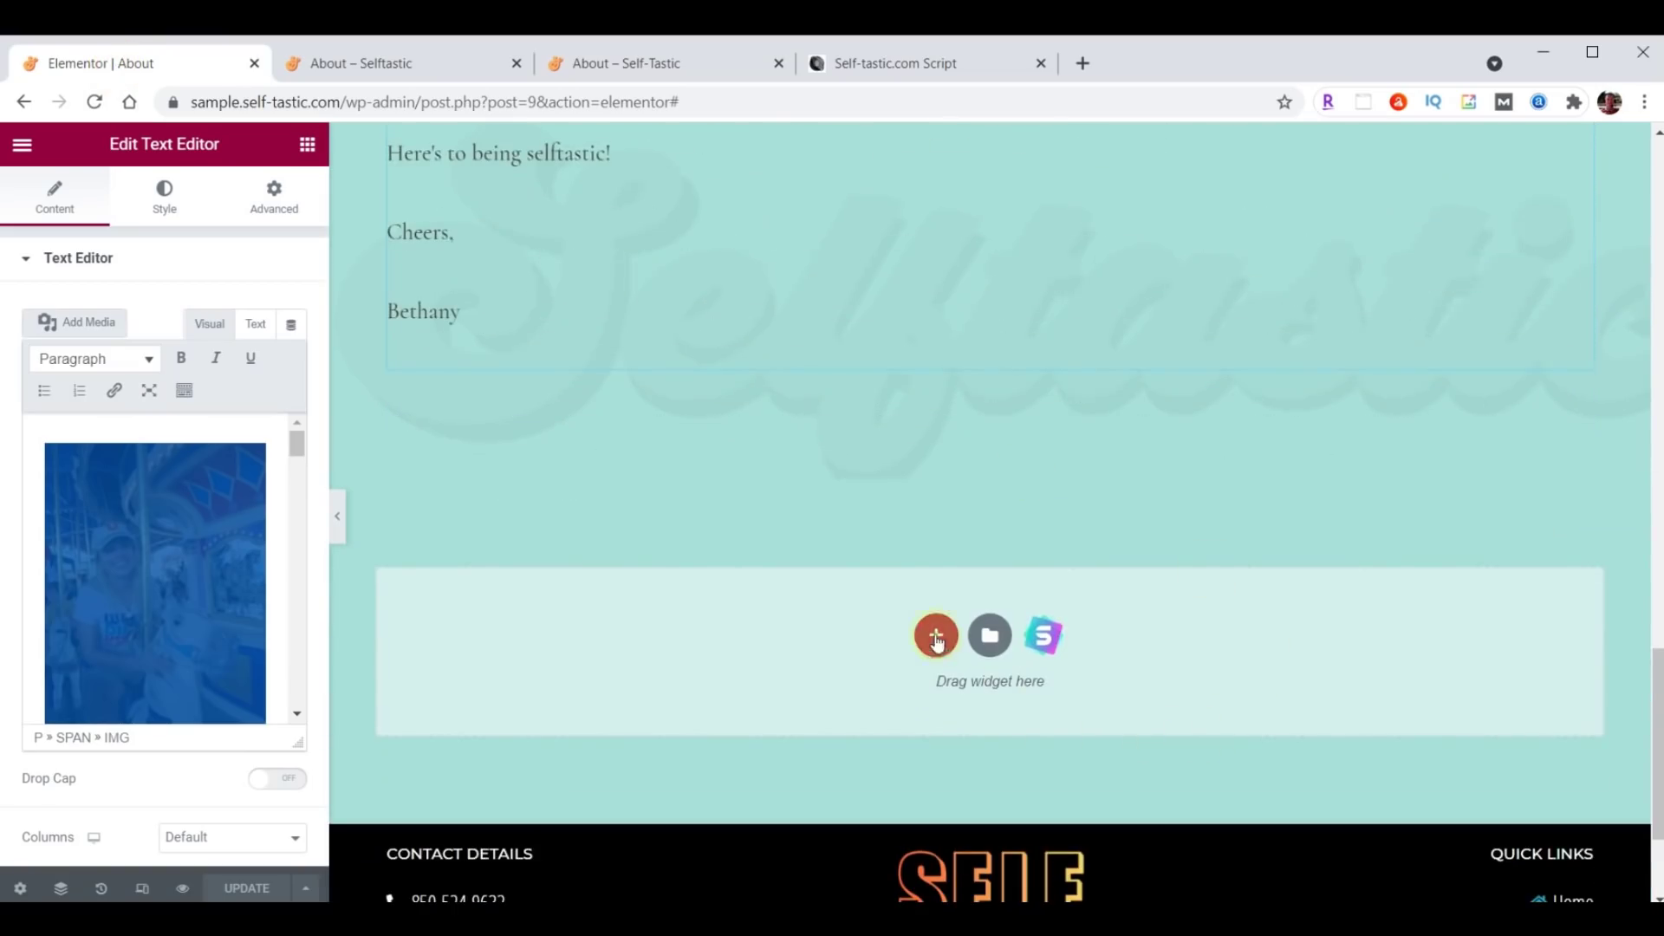
Insert the 'Selftastic - Words of Wisdom' template below the bio without its settings, update, and view the live page.
click(985, 639)
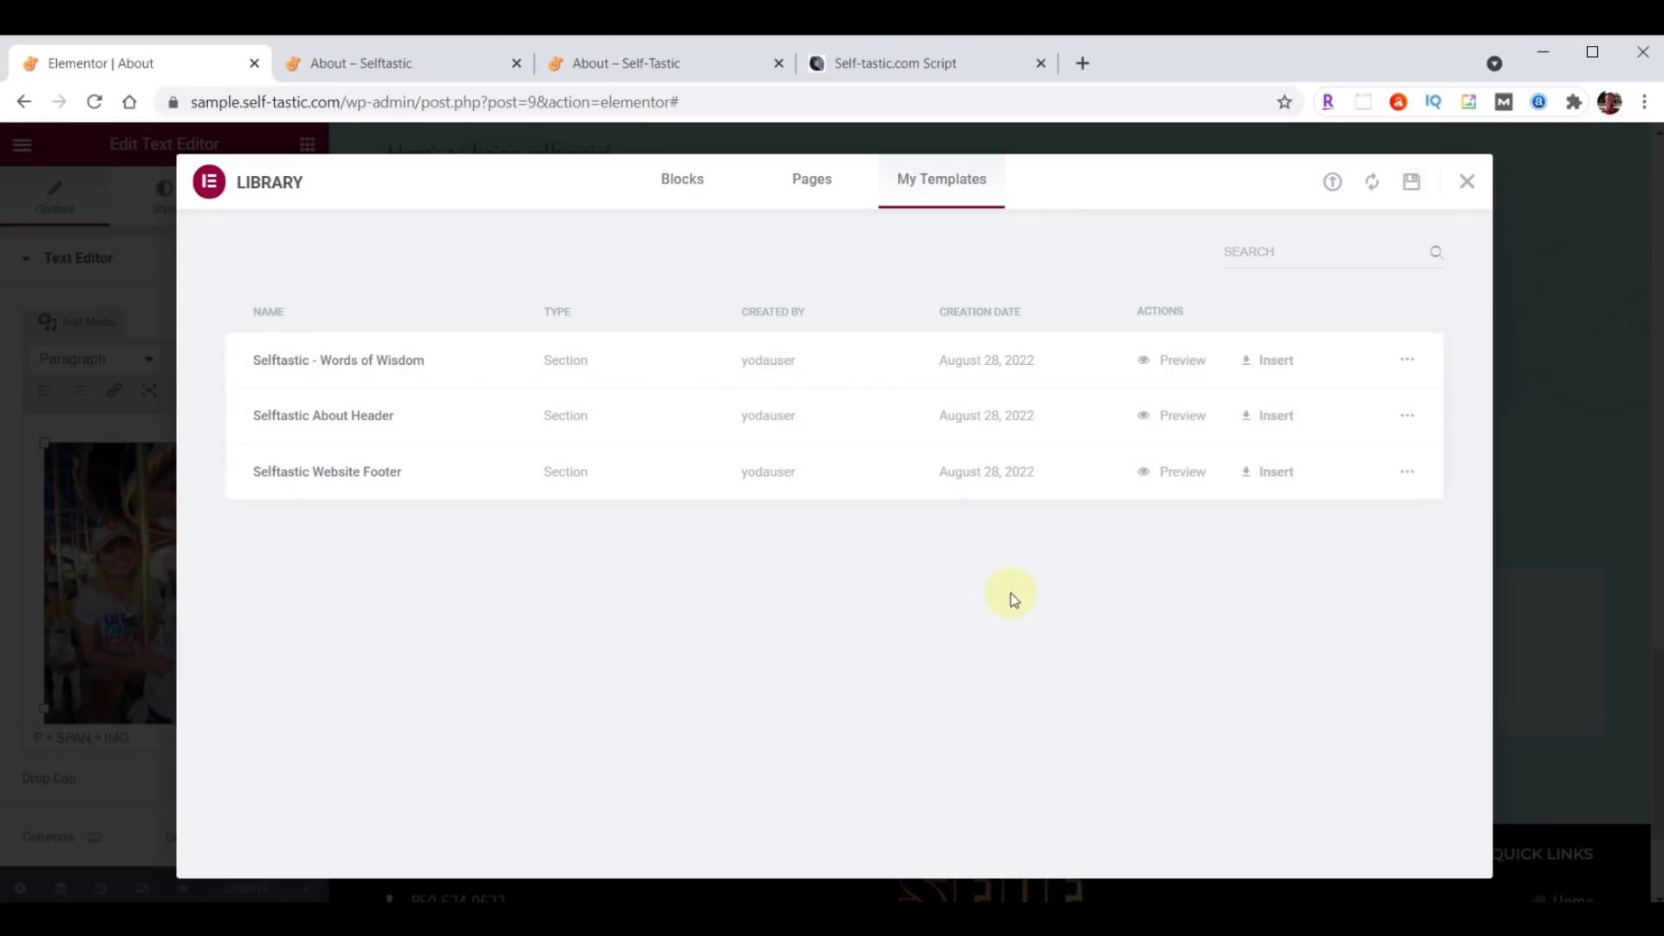
click(1273, 363)
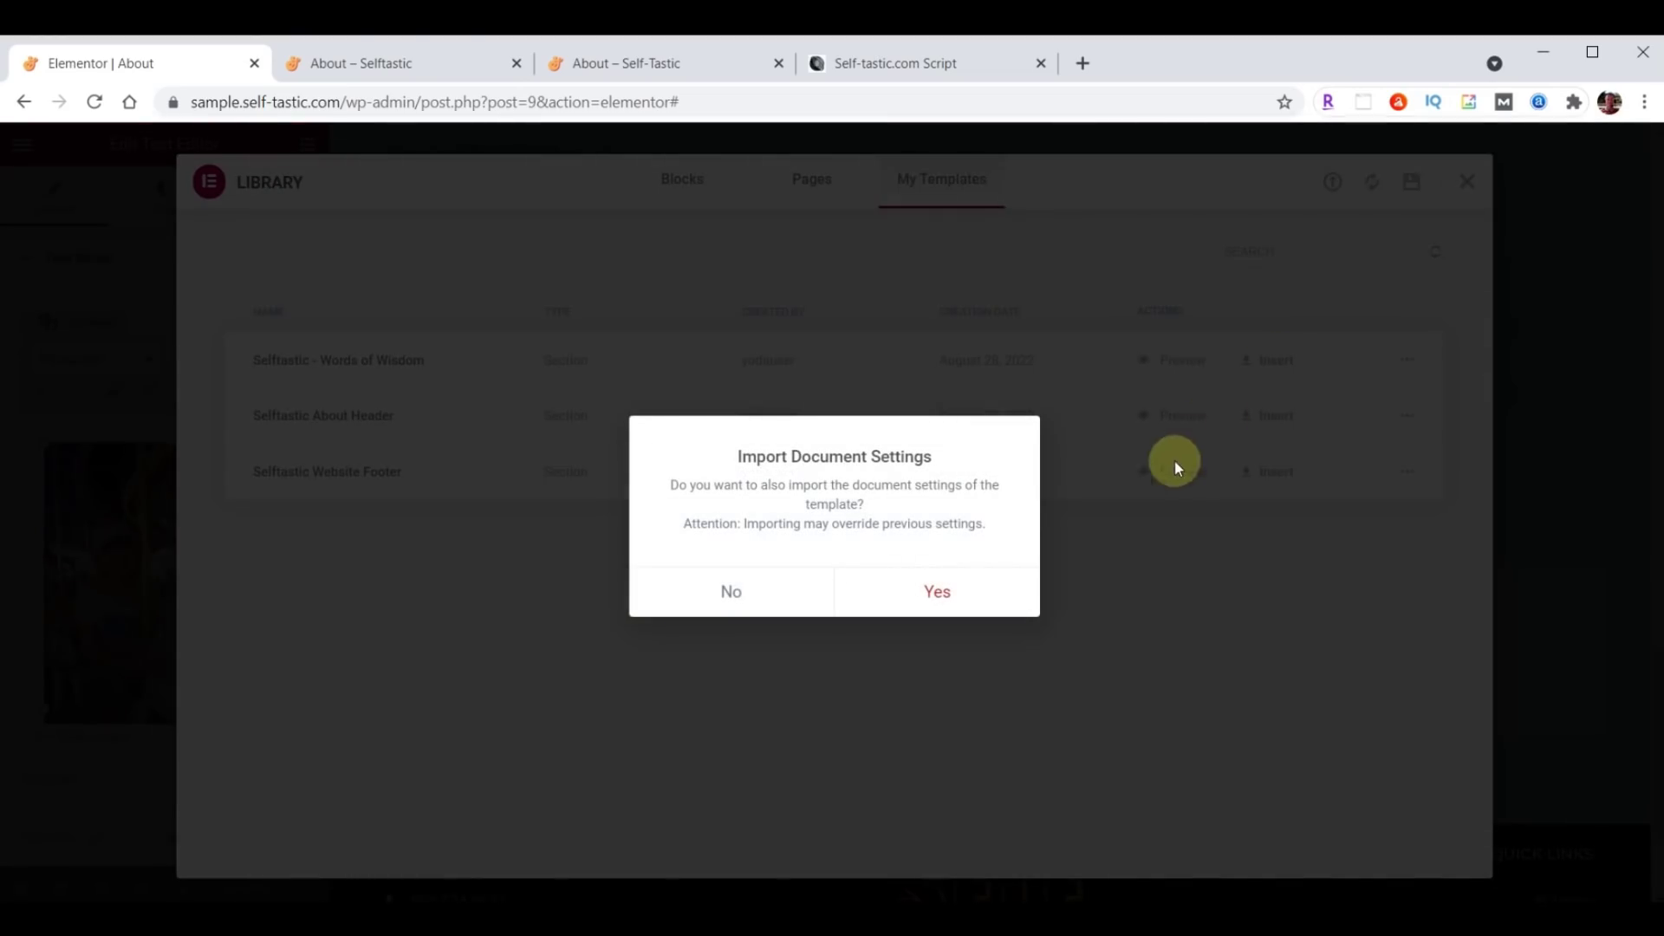
click(738, 592)
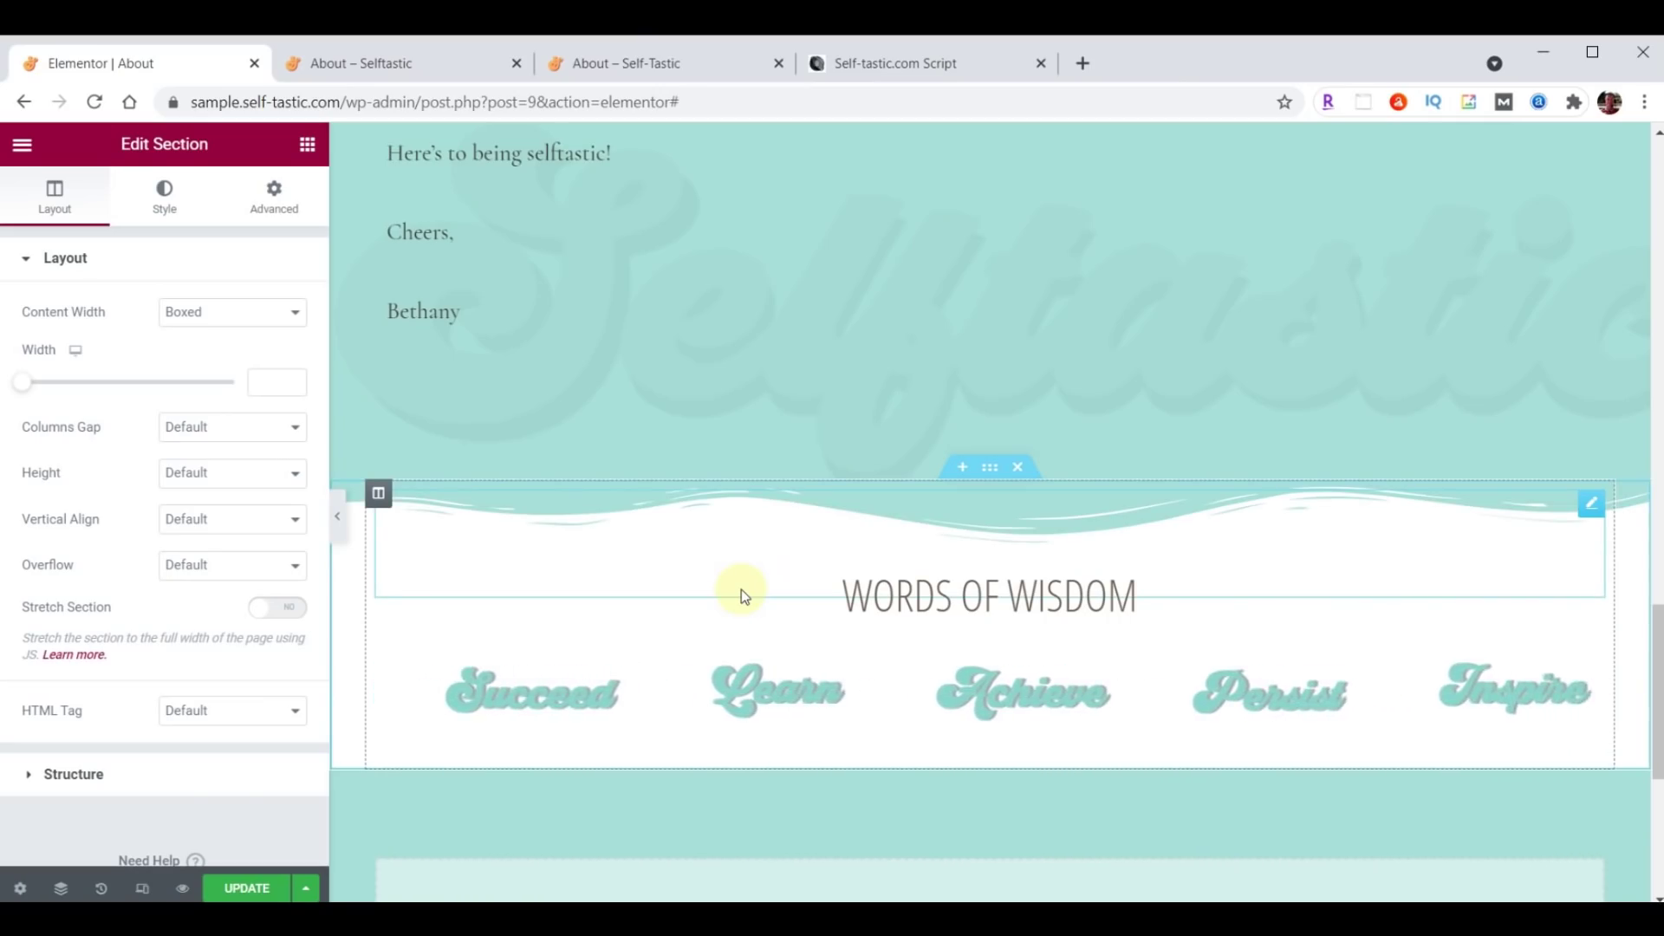
click(245, 888)
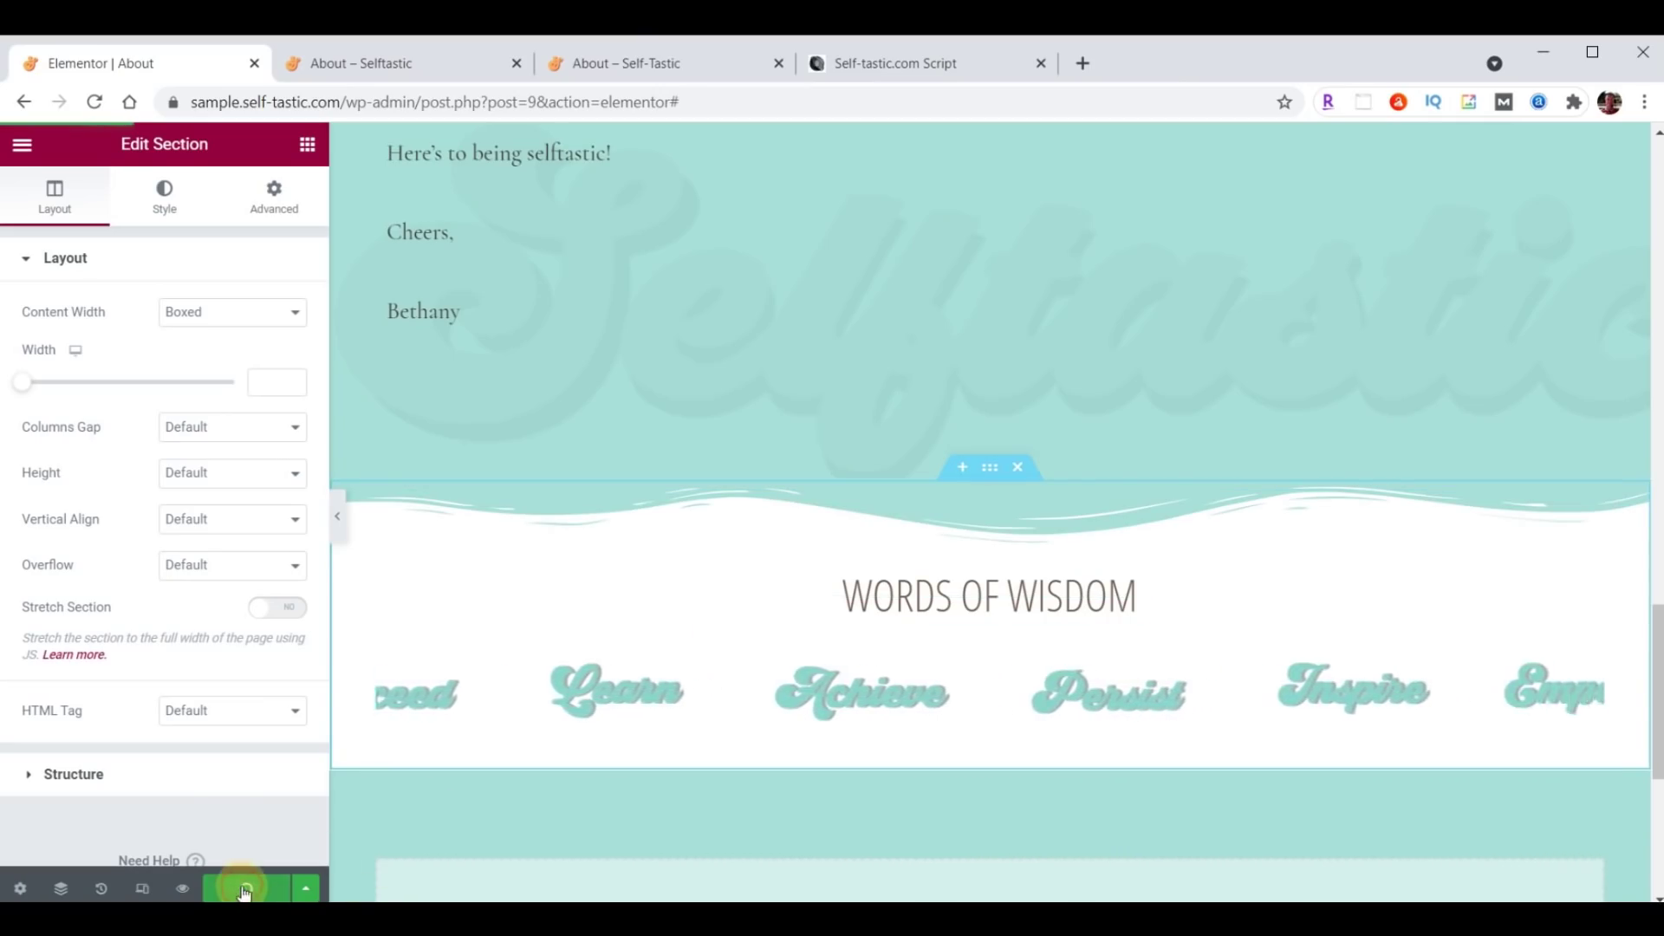
click(407, 70)
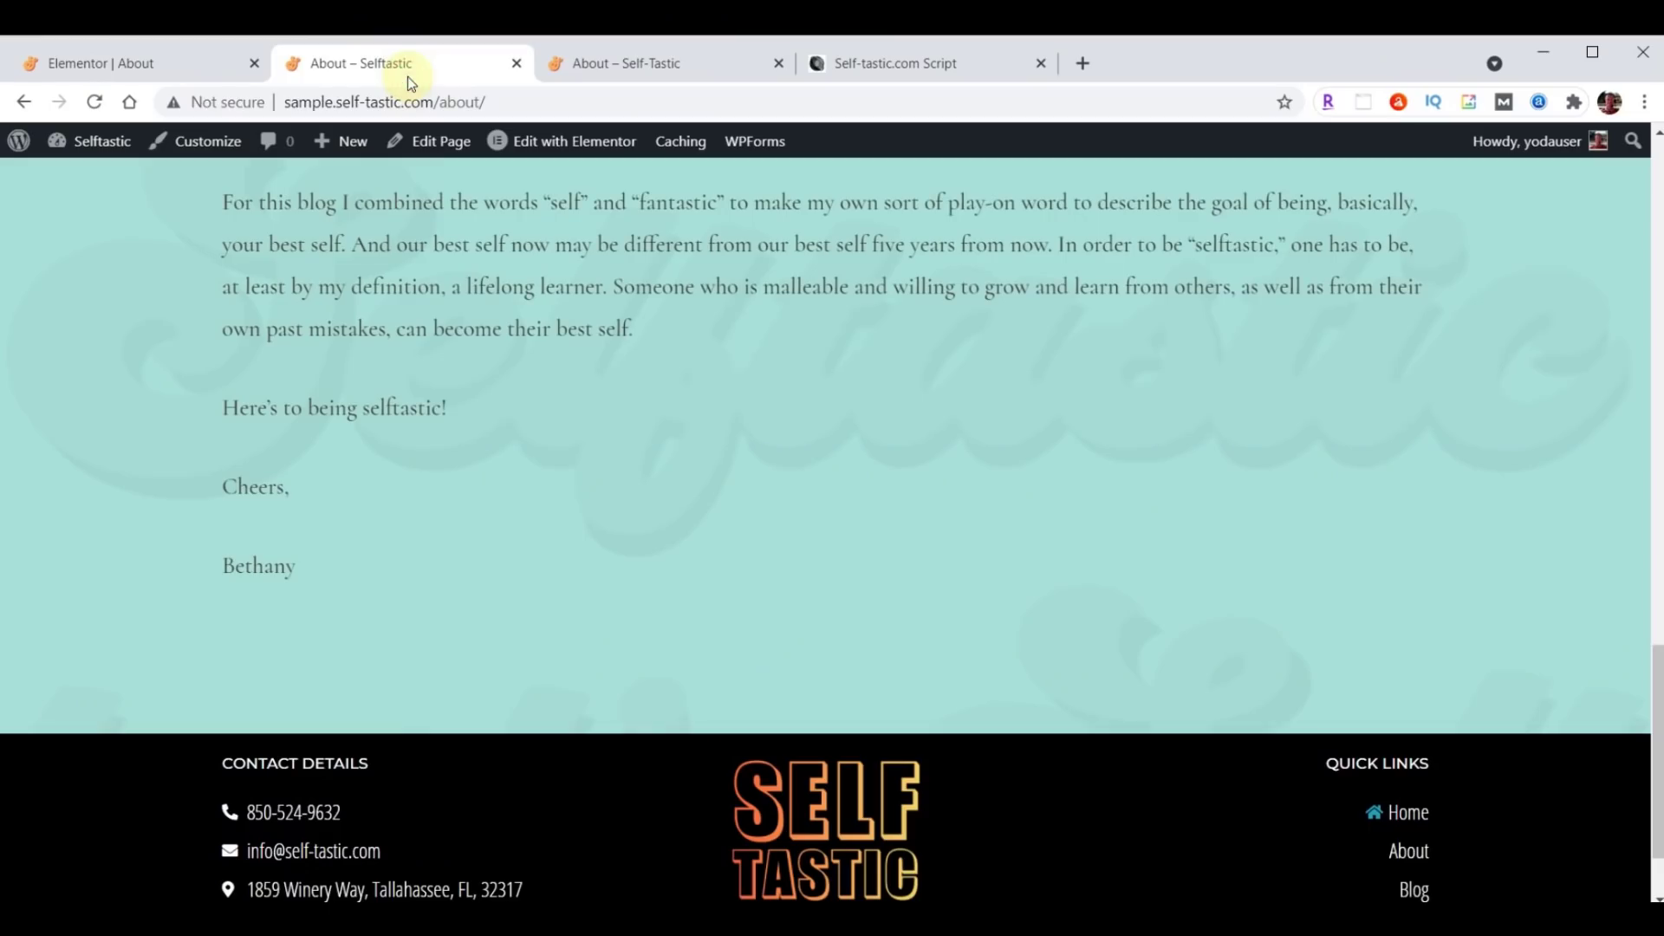
Reload the live About page to check the Words of Wisdom carousel, then return to the editor.
click(94, 101)
scroll(1165, 470, down, 2)
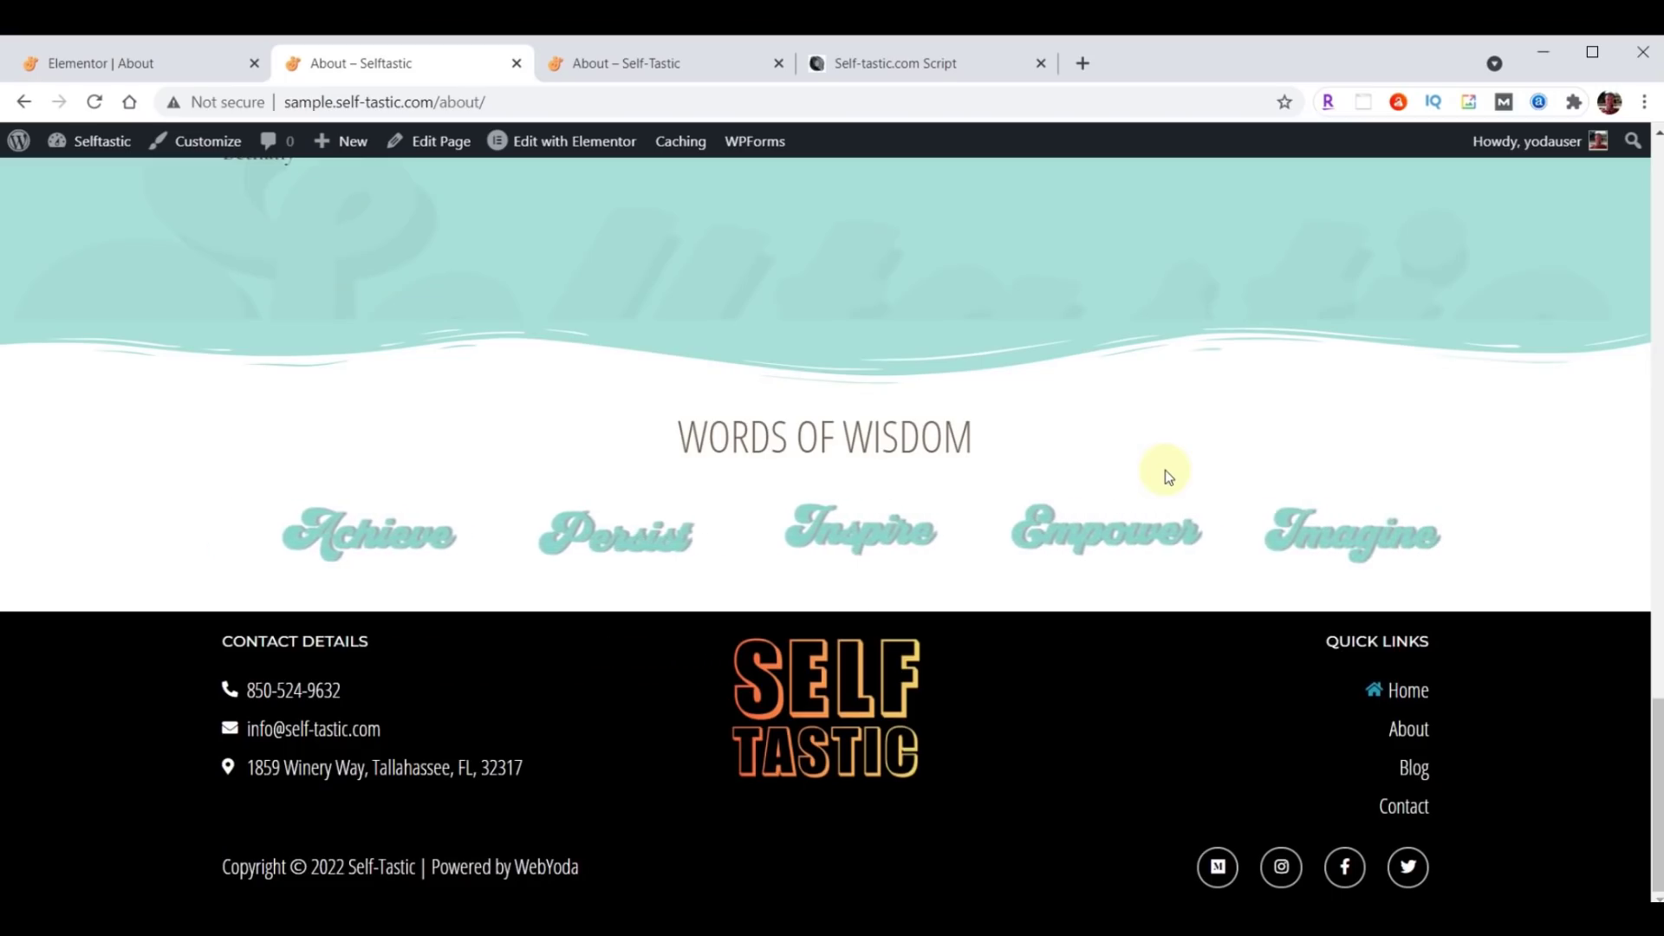
click(81, 69)
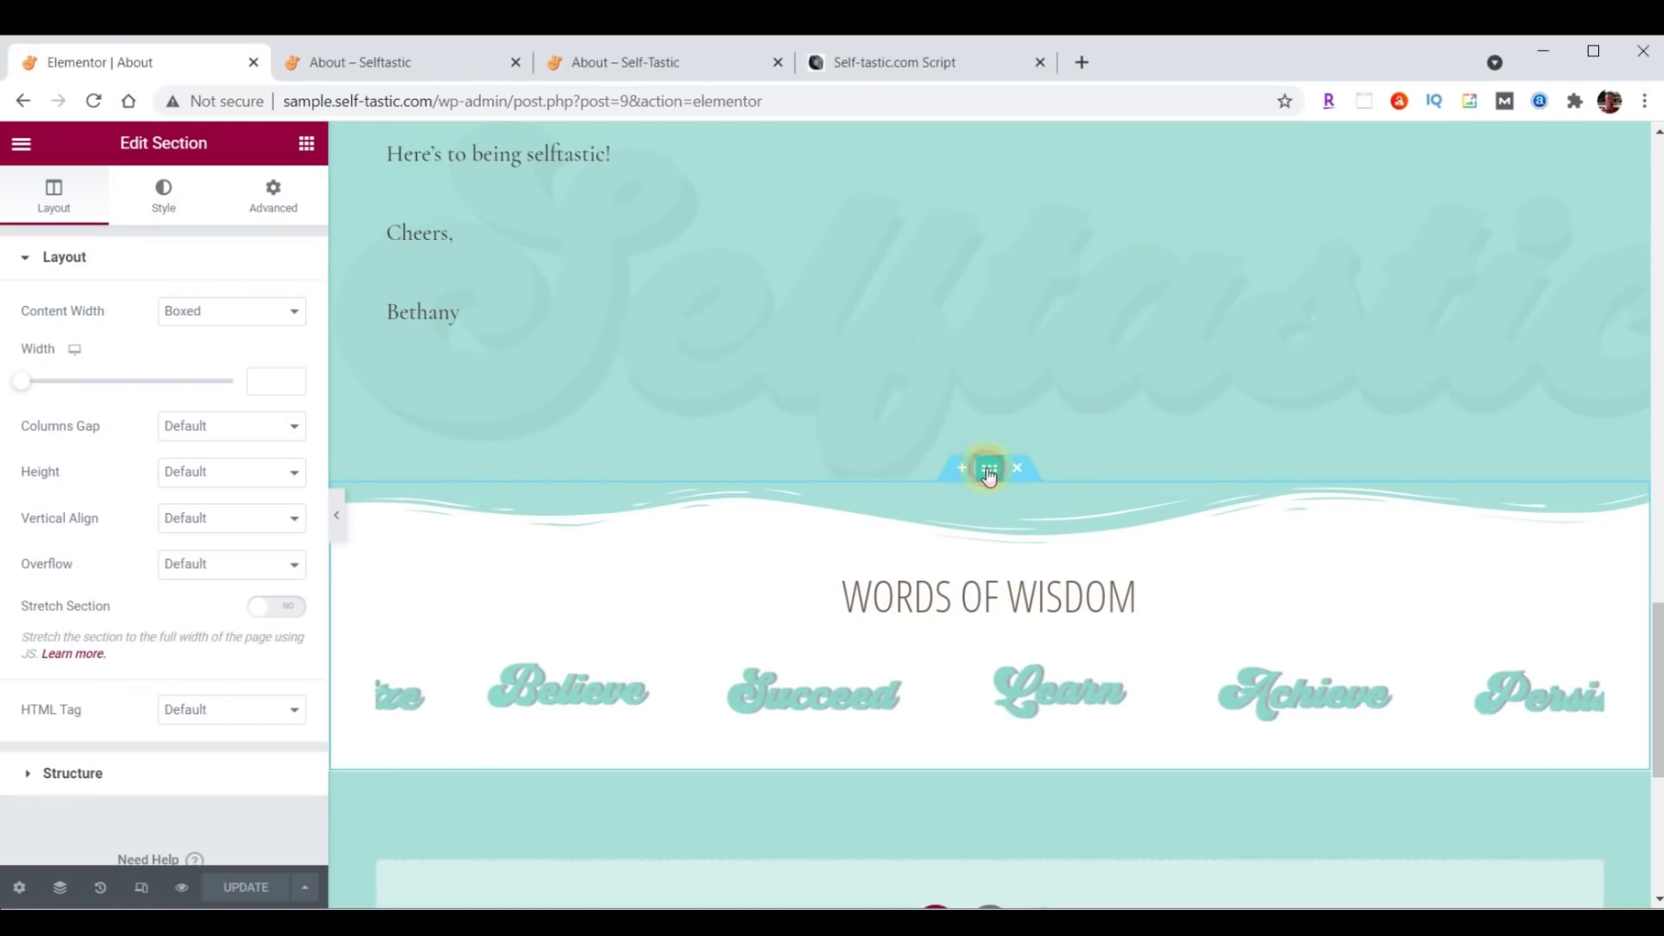
Set the section's bottom shape divider to Waves Brush, colour #000000, height 60.
click(165, 201)
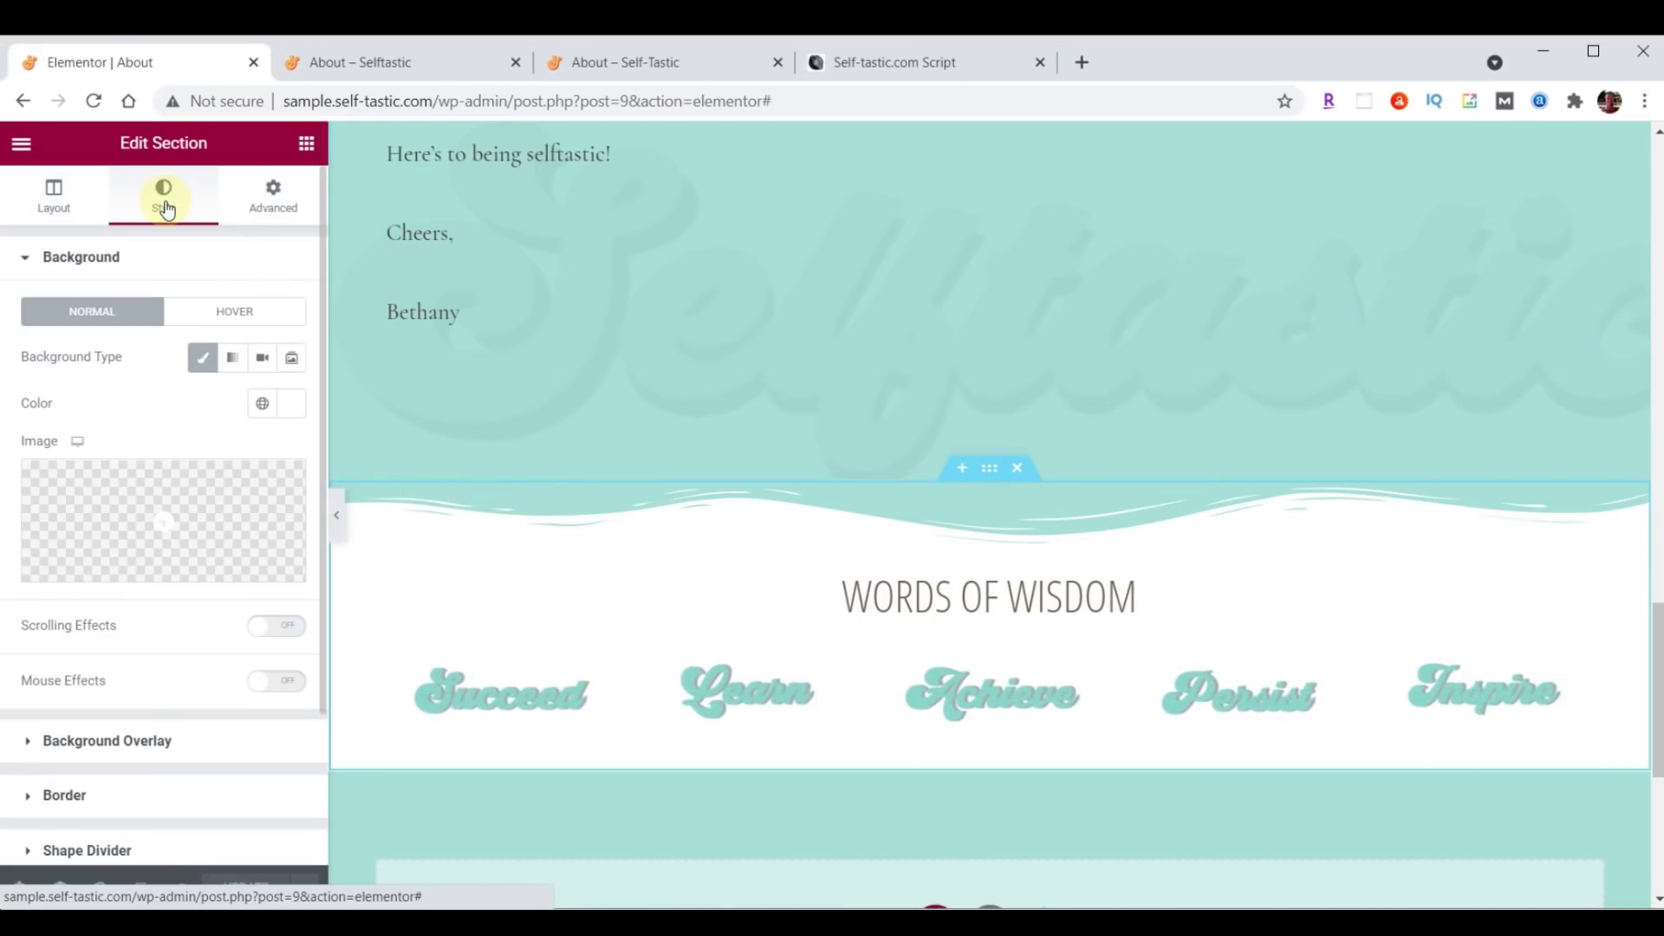
scroll(164, 335, down, 3)
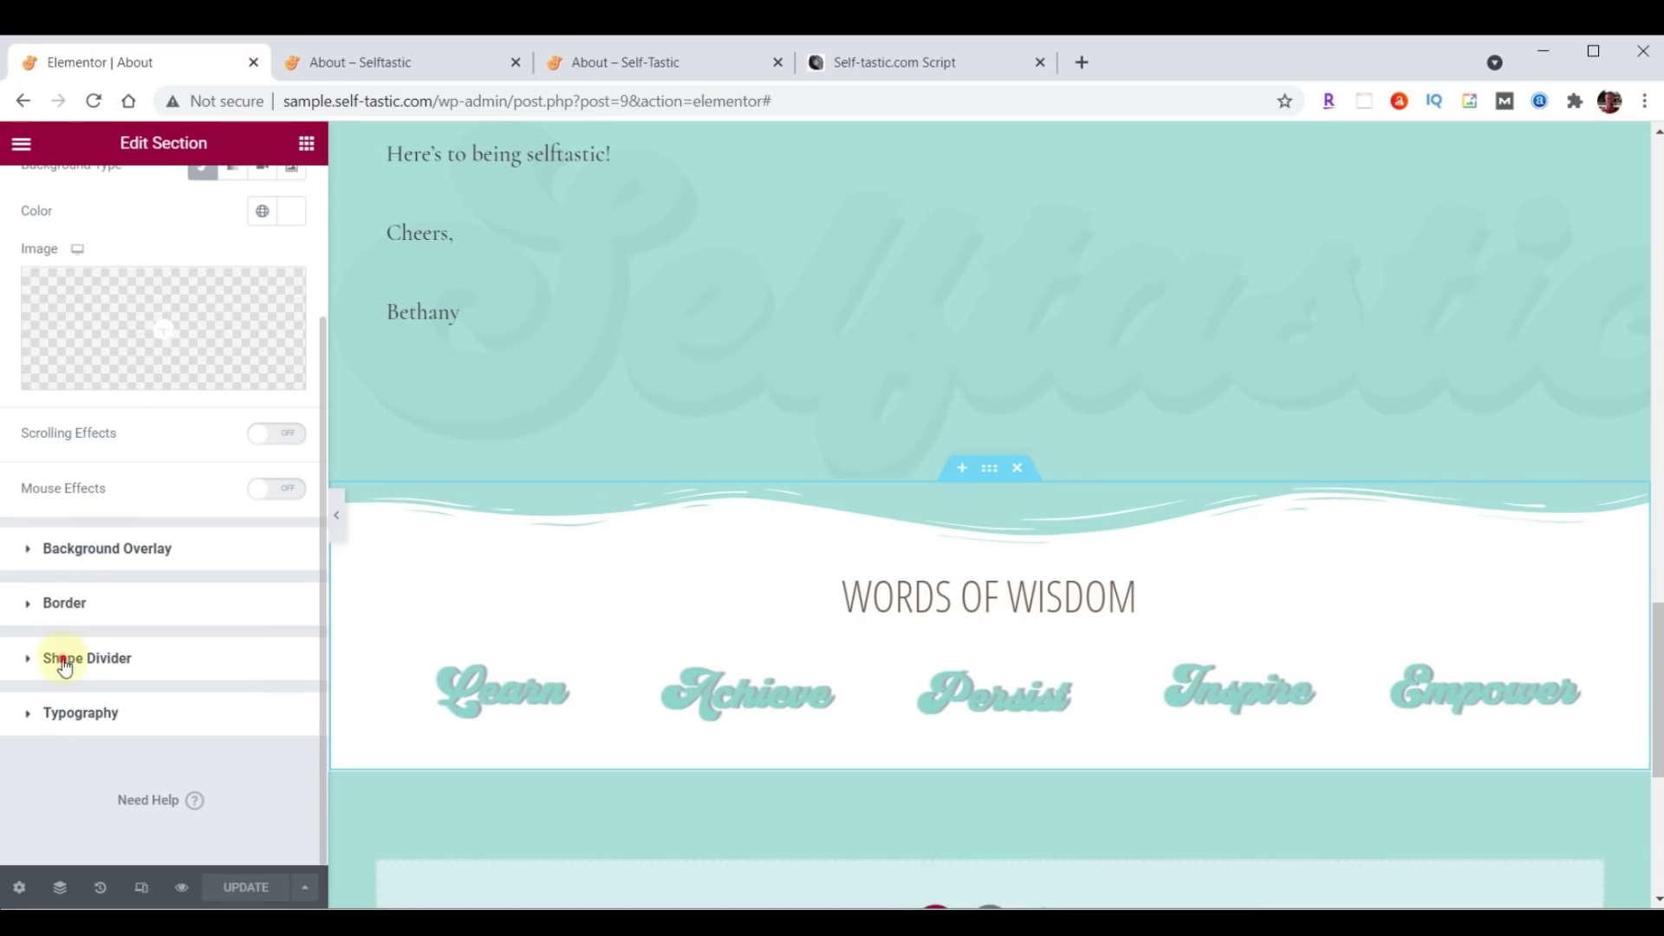
click(63, 659)
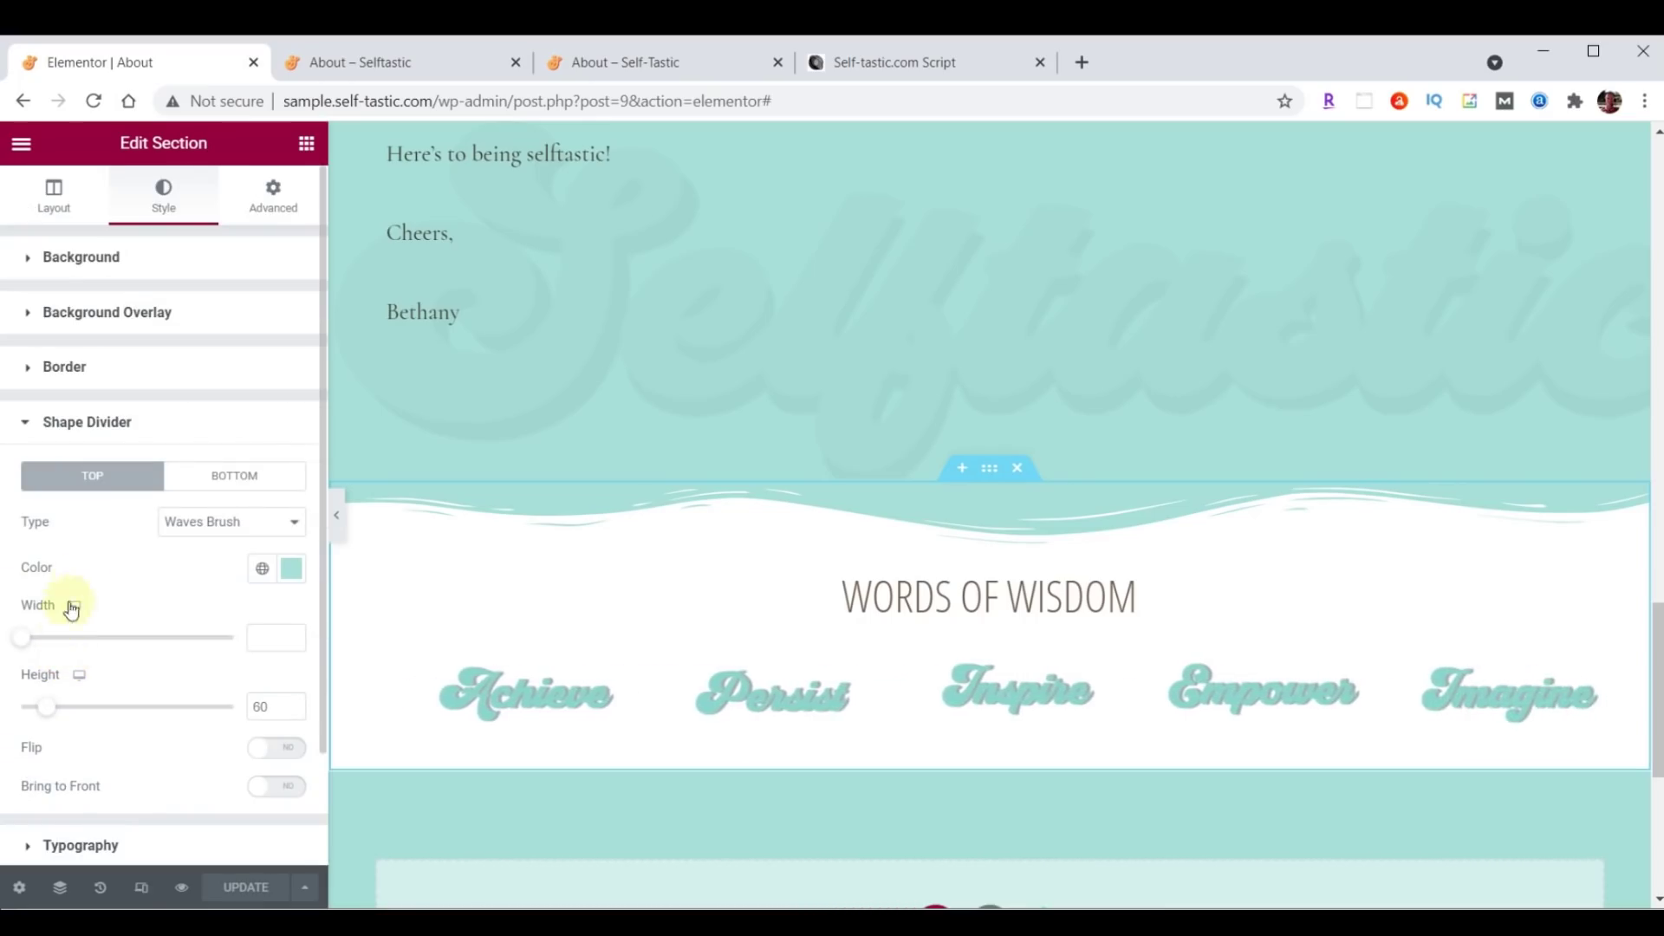
click(215, 495)
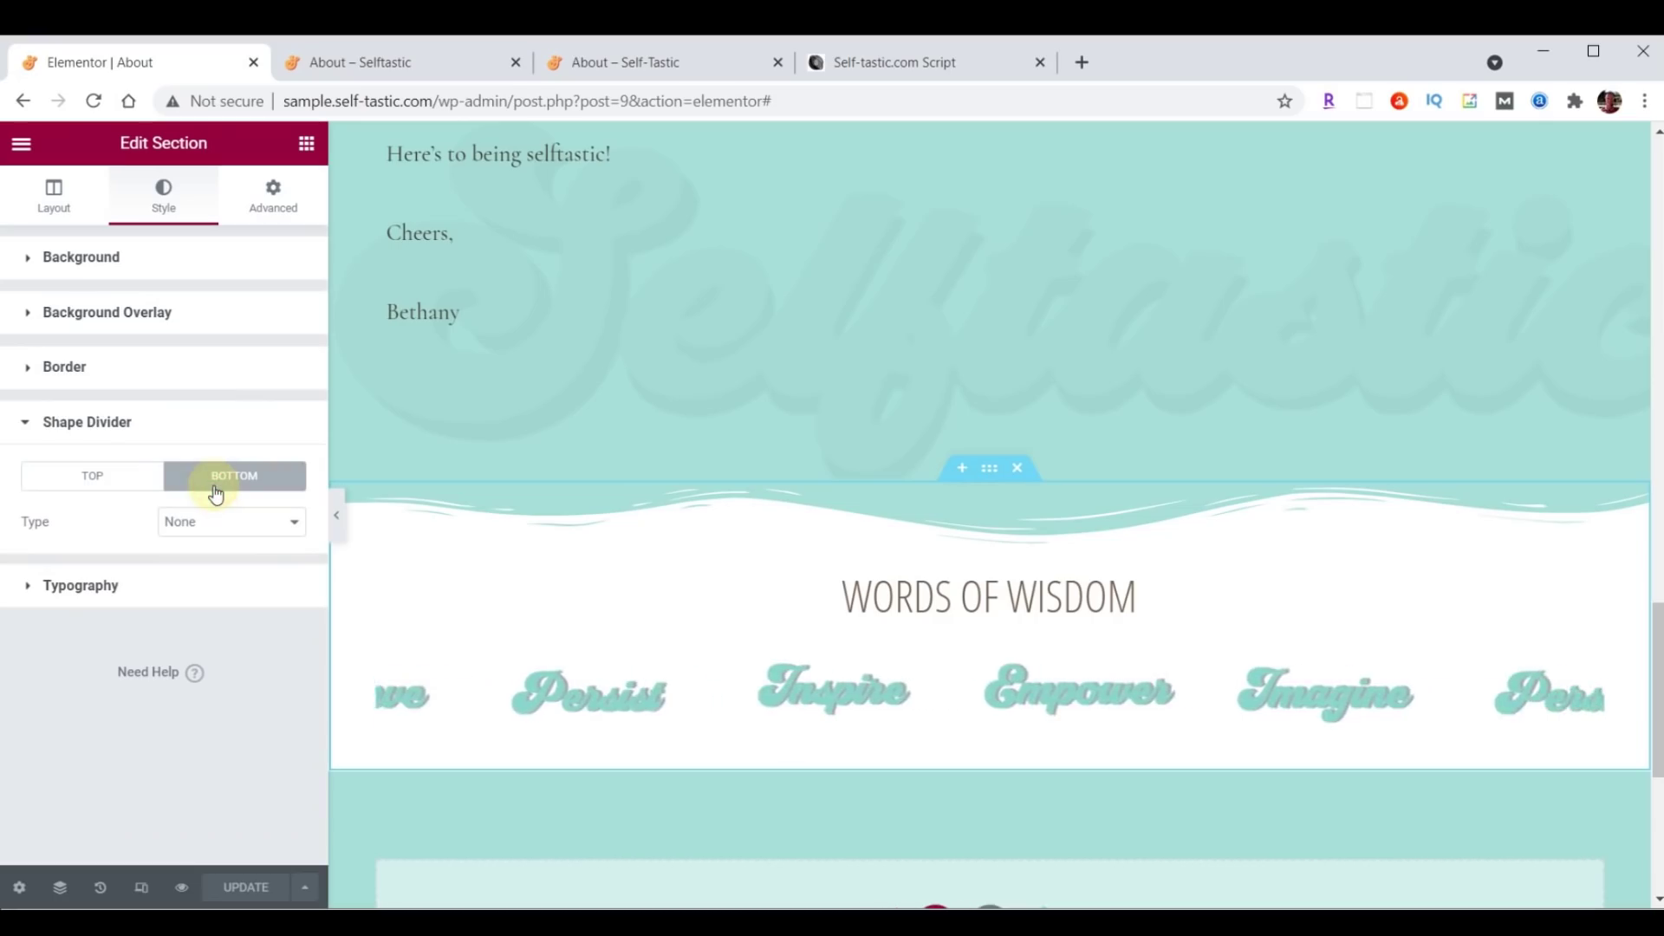
click(217, 525)
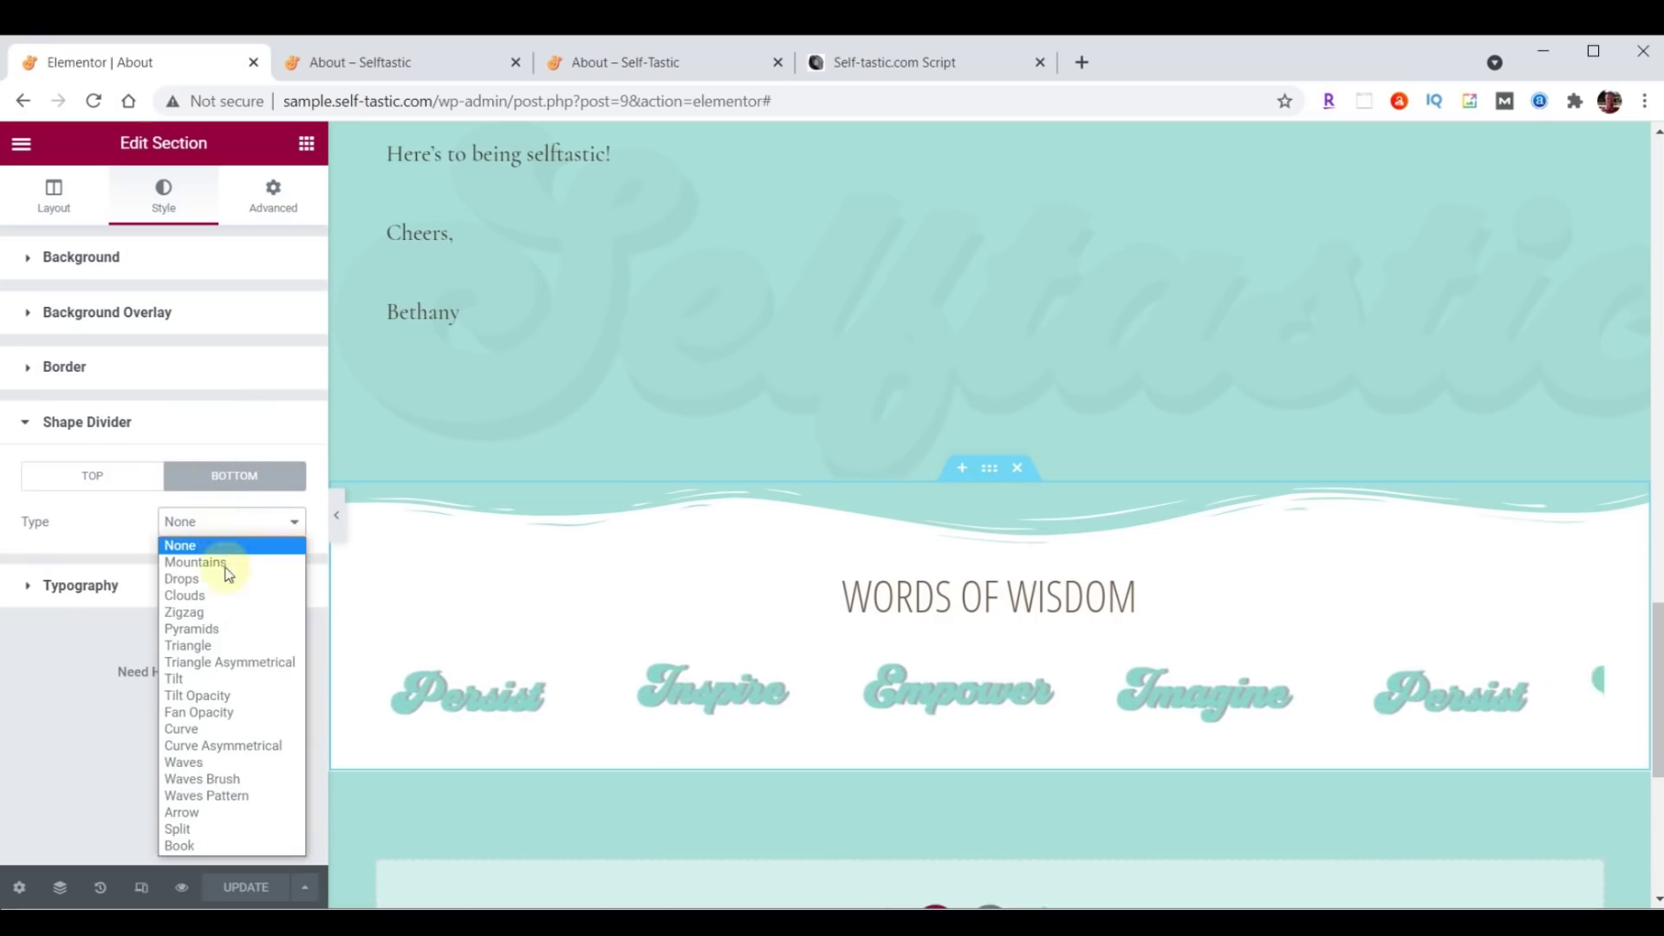
click(228, 780)
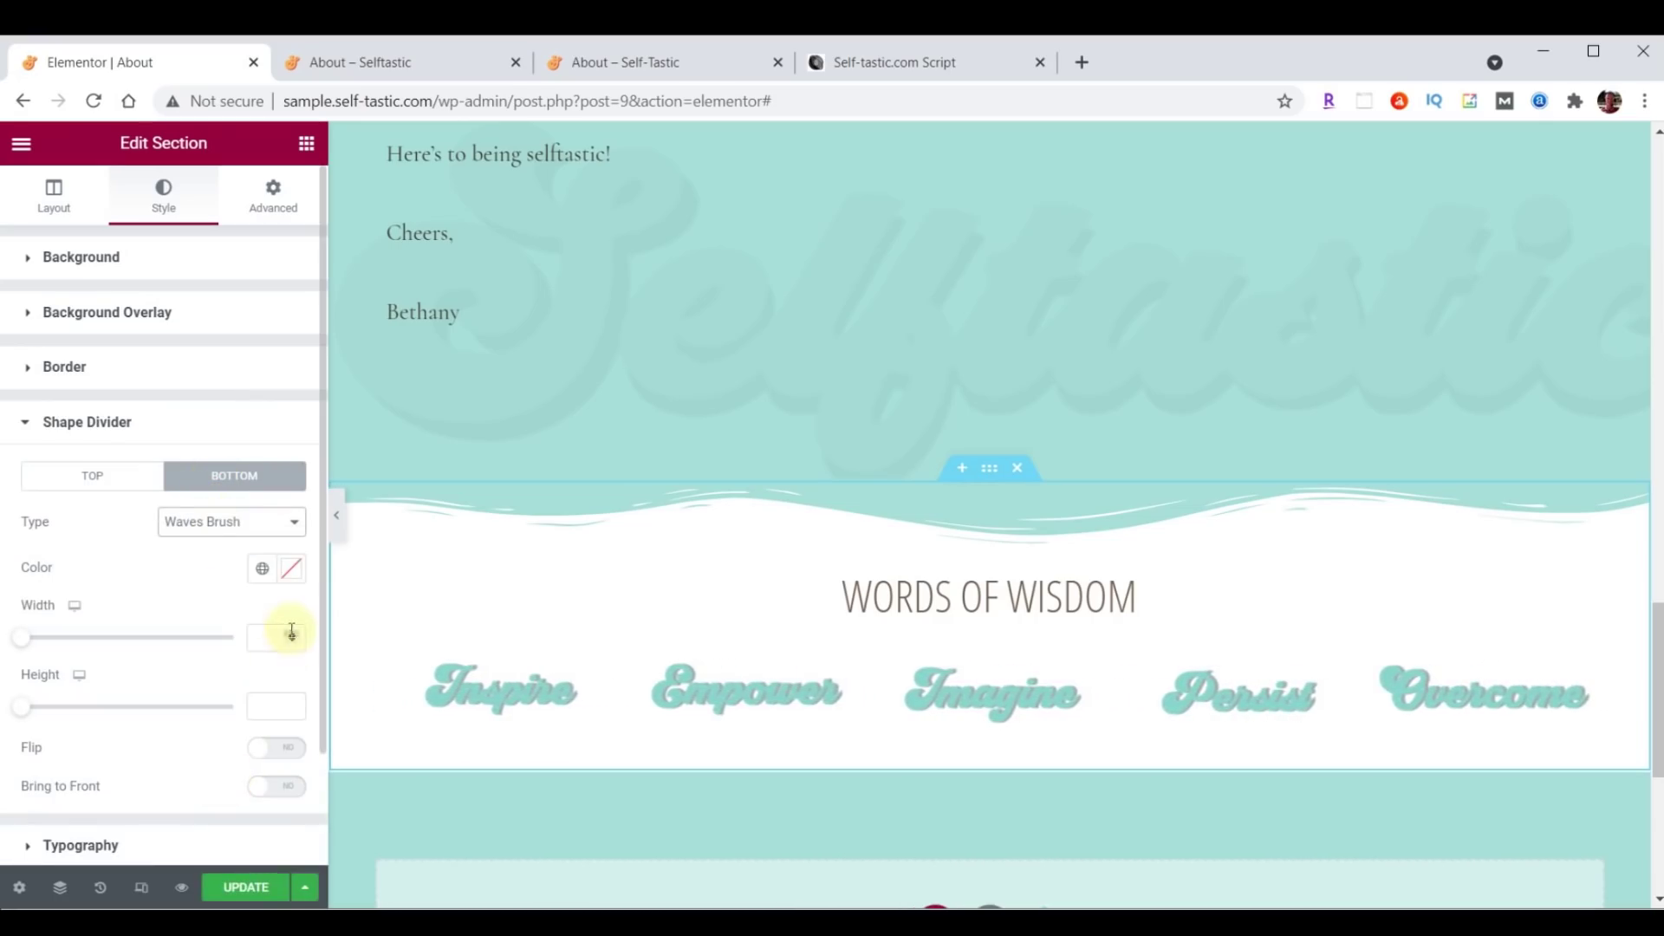
click(294, 569)
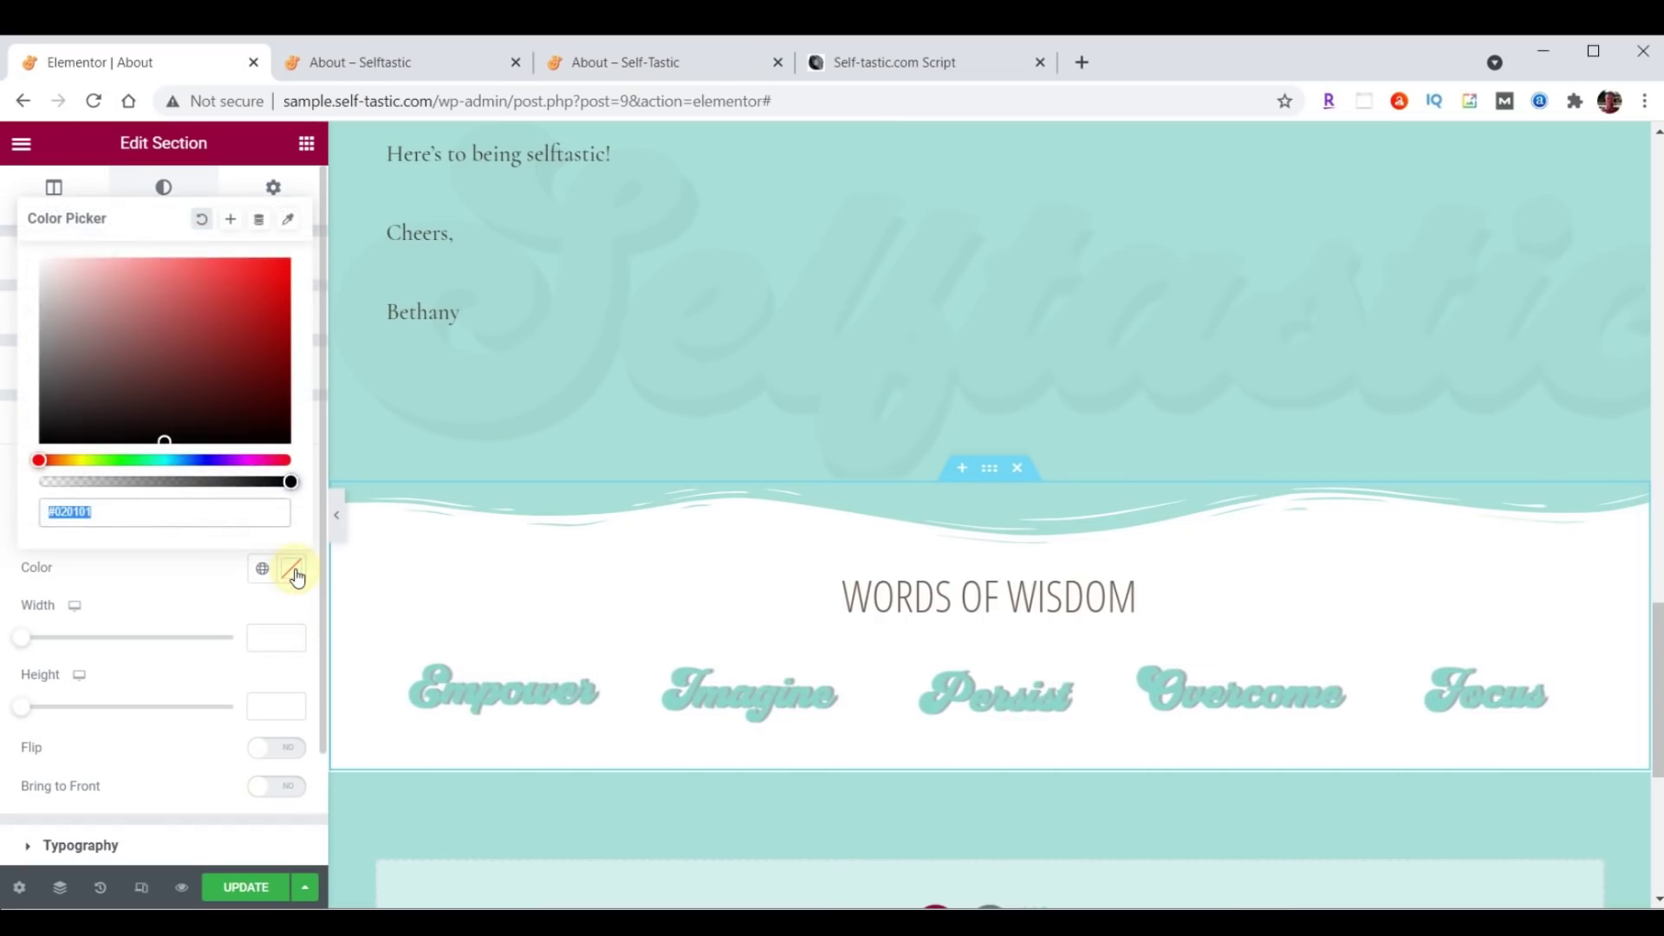
text(#000000)
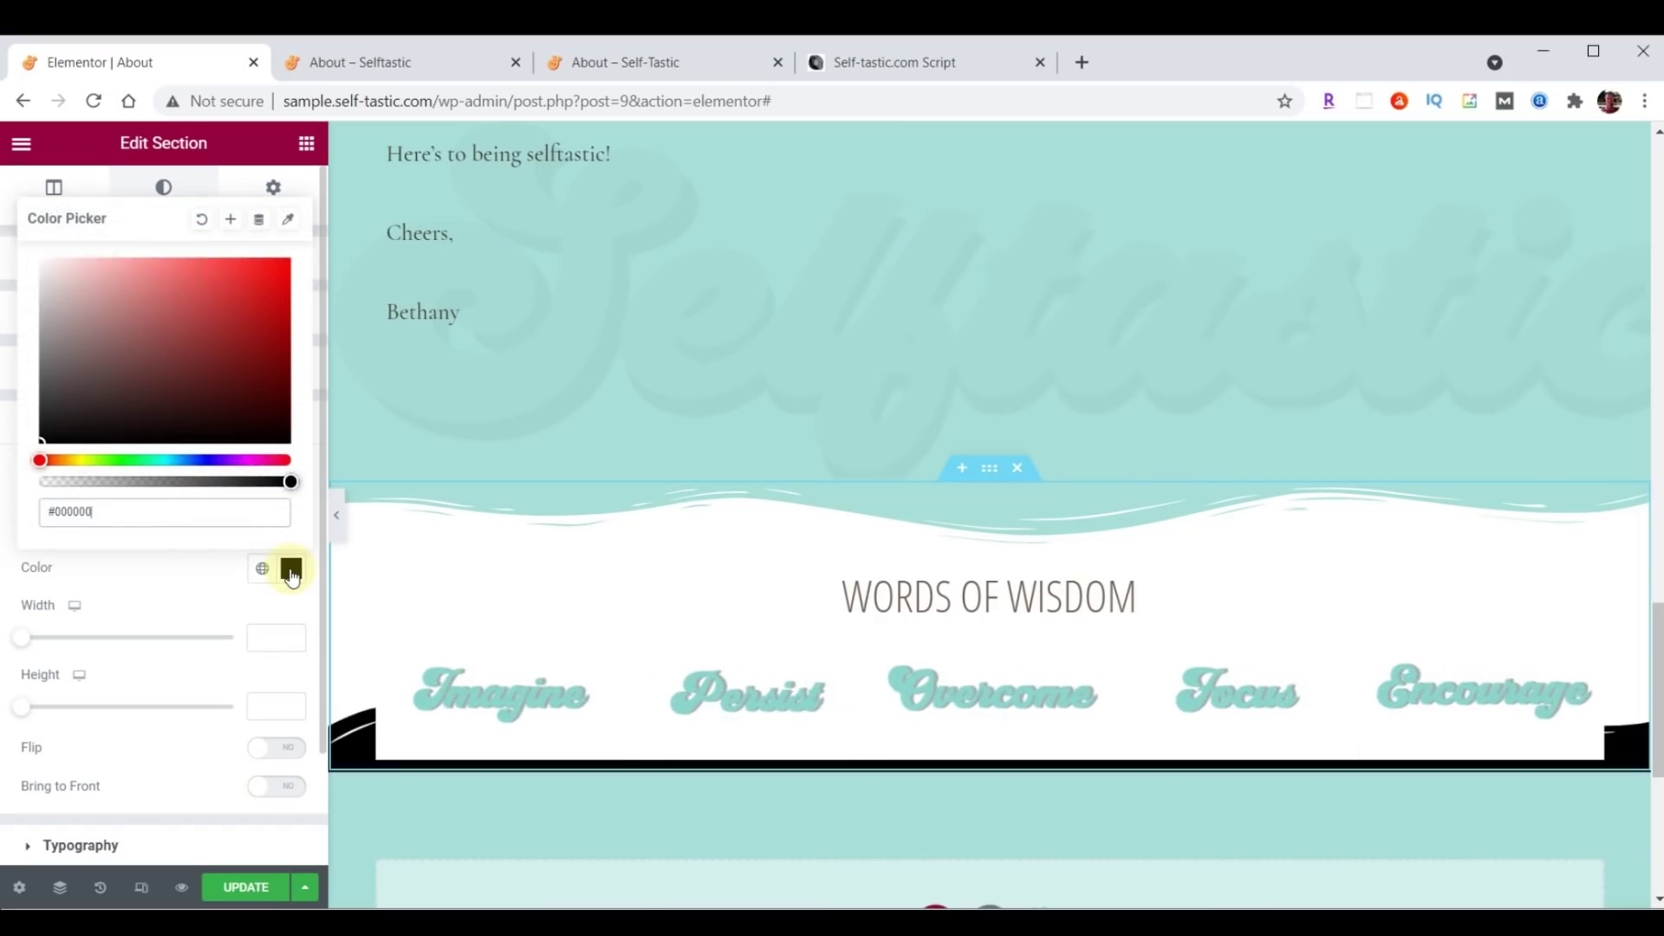
click(292, 570)
click(270, 705)
text(60)
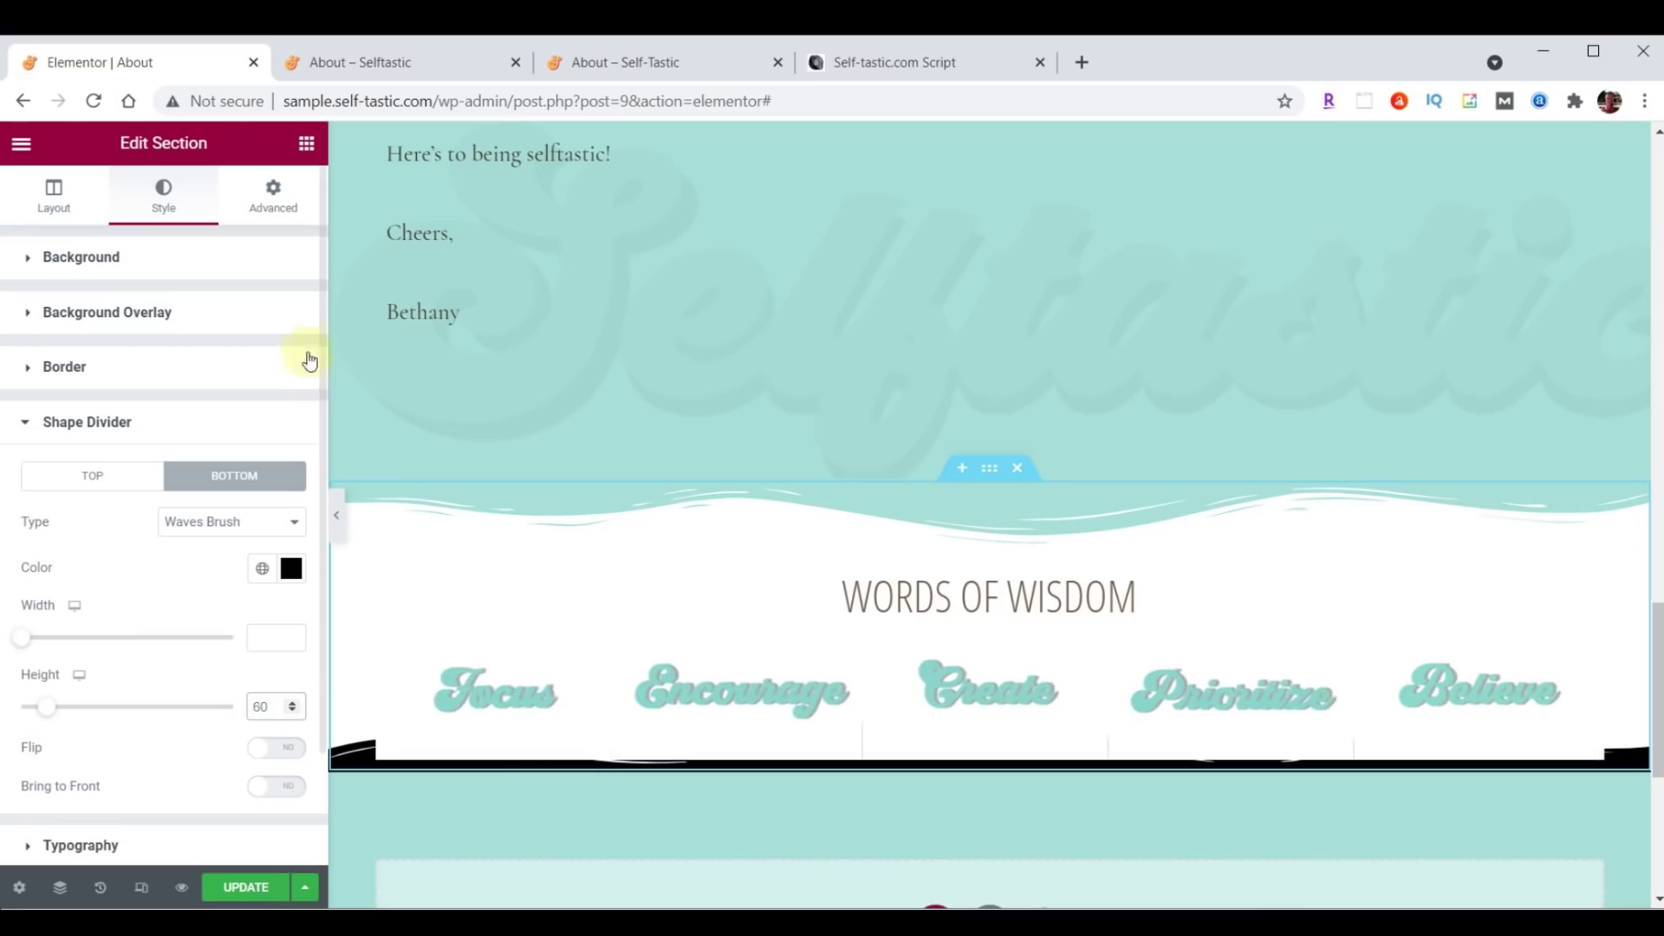
Unlink the section's padding and set the bottom padding to 50.
click(274, 208)
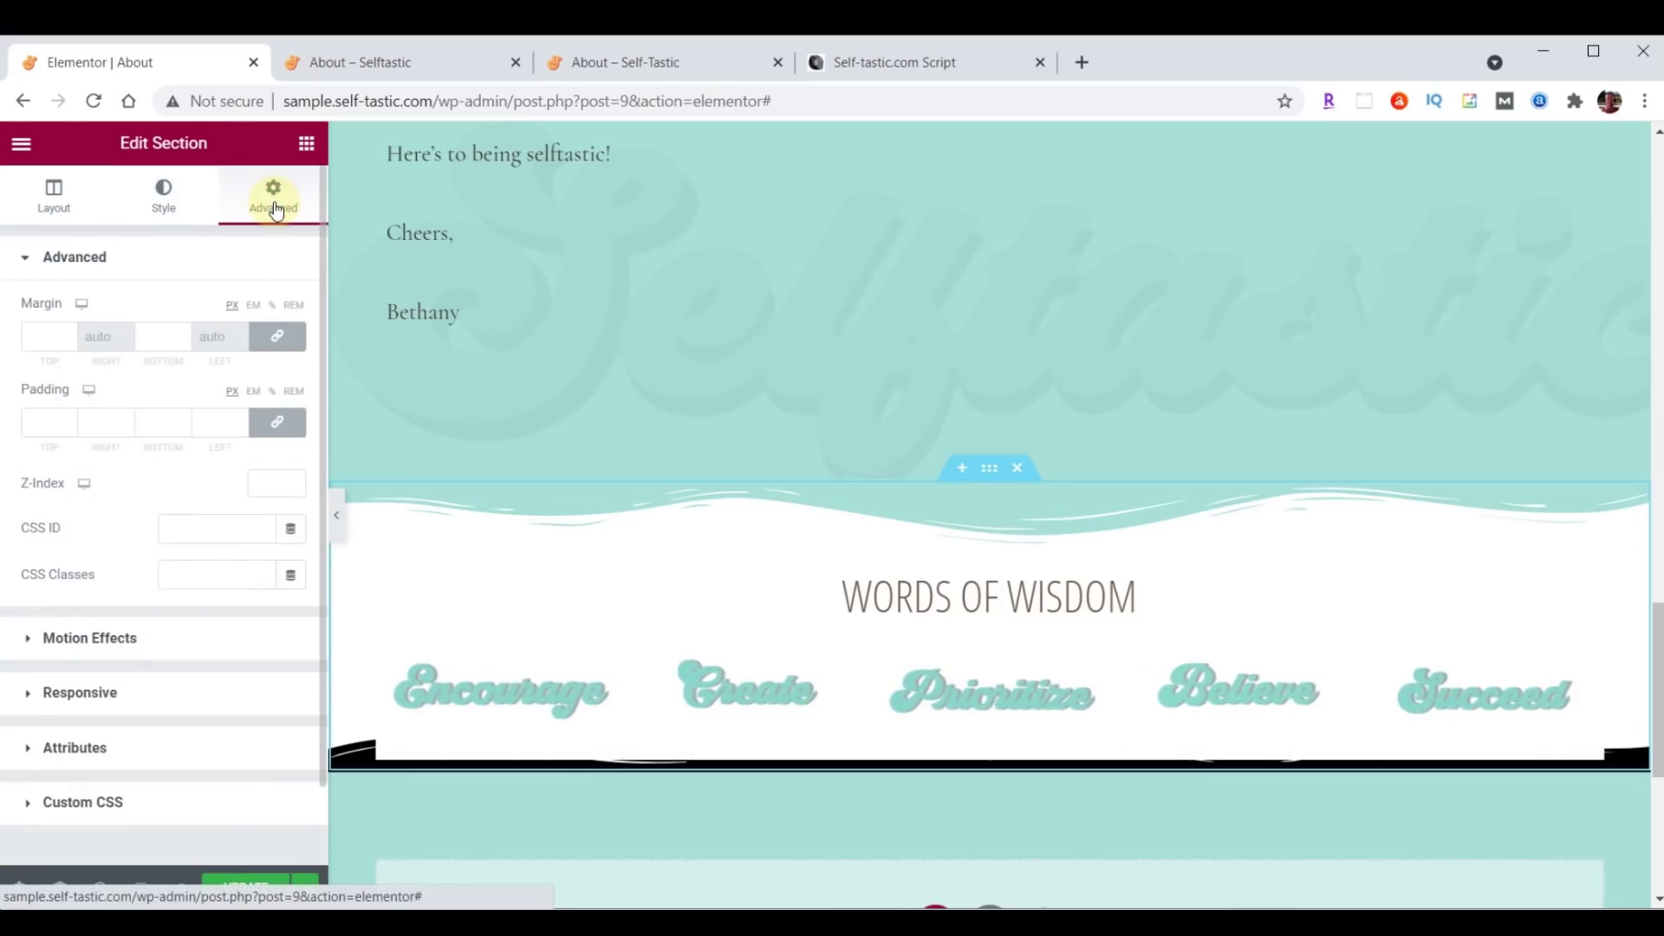
click(278, 425)
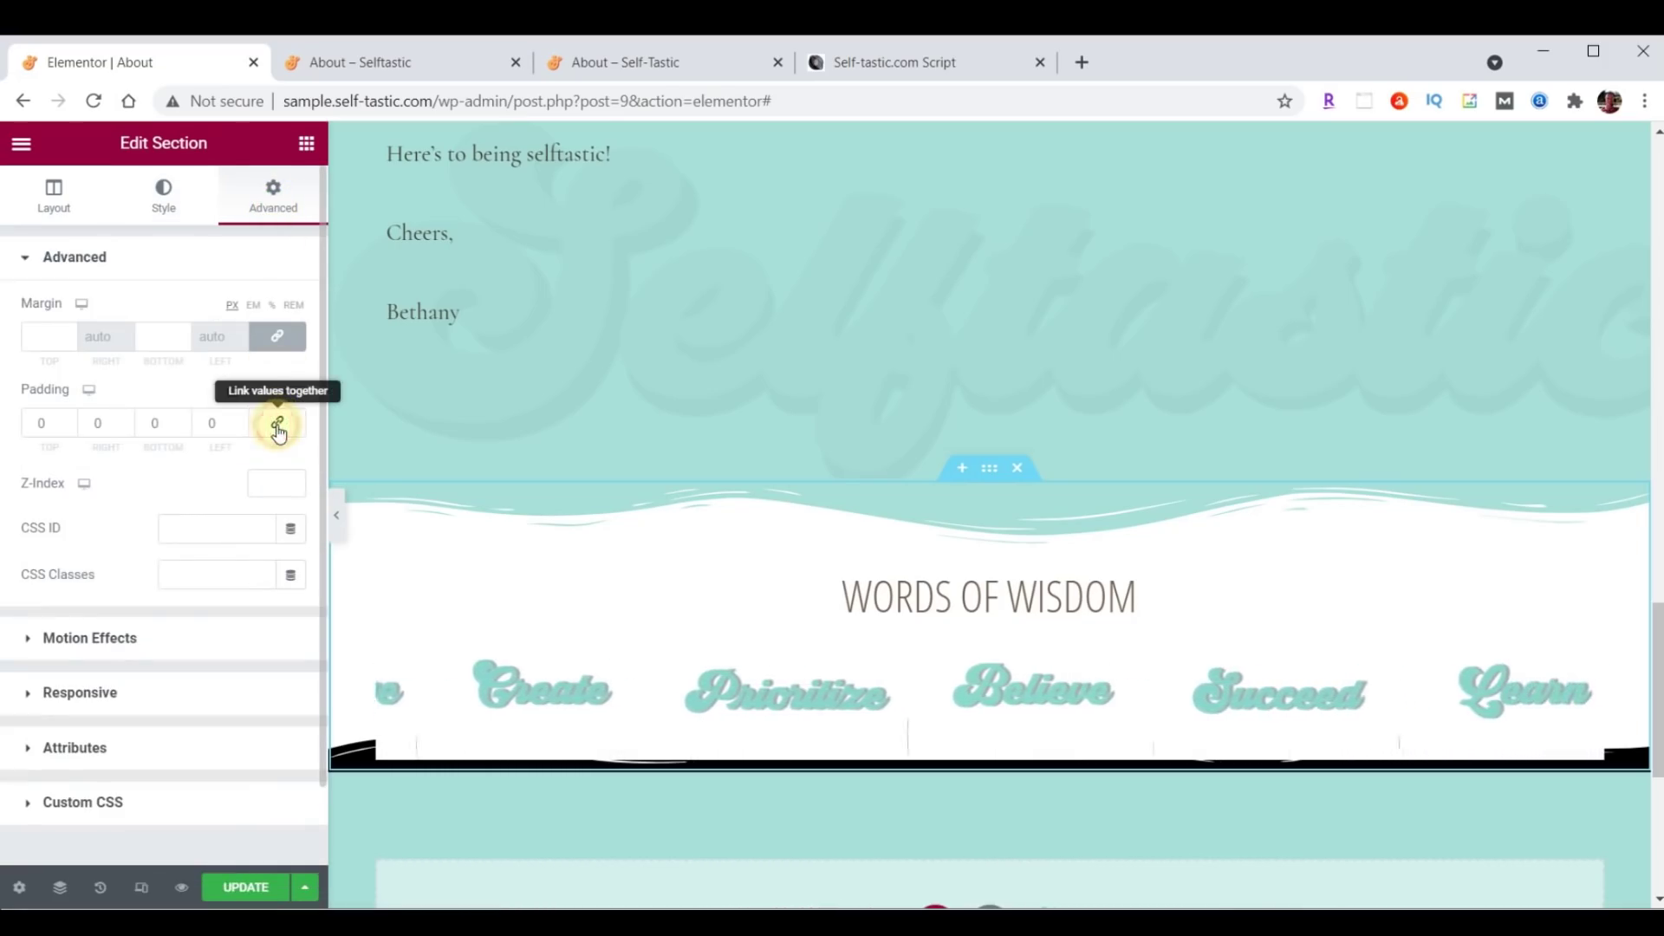
click(154, 424)
text(50)
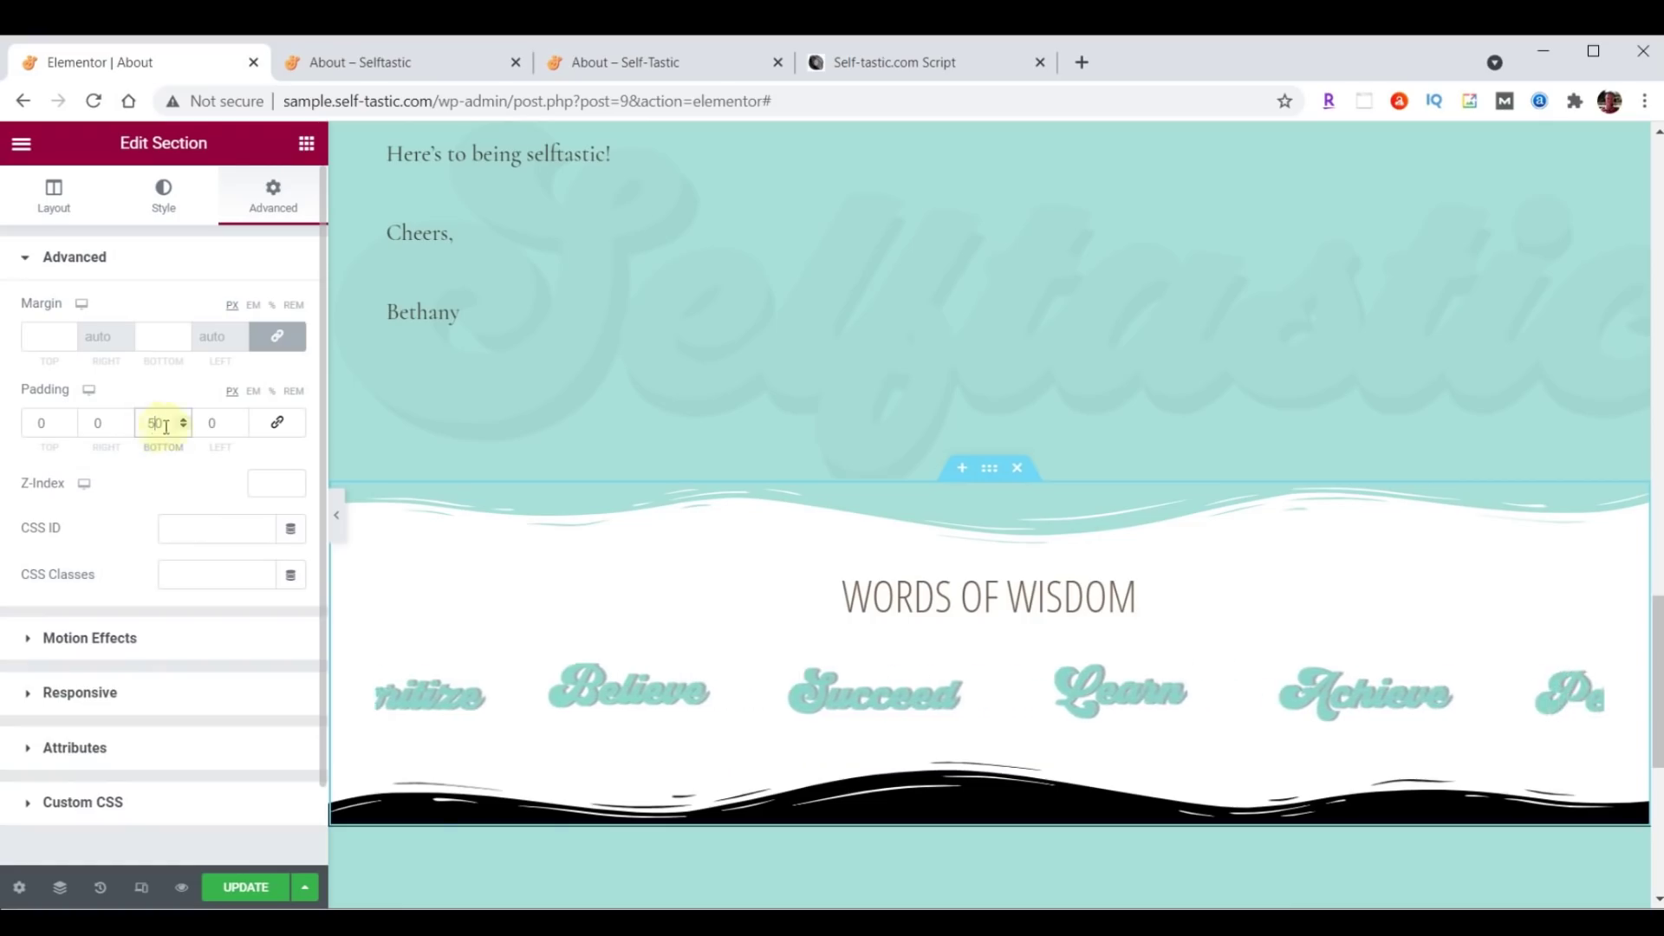
Save the page with UPDATE and reload the live About page to check the black wave.
click(252, 887)
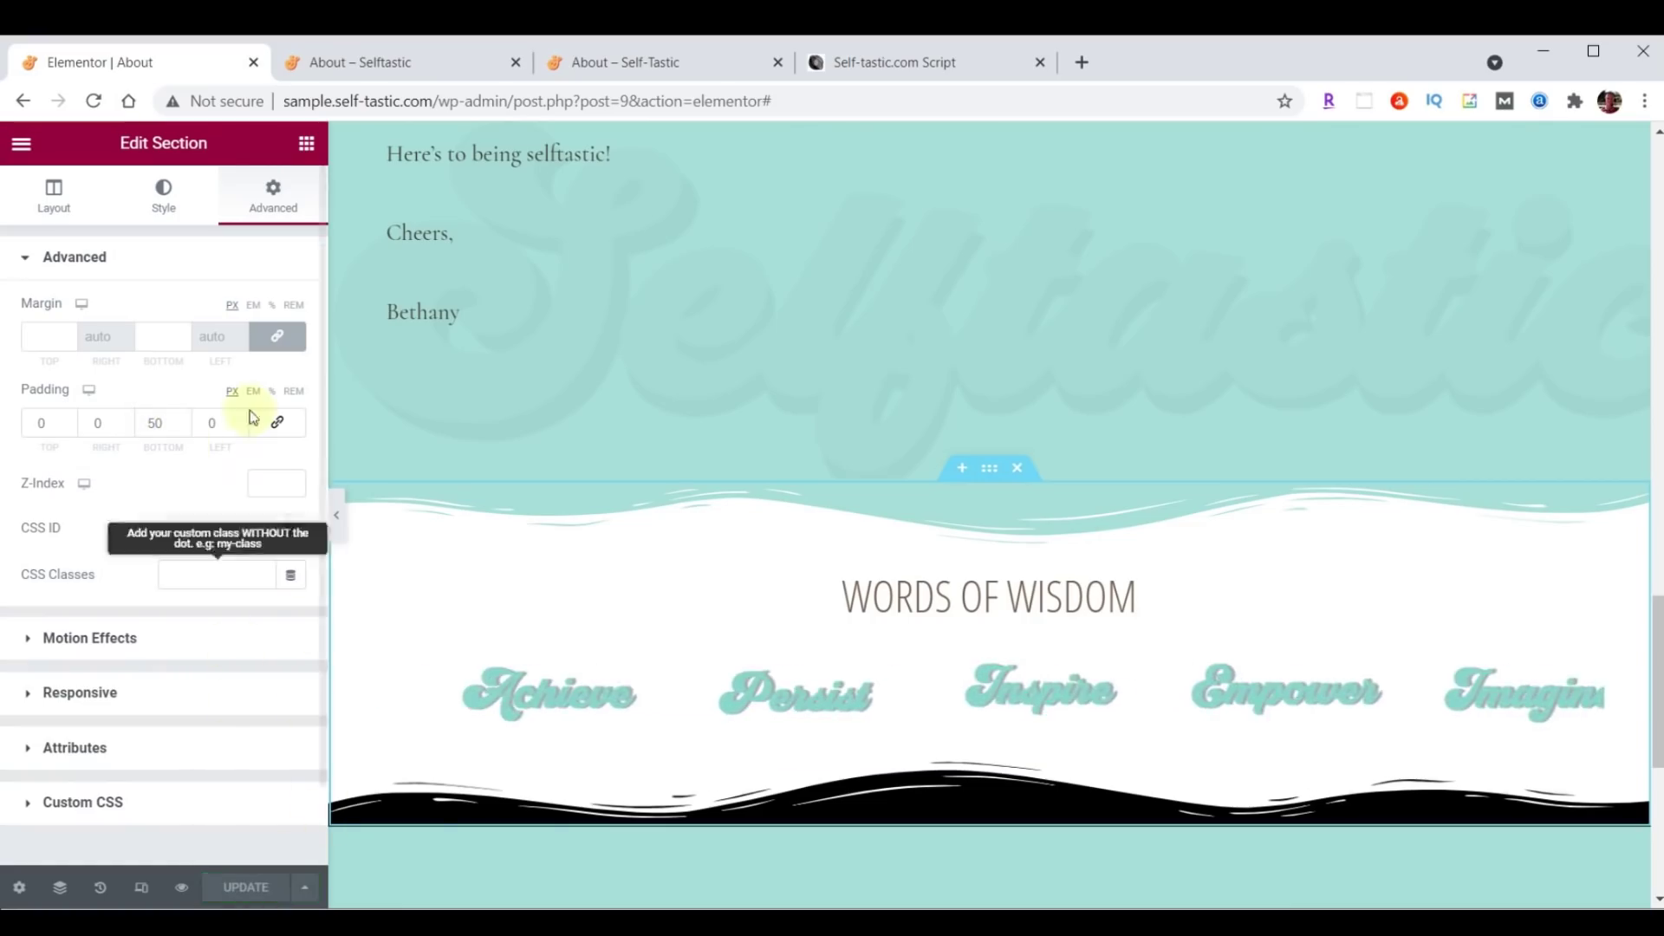
click(376, 53)
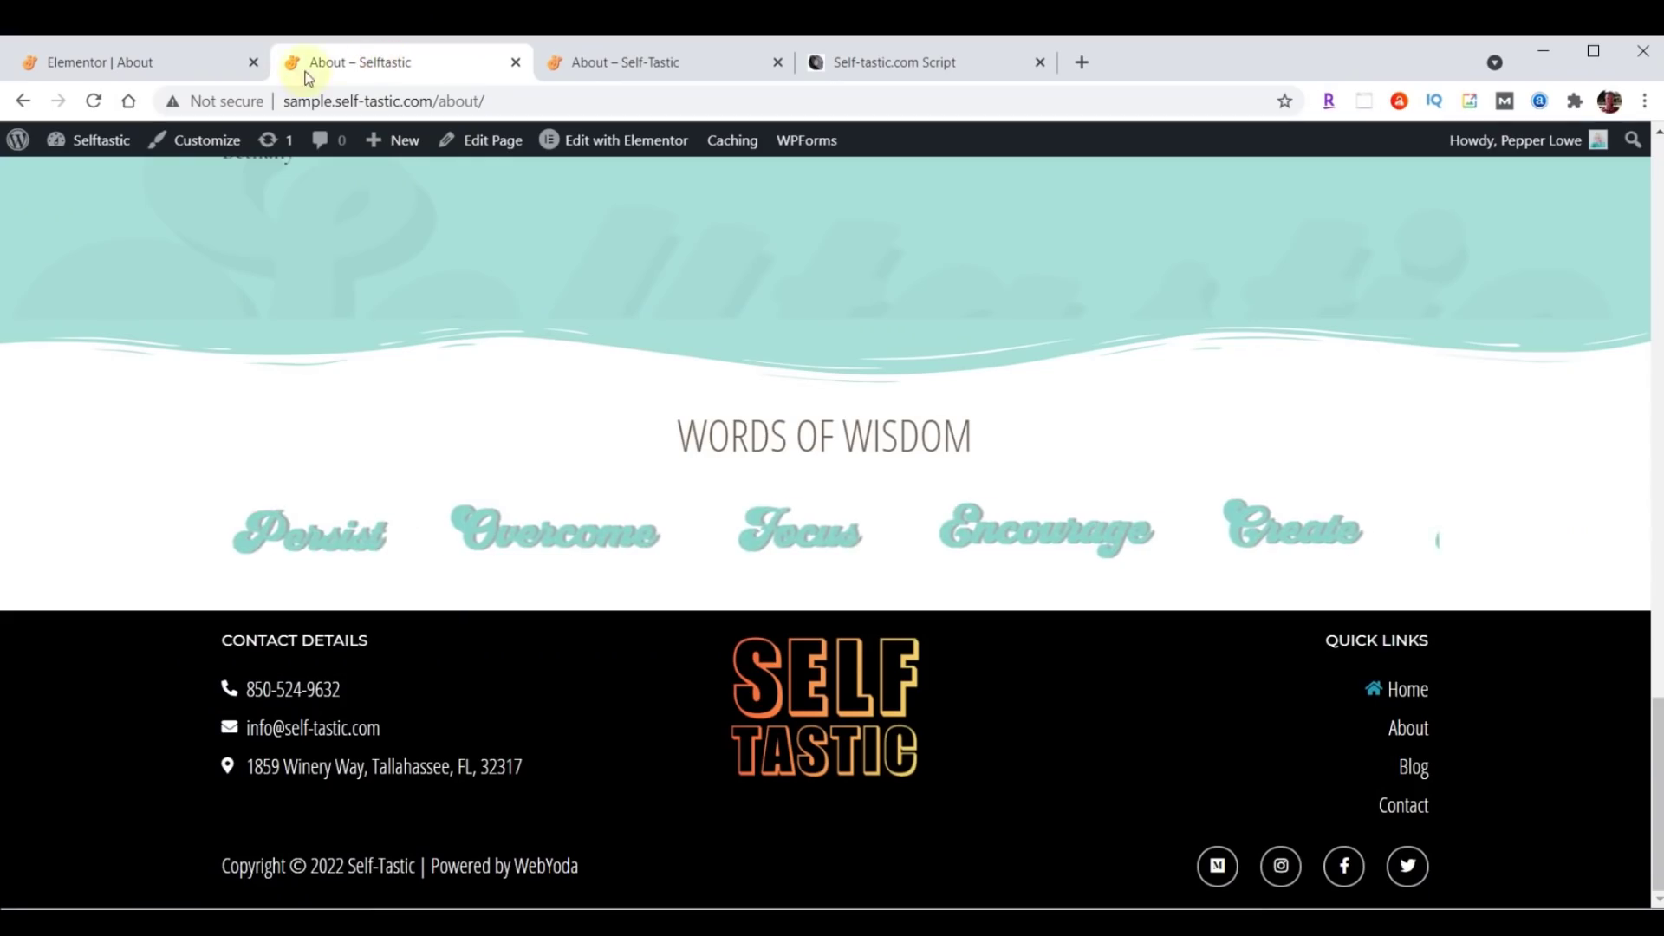
click(93, 100)
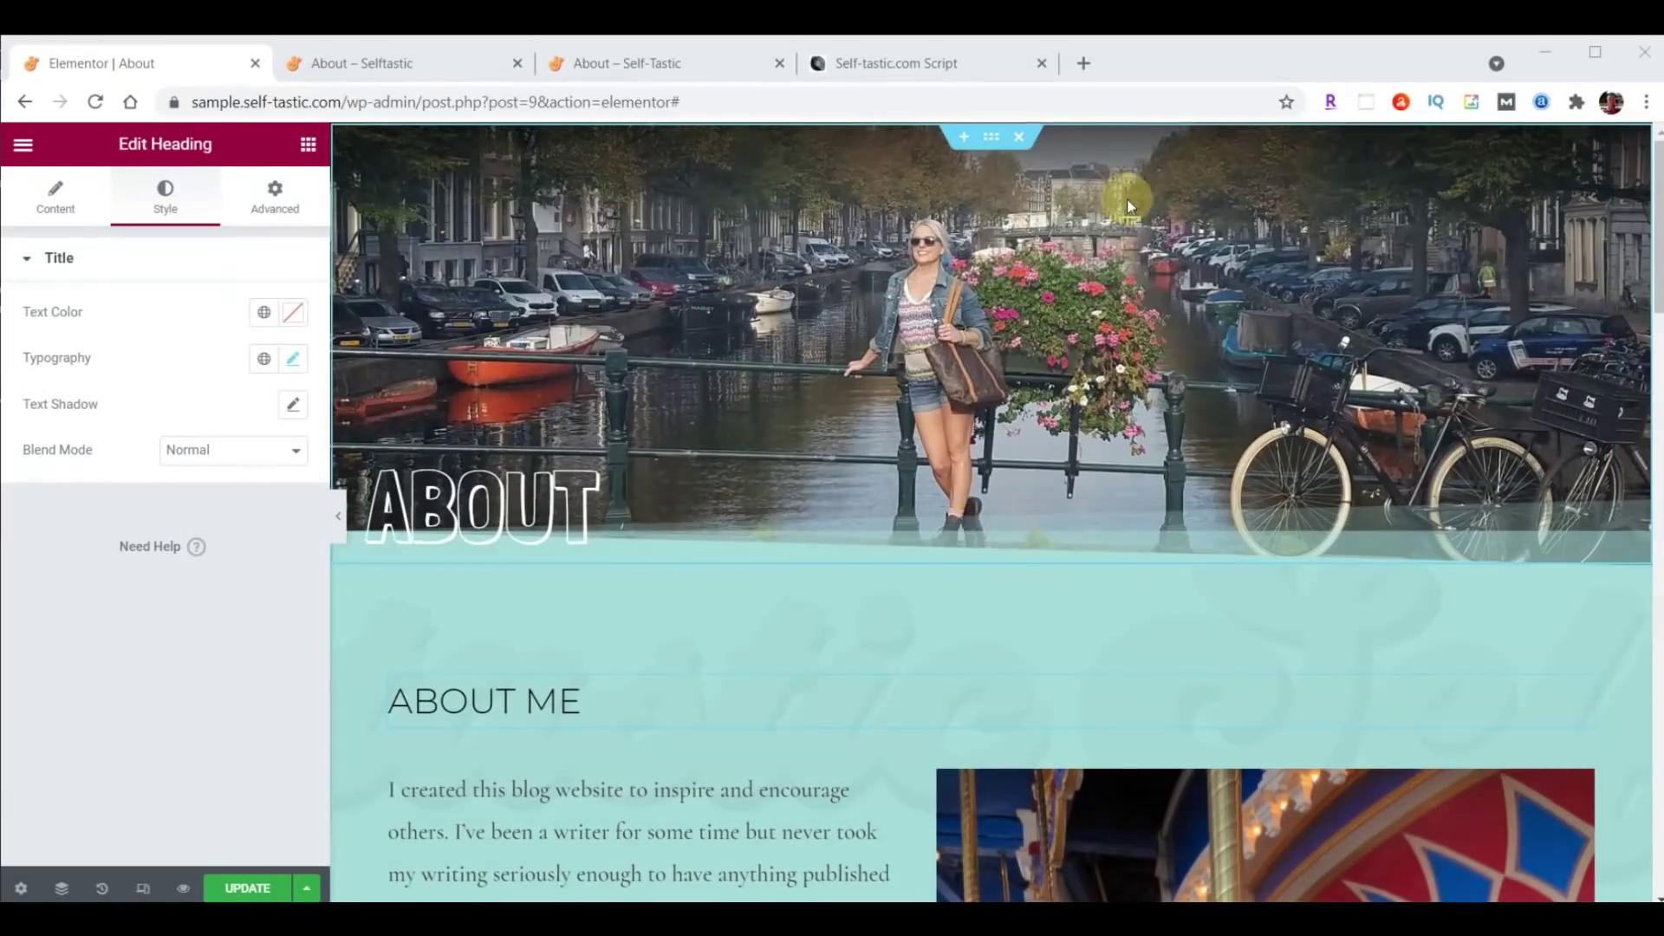
Change the bio Text Editor's typography family to Raleway and save the page with UPDATE.
scroll(505, 700, down, 4)
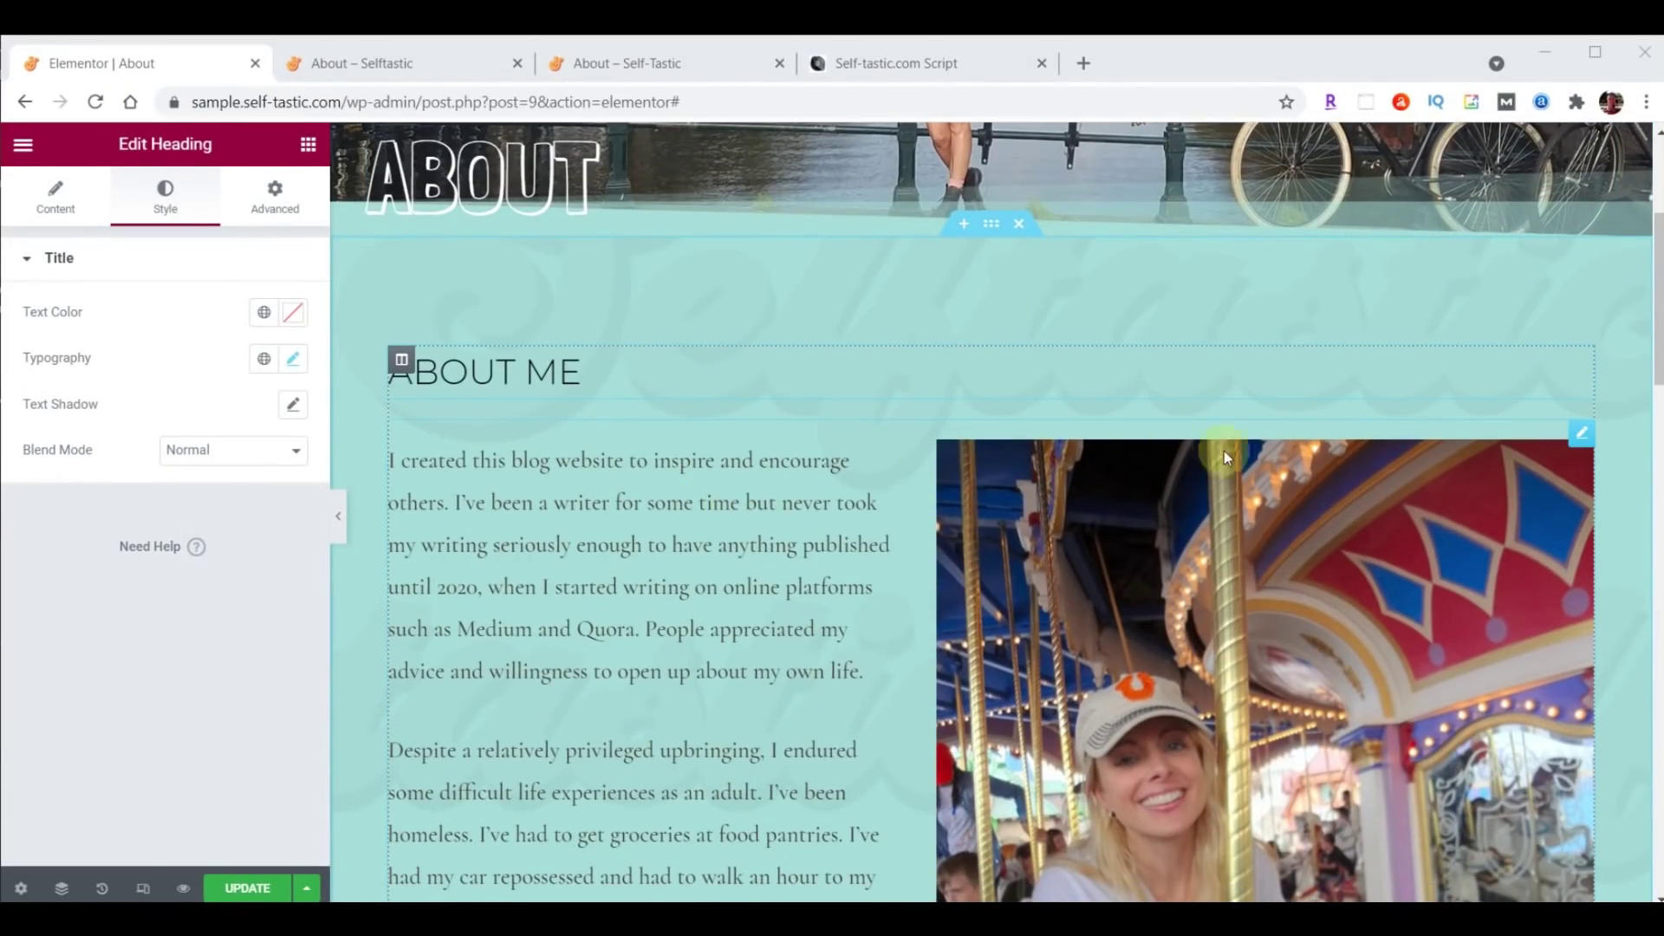
click(1581, 432)
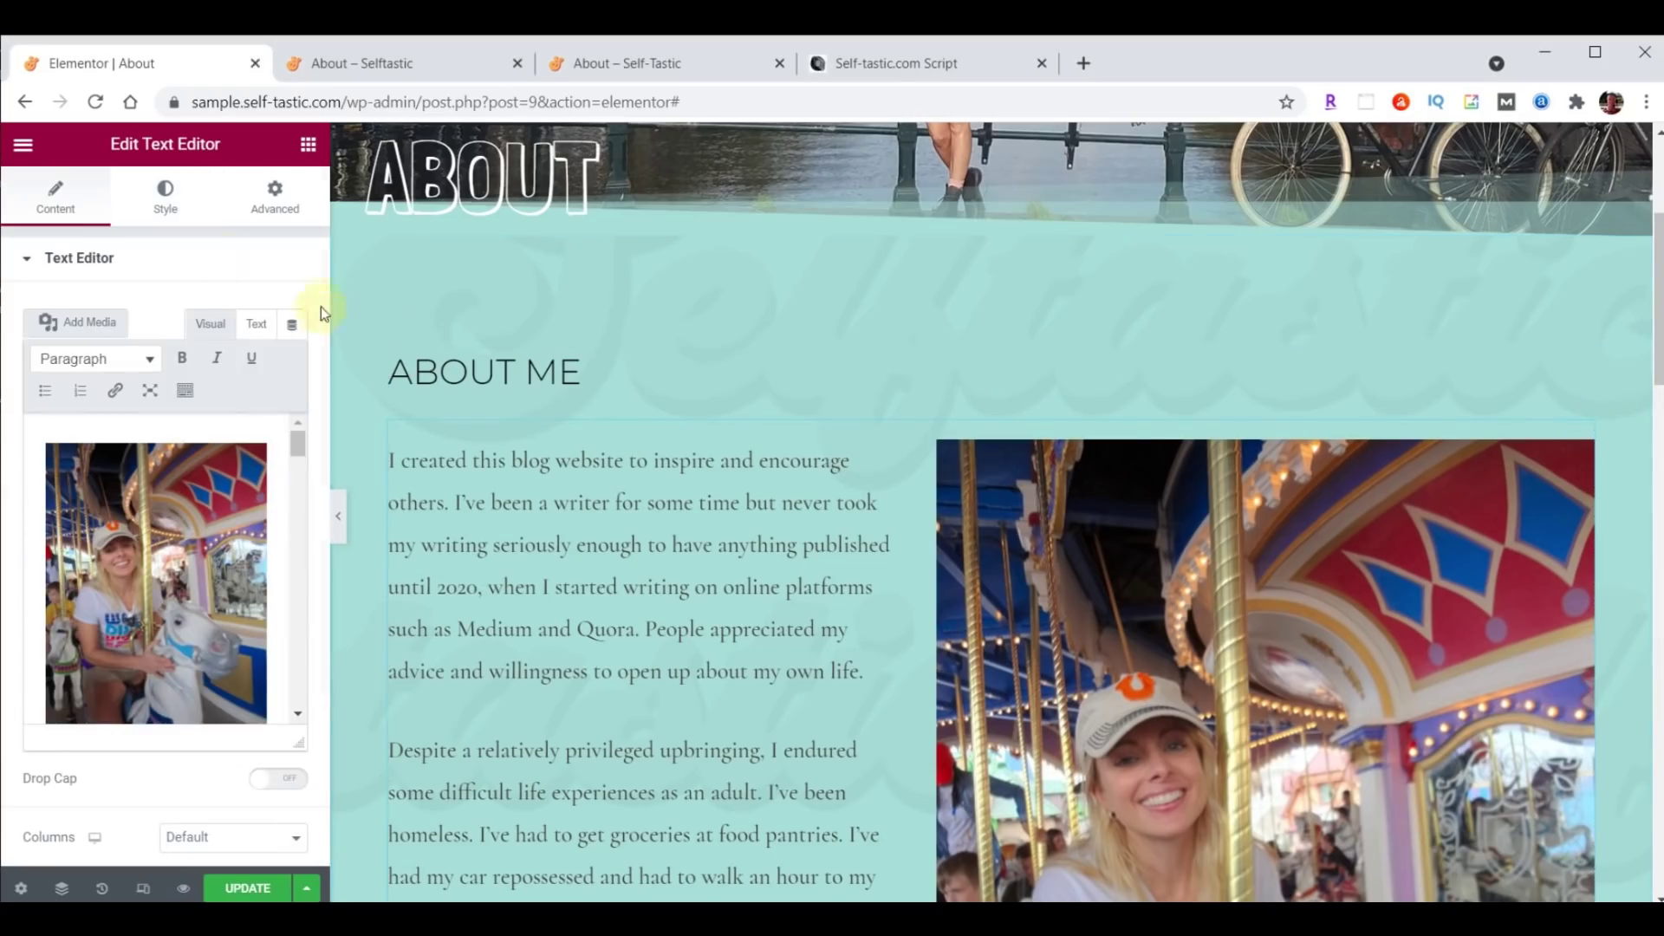
click(180, 204)
click(293, 405)
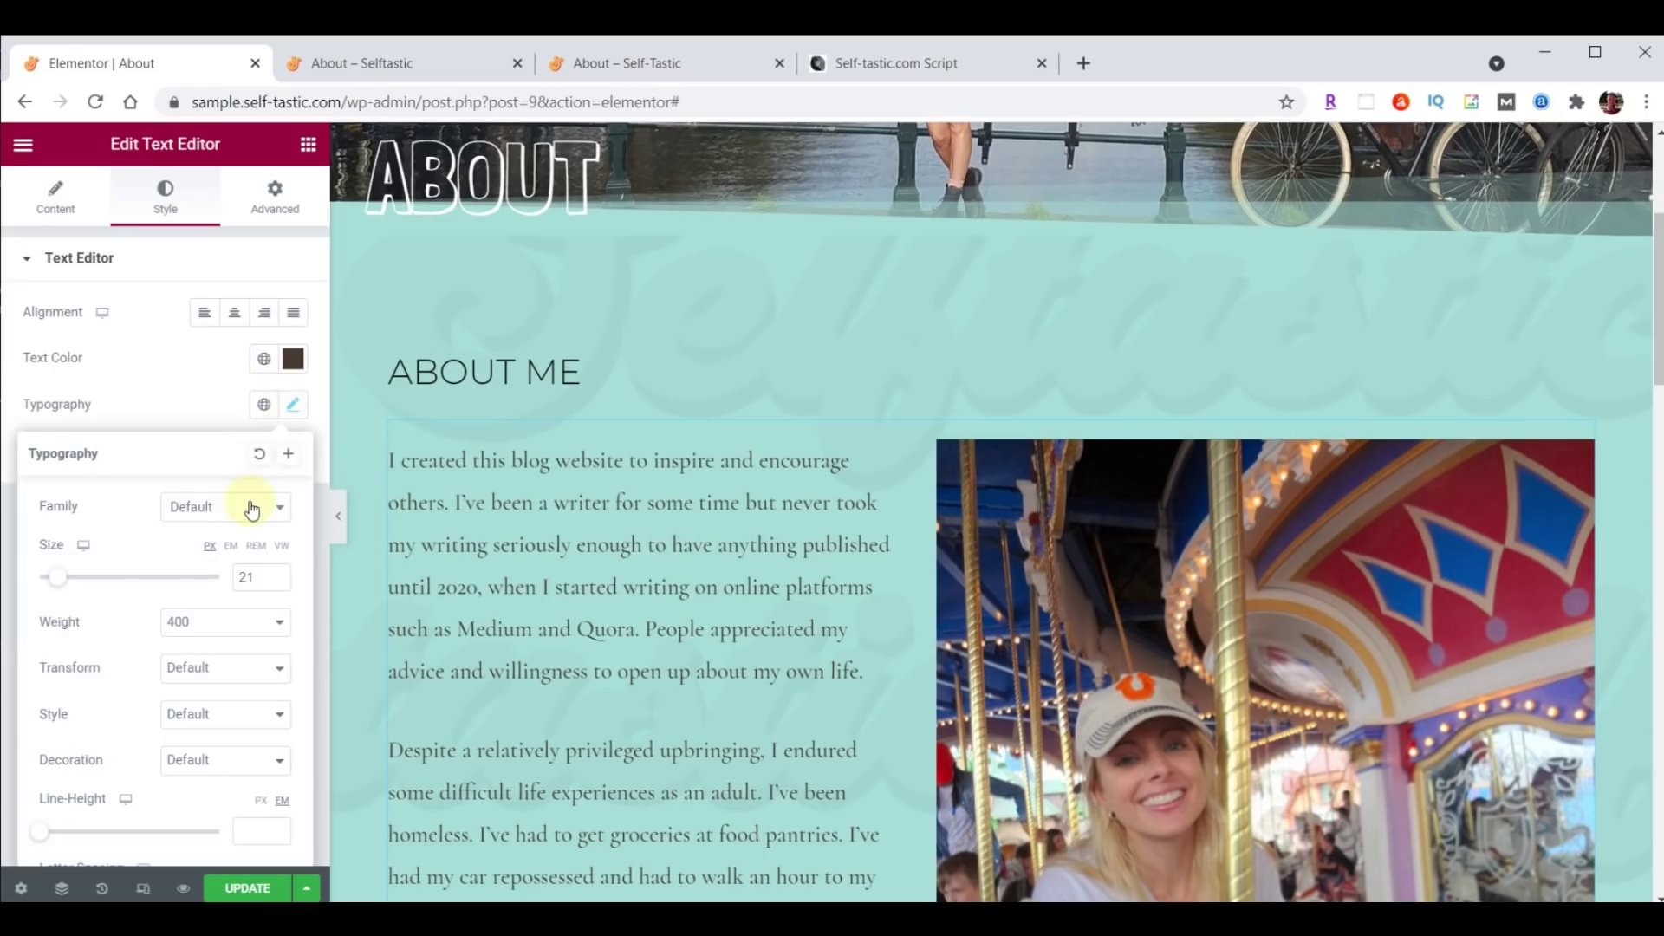
click(230, 509)
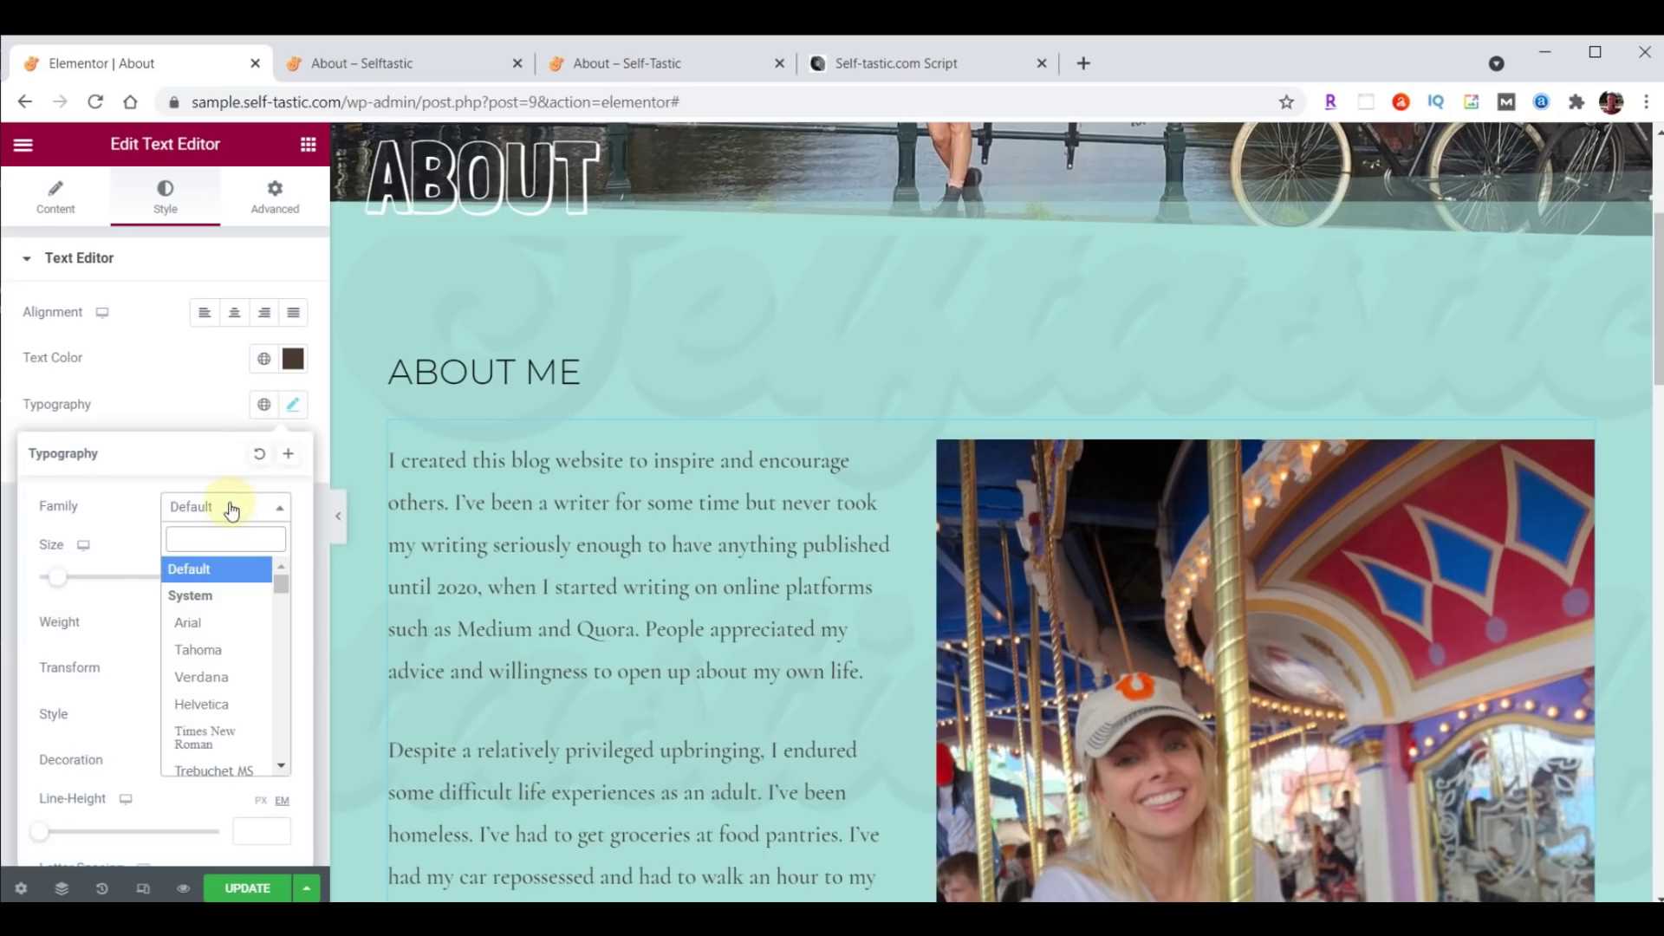
text(Rale)
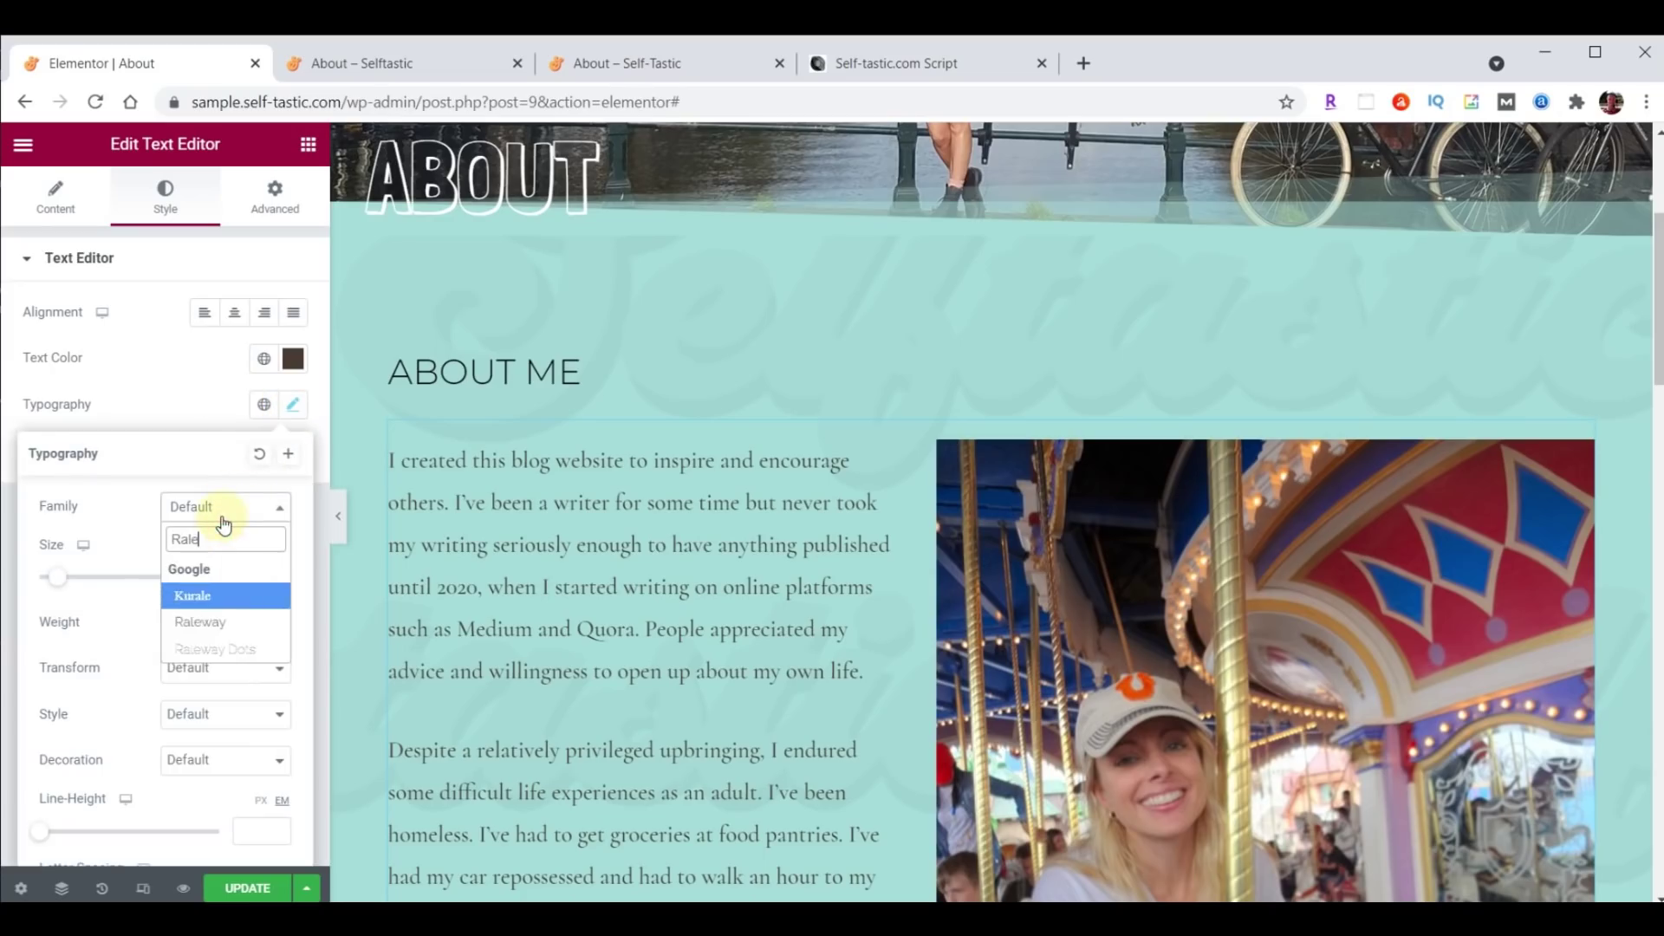
click(212, 623)
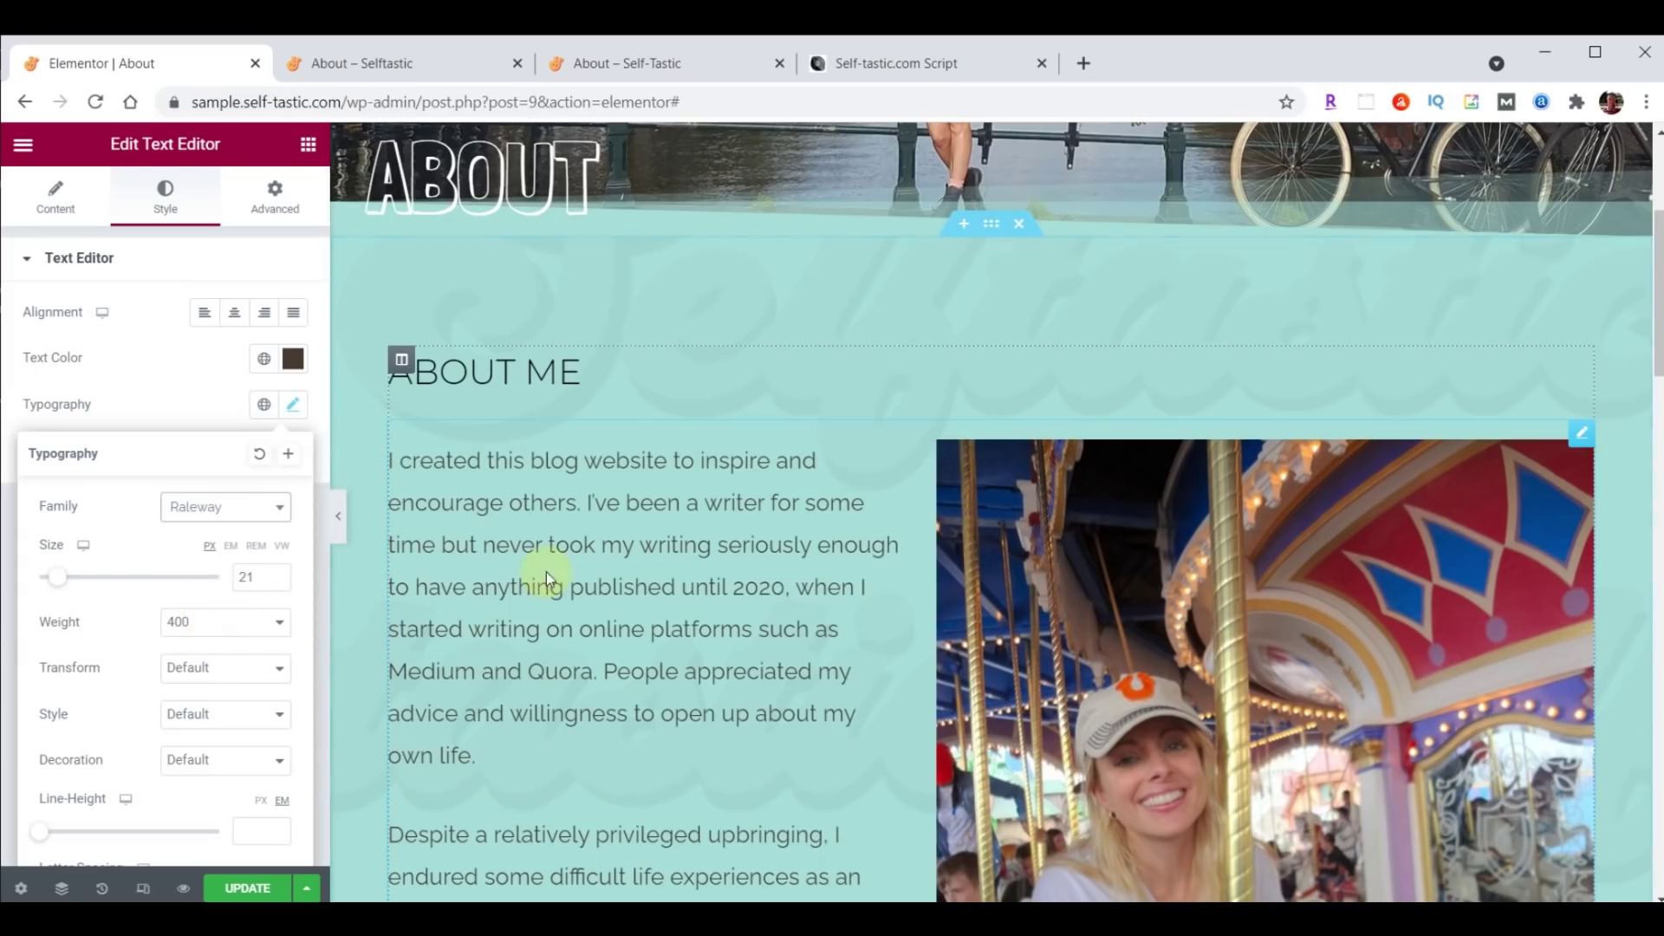
click(235, 890)
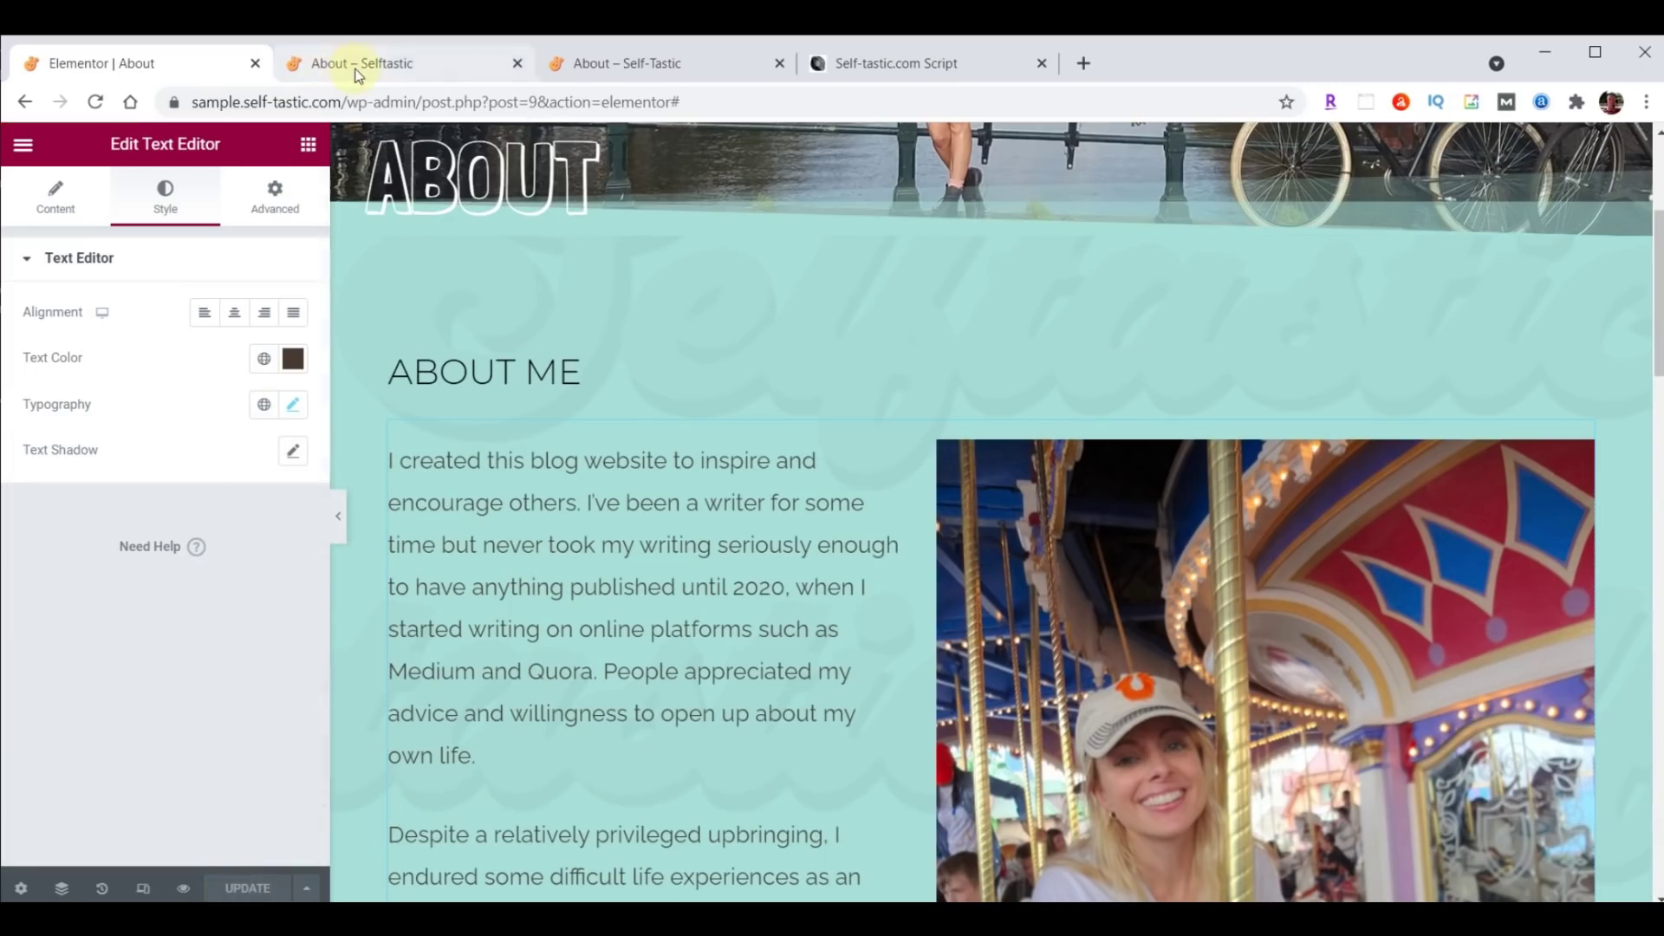
click(364, 63)
Reload the live About page to confirm the Raleway bio, then return to the Elementor editor.
scroll(824, 559, down, 10)
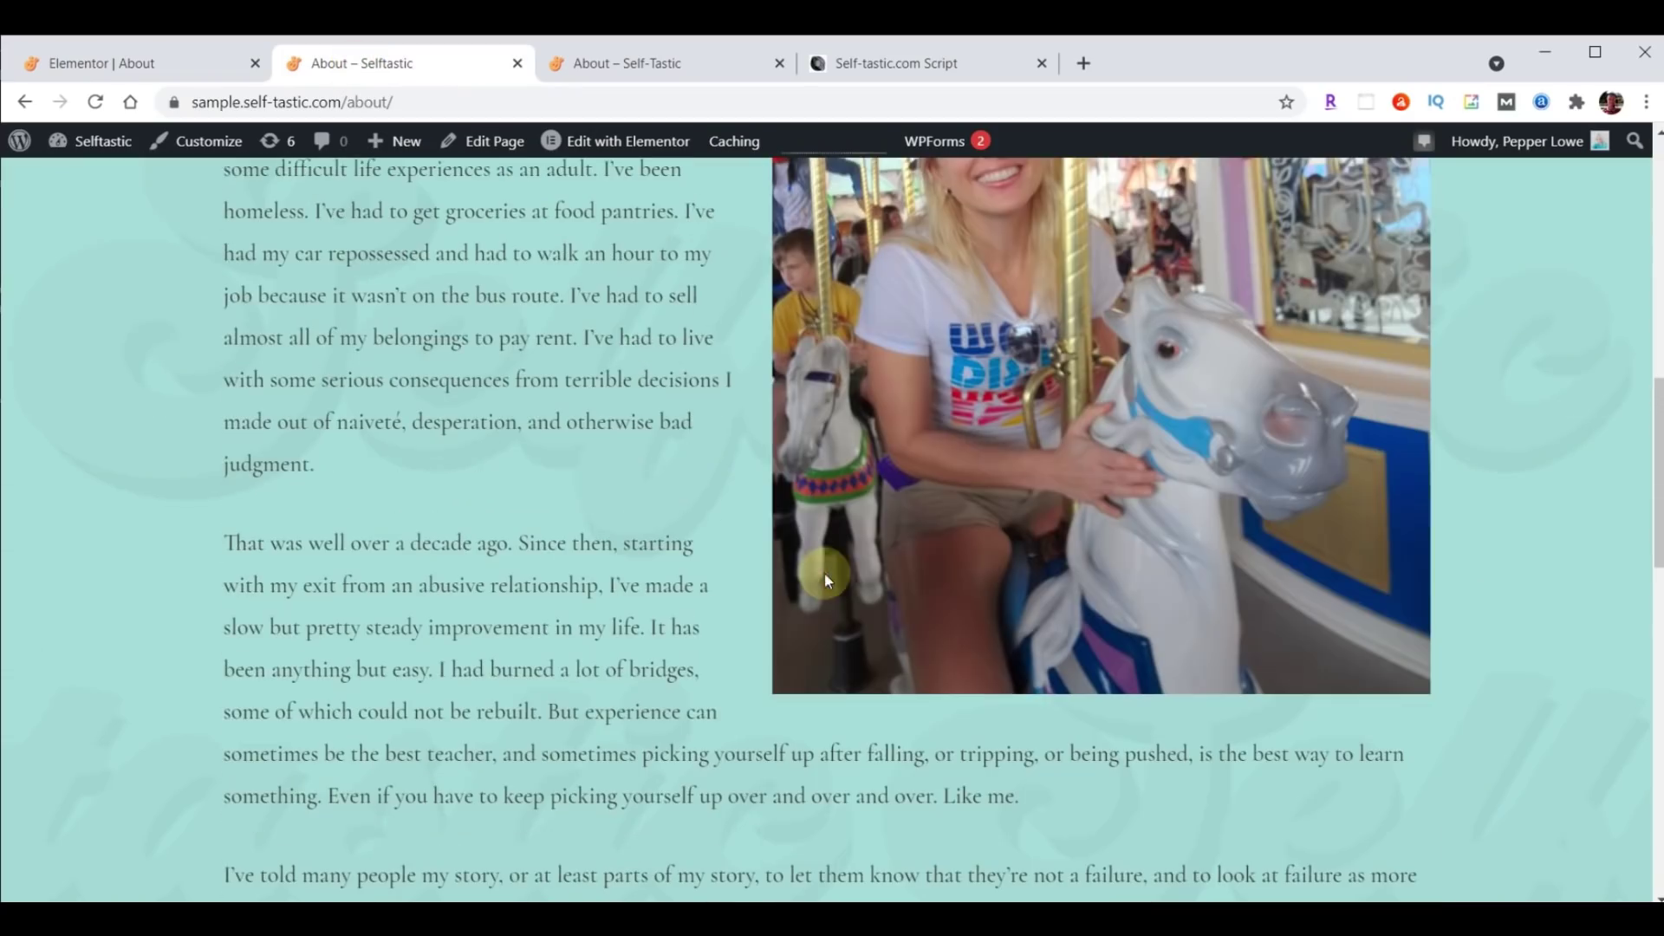
click(97, 103)
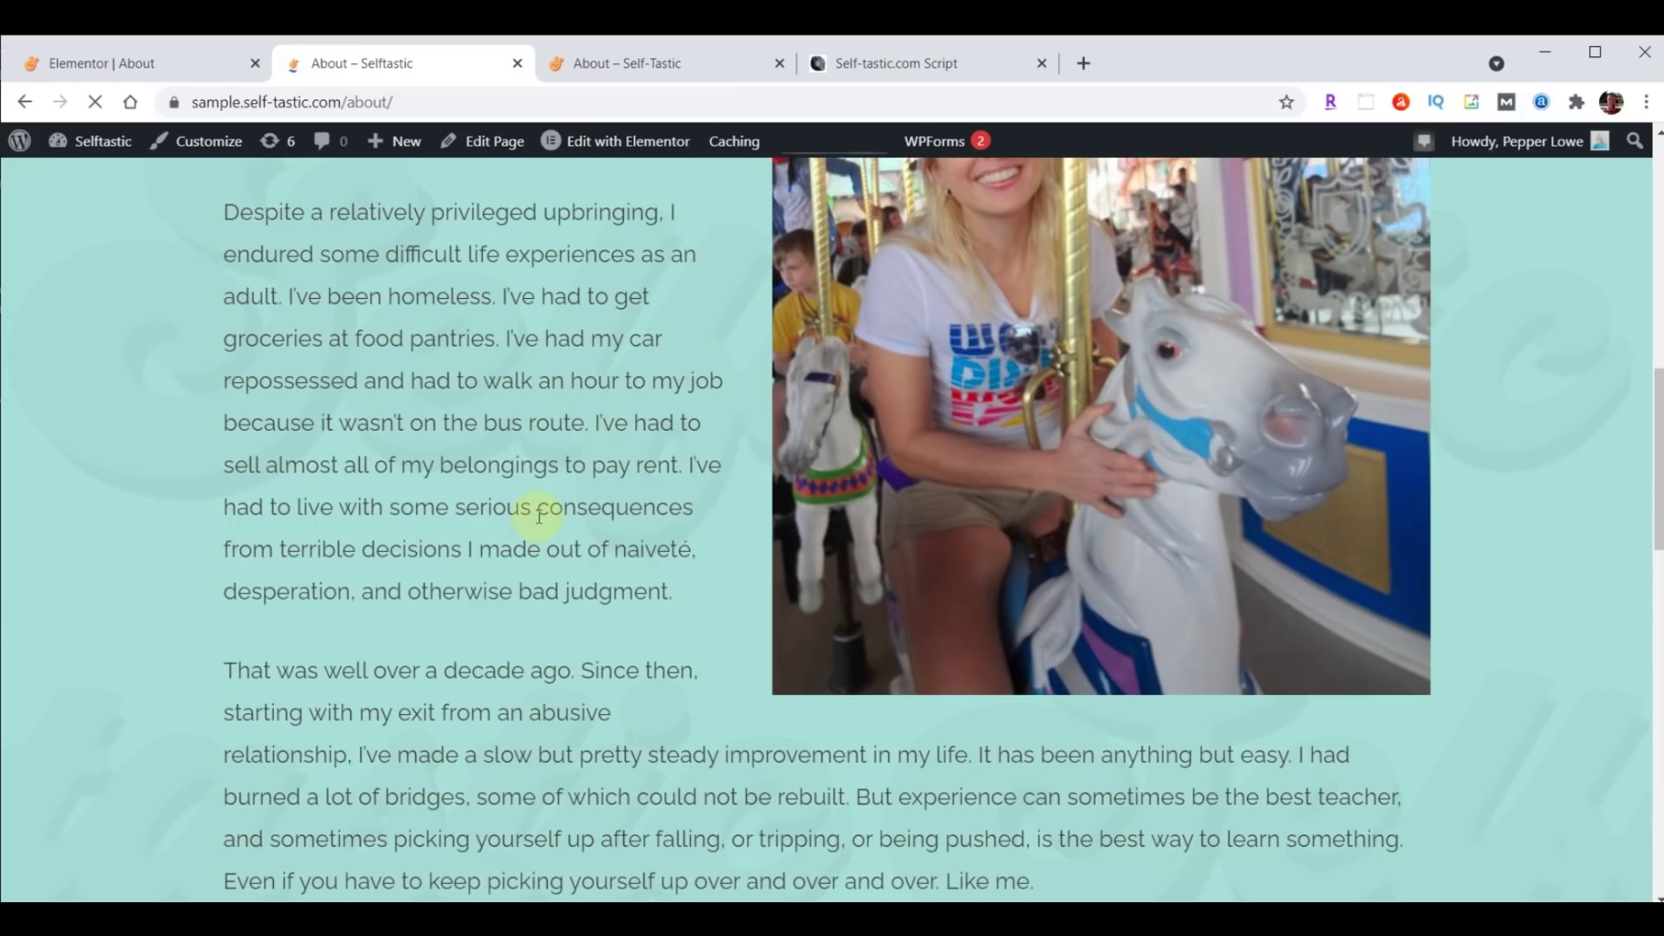
click(119, 64)
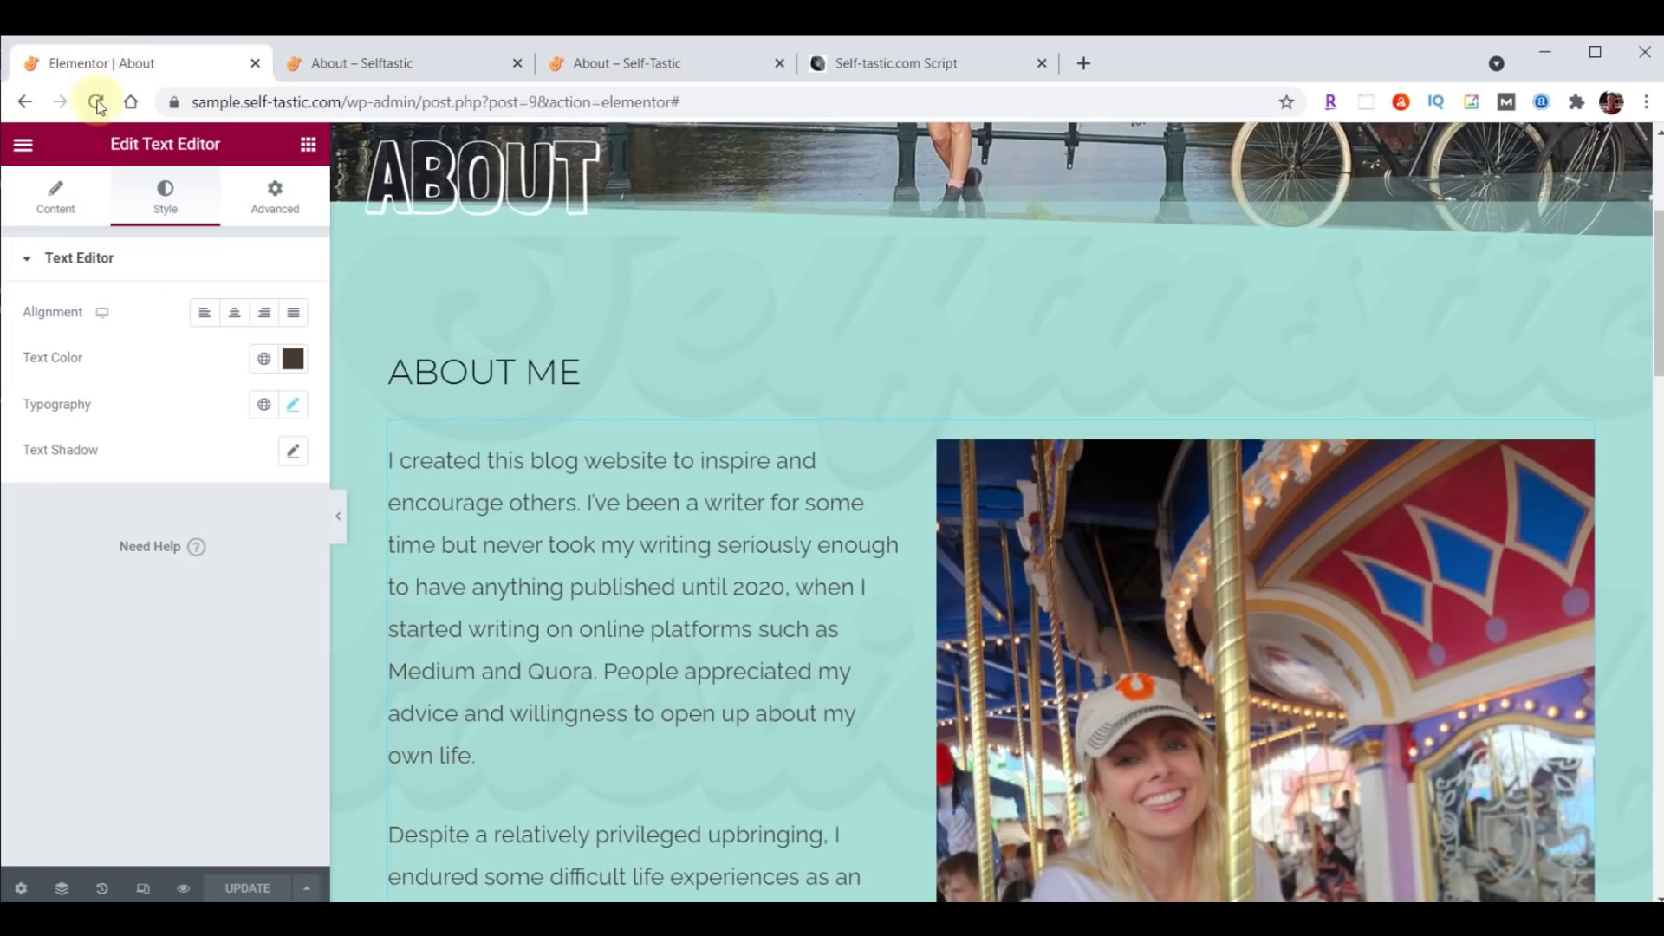
Exit Elementor to the WordPress dashboard and show Pages > All Pages.
click(22, 144)
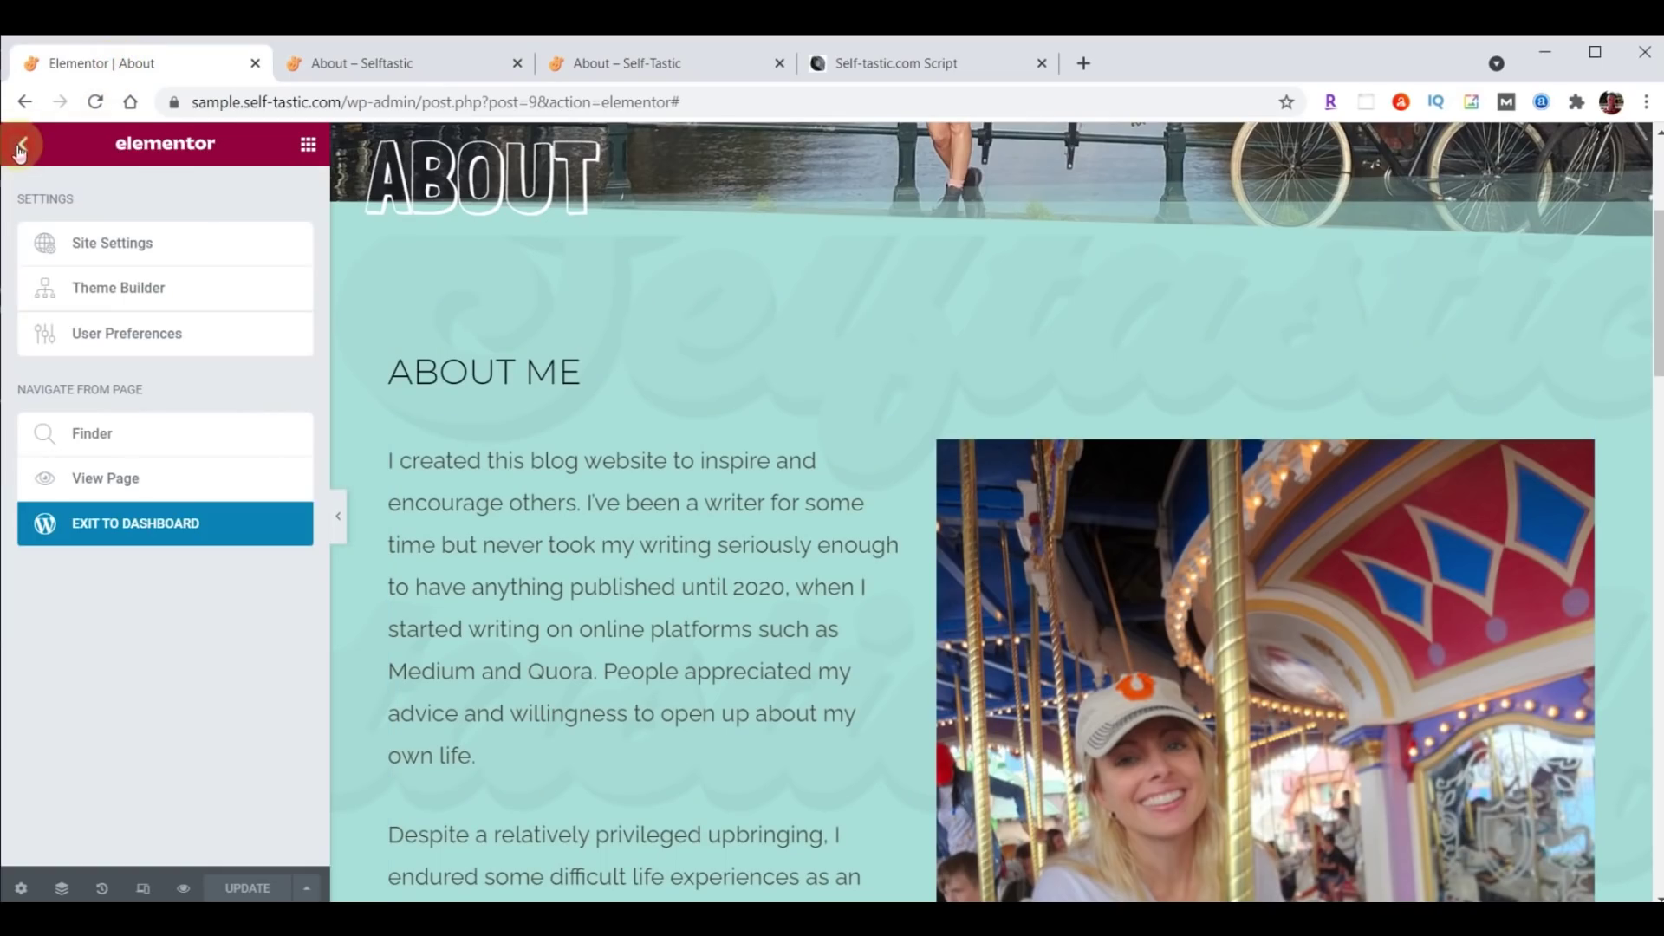
click(110, 520)
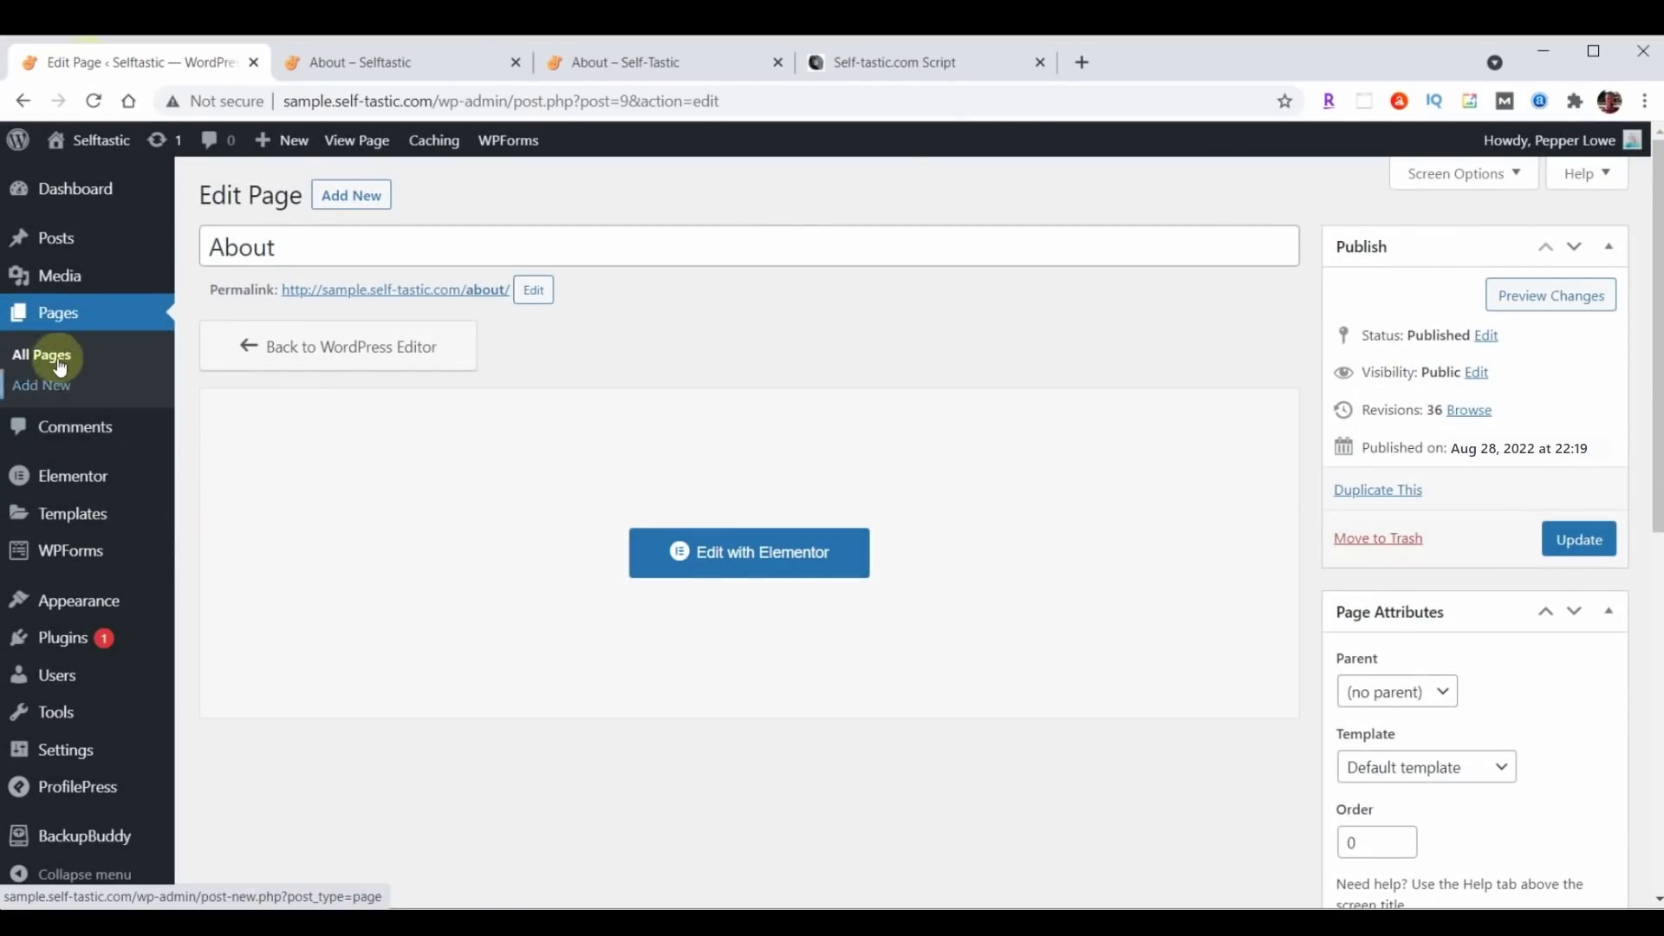
click(60, 316)
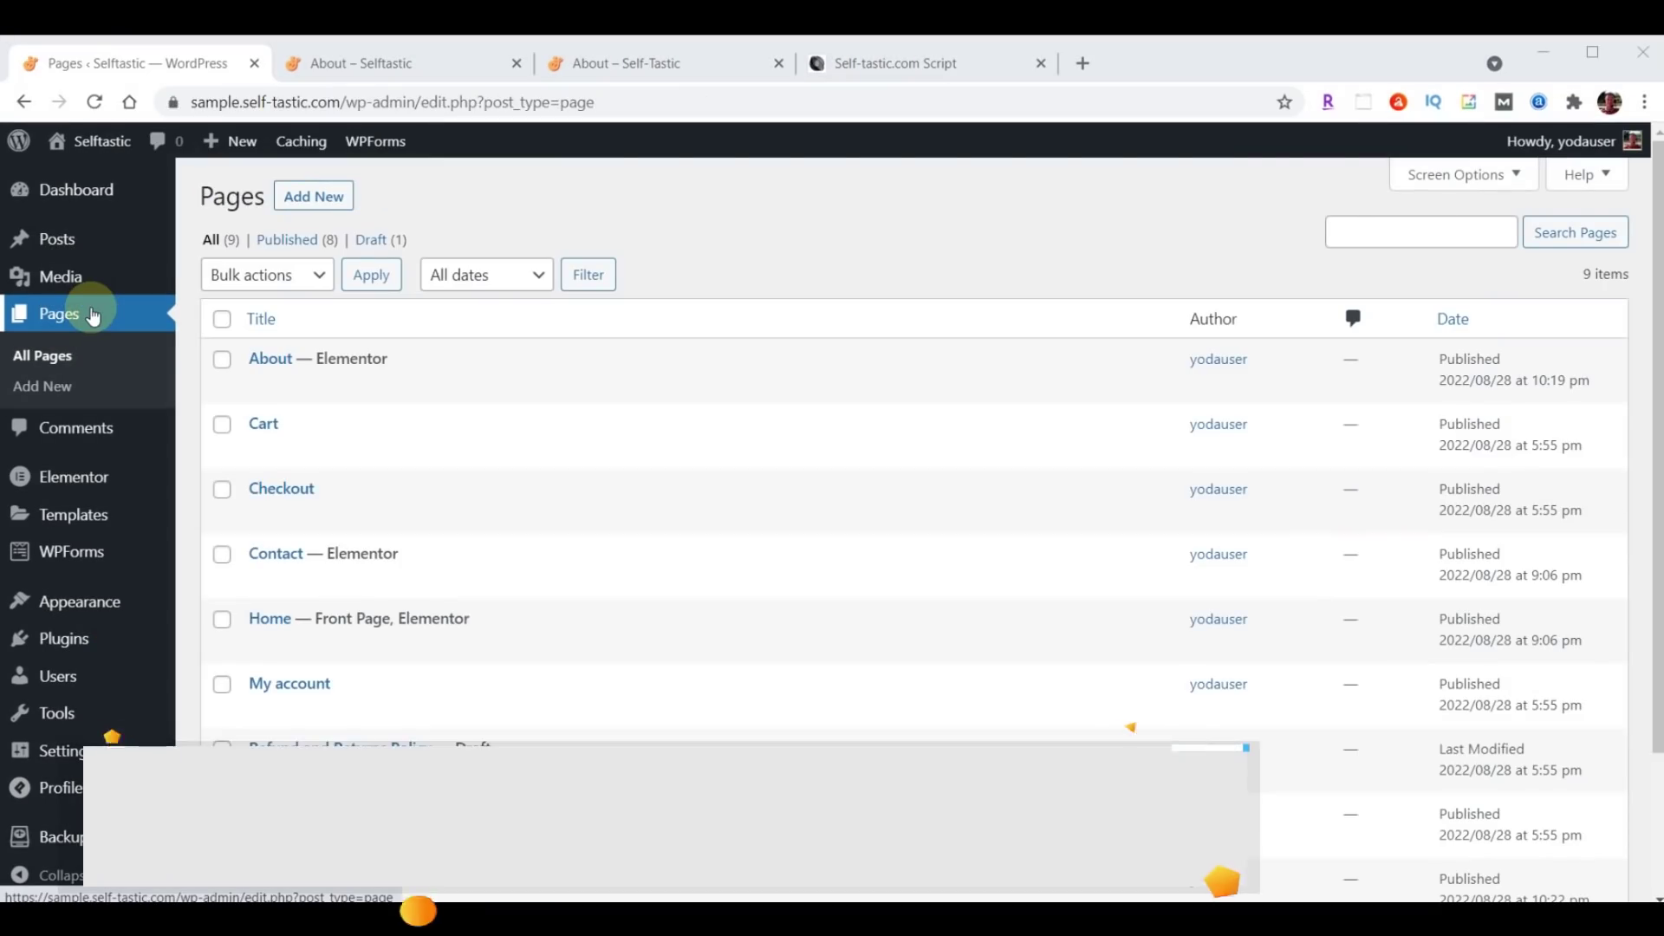
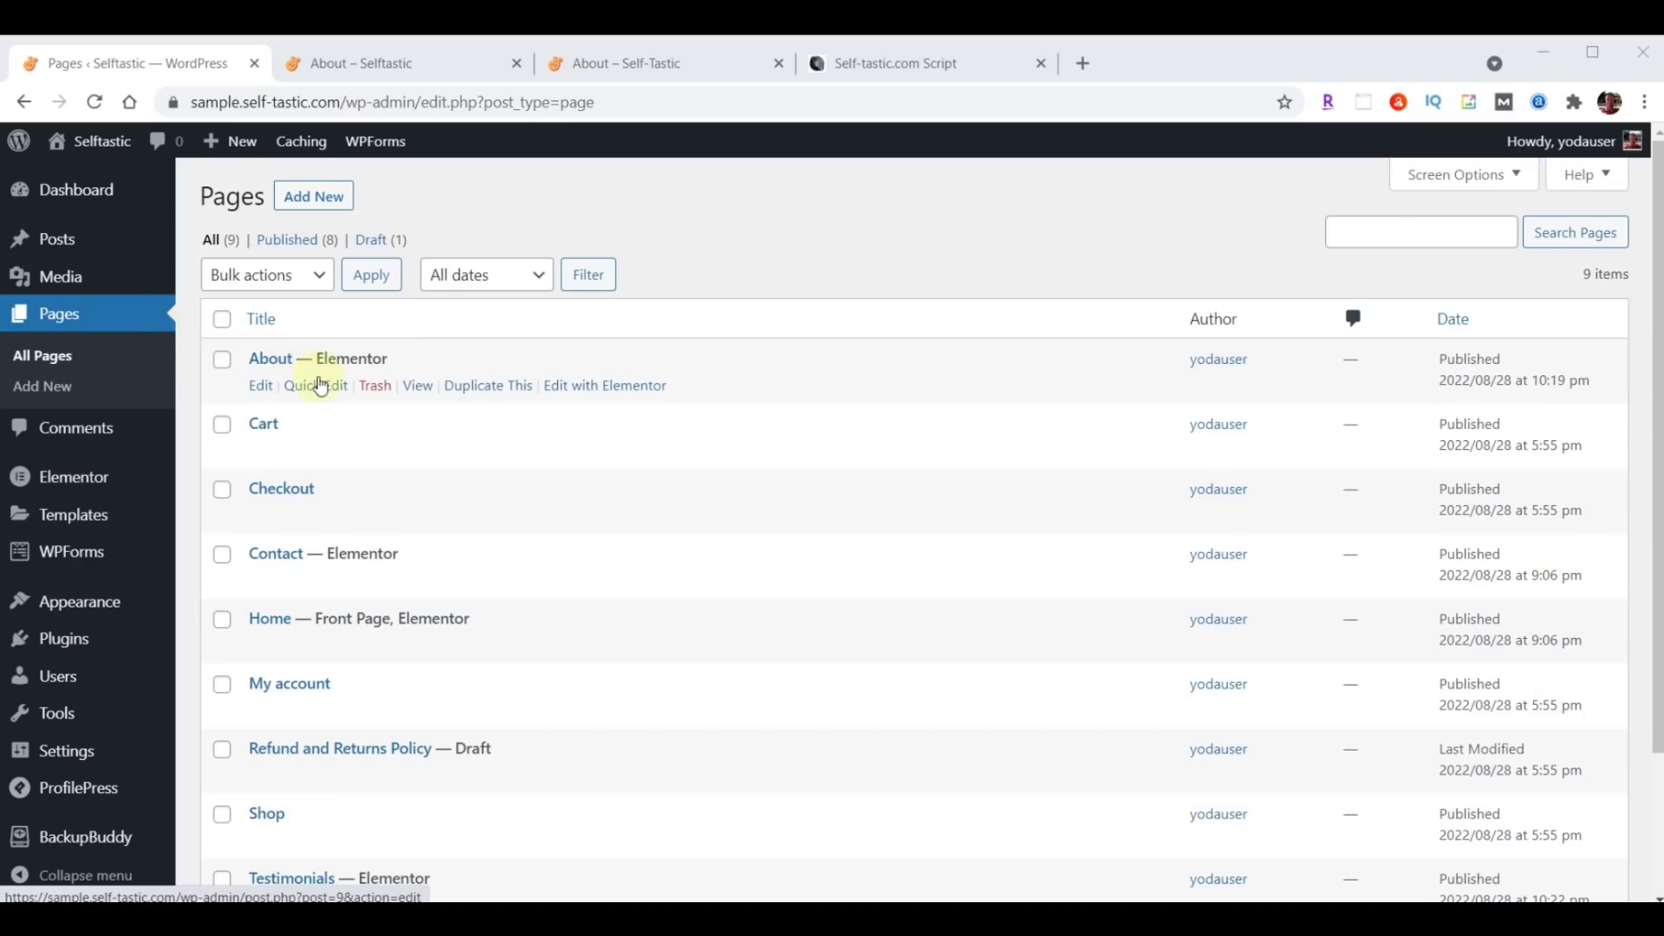
Duplicate the About page and publish the copy as Gallery with slug gallery.
click(482, 393)
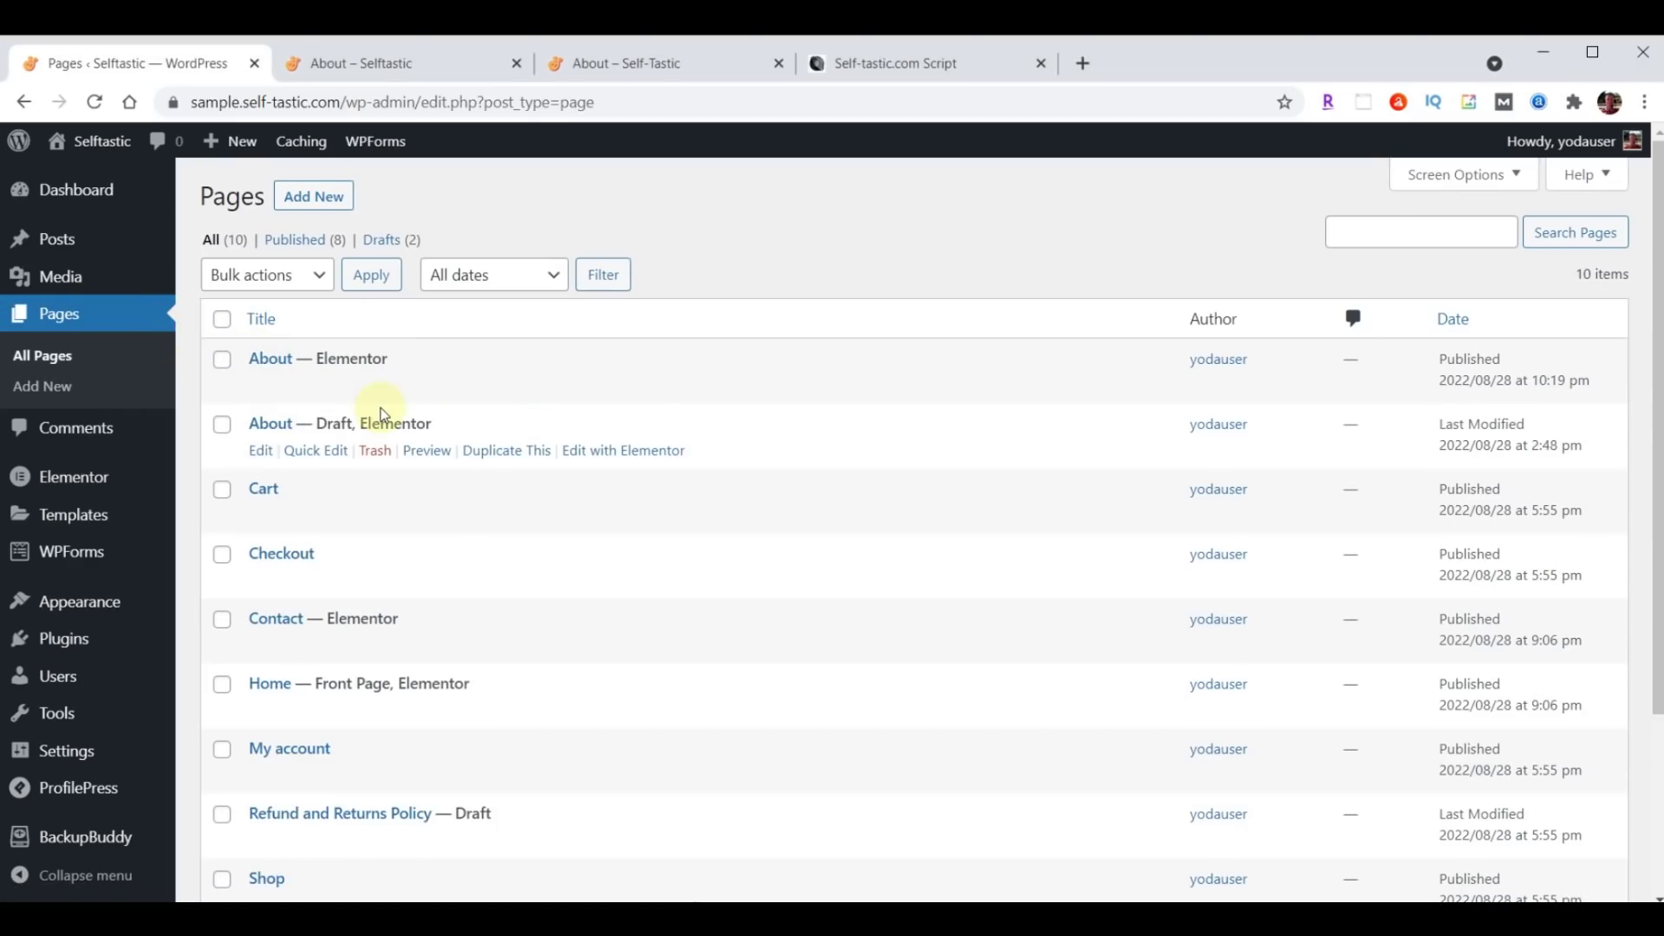
click(324, 462)
drag(303, 458, 469, 463)
text(Gallery)
click(425, 495)
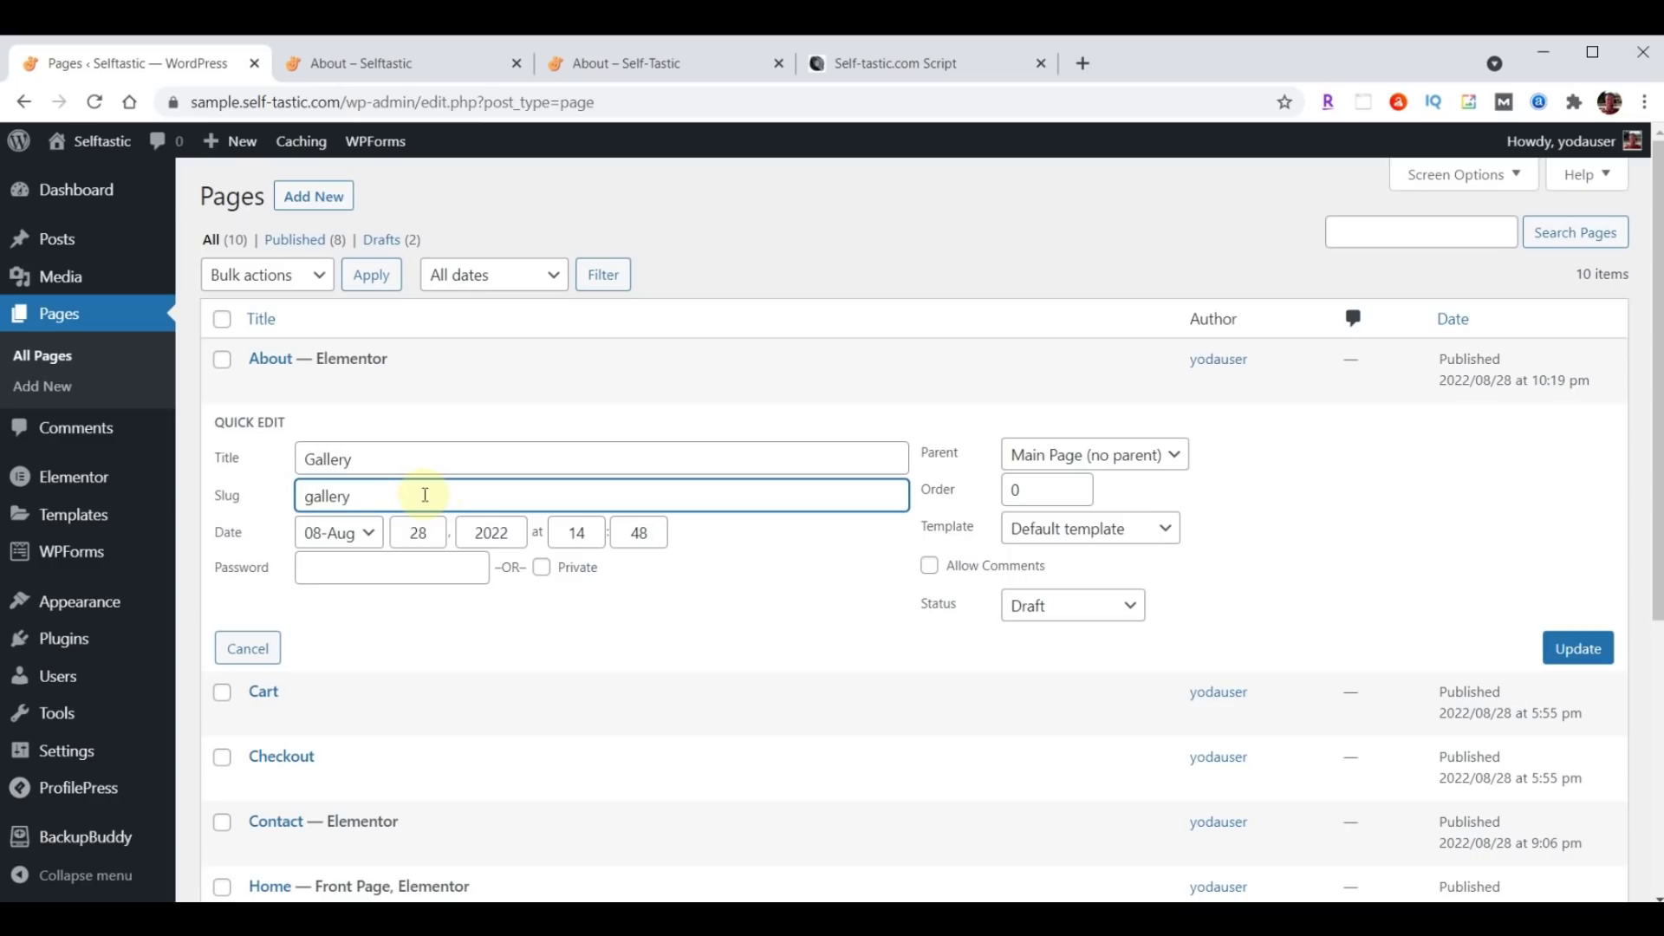
click(1075, 608)
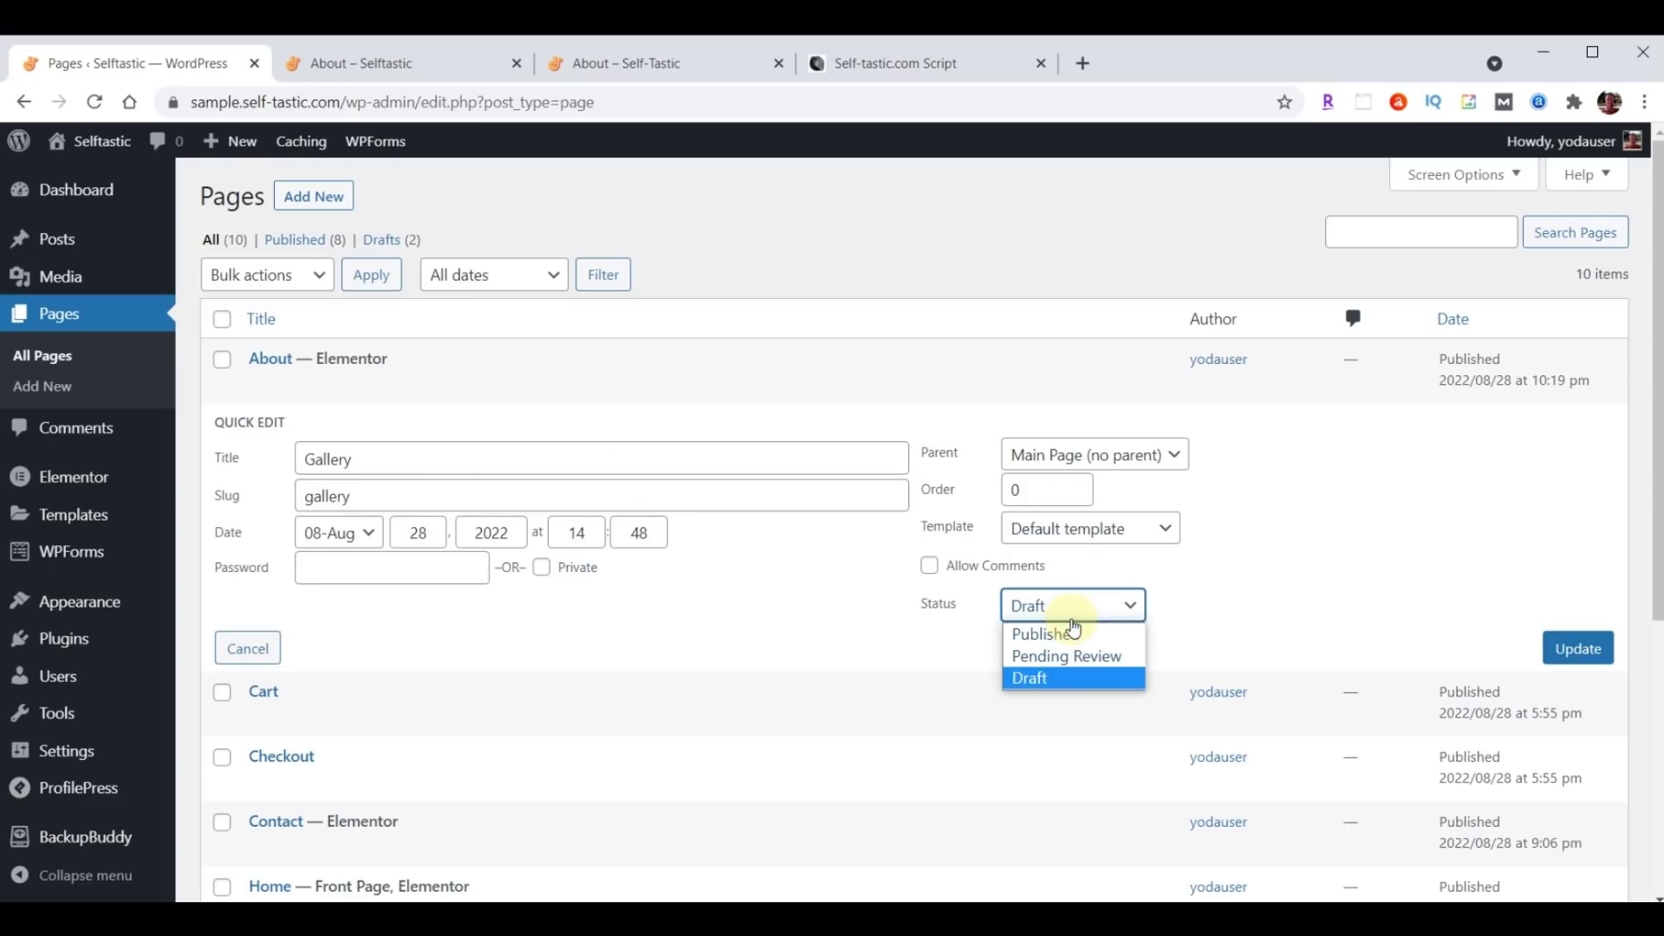
click(1064, 634)
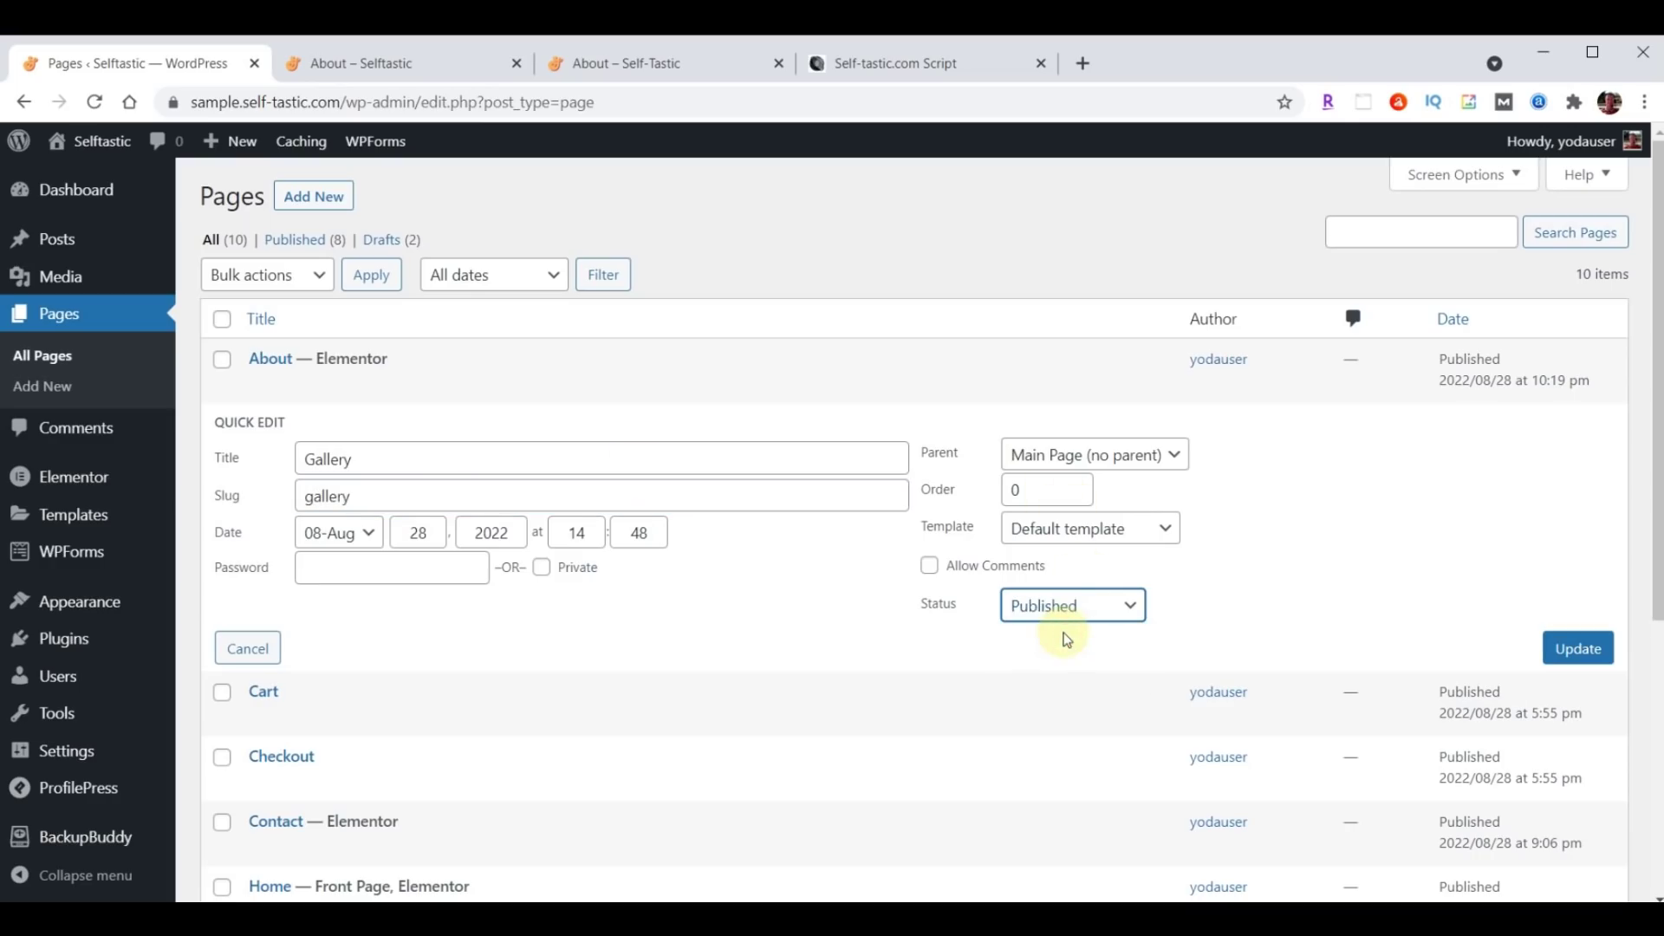
click(1578, 653)
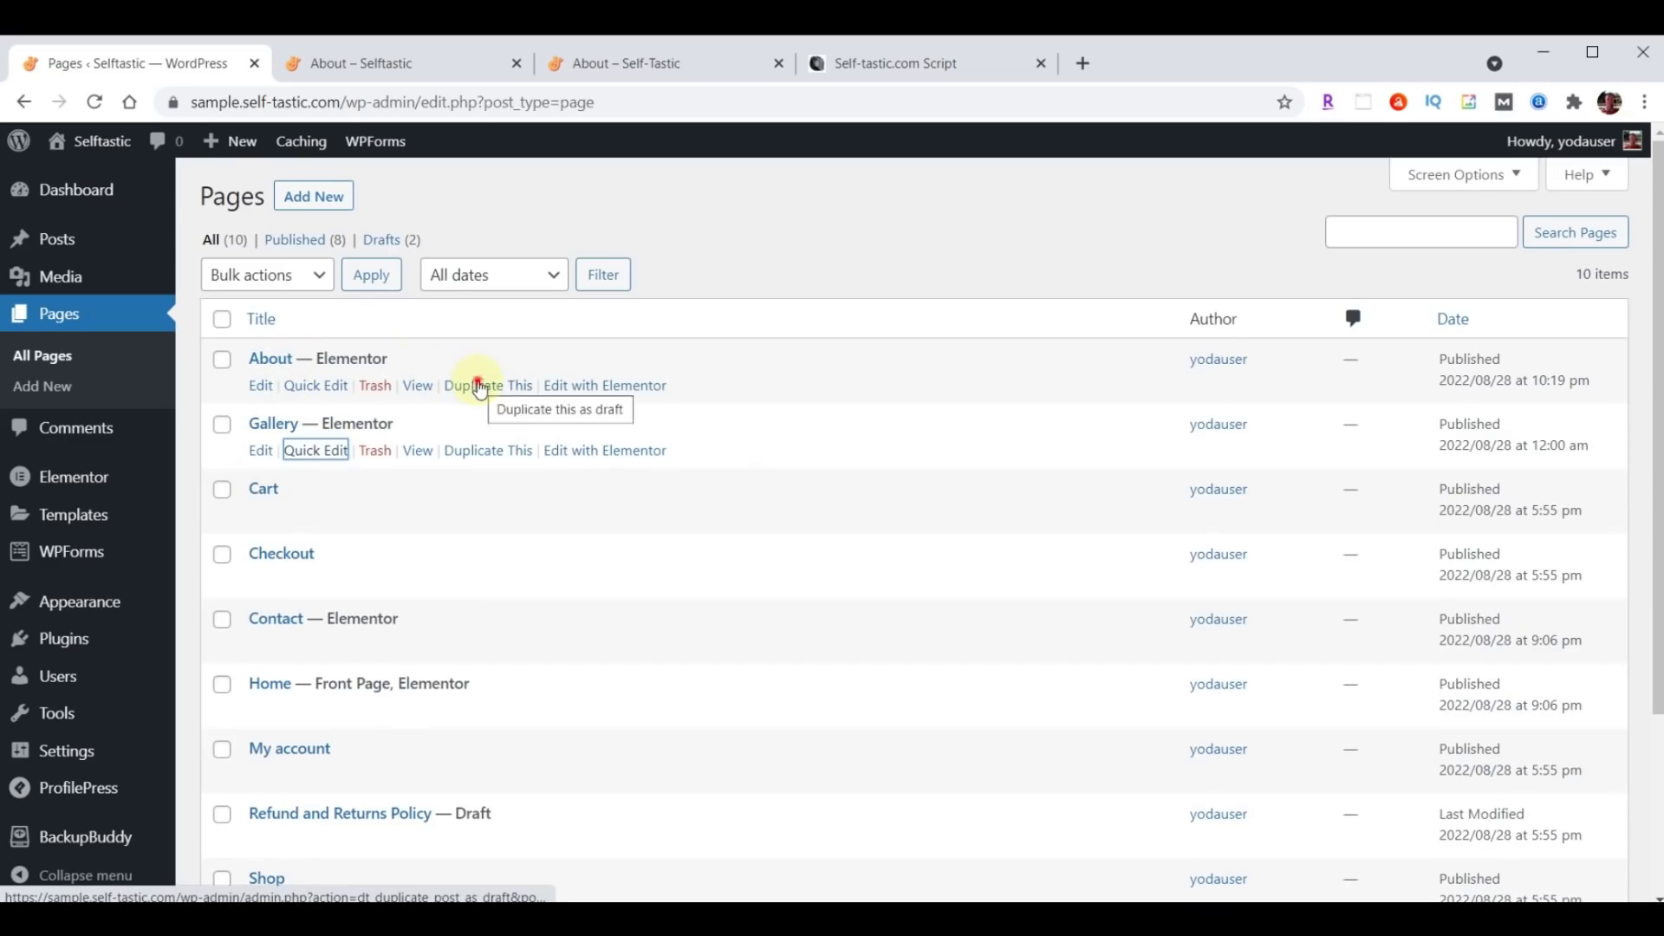
Duplicate About again and publish the copy as Blog with slug blog.
click(481, 386)
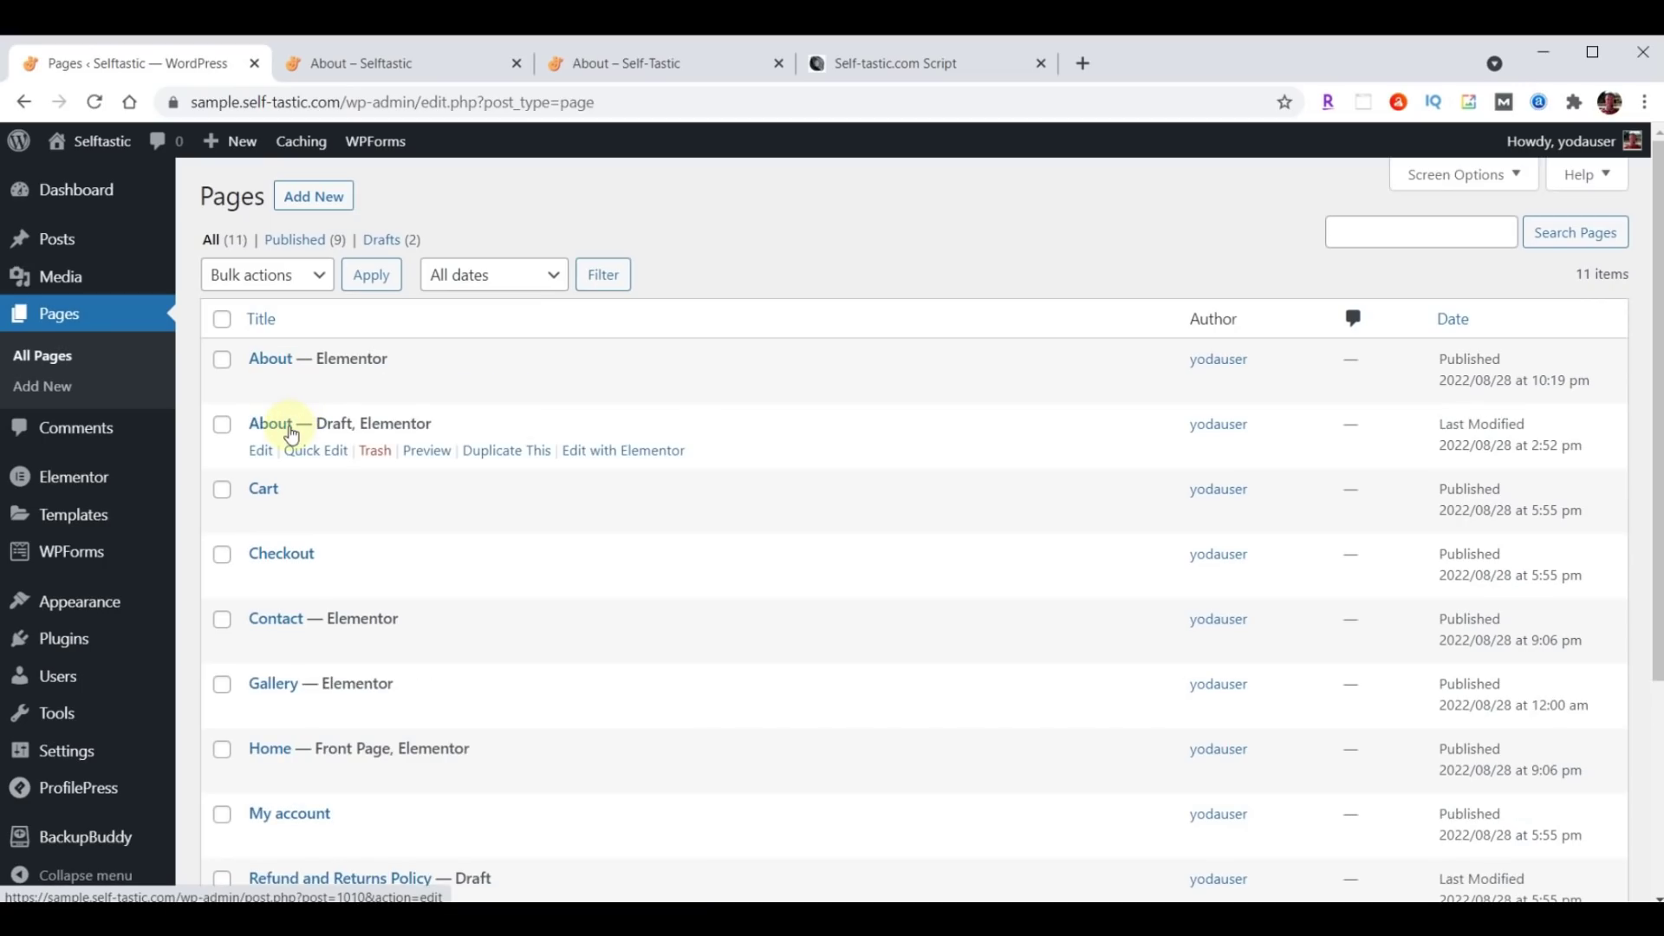
click(312, 451)
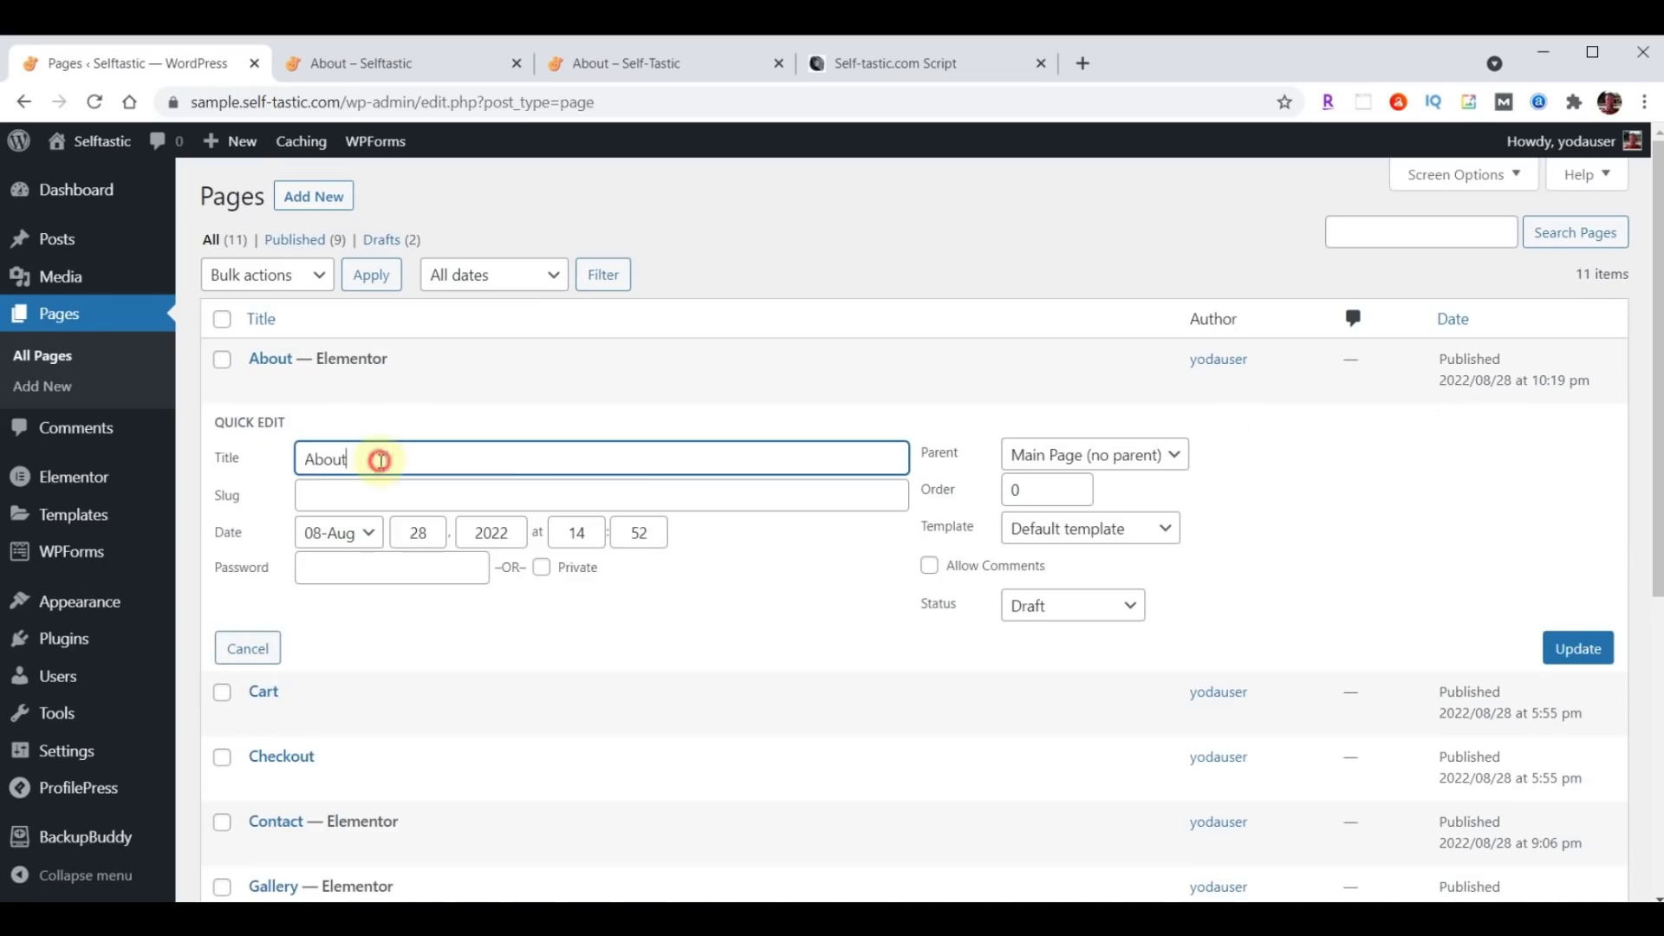
drag(380, 461, 288, 469)
text(Blog)
click(351, 498)
text(Blog)
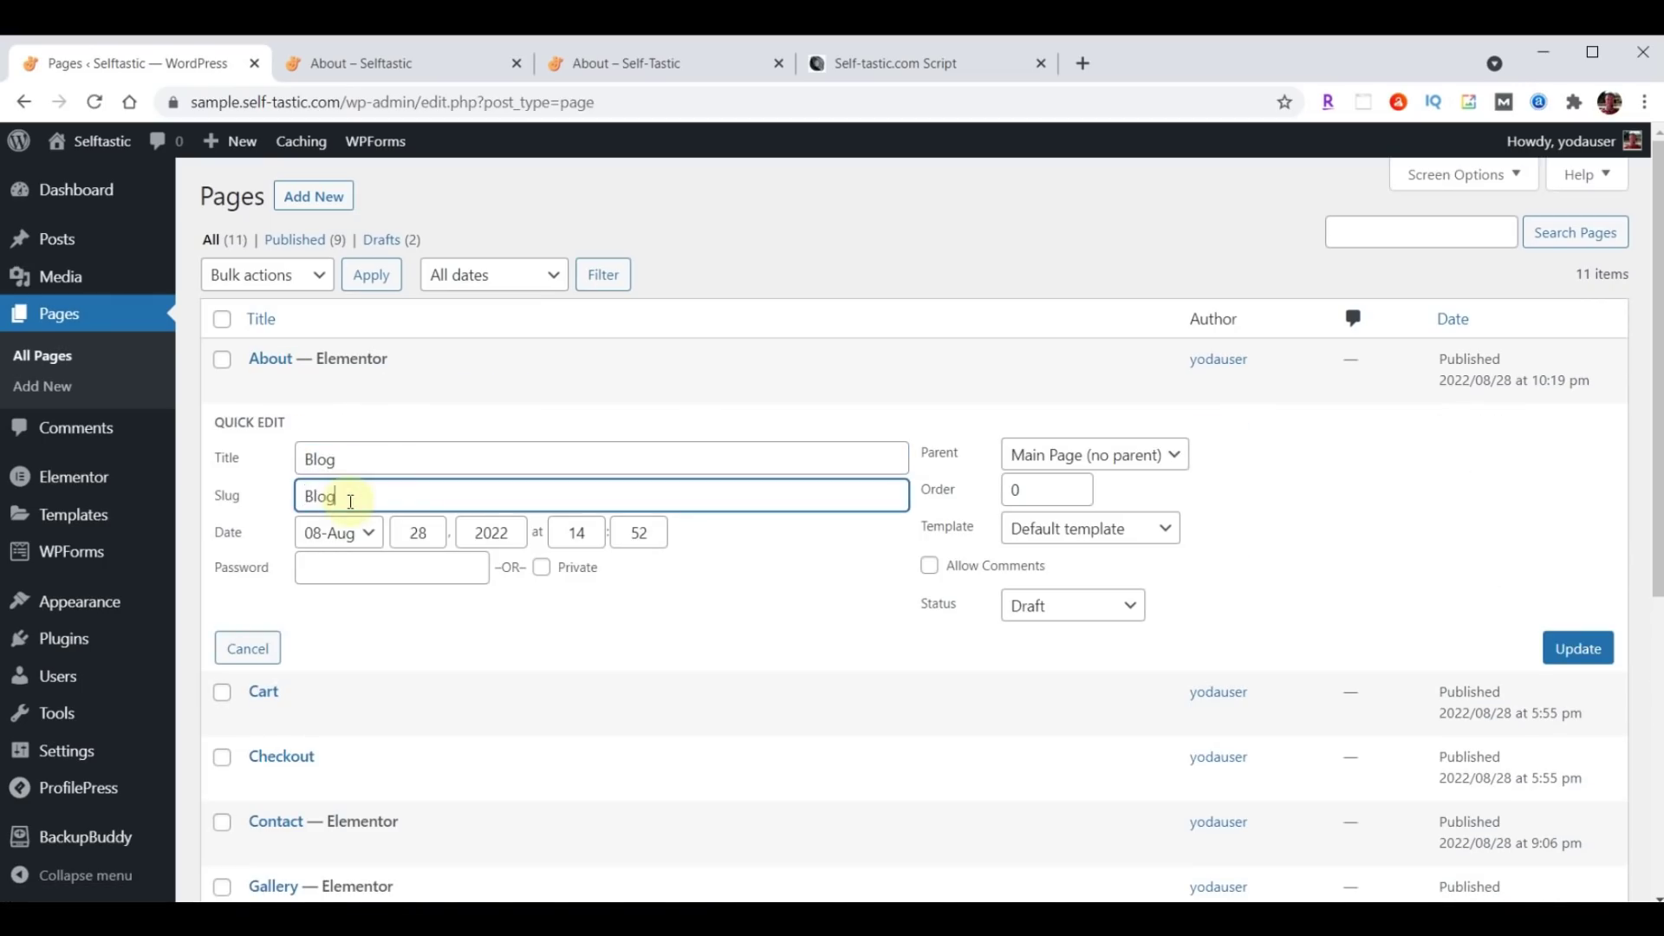
key(BackSpace)
text(b)
click(1058, 606)
click(1055, 632)
click(1573, 655)
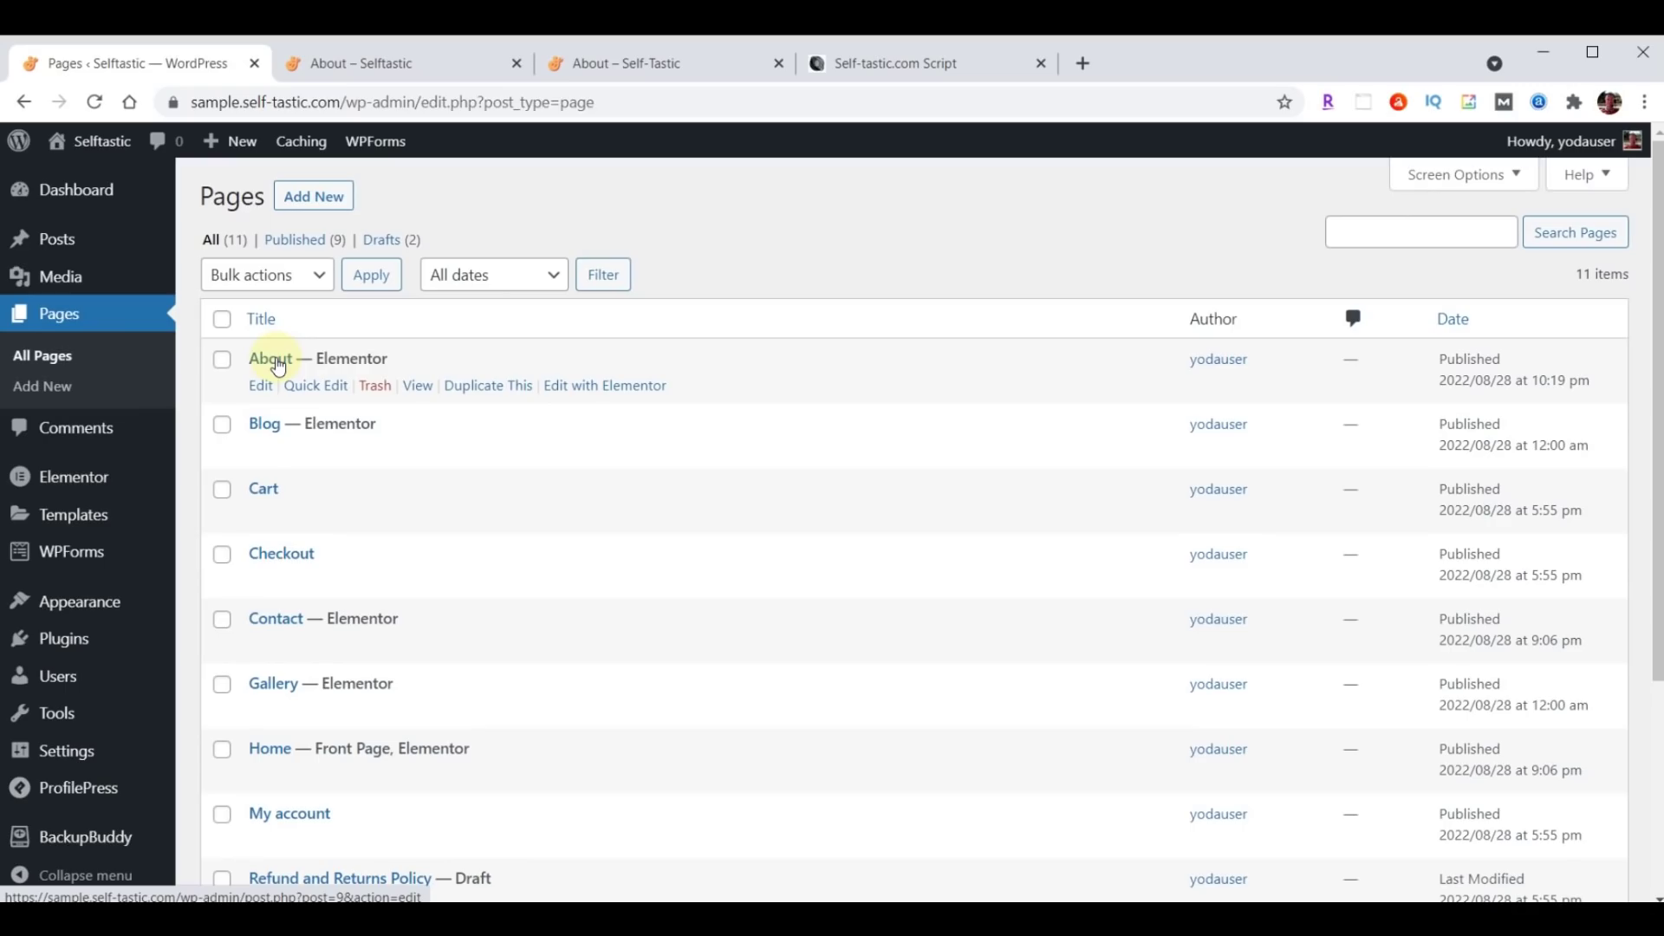
Duplicate About and publish the copy as Services with slug services.
click(484, 390)
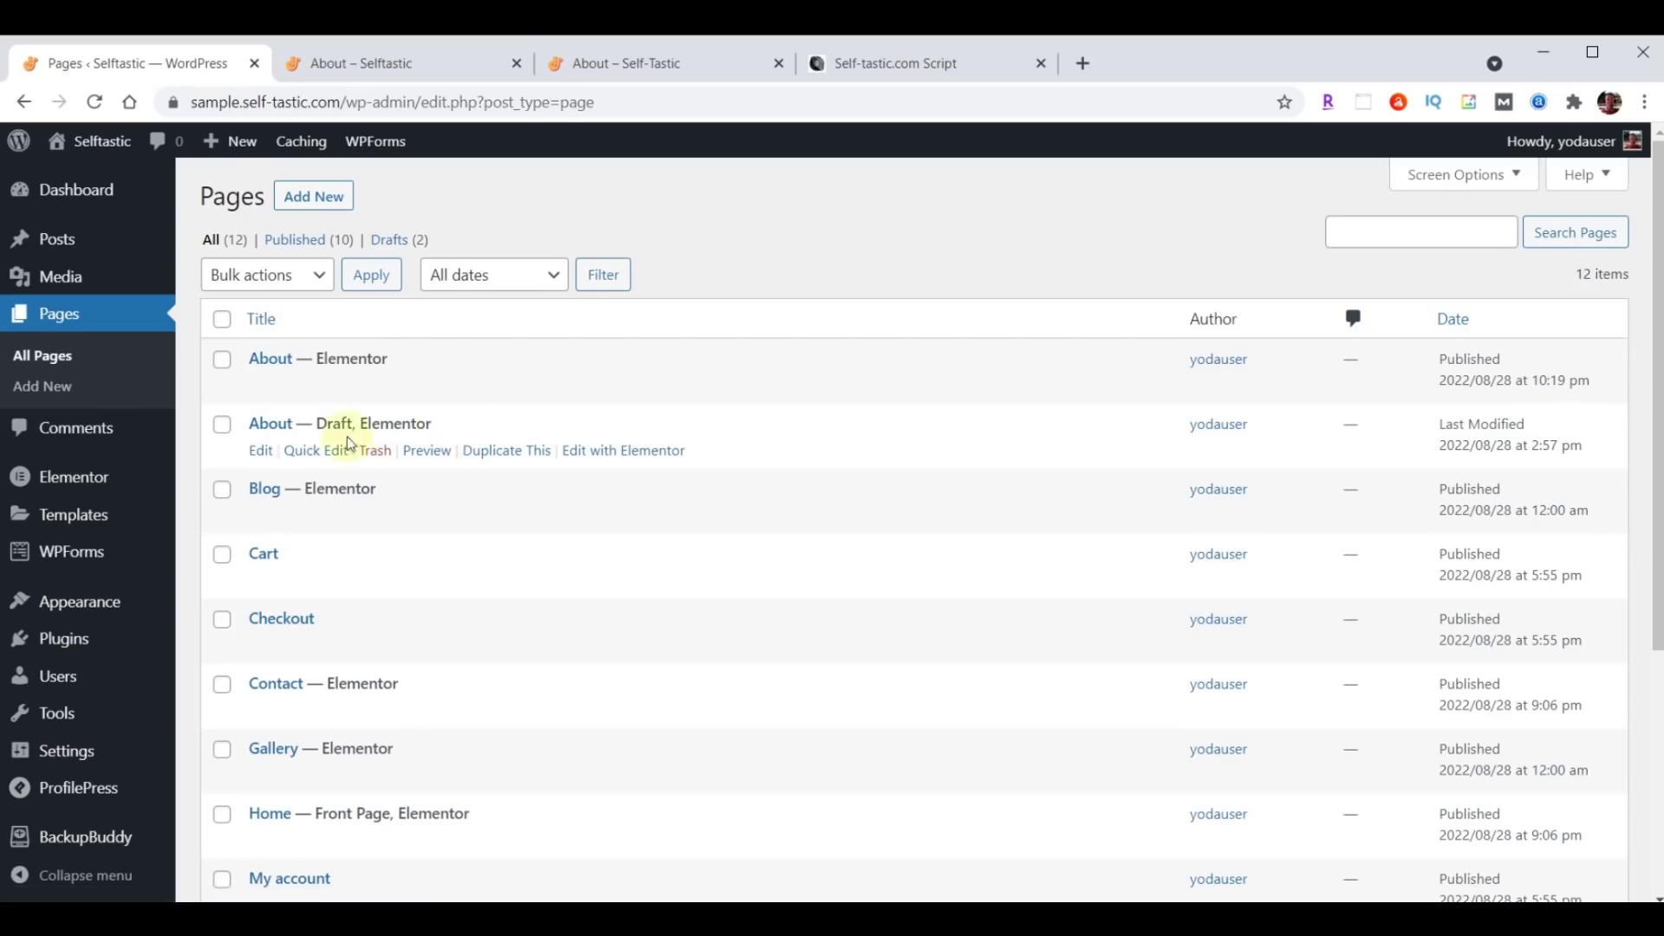
click(309, 449)
drag(377, 459, 230, 471)
text(Services)
click(346, 498)
text(Services)
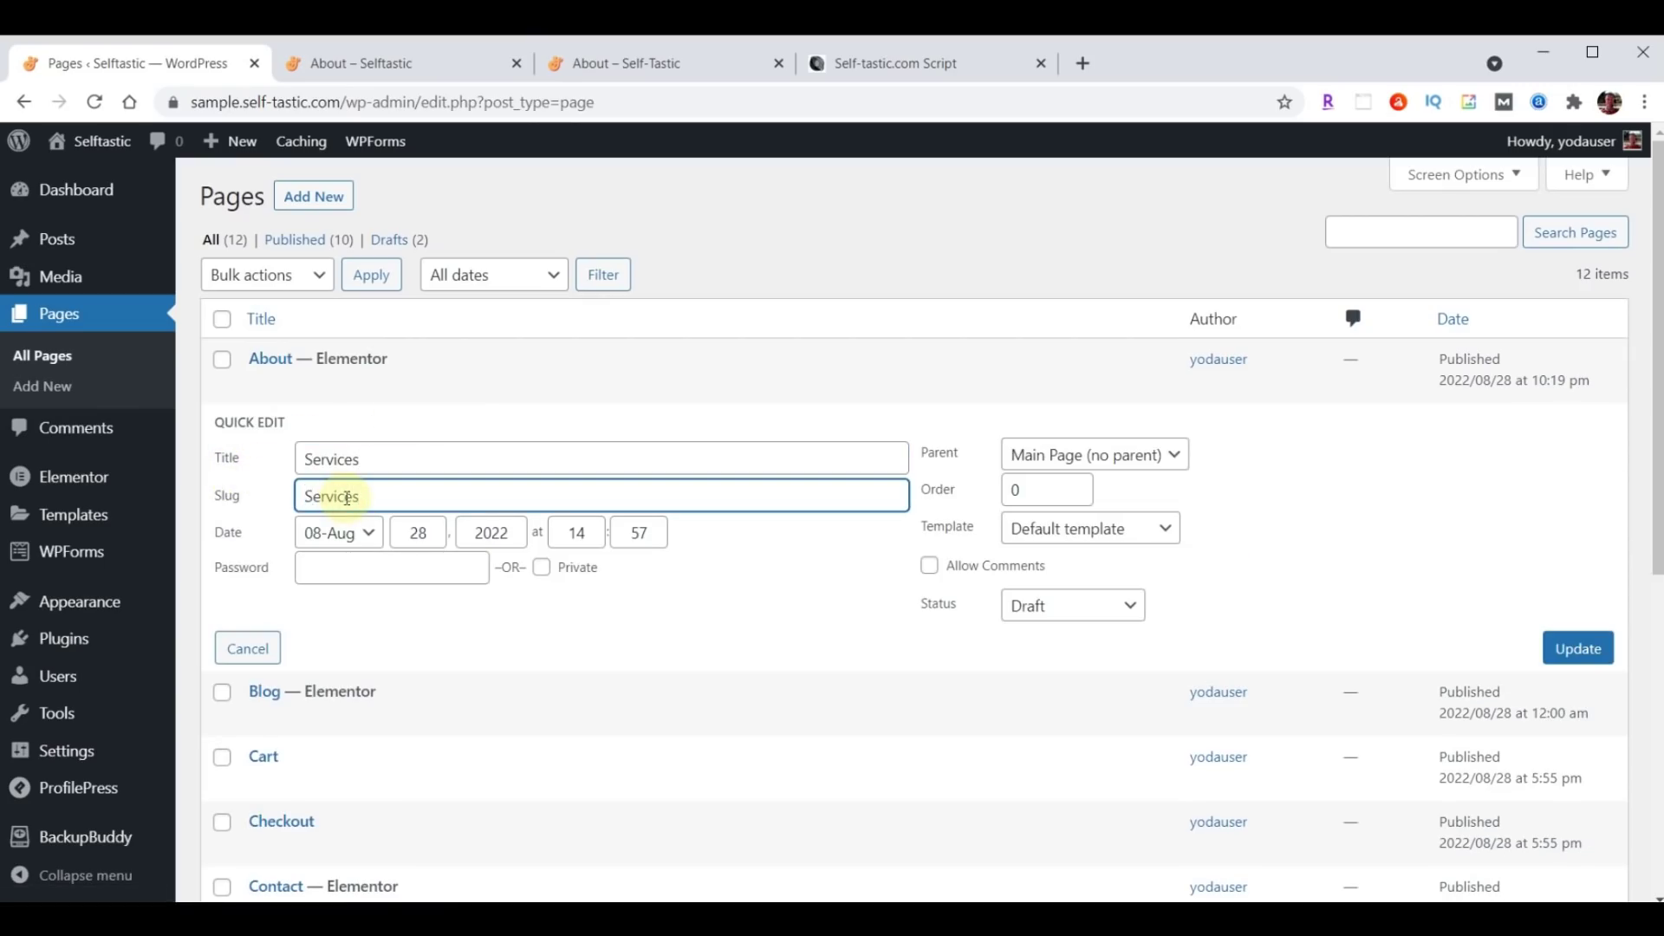
key(BackSpace)
text(s)
click(1067, 608)
click(1064, 634)
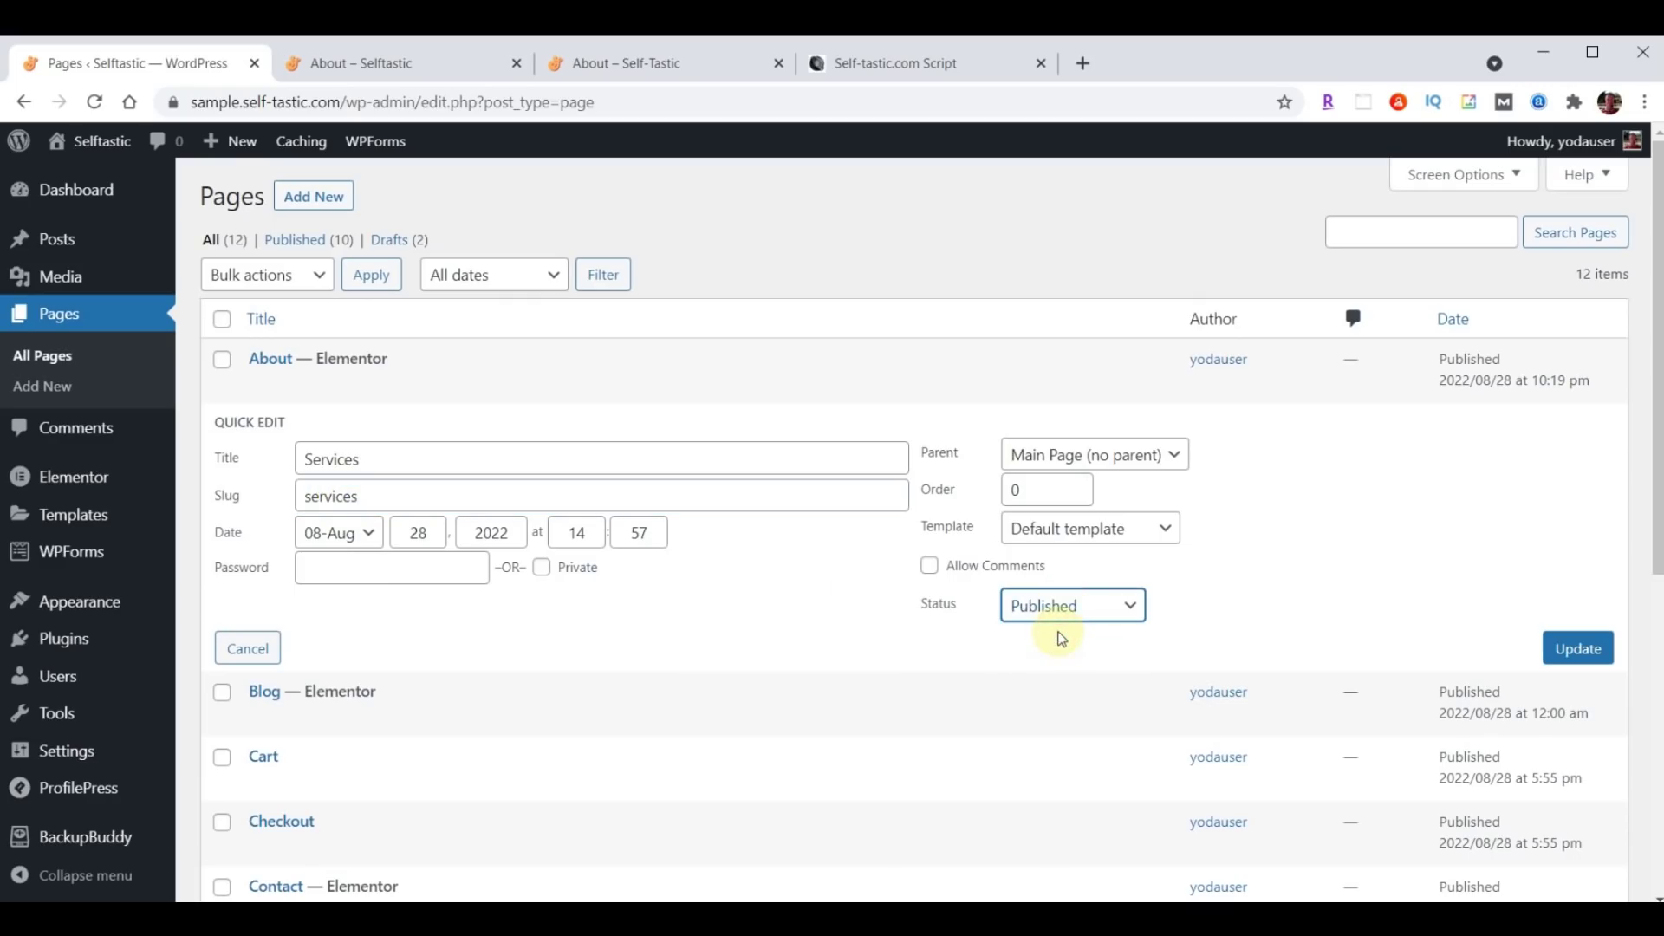
click(1582, 657)
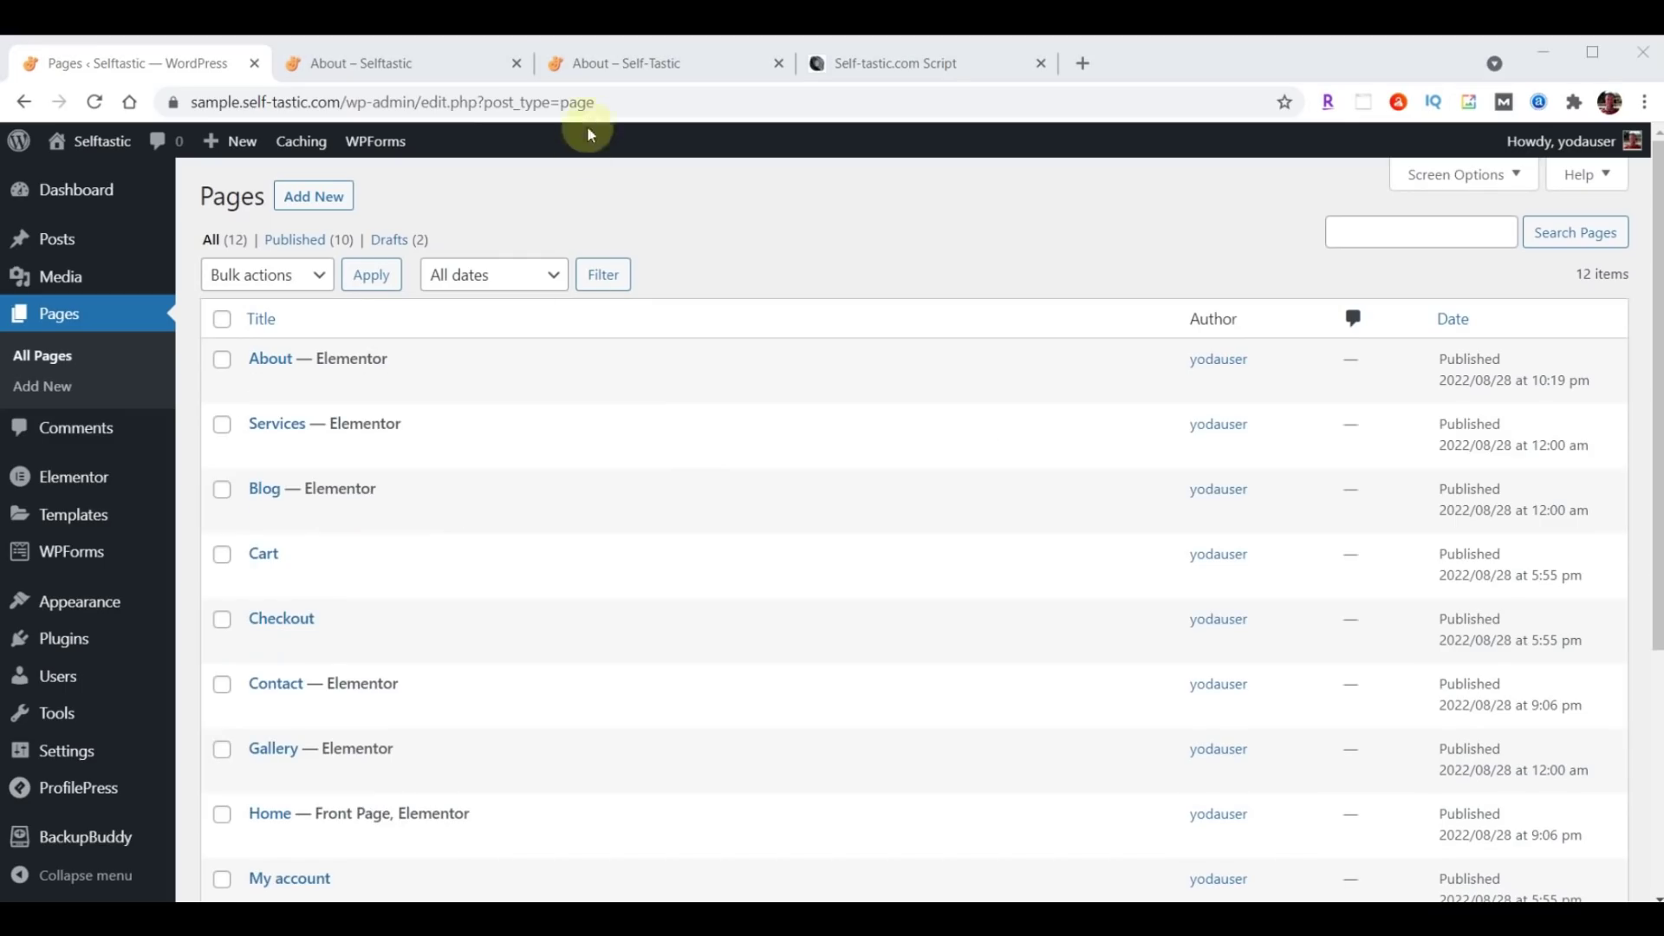
Check the live About page, then return to the WordPress pages list.
click(619, 64)
scroll(1016, 522, up, 20)
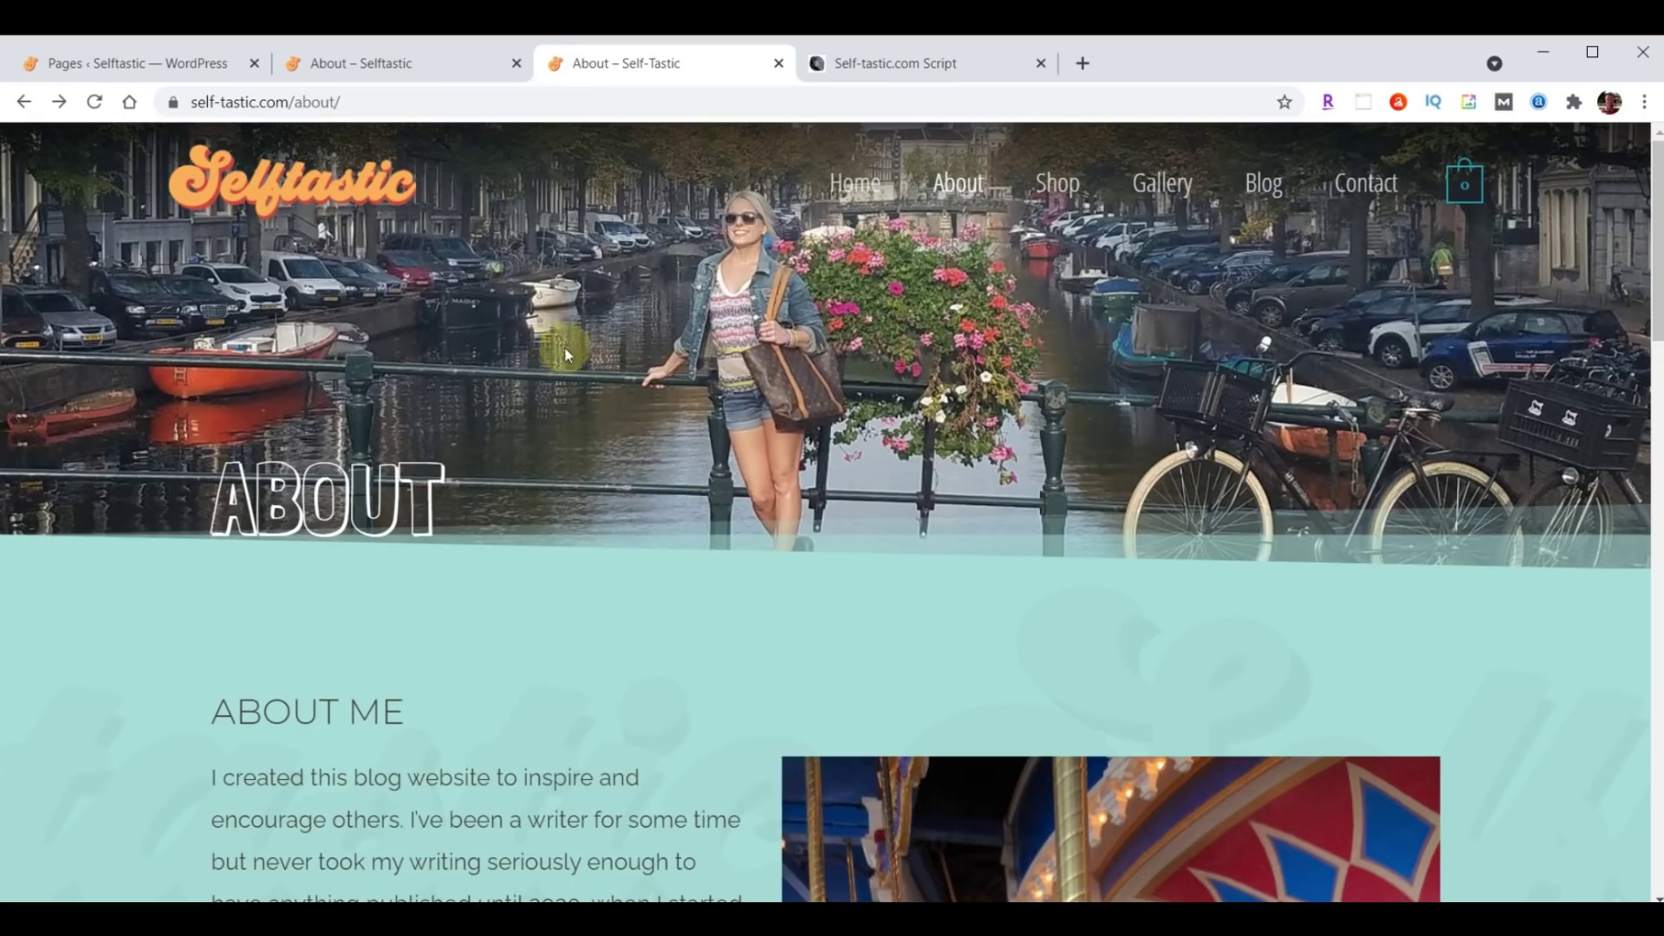
click(137, 69)
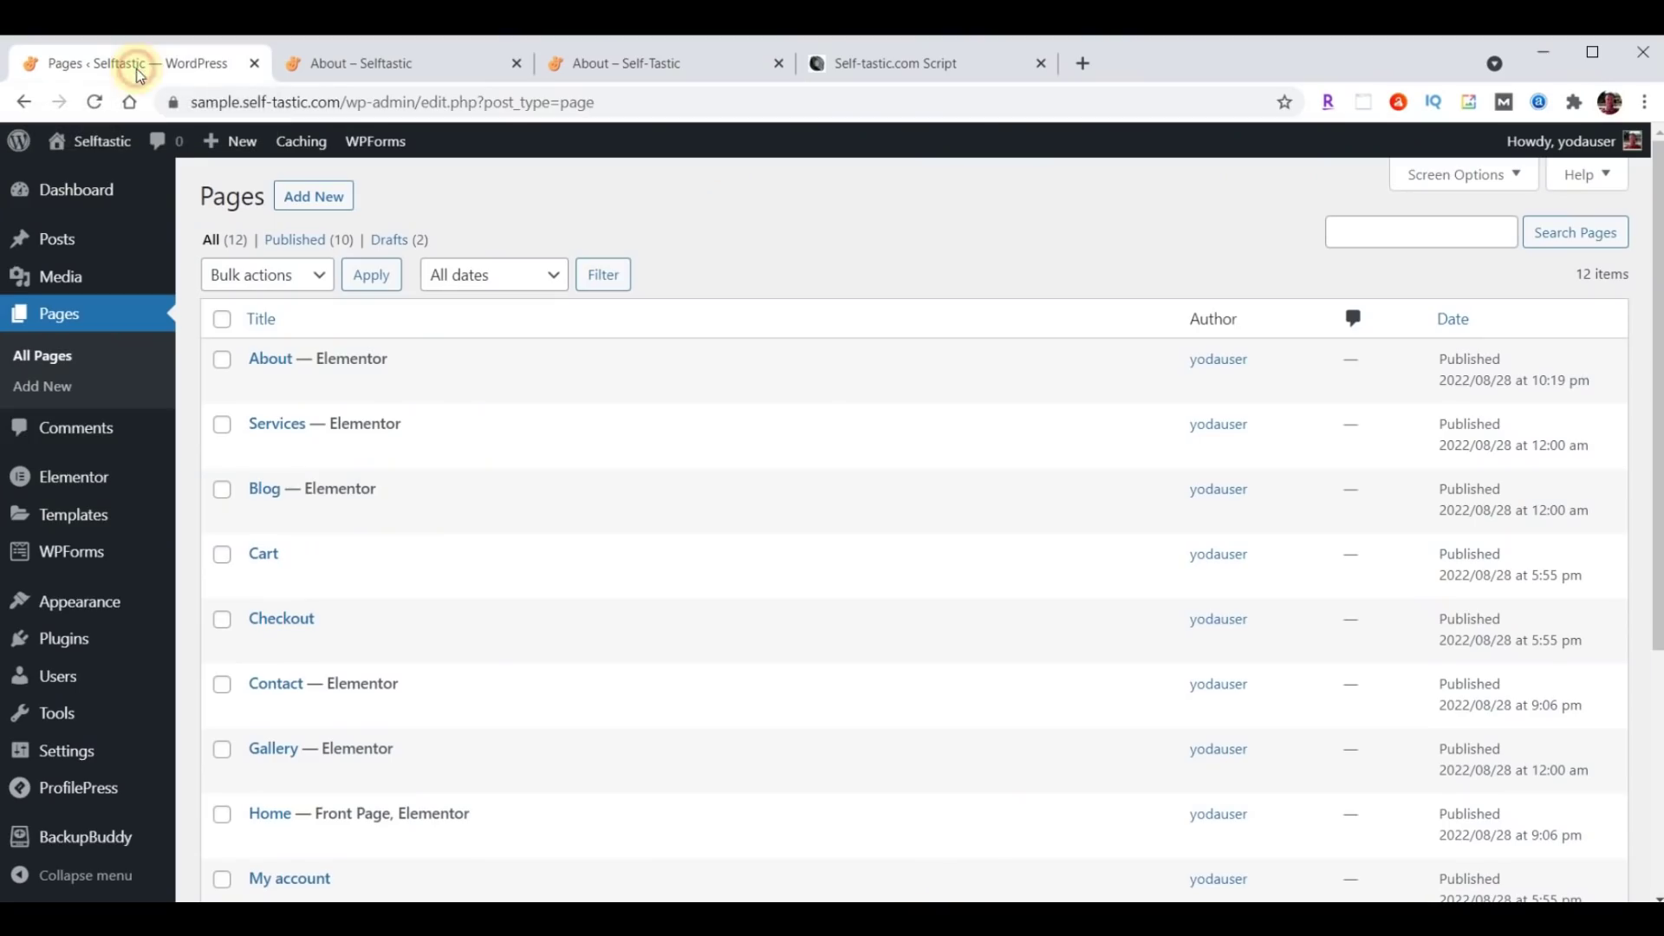
Remove Testimonials from the primary menu and check the live navigation bar.
mouse_move(100, 607)
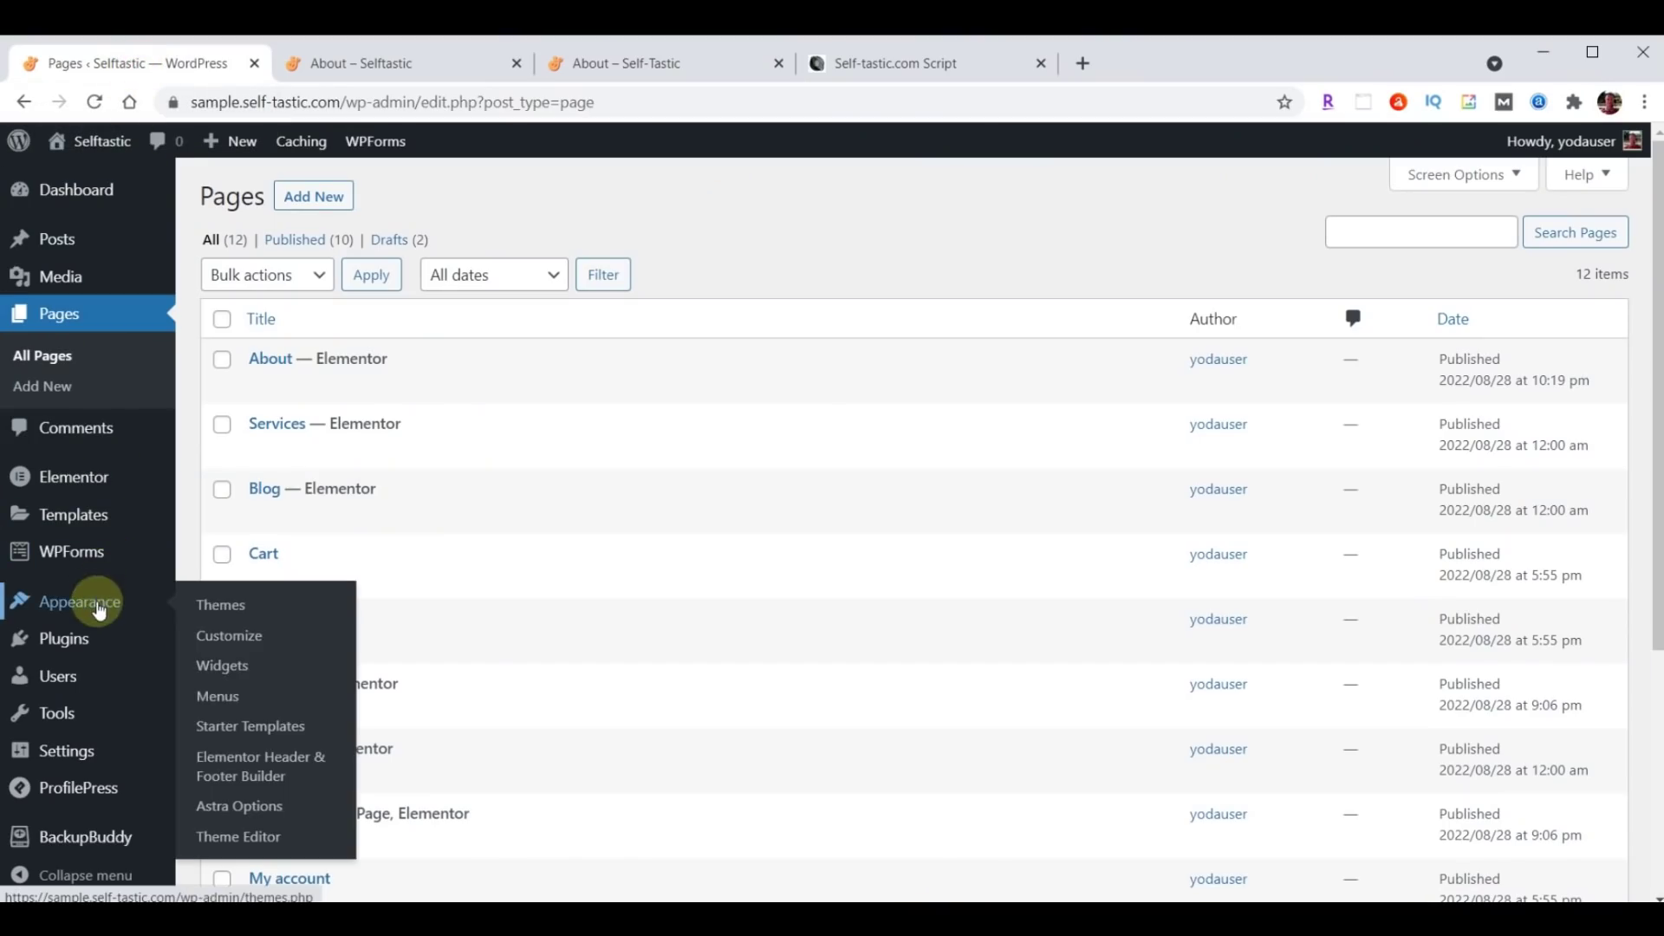
click(221, 698)
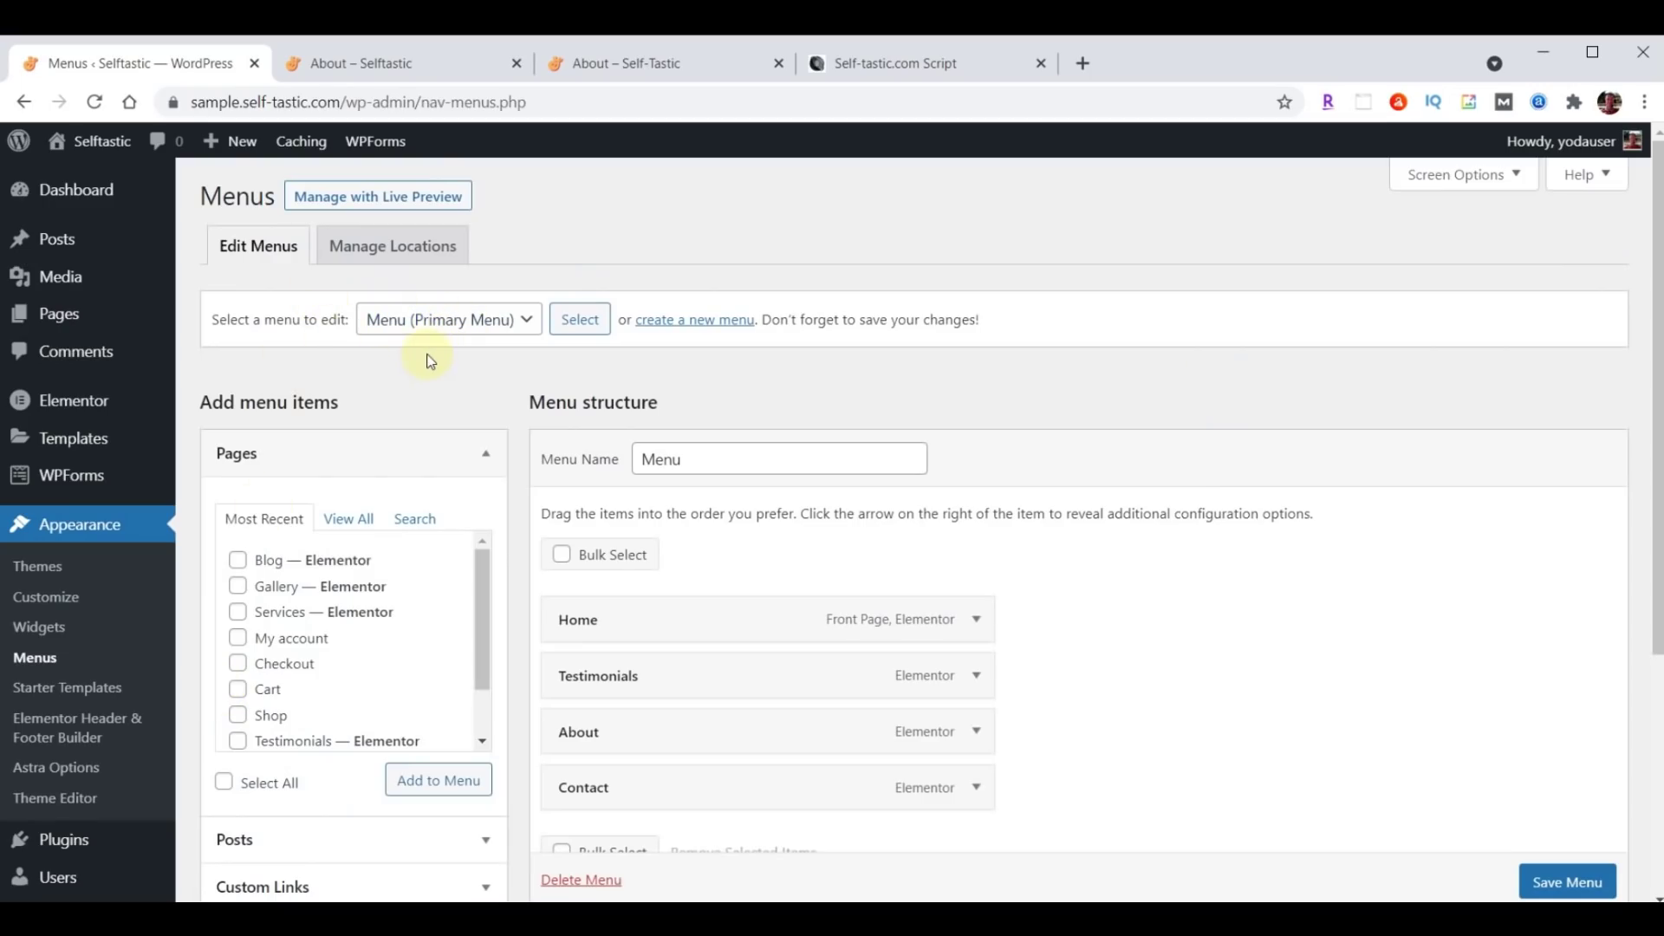
scroll(1225, 593, down, 1)
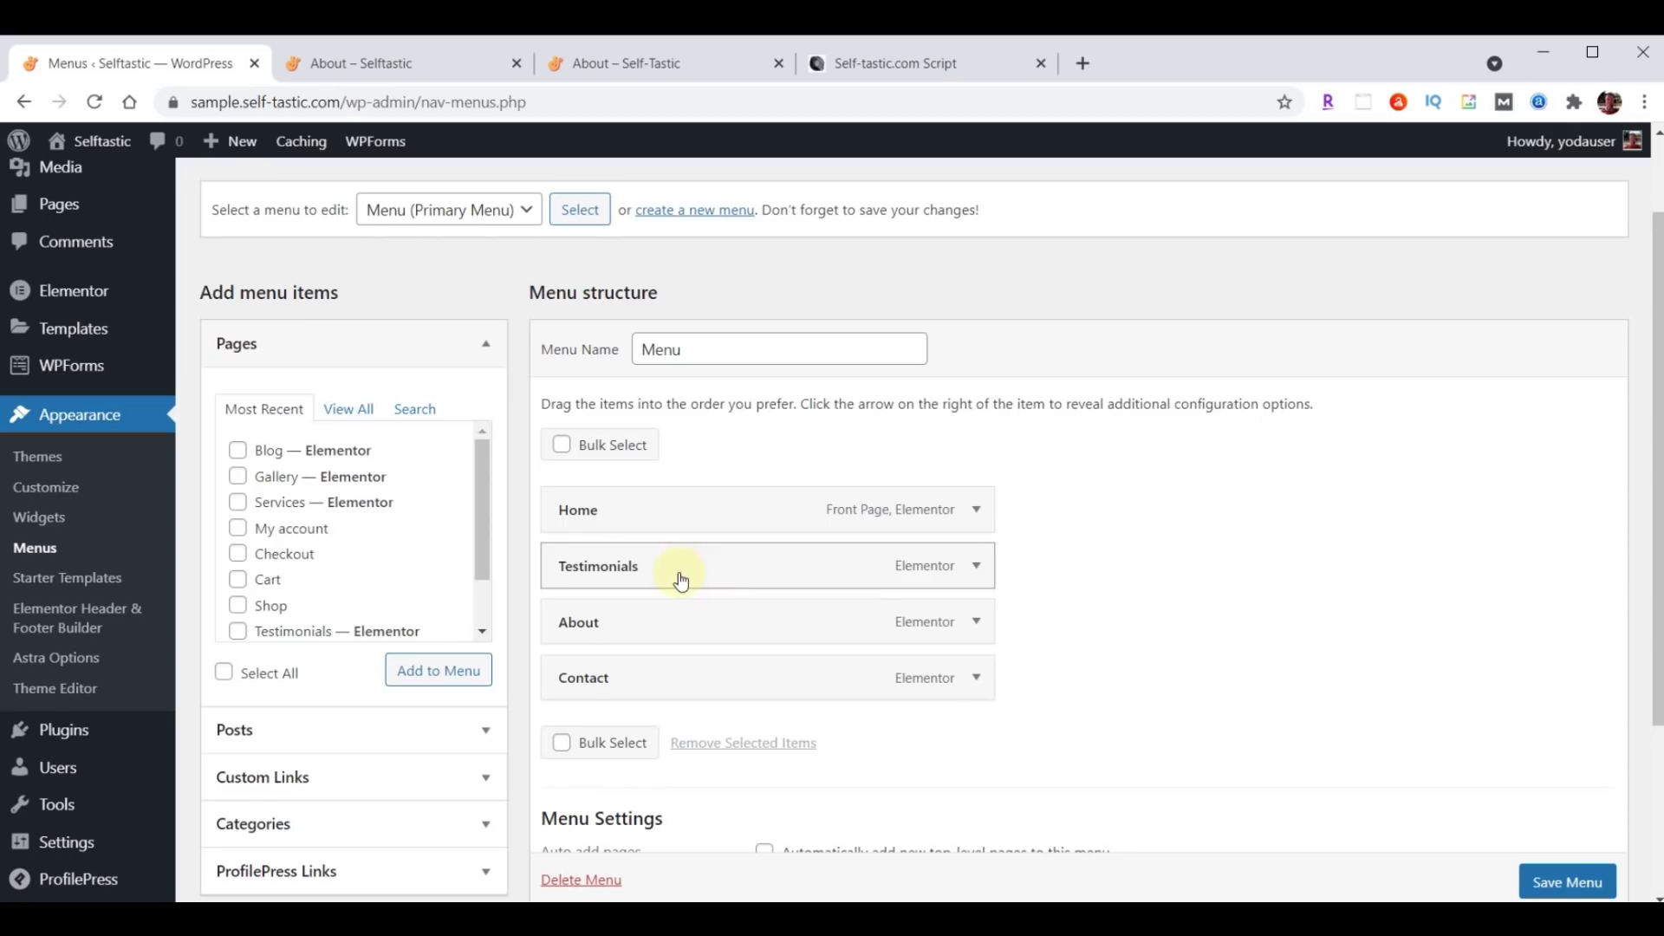
click(974, 577)
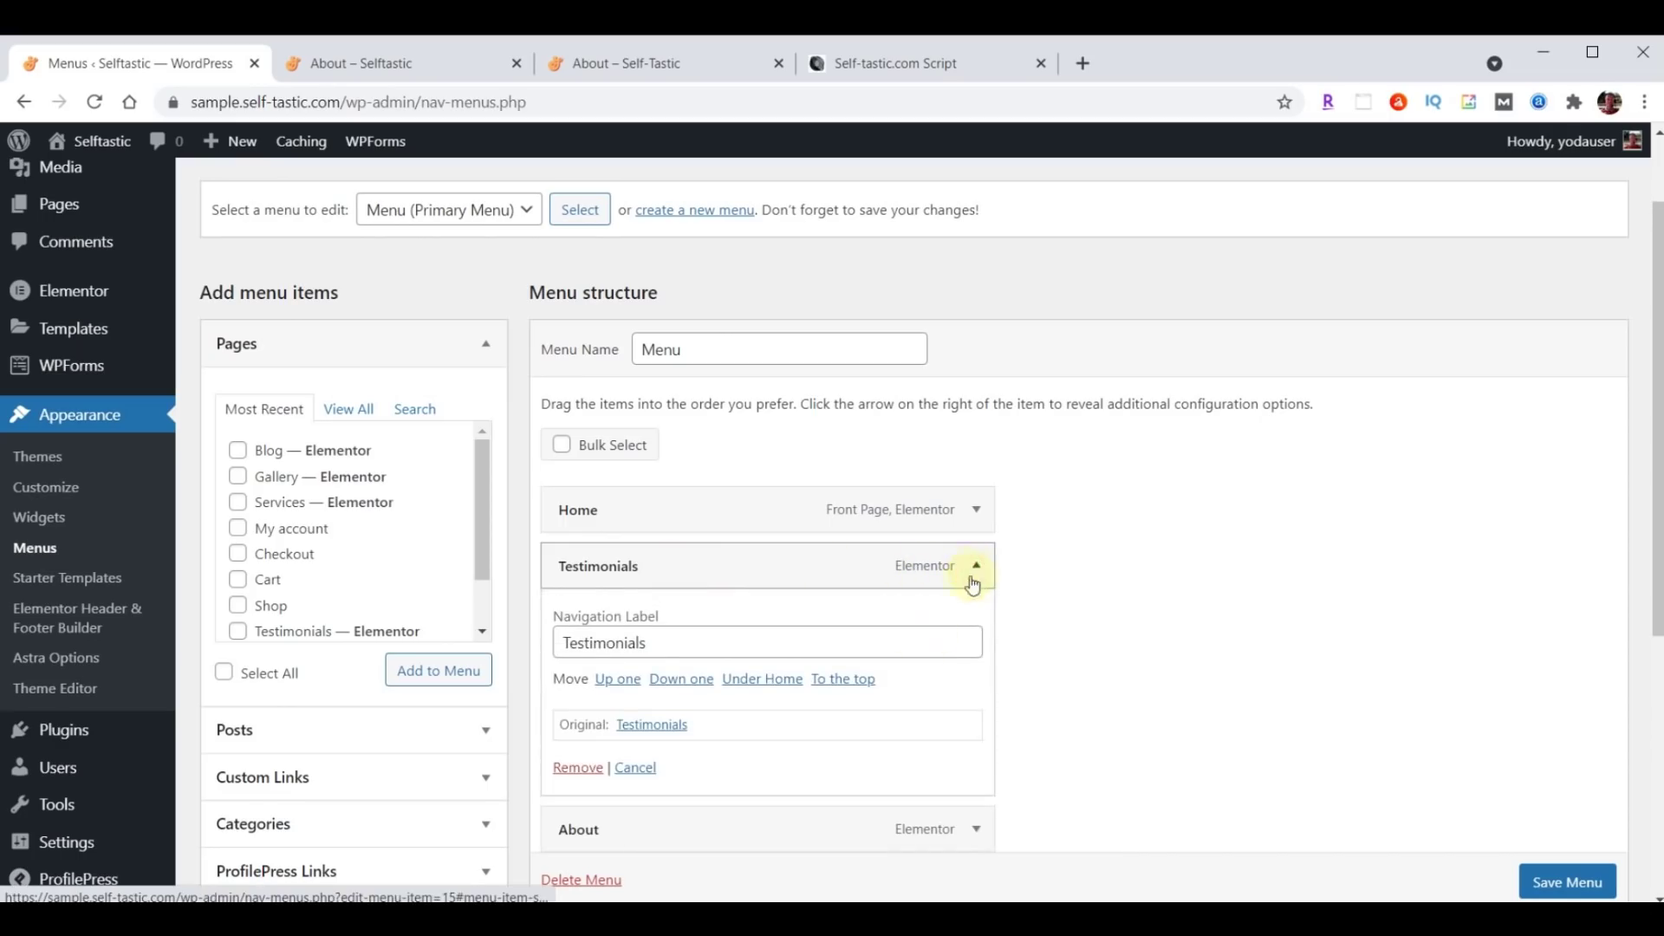
click(577, 768)
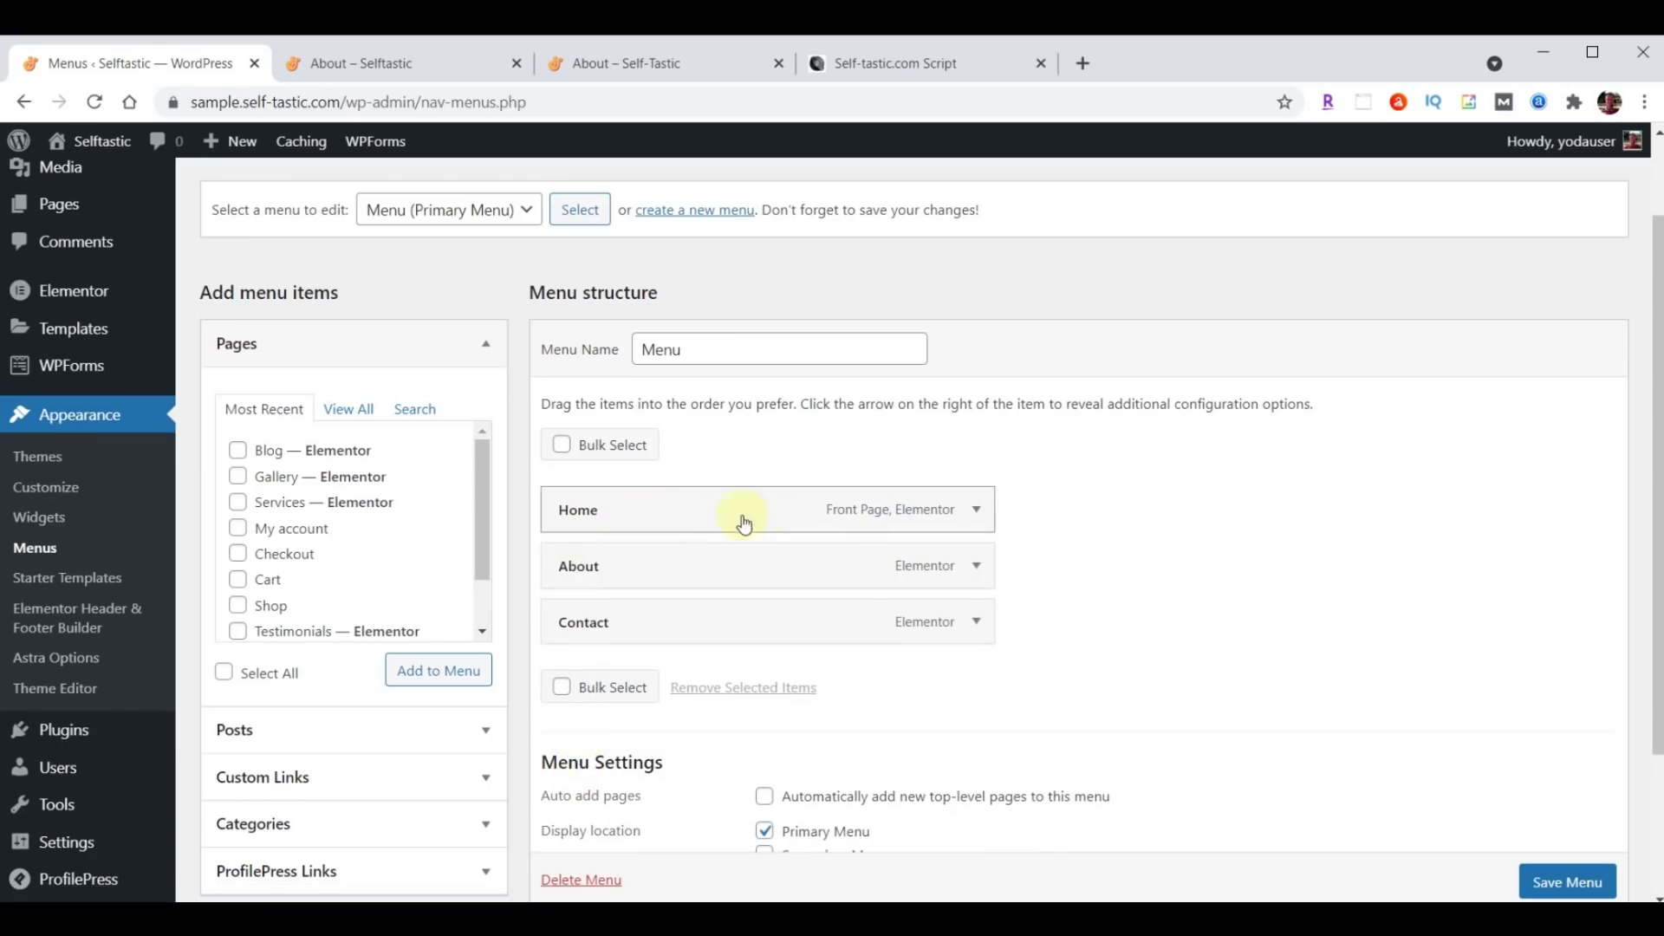
click(591, 57)
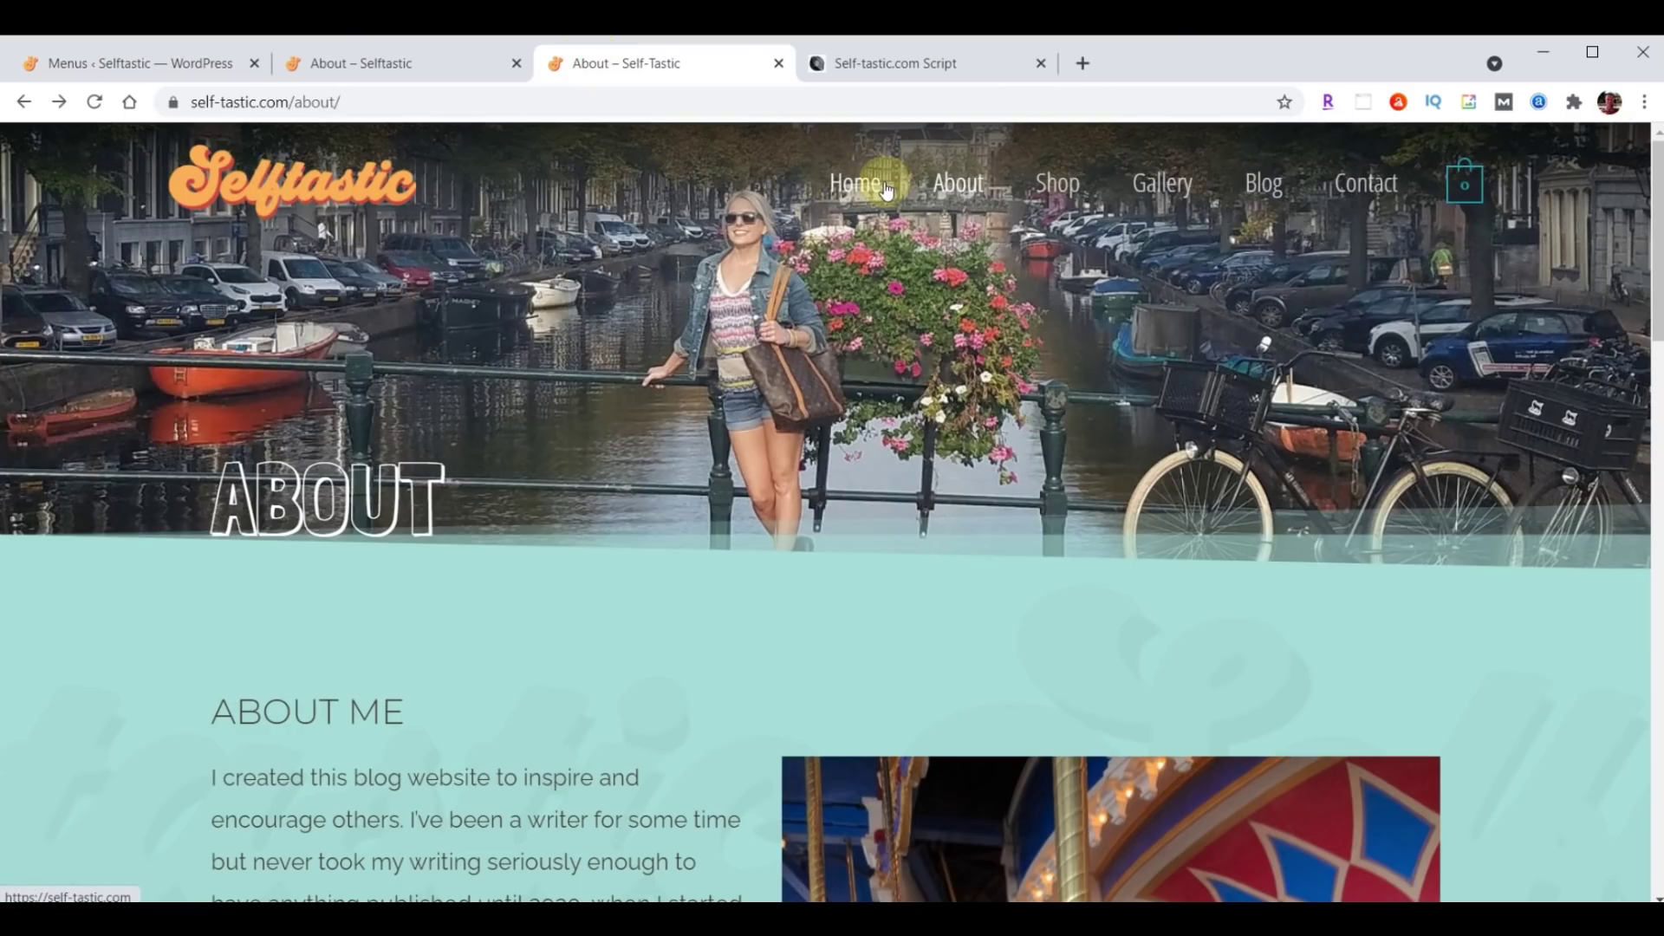
click(130, 63)
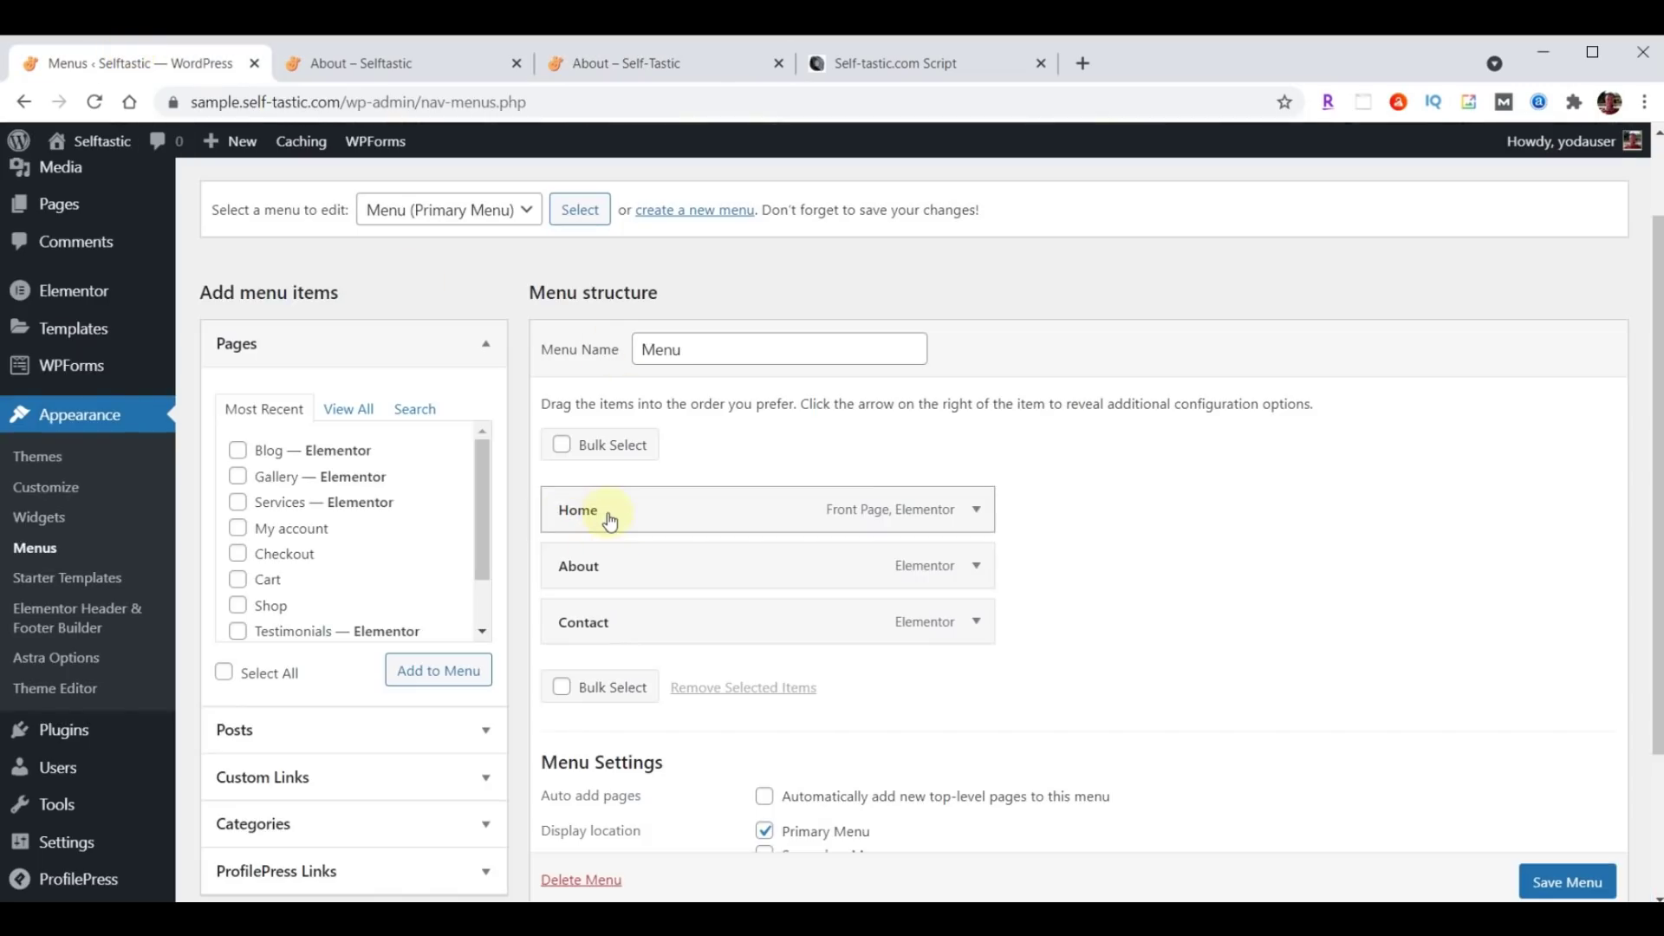
Add Blog and Gallery to the menu, order them after About, and save it.
click(240, 454)
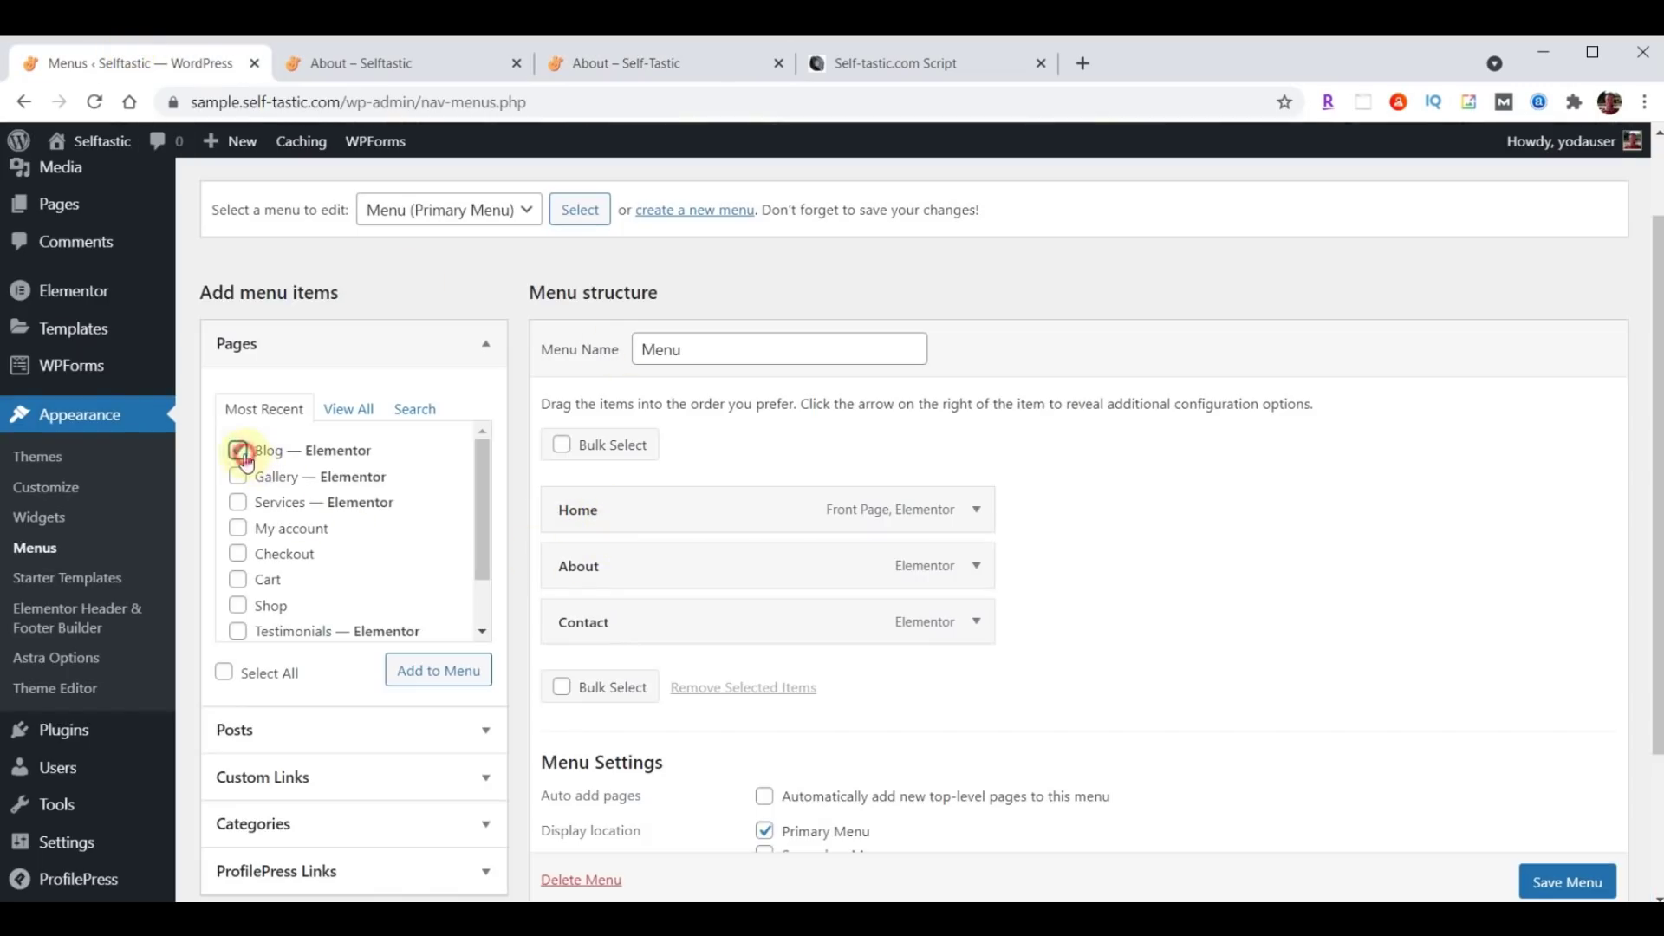
click(240, 478)
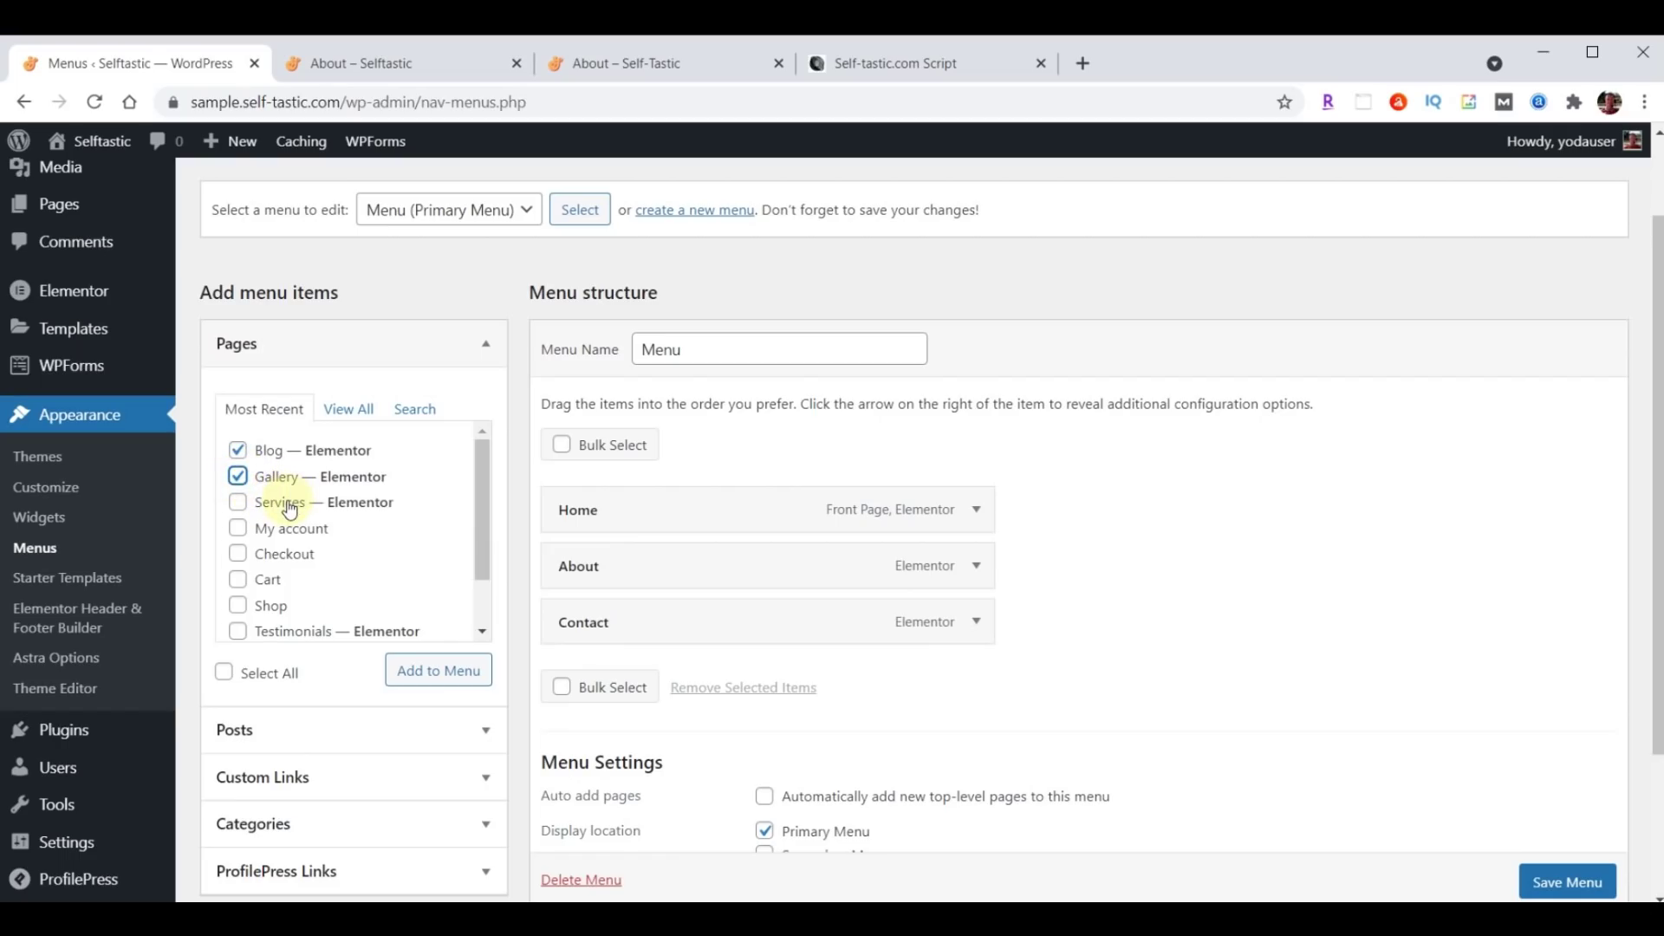
click(422, 678)
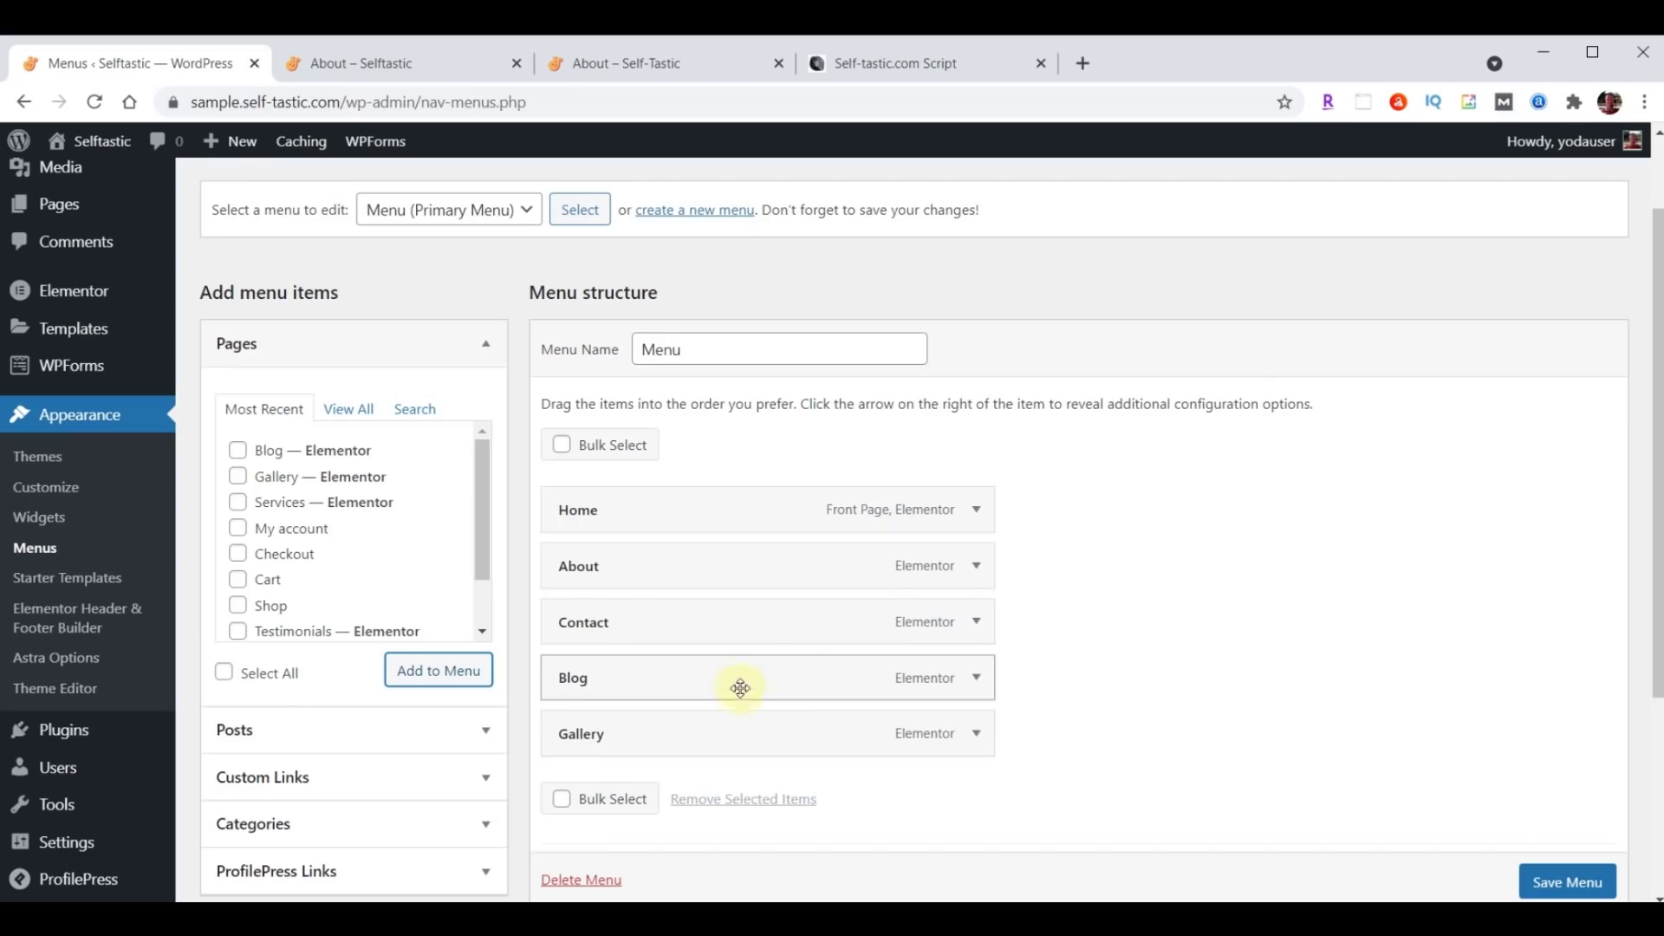
drag(739, 745, 743, 628)
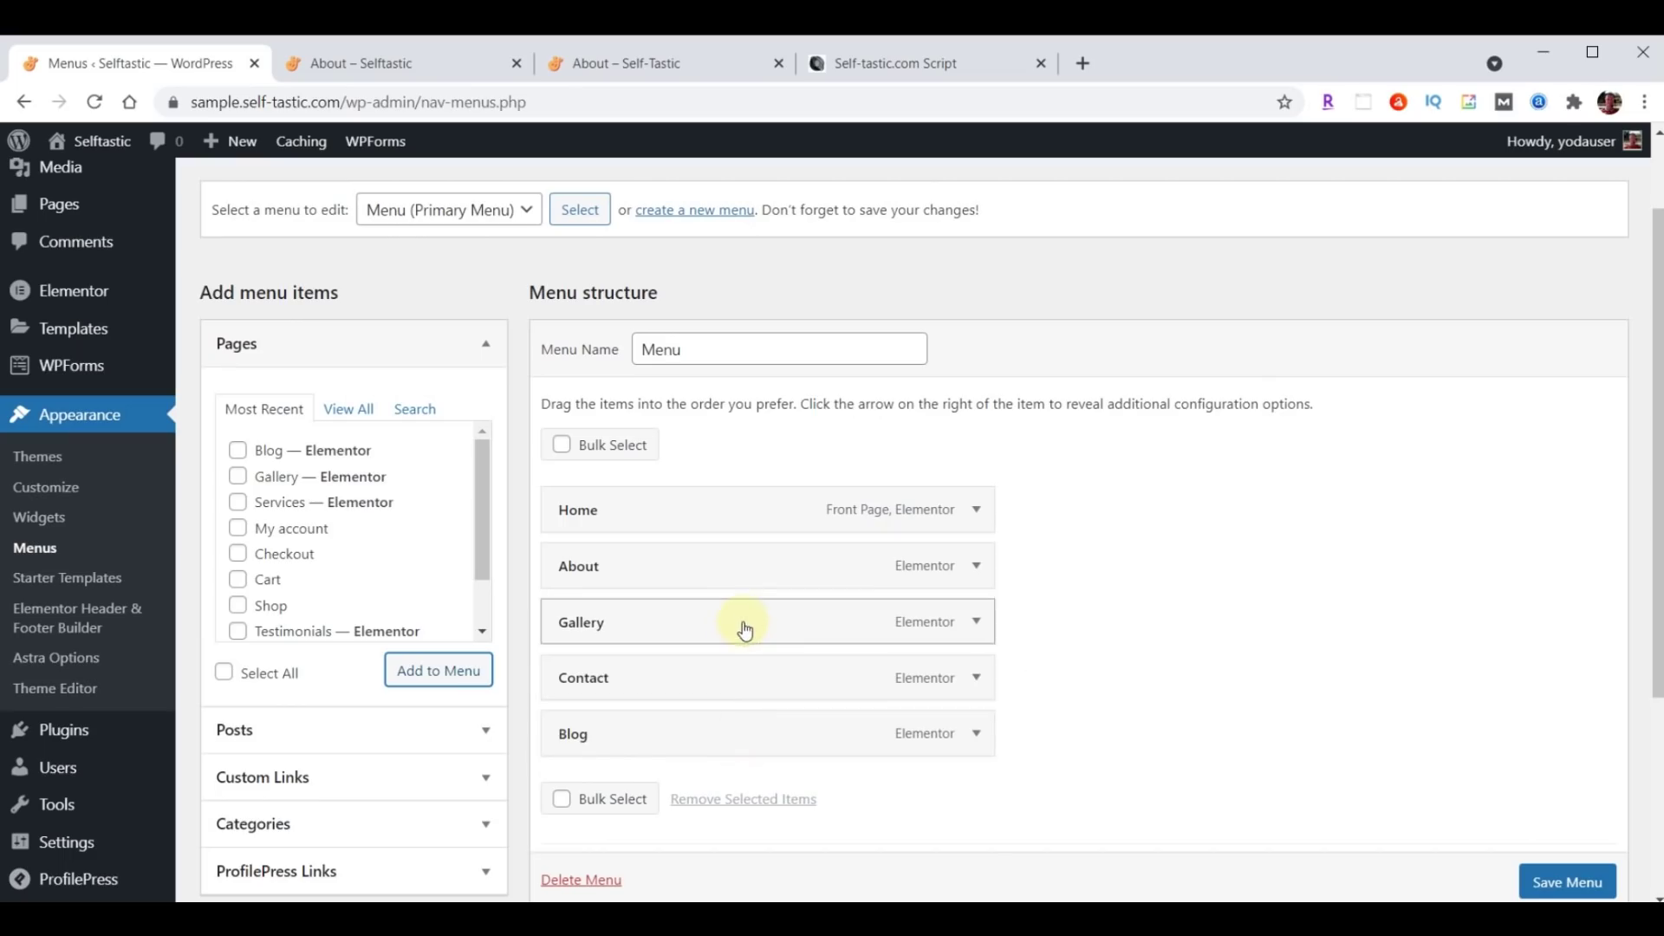
drag(707, 747, 684, 681)
scroll(1208, 591, down, 2)
scroll(1208, 591, down, 2)
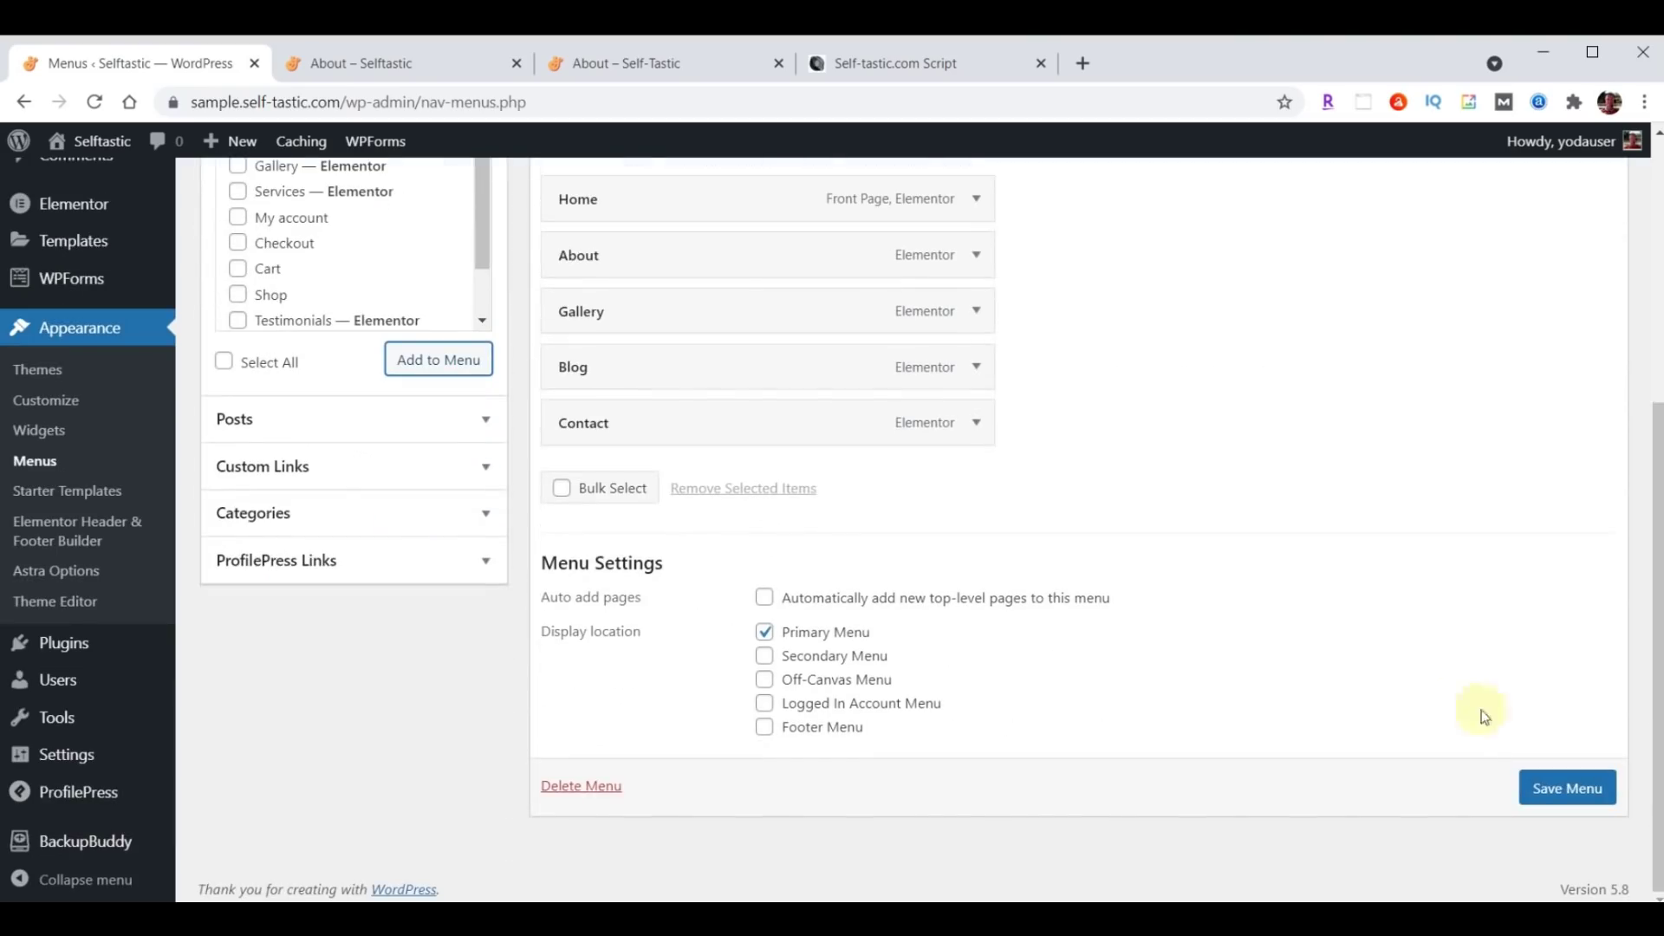
click(1553, 790)
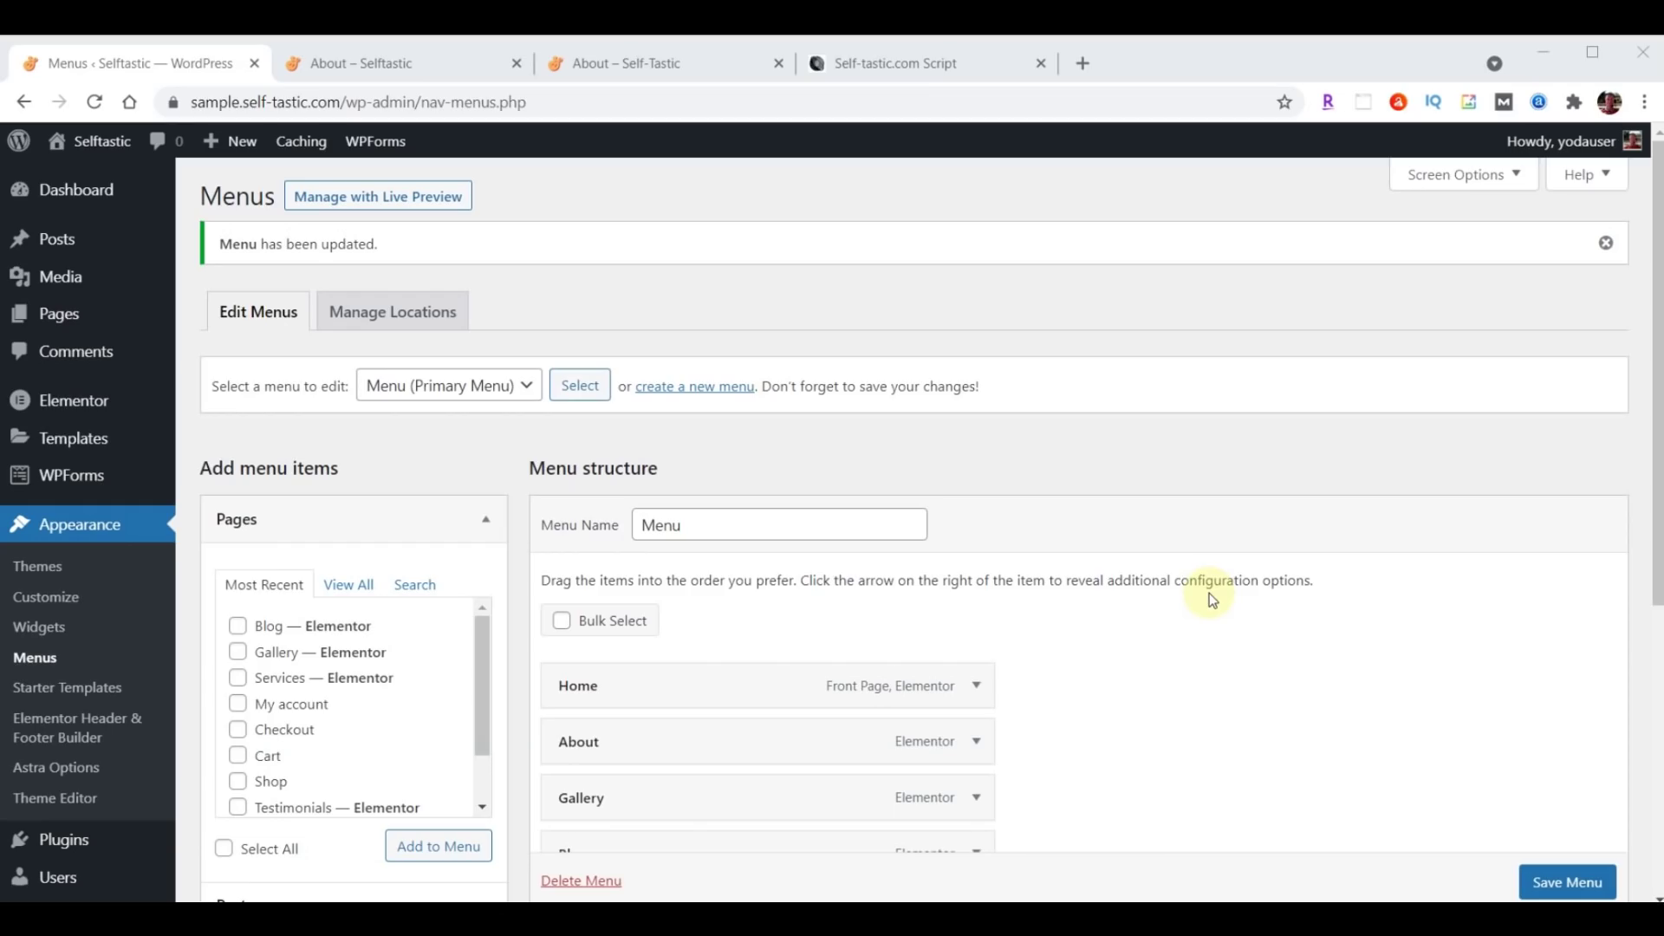
click(58, 315)
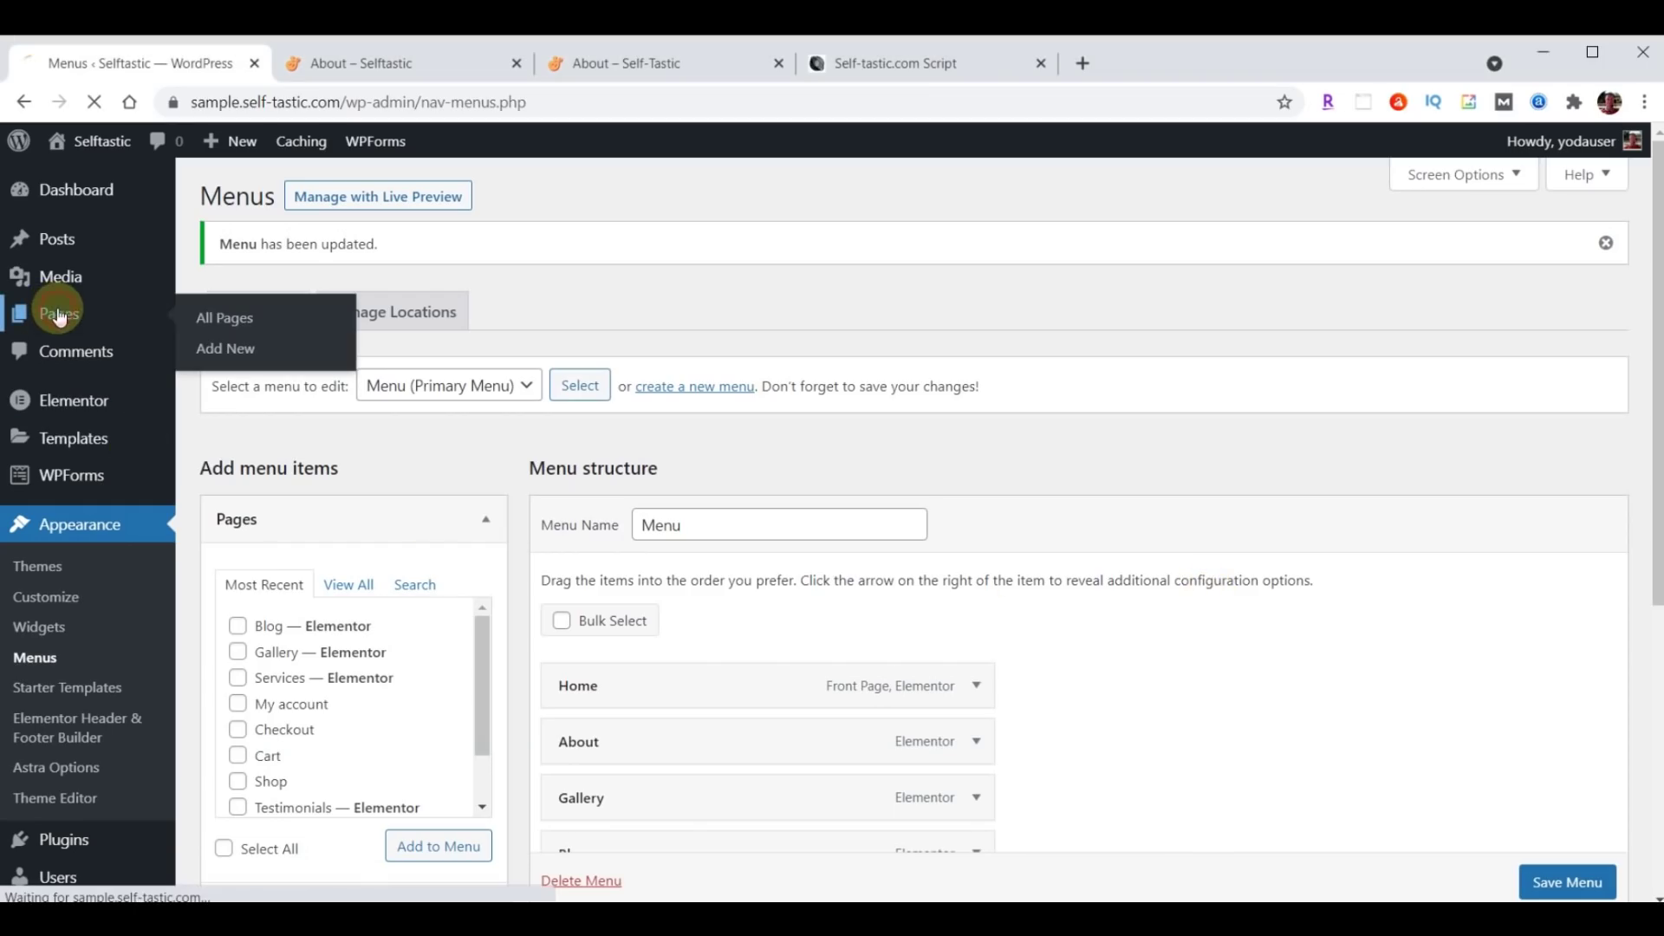
Open Services in Elementor and delete the hero About, About Me and Words of Wisdom sections.
scroll(607, 551, down, 4)
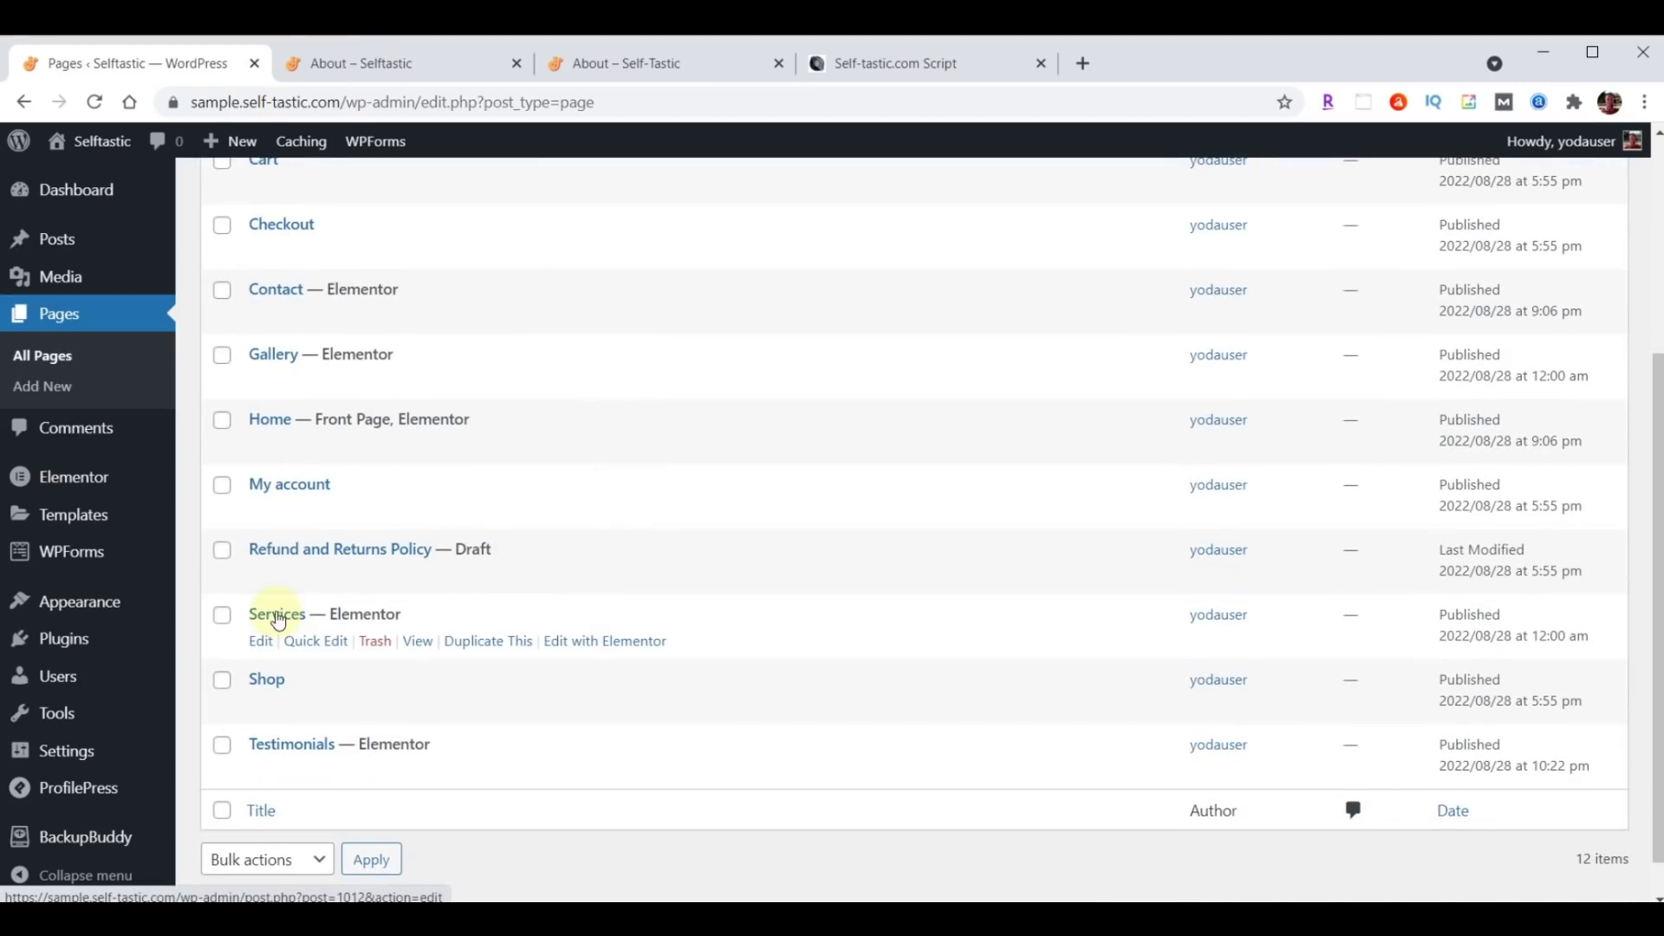
click(615, 643)
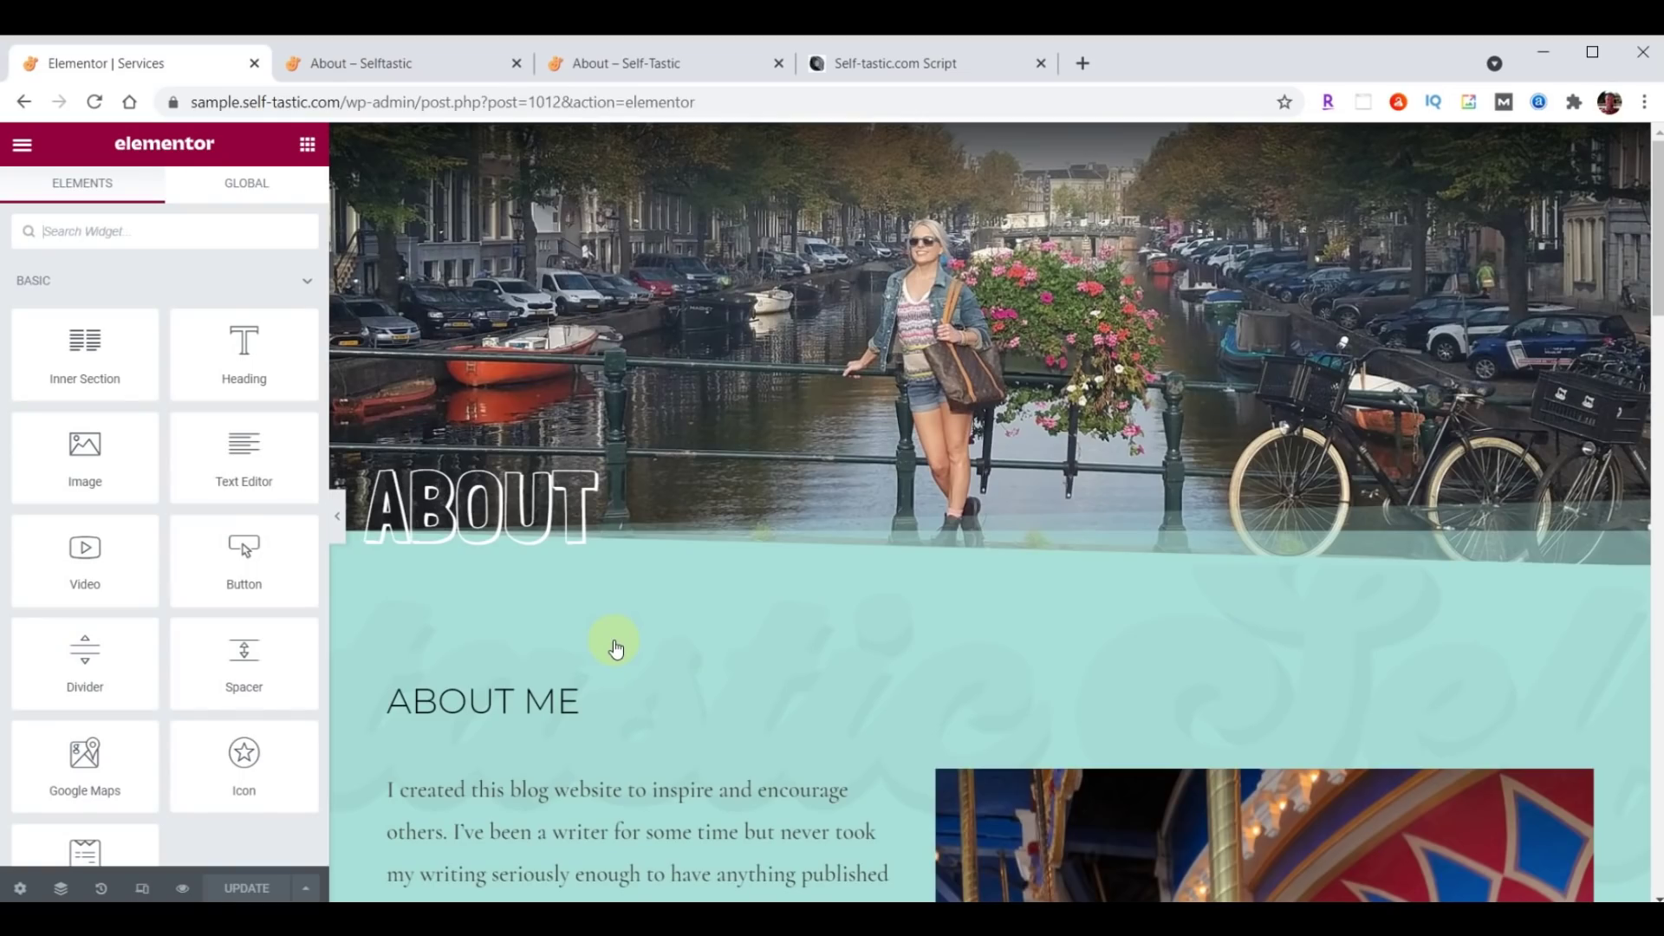
mouse_move(955, 376)
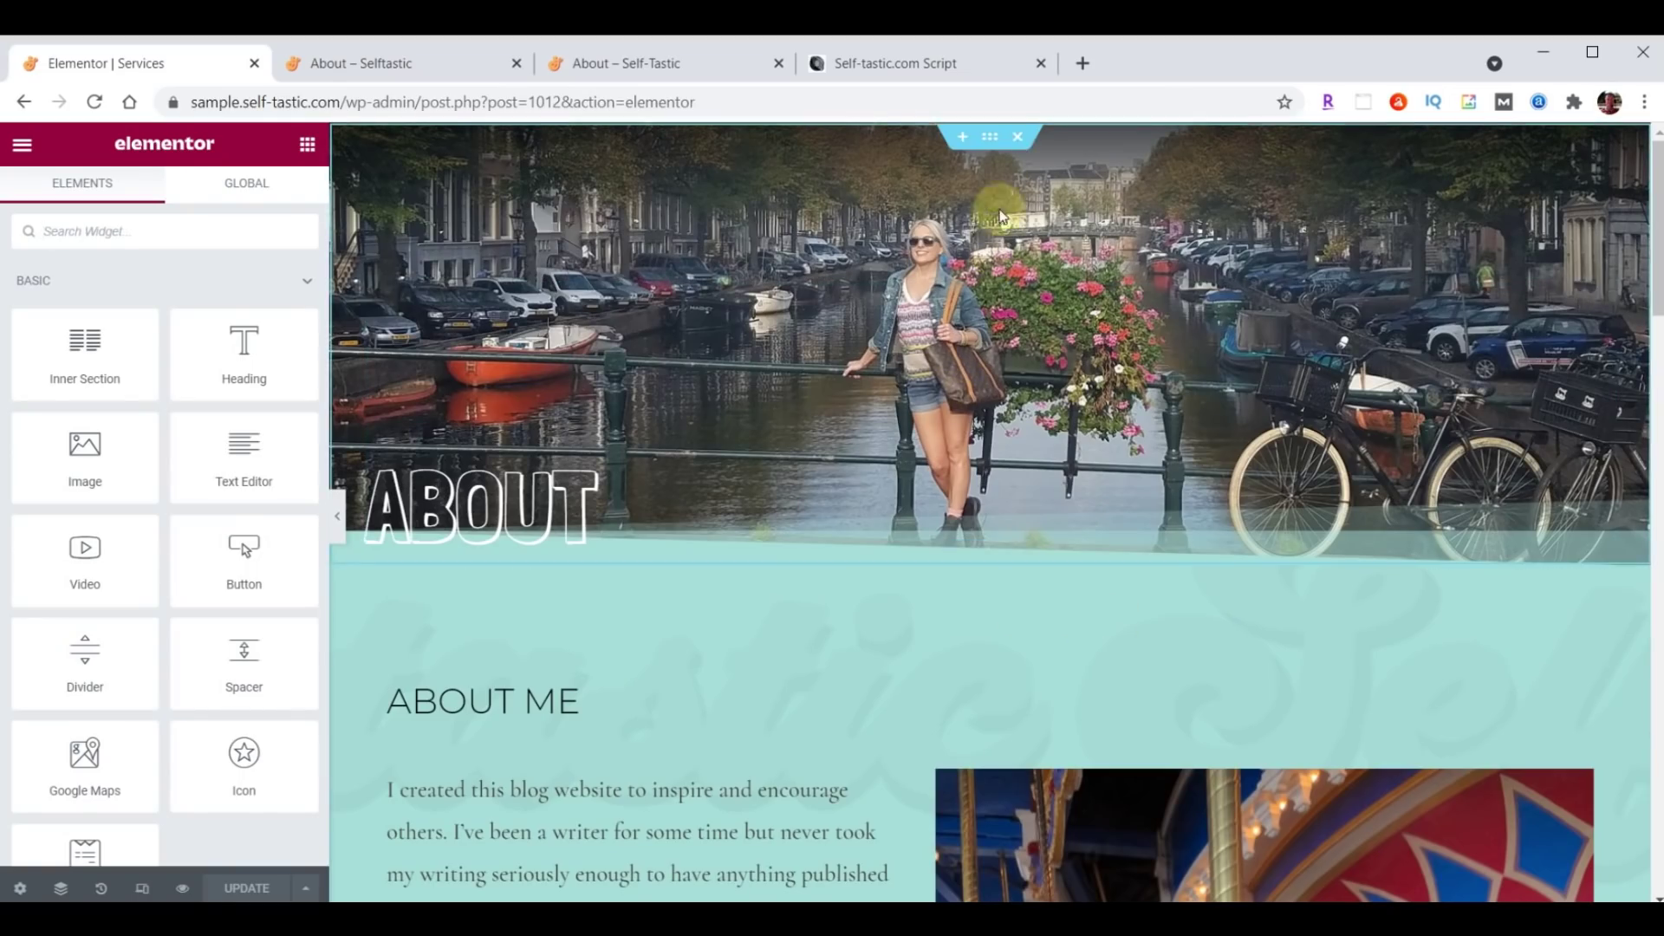
click(1017, 142)
click(1017, 142)
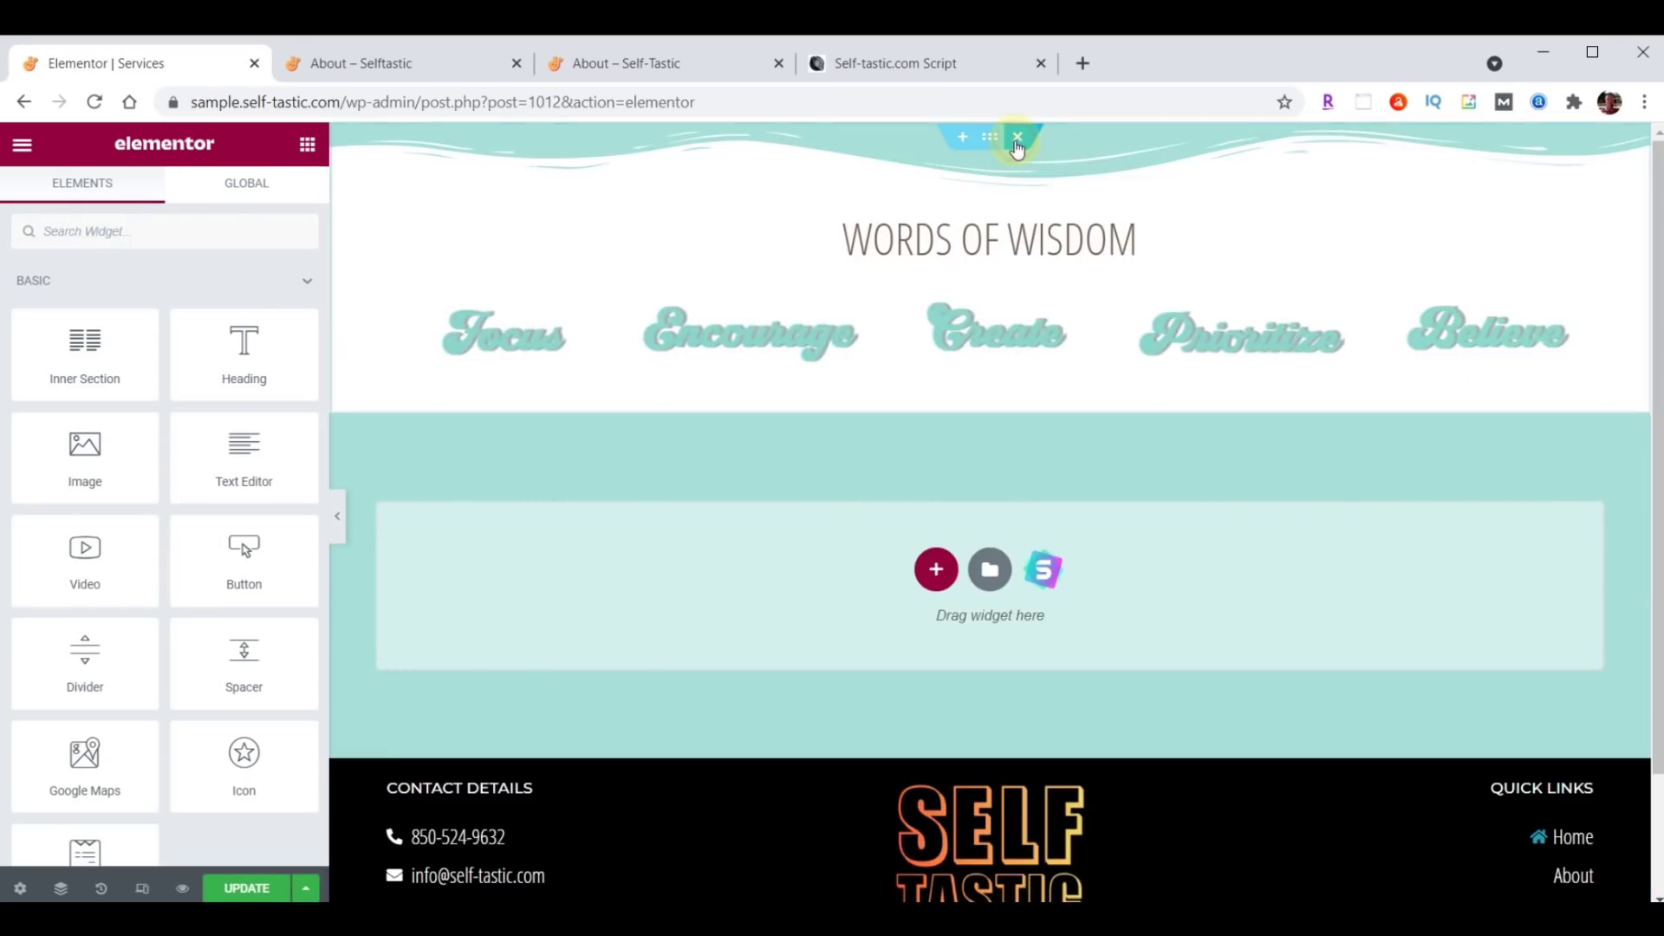
click(1017, 141)
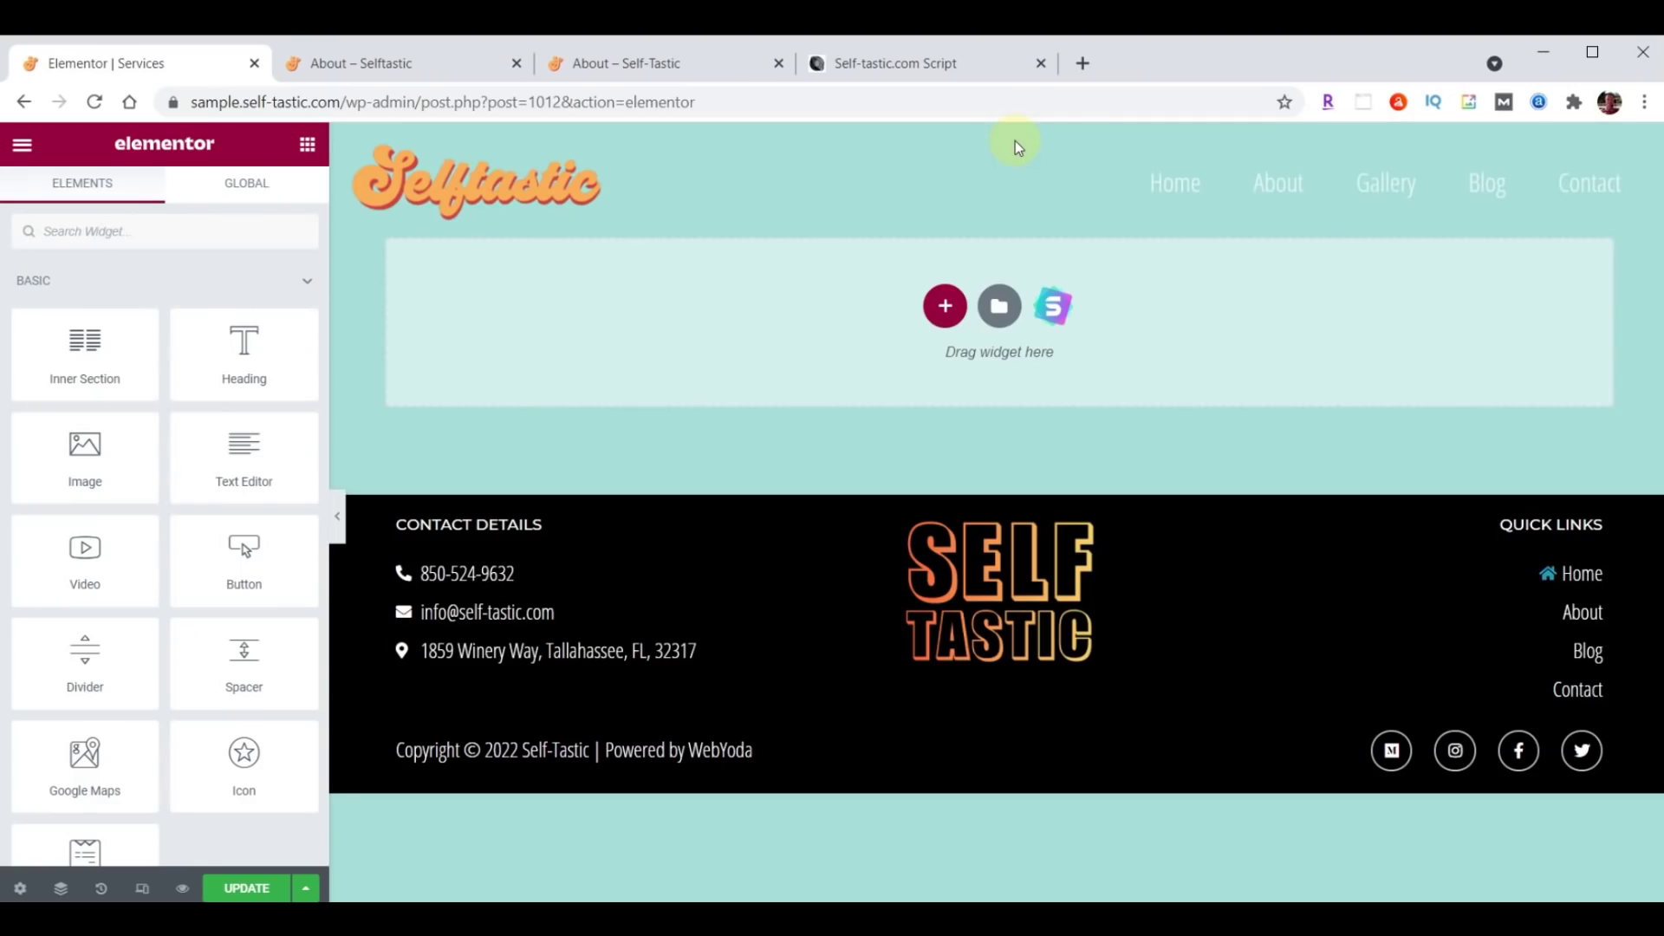
click(999, 306)
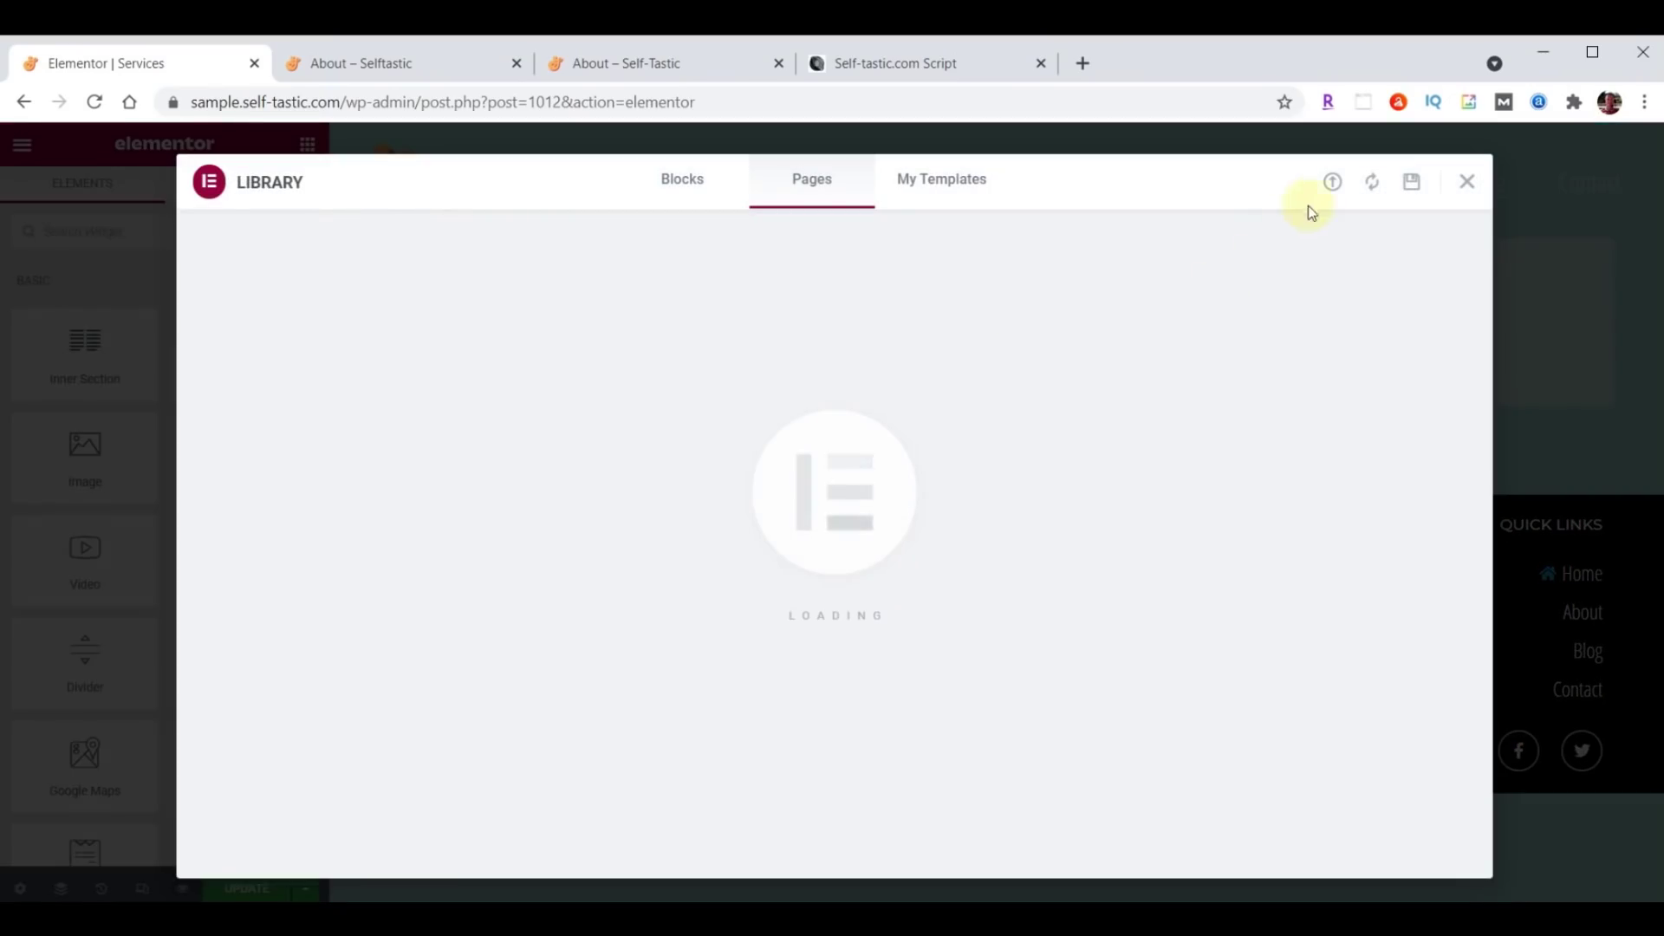
Import the services-page template file and insert Selftastic Services Page without its document settings.
click(1332, 182)
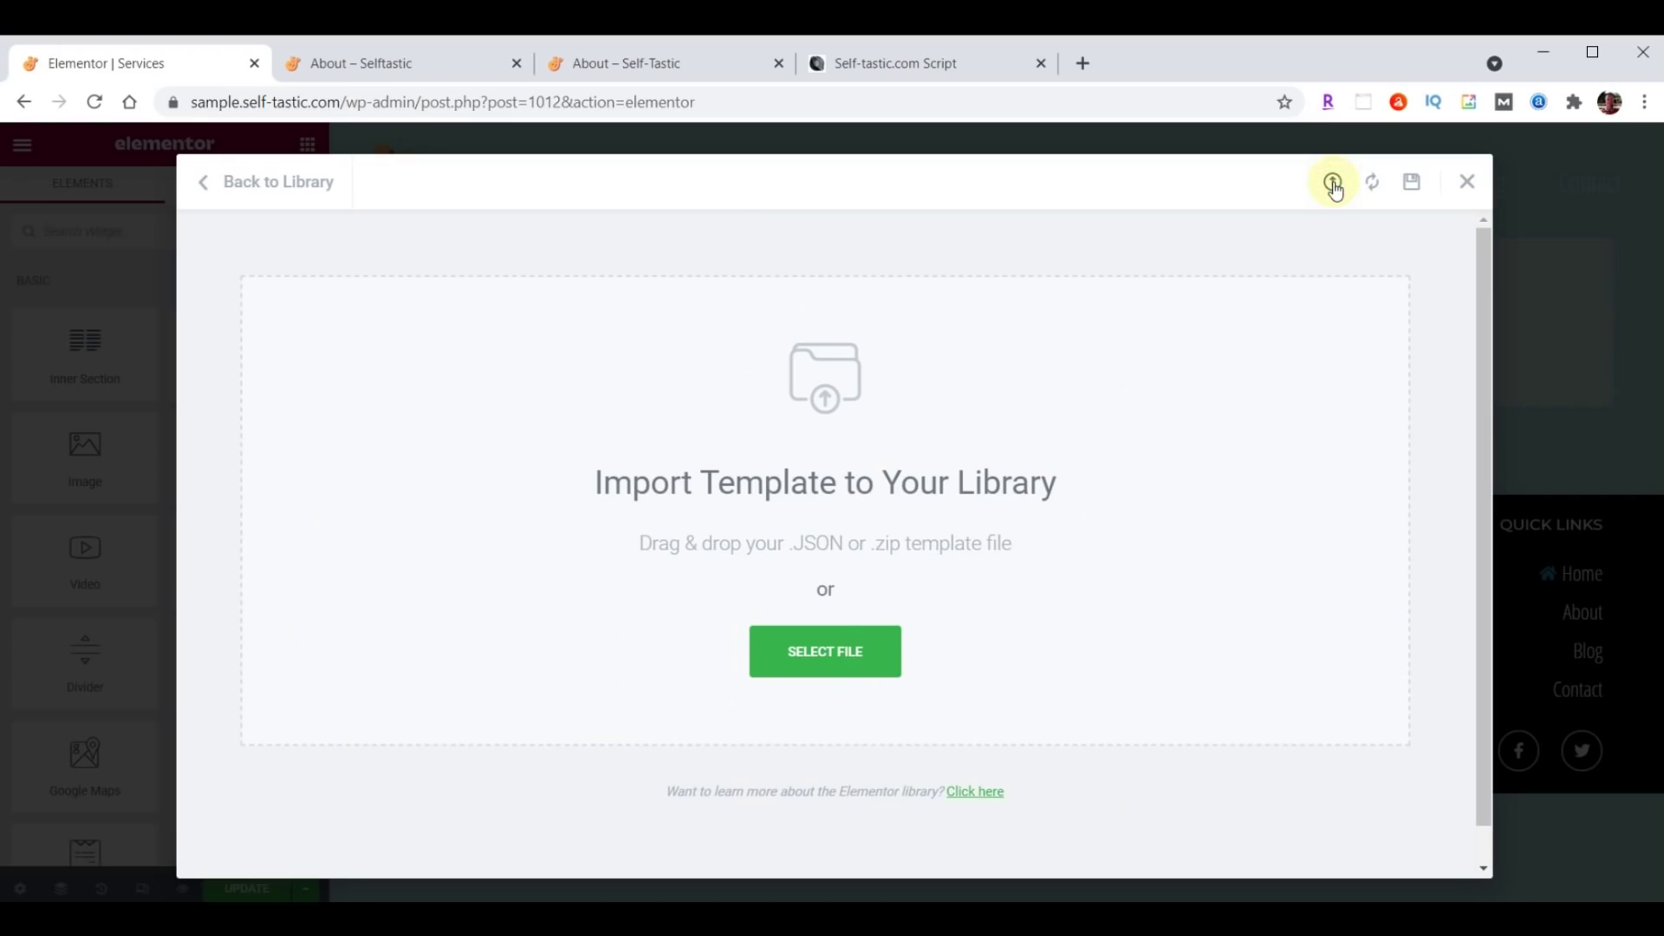
key(alt+Tab)
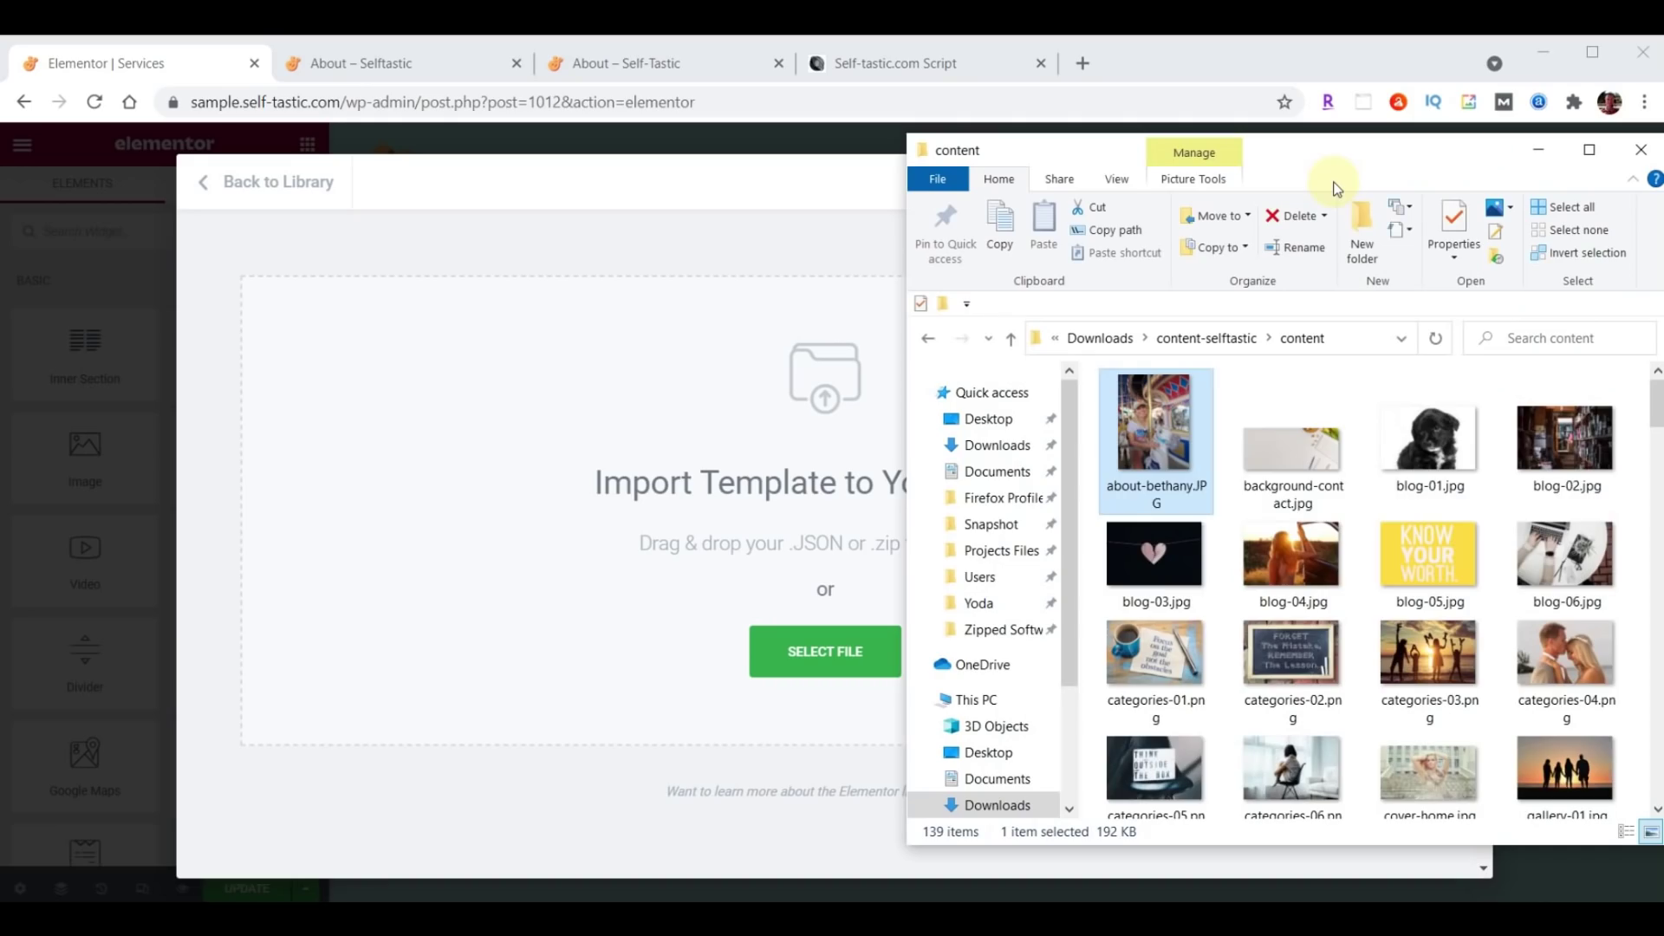
scroll(1481, 542, down, 10)
scroll(1482, 541, down, 10)
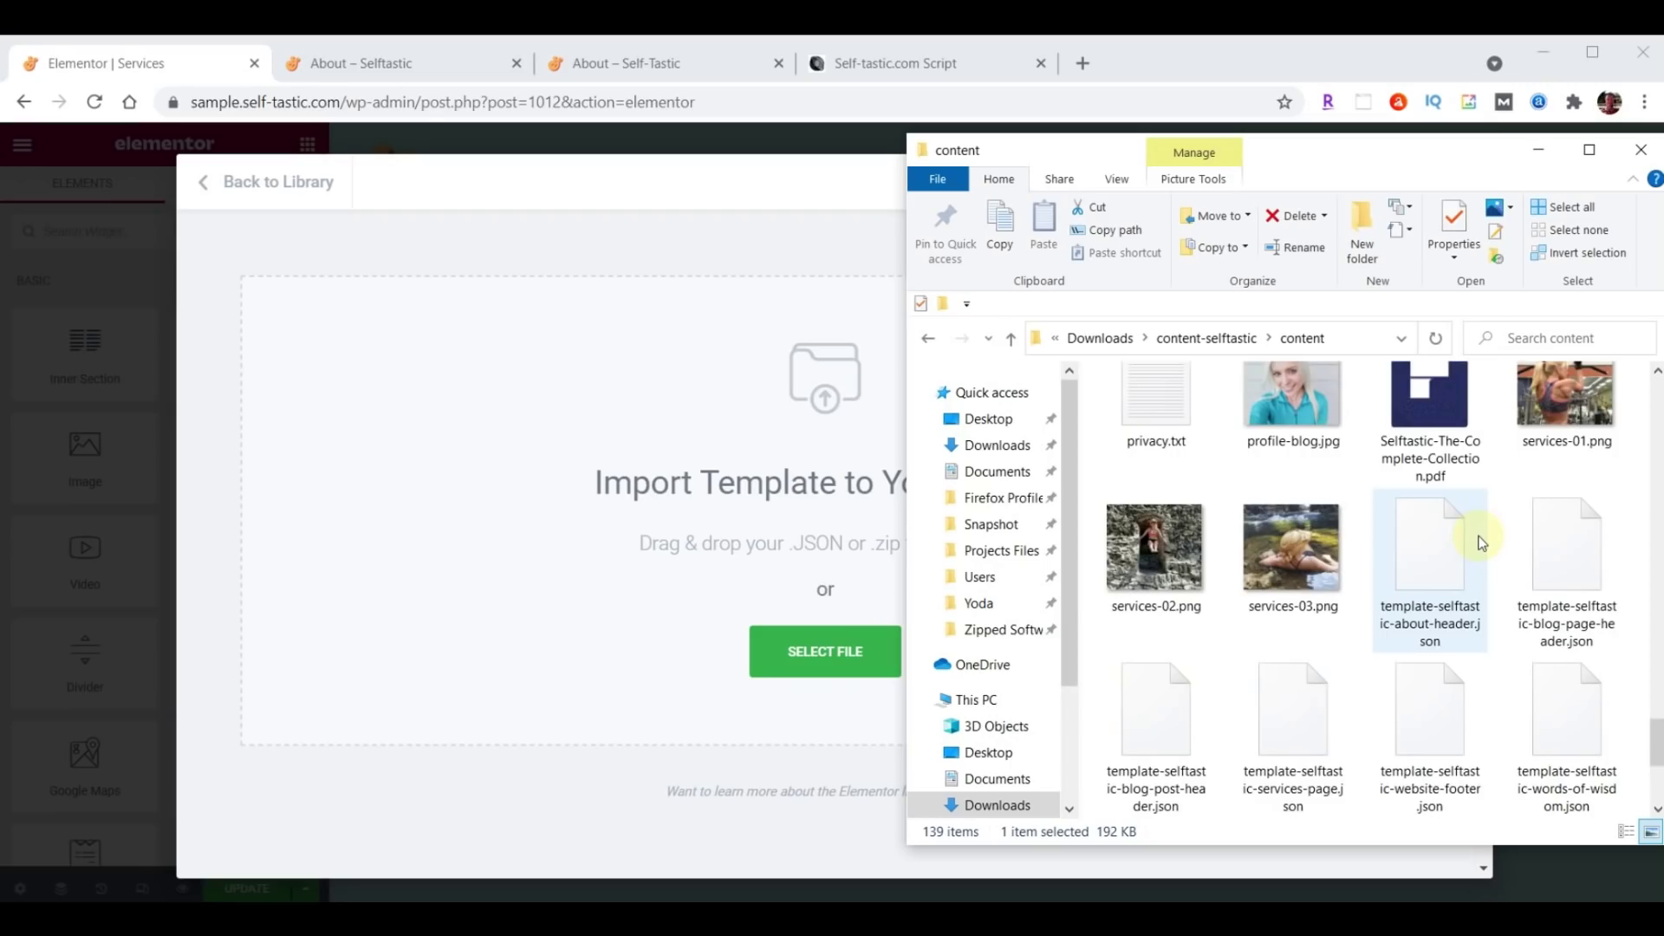
click(1304, 694)
drag(1304, 694, 724, 564)
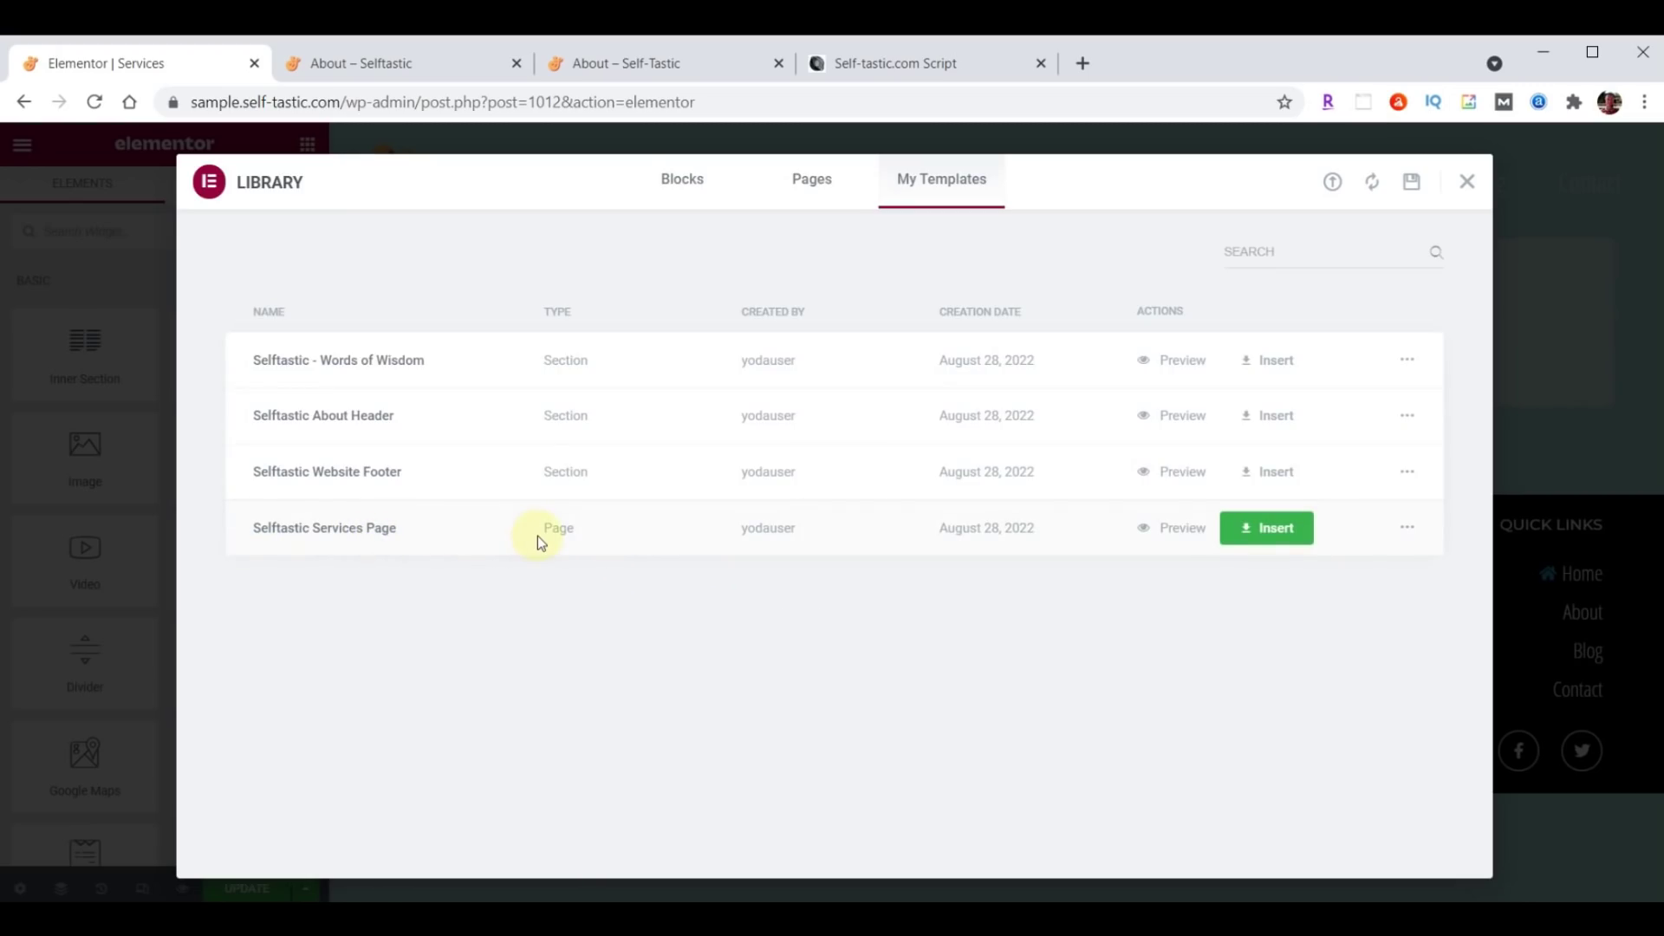
click(1272, 526)
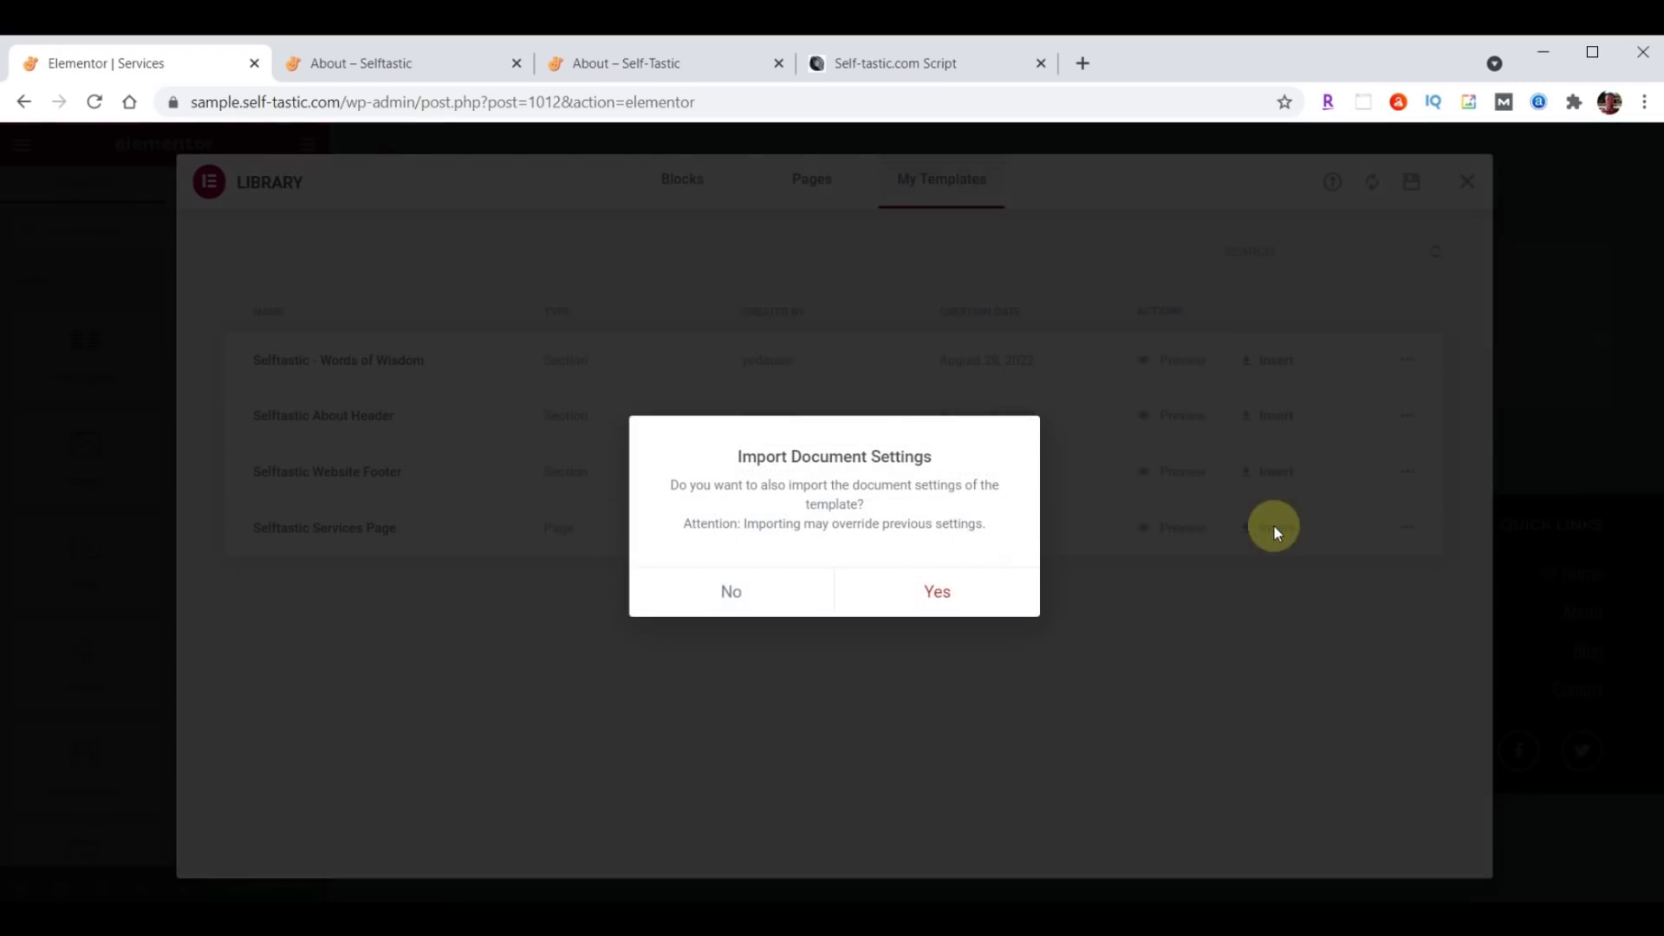
click(731, 589)
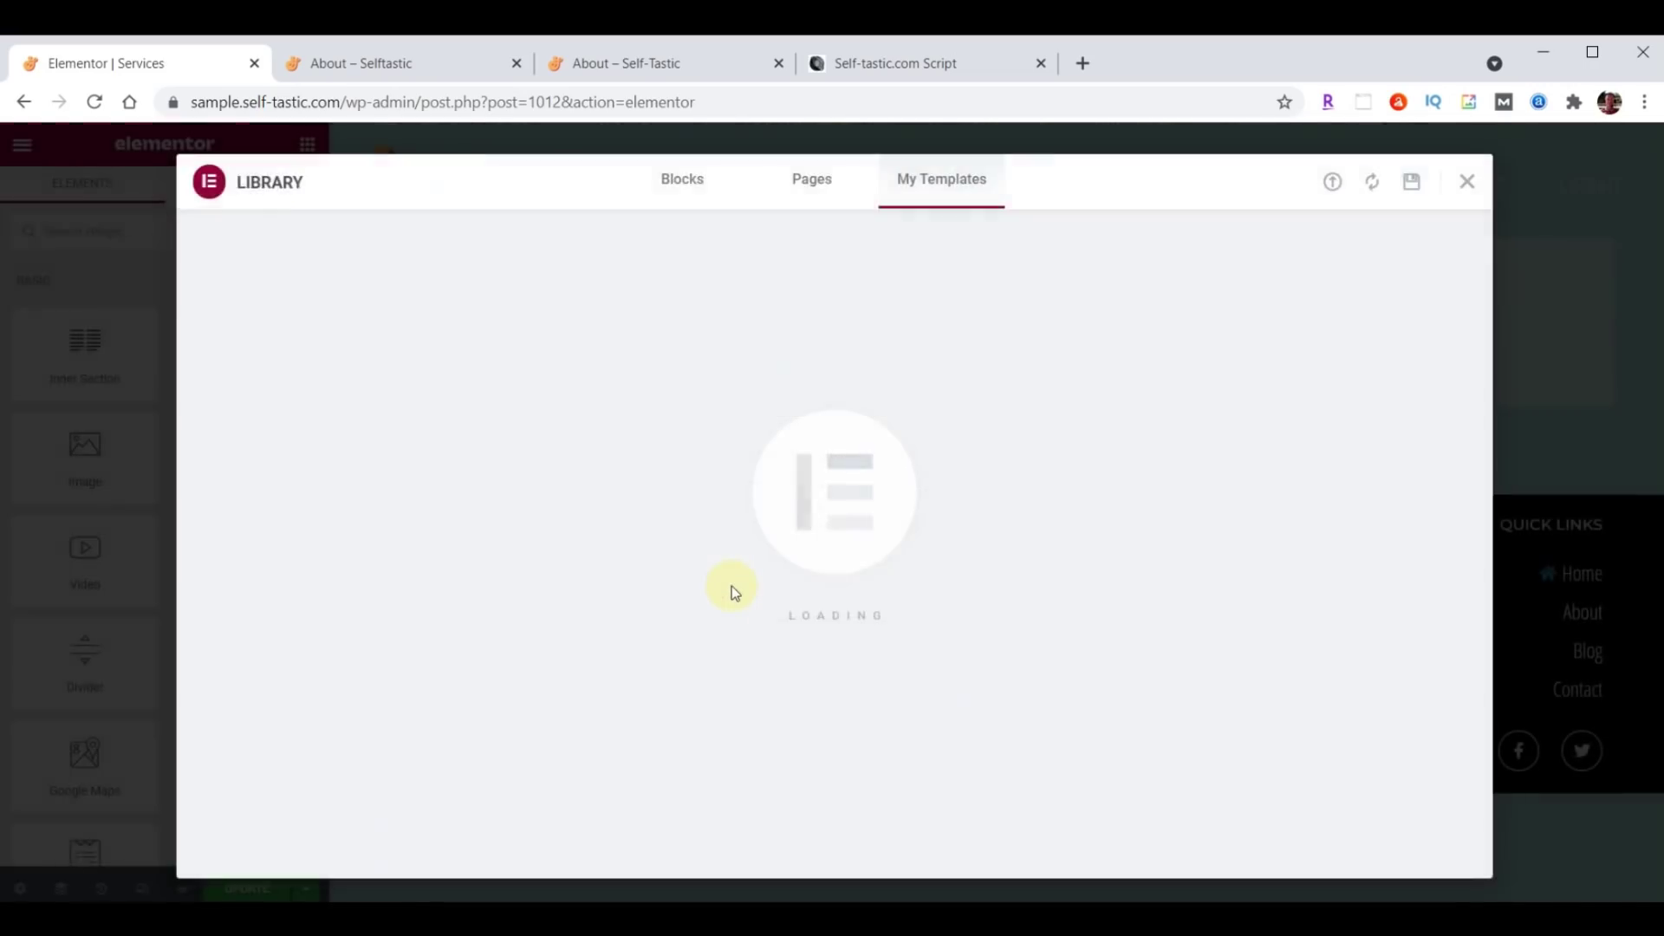
scroll(731, 585, down, 20)
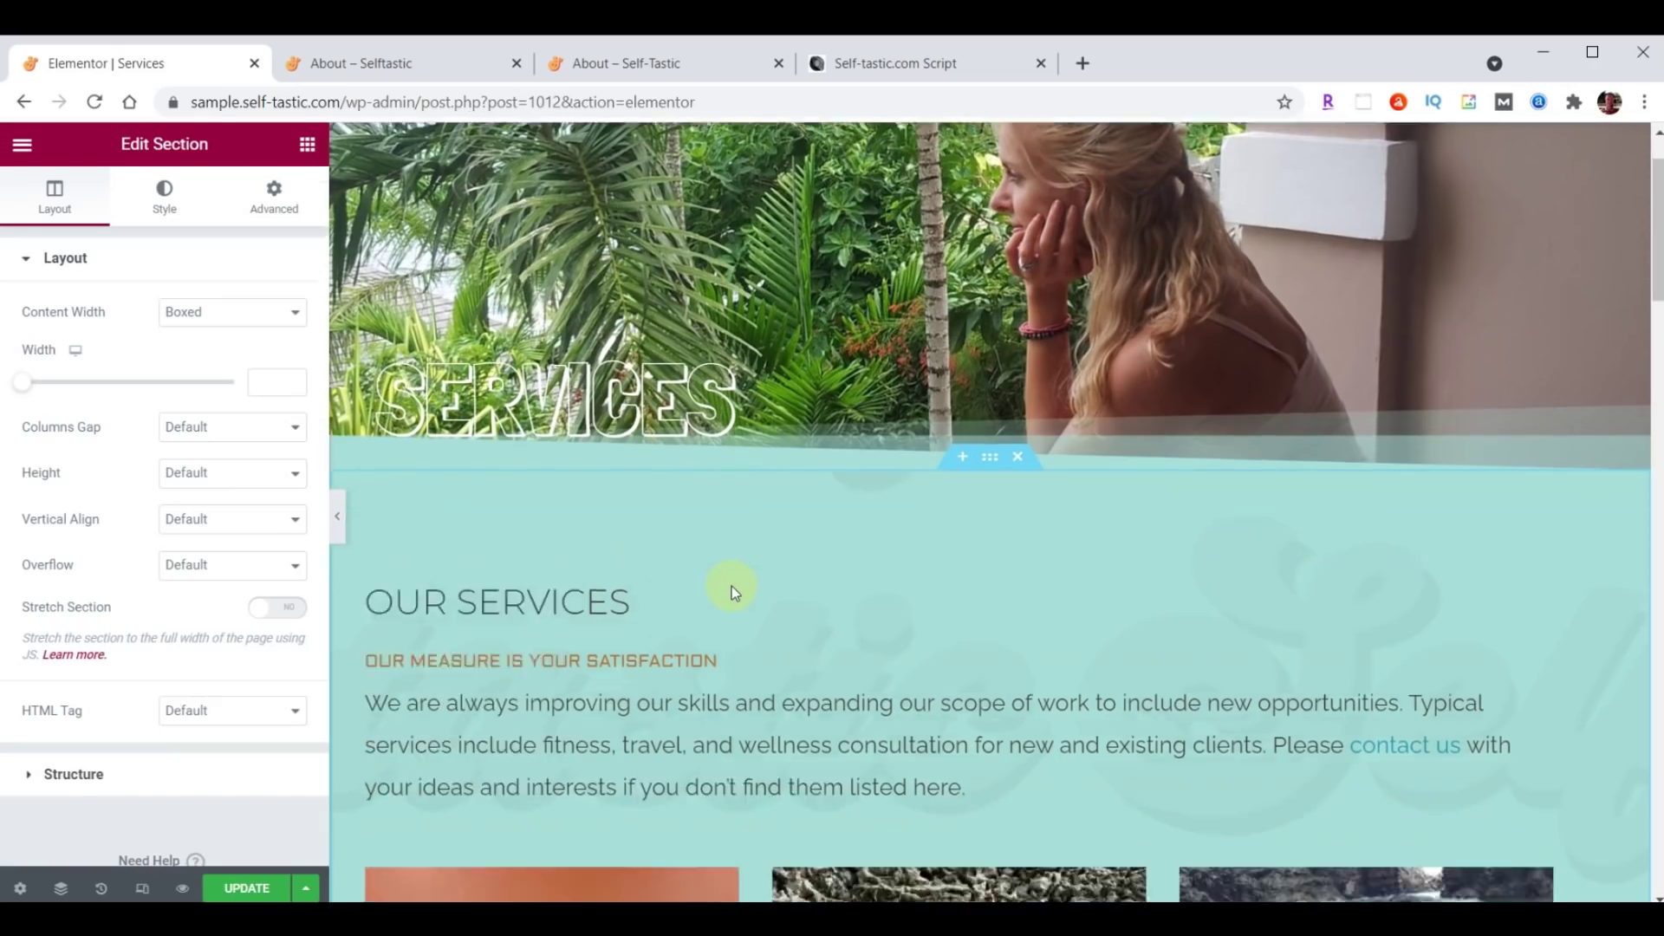
scroll(731, 586, down, 15)
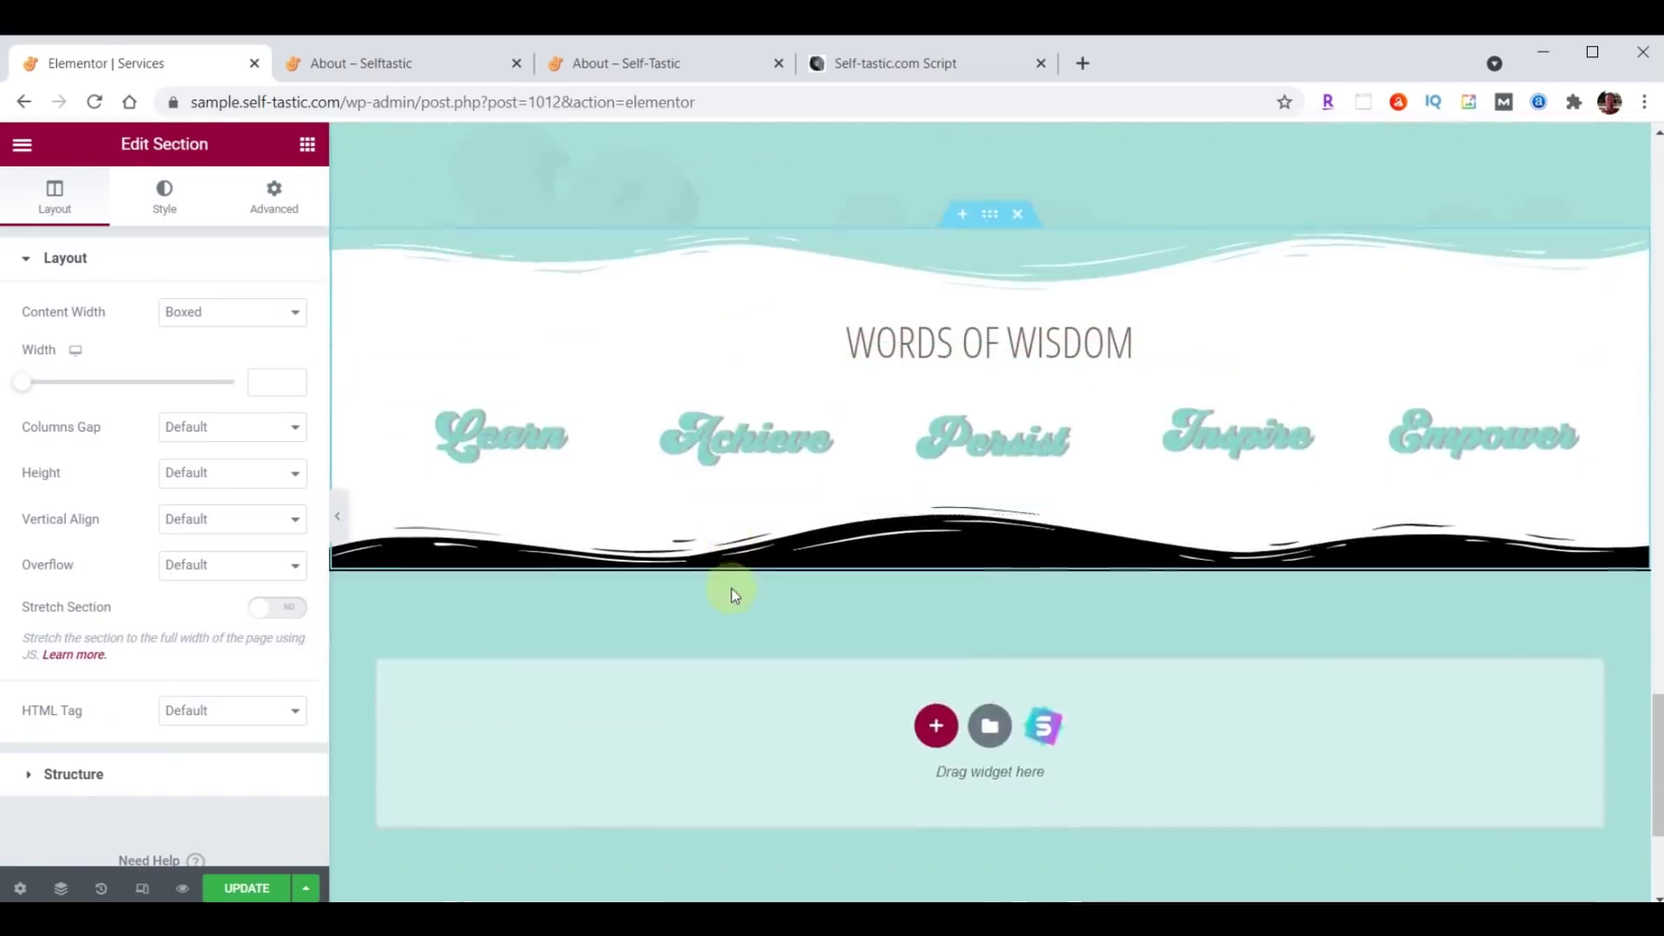
Update the Services page, exit to the dashboard, and open Gallery in Elementor.
click(244, 888)
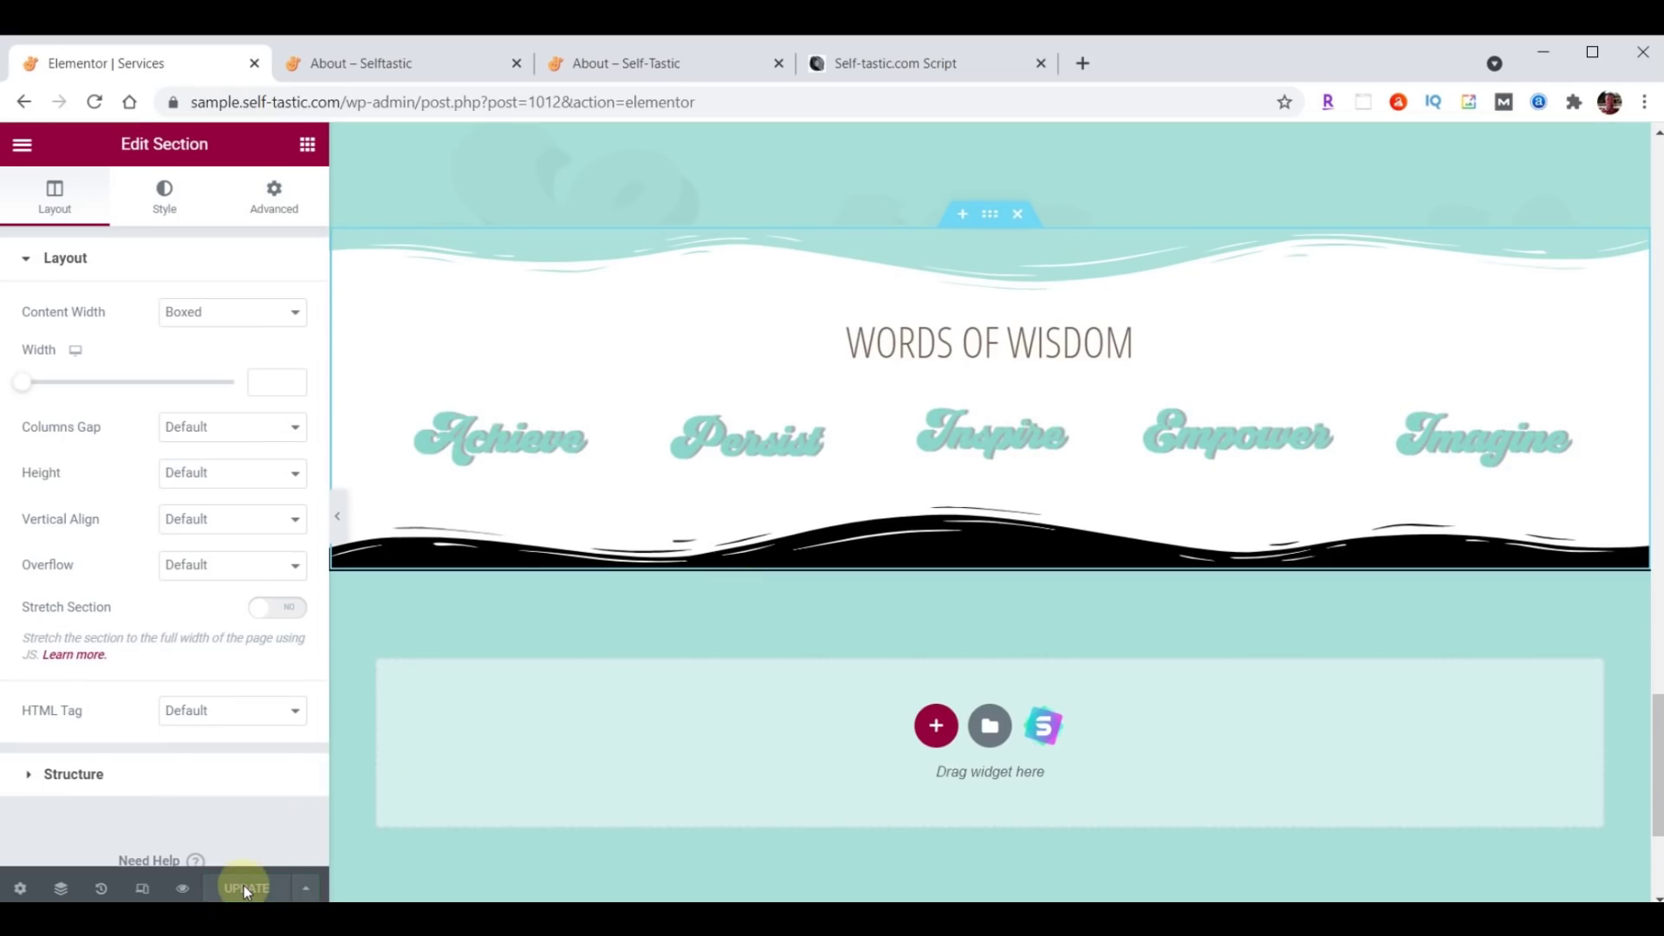
click(23, 144)
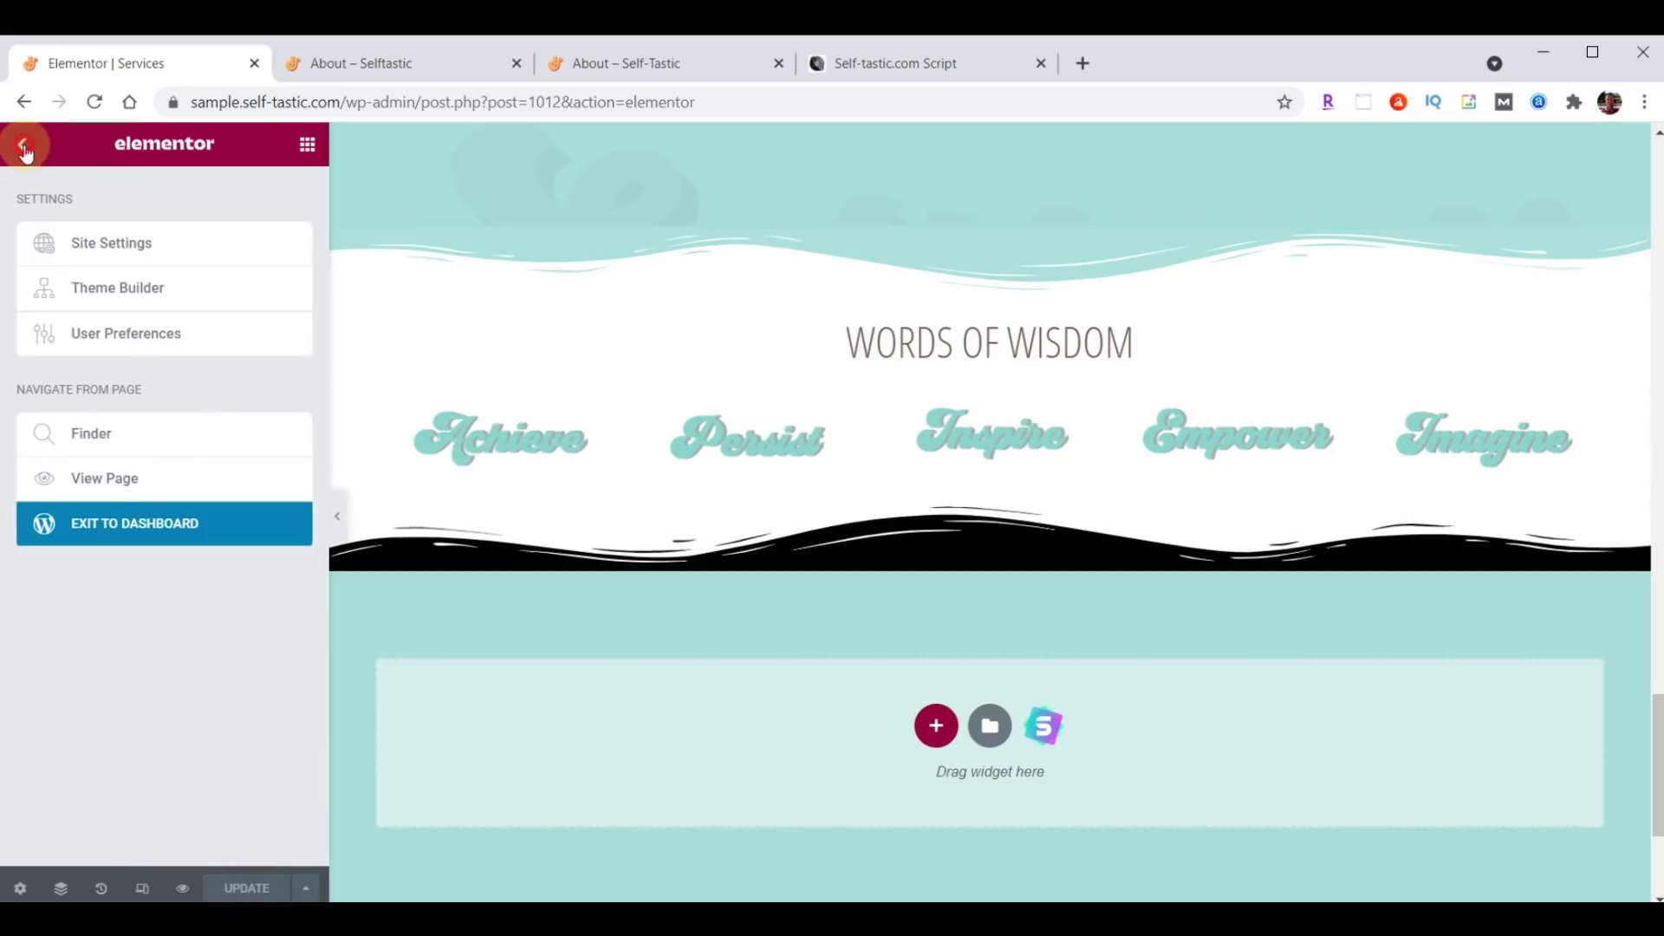
click(156, 520)
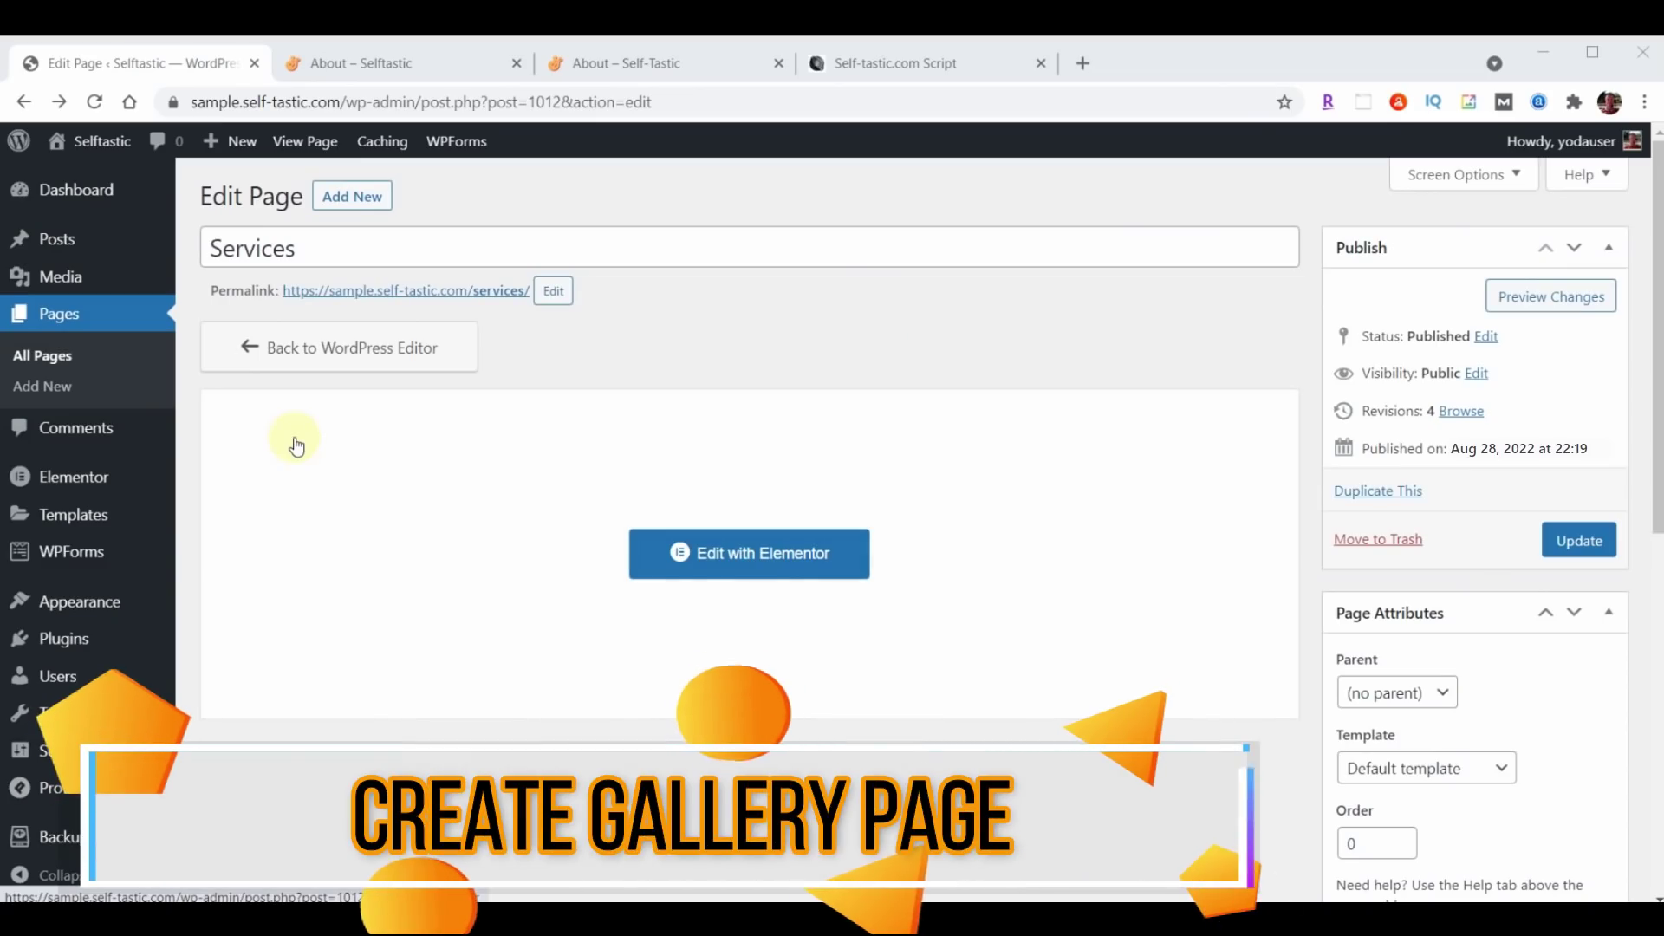
click(67, 313)
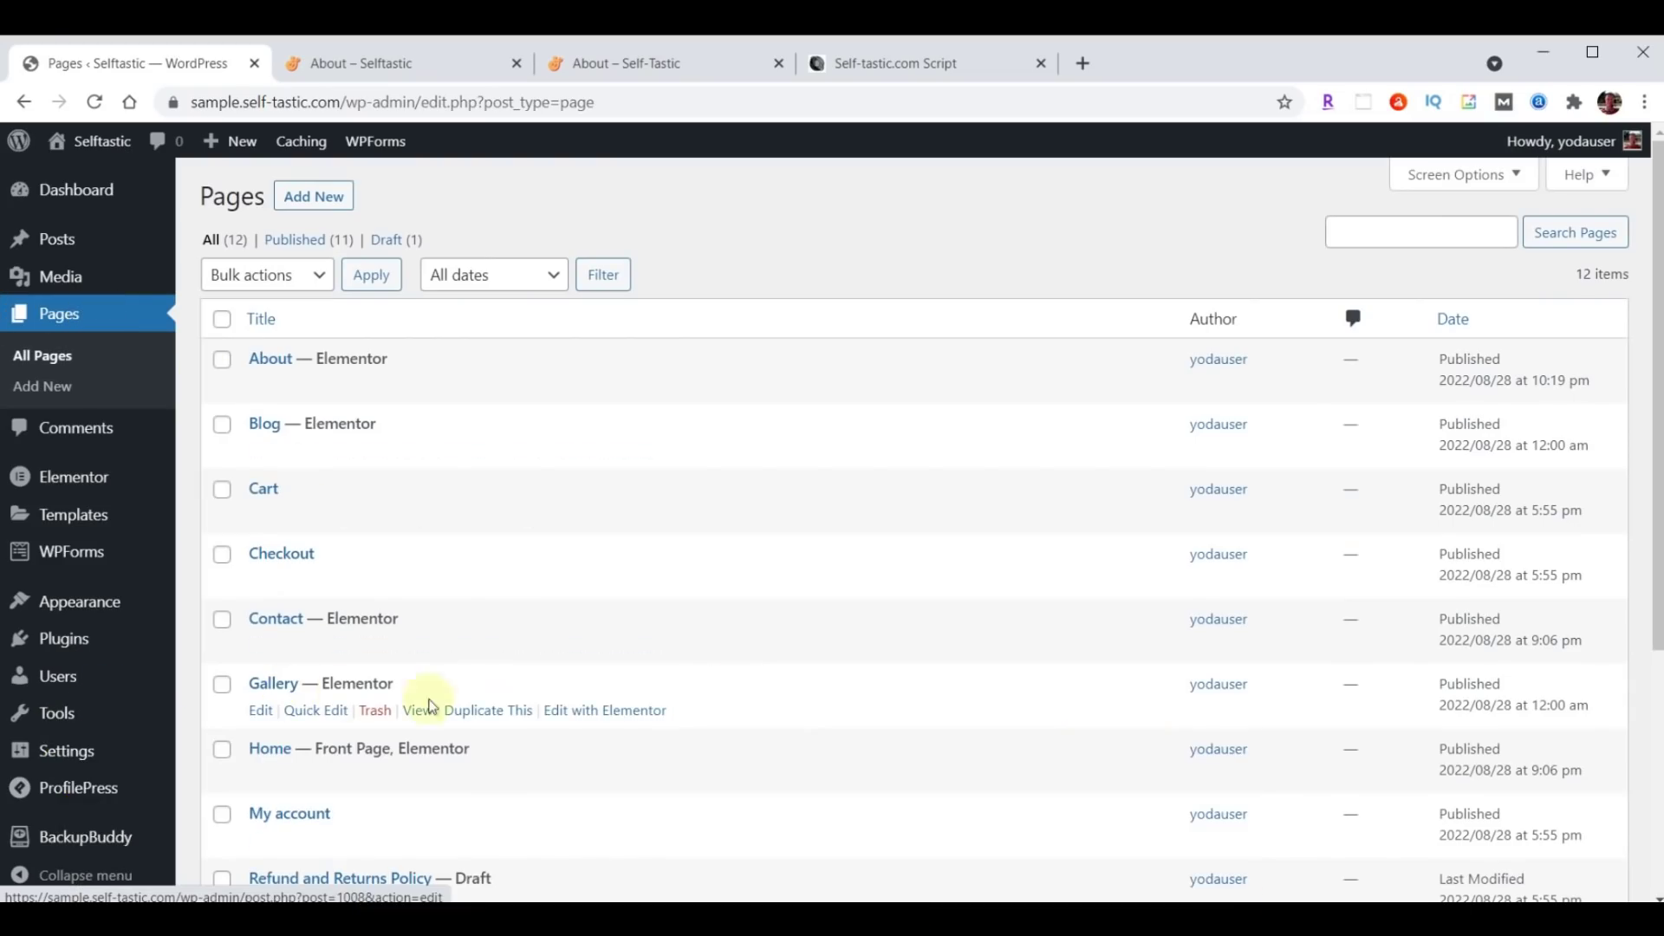
click(606, 712)
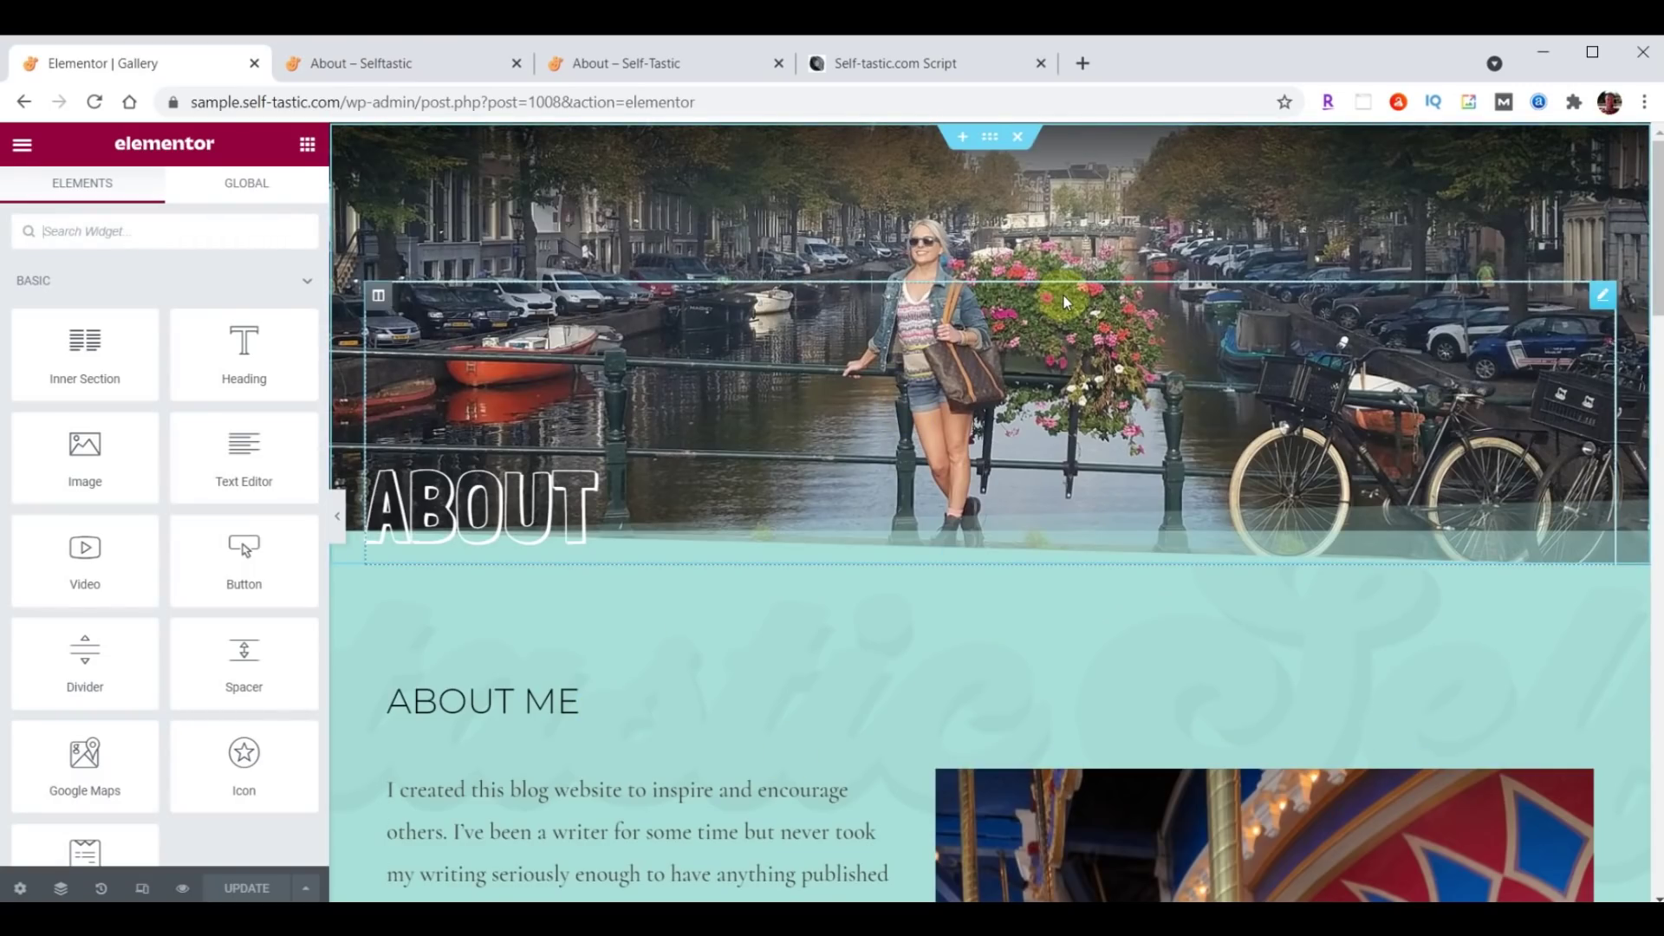
Retitle the header heading to Gallery and make header-gallery.jpg the header section's background.
click(508, 497)
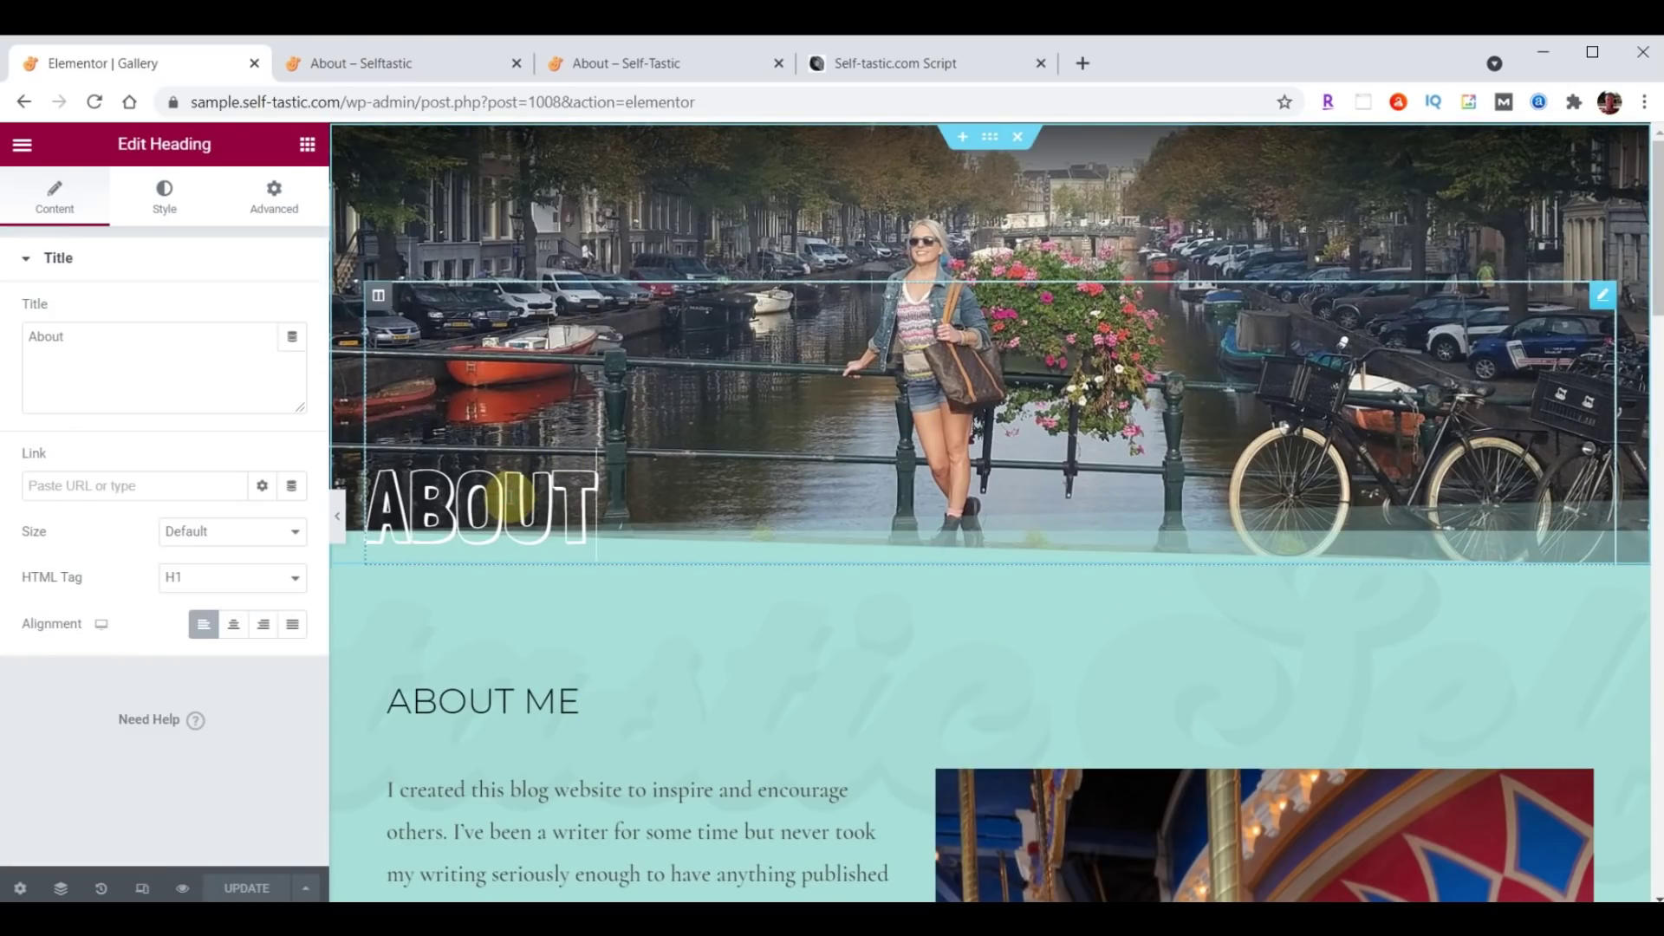
text(Gallery)
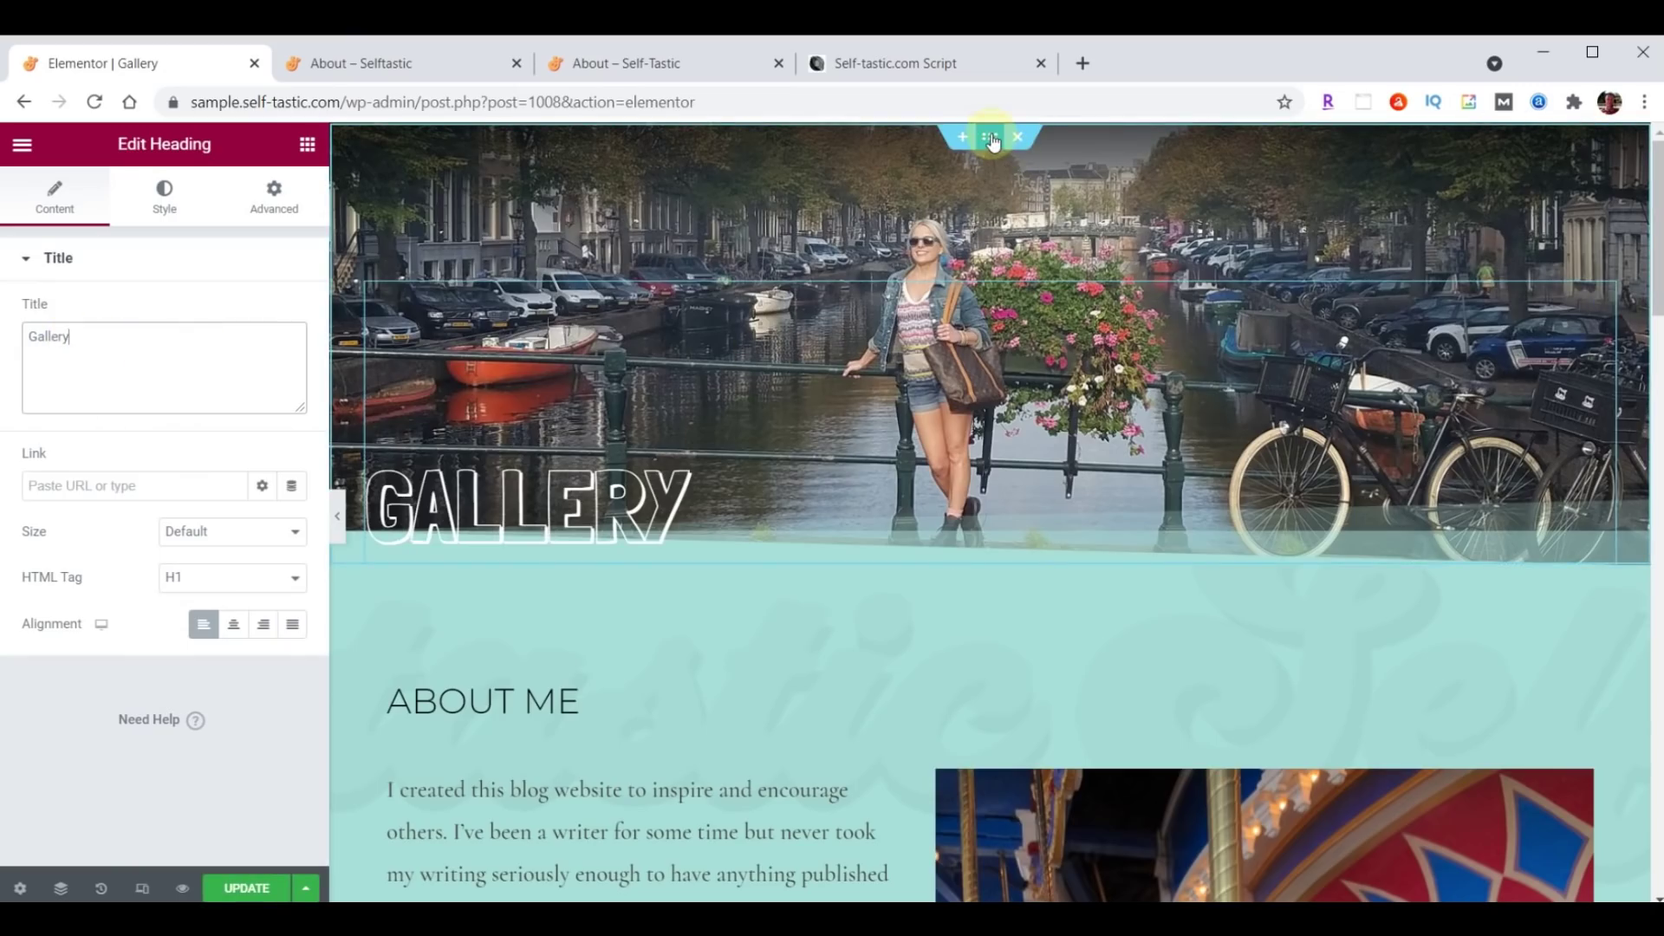
click(990, 137)
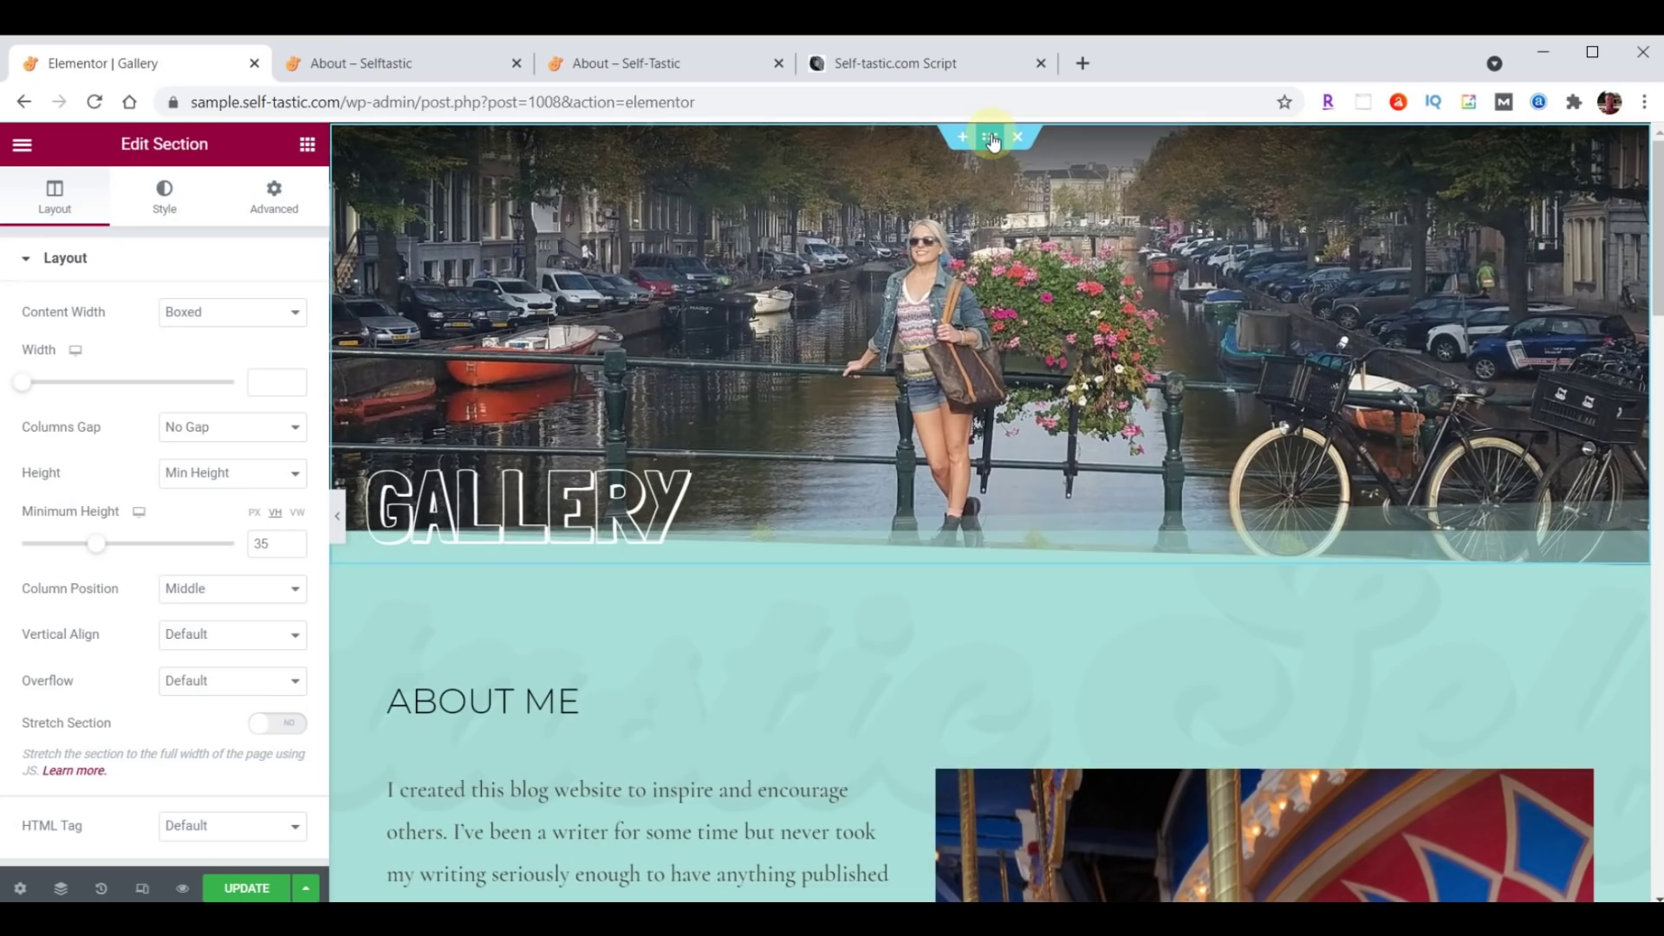
click(164, 192)
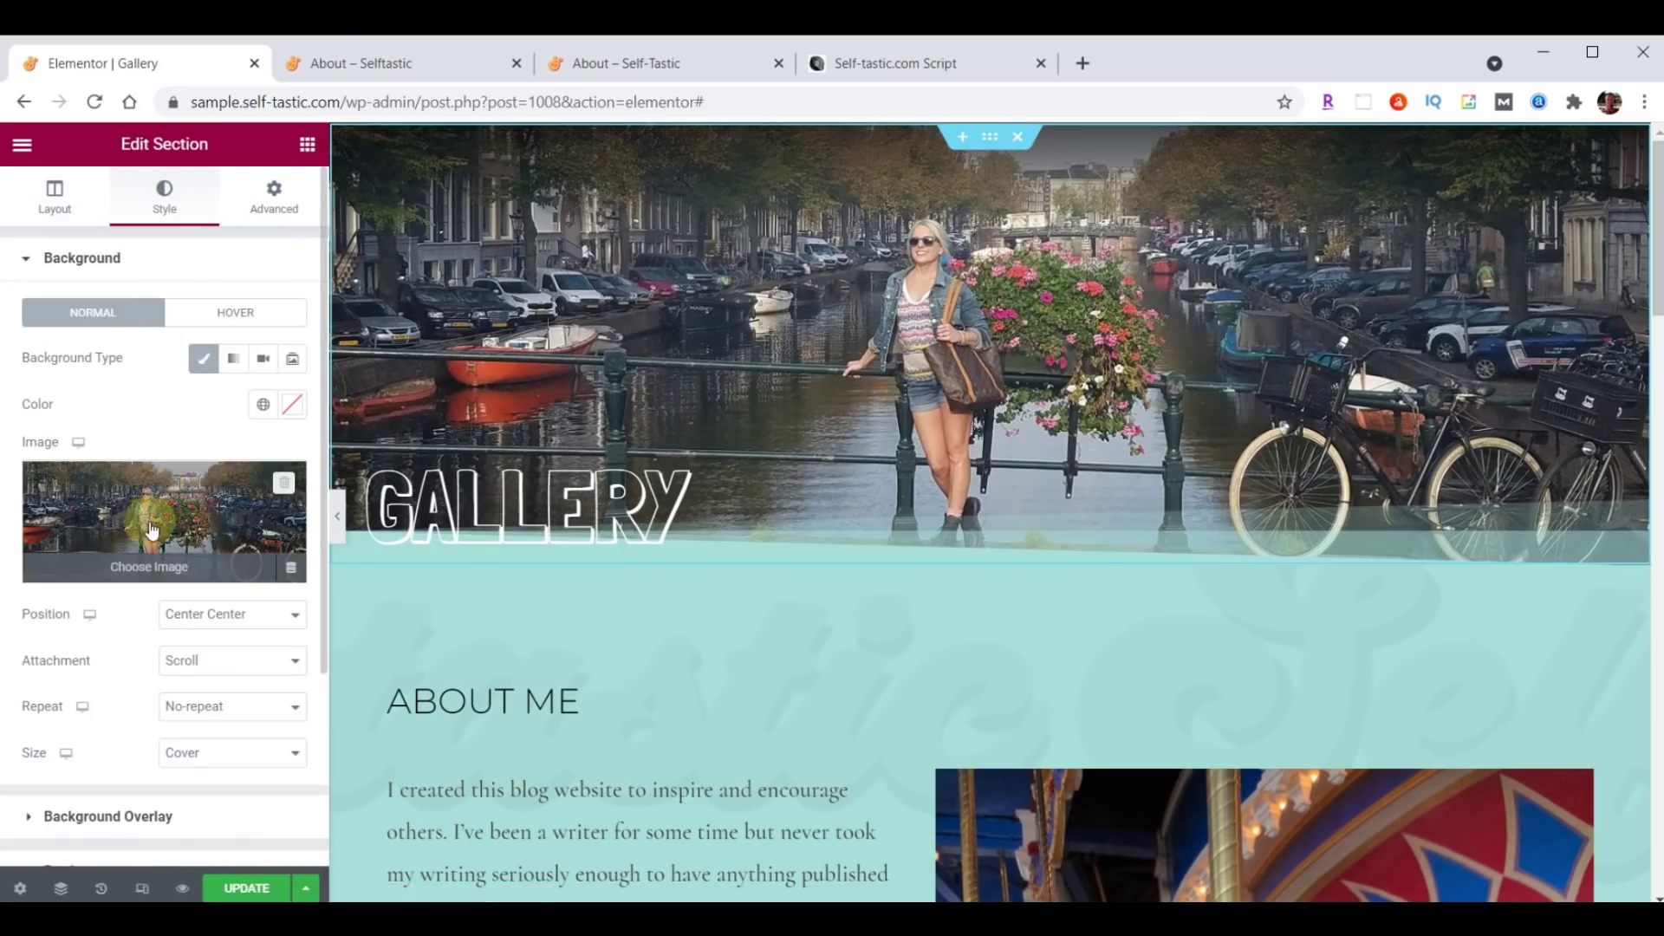
click(152, 524)
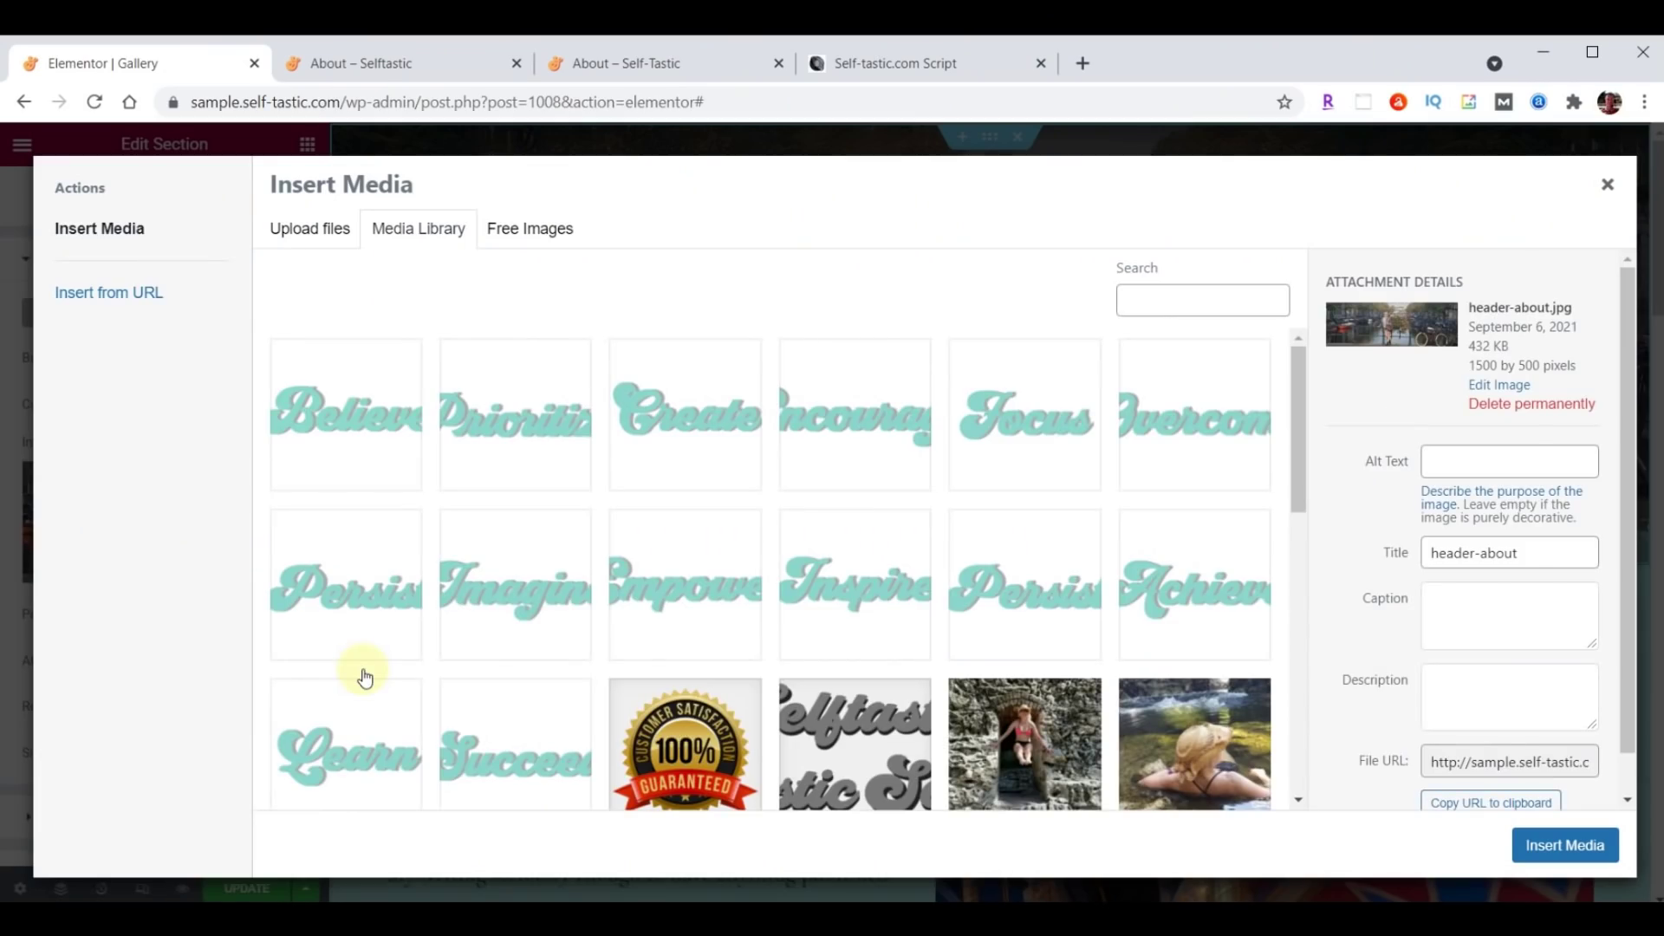
key(alt+Tab)
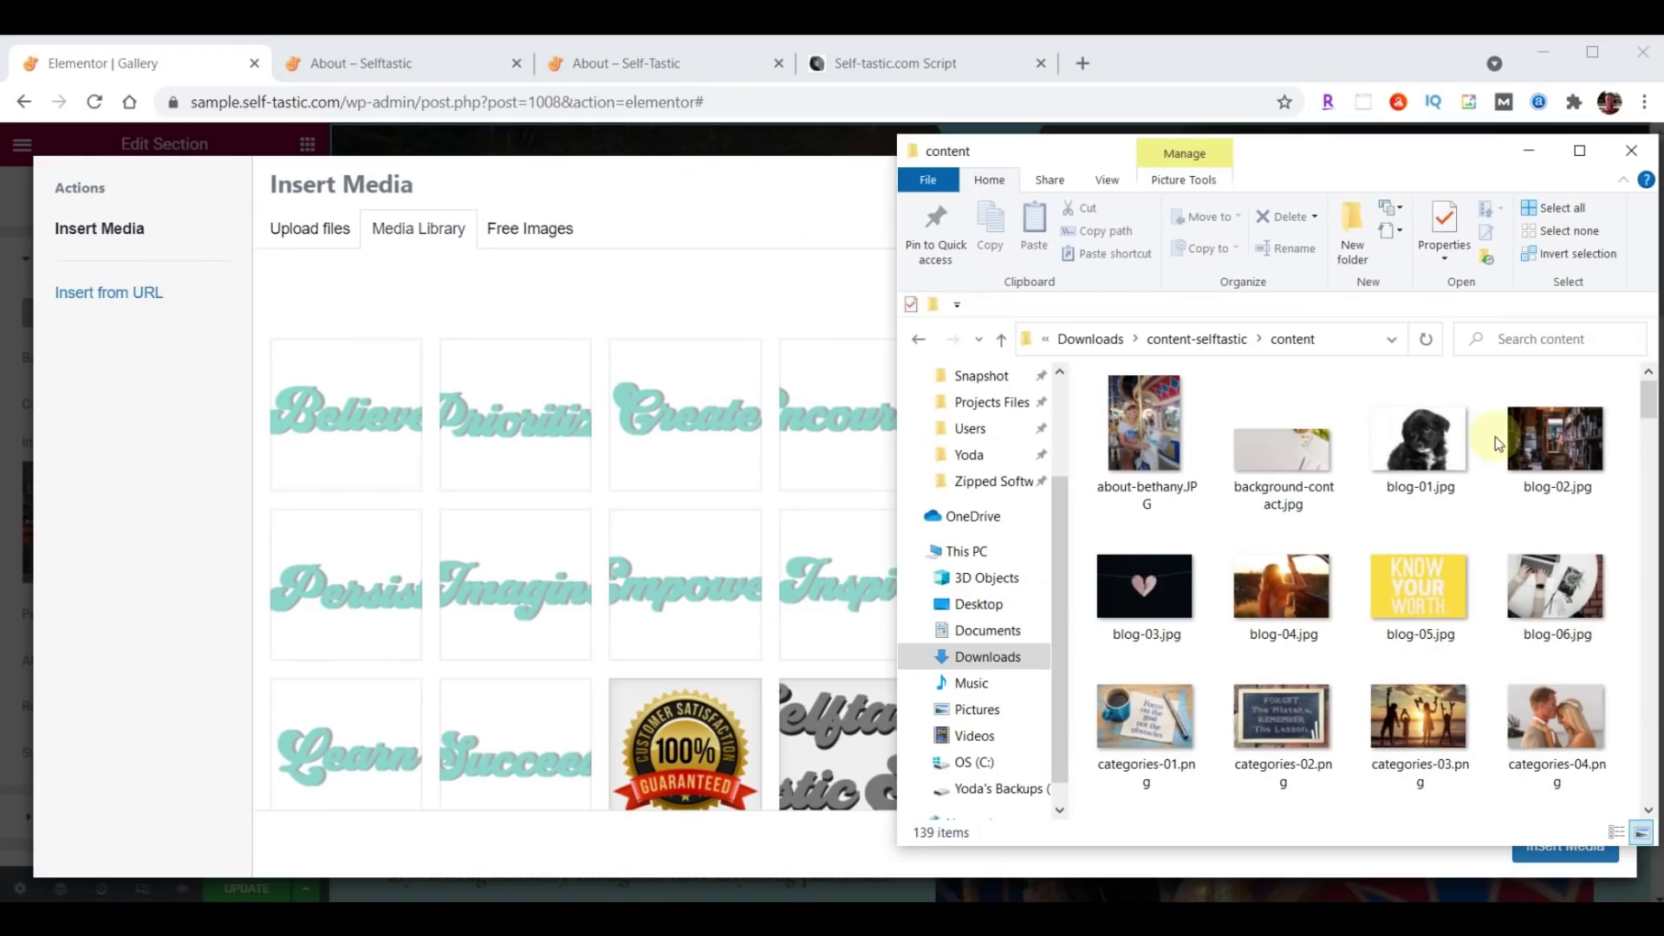
scroll(1508, 449, down, 5)
scroll(1508, 449, down, 10)
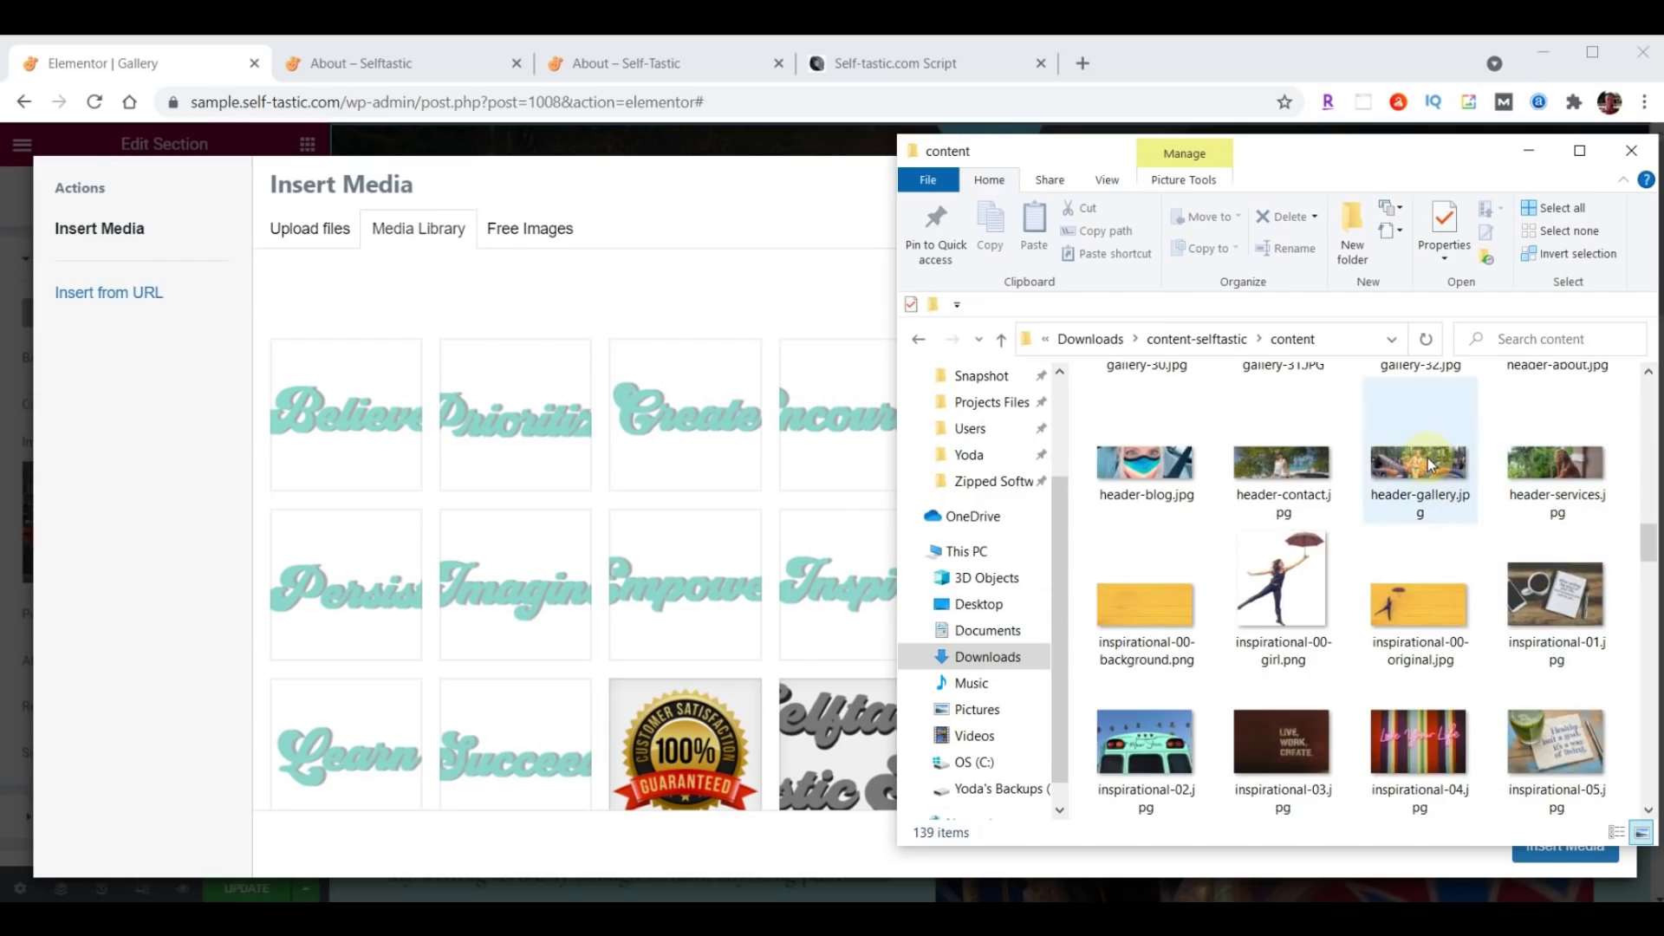
drag(1430, 465, 549, 465)
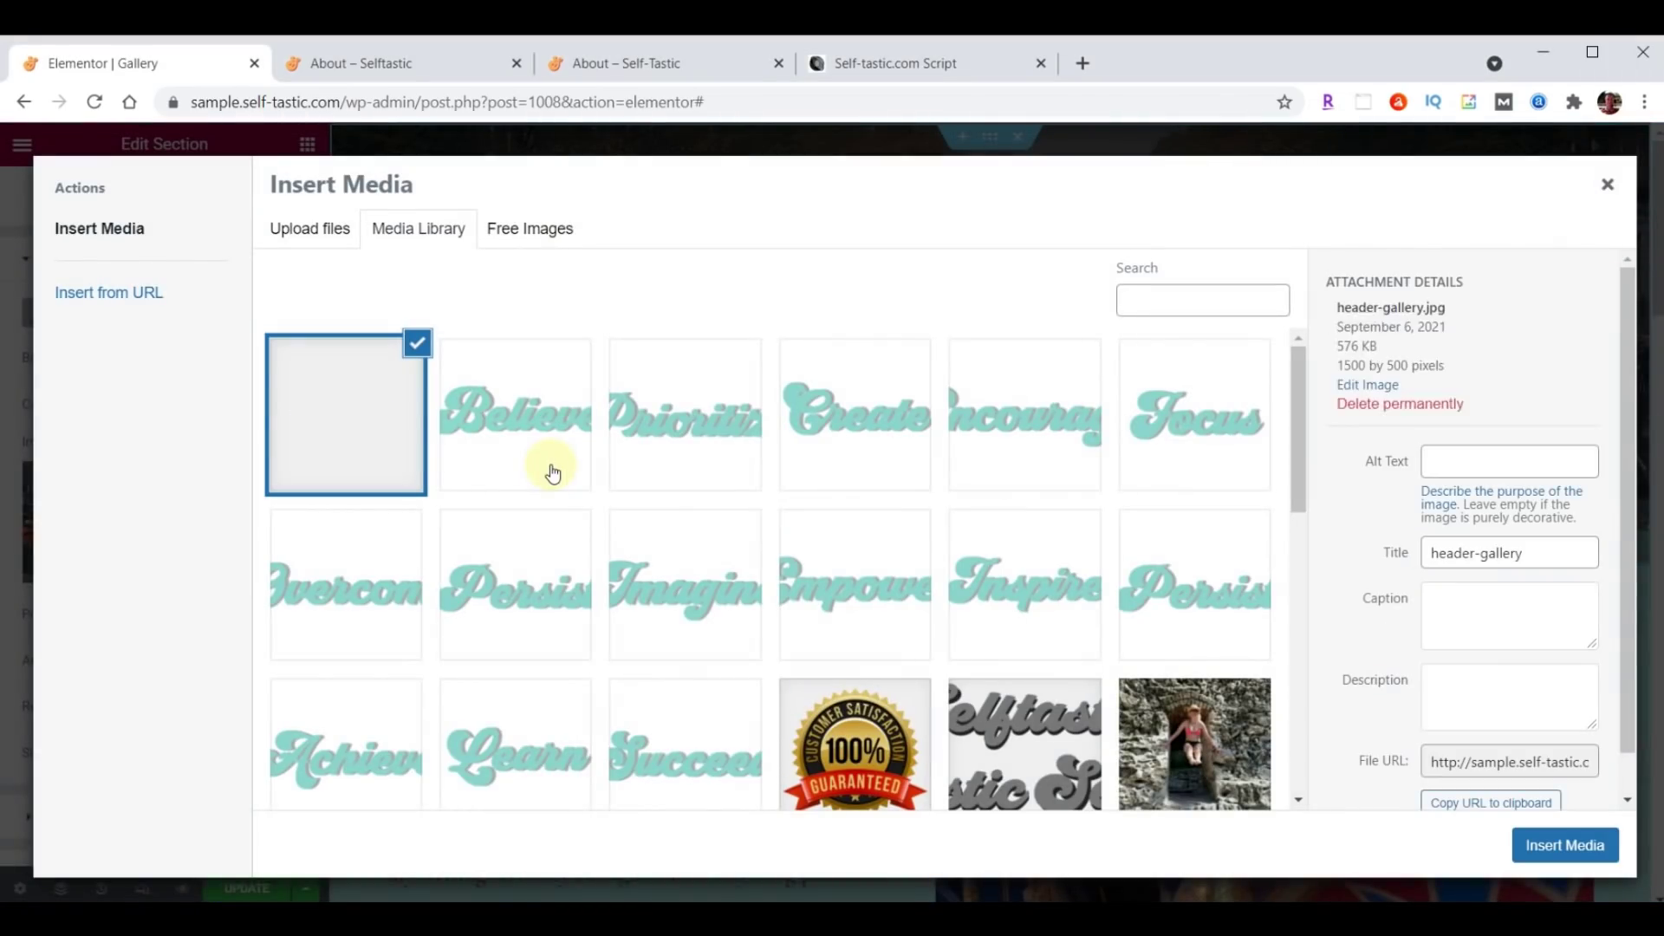
click(1577, 846)
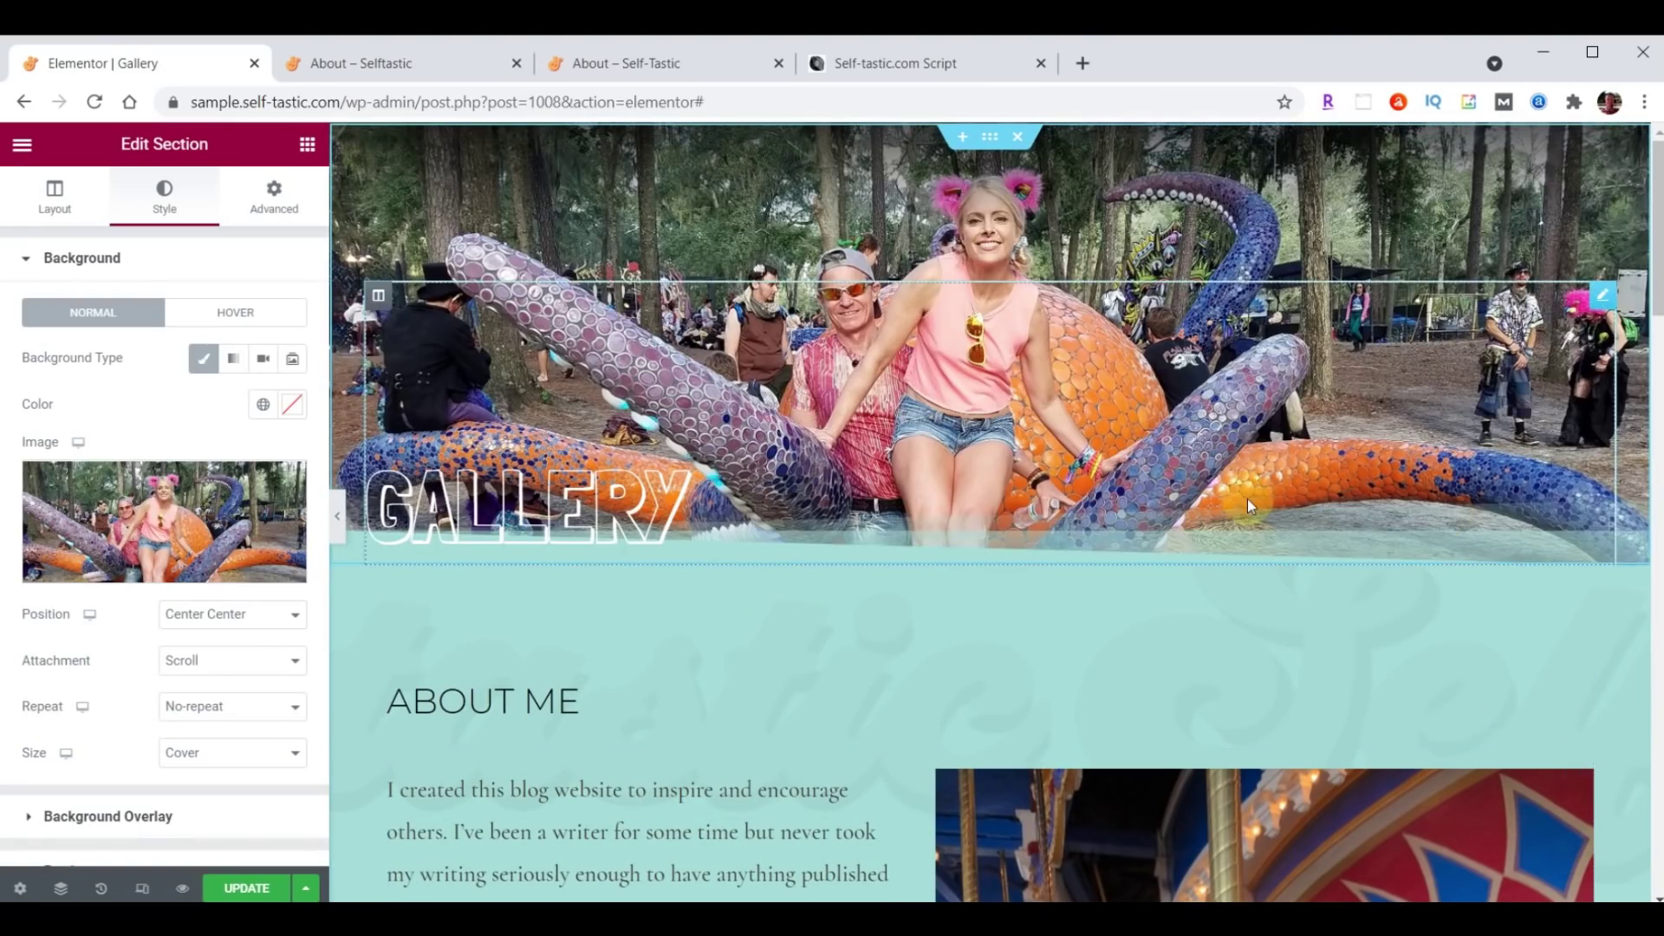
Delete the About Me heading and the text-and-image section from the Gallery page.
scroll(1248, 505, down, 3)
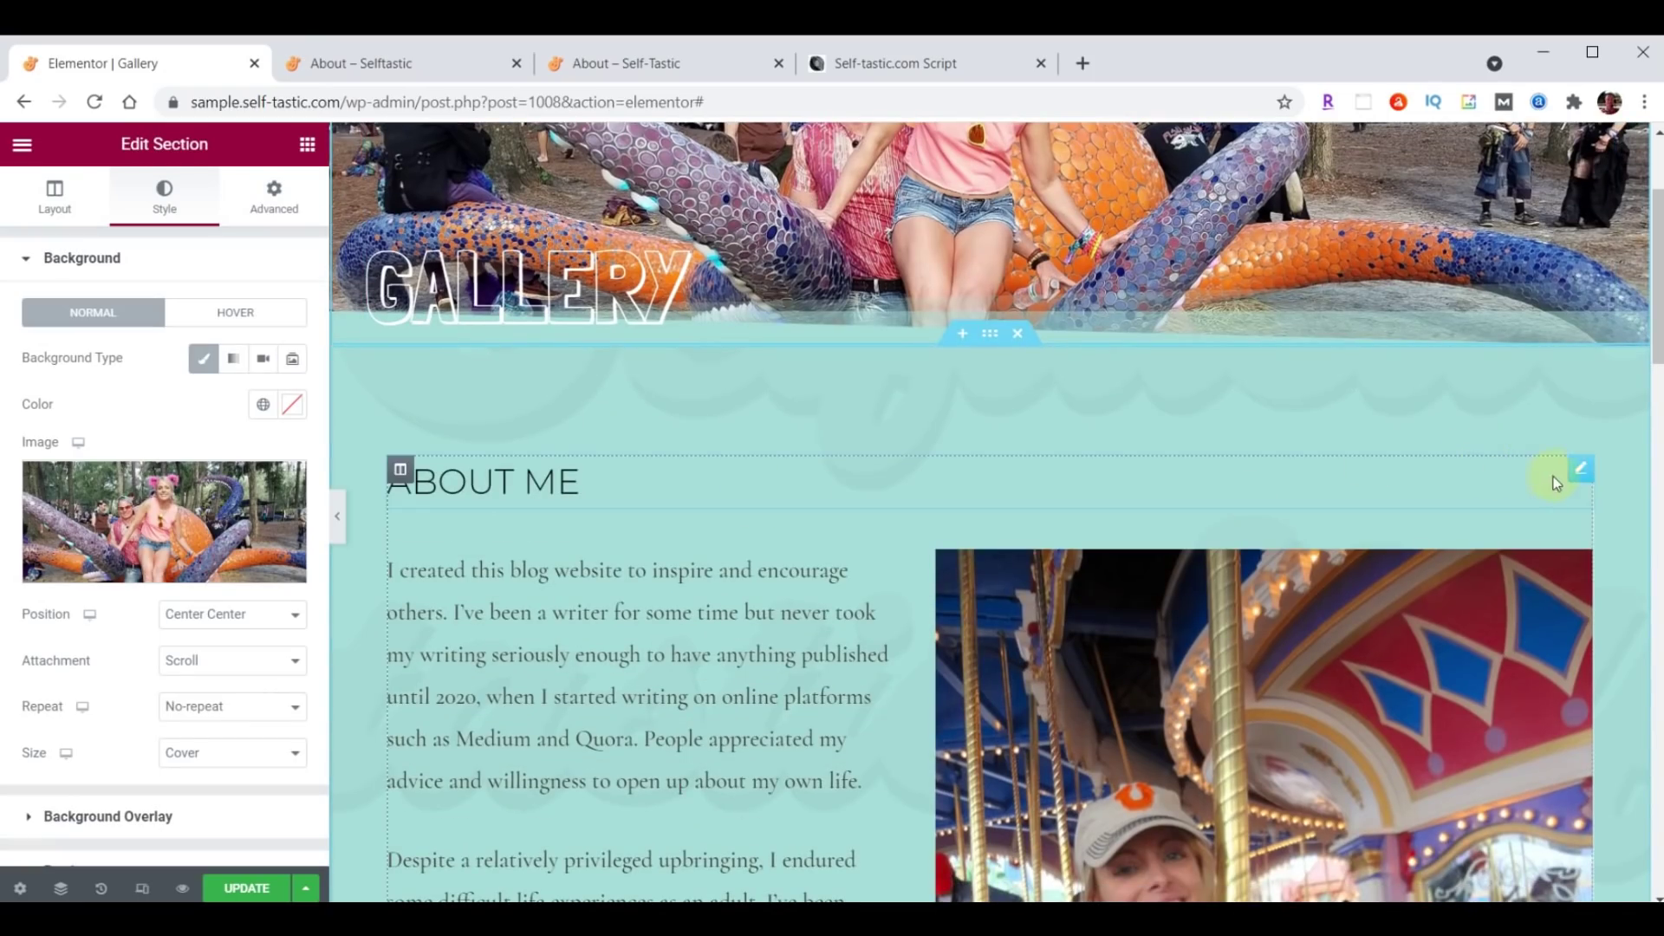
right_click(1575, 474)
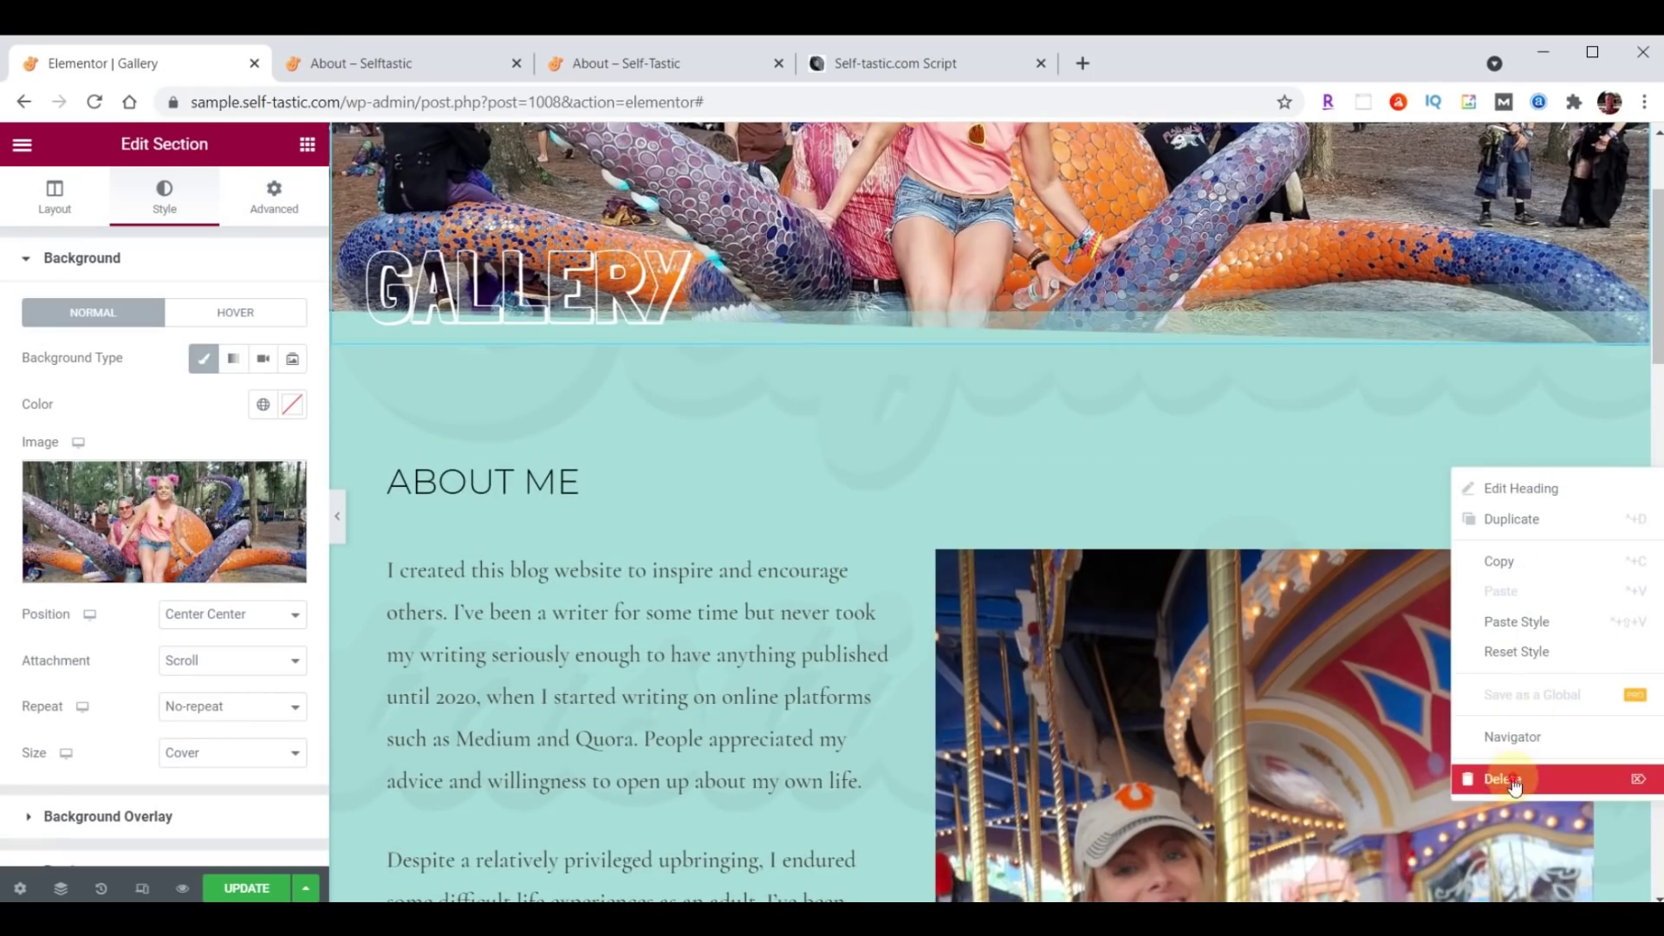
click(1512, 777)
right_click(1578, 474)
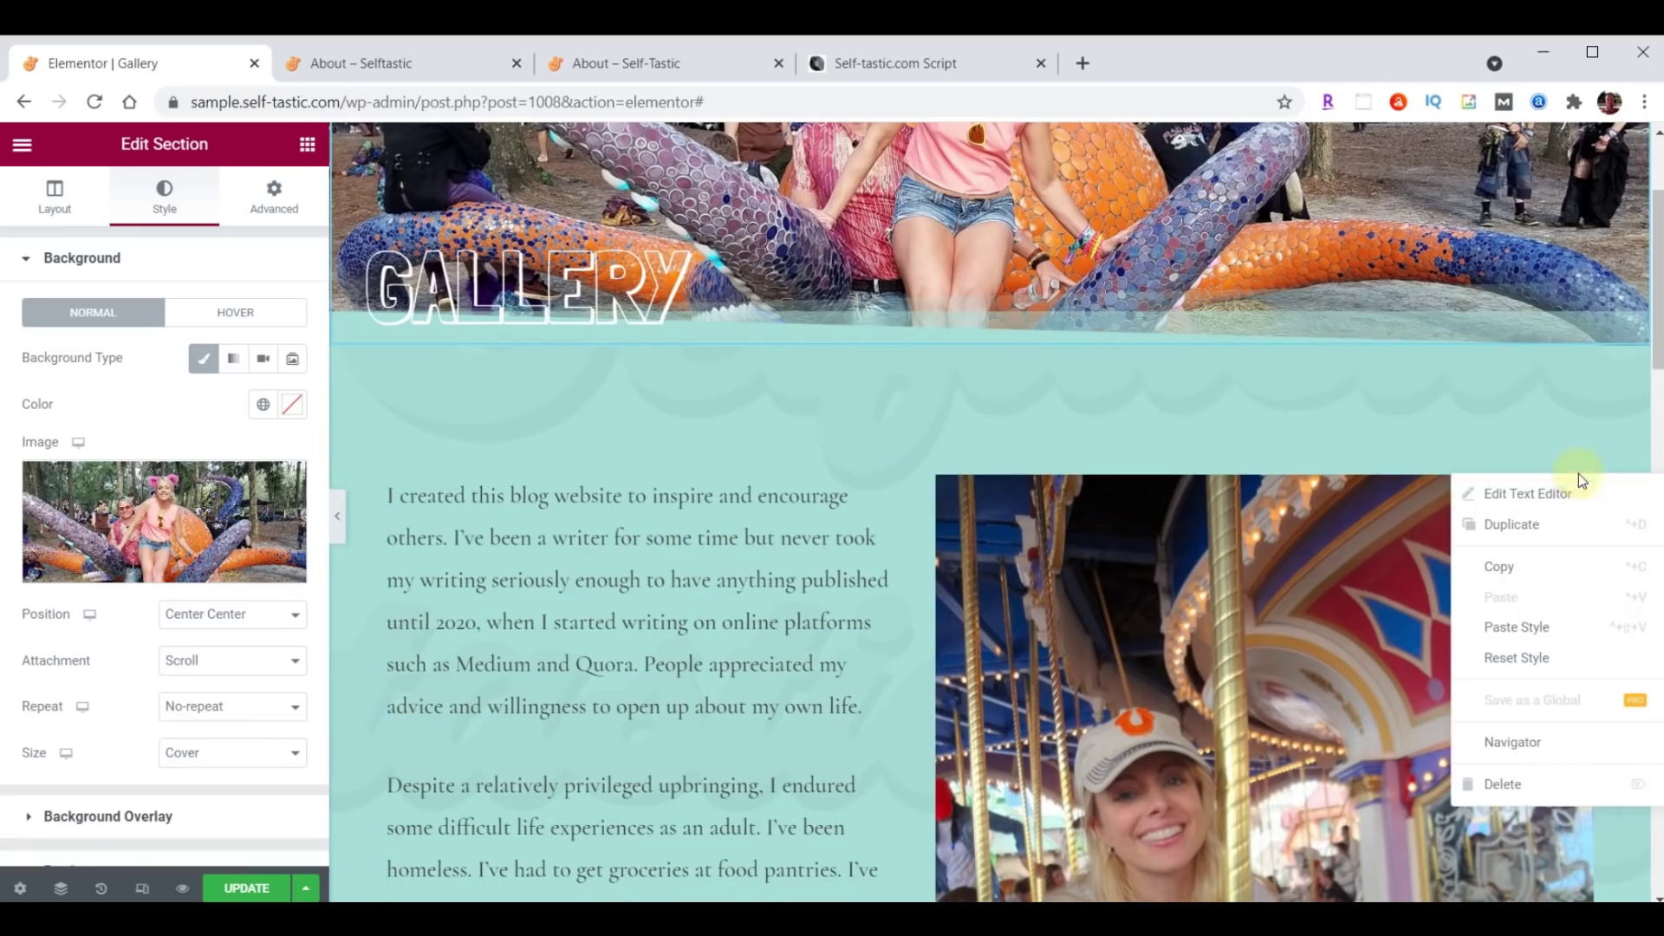
click(1539, 785)
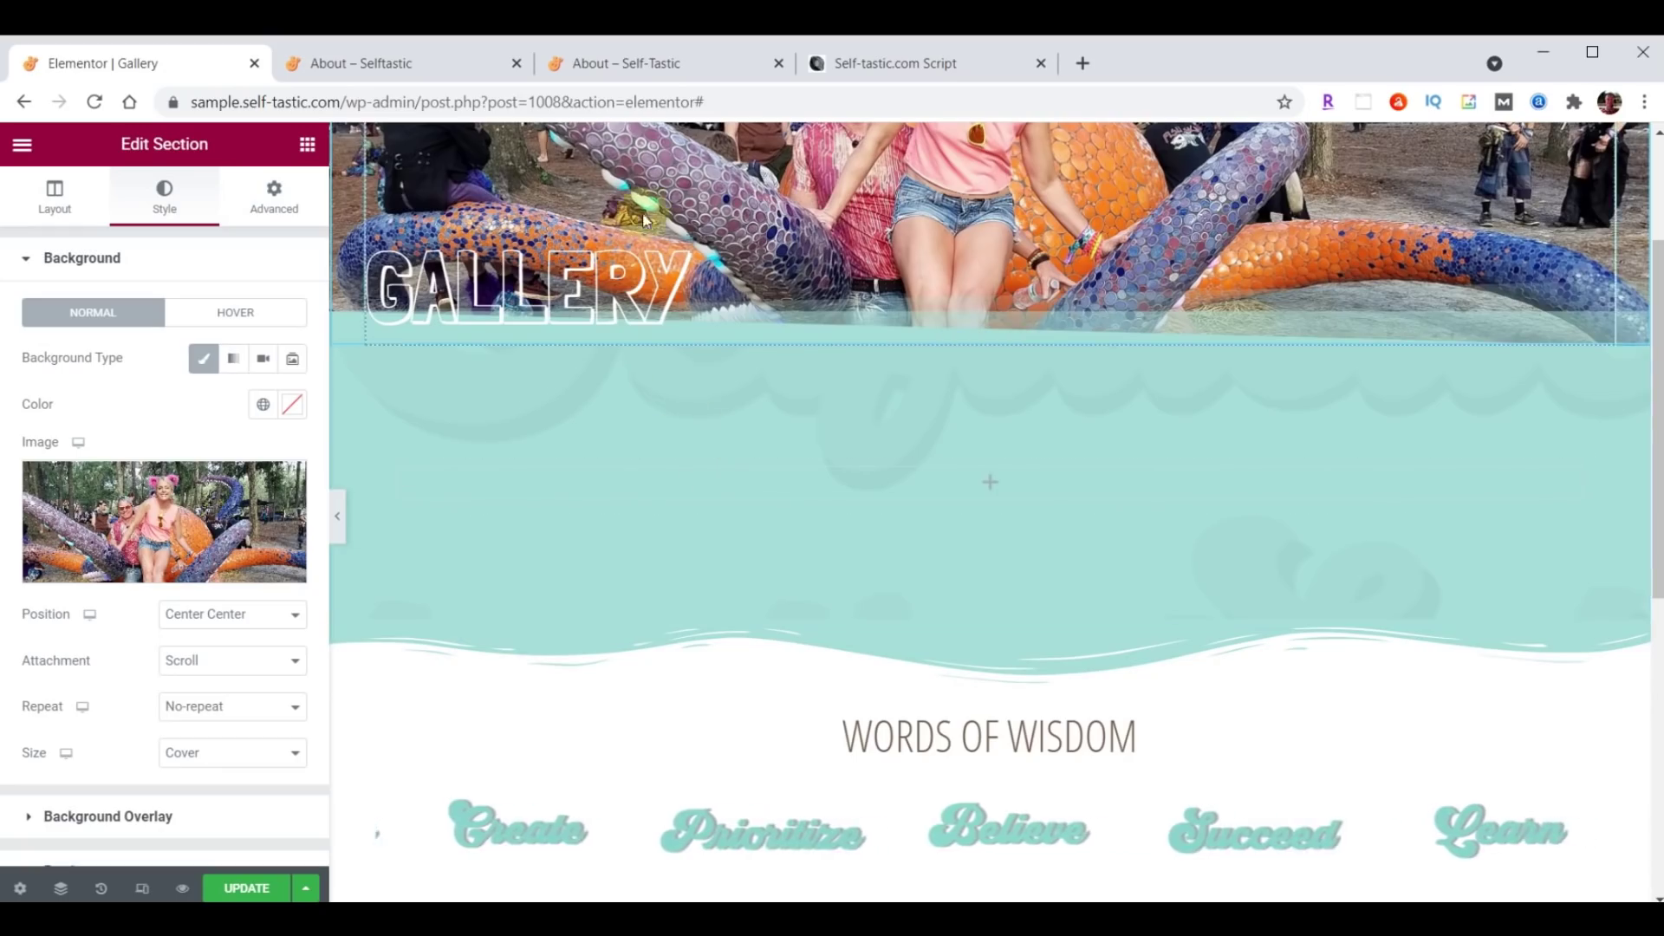
Drop a Basic Gallery widget into the teal section.
click(307, 144)
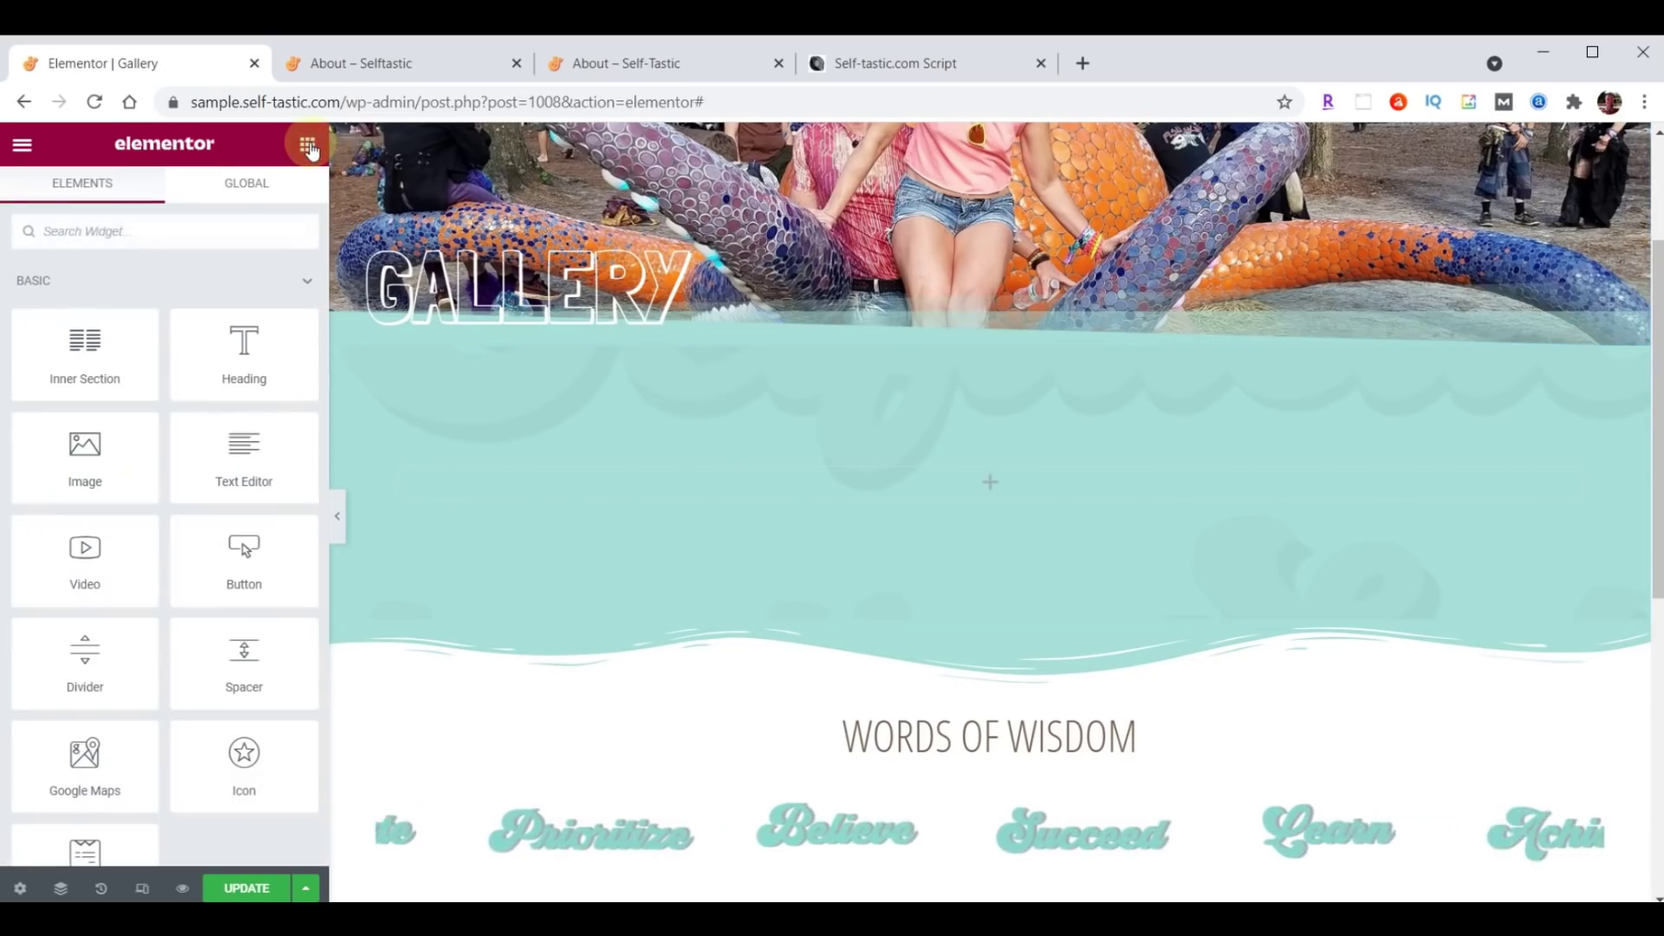
click(144, 223)
text(gallery)
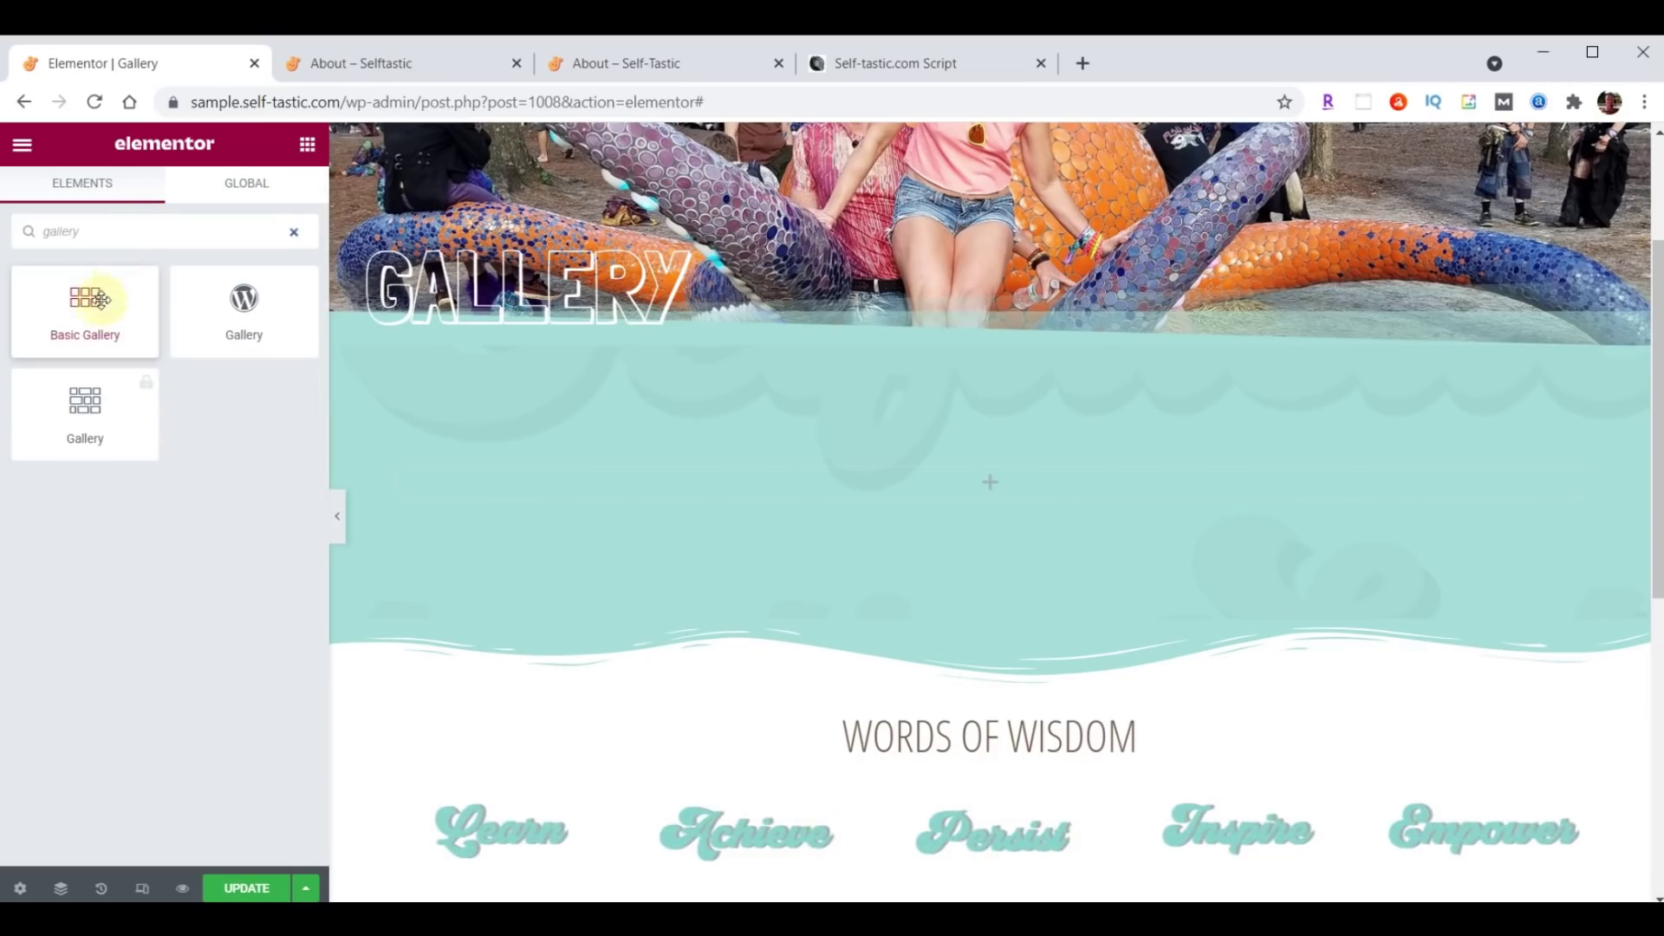
drag(90, 297, 1001, 475)
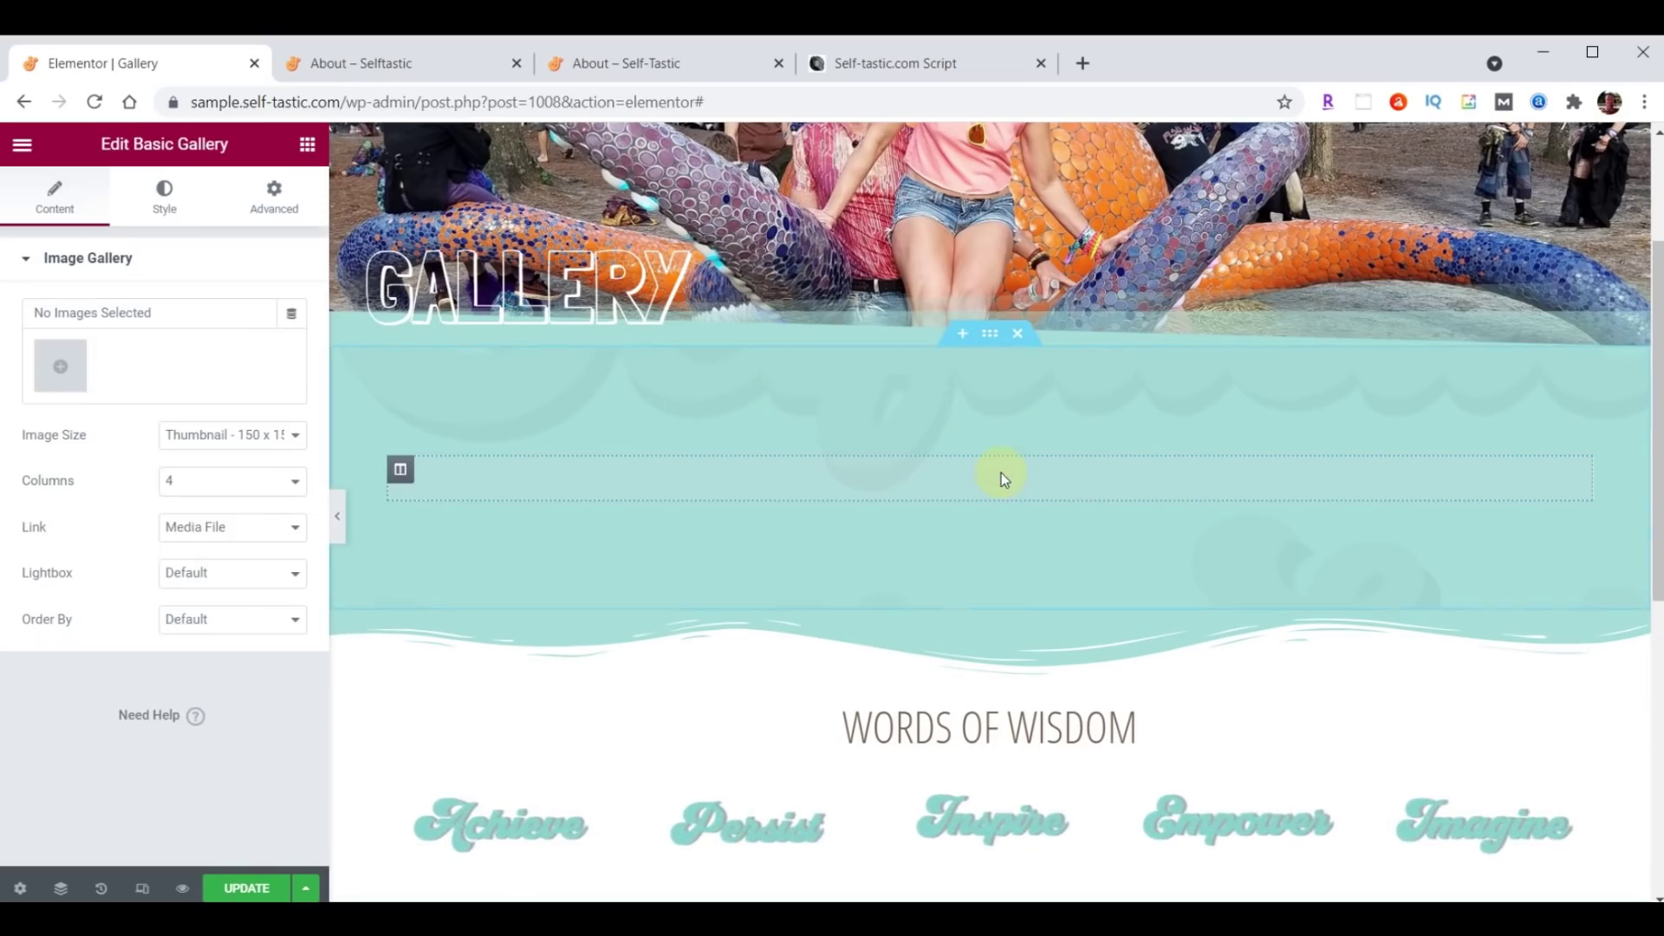
click(74, 368)
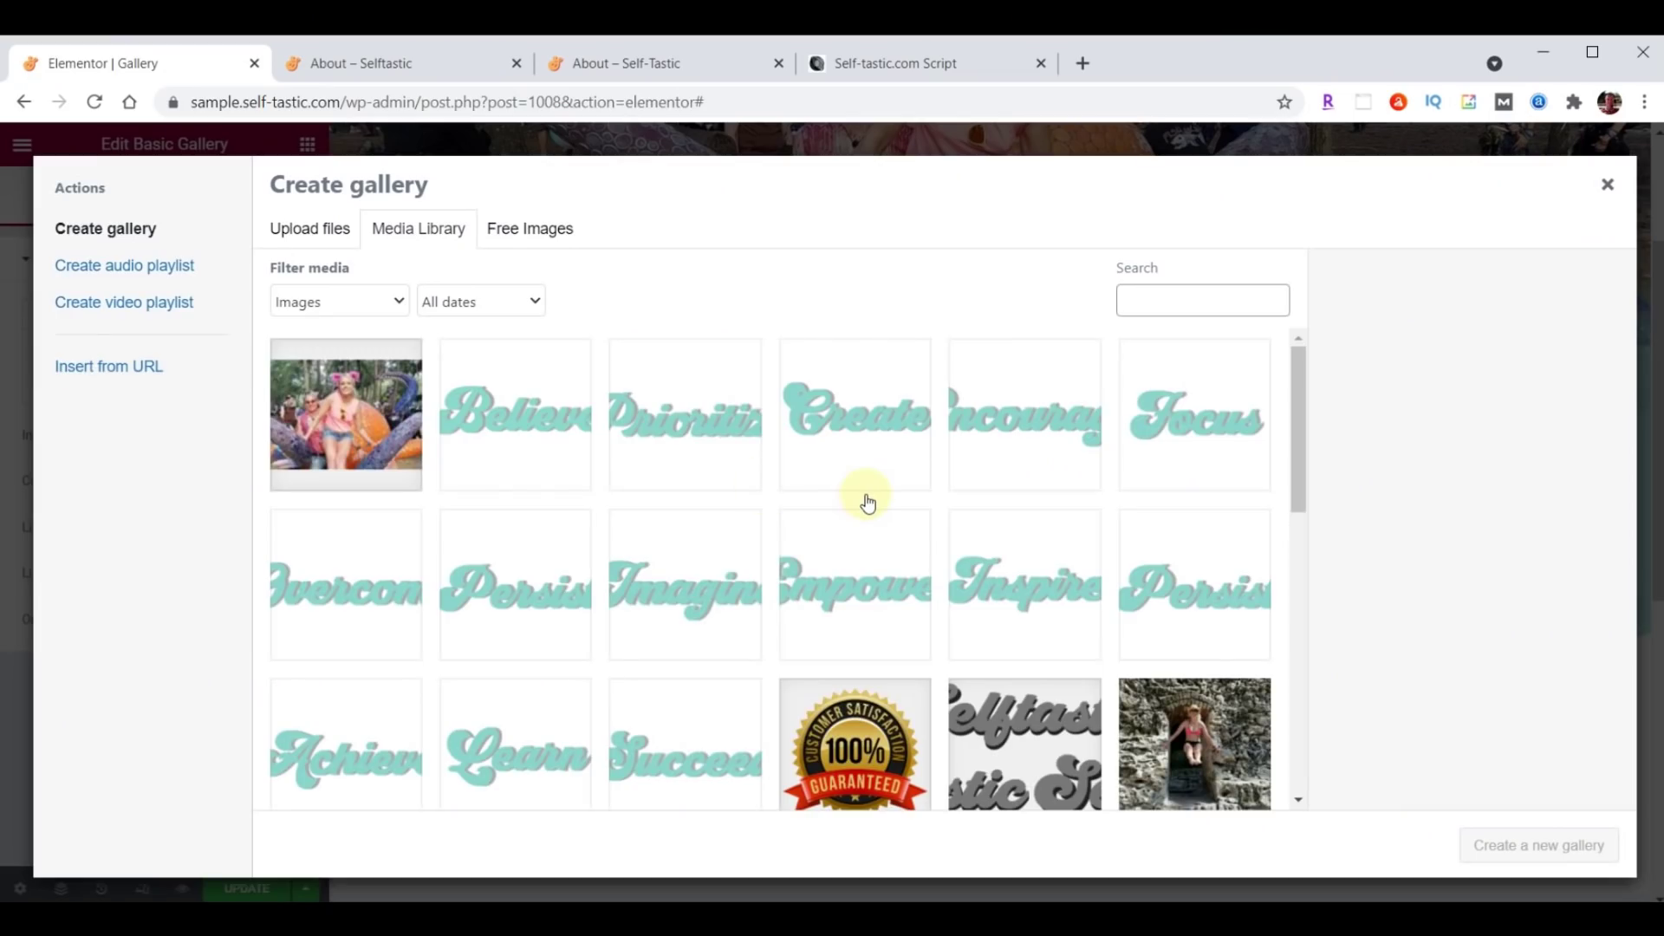
Upload gallery-01 through gallery-32 and insert them as a gallery with the sunset photo second.
key(alt+Tab)
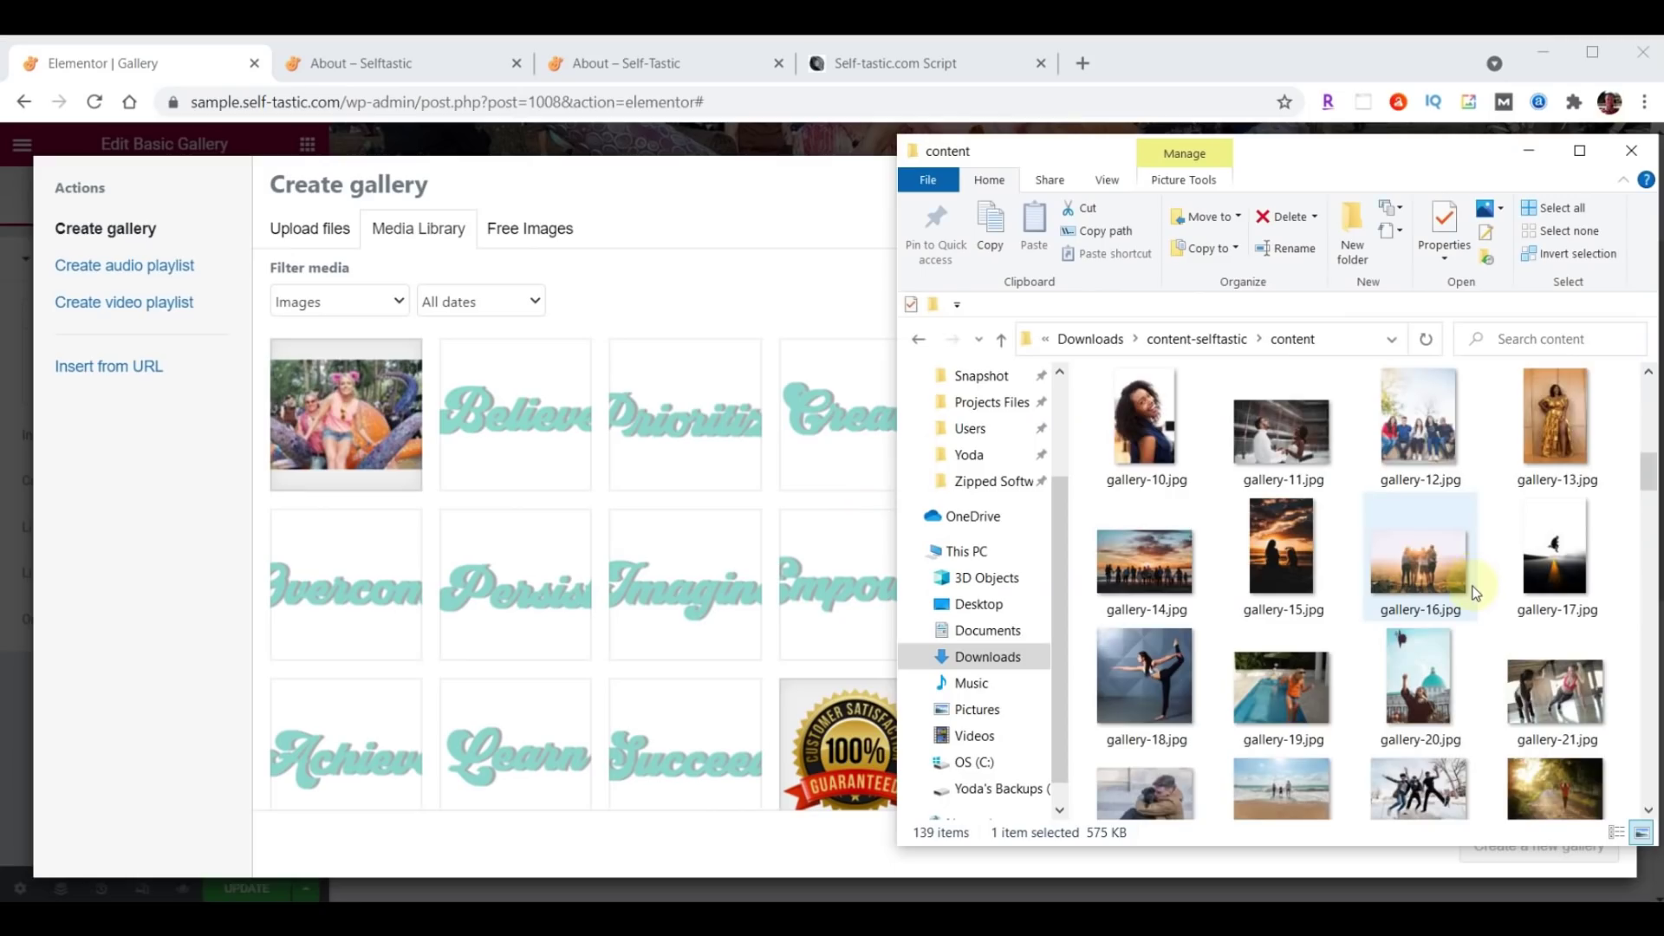
scroll(1476, 593, up, 2)
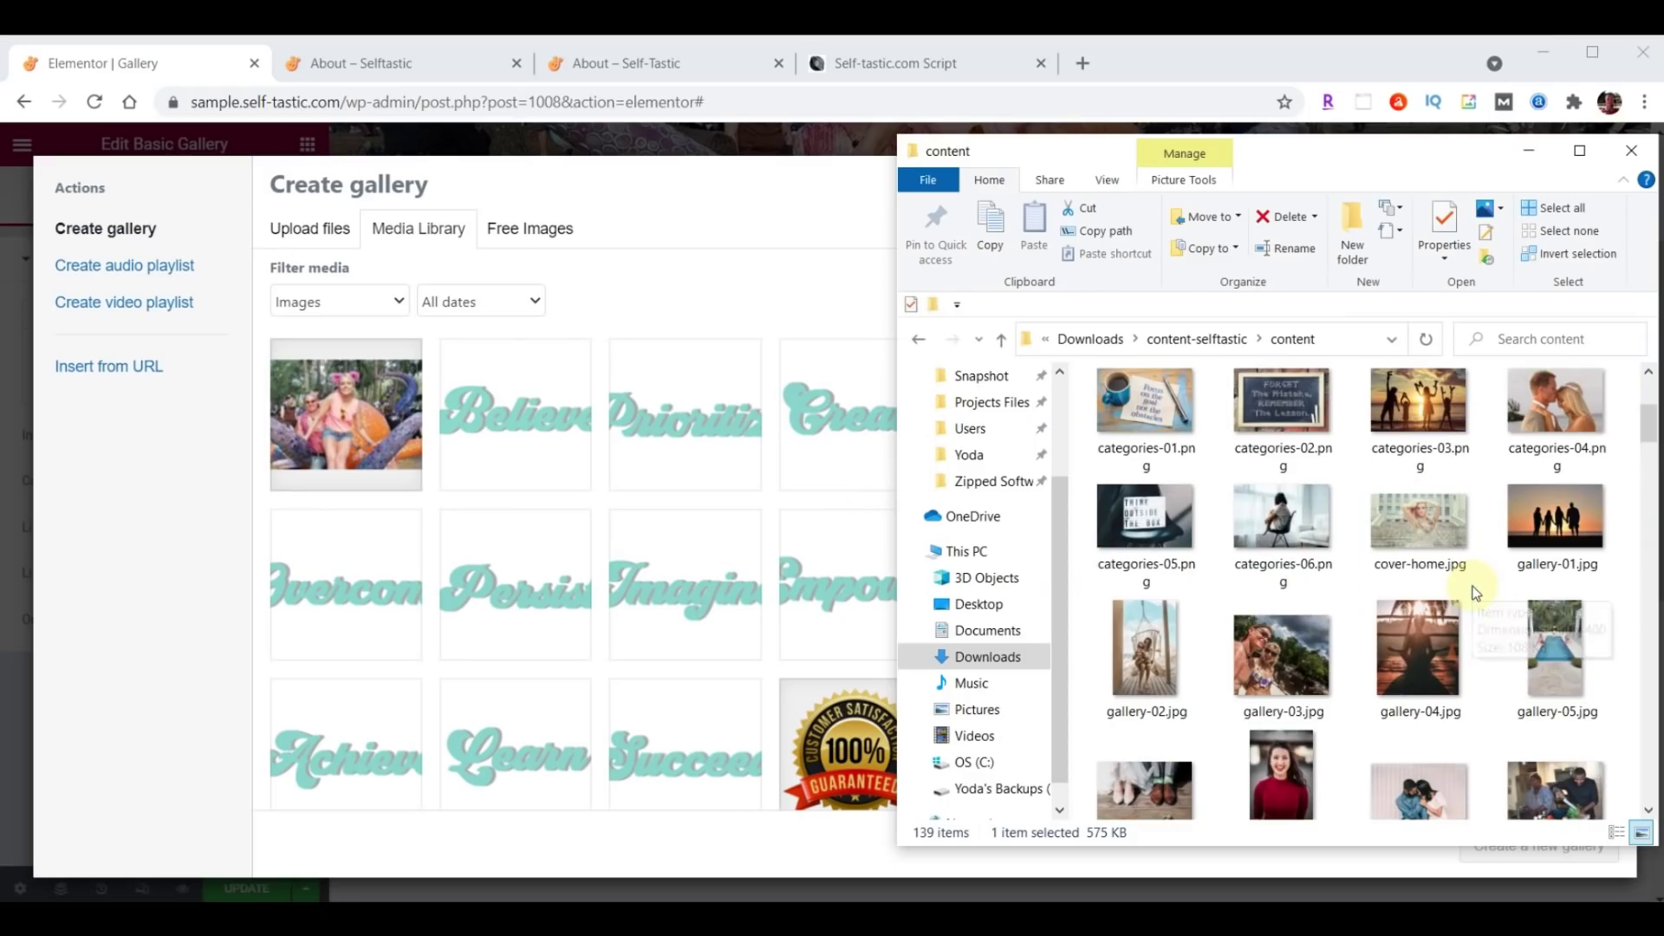
click(1539, 532)
scroll(1539, 532, down, 5)
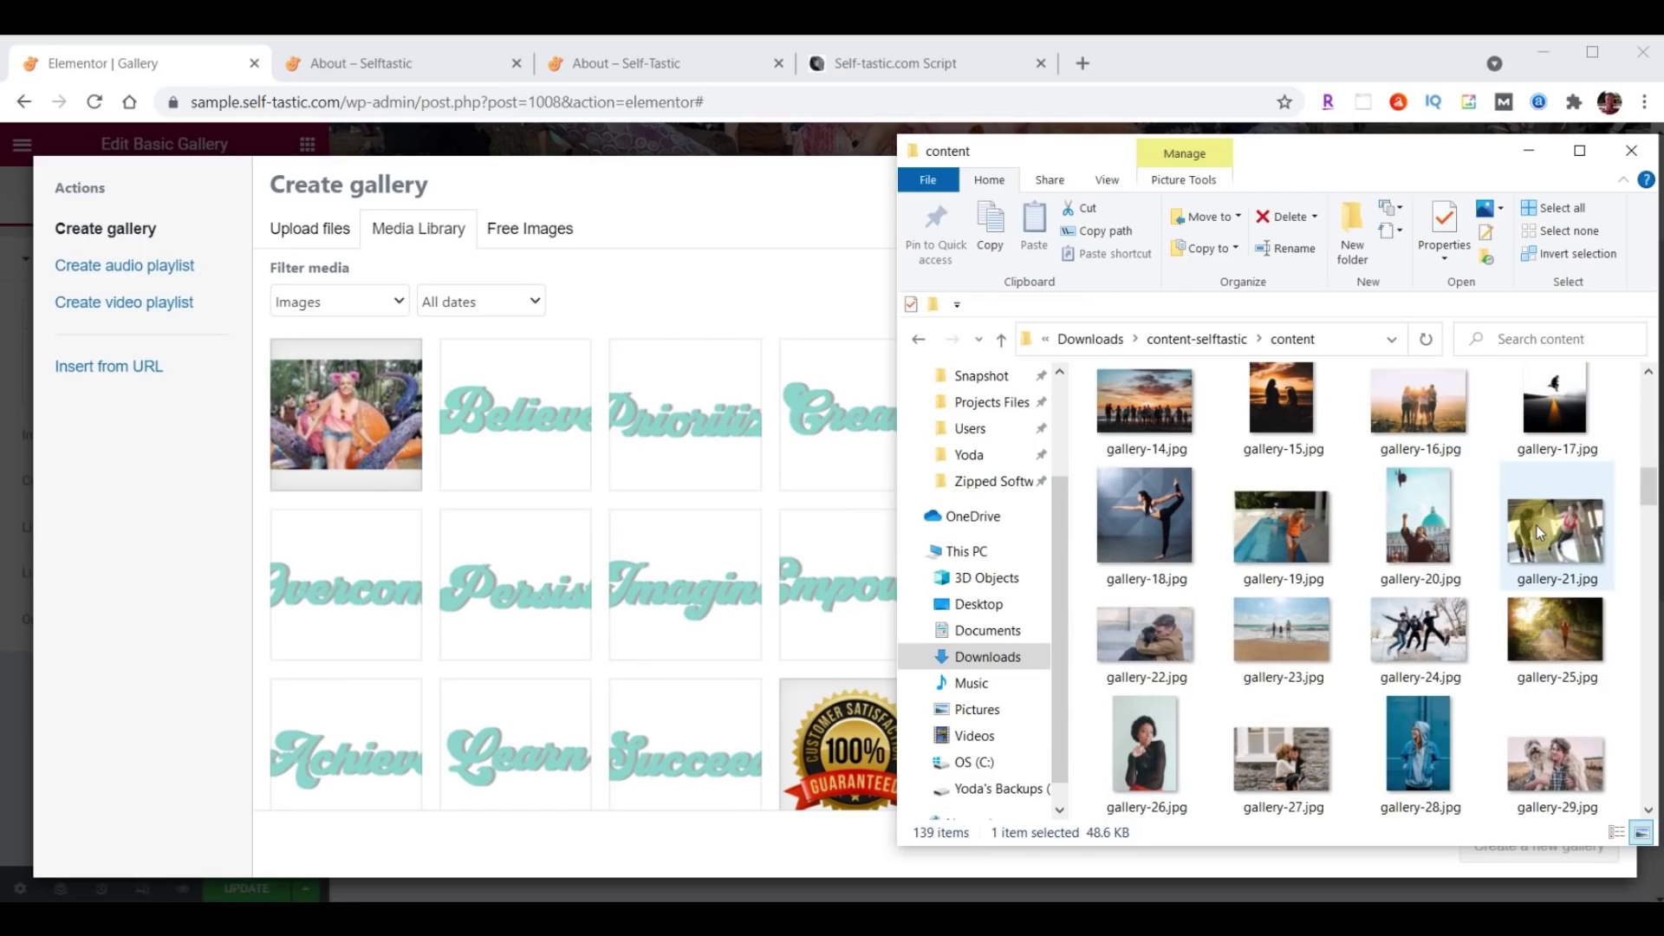
scroll(1539, 532, down, 5)
shift+click(1459, 446)
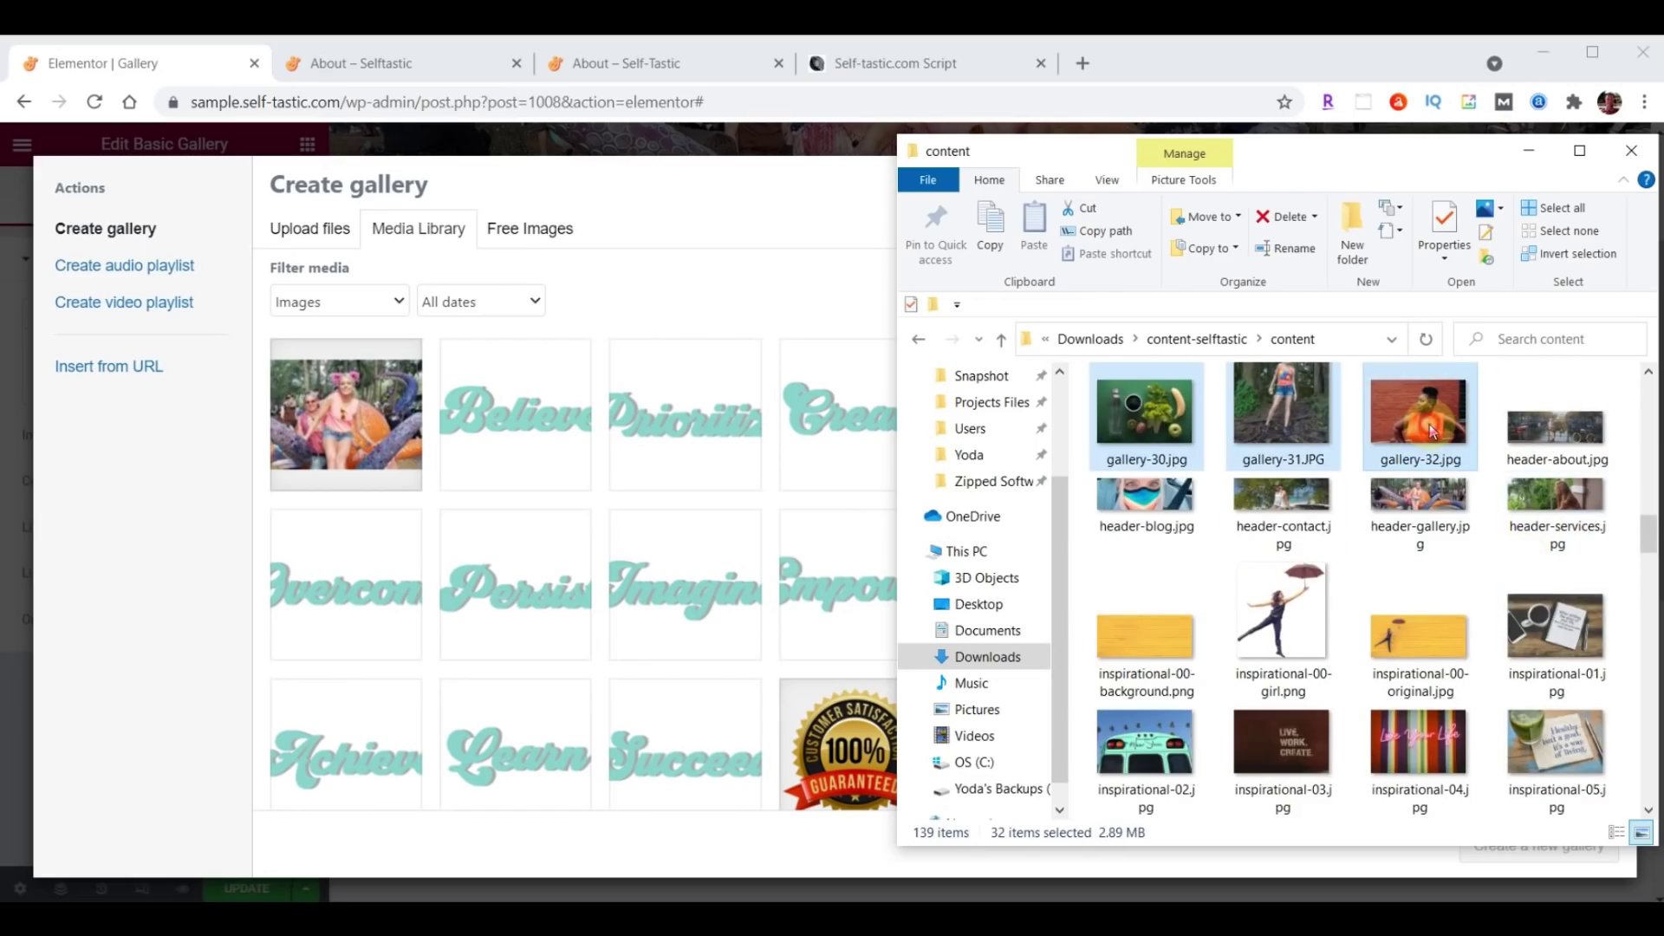
drag(1292, 445, 364, 606)
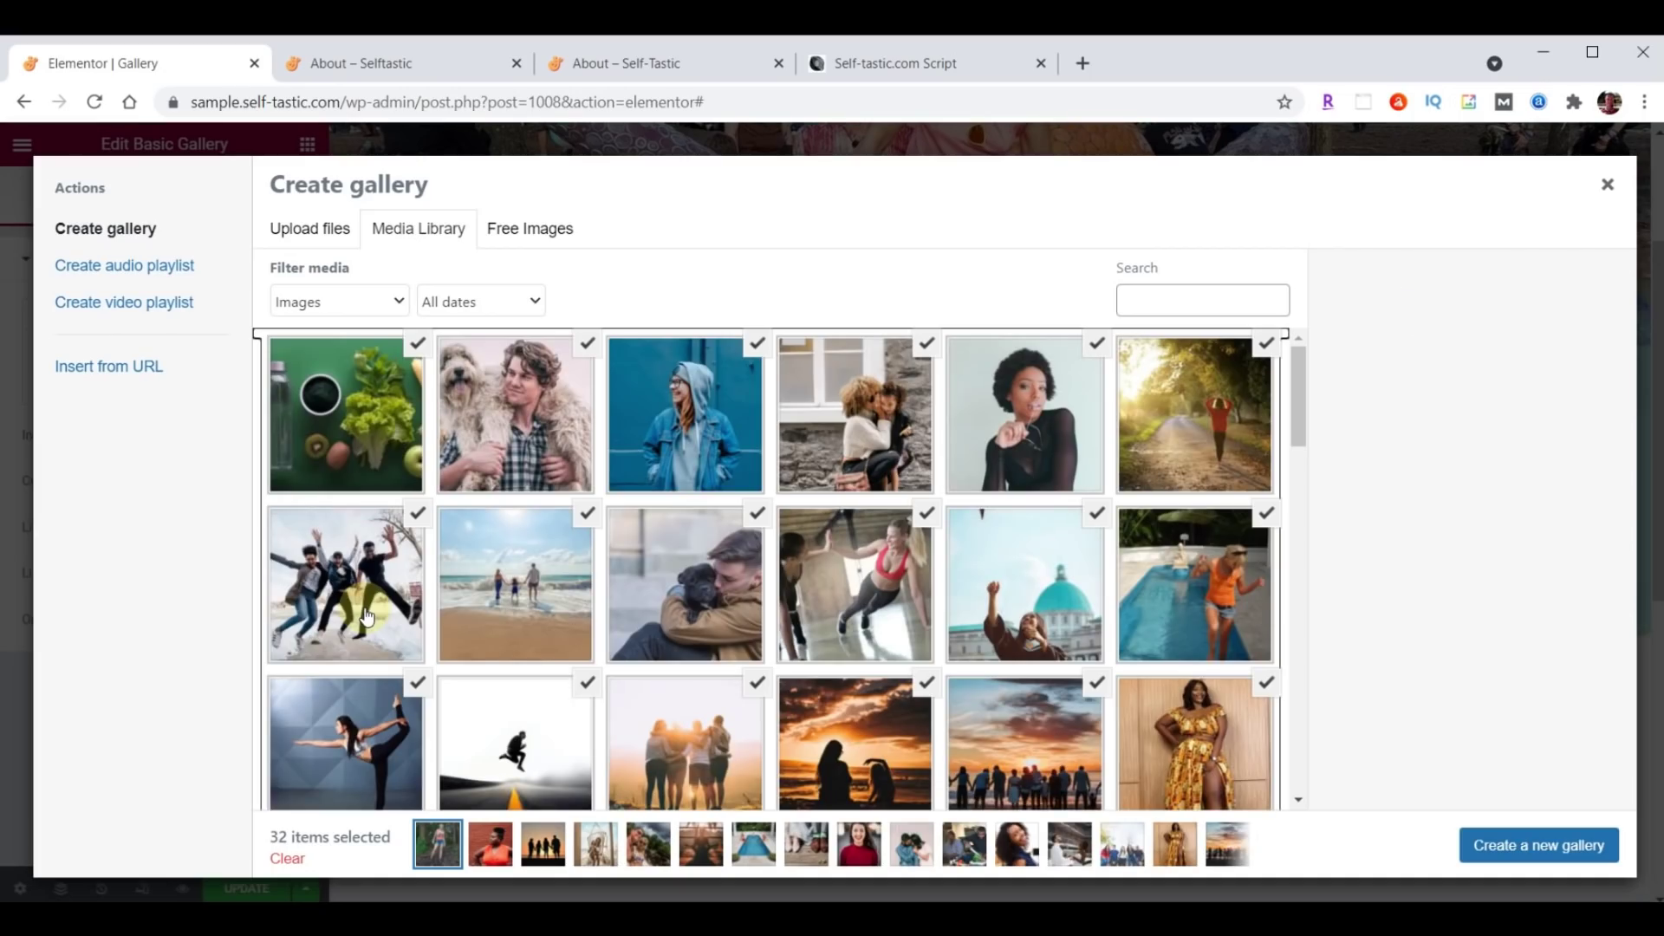
click(1530, 846)
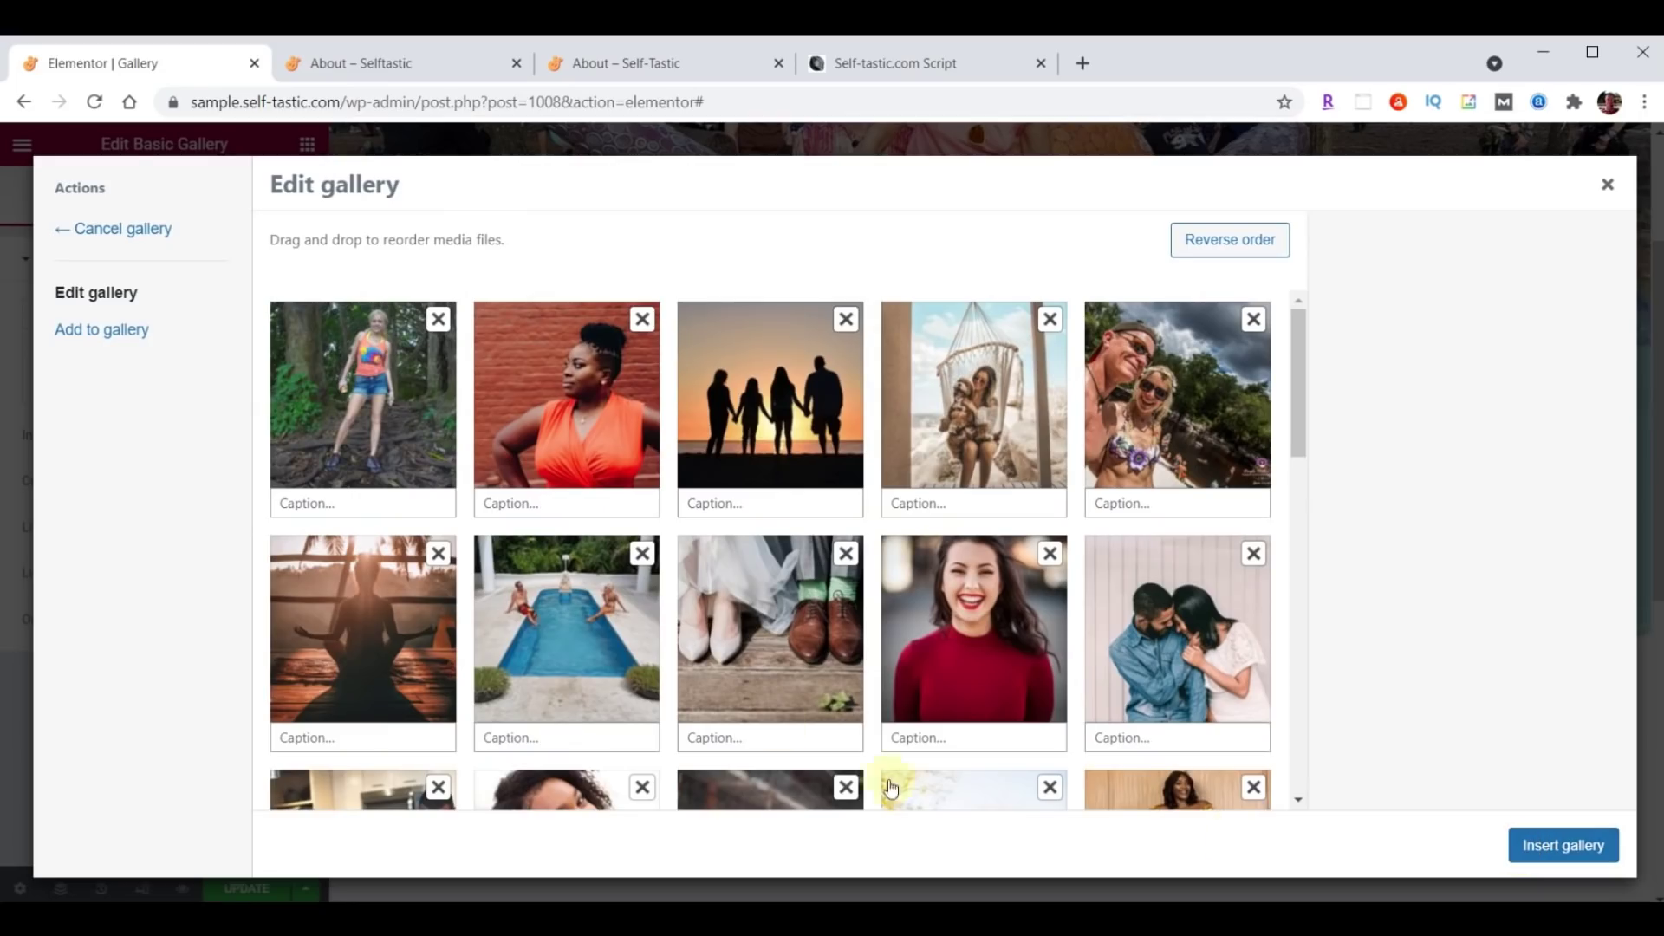
drag(737, 413, 641, 431)
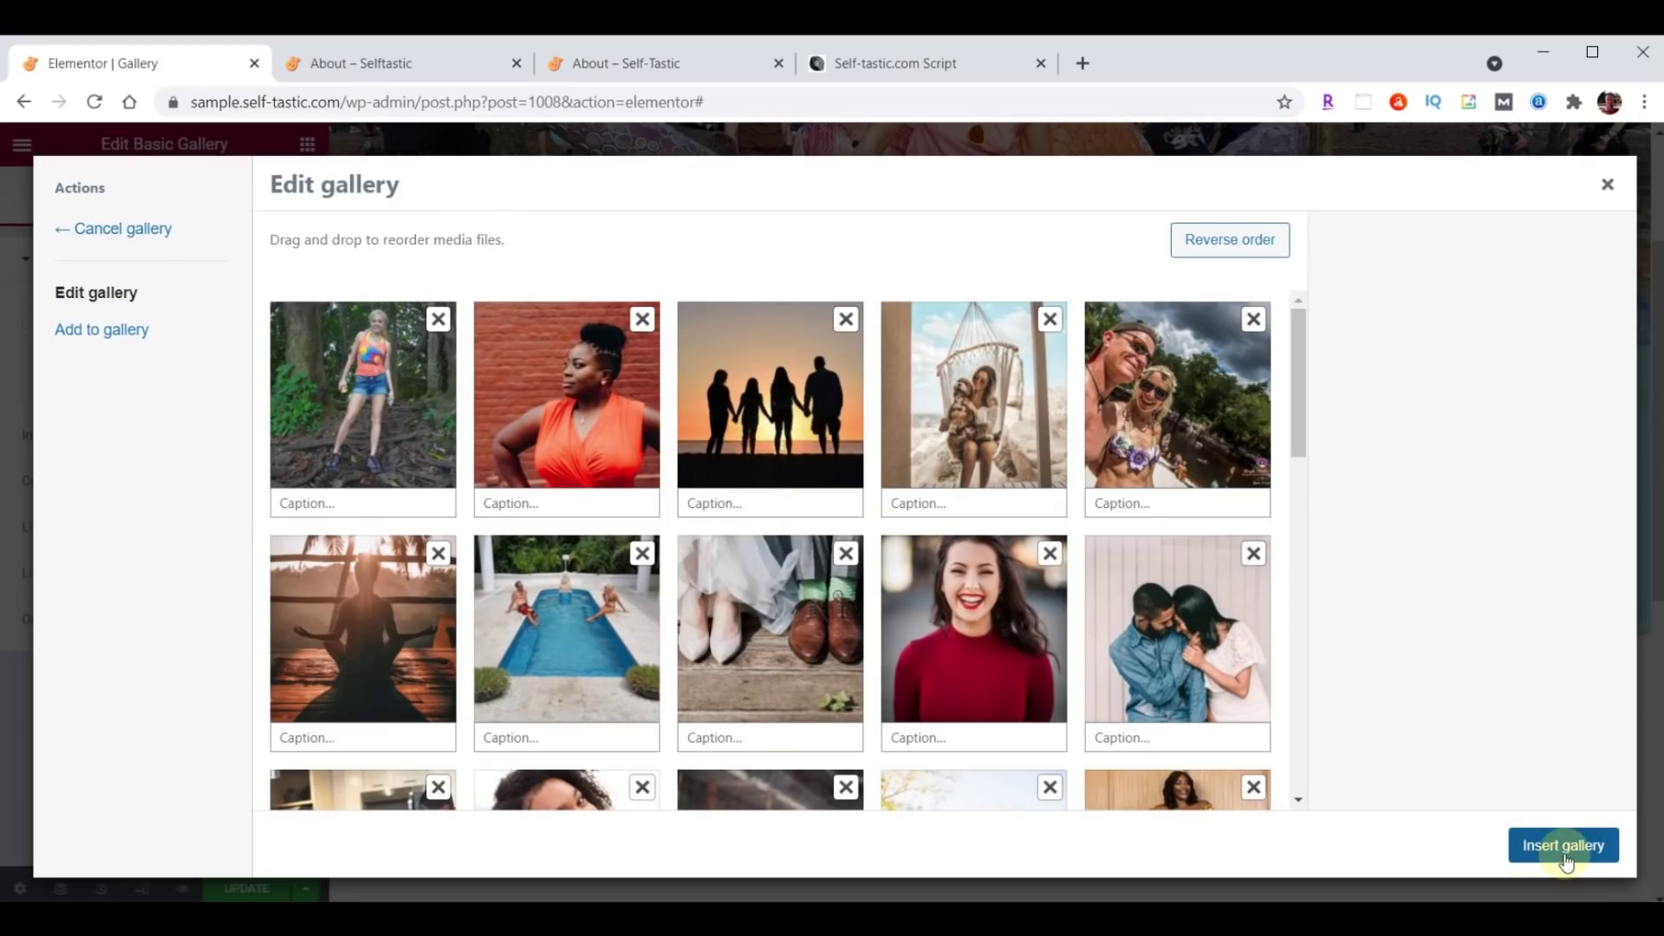
click(1564, 848)
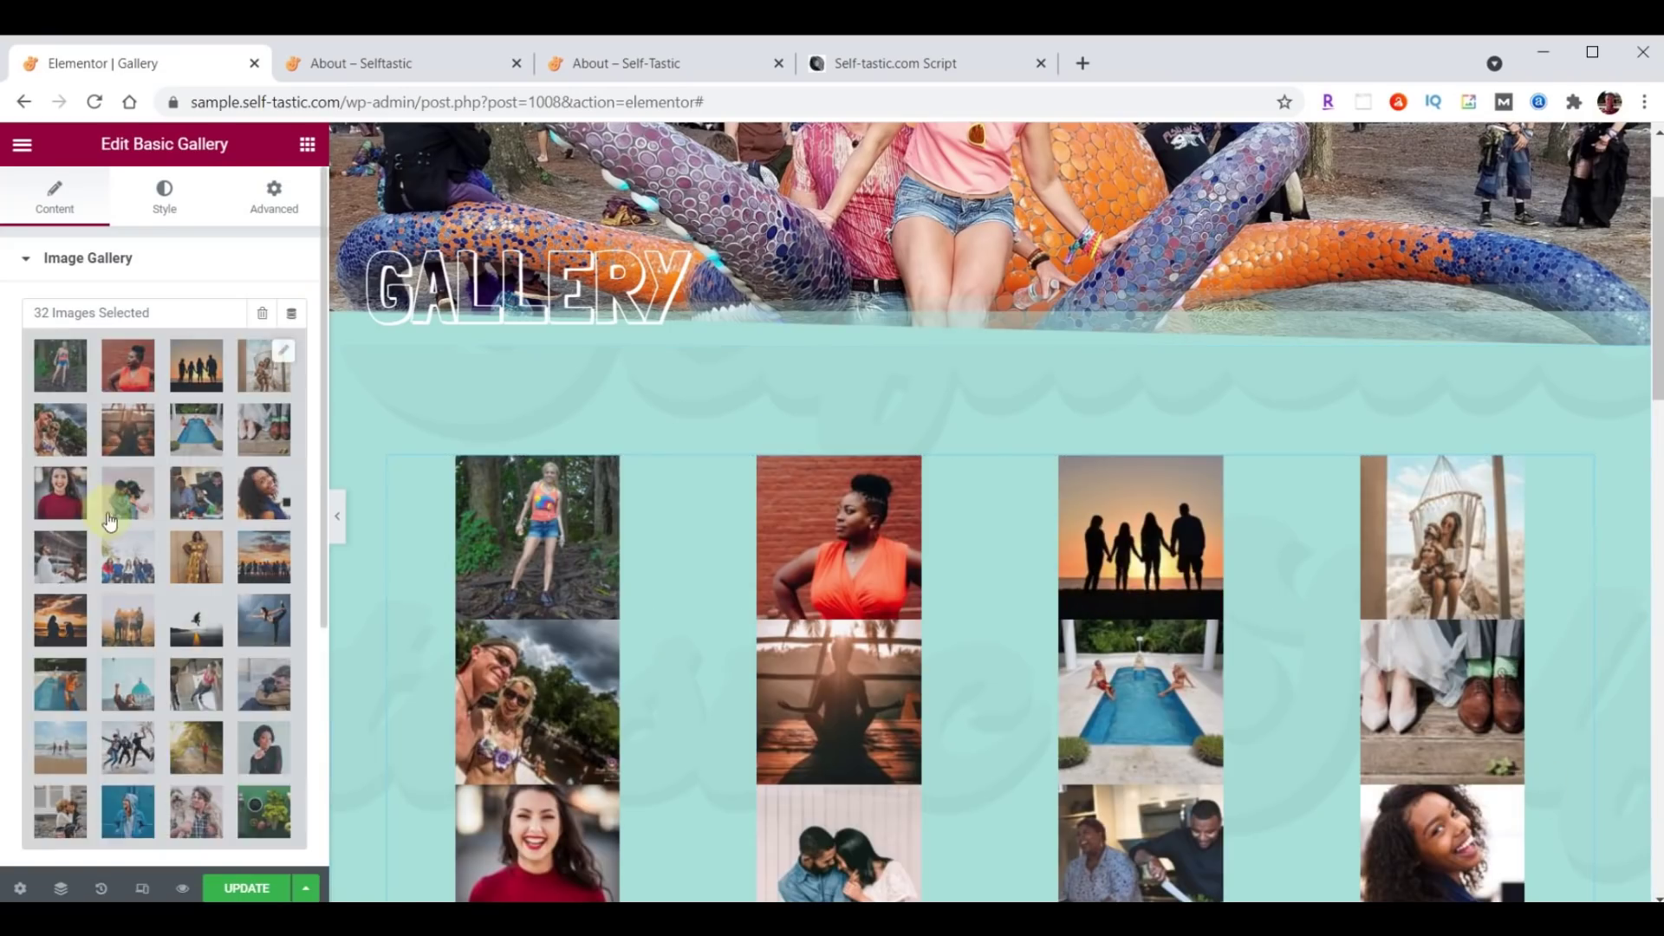
Set the gallery image size to Medium 300 x 300, then view the live site.
scroll(109, 520, down, 3)
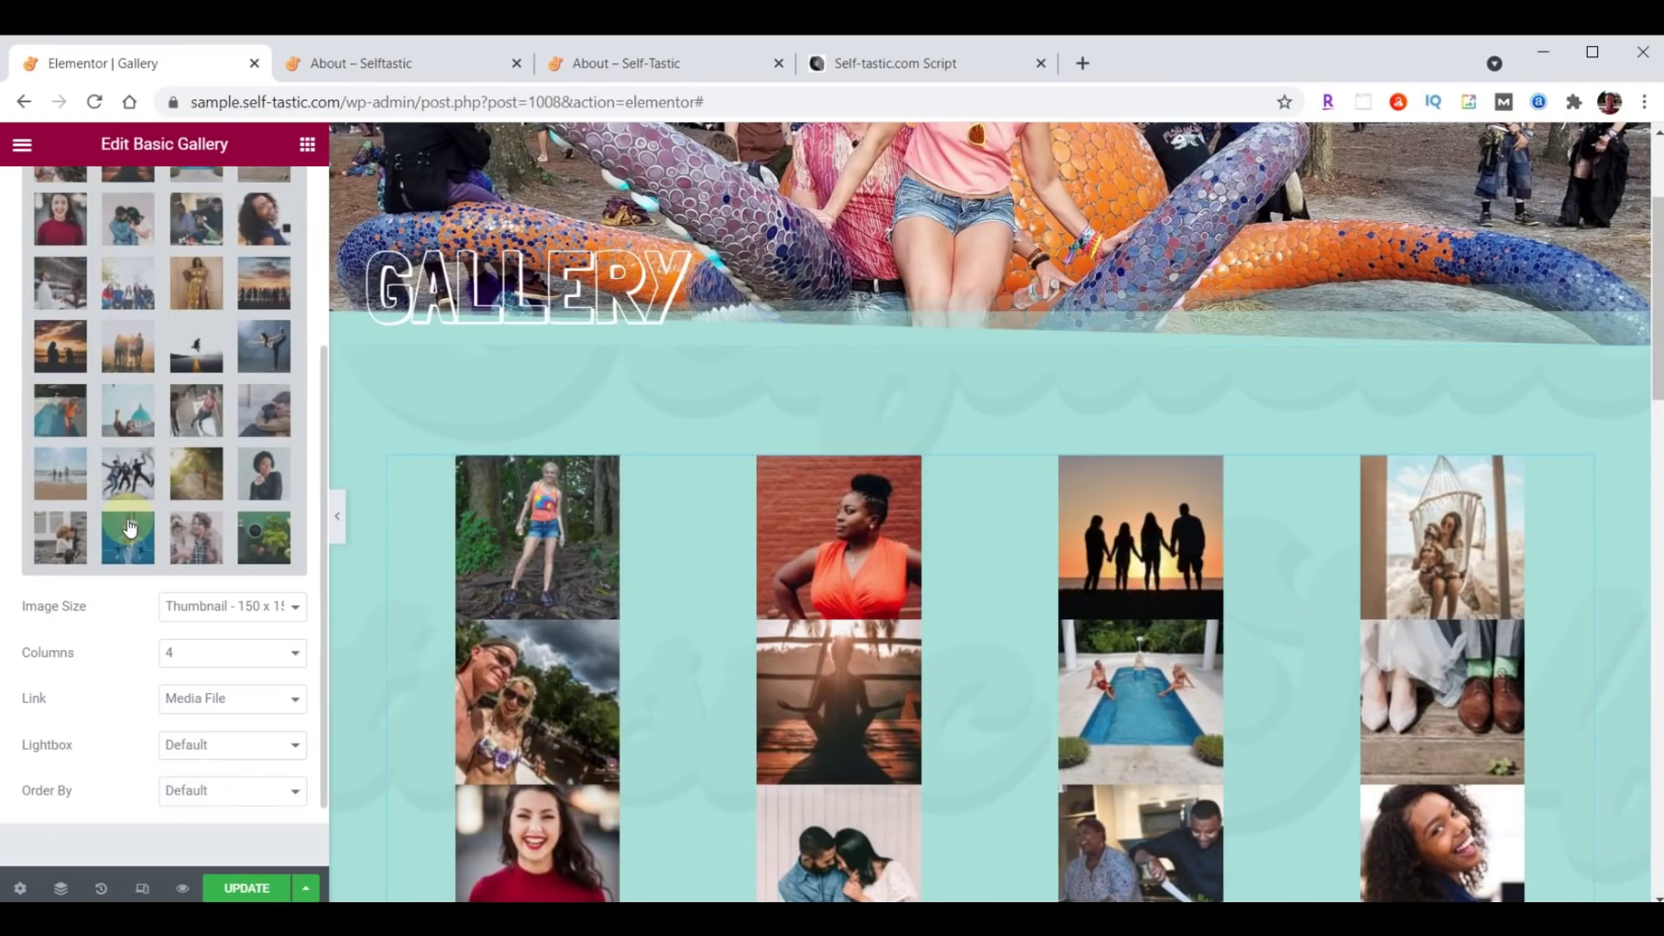
click(212, 606)
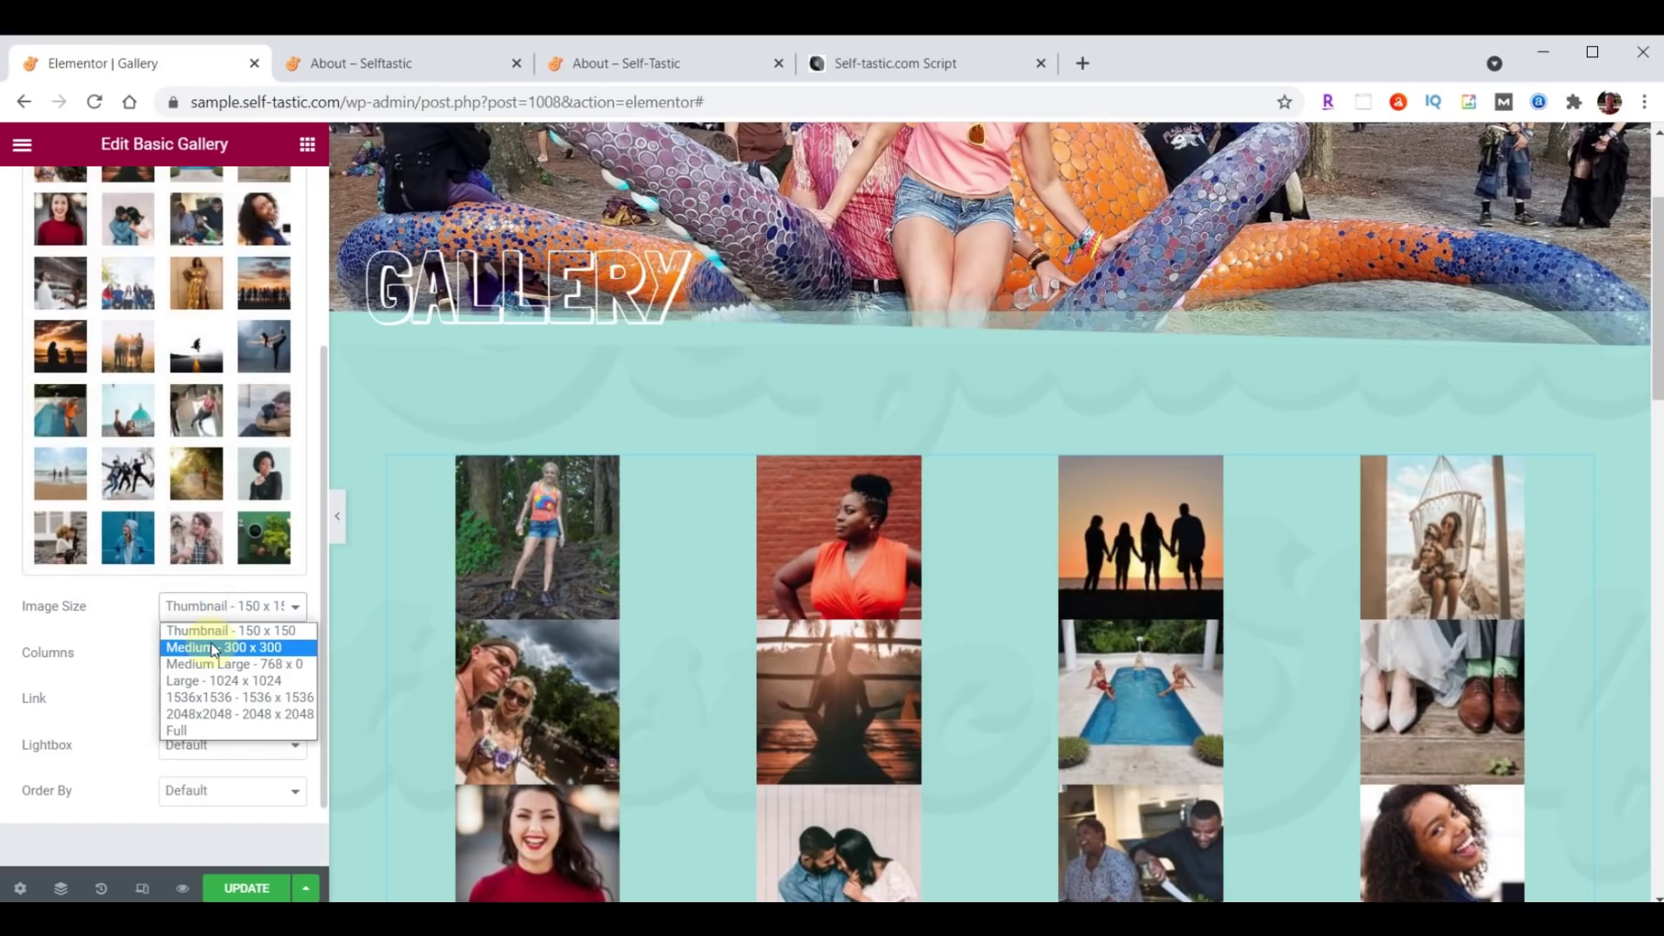
click(214, 649)
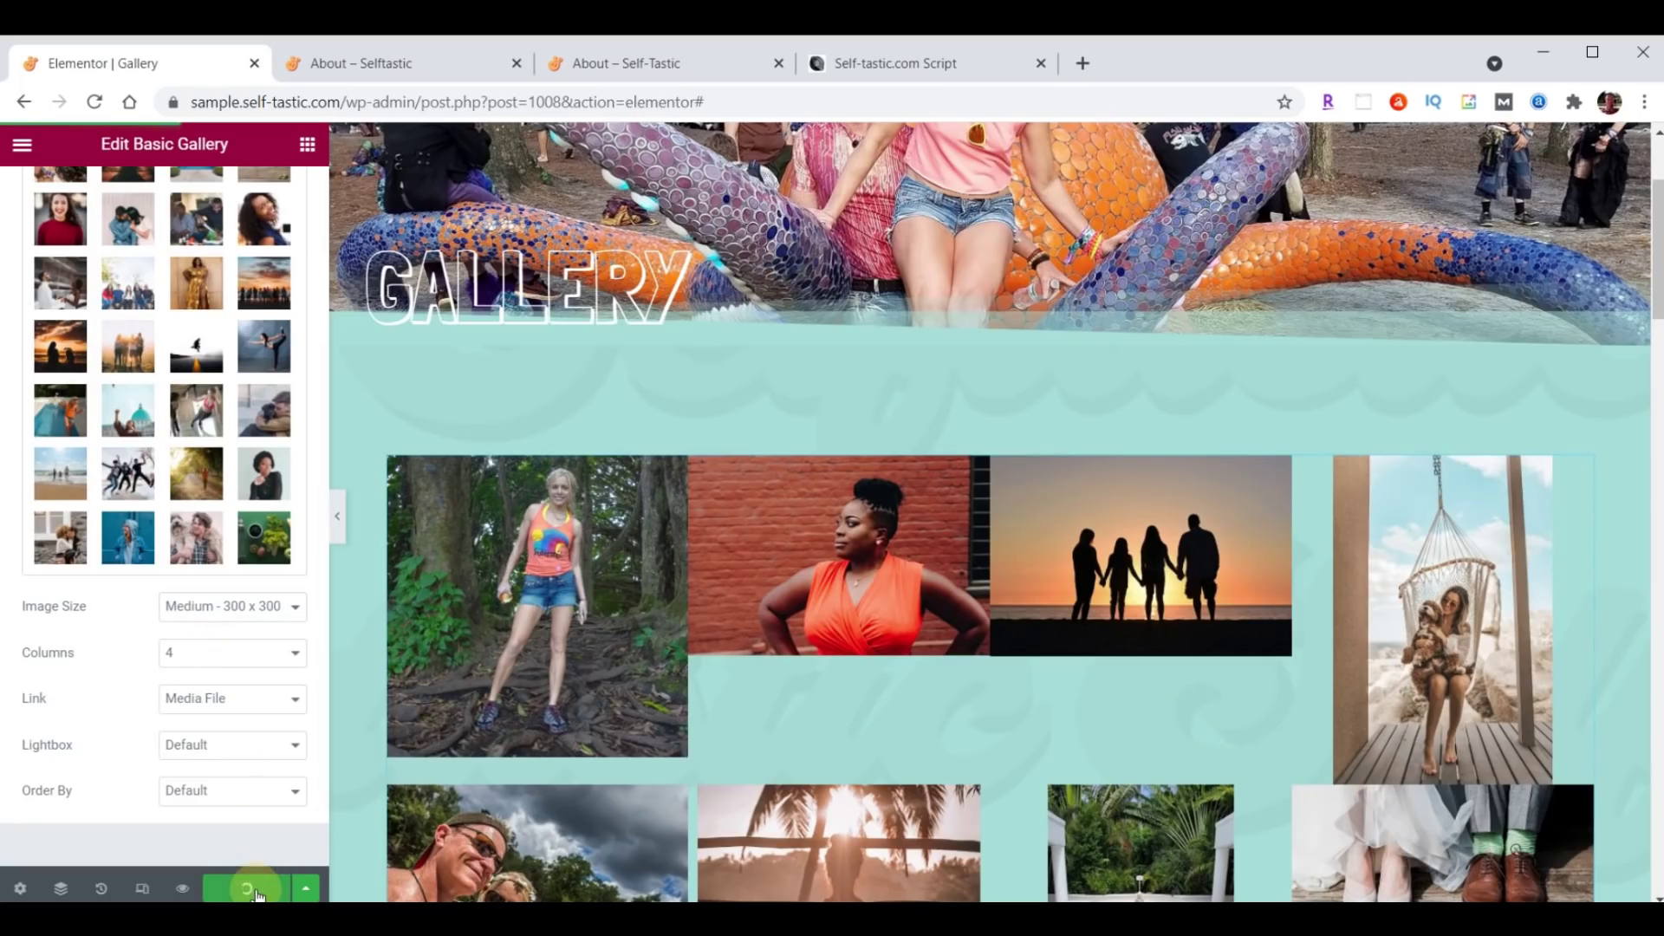
click(407, 64)
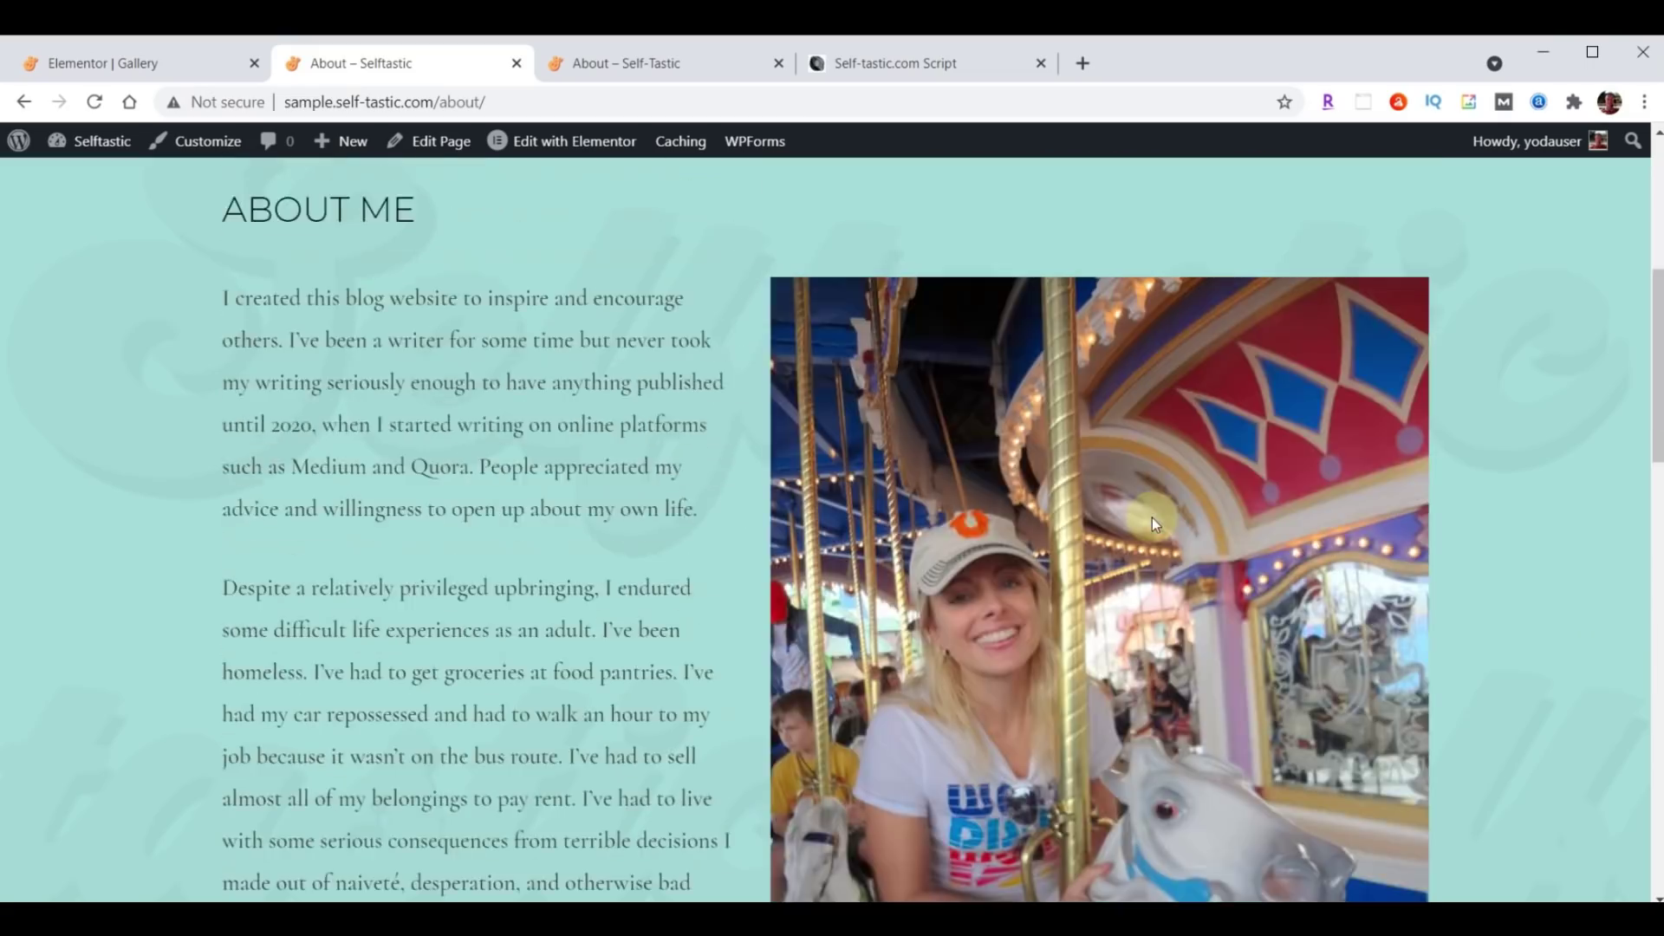
Reload the live Gallery page and browse several photos in the enlarged view.
scroll(1152, 517, up, 6)
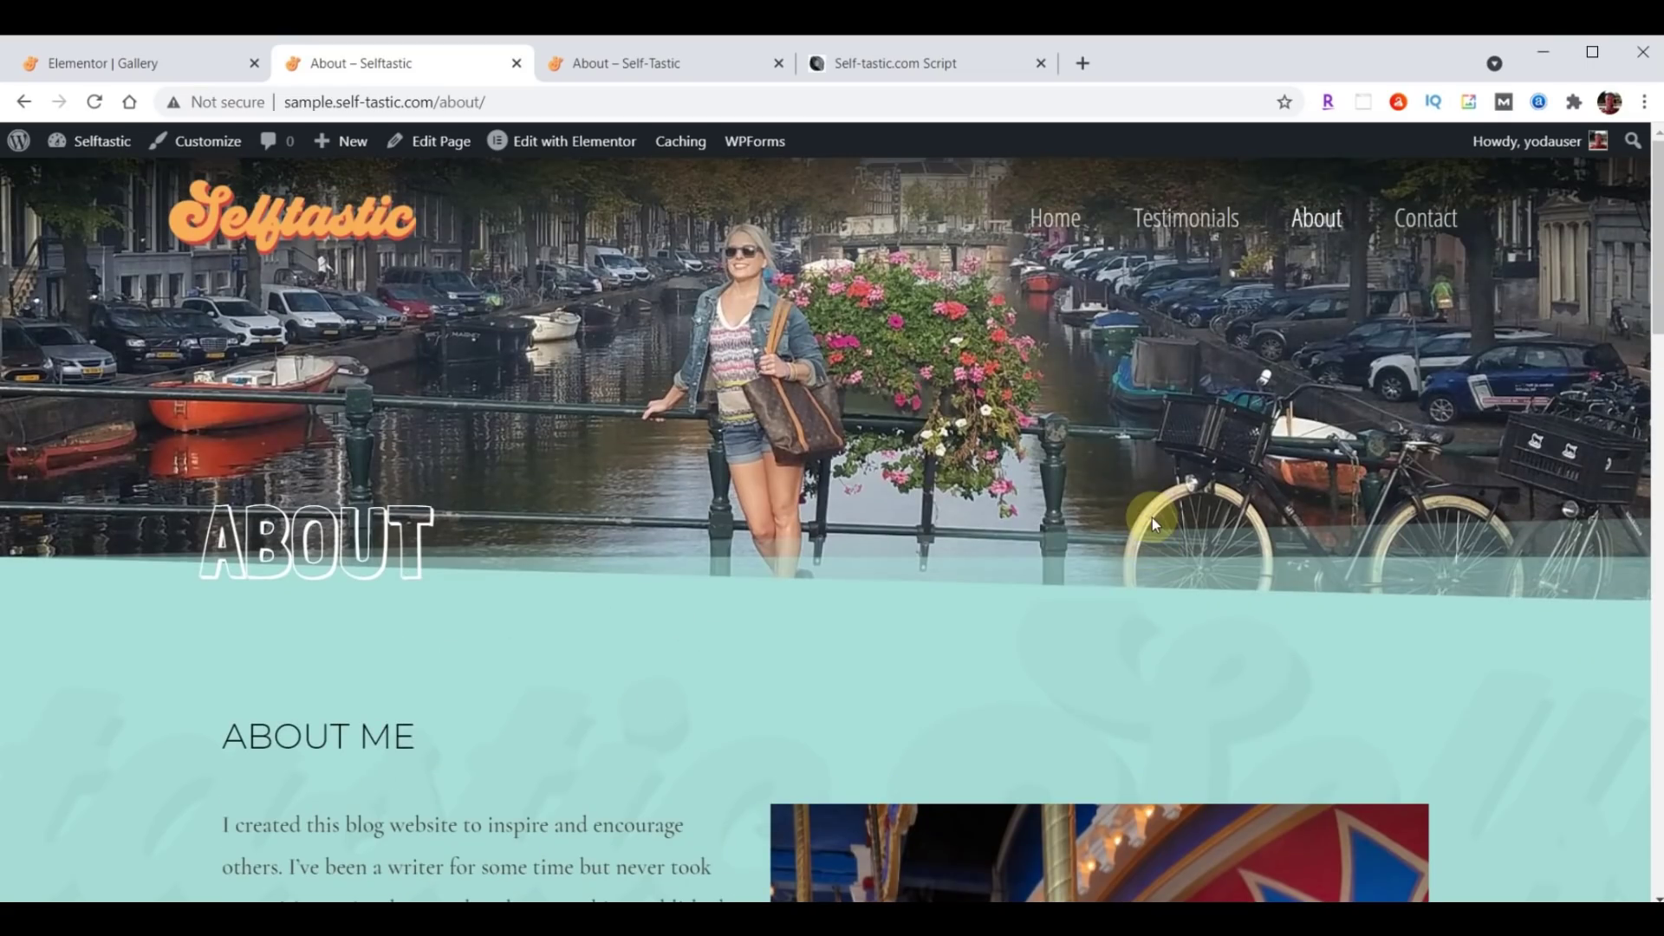
click(96, 103)
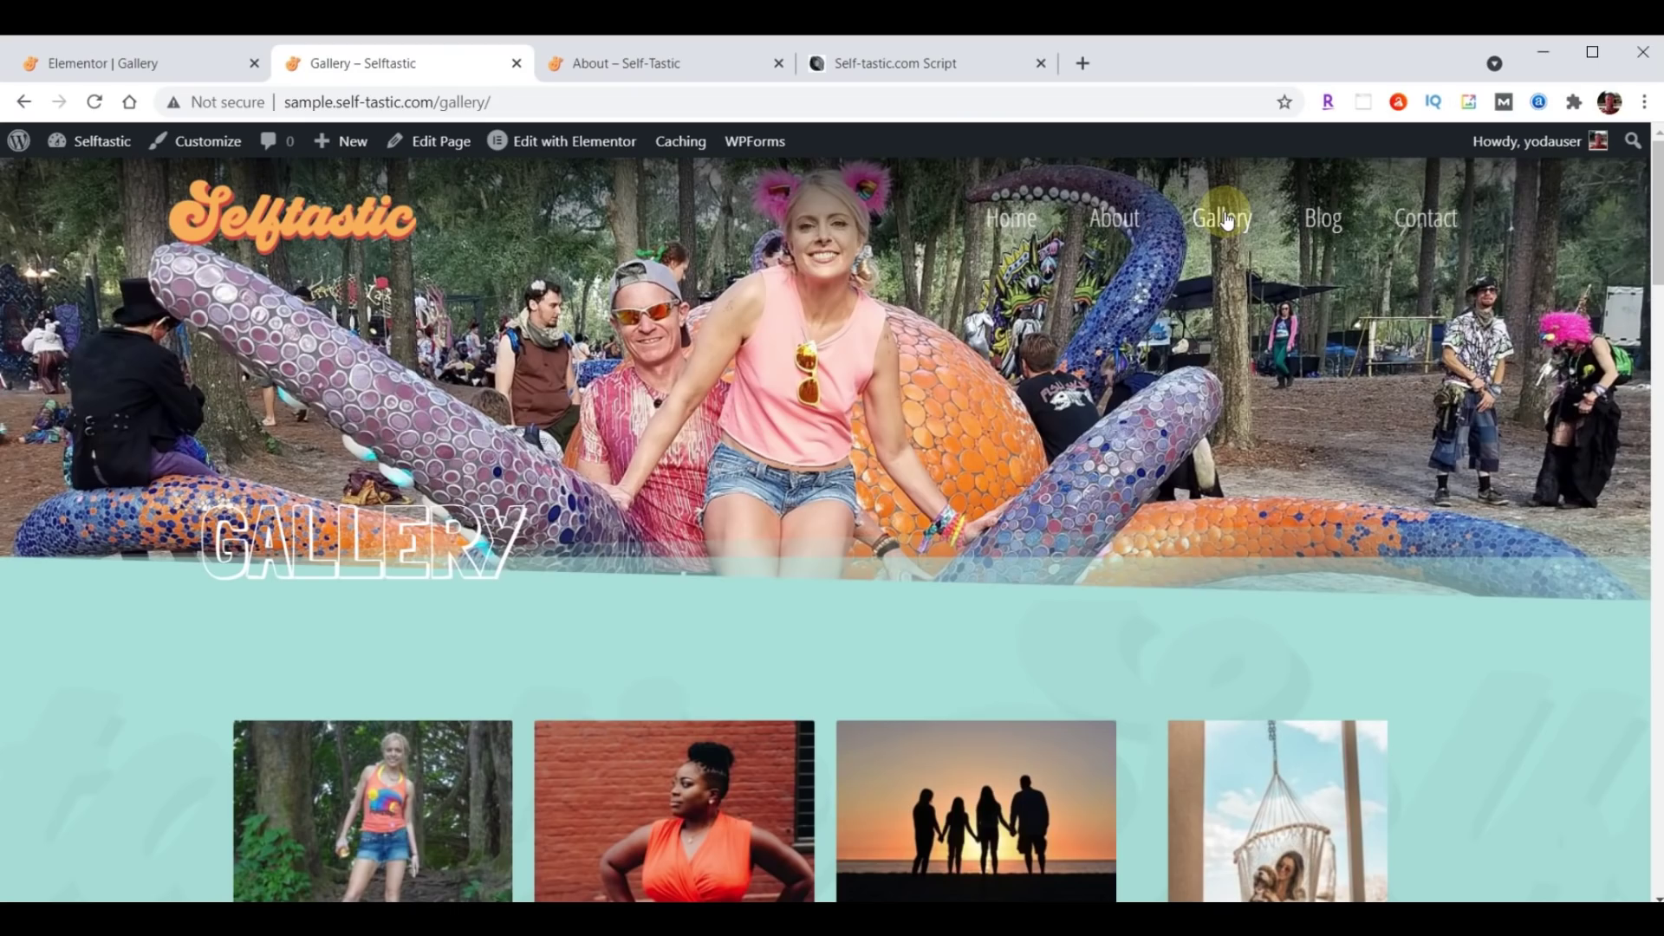
scroll(1233, 227, down, 10)
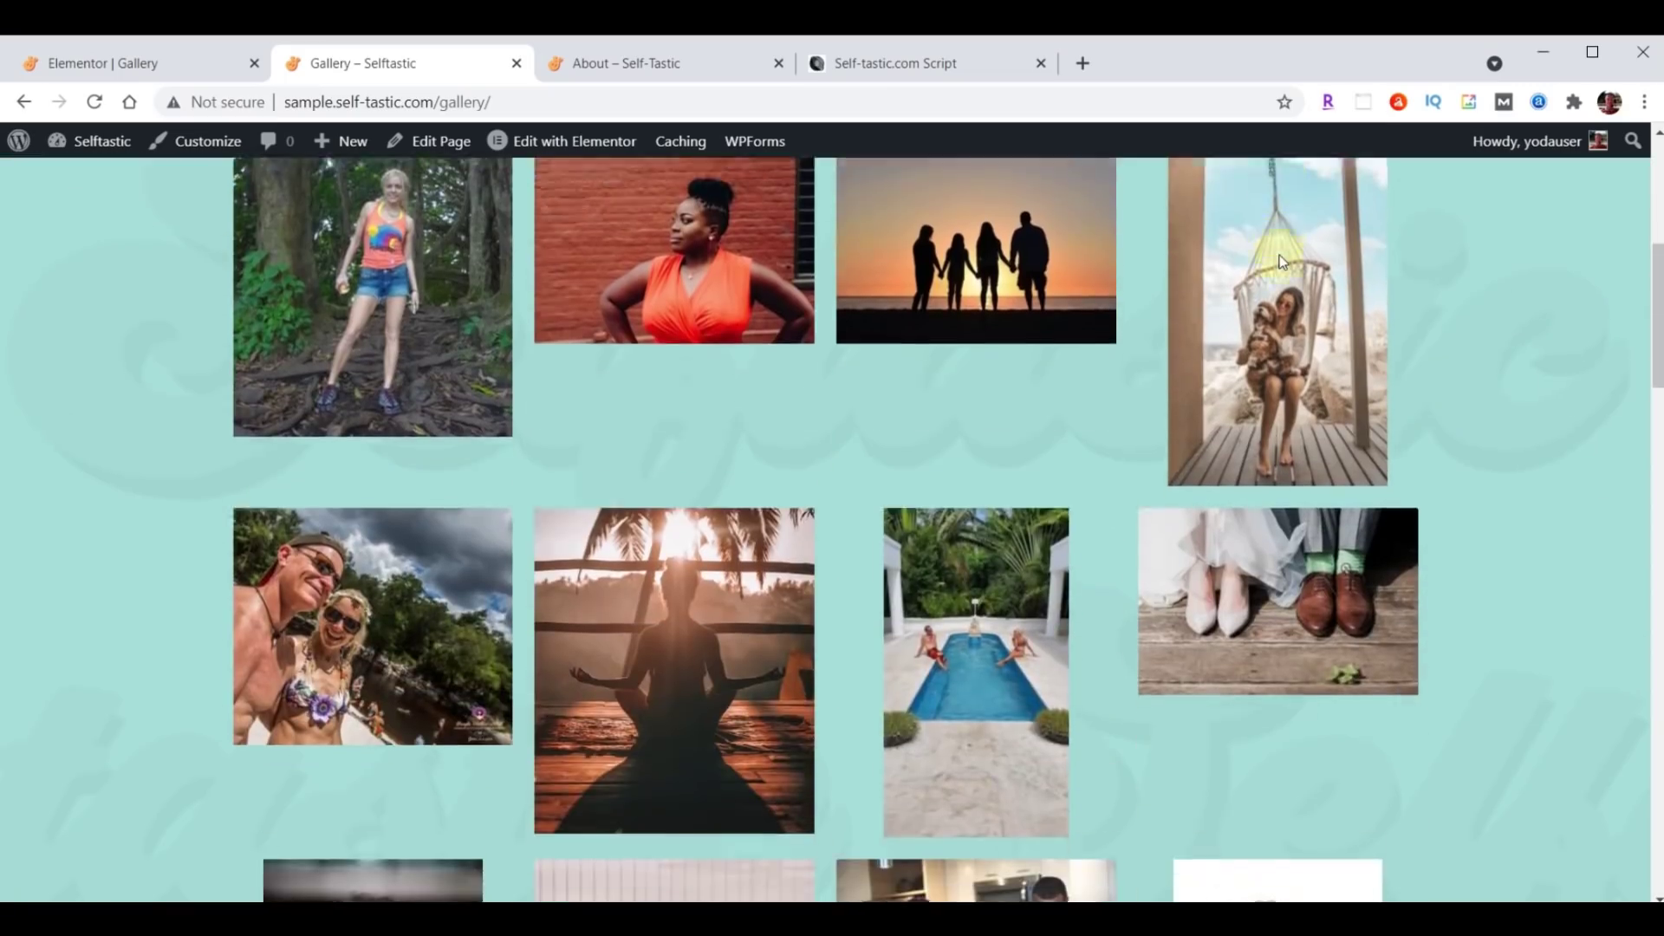
scroll(1281, 262, down, 15)
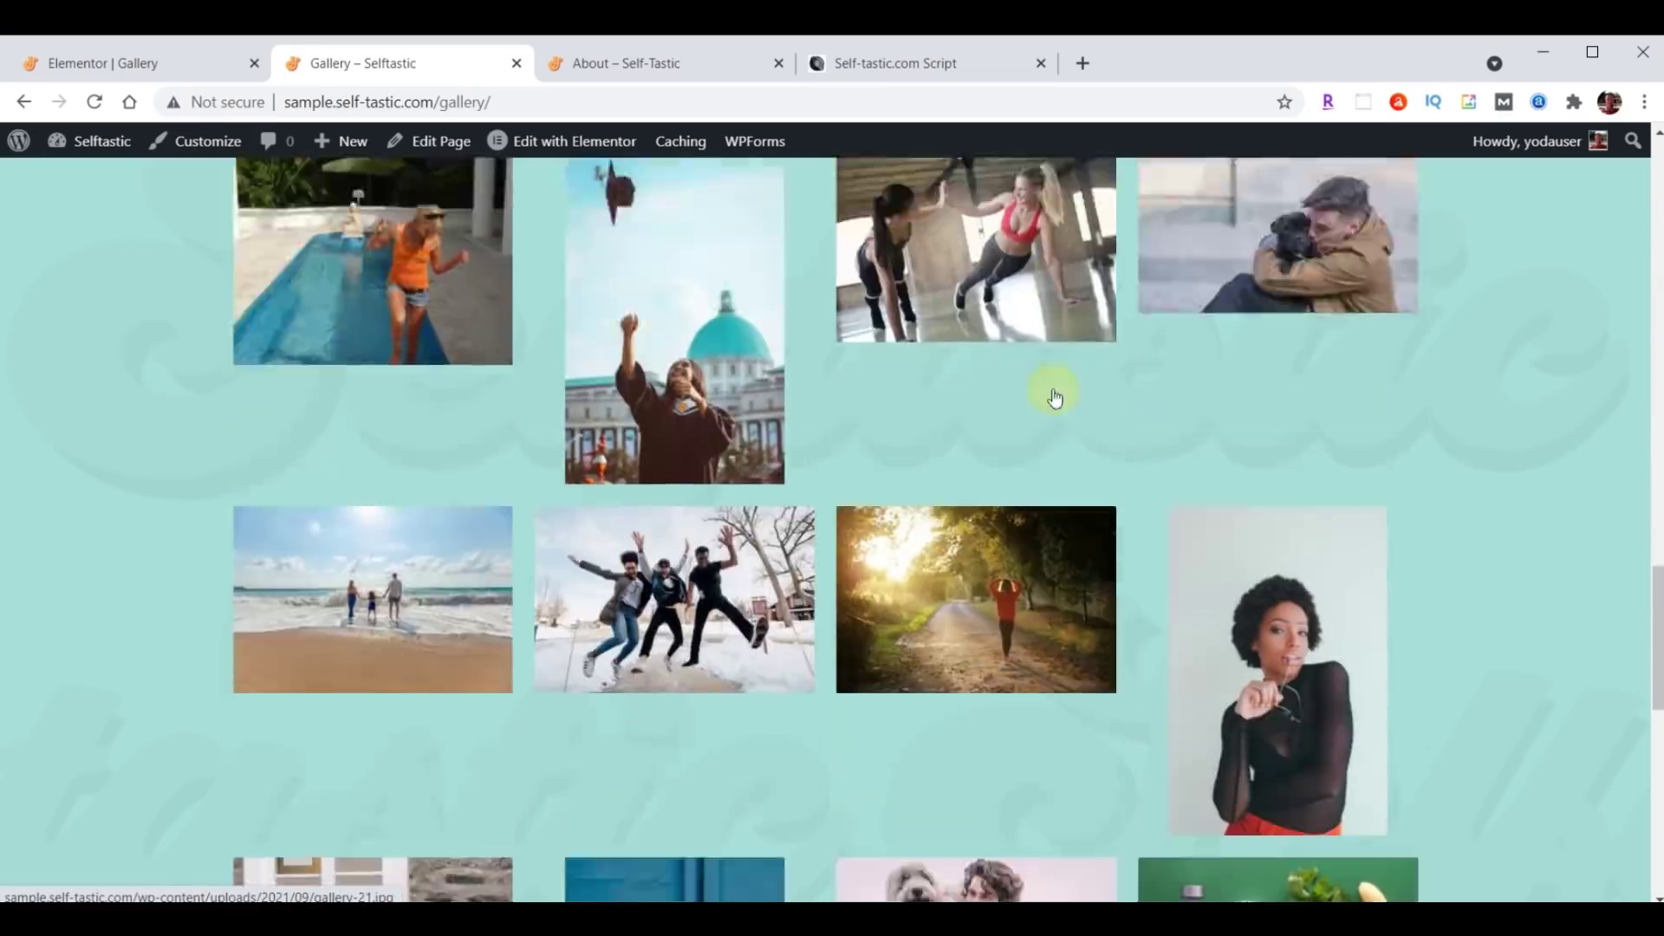
scroll(1027, 511, up, 20)
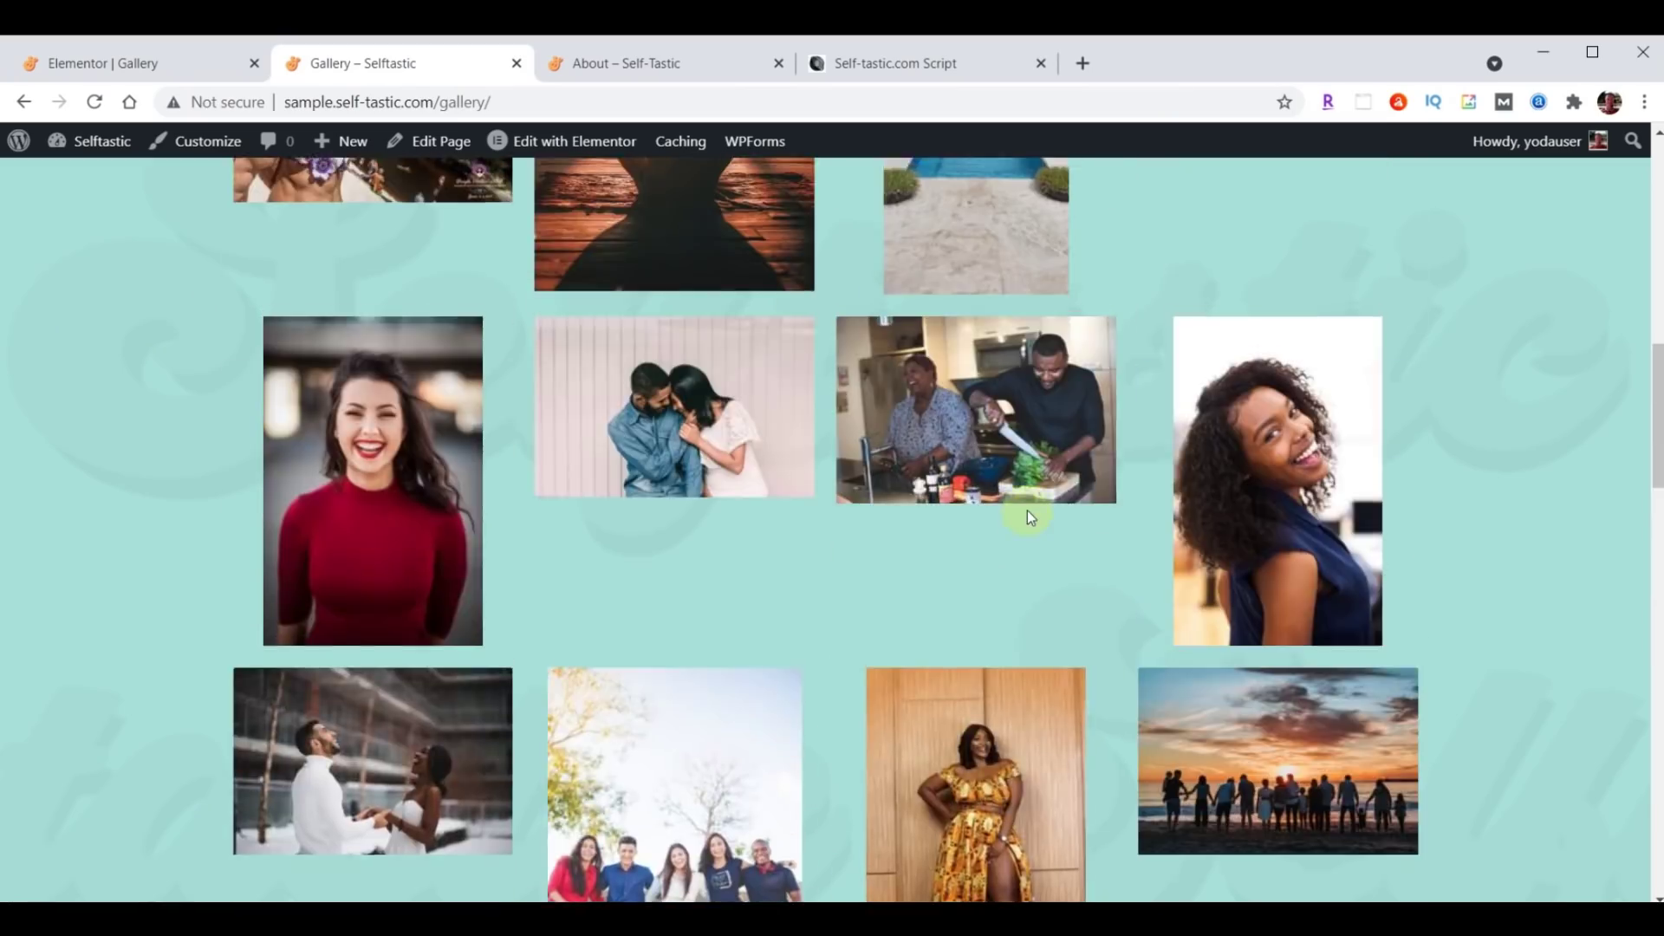
scroll(828, 396, down, 14)
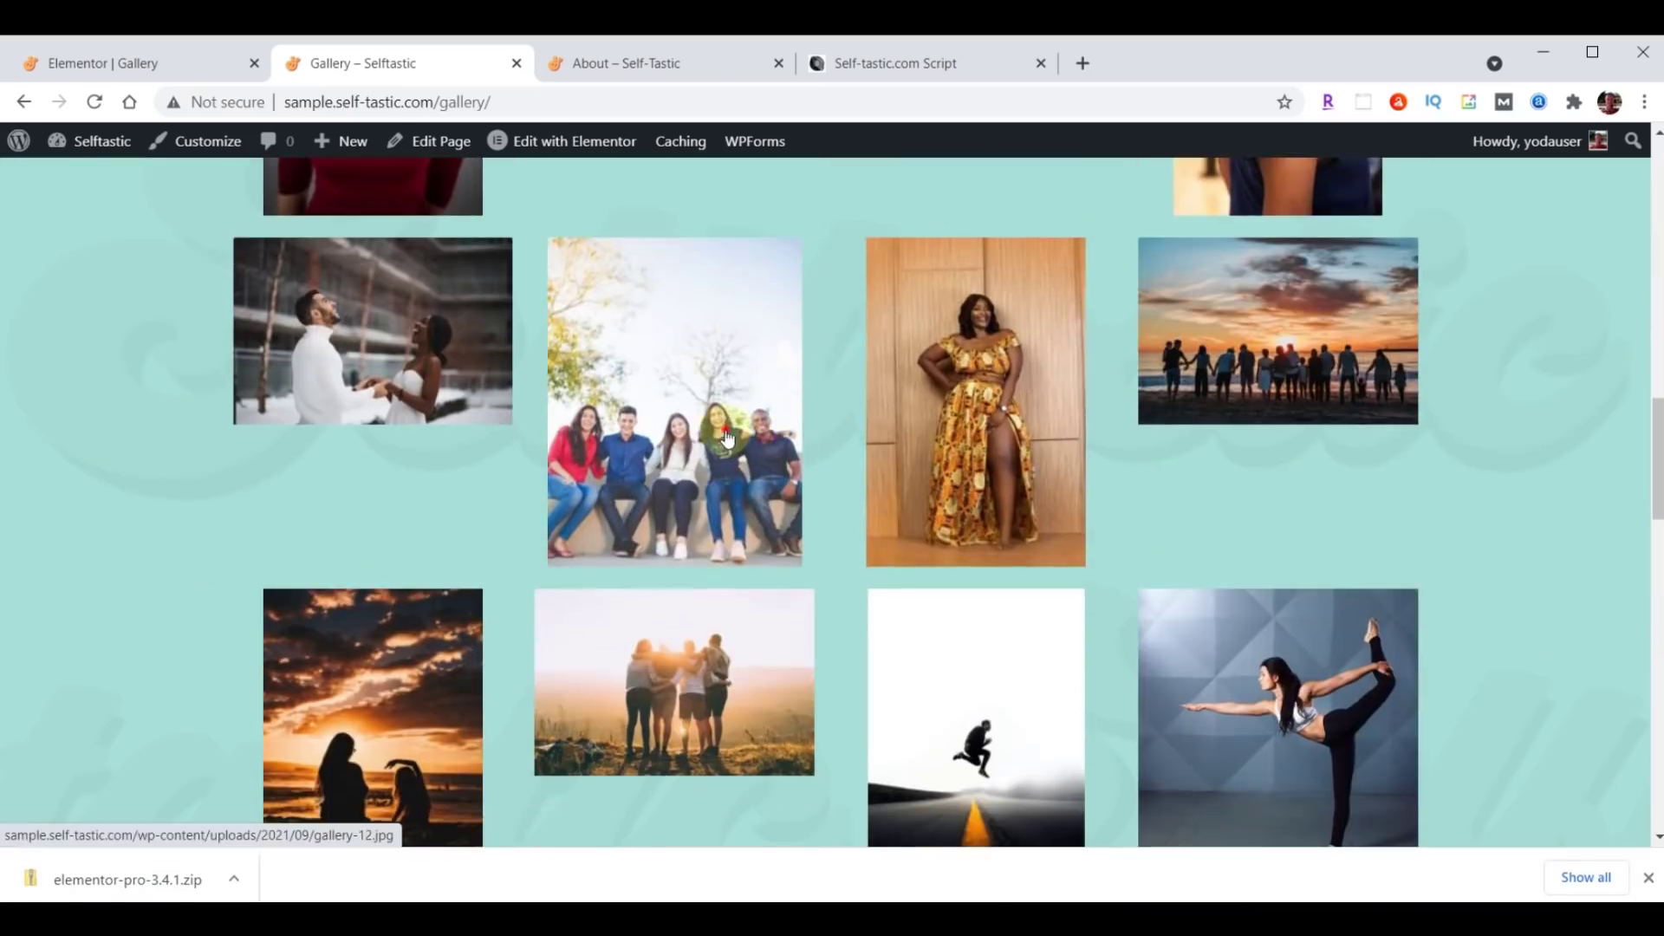
click(726, 439)
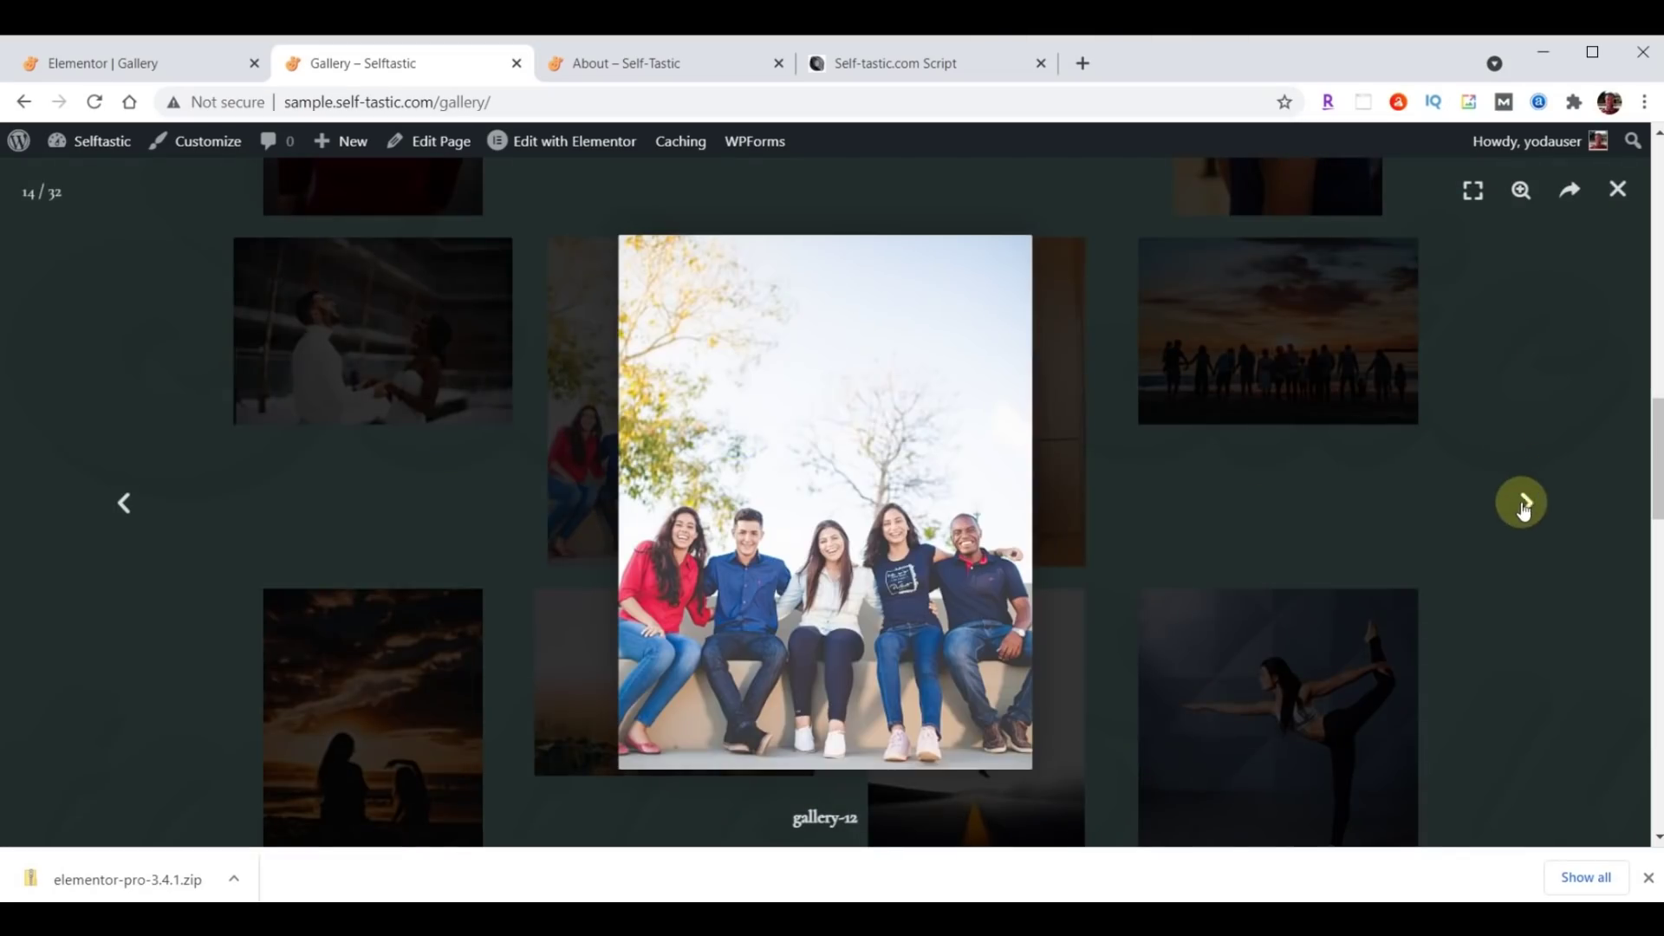
click(1524, 504)
click(1525, 505)
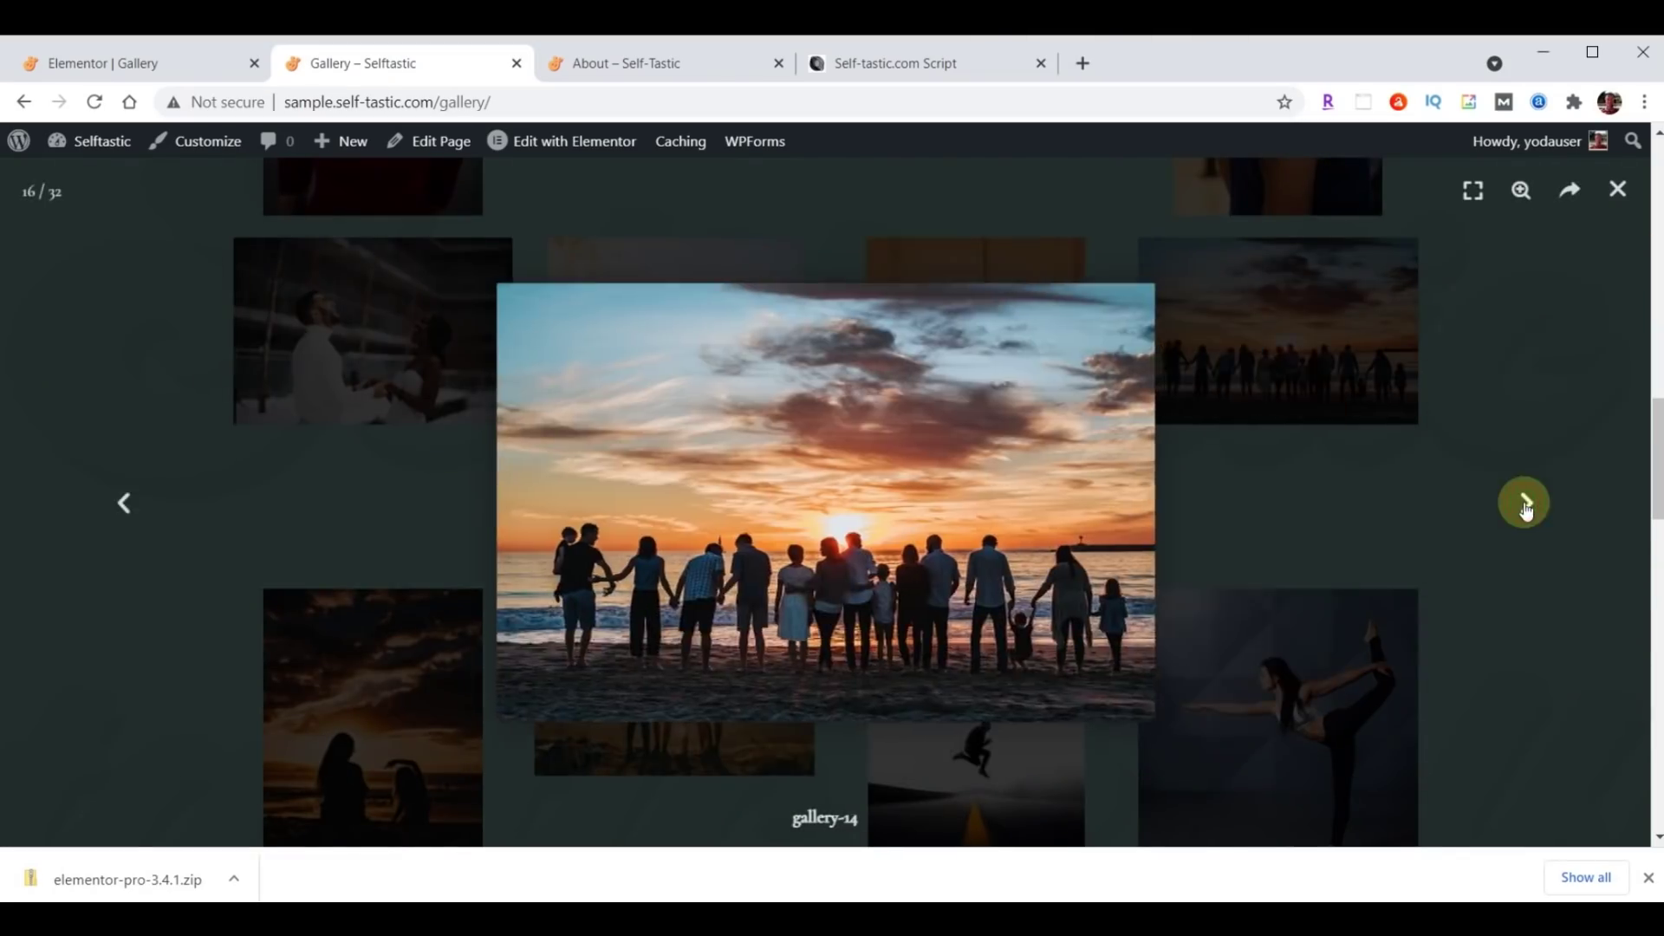
click(1525, 504)
click(1617, 192)
scroll(810, 630, up, 15)
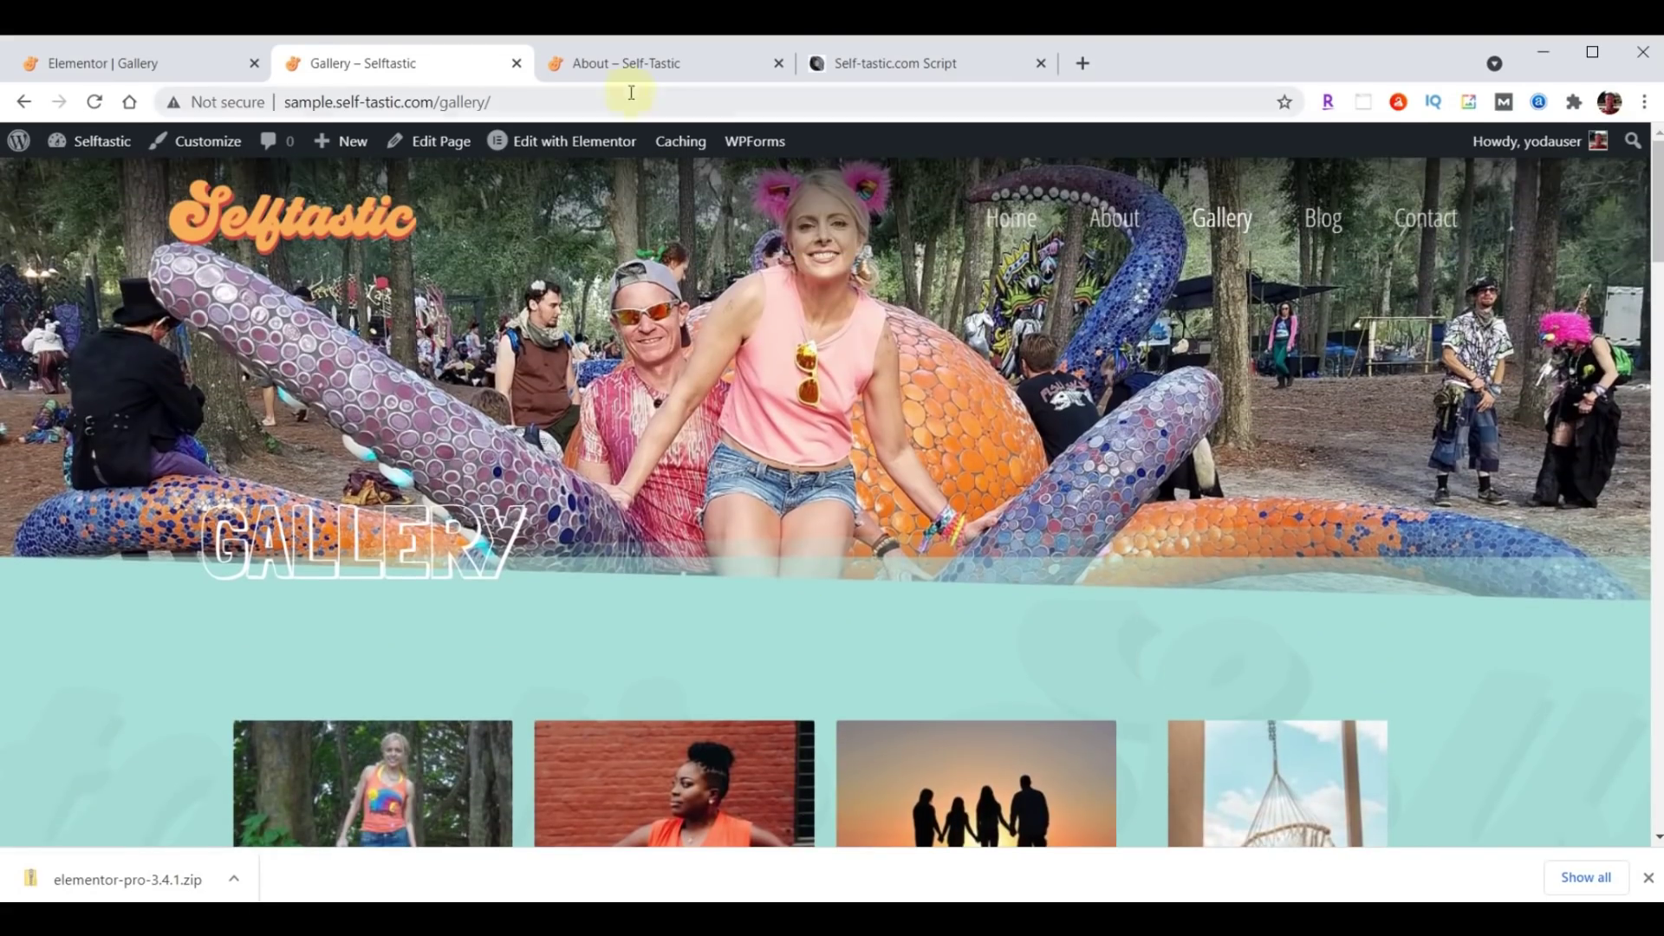
Compare against the other site's Gallery page, then return to the Elementor Gallery editor.
click(631, 65)
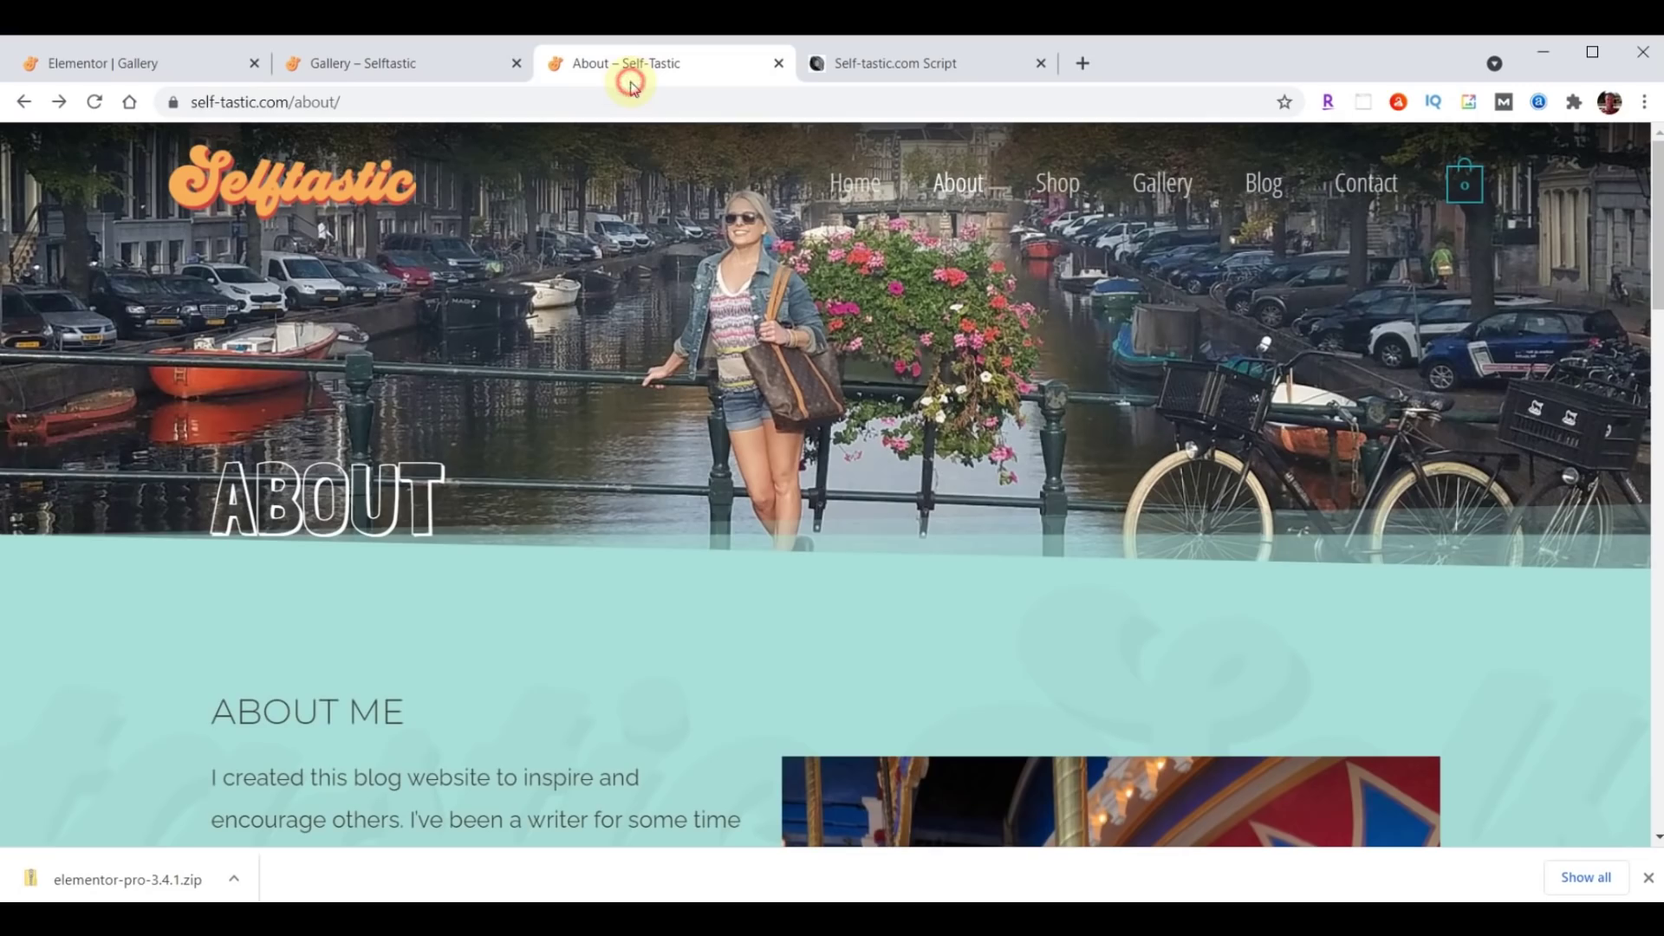
click(1136, 210)
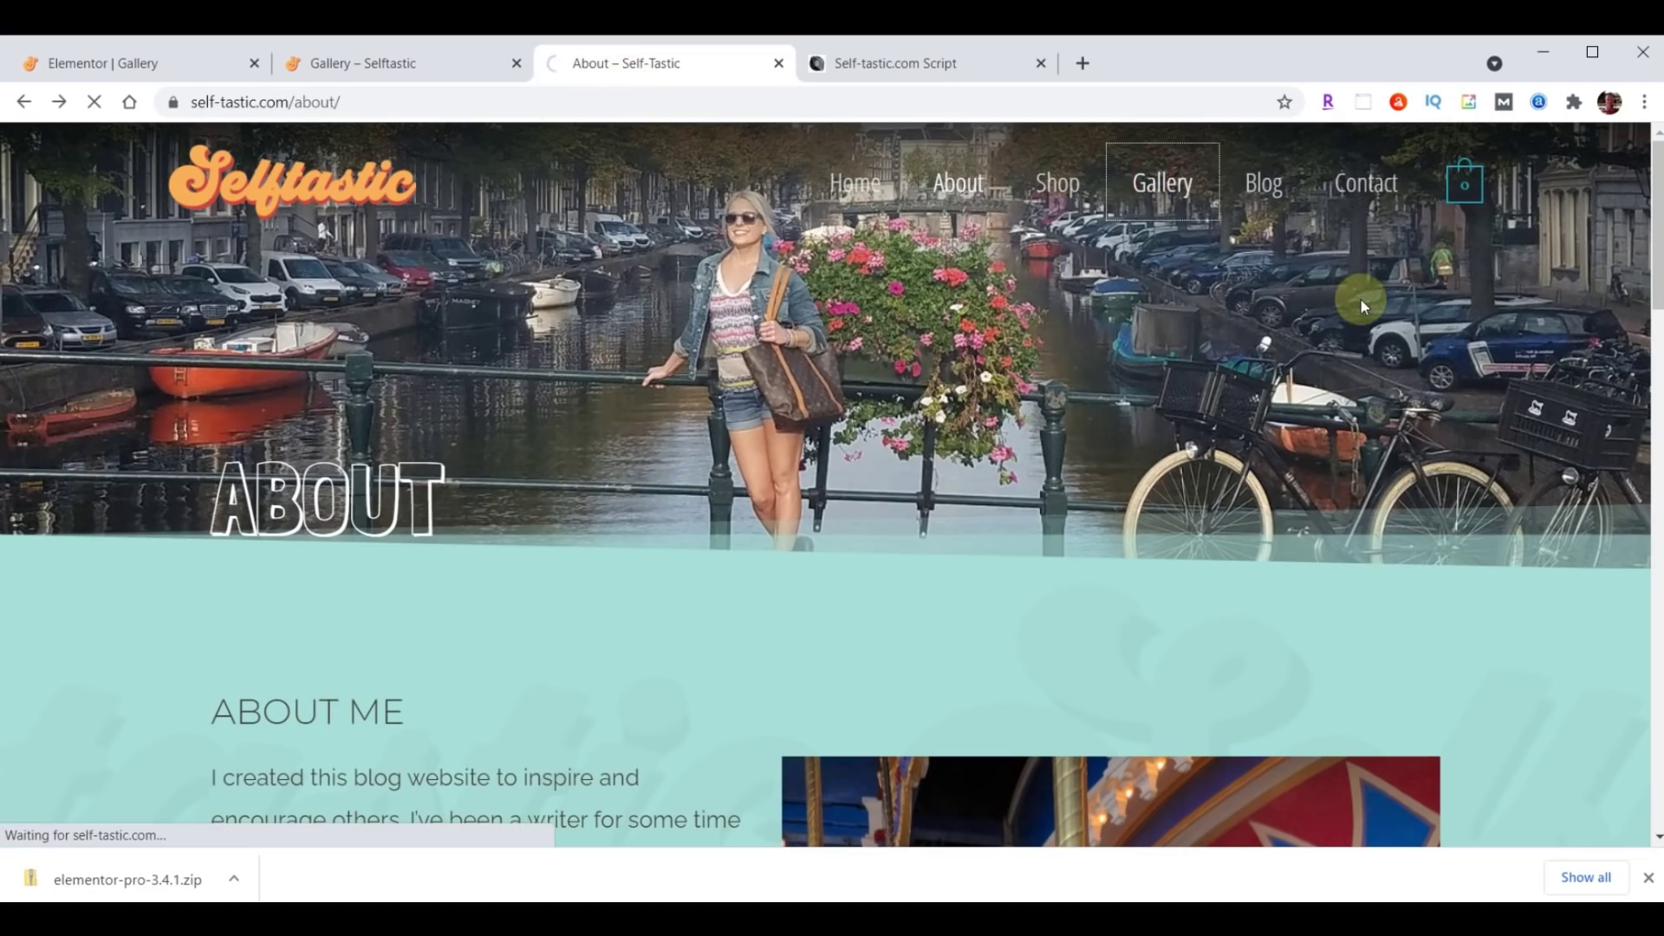
scroll(1174, 428, down, 12)
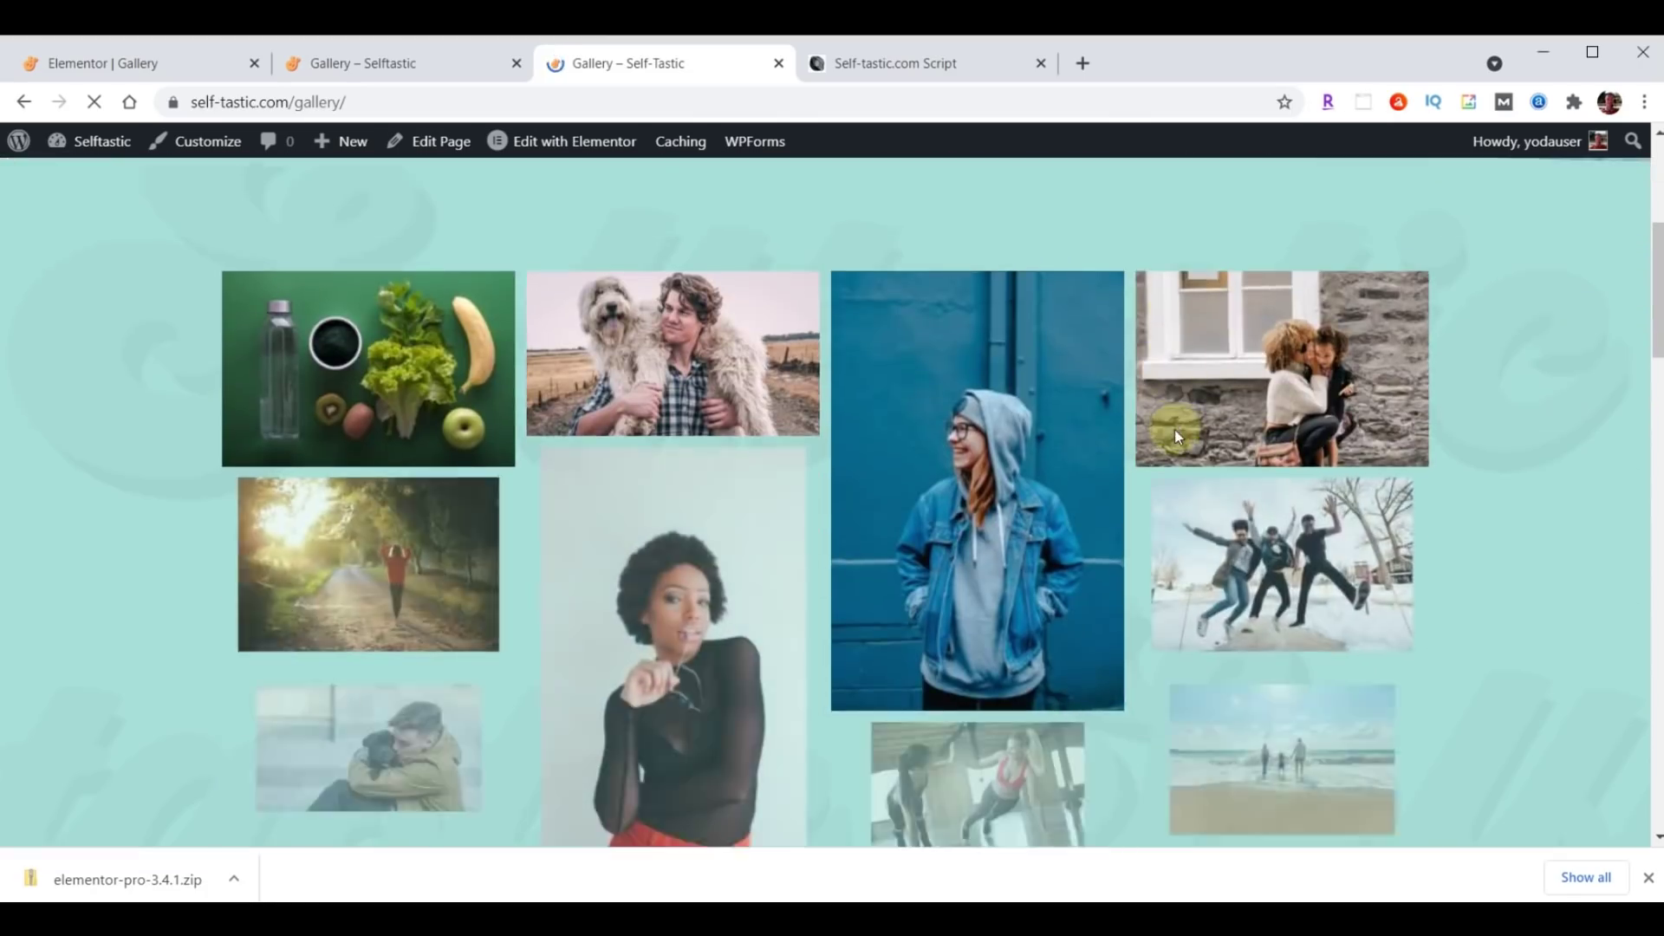
scroll(1176, 438, down, 15)
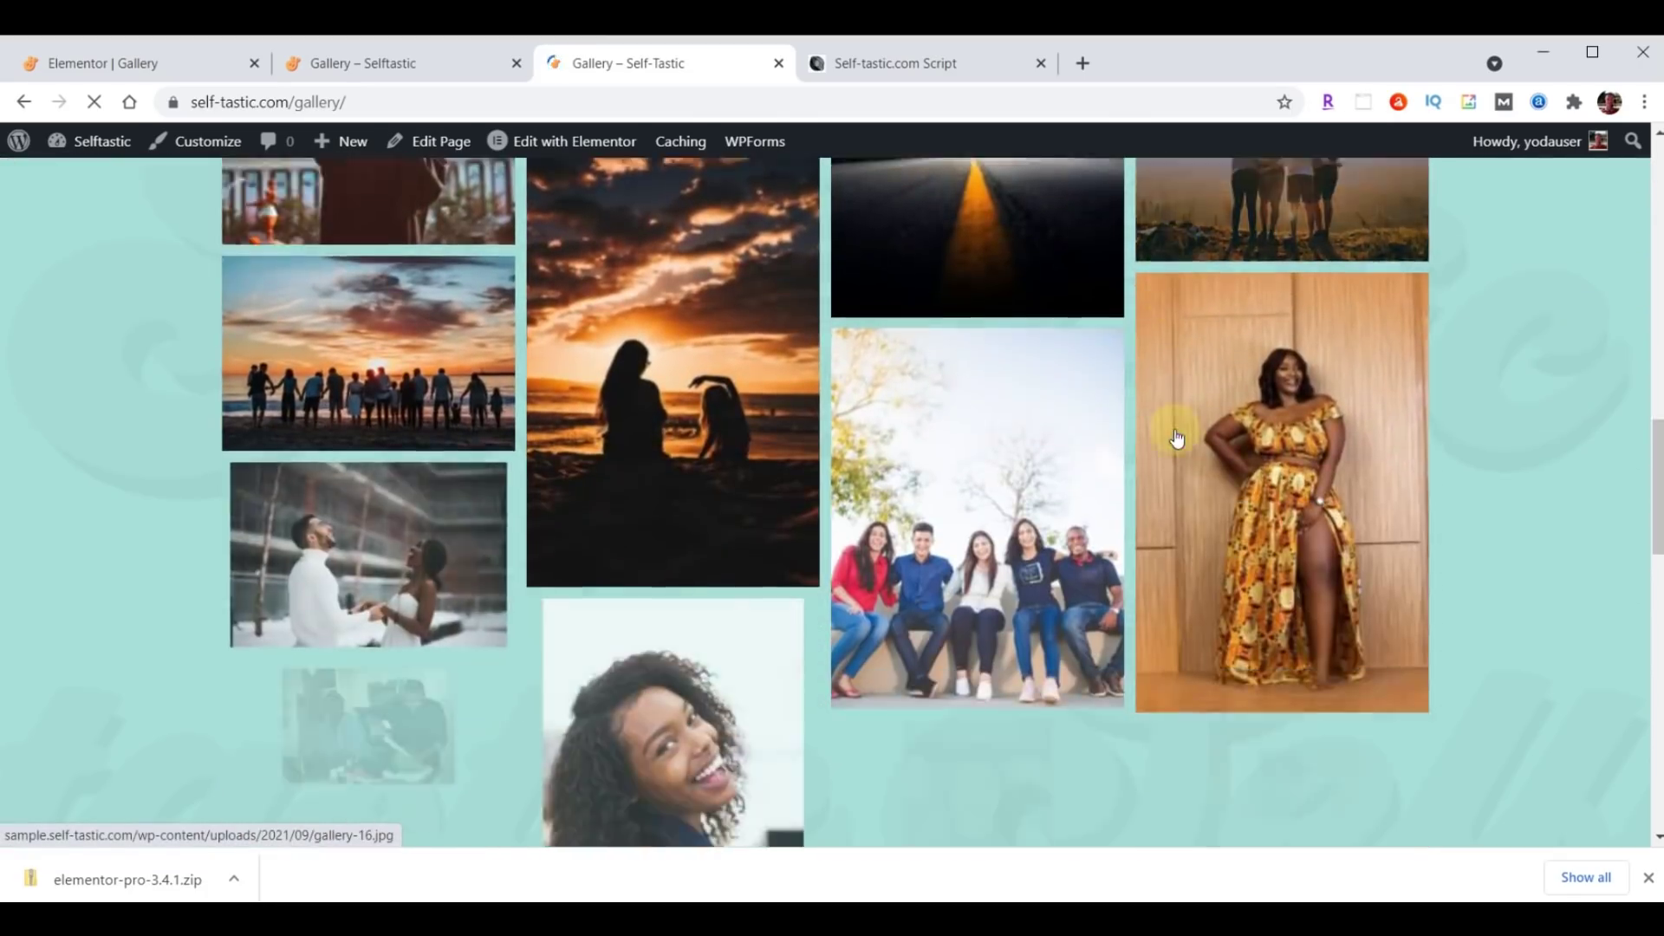
scroll(1176, 436, down, 5)
key(ctrl+shift+Tab)
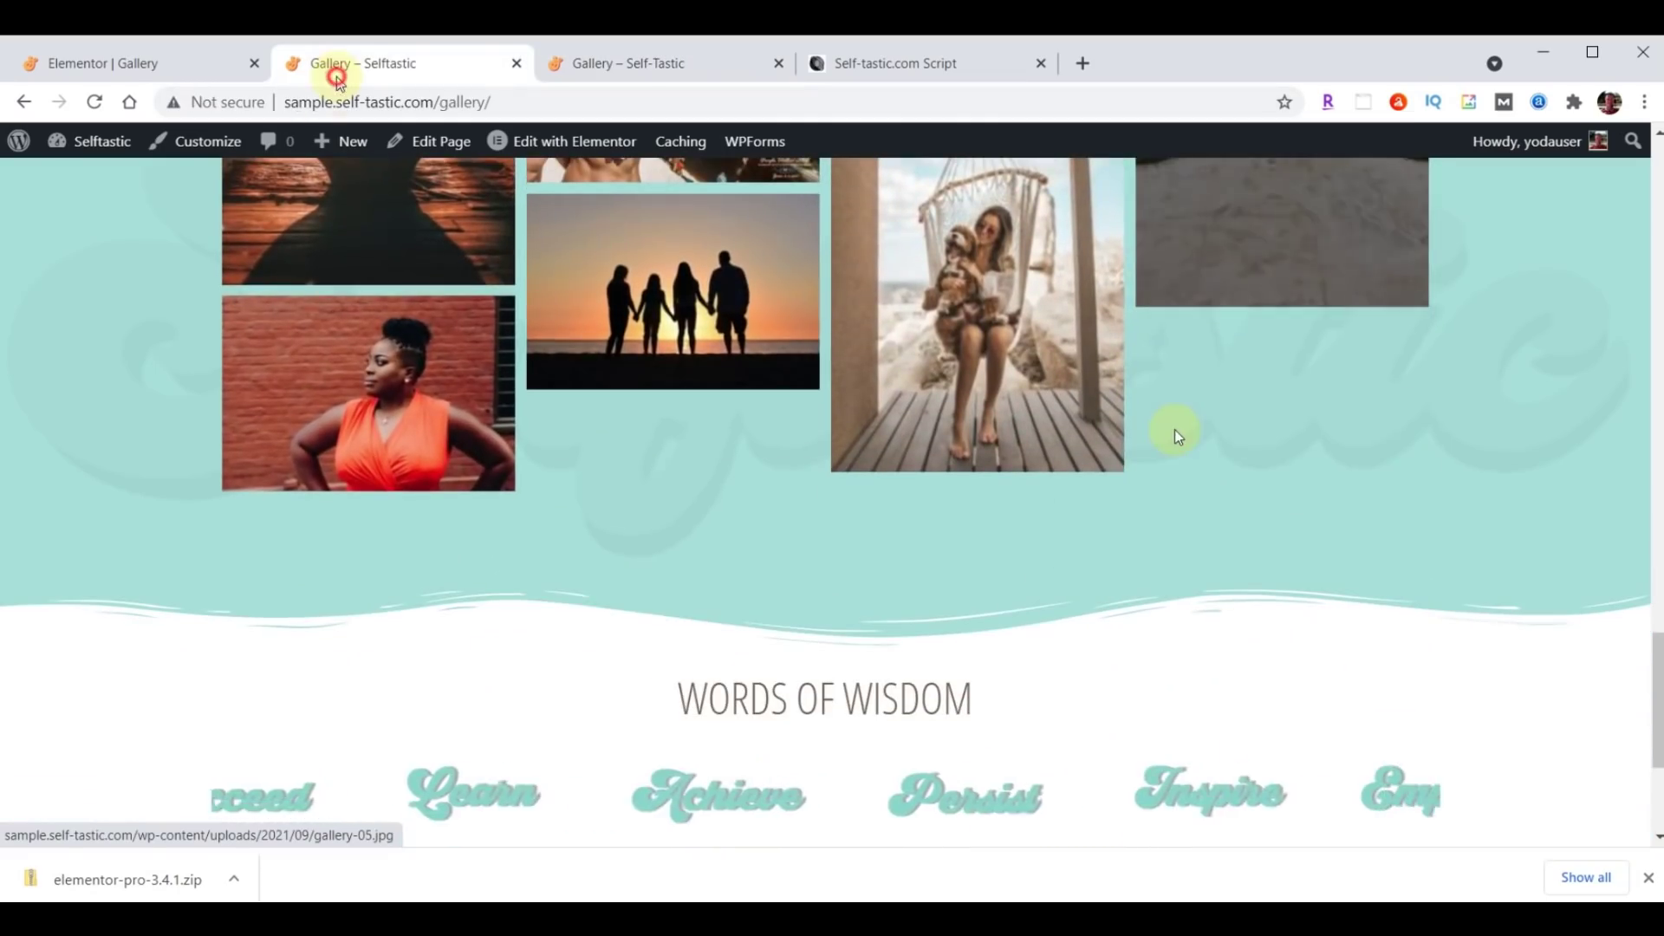
scroll(1160, 491, up, 4)
scroll(1161, 498, up, 15)
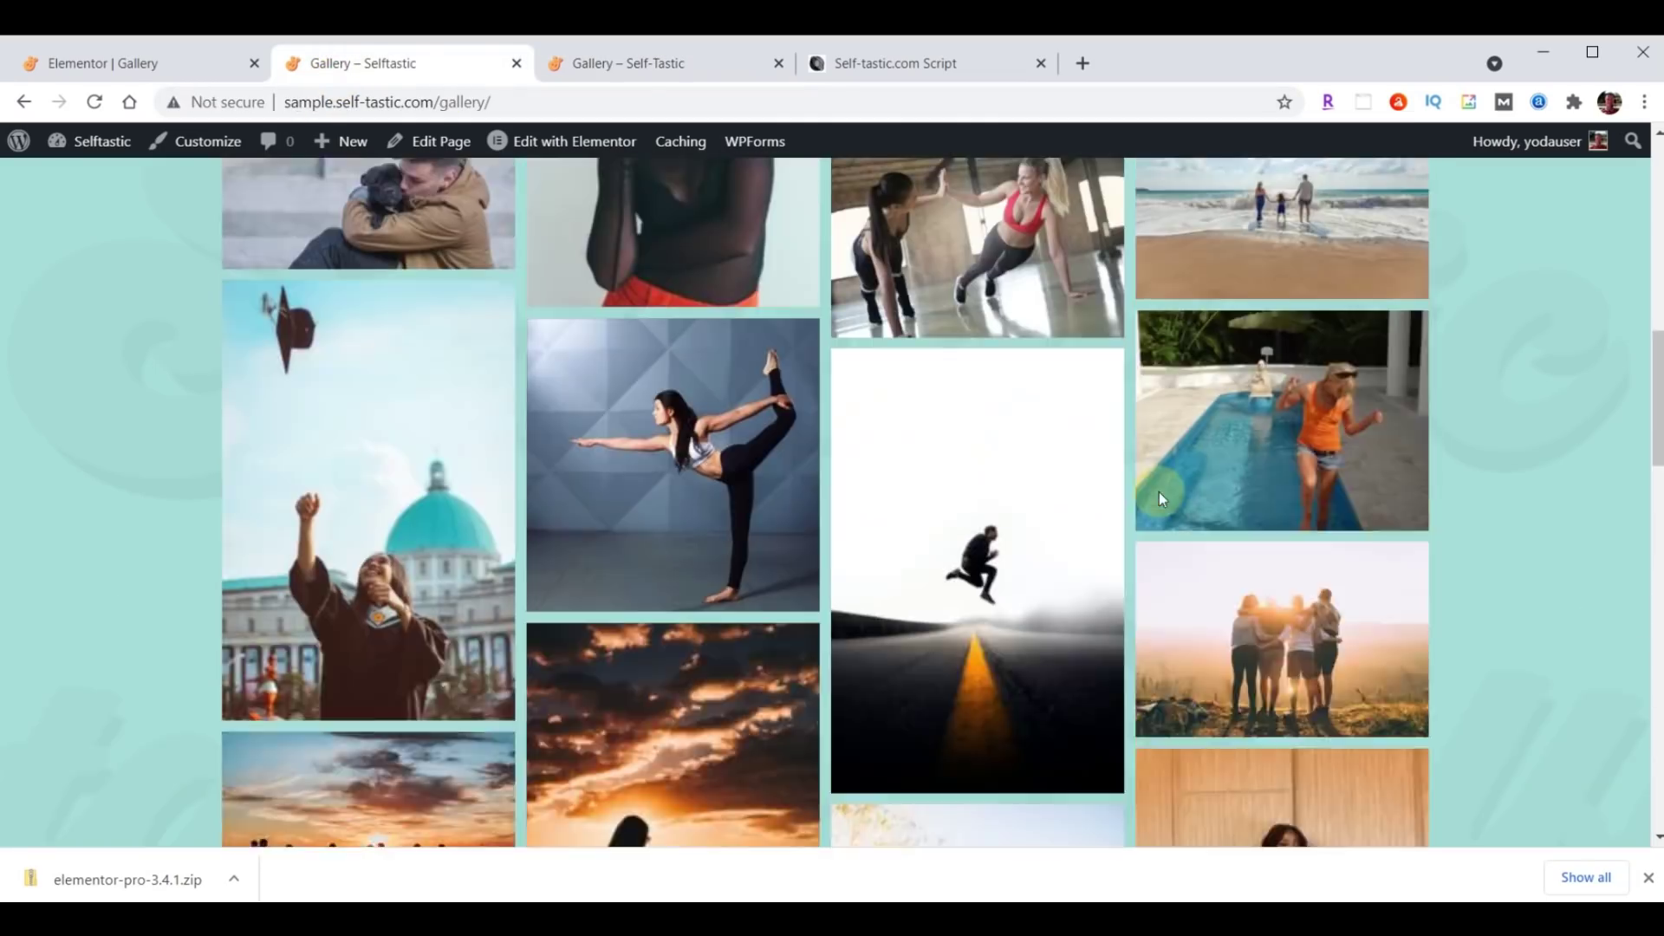
scroll(1160, 501, up, 2)
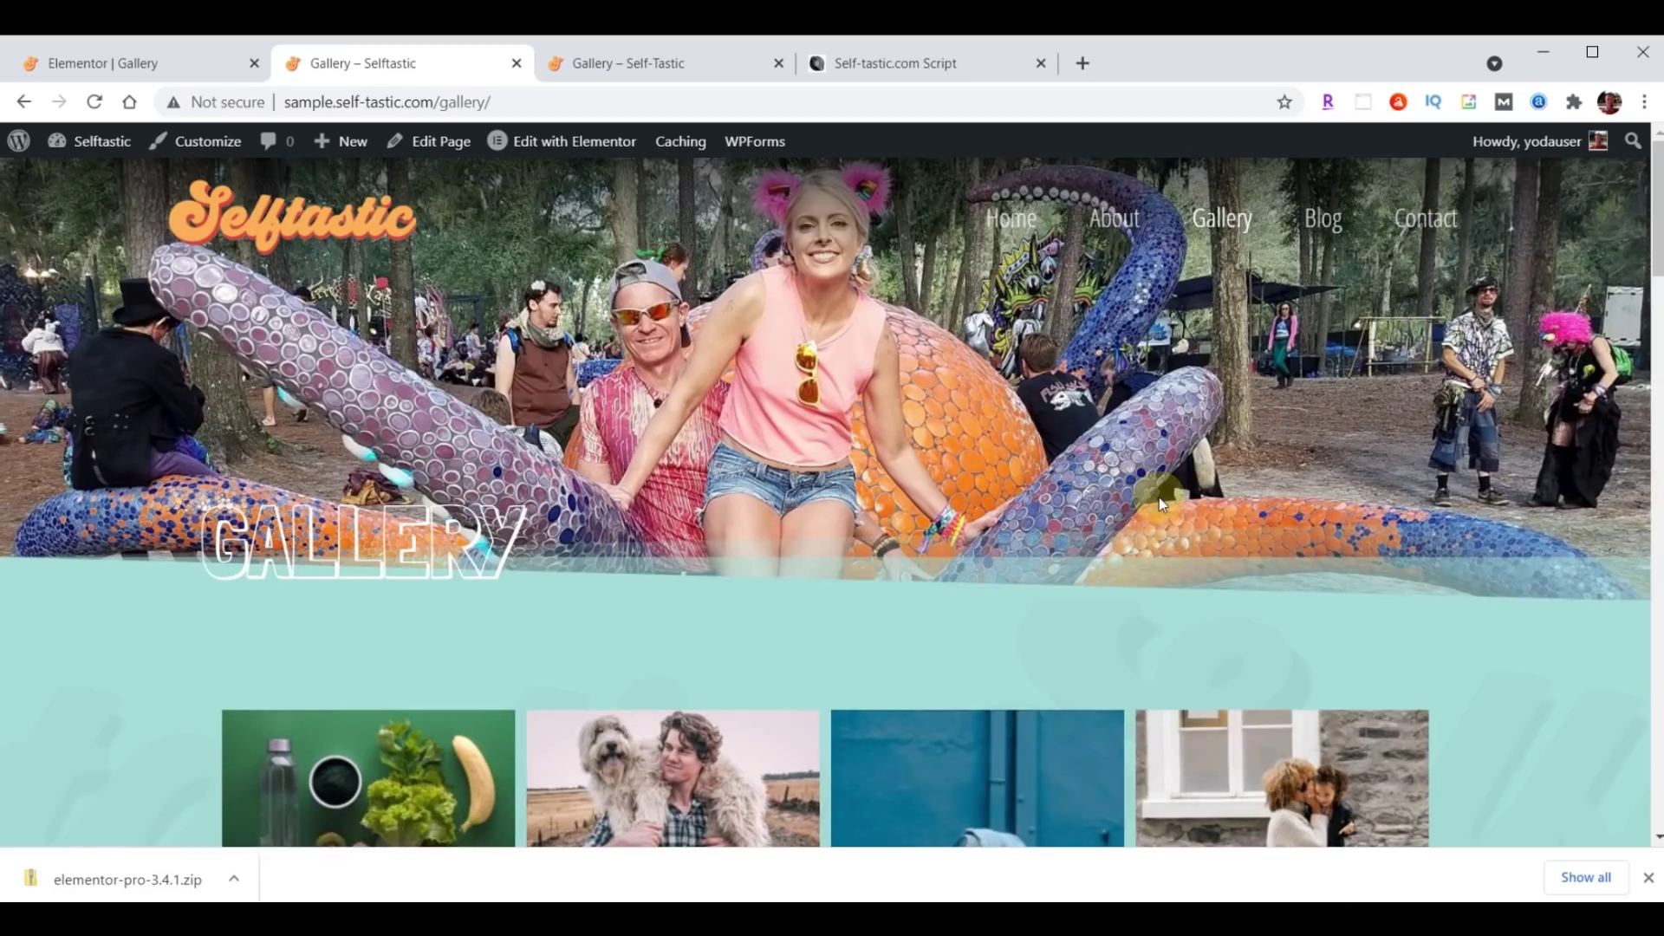
scroll(1158, 498, down, 10)
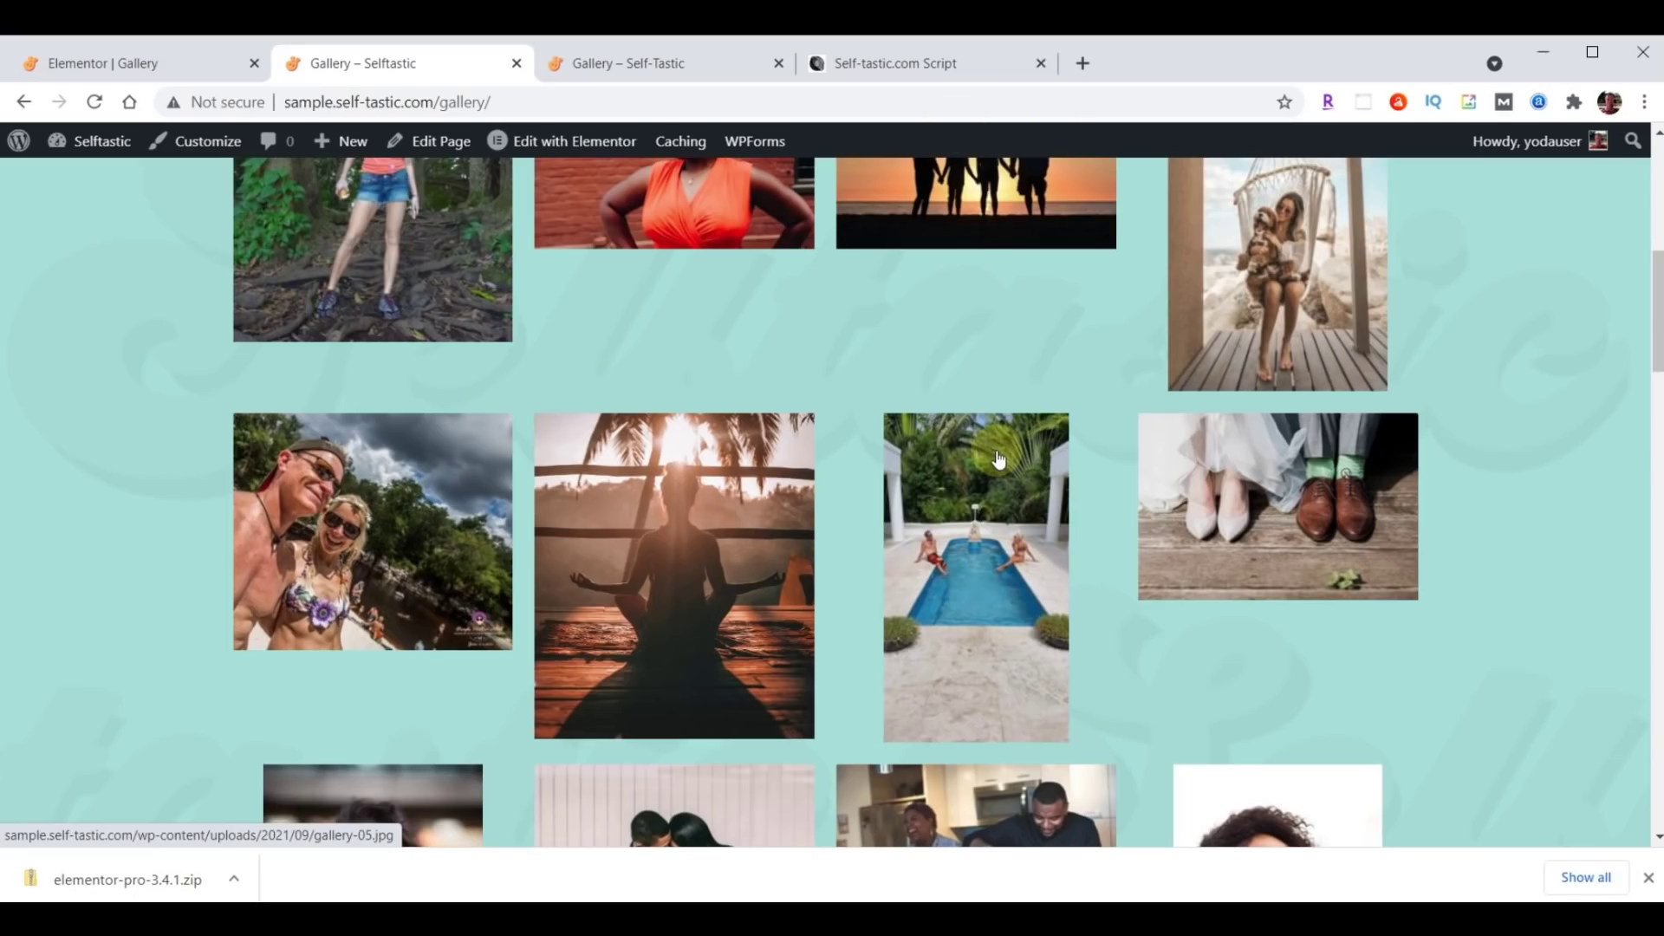
click(98, 73)
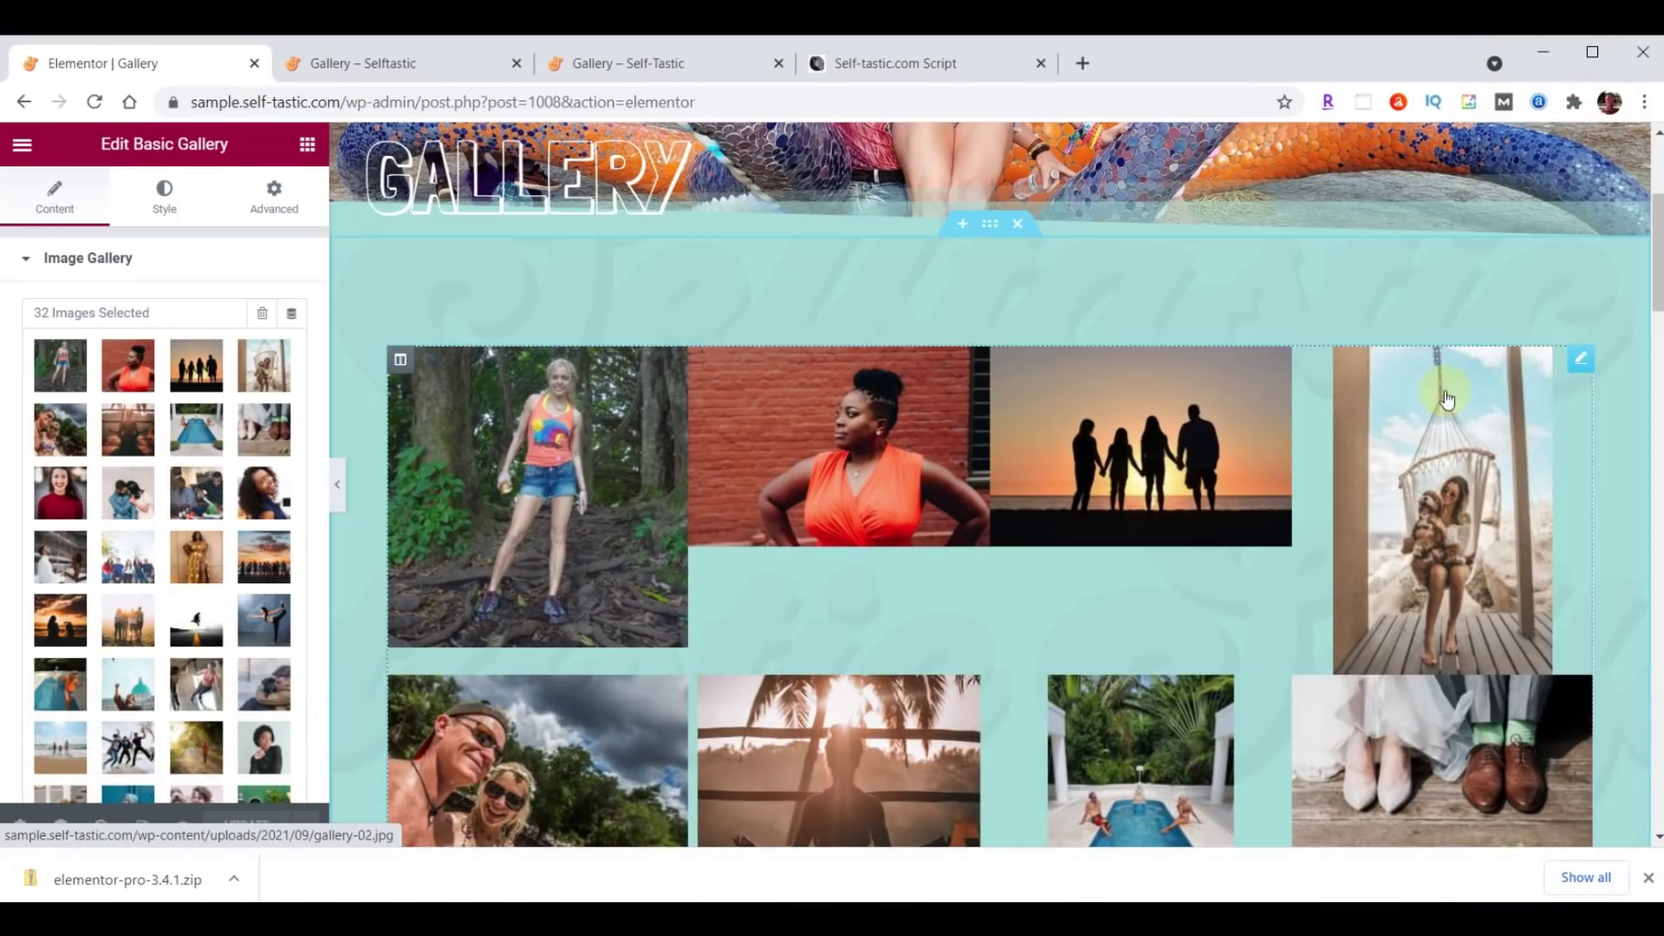
Delete the old basic gallery and drop a Gallery widget into the emptied section.
right_click(1582, 373)
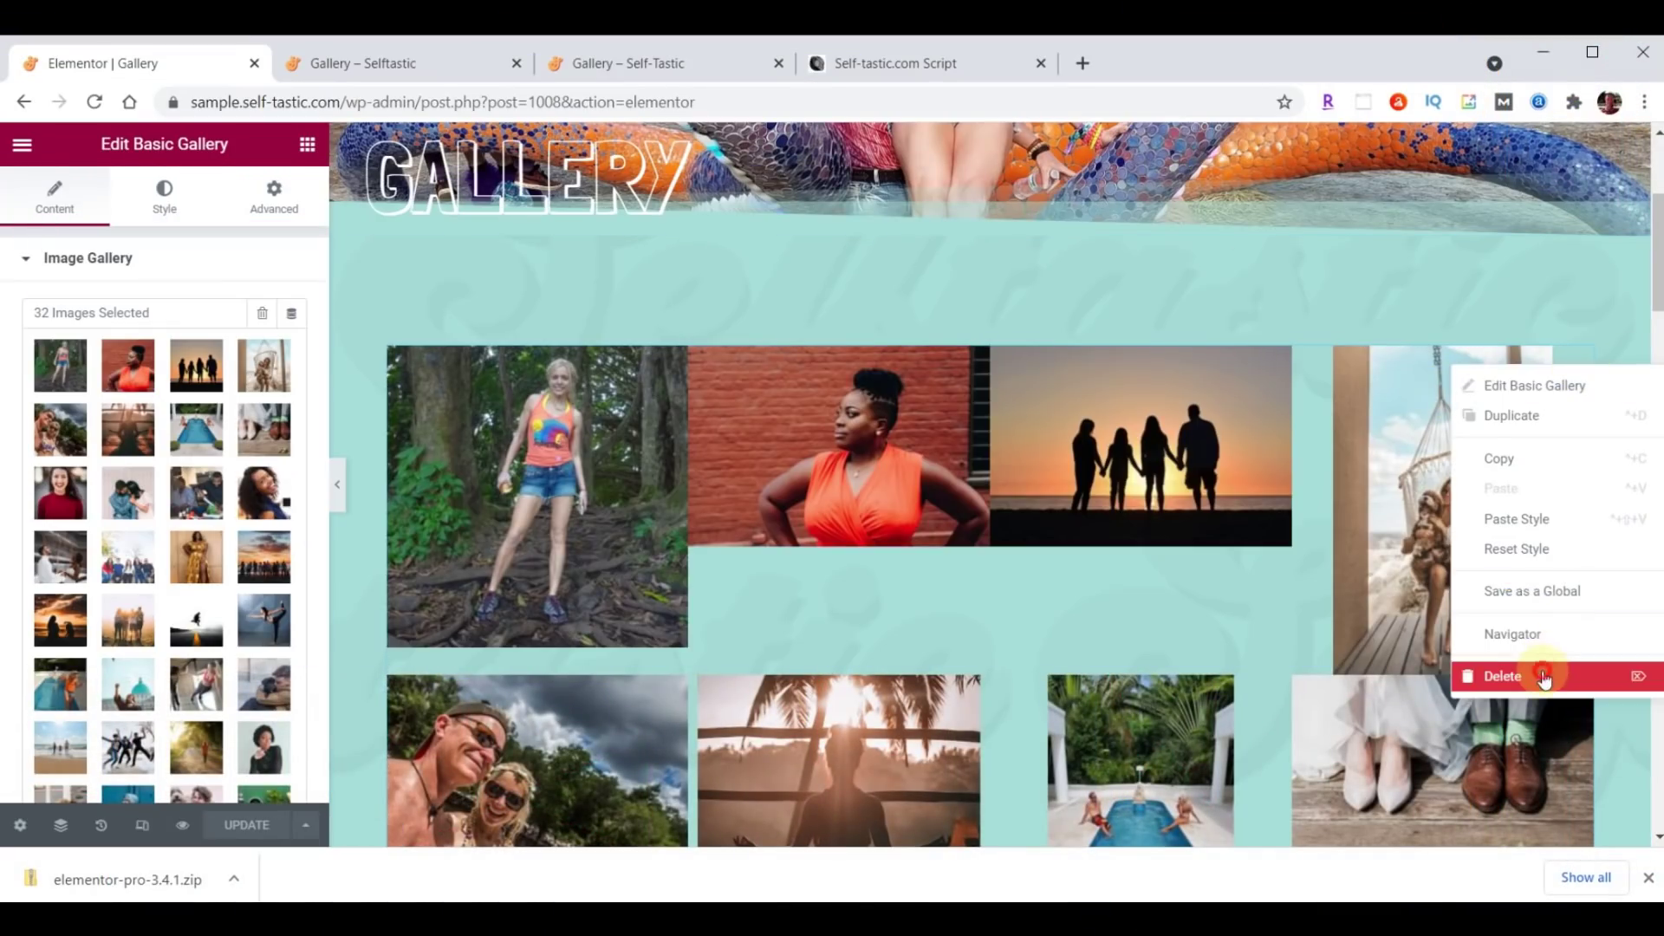
click(1546, 674)
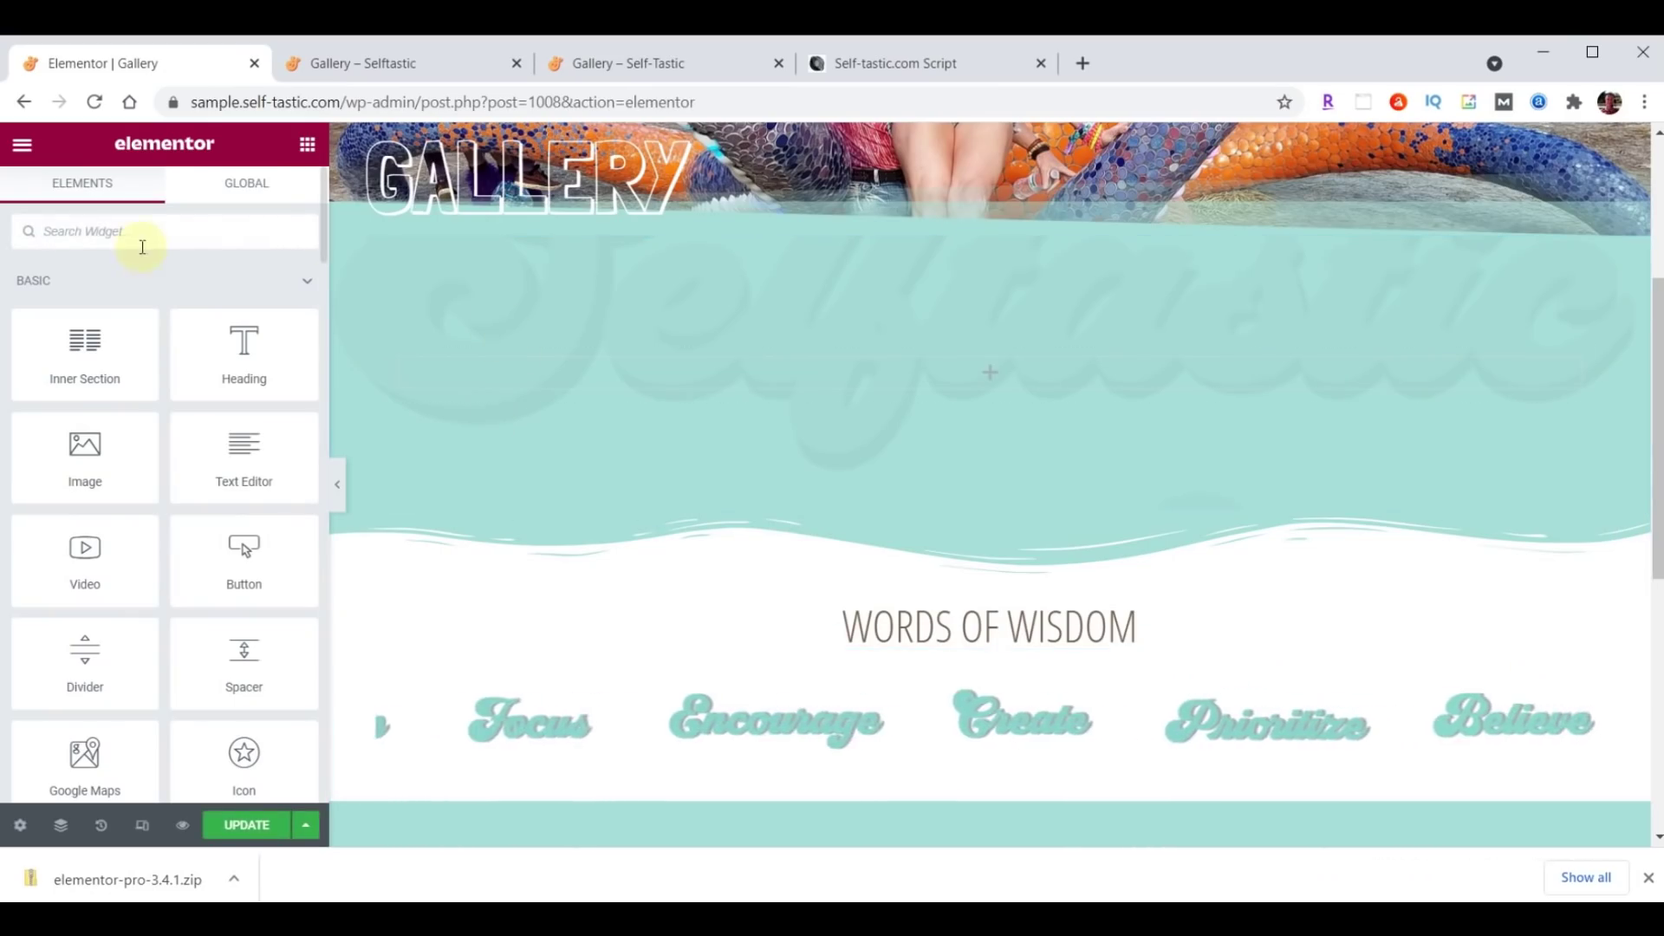
text(gallery)
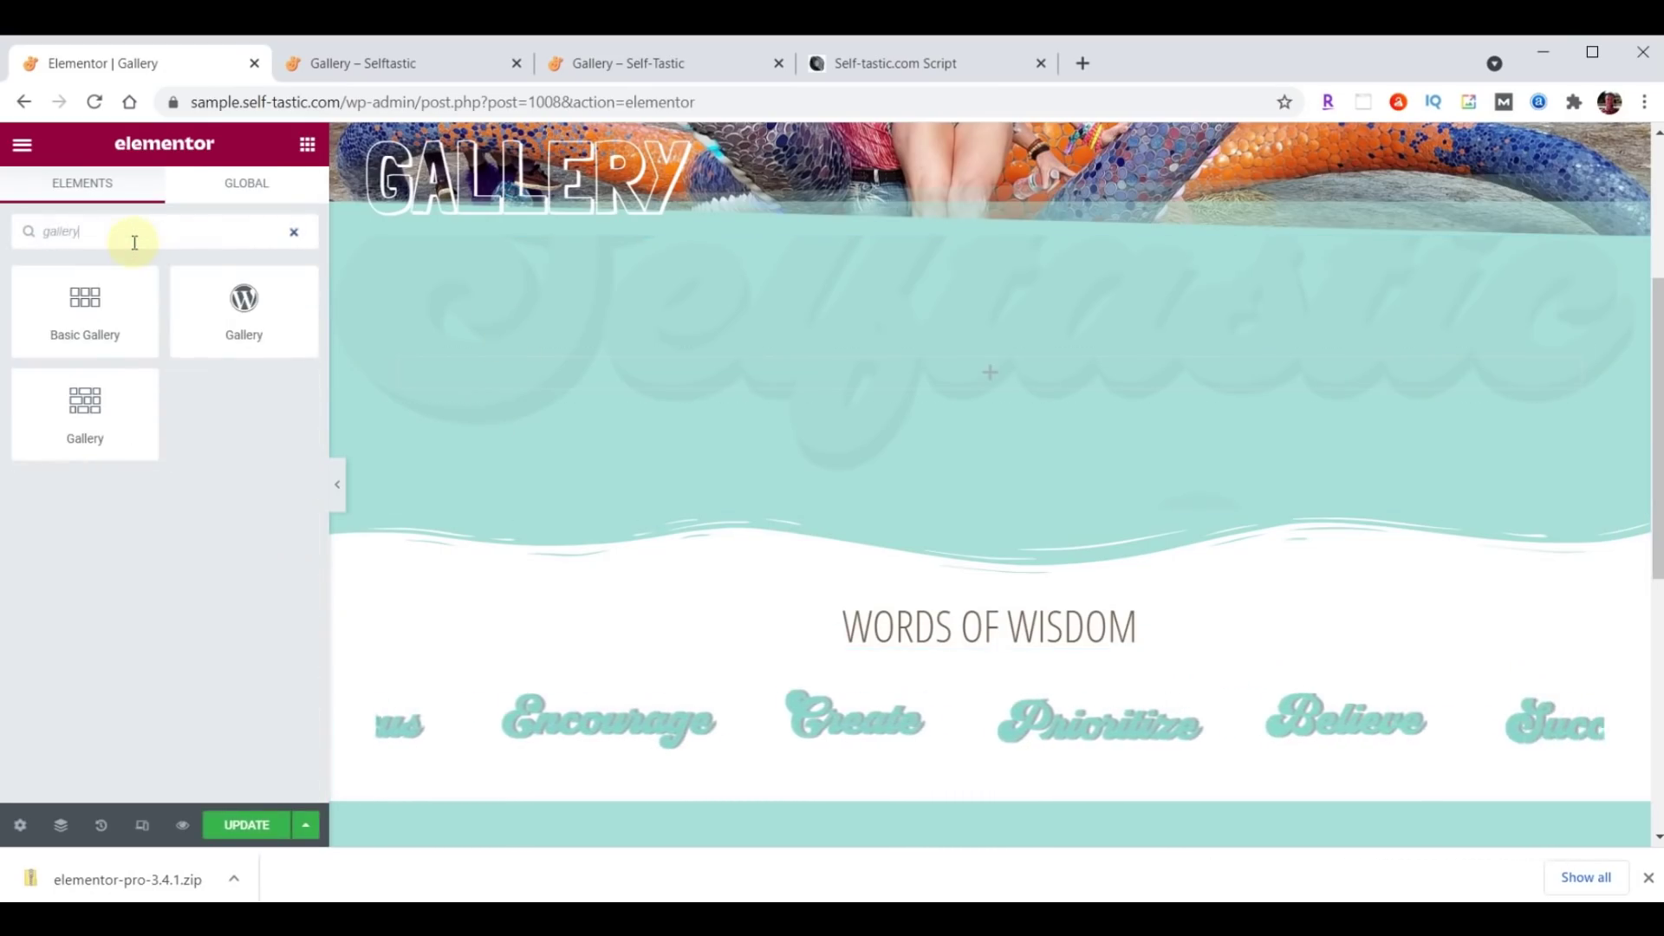
drag(57, 400, 1105, 362)
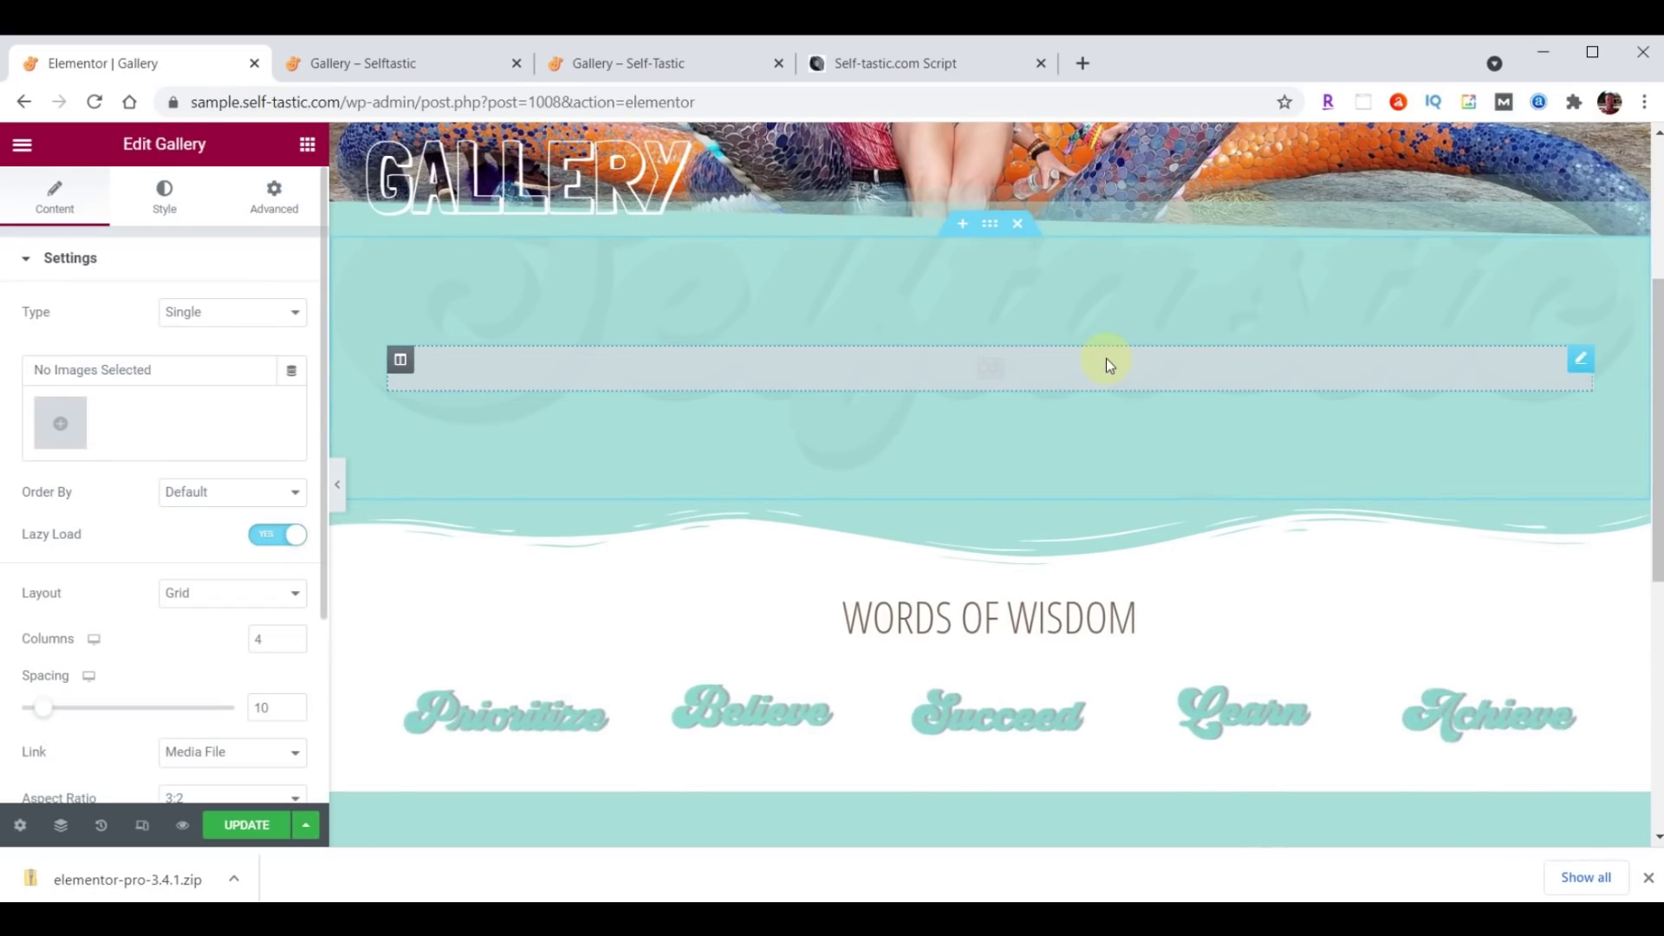
Select the 31 gallery images, from gallery-30 through gallery-32, and insert them into the new gallery.
click(62, 425)
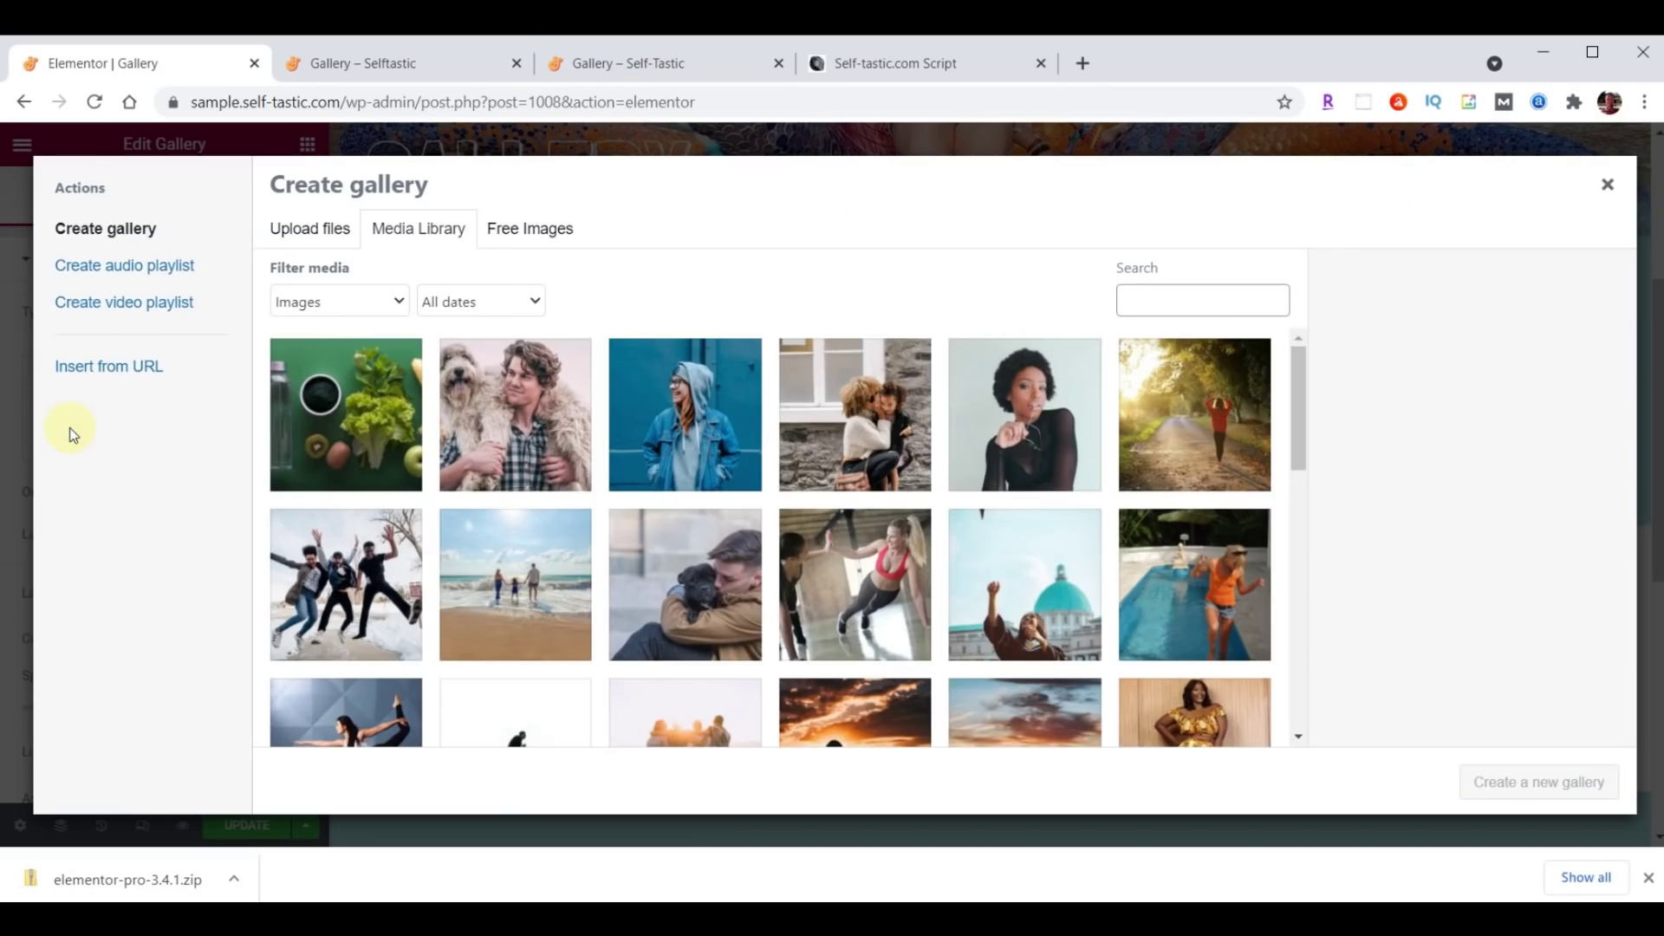
click(358, 416)
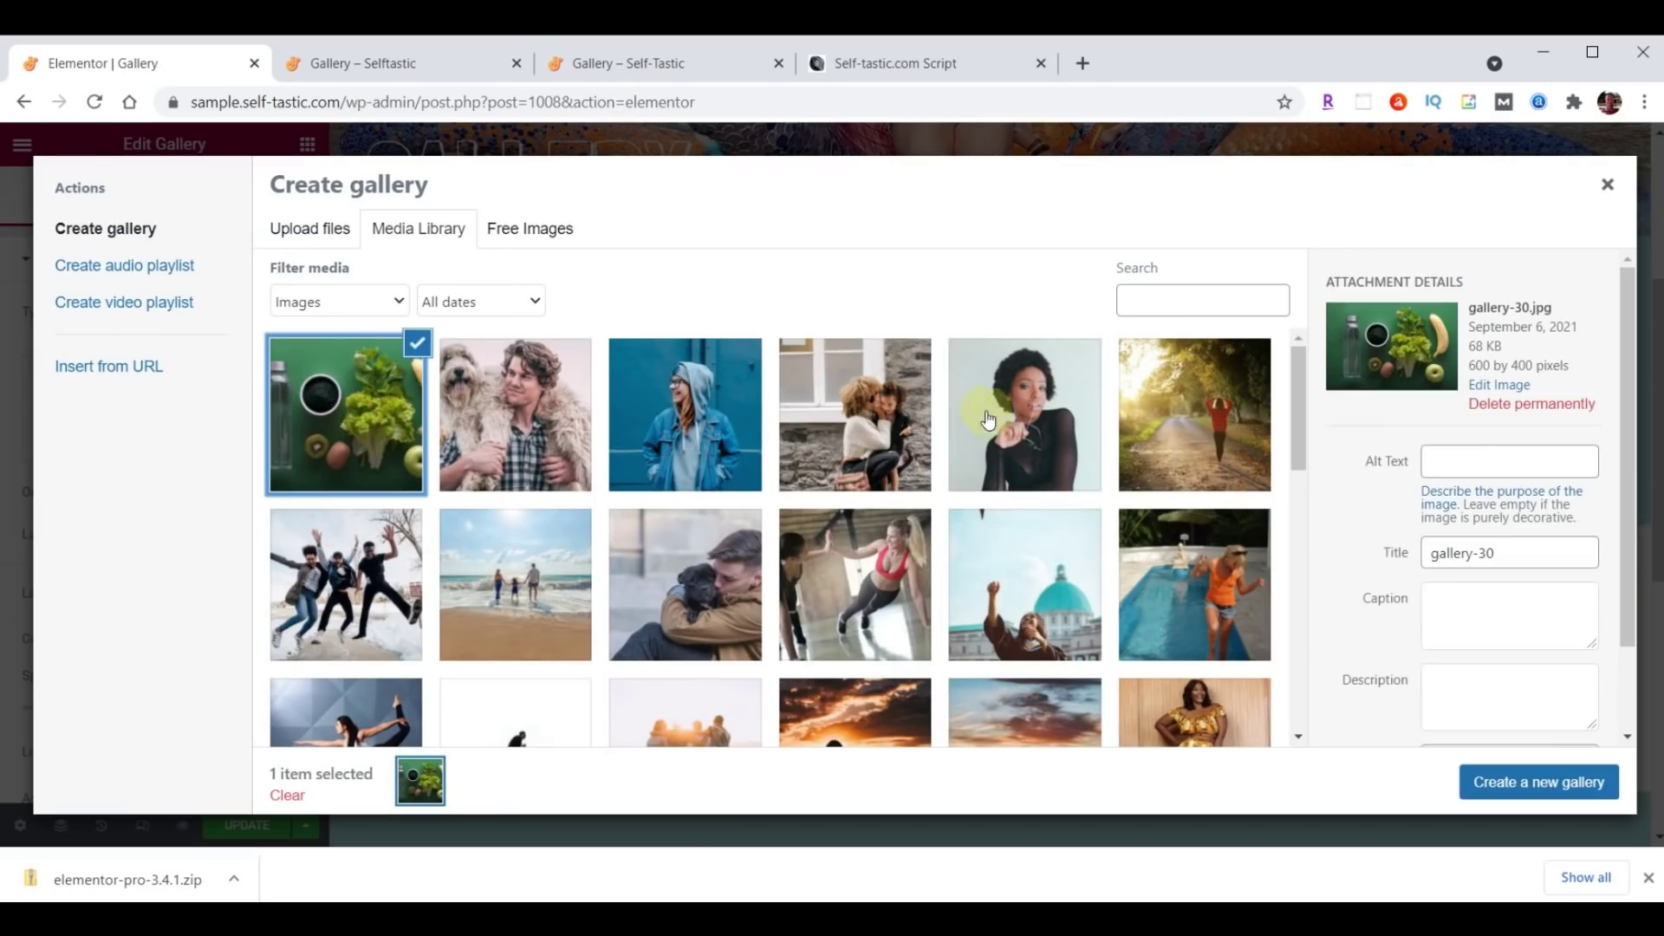
scroll(1015, 420, down, 2)
scroll(1016, 421, down, 10)
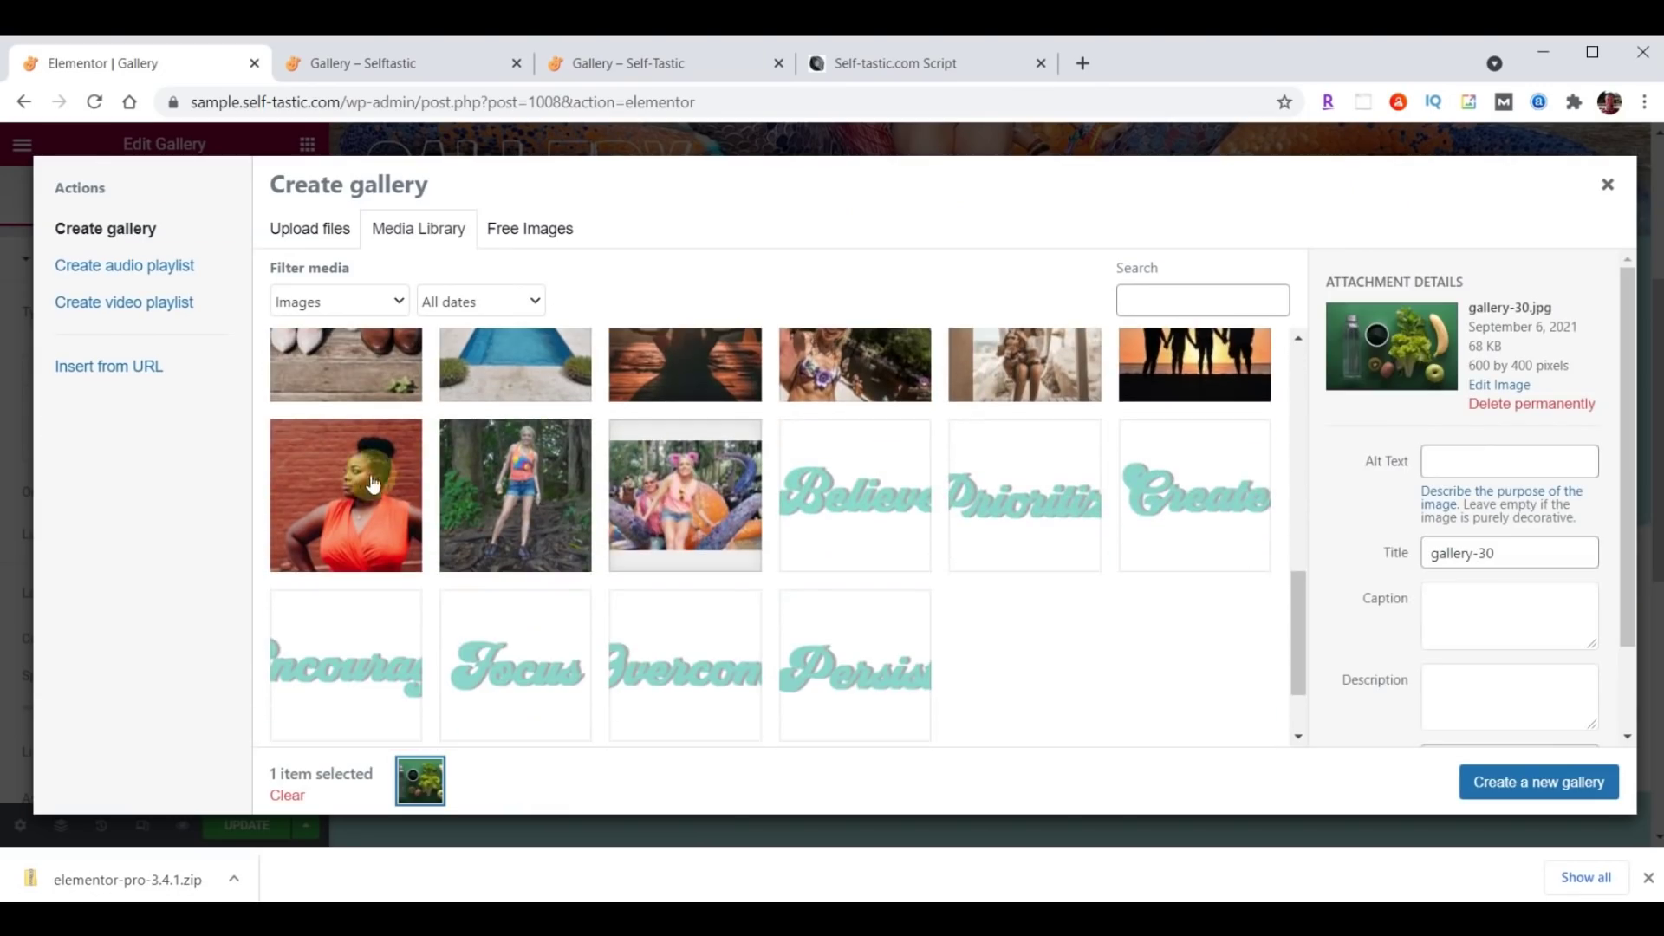
shift+click(359, 484)
click(1513, 783)
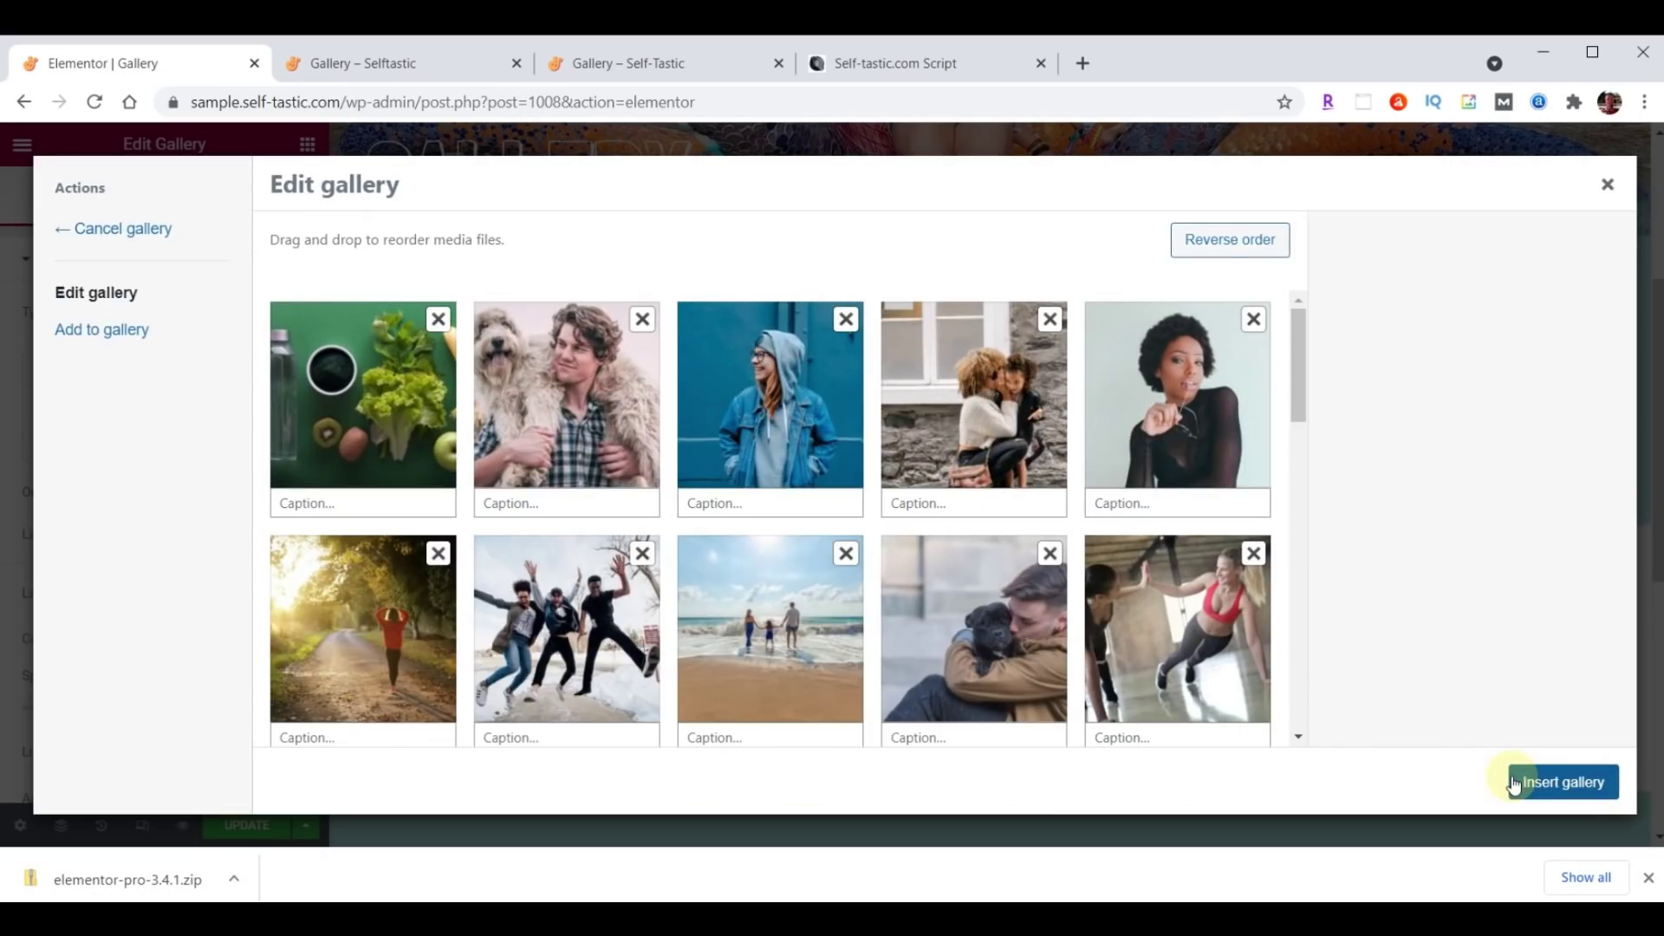
drag(422, 422, 583, 408)
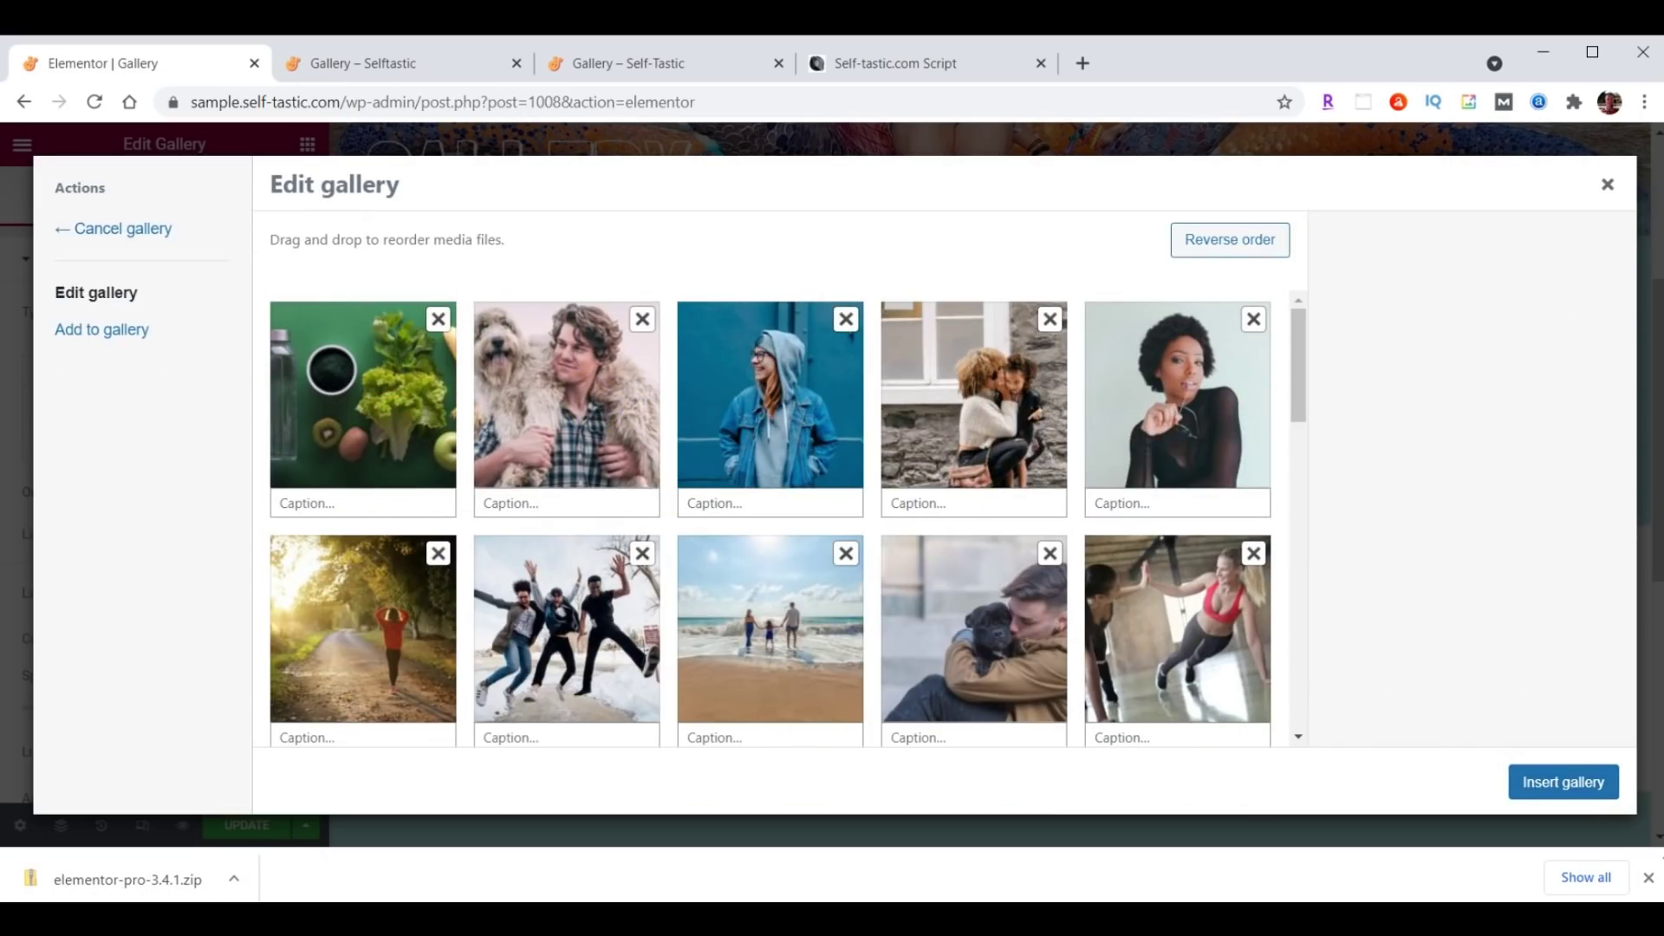
click(1562, 785)
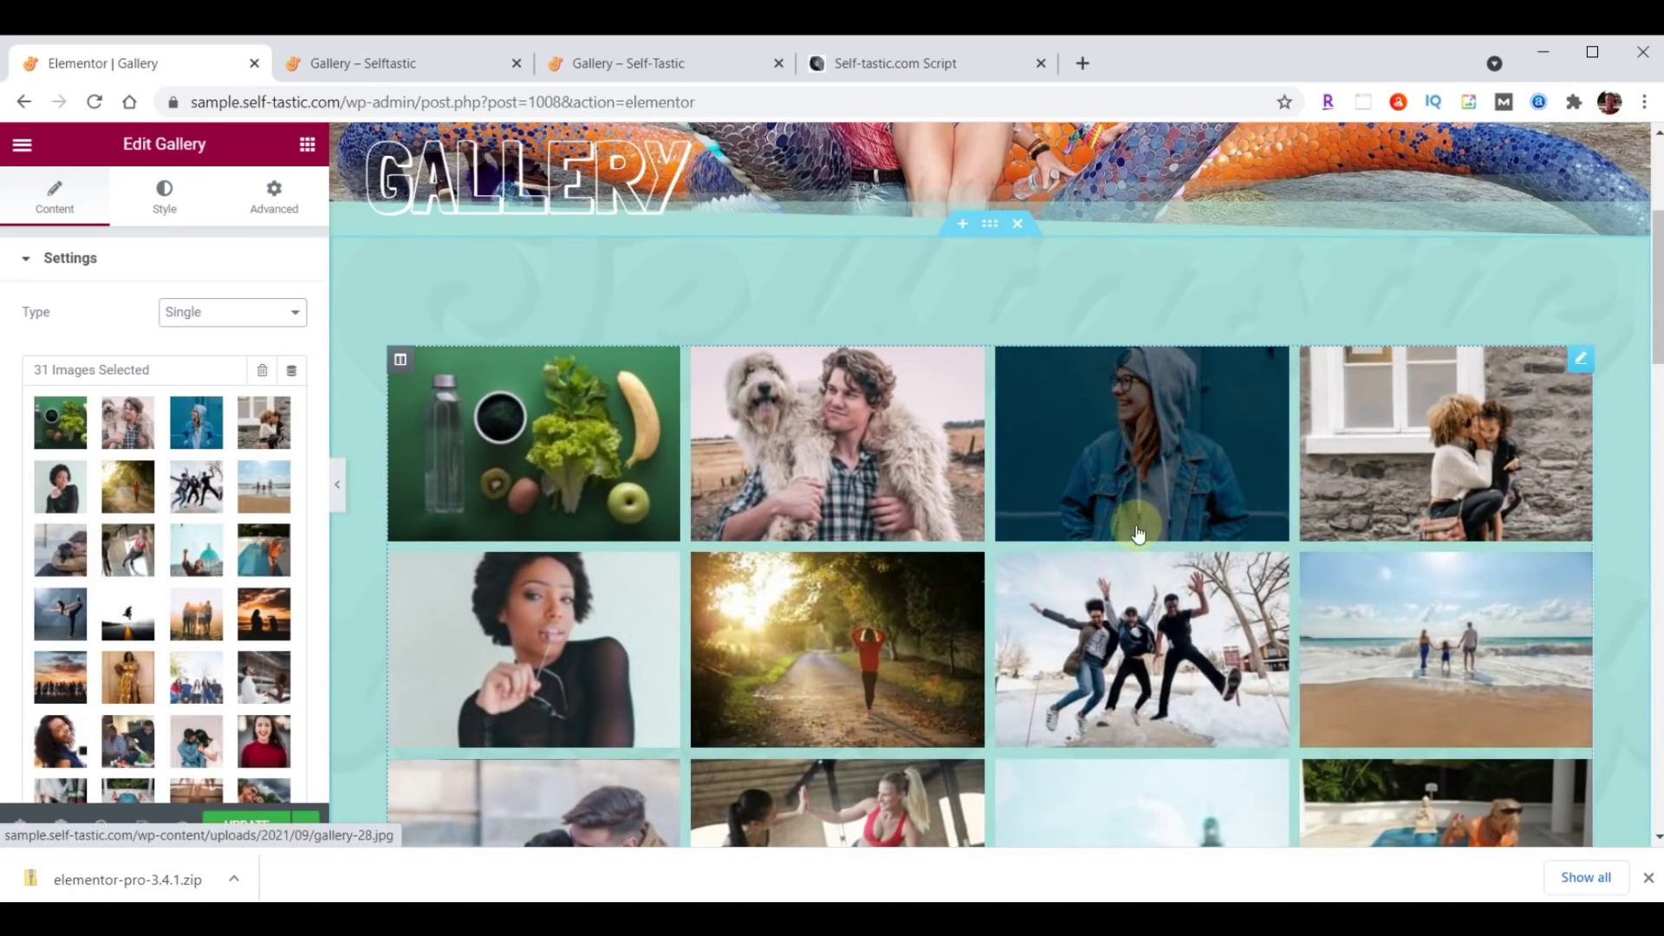
Switch the gallery layout to Masonry, update the page, and view the live Gallery tab.
scroll(208, 533, down, 5)
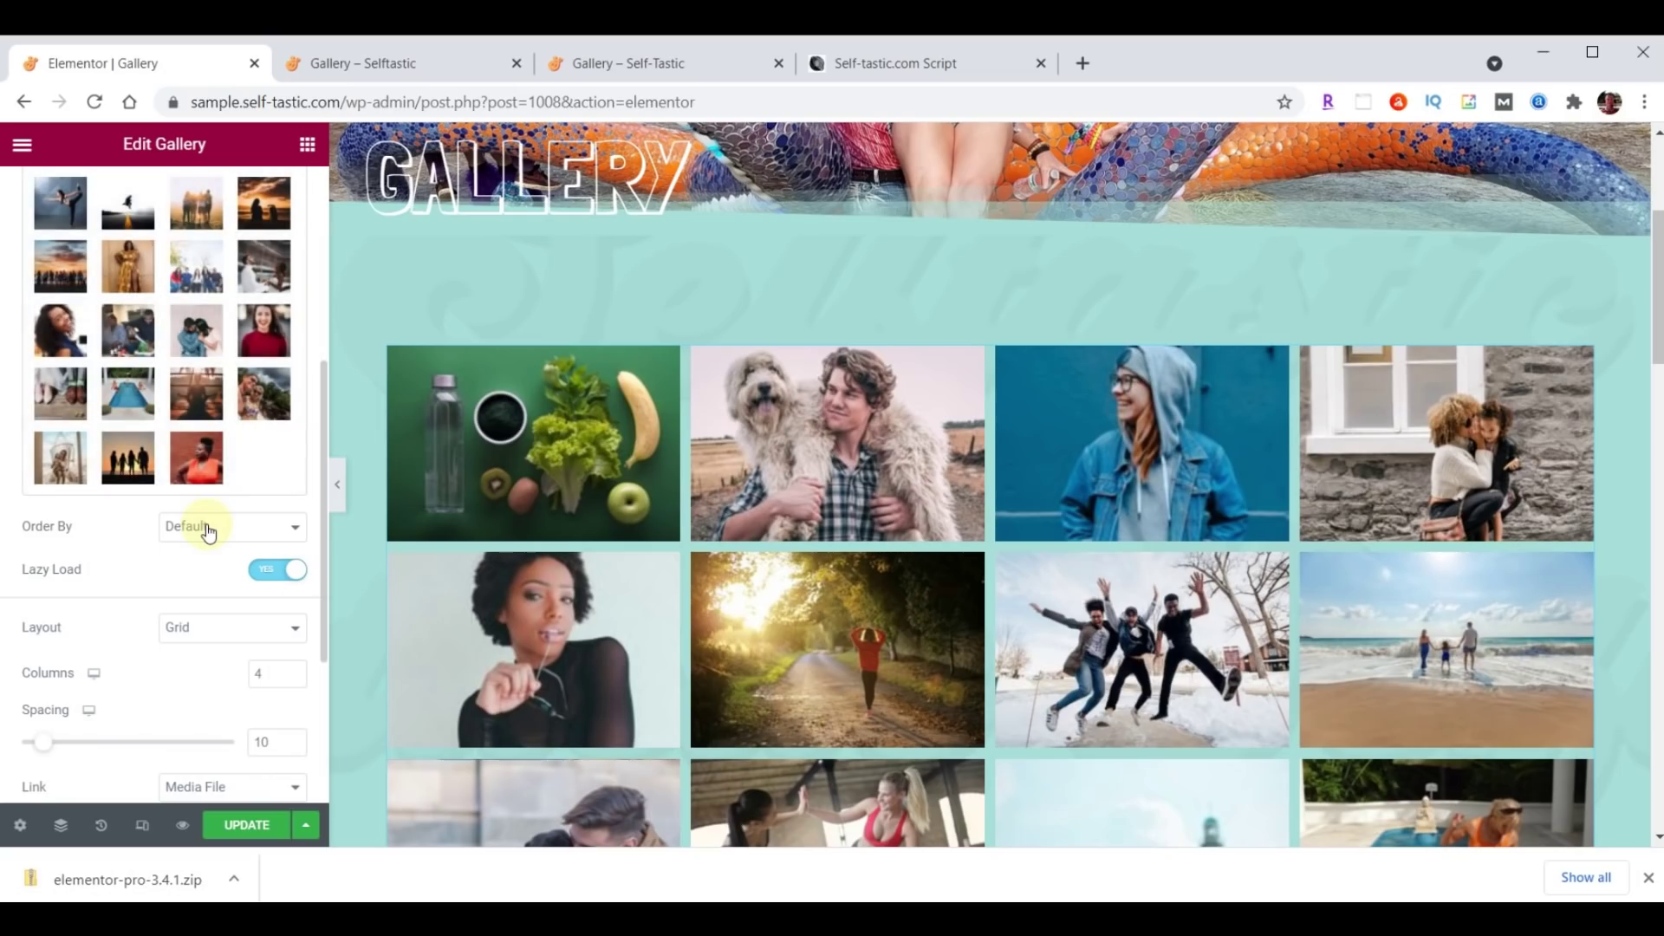
click(213, 628)
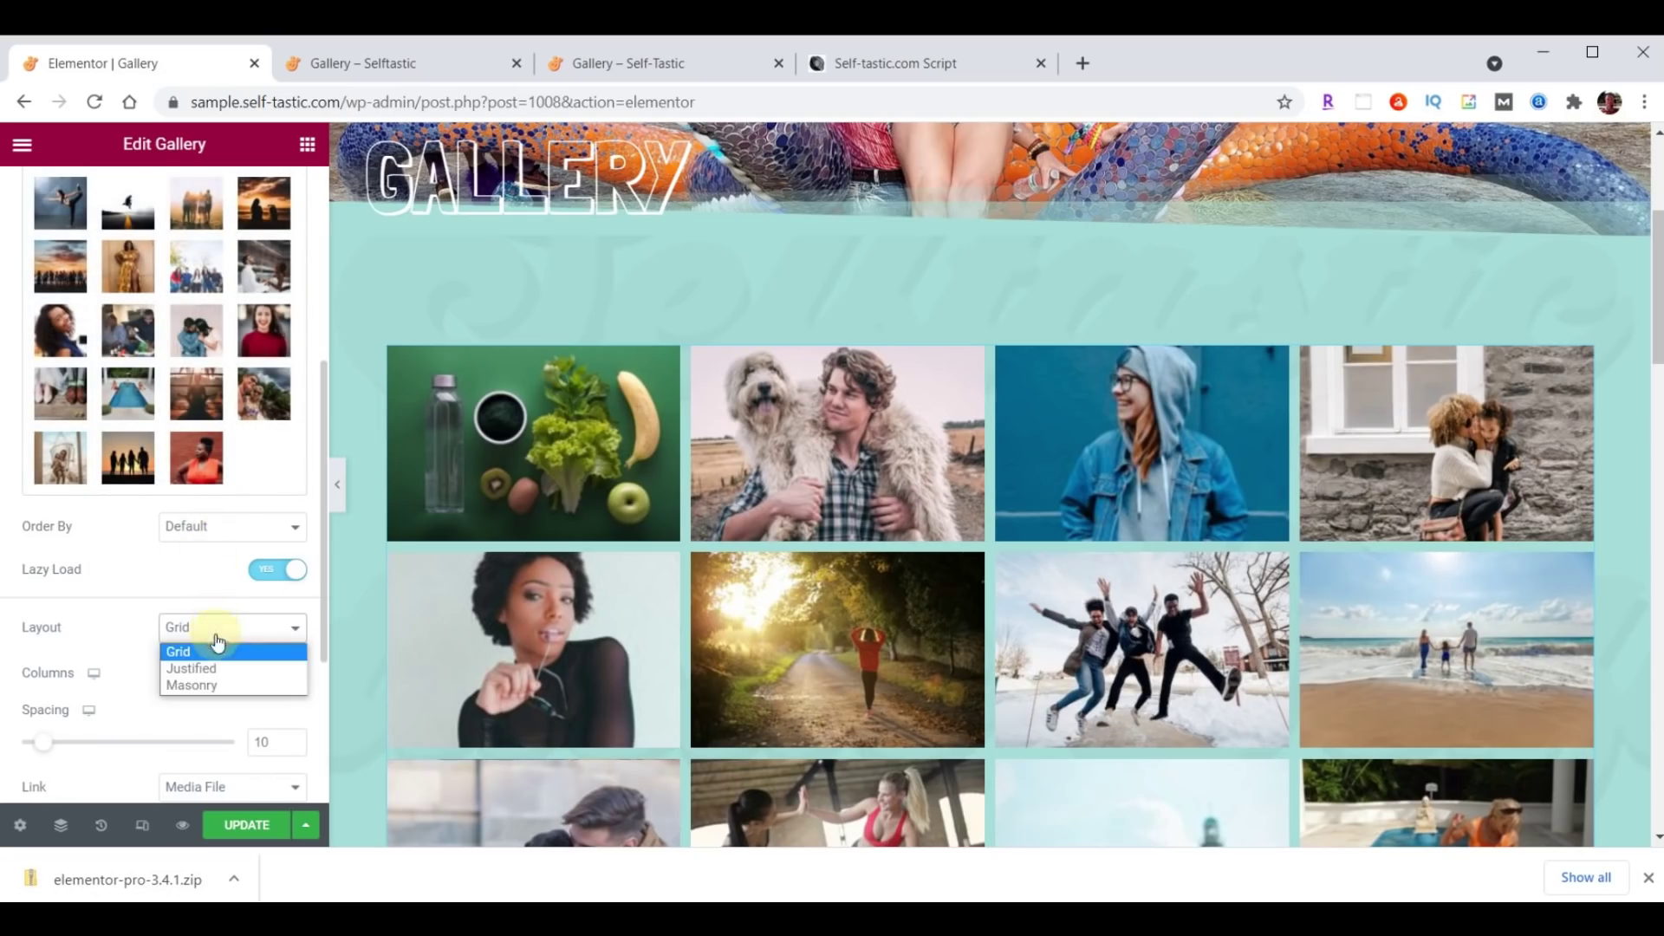
click(217, 685)
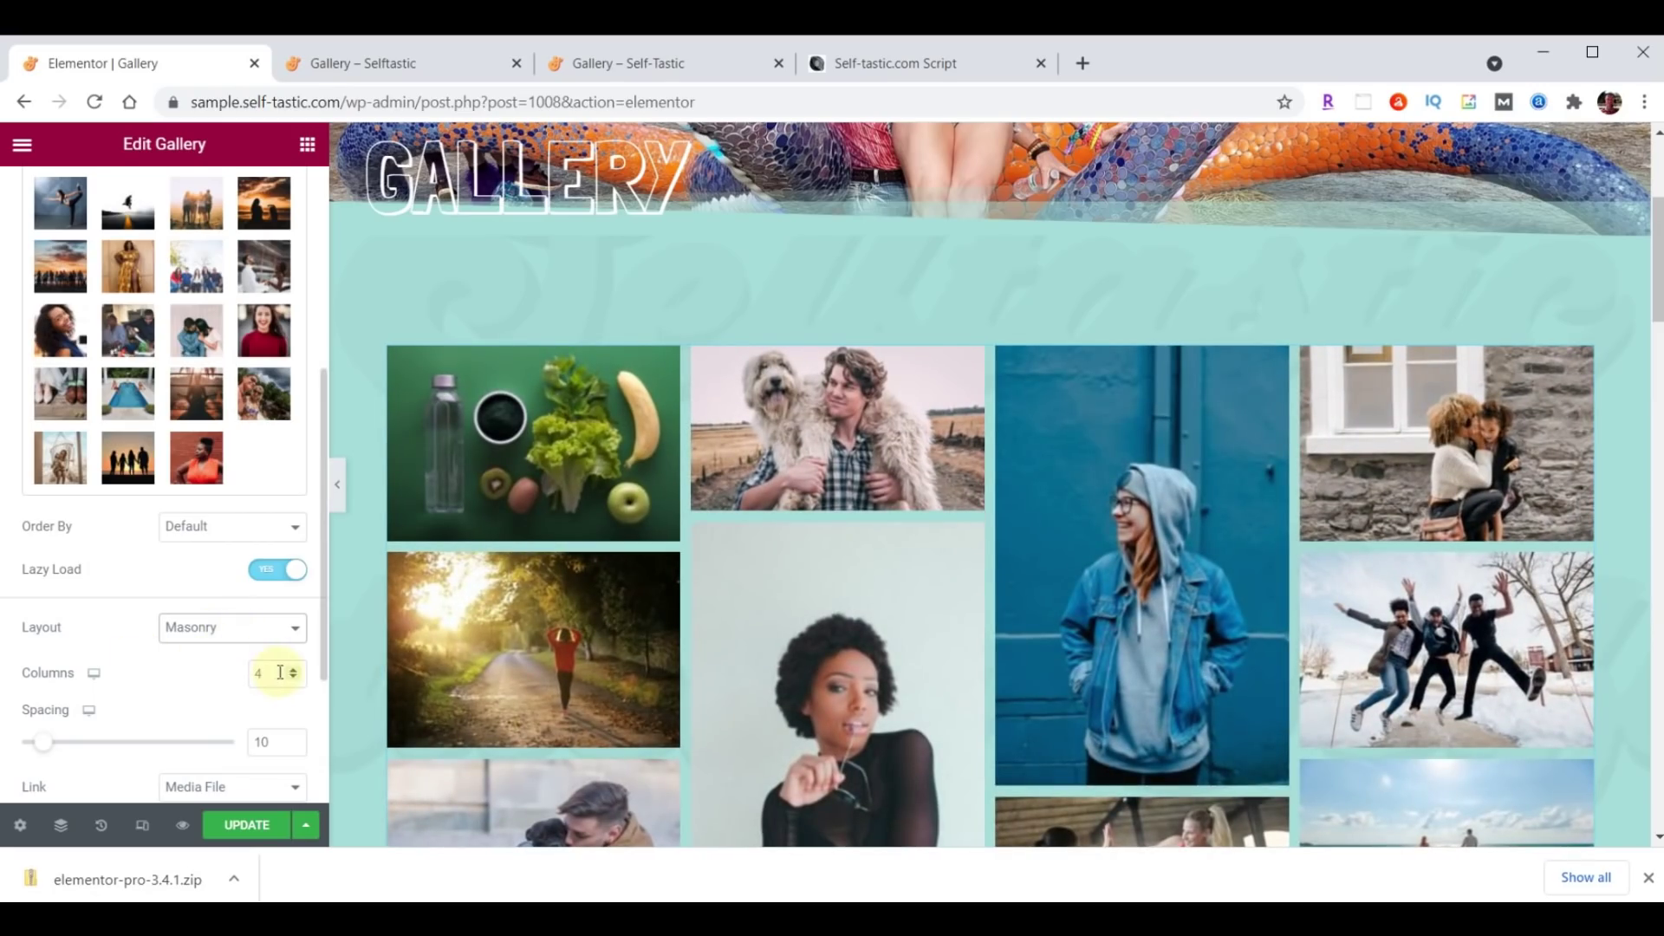
click(248, 826)
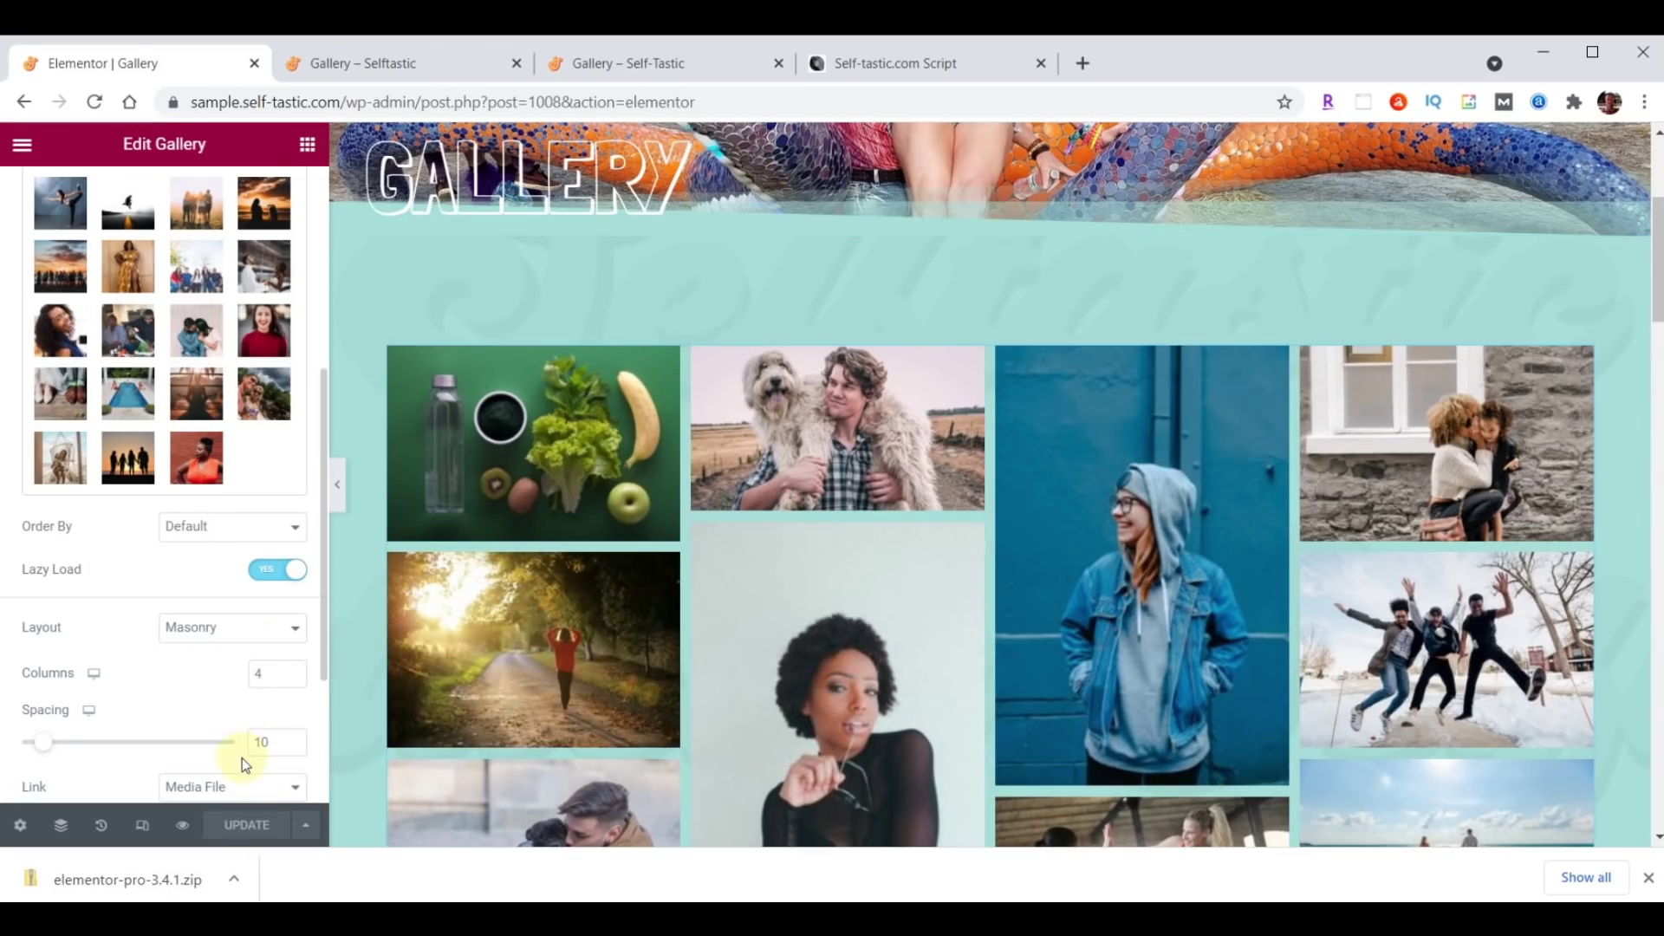
click(409, 64)
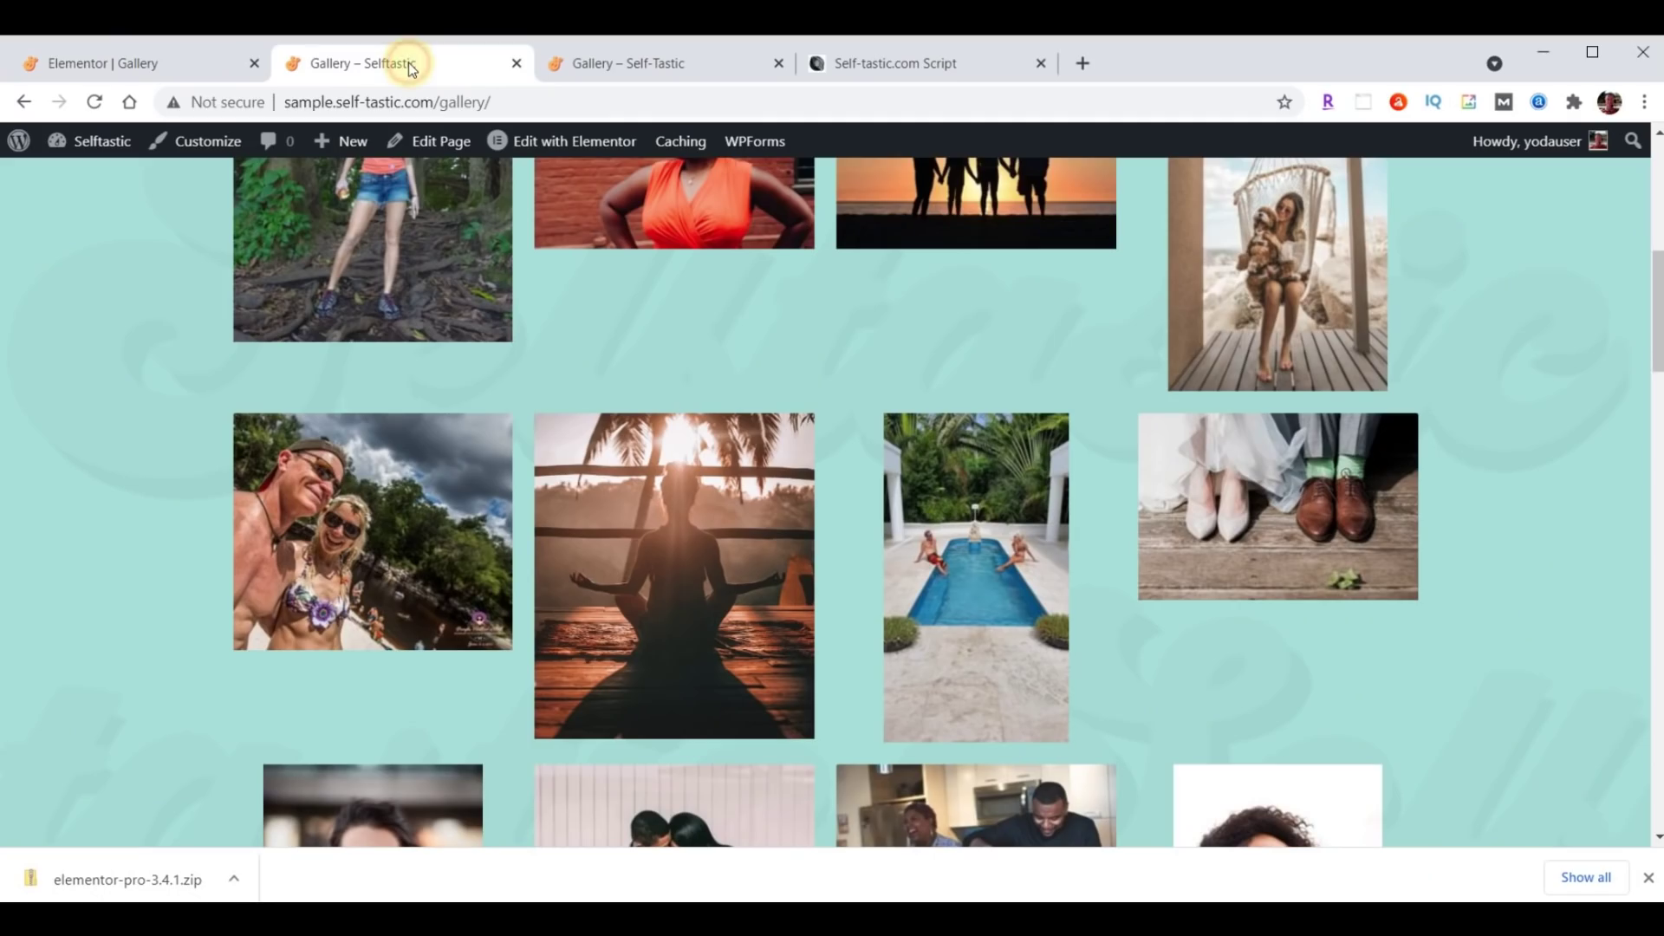
Reload the live Gallery page, scroll through the masonry photos, then return to the Elementor tab.
click(101, 110)
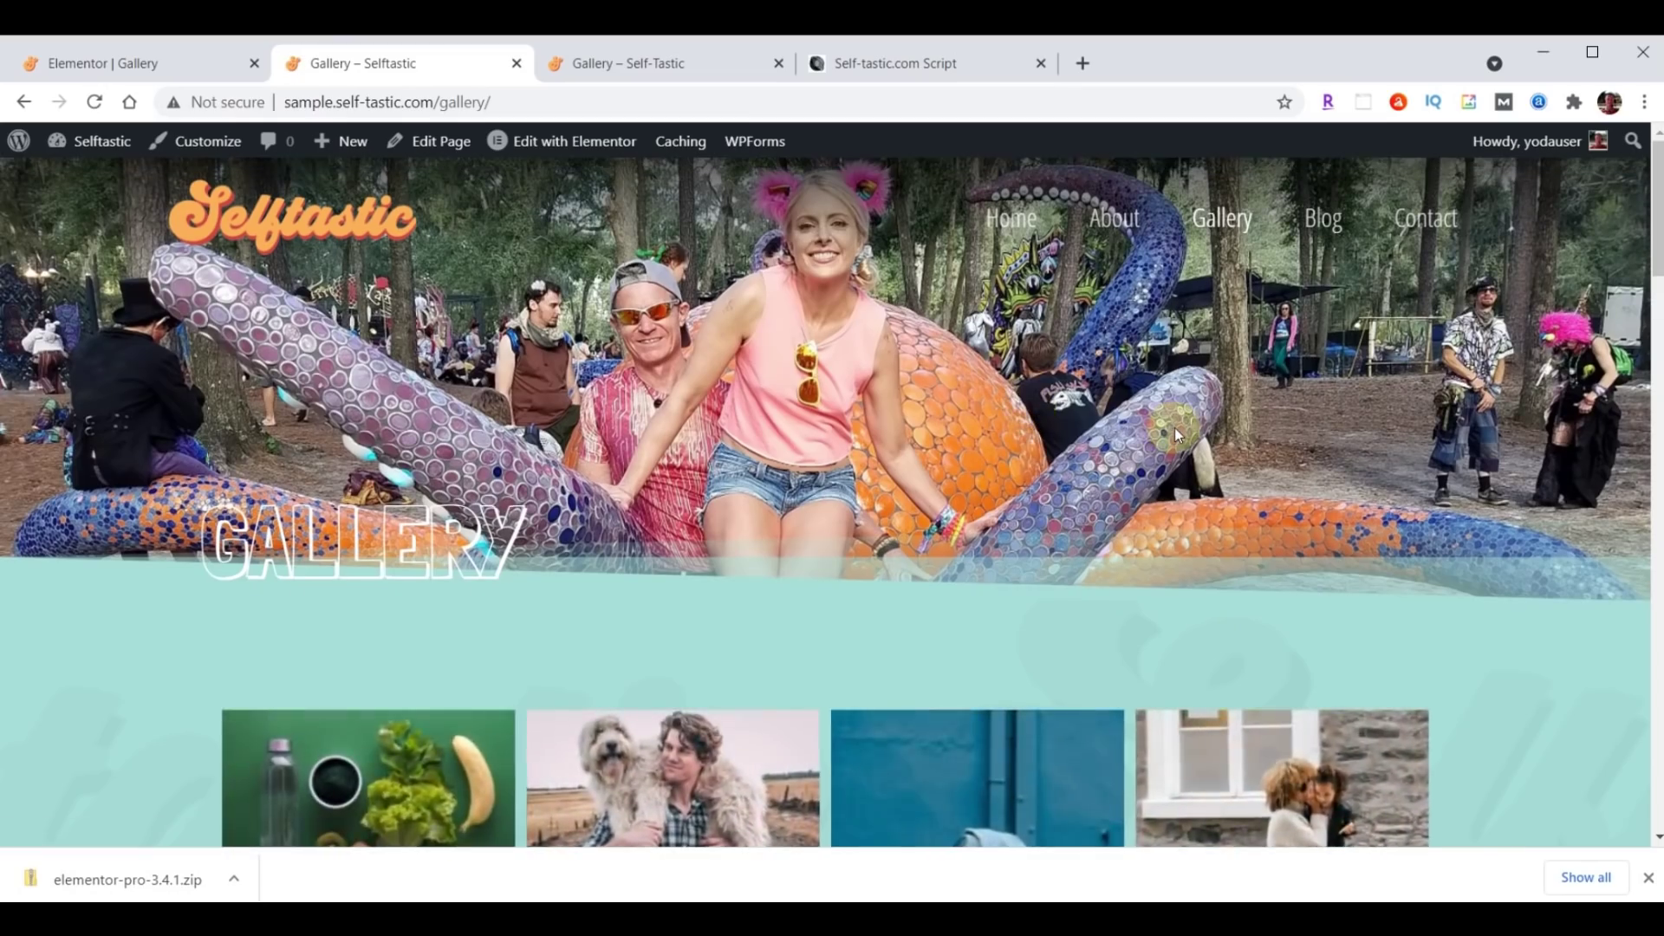
scroll(1174, 428, down, 12)
scroll(1176, 438, down, 15)
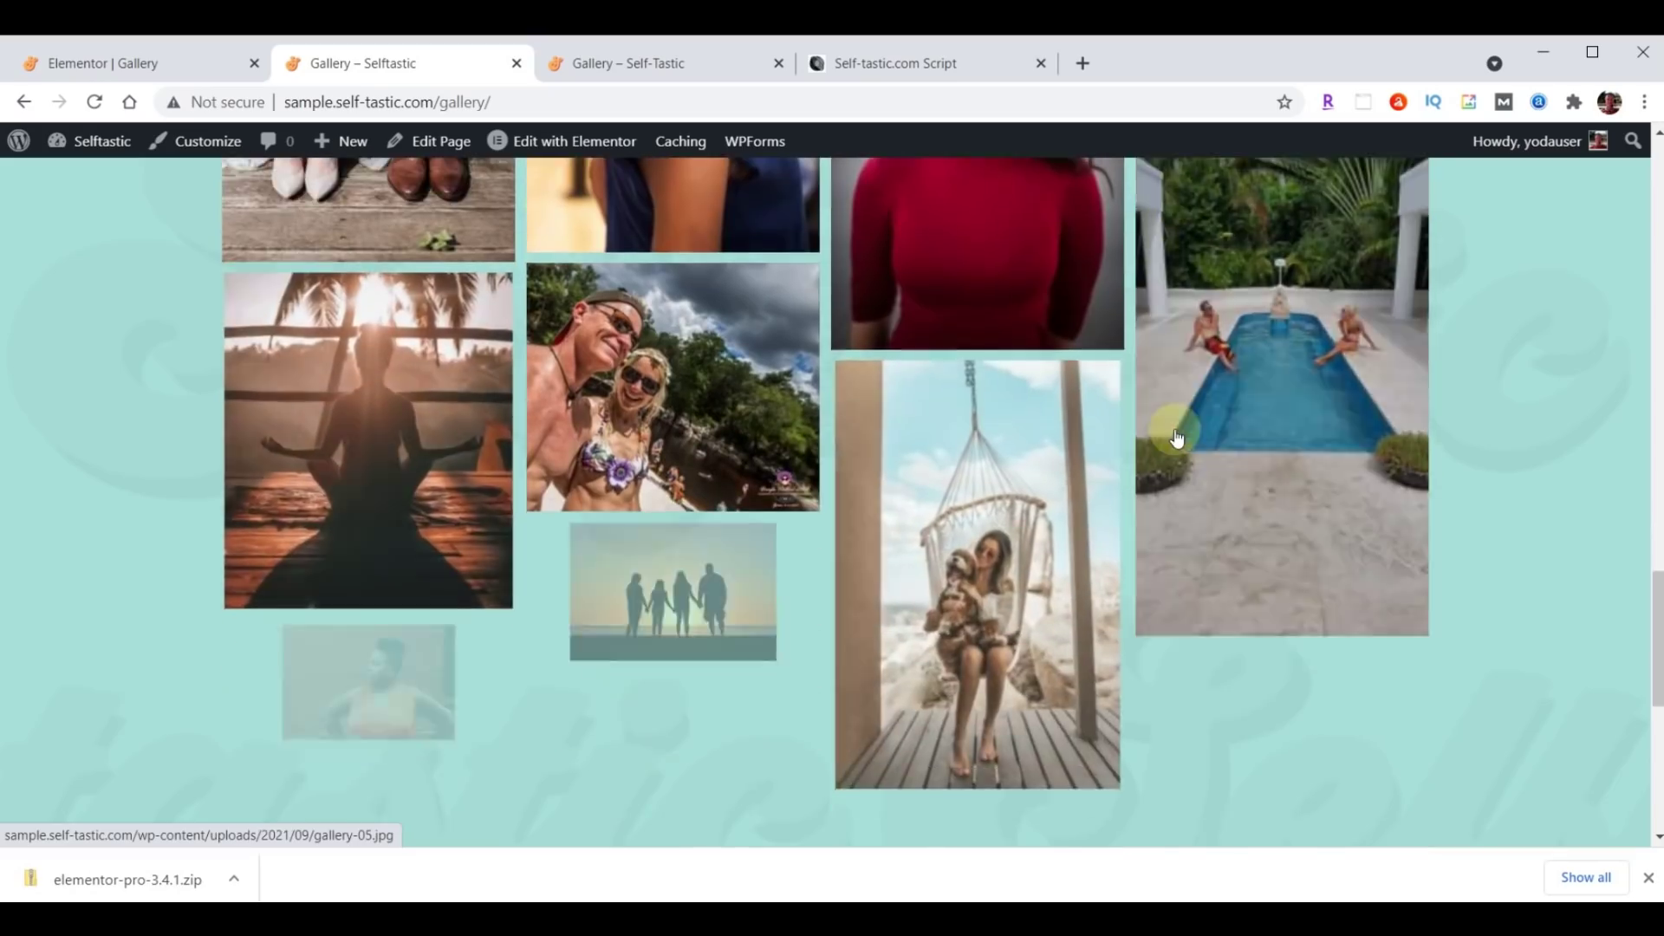
scroll(1176, 438, down, 4)
scroll(1160, 494, up, 5)
scroll(1161, 498, up, 20)
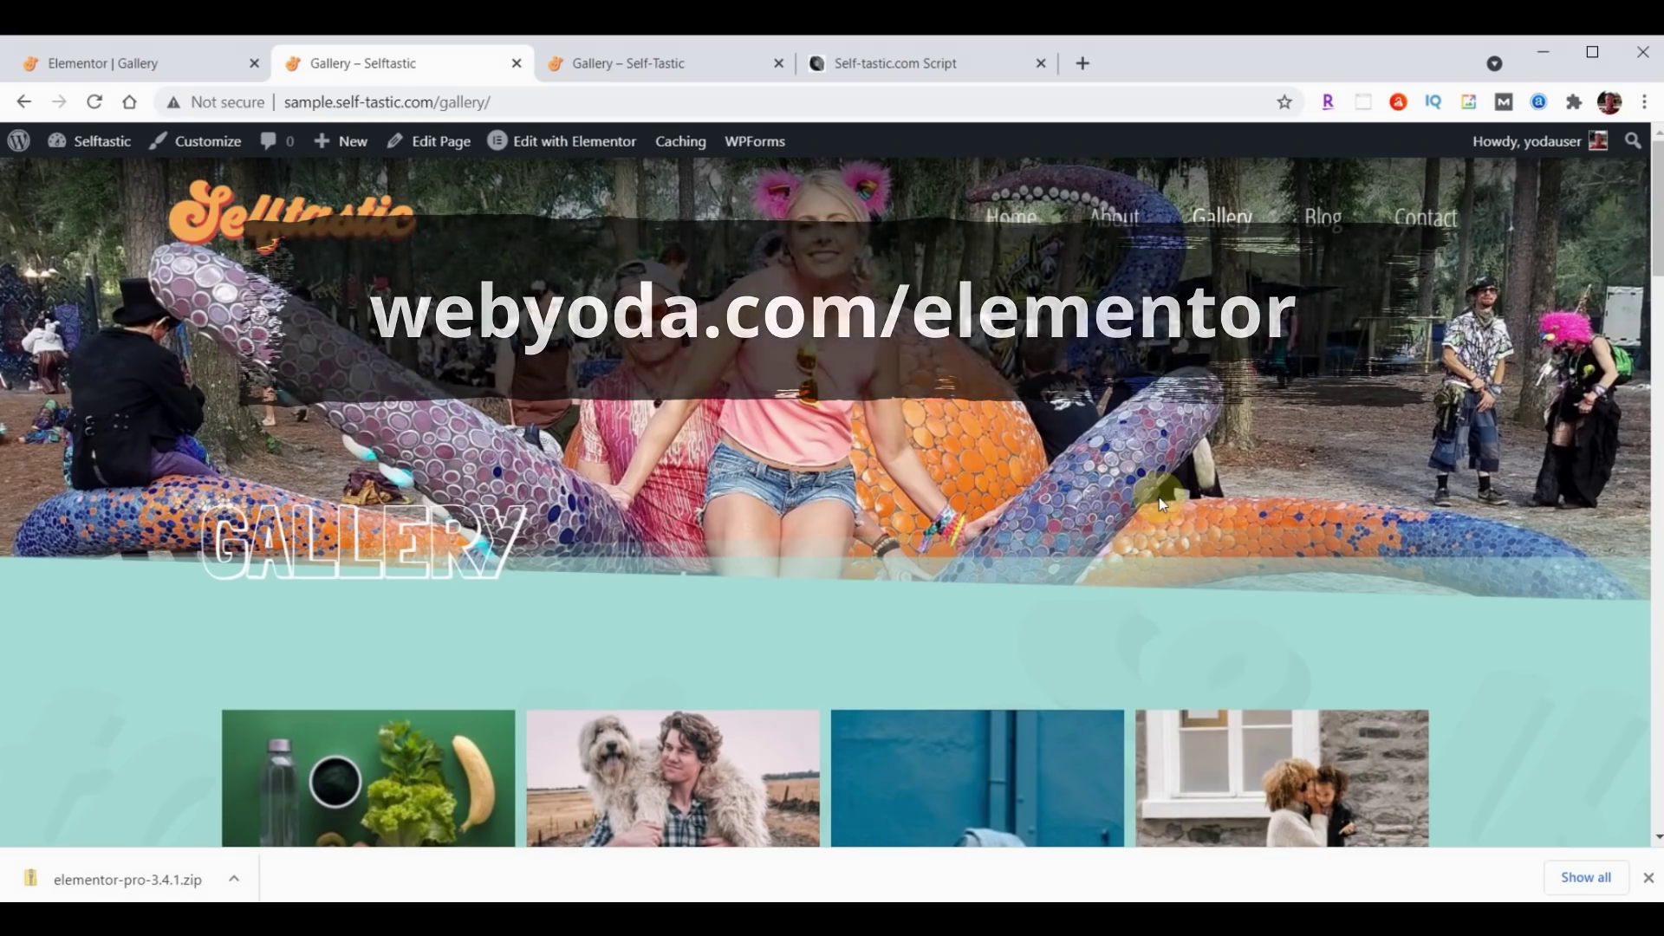
click(135, 55)
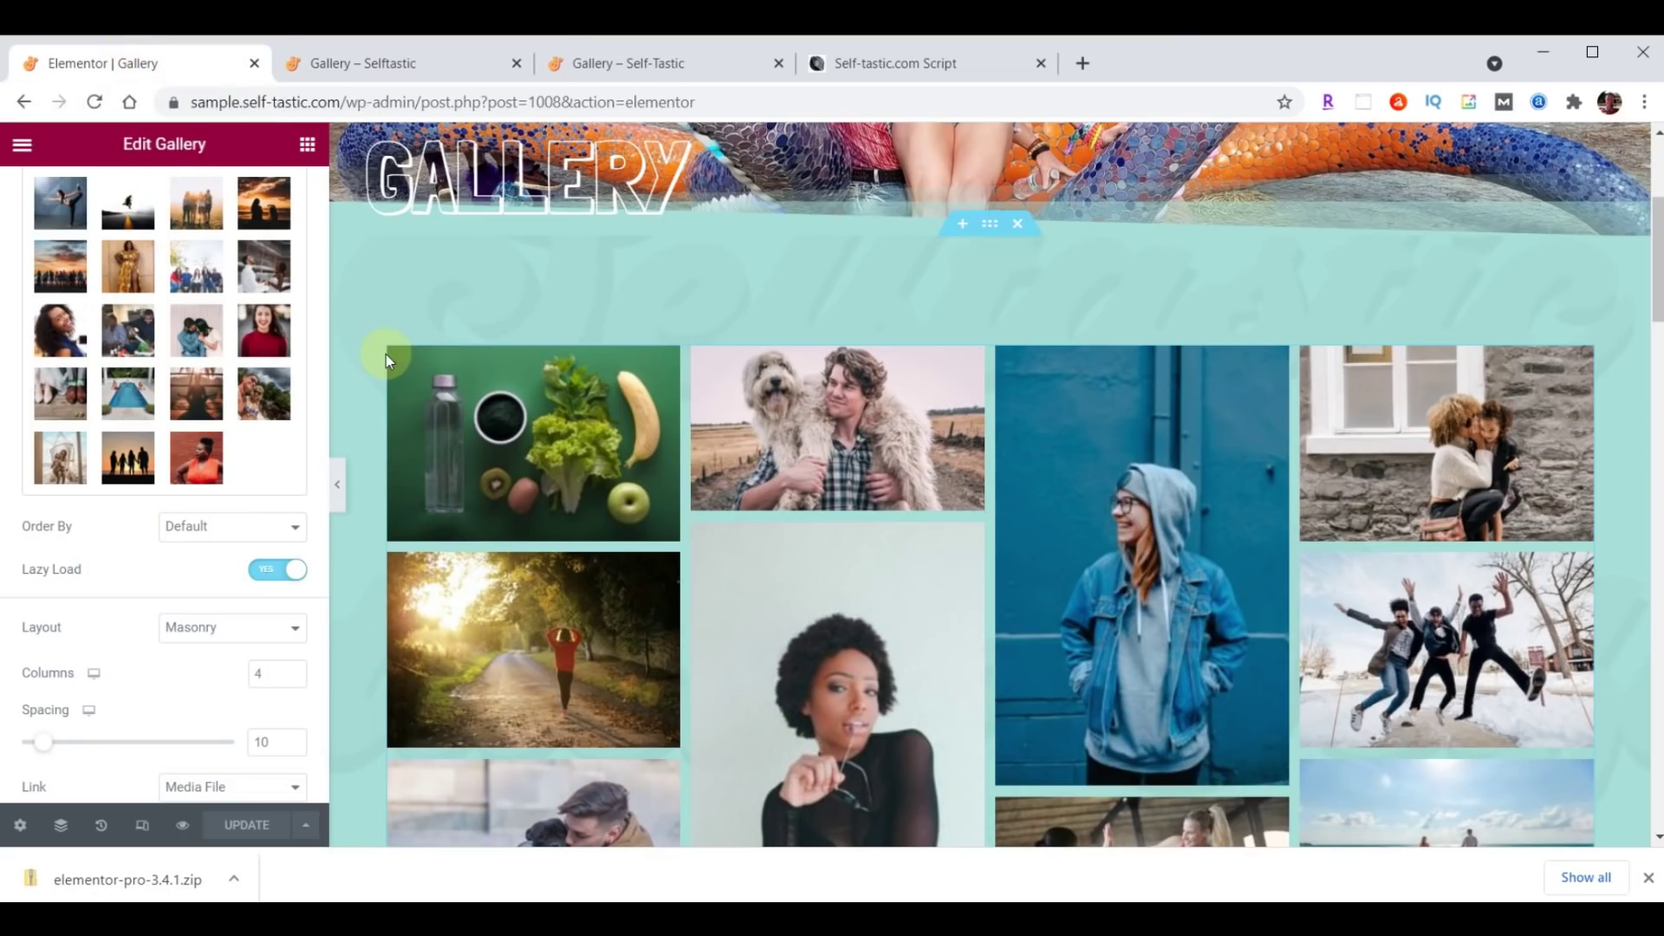
Exit Elementor to the dashboard and add a new Elementor Header & Footer Builder template.
click(23, 149)
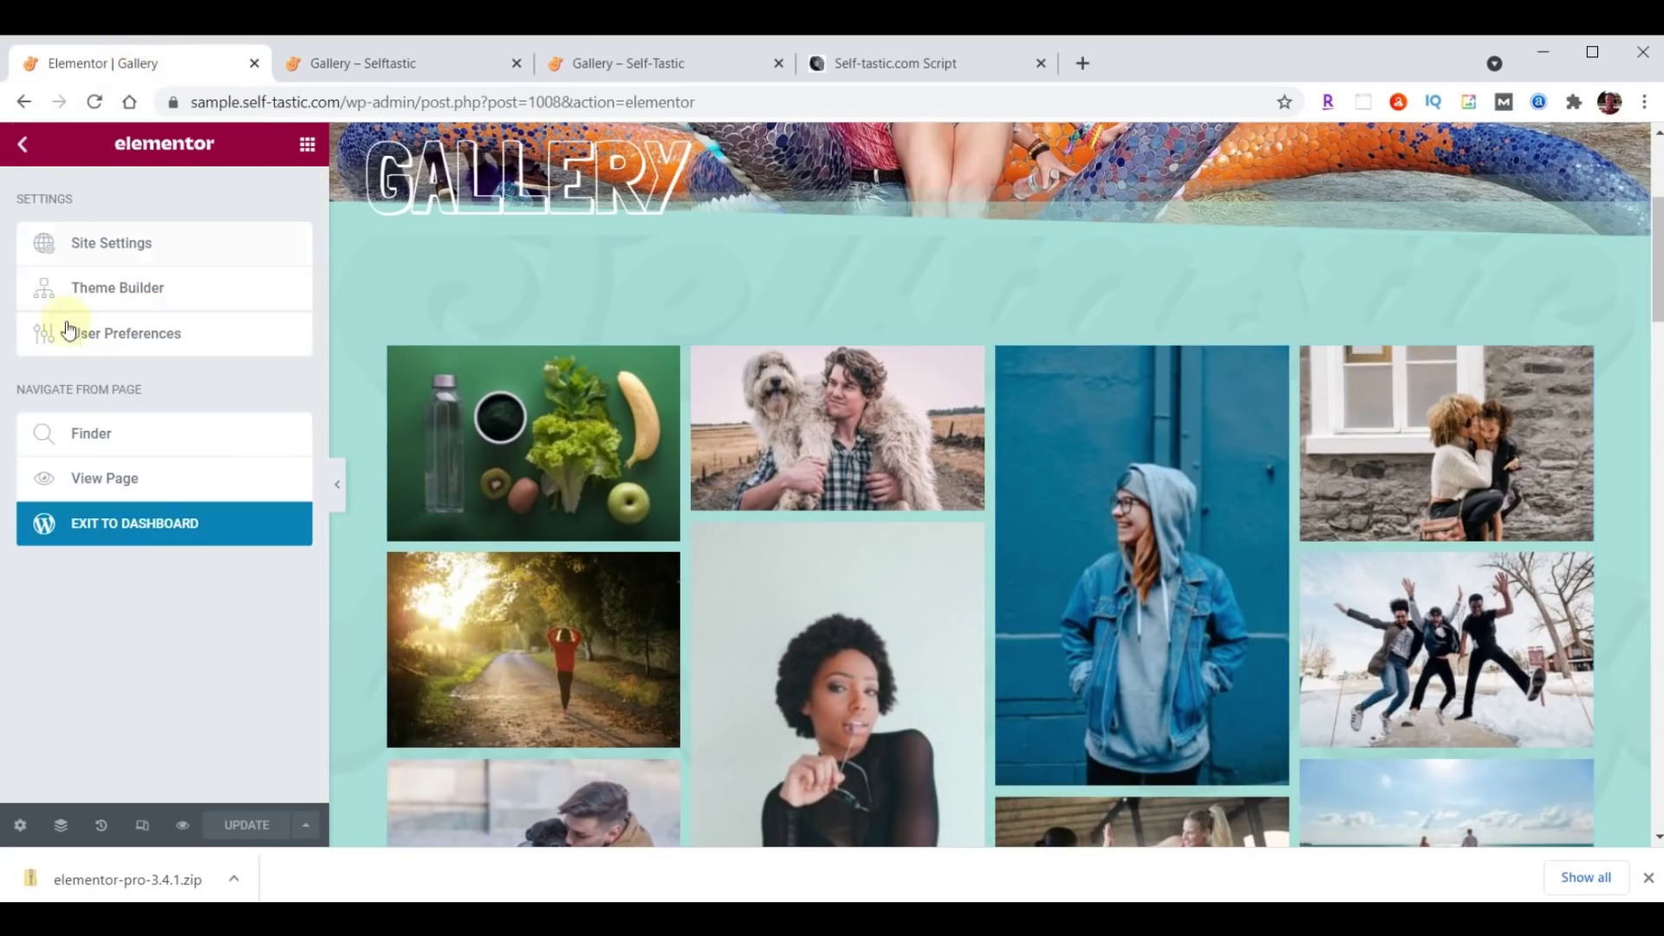
click(144, 527)
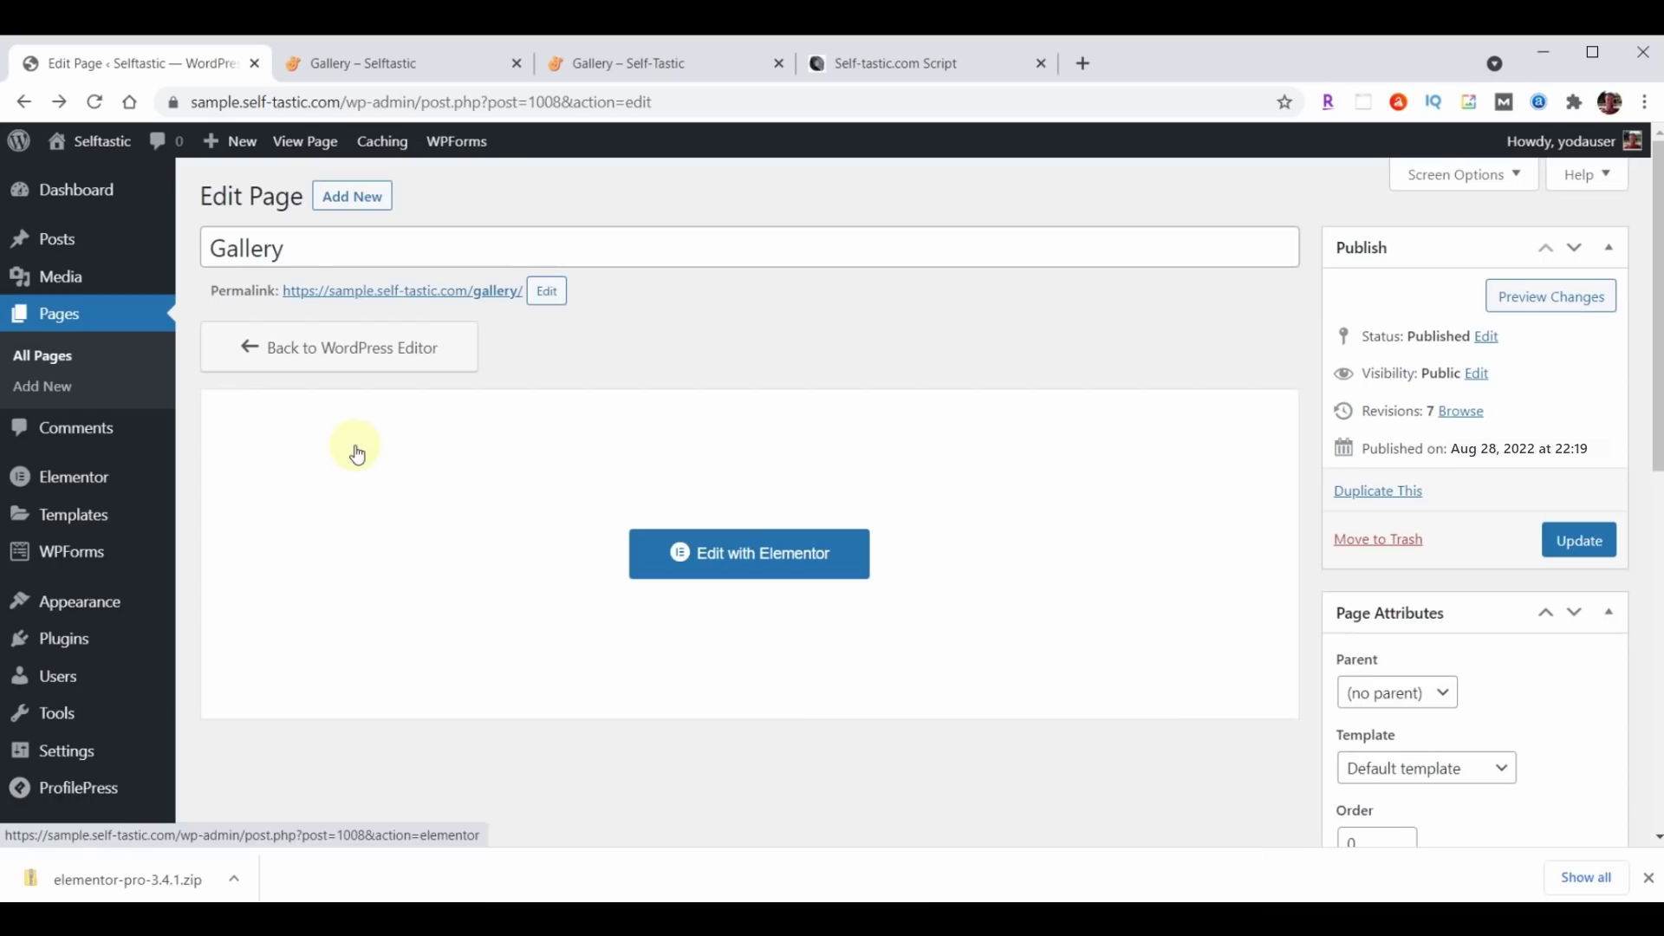
mouse_move(81, 608)
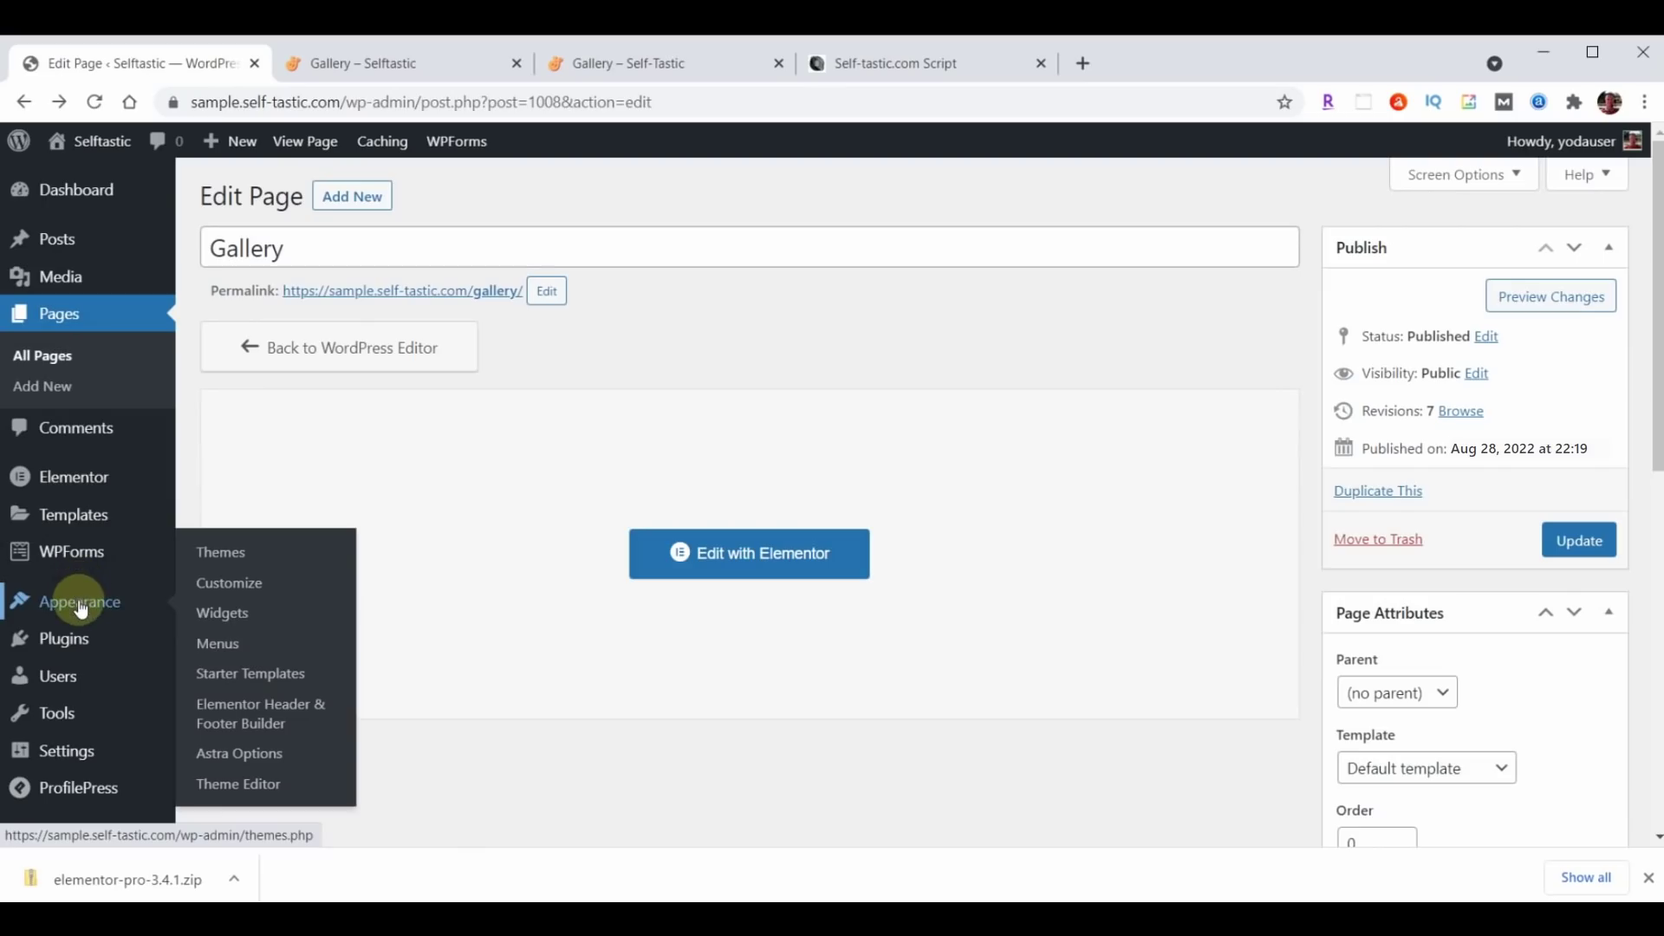
click(251, 712)
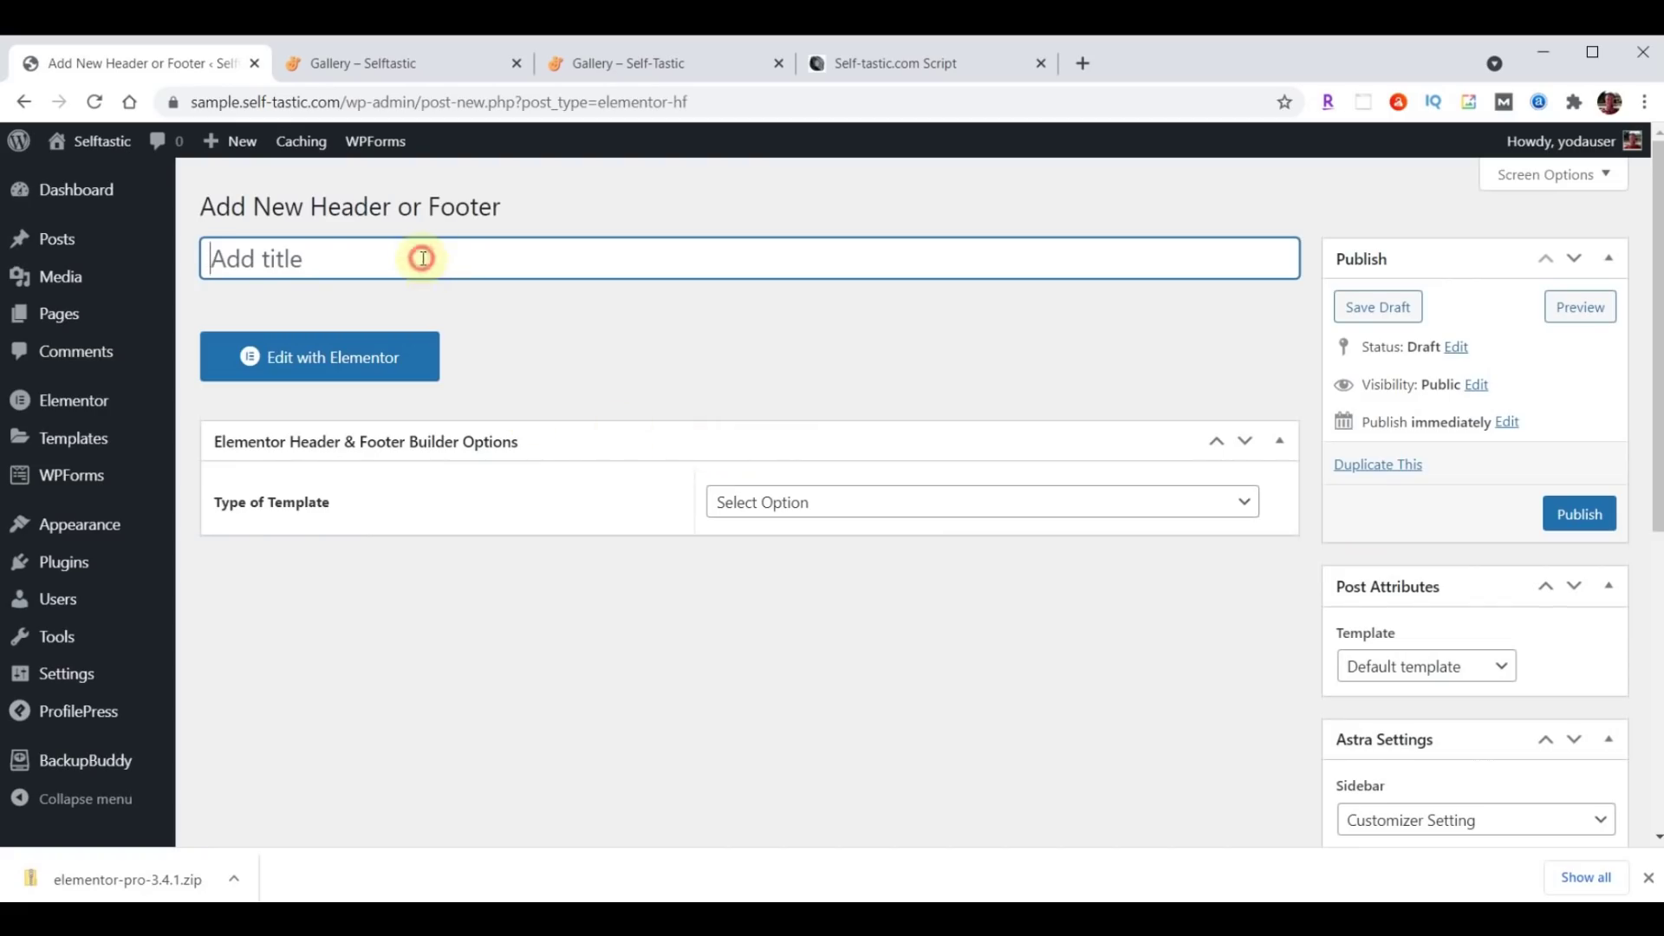
Name it Blog Page Header, set Header on Blog / Posts Page for All roles, enable Canvas, publish.
text(Blog Page Header)
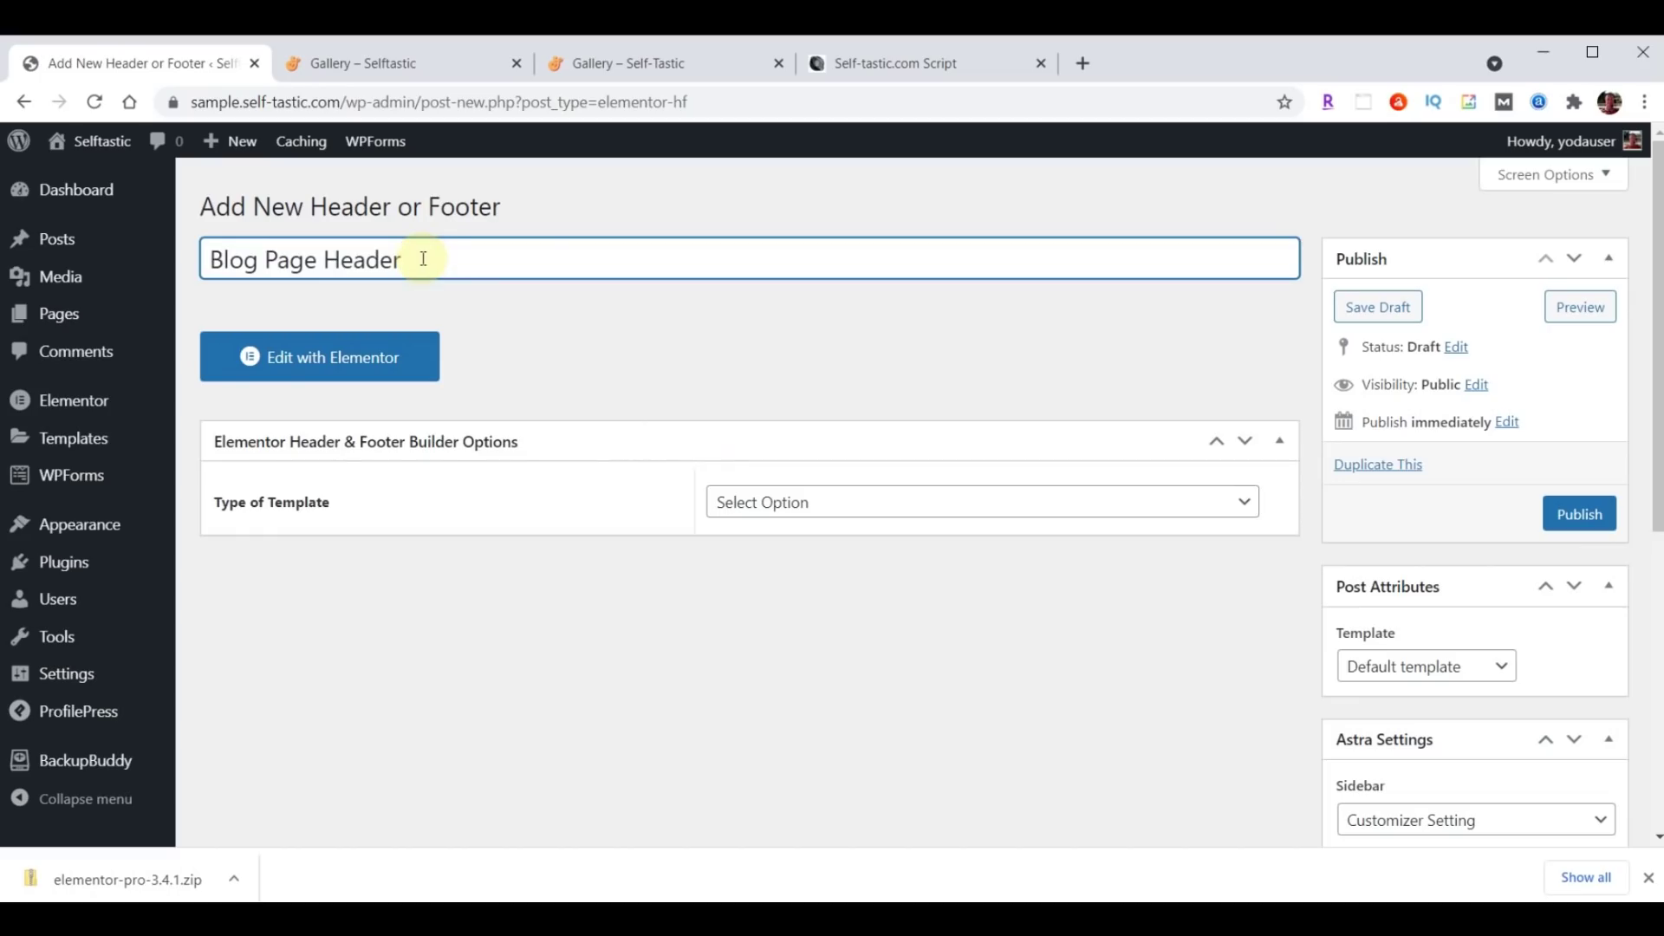
click(888, 507)
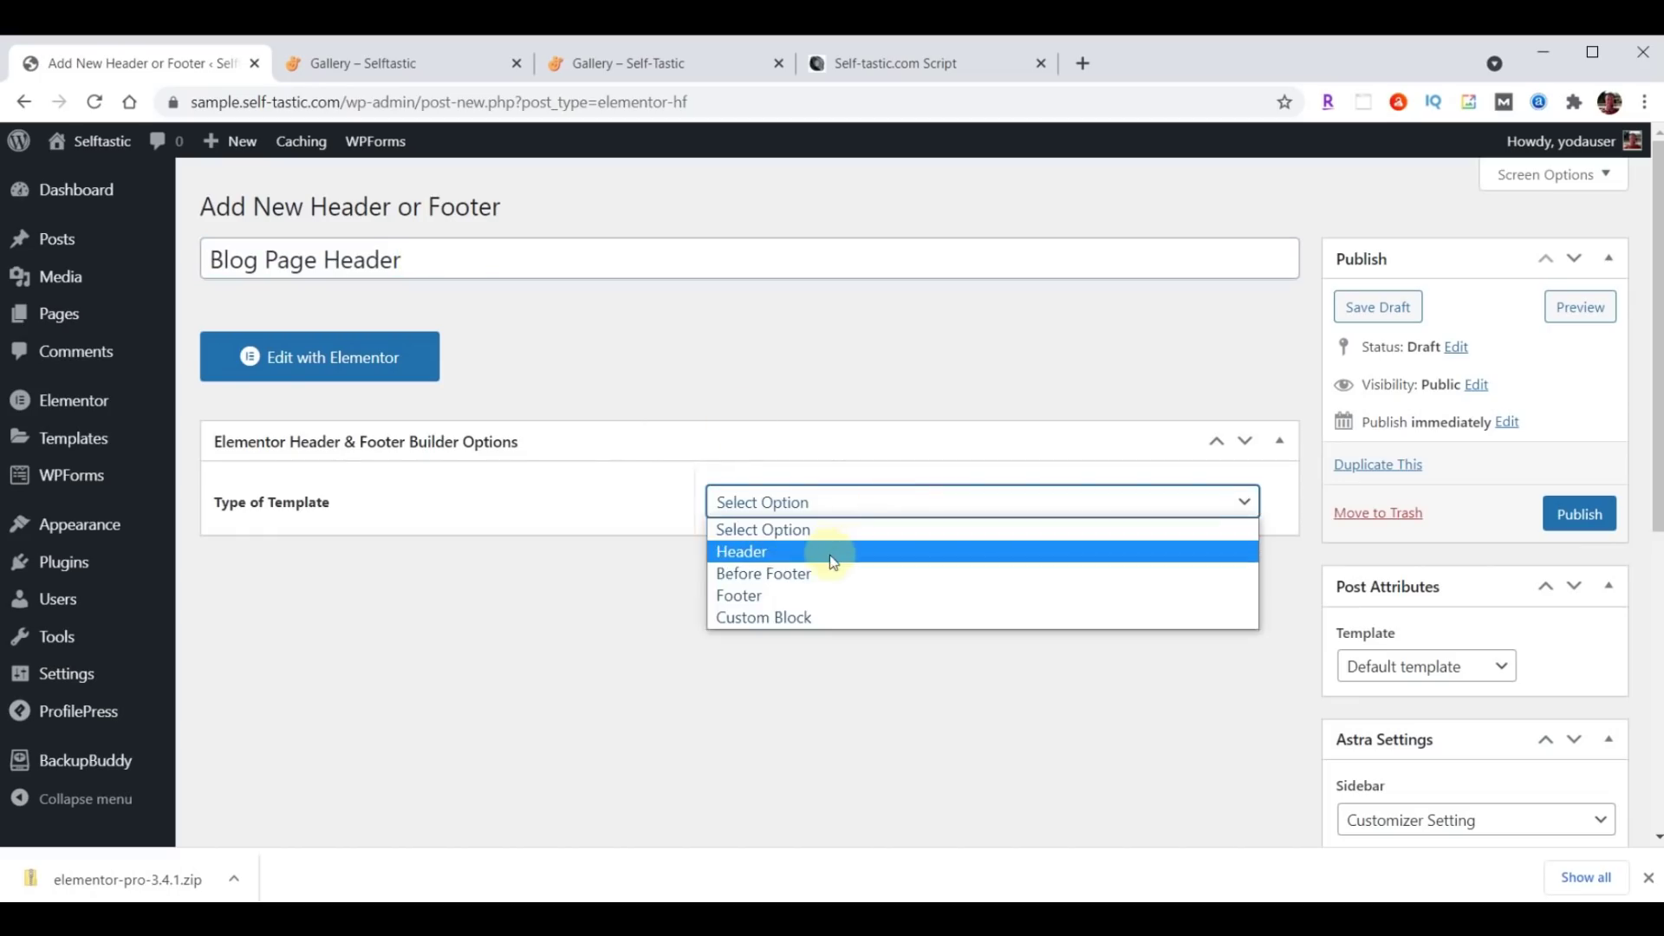
click(834, 552)
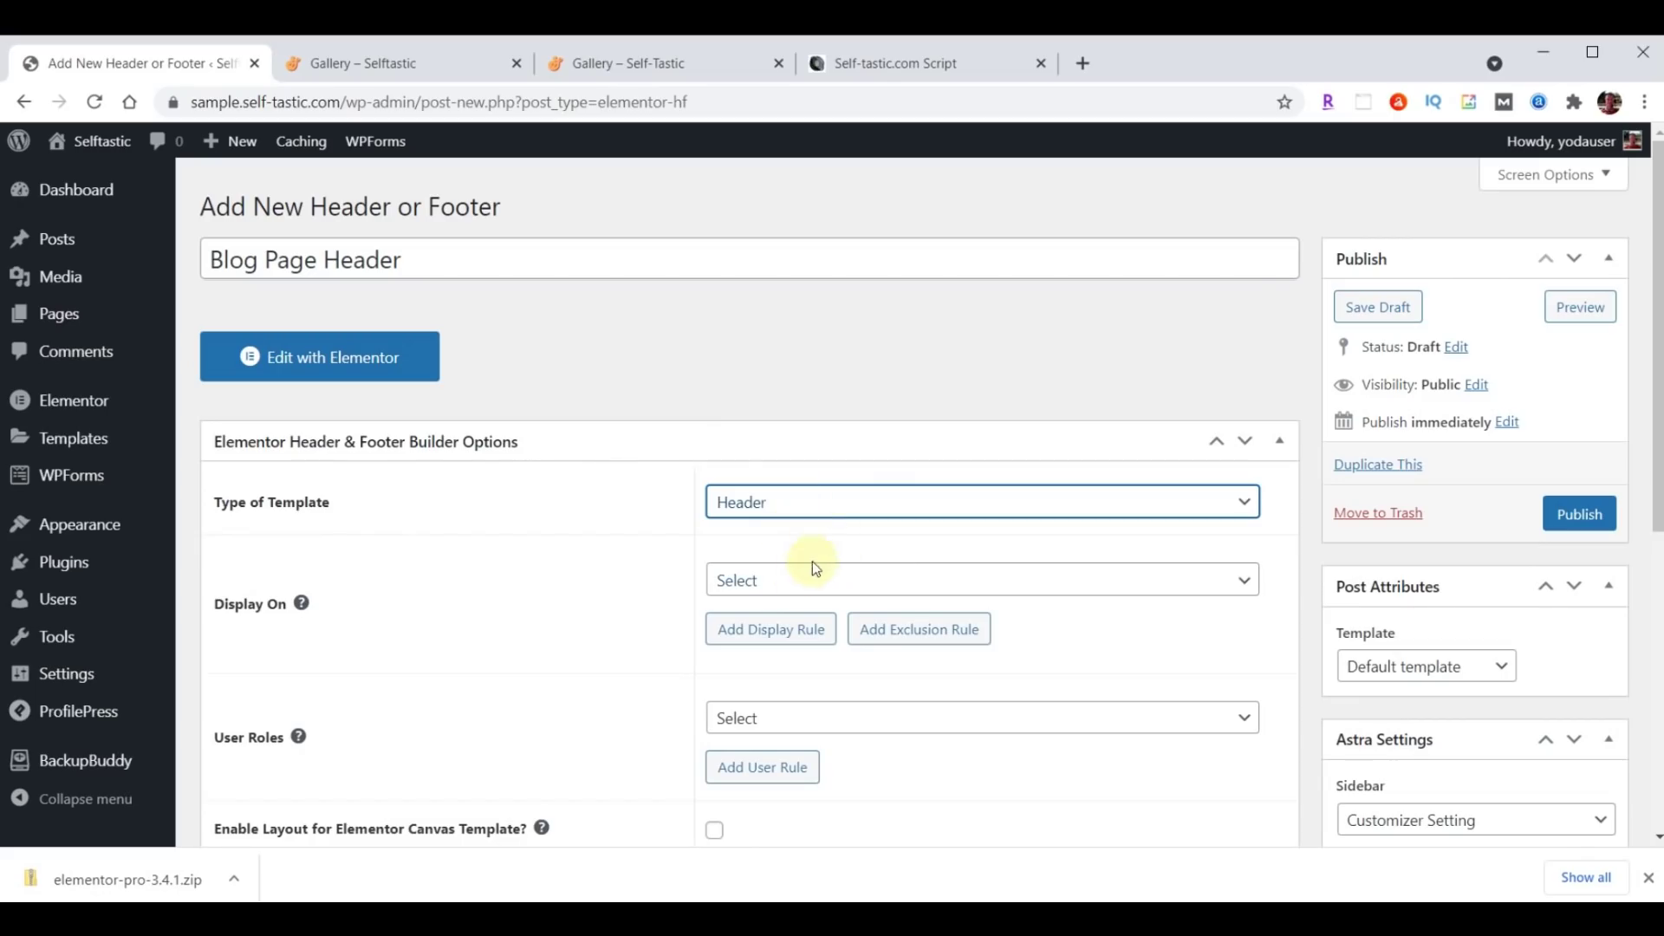
click(823, 582)
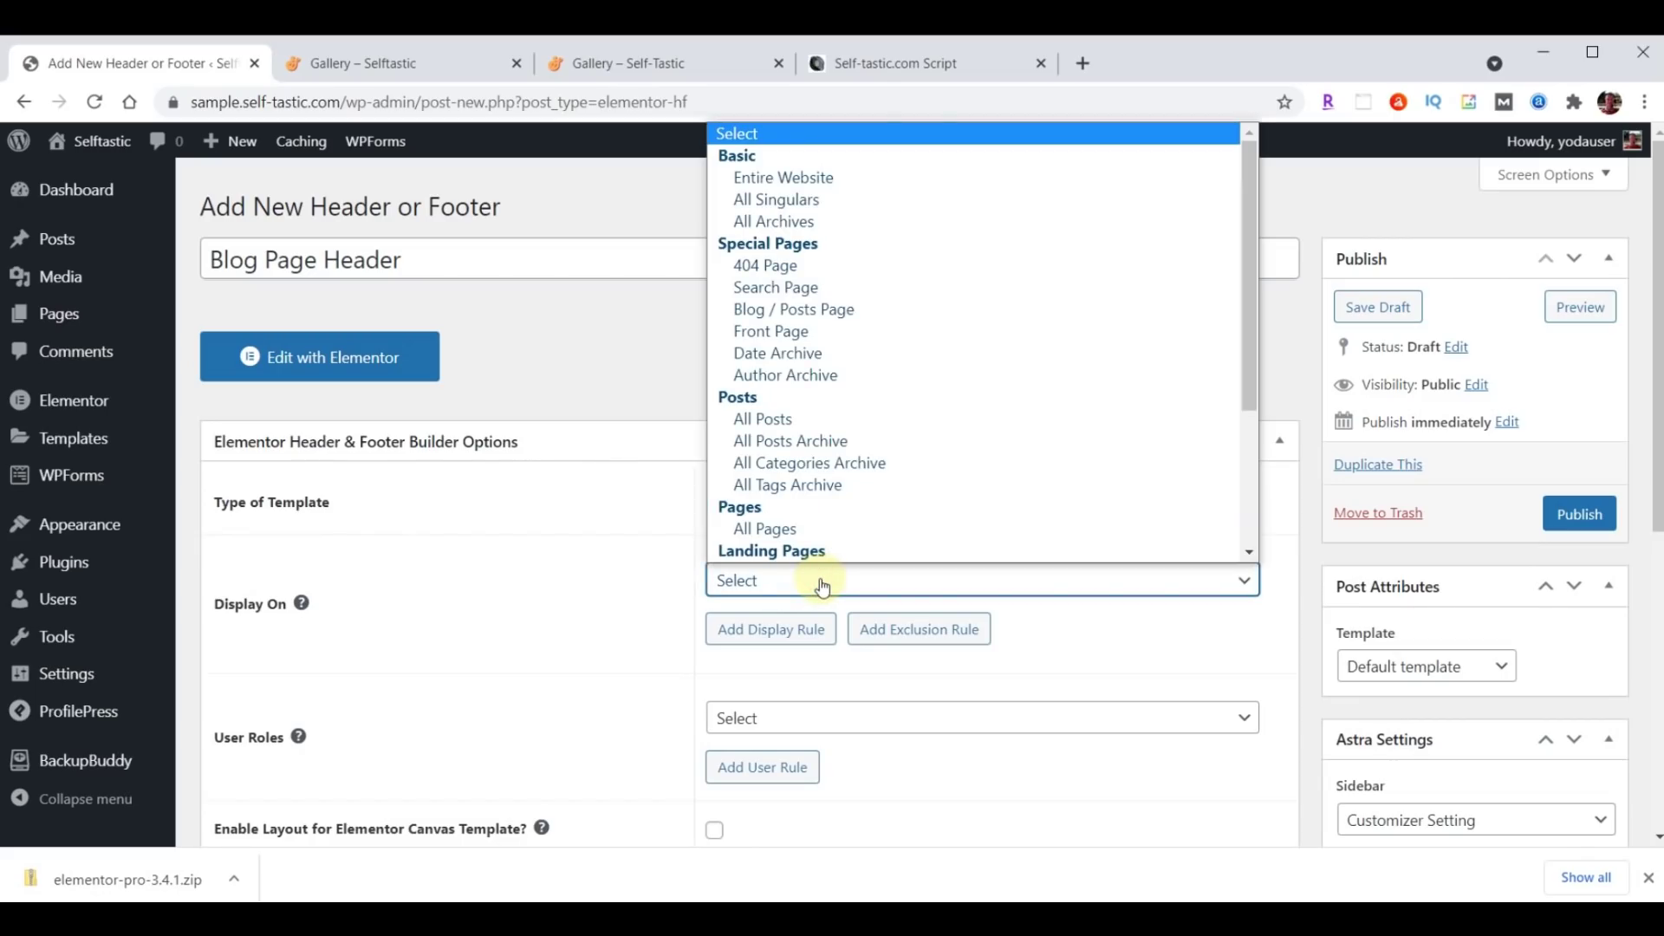
click(822, 312)
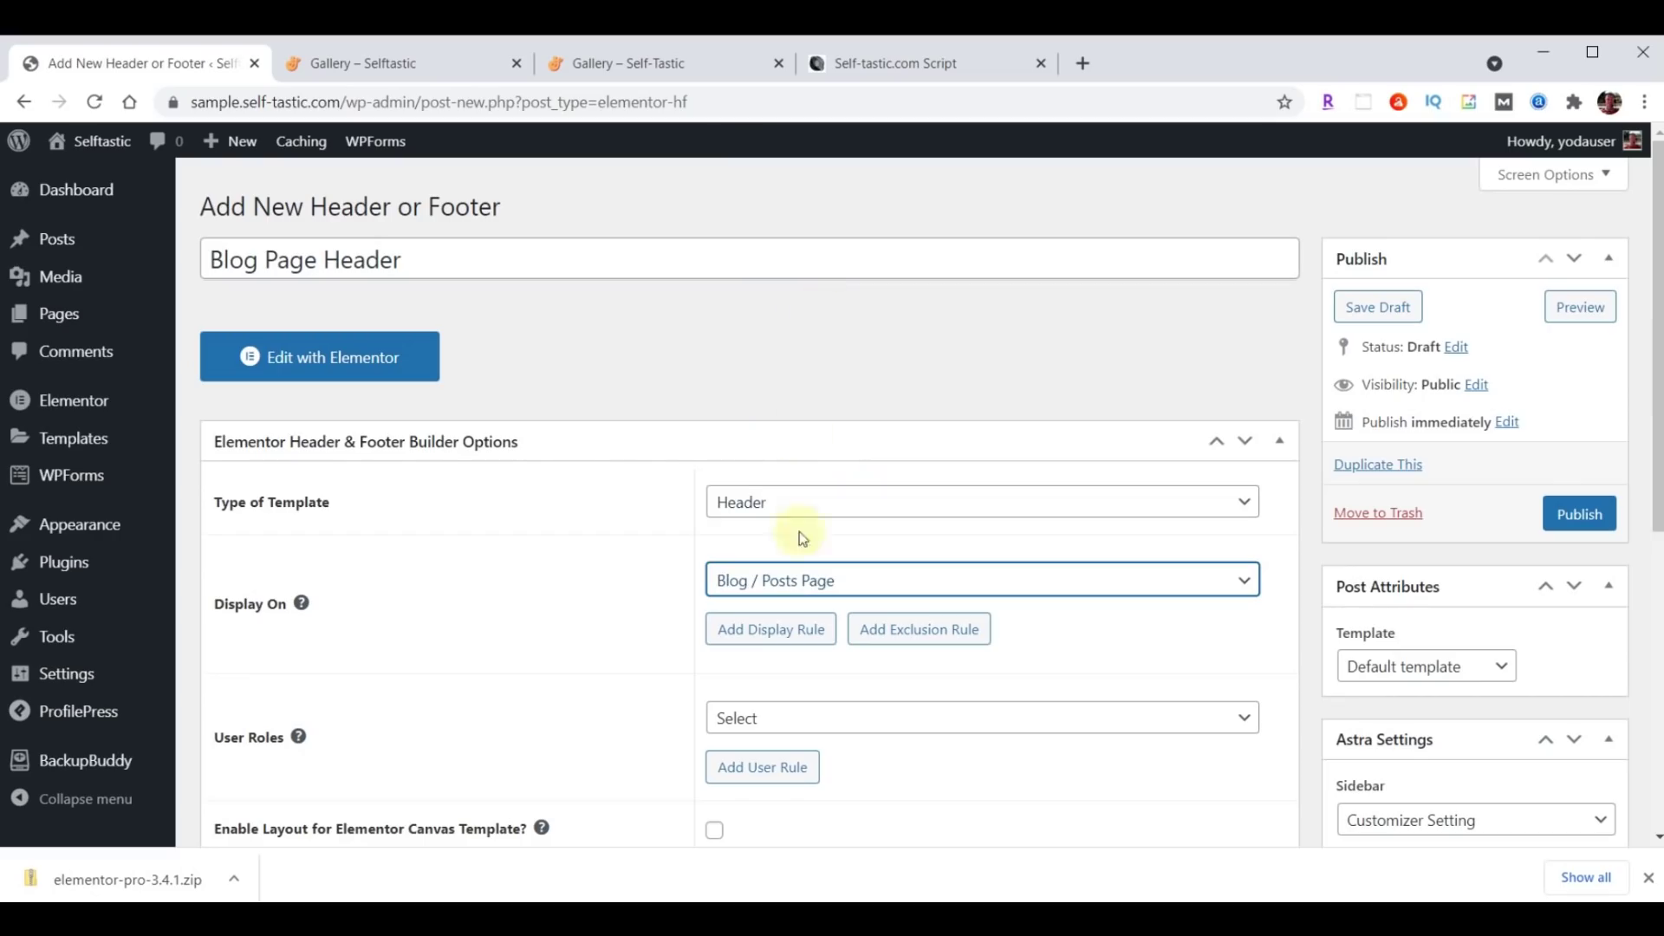
click(783, 717)
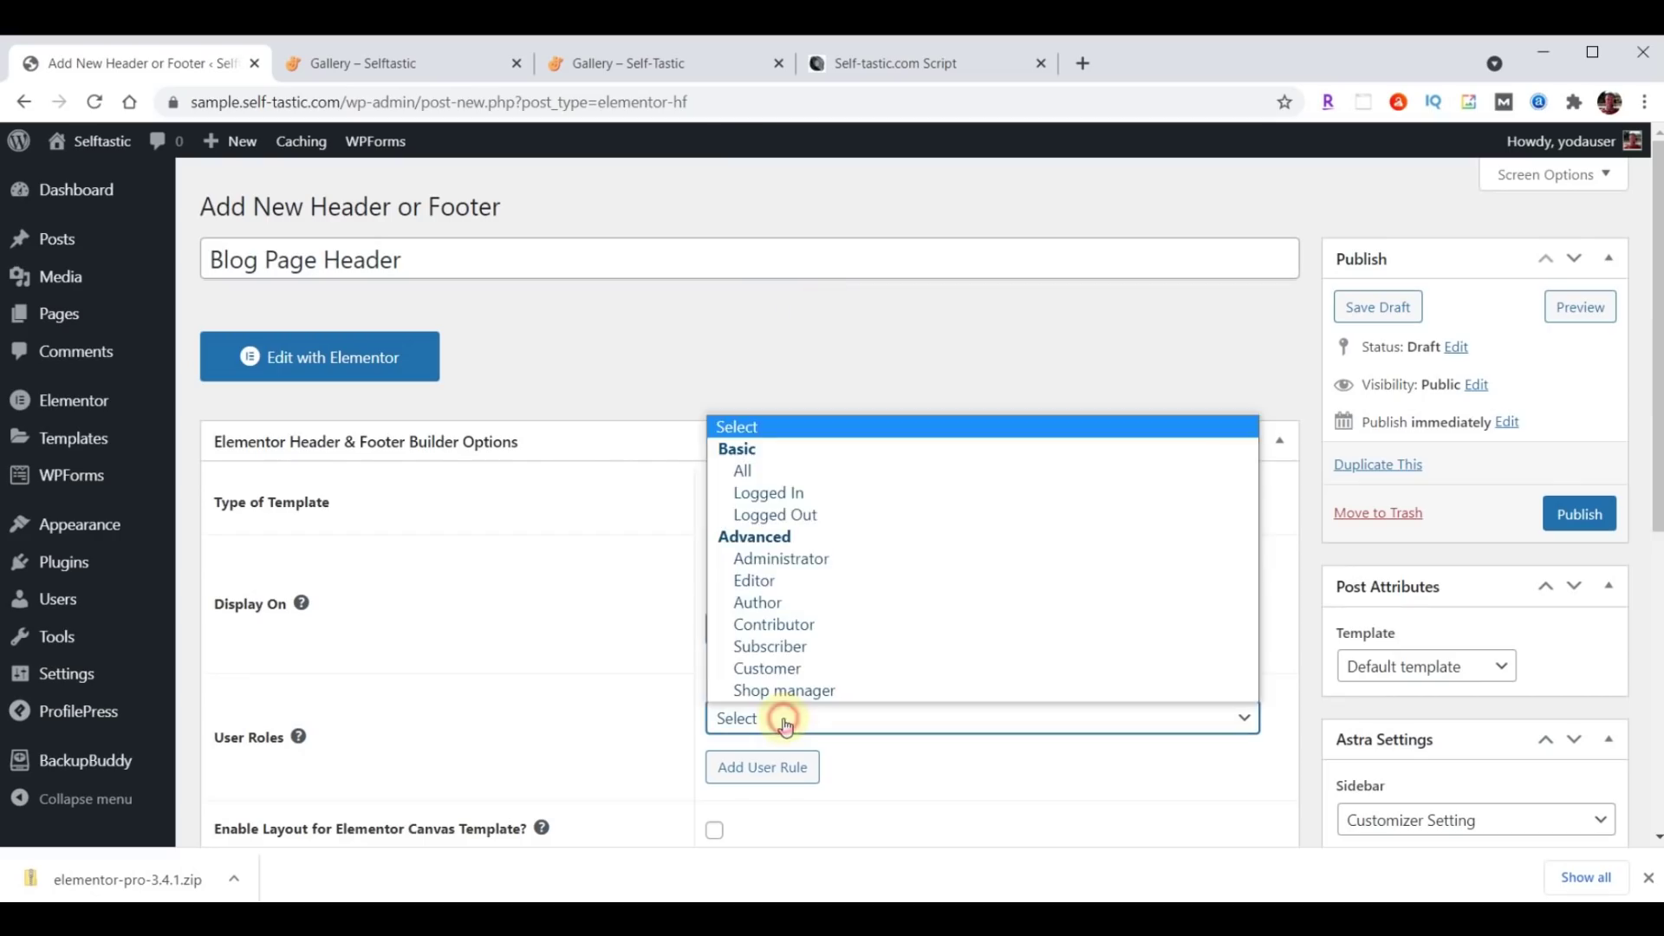
click(788, 472)
scroll(595, 562, down, 3)
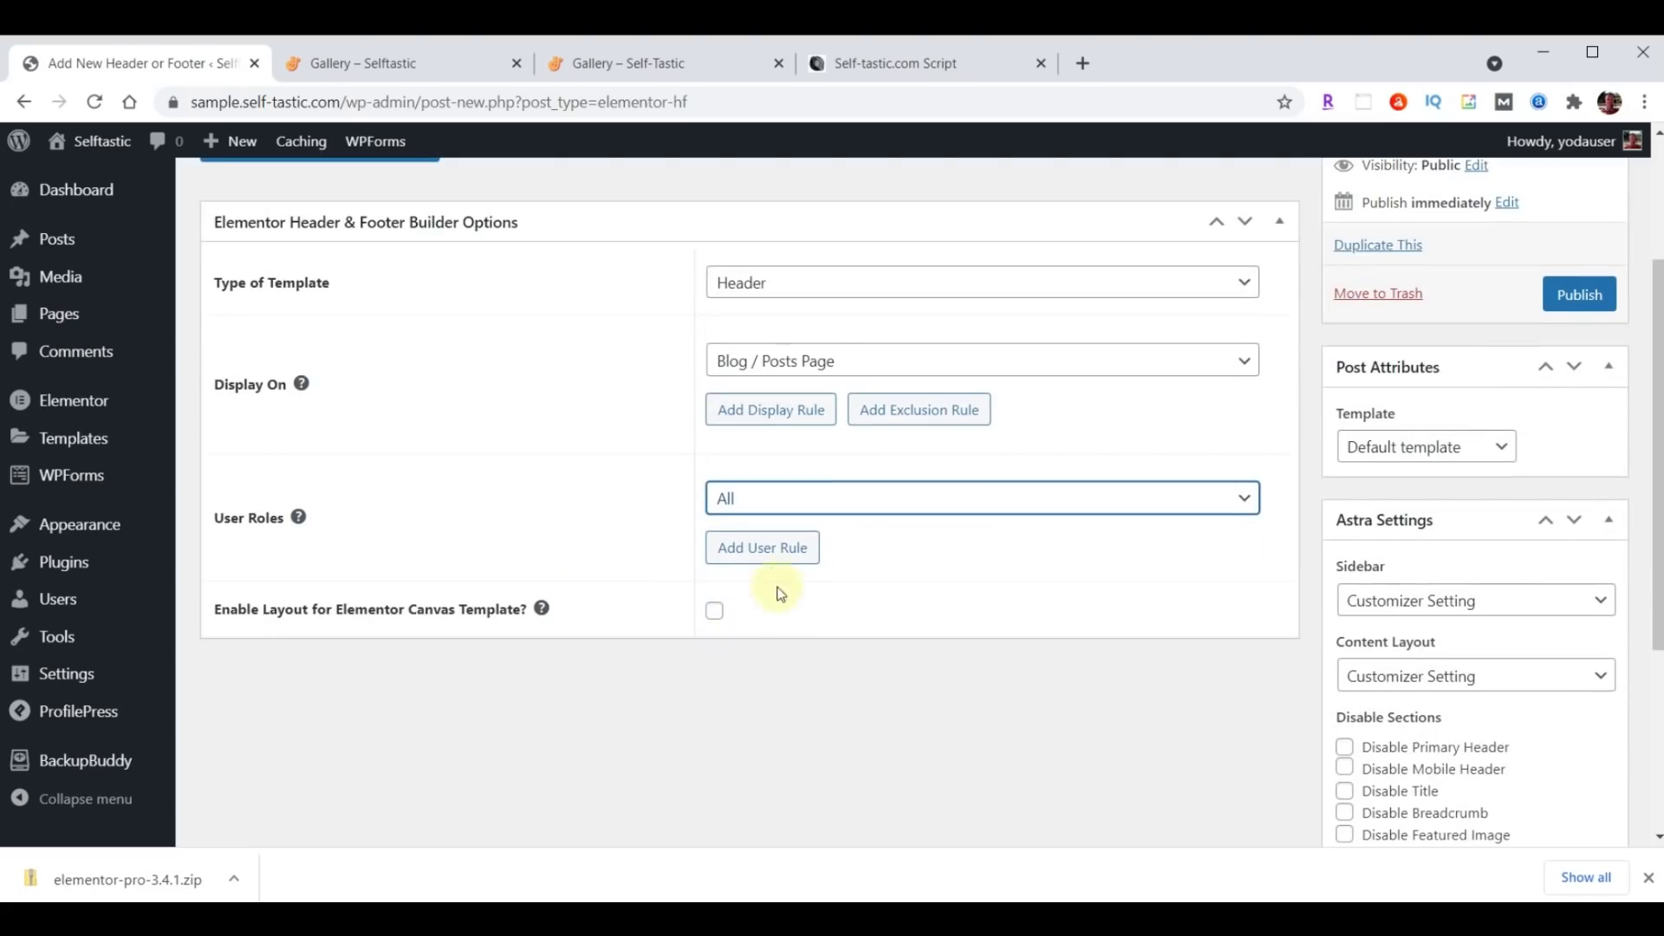
click(714, 611)
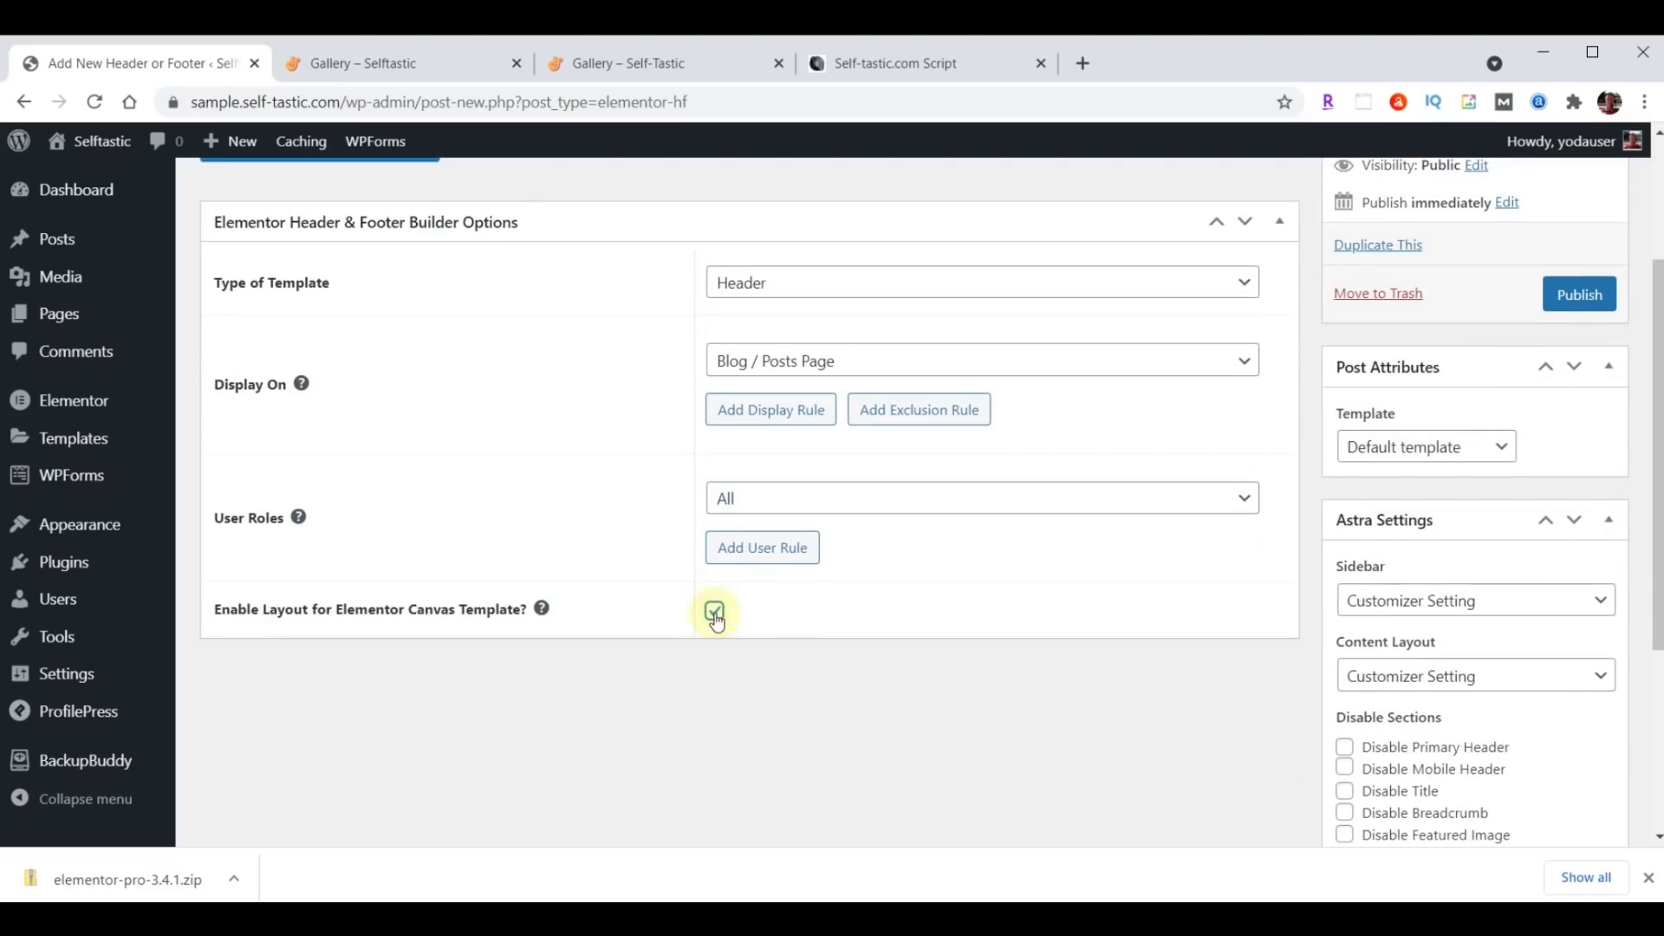
click(1582, 296)
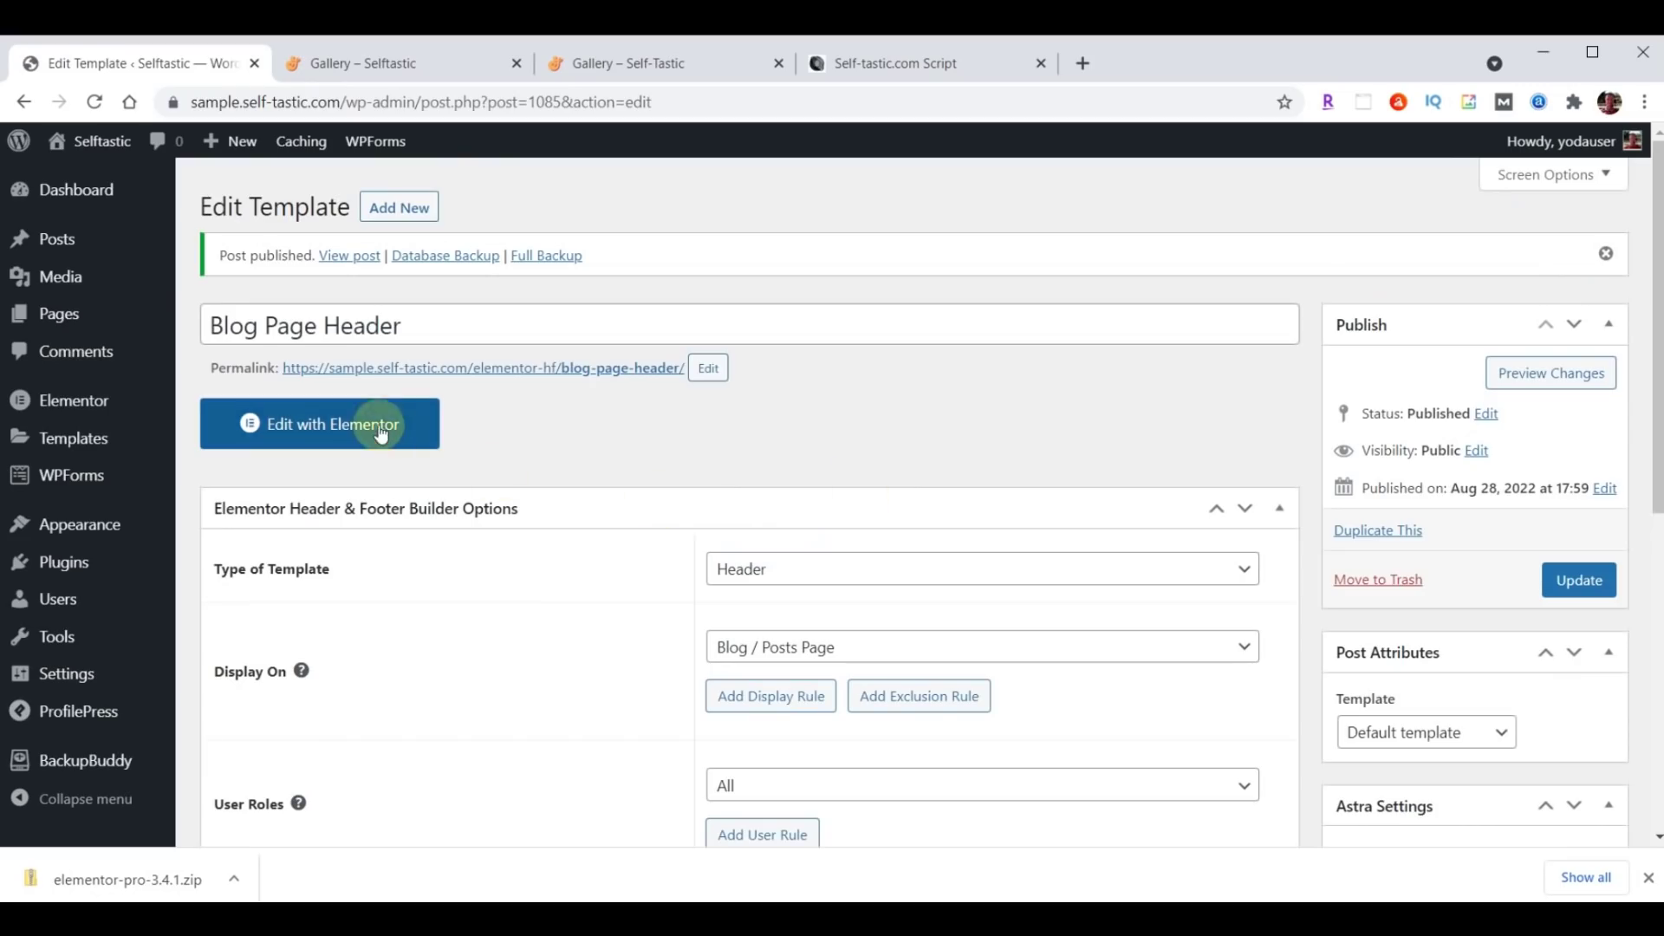
click(371, 424)
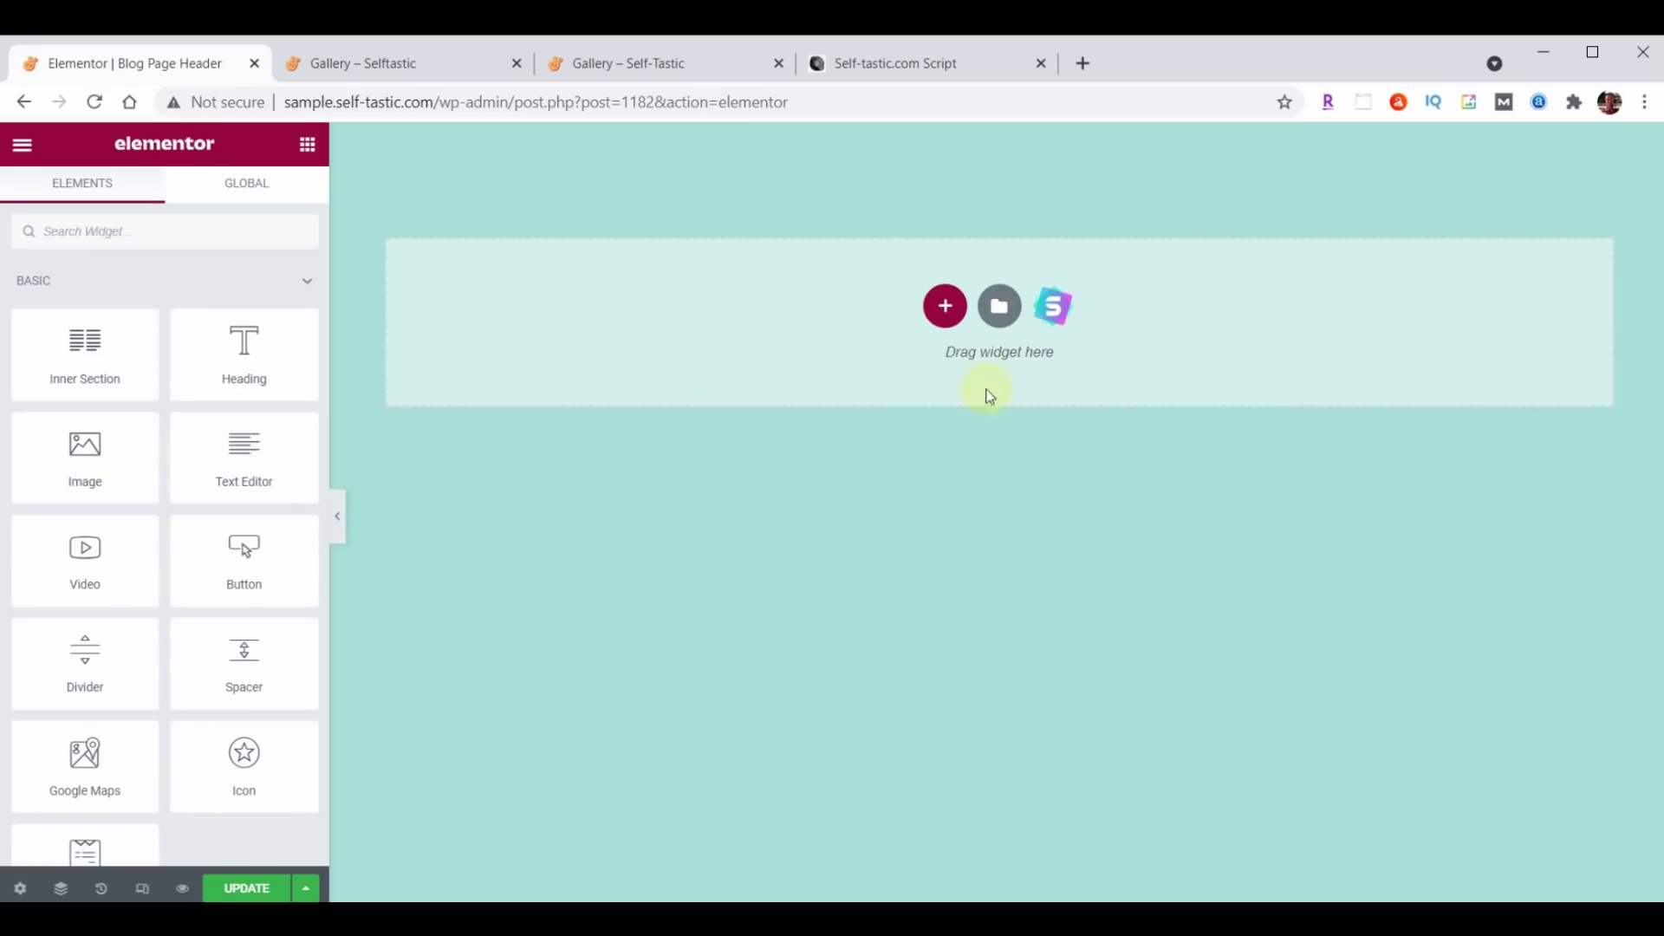
Import the blog-page-header JSON and insert the Selftastic Blog Page Header without its document settings.
click(999, 310)
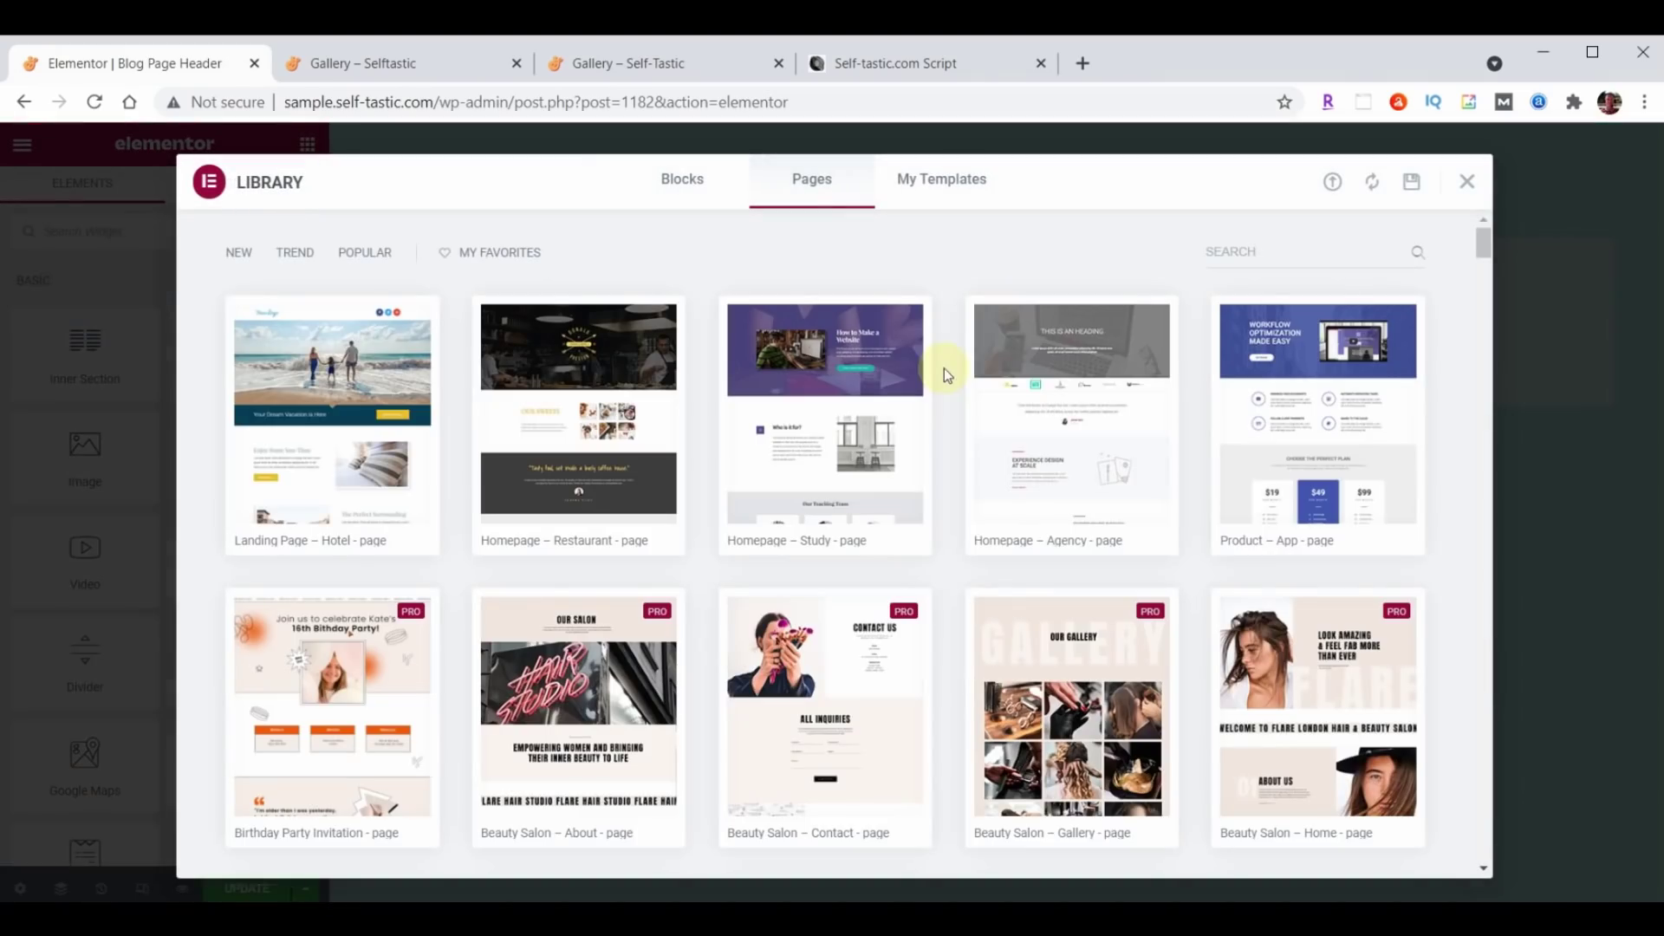
click(1331, 181)
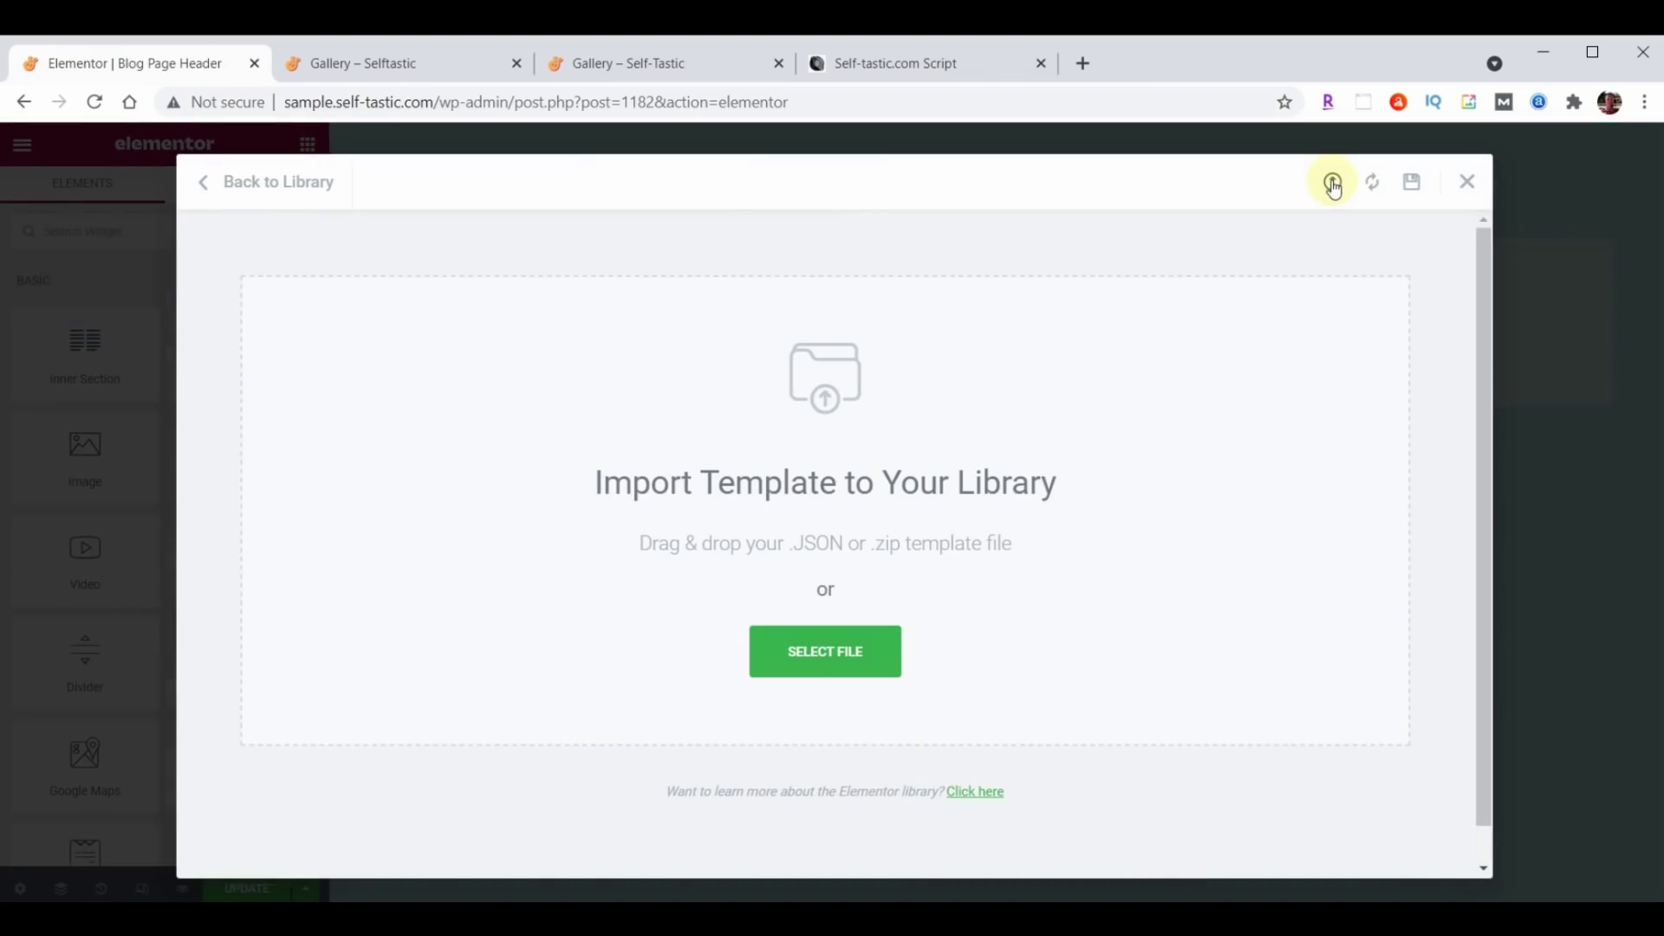
key(alt+Tab)
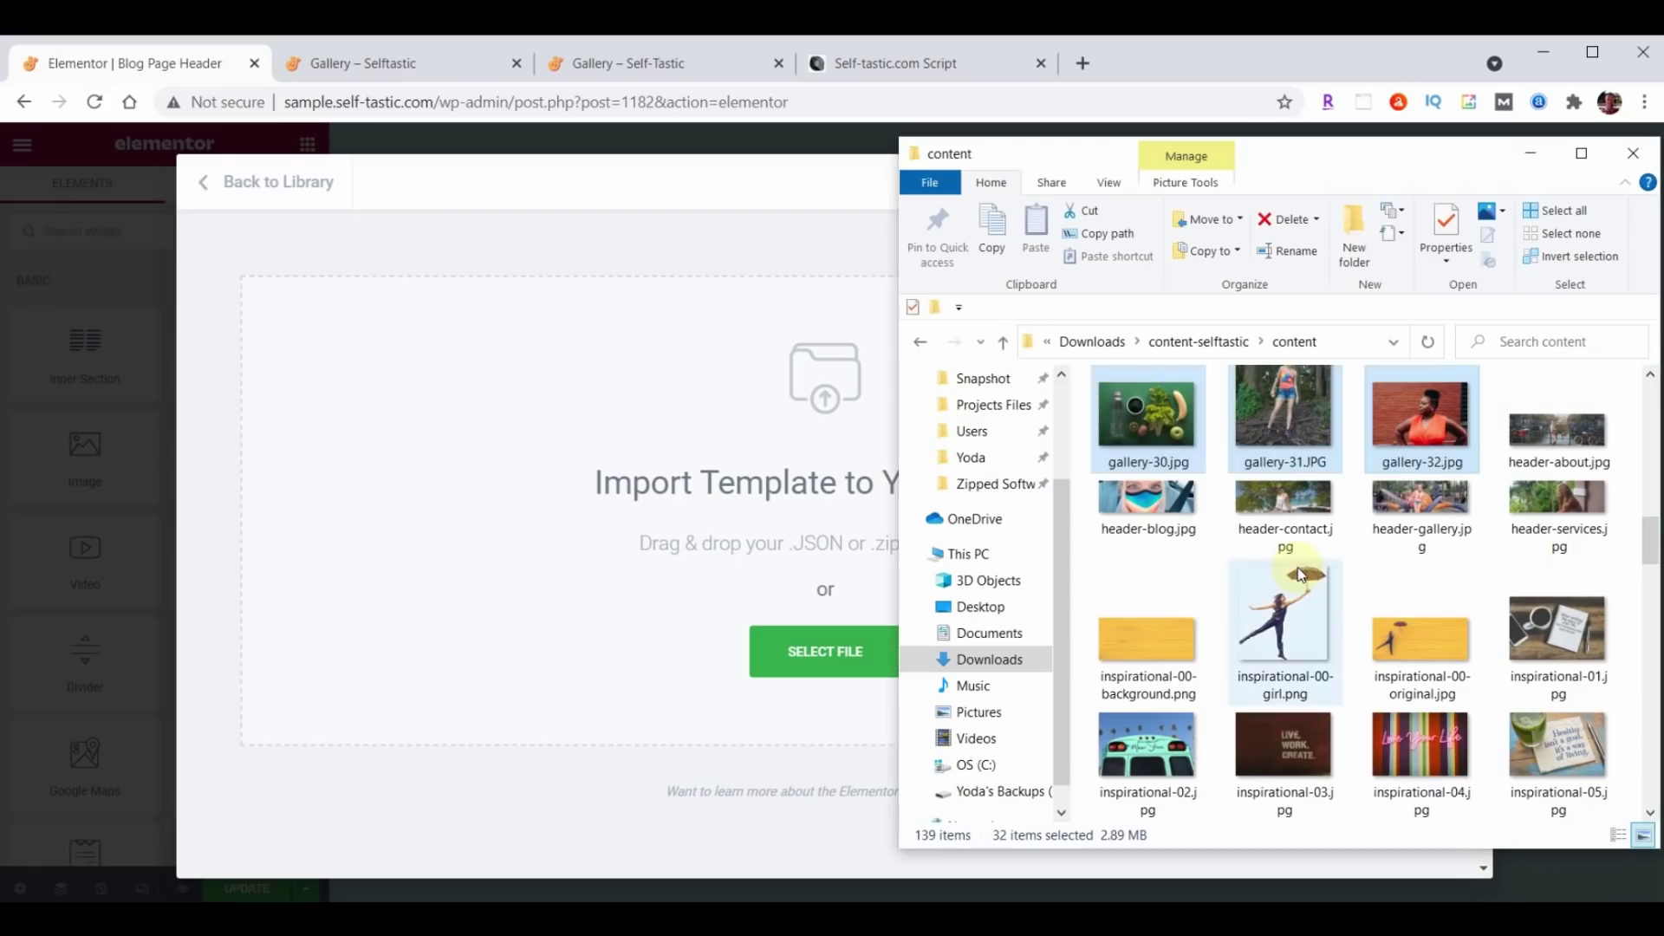
scroll(1496, 464, down, 10)
scroll(1495, 465, down, 8)
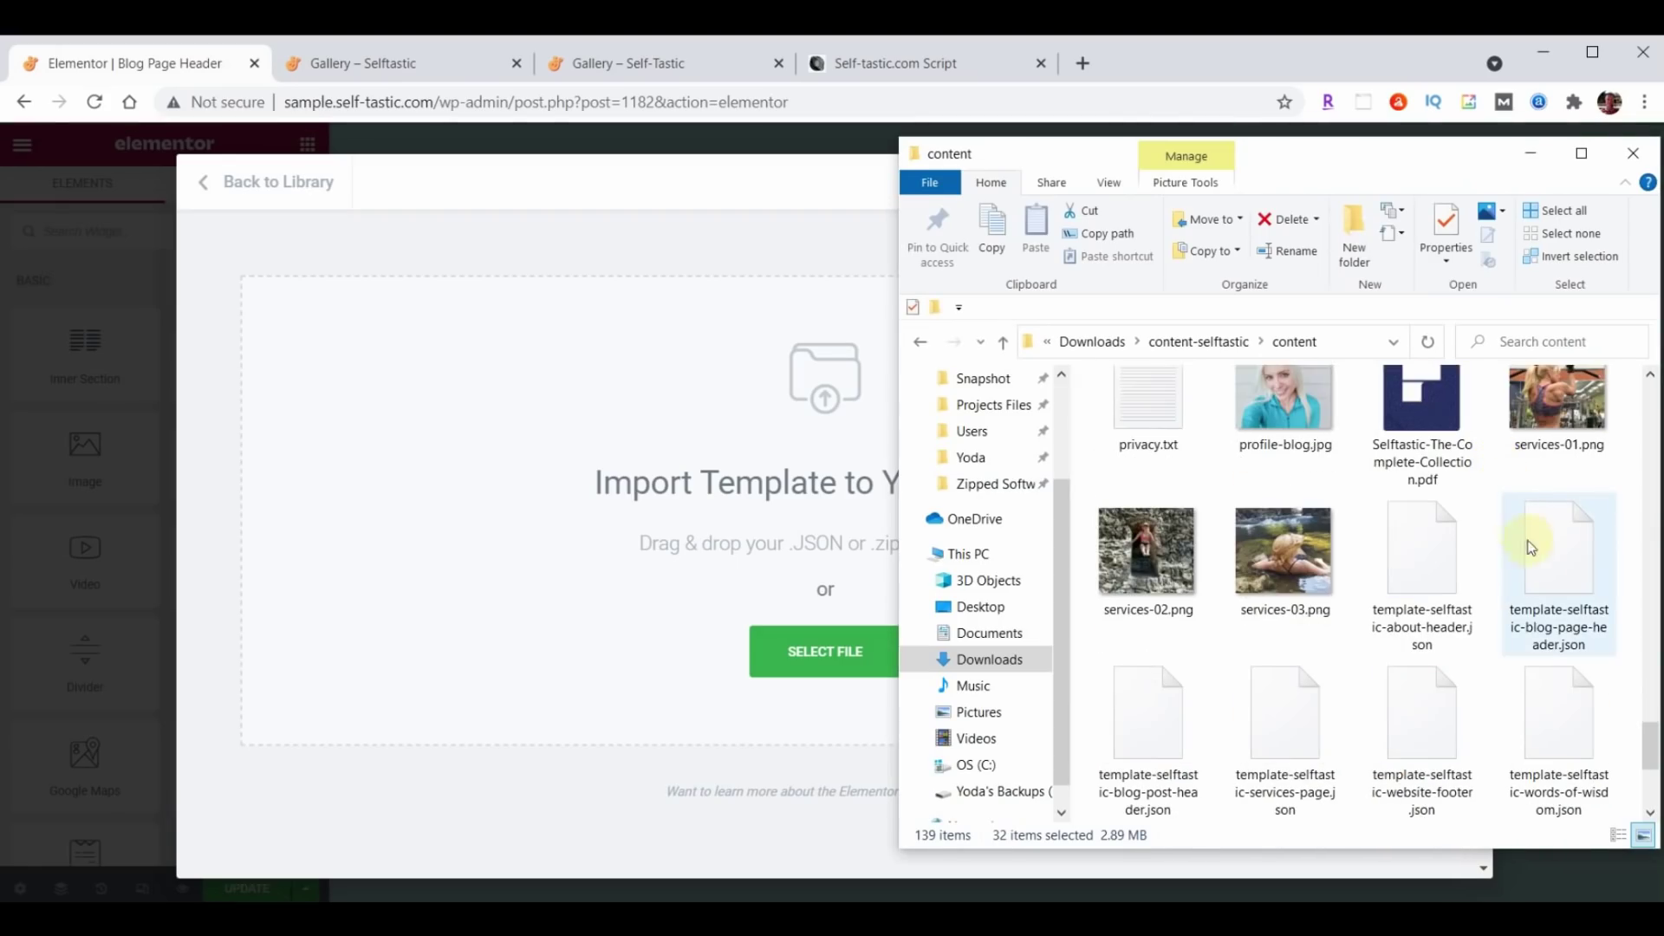
drag(1563, 577, 662, 535)
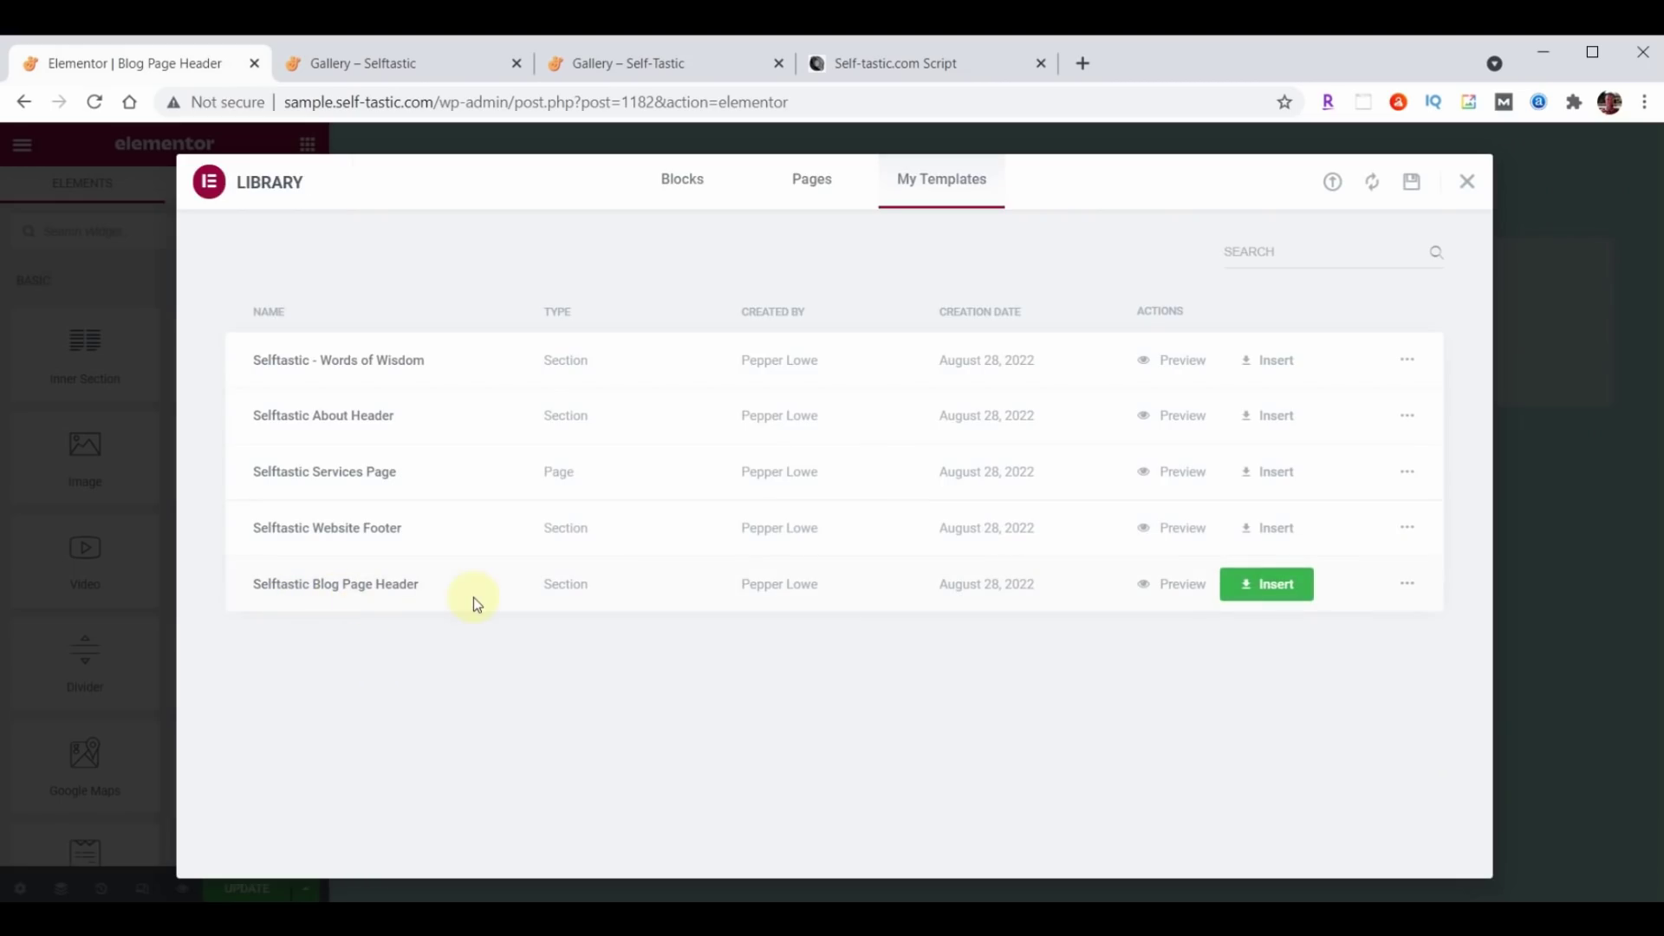
click(1303, 585)
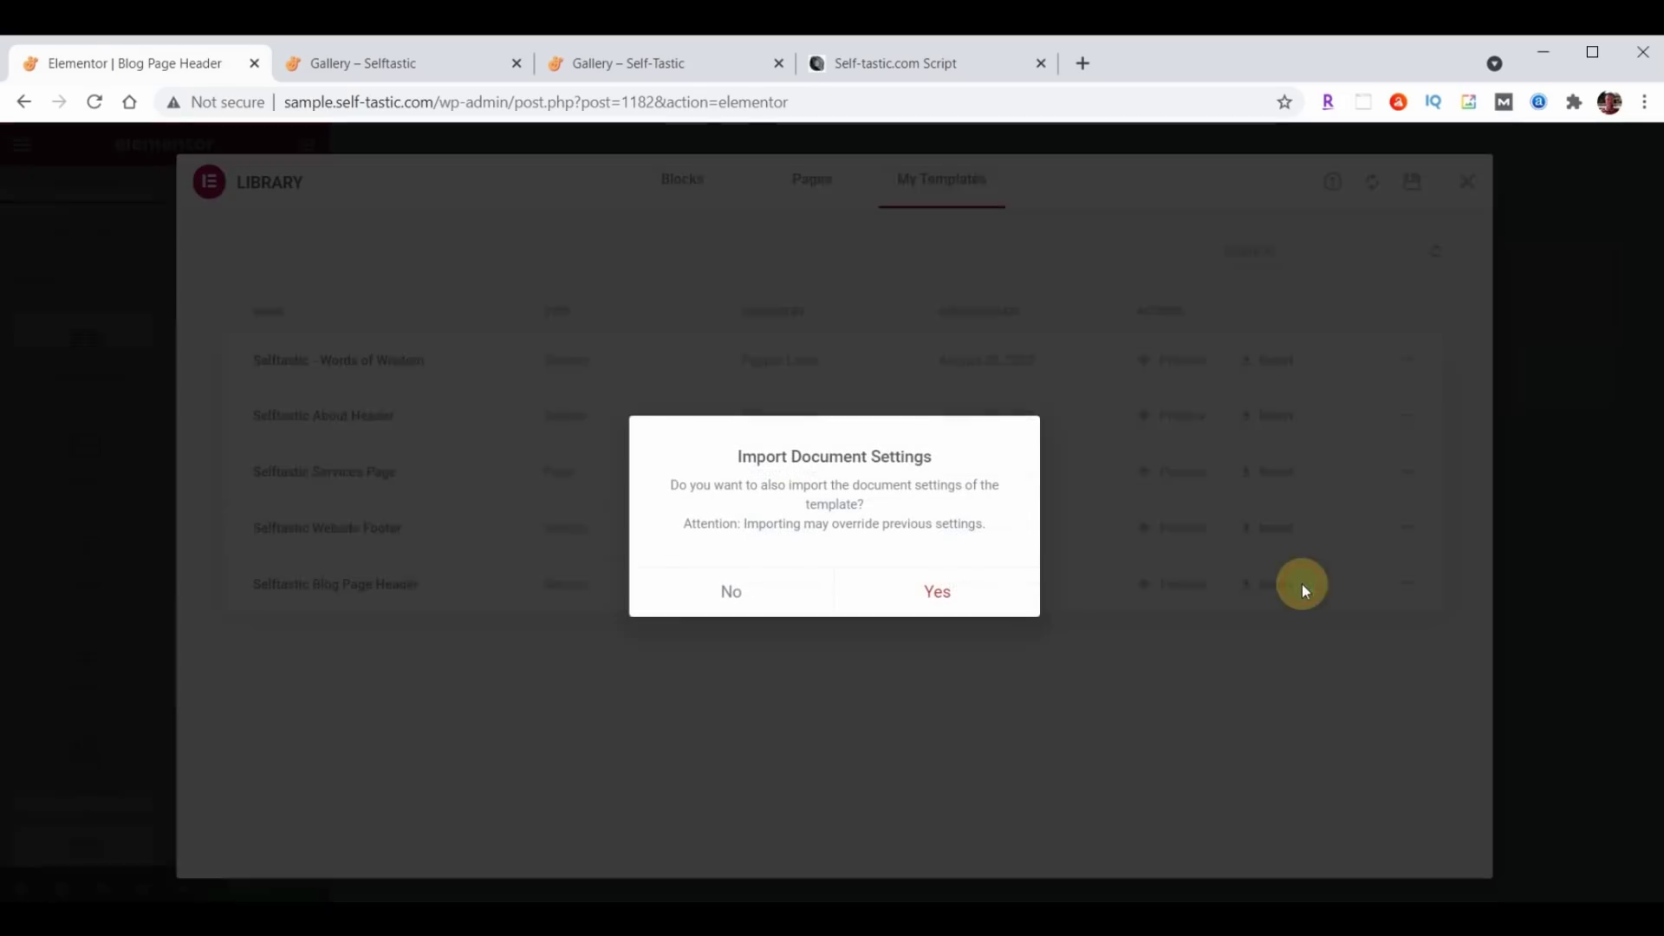
click(735, 589)
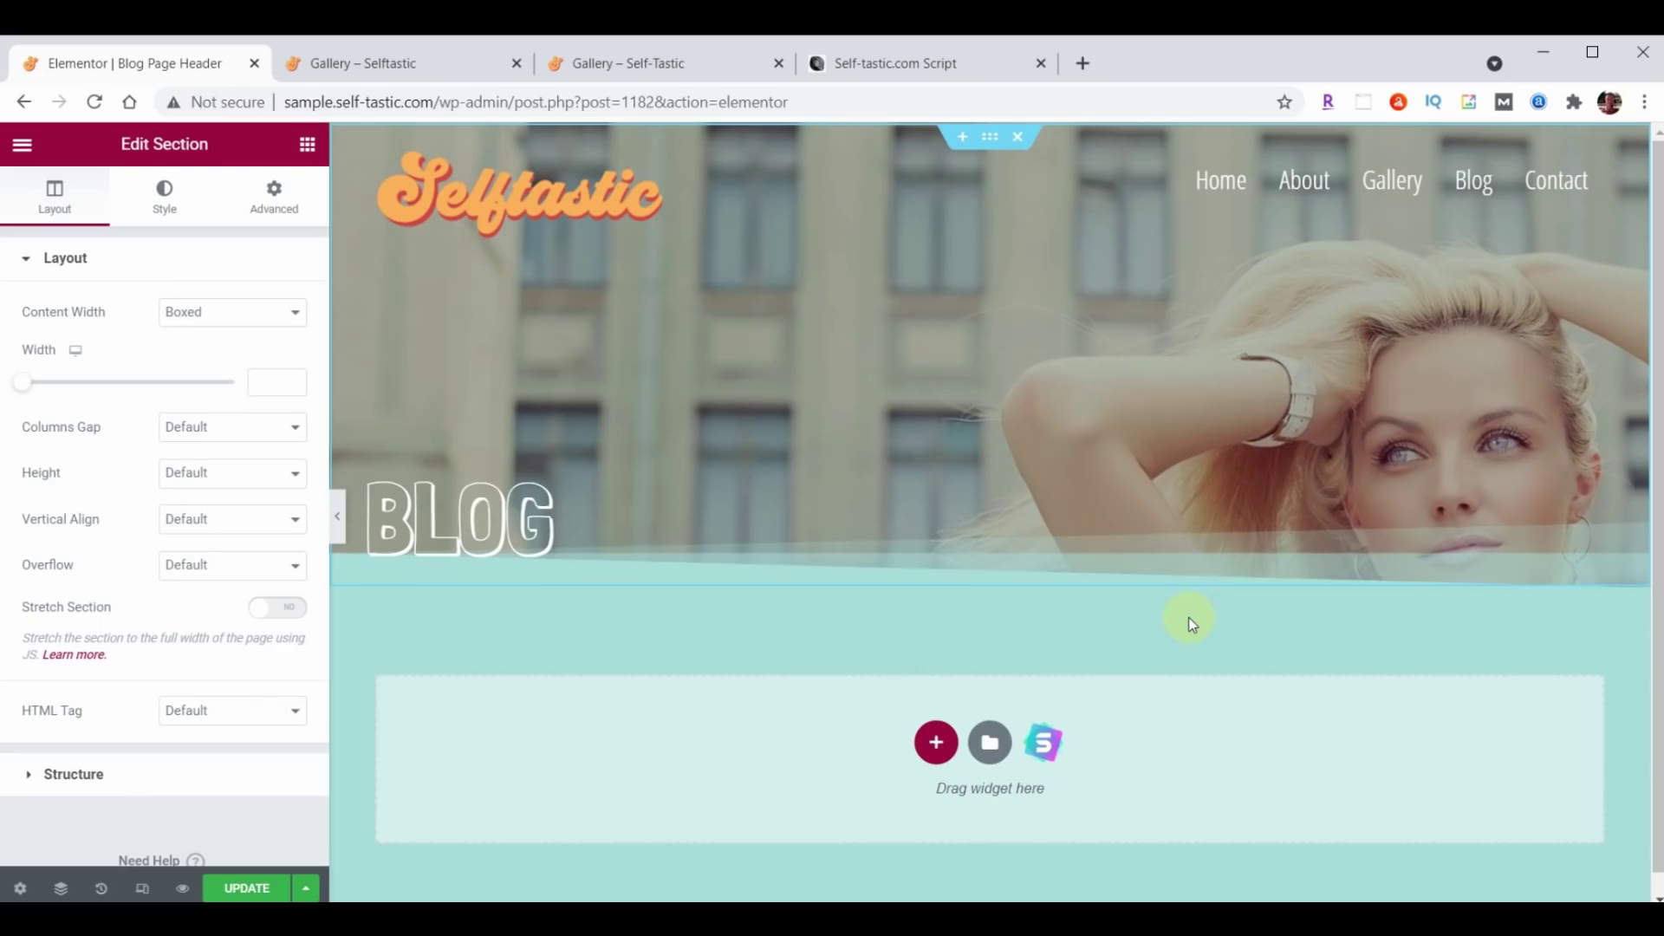
Save the Blog Page Header, exit to the dashboard, and add a new template.
click(243, 886)
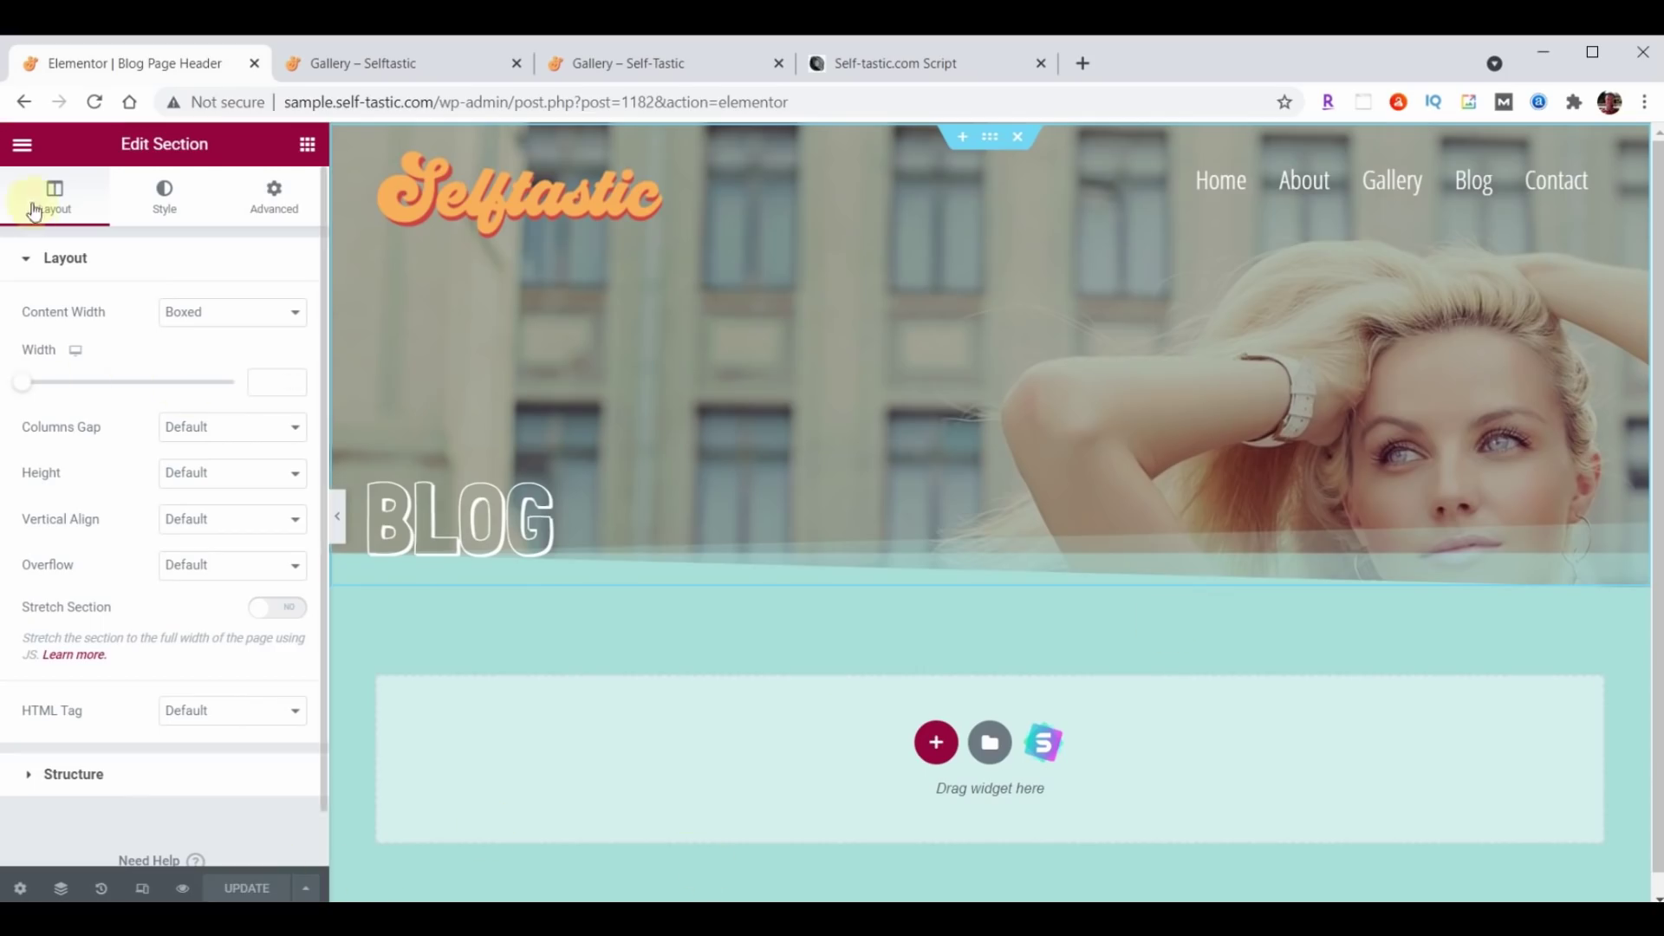
click(22, 144)
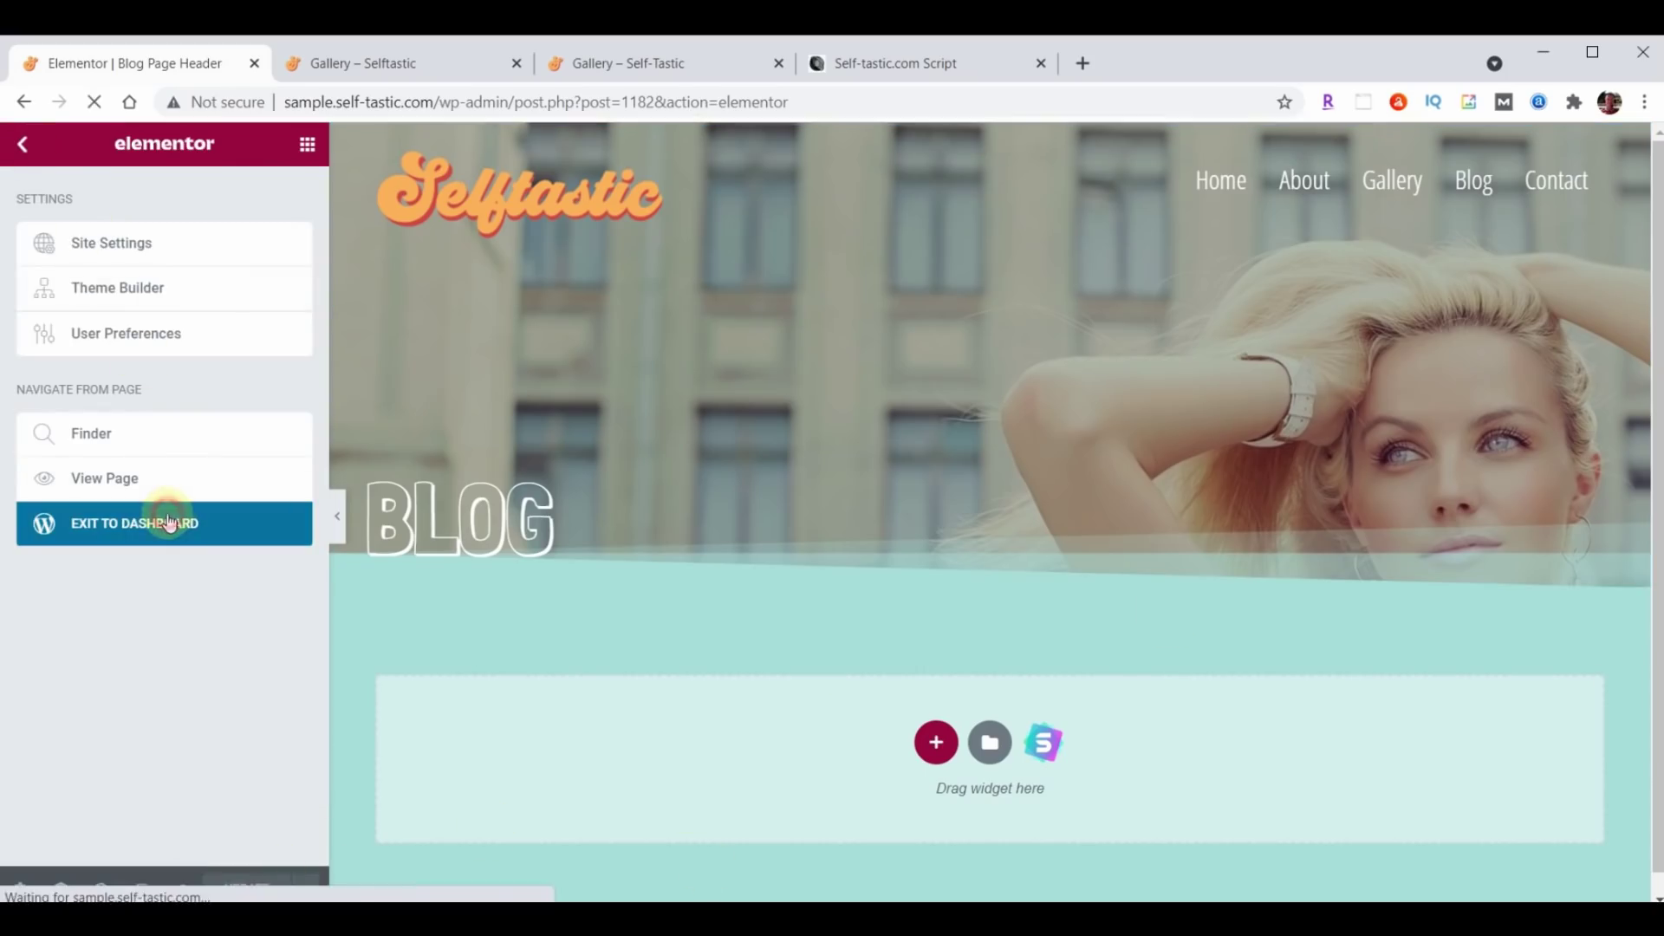
click(170, 522)
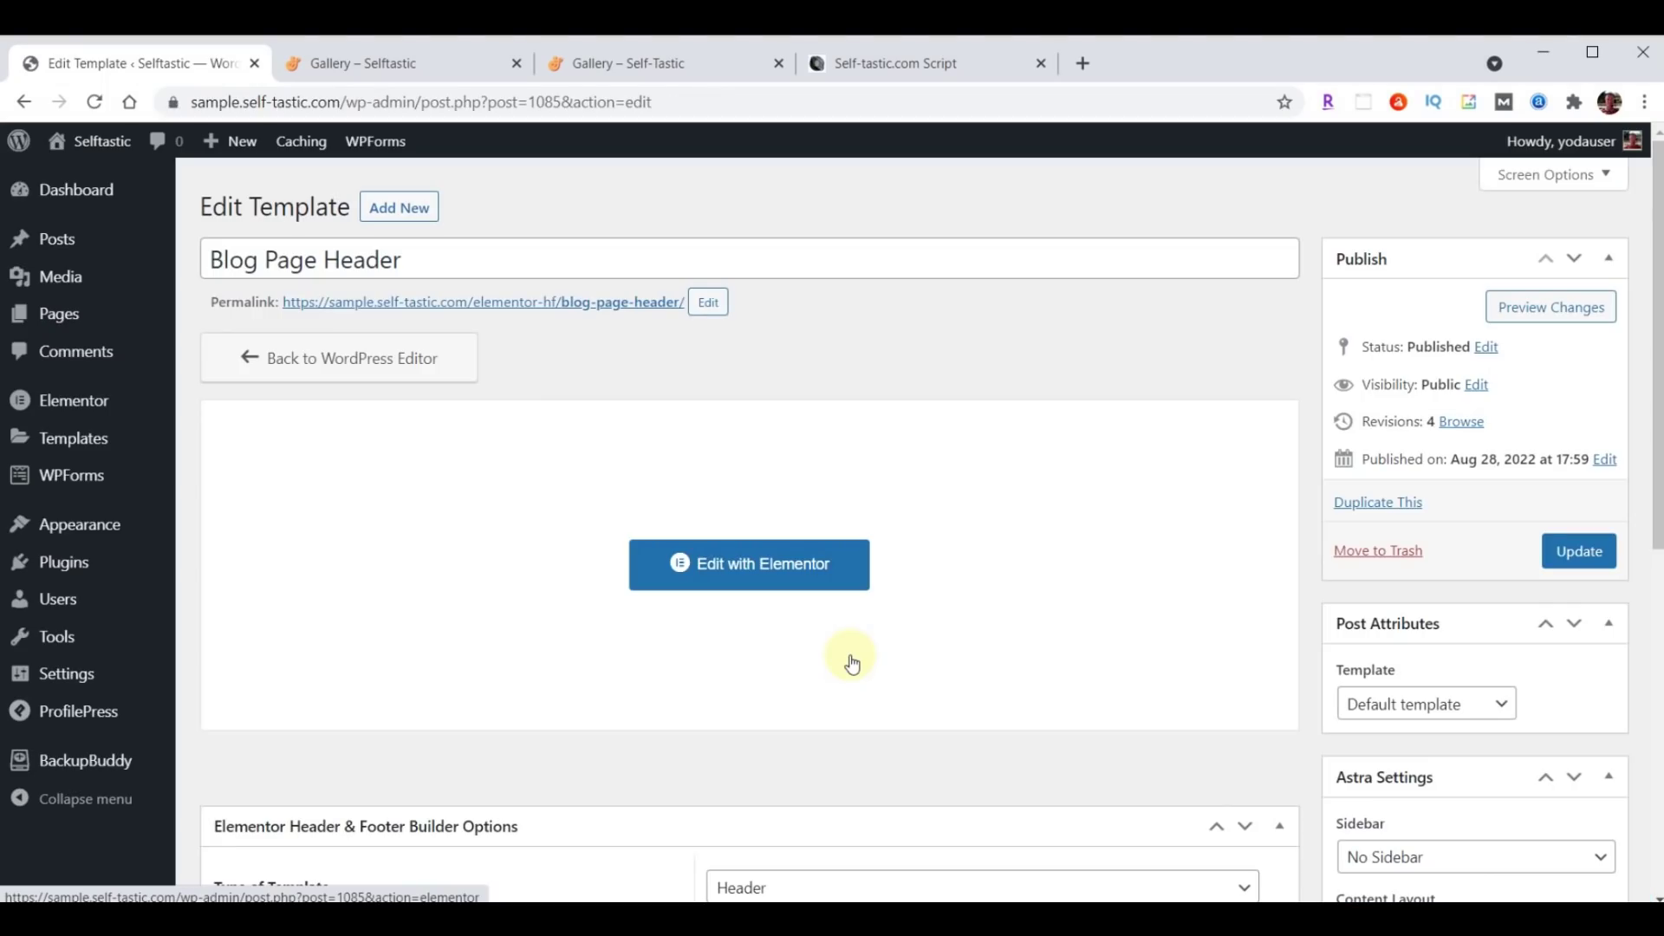
click(417, 210)
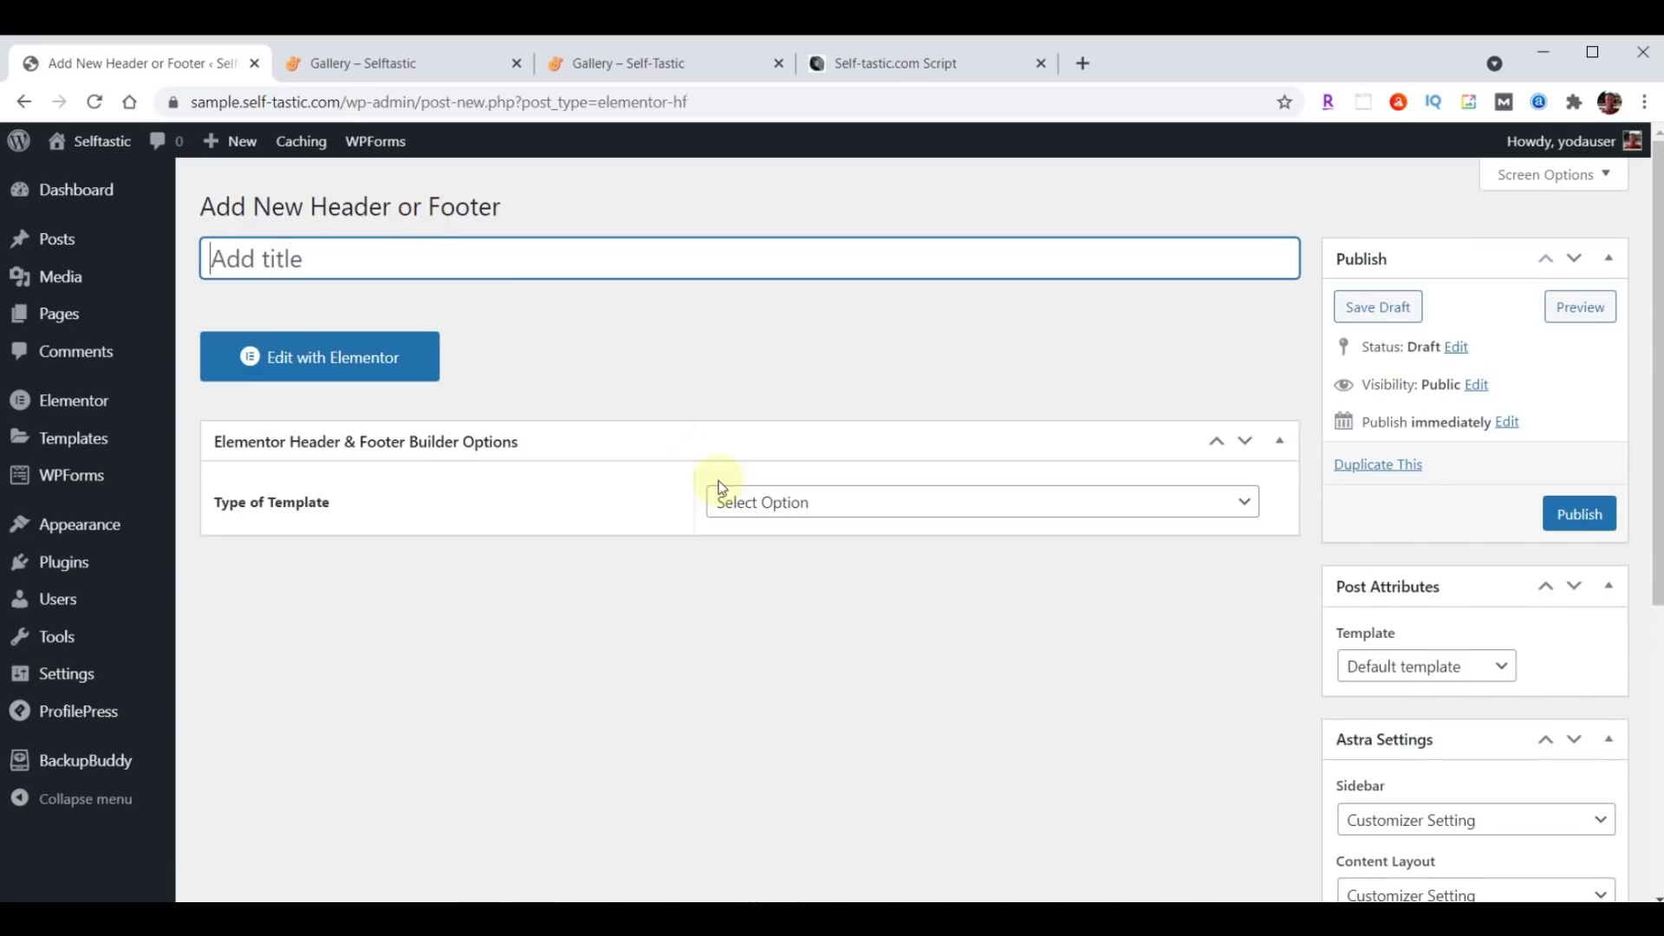
Name it Blog Post Header, set Header on All Posts for All roles, enable Canvas, publish.
text(Blog Post Header)
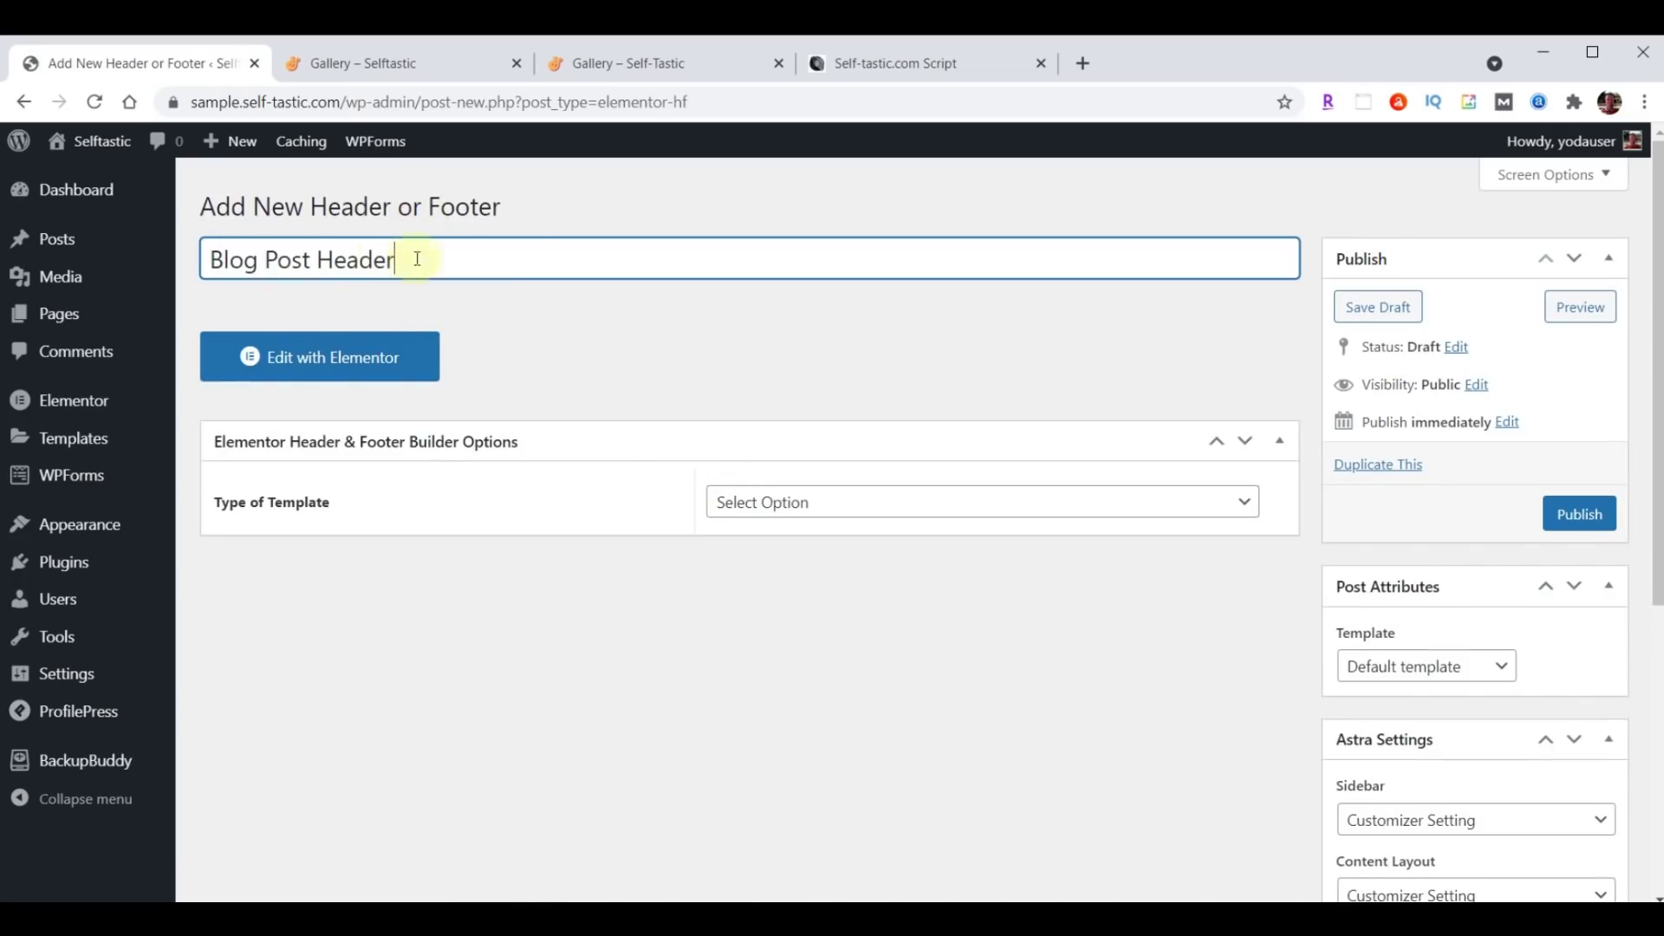
click(904, 505)
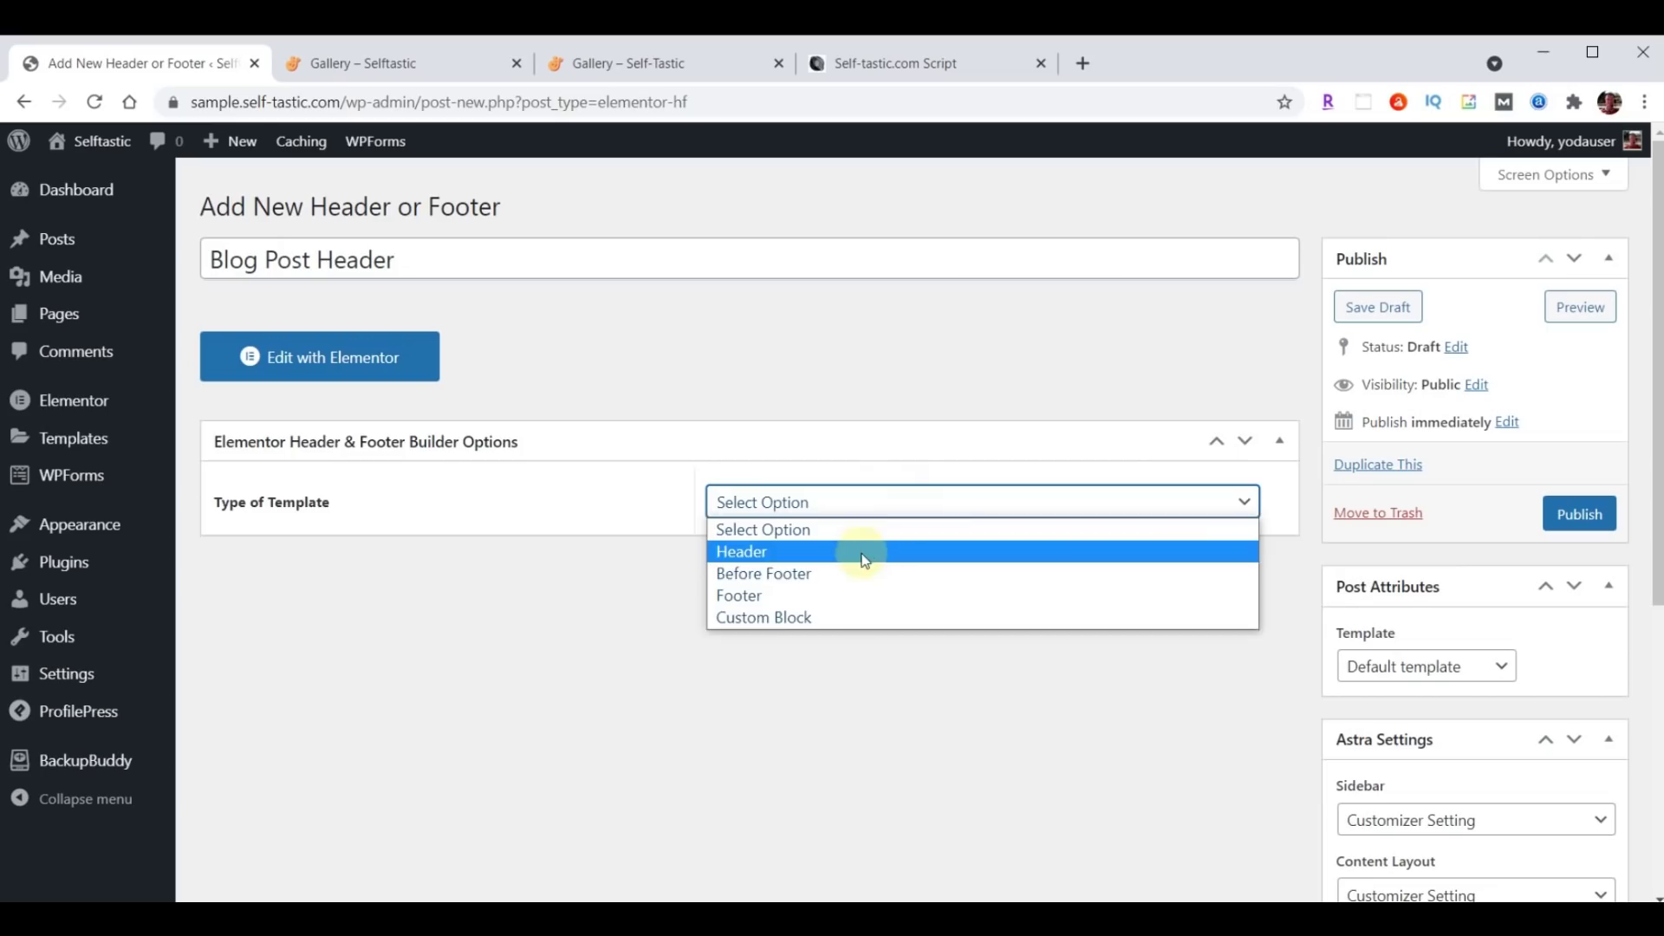
click(862, 551)
click(862, 583)
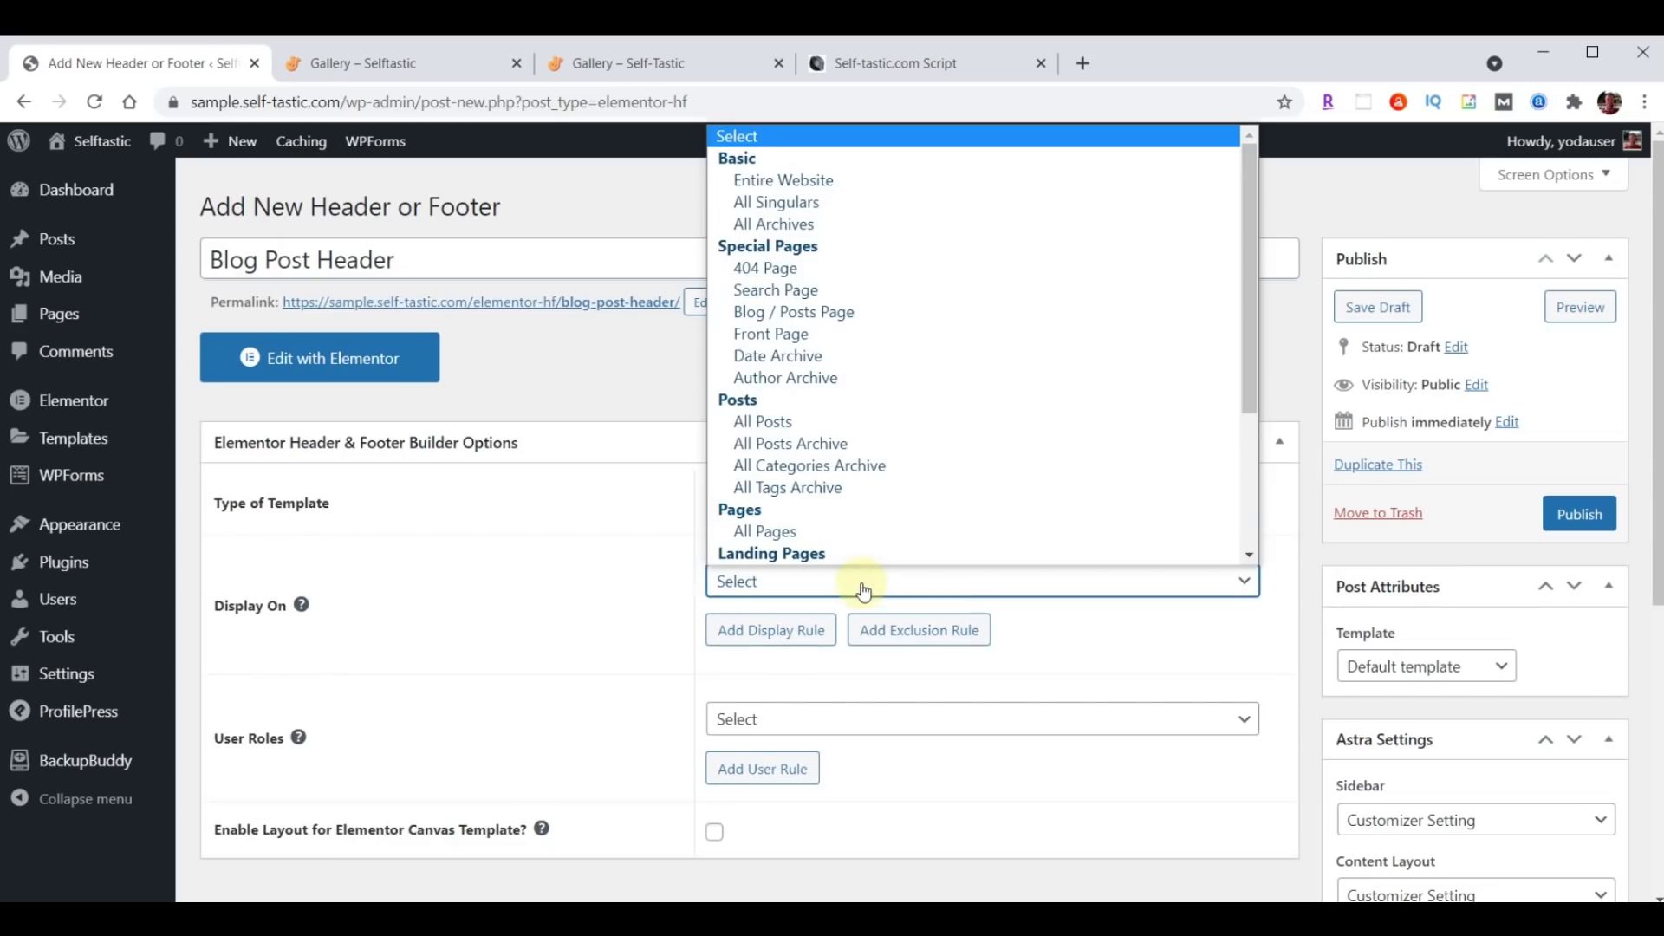
click(787, 421)
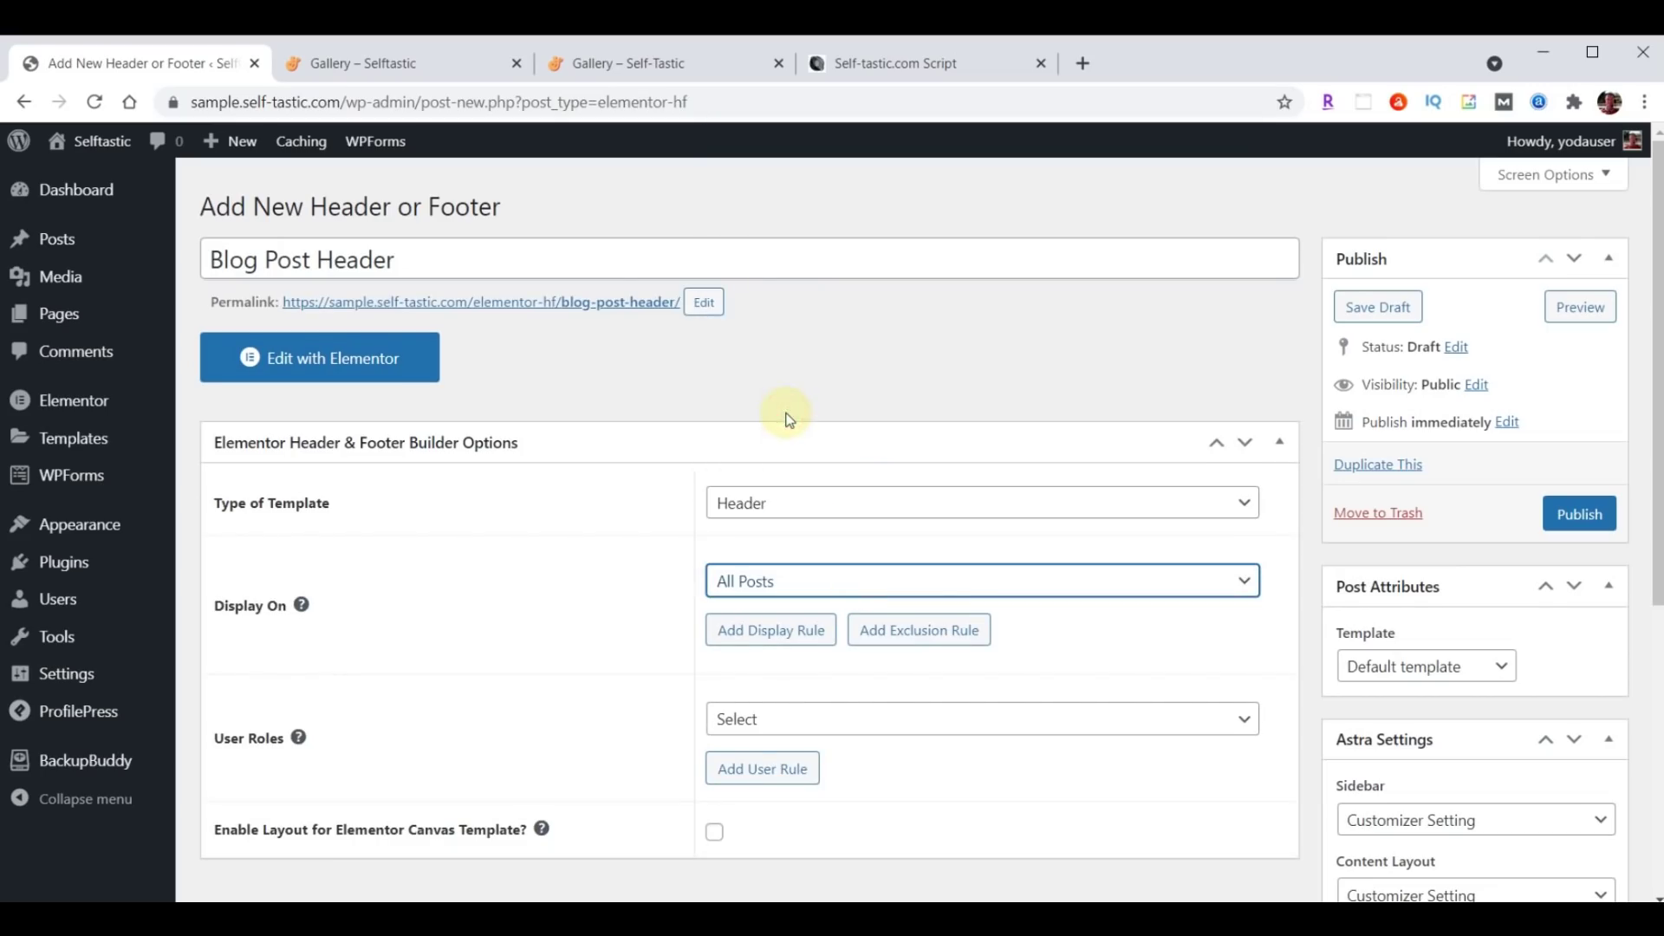
scroll(787, 420, down, 3)
click(808, 499)
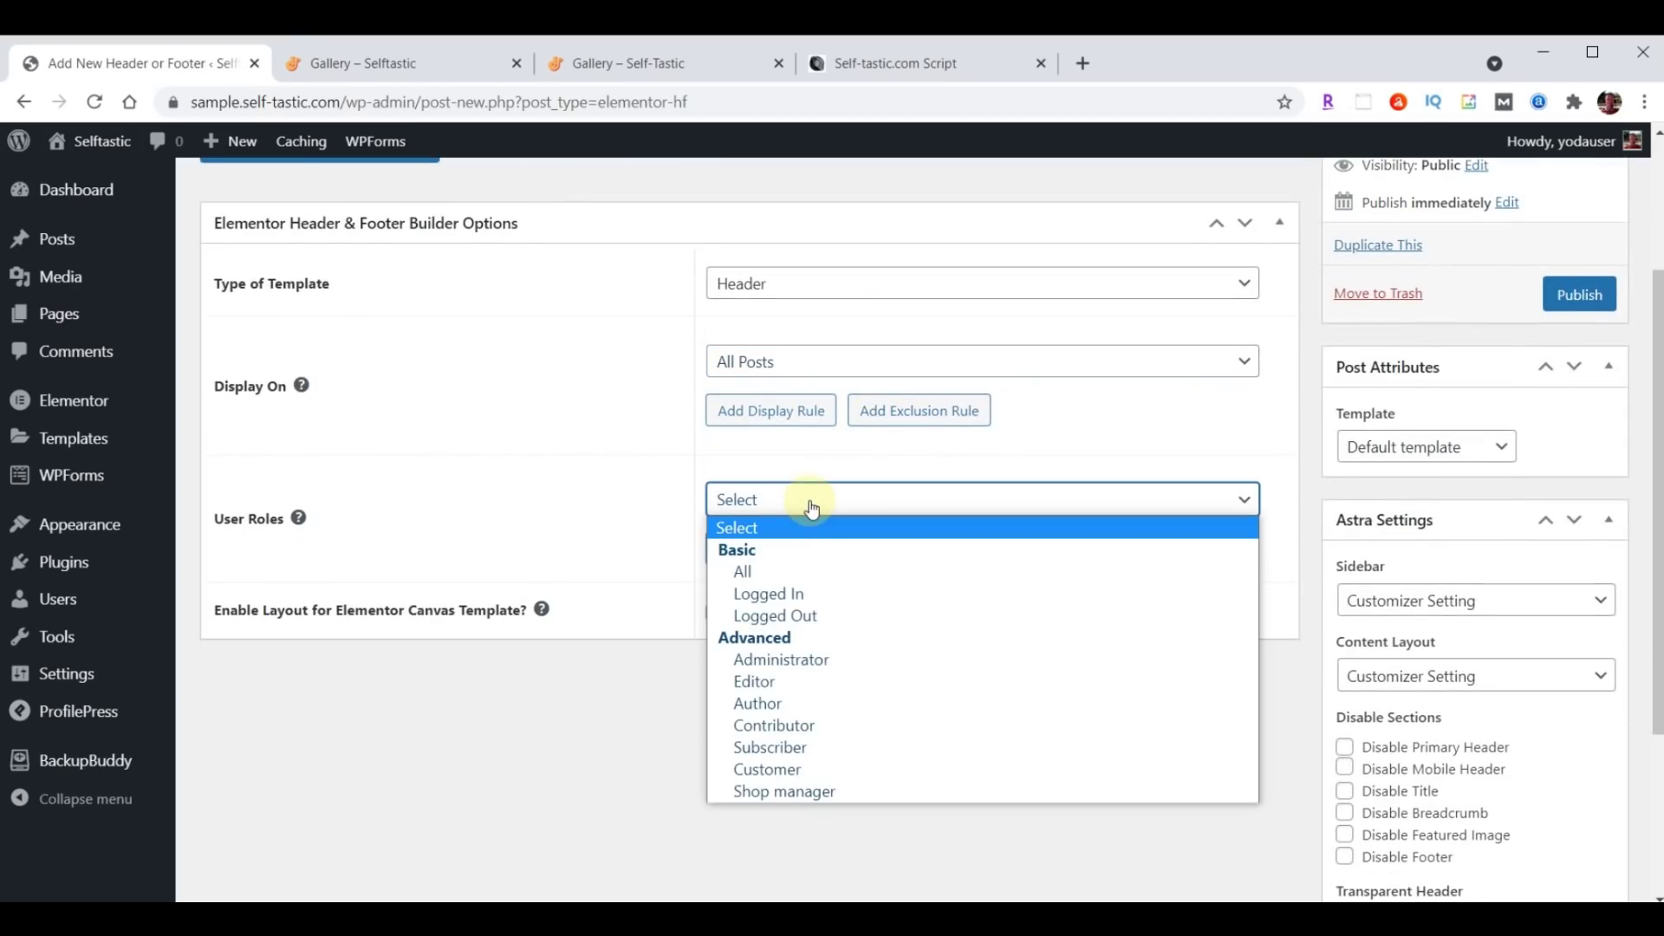
click(801, 571)
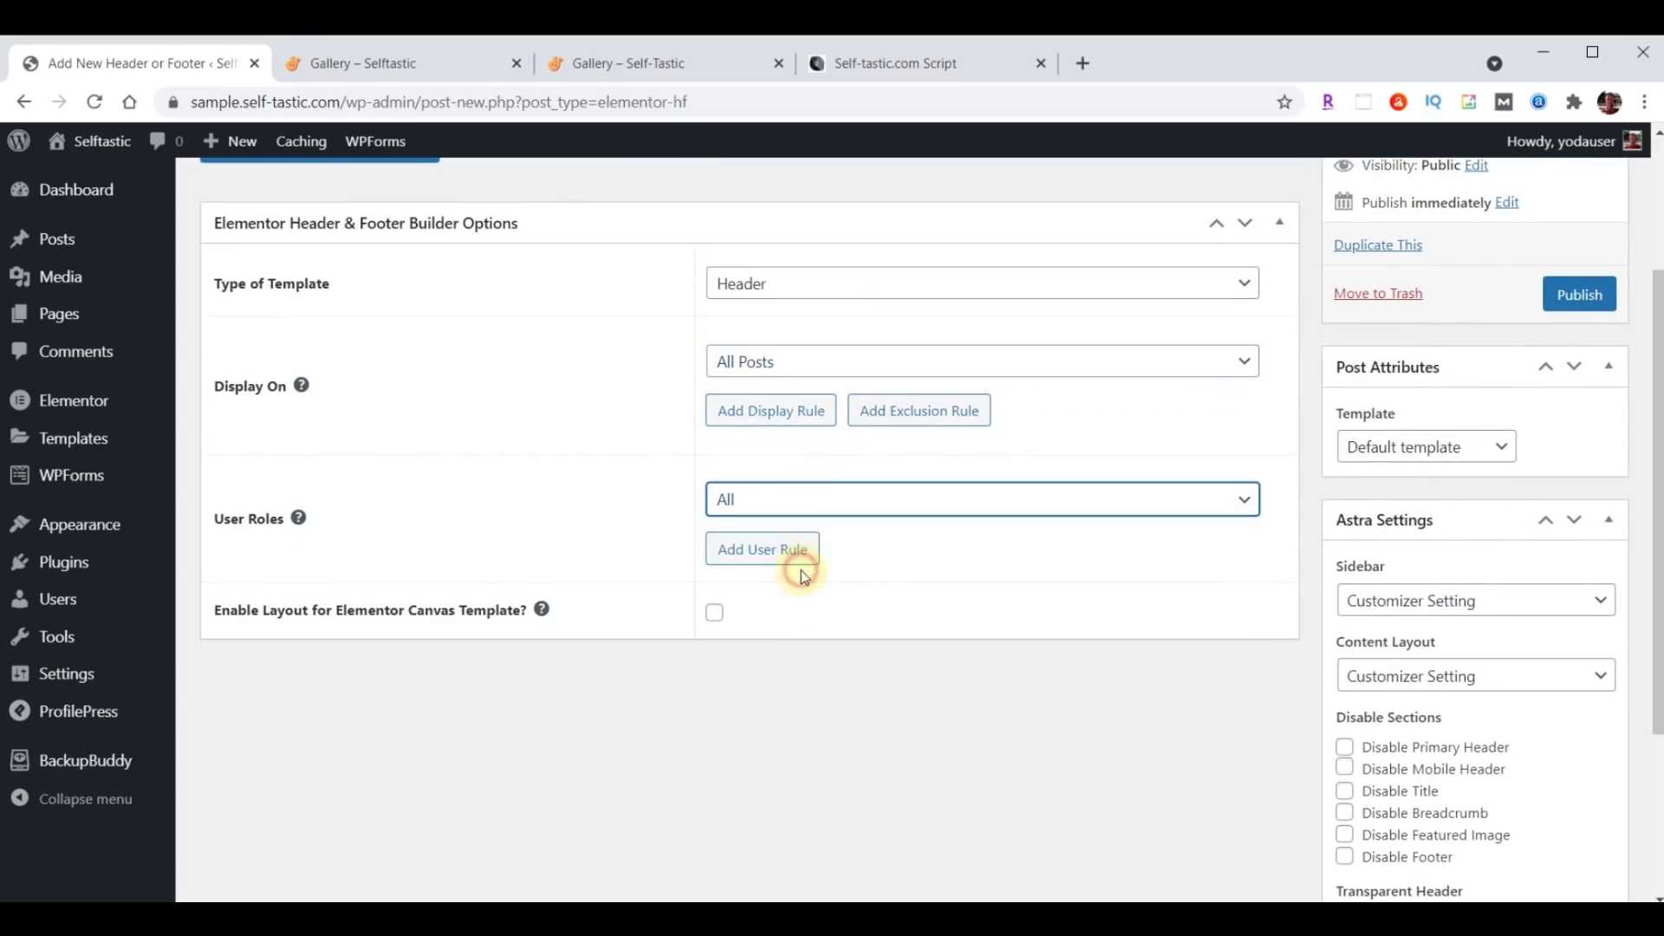
click(716, 615)
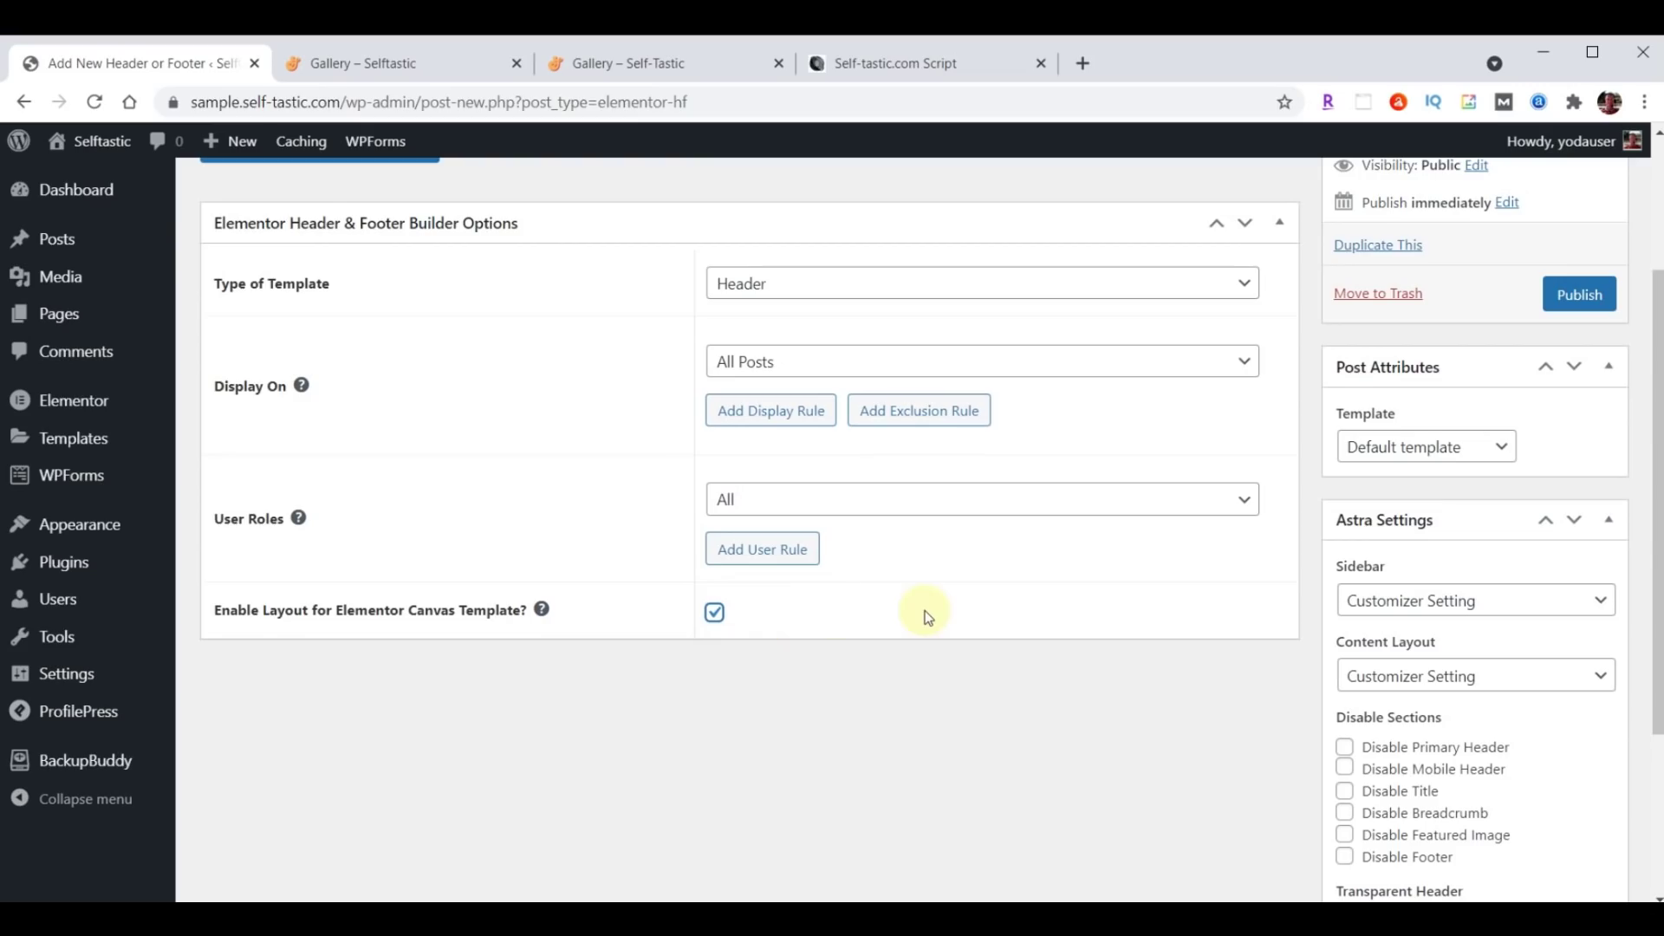
click(1602, 301)
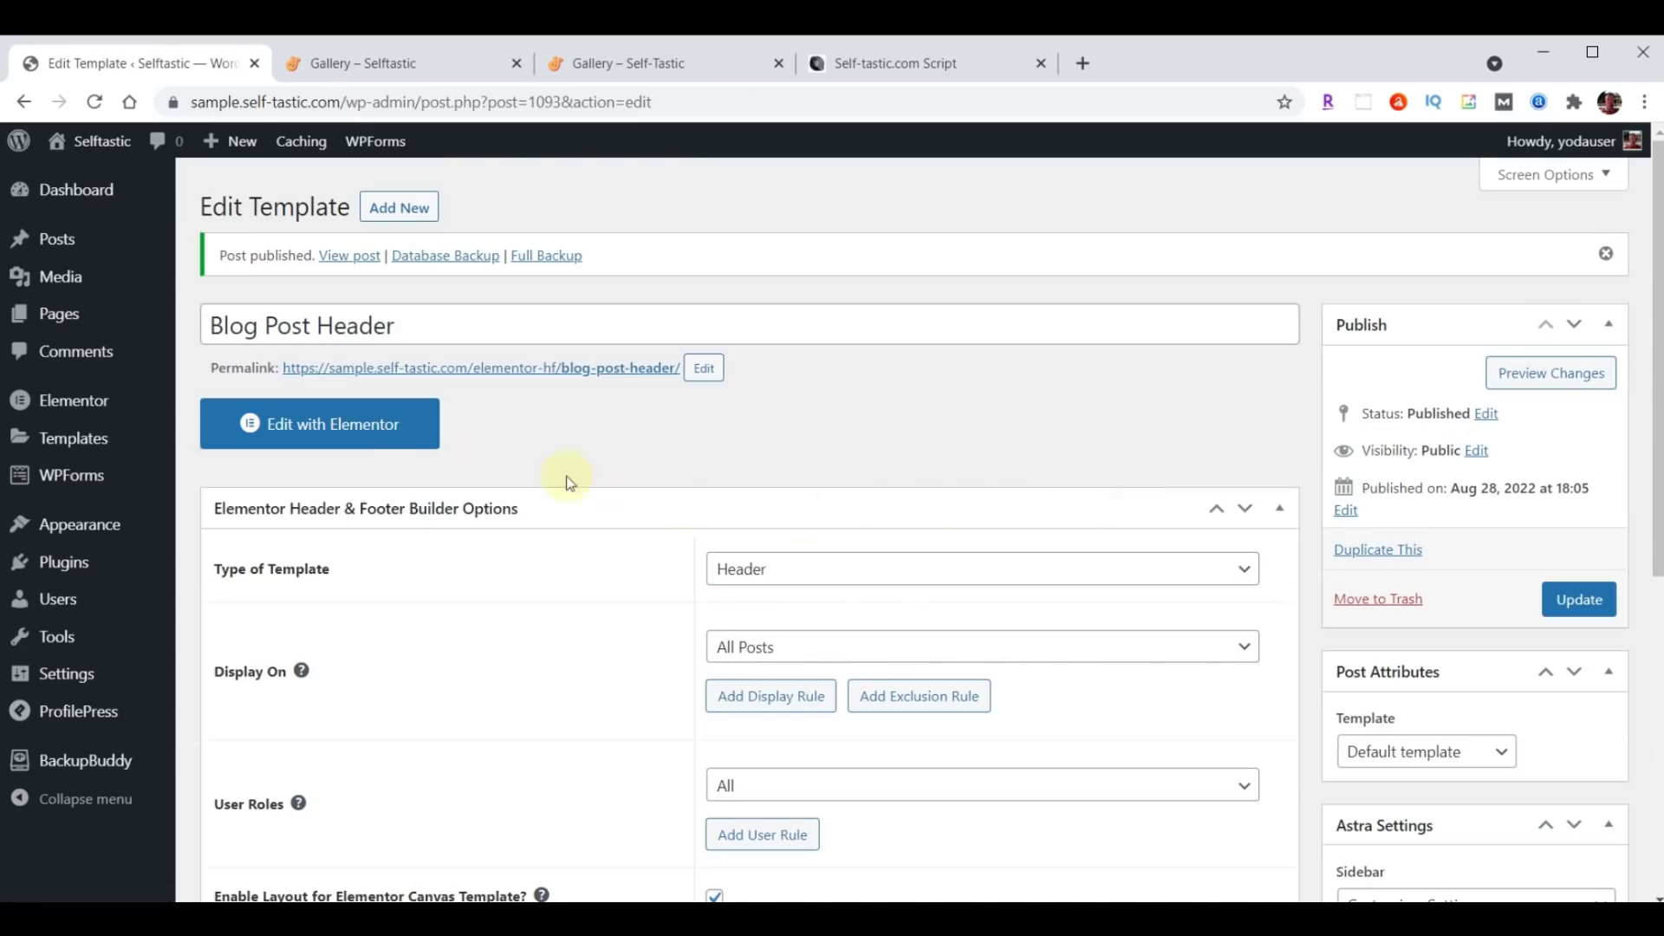
click(347, 427)
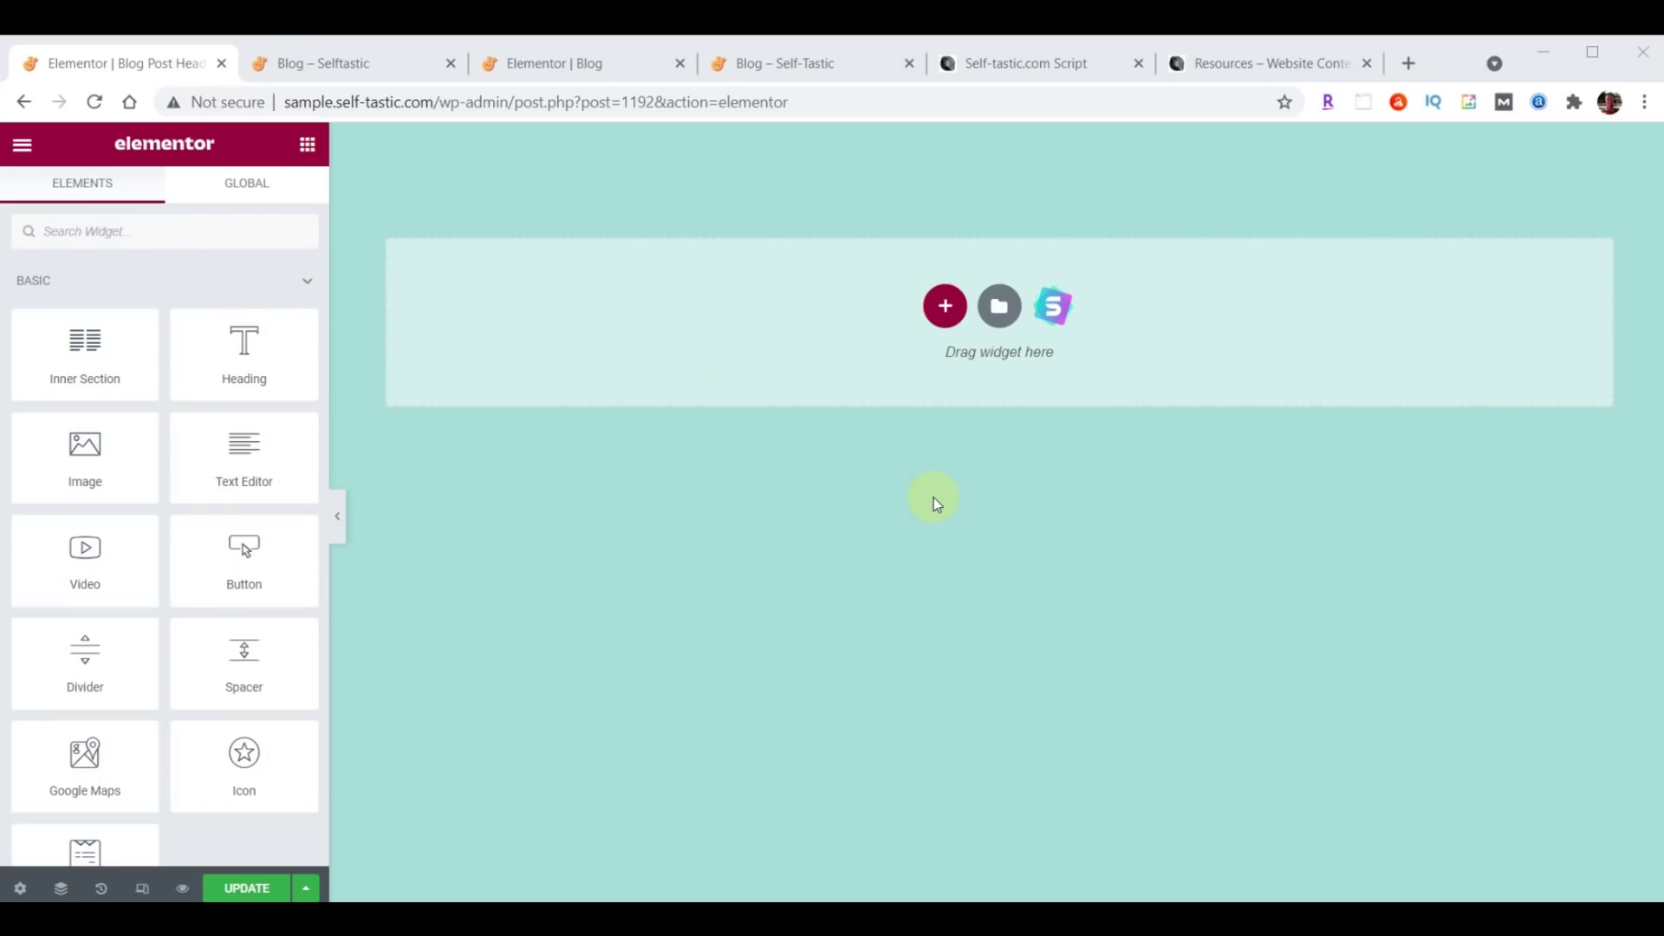
Import template-selftastic-blog-post-header.json and insert it without its document settings.
click(1000, 314)
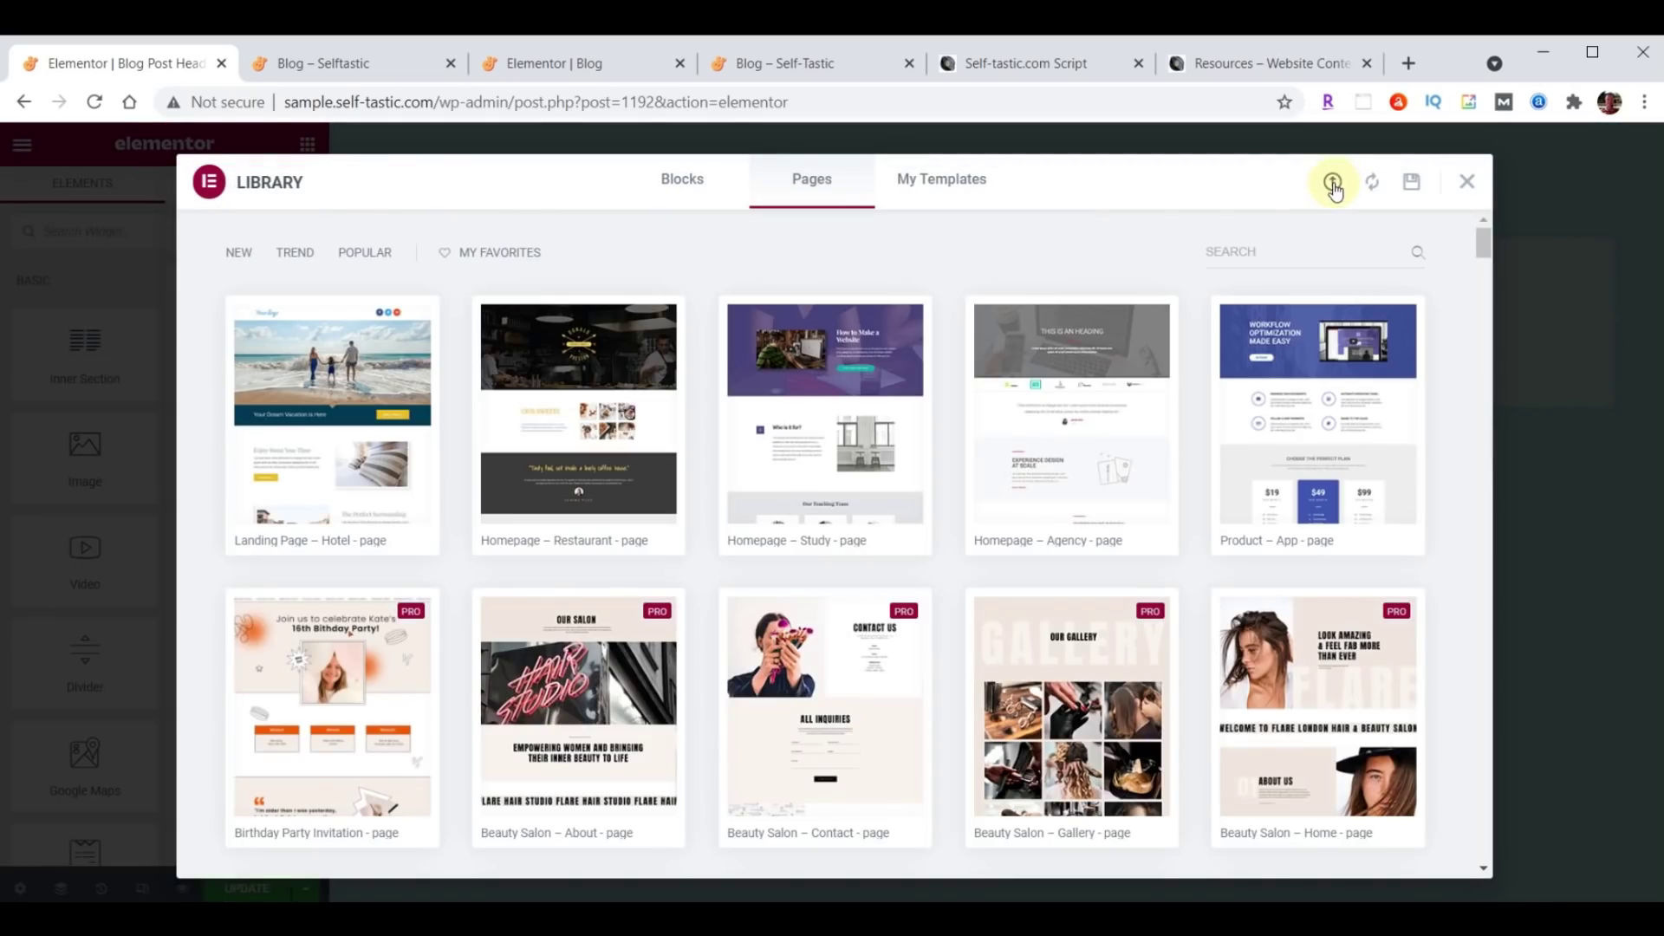
click(1332, 184)
key(alt+Tab)
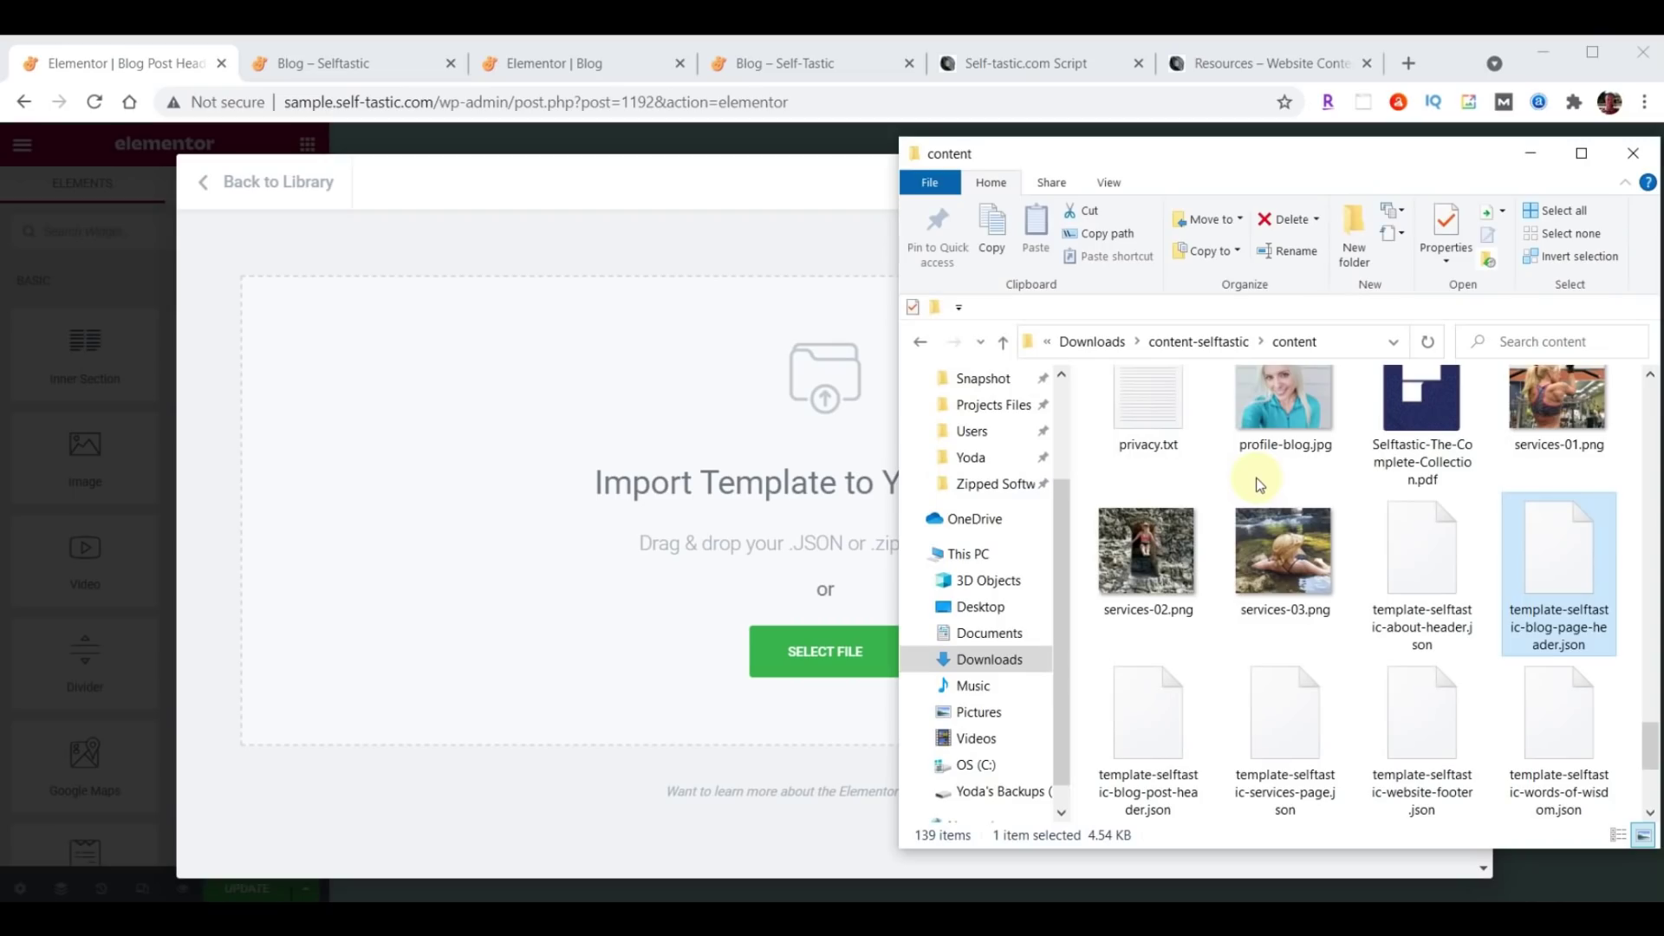
click(1161, 733)
drag(1160, 732, 726, 439)
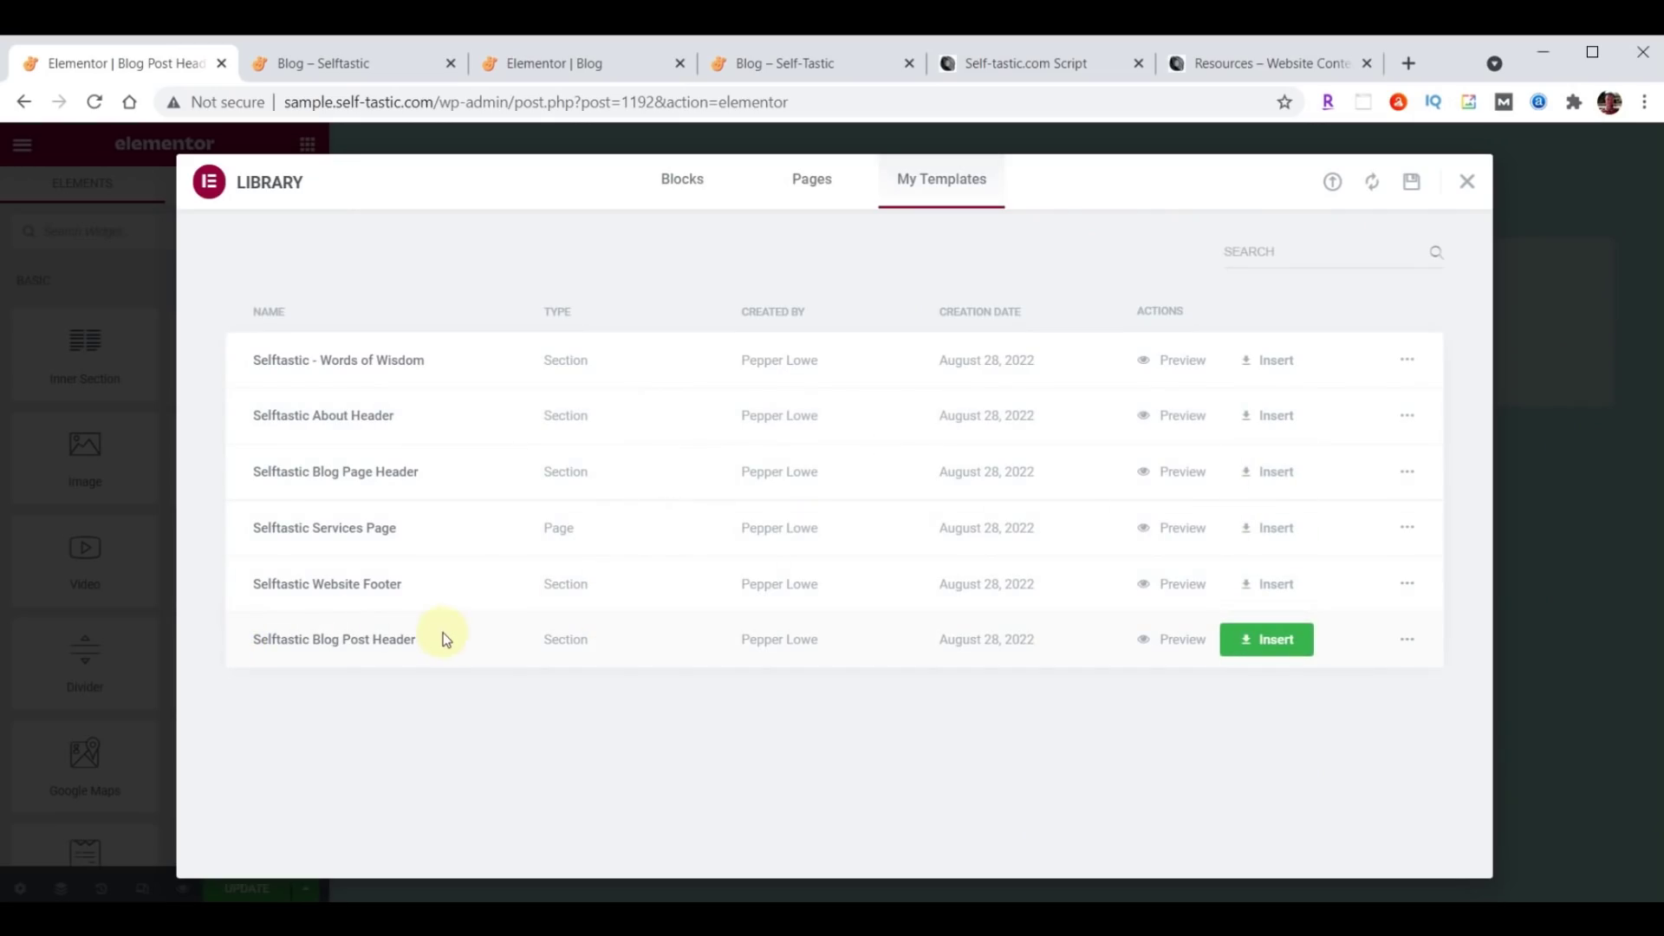
click(1284, 643)
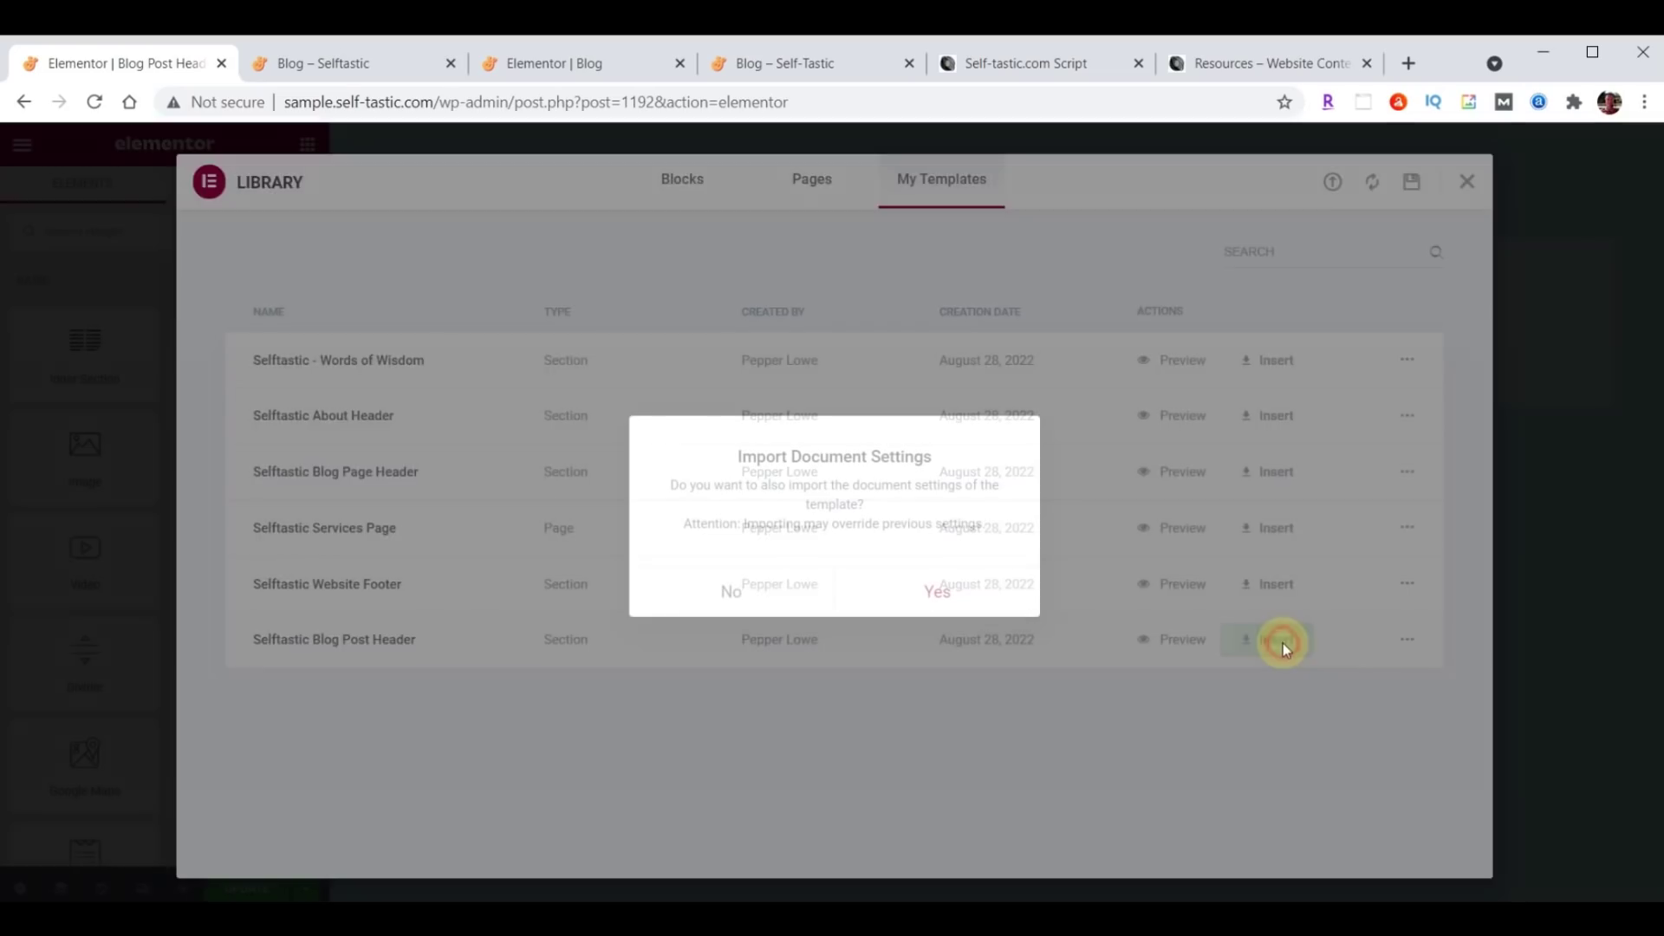
click(732, 596)
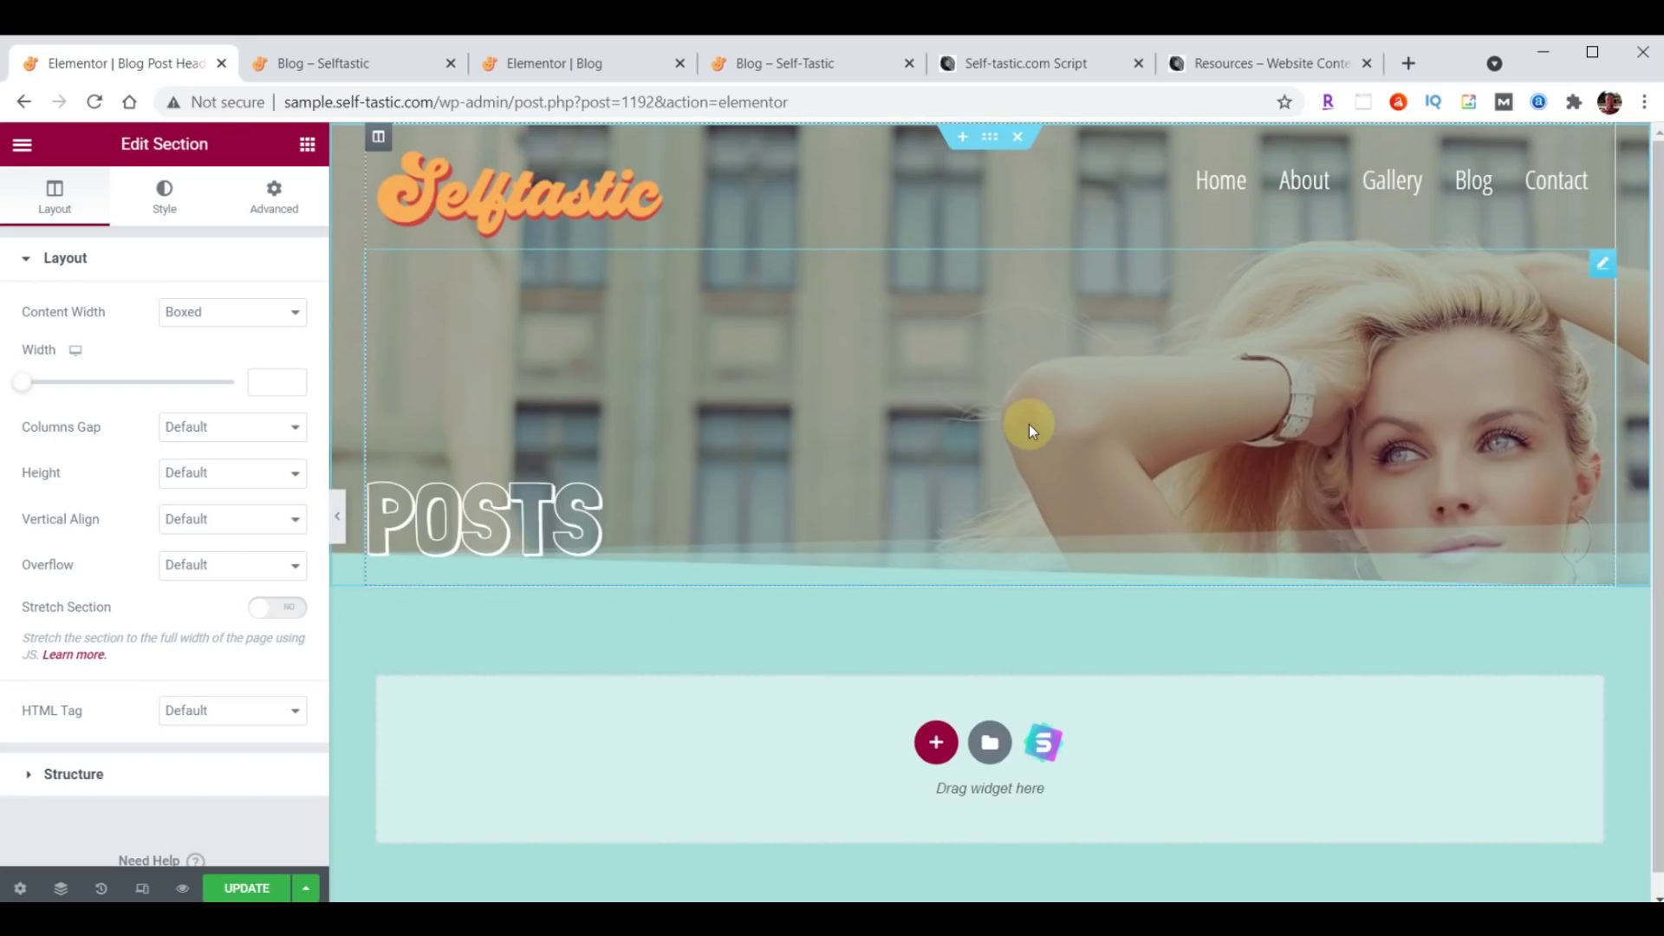
Save the Blog Post Header and exit to the WordPress dashboard.
click(239, 890)
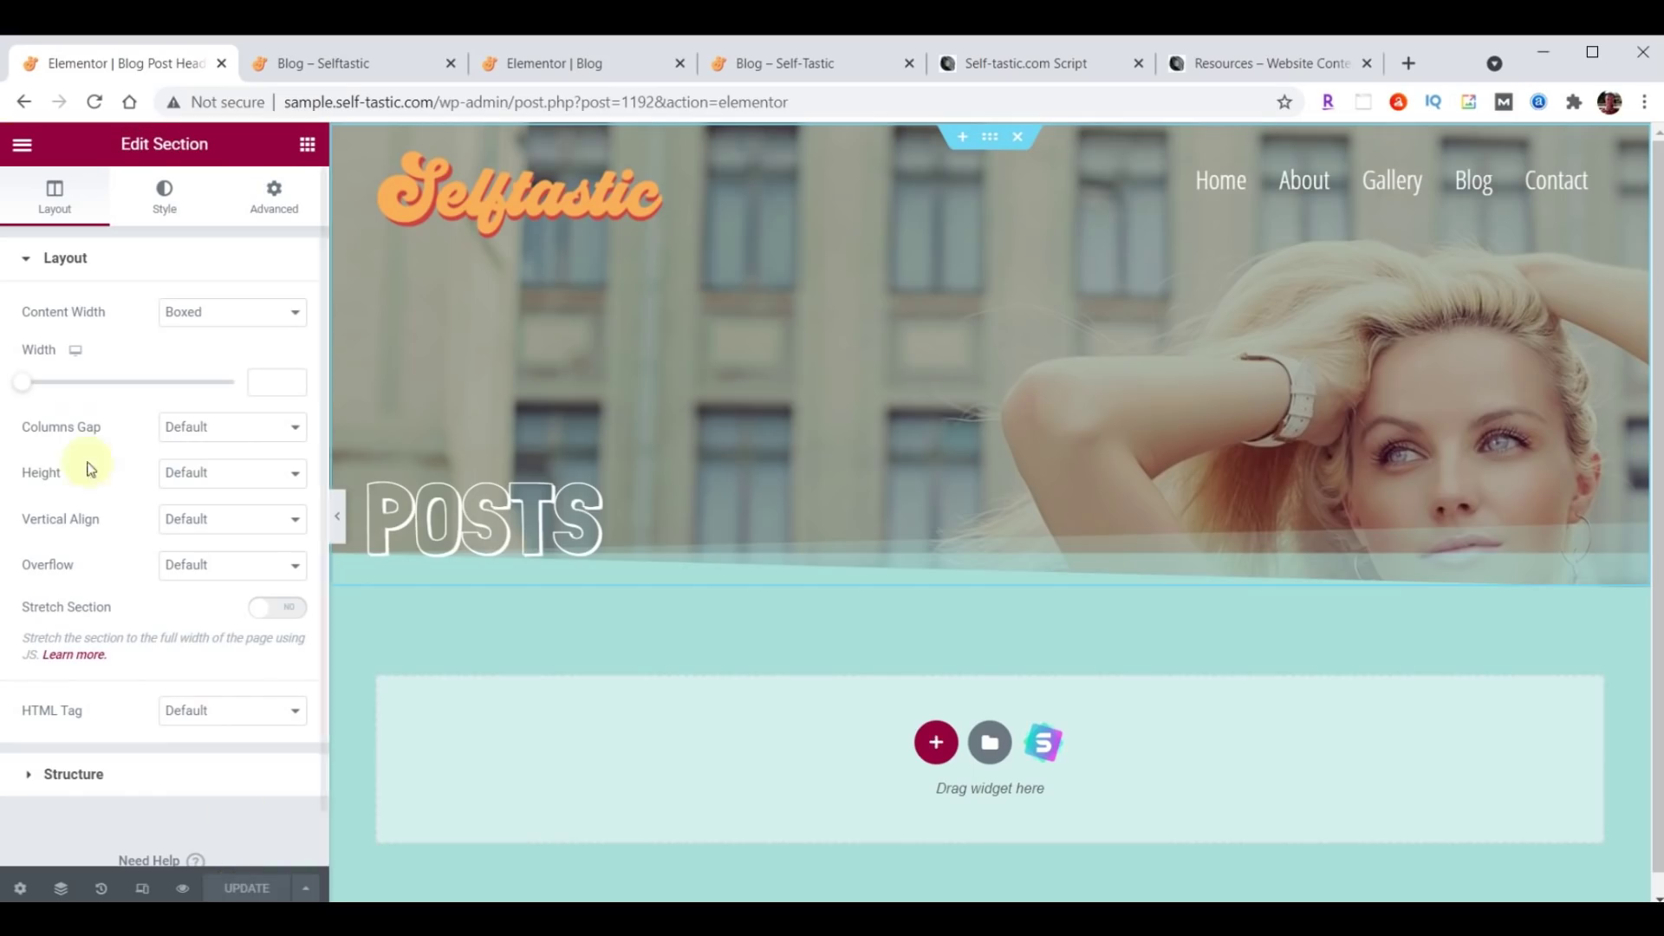
click(19, 147)
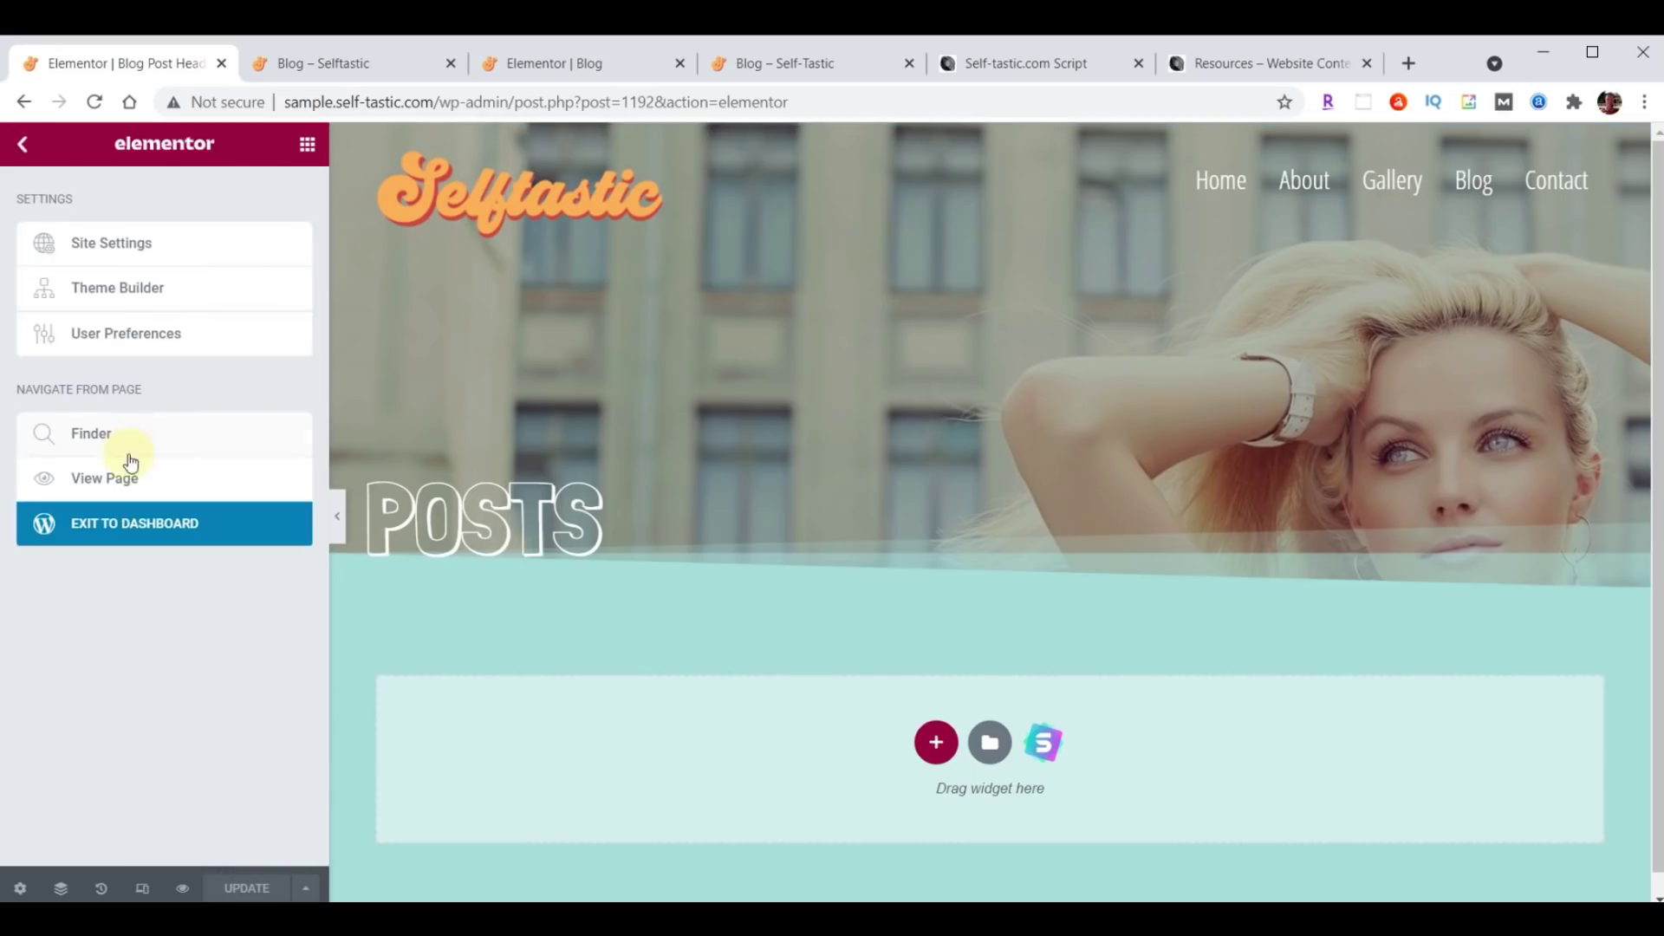
click(142, 530)
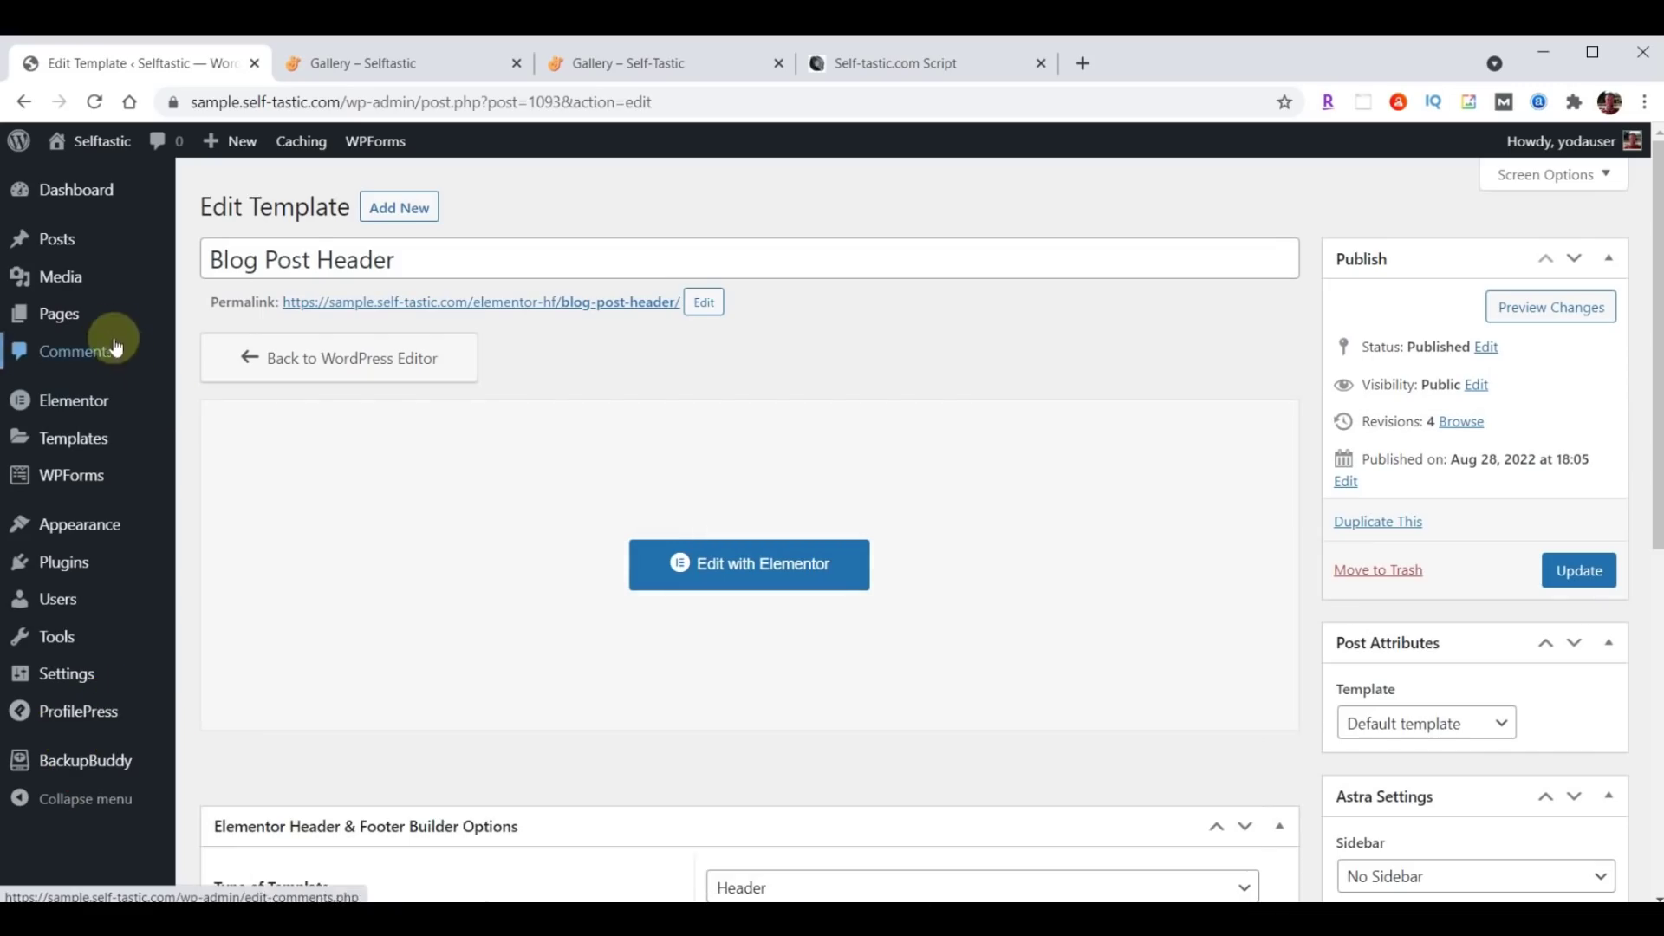
Bulk-trash the Hello world! post from All Posts, then start a new post.
click(58, 247)
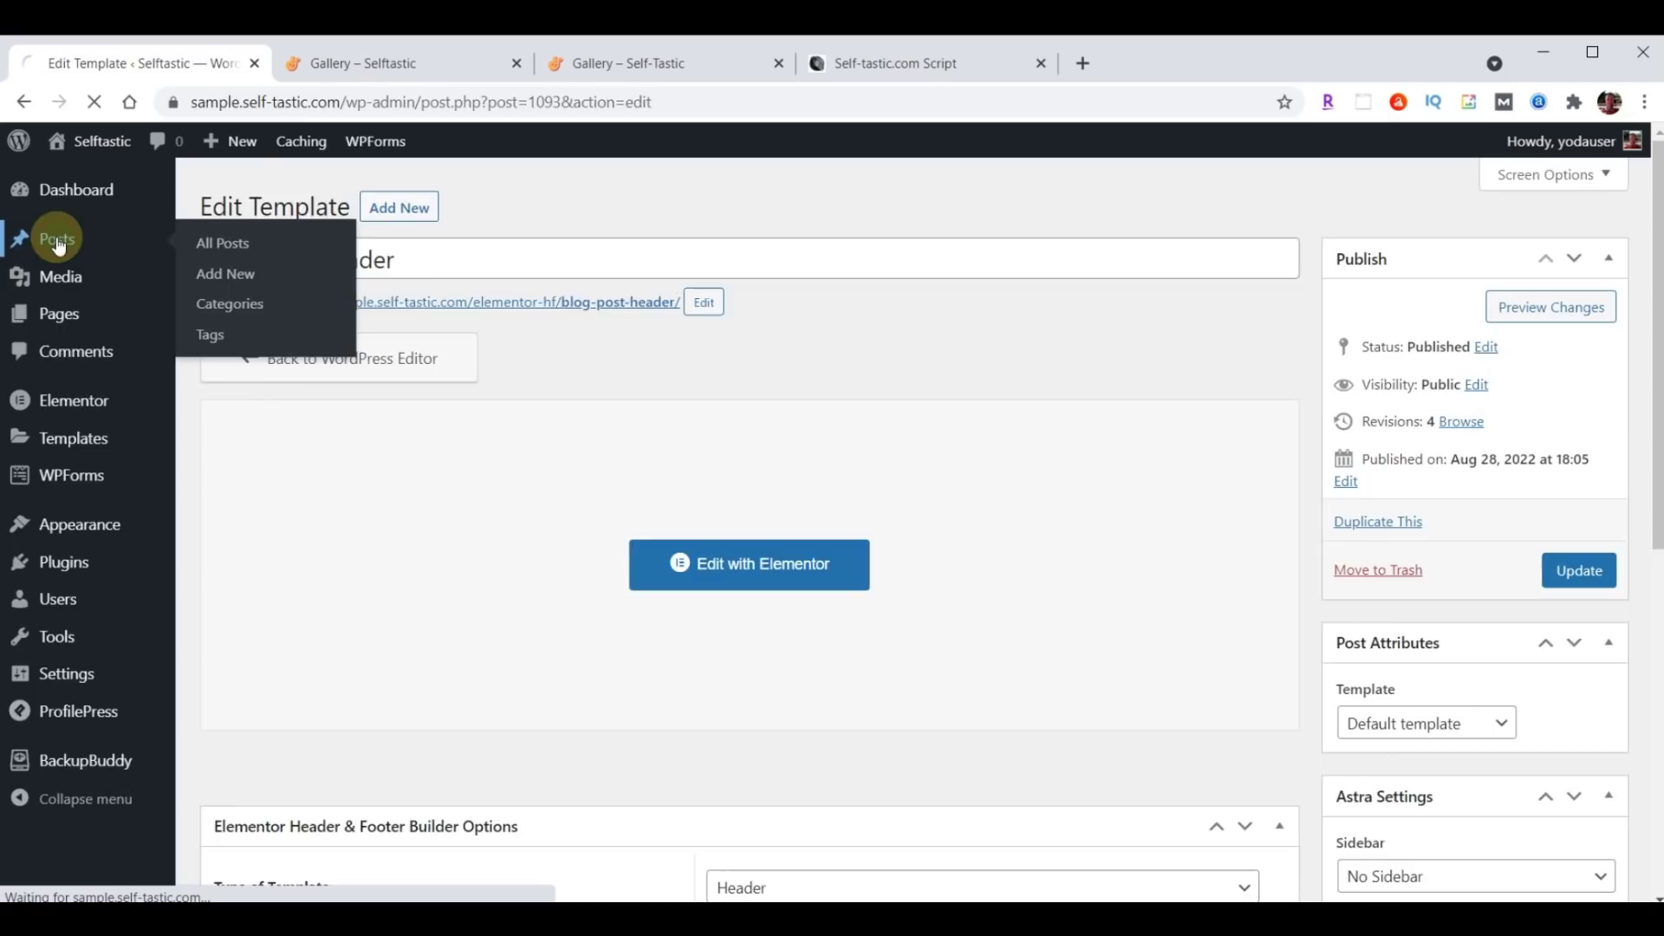
click(222, 320)
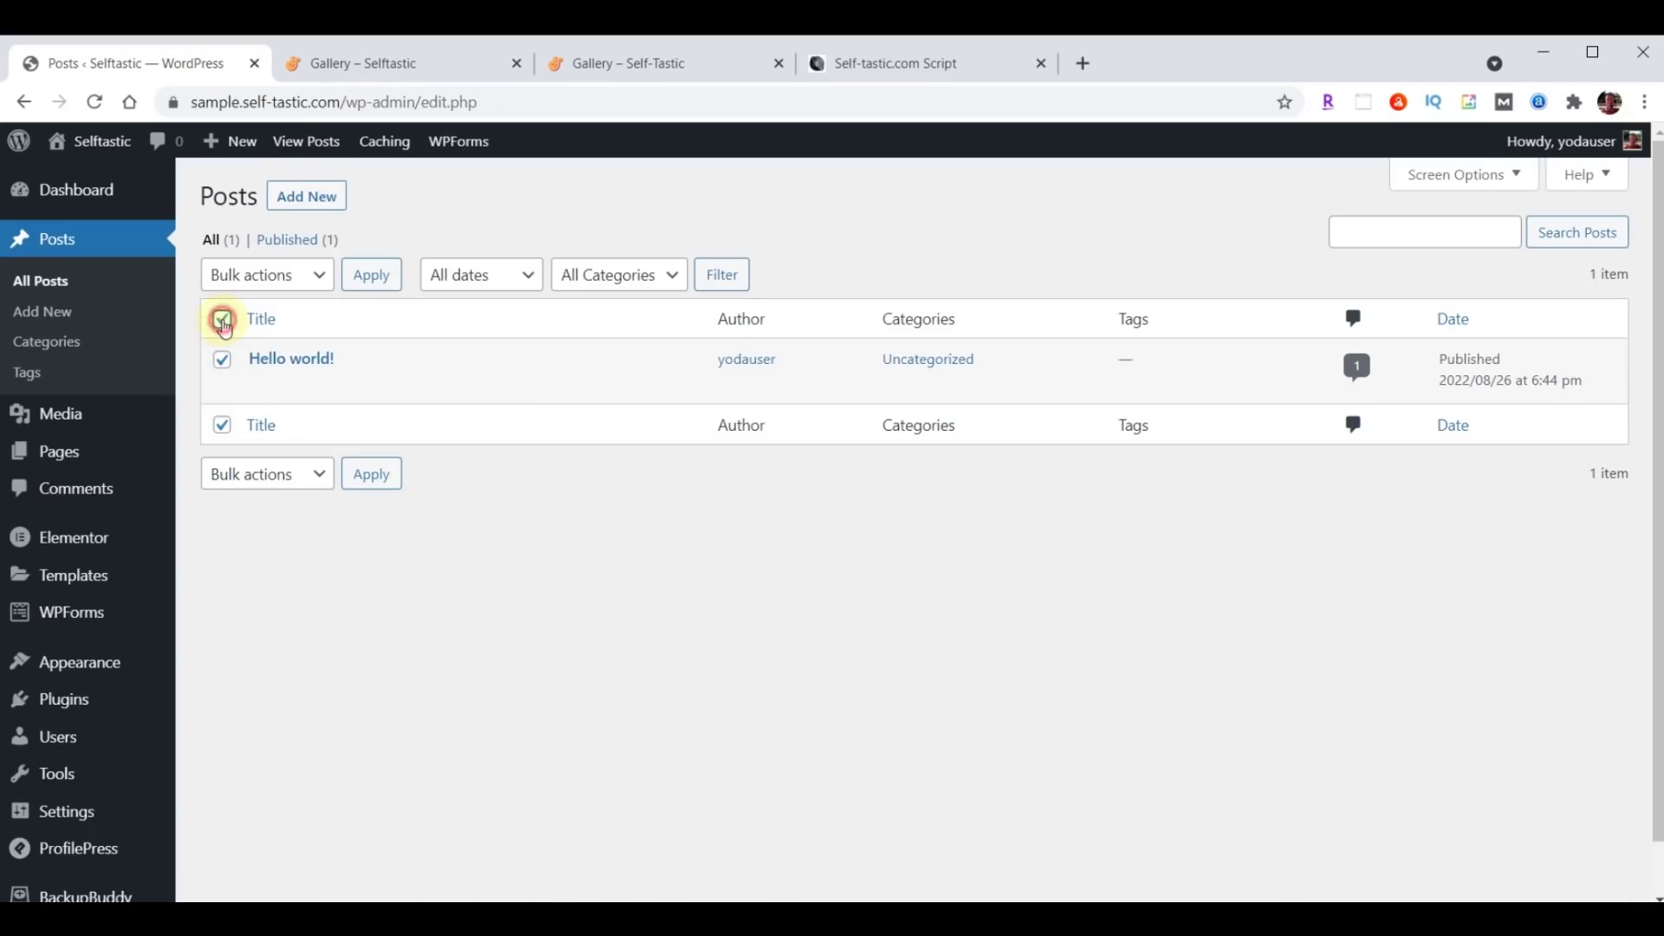
click(317, 276)
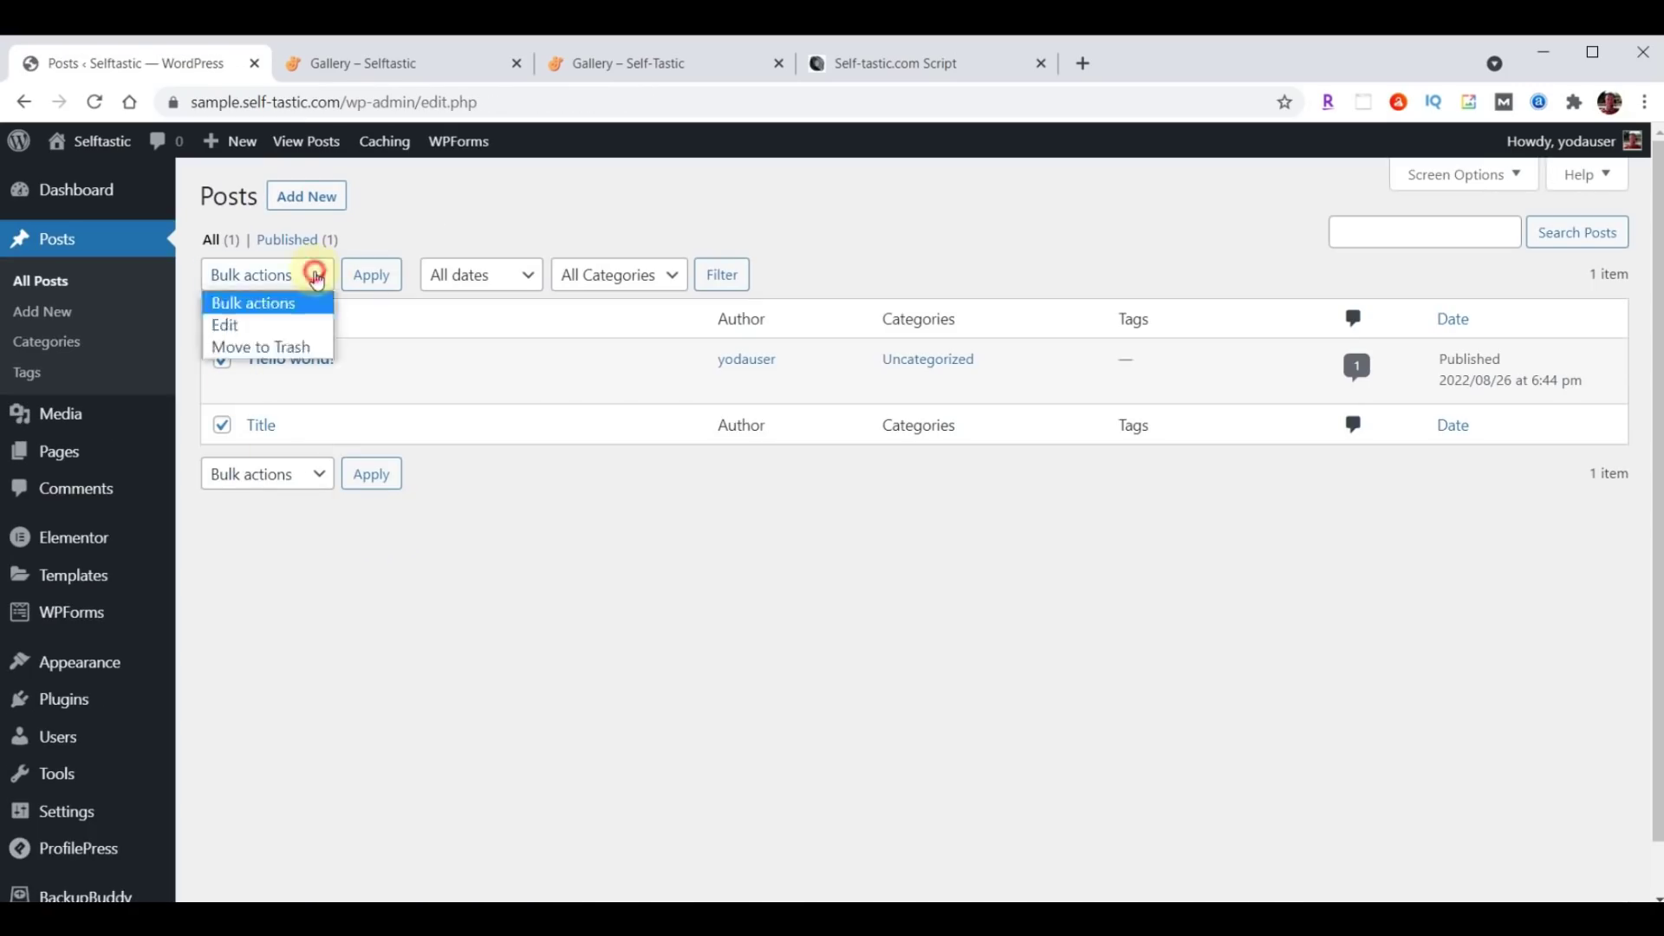
click(278, 347)
click(373, 275)
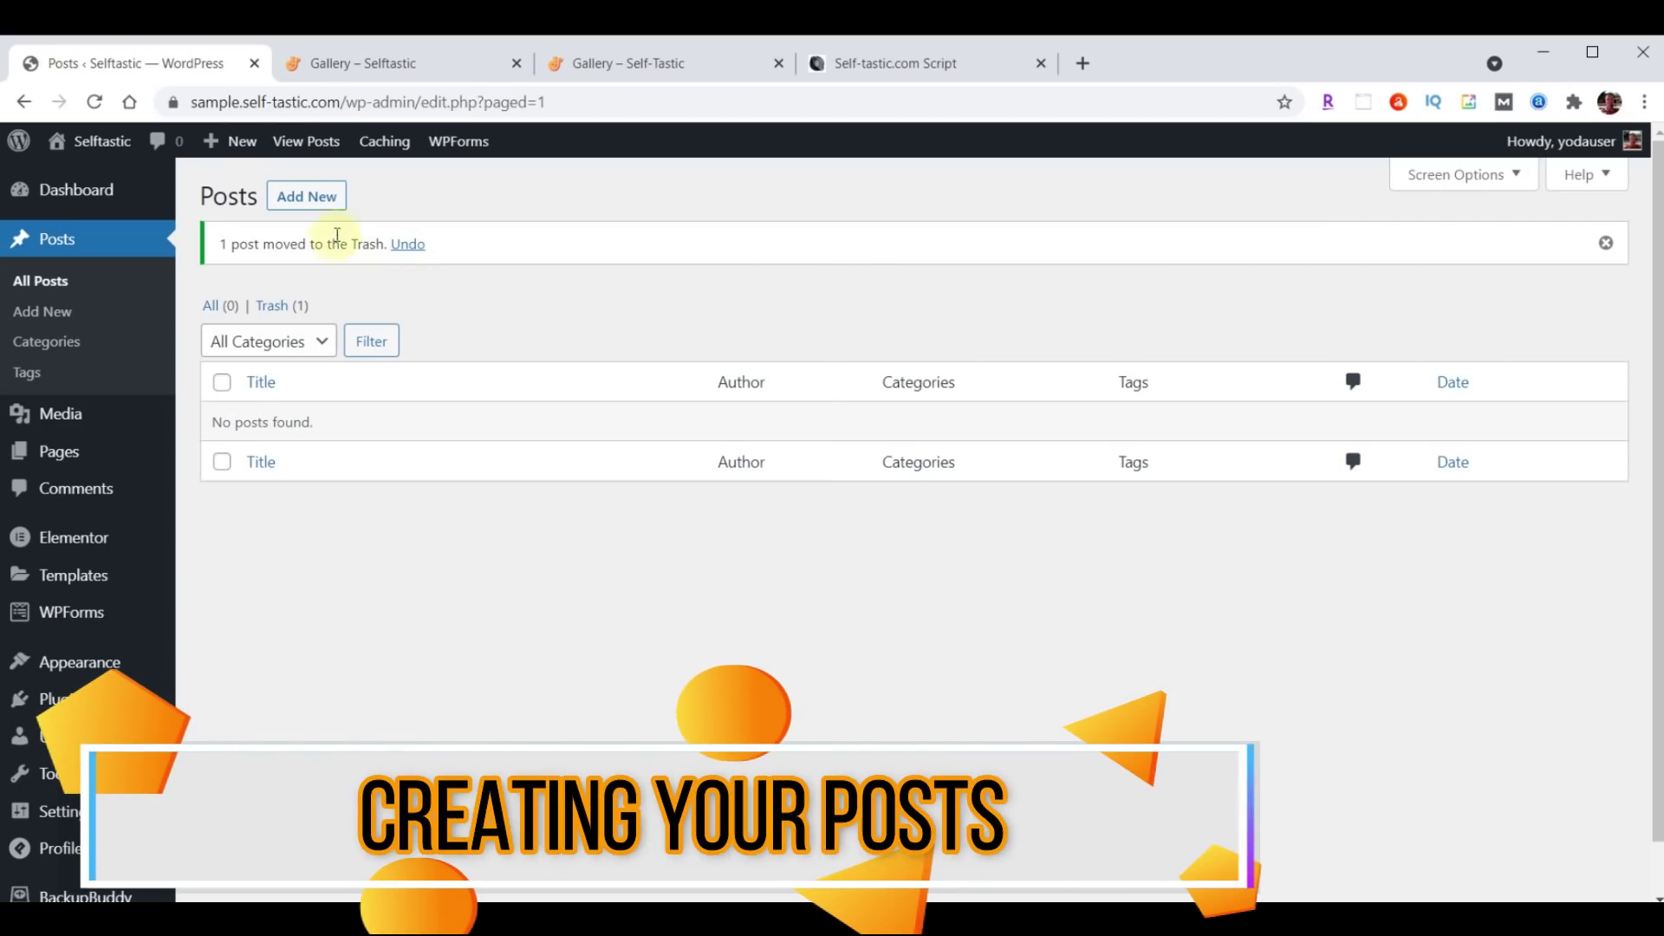
click(321, 195)
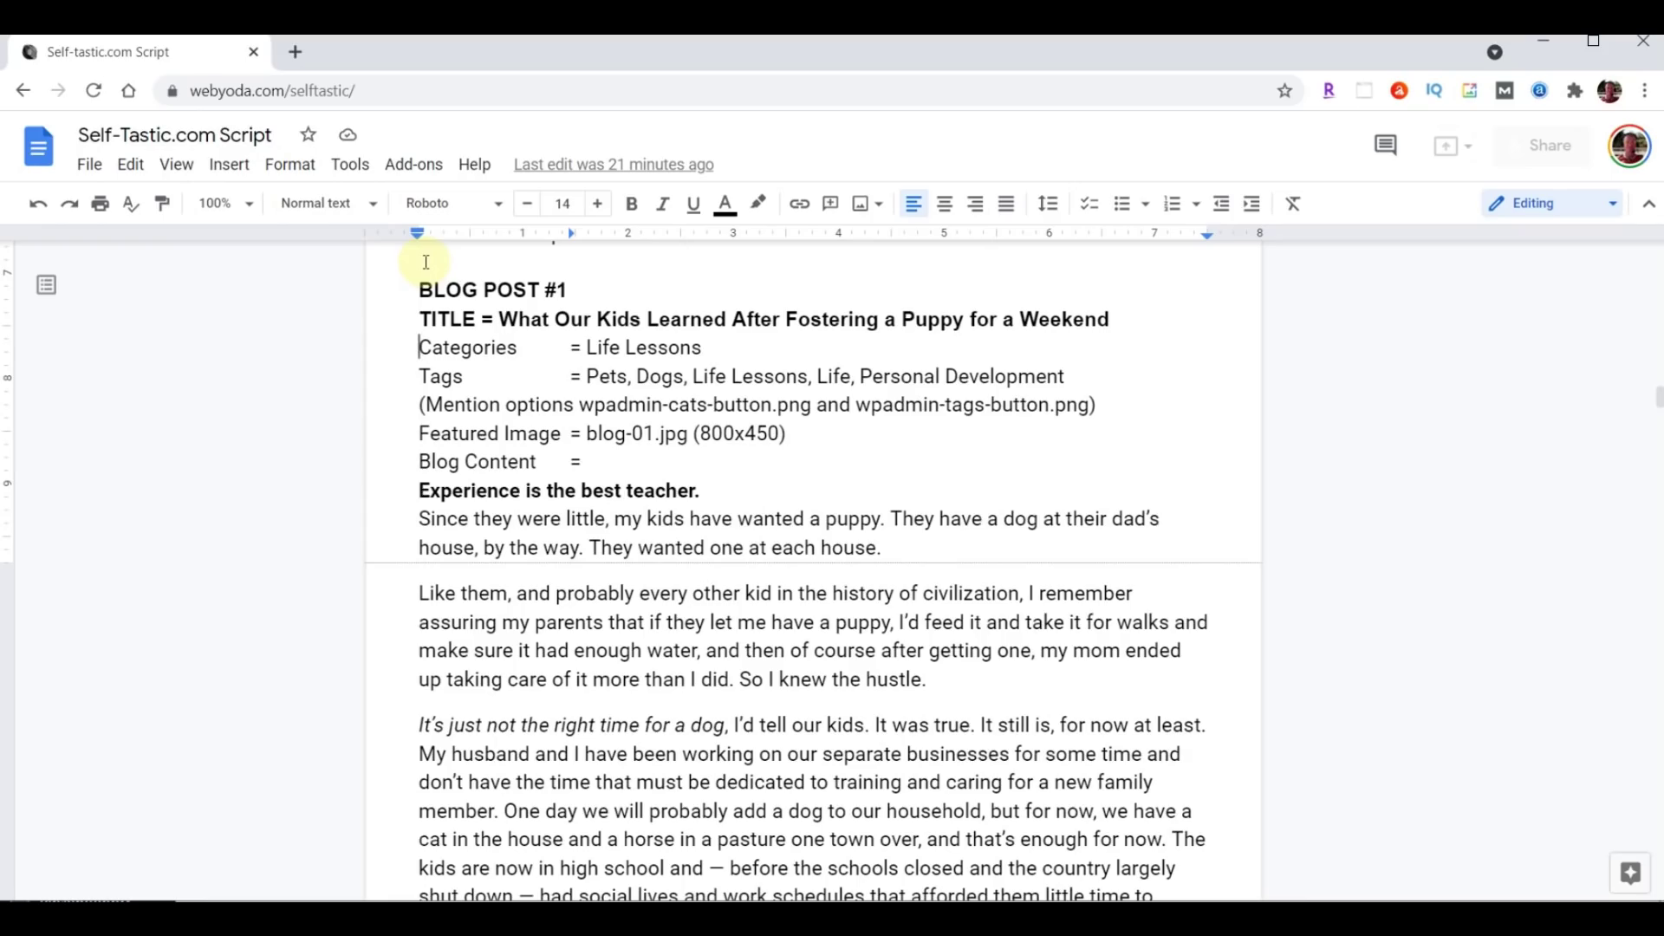
Select the Blog Post #1 title 'What Our Kids Learned After Fostering a Puppy for a Weekend'.
click(502, 318)
drag(502, 318, 1089, 324)
key(ctrl+c)
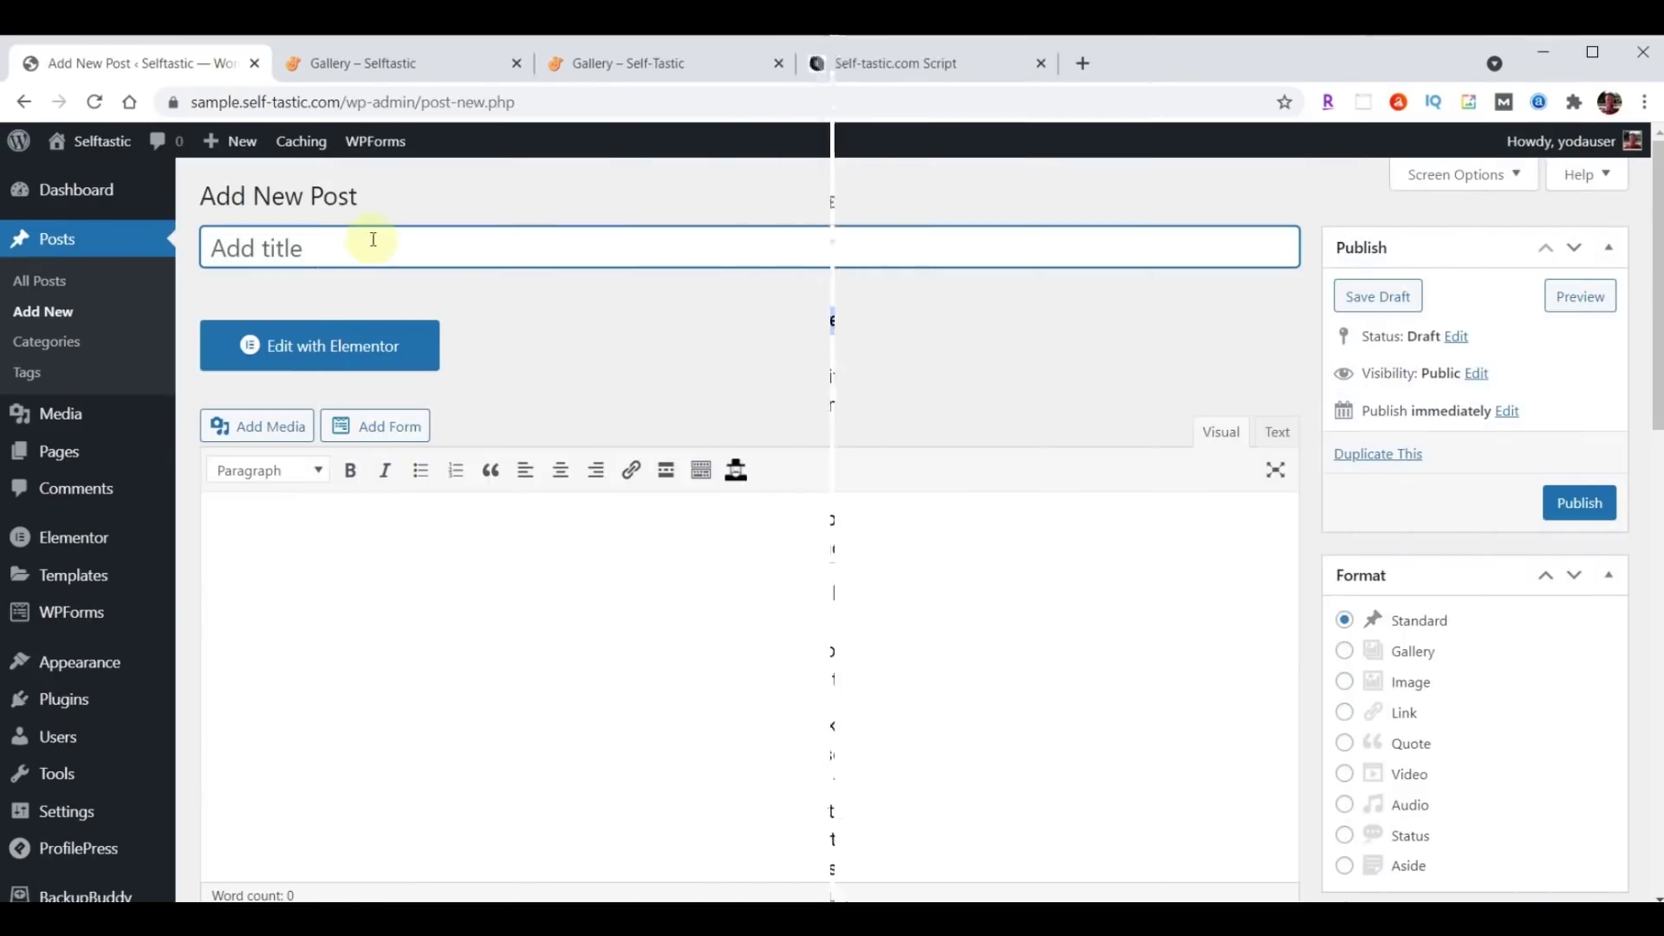
Paste the puppy-fostering title and the article body opening 'Experience is the best teacher.' into the post.
click(373, 244)
key(ctrl+v)
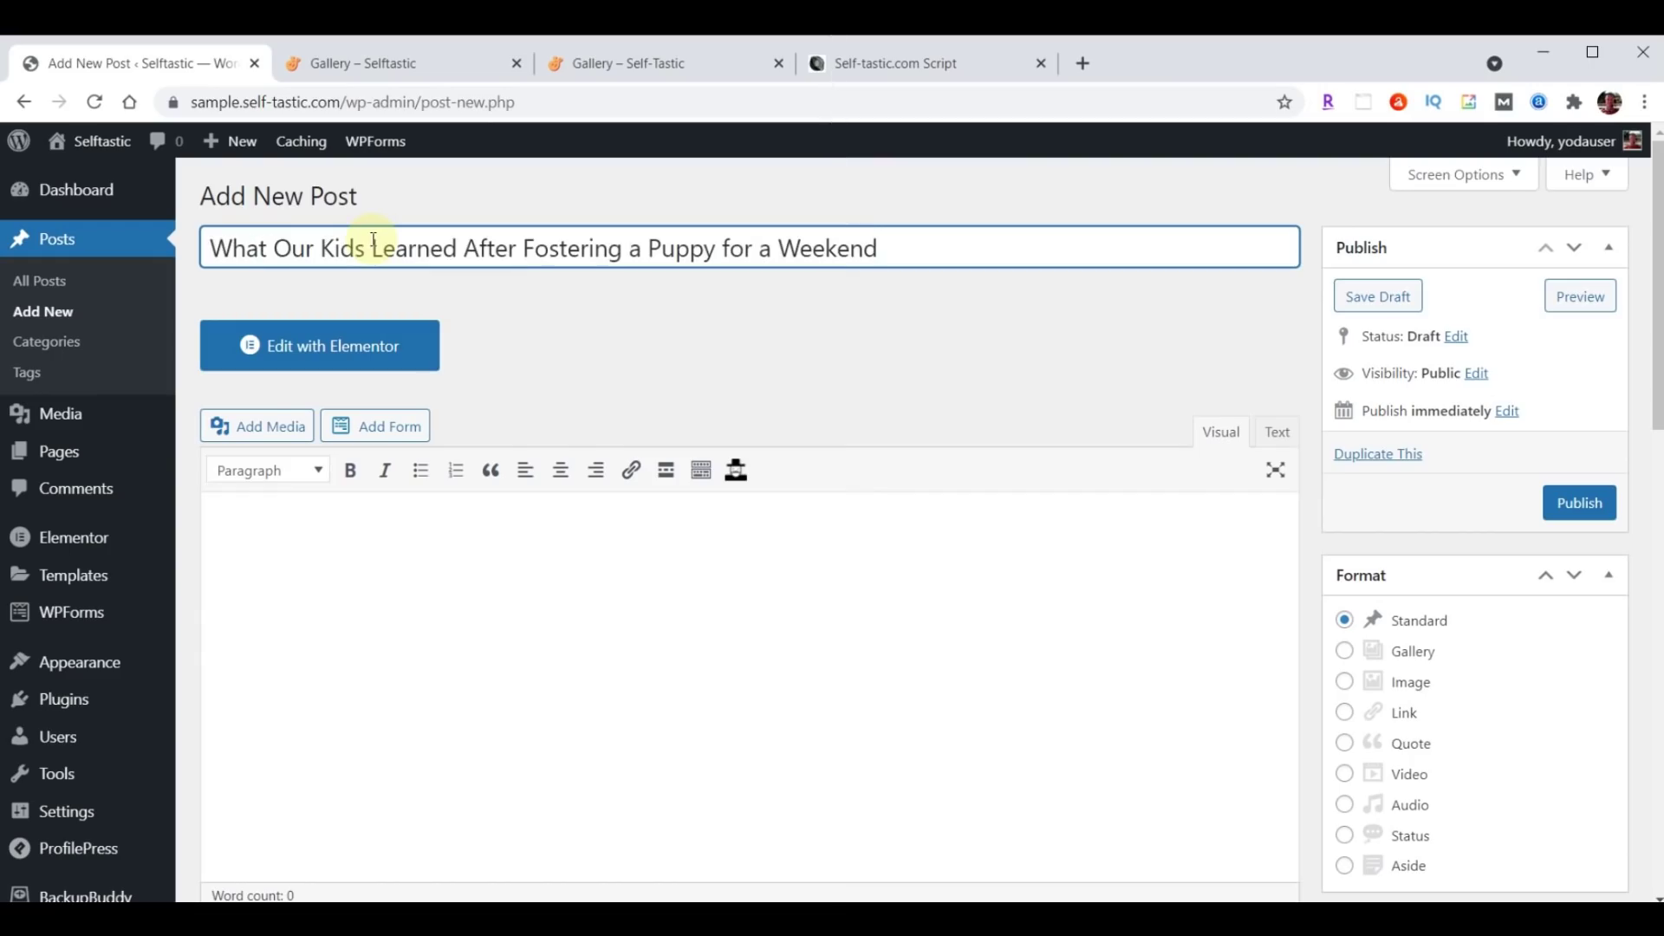
scroll(464, 642, down, 1)
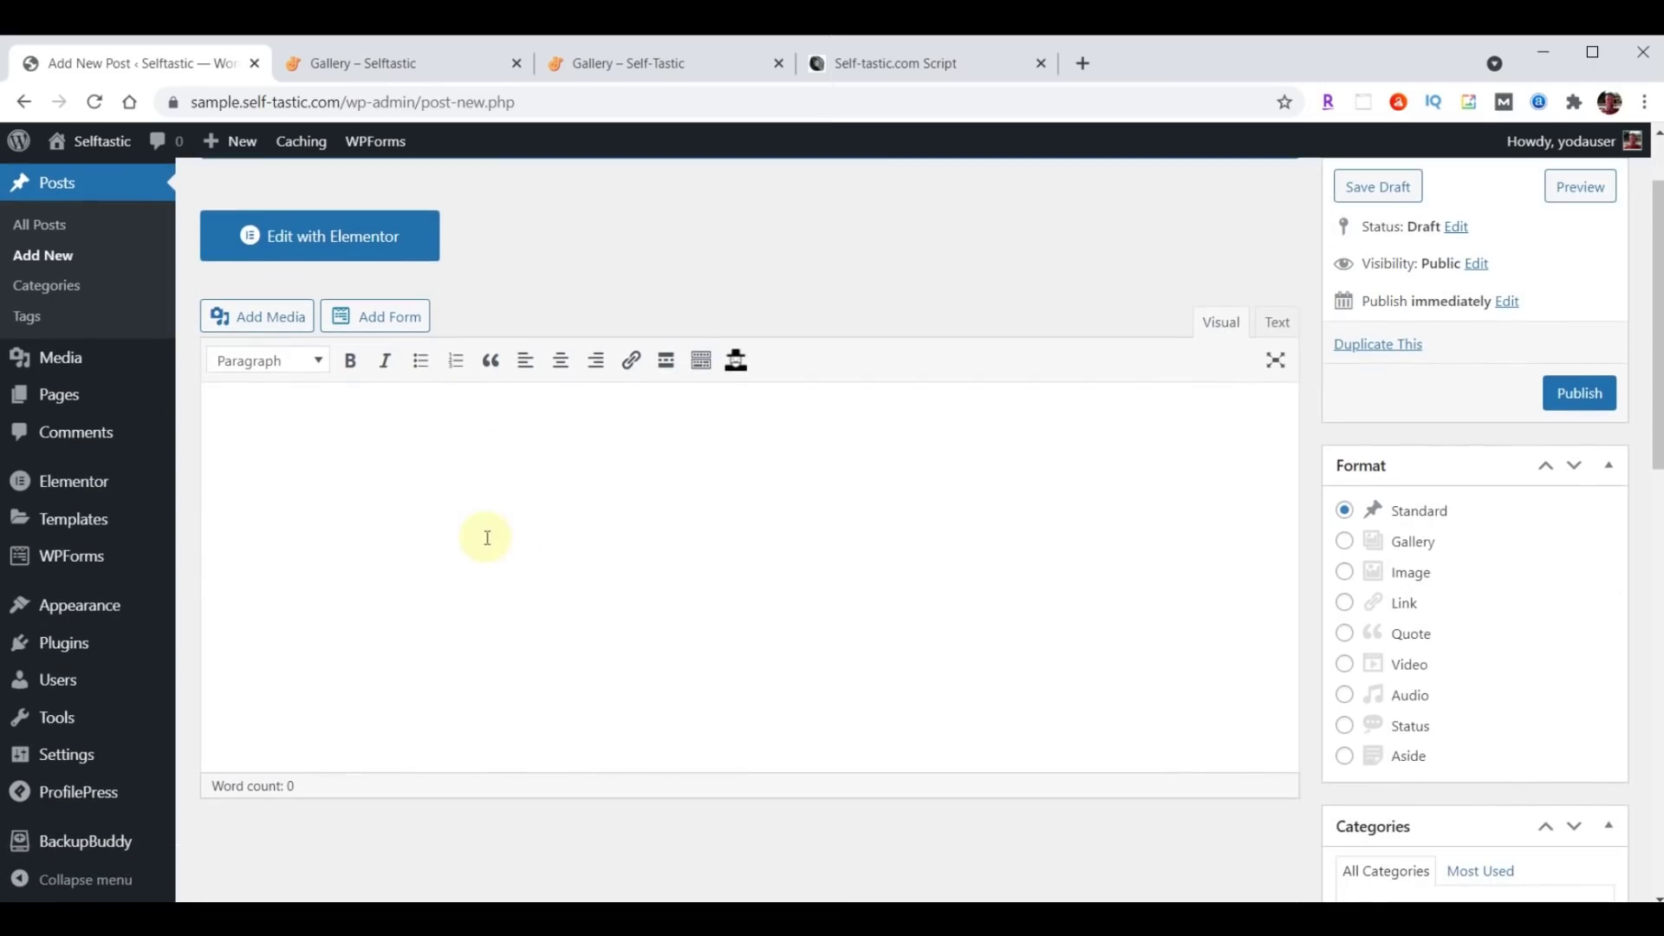
click(357, 487)
key(ctrl+v)
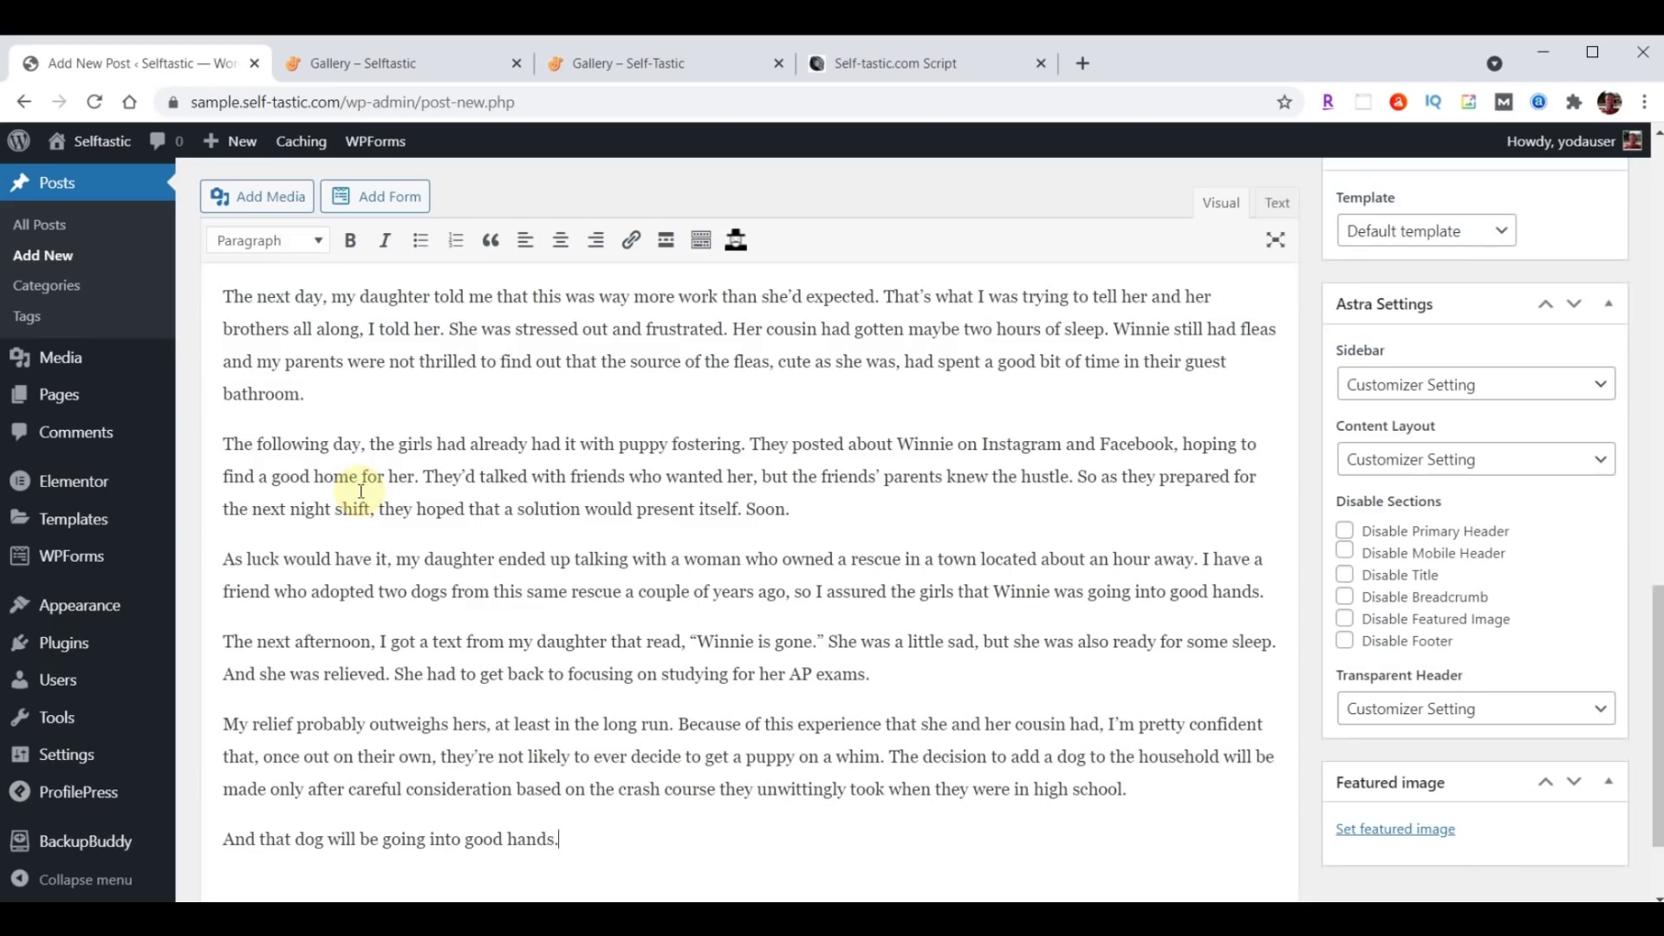
scroll(398, 600, up, 20)
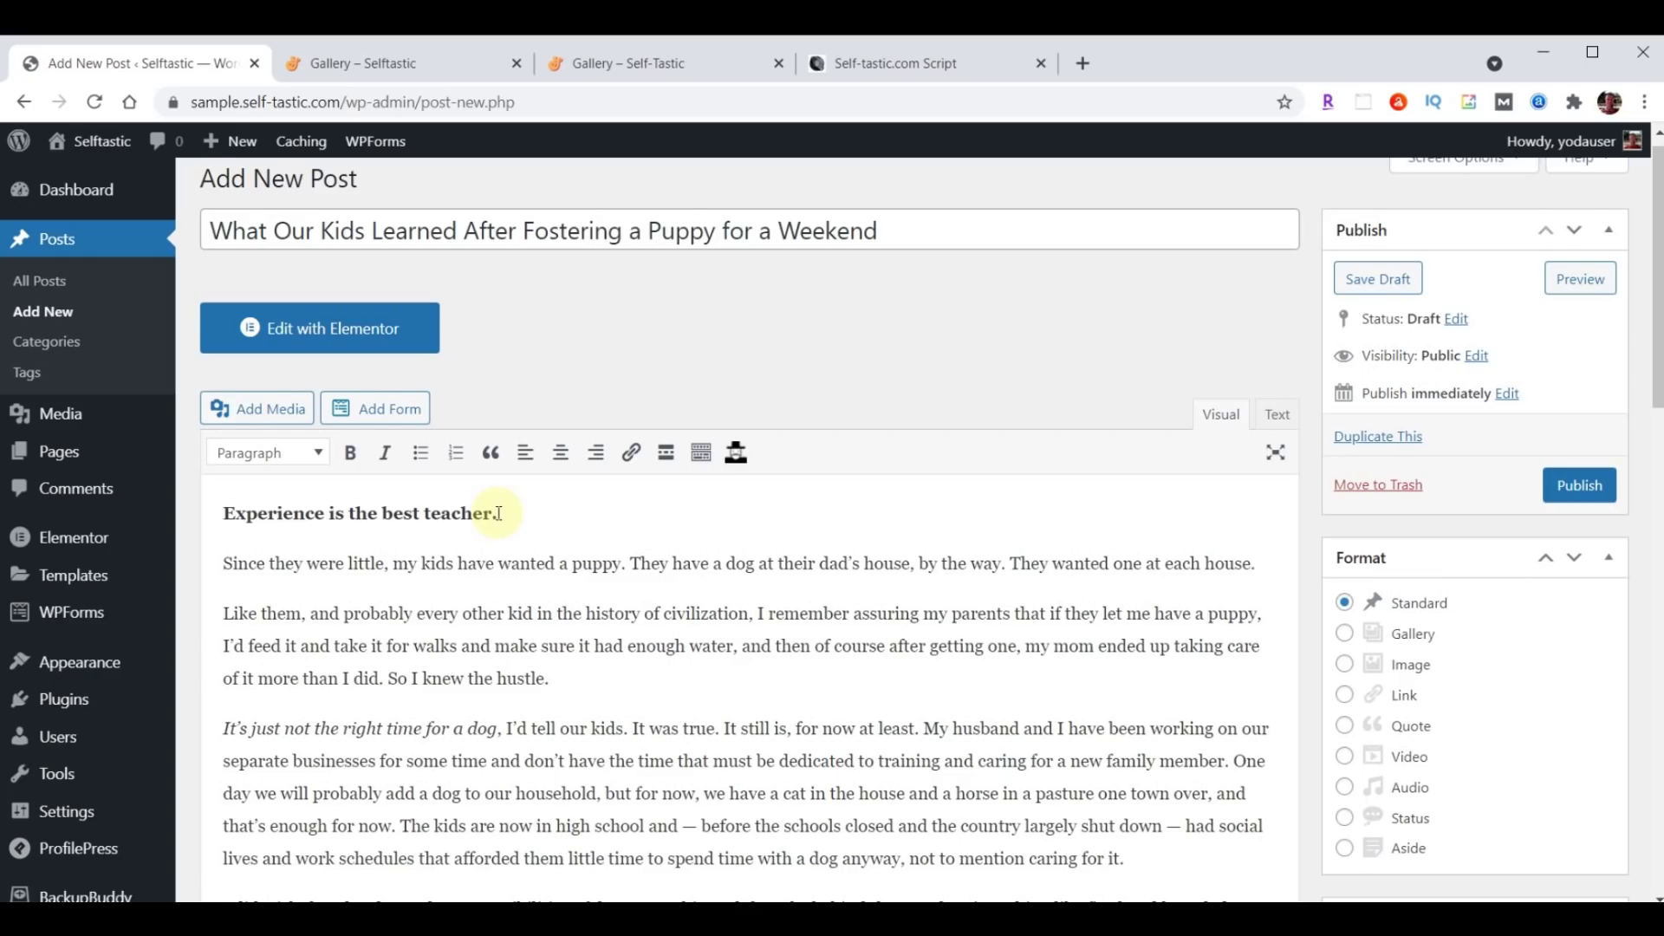
scroll(1018, 452, down, 2)
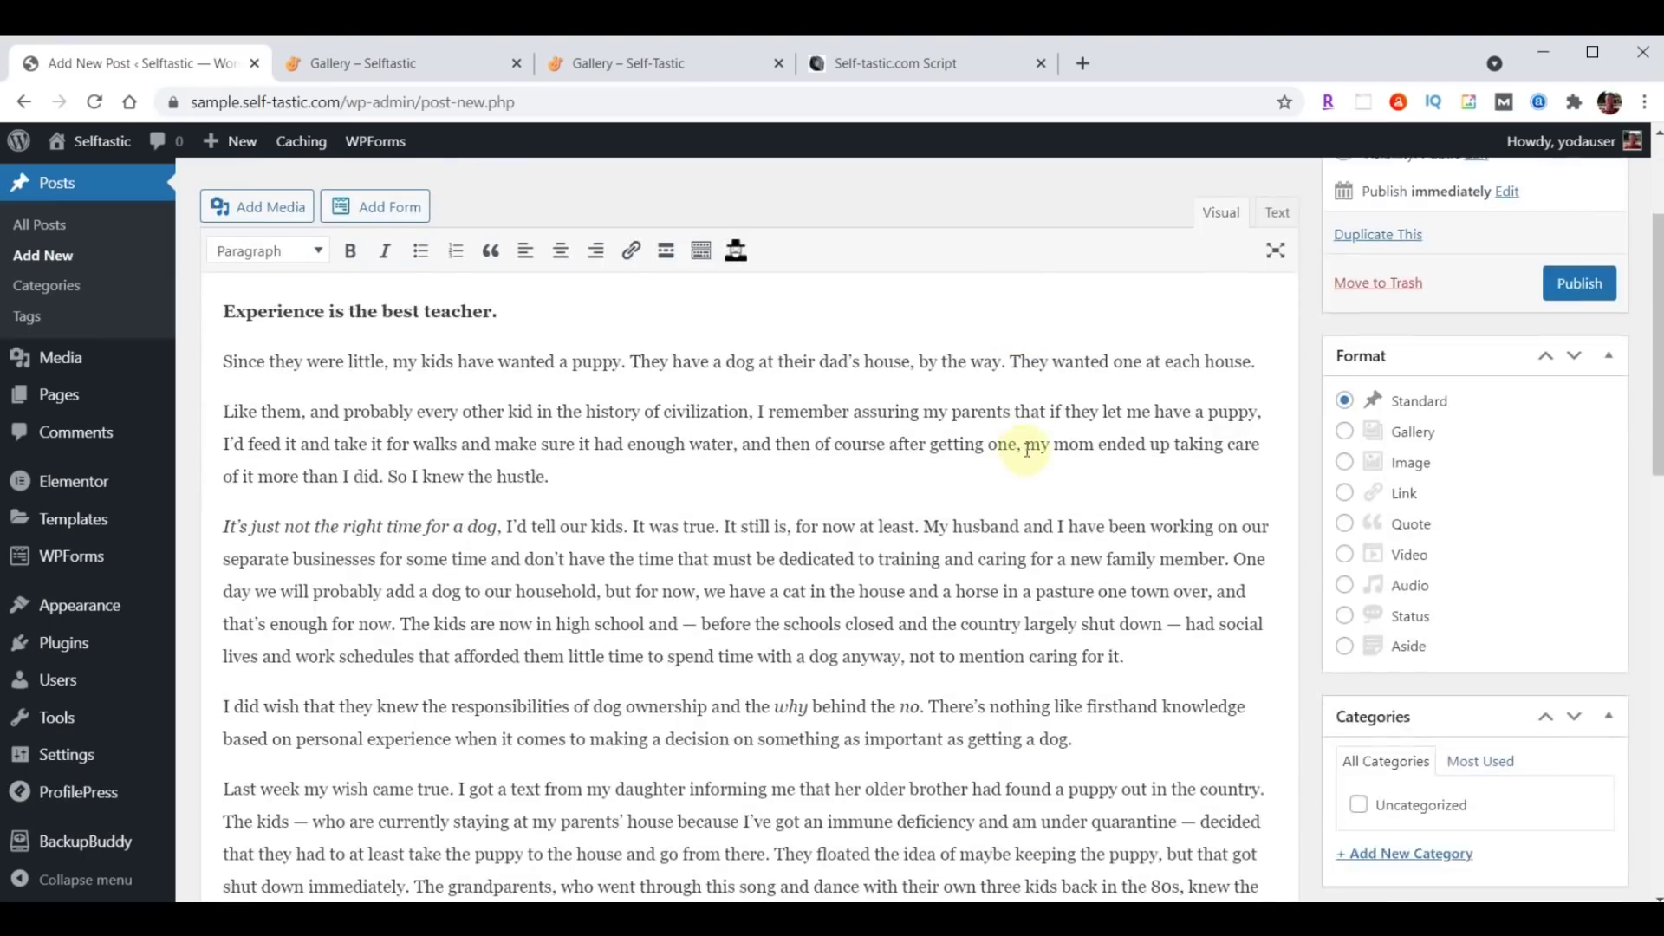
scroll(1023, 446, down, 3)
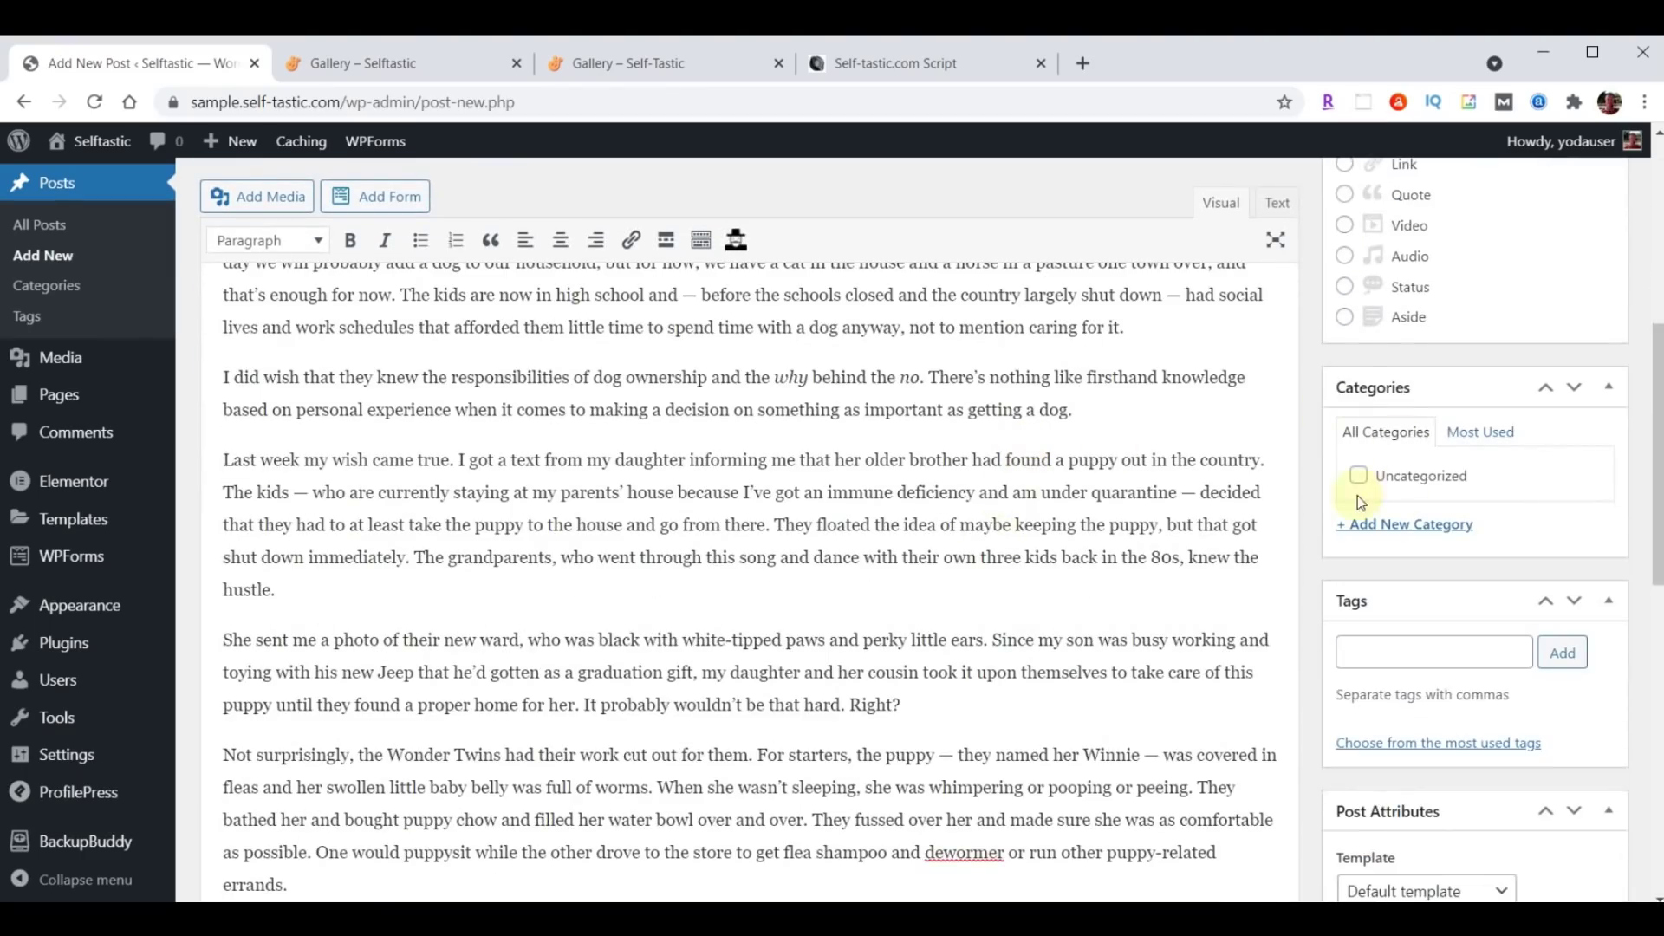
Create a new Life Lessons category for the post.
click(1402, 528)
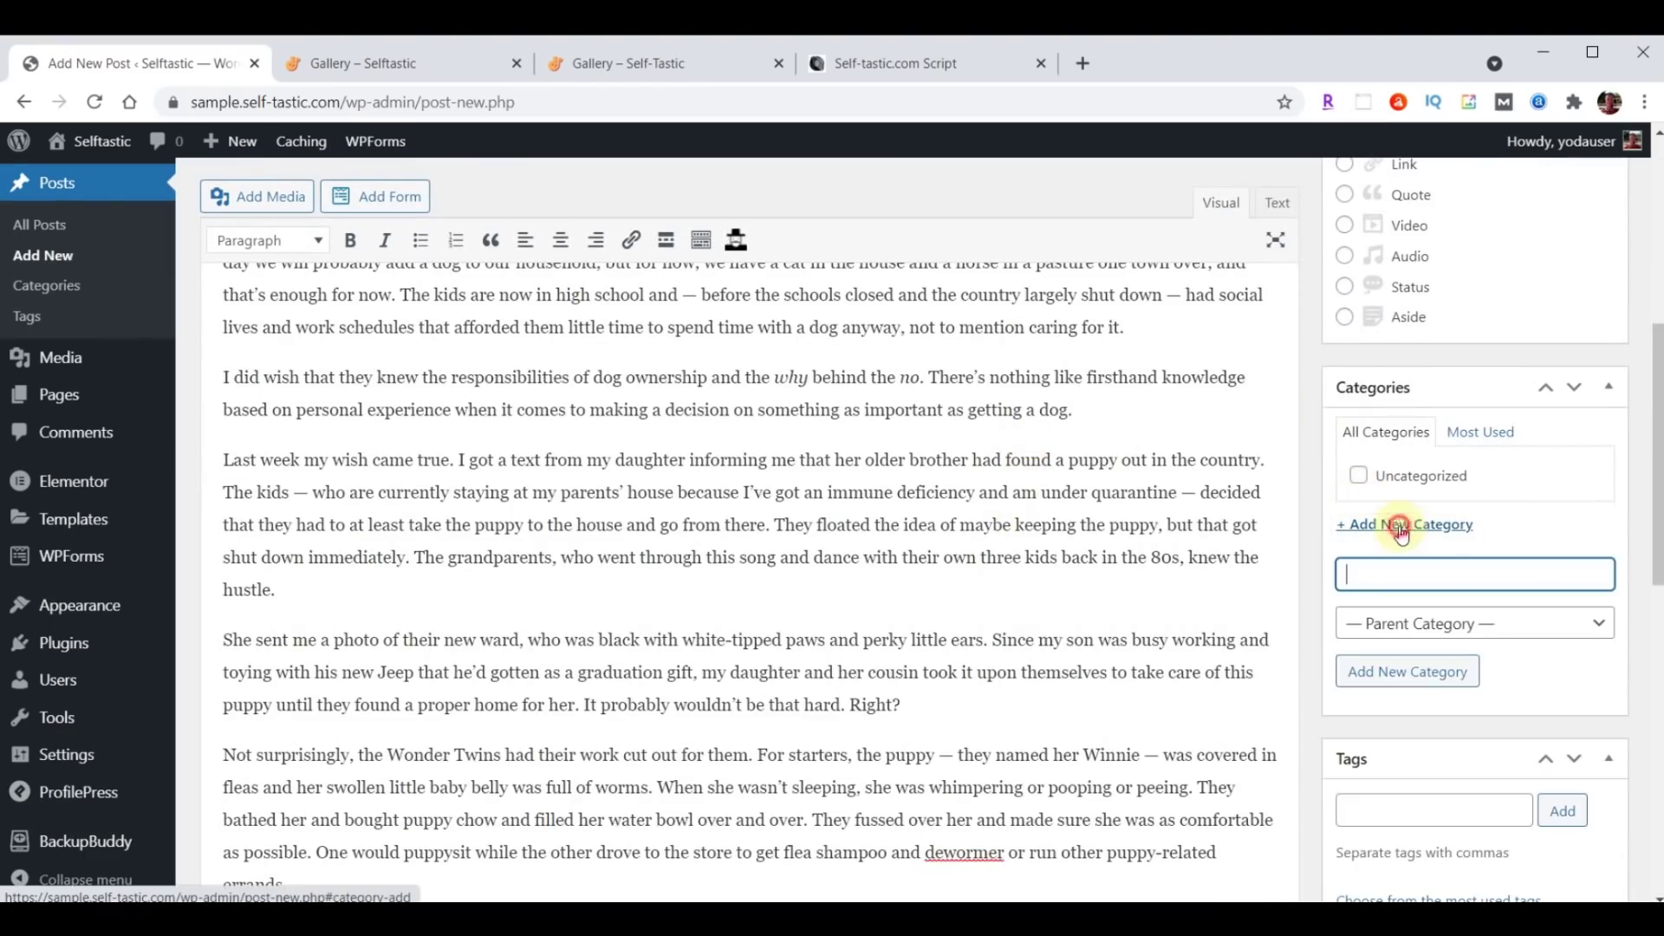
text(Life Lessons)
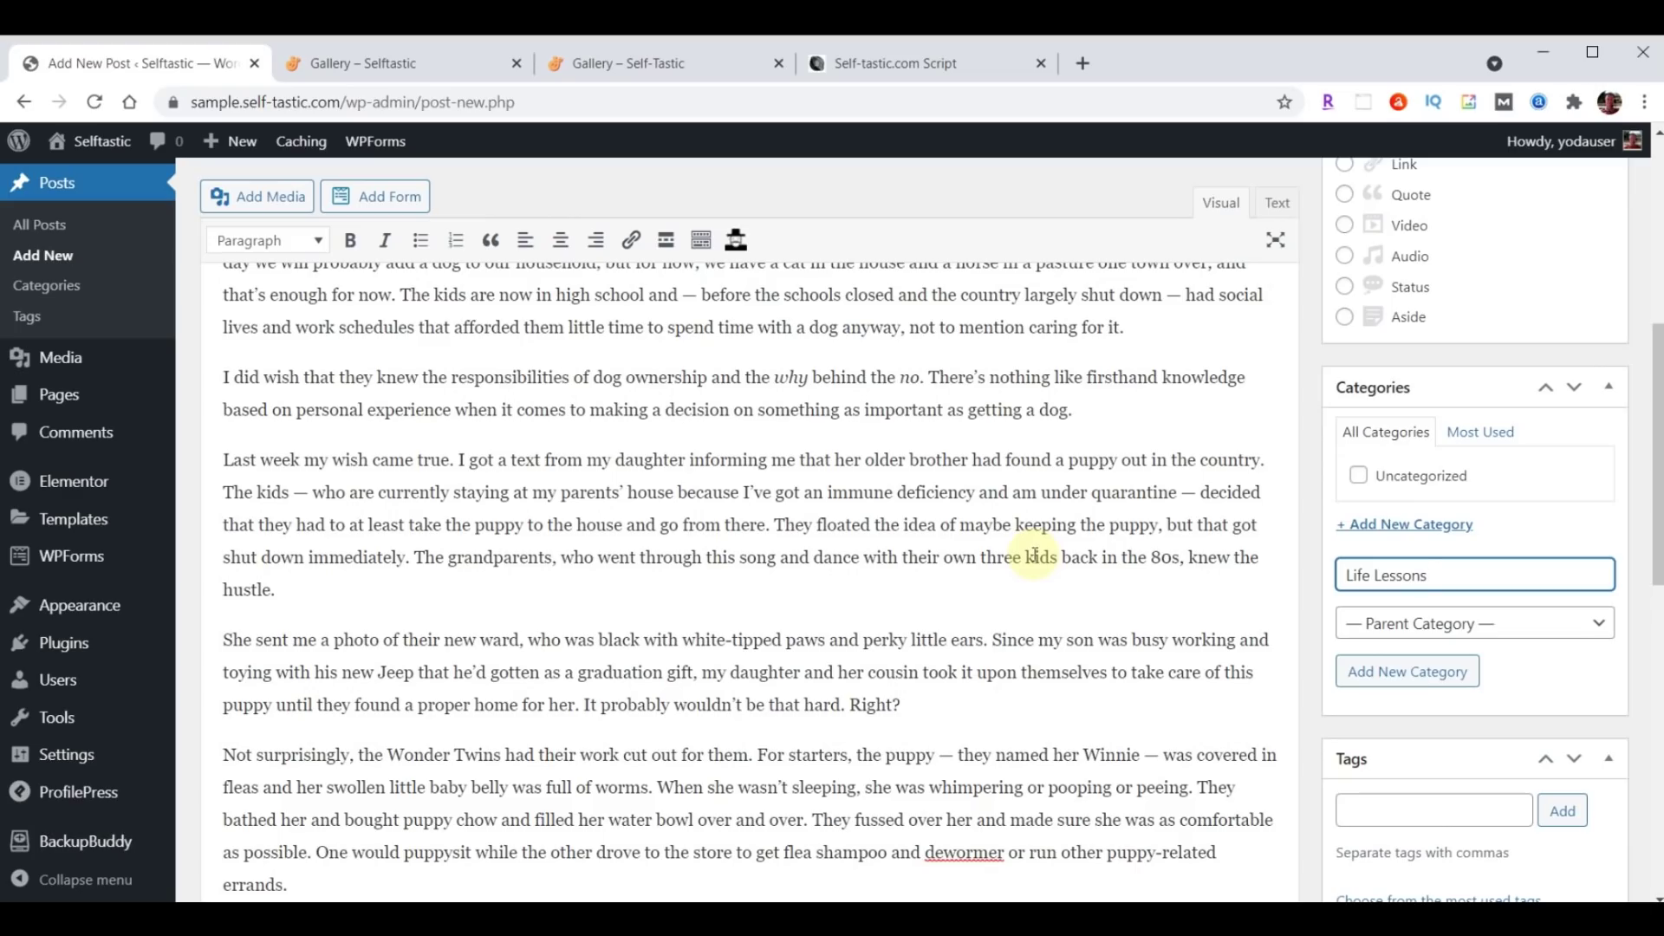
key(Return)
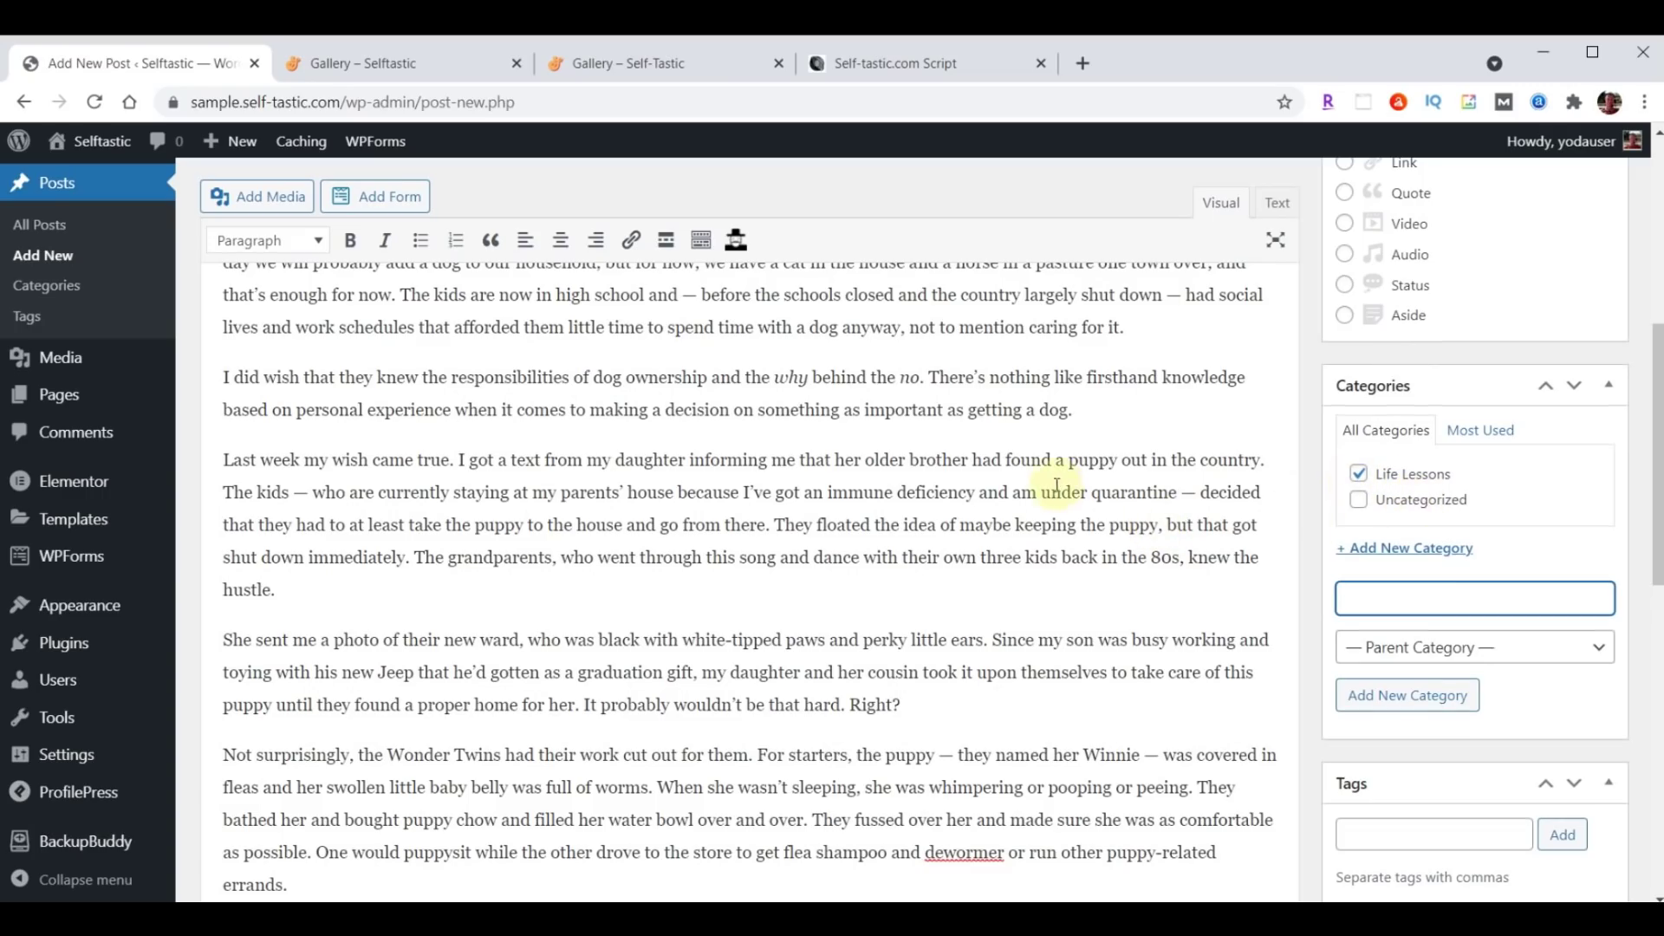
Tag the post Pets, Dogs, Life Lessons, Life and Personal Development.
scroll(1011, 515, down, 4)
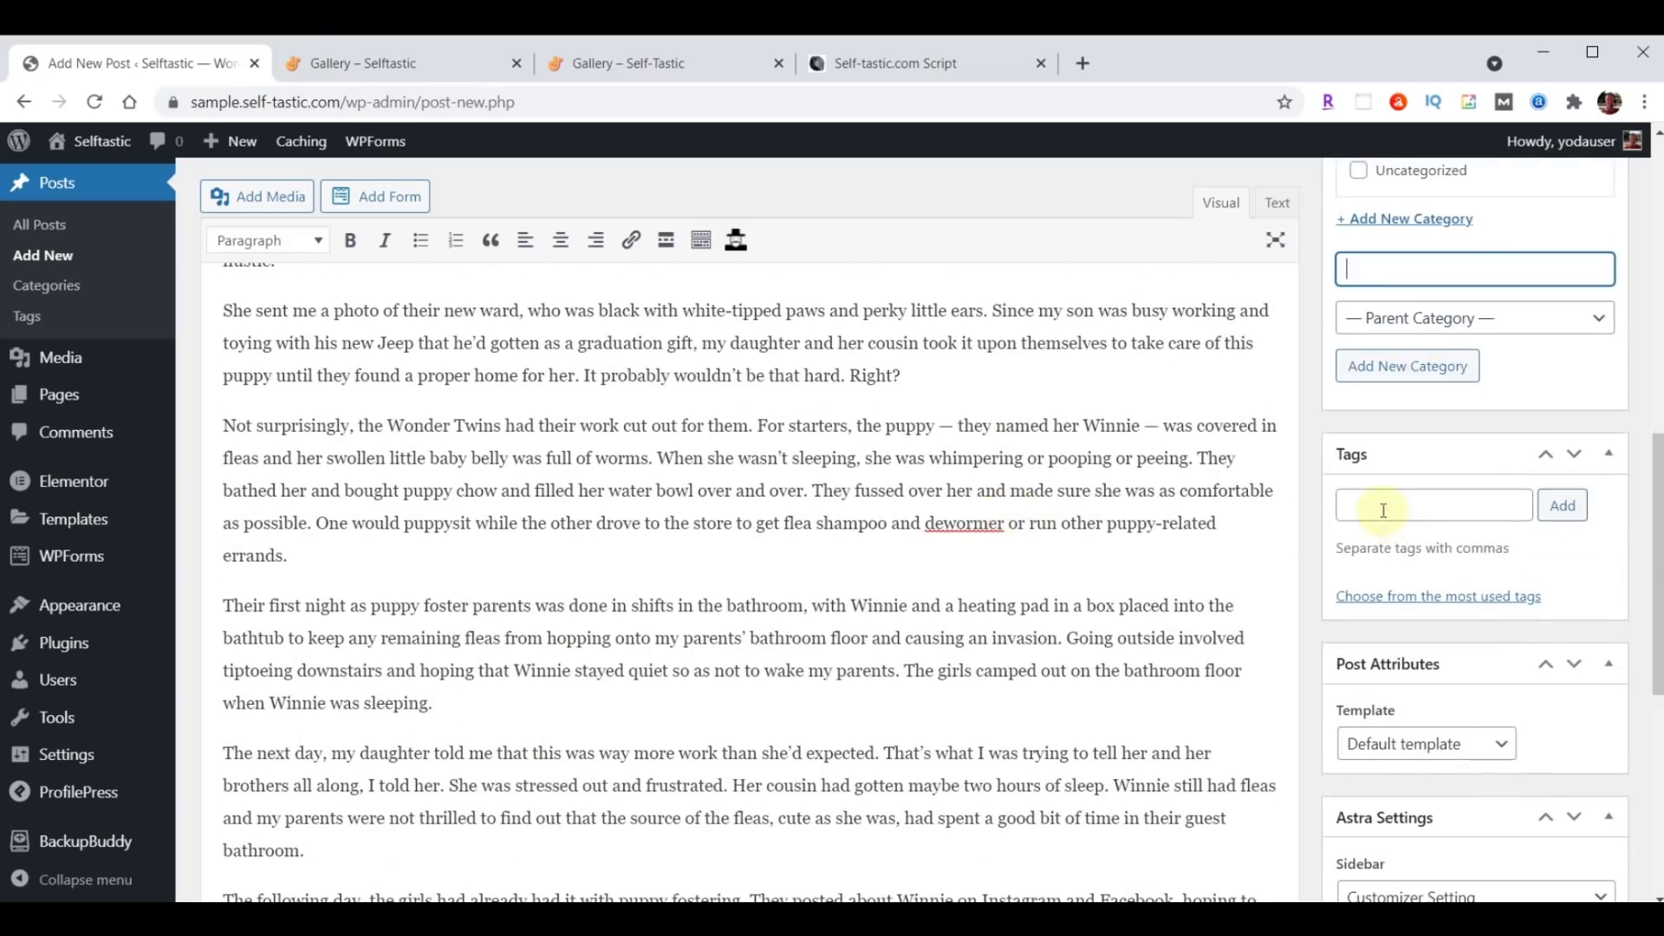
click(1383, 511)
text(Pets, Dogs, Life Lessons, Life, Personal Development)
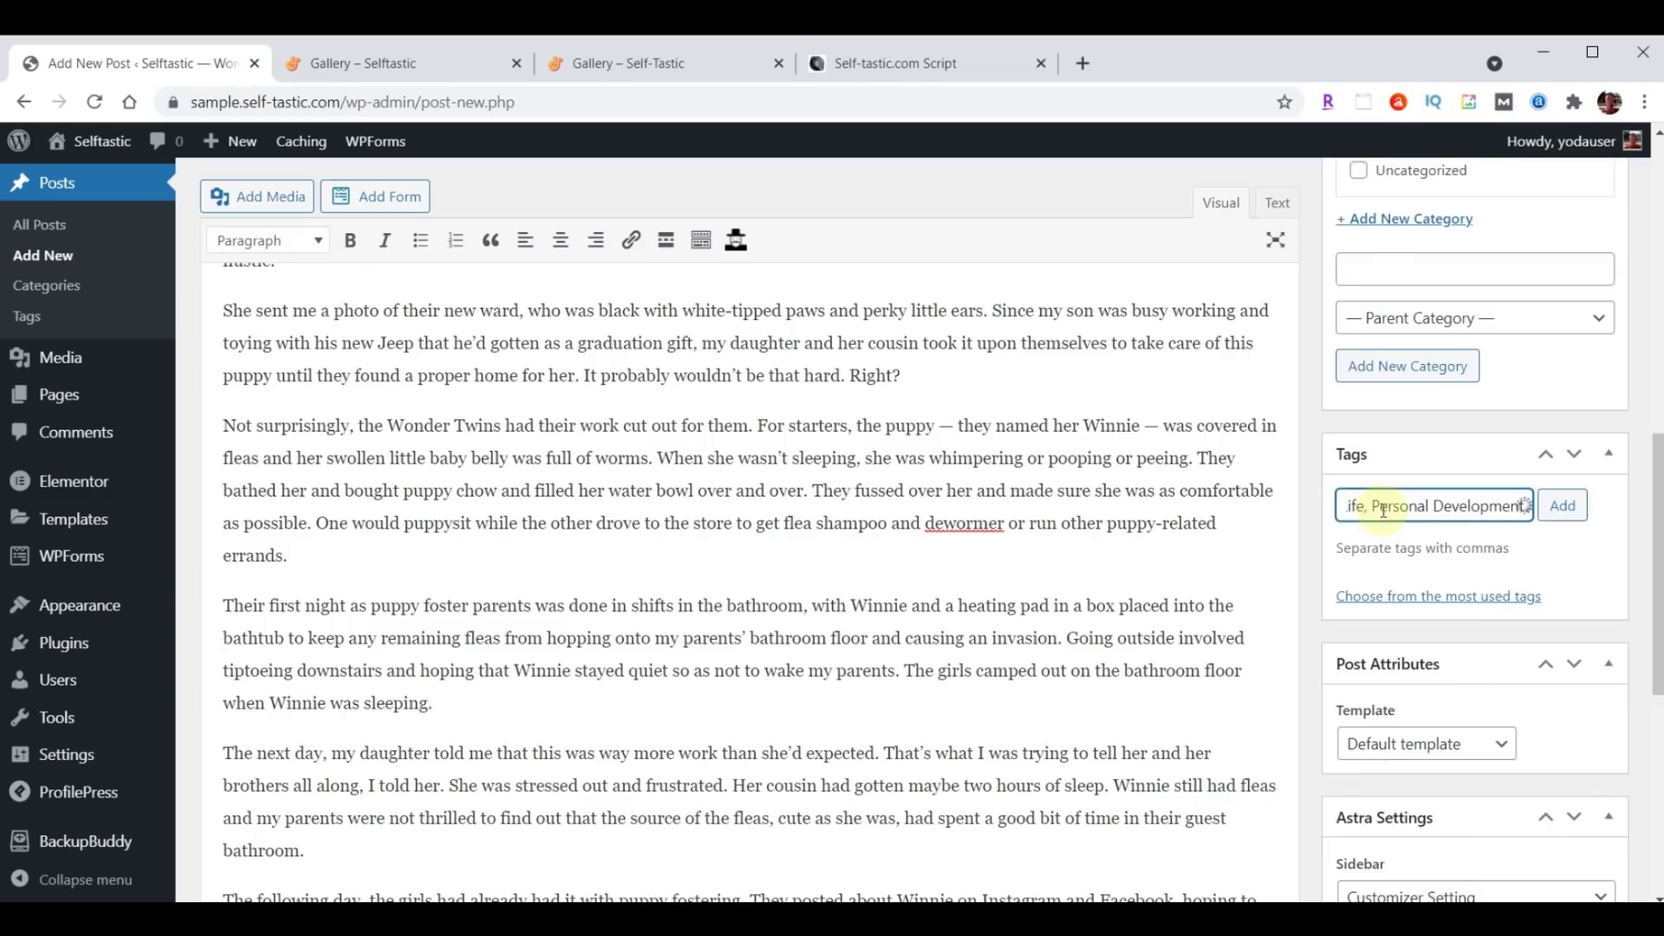
click(1561, 508)
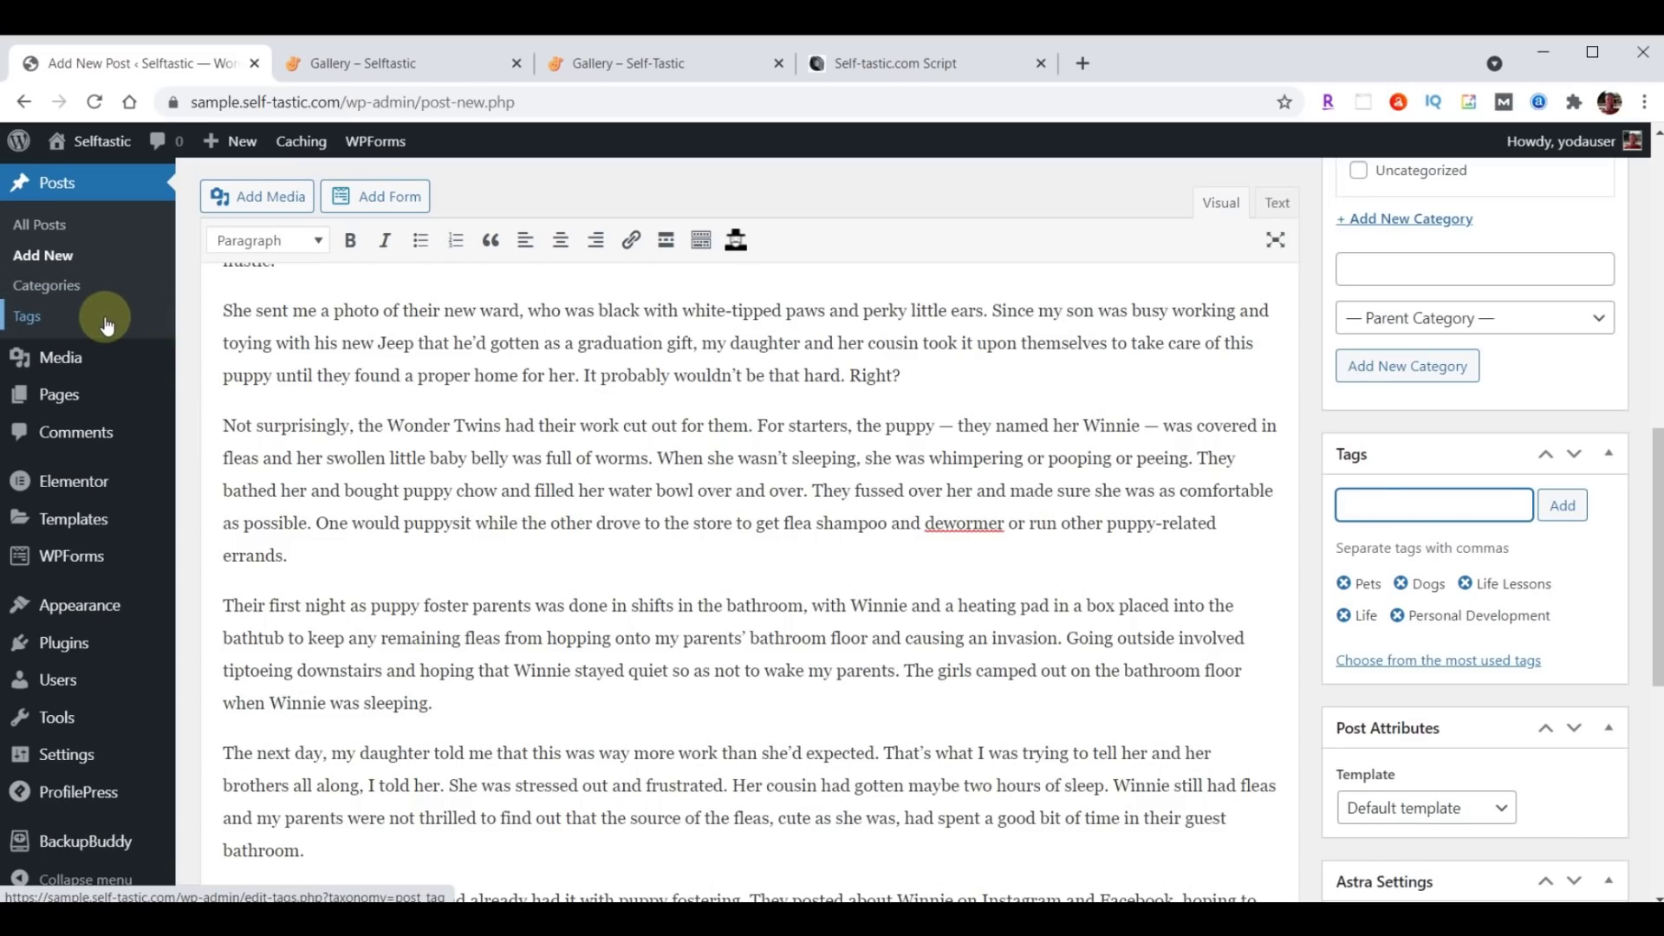
Upload blog-01.jpg through blog-06.jpg from the content folder into the Media Library.
scroll(1077, 533, down, 5)
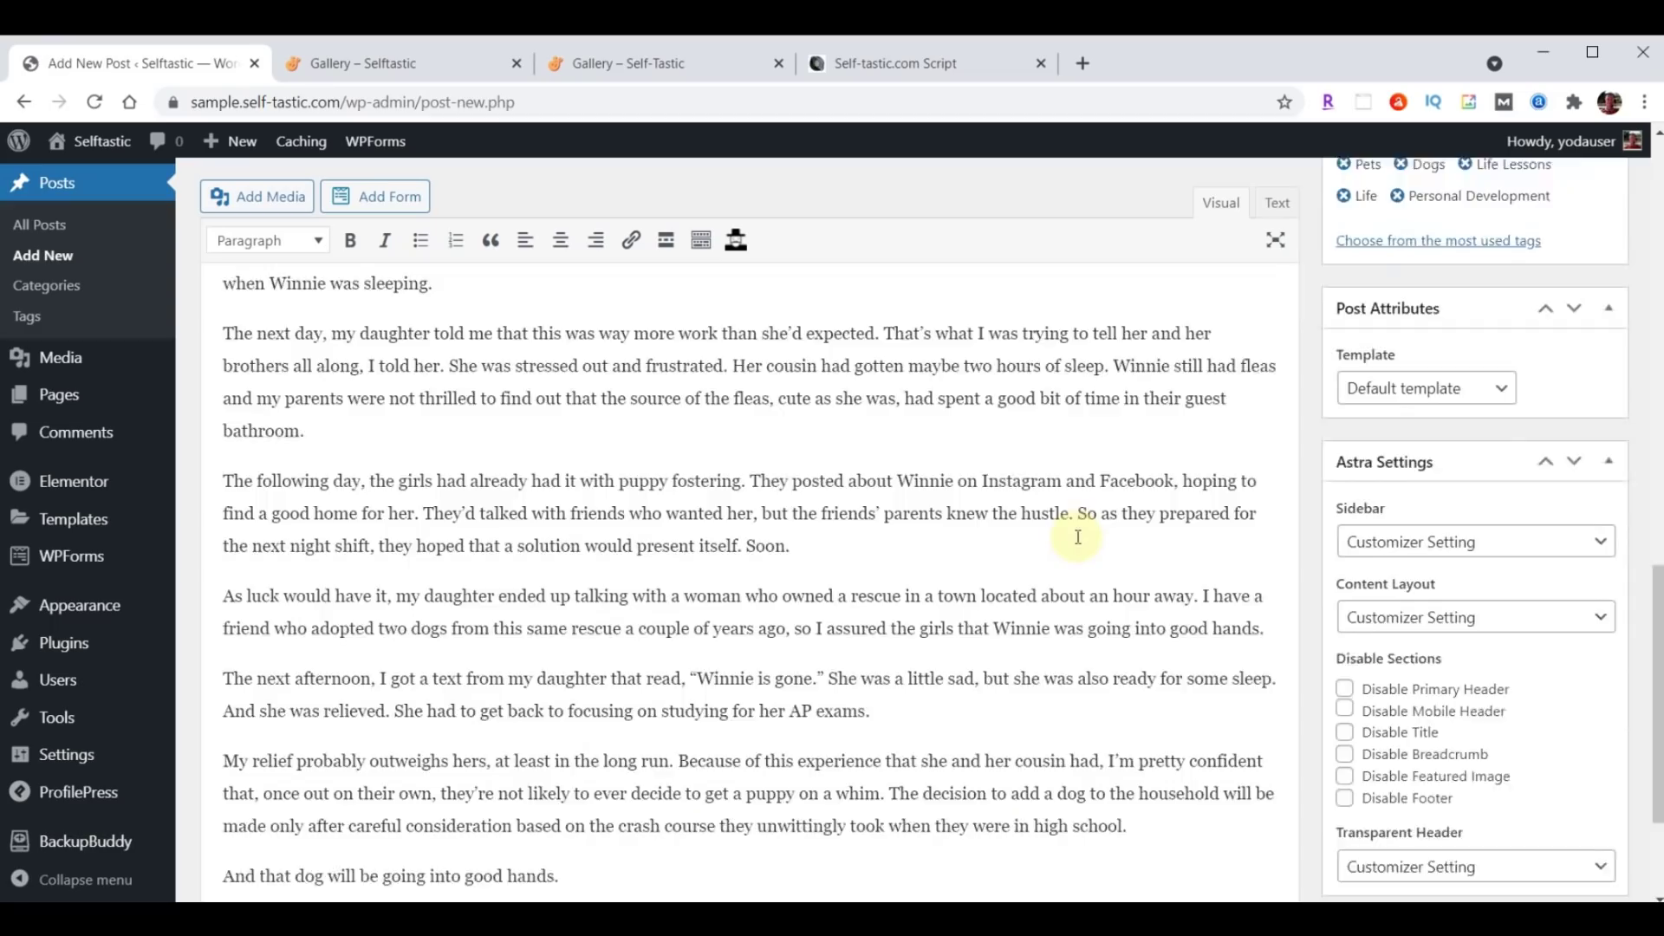
scroll(1078, 536, down, 3)
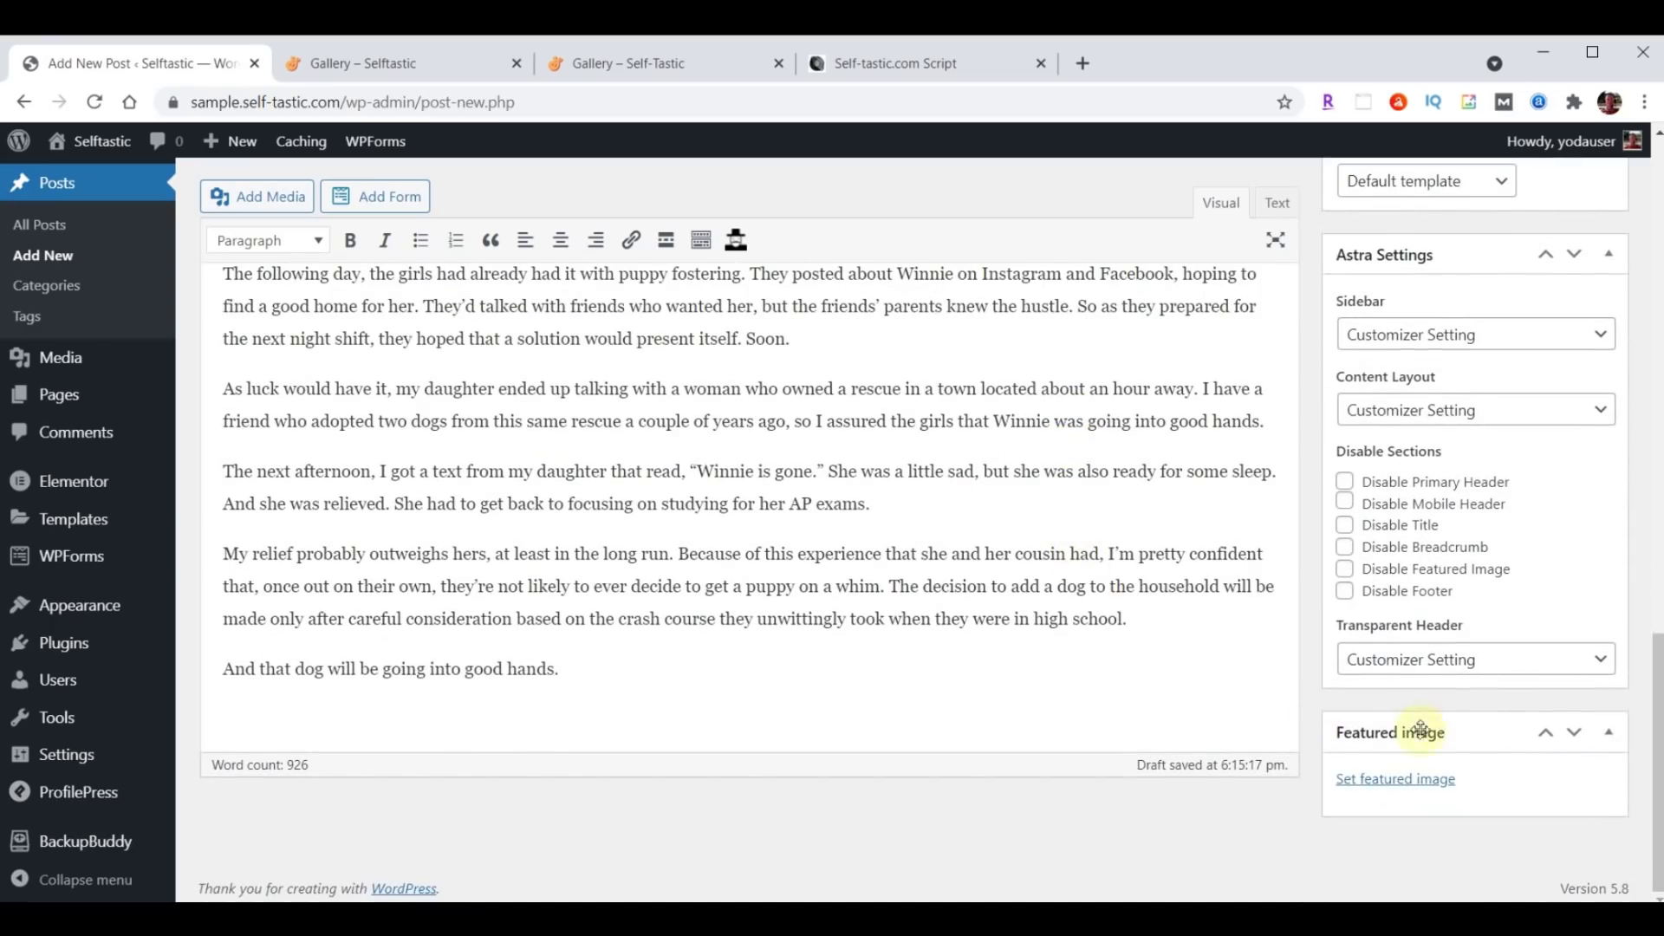
click(1392, 780)
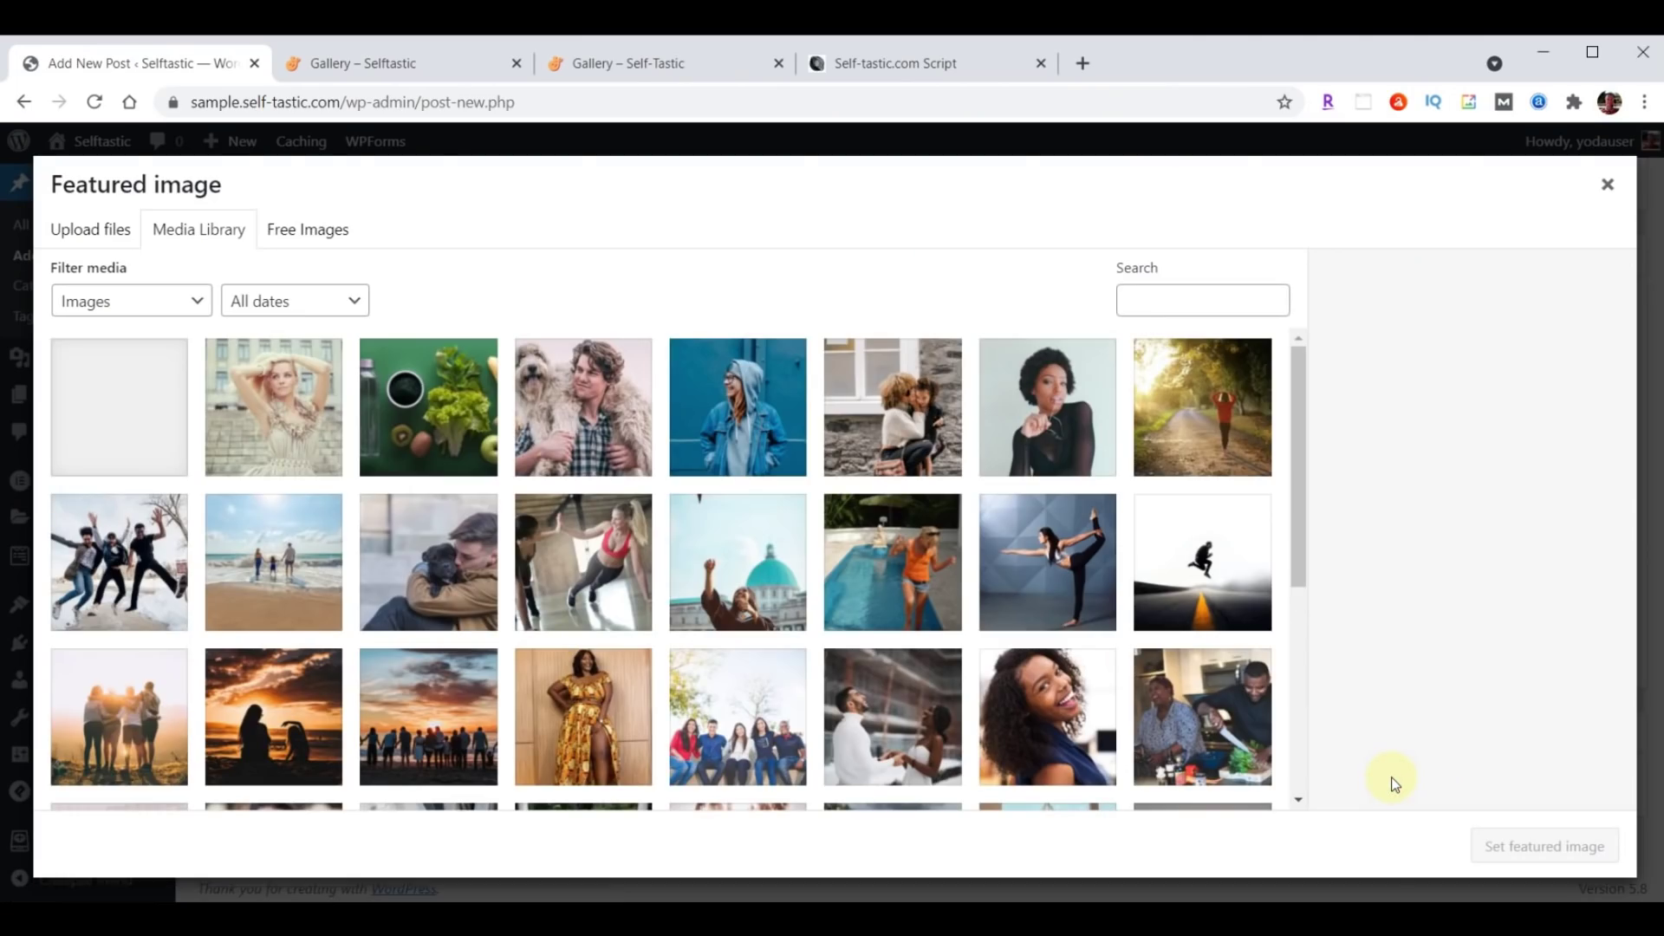
key(alt+Tab)
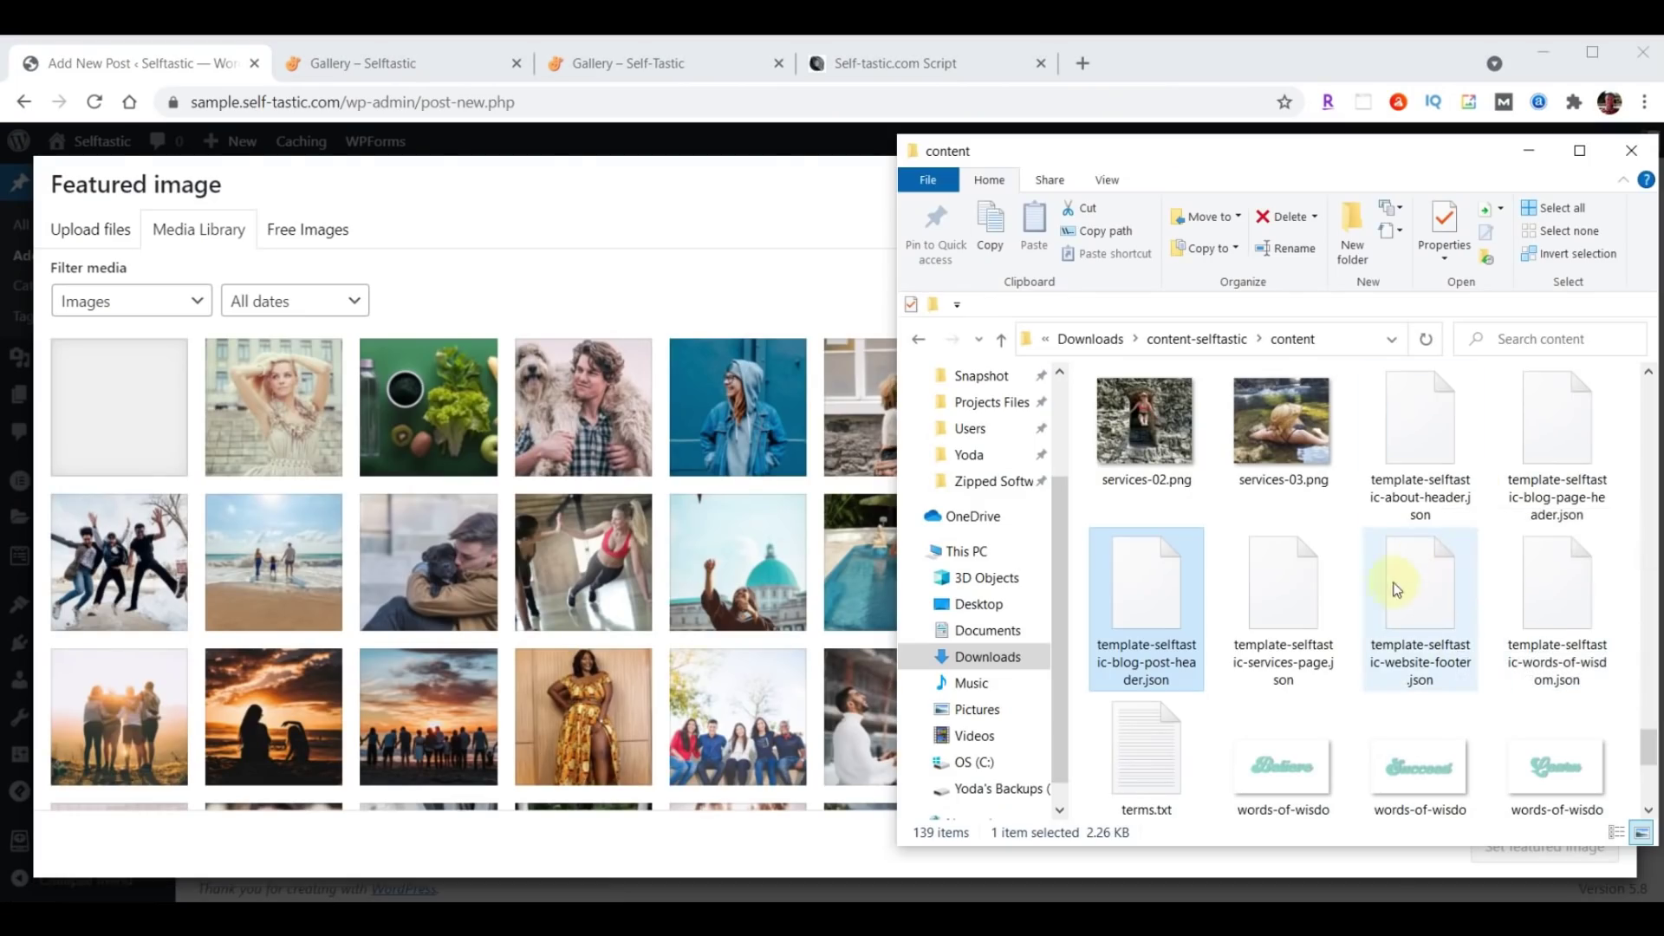
scroll(1416, 596, up, 3)
scroll(1416, 596, up, 10)
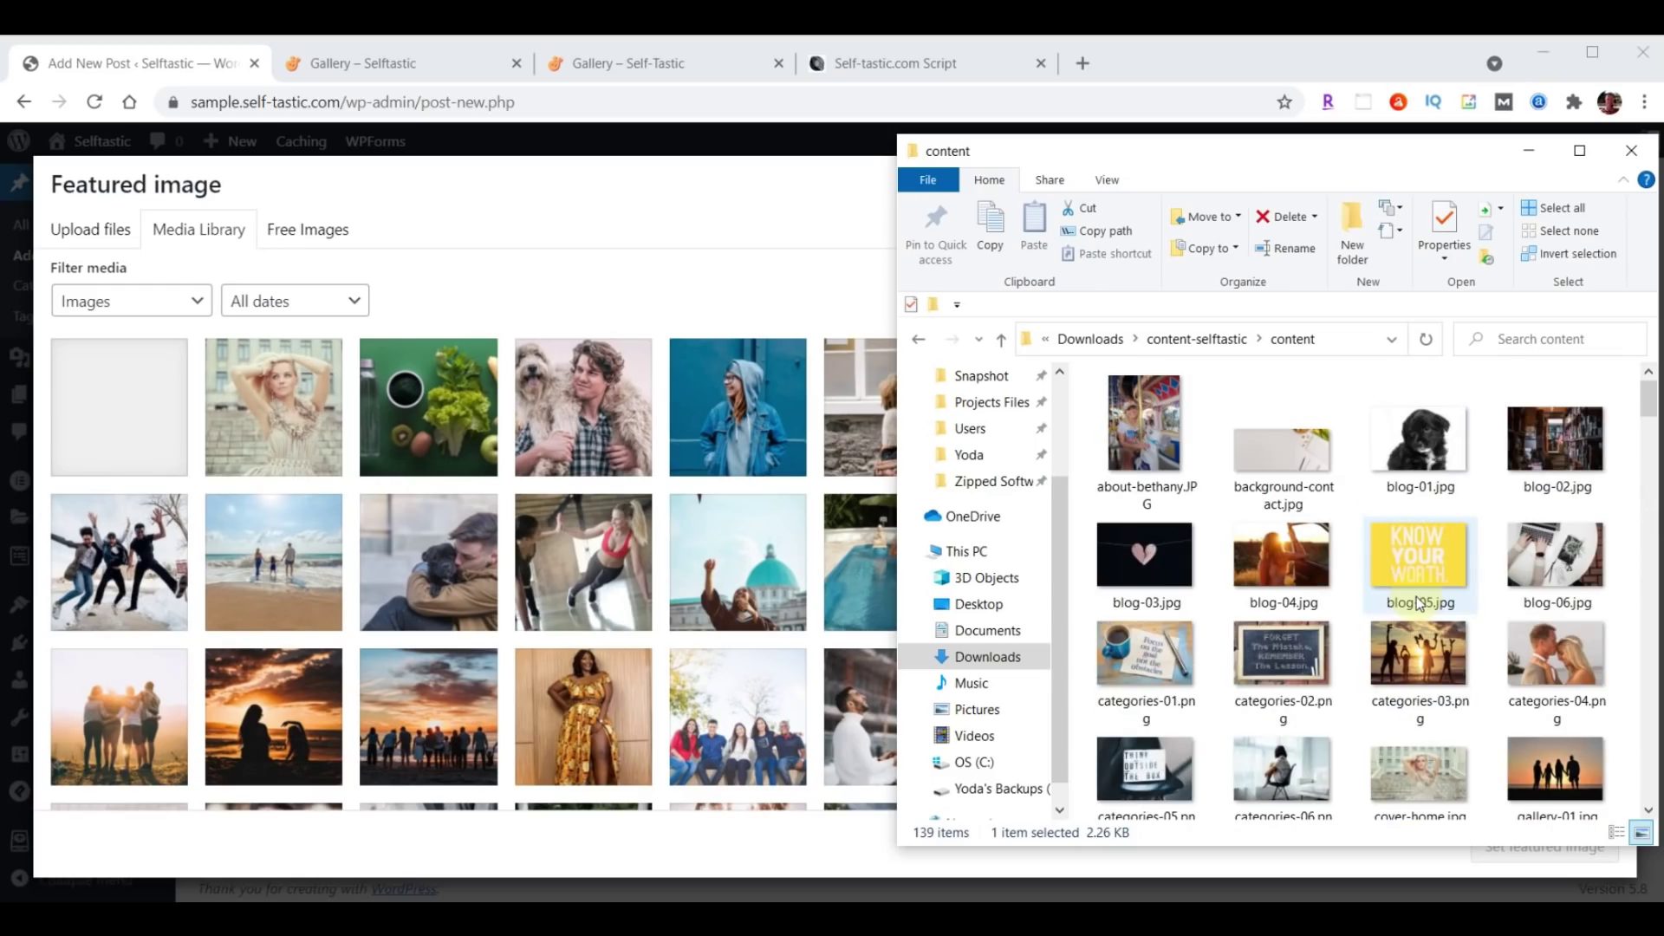
click(1419, 446)
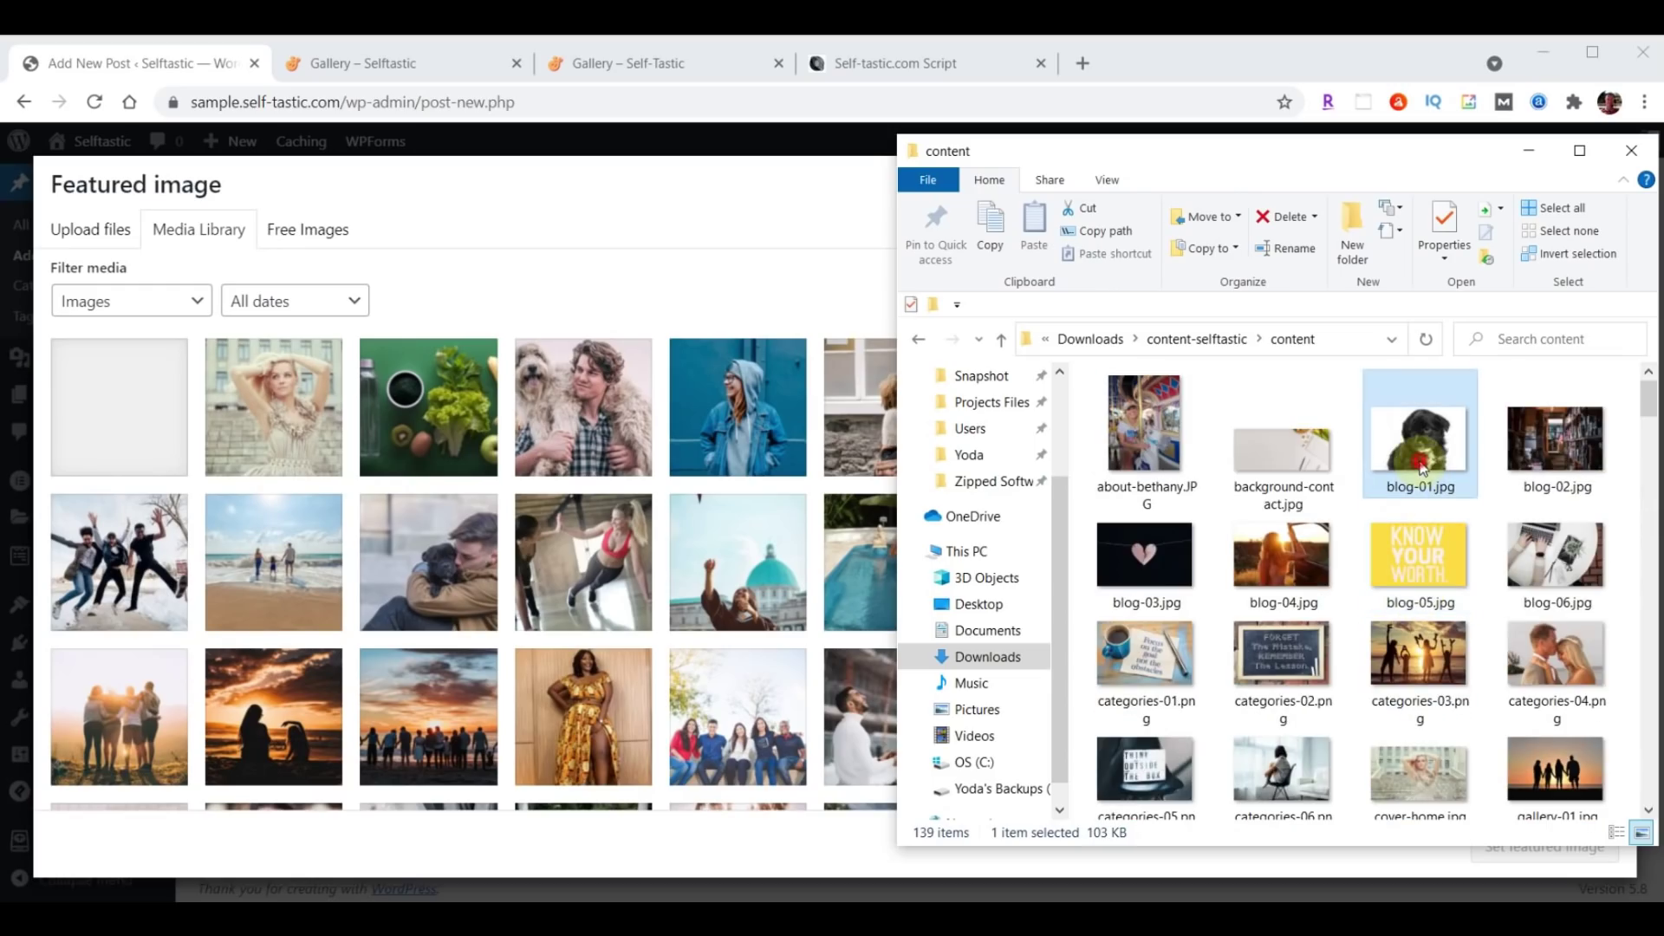
shift+click(1572, 539)
drag(1574, 546, 515, 552)
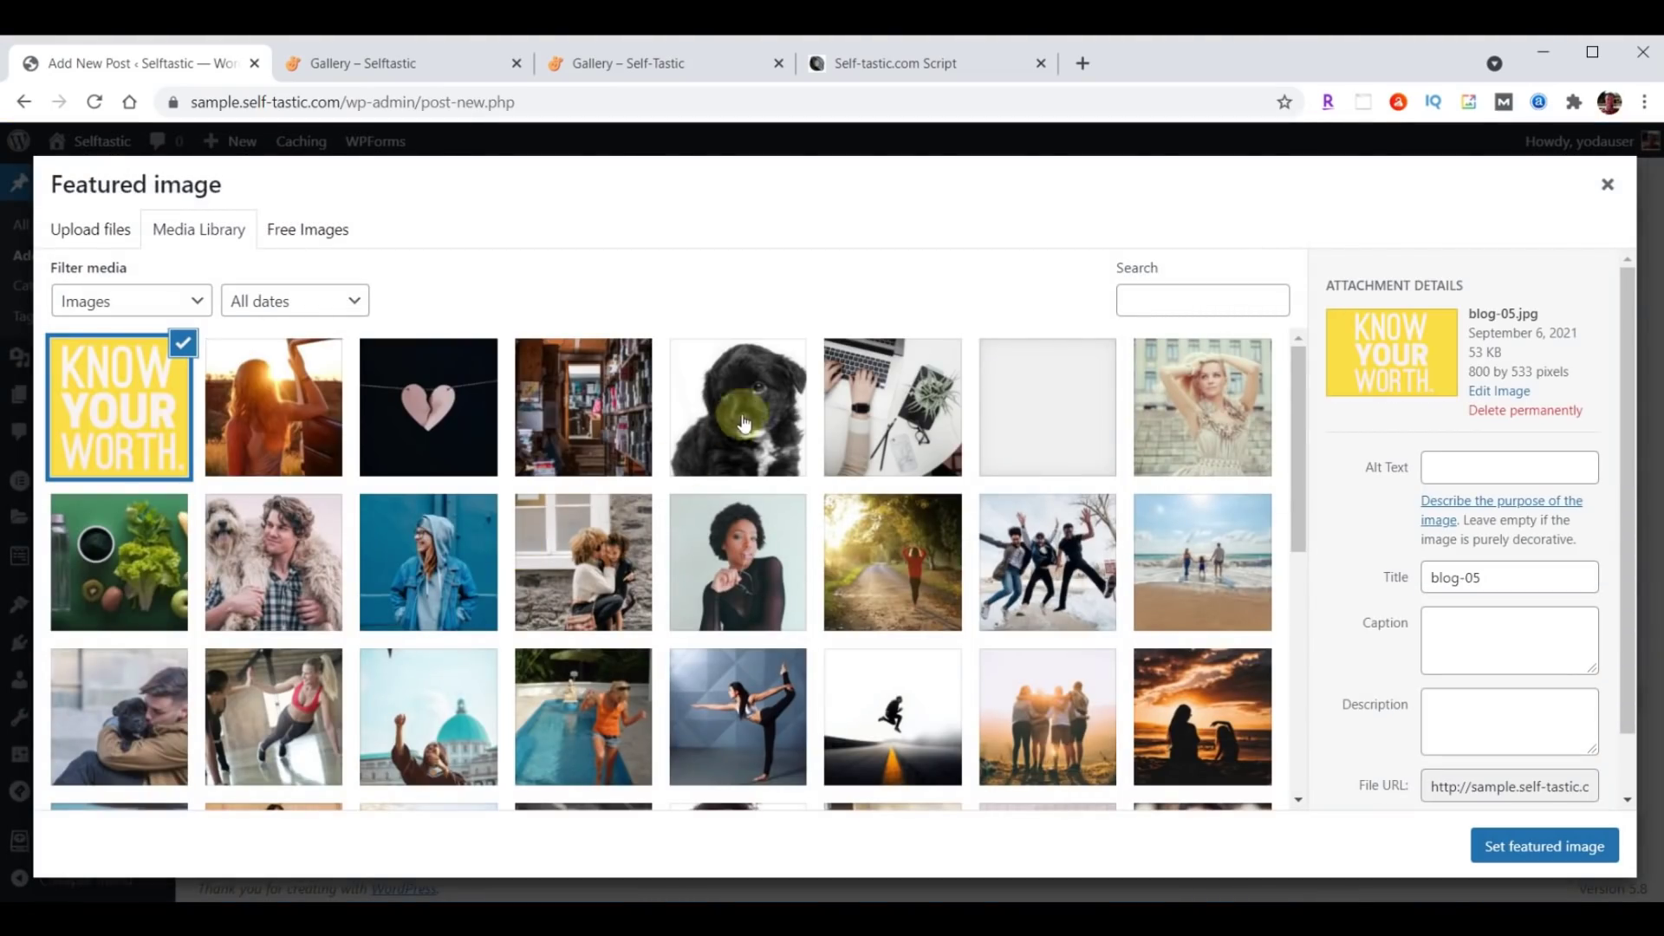
Set the black puppy photo blog-01.jpg as the post's featured image.
click(755, 403)
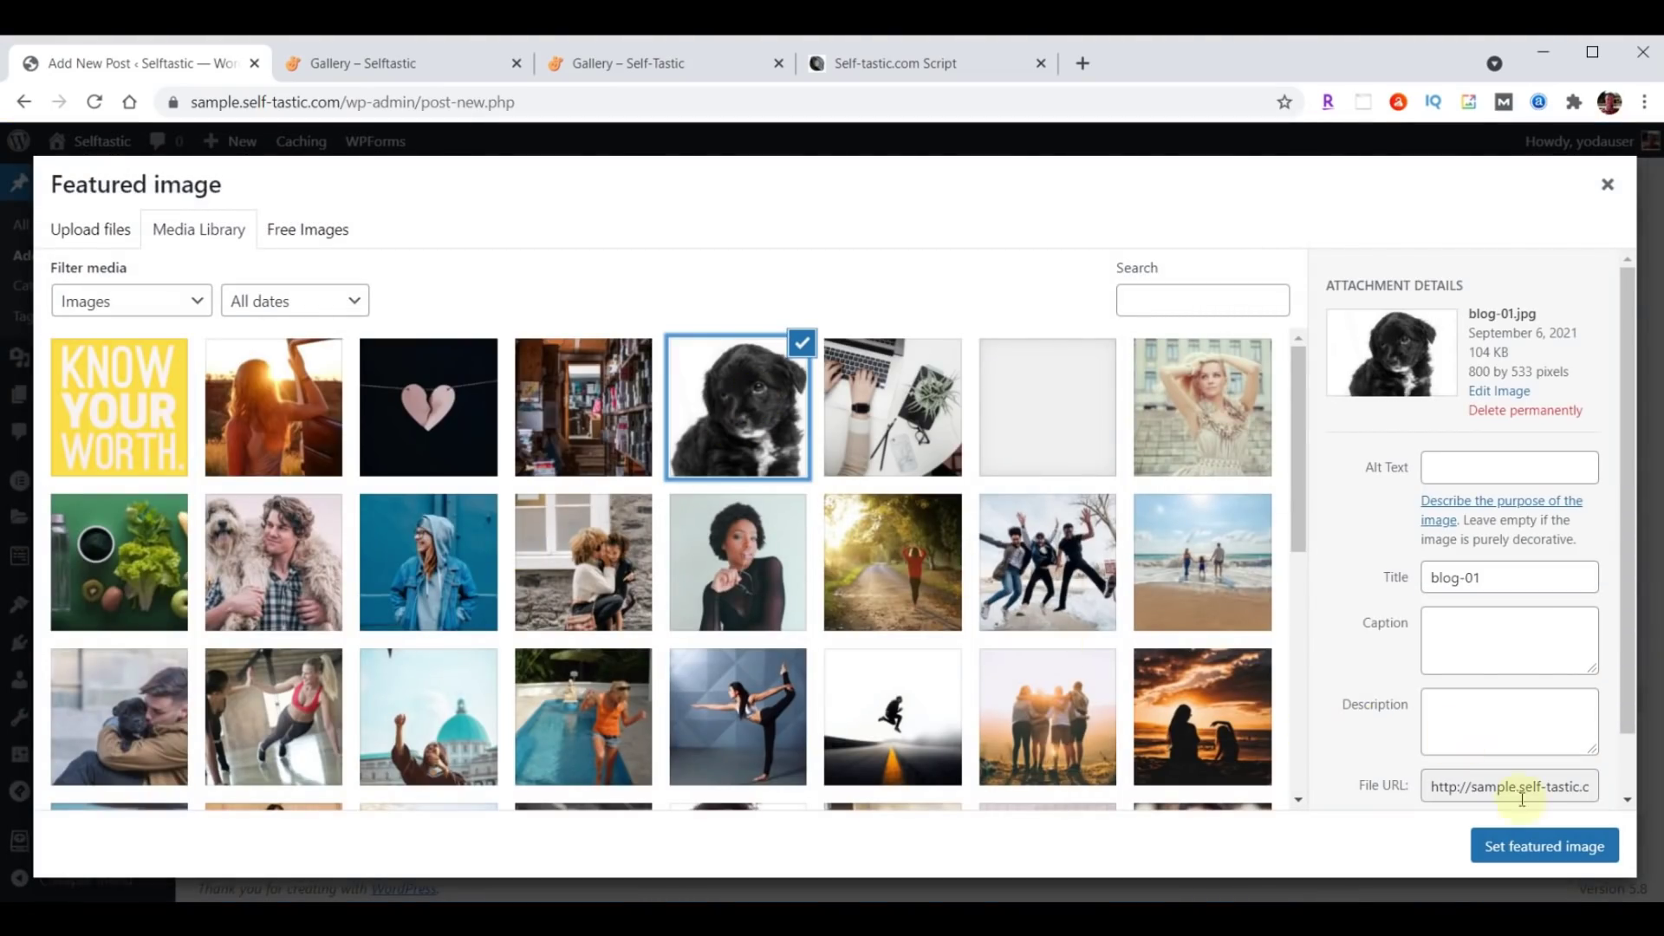
click(1544, 847)
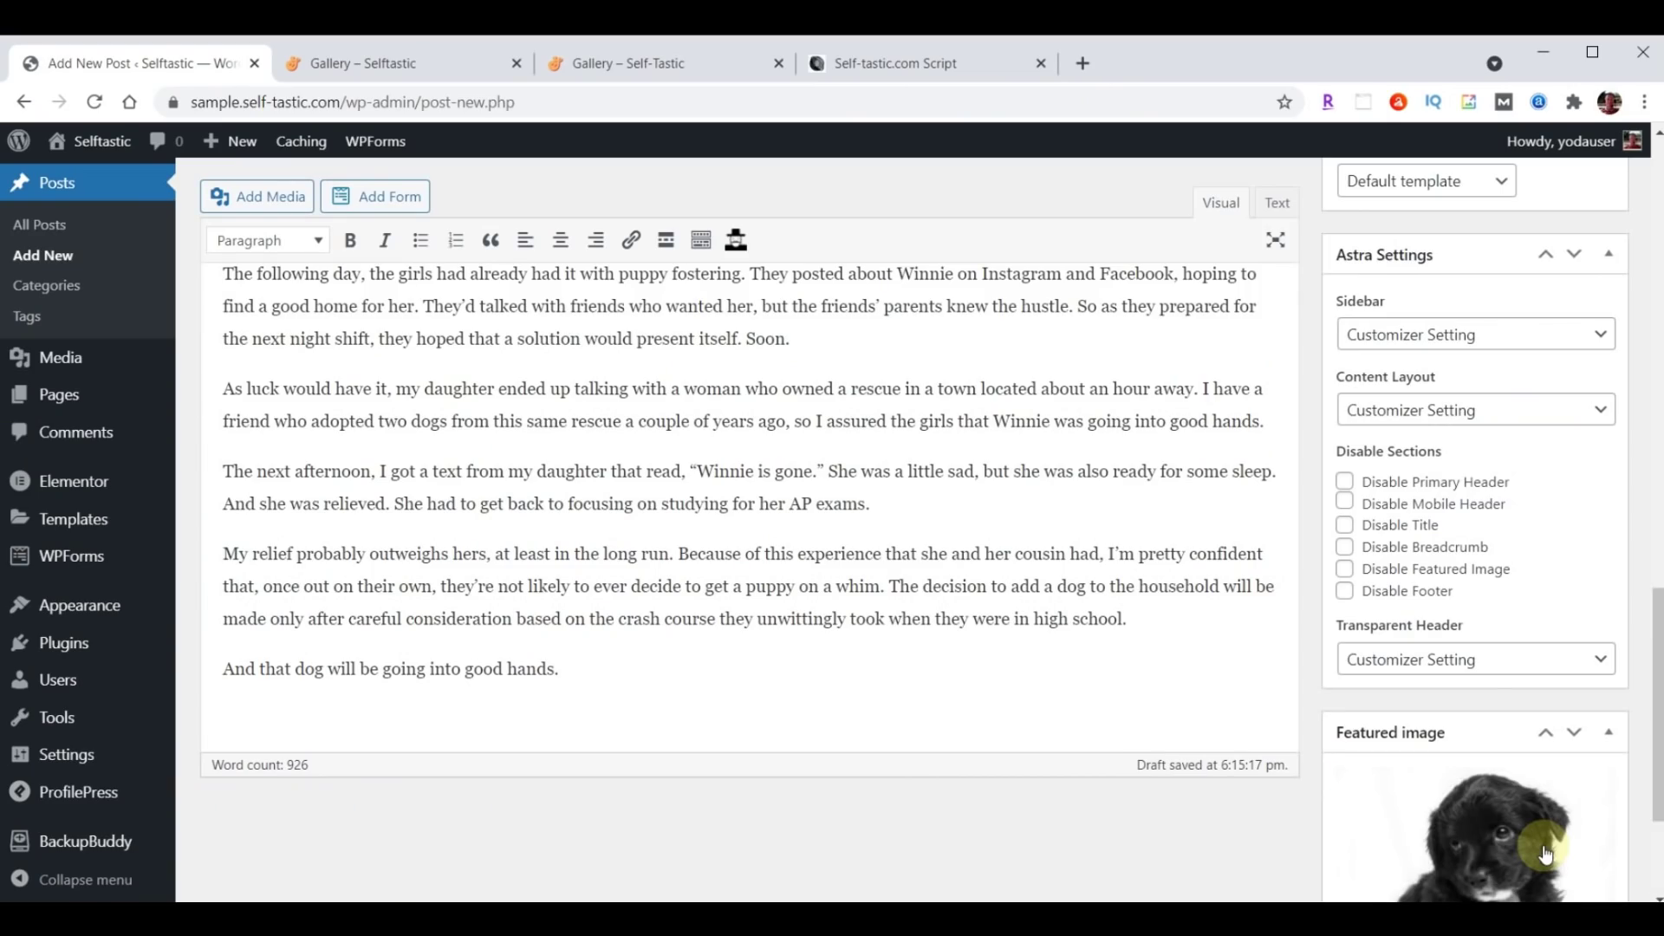
scroll(1220, 824, up, 15)
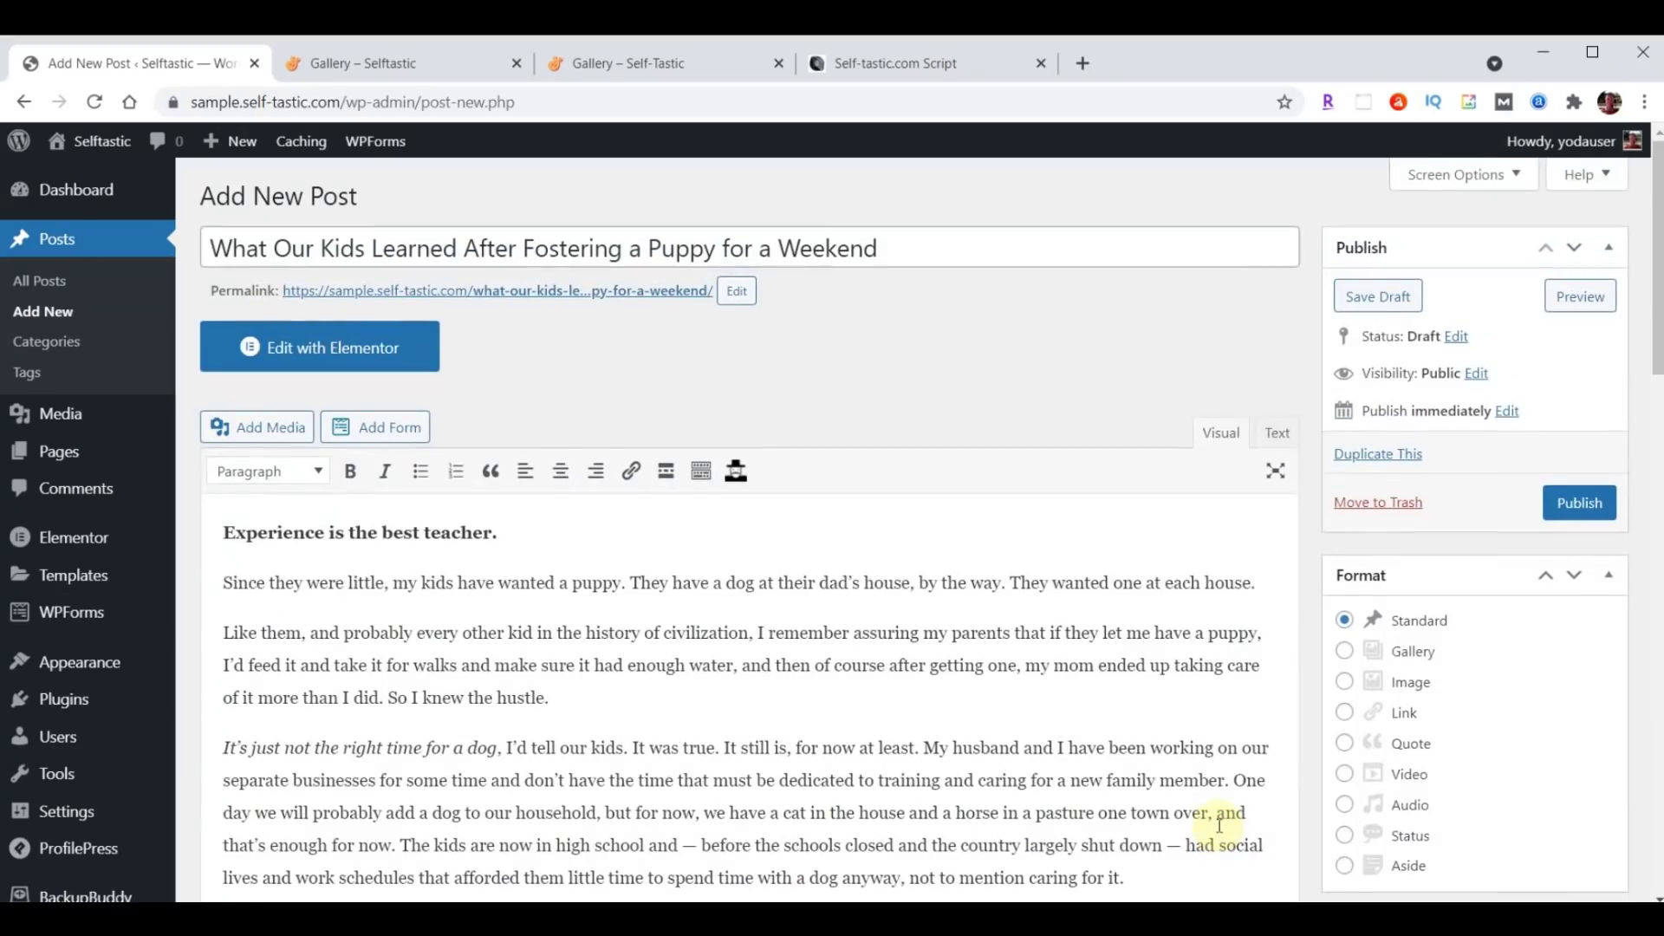
Publish the puppy-fostering post and open its permalink in a new tab.
click(1581, 507)
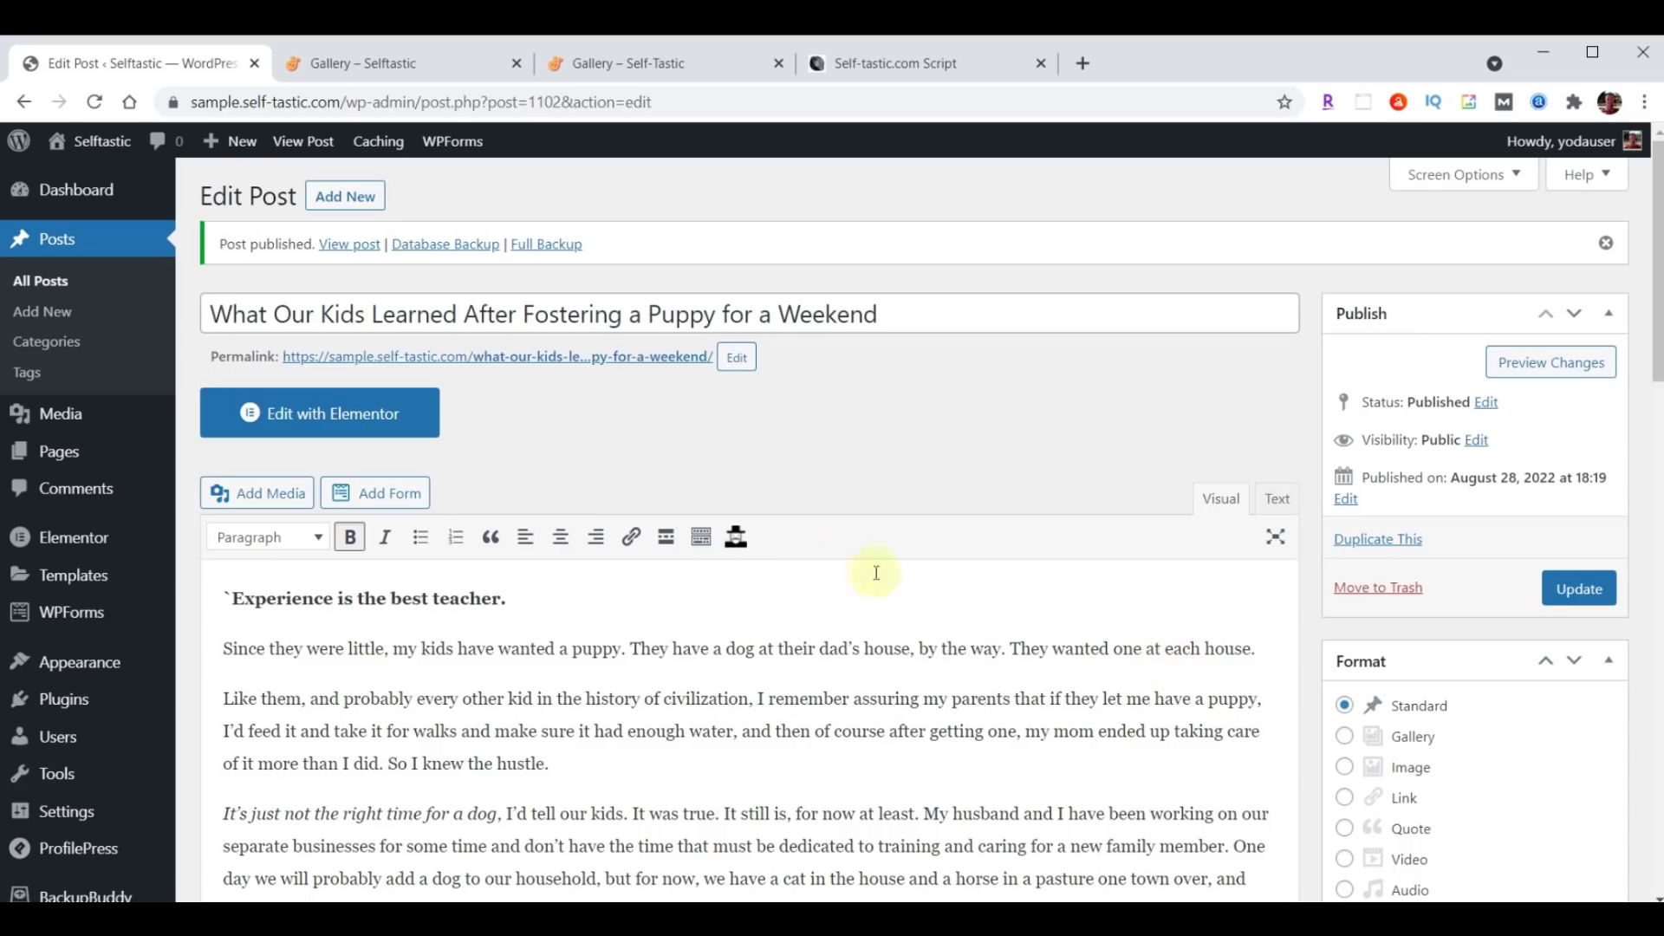
right_click(551, 366)
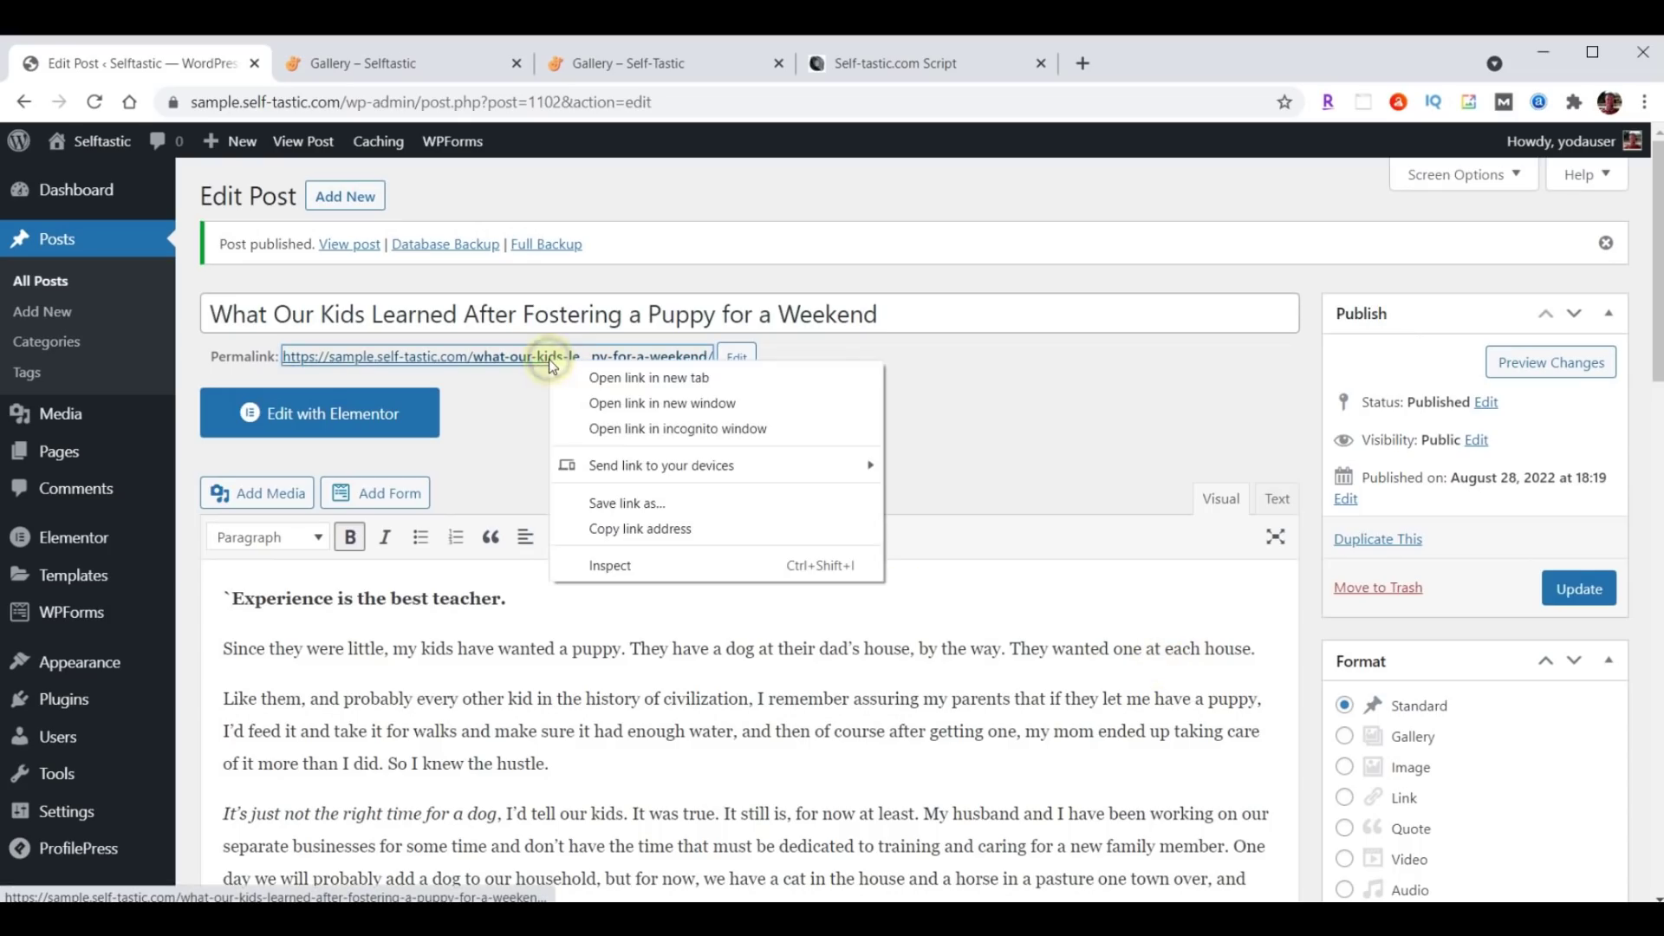
click(631, 379)
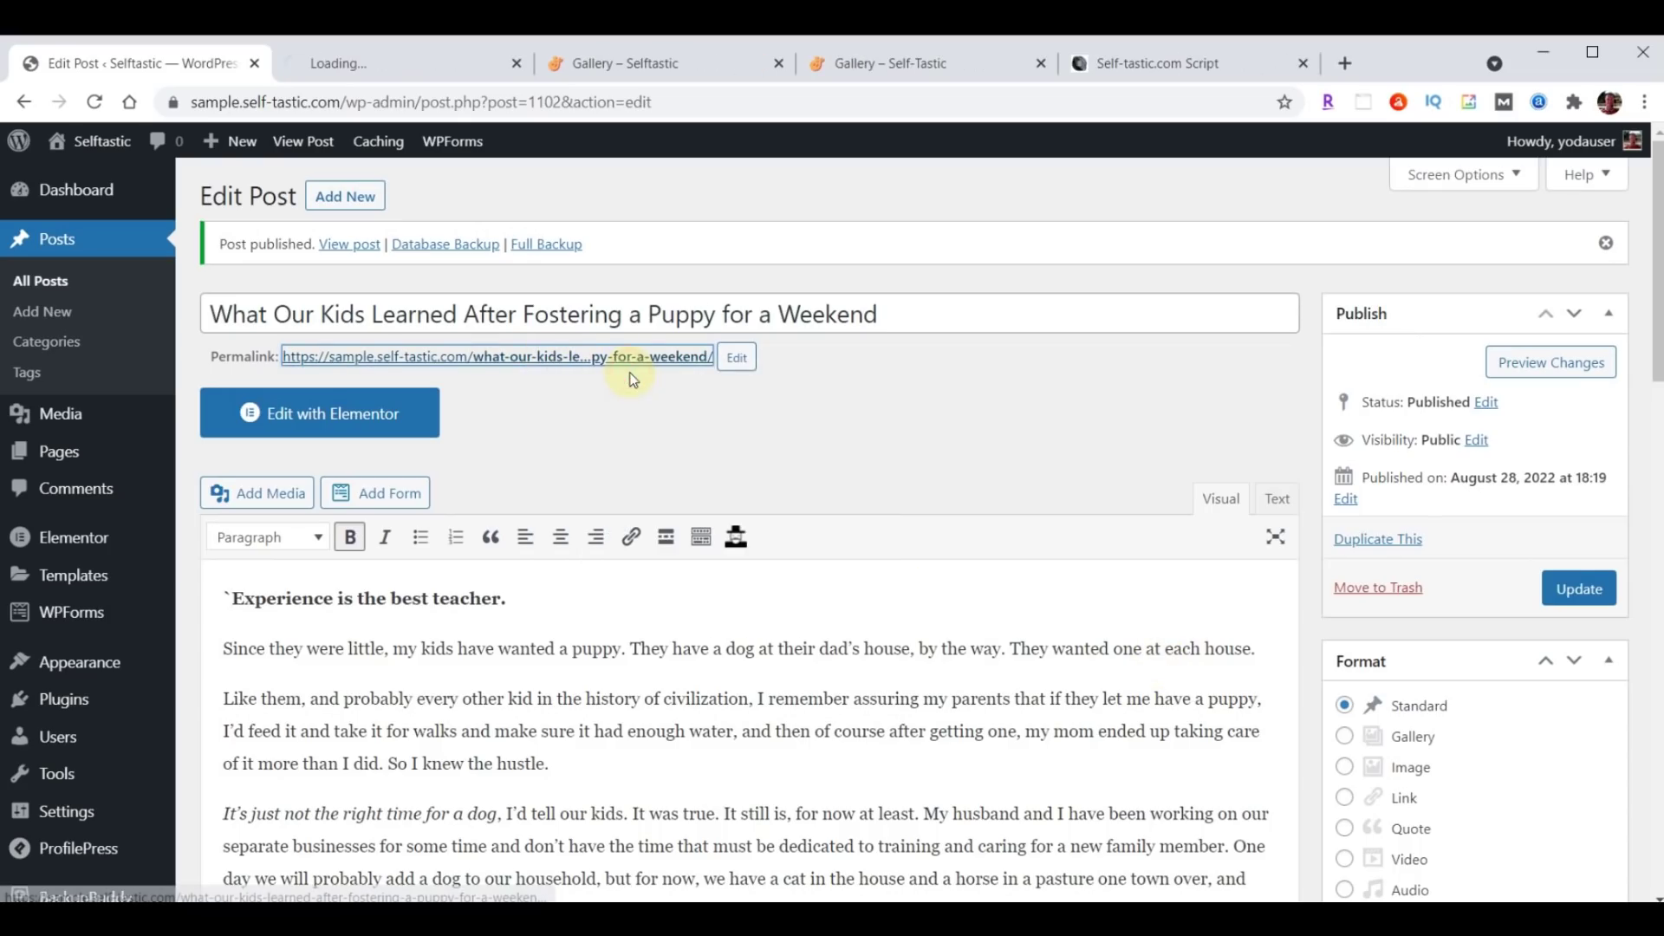
Review the live puppy-fostering post page, then close its tab.
click(382, 63)
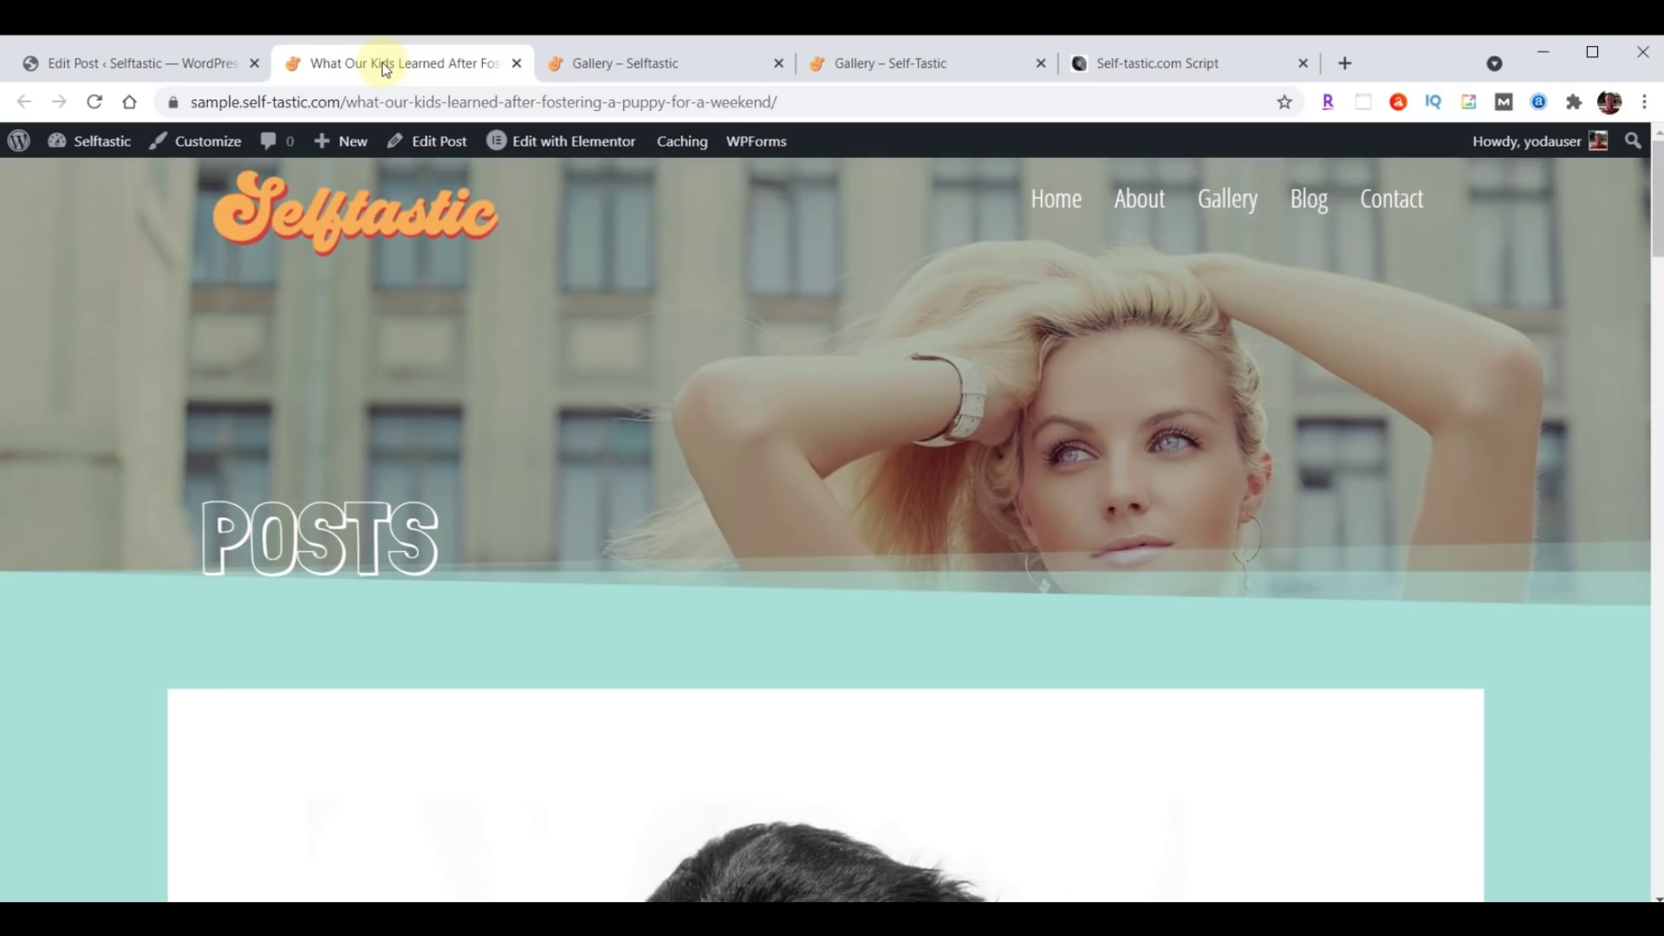
scroll(1286, 371, down, 4)
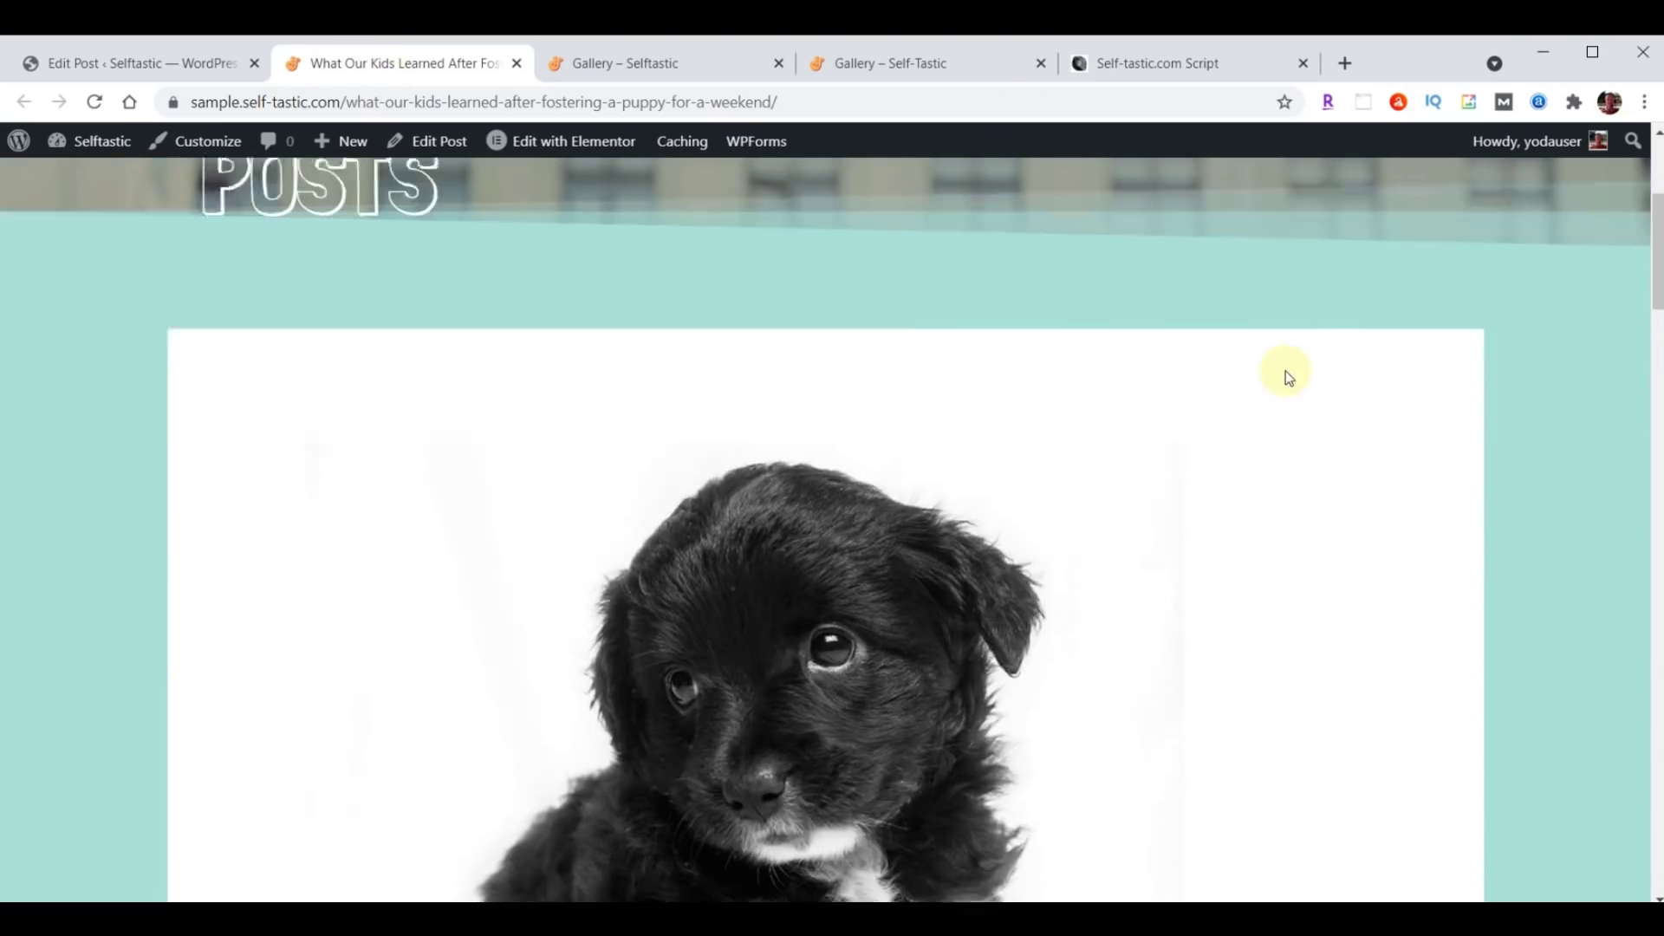
scroll(1286, 371, down, 20)
scroll(1281, 399, down, 16)
scroll(1269, 468, up, 6)
scroll(1279, 465, up, 20)
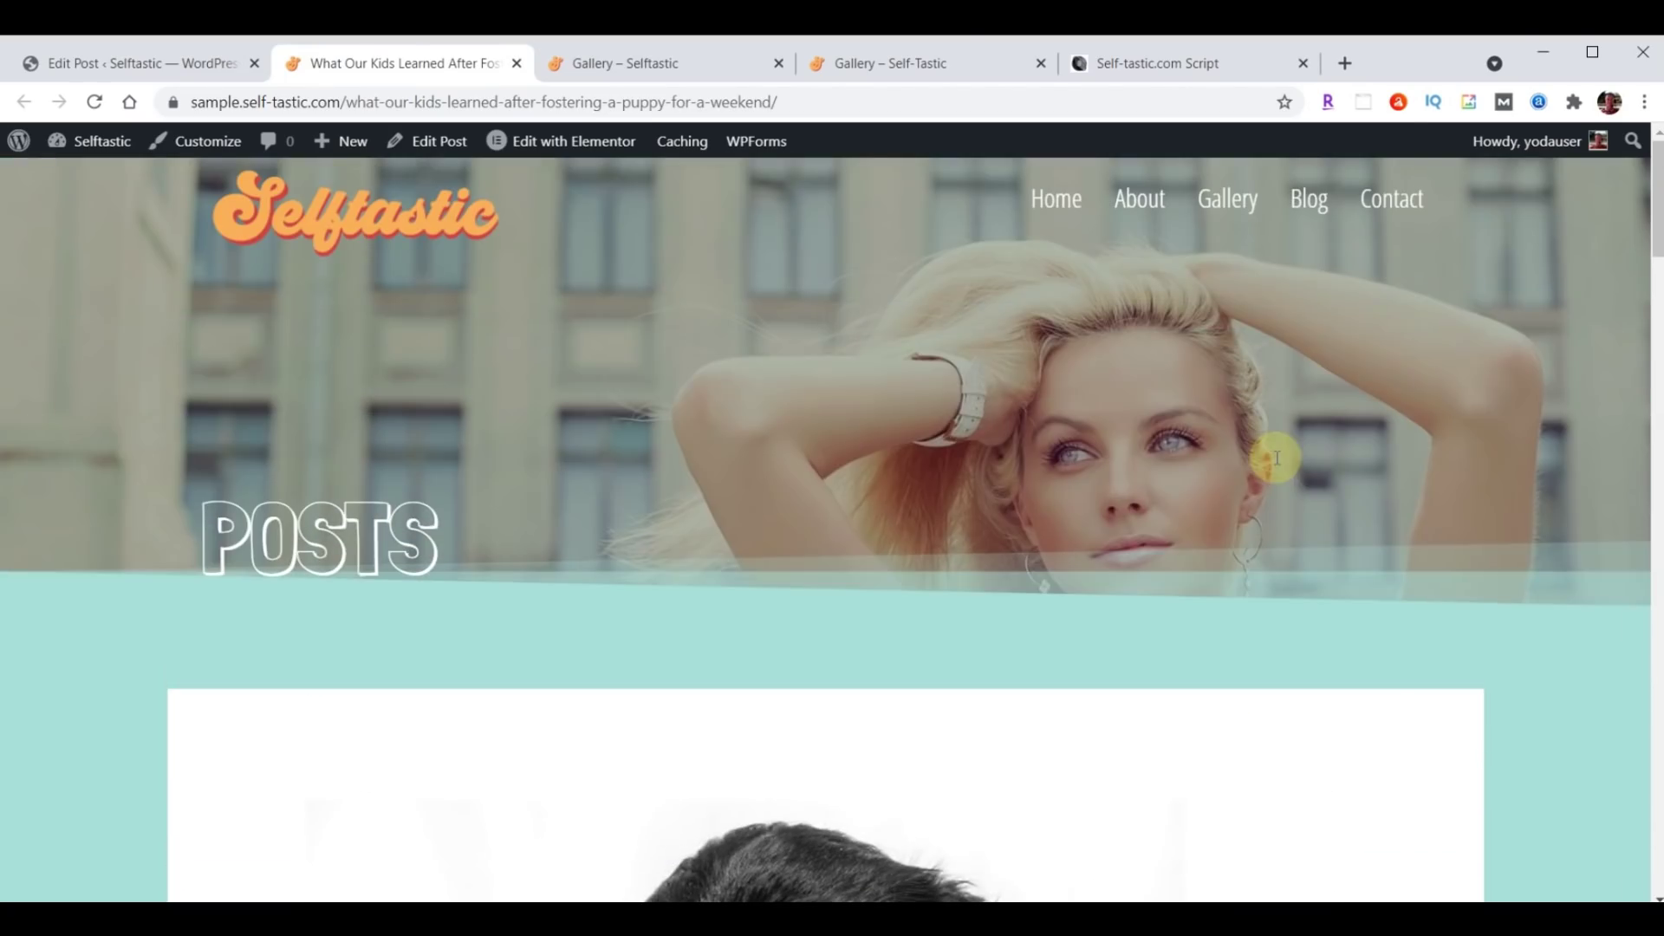
click(517, 63)
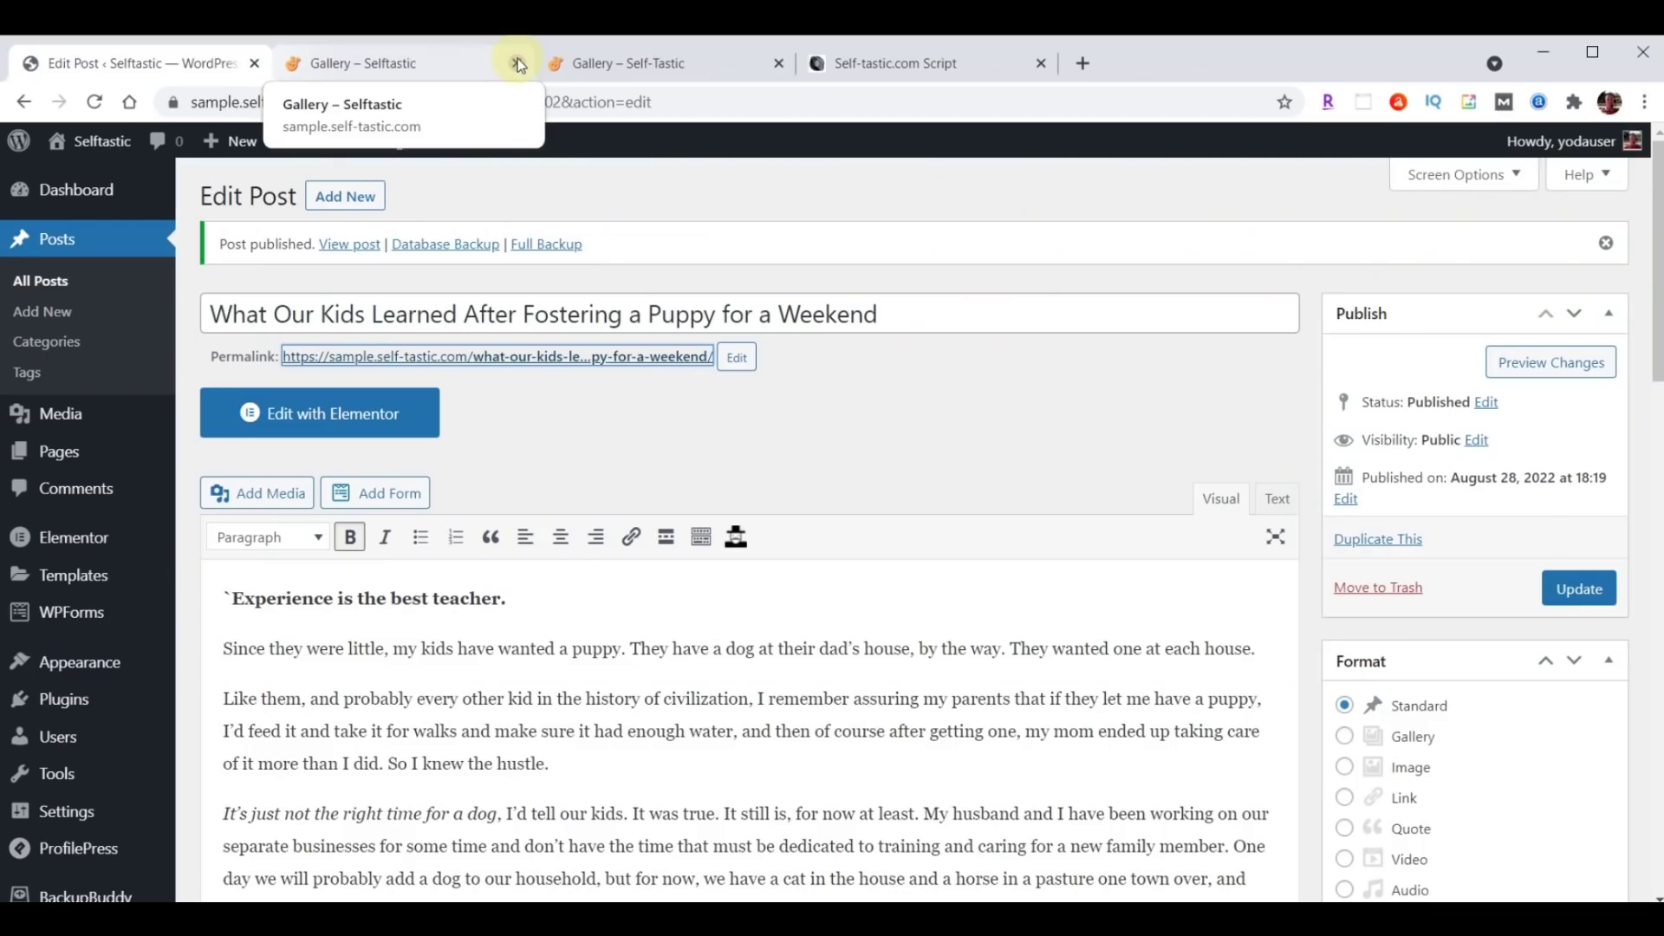
Start a new post titled 'Am I Really a Secret Hoarder?' with its pasted article text.
click(339, 202)
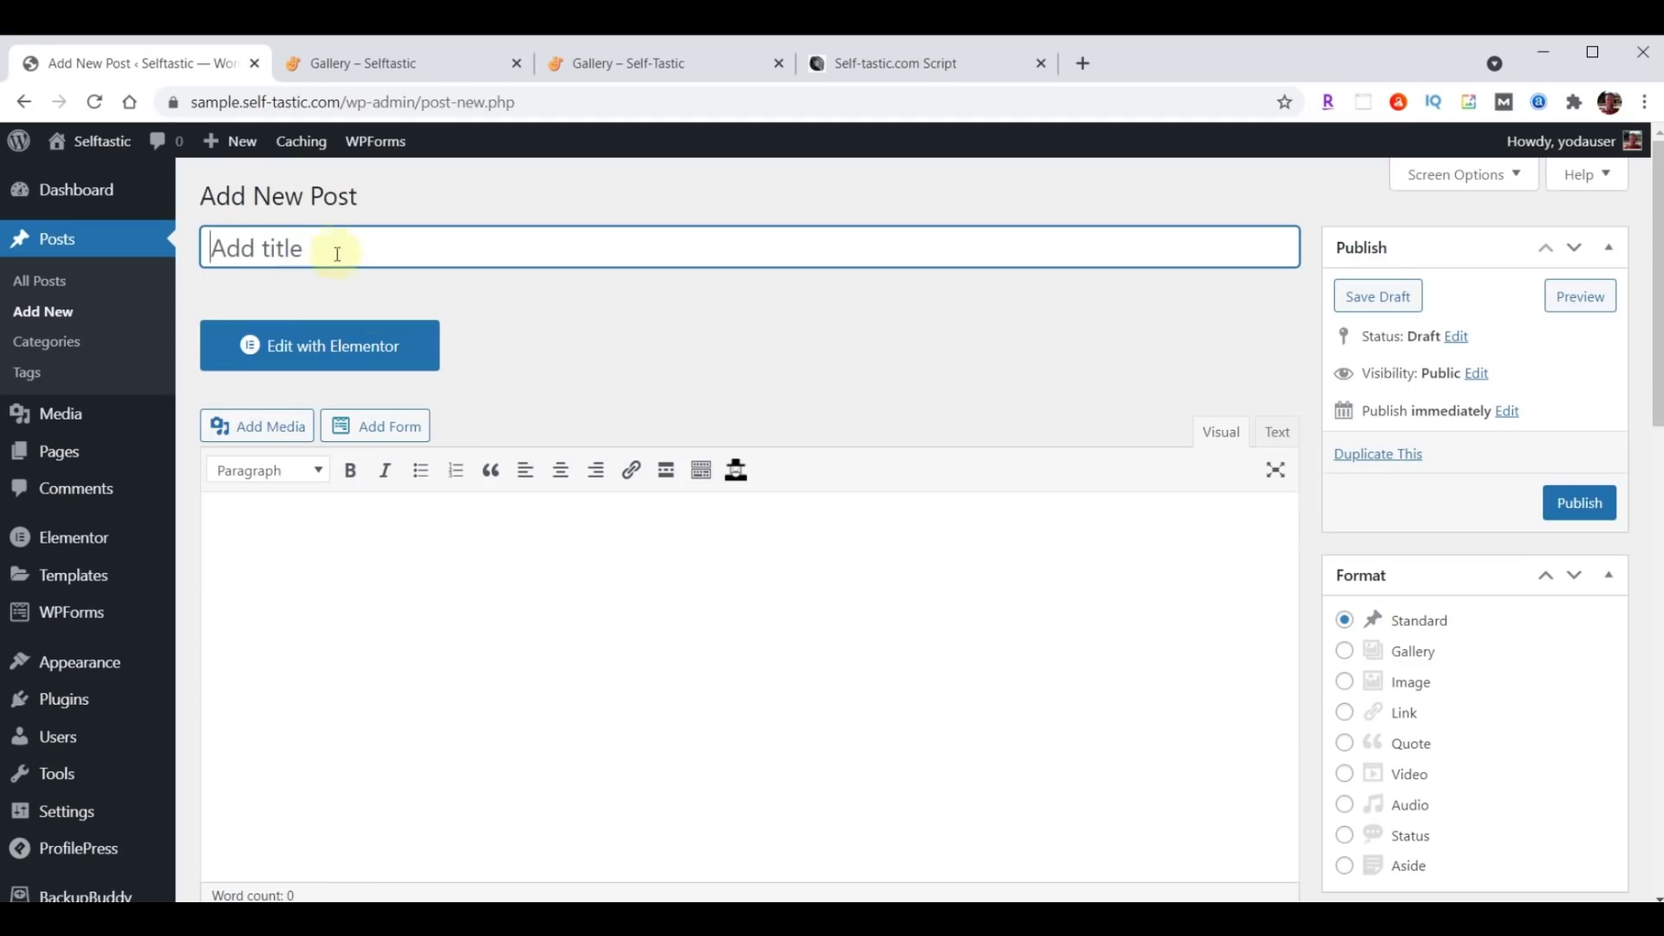
click(340, 245)
key(ctrl+v)
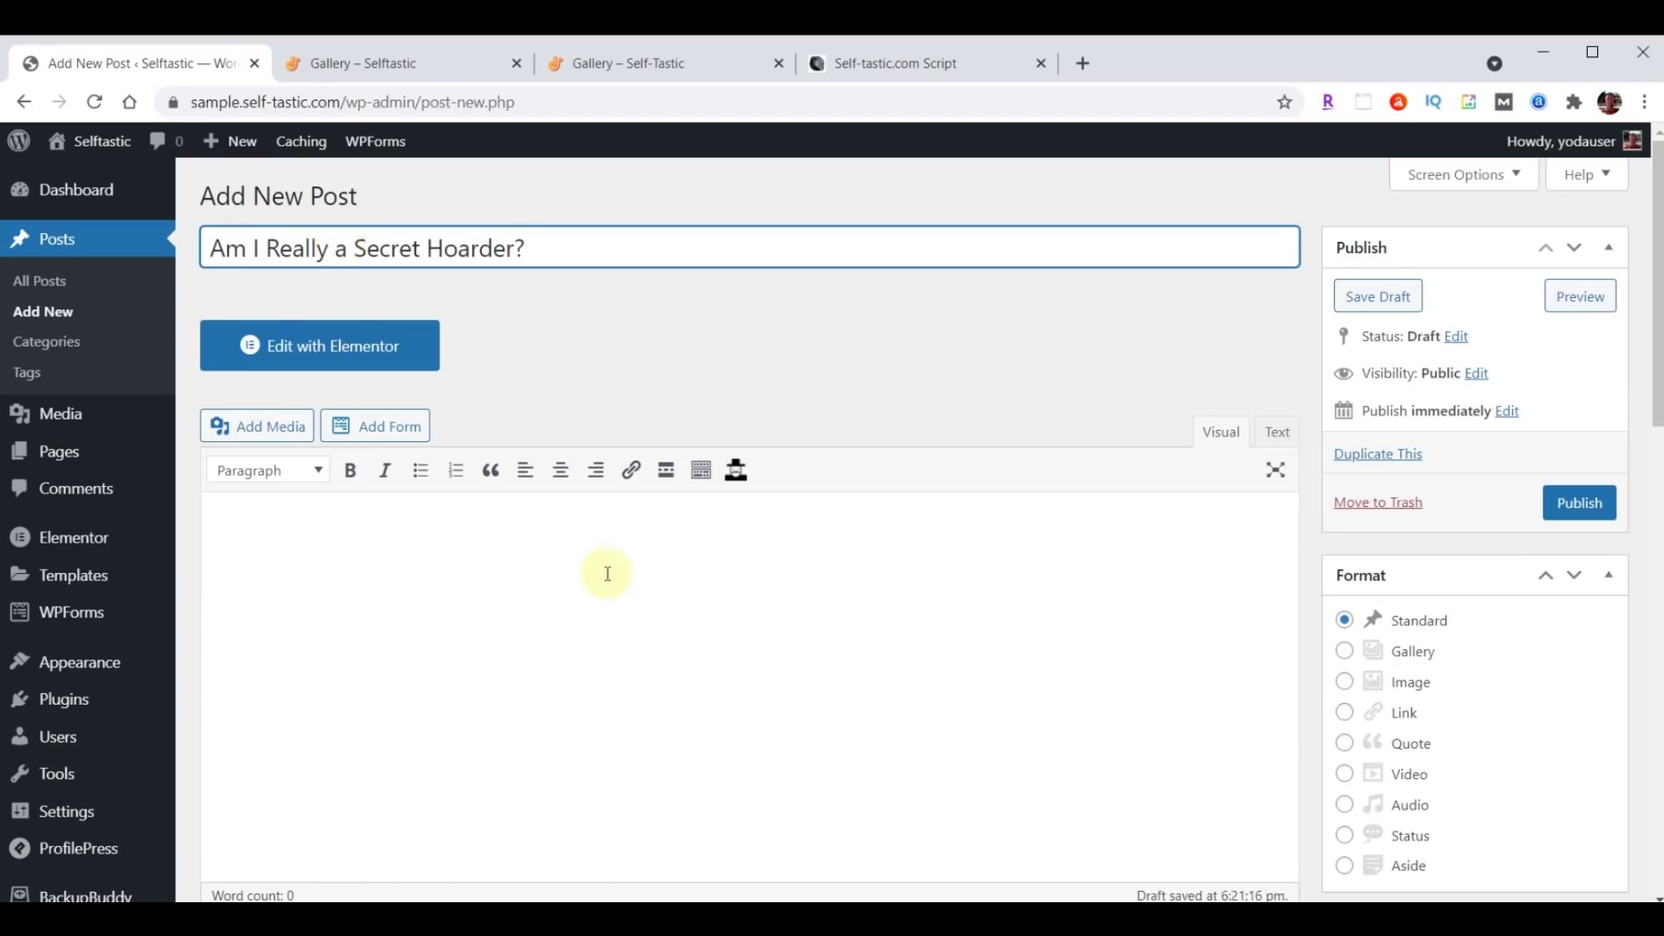
scroll(605, 572, down, 3)
click(476, 361)
click(446, 356)
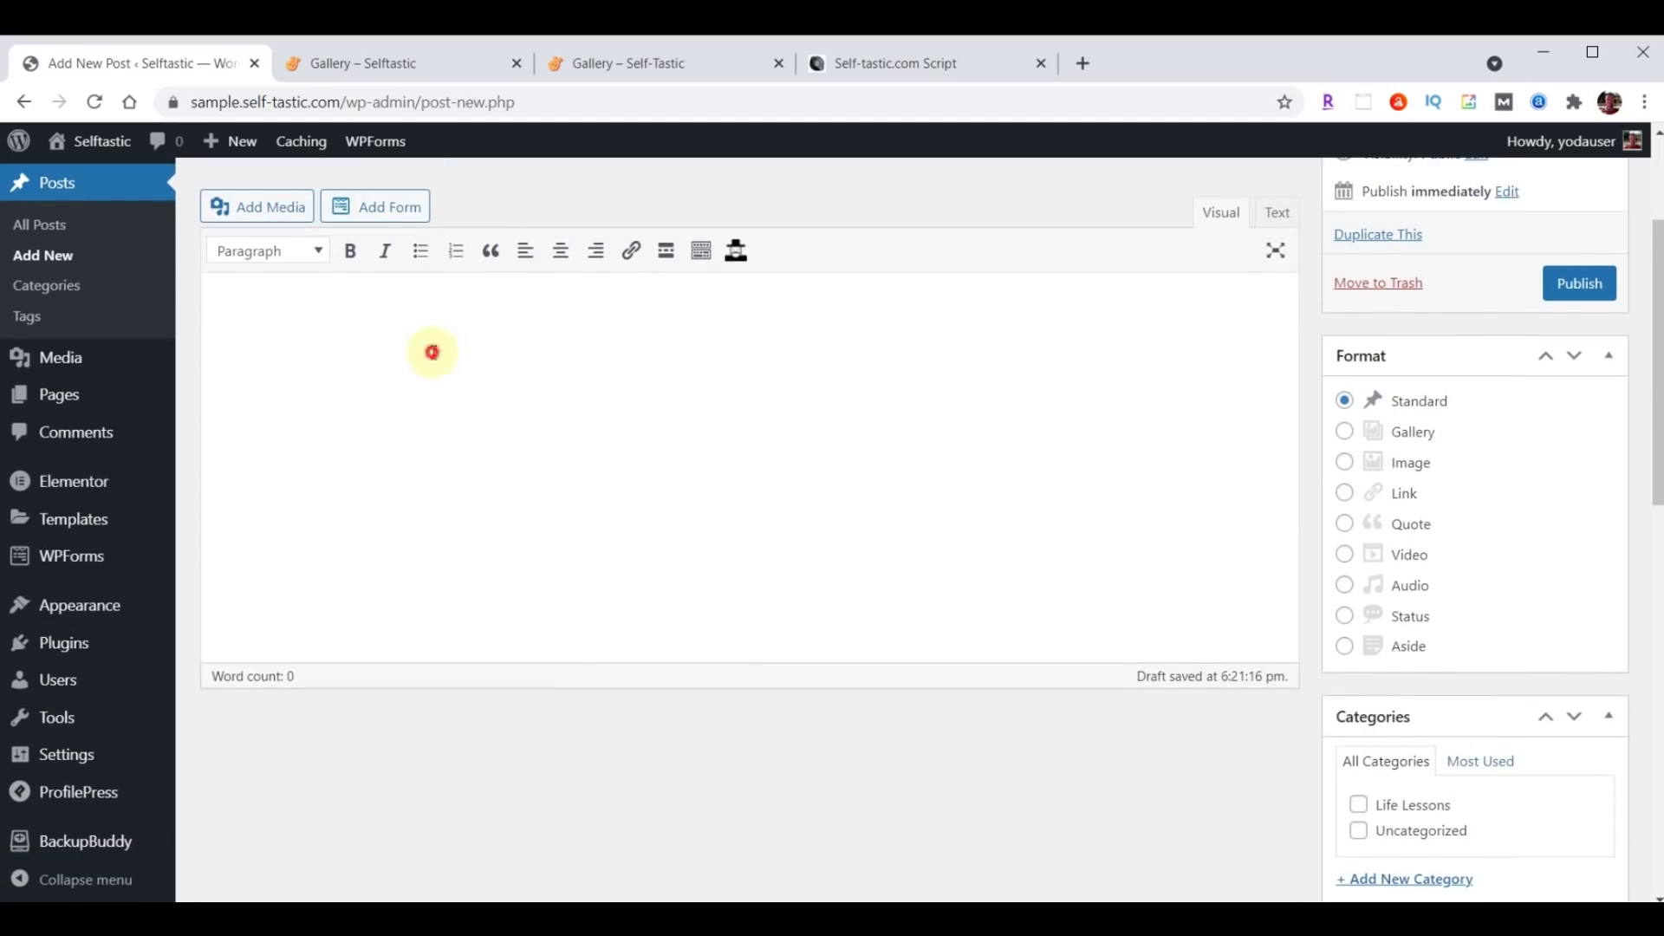
key(ctrl+v)
scroll(863, 408, up, 6)
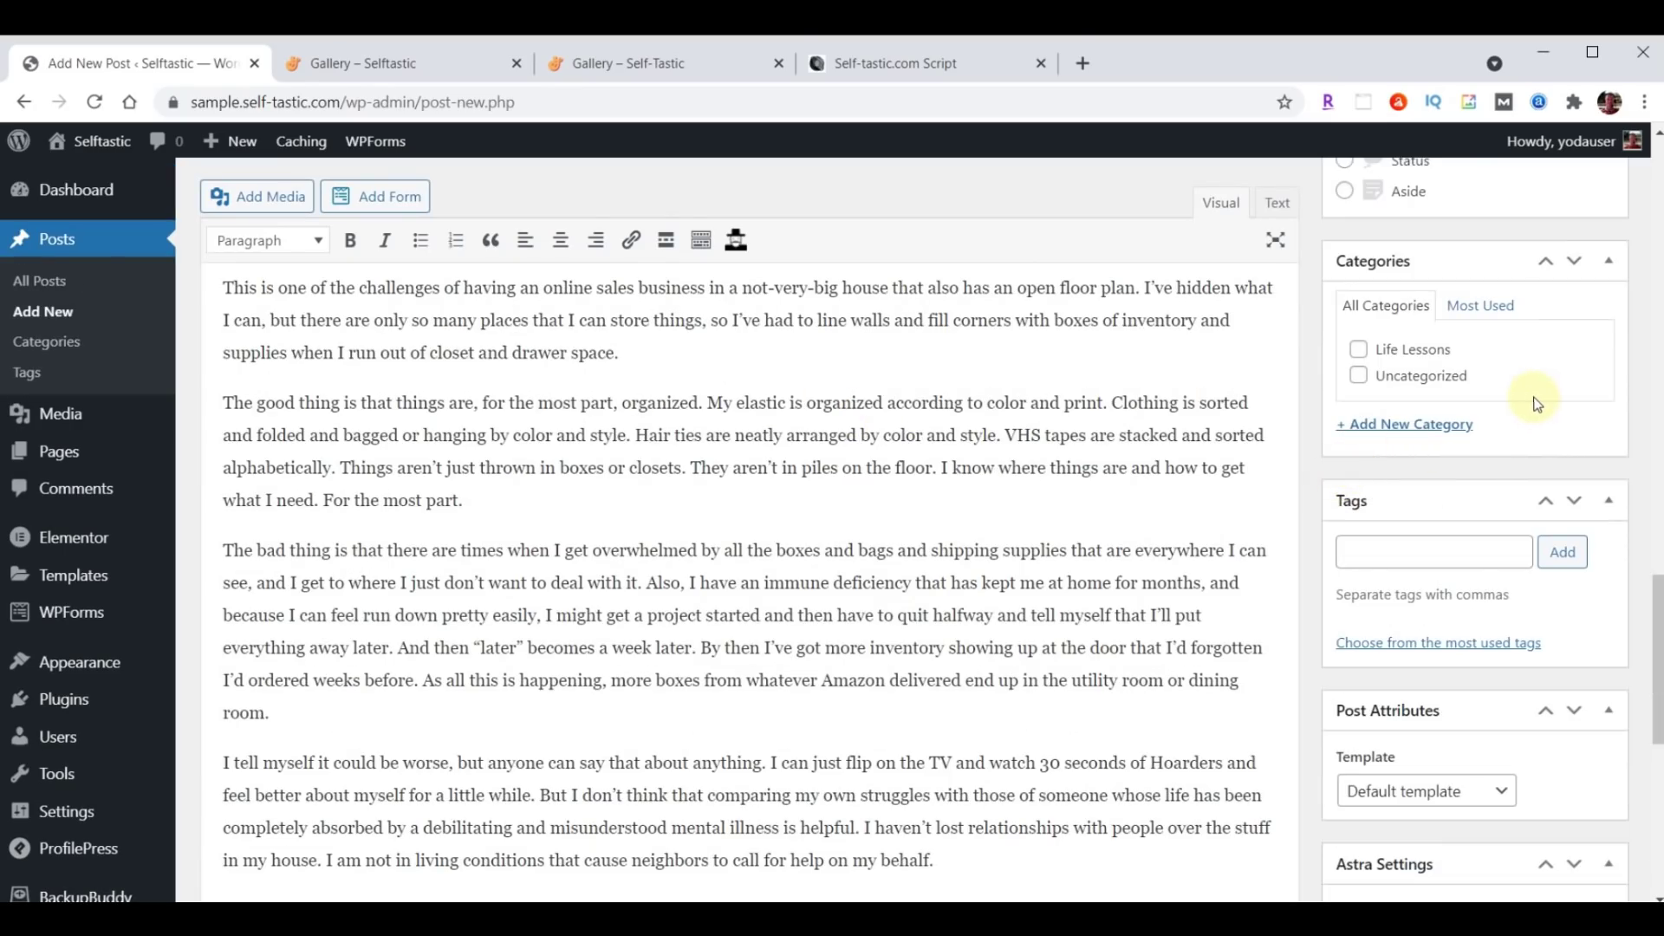
Check Life Lessons and add new categories Business, Mental Health and Personal Development.
click(1358, 349)
click(1412, 424)
text(Business)
key(Return)
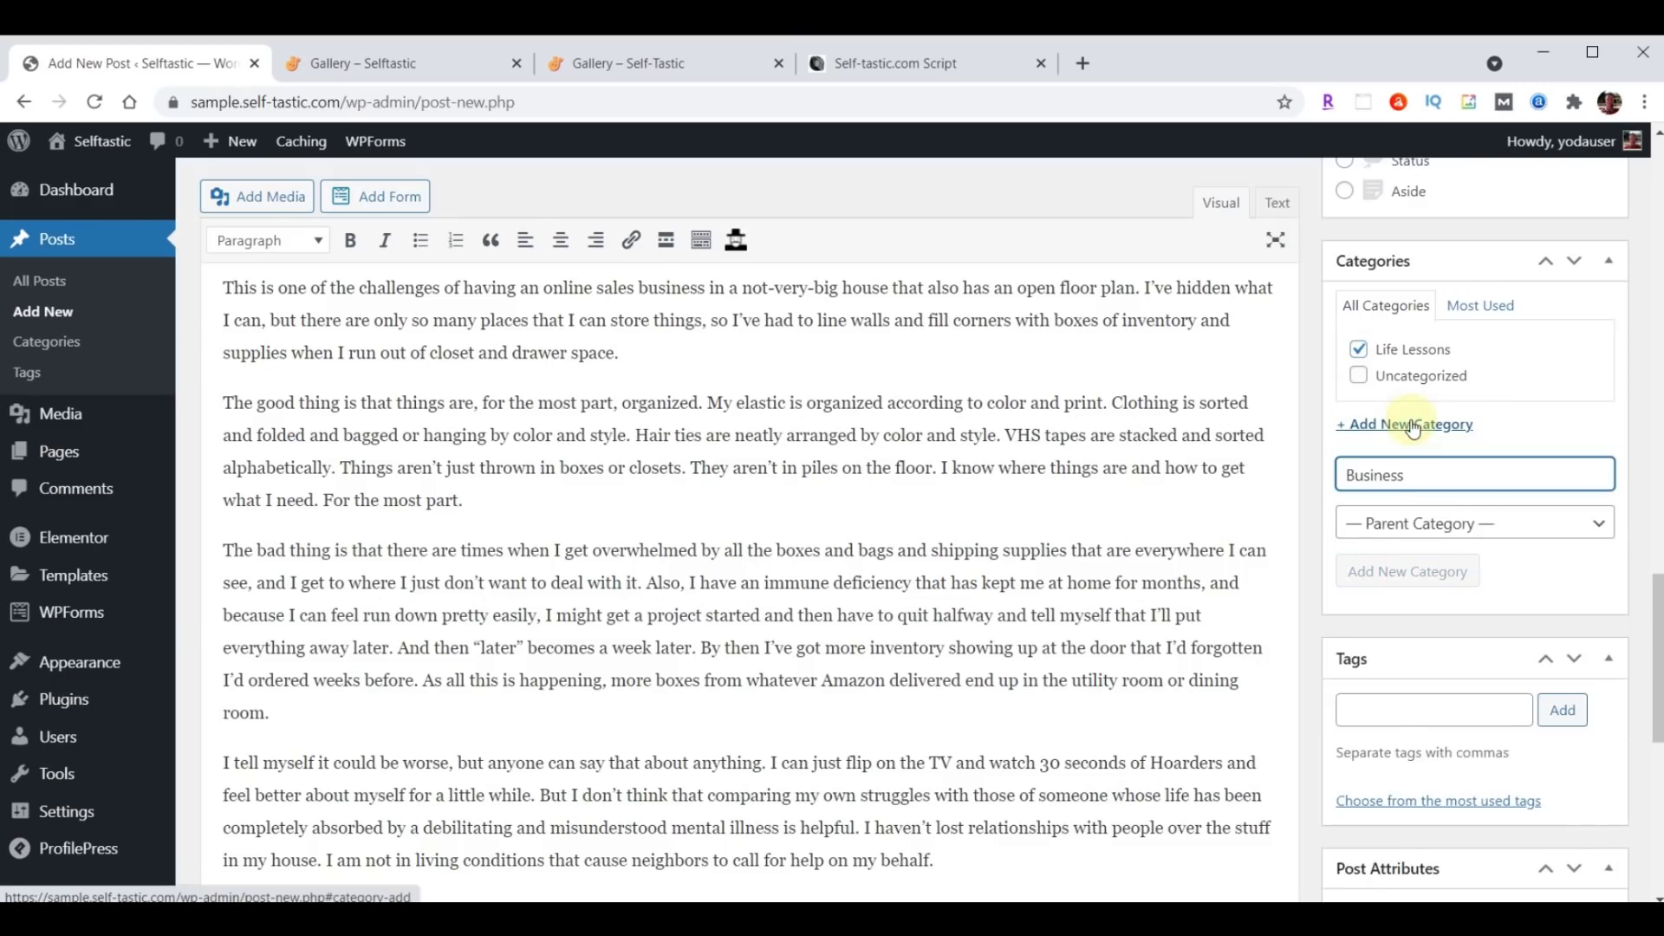
text(Mental Health)
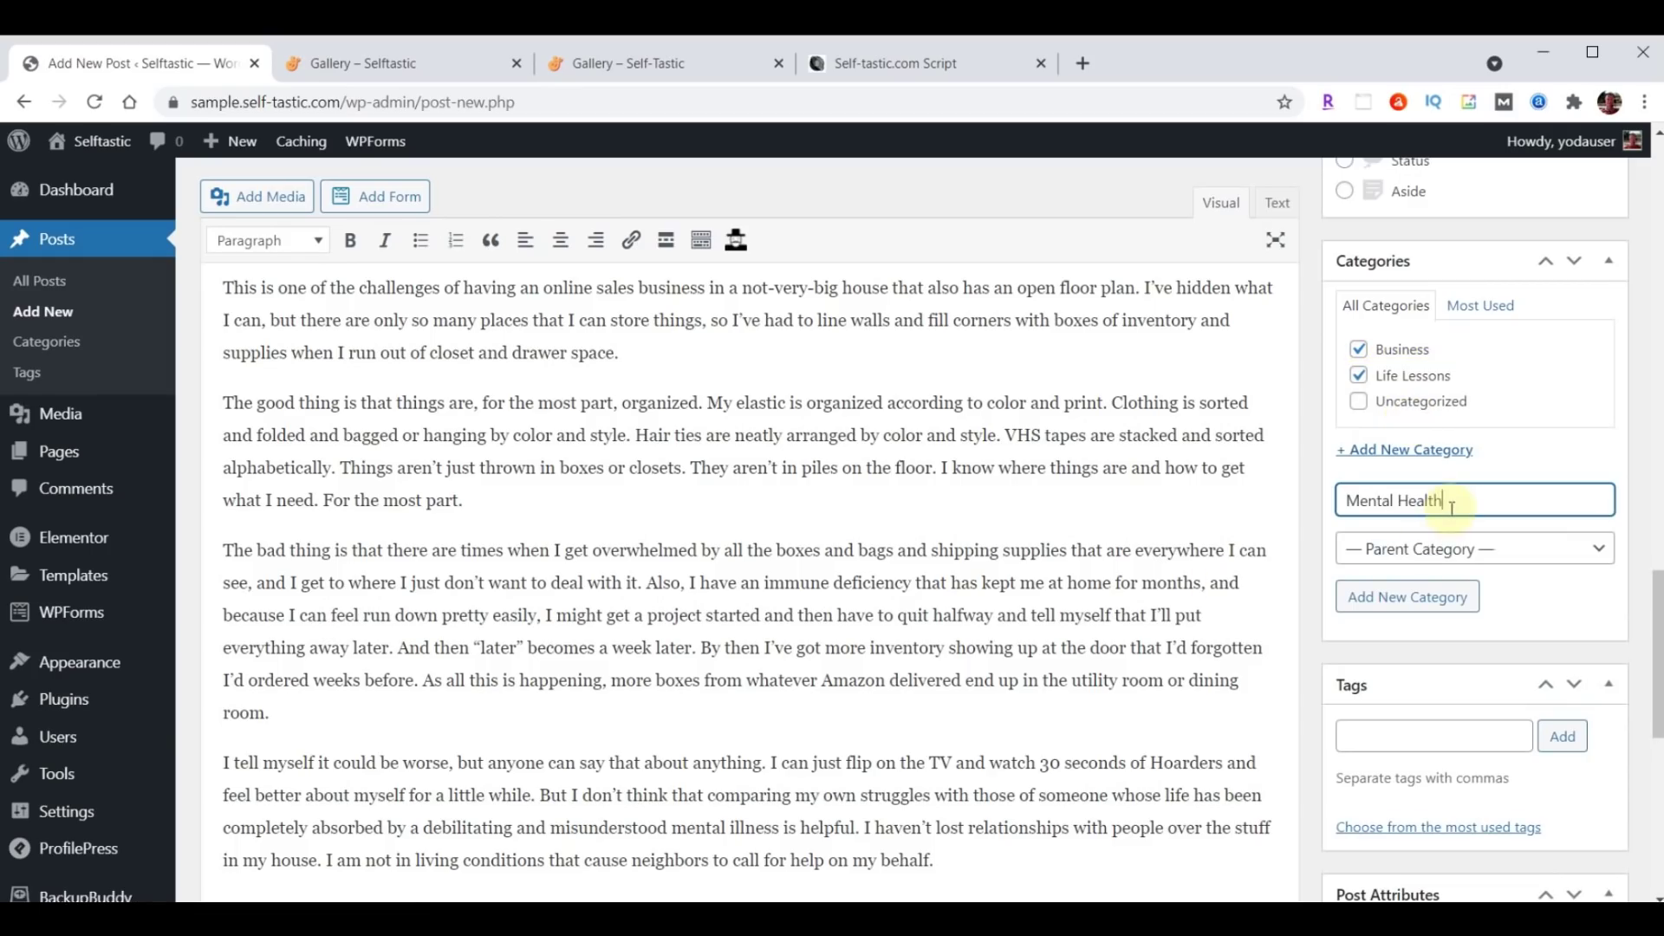
key(Return)
text(Personal Development)
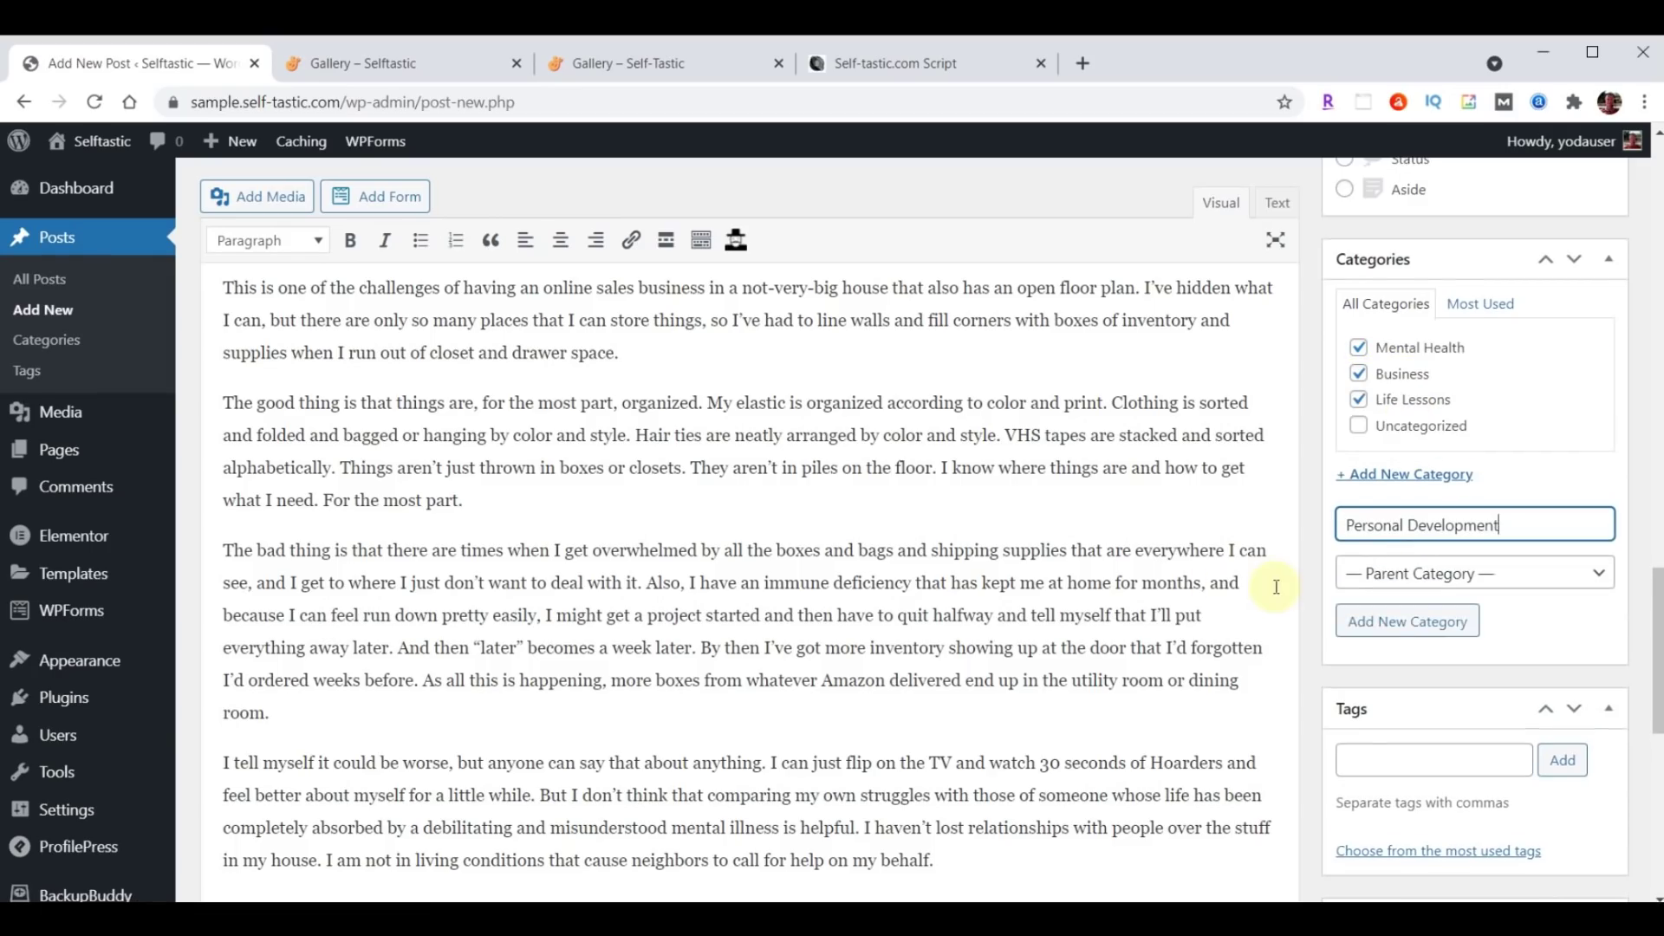
key(Return)
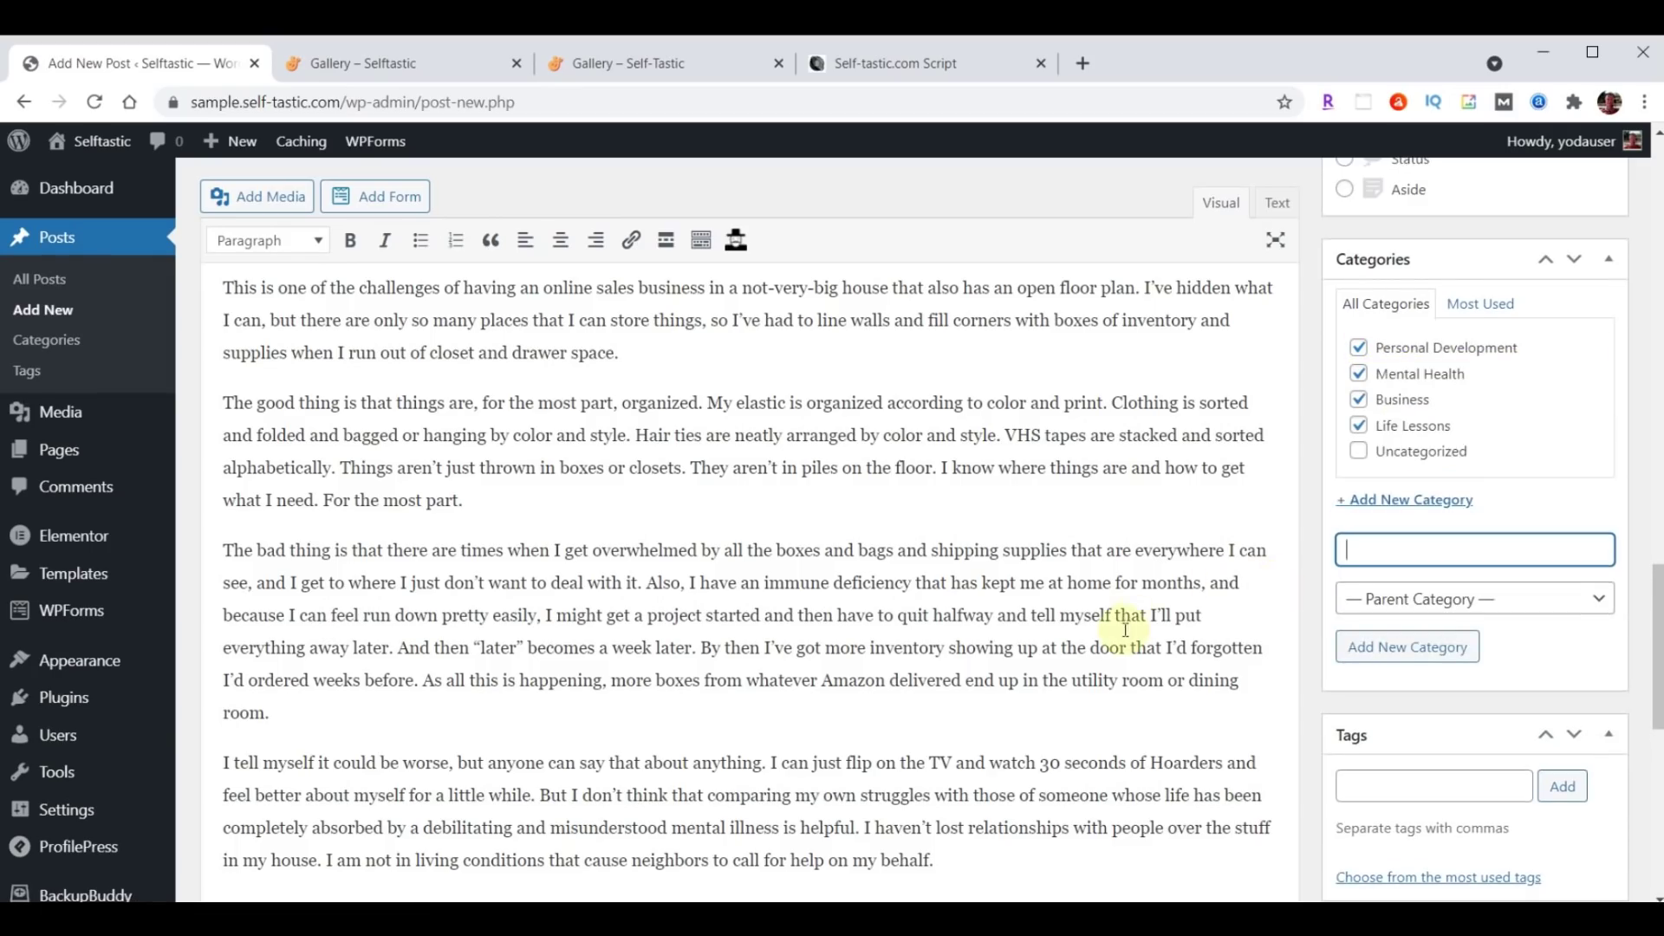
Add the tags Self Improvement and Money to the post.
scroll(1482, 464, down, 3)
click(1423, 569)
text(Self Improvement, Money)
click(1562, 569)
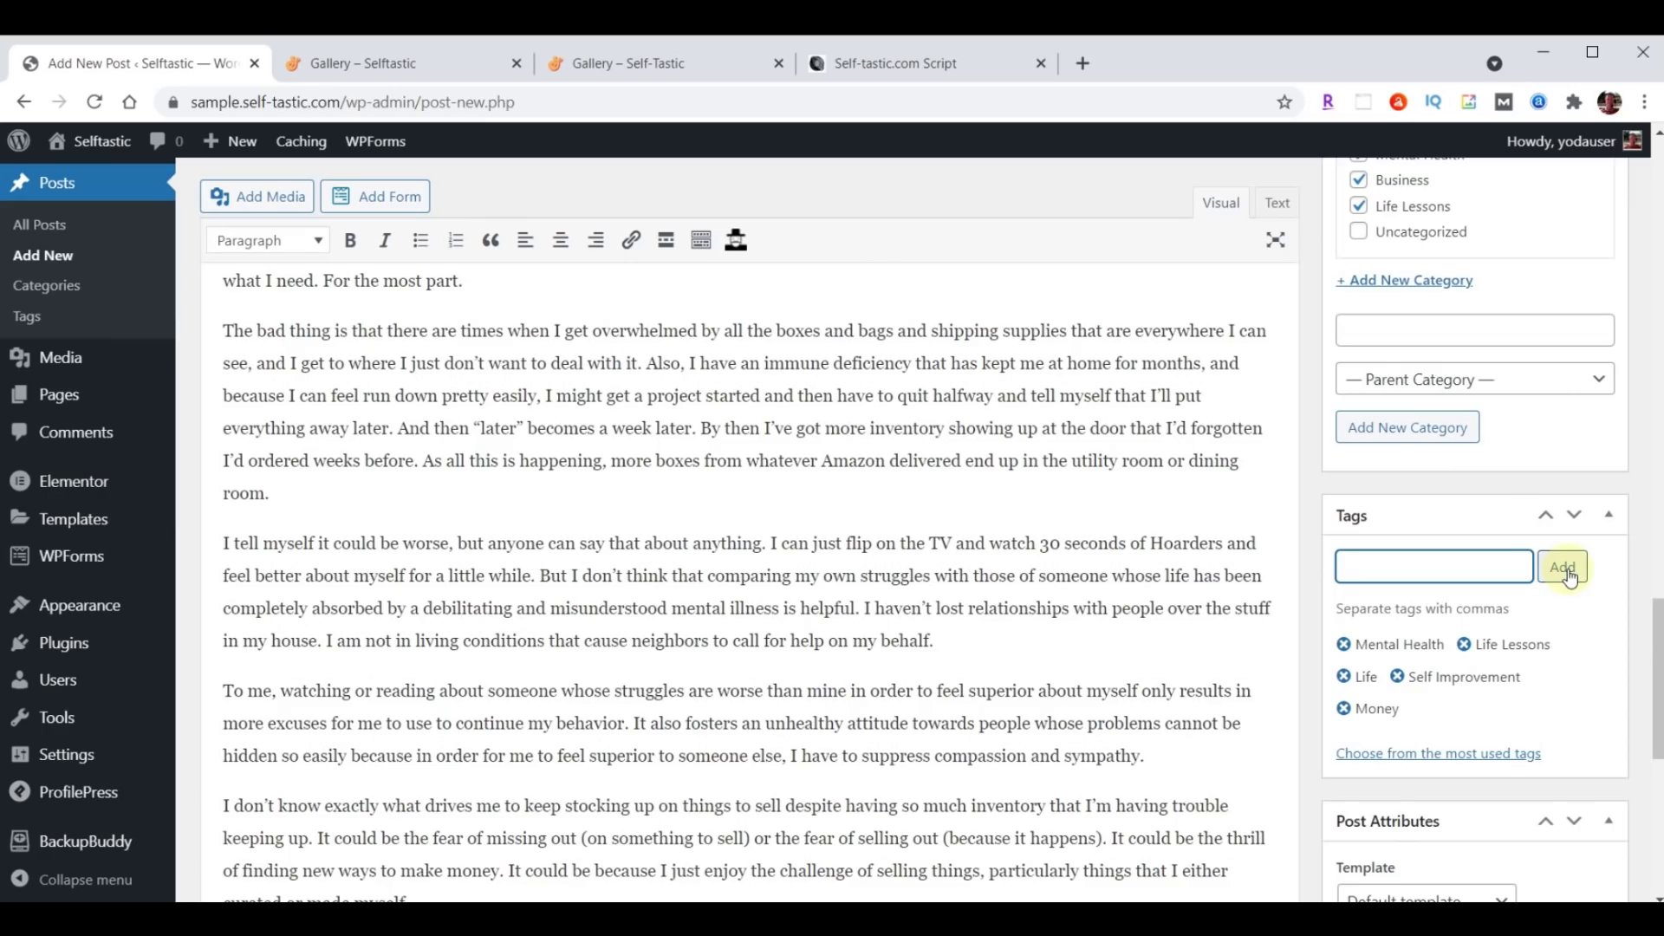
scroll(1569, 576, down, 10)
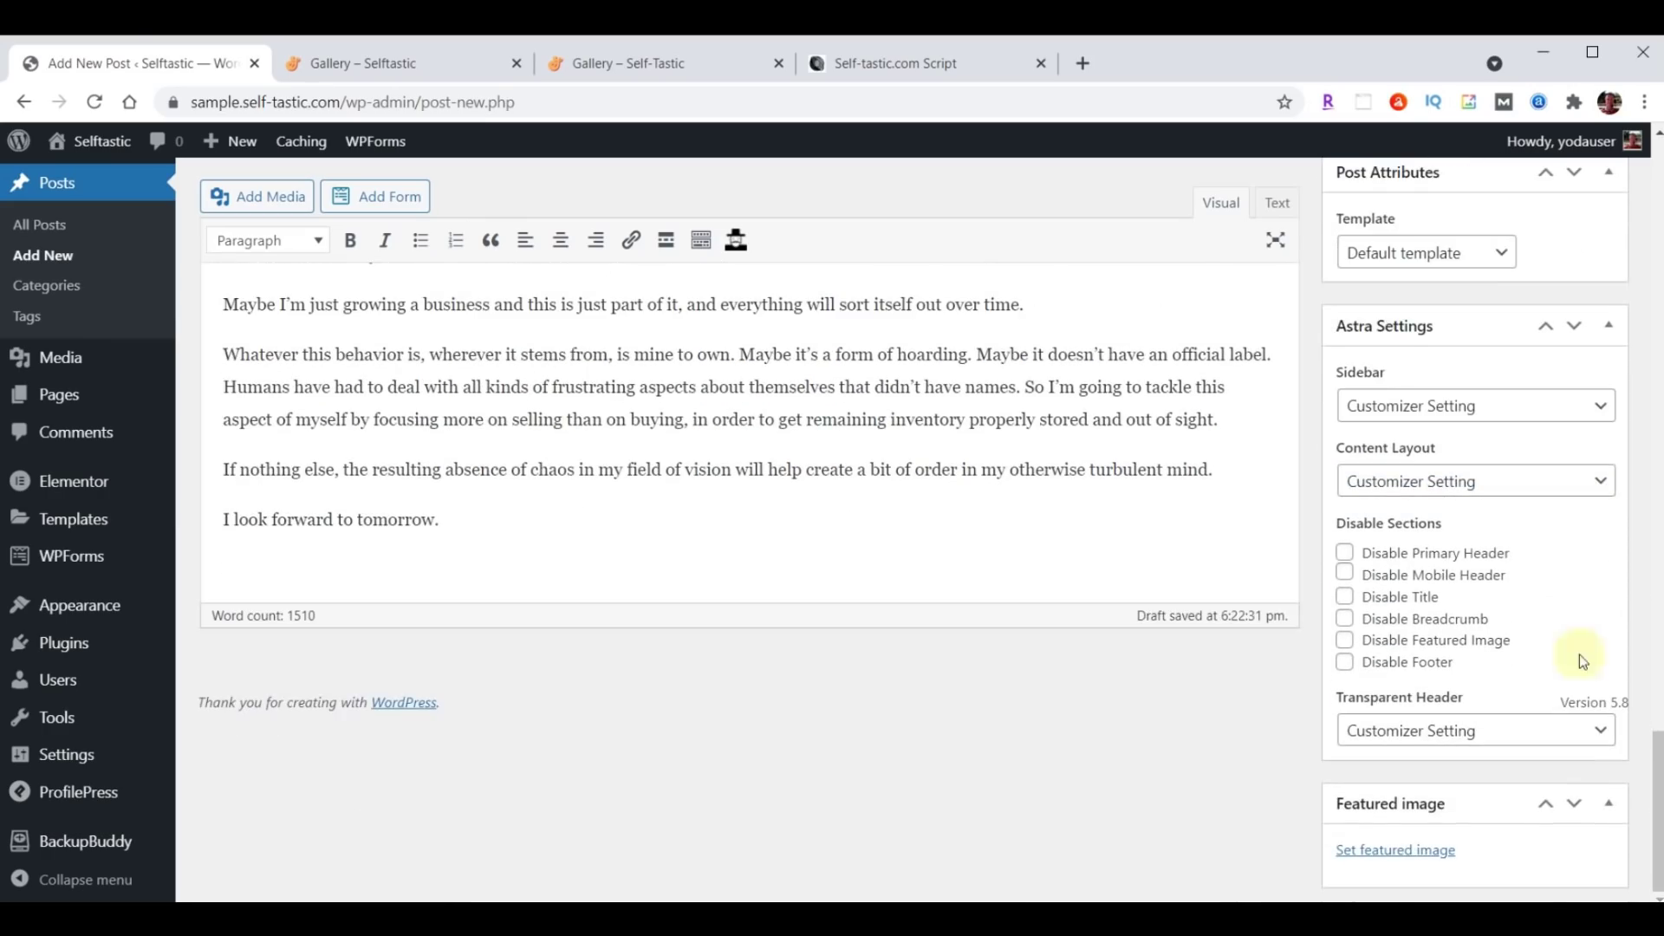
Set the bookshelf room photo blog-02 as featured image and publish the hoarder post.
click(1403, 851)
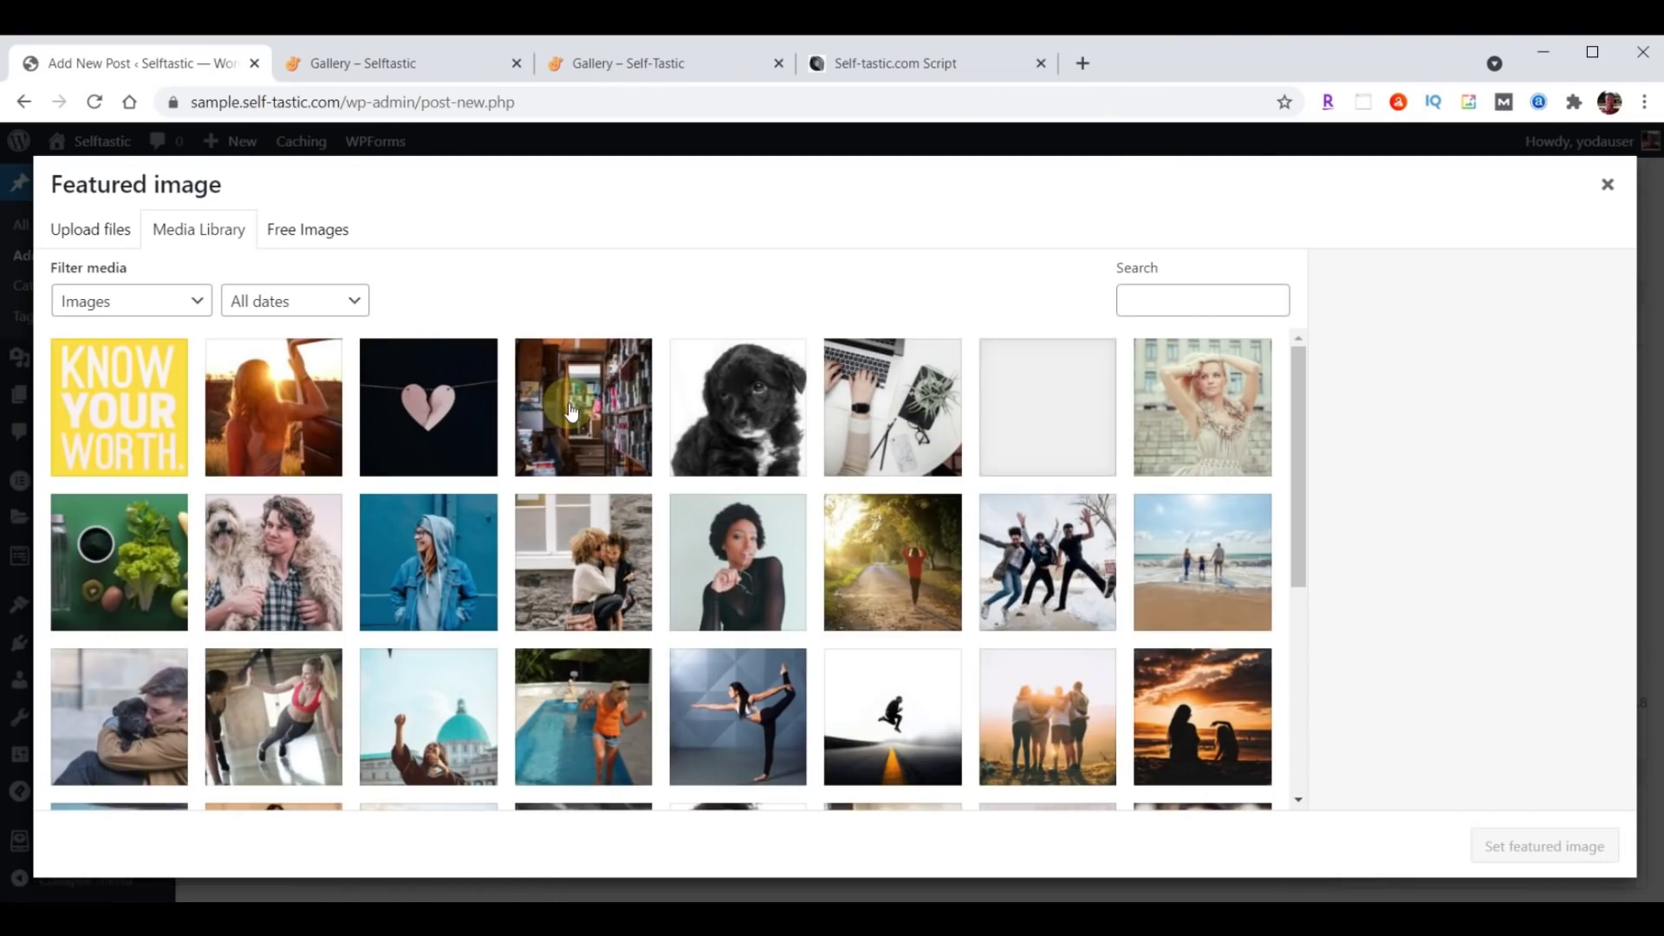
click(572, 411)
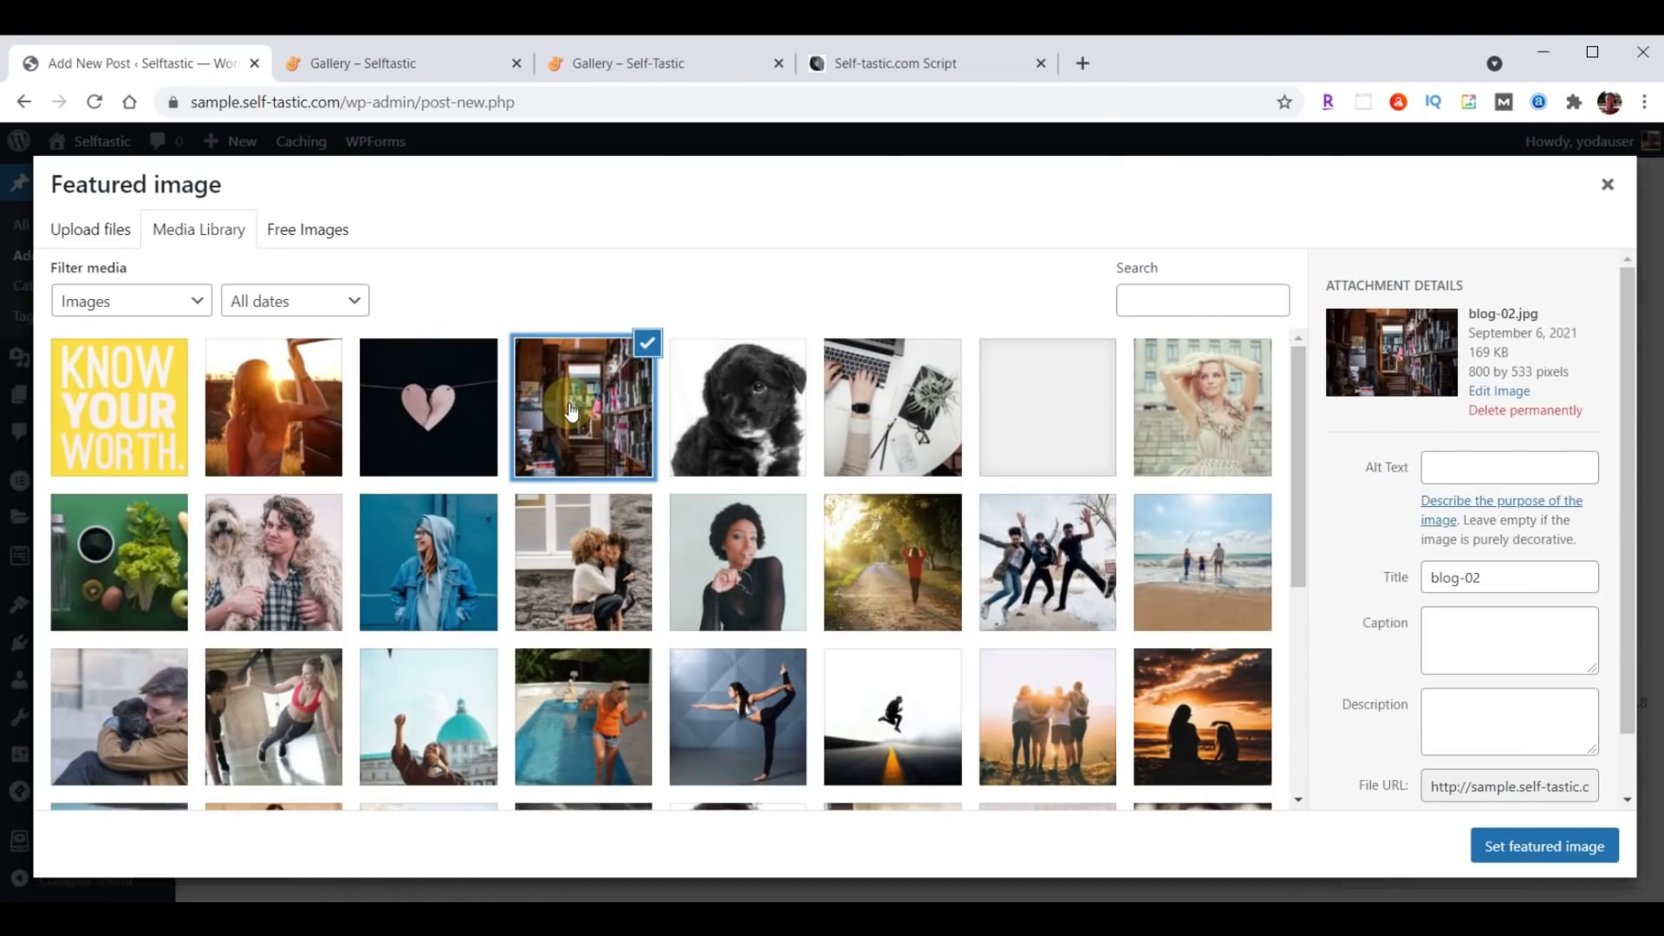
click(1538, 847)
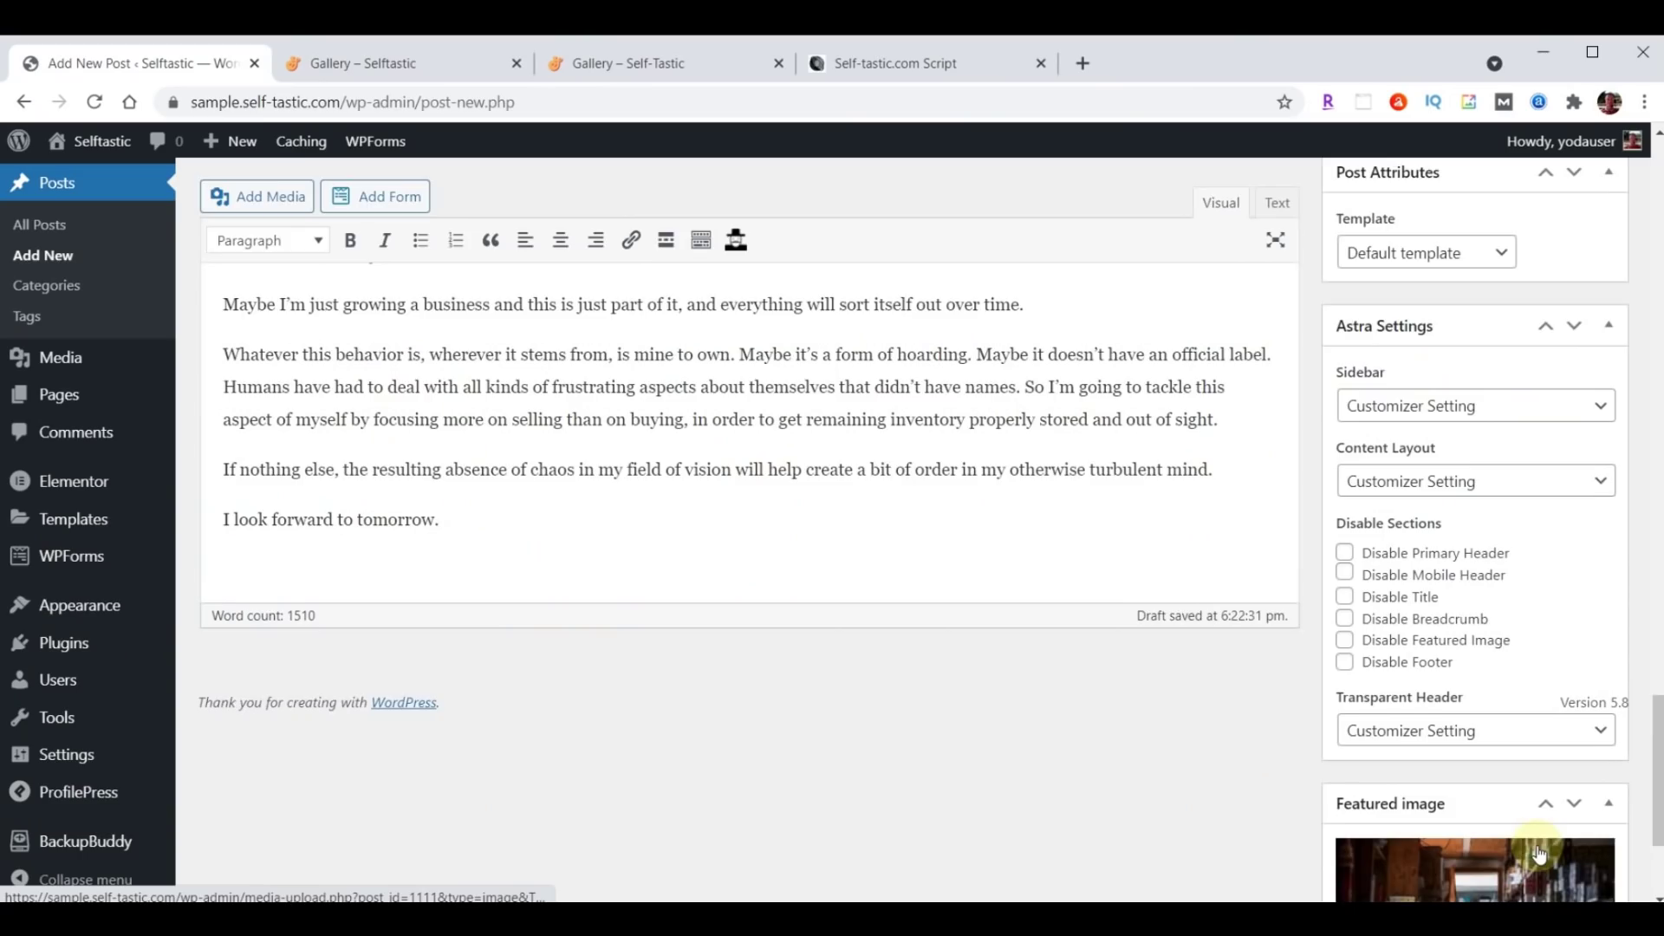
scroll(1538, 852, up, 10)
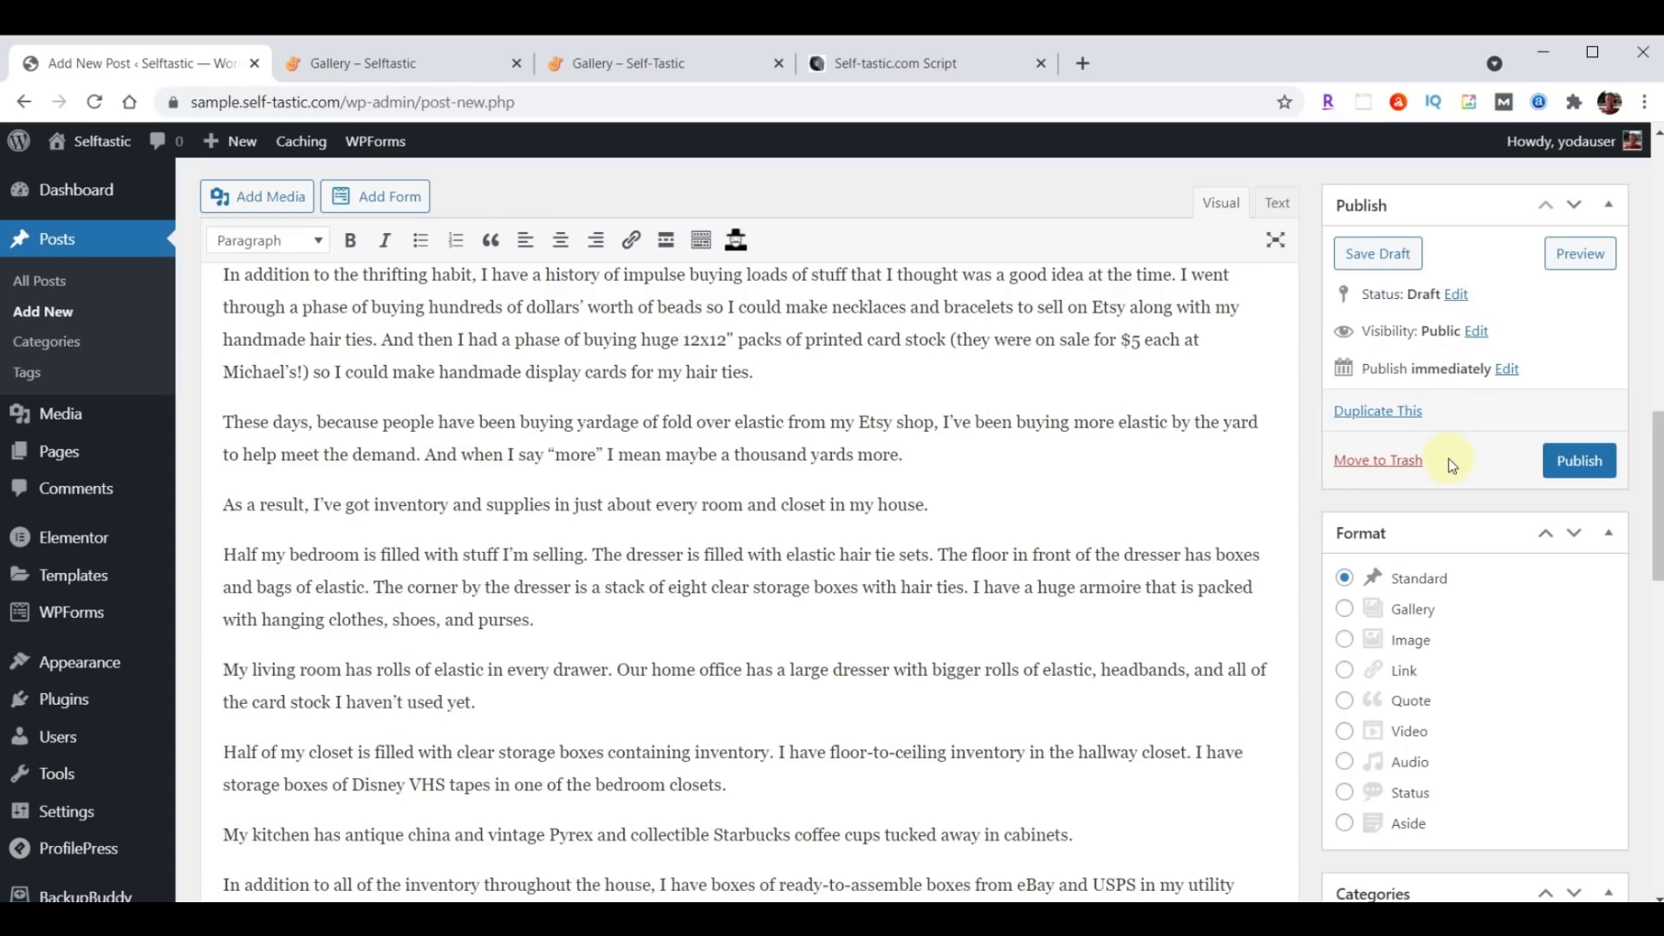
click(1568, 459)
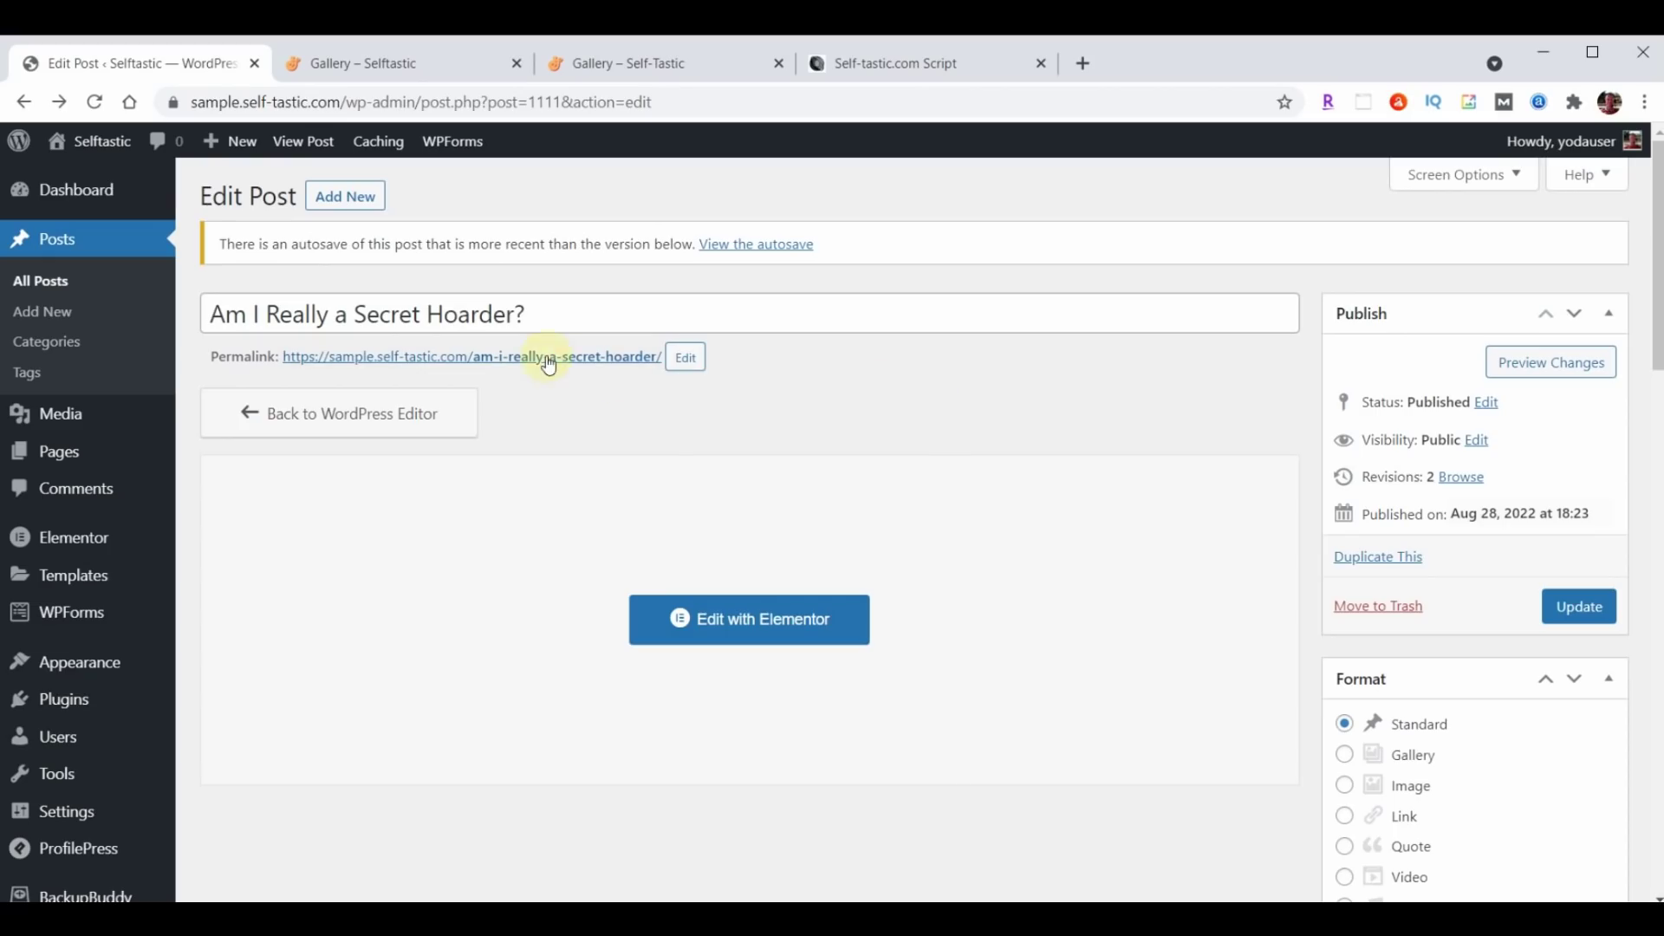
Open the published Secret Hoarder post in a new tab, scroll through it, then close it.
right_click(546, 357)
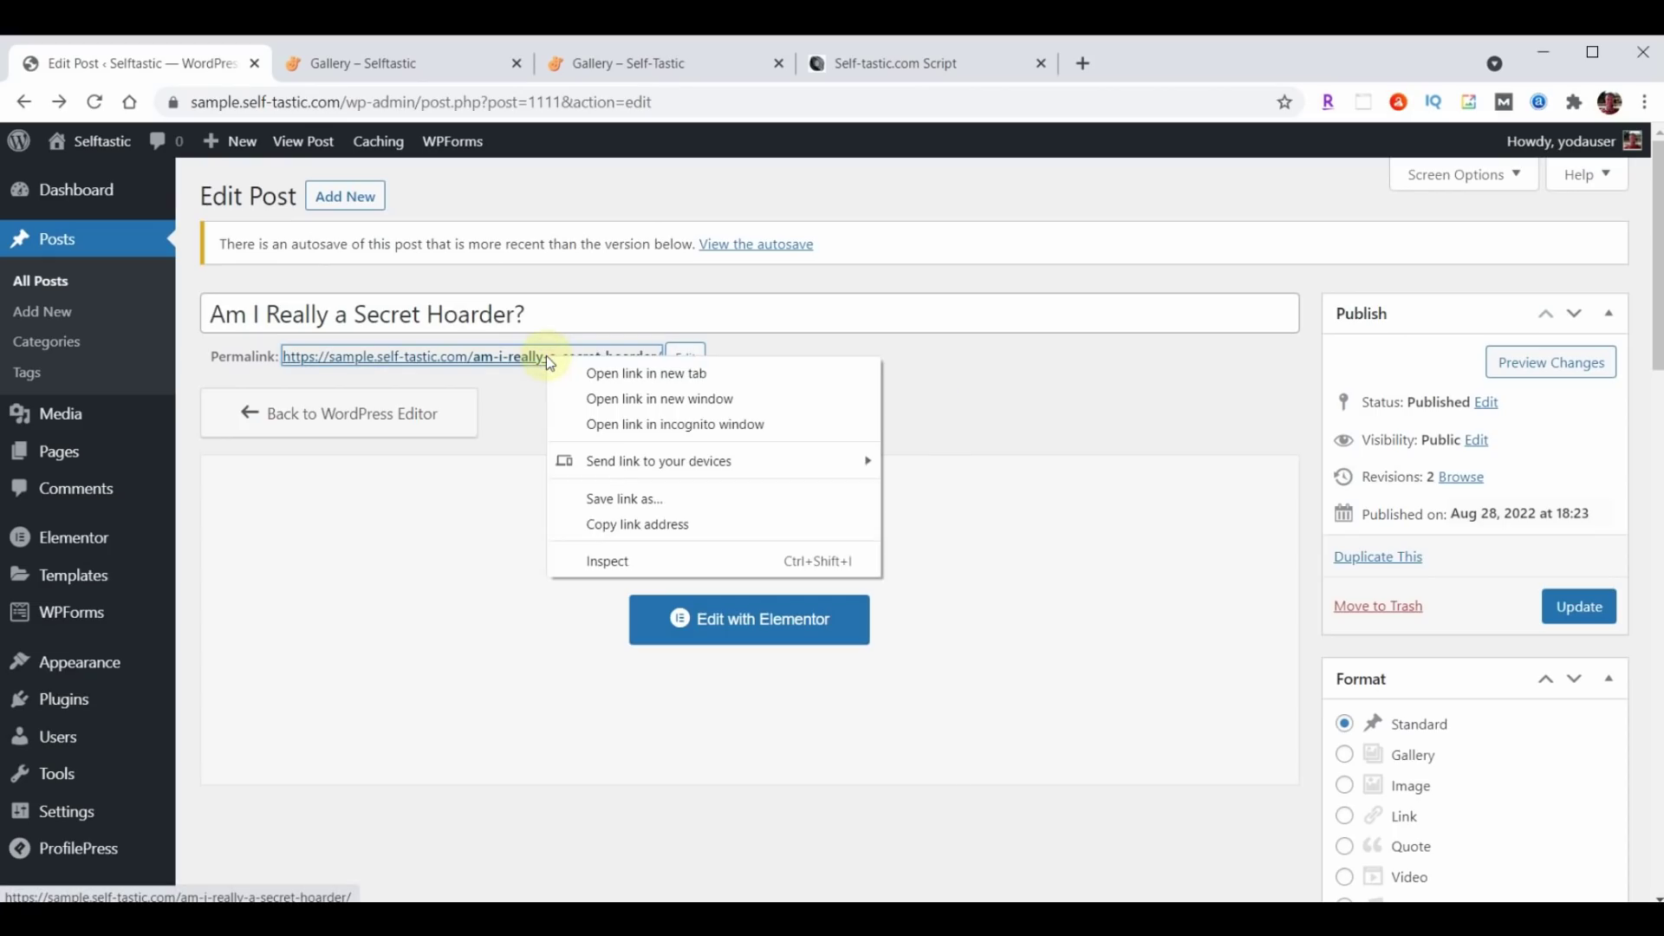
click(612, 375)
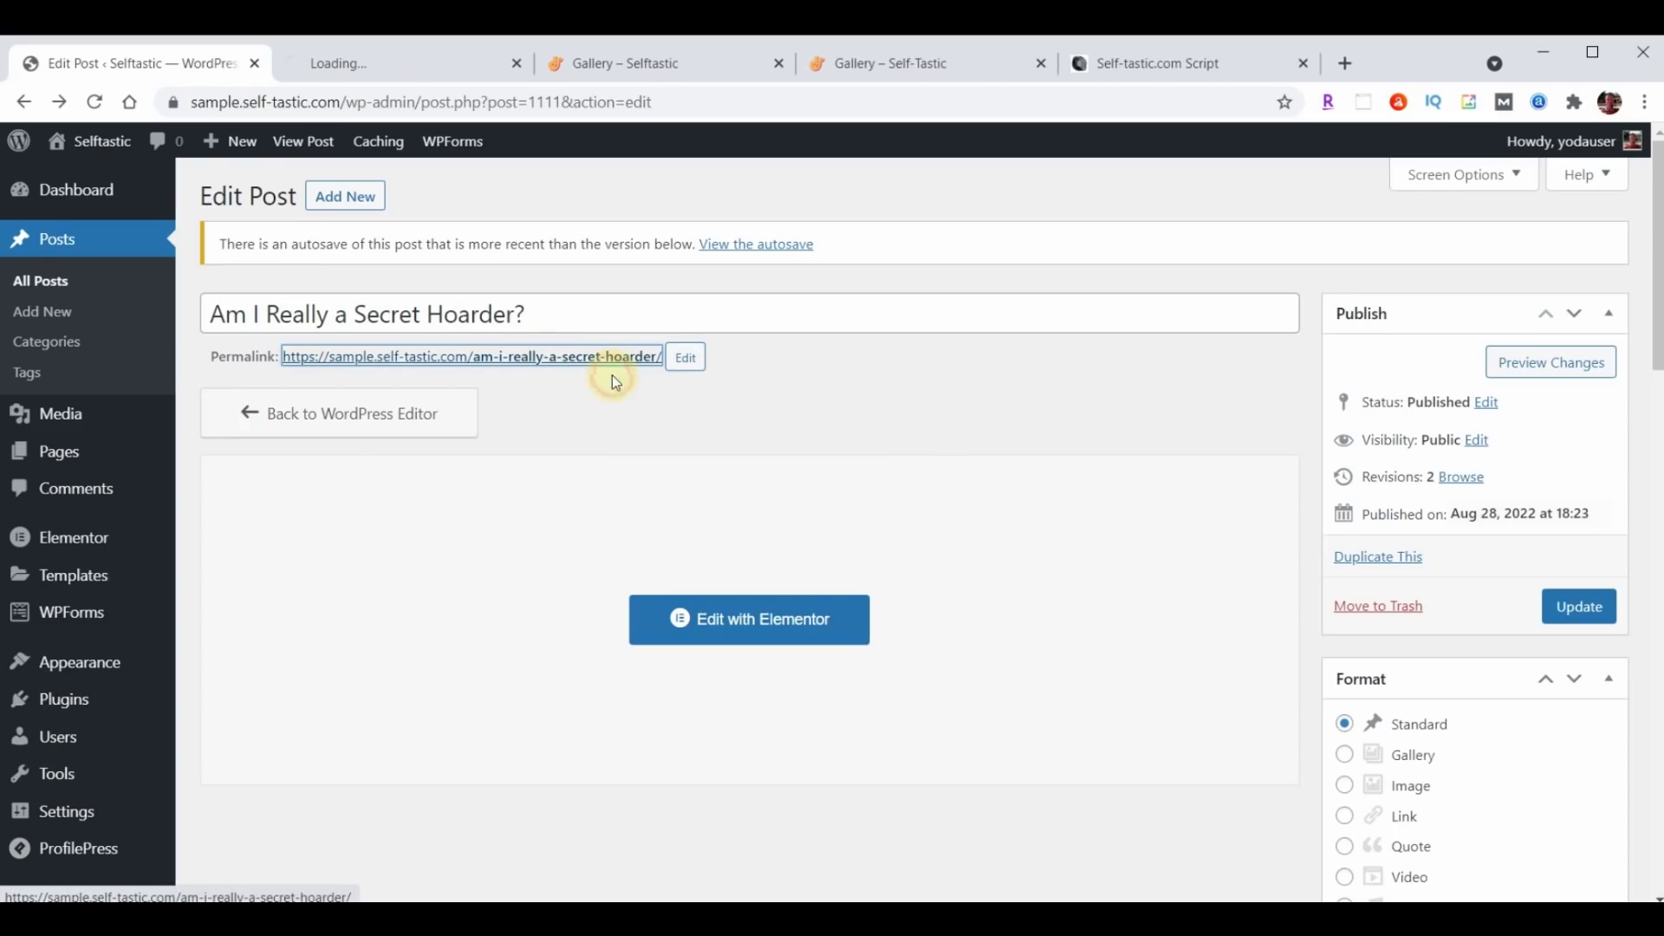
click(395, 64)
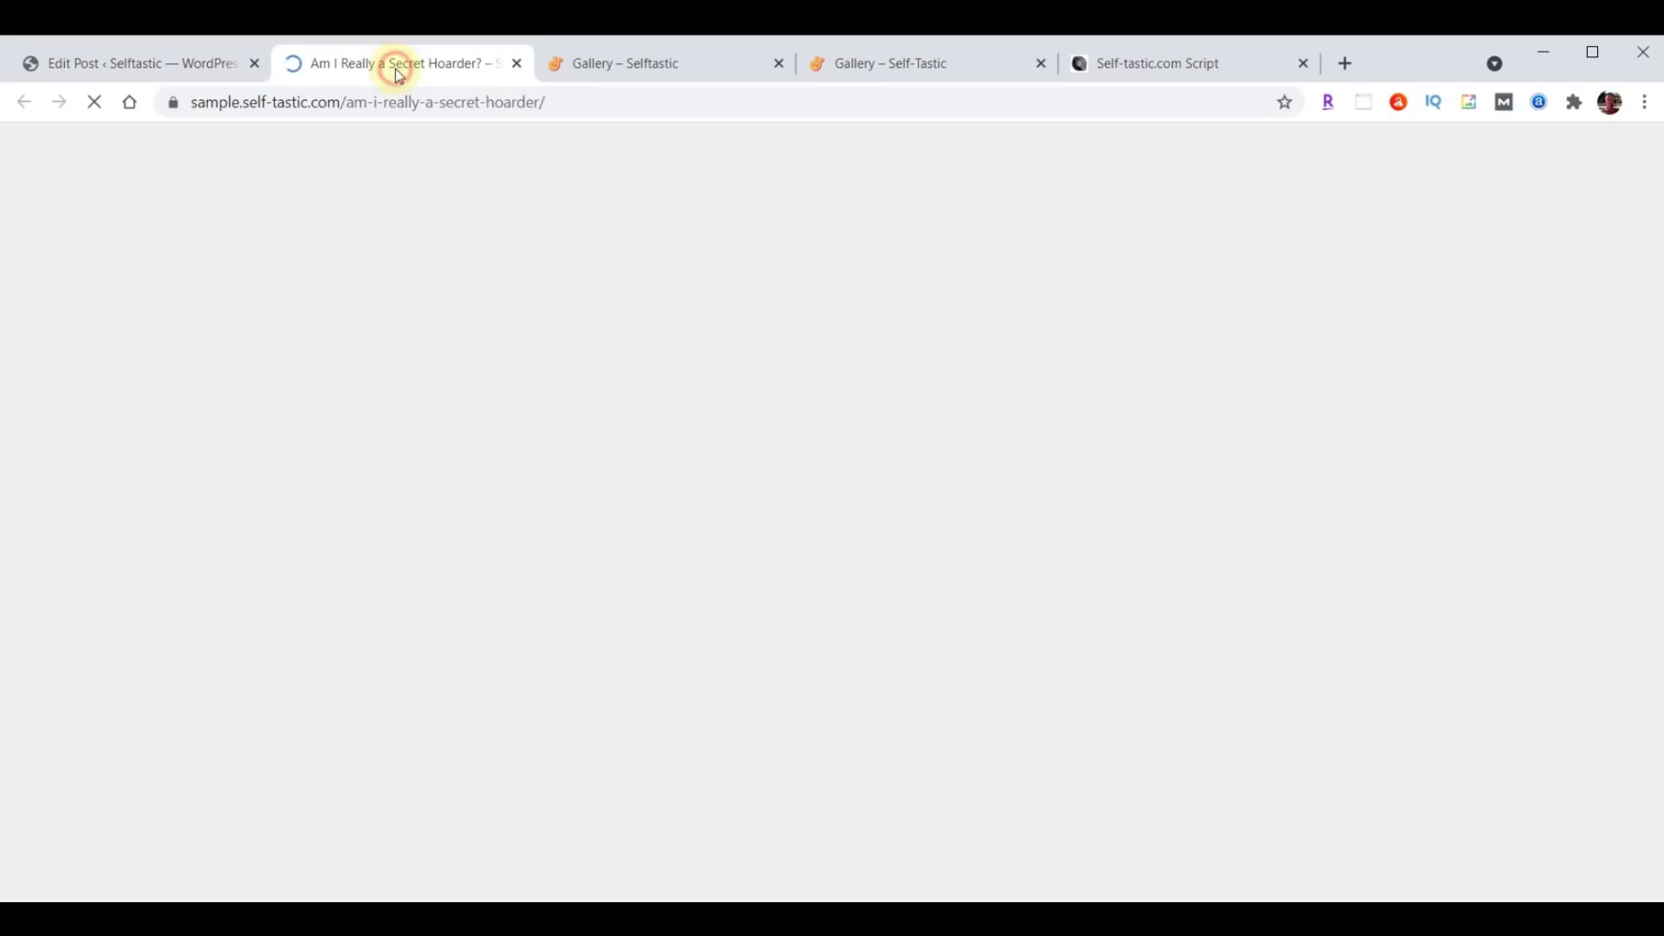
scroll(1449, 520, down, 15)
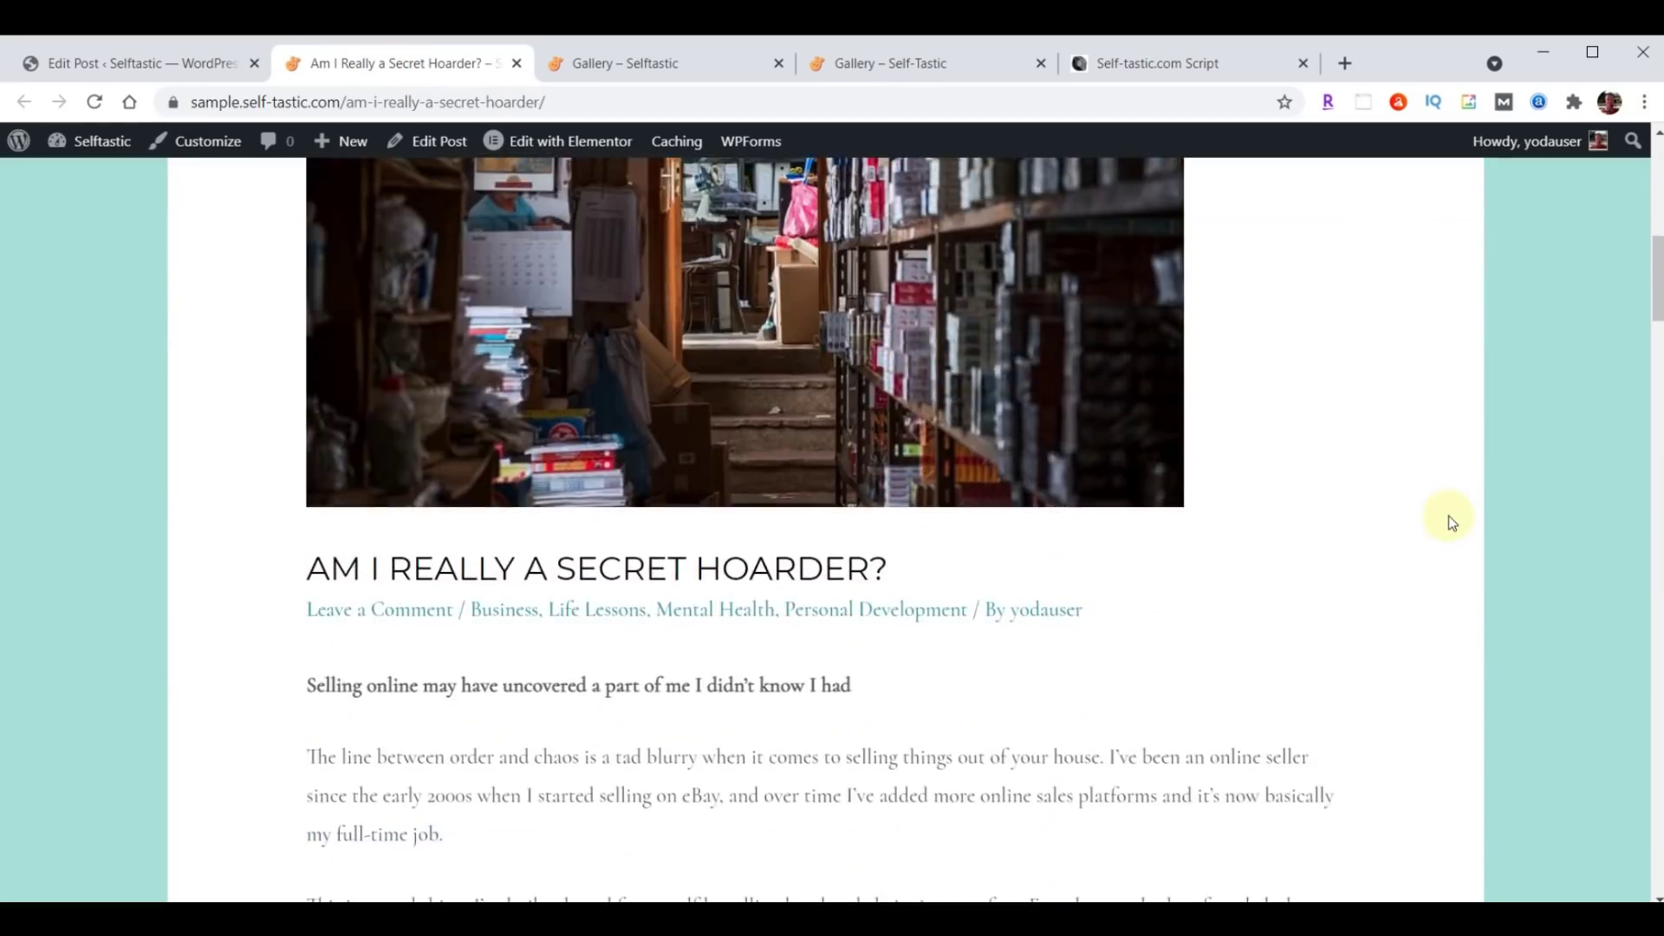
scroll(1452, 522, down, 20)
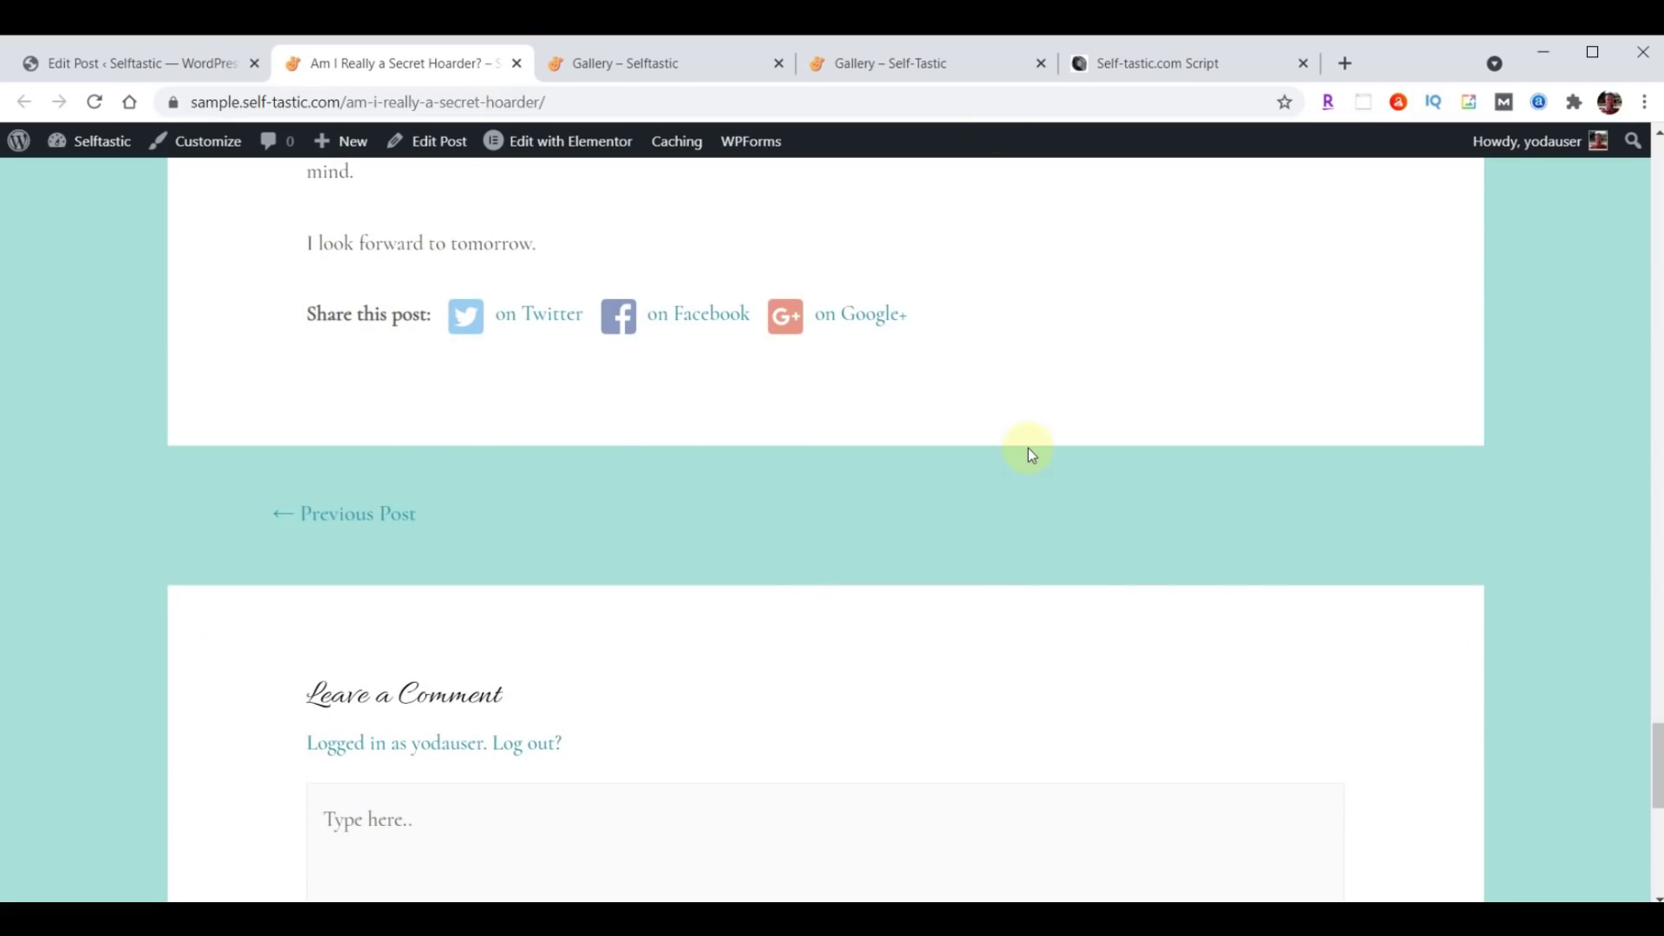
scroll(1028, 449, up, 20)
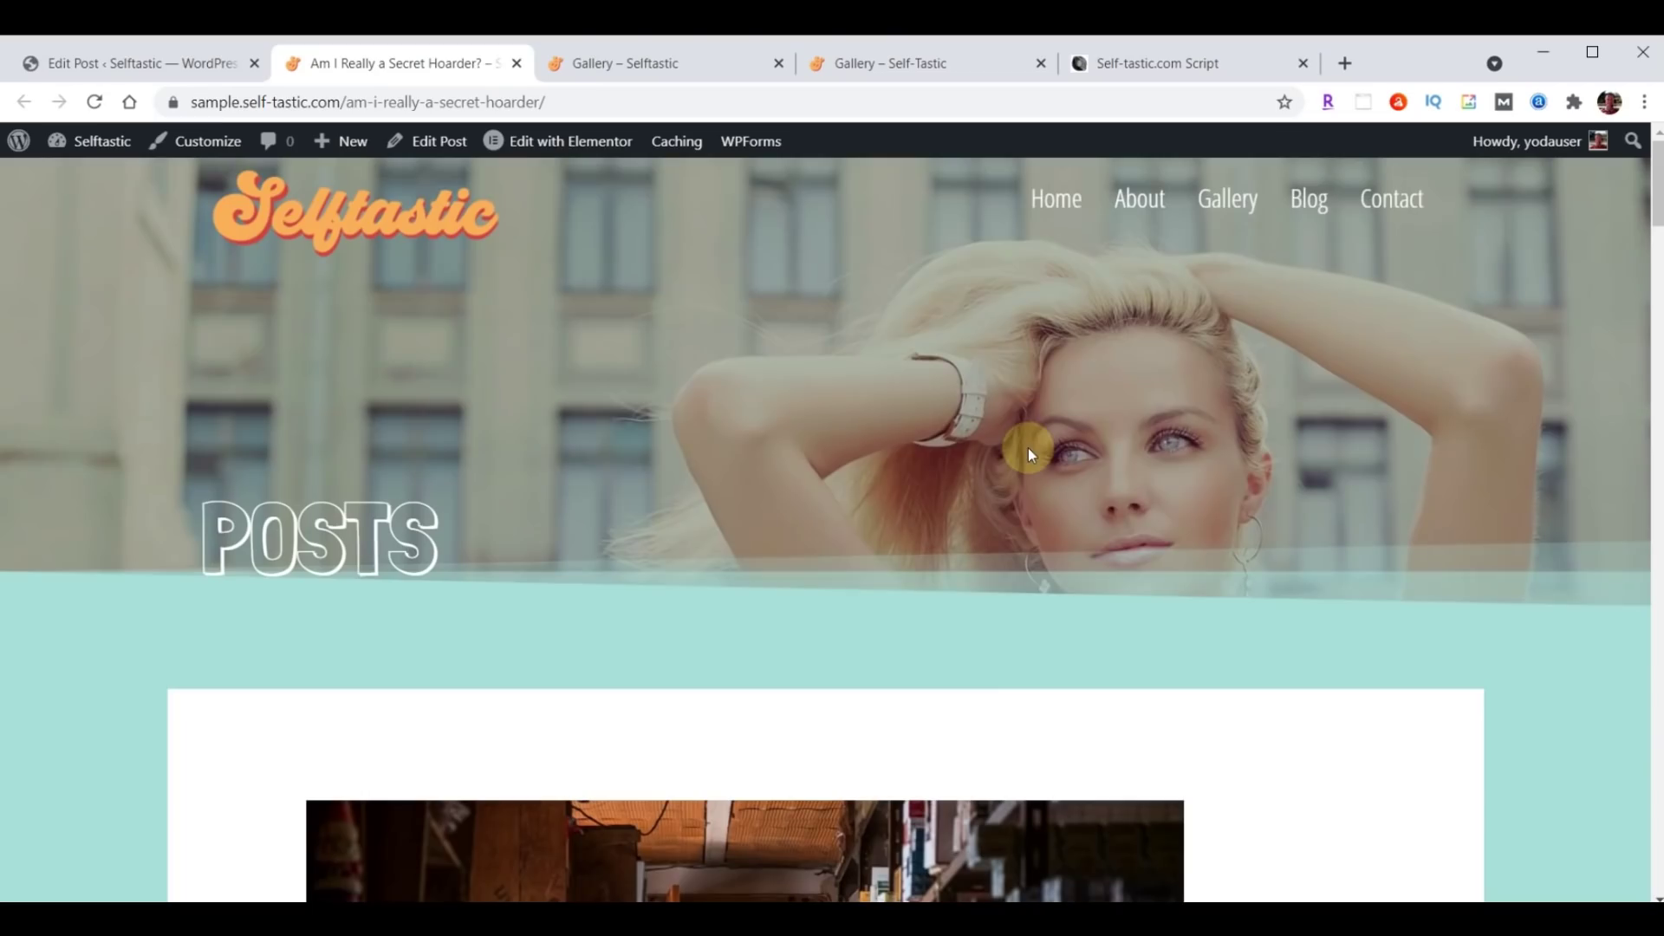
click(517, 63)
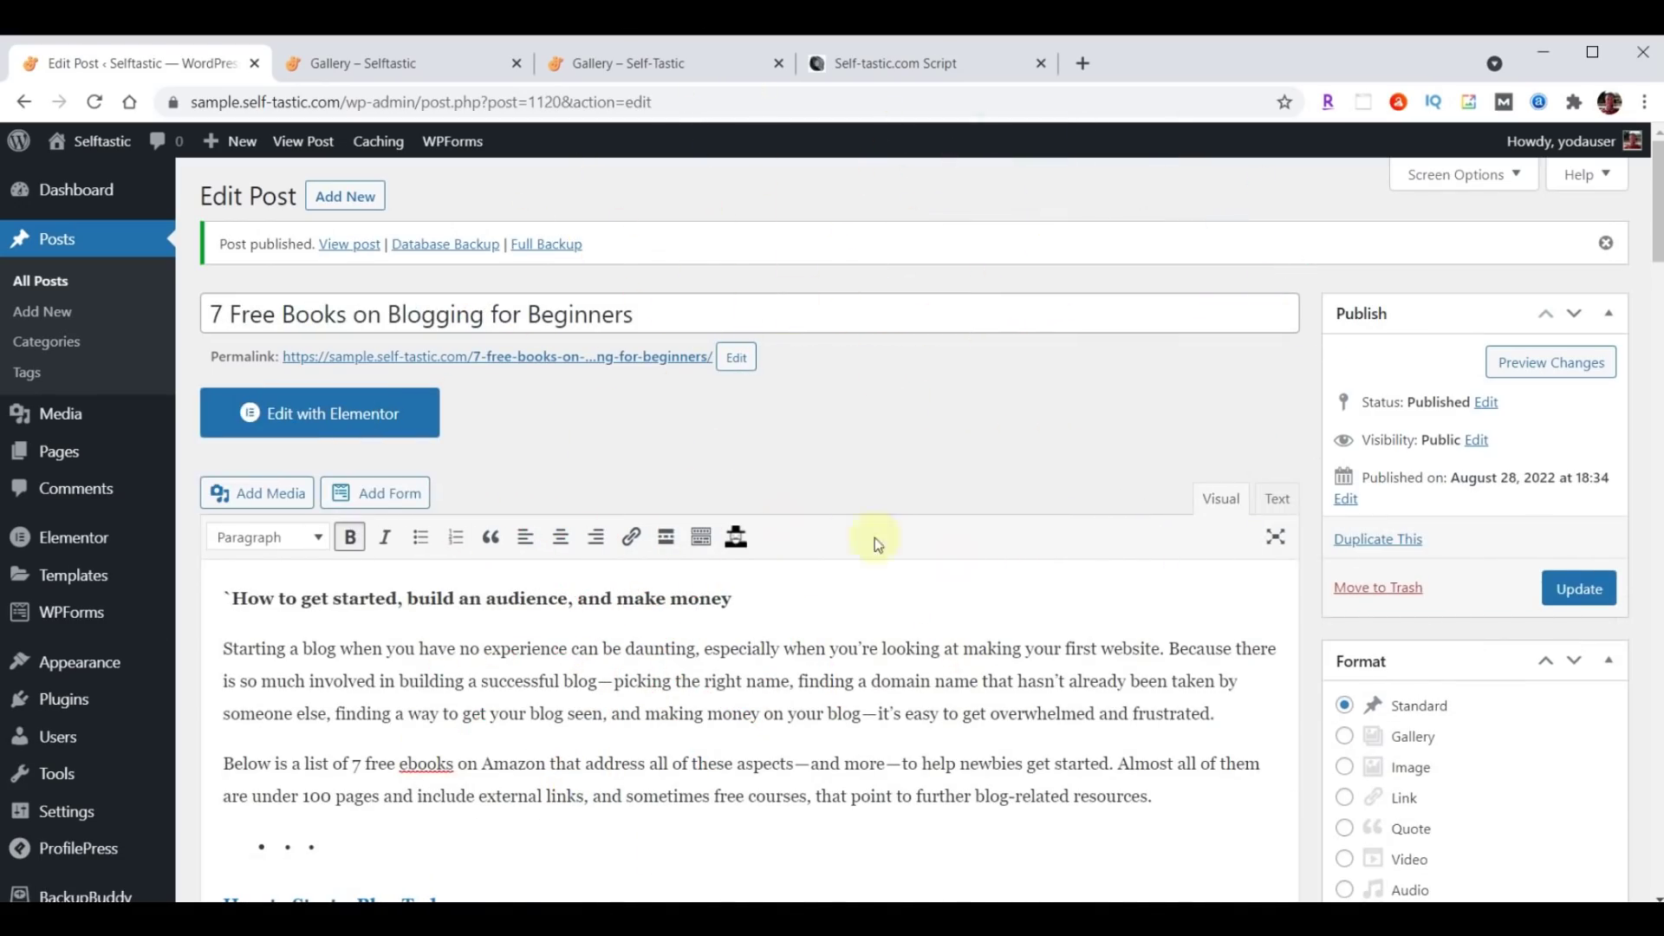
View the live 7 Free Books post and its author archive page, then return to Edit Post.
right_click(536, 358)
click(632, 375)
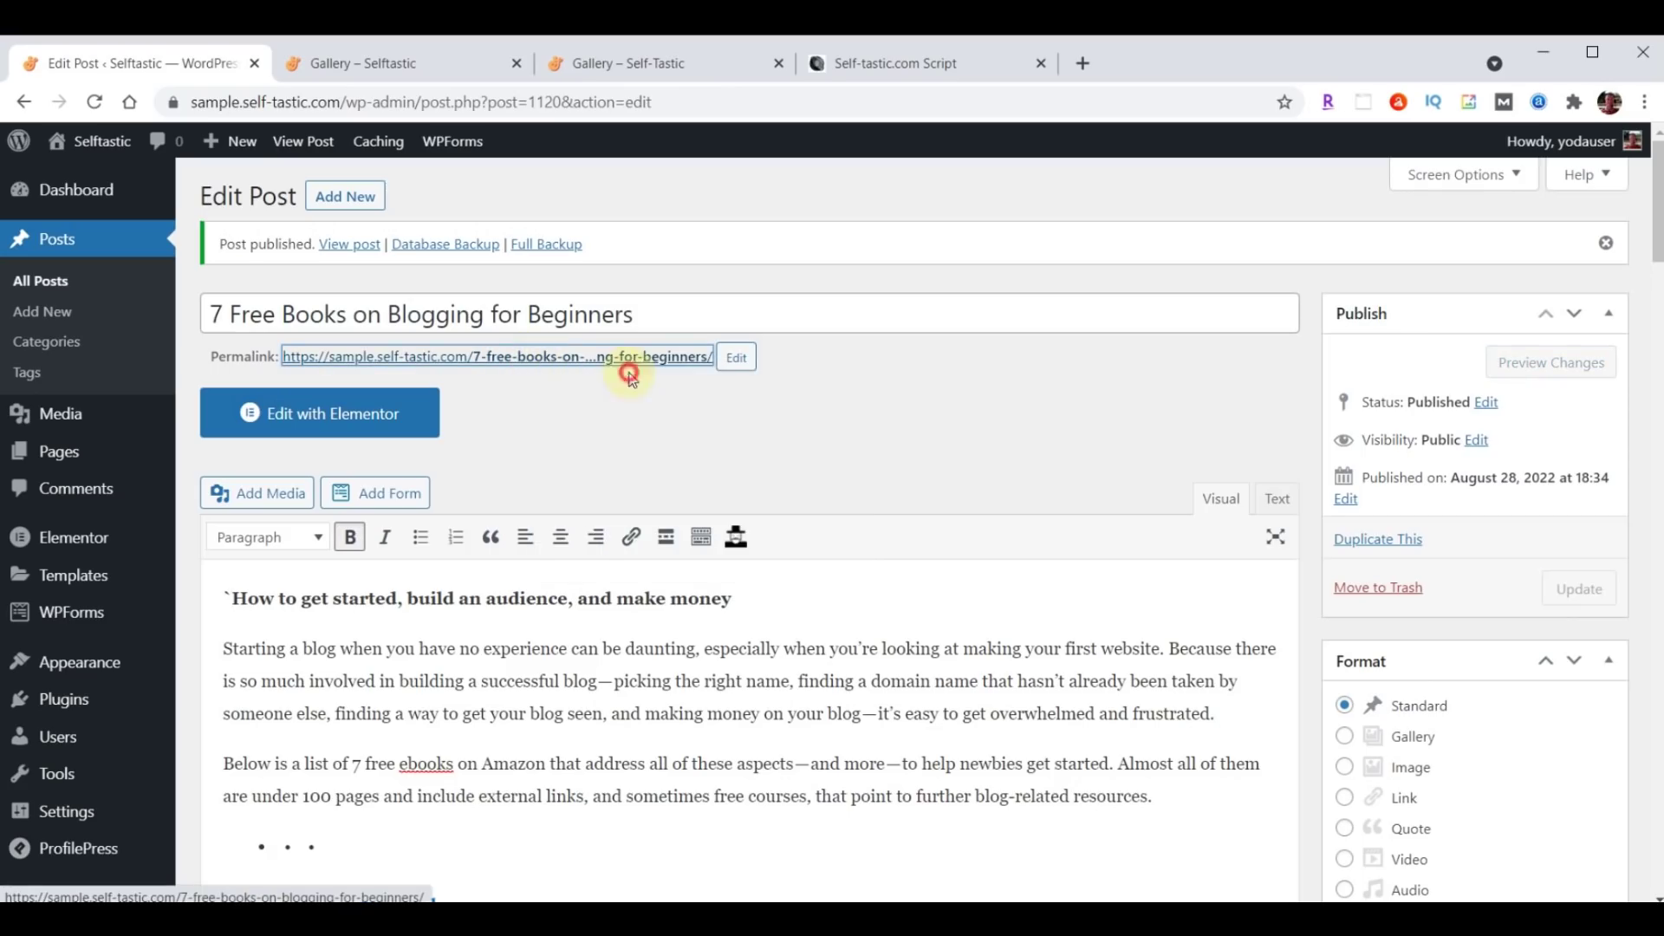
click(353, 65)
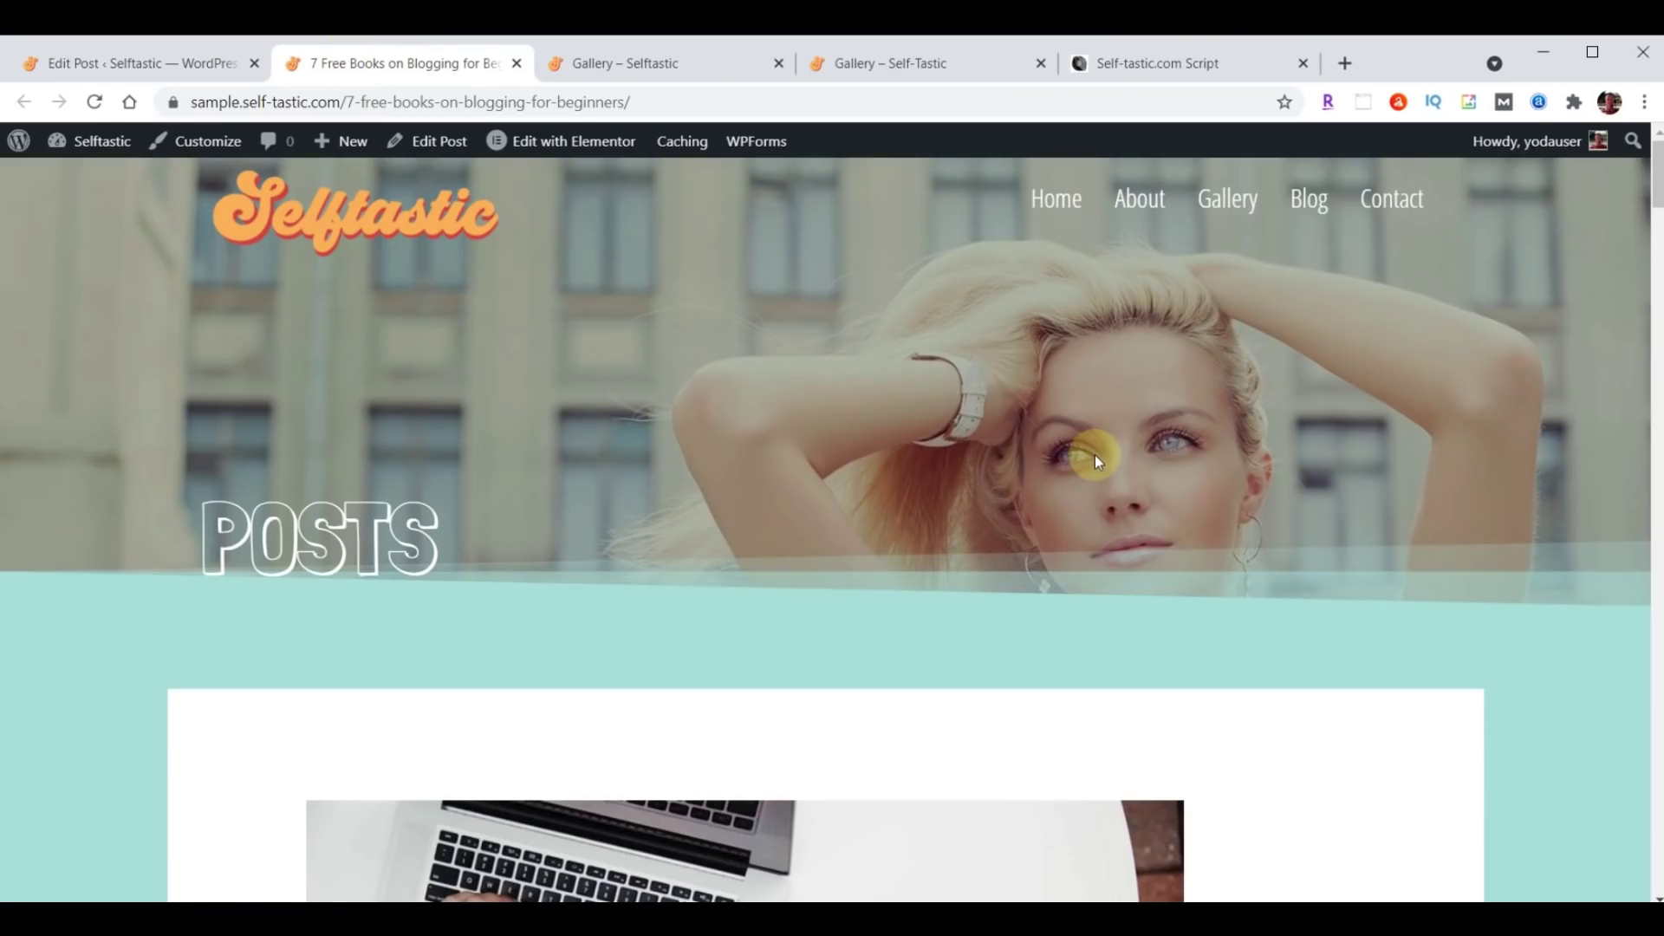
scroll(1161, 530, down, 6)
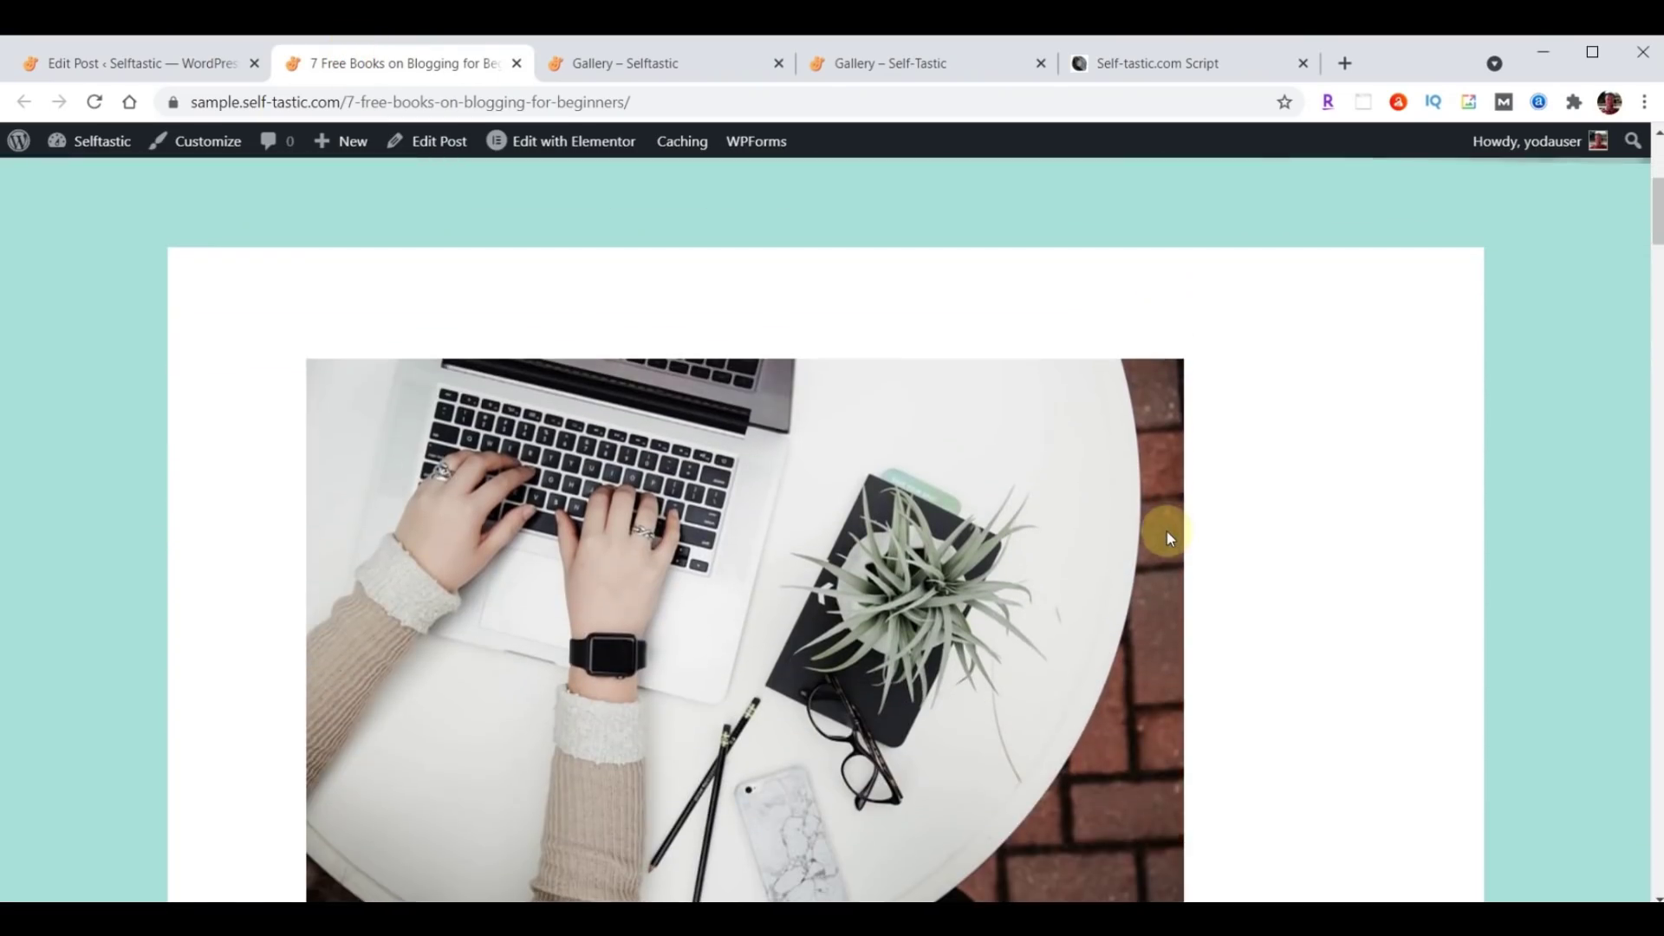
scroll(1167, 532, down, 4)
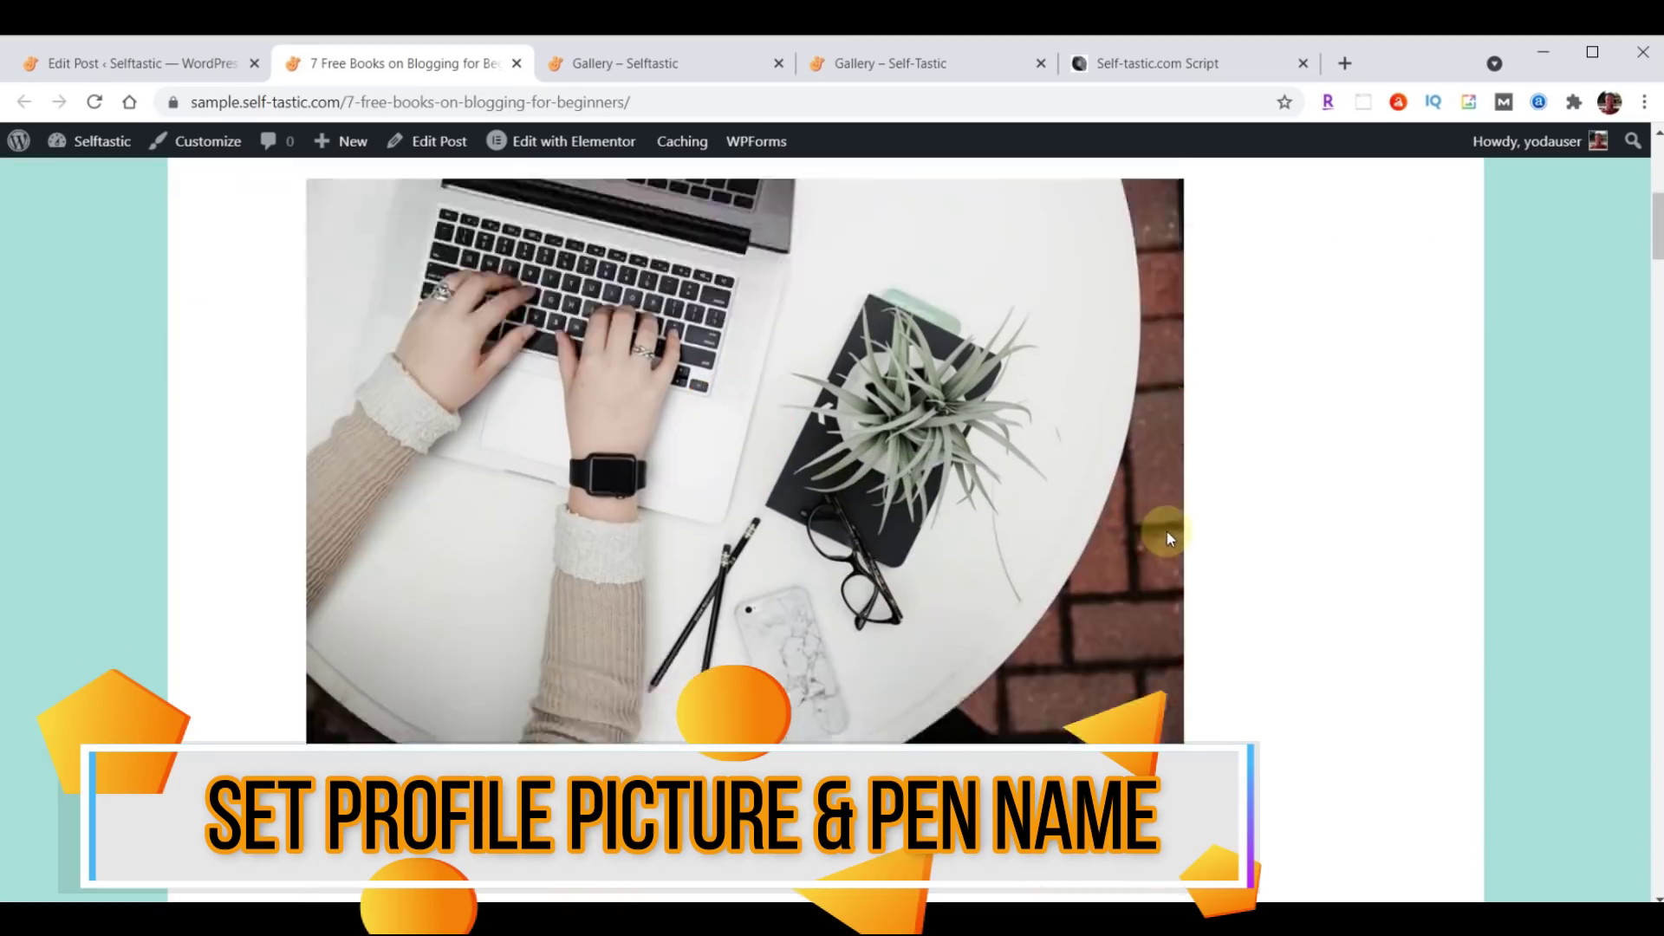
scroll(1167, 532, down, 3)
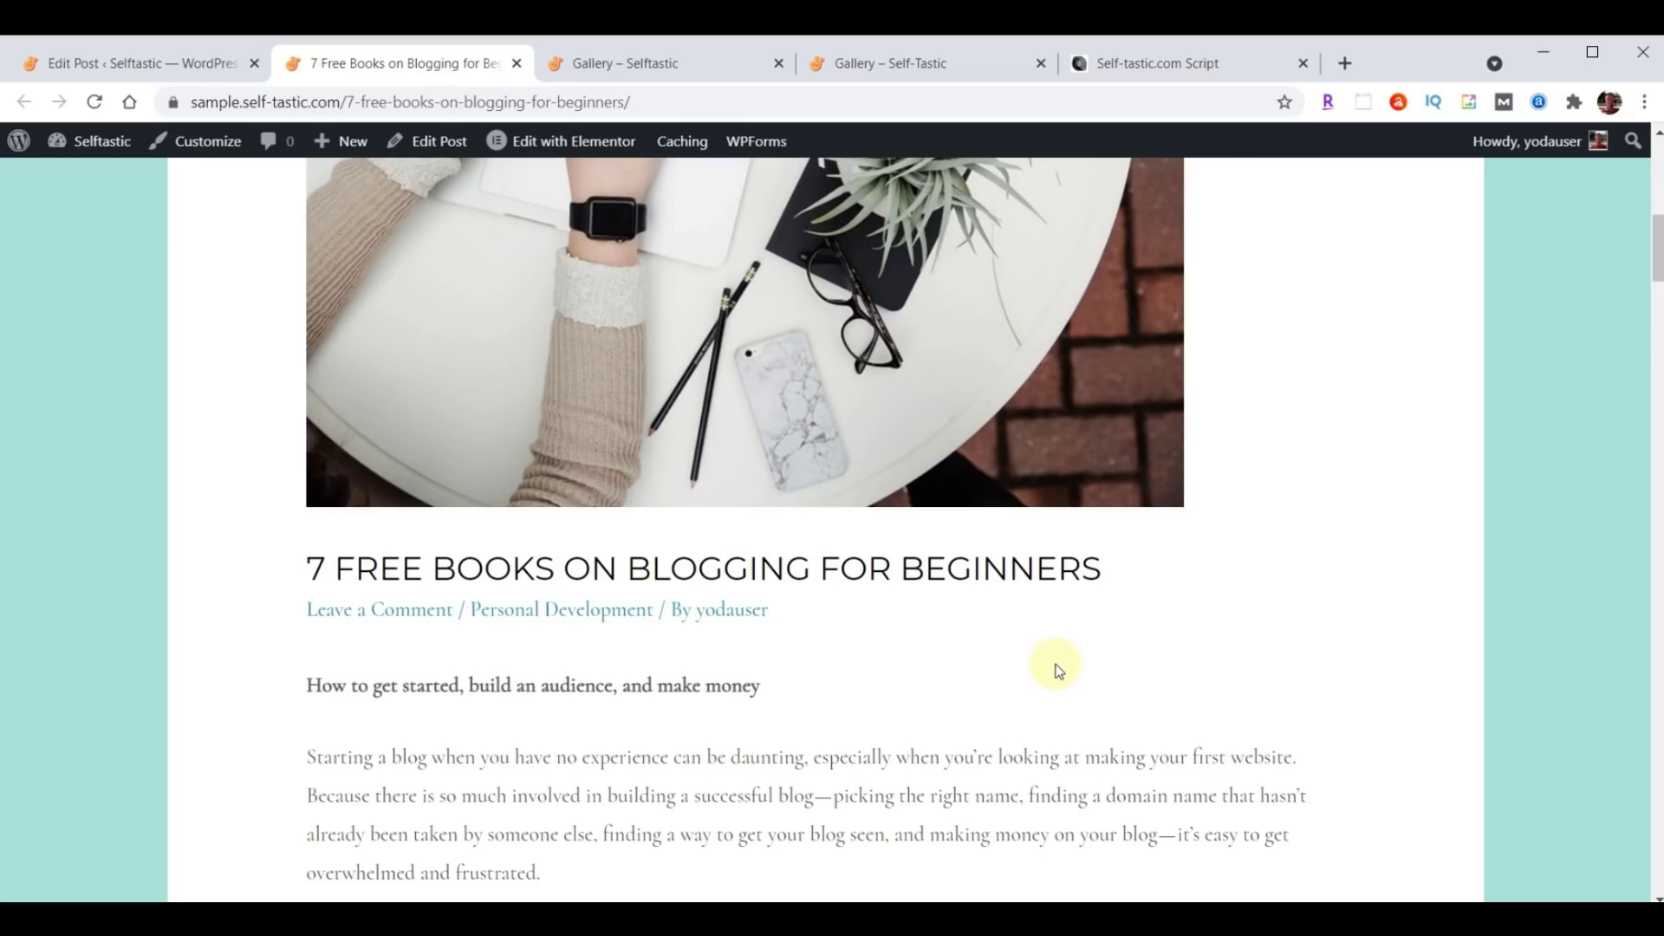
click(717, 609)
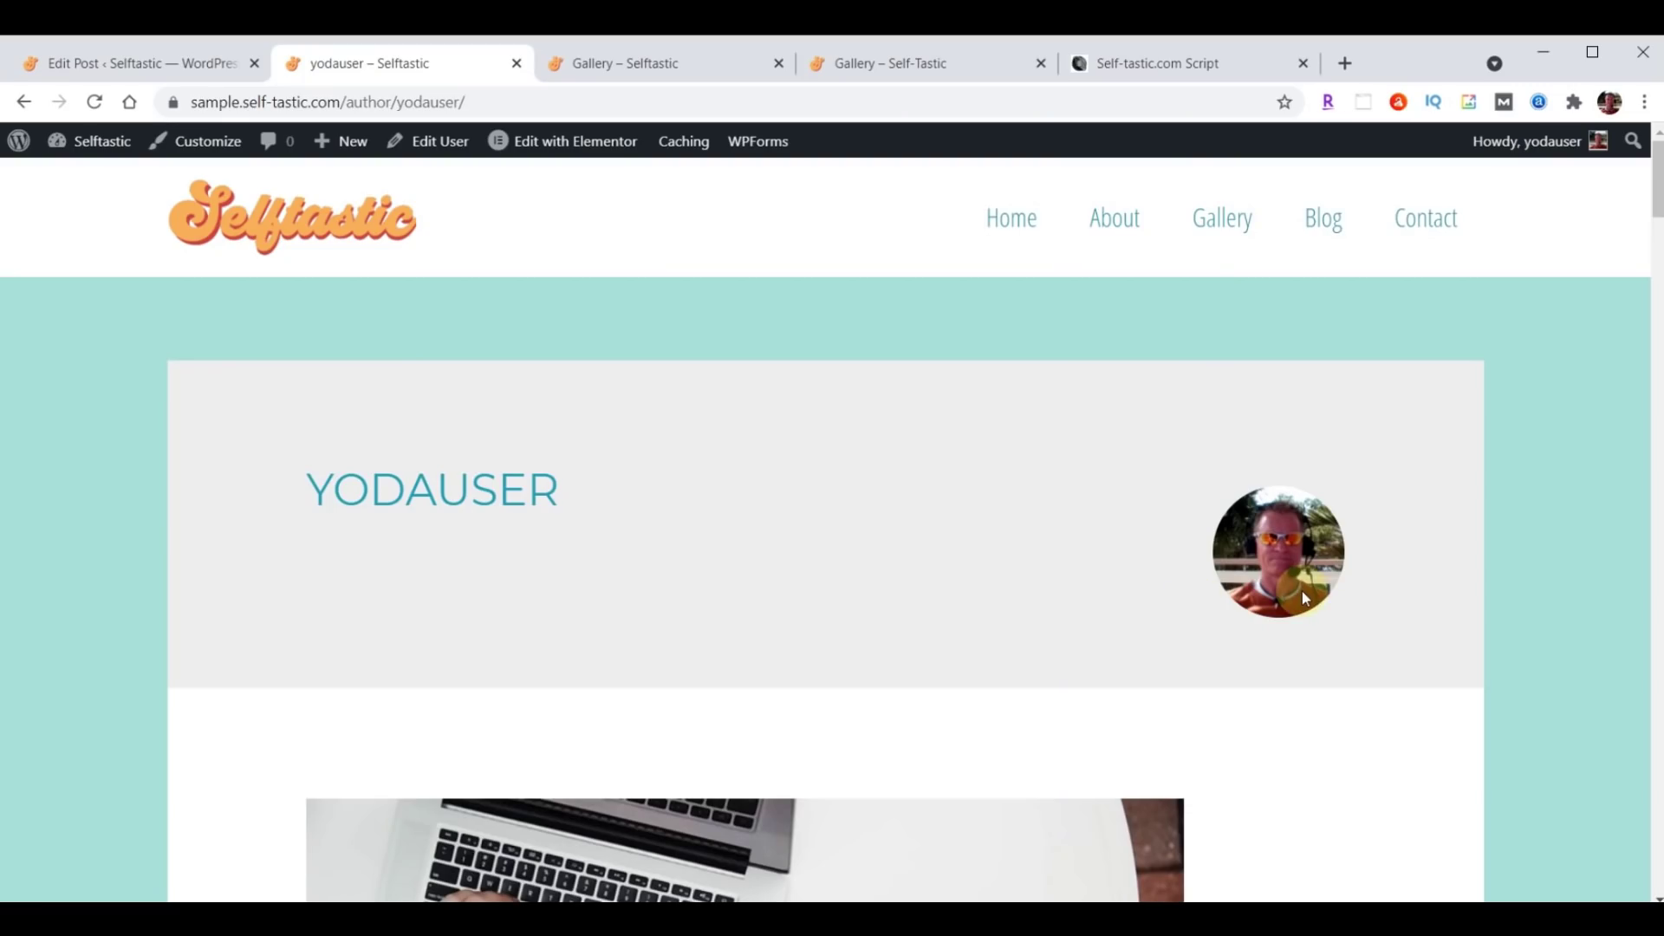
click(23, 104)
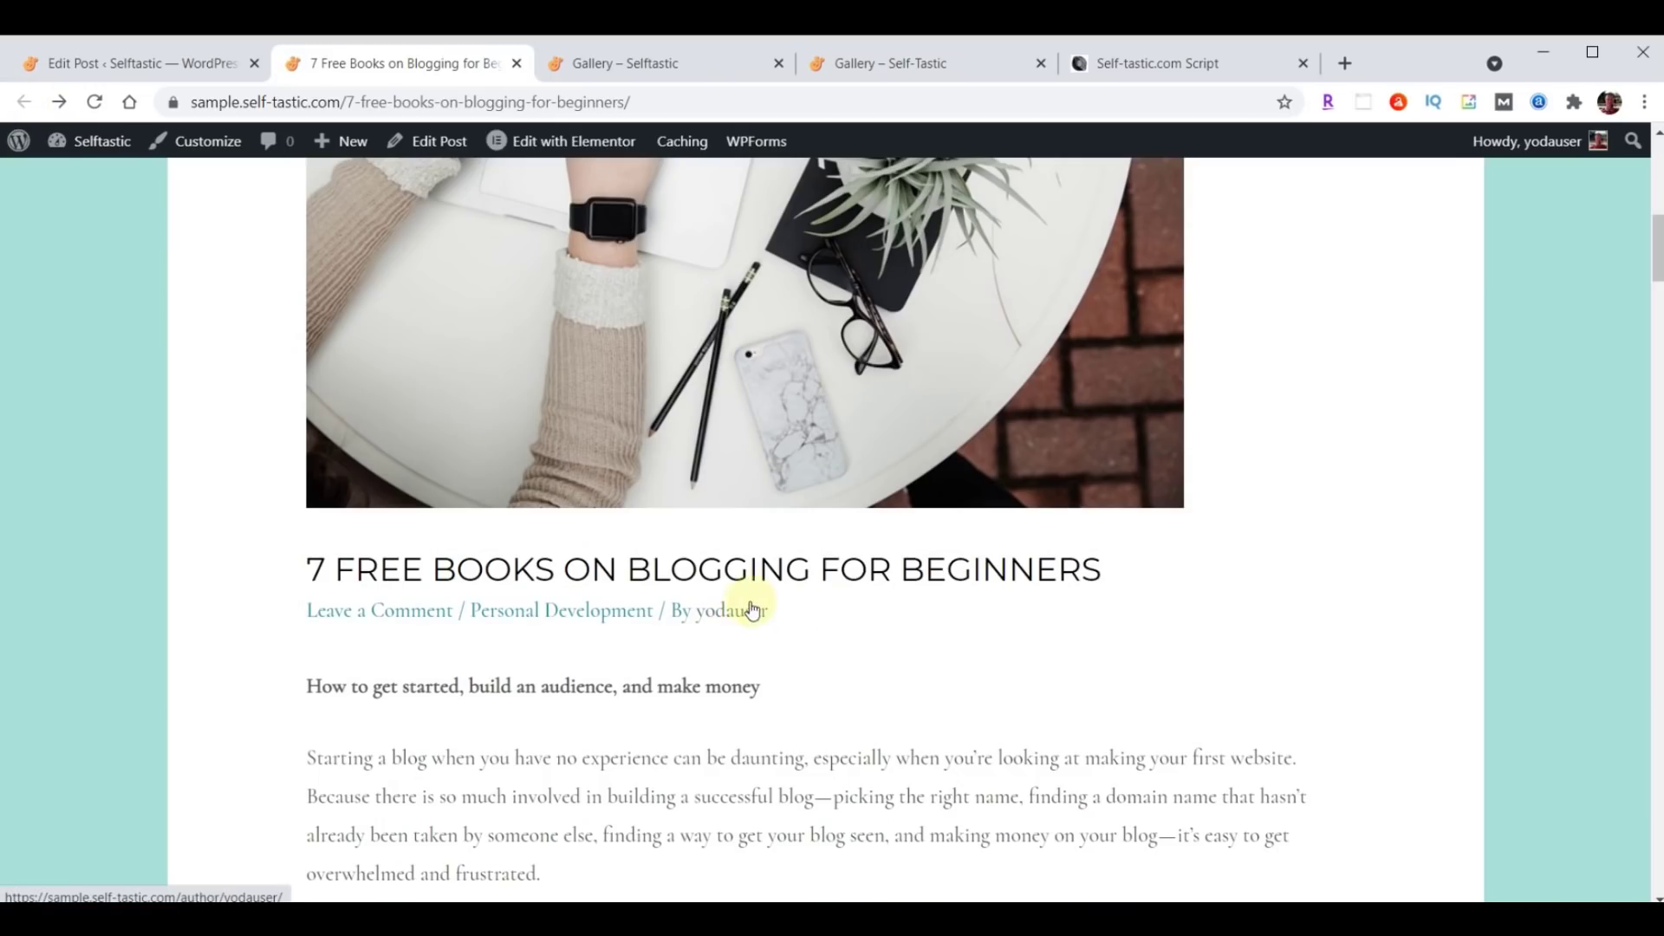
click(91, 68)
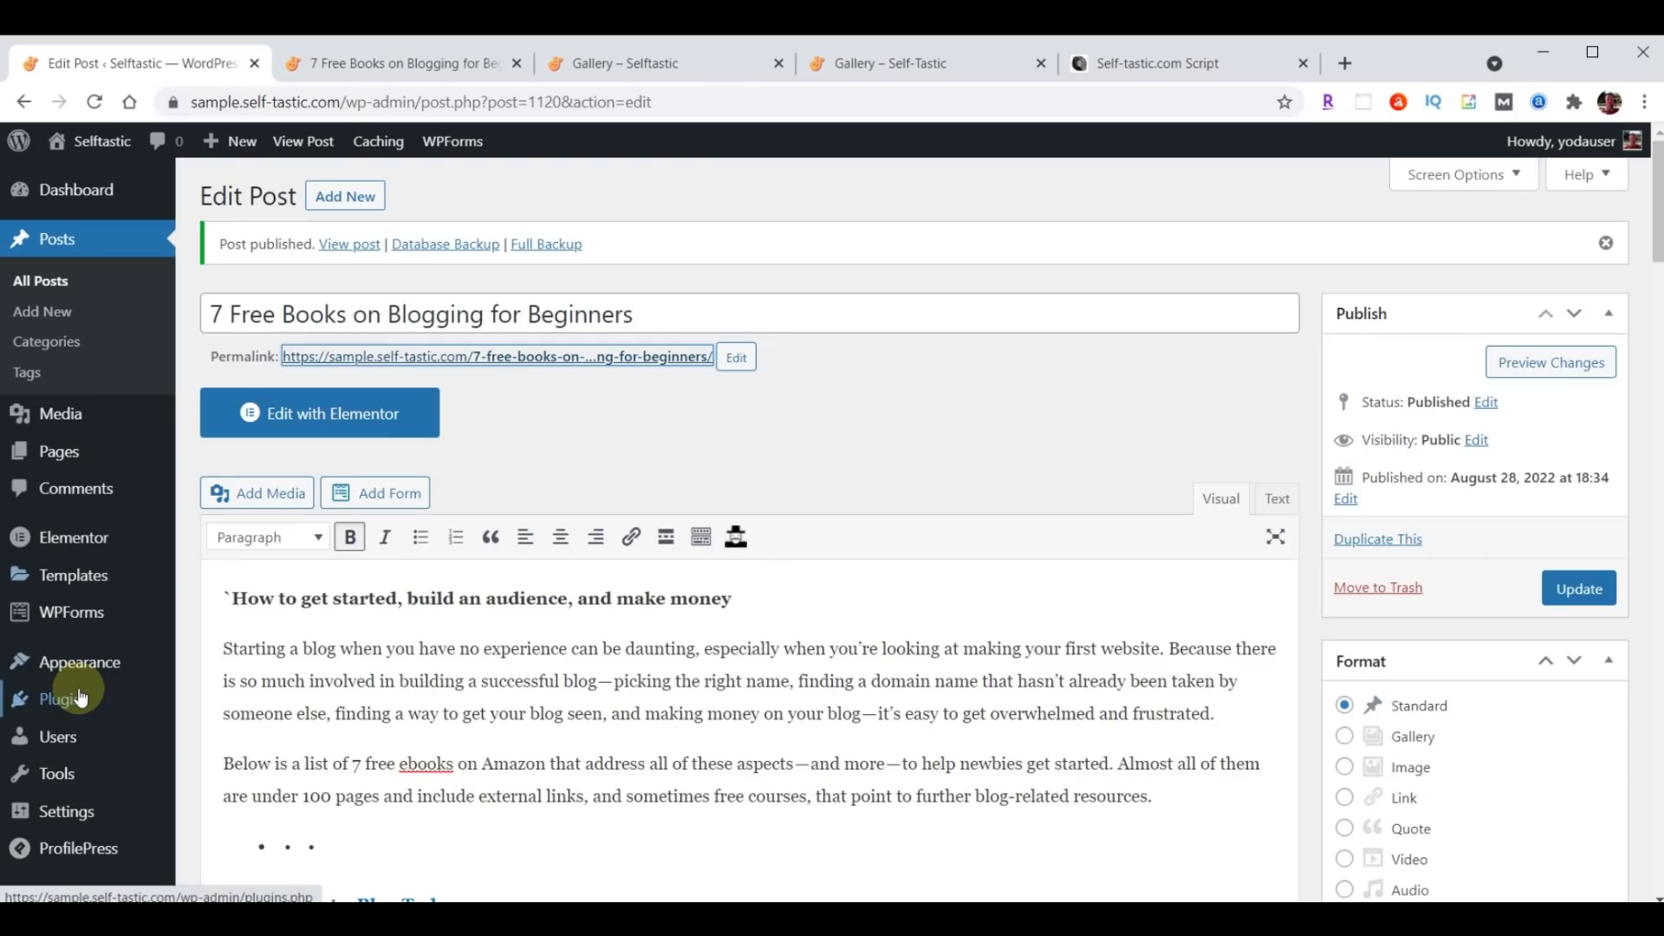
Disable Gravatar in ProfilePress's Profile & Cover Photo settings.
click(61, 702)
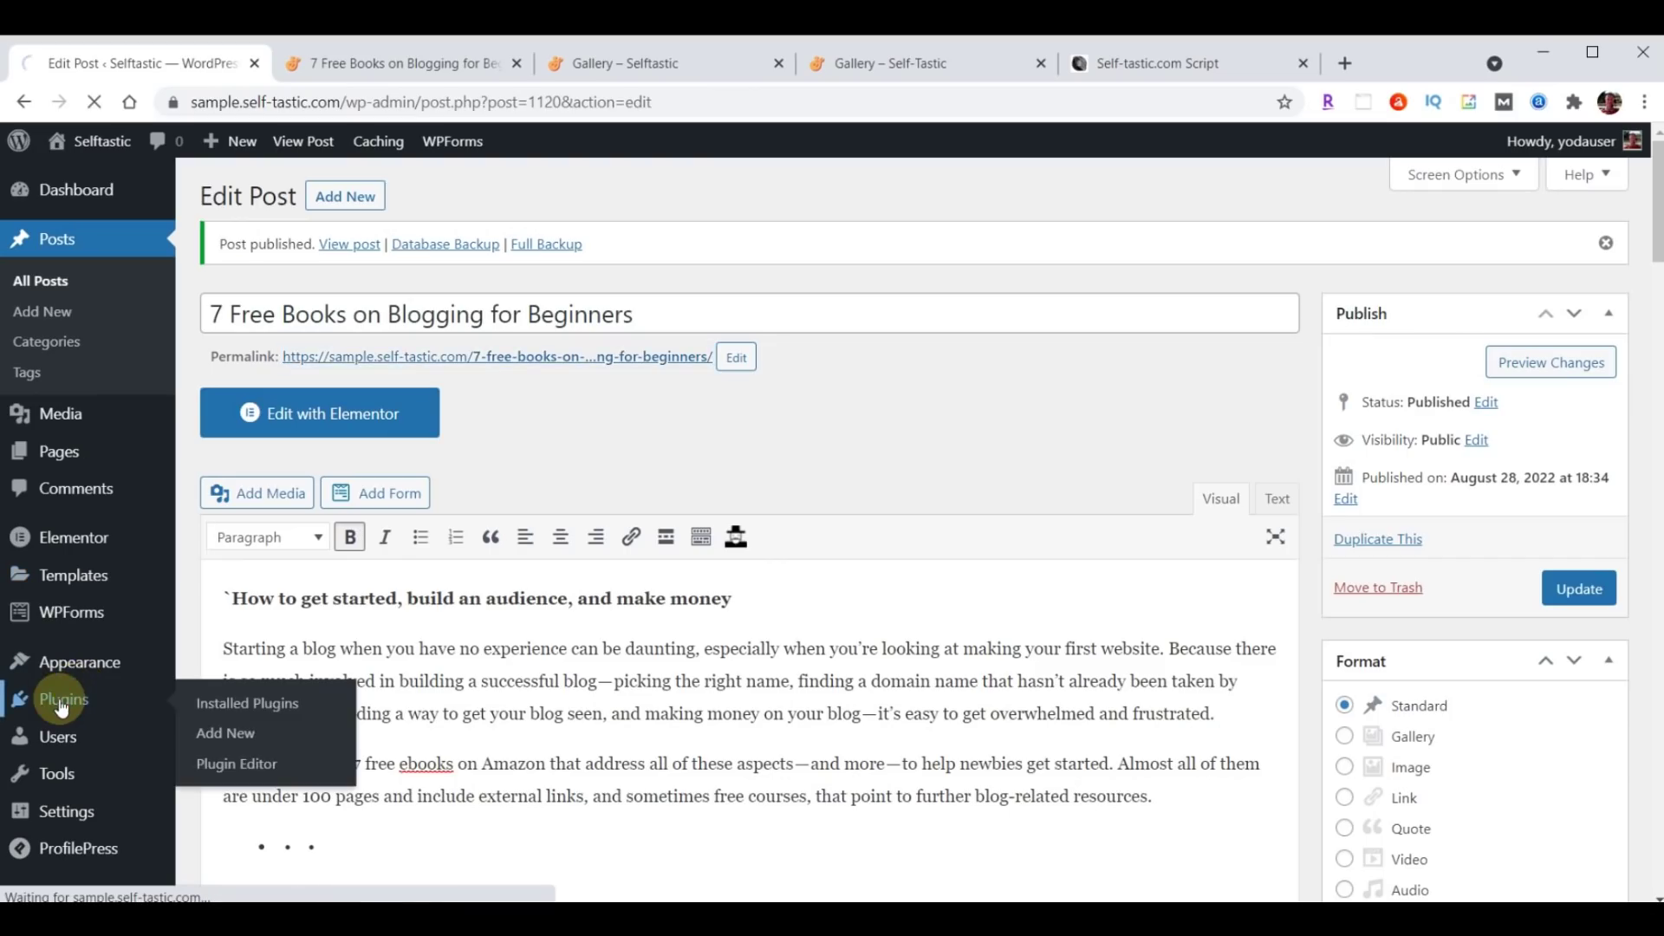
scroll(518, 616, down, 7)
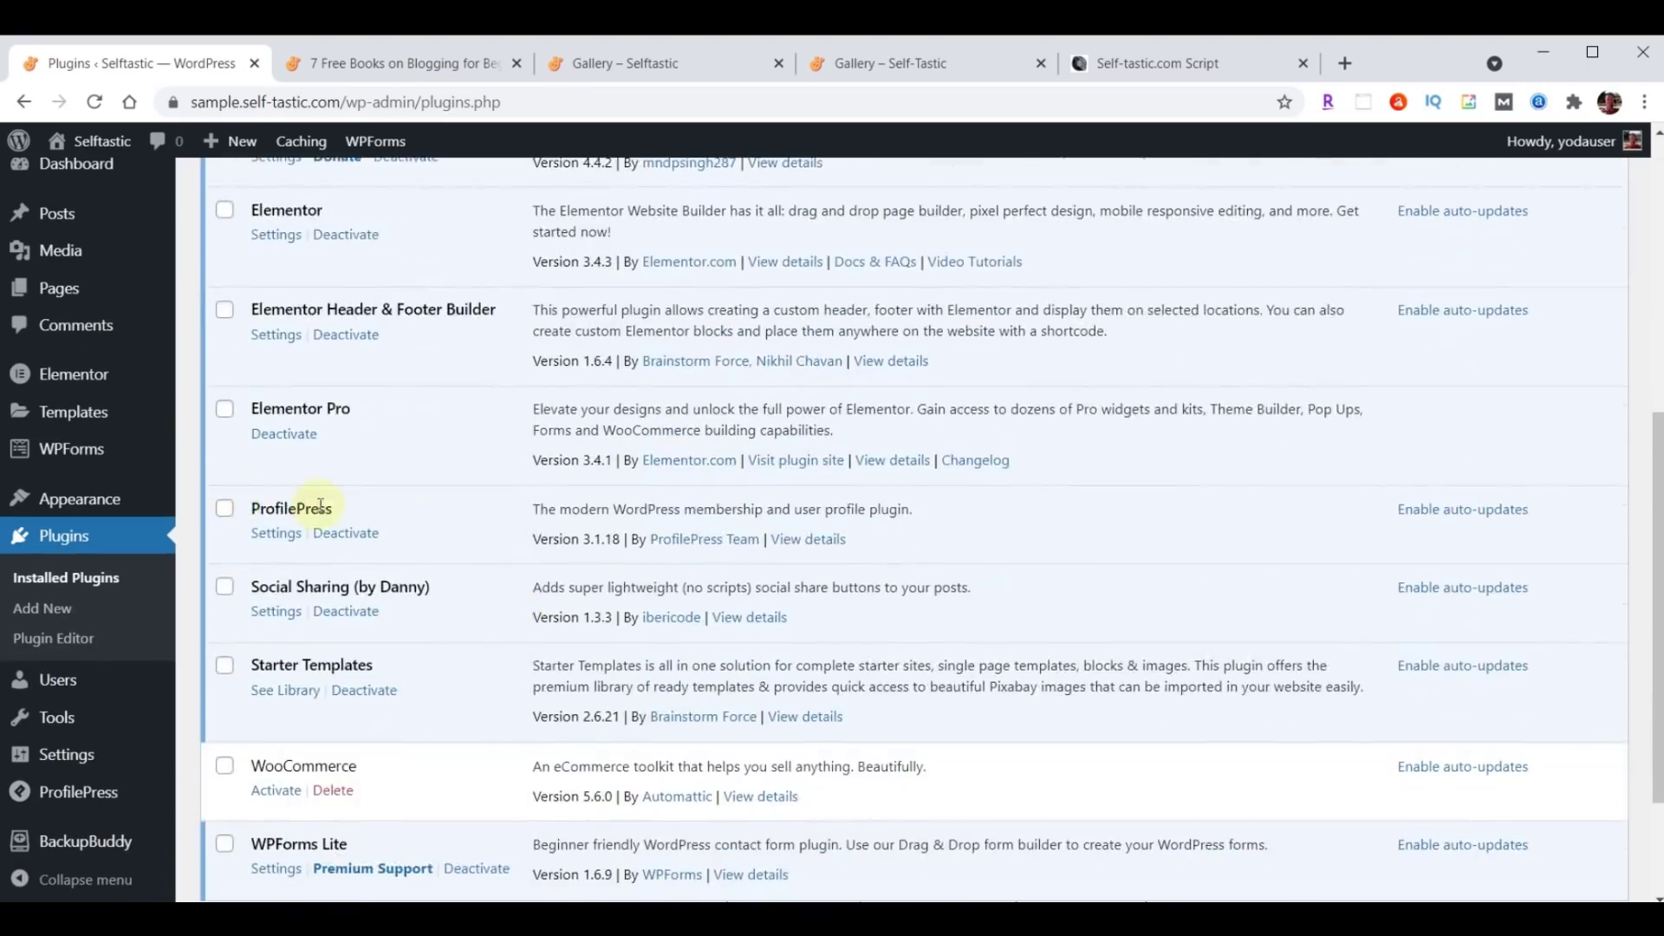
click(276, 535)
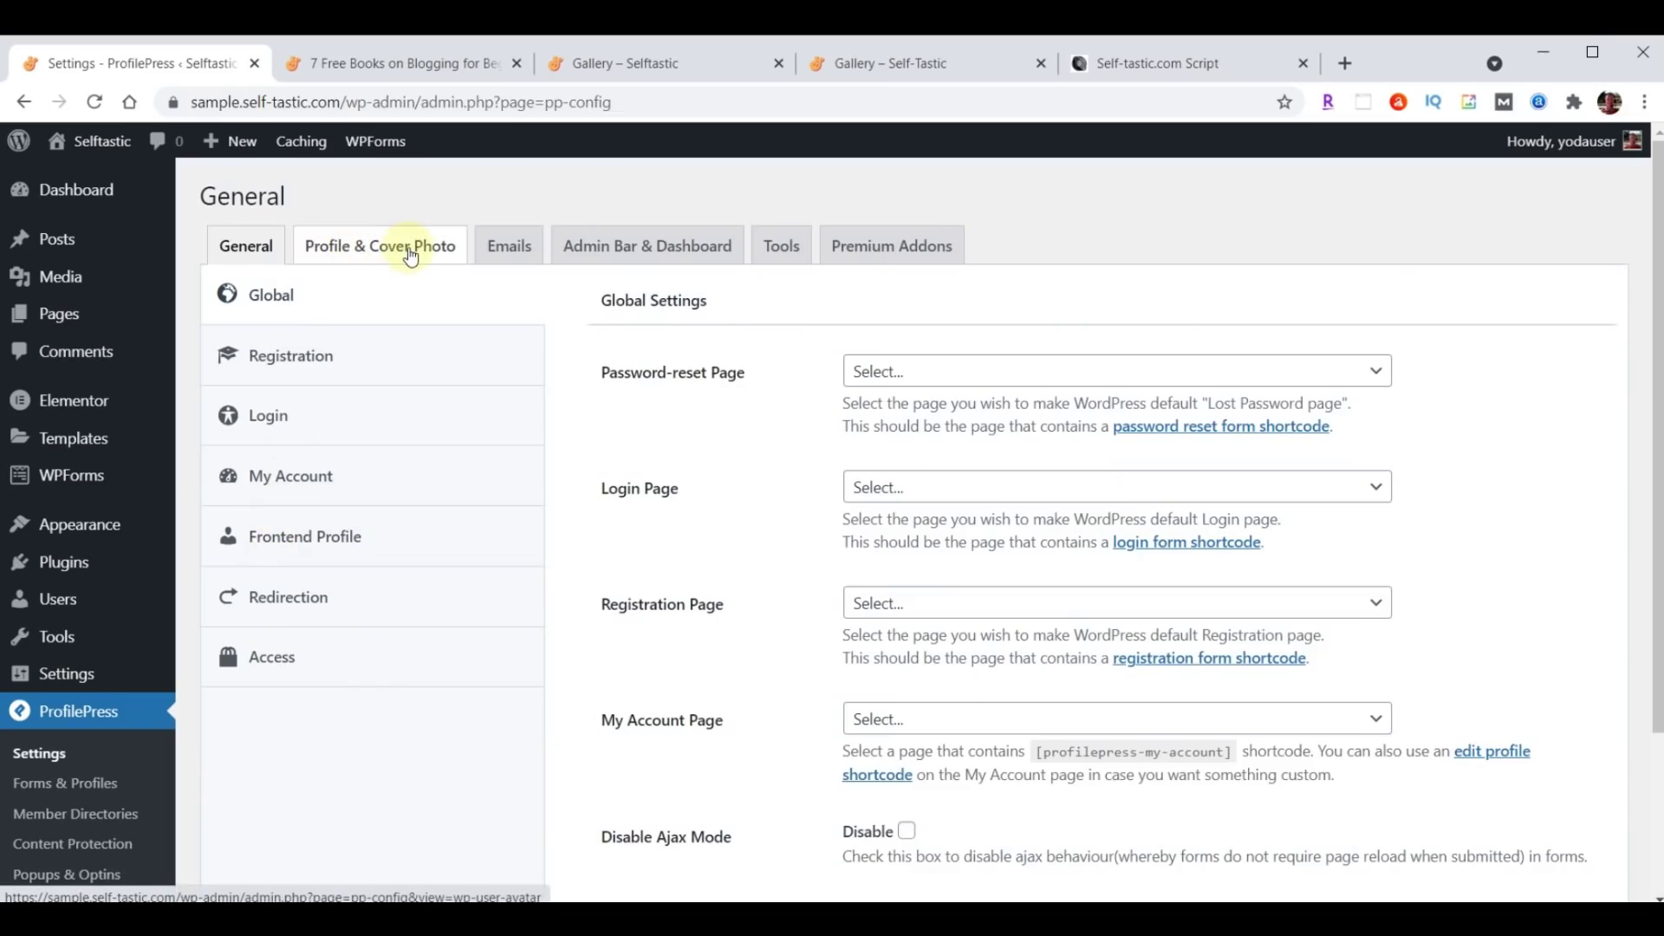
click(409, 251)
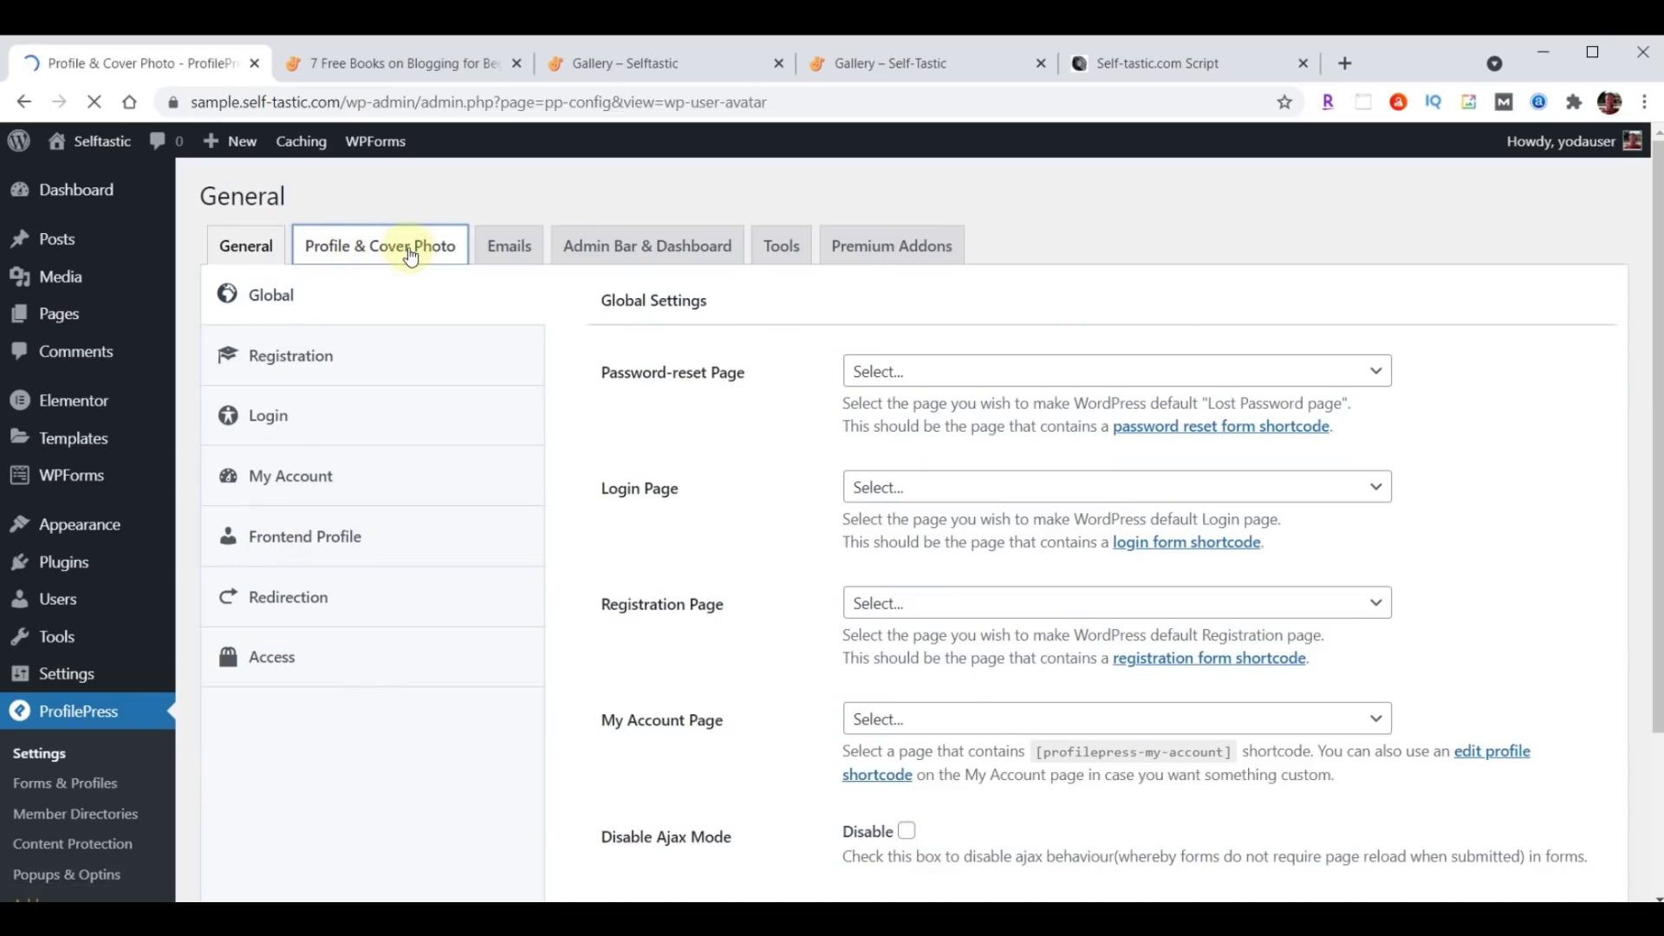
scroll(1153, 361, down, 2)
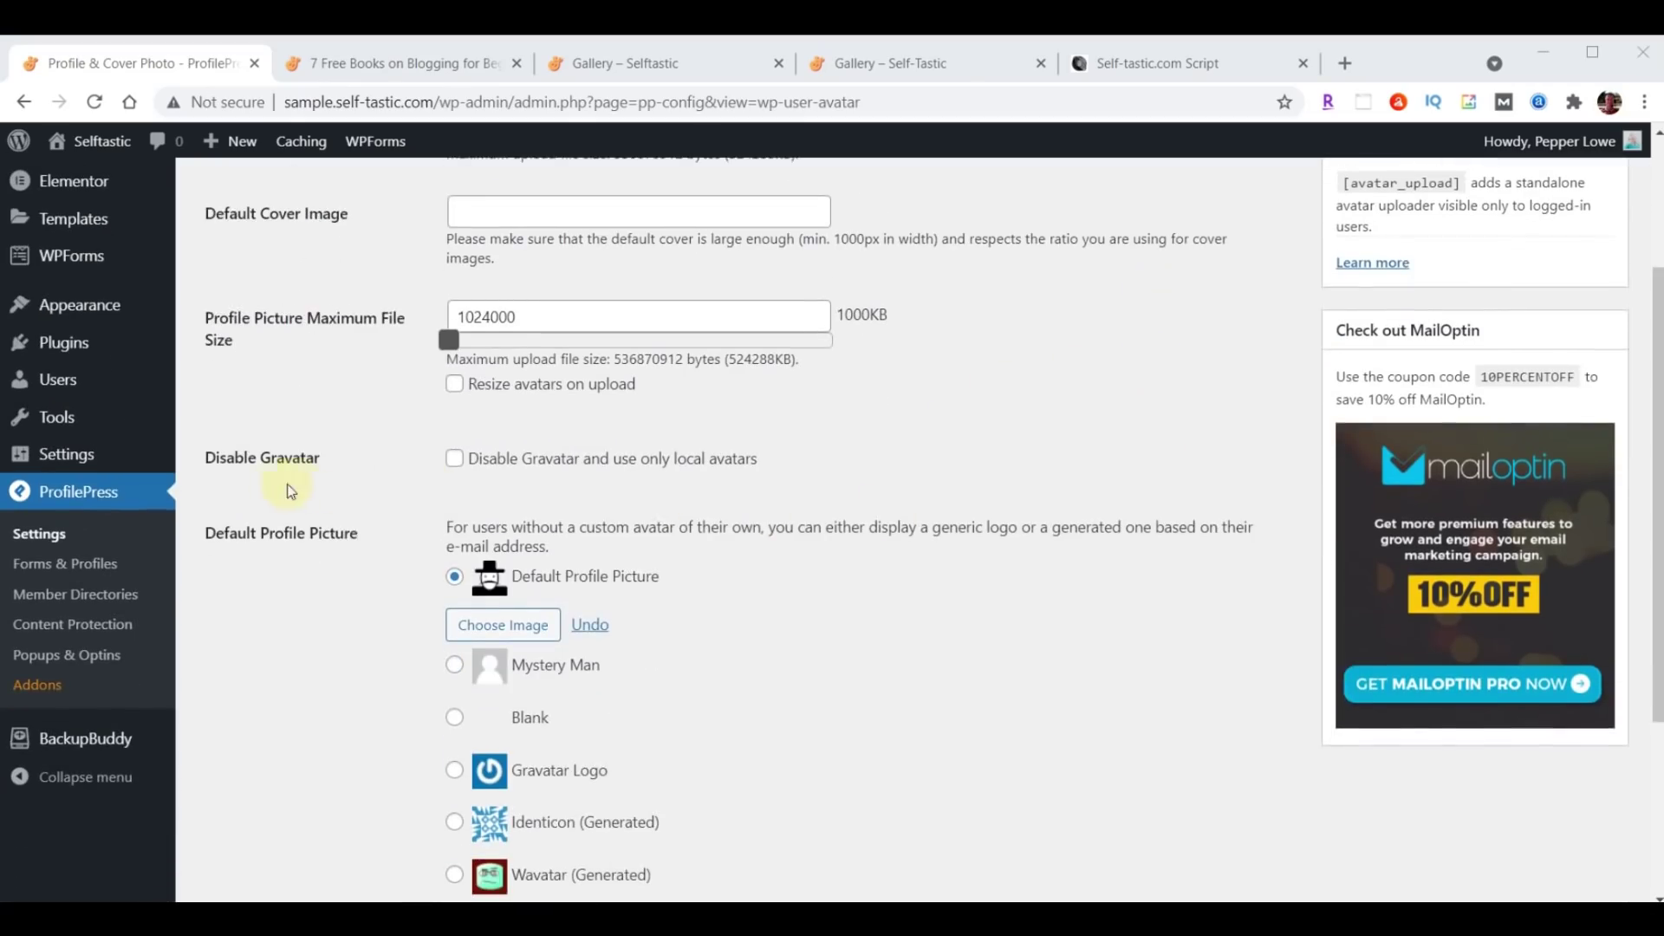
click(456, 467)
scroll(455, 468, up, 1)
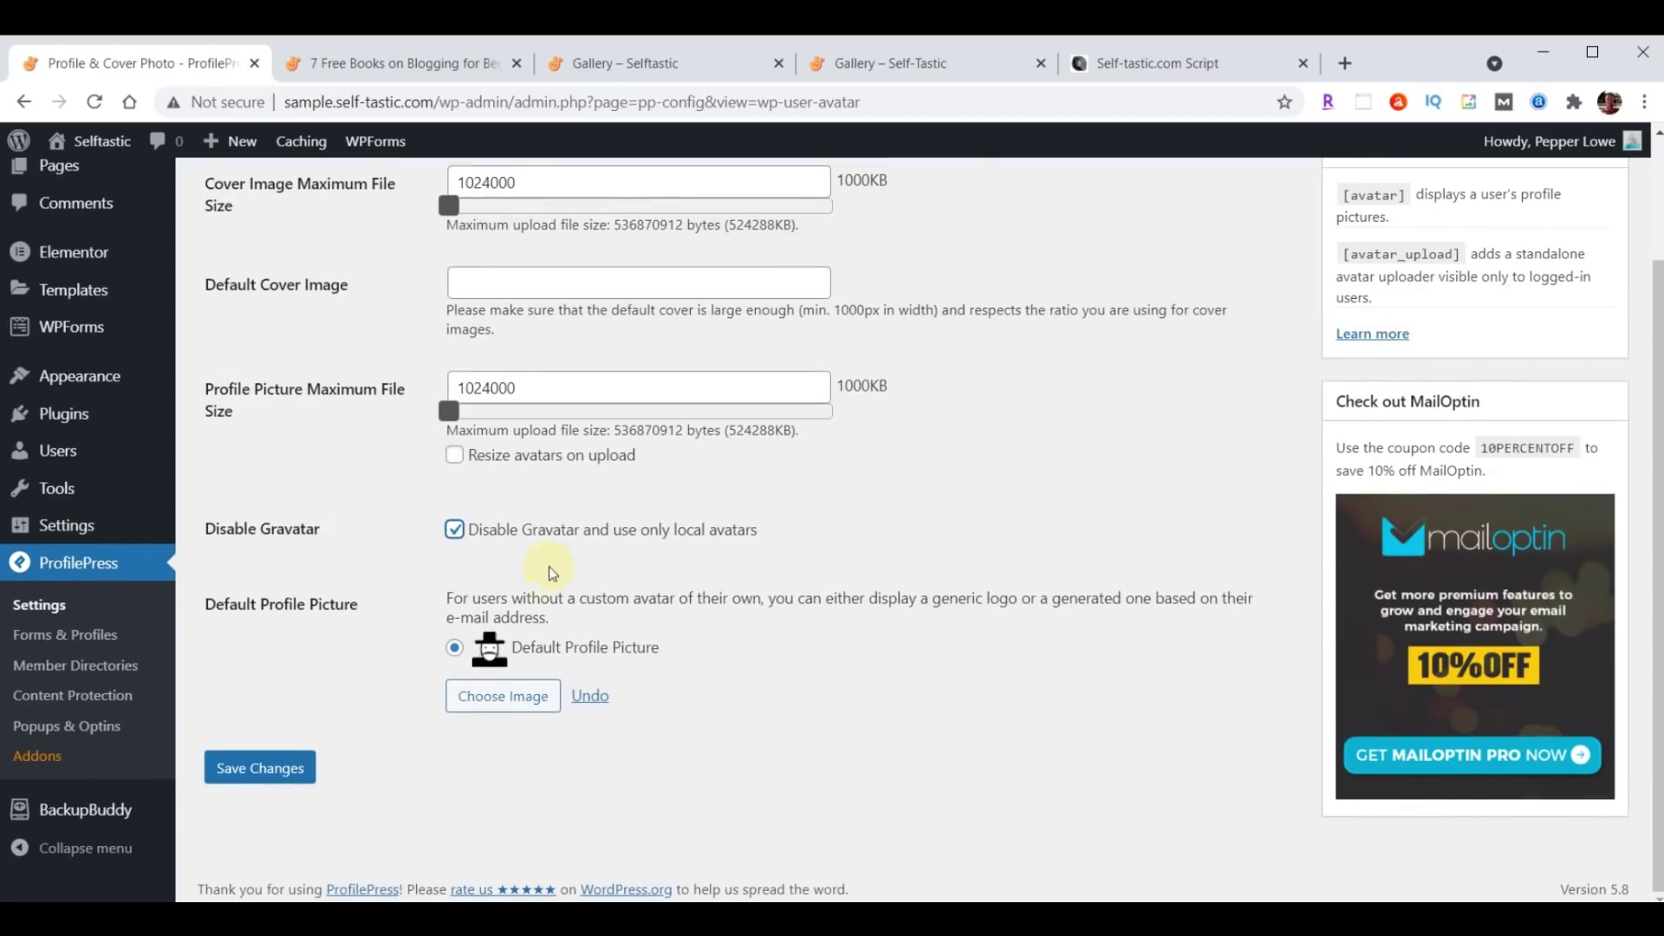
Upload profile-blog.jpg as the Default Profile Picture and save the settings.
click(496, 703)
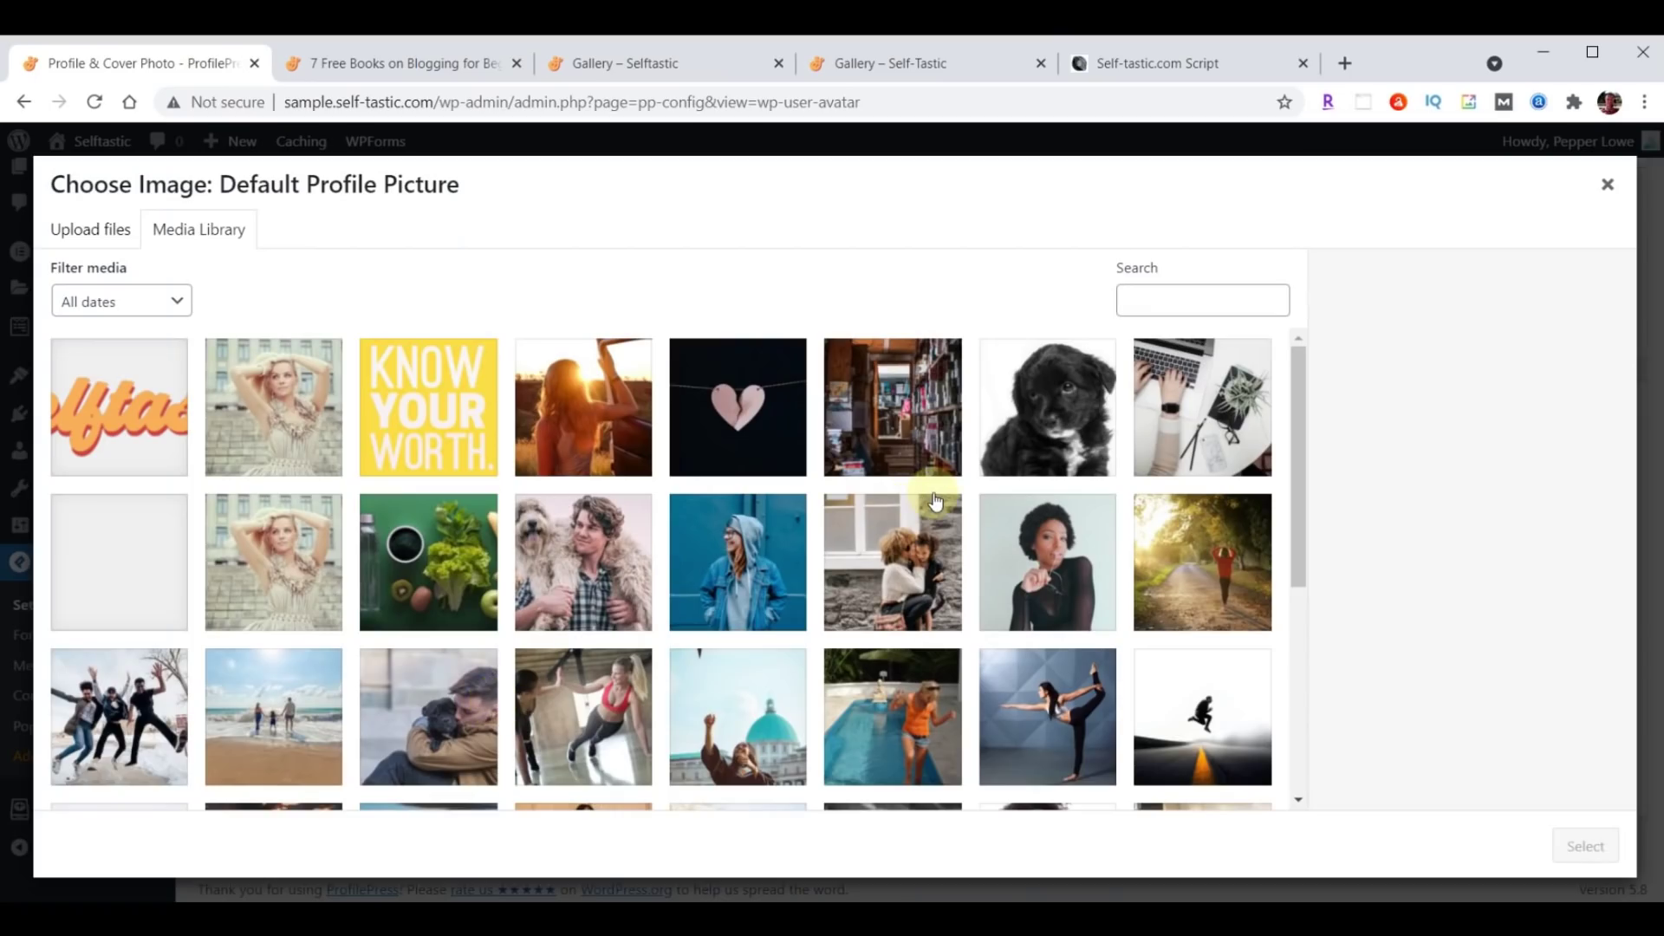
key(alt+Tab)
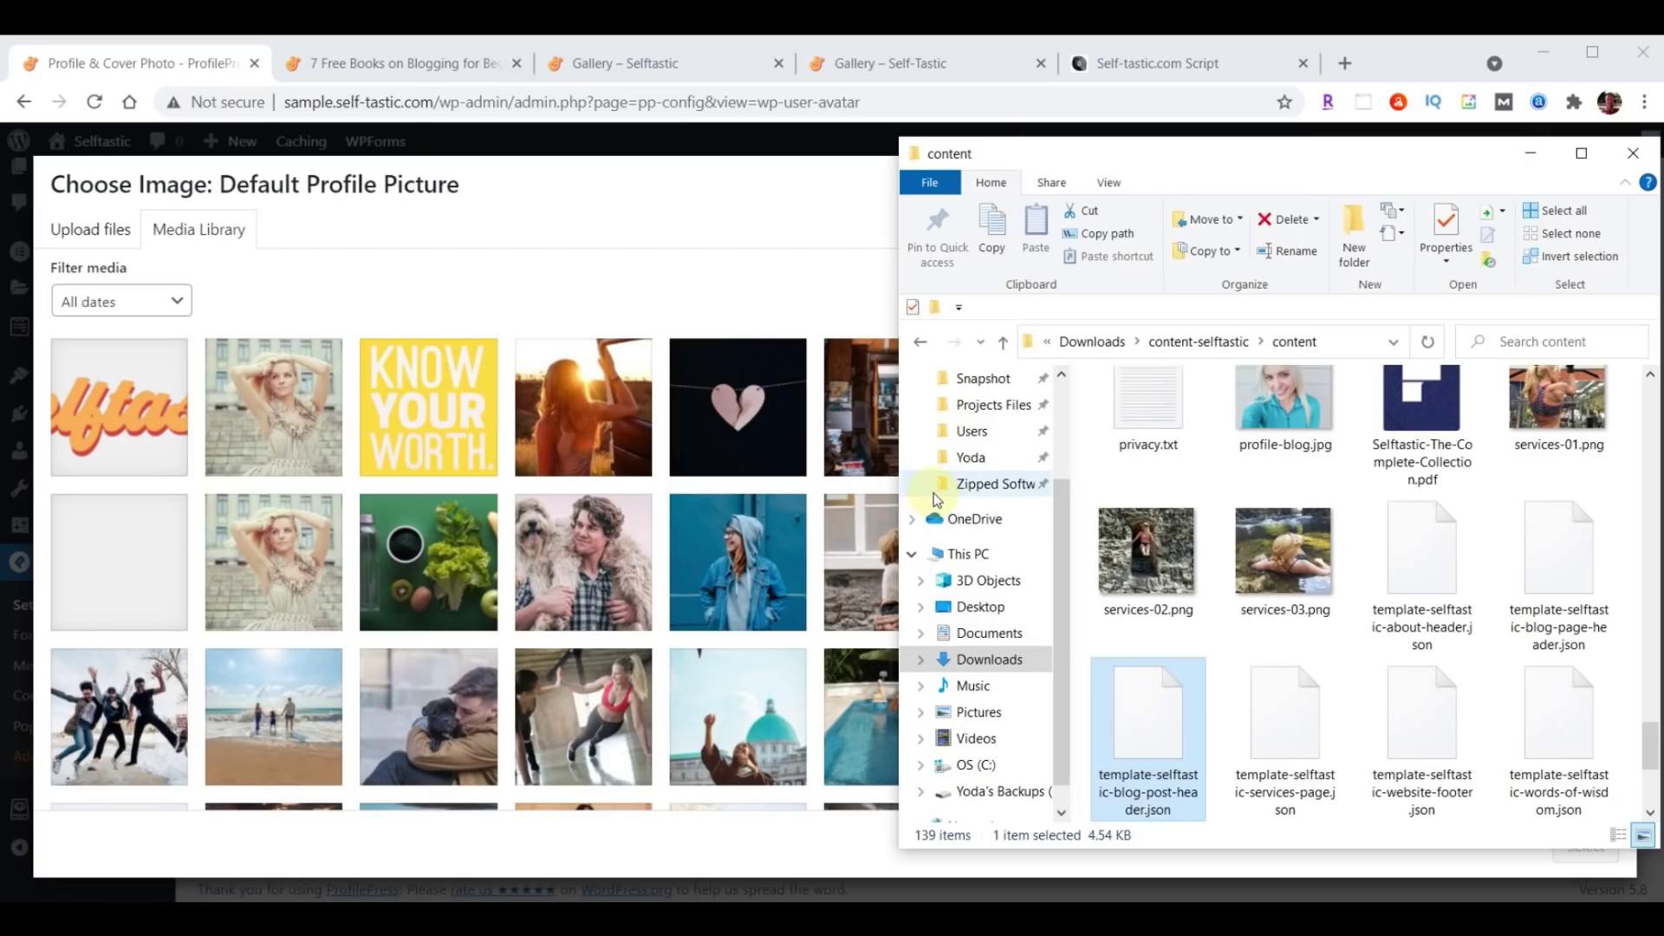
scroll(1084, 511, up, 1)
drag(1287, 416, 434, 476)
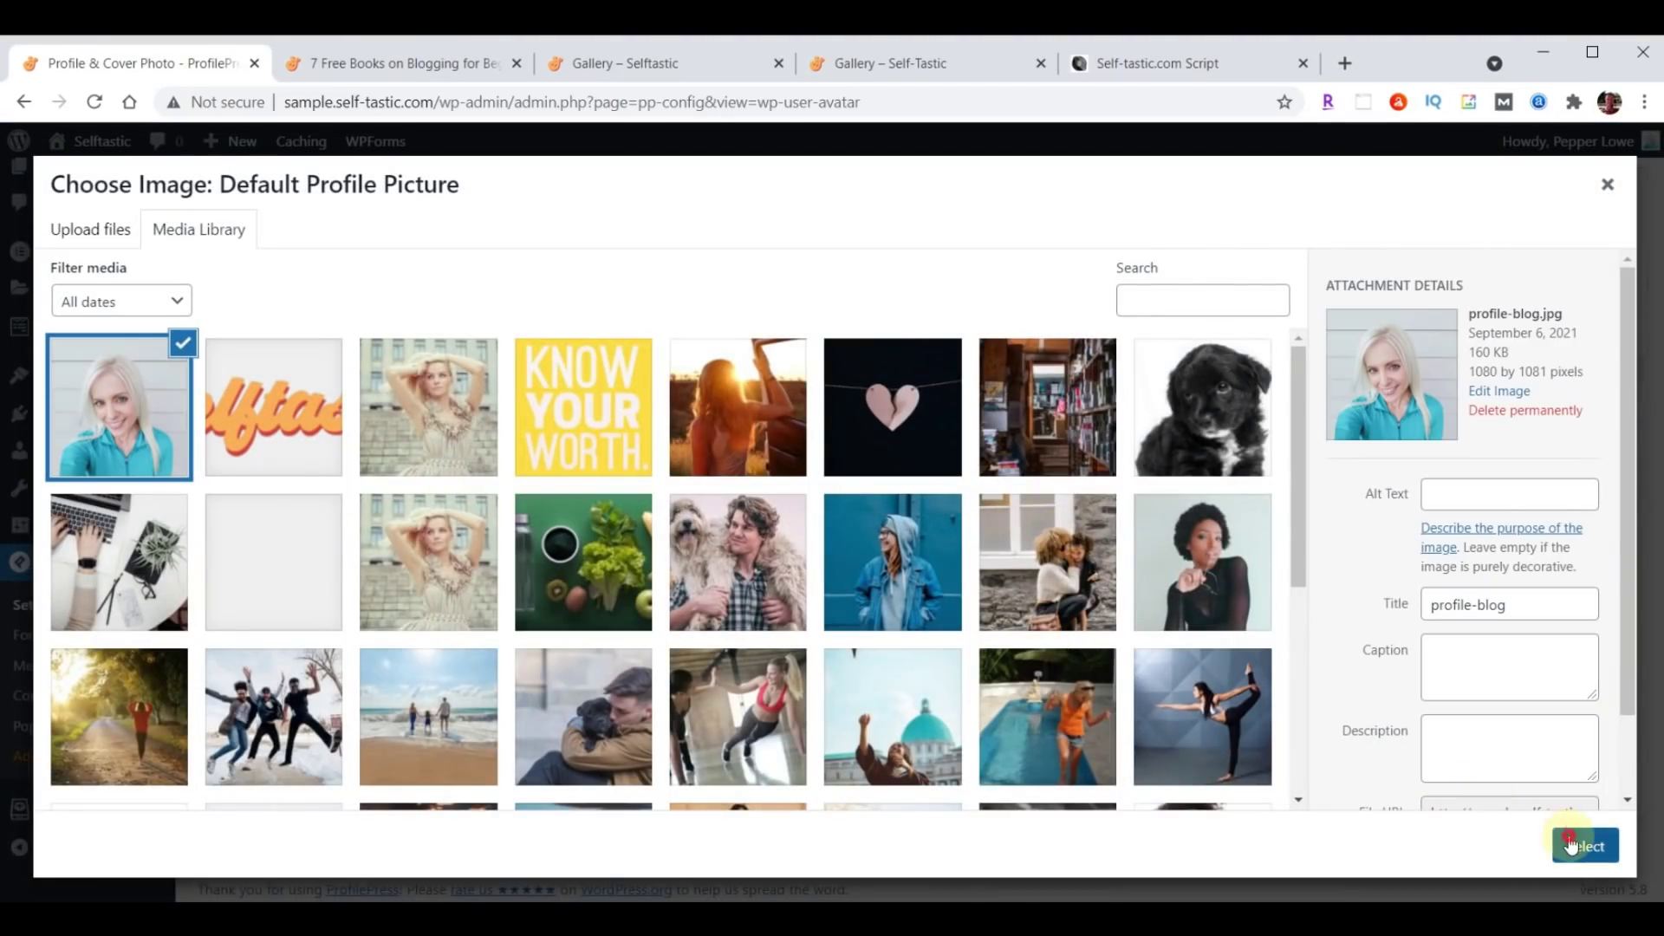
click(1586, 845)
click(272, 770)
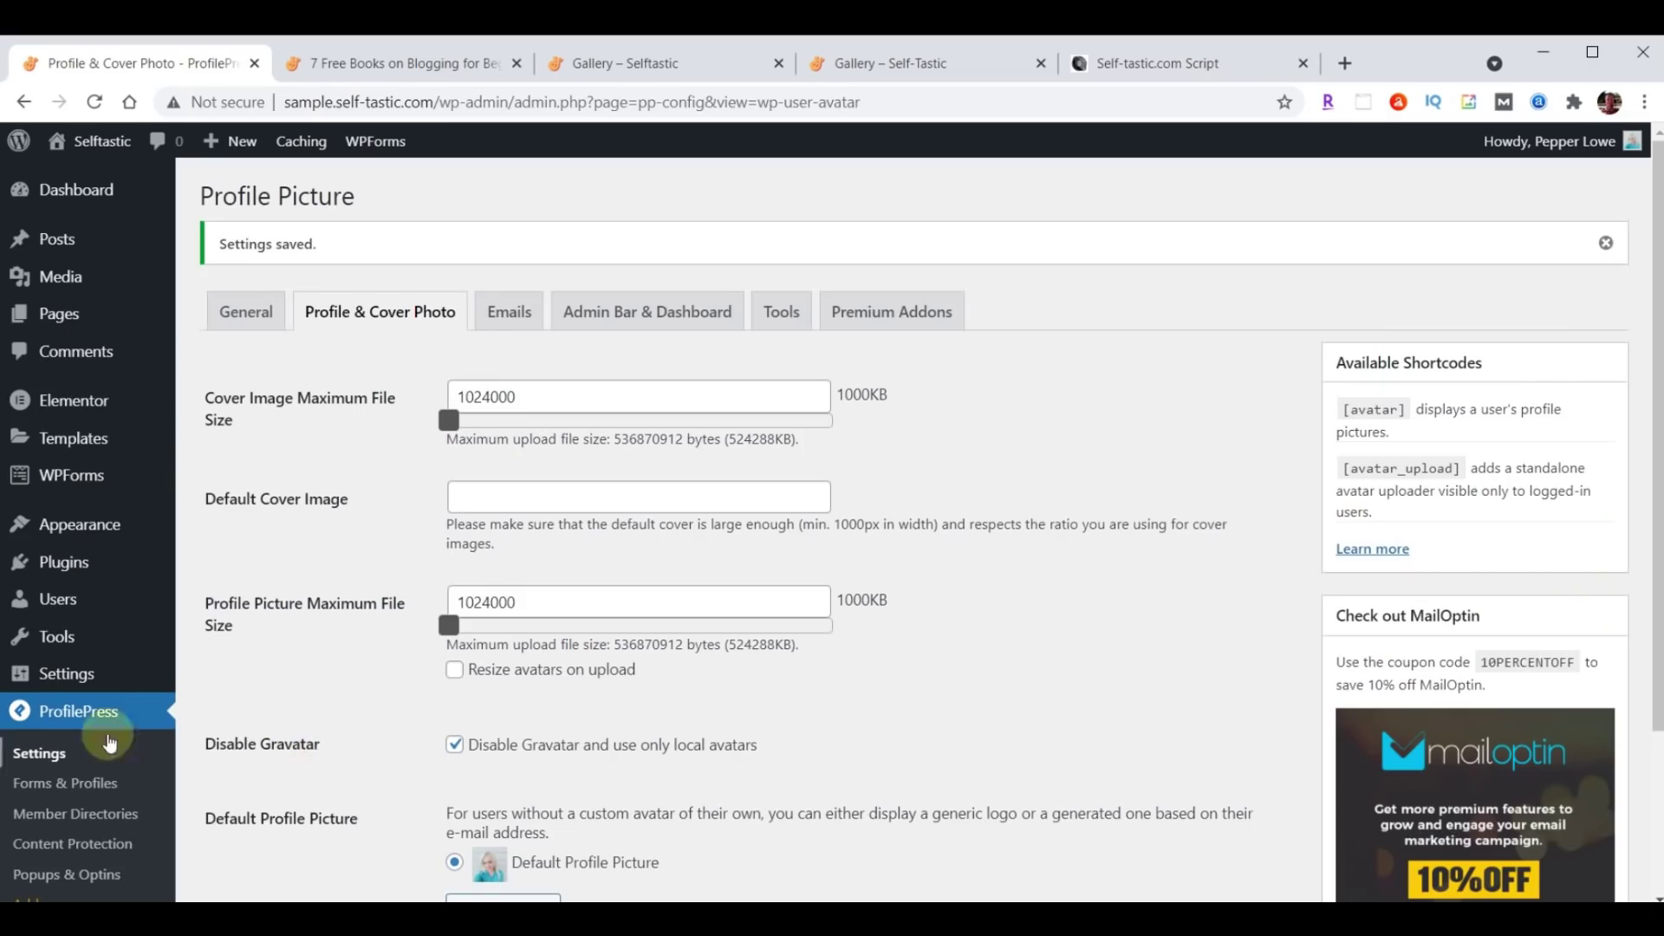
Change the admin user's nickname to the author's pen name and display it publicly.
click(57, 598)
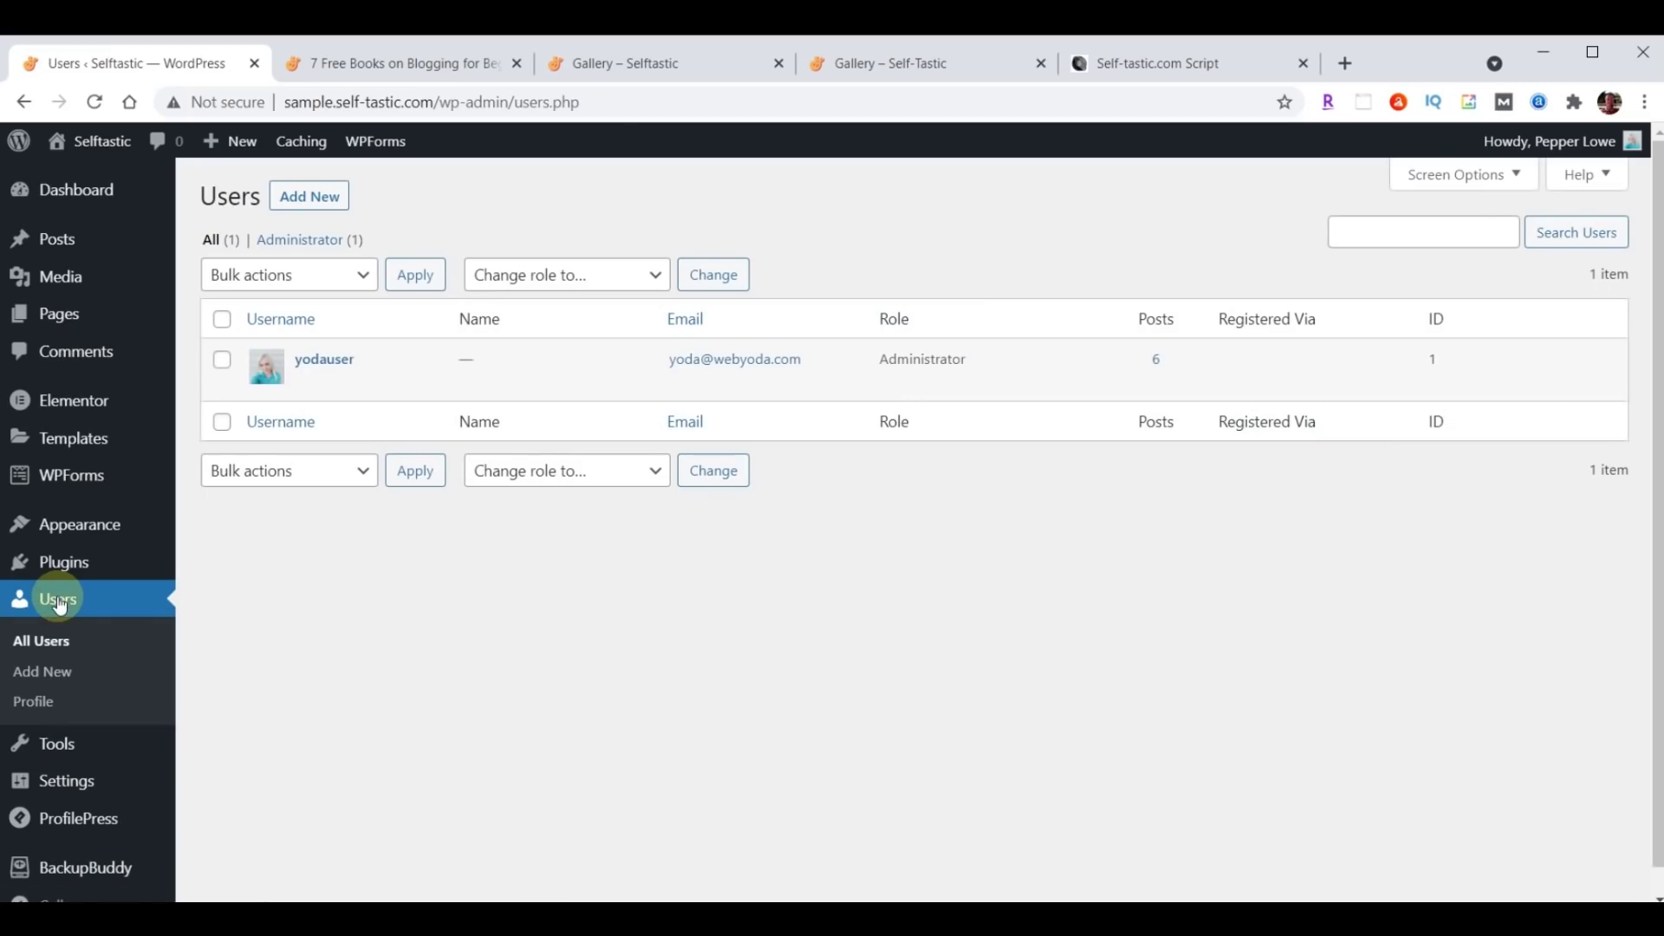
click(323, 357)
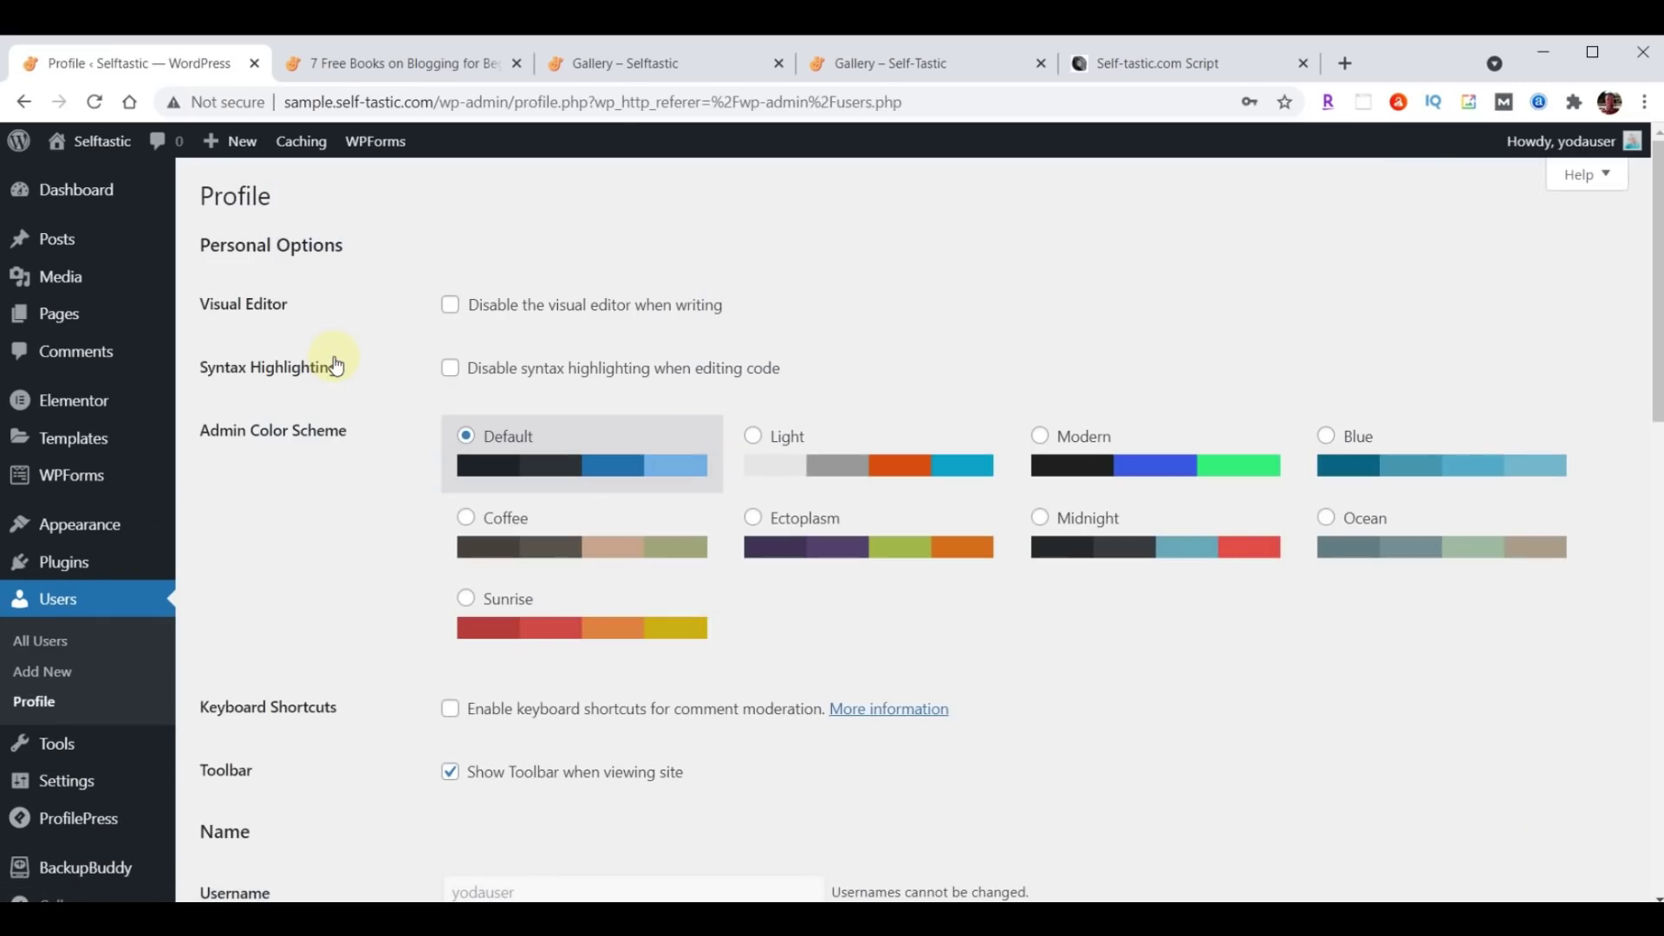
scroll(820, 424, down, 6)
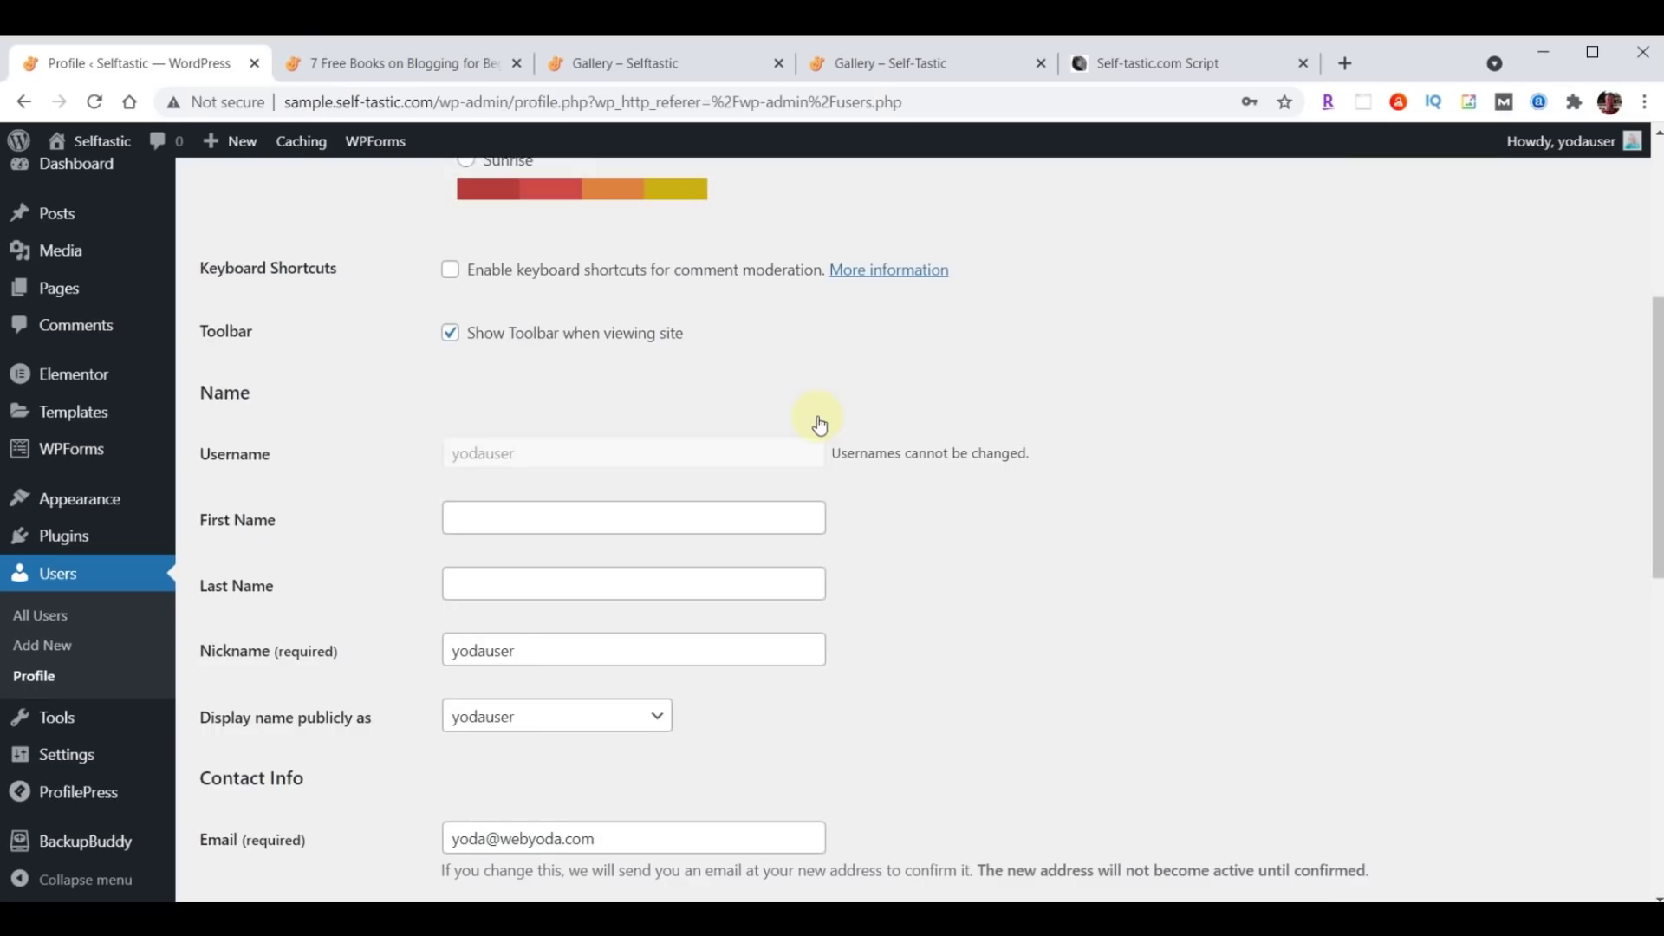
drag(606, 546, 320, 547)
text(Pepper Lowe)
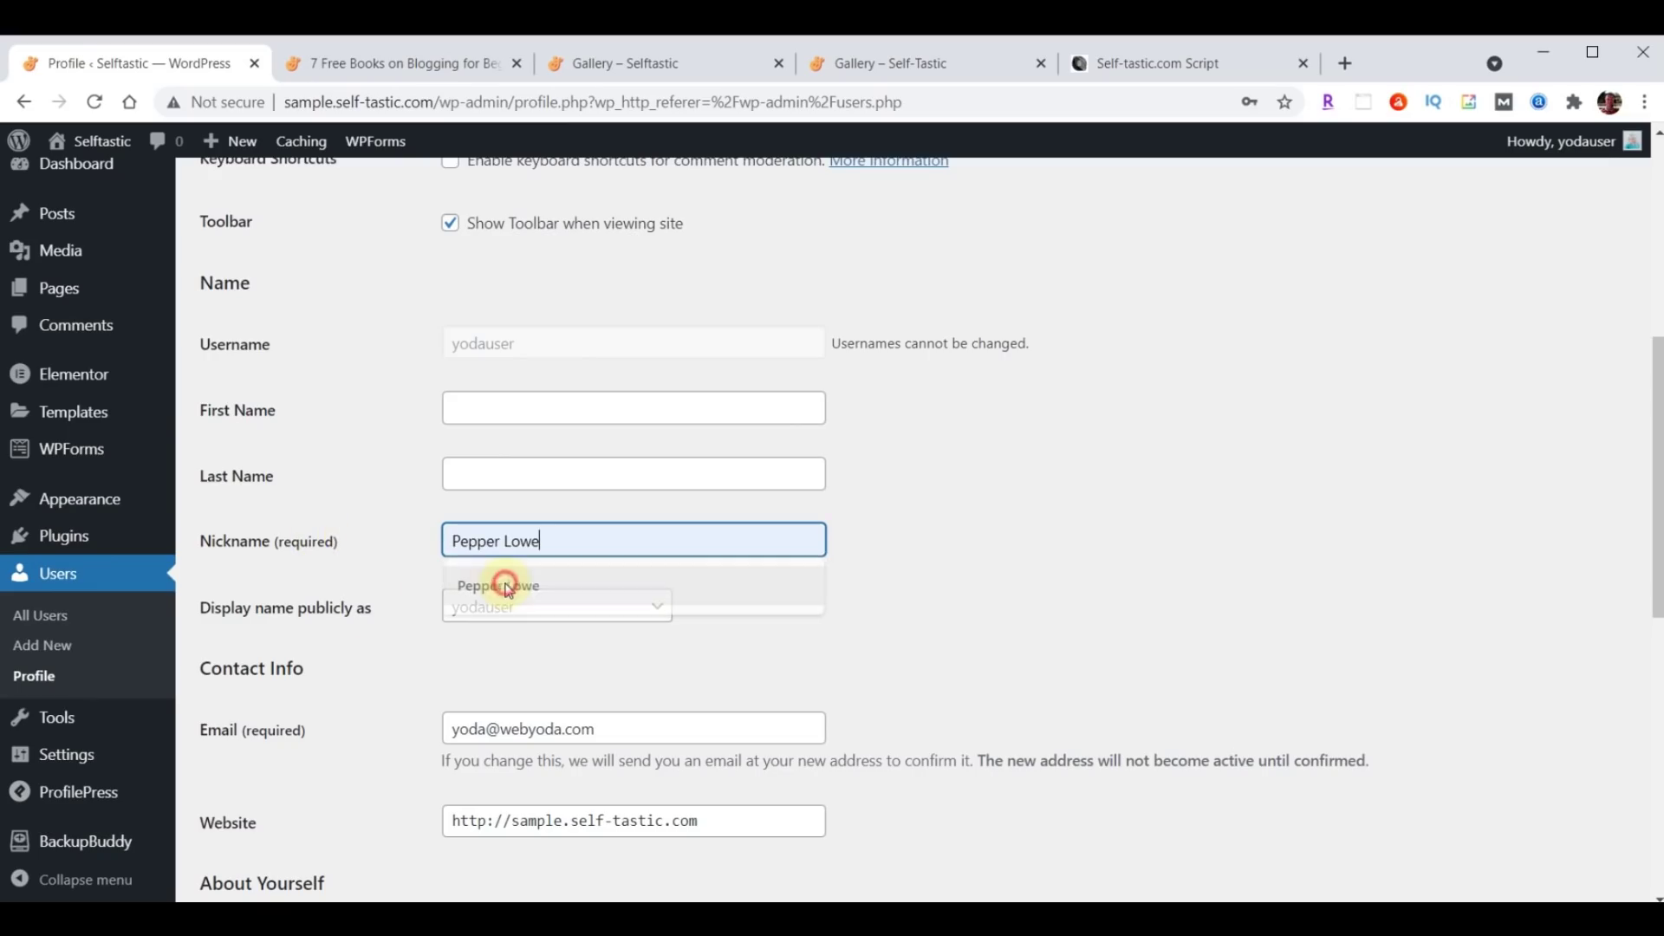
click(502, 584)
click(516, 617)
click(519, 651)
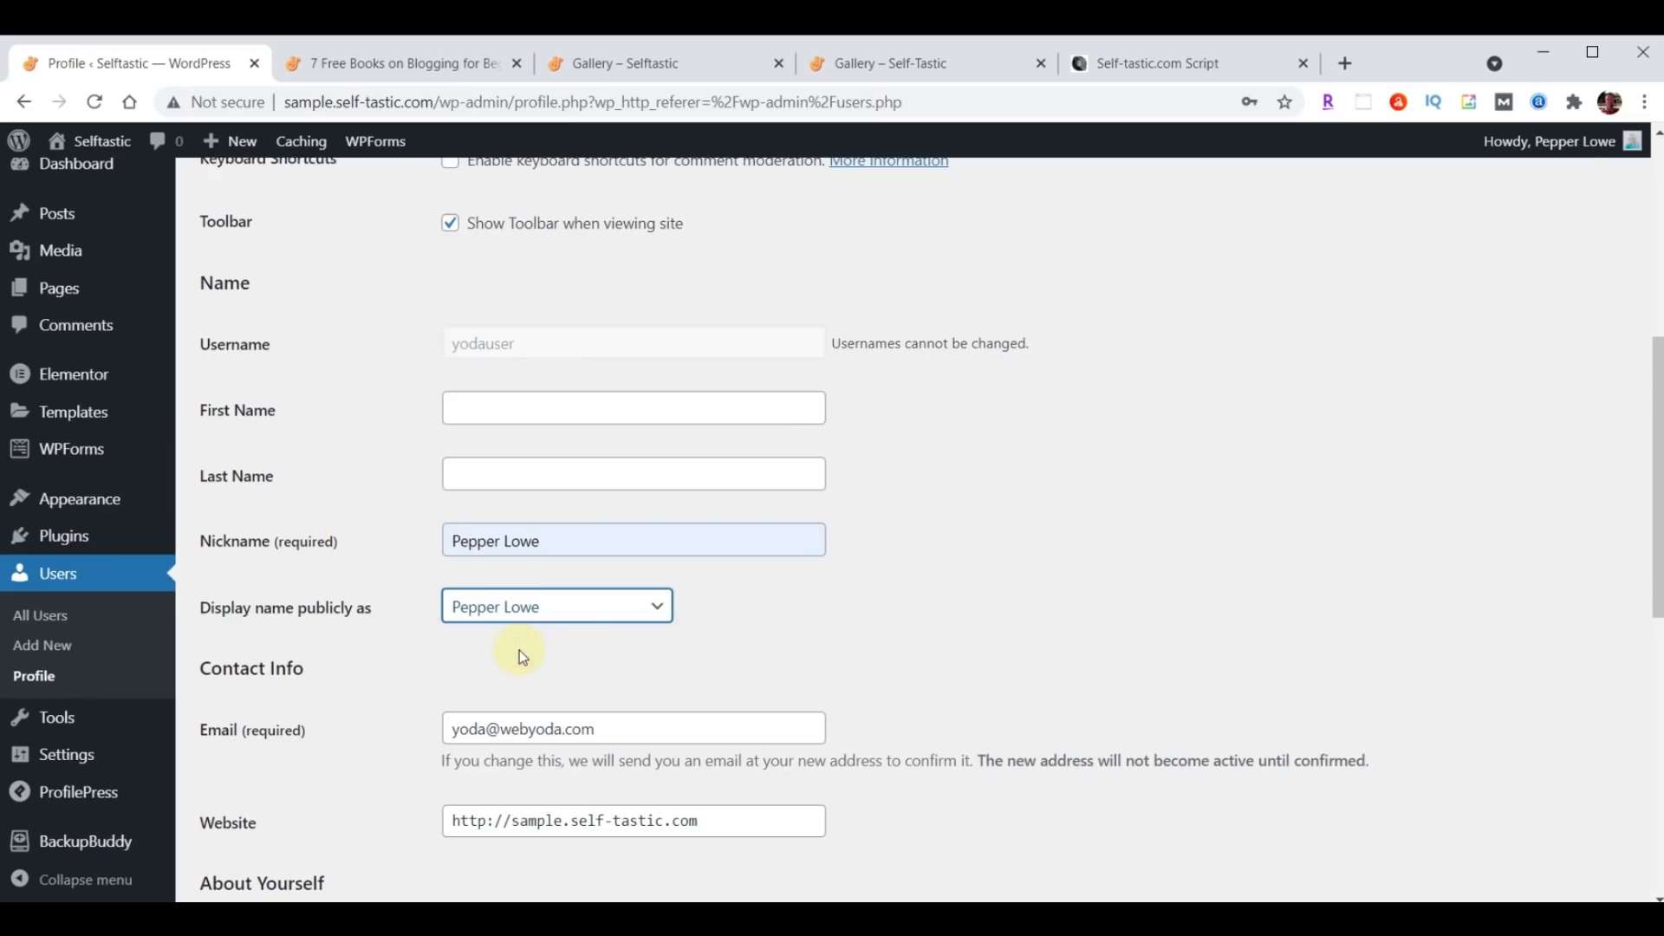
Paste the author's biography and update the profile.
scroll(938, 528, down, 5)
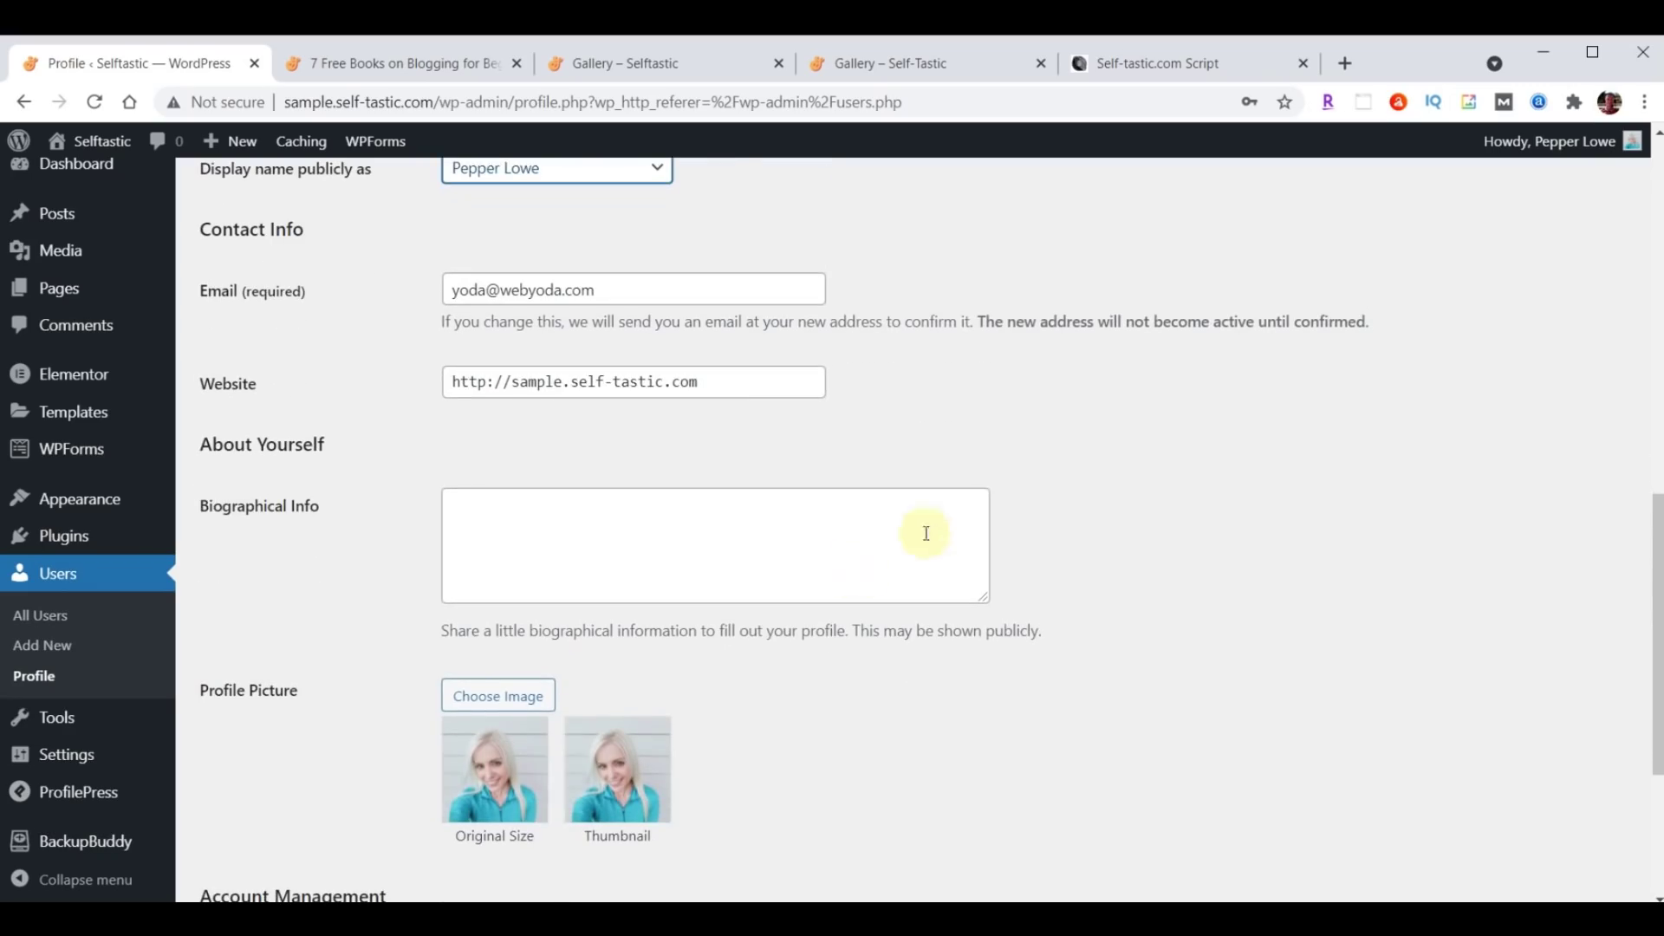
click(672, 520)
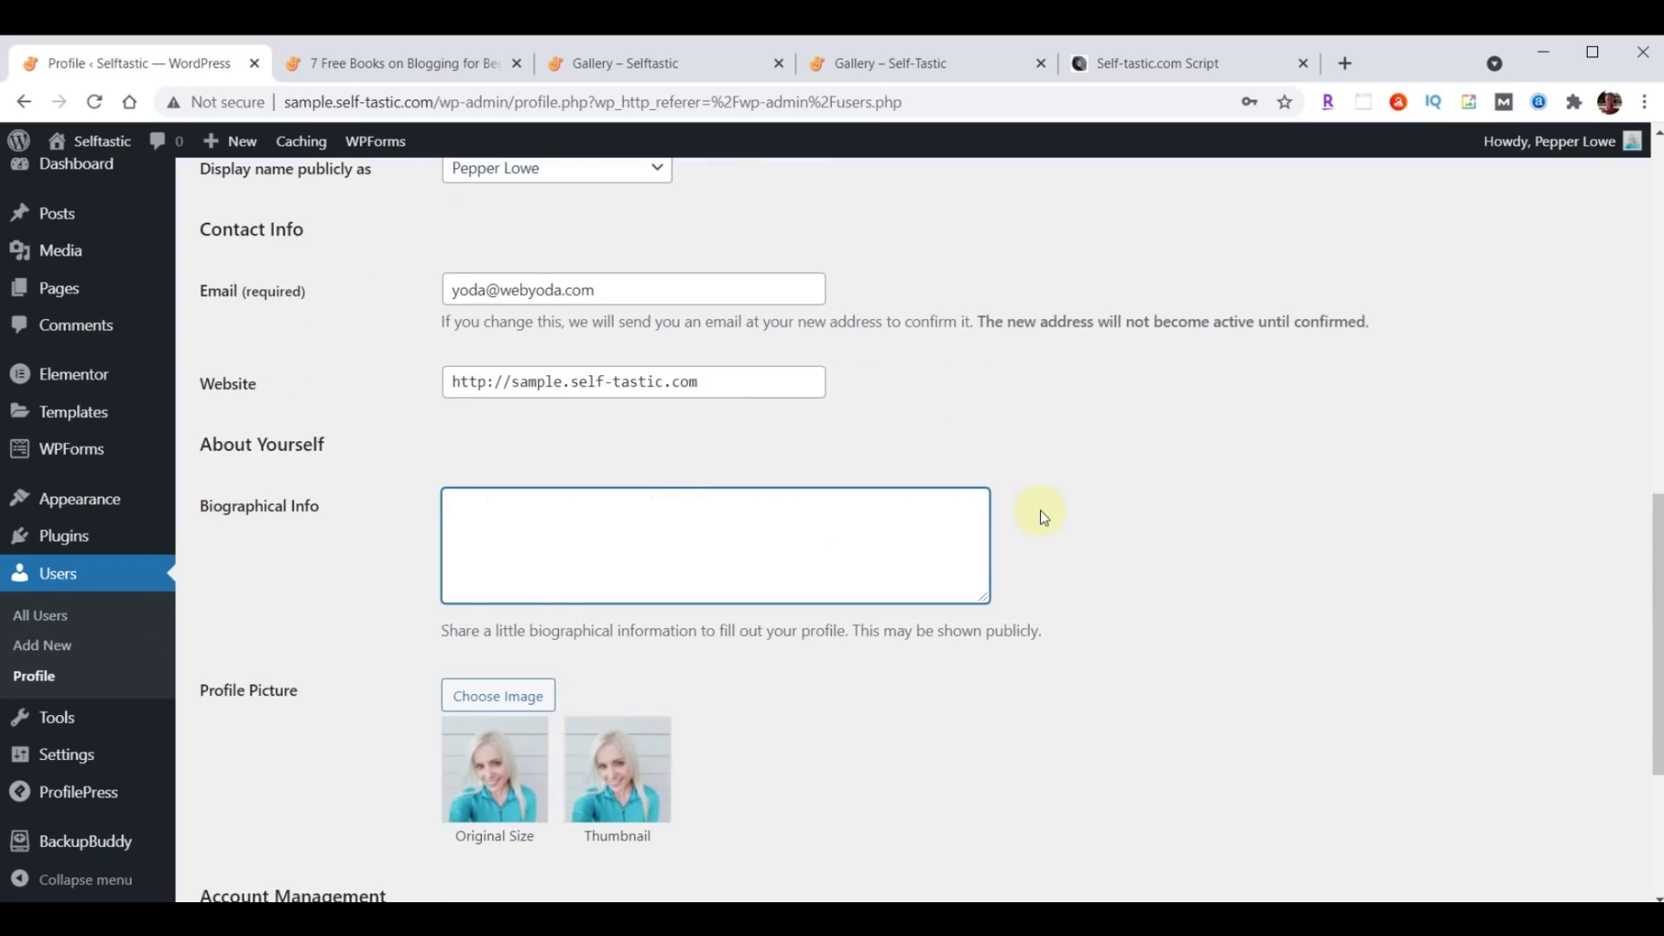
text(I created this blog website to inspire and encourage others. I've been a writer for some time but never took my writing seriously enough to have anything published until 2020, when I started writing on online platforms such as Medium and Quora. People appreciated my advice and willingness to open up about my own life.)
scroll(1043, 517, down, 4)
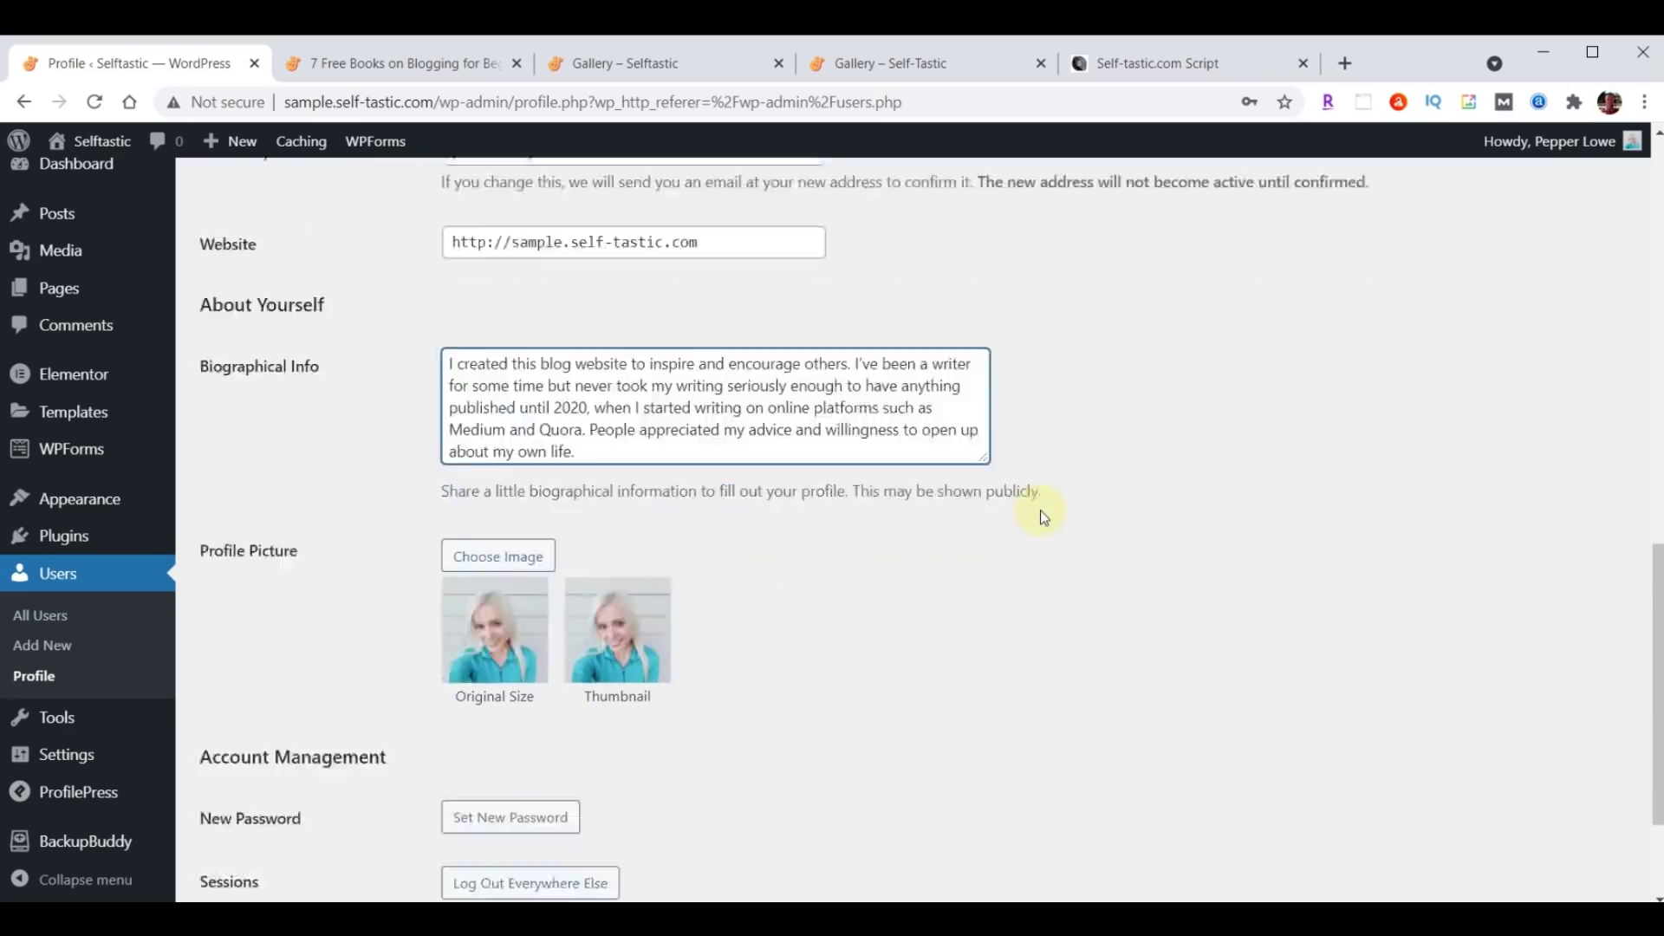
click(254, 796)
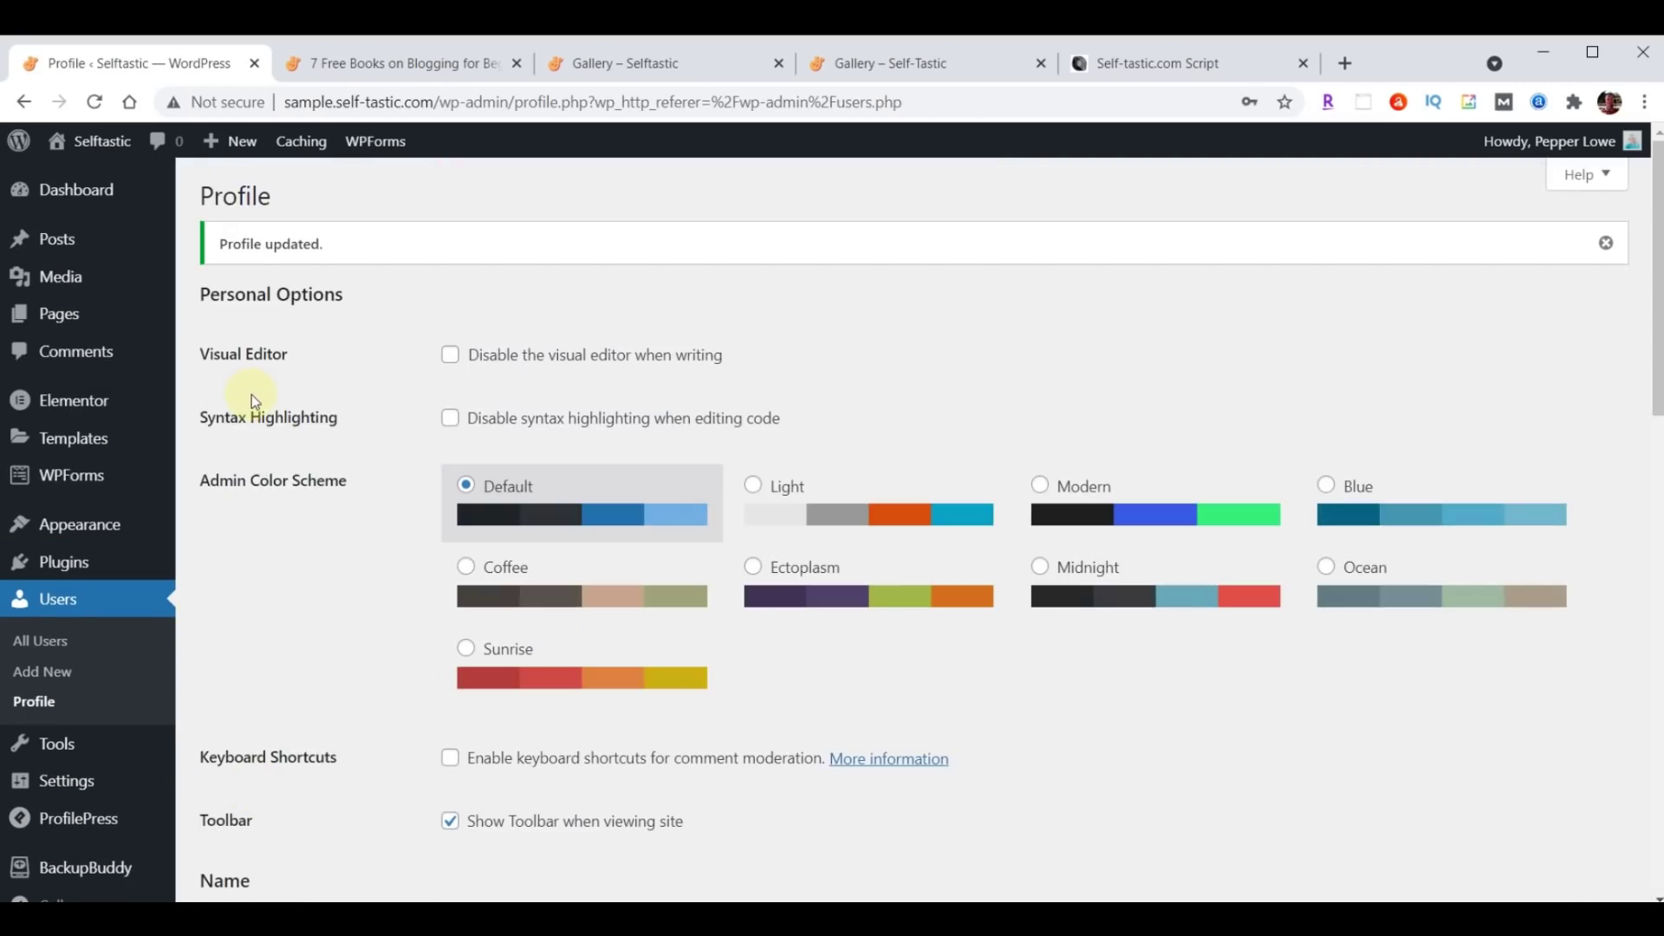
Reload the live 7 Free Books post and check the author page's bio and photo.
click(431, 63)
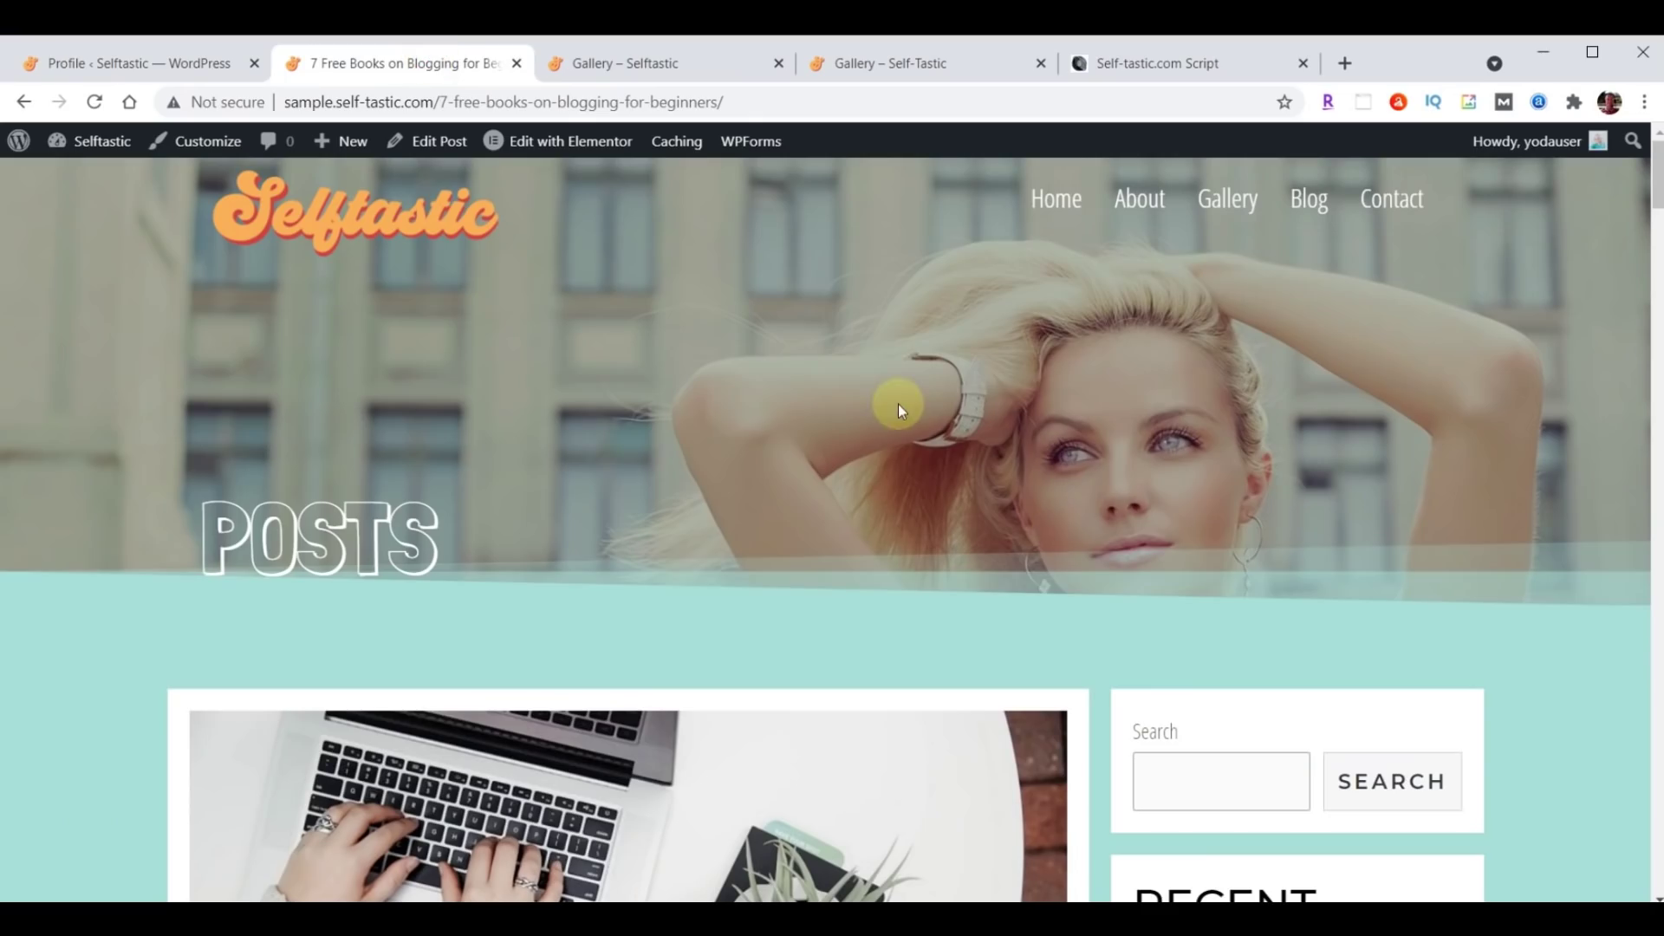
scroll(896, 403, down, 8)
scroll(896, 405, down, 1)
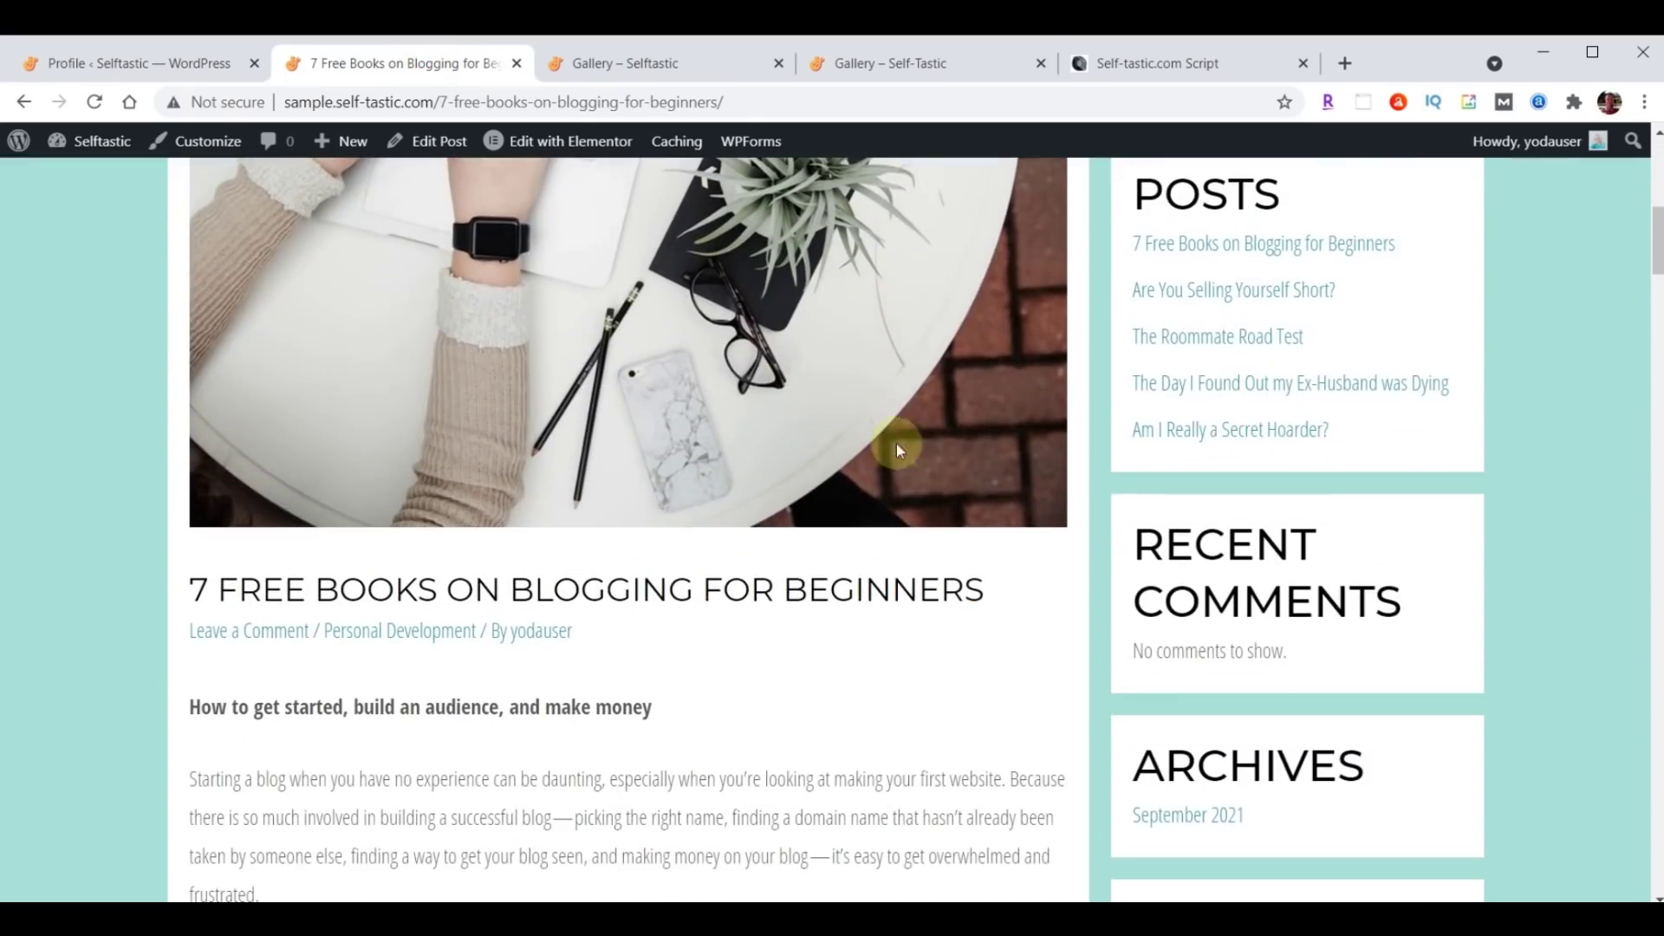
click(92, 103)
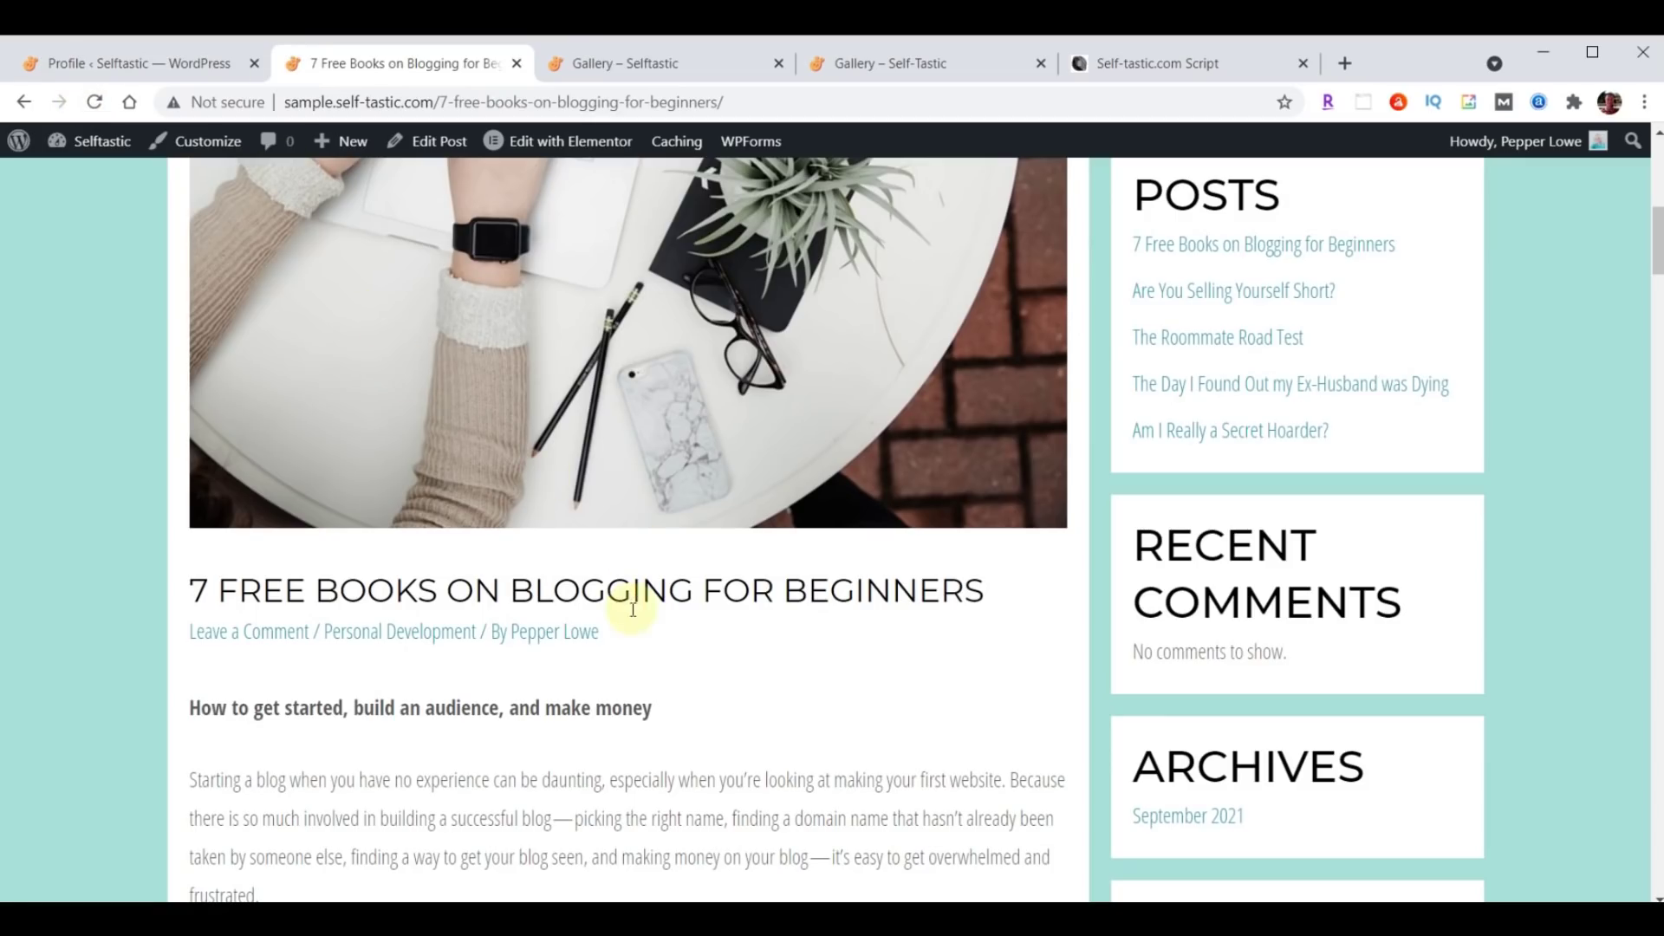
click(561, 640)
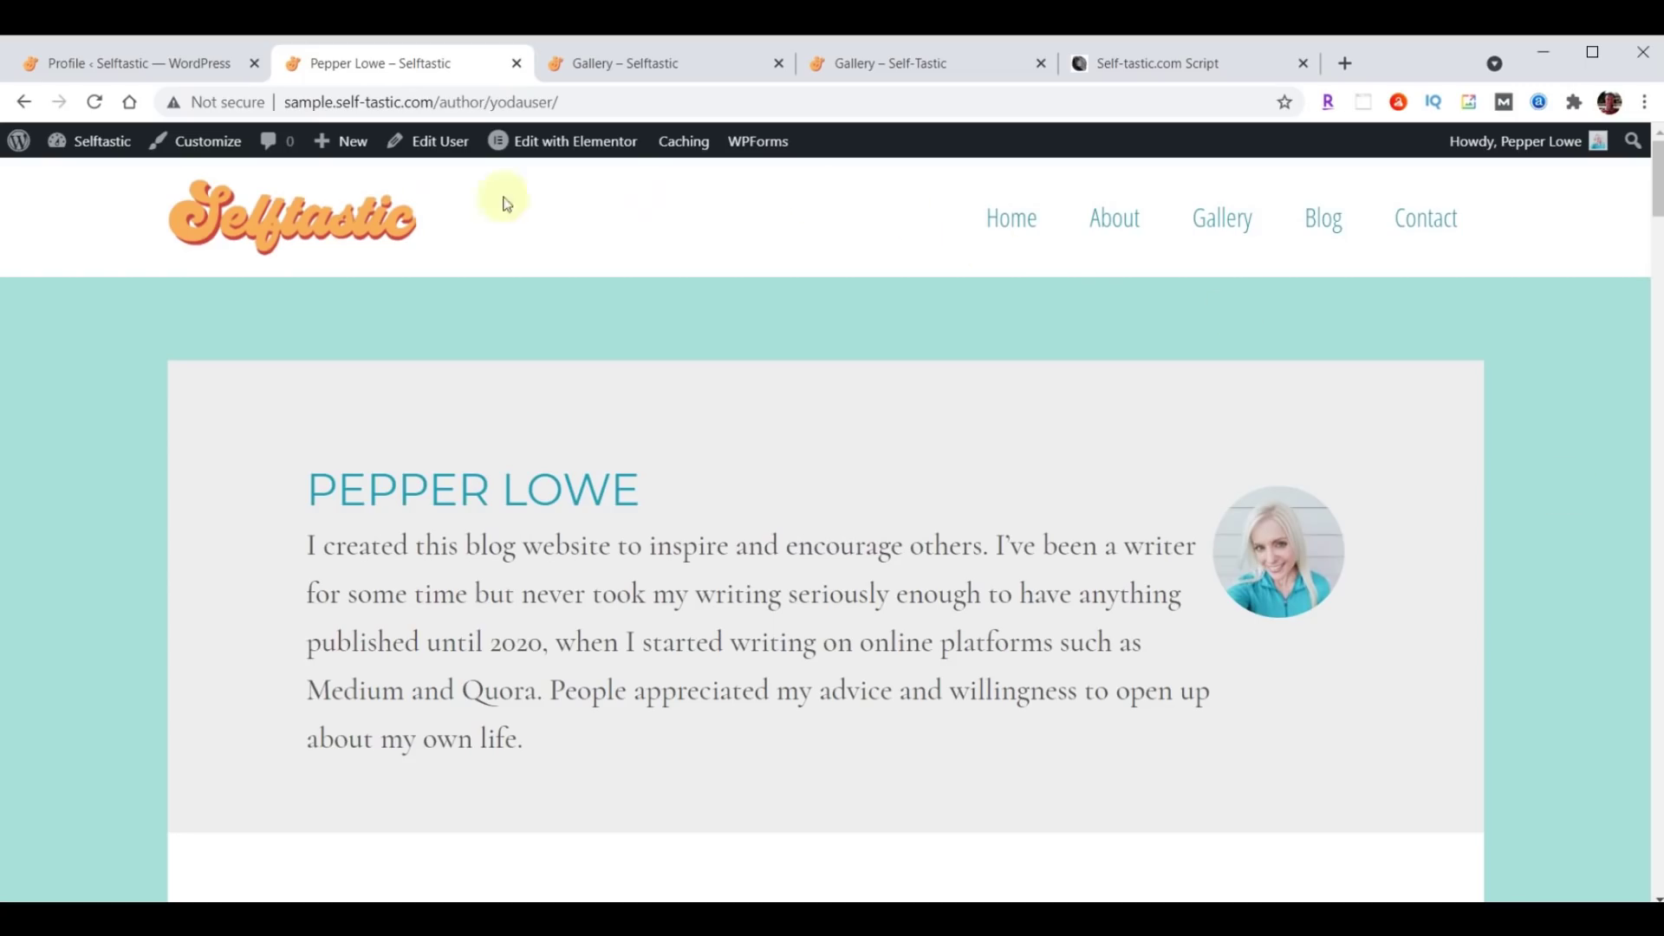
click(25, 102)
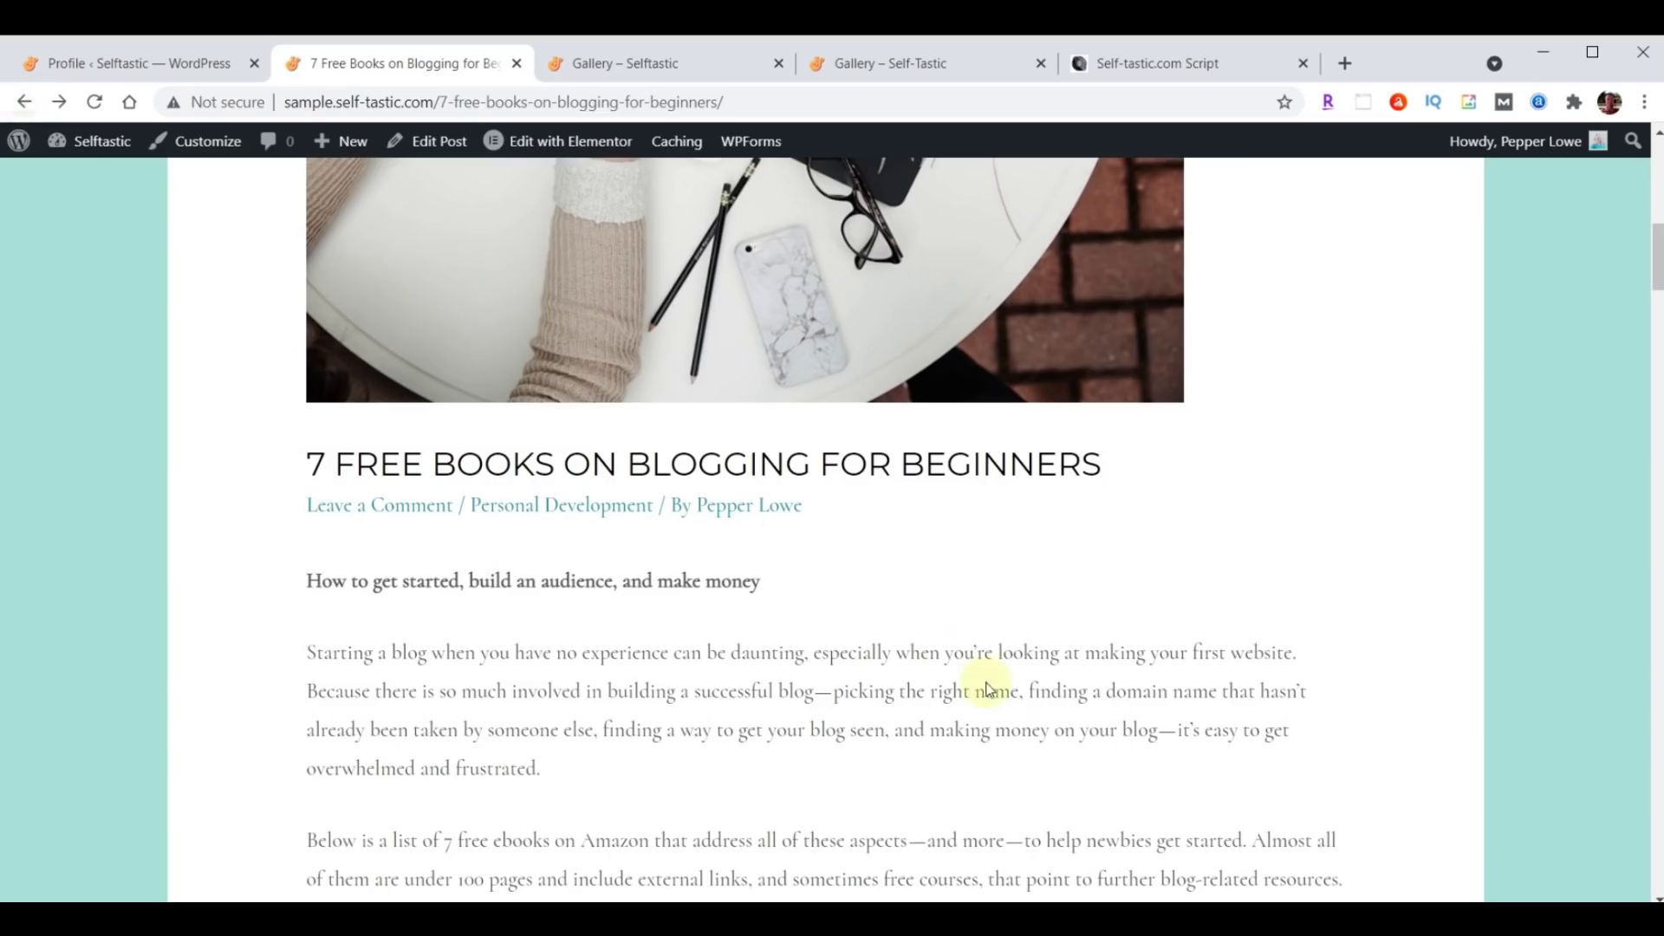
Scroll through the post to confirm the byline shows the updated author name.
scroll(1064, 711, up, 5)
scroll(1064, 710, up, 4)
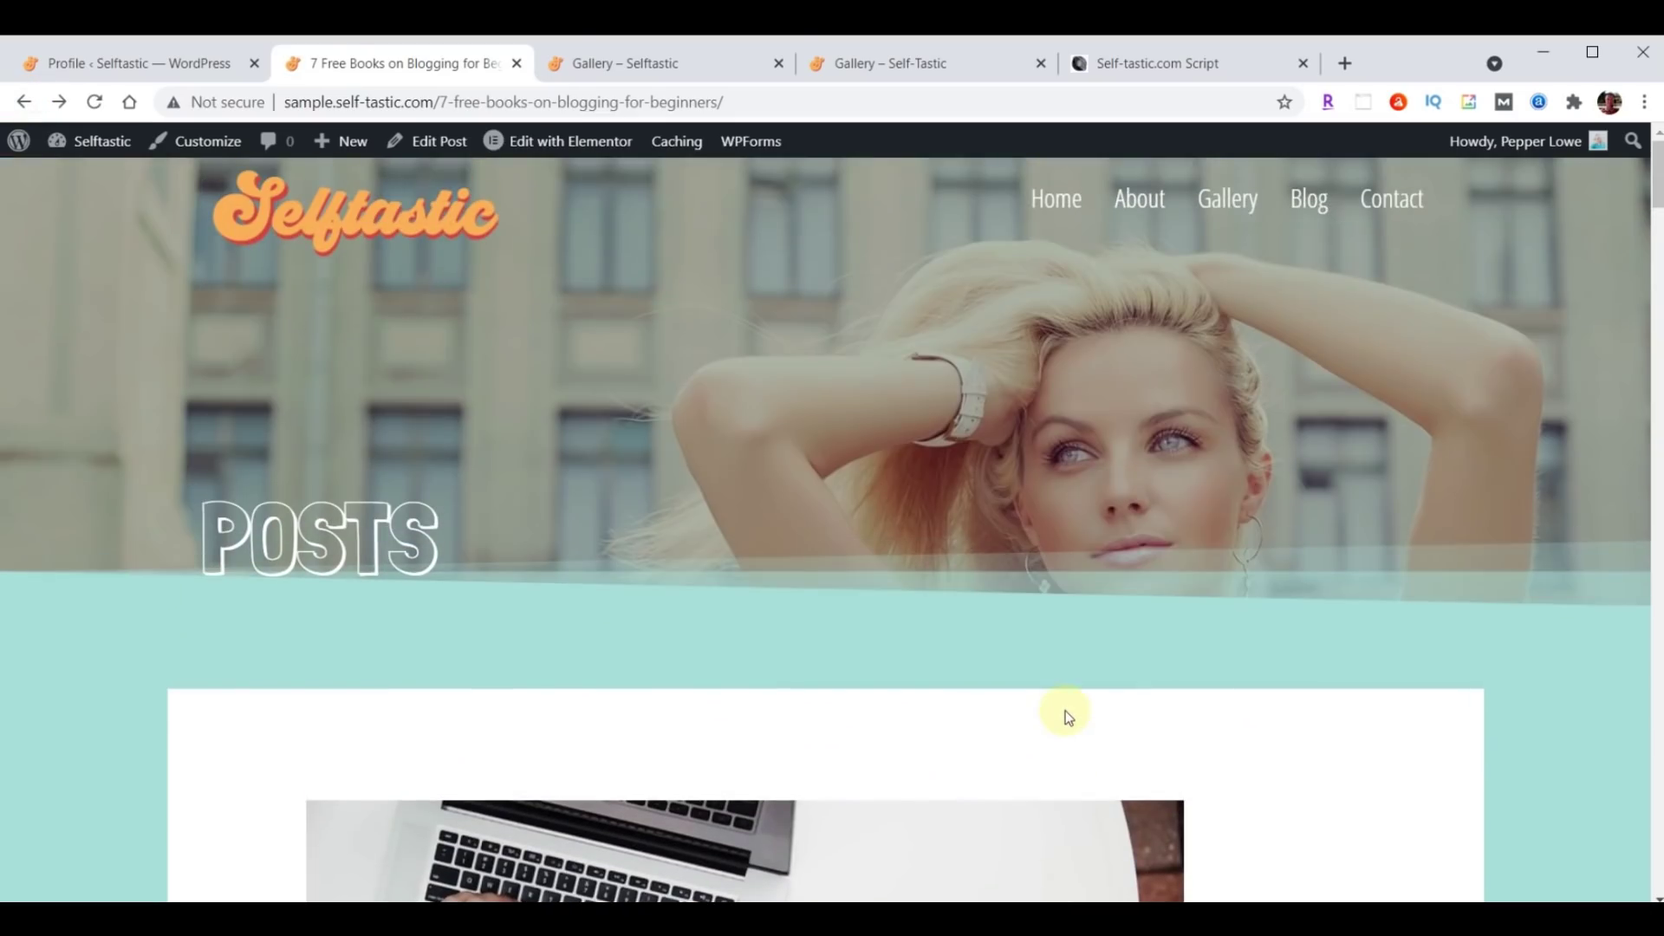
scroll(1078, 616, down, 20)
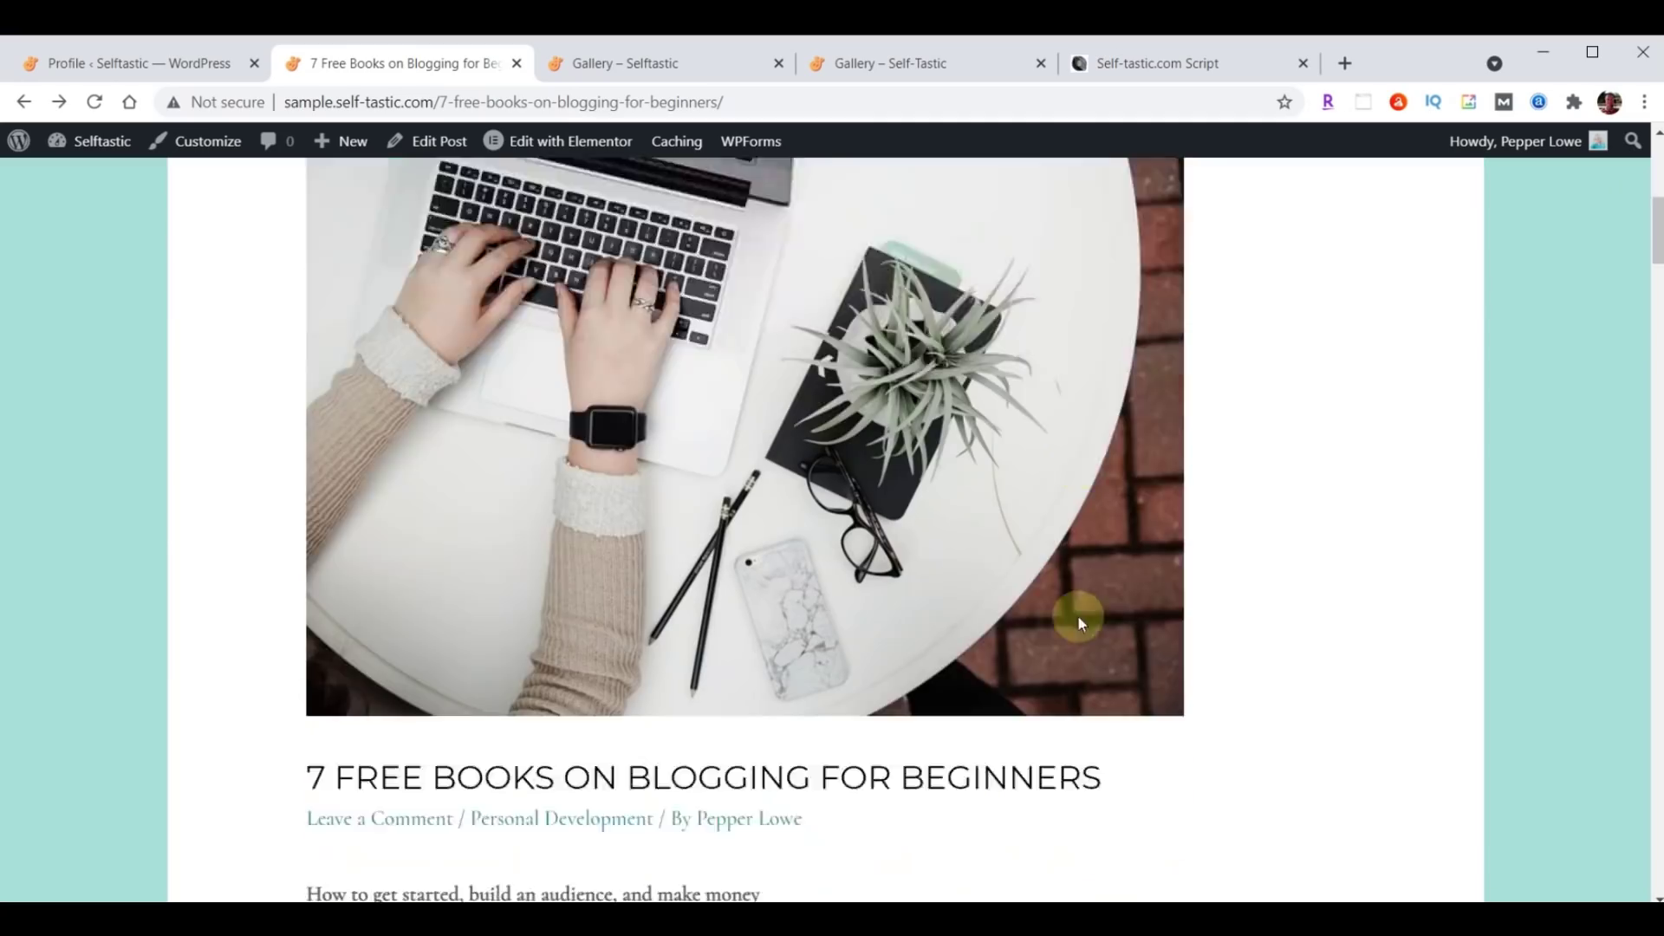
scroll(1080, 622, down, 20)
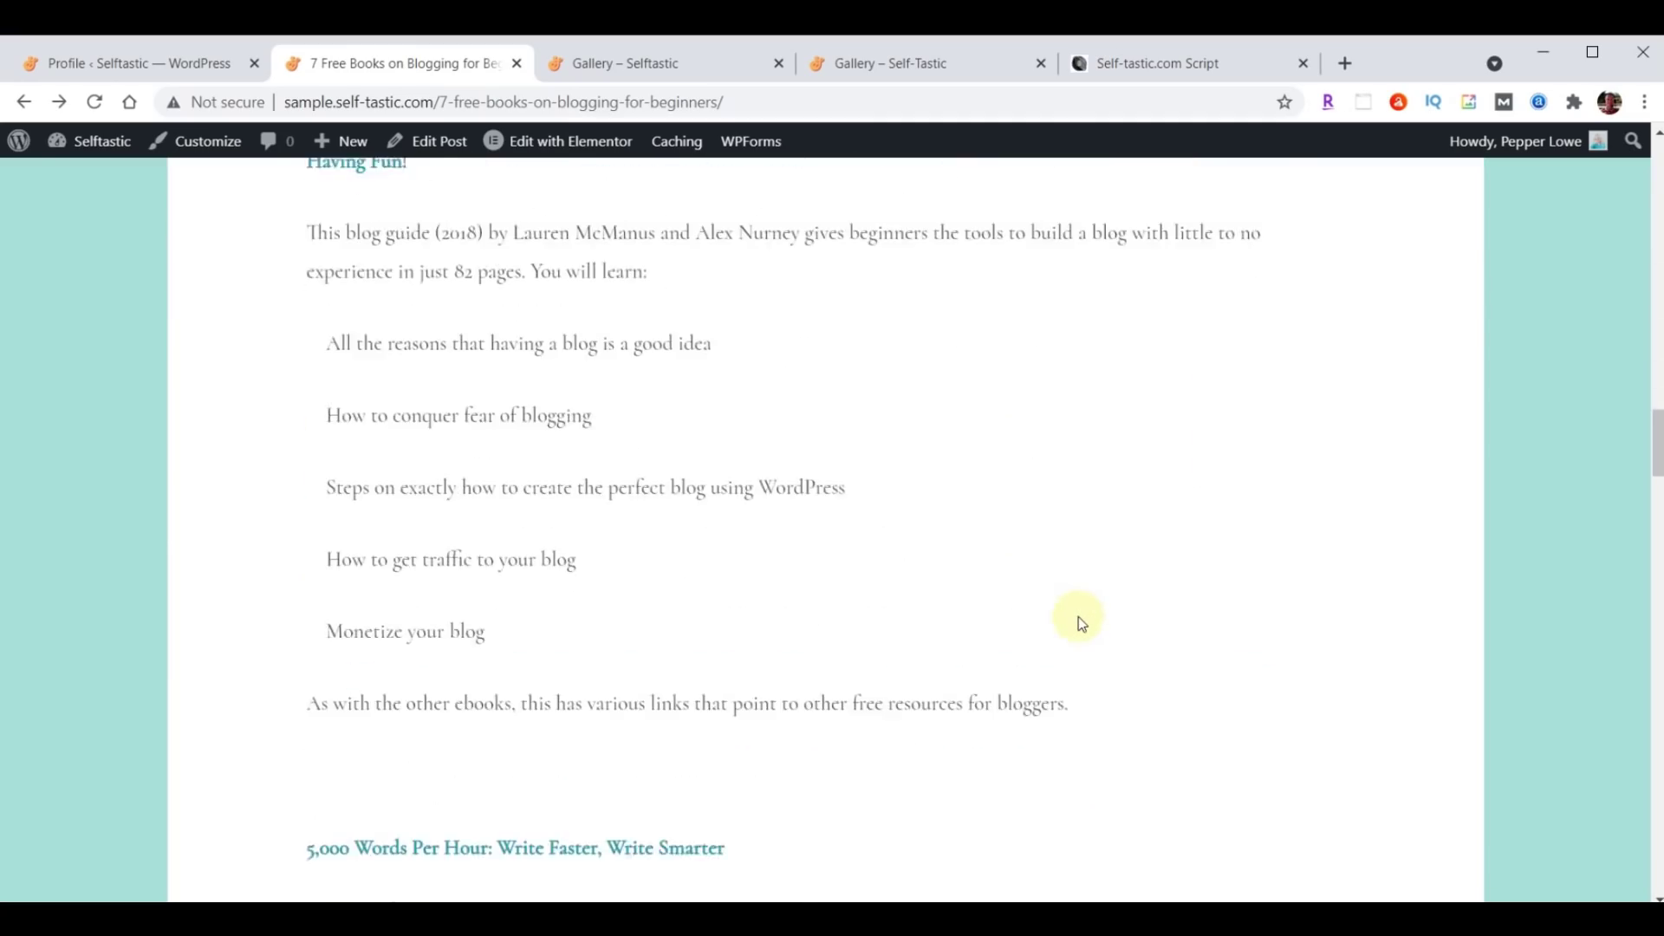
scroll(1078, 616, down, 15)
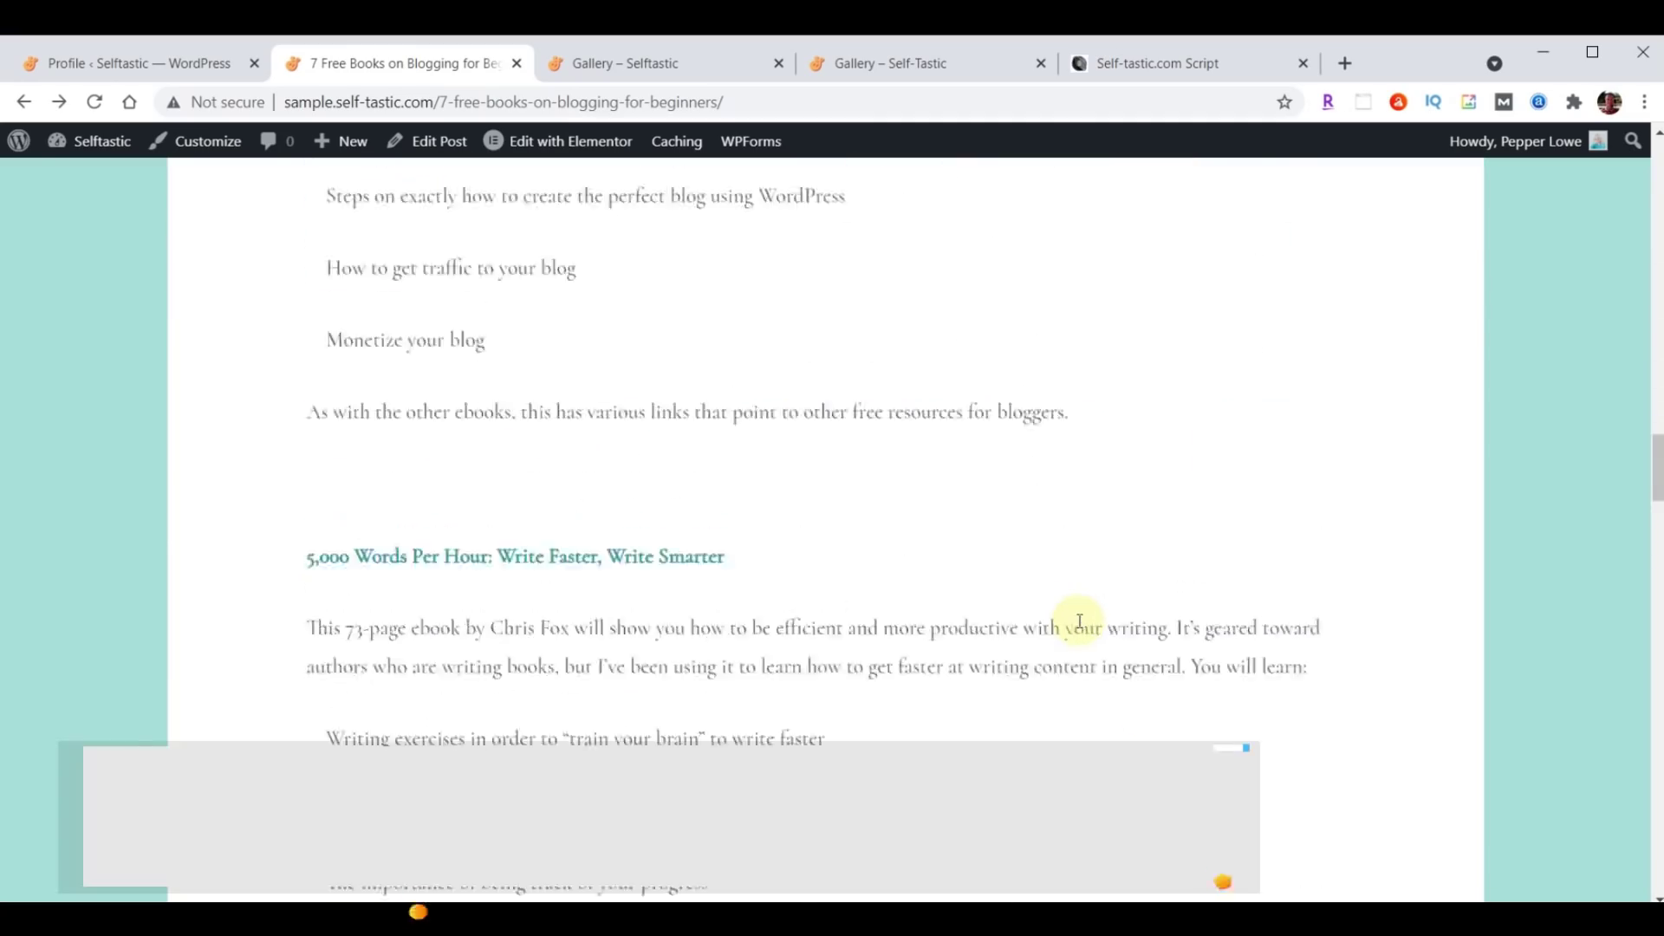
scroll(1078, 616, up, 20)
scroll(1080, 620, up, 10)
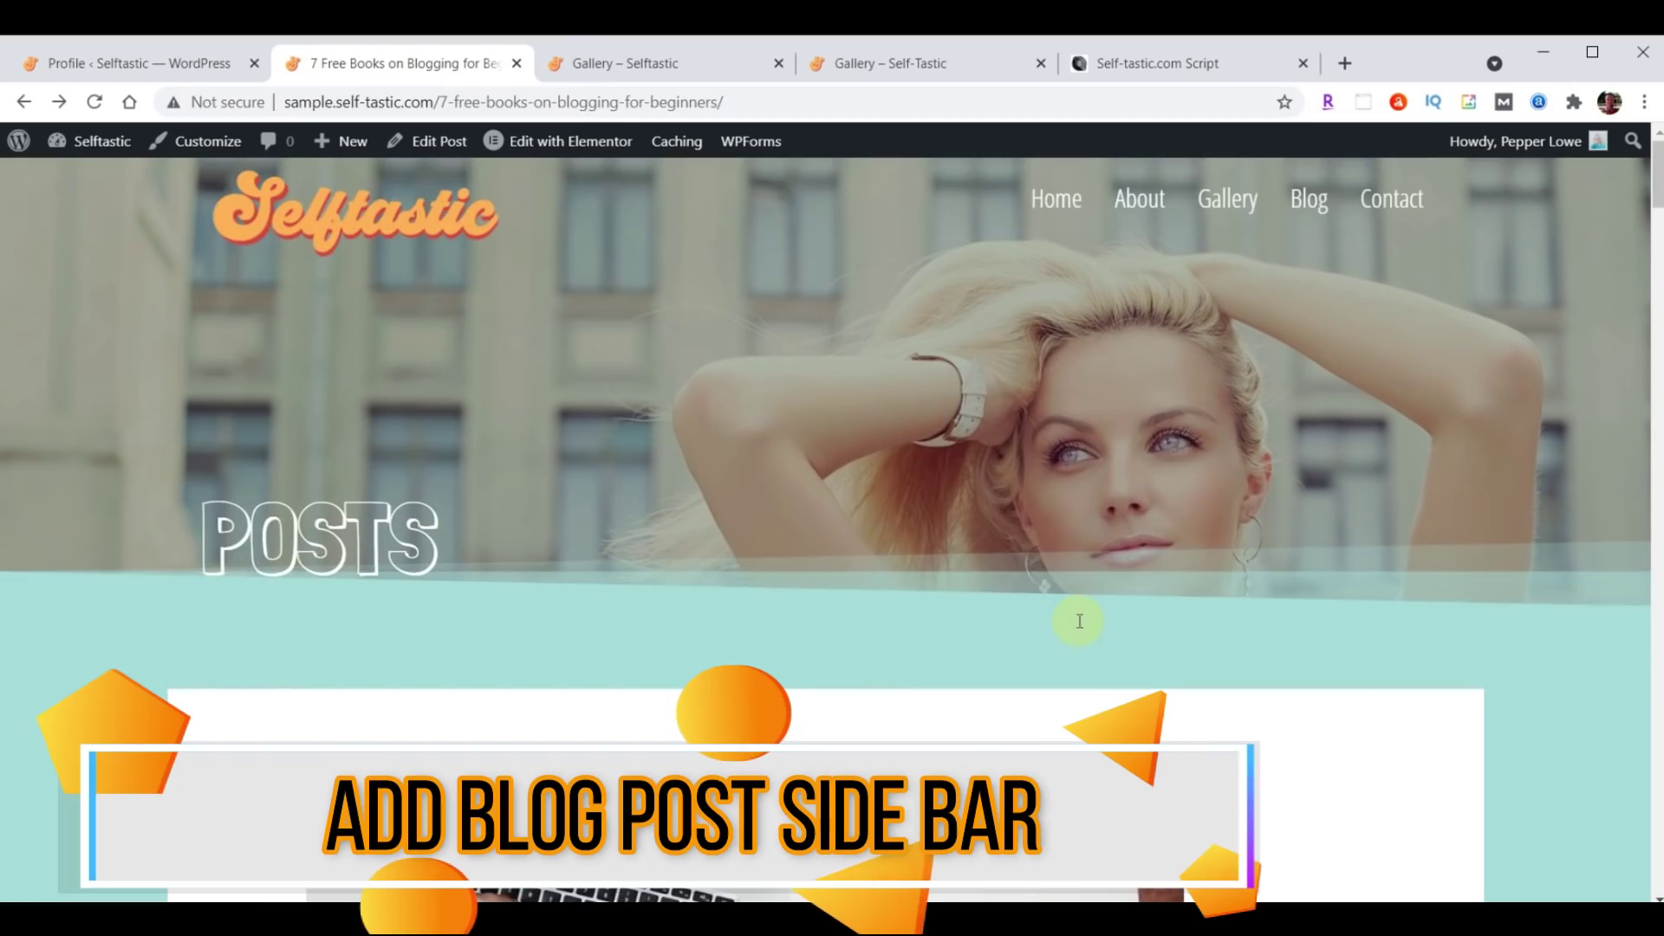
scroll(743, 518, down, 8)
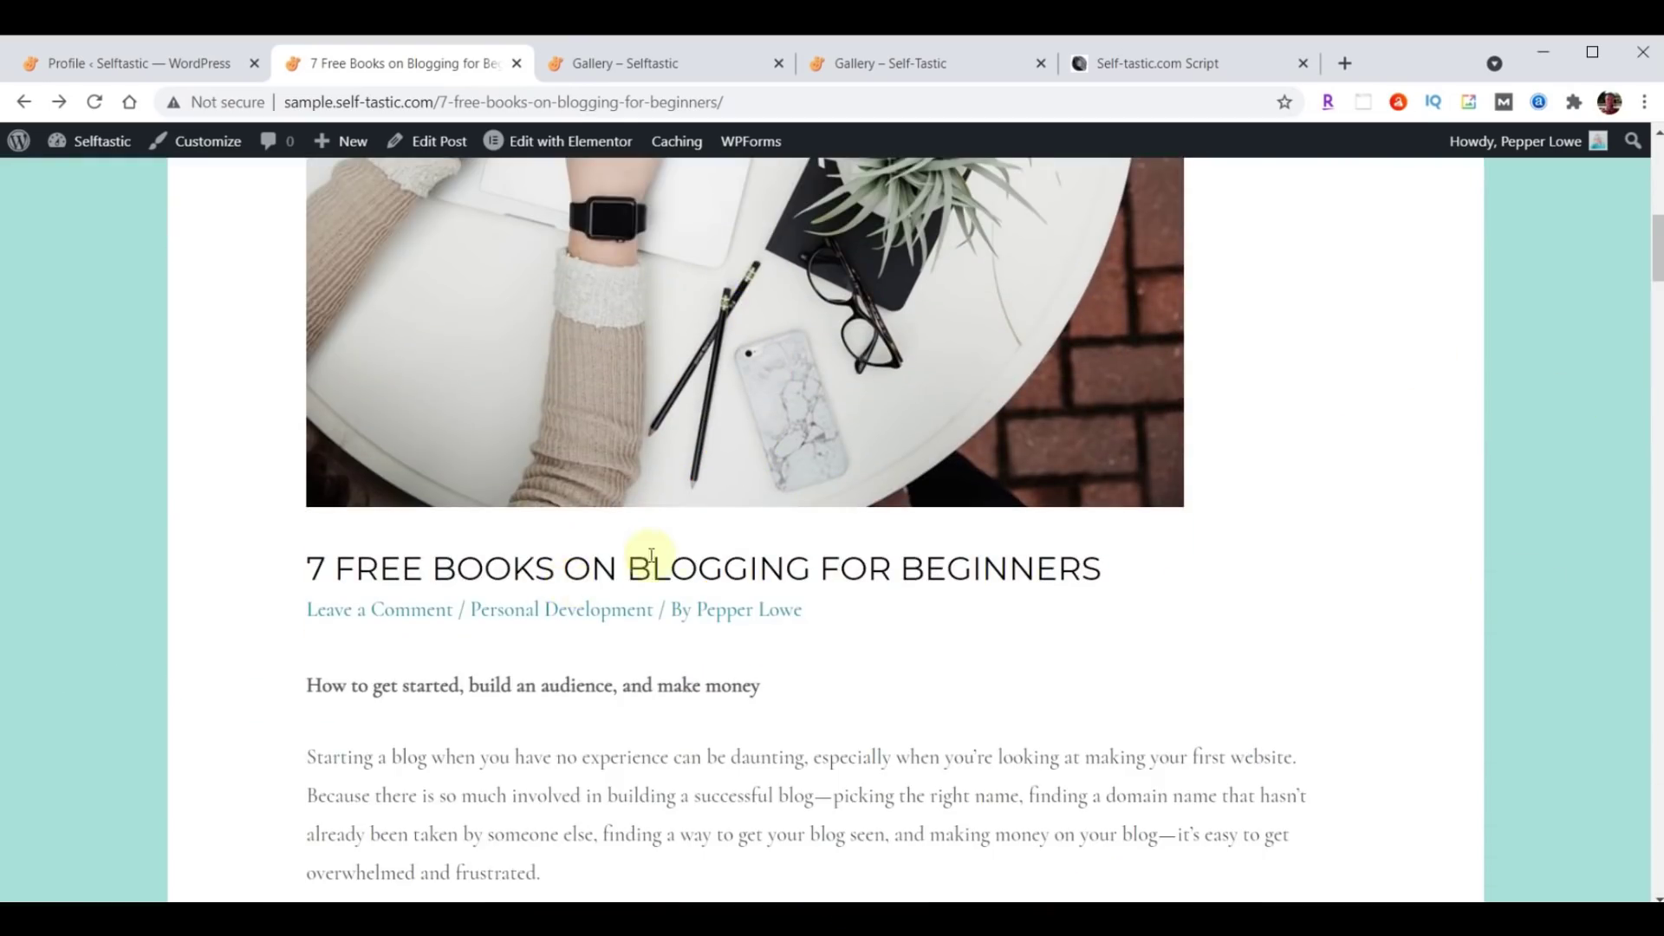
scroll(752, 650, up, 10)
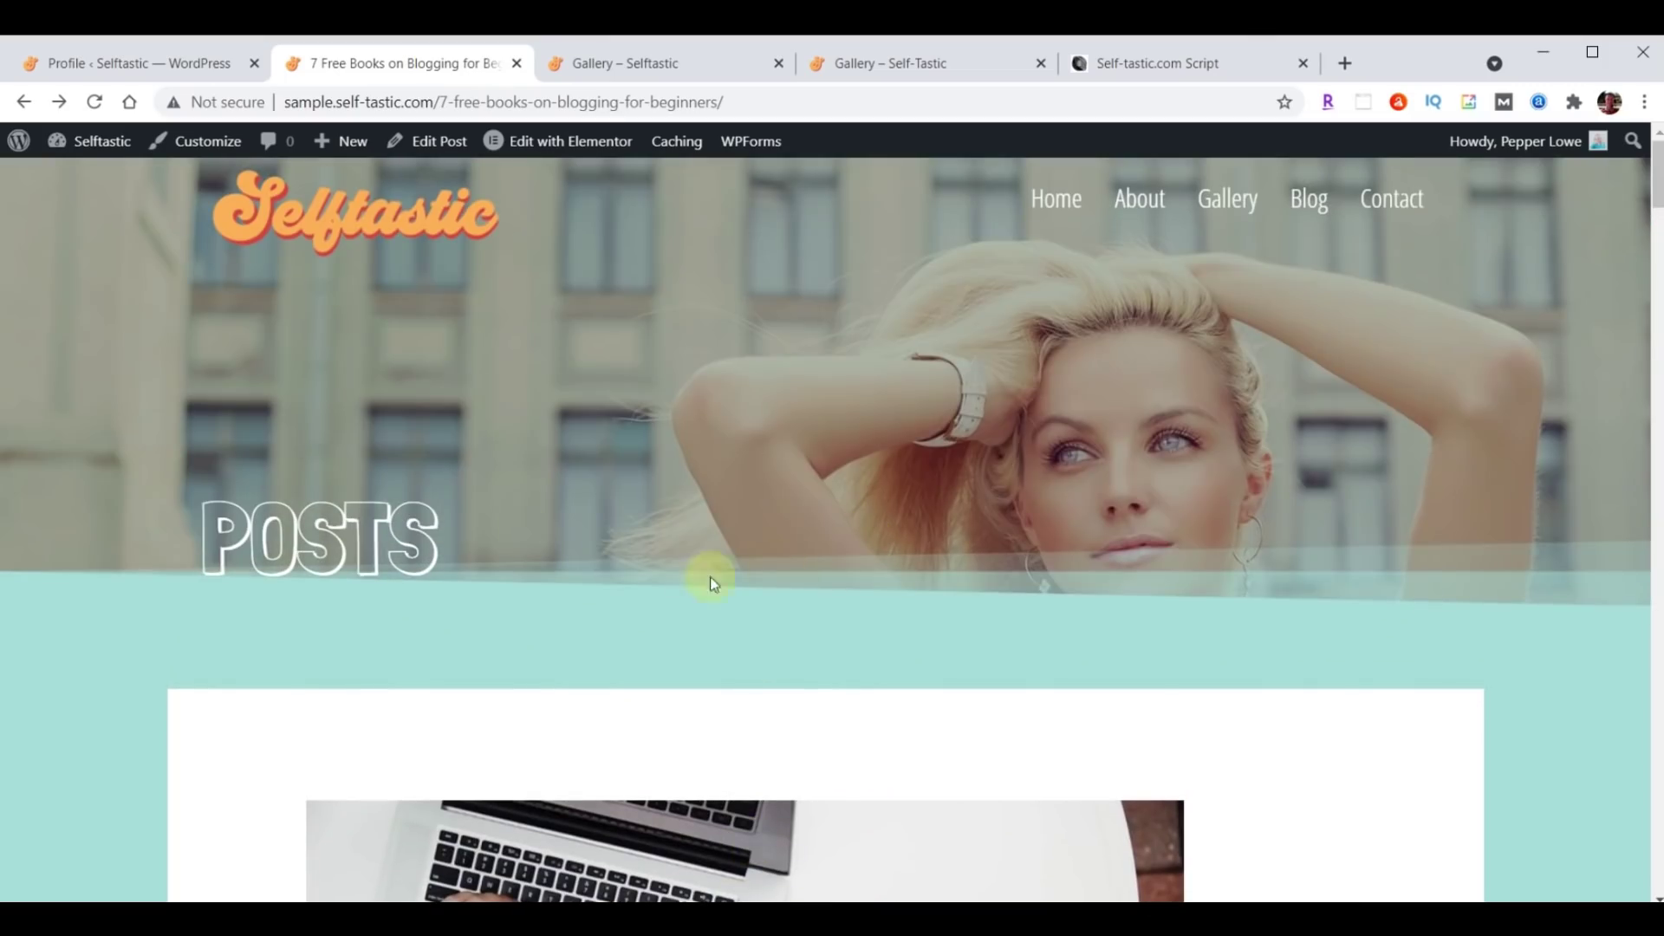
In the Customizer, set the Blog Posts sidebar to Right Sidebar and publish the change.
click(117, 68)
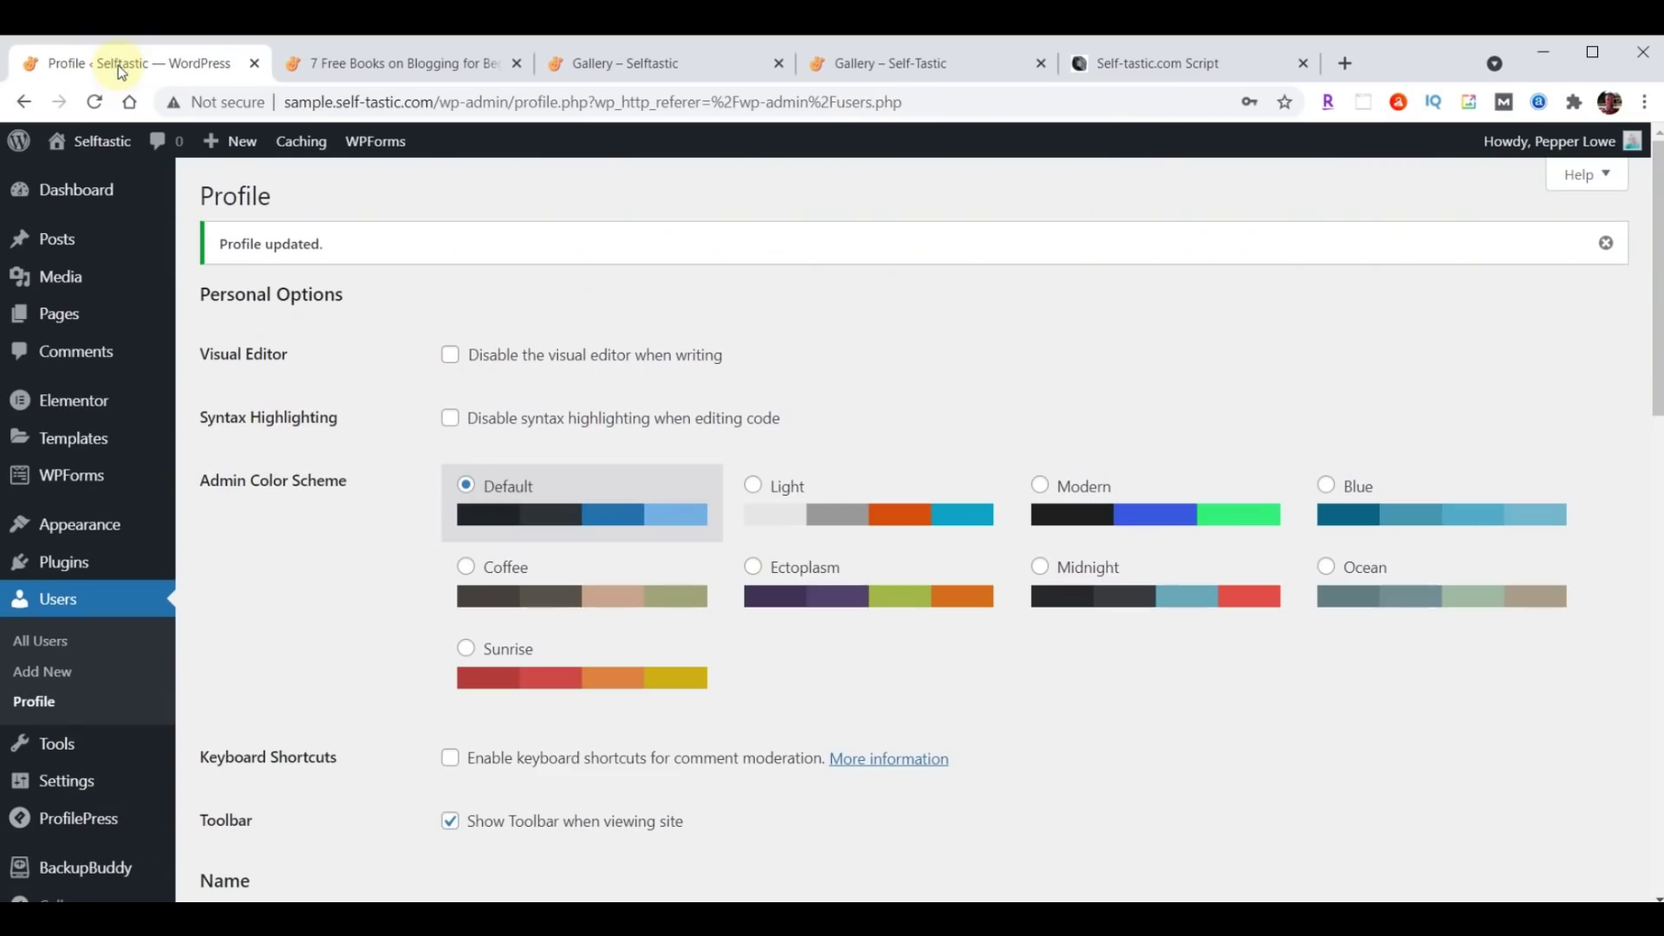
mouse_move(82, 538)
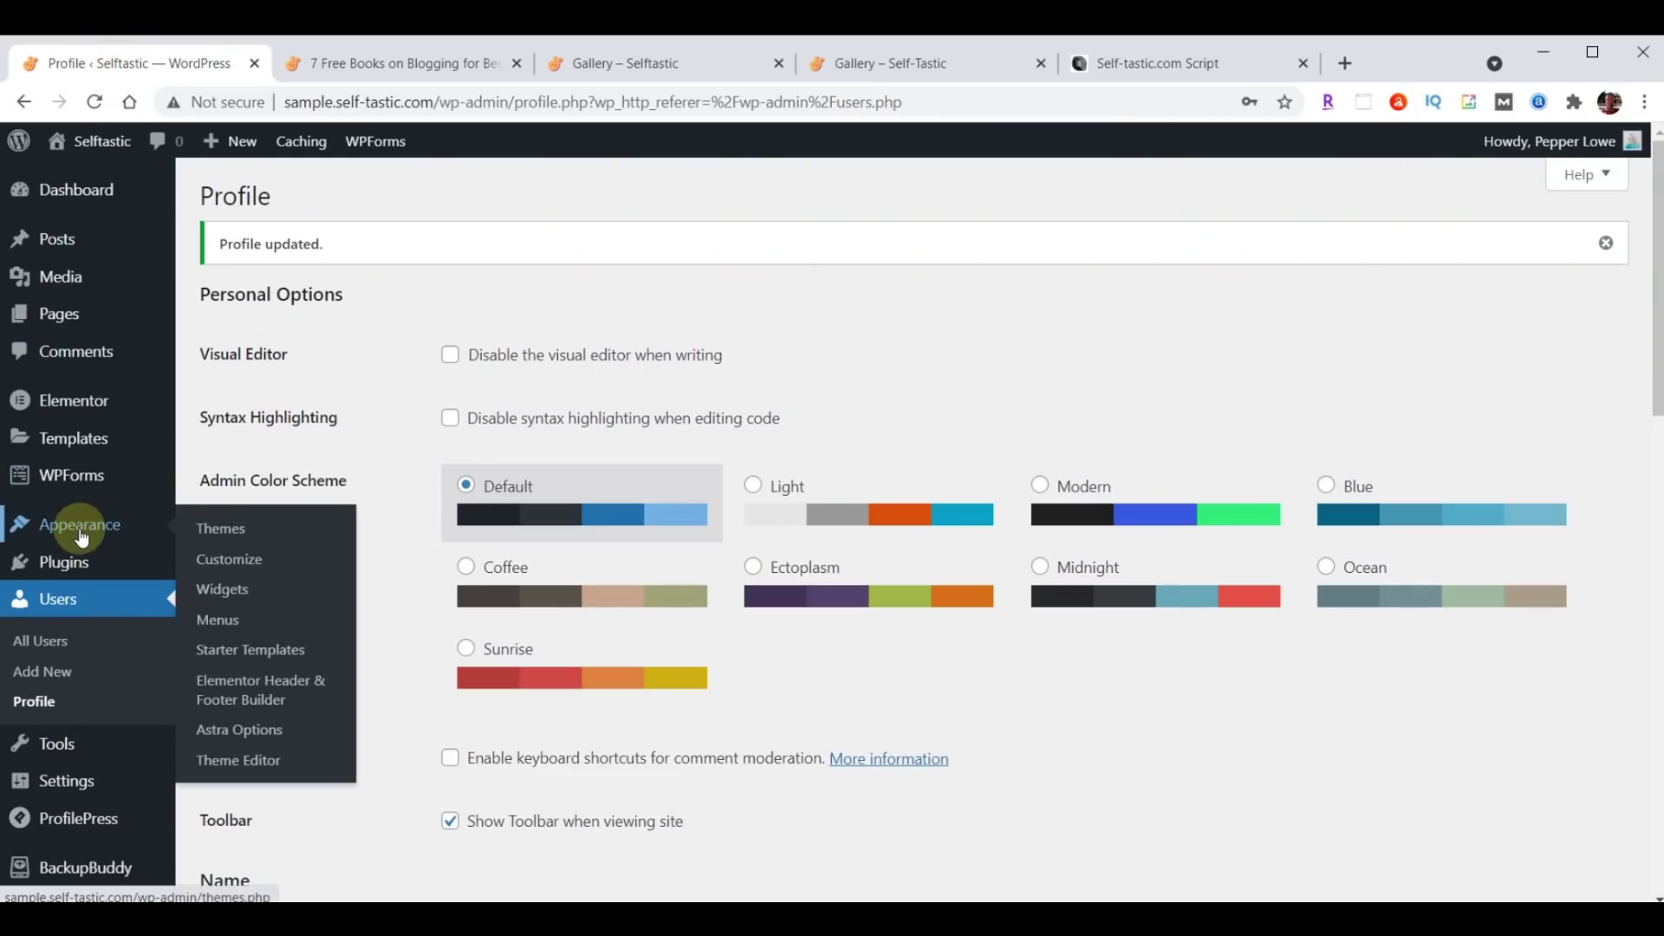
click(230, 563)
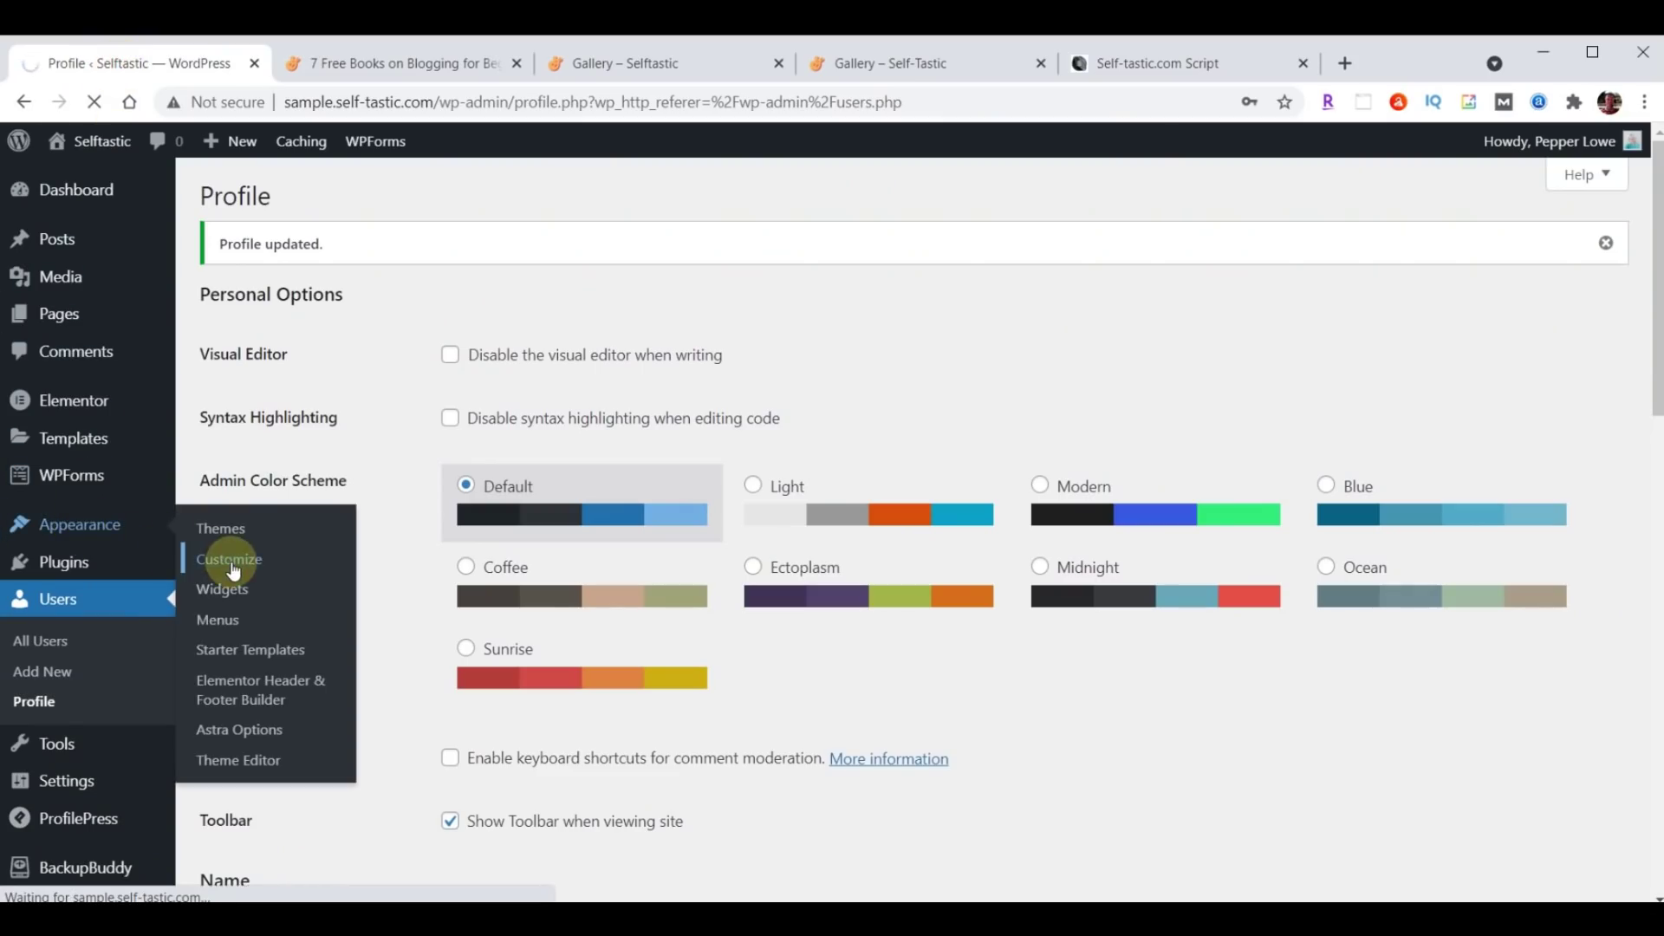
click(65, 605)
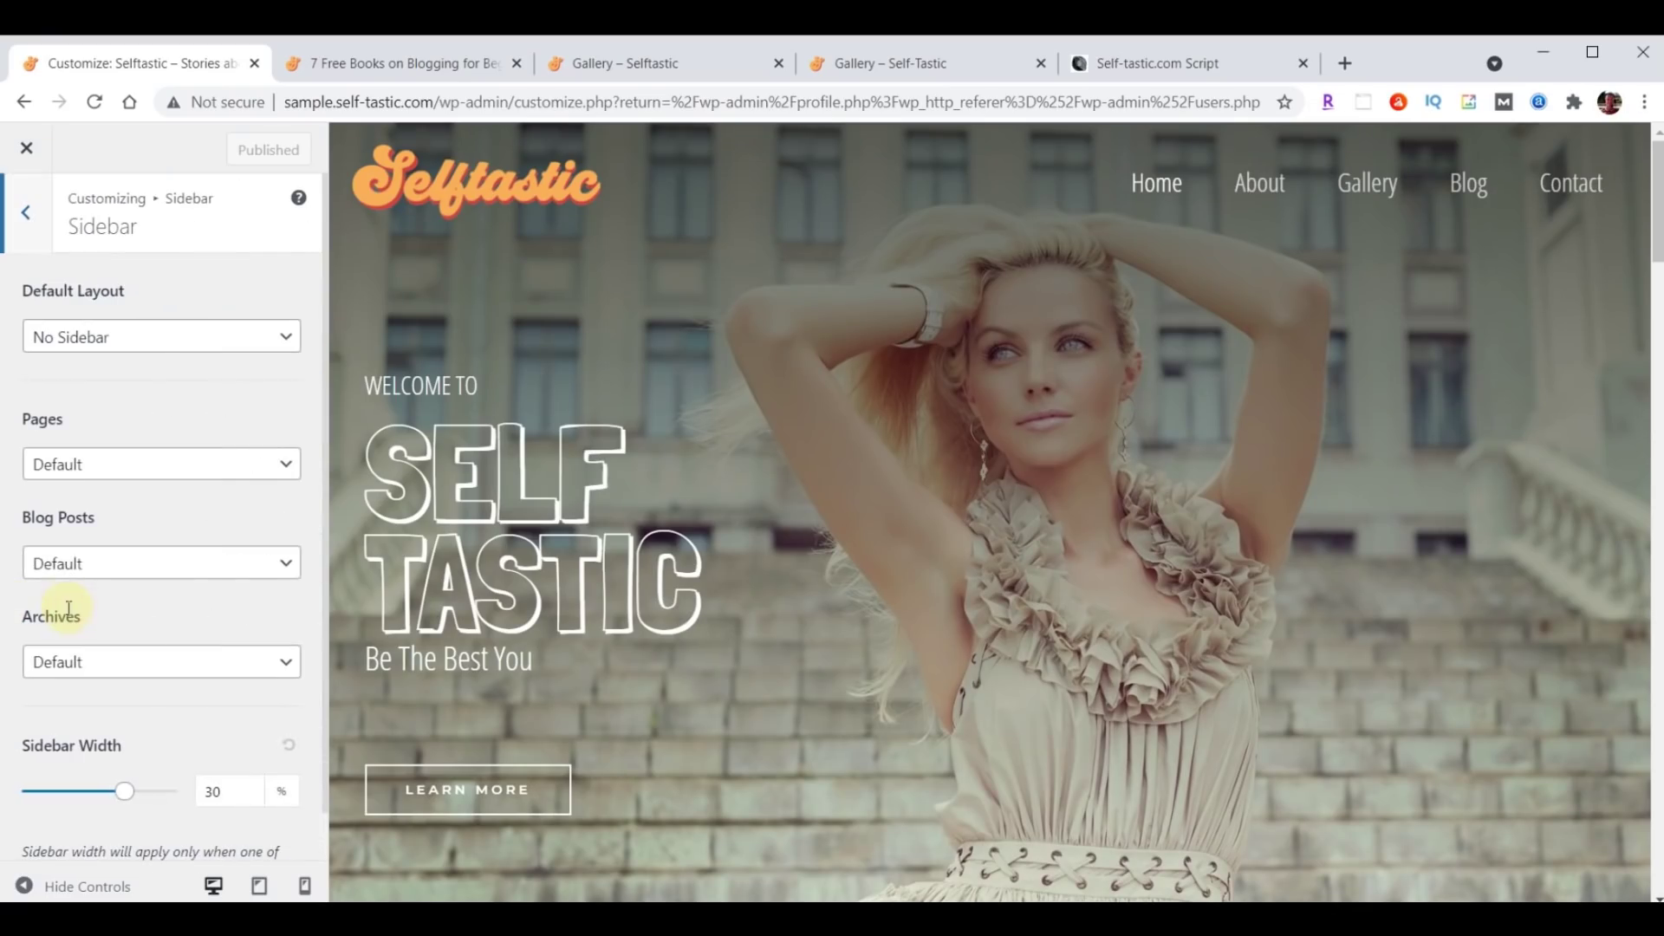
click(128, 586)
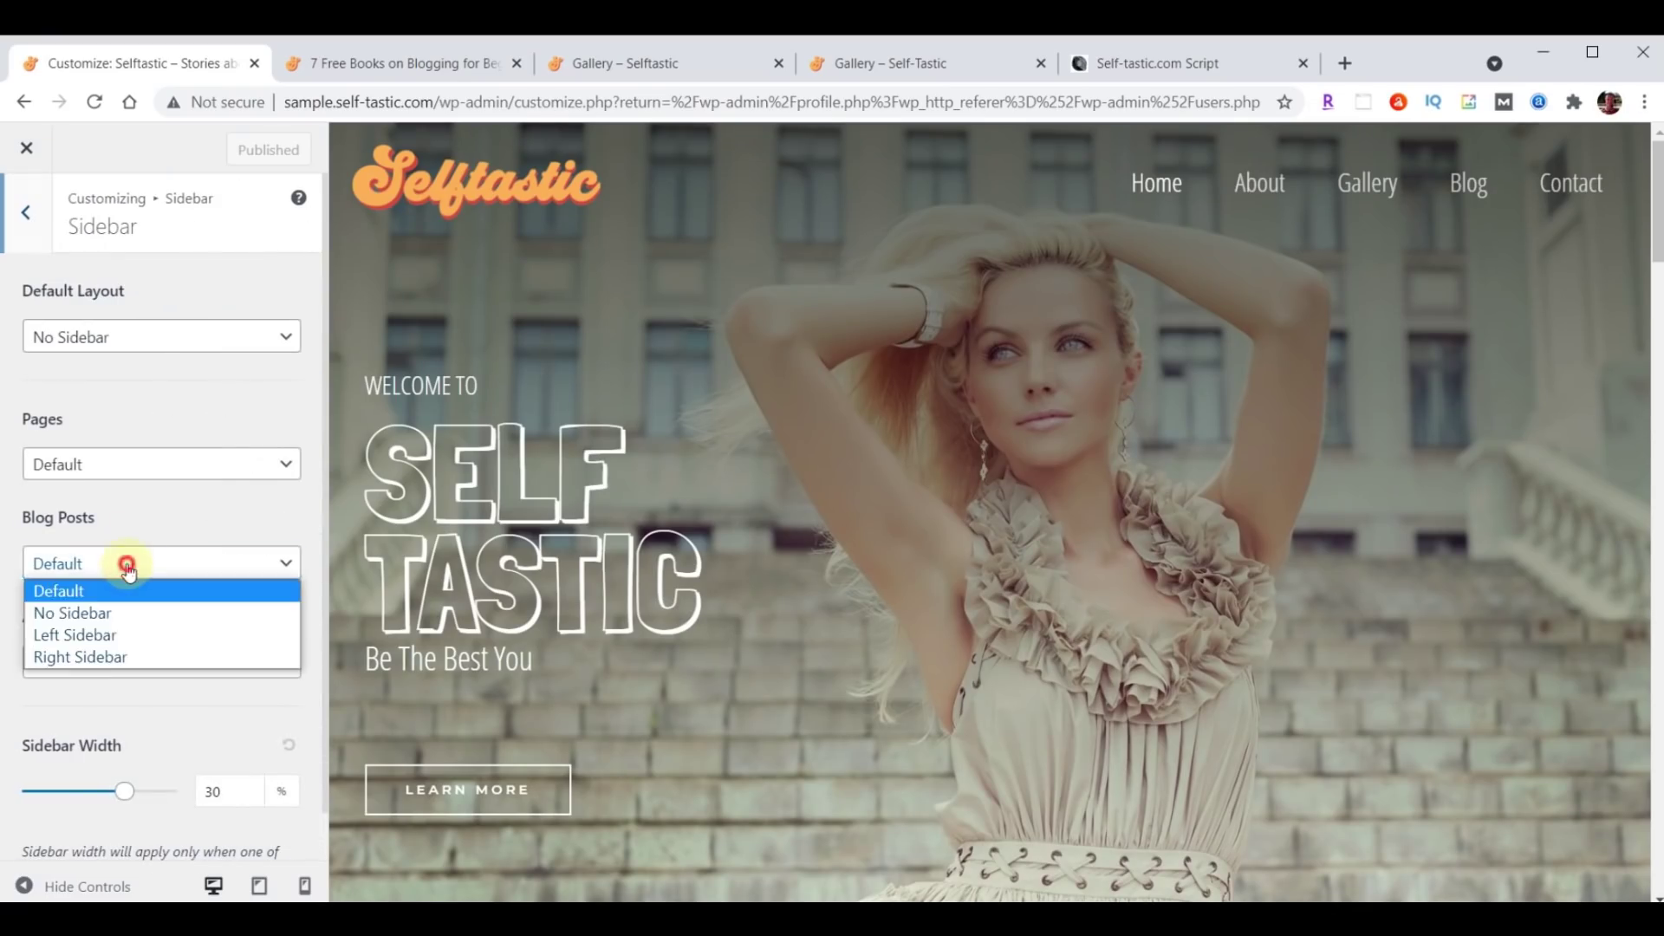
click(108, 659)
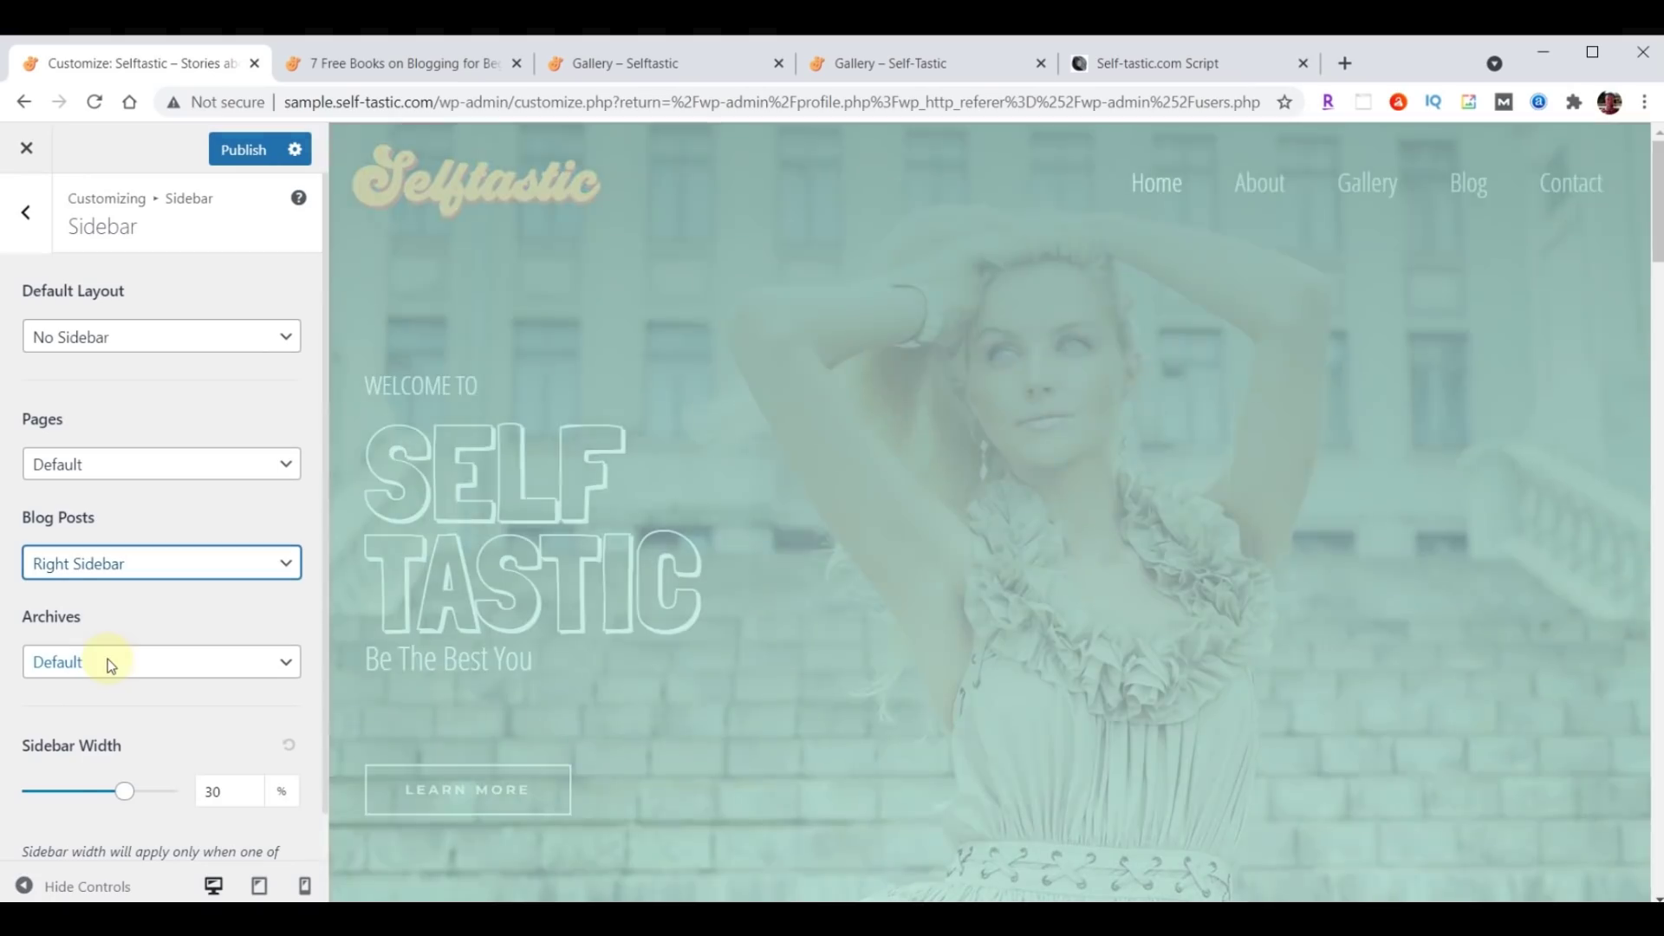
click(244, 154)
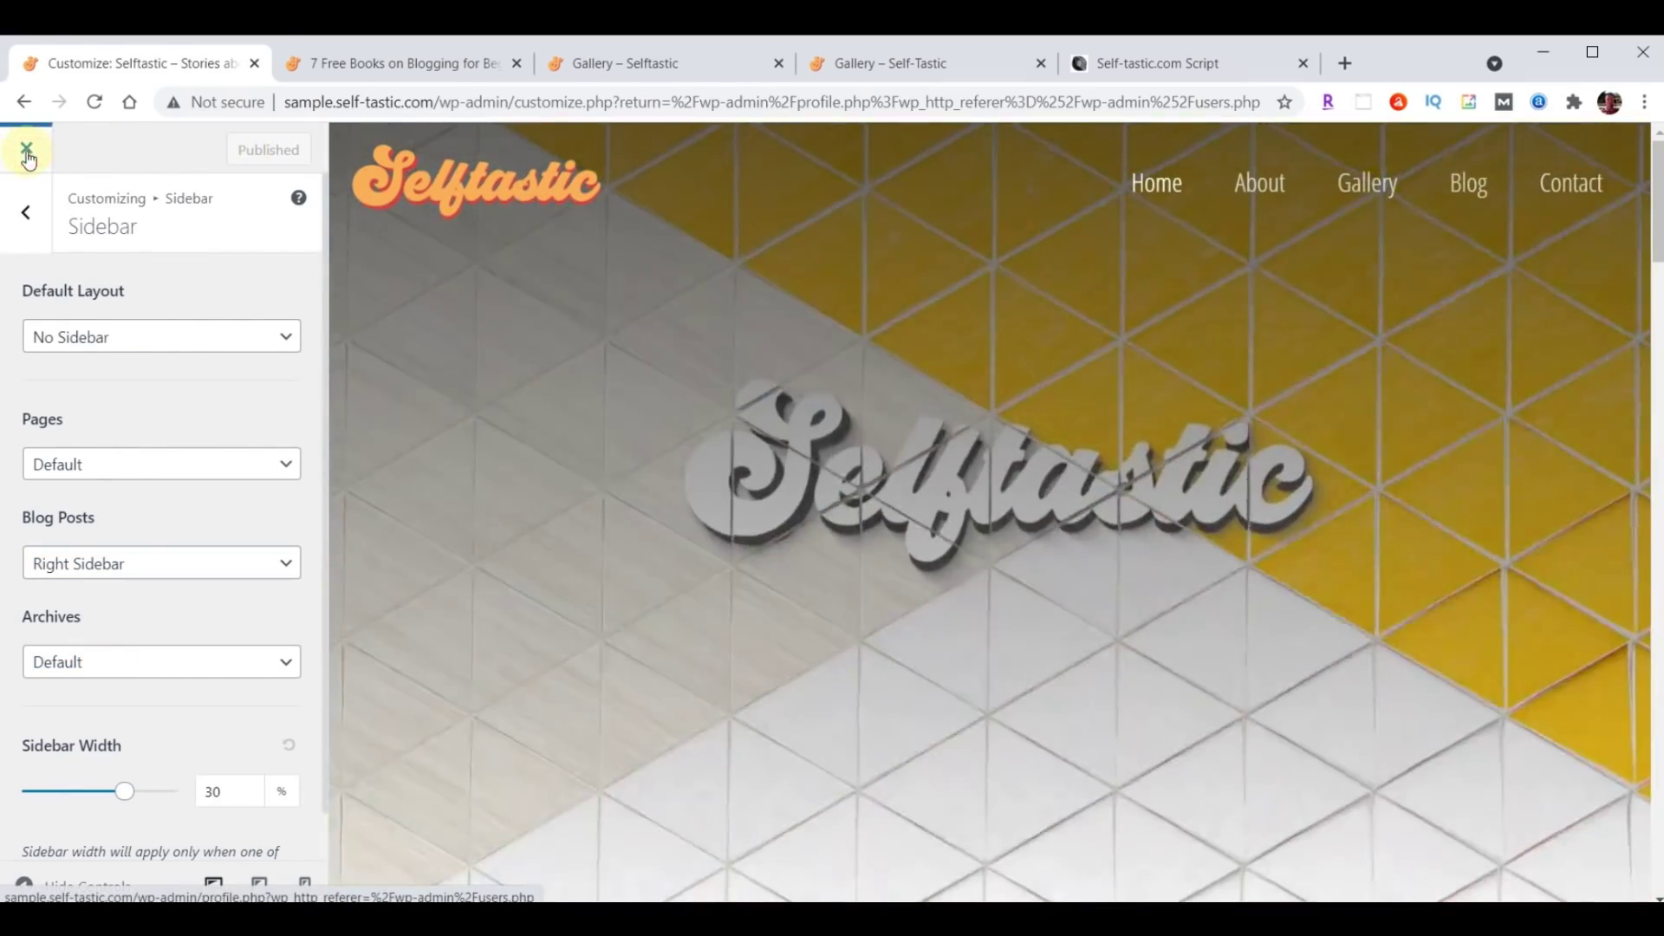
Leave the Customizer and go to Appearance > Widgets to view the Main Sidebar widgets.
click(27, 151)
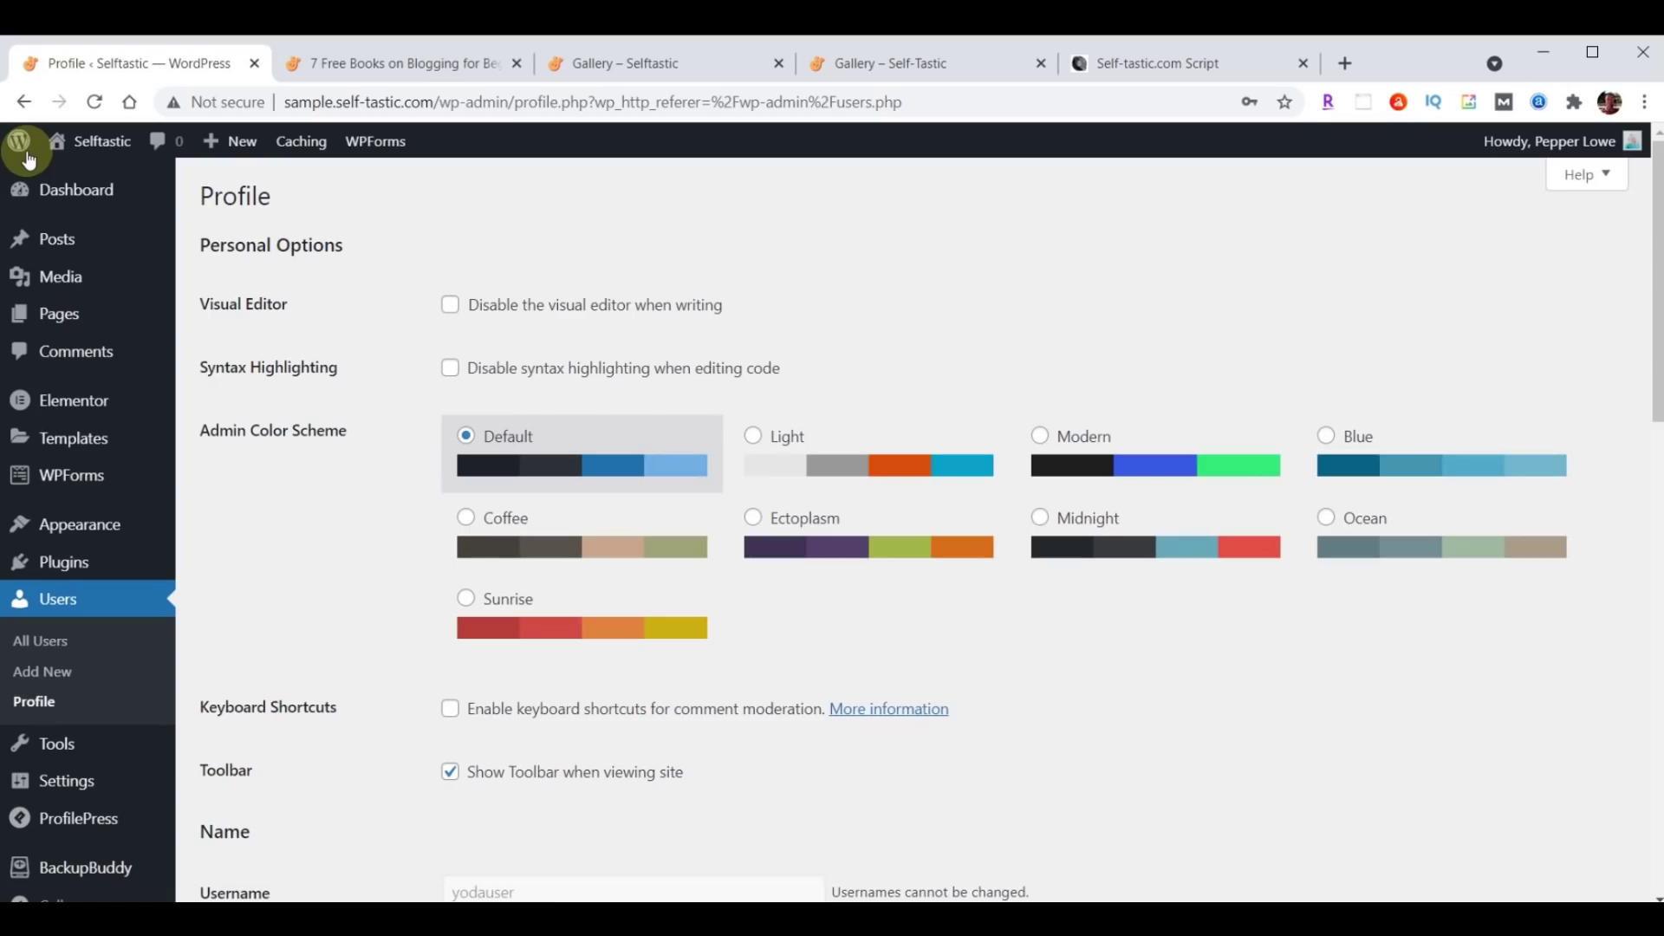
mouse_move(55, 524)
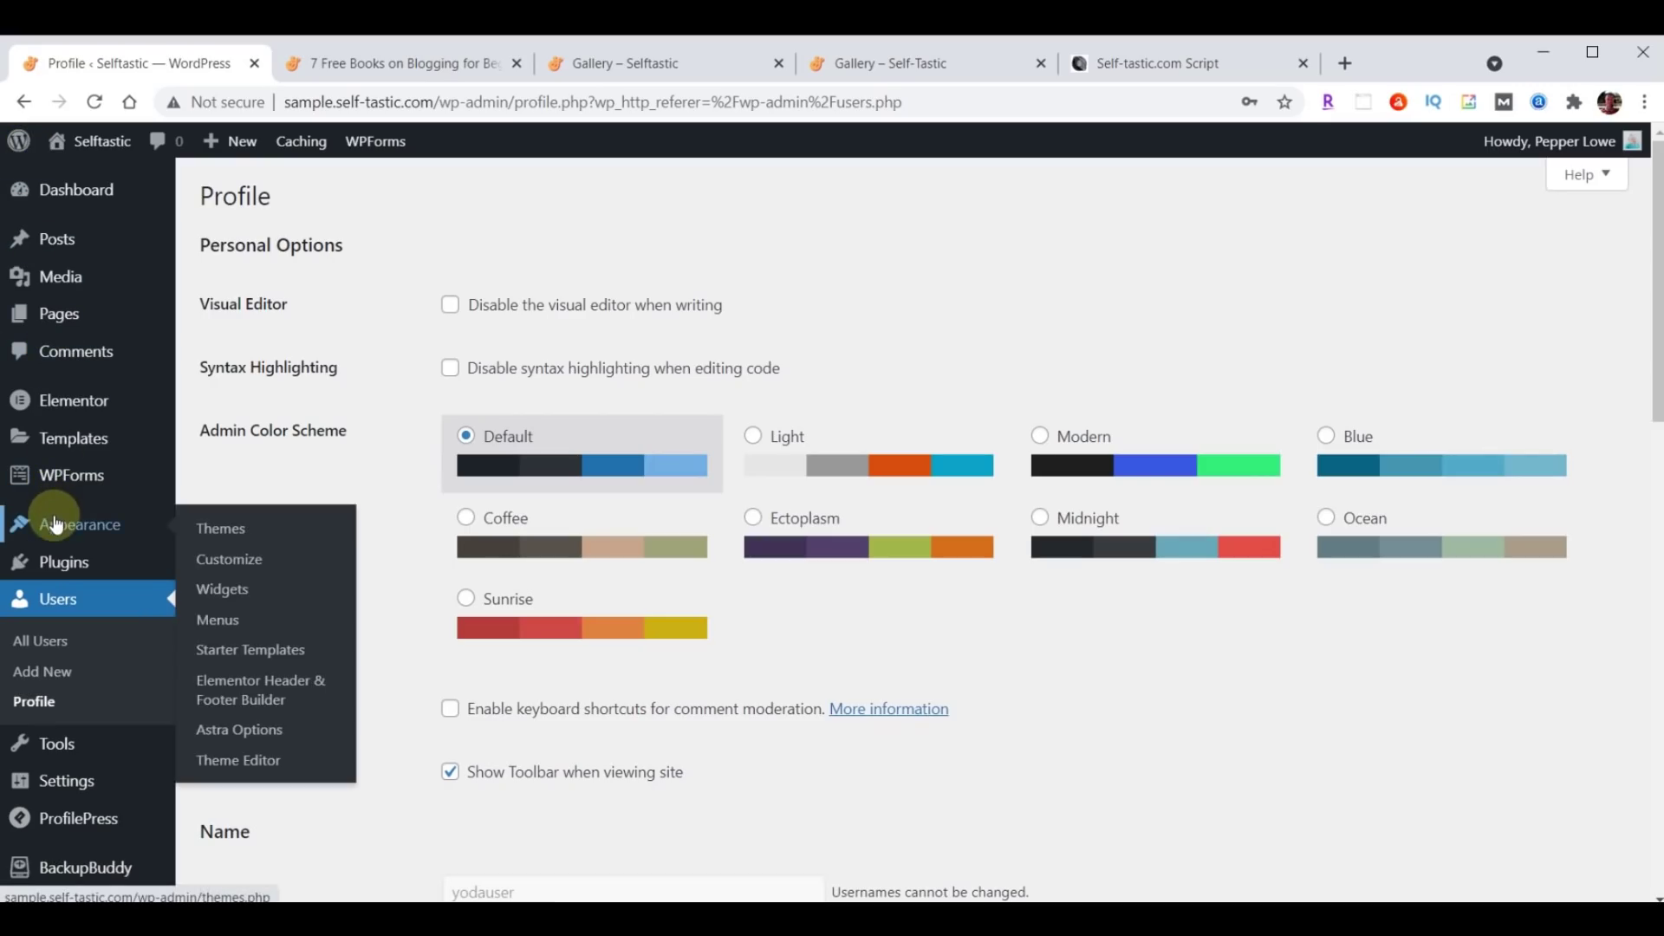
click(237, 597)
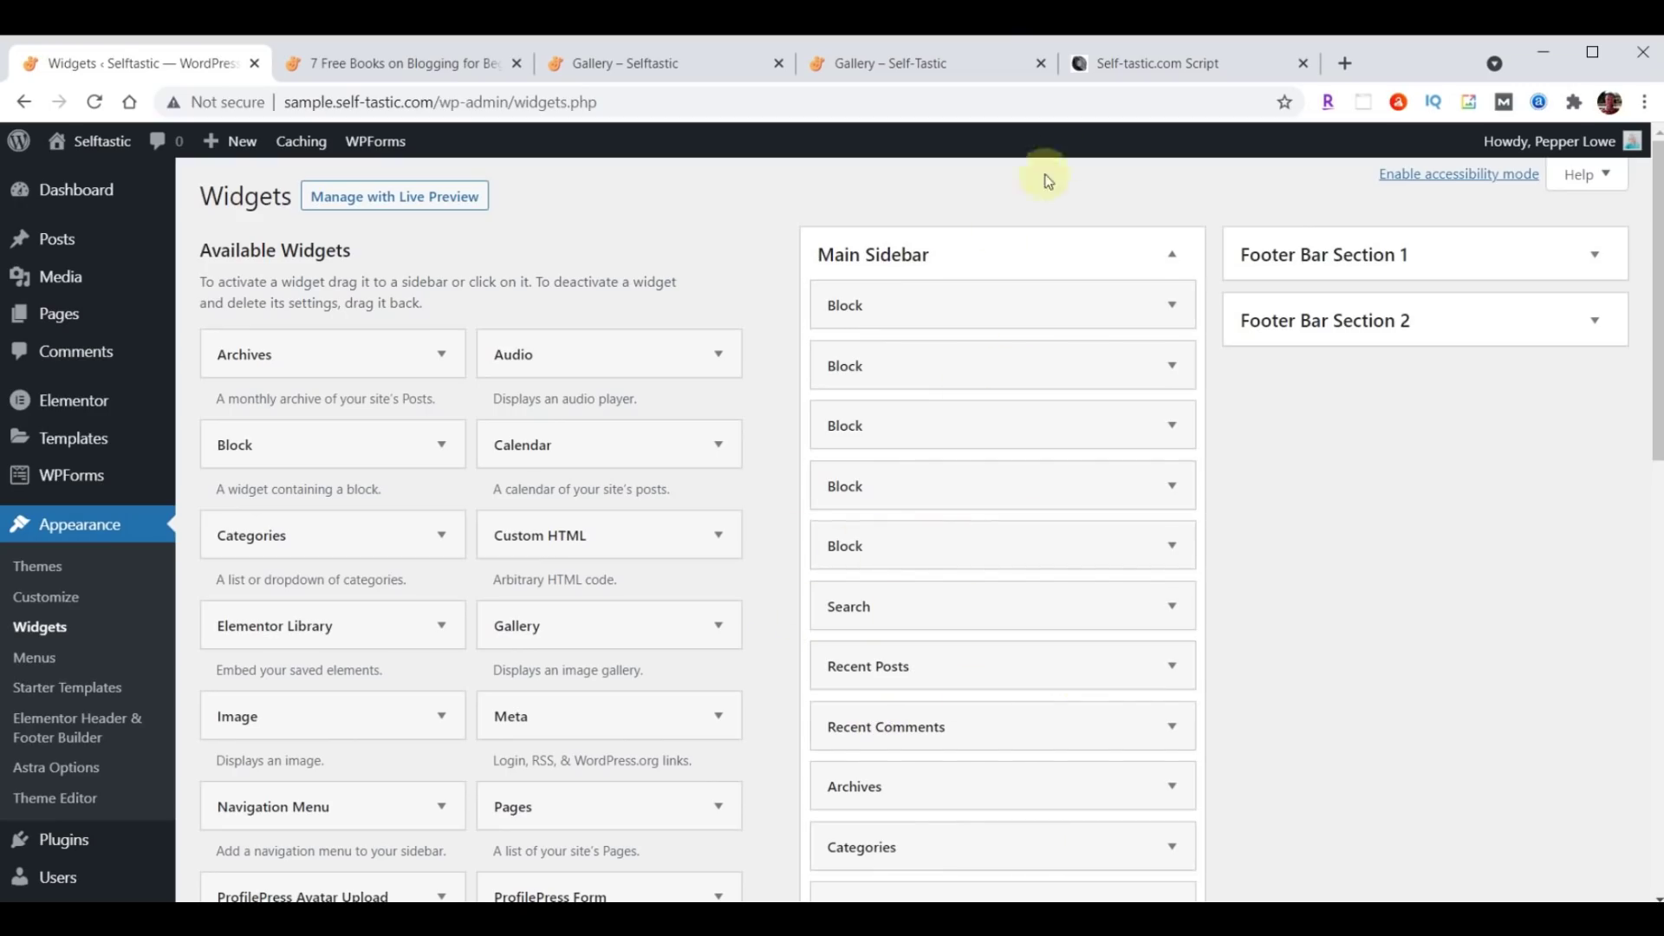
Expand and delete each Block widget in Main Sidebar, then compare the sidebar with the script's reference image.
click(1172, 66)
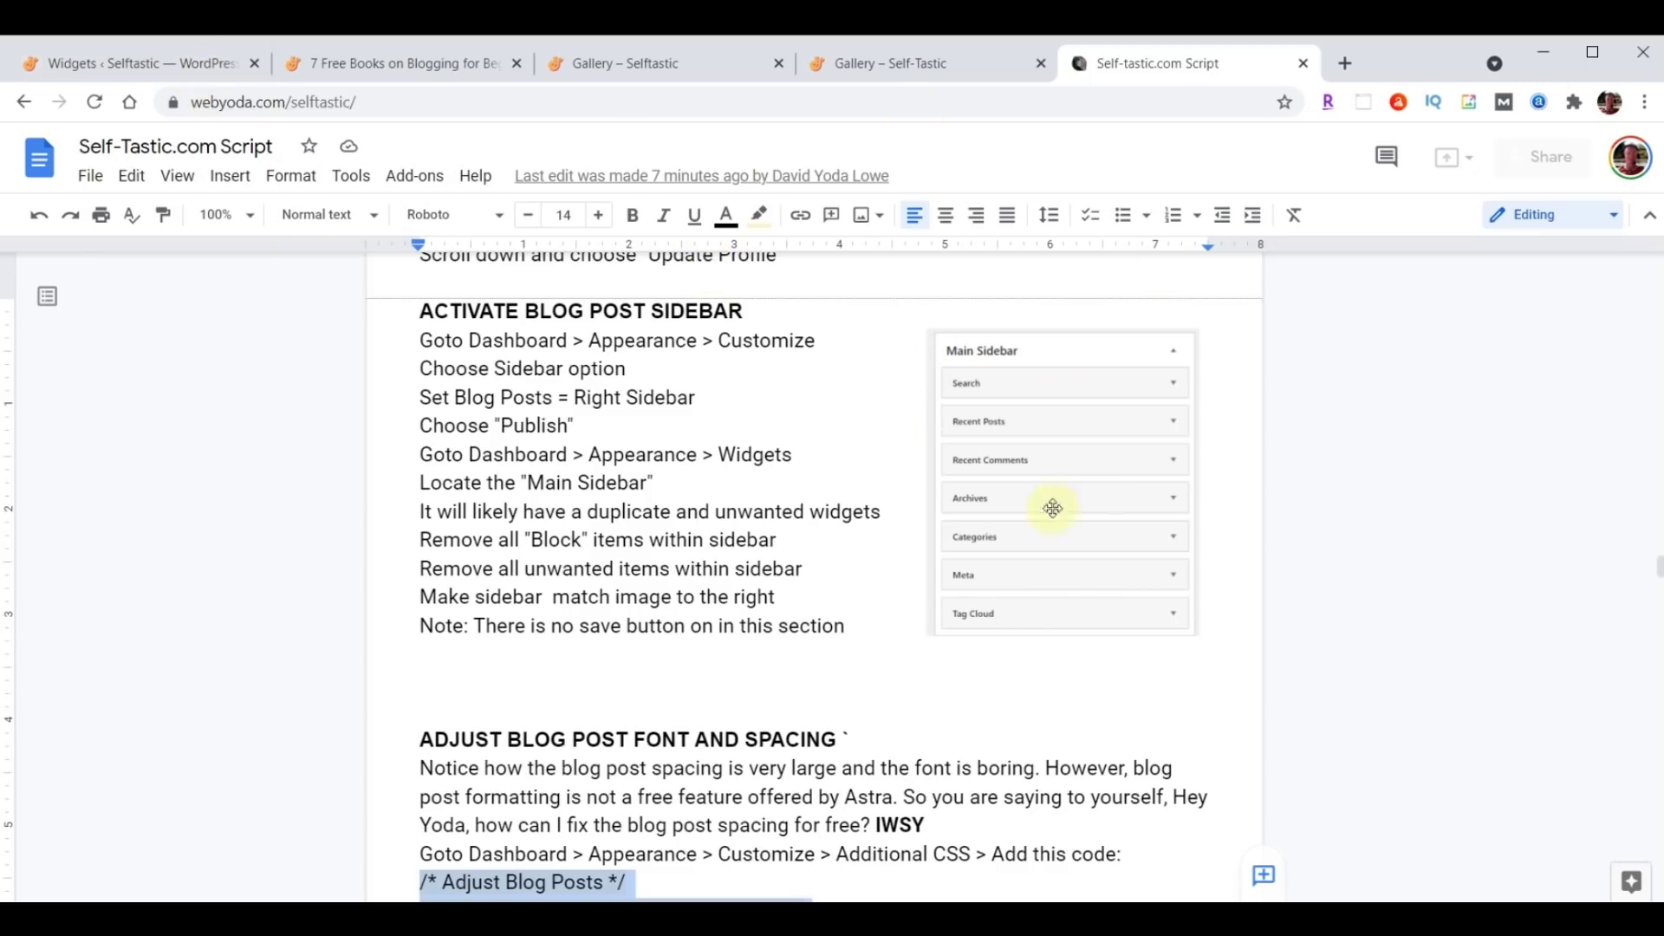
click(152, 63)
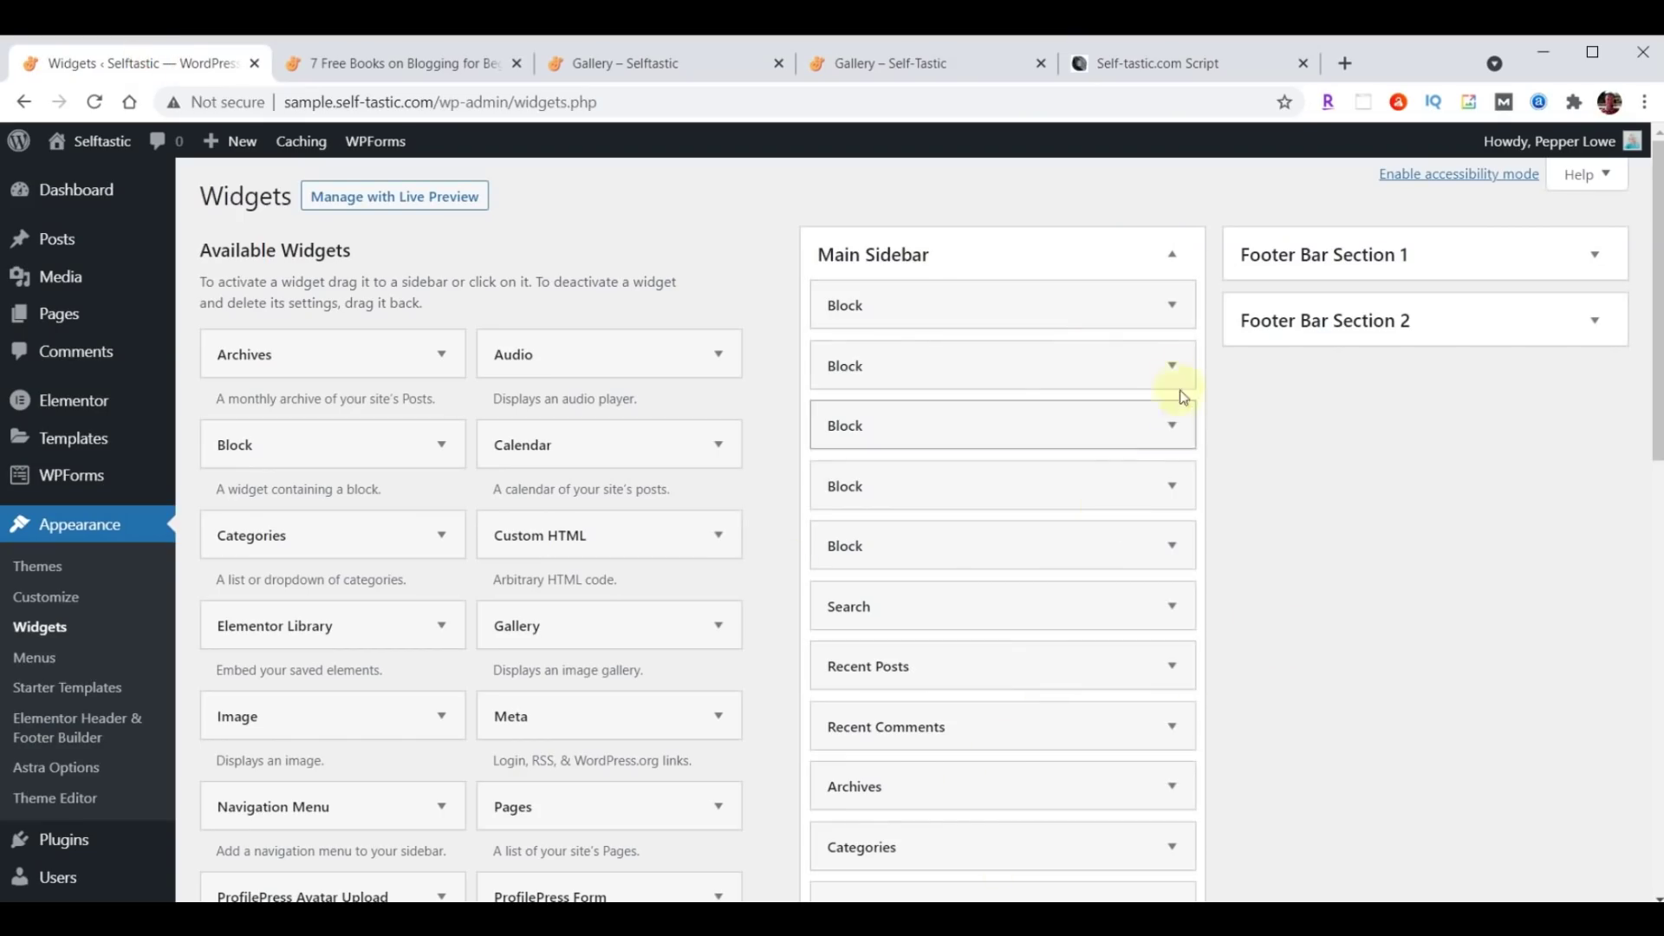
click(1174, 311)
click(763, 537)
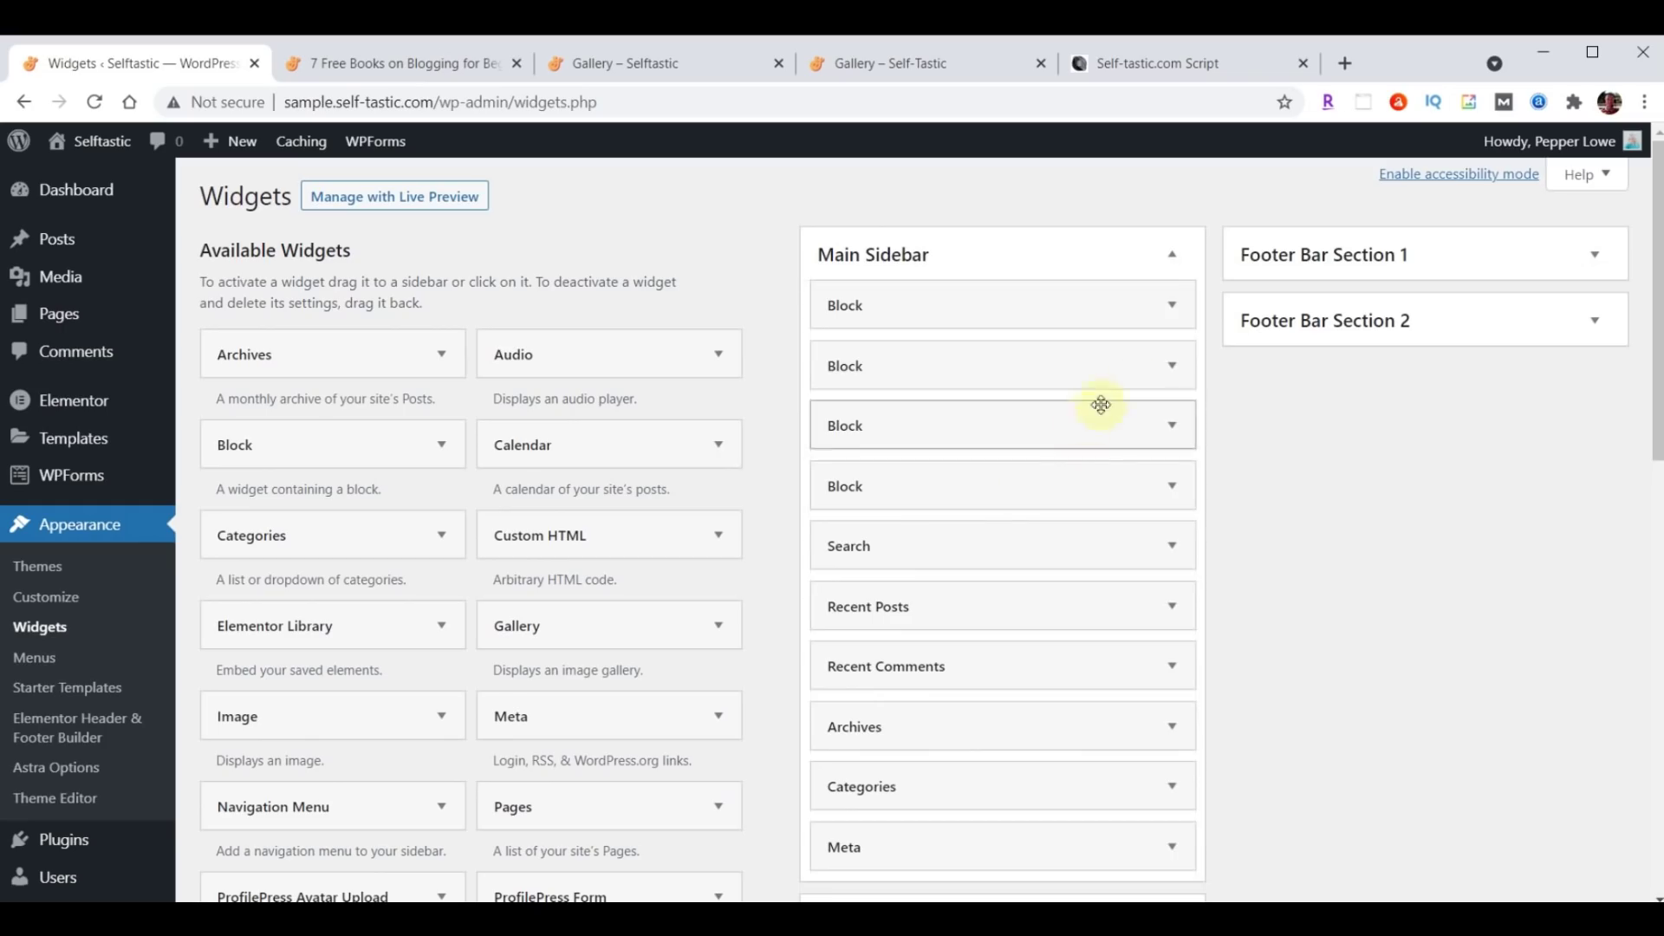
click(1180, 312)
click(762, 539)
click(1178, 304)
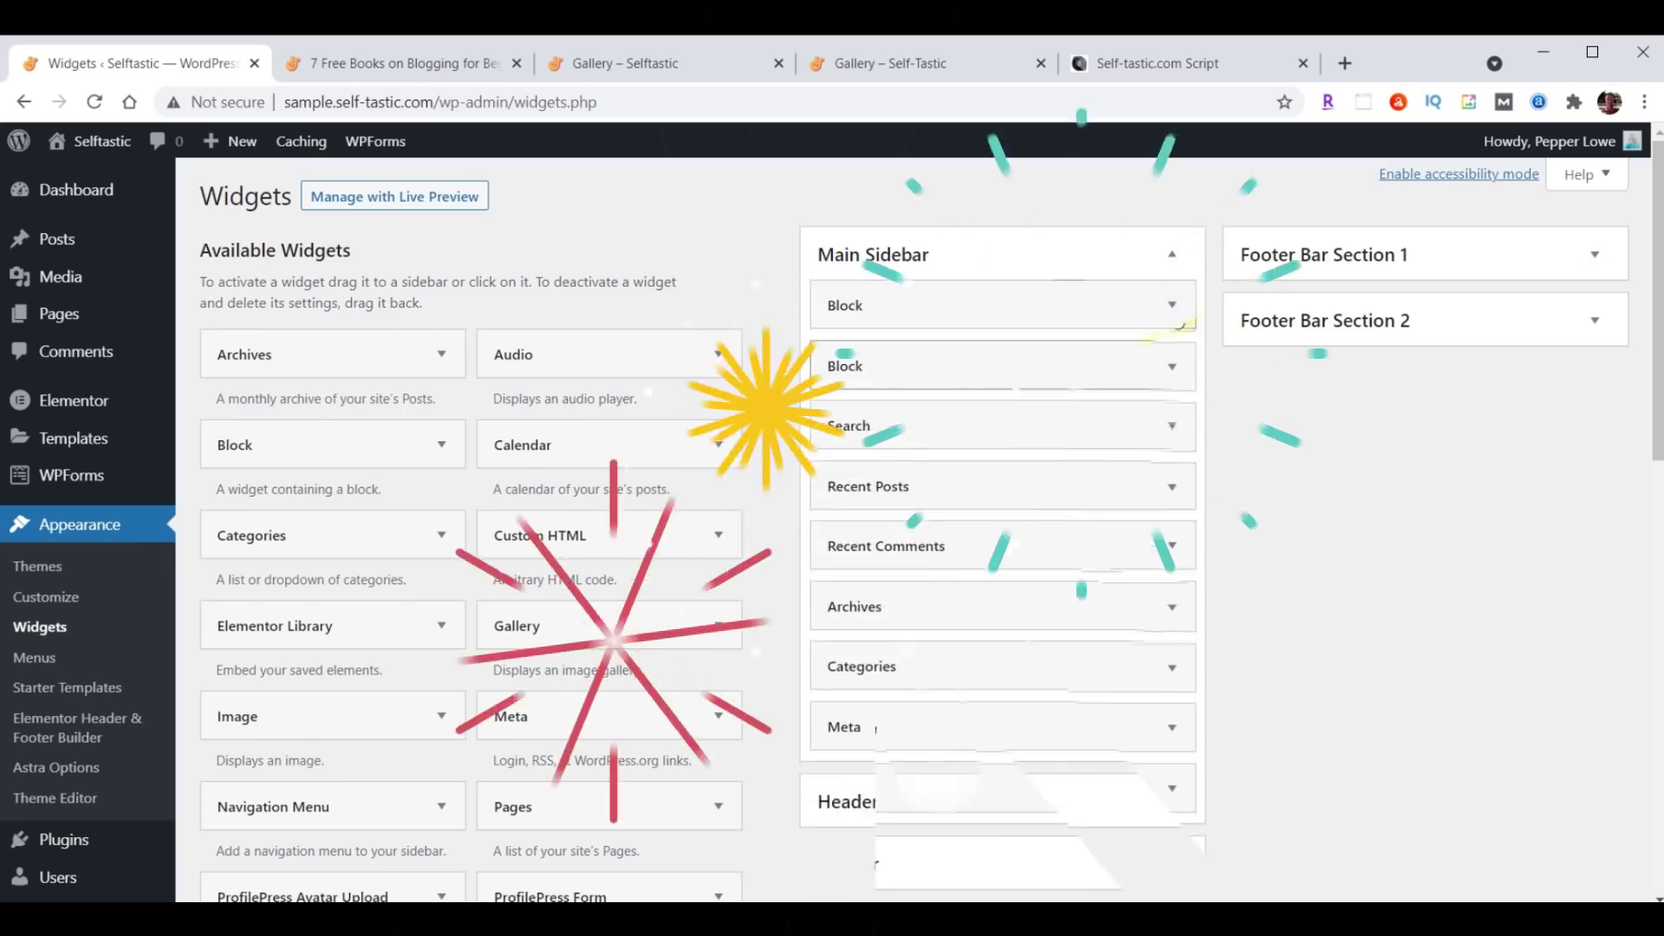
click(1172, 305)
click(762, 537)
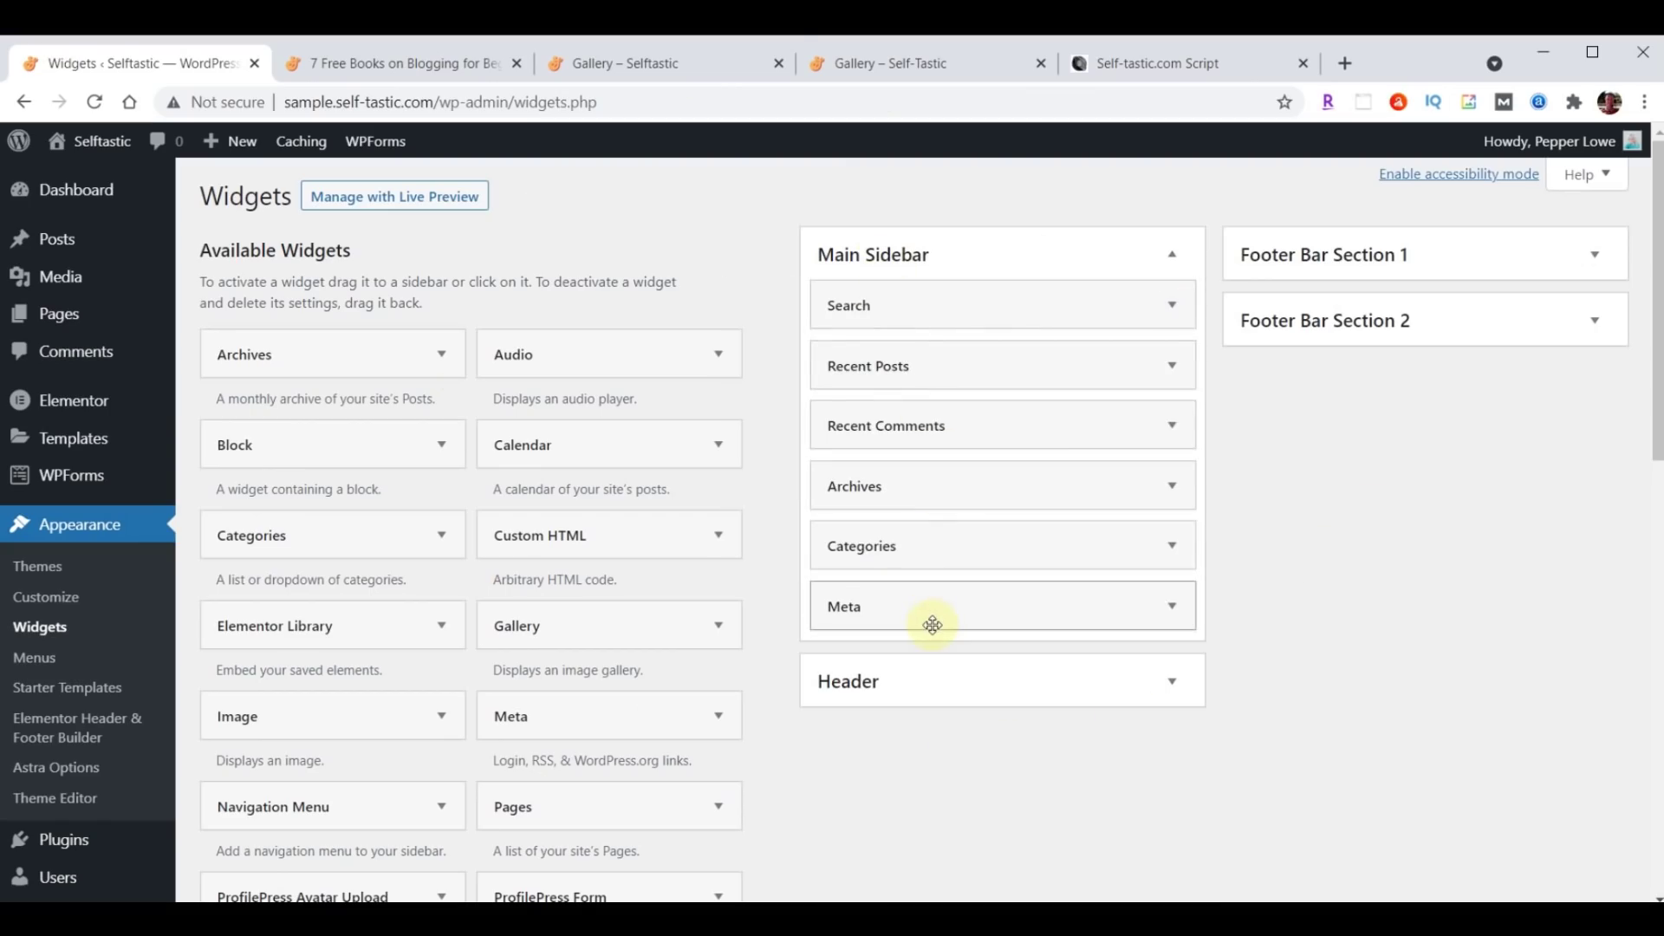
click(1118, 67)
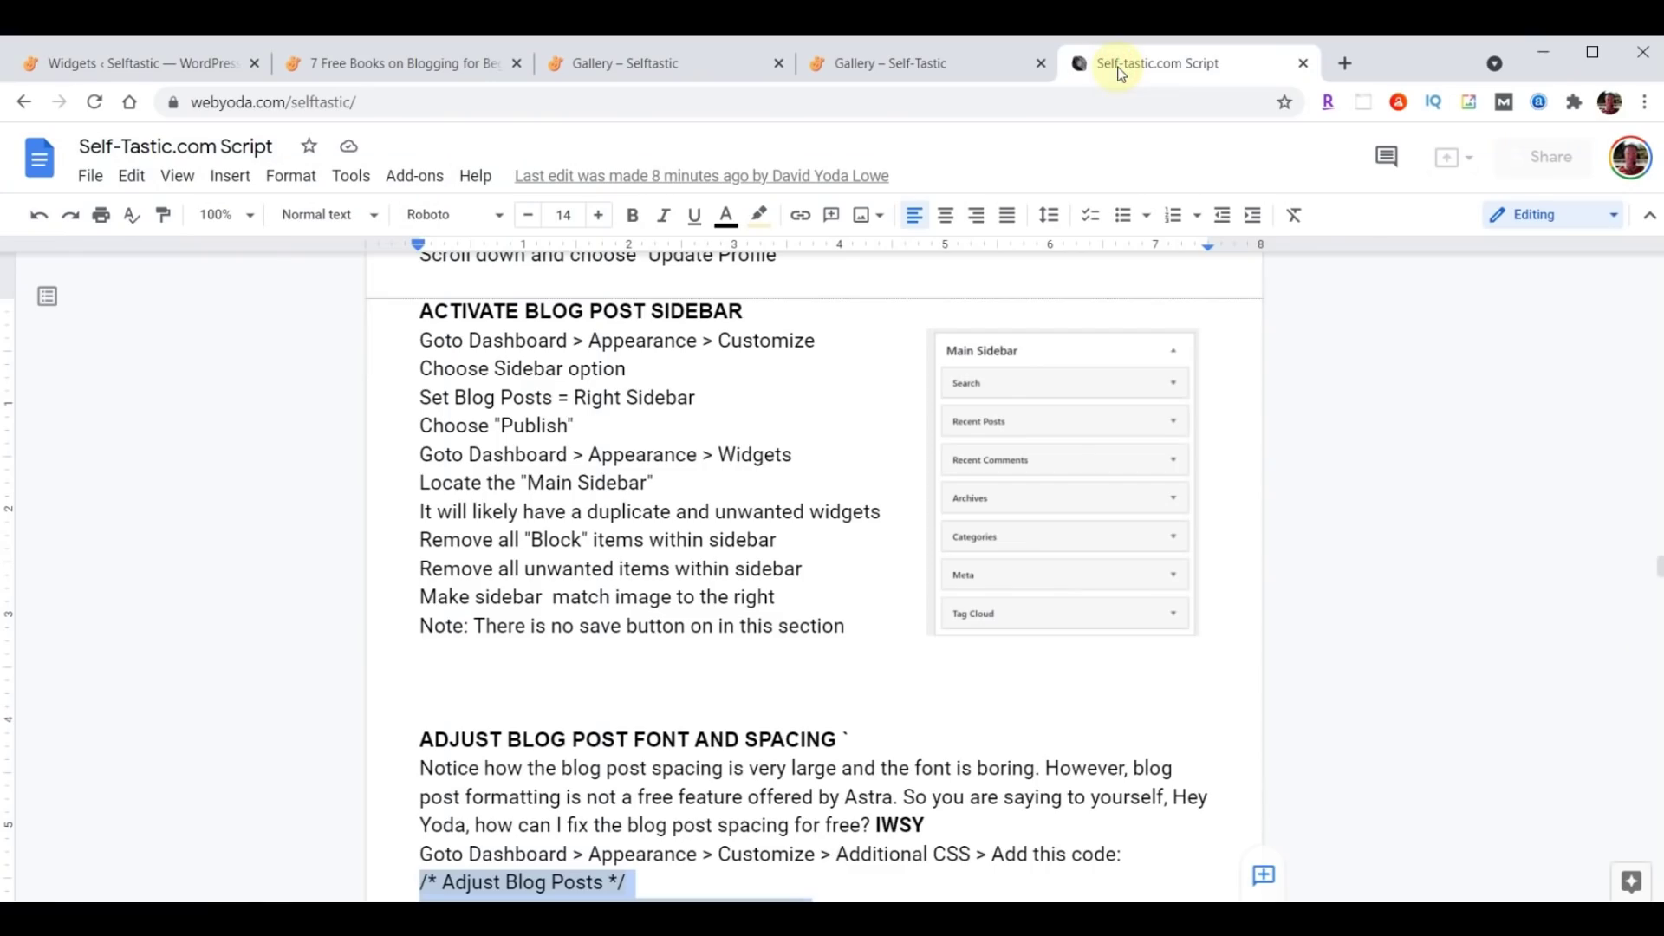
click(167, 68)
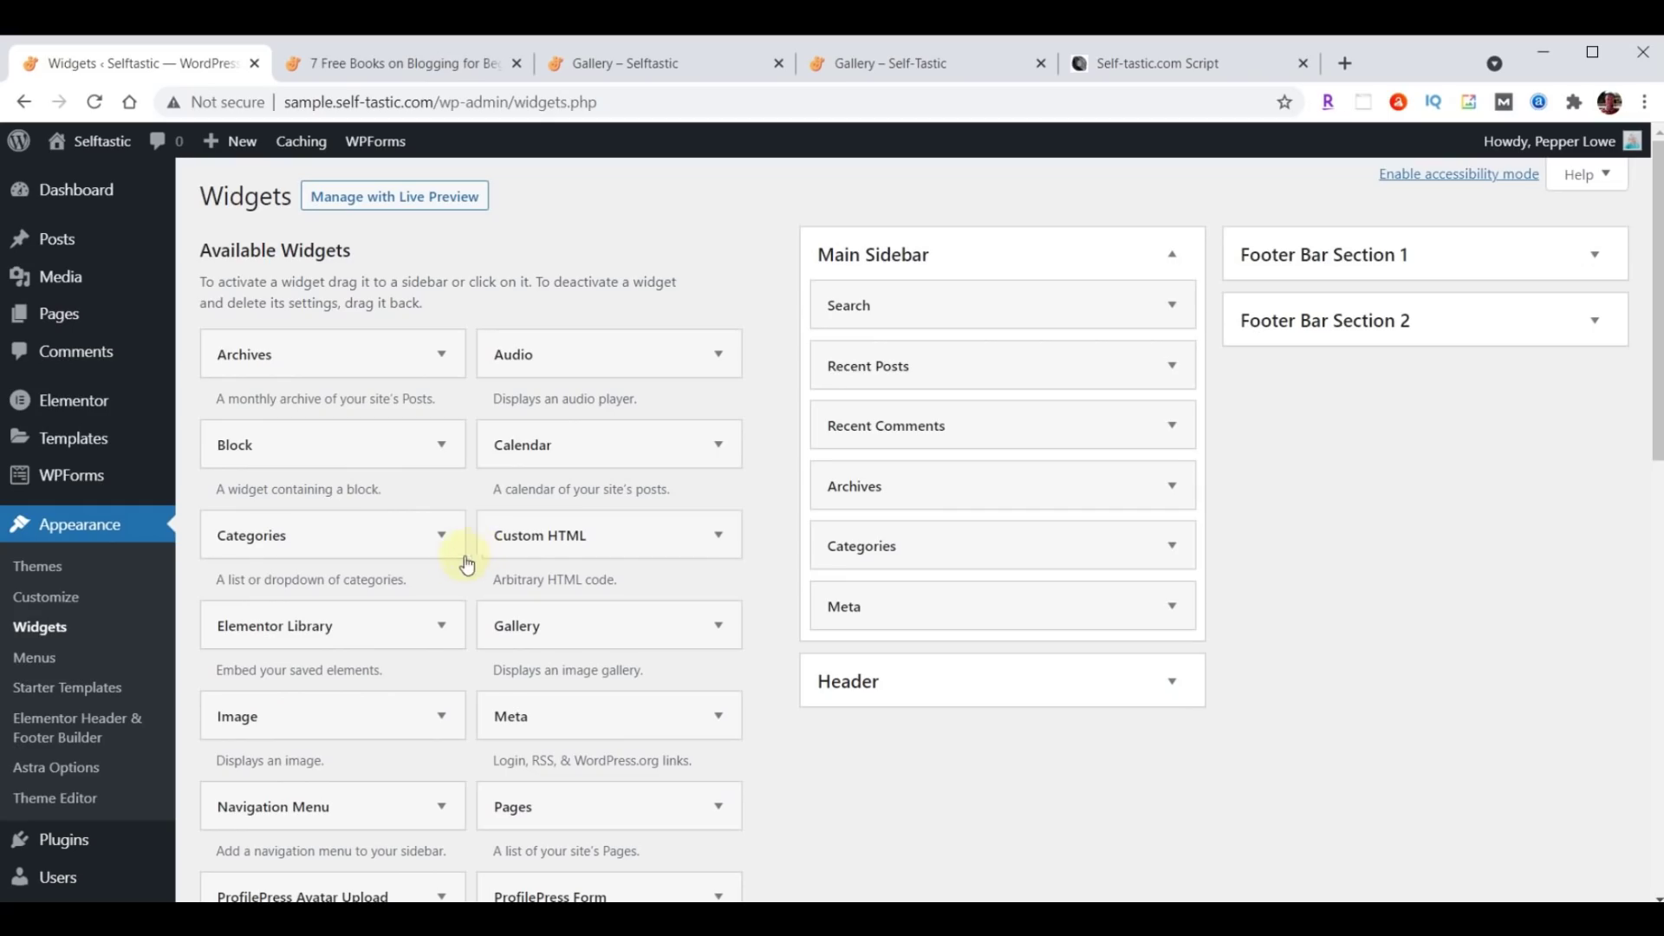
Add the Tag Cloud widget to Main Sidebar, collapse it and keep it below Meta.
scroll(454, 558, down, 5)
scroll(454, 558, down, 3)
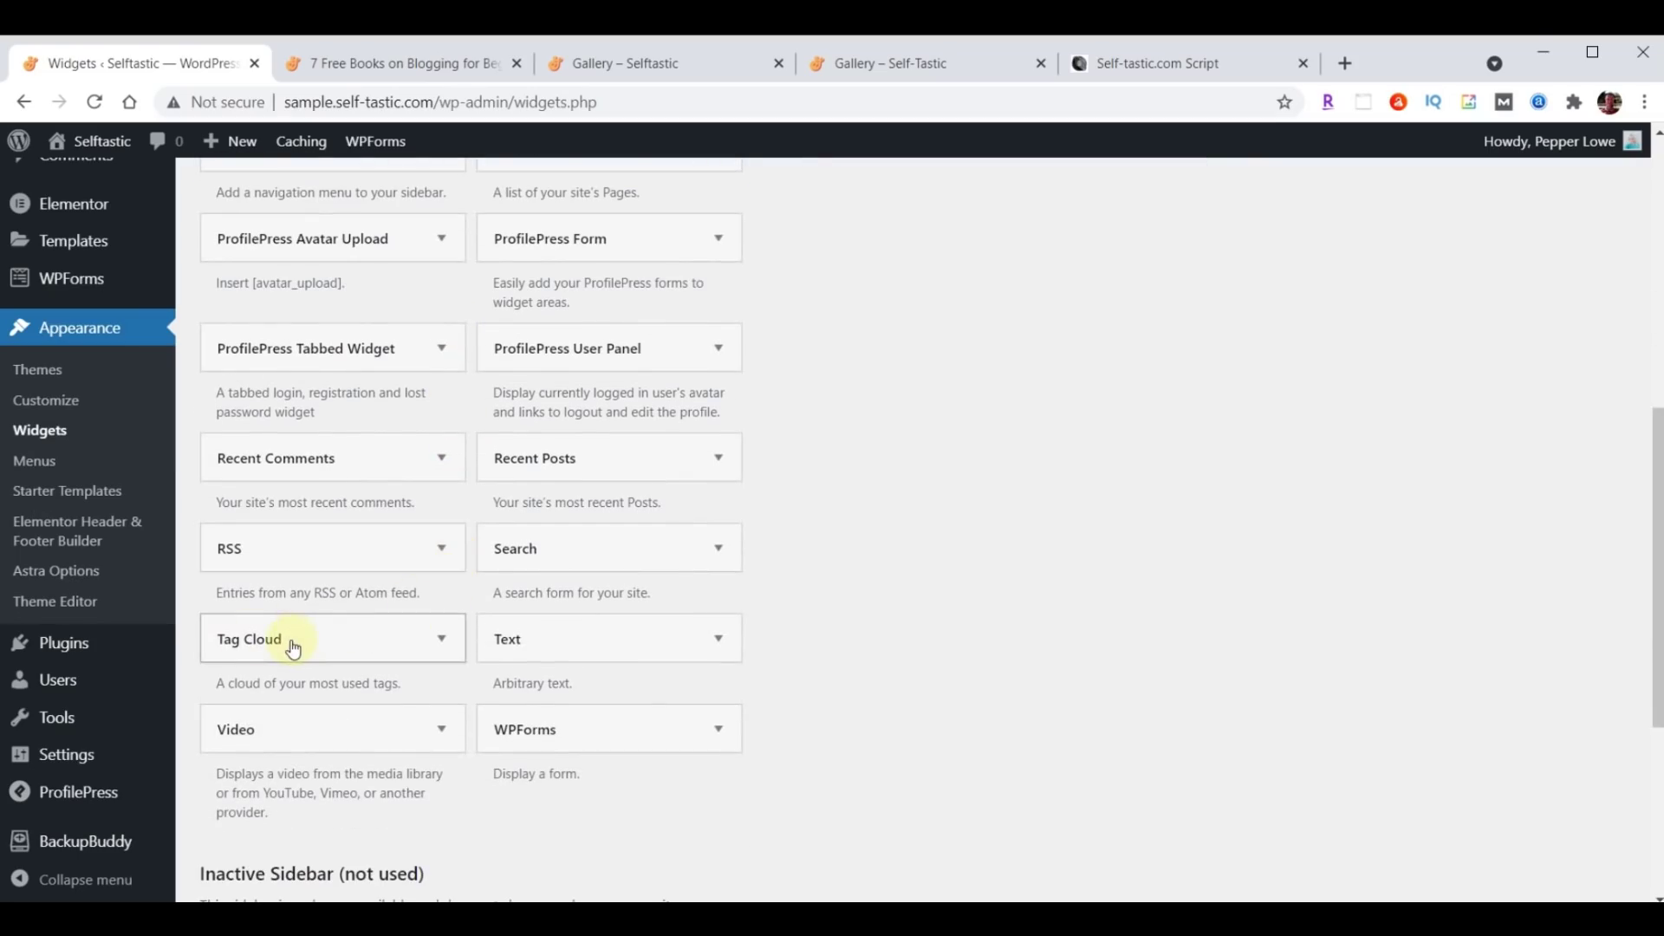
click(438, 643)
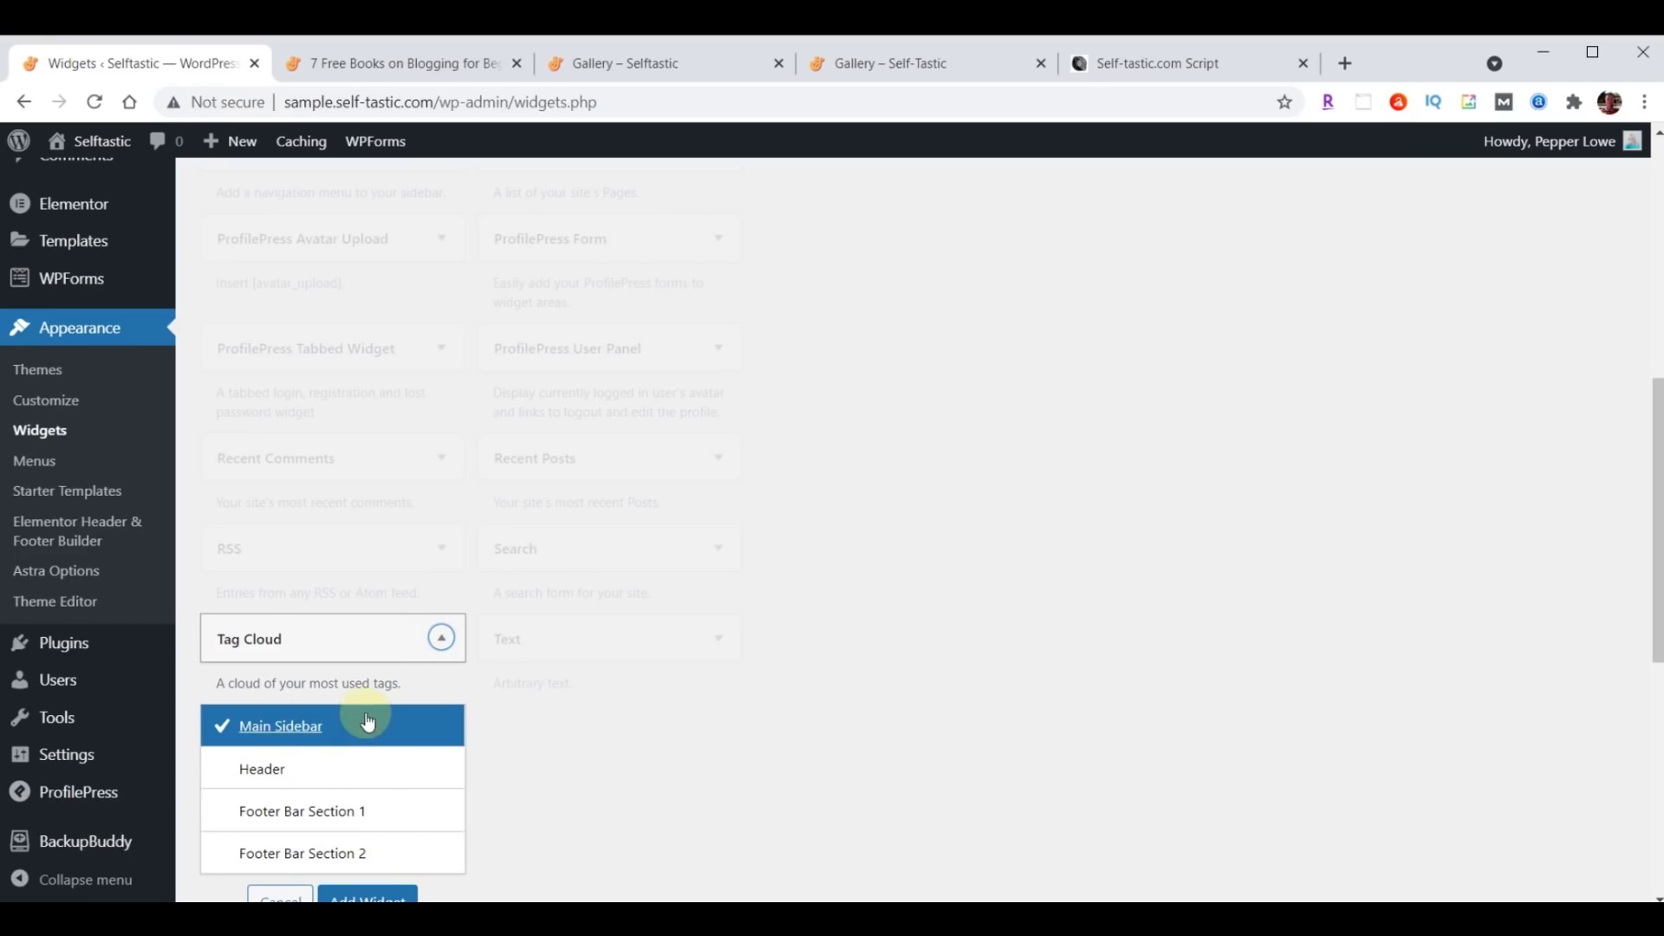
scroll(769, 679, down, 1)
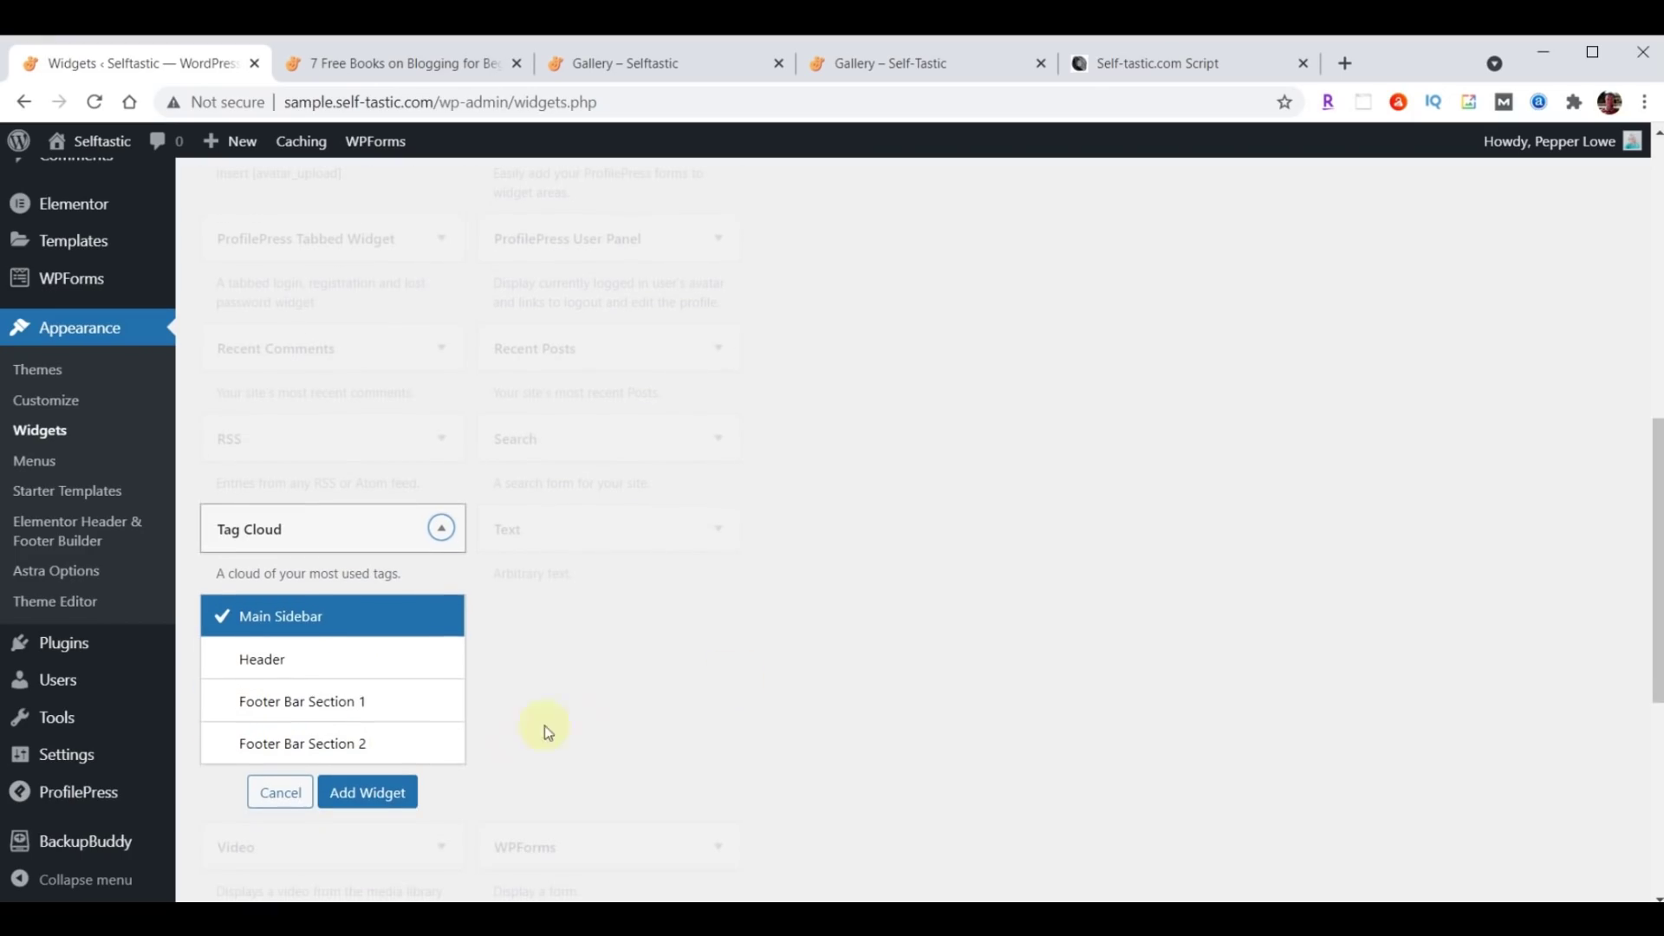
click(356, 792)
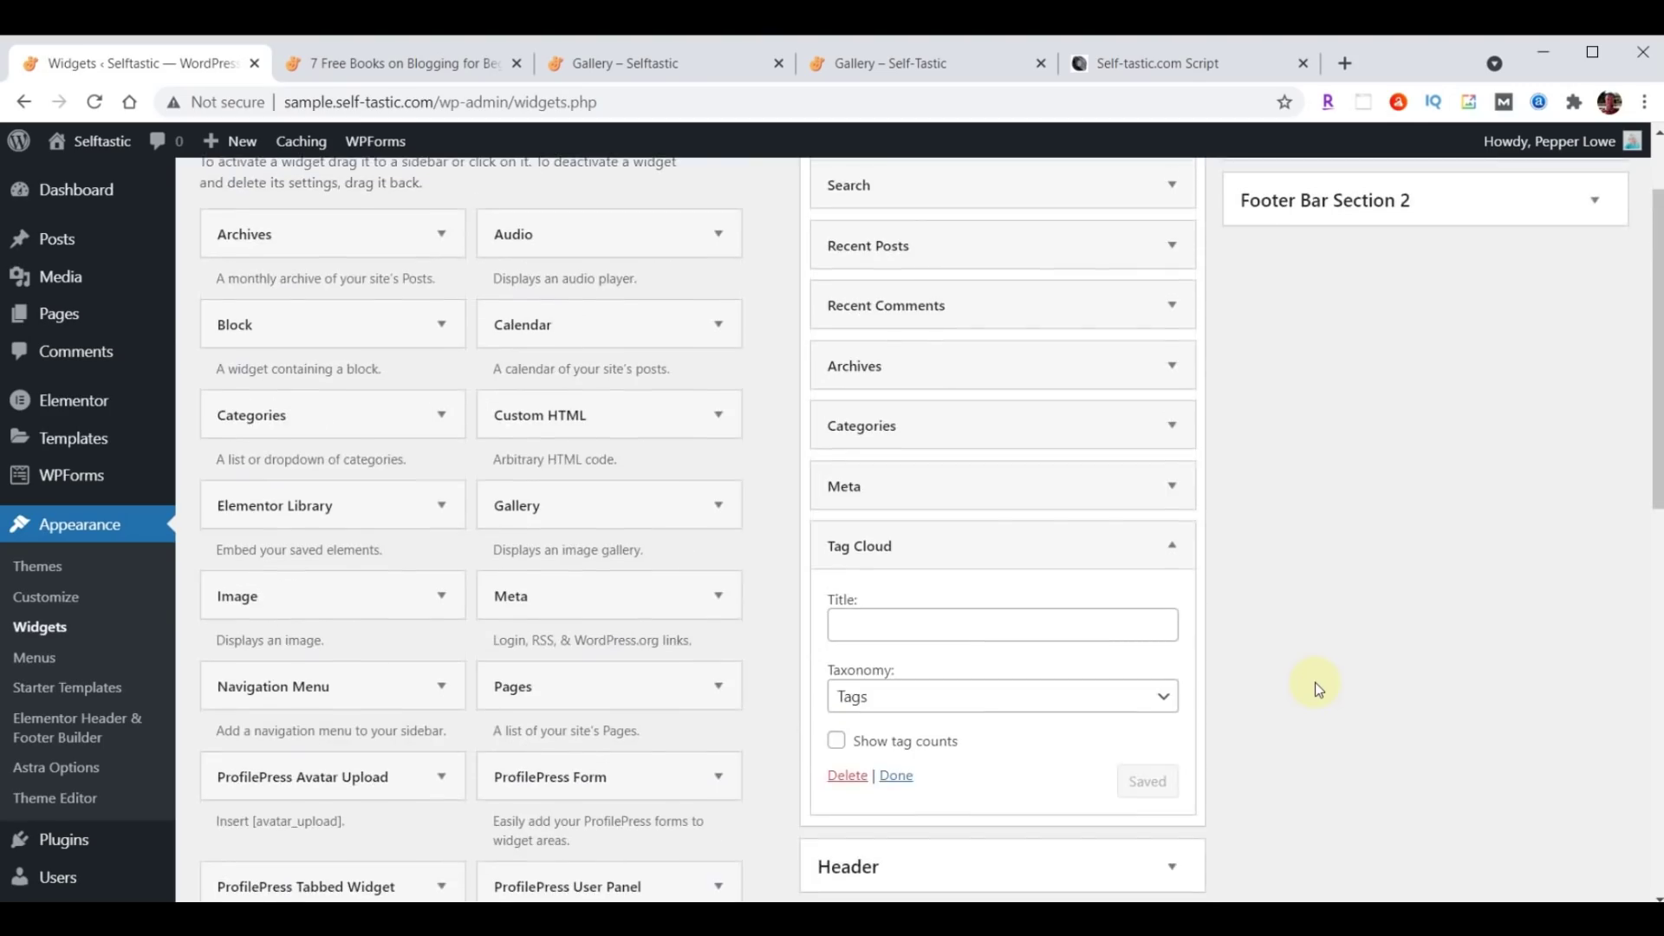
scroll(1314, 683, down, 1)
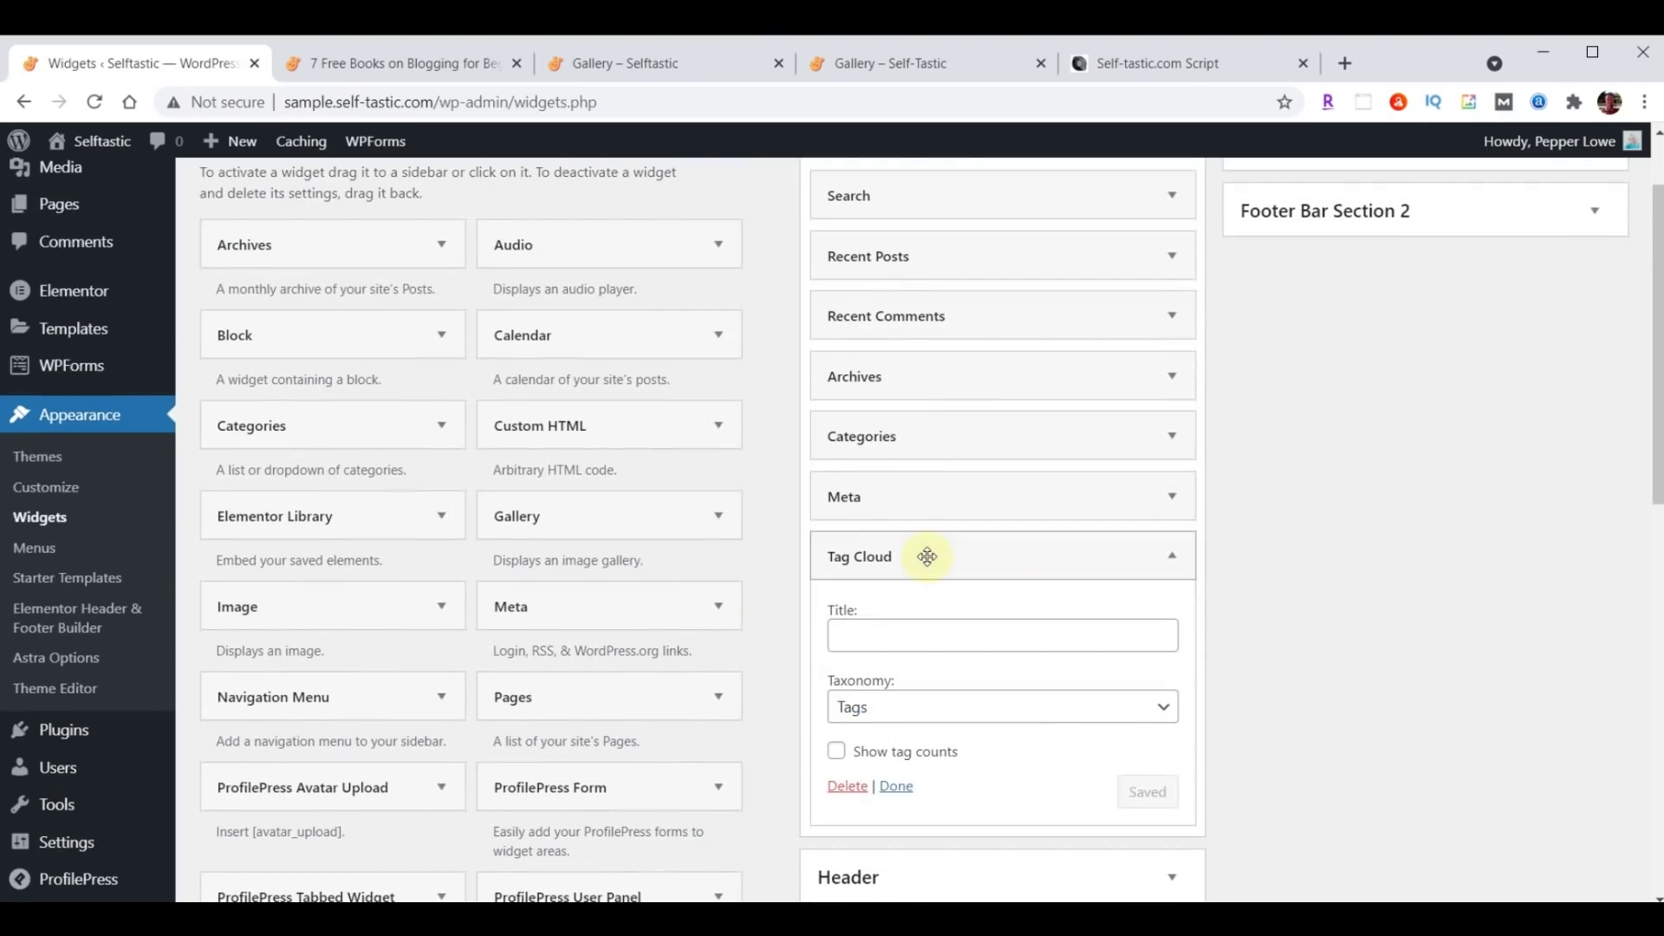
scroll(1299, 586, down, 1)
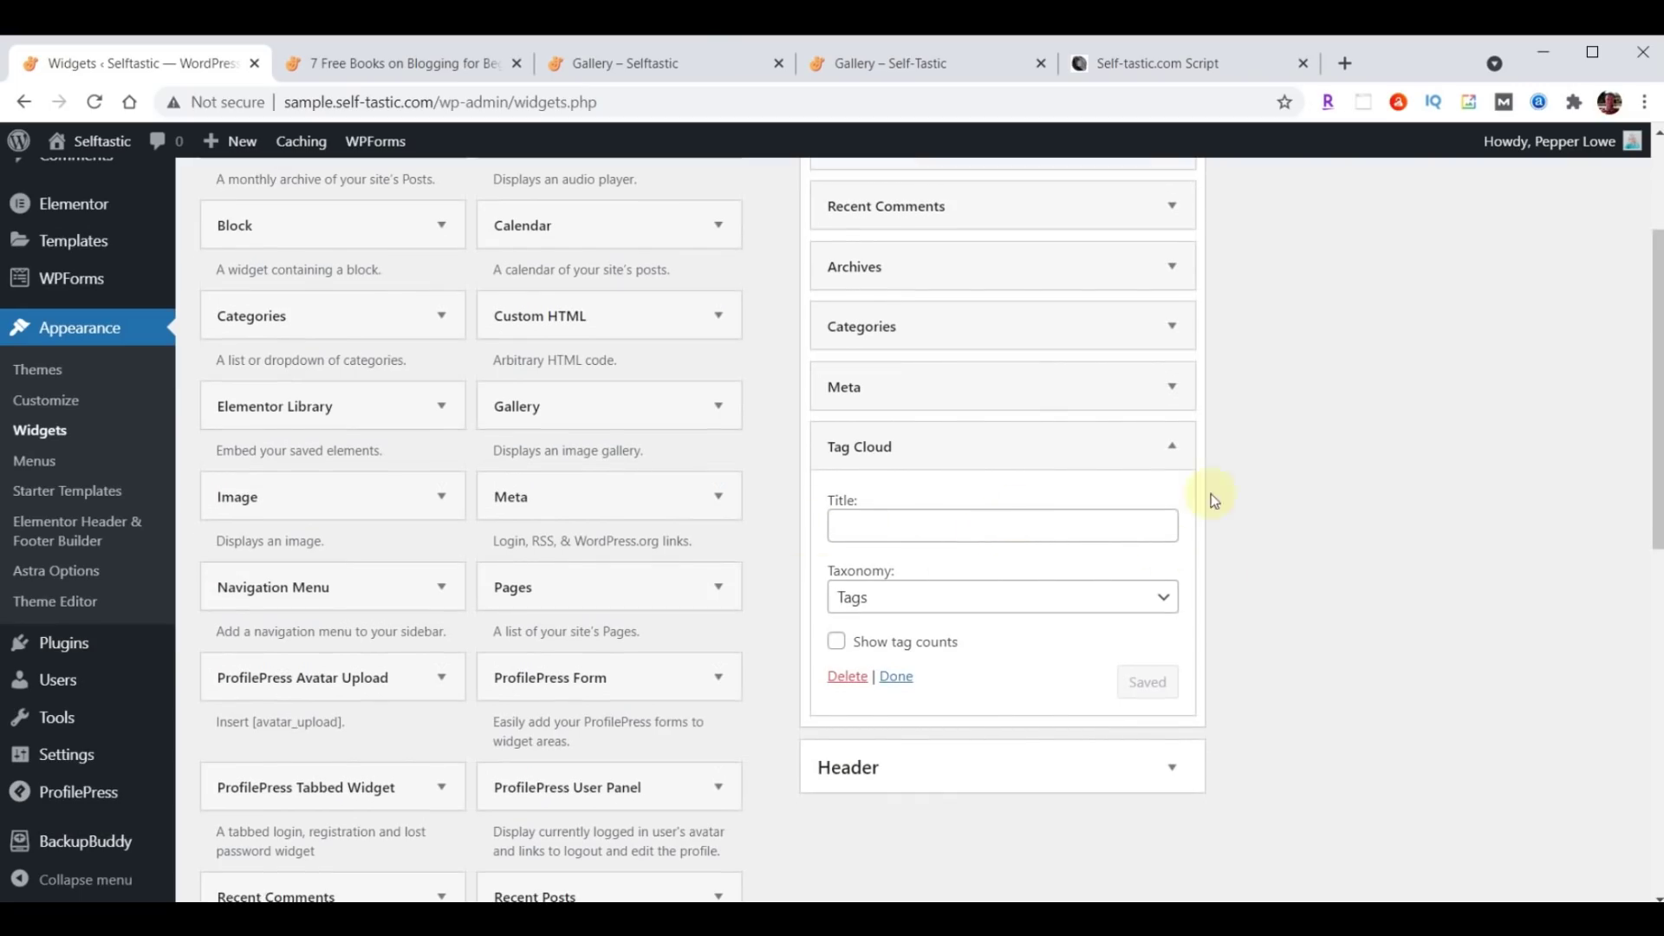
click(1181, 447)
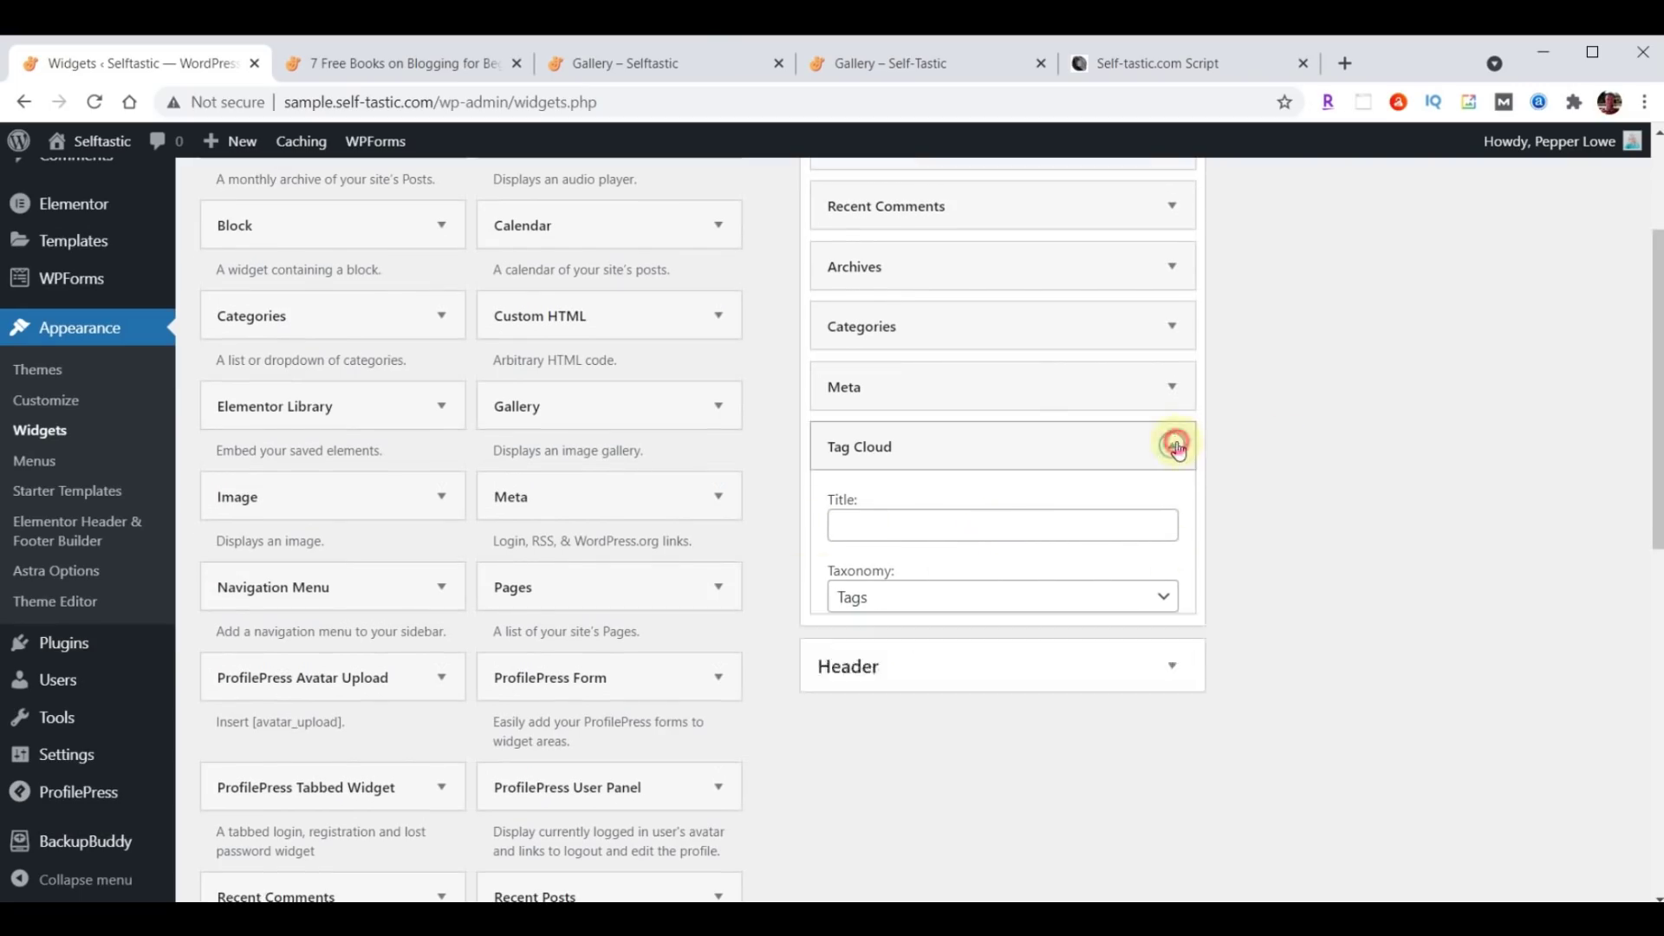
mouse_move(1033, 450)
mouse_down()
mouse_move(1026, 371)
mouse_move(1030, 435)
mouse_up()
Compare the Main Sidebar widget list against the script's reference image.
scroll(1271, 720, up, 1)
scroll(1271, 720, up, 1)
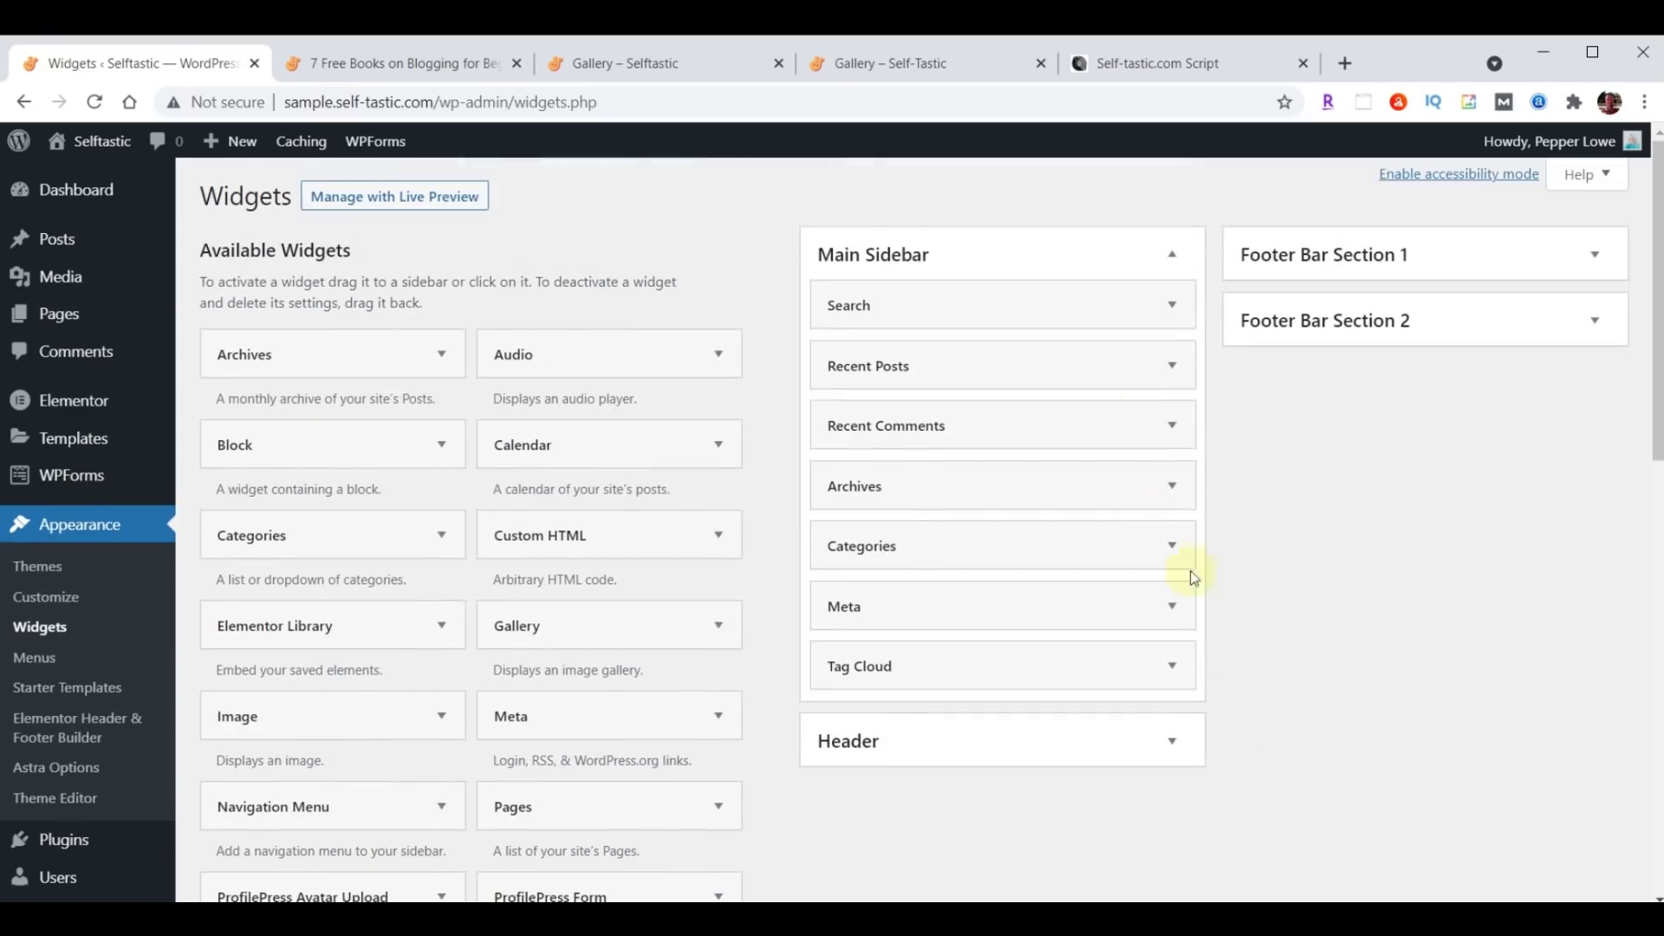
click(1147, 69)
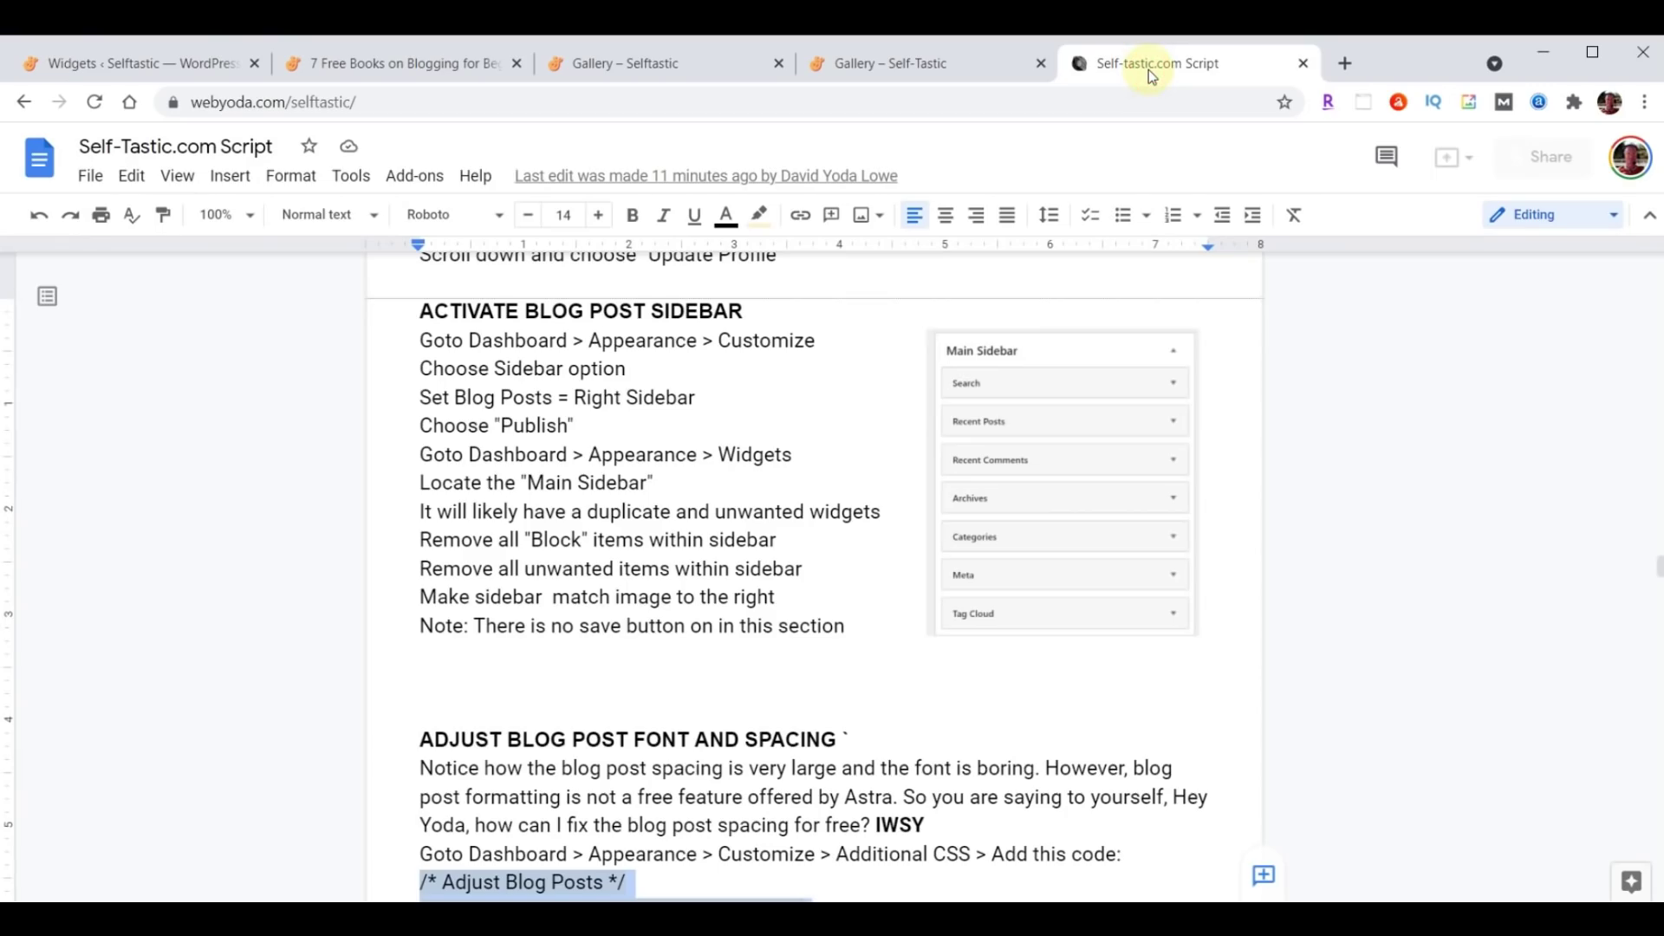
click(146, 65)
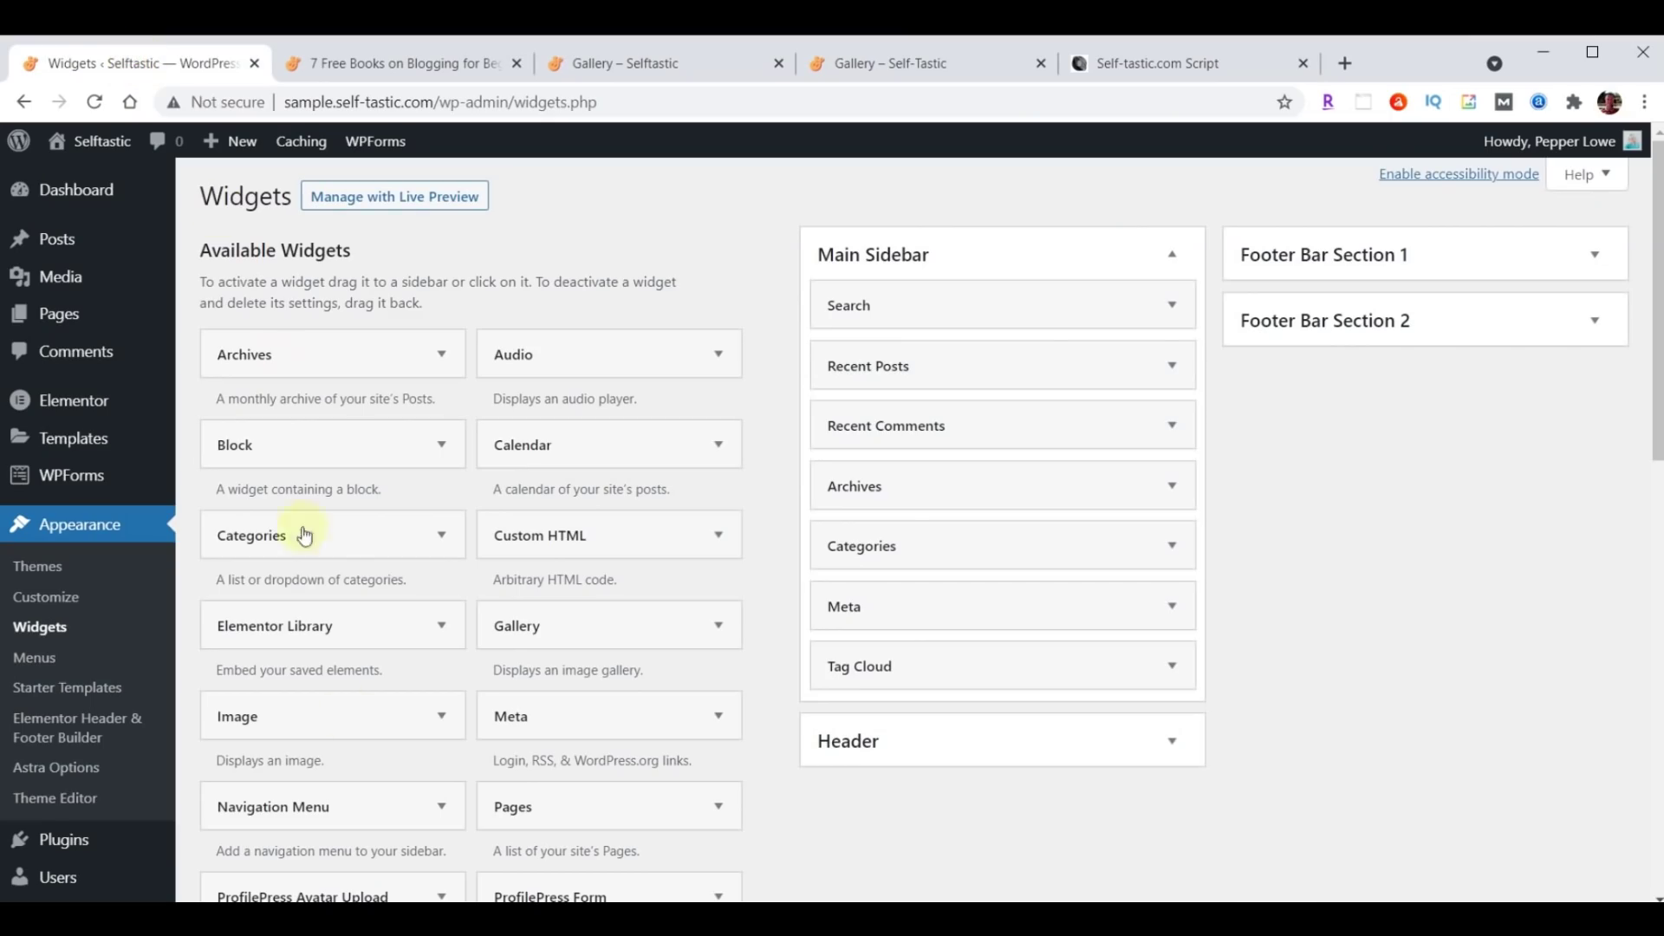
scroll(656, 745, down, 4)
scroll(453, 693, up, 4)
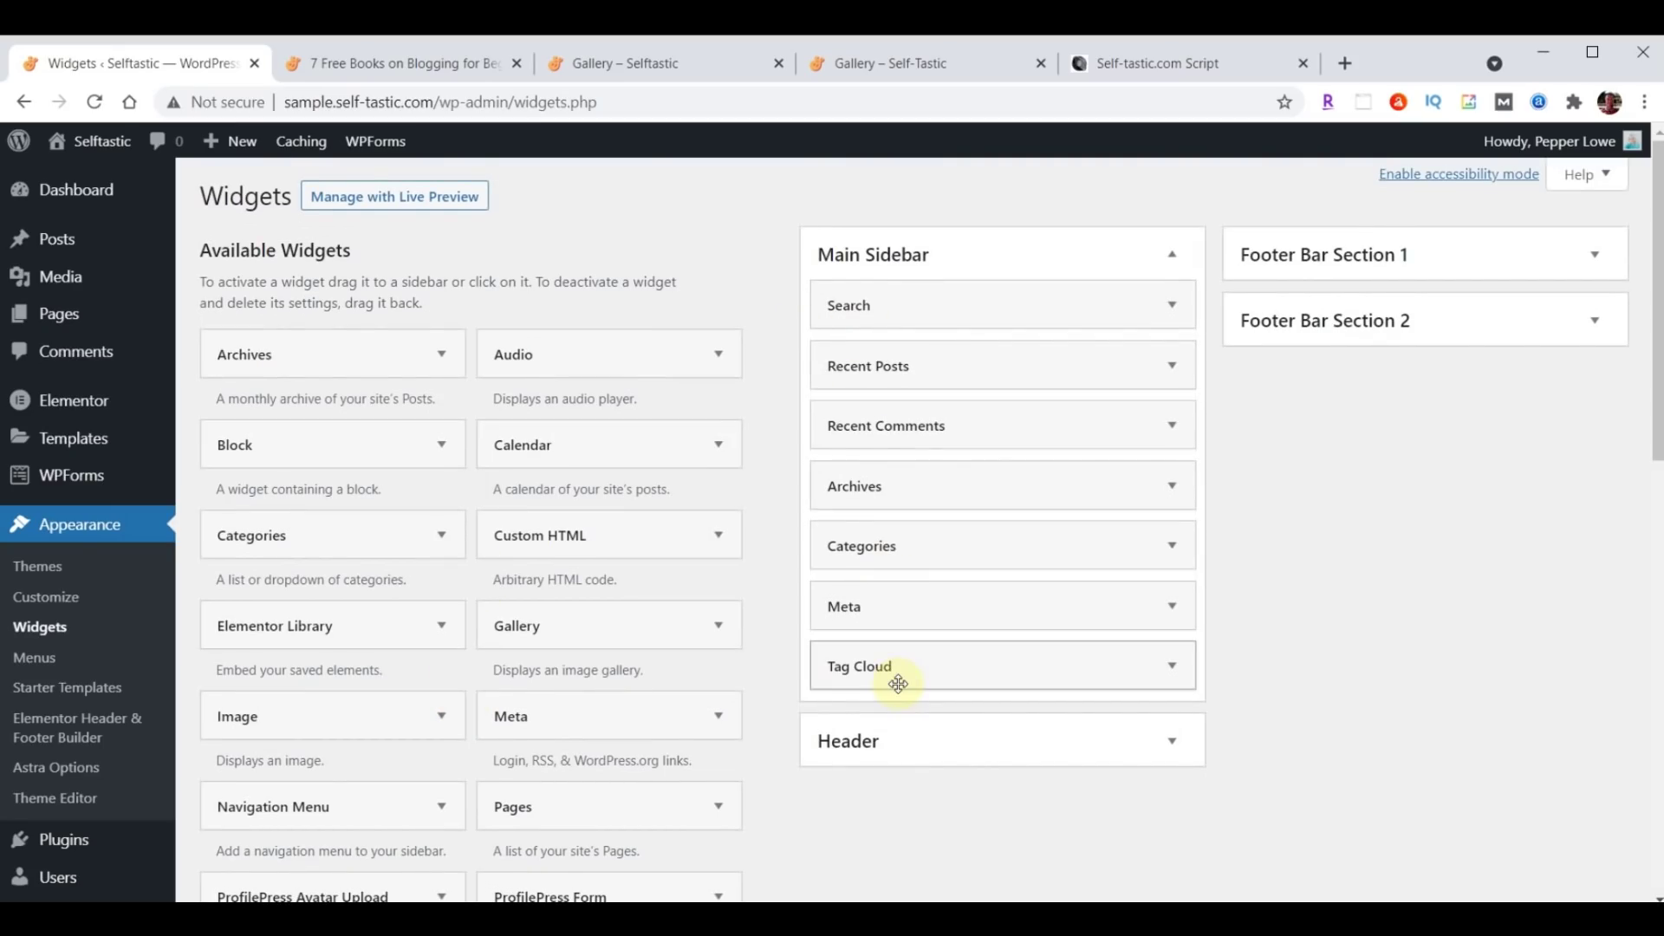
scroll(1304, 623, down, 13)
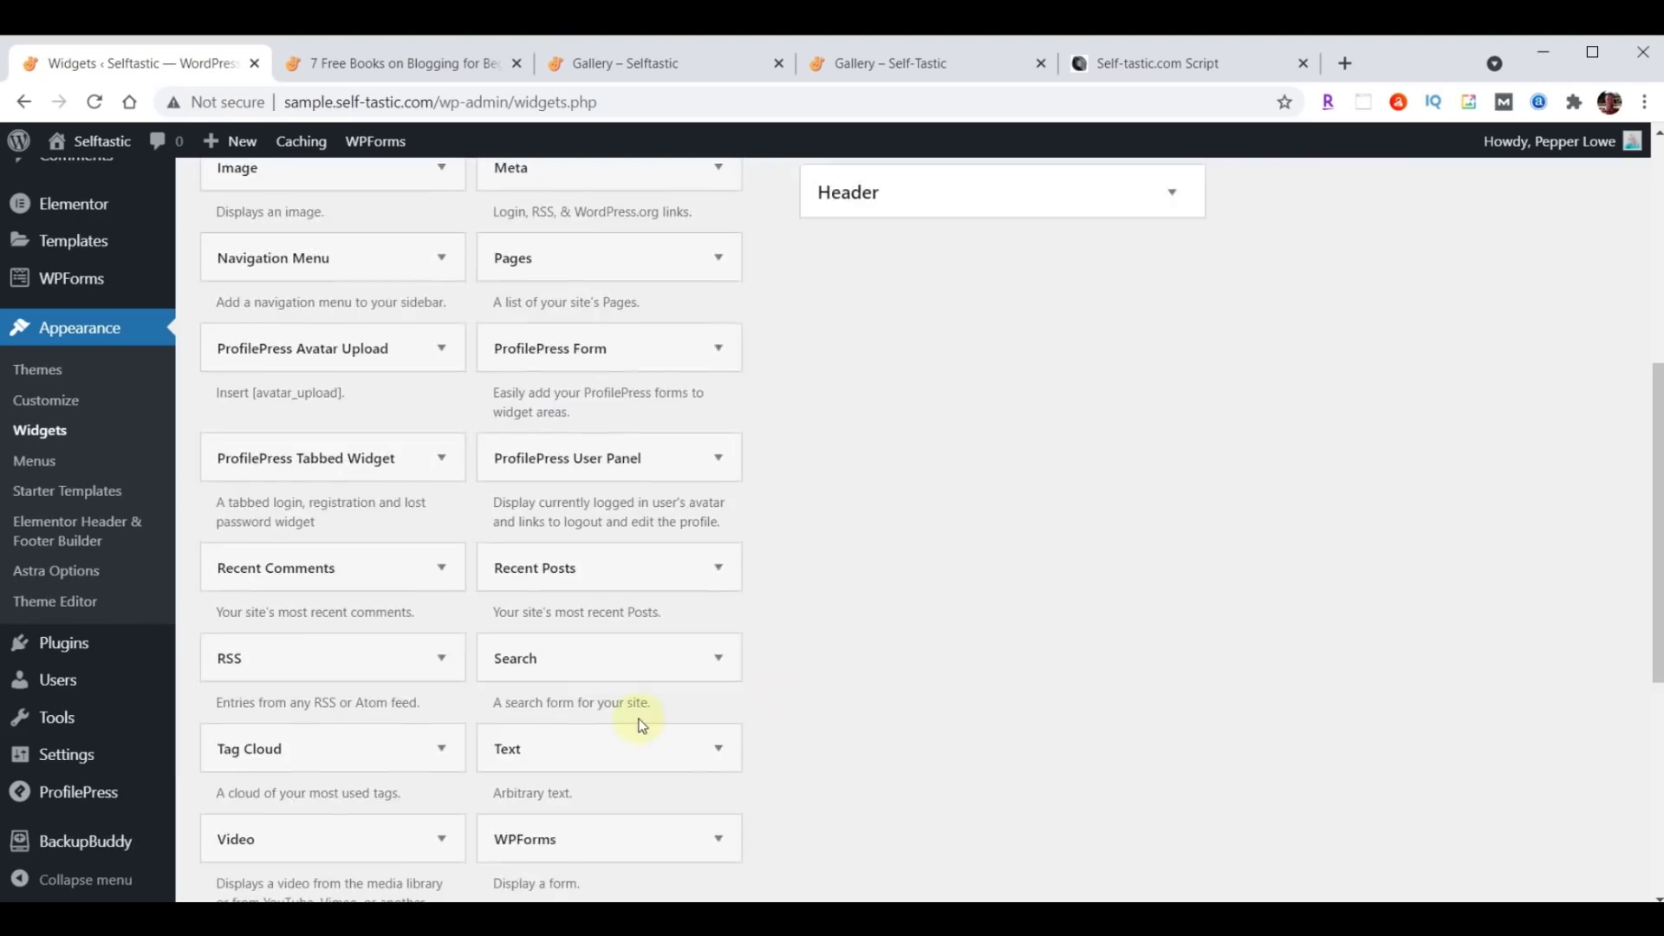
scroll(694, 820, up, 13)
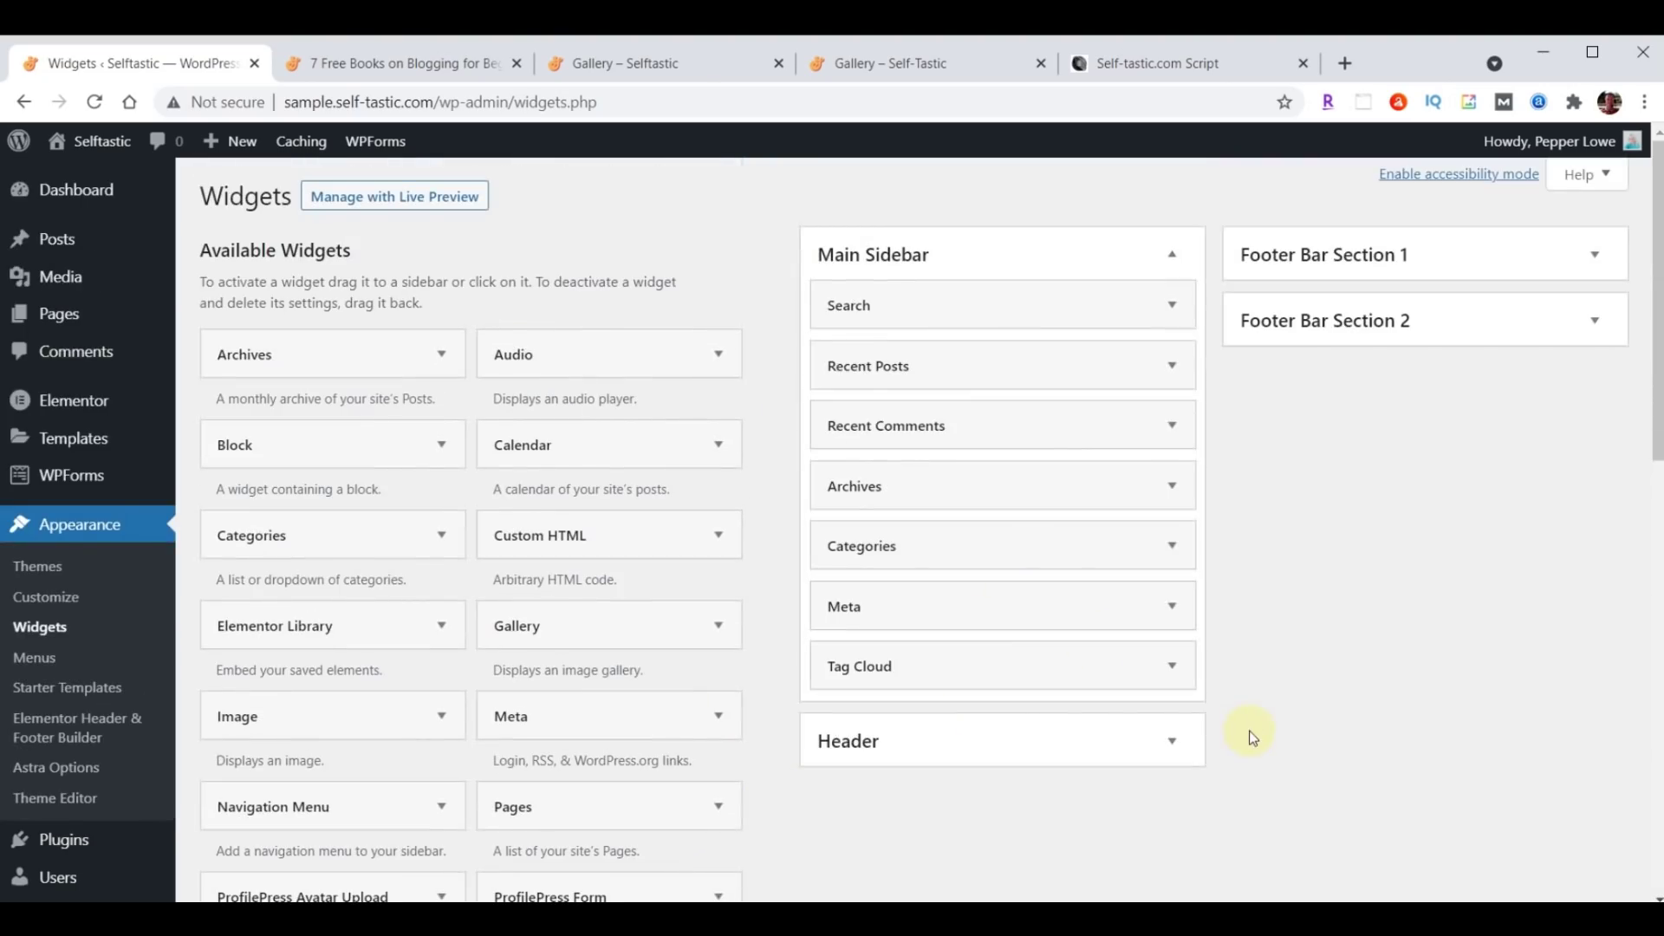
Reload the 7 Free Books on Blogging for Beginners post and scroll through its sidebar widgets and tags.
click(366, 67)
click(95, 102)
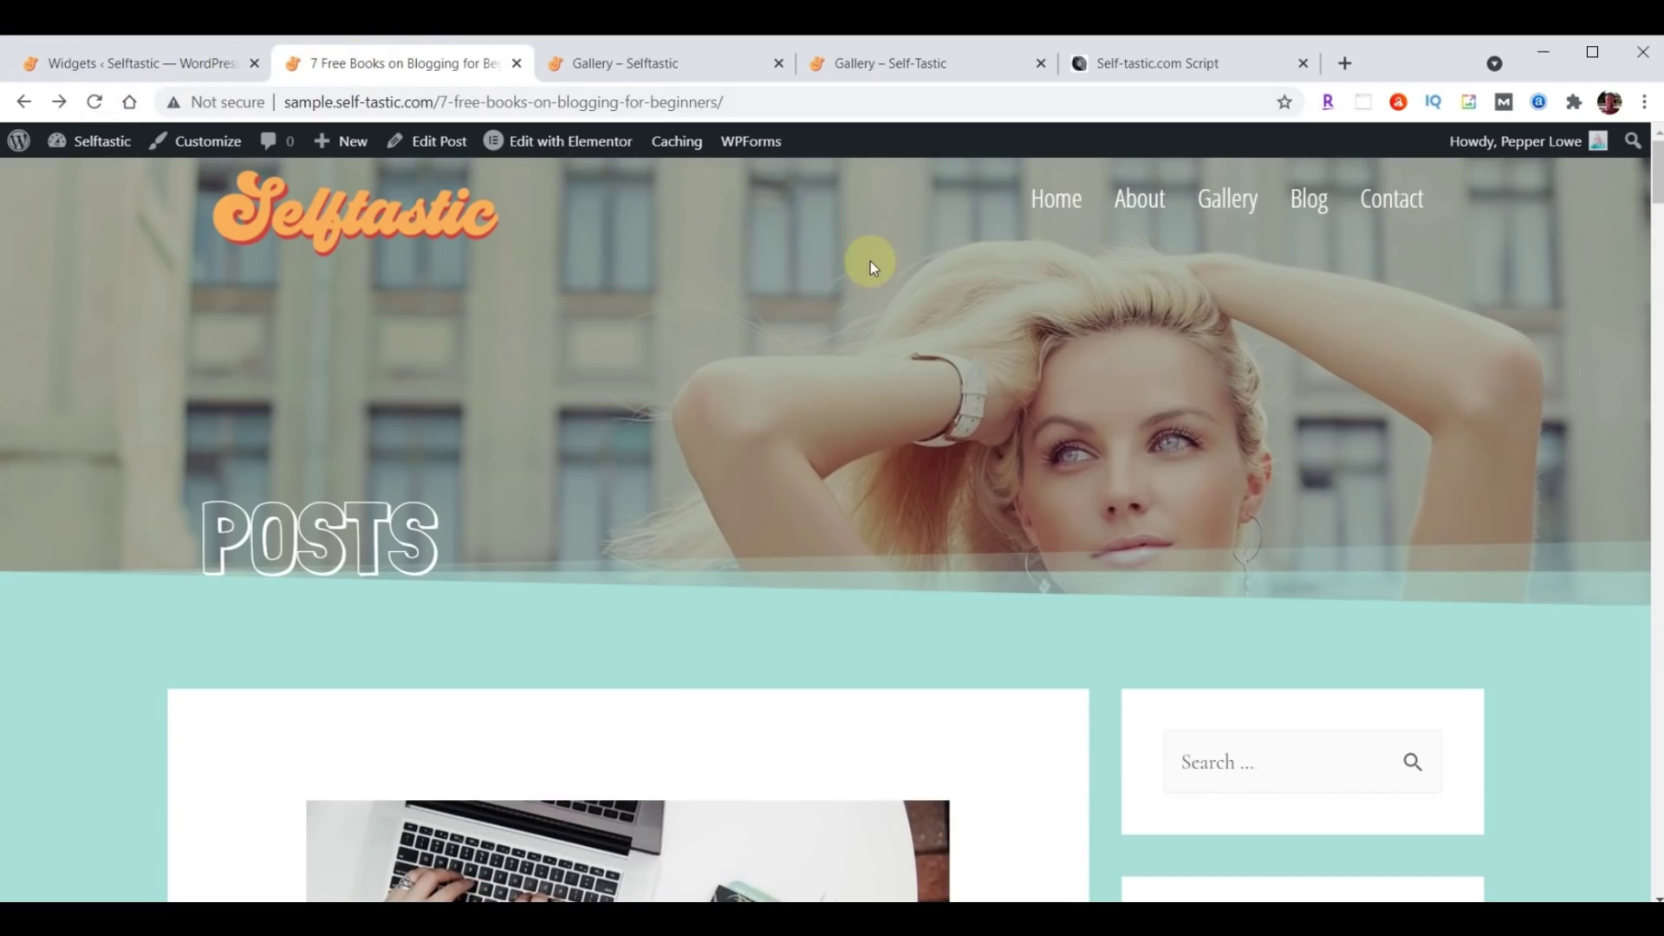
scroll(1010, 327, down, 4)
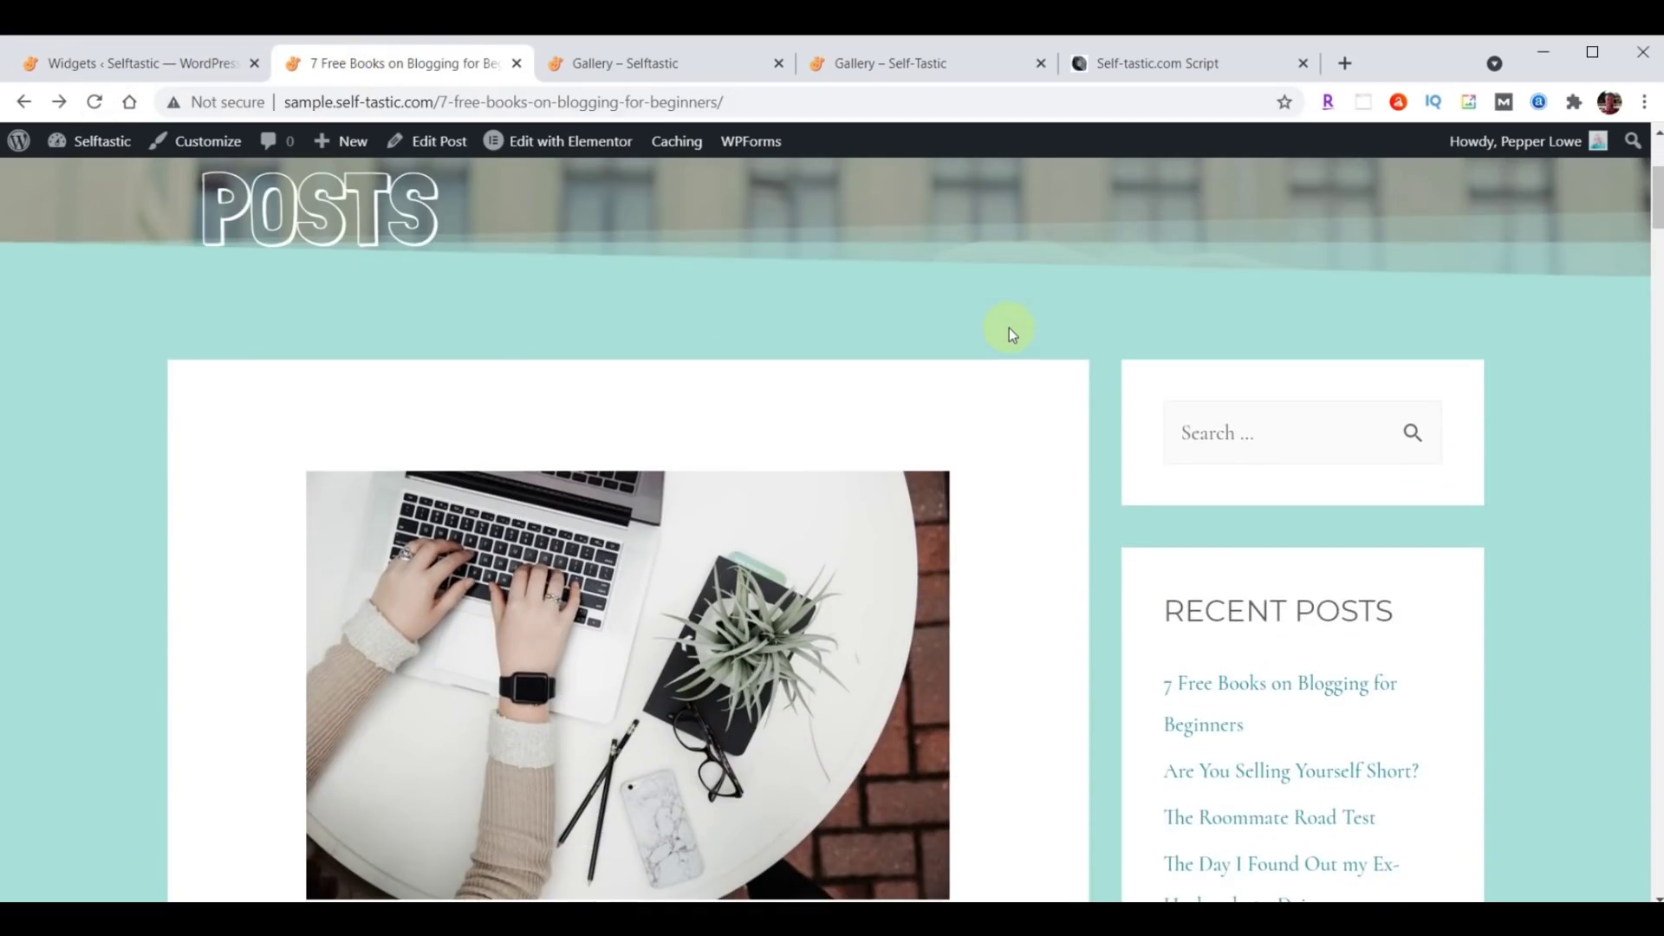
scroll(1530, 402, down, 4)
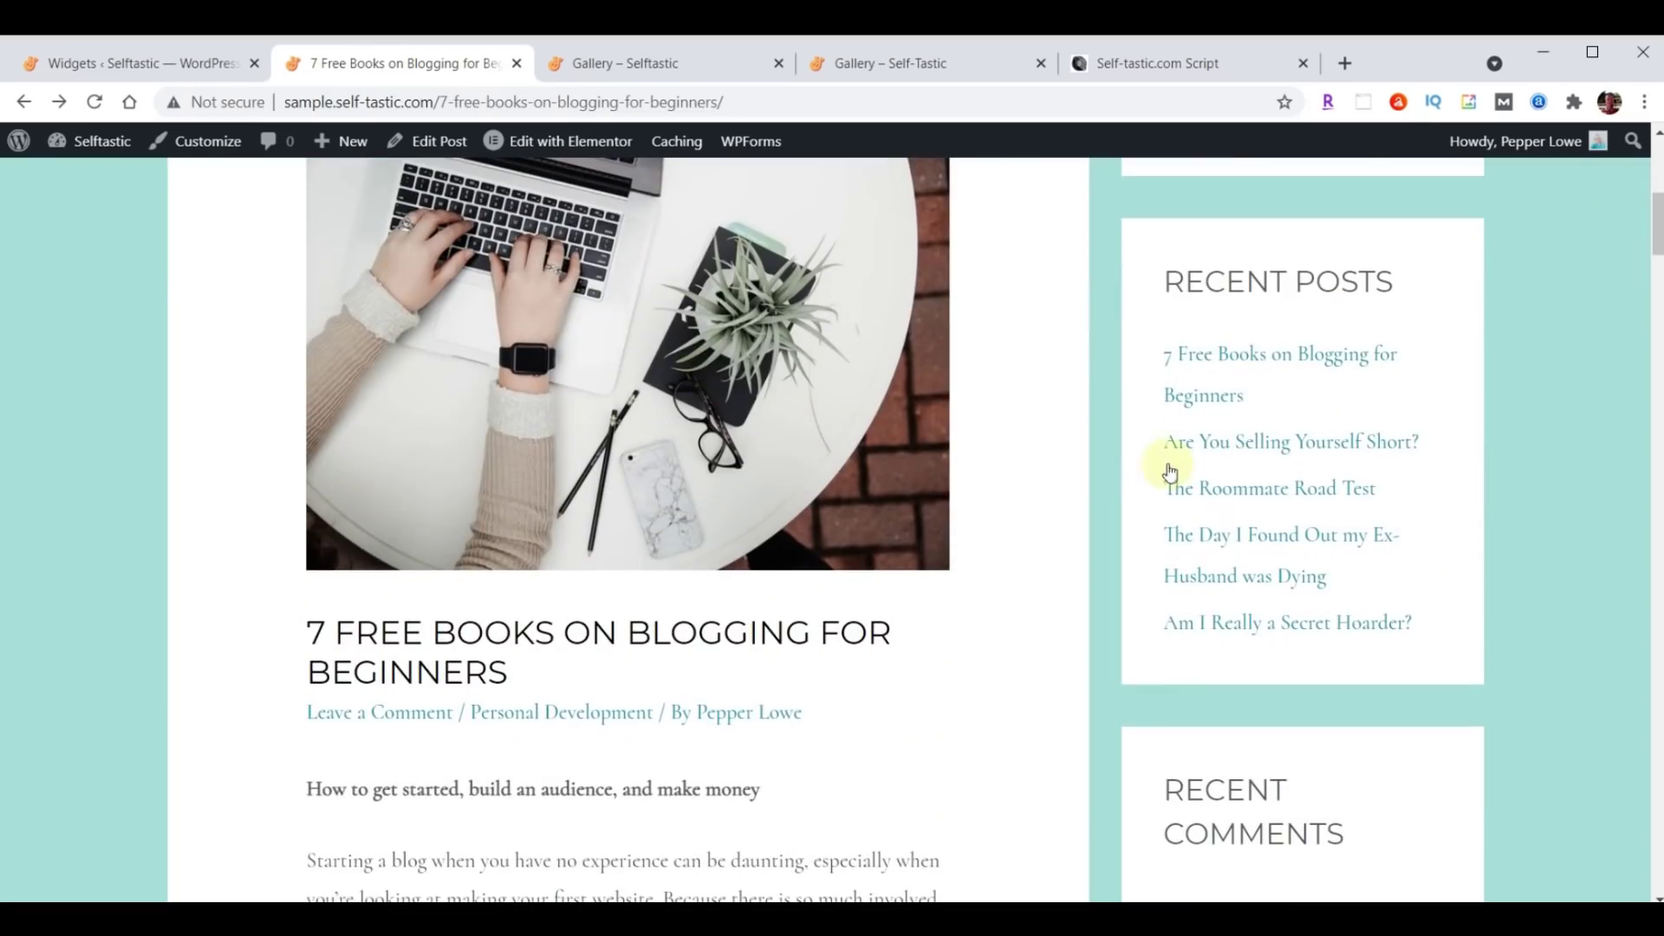
scroll(1499, 366, down, 3)
scroll(1495, 361, down, 4)
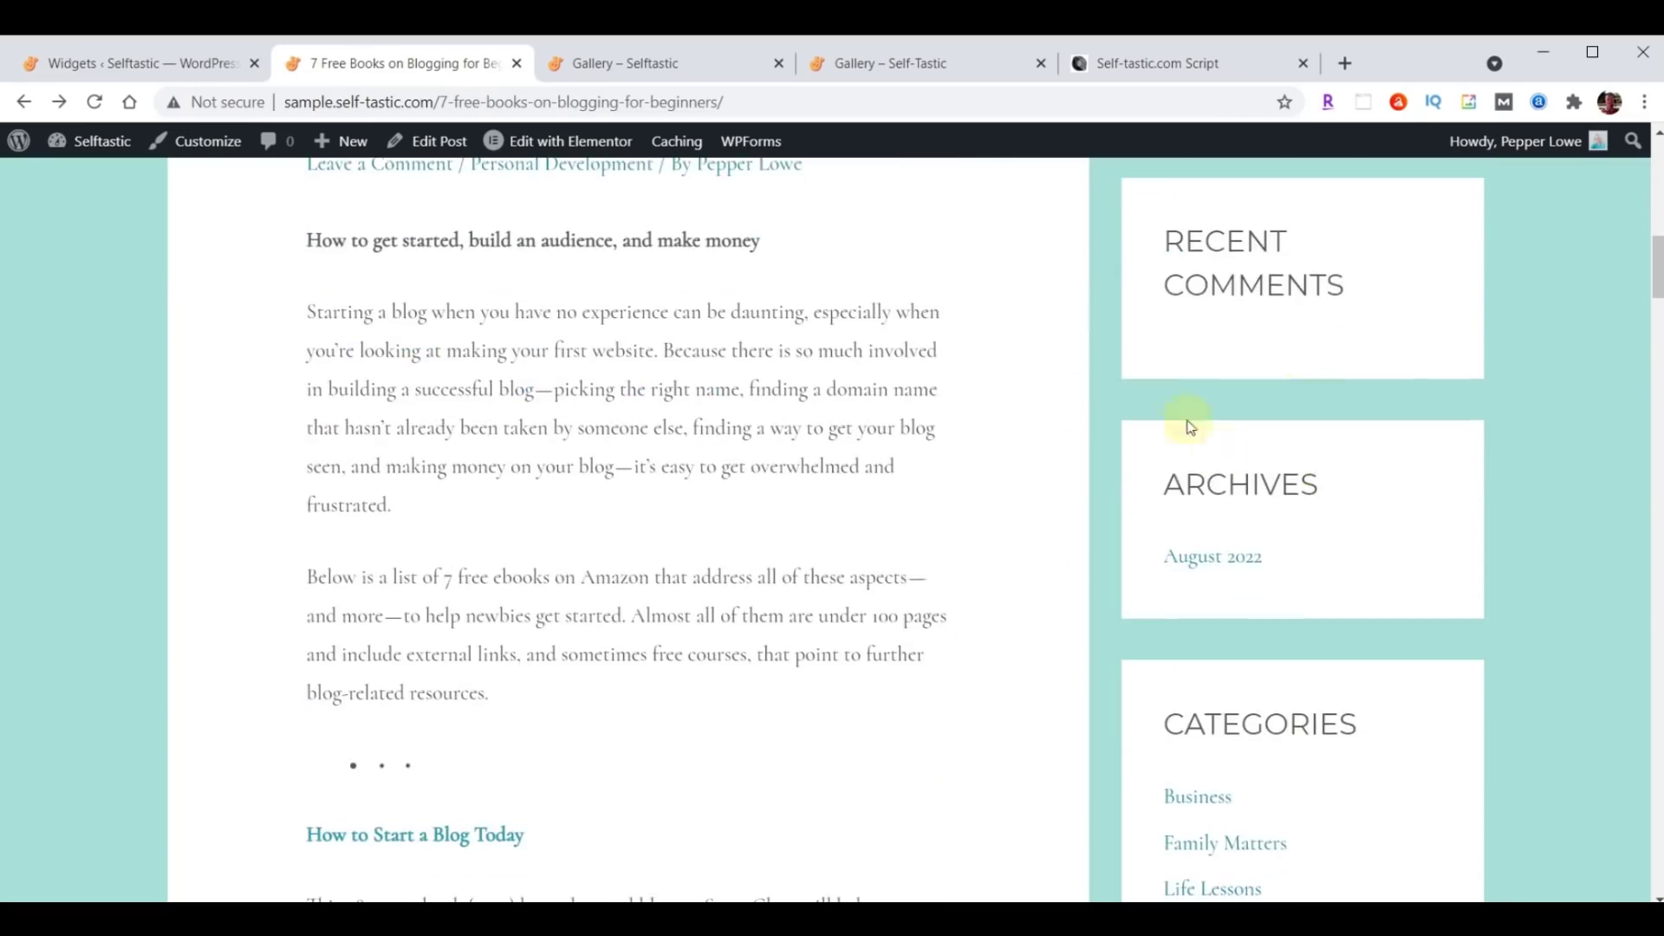
scroll(1522, 362, down, 5)
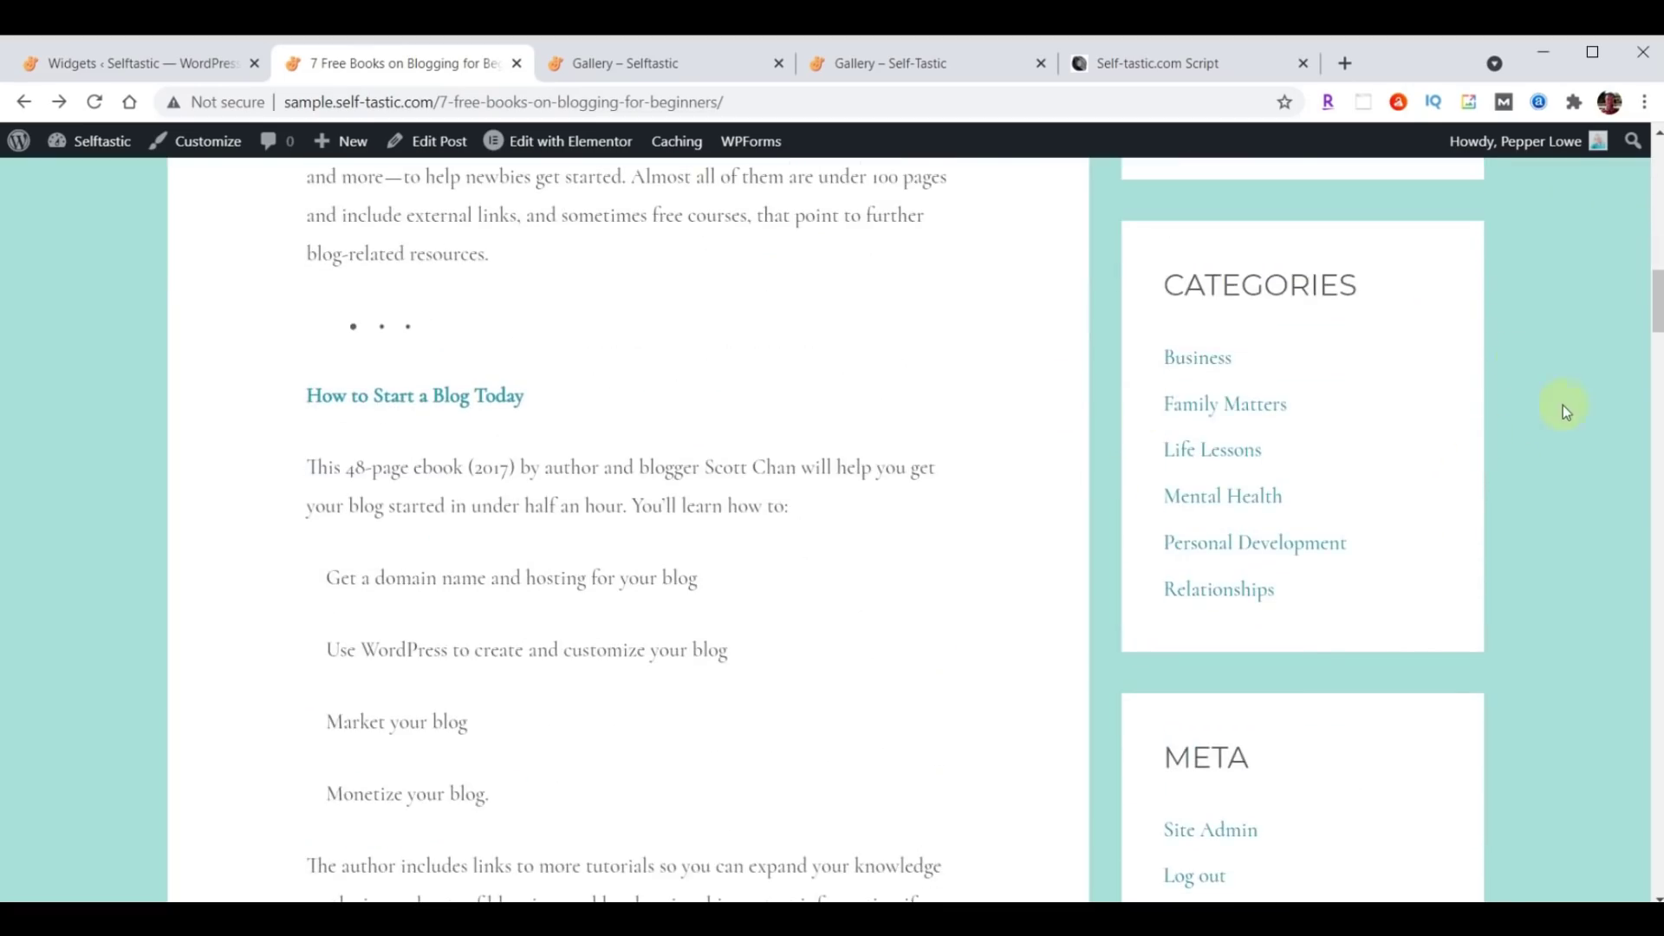
scroll(1562, 404, down, 4)
scroll(1598, 373, down, 6)
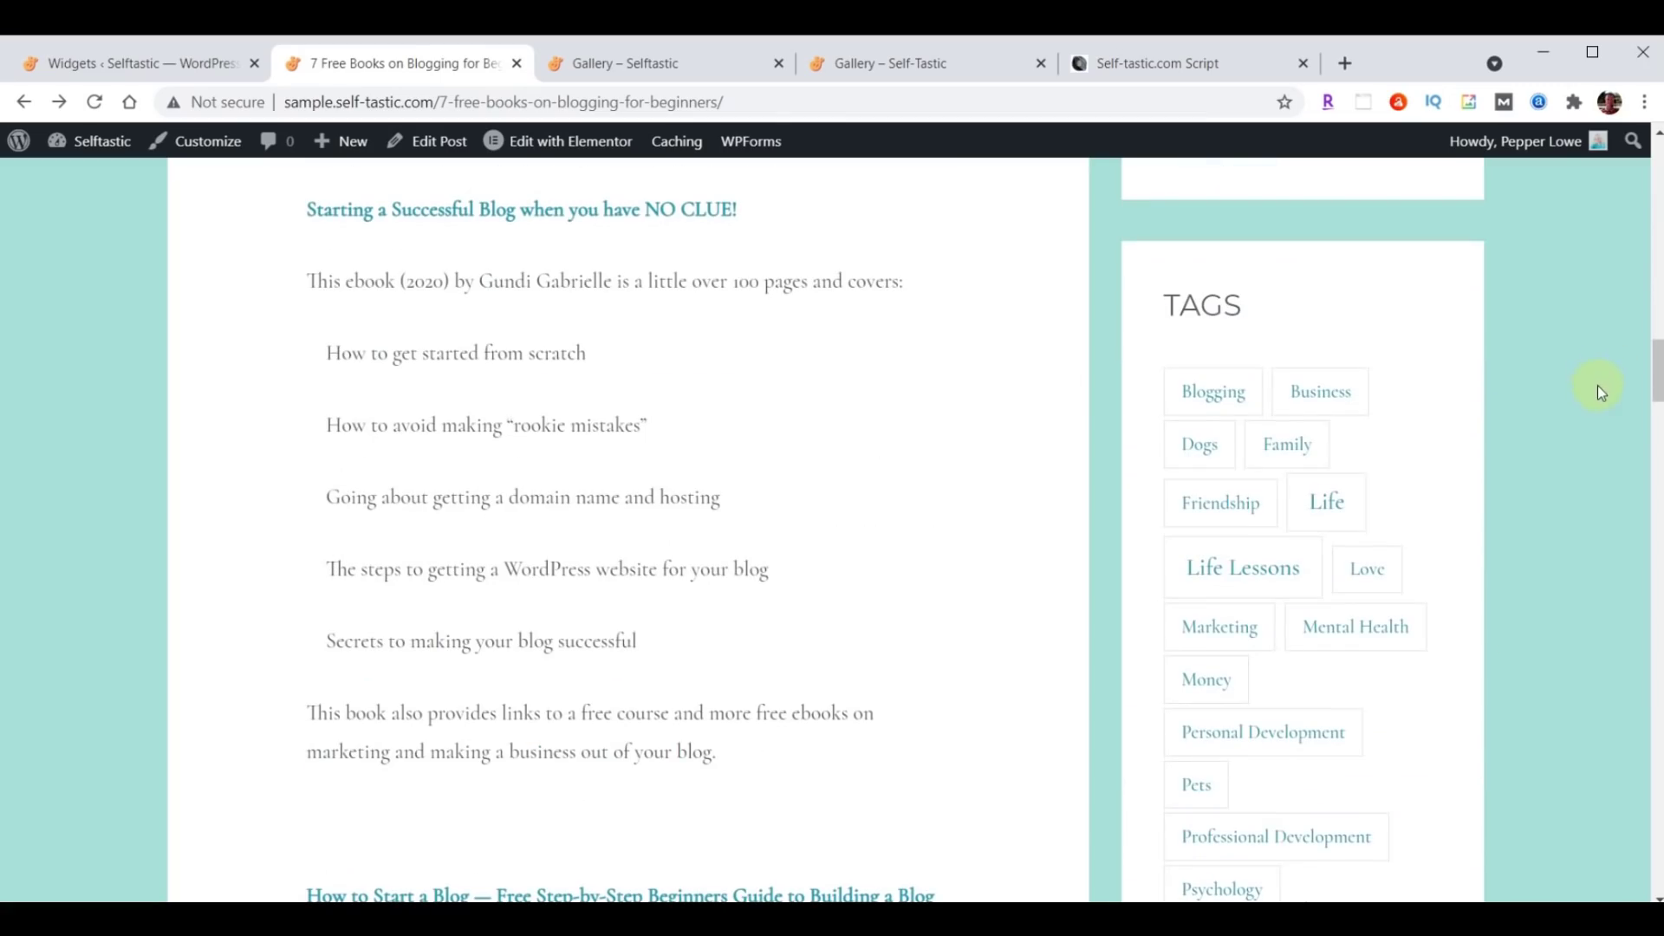
scroll(539, 494, up, 20)
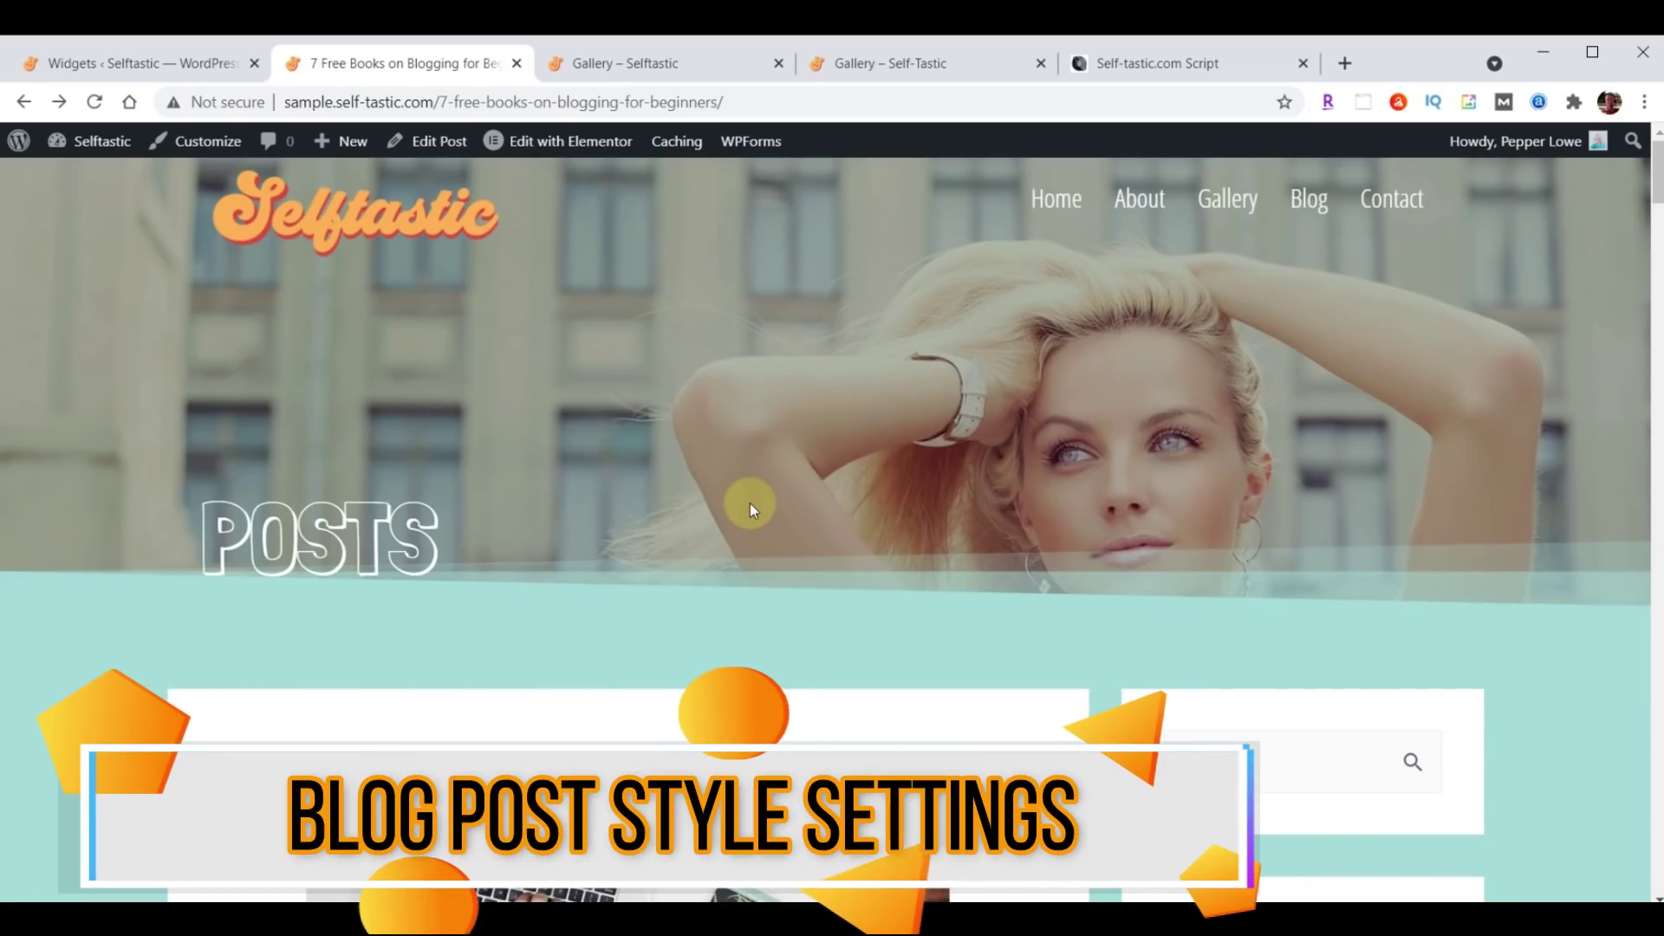
scroll(896, 361, down, 6)
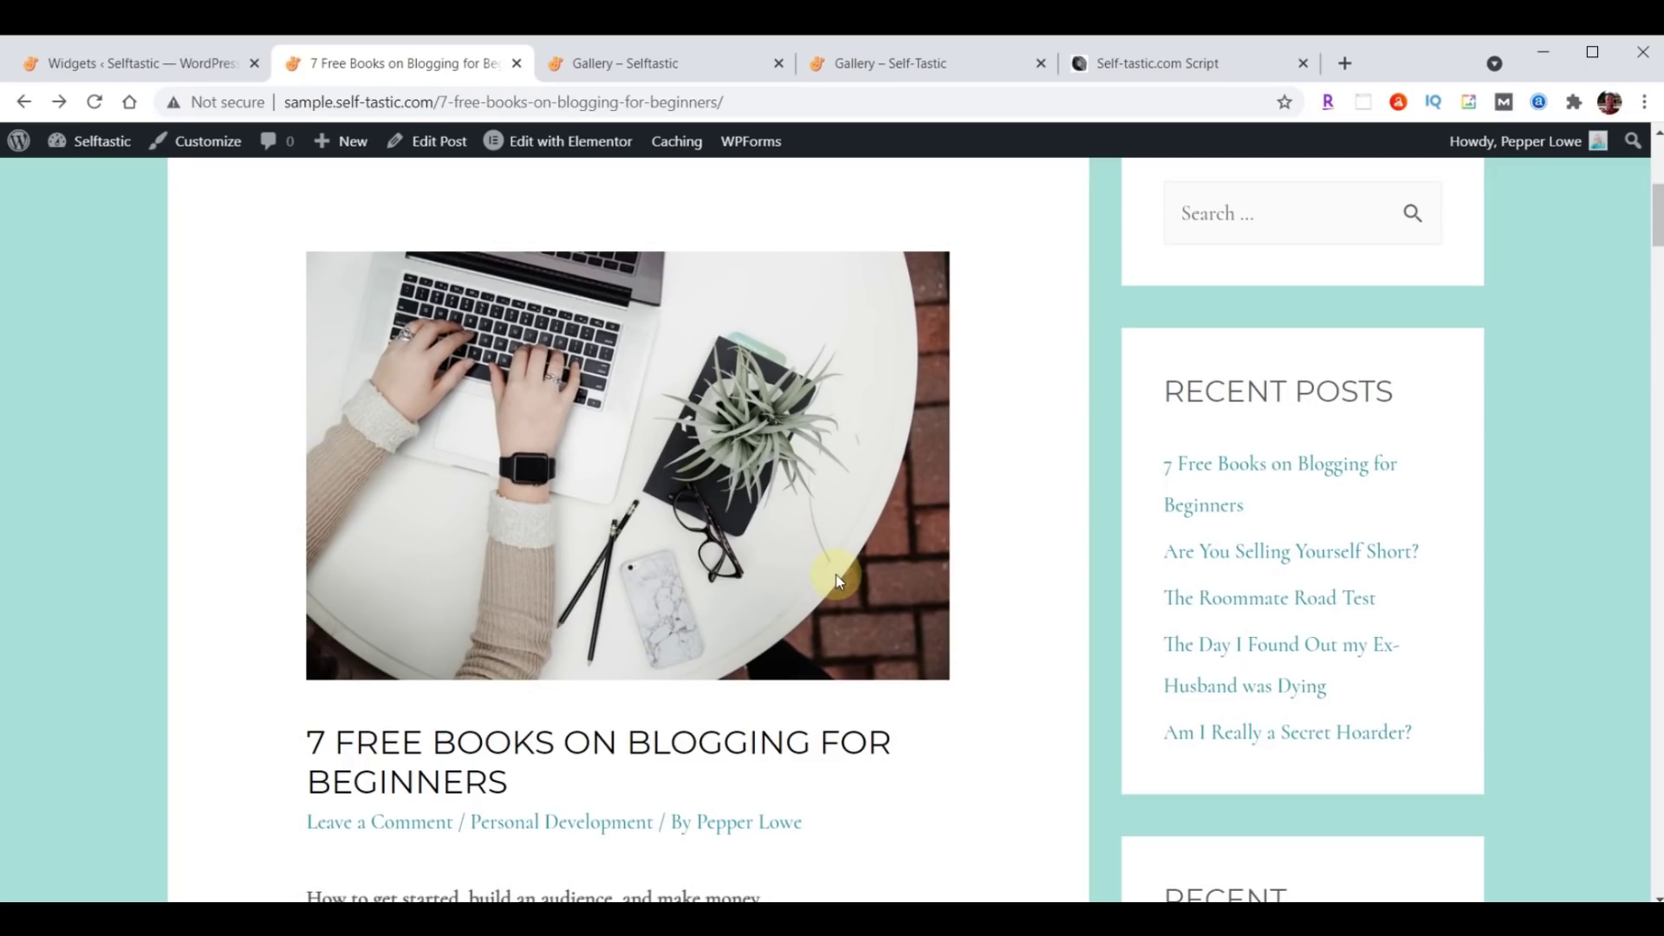
scroll(523, 366, up, 1)
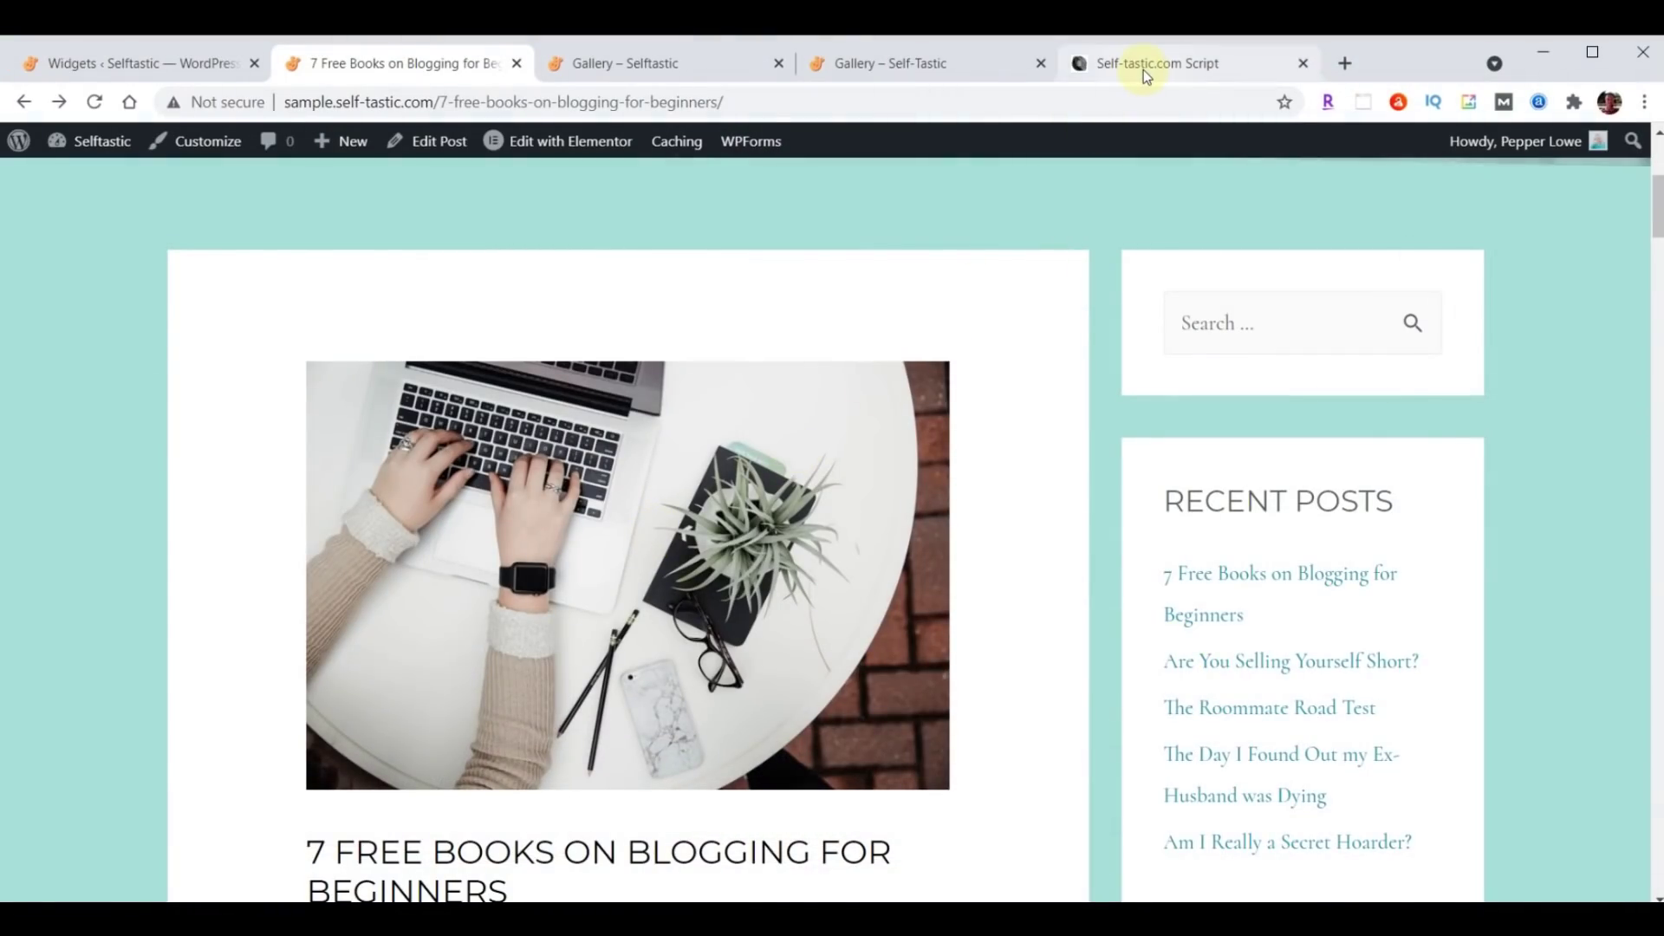
click(1142, 70)
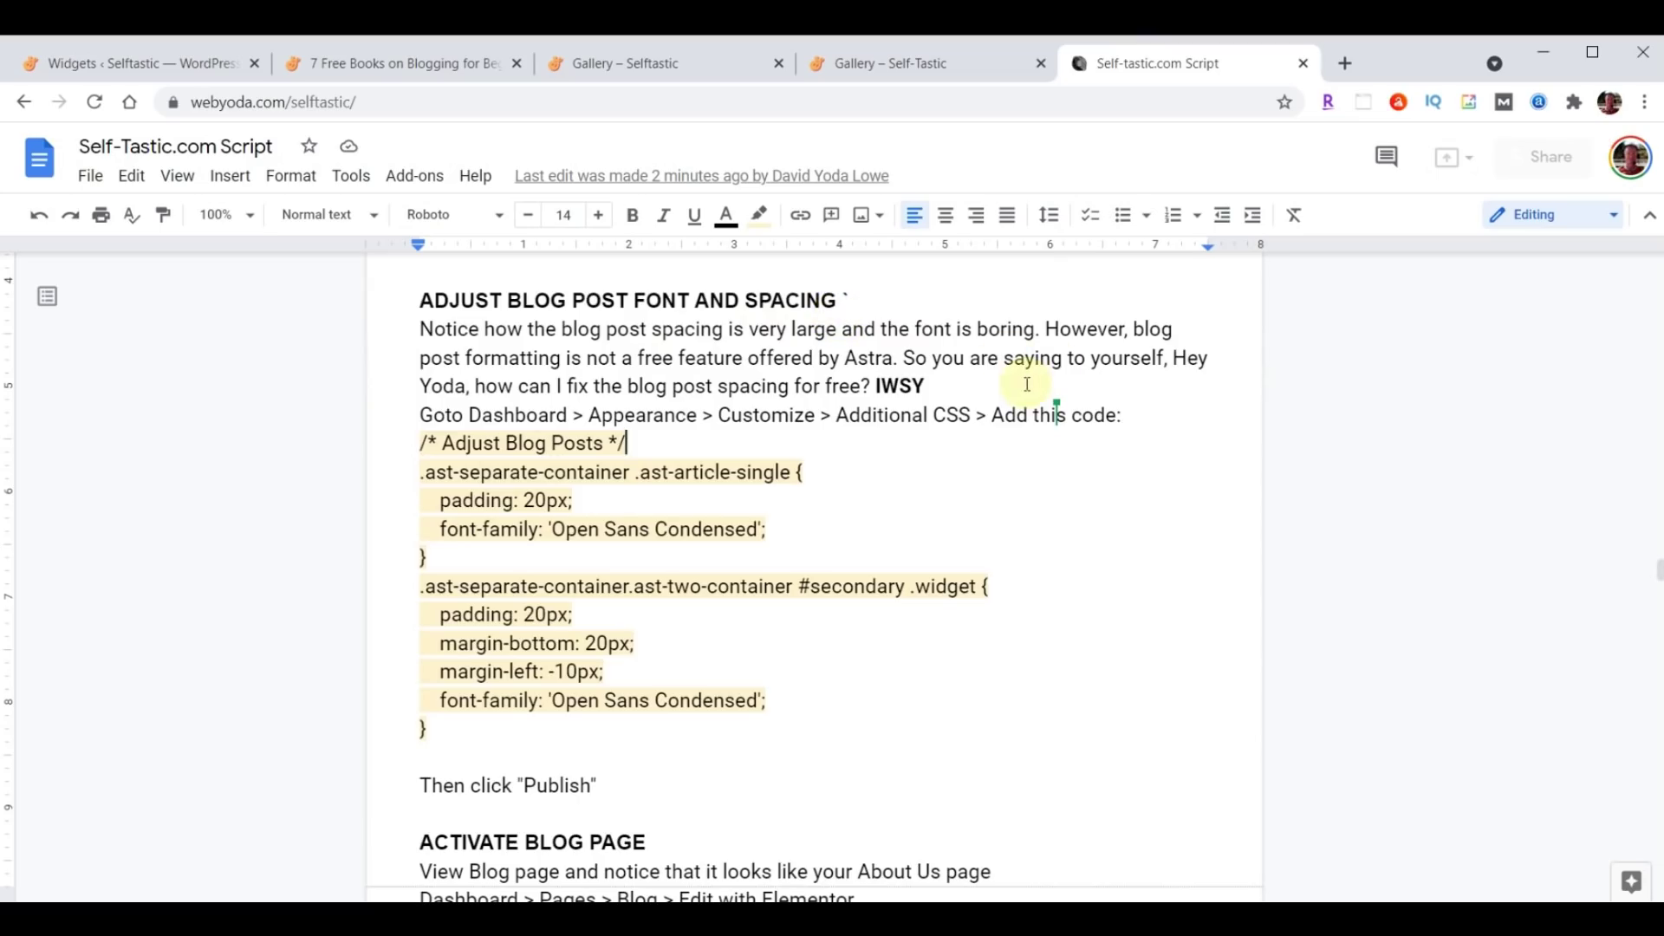
Select the whole Adjust Blog Posts CSS block in the script document.
drag(420, 442, 823, 743)
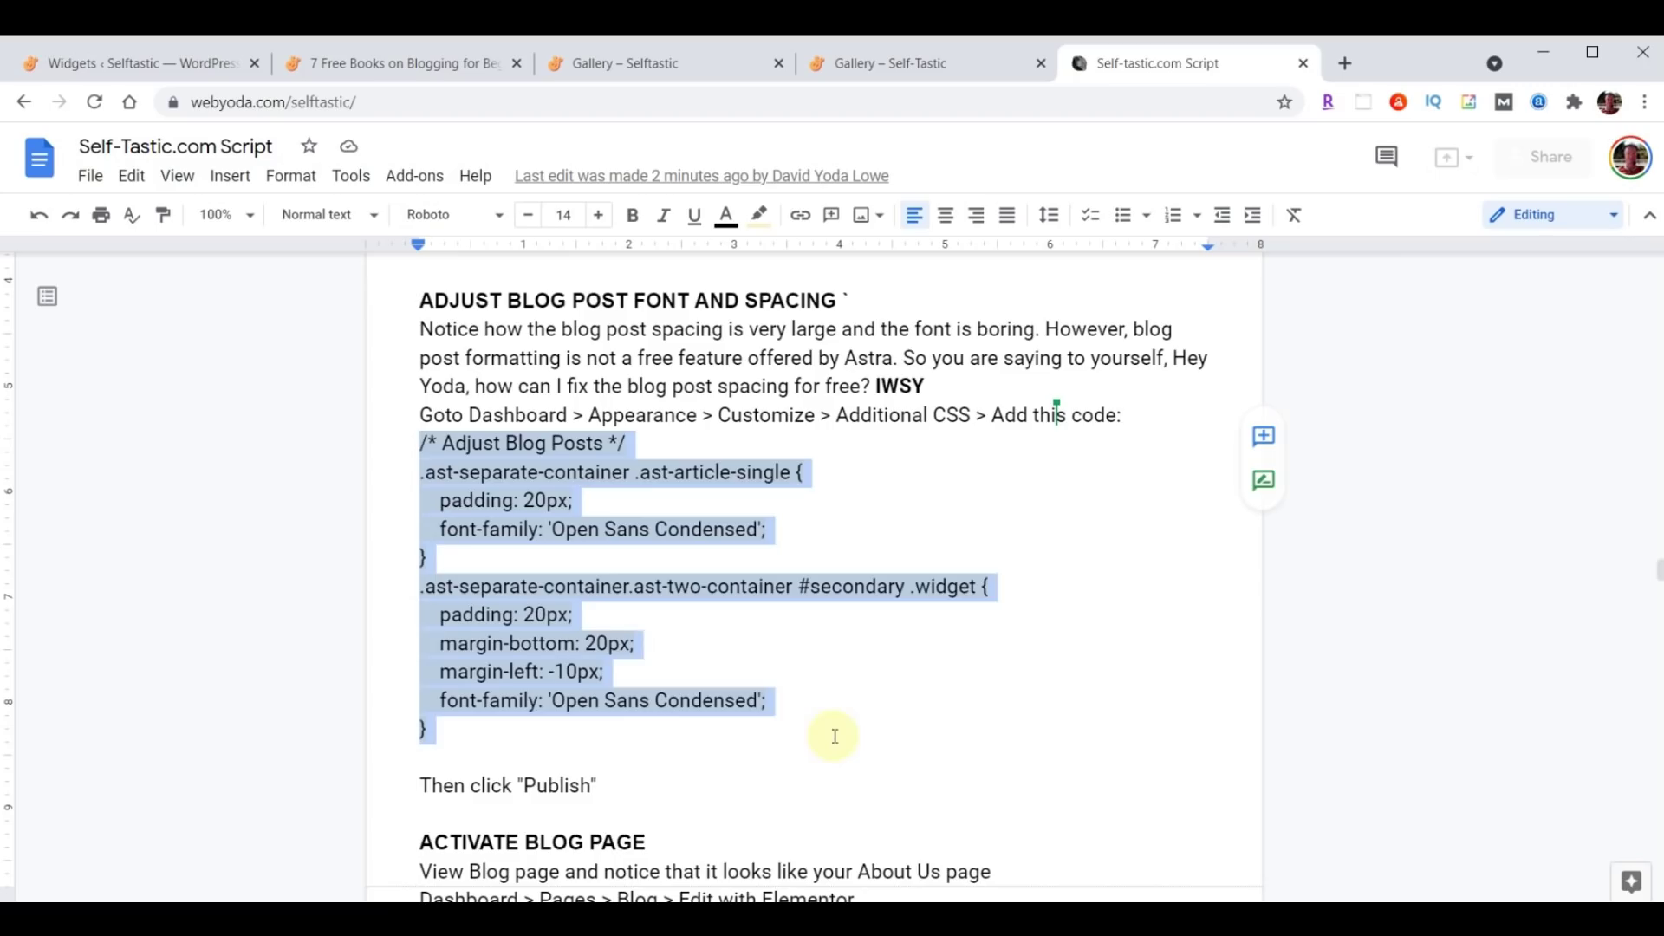
click(413, 440)
drag(447, 451, 836, 719)
key(ctrl+c)
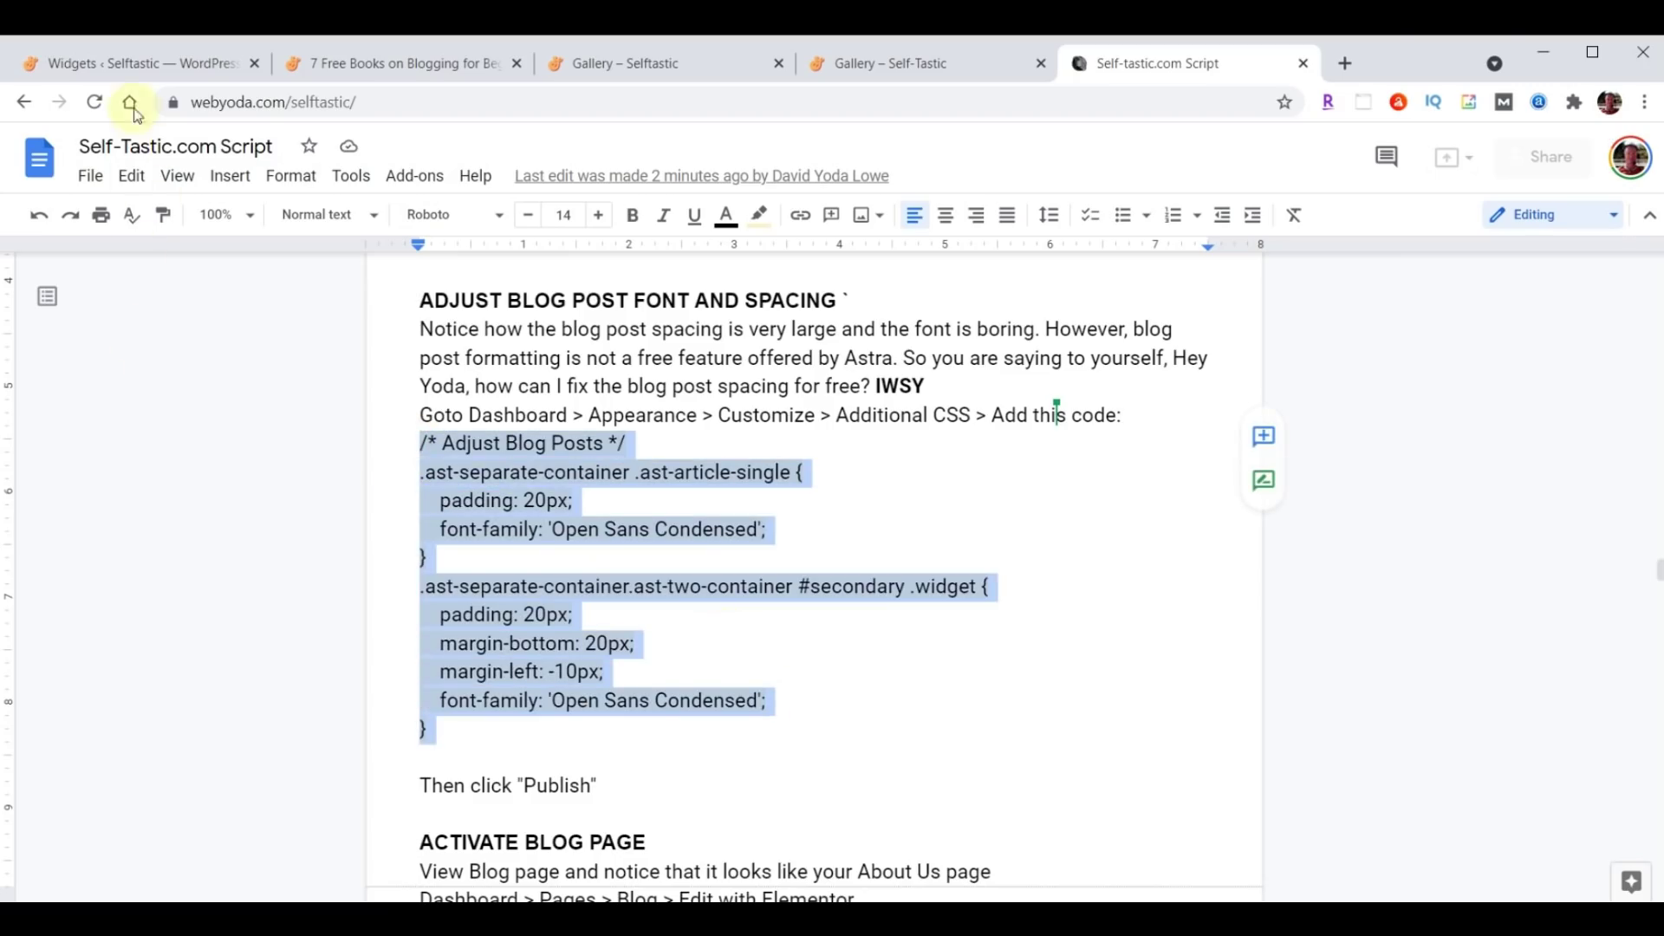
click(116, 68)
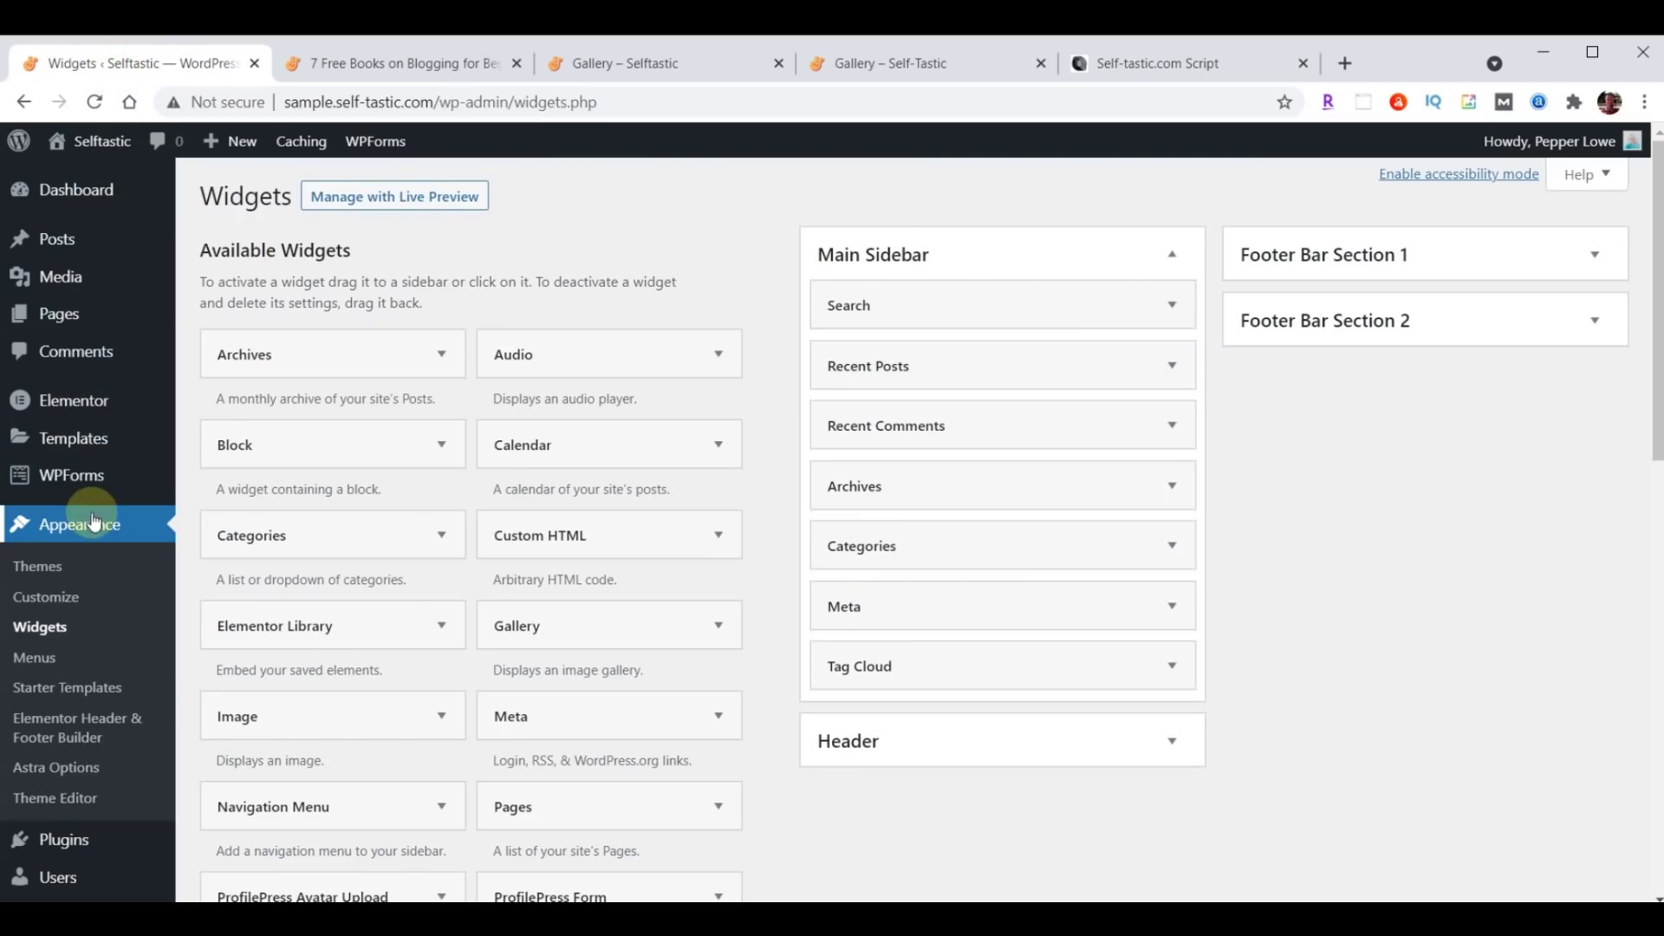
Paste the Adjust Blog Posts CSS into Customizer > Additional CSS and publish it.
click(50, 606)
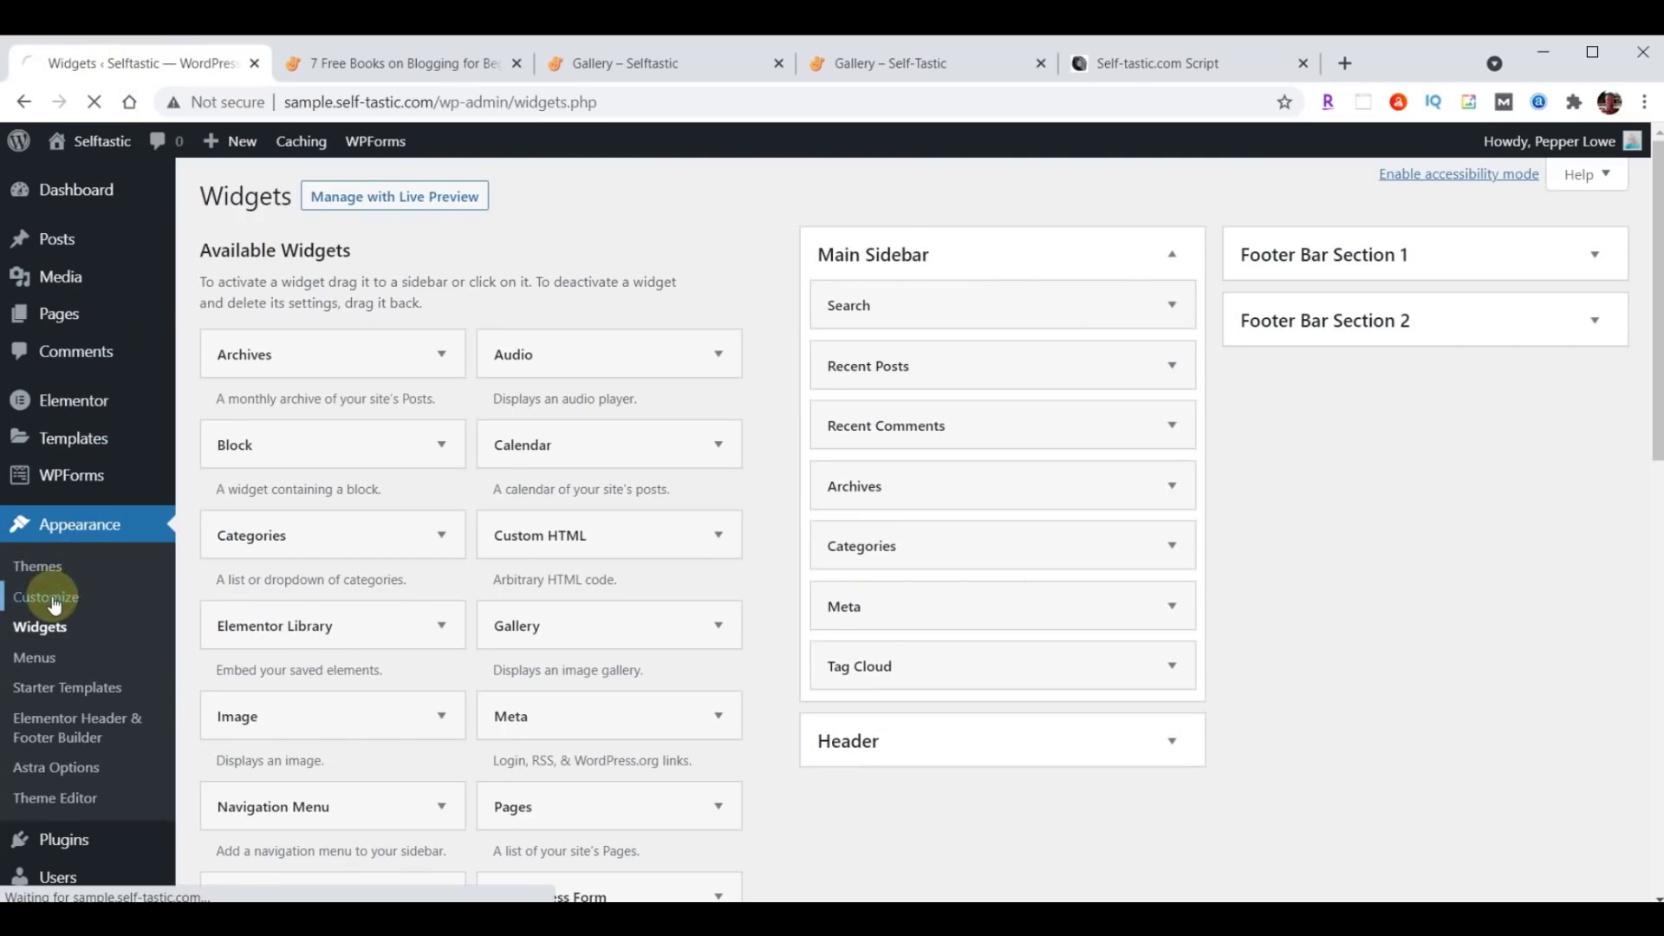
scroll(200, 471, down, 3)
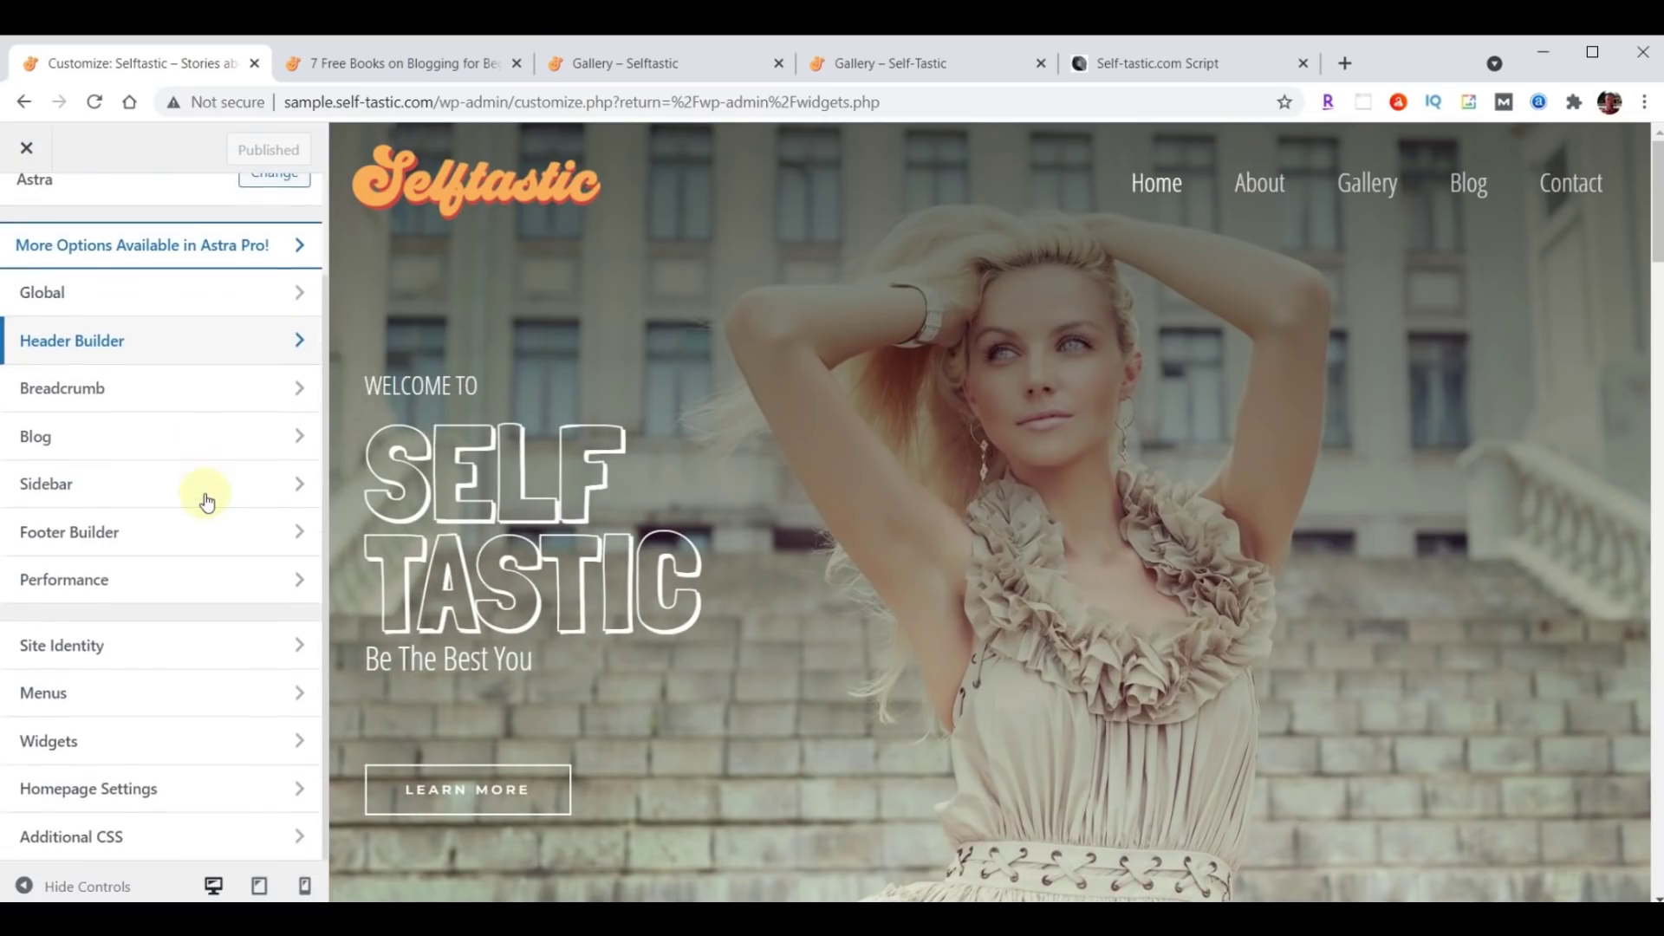
click(146, 839)
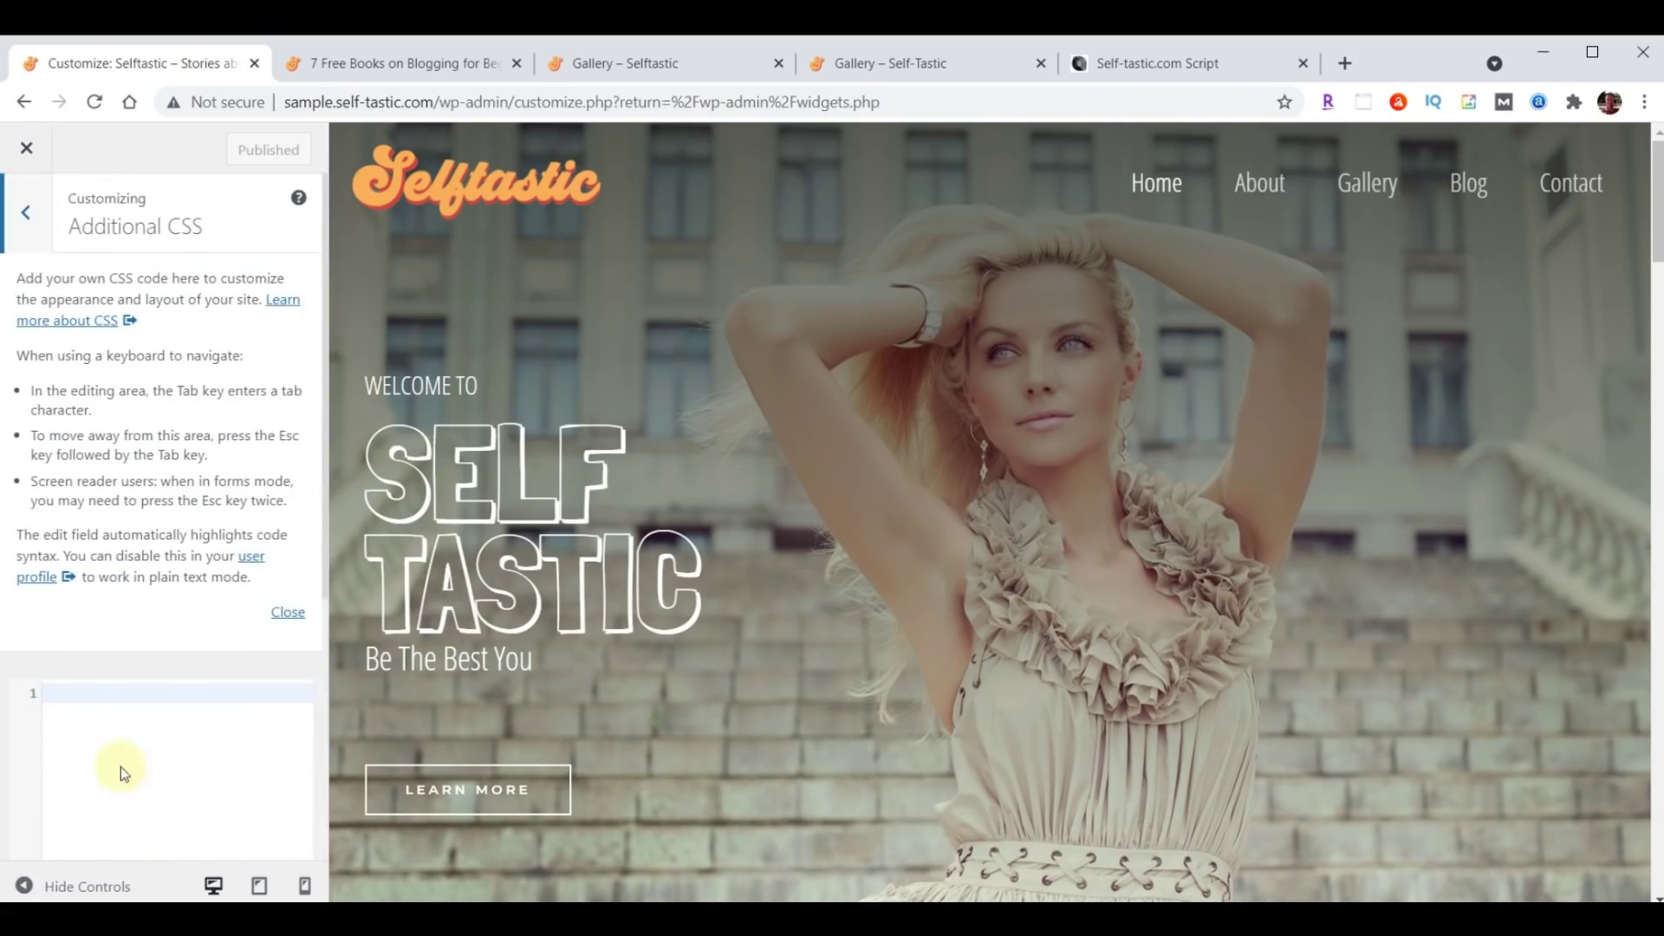
click(287, 613)
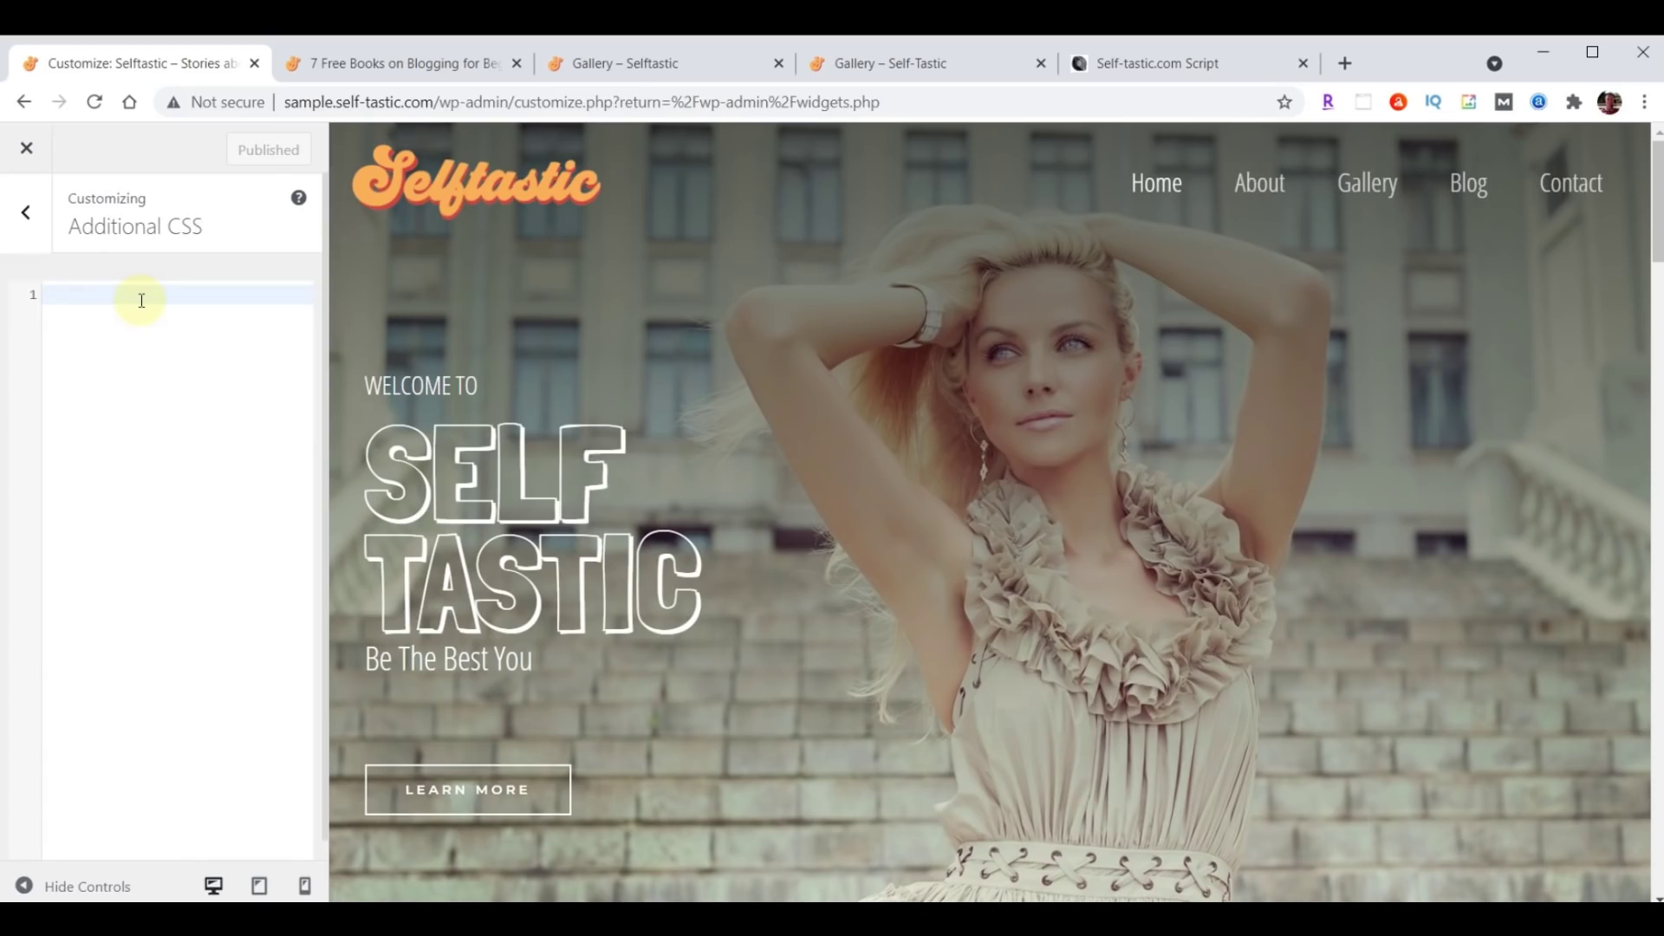
key(ctrl+v)
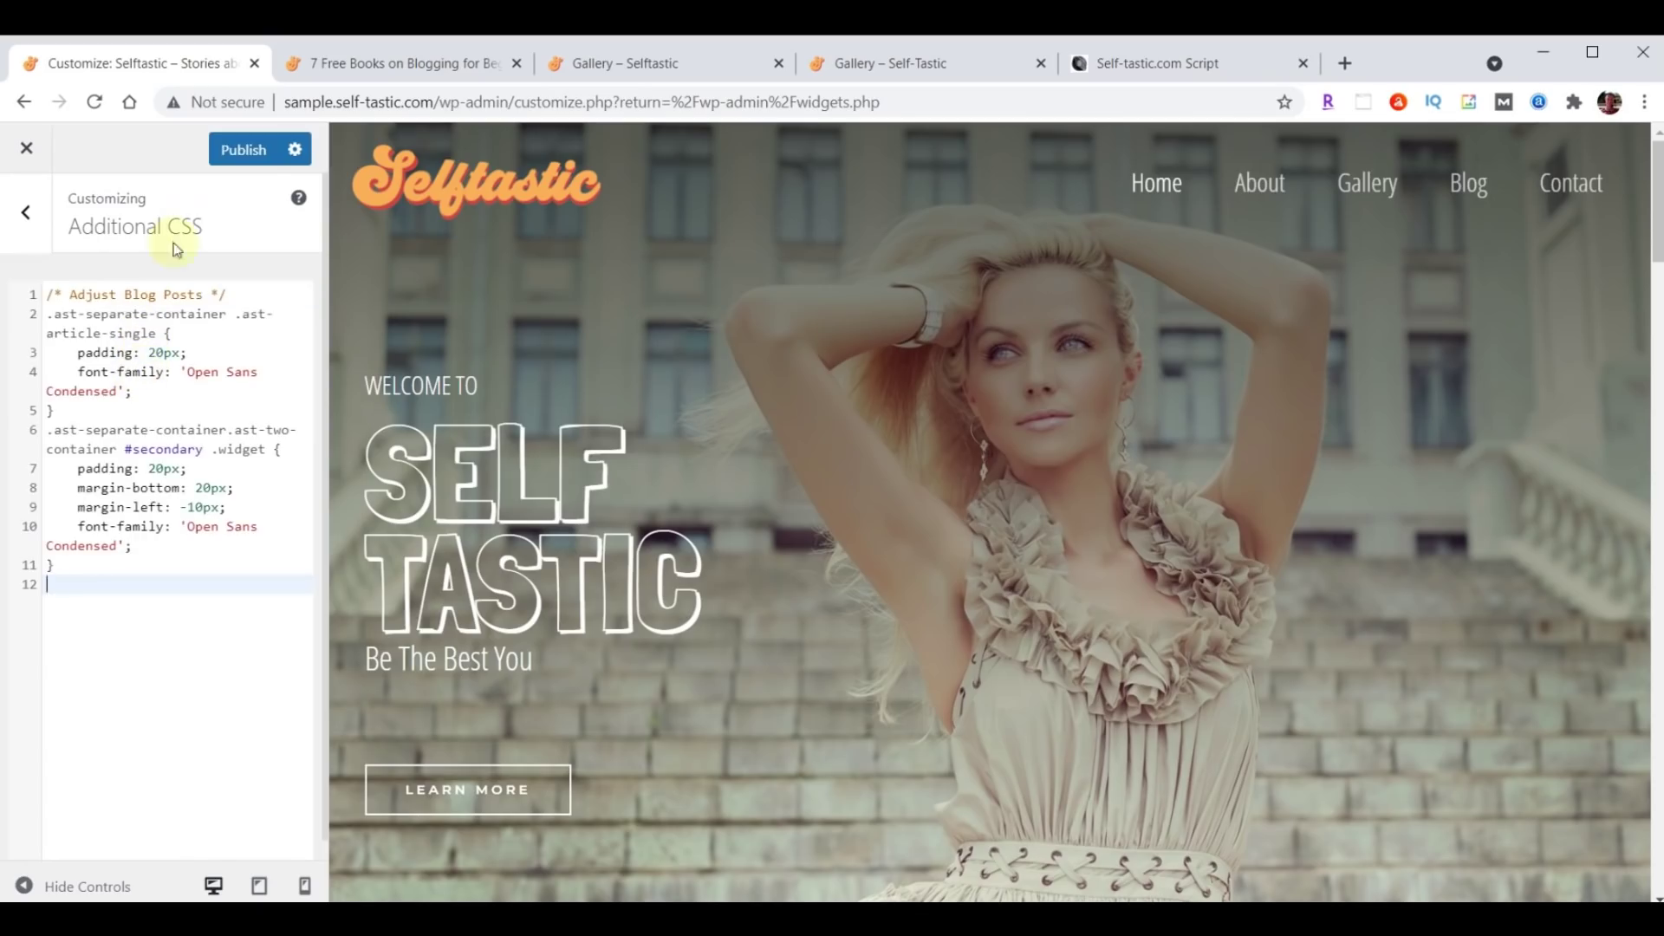
click(239, 149)
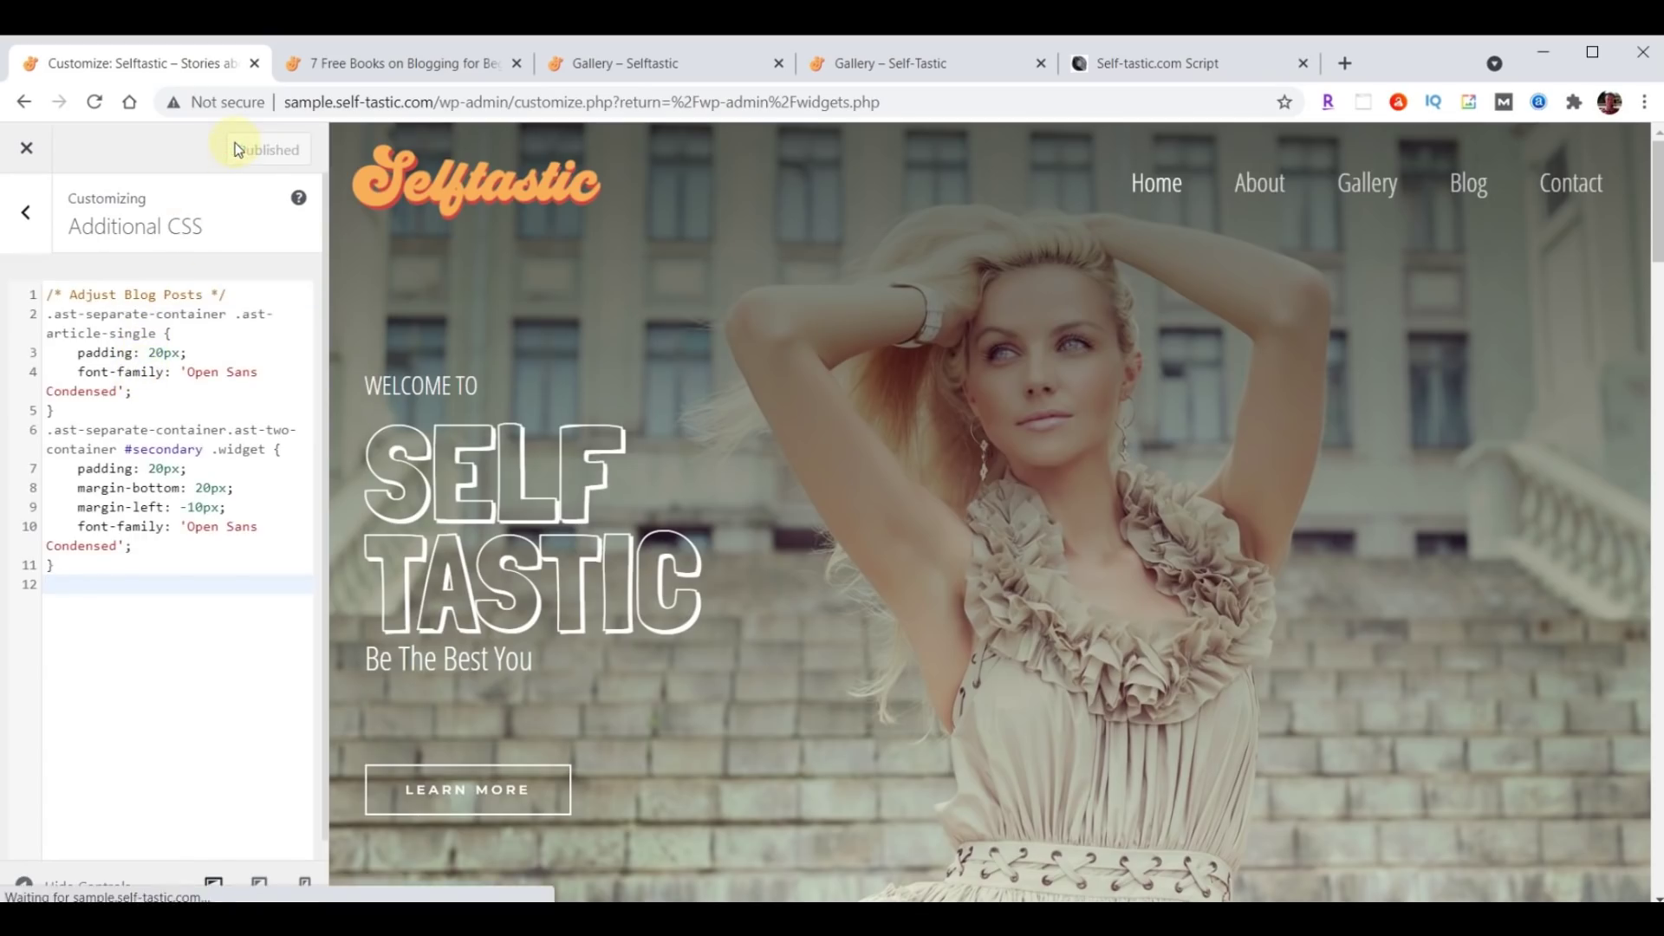
click(402, 62)
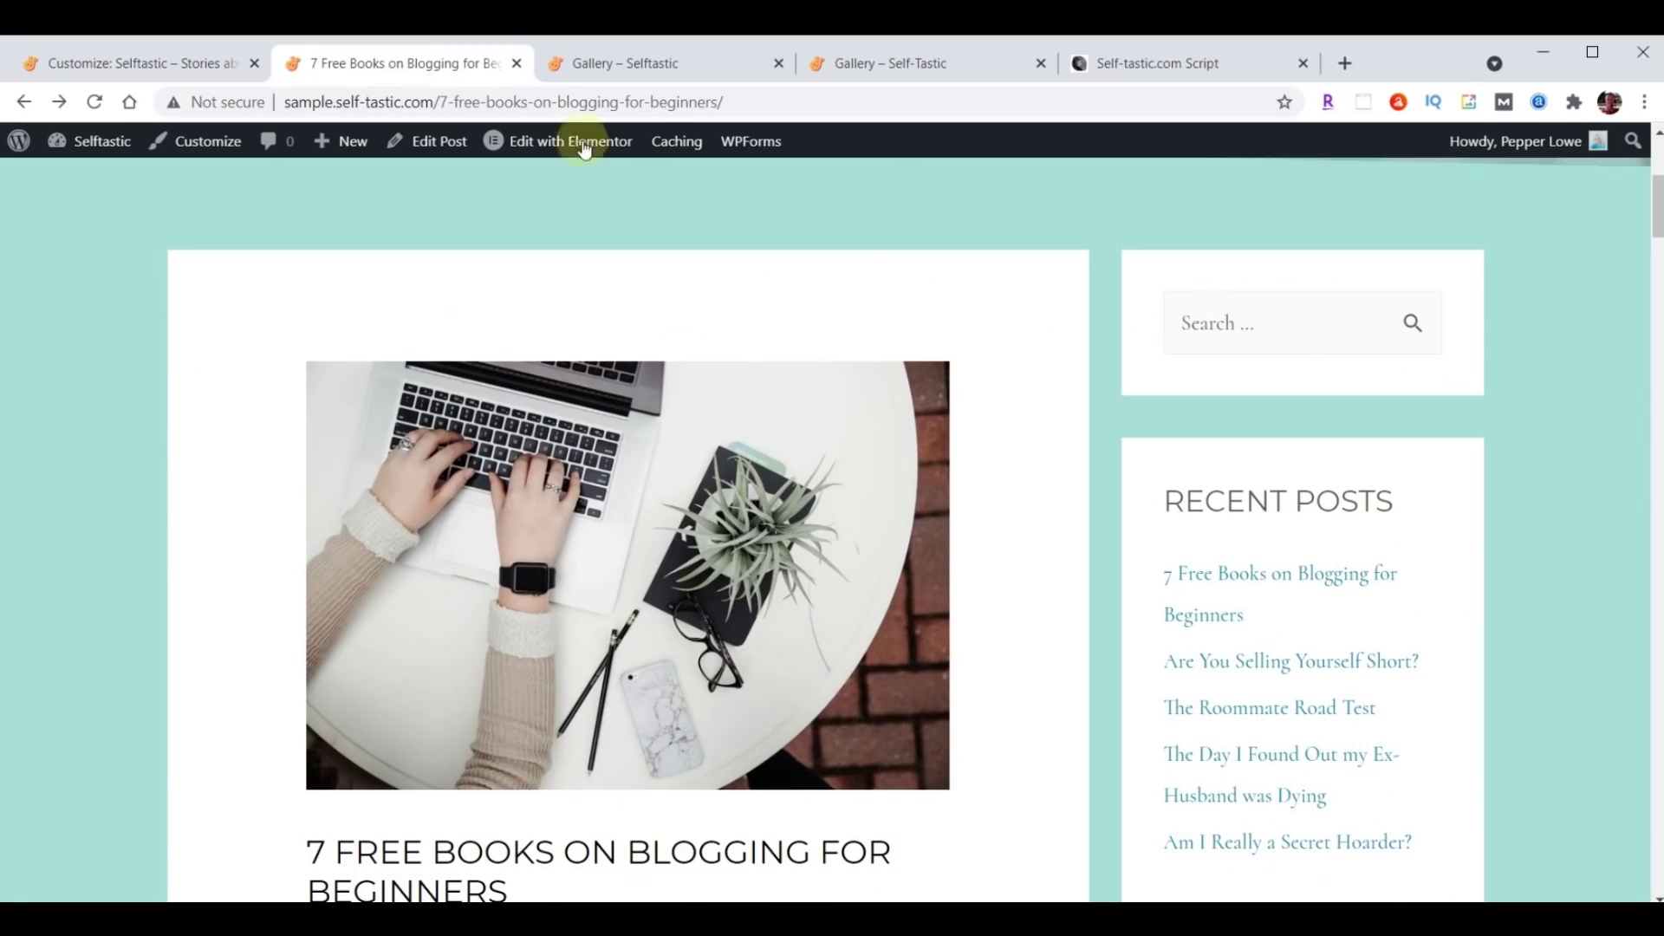
Reload the blog post to check the restyled text and sidebar, then view the Blog page.
scroll(1118, 520, down, 10)
scroll(1163, 642, up, 5)
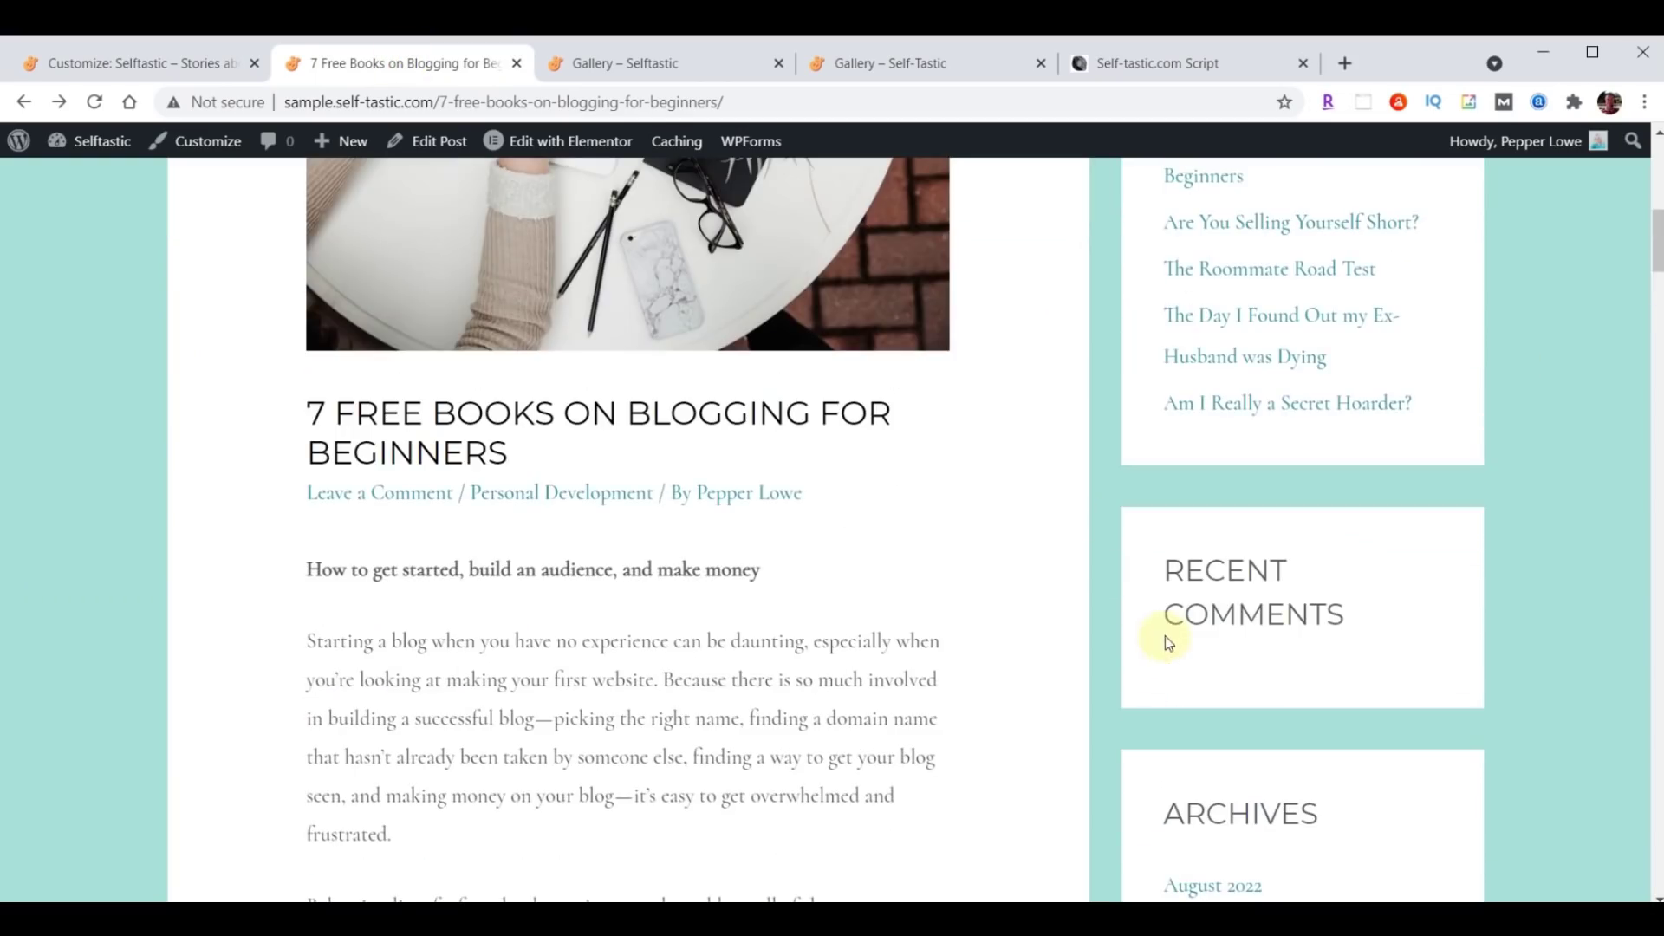
scroll(832, 538, up, 4)
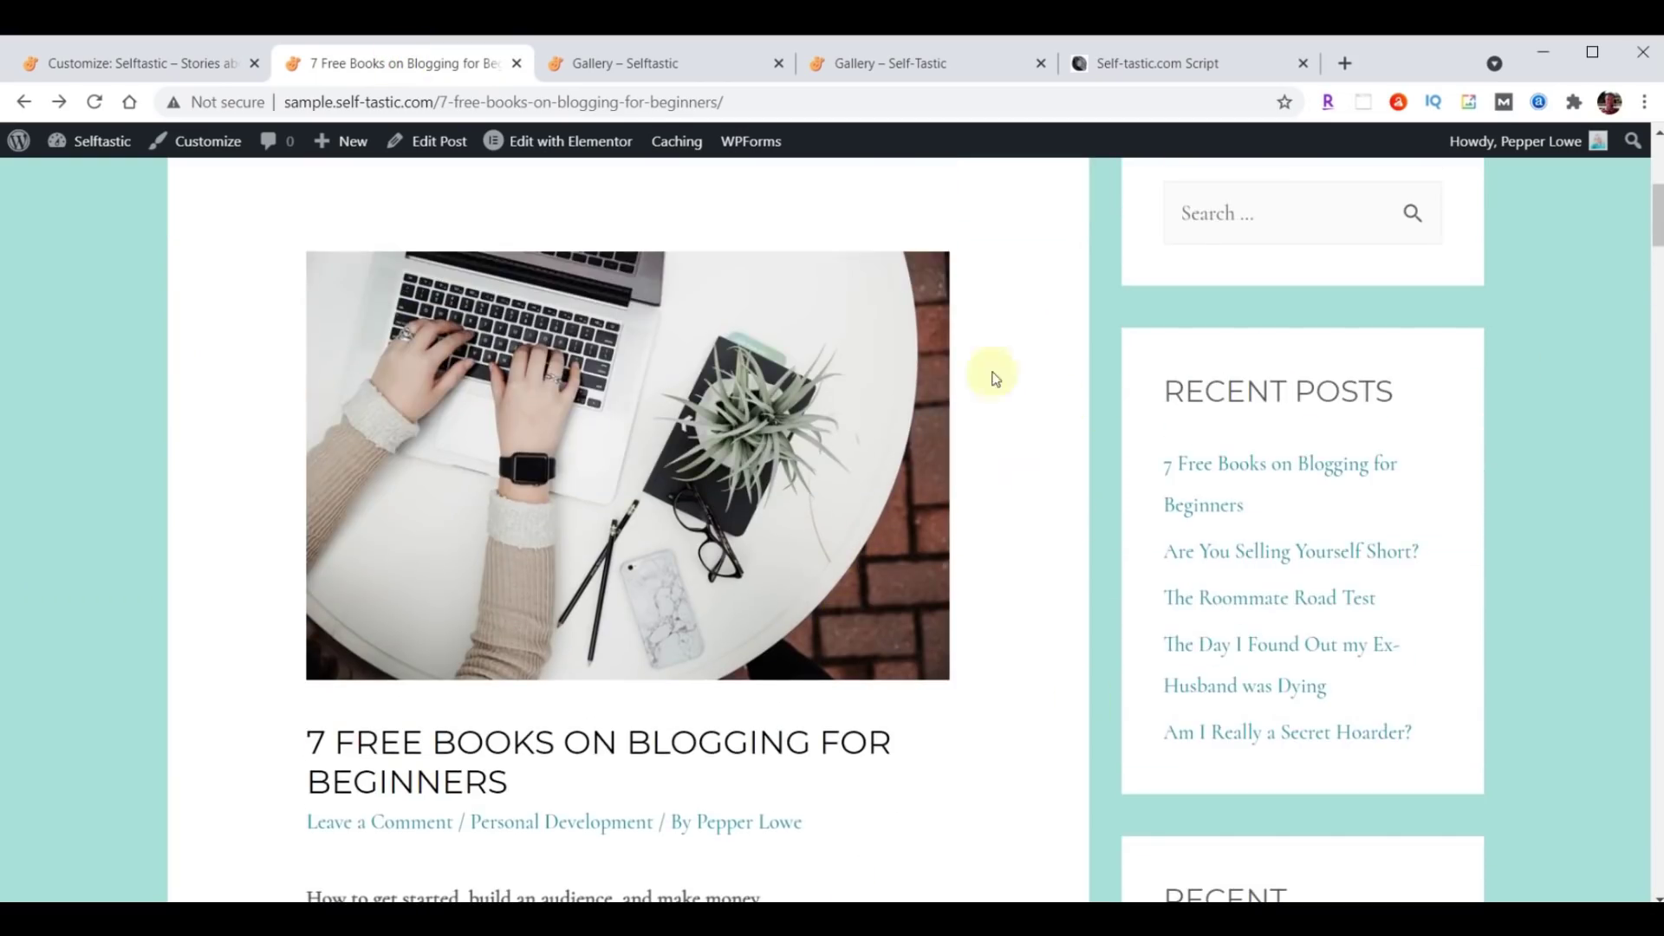
click(94, 102)
scroll(538, 582, down, 4)
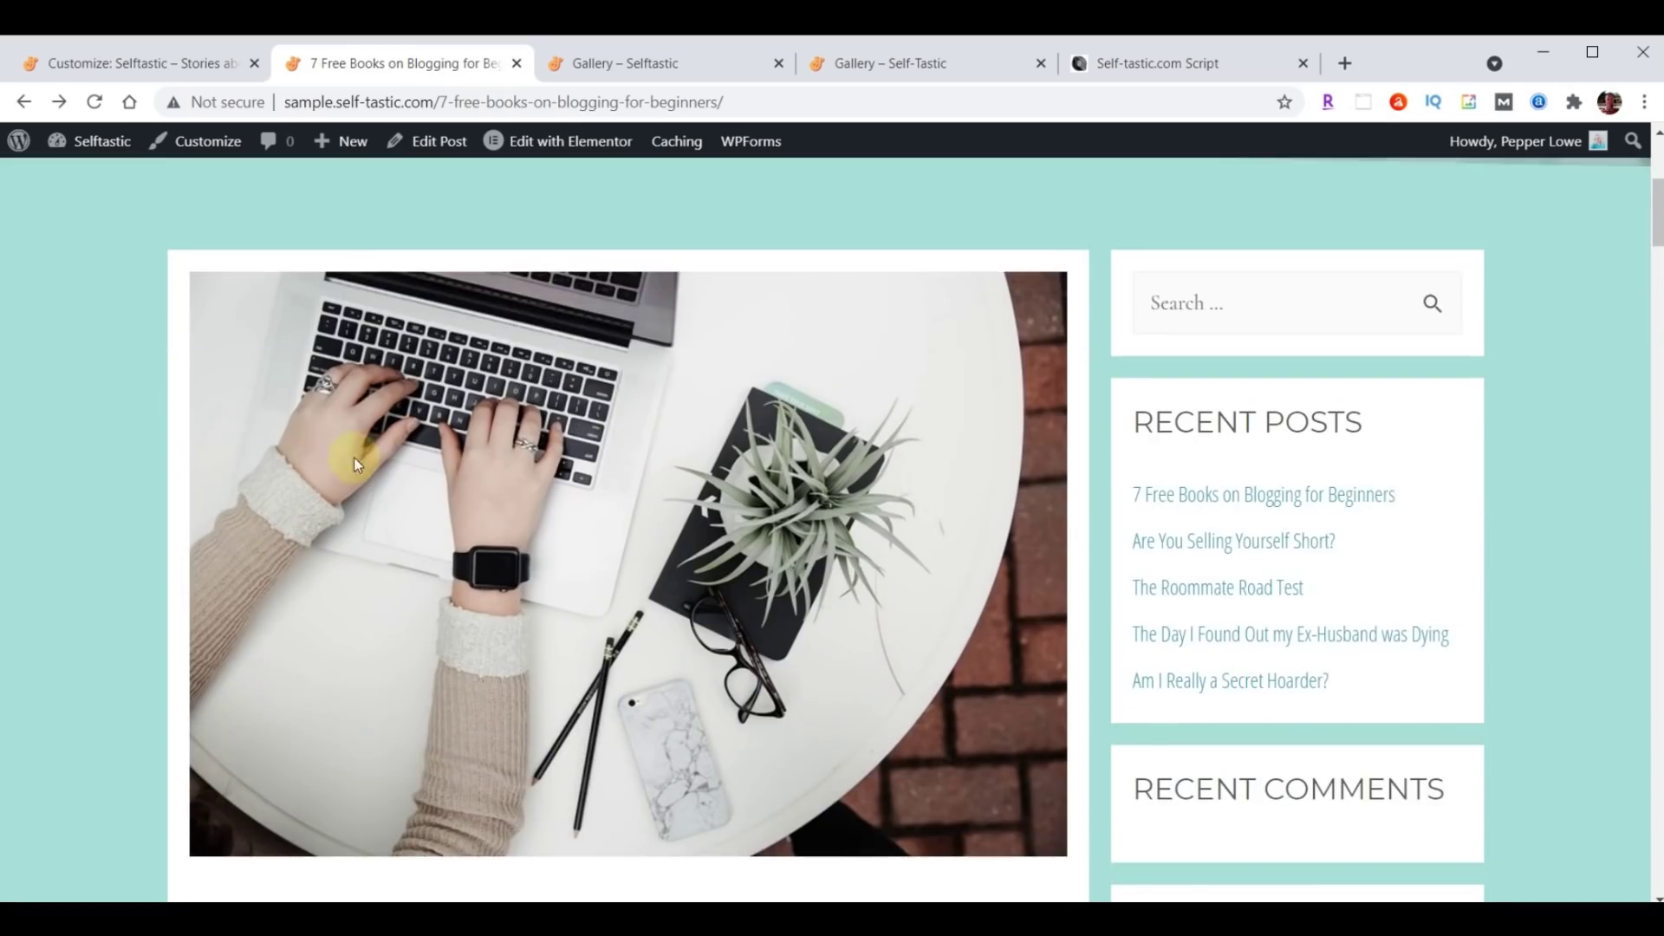
scroll(966, 587, down, 5)
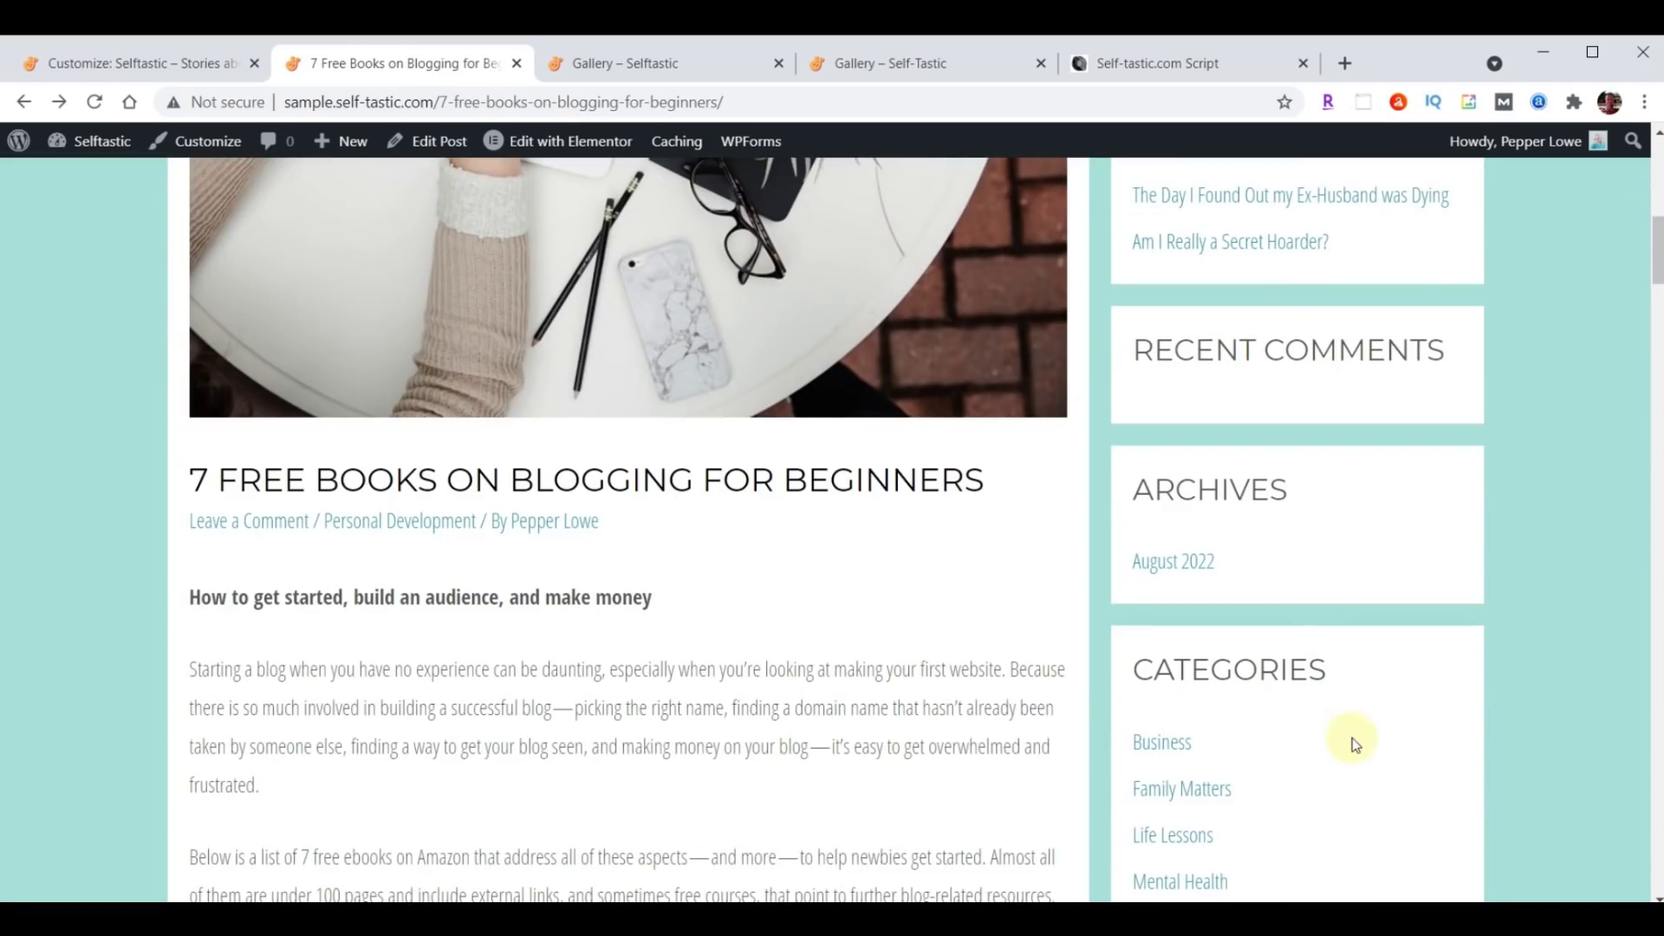
scroll(877, 672, down, 10)
scroll(881, 678, down, 6)
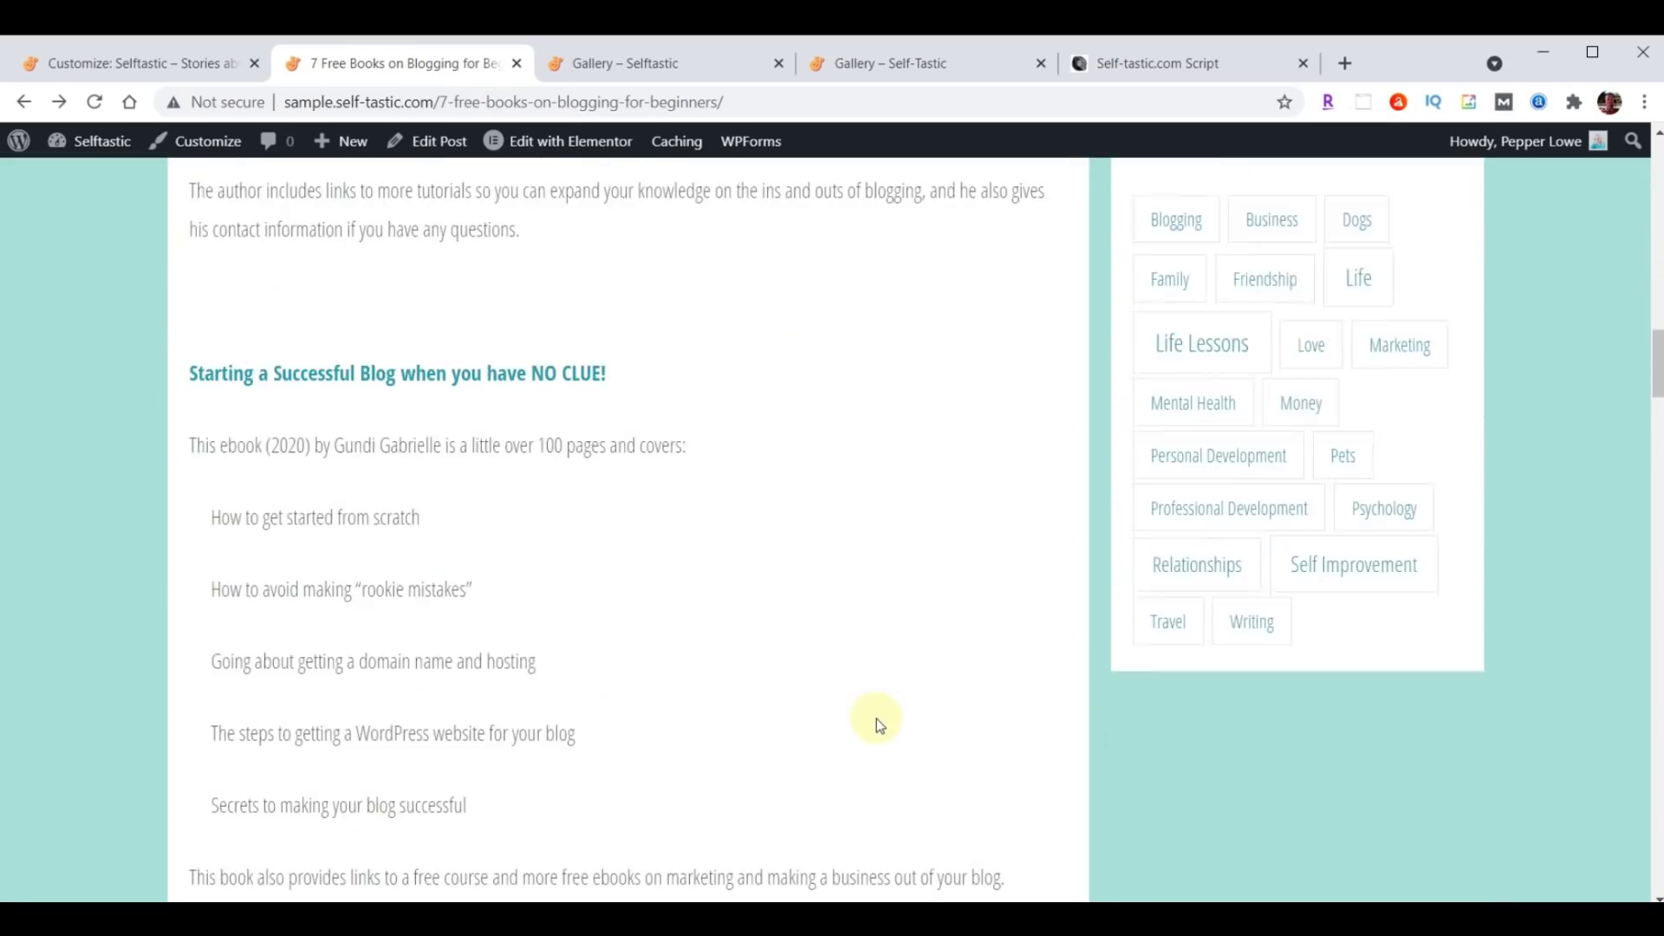
scroll(877, 731, up, 13)
scroll(880, 775, up, 13)
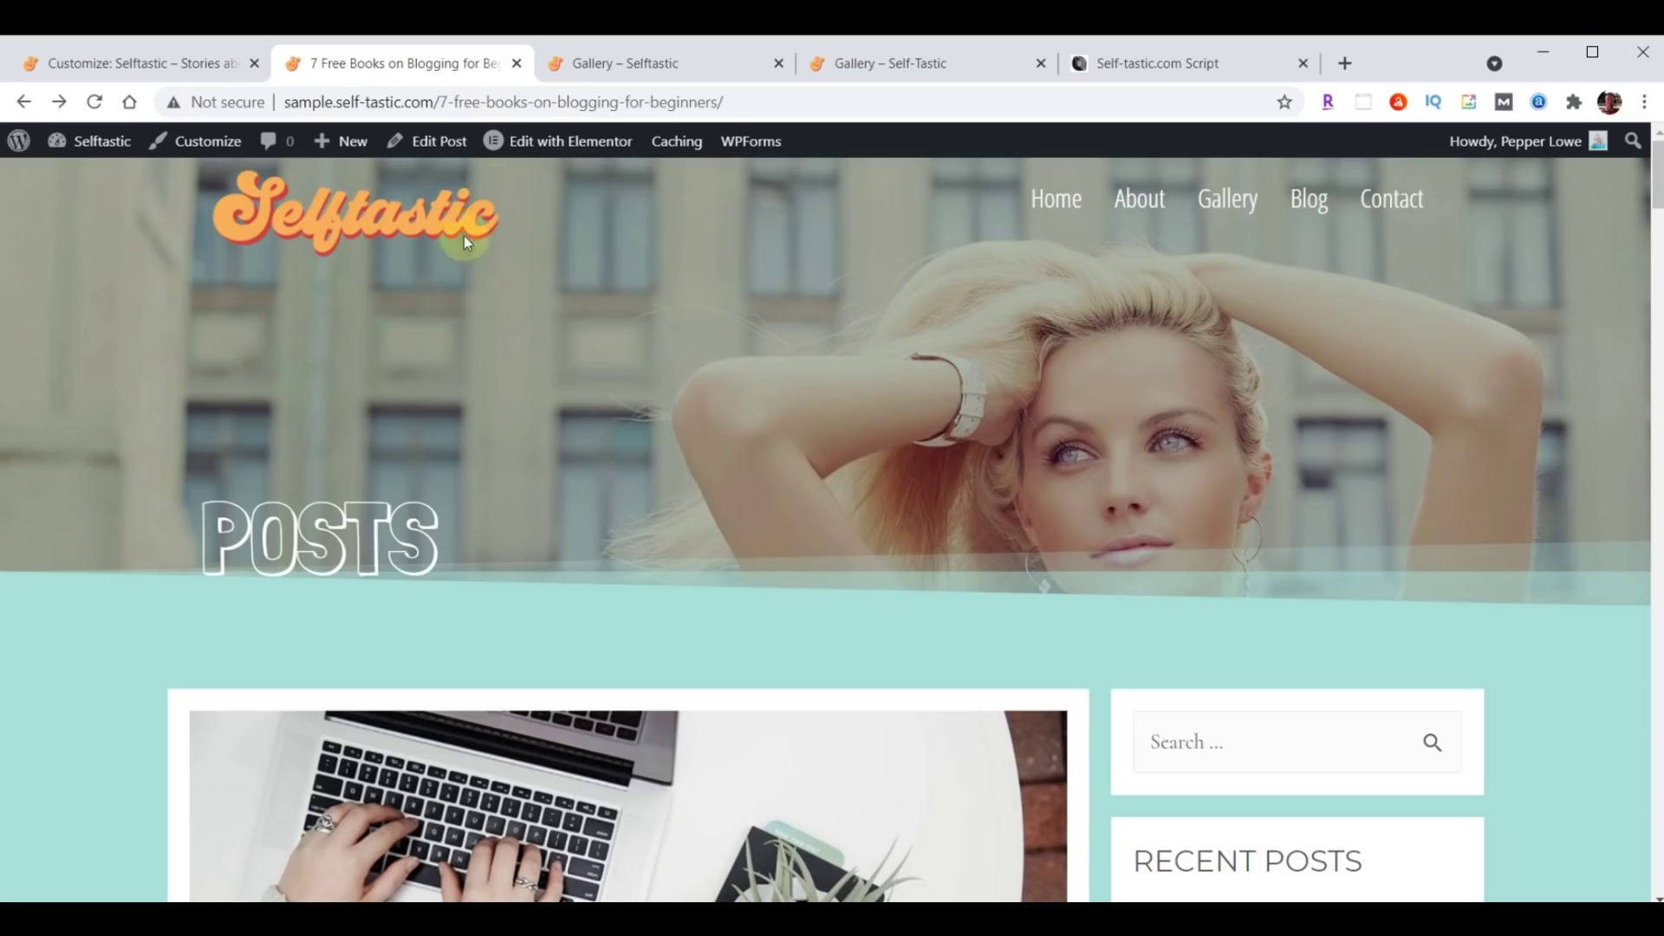
click(779, 64)
click(1305, 198)
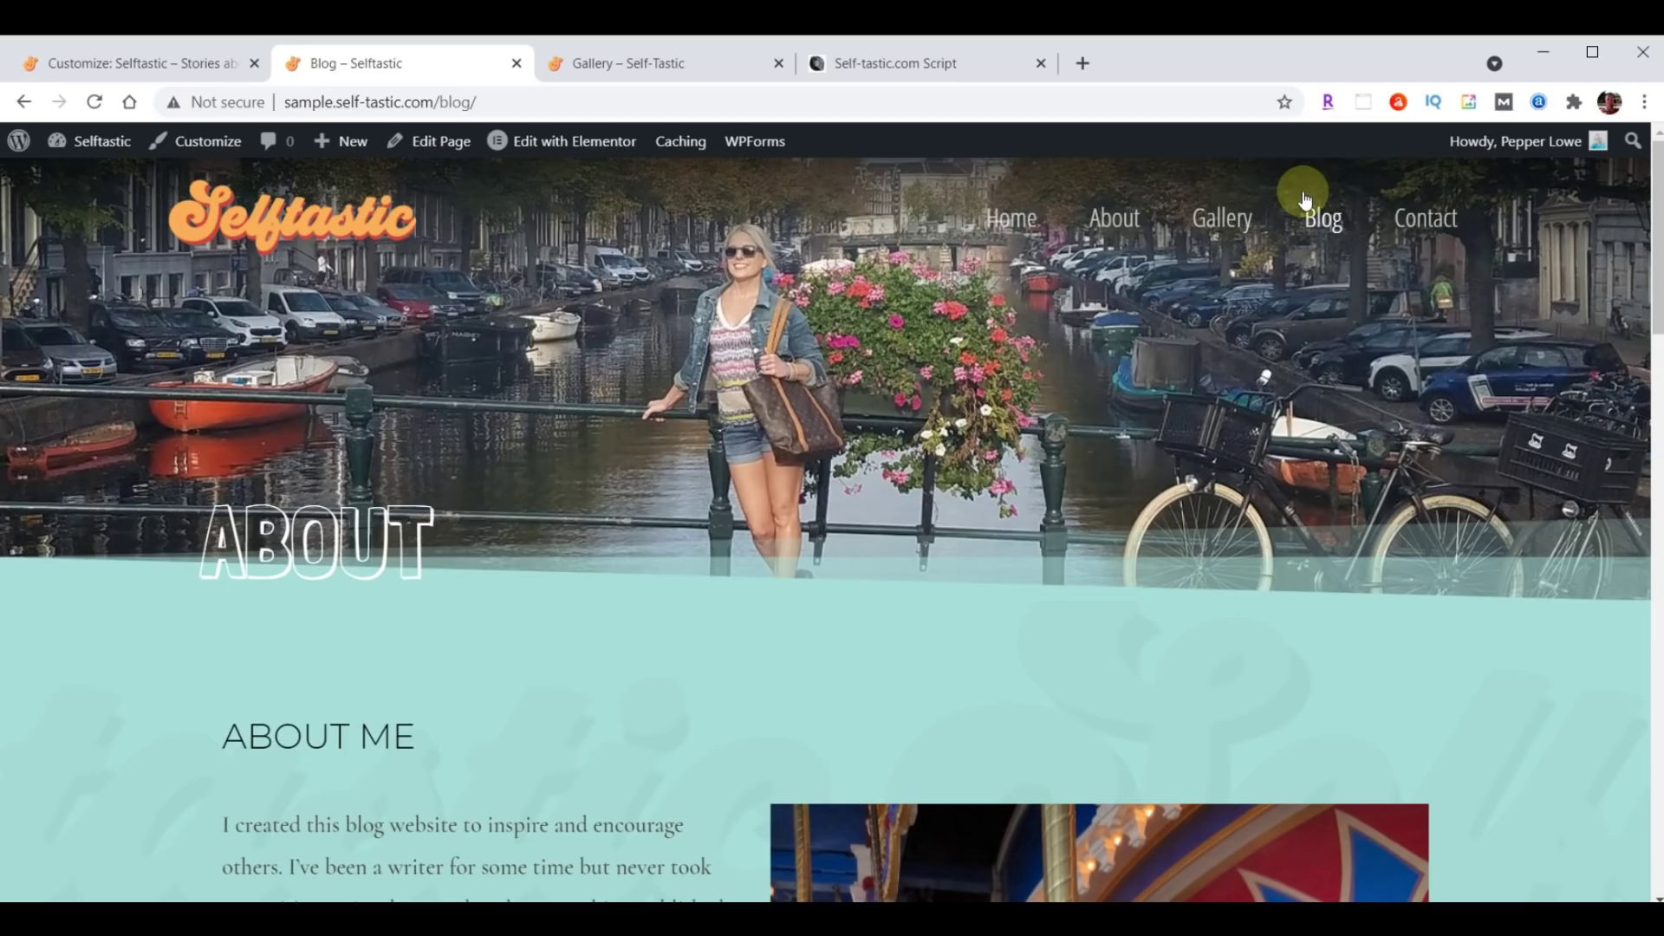
click(112, 65)
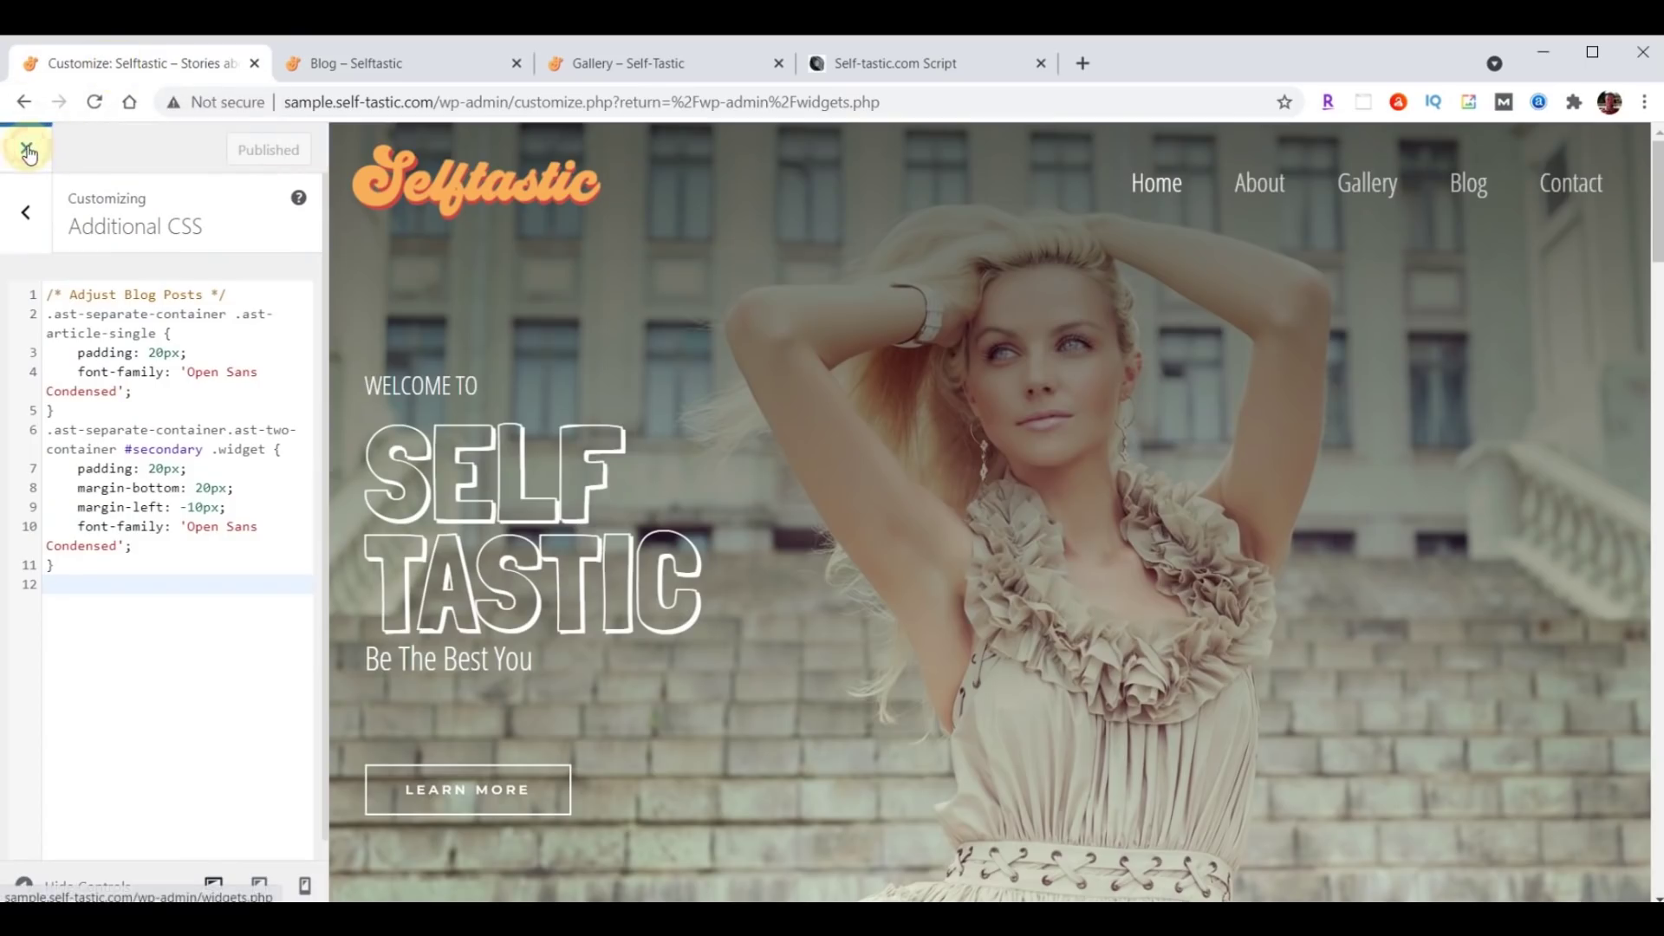
Delete the ABOUT hero section from the Blog page in Elementor, update the page, and exit to the dashboard.
click(26, 151)
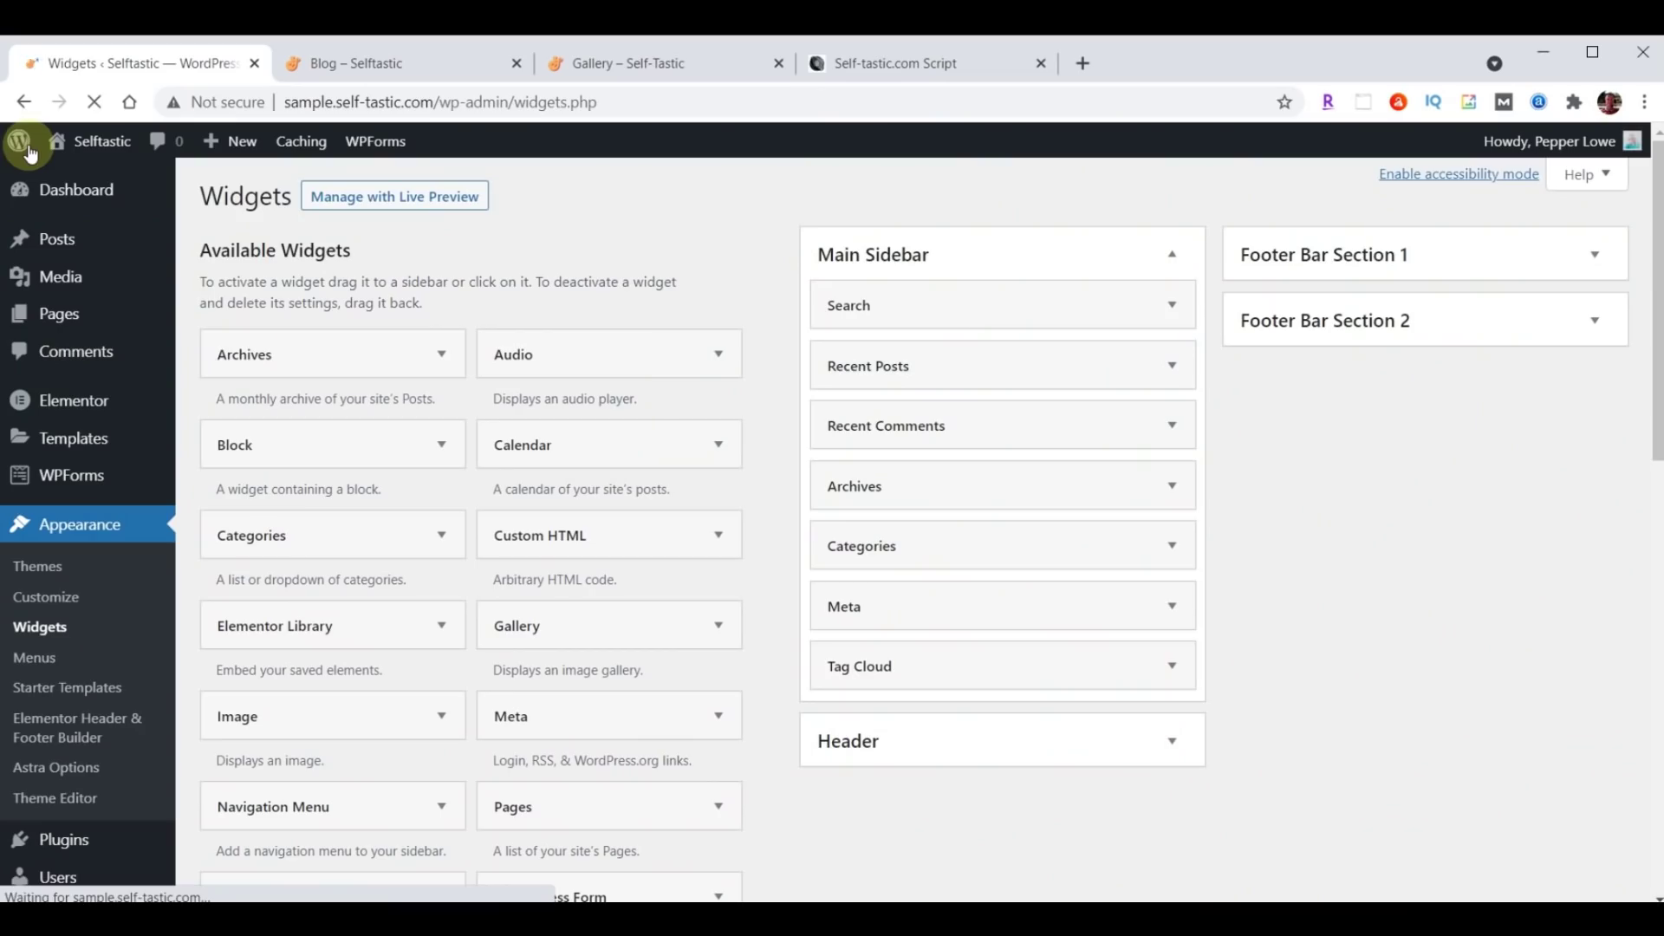
click(63, 322)
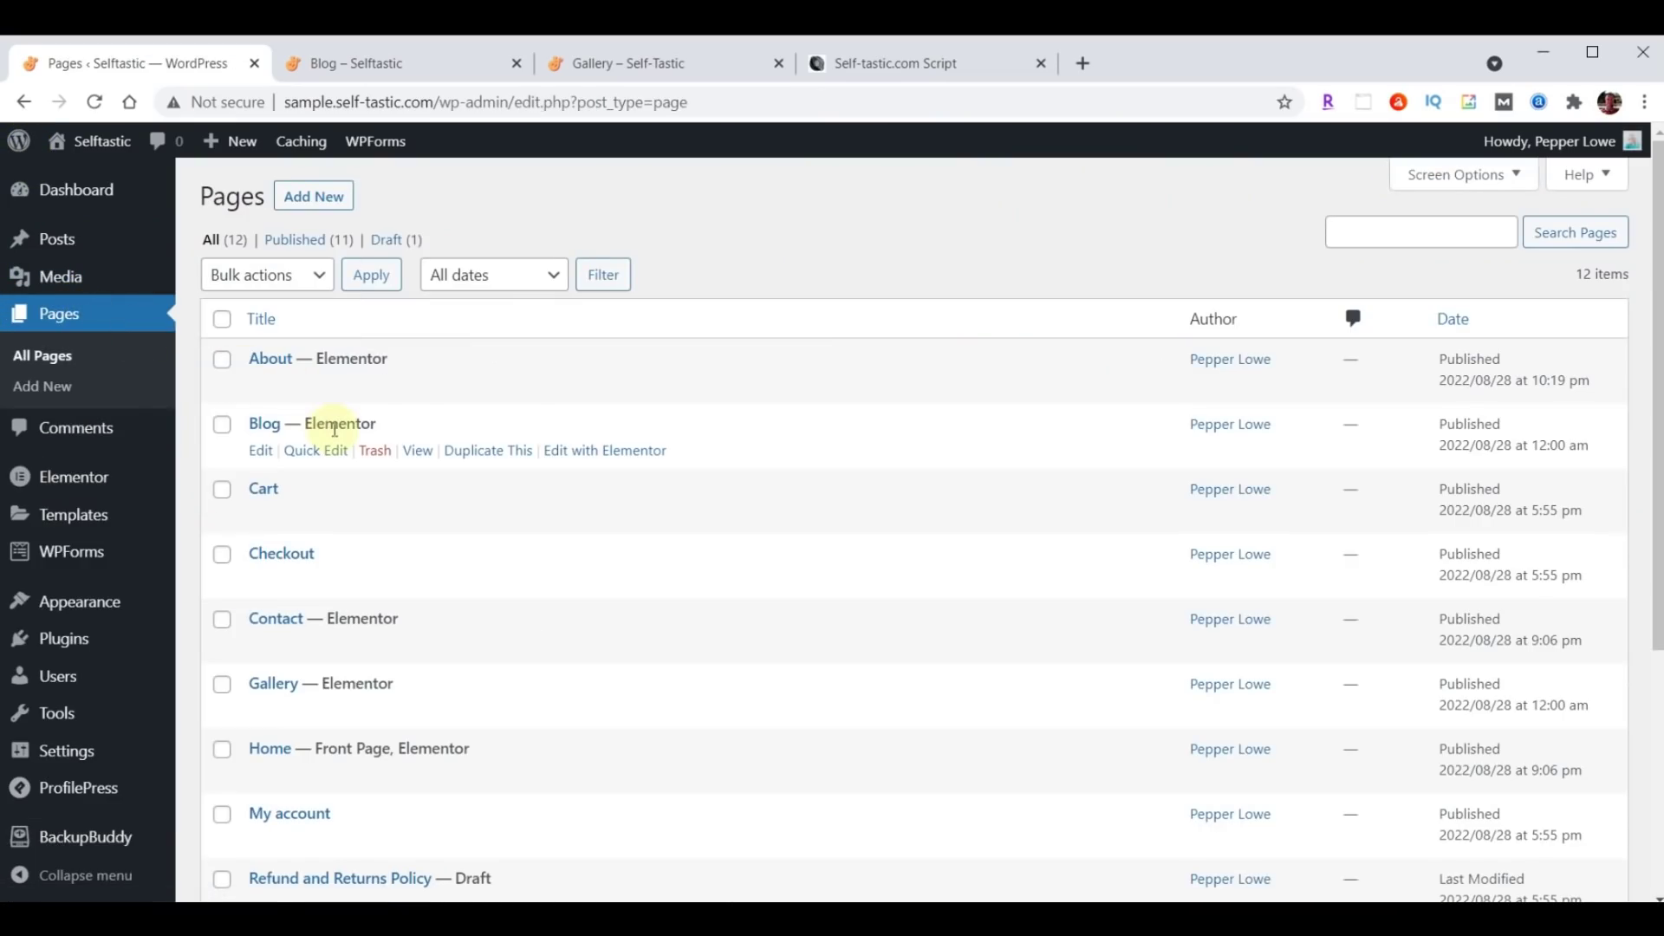
click(620, 452)
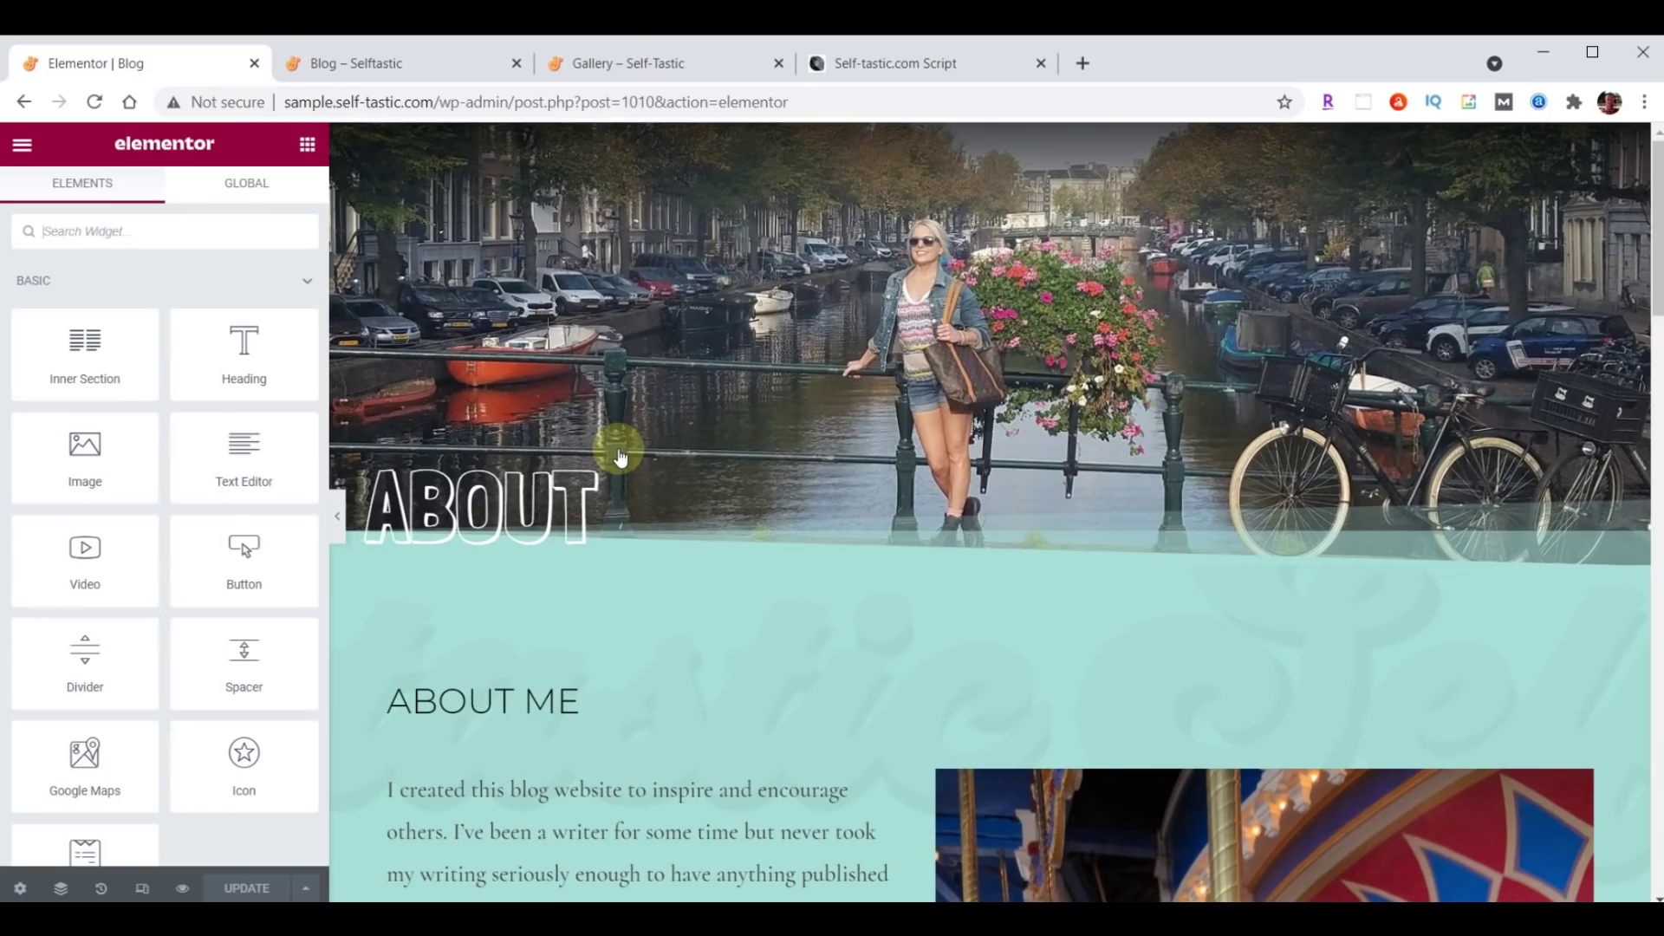
click(1019, 140)
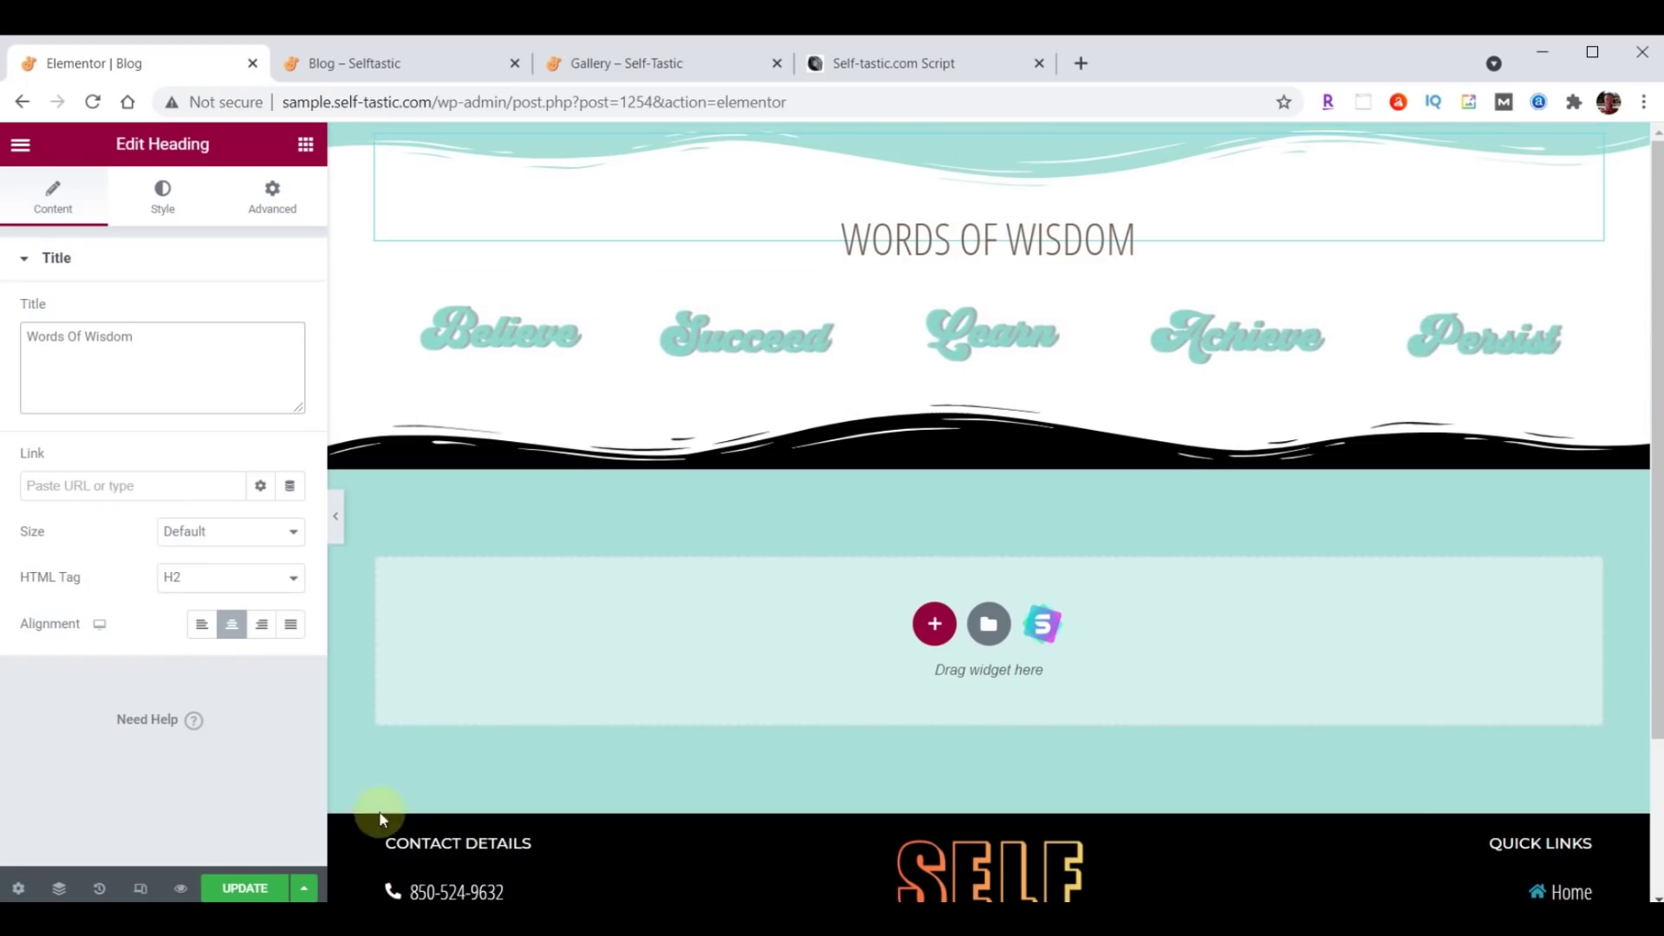
click(246, 890)
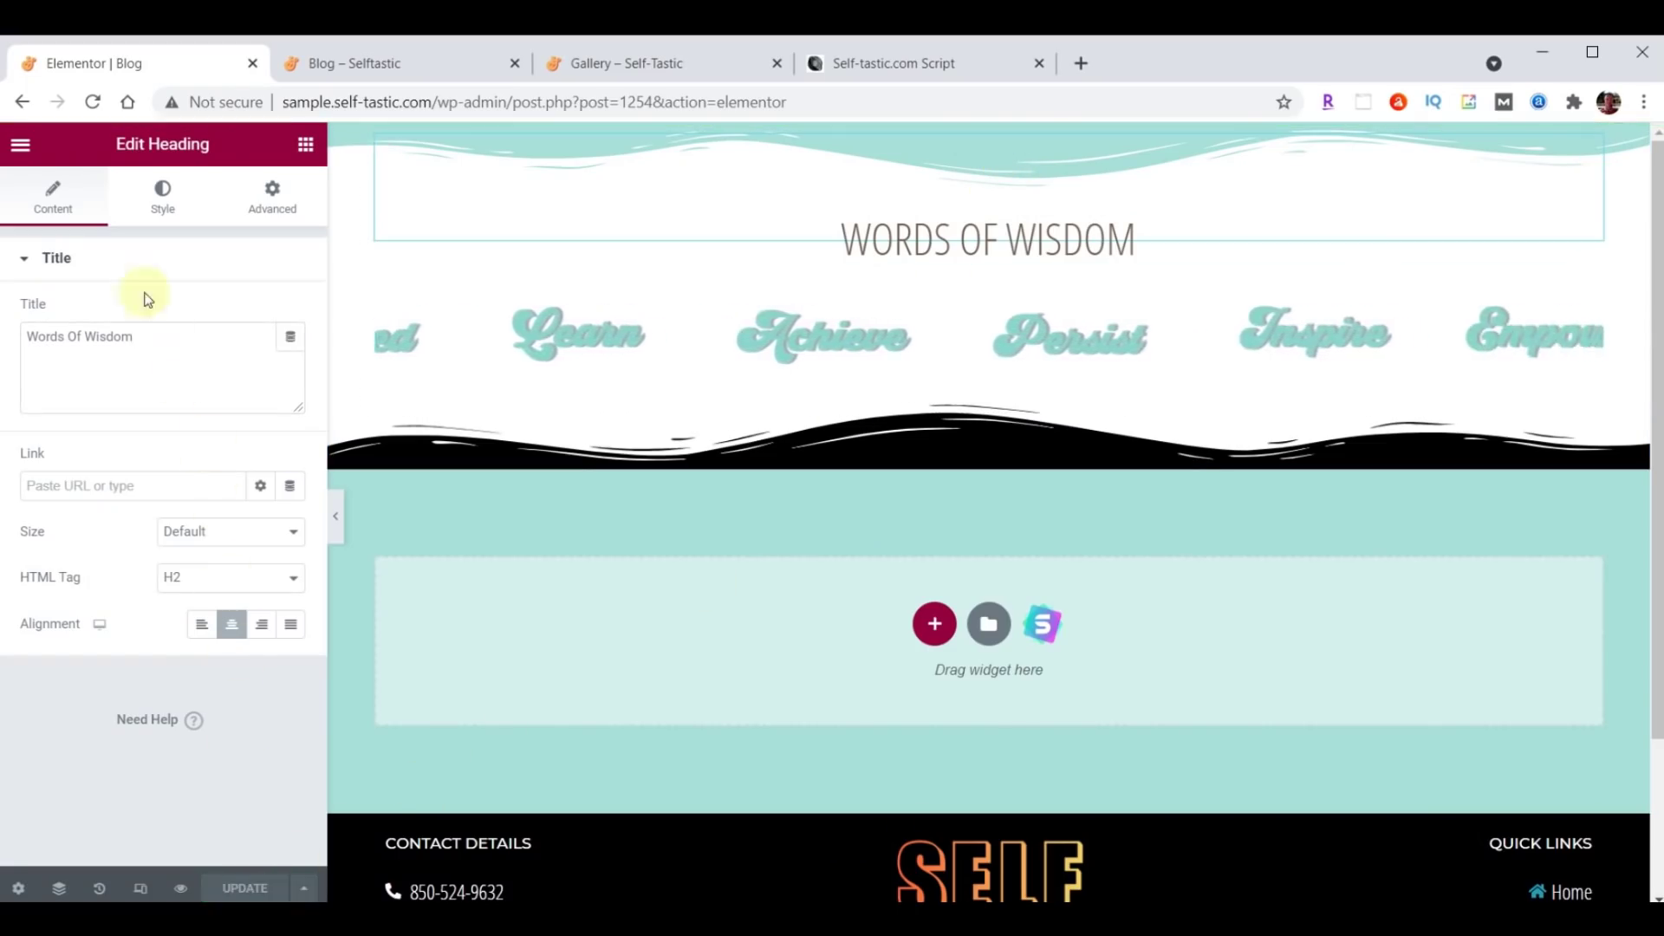
click(20, 144)
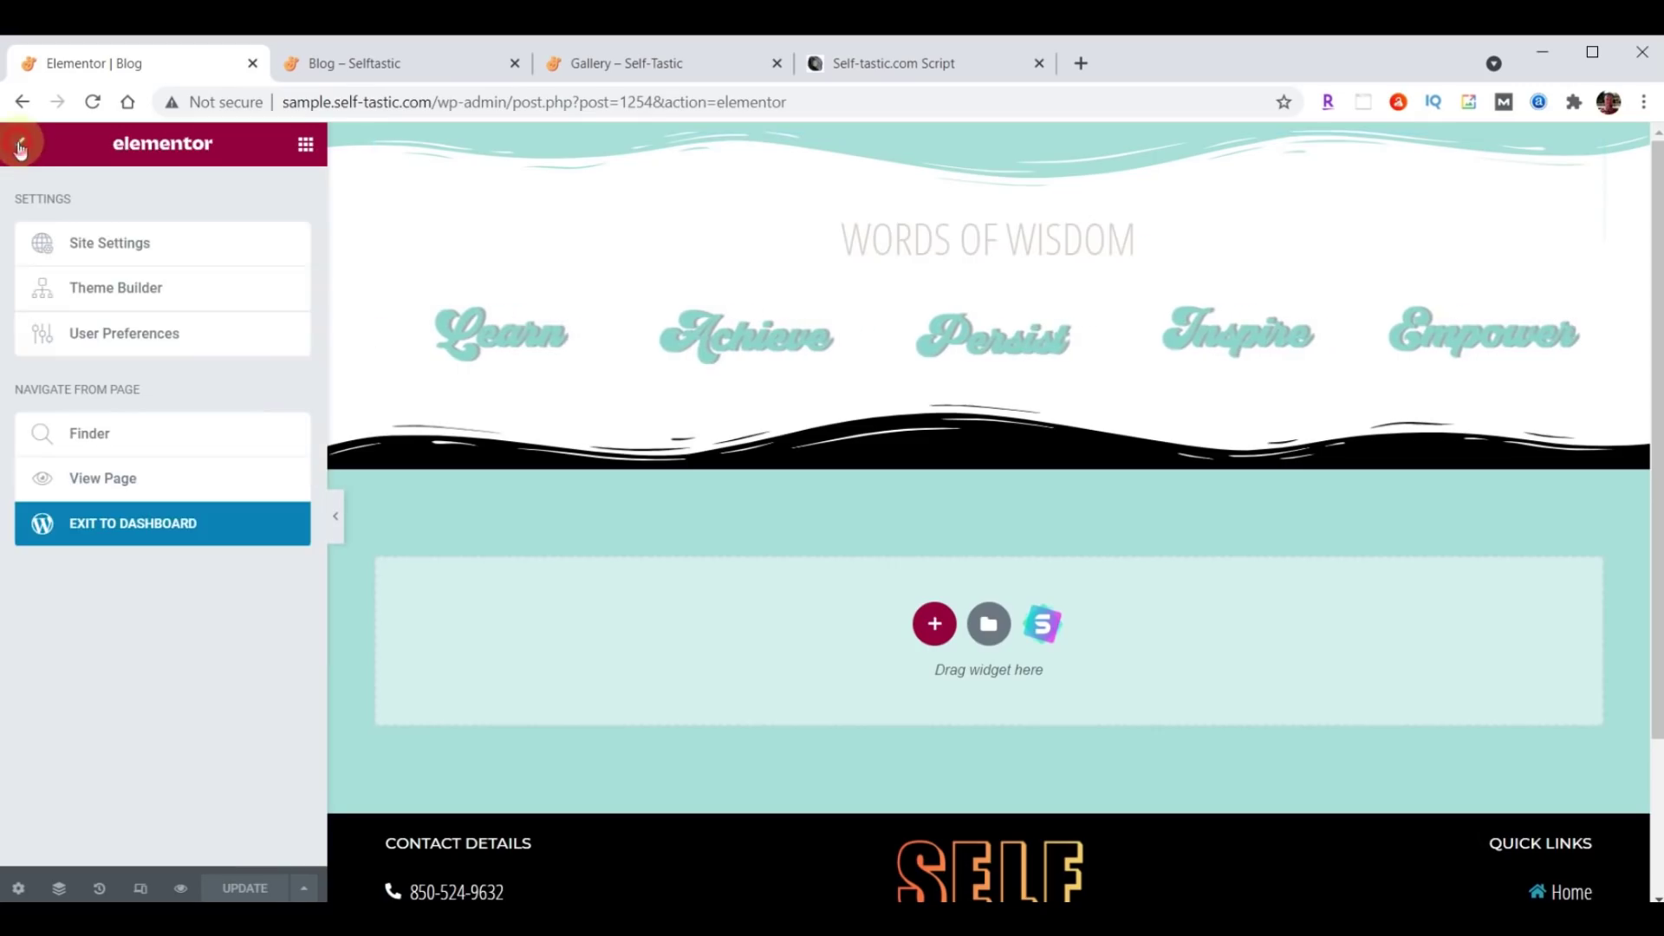
click(201, 529)
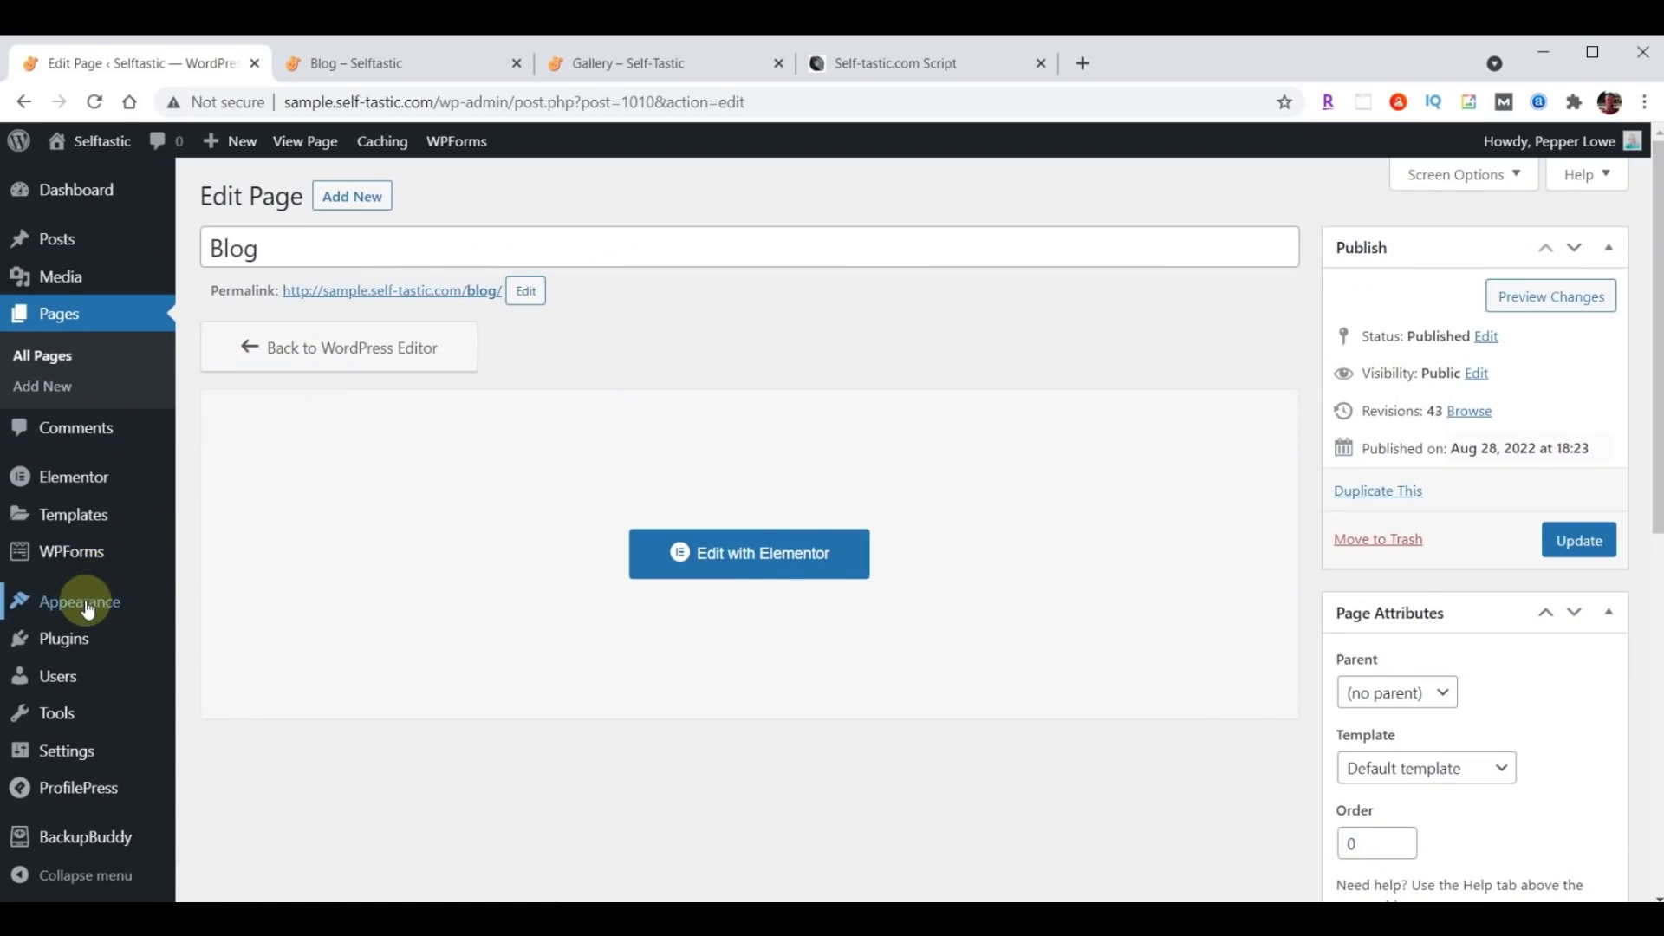
mouse_move(94, 607)
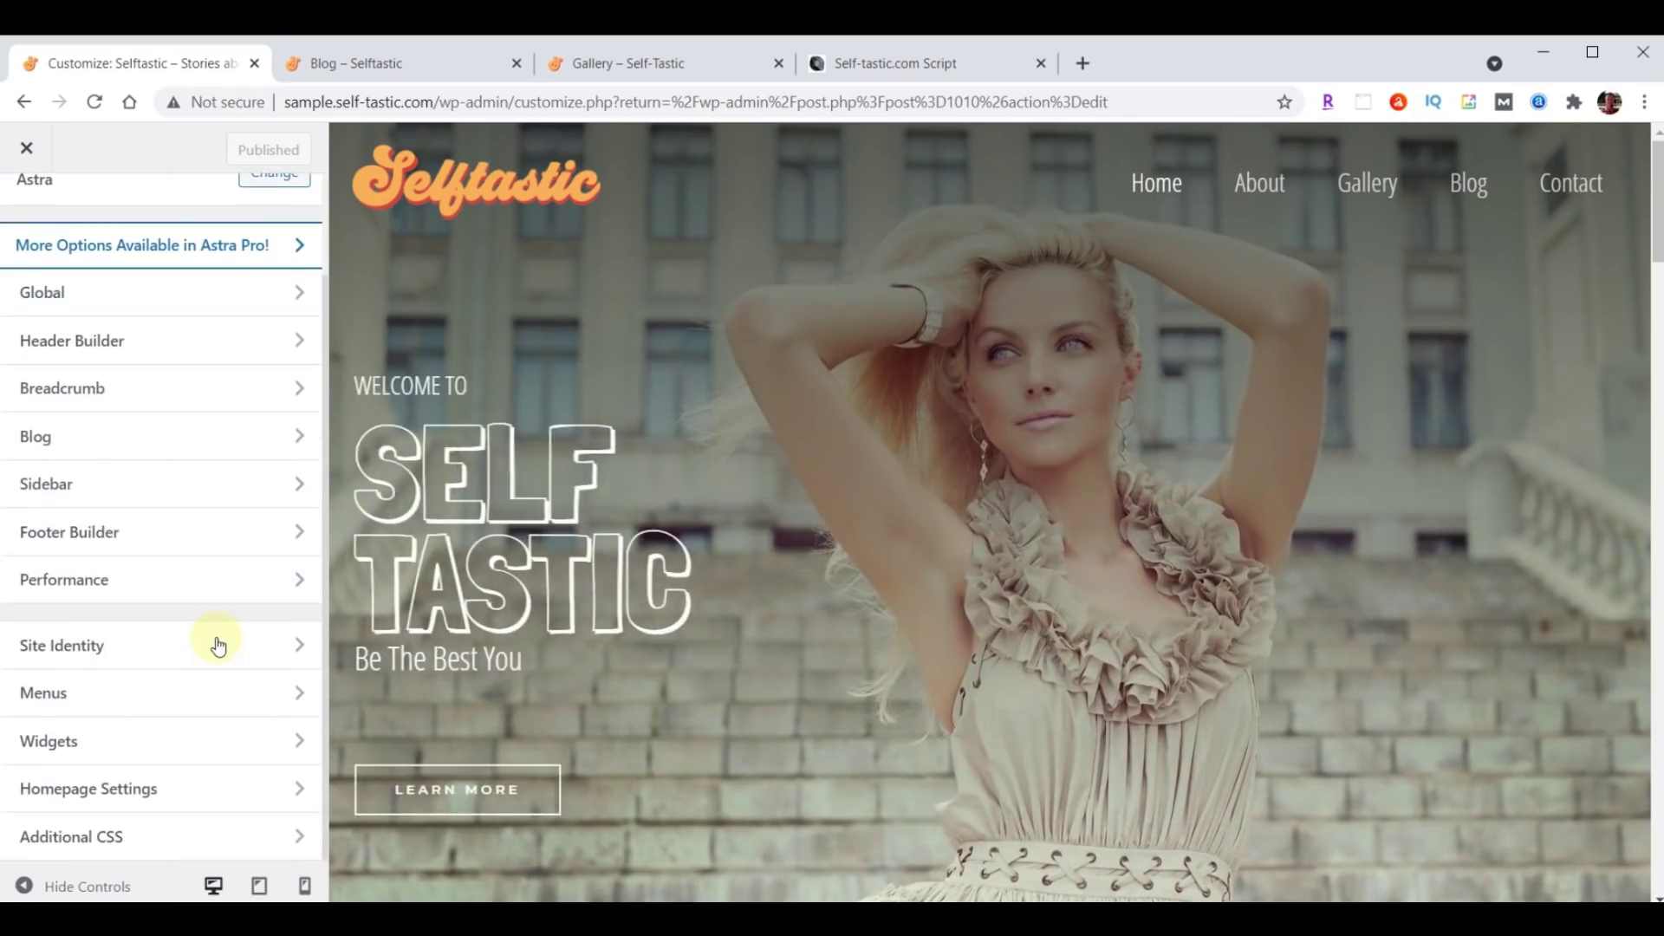
Set Blog as the posts page in Homepage Settings and publish.
click(91, 803)
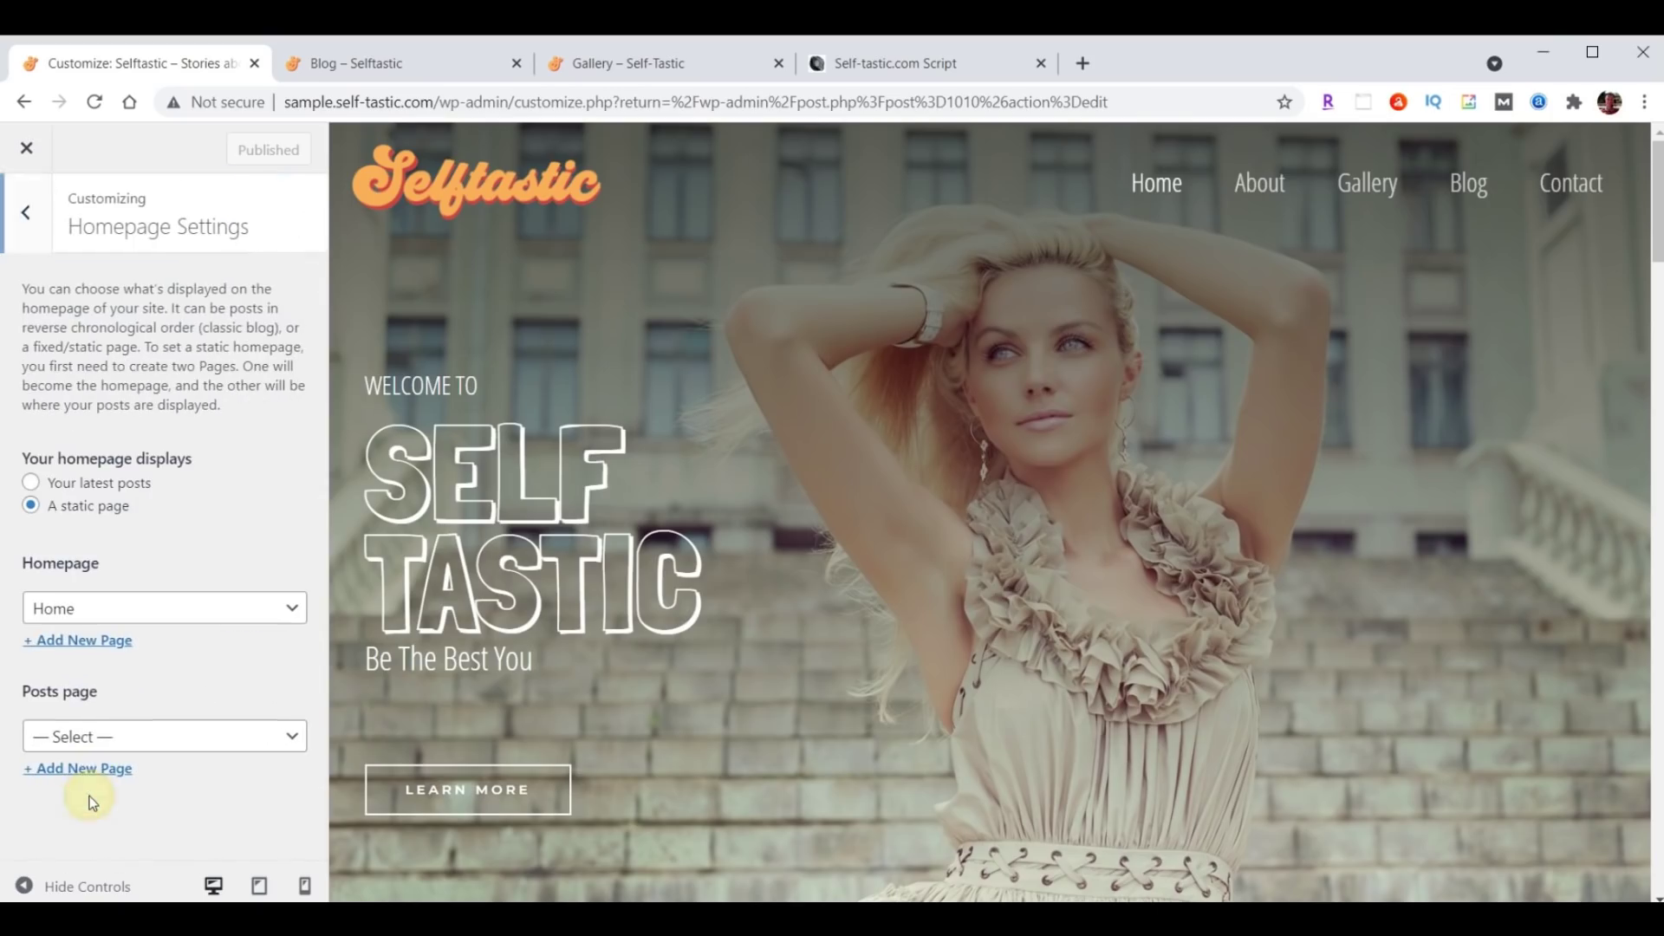
click(96, 739)
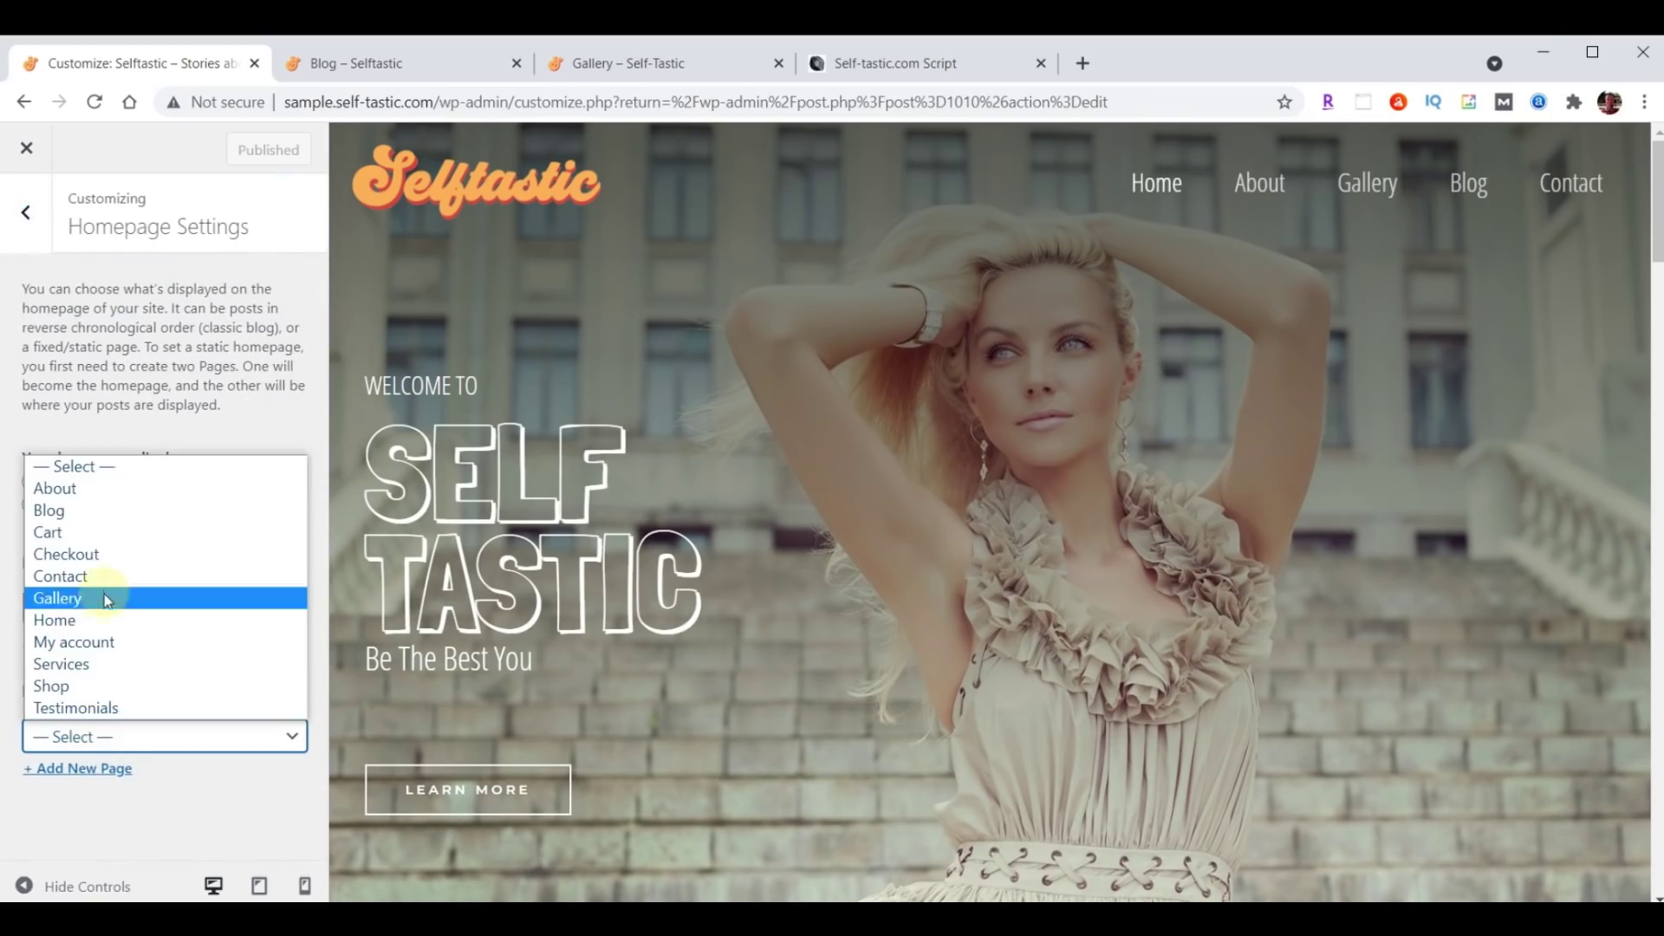
click(97, 513)
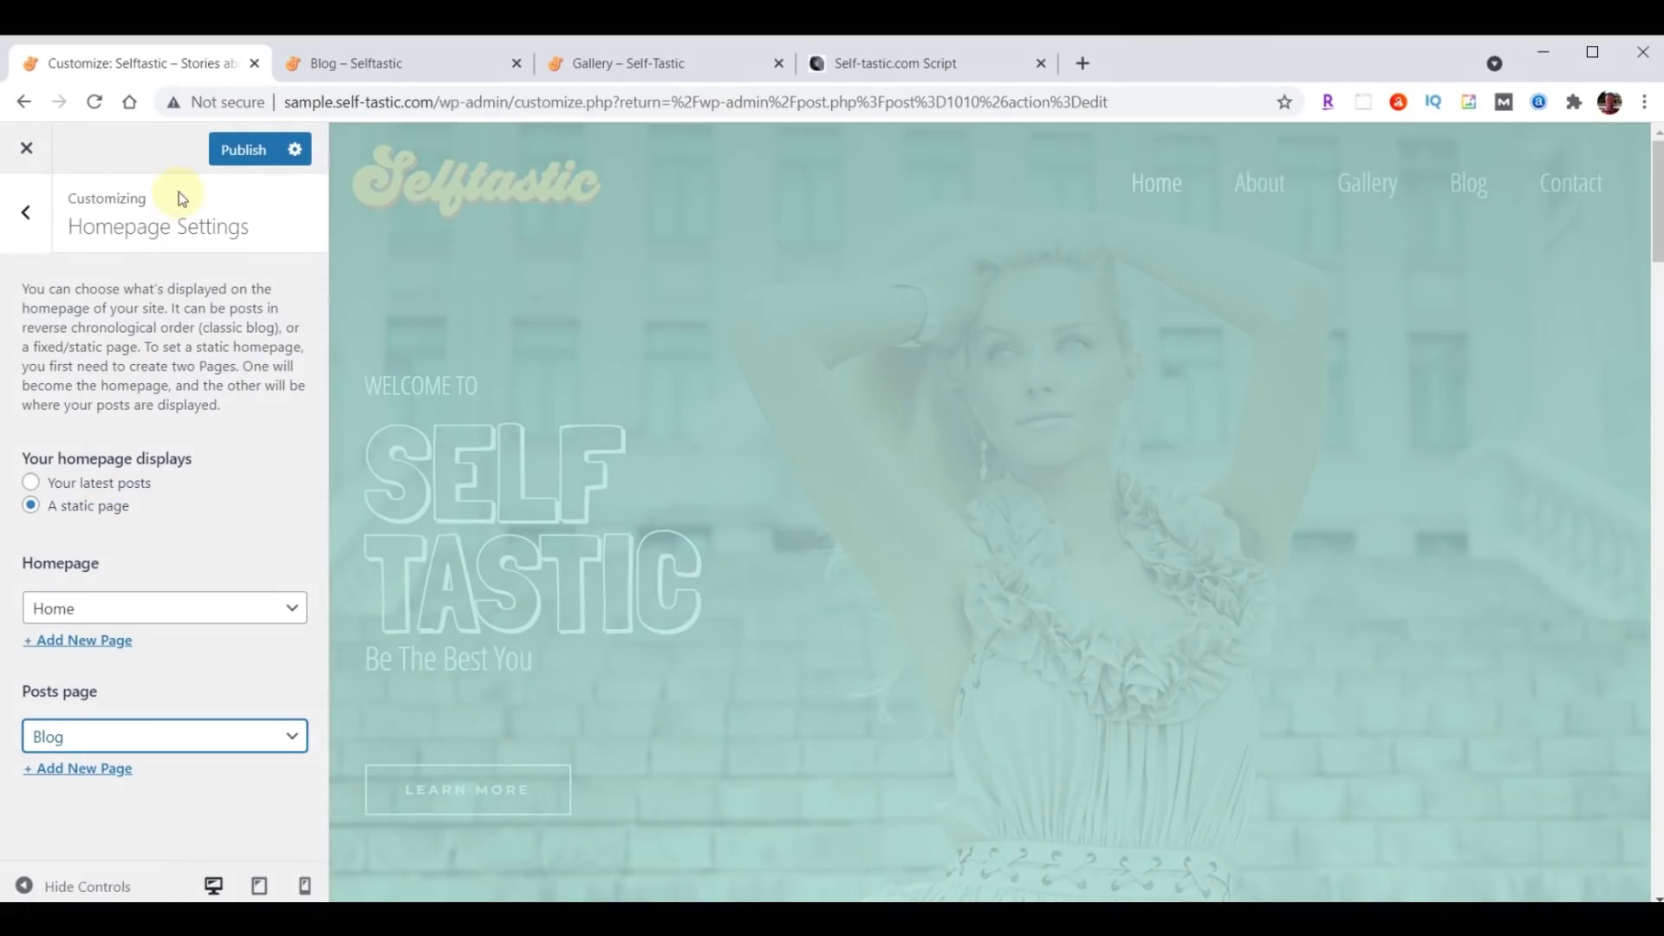
click(238, 150)
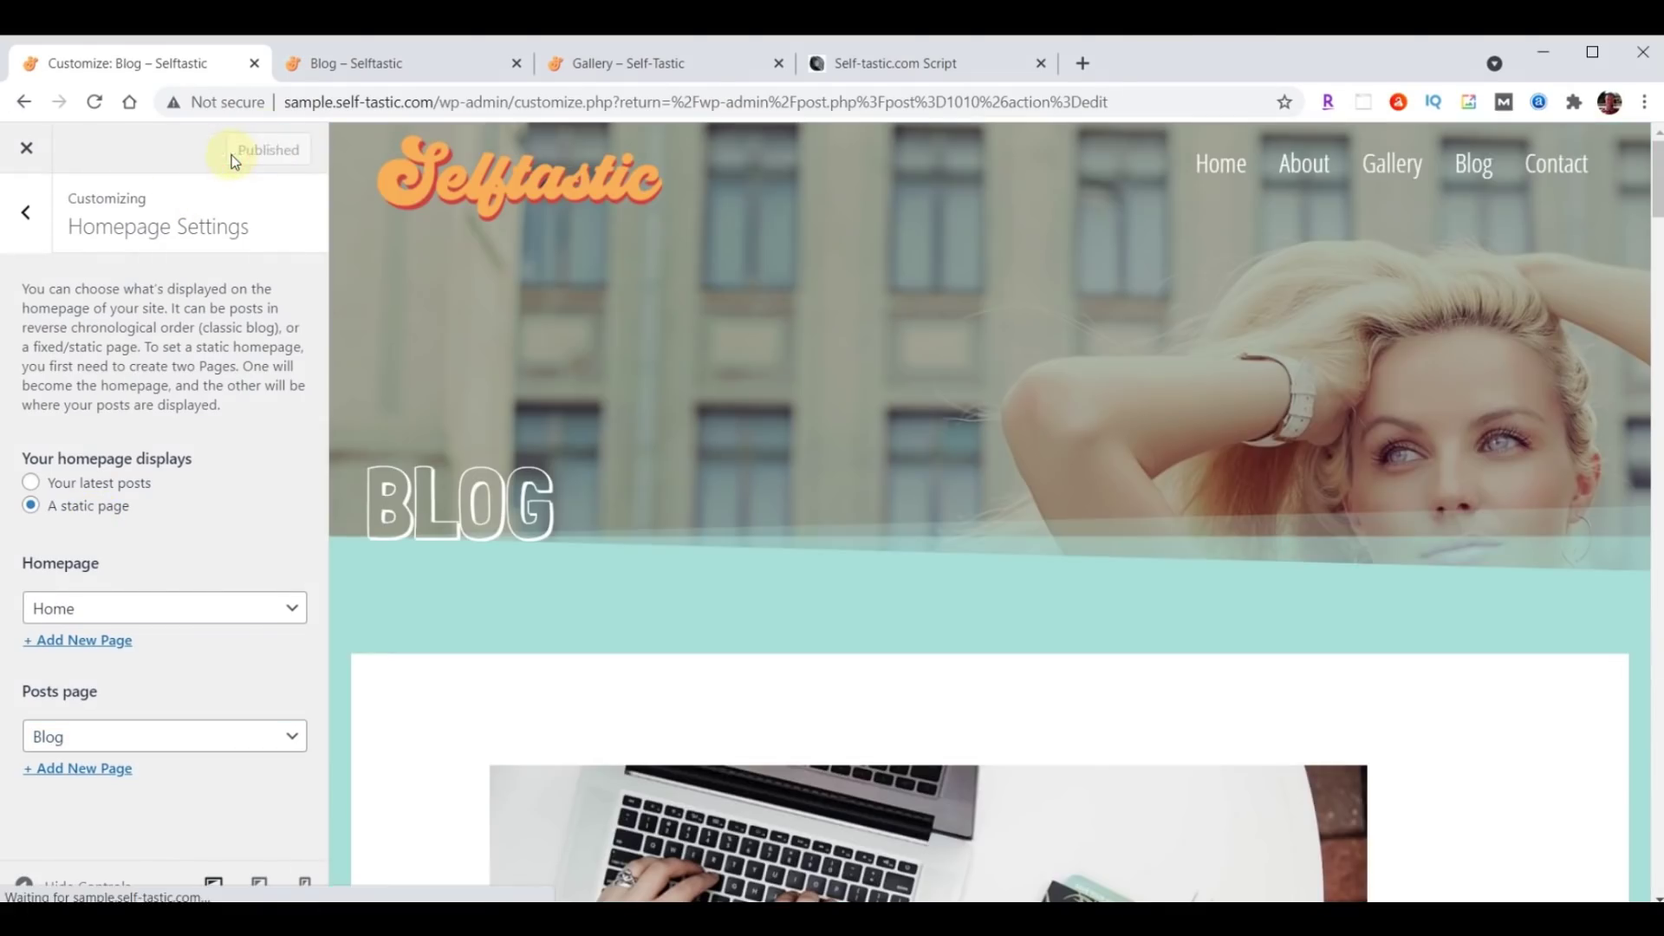
Reload the live Blog page and scroll through it to check the result.
click(390, 65)
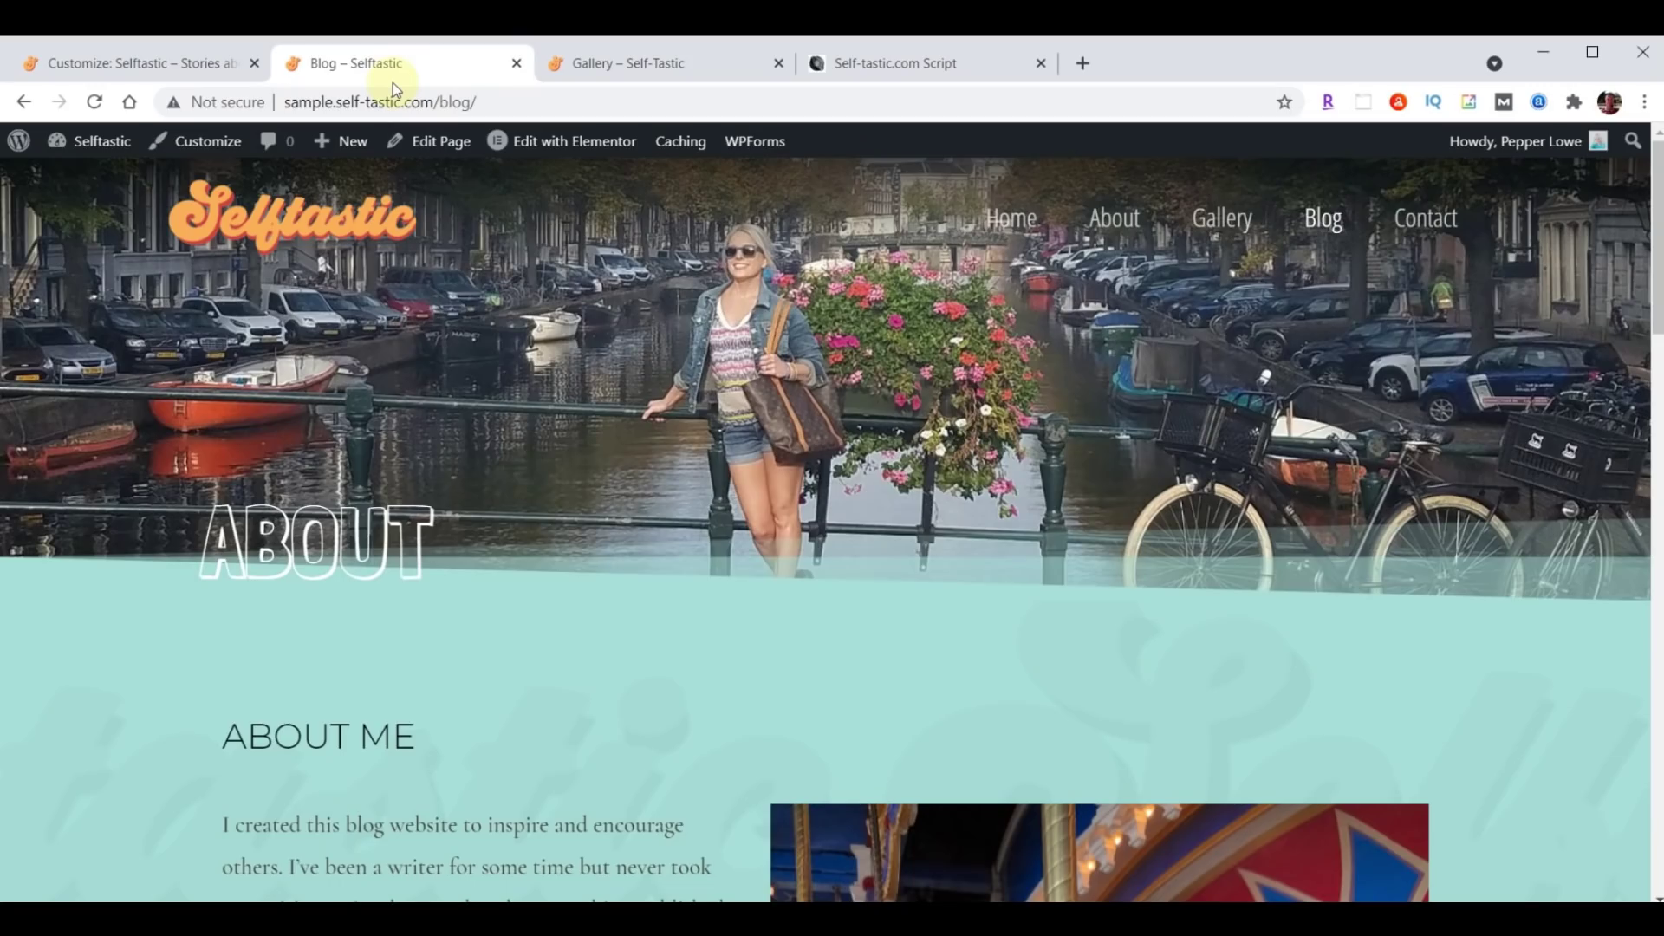
key(F5)
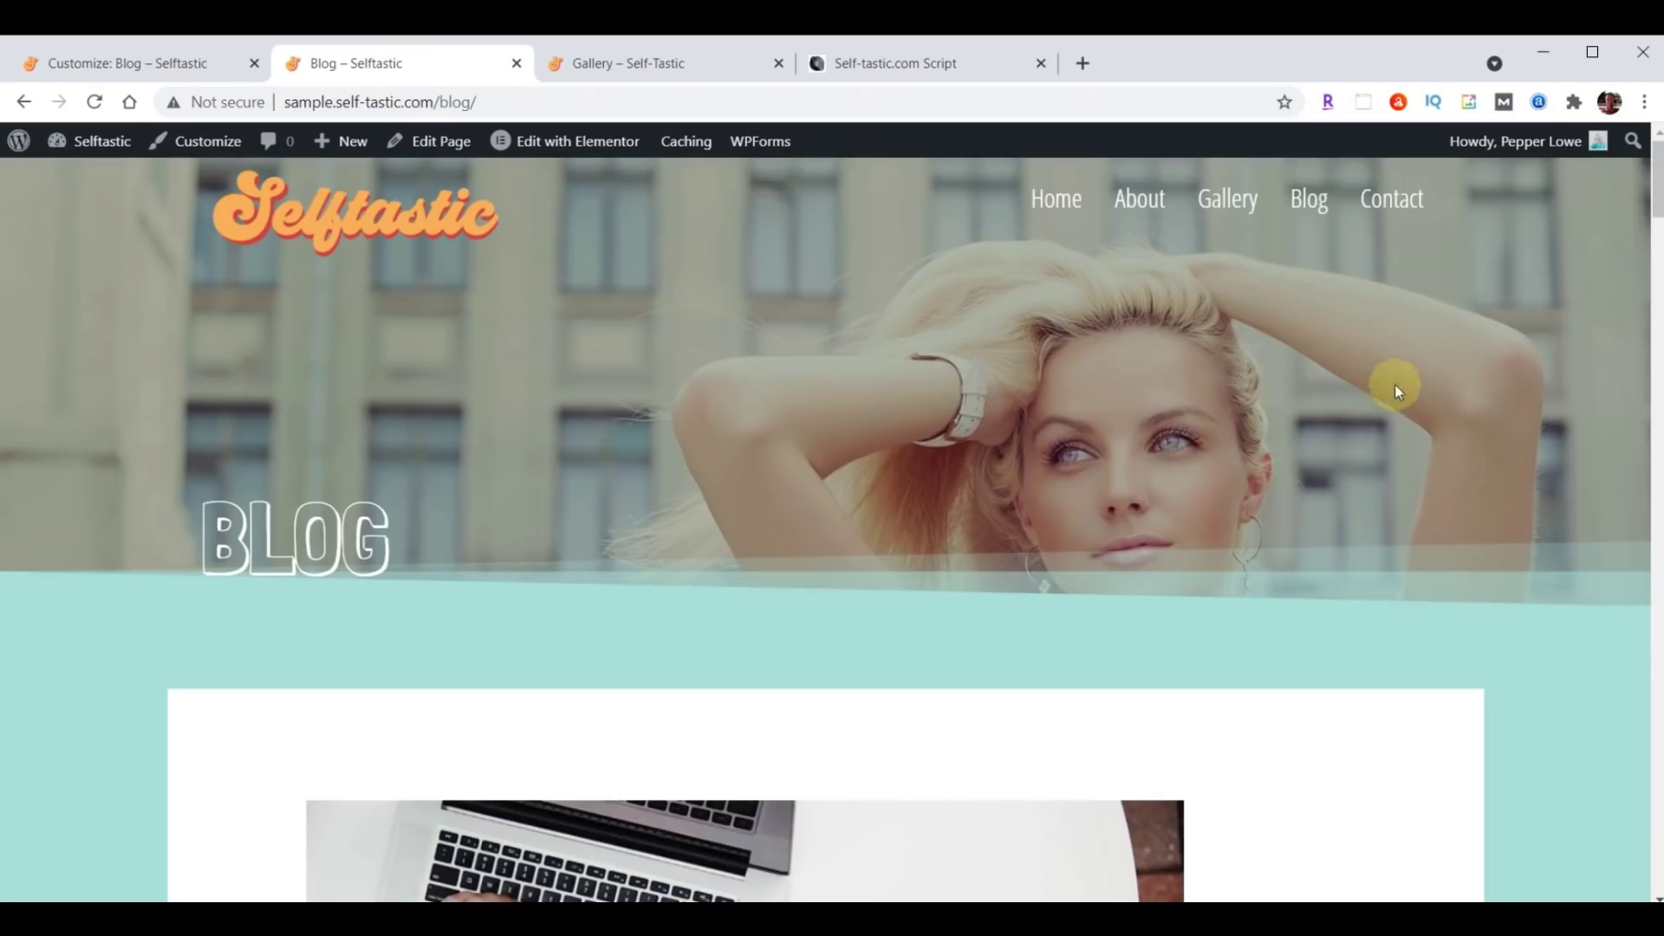
scroll(1312, 368, down, 12)
scroll(1317, 397, down, 20)
scroll(1284, 462, down, 5)
scroll(1231, 512, up, 10)
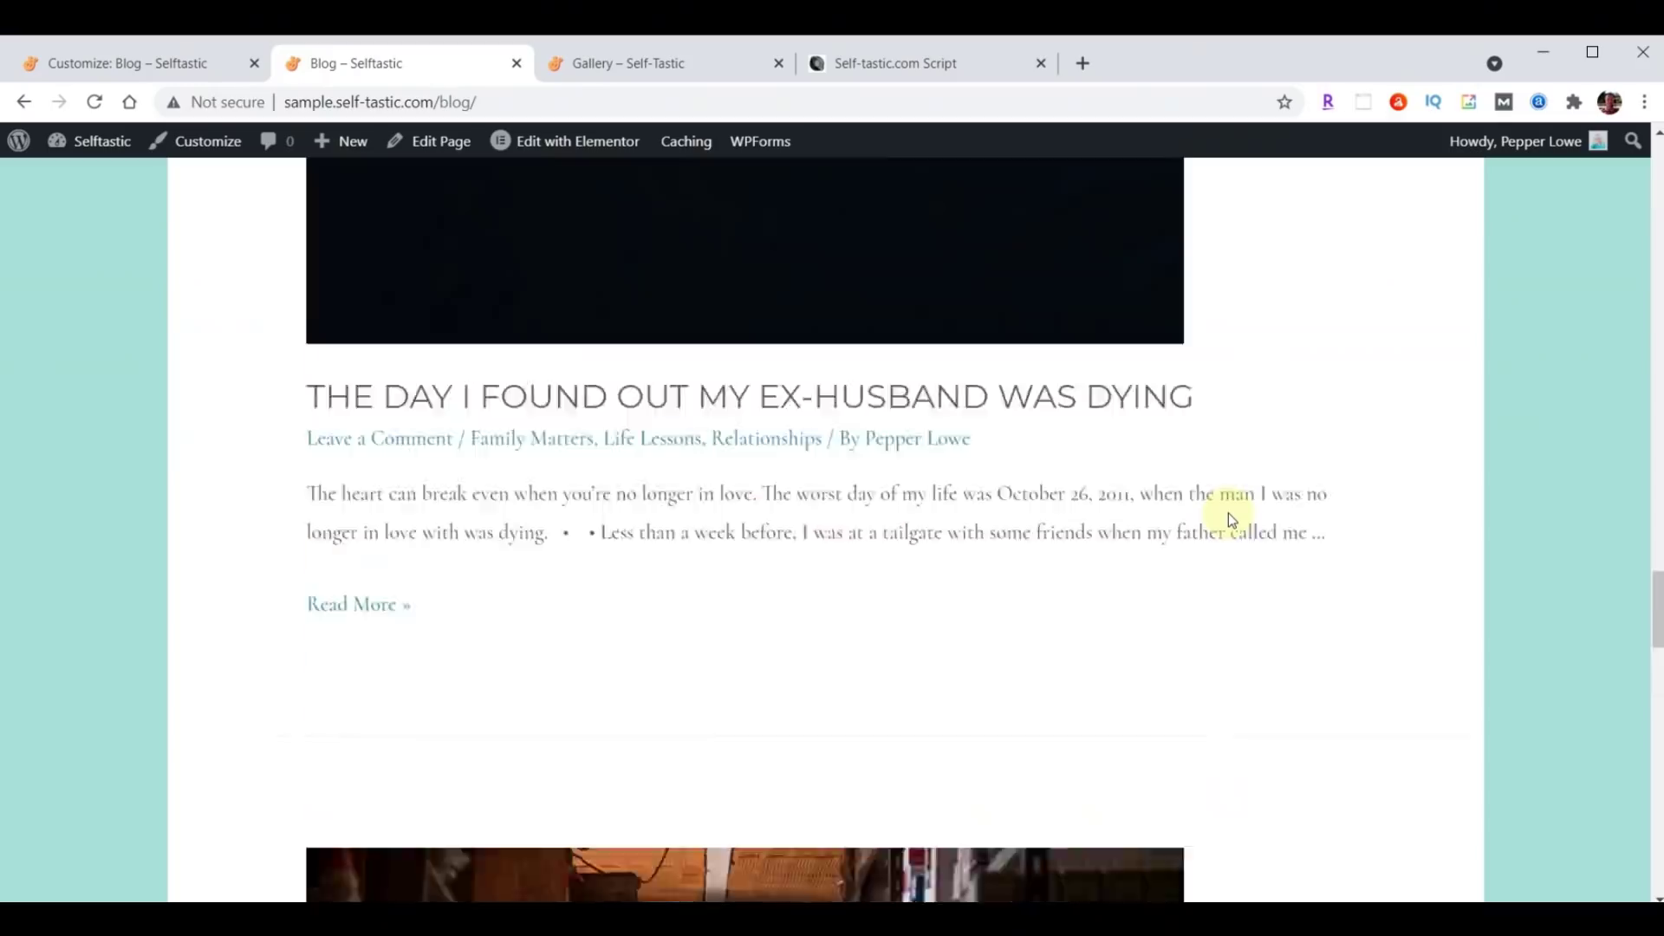
scroll(1230, 518, up, 15)
scroll(1229, 514, up, 15)
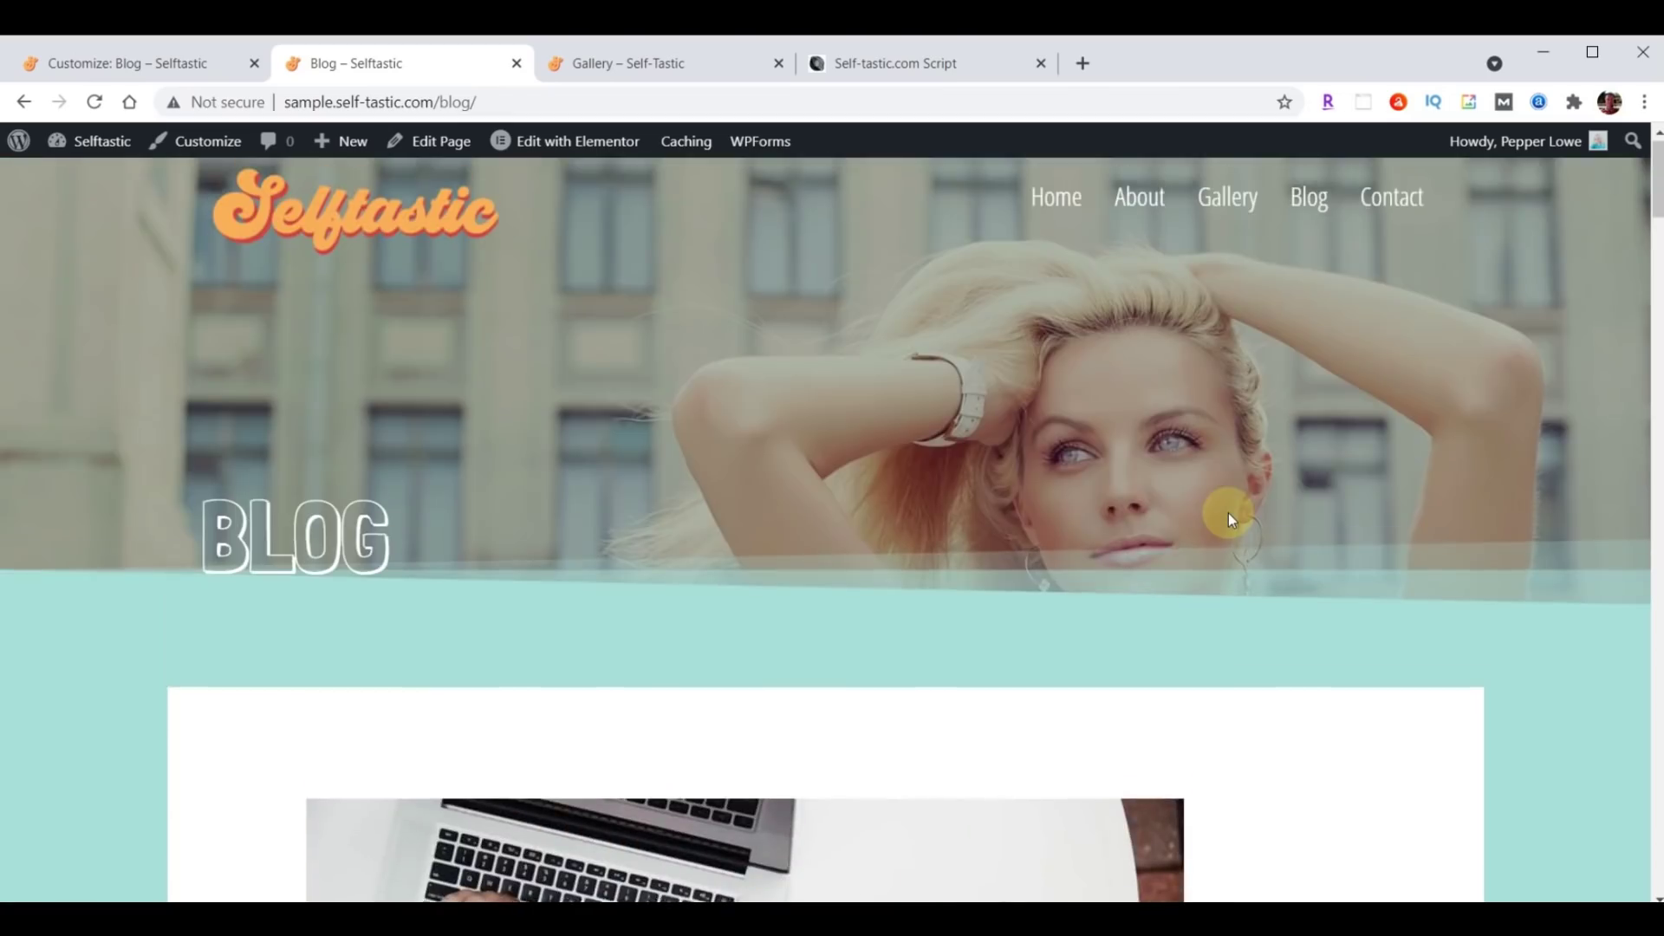
scroll(1229, 515, down, 12)
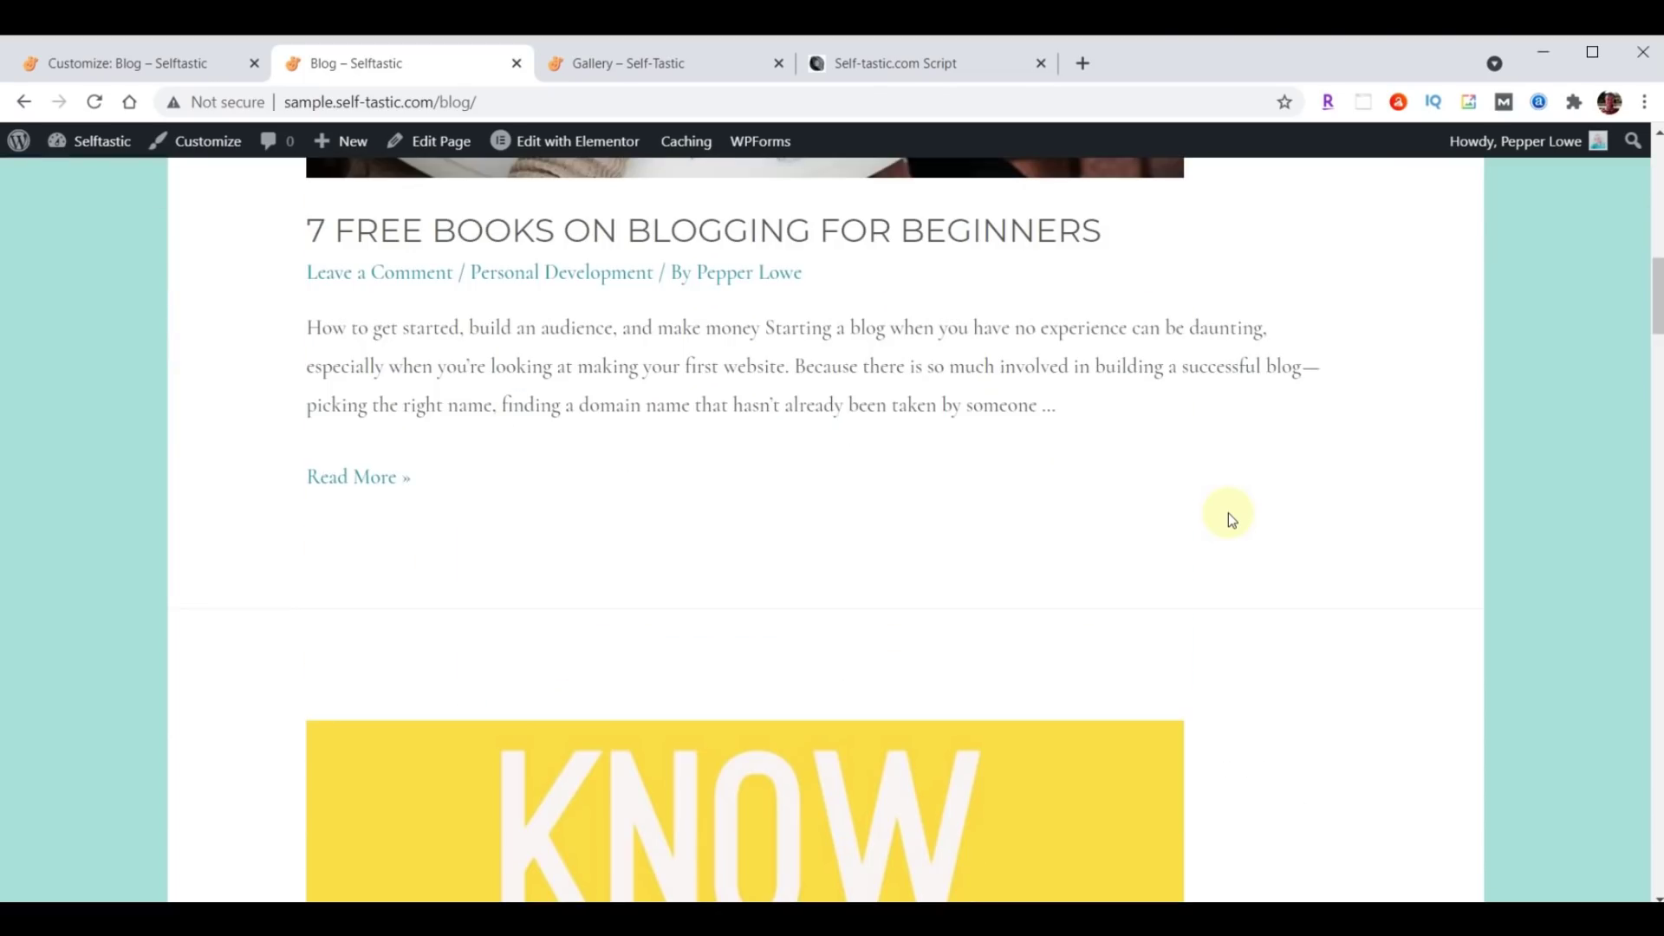
scroll(1228, 513, up, 12)
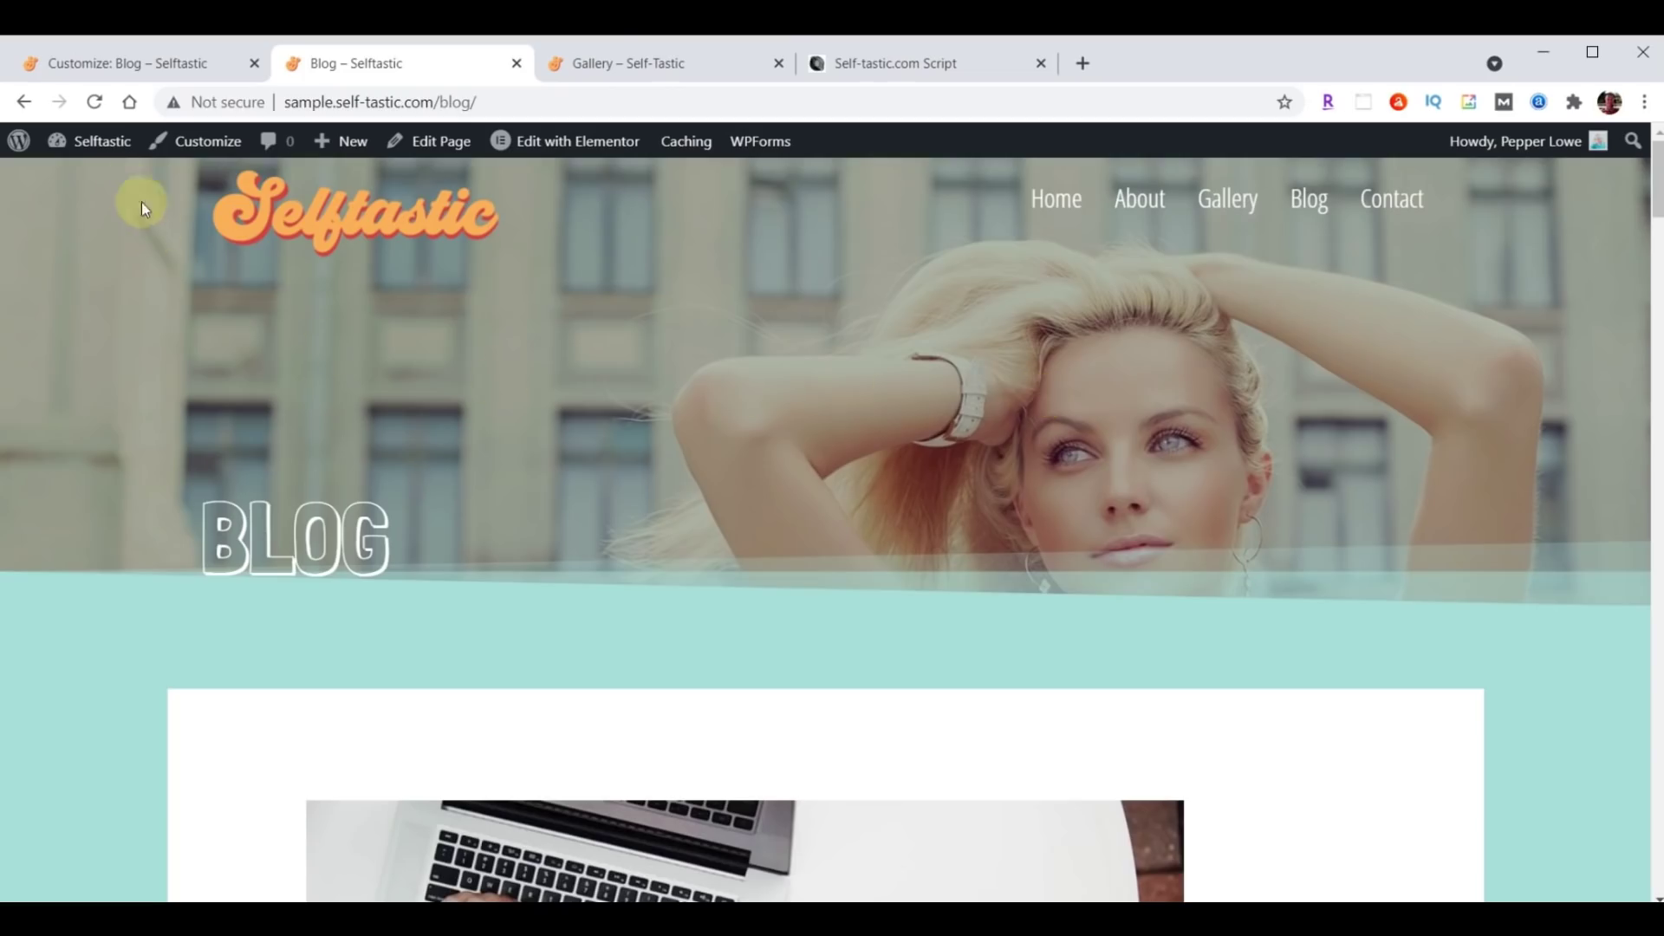
Reset Posts page to — Select — and publish the Homepage Settings.
click(93, 66)
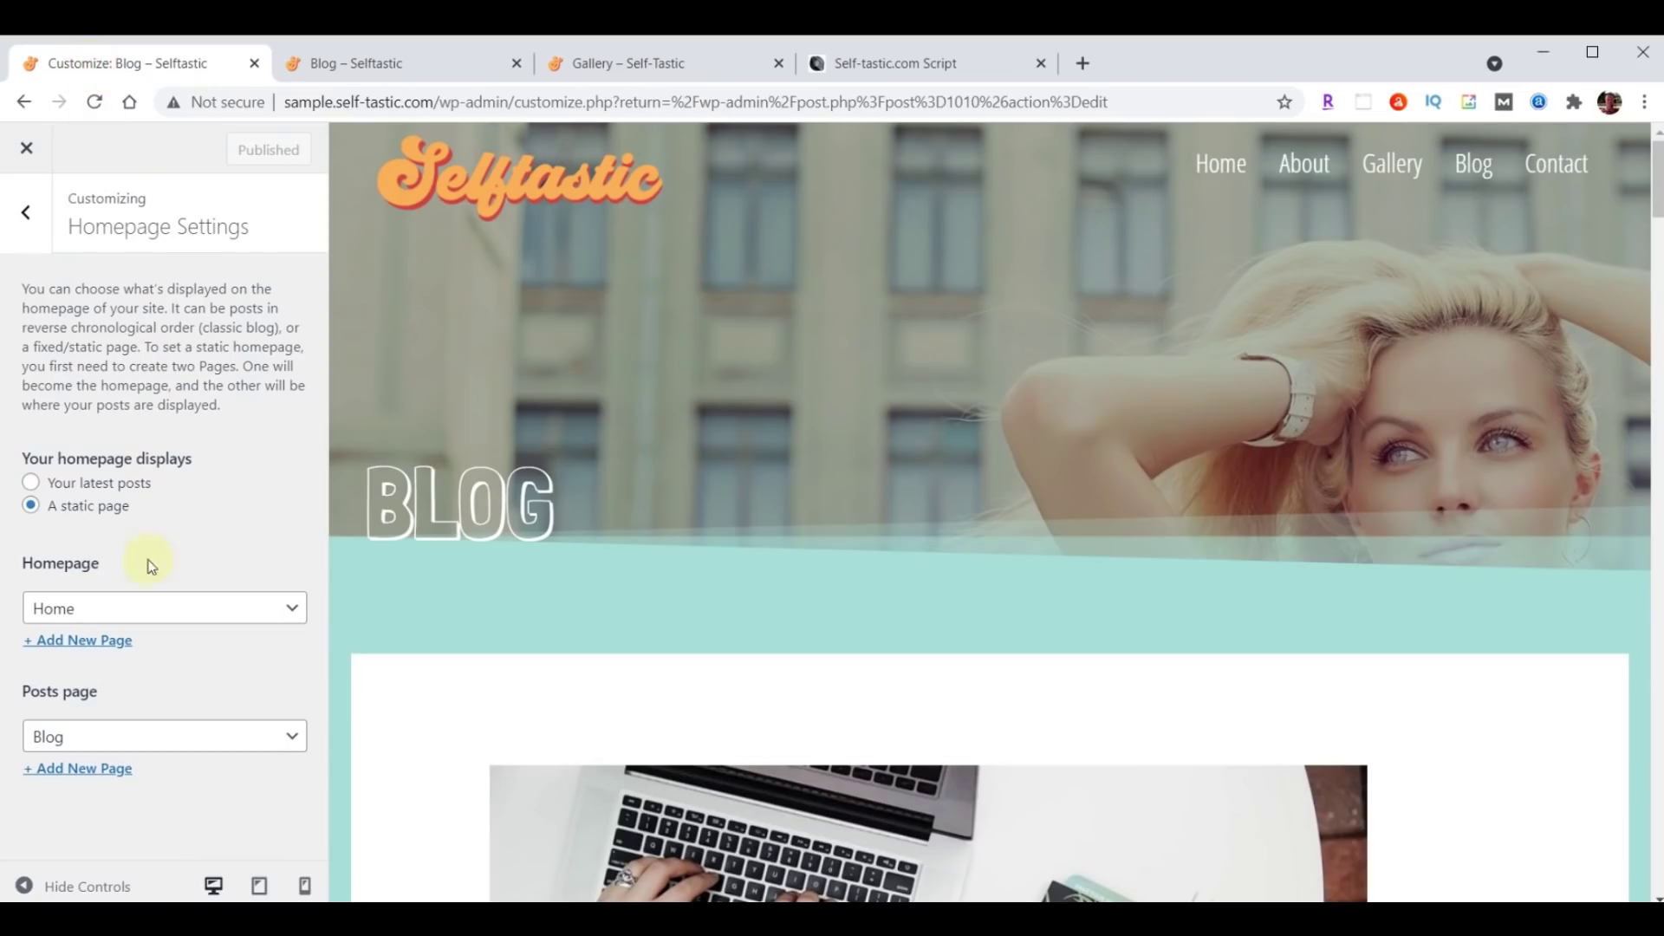
click(156, 745)
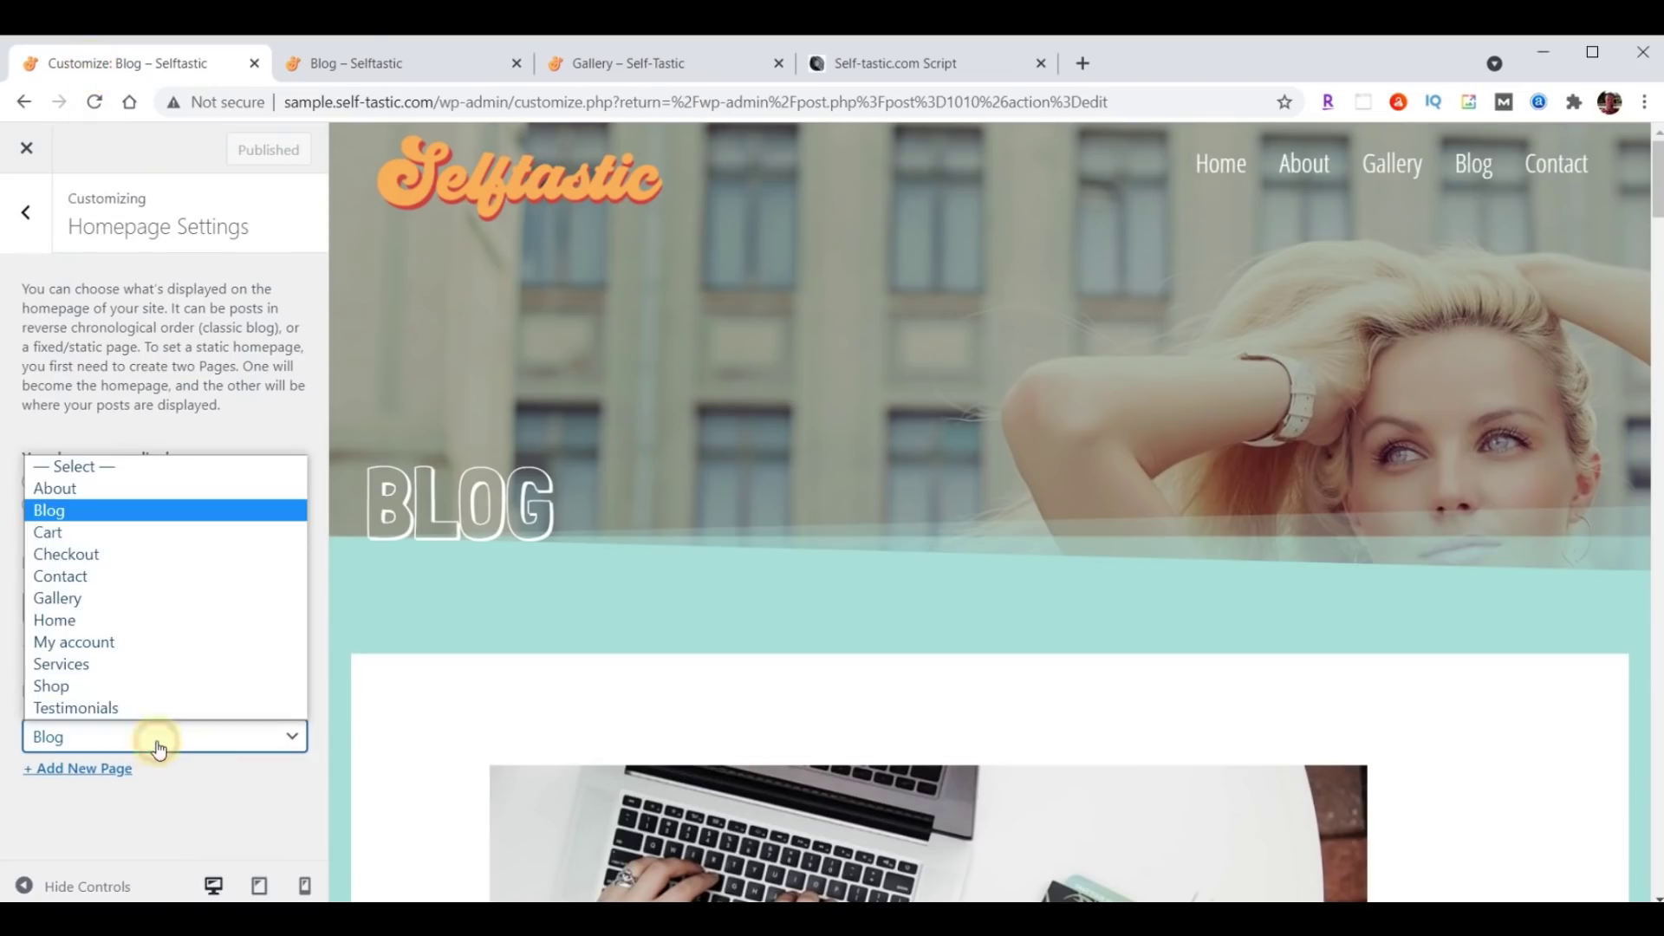
click(101, 468)
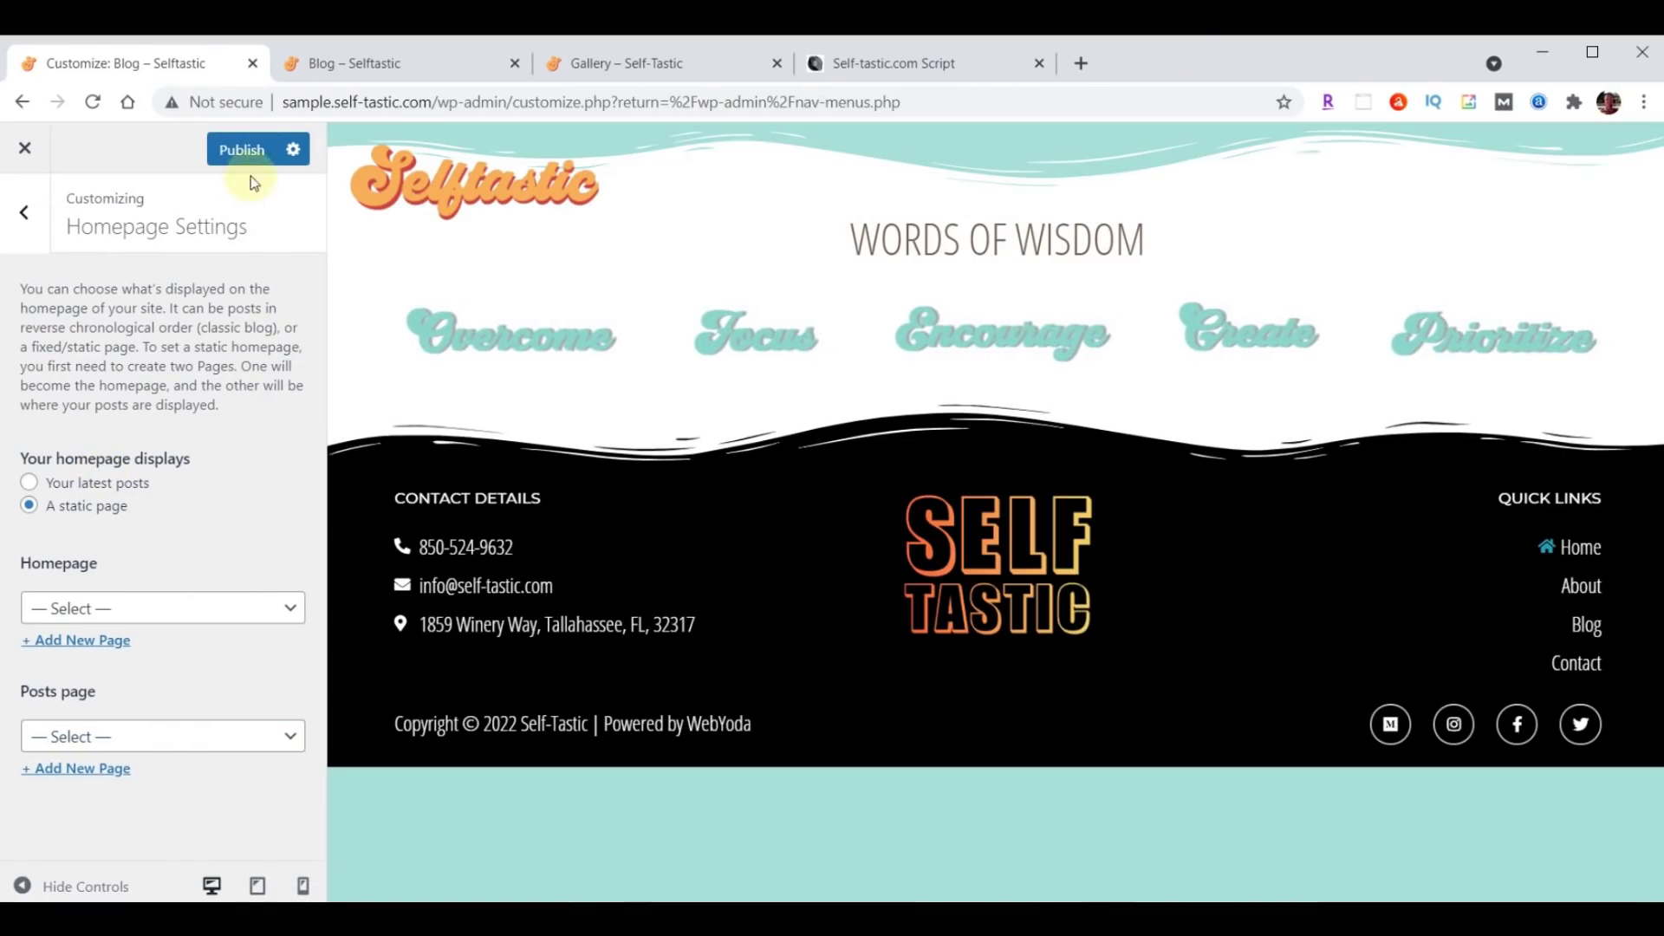
click(251, 158)
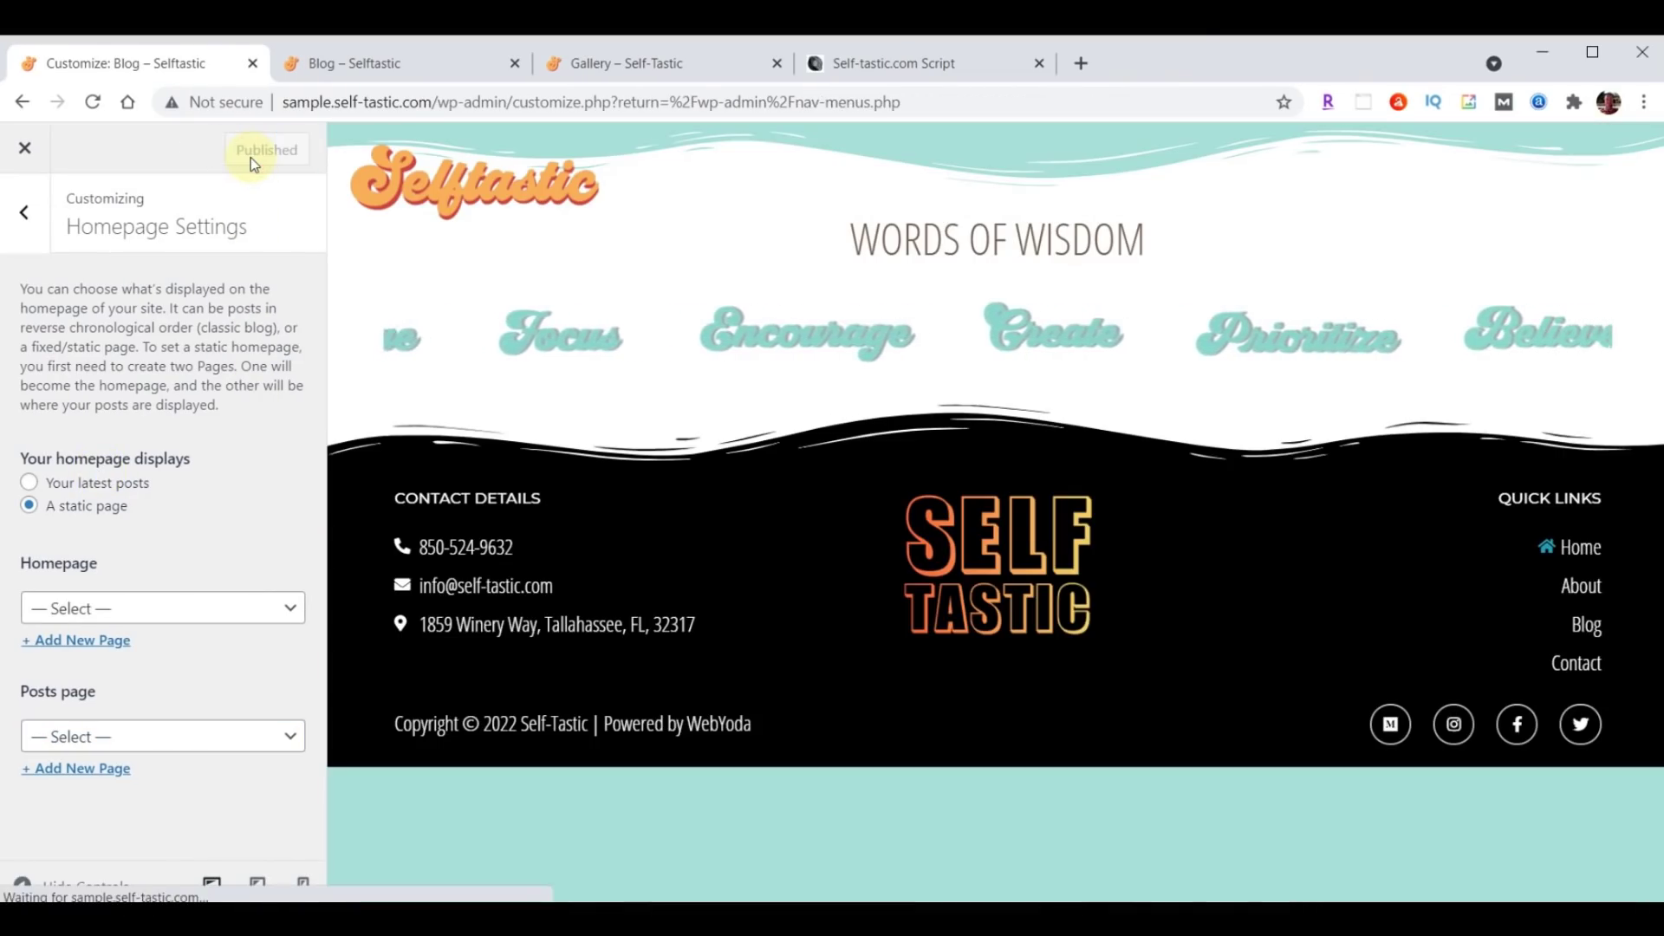
click(27, 154)
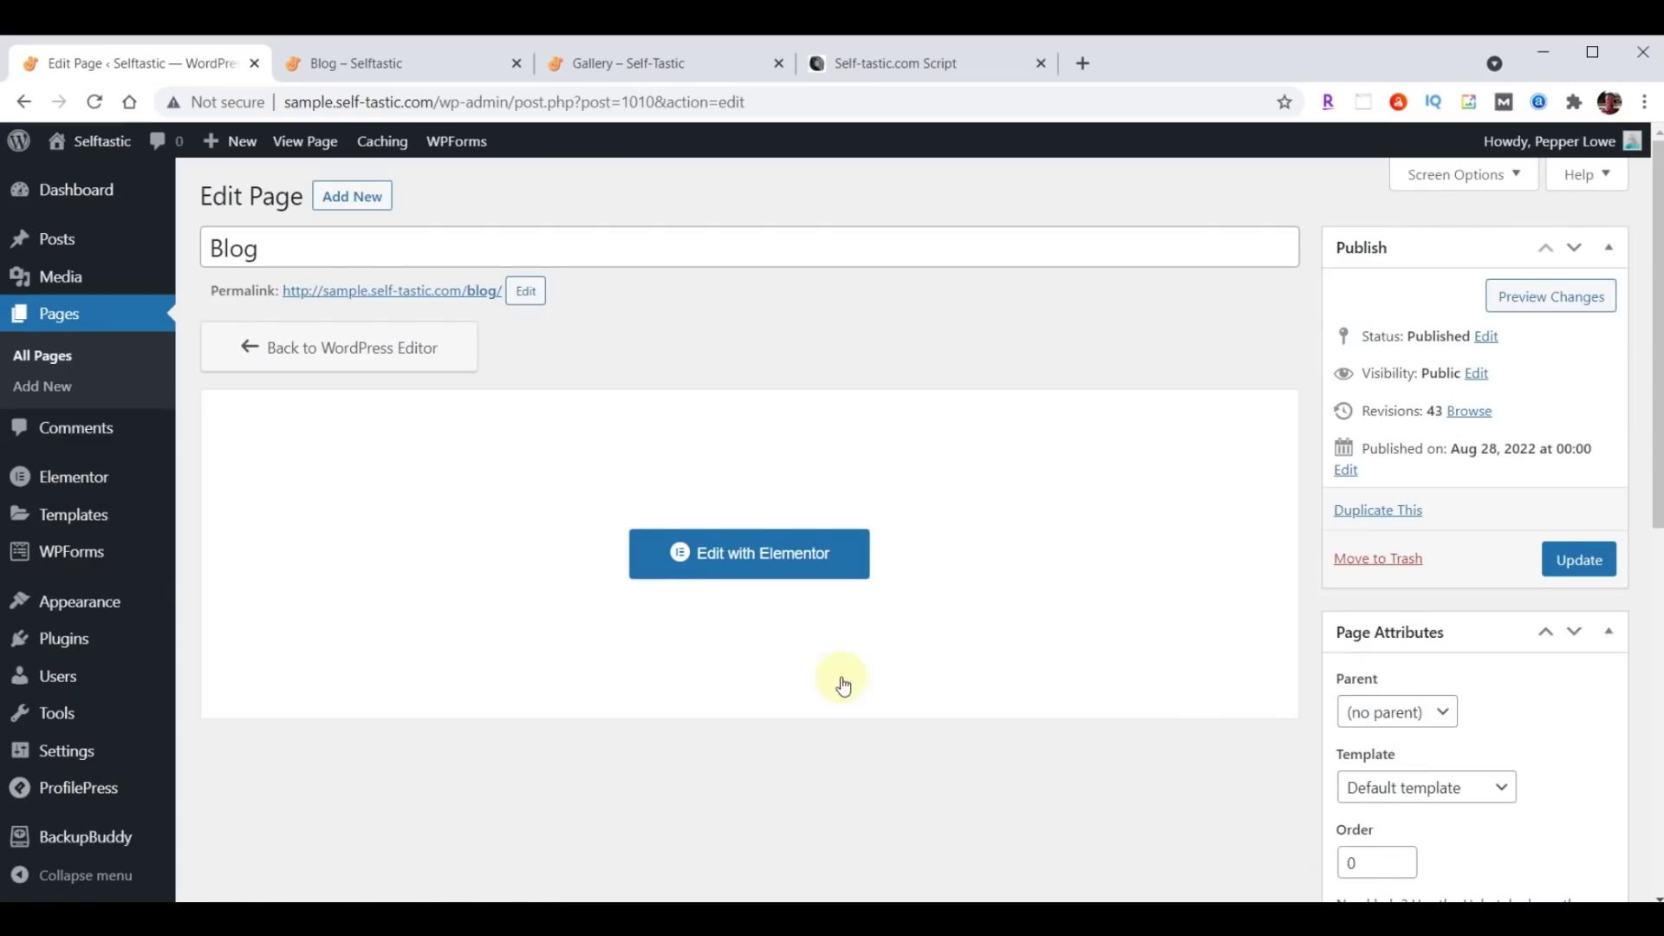
Insert the Selftastic Blog Page Header from My Templates, without its settings, and delete the duplicate logo-and-menu row.
click(713, 555)
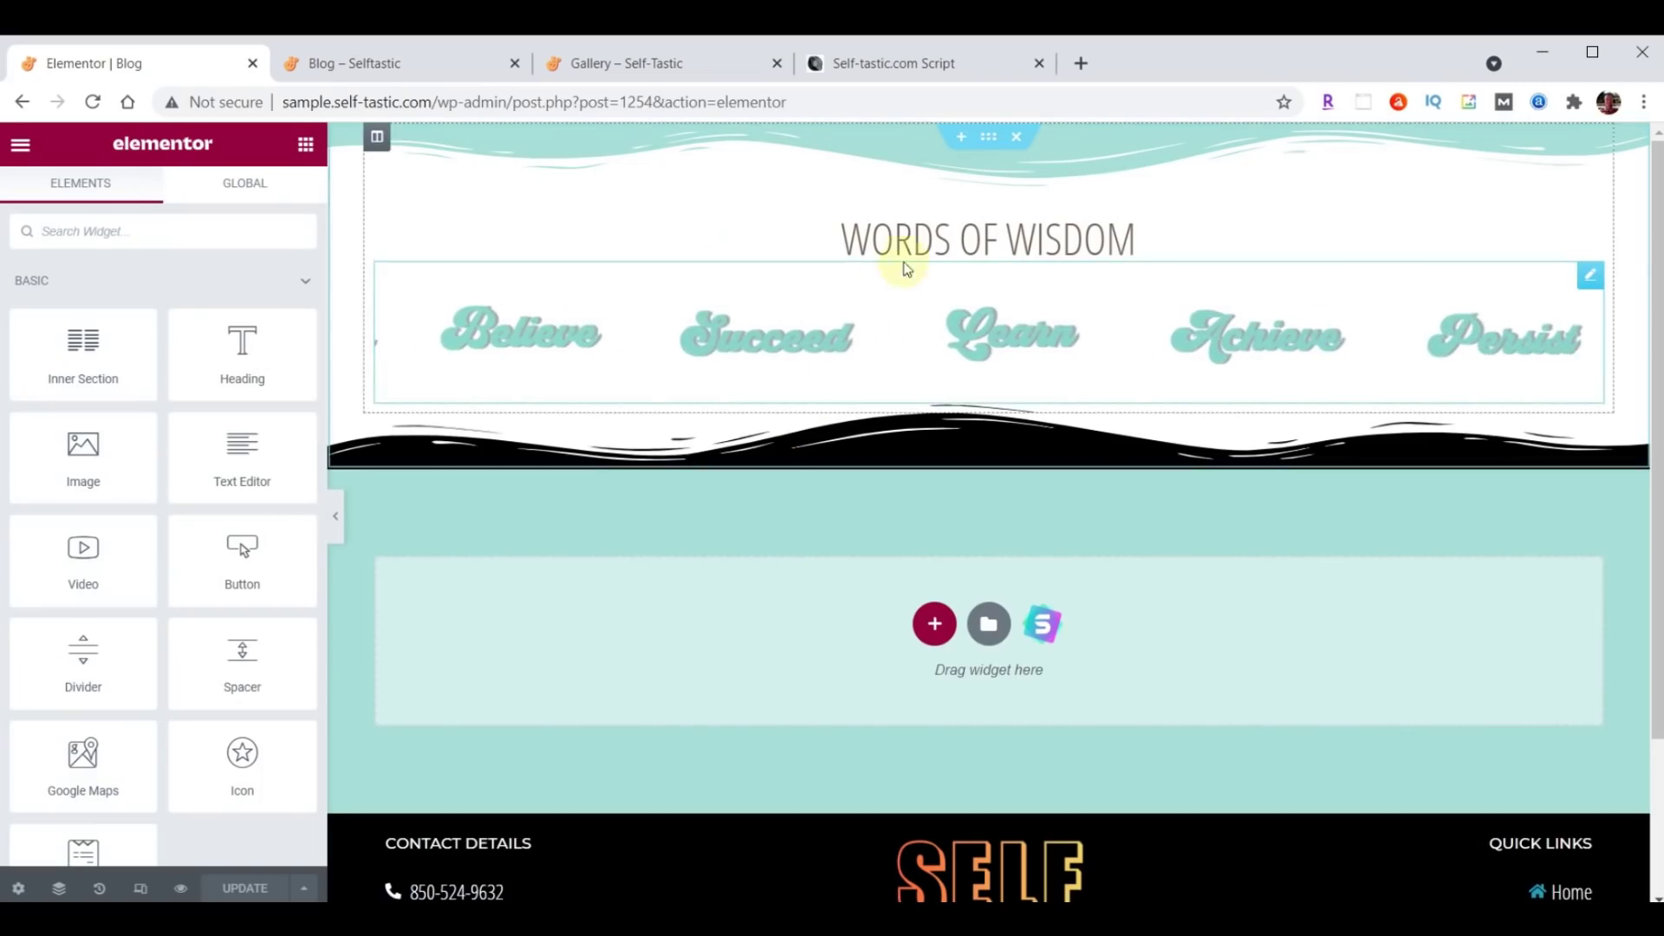
click(960, 136)
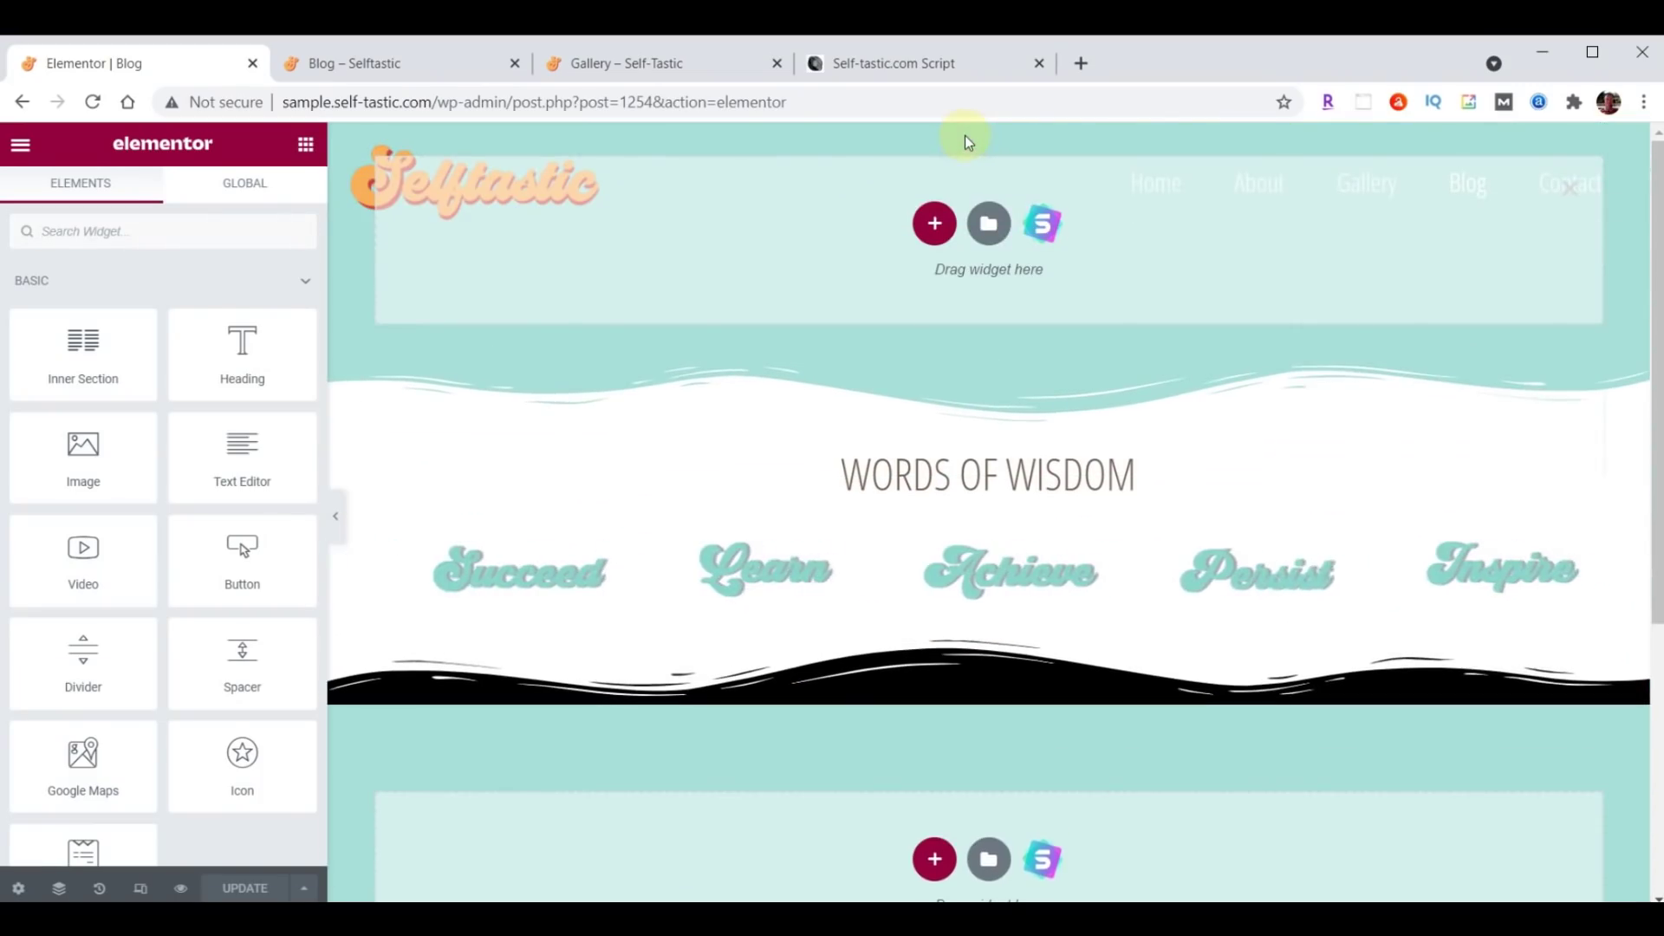
click(988, 227)
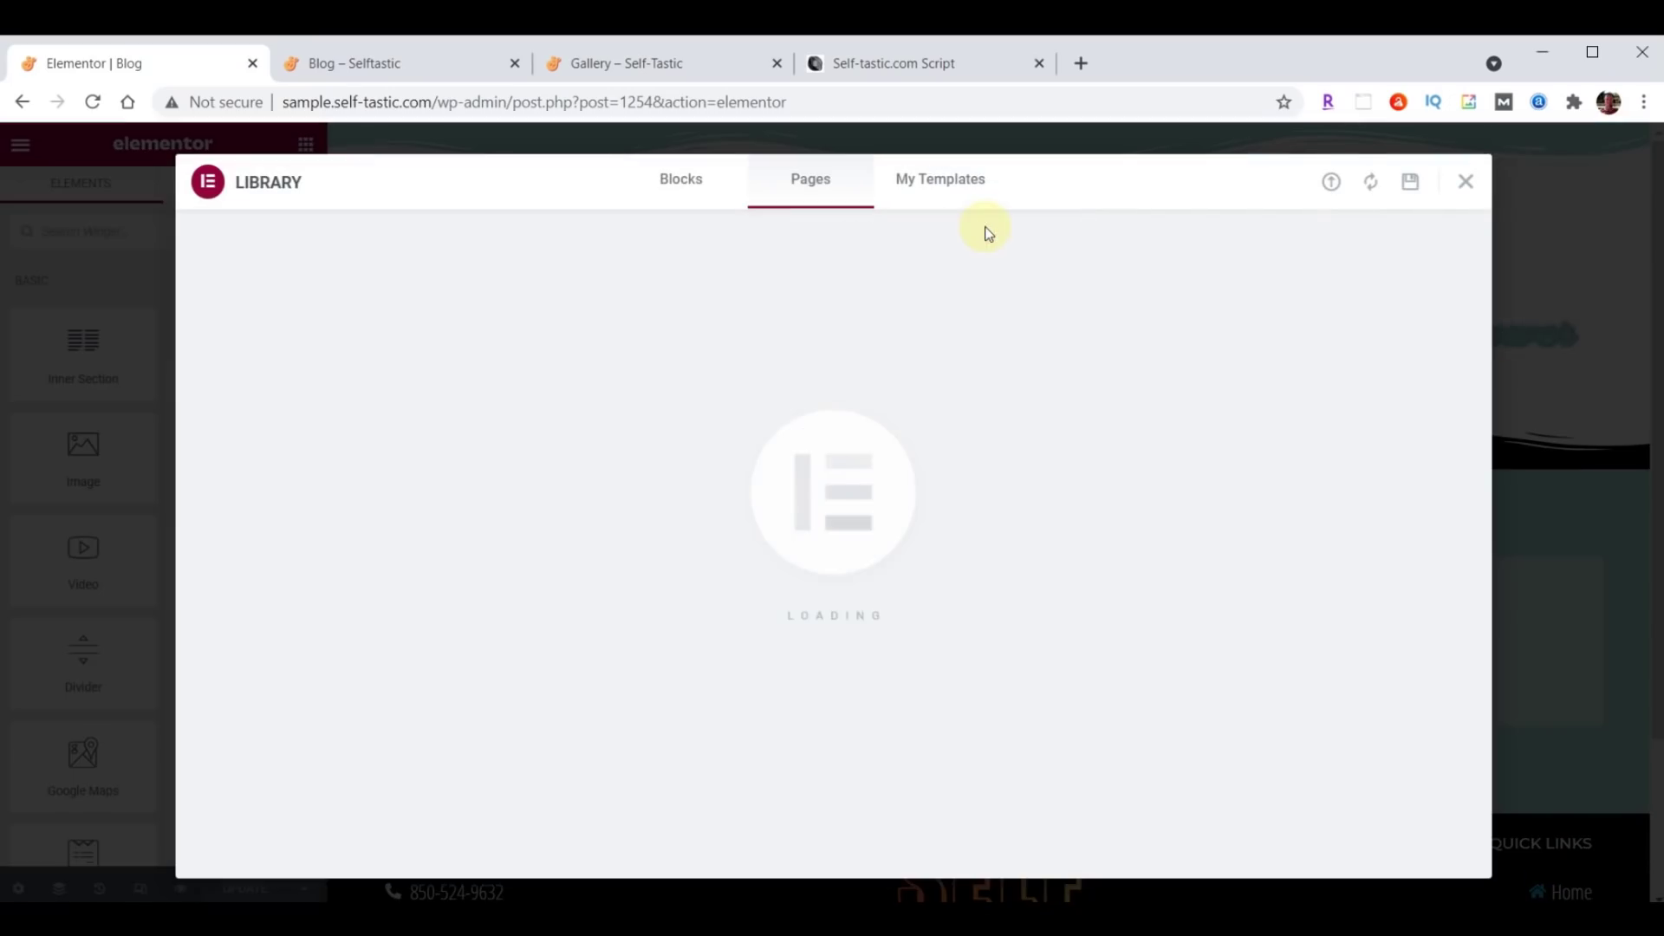
click(953, 180)
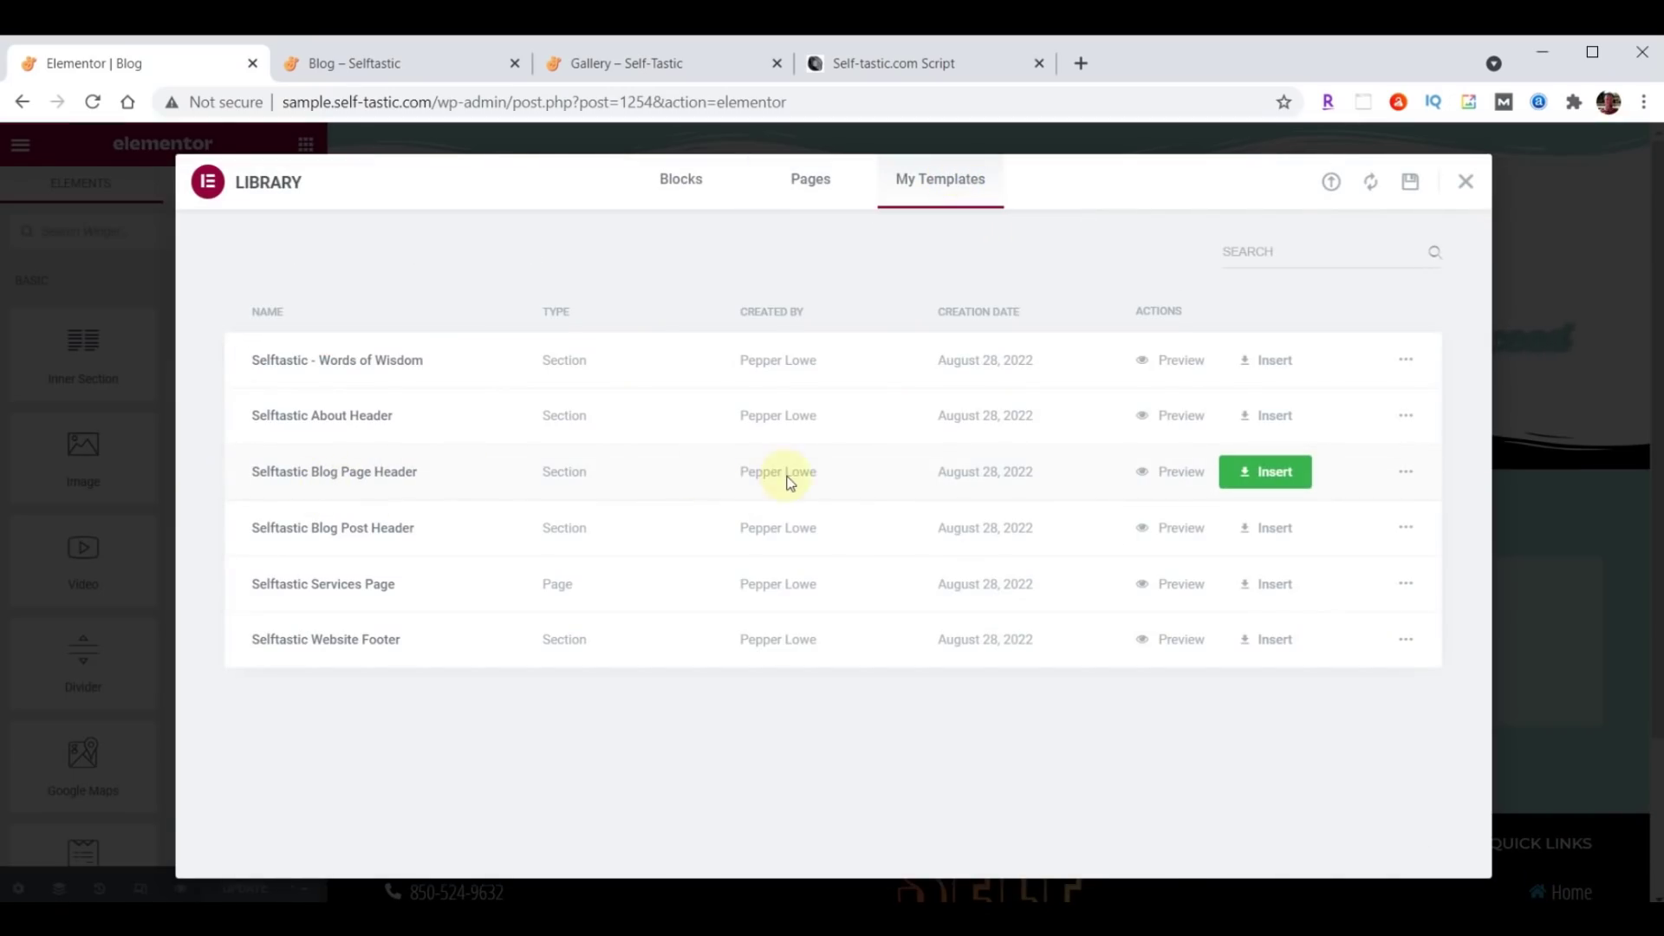
click(1270, 470)
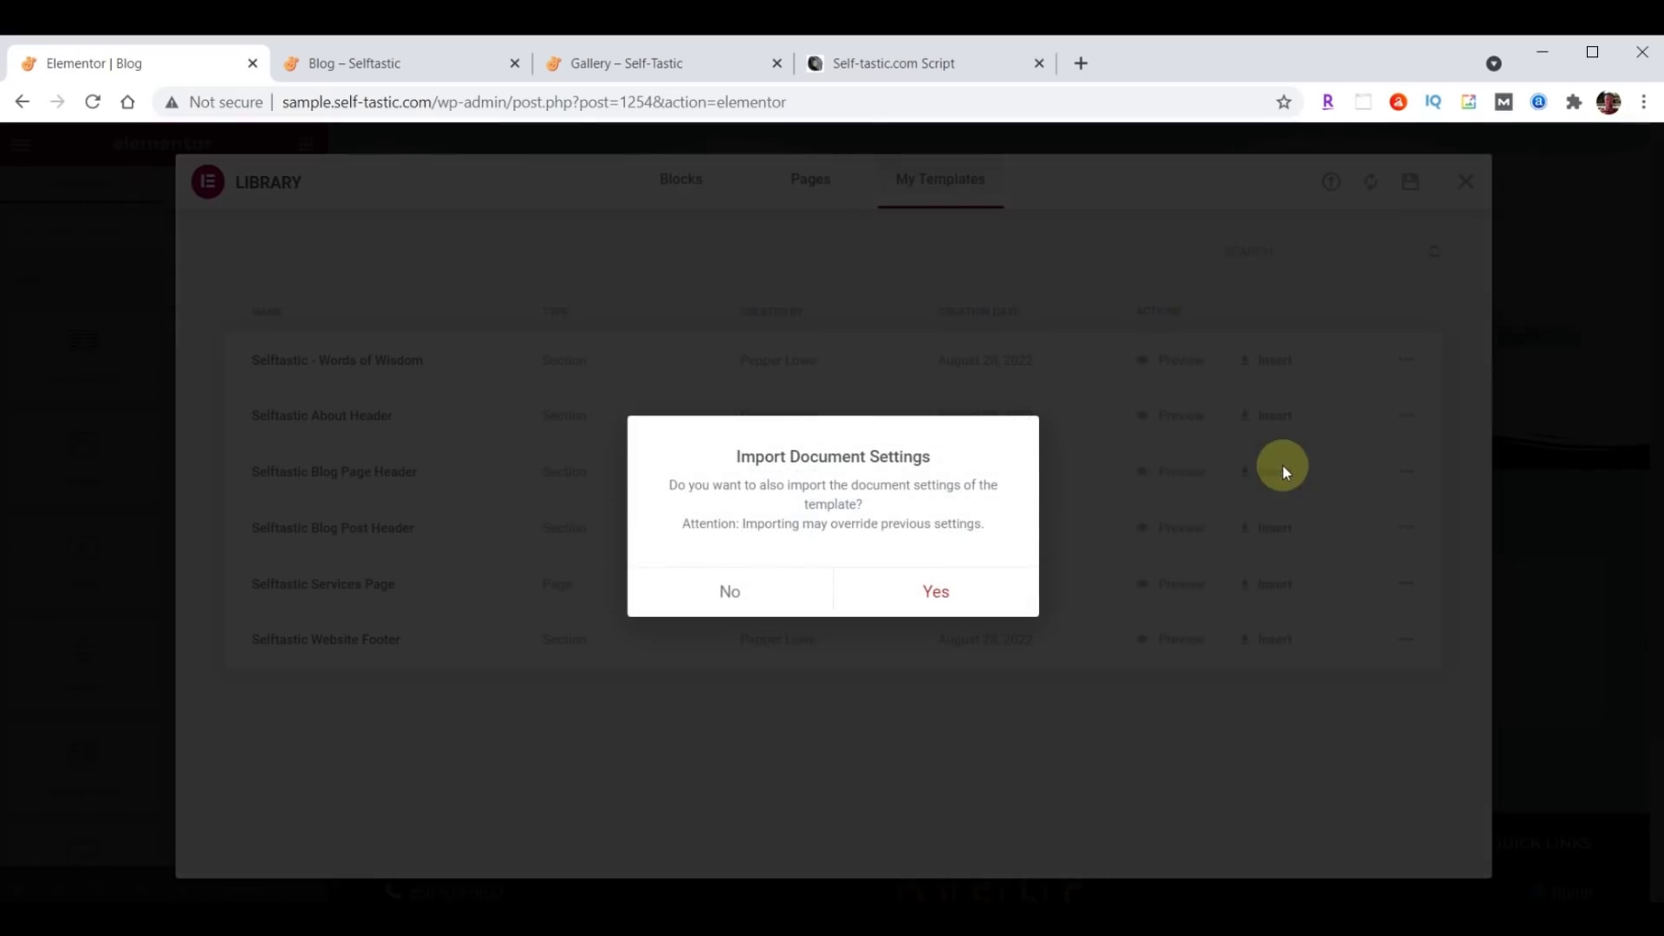
click(731, 591)
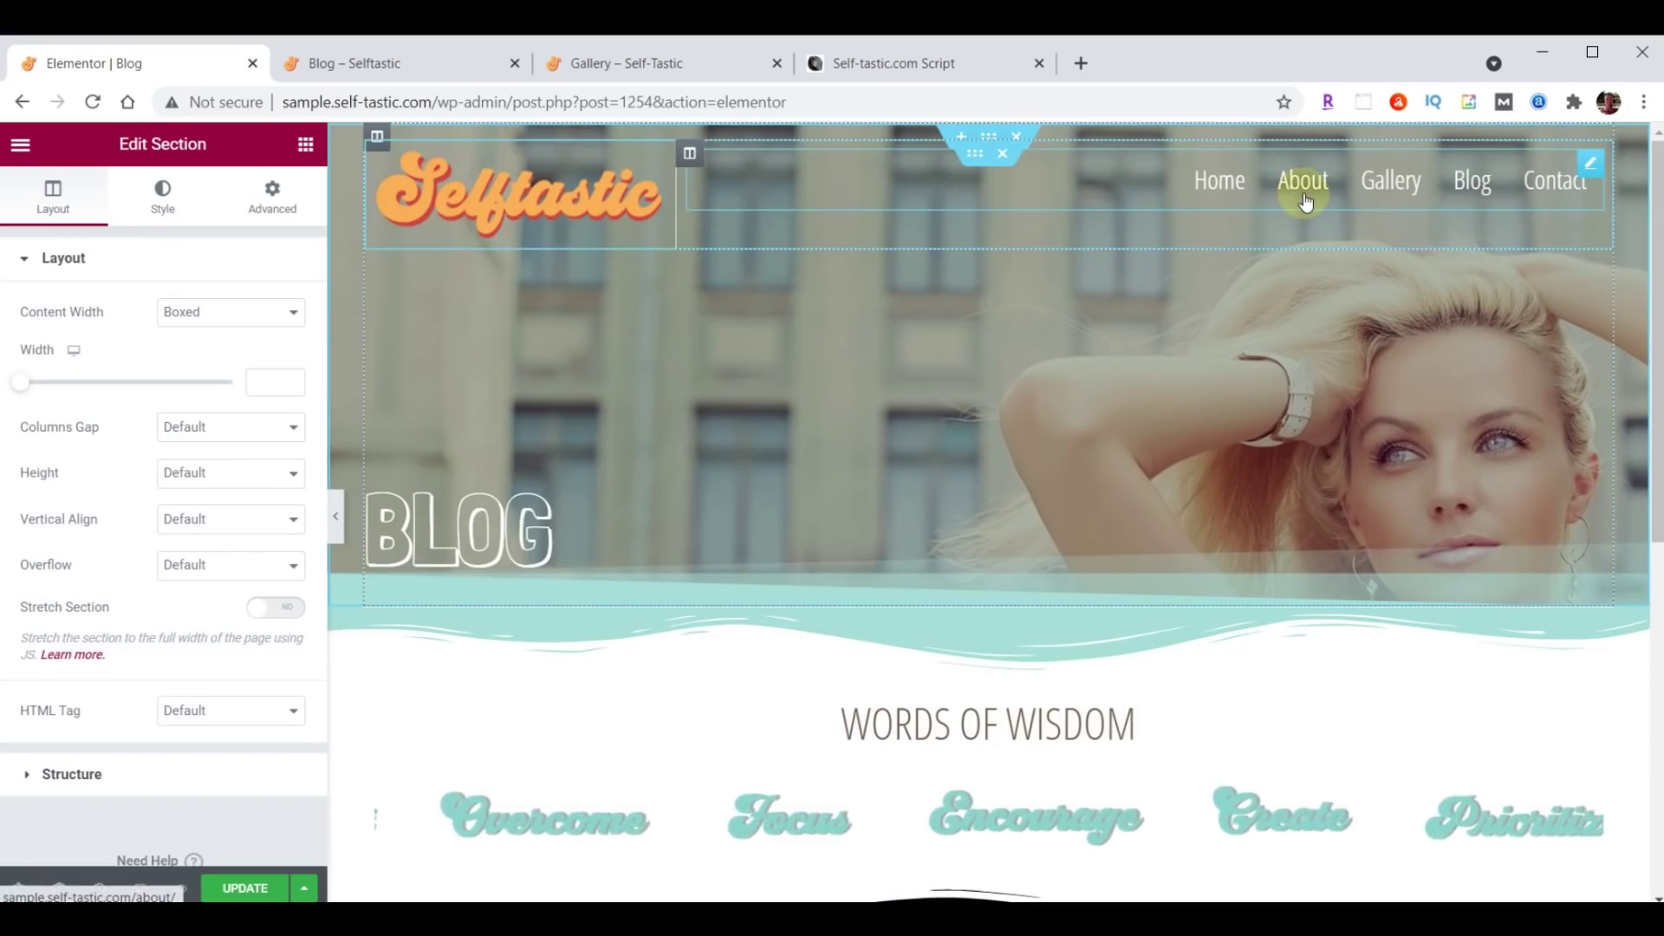
click(1001, 159)
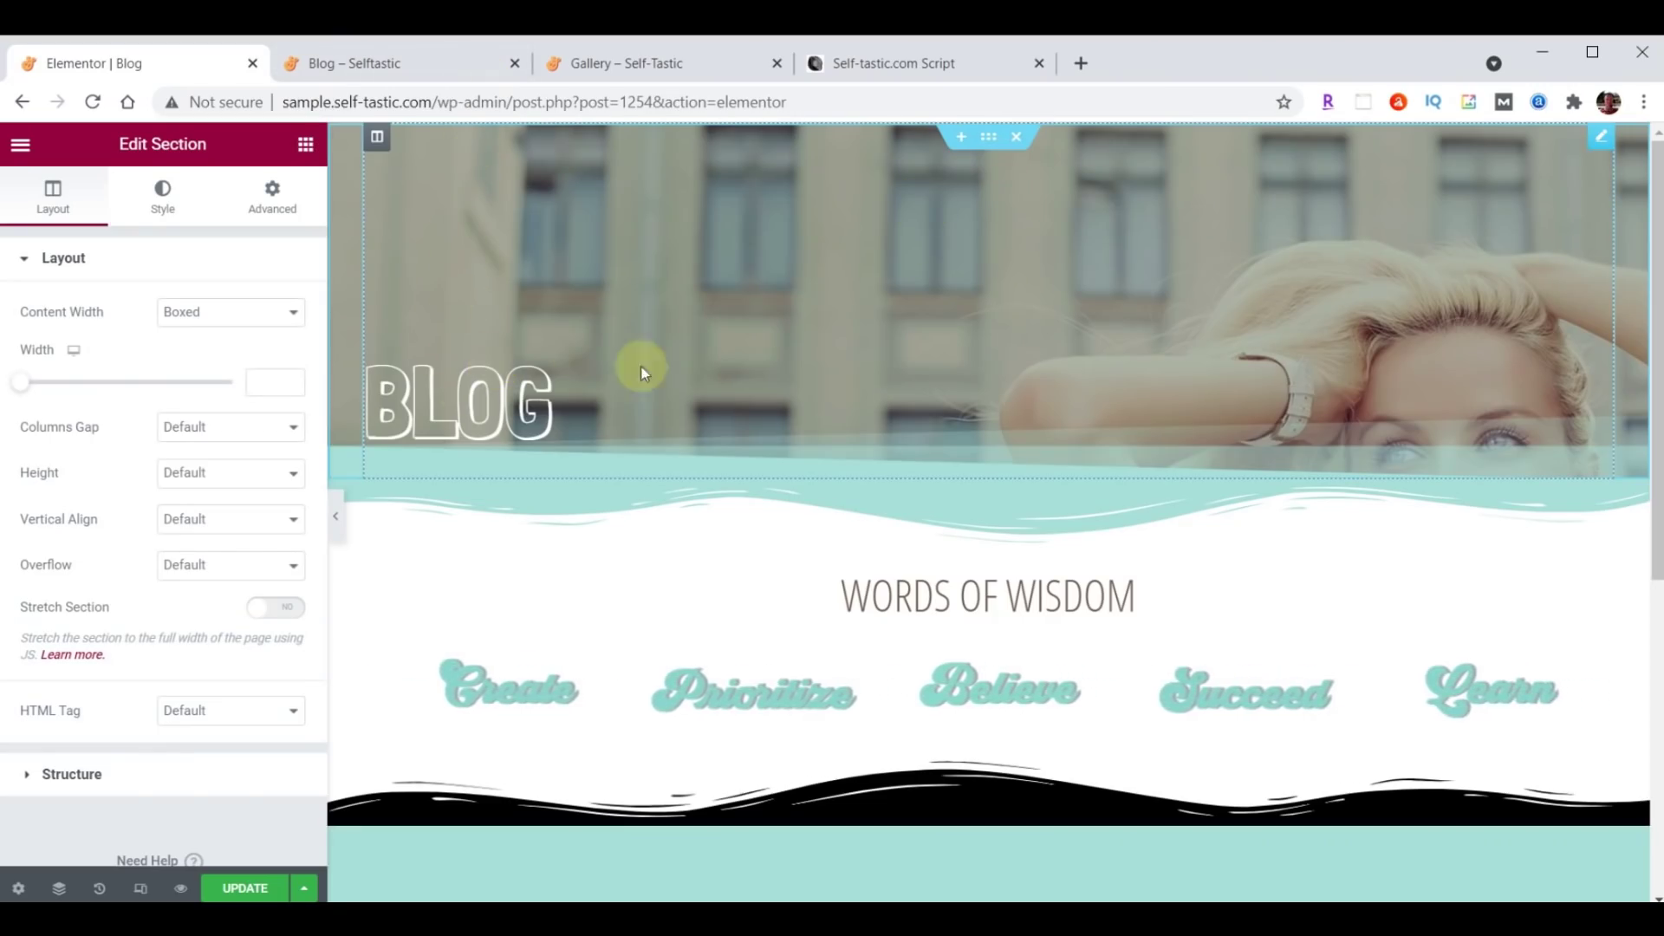
click(434, 407)
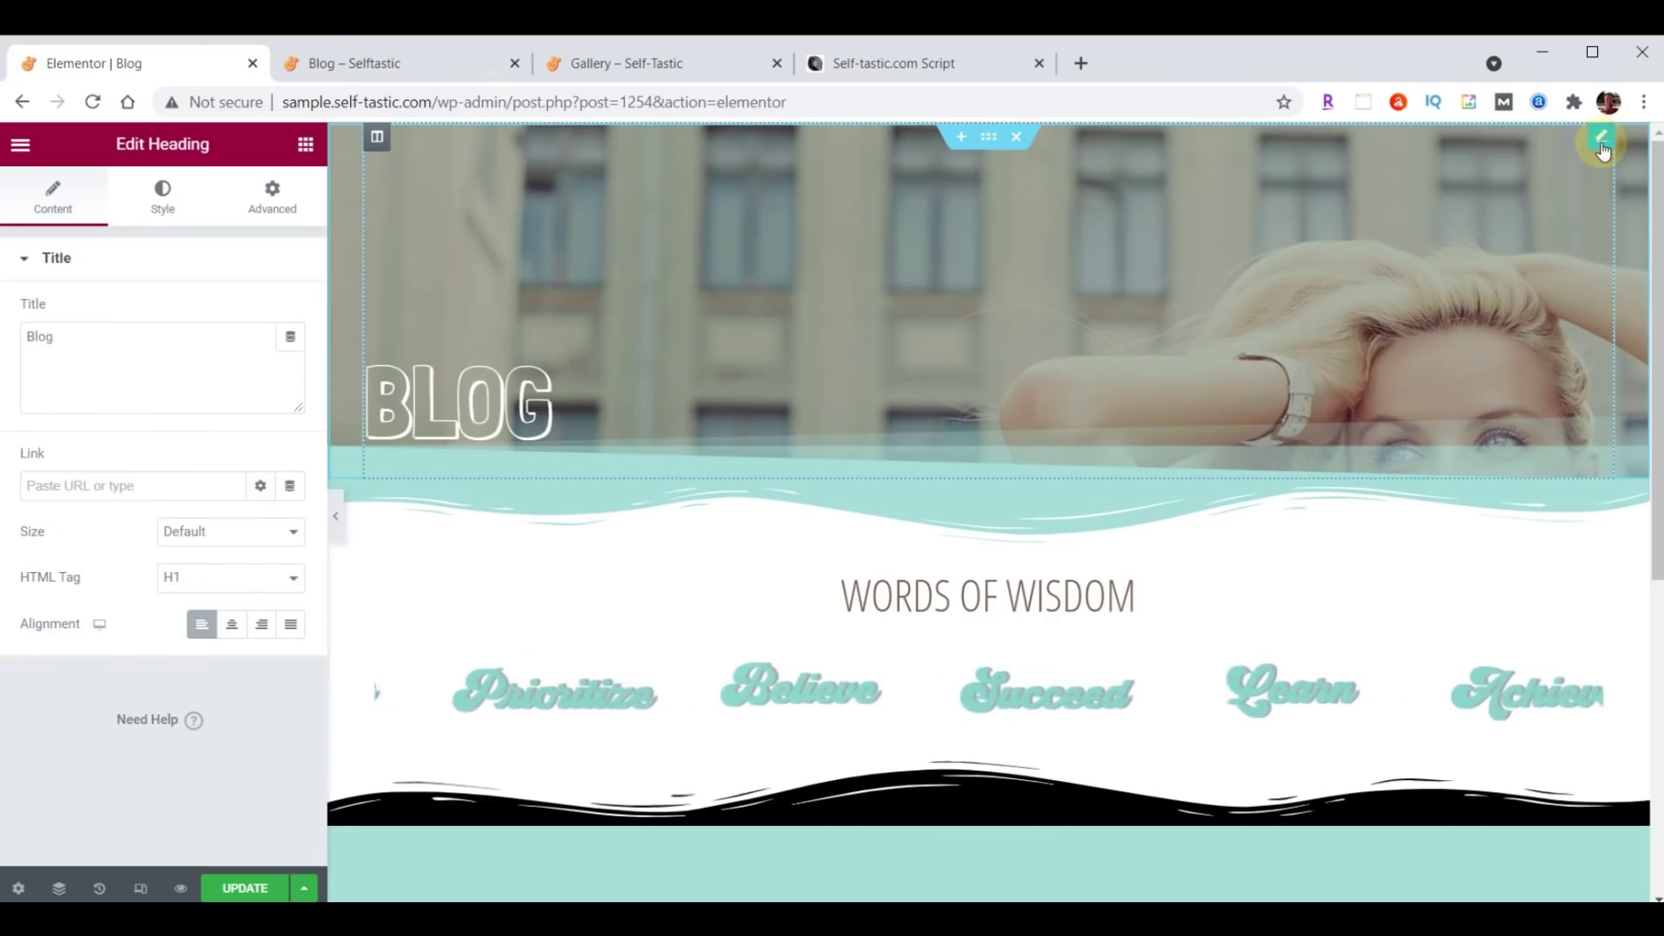
Give the BLOG heading 300 top padding and add a single-column section below the header.
click(269, 195)
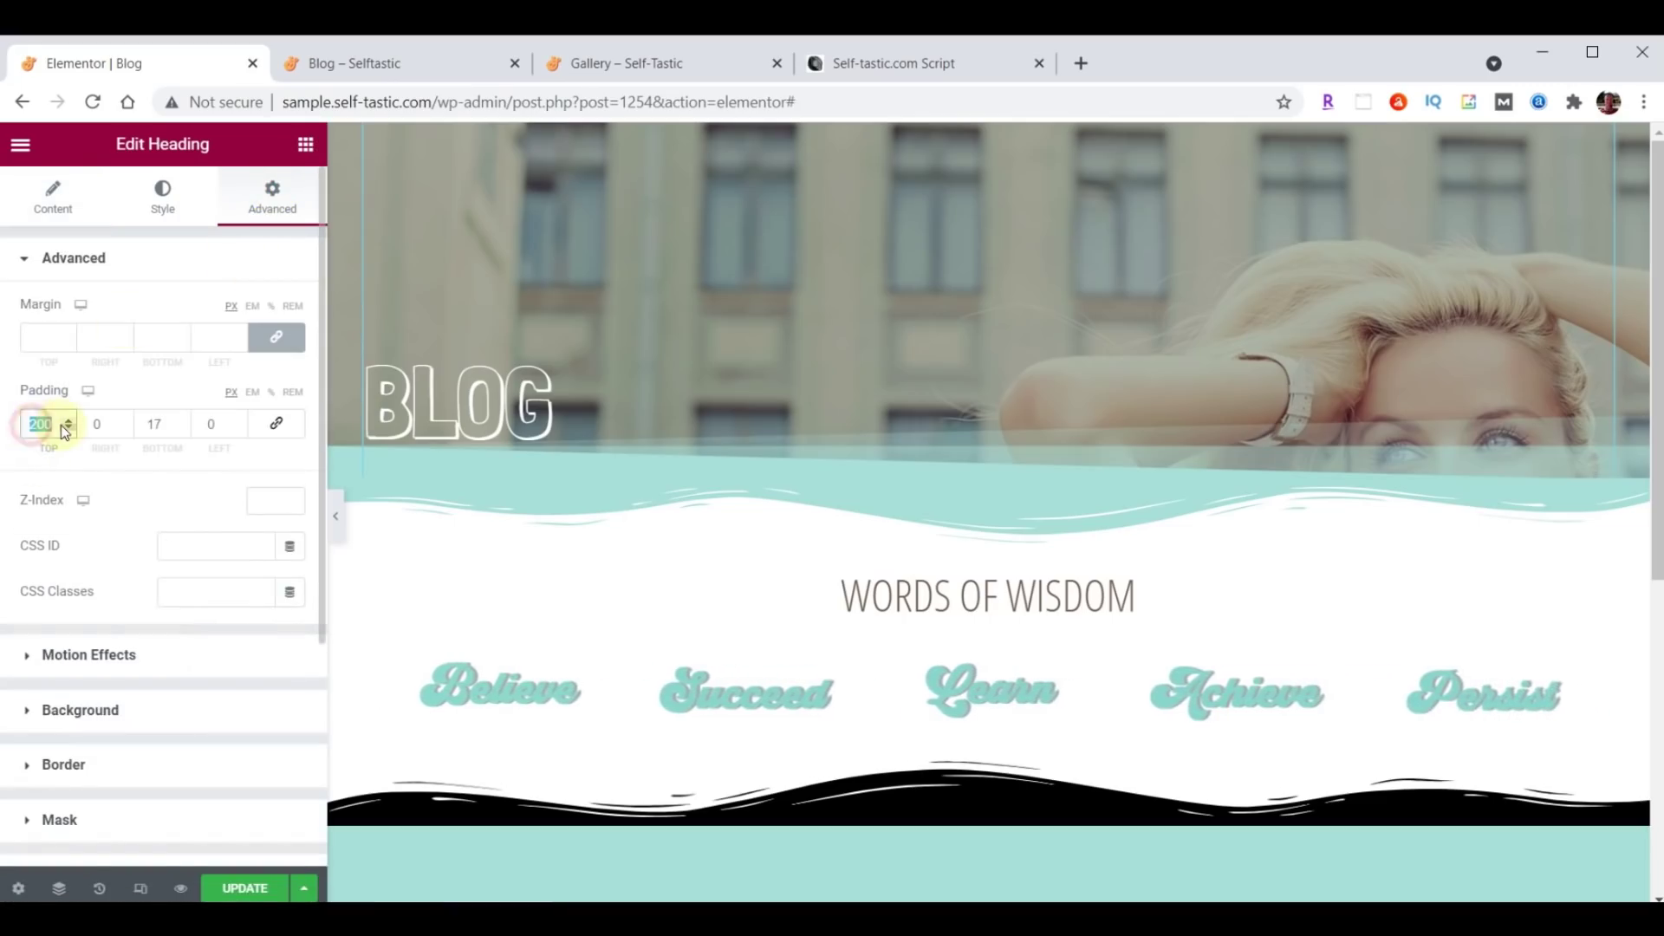
text(300)
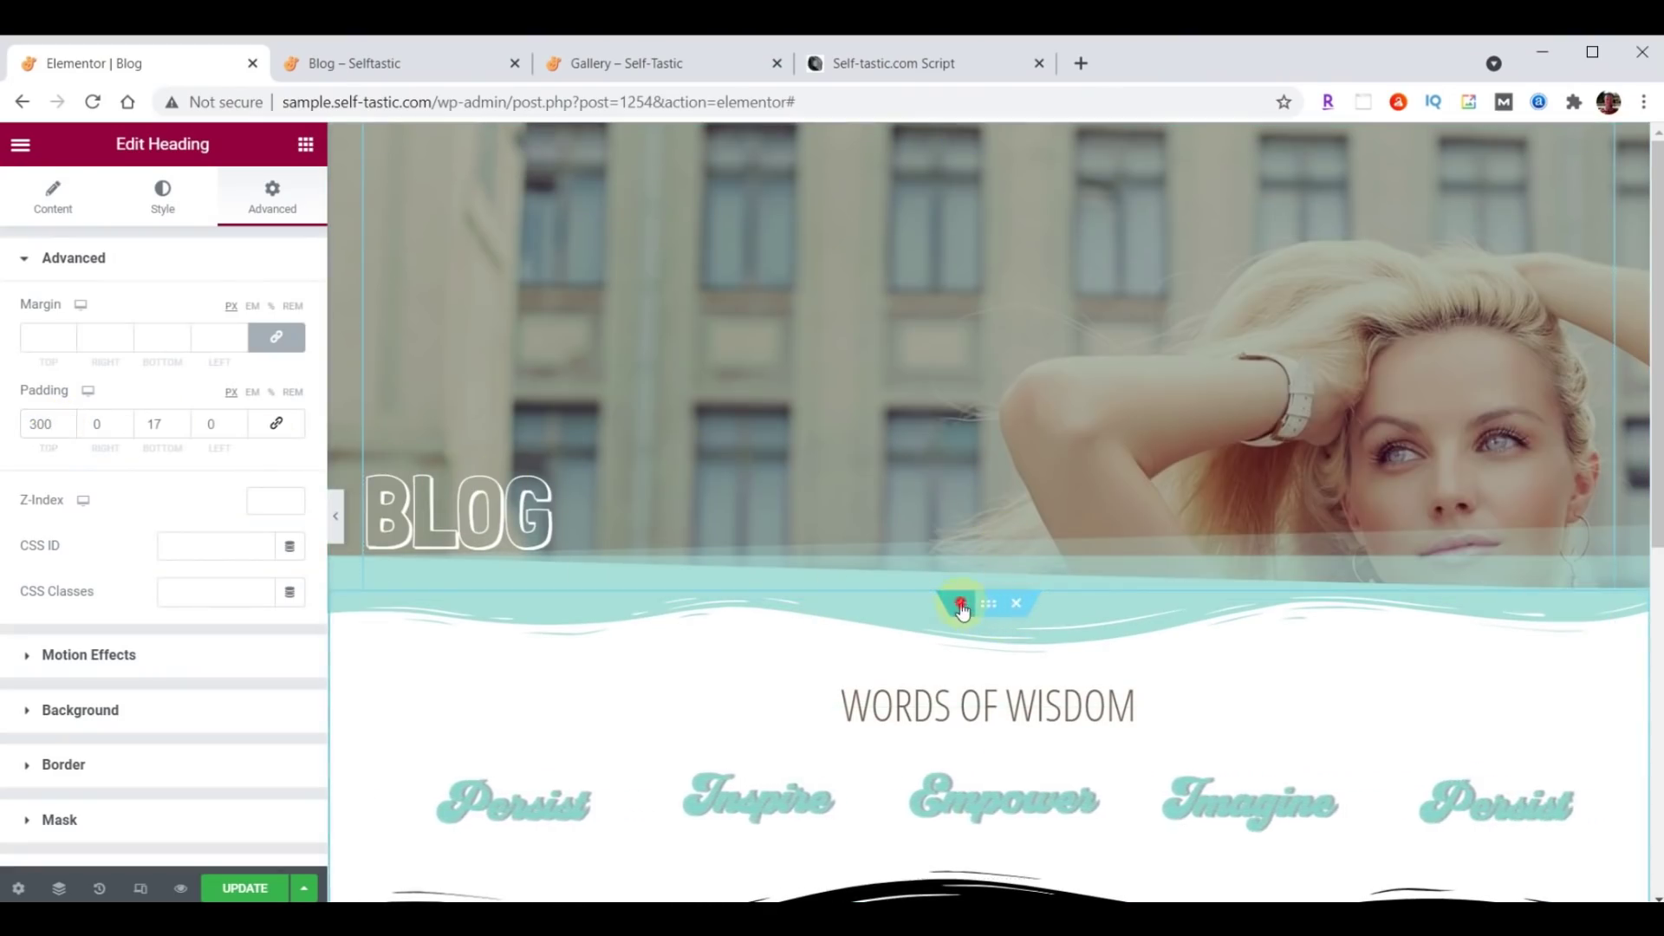
click(959, 602)
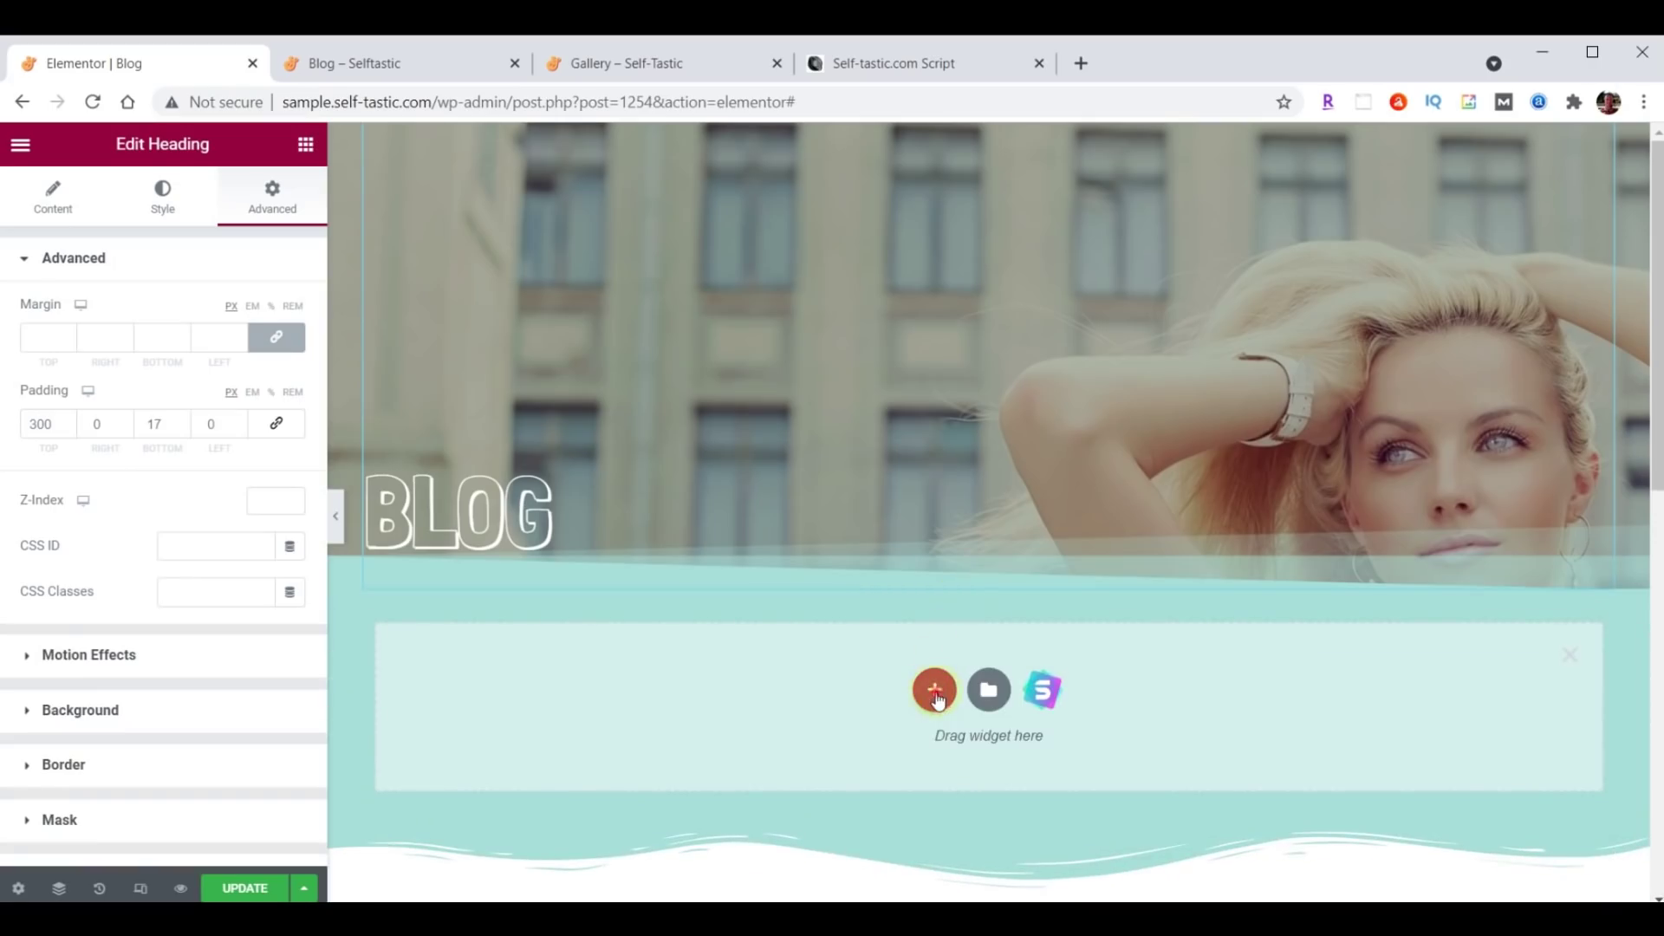
click(935, 693)
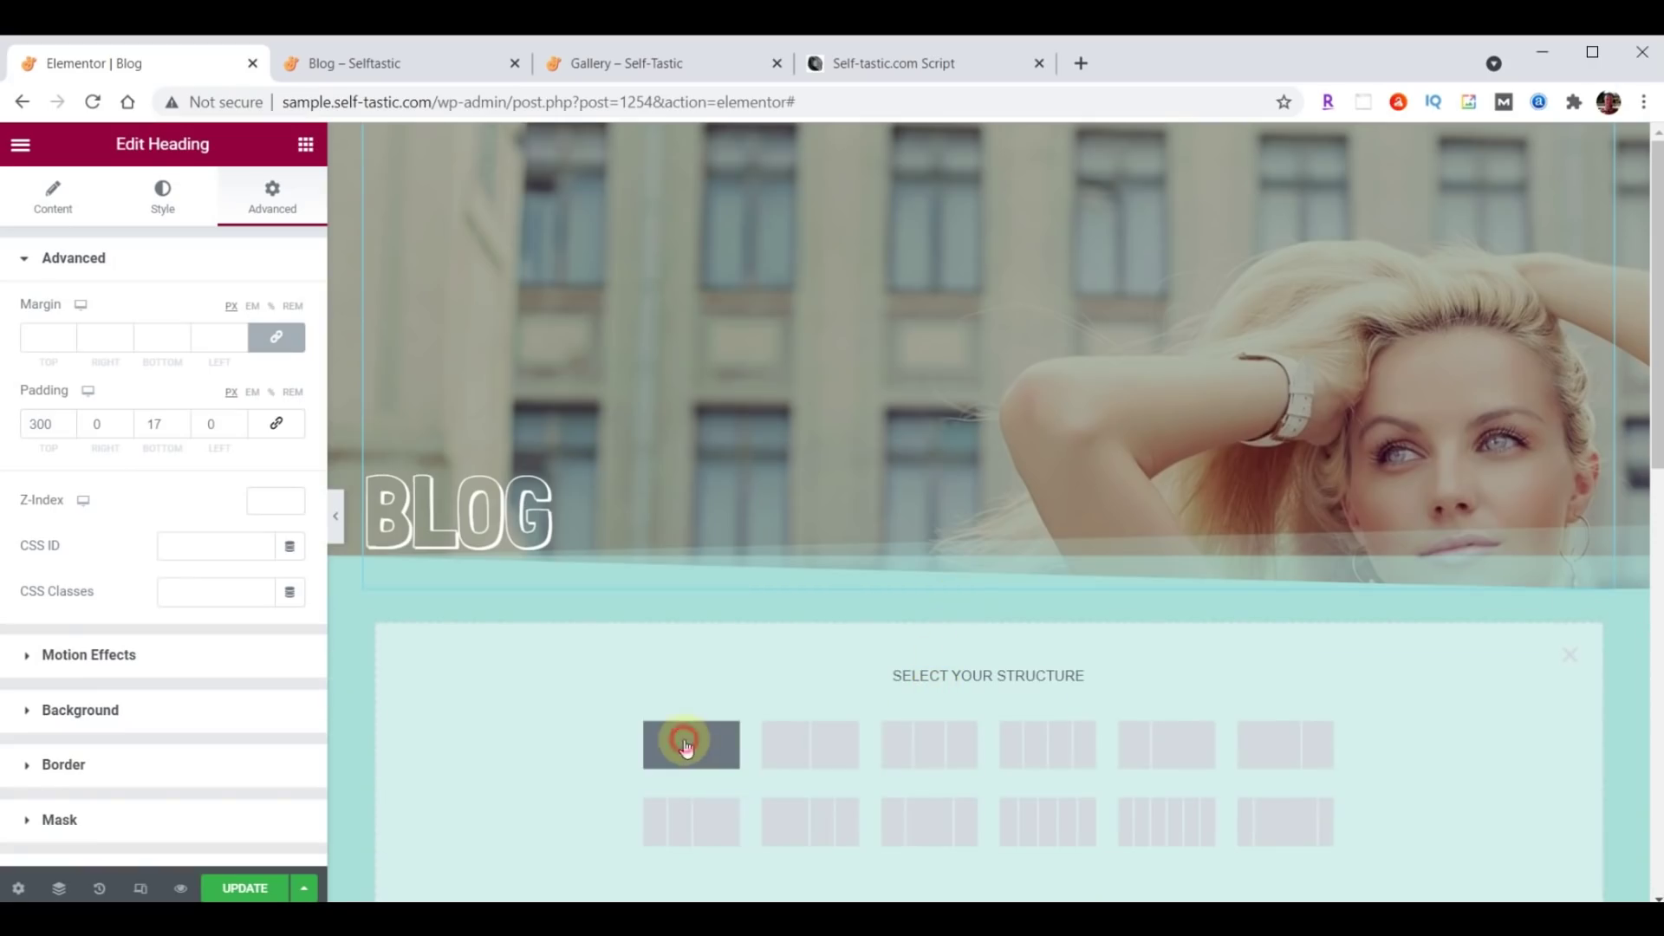
click(685, 743)
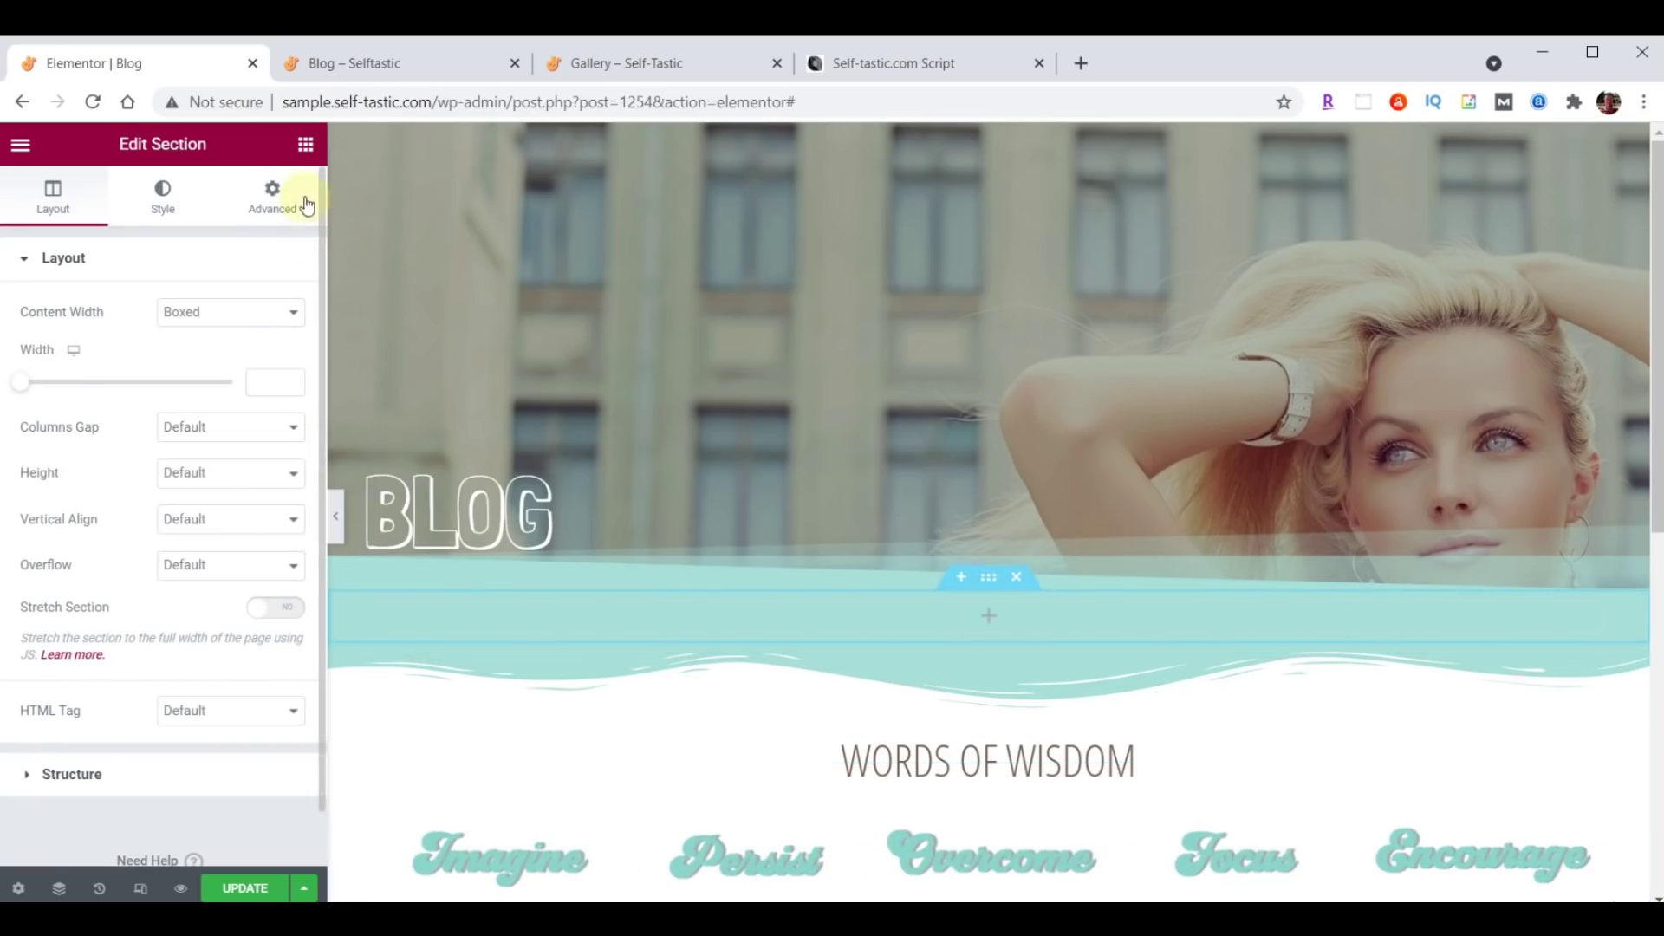
Drag a Posts widget into the new section and switch its skin to Cards.
click(305, 144)
click(190, 235)
text(Po)
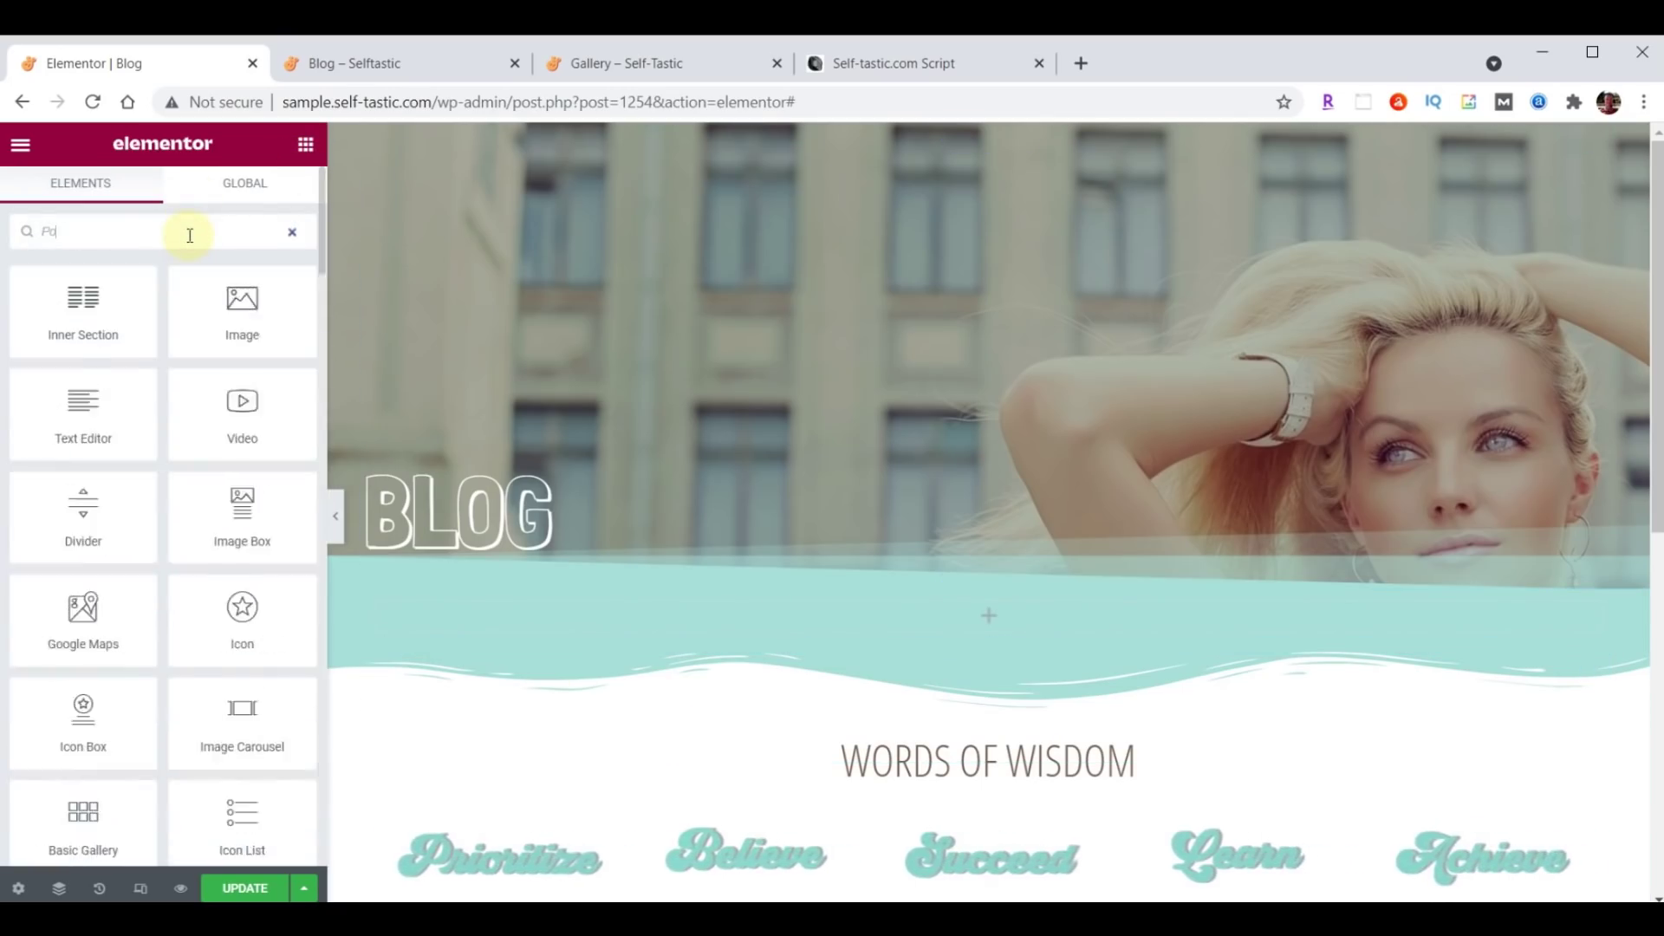
text(sts)
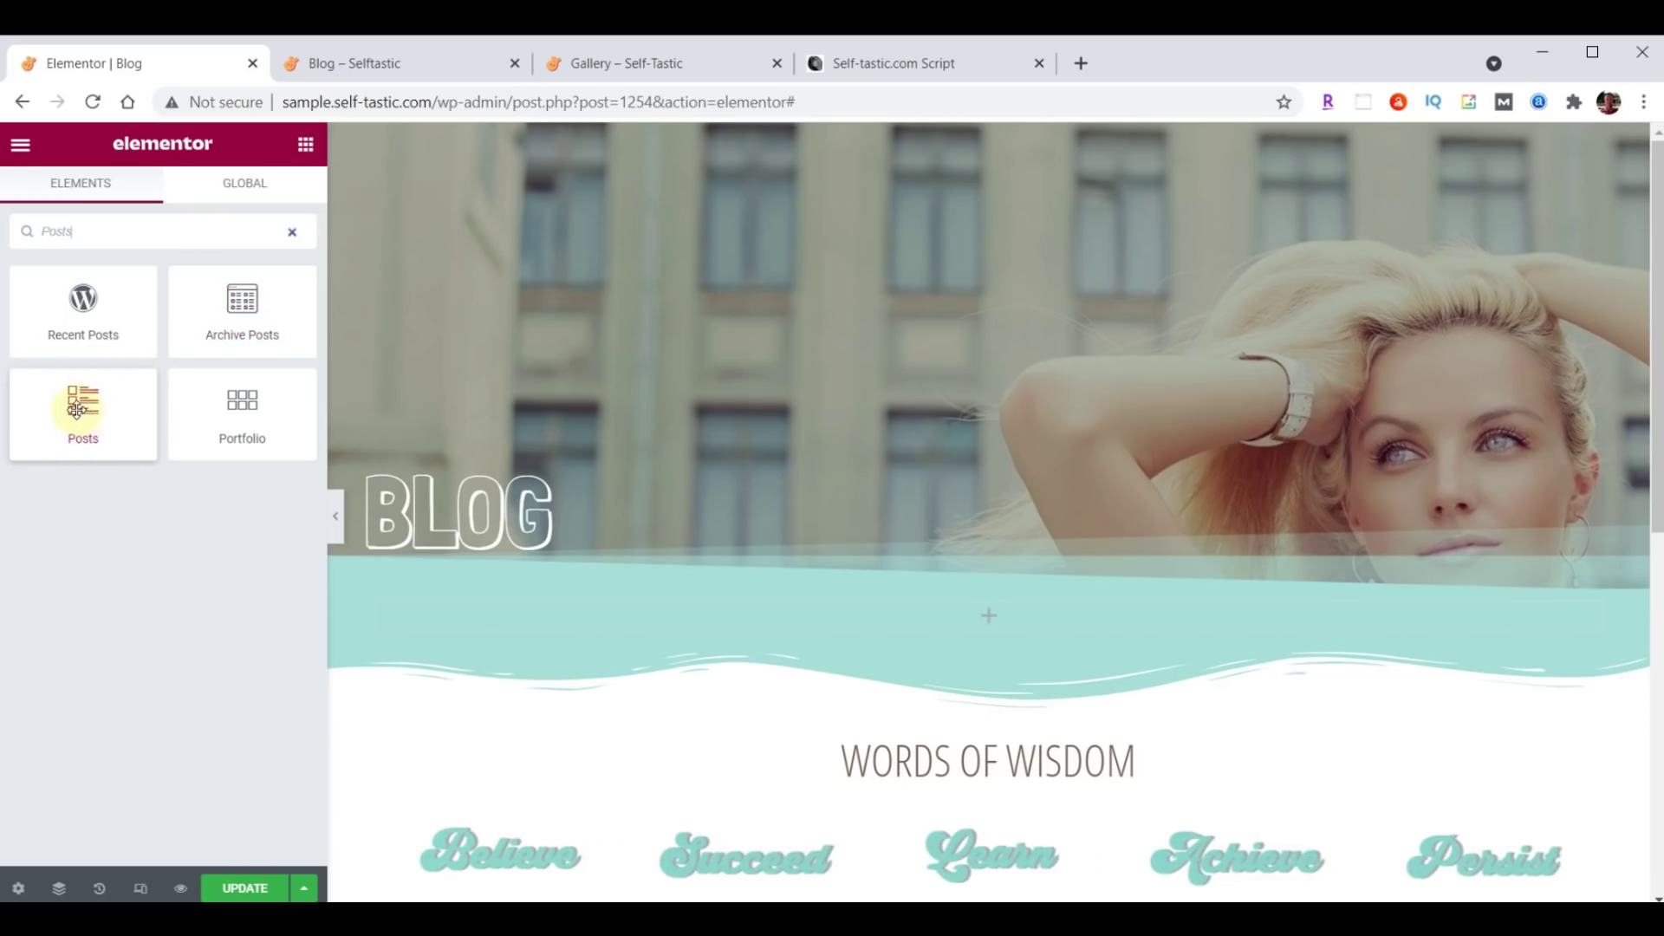
drag(91, 411, 998, 616)
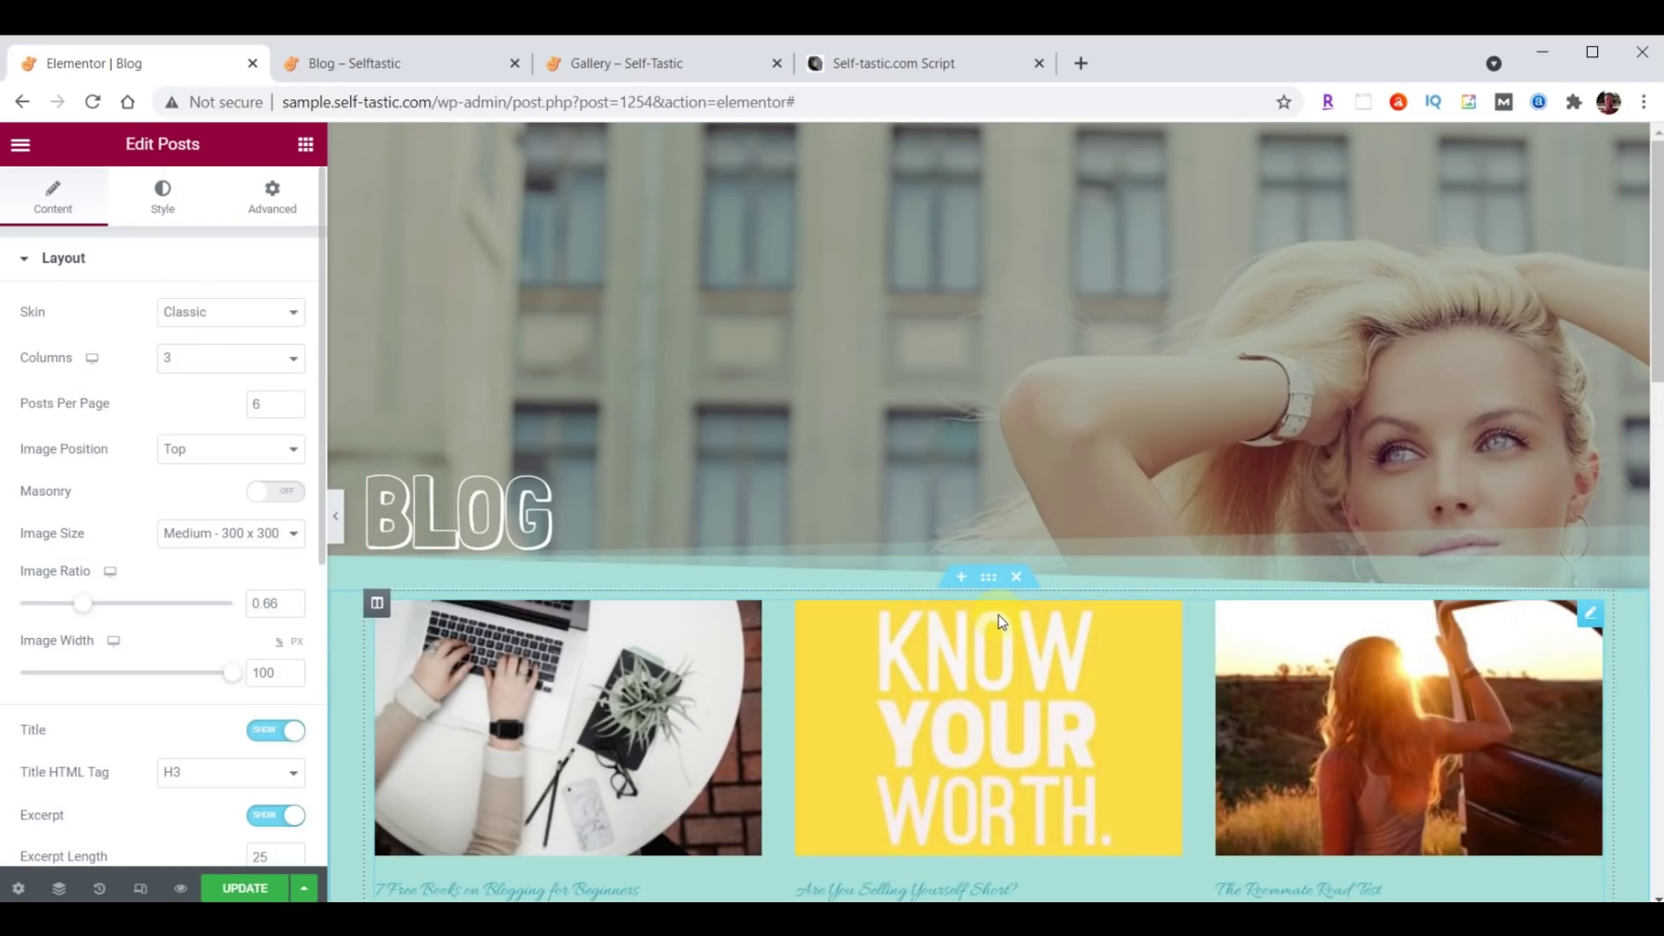
scroll(998, 616, down, 1)
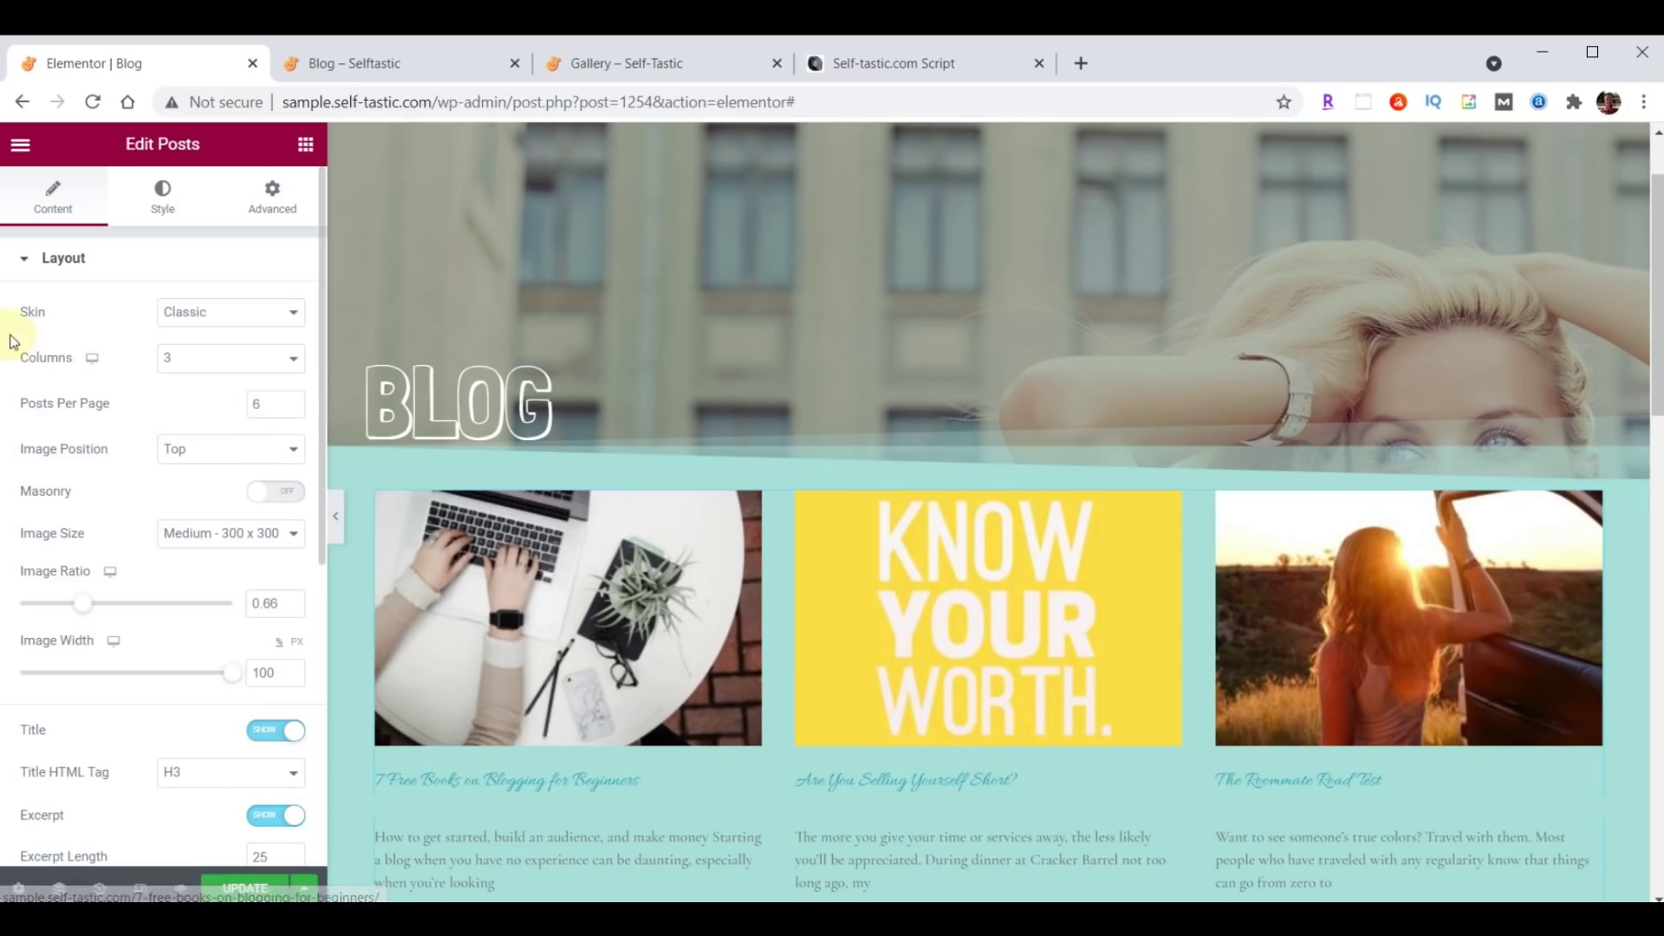
click(249, 312)
click(219, 354)
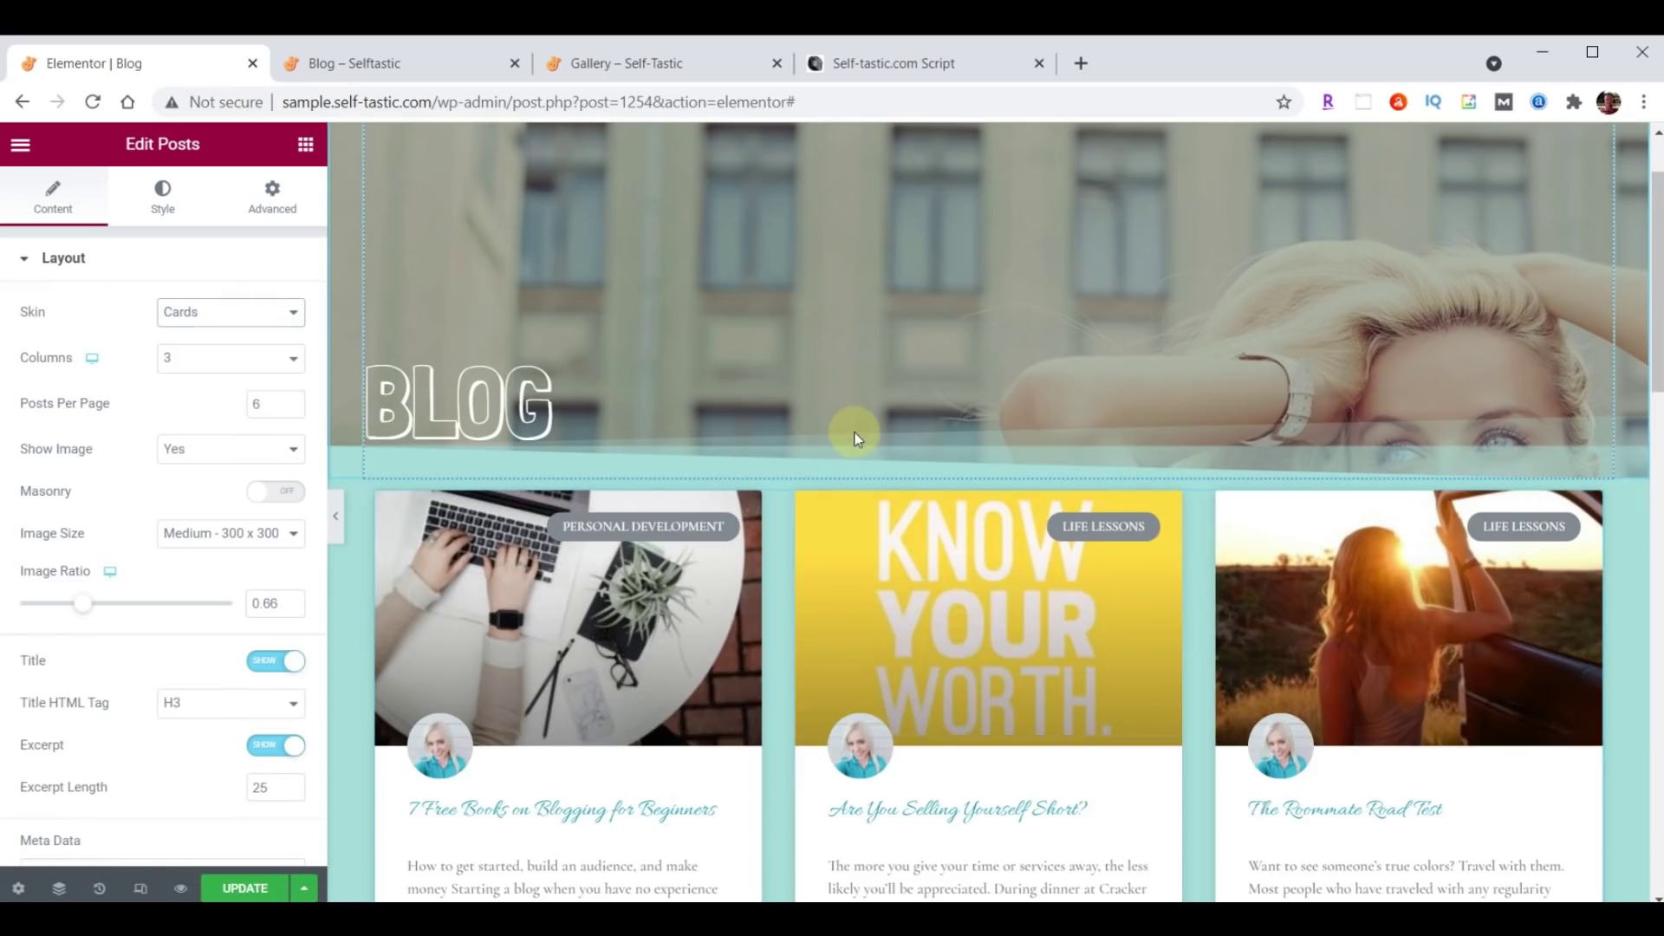
scroll(855, 433, down, 1)
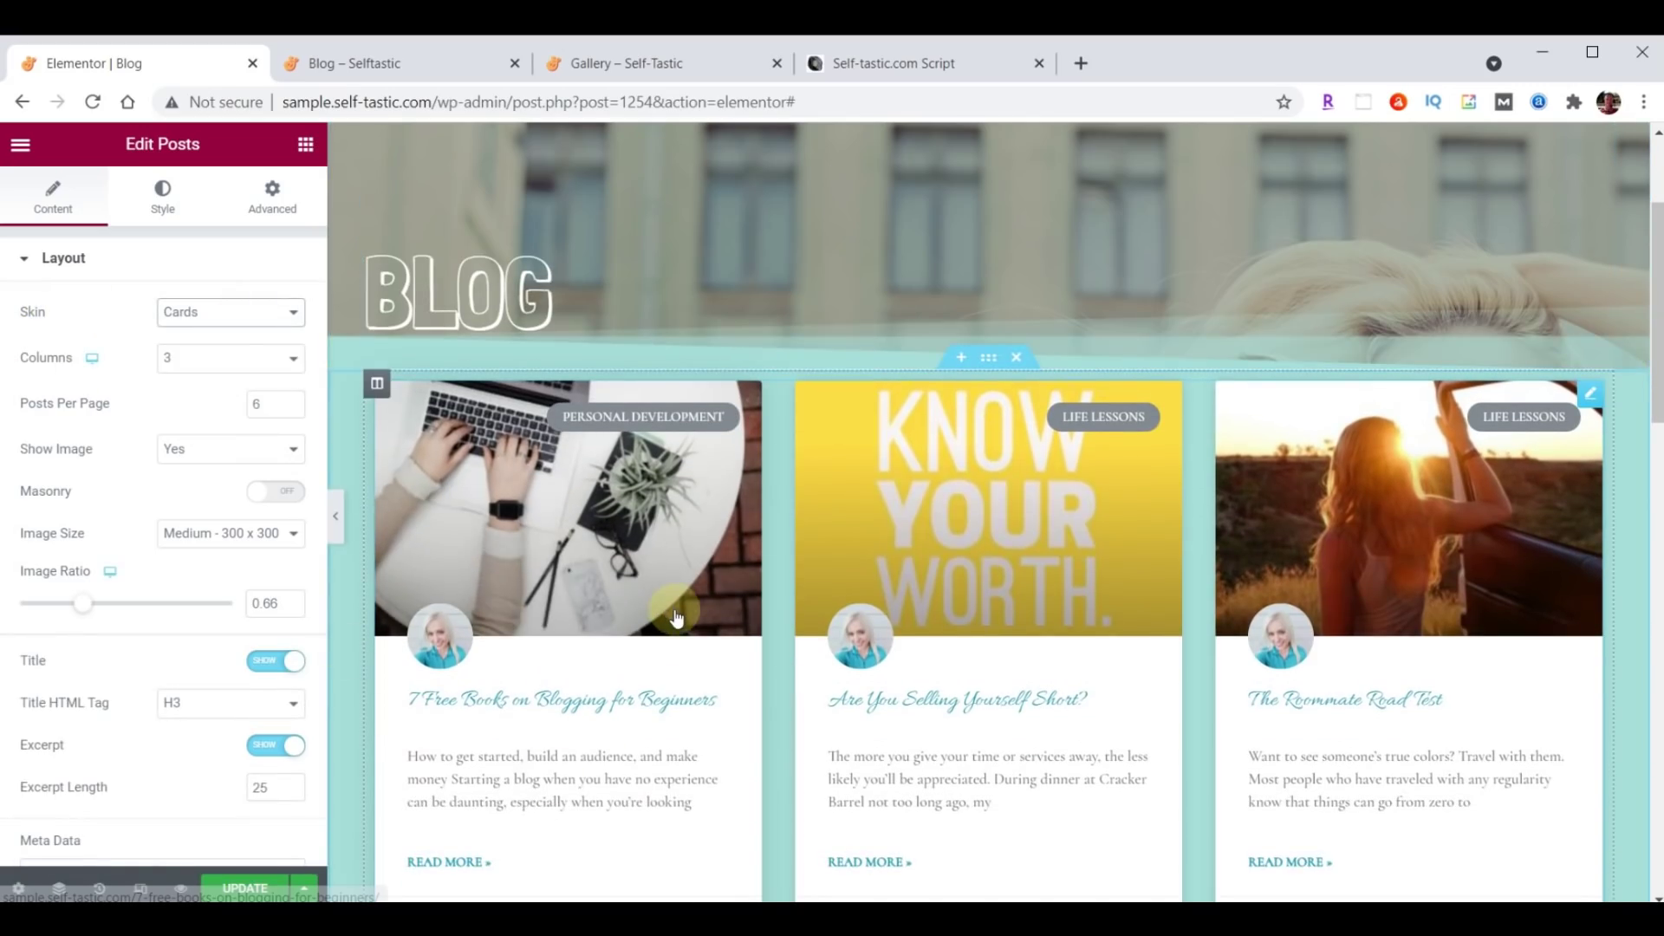
Set the blog card titles to Open Sans Condensed at 24 px.
click(167, 206)
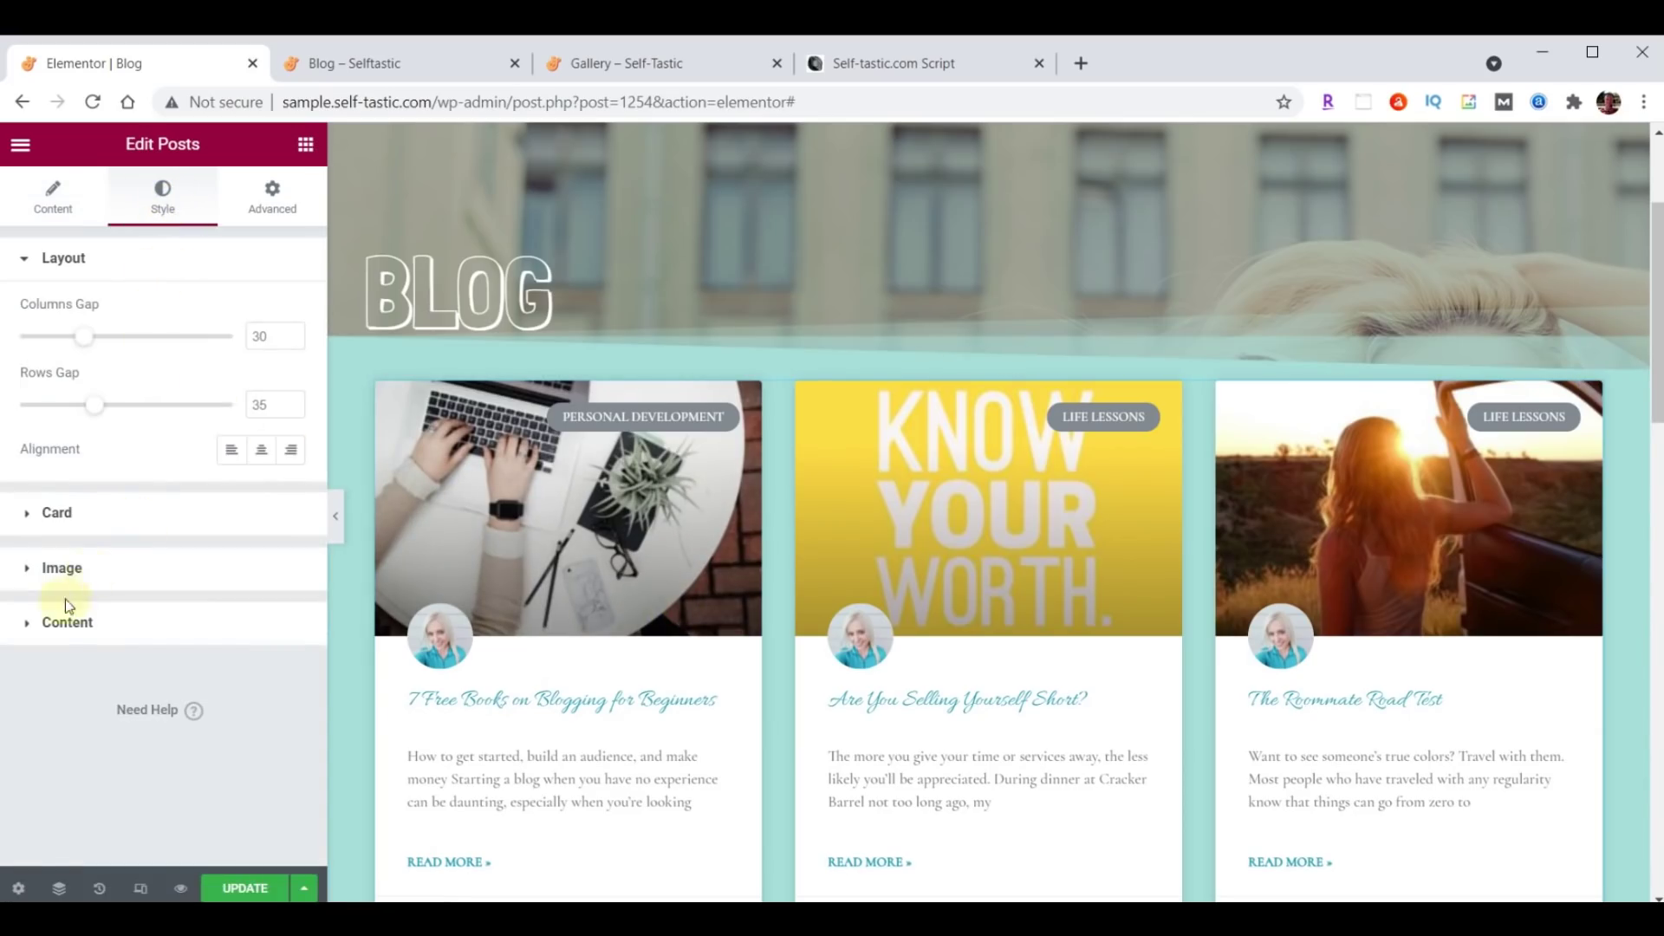
click(67, 622)
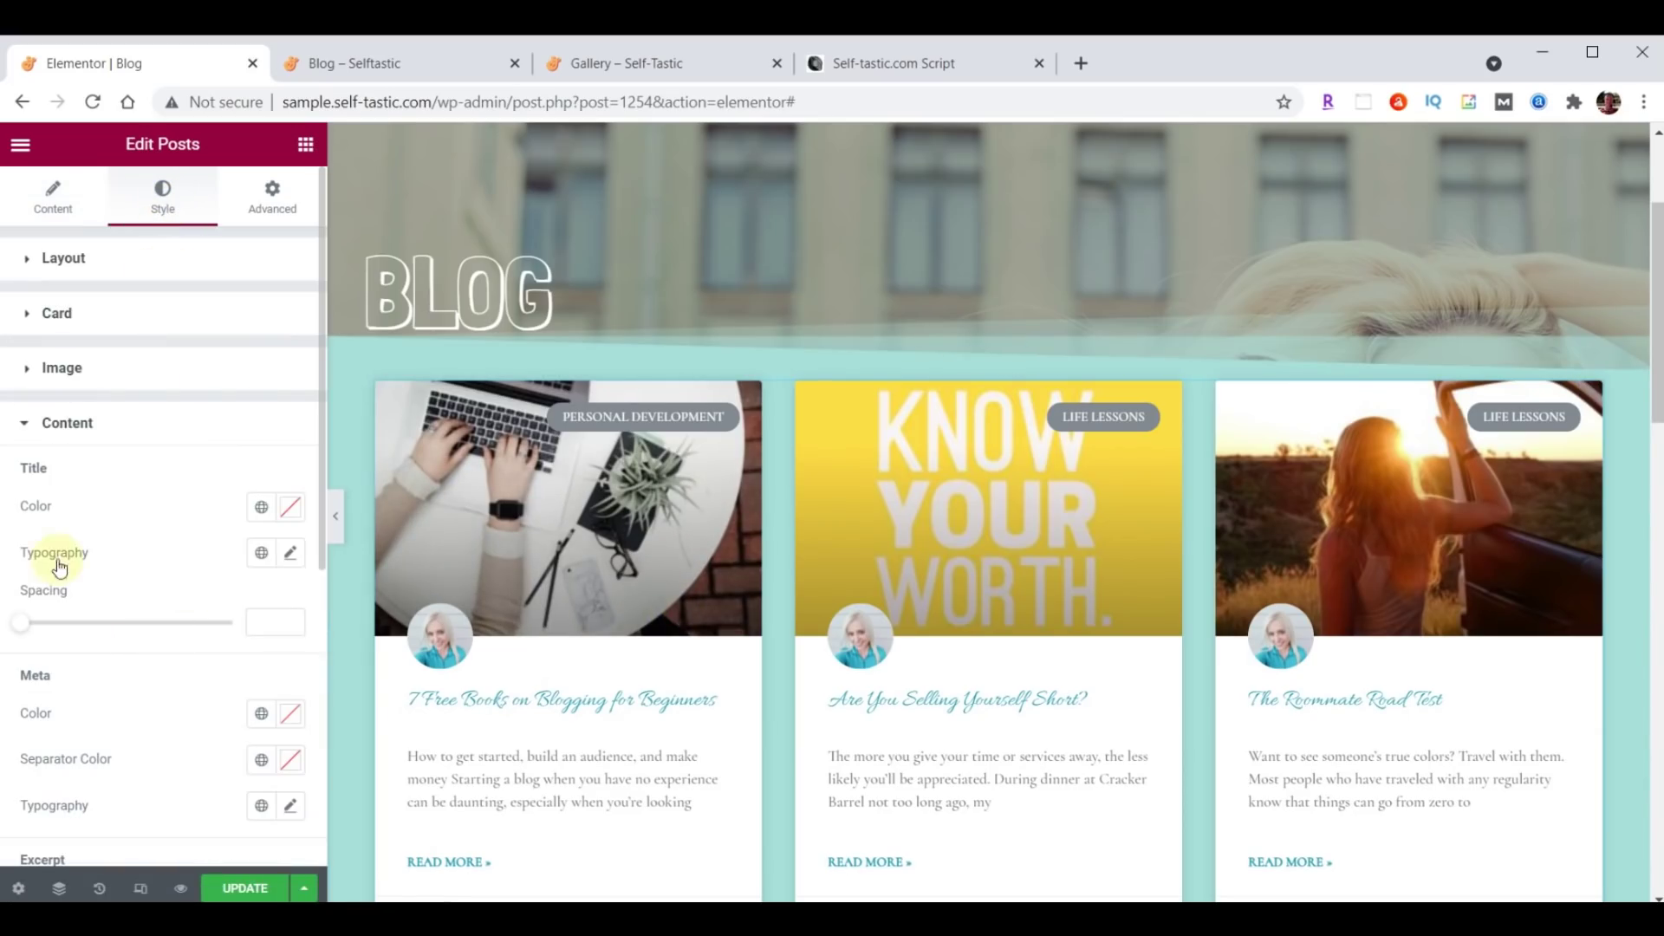
click(292, 555)
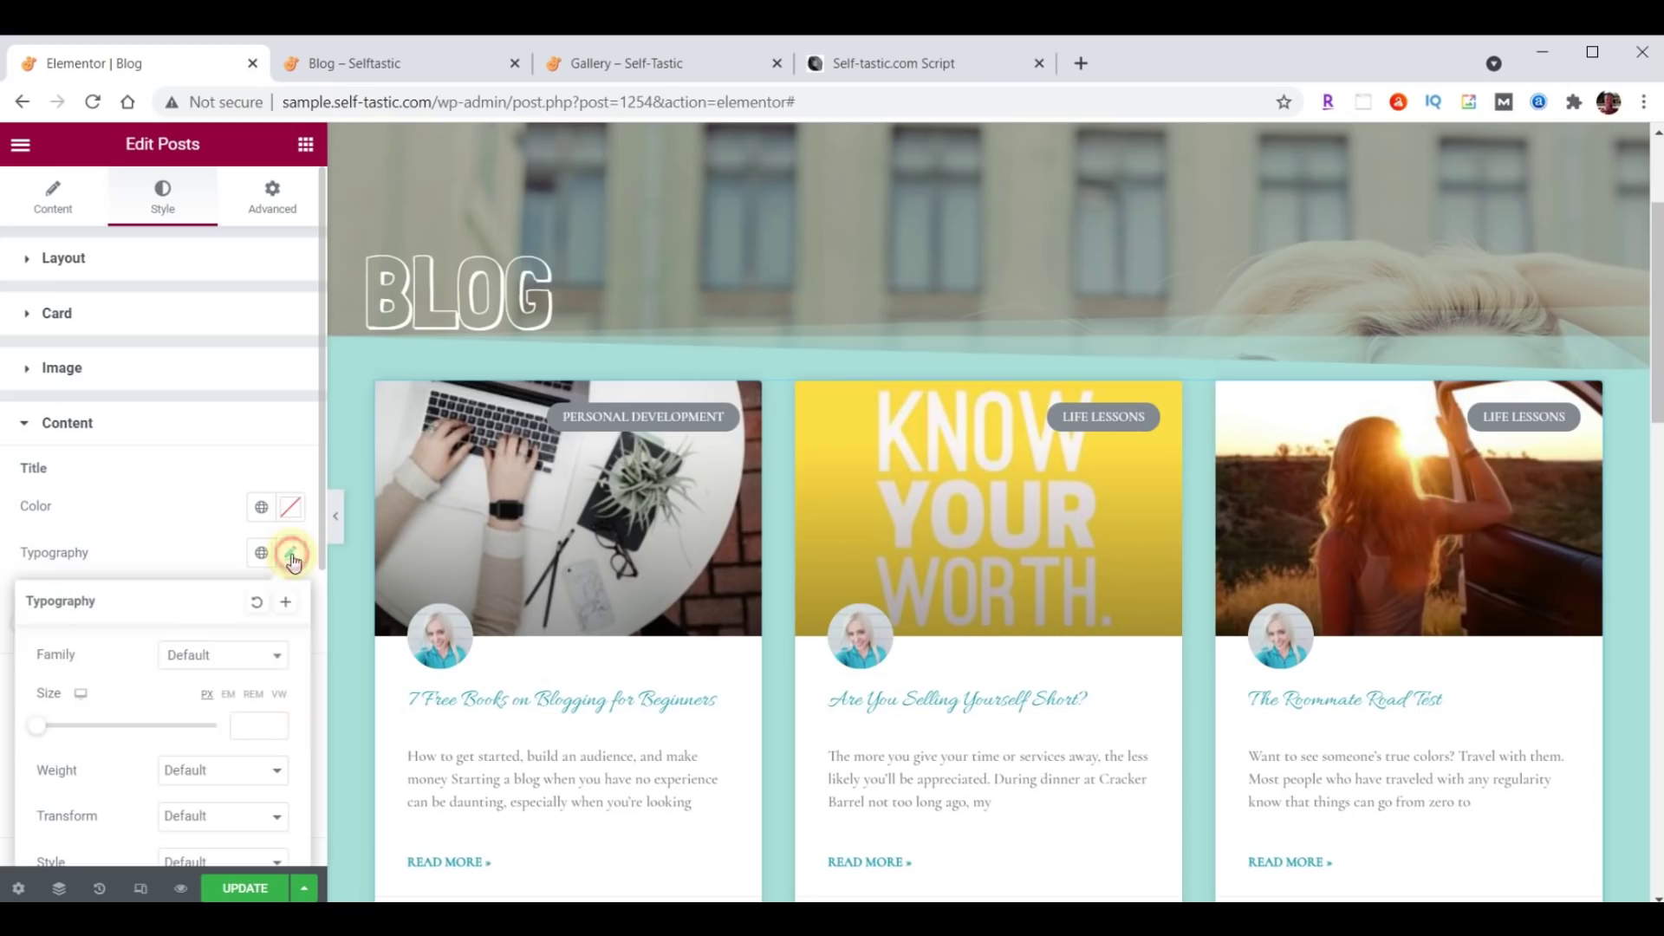
click(223, 657)
click(217, 403)
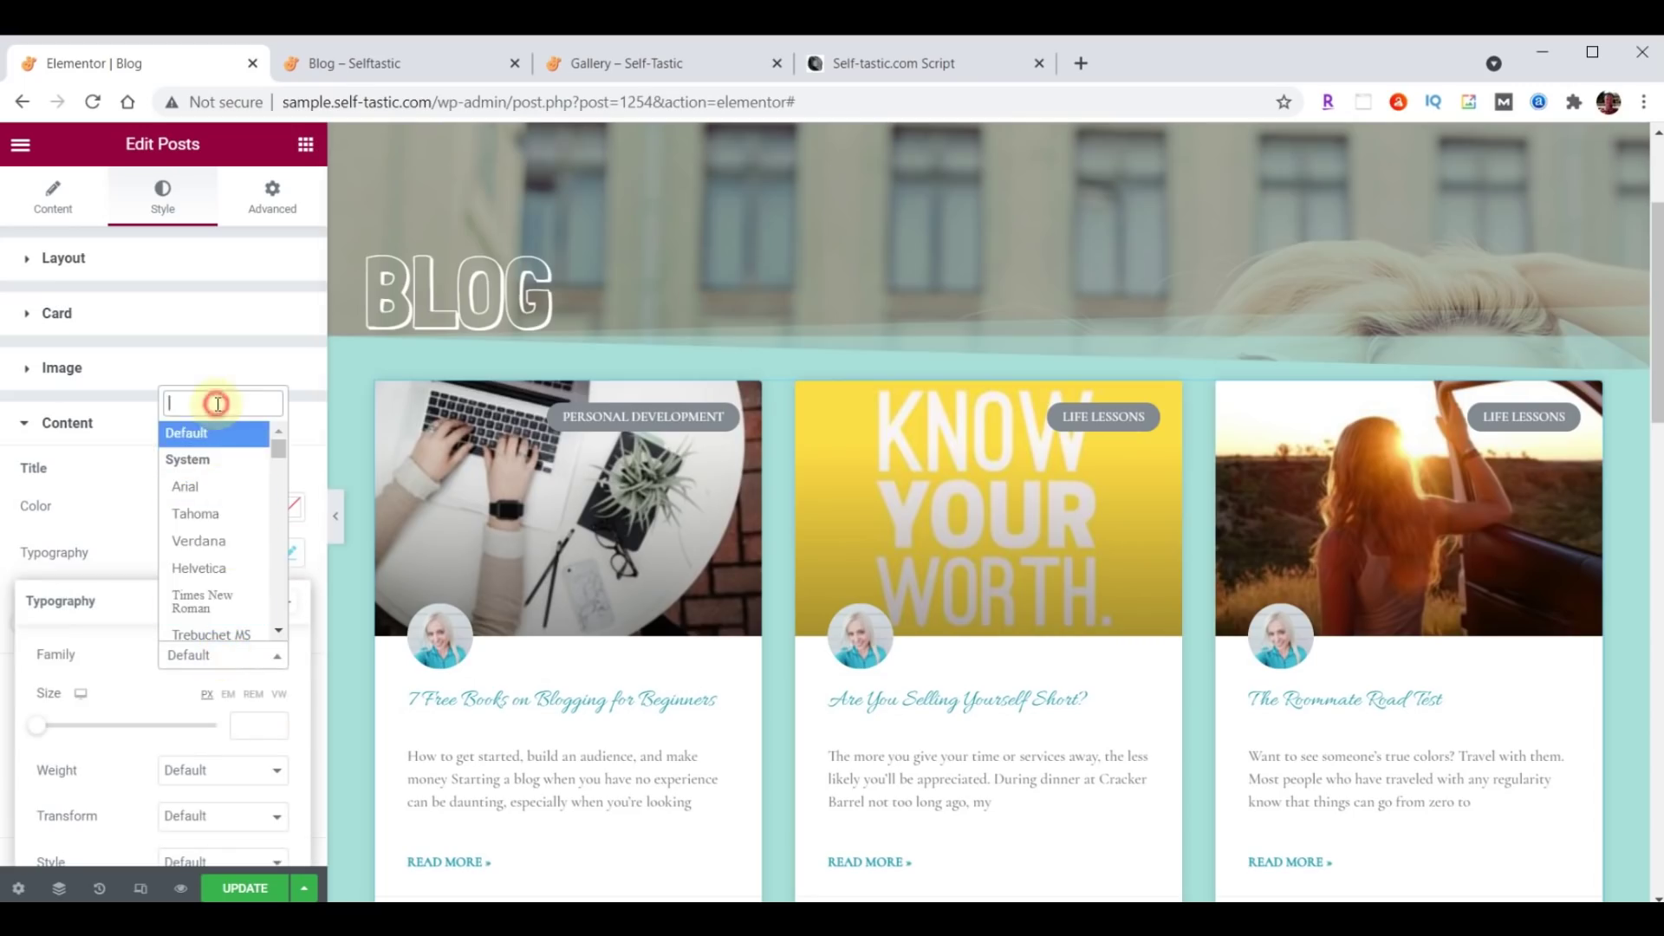
text(Open)
click(212, 496)
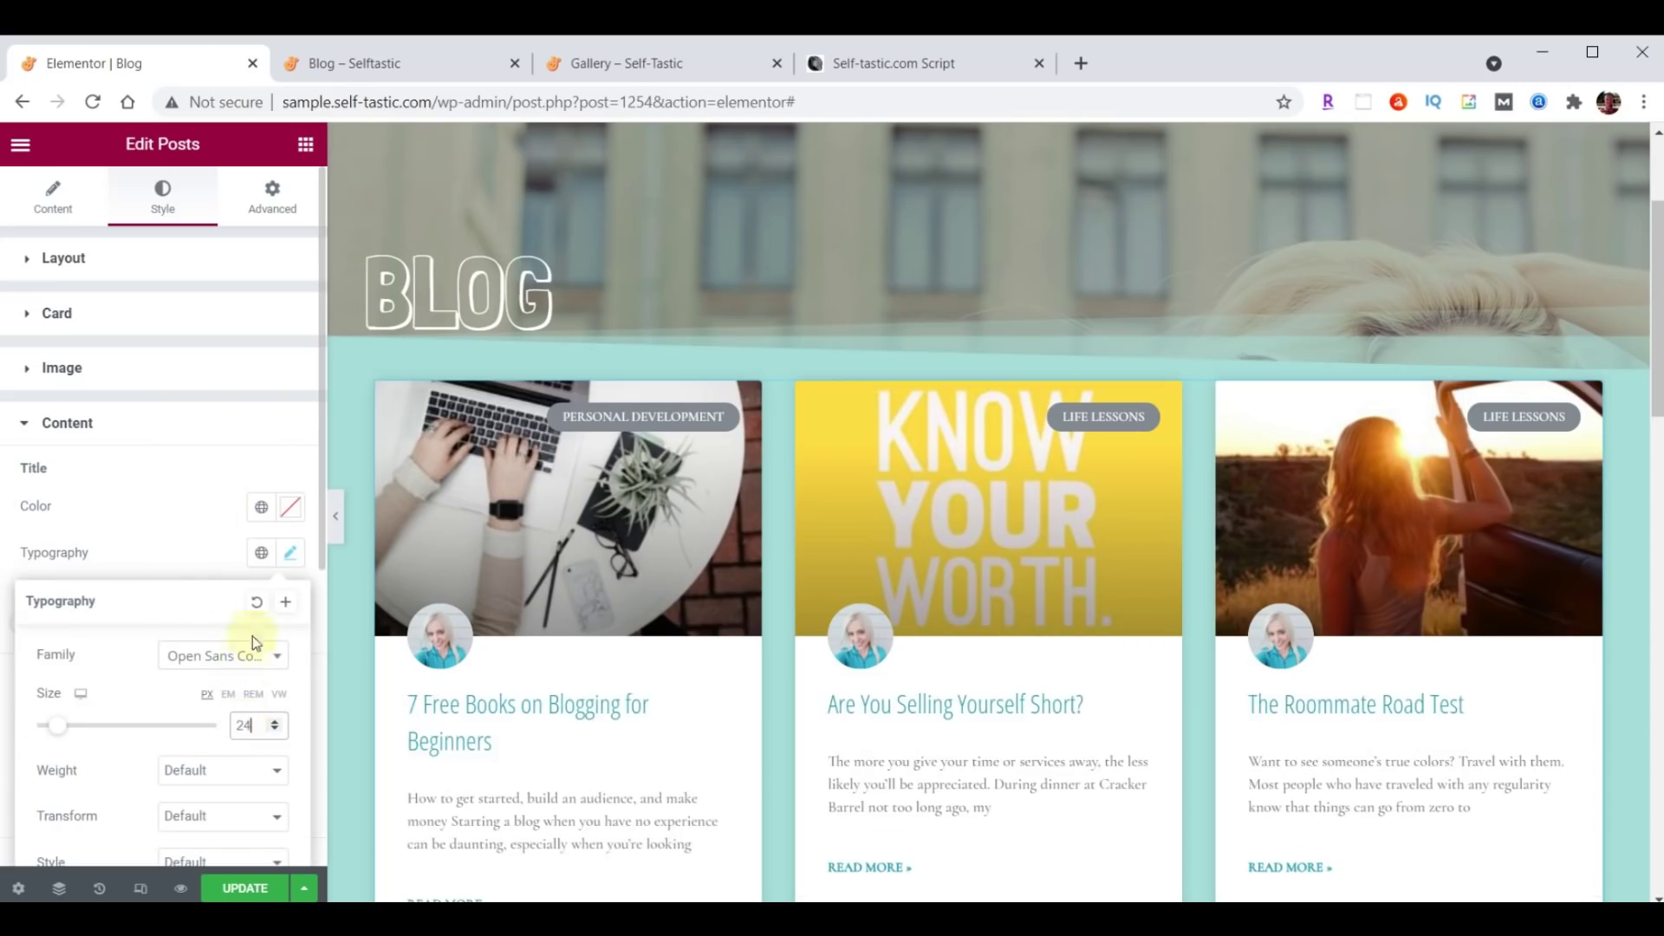
click(291, 559)
Set the card excerpts to Open Sans Condensed at size 21.
scroll(265, 572, down, 3)
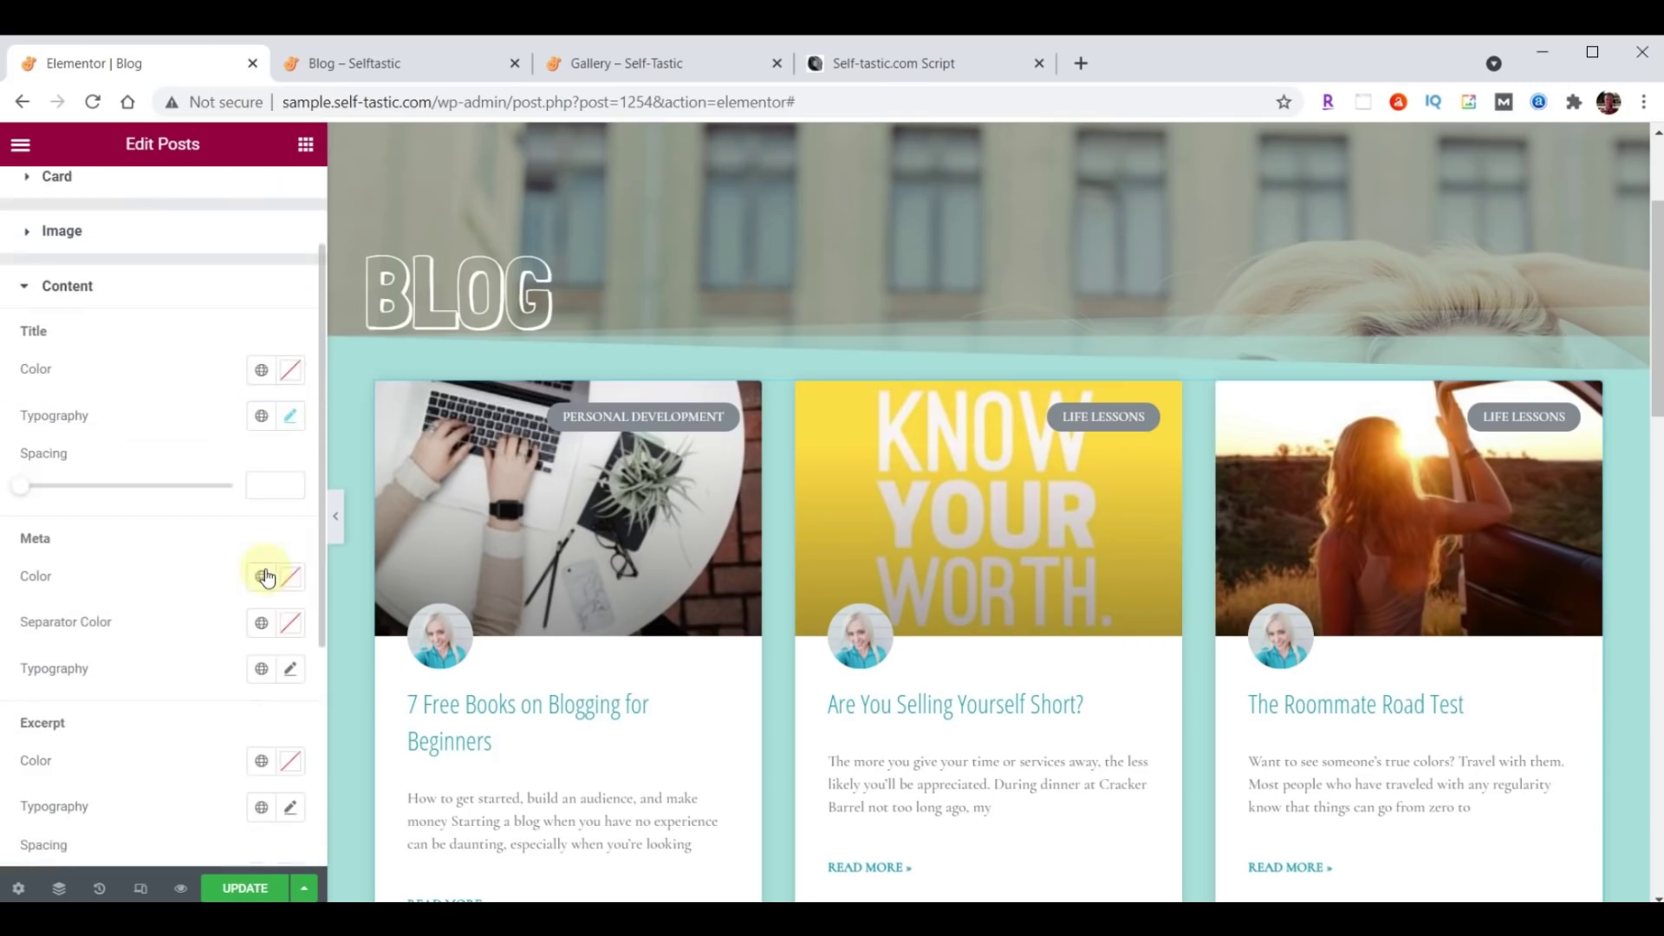
scroll(206, 603, down, 2)
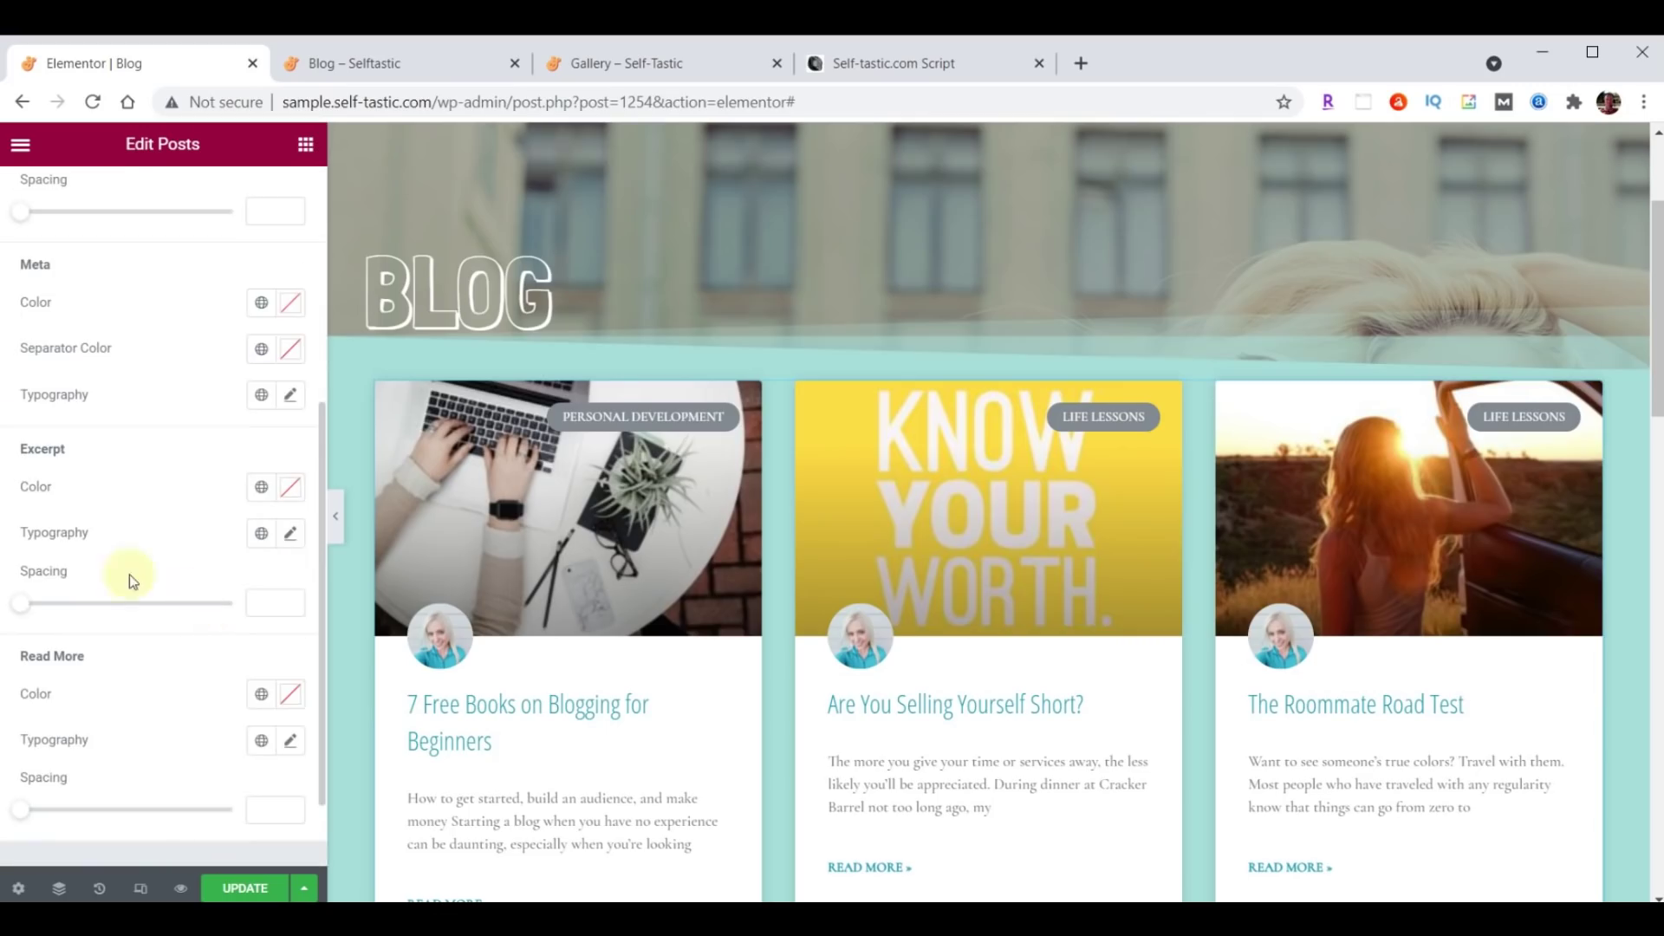
click(291, 535)
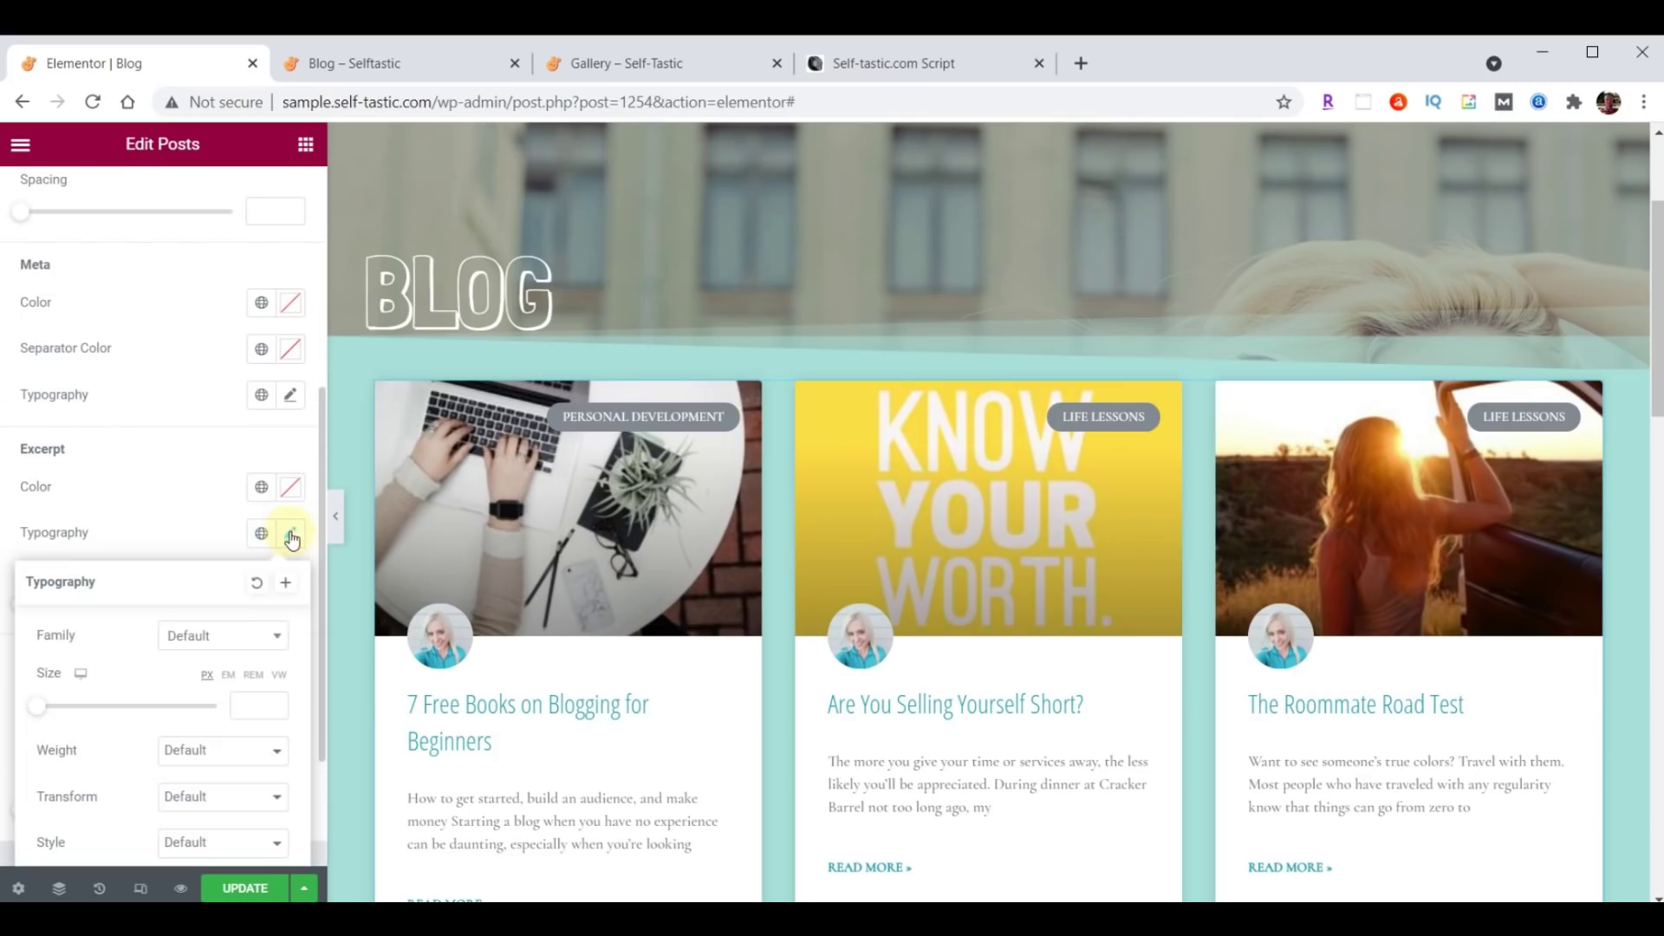
click(199, 640)
text(Open)
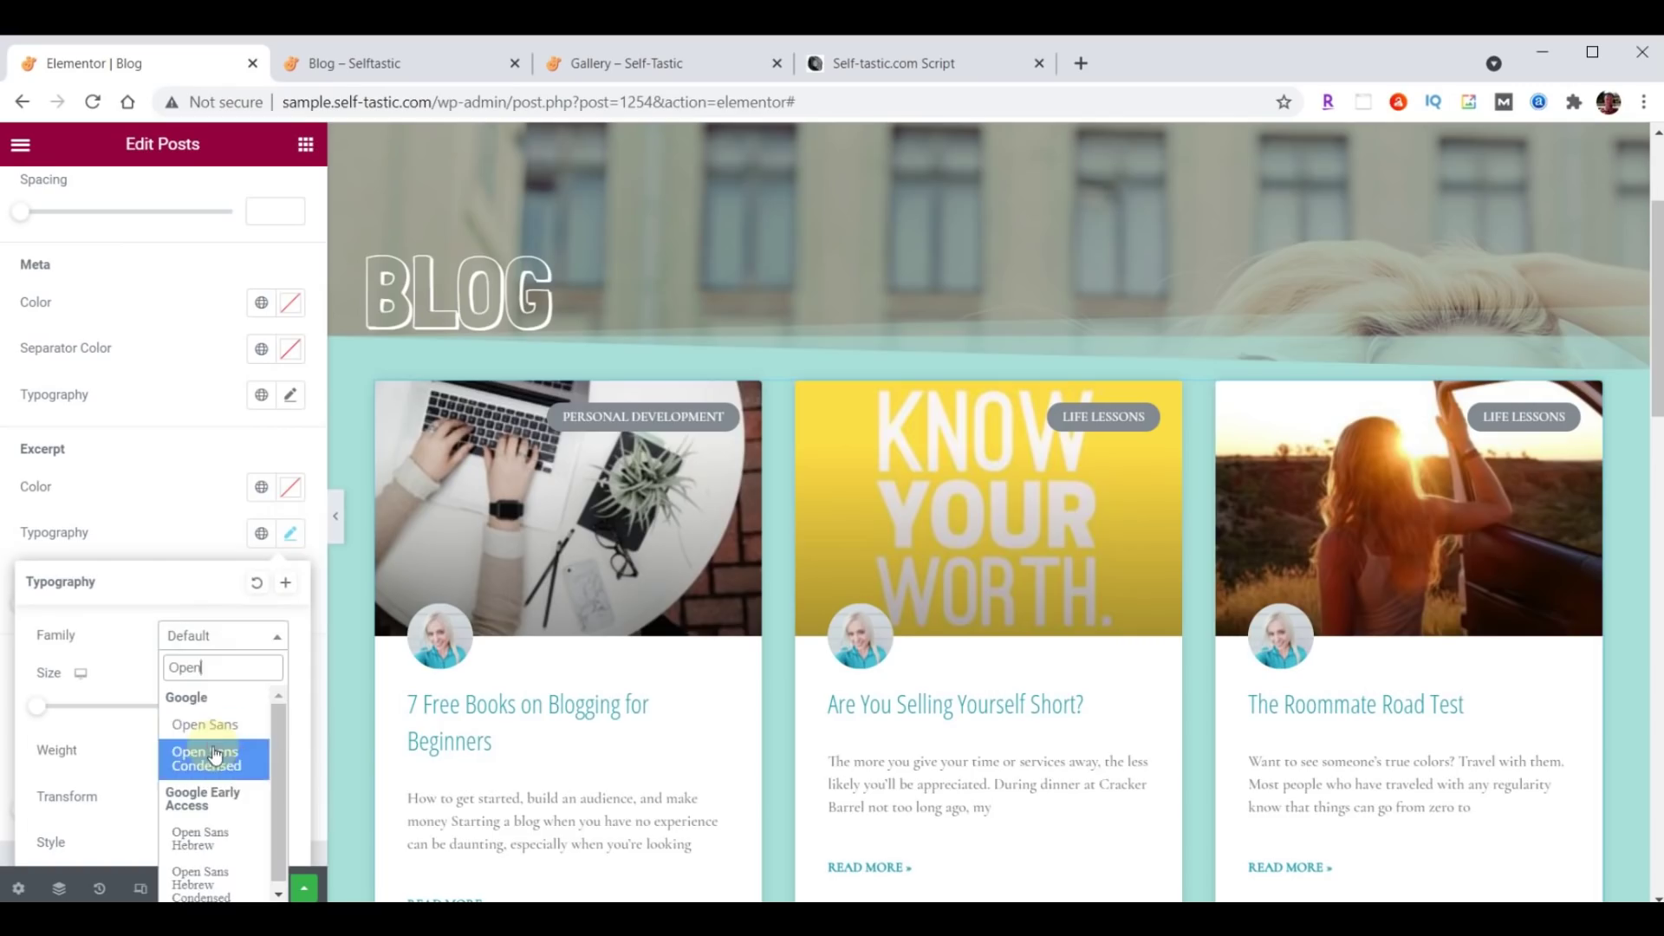
click(208, 759)
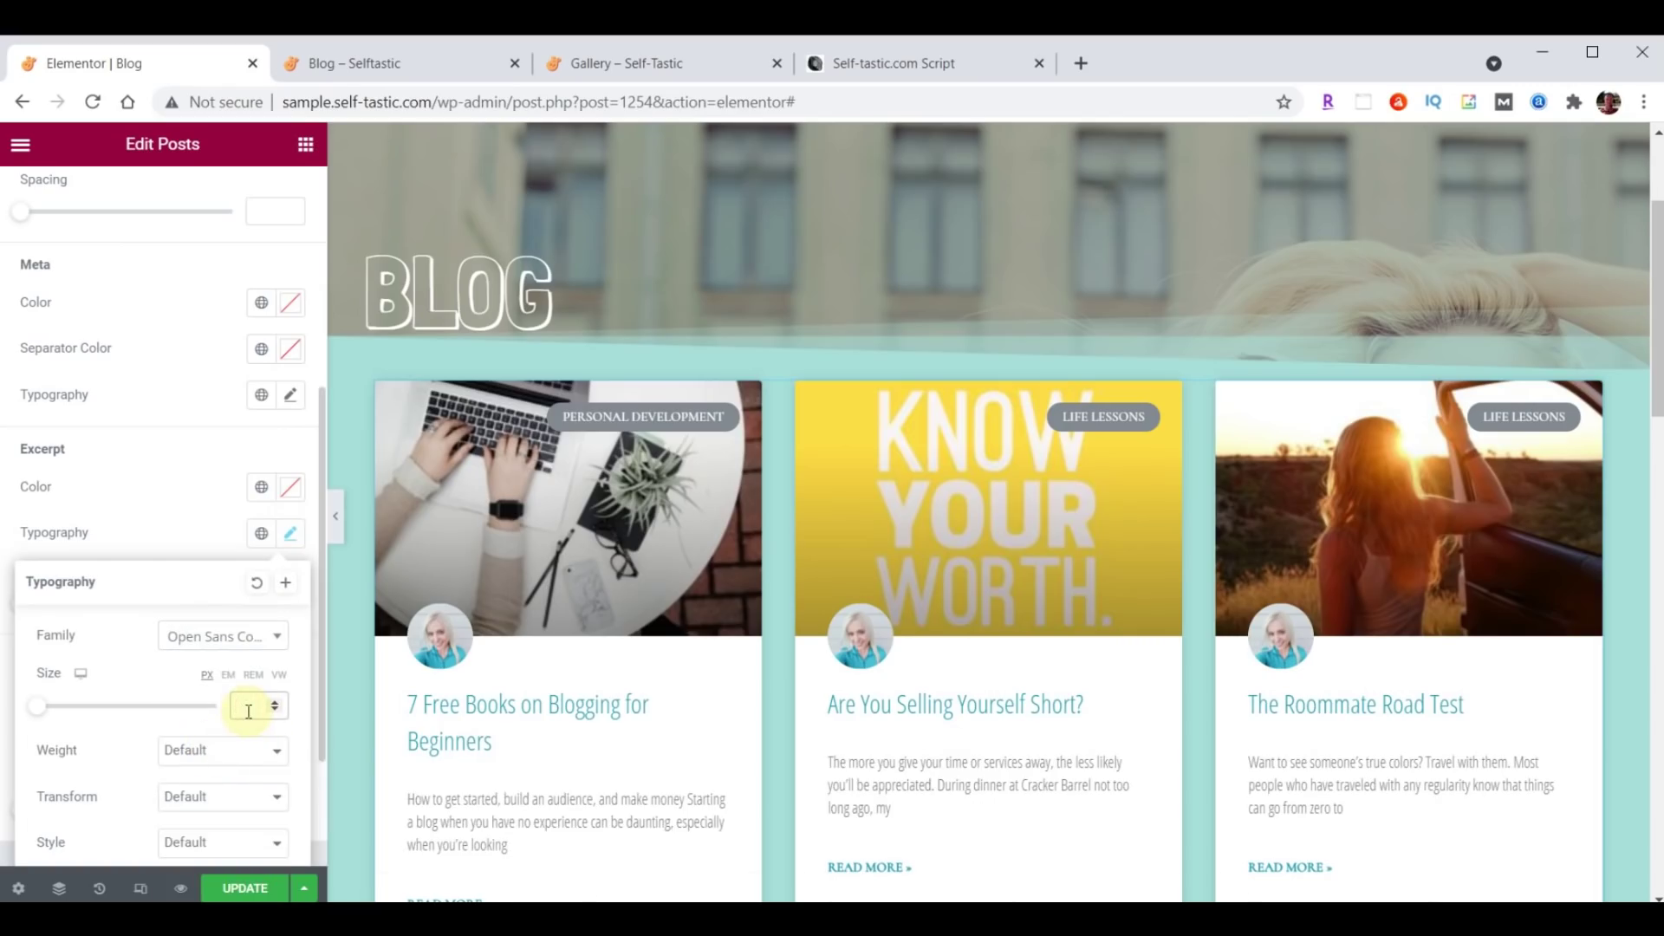
text(21)
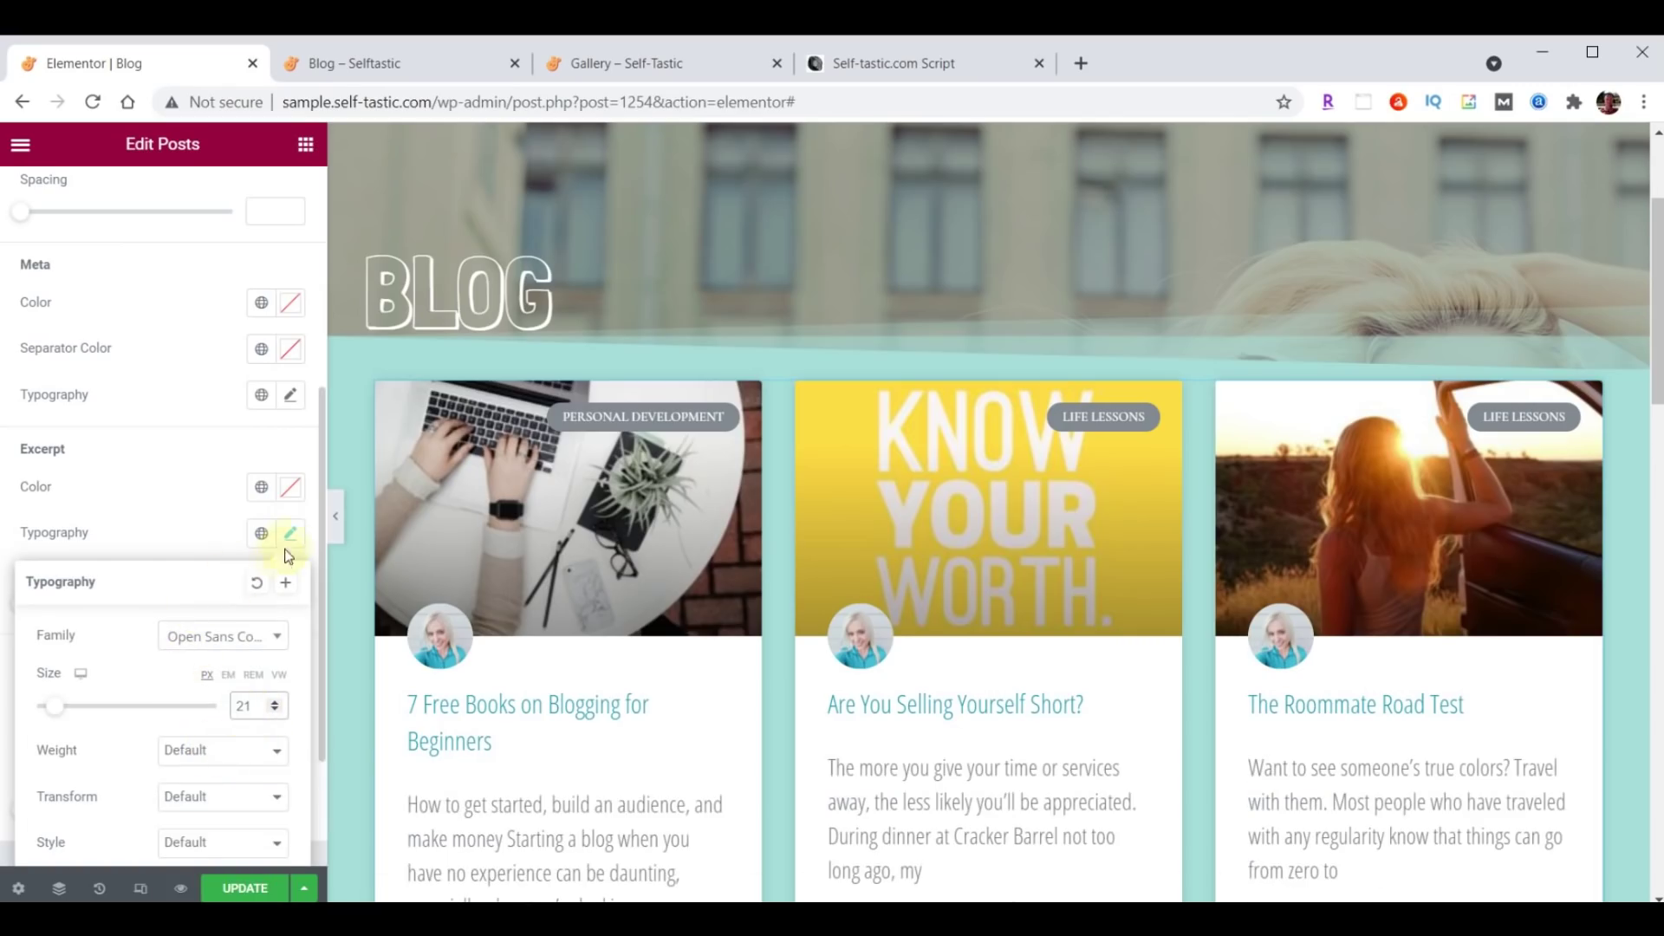
click(290, 535)
Set the Read More links to Open Sans Condensed, save, and view the live page.
scroll(208, 511, down, 2)
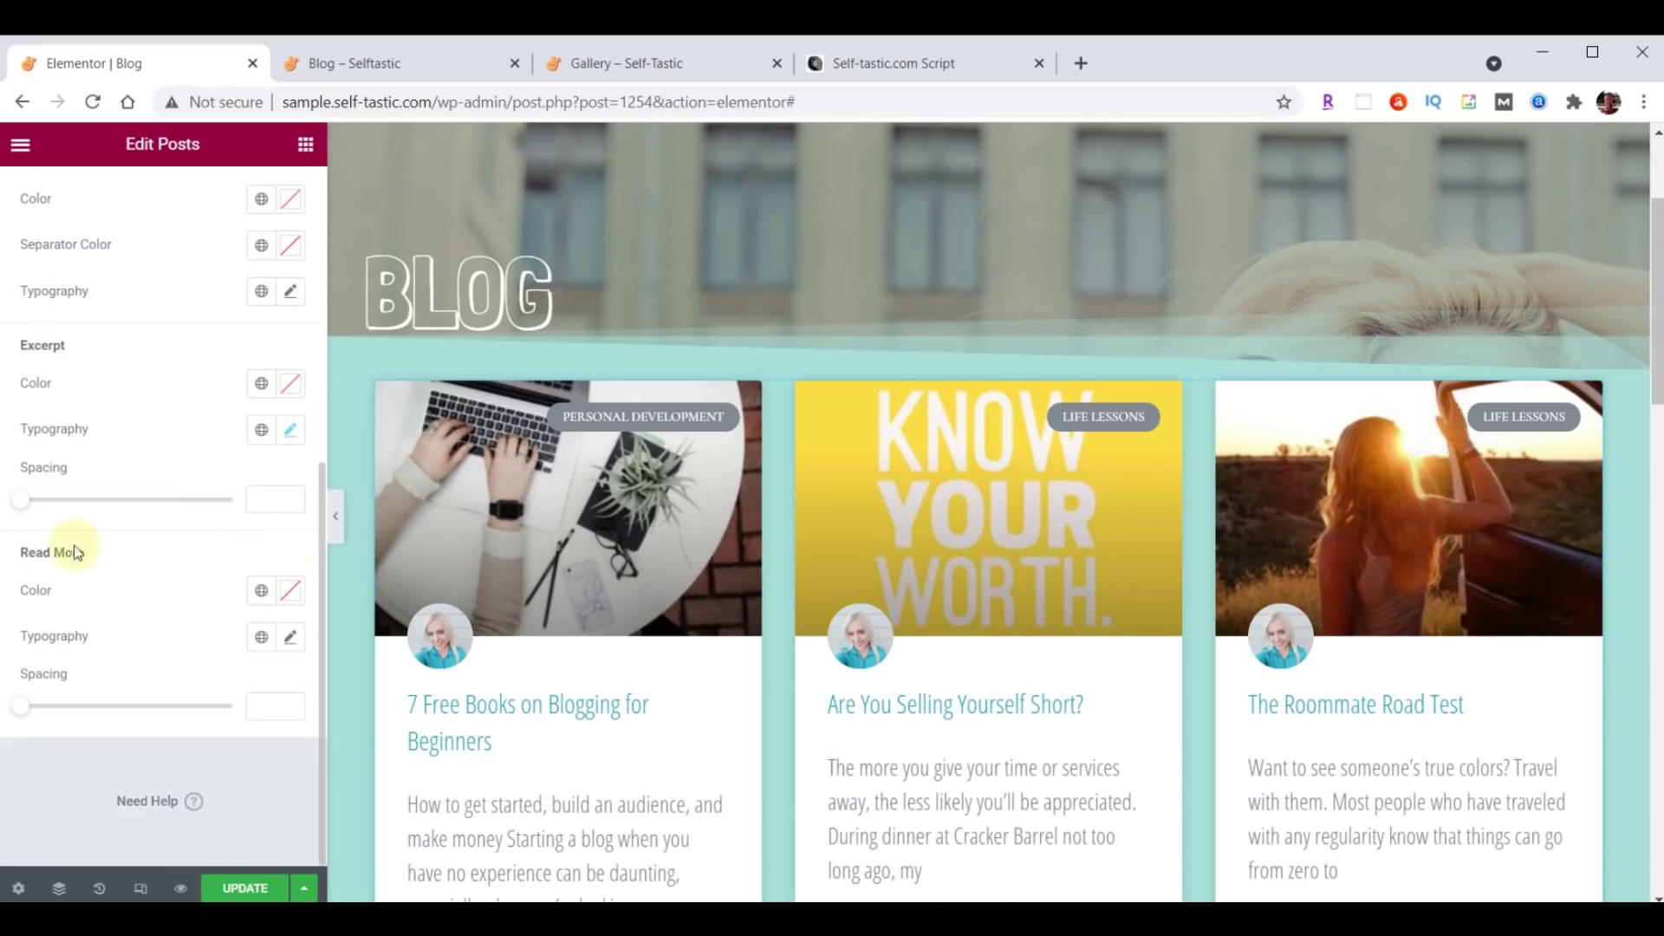
click(292, 637)
click(217, 739)
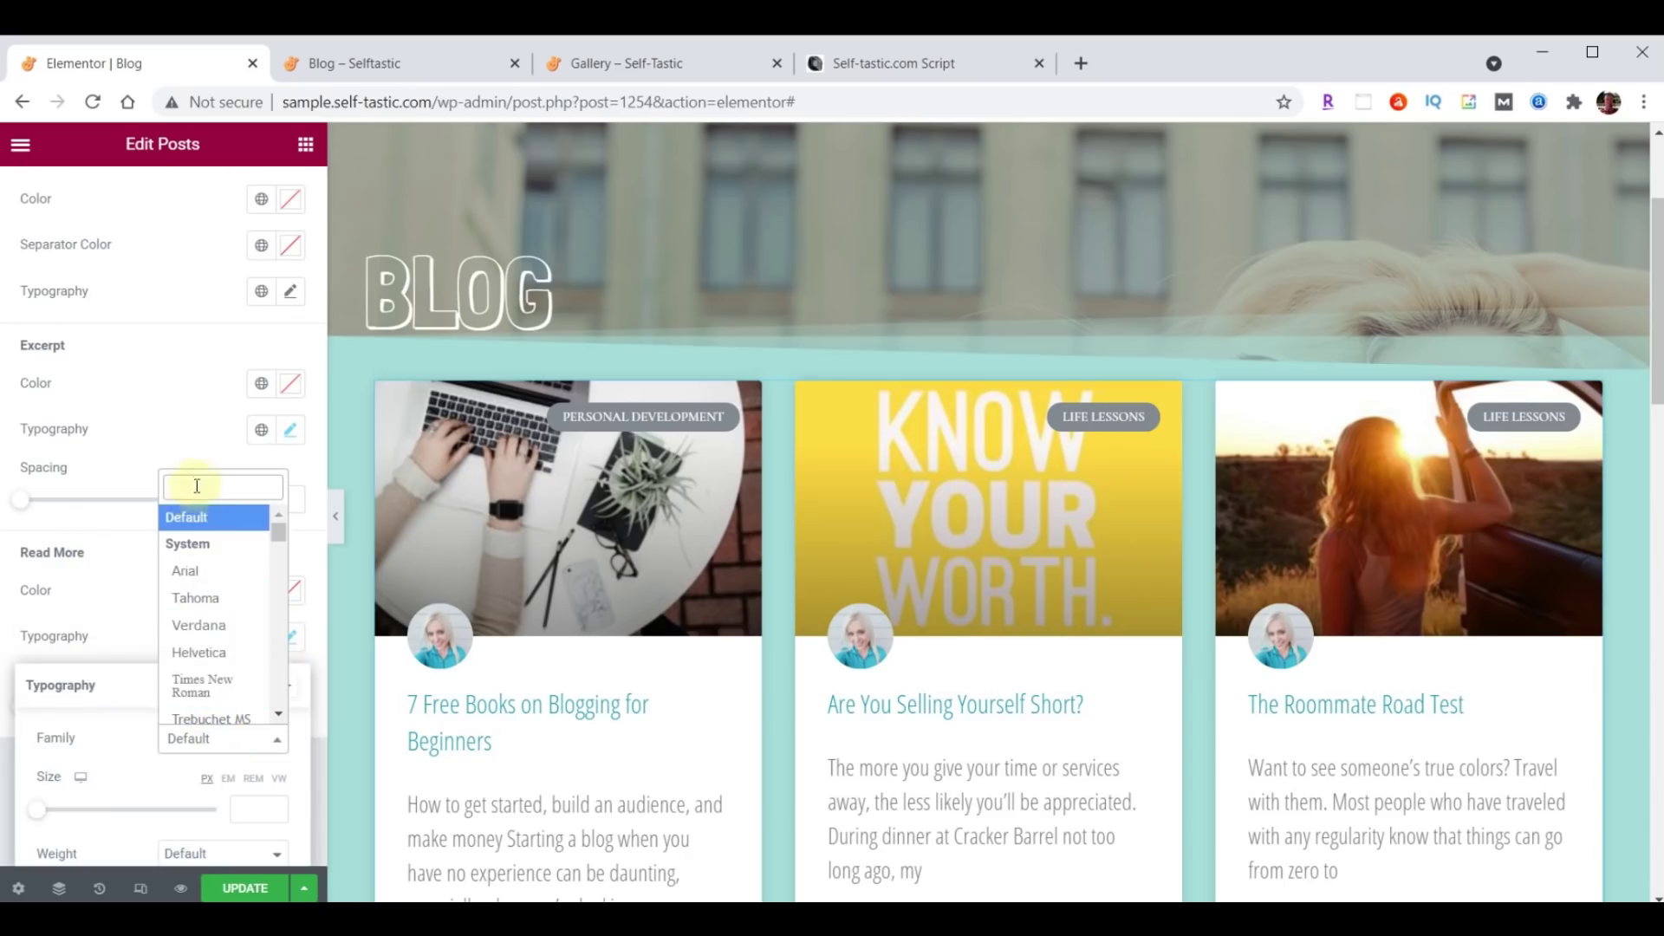
text(Open)
click(206, 579)
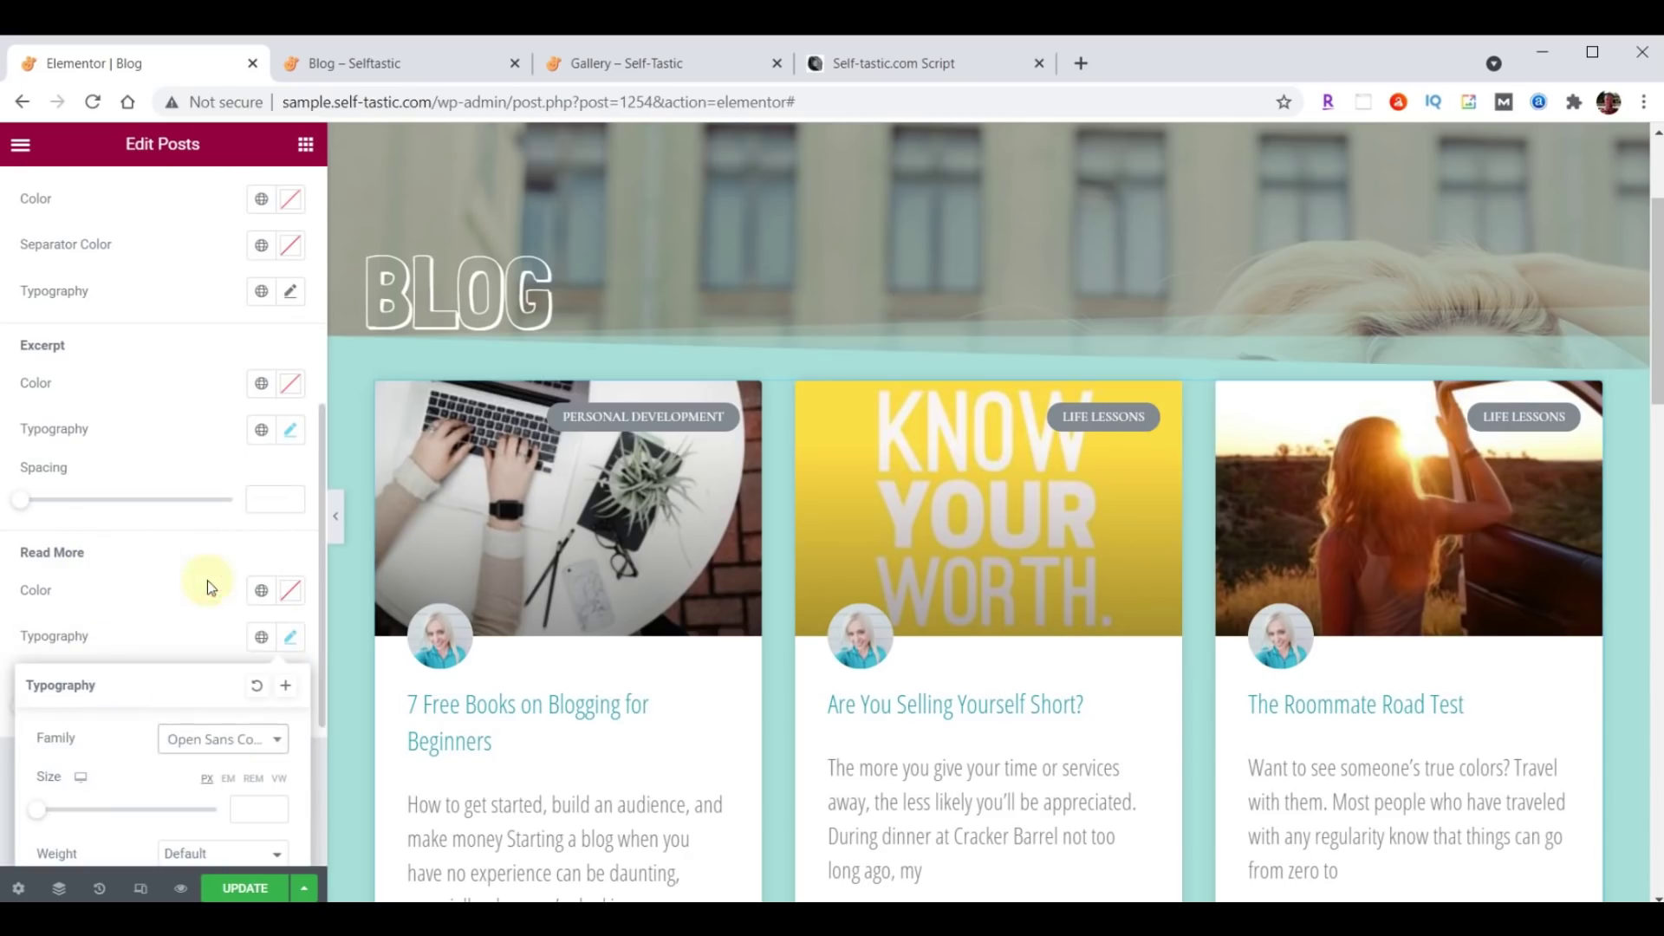
click(287, 642)
click(258, 890)
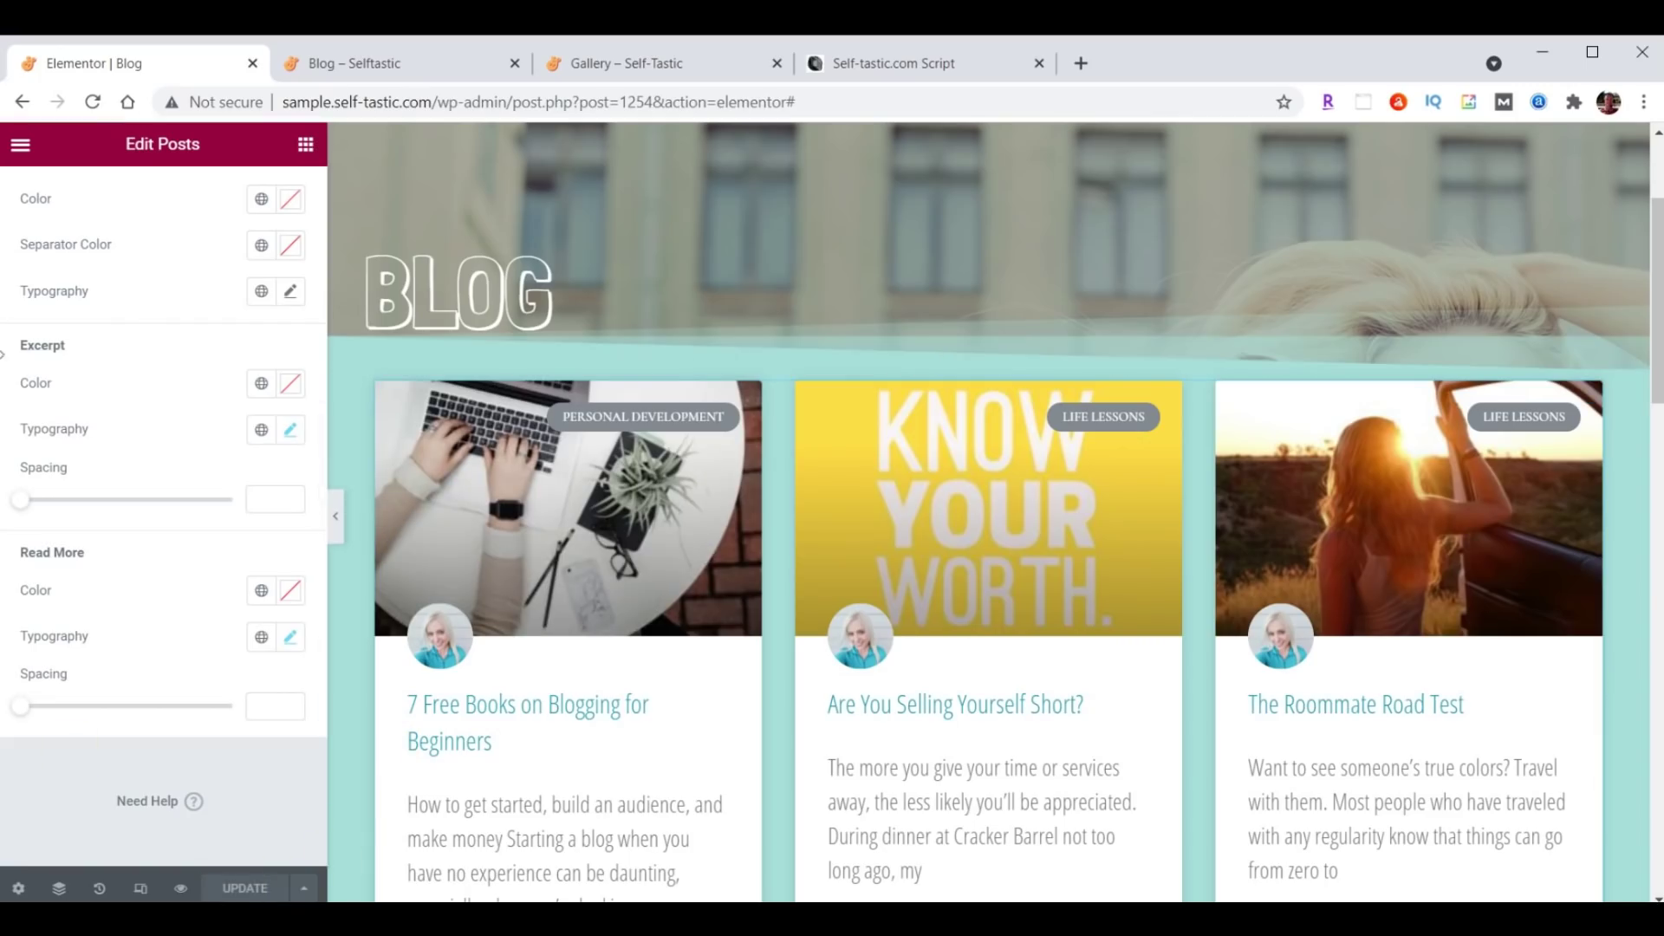
click(370, 60)
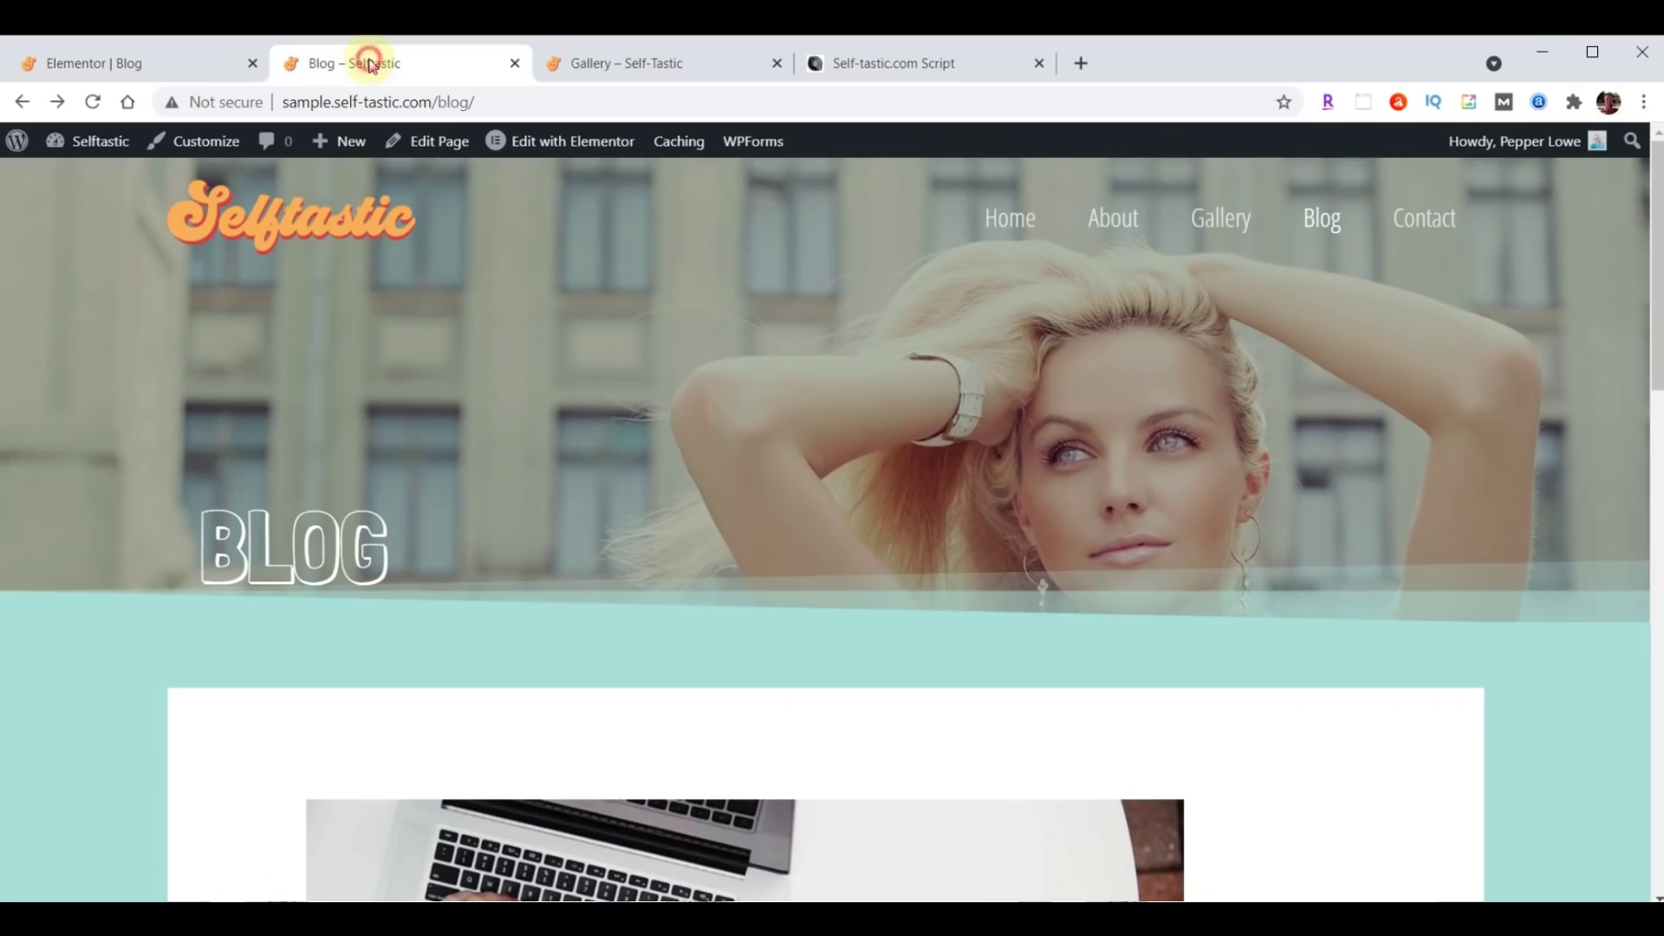
Reload the live Blog page, check the Open Sans Condensed post cards, then return to Elementor.
click(93, 101)
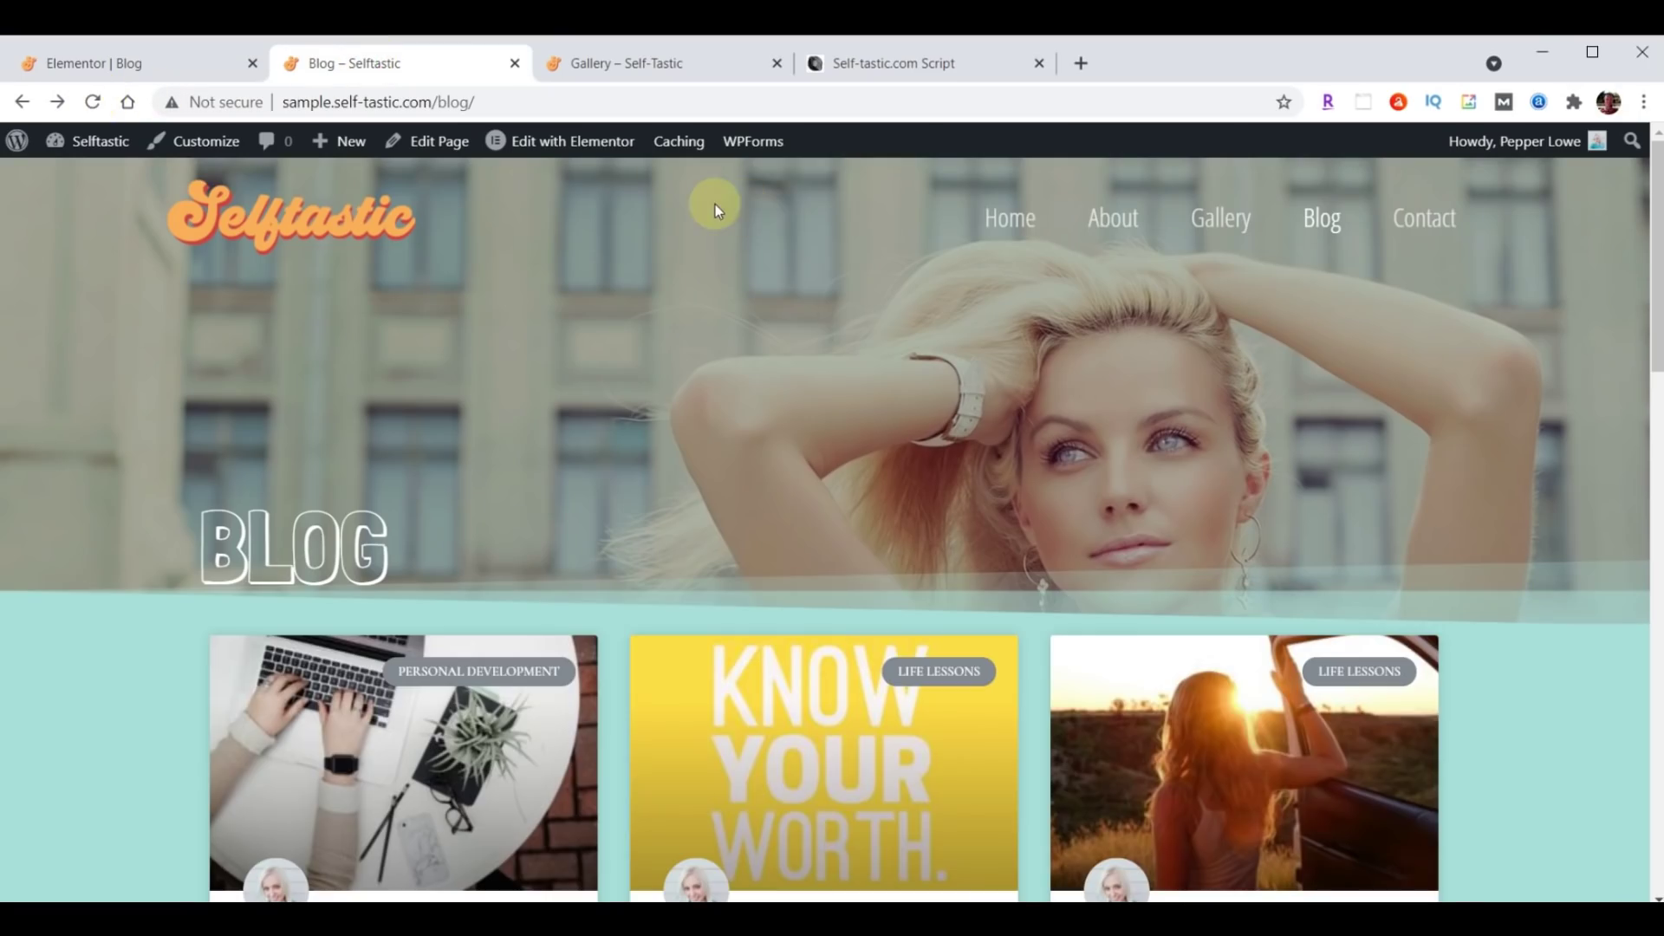
scroll(1109, 299, down, 5)
scroll(1111, 305, down, 10)
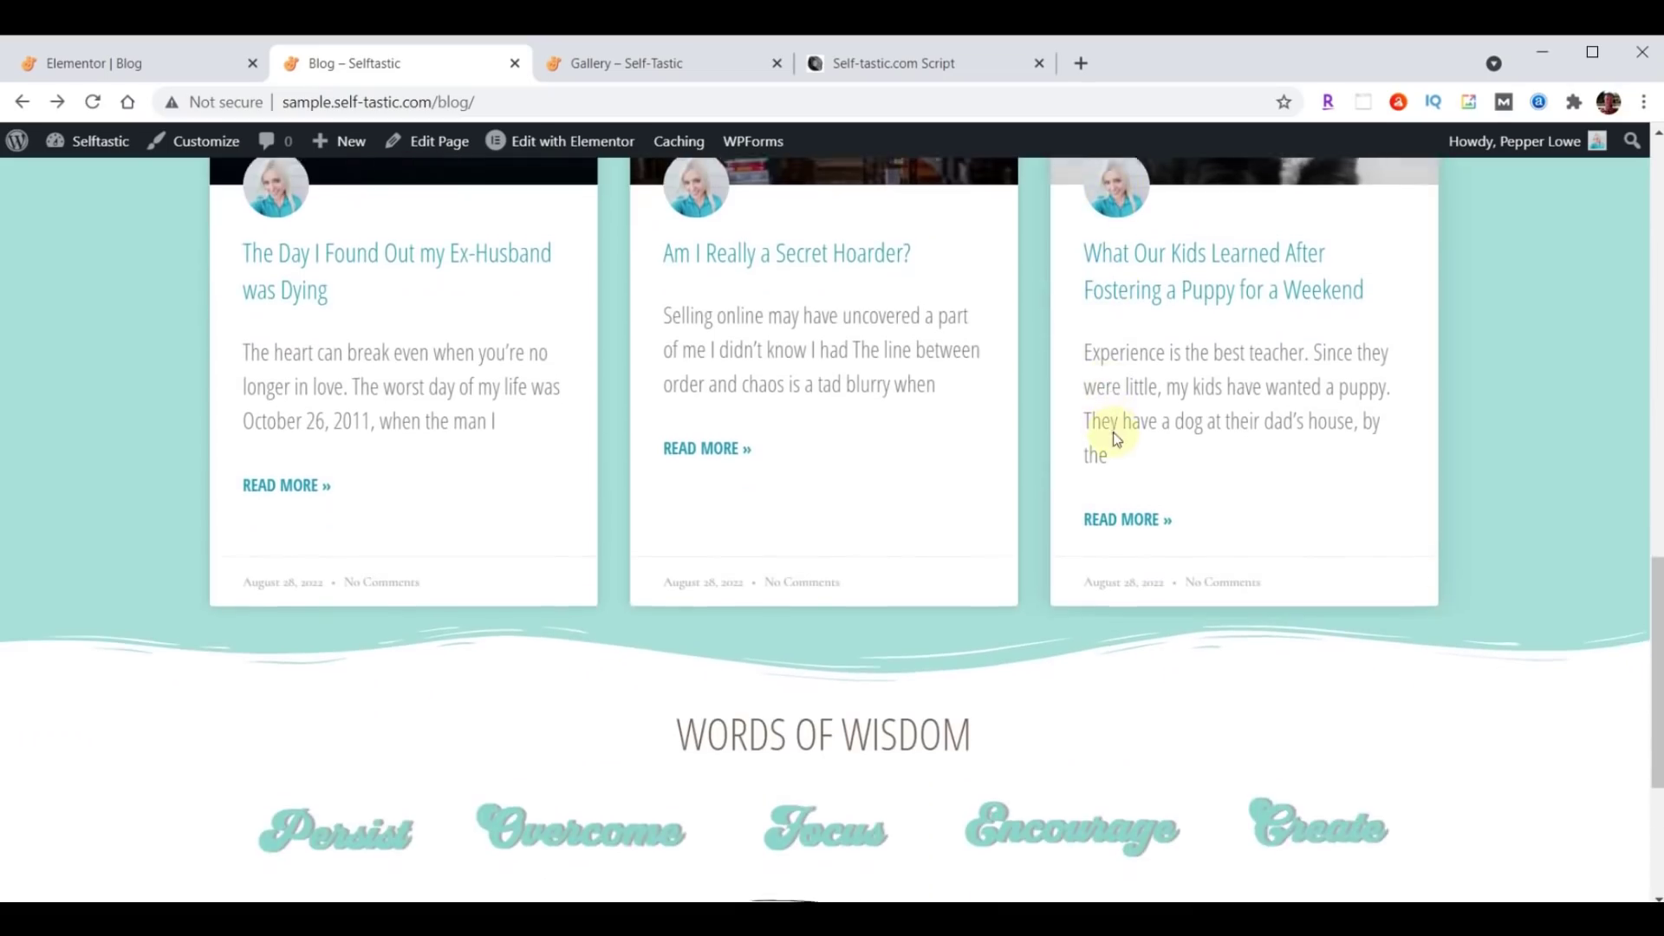
scroll(1105, 532, up, 10)
scroll(1100, 538, up, 3)
scroll(1100, 539, down, 10)
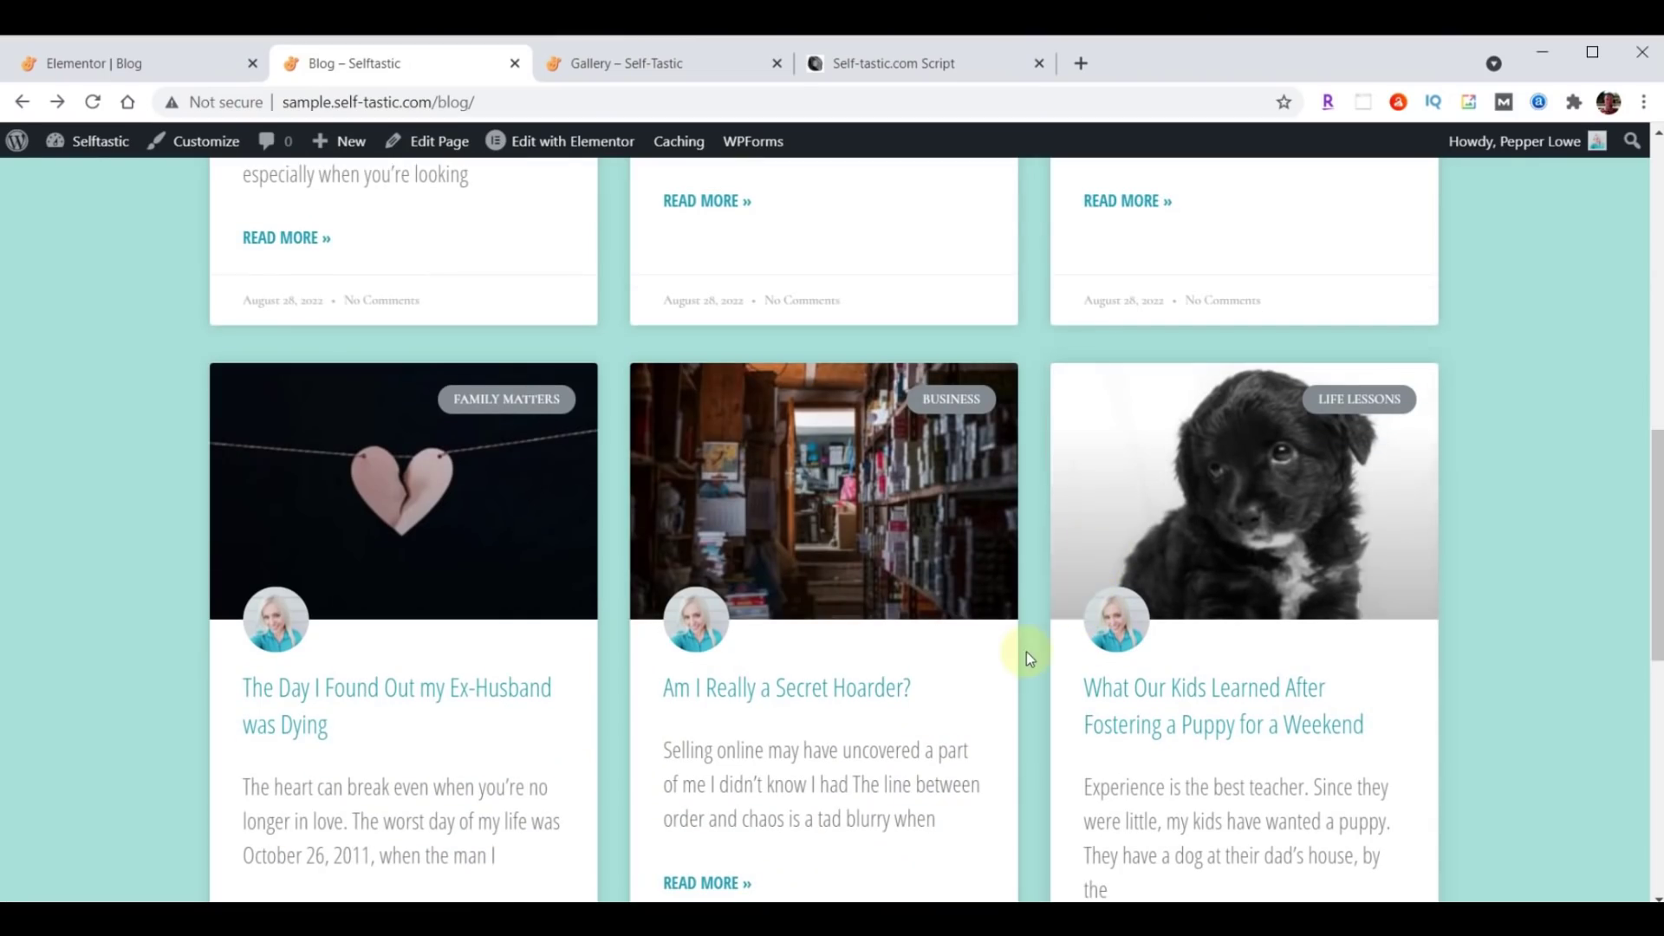
scroll(904, 599, up, 4)
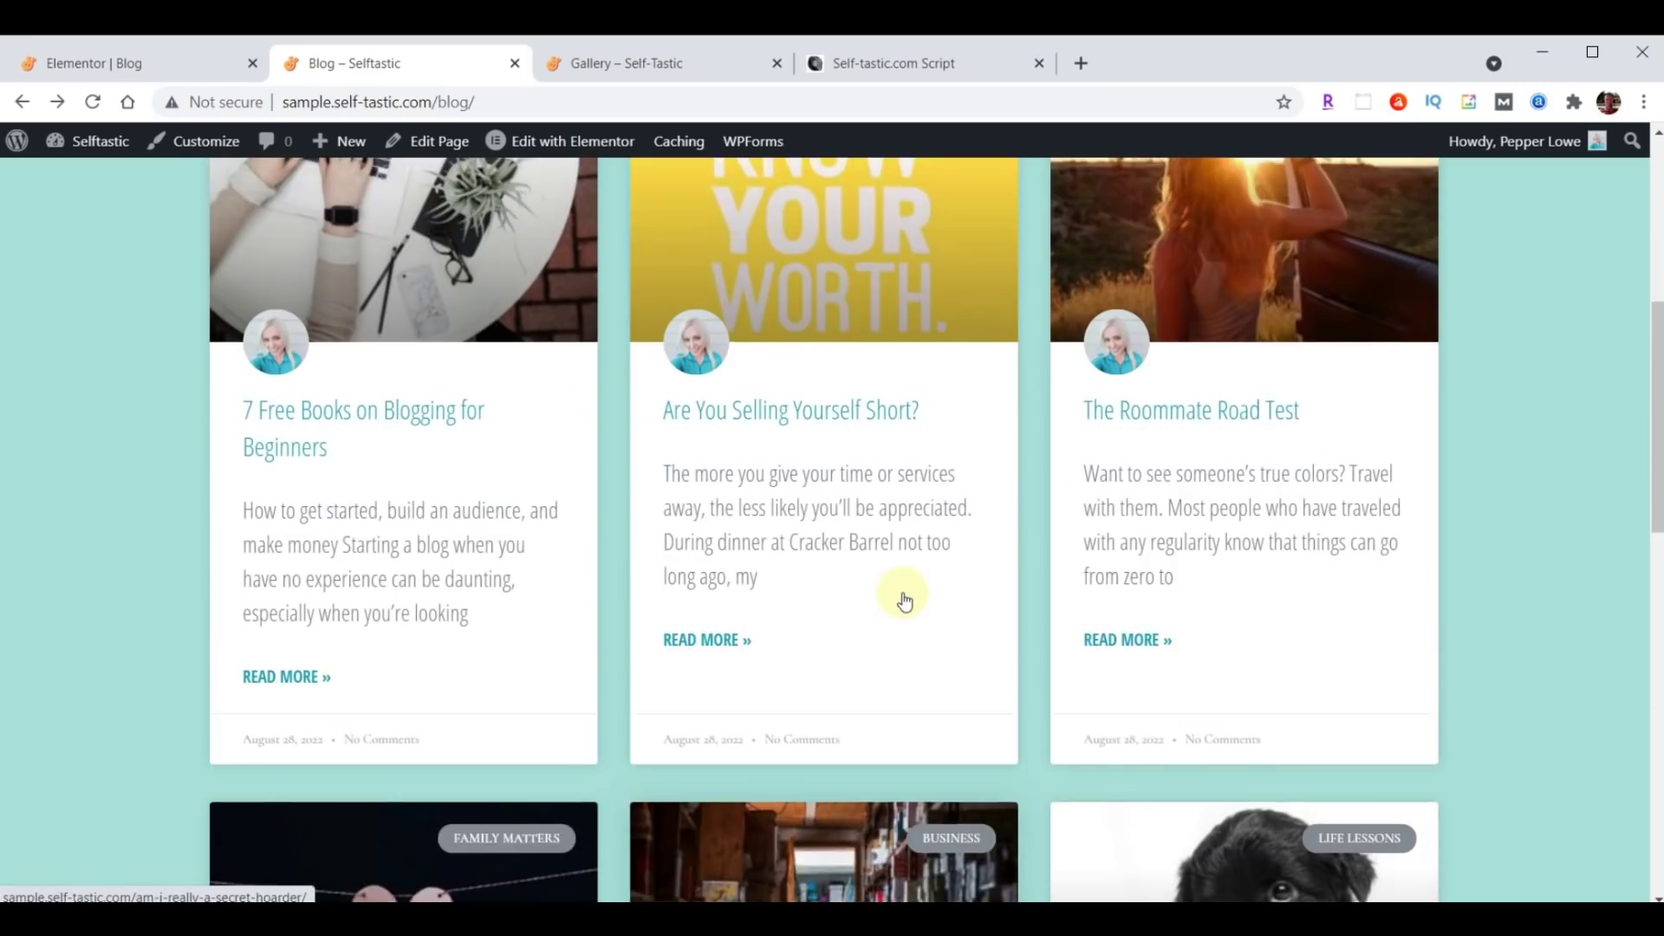
scroll(904, 600, up, 5)
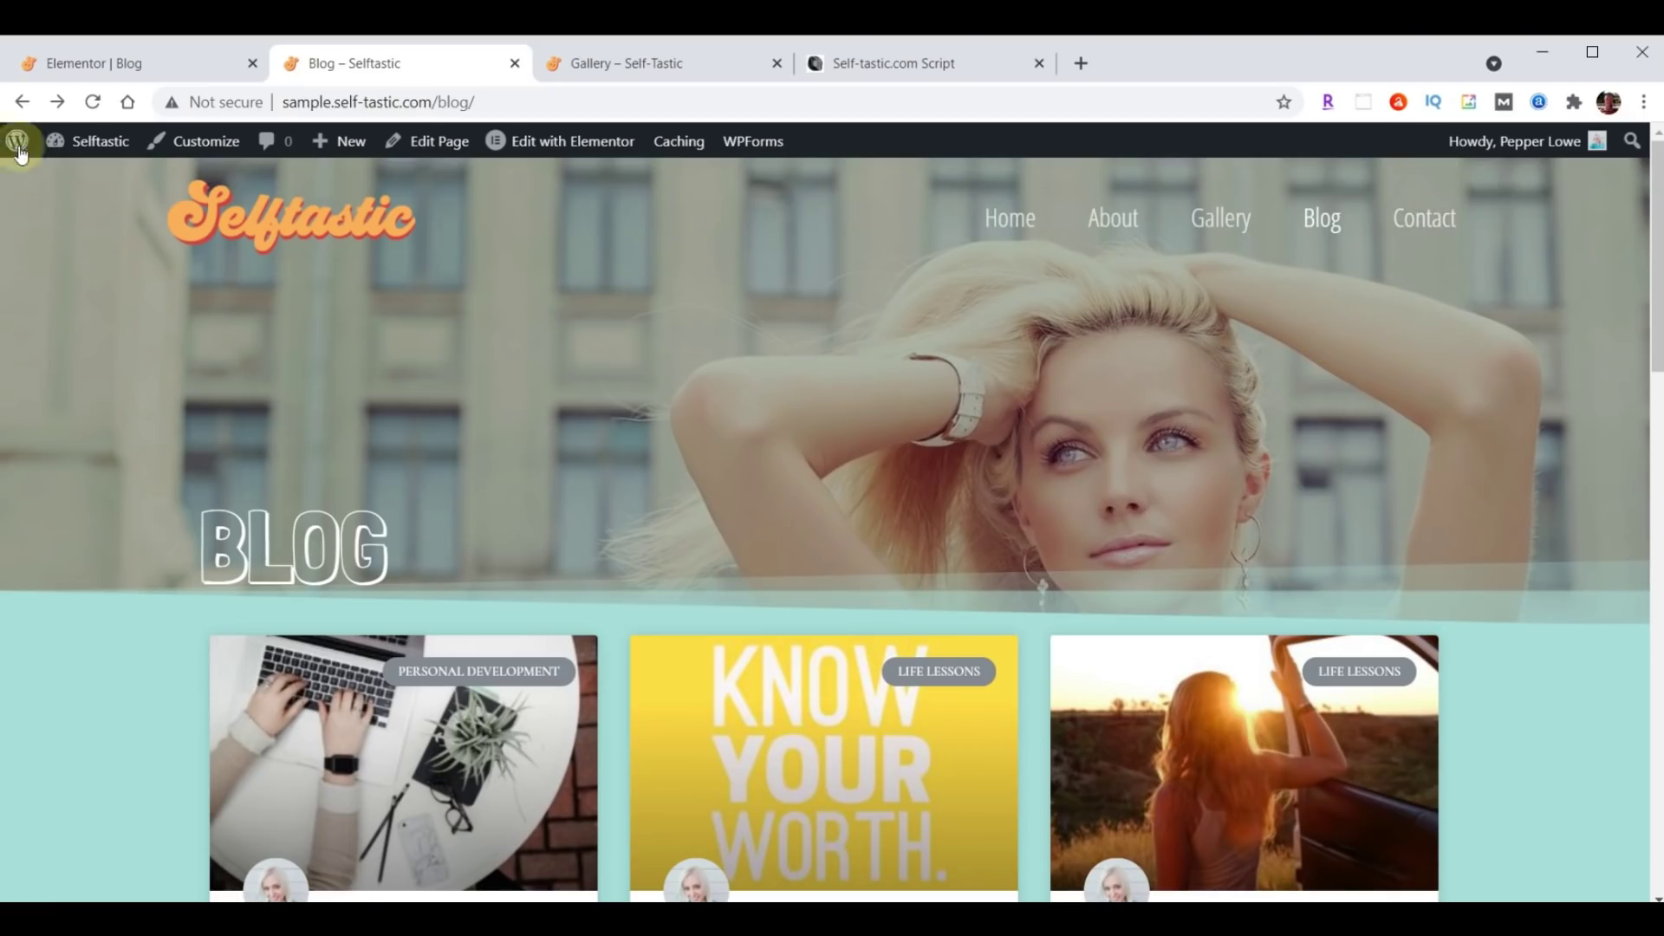
click(76, 60)
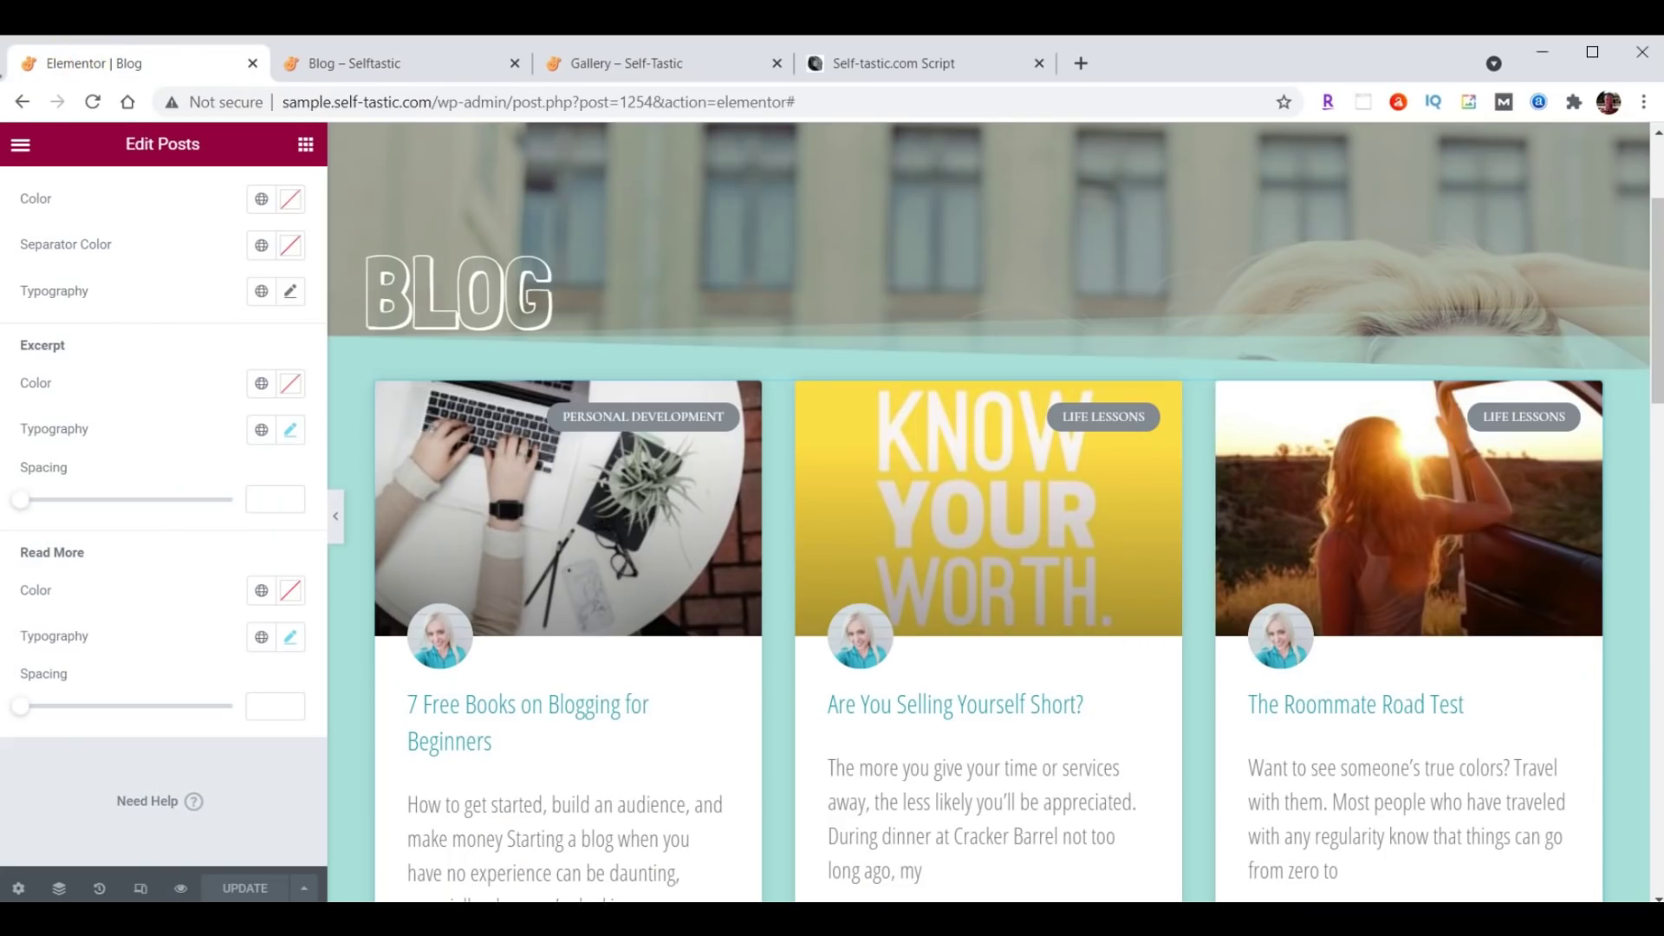
Open the Contact page in Elementor from the Pages list and delete its CONTACT hero section.
click(22, 147)
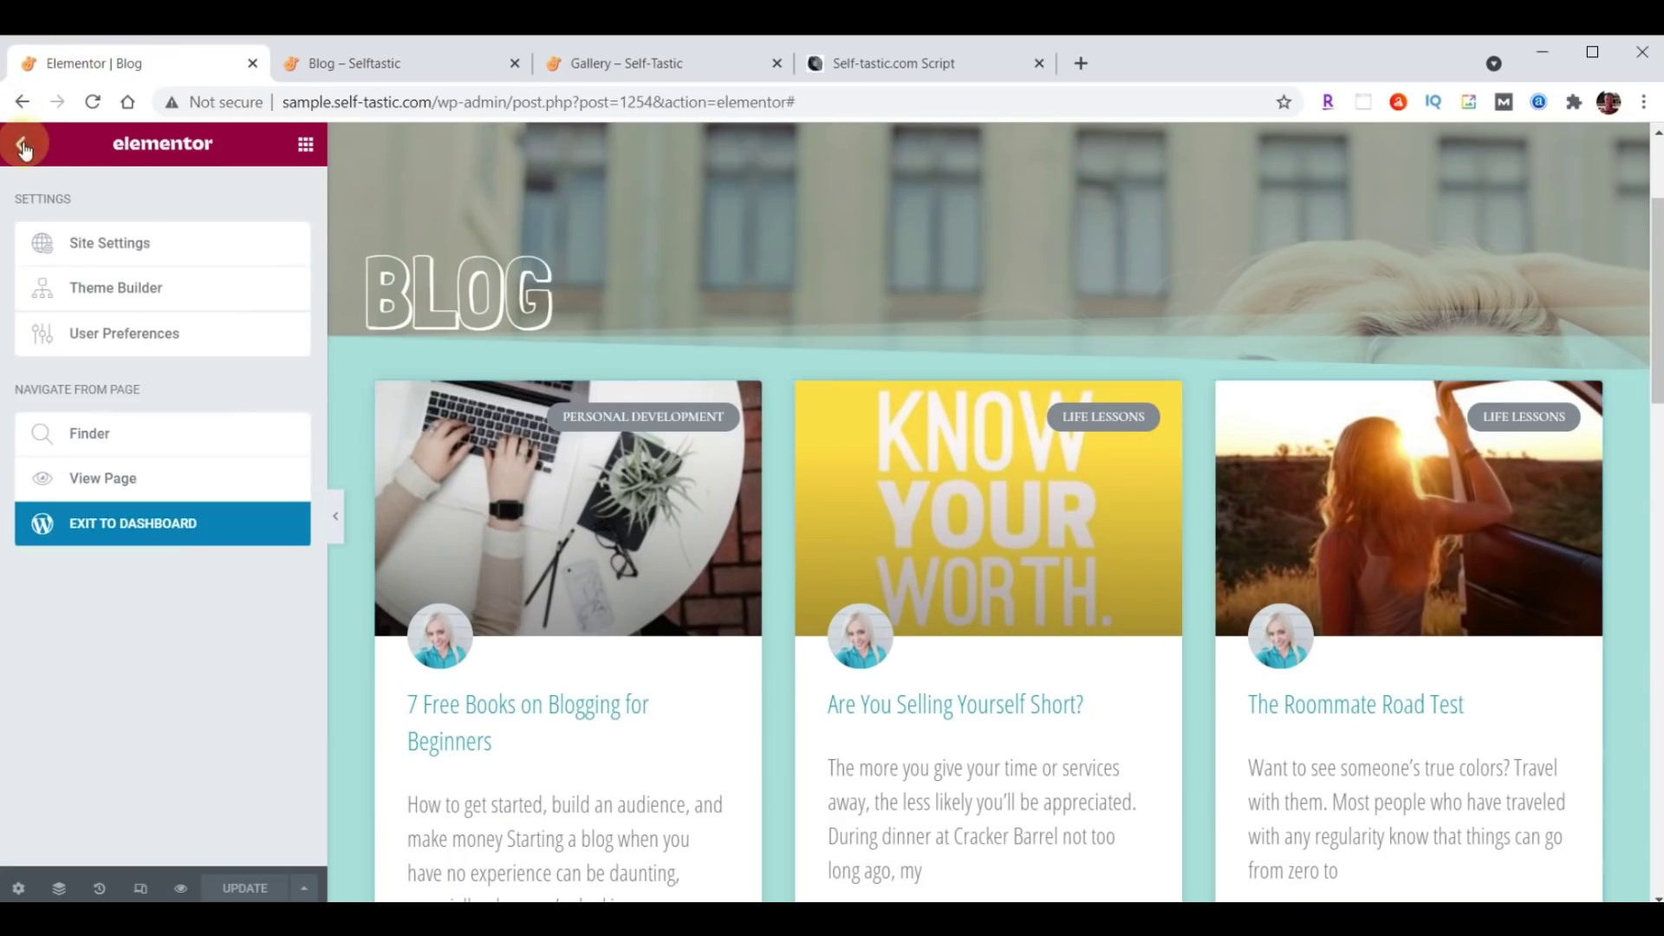
click(132, 533)
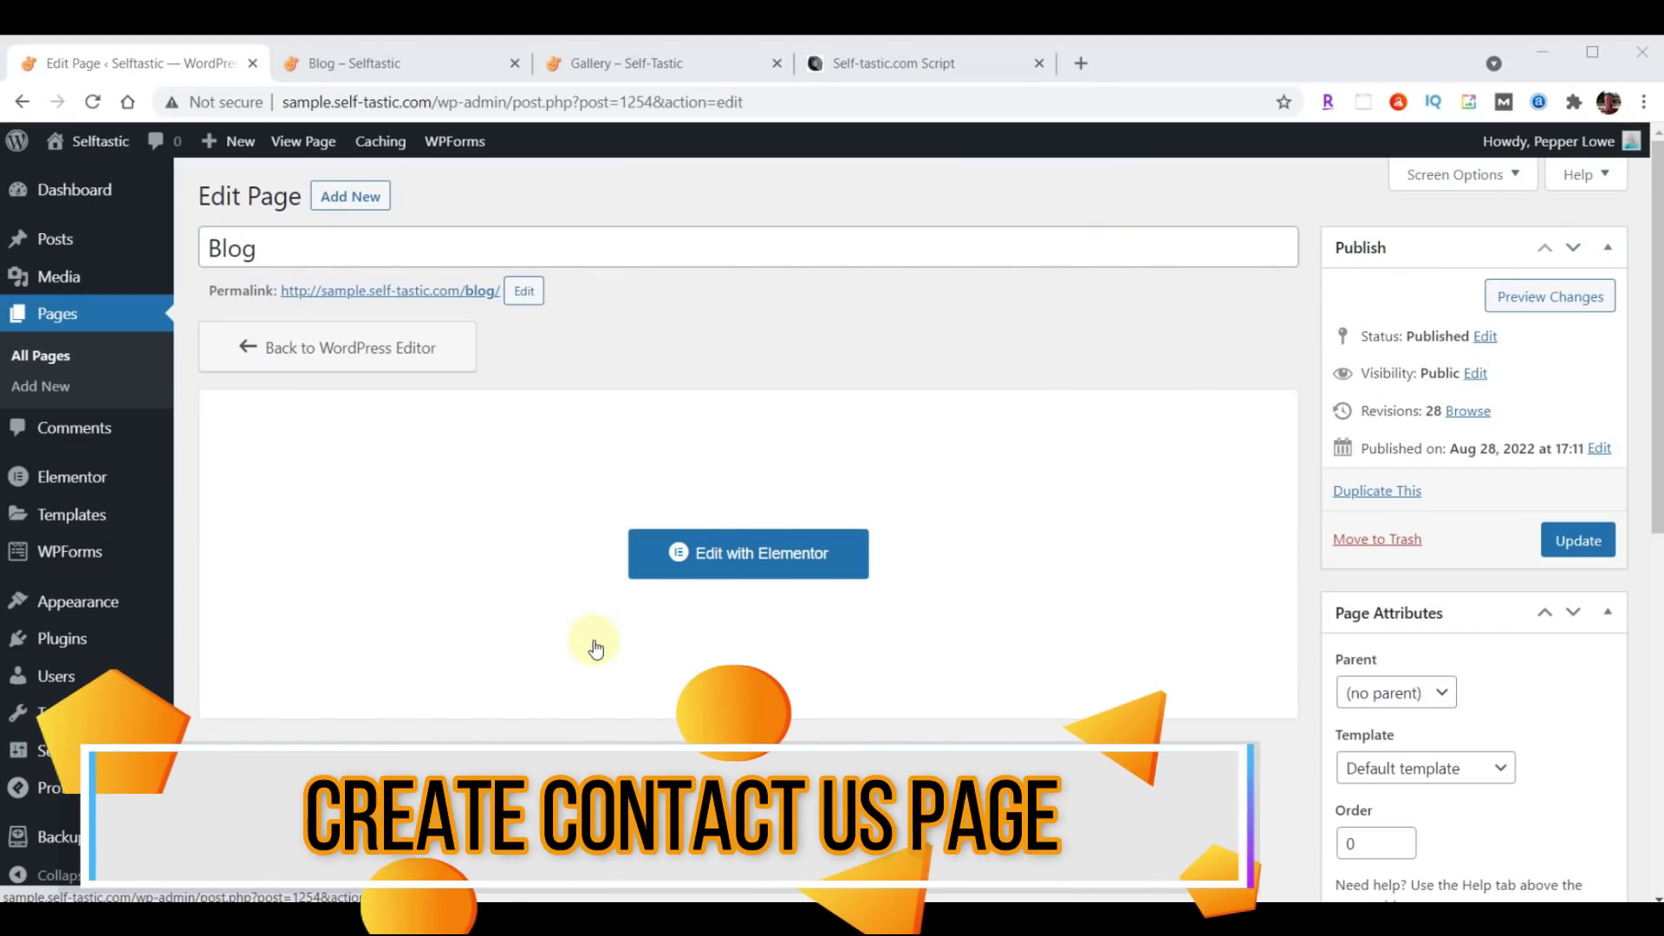
click(60, 317)
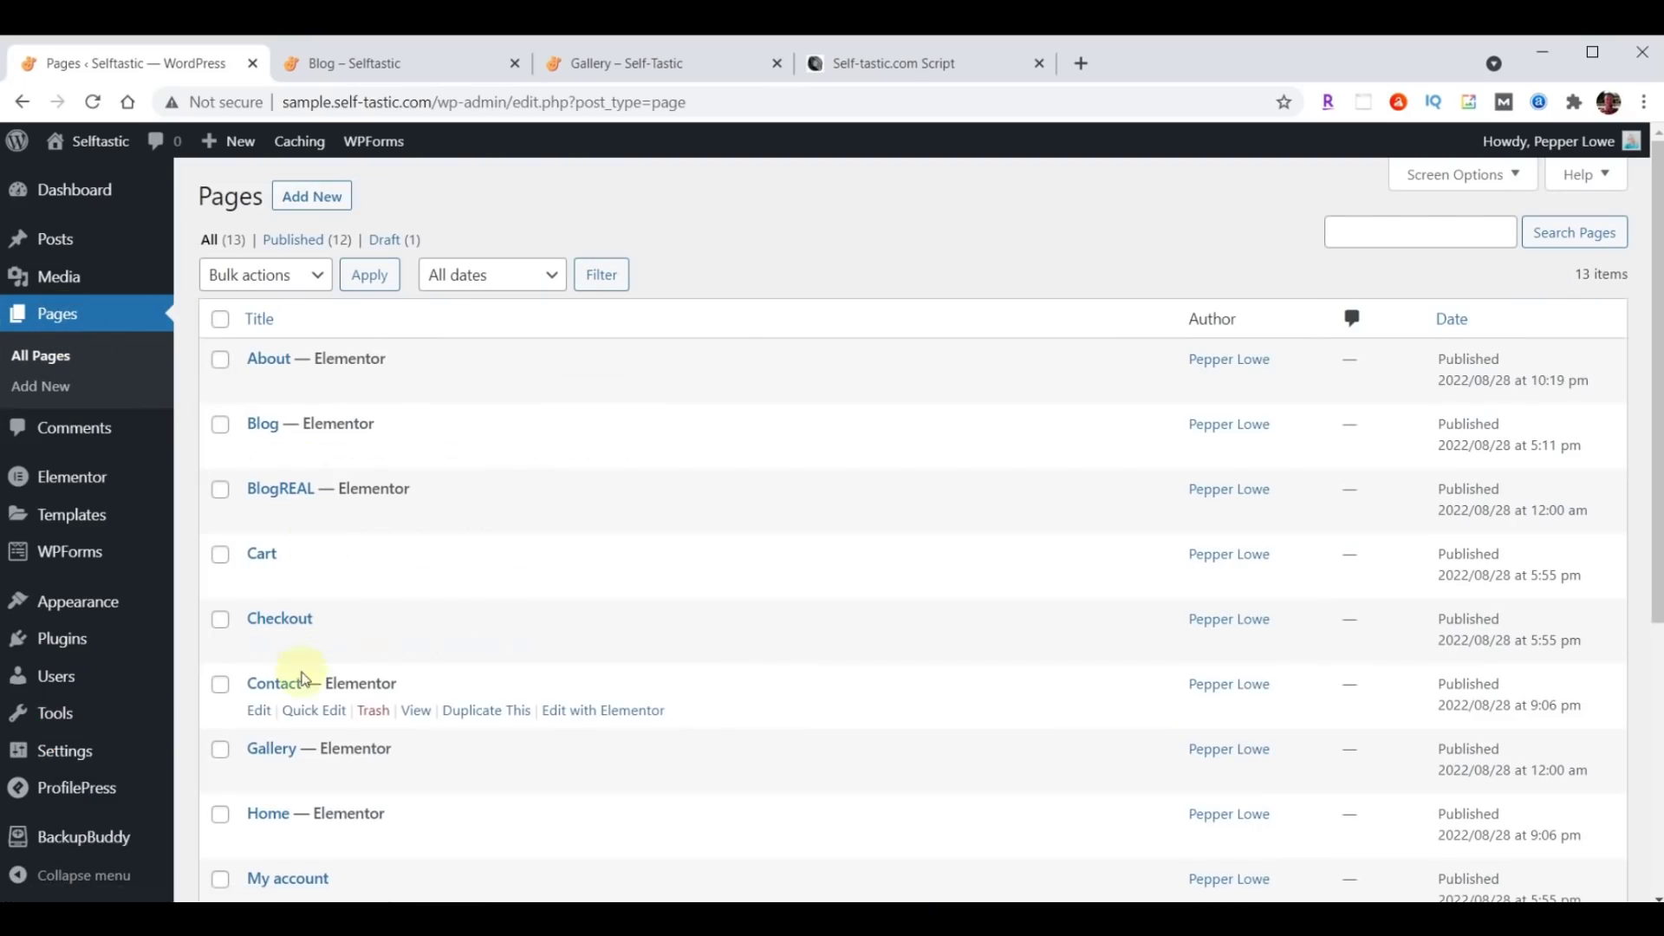
click(600, 712)
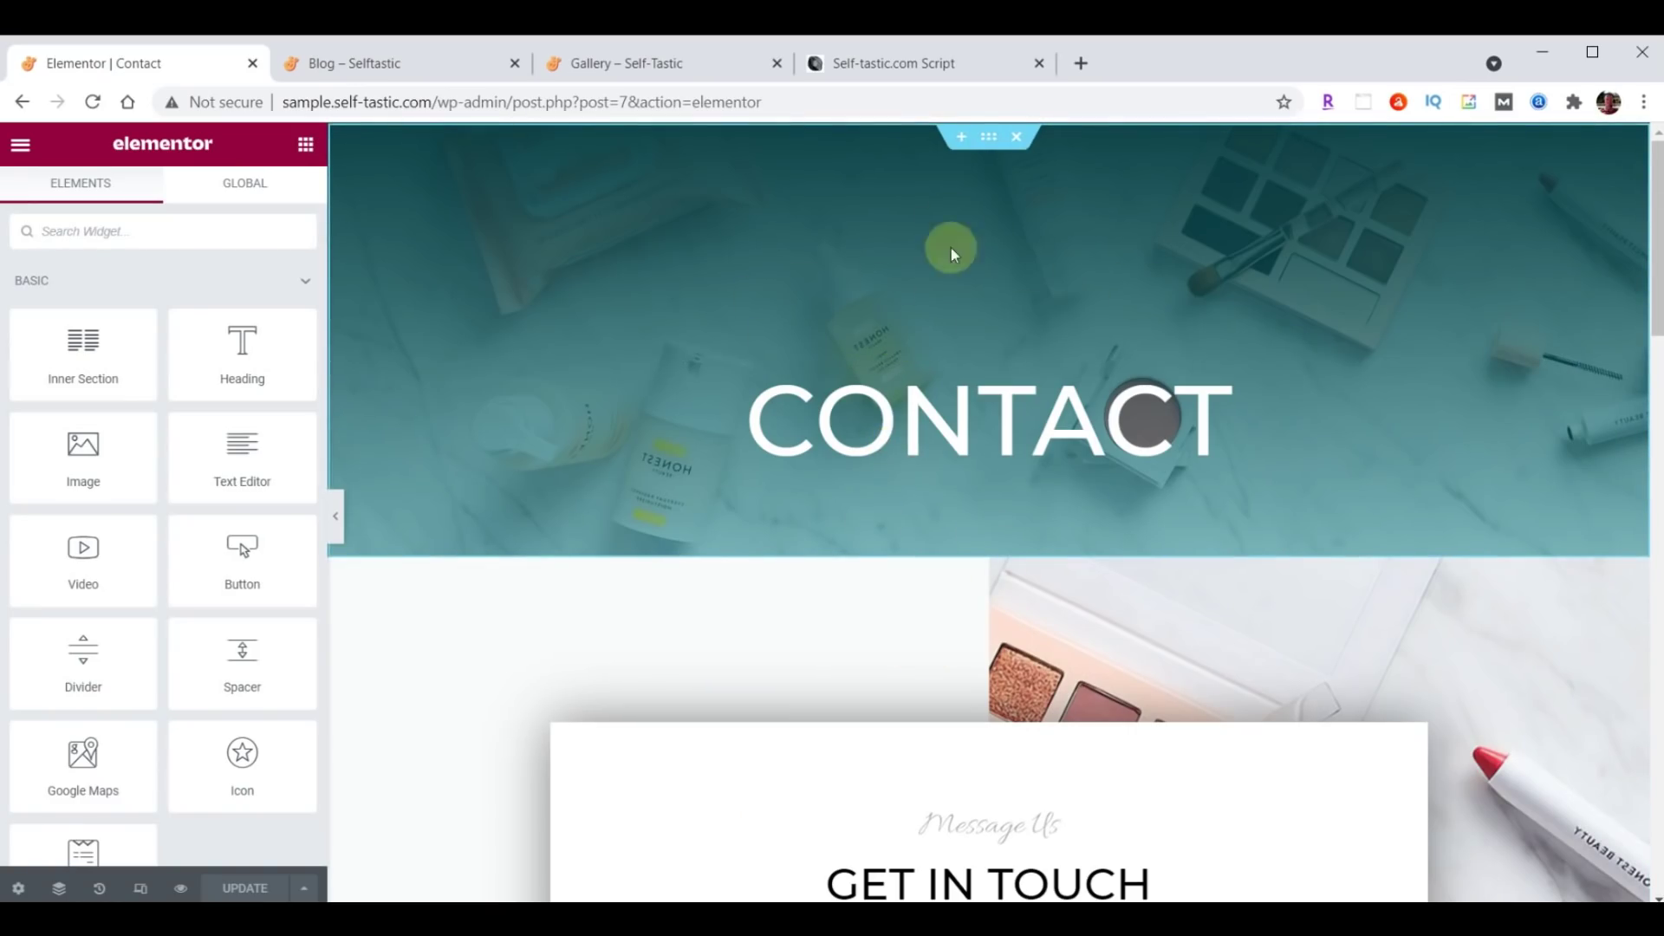
click(1017, 139)
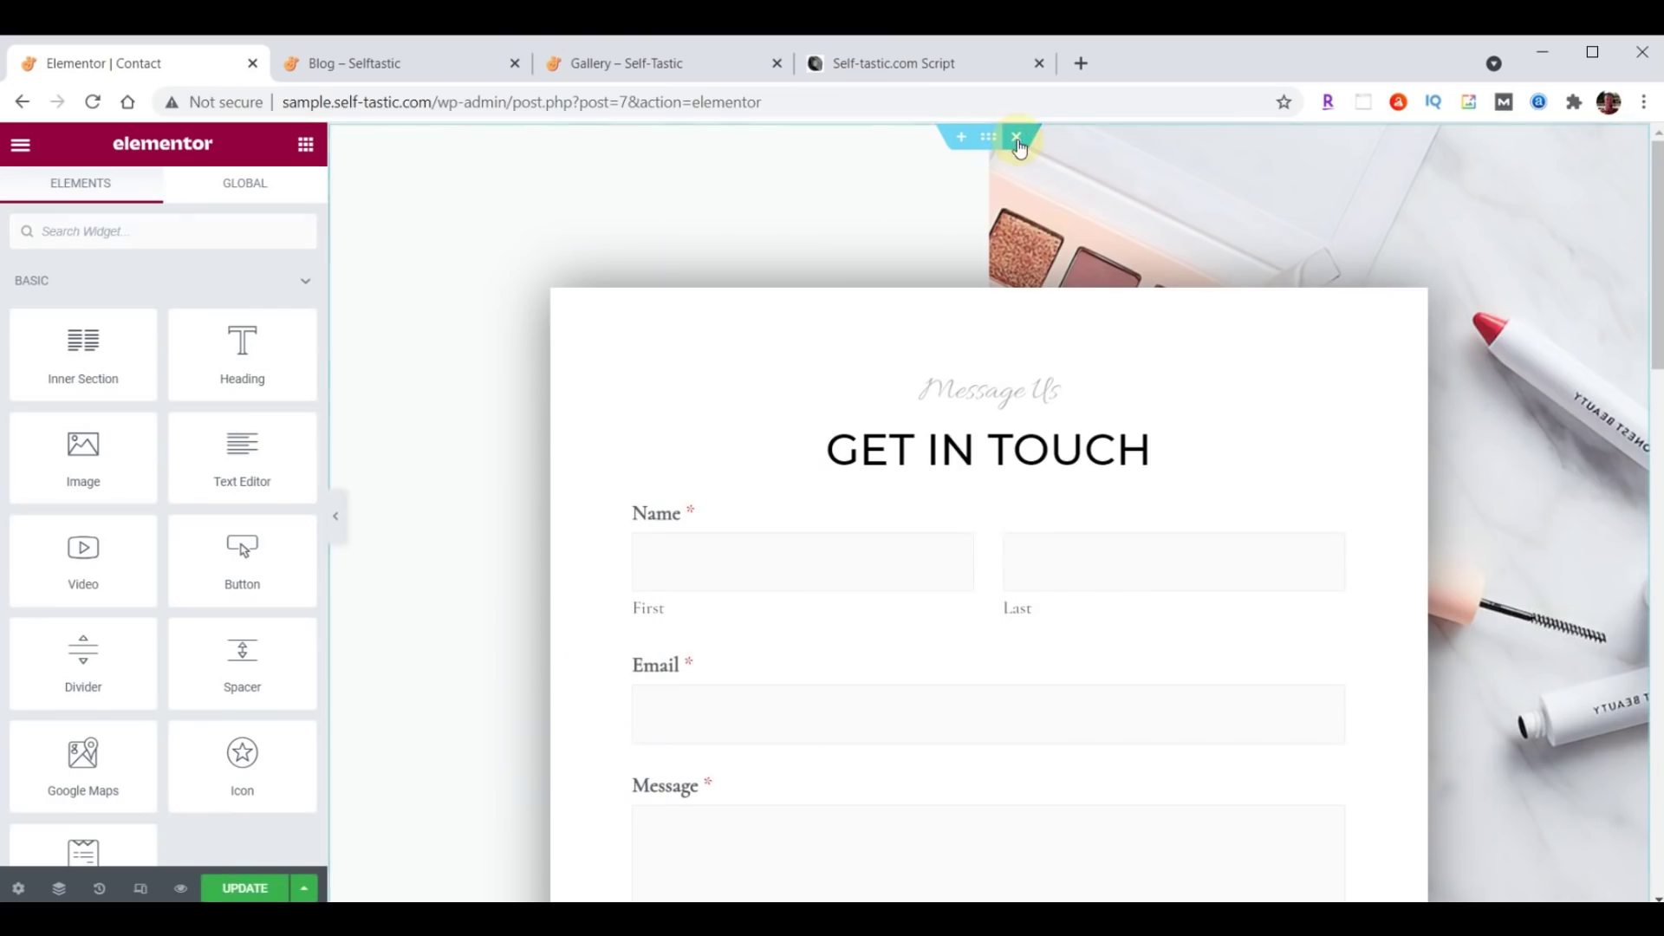
click(962, 138)
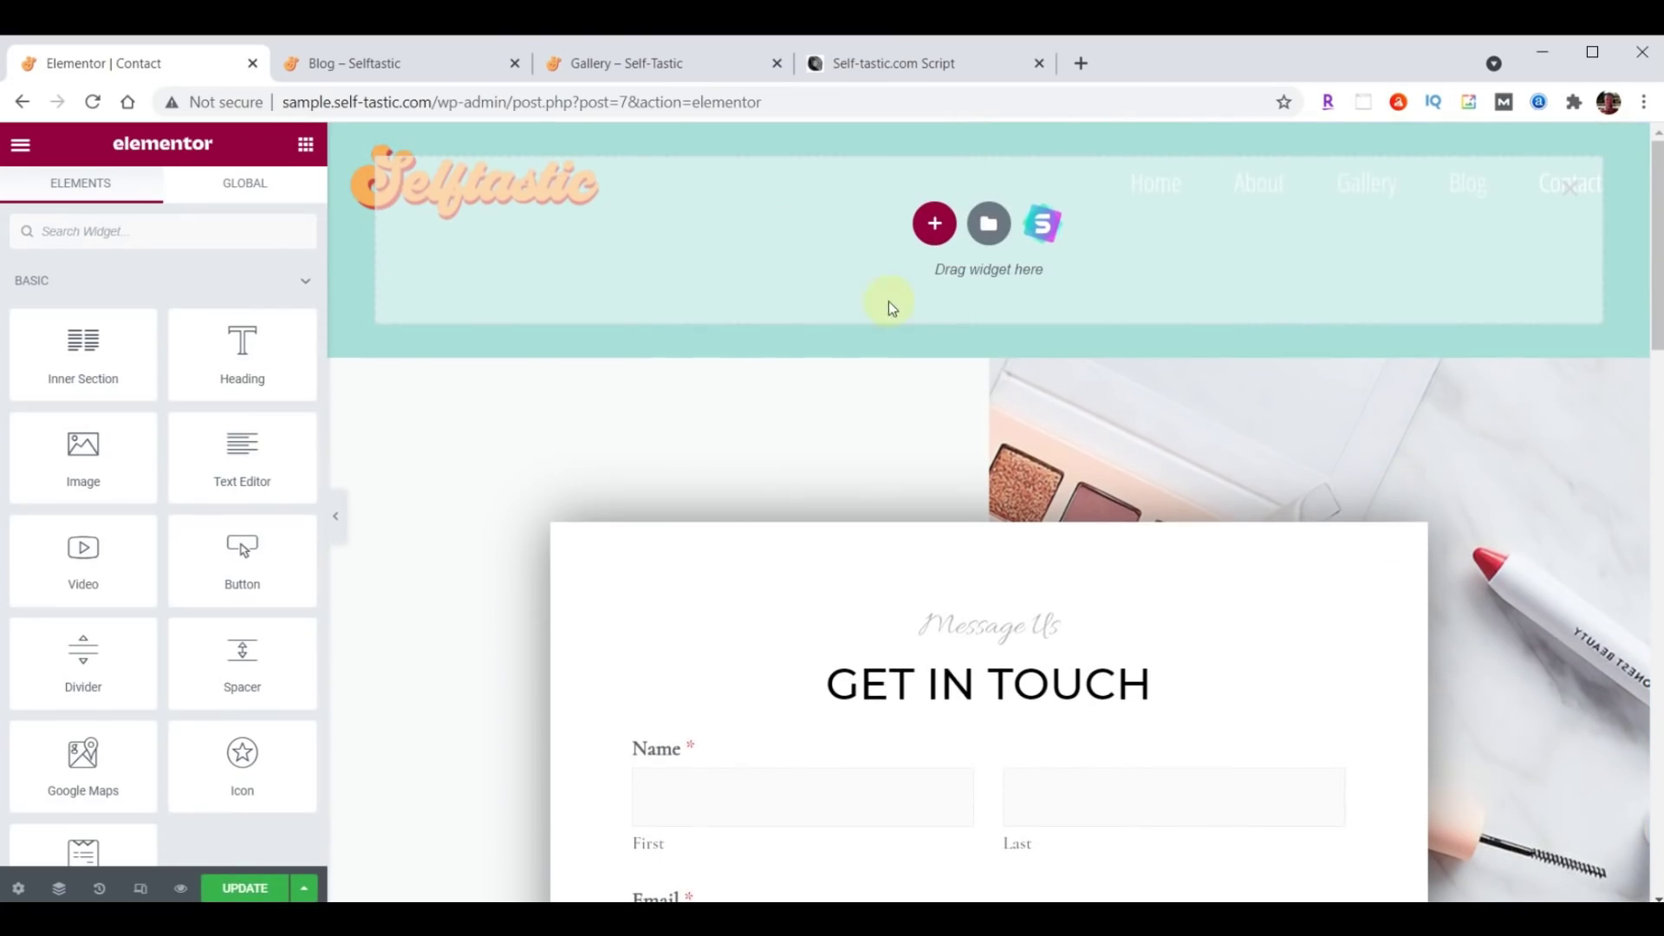
Insert the 'Selftastic About Header' template without document settings and retitle its heading 'Contact'.
click(989, 225)
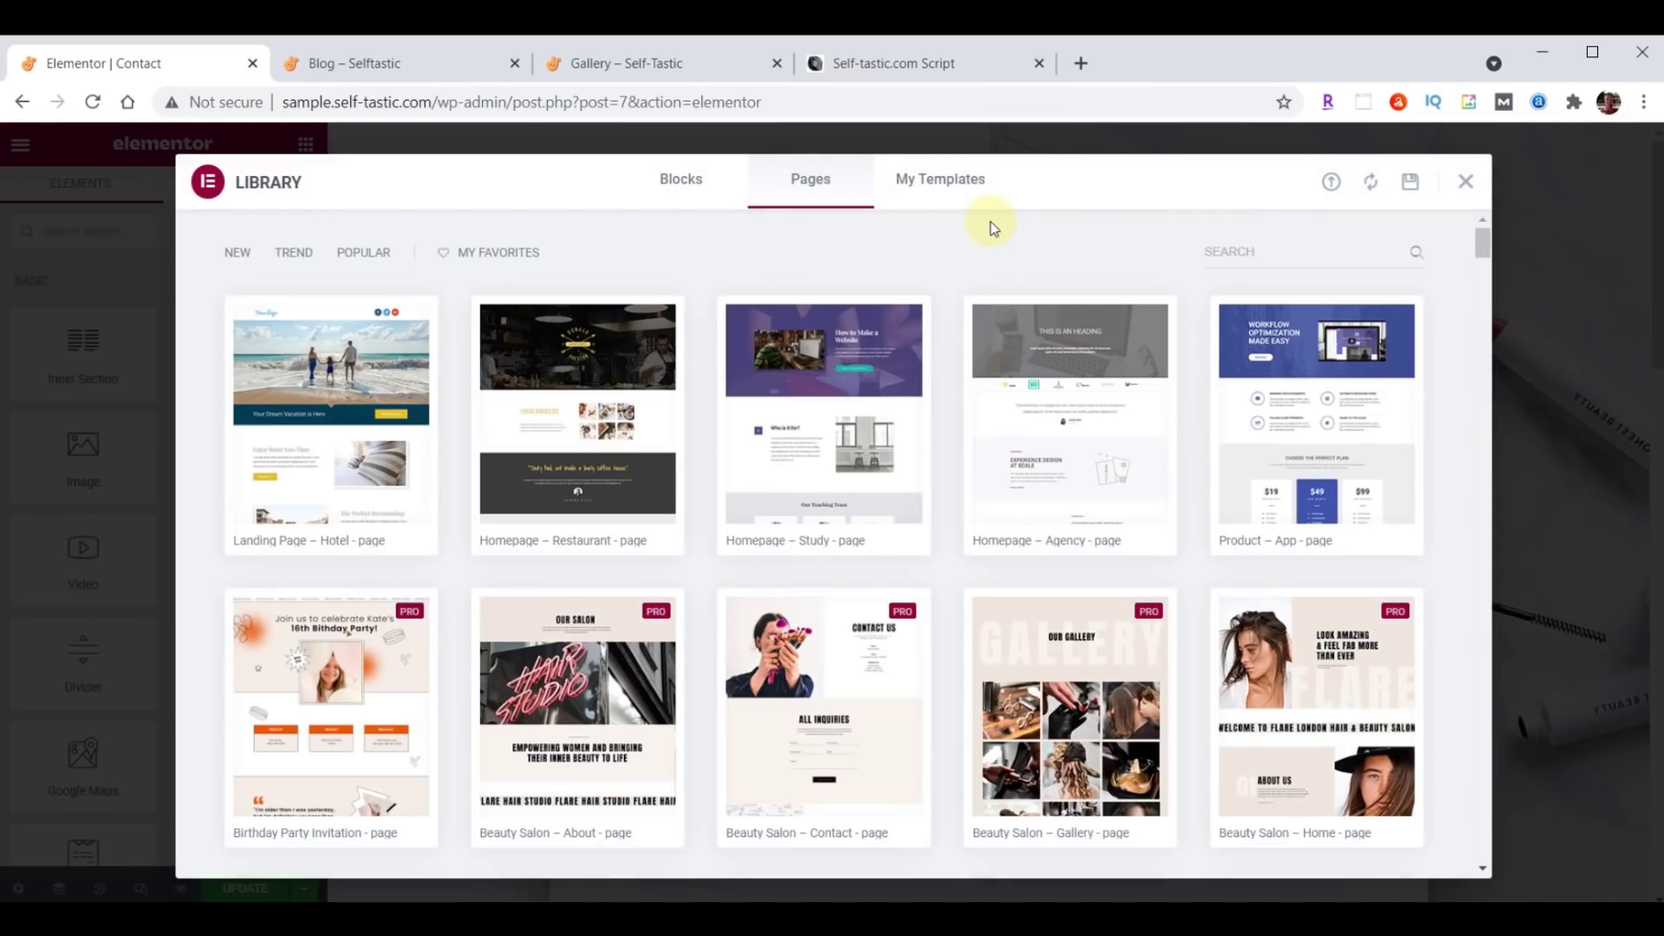
click(943, 186)
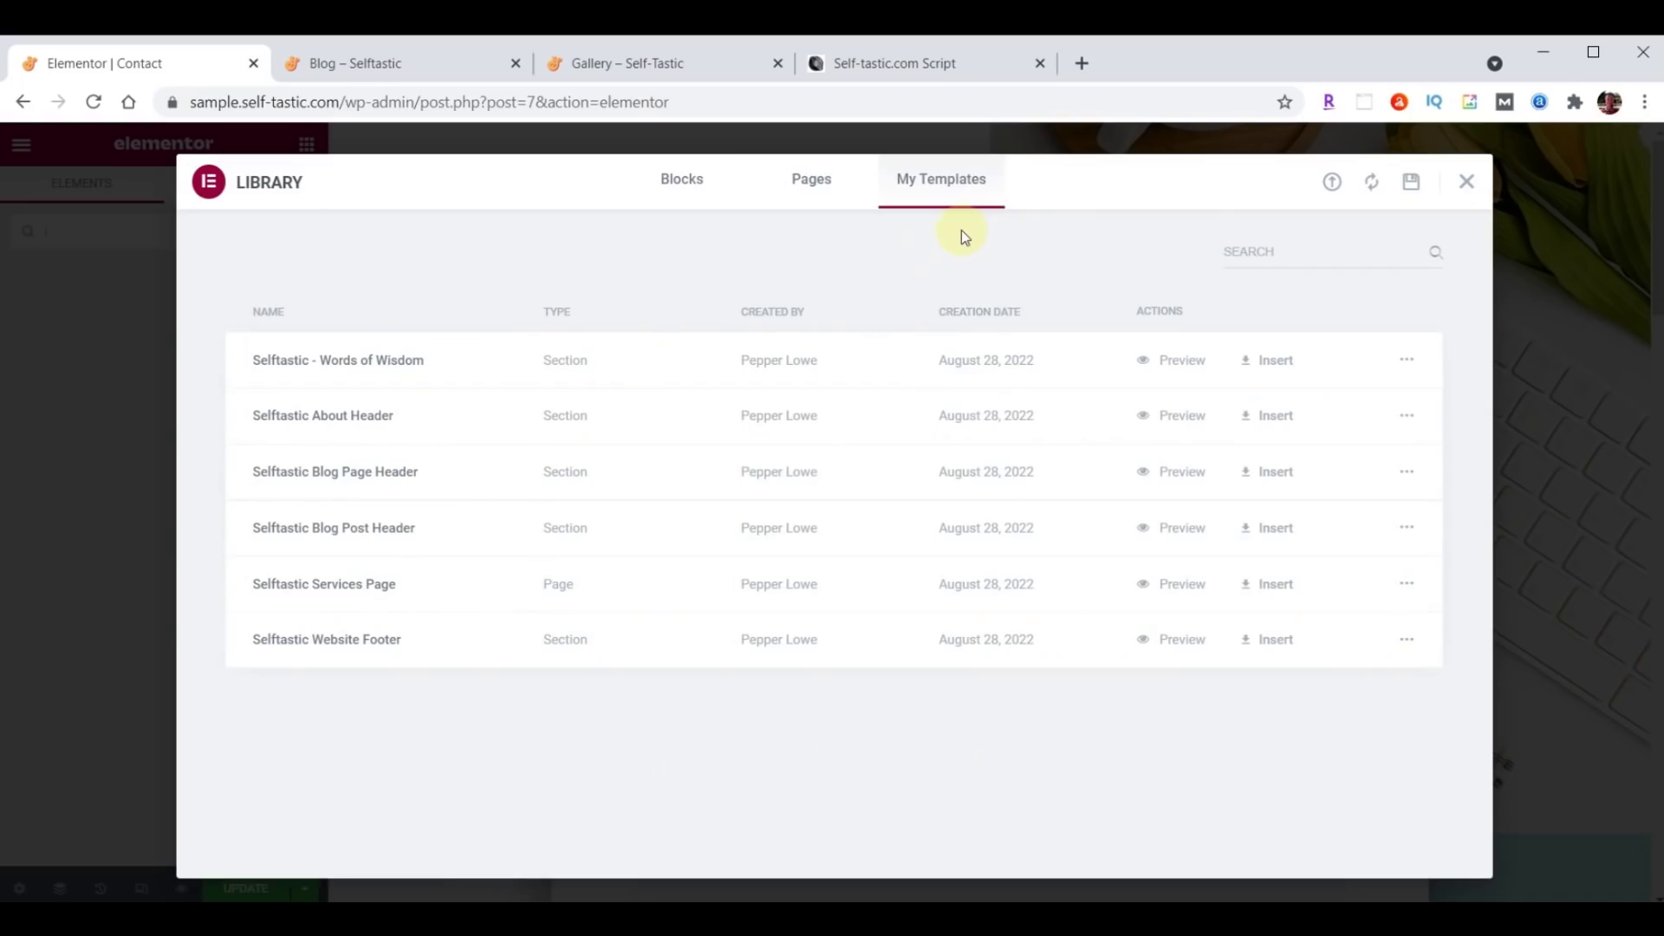
click(1264, 416)
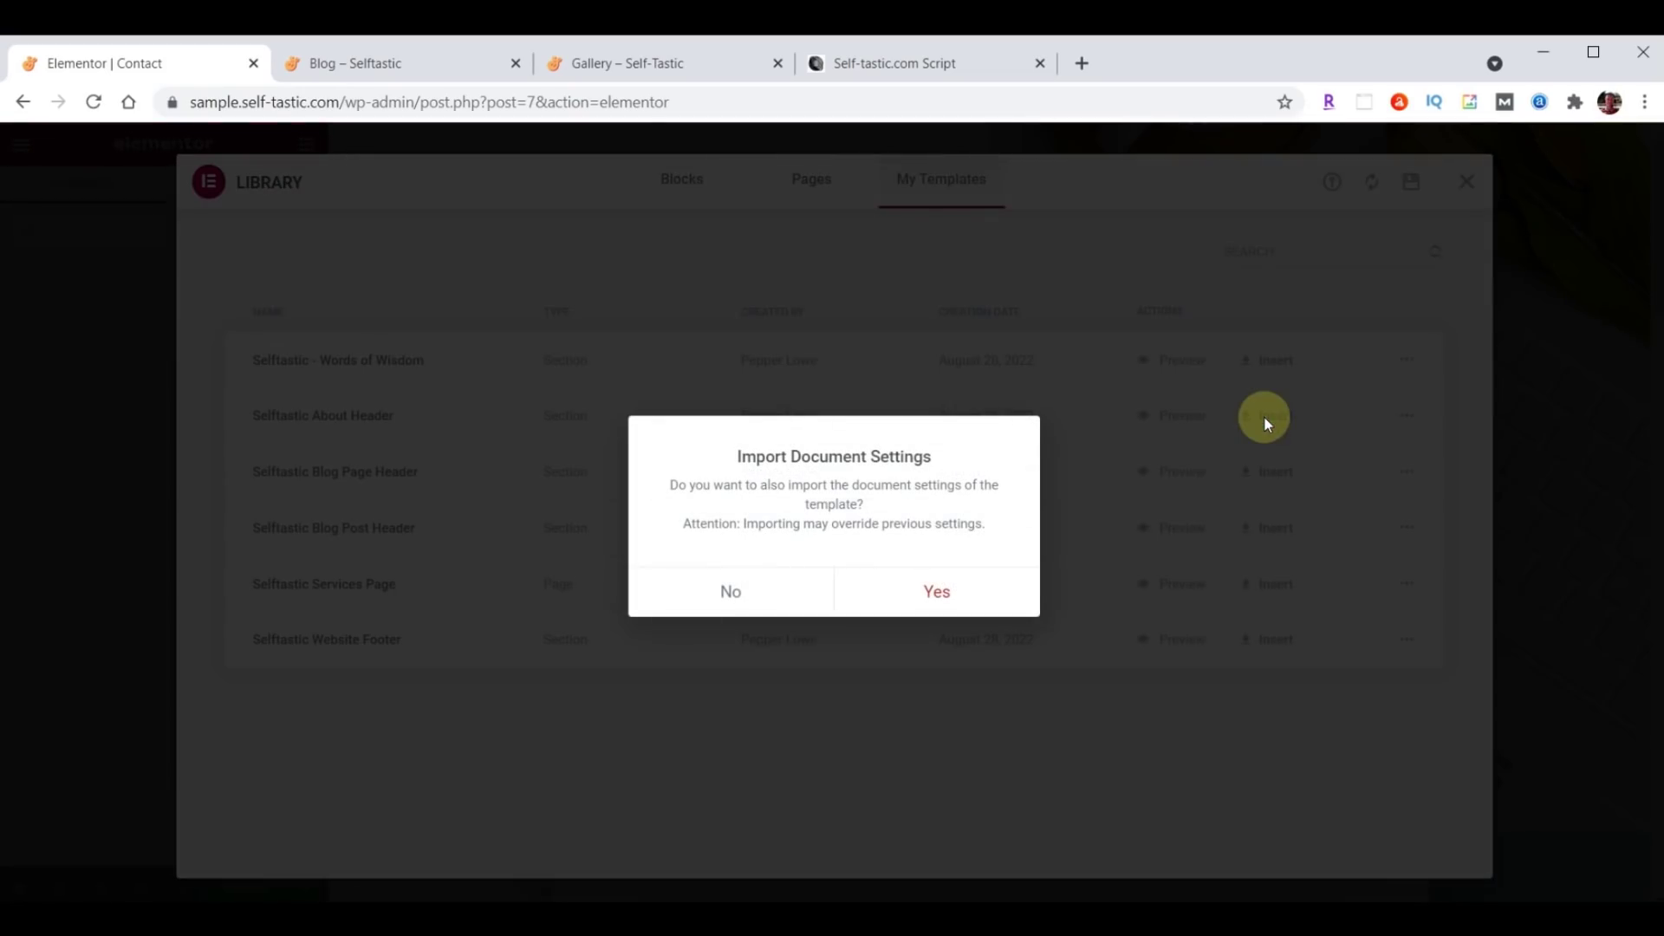
click(732, 591)
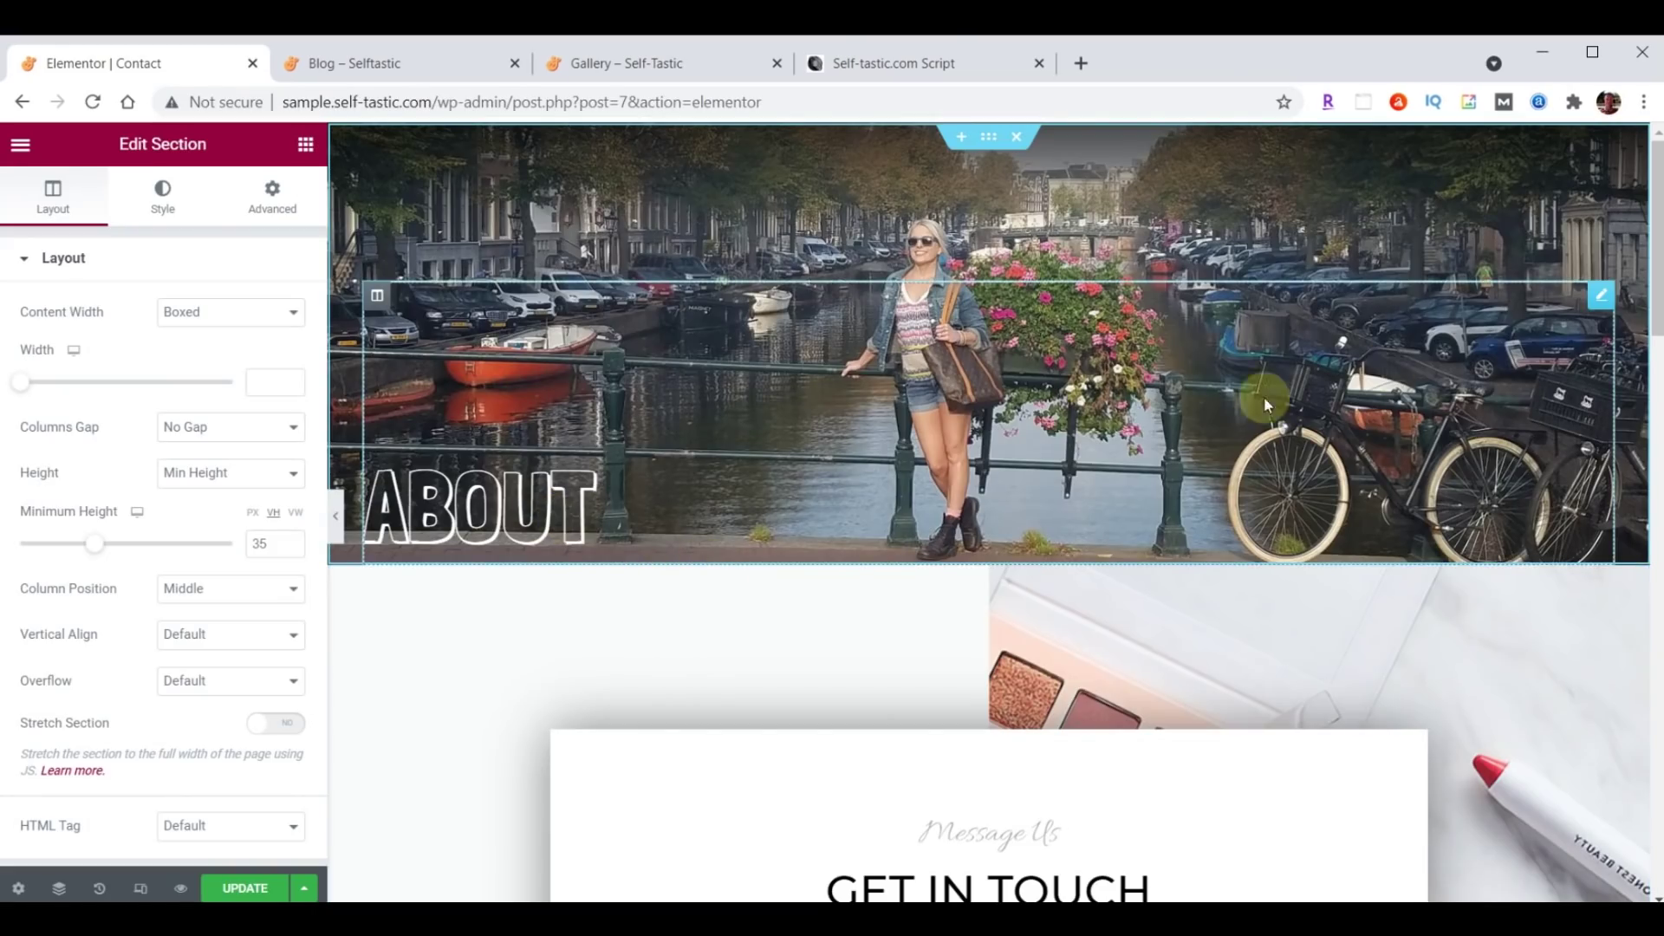
click(431, 486)
double_click(100, 337)
text(Contact)
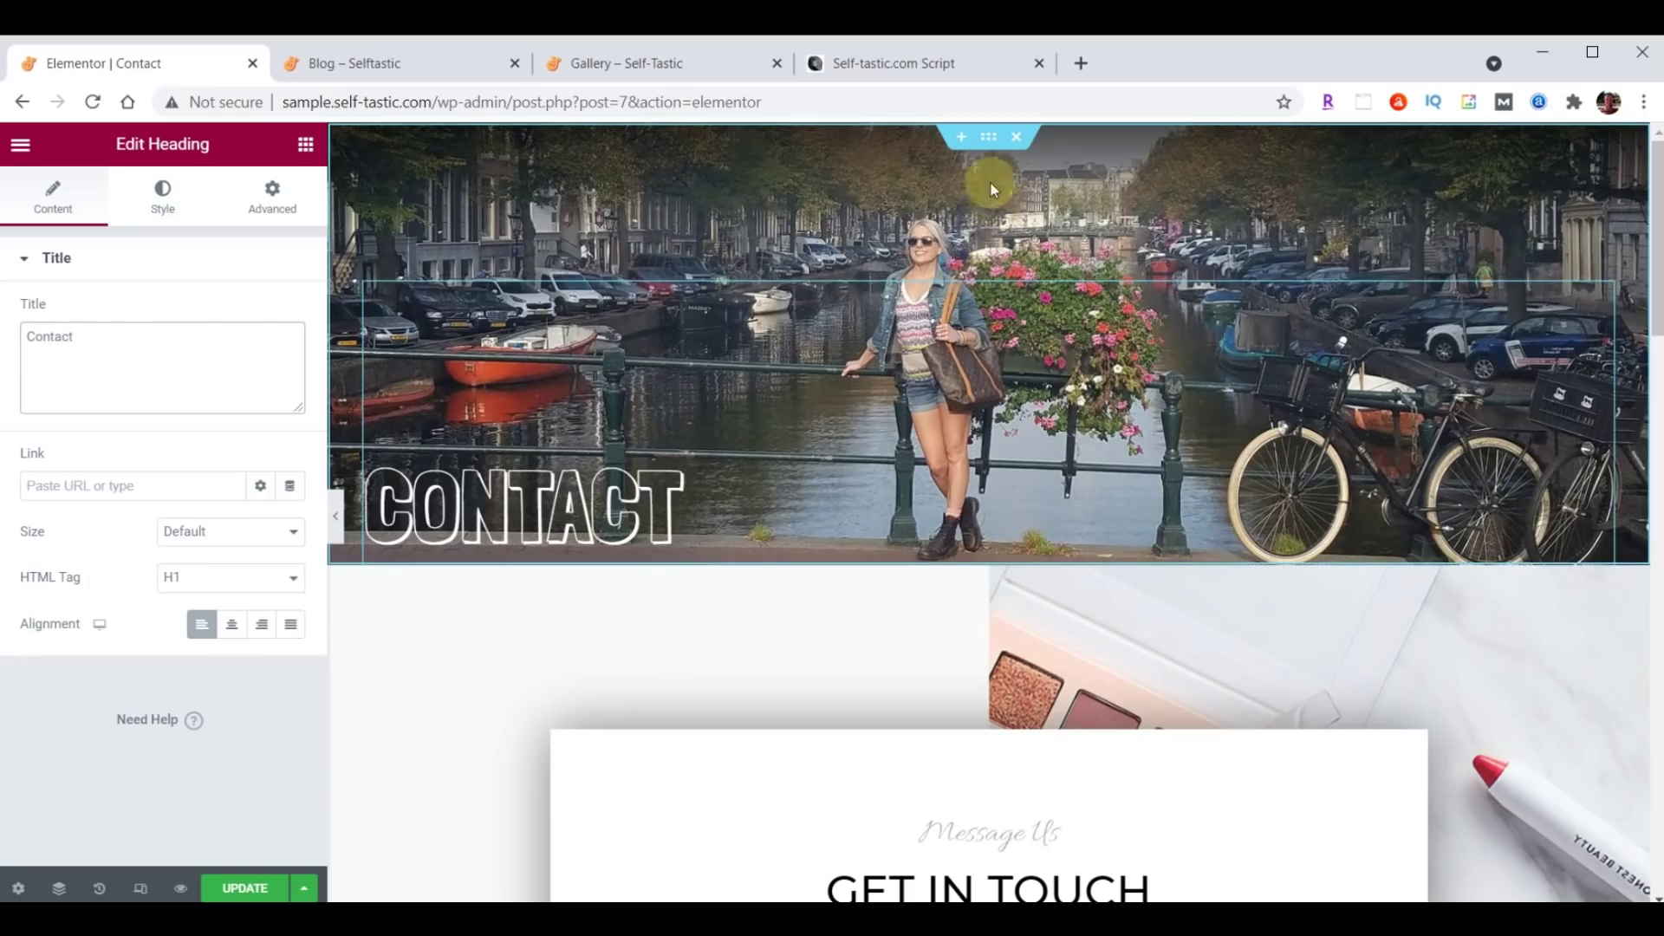
click(988, 139)
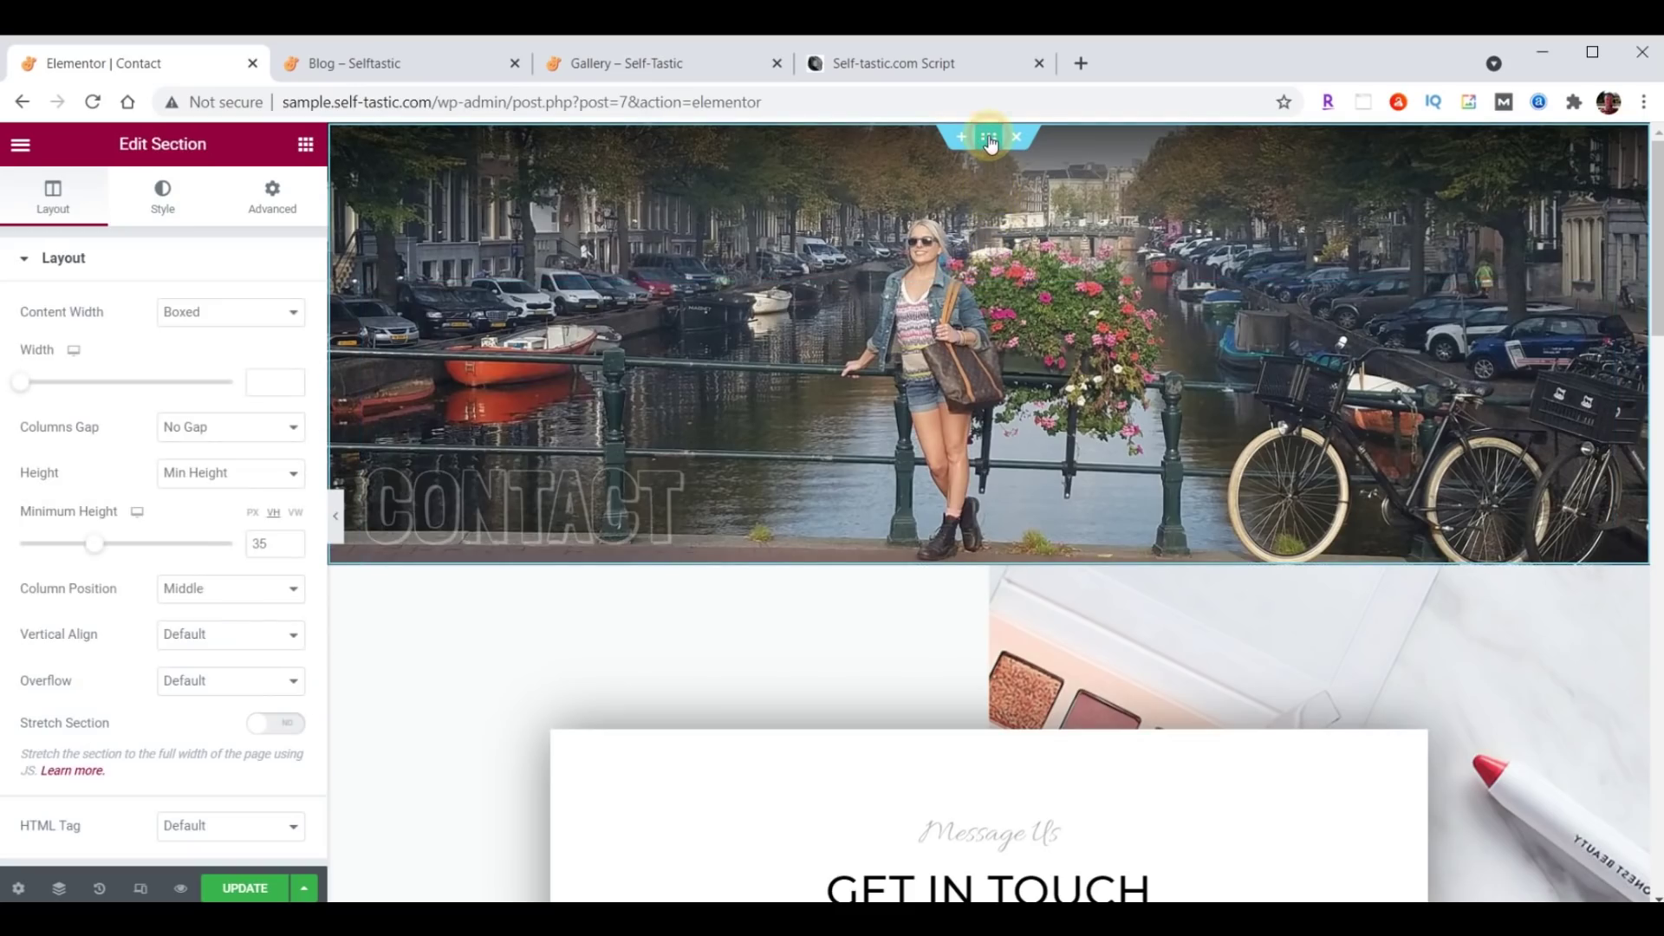
Upload header-contact.jpg and set it as the Contact hero's background image.
click(159, 204)
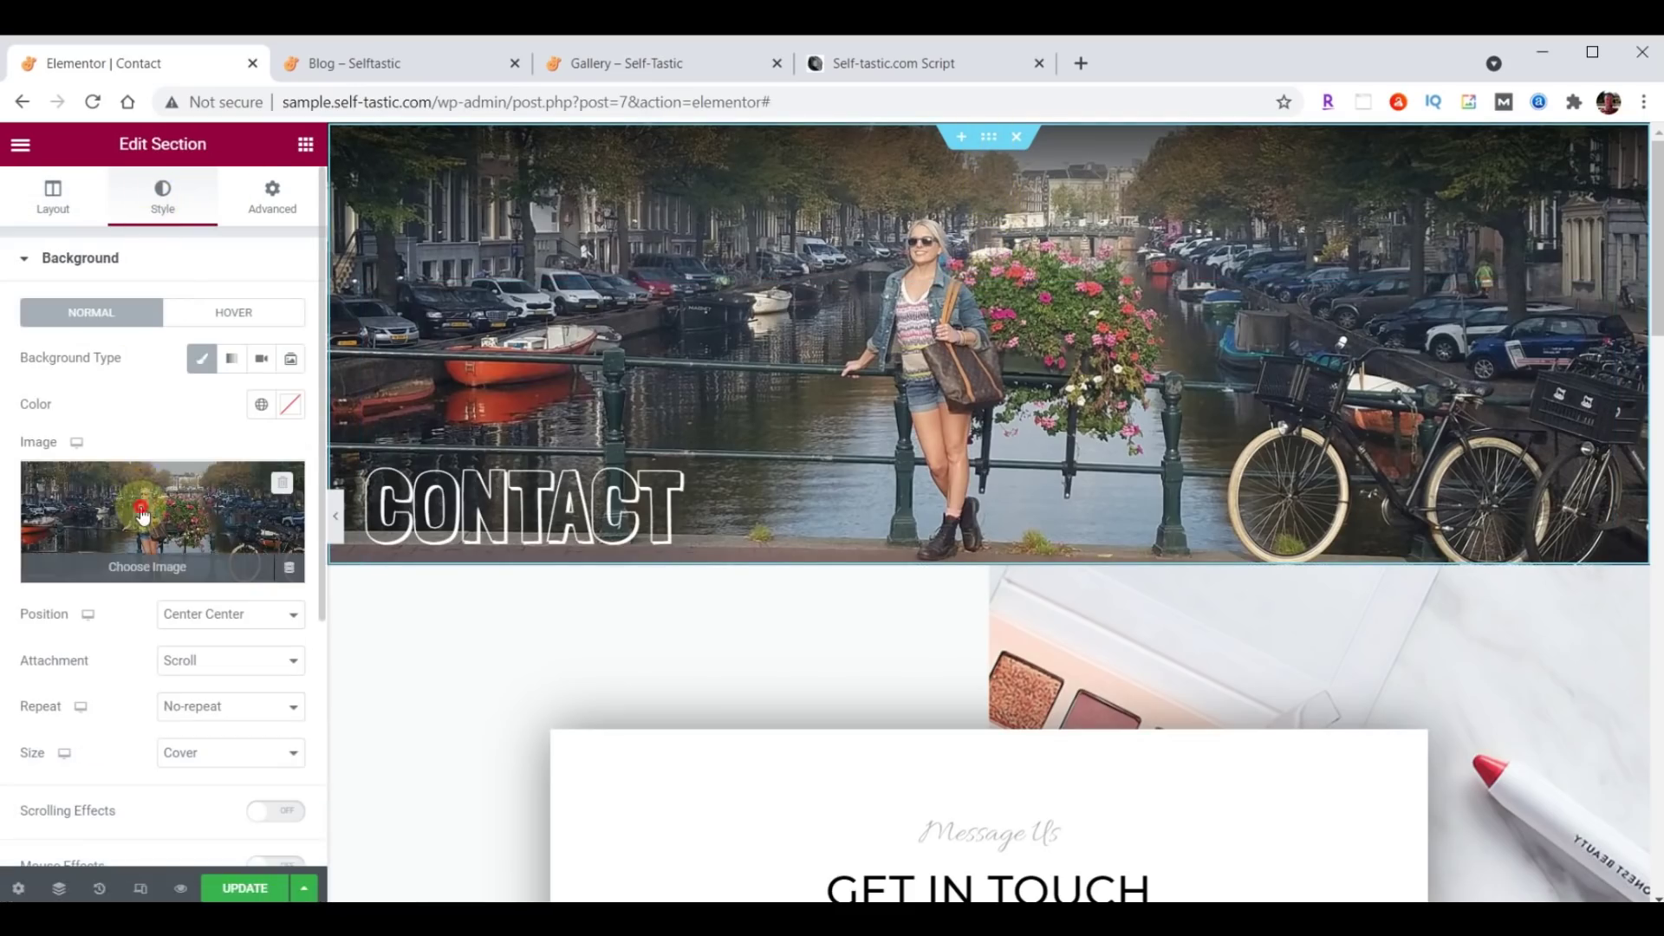
click(144, 513)
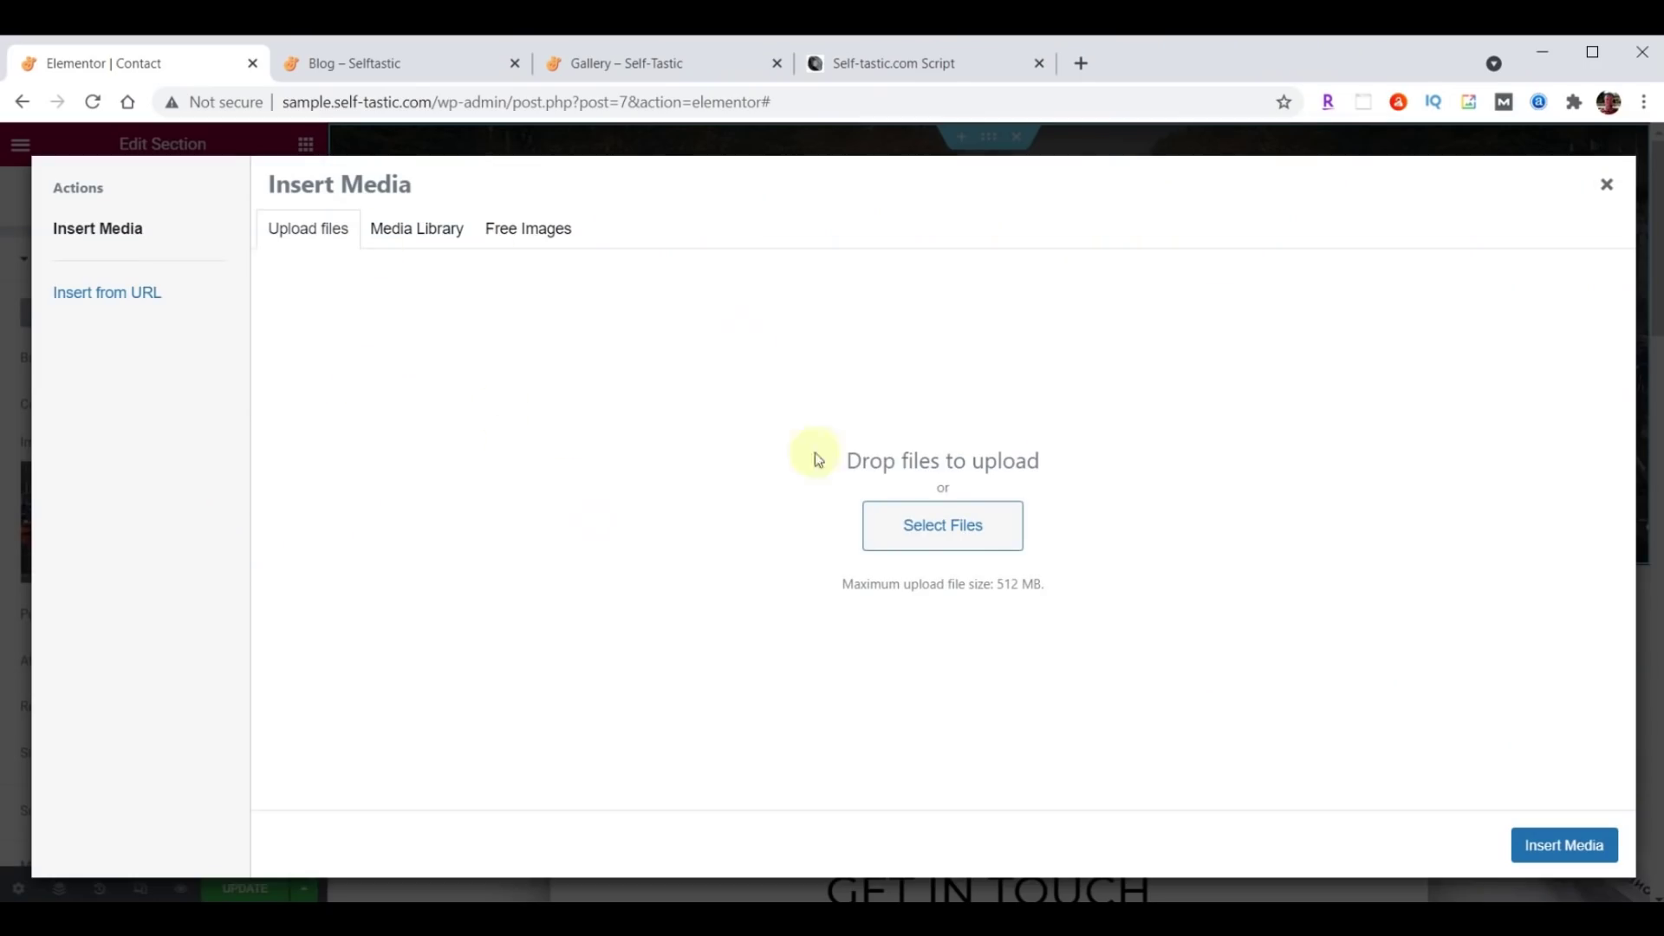
click(437, 231)
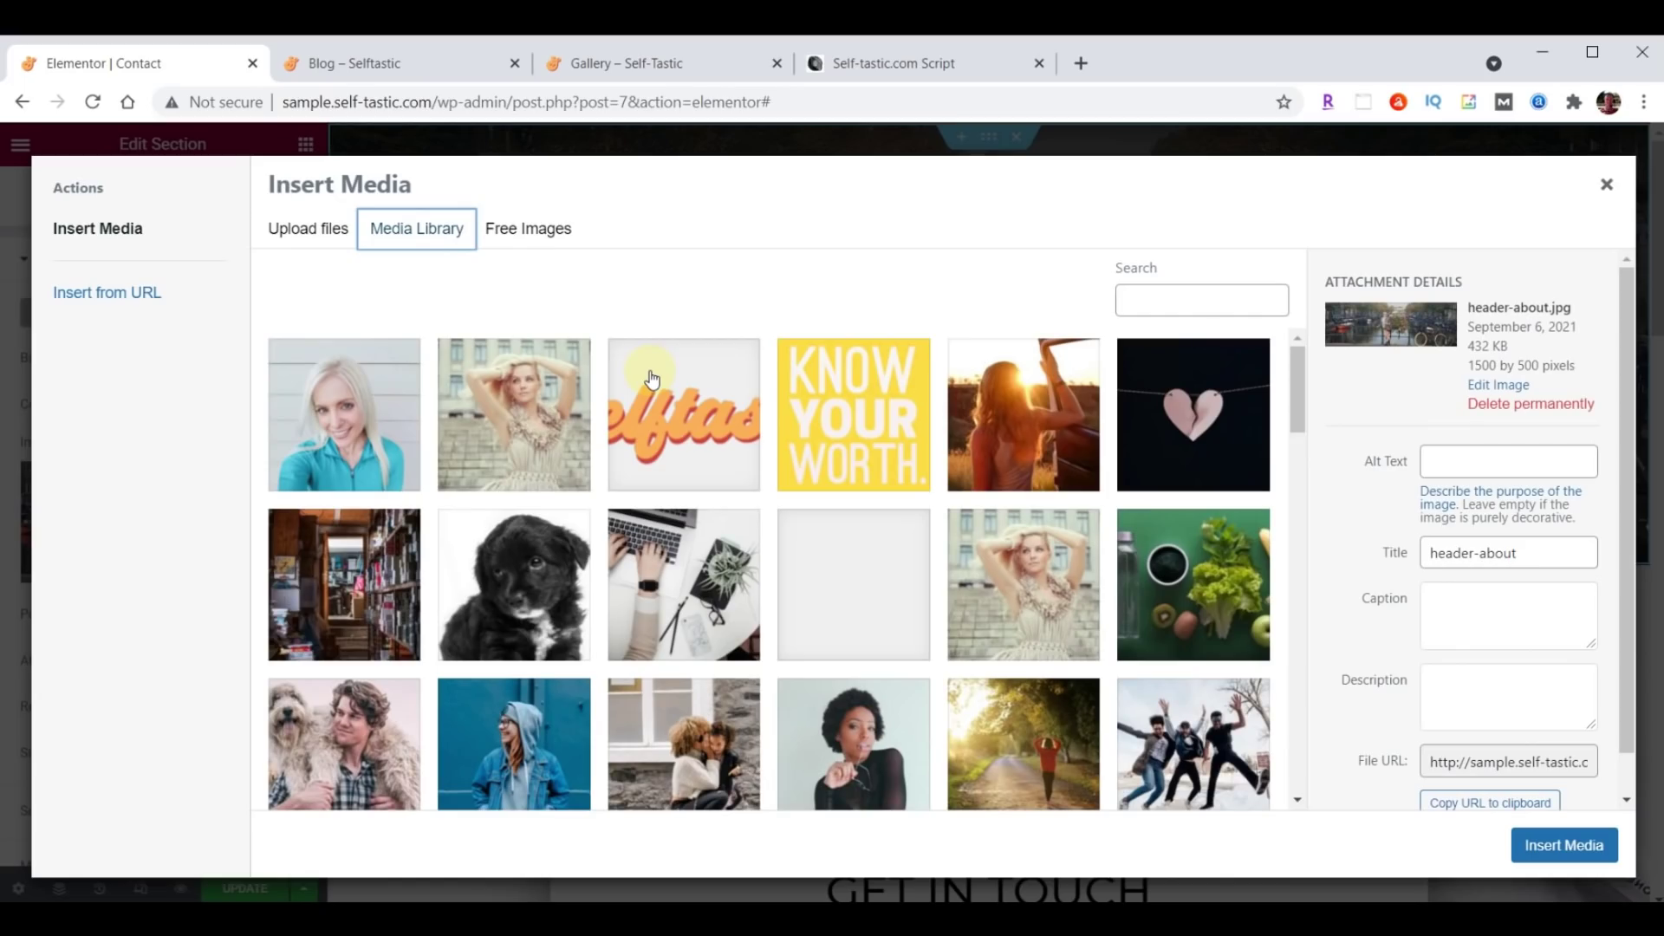
key(alt+Tab)
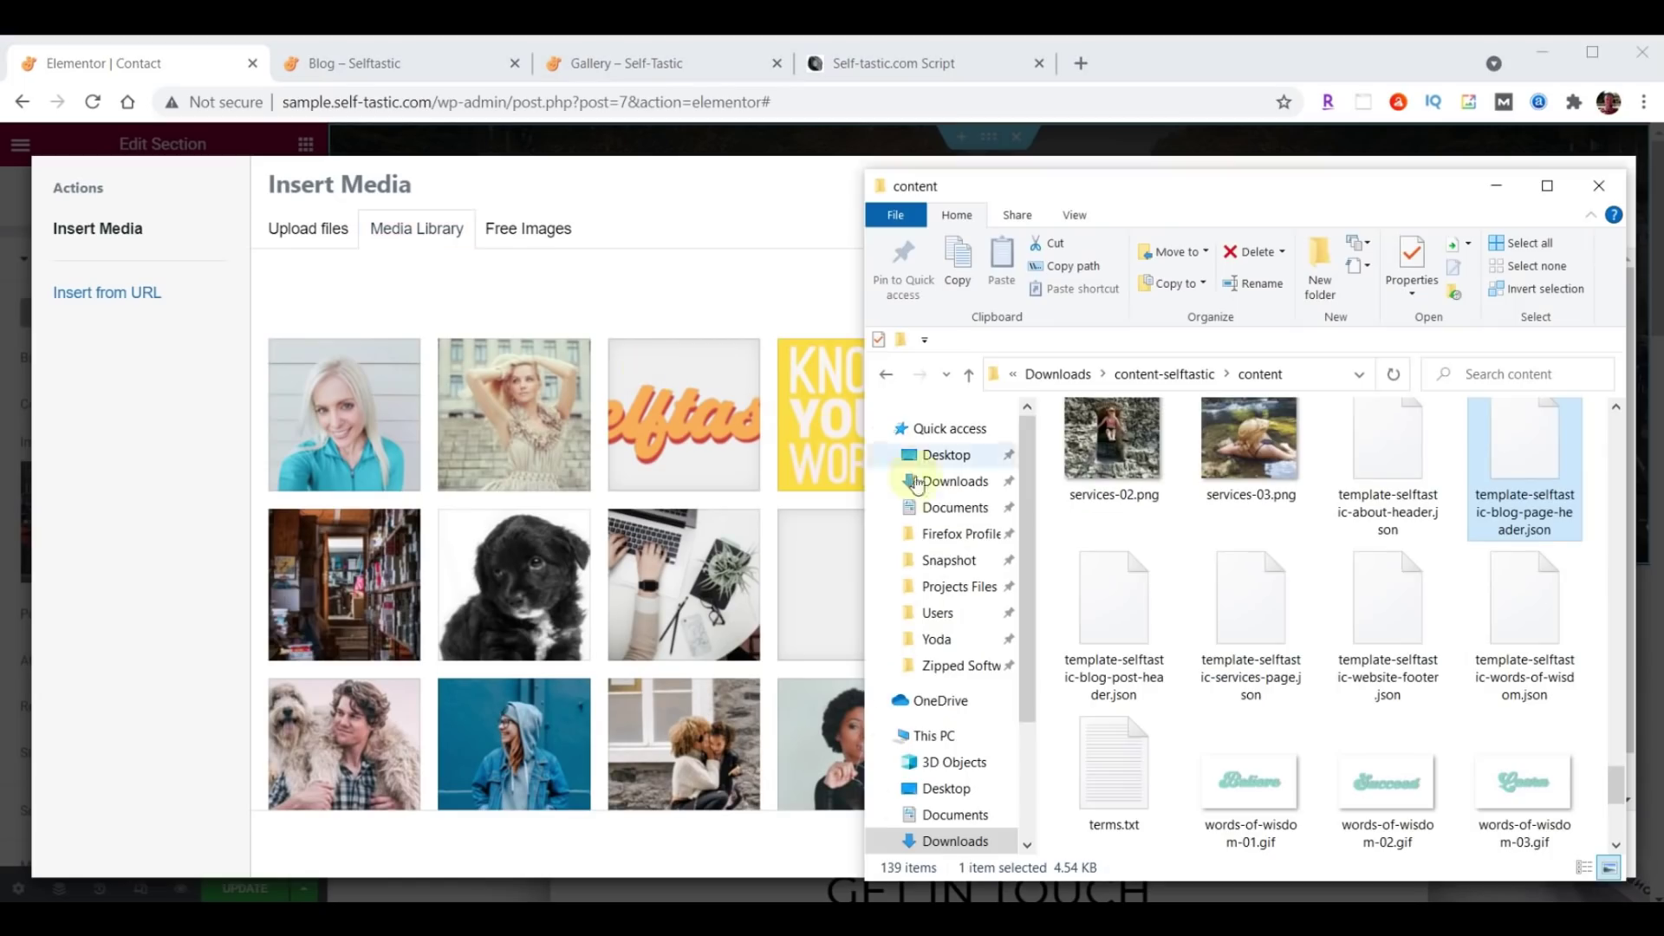
scroll(1453, 659, up, 10)
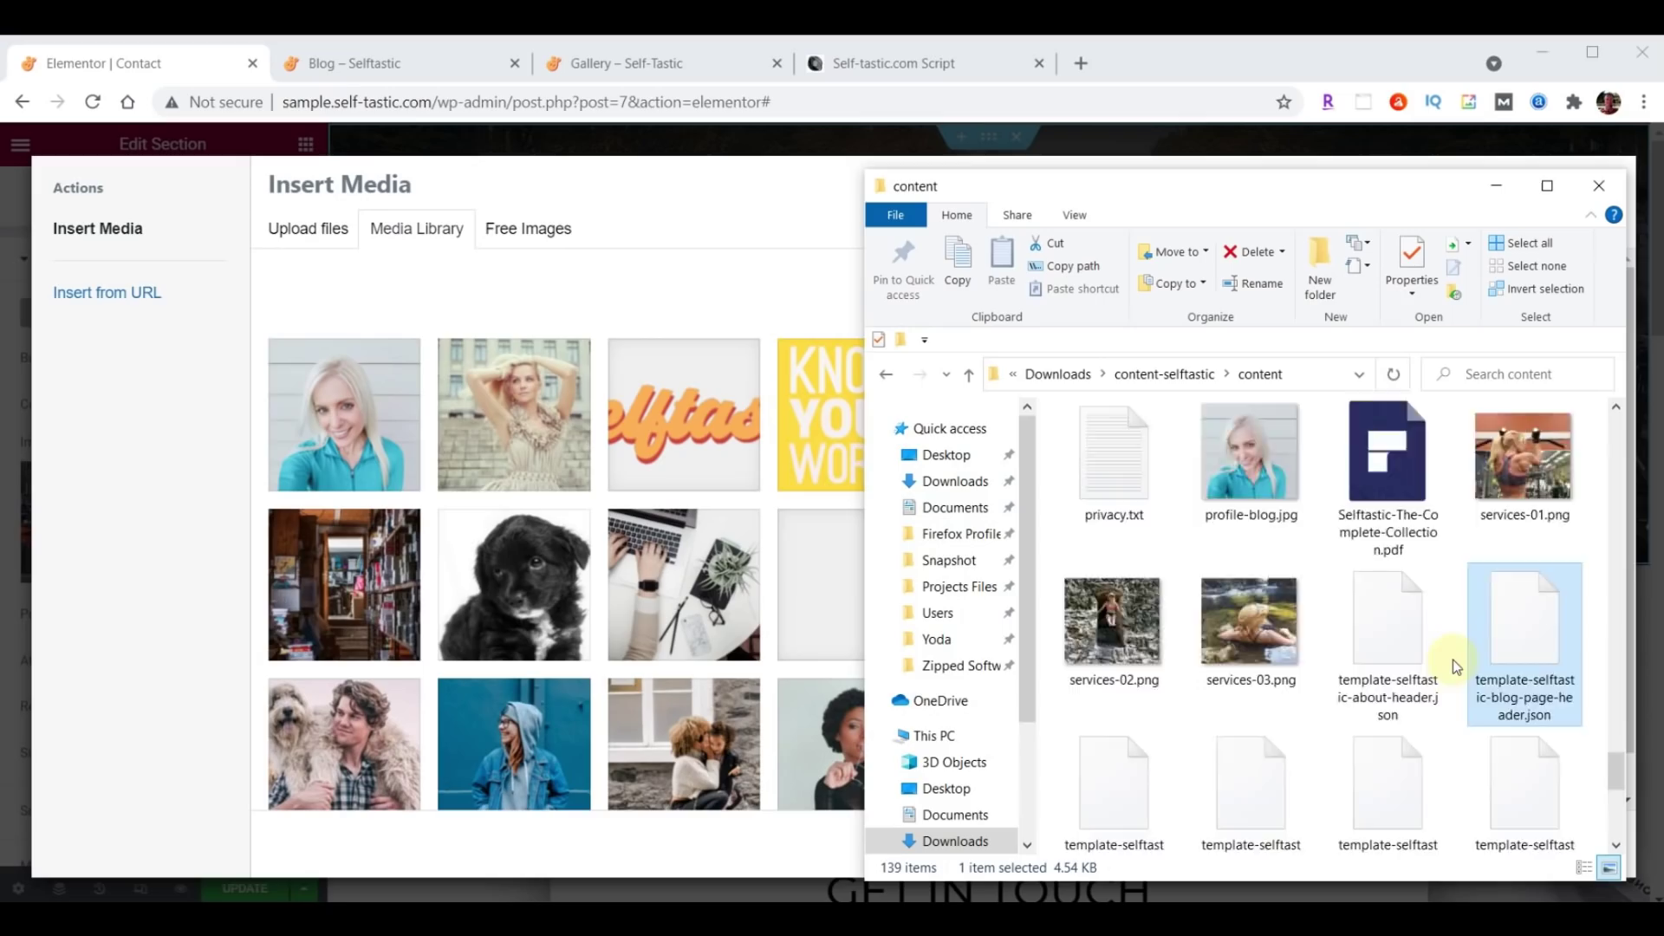
scroll(1453, 659, up, 2)
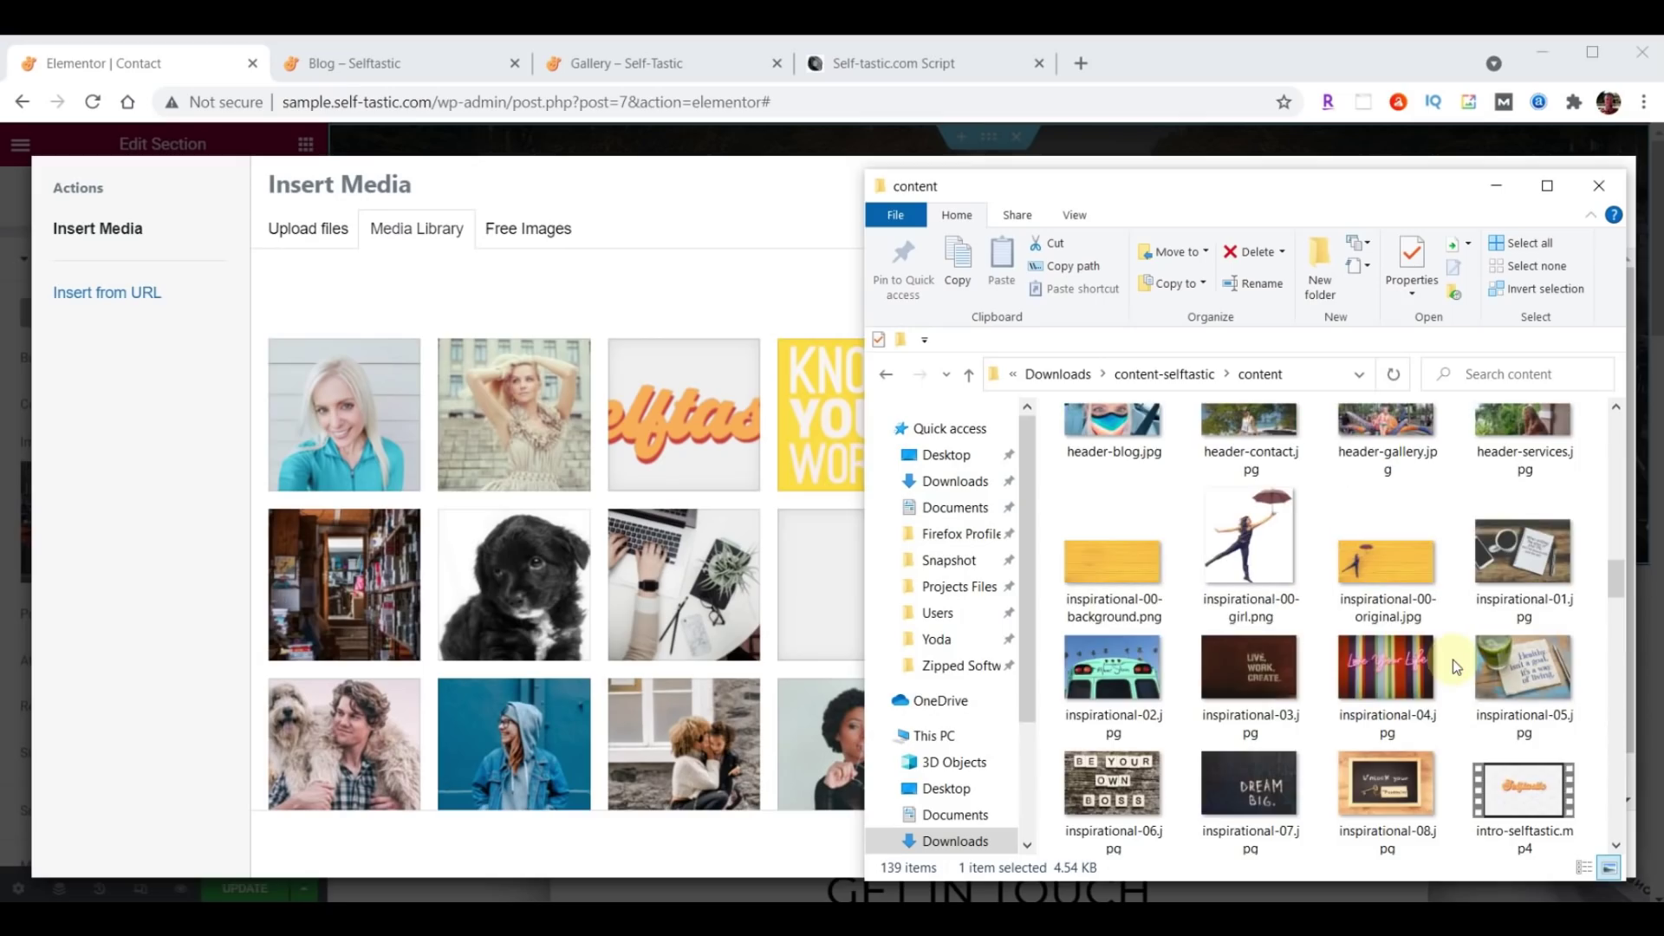
scroll(1453, 659, up, 1)
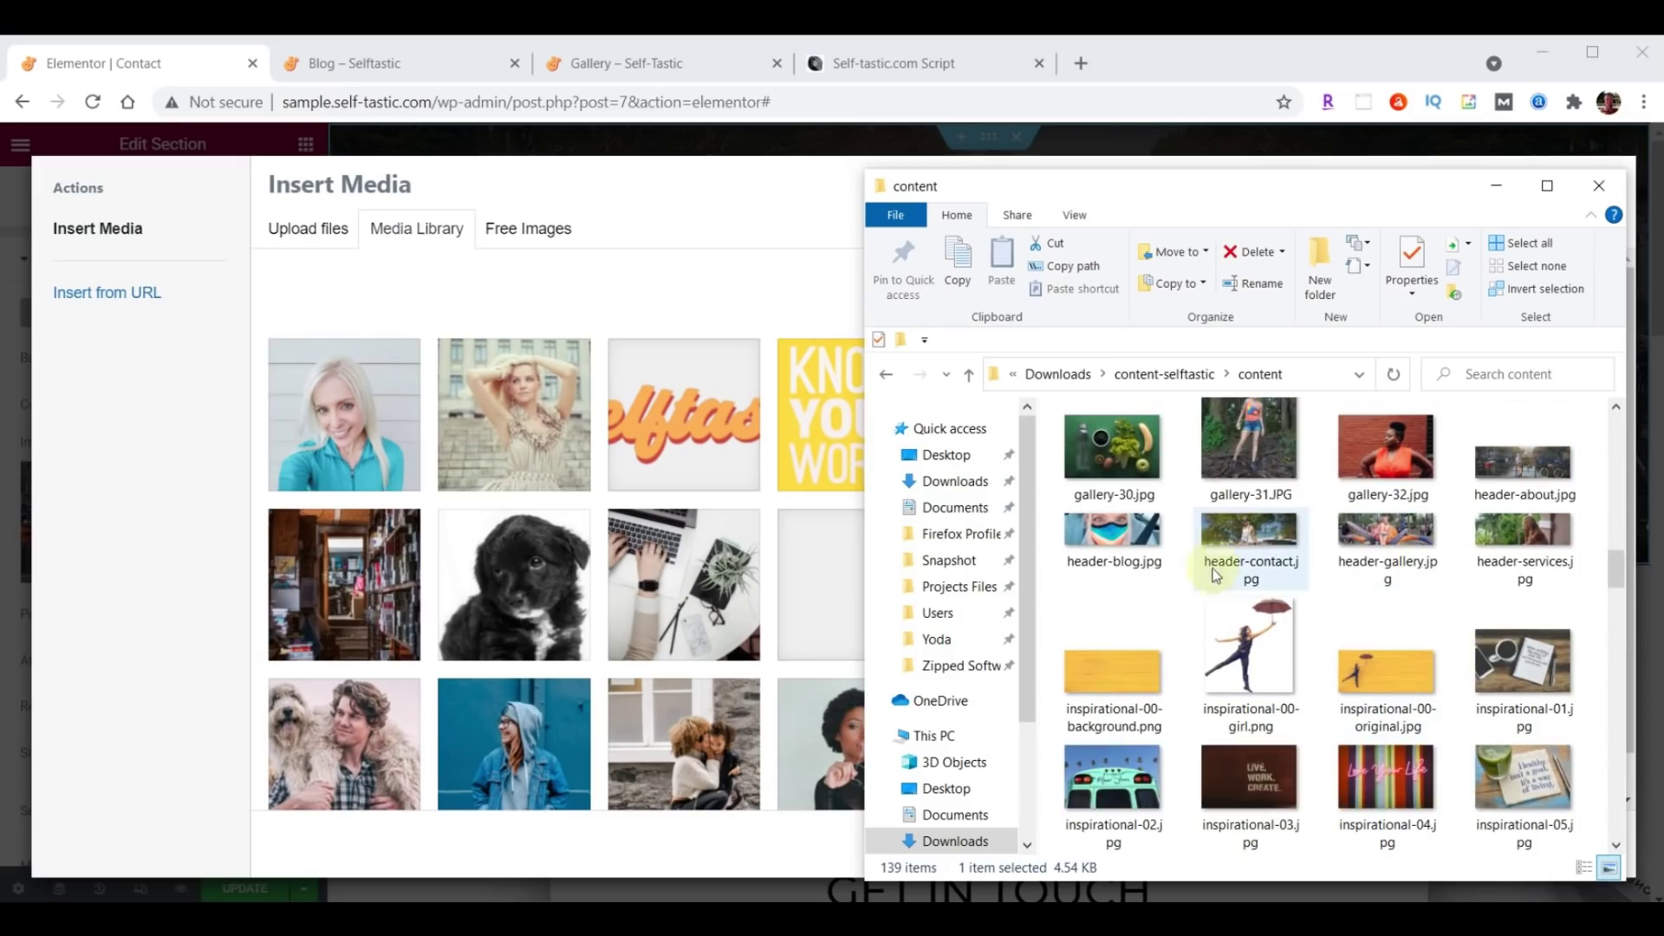
drag(1263, 539, 647, 535)
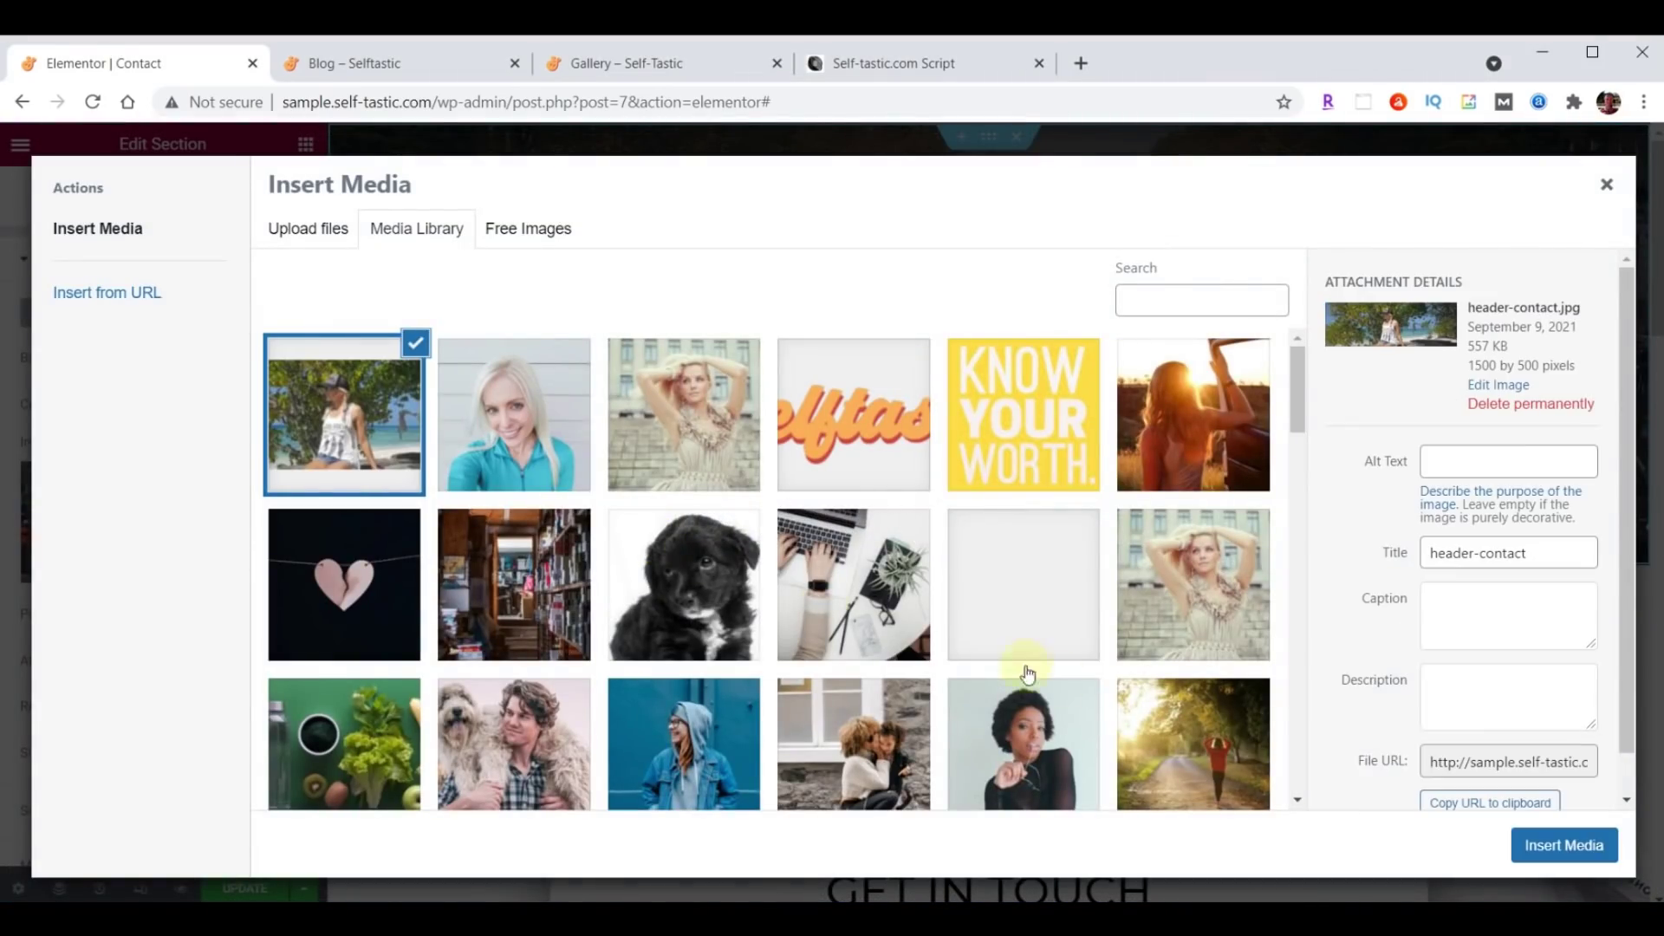
click(1566, 846)
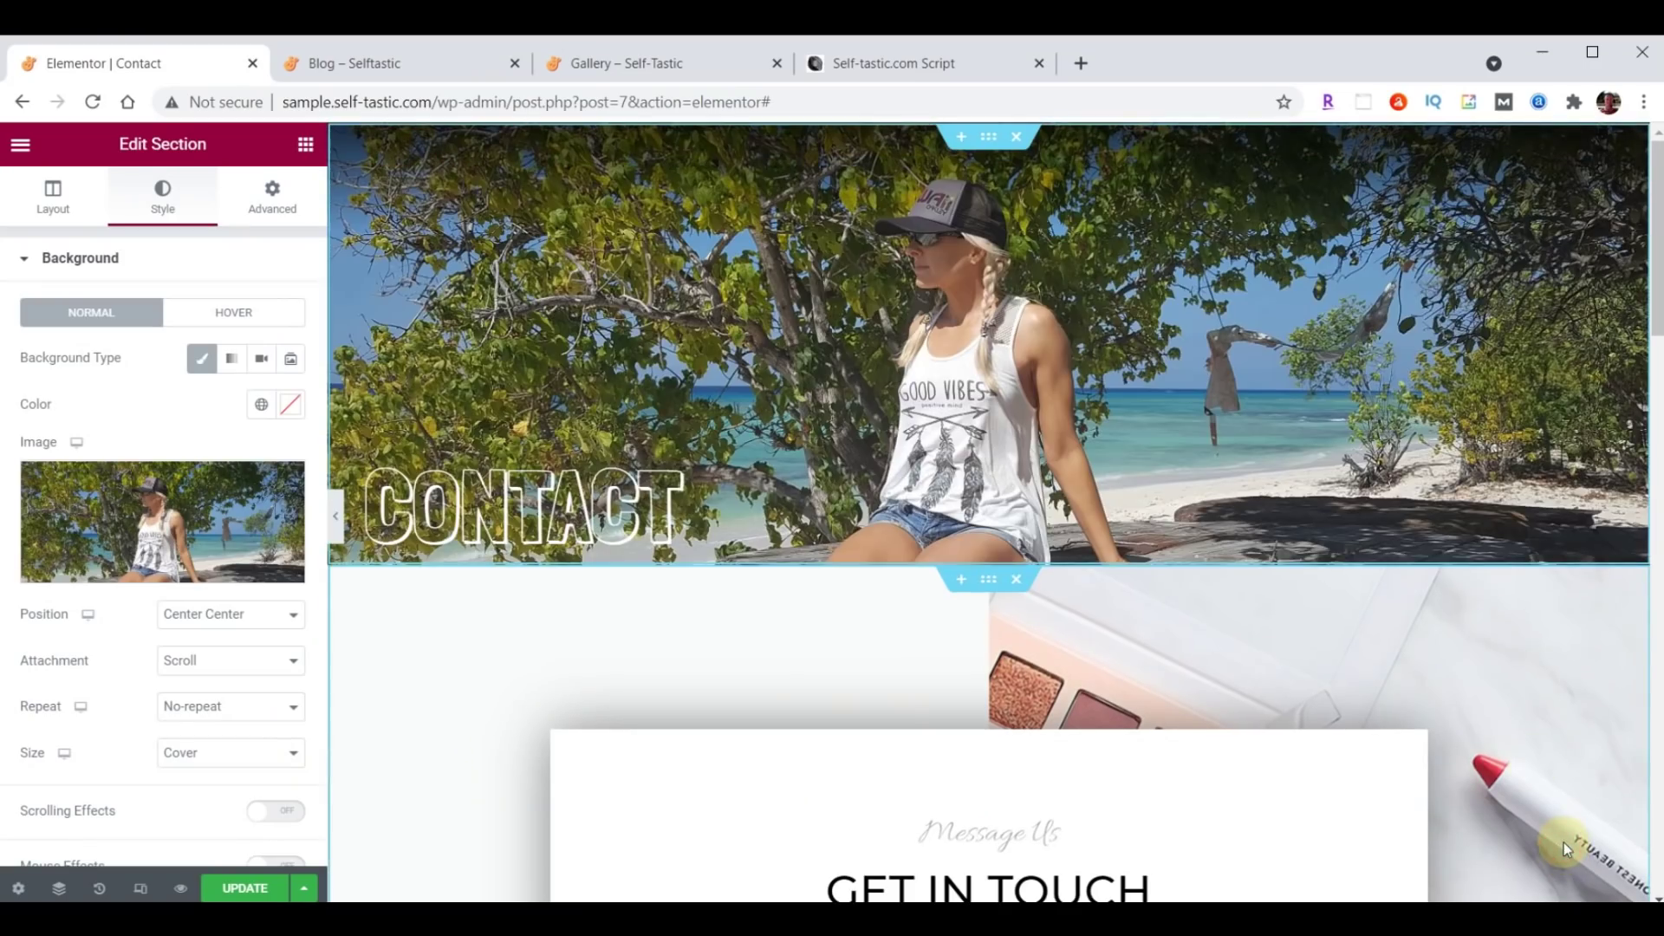
scroll(1377, 511, down, 4)
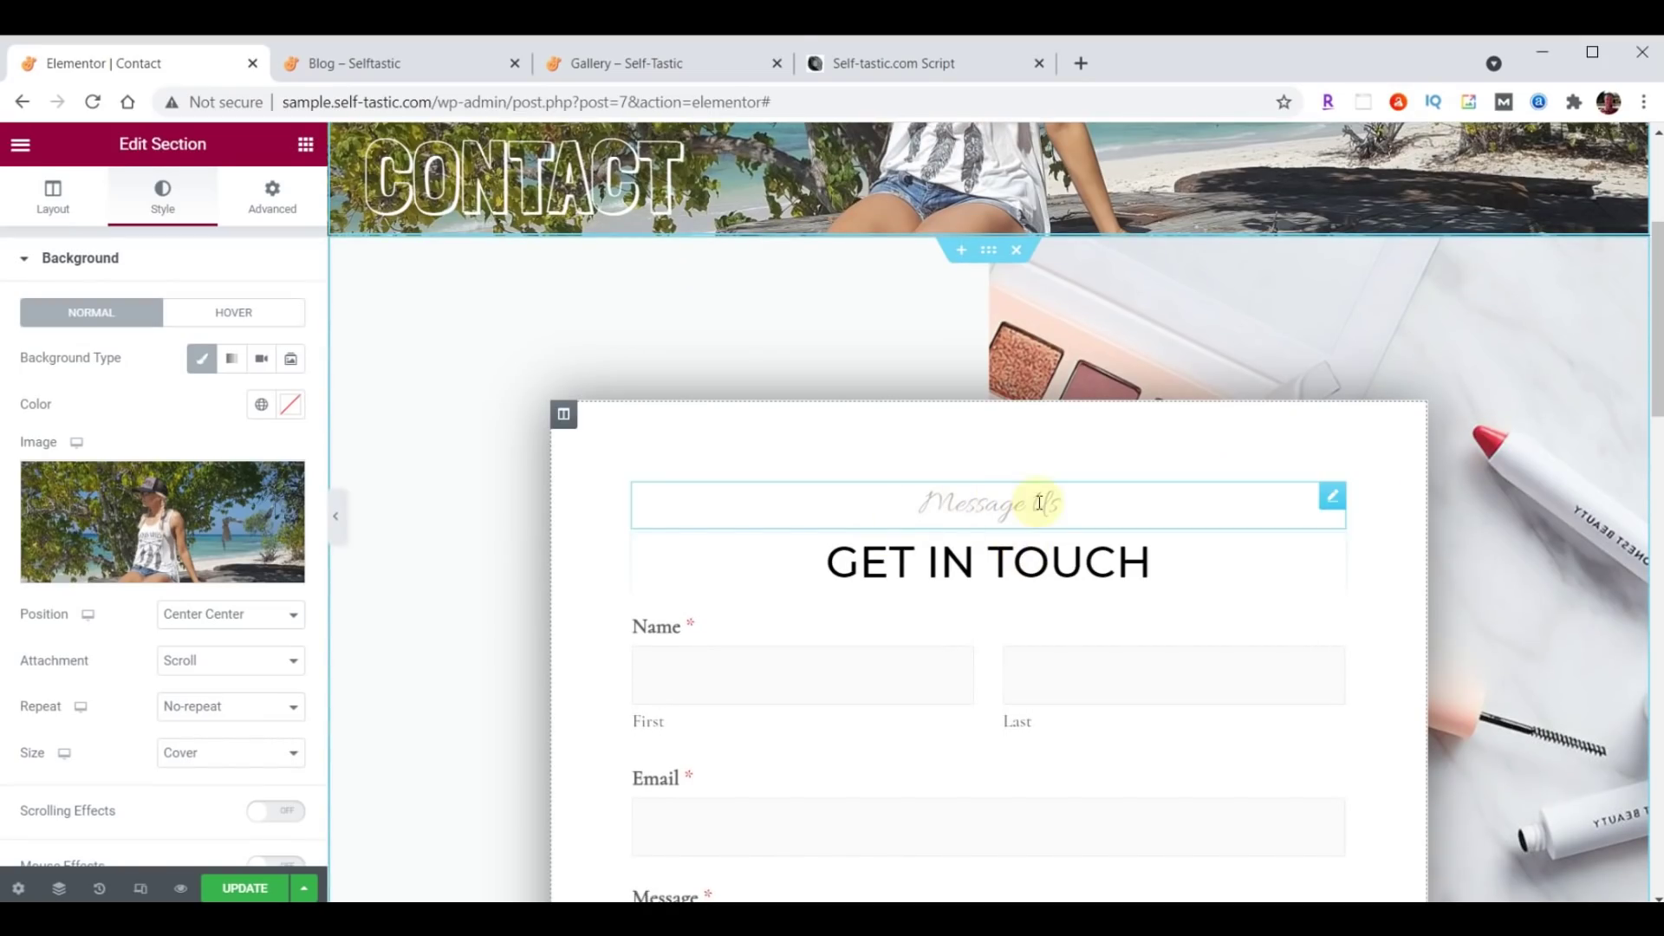
click(1326, 502)
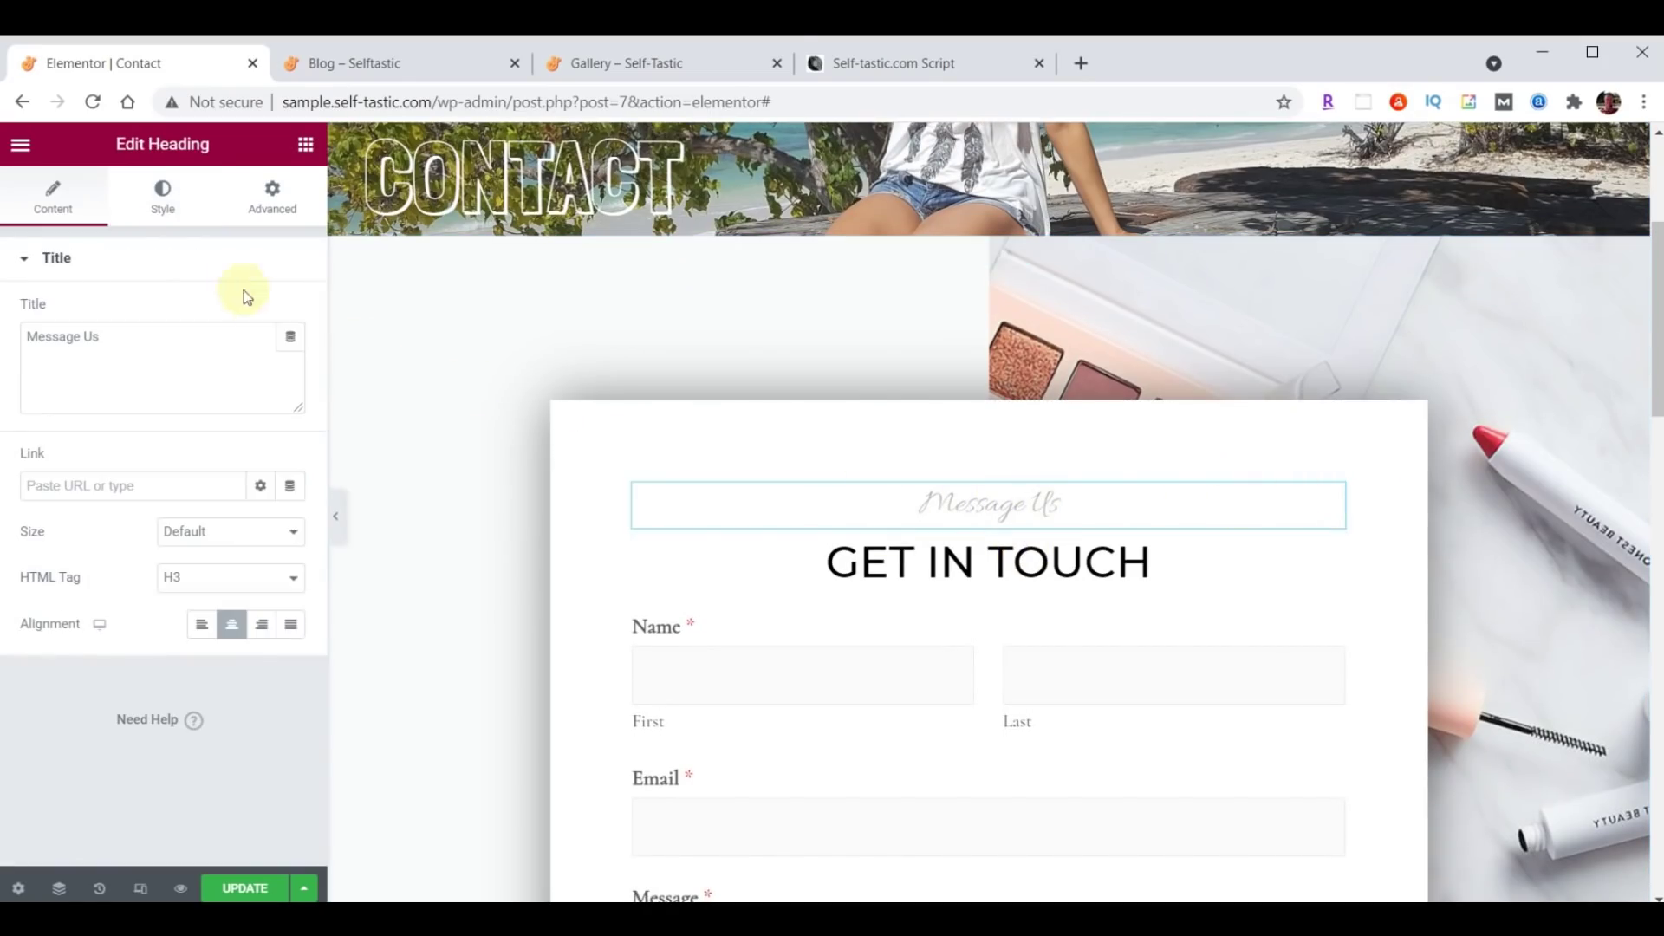
Set the Message Us heading to Open Sans Condensed at size 30.
click(165, 196)
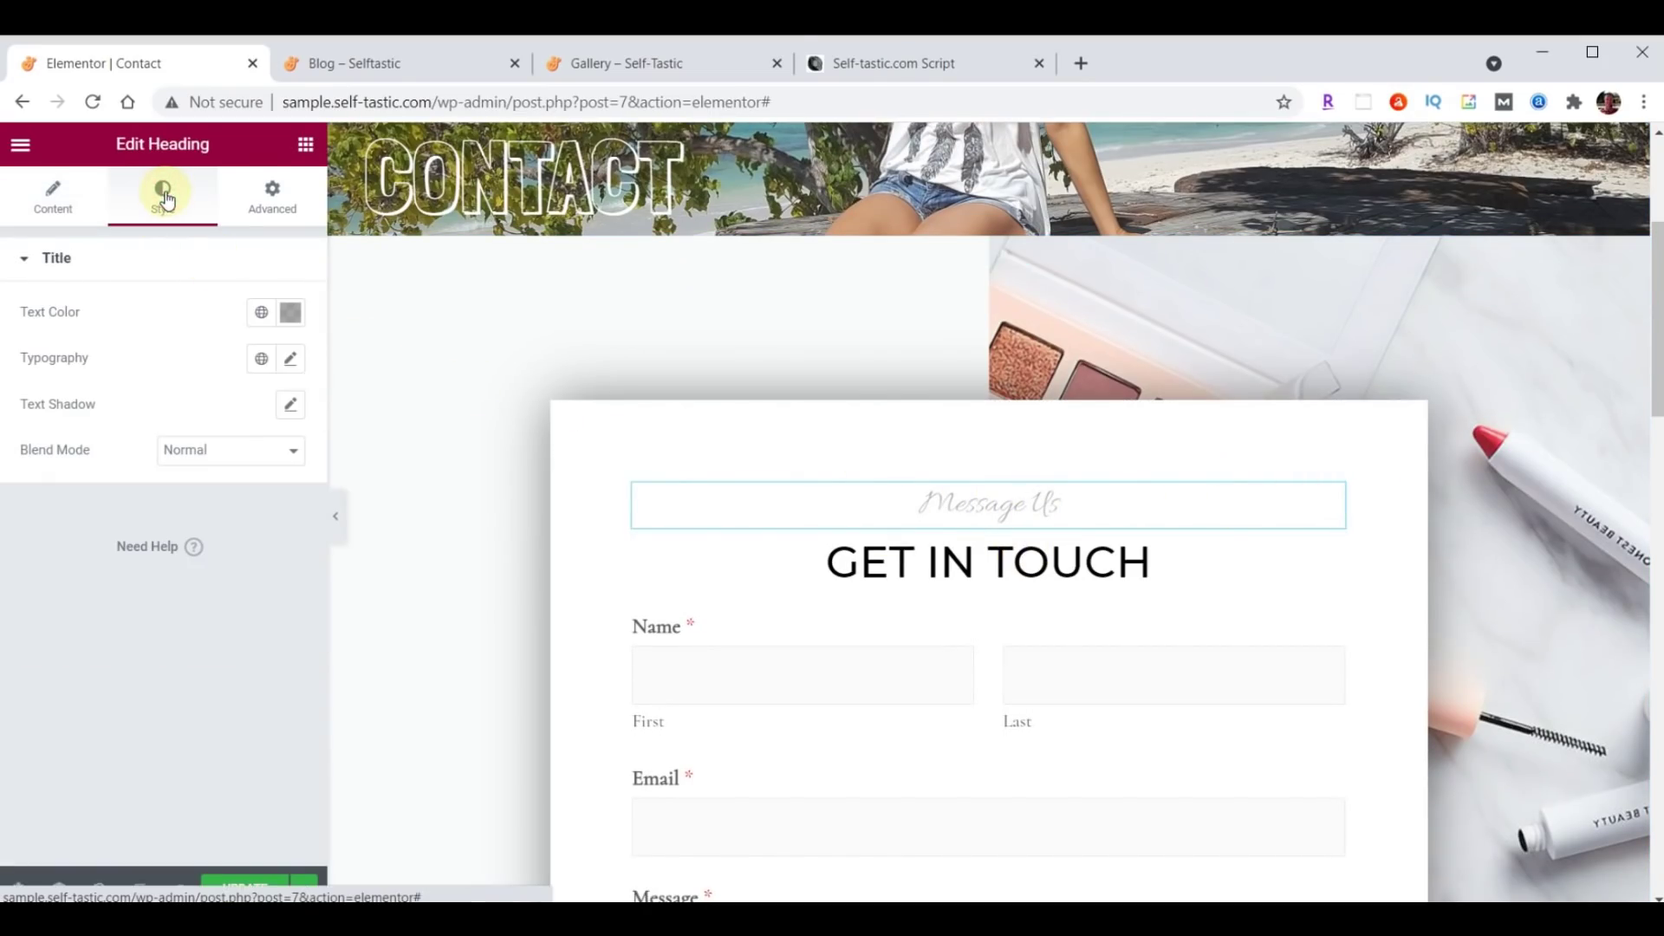
click(291, 361)
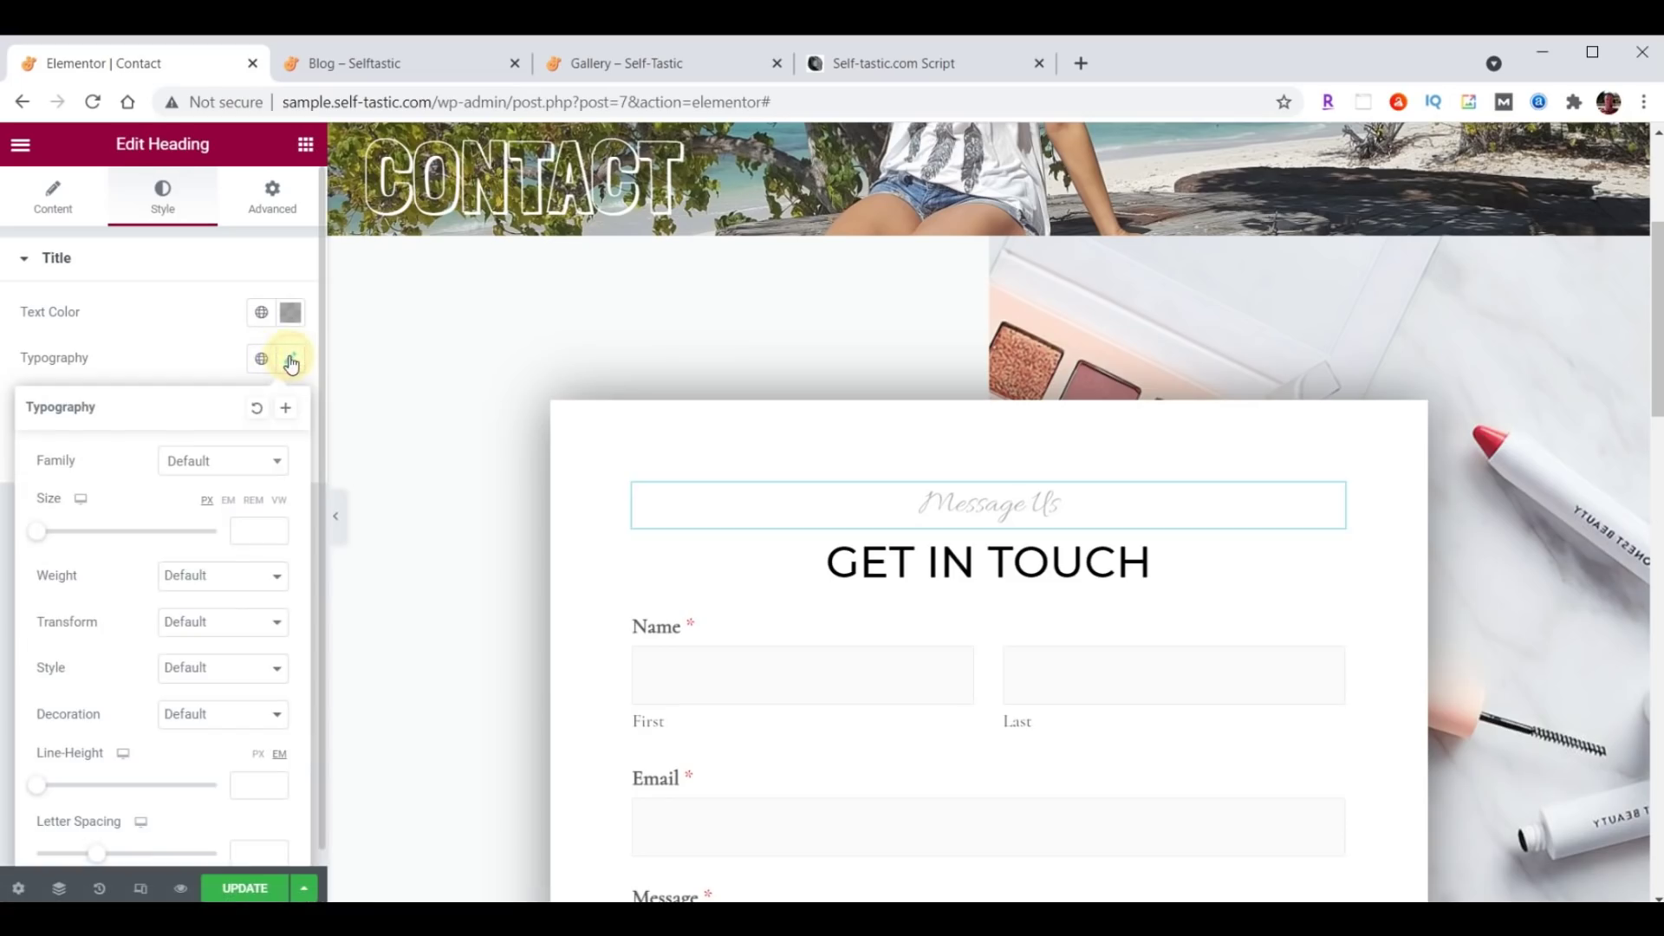
click(222, 460)
text(Open)
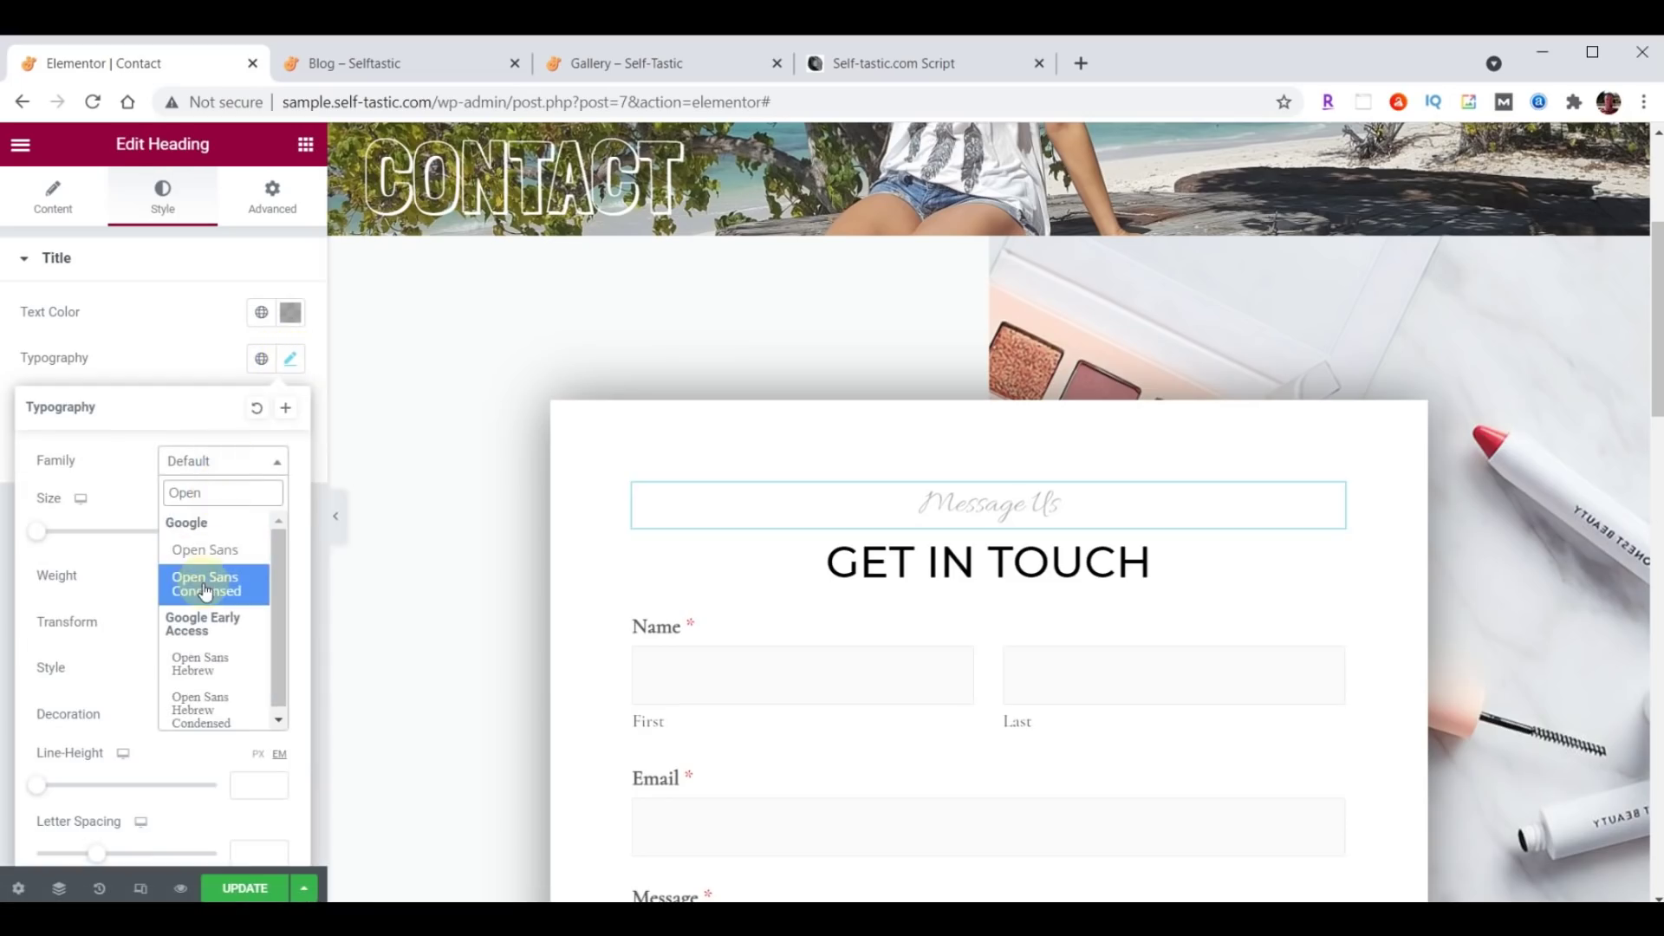
click(204, 588)
click(238, 533)
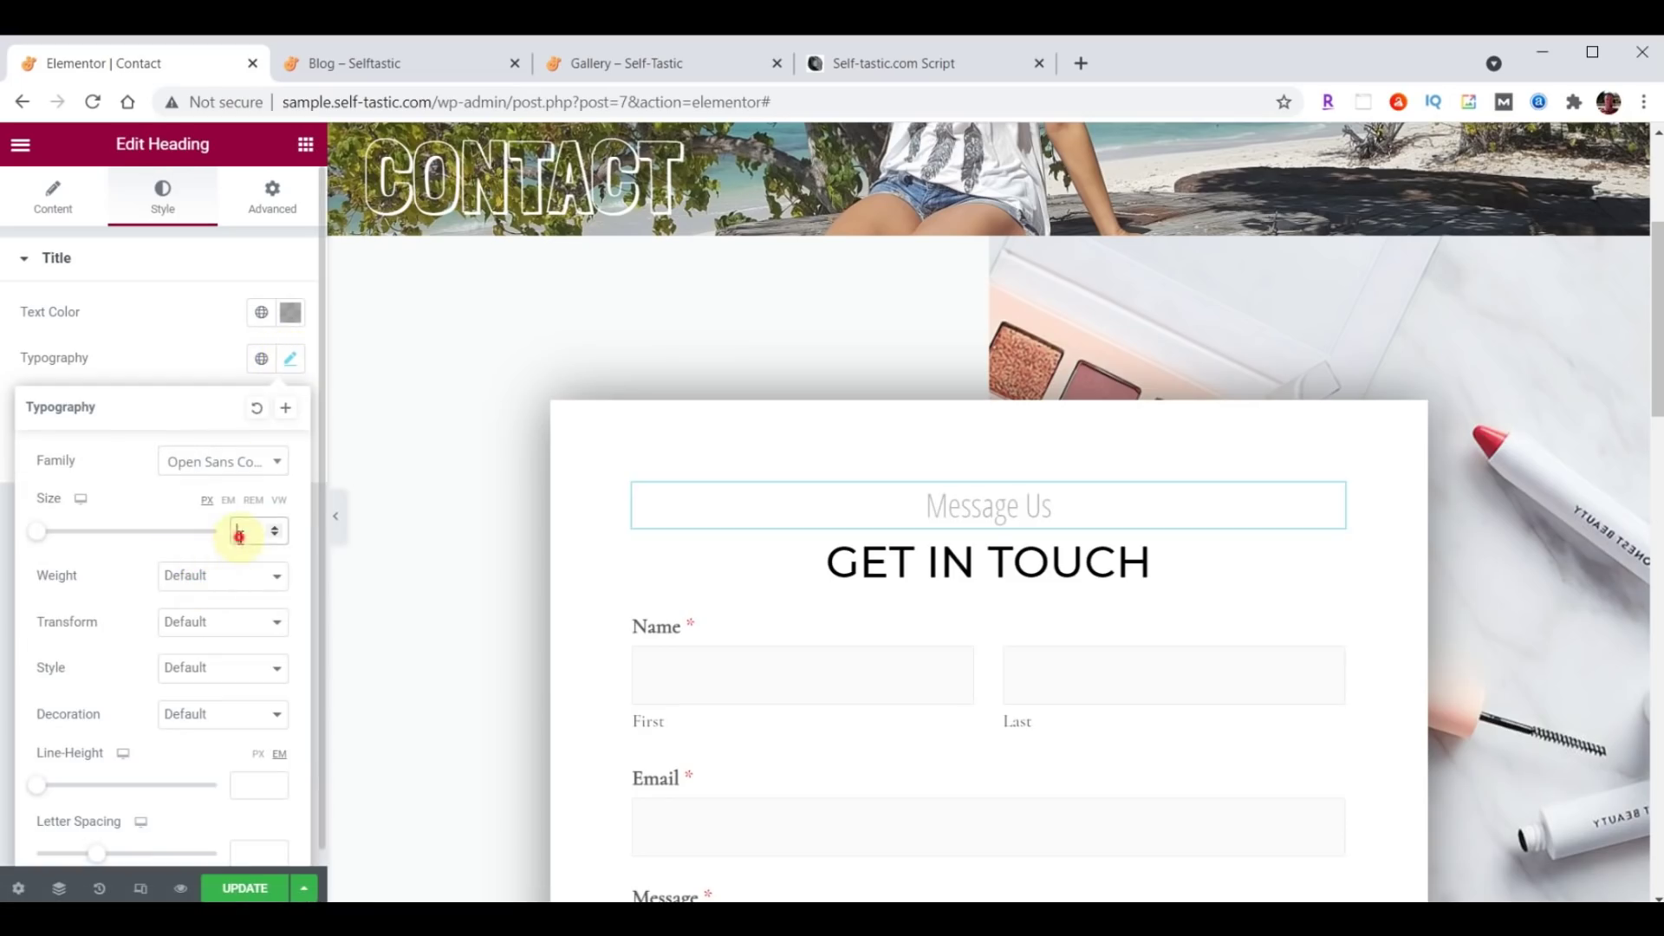
text(30)
click(290, 362)
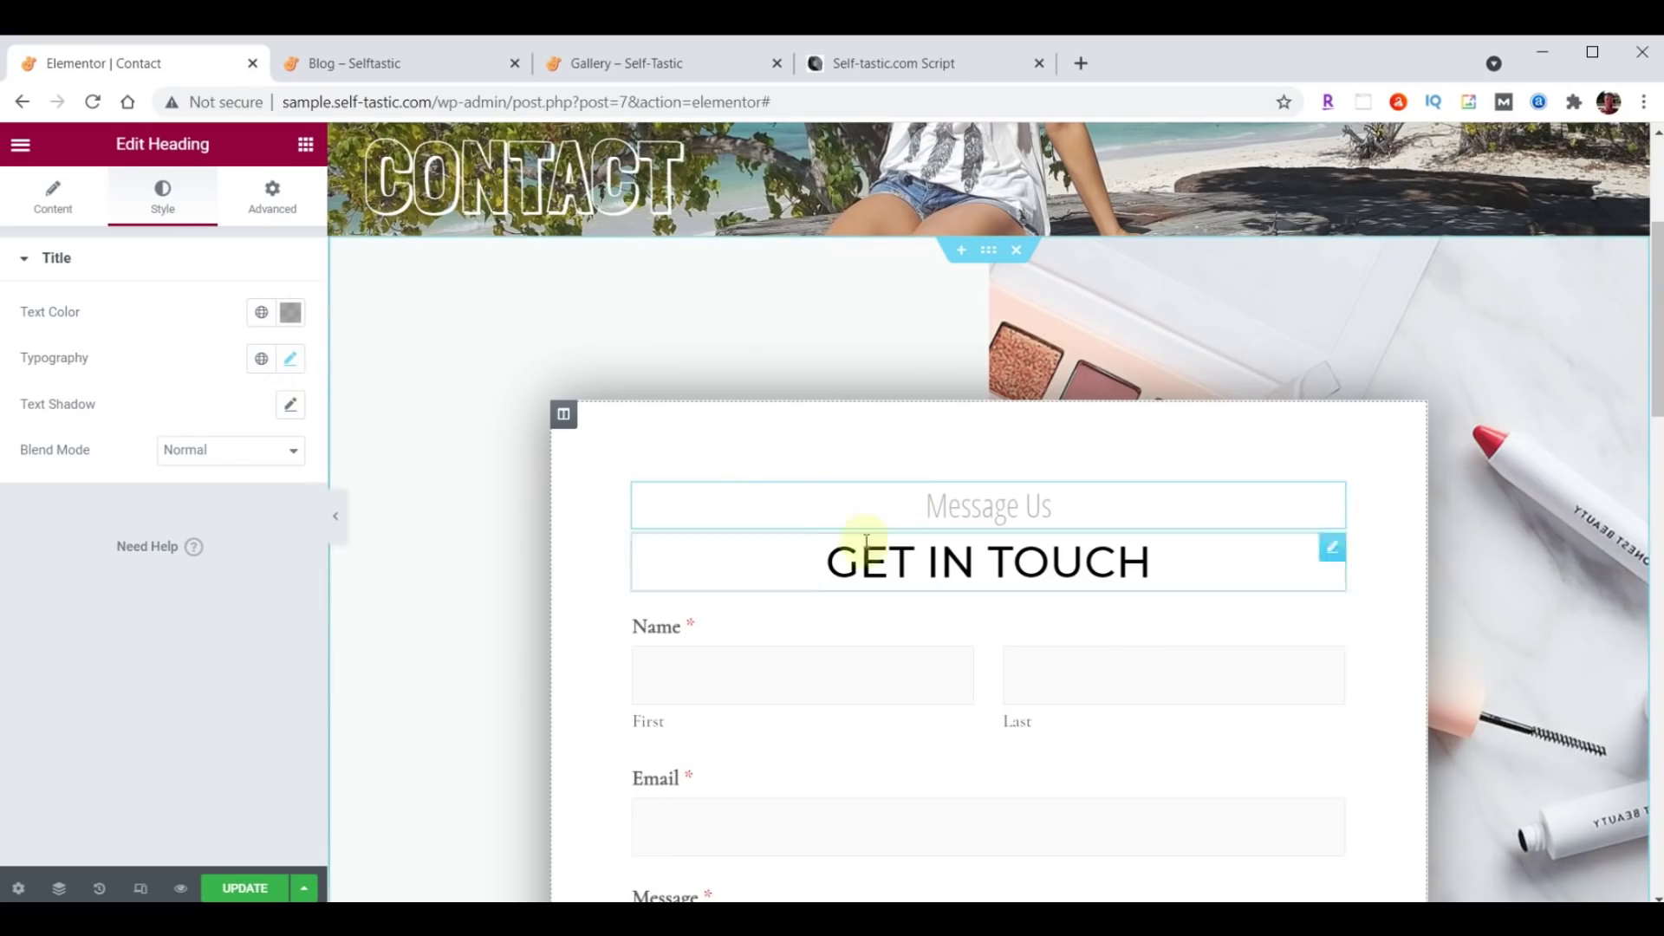
Upload background-contact.jpg and make it the form section's background image.
click(990, 251)
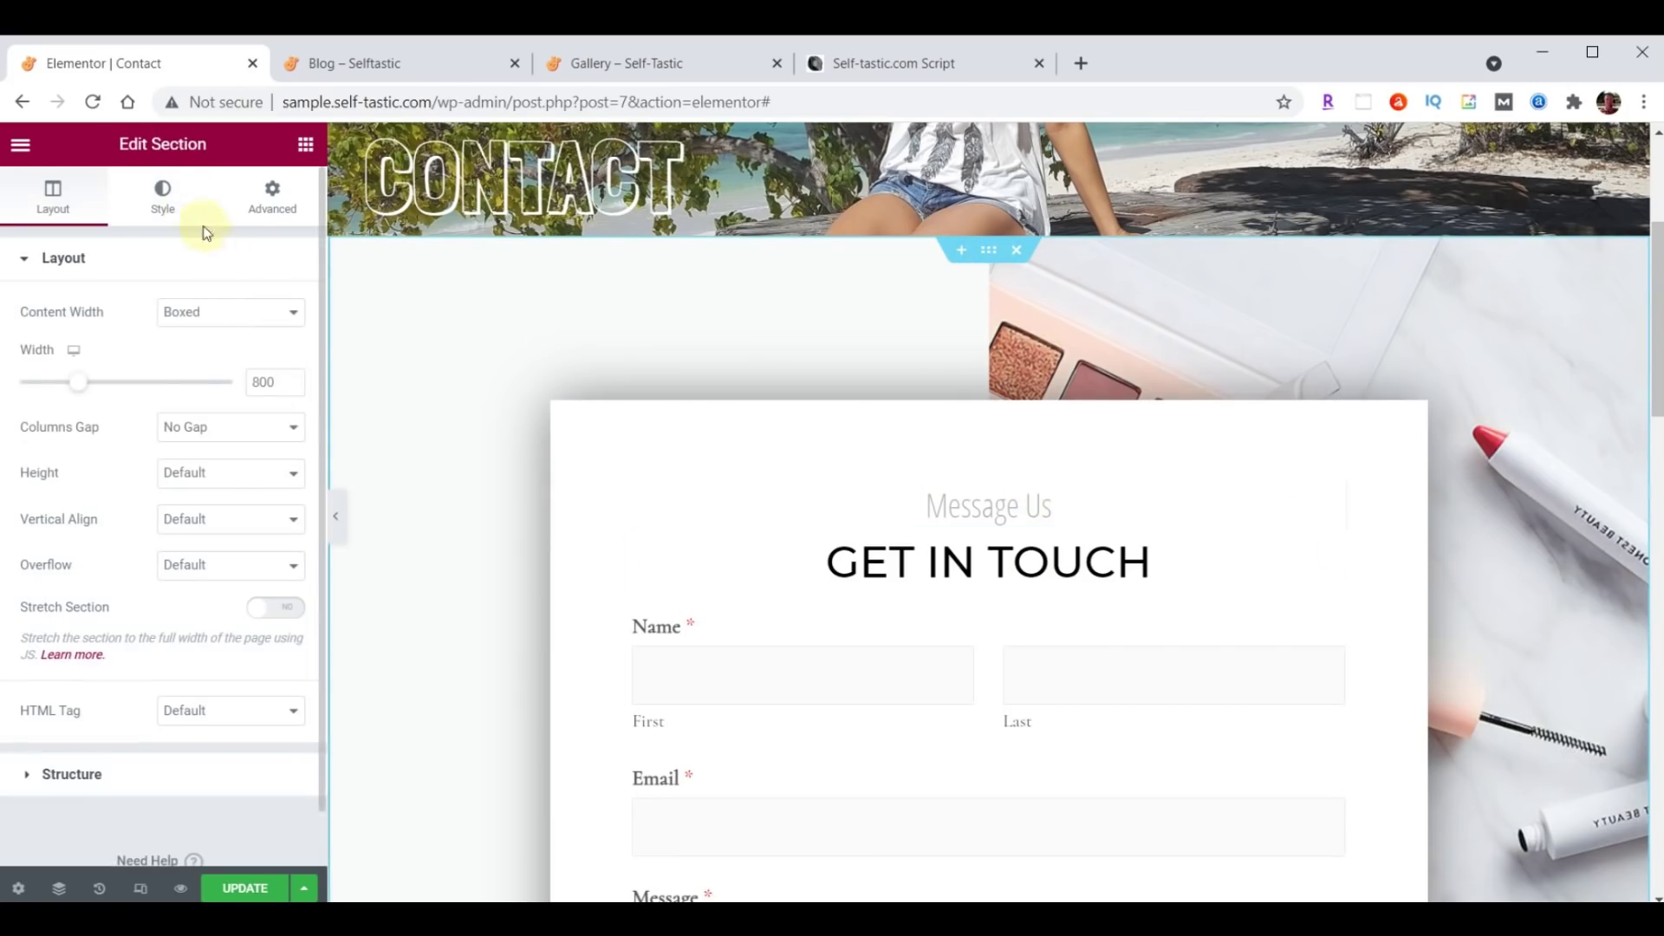
click(176, 195)
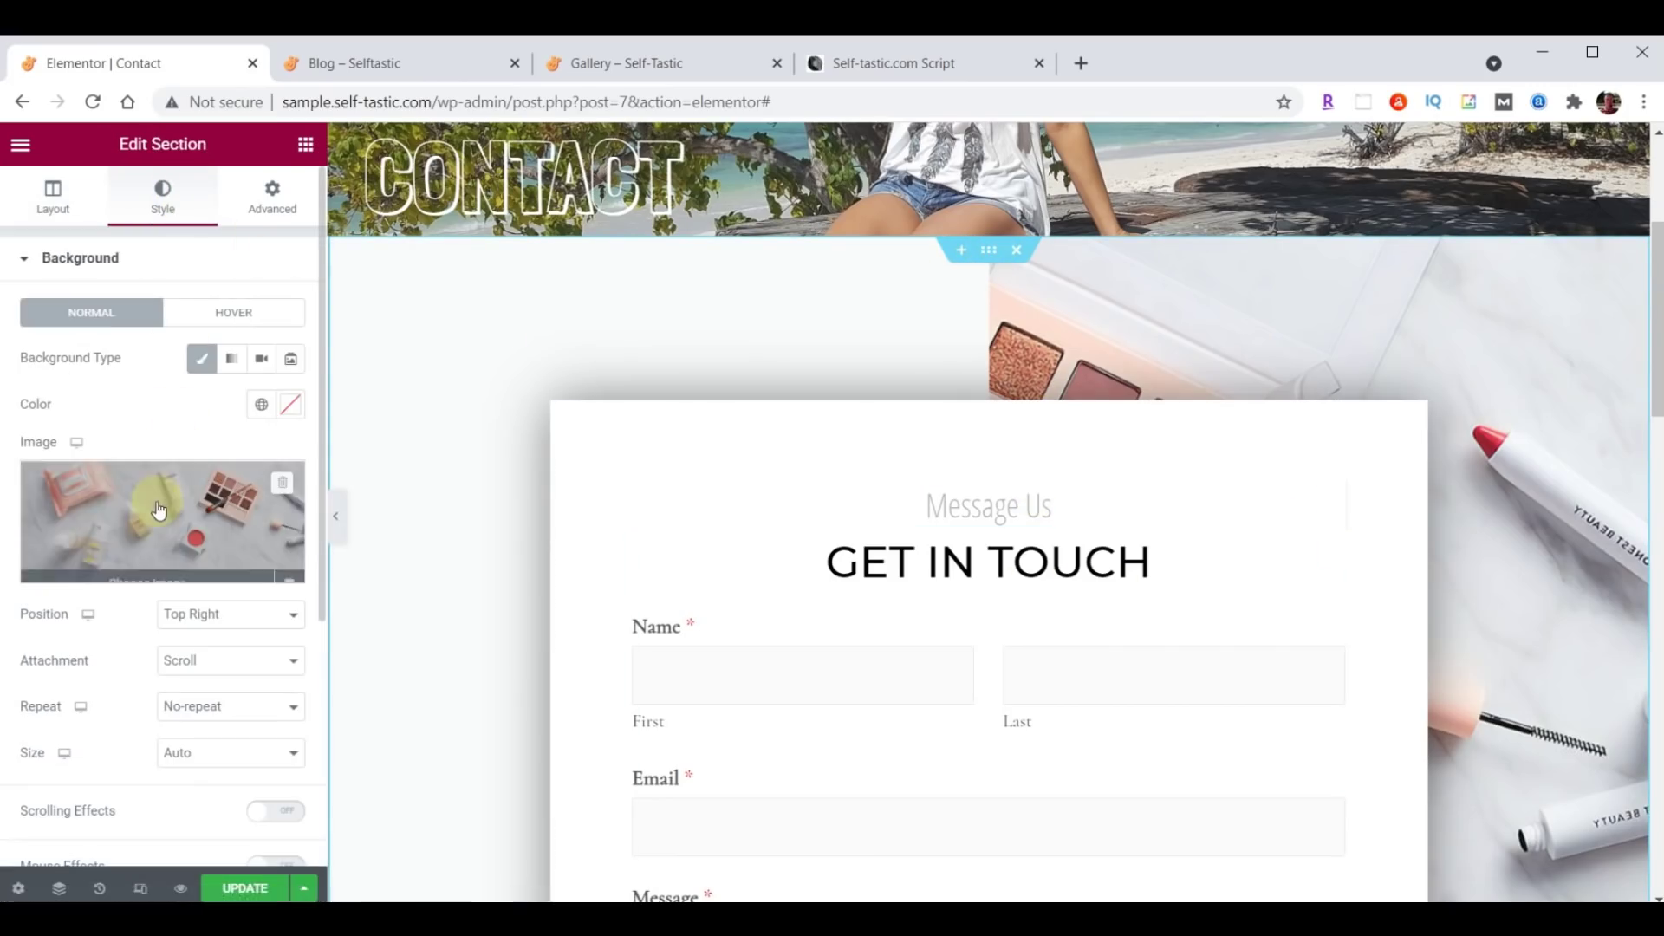
click(154, 507)
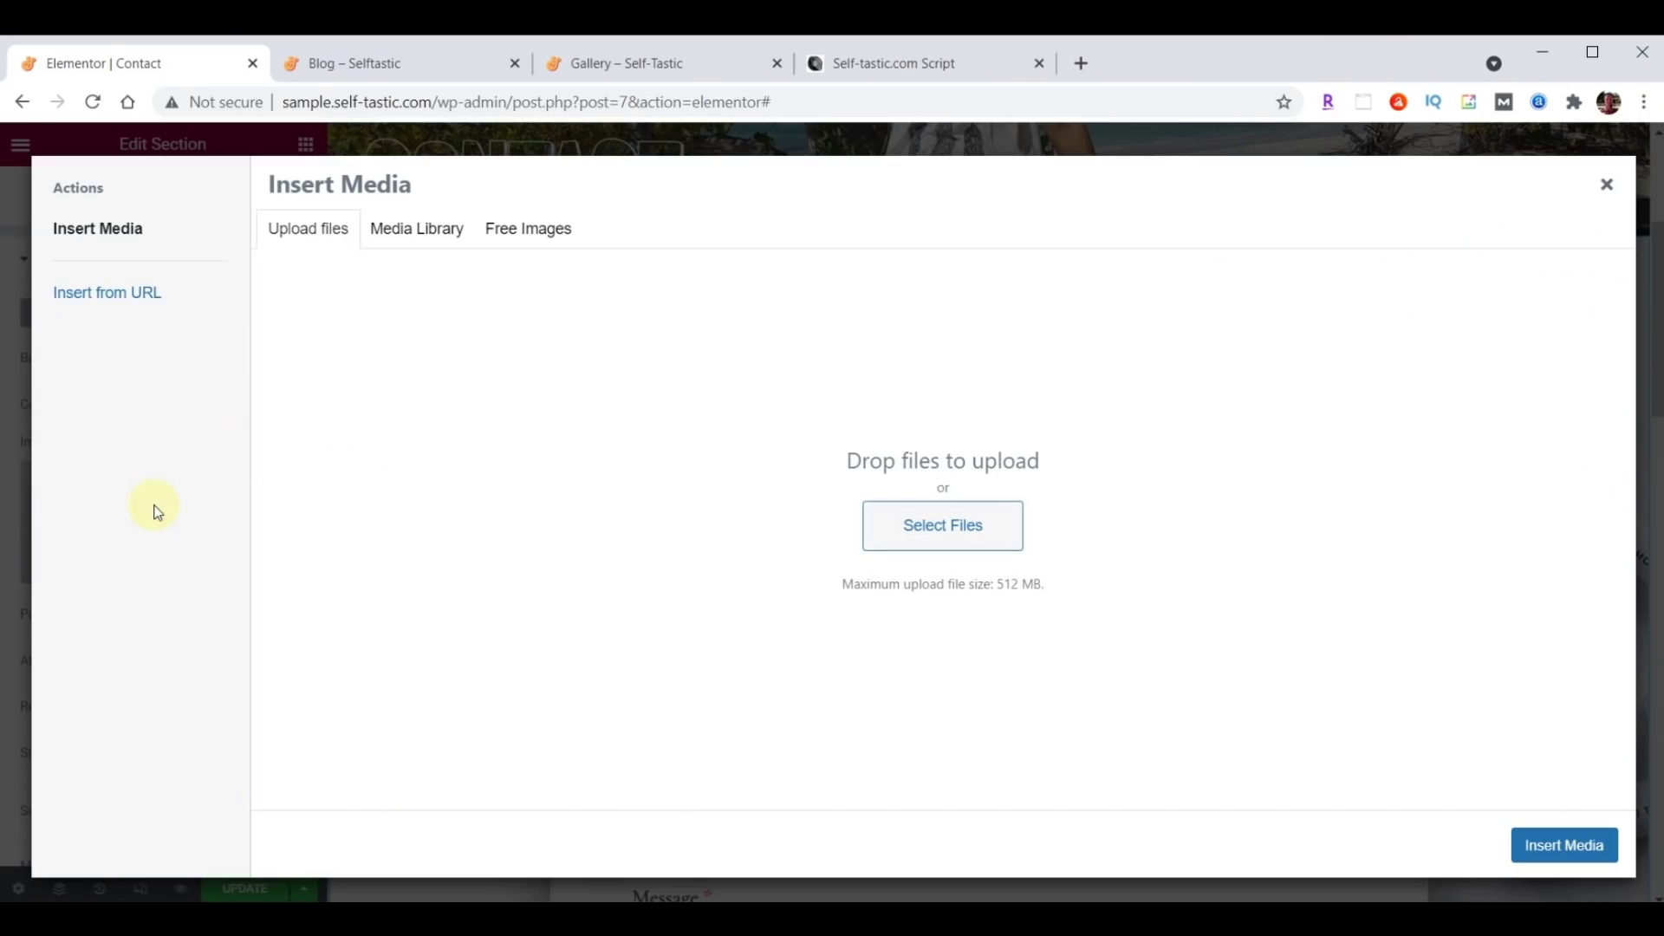
key(alt+Tab)
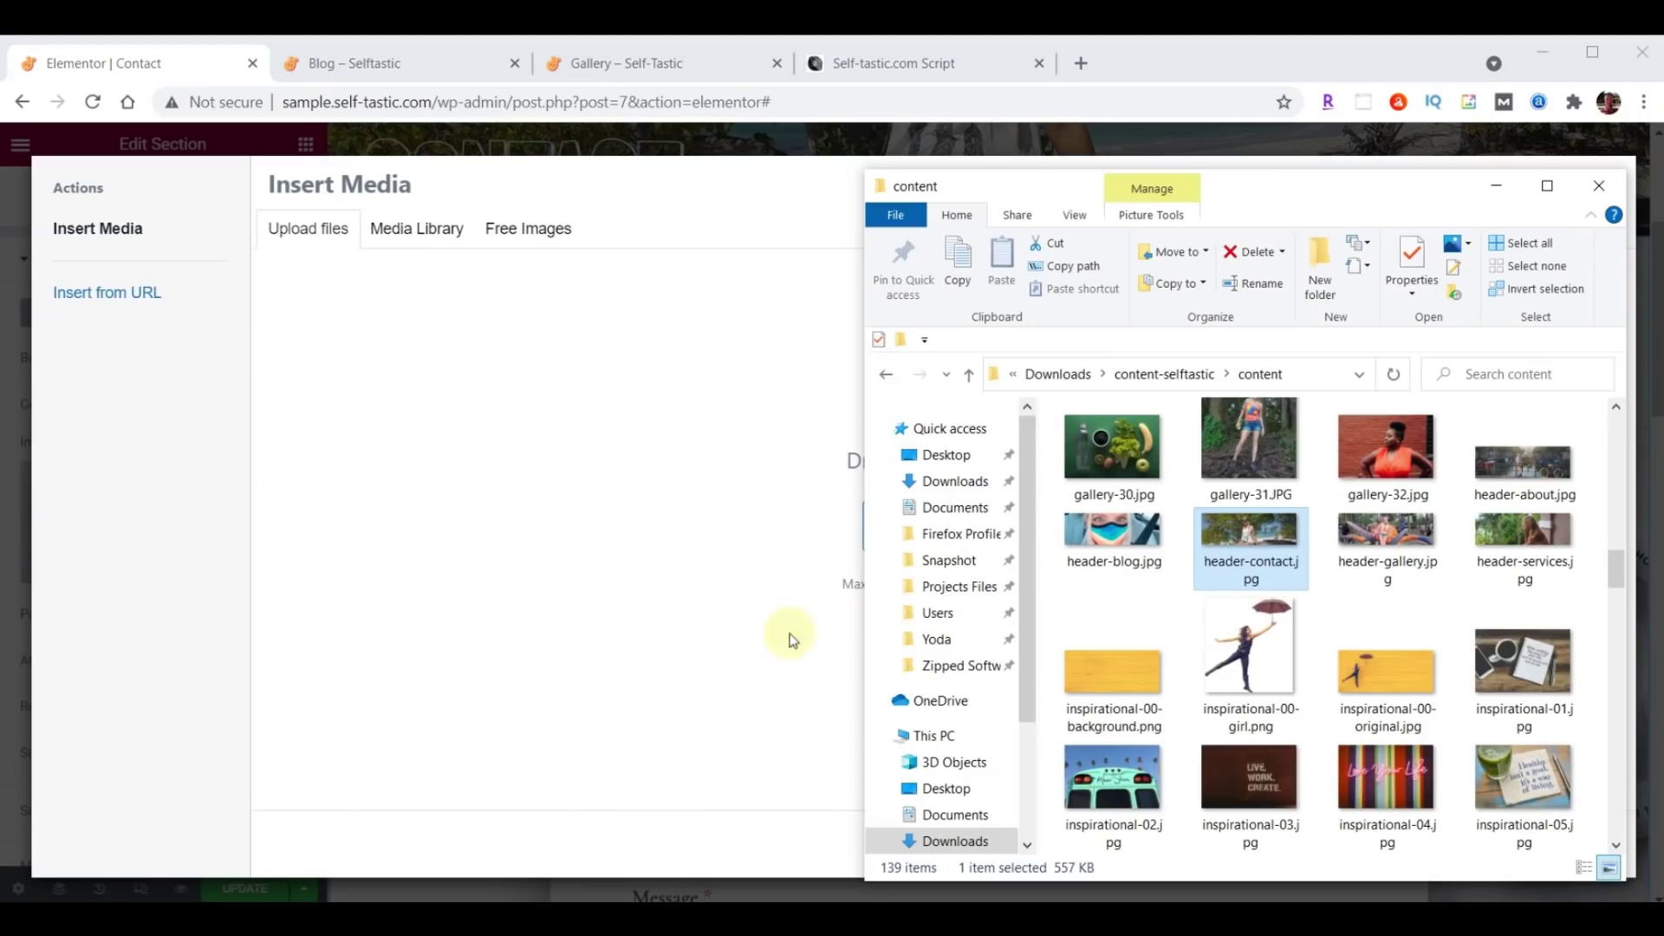
scroll(1356, 613, up, 10)
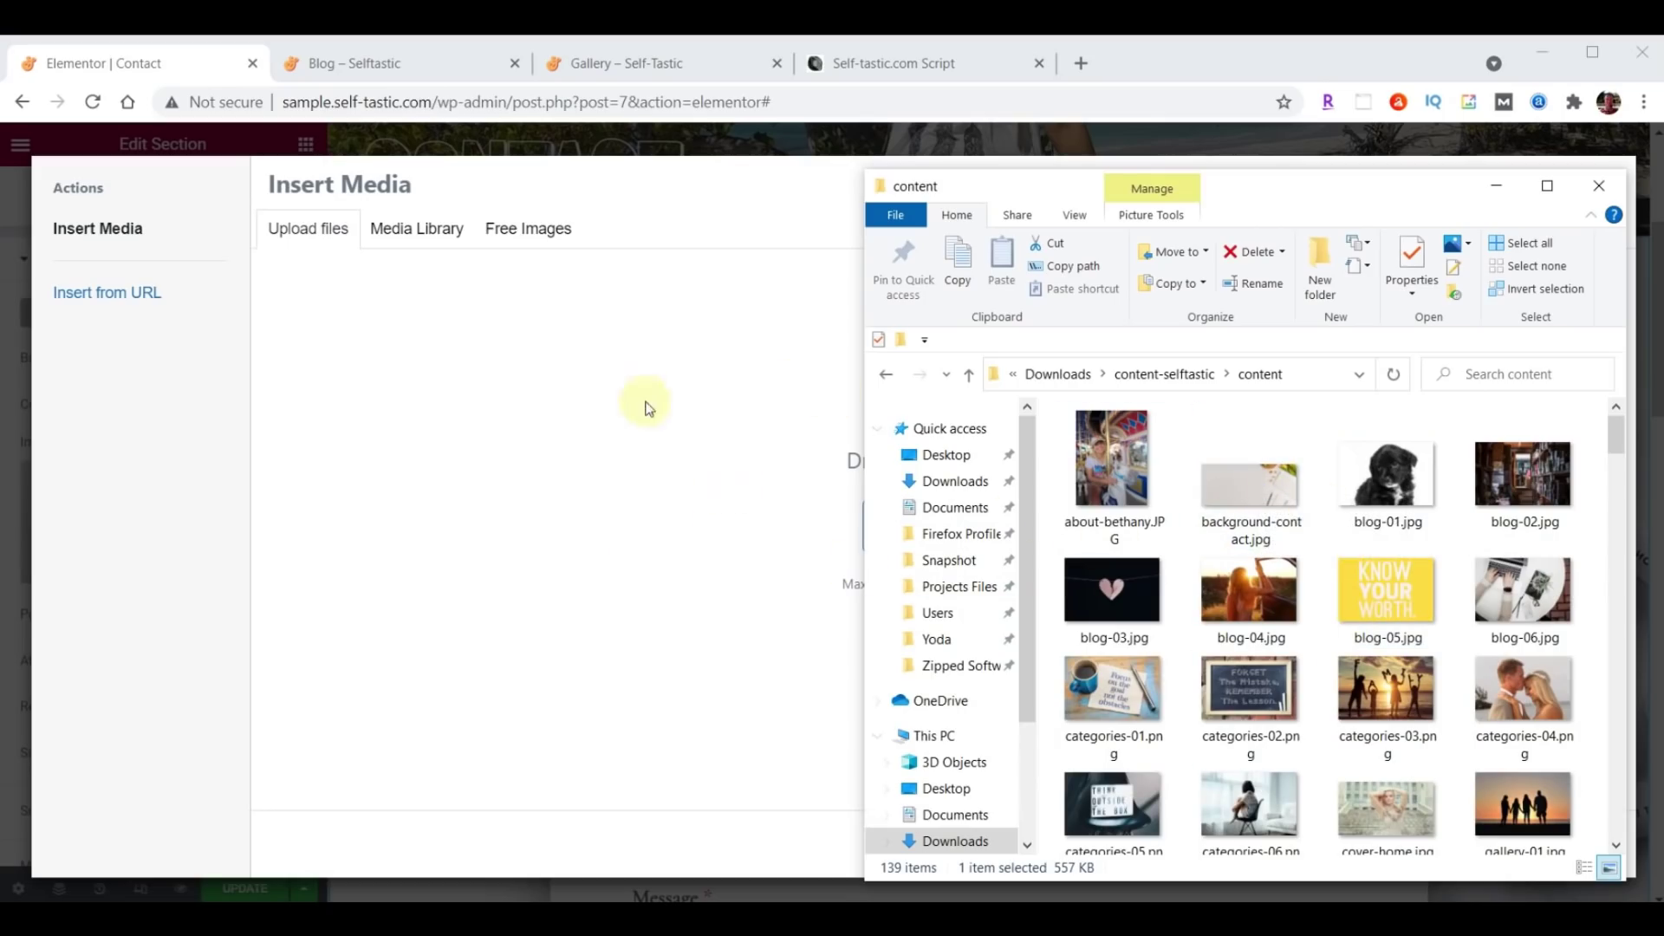
drag(1262, 496, 534, 511)
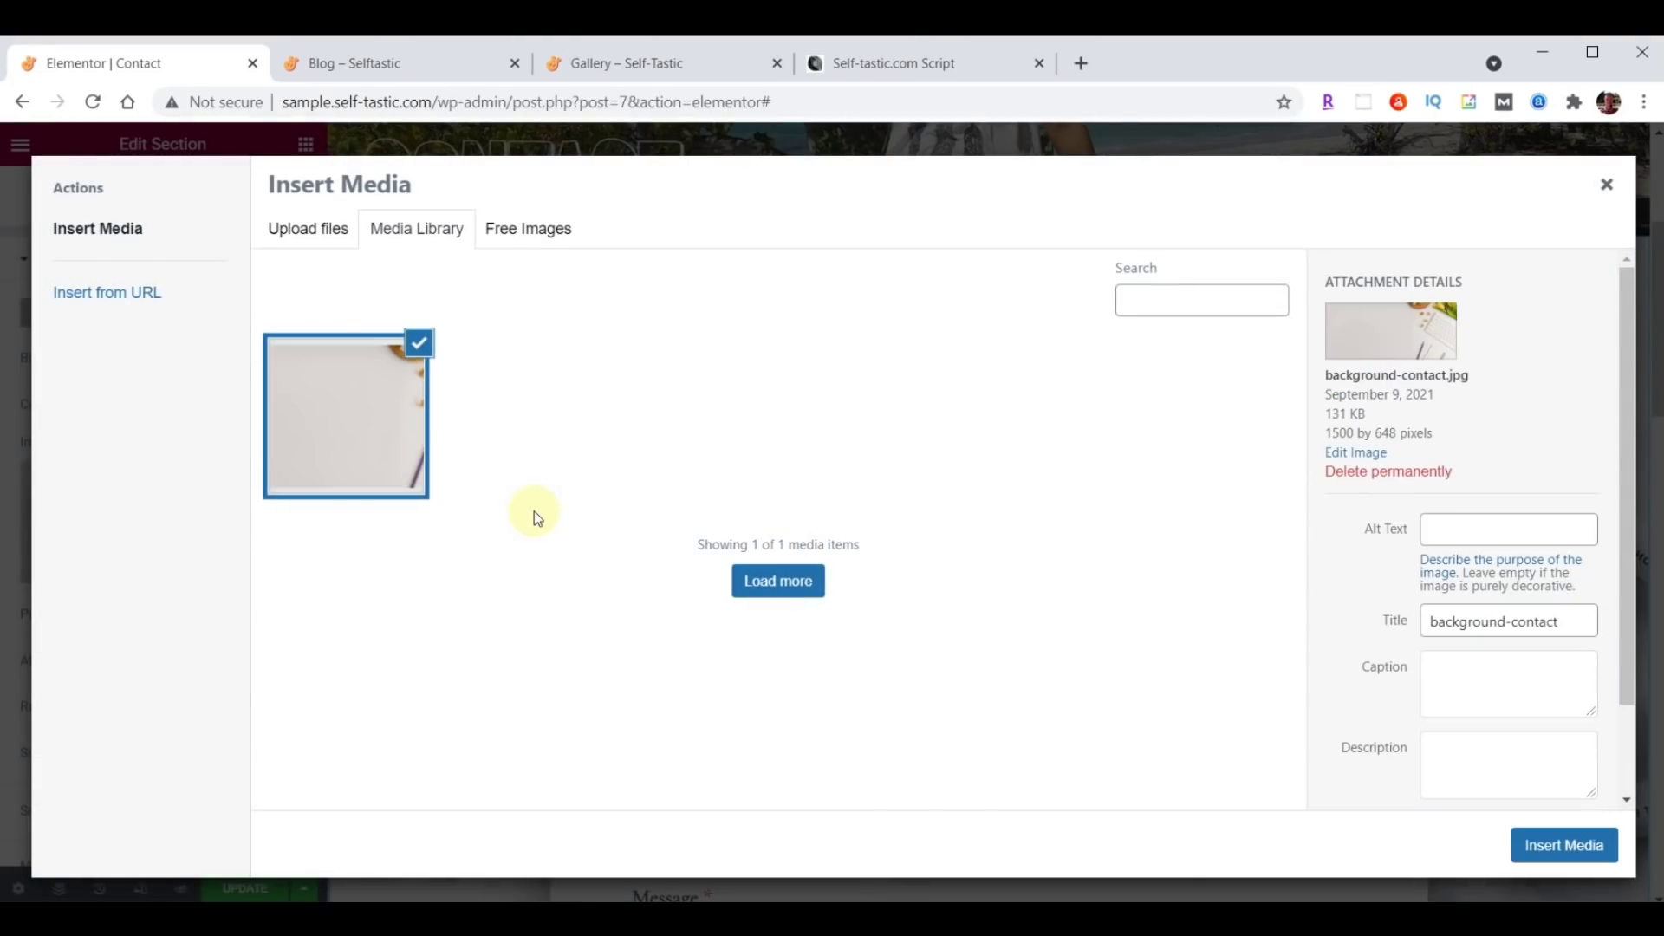
click(1547, 848)
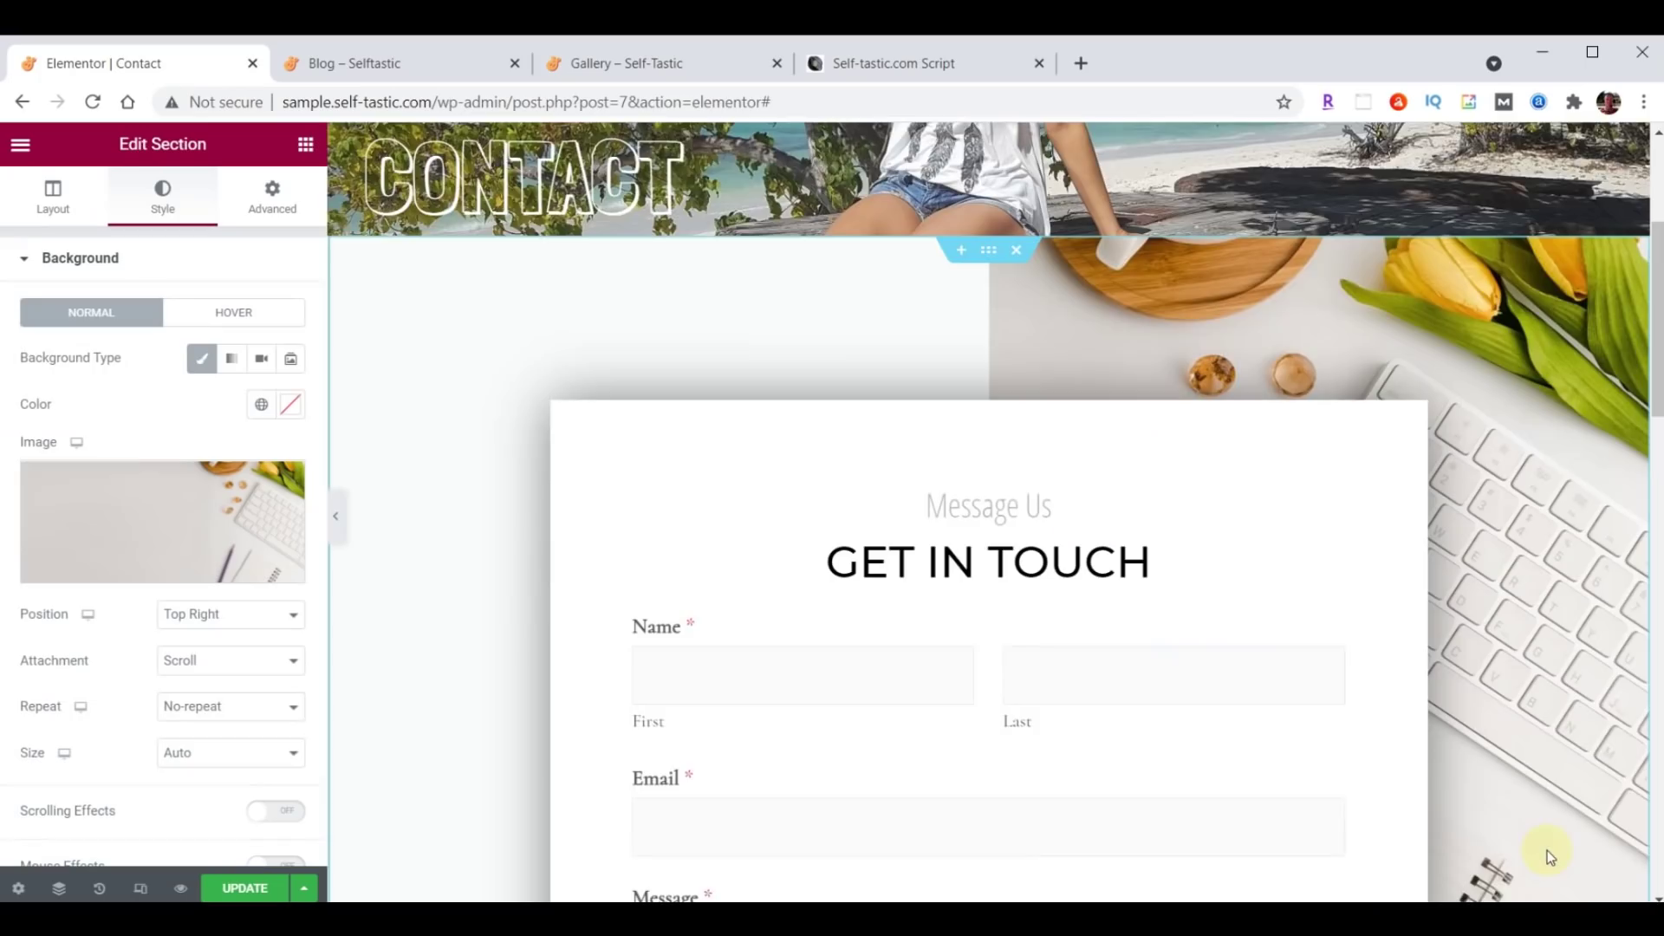
Replace the CONTACT US placeholder paragraph with the pasted thank-you text.
scroll(919, 416, down, 4)
scroll(924, 416, down, 2)
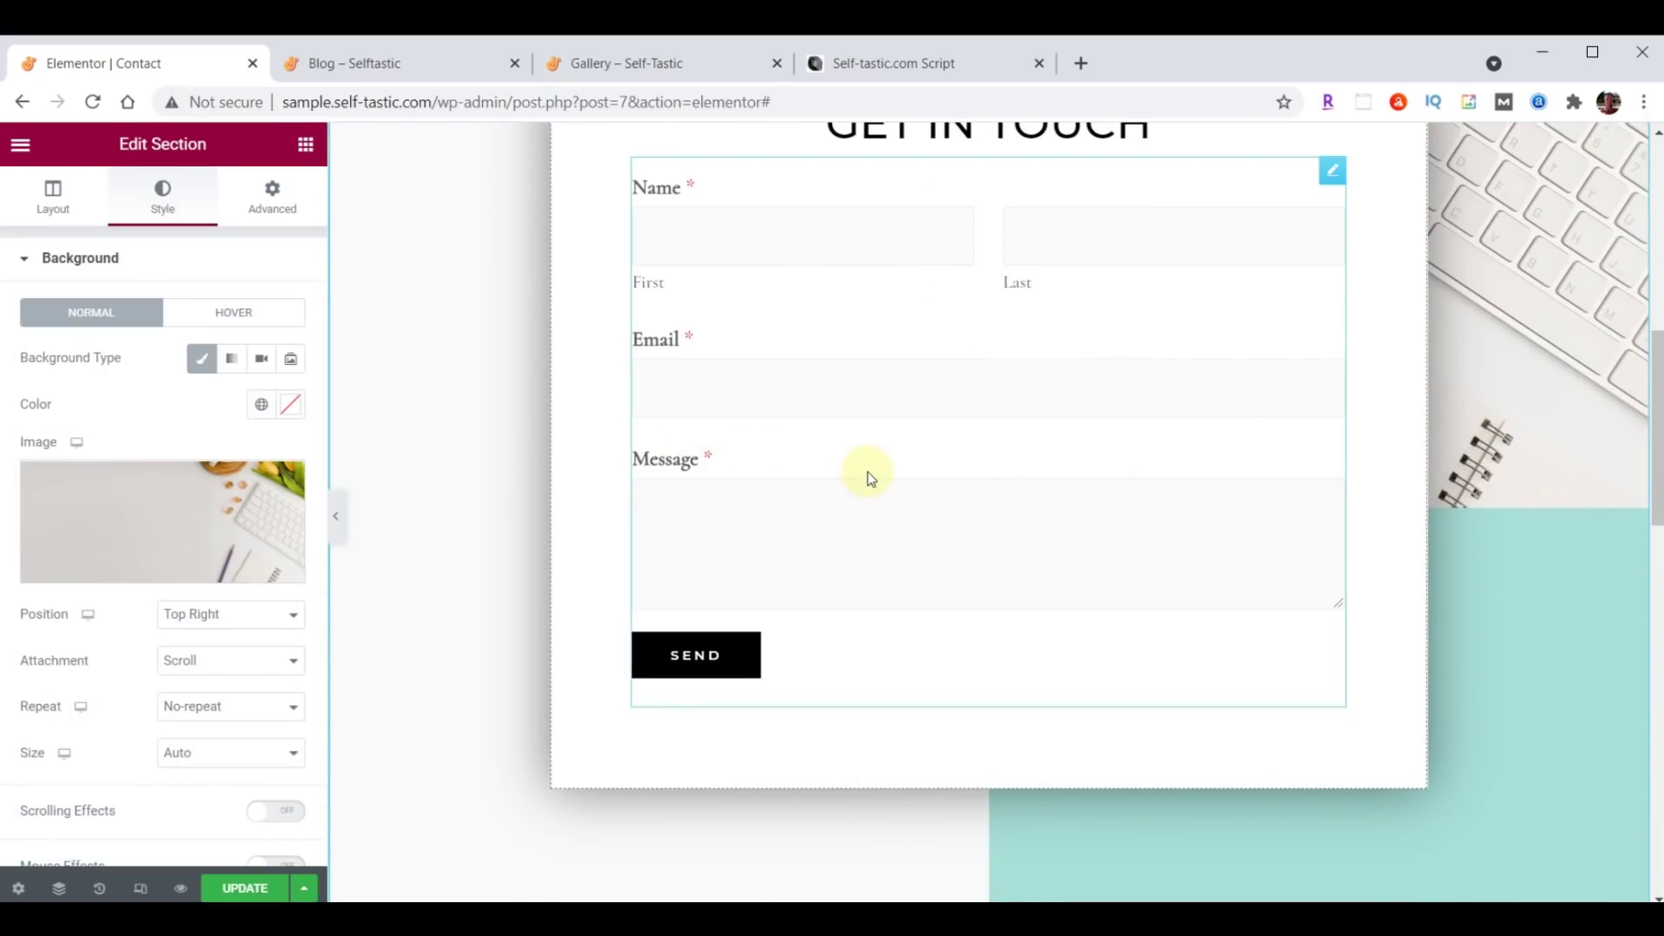
scroll(1036, 476, down, 9)
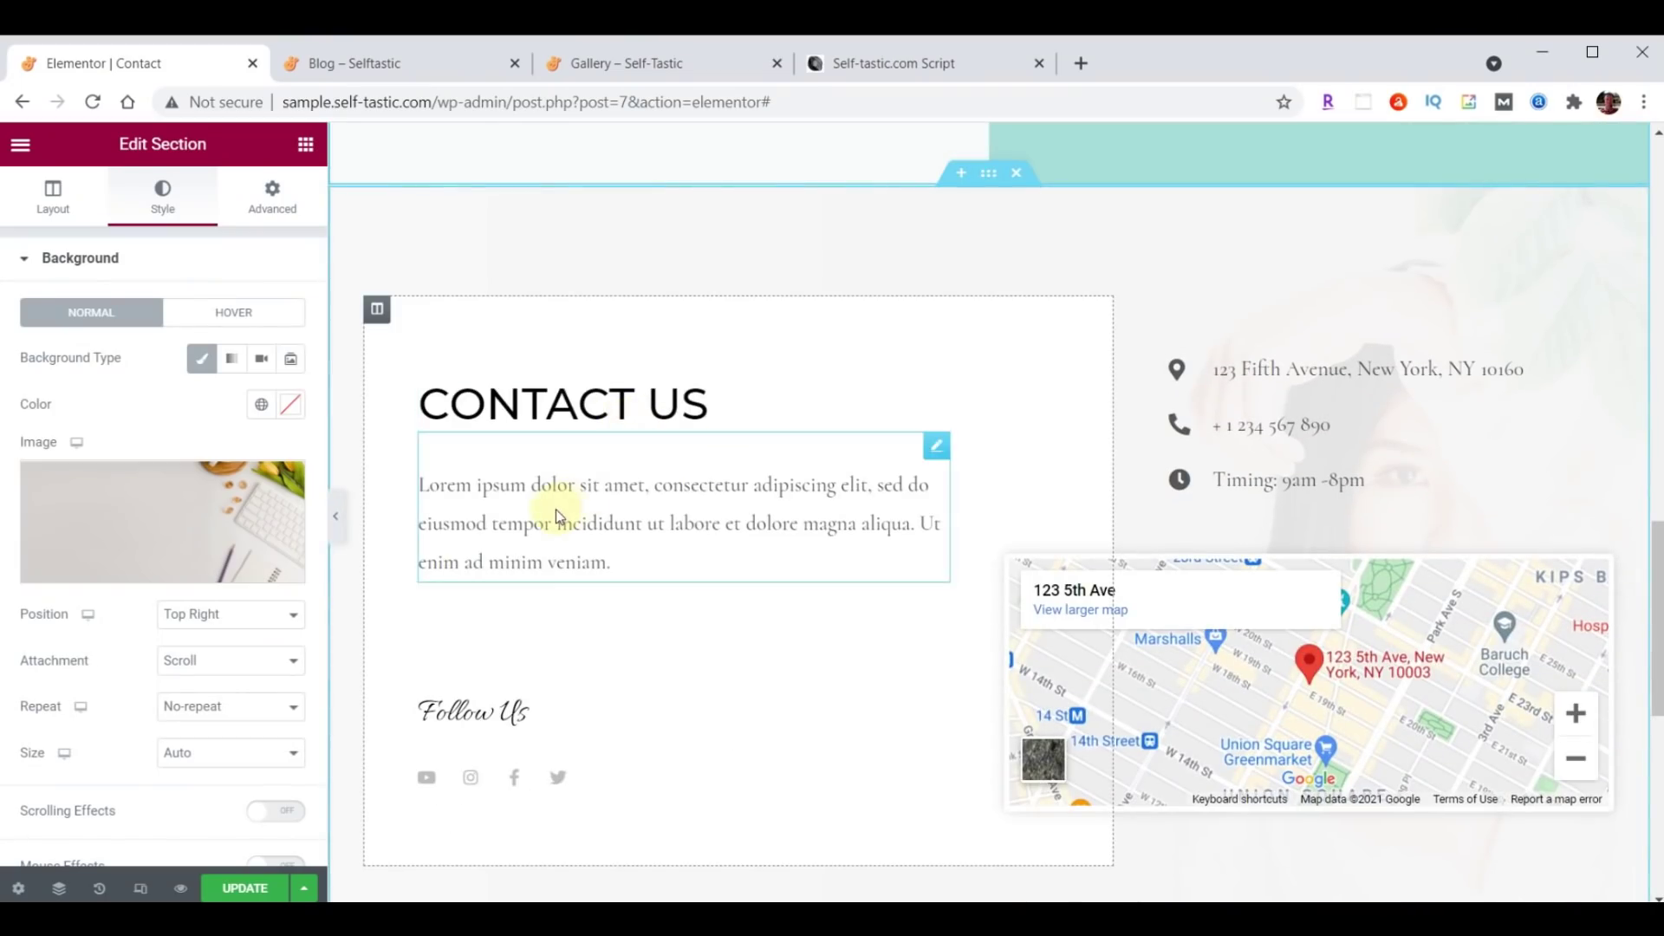
click(936, 446)
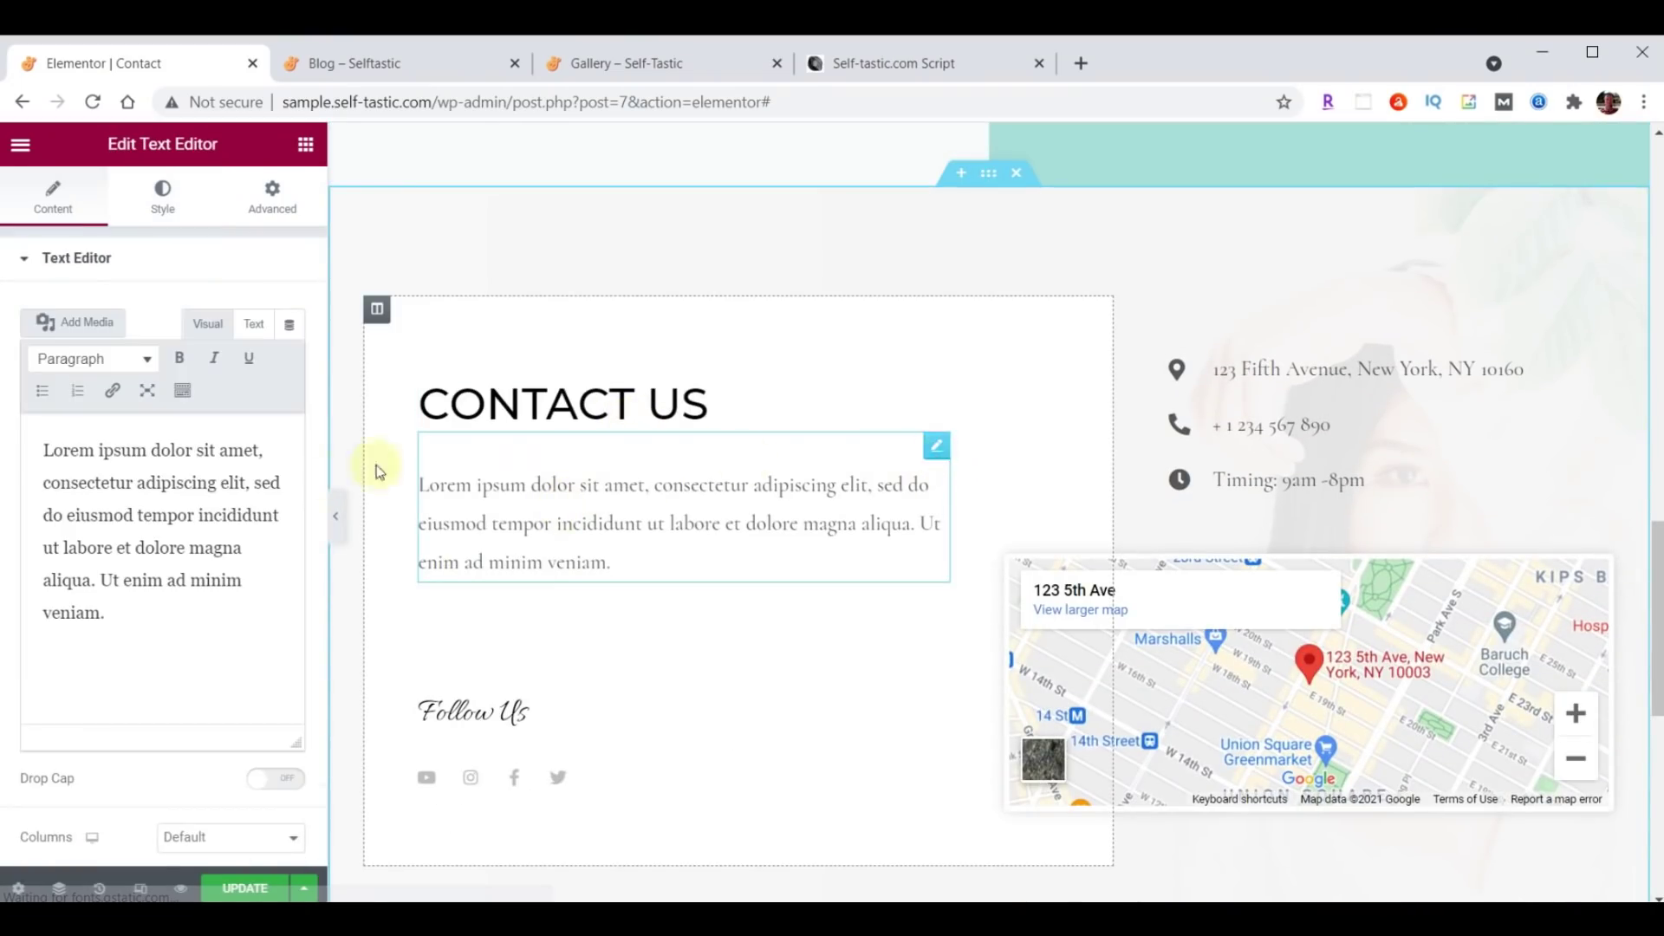
drag(41, 447, 234, 706)
text(Thanks so much for visiting my site. Please be sure to send me your comments and suggestions. I look forward to hearing from you.)
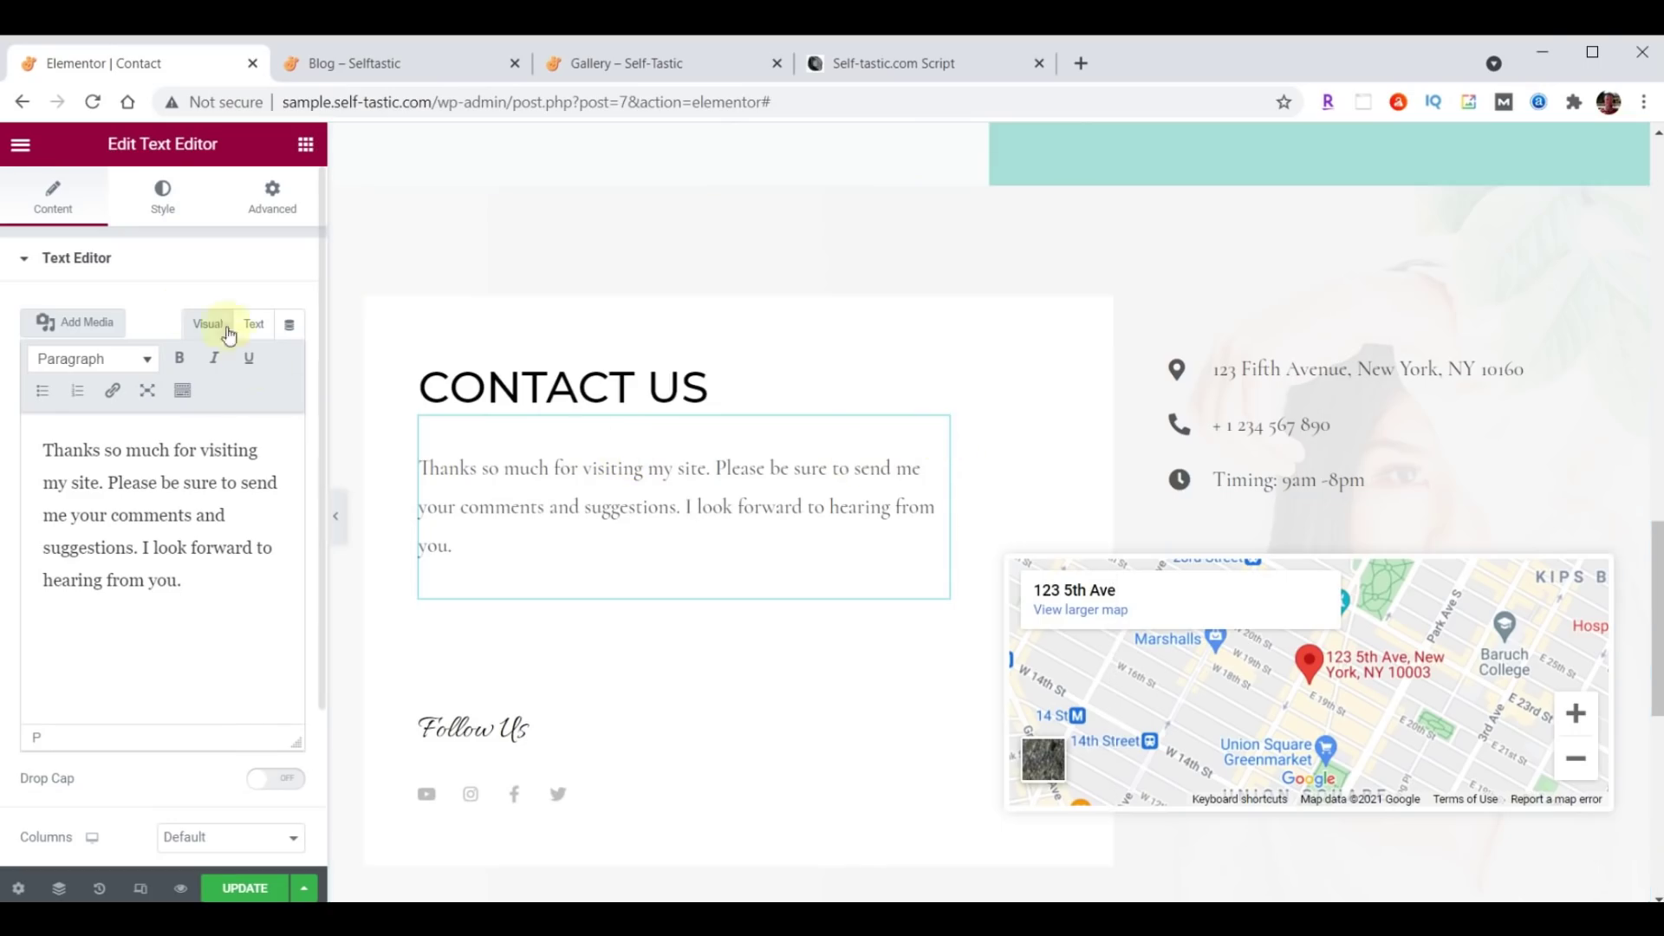
Set the paragraph's text colour to #222222.
click(161, 212)
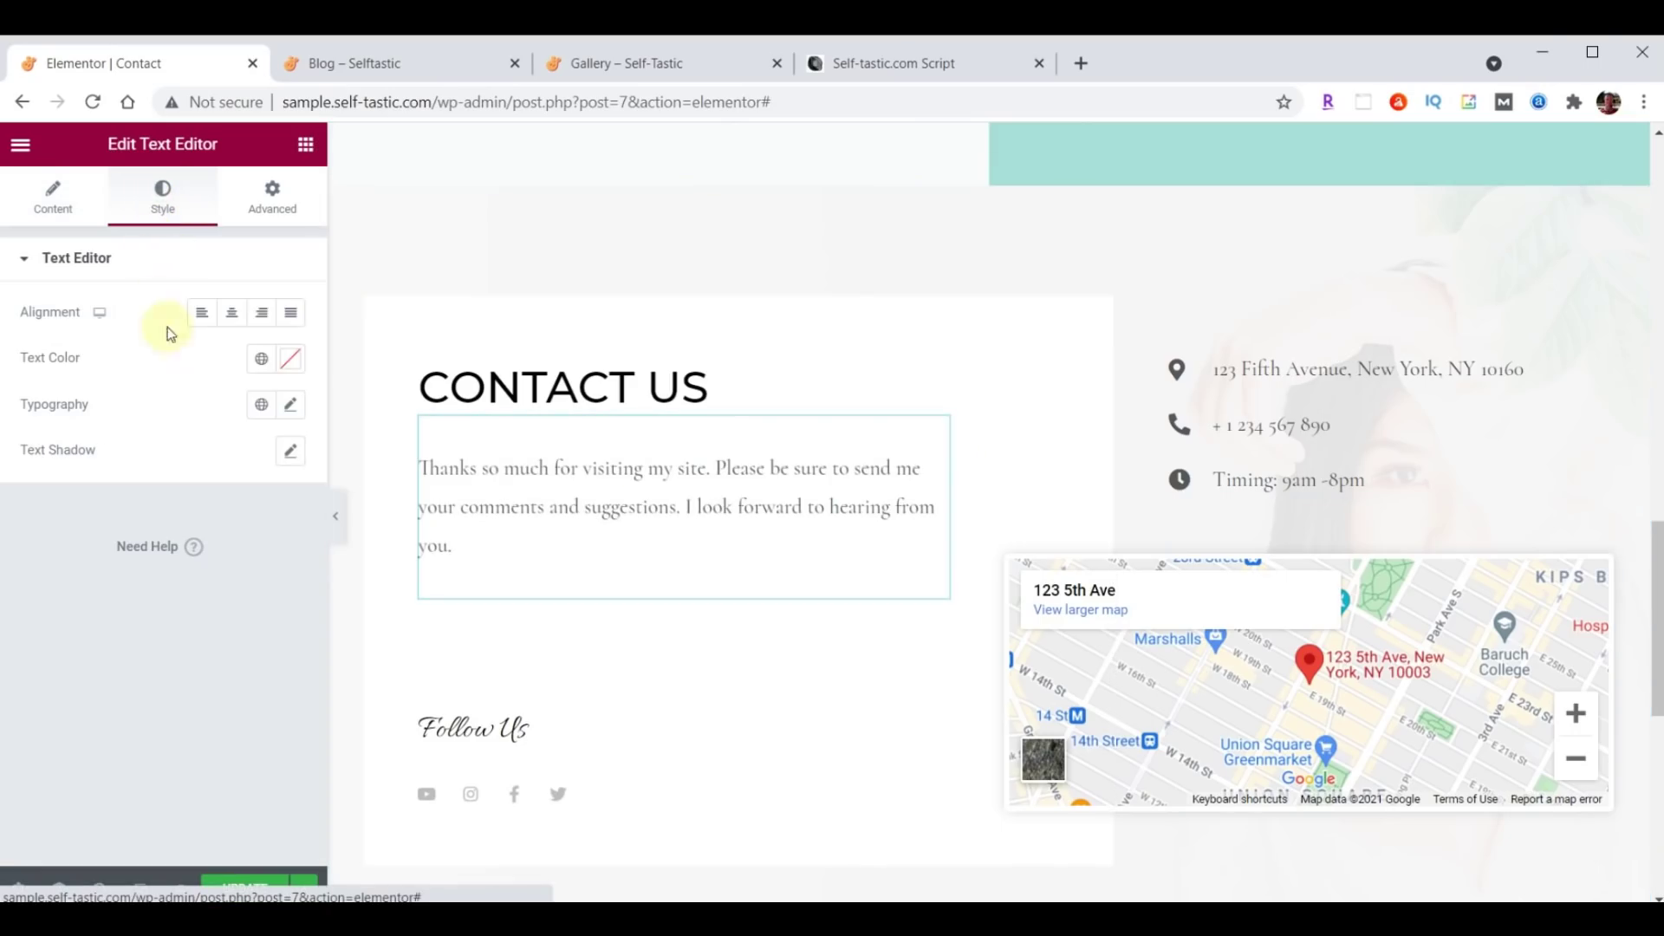
click(286, 371)
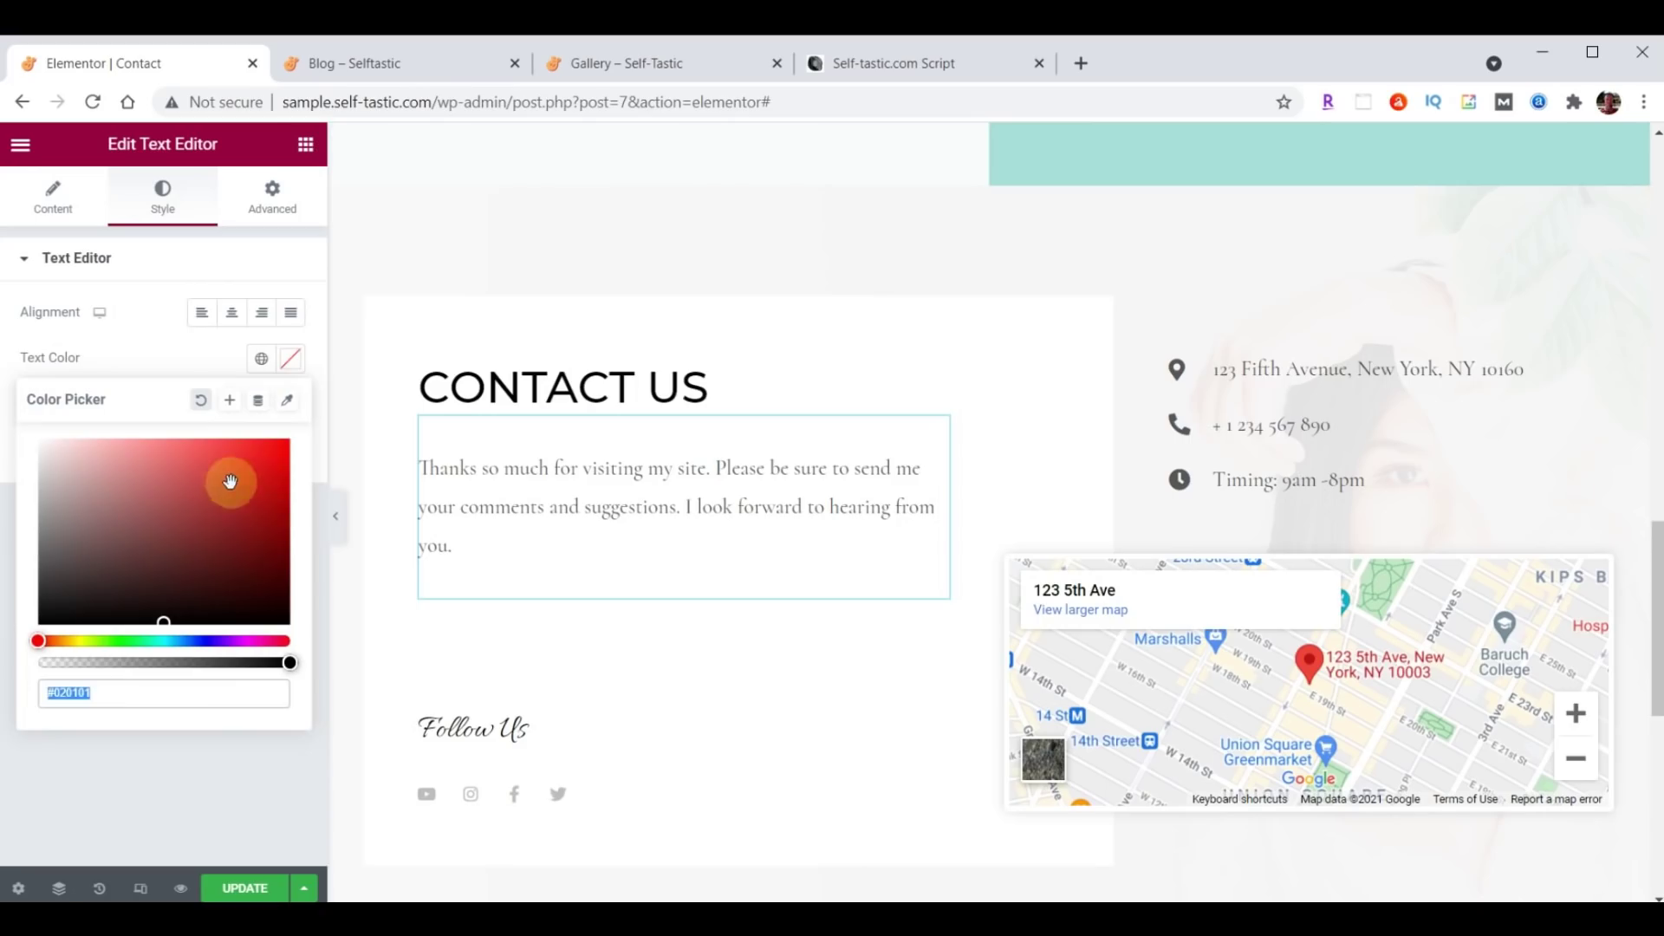
click(192, 679)
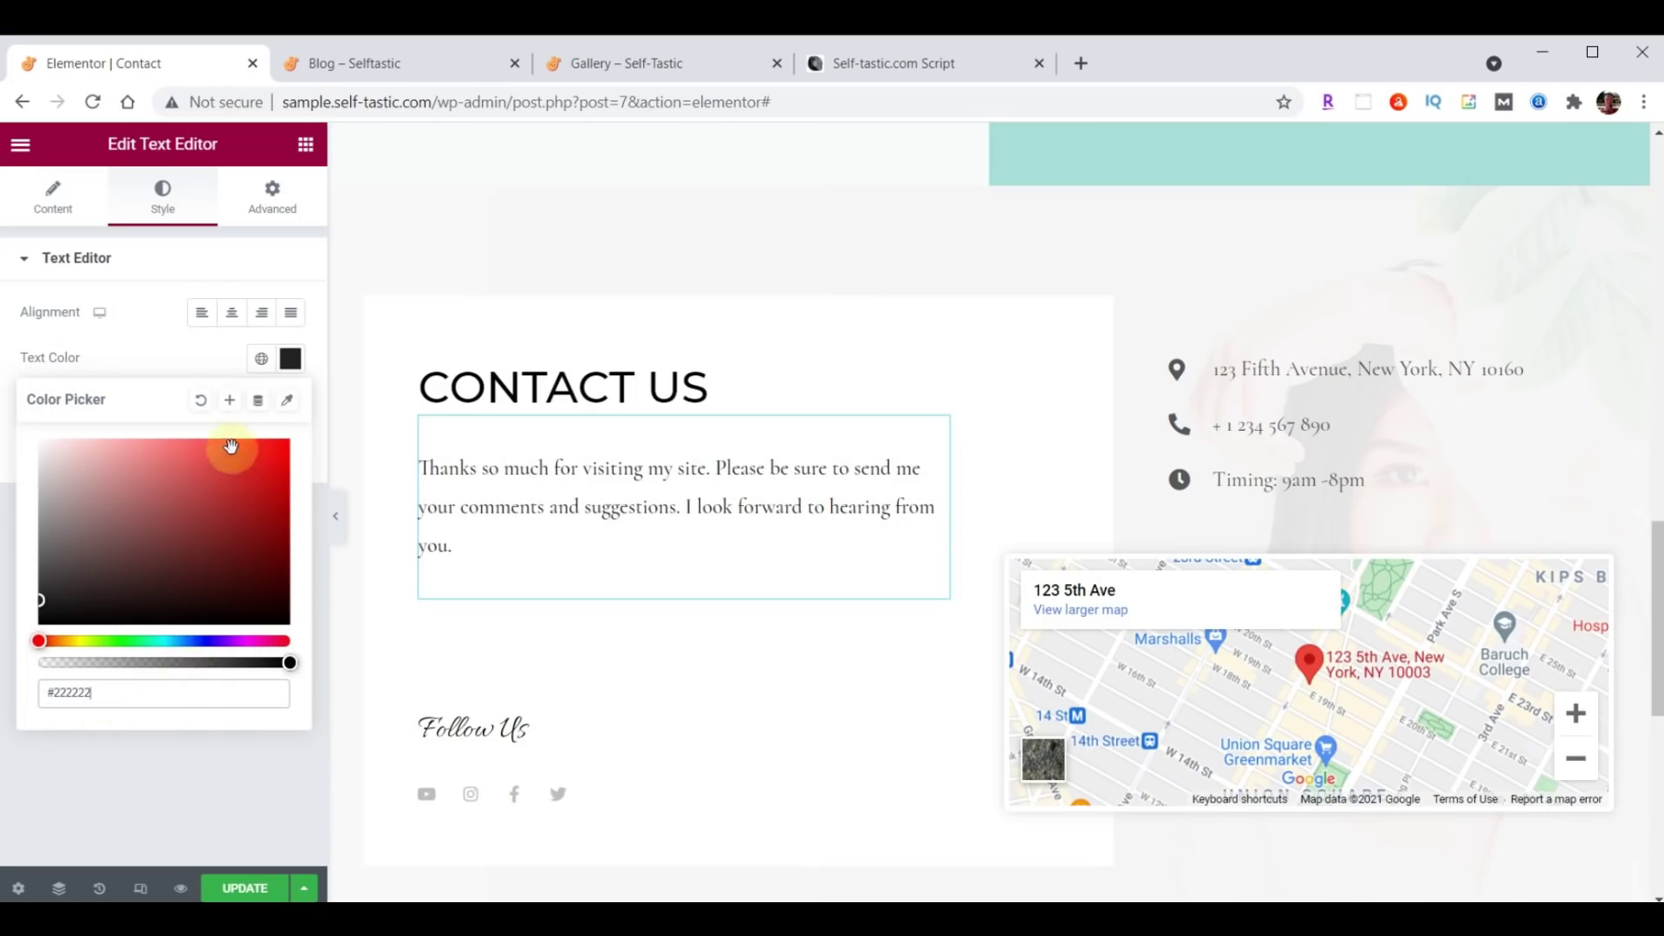
click(291, 363)
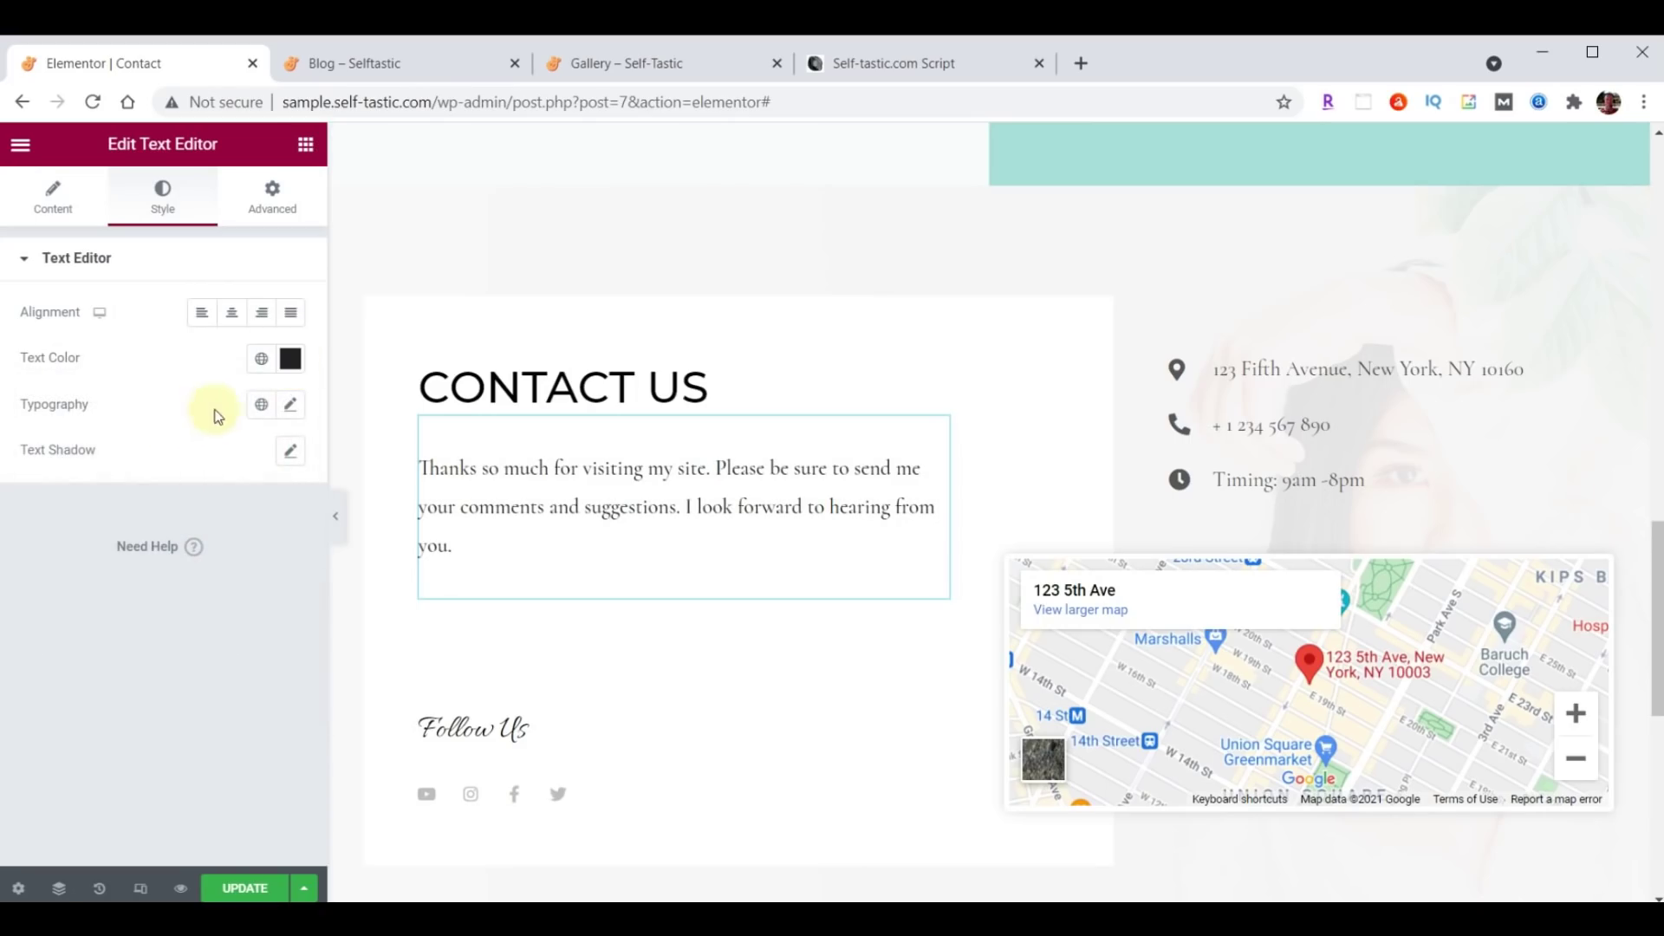
Set the paragraph typography to Open Sans Condensed, size 21, weight 400.
click(291, 405)
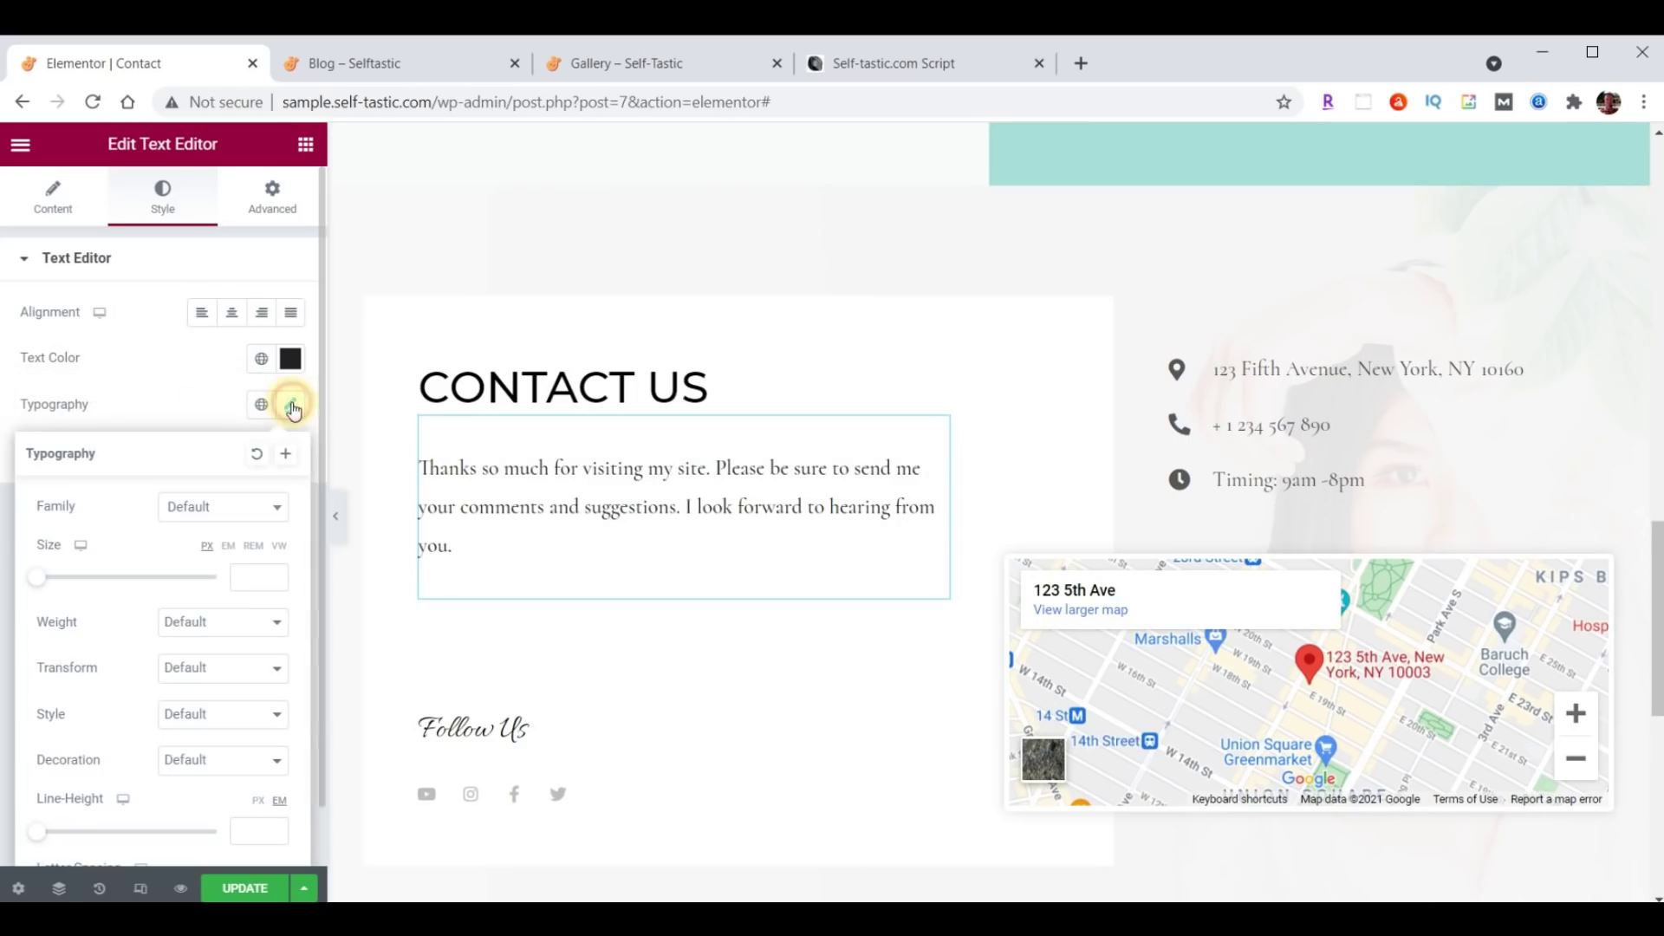
click(232, 508)
text(Open)
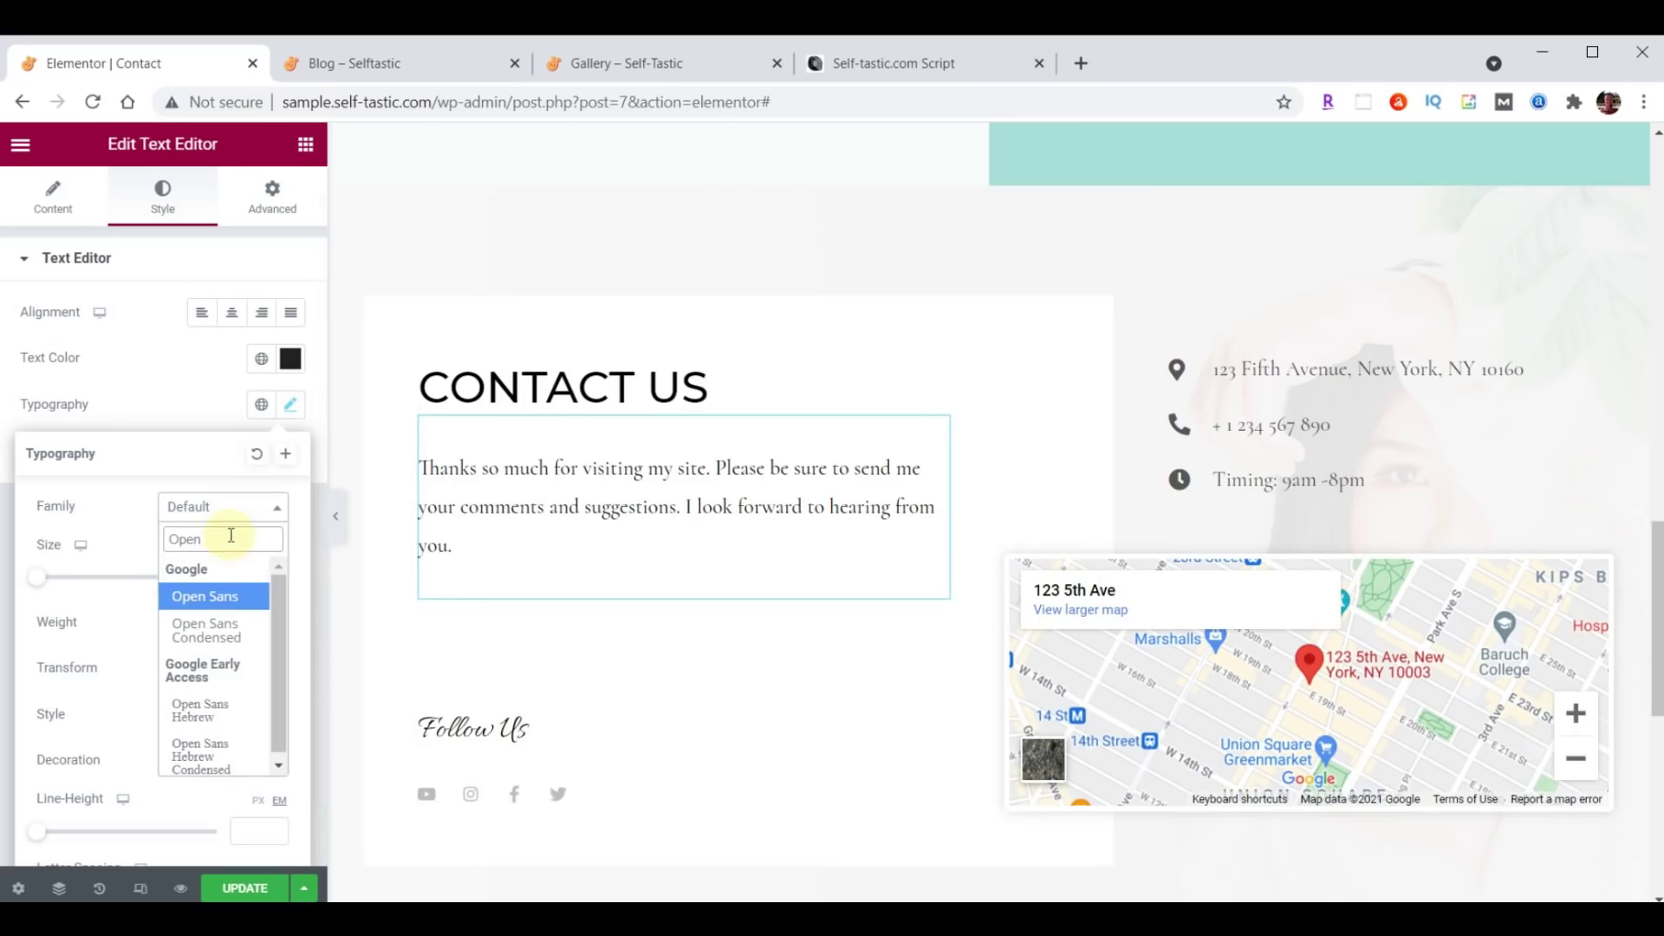
click(218, 630)
click(245, 577)
text(21)
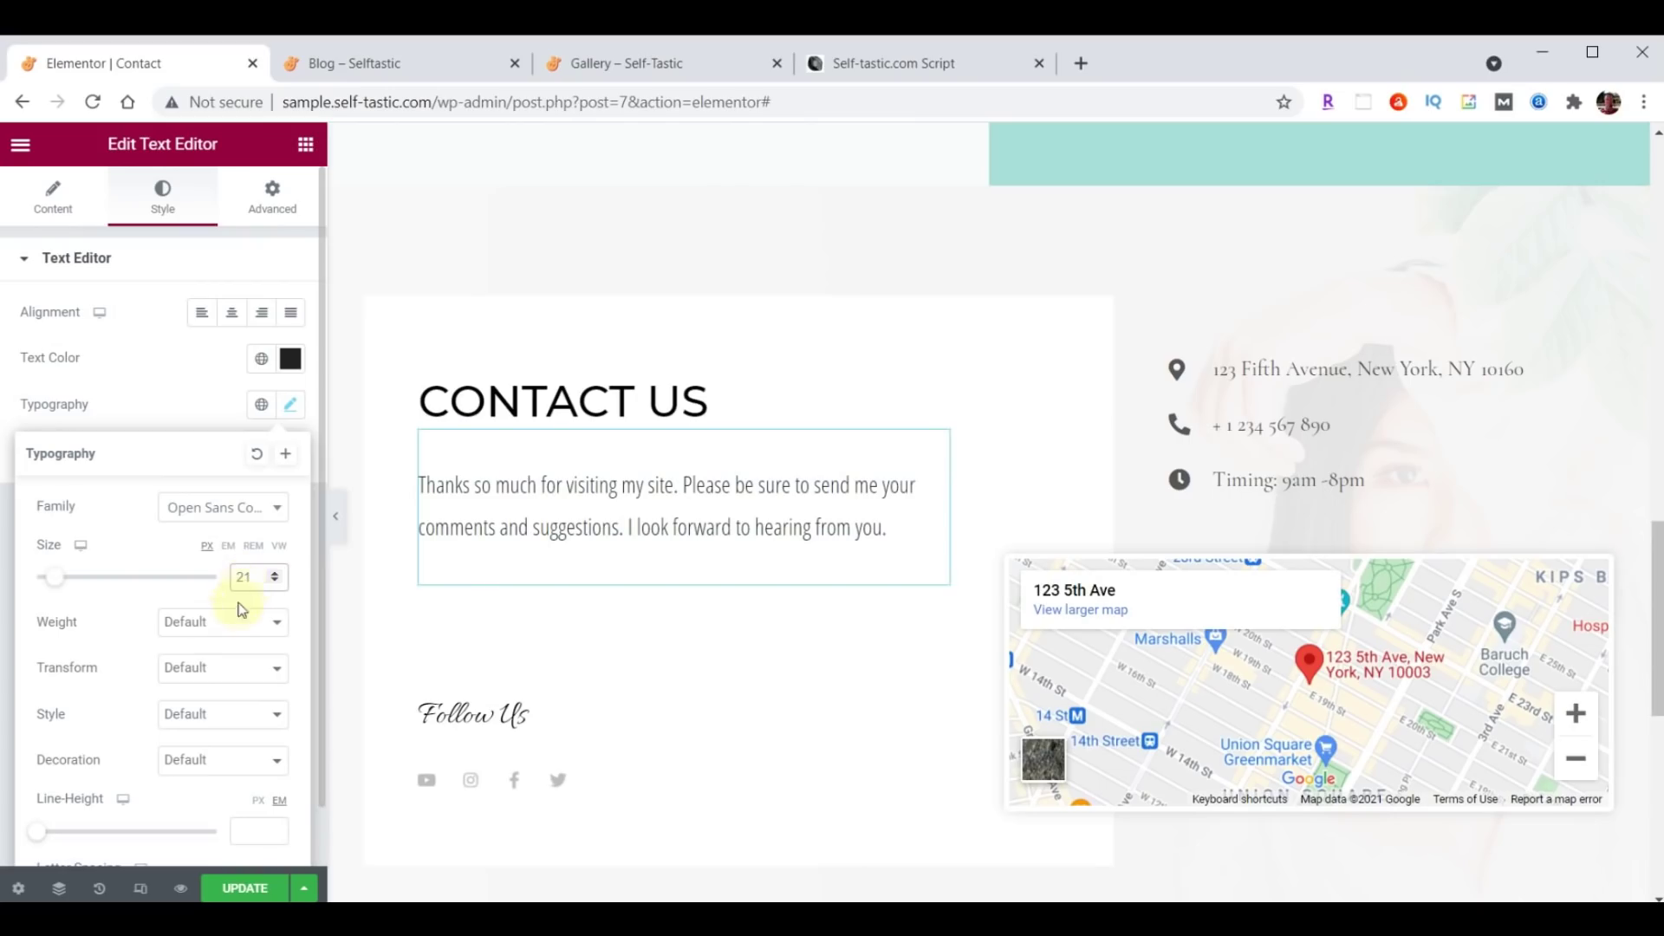
click(223, 622)
click(213, 688)
click(293, 407)
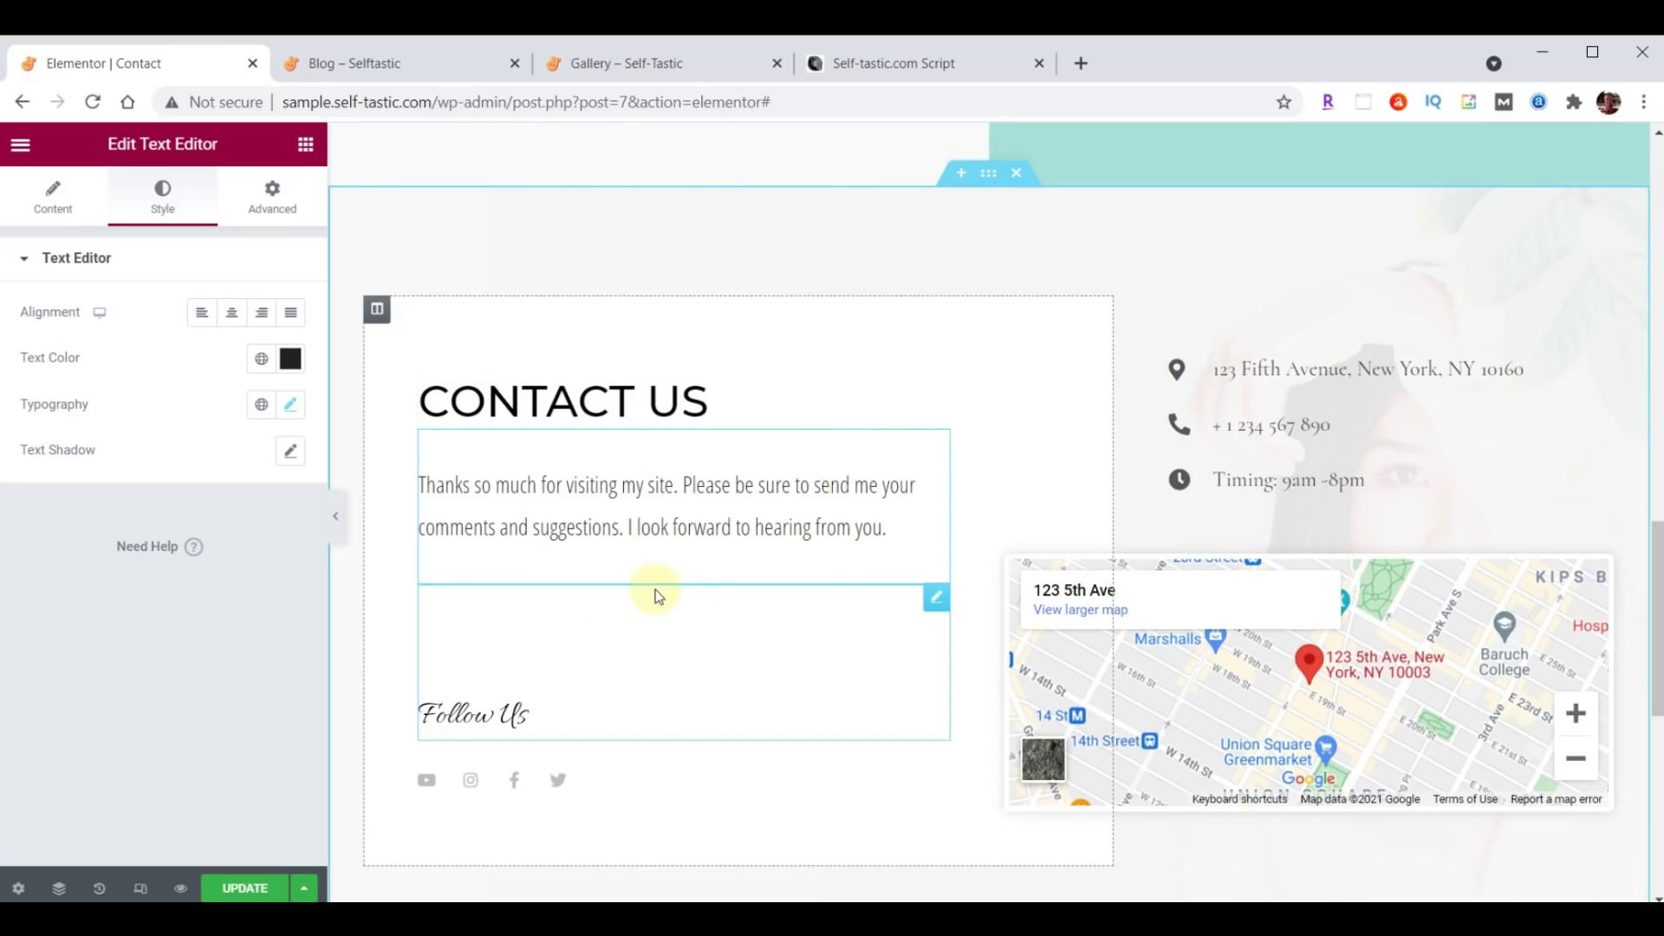
Add an Image widget below the contact text showing the profile selfie photo.
click(305, 144)
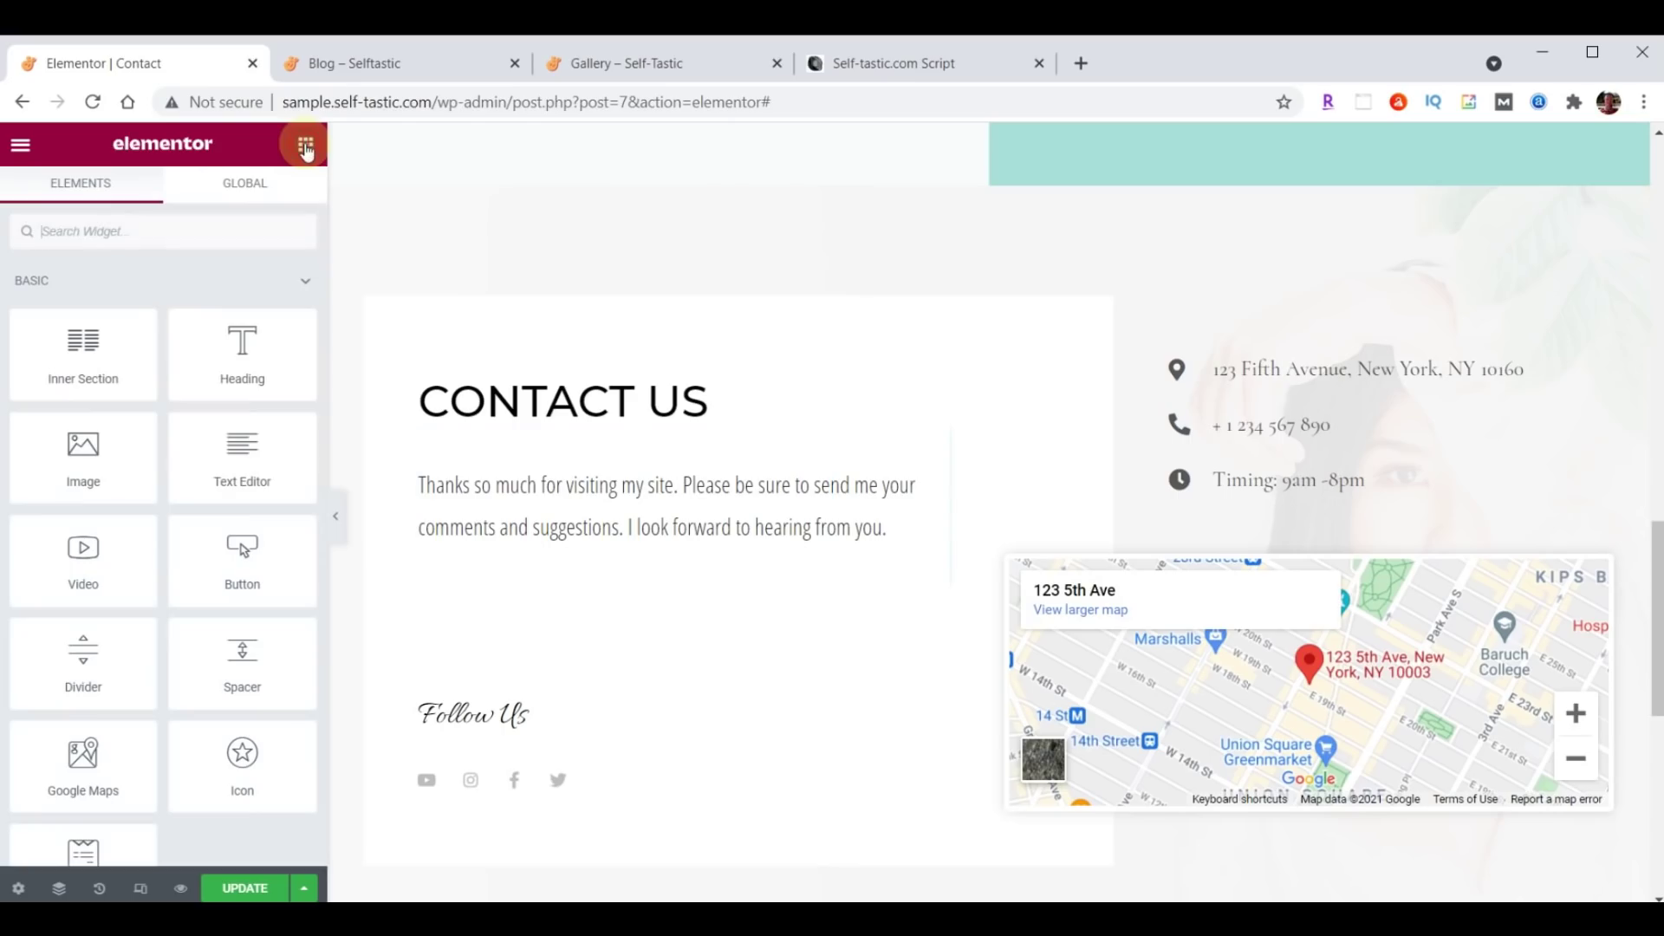
drag(100, 453, 629, 555)
click(174, 400)
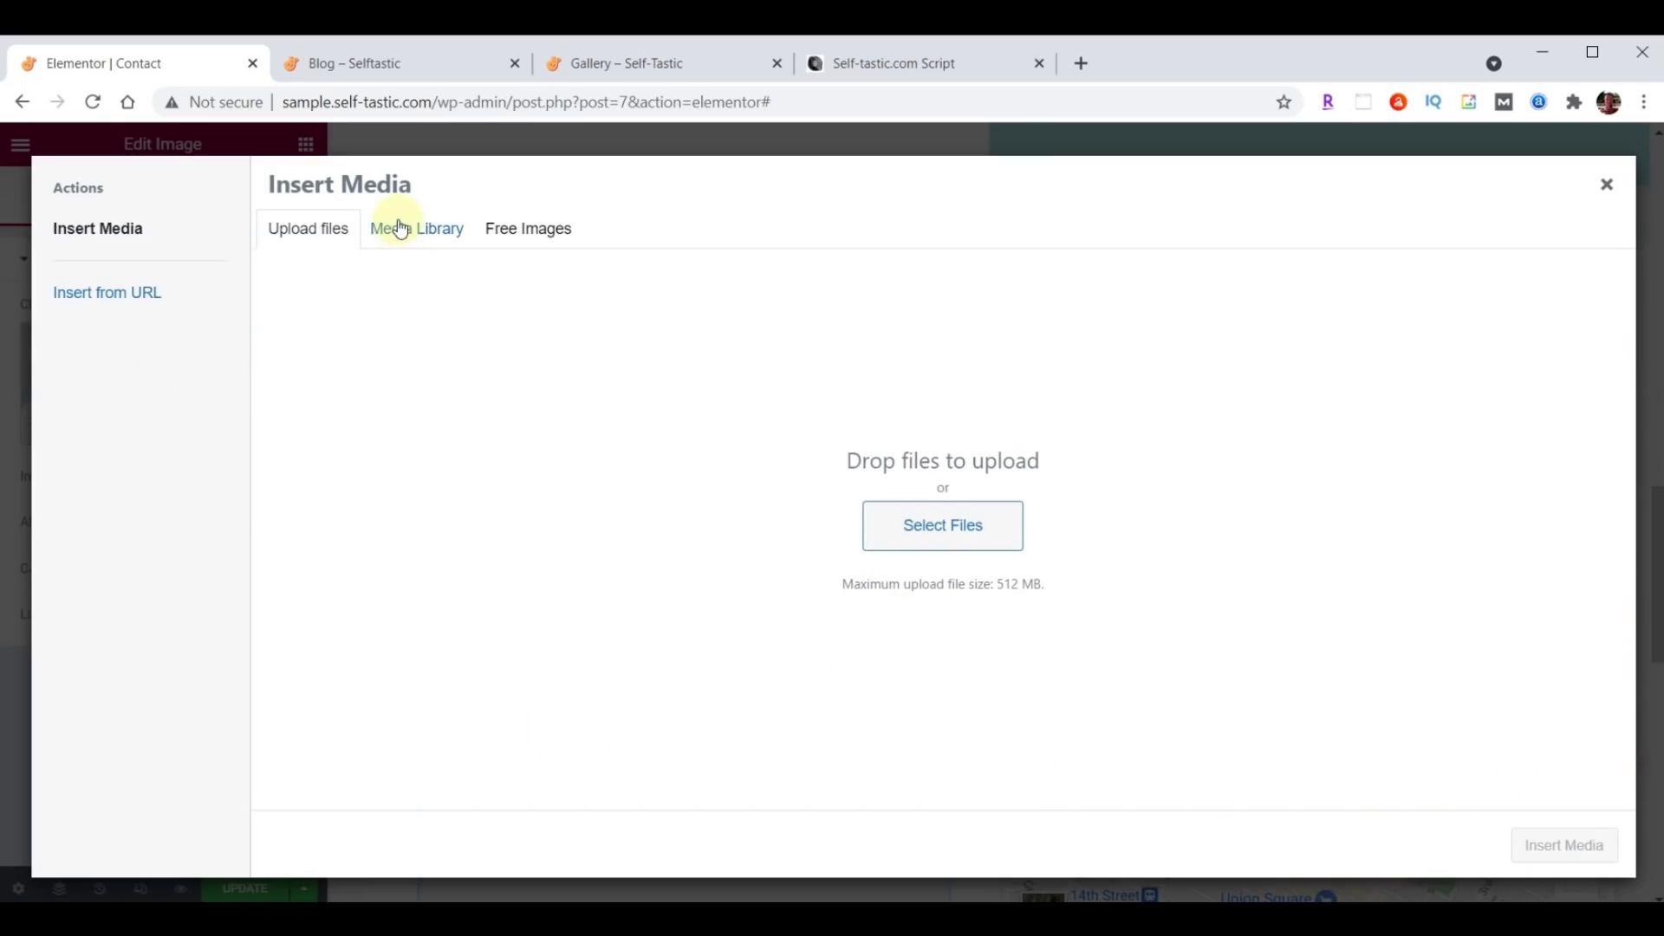
click(400, 230)
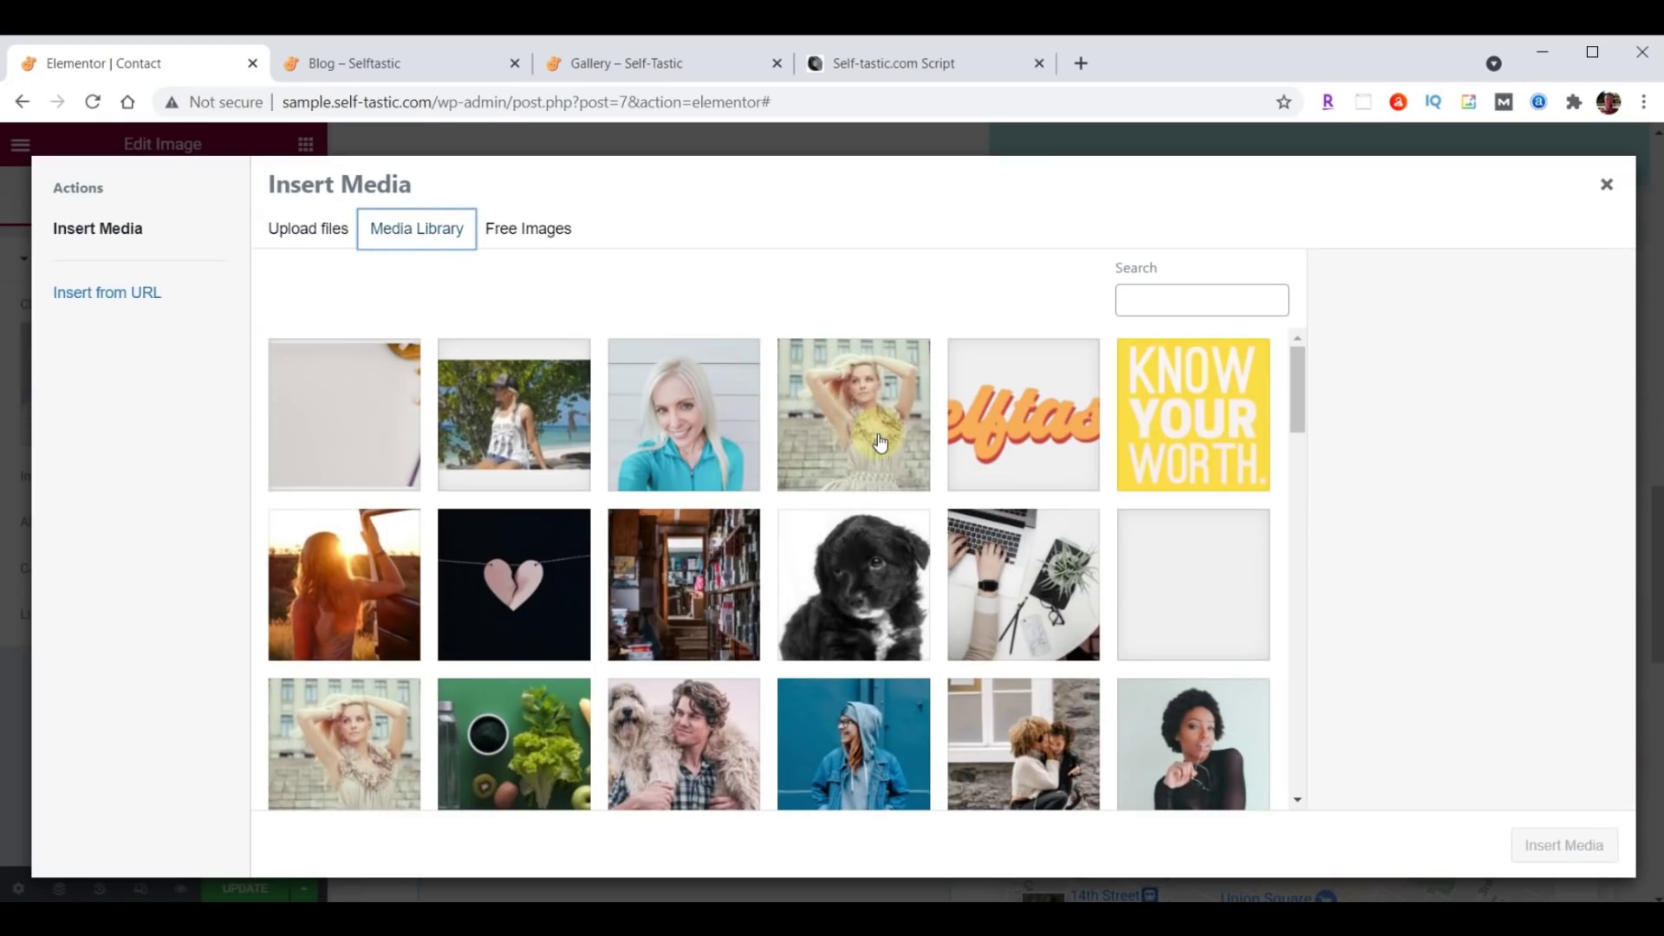
scroll(880, 443, down, 15)
scroll(879, 443, down, 15)
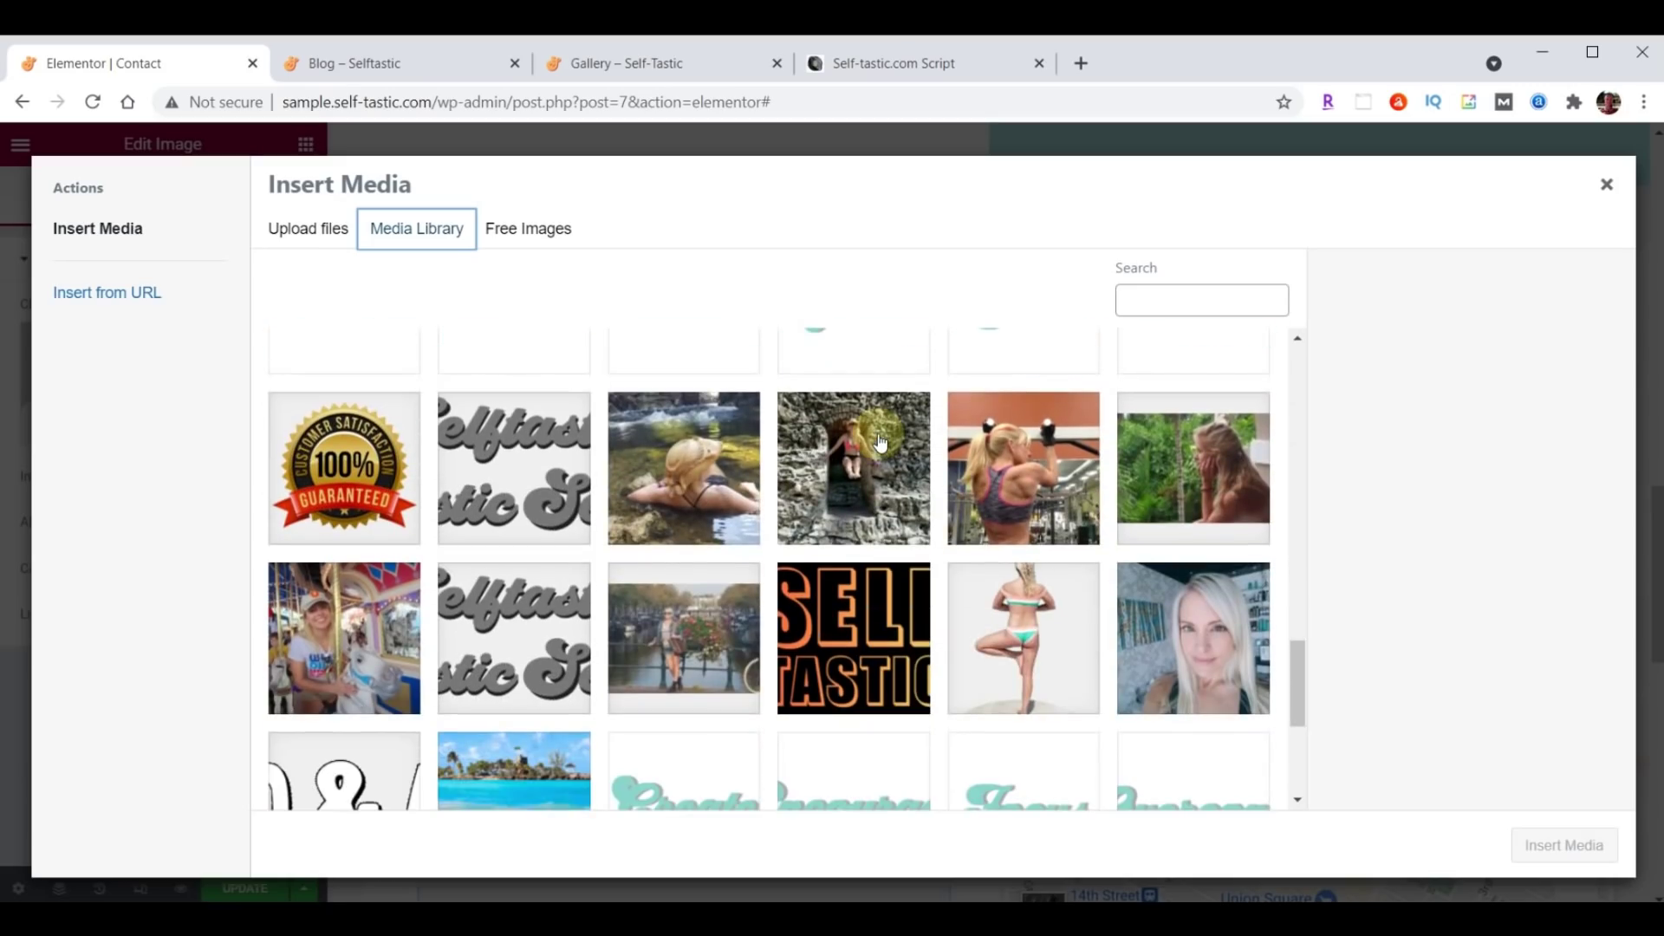
click(1207, 653)
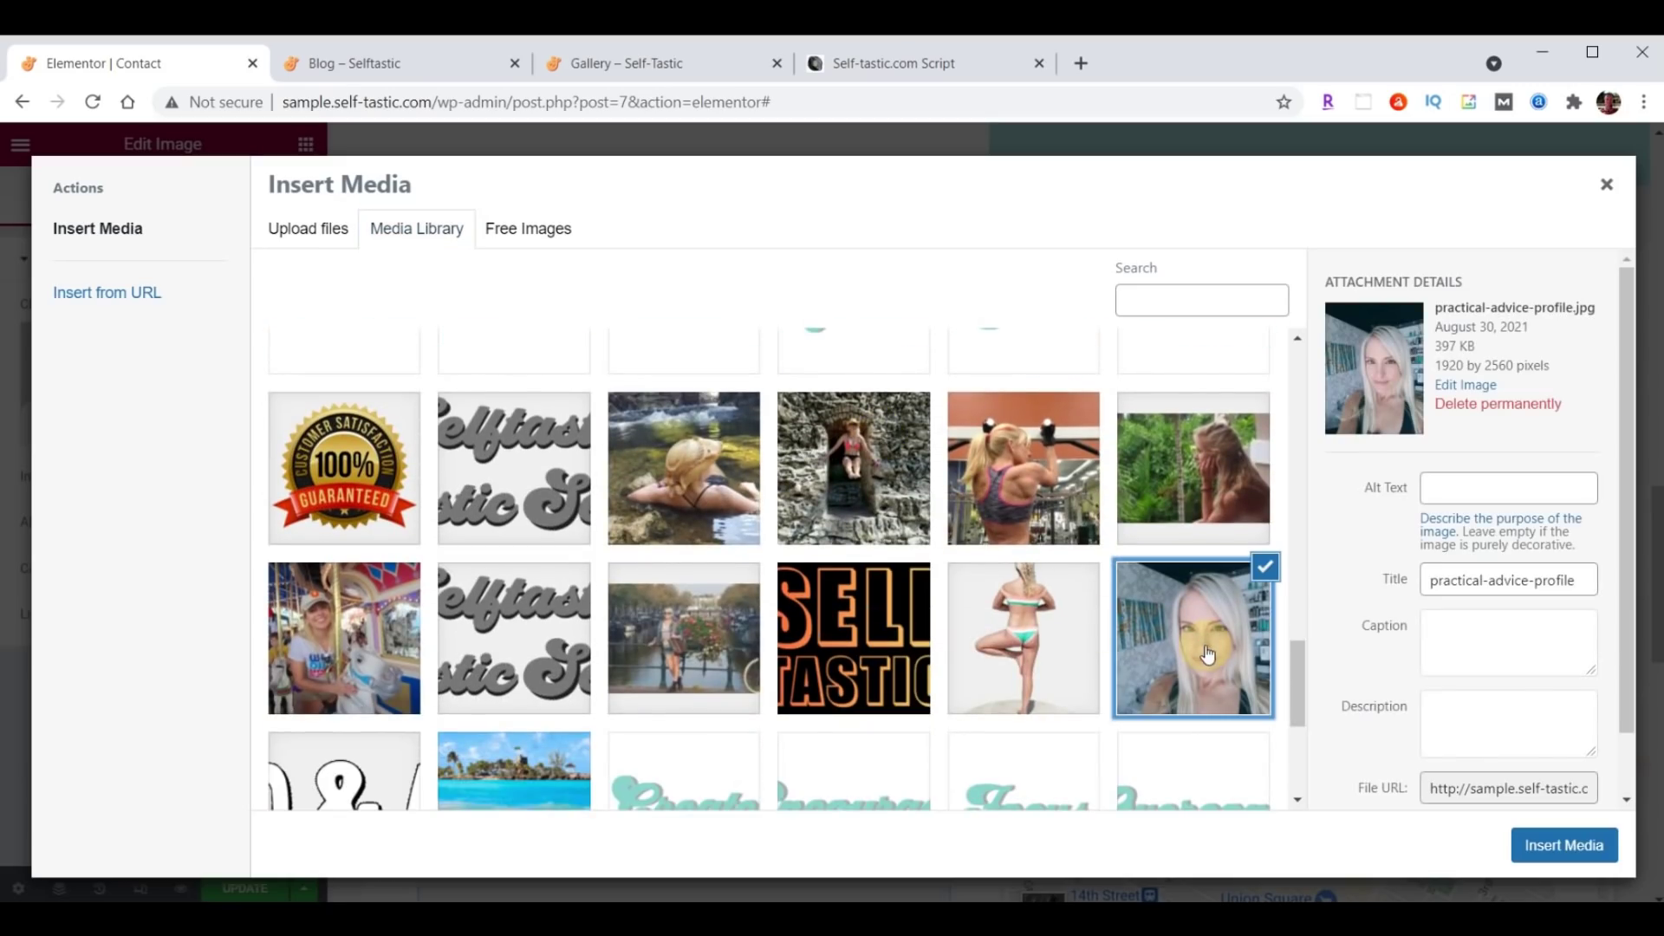
click(1573, 846)
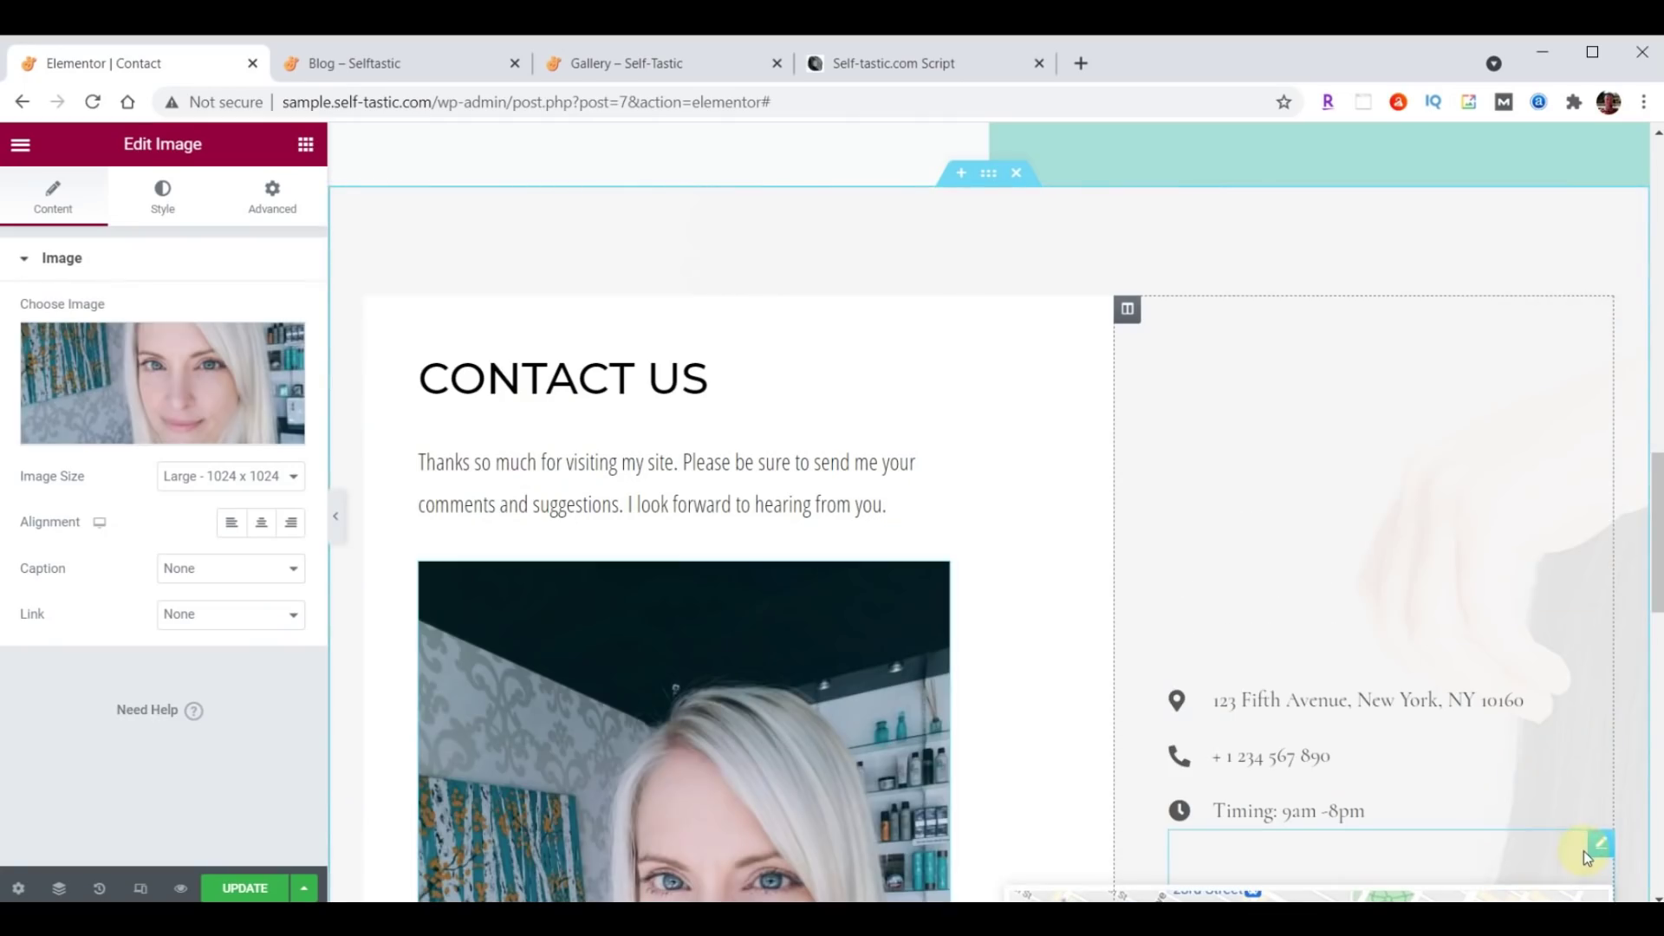
Set the image's max width to 75.
scroll(953, 364, down, 6)
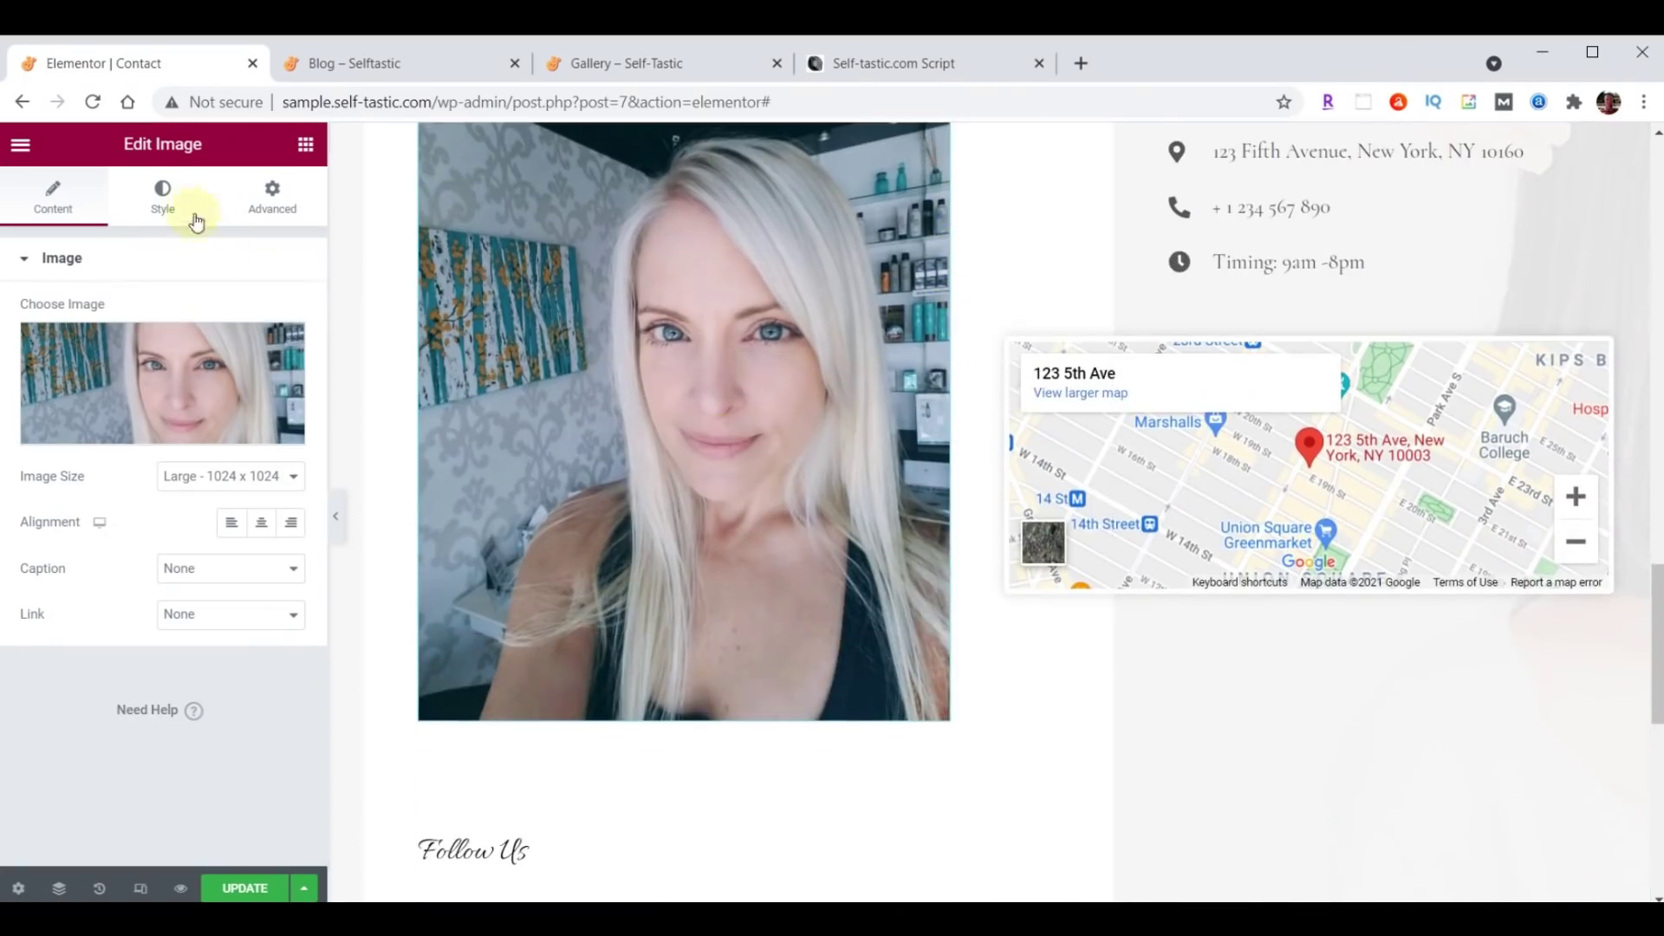
click(164, 196)
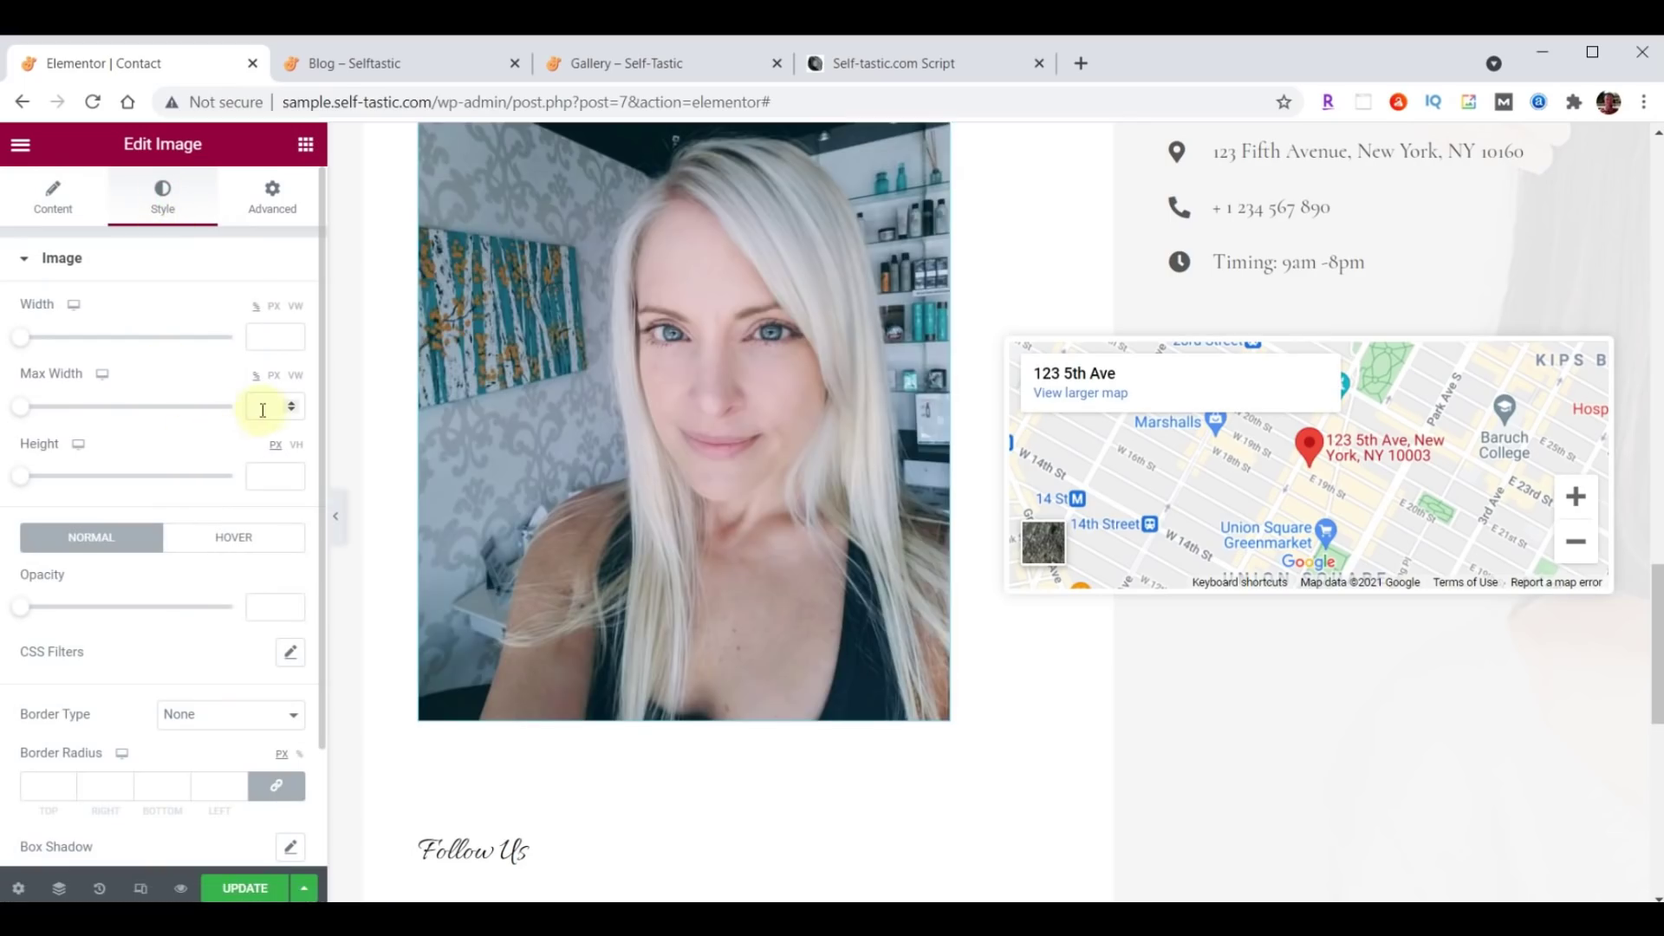
text(75)
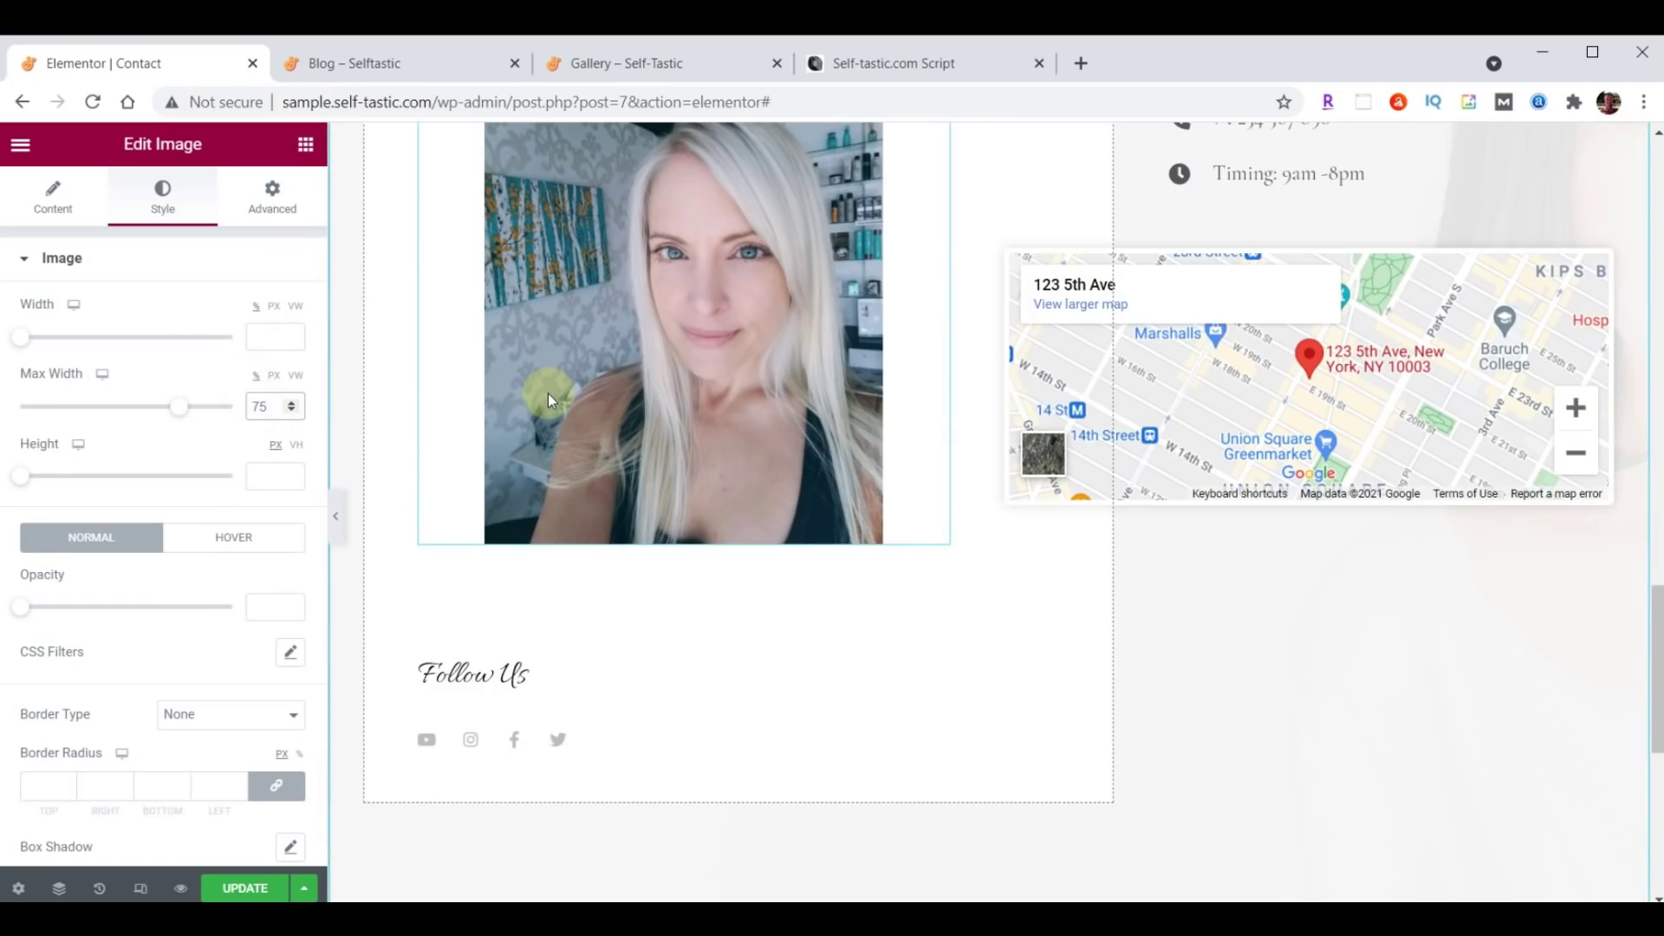
click(935, 559)
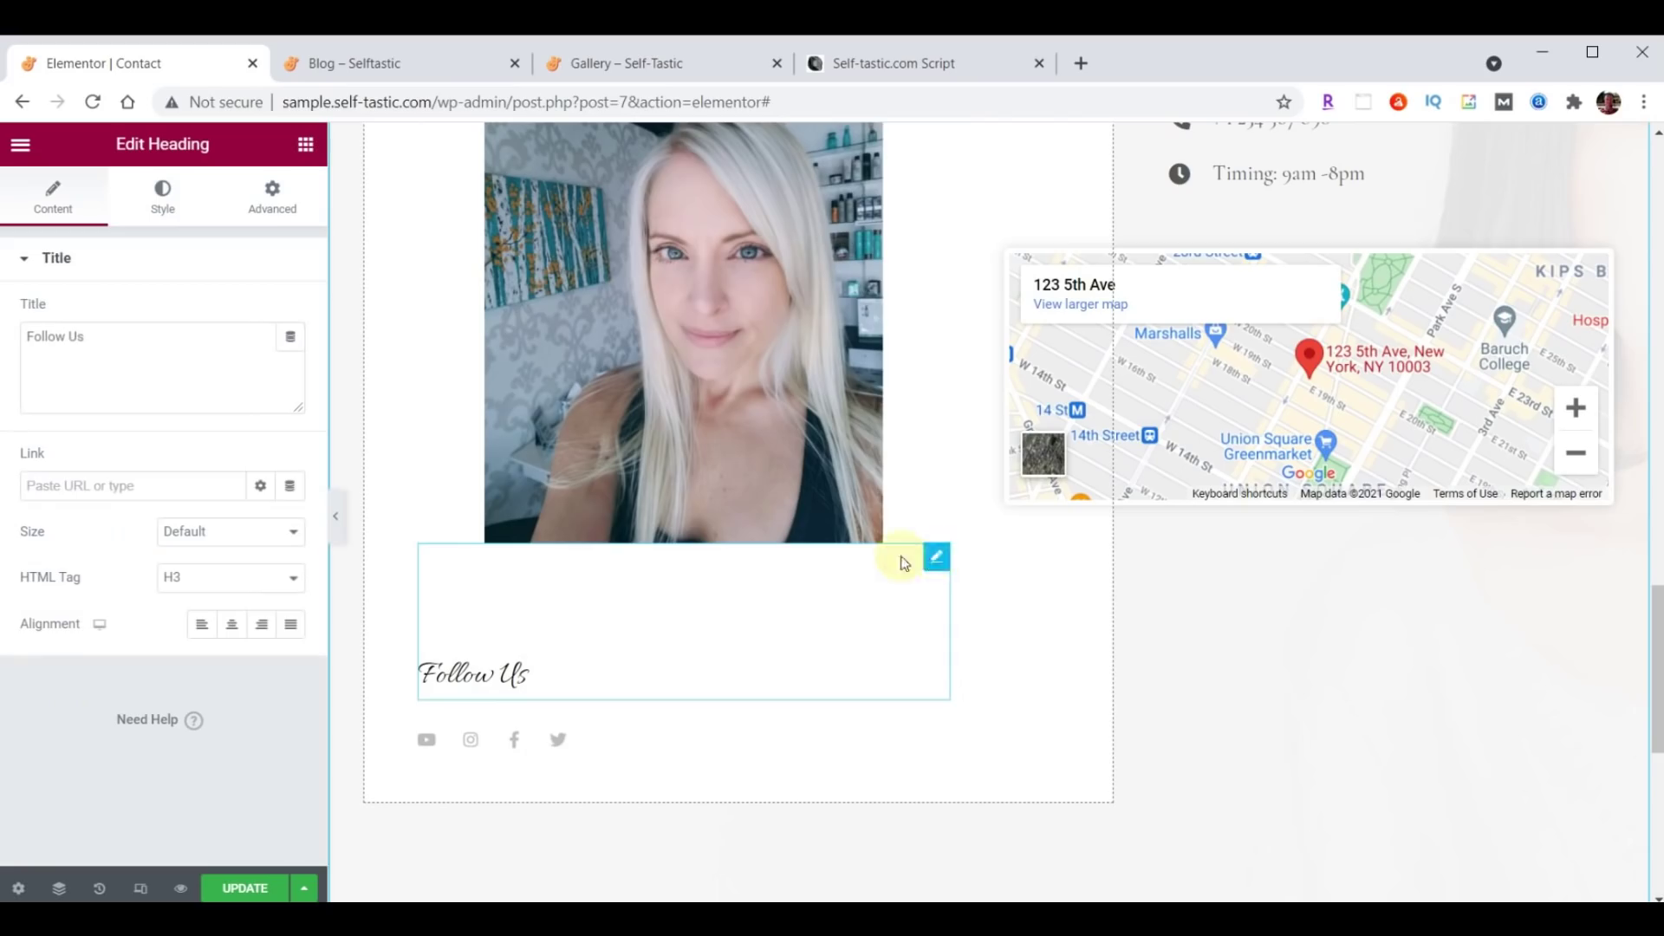
Give the Follow Us heading a top margin of 70 and Open Sans Condensed at size 30.
click(270, 195)
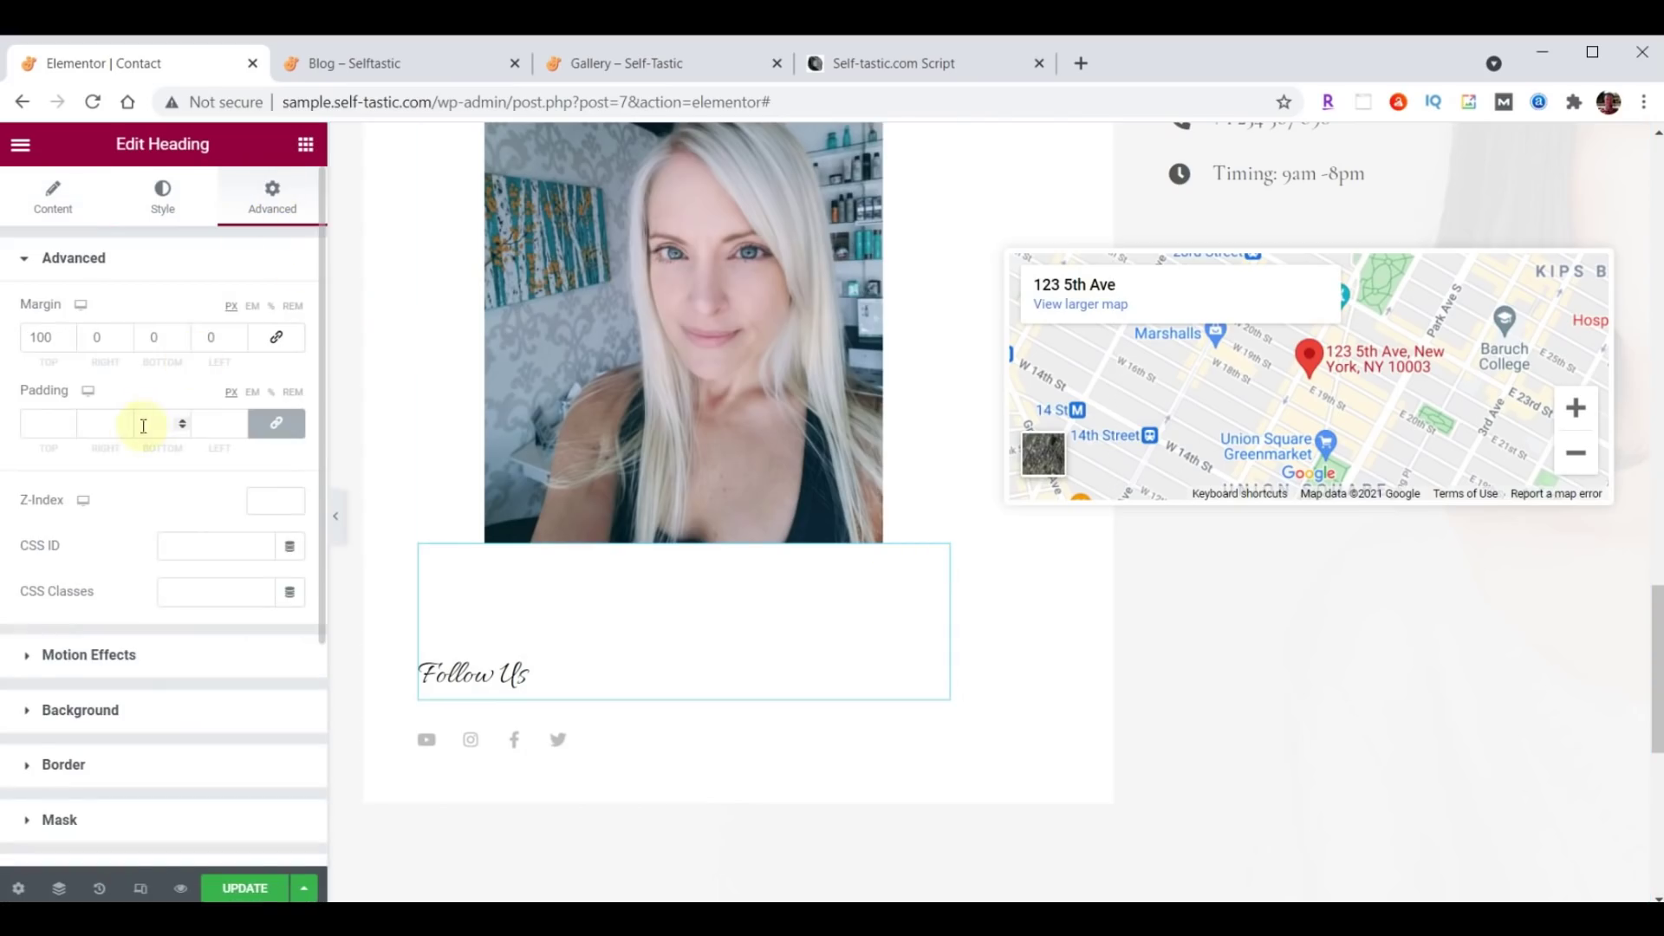
drag(60, 338, 9, 351)
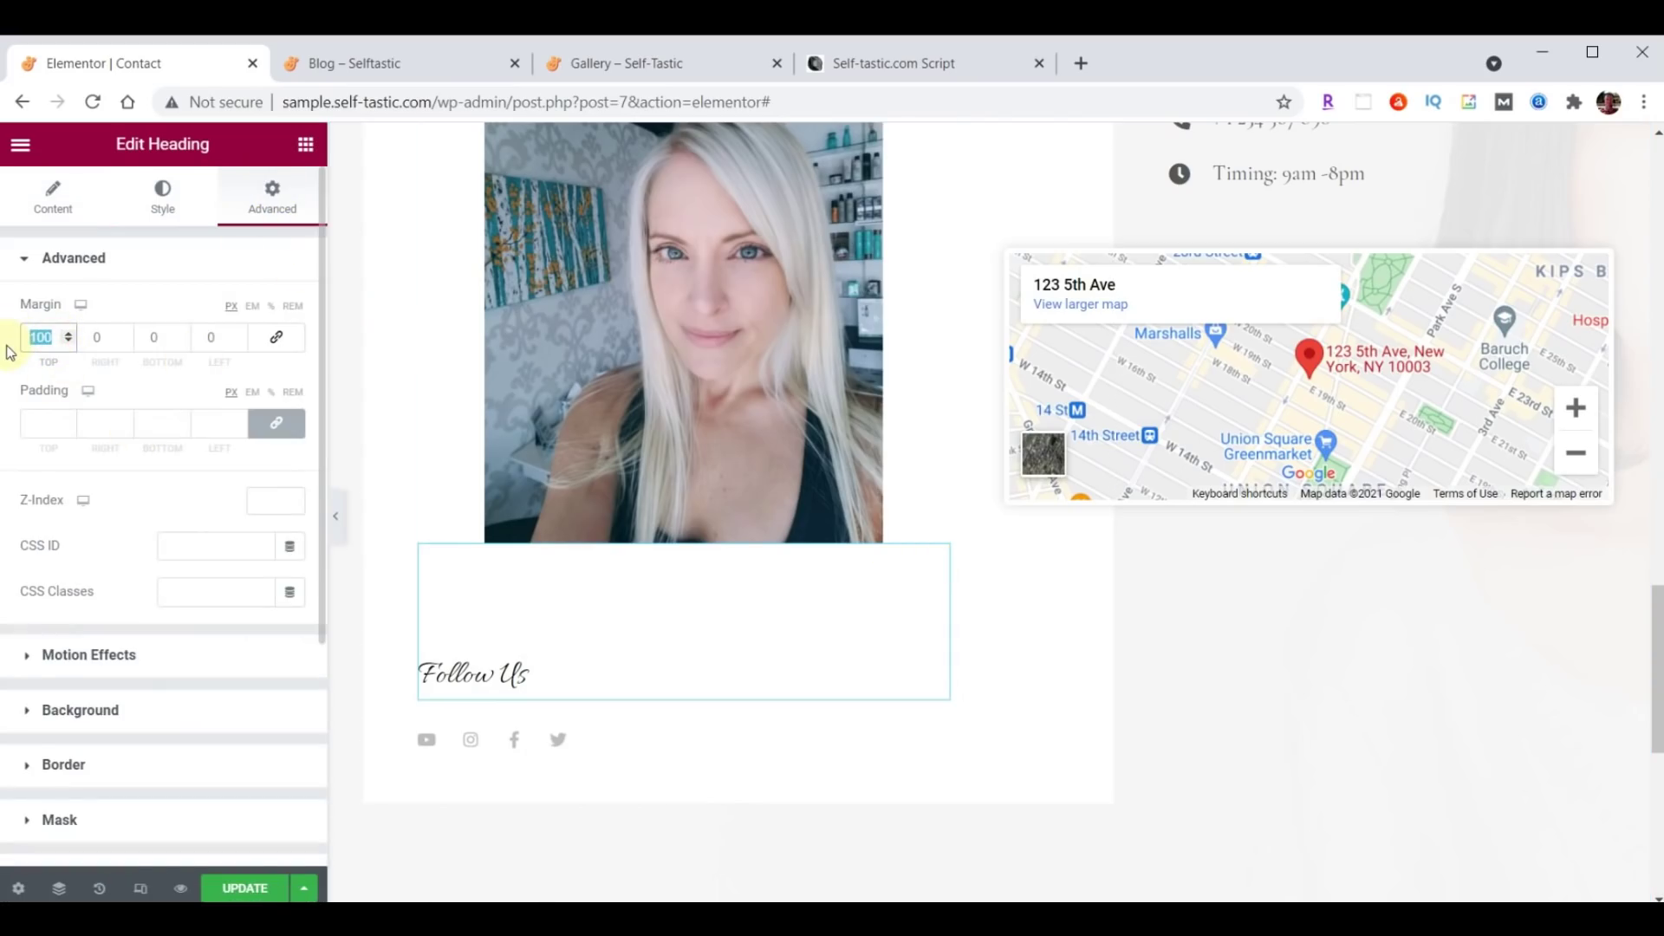
text(70)
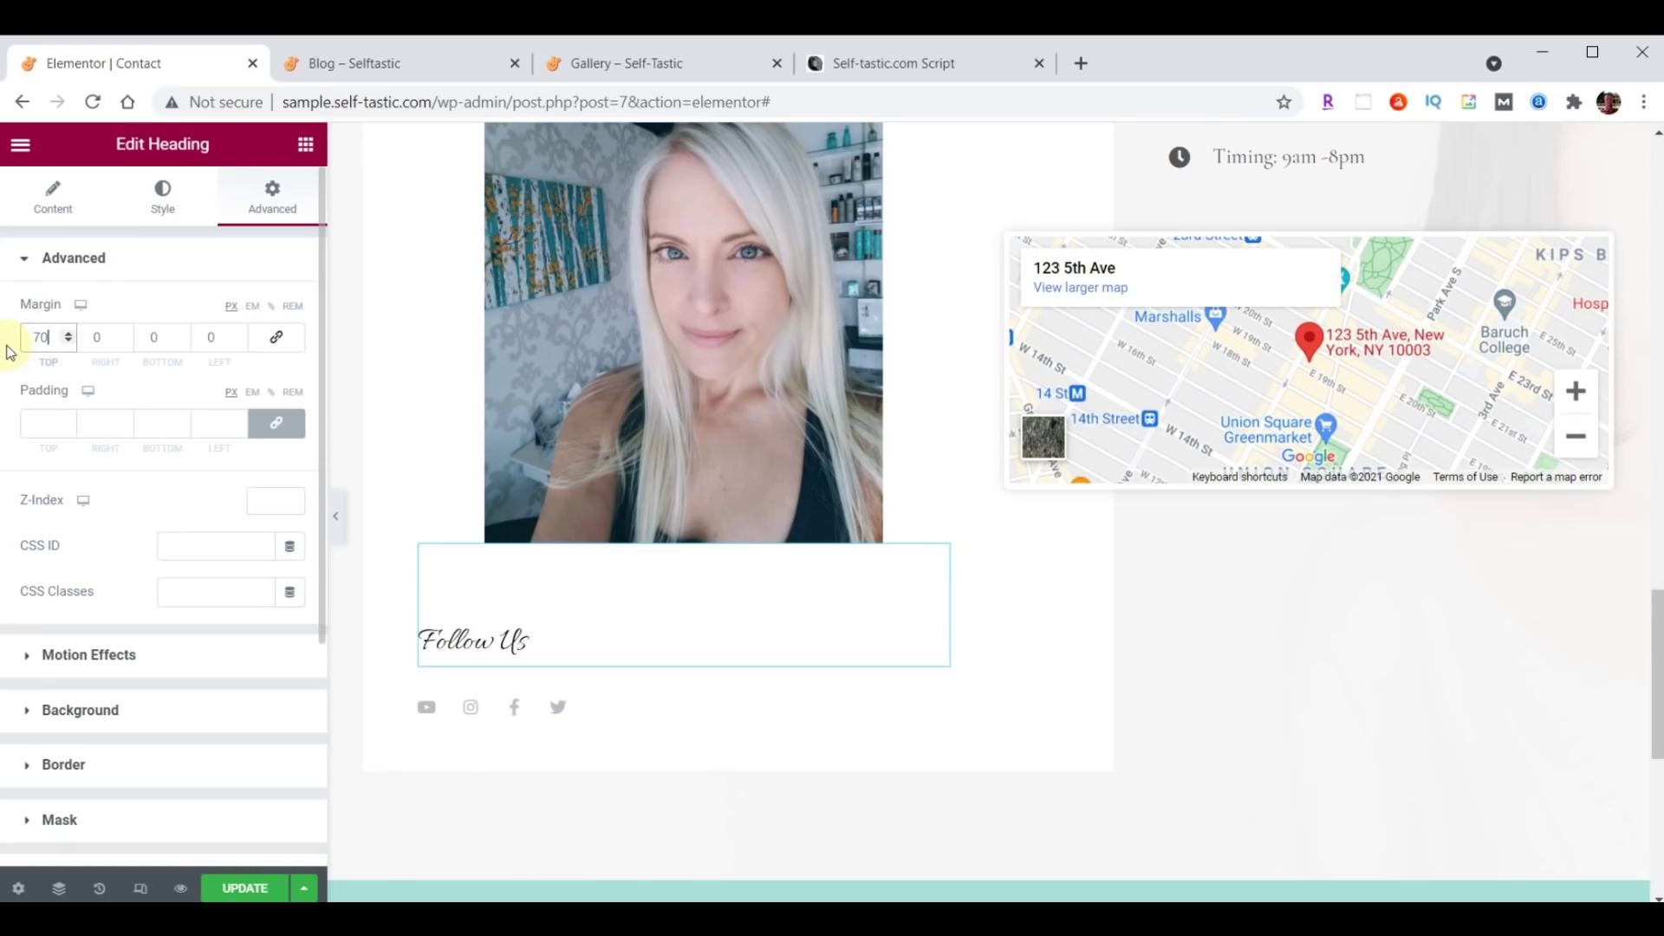
click(164, 204)
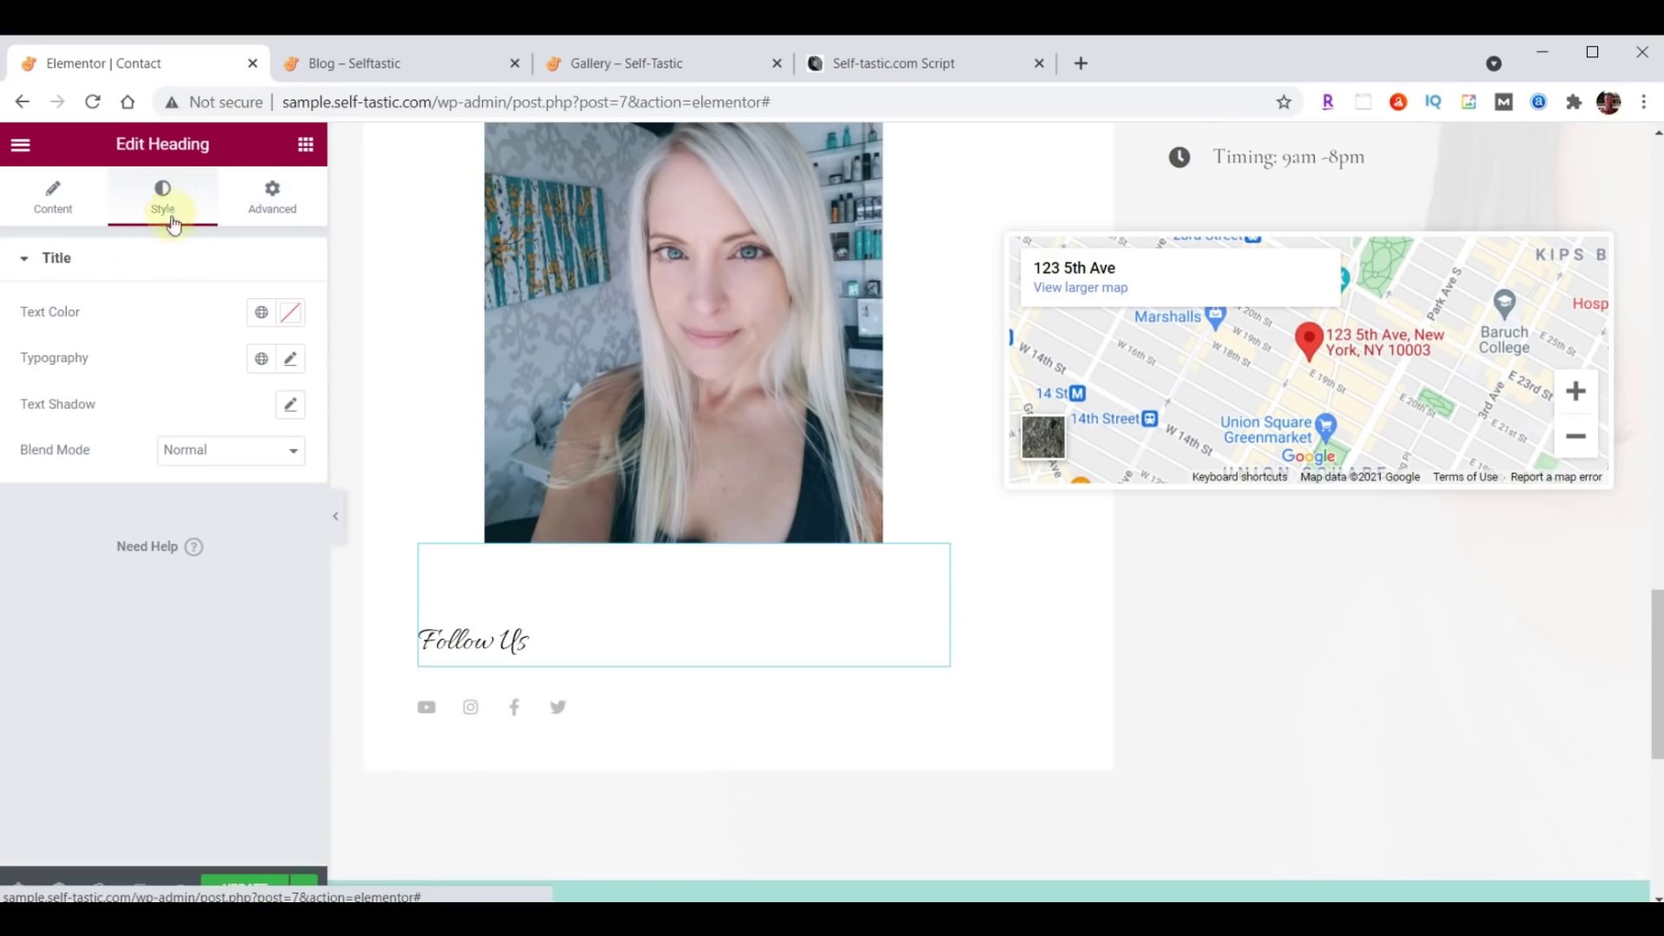
click(290, 359)
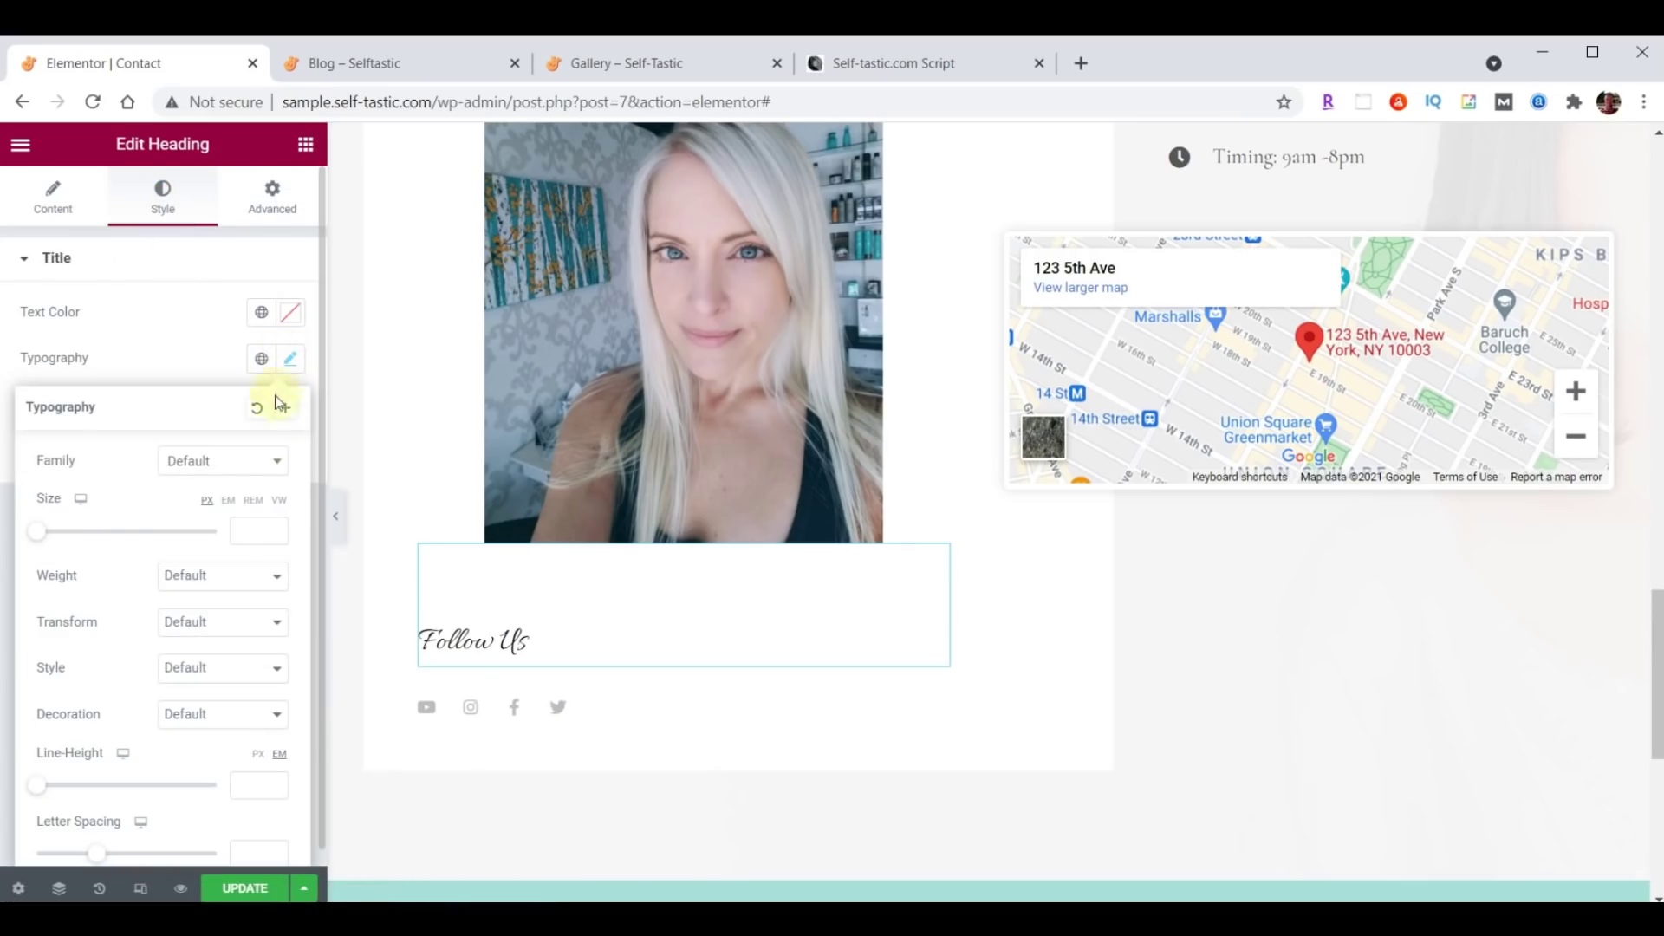
click(238, 460)
text(Open)
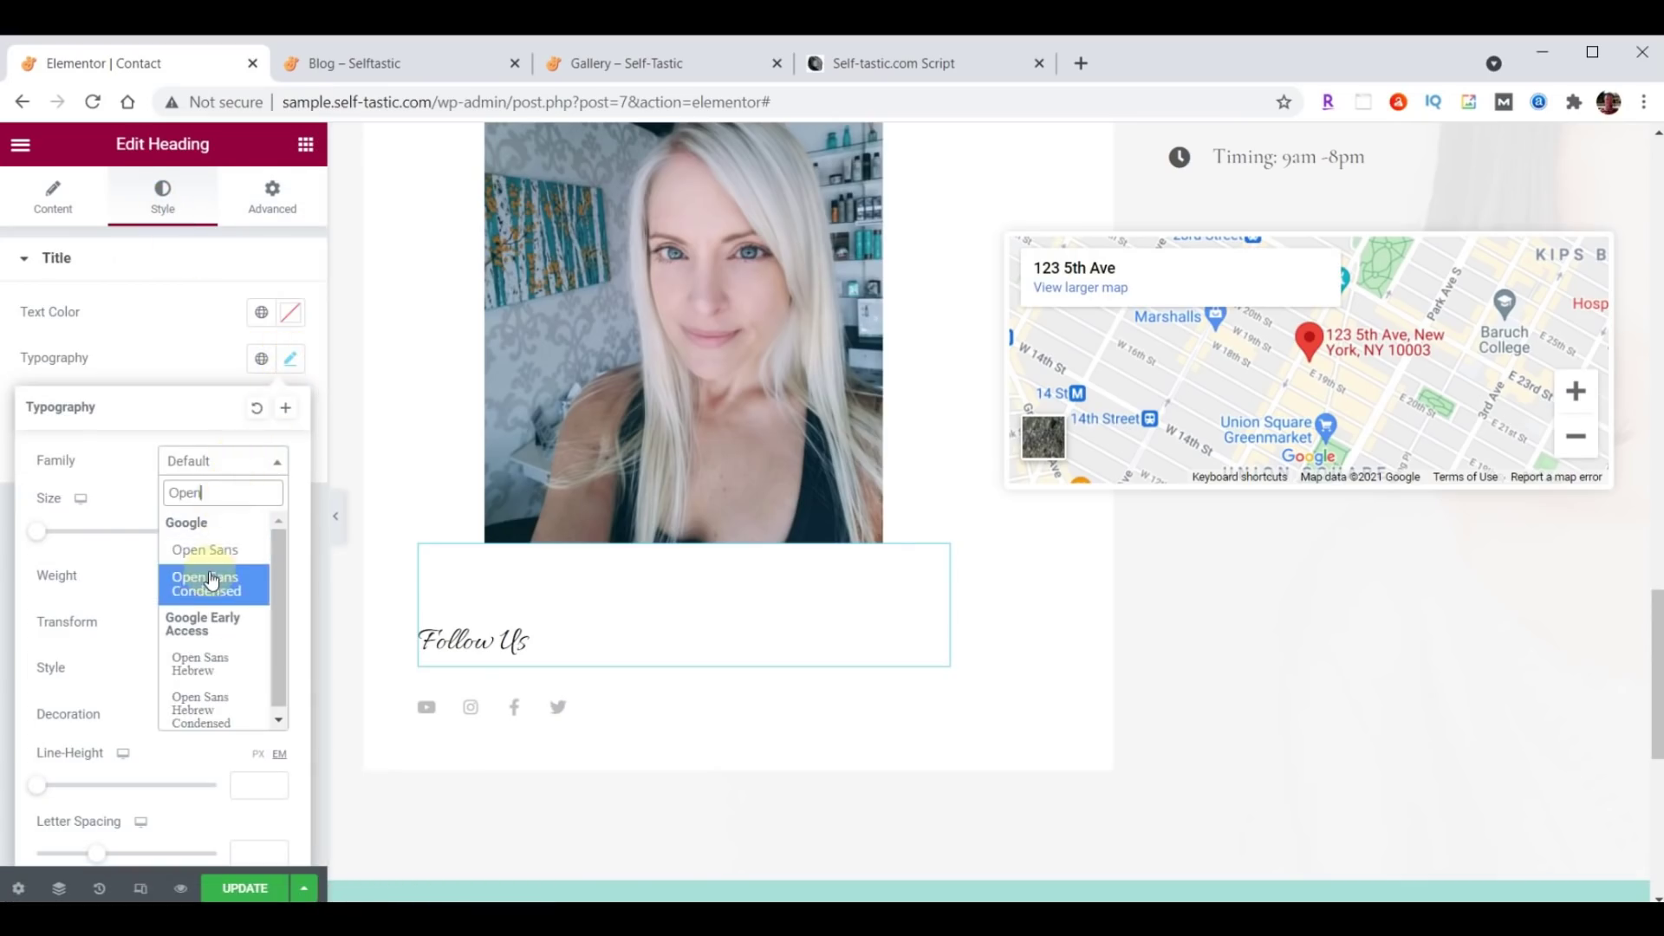
click(211, 581)
click(249, 532)
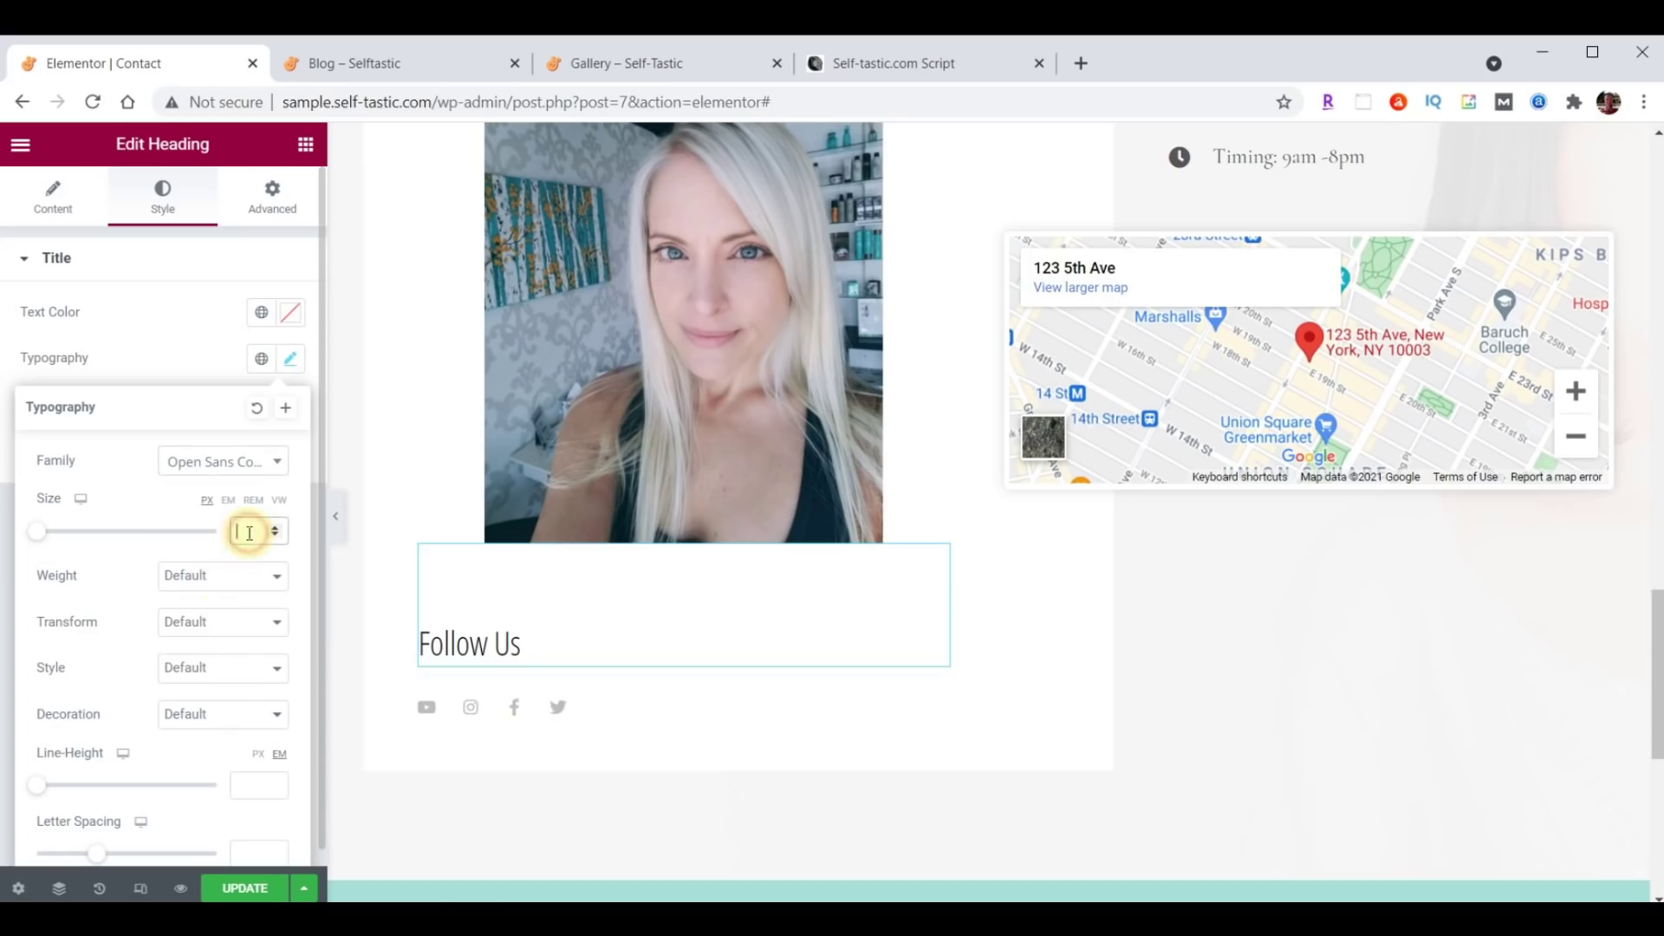
text(30)
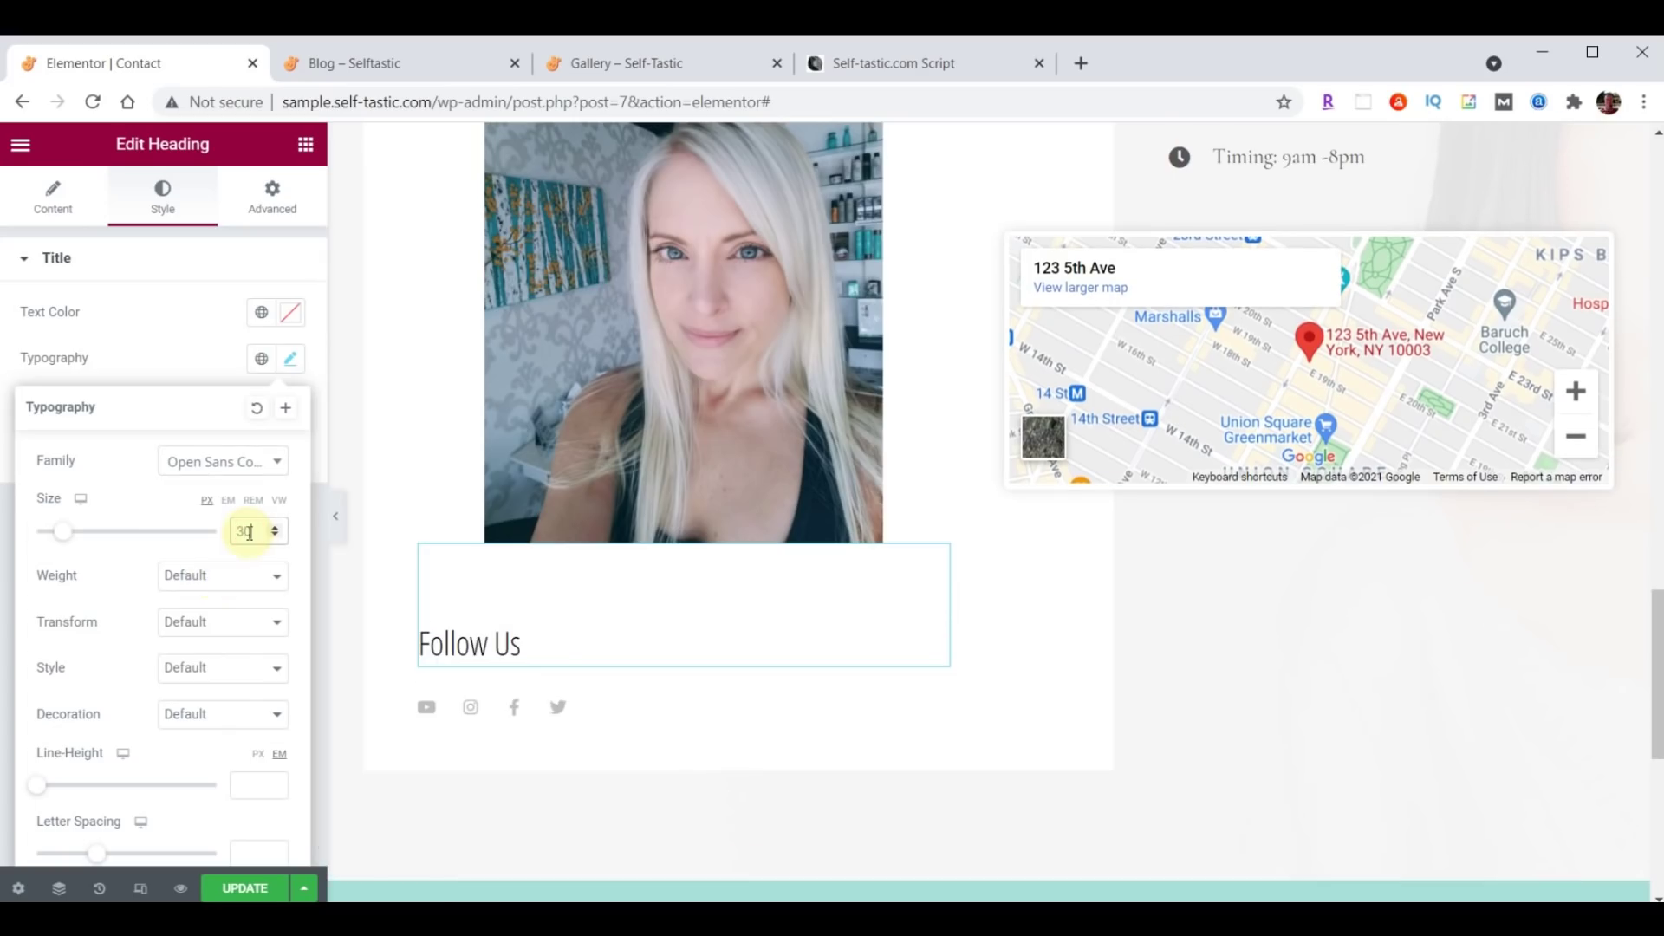
click(292, 361)
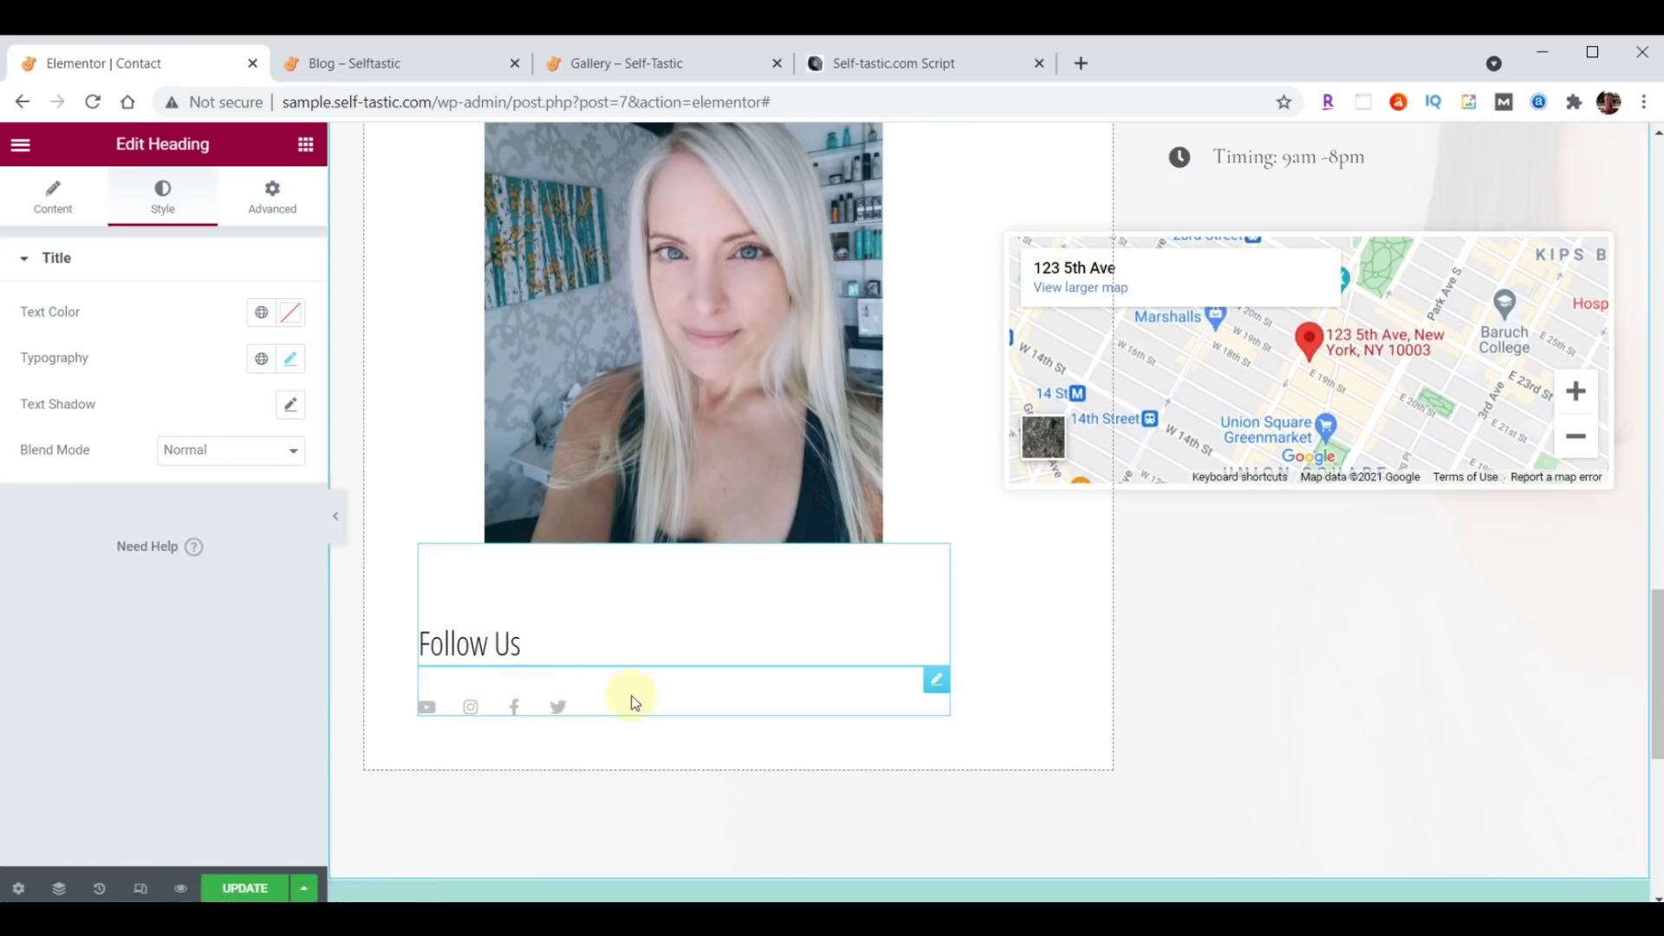
Enlarge the social icons to size 32.
click(936, 682)
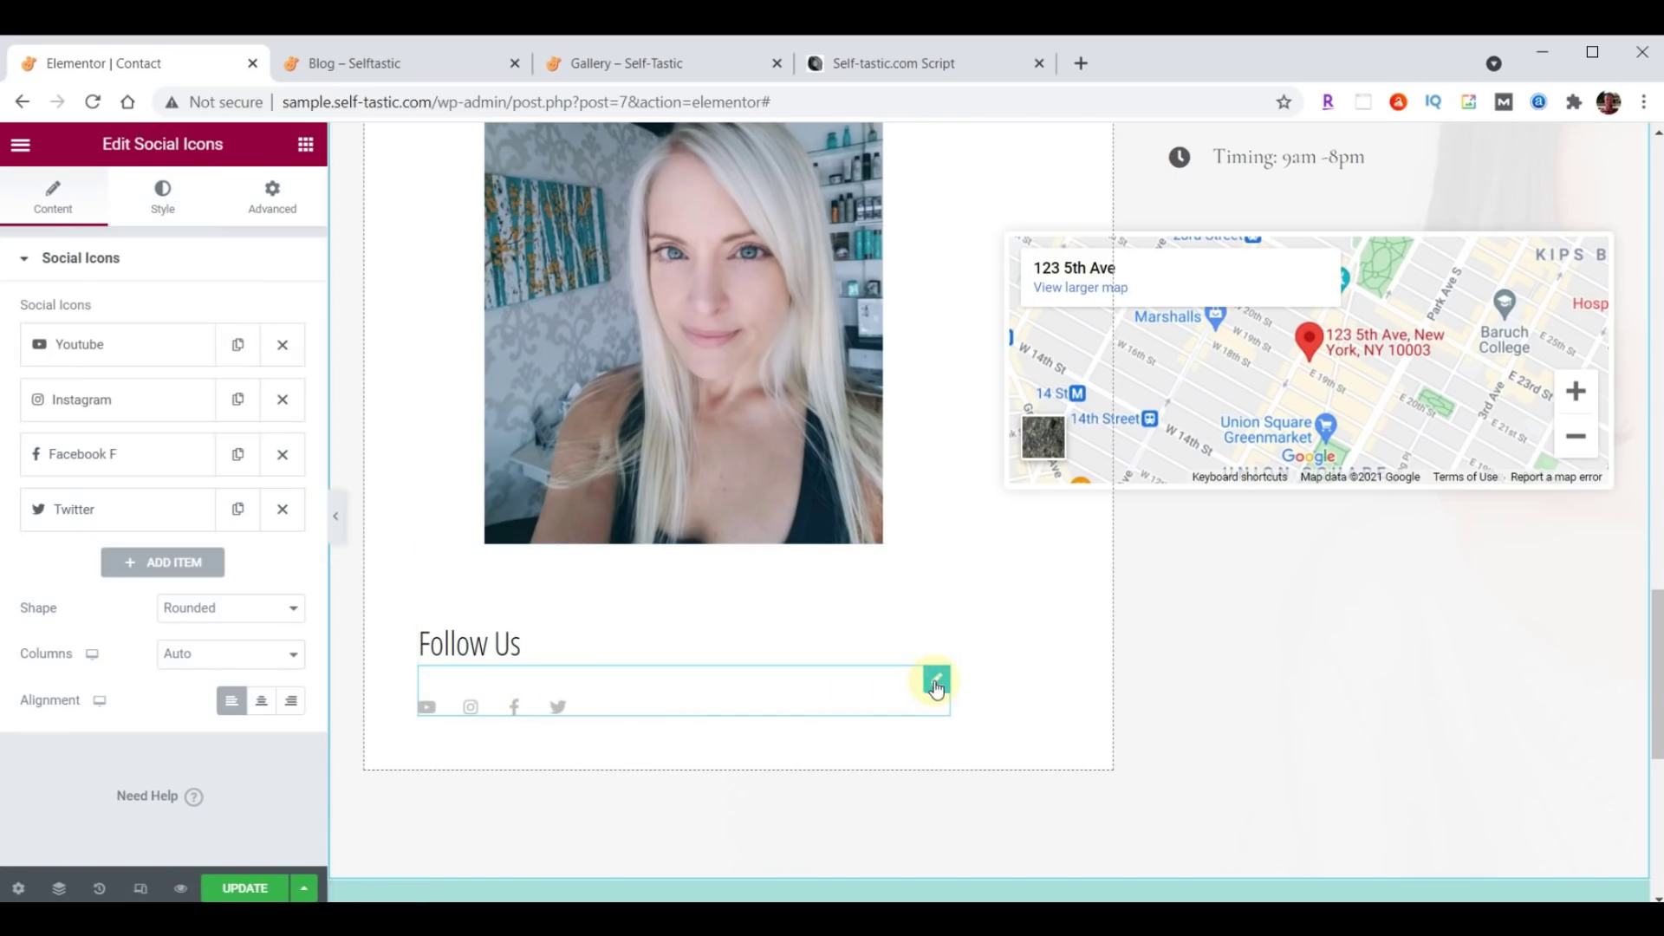
click(163, 201)
drag(271, 473, 239, 479)
text(32)
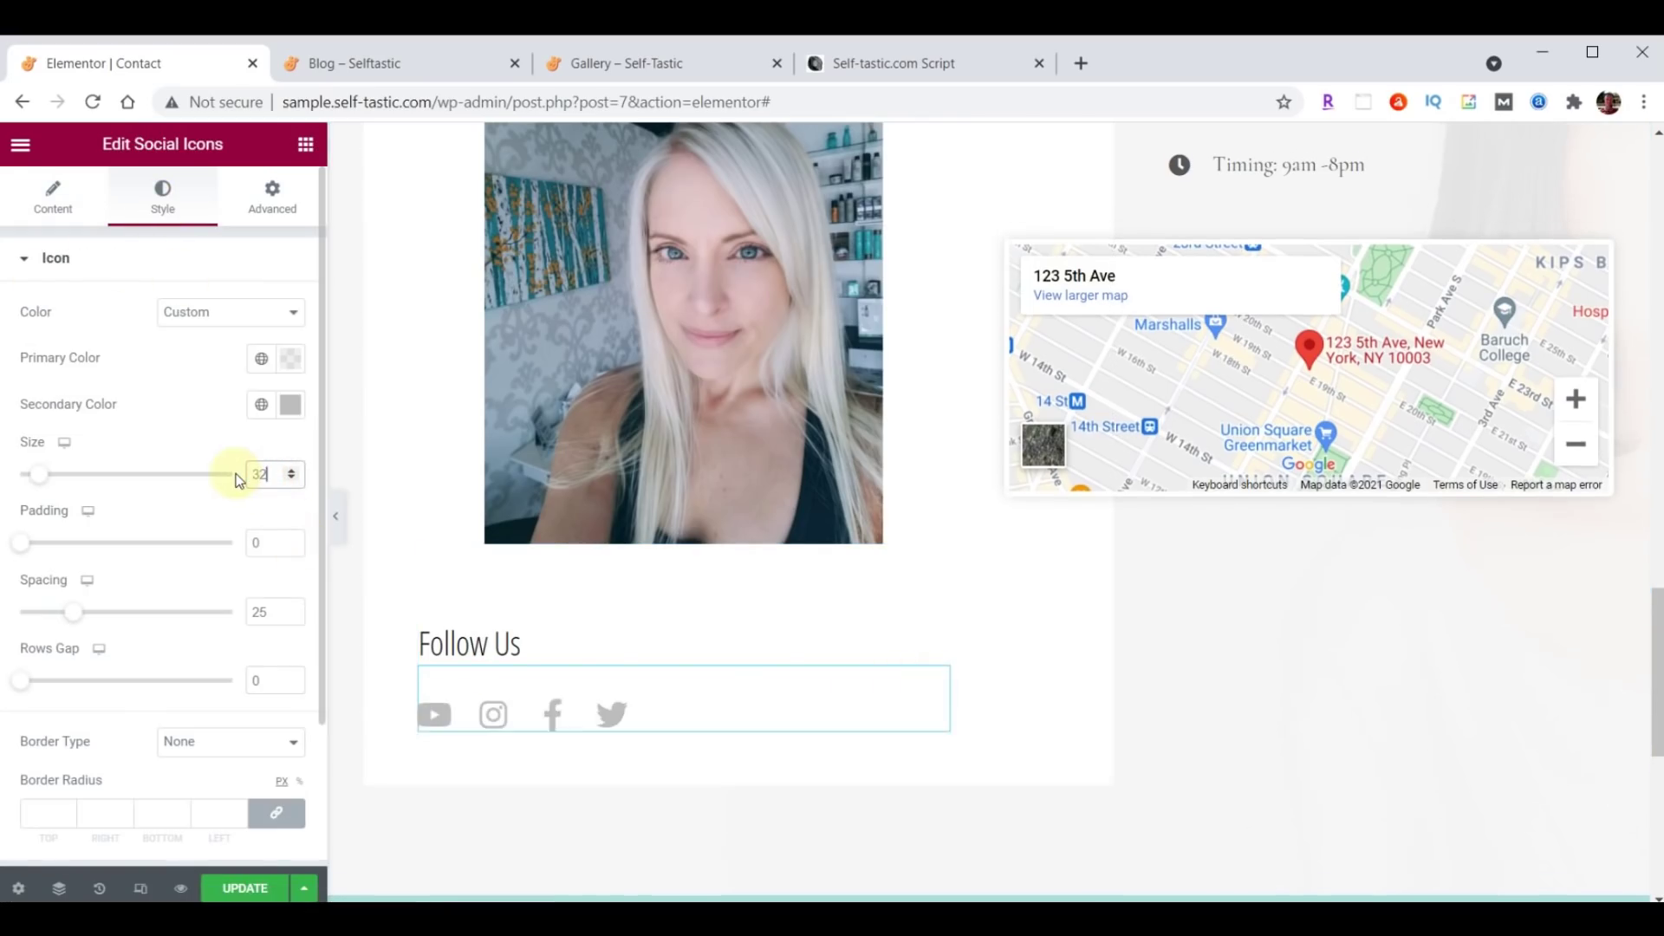
click(52, 210)
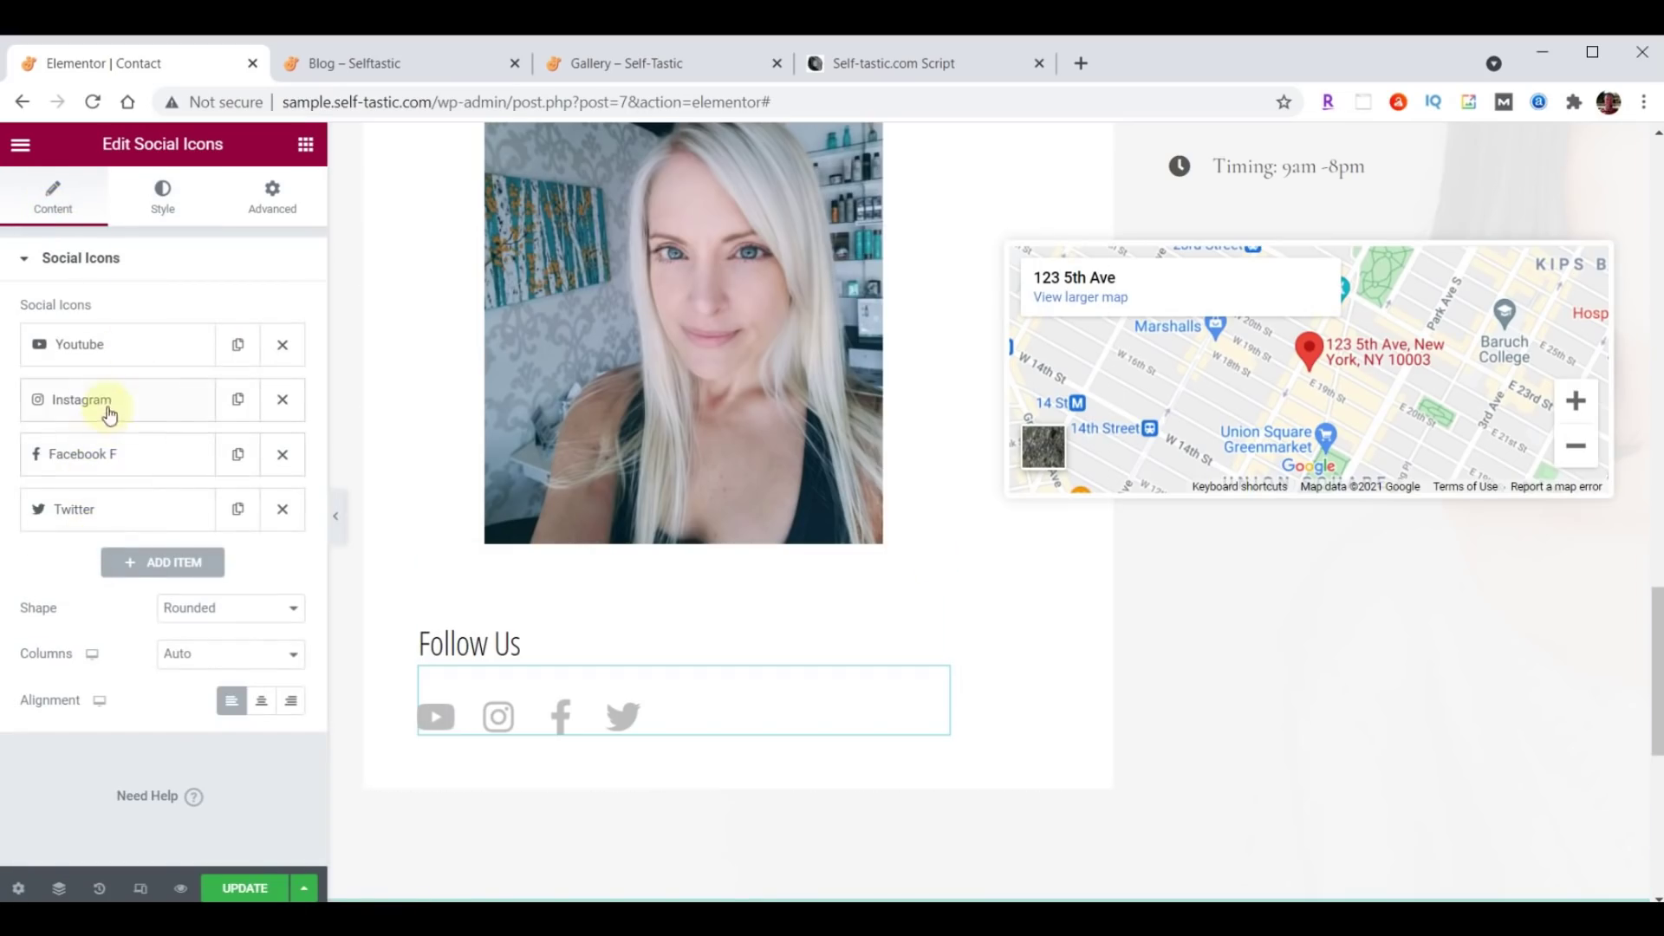
Move Instagram to the end of the icons and swap Youtube's icon for Medium.
drag(106, 404, 117, 520)
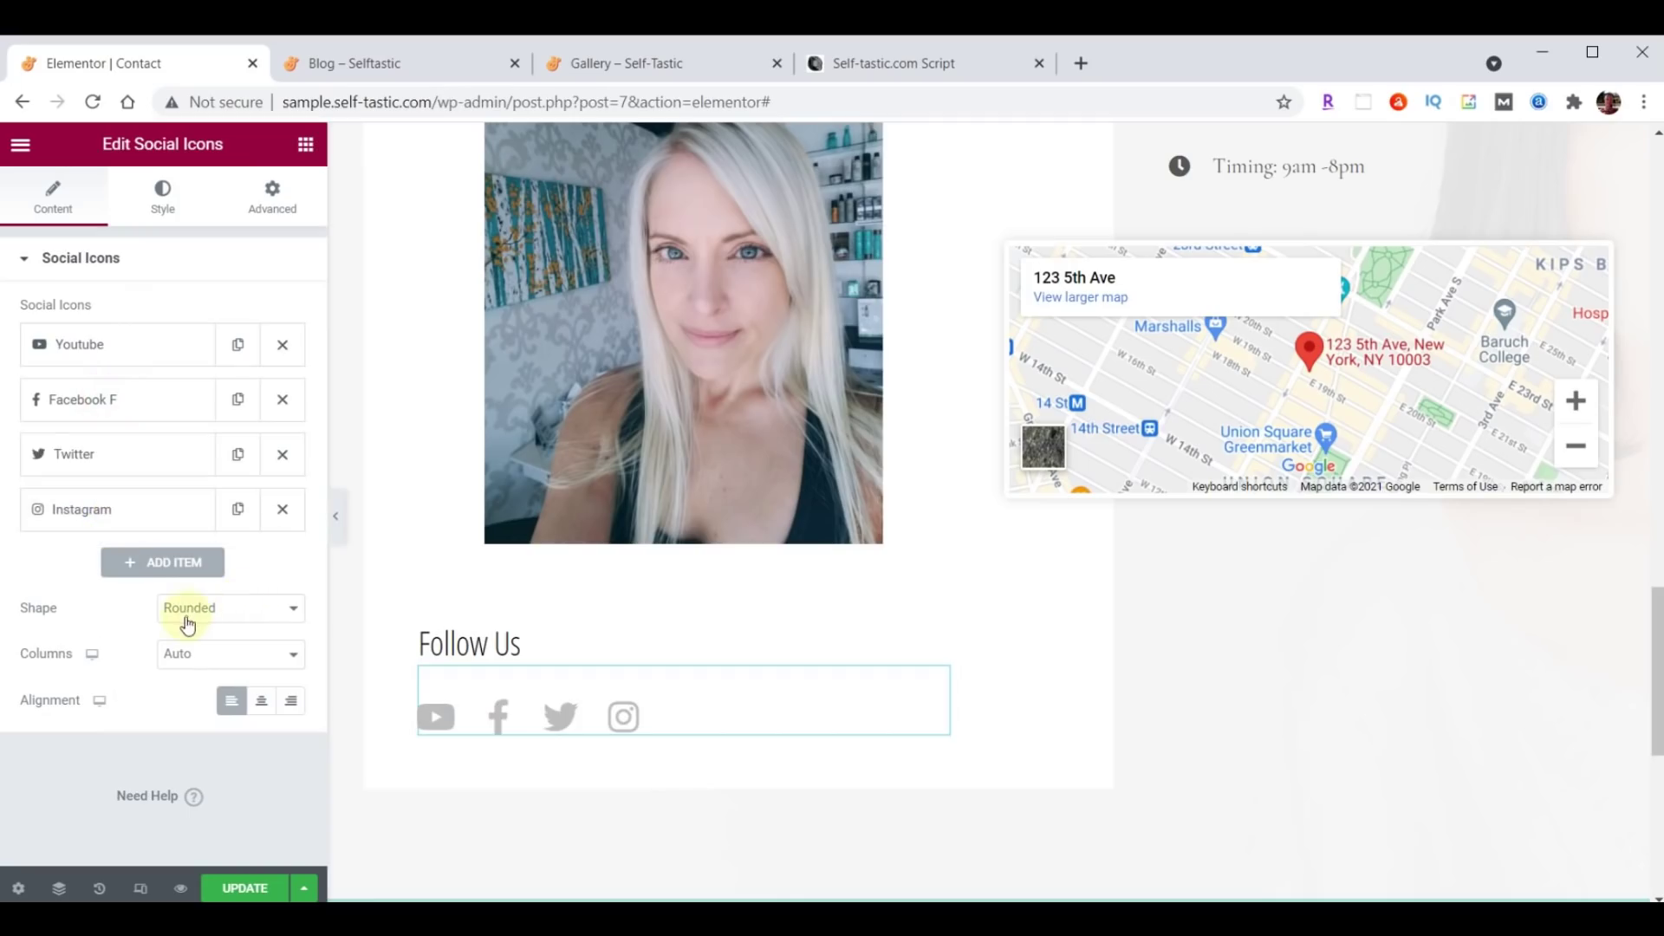
click(110, 354)
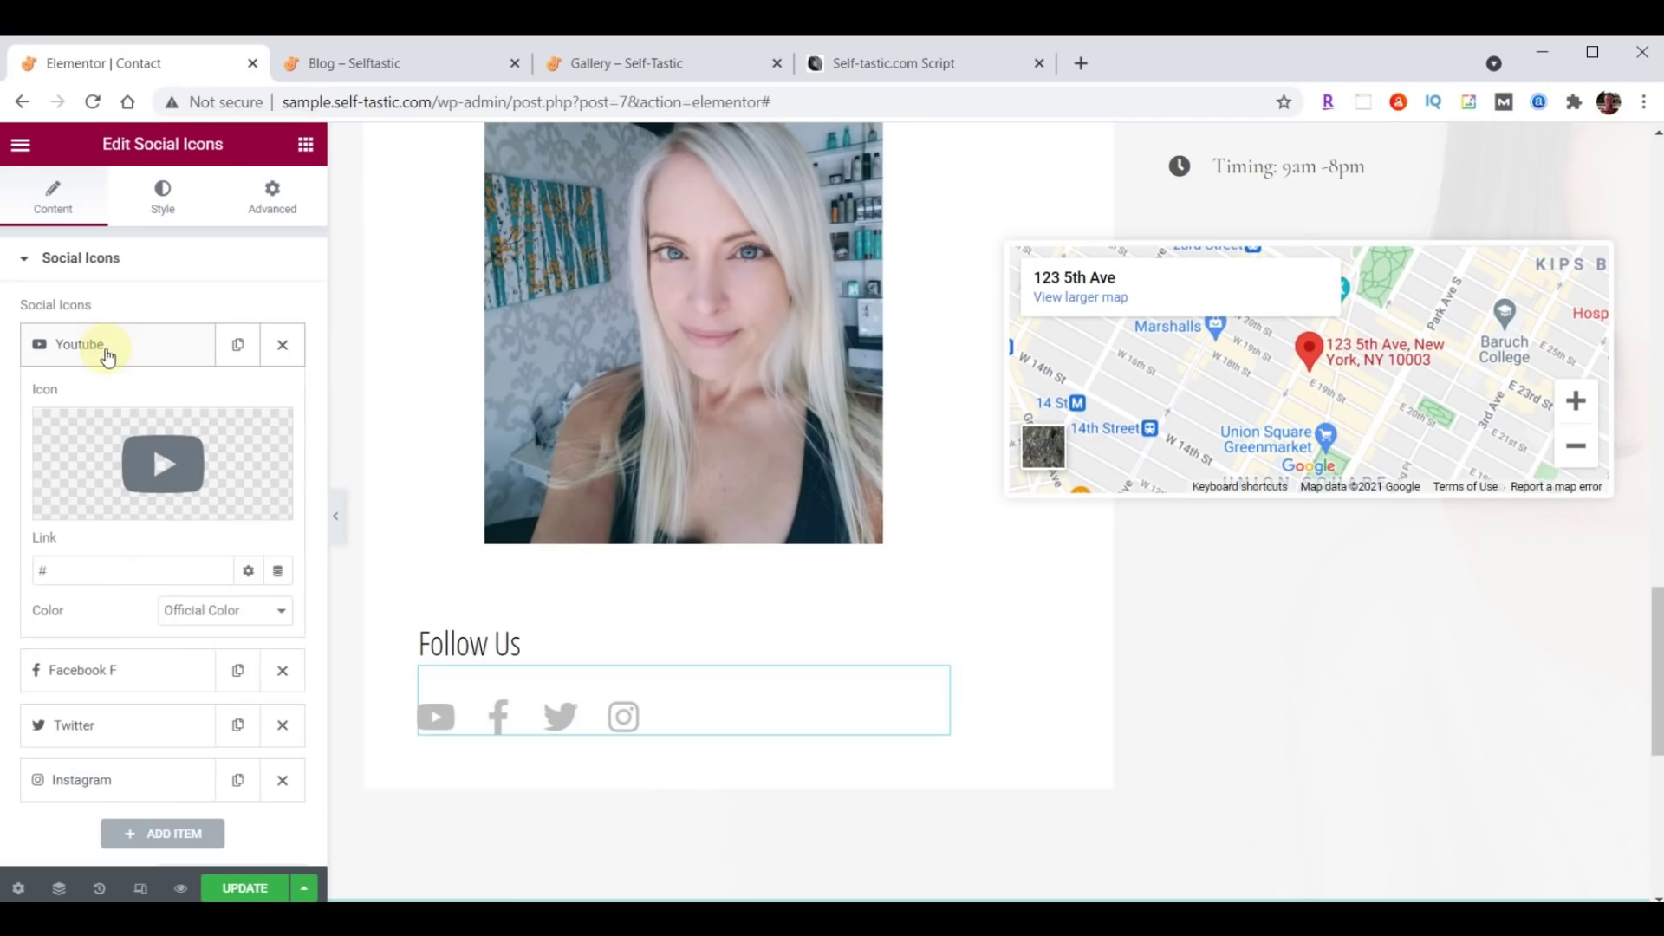
click(108, 352)
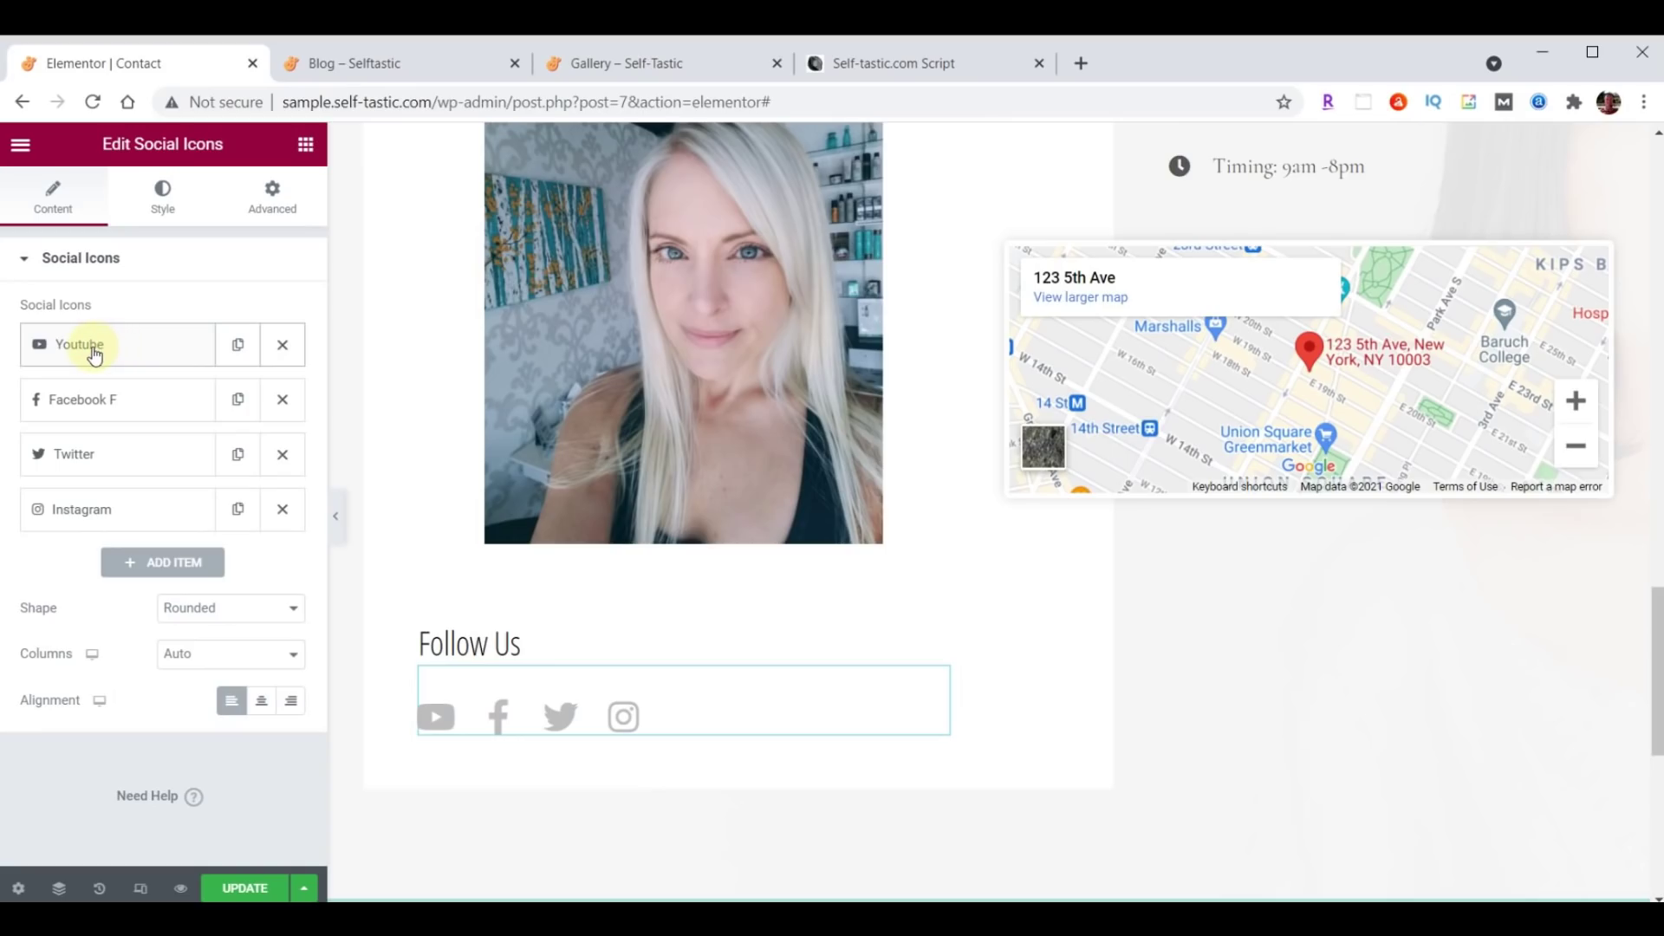
click(95, 354)
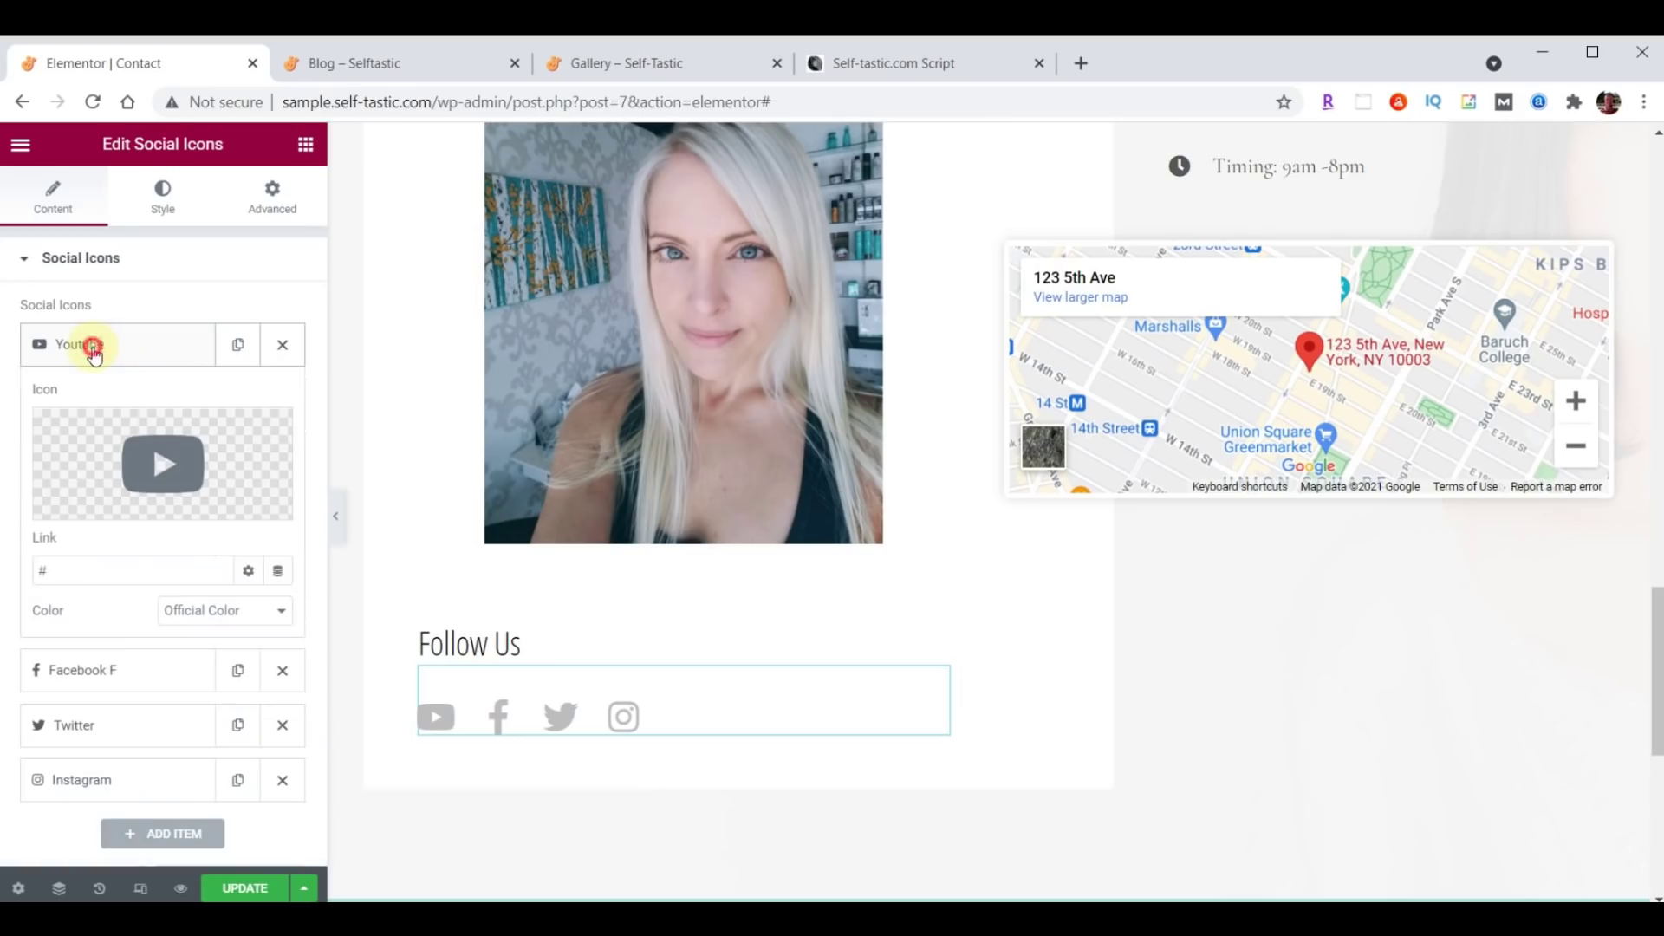
click(185, 472)
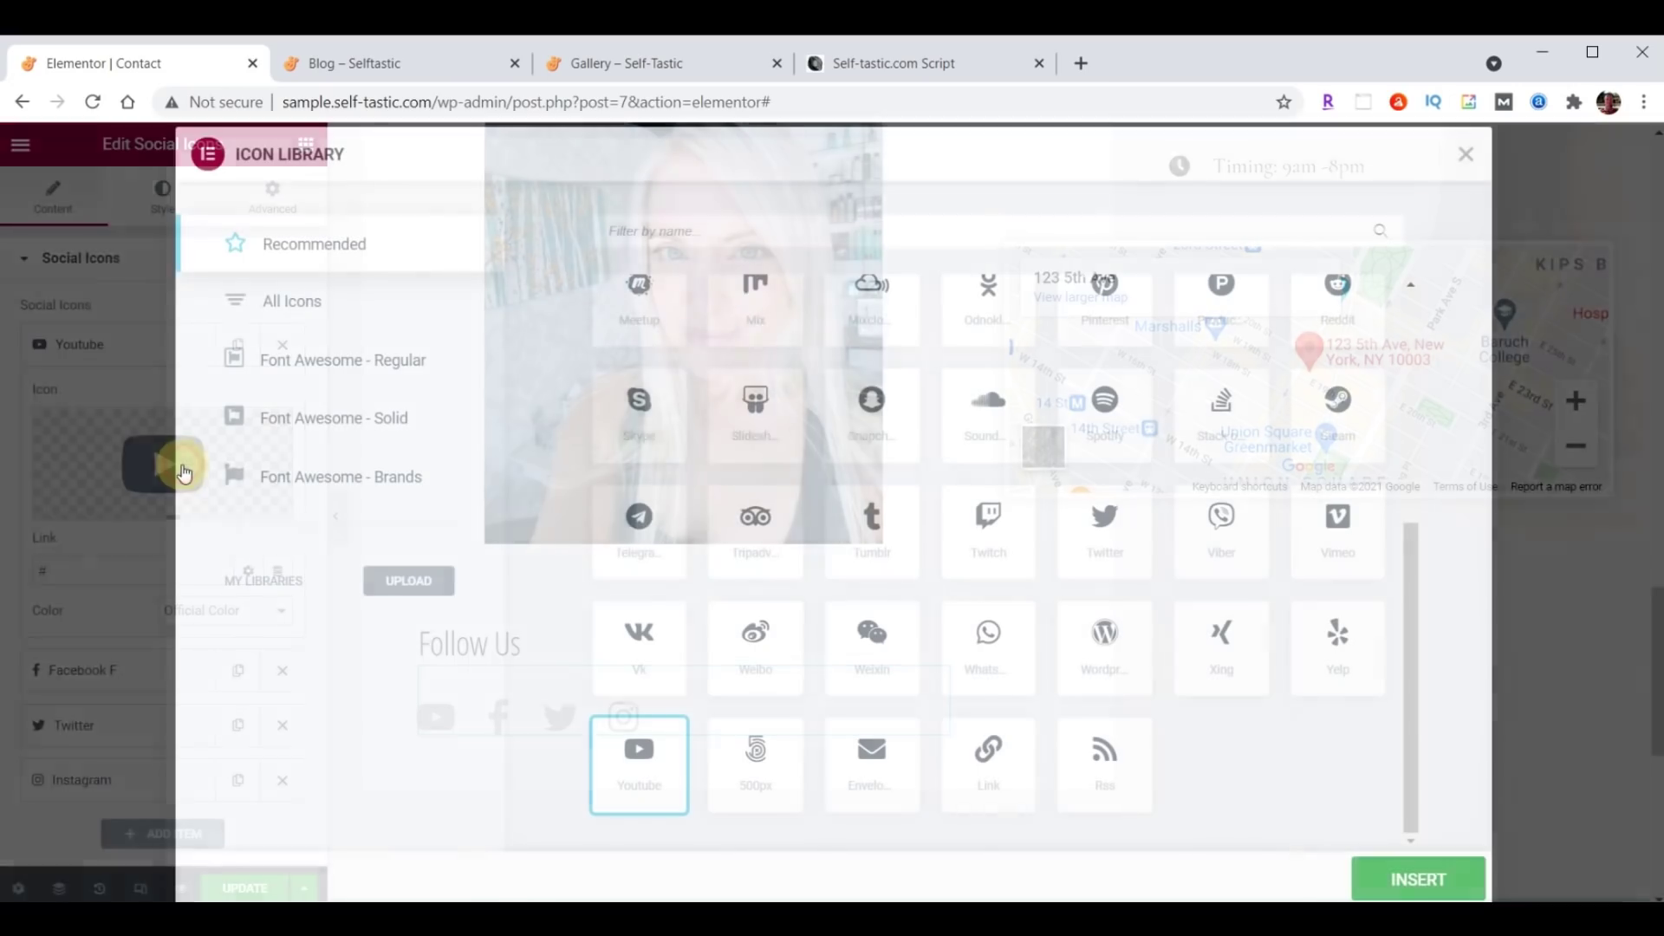
click(739, 231)
text(Medium)
click(642, 374)
click(1417, 879)
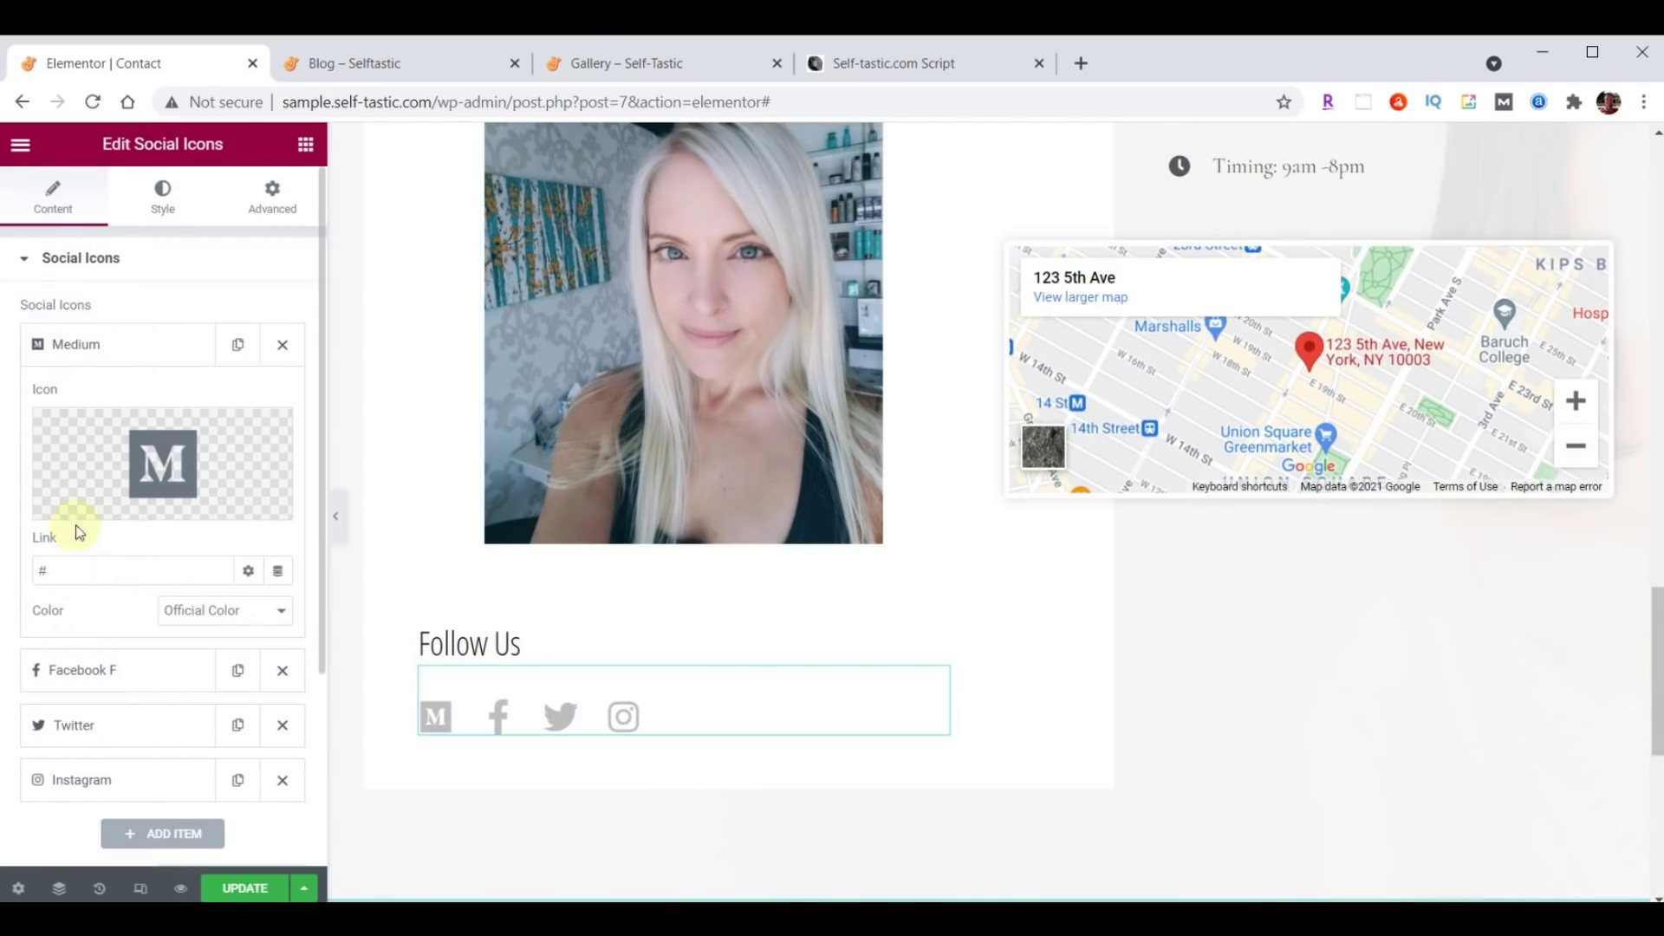
Paste the Medium profile link and move Medium to the end of the icons.
drag(69, 568, 220, 564)
text(https://medium.com/@pepperlowe)
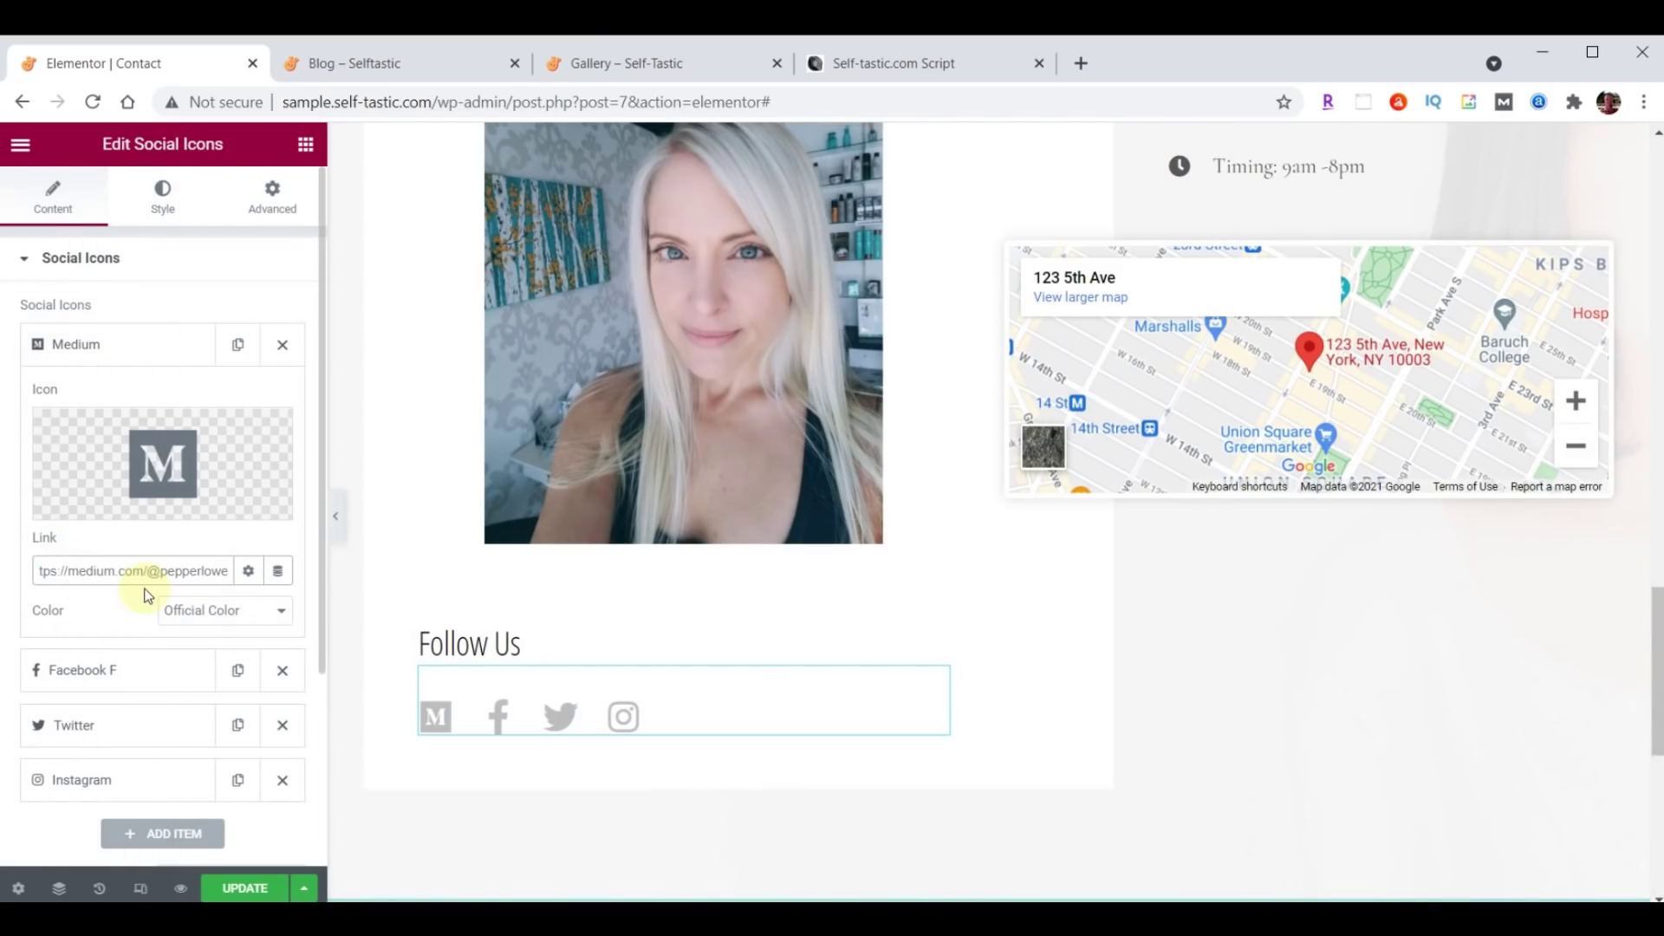
click(94, 347)
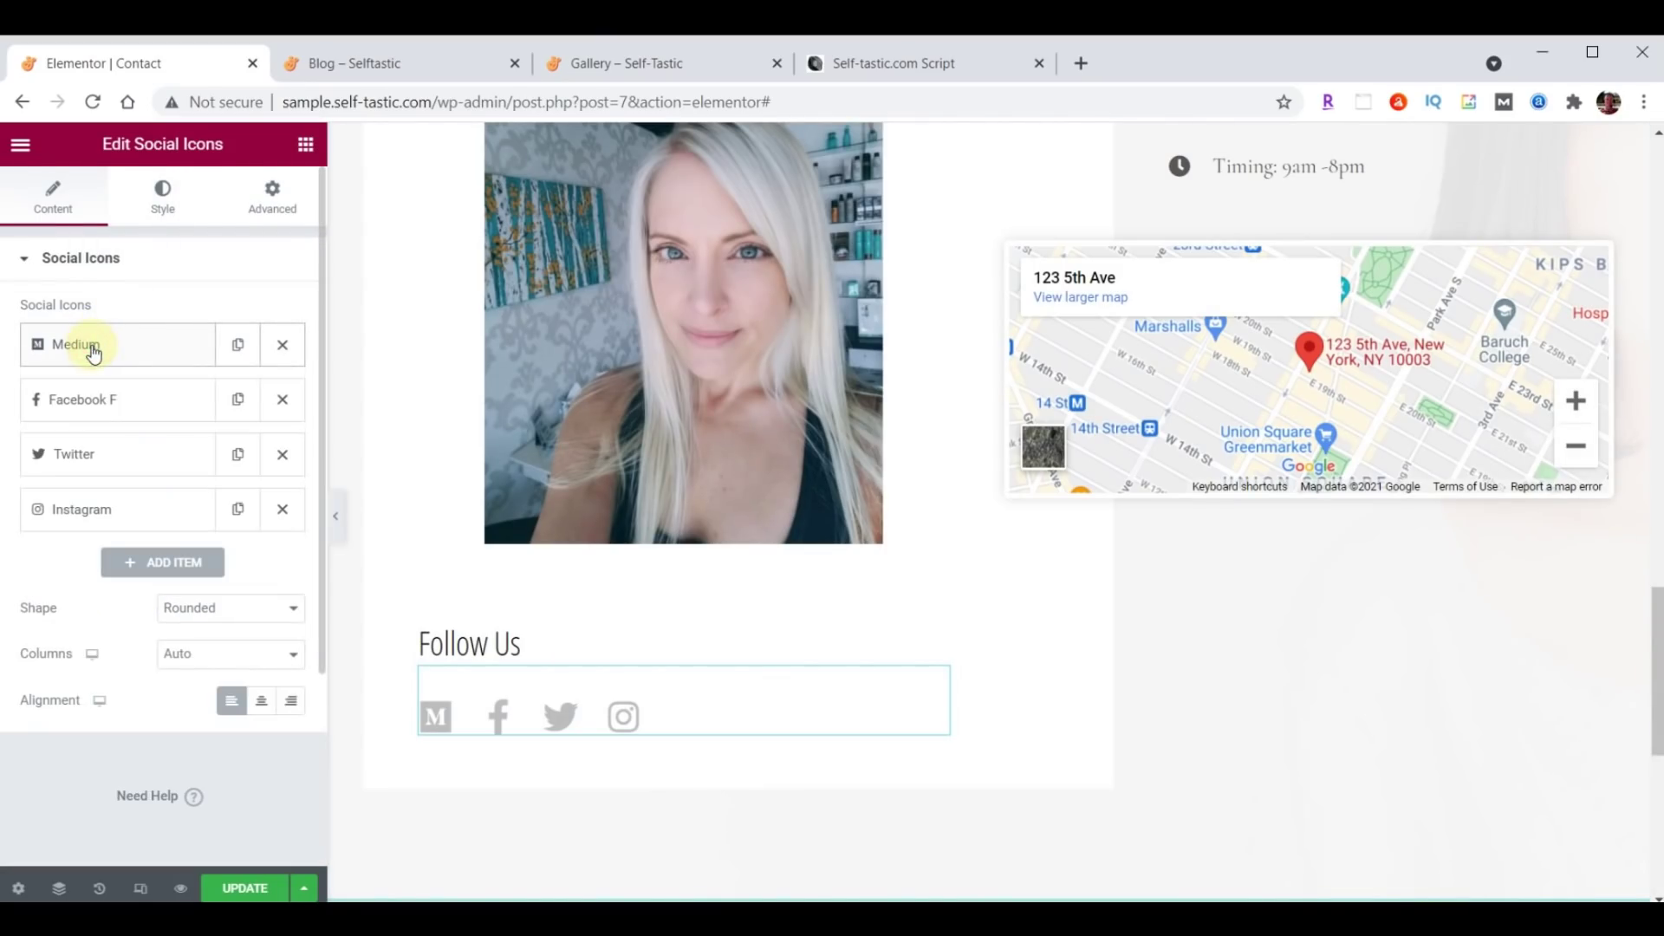
drag(121, 351, 130, 528)
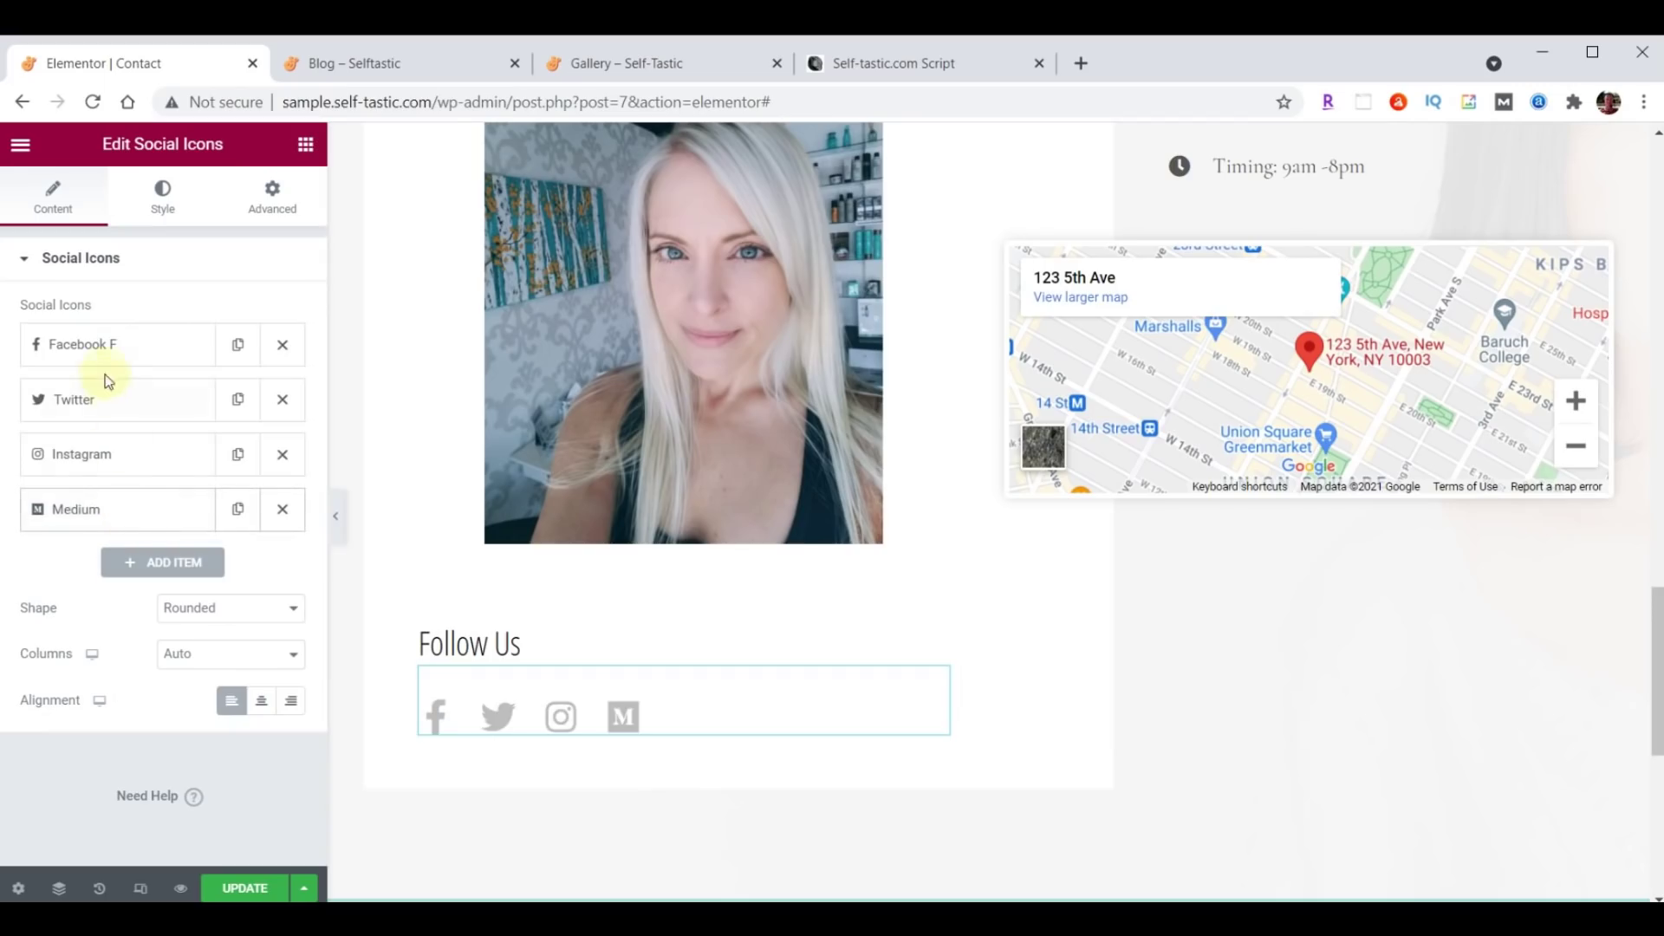
Paste the Facebook and Twitter profile links and move Twitter to the front.
click(102, 342)
click(119, 564)
key(BackSpace)
text(https://facebook.com/self_tastic)
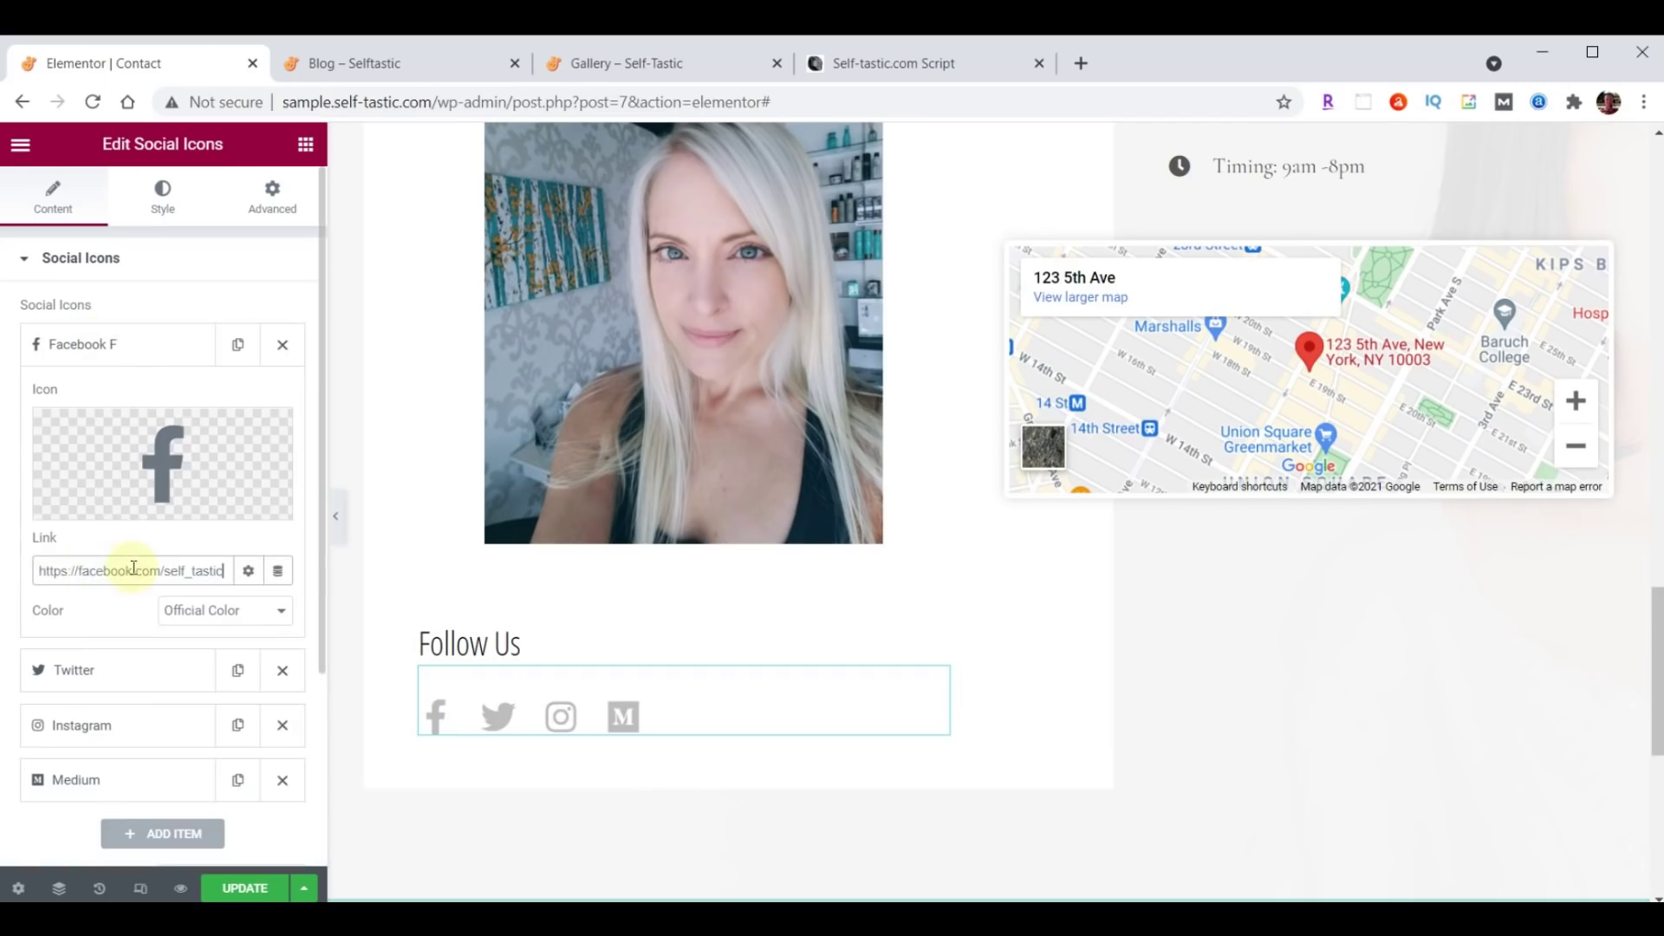
click(107, 345)
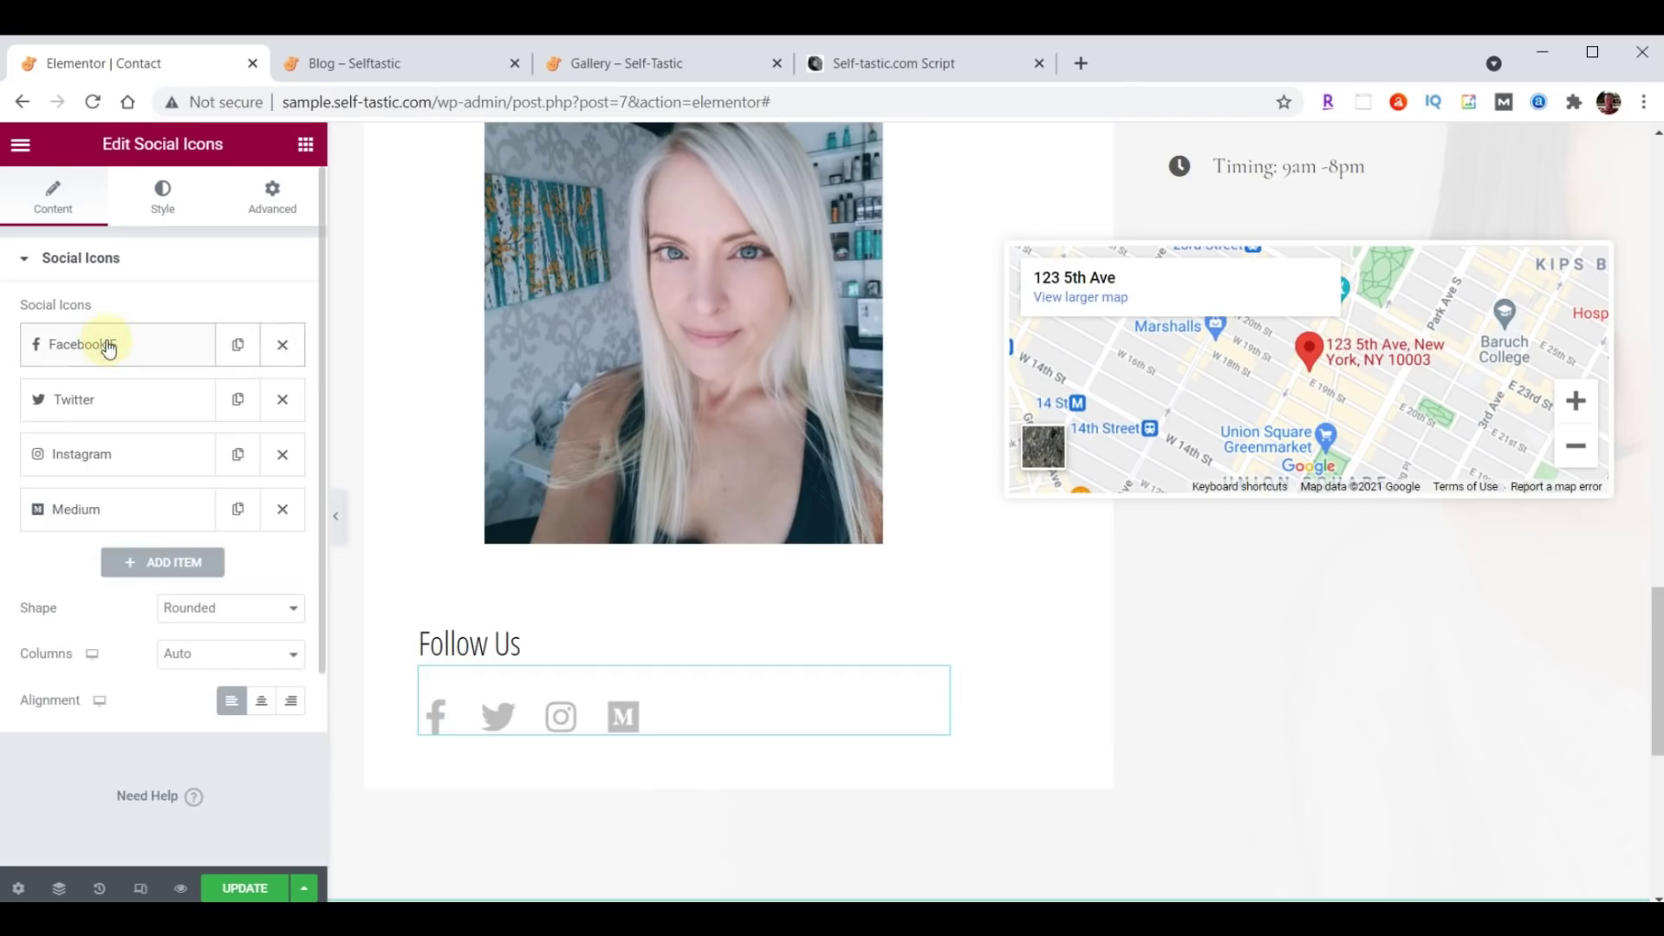
click(100, 397)
click(87, 626)
key(BackSpace)
text(https://twitter.com/self_tastic)
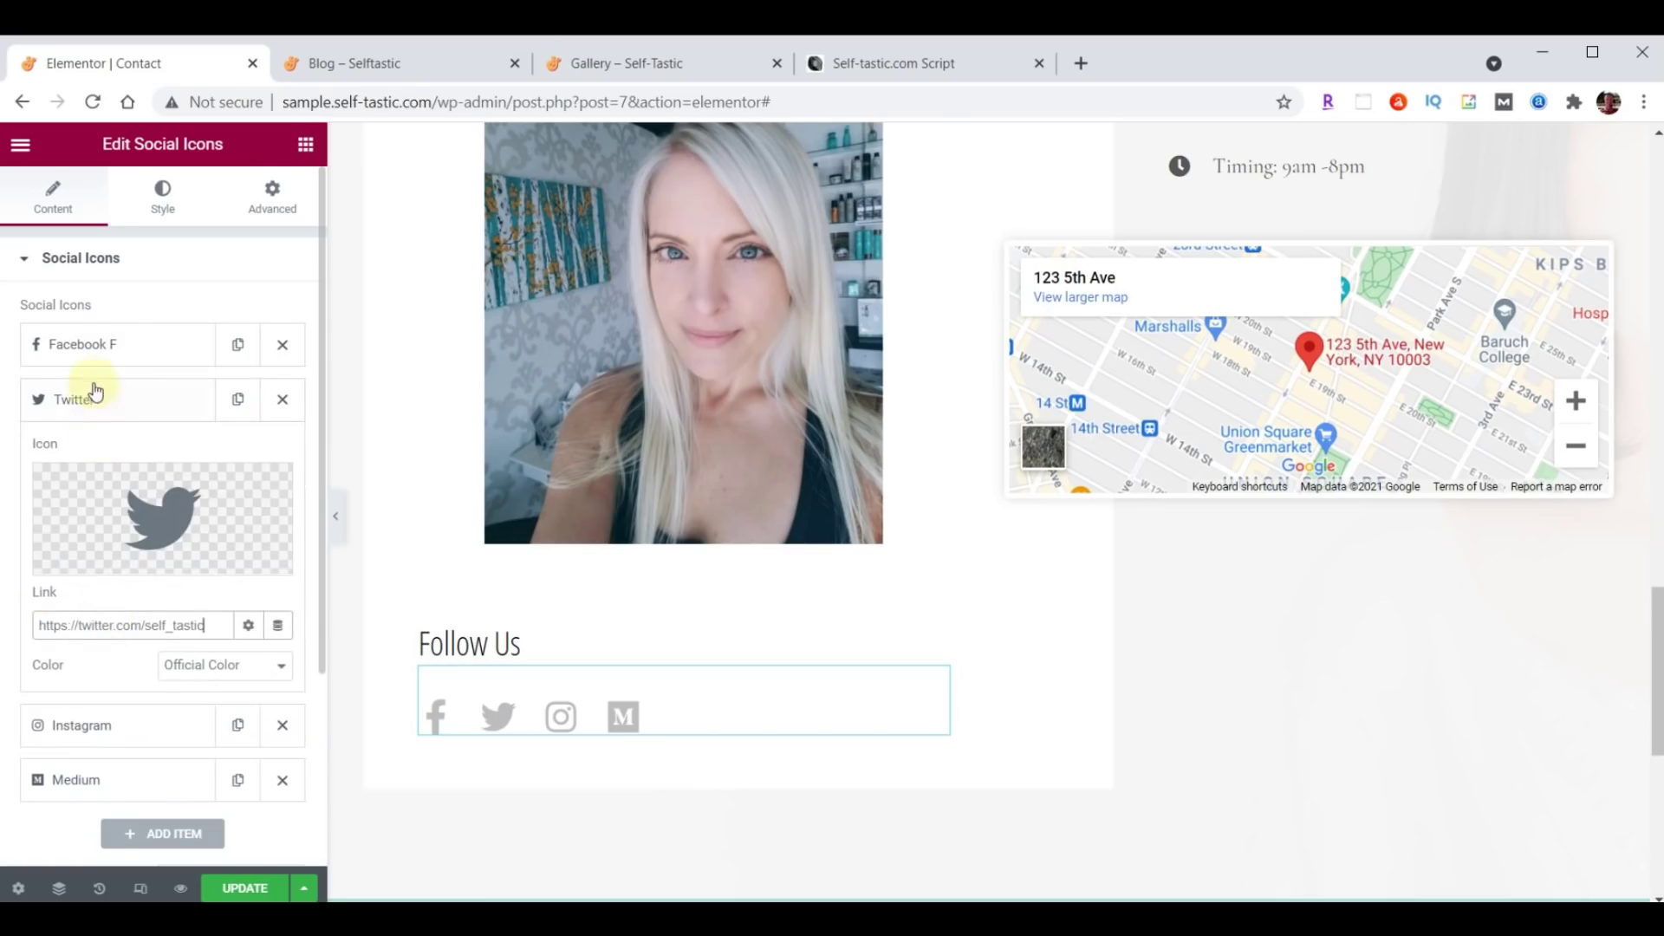
click(95, 392)
drag(93, 397, 103, 358)
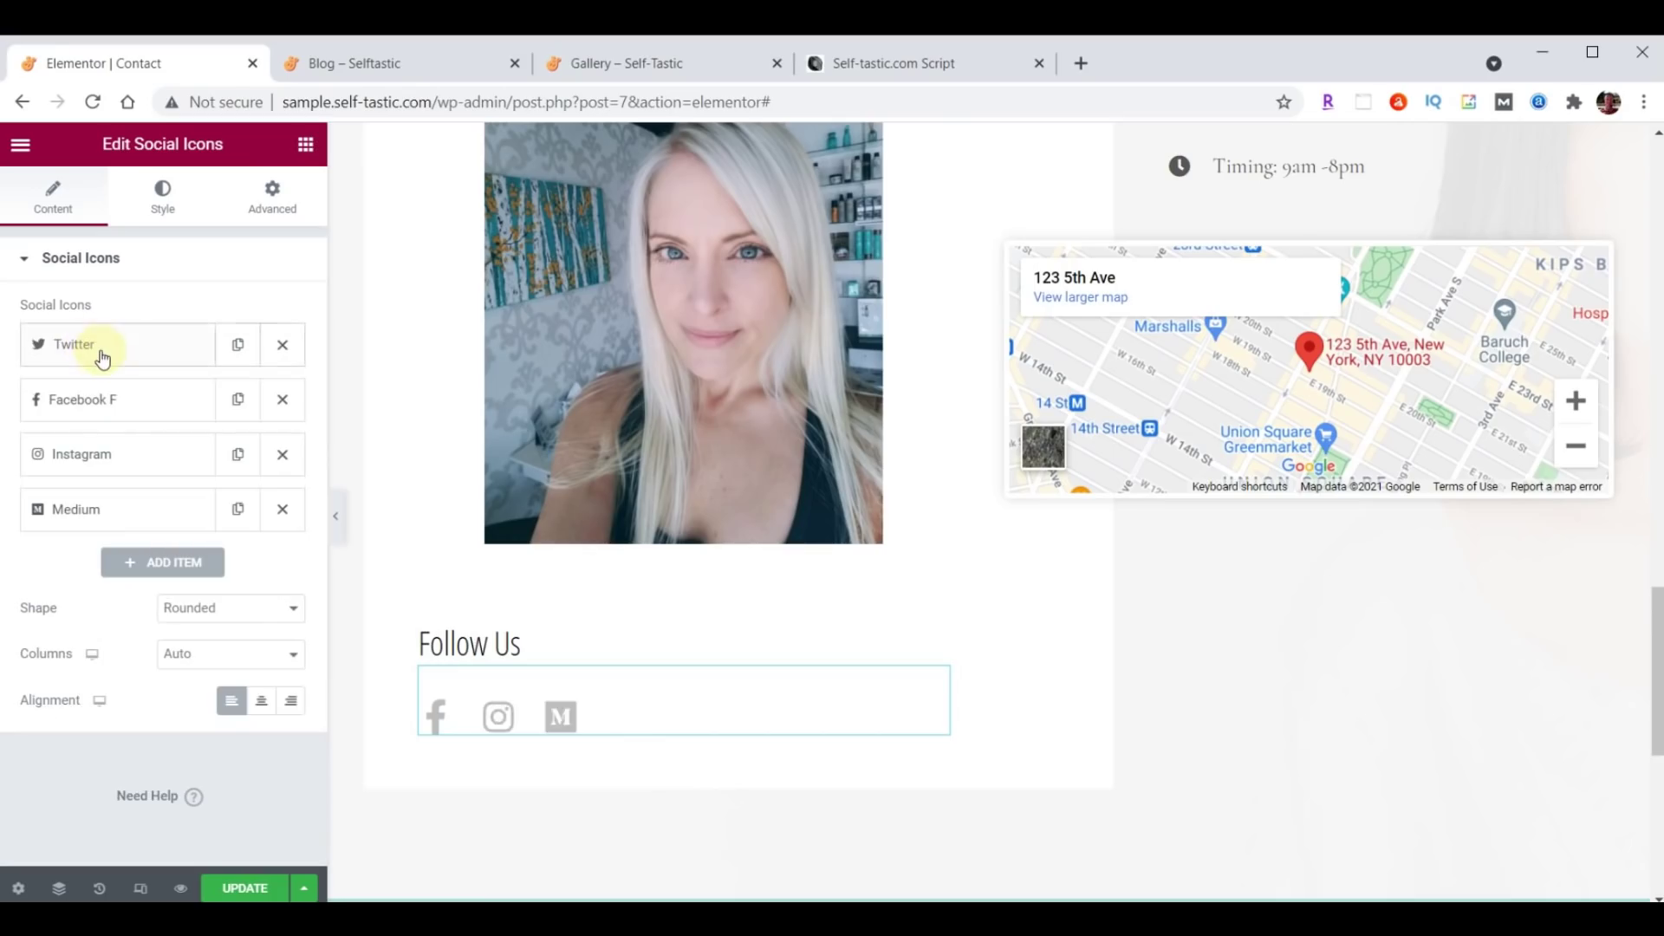
Paste the Instagram profile link into the Instagram icon's Link field.
click(108, 466)
click(89, 679)
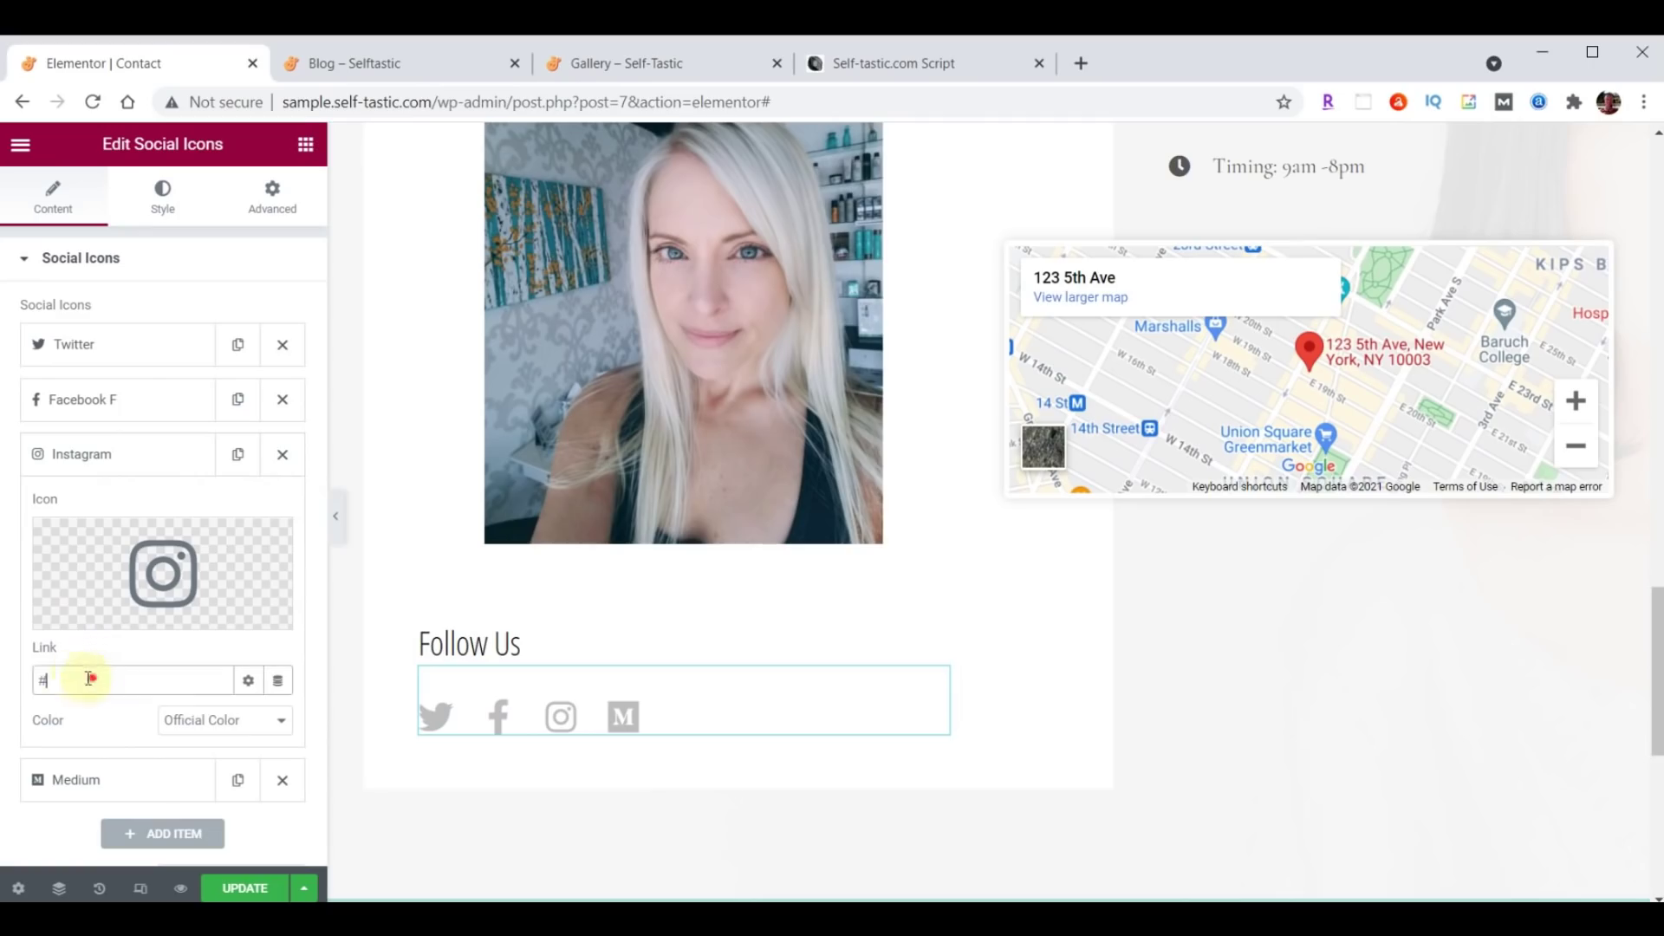
text(https://instagram.com/self_tastic)
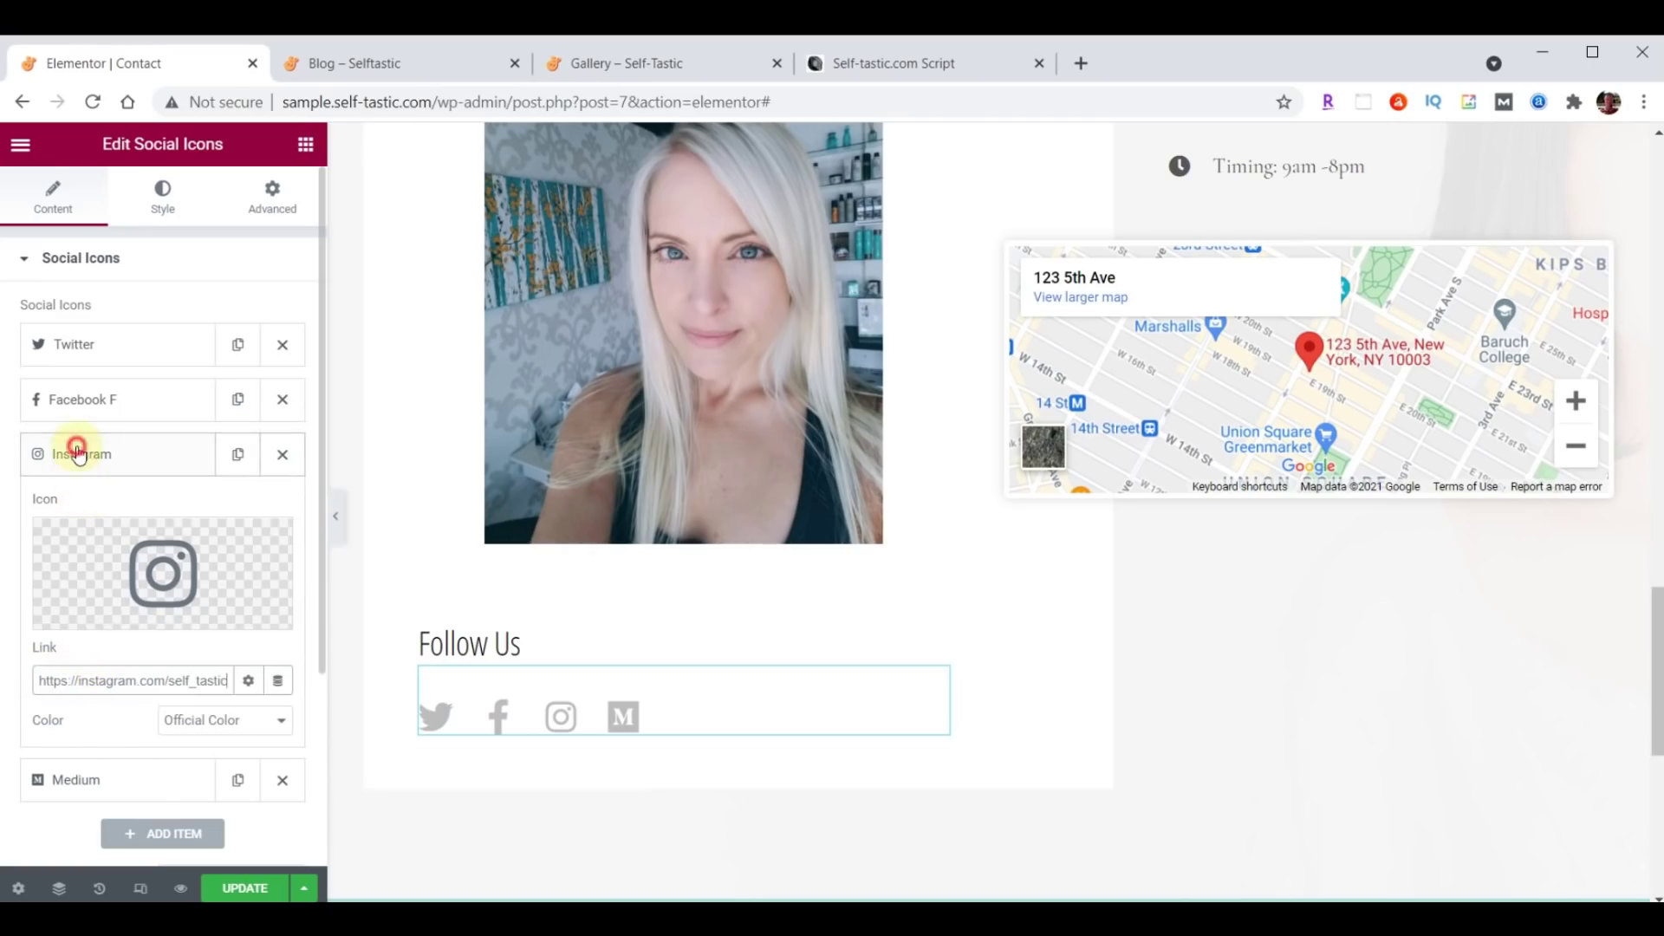
click(78, 454)
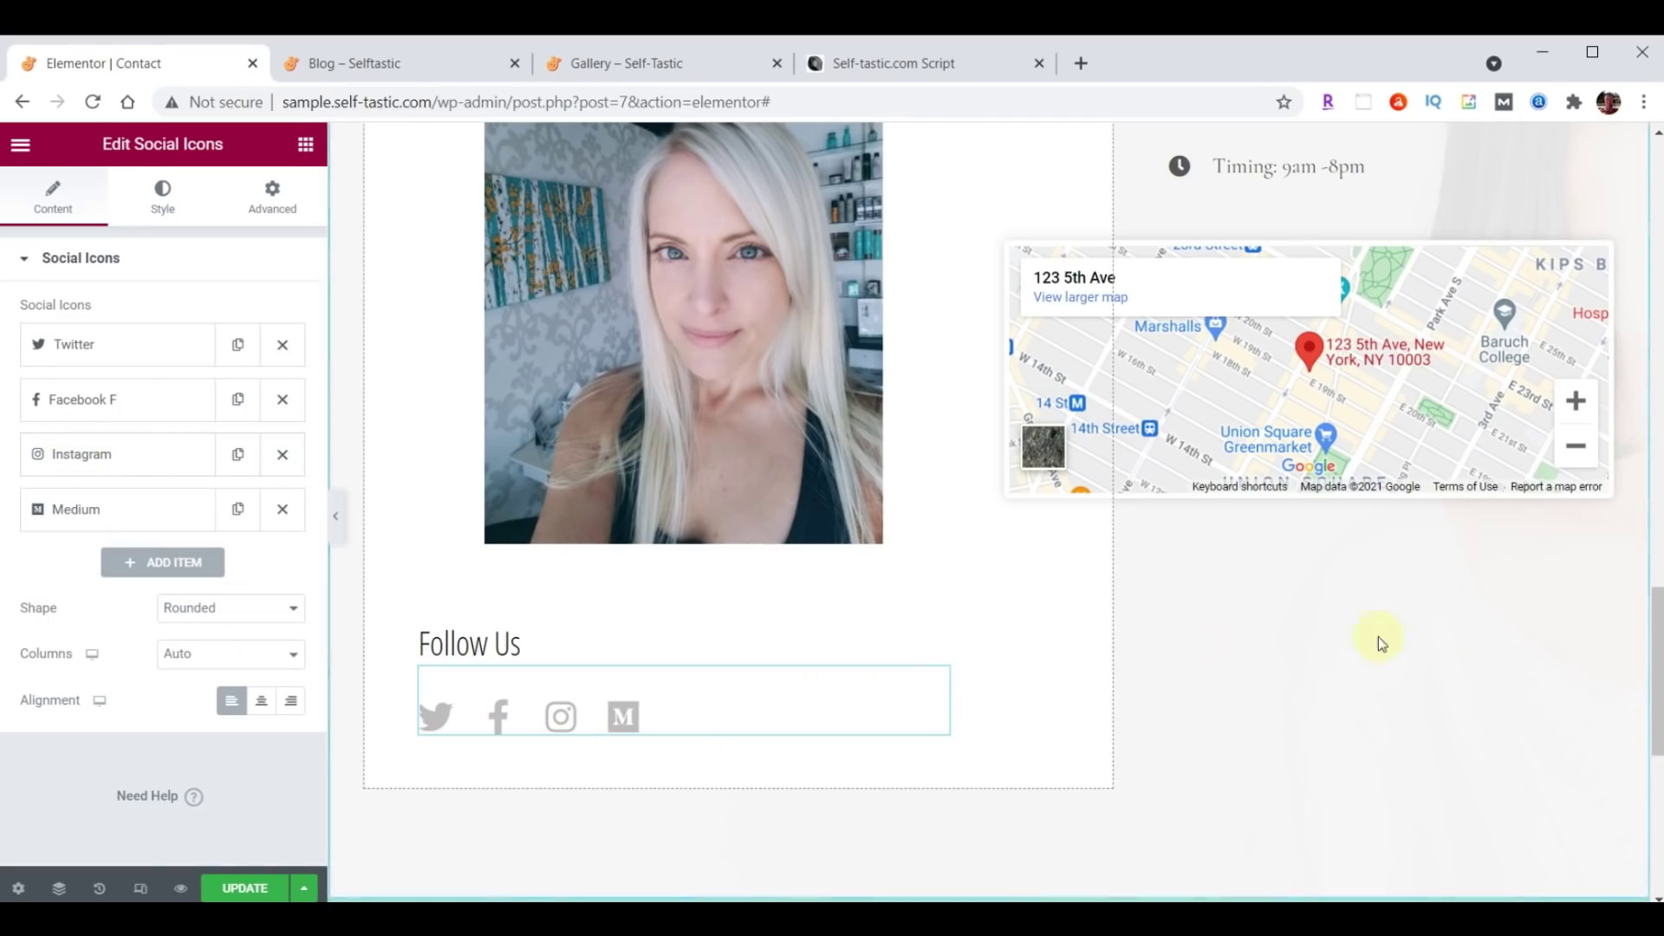
Replace the first contact item's text with the new street address.
scroll(1479, 642, up, 5)
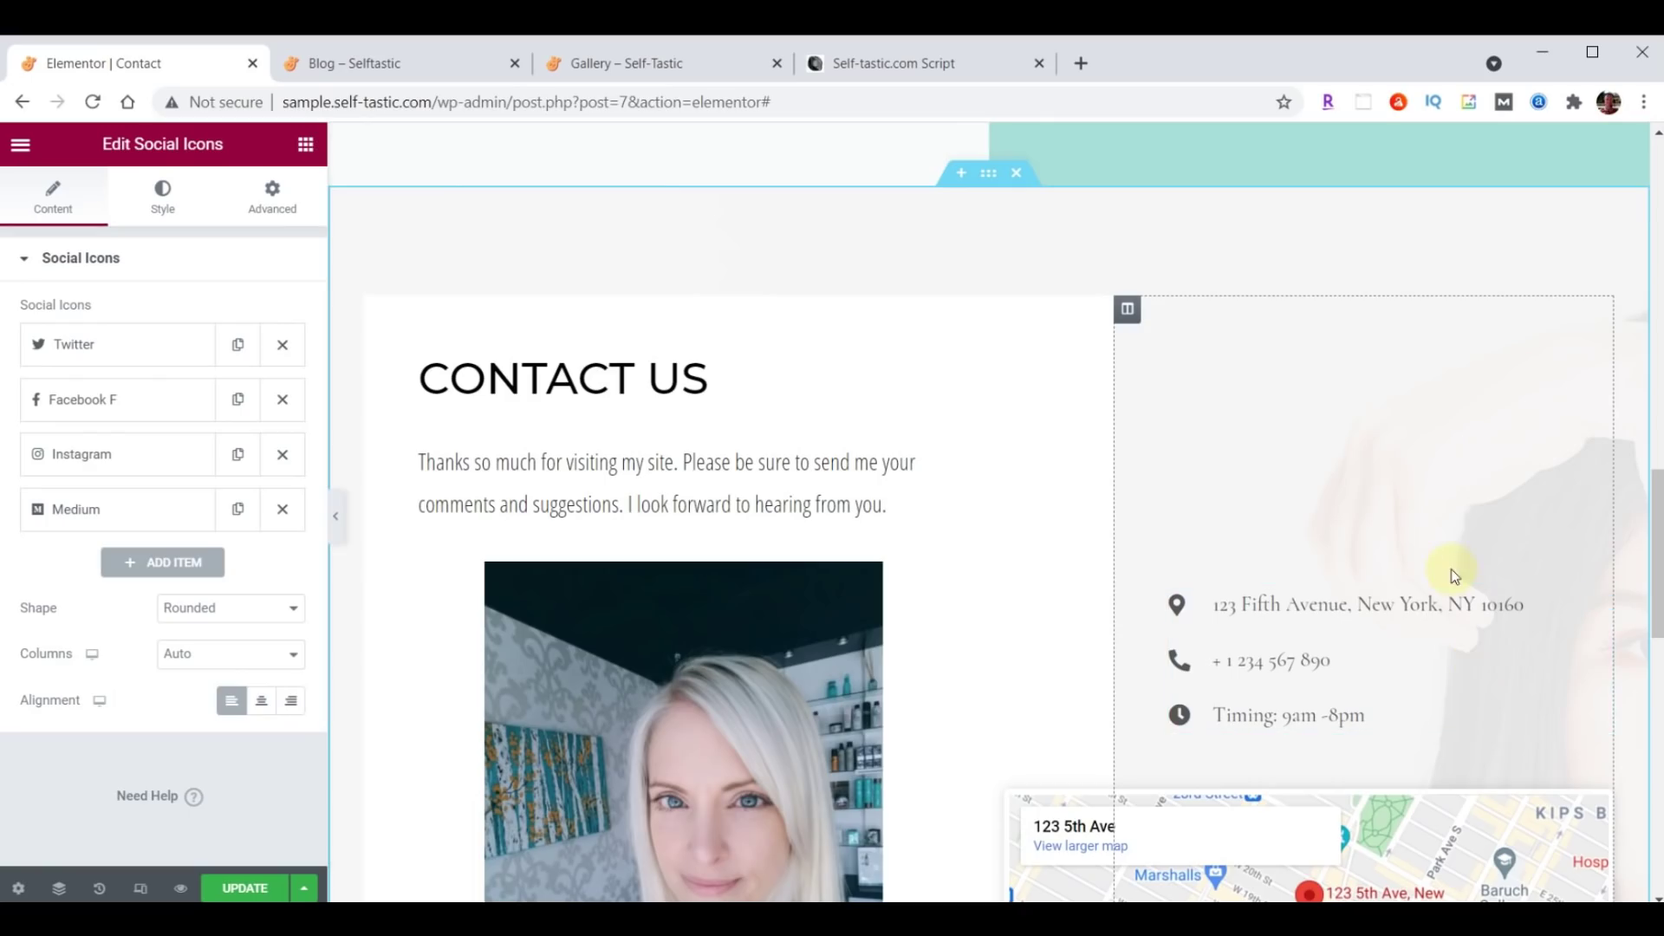
click(1601, 602)
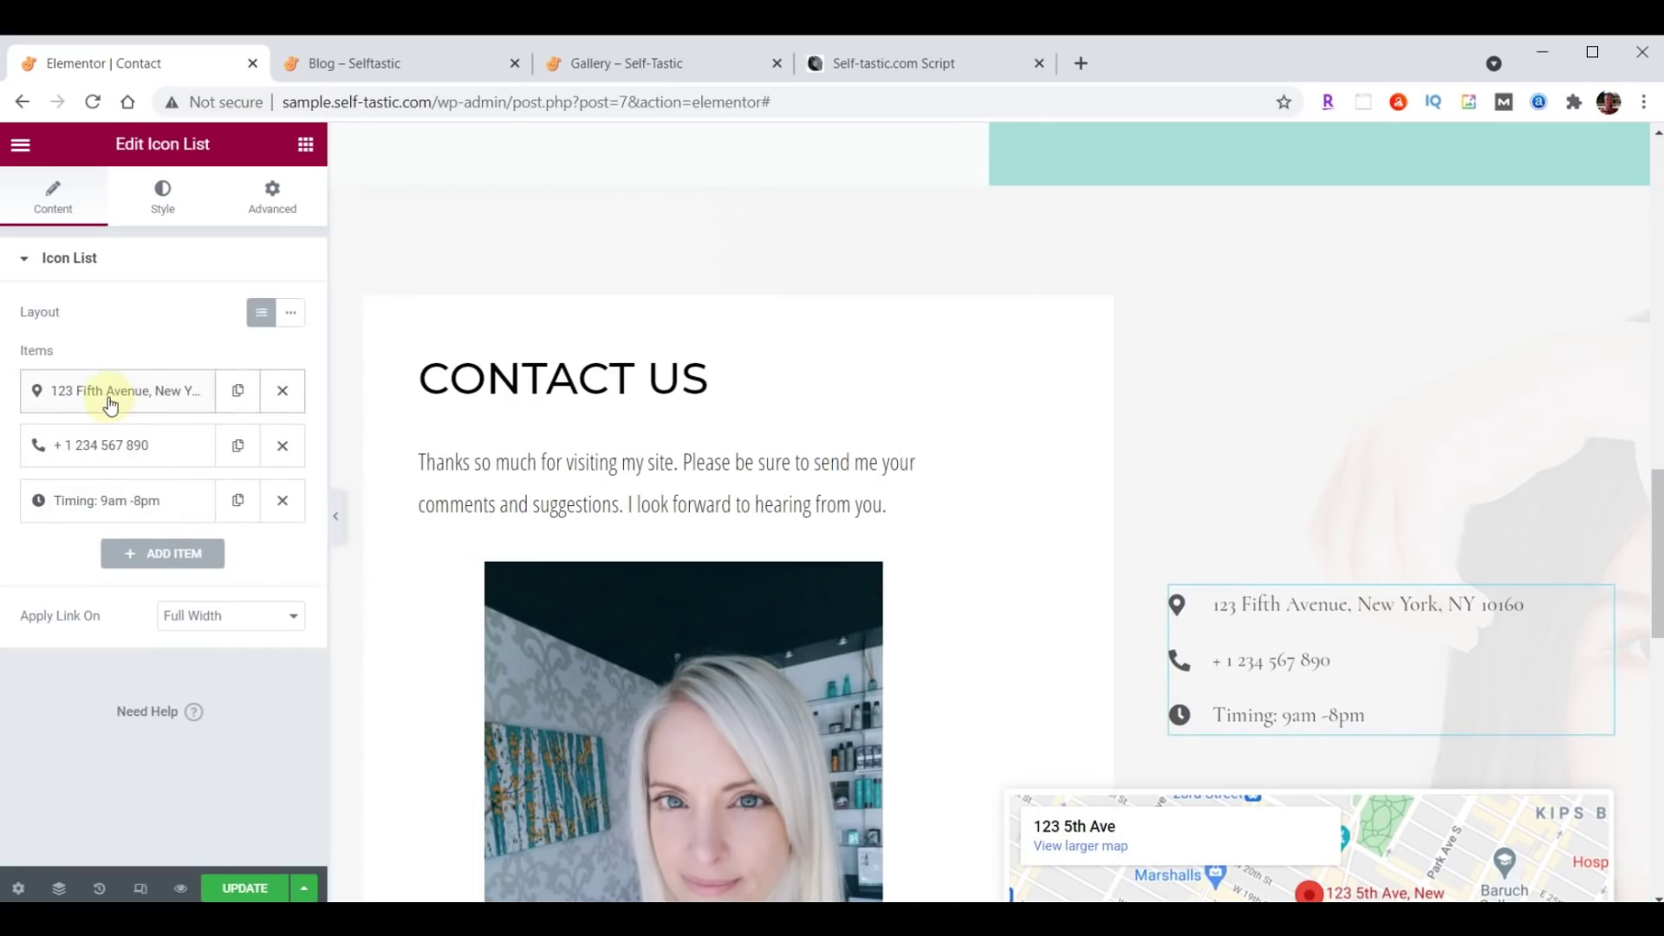
click(139, 399)
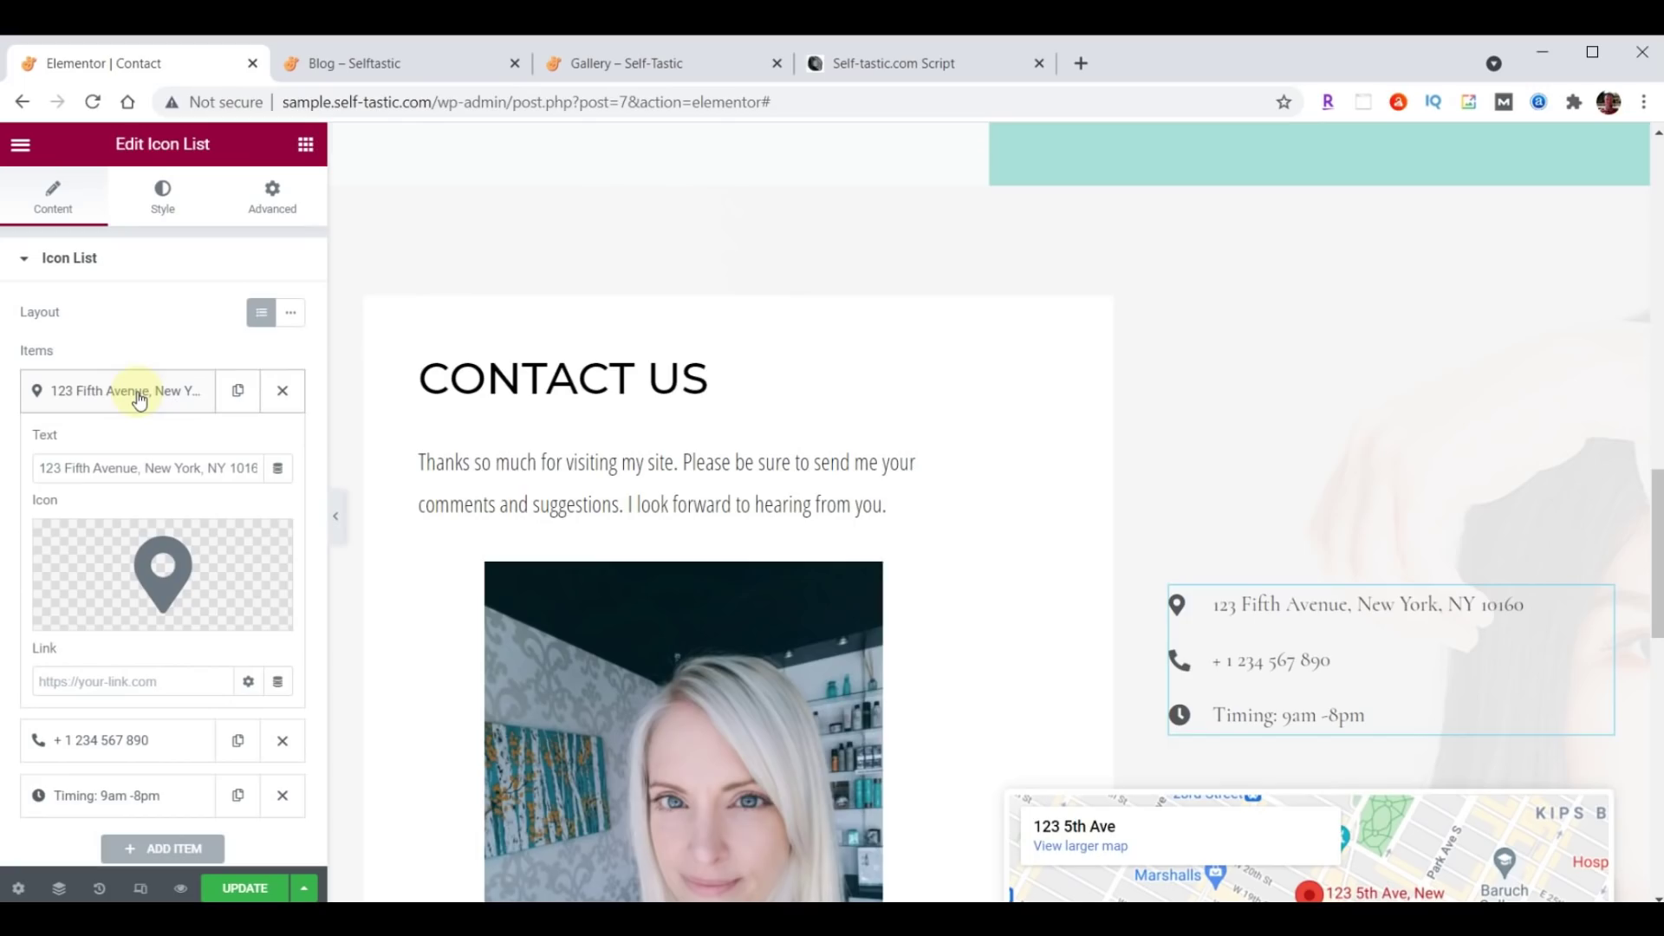
drag(39, 467, 347, 461)
click(97, 390)
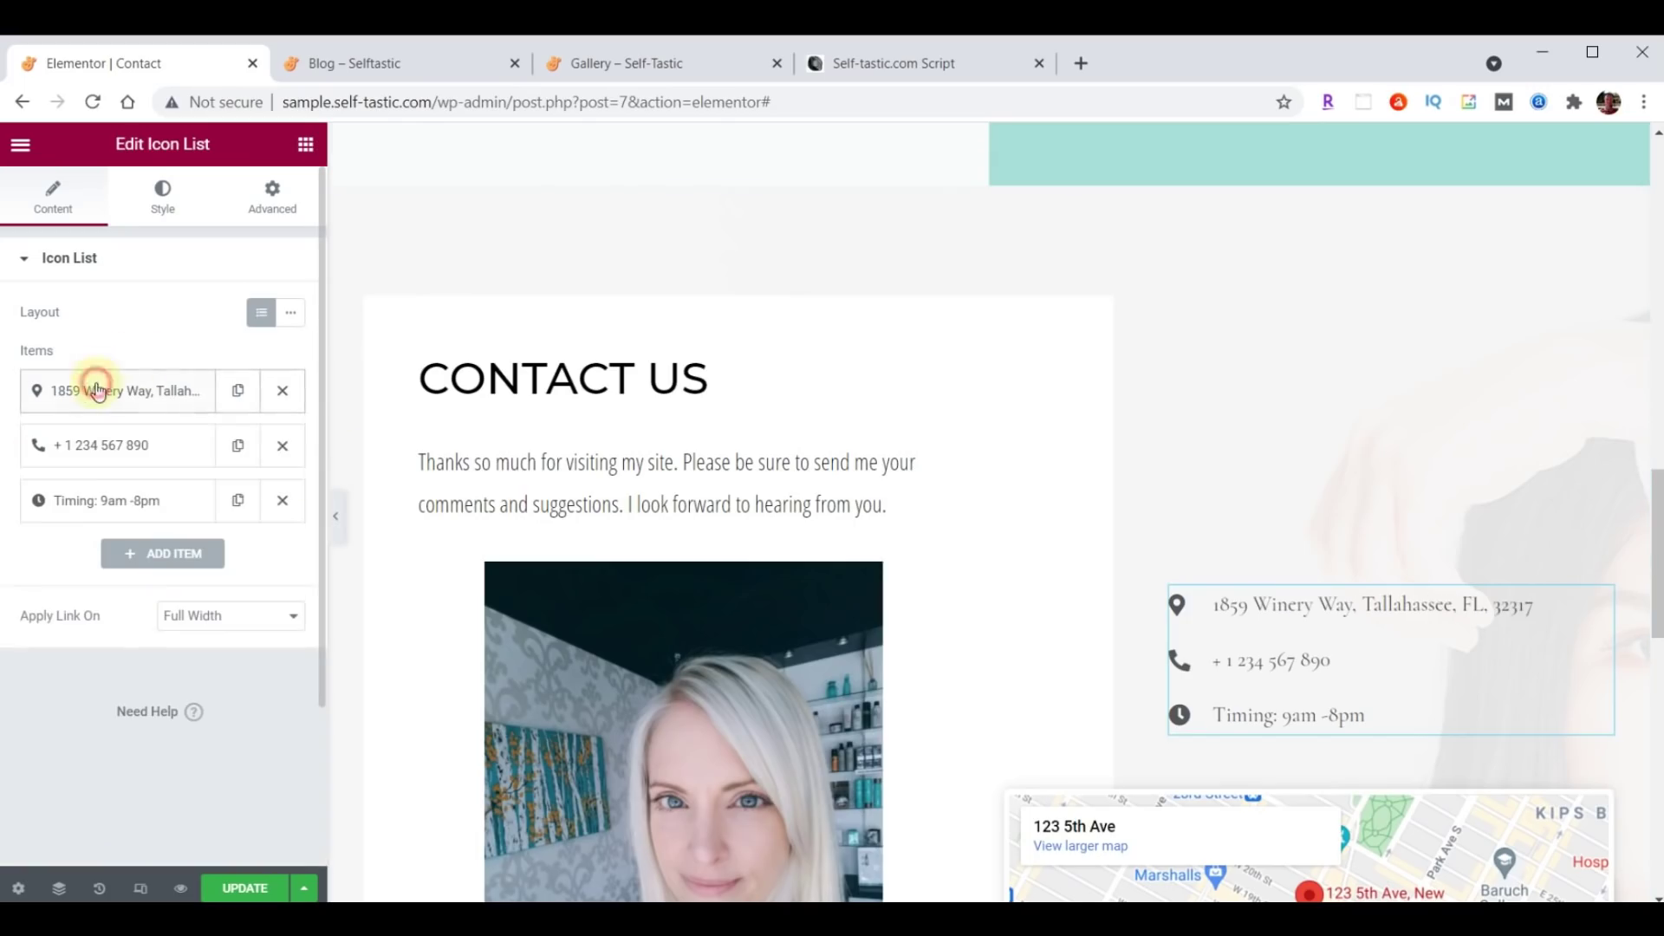
Update the phone number and set the hours to 'Hours 9am-5pm, Mon-Fri', keeping the address on top.
click(97, 447)
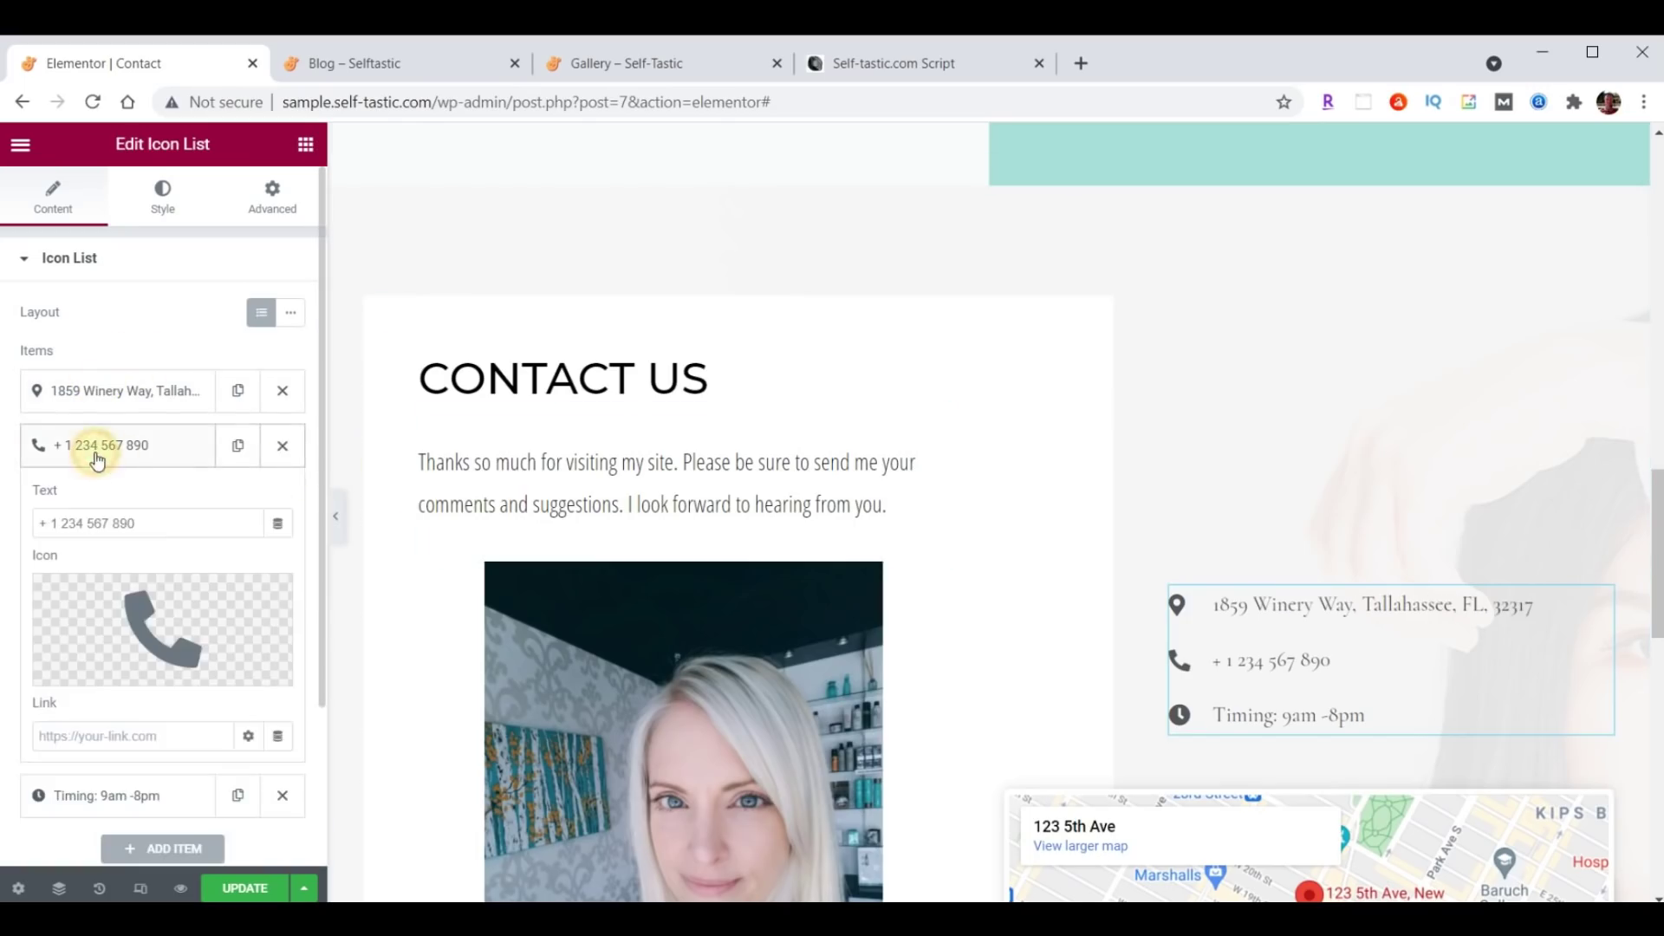
triple_click(100, 518)
key(ctrl+v)
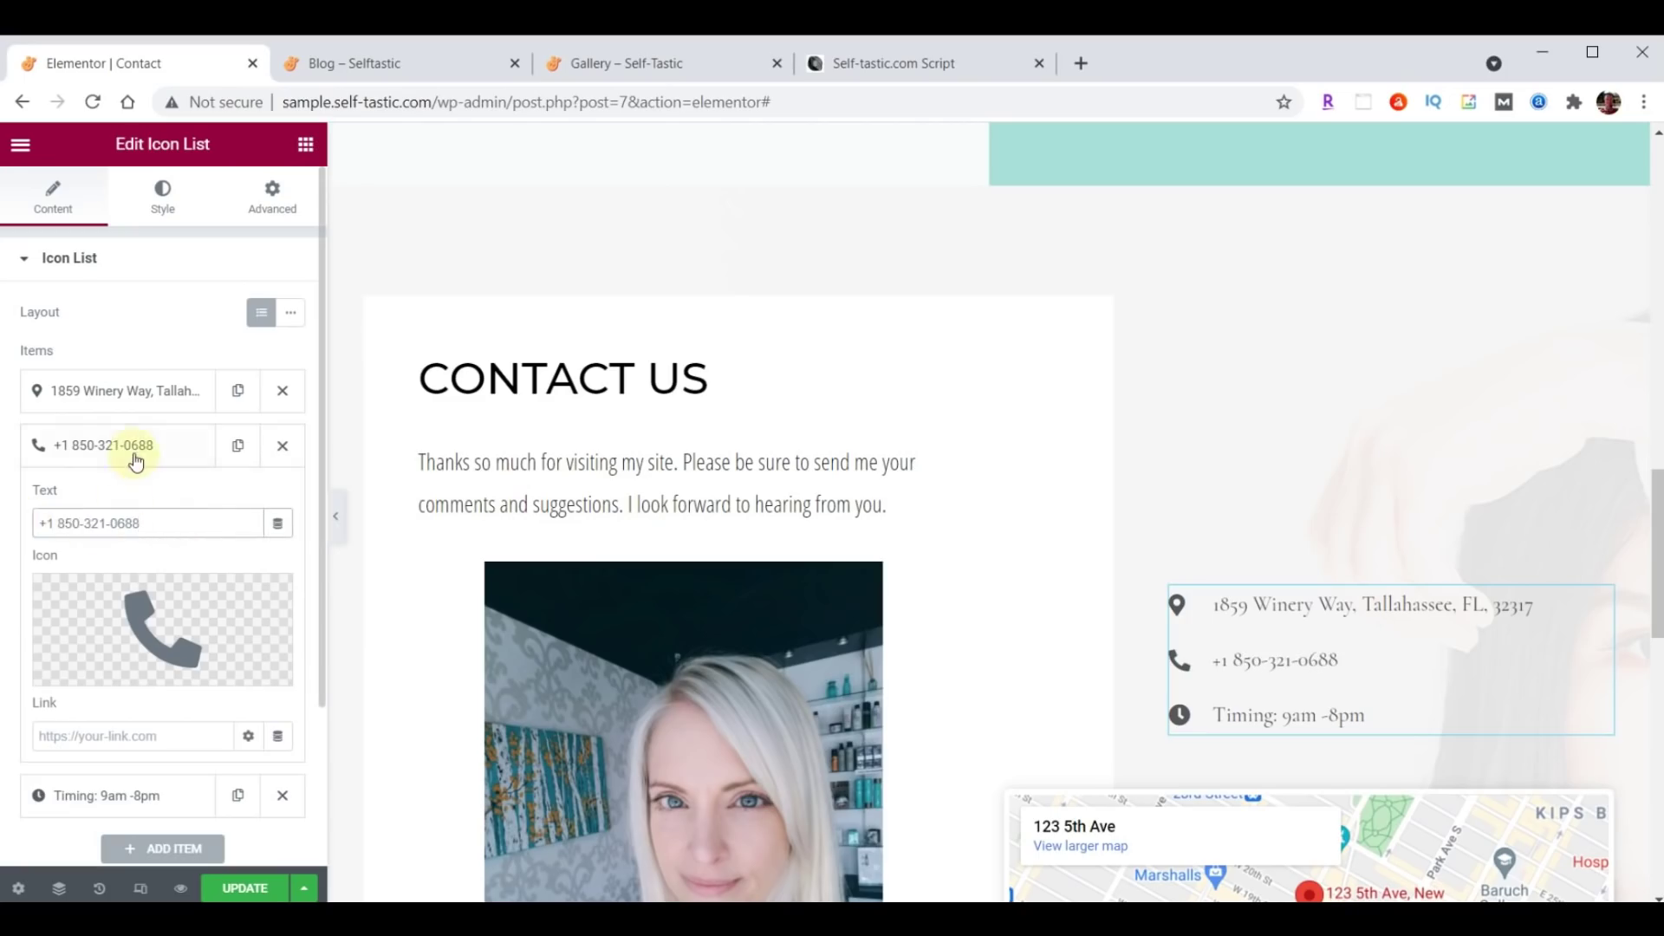
click(136, 459)
click(169, 505)
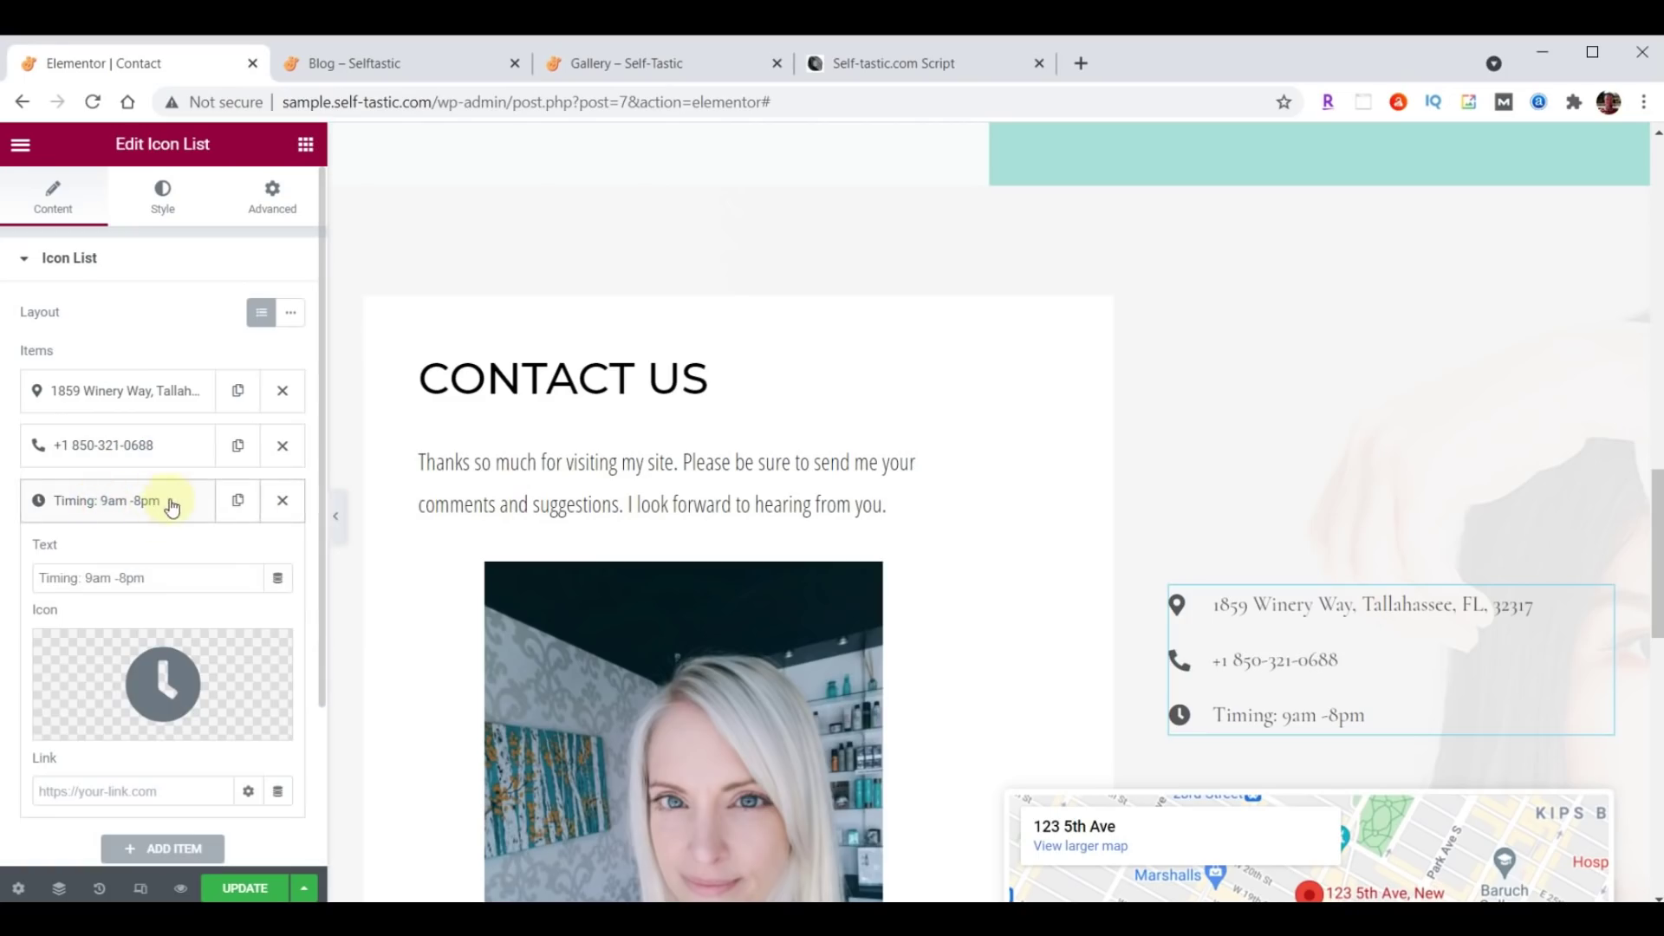
triple_click(169, 575)
text(Hours 9am-5pm, Mon-Fri)
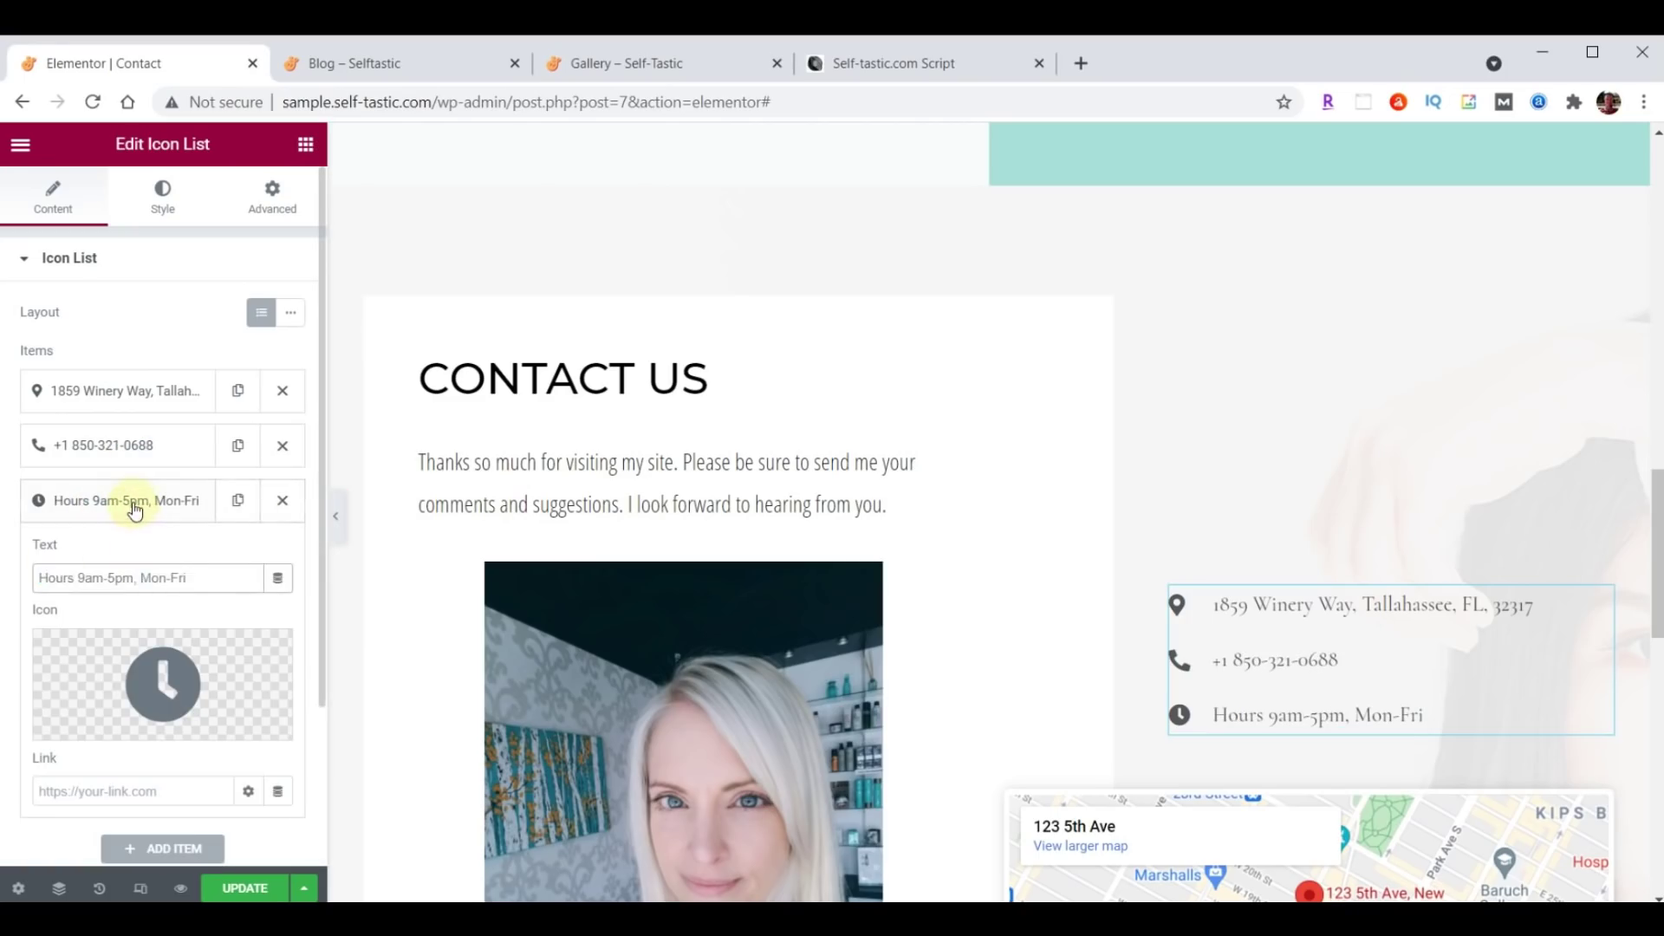
click(134, 507)
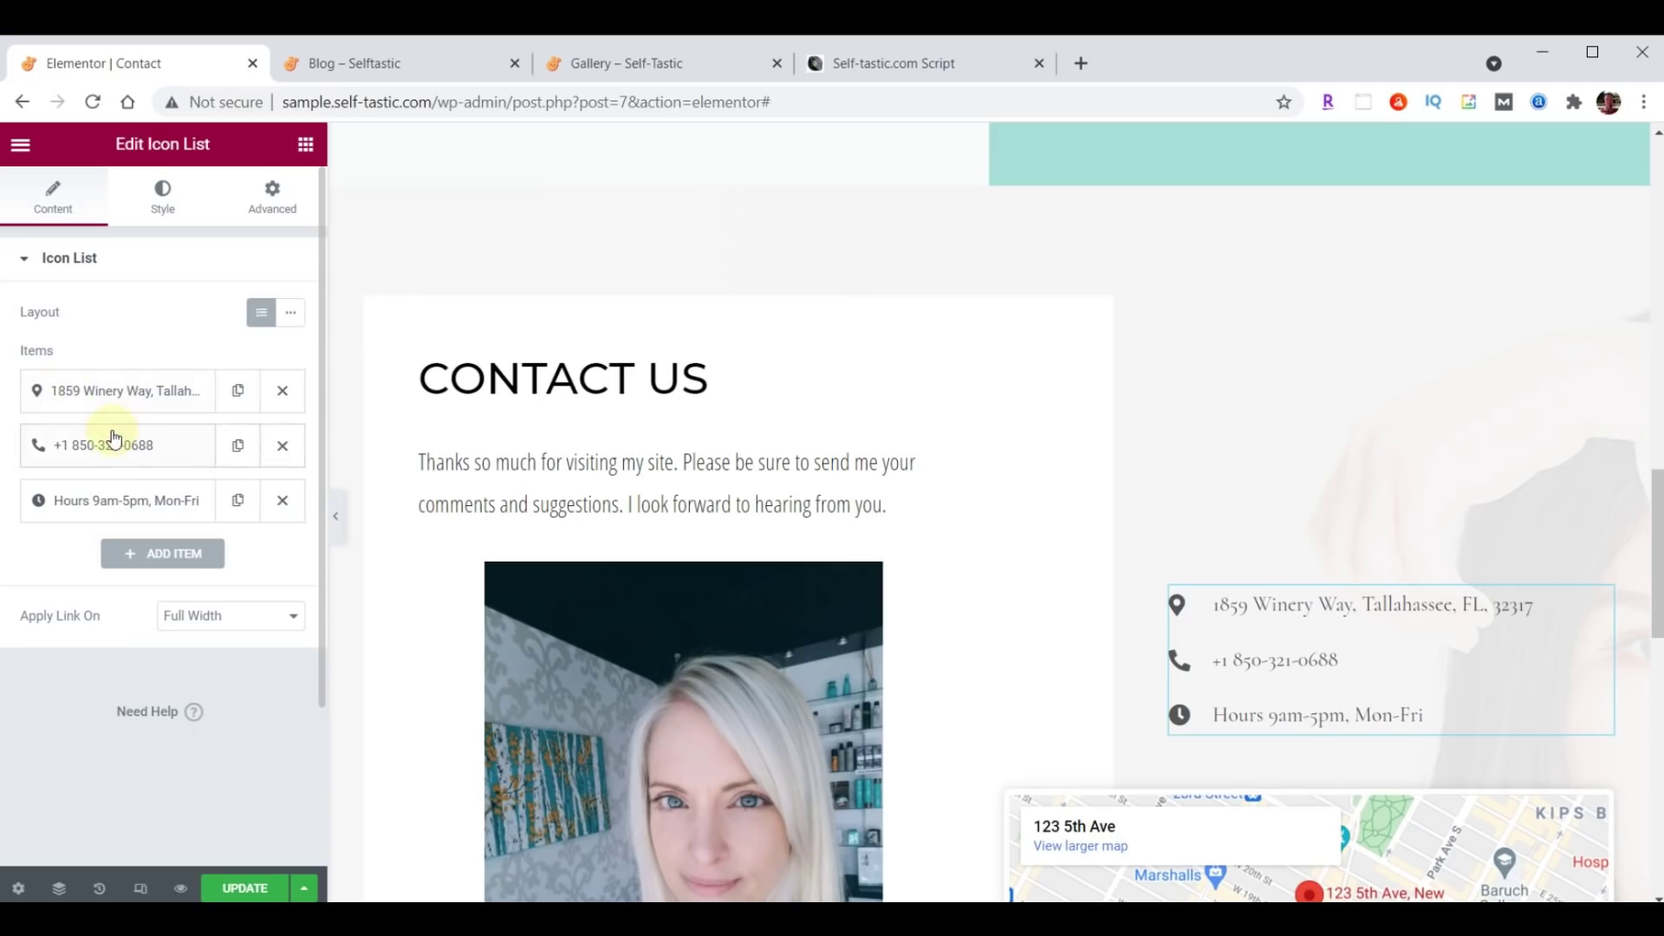
drag(117, 448, 122, 379)
drag(111, 445, 112, 390)
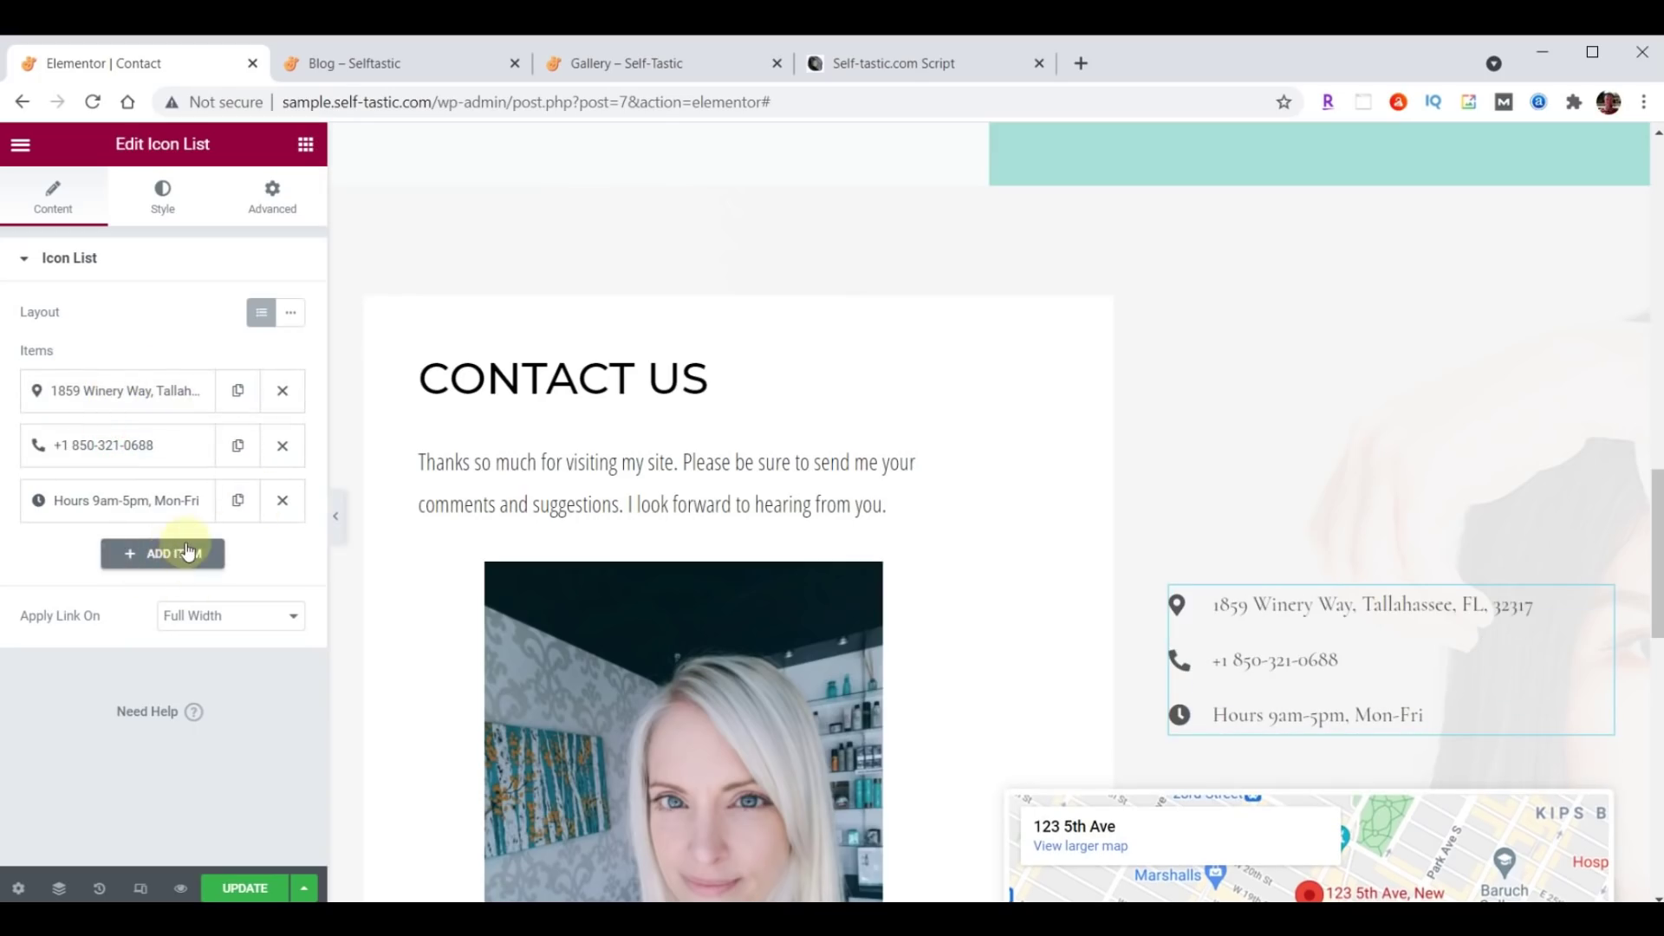
Style the contact list text as Open Sans Condensed, size 21, weight 400, keeping colour #222222.
click(180, 191)
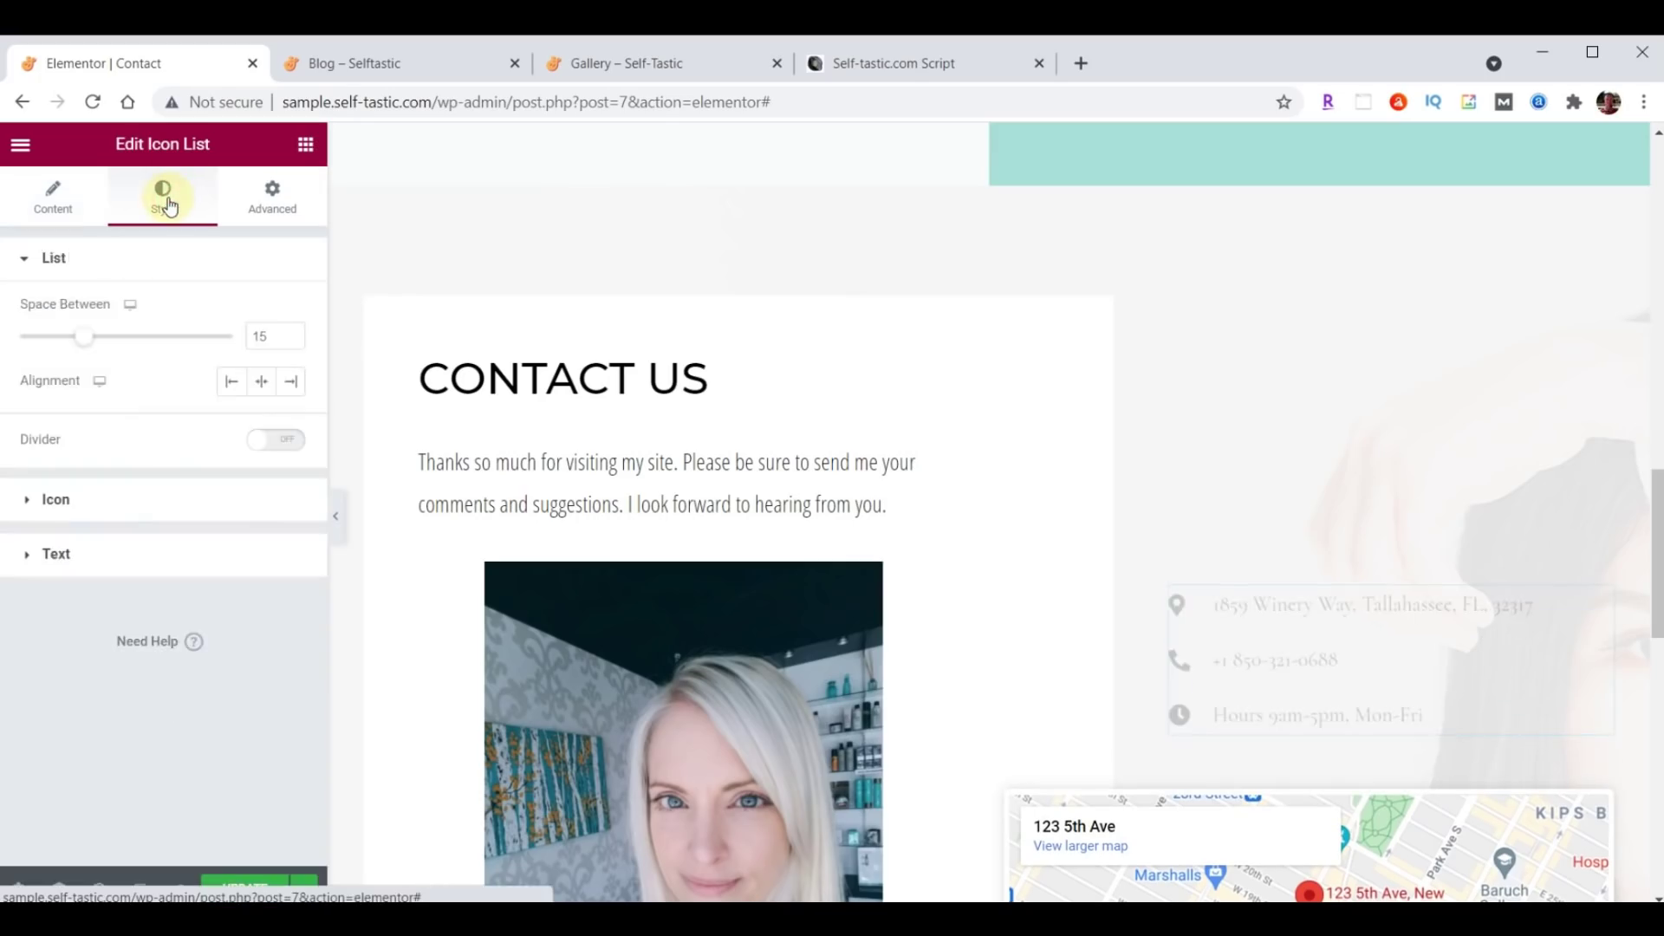
click(57, 555)
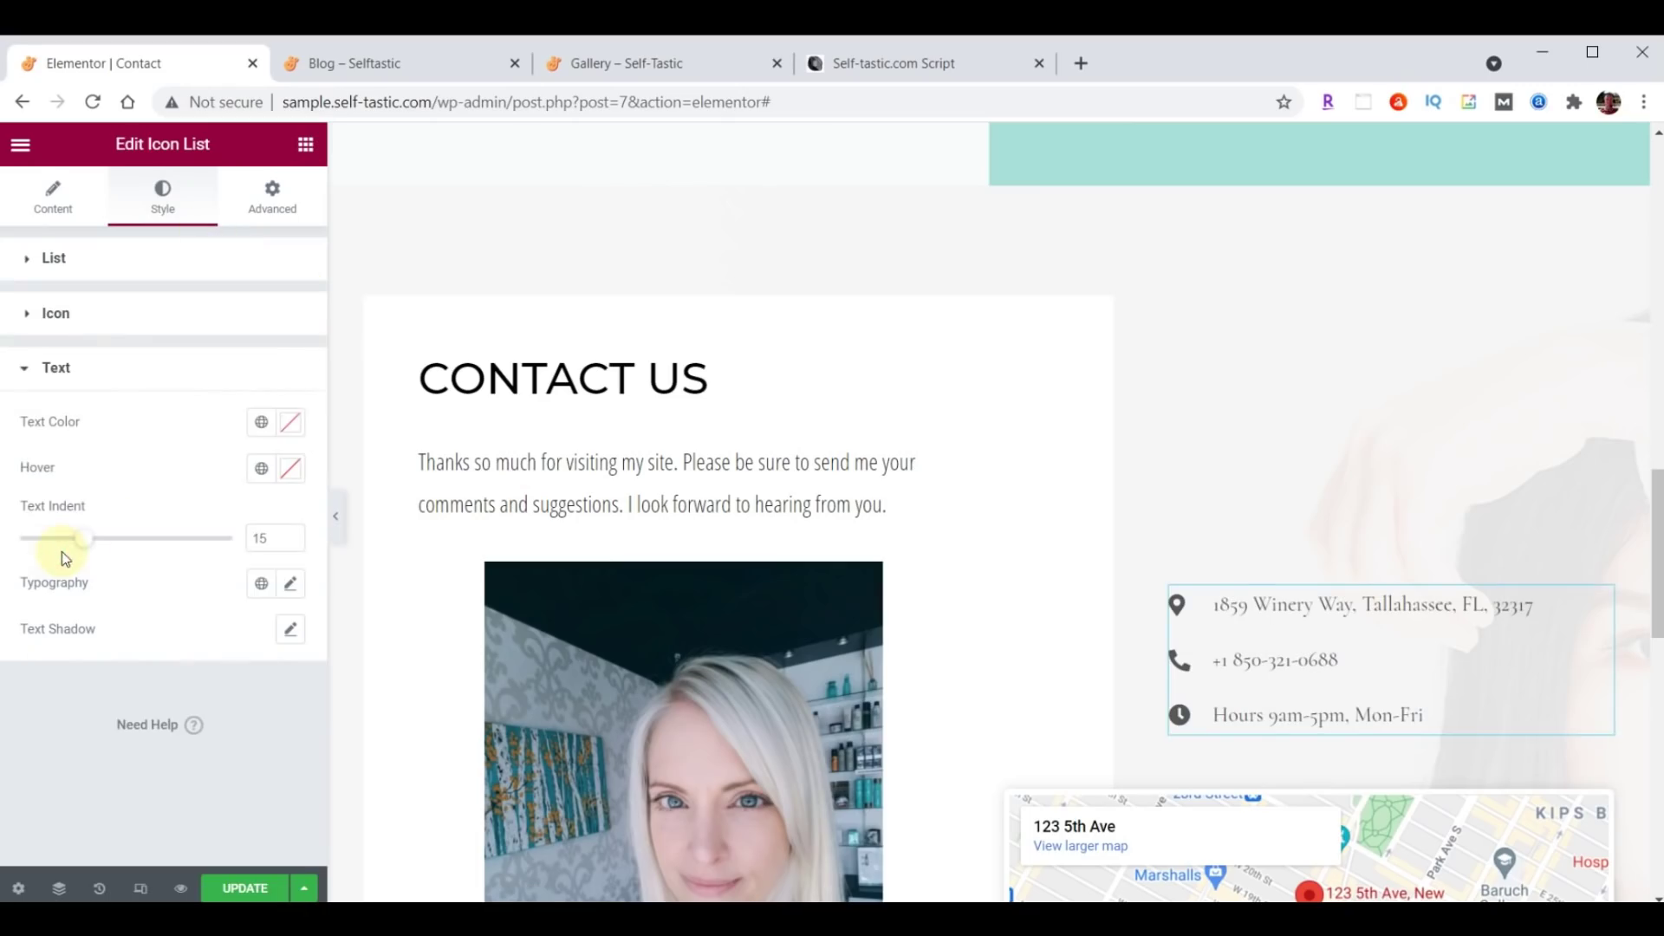
click(293, 422)
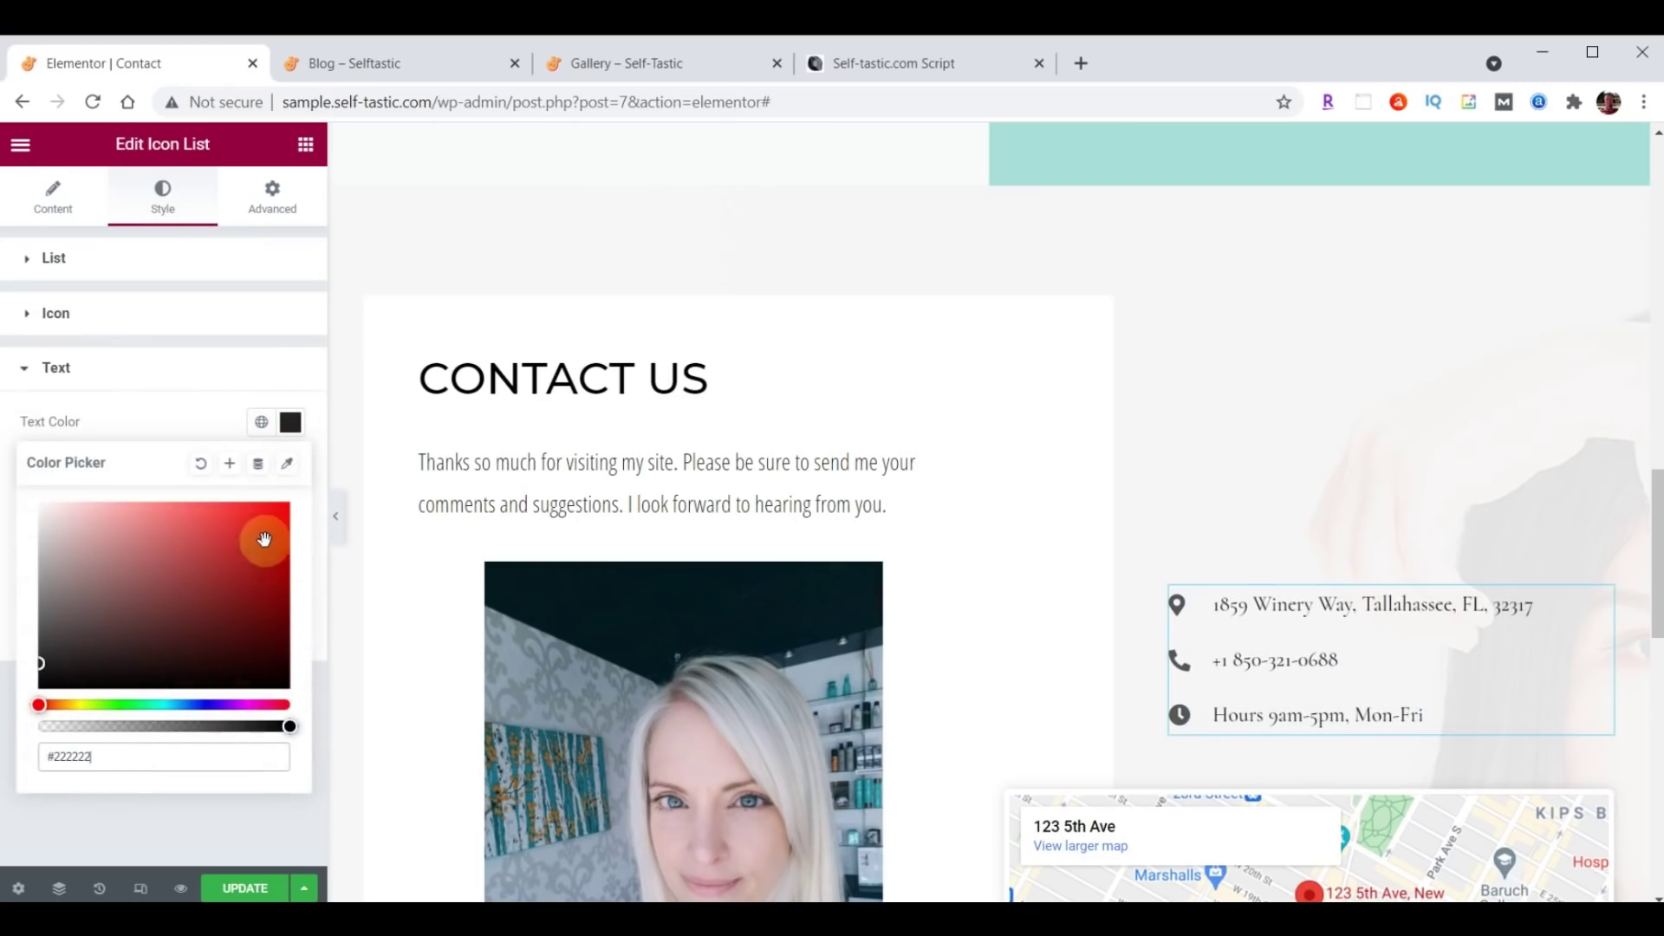
click(292, 423)
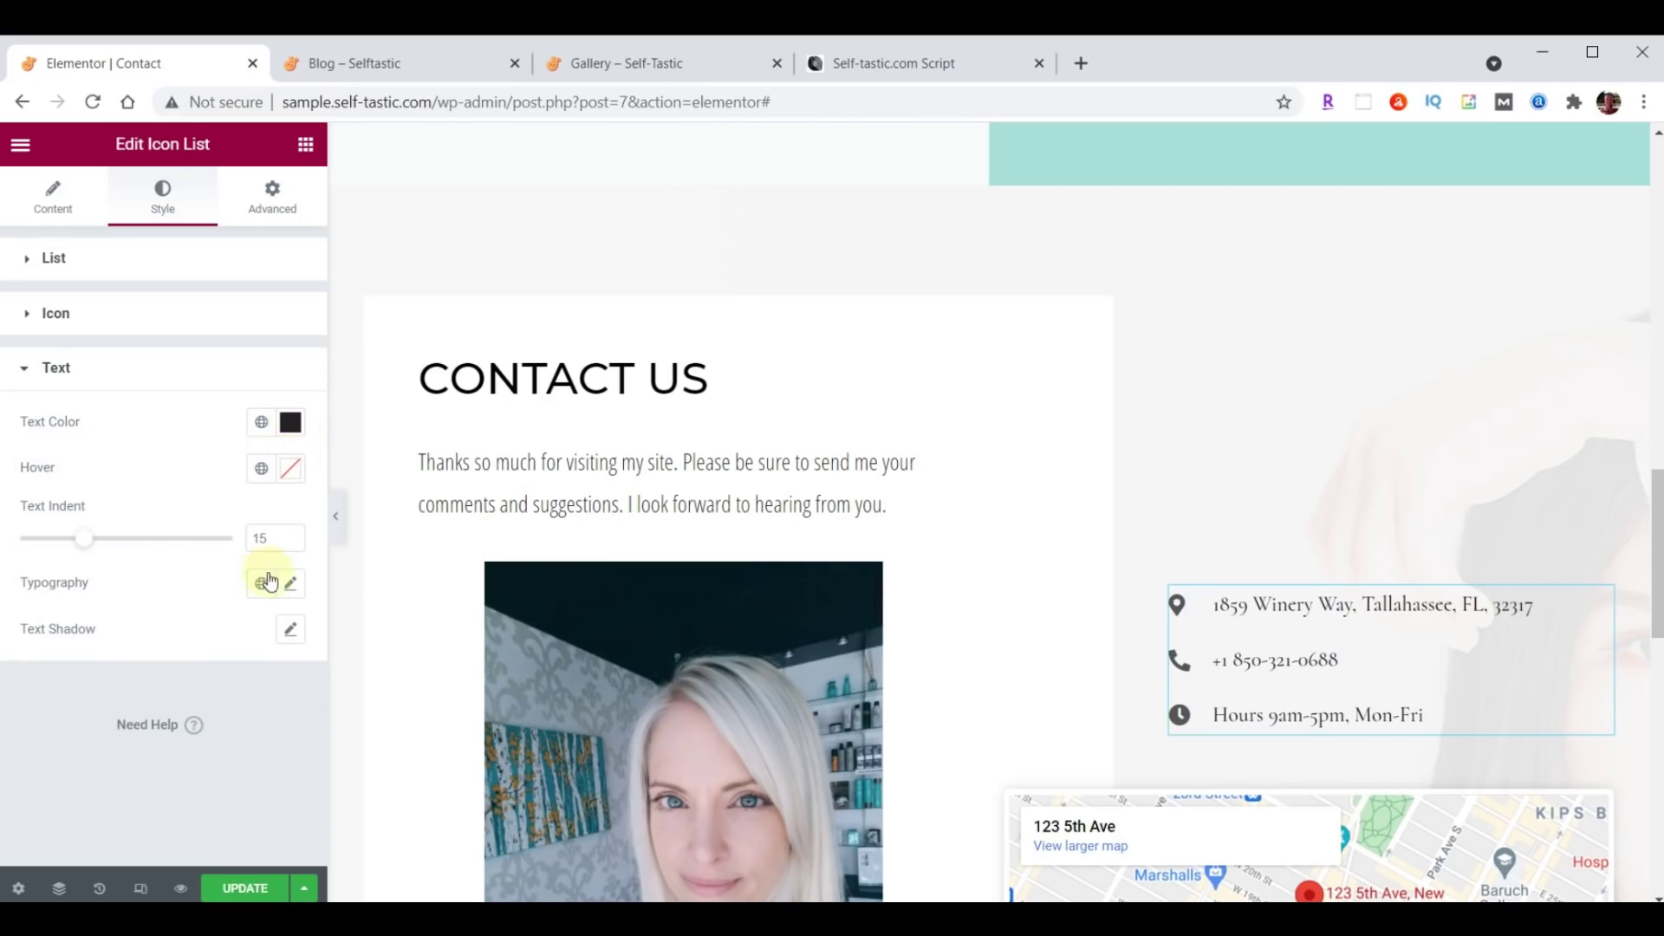
click(292, 589)
click(212, 686)
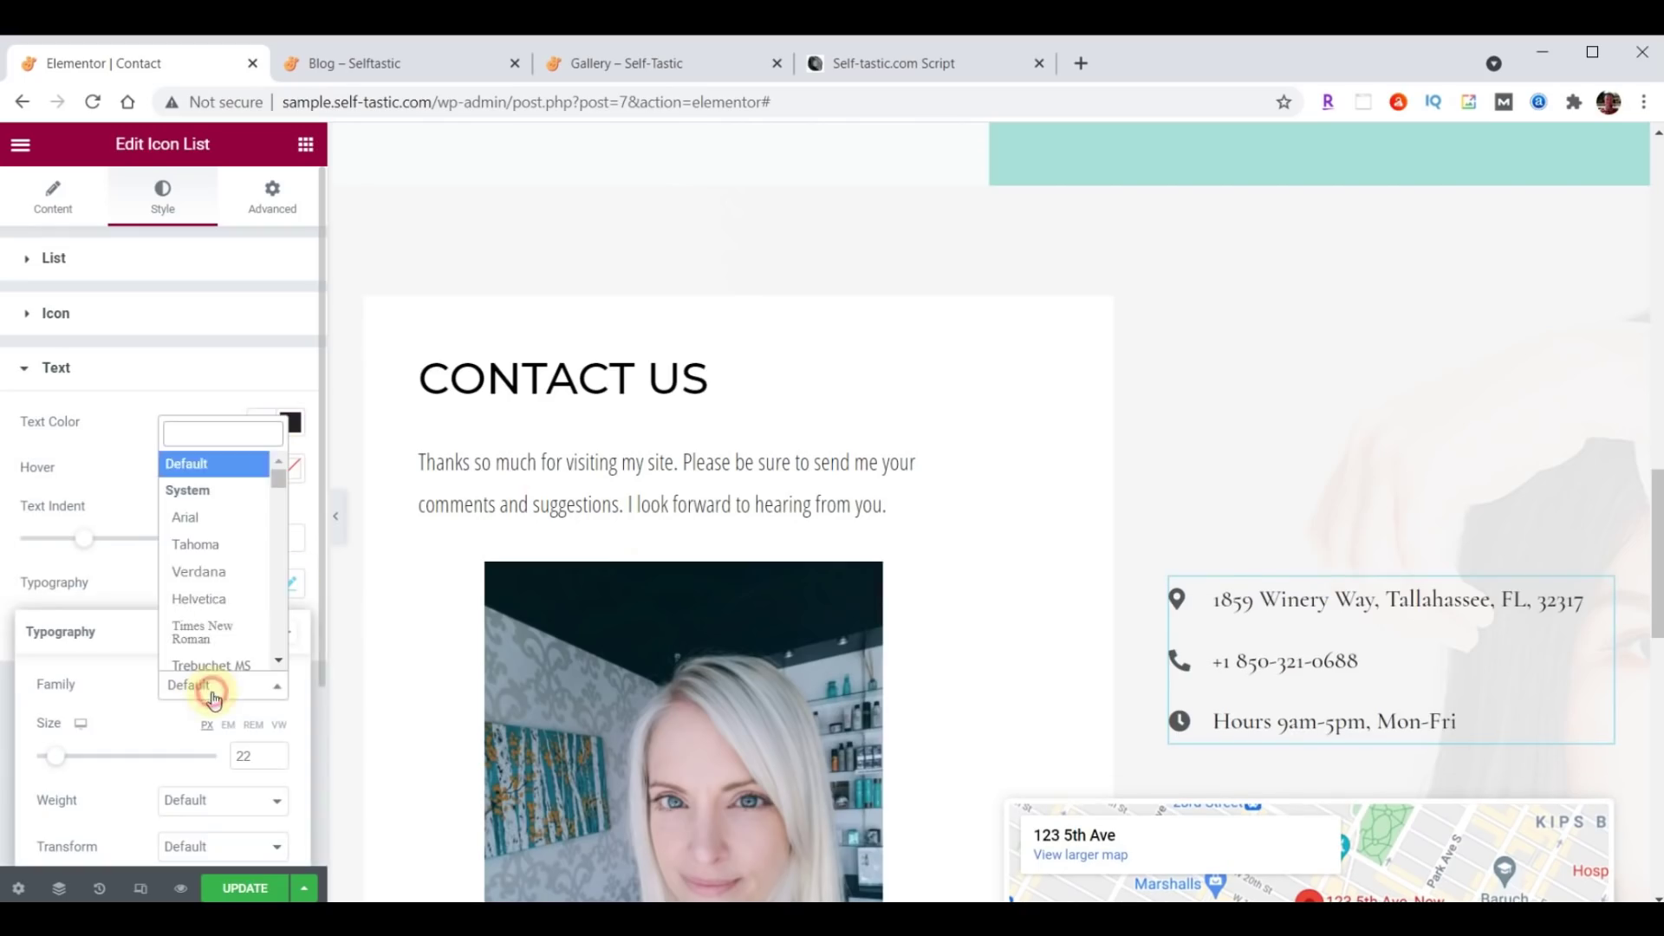
click(215, 435)
text(open)
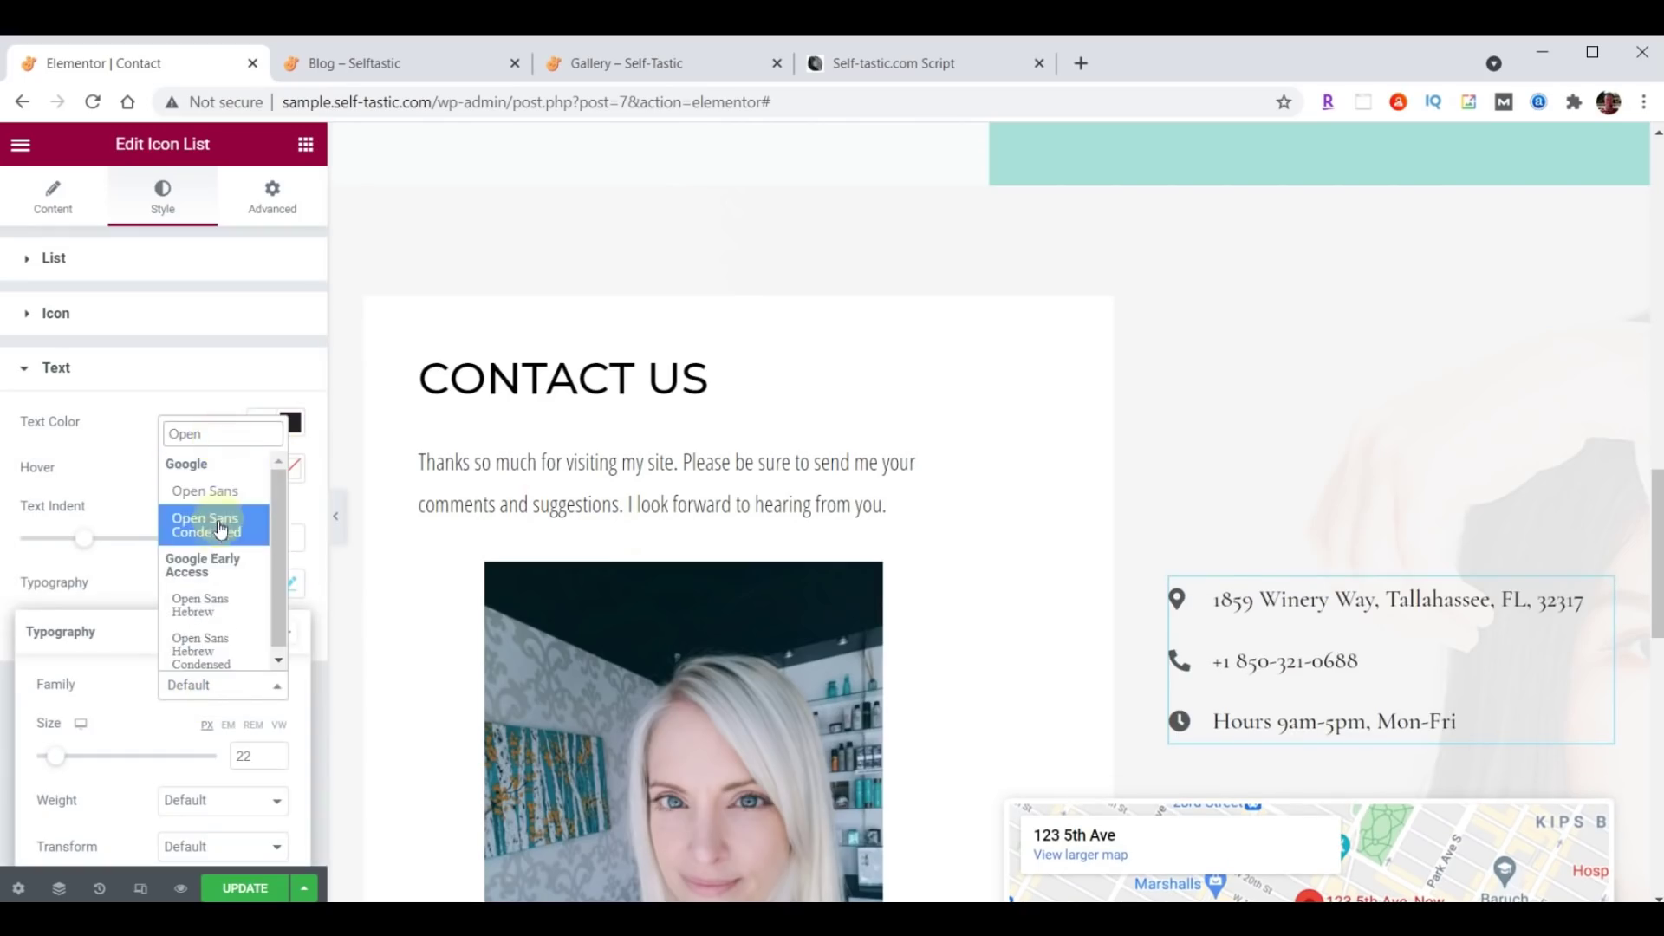
click(216, 531)
drag(256, 760, 230, 765)
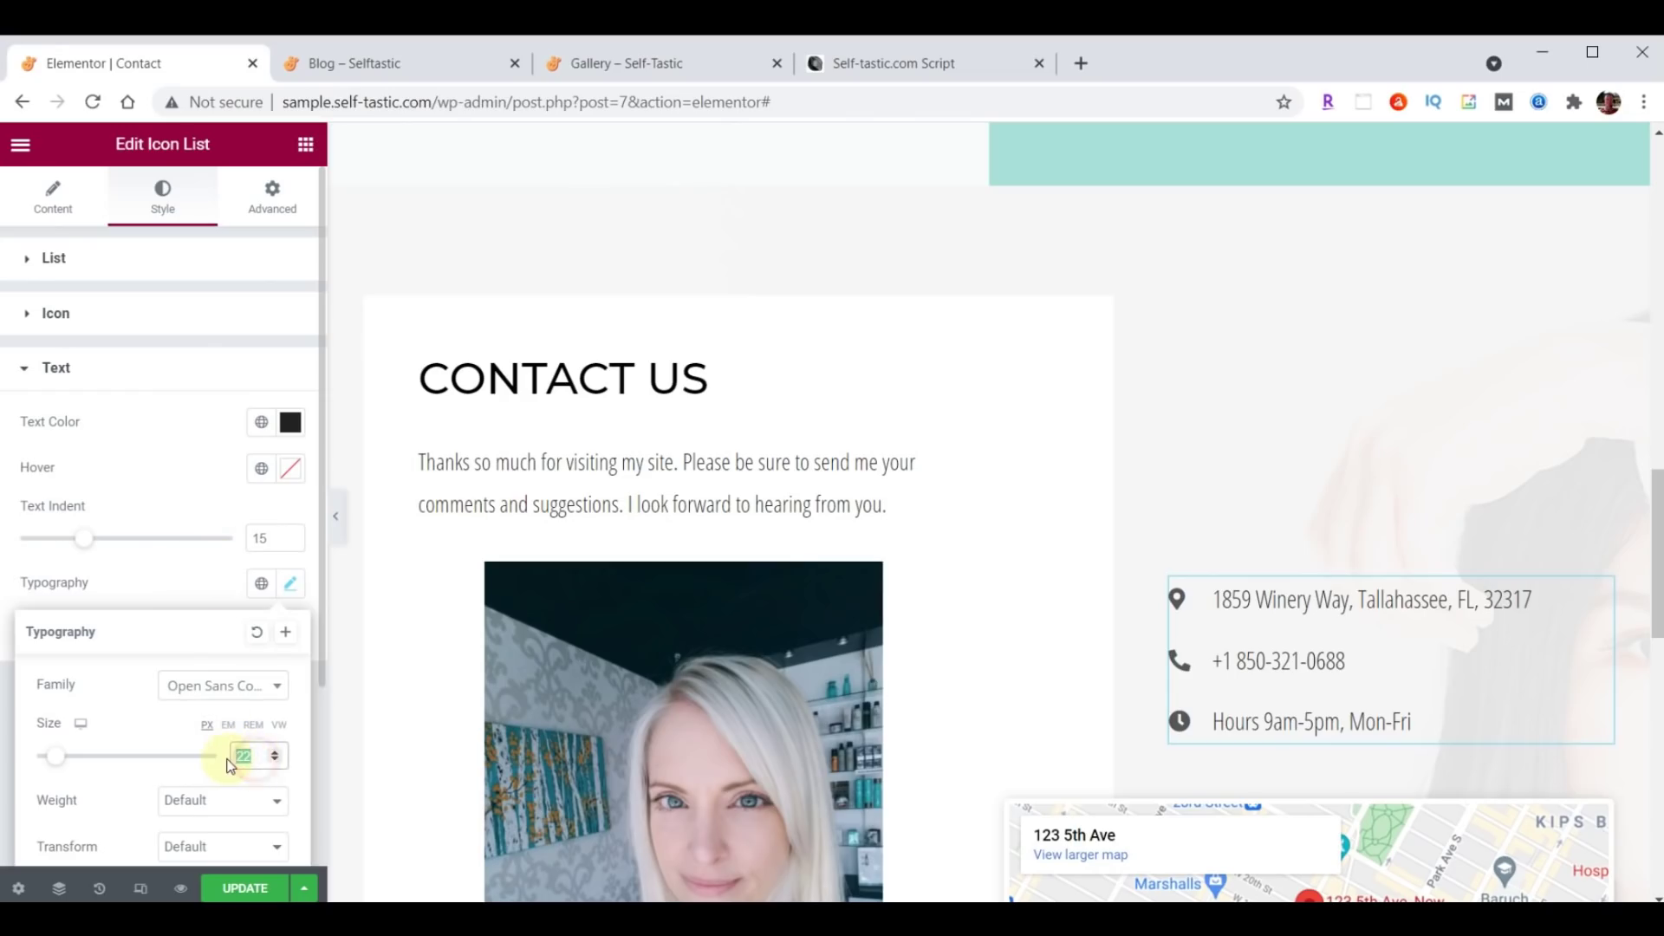
text(21)
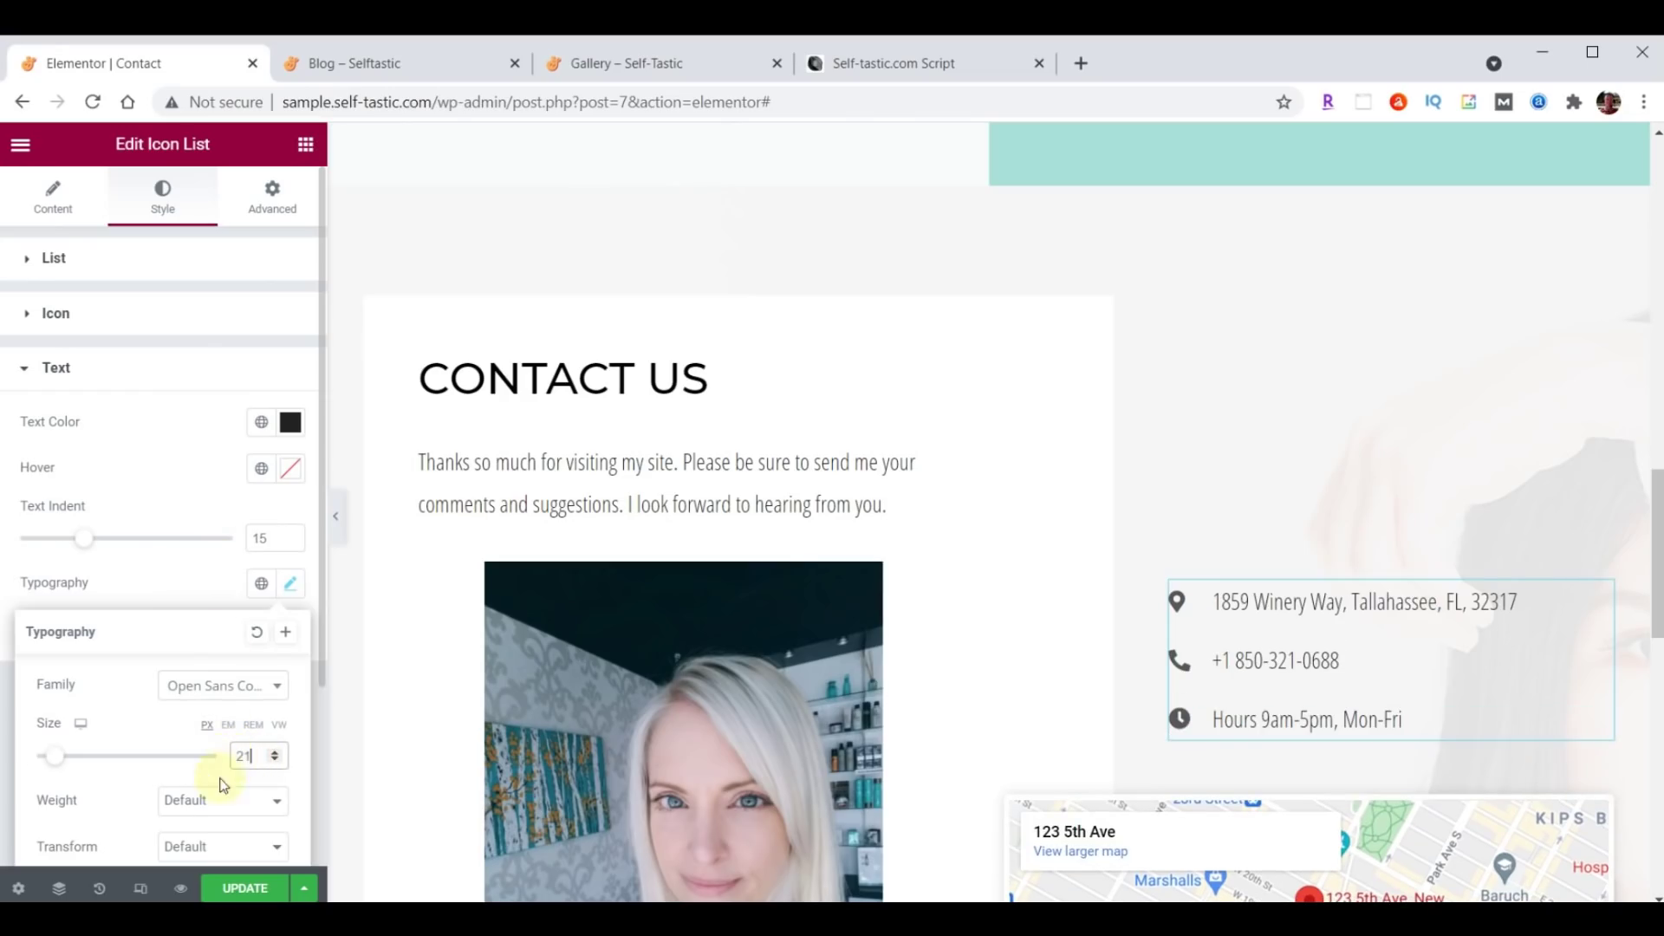
click(218, 800)
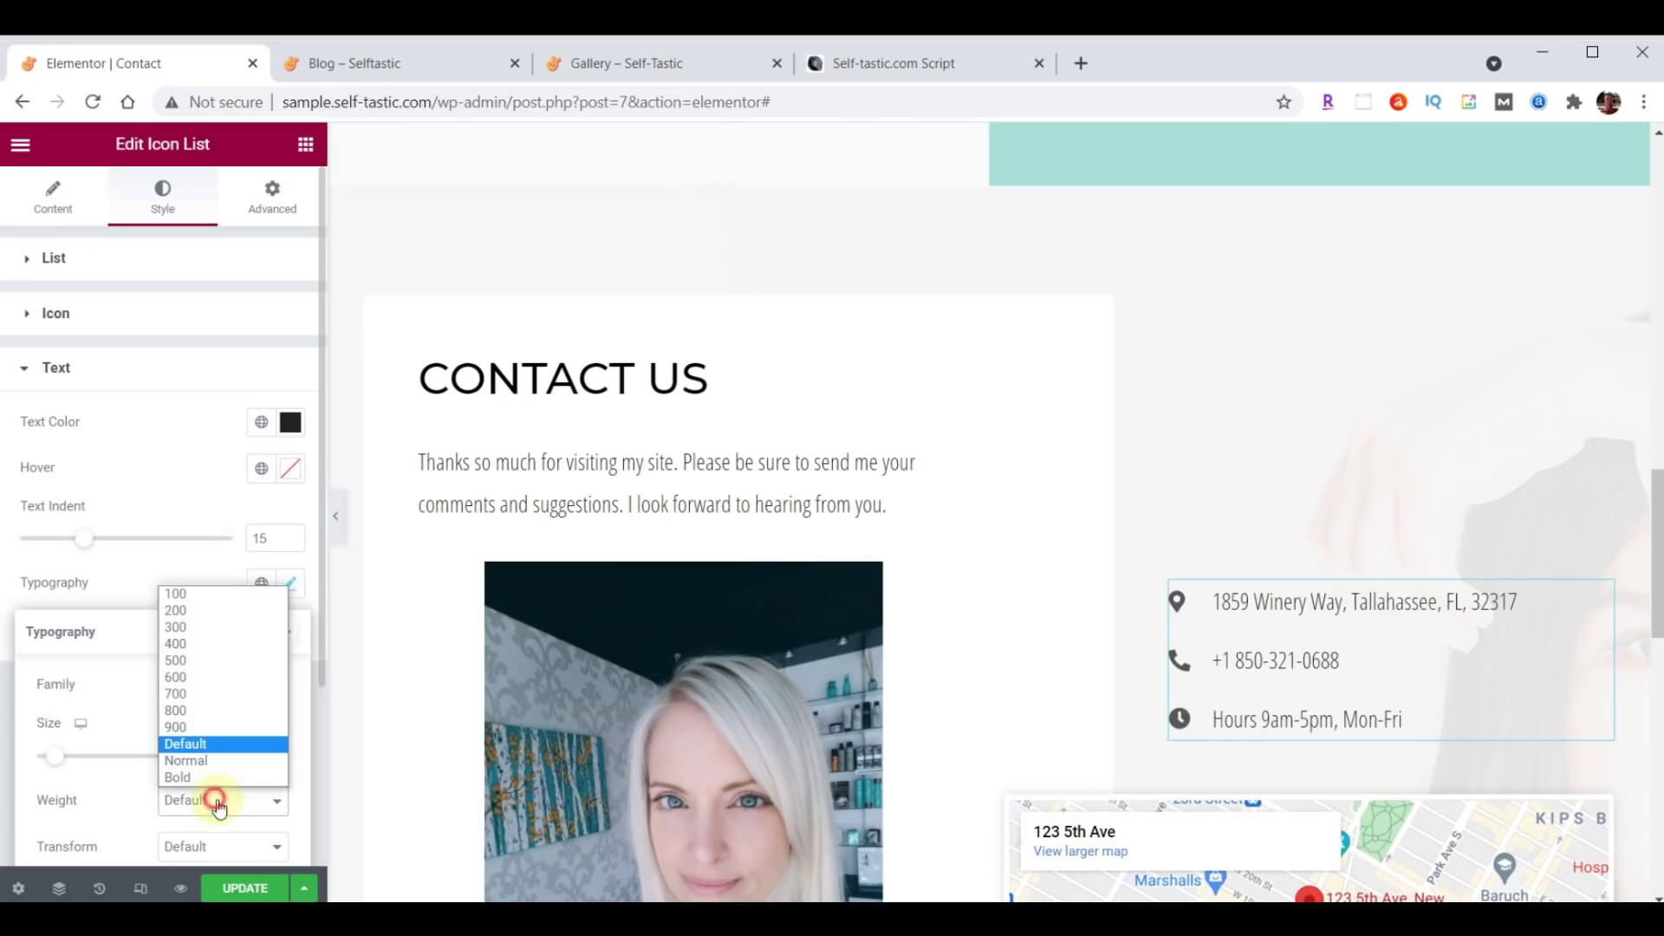
click(213, 645)
scroll(1404, 442, down, 4)
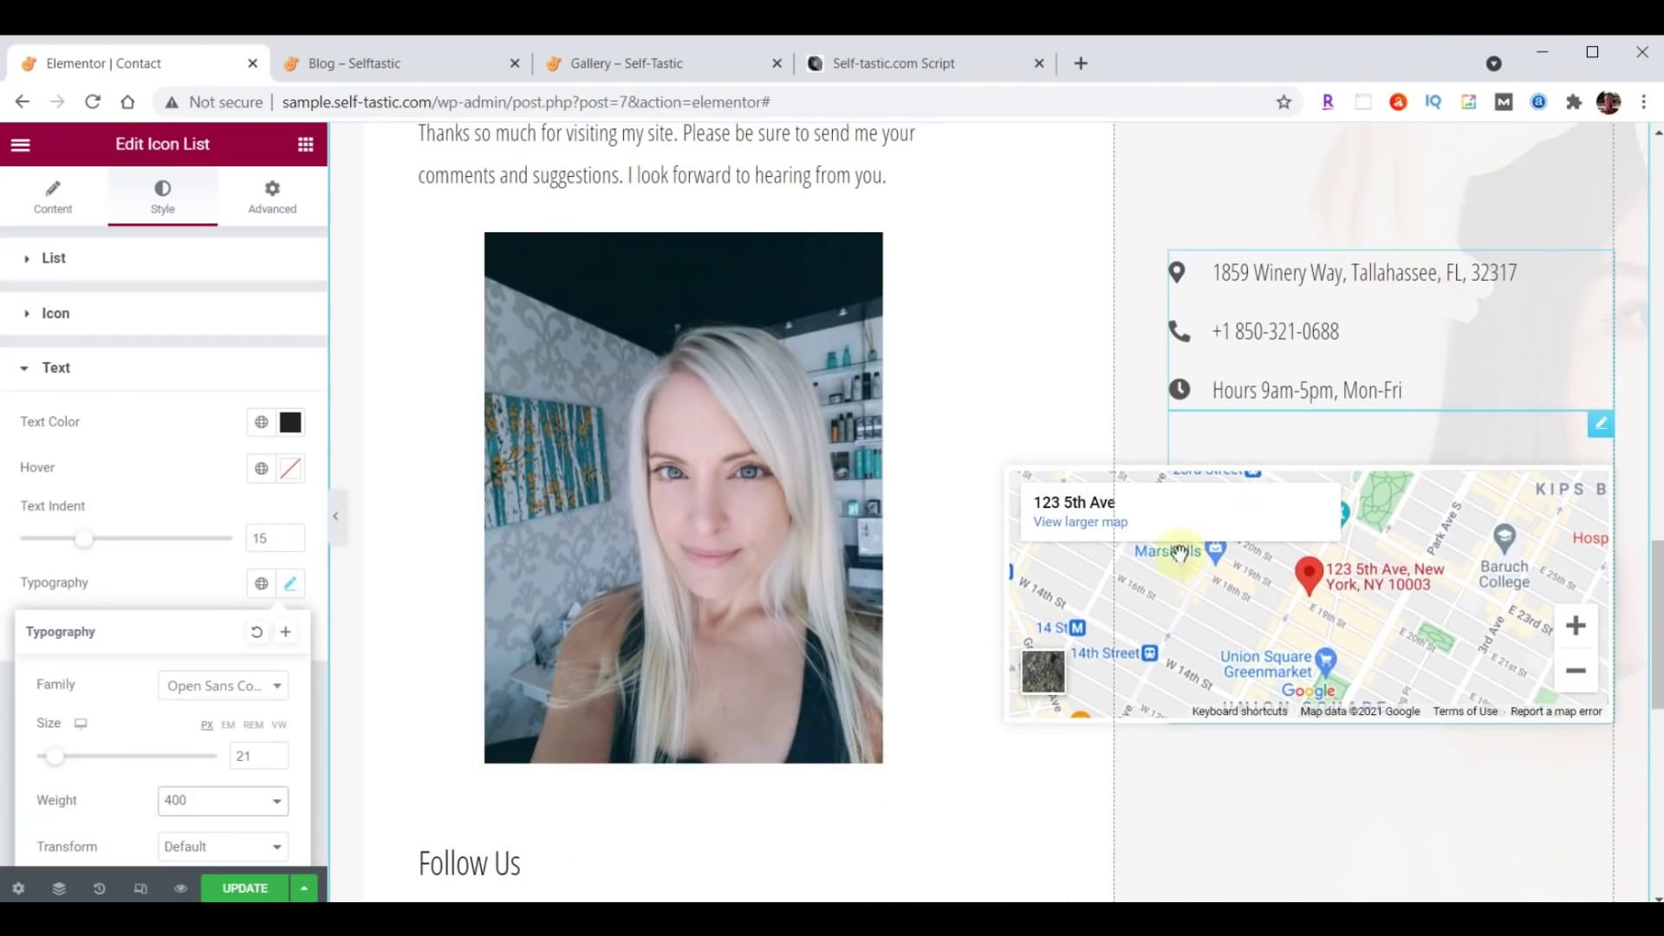
click(1604, 429)
click(50, 539)
drag(38, 539, 253, 537)
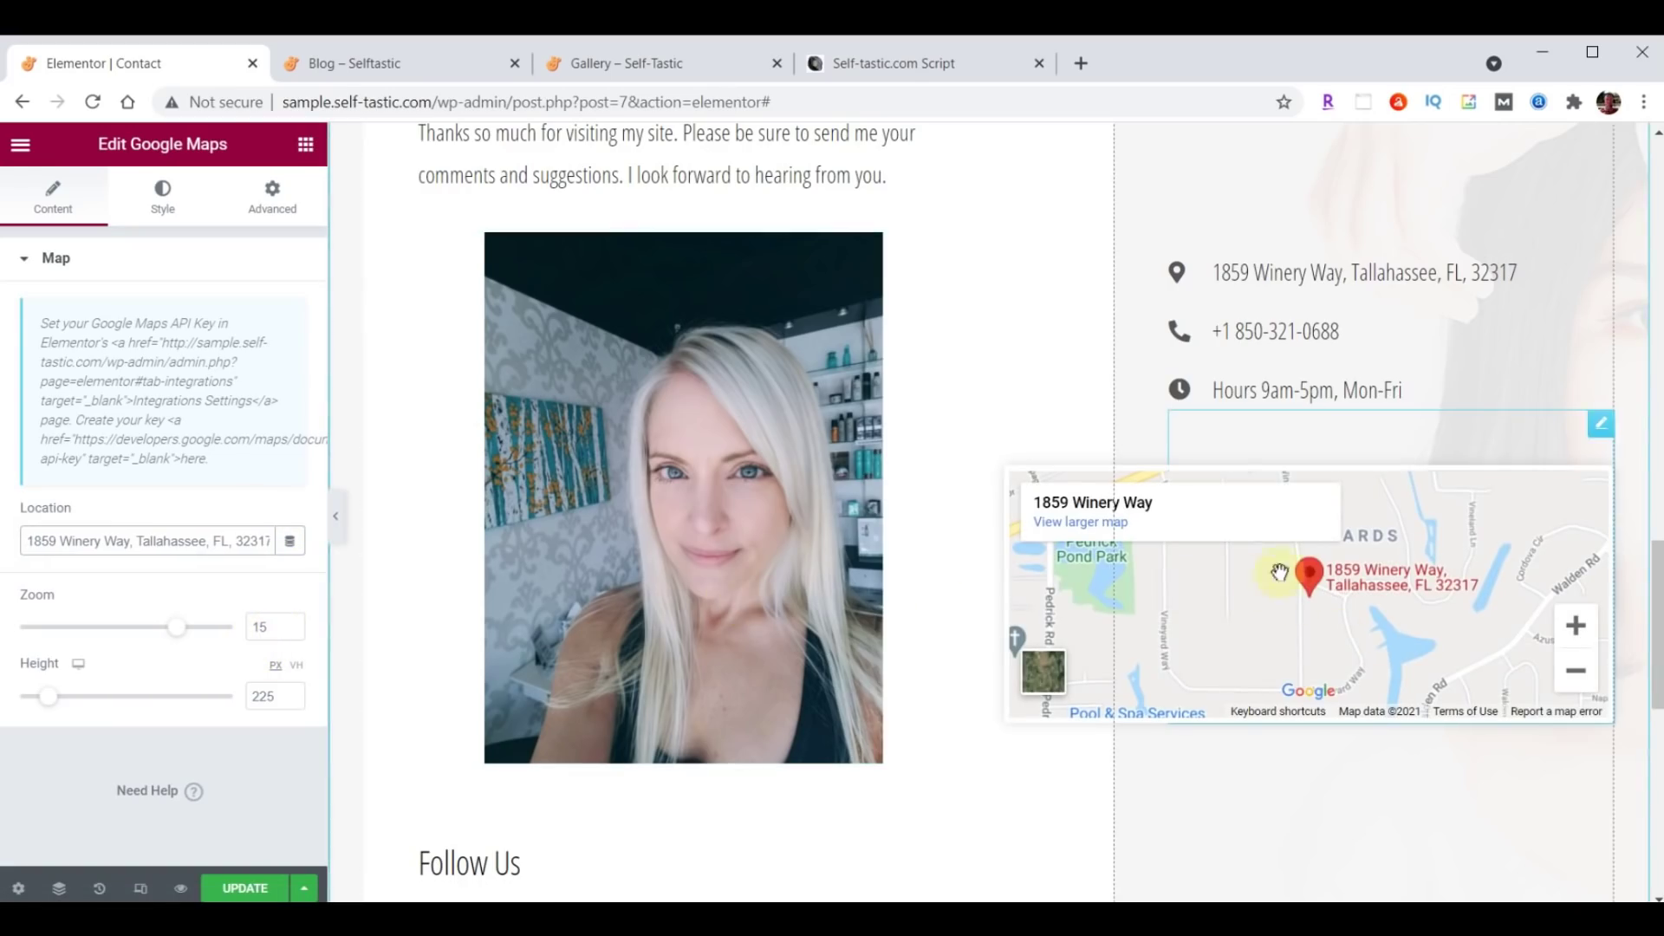
Make the map 500 px tall, update the page, and switch to the live Blog tab.
scroll(1281, 564, down, 3)
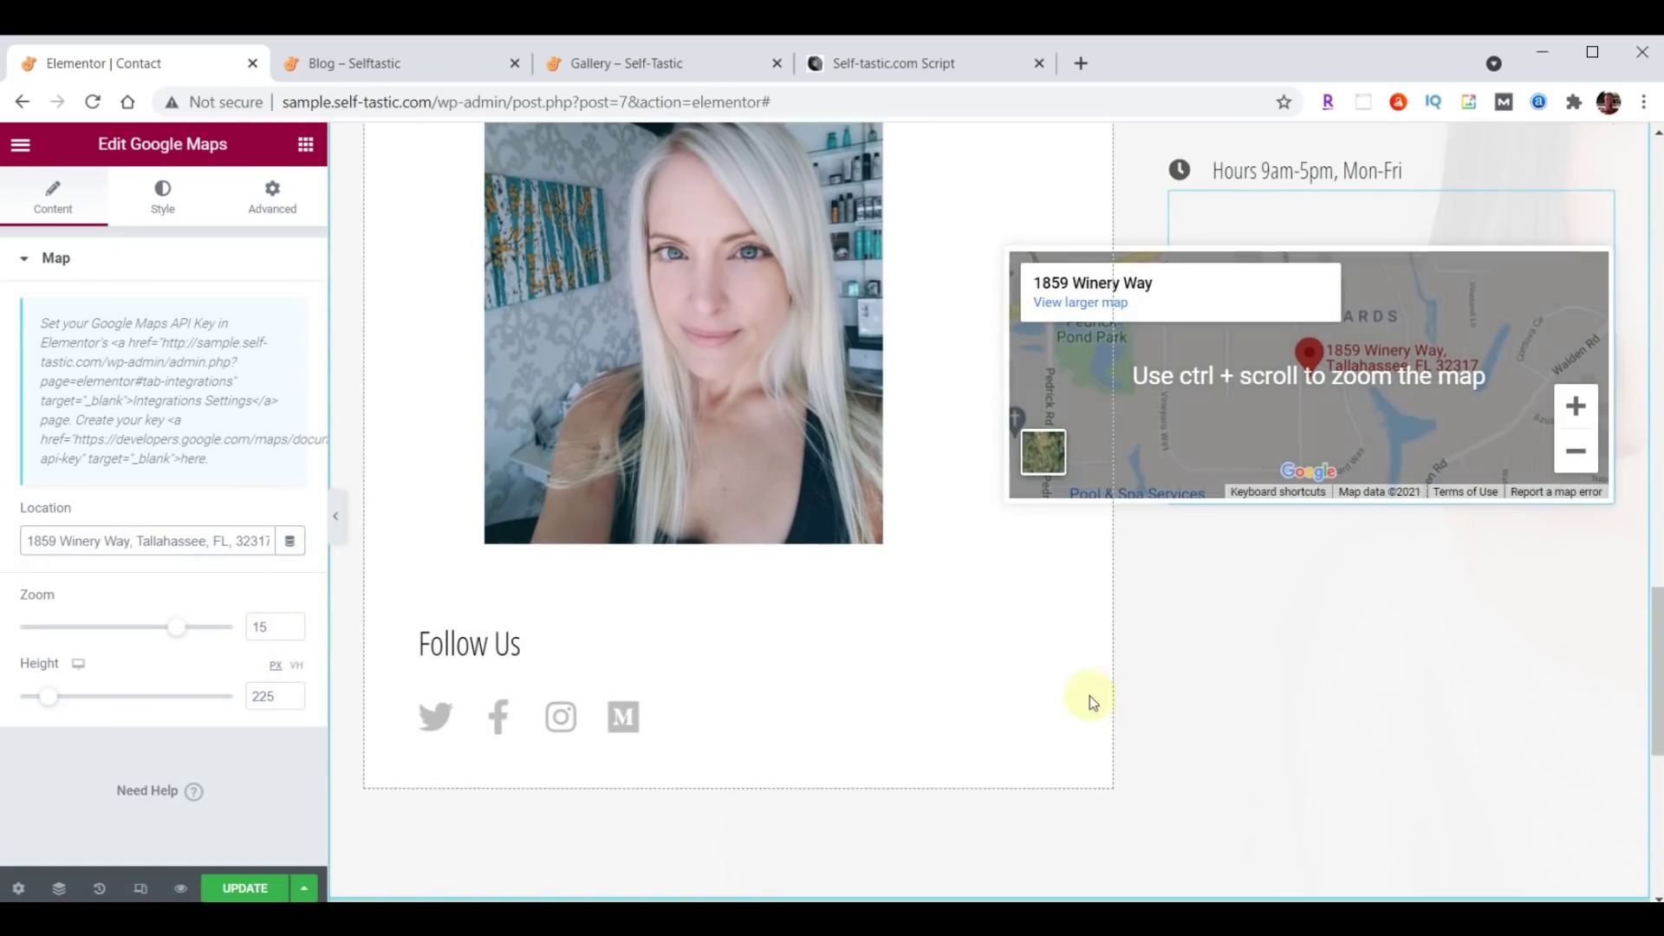
double_click(260, 695)
text(500)
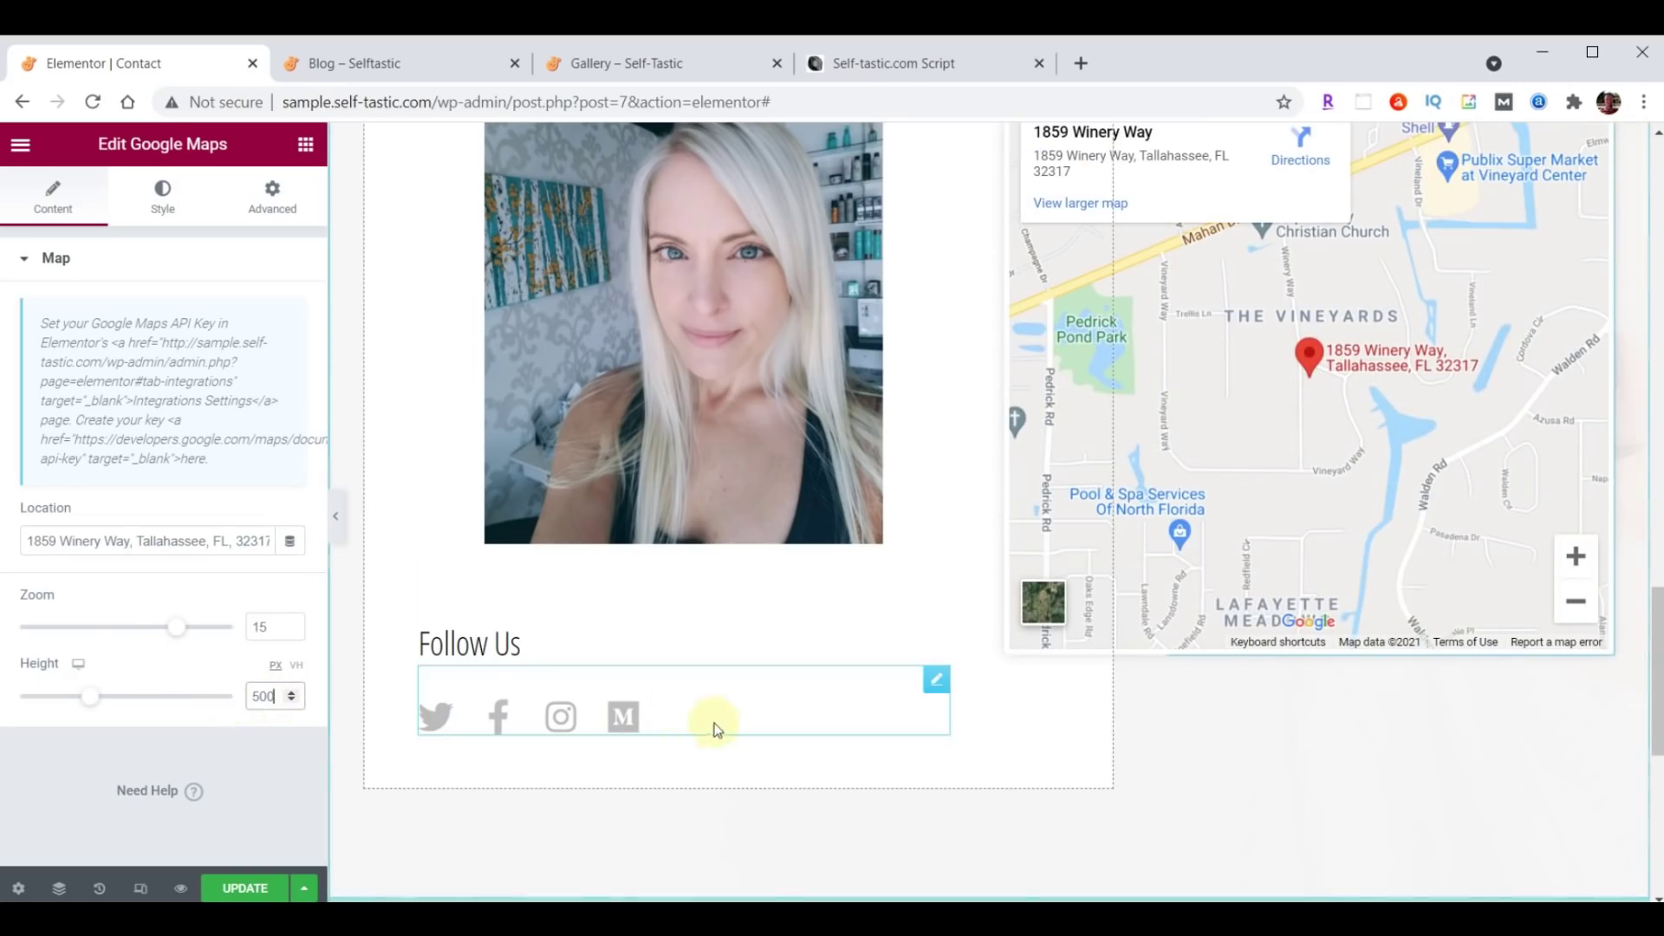
scroll(1110, 764, up, 3)
scroll(1003, 761, down, 4)
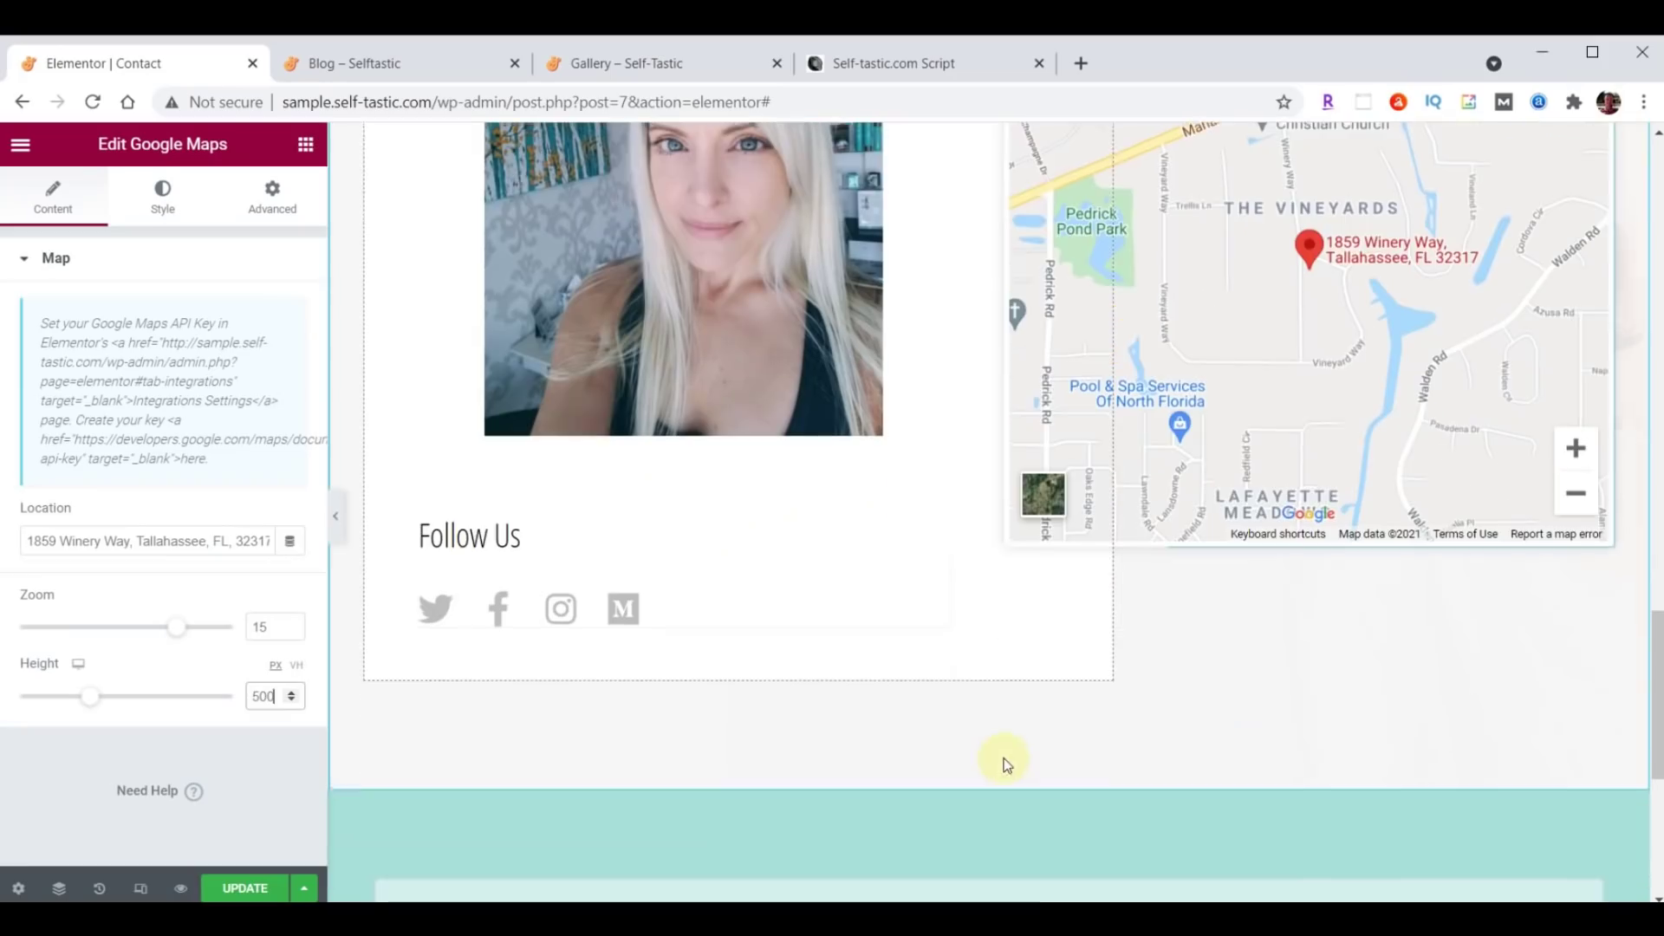
click(225, 890)
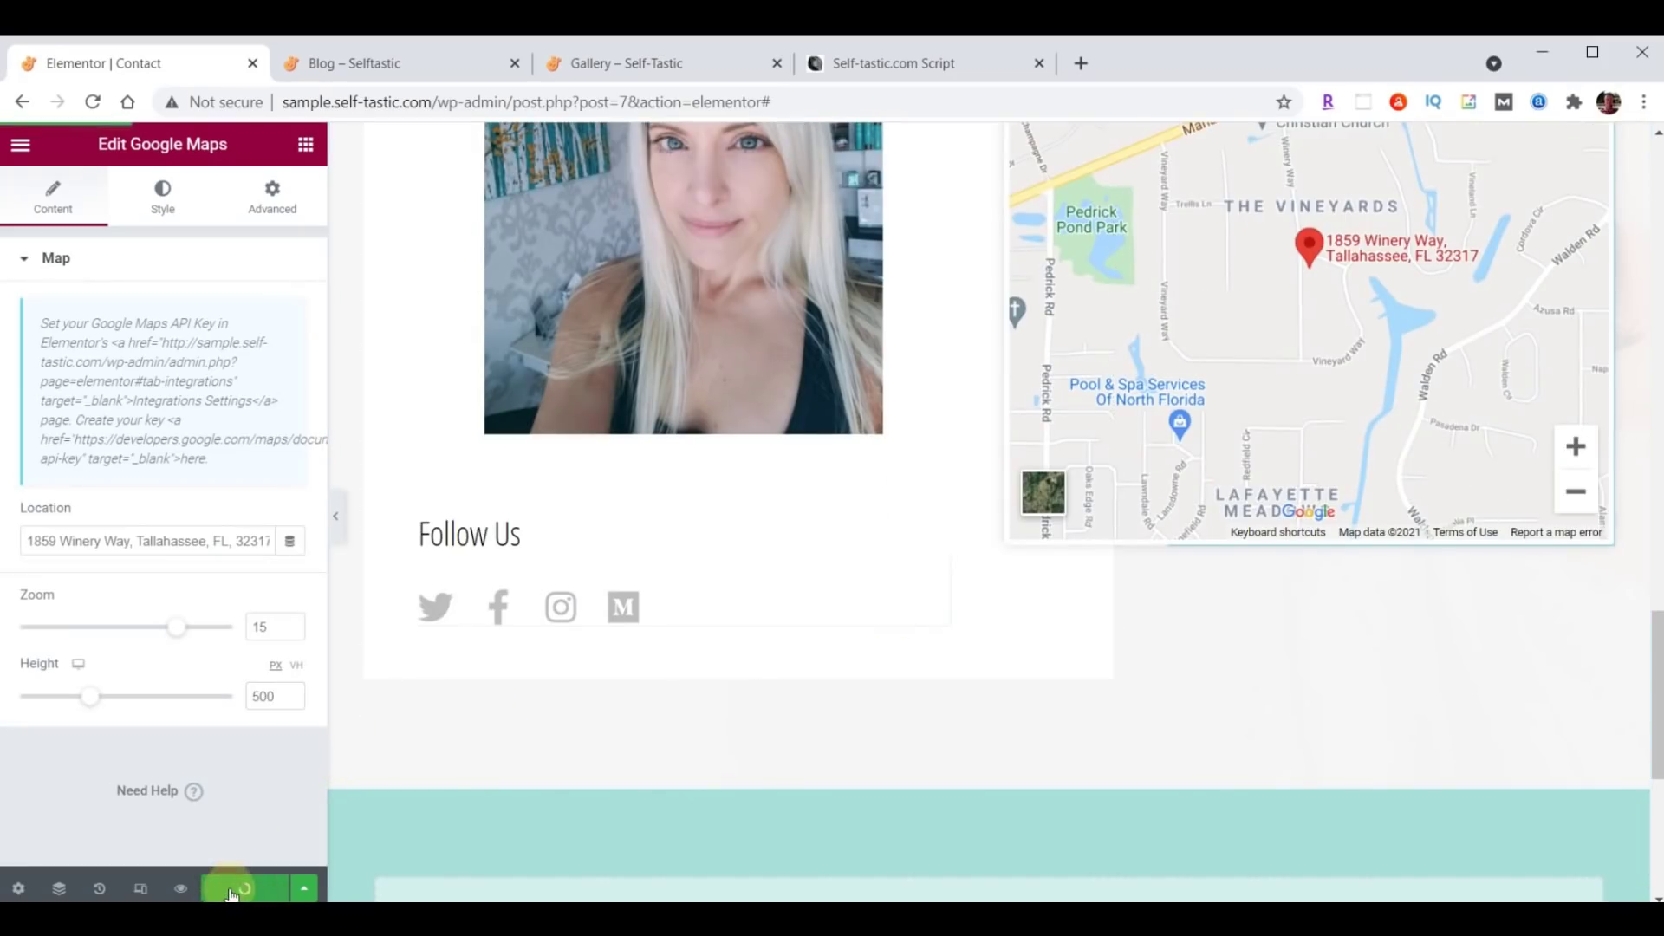
click(388, 68)
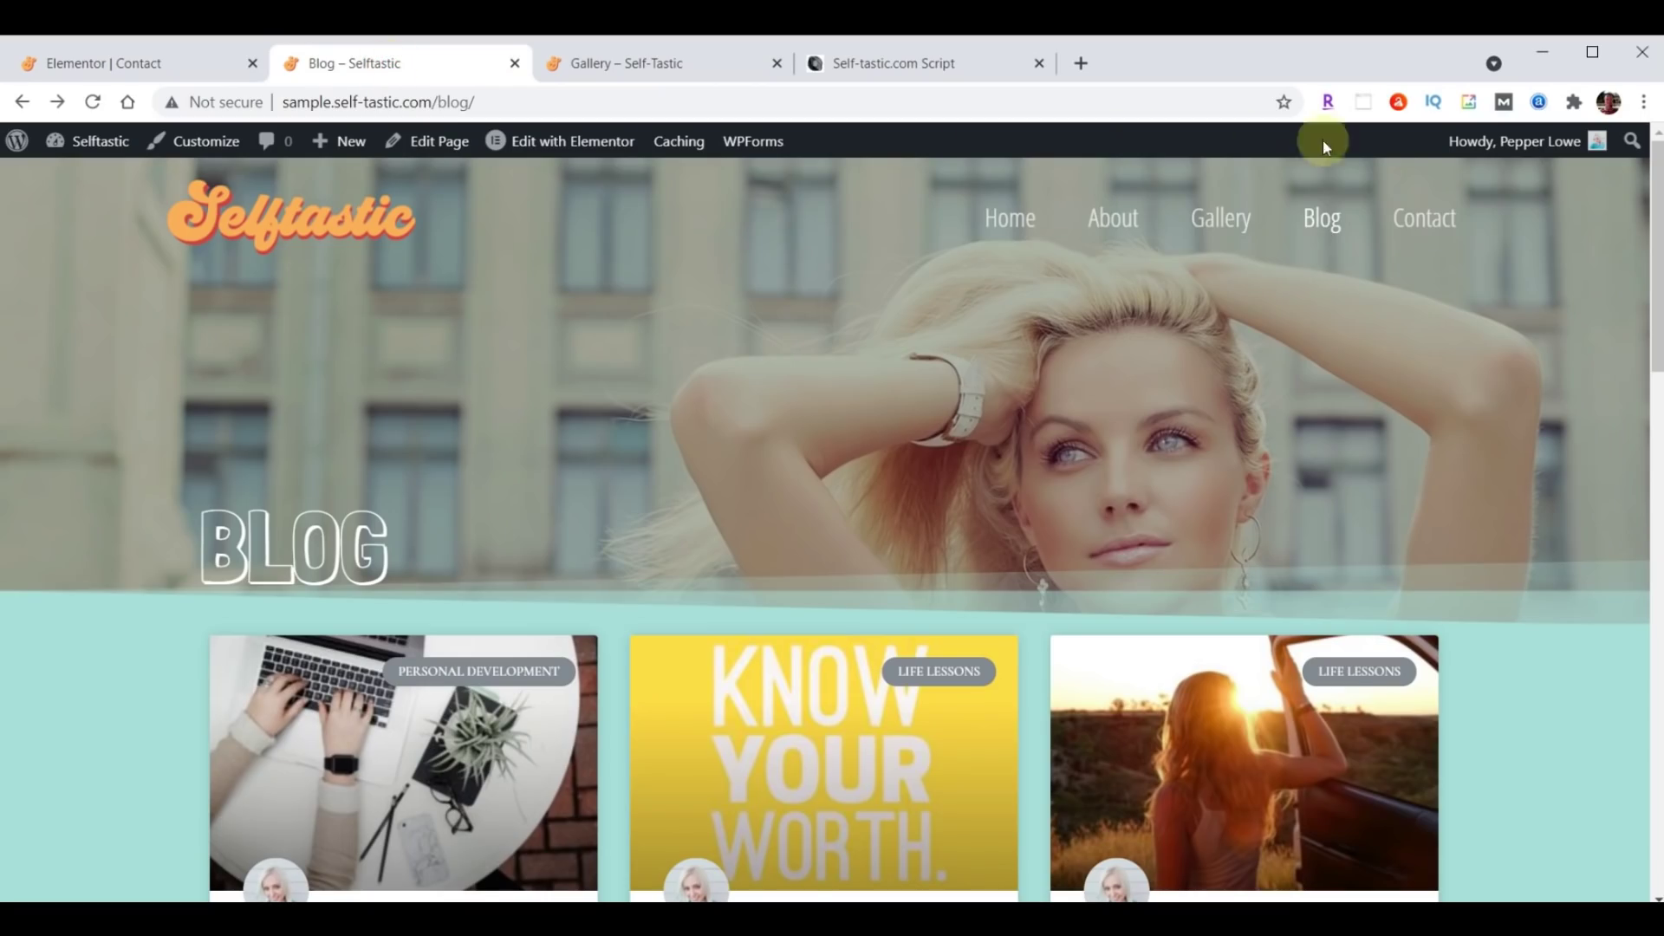
Open the live Contact page and scroll through the hero, form, contact details and map.
click(1424, 221)
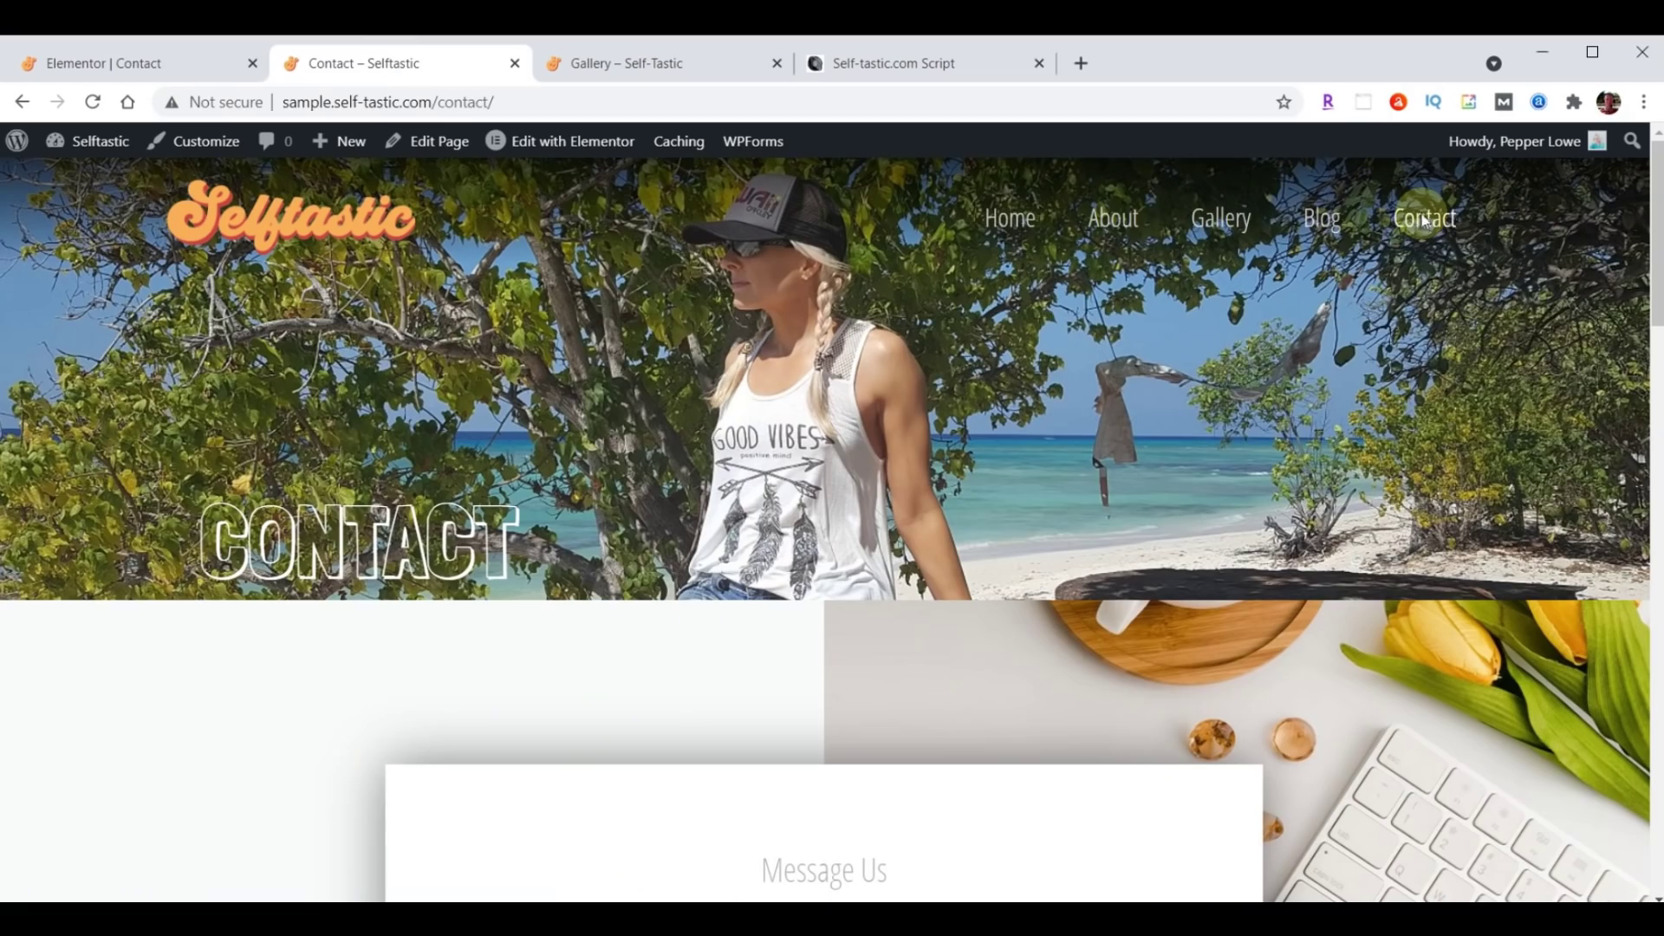
scroll(1293, 397, down, 2)
scroll(1293, 397, down, 12)
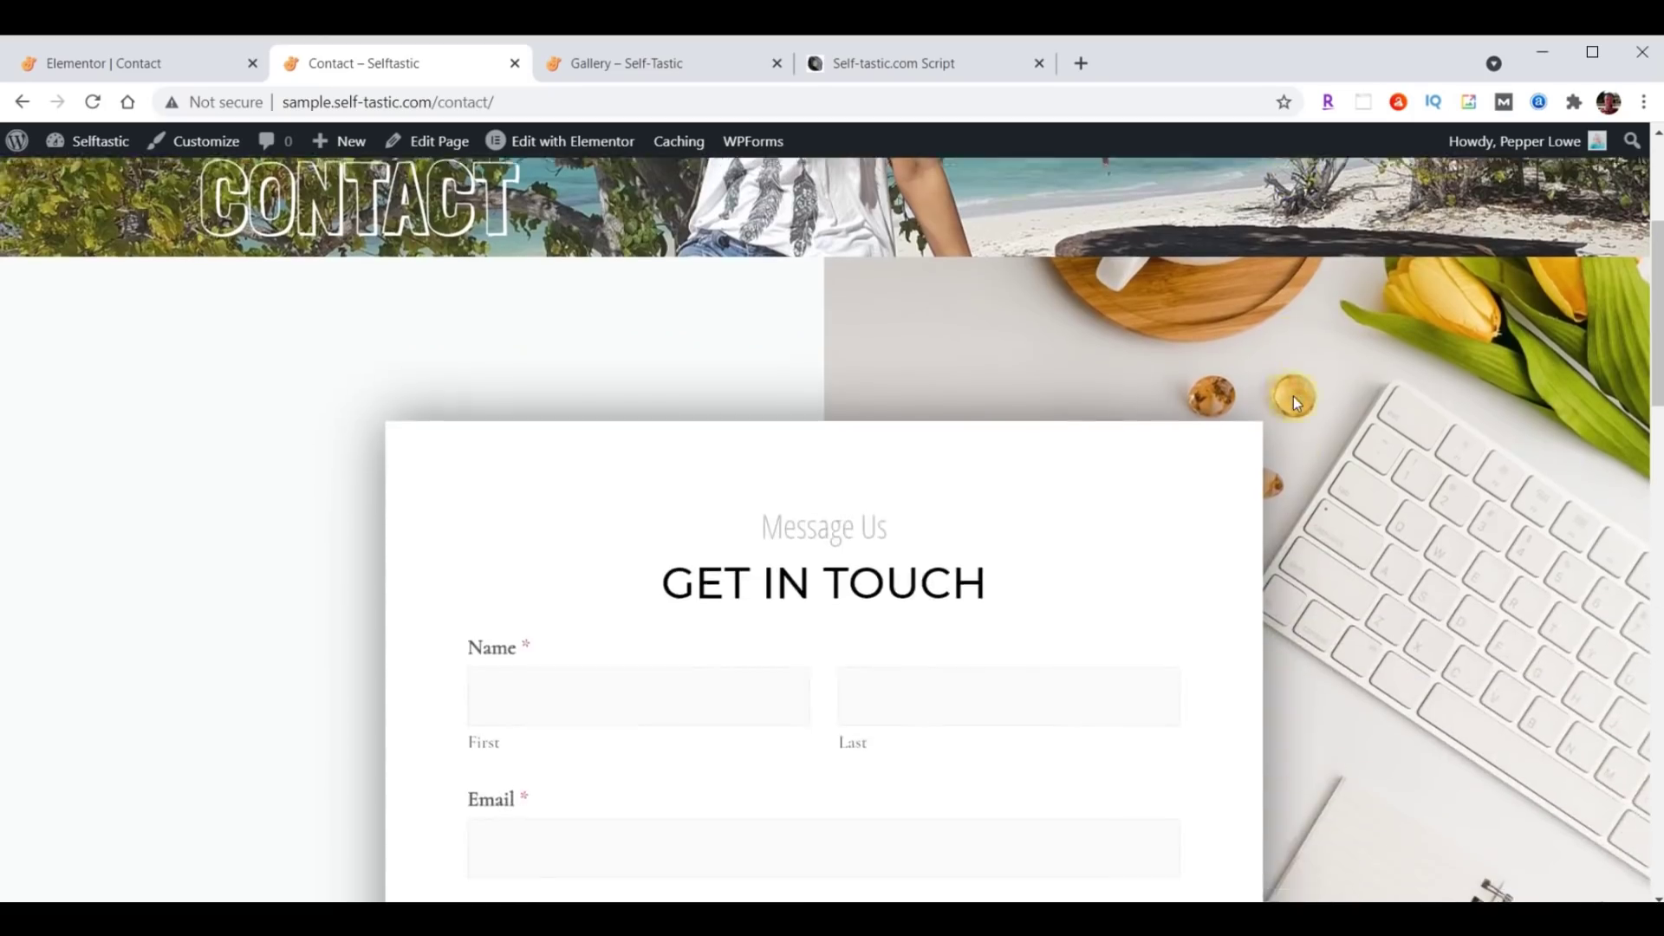
scroll(1293, 397, down, 12)
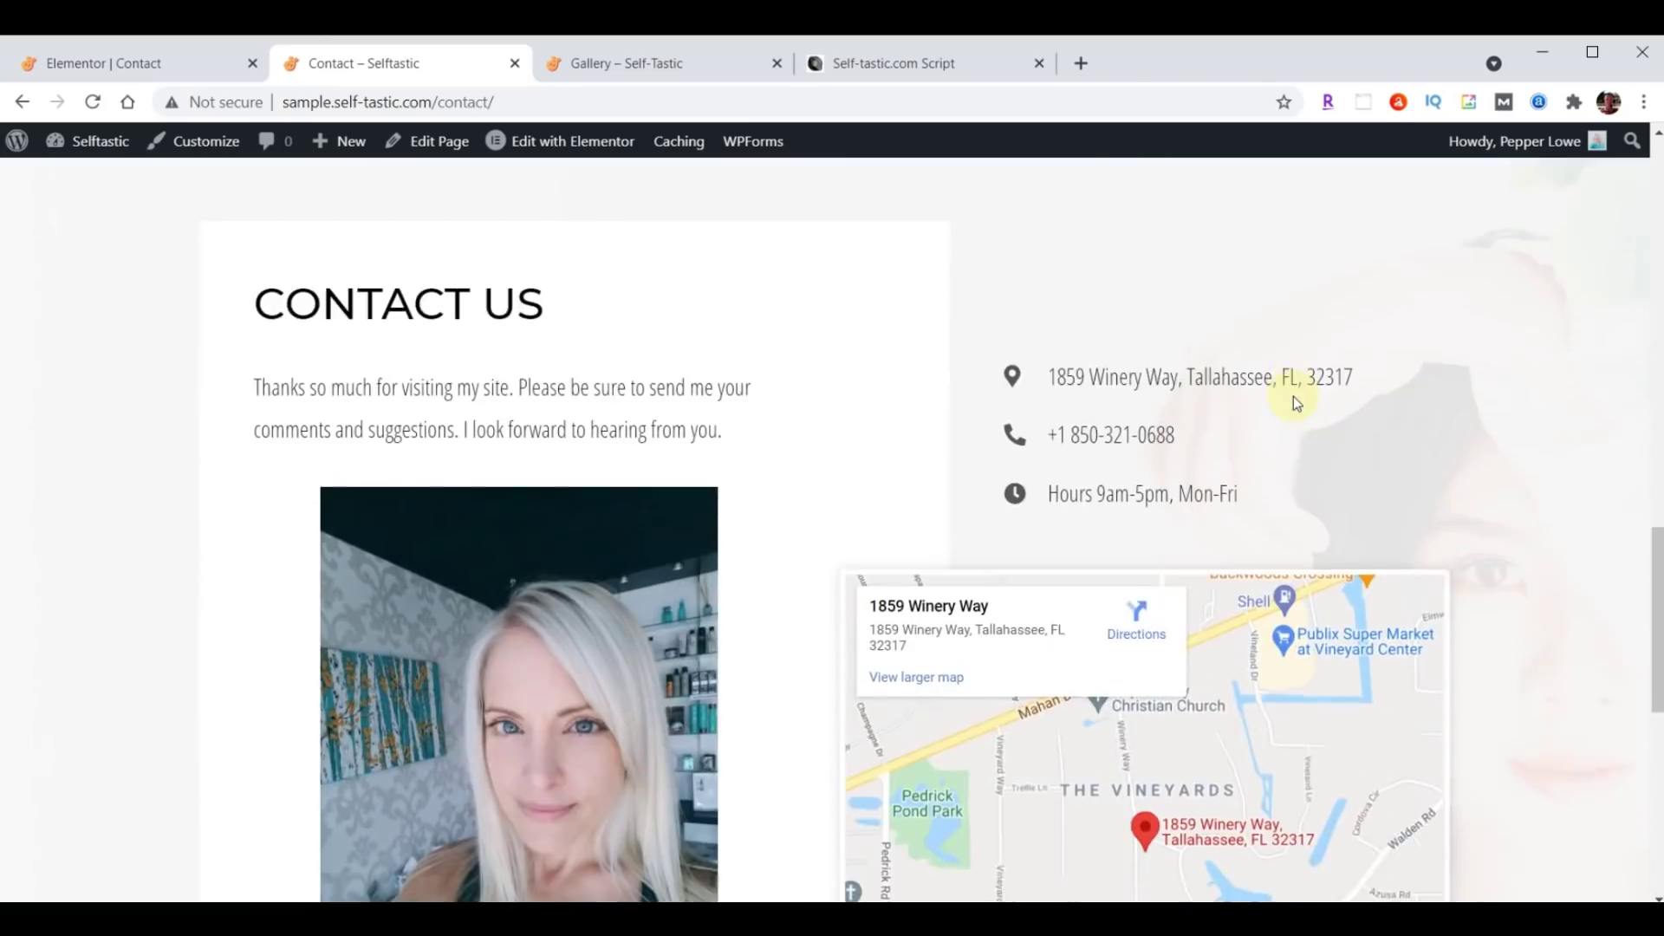
scroll(1236, 610, up, 12)
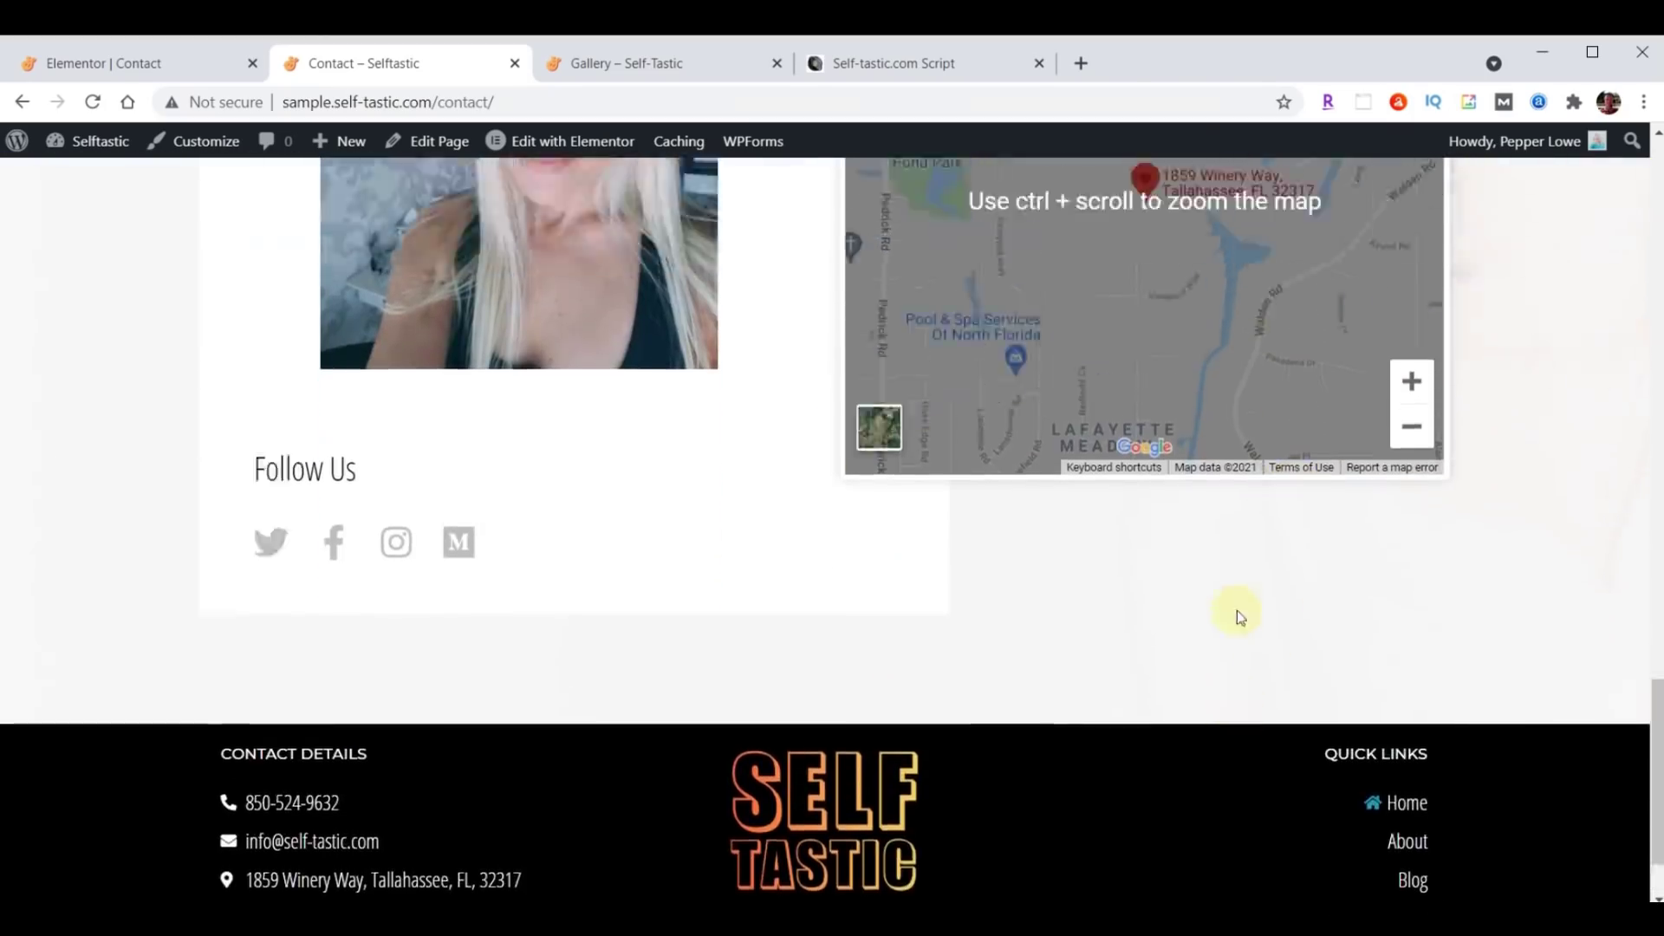
scroll(1231, 612, up, 4)
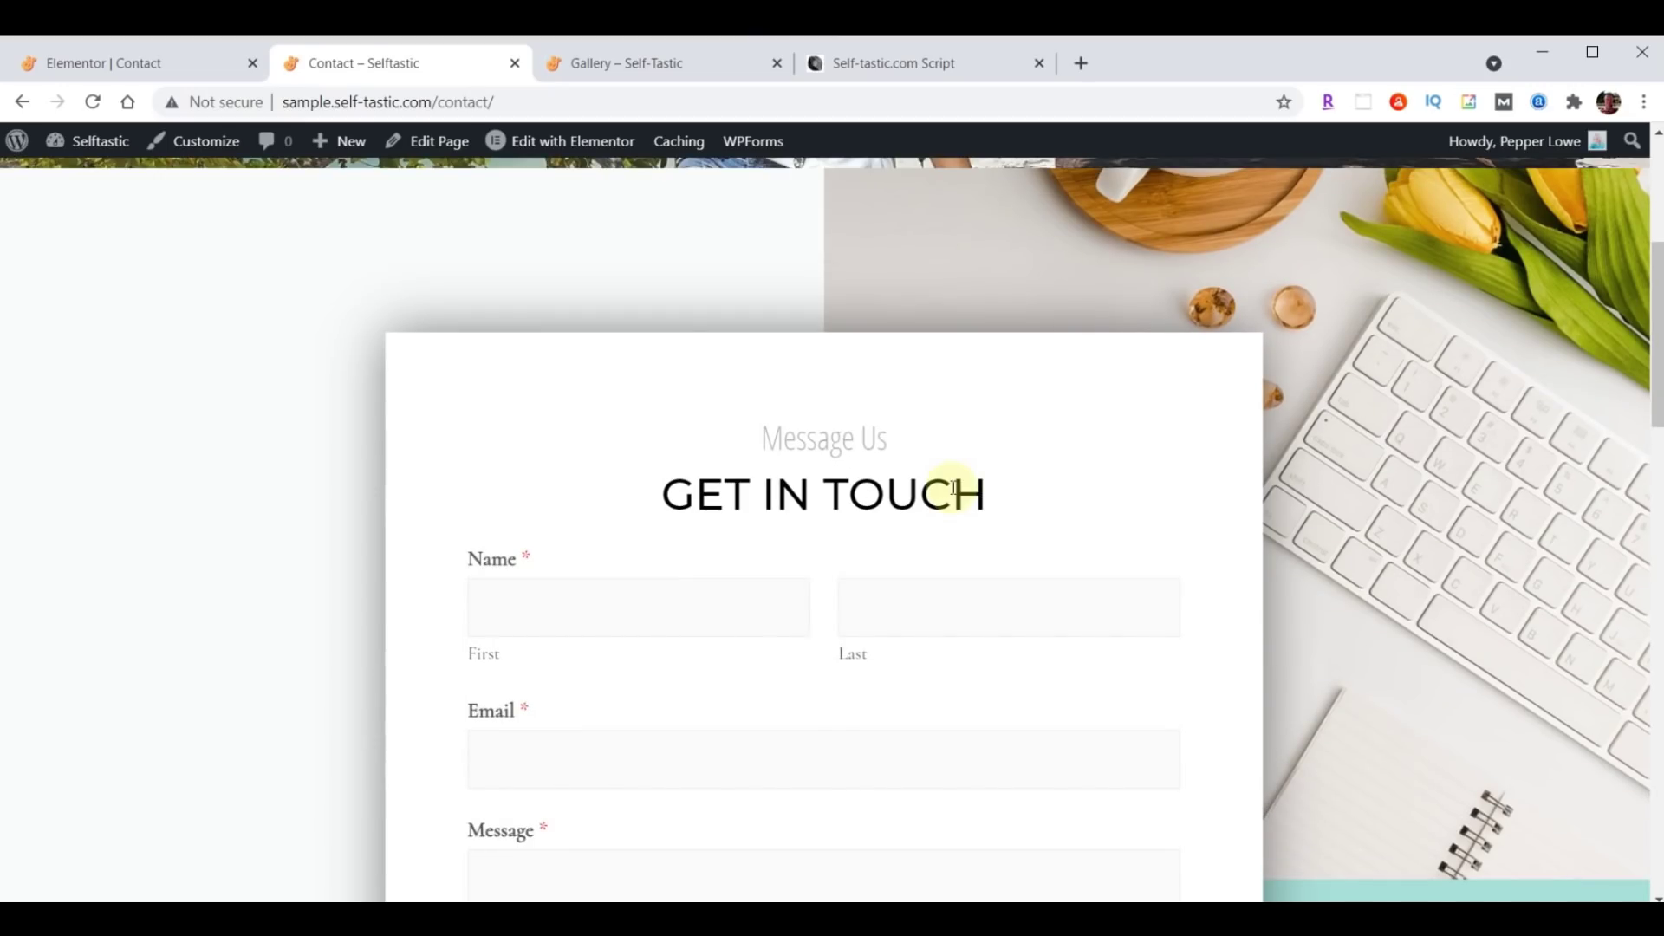
Exit Elementor to the dashboard and open the Contact Form from WPForms.
click(100, 63)
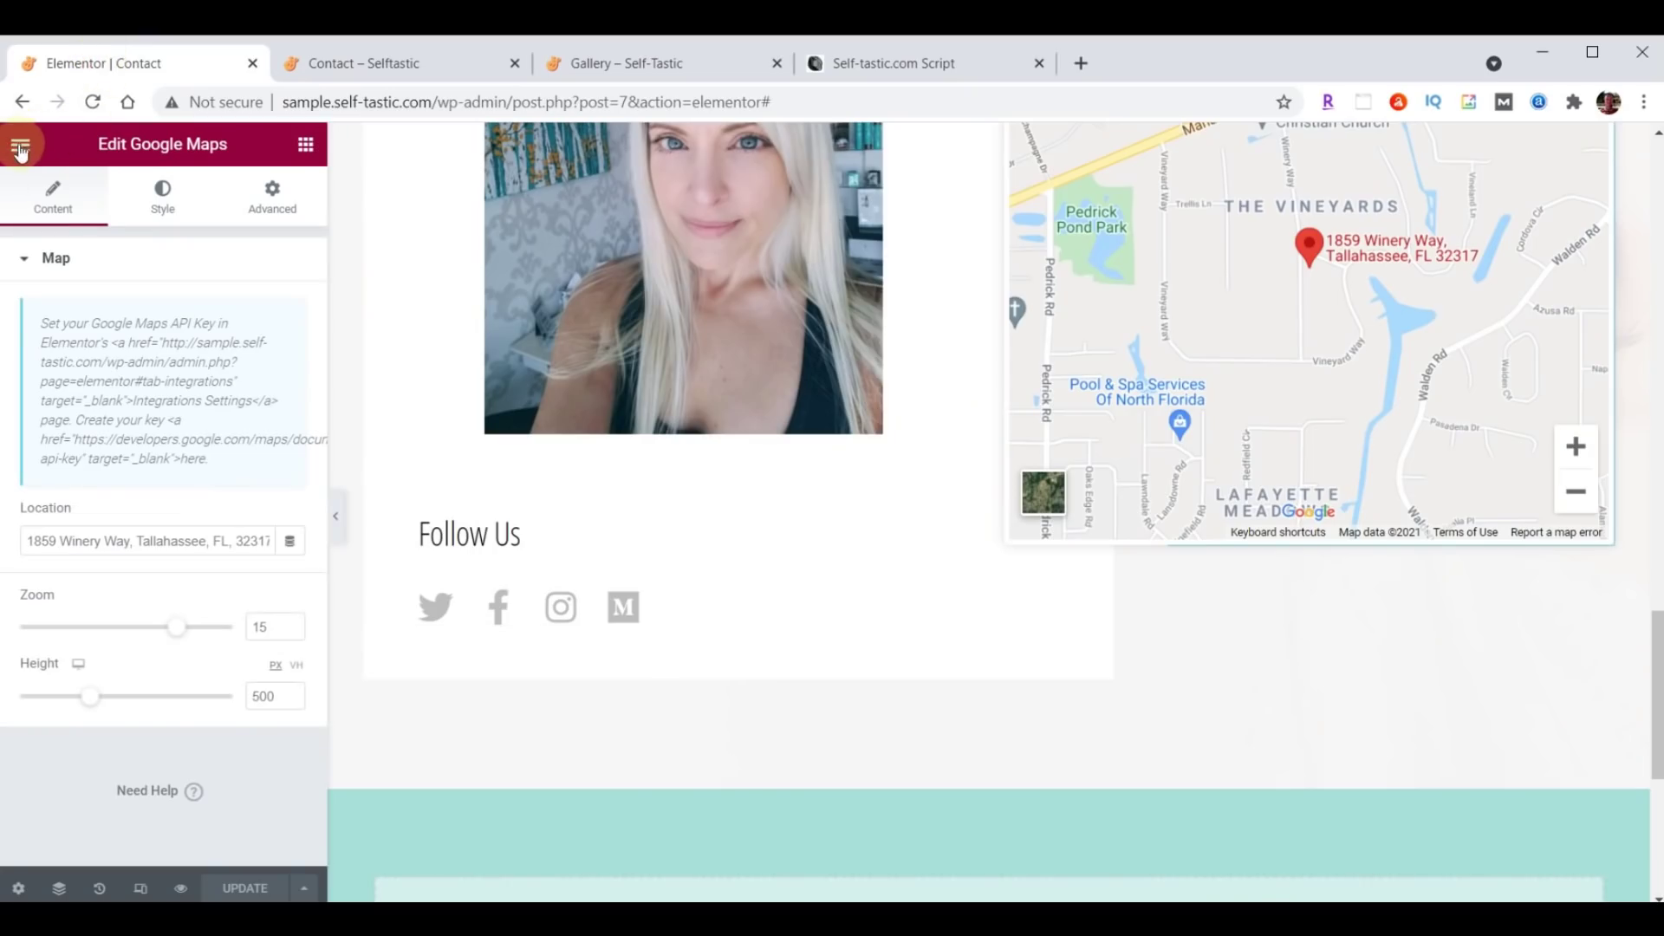
click(20, 144)
click(137, 532)
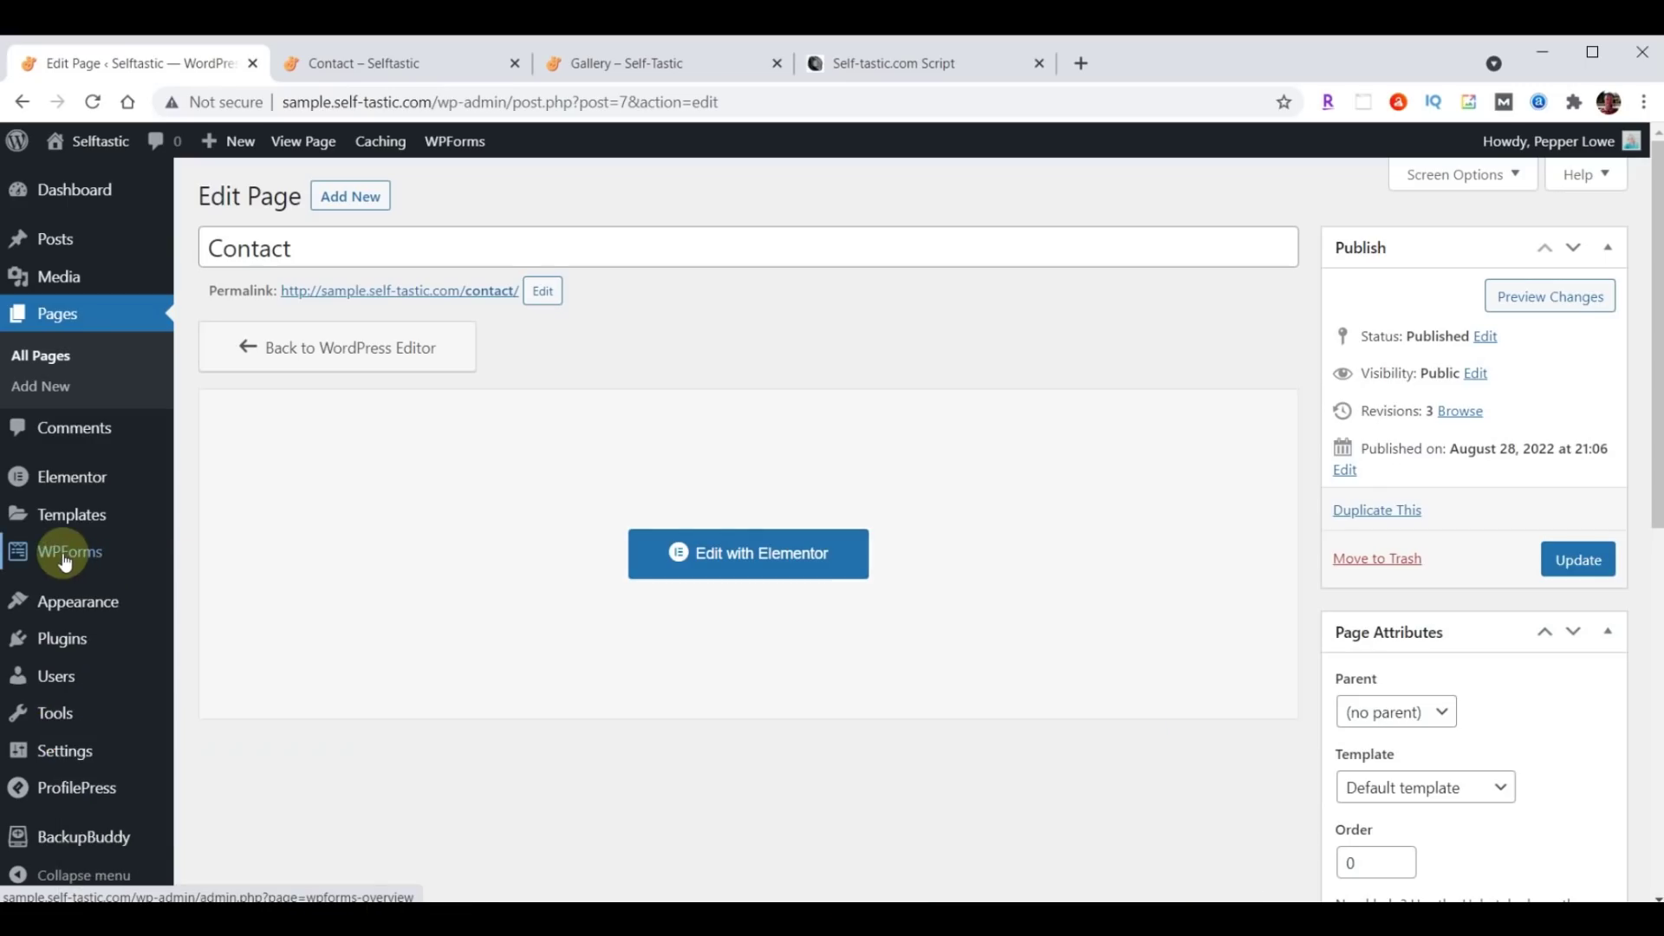
click(65, 562)
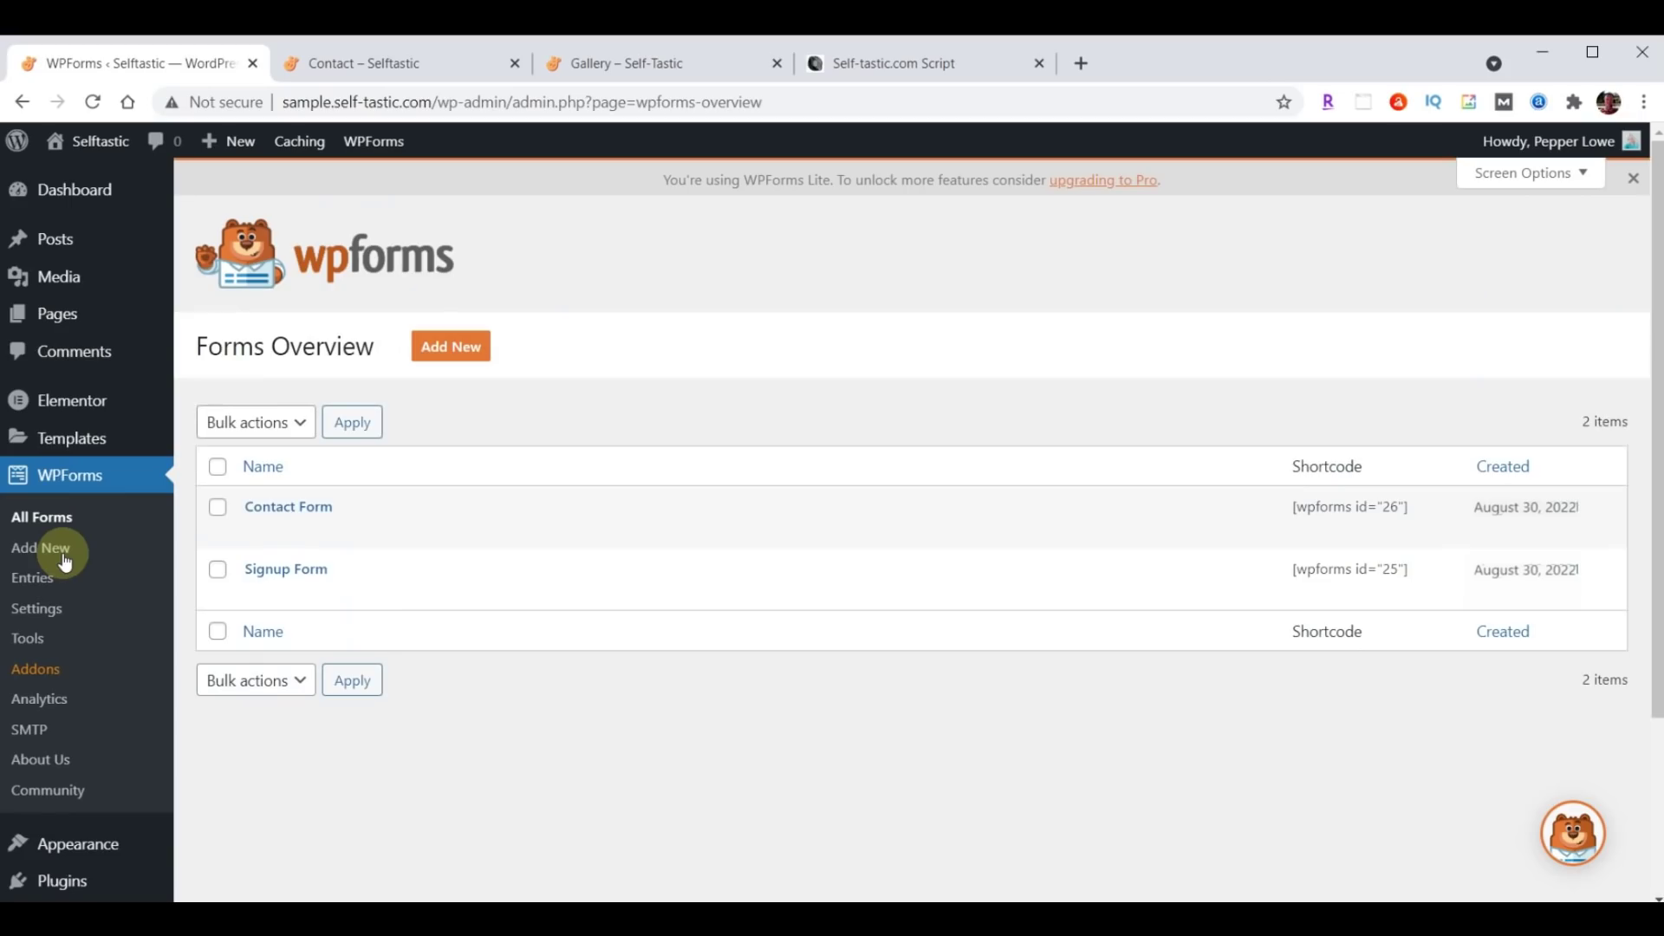
click(290, 517)
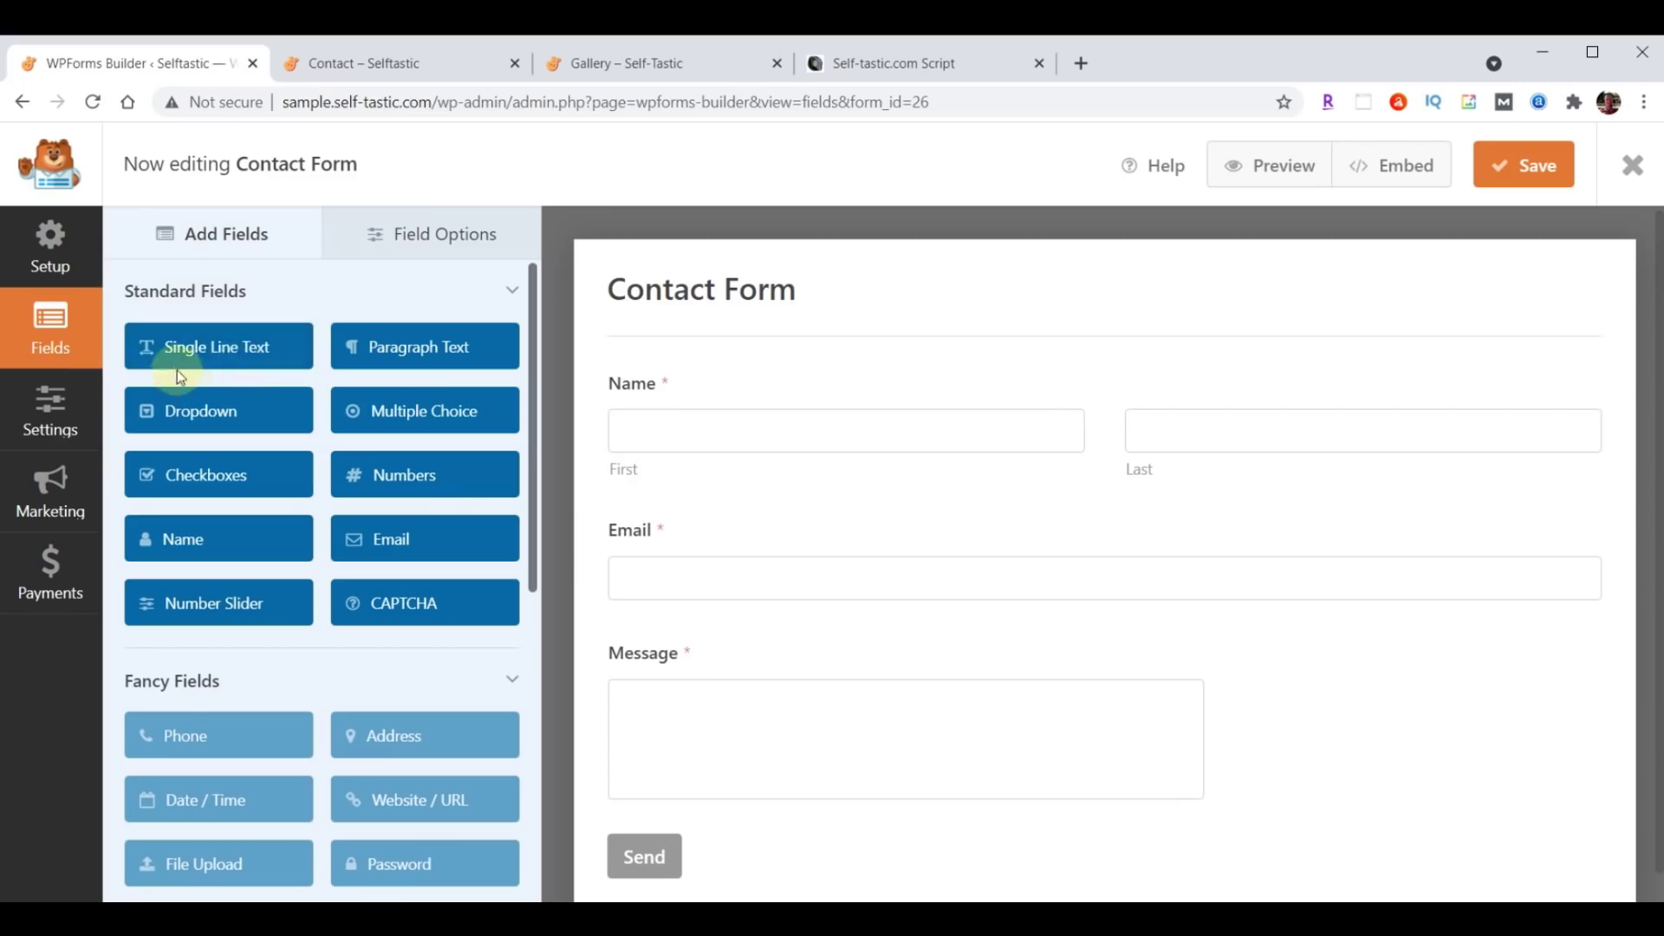
Insert a Single Line Text field between Name and Email, label it Subject, and size it Large.
drag(188, 350, 667, 507)
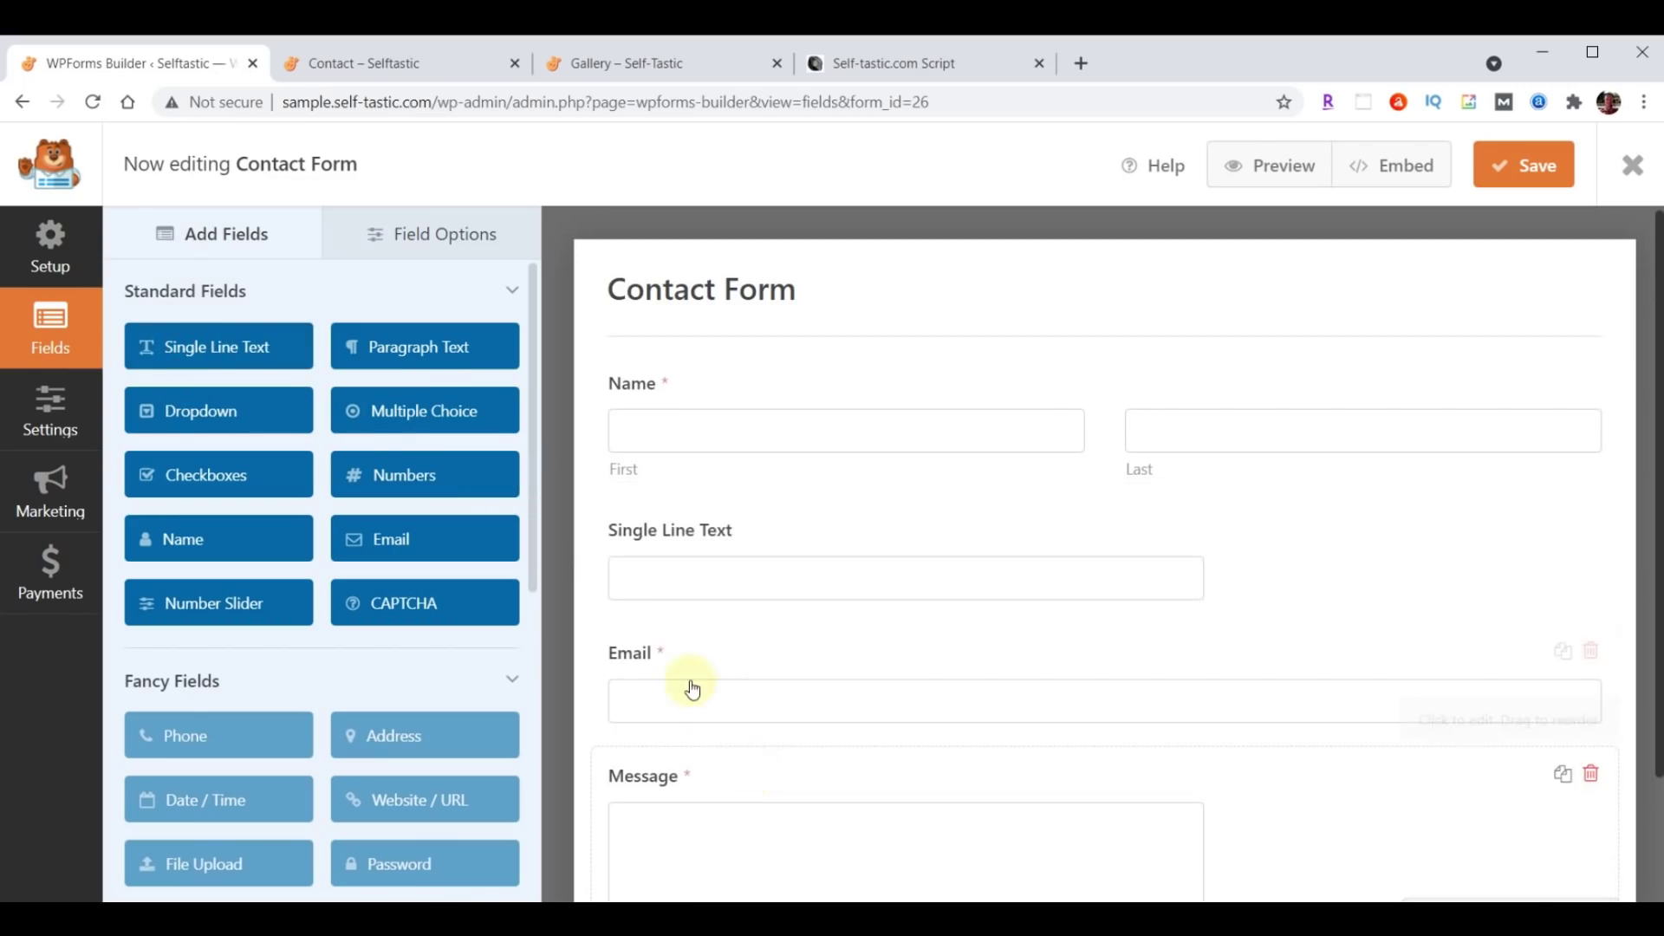
click(433, 234)
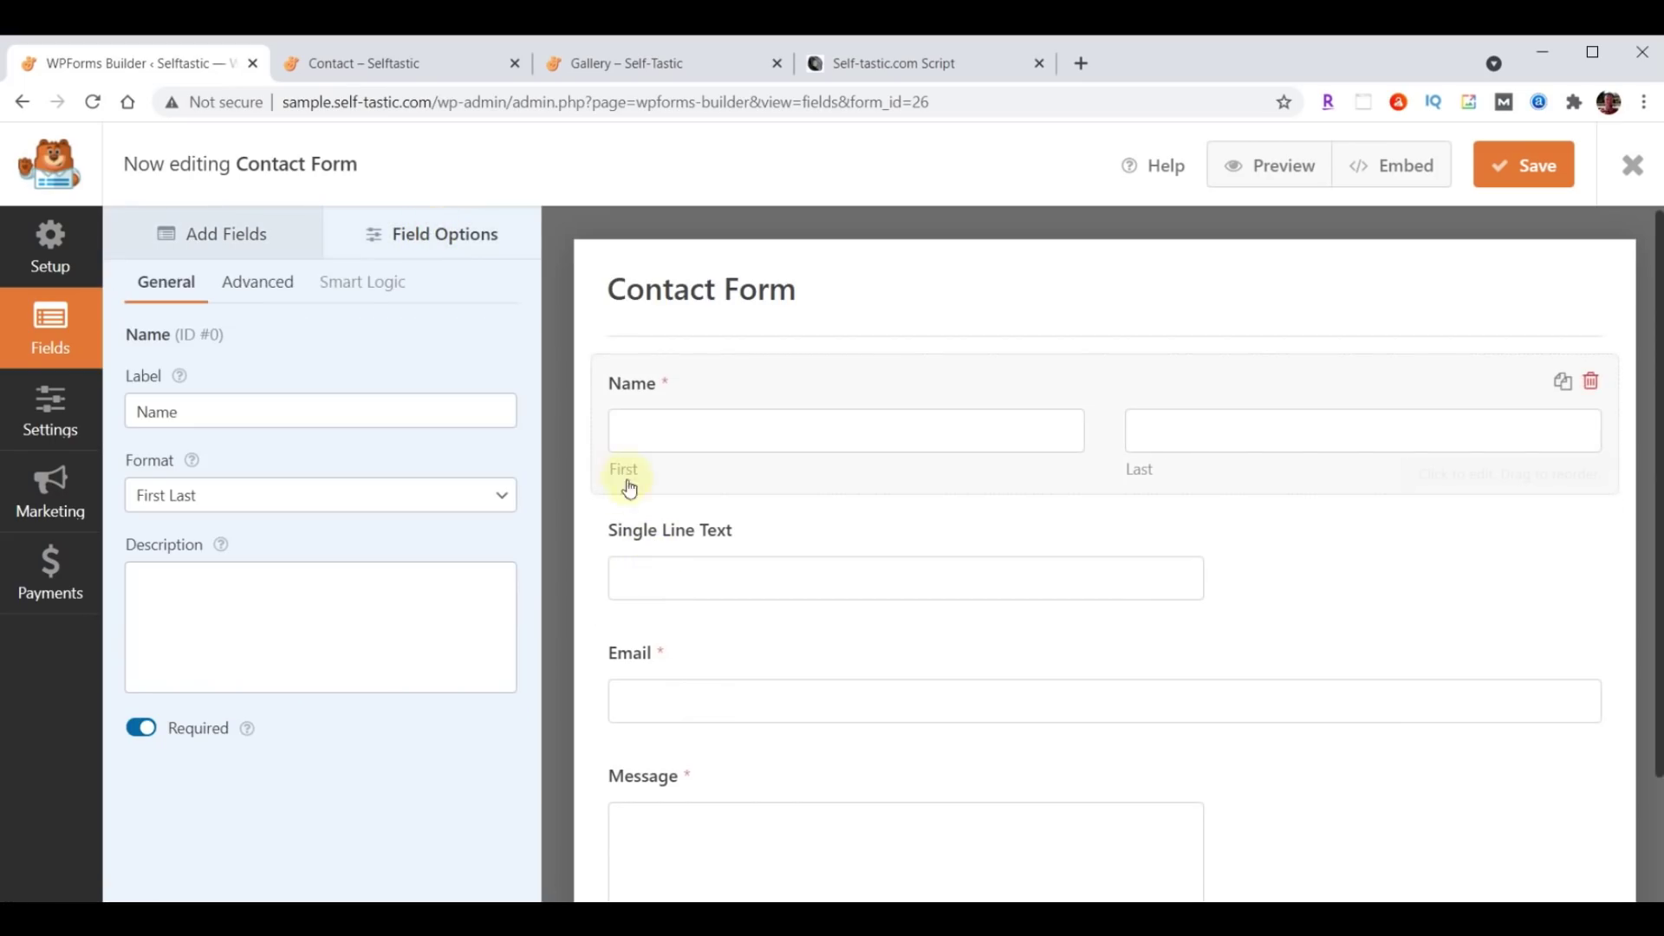
click(693, 535)
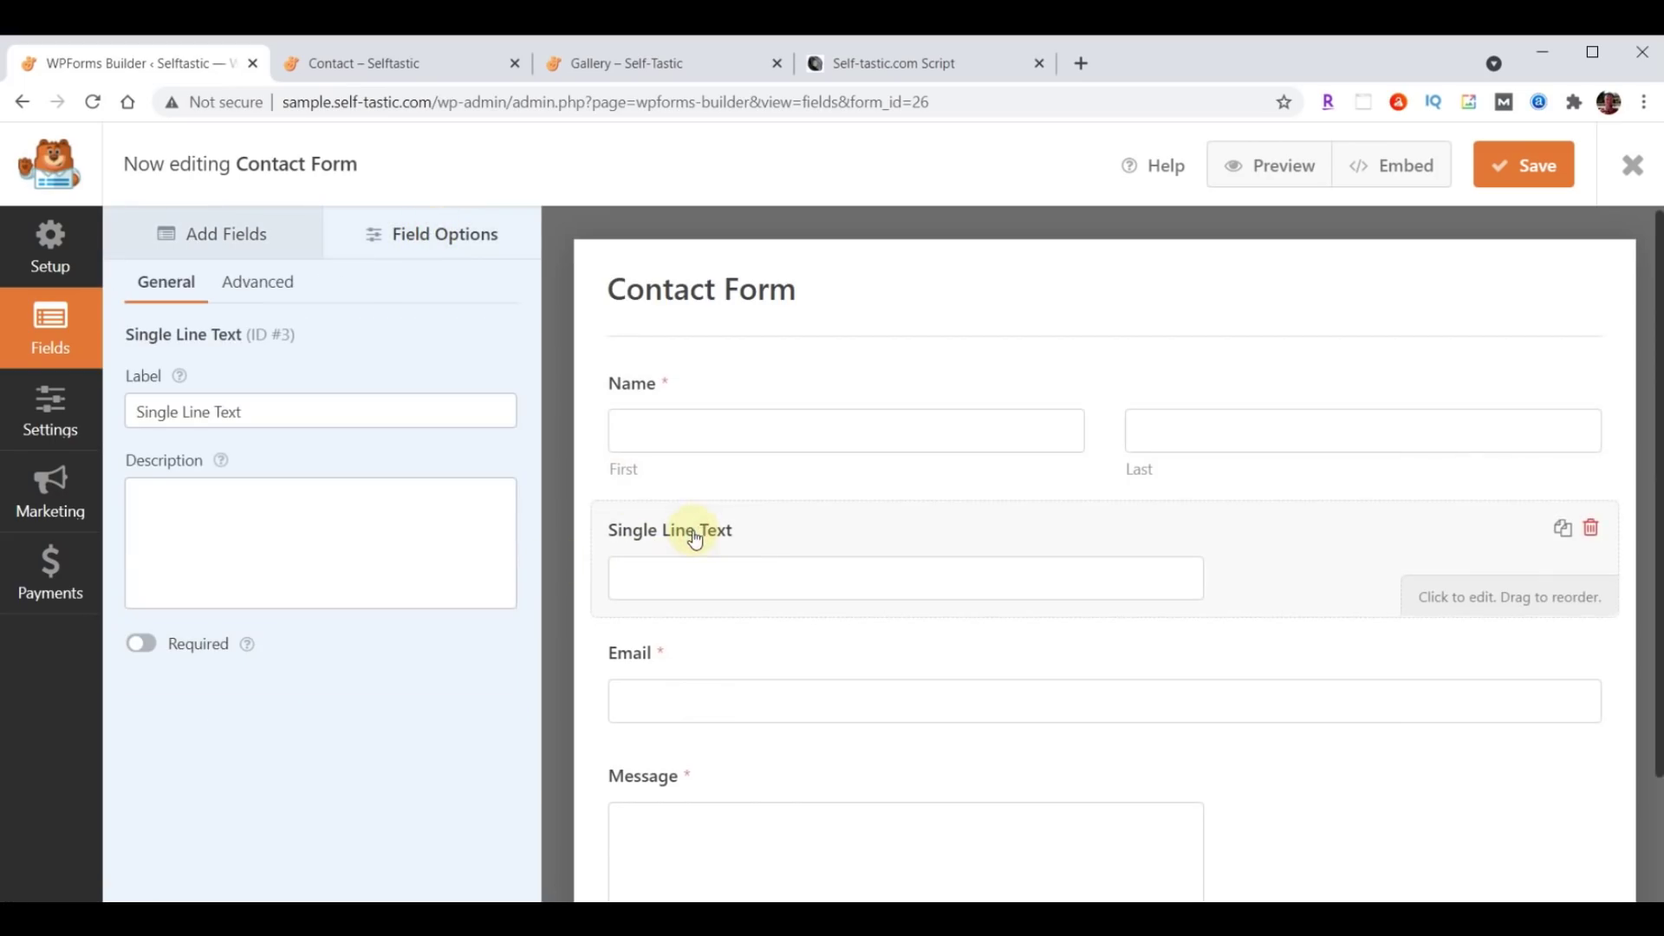
drag(138, 416, 327, 416)
text(Subject)
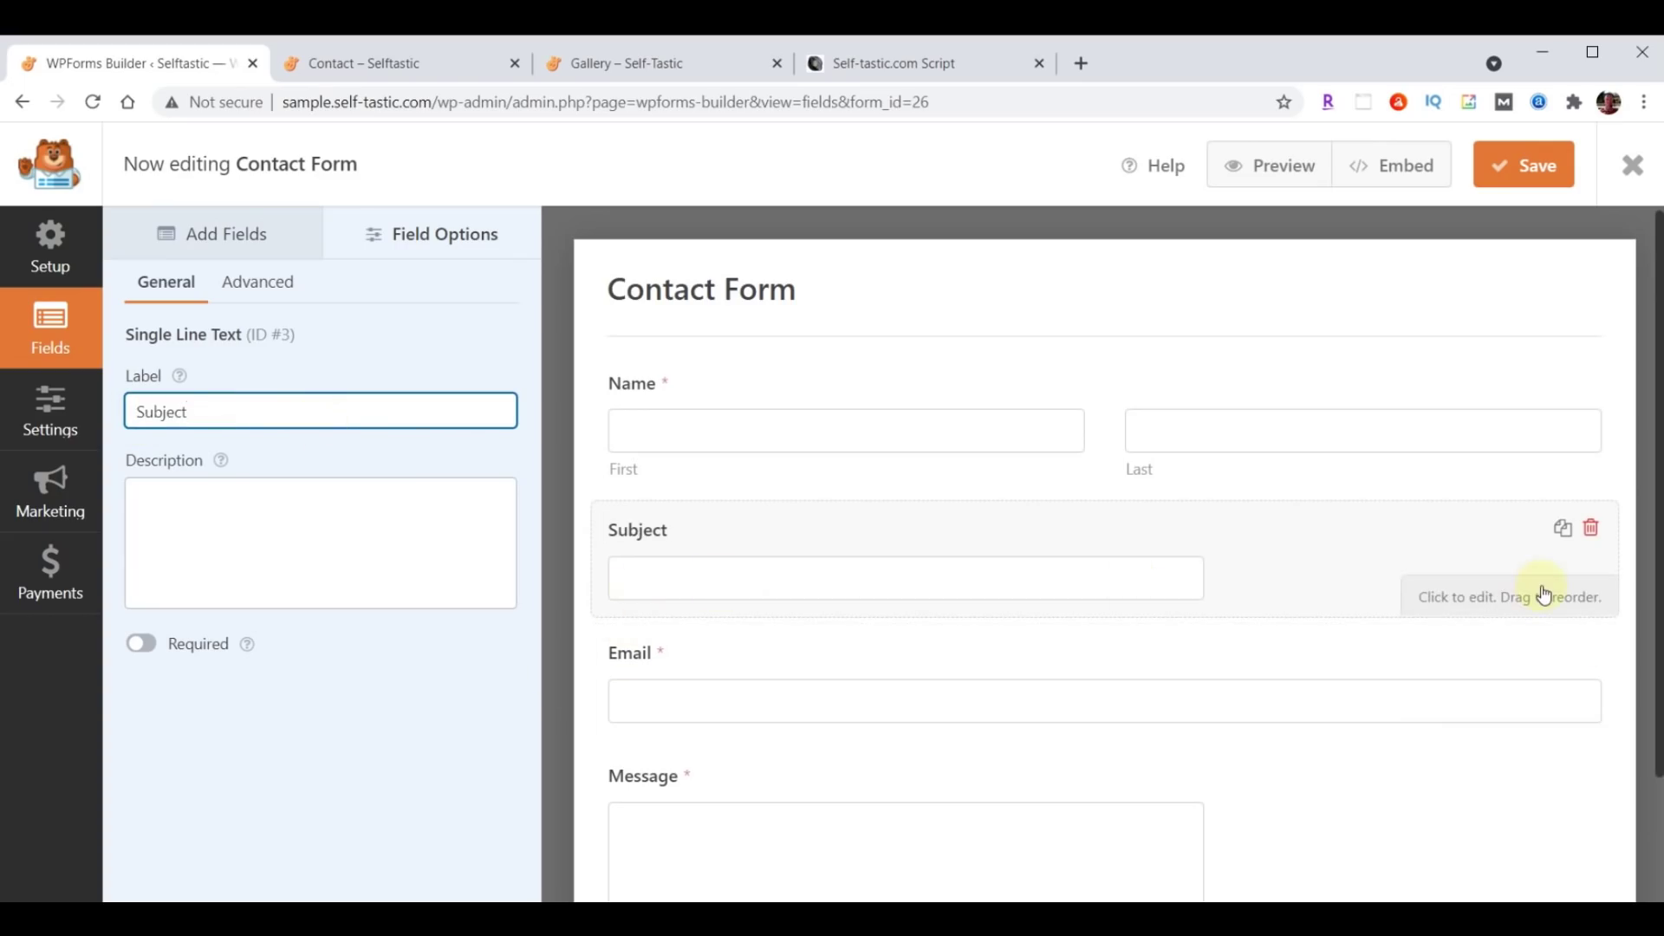
click(251, 283)
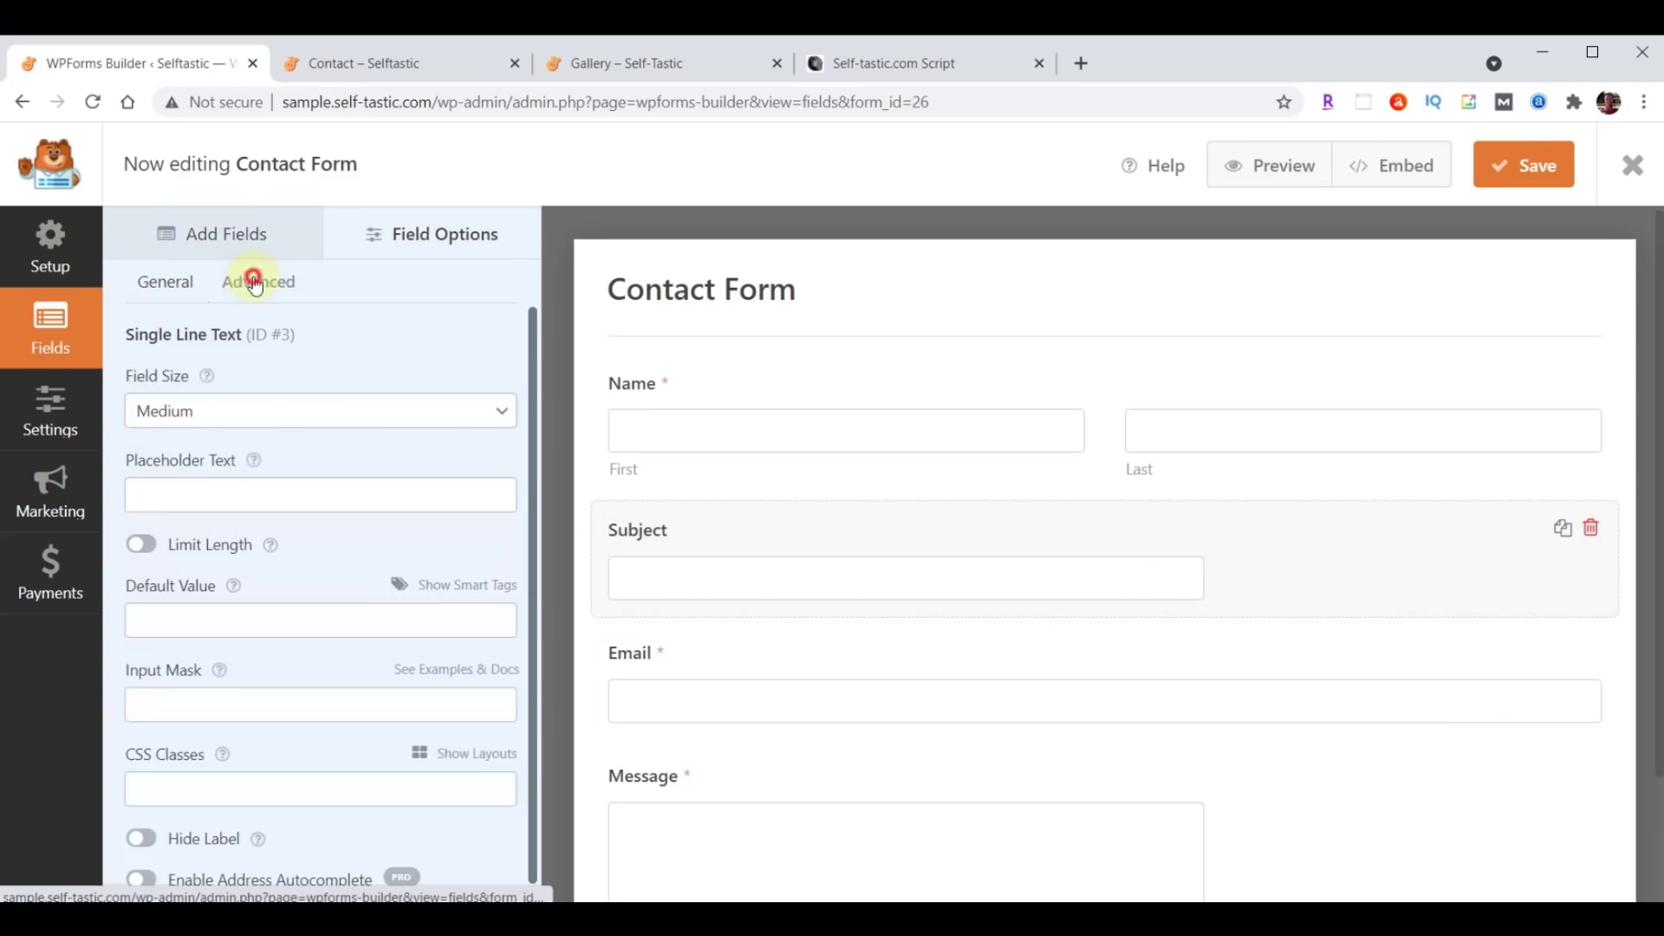
click(249, 409)
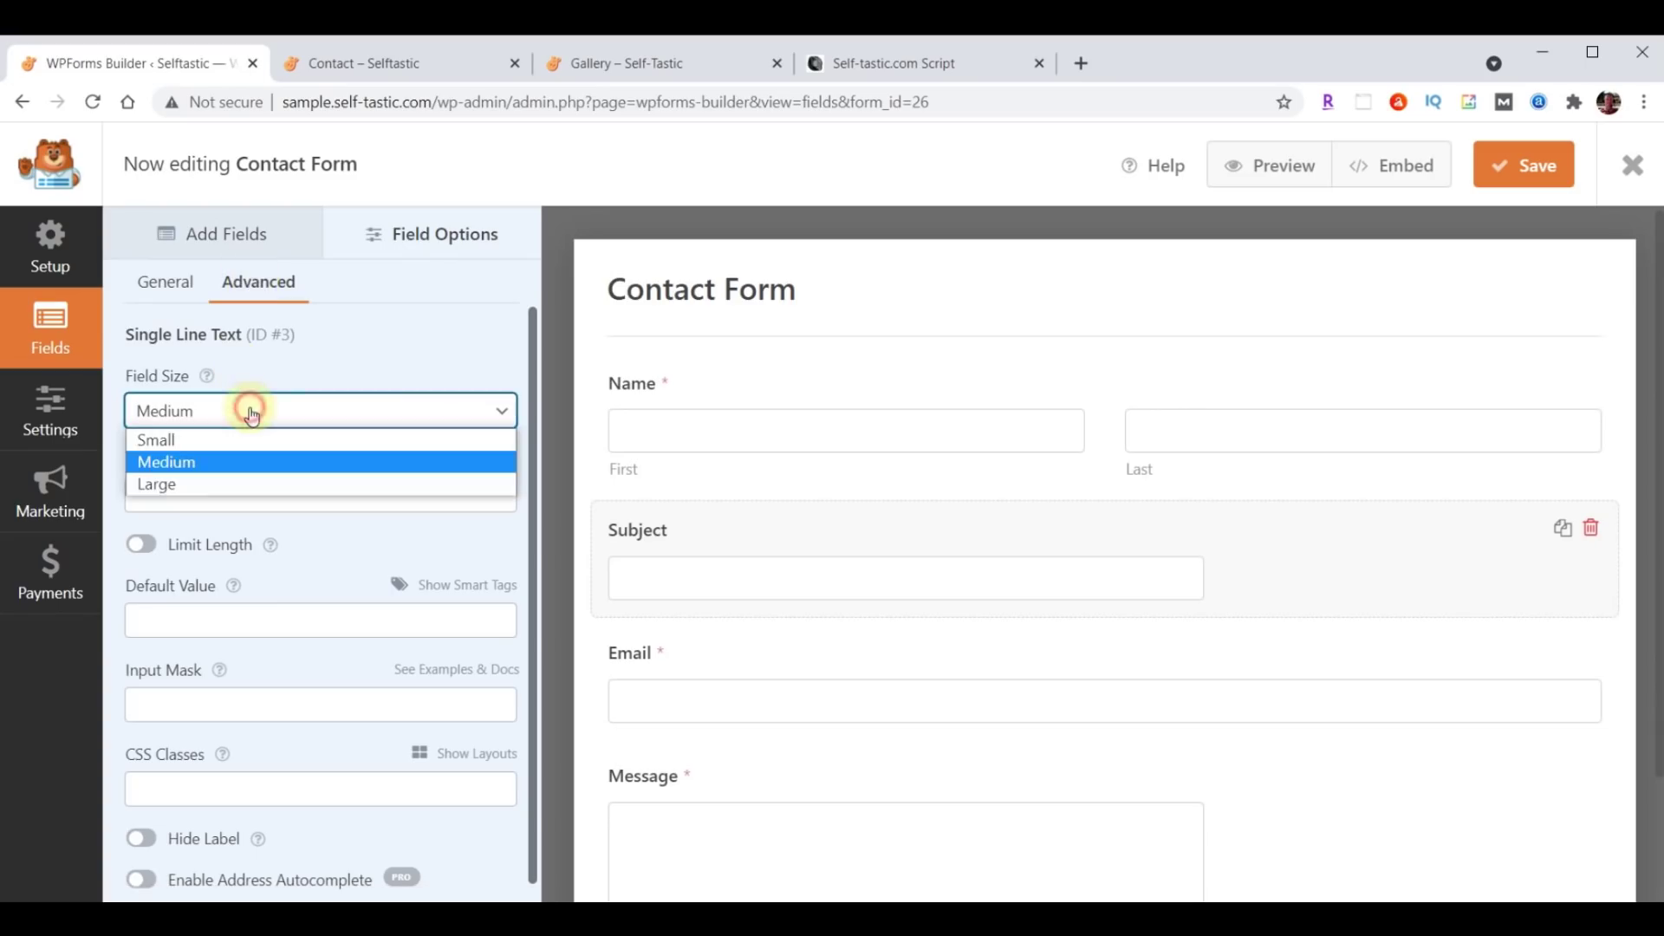
click(235, 482)
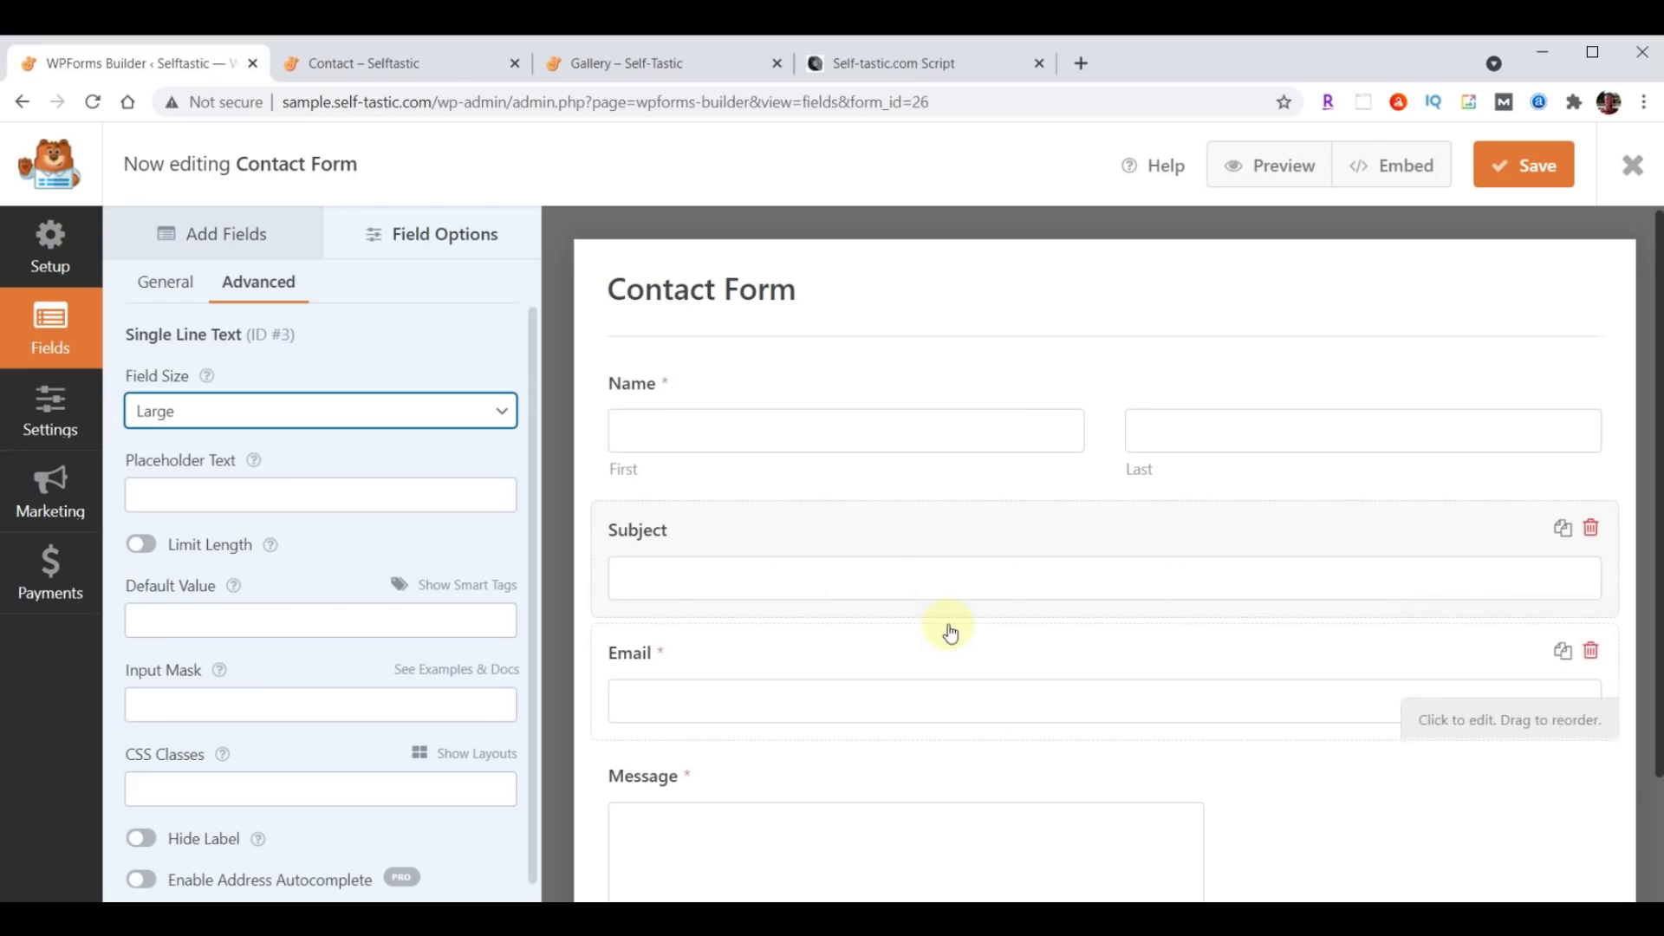
click(204, 236)
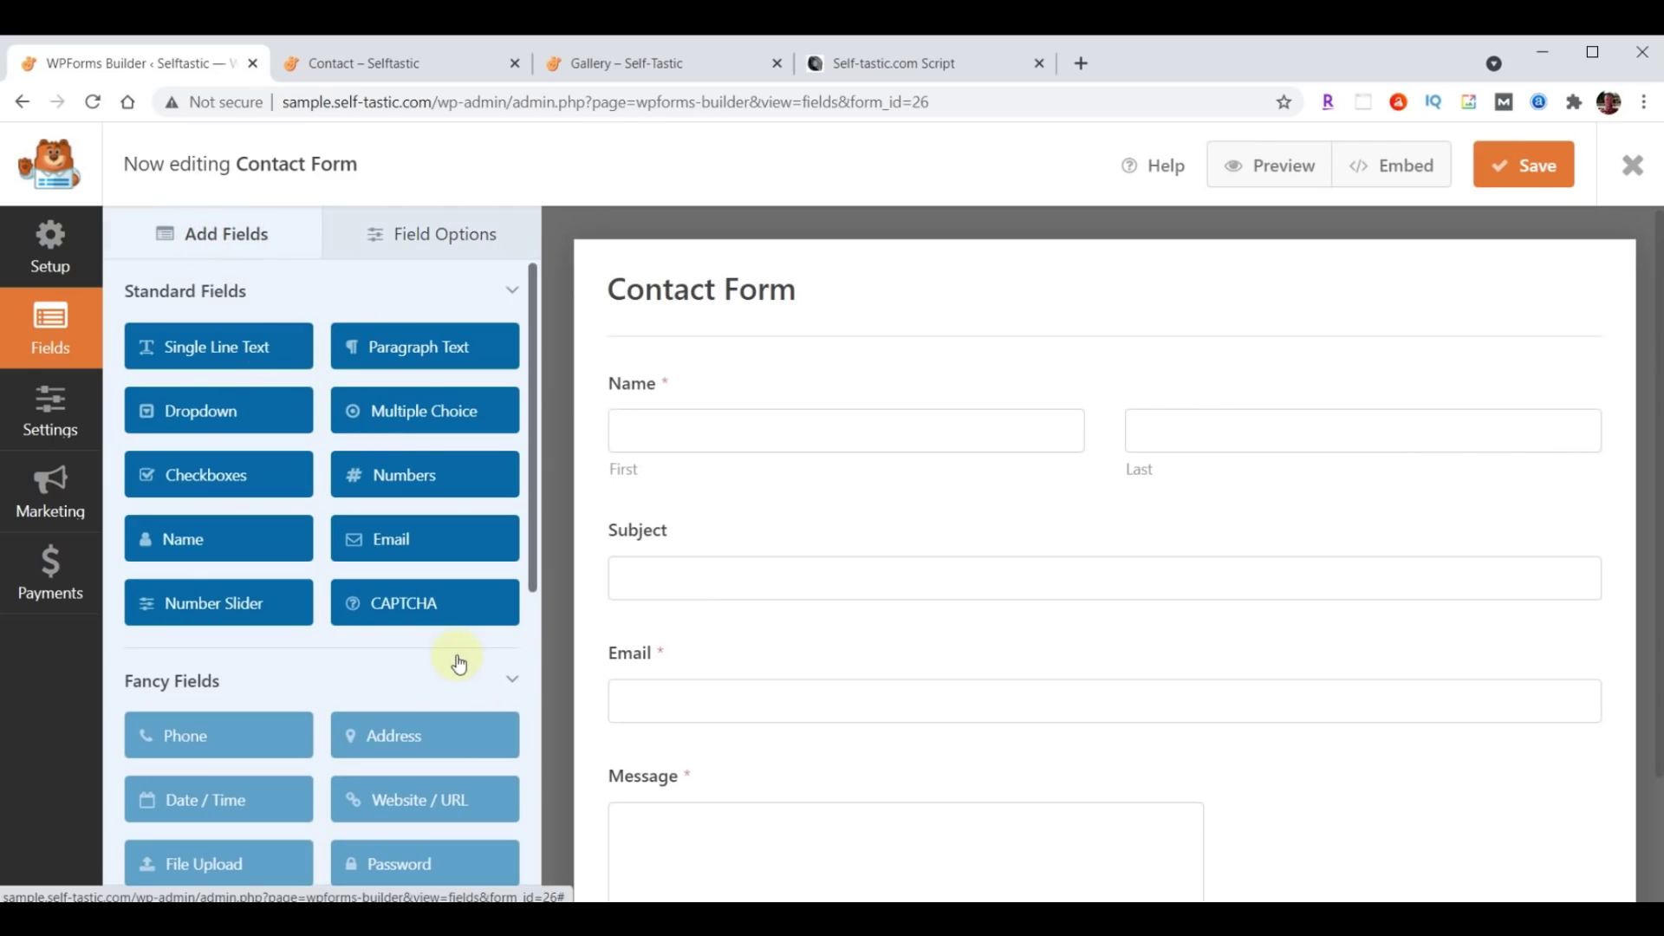
scroll(458, 663, down, 1)
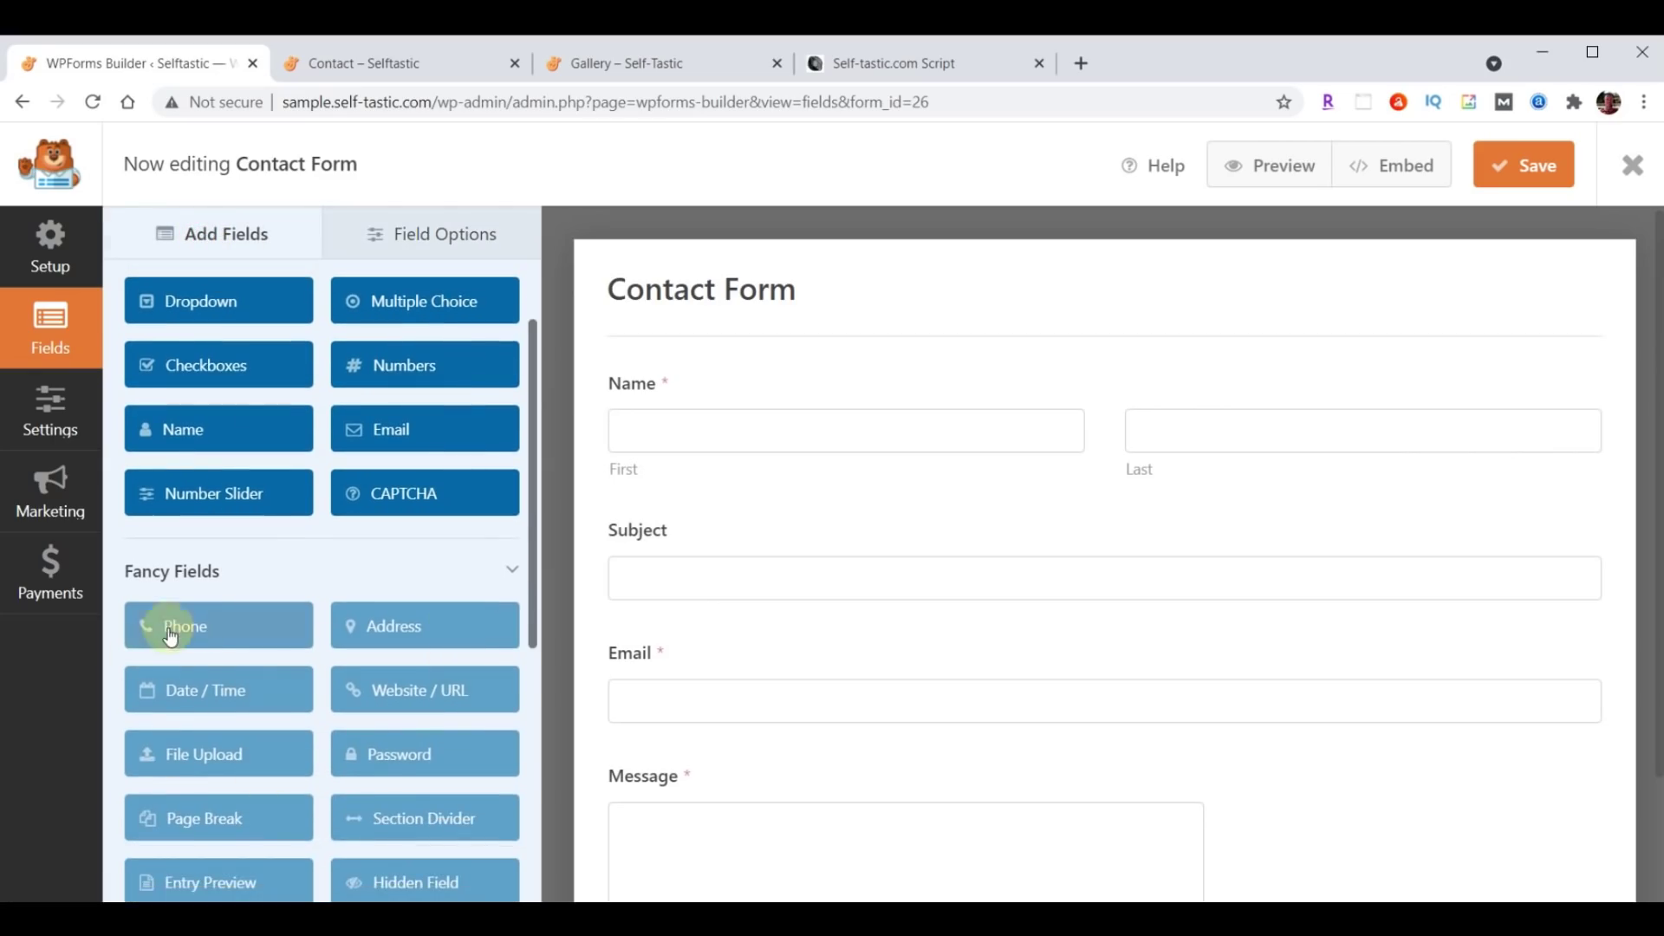
click(168, 627)
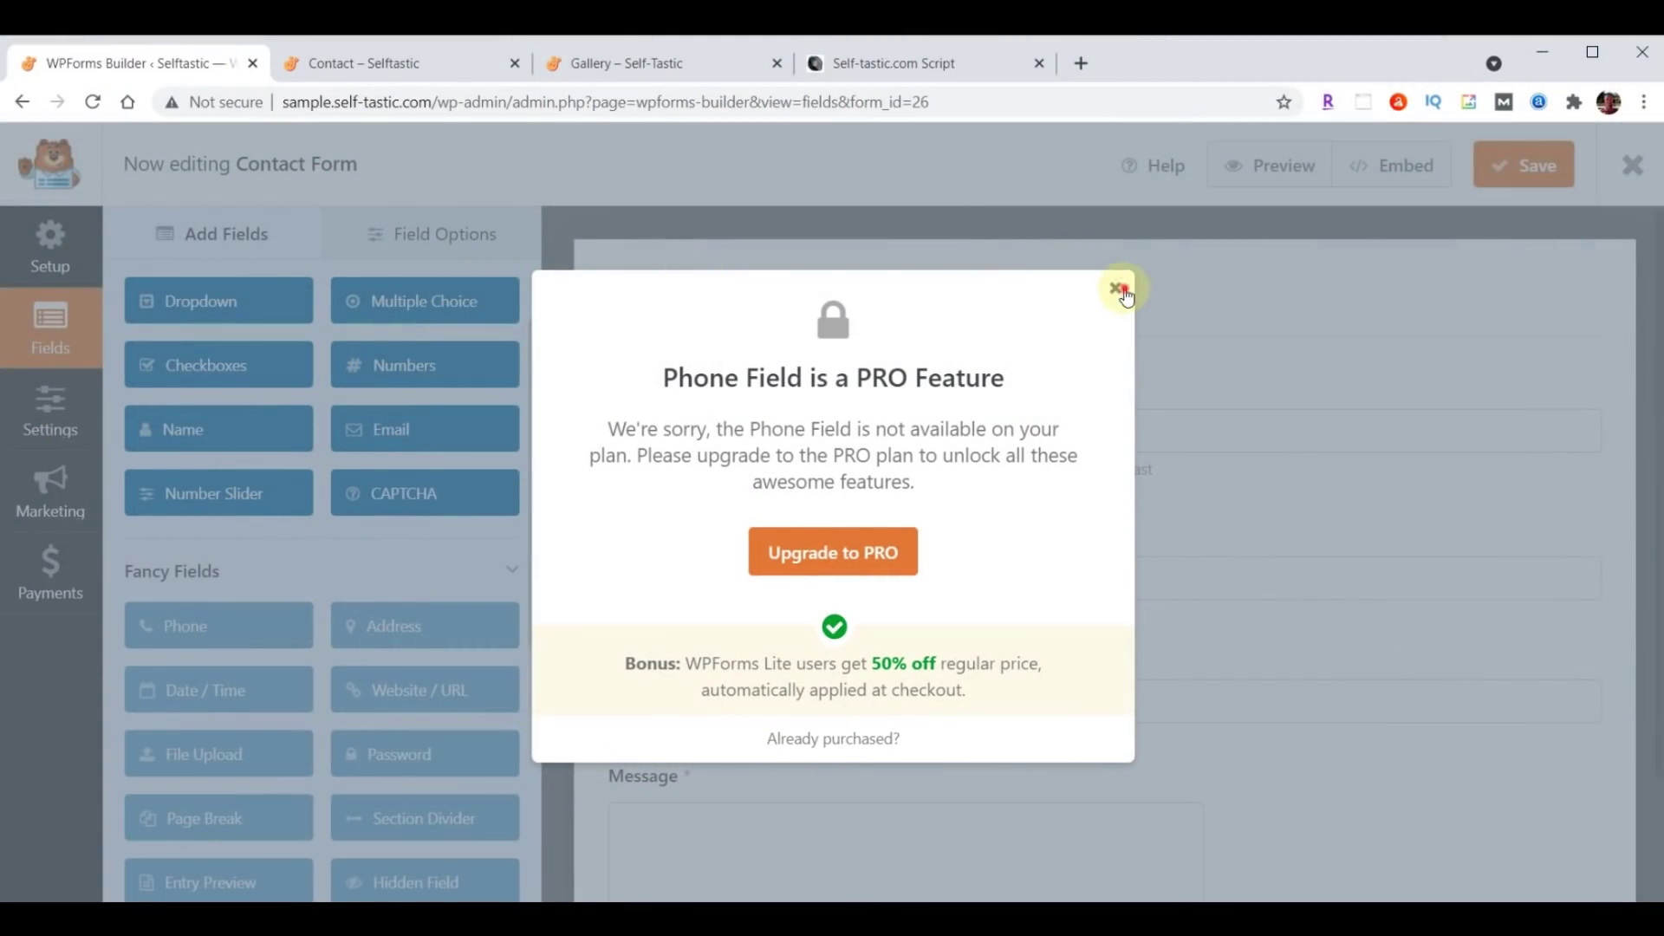
click(1118, 289)
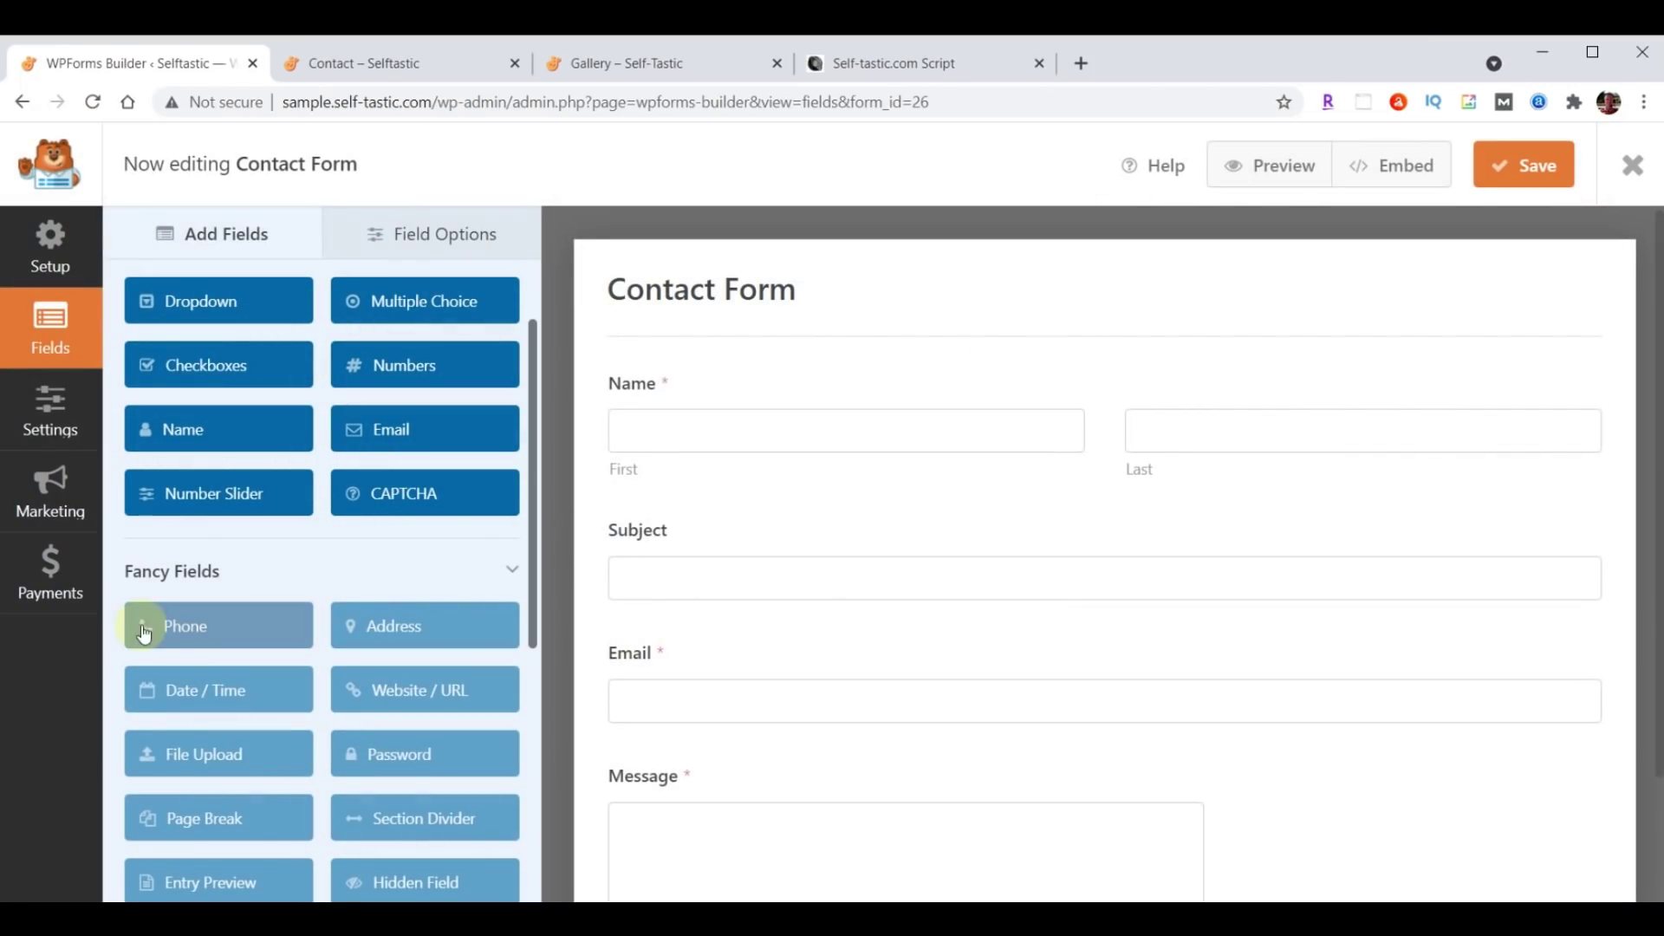
scroll(247, 555, up, 2)
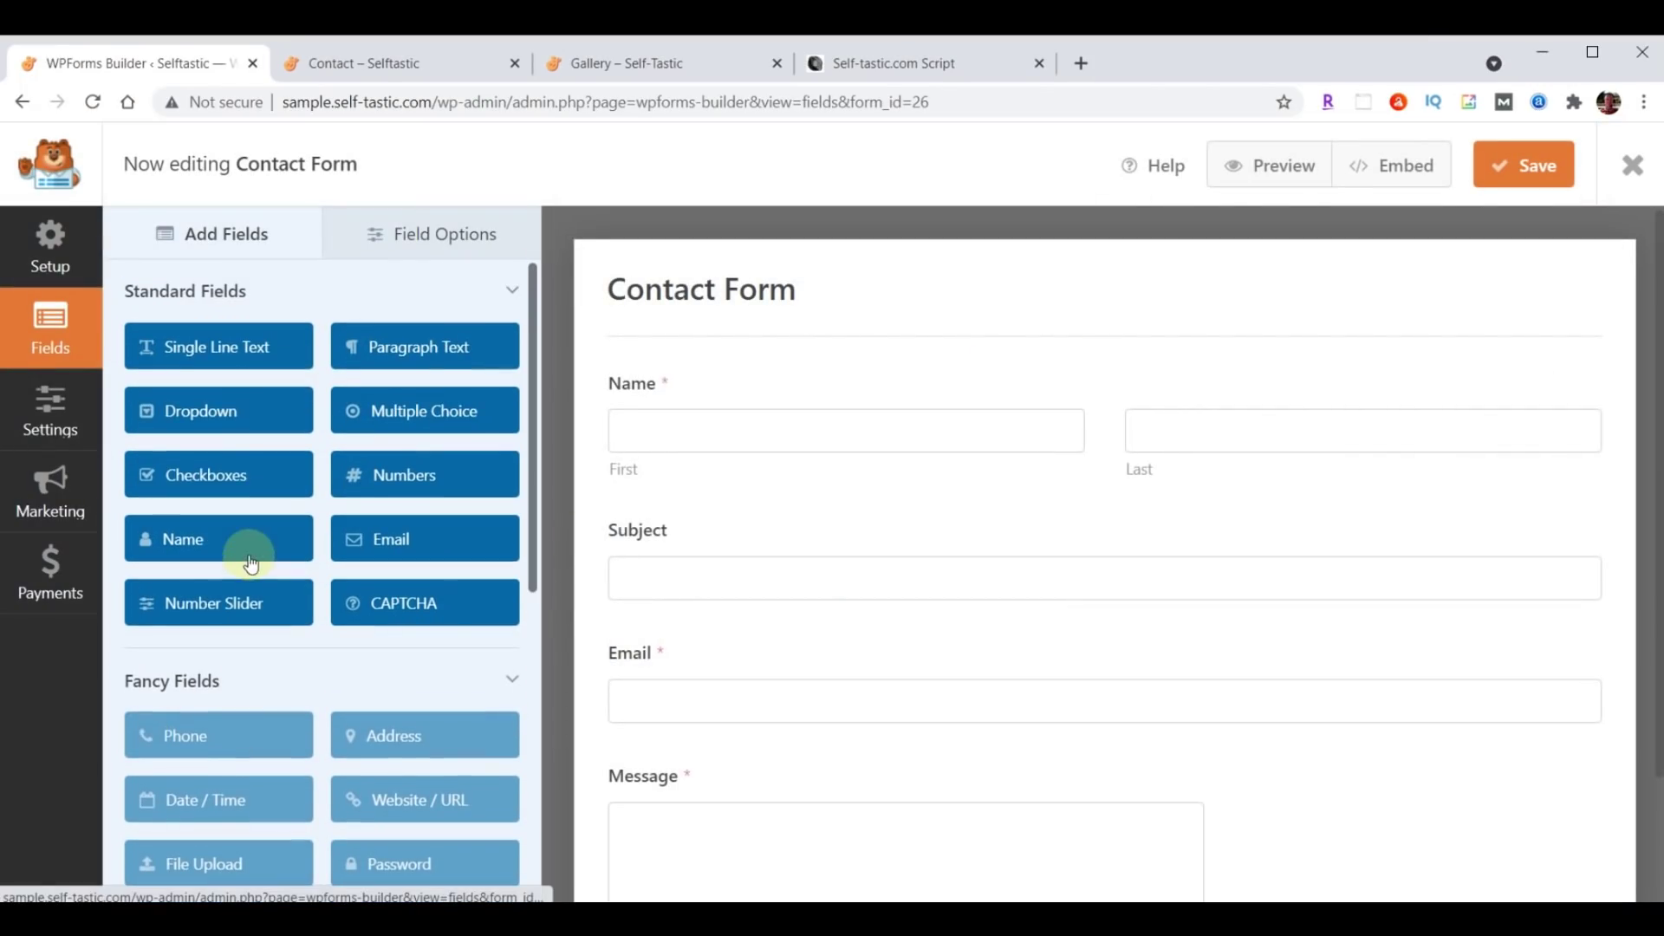
Insert a Single Line Text field below Subject, label it Phone, and mark it required.
drag(217, 360, 711, 648)
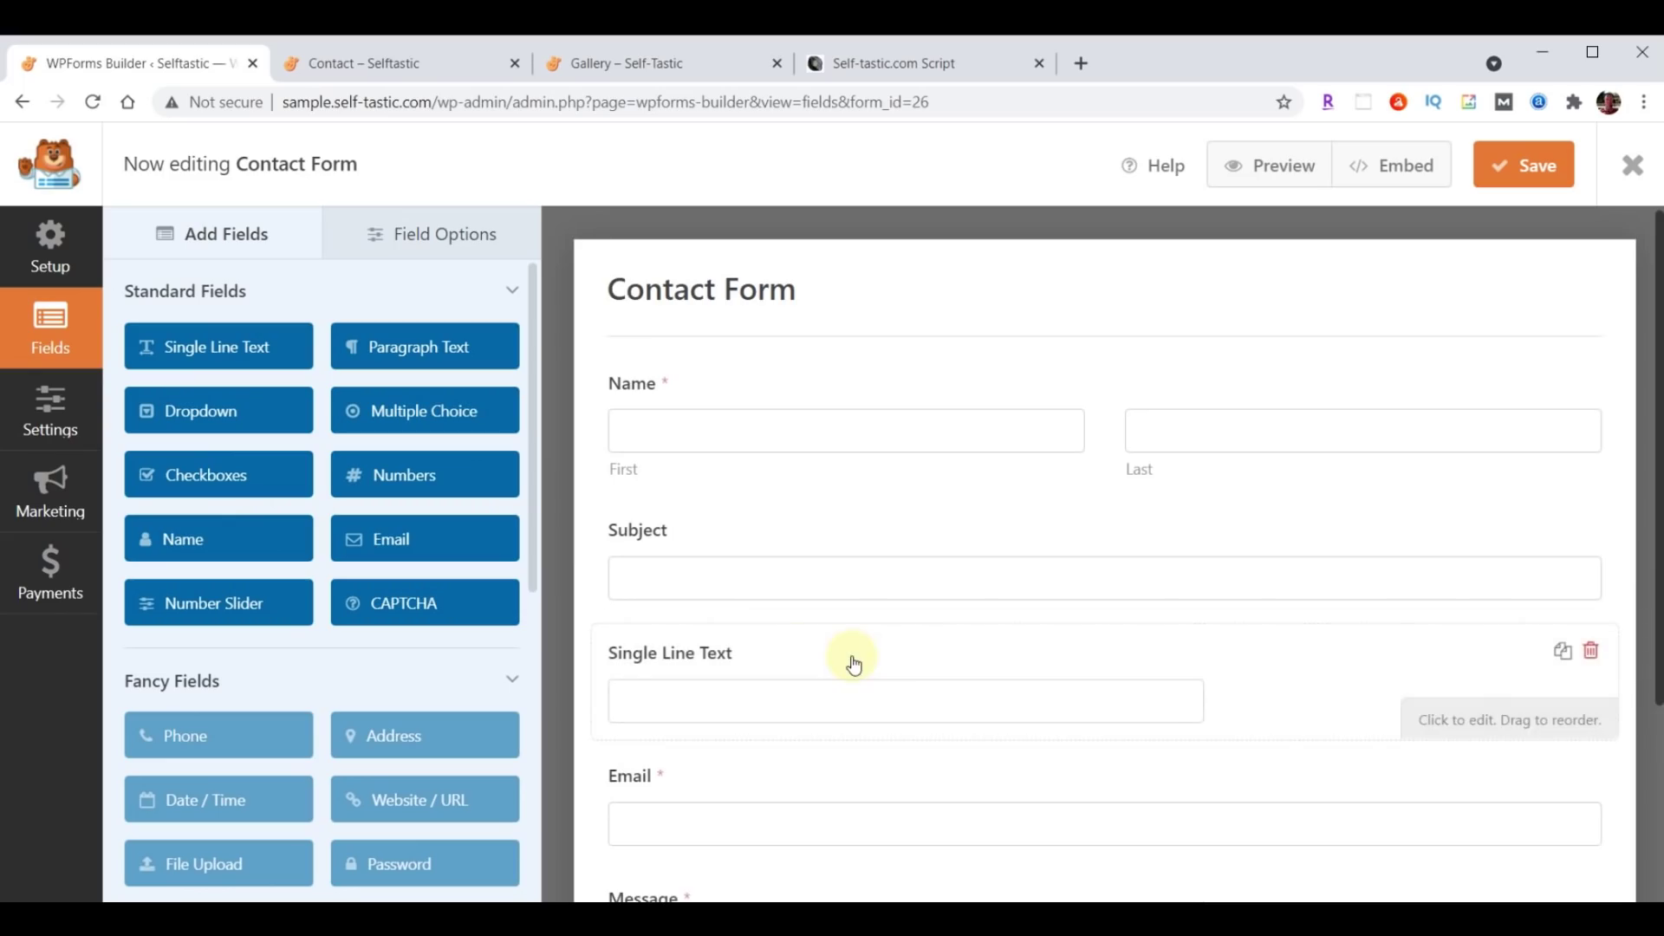
click(464, 234)
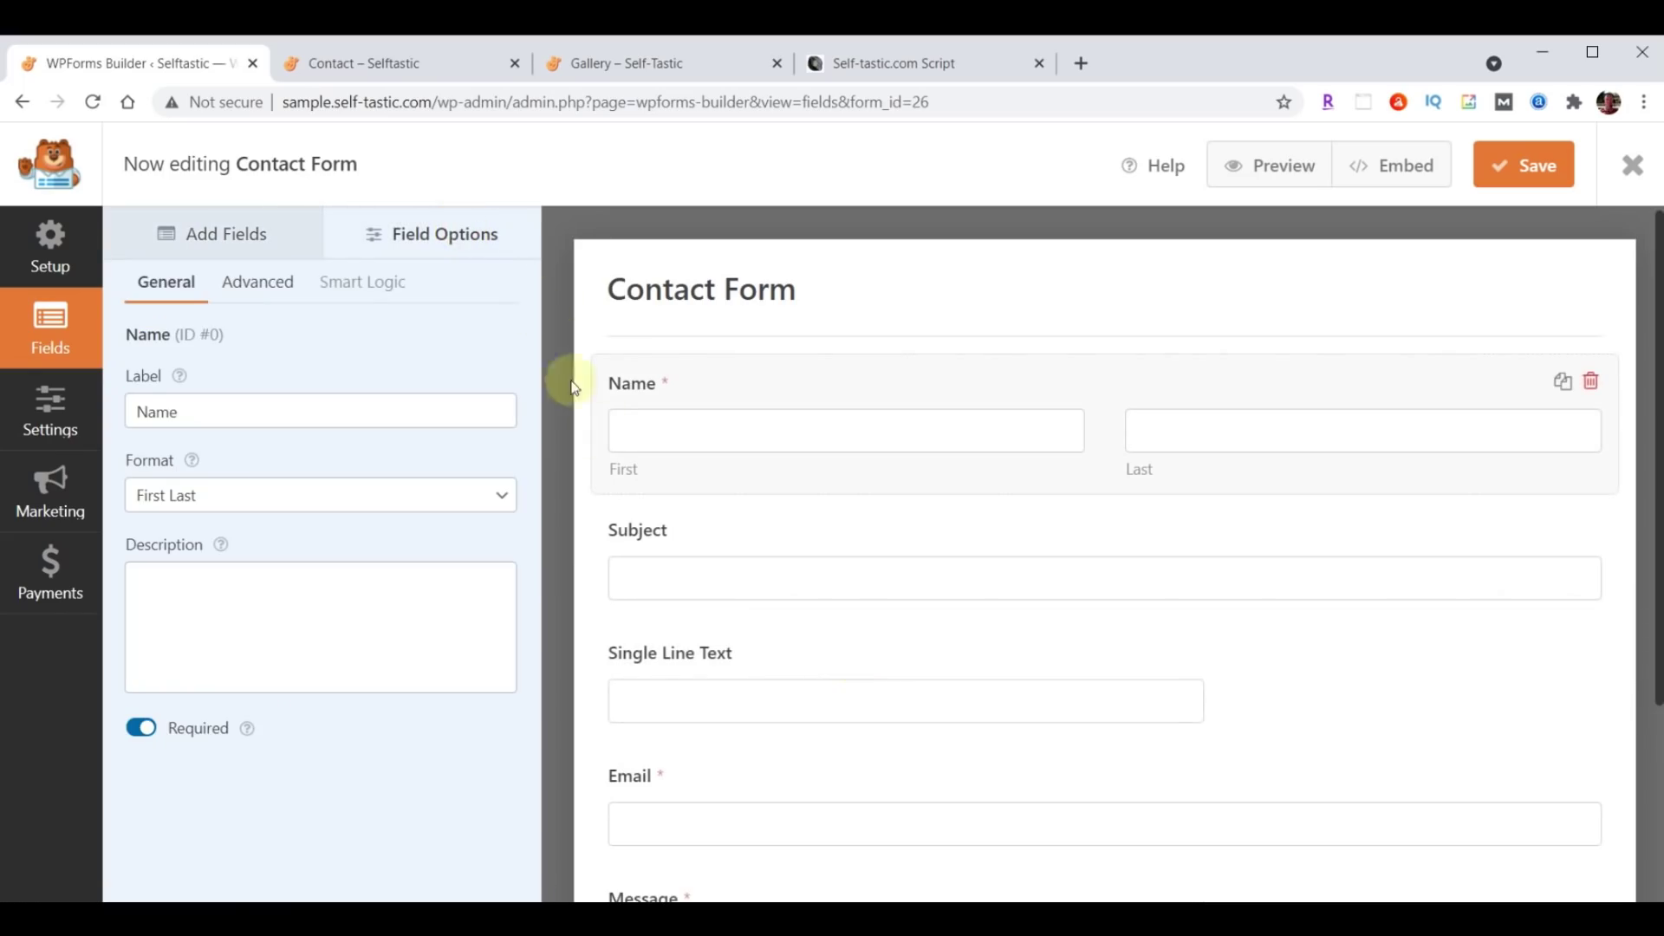
click(693, 696)
drag(260, 411, 111, 411)
text(Phone)
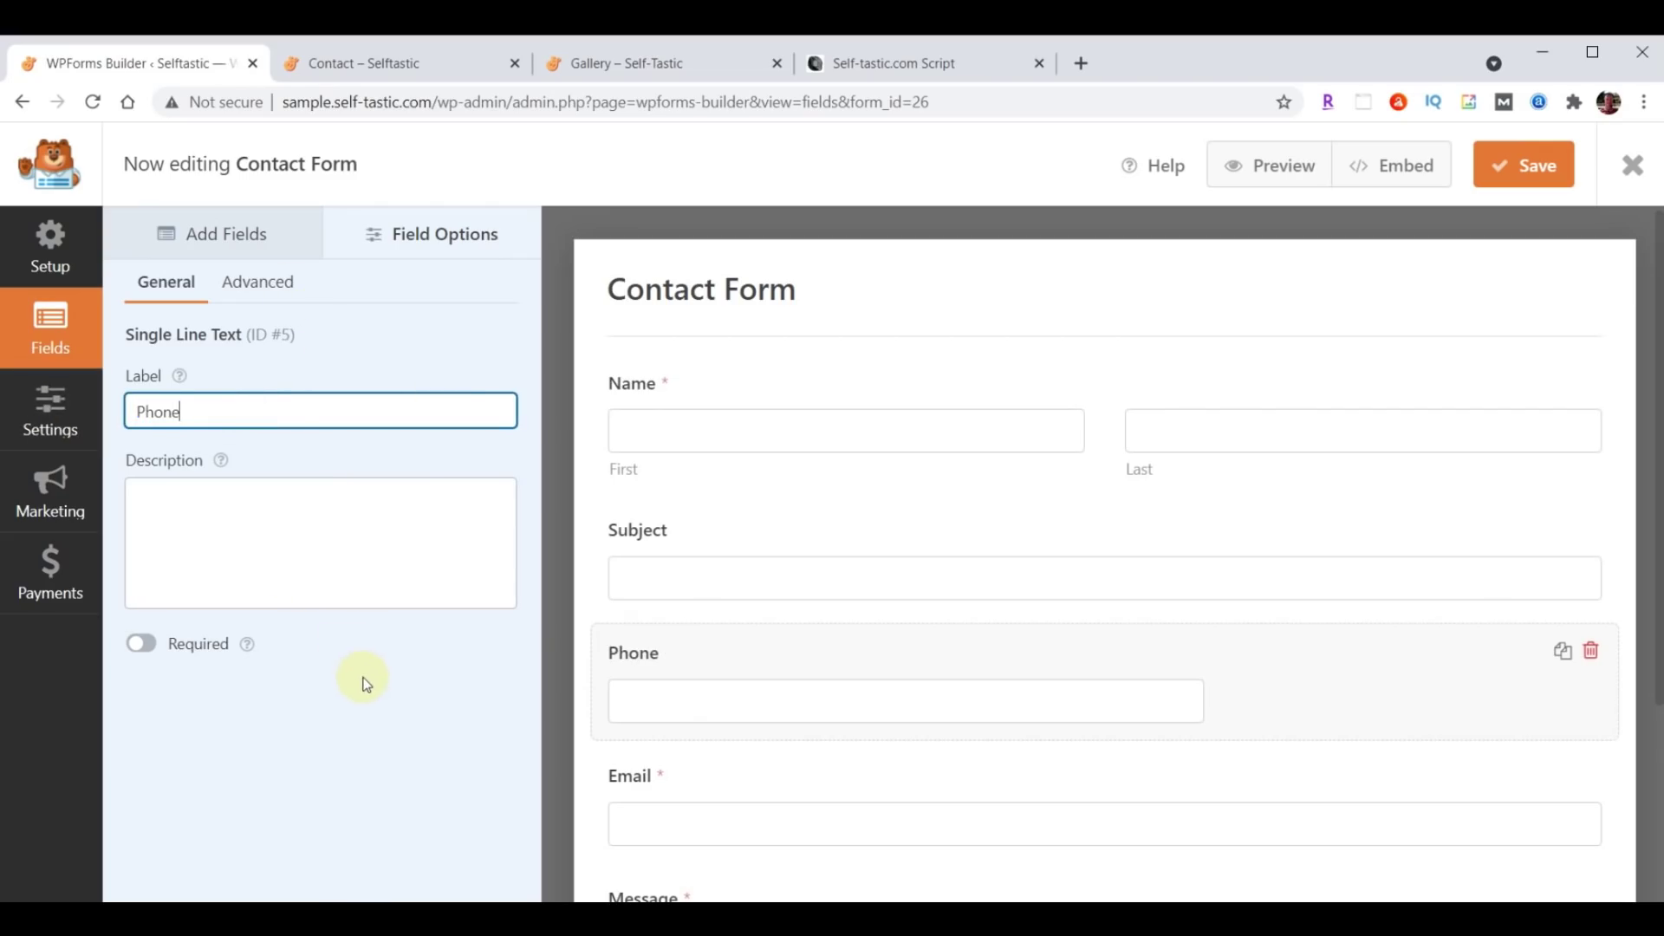
click(424, 704)
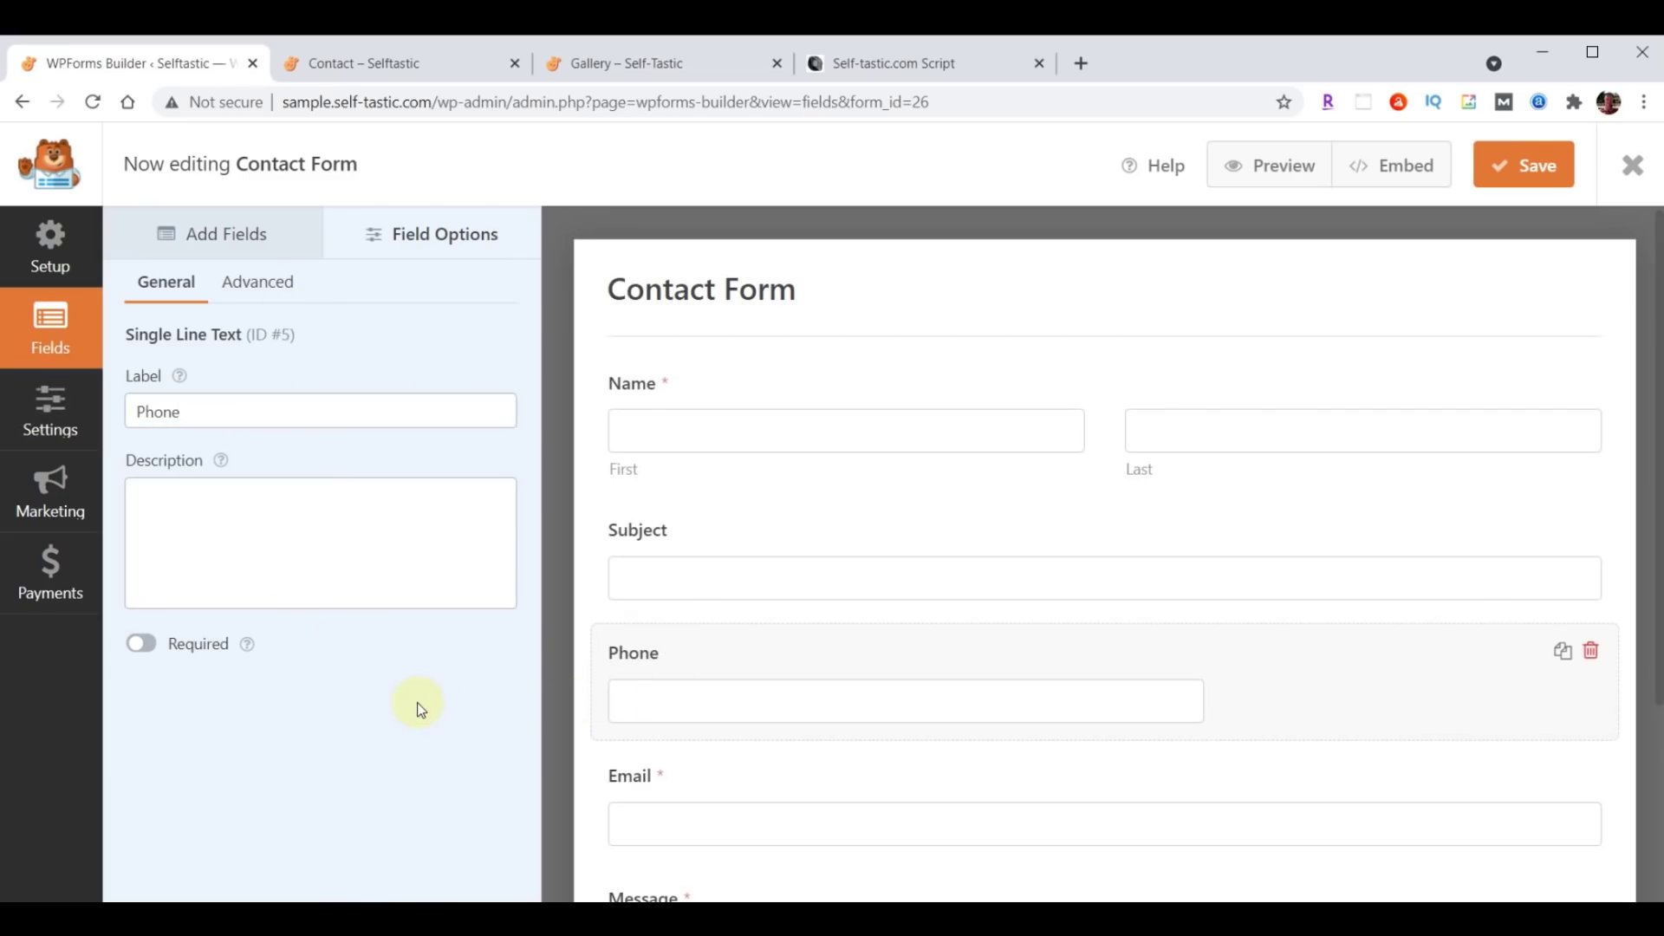
scroll(788, 685, down, 1)
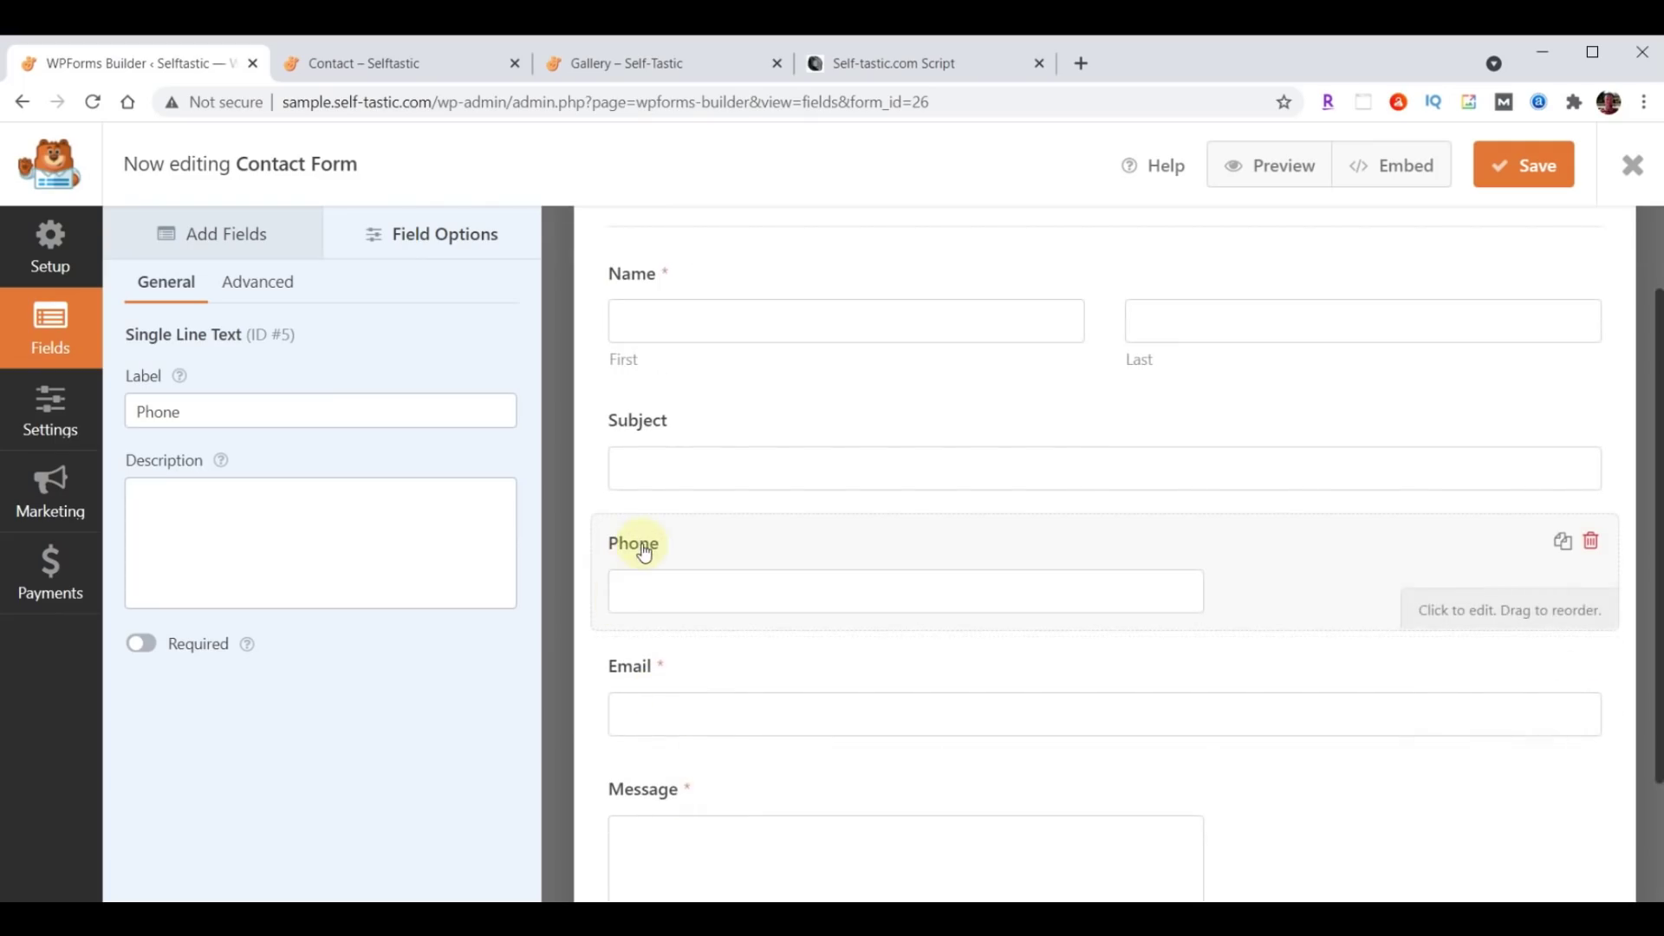
click(144, 648)
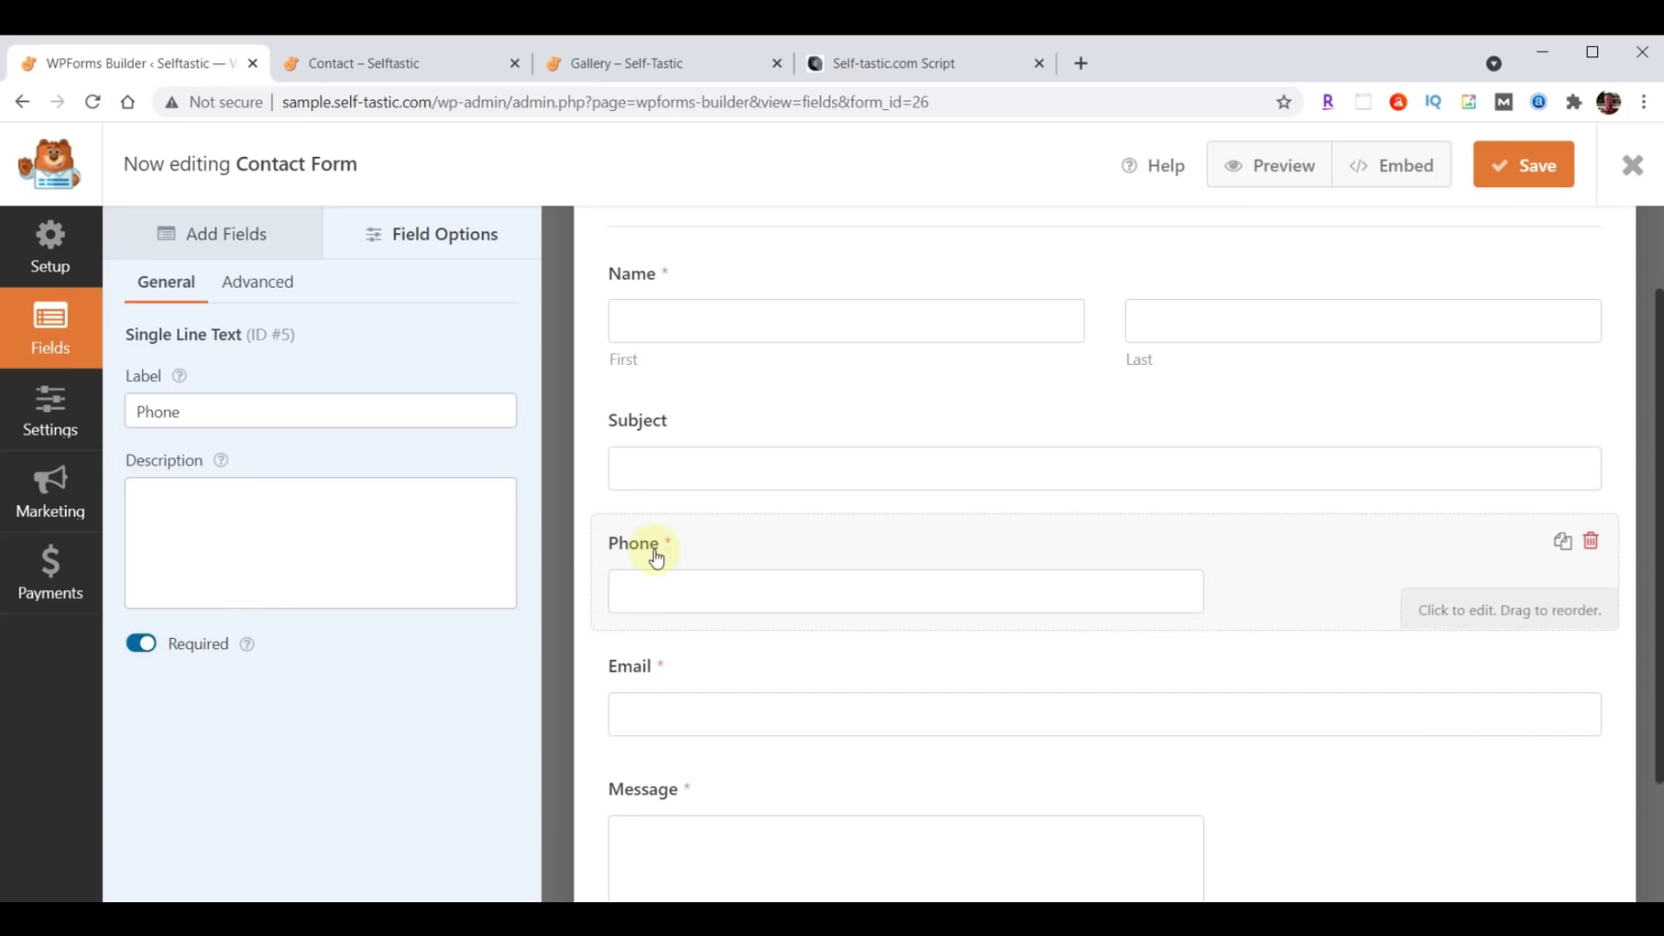
Set the Phone field size to Large and bring up the form's General settings.
scroll(806, 771, up, 2)
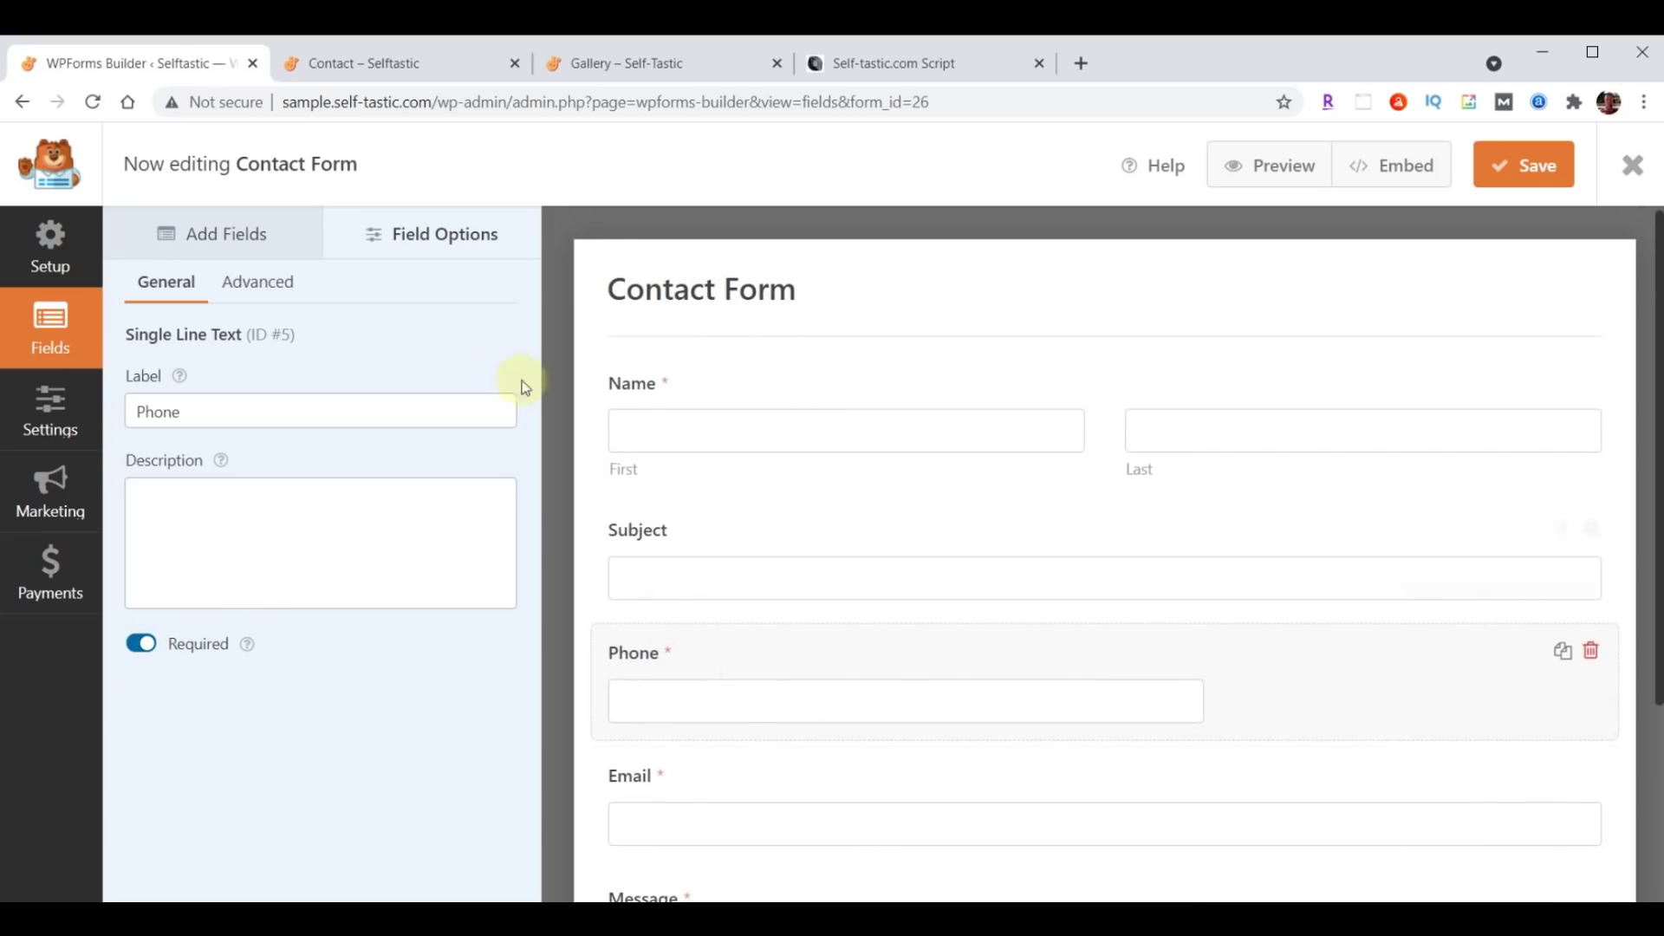
click(258, 285)
click(329, 414)
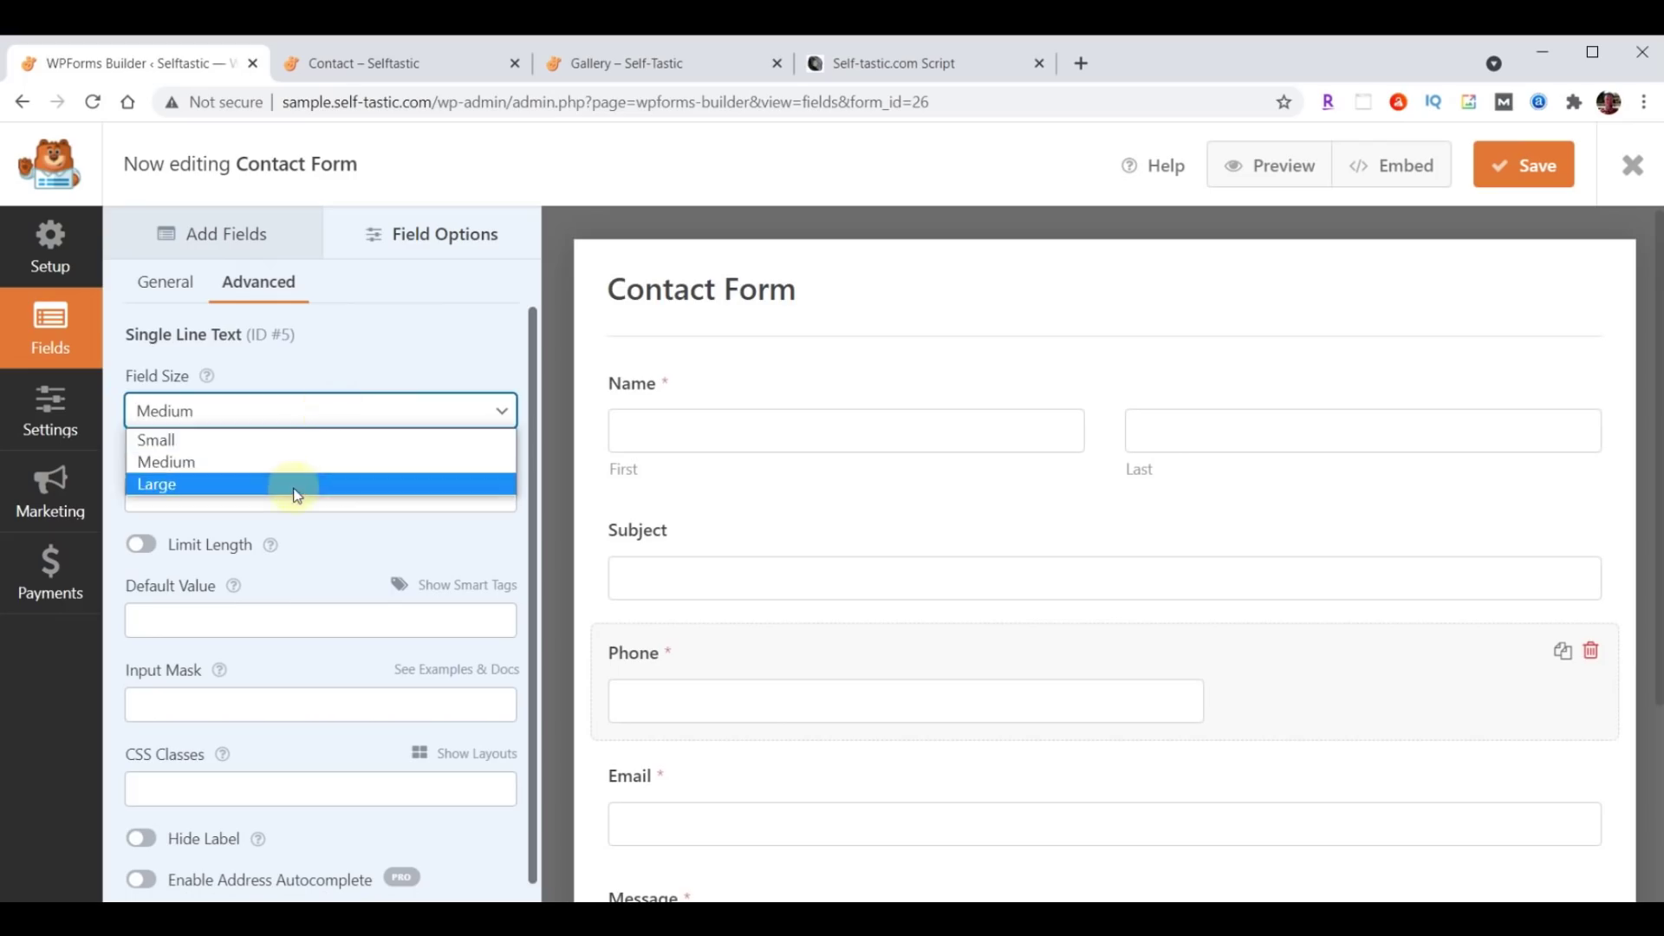
click(290, 482)
scroll(1136, 604, down, 2)
scroll(1136, 604, down, 1)
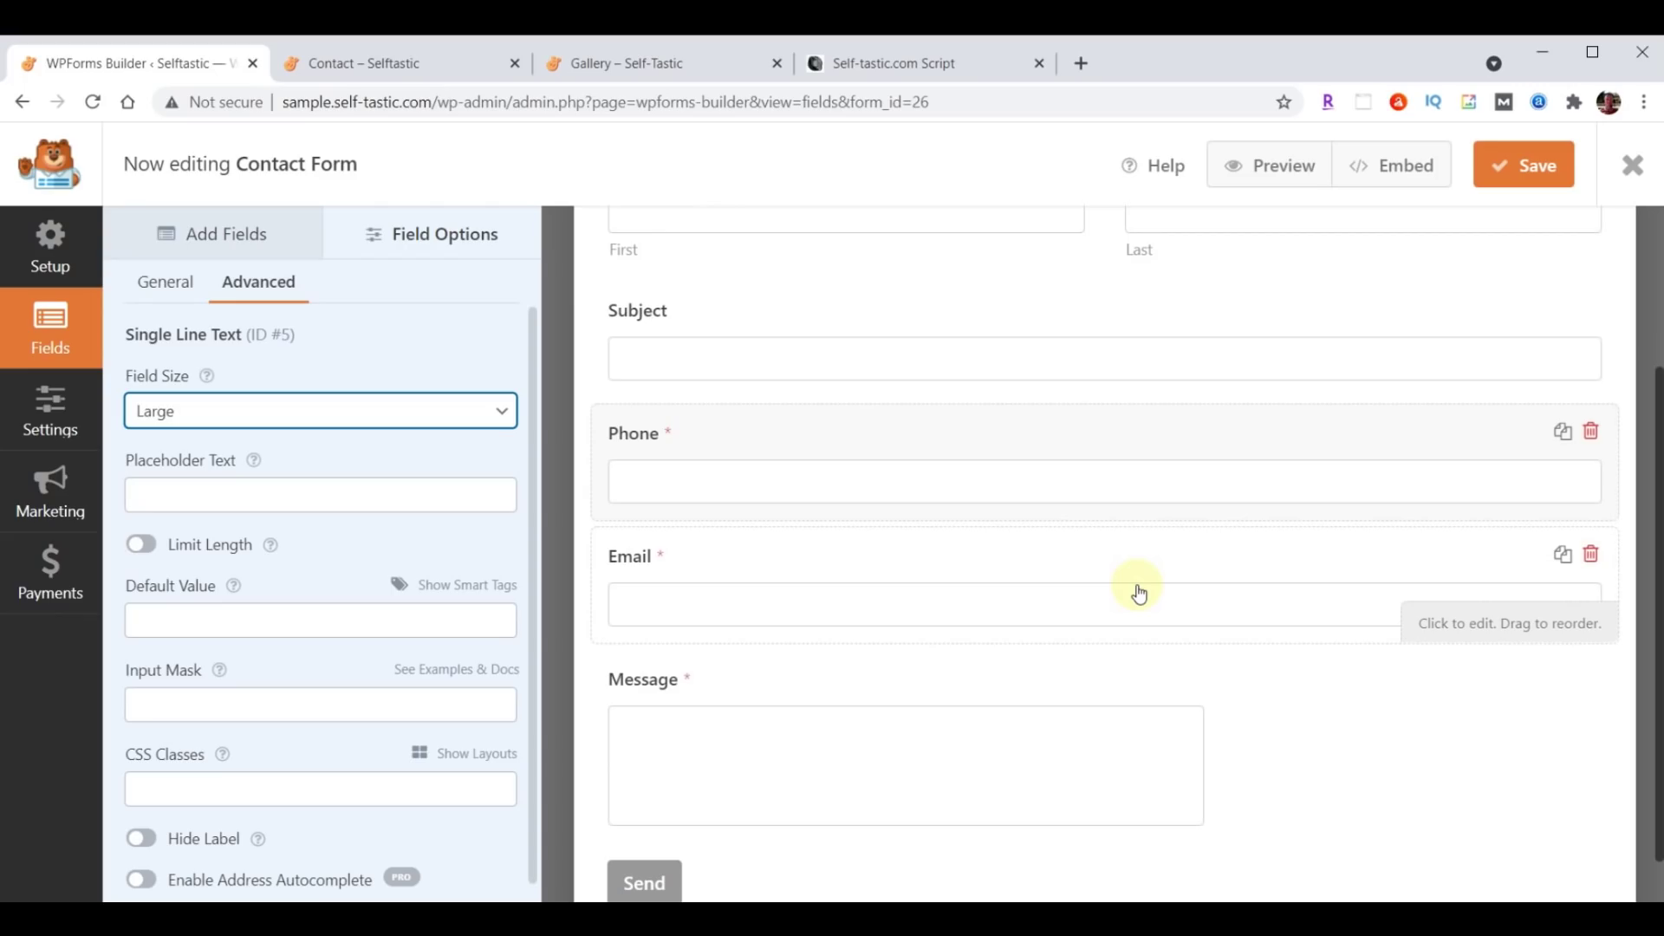
scroll(1139, 592, up, 3)
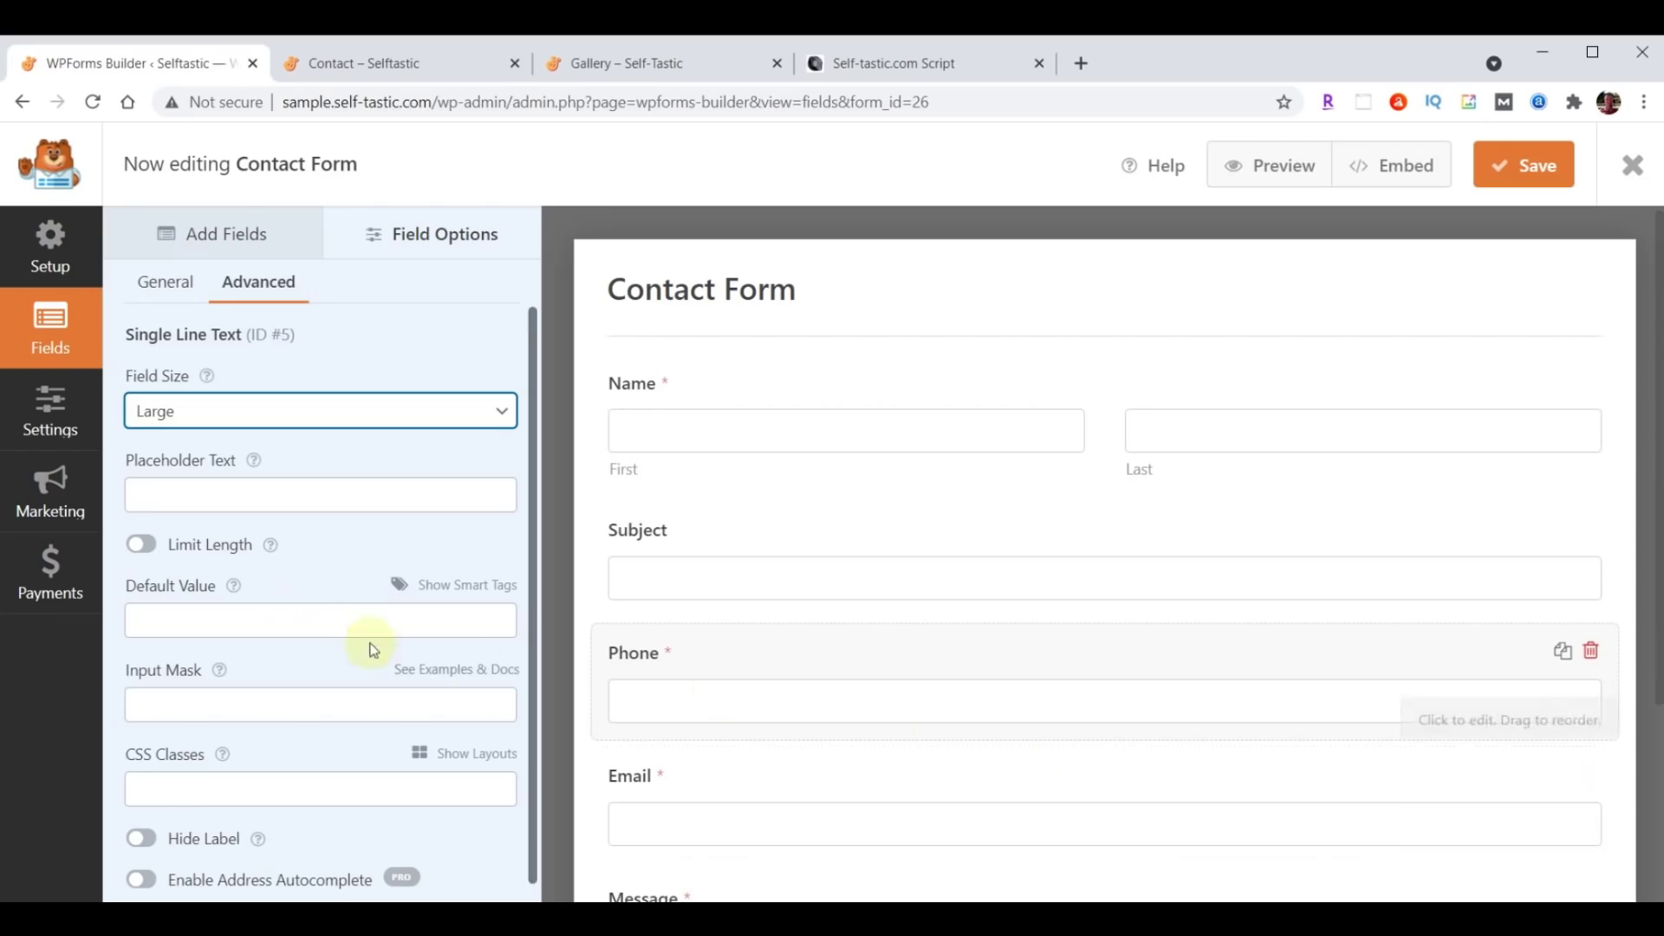
click(37, 420)
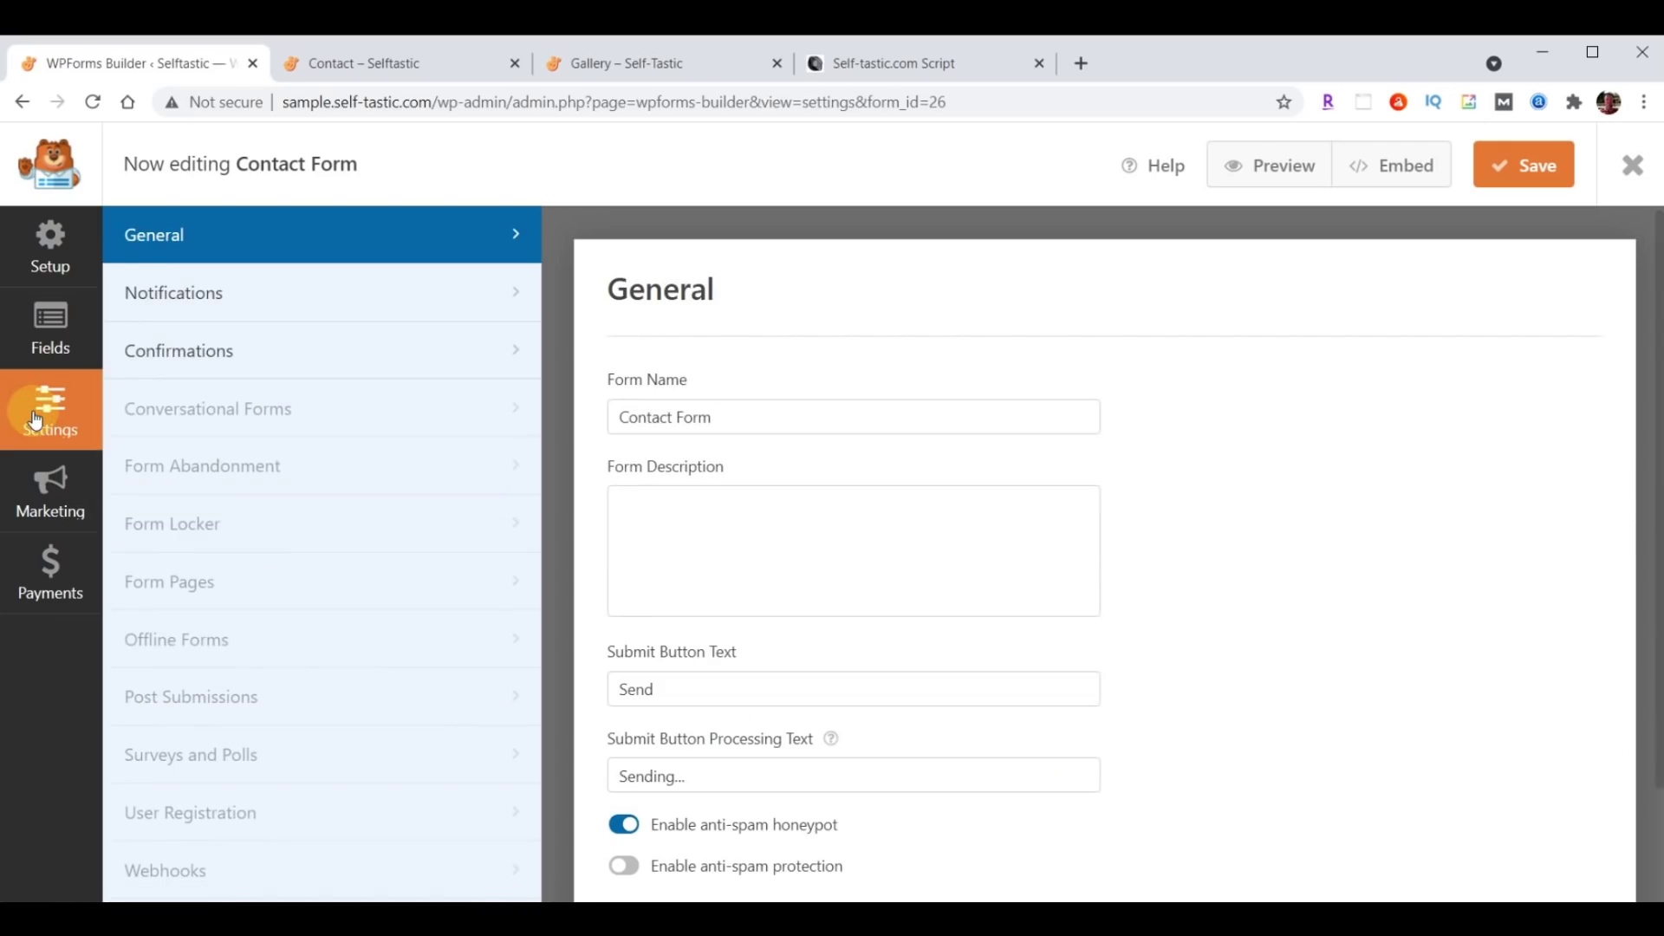
Set the notification recipient to the site owner's e-mail and subject to 'Selftastic - Comments'.
click(165, 292)
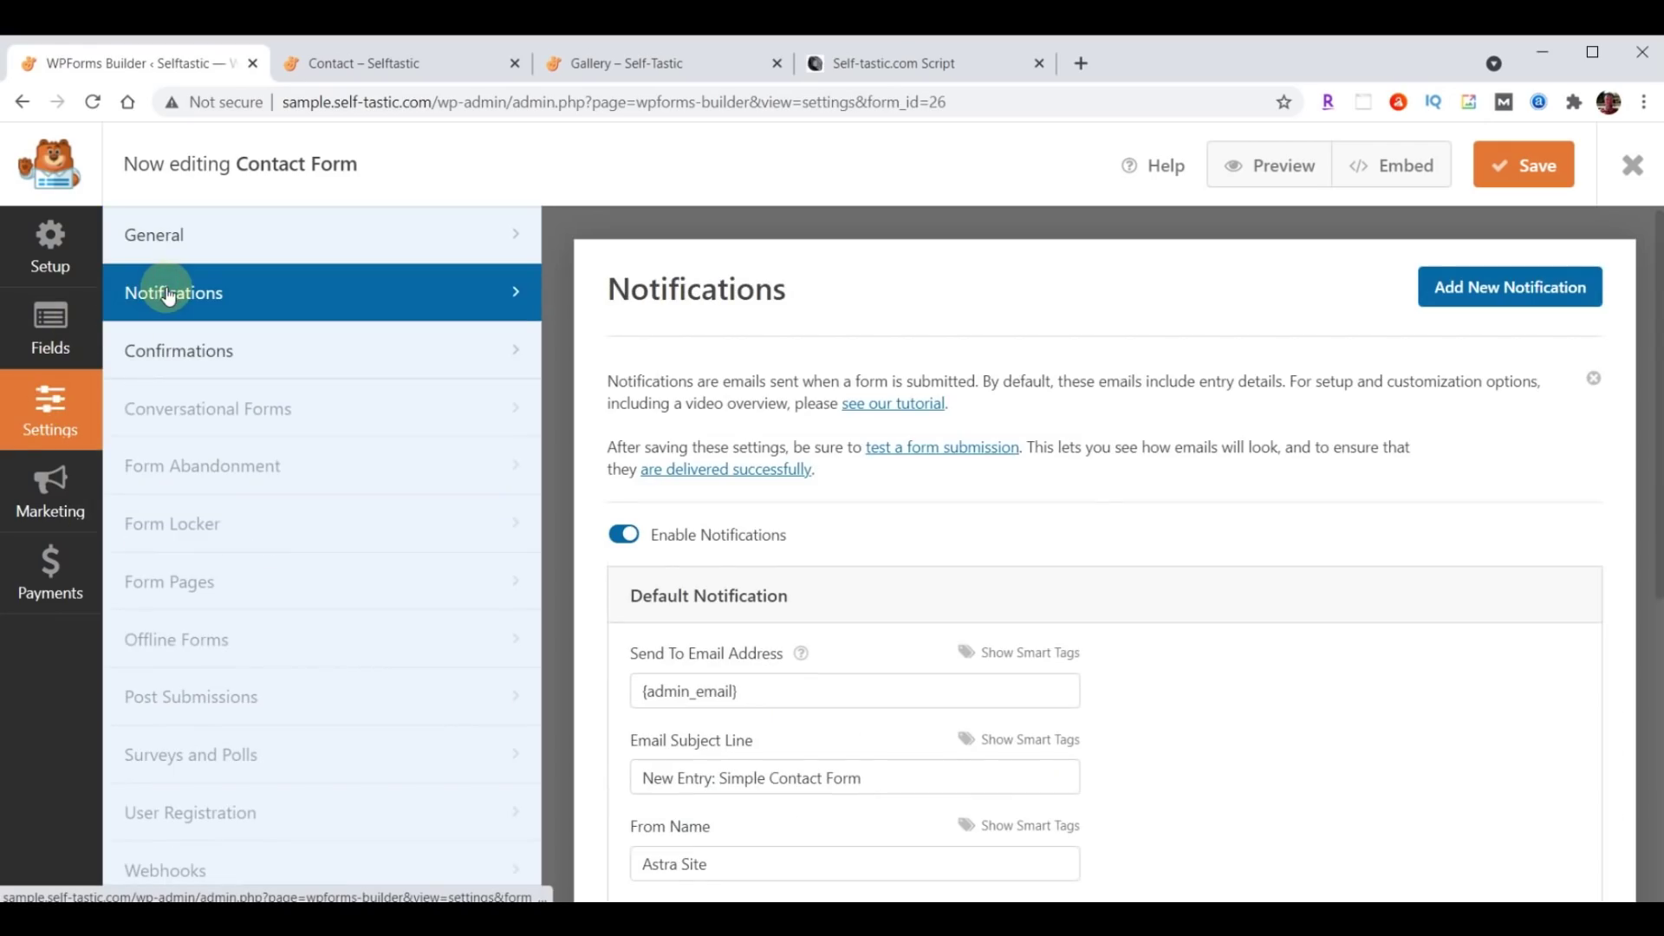
scroll(1329, 550, down, 3)
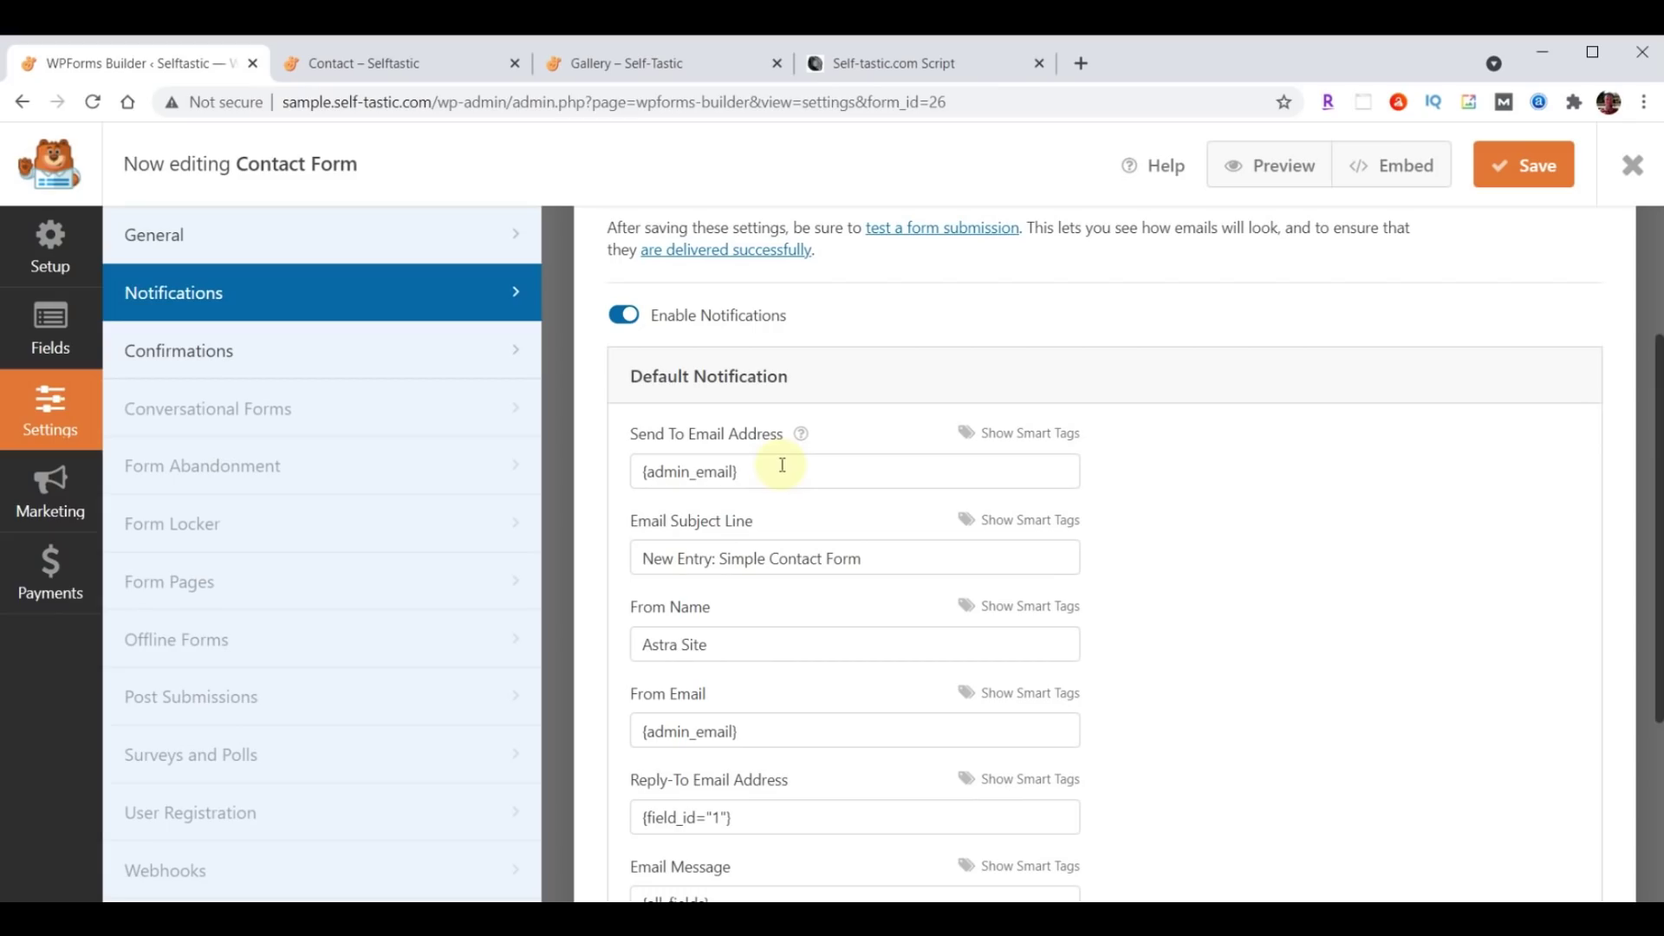
triple_click(782, 469)
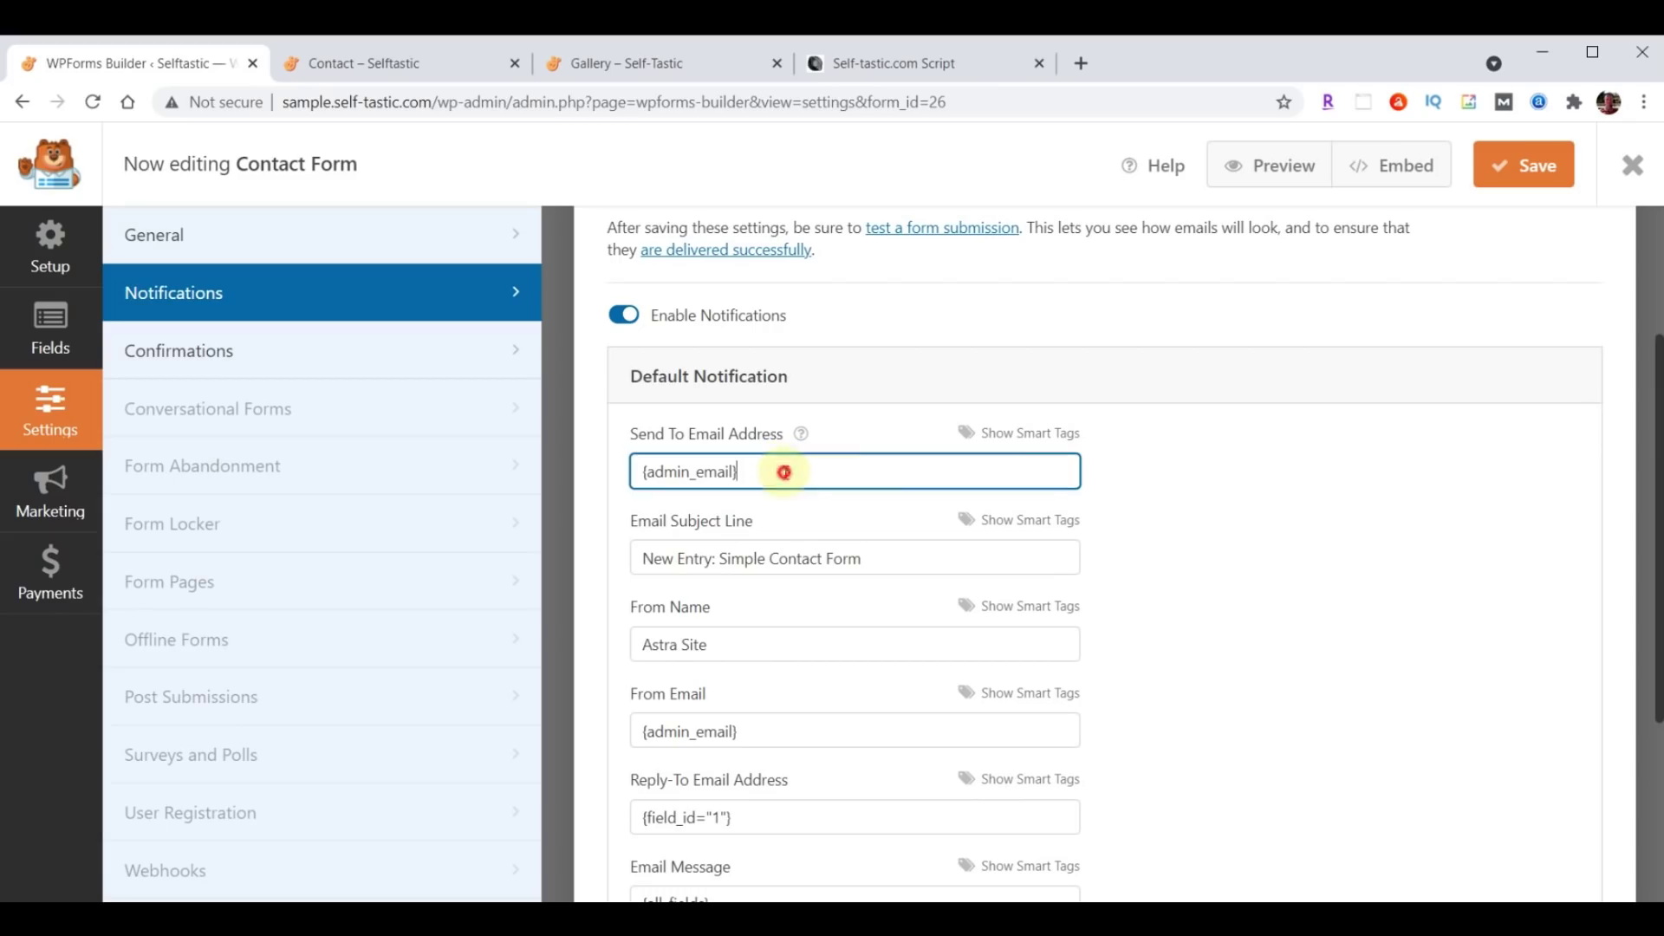
key(ctrl+v)
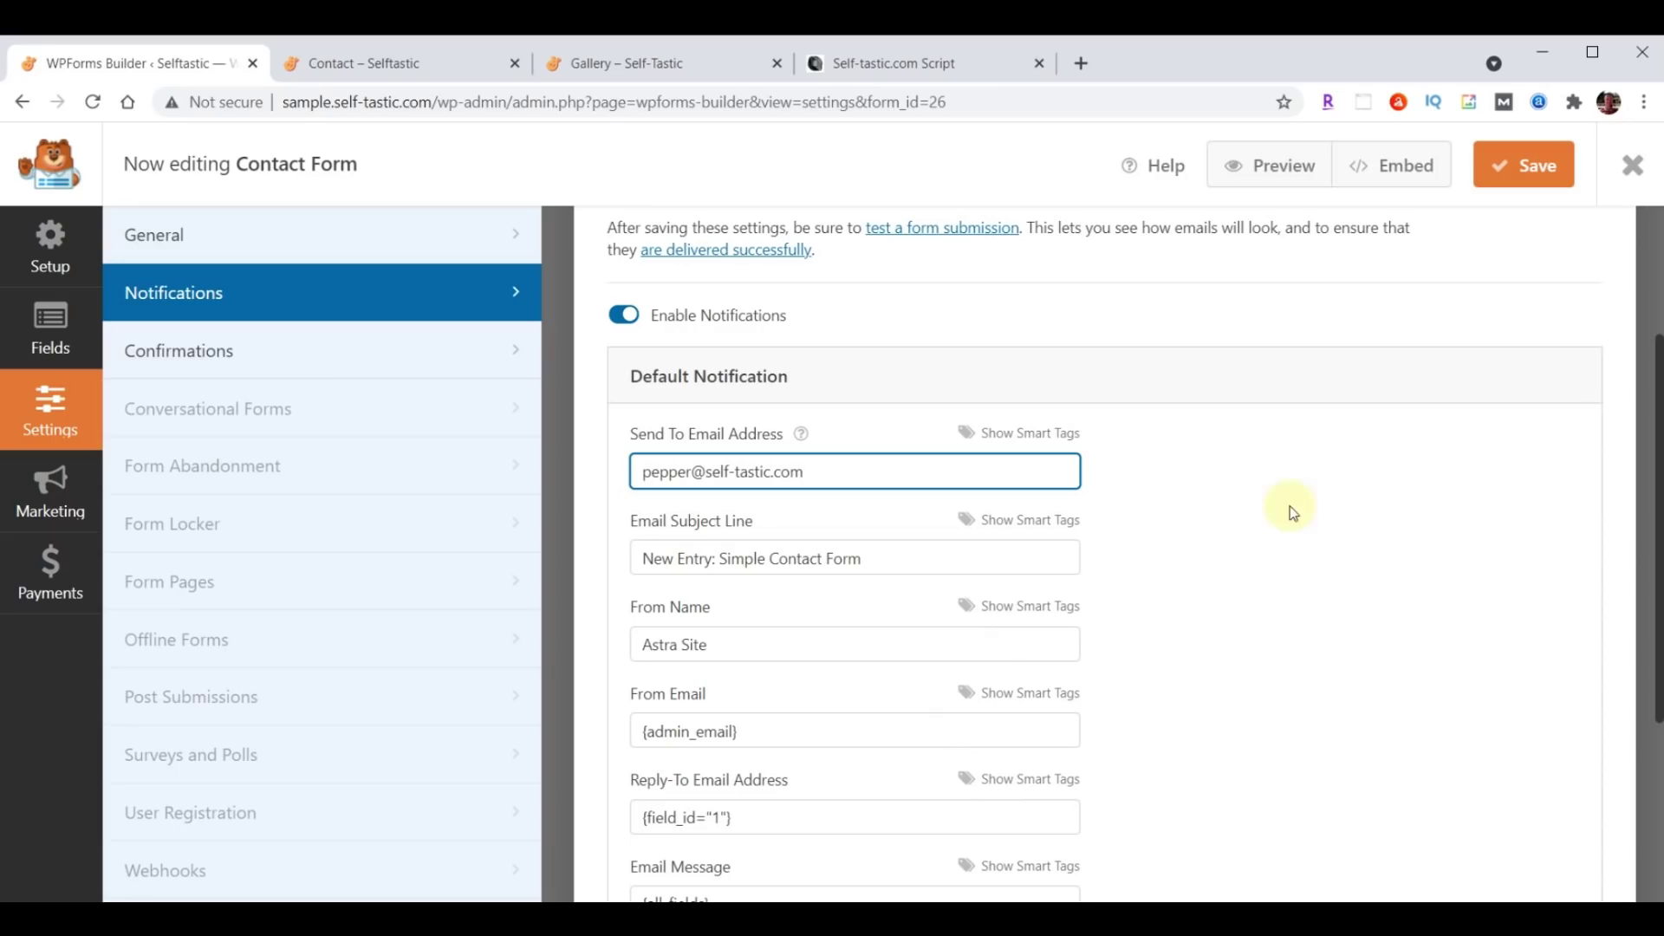
click(640, 561)
drag(641, 561, 932, 558)
text(Selftastic - Comments)
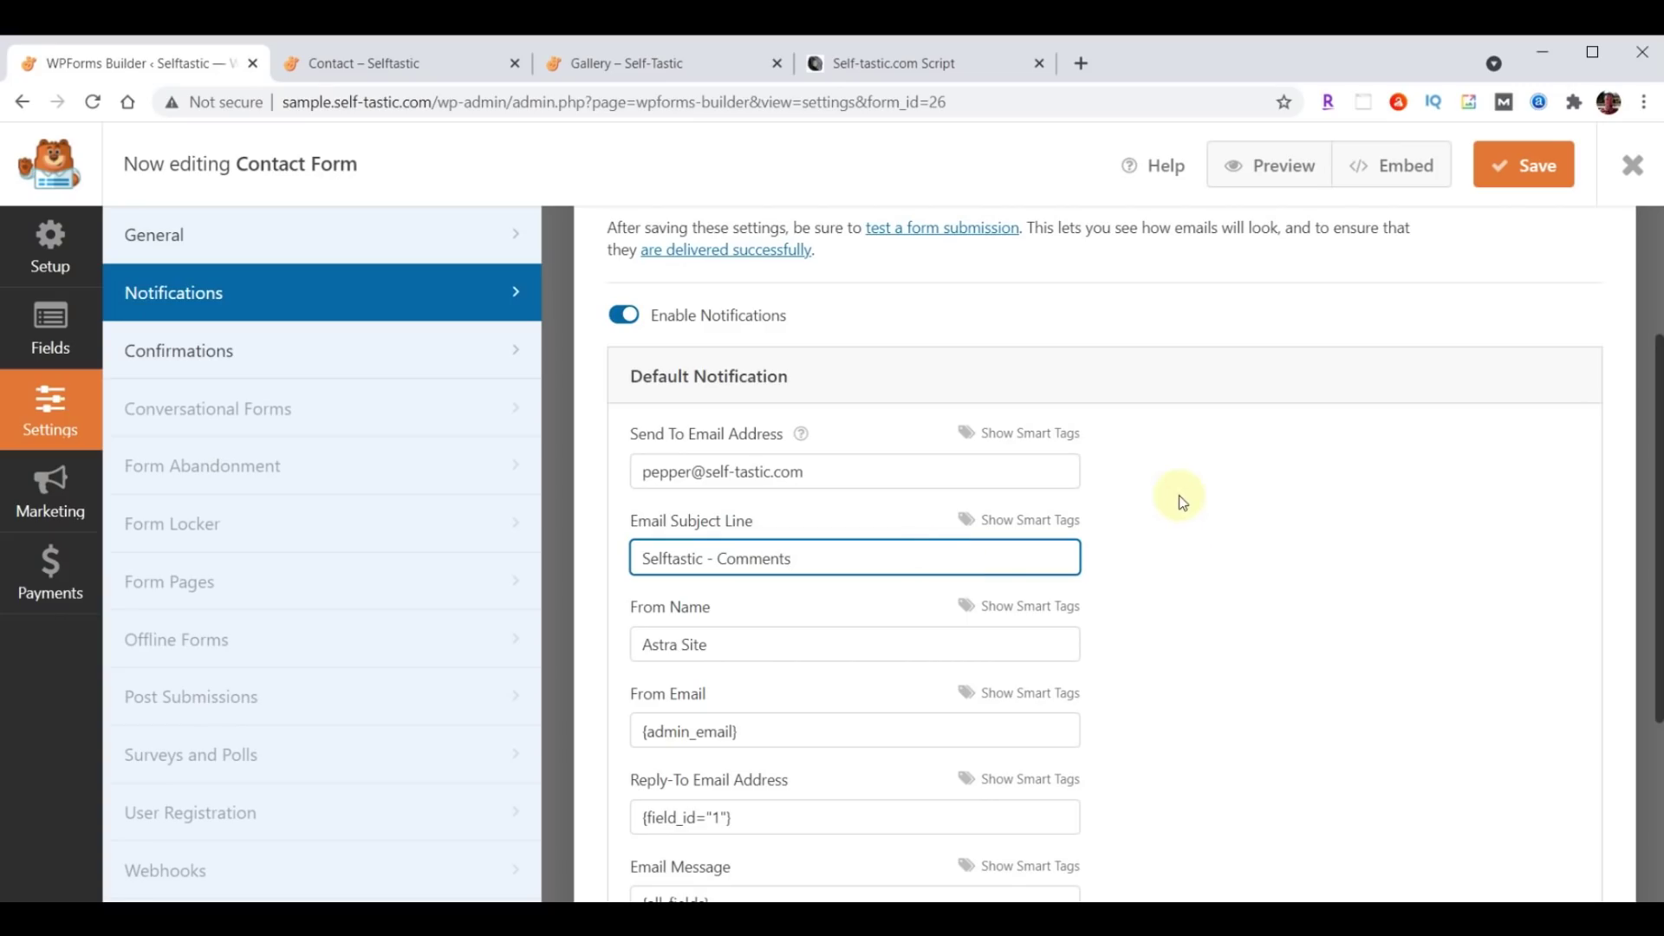
Change the From Name to Self-Tastic.com, save the form, and exit to Forms Overview.
triple_click(650, 648)
text(Self-Tastic.com)
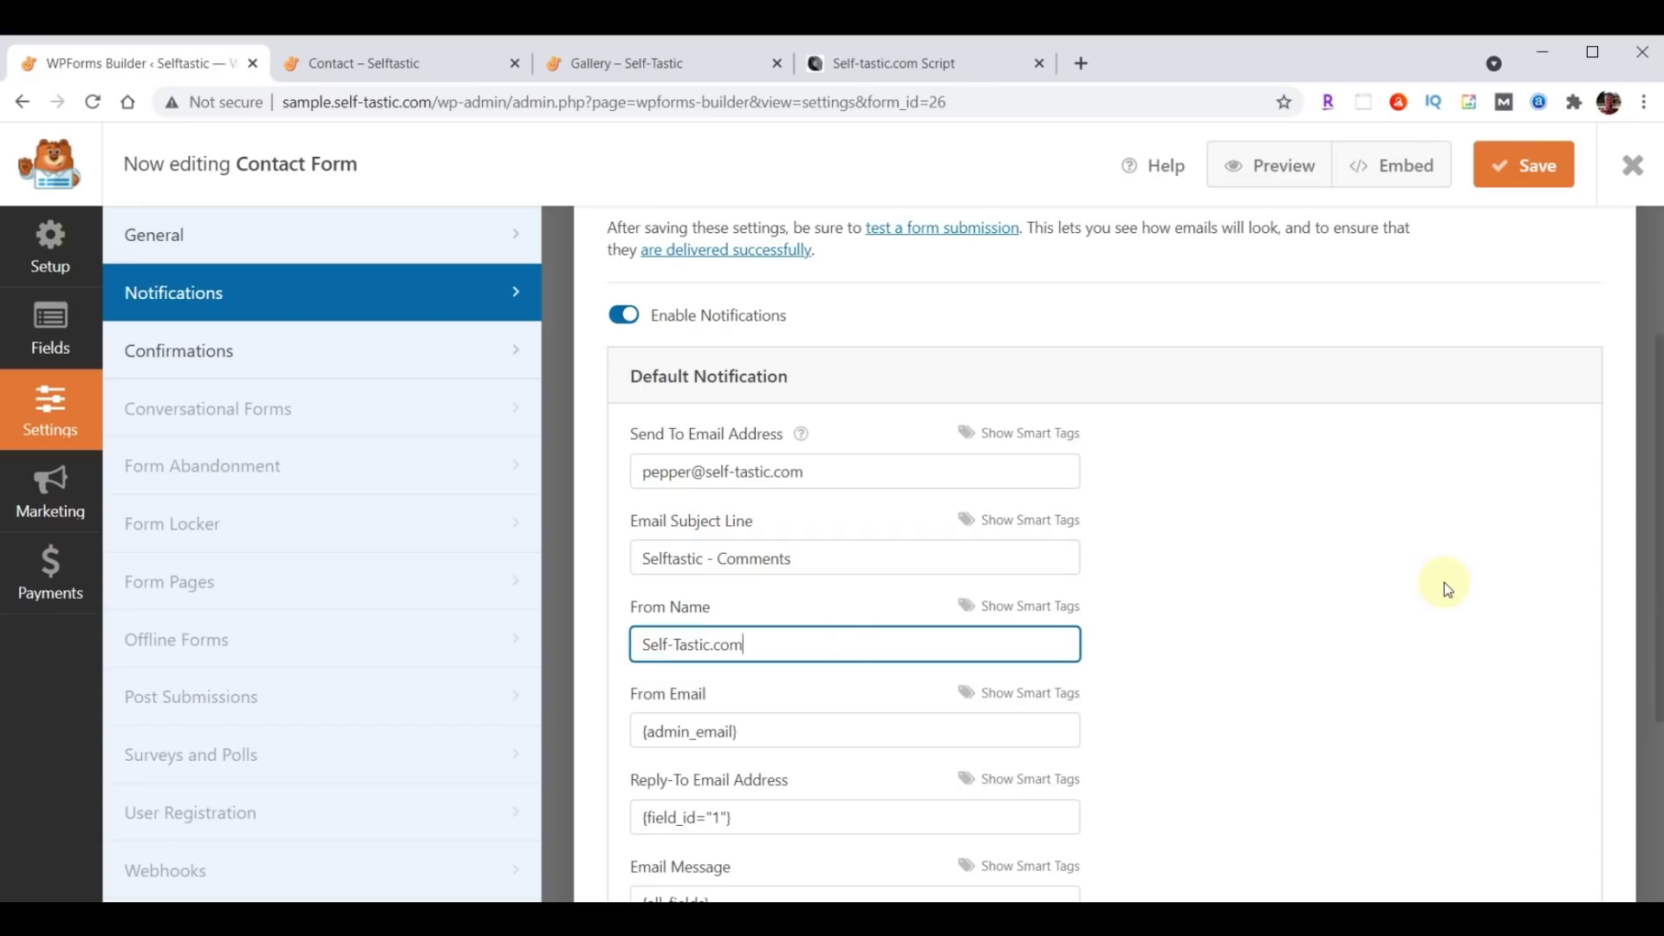
click(1528, 171)
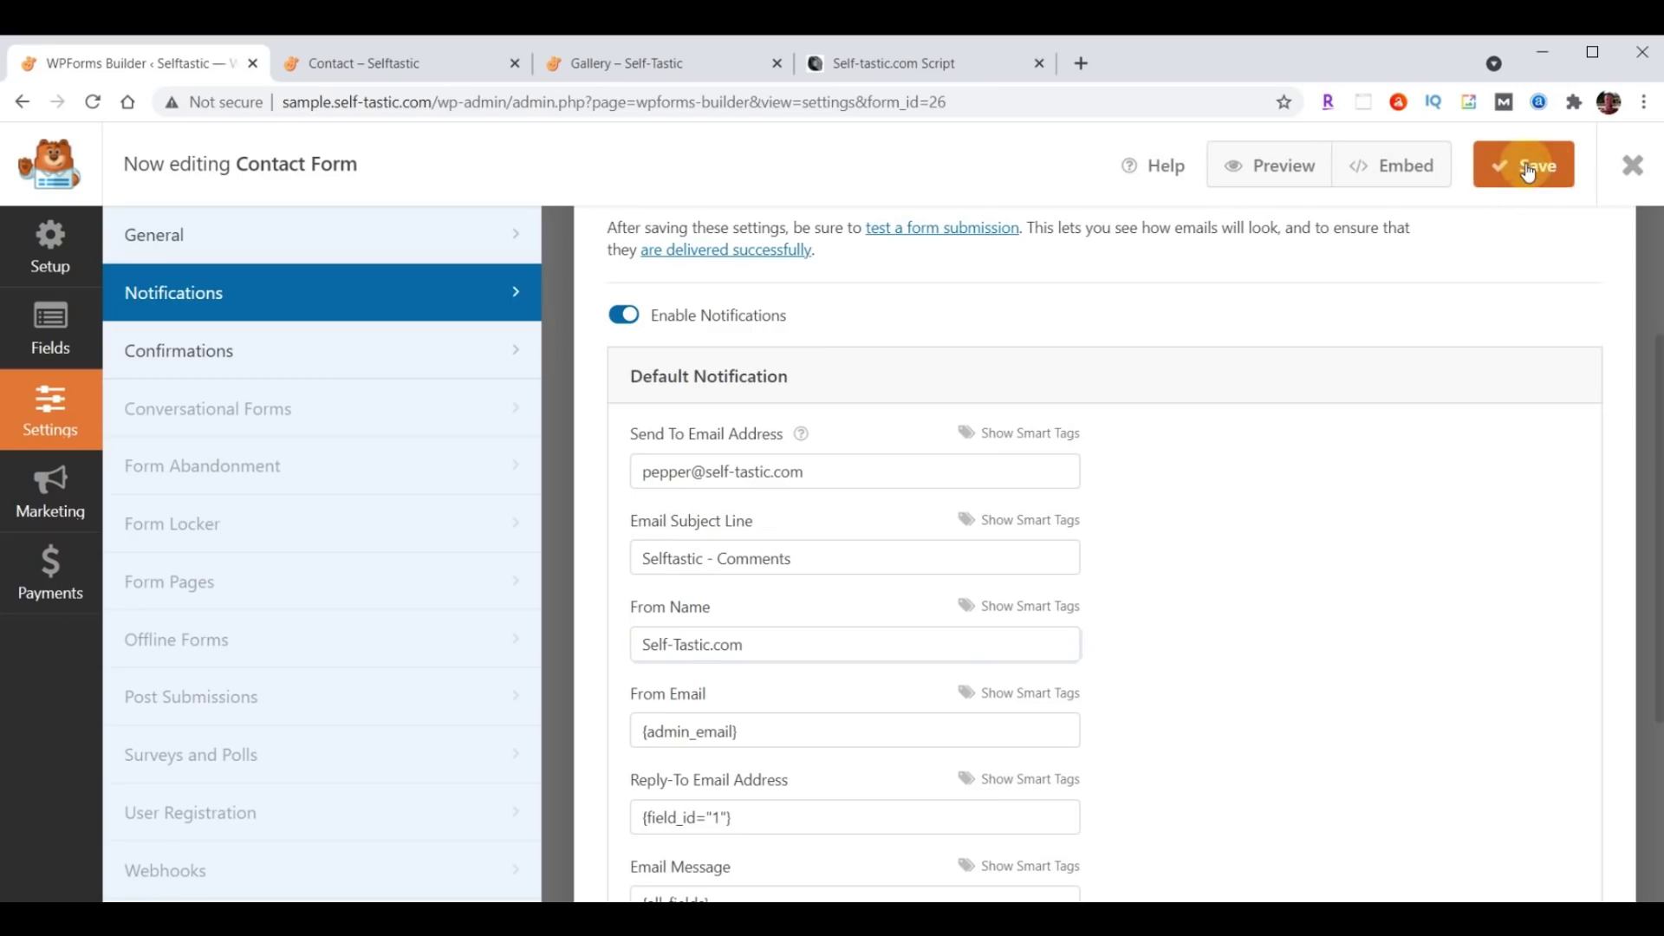
click(1632, 169)
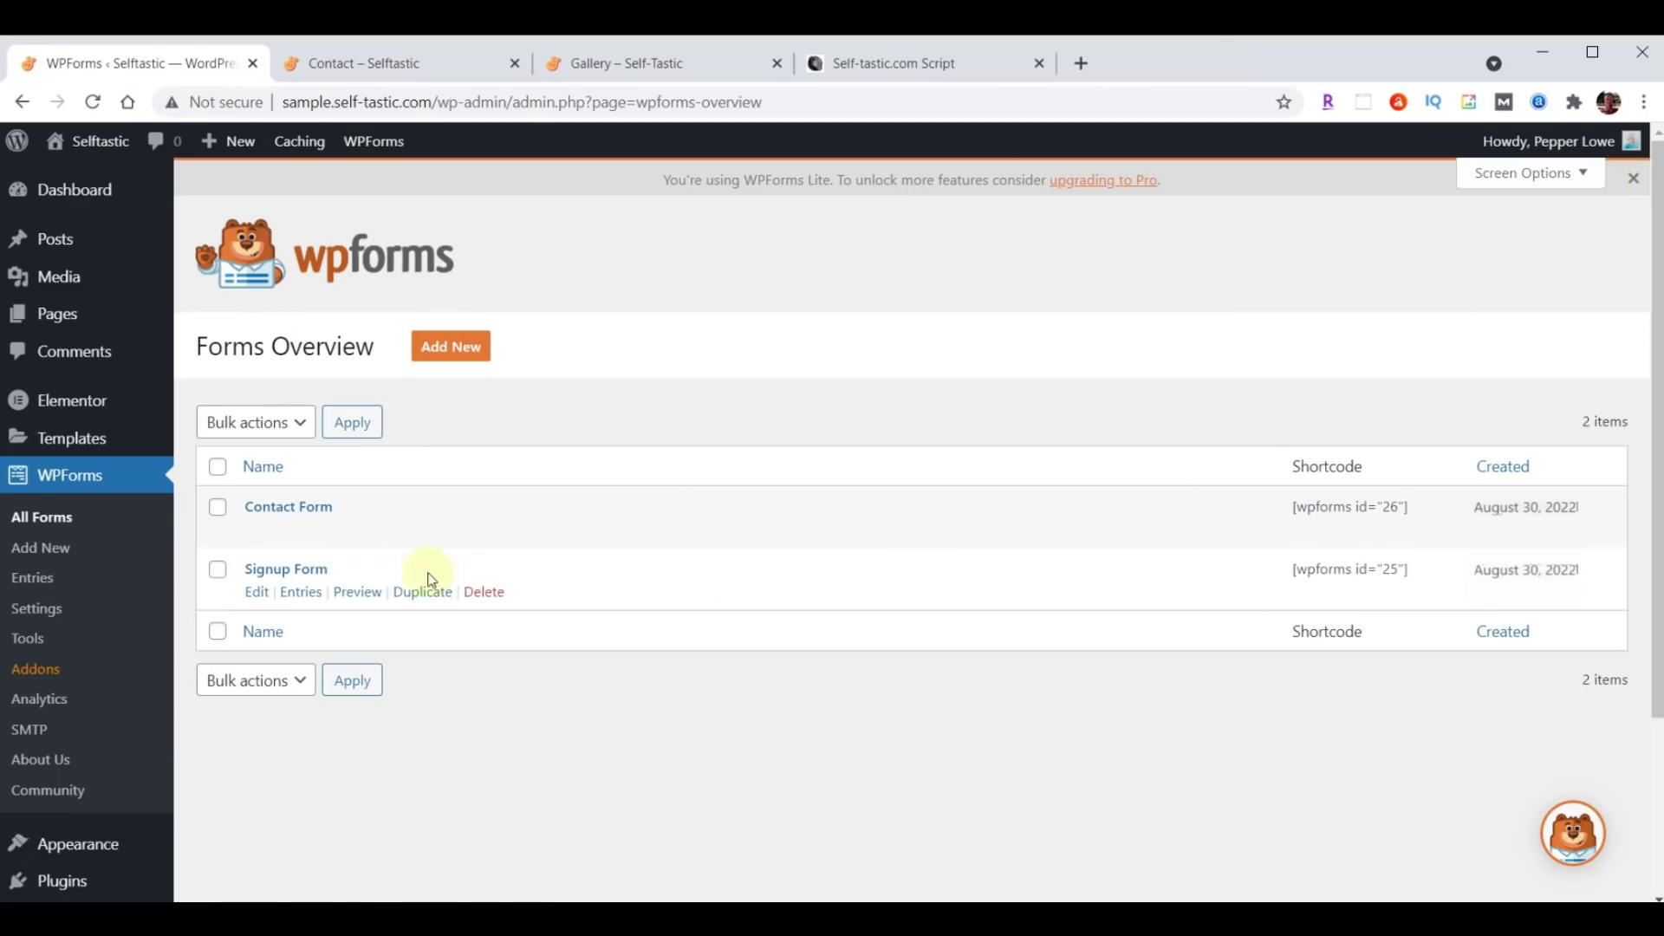
In the Signup Form's notification settings, set the recipient to the site owner's e-mail.
click(271, 576)
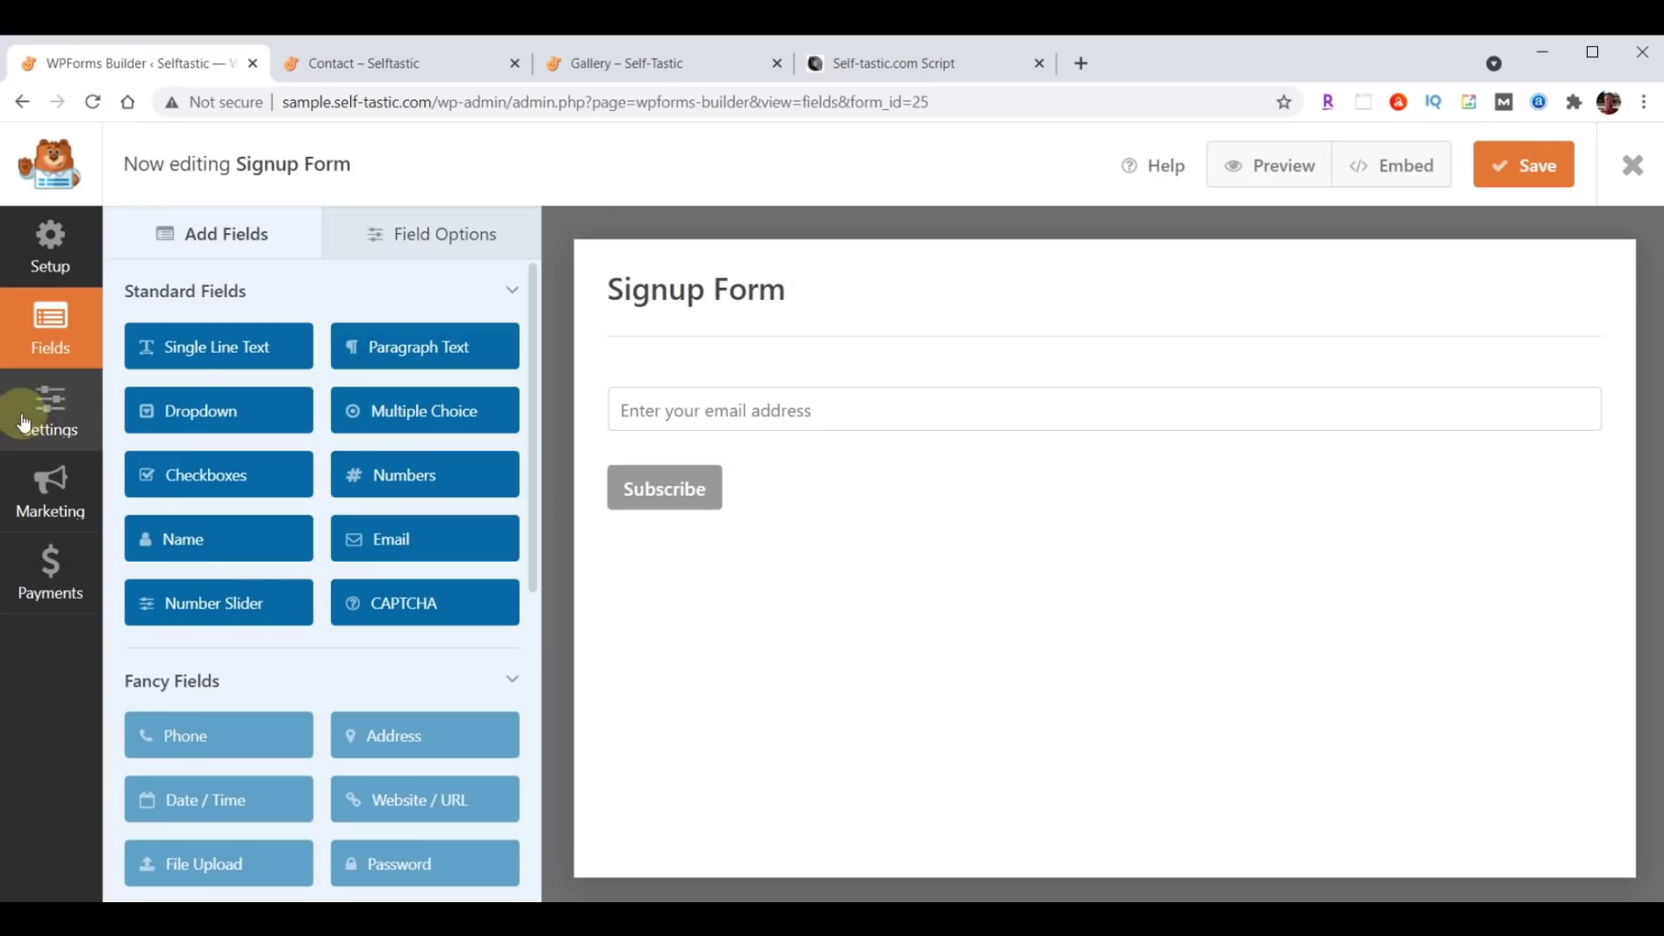
click(26, 422)
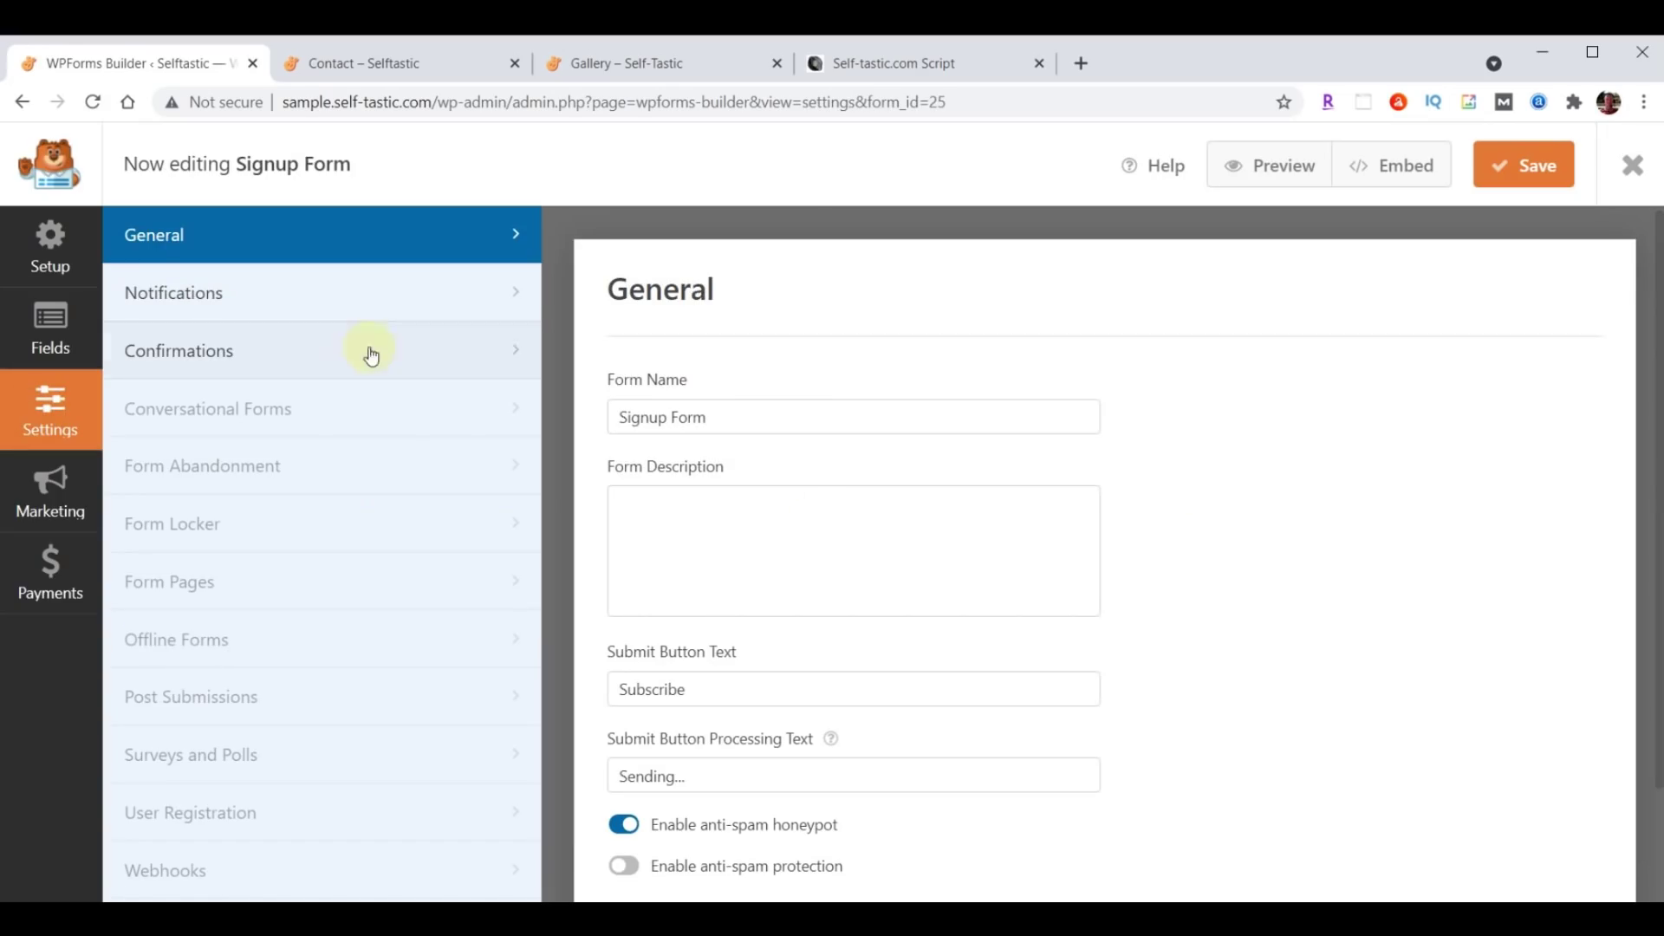
click(160, 291)
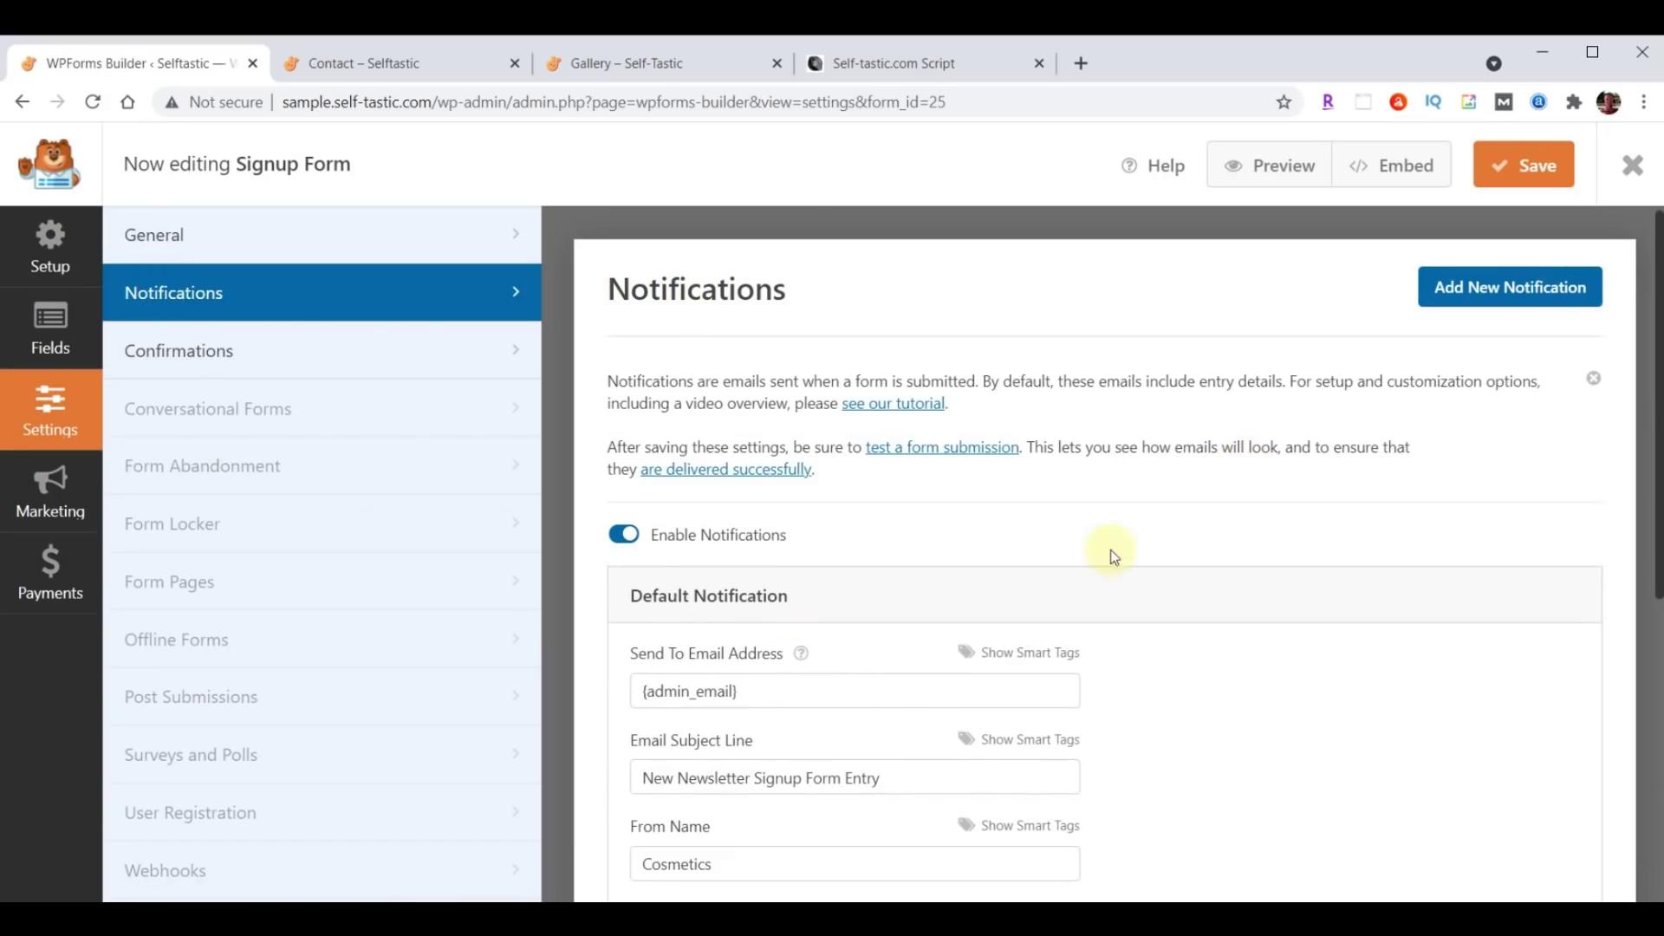
scroll(1106, 557, down, 3)
triple_click(794, 474)
key(ctrl+v)
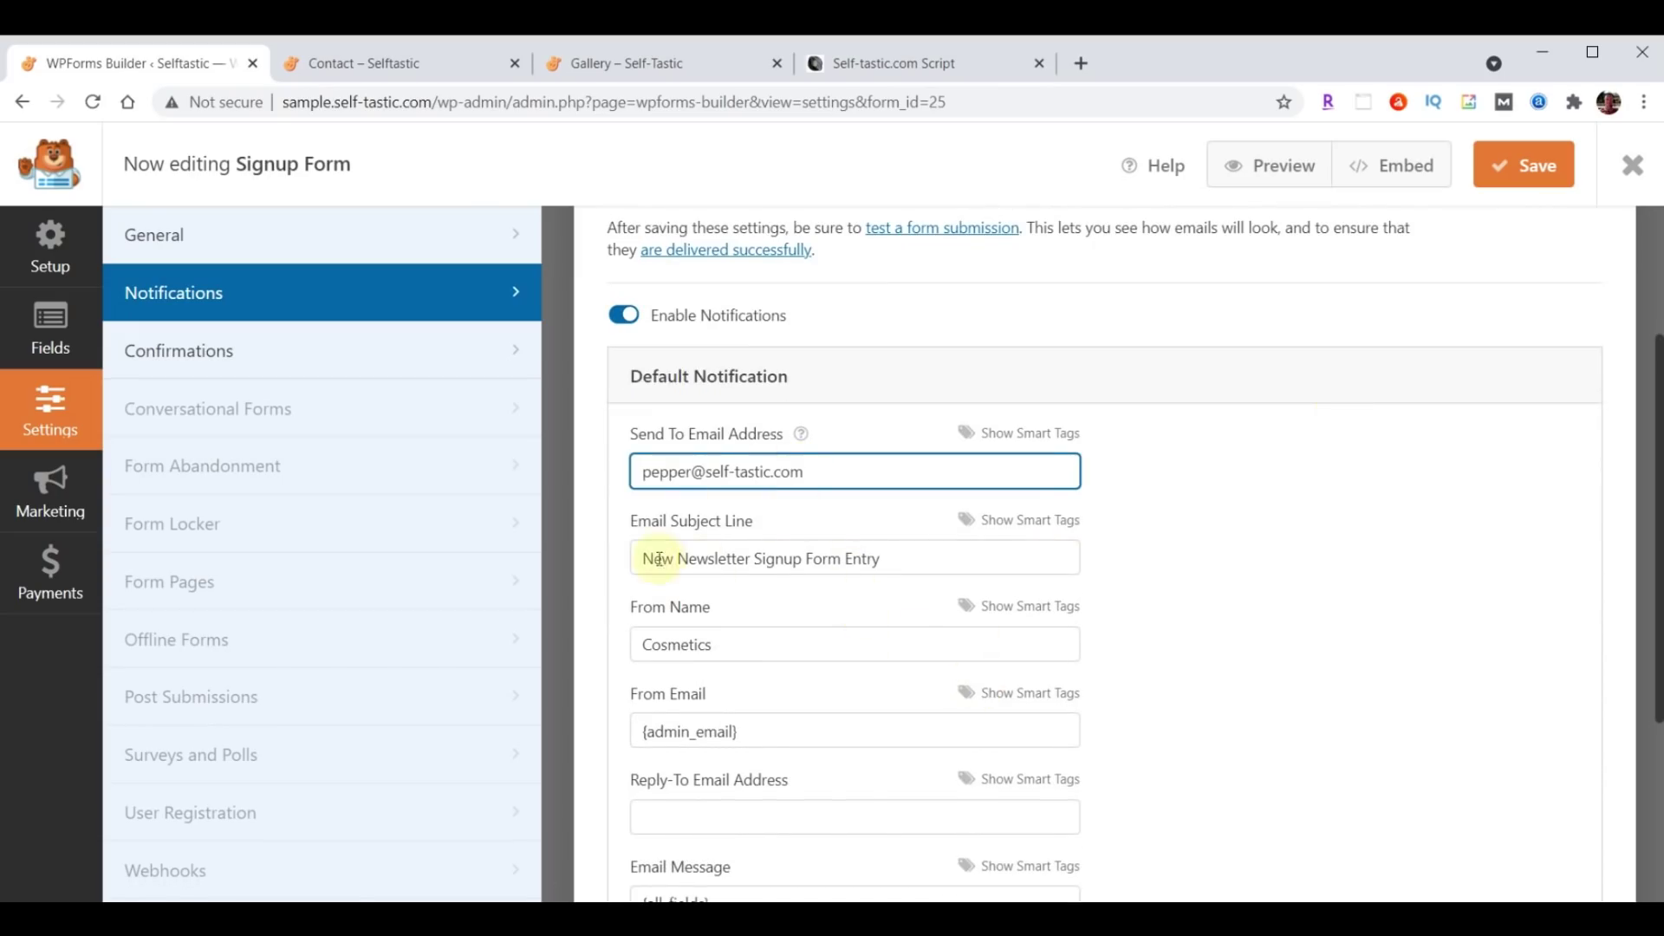
Set subject 'Selftastic - Join Club Selftastic' and From Name Self-Tastic.com, then save.
drag(644, 558, 1018, 561)
text(Selftastic - Join Club Selftastic)
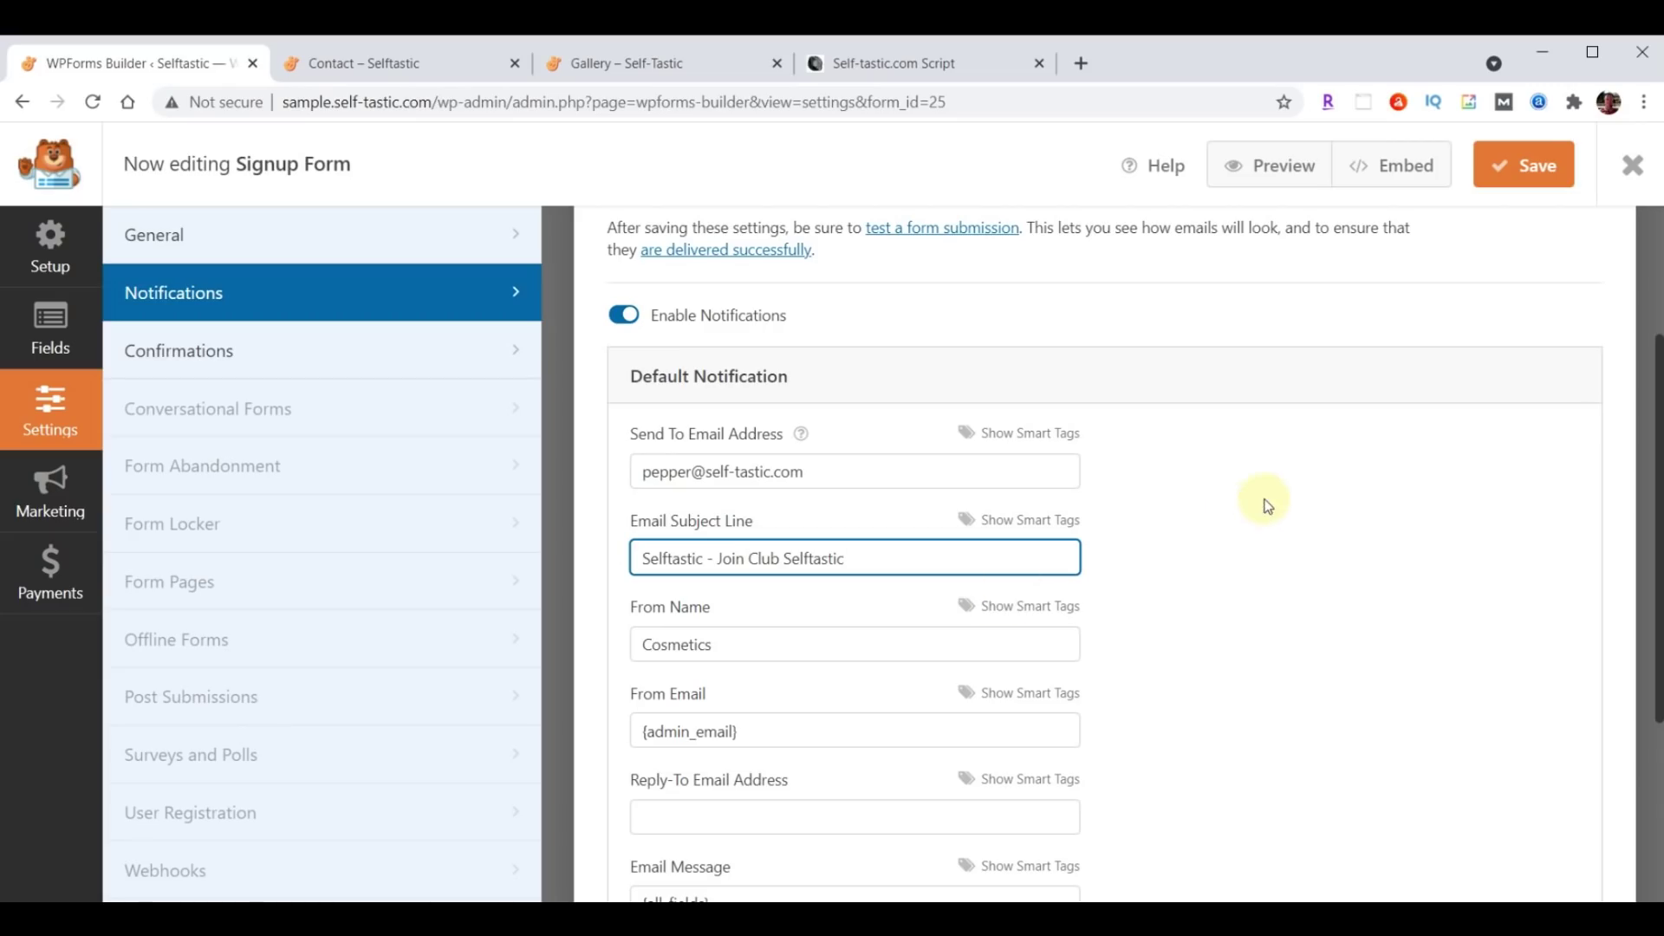
double_click(806, 648)
text(Self-Tastic.com)
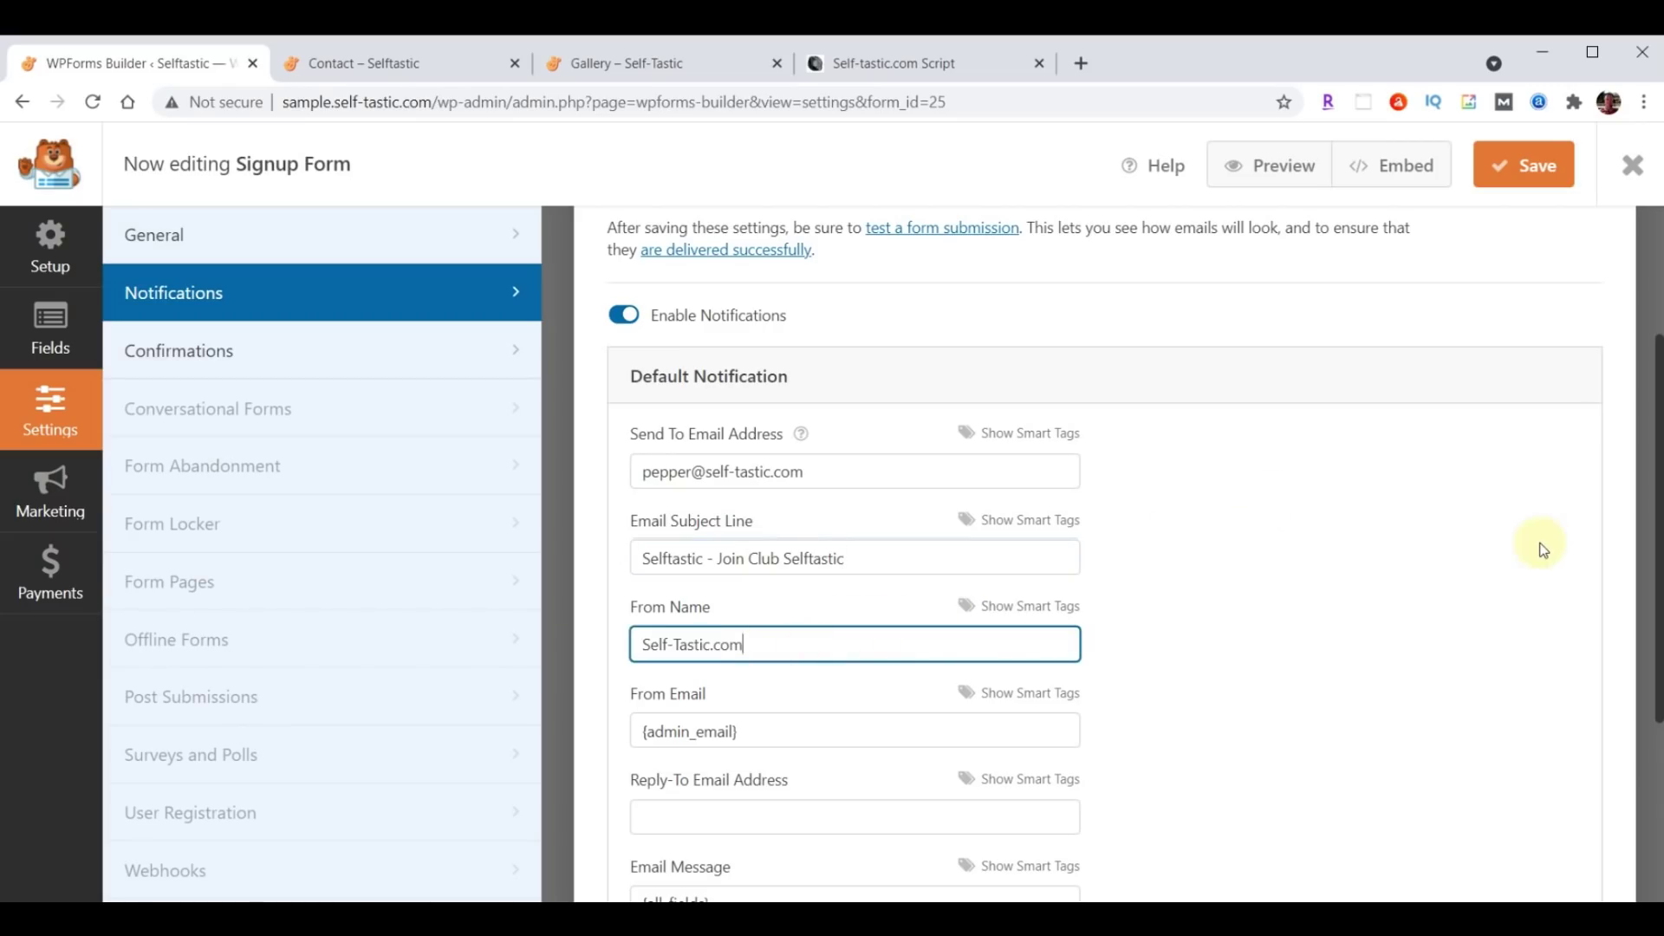
click(1532, 171)
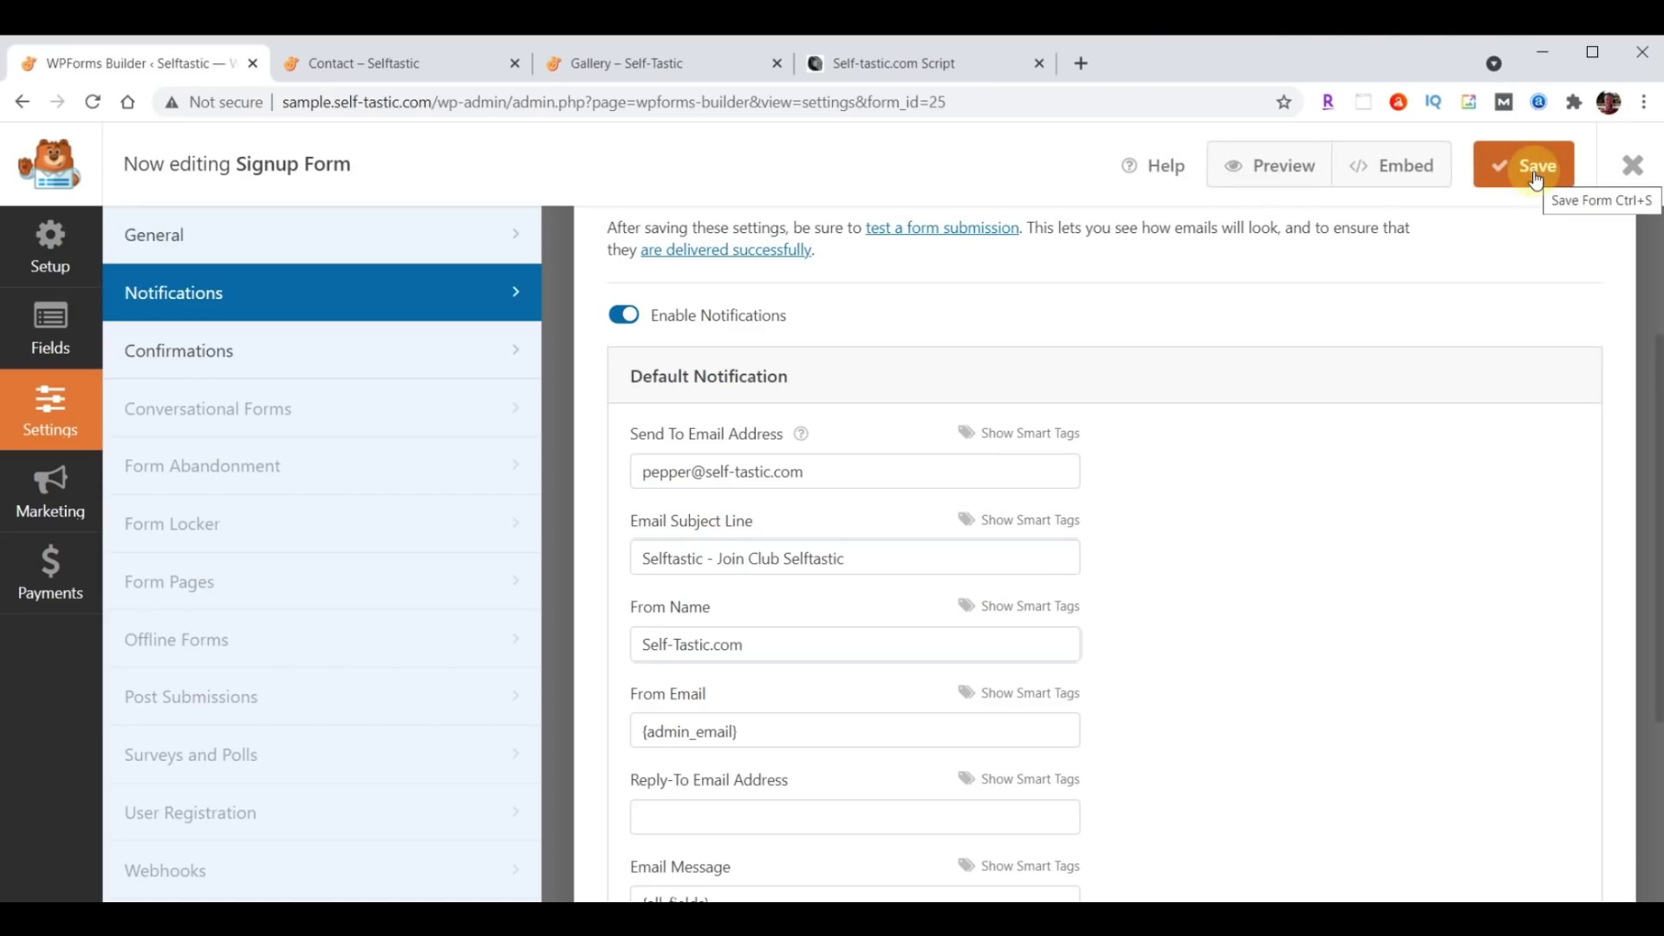
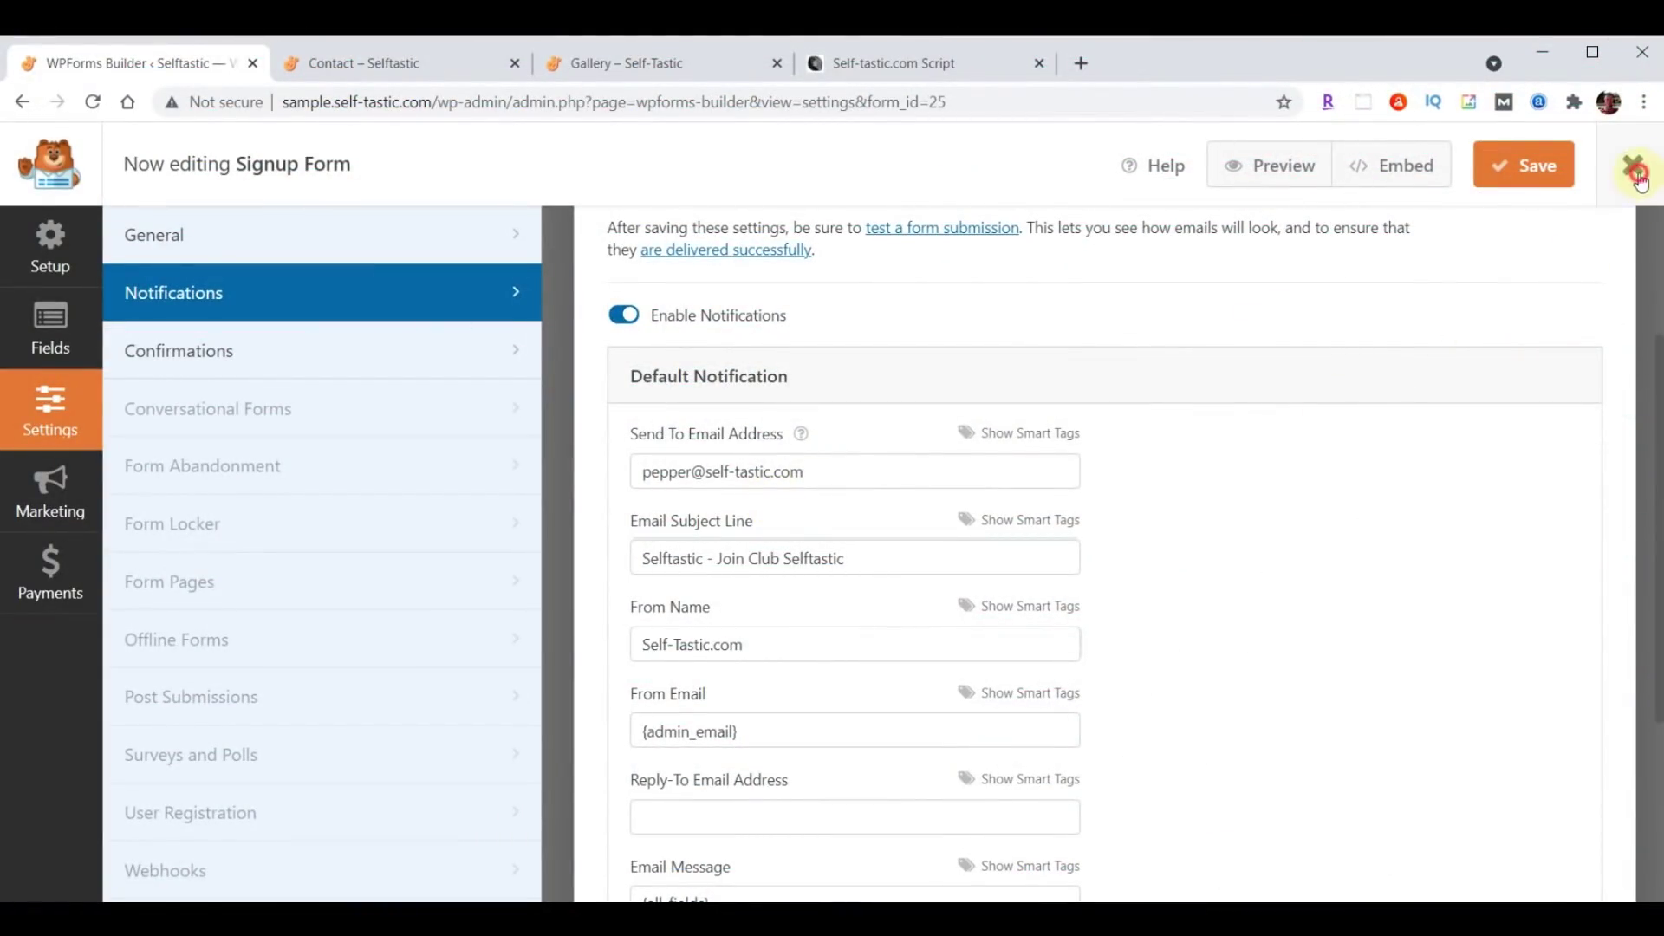
Close the Signup Form builder and bring up the live Contact page with its Get In Touch form.
click(1635, 170)
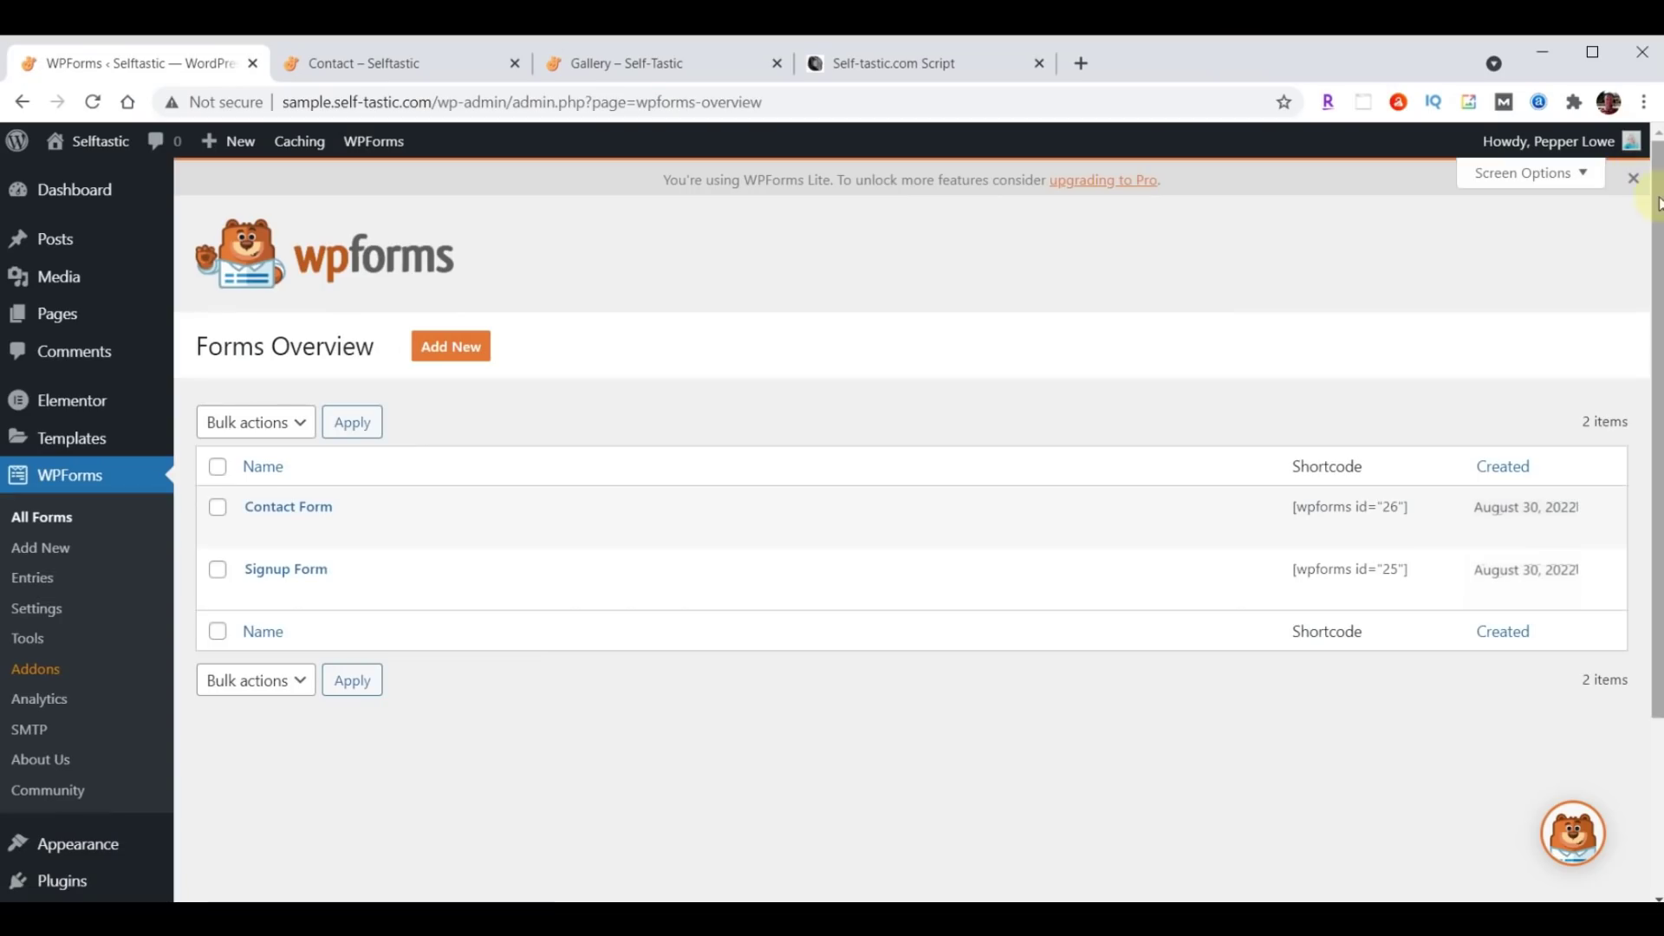
click(386, 65)
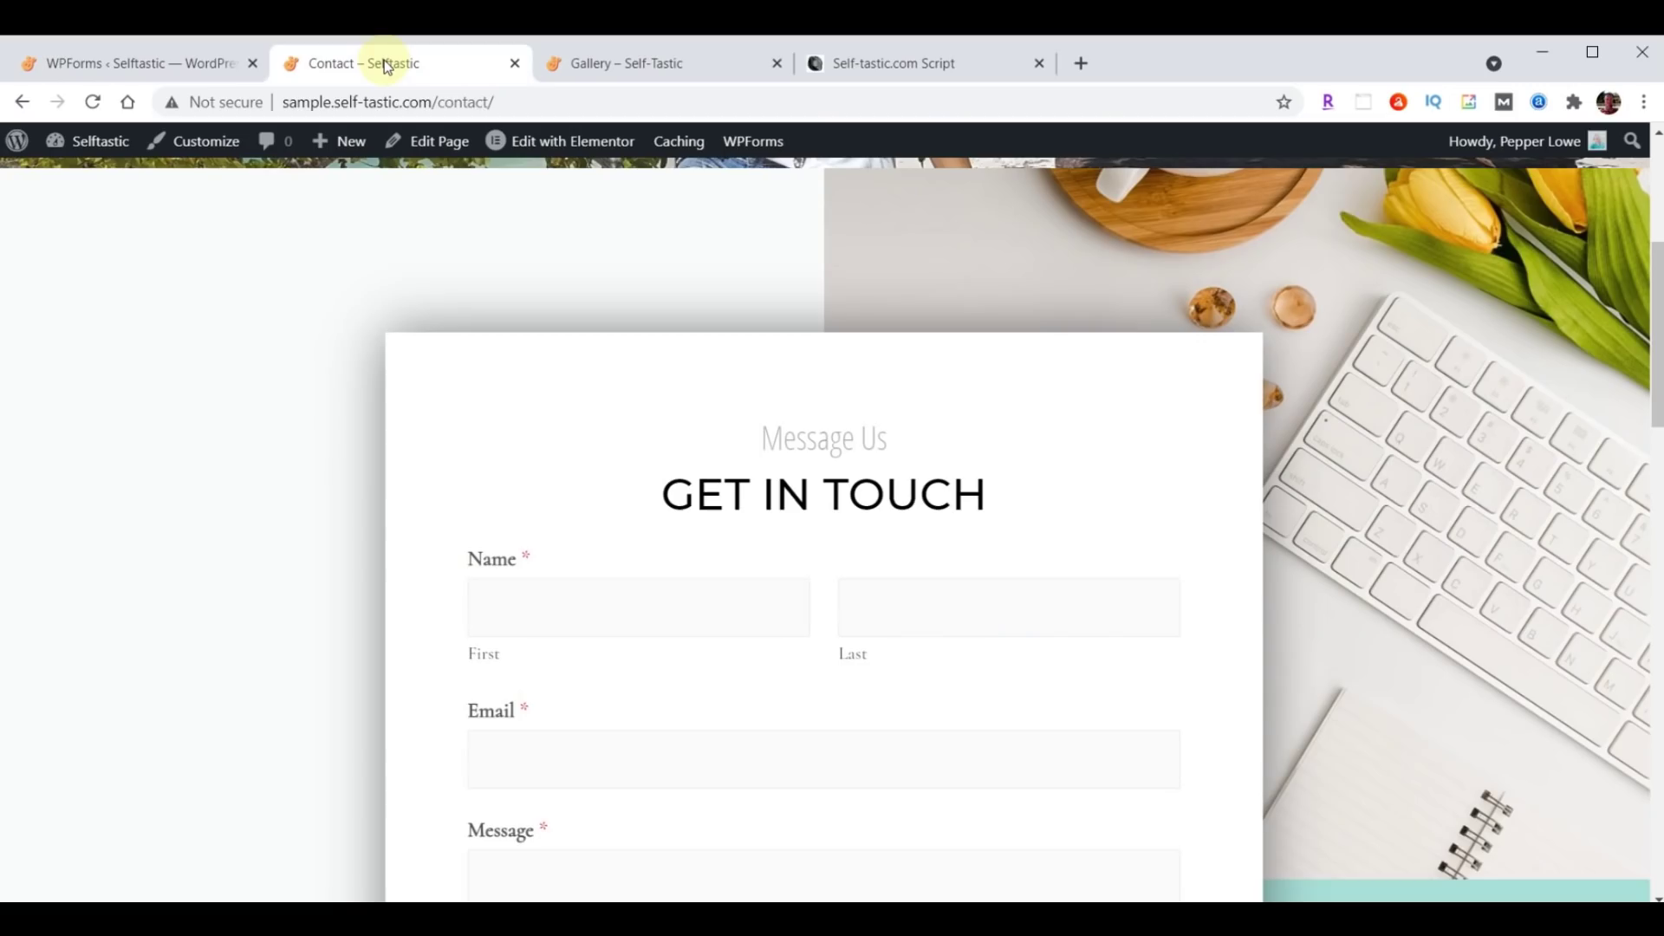
Send a test message with autofilled contact details, subject 'Test' and message 'Hello Worl'.
click(92, 101)
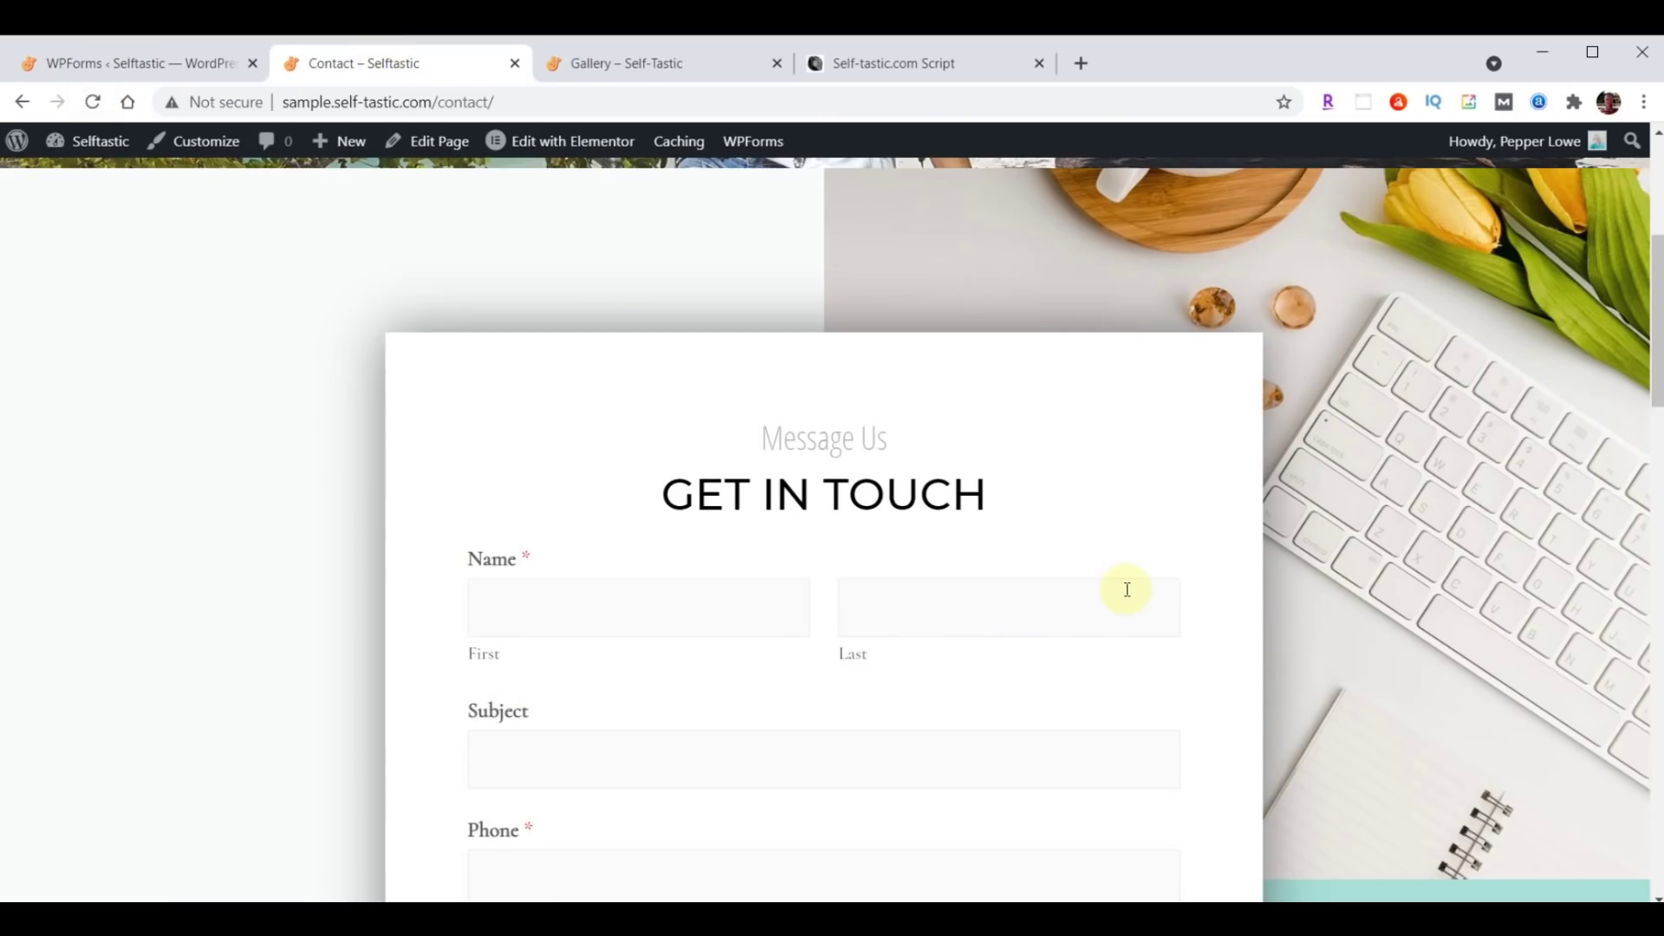
scroll(1126, 589, down, 3)
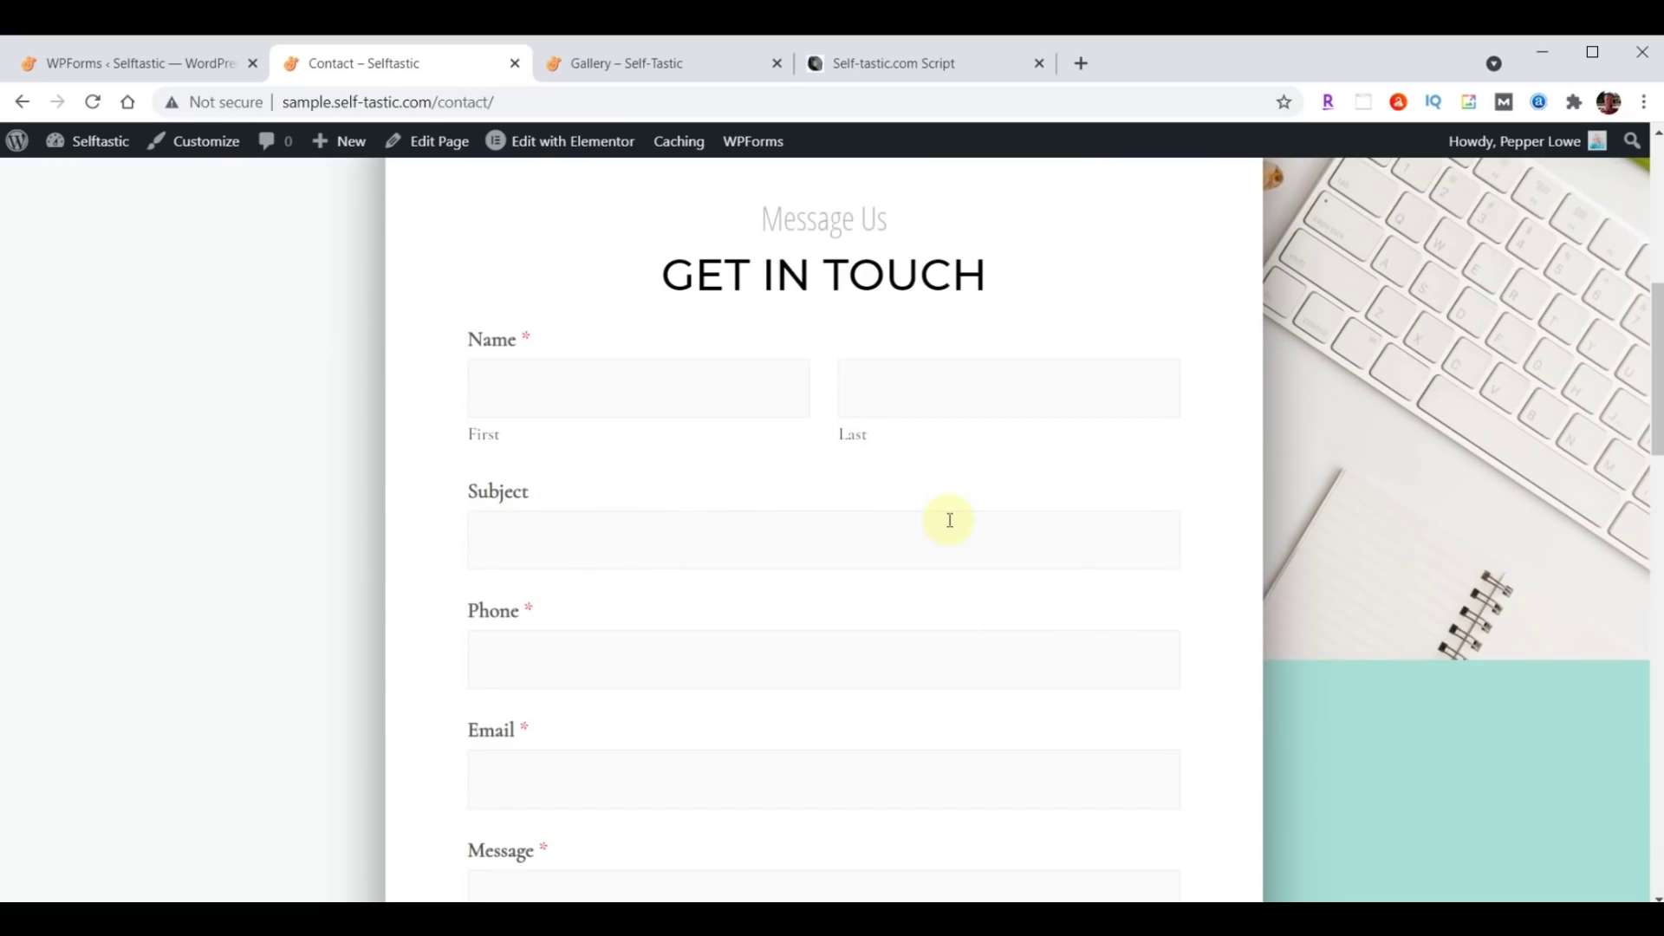
click(649, 395)
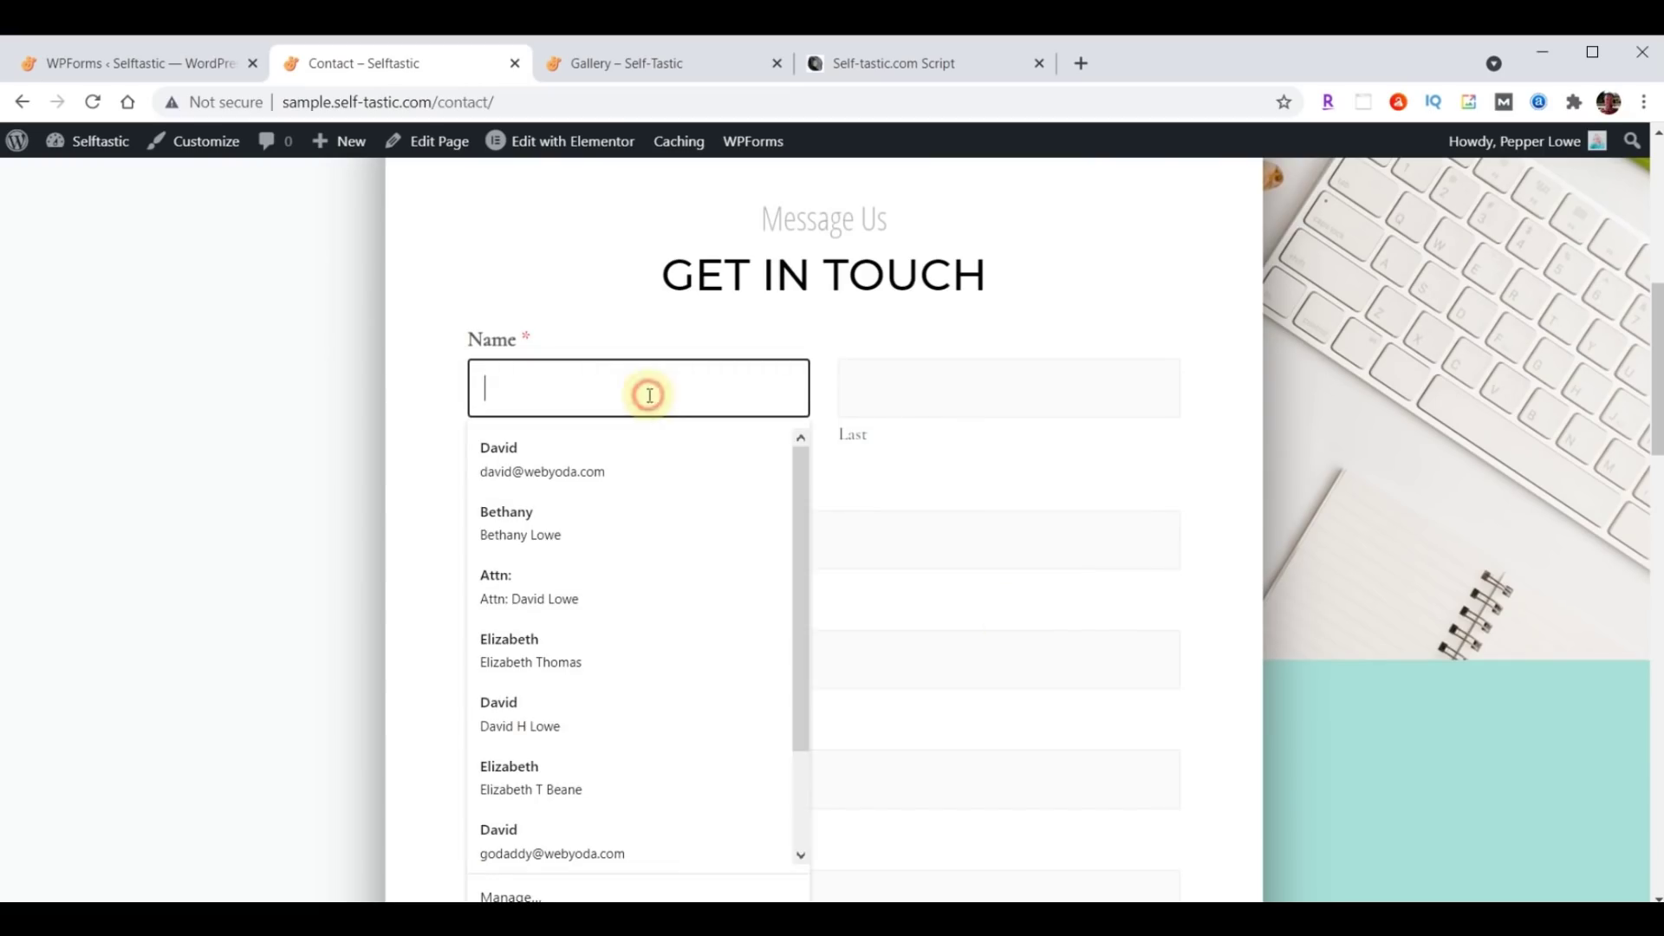
click(543, 440)
click(565, 550)
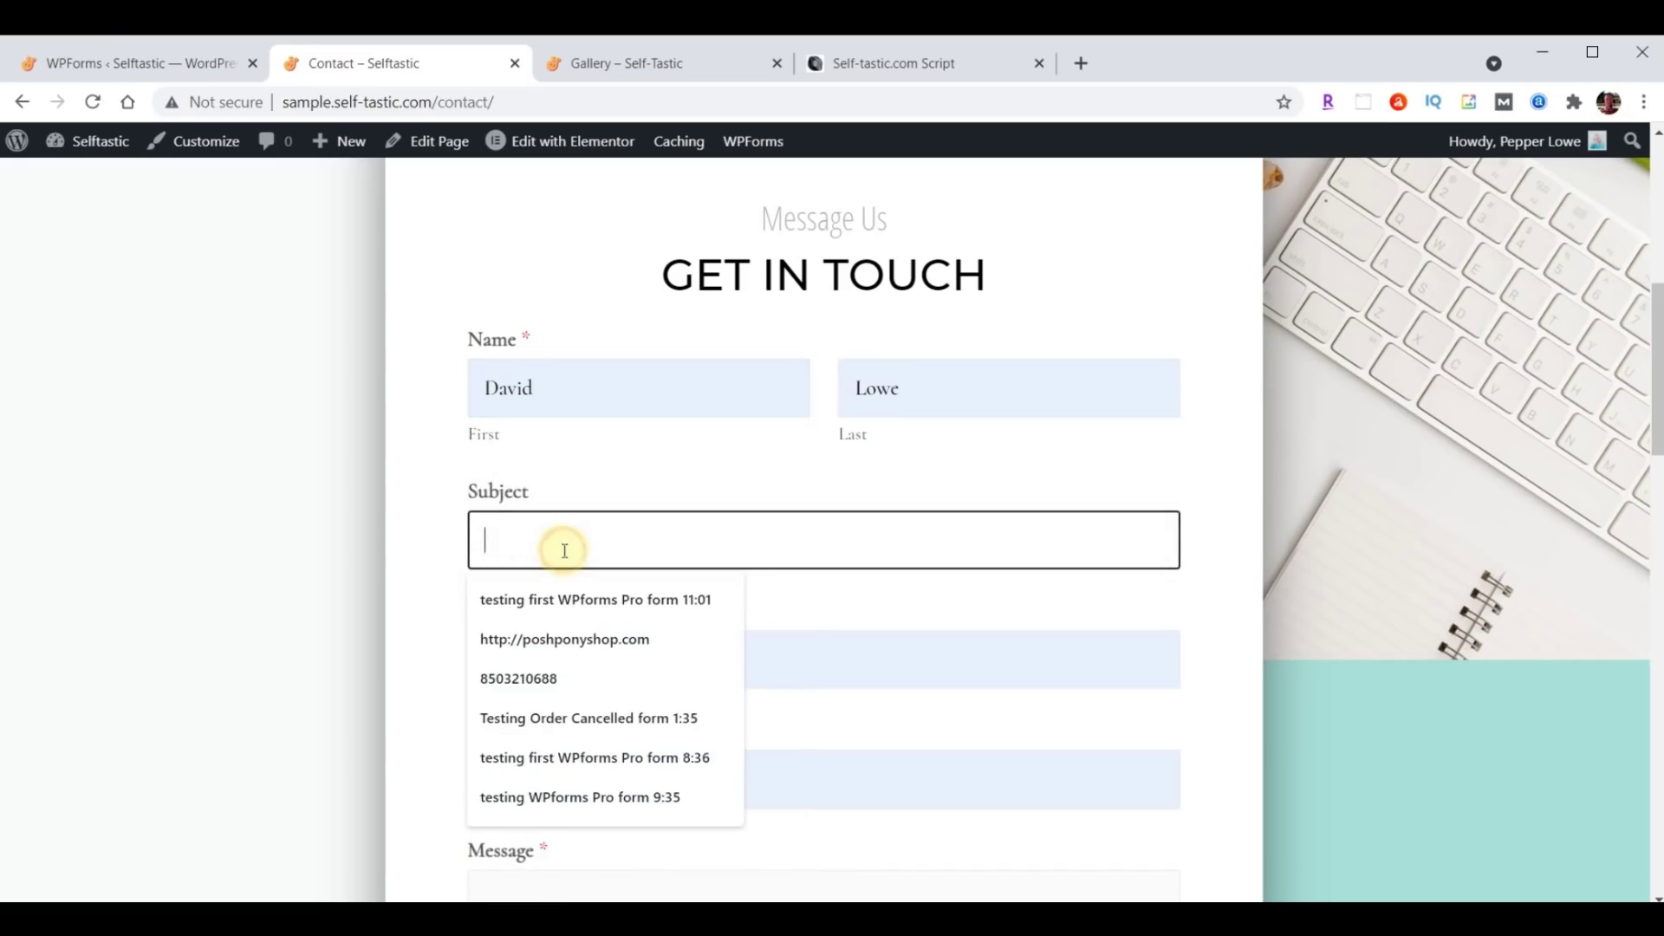
text(Test)
key(Return)
text(Hello World)
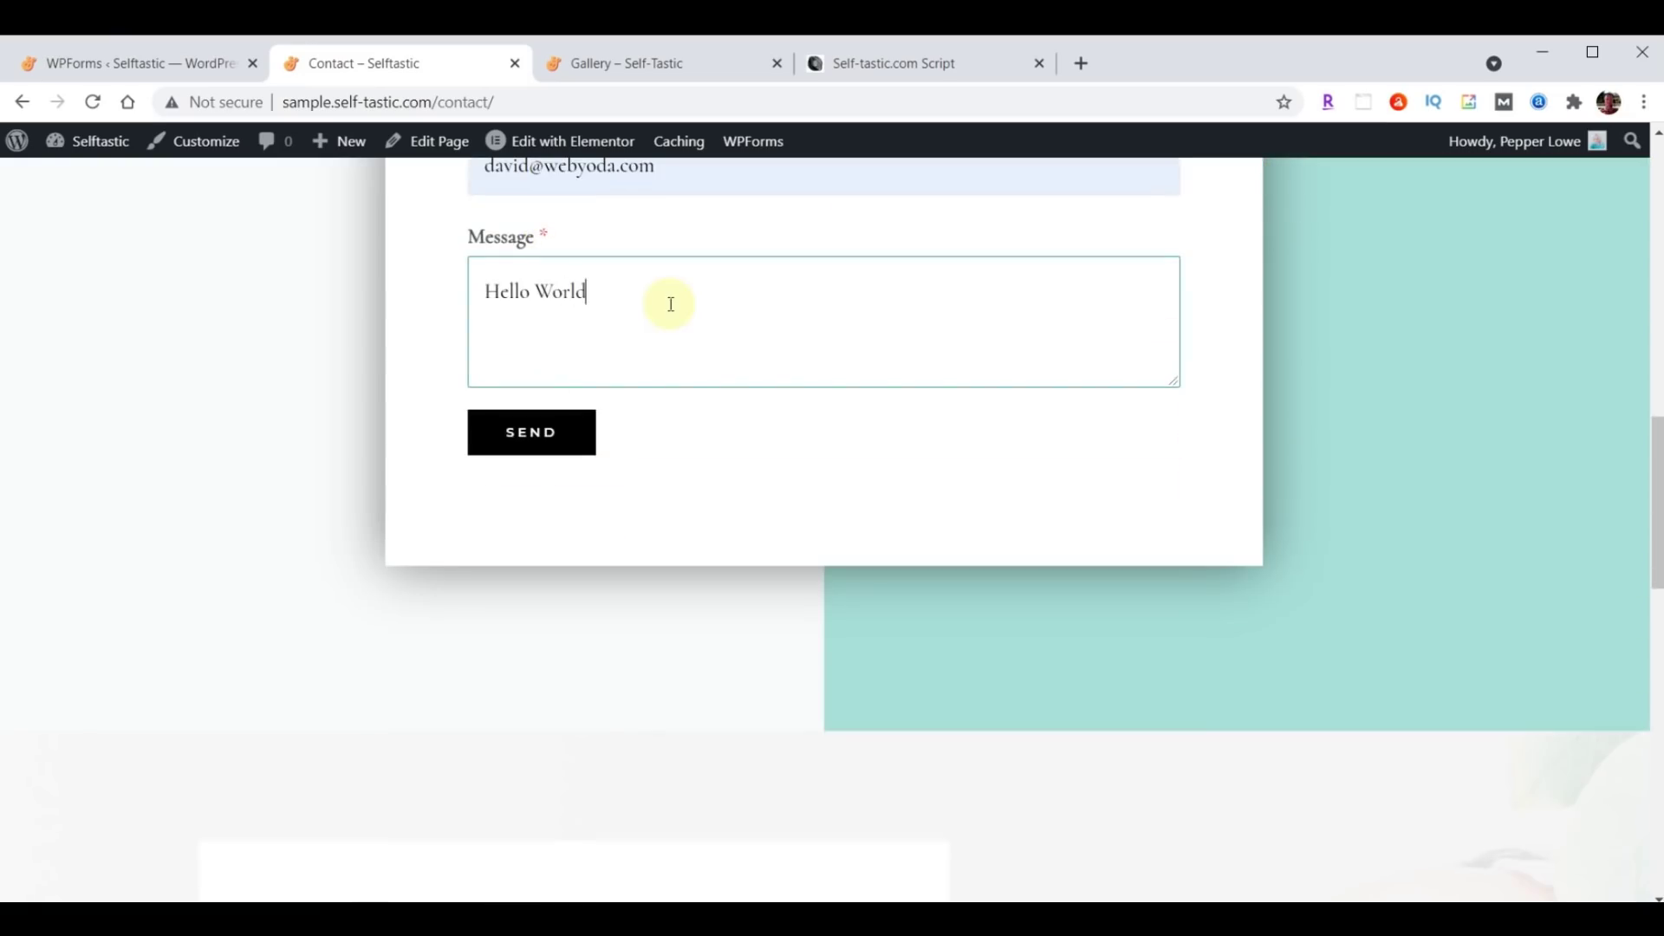
click(546, 425)
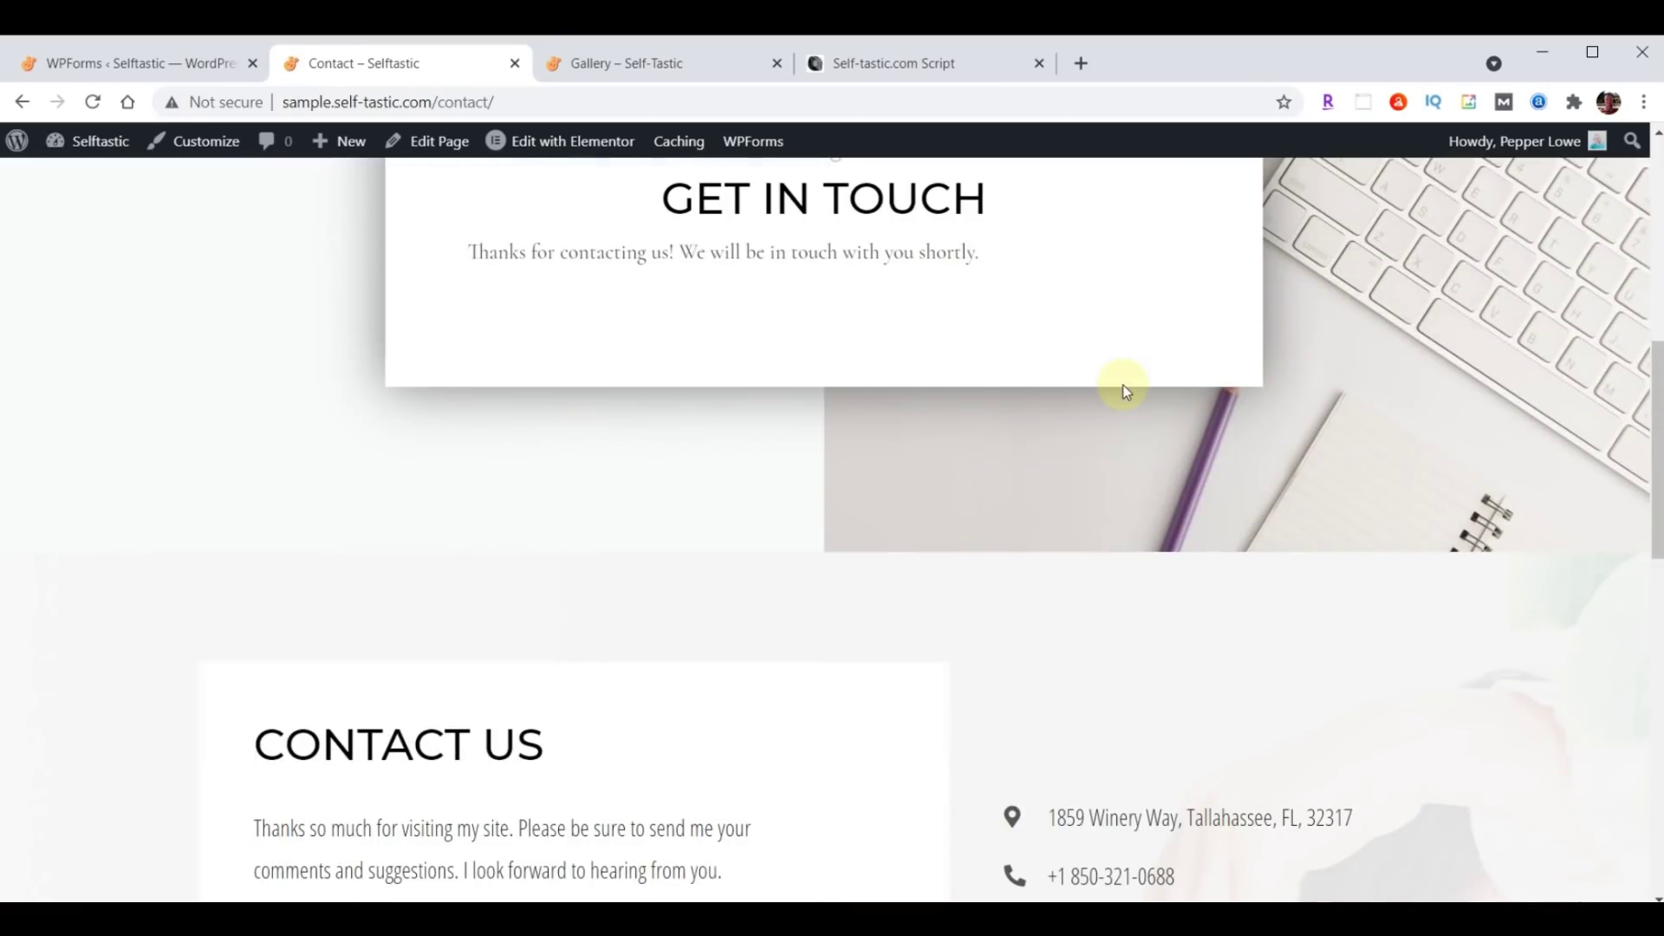
Reload the Contact page to reset the form, then bring up the Self-tastic.com Script document.
scroll(1236, 556, up, 7)
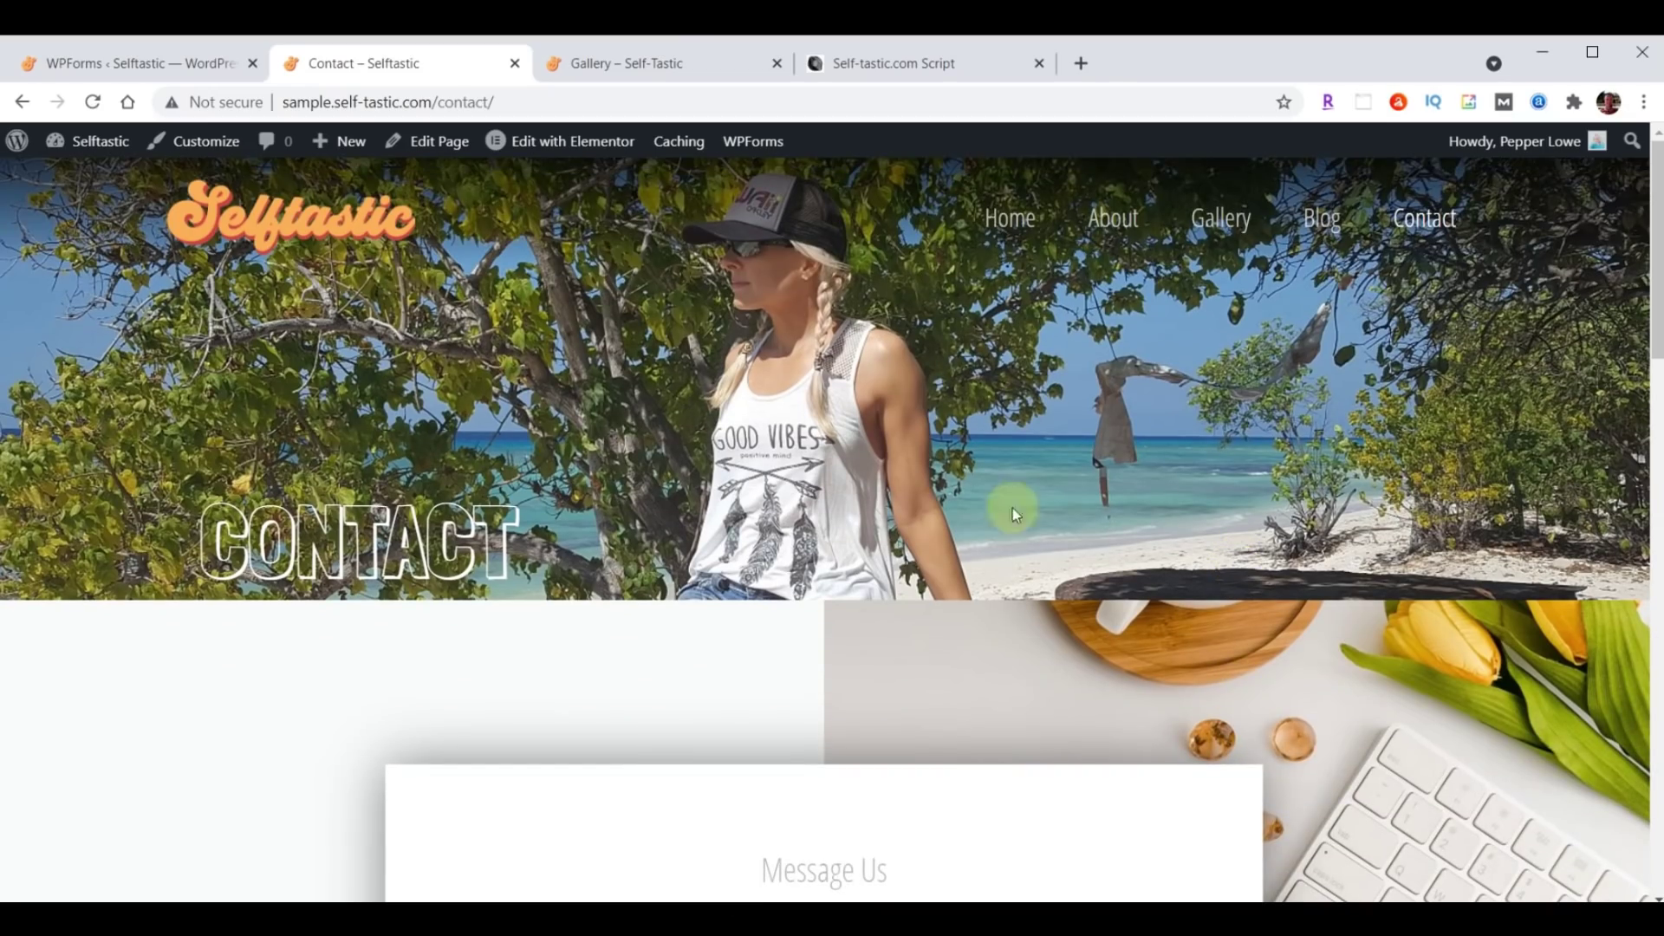
click(1424, 217)
scroll(944, 439, down, 8)
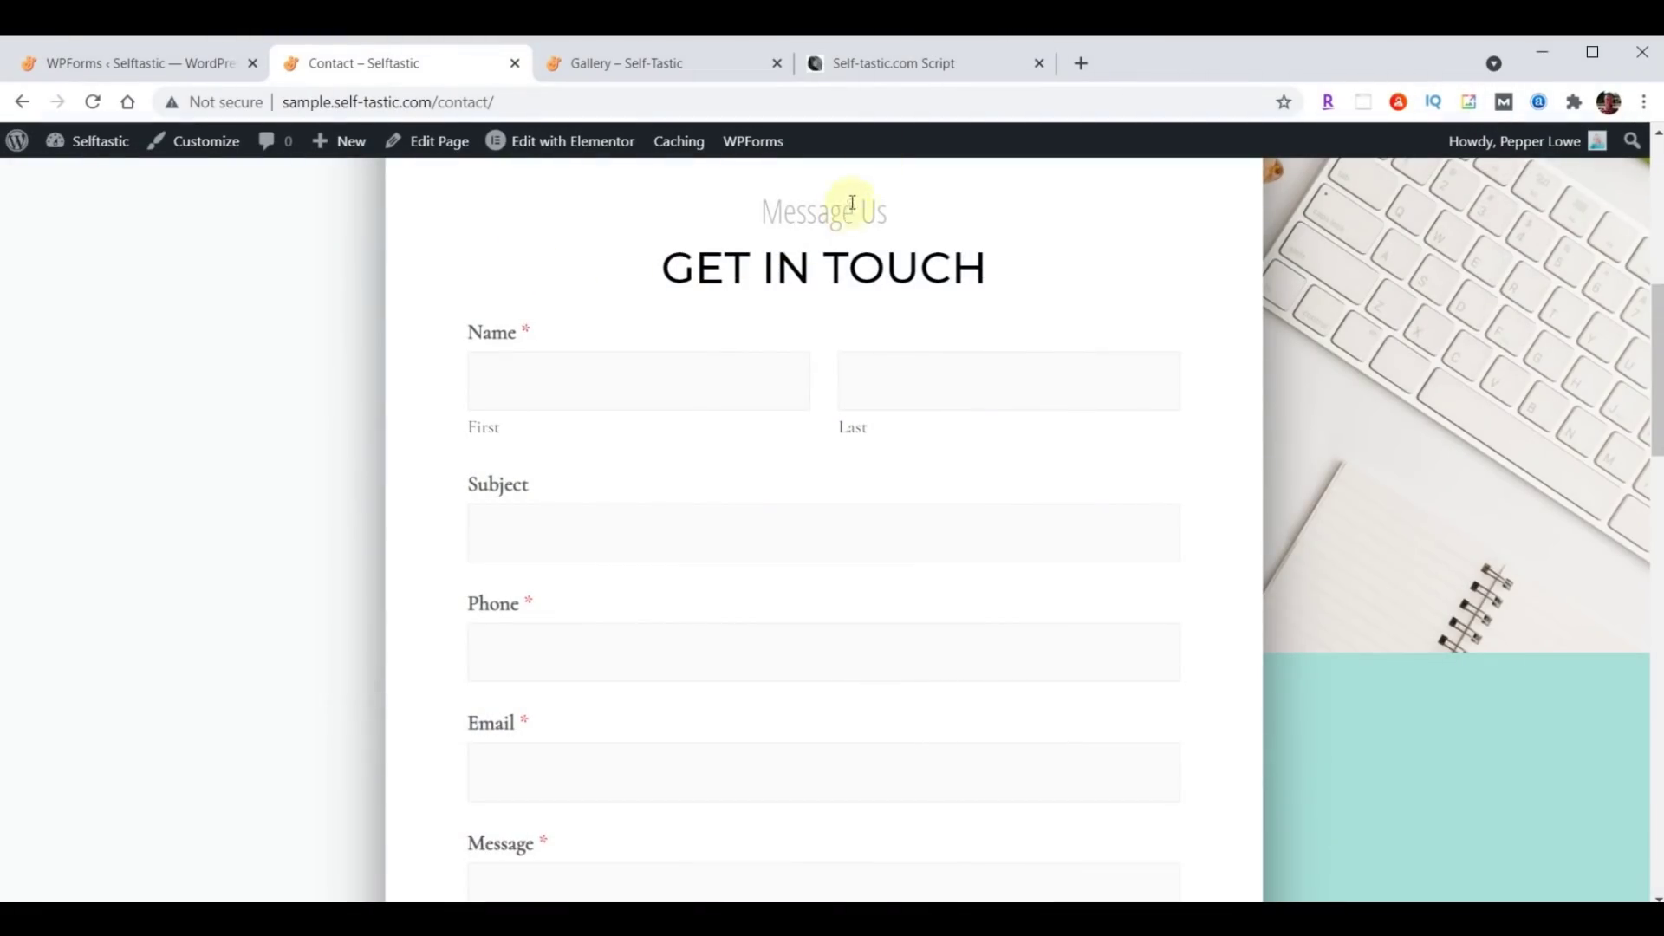
click(919, 69)
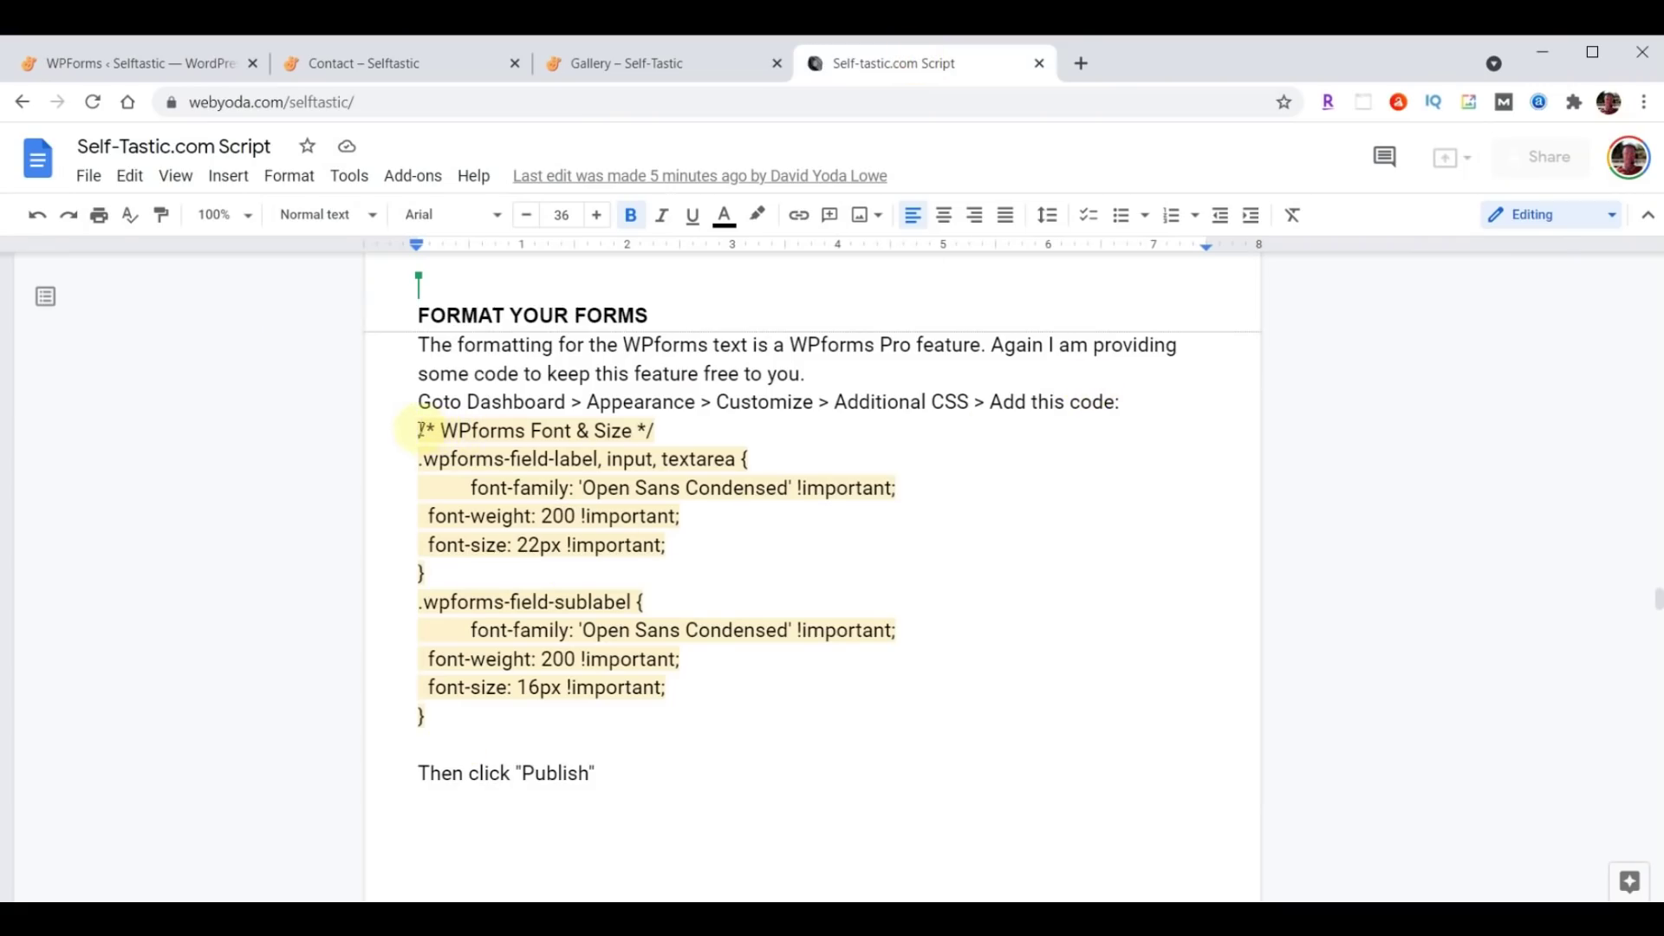
Copy the /* WPforms Font & Size */ CSS block from the Script doc and return to WordPress.
drag(419, 430, 611, 729)
key(ctrl+c)
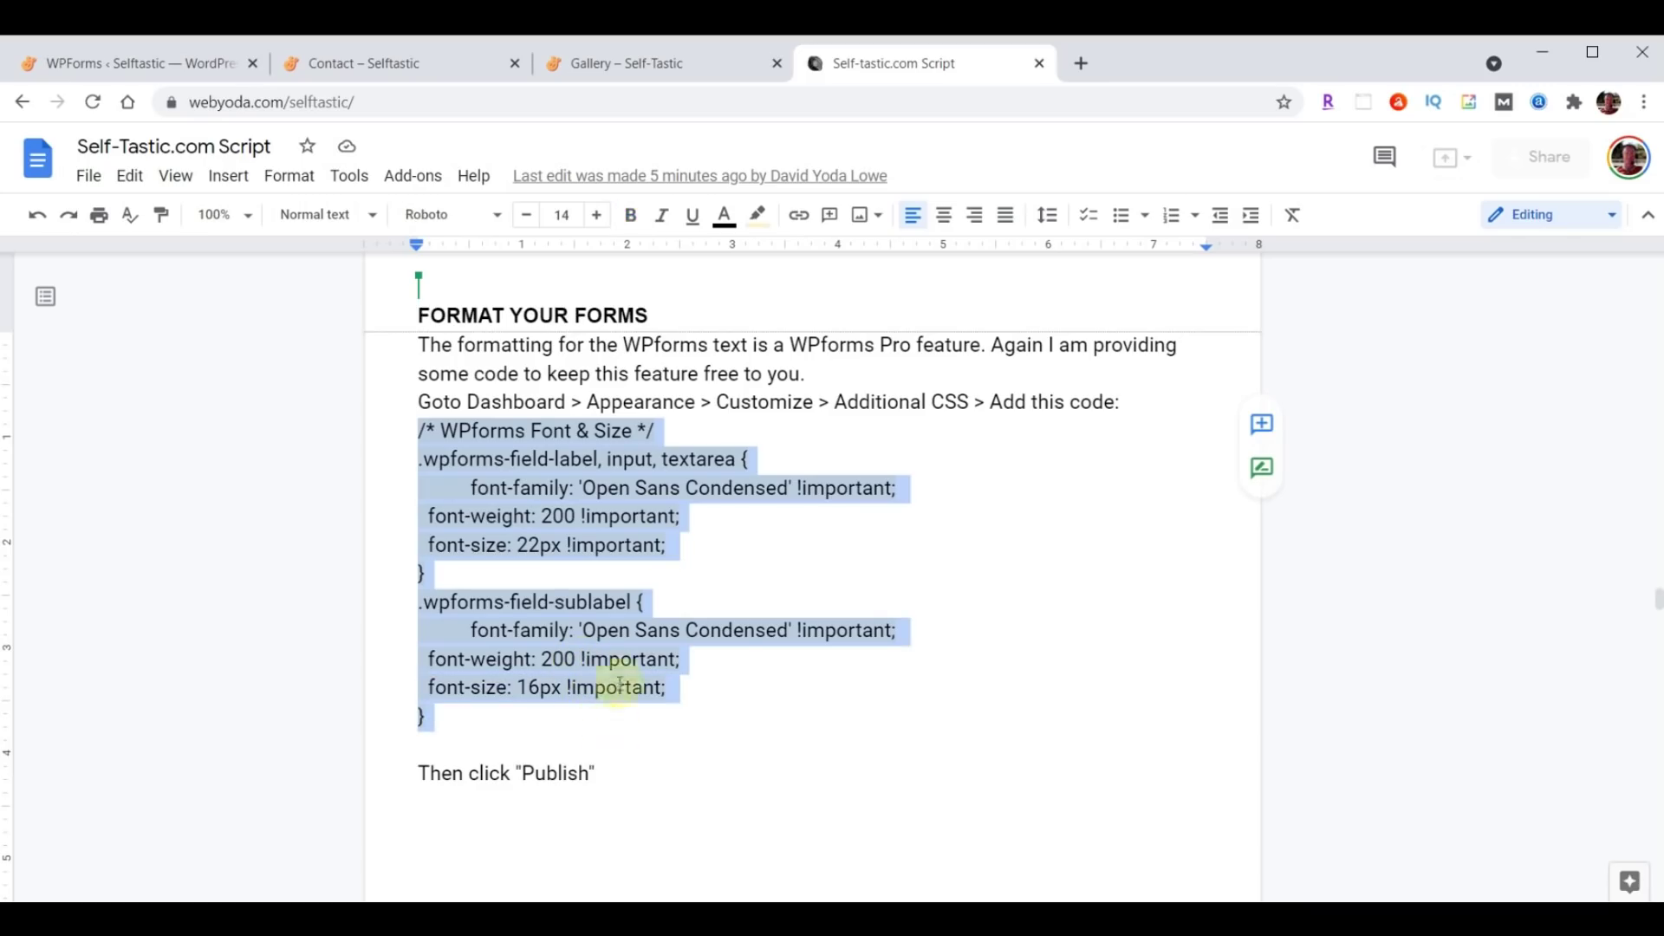
click(121, 64)
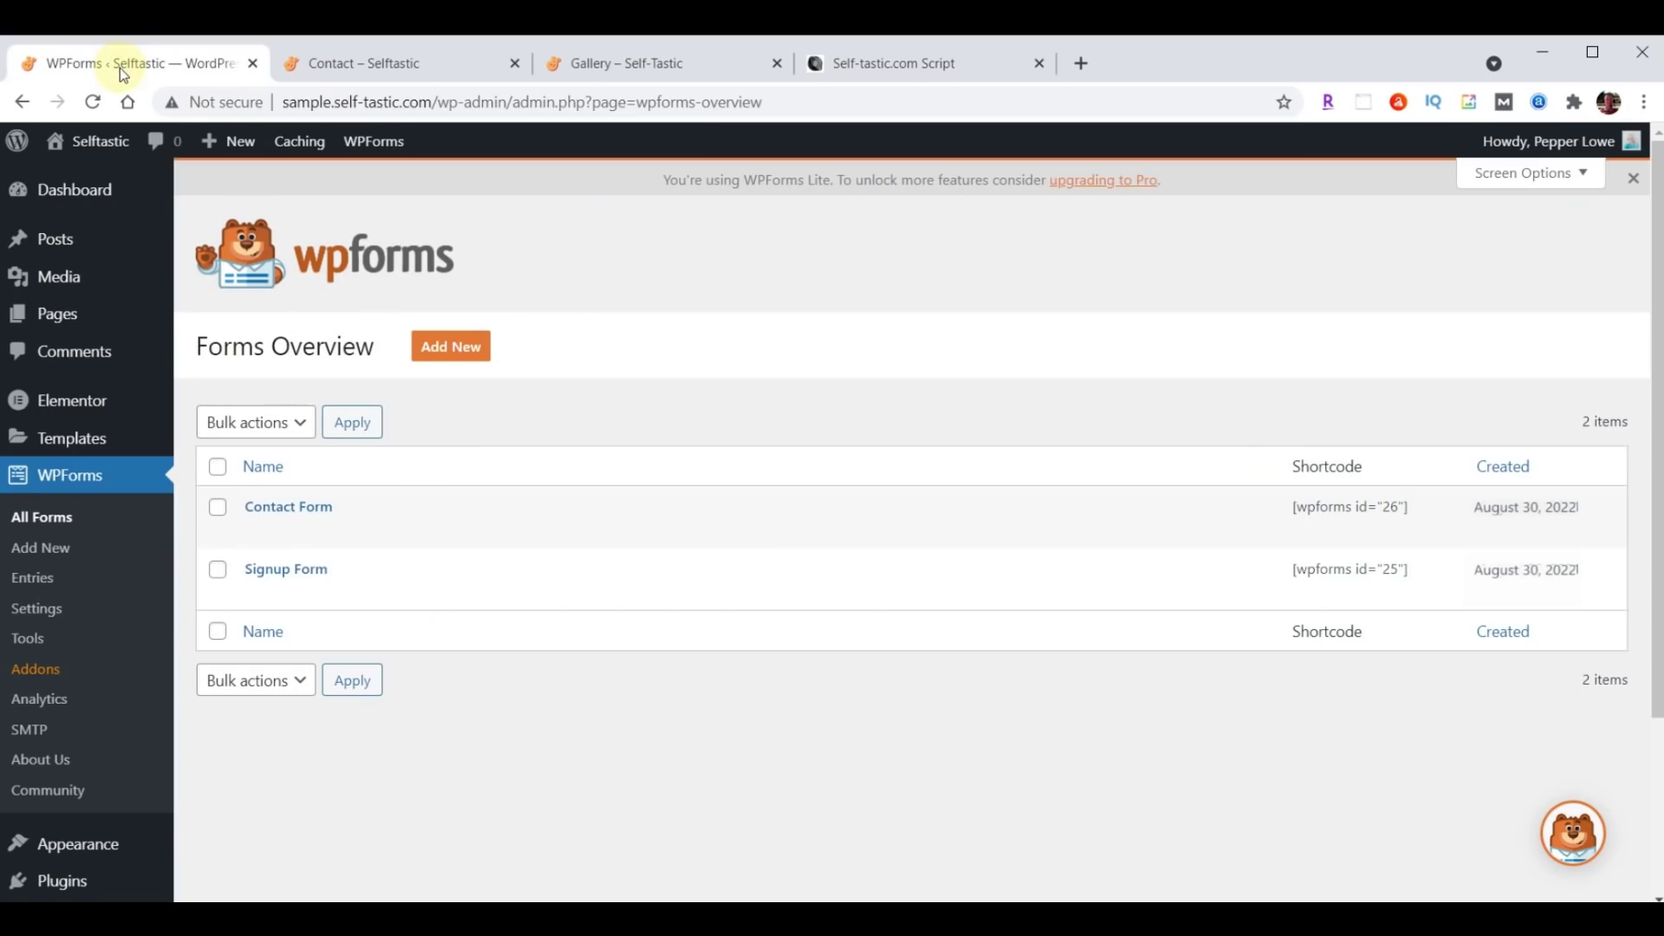
Open the Customizer's Additional CSS editor with the Contact page in the preview.
click(83, 849)
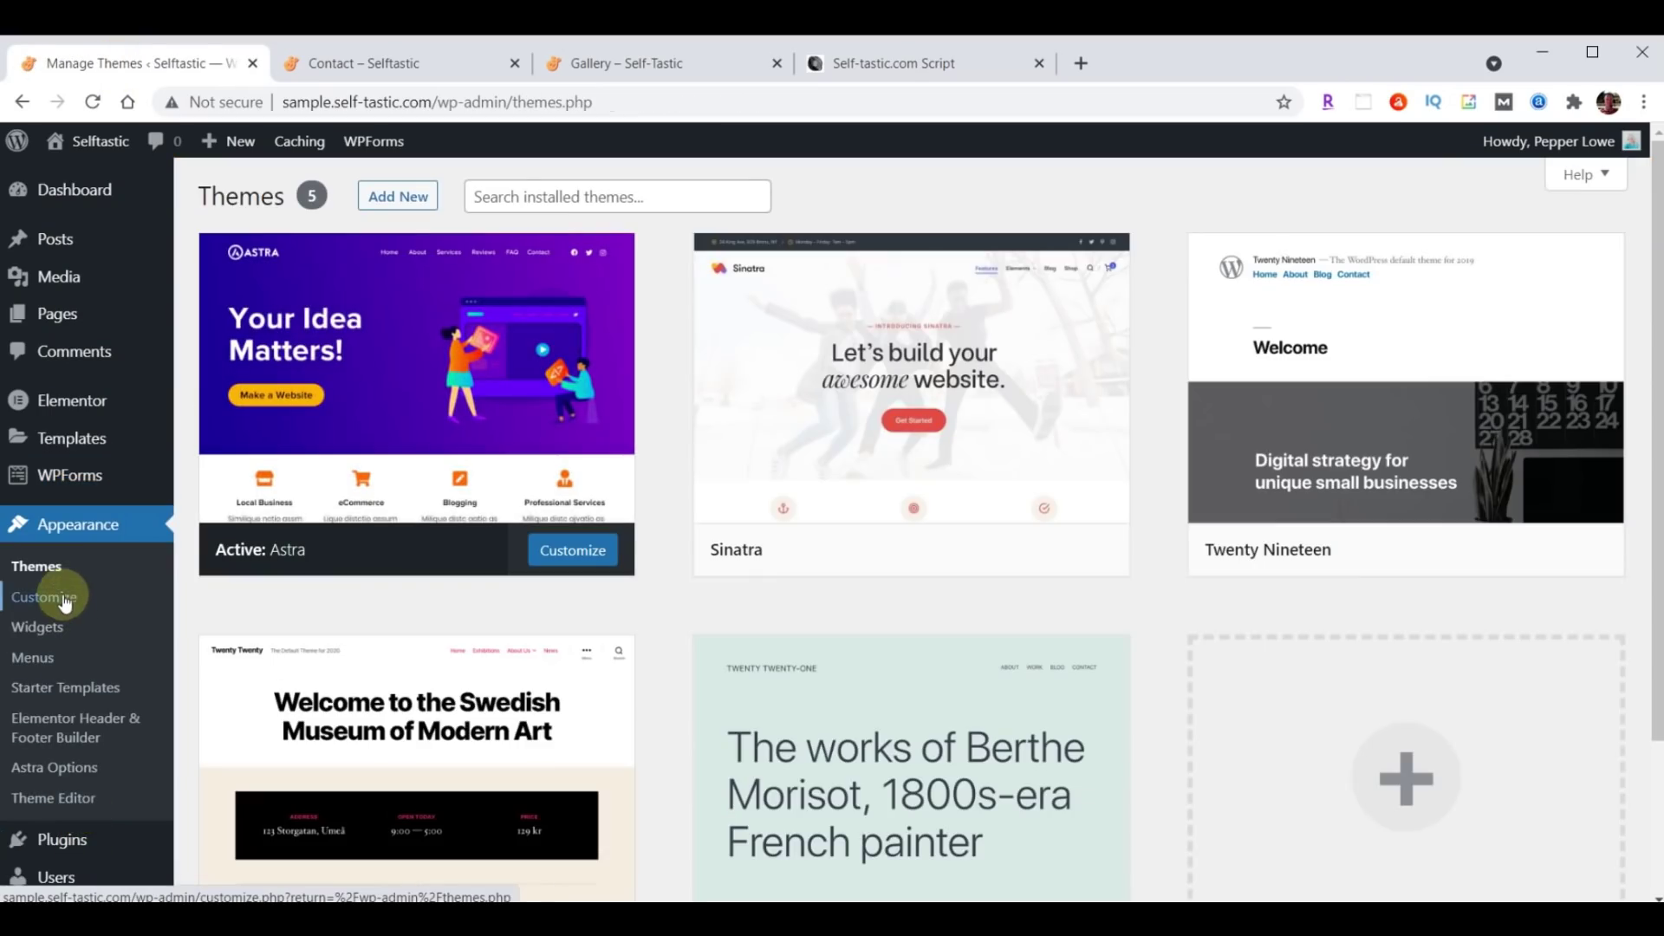
click(62, 598)
scroll(129, 586, down, 2)
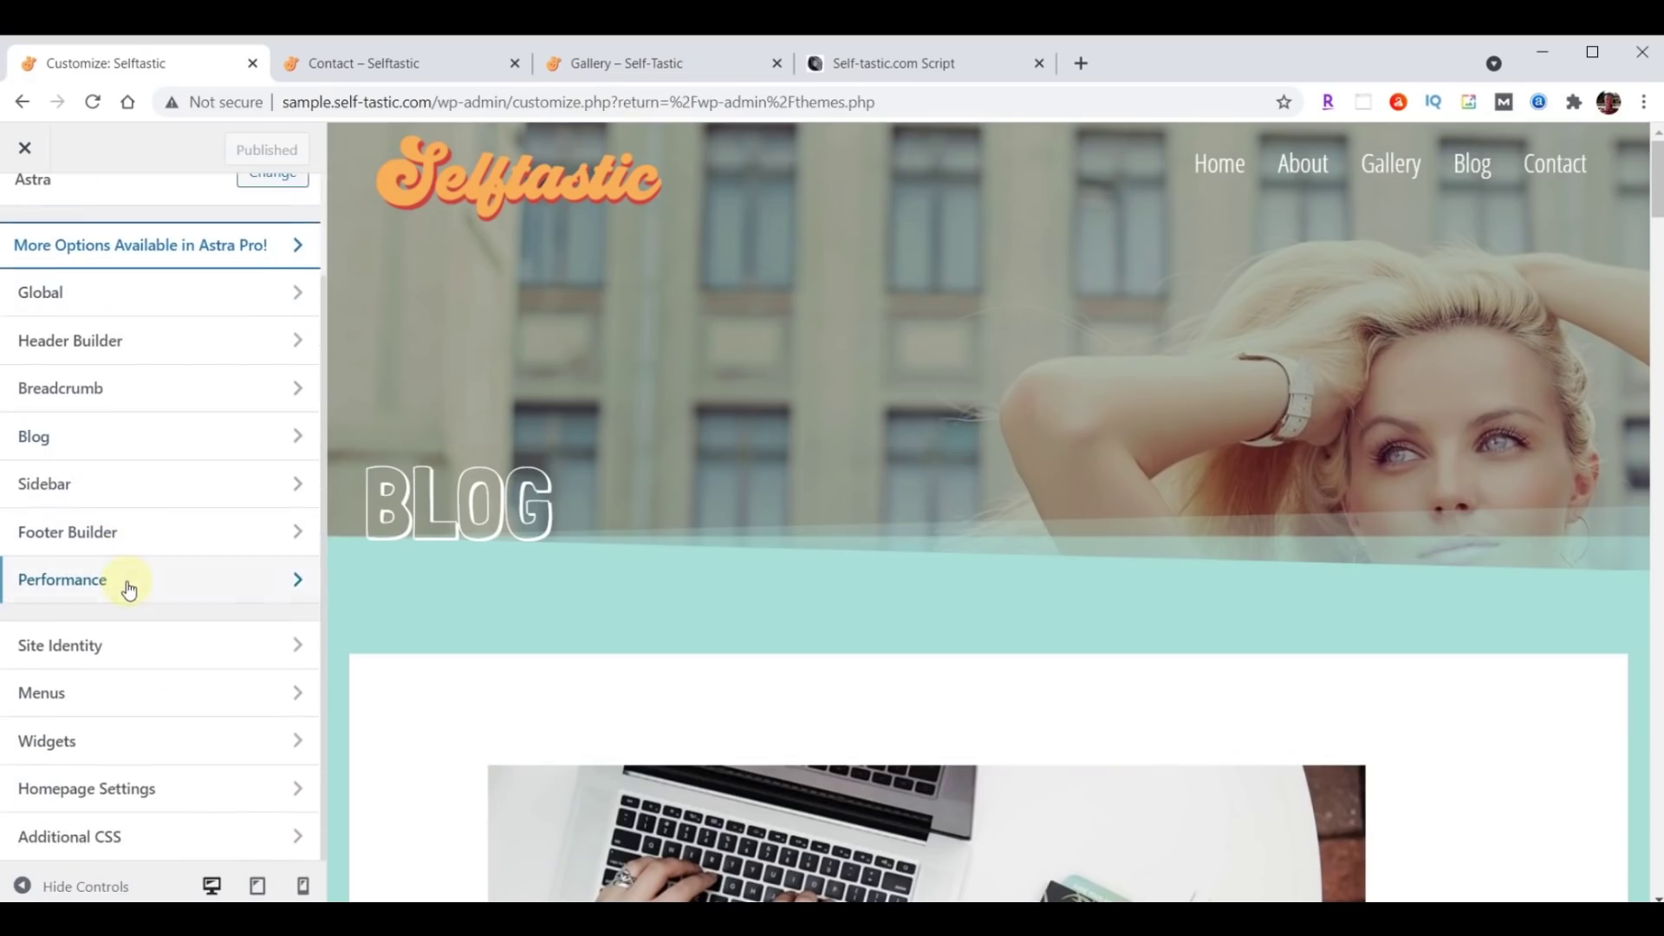
click(76, 838)
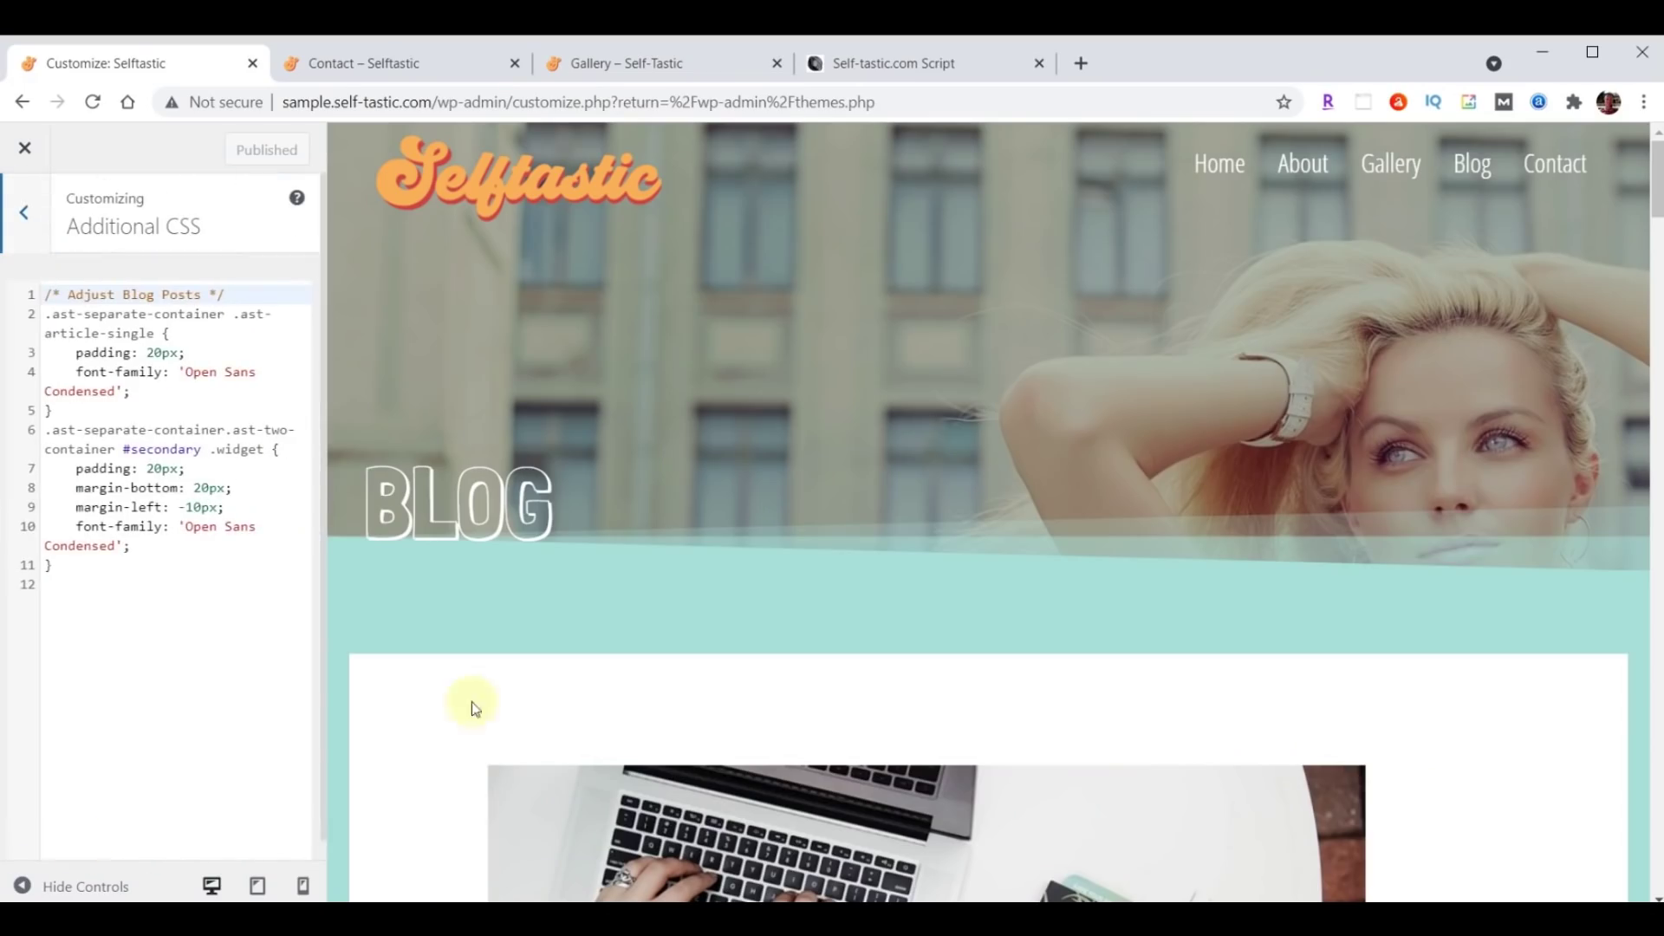
click(1554, 166)
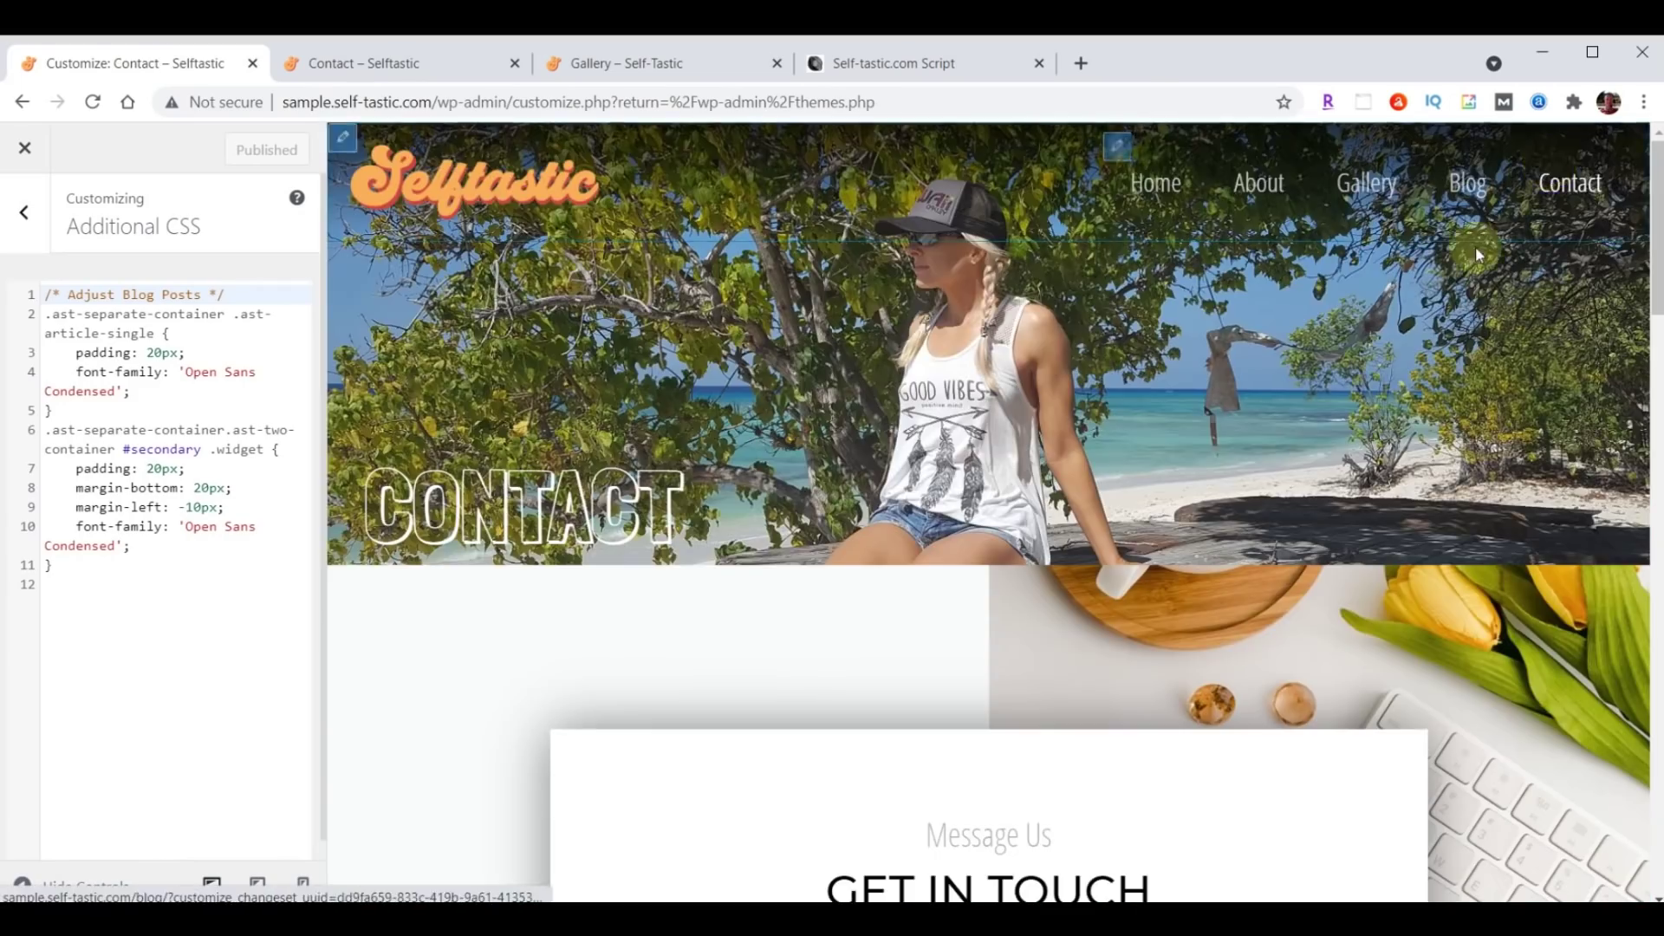
scroll(1475, 252, down, 6)
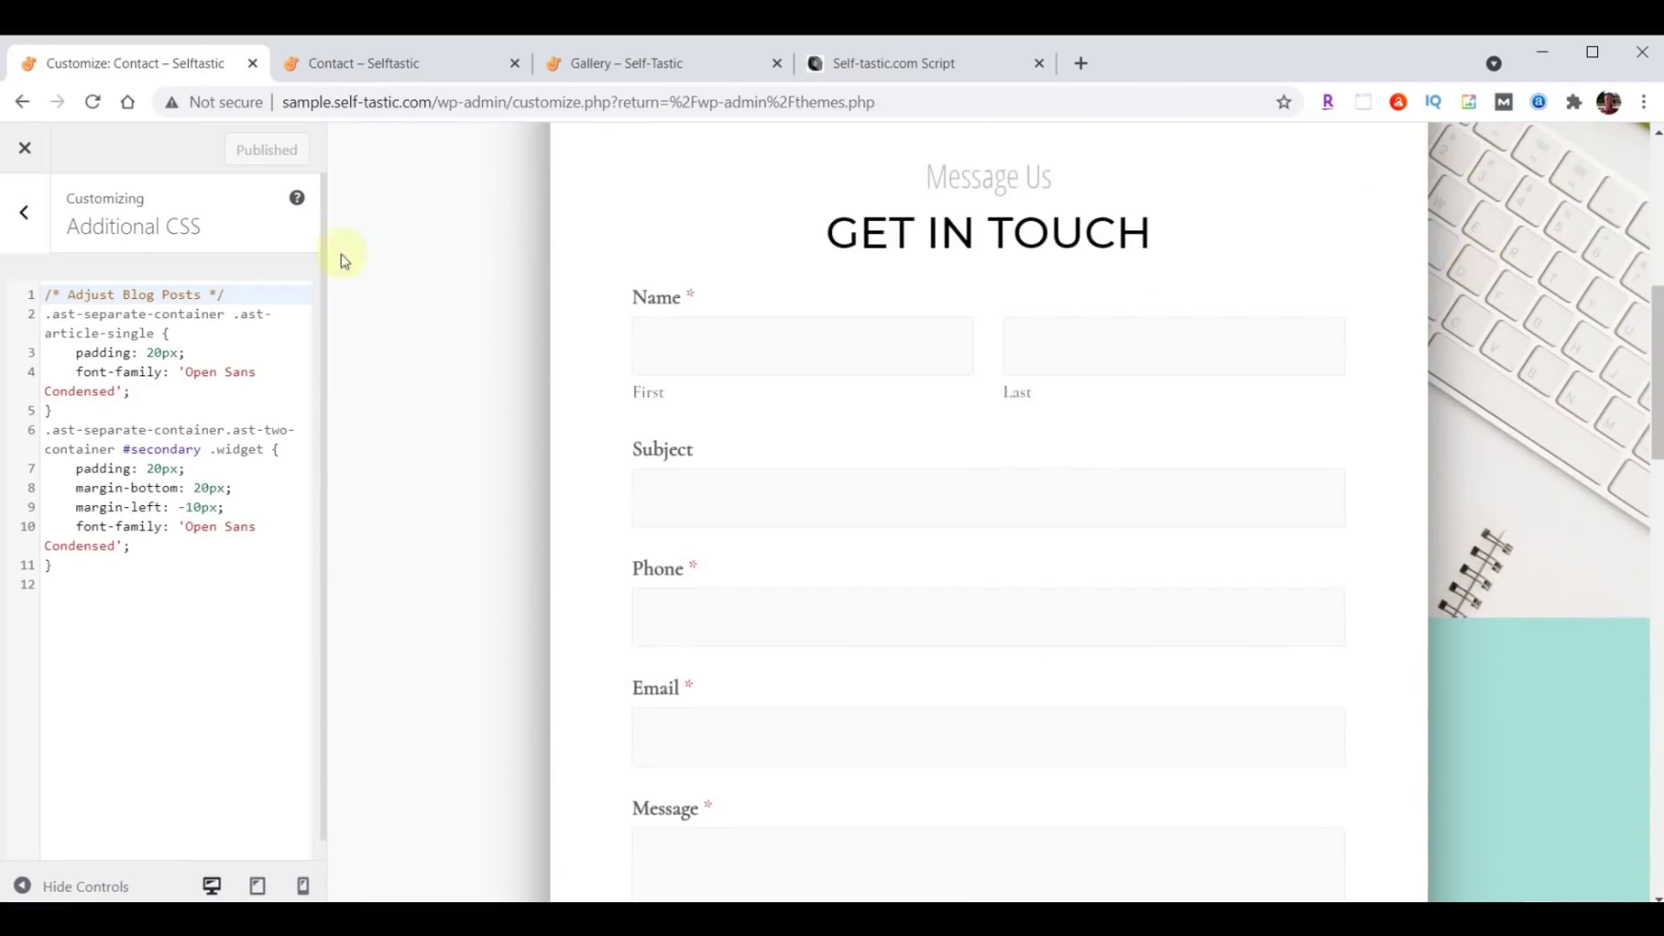
Paste the WPForms Font & Size CSS below the existing rules and publish it.
click(100, 575)
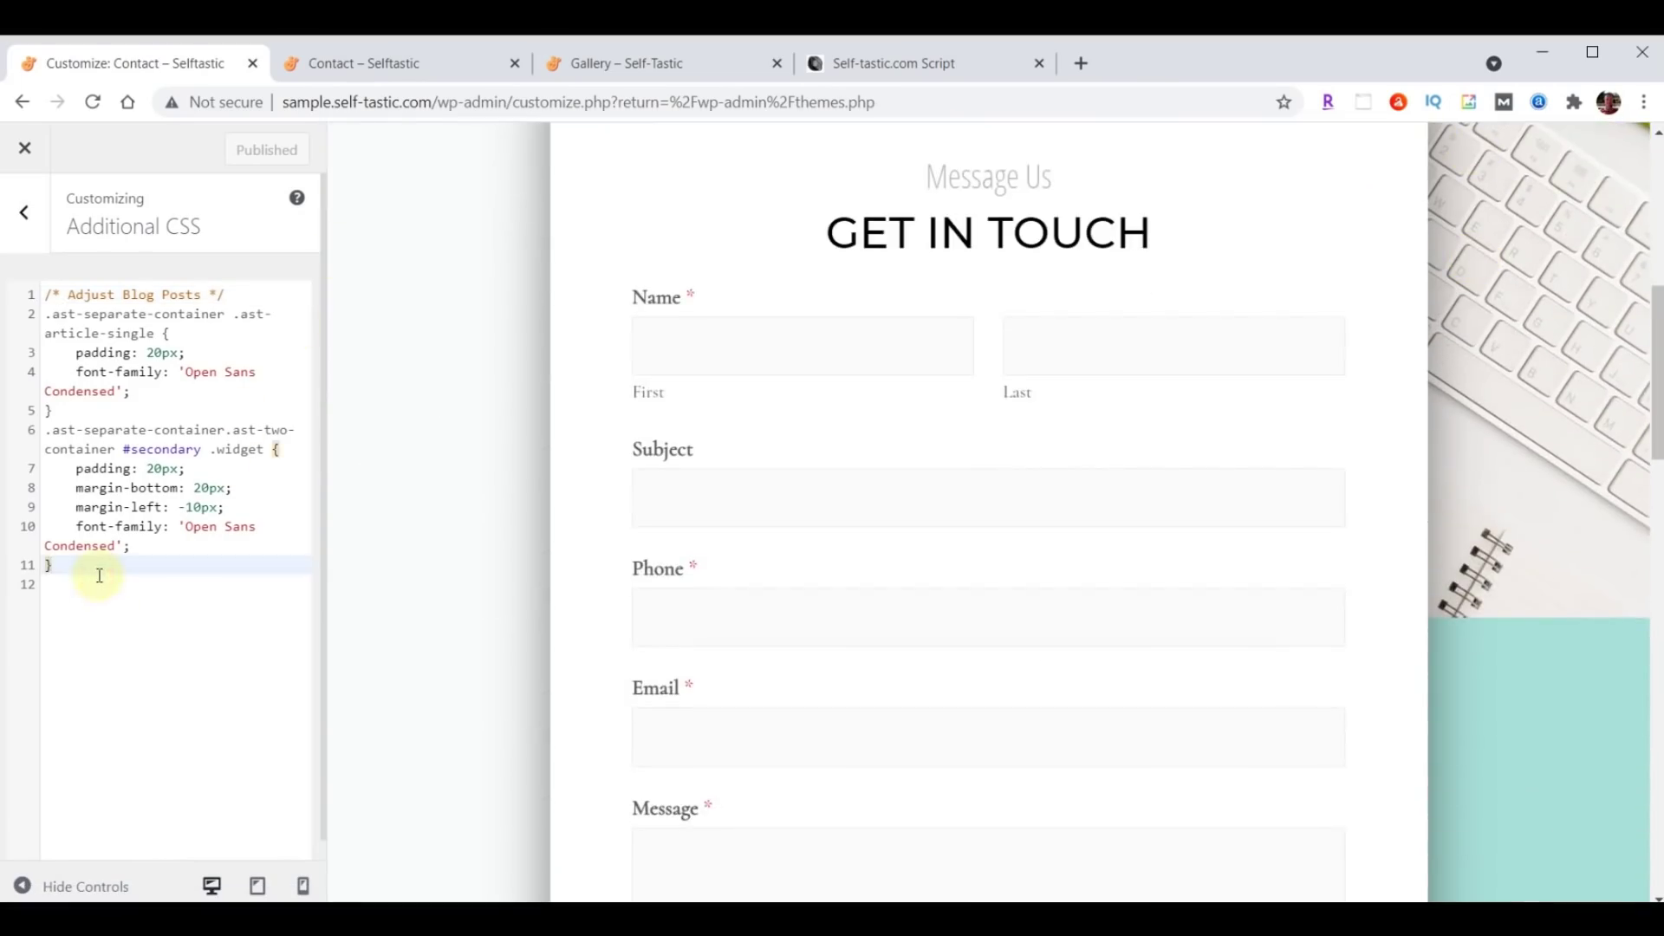
key(Return)
key(Return)
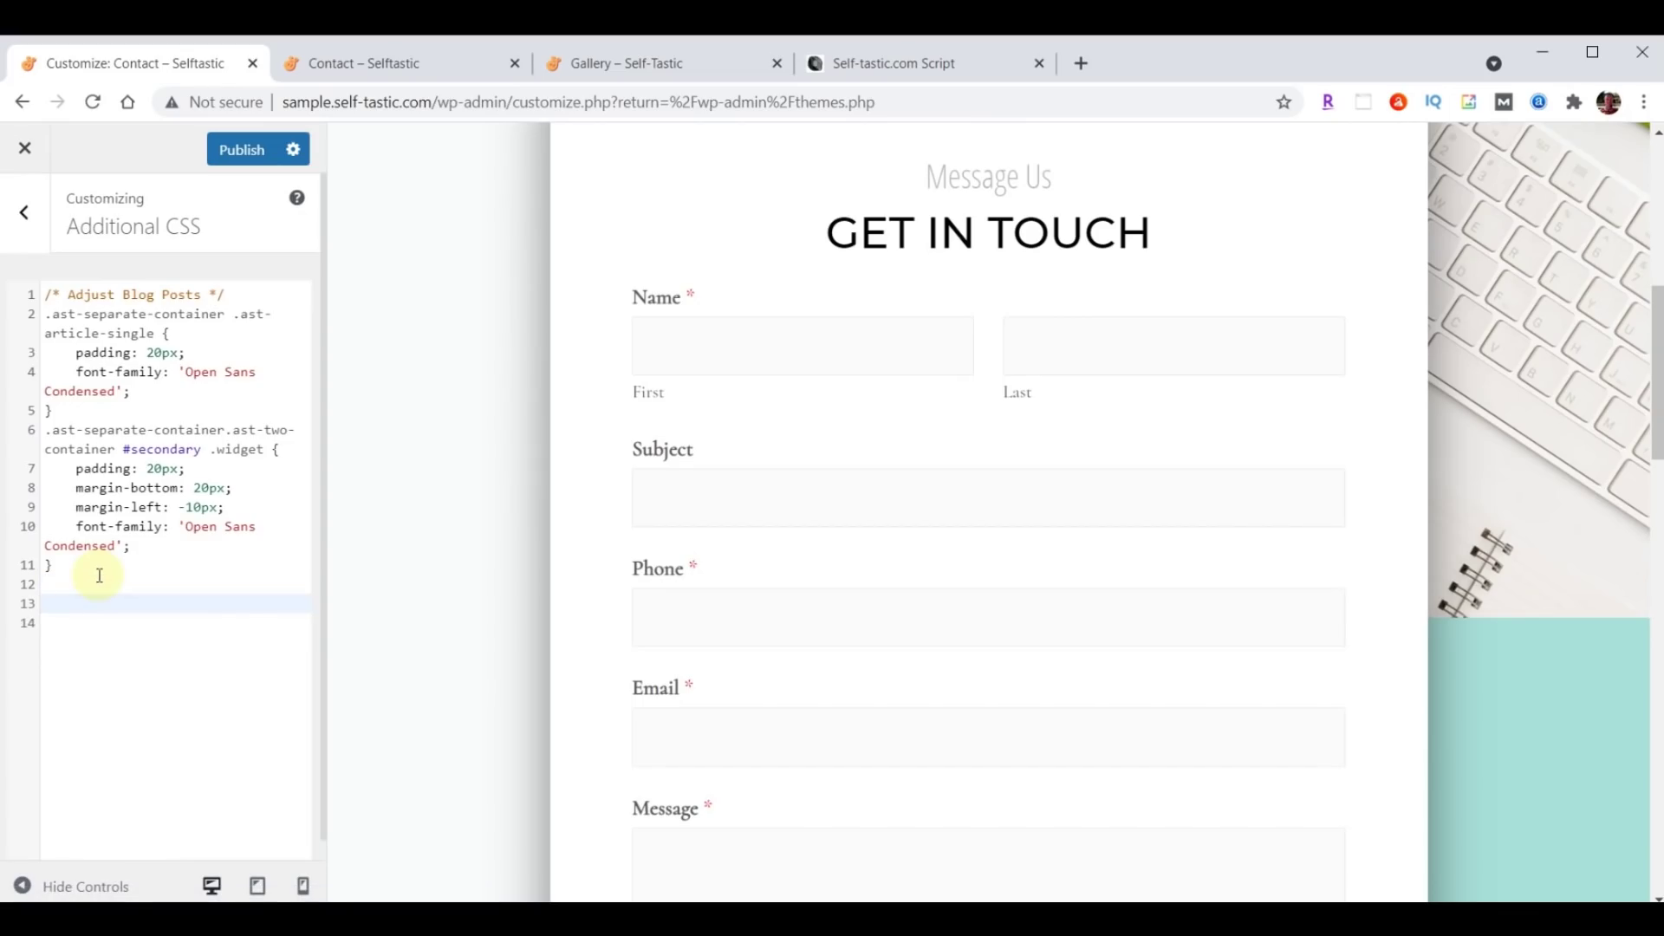
key(ctrl+v)
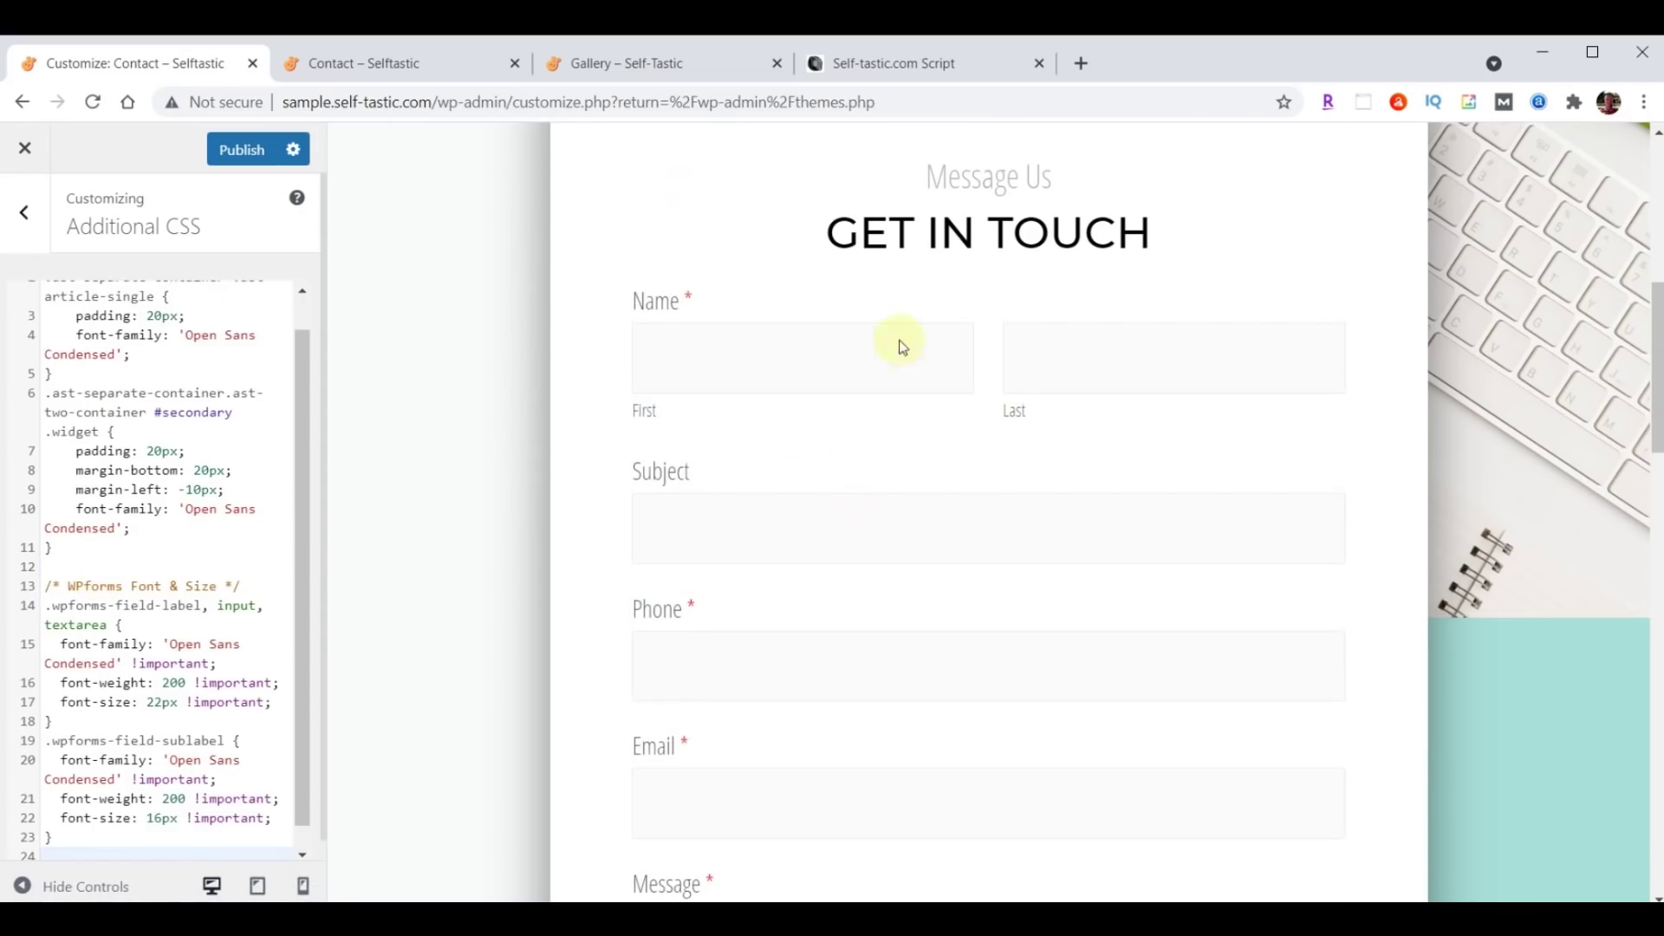
scroll(1084, 449, down, 5)
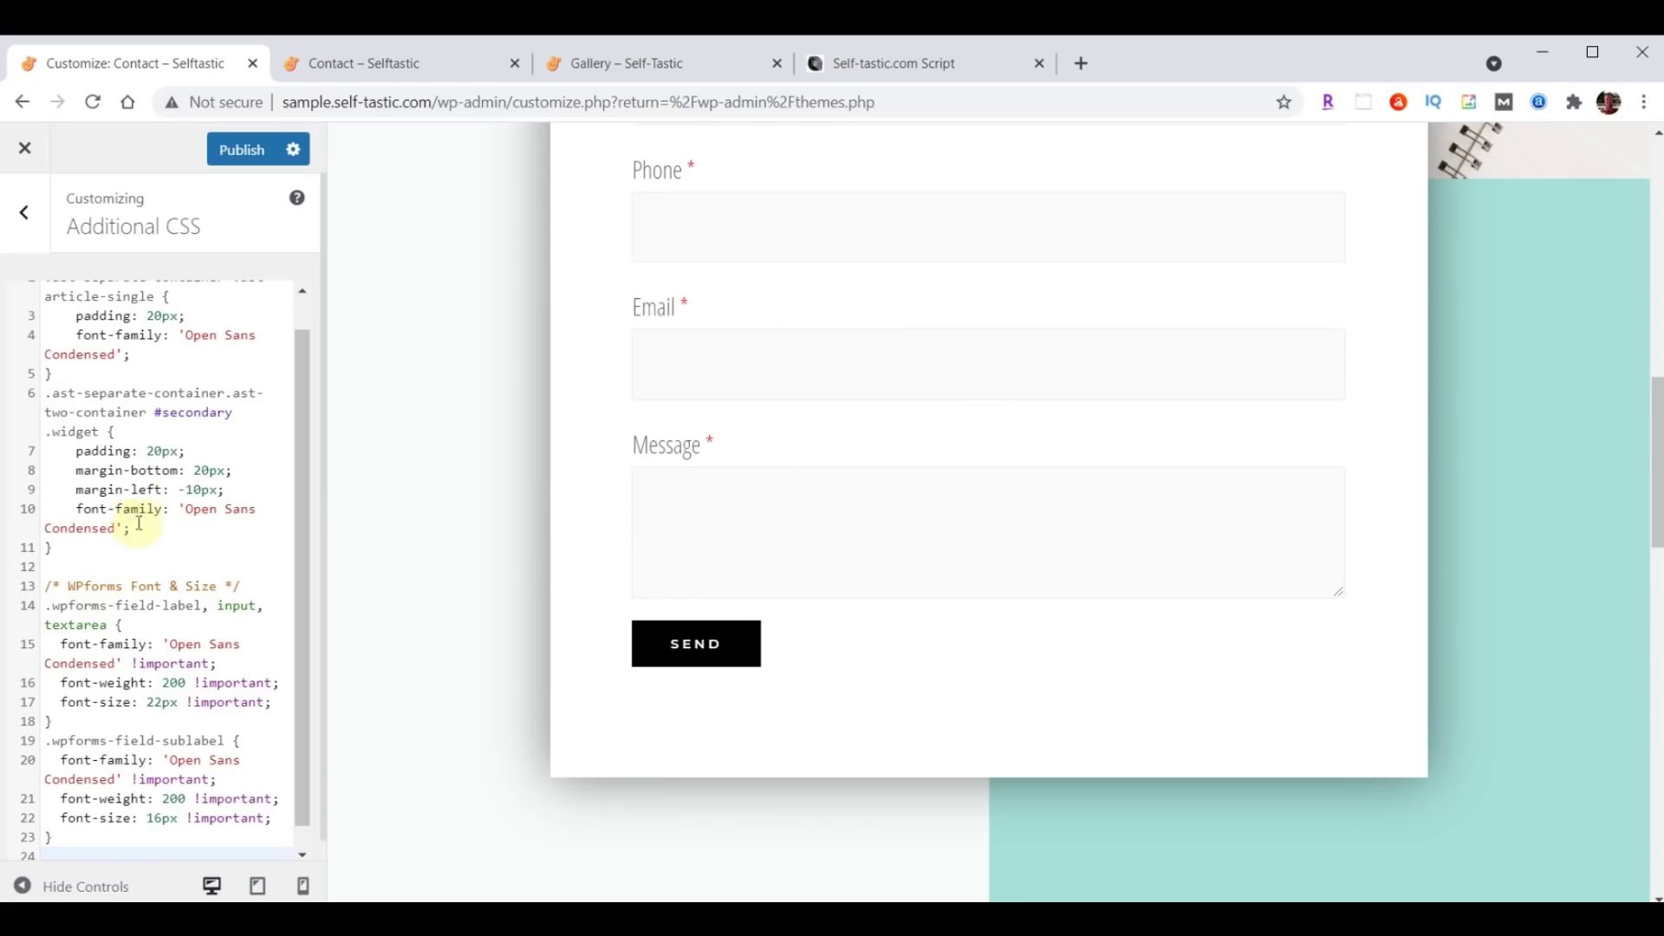
scroll(134, 655, up, 1)
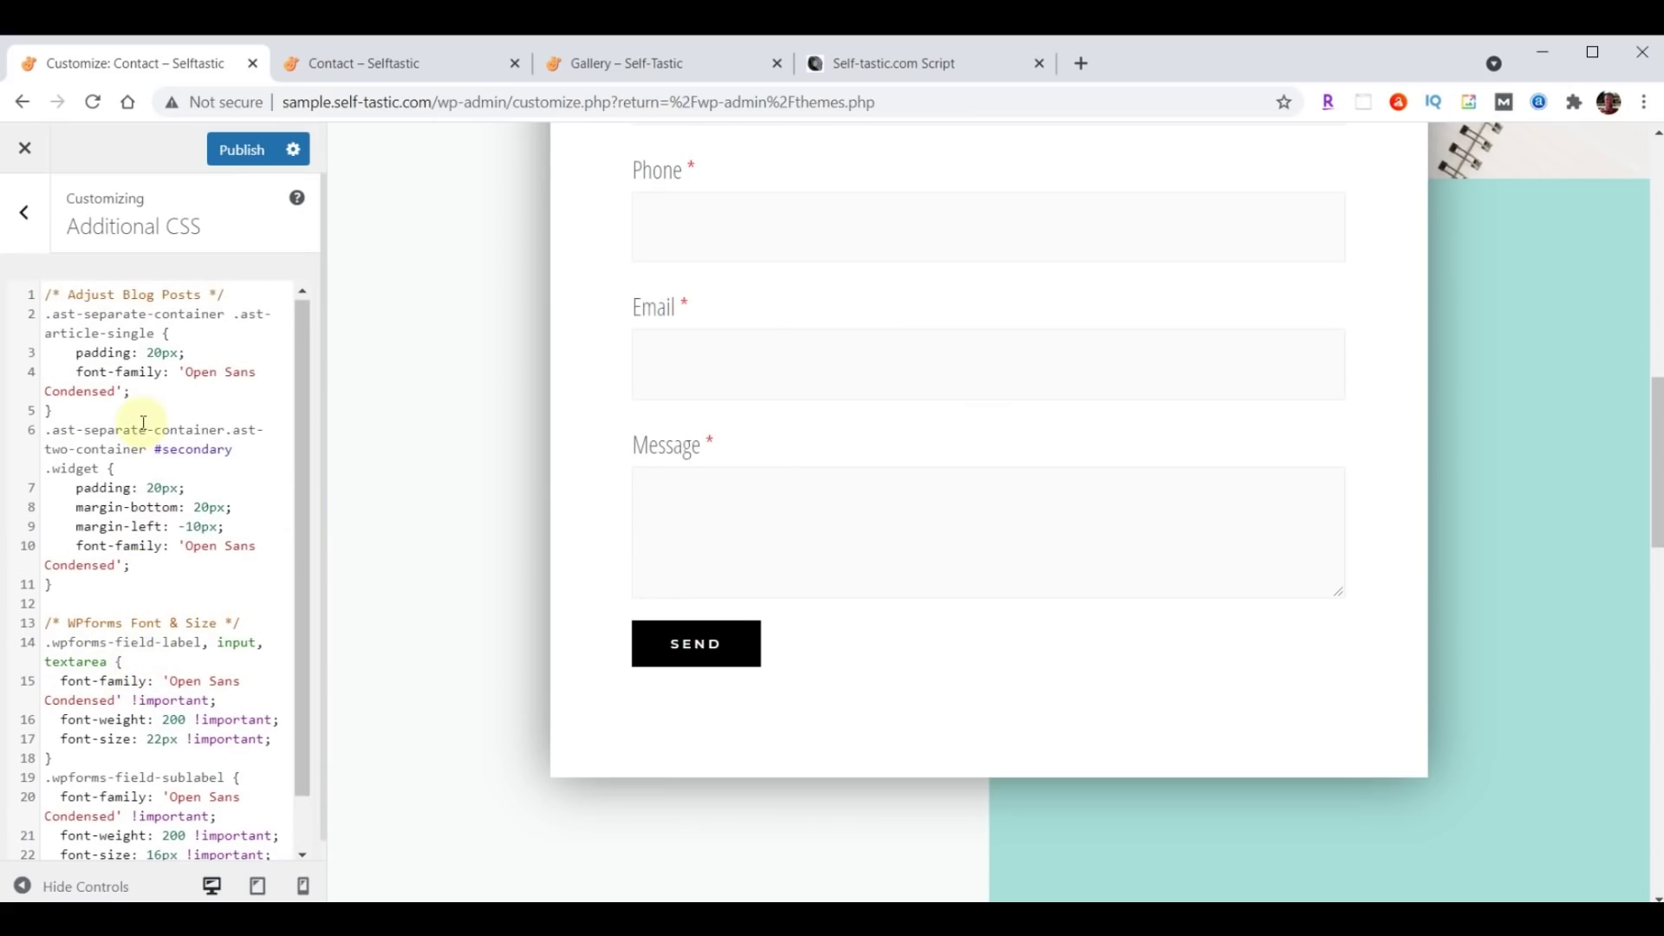
scroll(144, 422, down, 1)
click(187, 828)
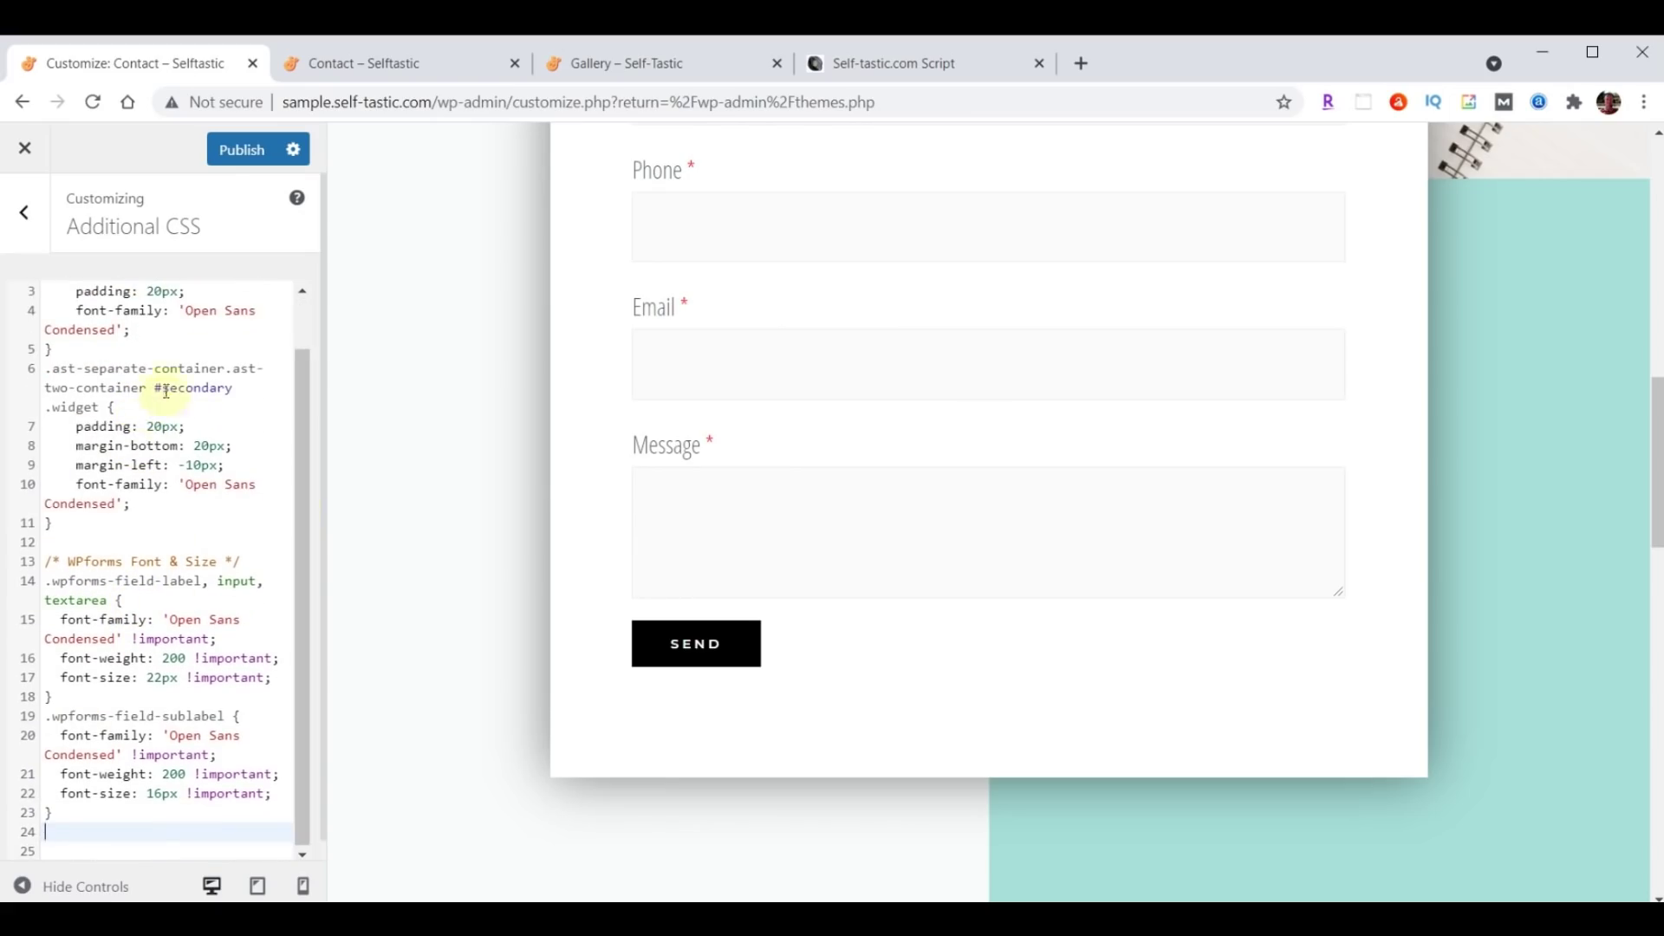
scroll(146, 594, up, 1)
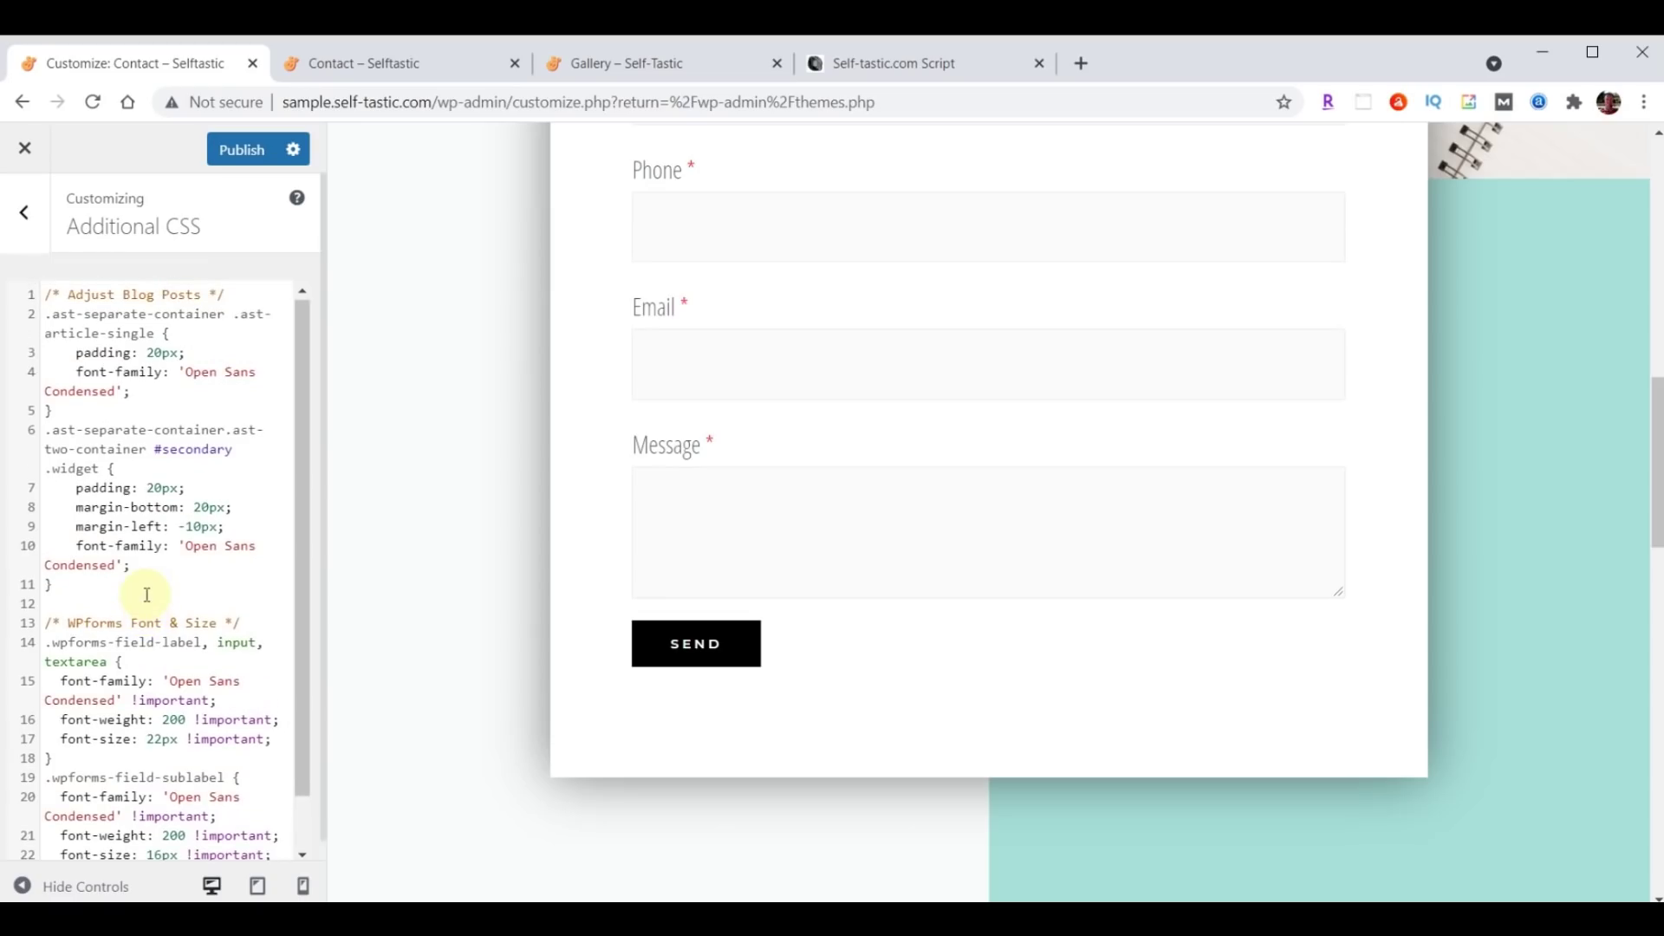
click(241, 150)
Reload the live Contact page to check the new form fonts, then return to the Customizer.
click(353, 63)
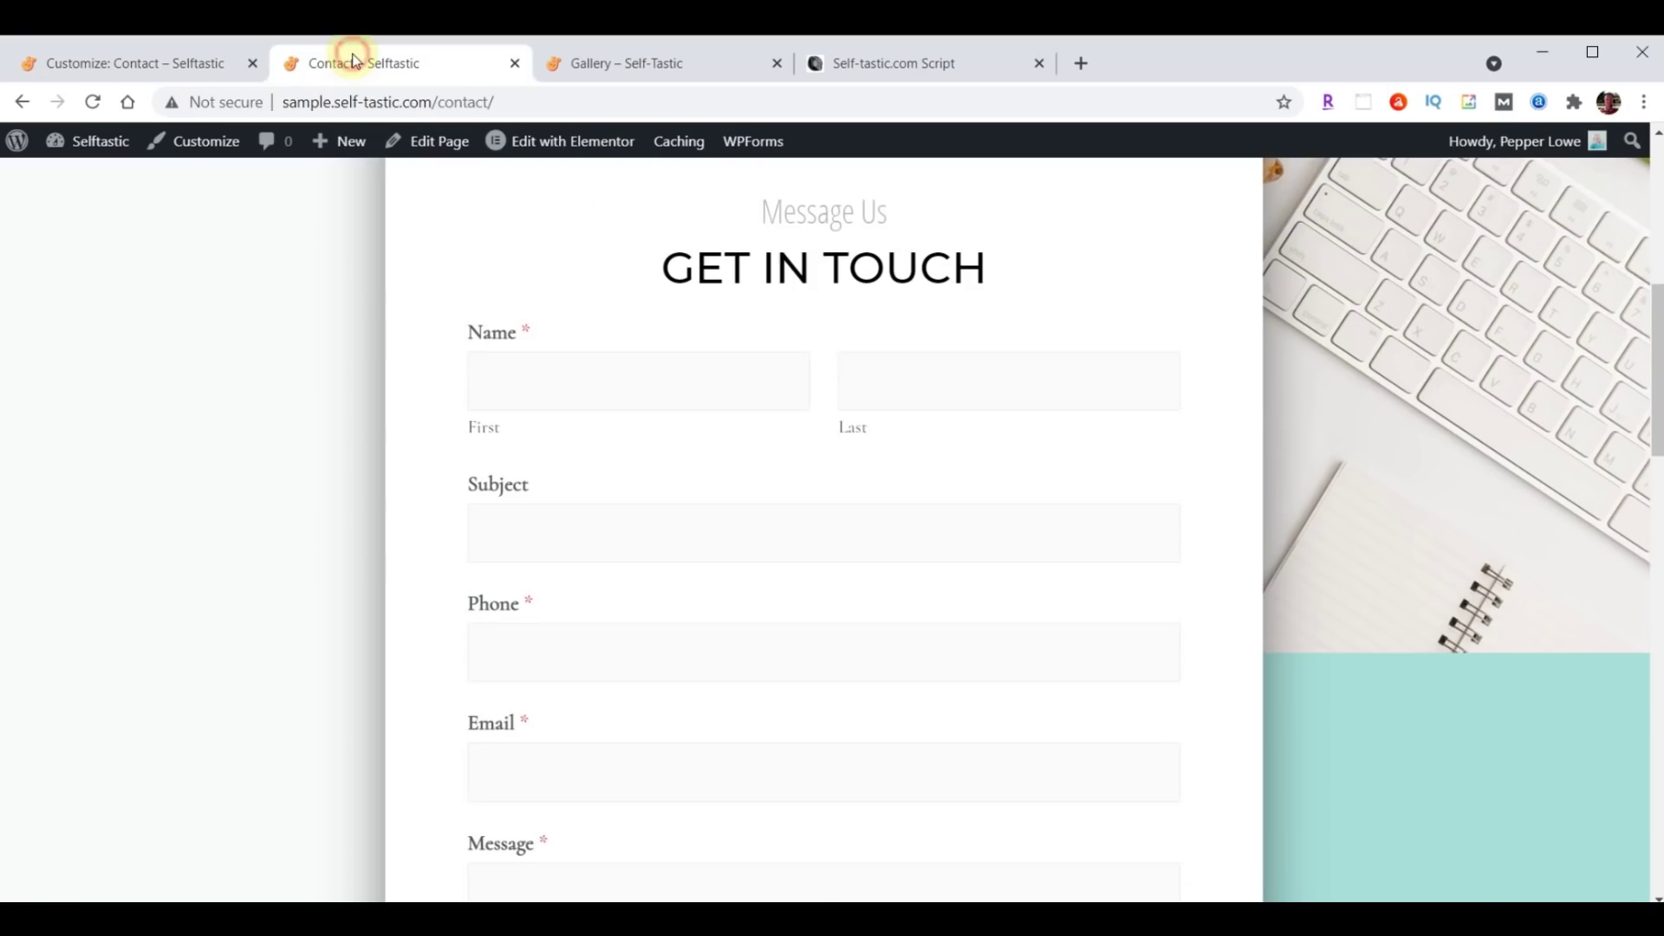
click(95, 101)
scroll(293, 314, down, 3)
scroll(293, 313, up, 2)
scroll(293, 299, up, 1)
click(93, 102)
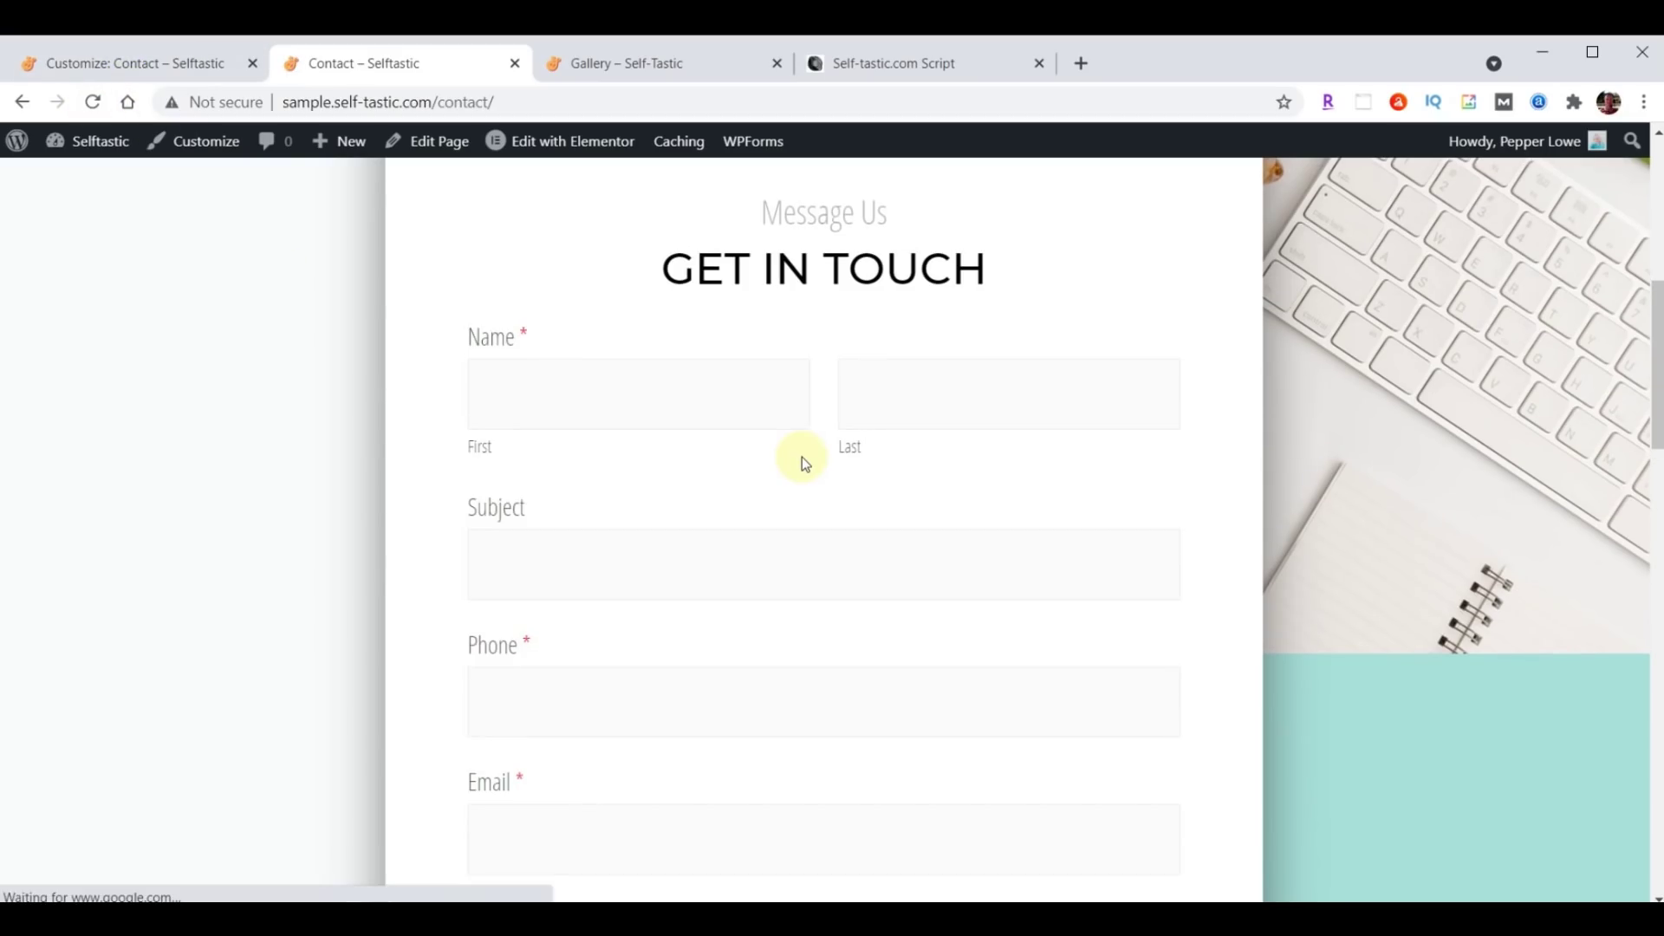
scroll(802, 456, up, 6)
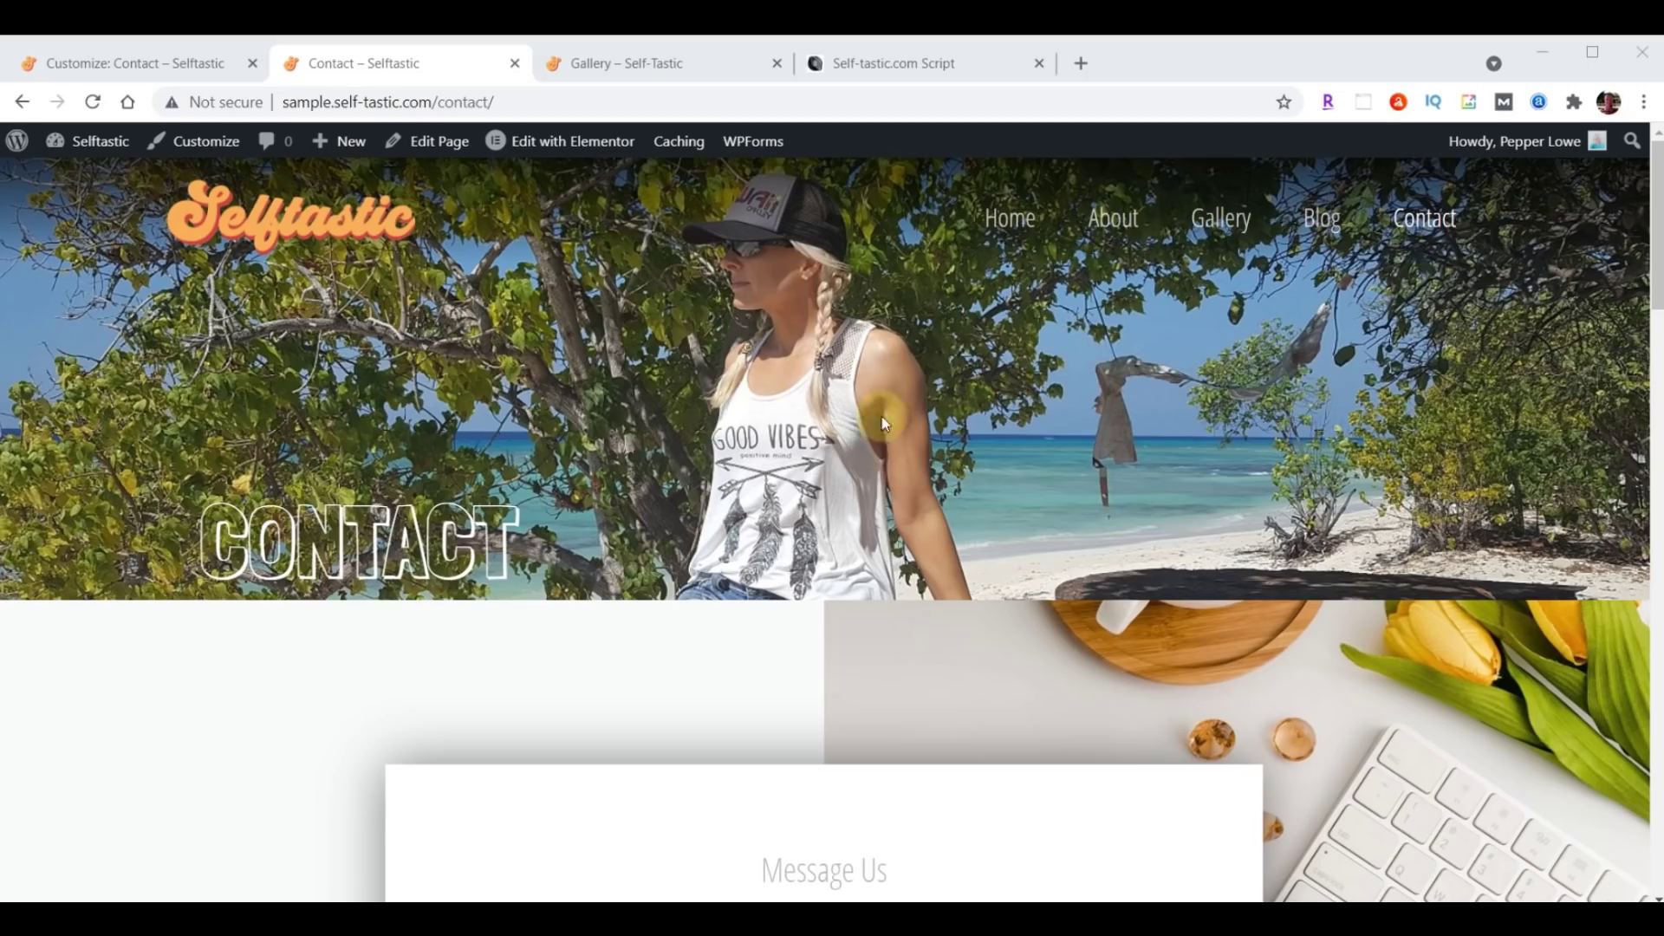
click(95, 65)
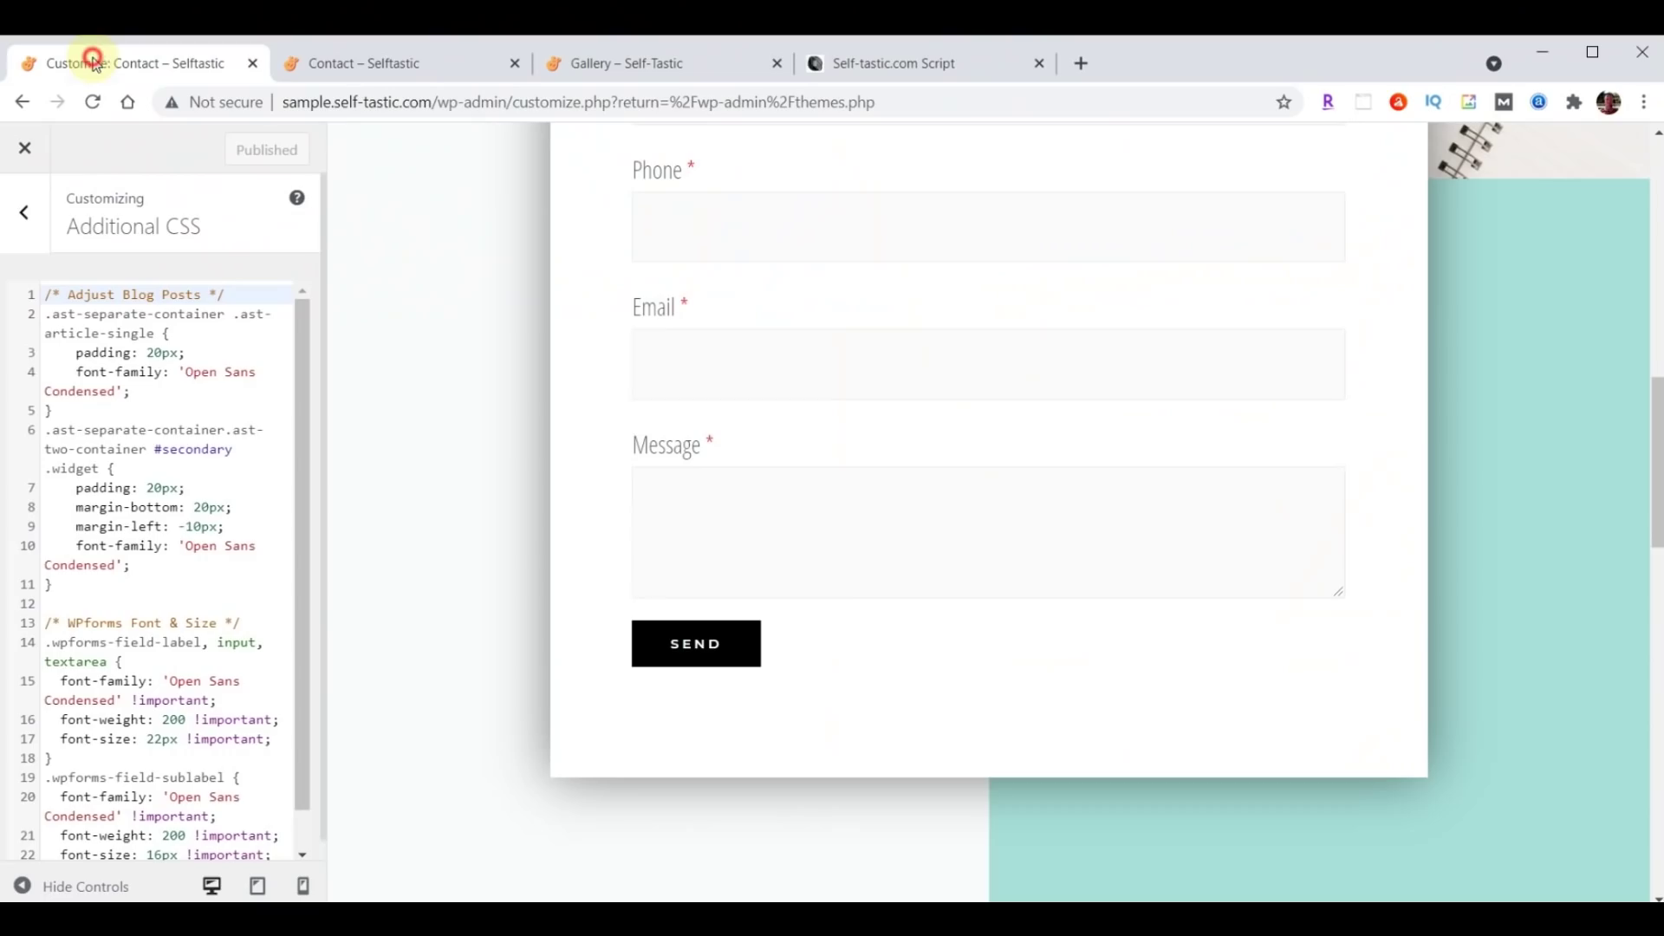
Leave the Customizer and go to the plugin upload option under Plugins > Add New.
click(24, 149)
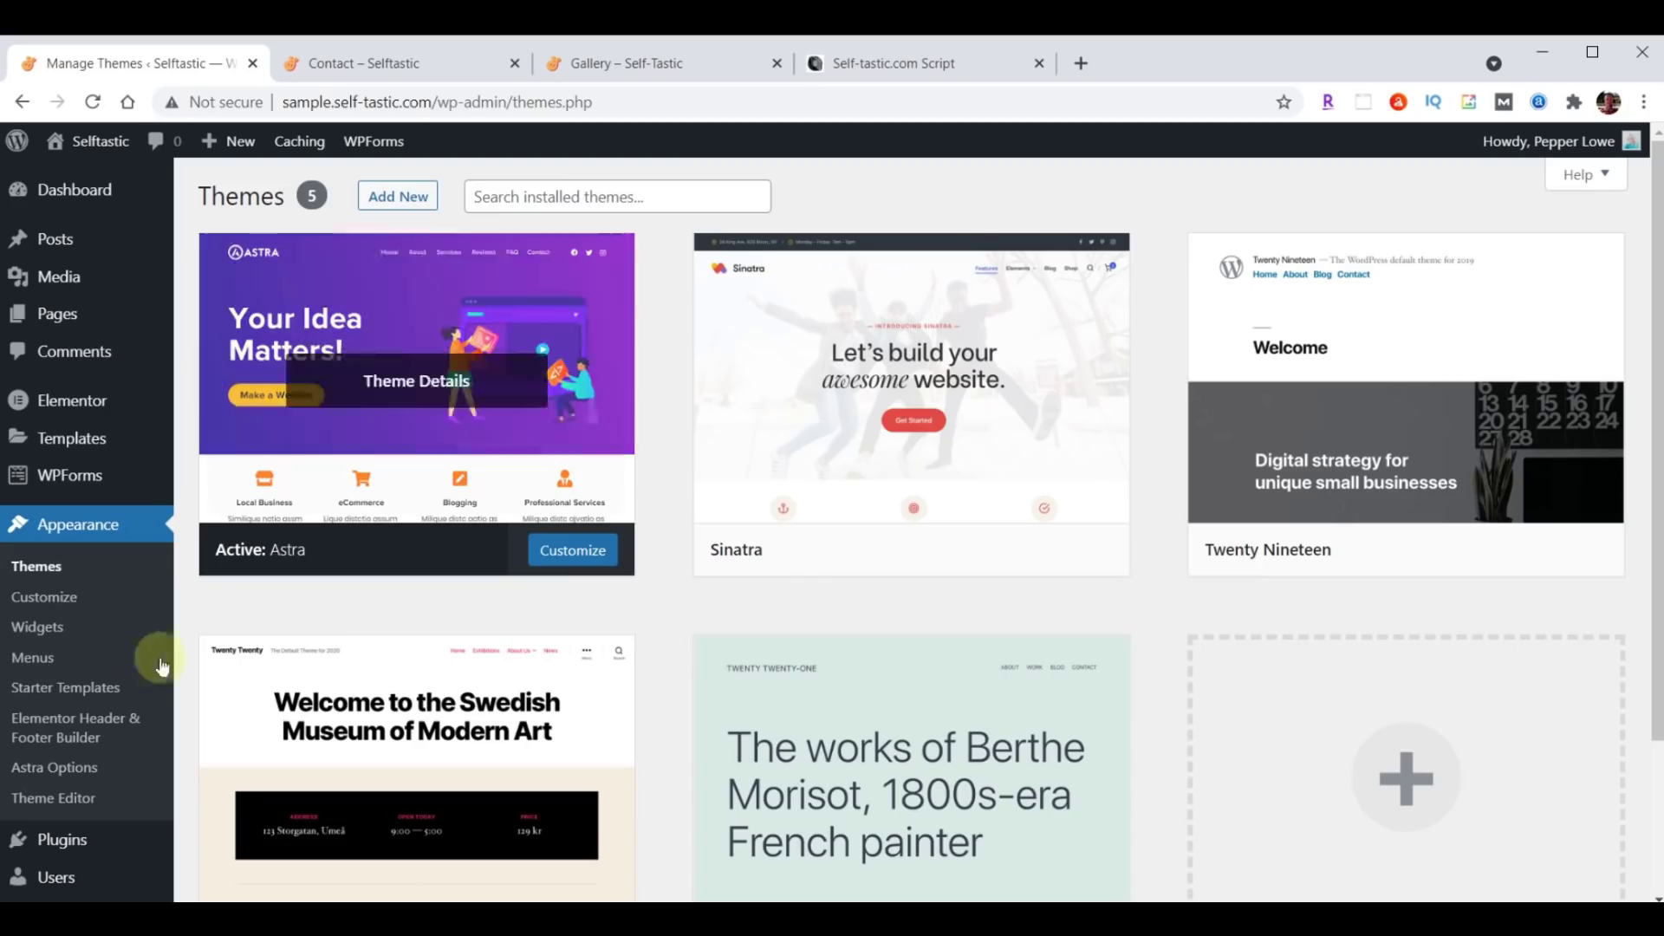
click(61, 841)
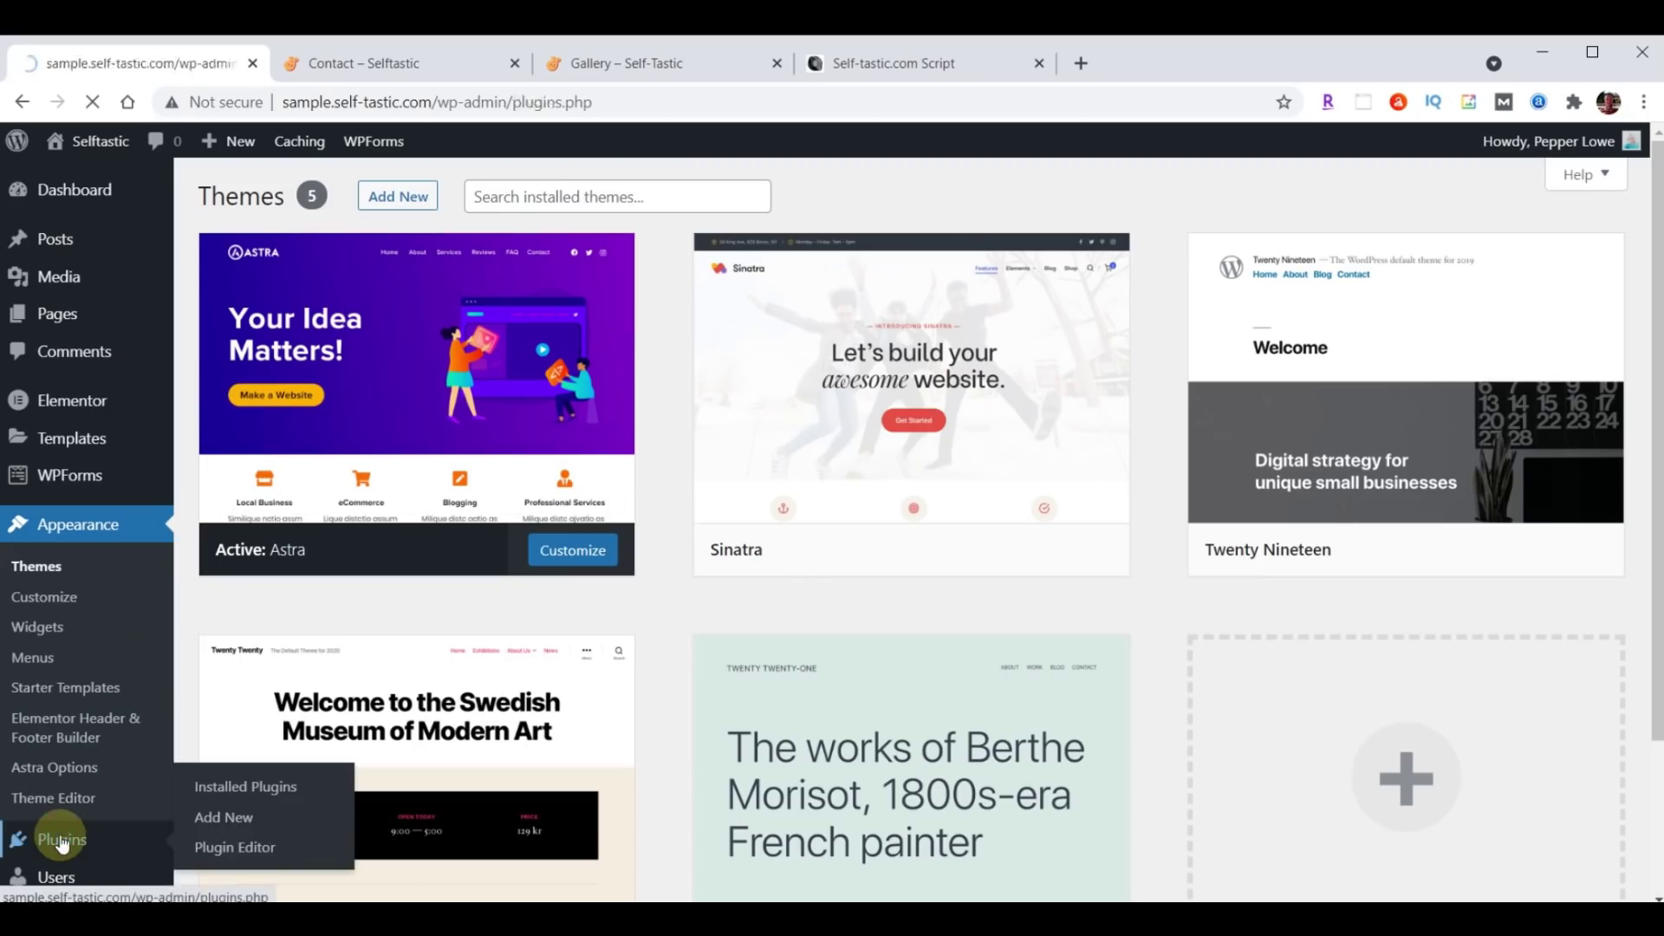
click(317, 198)
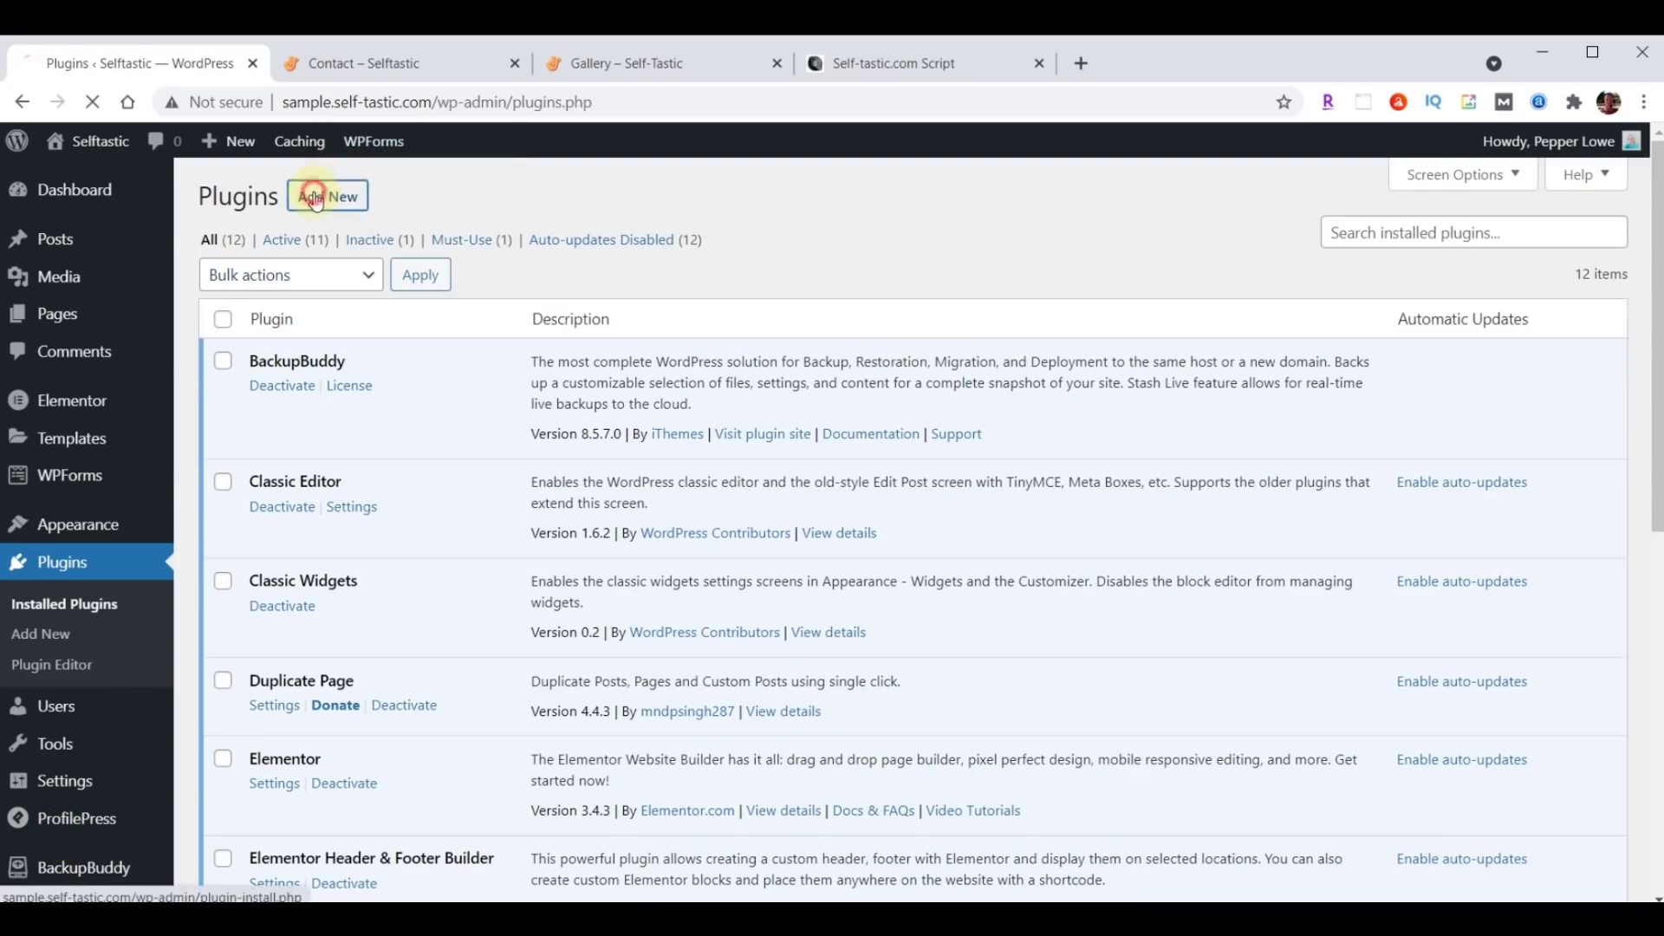
click(419, 197)
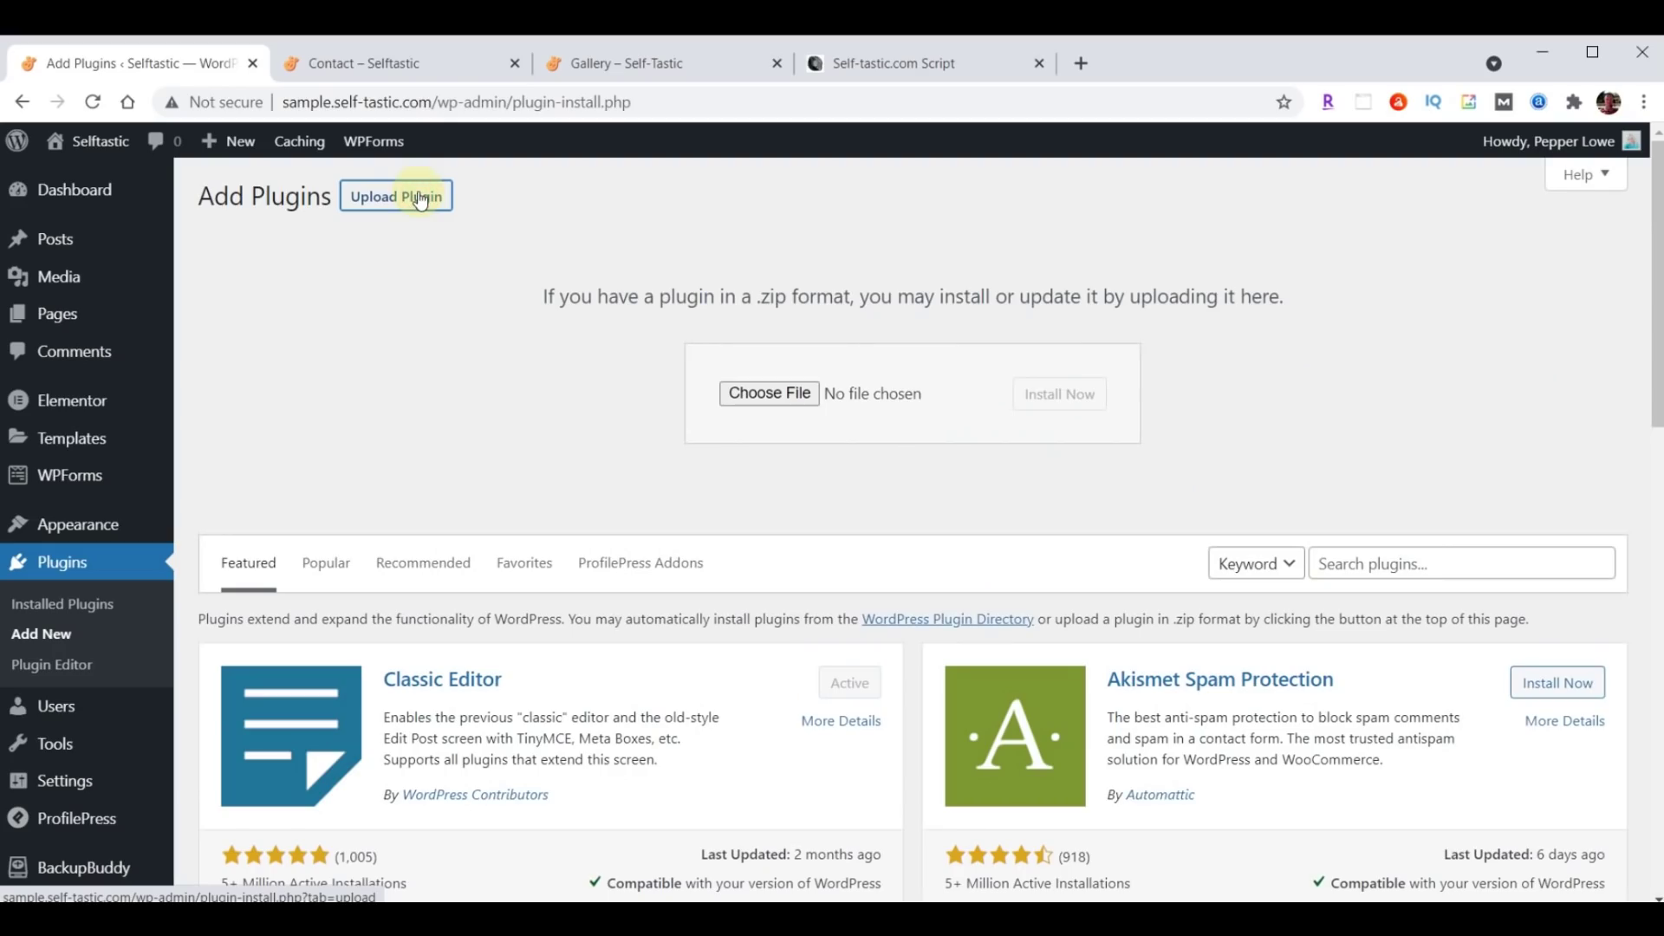
Install really-simple-ssl-master.zip from Downloads and activate the plugin.
click(772, 393)
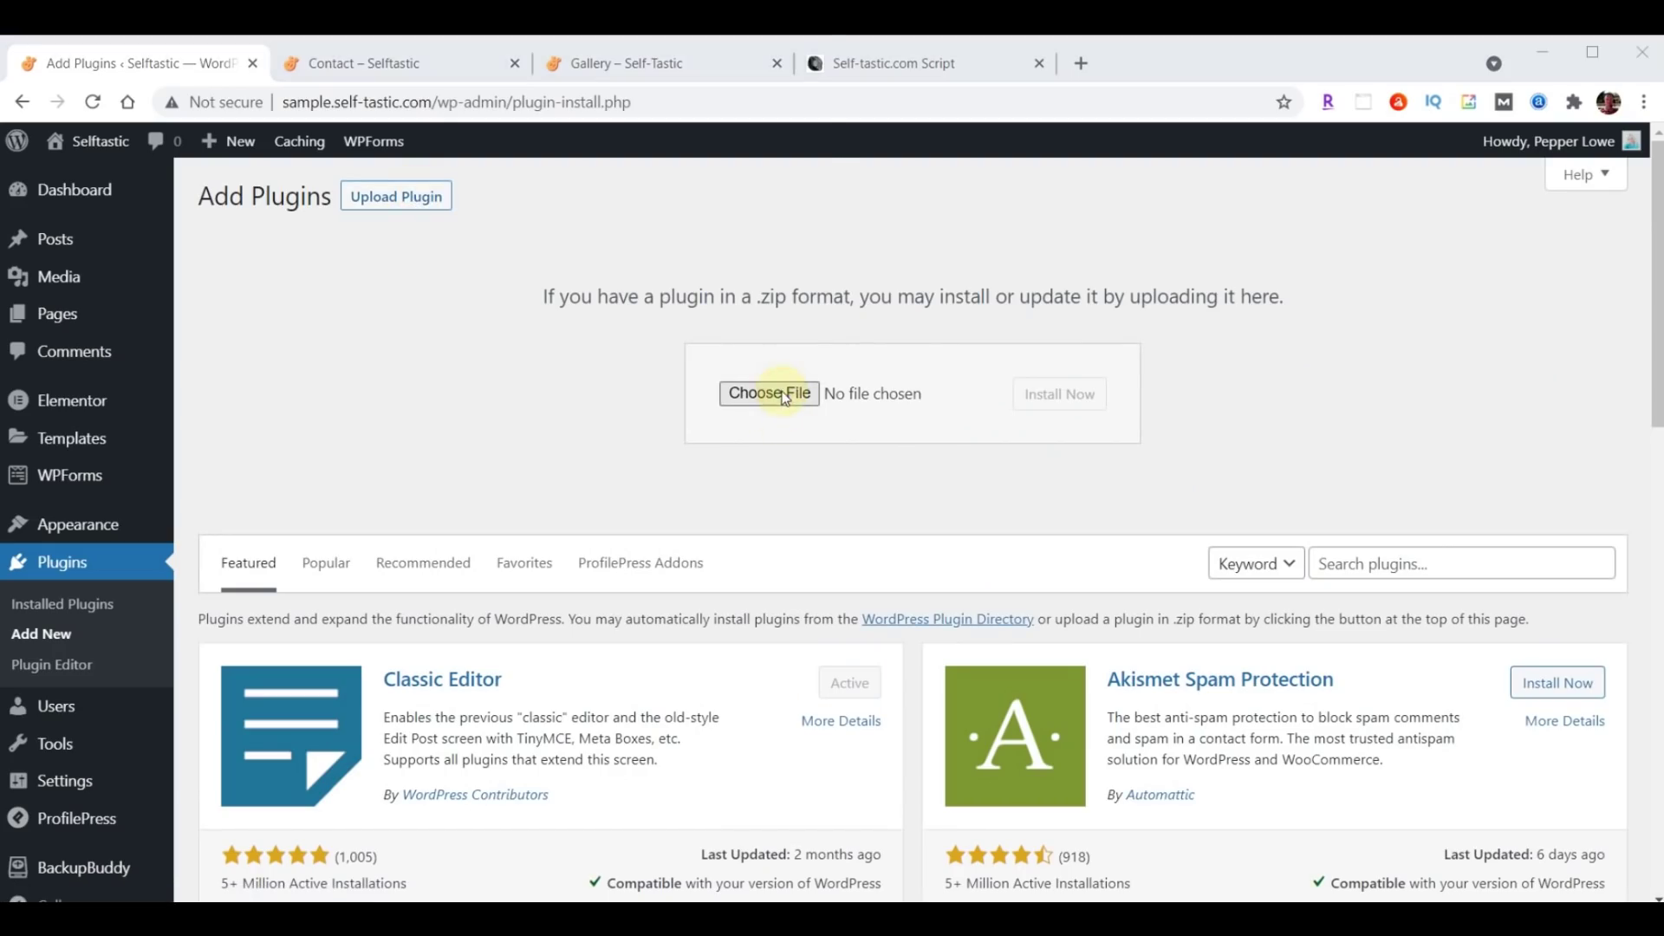
click(96, 309)
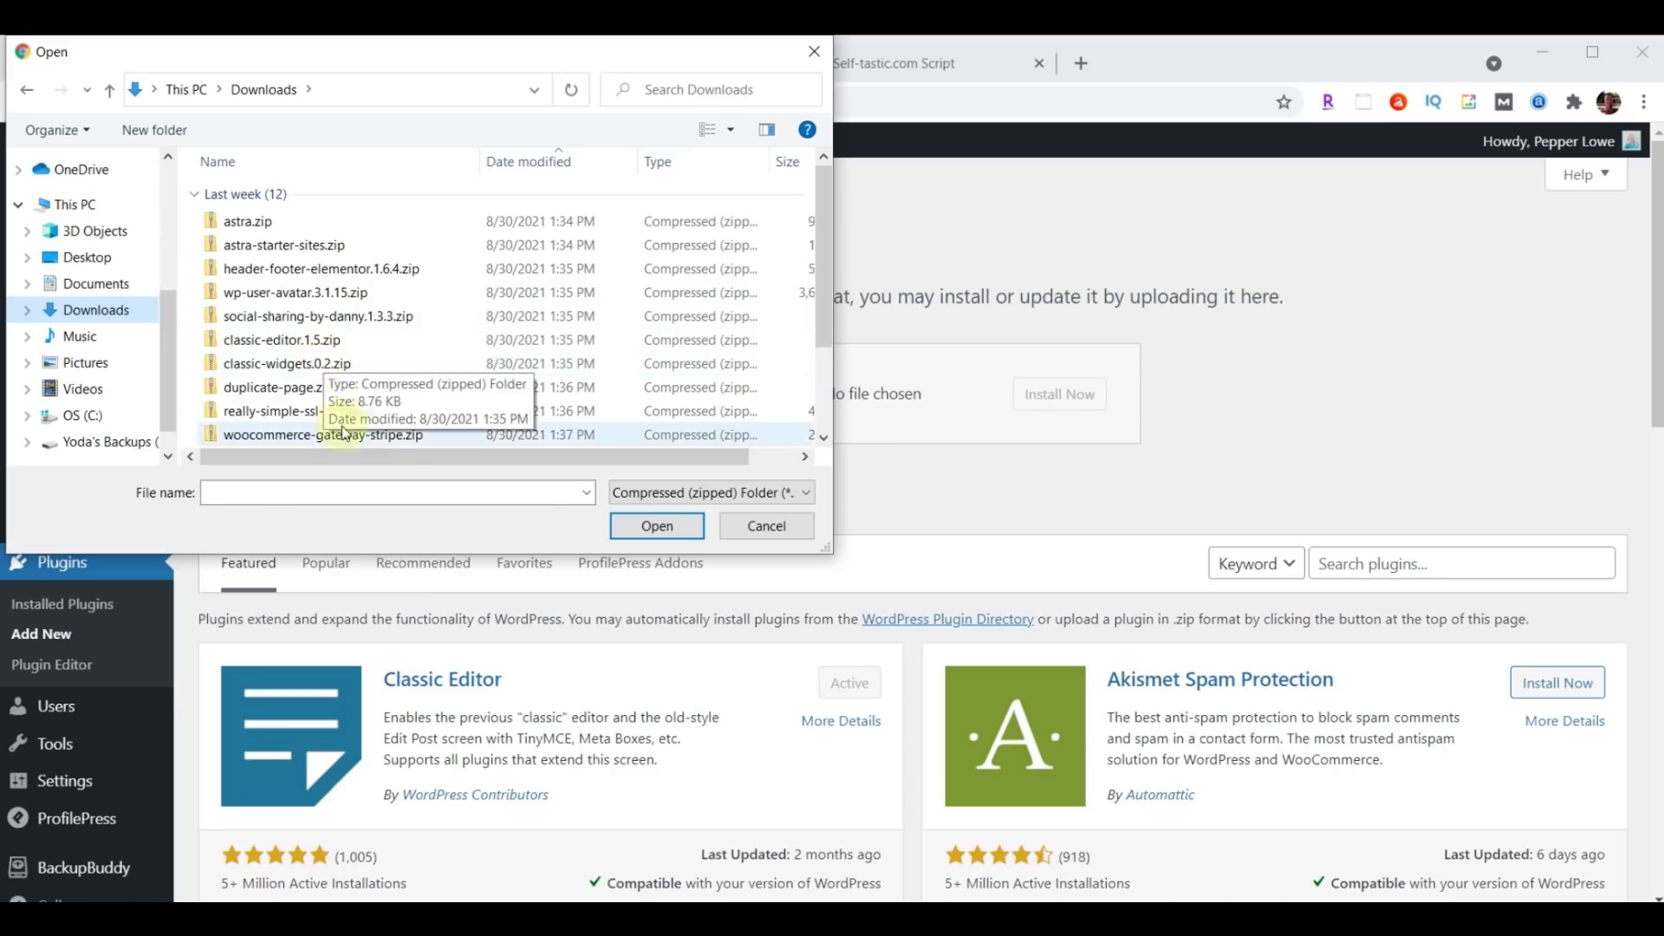
click(297, 414)
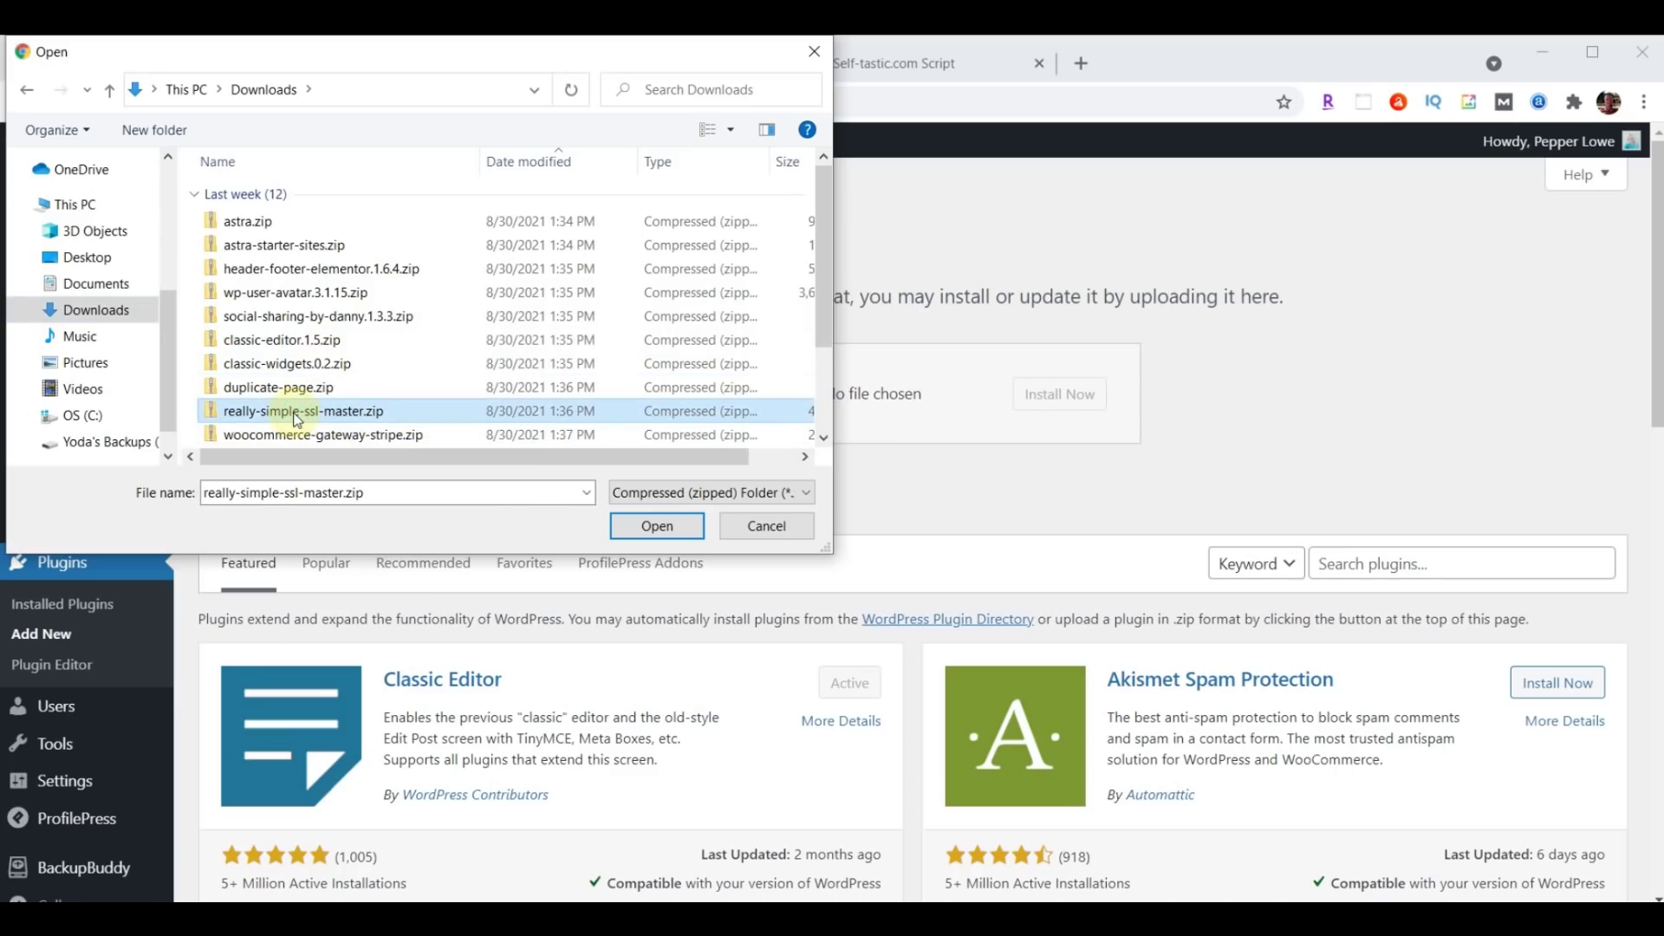
click(648, 525)
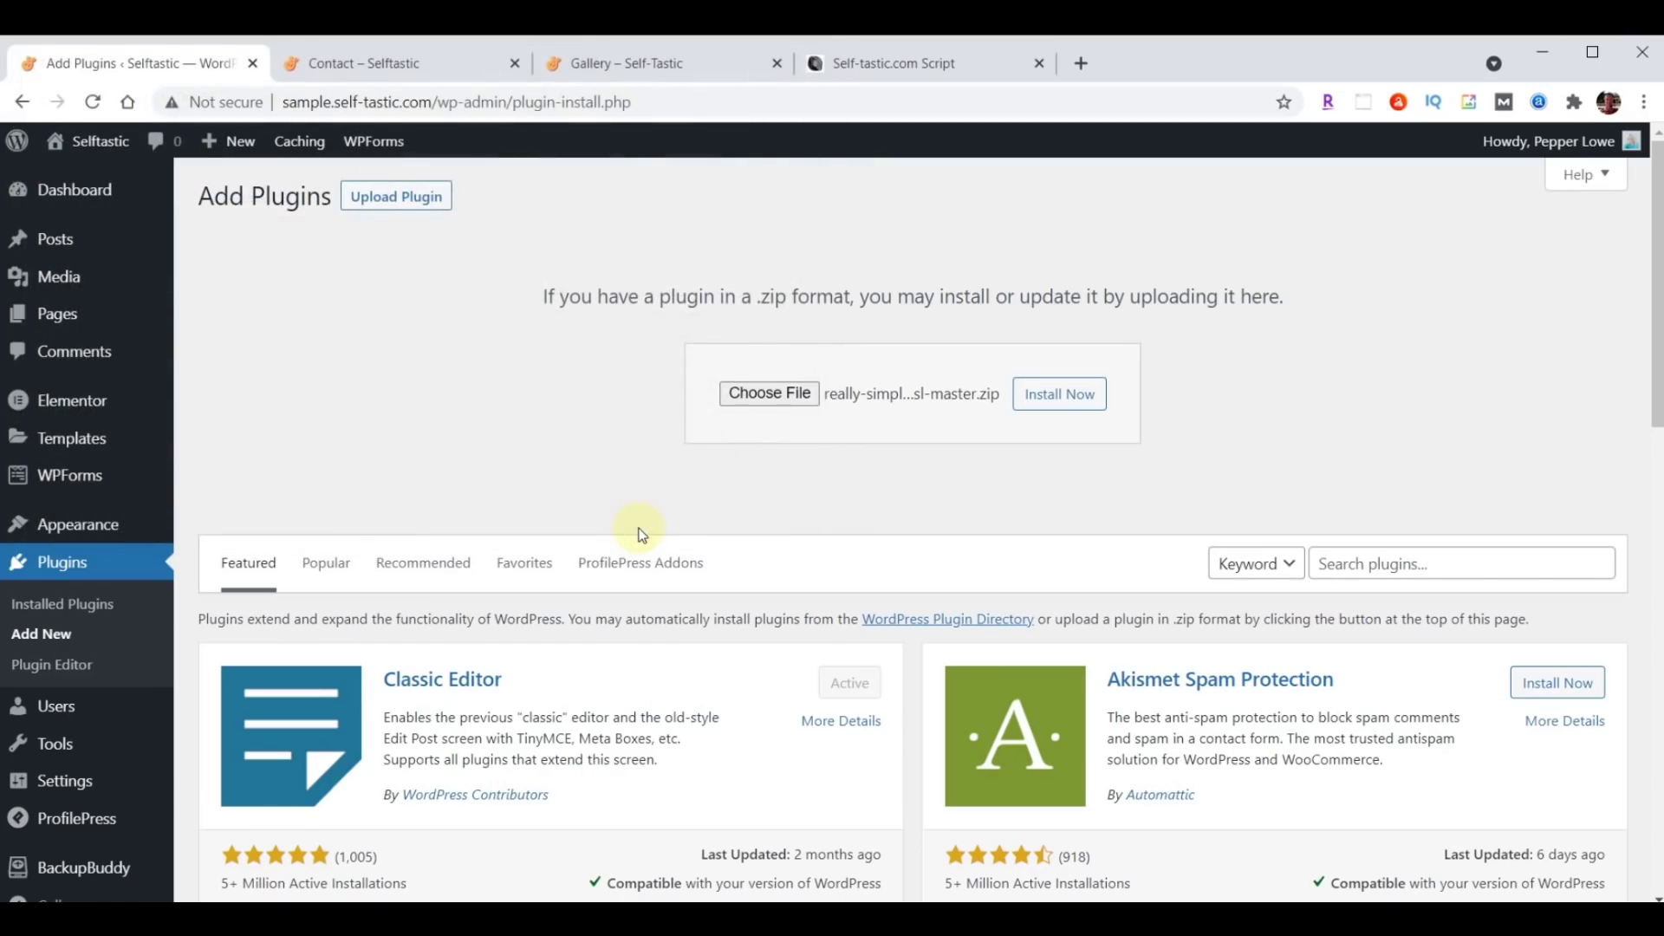
click(1049, 406)
click(276, 401)
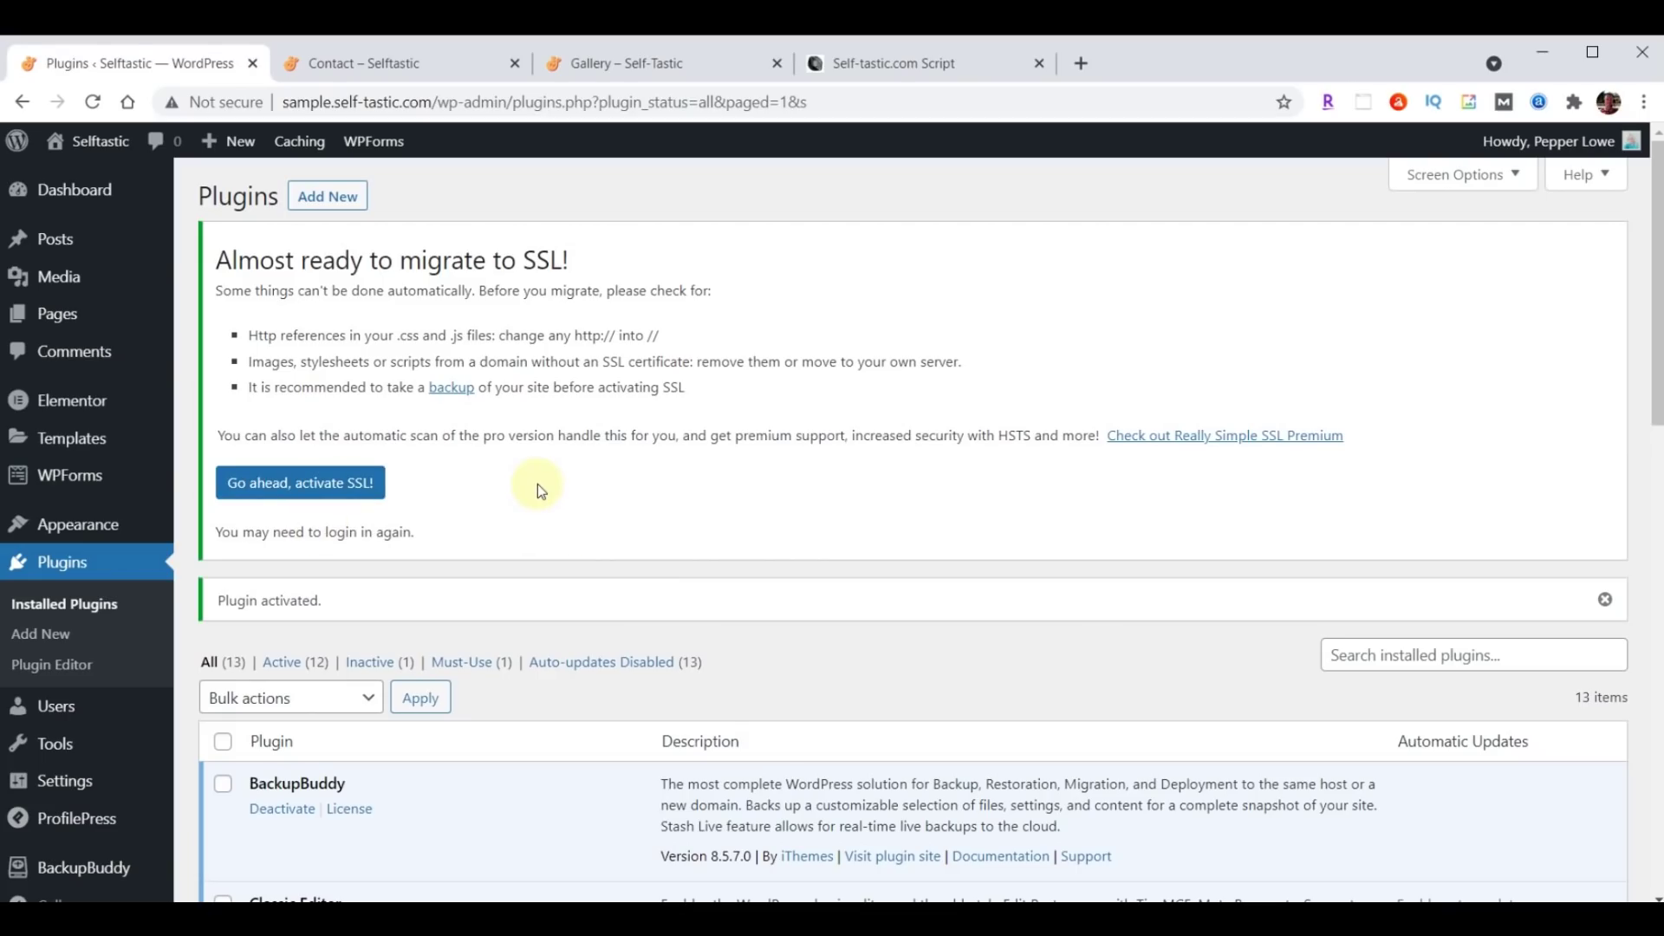
Turn on SSL from the Really Simple SSL settings with 'Go ahead, activate SSL!'.
scroll(537, 484, down, 6)
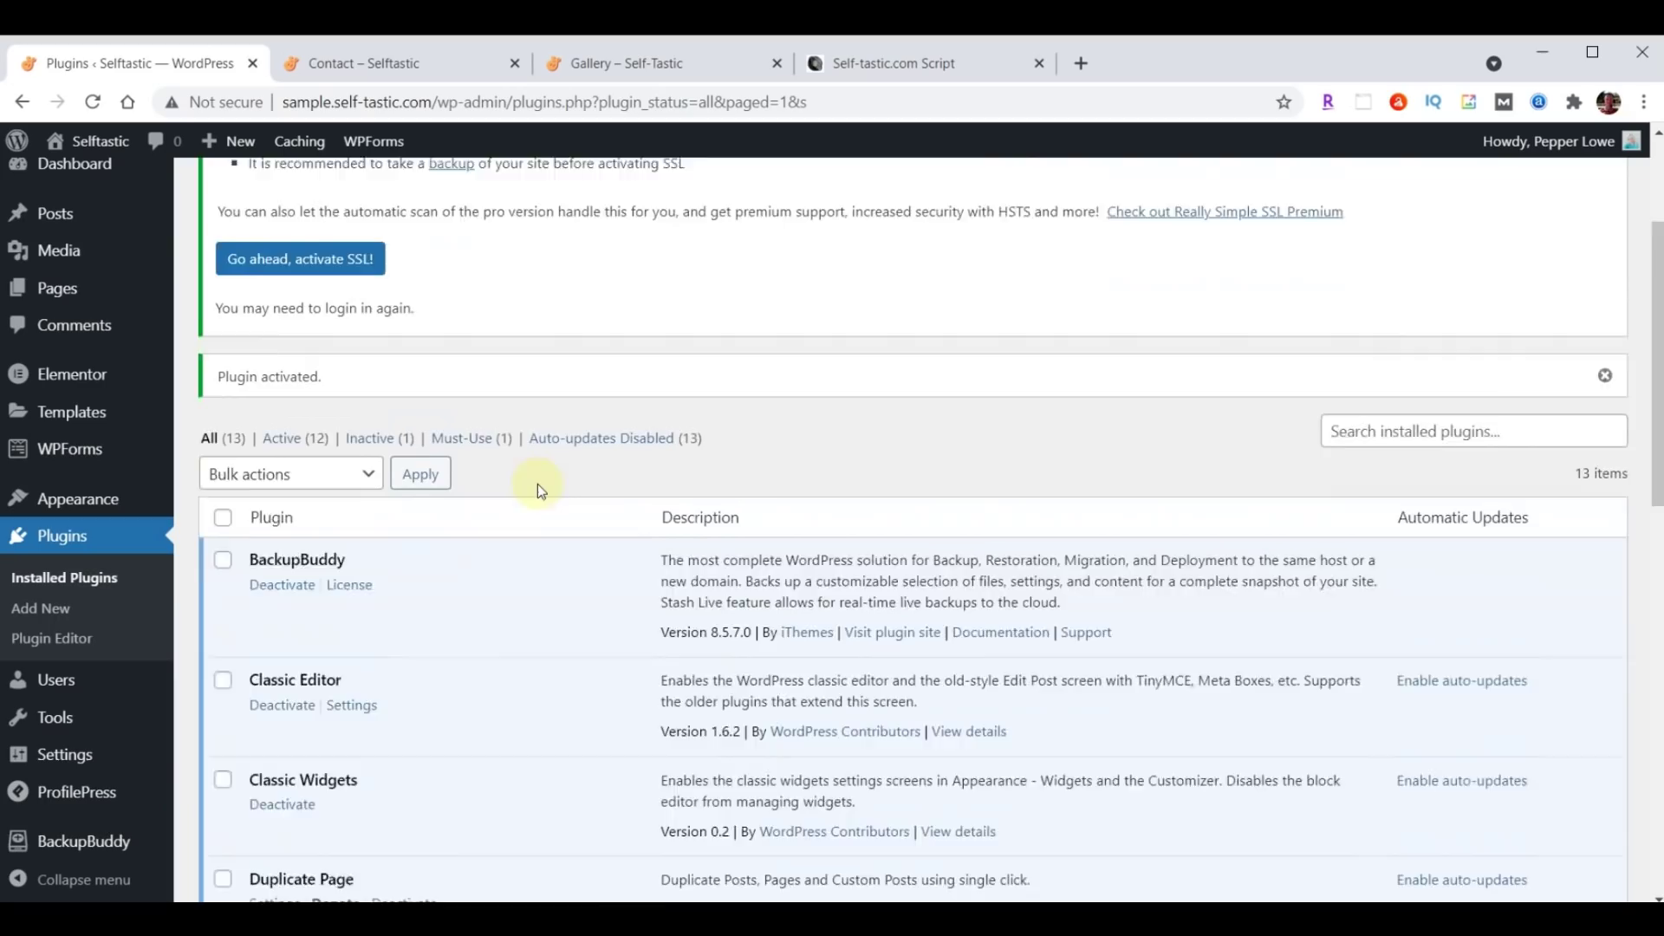
scroll(537, 483, down, 6)
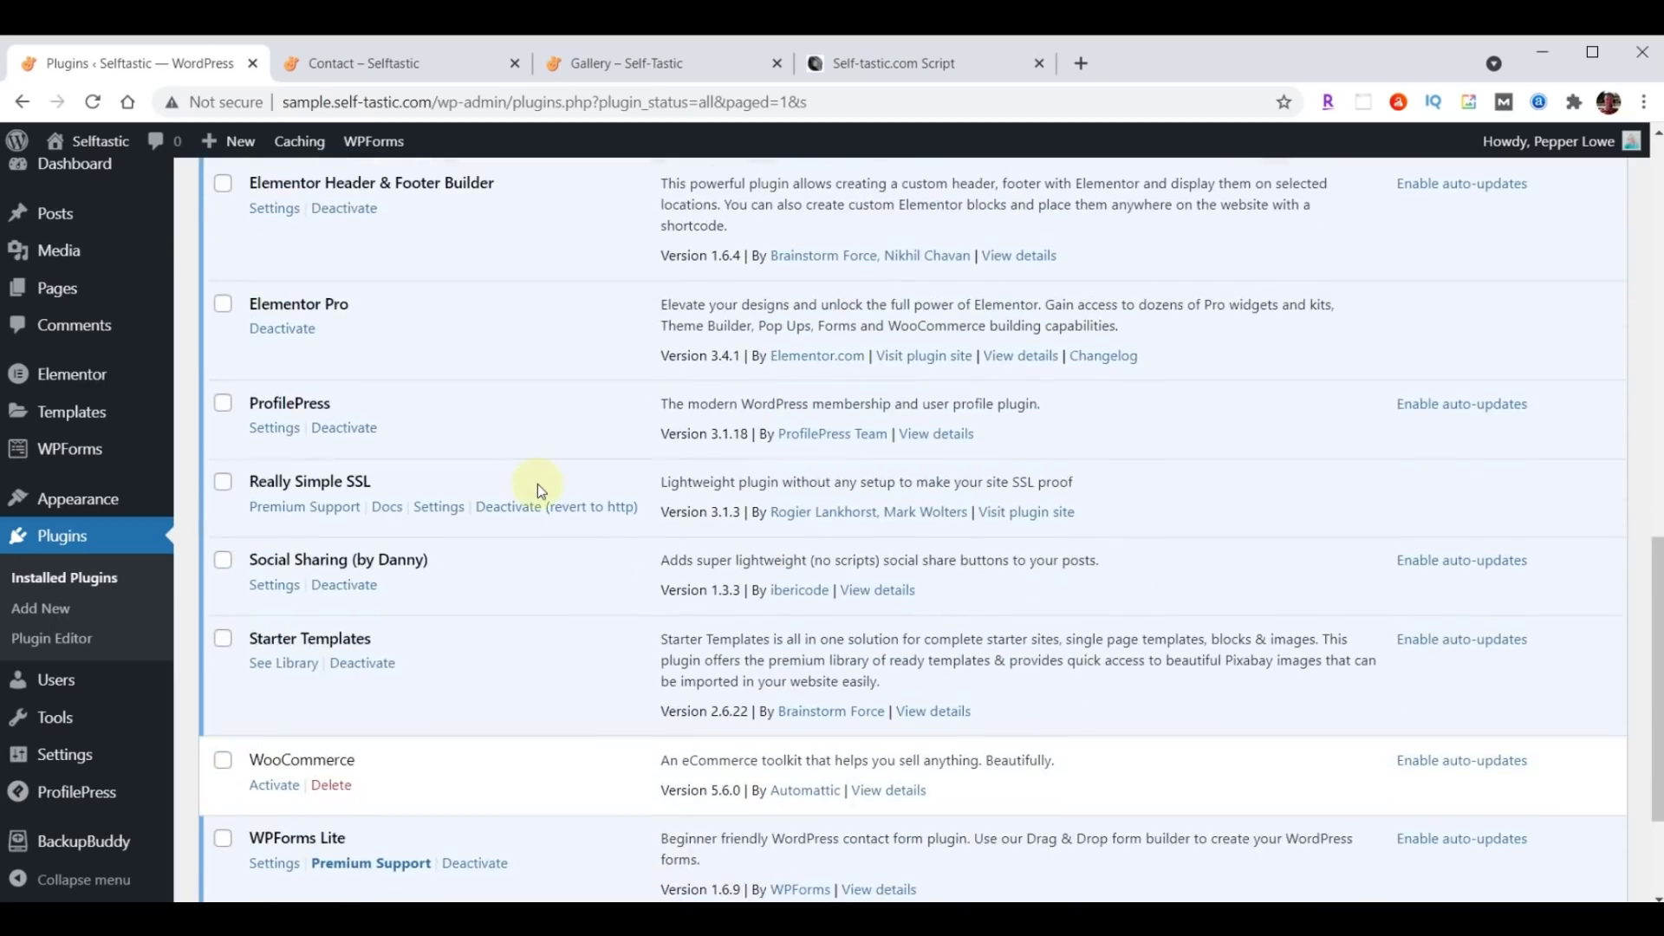
click(441, 508)
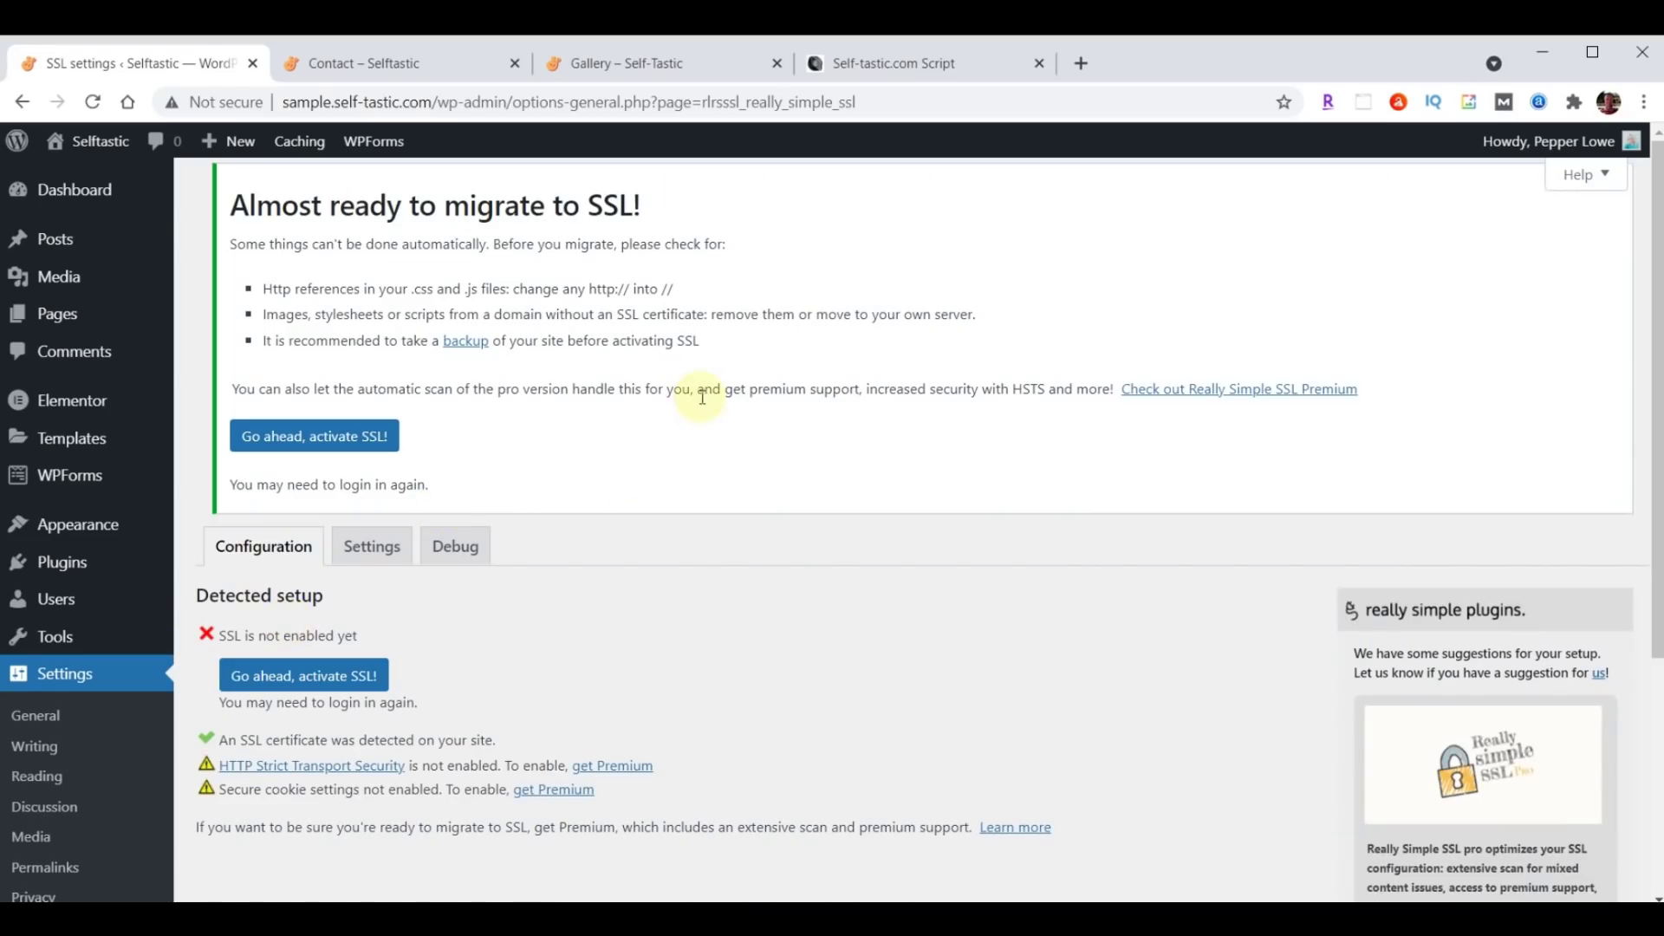
scroll(699, 398, down, 2)
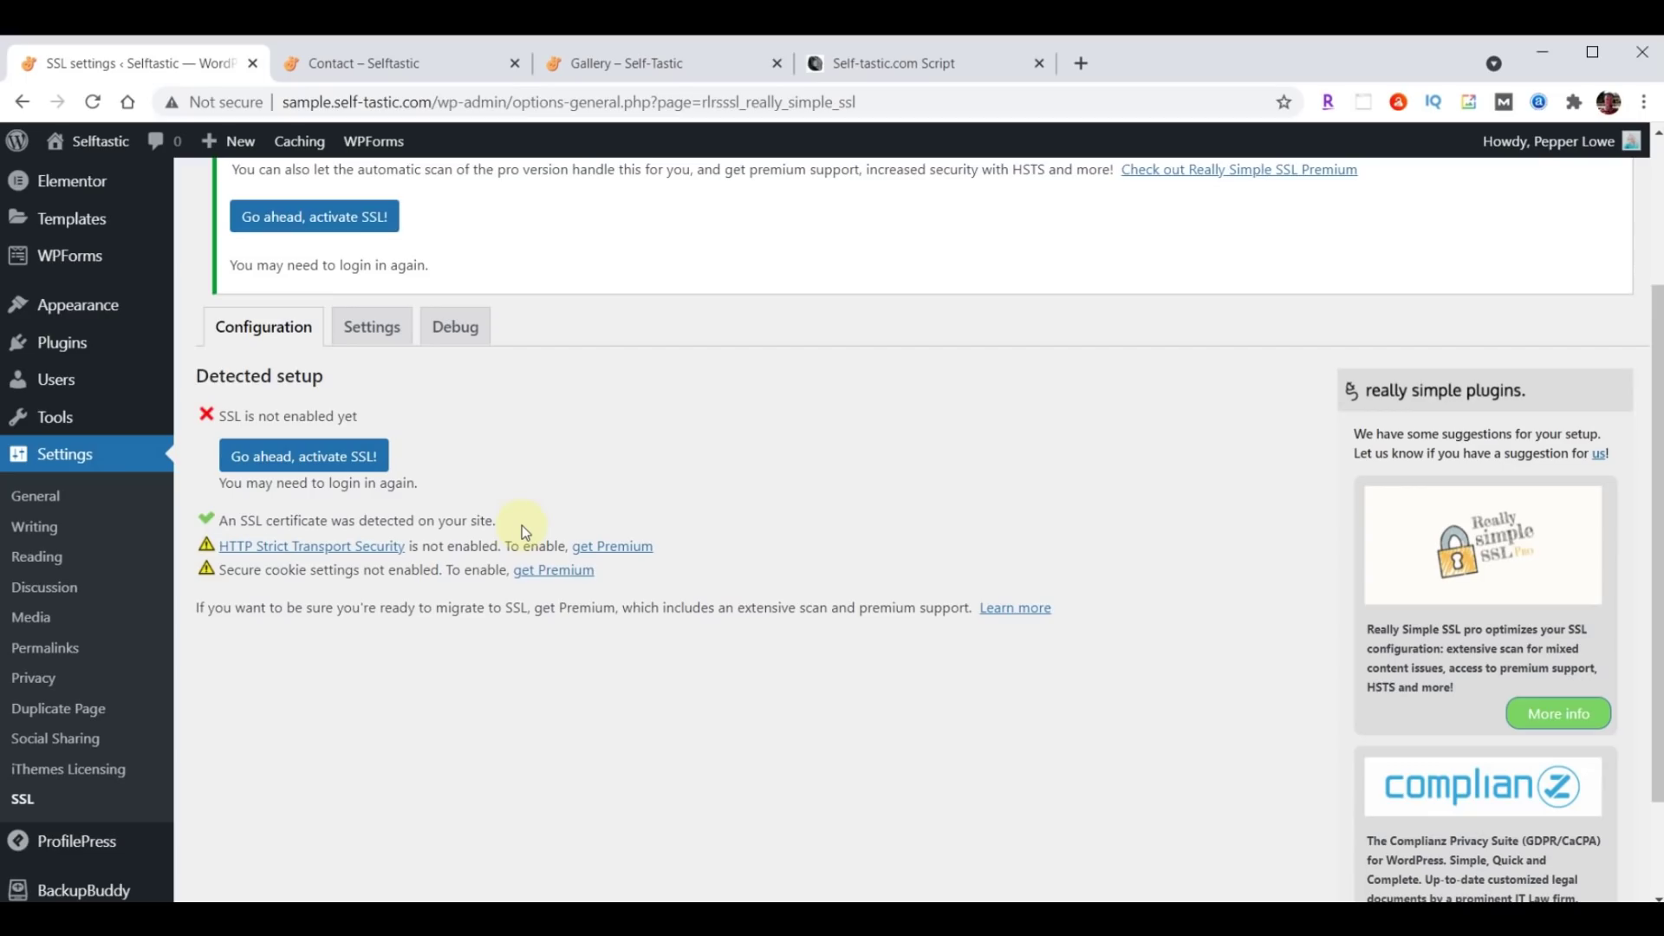
click(287, 463)
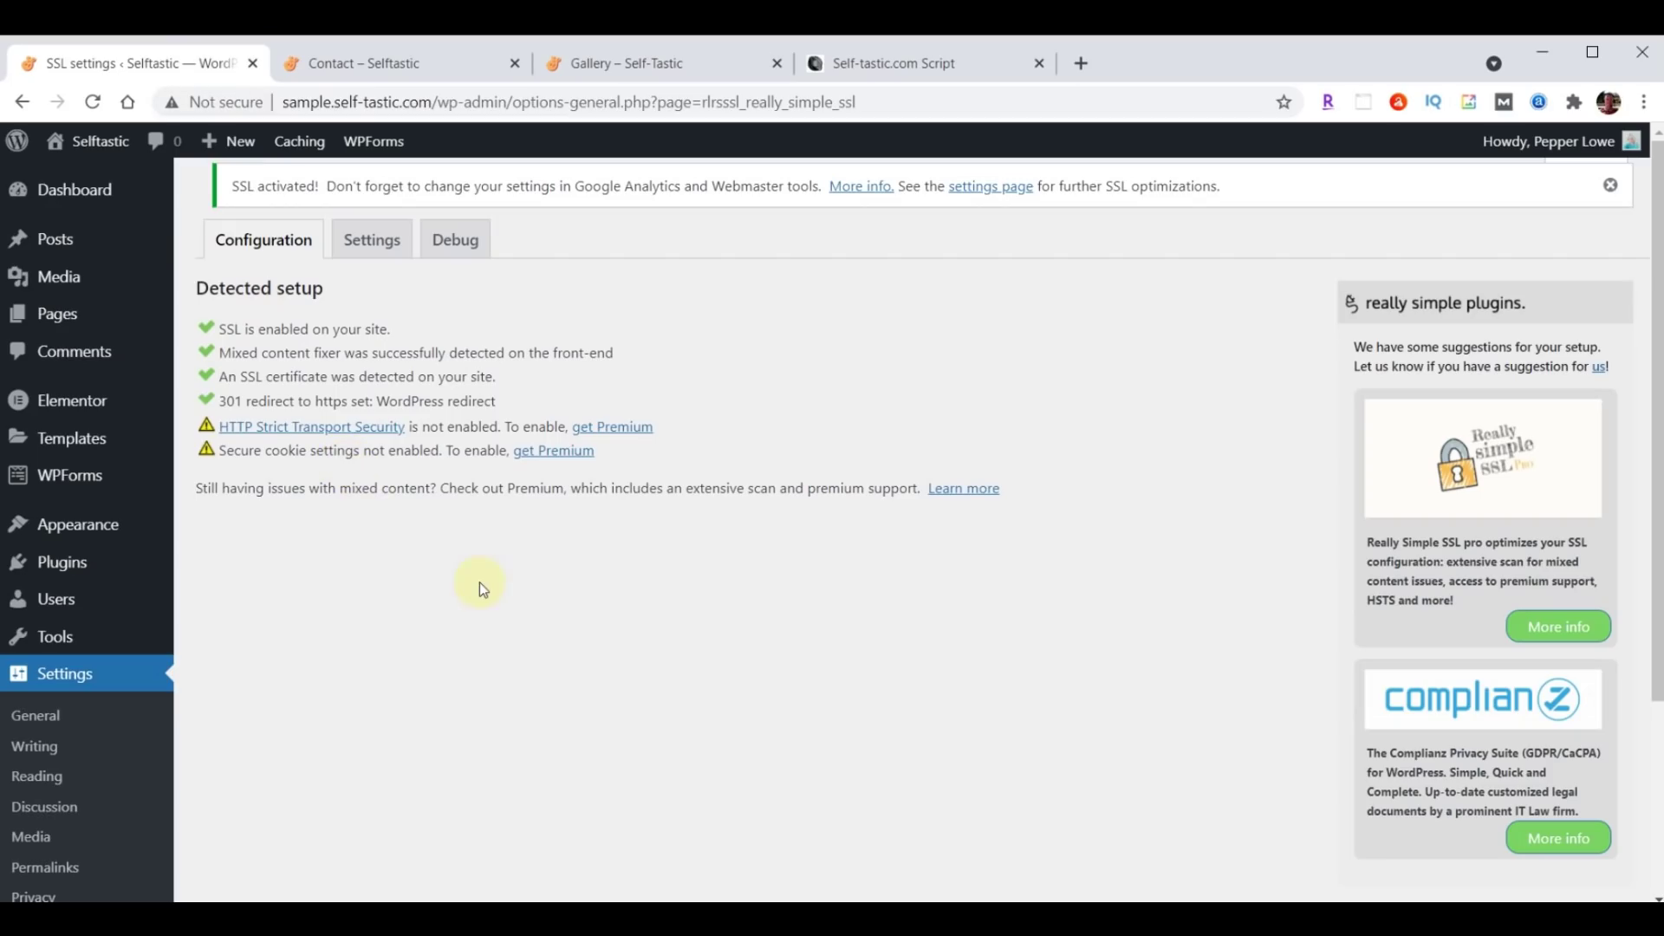
click(75, 409)
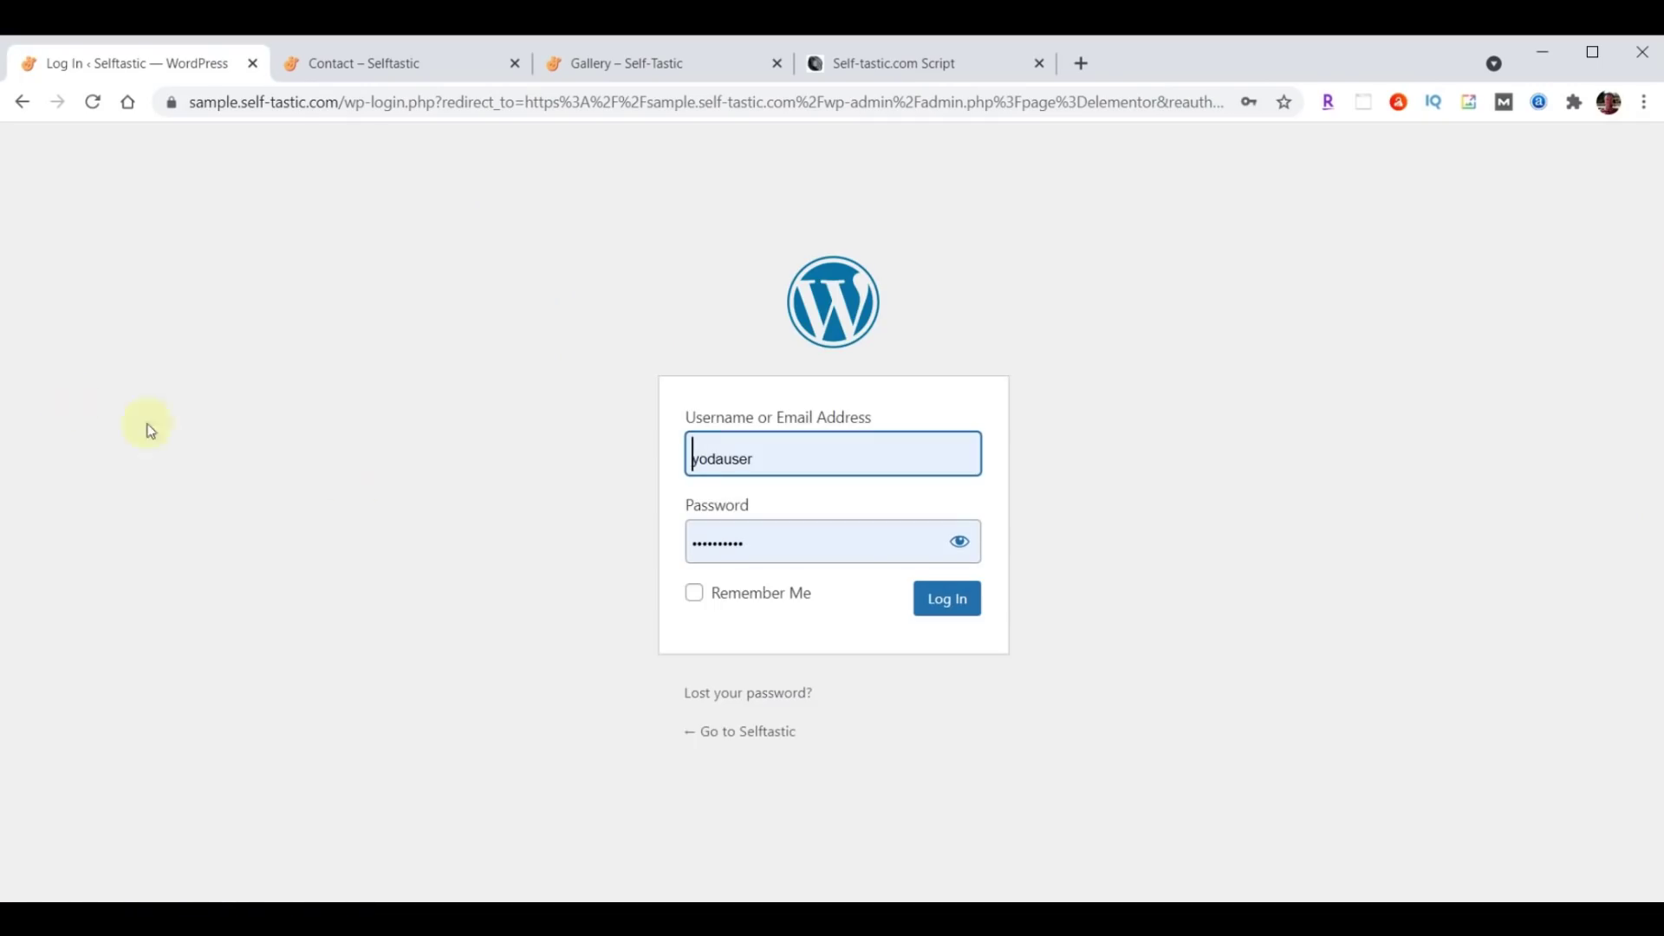
Log back in, open Elementor's Replace URL tool and enter the old http site address.
key(Tab)
key(Tab)
click(935, 607)
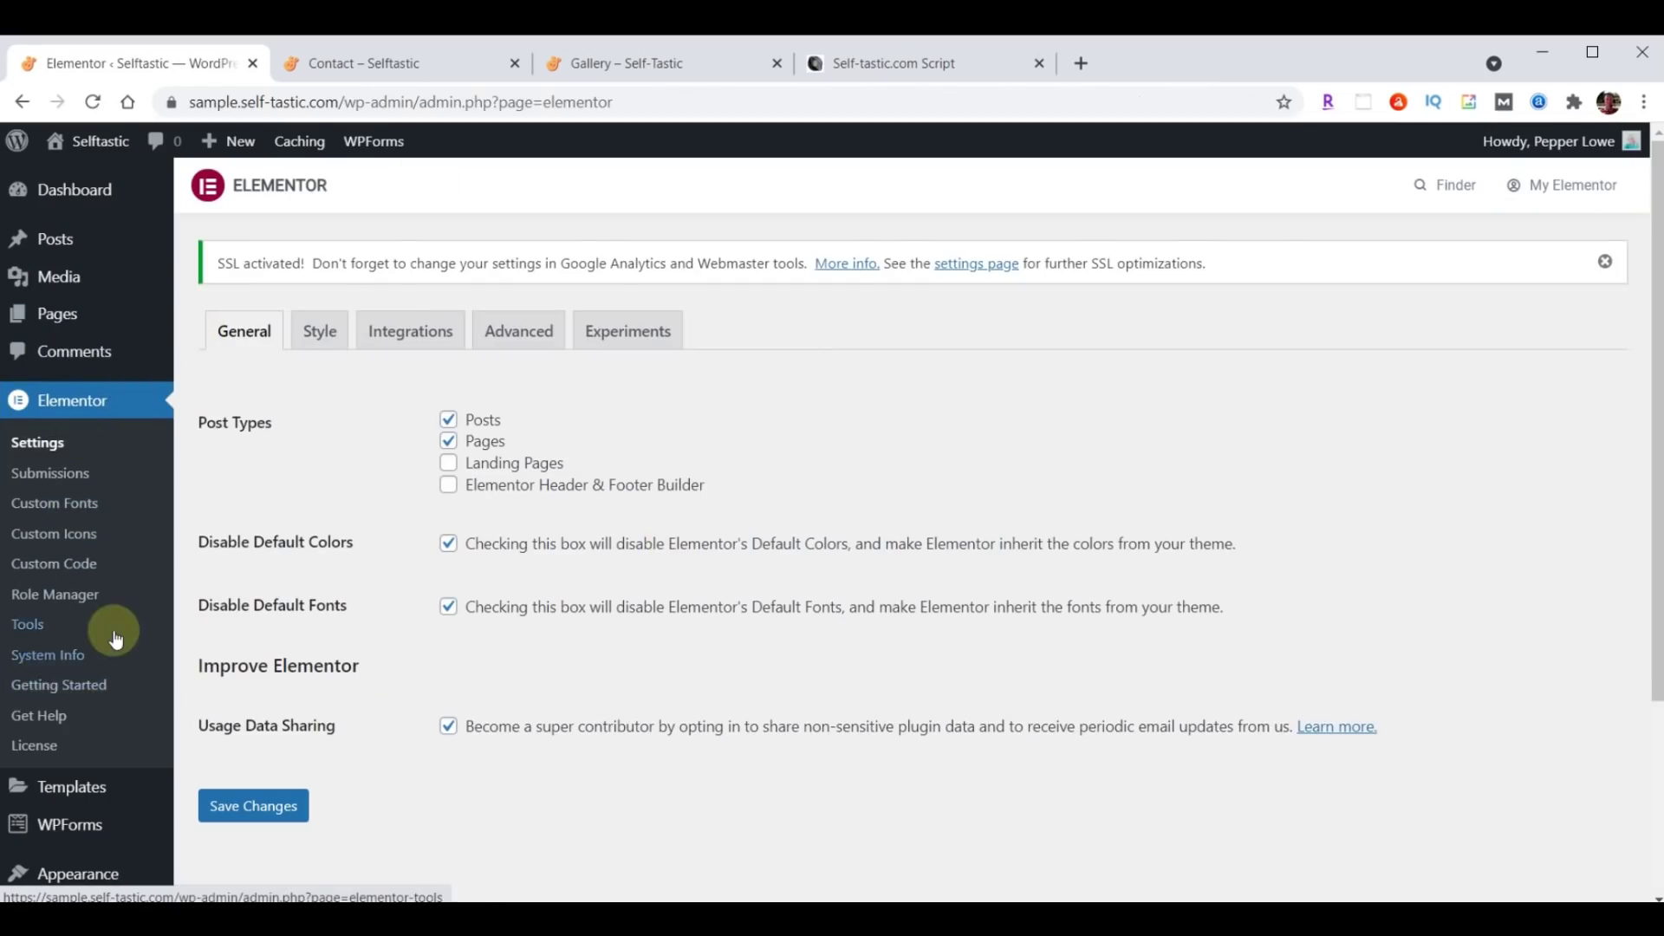
click(30, 628)
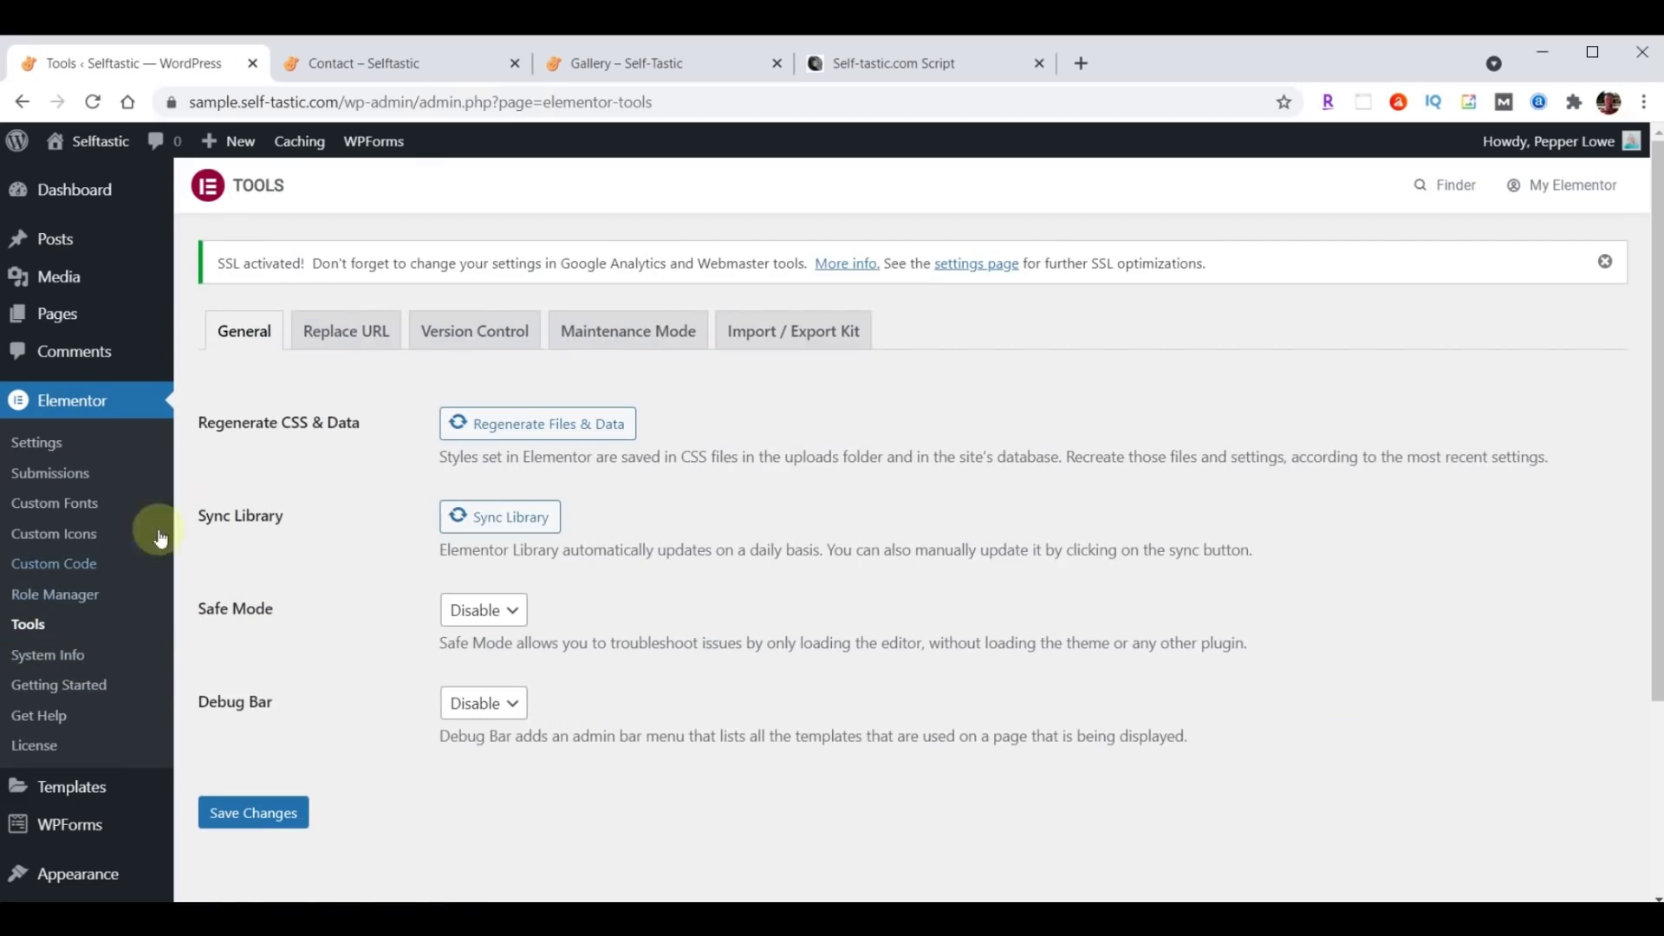
click(349, 336)
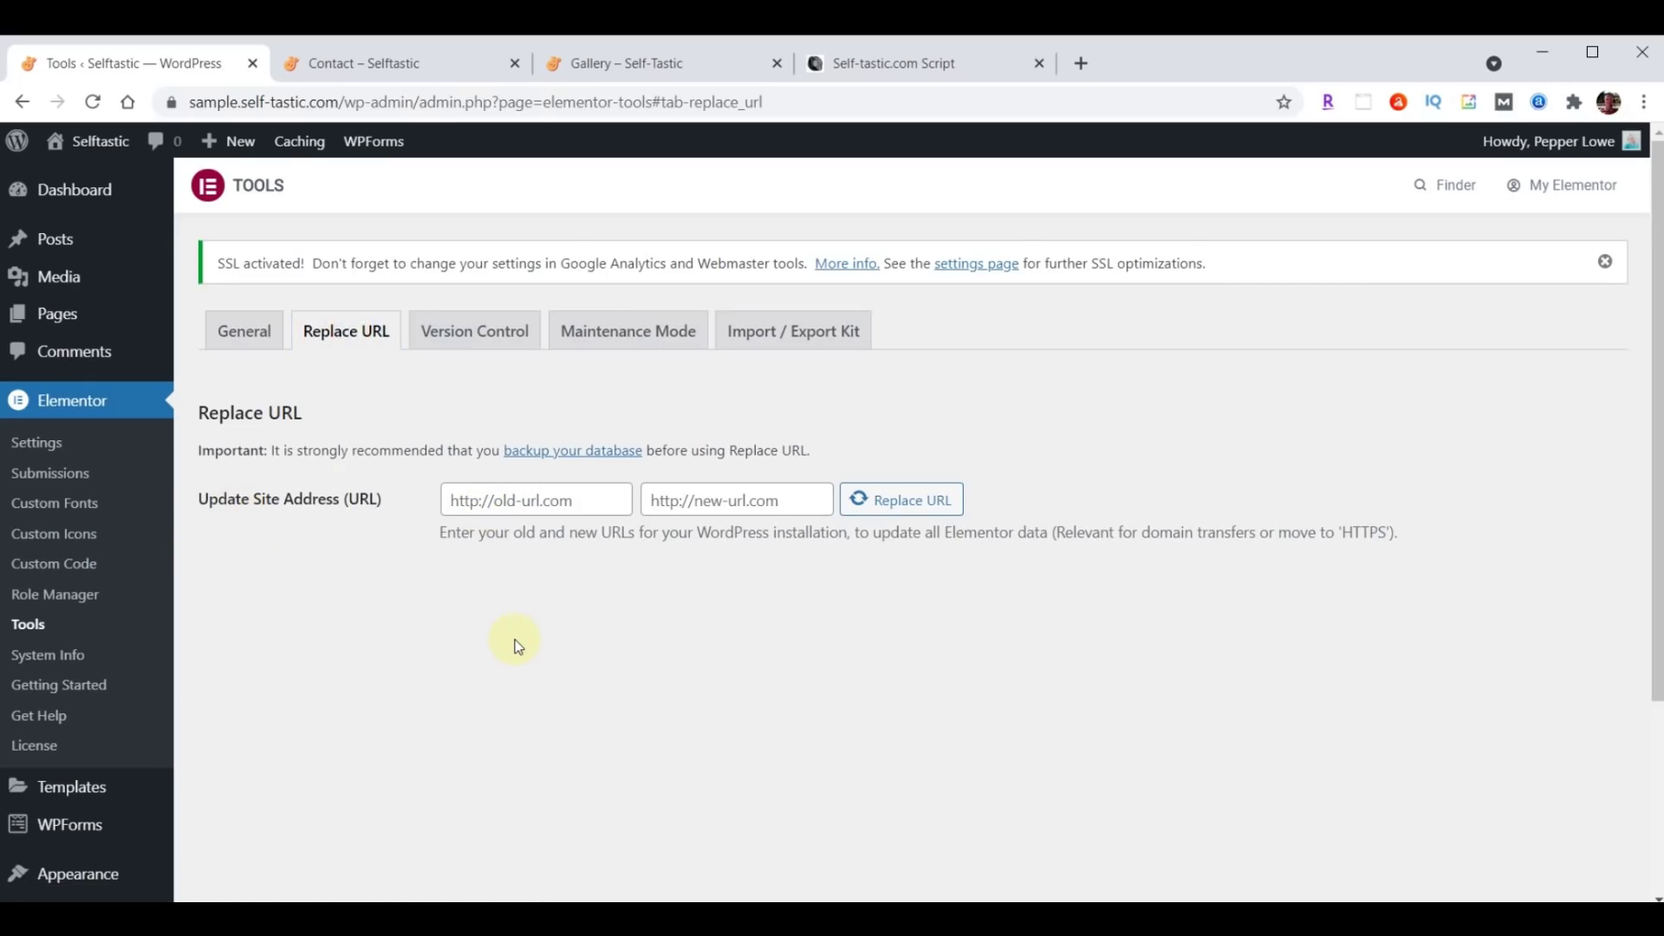
click(597, 497)
text(http://sample.self-tastic.com)
drag(557, 519, 486, 548)
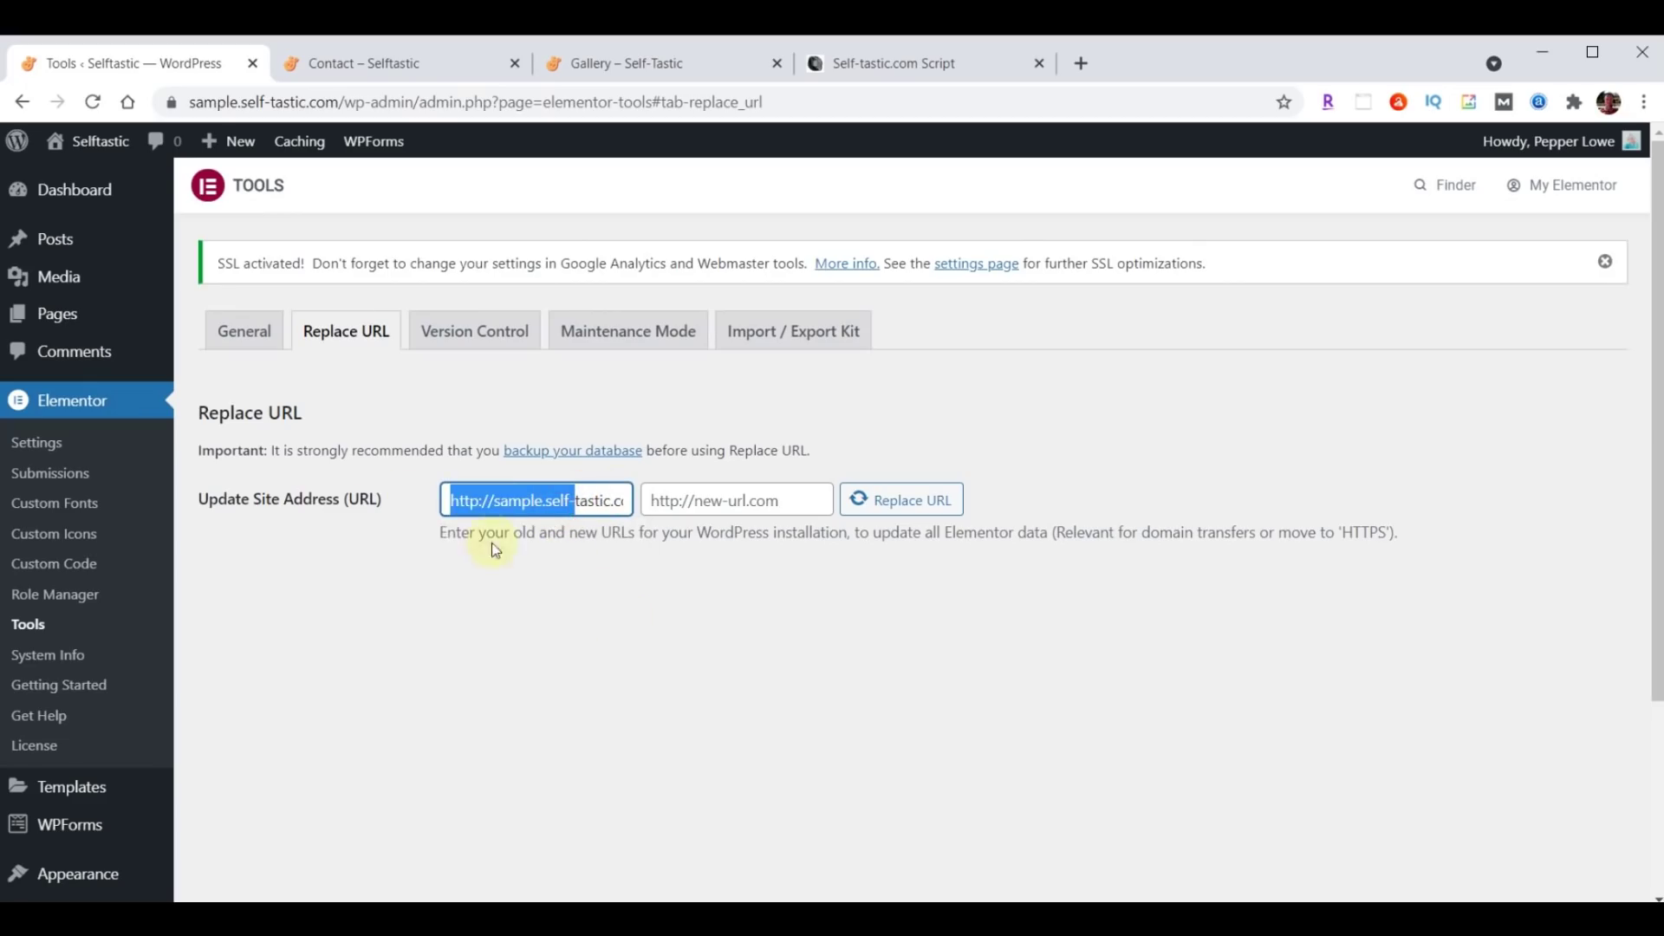
Enter the https version as the new URL and run the replacement, affecting 261 rows.
click(495, 590)
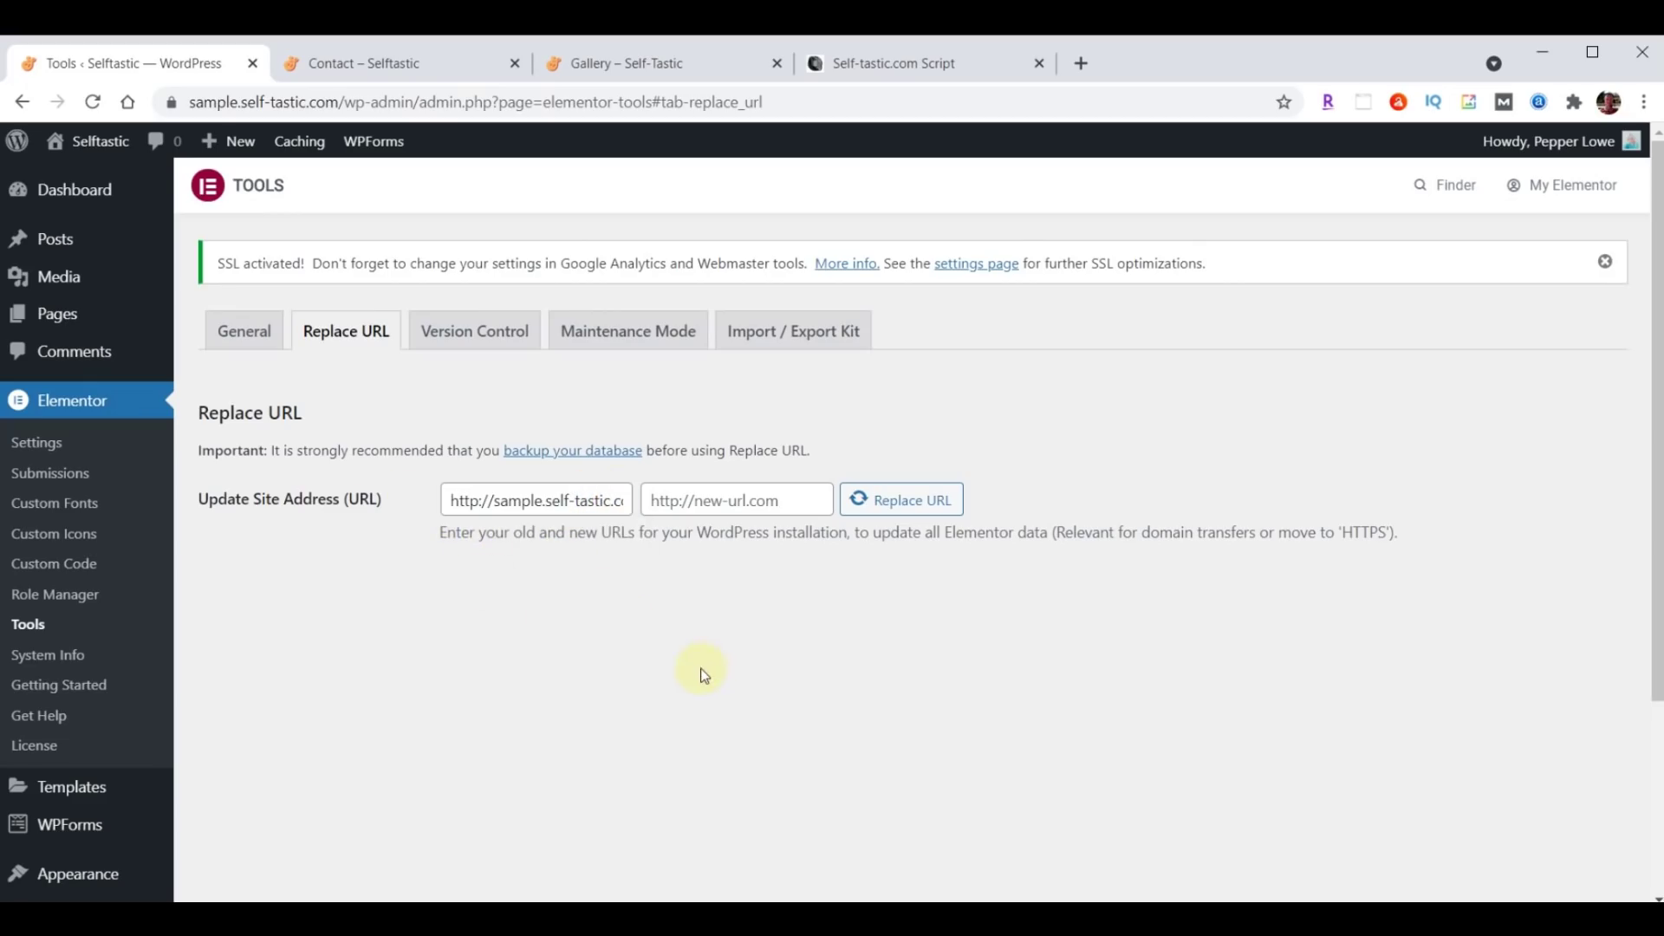
click(785, 499)
text(http://sample.self-tastic.com)
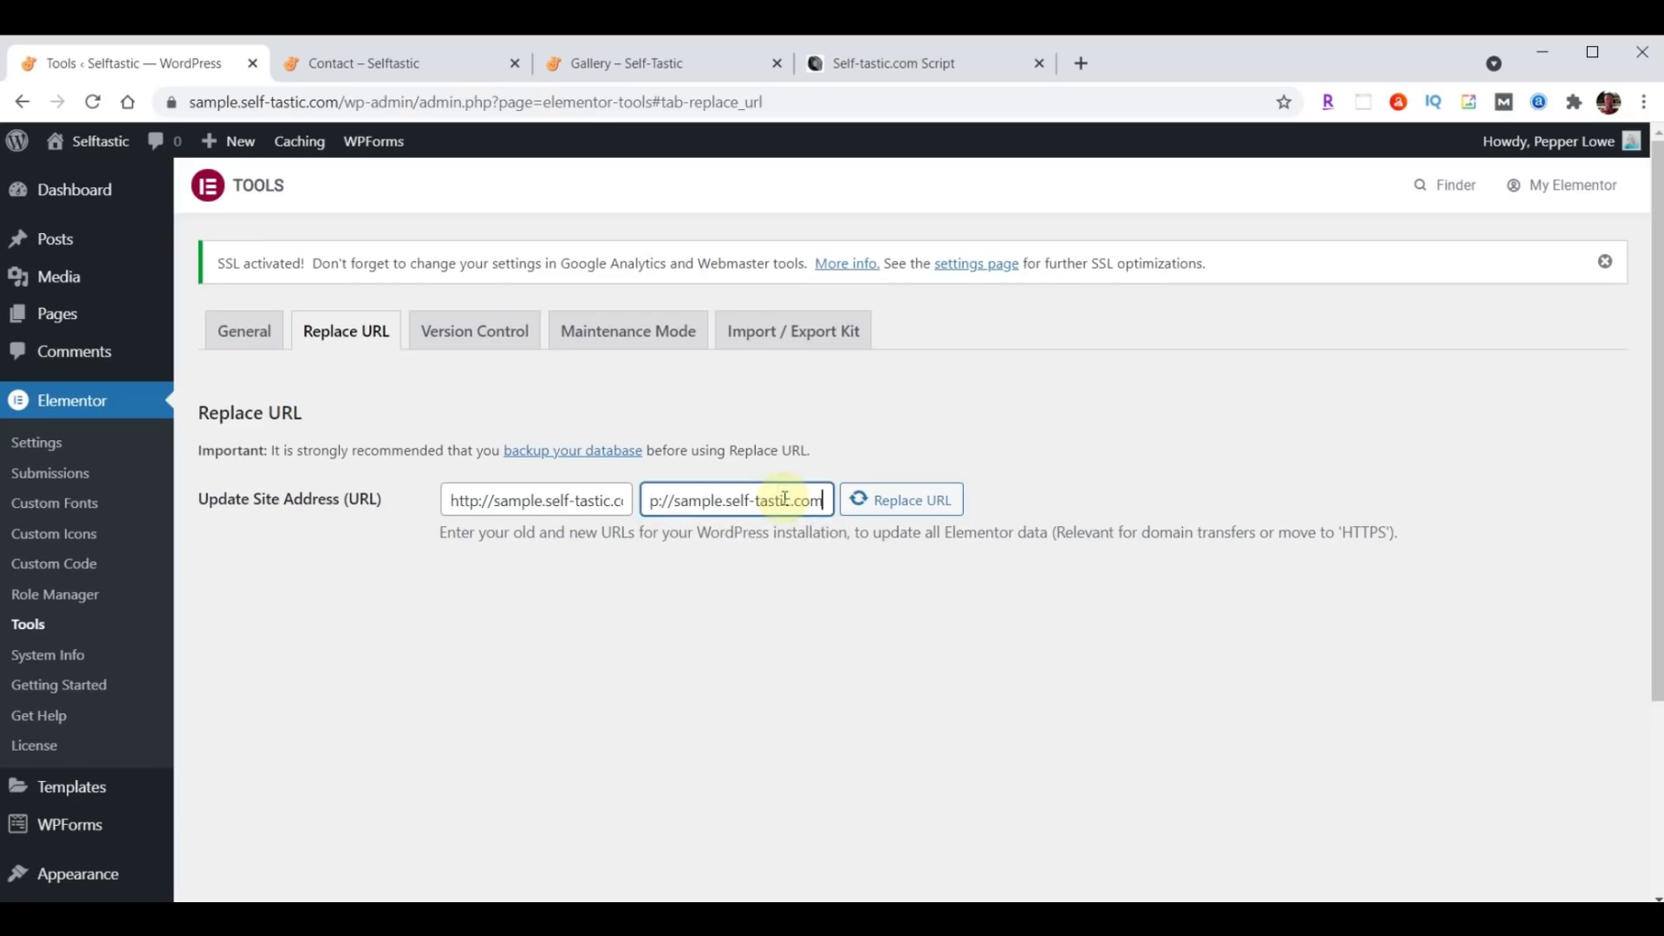
drag(750, 501, 616, 500)
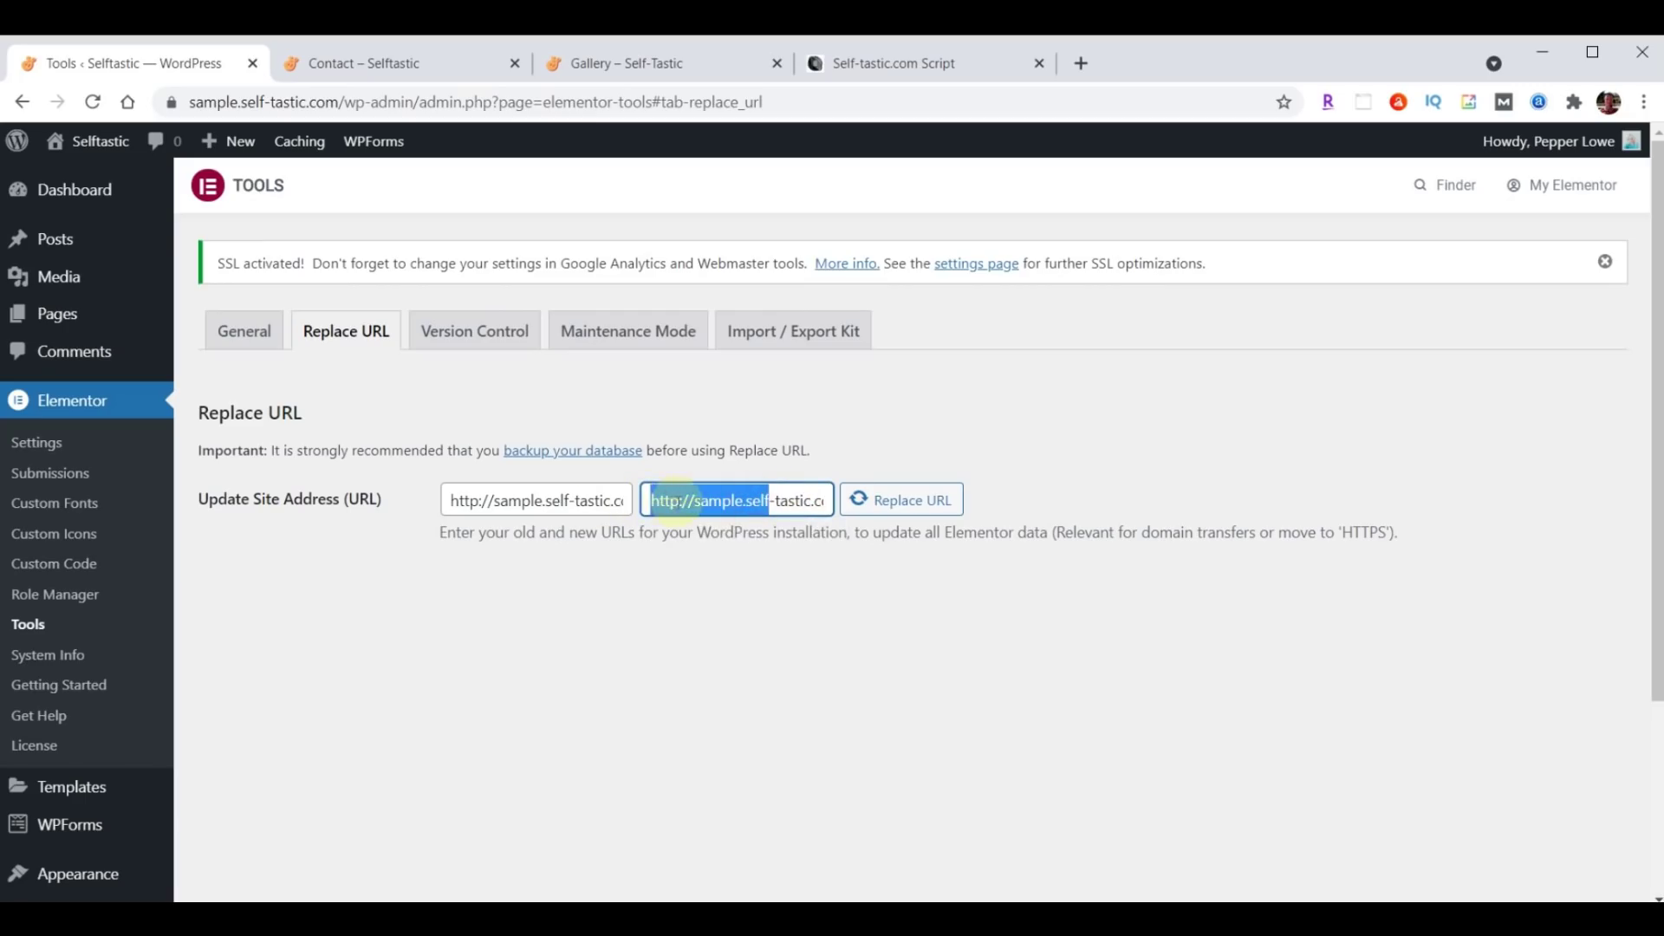
click(679, 501)
text(s)
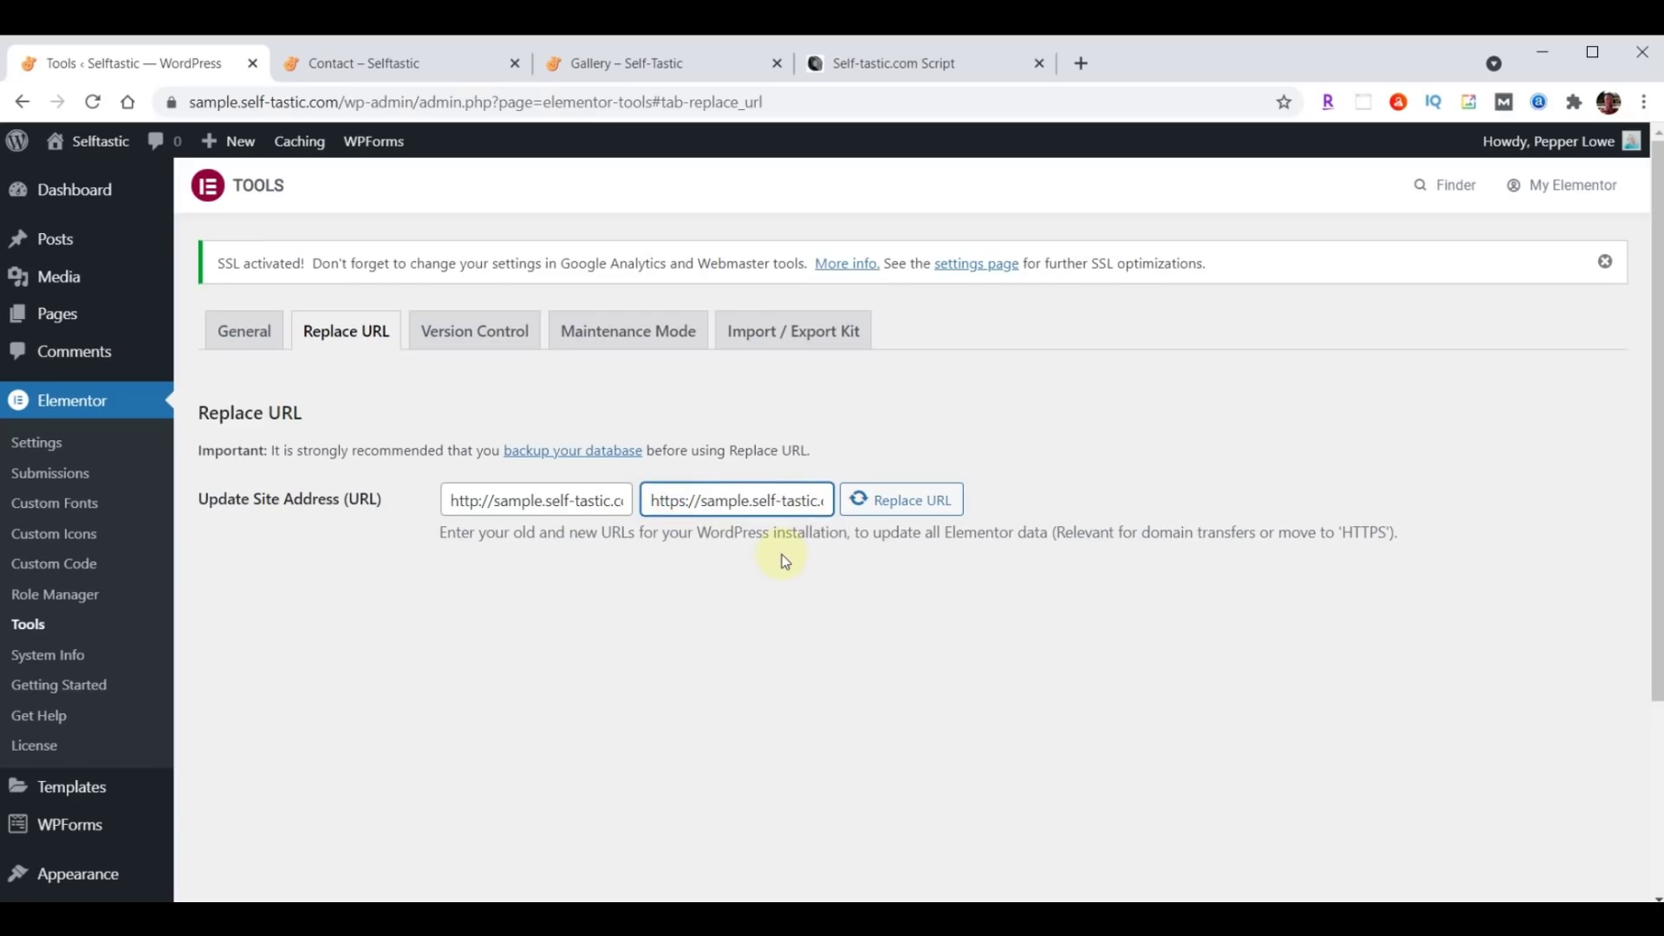
text(:)
click(896, 510)
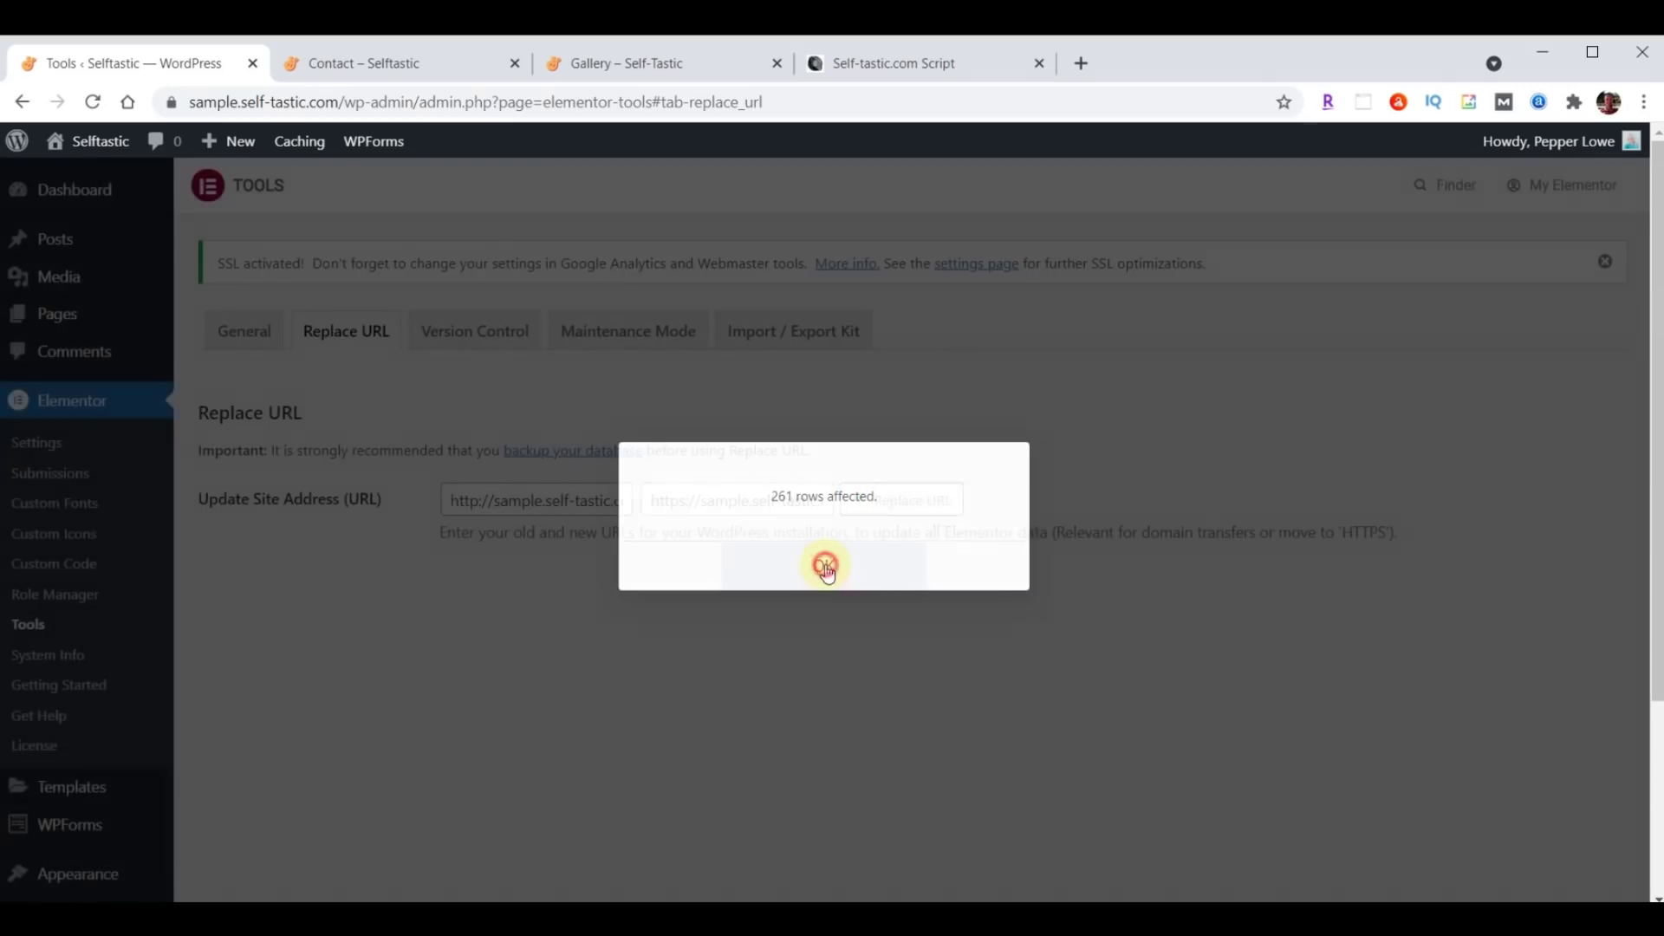
click(825, 567)
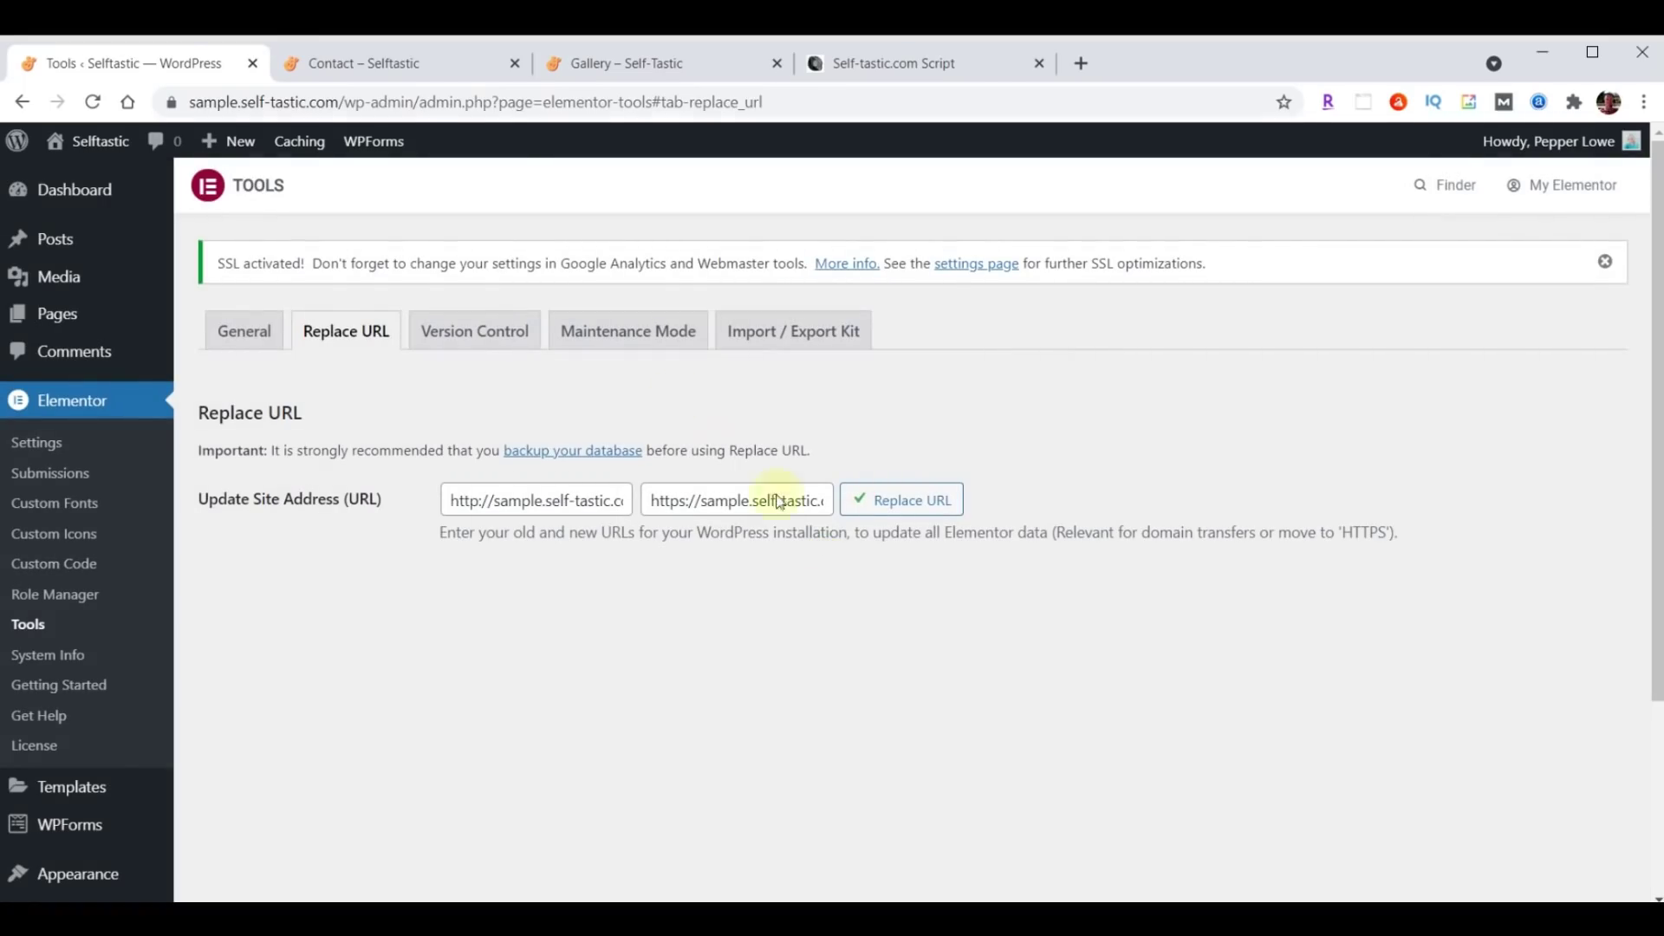
click(389, 61)
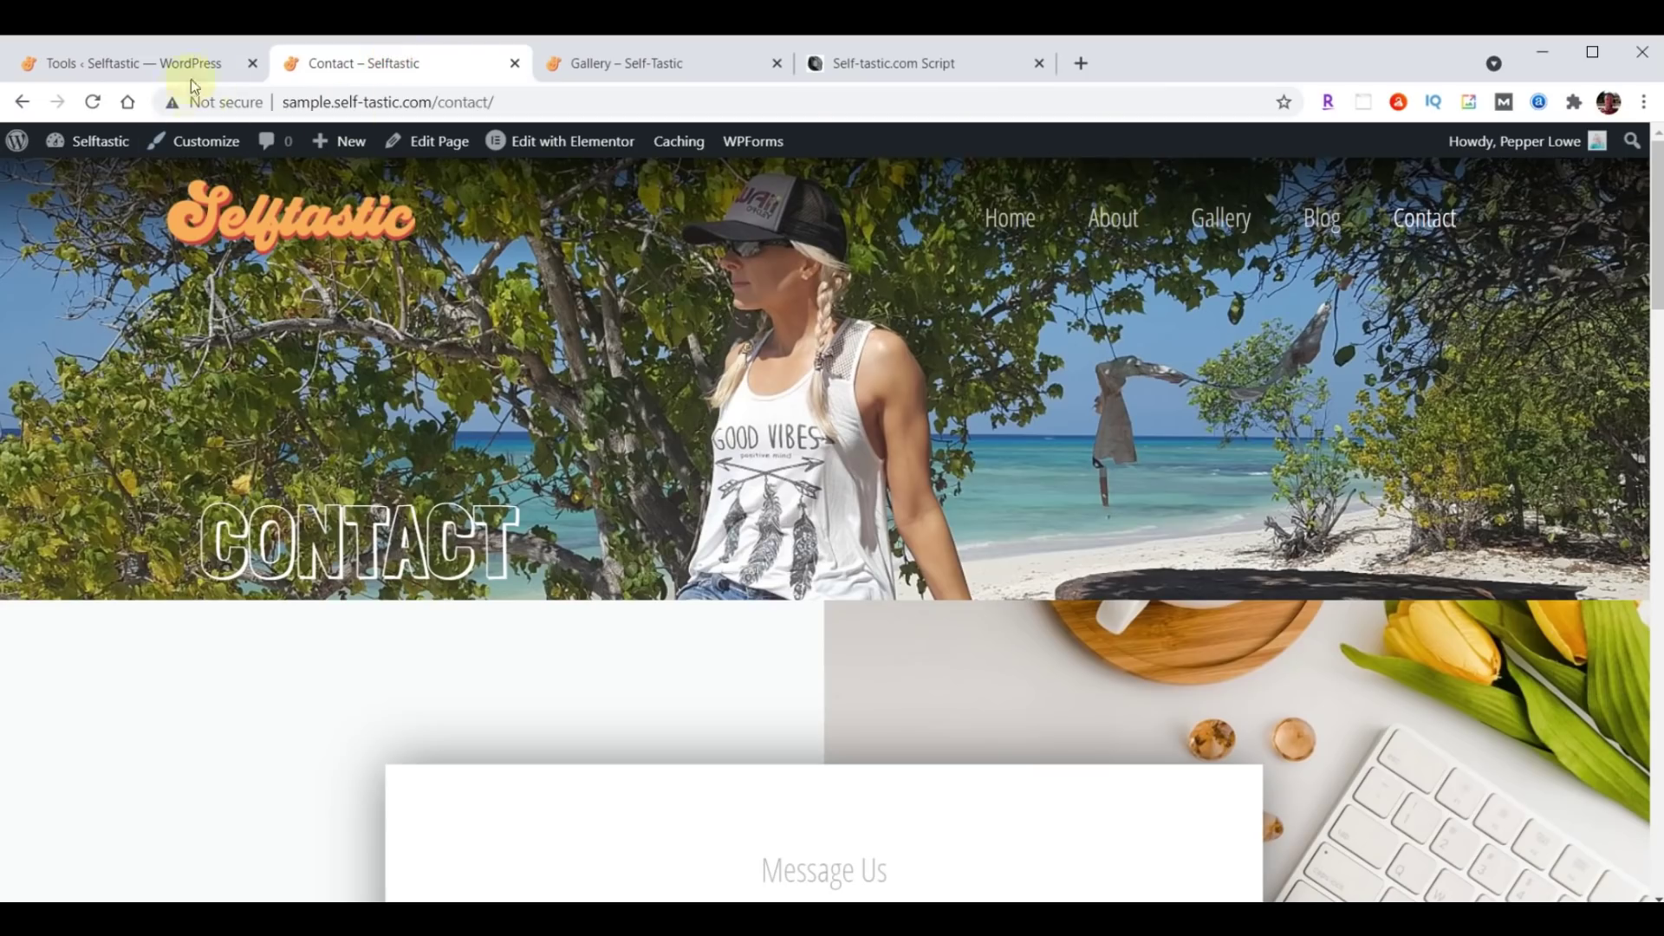
Reload the Contact page to confirm it still works after the https switch.
click(93, 103)
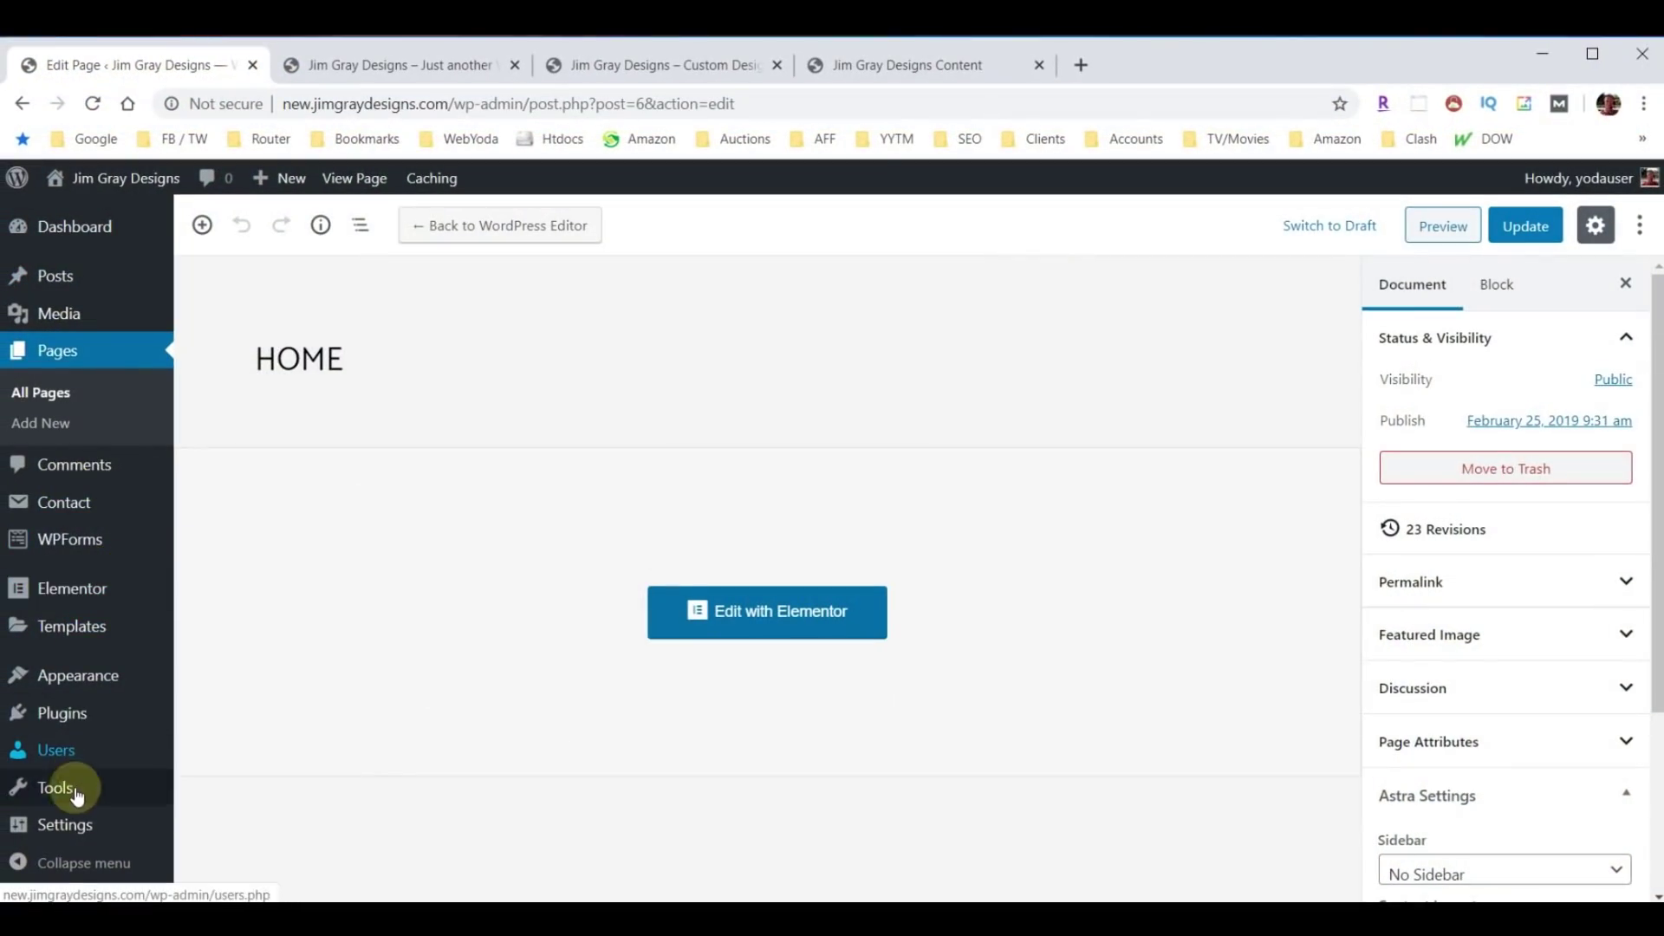
Uncheck 'Discourage search engines from indexing this site' in Reading settings and save.
mouse_move(61, 824)
click(217, 648)
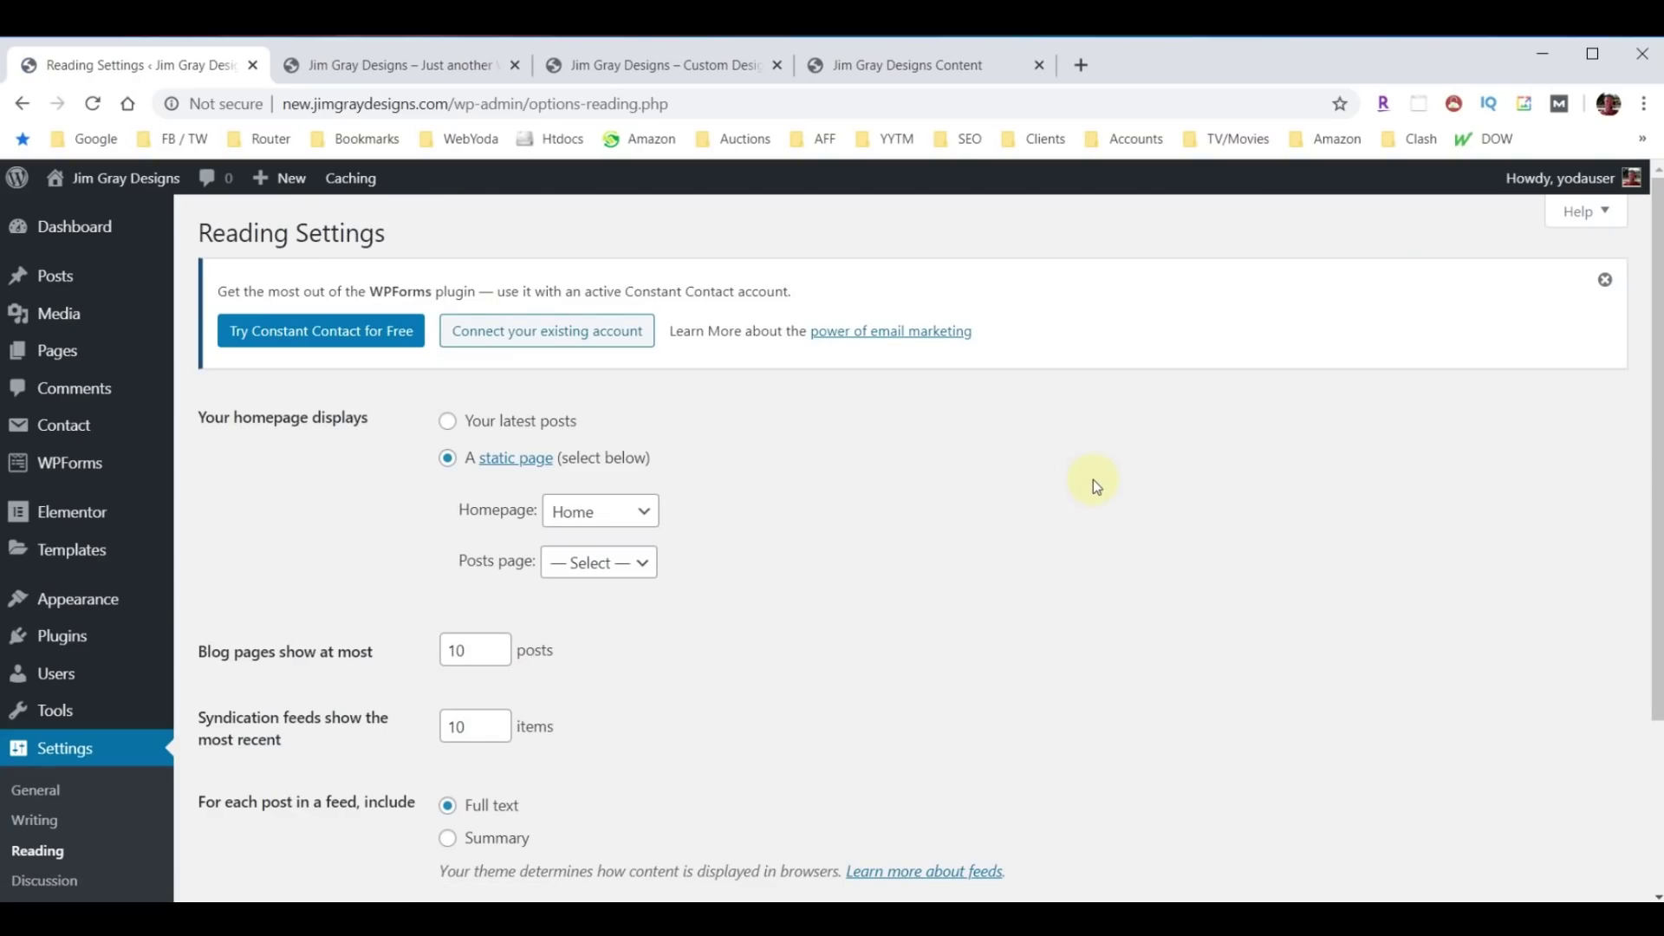
scroll(1094, 480, down, 3)
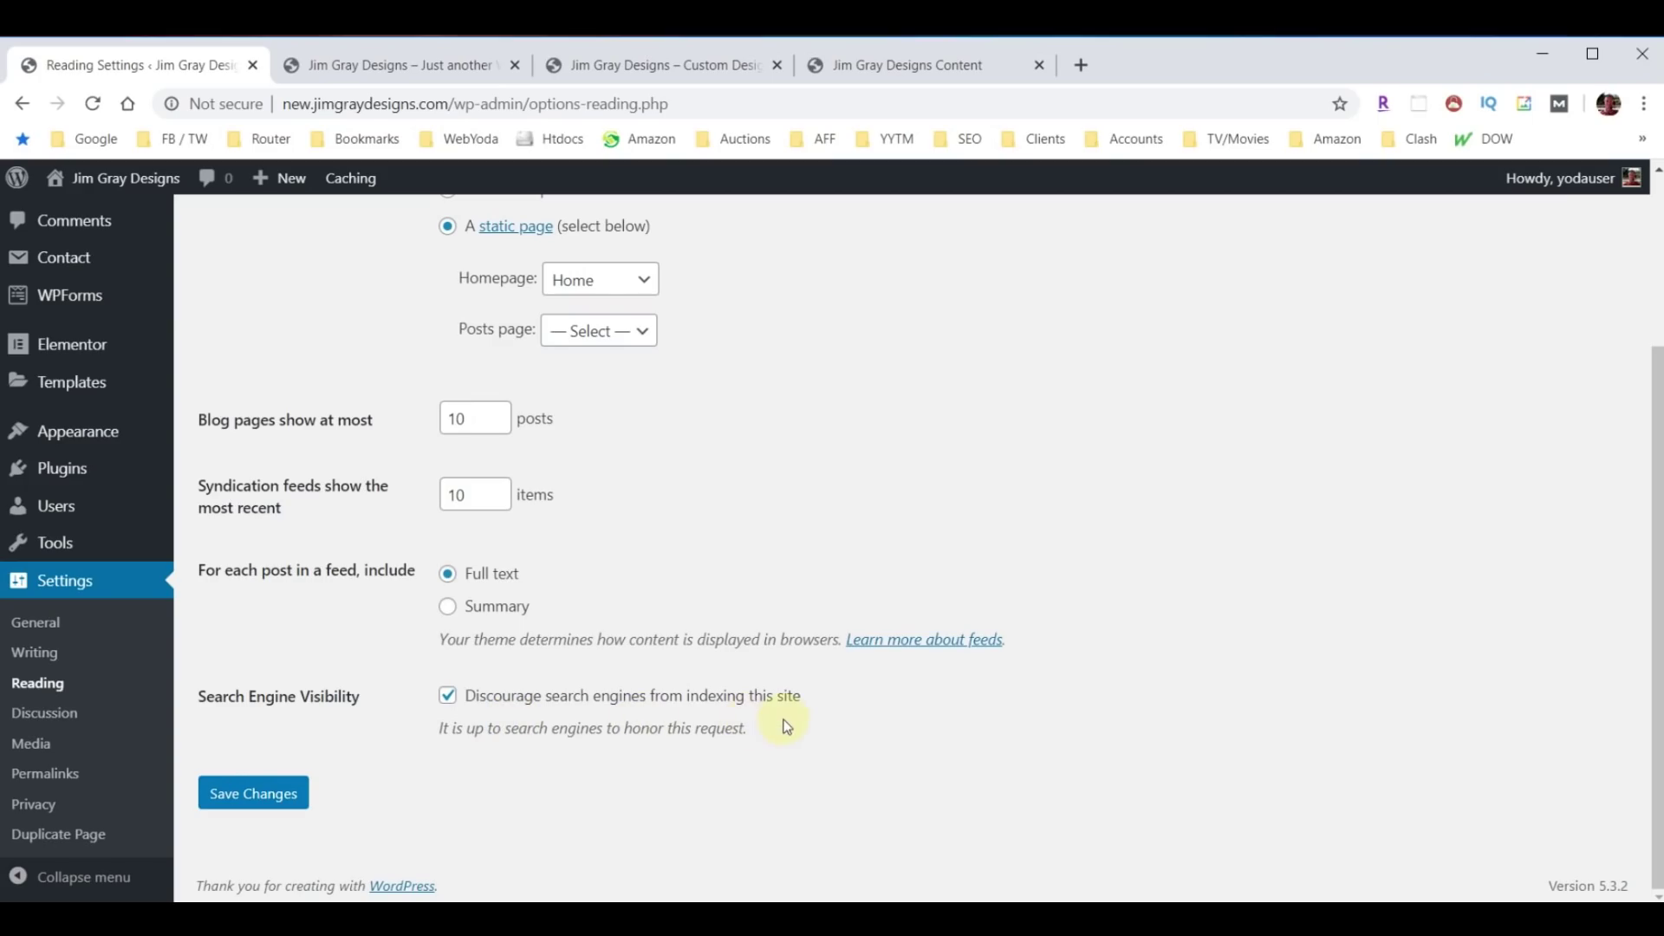
click(446, 699)
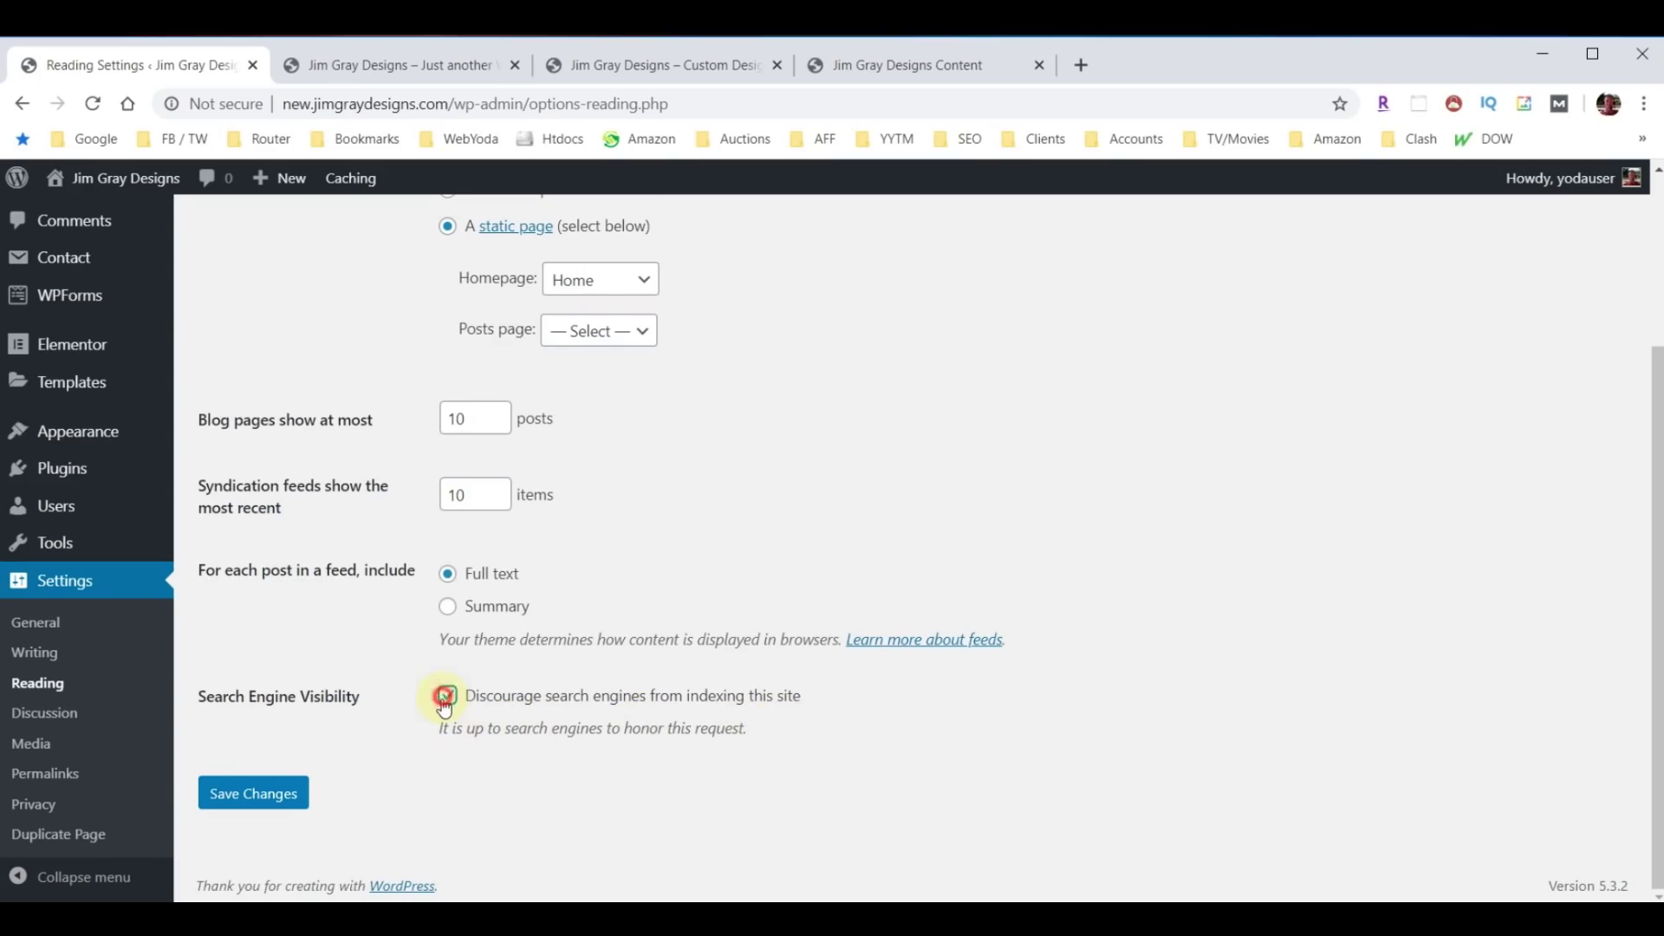
click(232, 805)
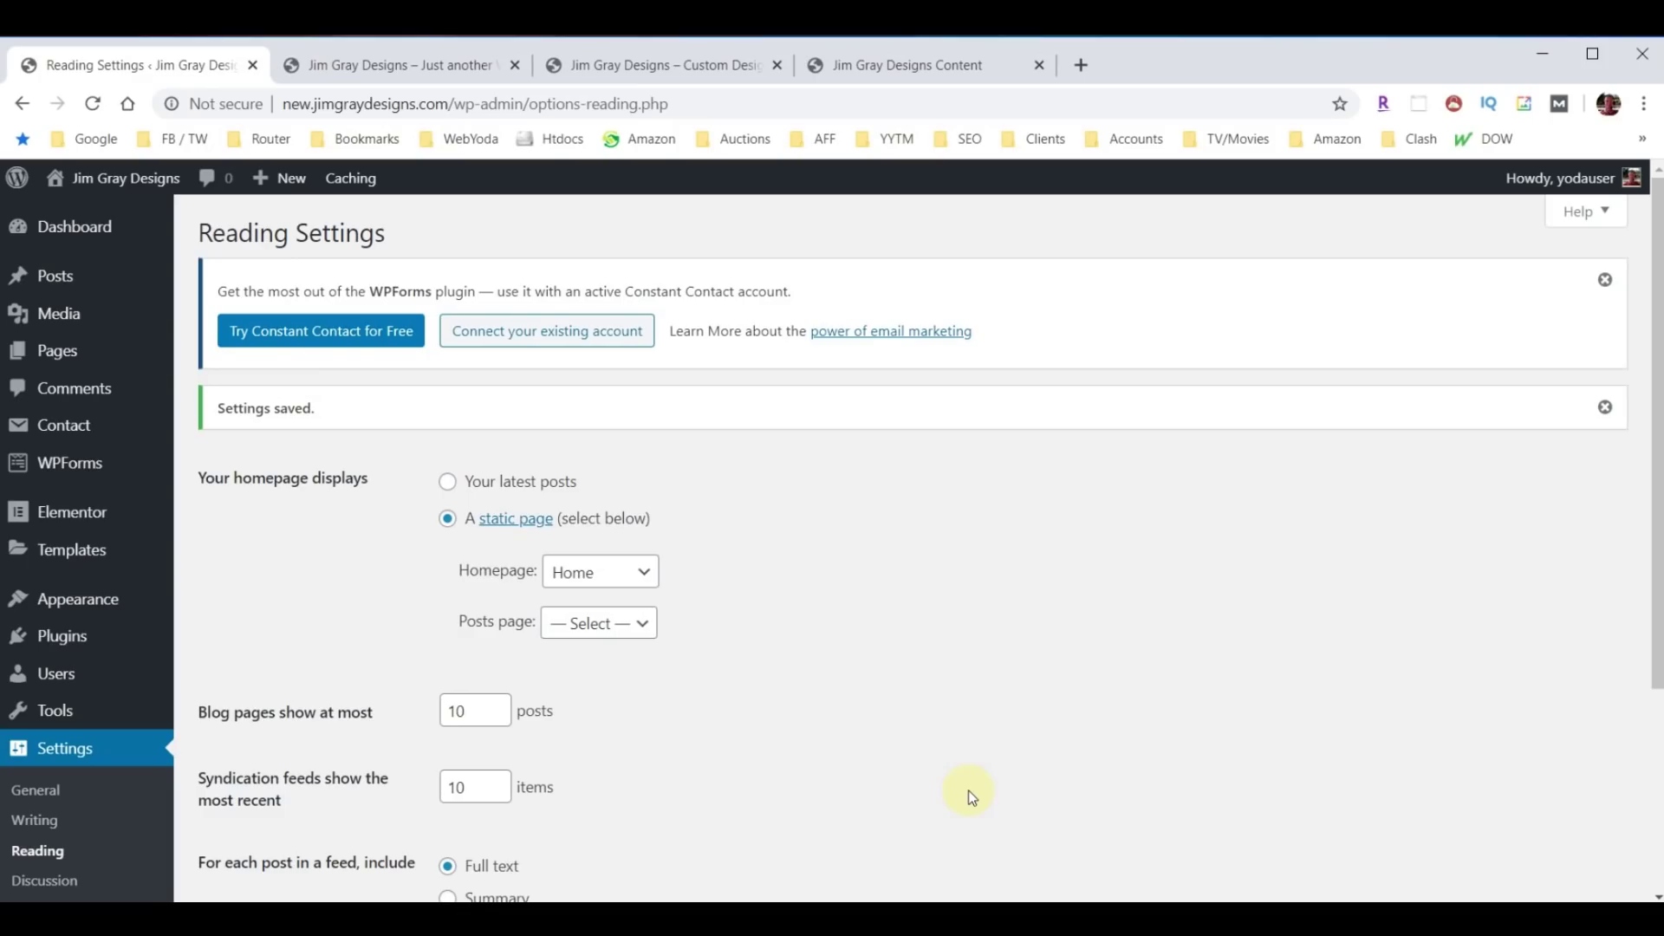
click(60, 639)
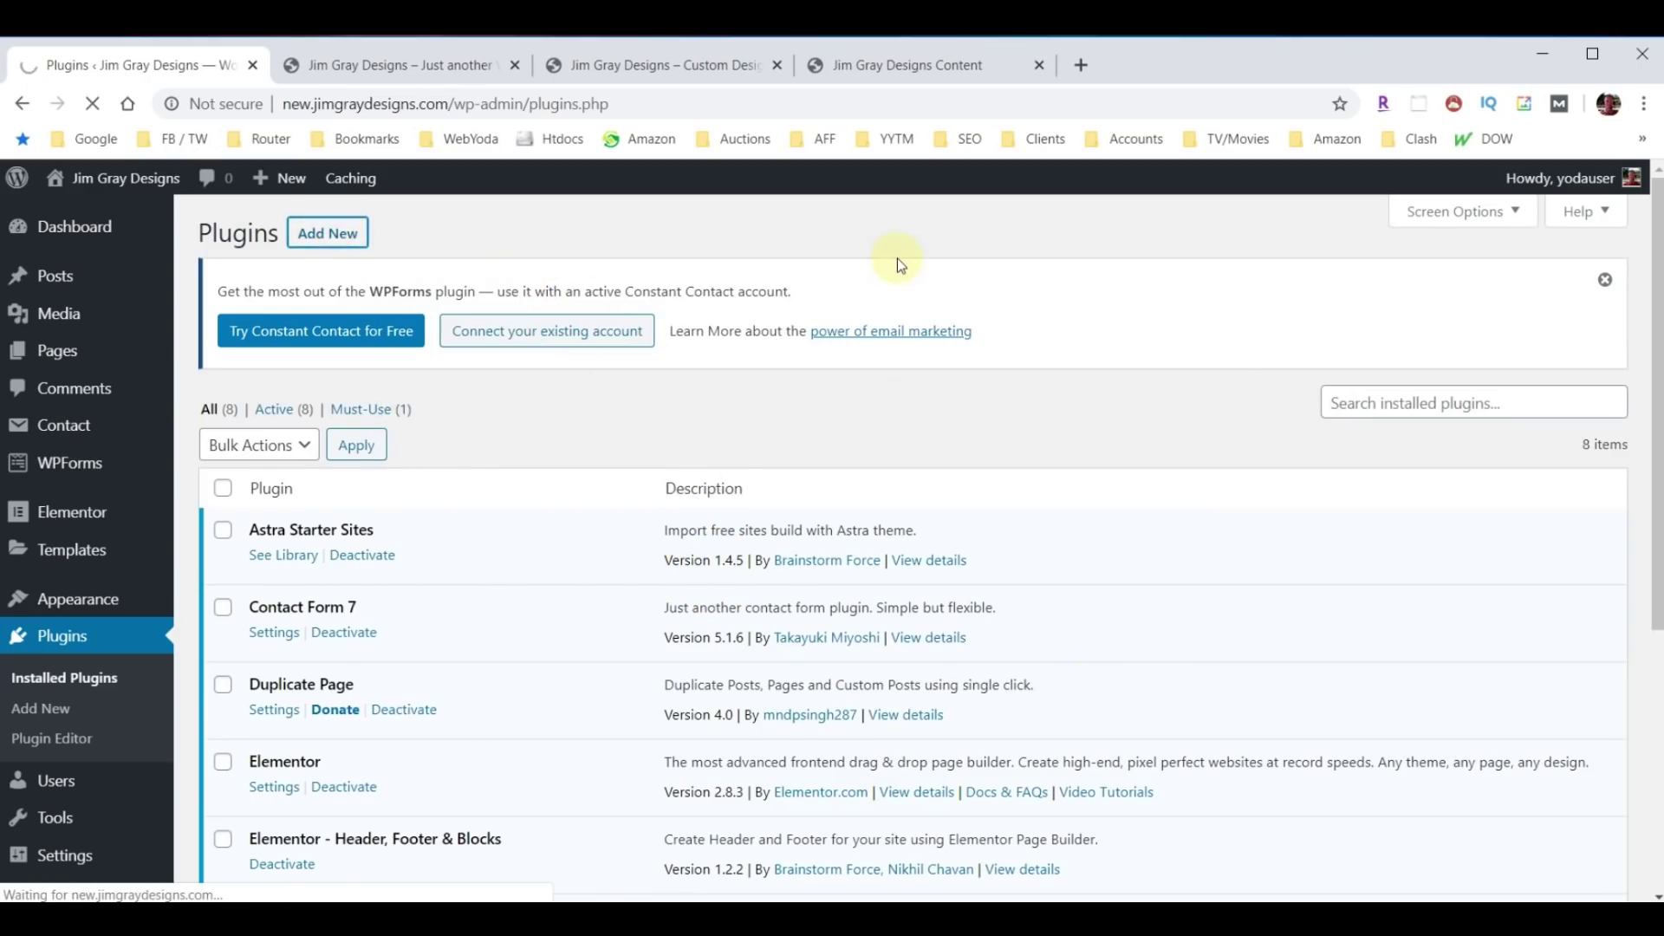
Search plugins for 'Yoast', then install and activate Yoast SEO.
click(1405, 428)
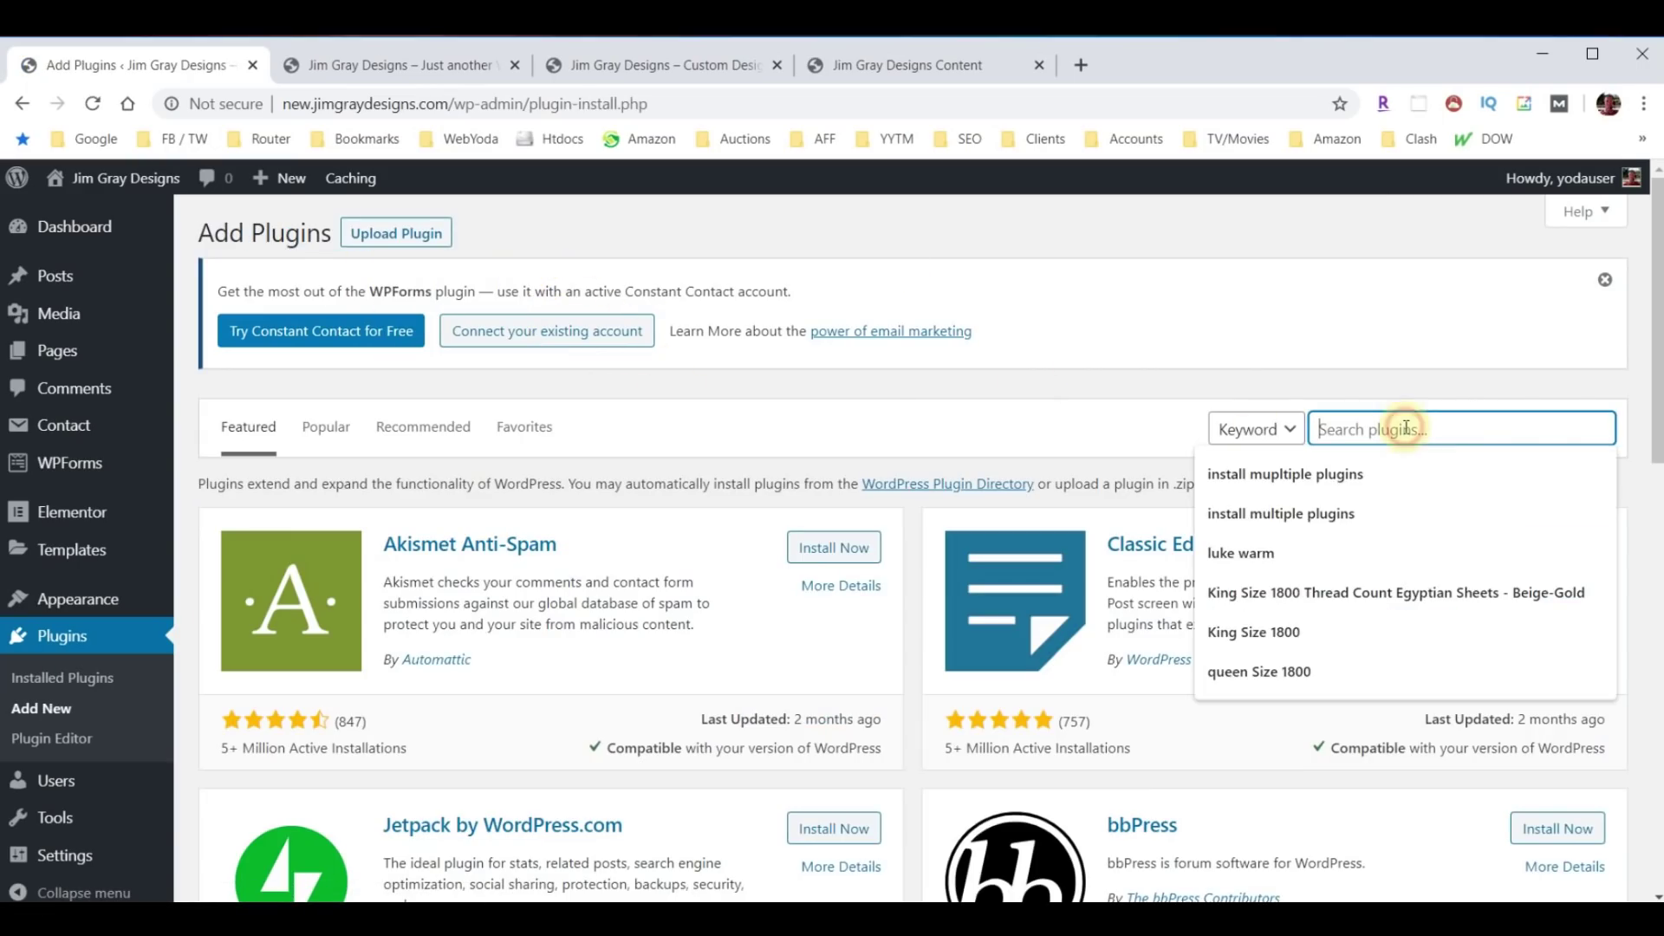
text(Yoast)
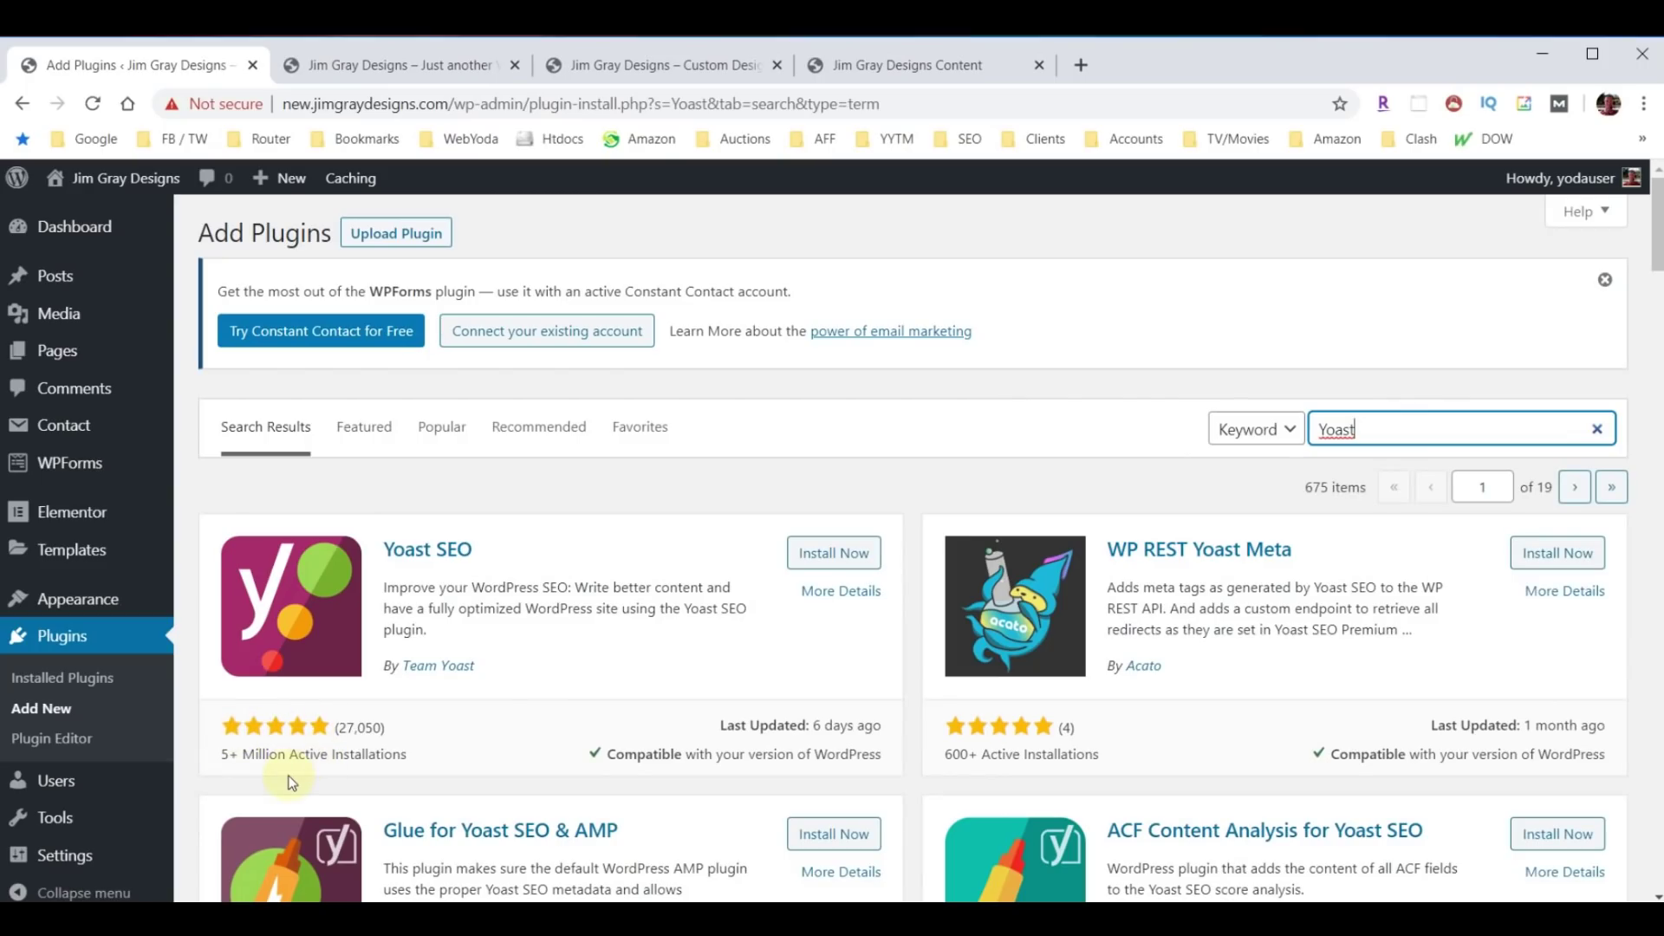
click(814, 549)
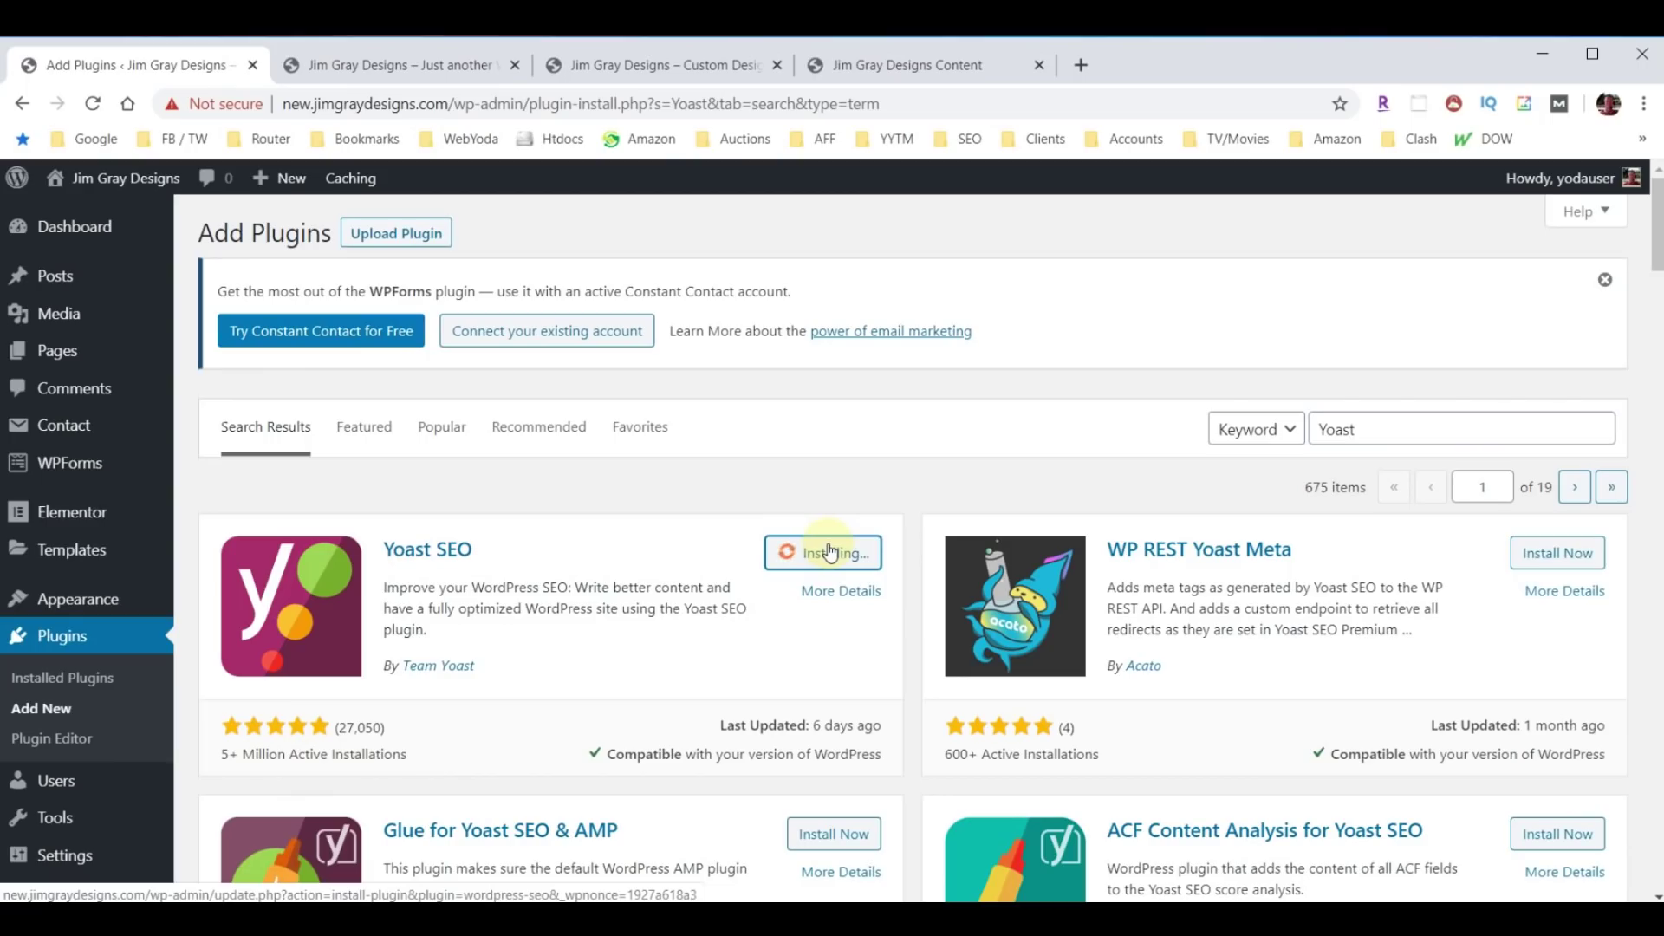
click(829, 552)
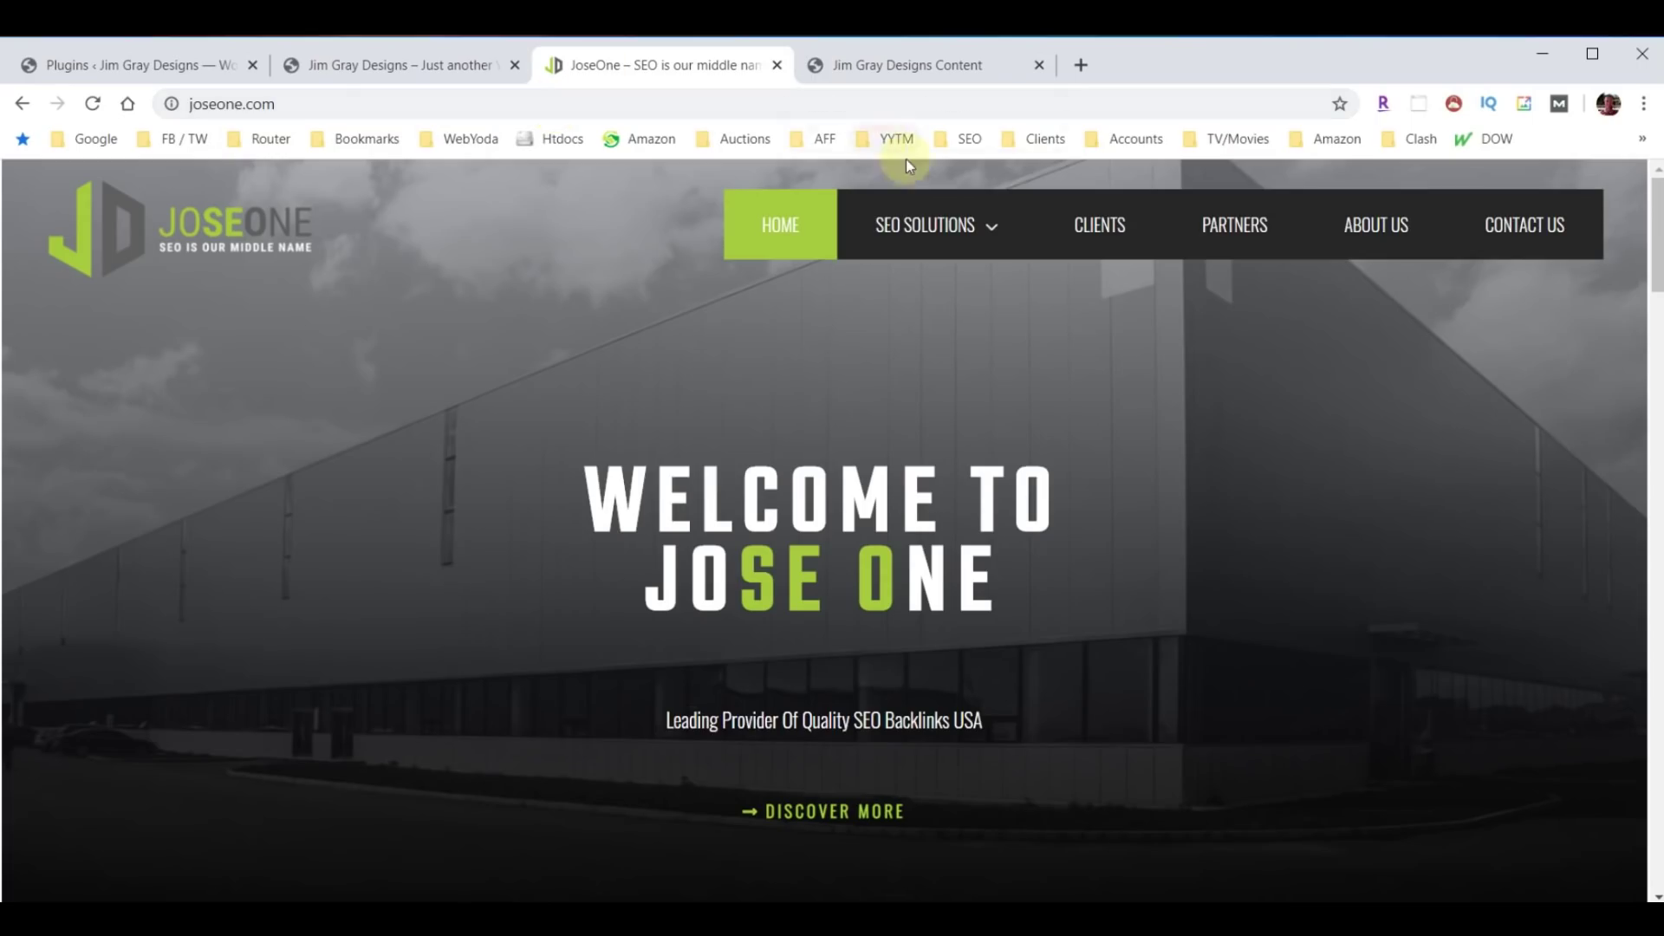
Go to JoseOne's SEO Basics page under SEO SOLUTIONS and browse its mission, SEO Example and One-Month Guarantee sections.
click(977, 249)
click(892, 286)
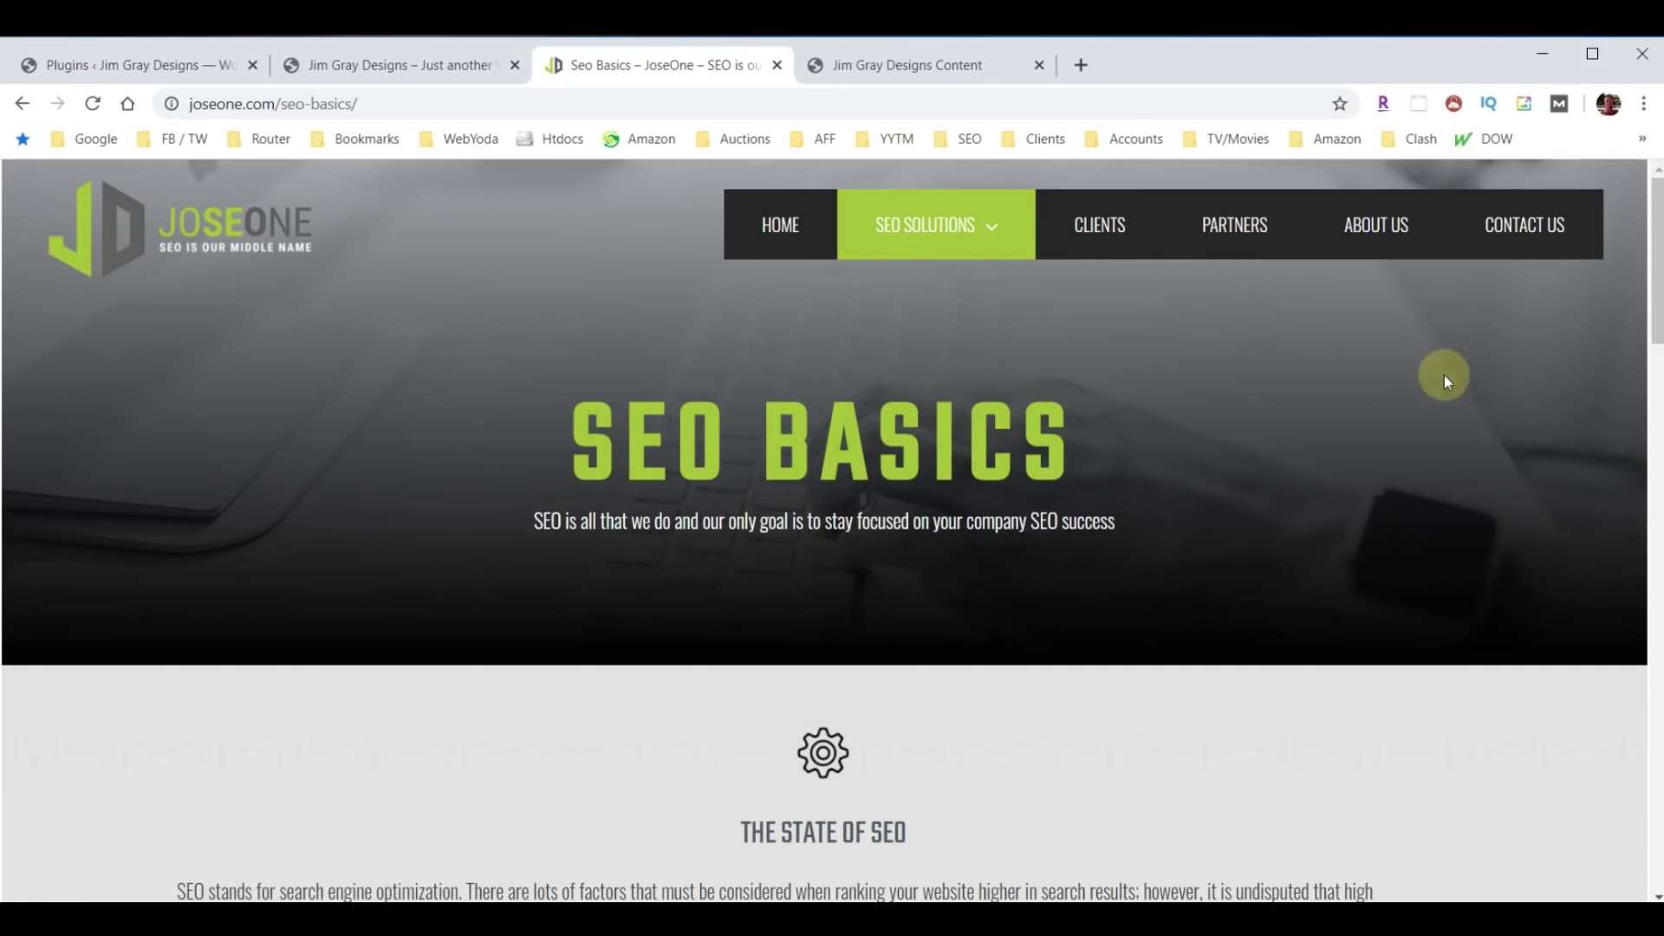
scroll(1329, 464, down, 8)
scroll(1318, 503, down, 20)
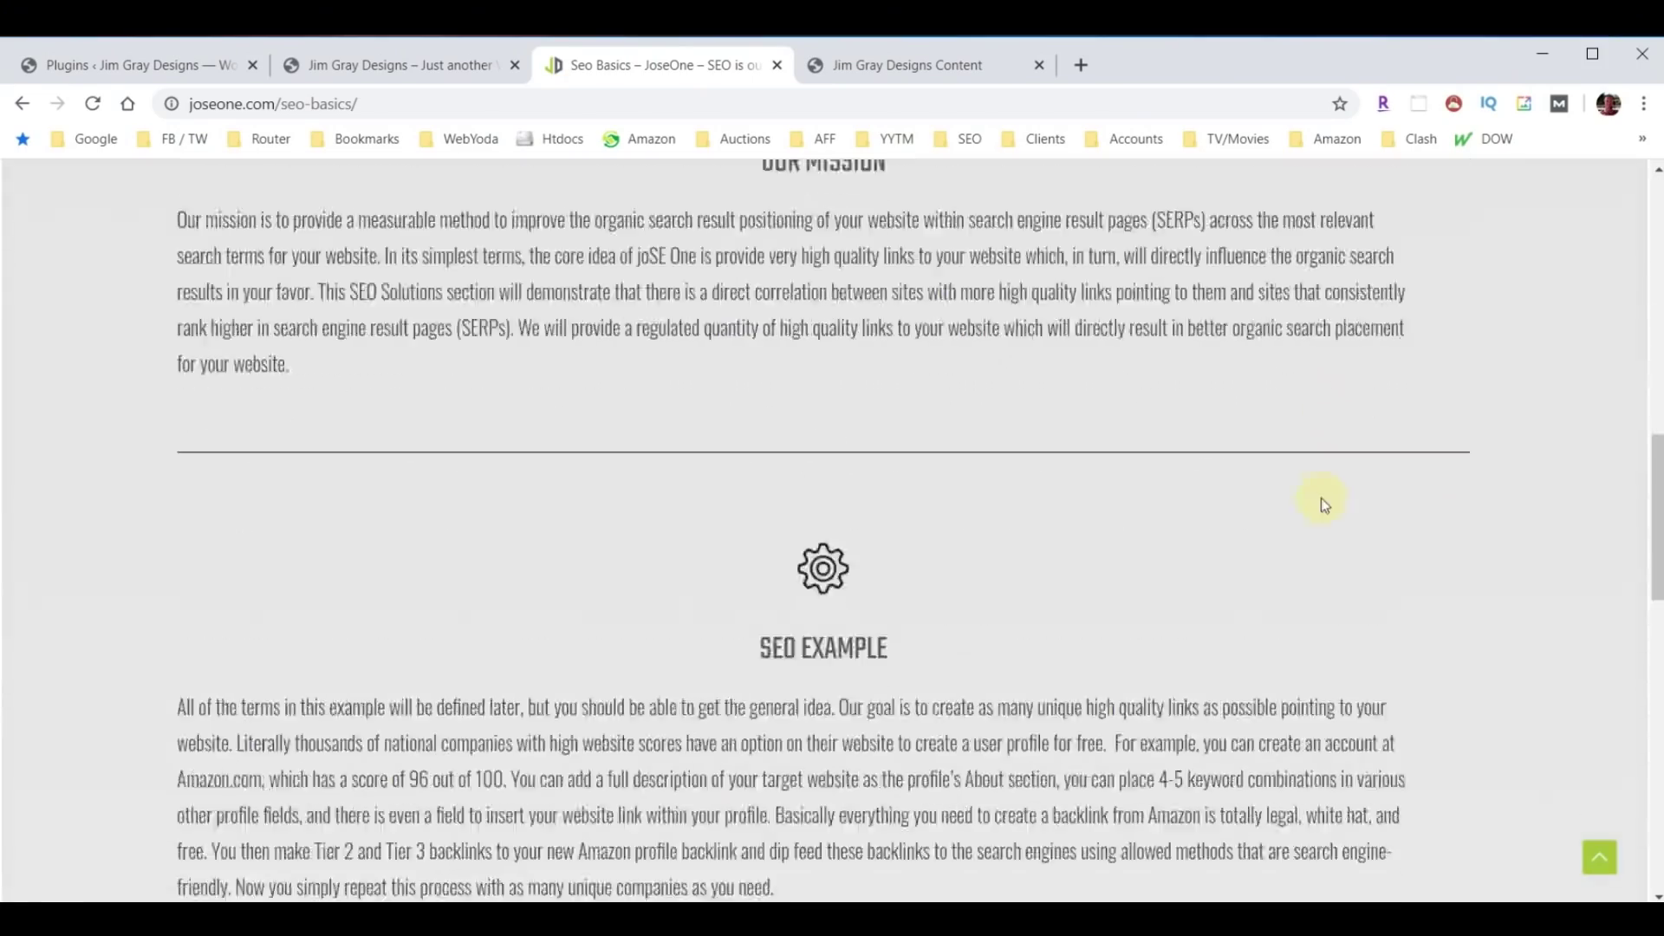
scroll(1287, 575, up, 20)
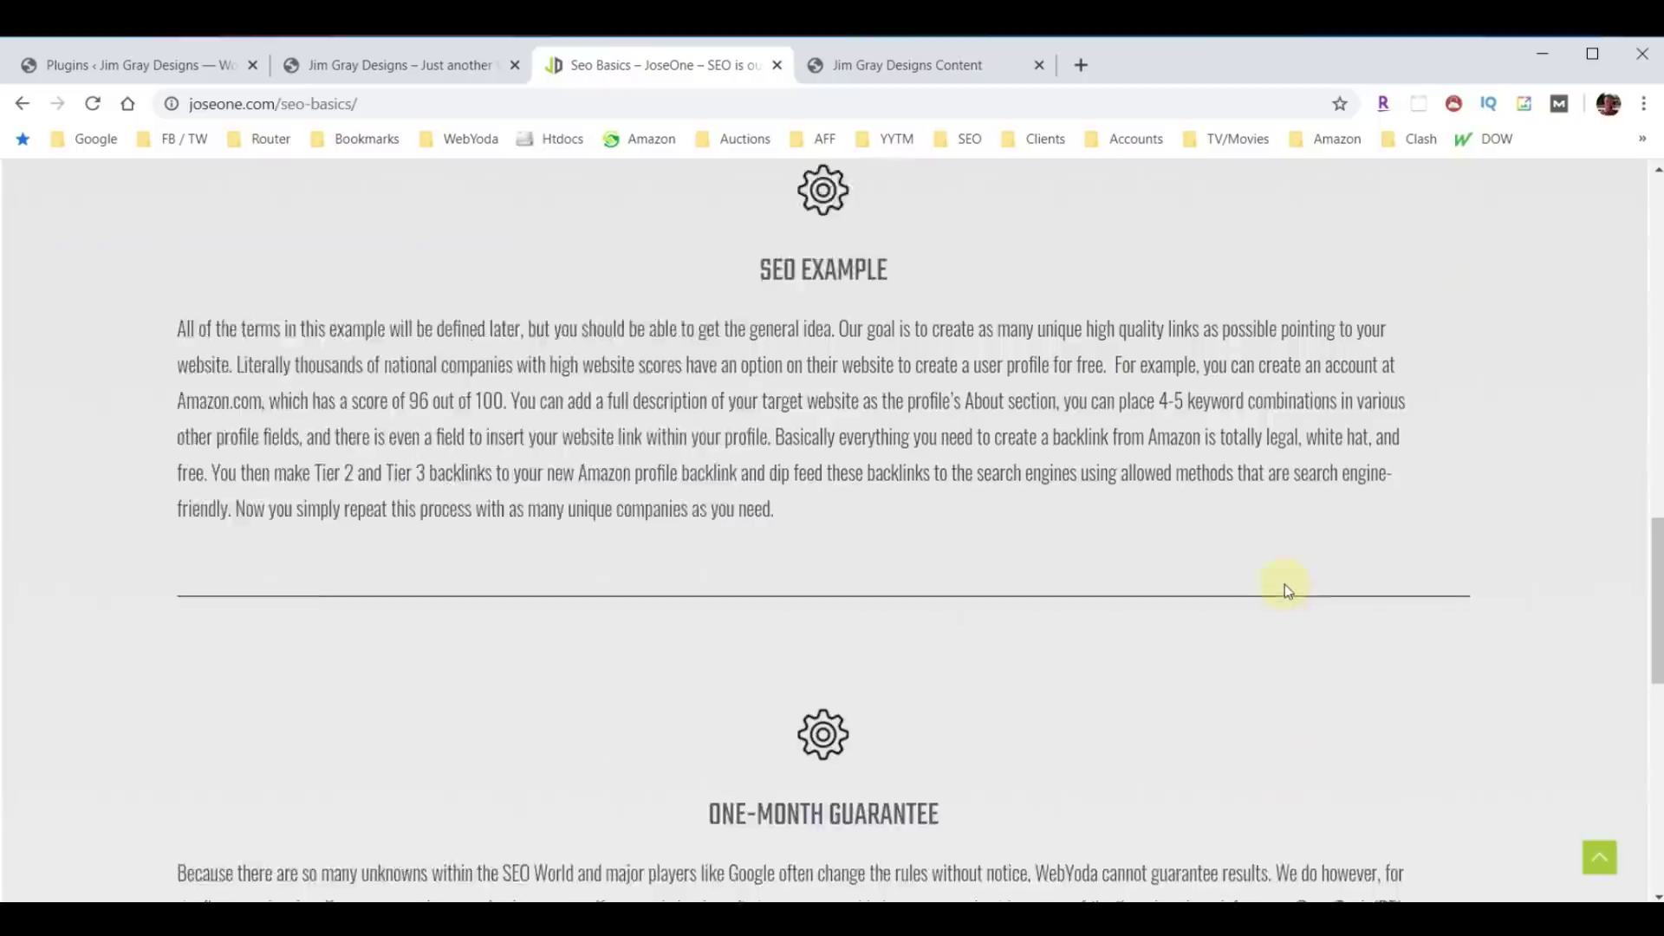